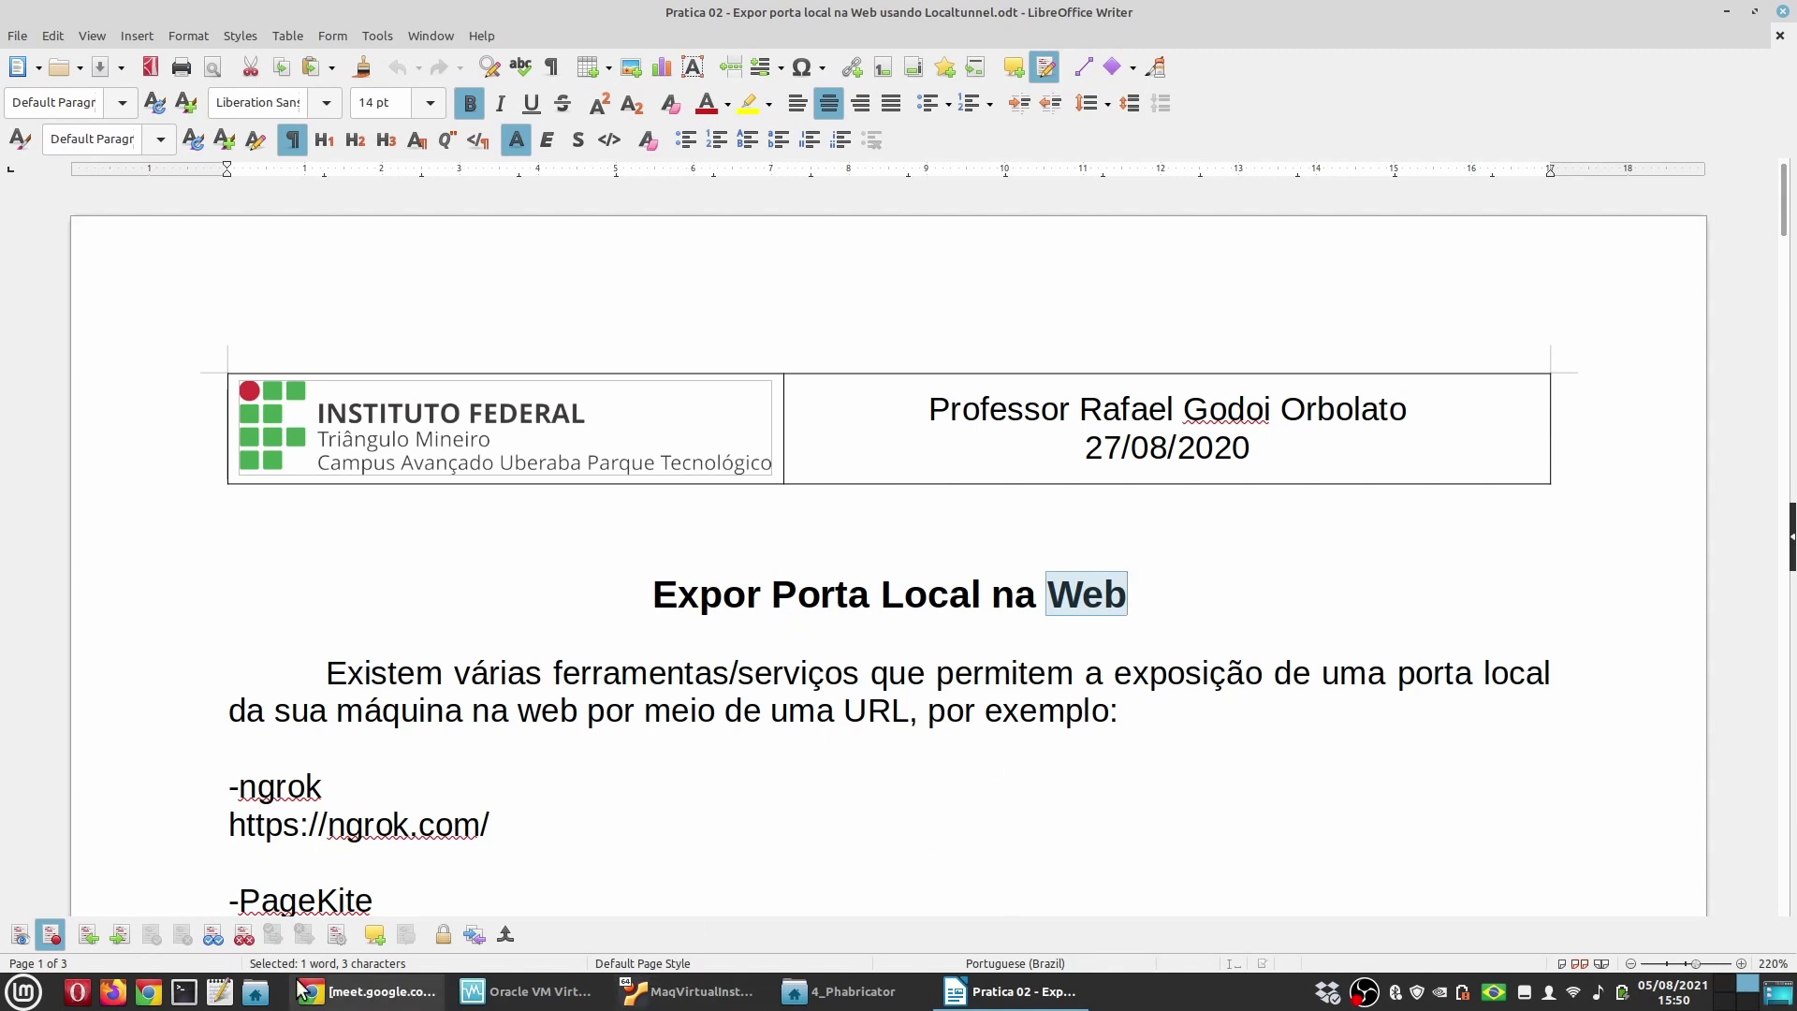
Step: In the virtual machine's browser, review the Portainer container list and the outbound email settings
left_click(689, 991)
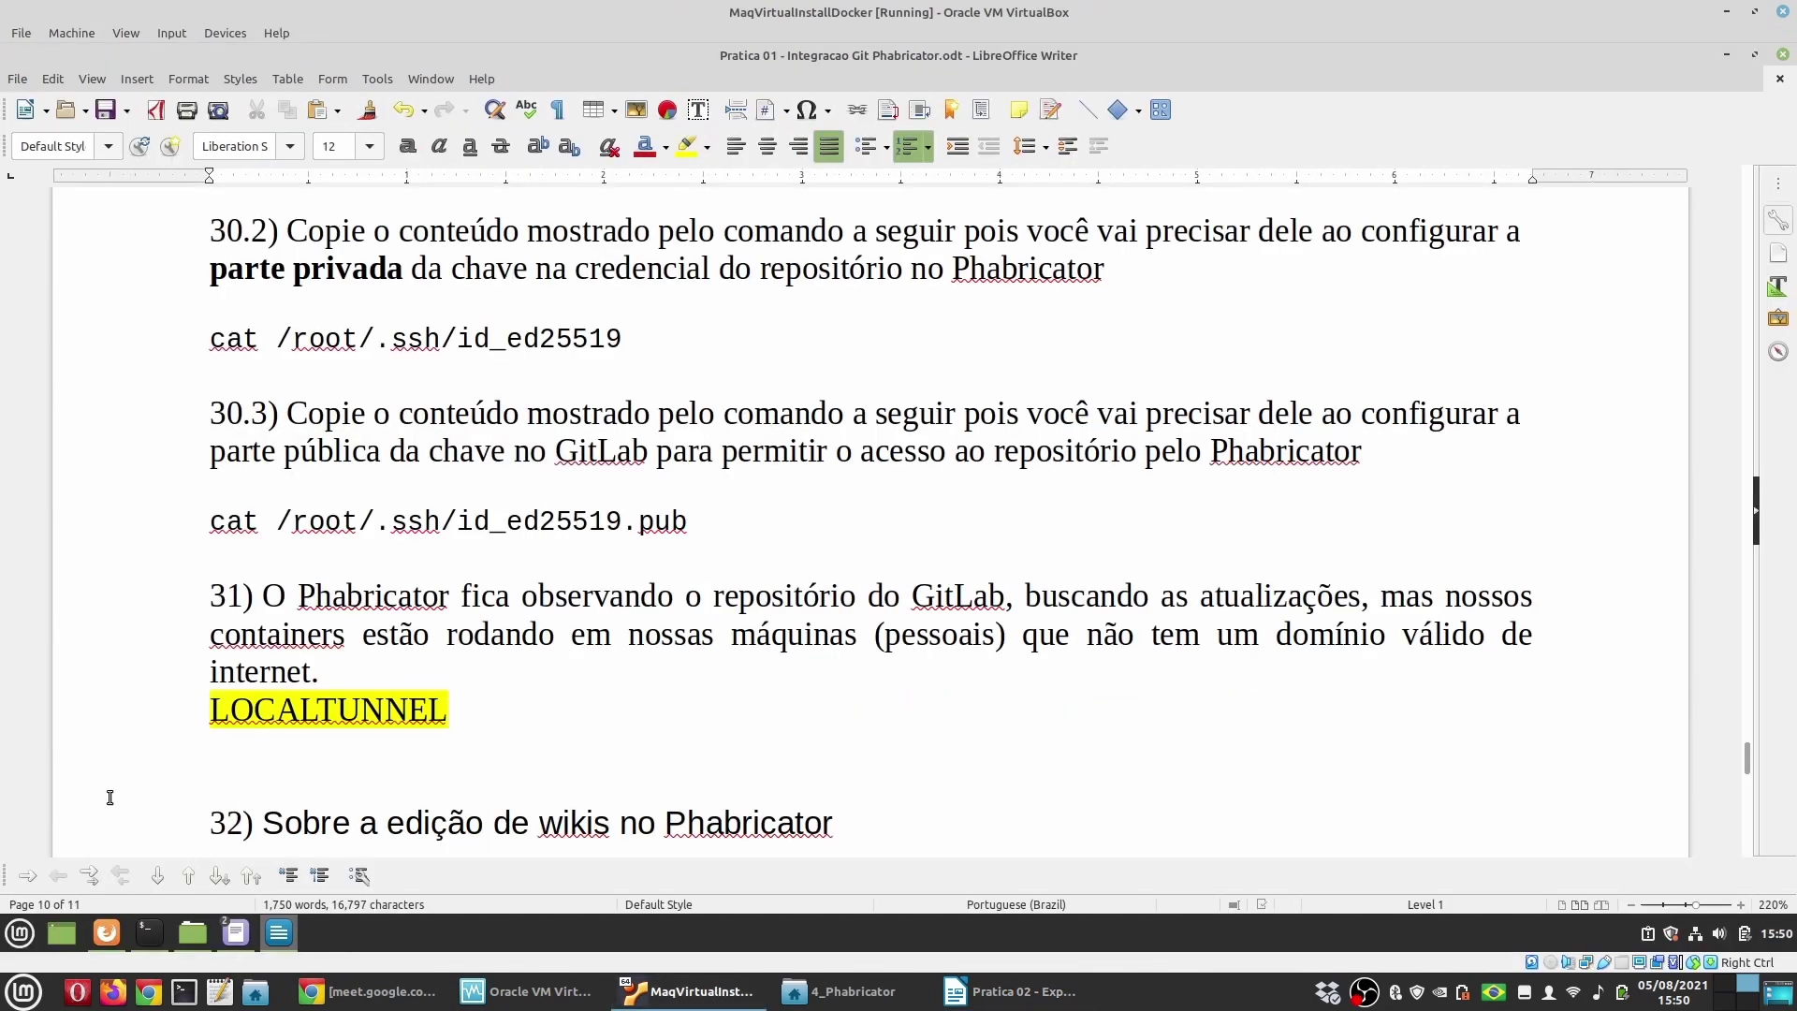
left_click(105, 932)
left_click(65, 84)
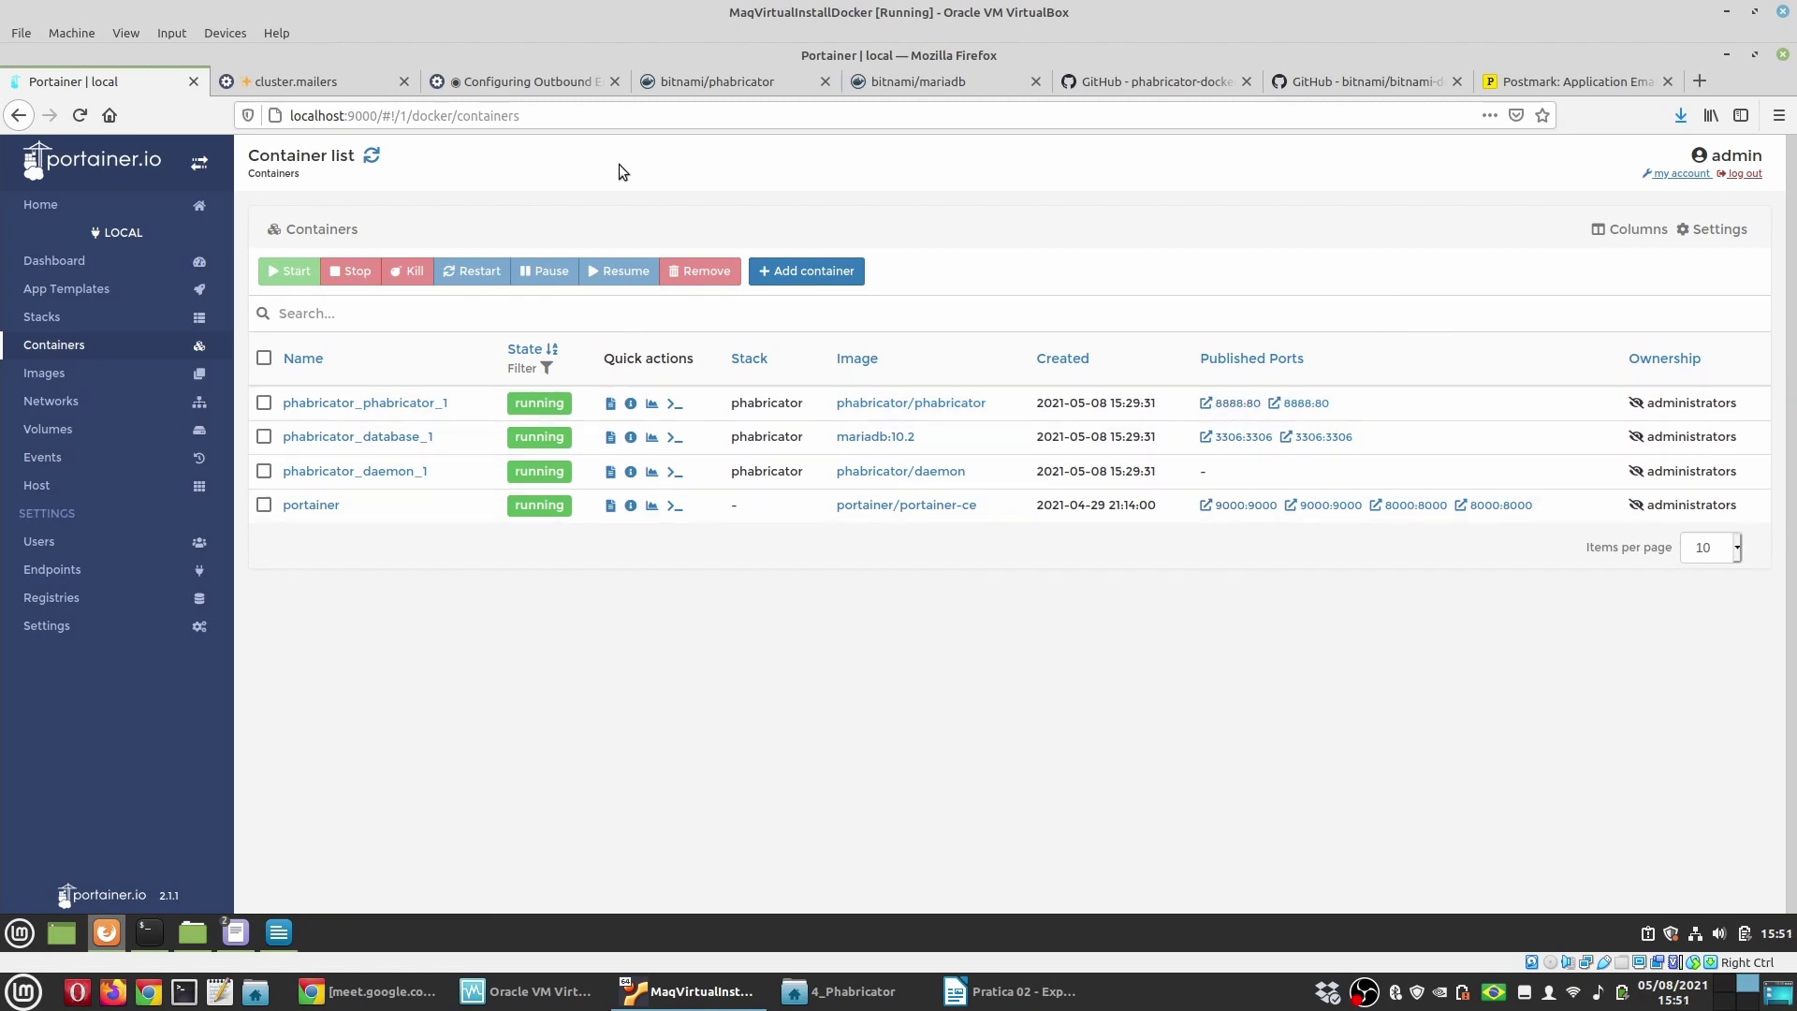
left_click(524, 81)
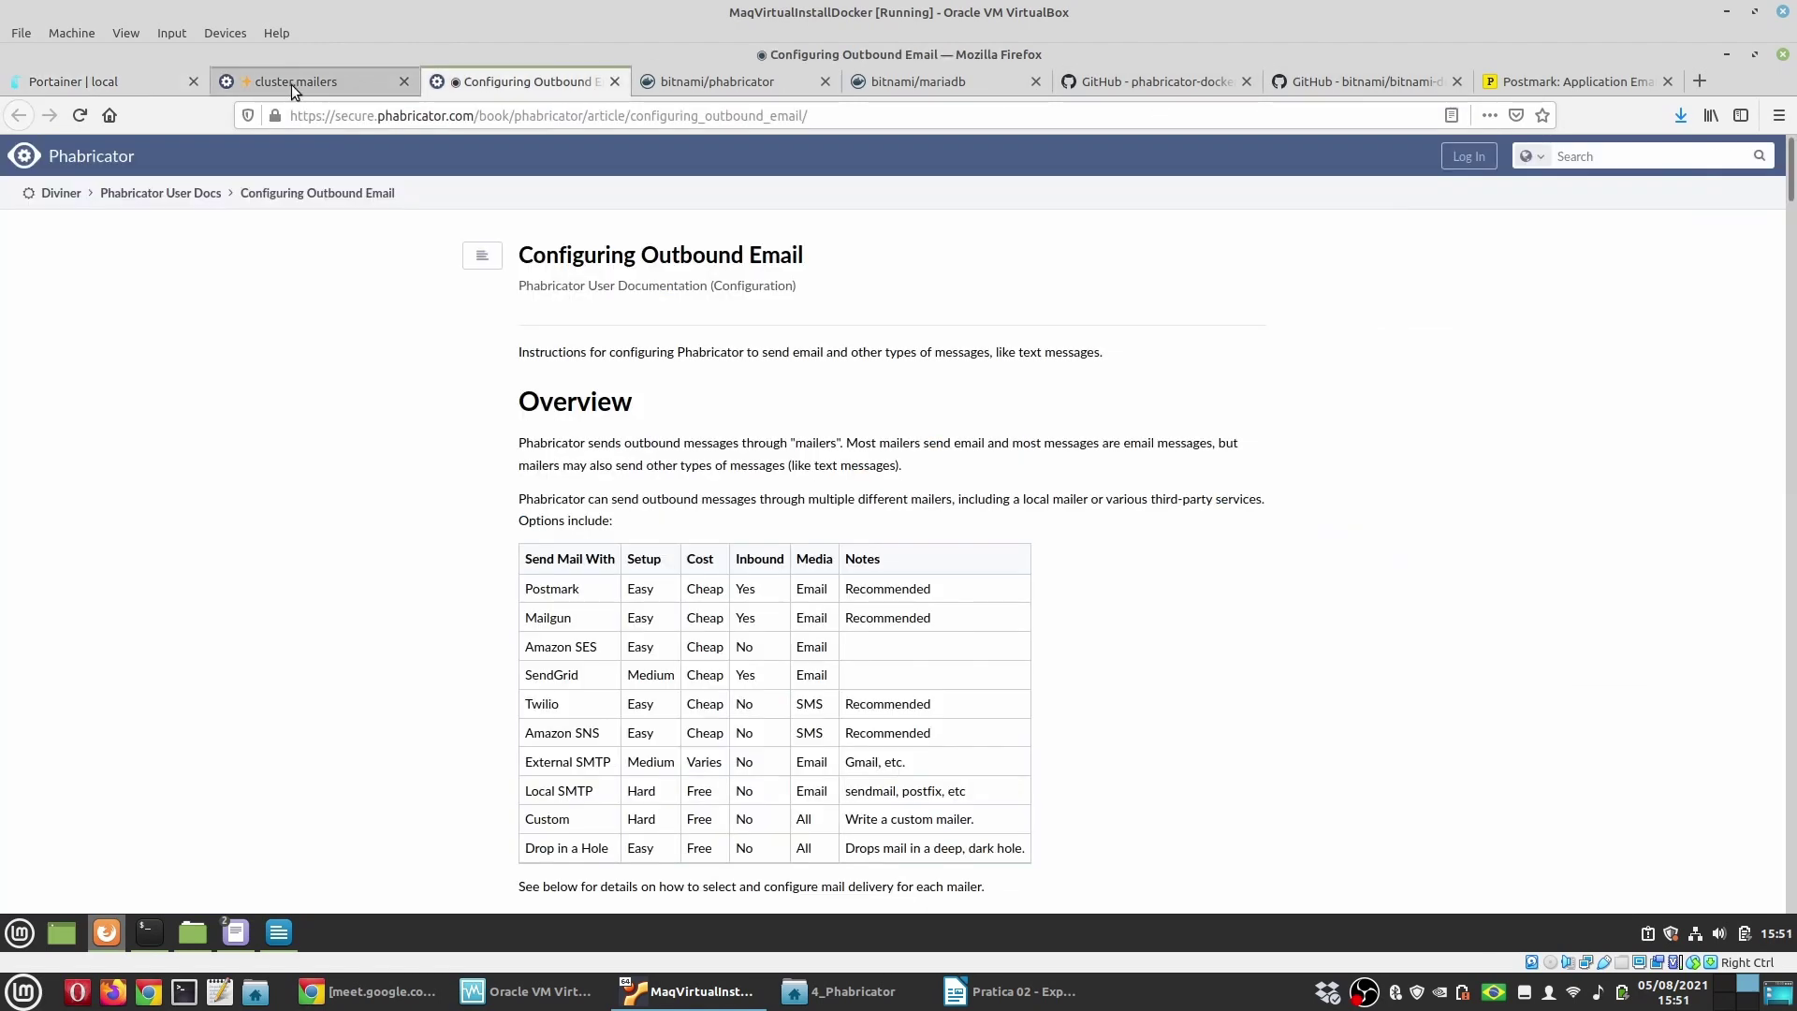
left_click(292, 82)
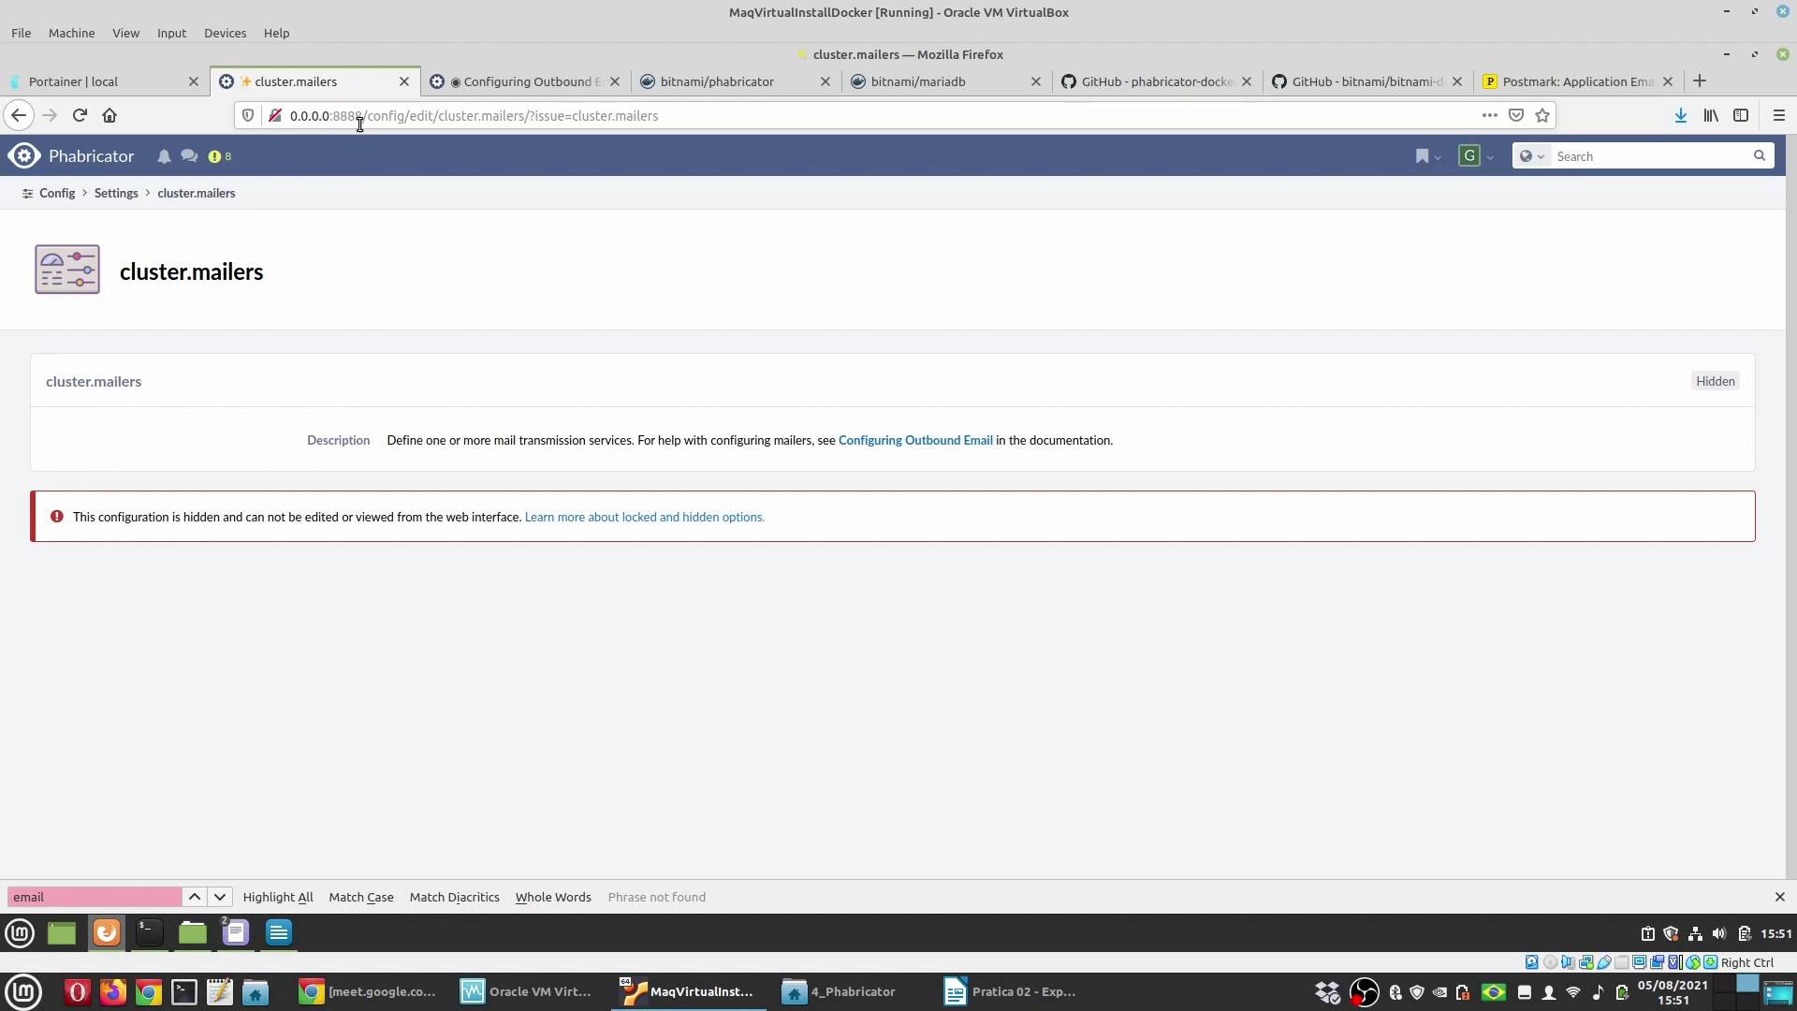
left_click(88, 75)
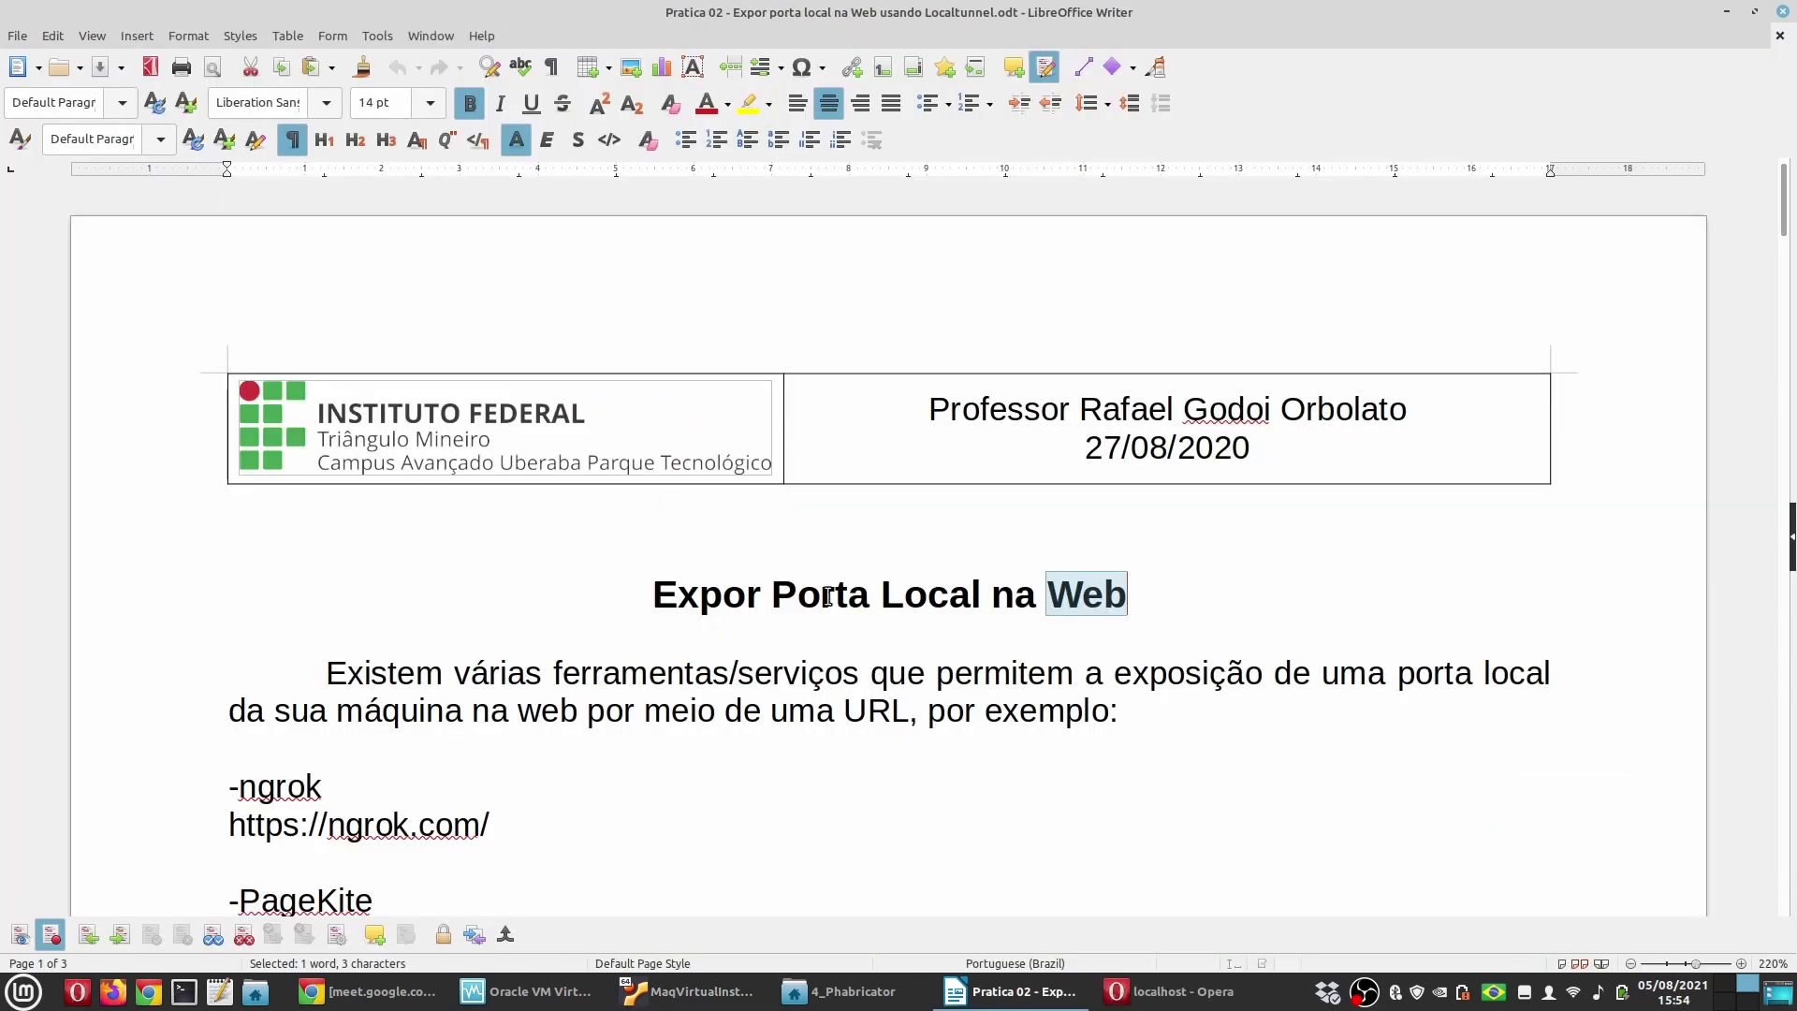
left_click(927, 710)
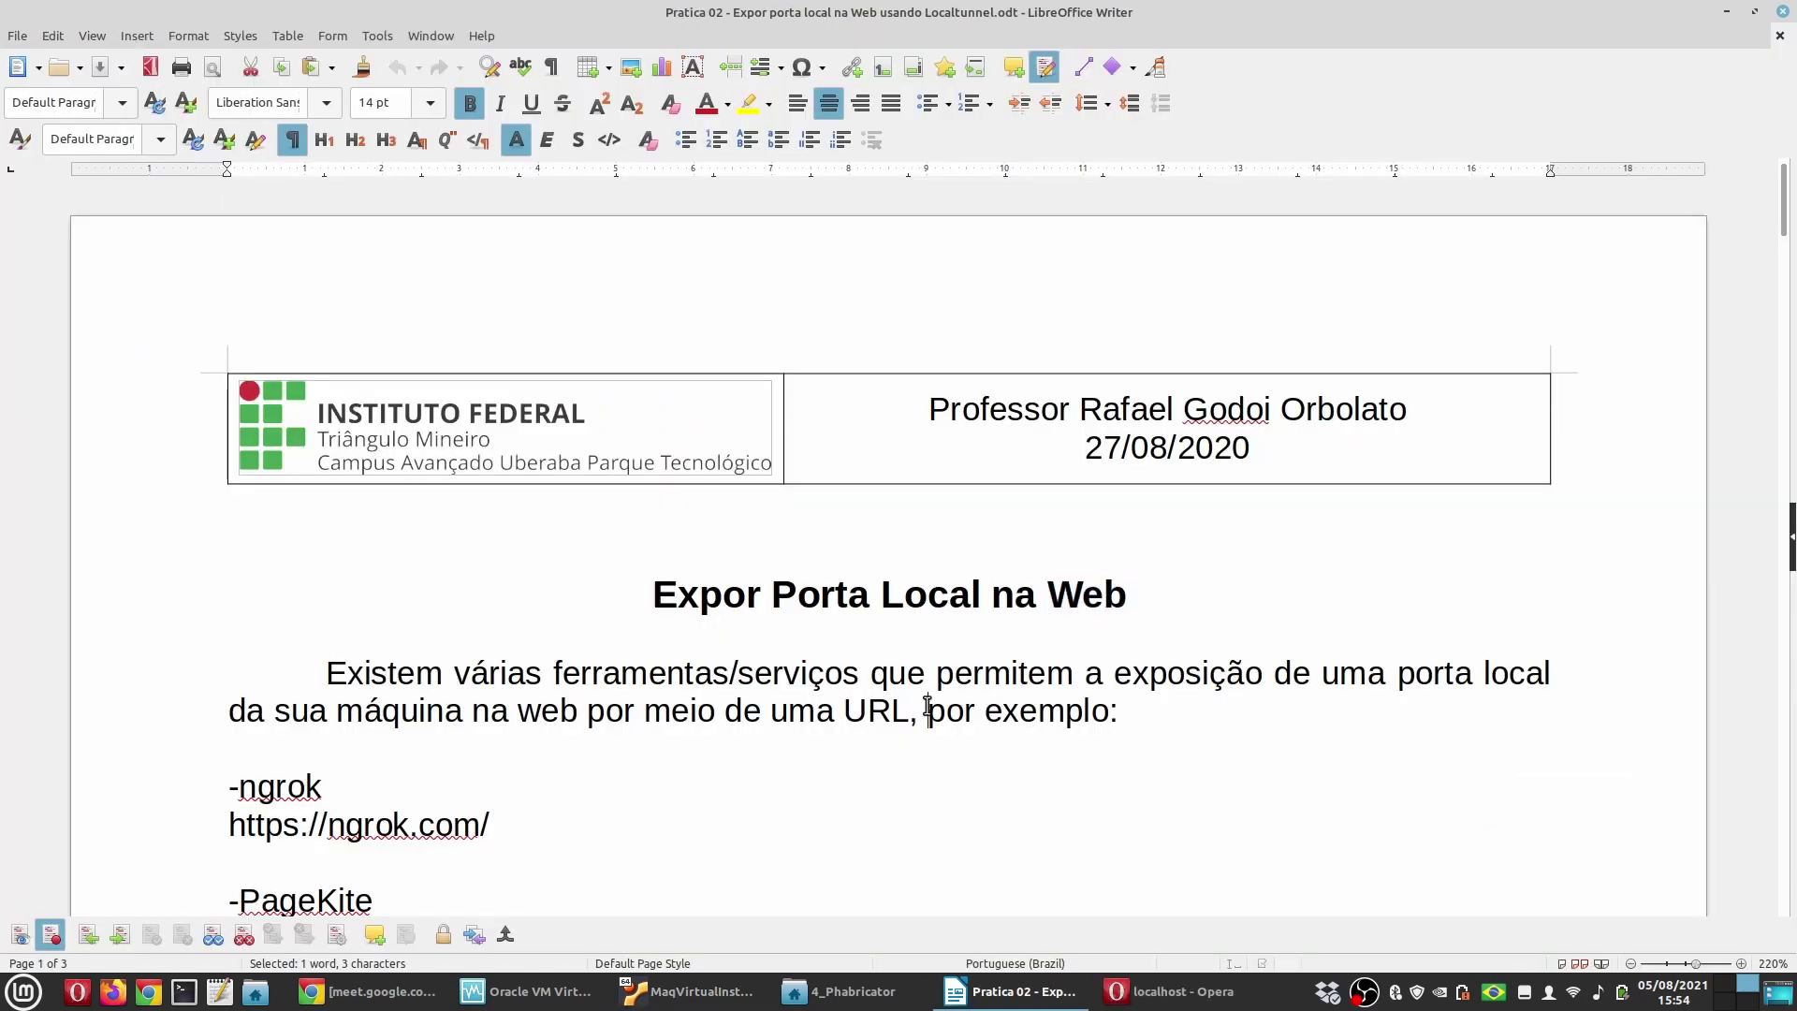
scroll(942, 802, "down", 4)
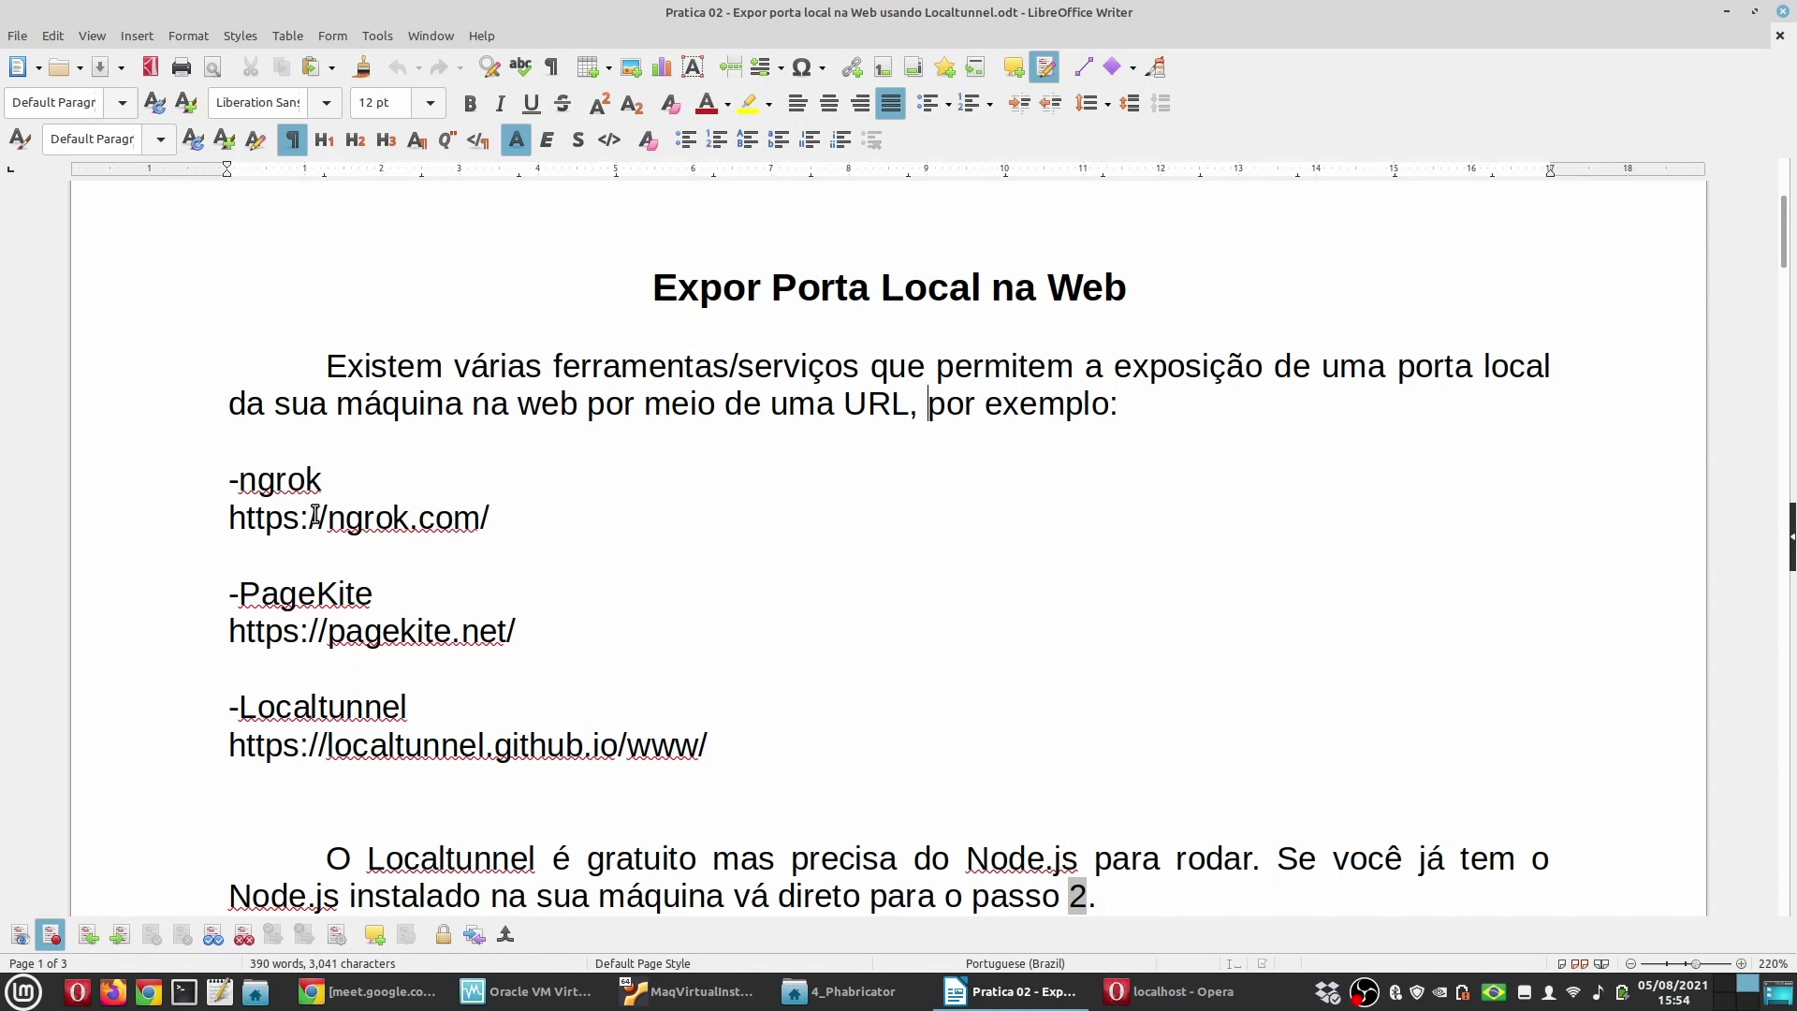
left_click_drag(493, 518, 56, 519)
key("ctrl+c")
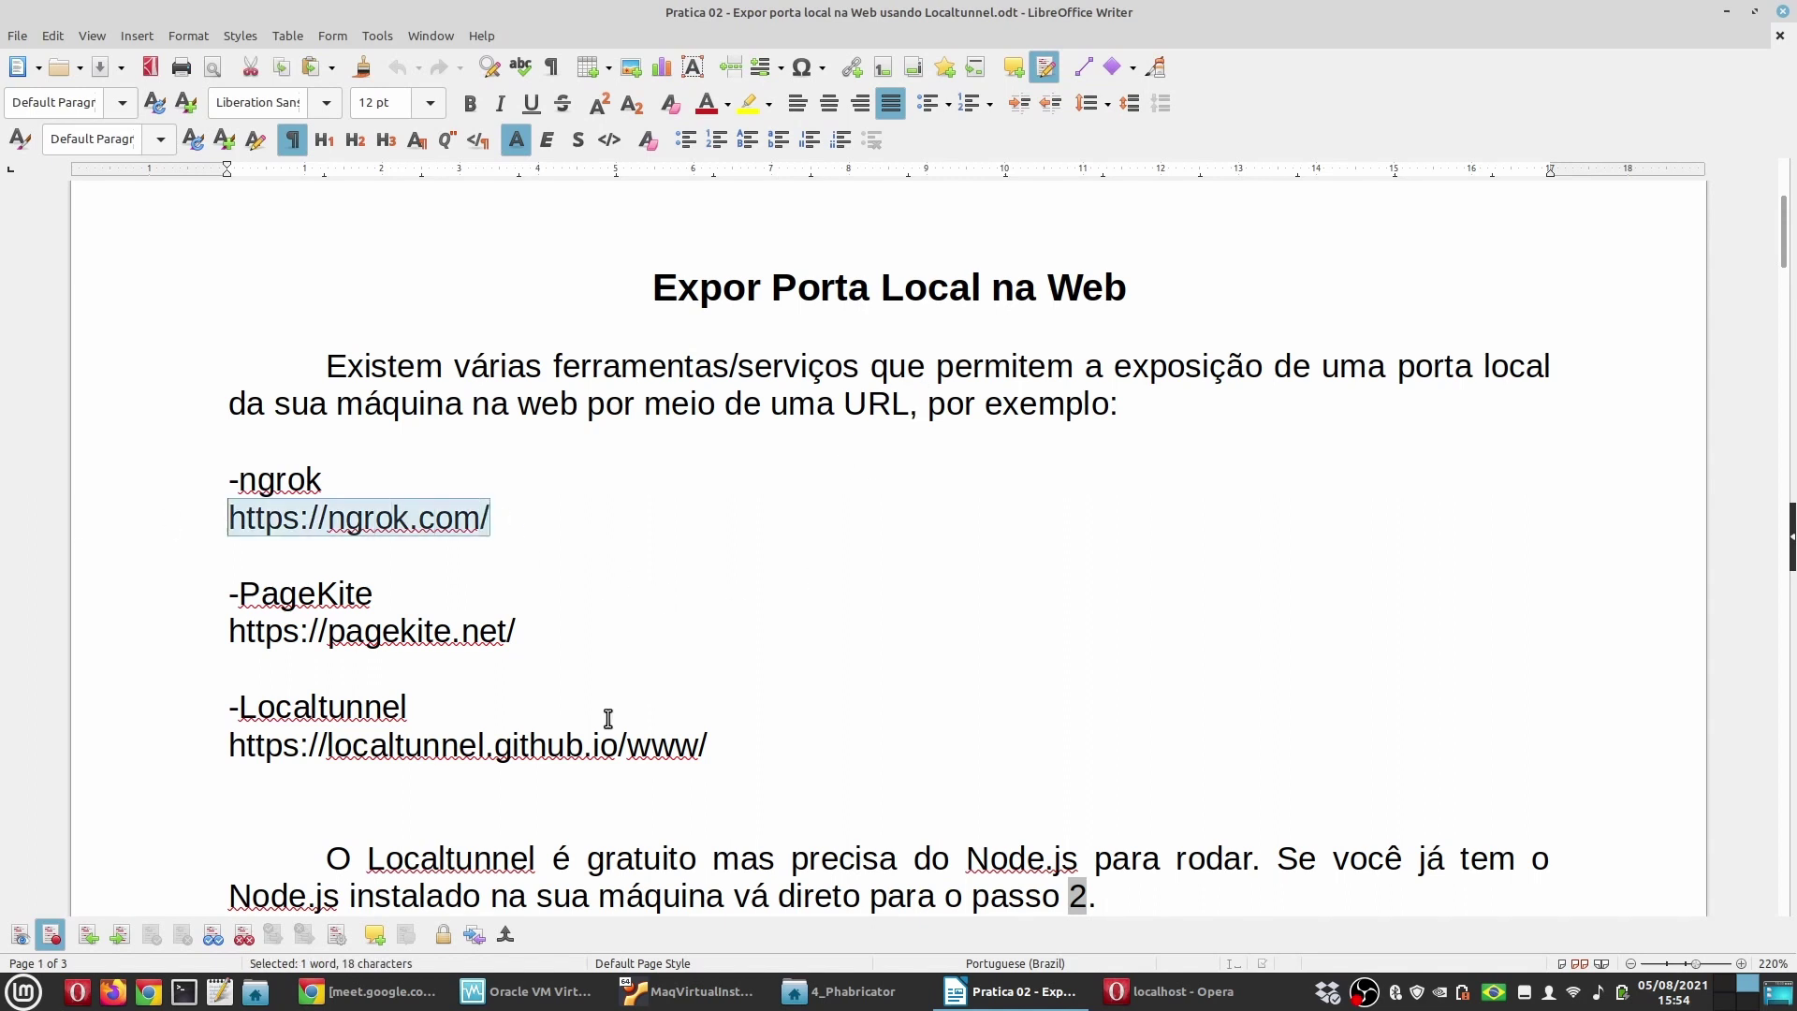
key("alt+Tab")
left_click(493, 44)
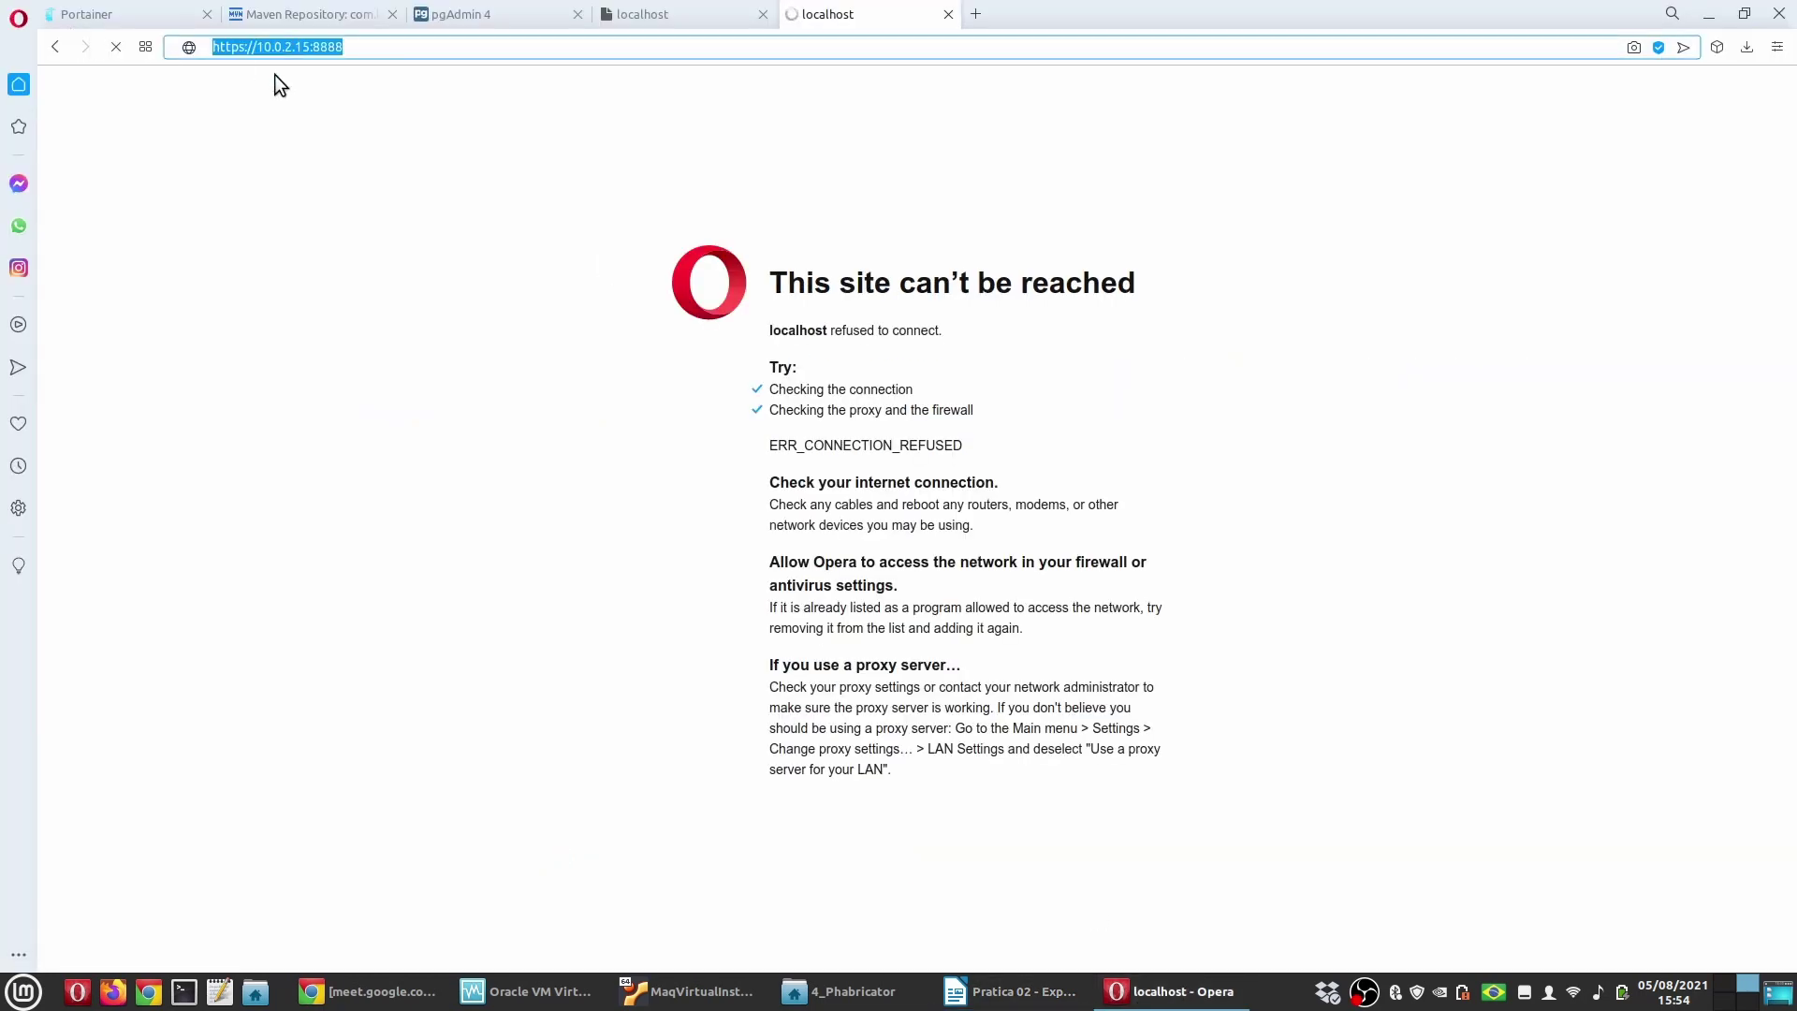
Step: Load ngrok.com and go to its Pricing page
key("ctrl+v")
key("Return")
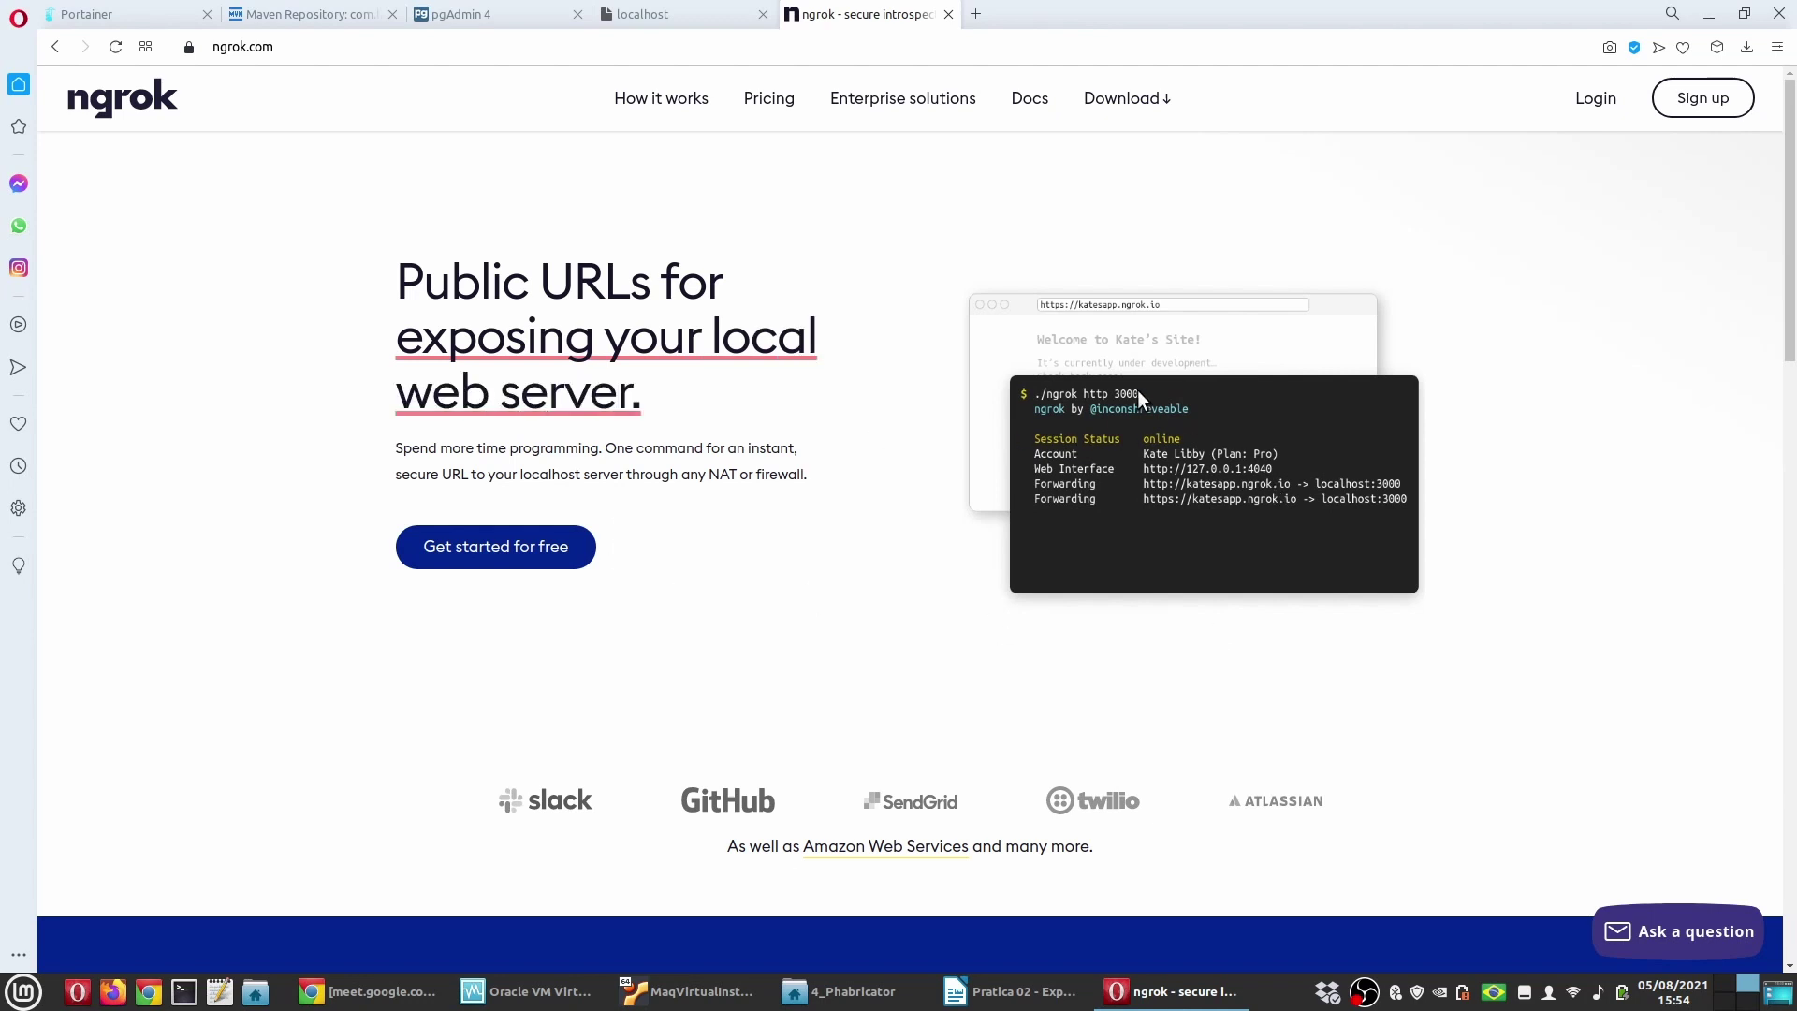
left_click(762, 105)
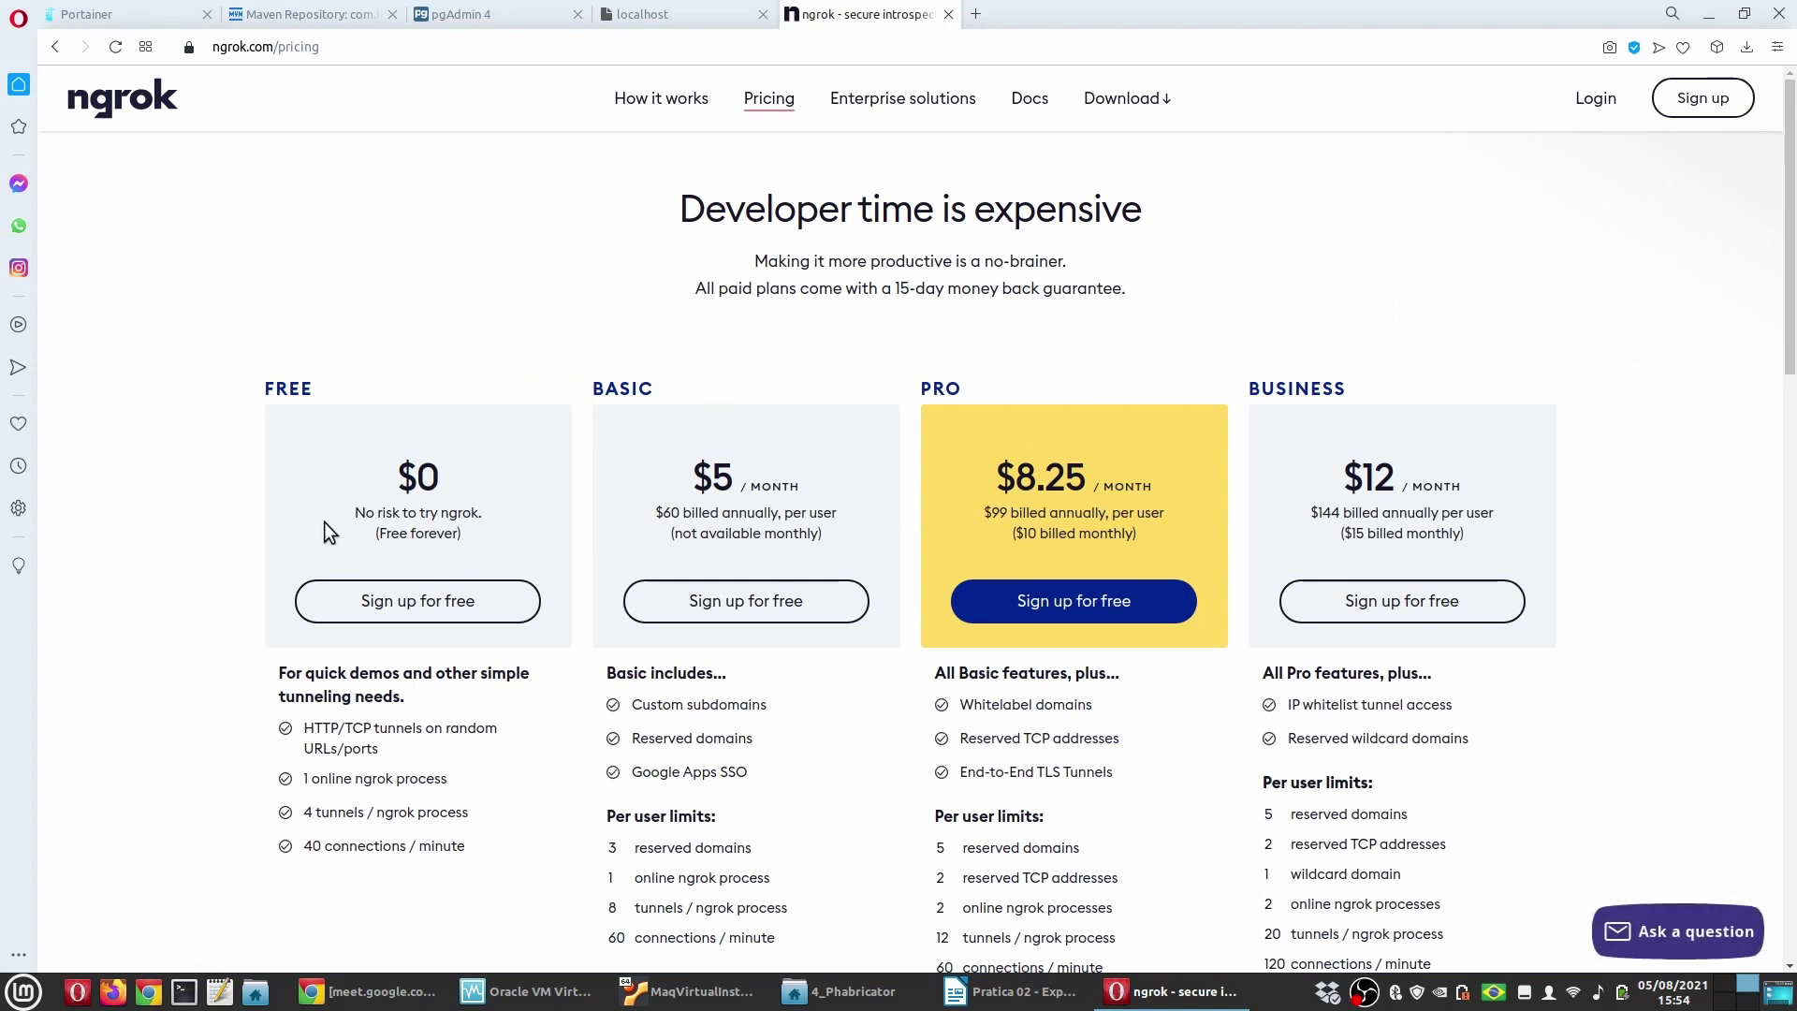
Step: Highlight the Free plan's limits: online processes, tunnels per process, and connections per minute
scroll(148, 596, "down", 2)
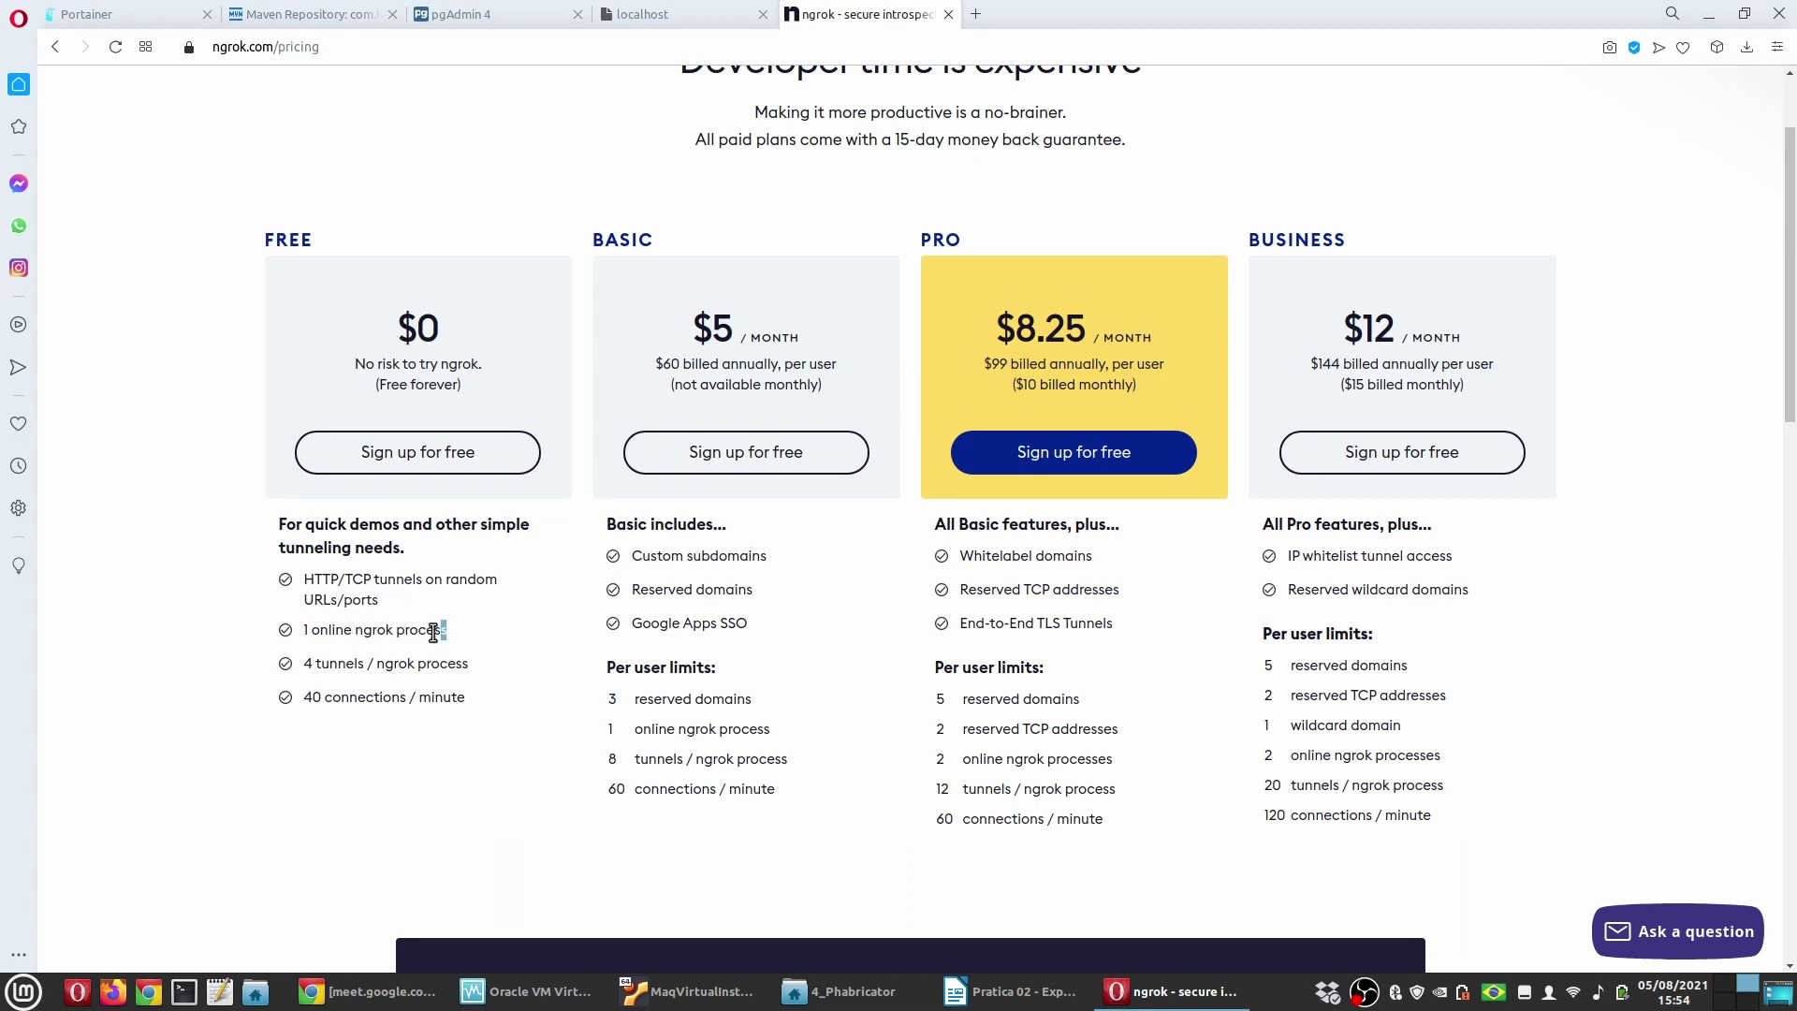
left_click_drag(447, 630, 309, 632)
left_click(451, 674)
left_click_drag(464, 666, 320, 672)
left_click_drag(465, 697, 316, 697)
left_click(217, 668)
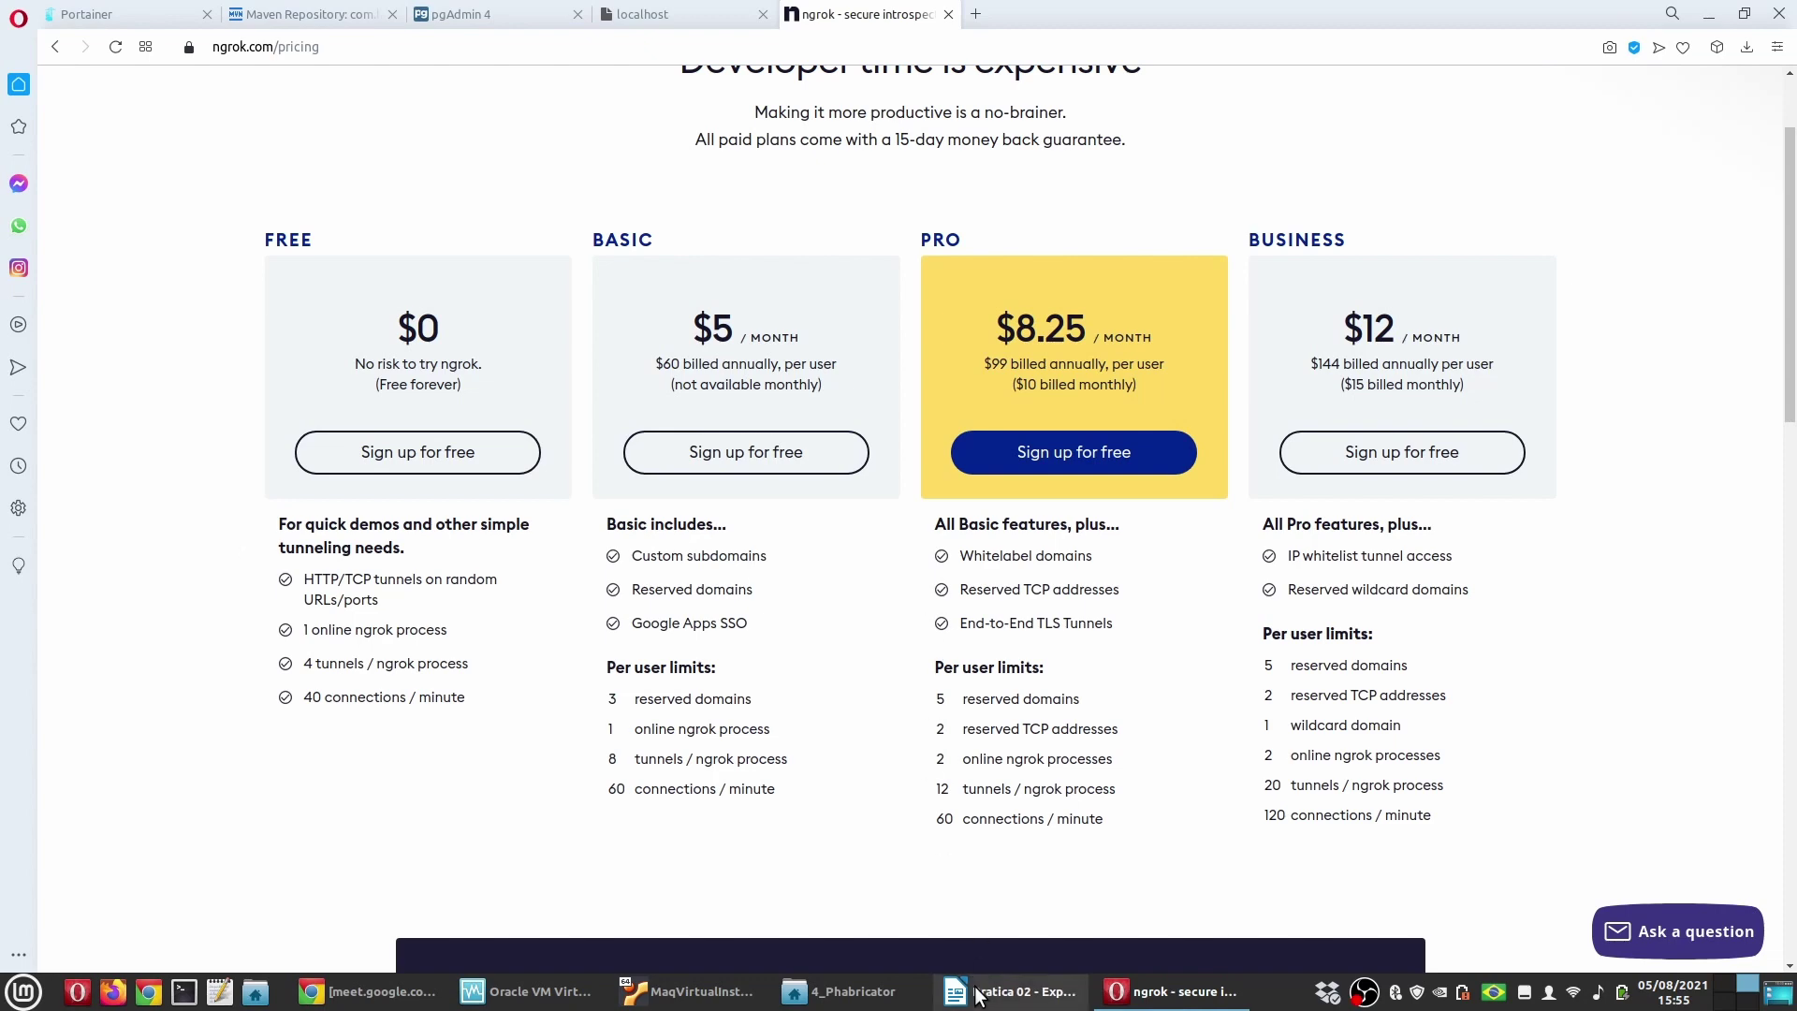
left_click(1011, 991)
left_click_drag(564, 637, 110, 631)
key("ctrl+c")
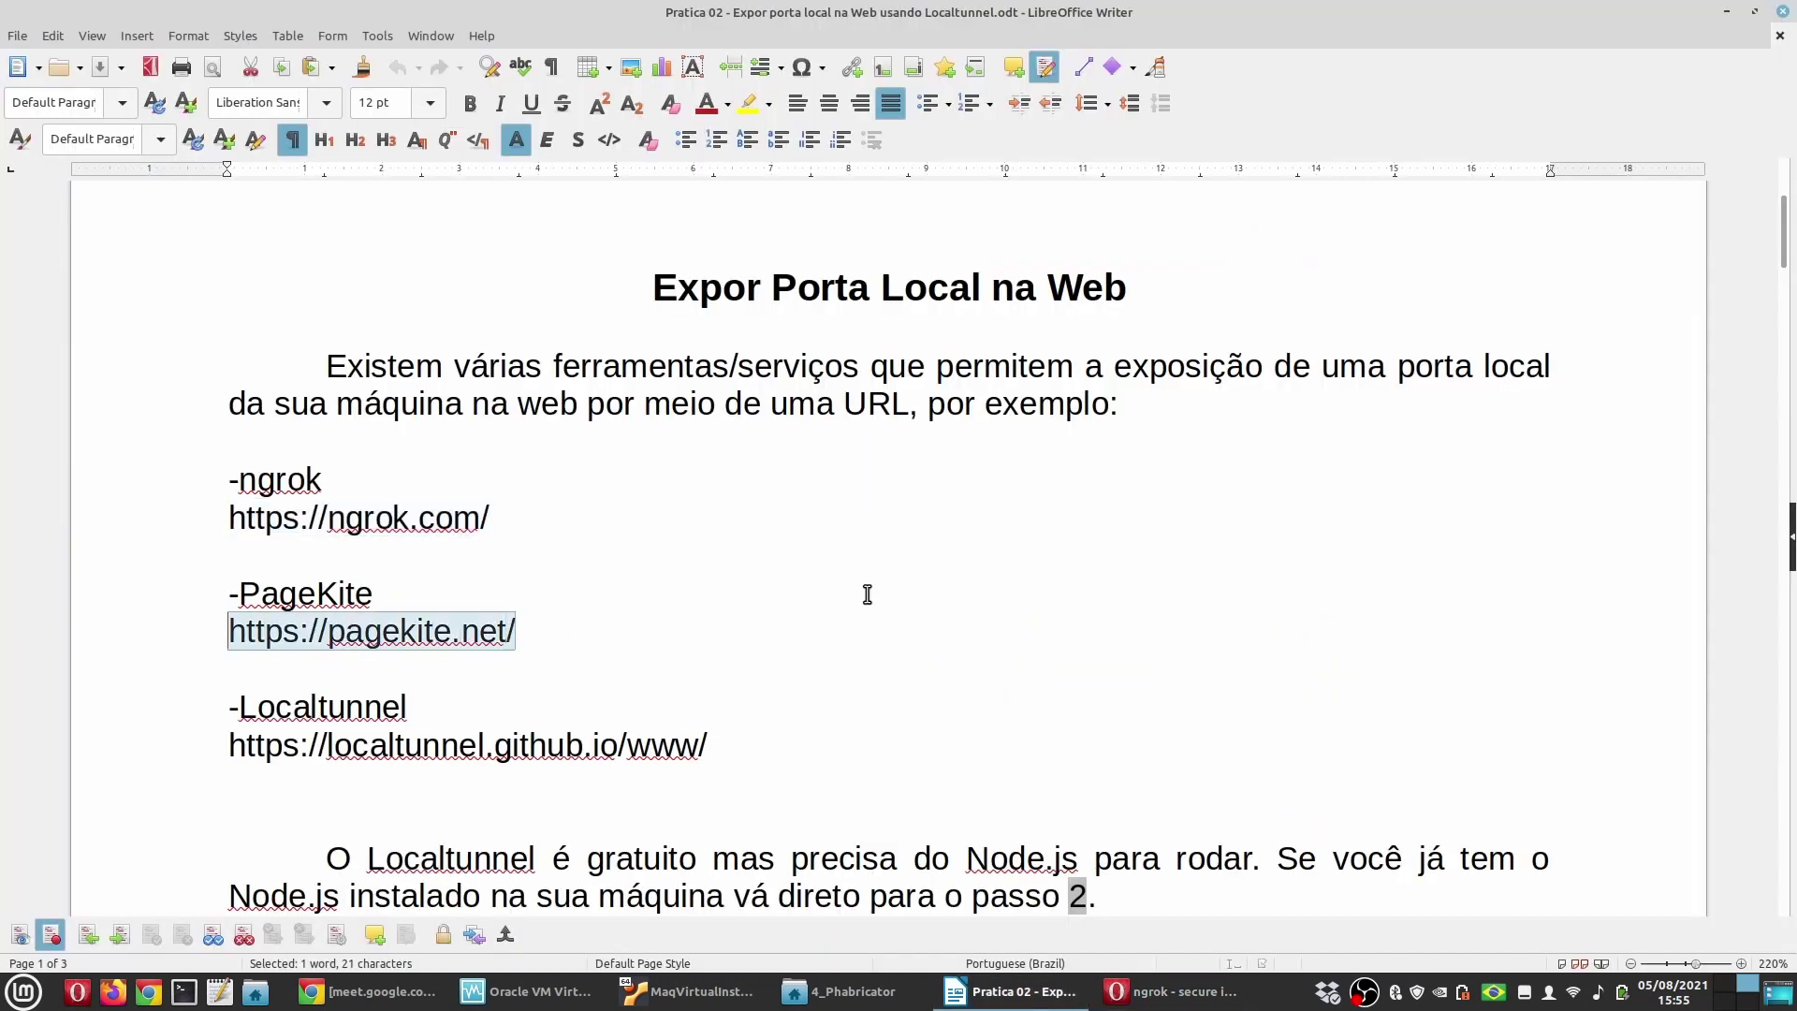
key("alt+Tab")
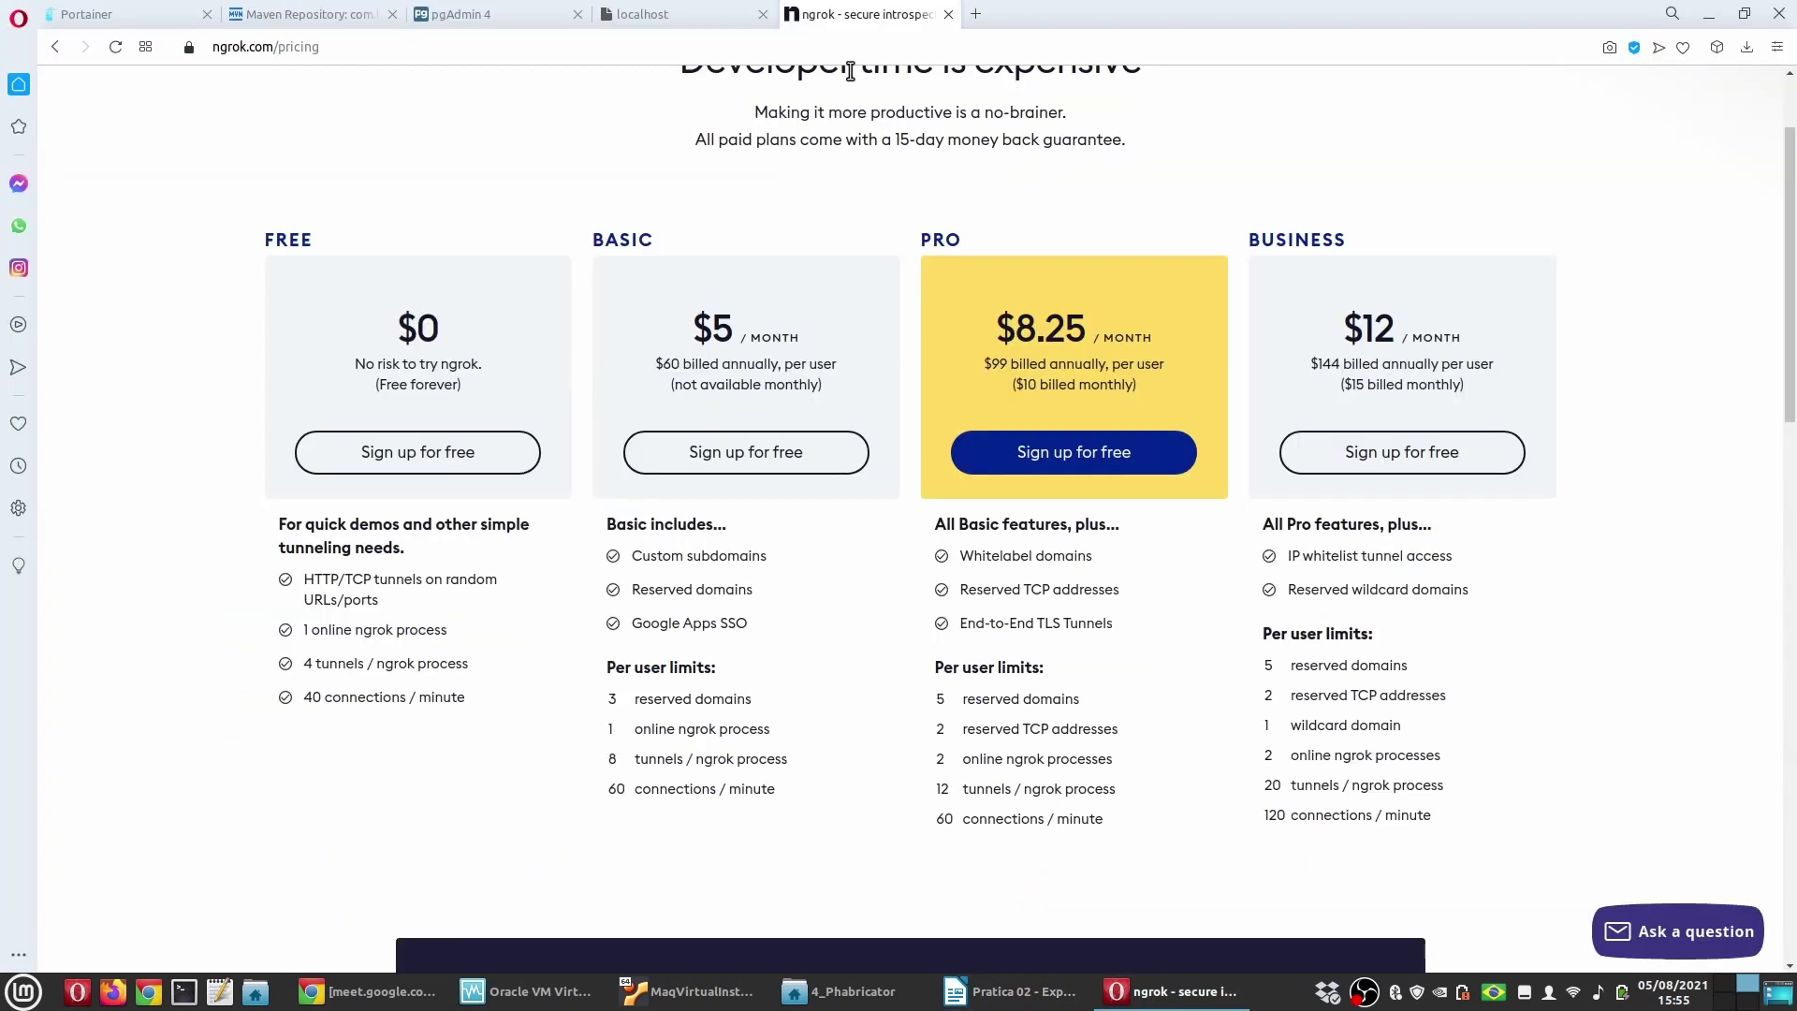
left_click(973, 14)
key("ctrl+v")
key("Return")
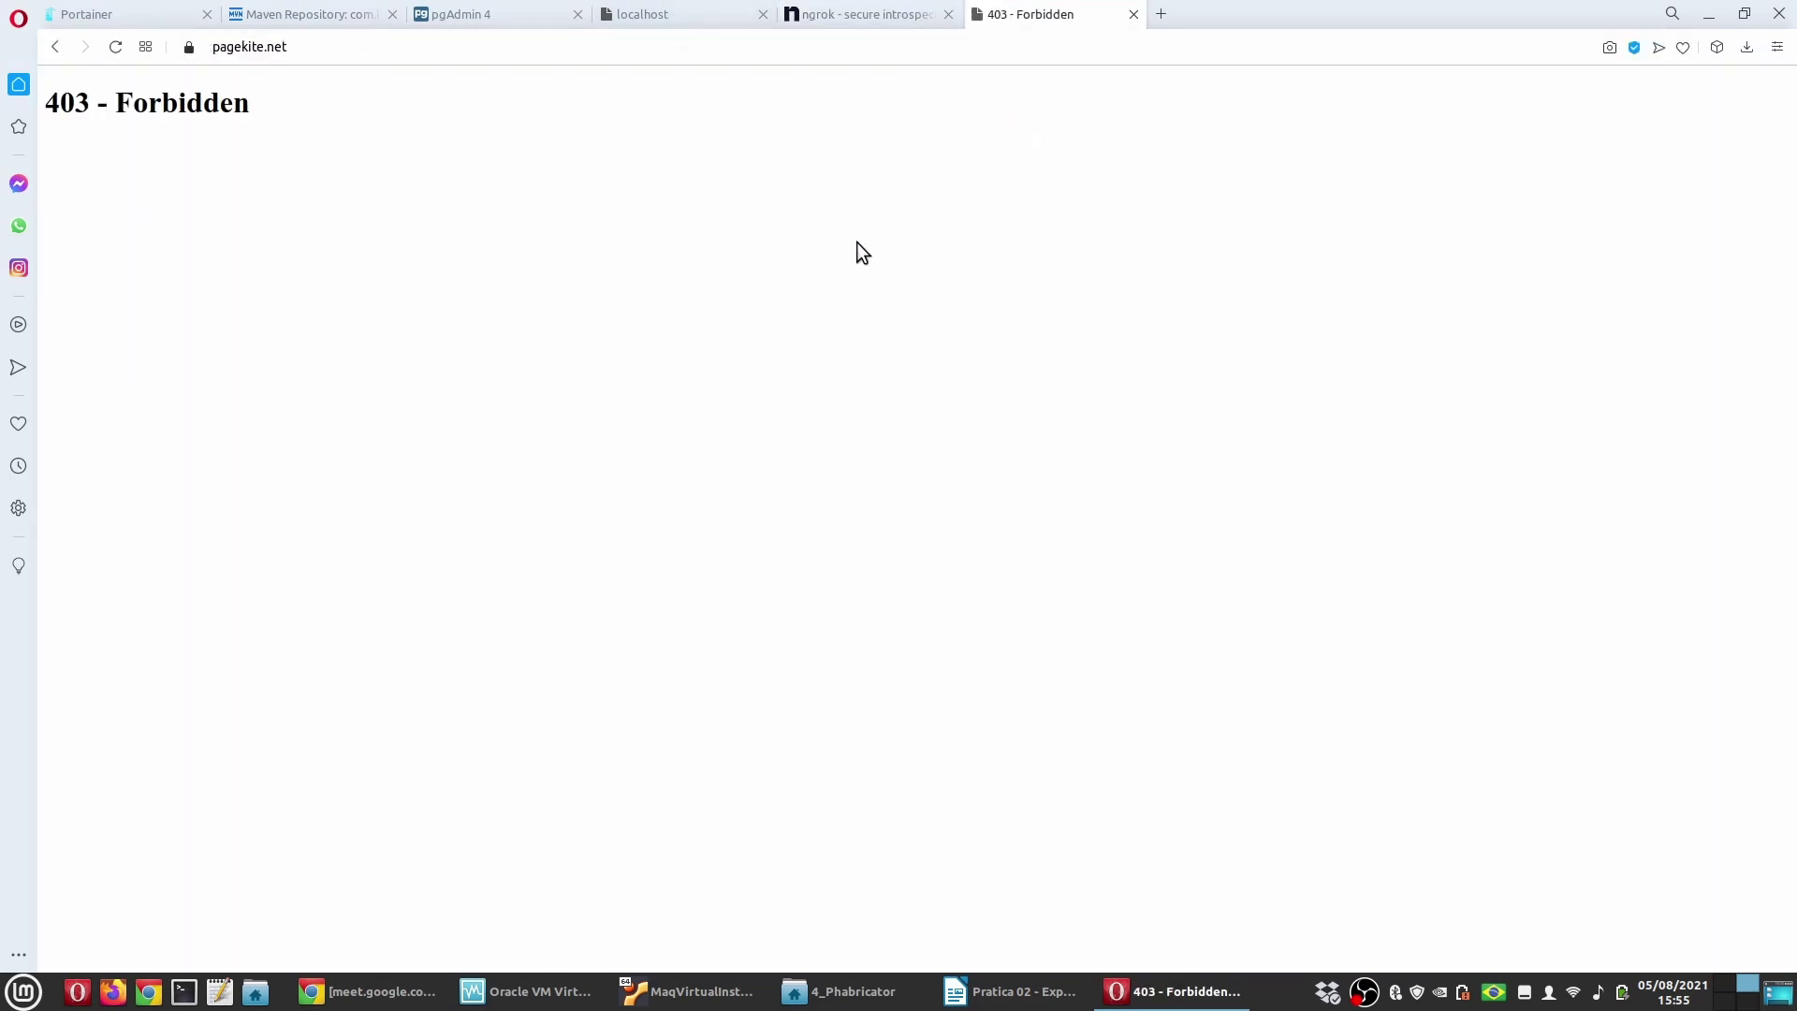
left_click(1000, 990)
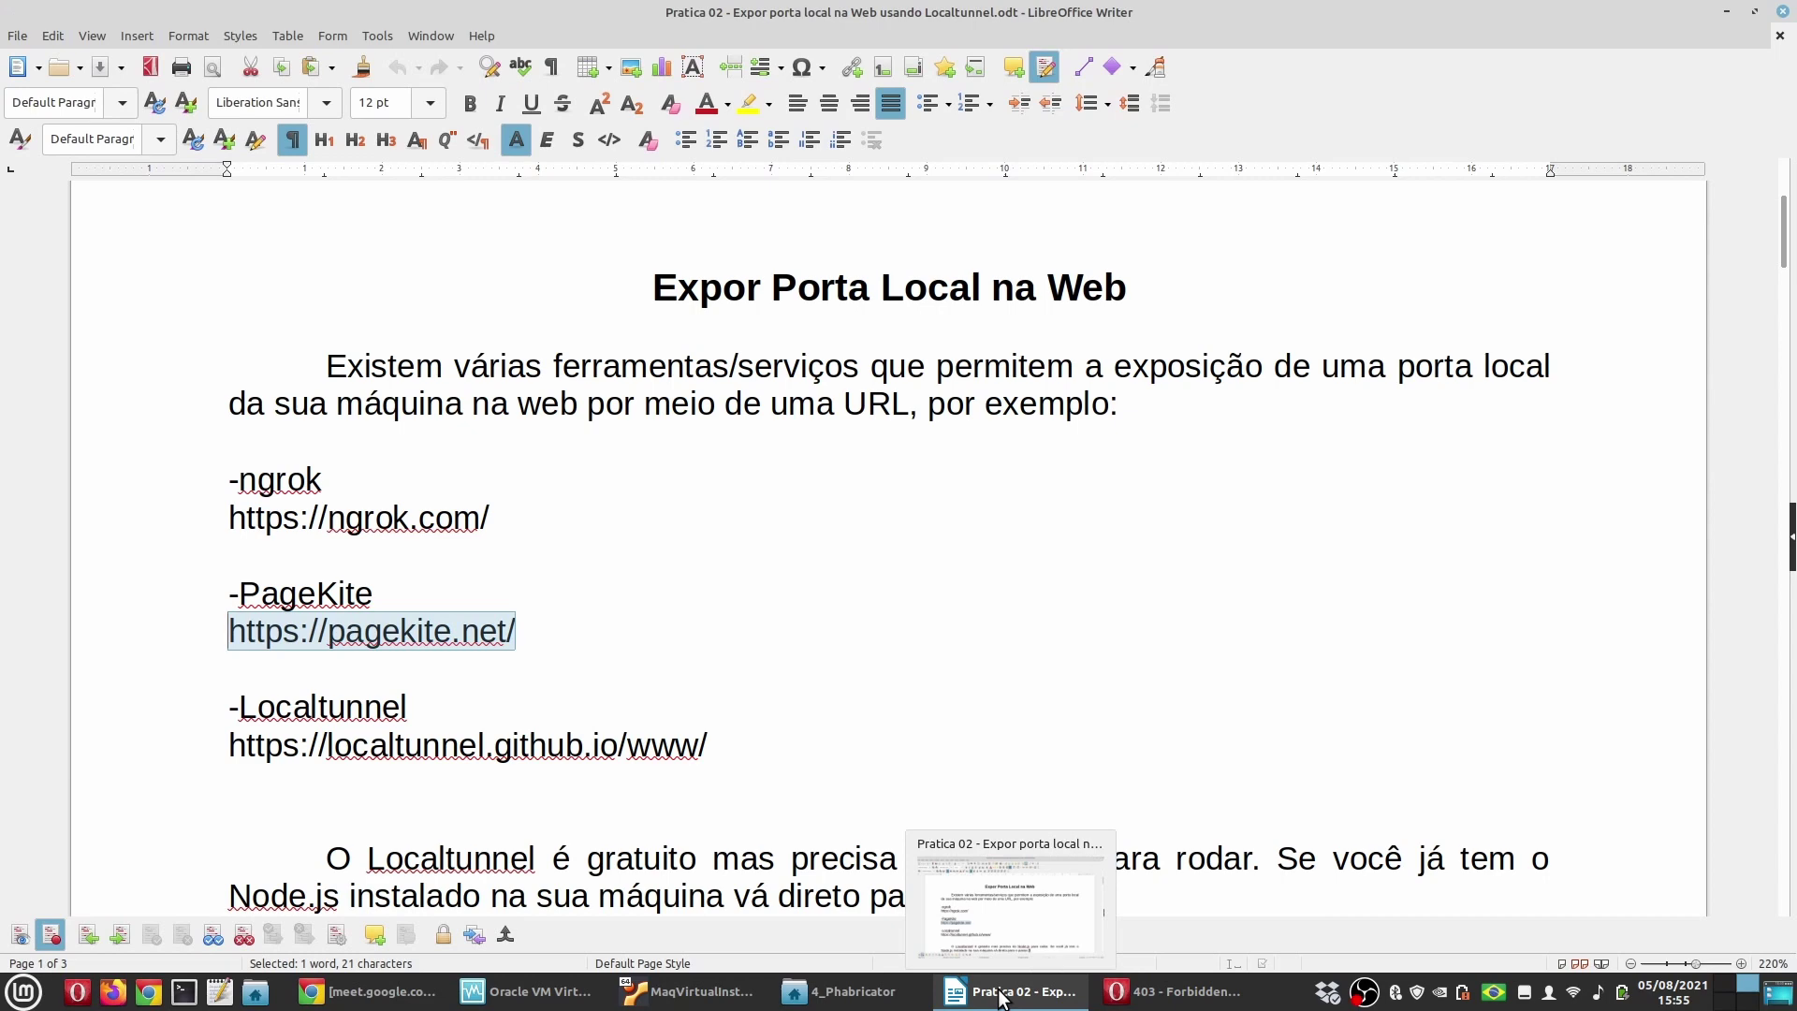
left_click(1123, 991)
key("alt+Tab")
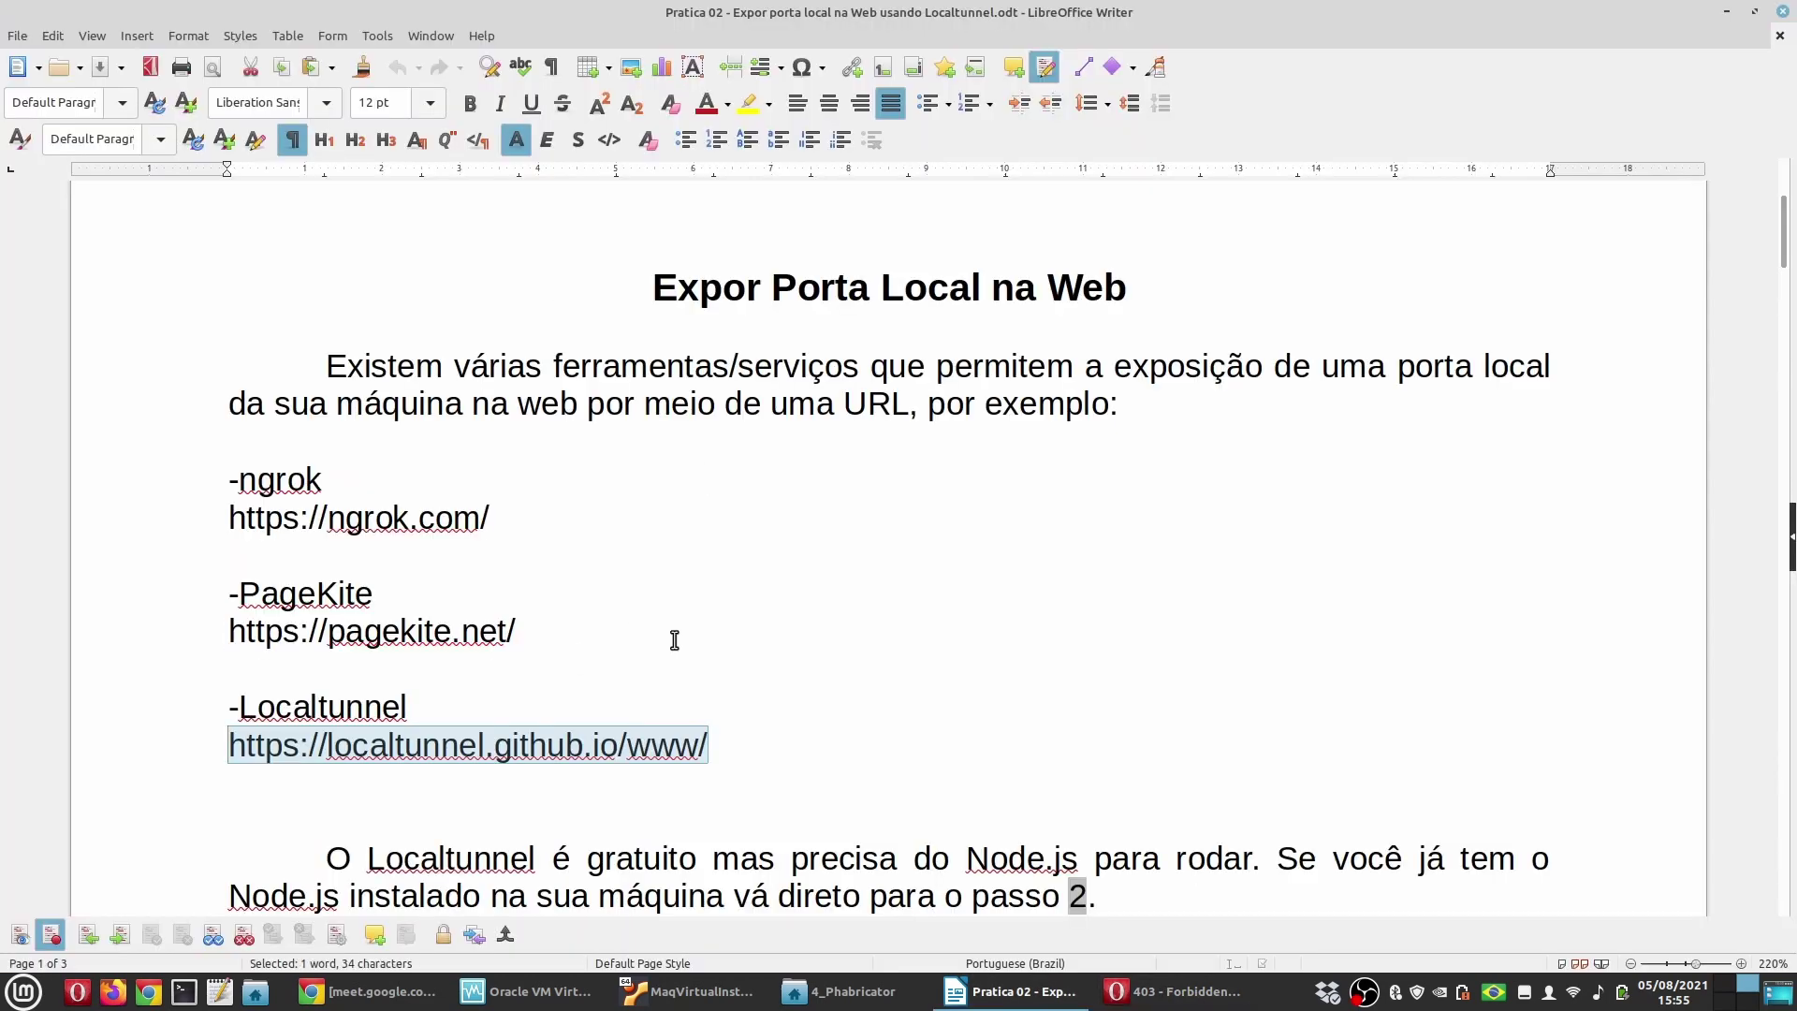
key("alt+Tab")
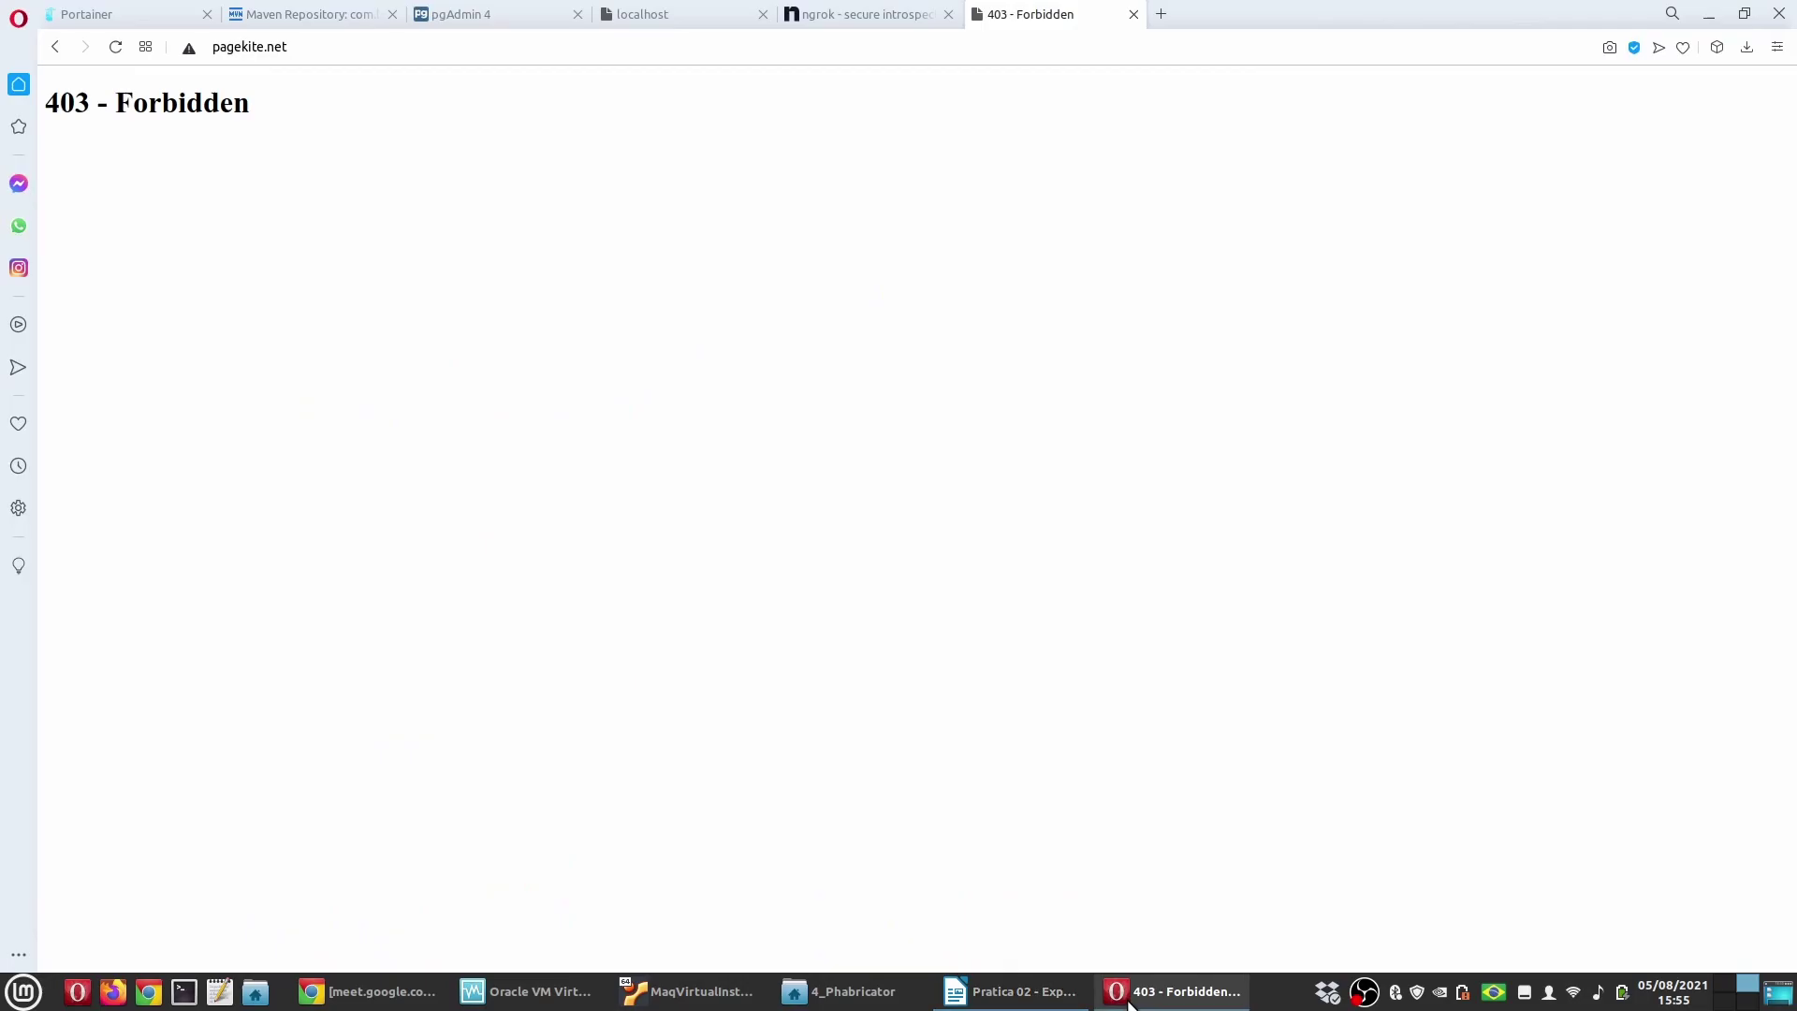
left_click(1159, 14)
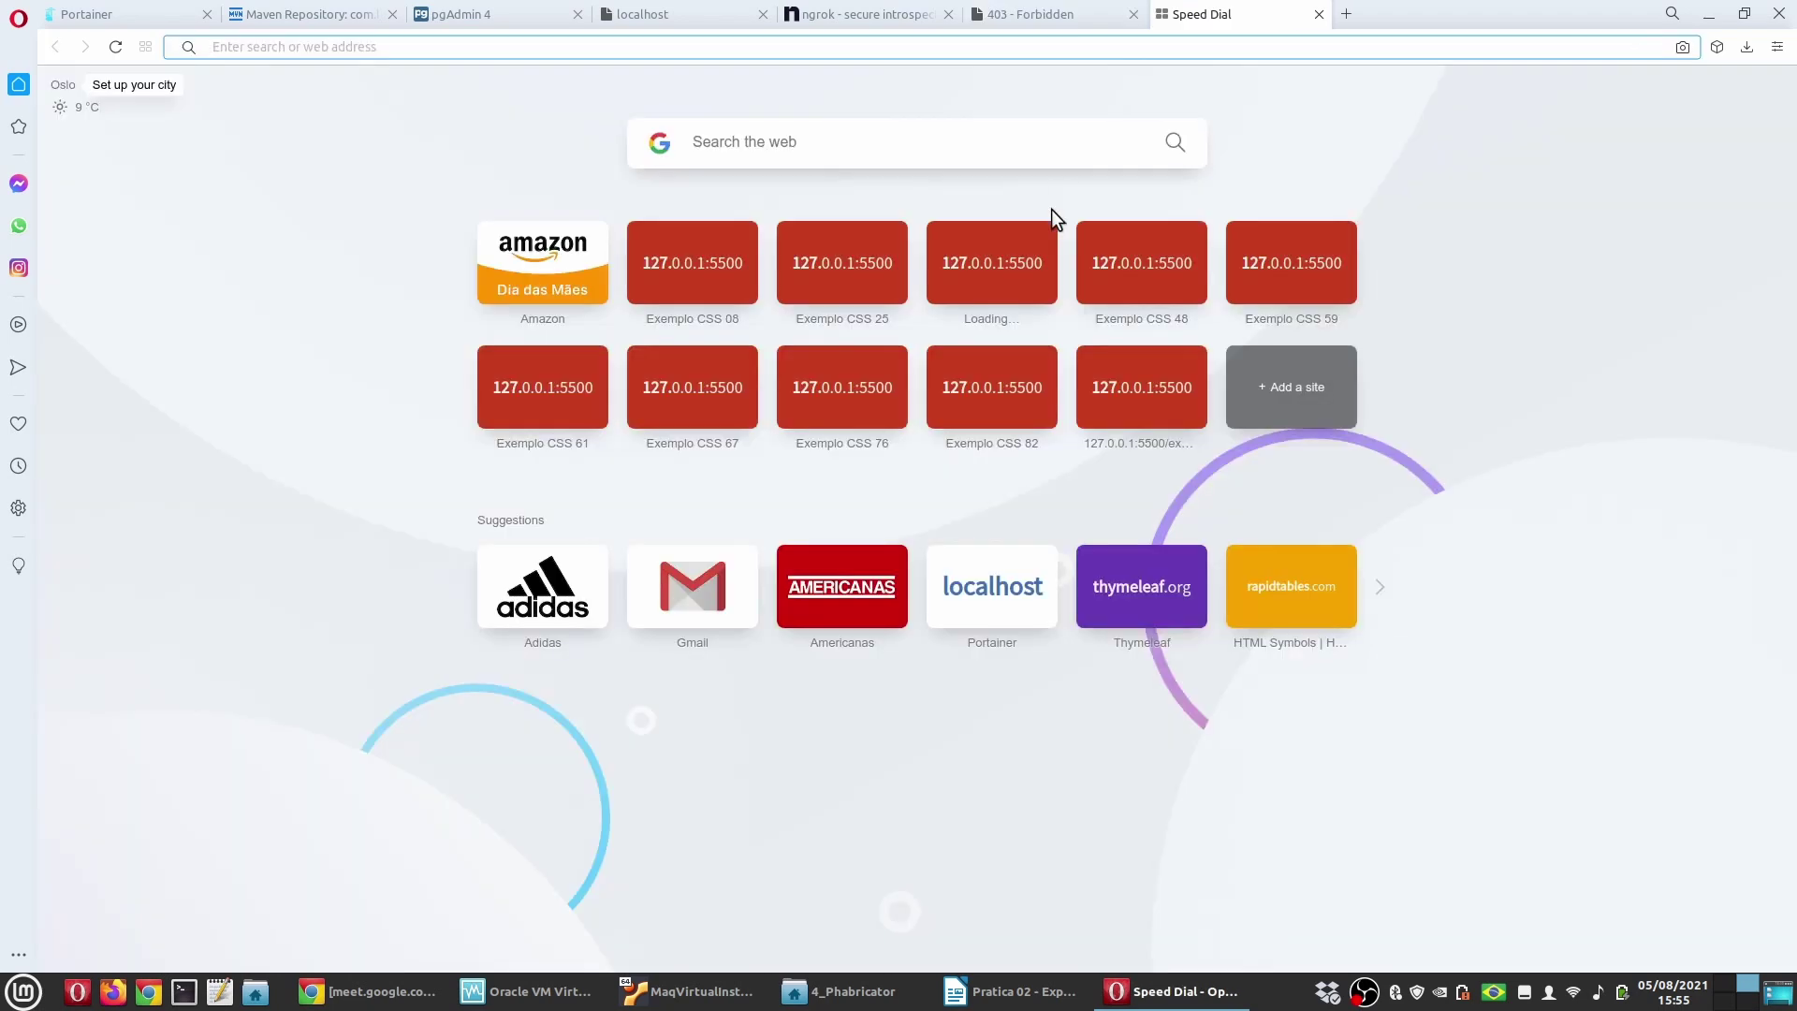
type("https://localtunnel.github.io/www/")
key("Return")
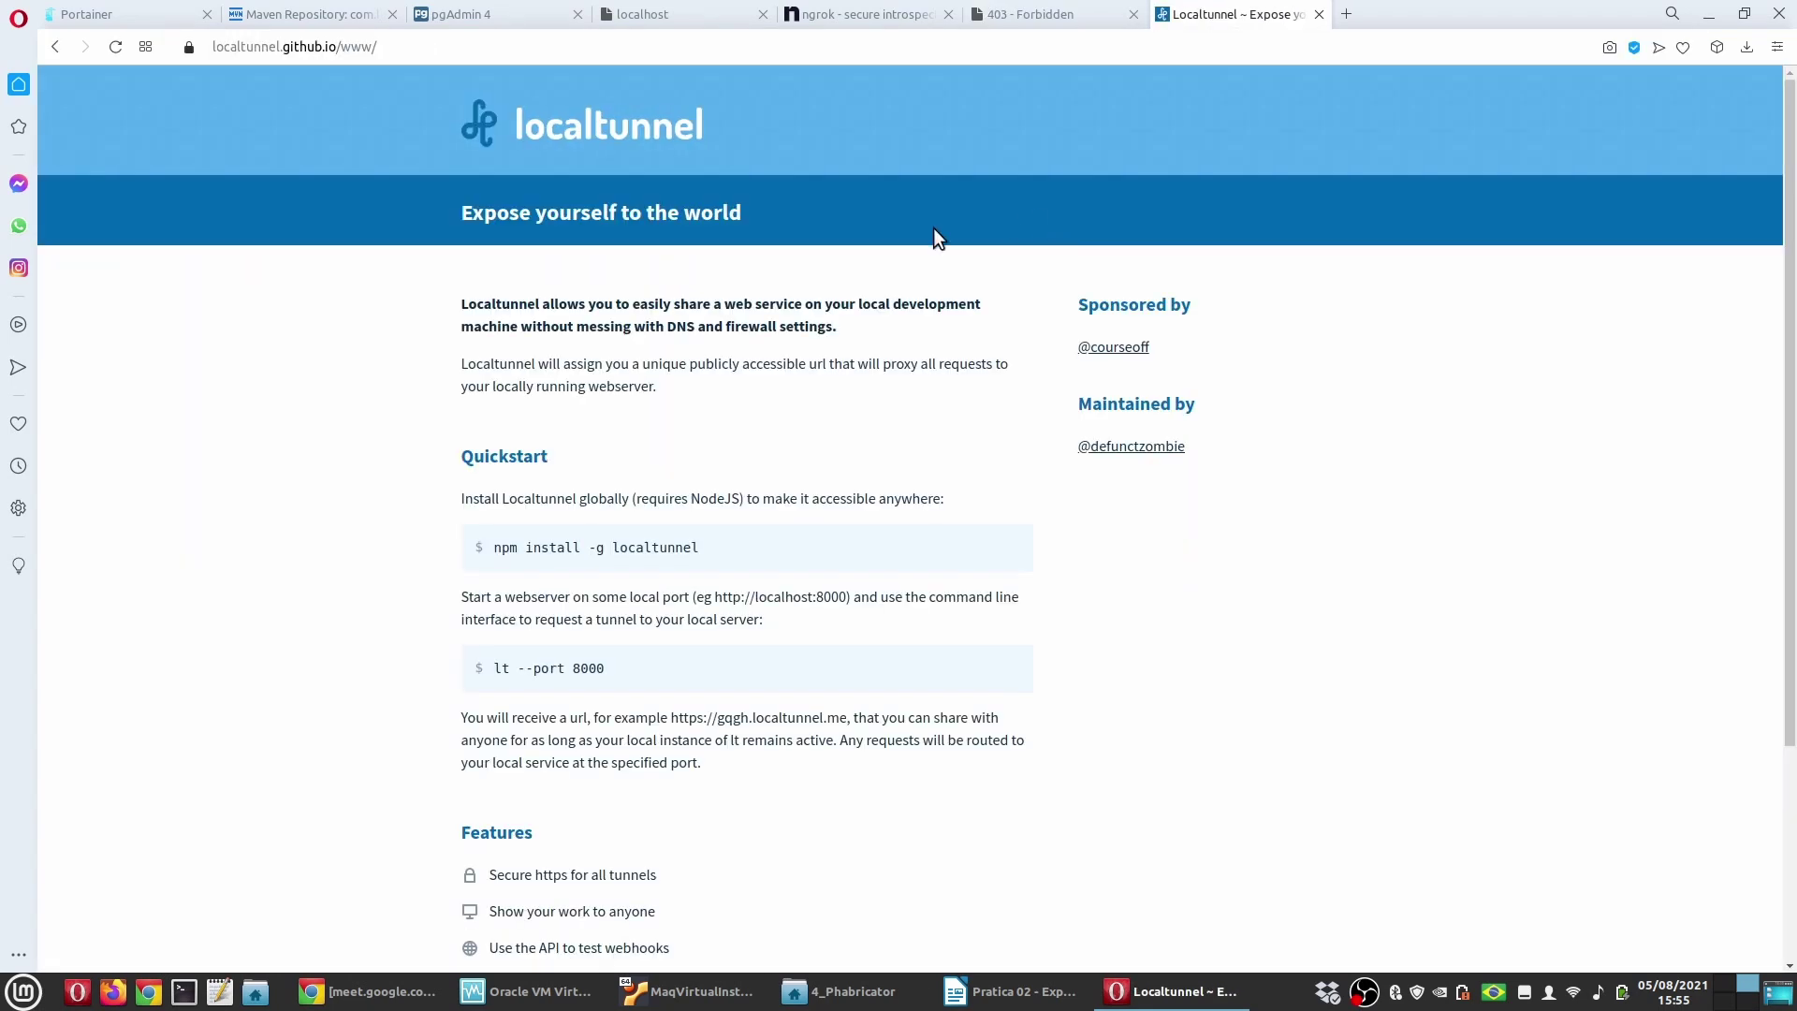
left_click(1130, 13)
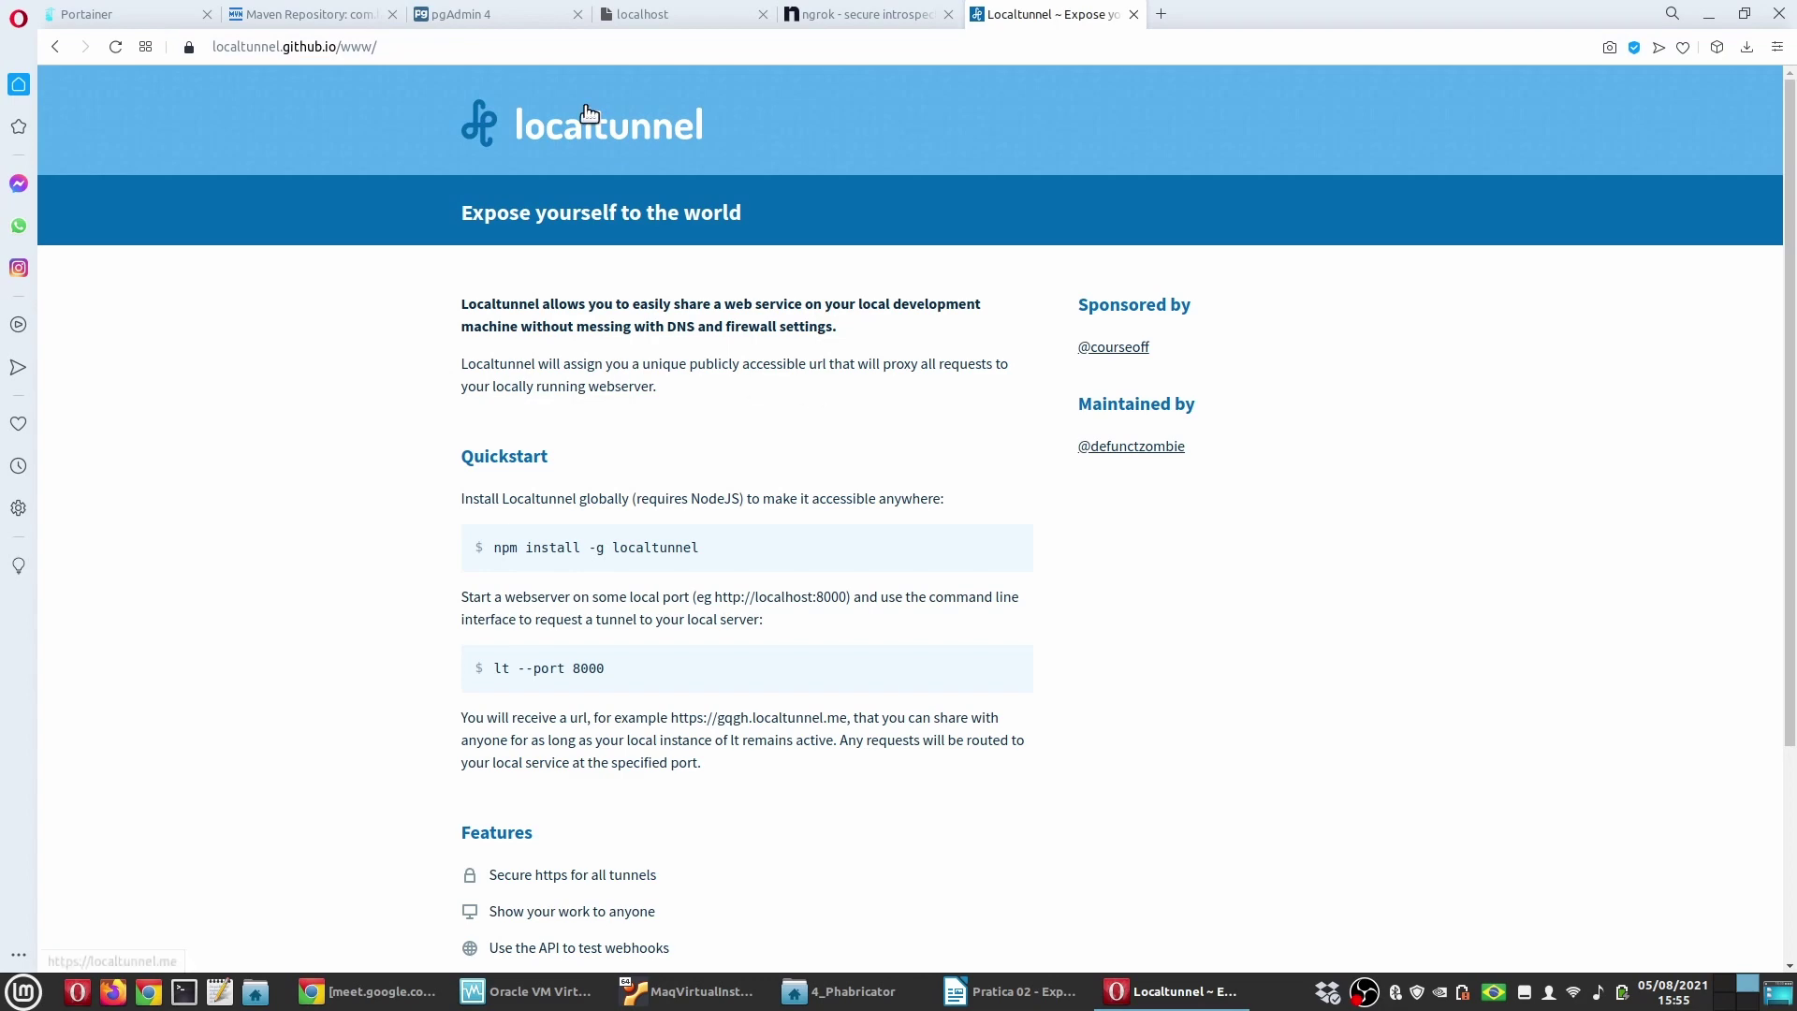
Step: Compare the Localtunnel quickstart with the ngrok pricing tab, then return to the guide
scroll(412, 655, "down", 3)
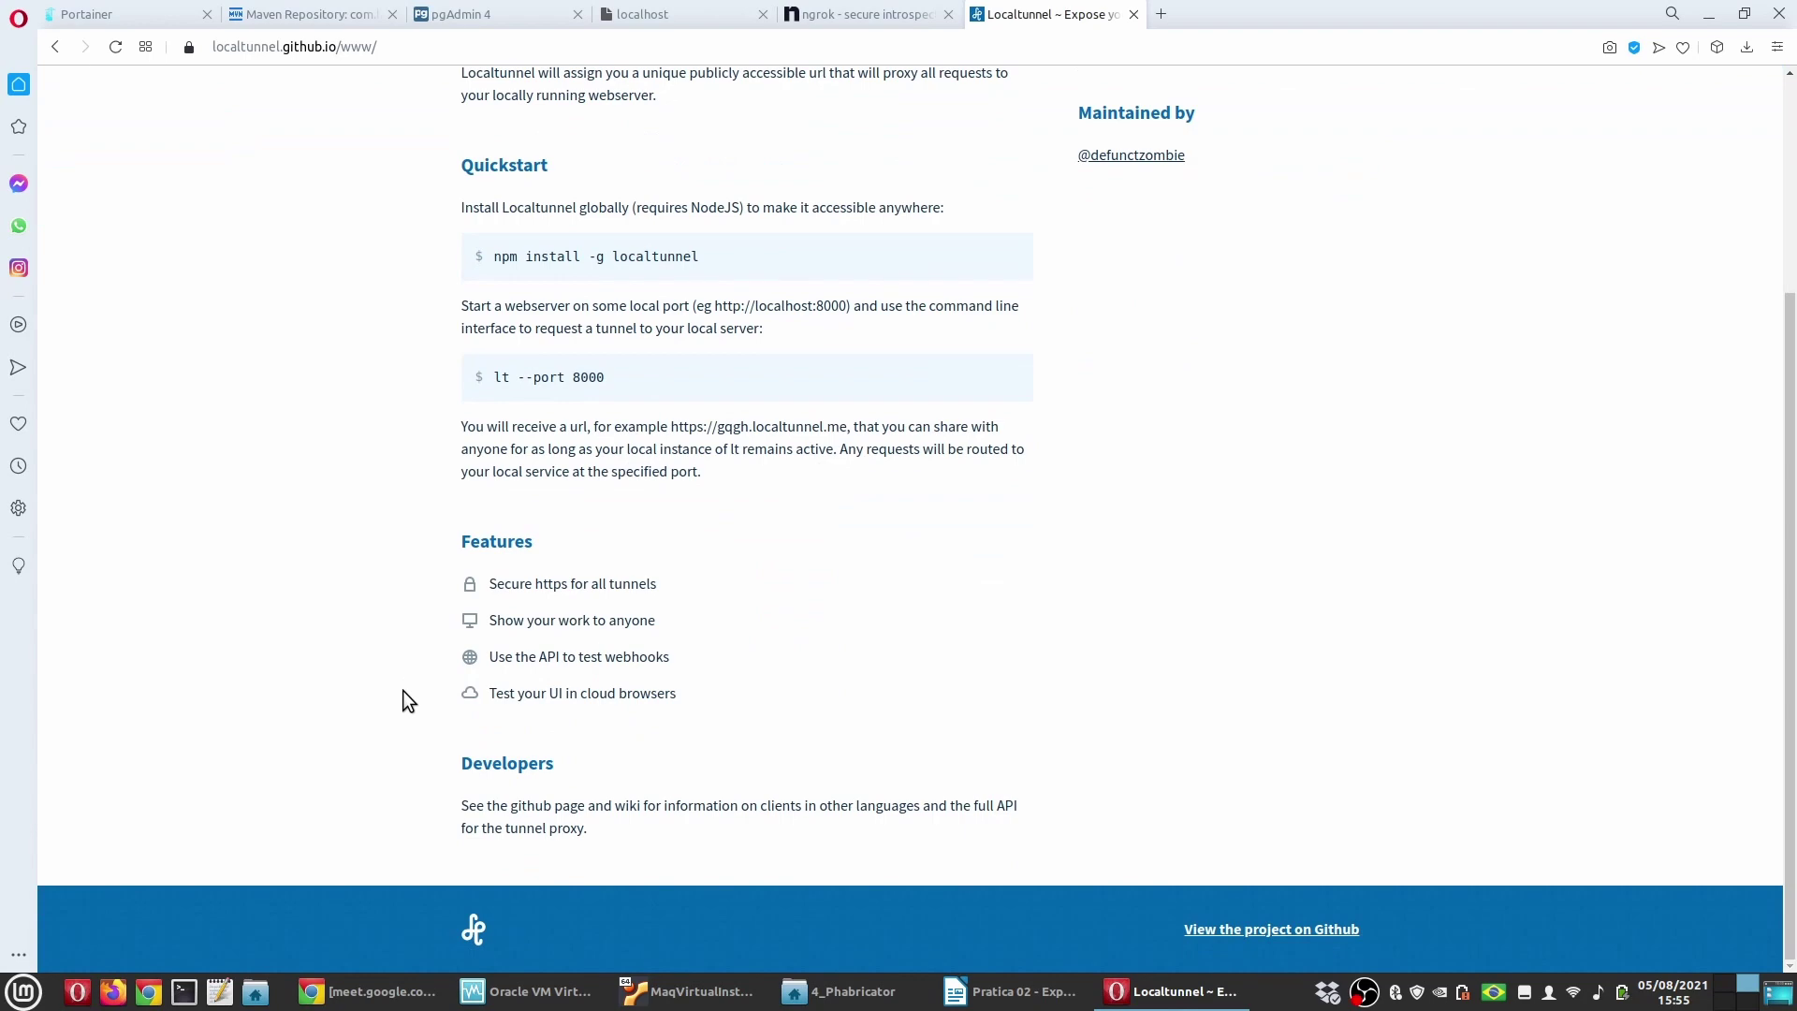
scroll(404, 697, "up", 3)
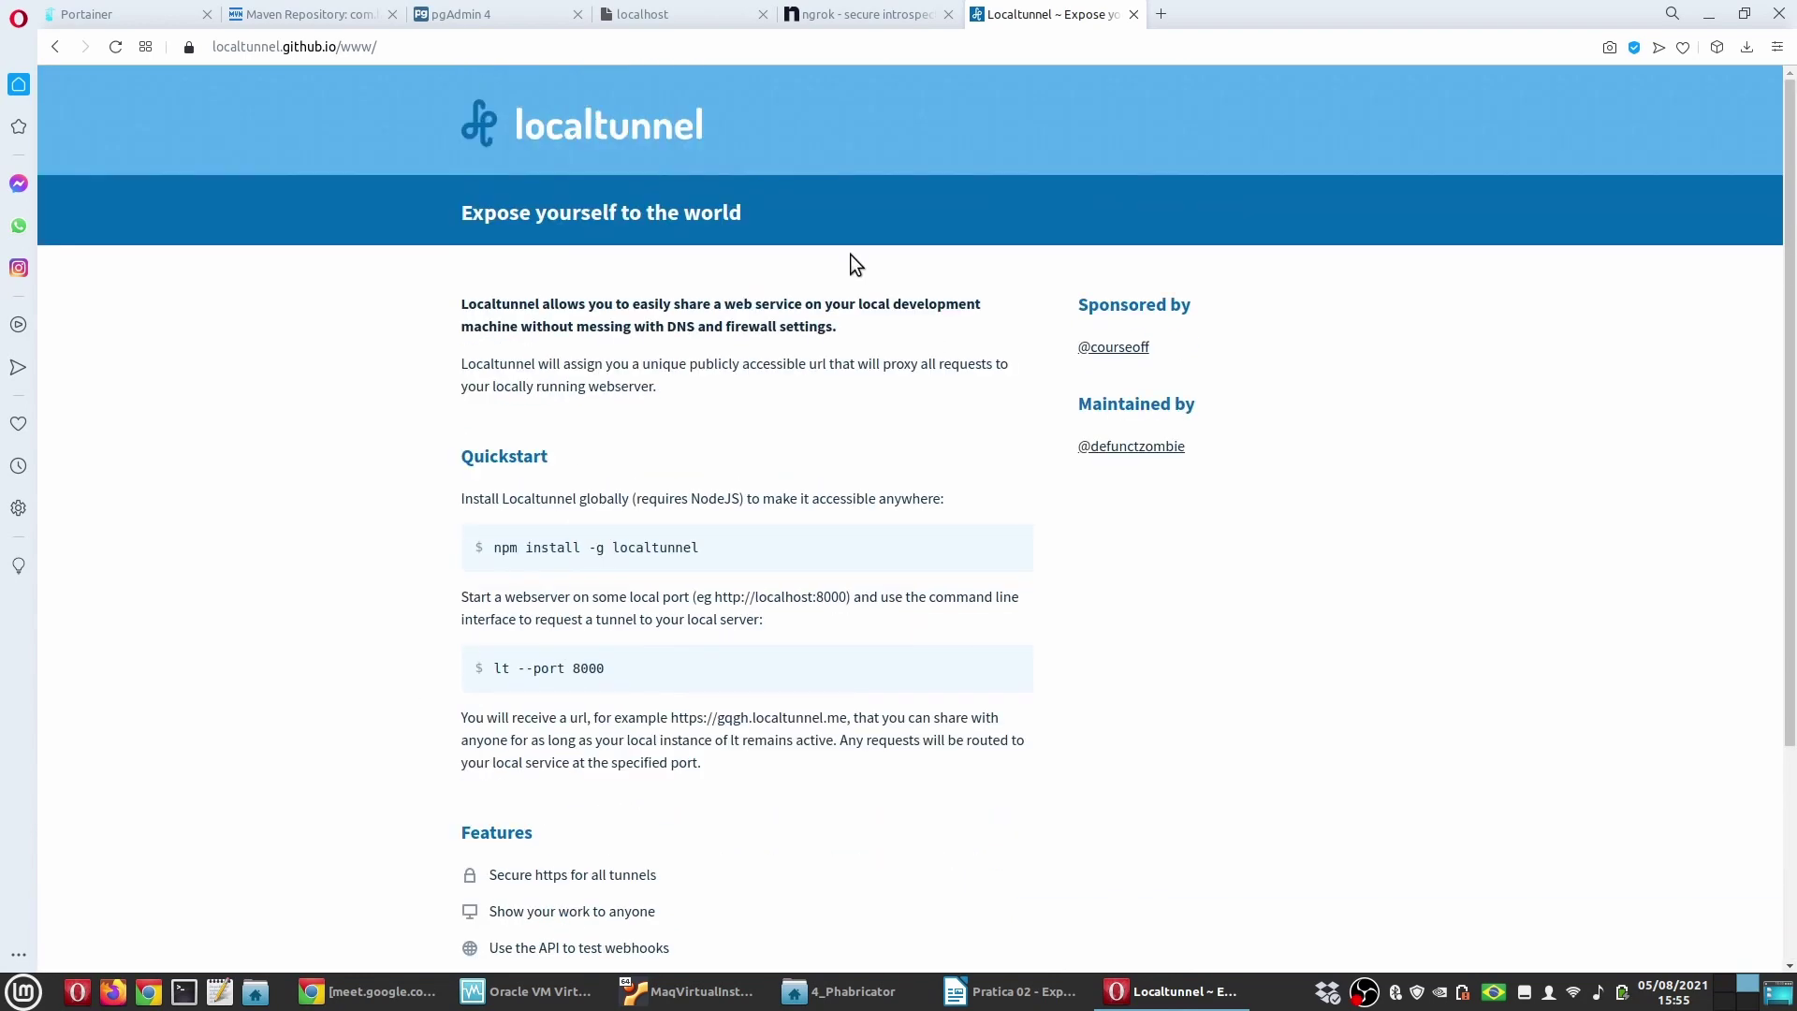
left_click(842, 15)
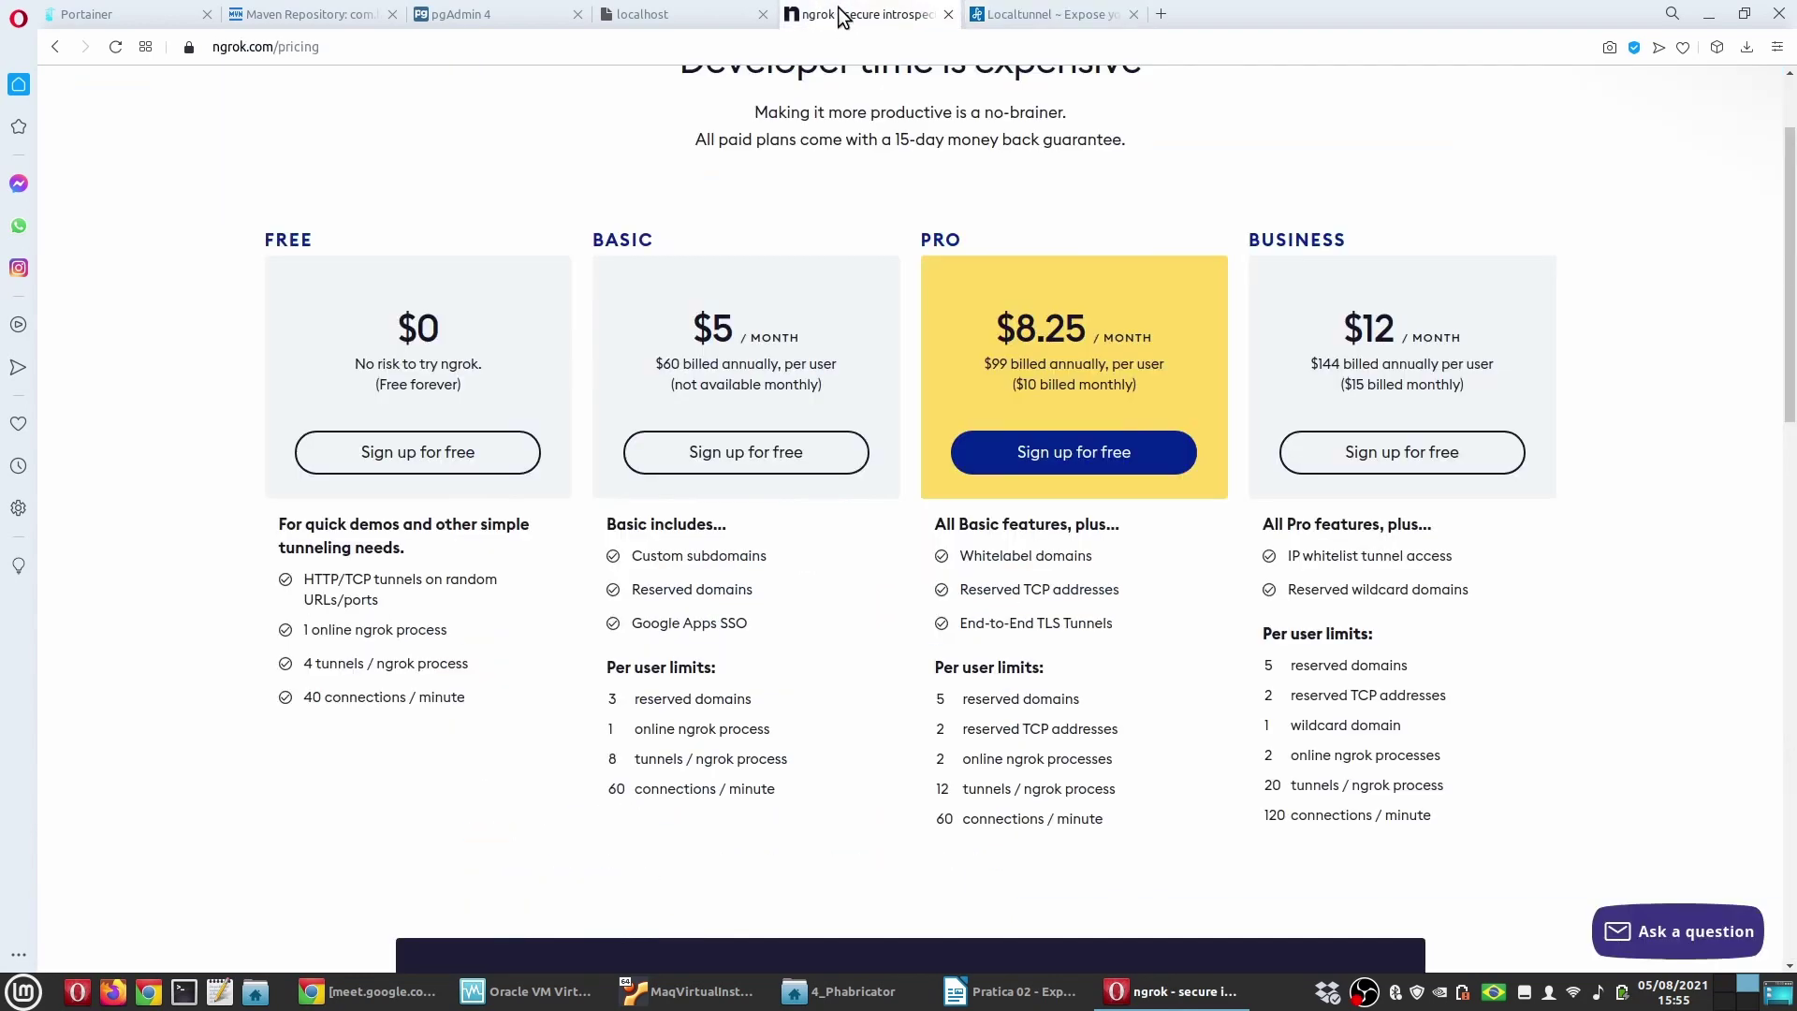
scroll(154, 490, "up", 2)
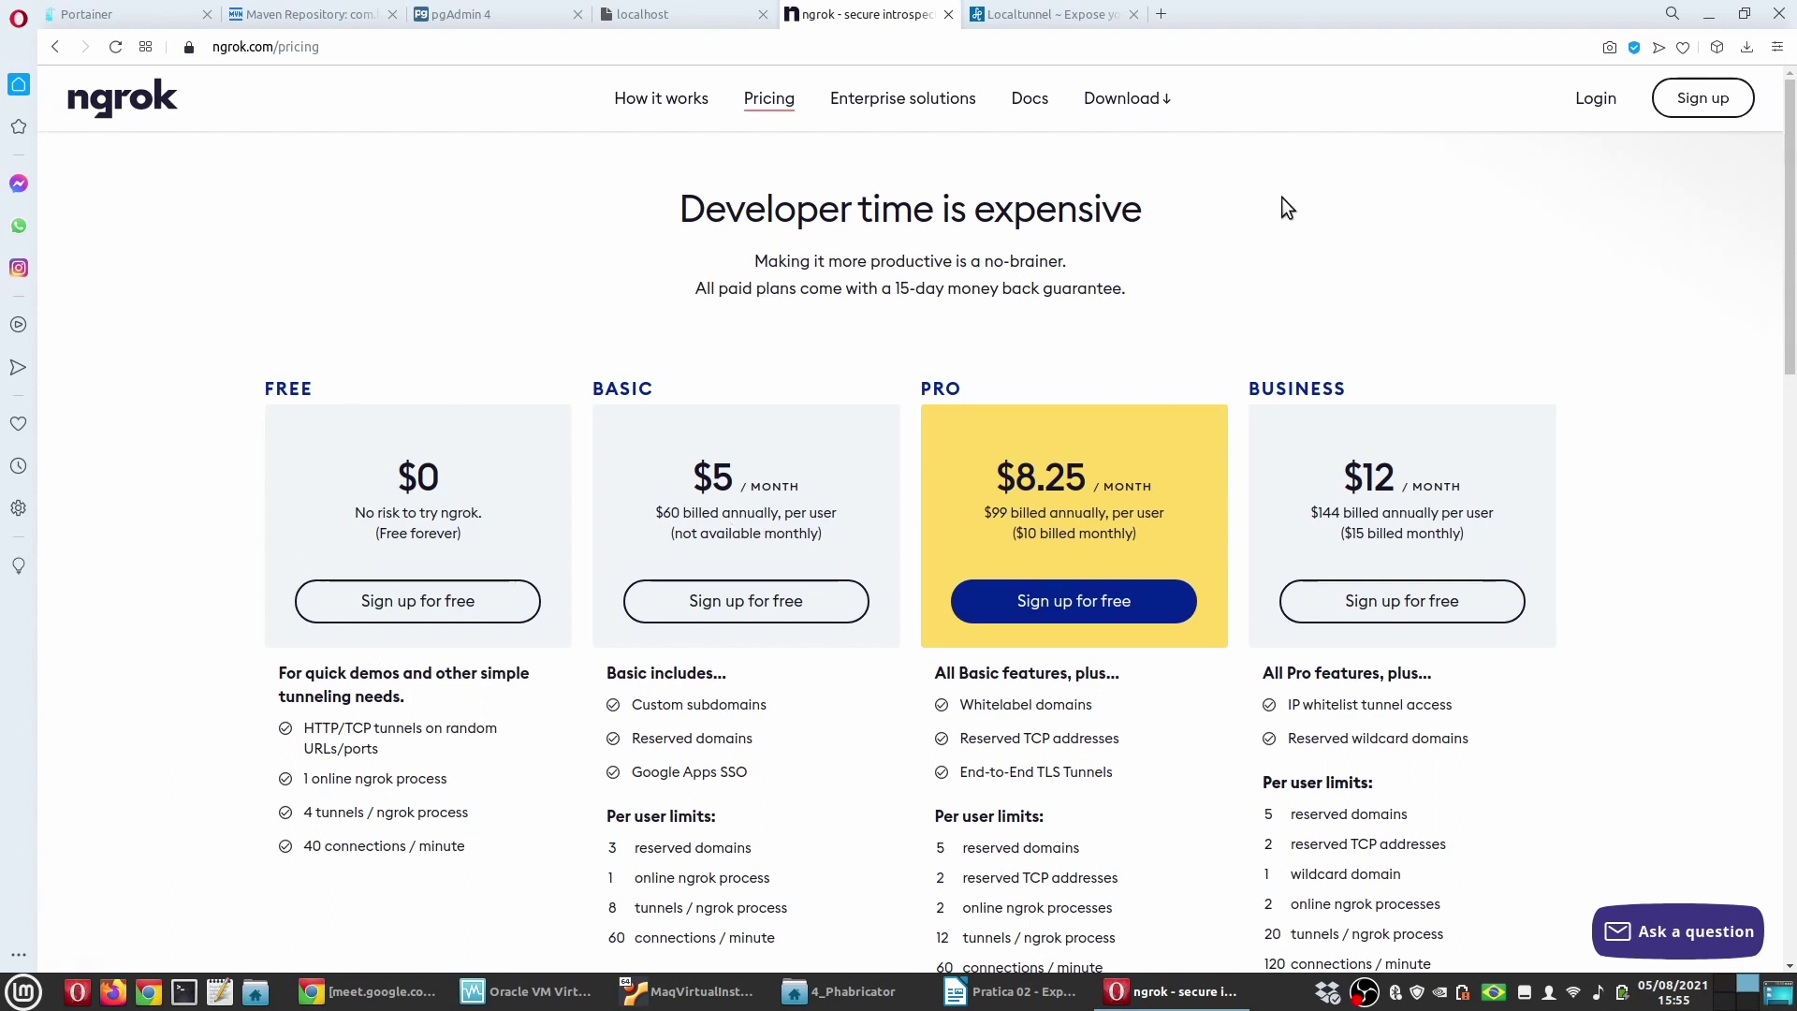
left_click(1061, 13)
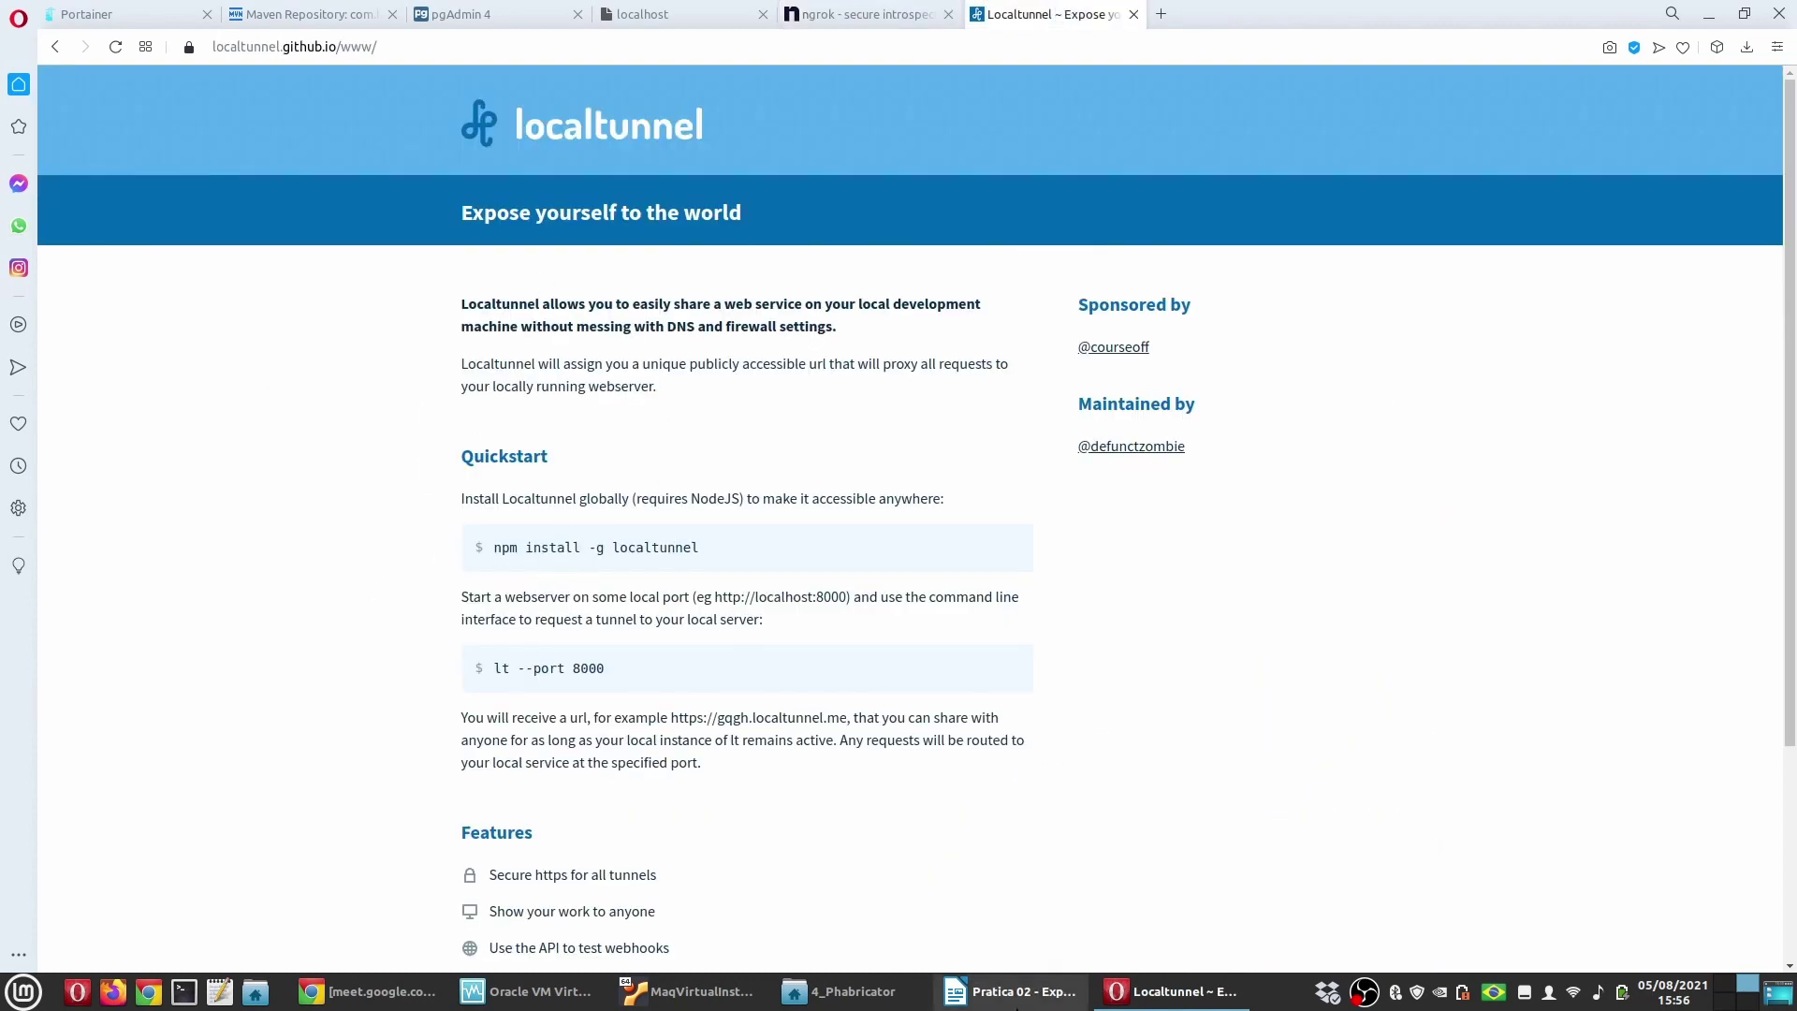
left_click(1011, 991)
Step: Highlight Node.js in the Localtunnel paragraph and look through the nearby sections of the guide
scroll(775, 714, "up", 5)
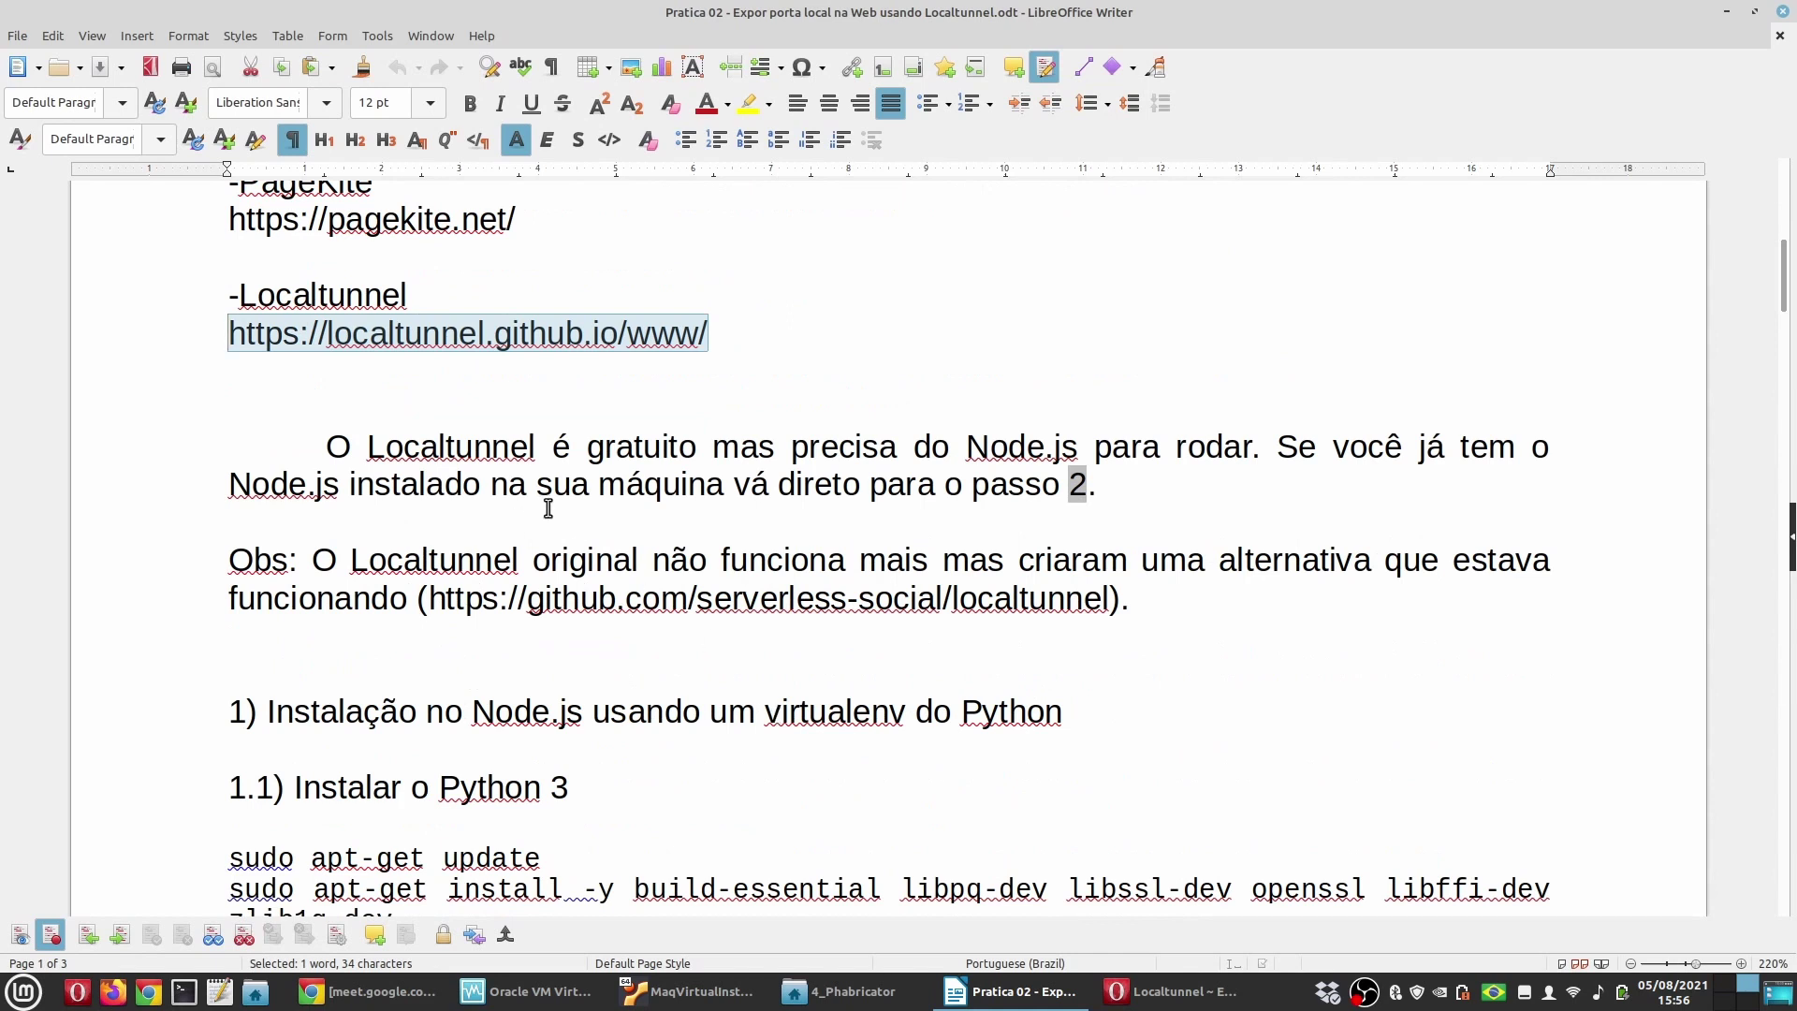
left_click(921, 522)
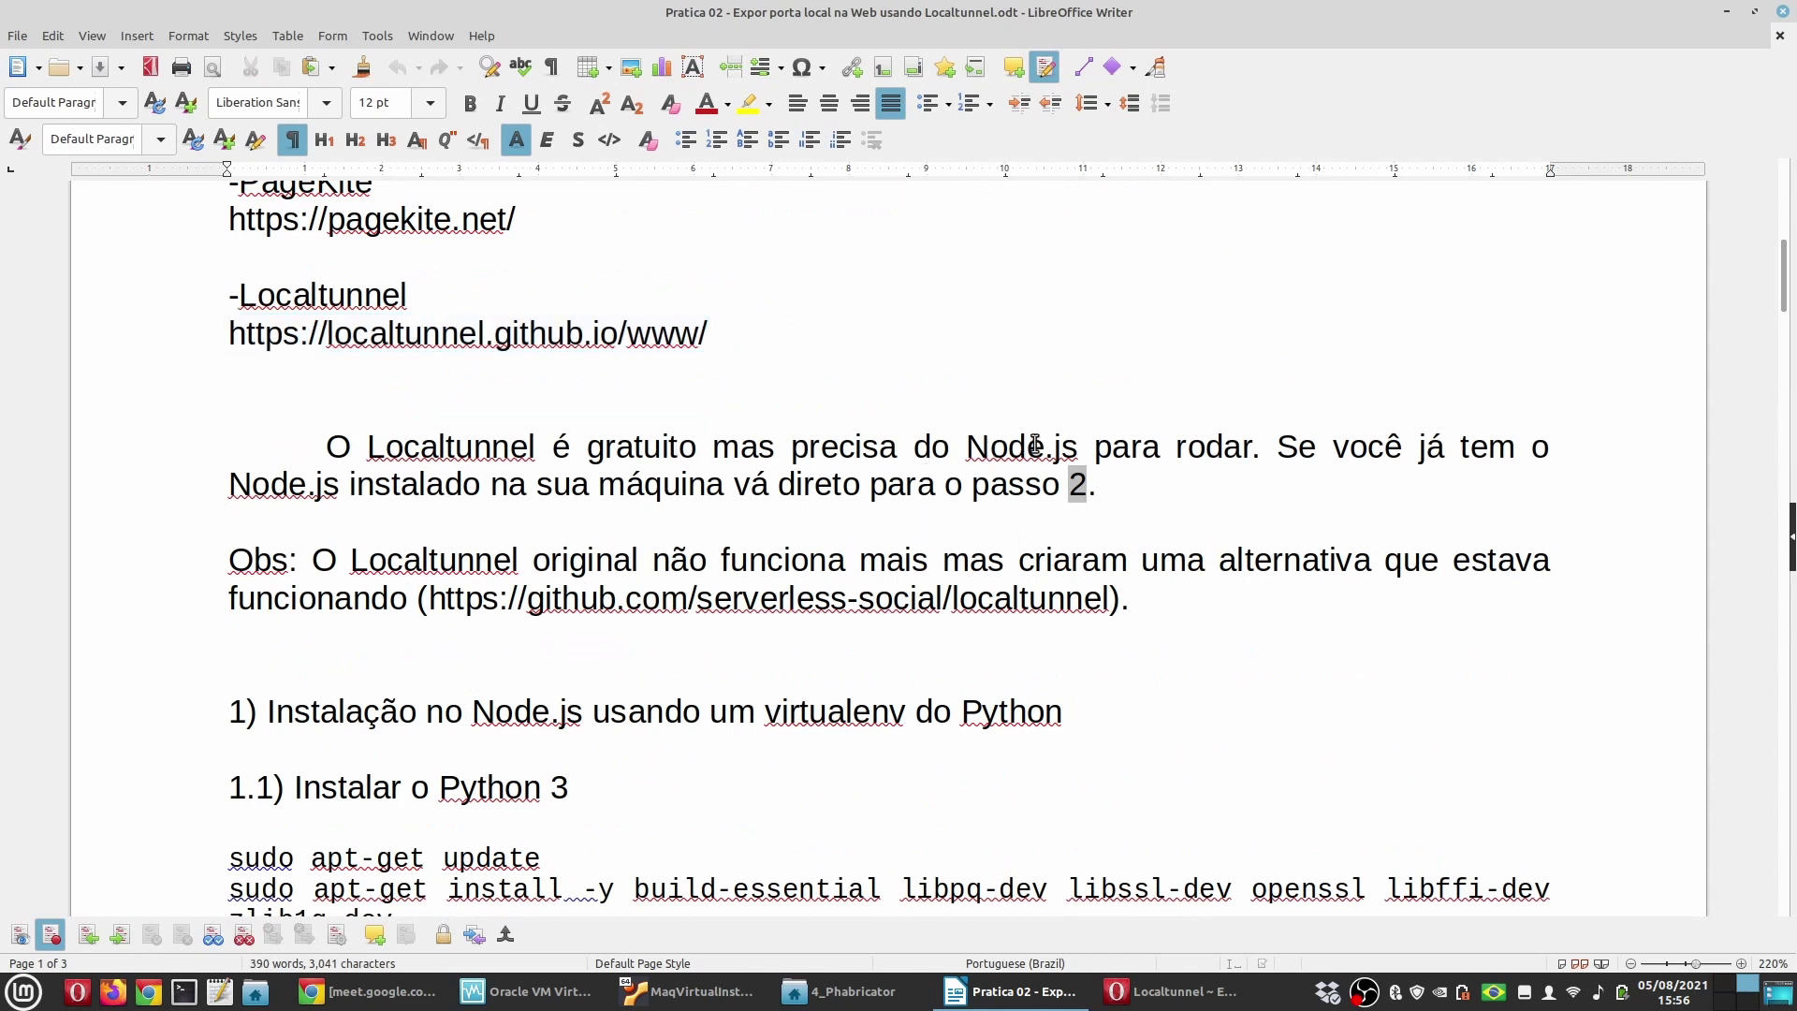
left_click_drag(1079, 447, 967, 446)
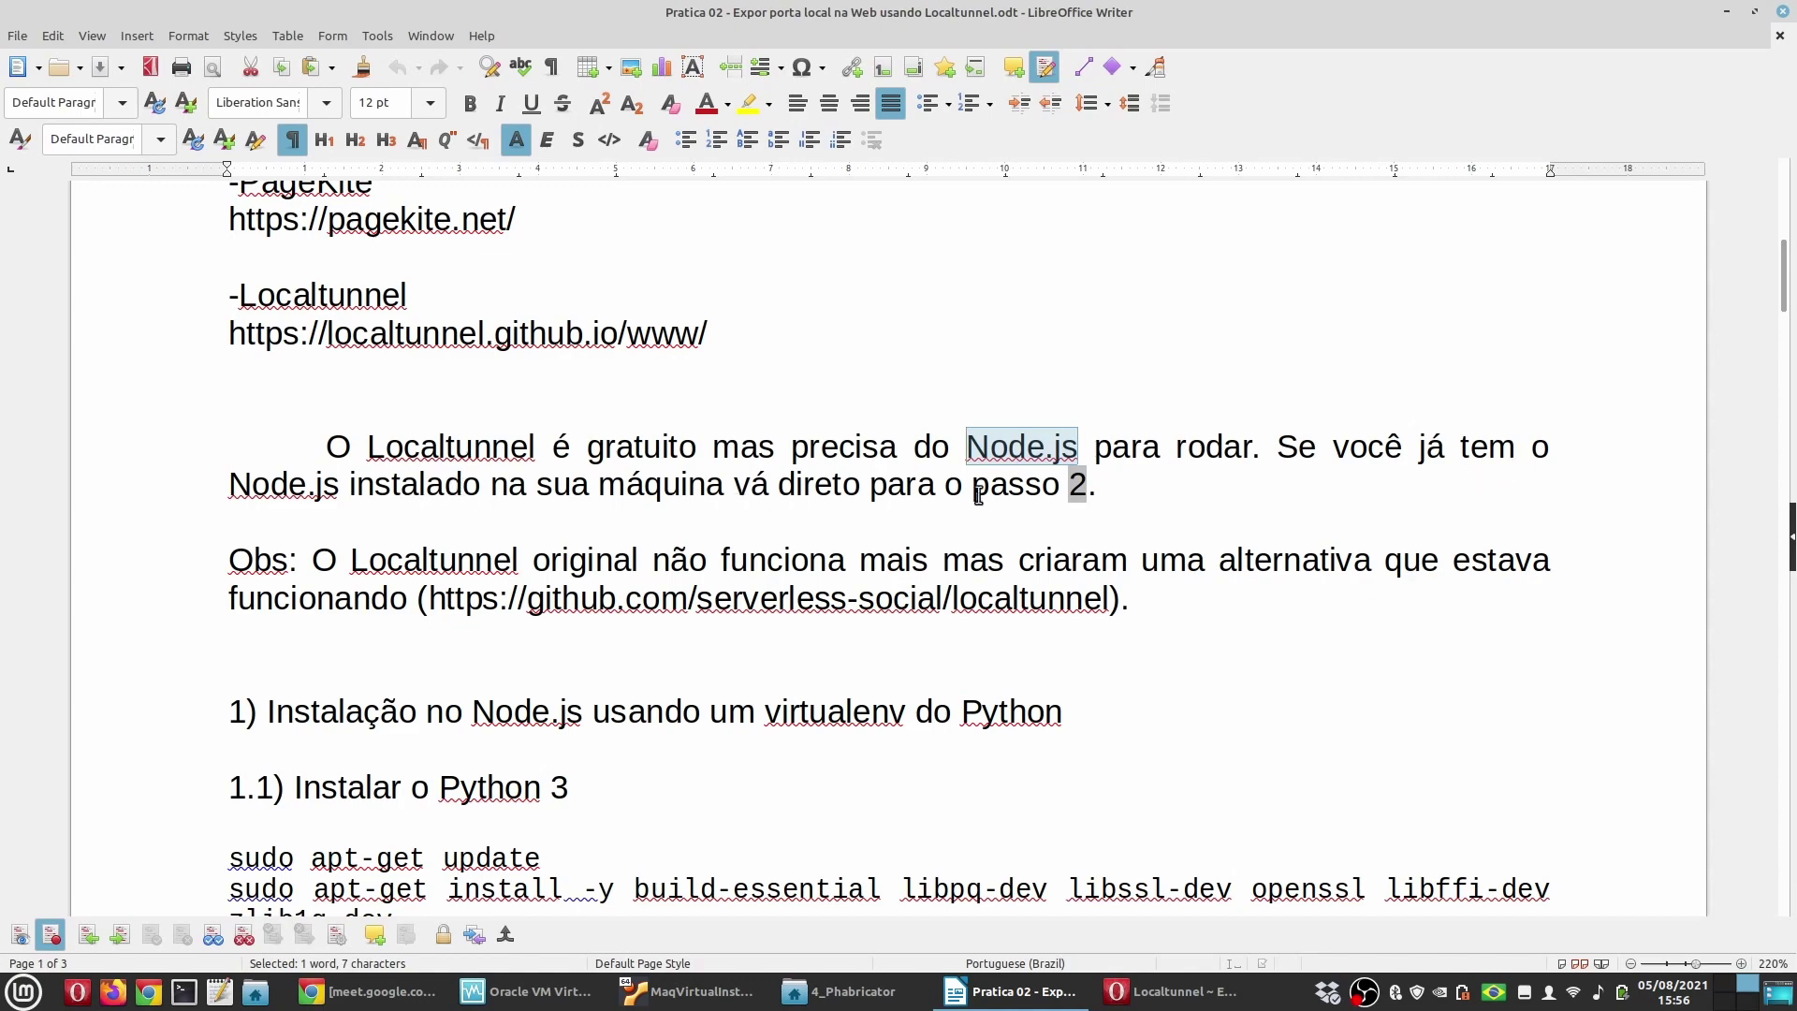
scroll(593, 730, "down", 12)
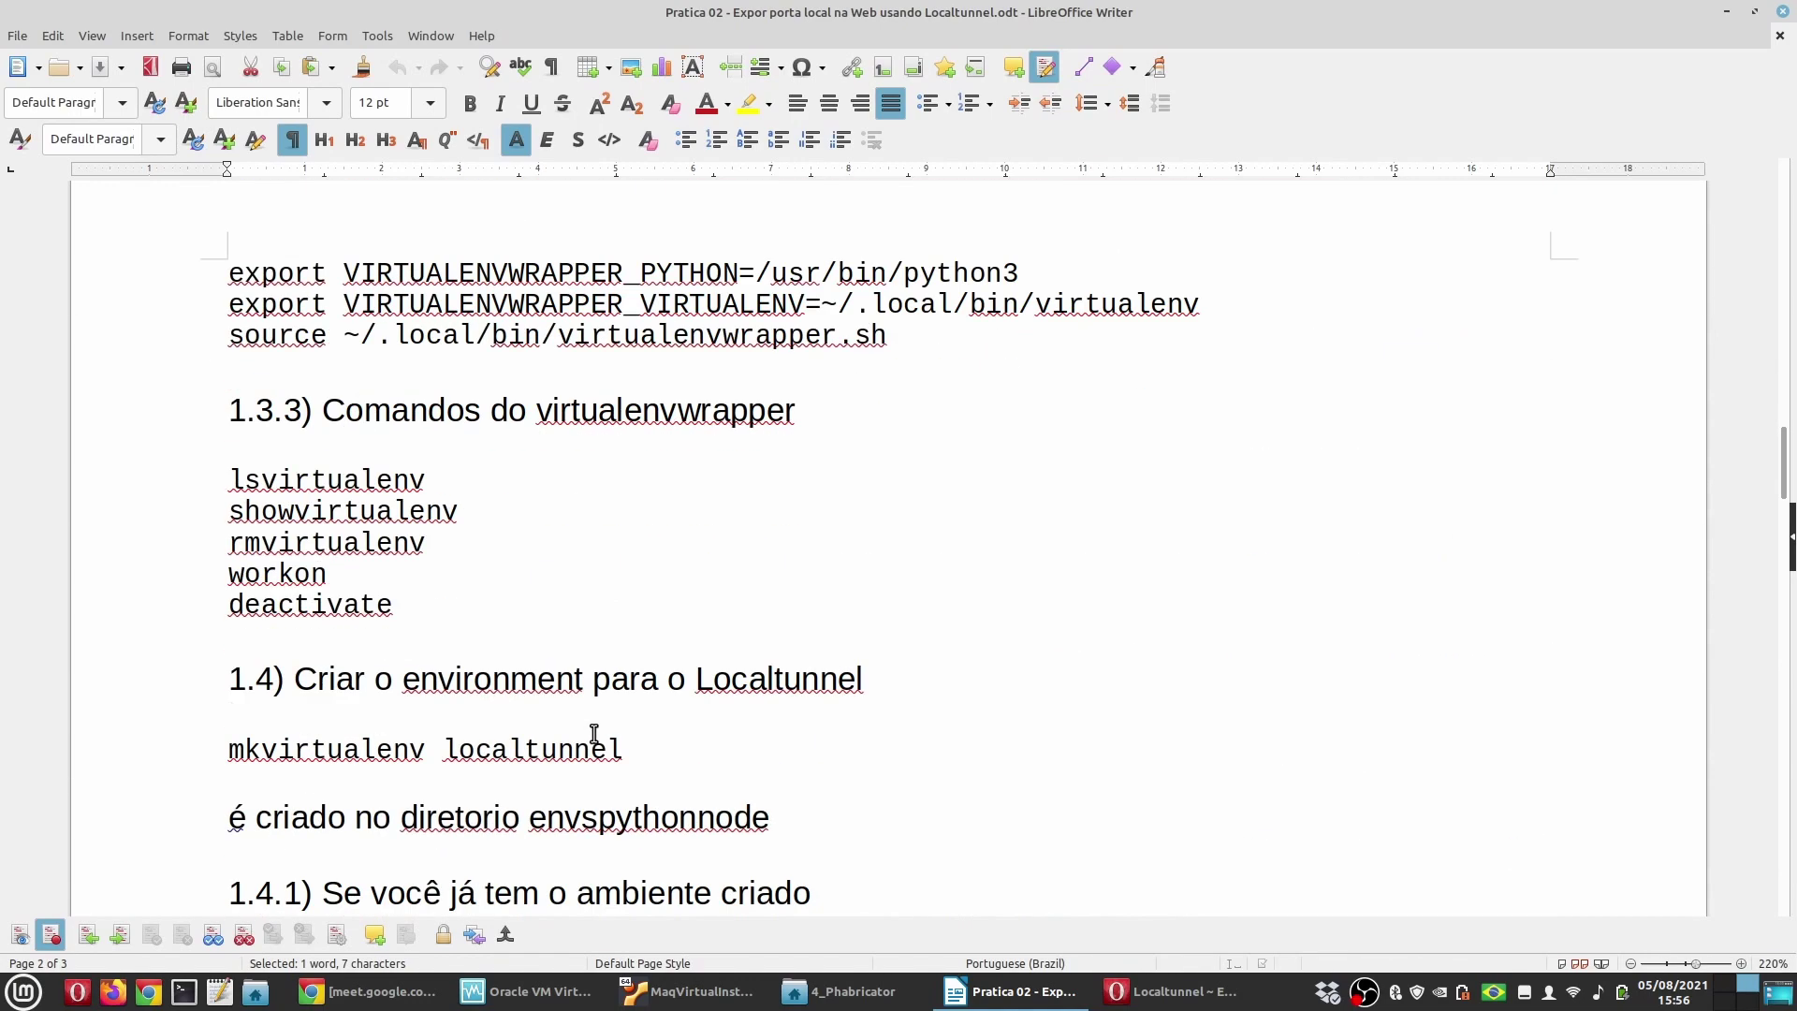
scroll(593, 733, "down", 15)
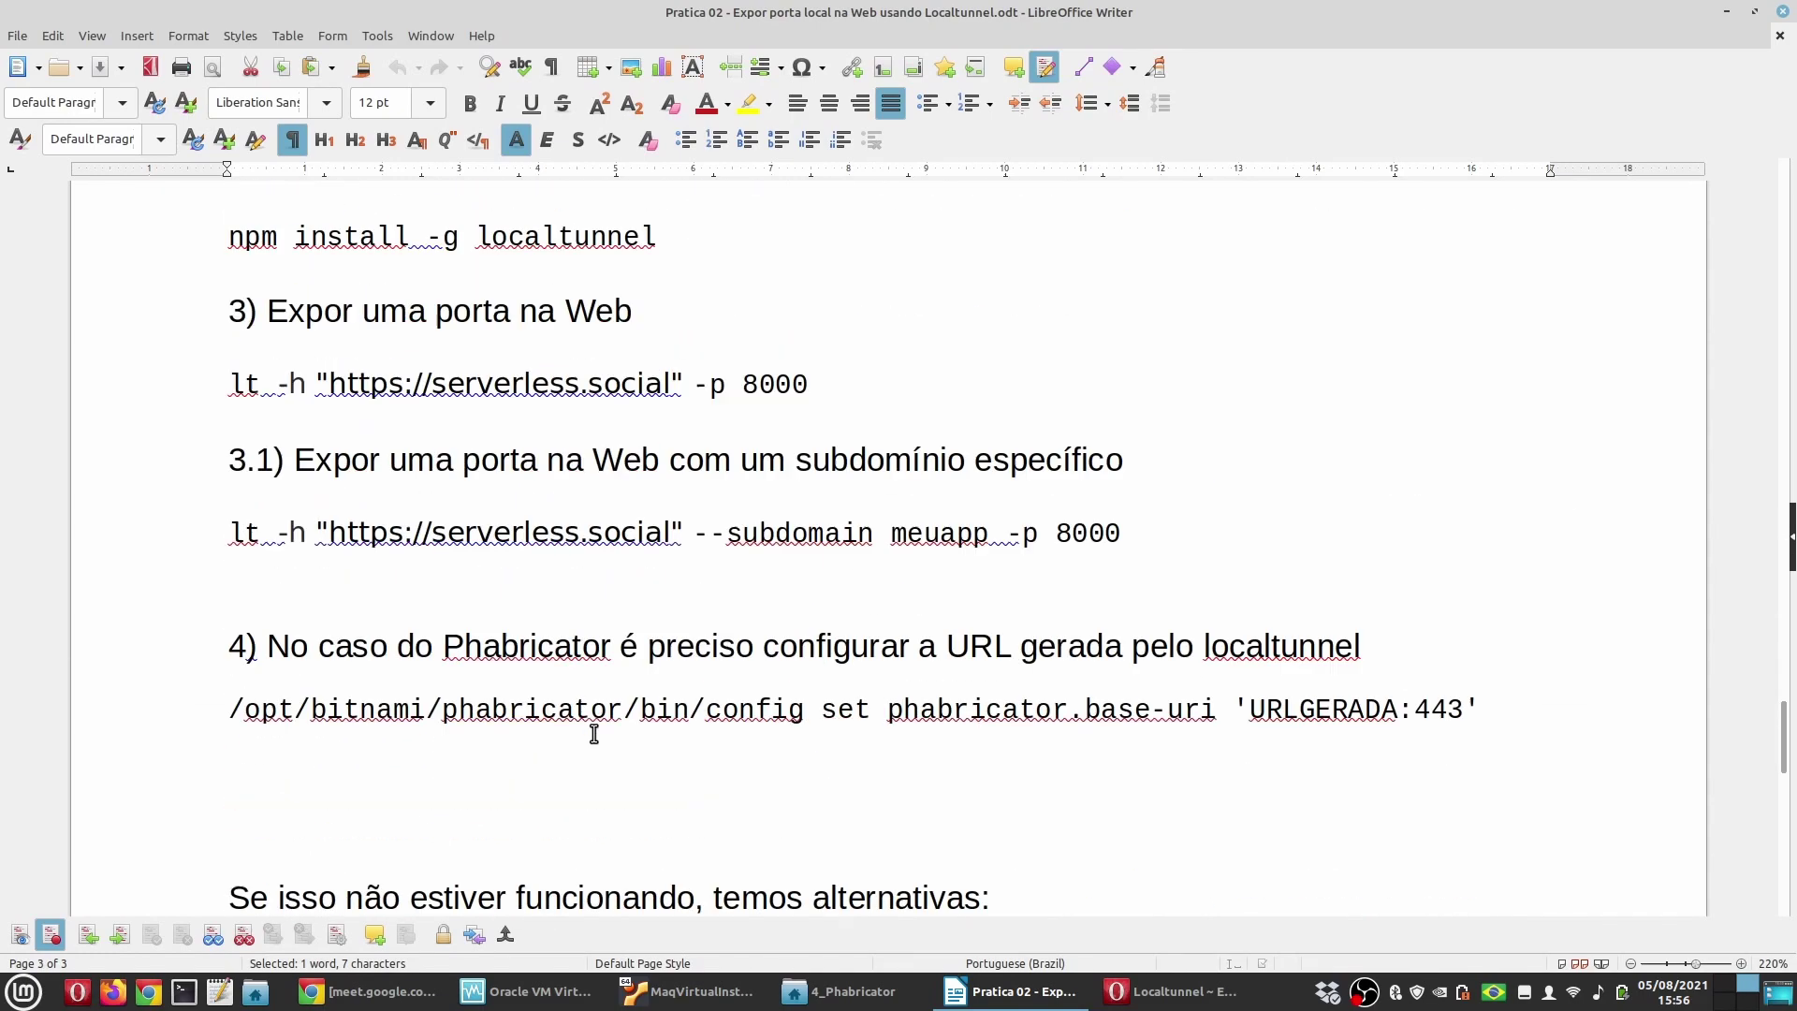
scroll(593, 733, "up", 10)
left_click_drag(582, 600, 213, 602)
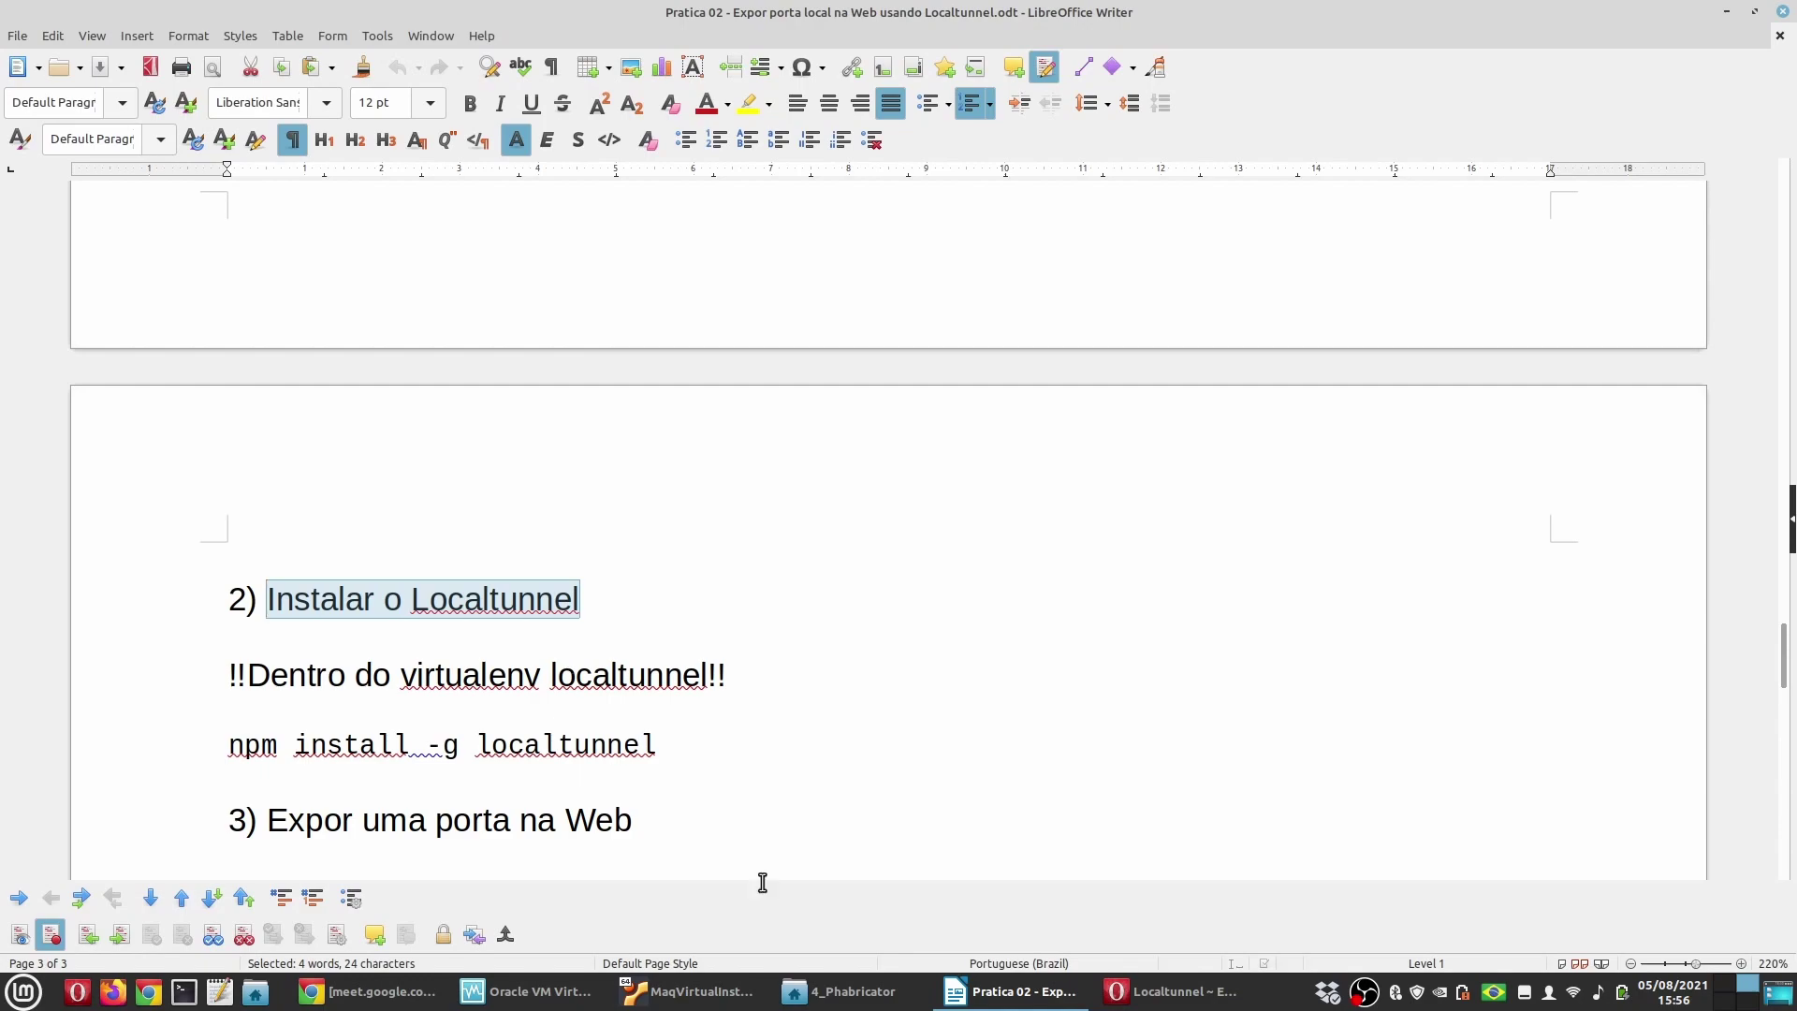
Step: Remove the list numbering from the blank line under heading 1 and select Node.js in the heading
scroll(768, 875, "up", 20)
scroll(814, 834, "up", 15)
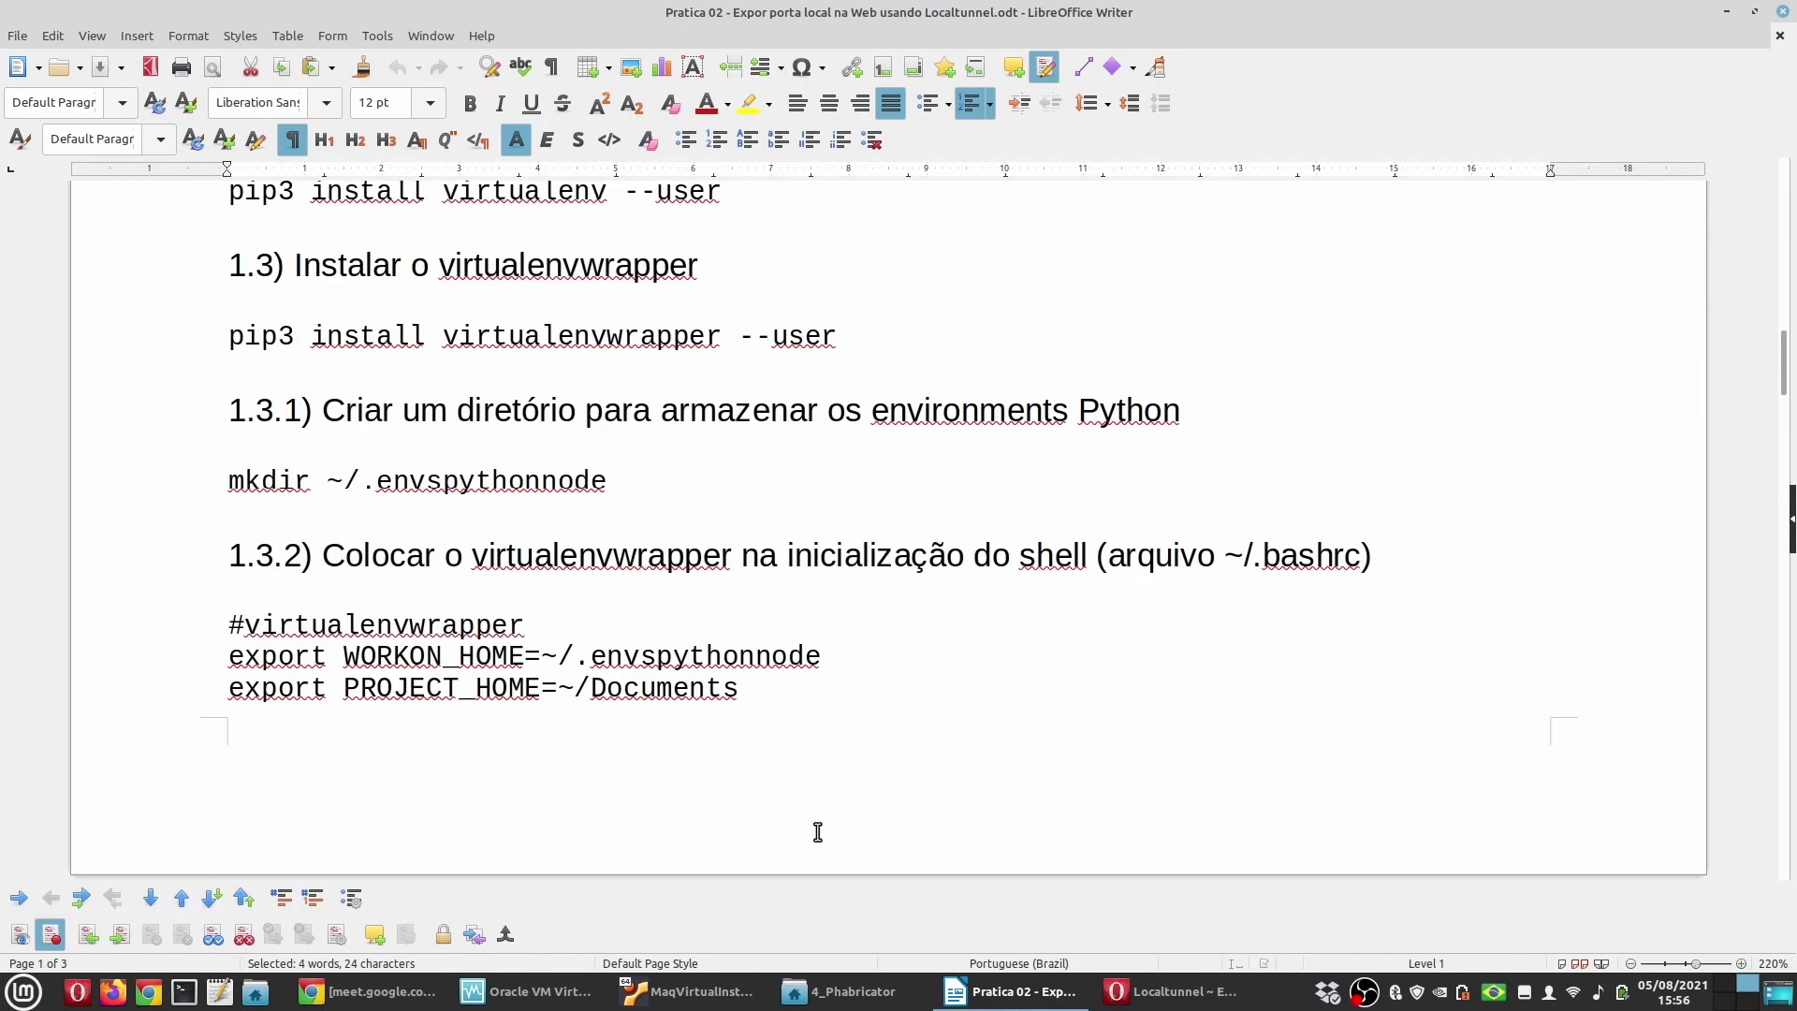
scroll(817, 832, "up", 6)
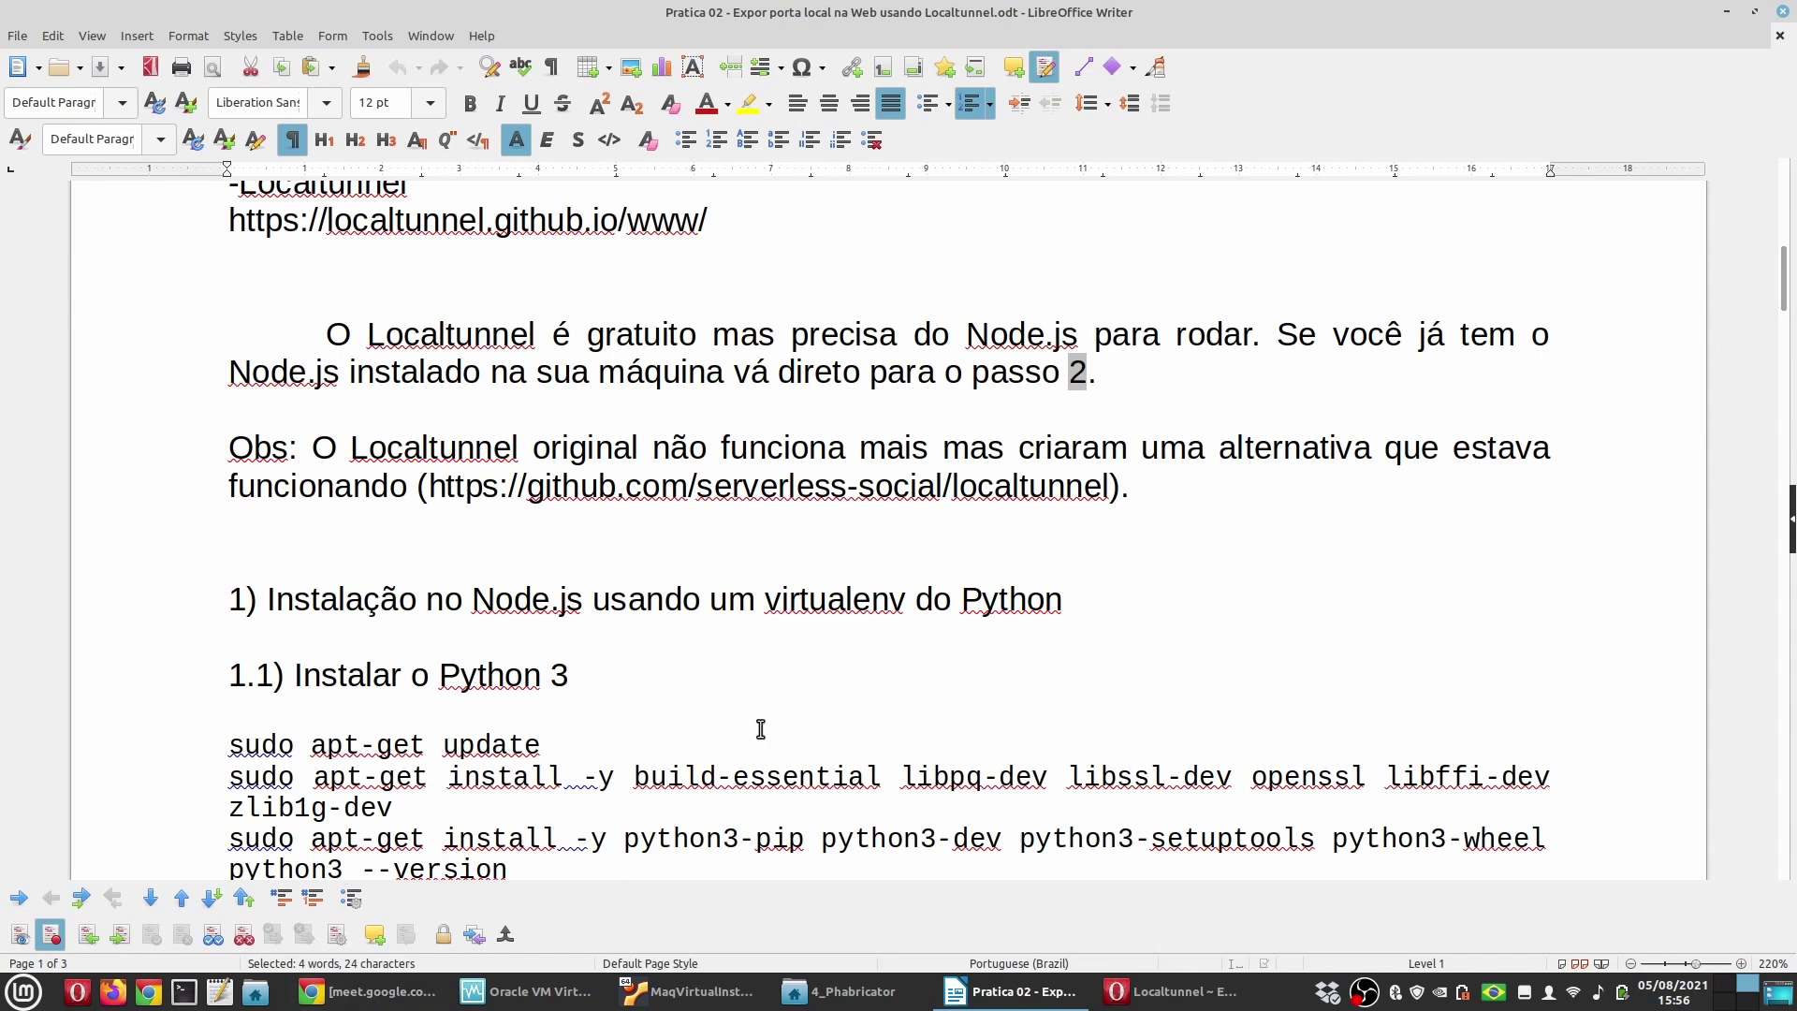
left_click(991, 645)
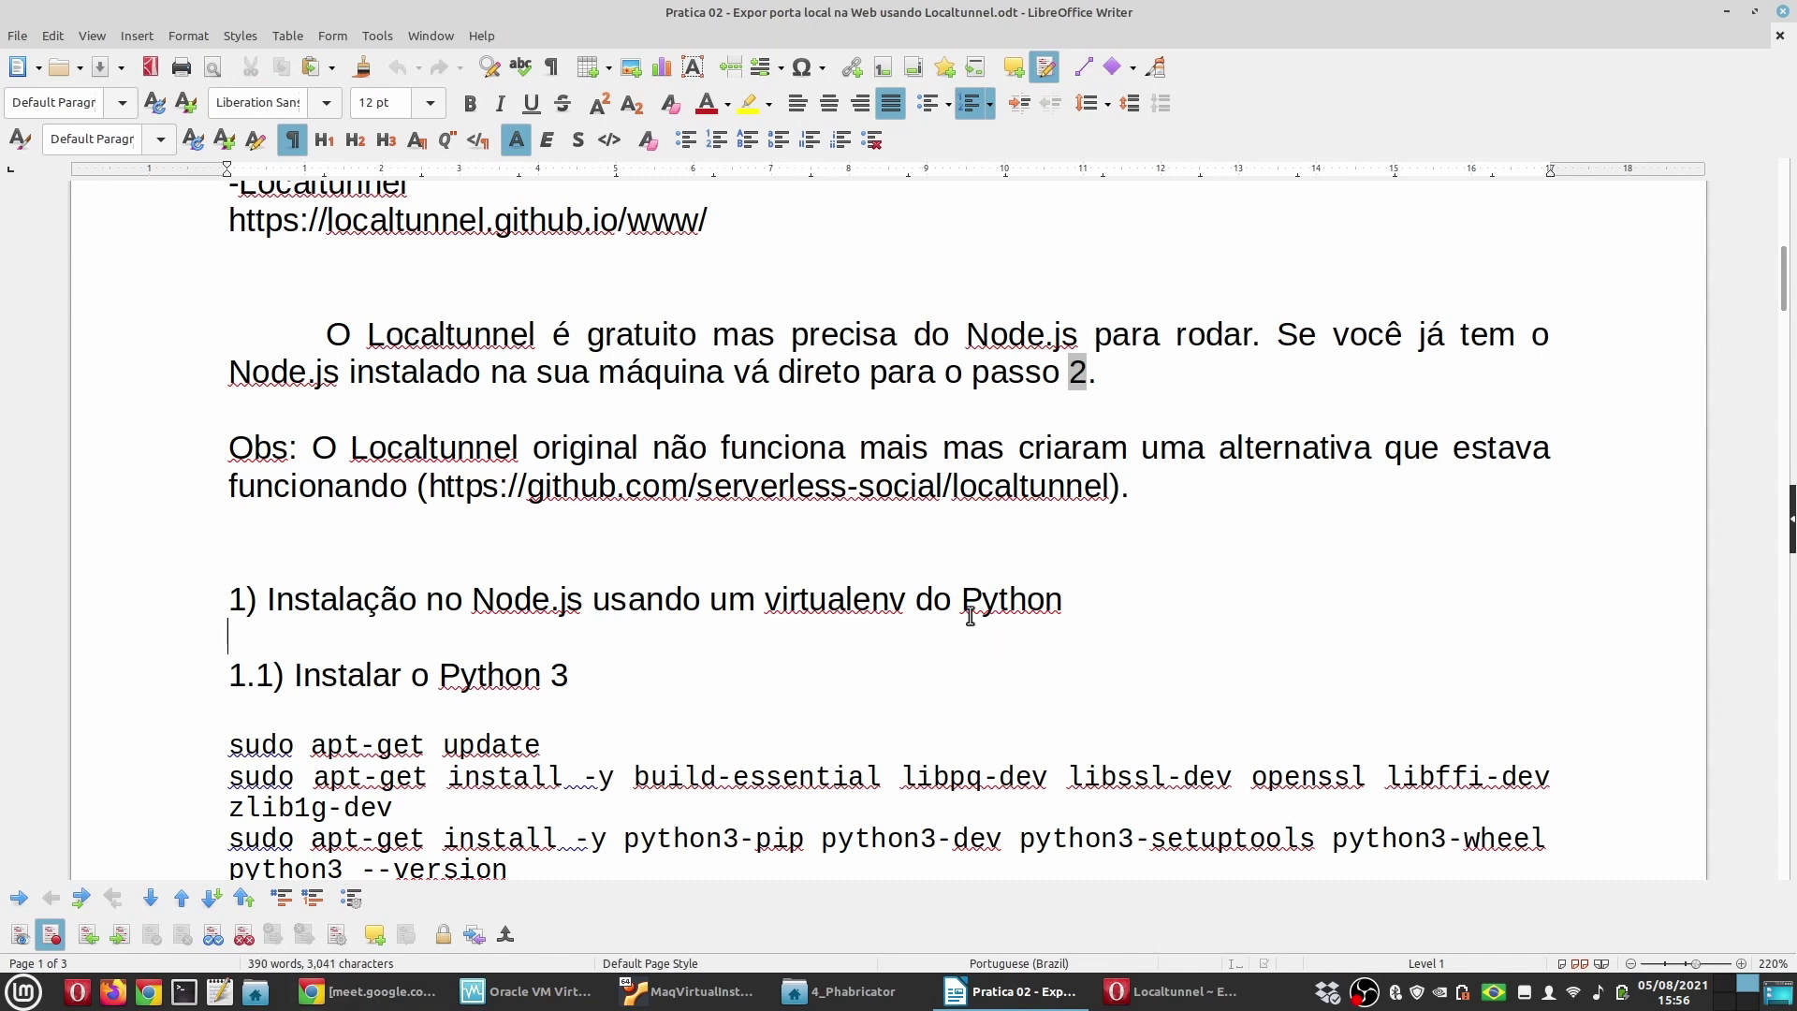
scroll(1030, 674, "up", 2)
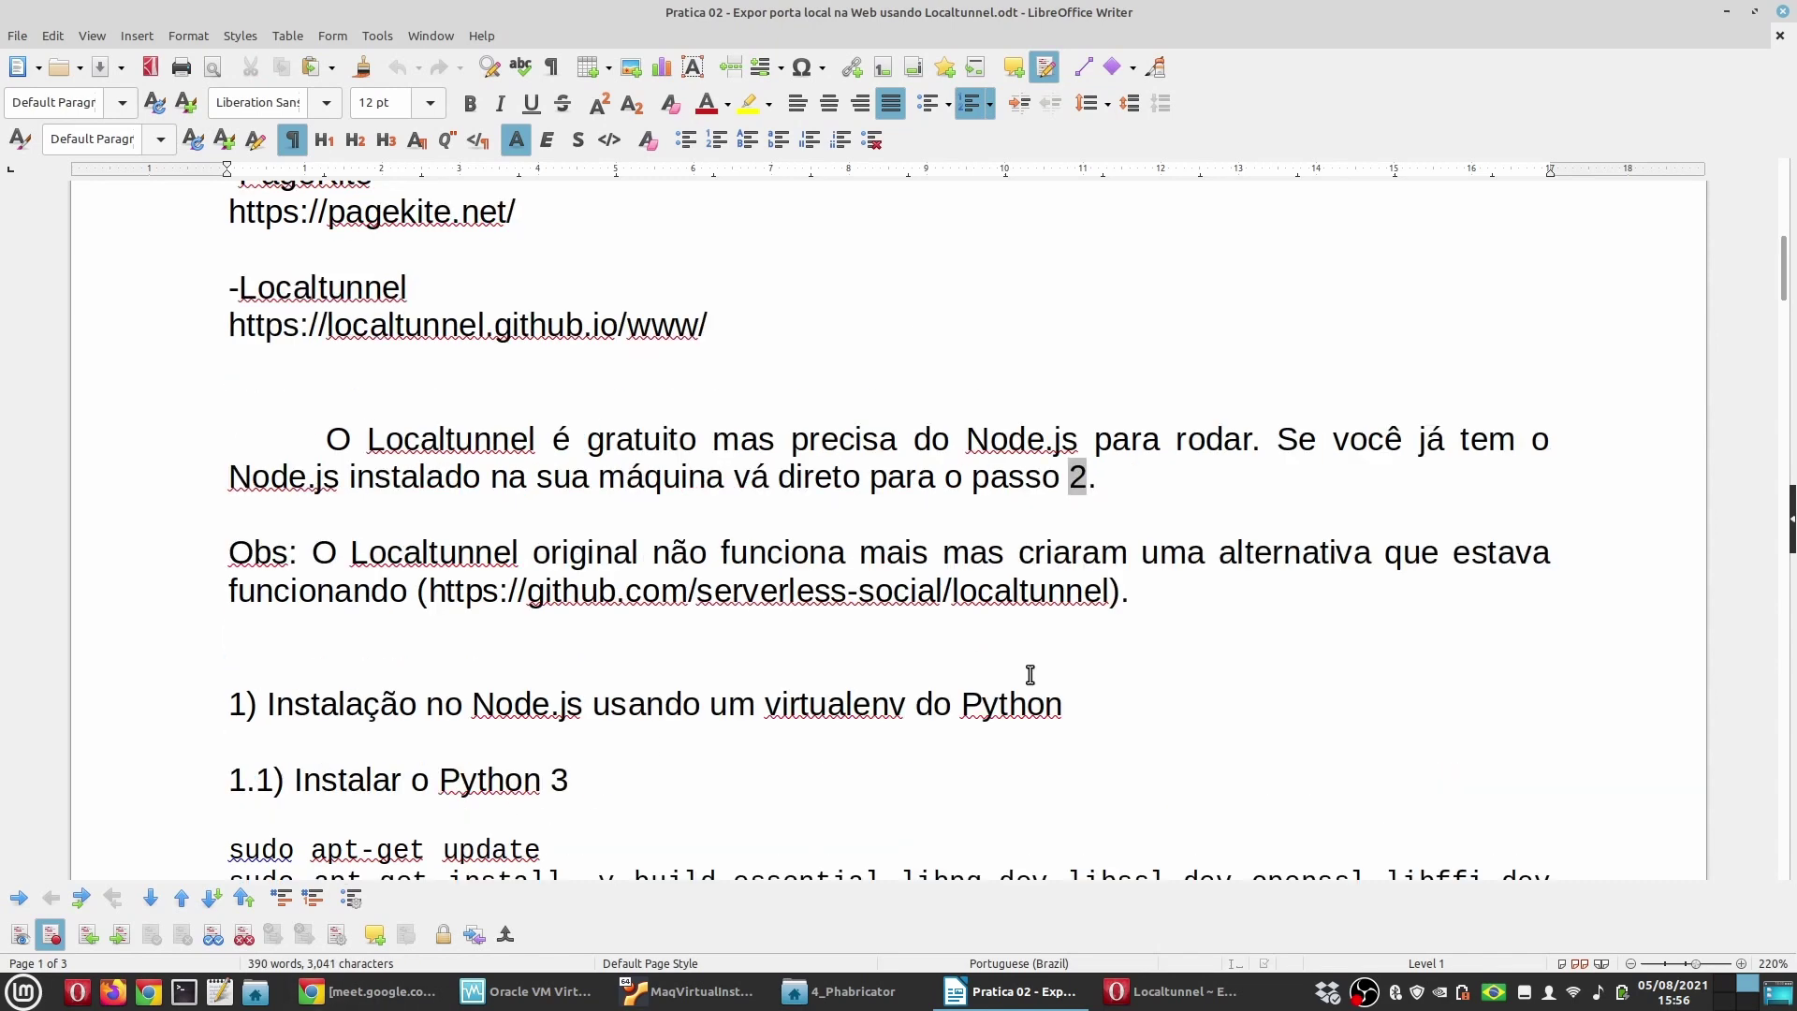
key("BackSpace")
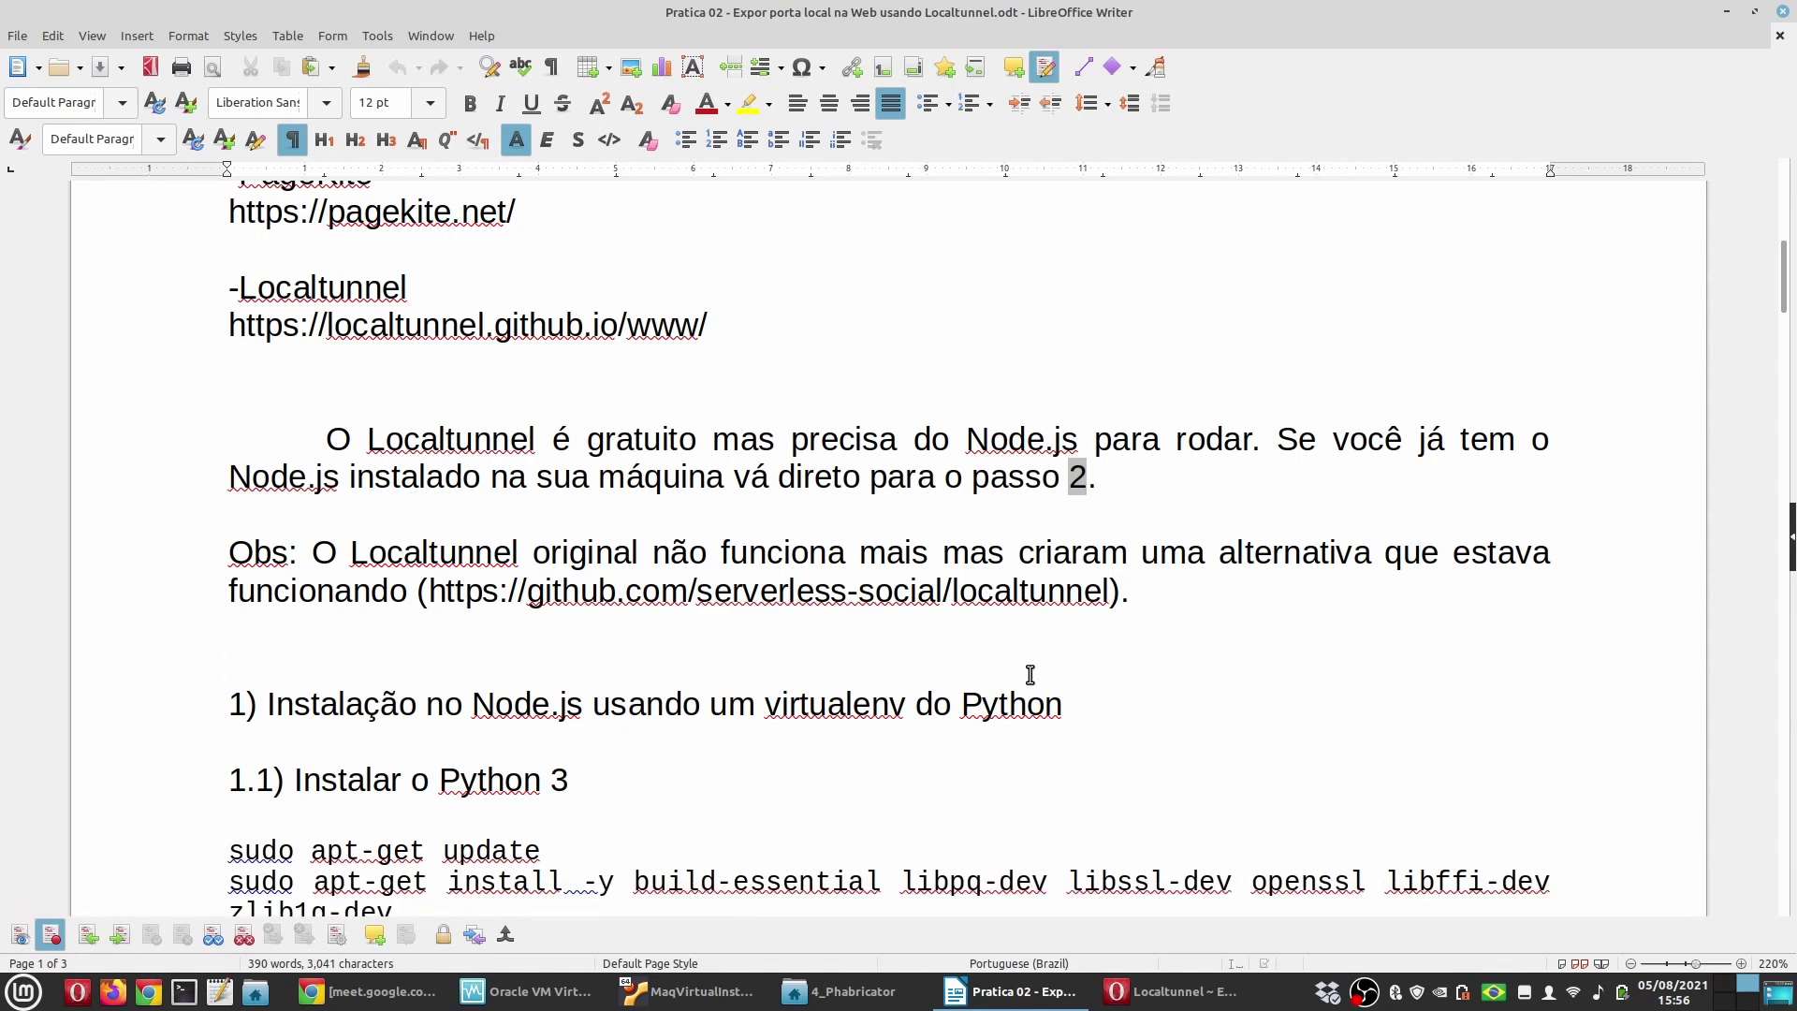
scroll(609, 724, "down", 4)
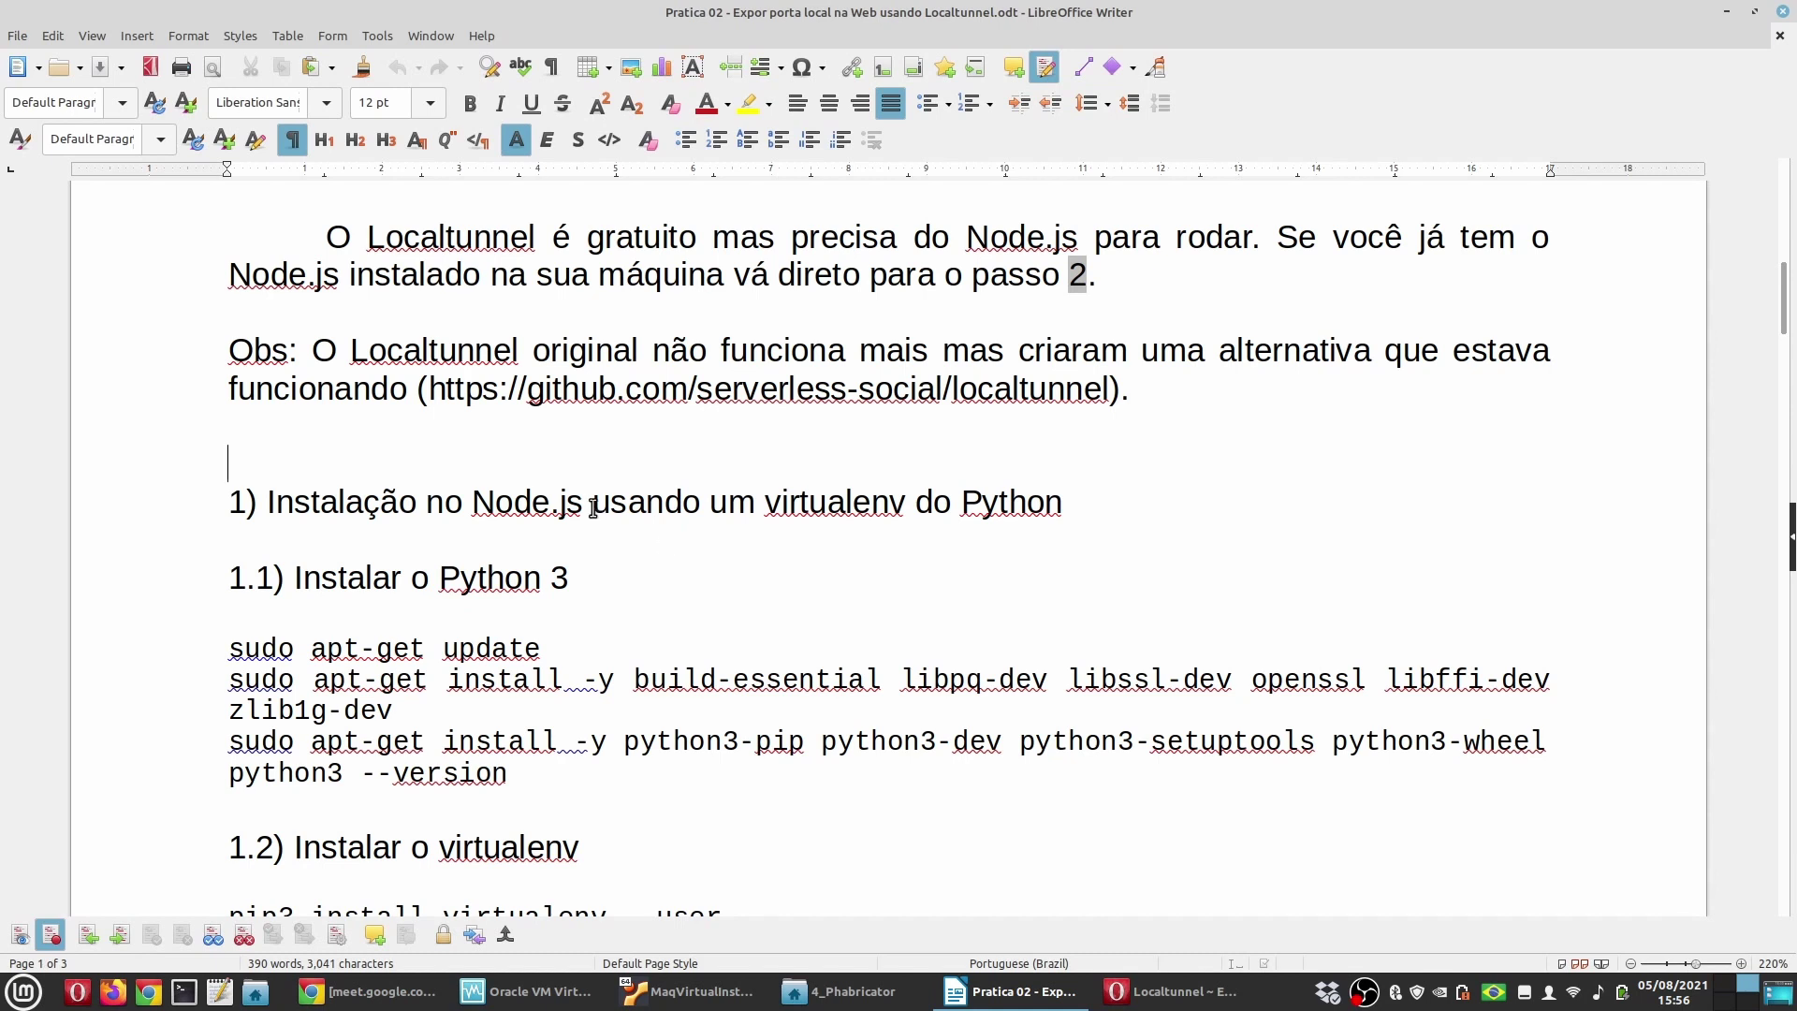
left_click_drag(590, 505, 472, 505)
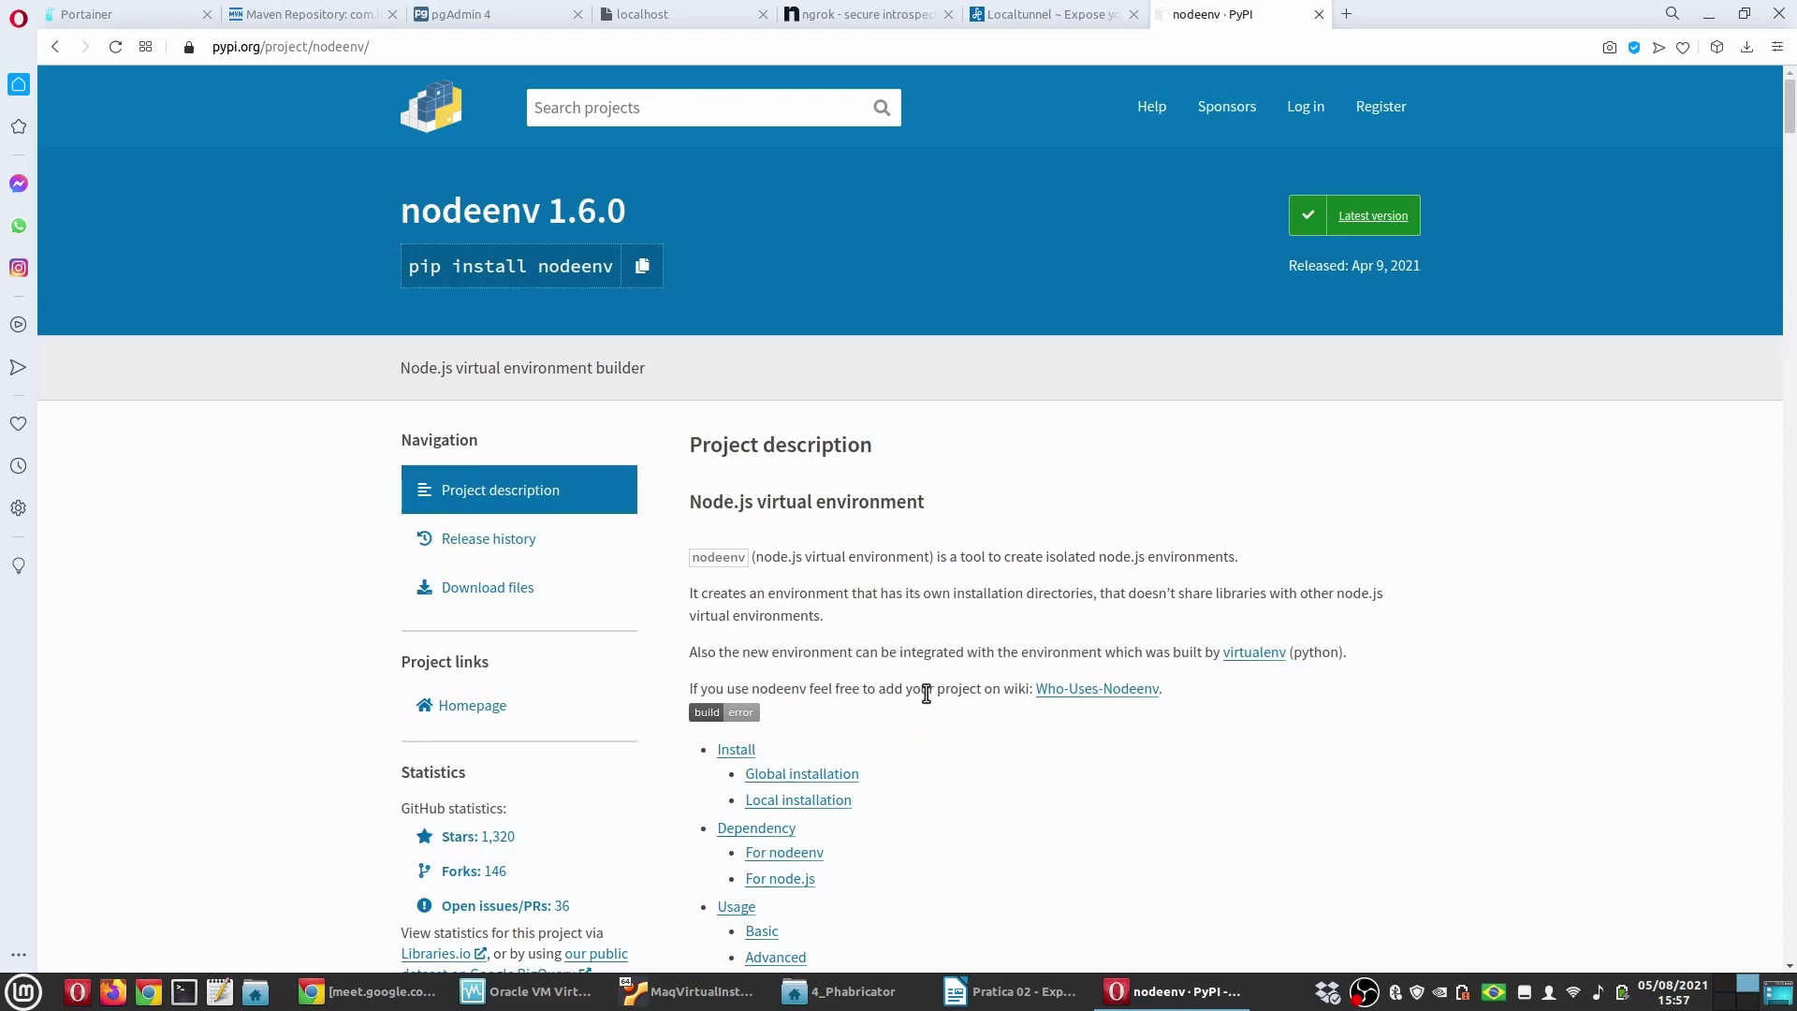
key("ctrl+w")
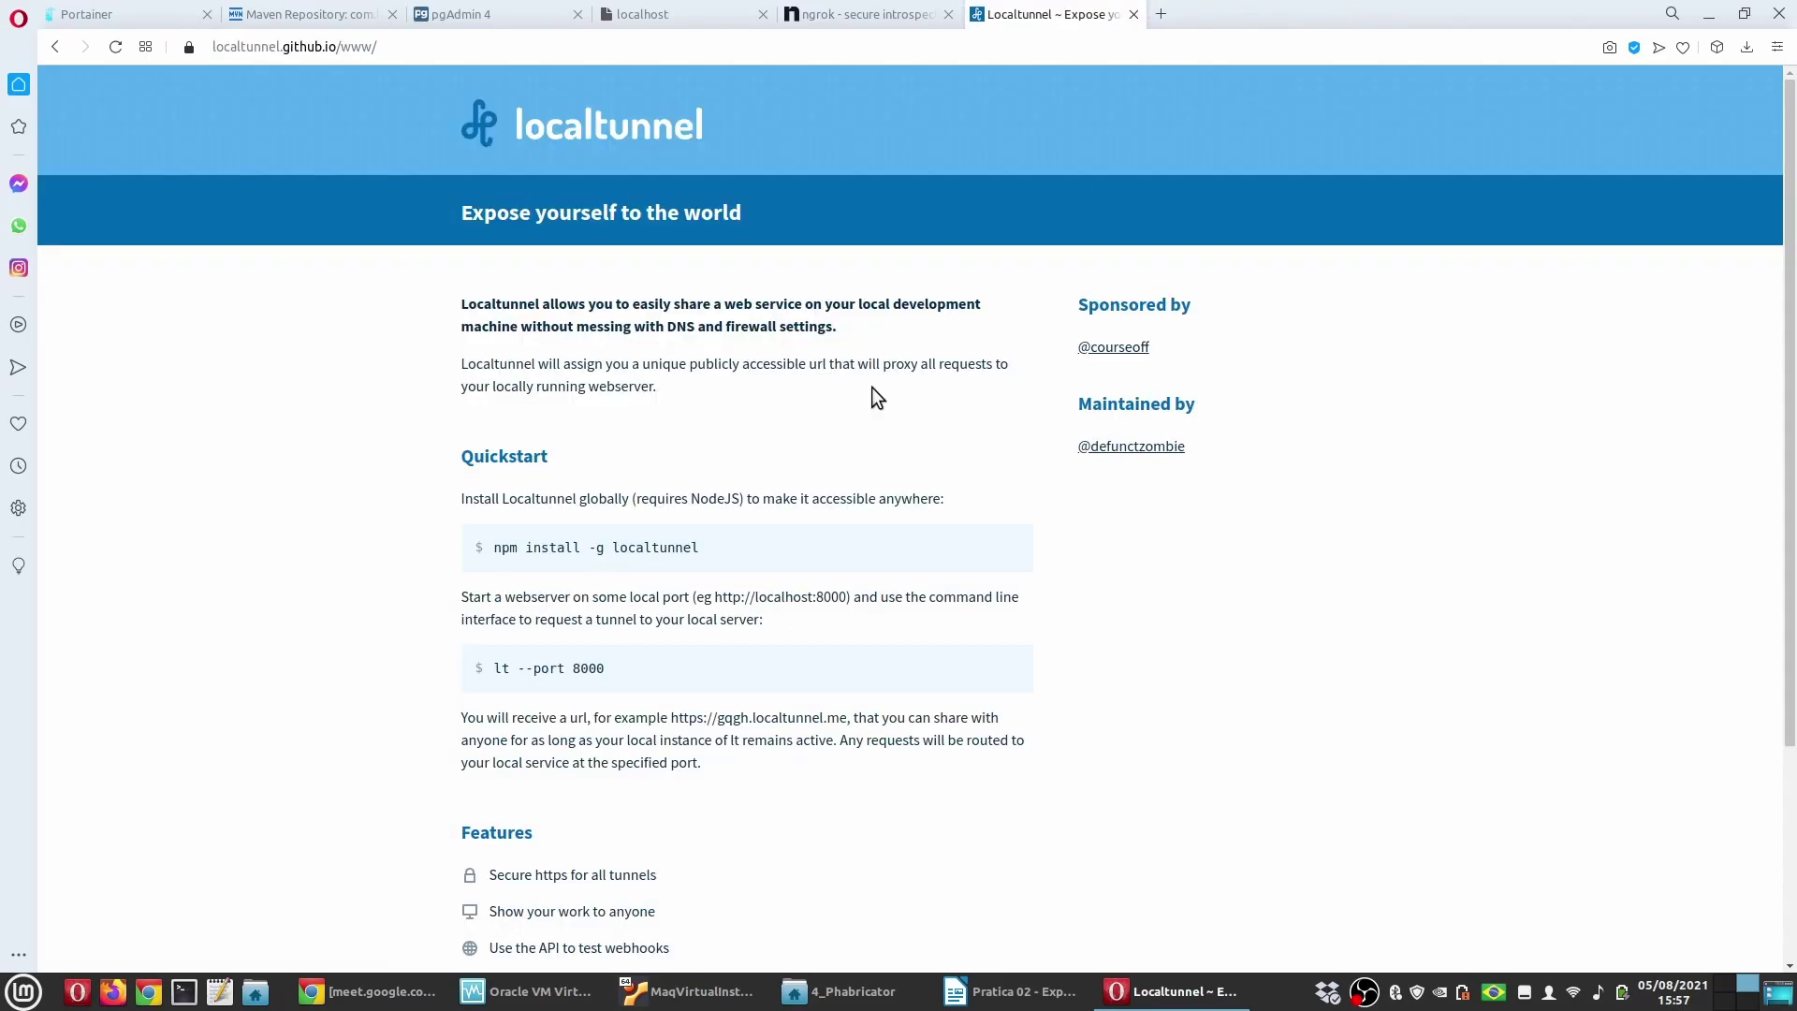
left_click(1011, 992)
left_click(826, 541)
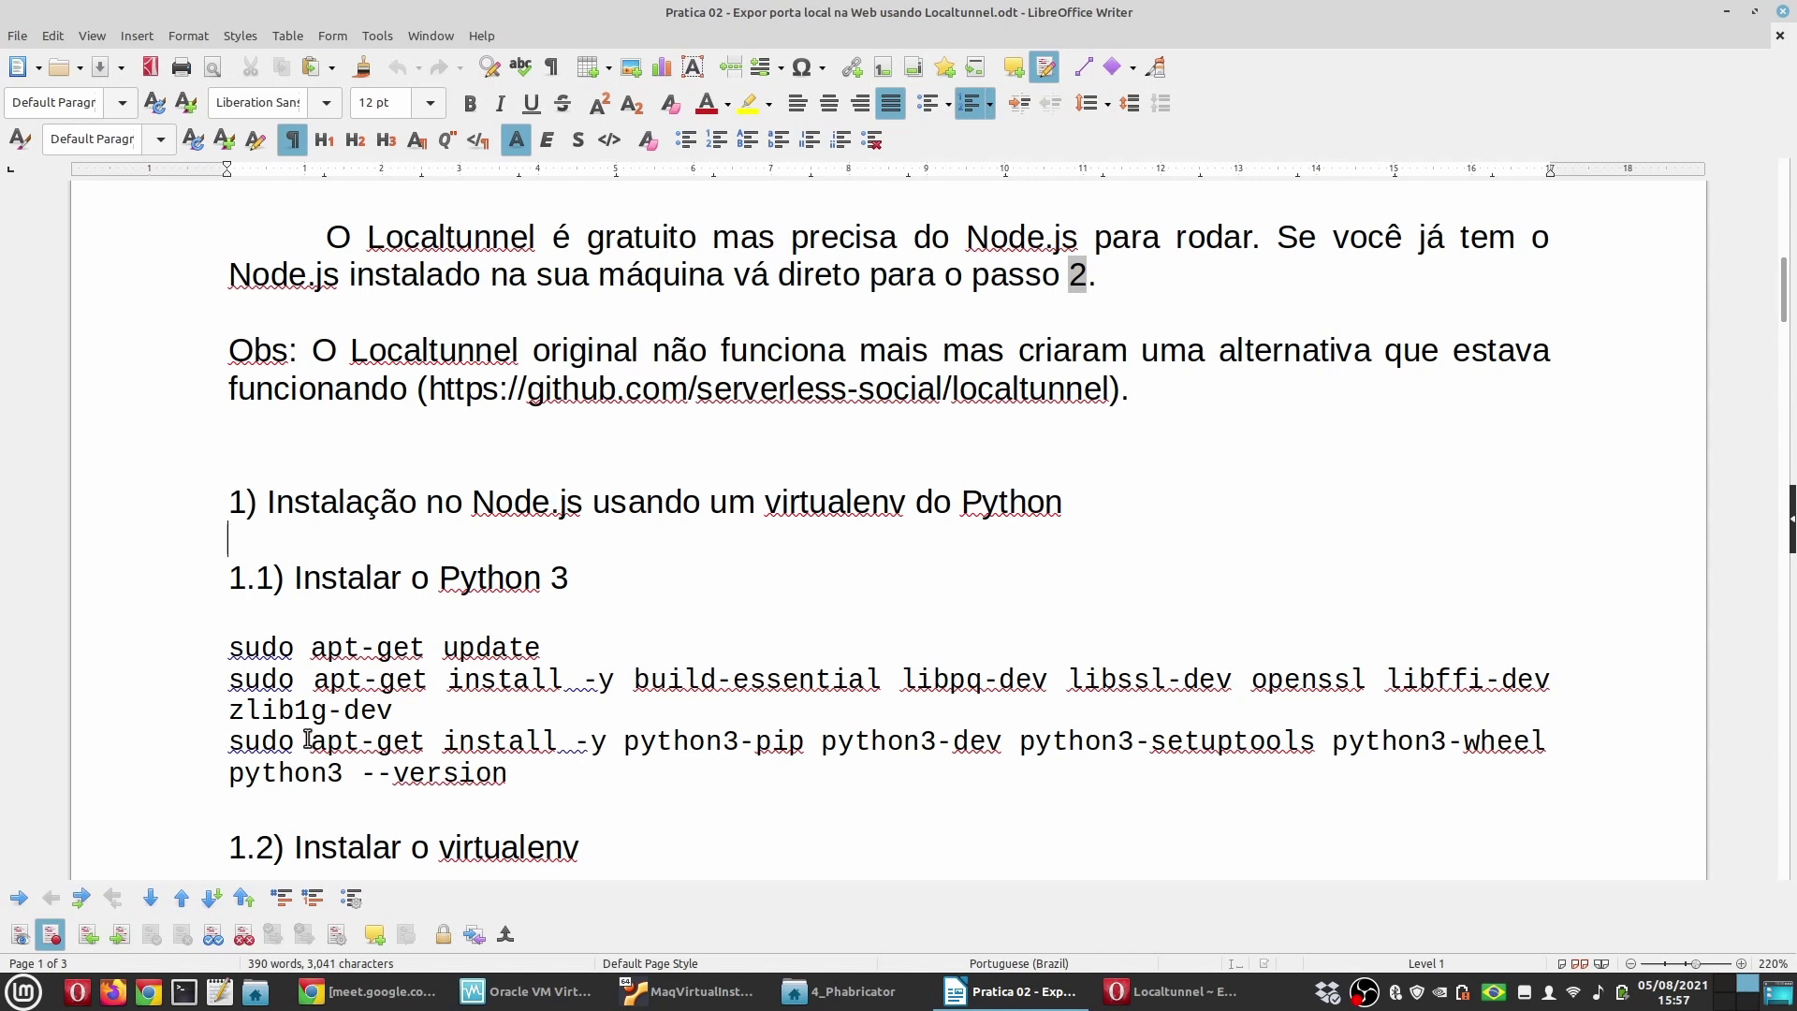
left_click(624, 622)
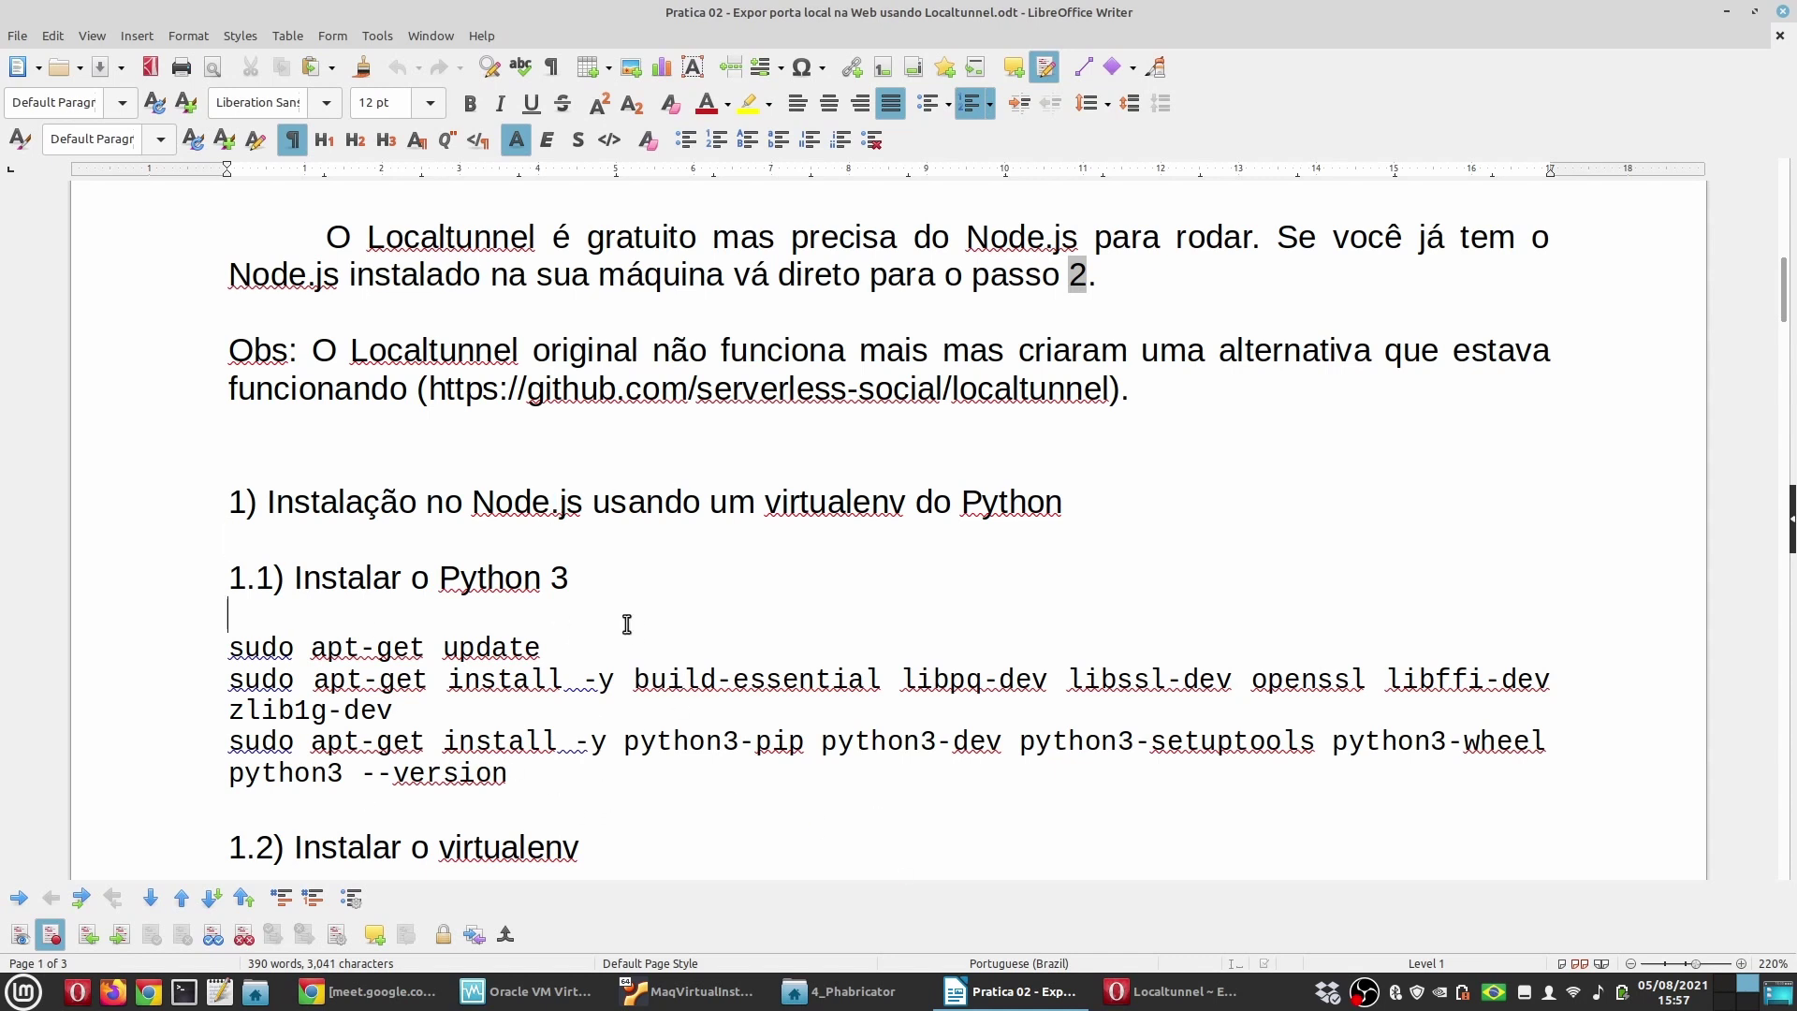
double_click(819, 504)
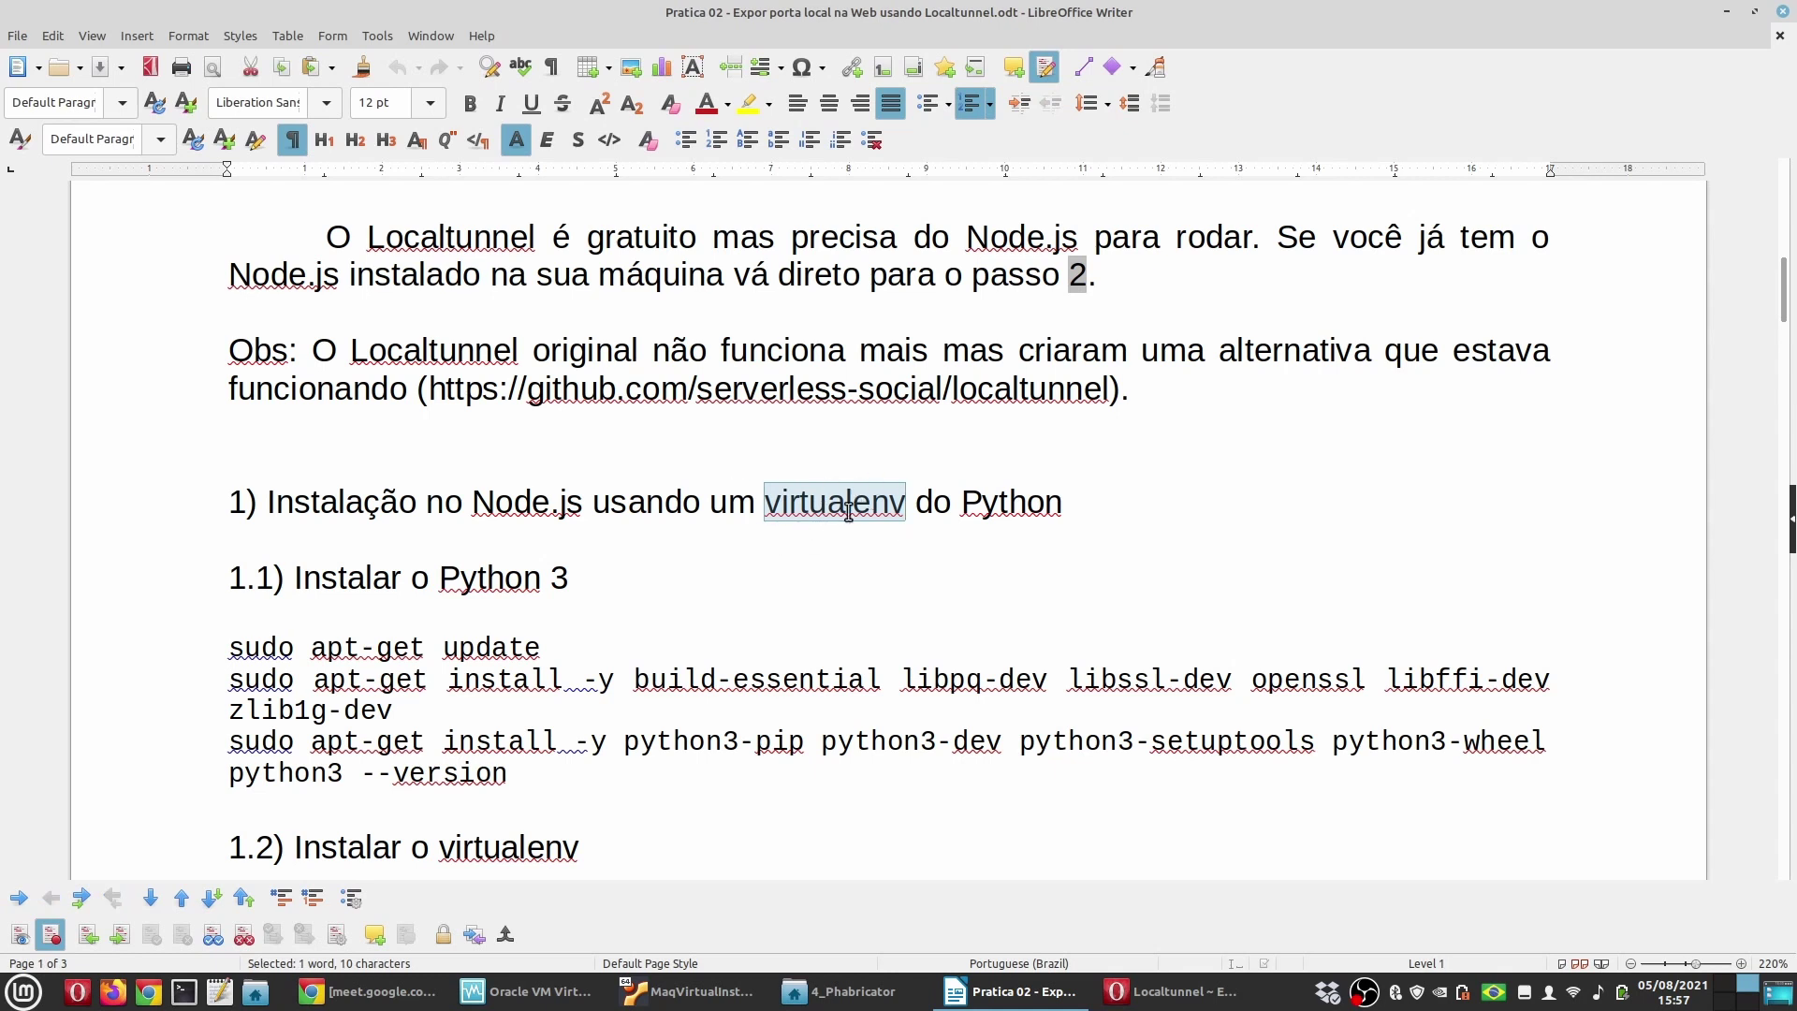
double_click(555, 510)
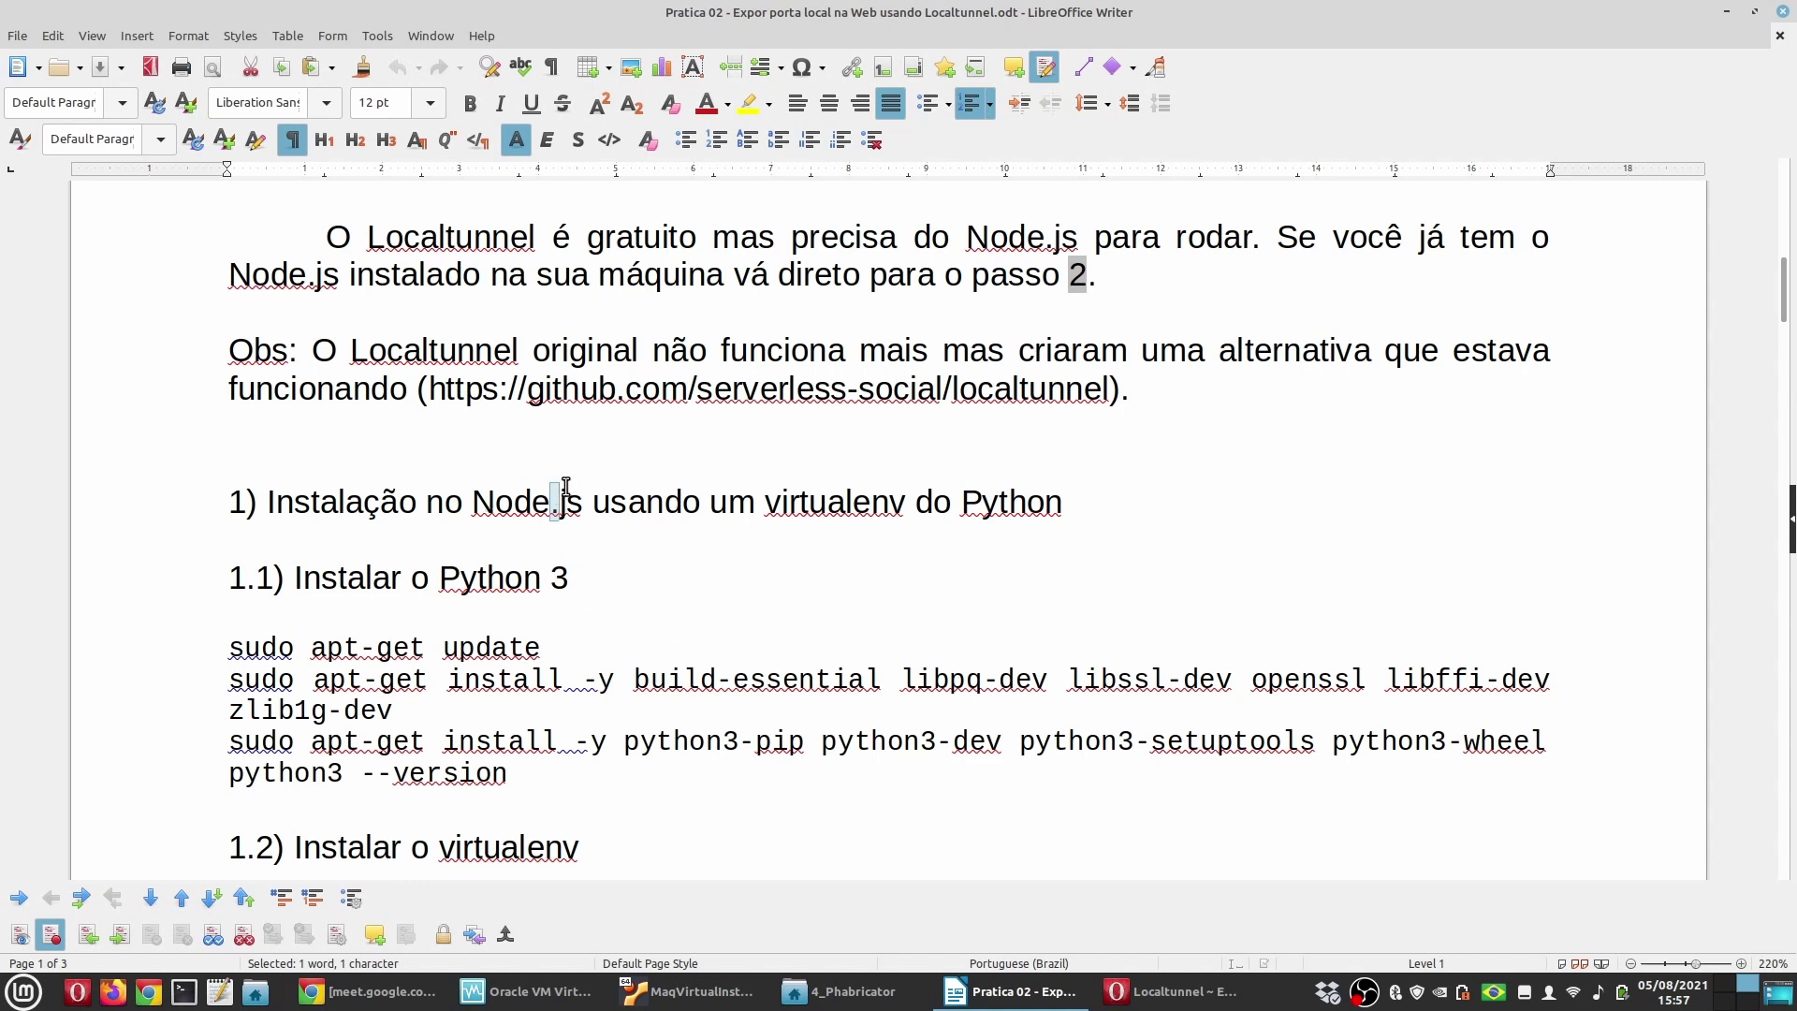
double_click(834, 502)
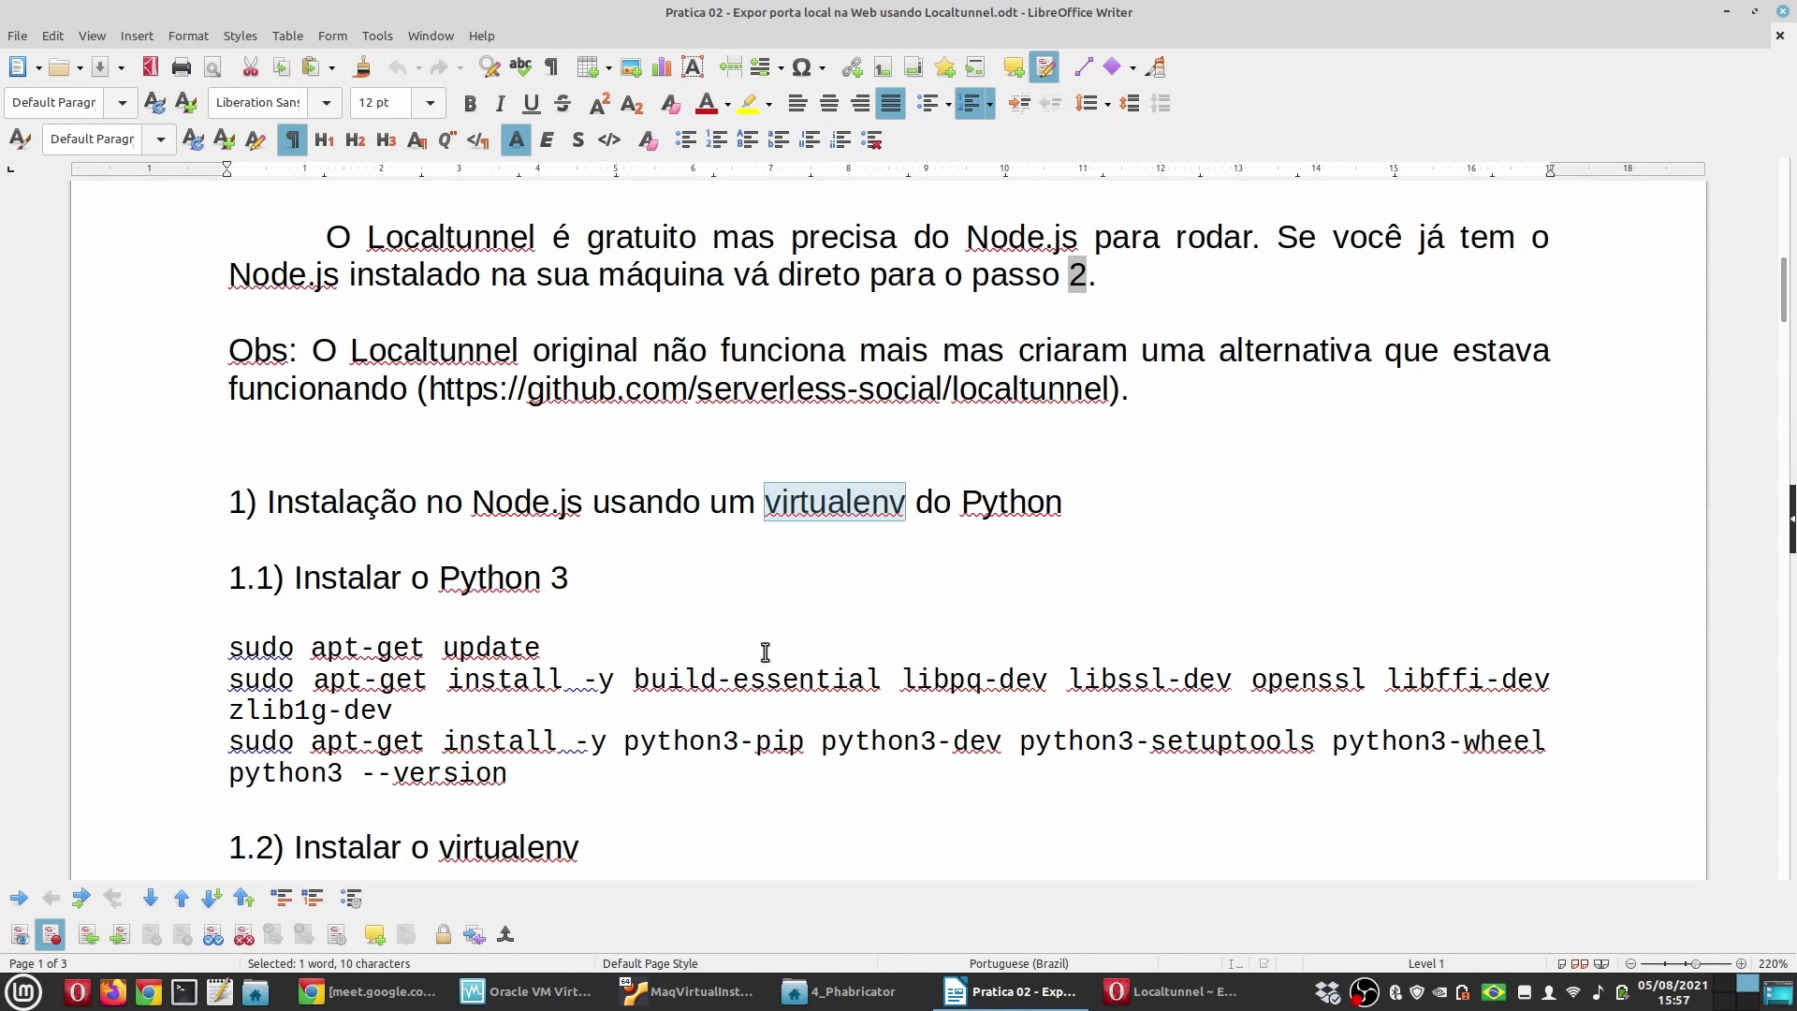
left_click(184, 991)
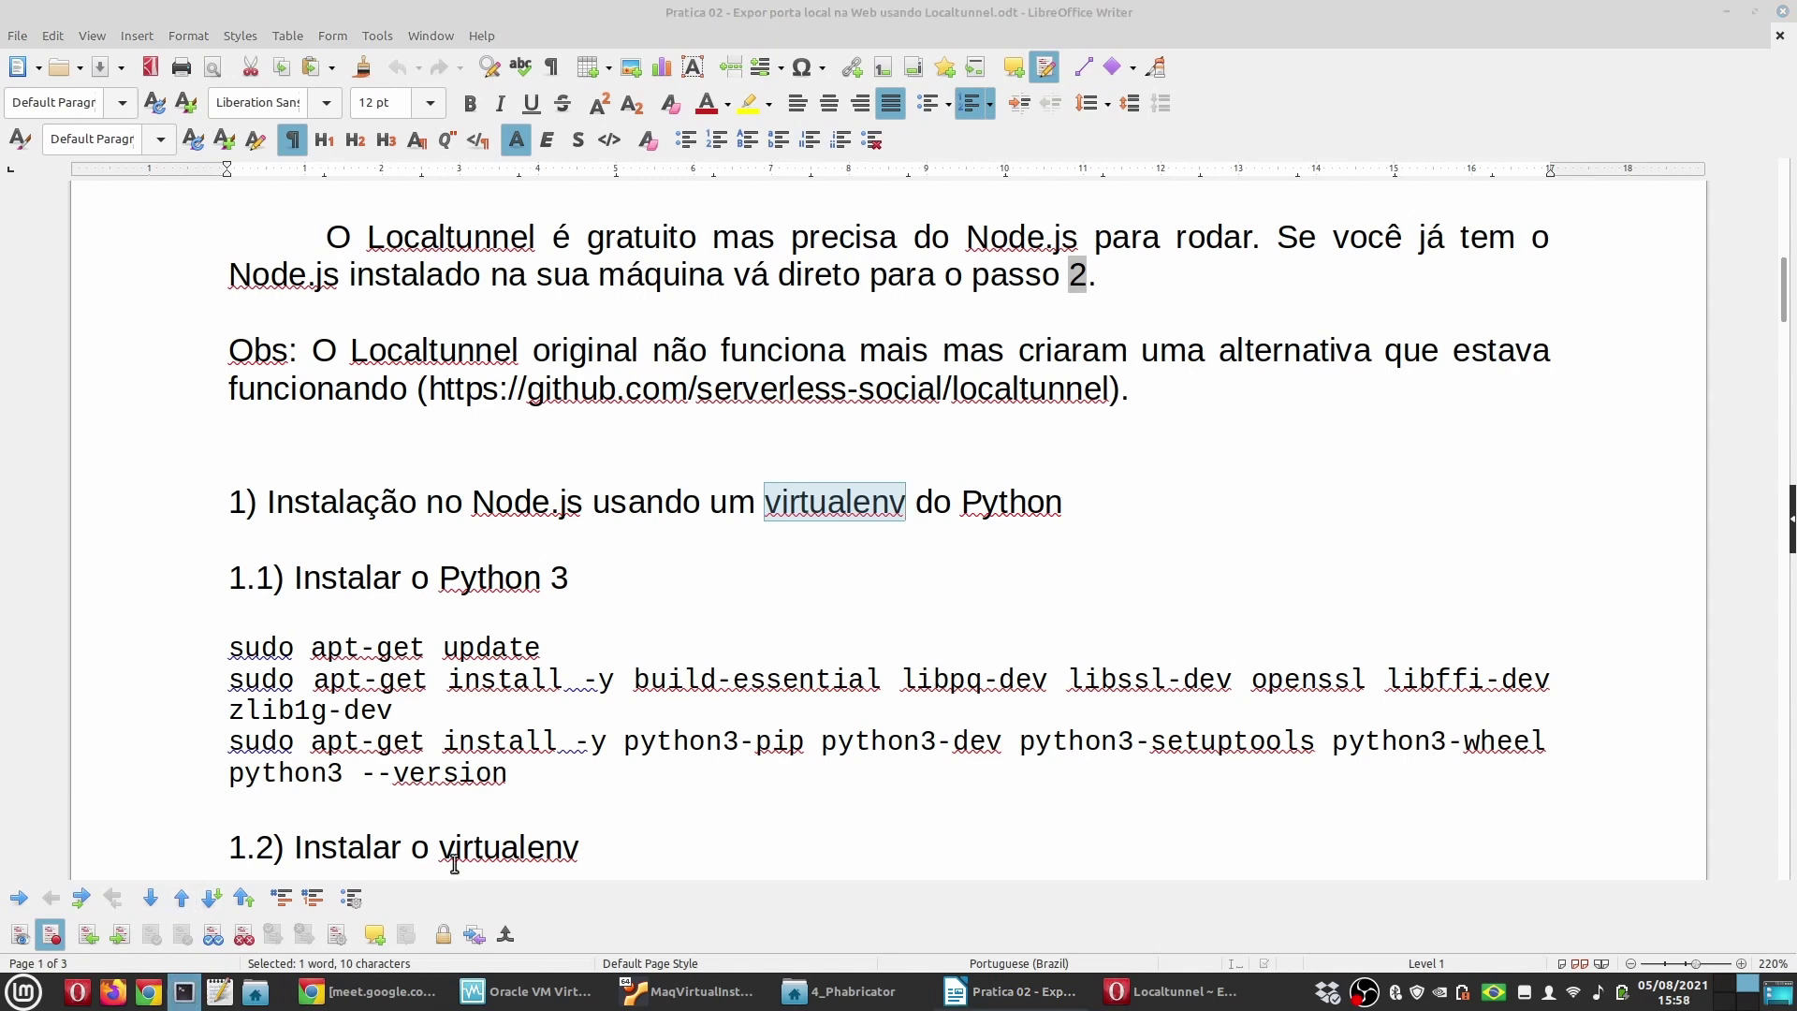
Step: Run node in the host terminal to find it missing, then return to the guide and the VM
type("node")
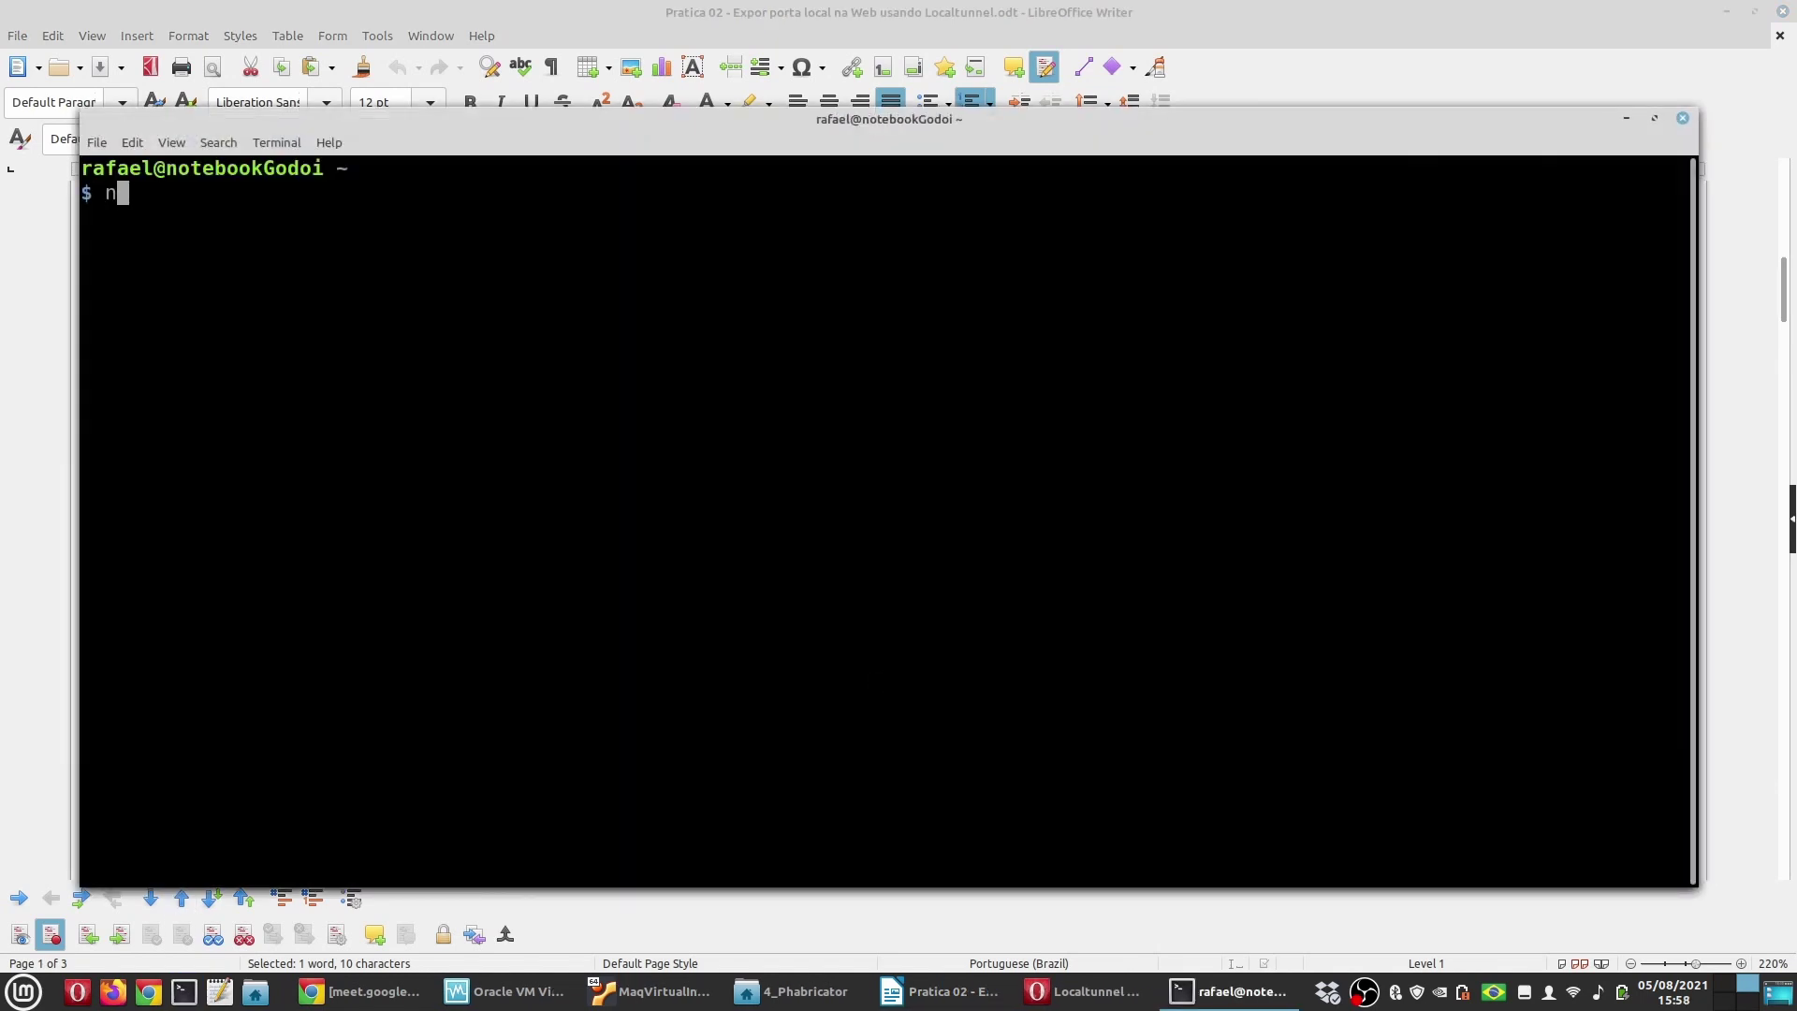
key("Return")
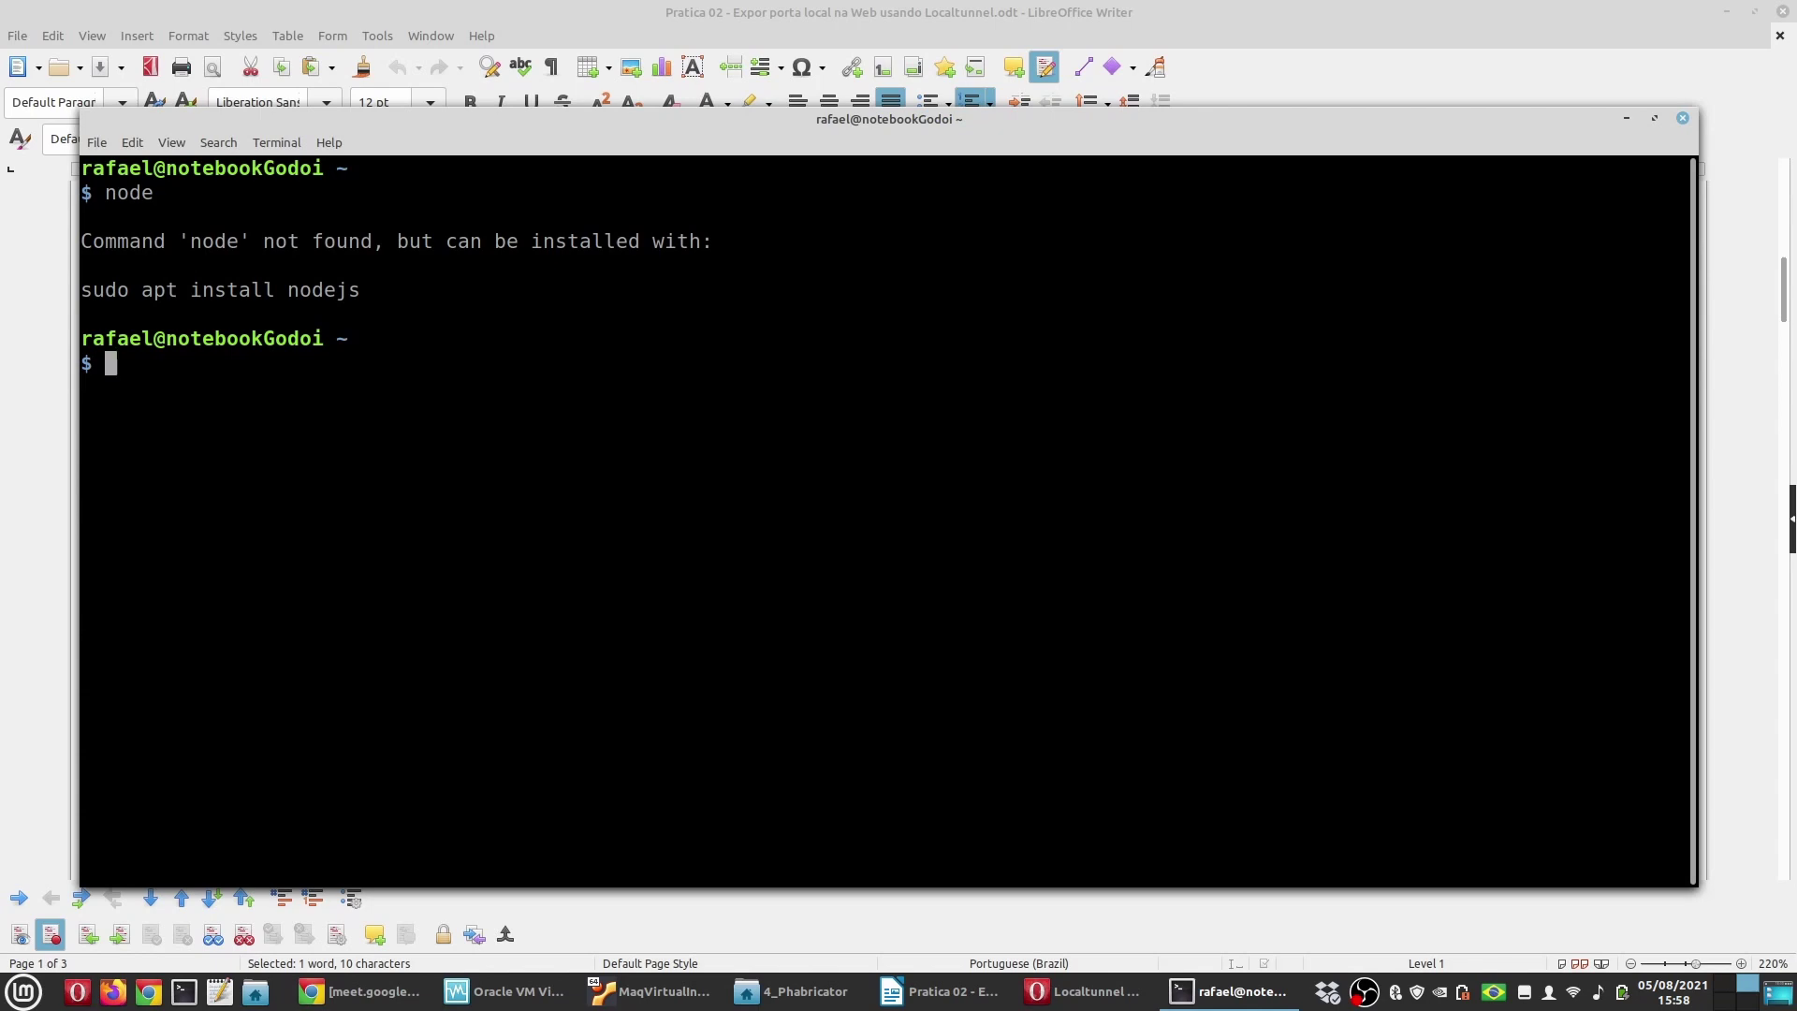
left_click(14, 560)
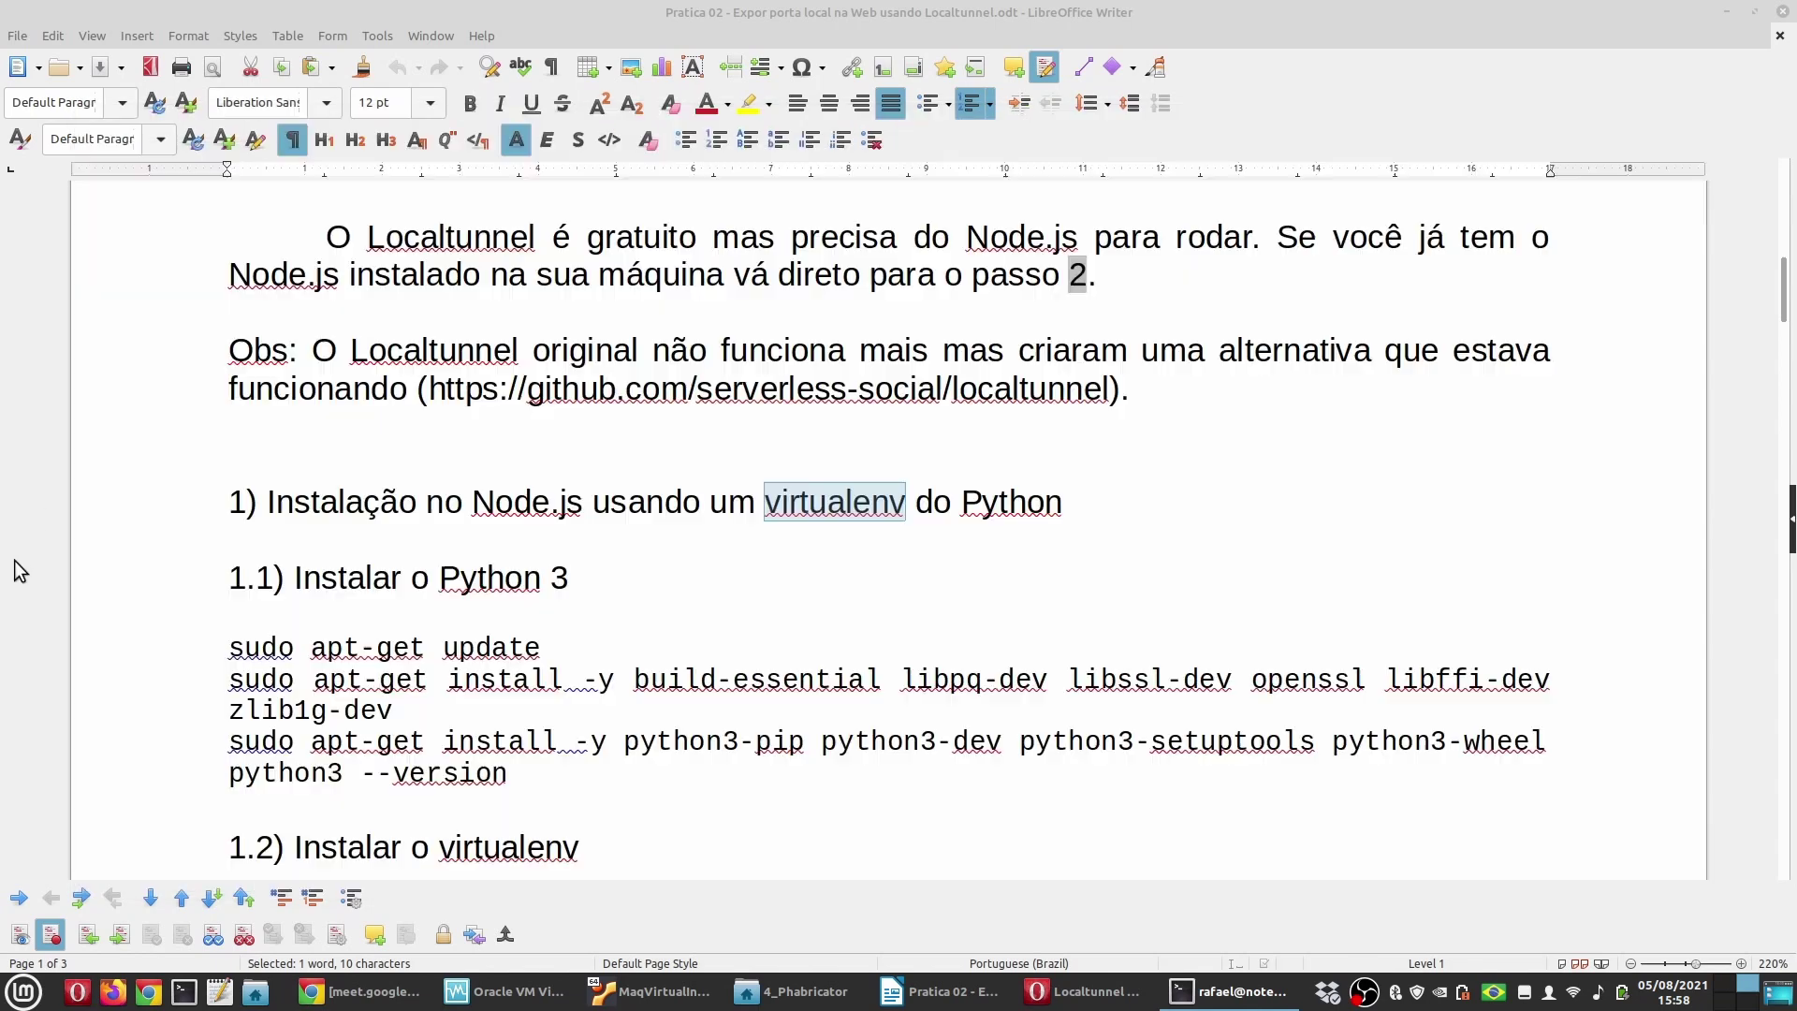
left_click(716, 580)
scroll(612, 610, "down", 3)
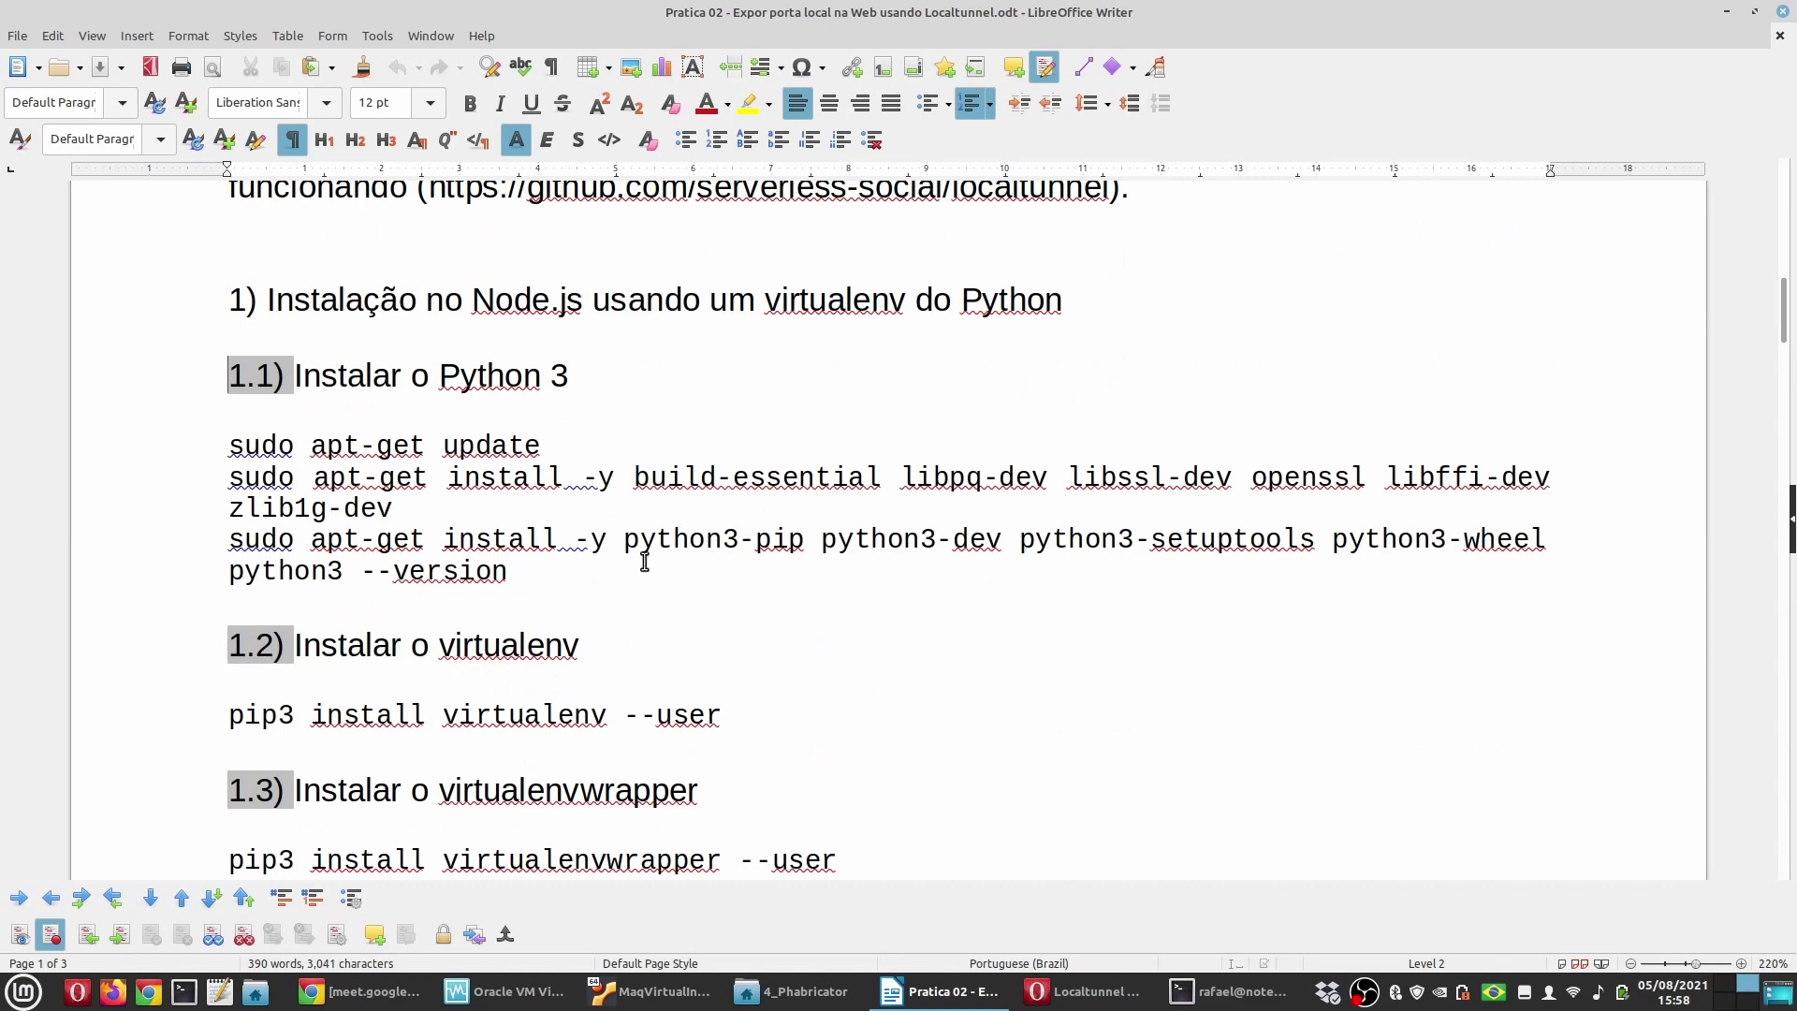
key("alt+Tab")
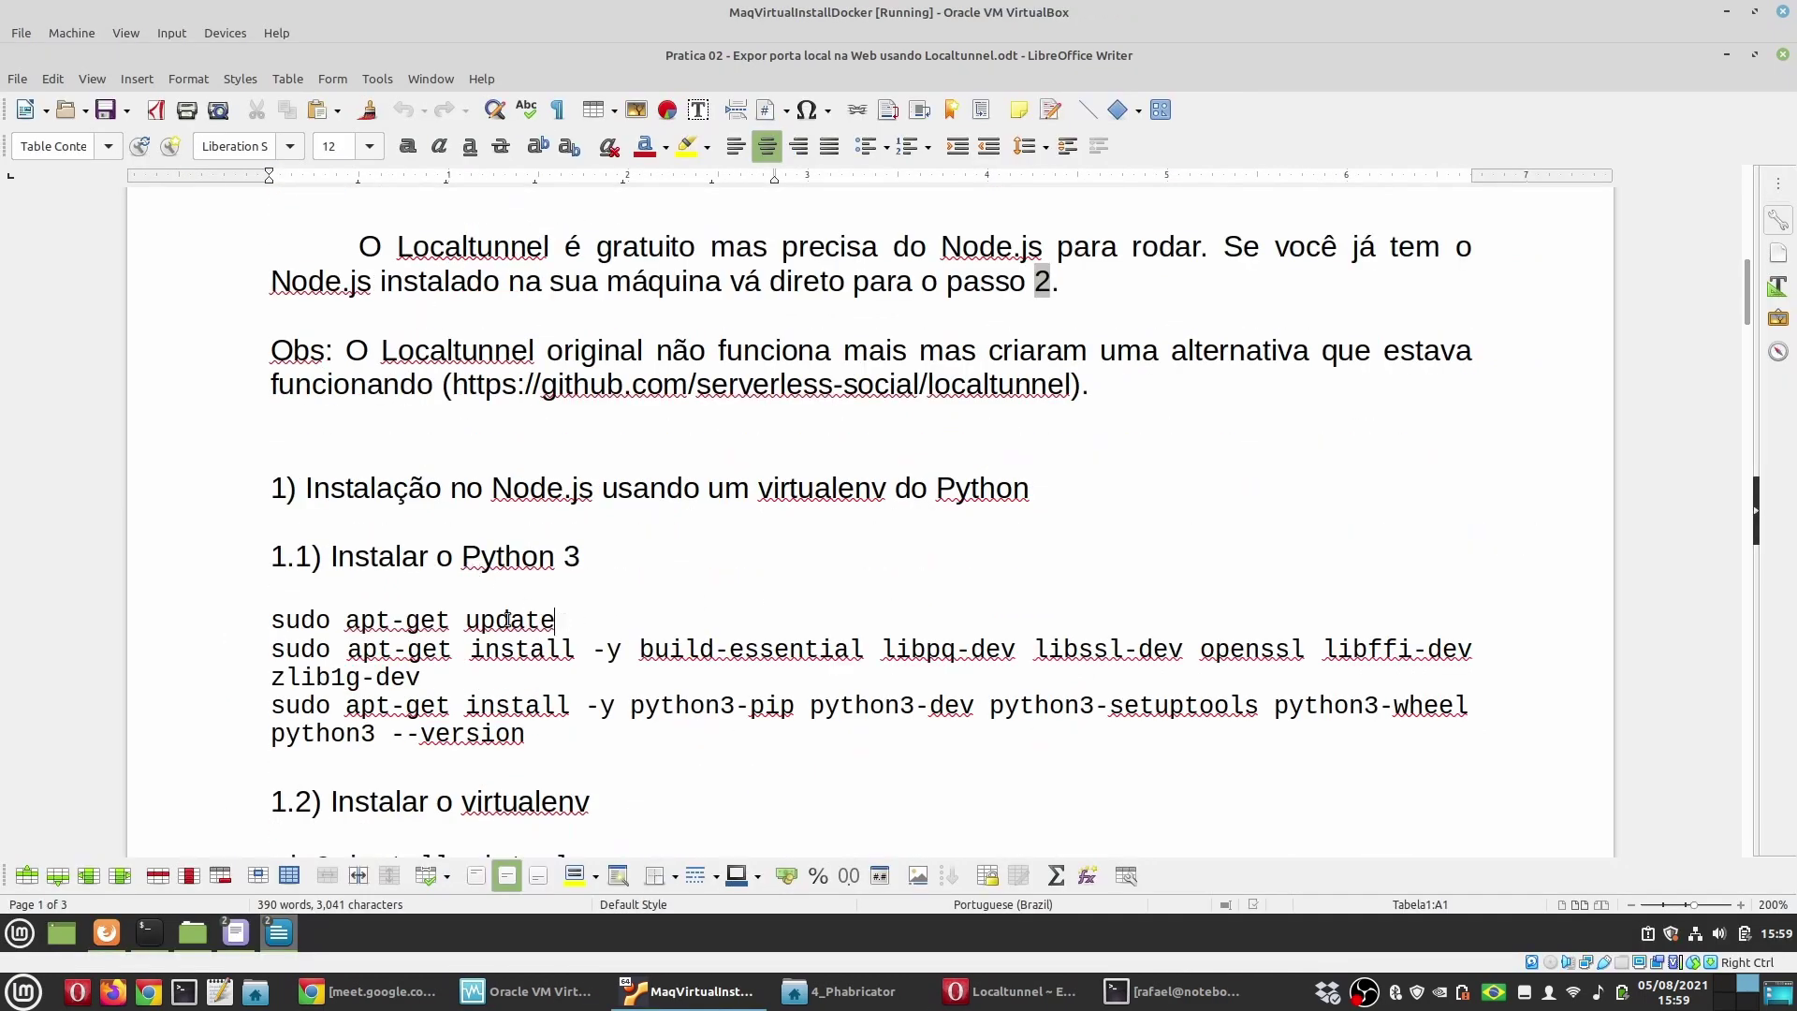
Step: Run the guide's sudo apt-get update in the cleared guest terminal, entering the sudo password
left_click_drag(506, 620, 221, 604)
left_click(149, 934)
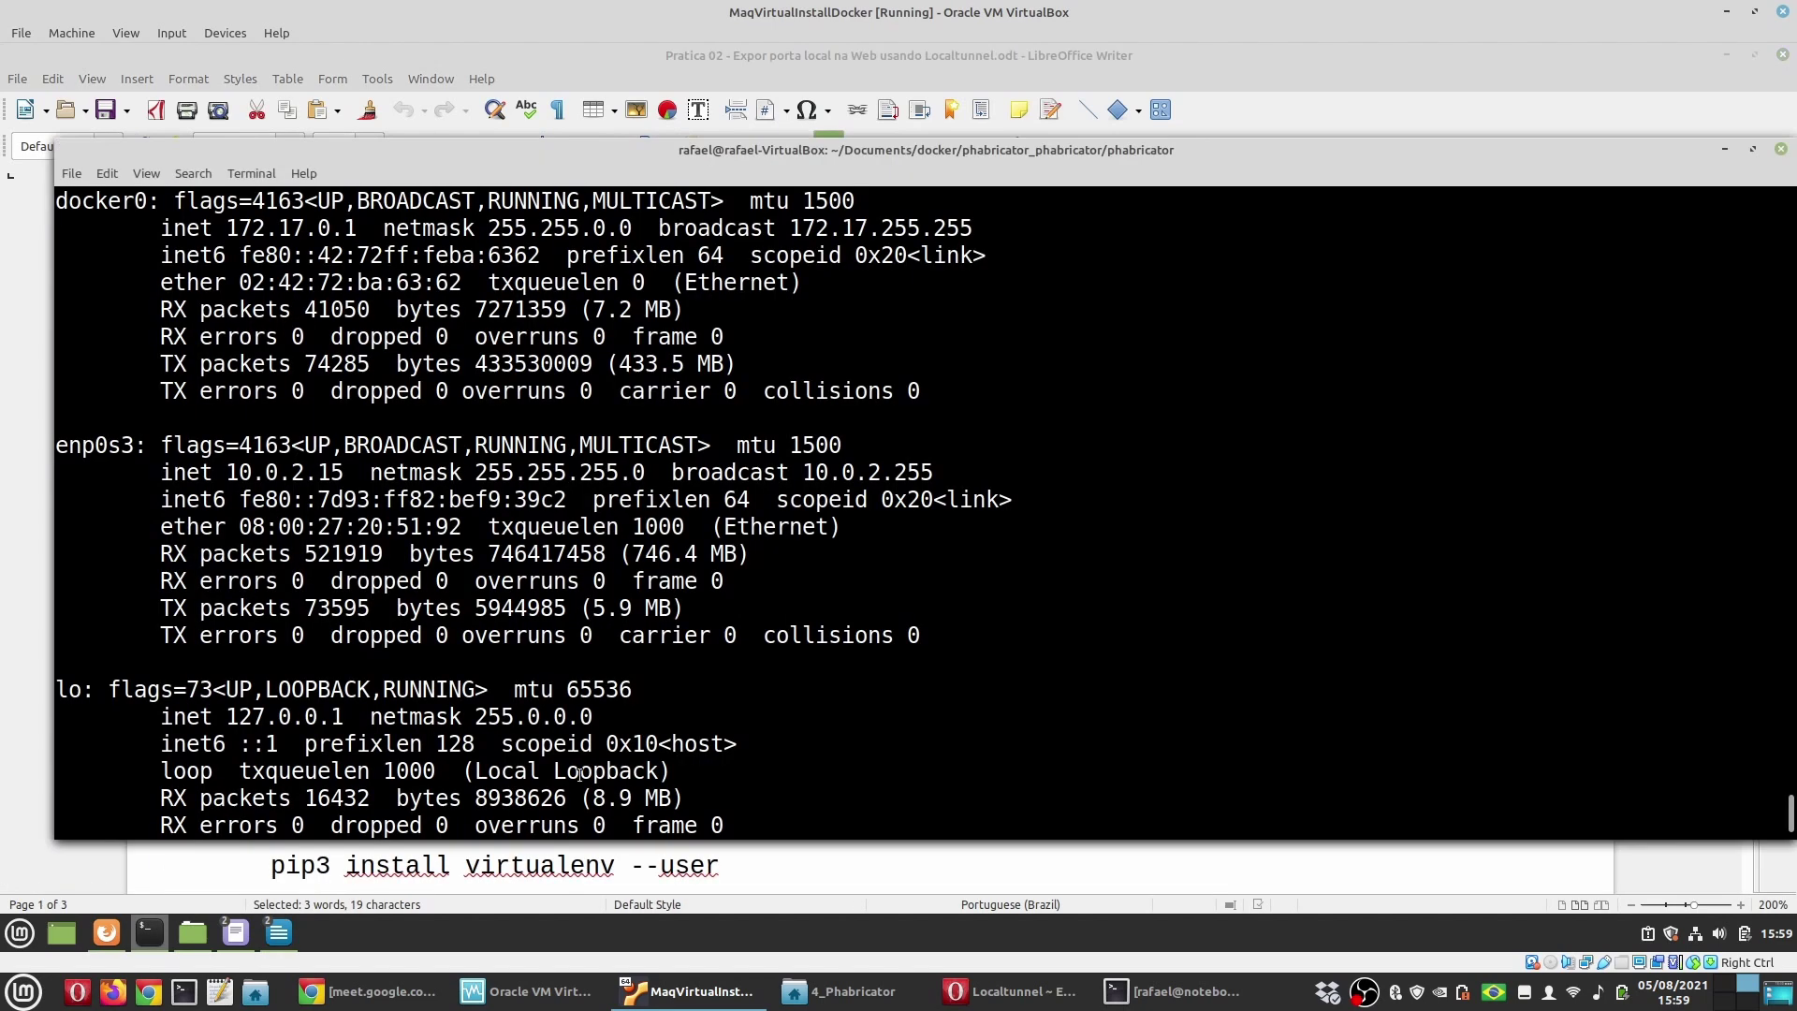
scroll(906, 694, "down", 10)
type("clear")
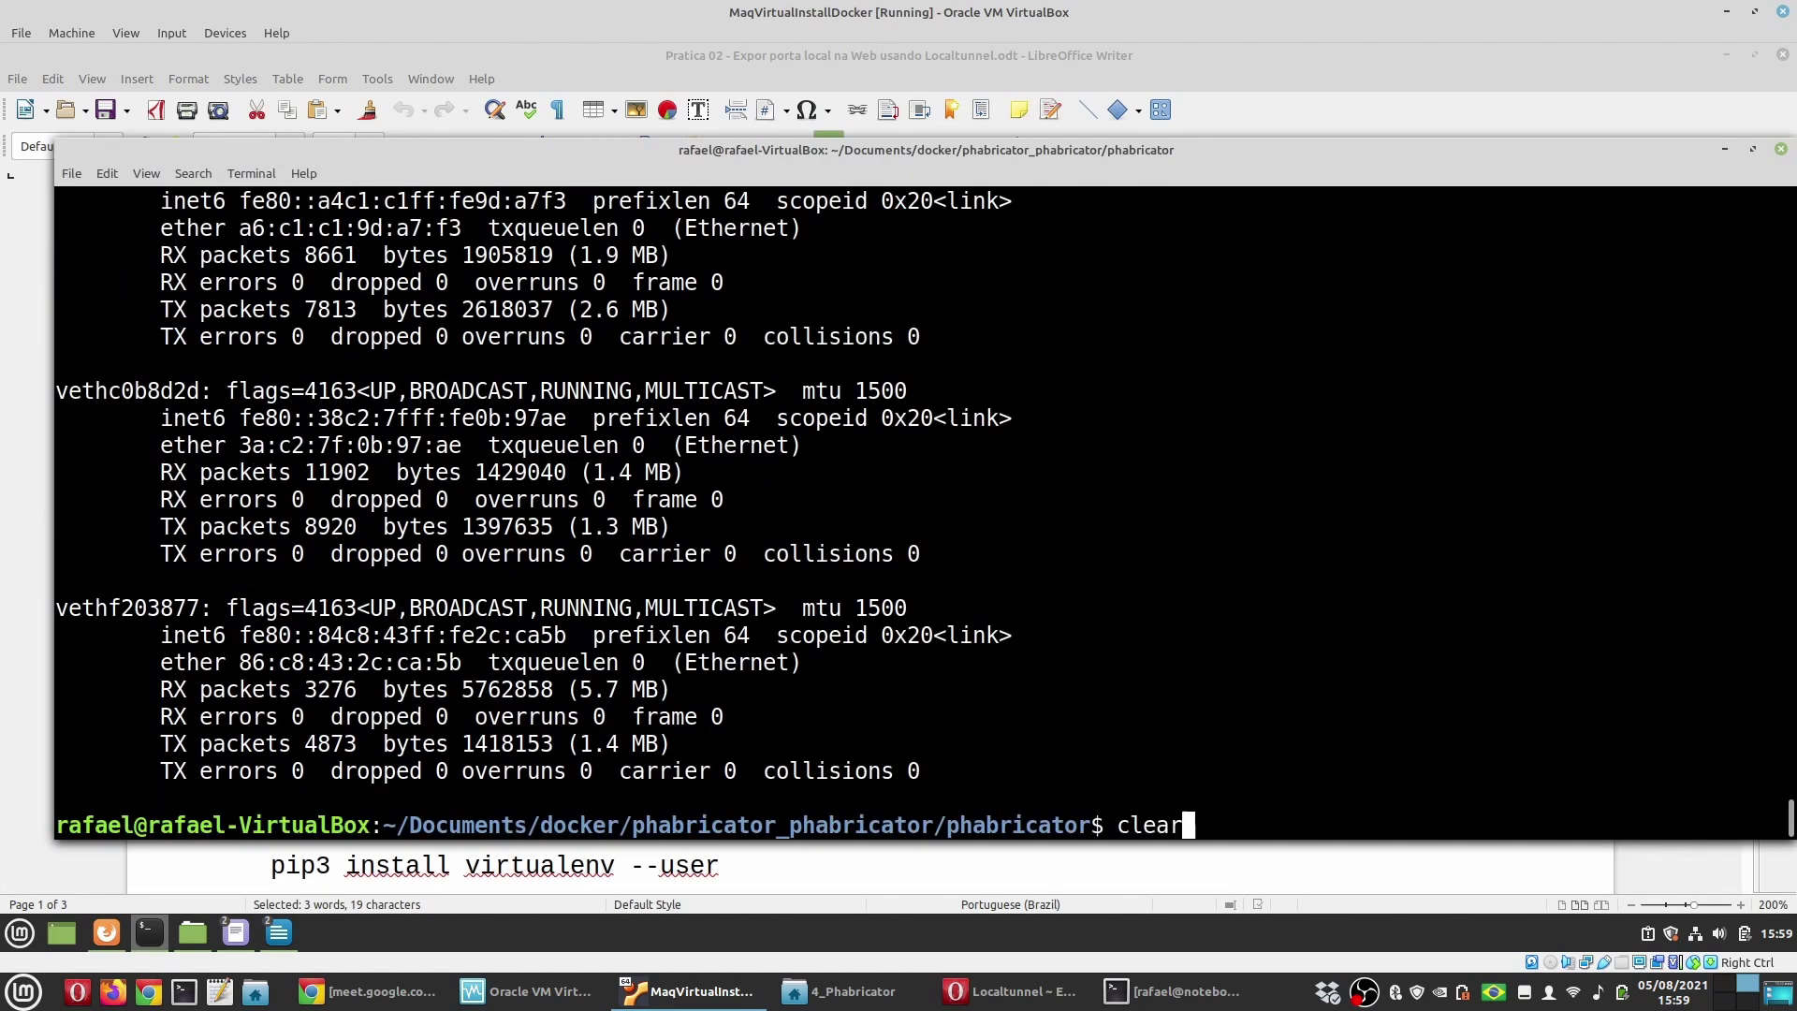
key("Return")
key("ctrl+shift+v")
key("Return")
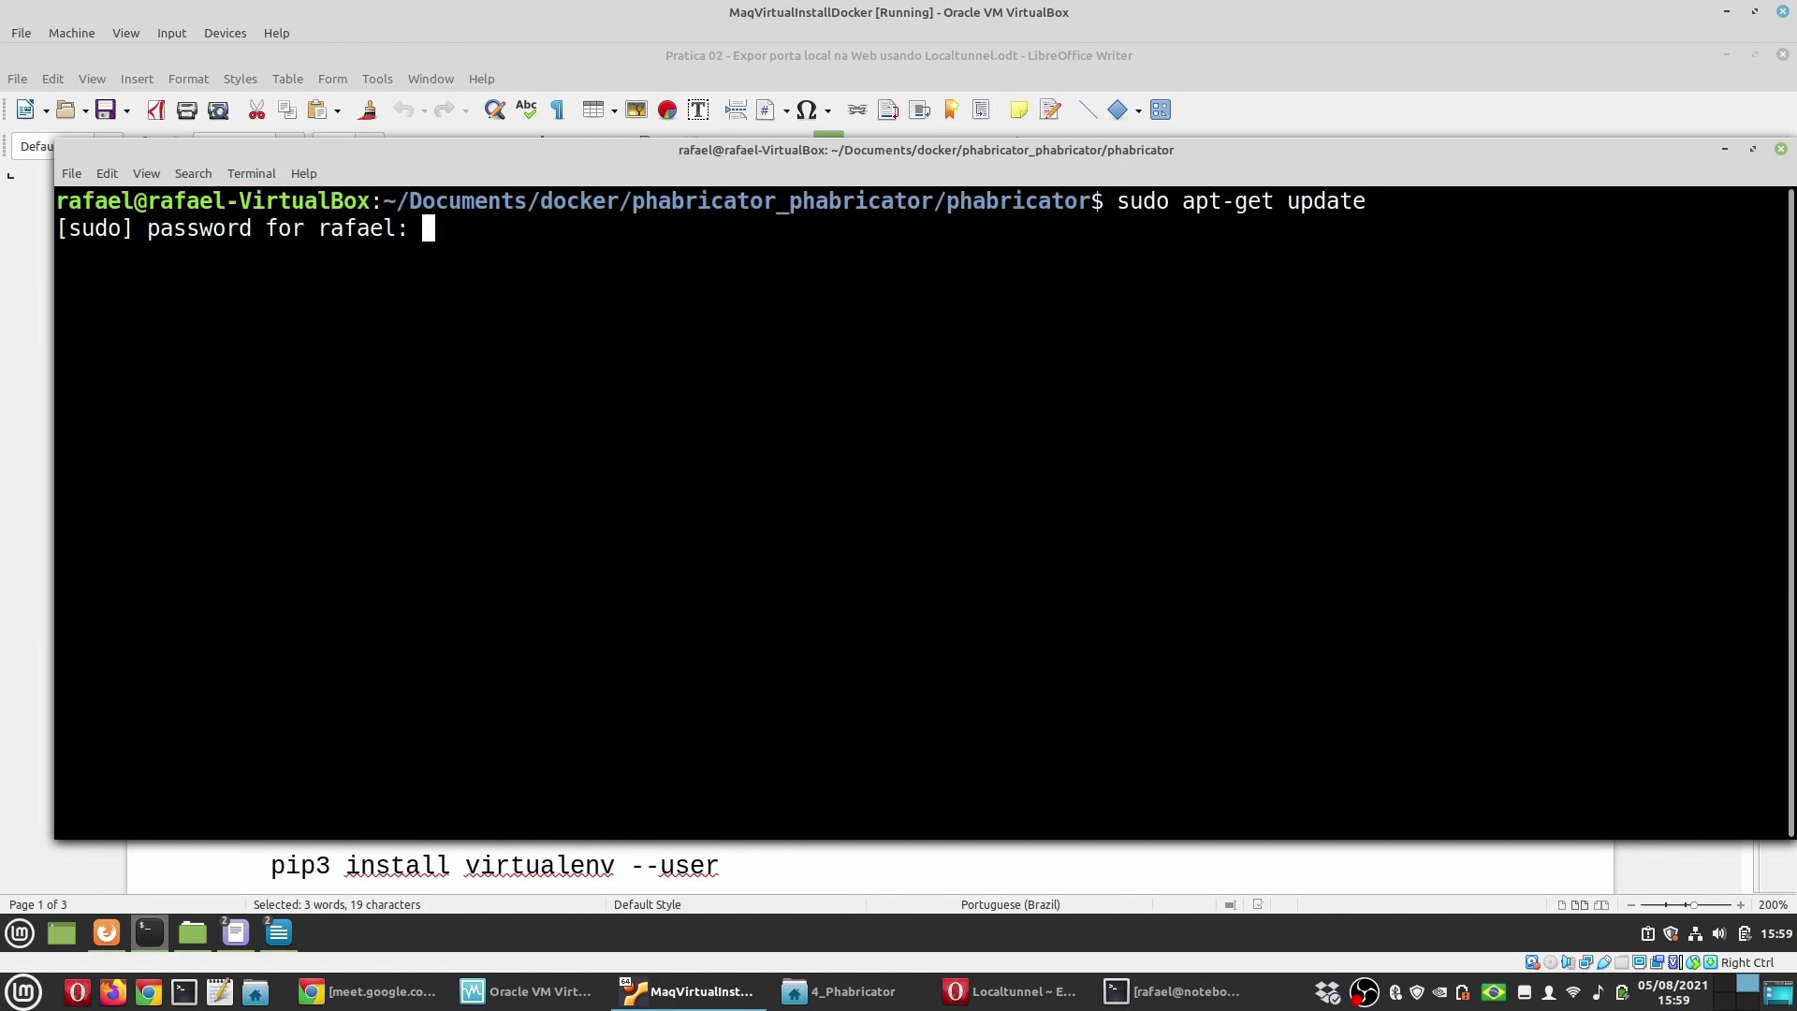
type("********")
key("Return")
Step: Copy the build-essential install command from the guide and run it in the guest terminal
key("alt+Tab")
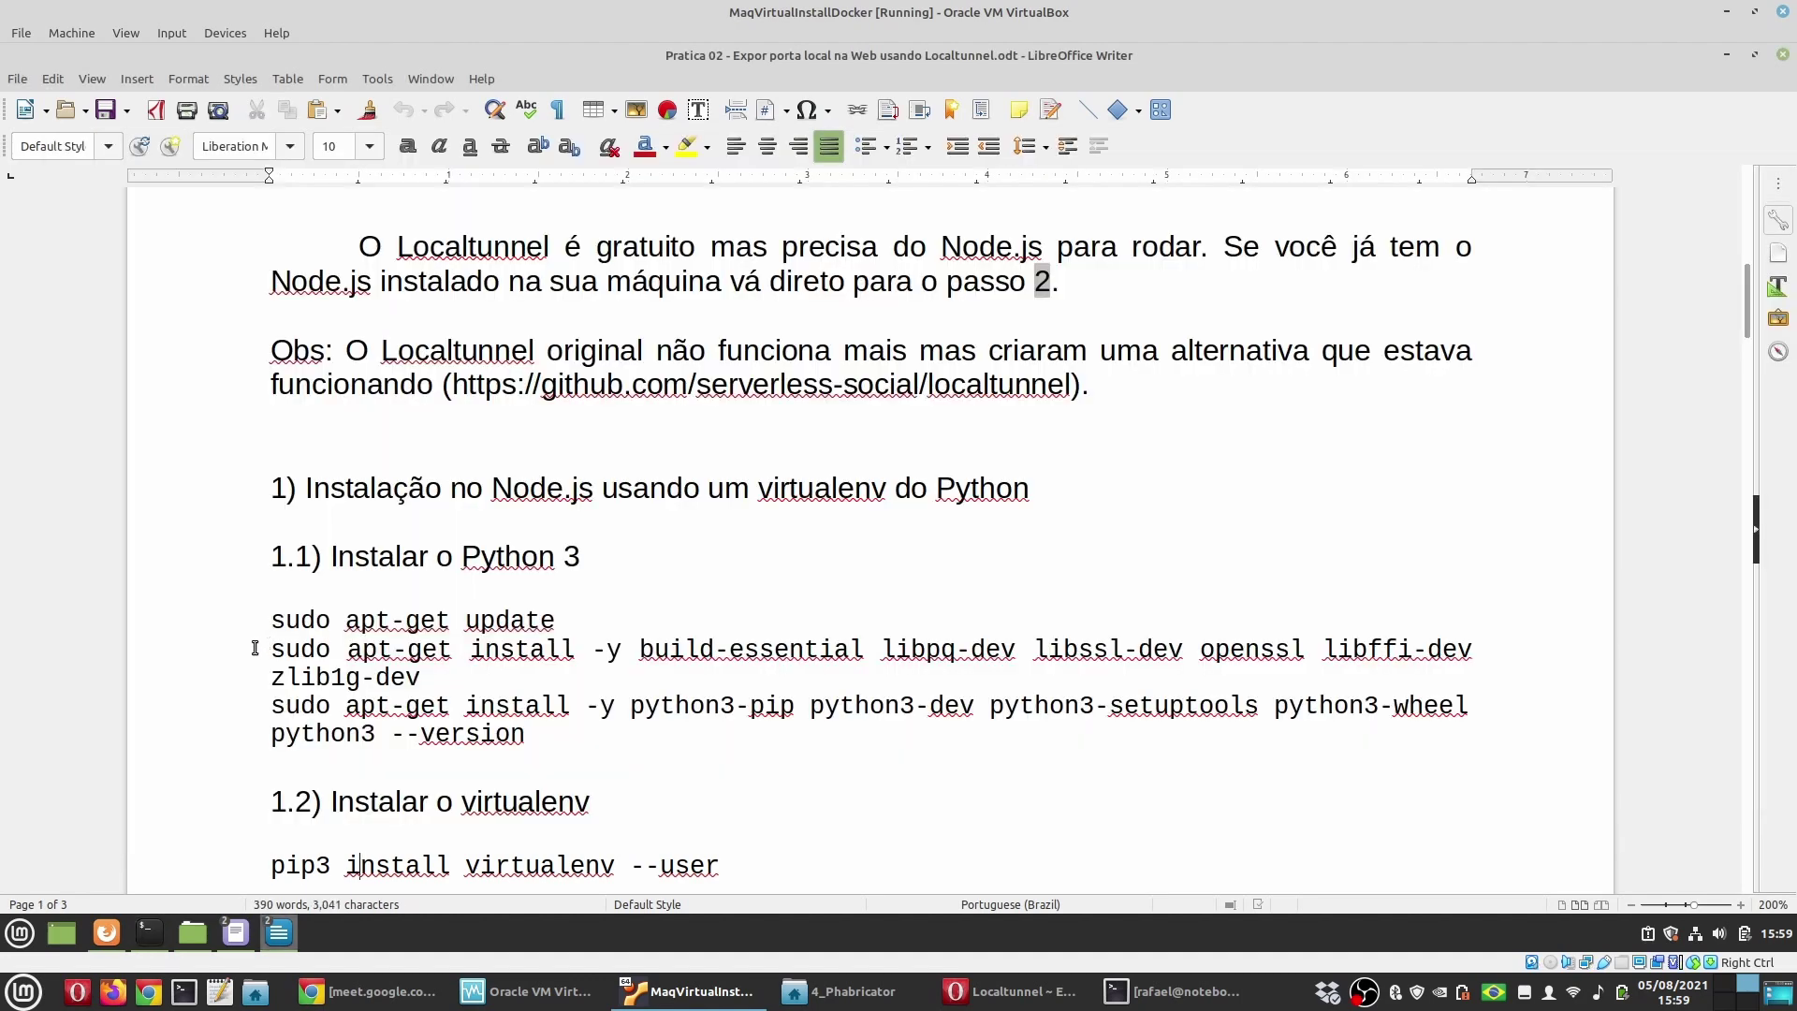
triple_click(463, 678)
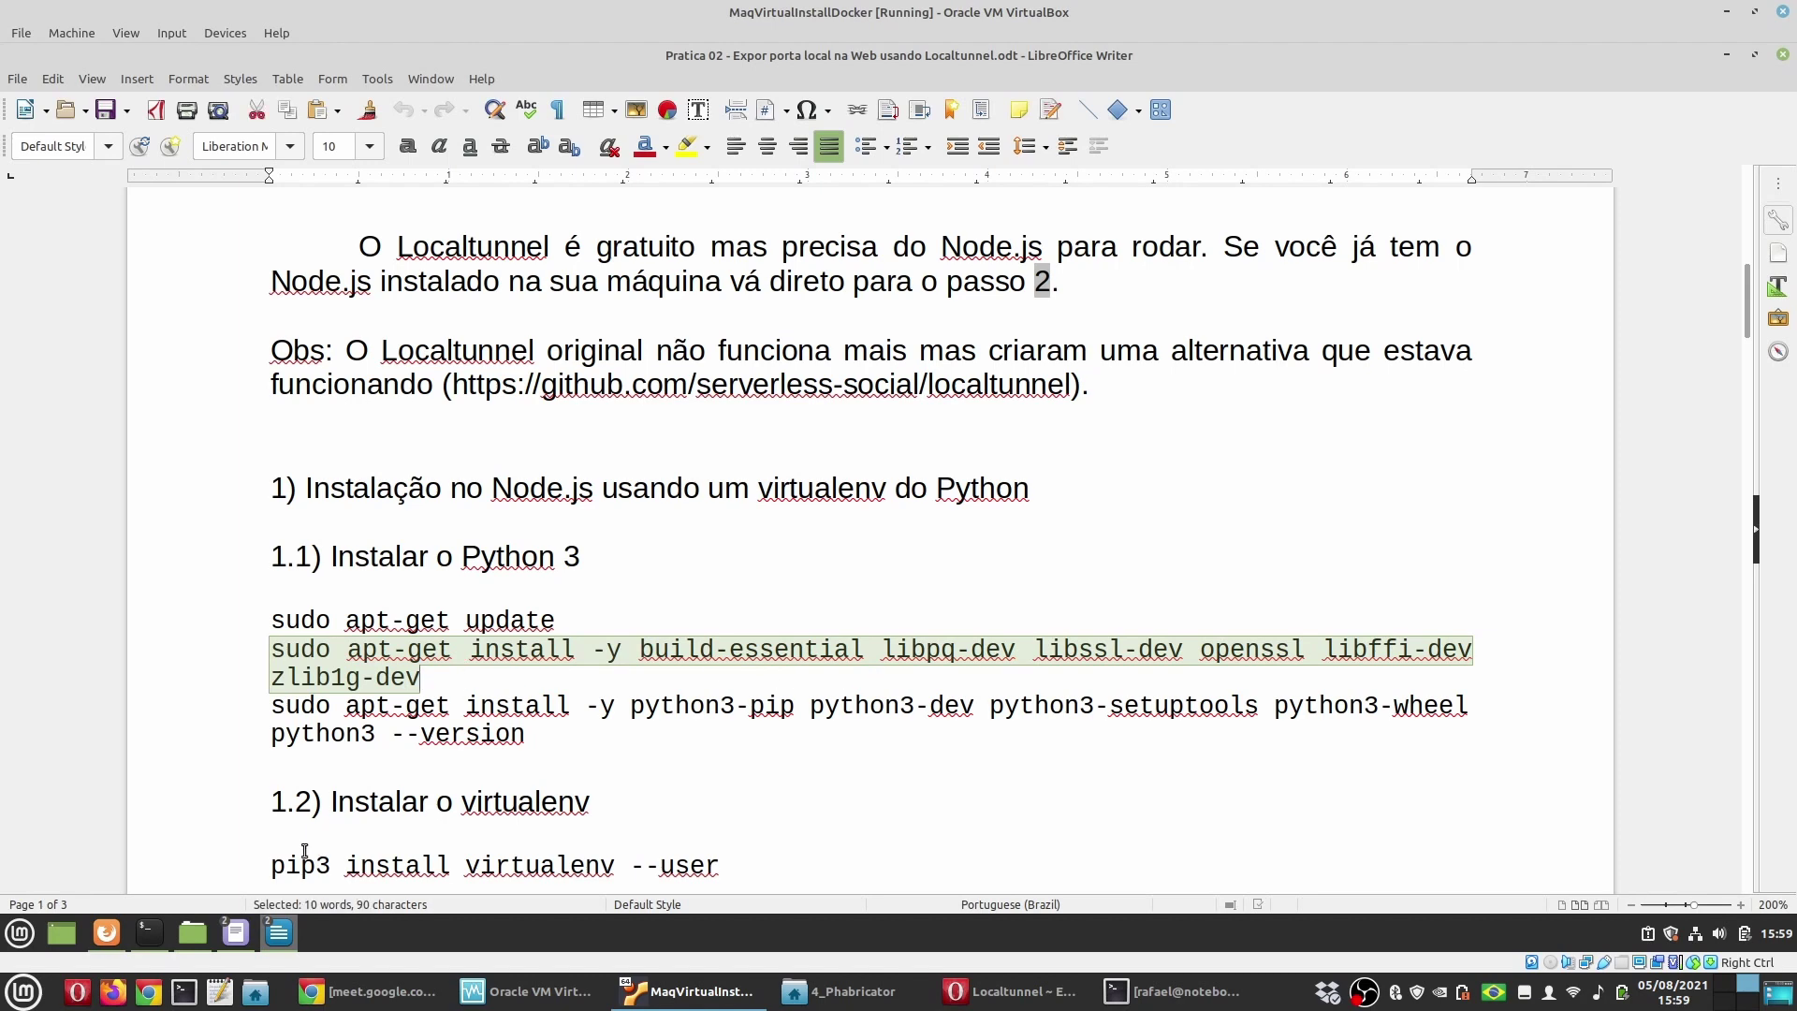
left_click(161, 935)
middle_click(644, 796)
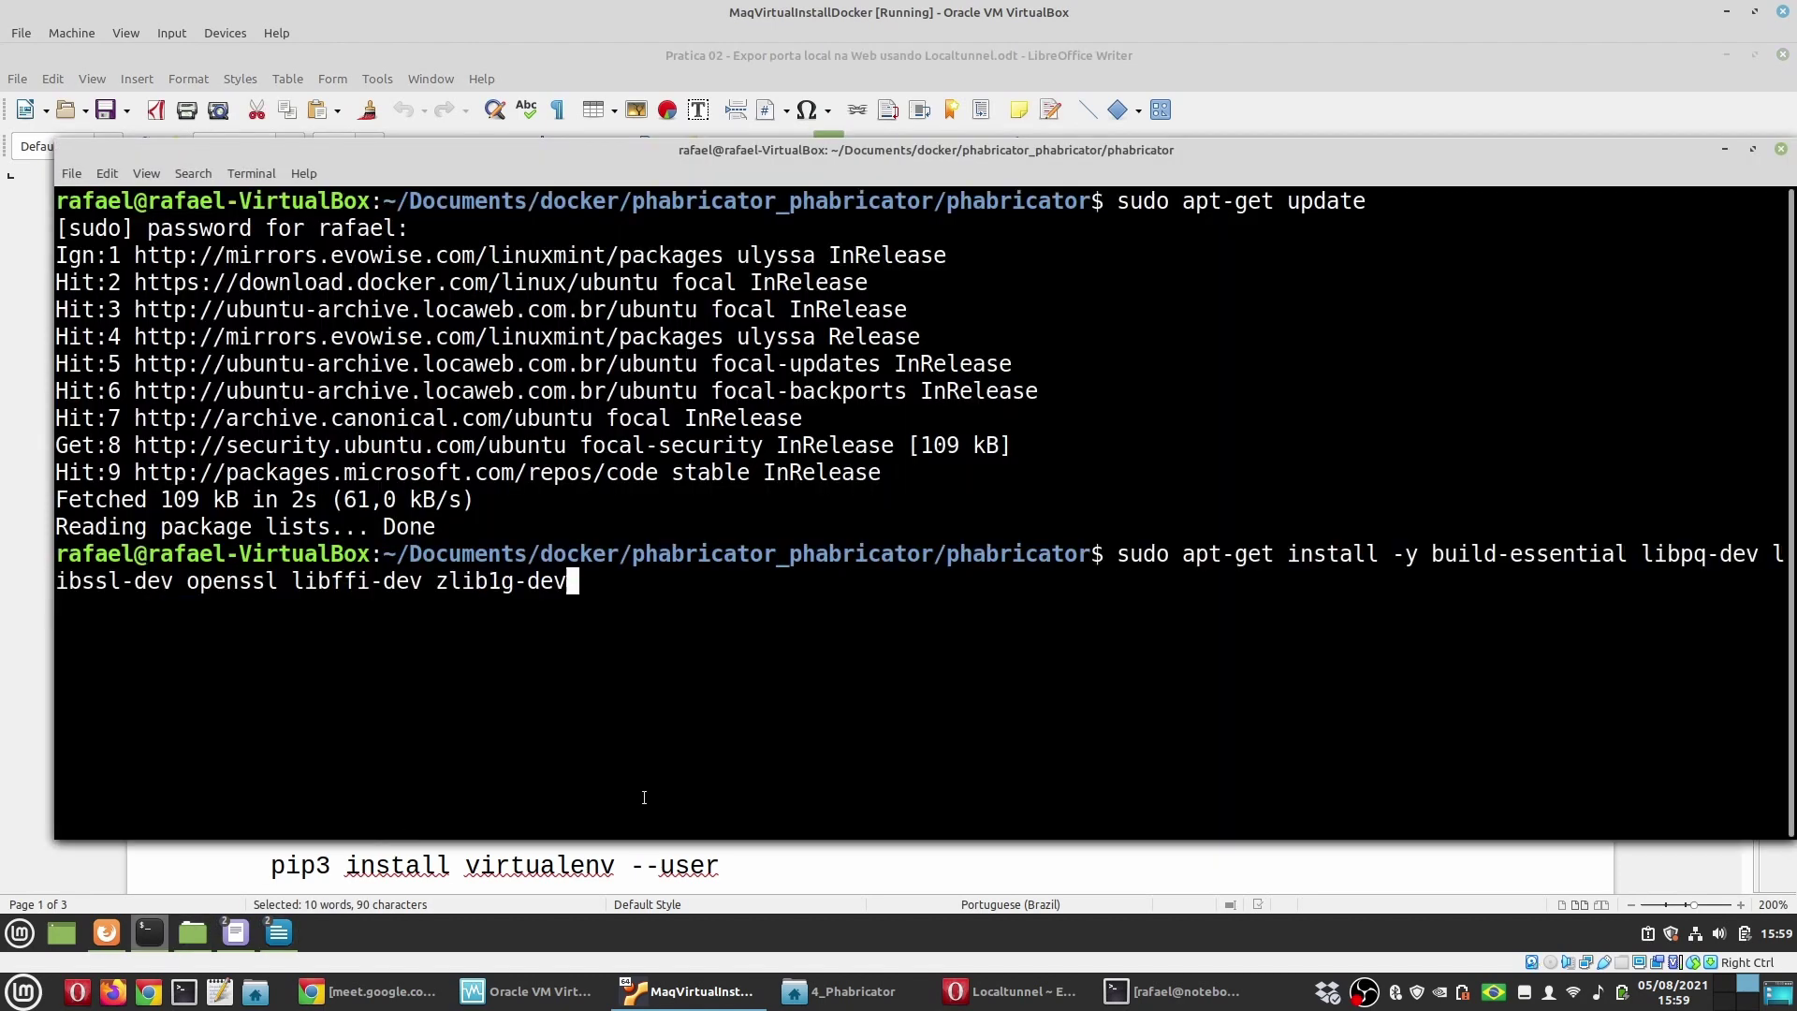
key("Return")
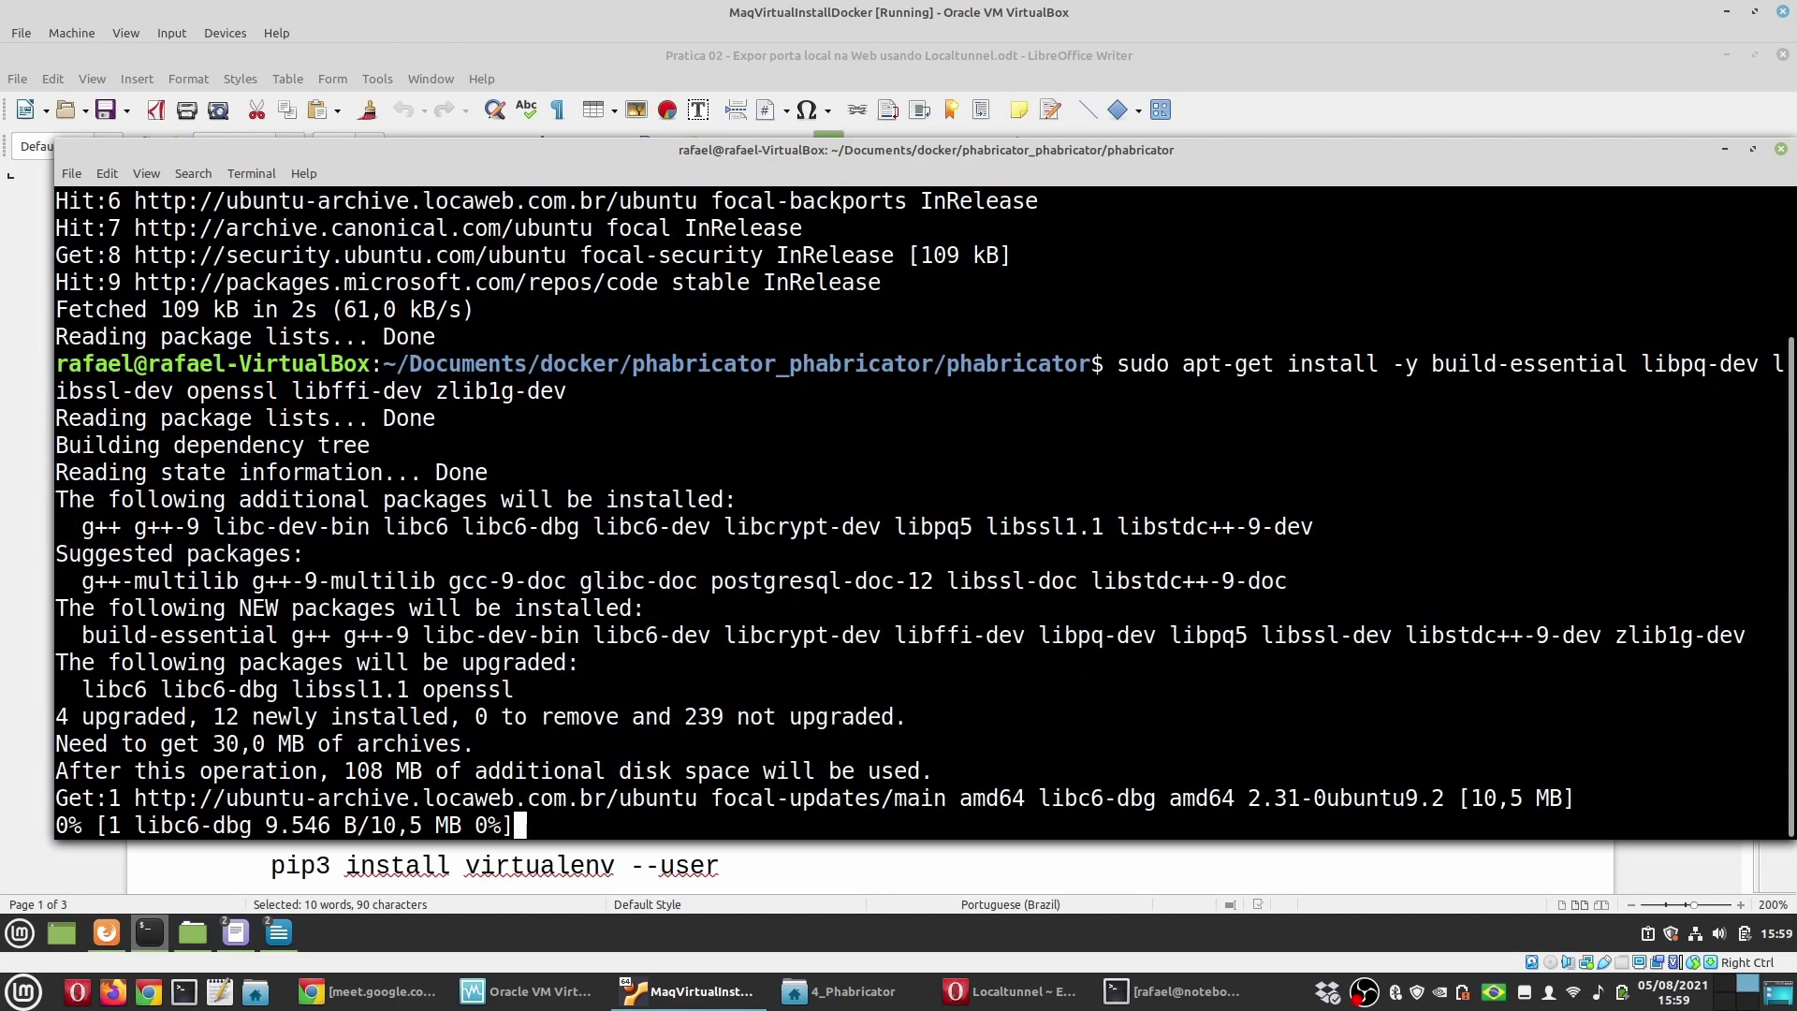
Step: Run the python3-pip and Python 3 packages install command in the guest terminal
left_click(693, 651)
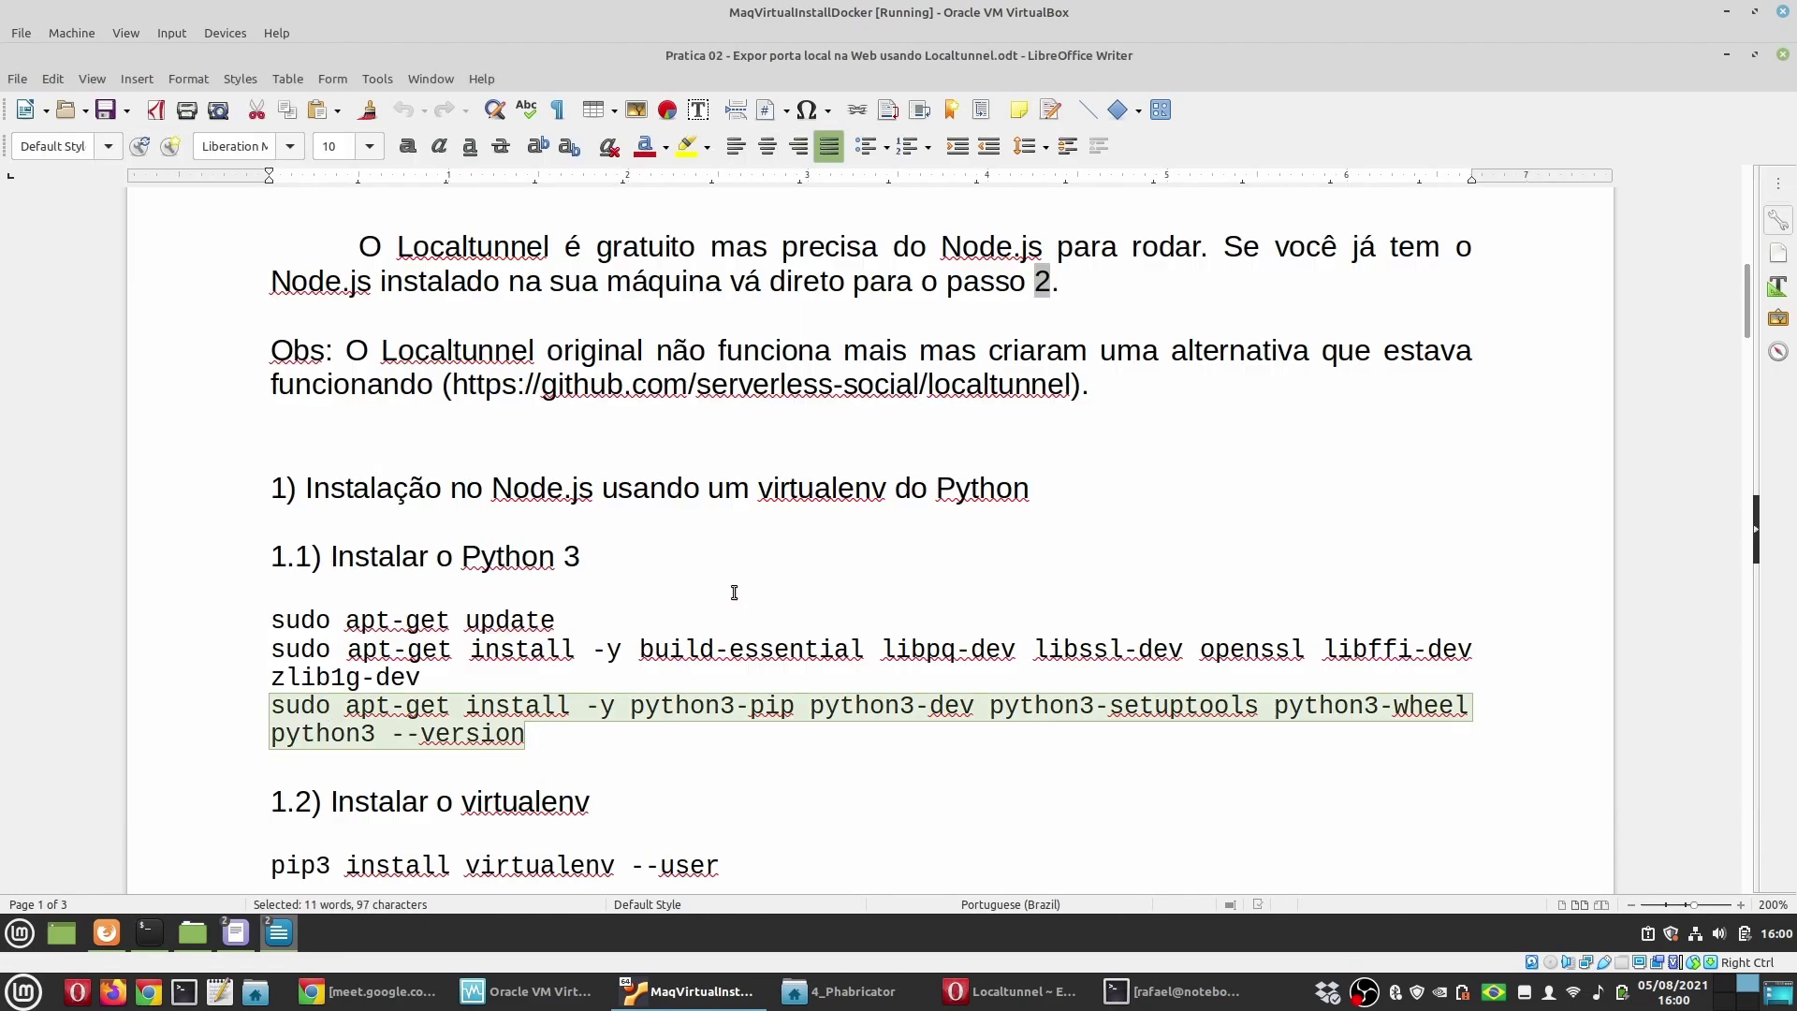
left_click(147, 932)
type("sudo apt-get install -y python3-pip python3-dev python3-setuptools python3-wheel")
key("Return")
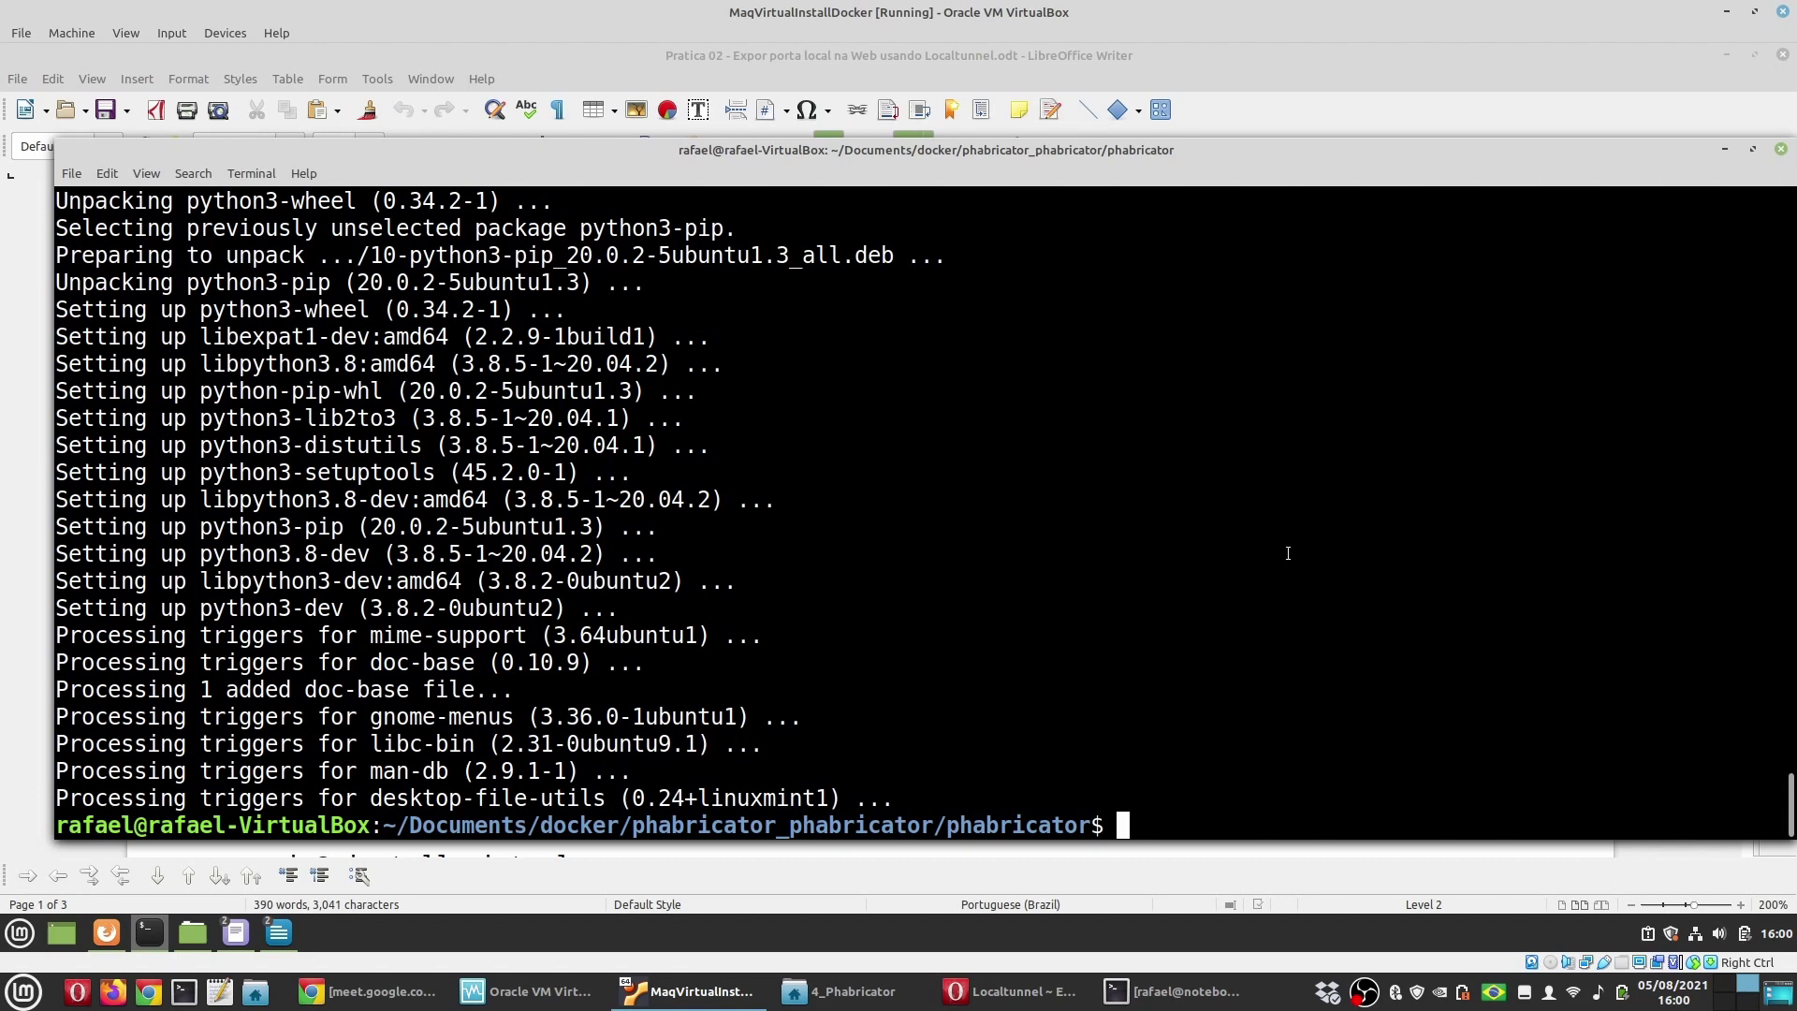
left_click(1177, 991)
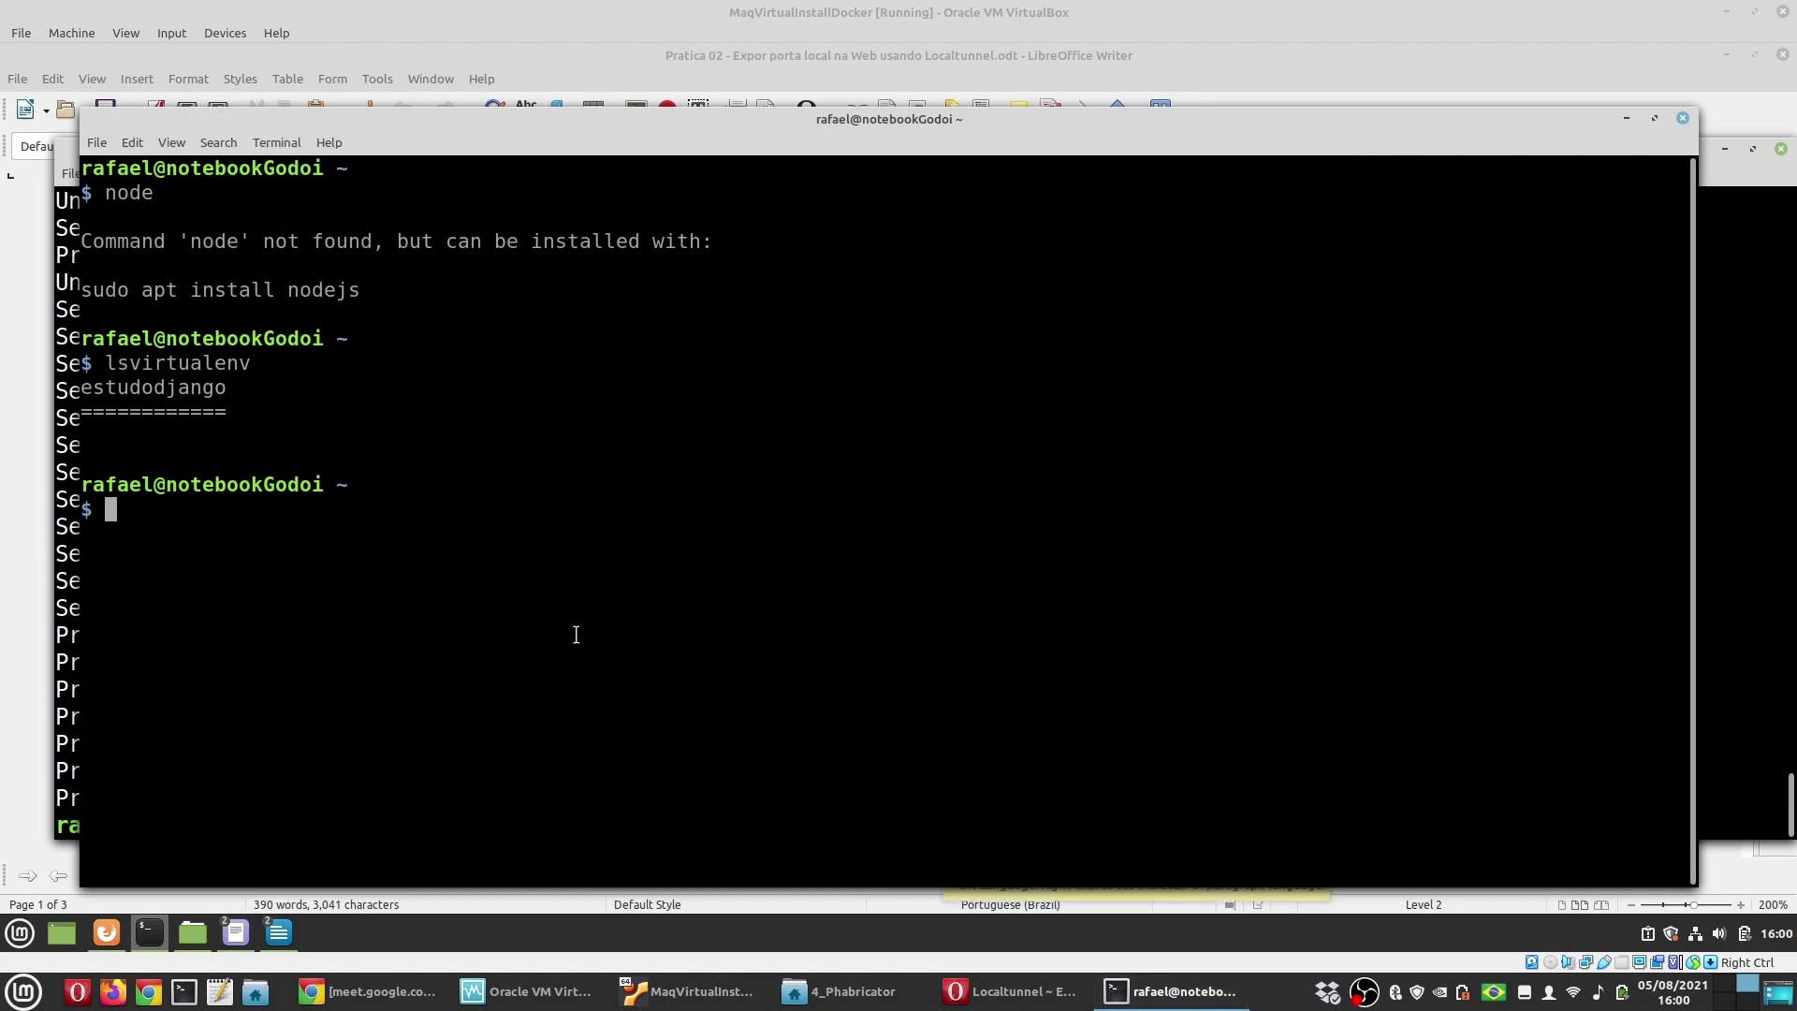
Step: Run python --version in the host terminal, which reports Python 2.7.18
type("python --version")
key("Return")
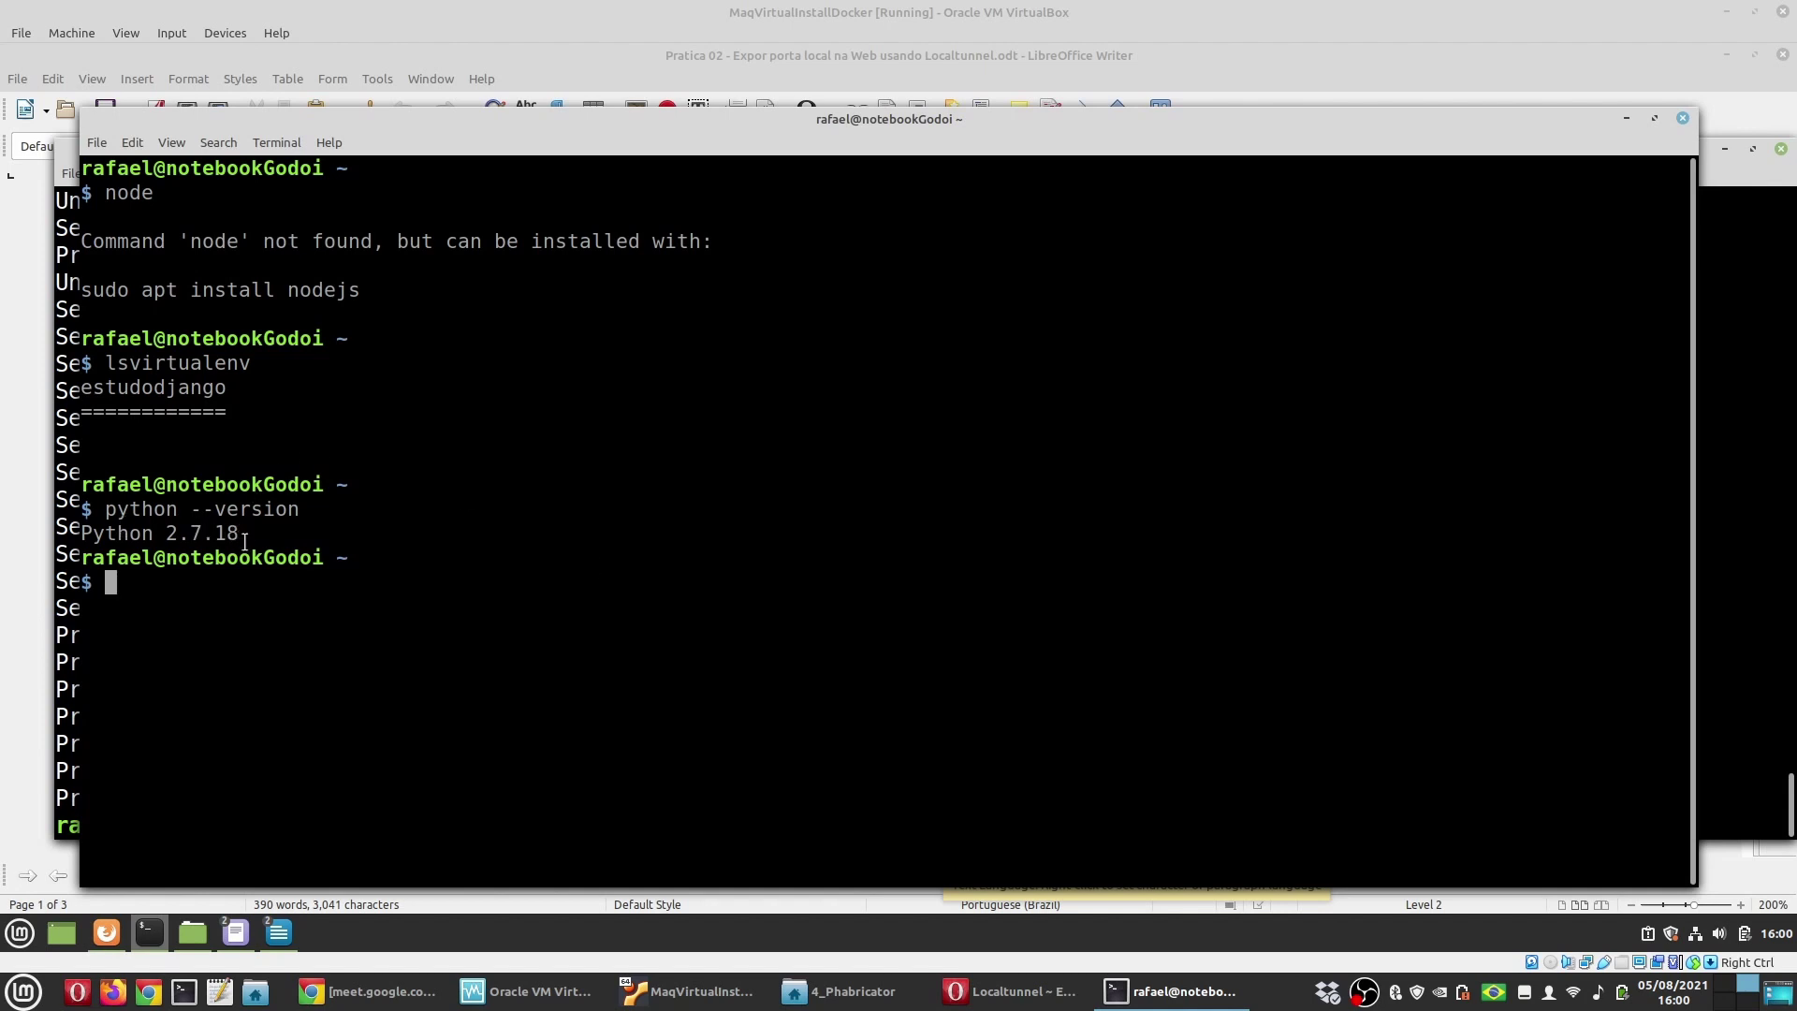
left_click_drag(468, 148, 424, 145)
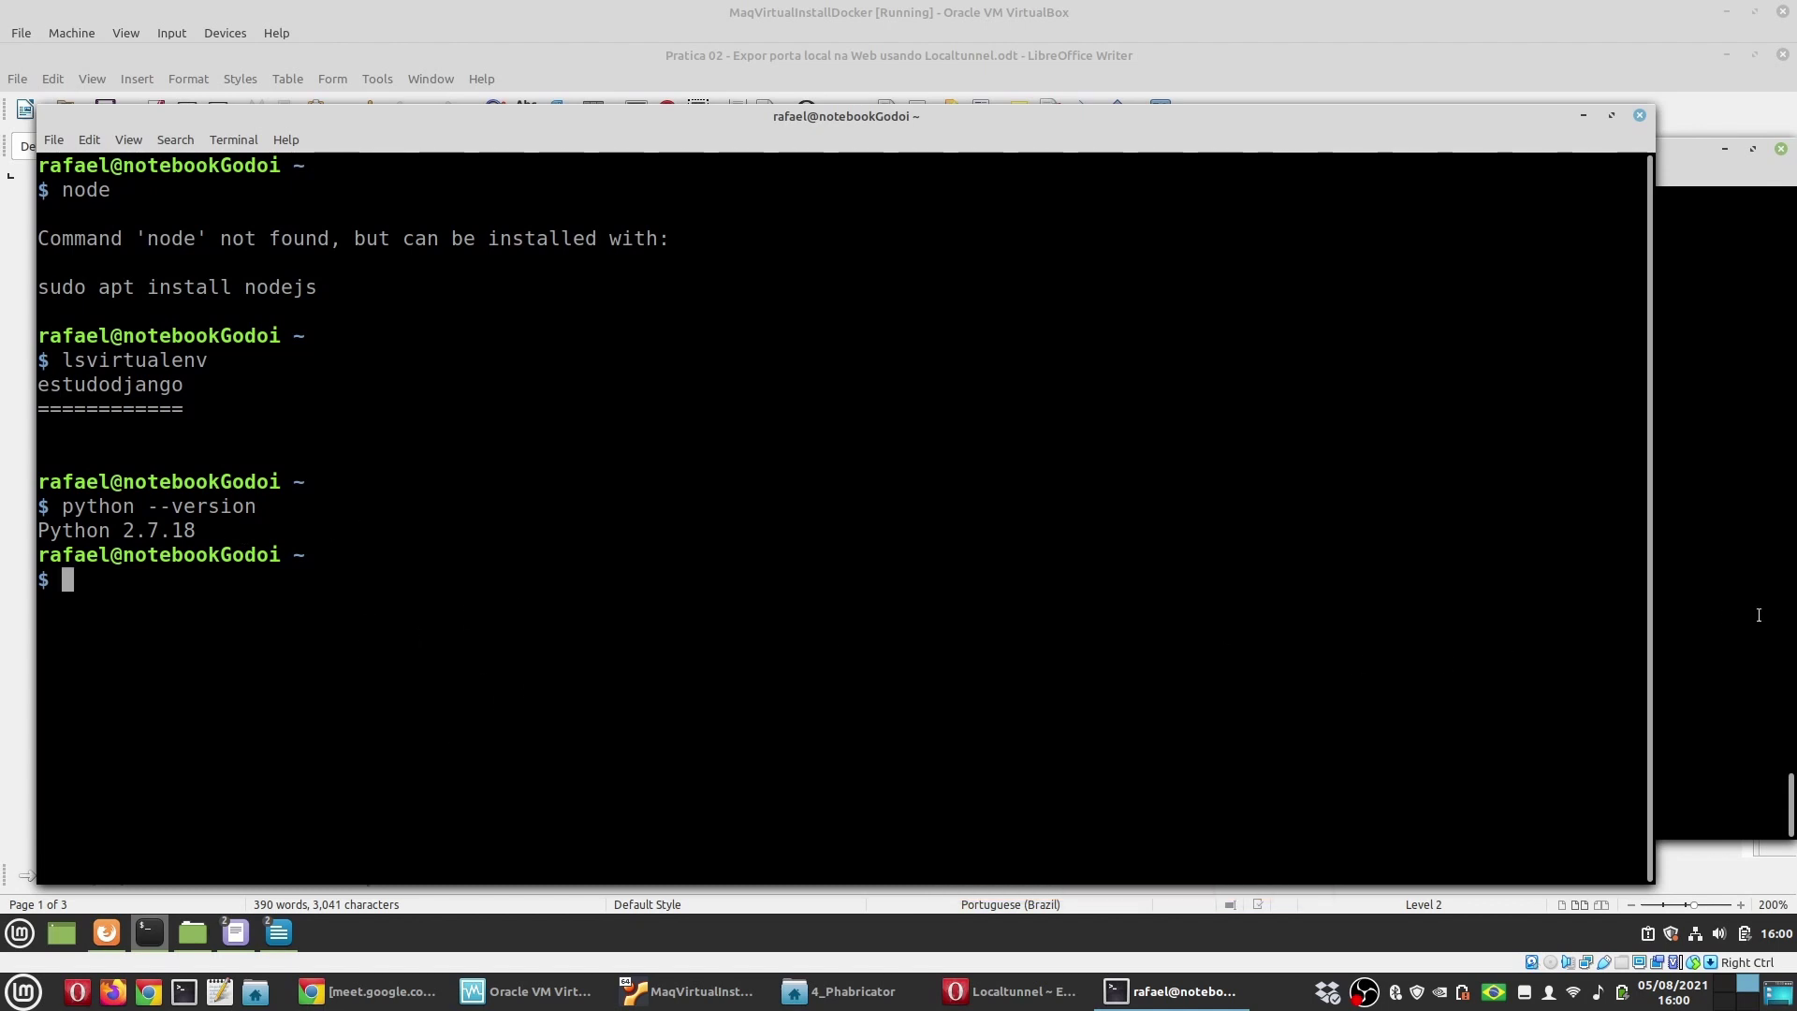
Step: Select the python3 install and version lines in the guide and type python3 --version
key("alt+Tab")
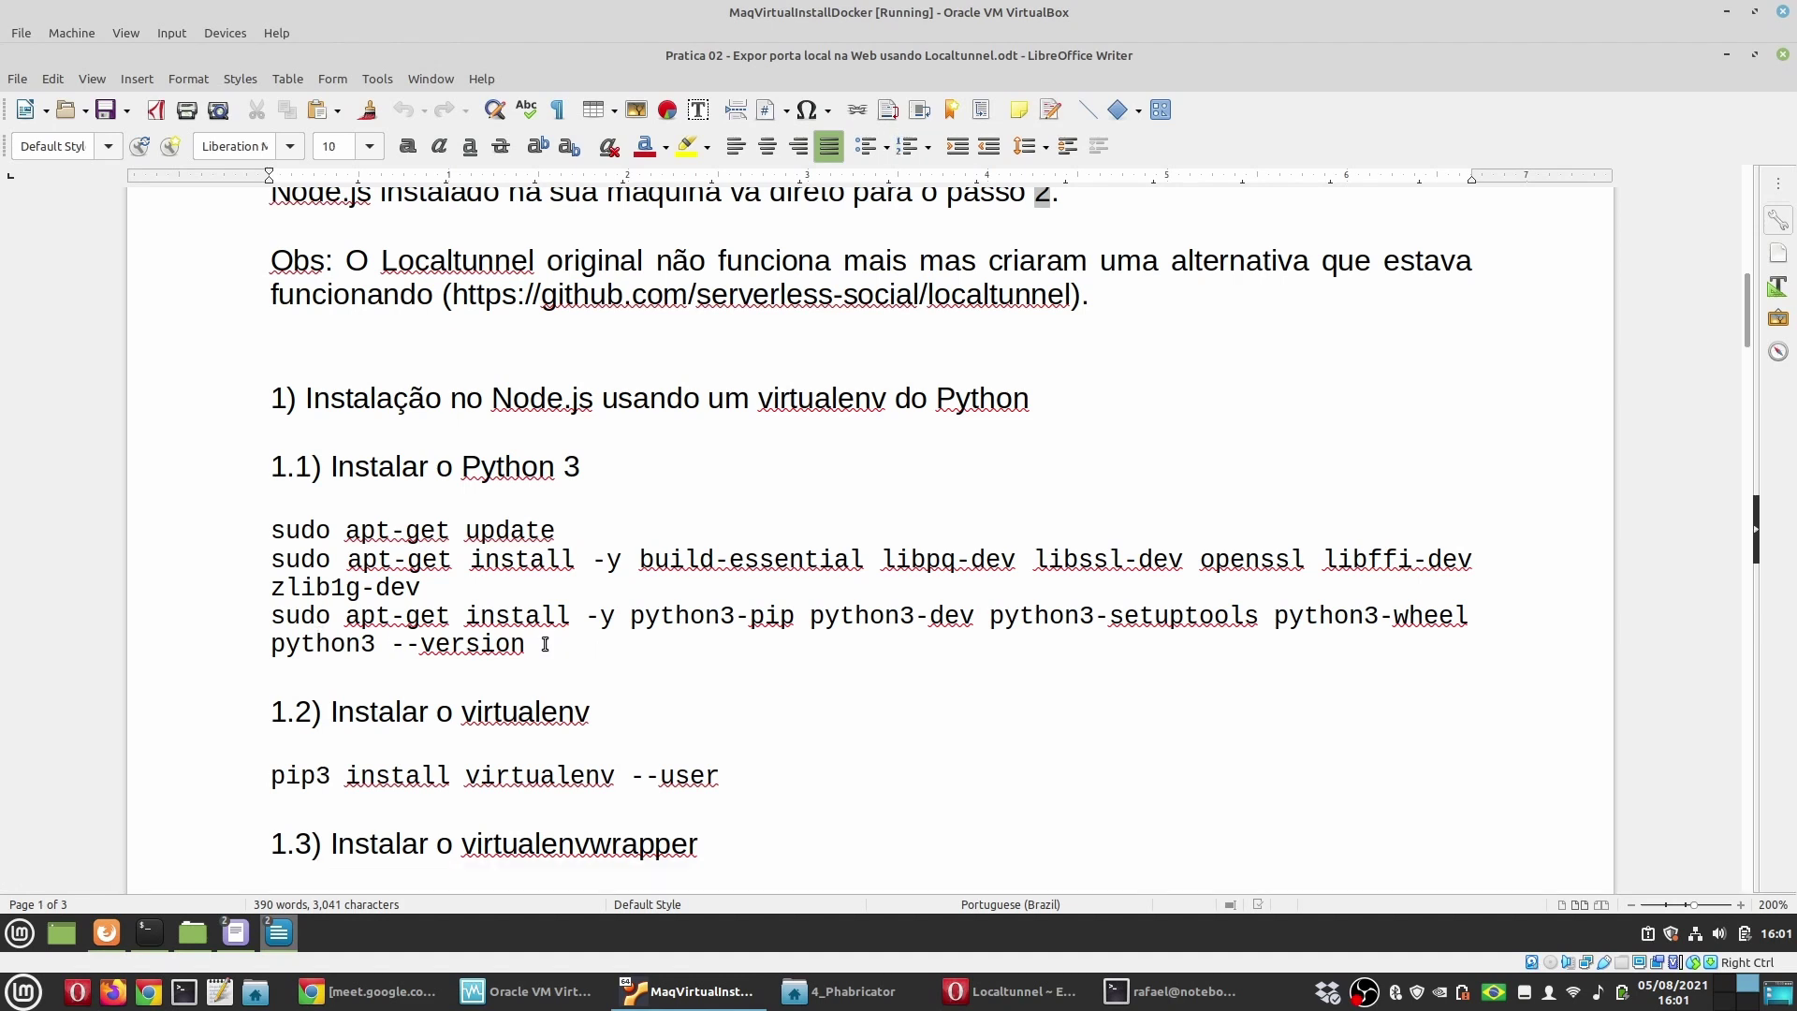
left_click_drag(545, 644, 249, 613)
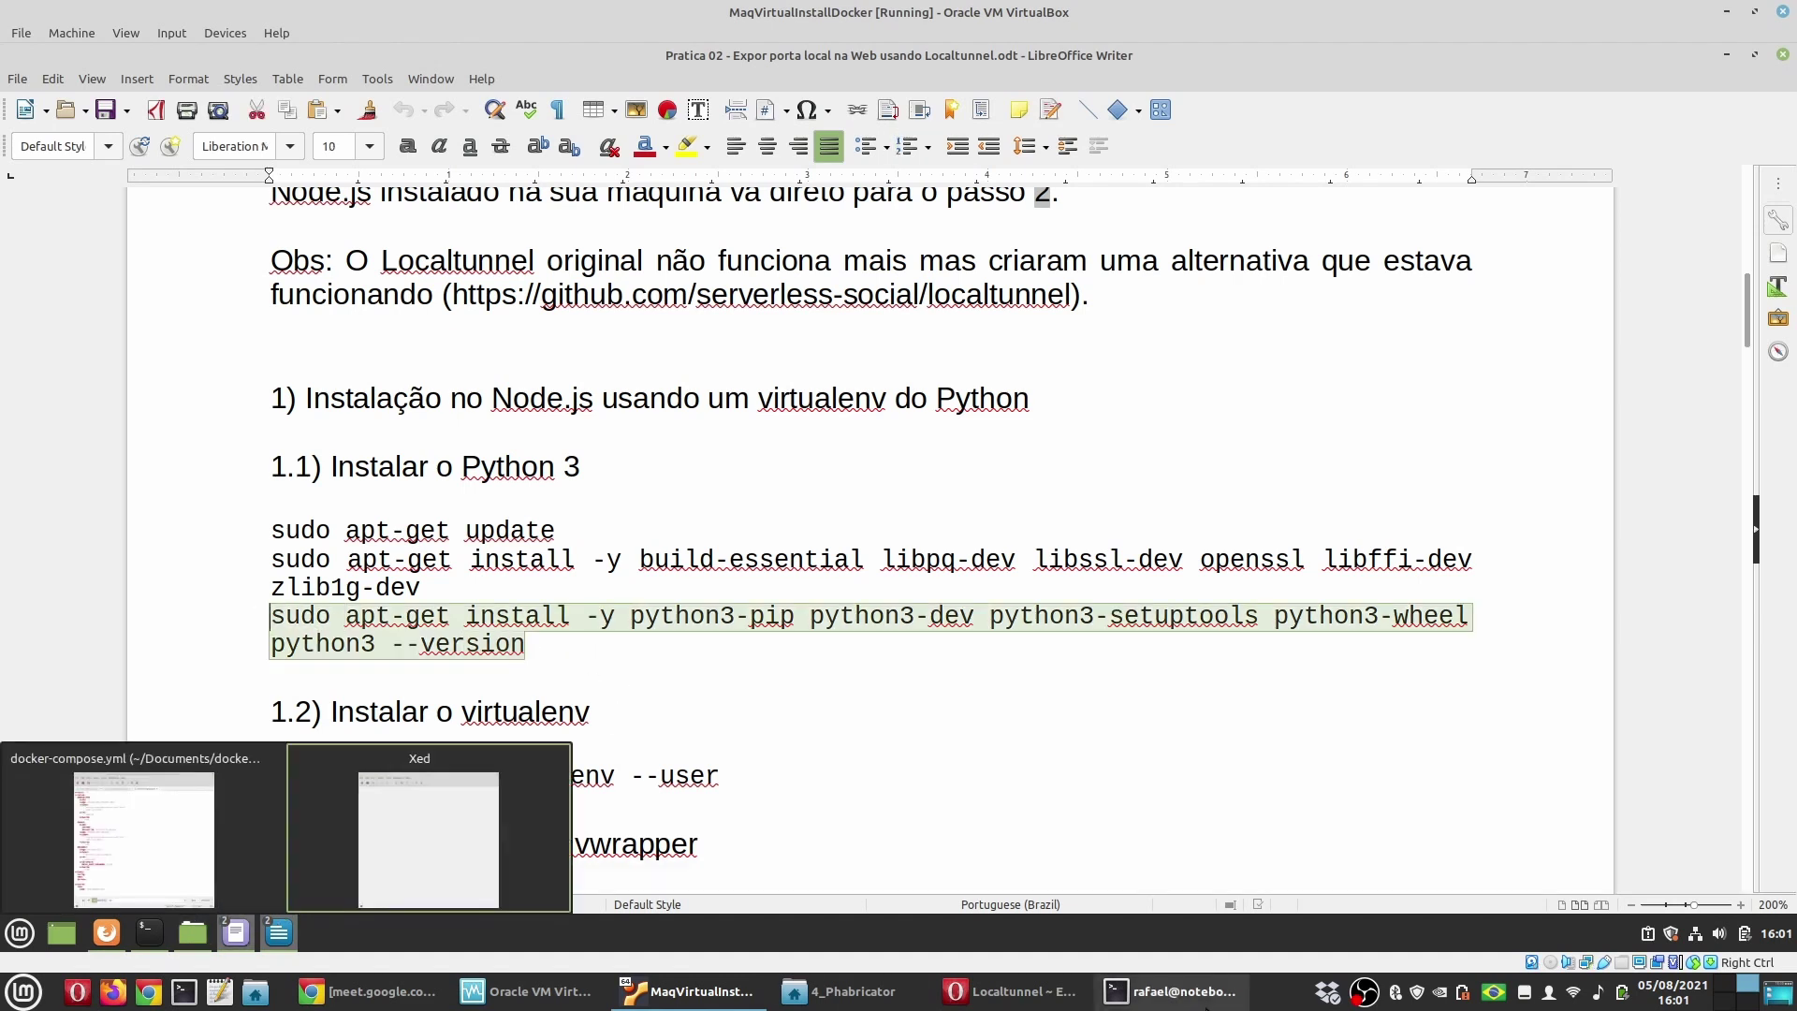
key("alt+Tab")
type("pytho")
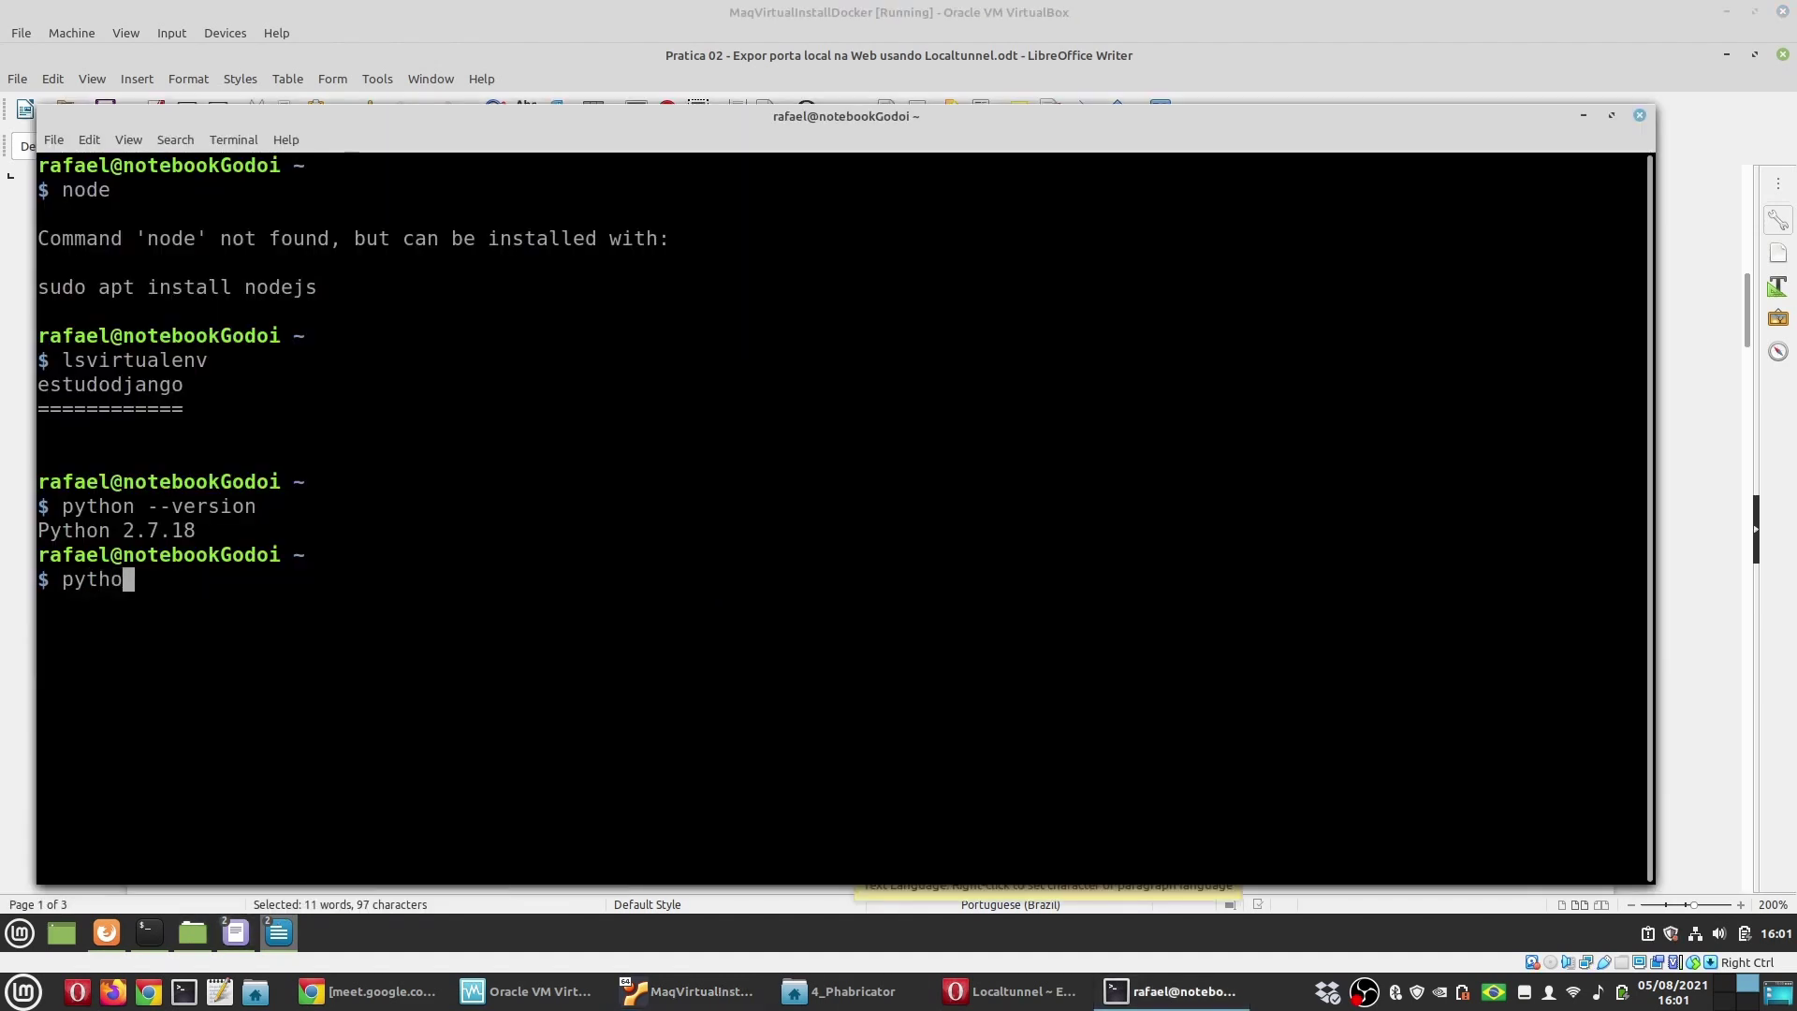
type("n3 --version")
Step: Run python3 --version, which reports Python 3.8.5
key("Return")
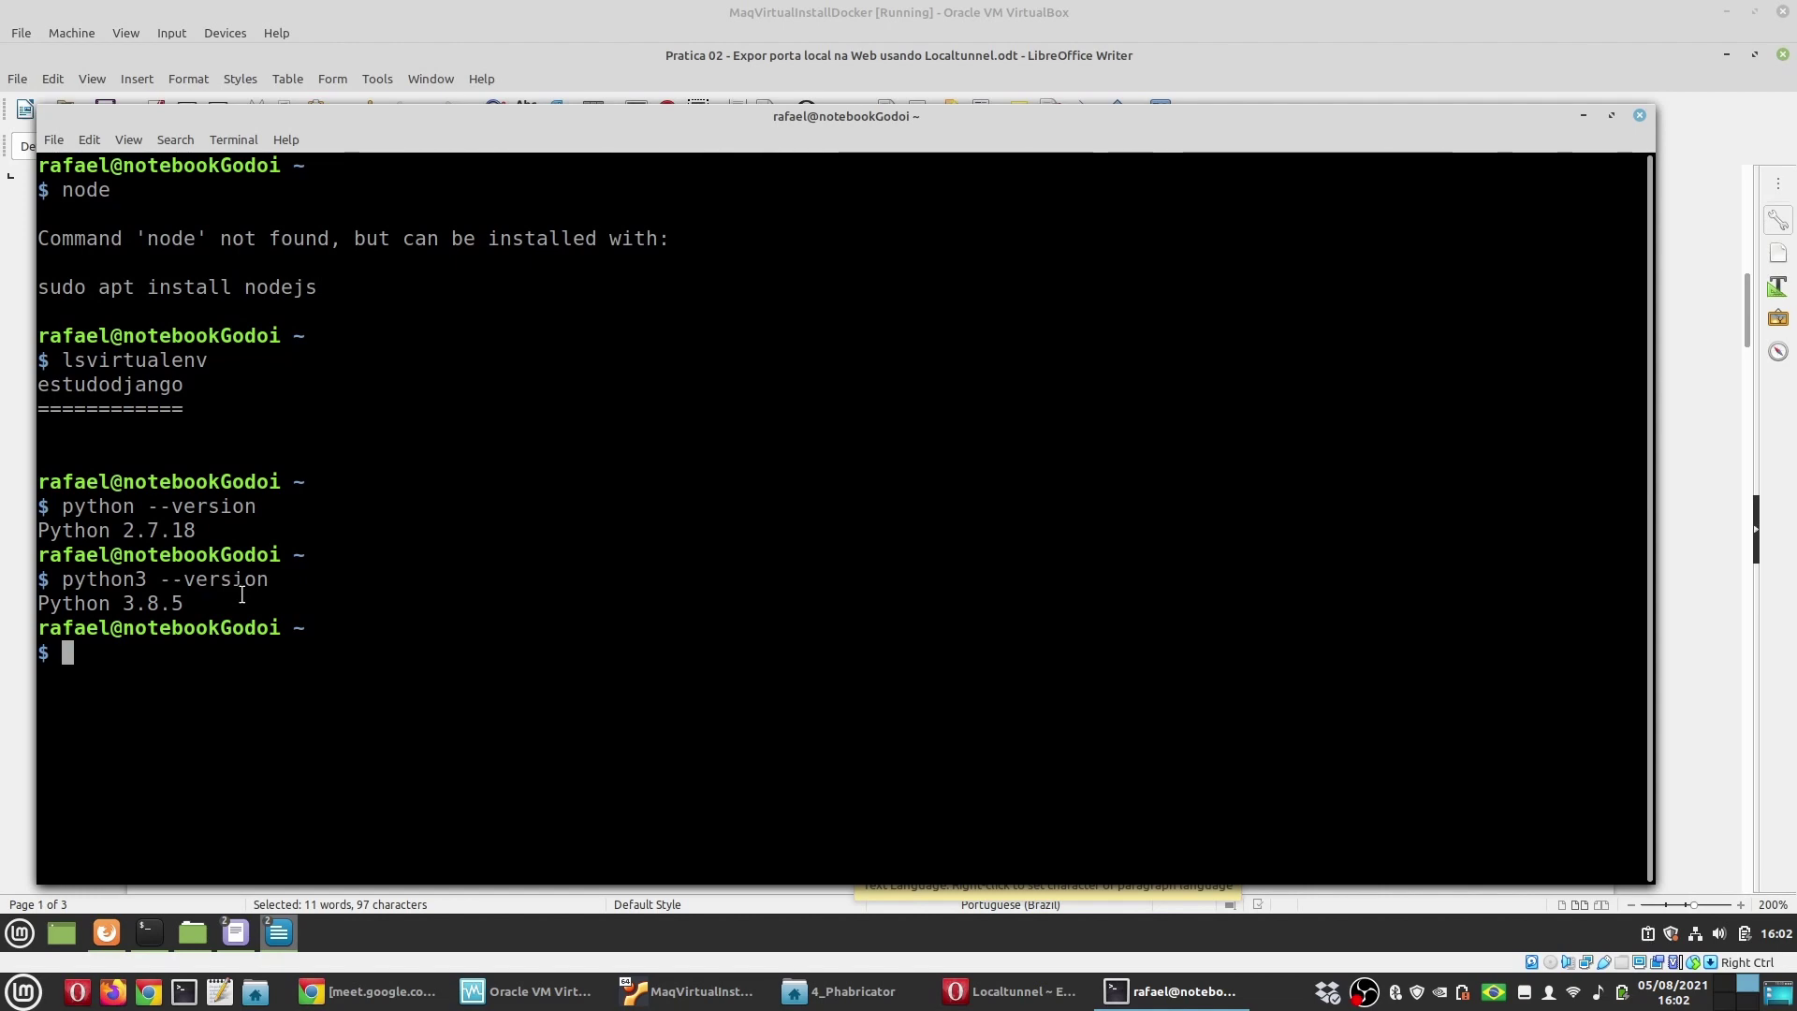
Step: Copy 'pip3 install virtualenv --user' from the guest's guide and run it, installing virtualenv 20.4.6
left_click(281, 935)
left_click(432, 871)
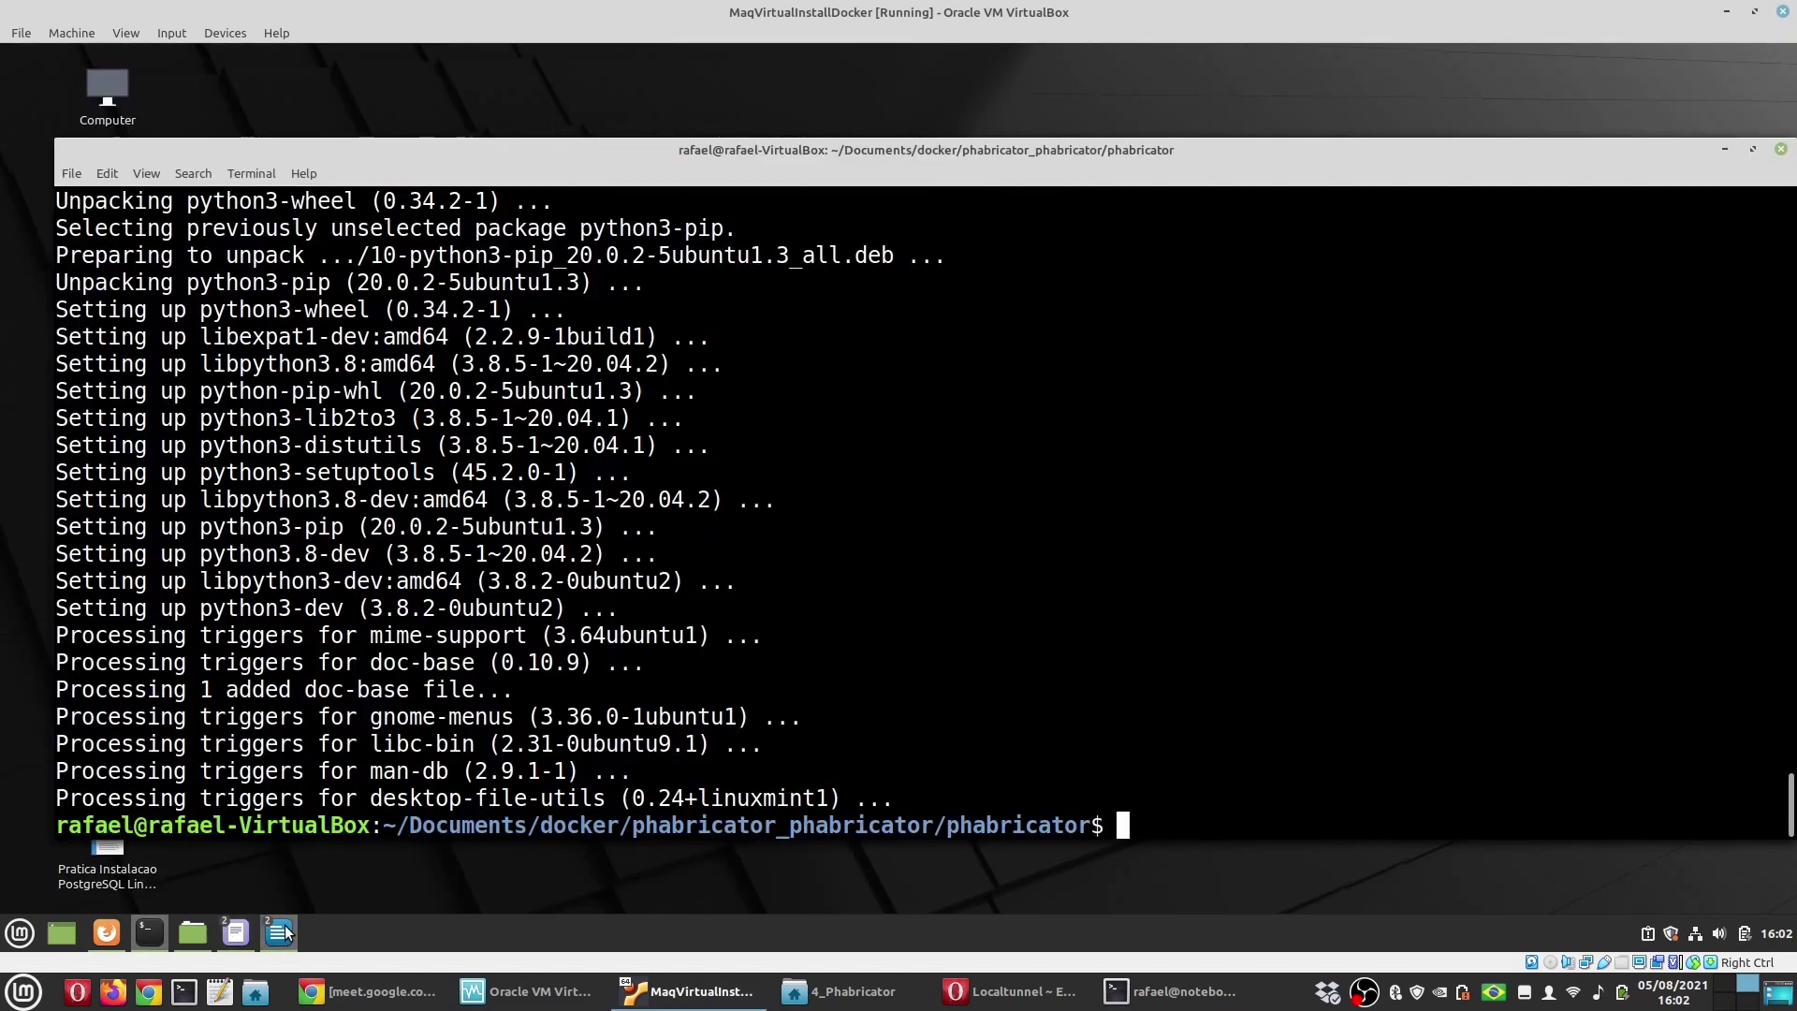
scroll(479, 632, "down", 3)
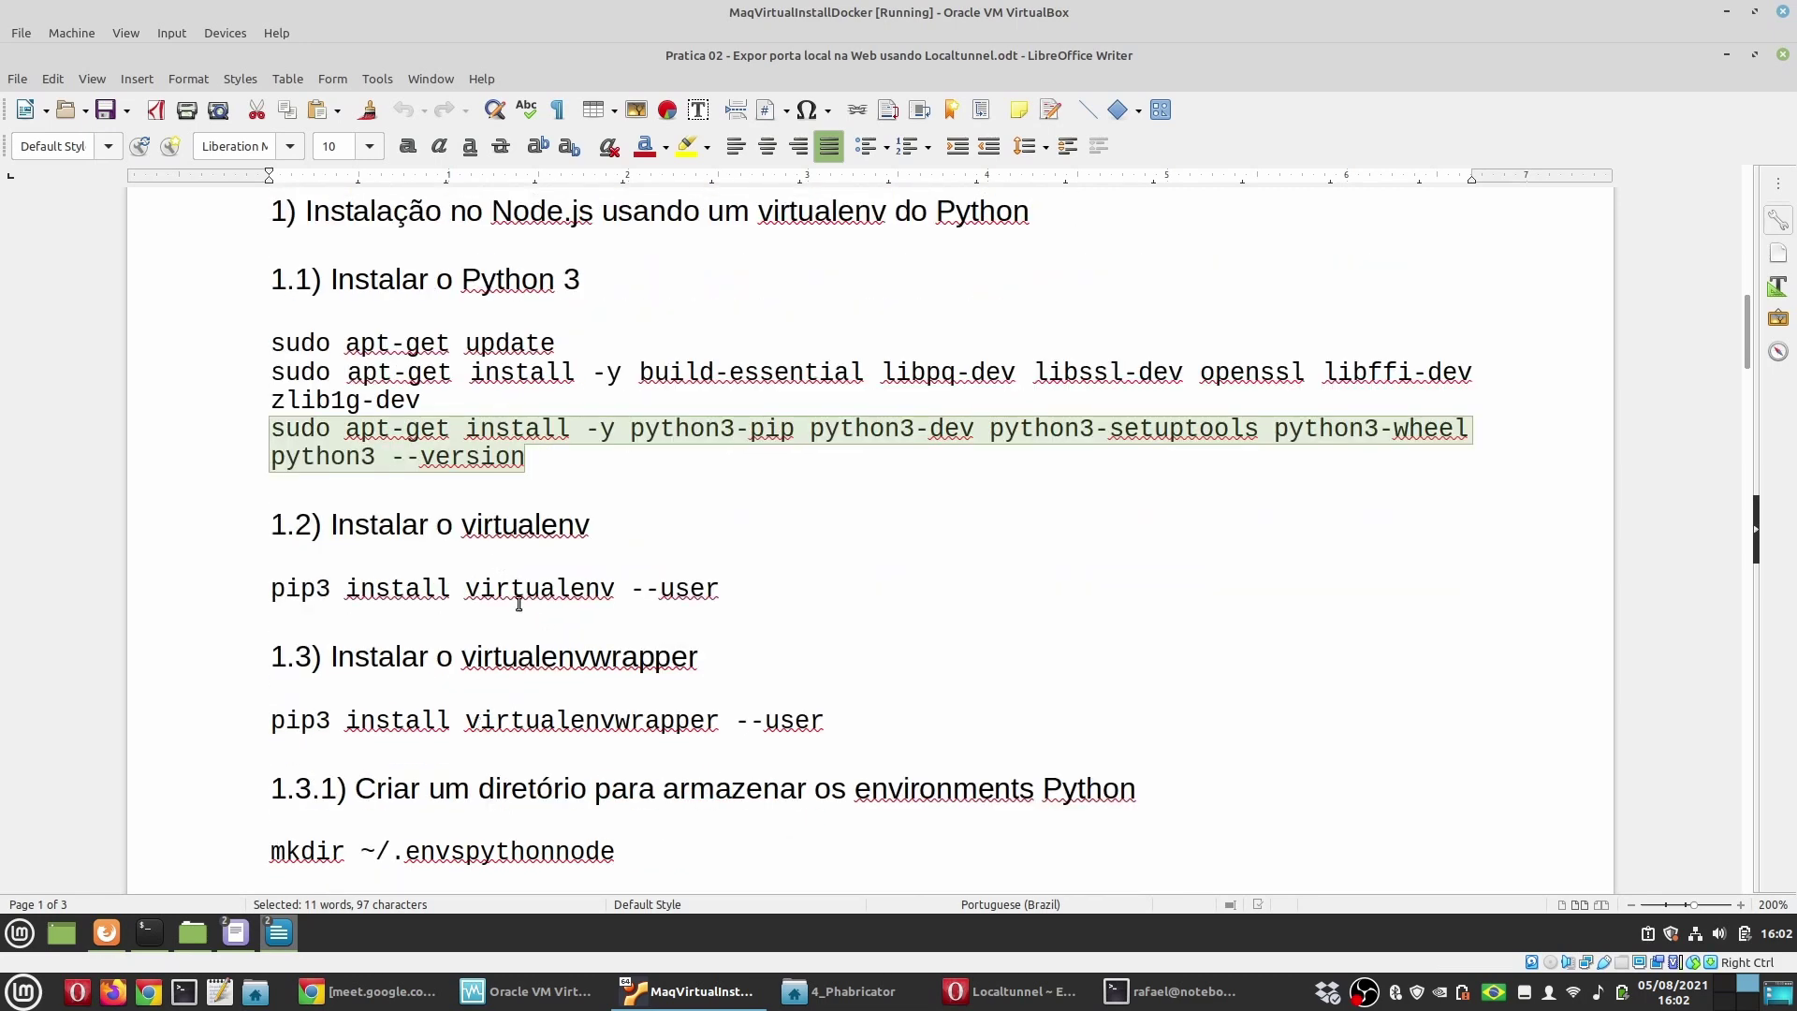
left_click(510, 589)
left_click_drag(723, 589, 206, 588)
left_click(334, 588)
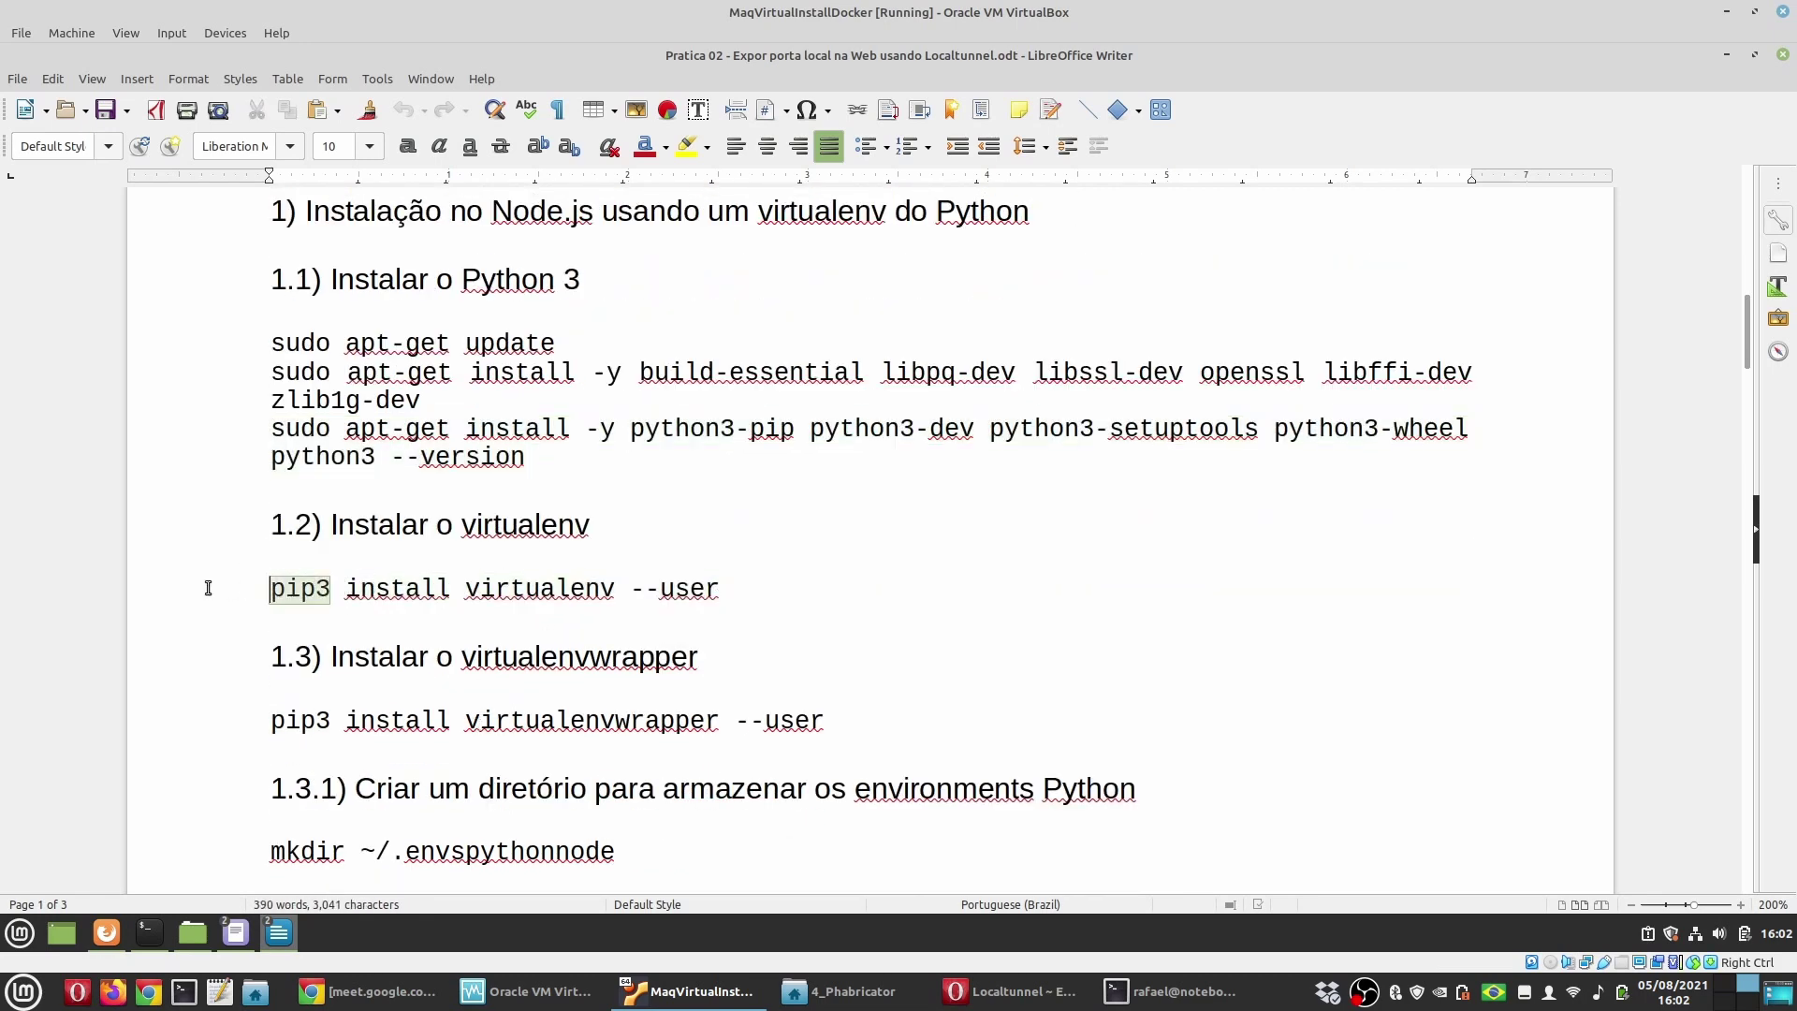
left_click_drag(723, 587, 264, 584)
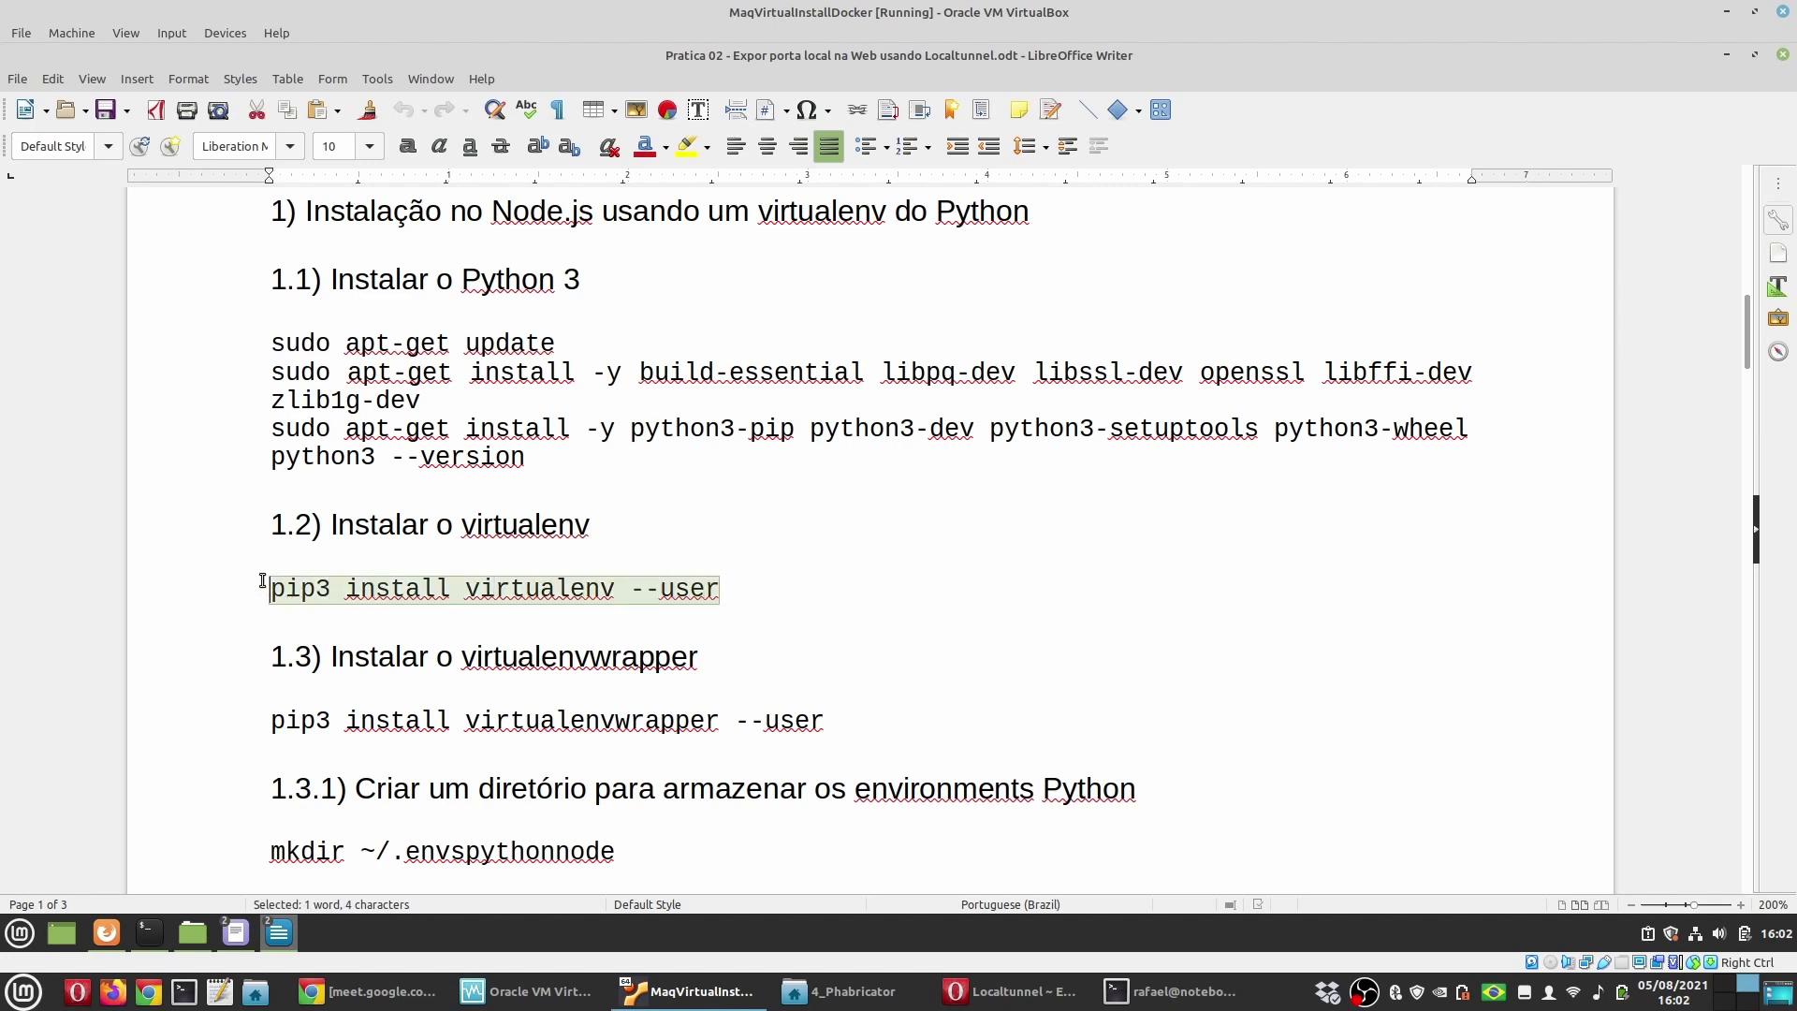
left_click(150, 933)
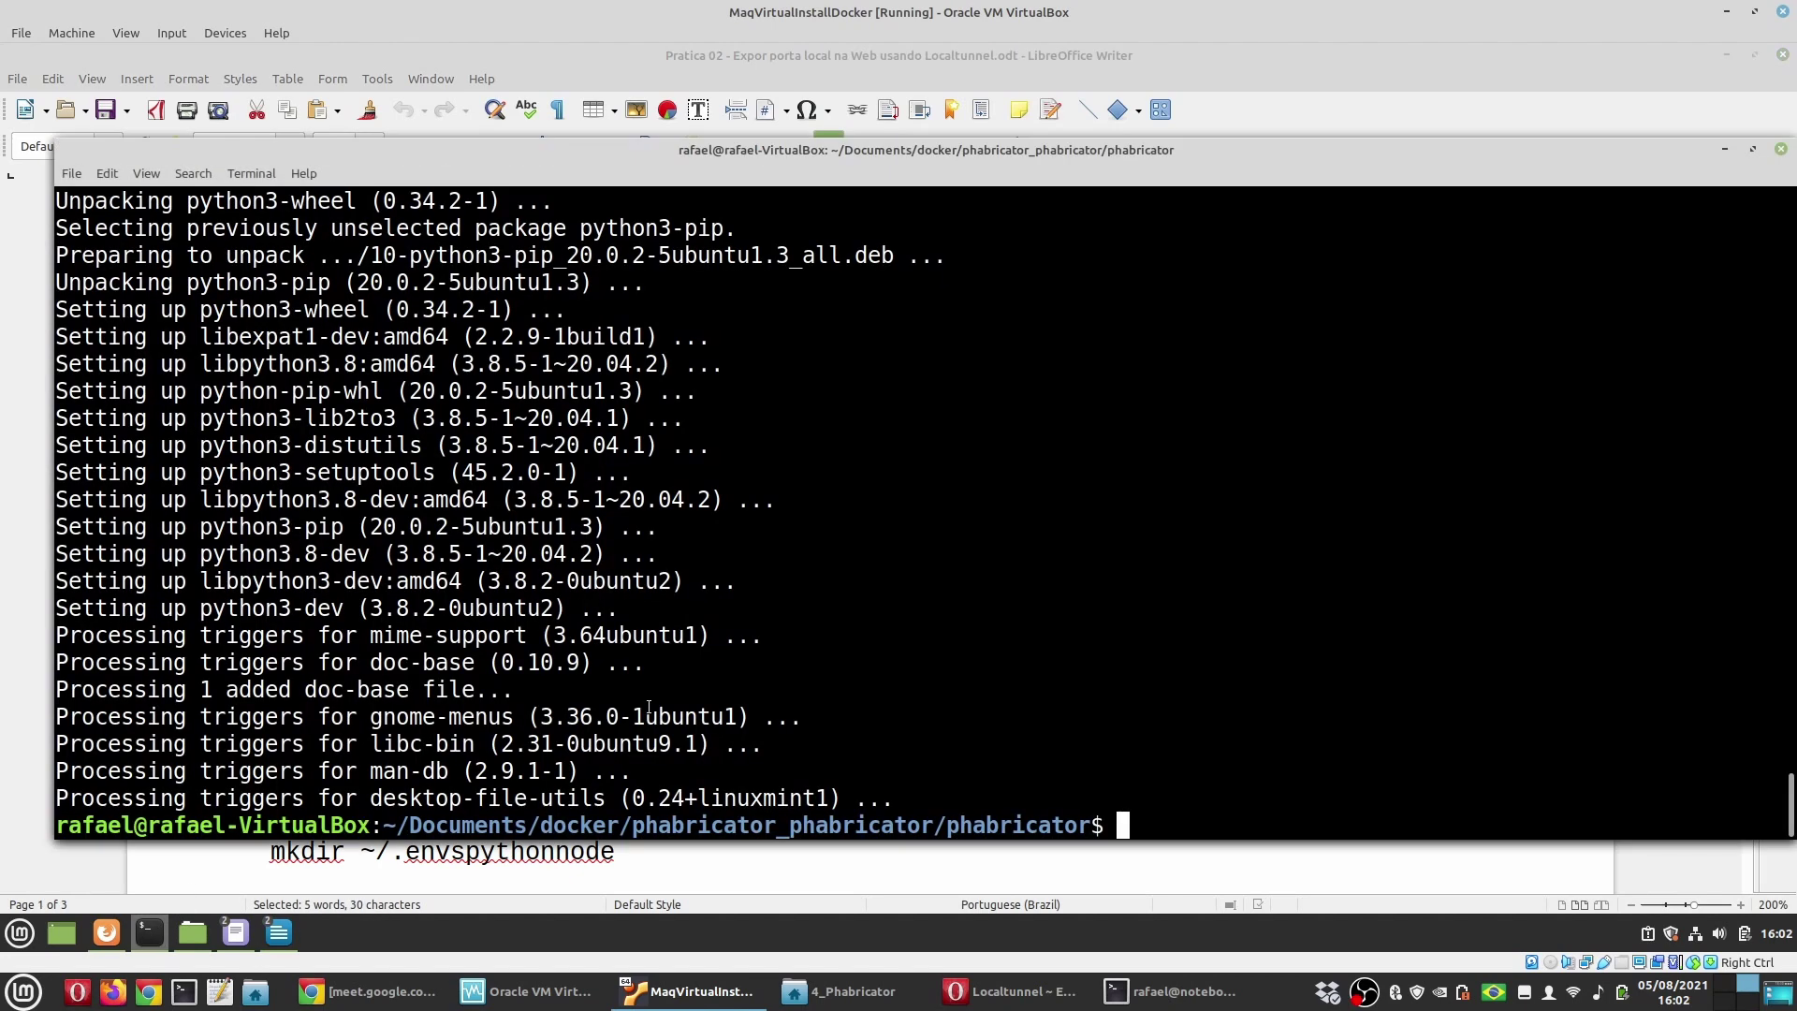
type("pip3 install virtualenv --user")
key("Return")
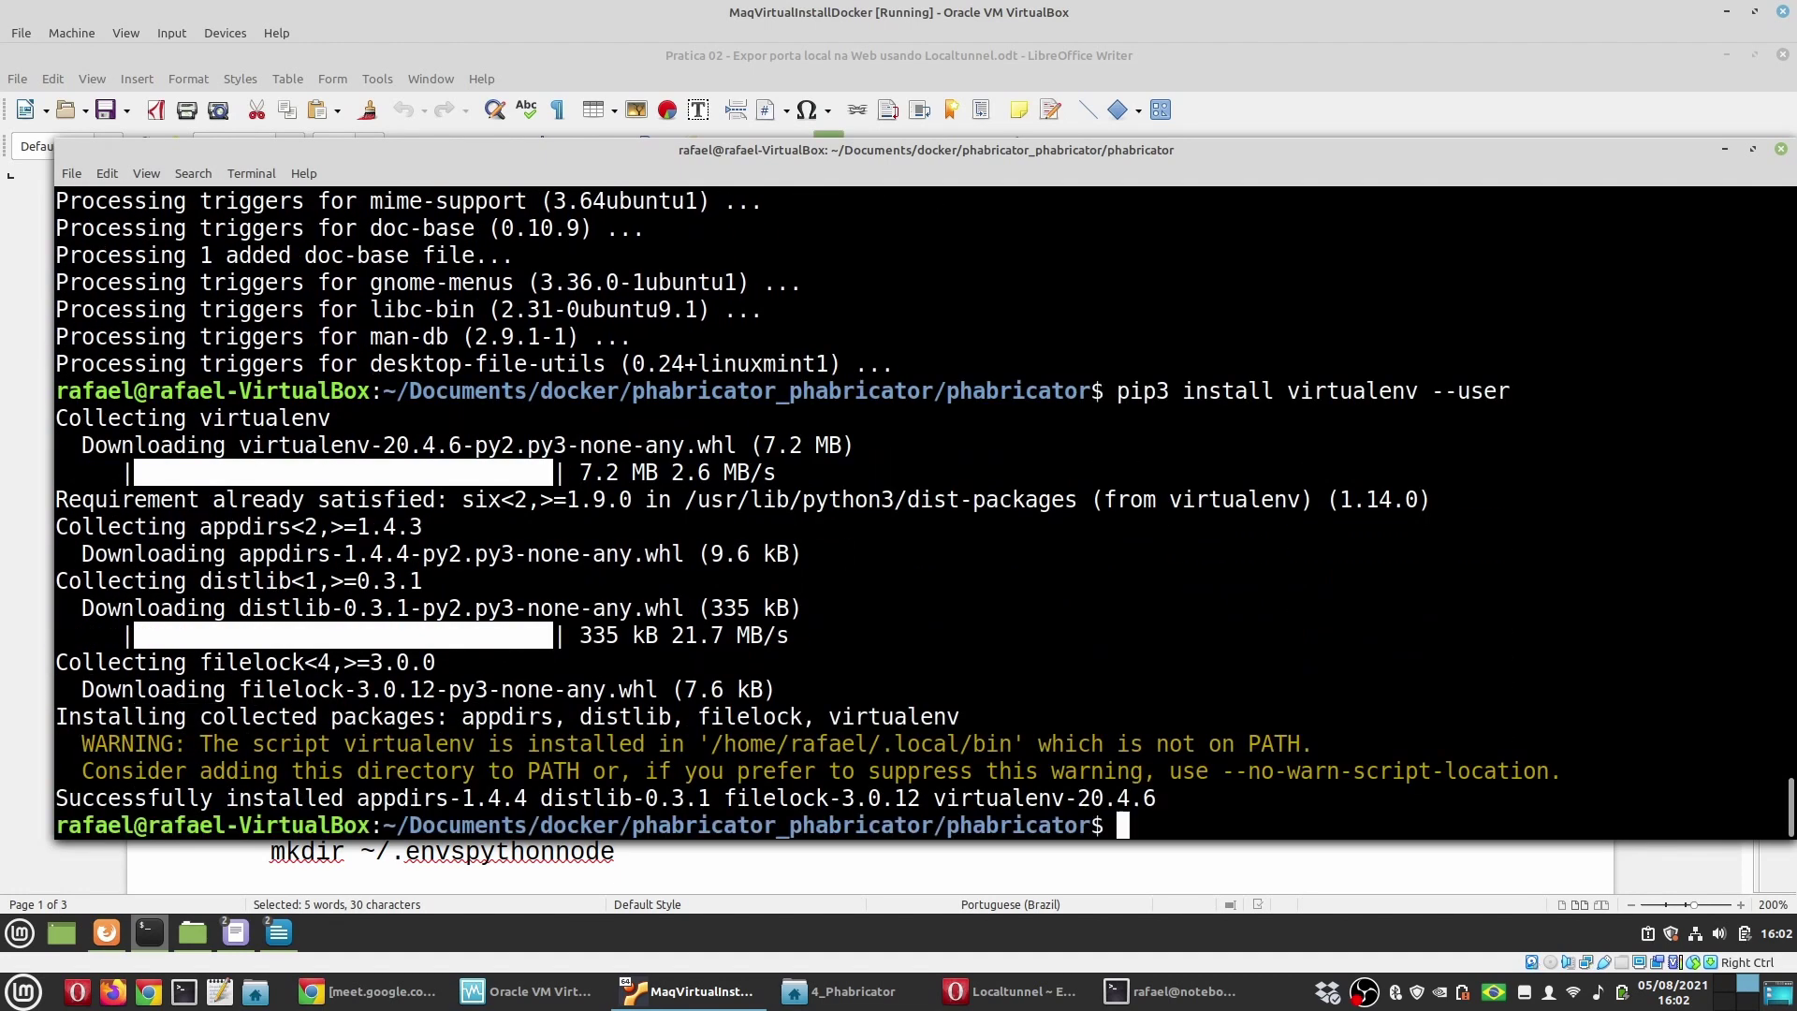
left_click(329, 859)
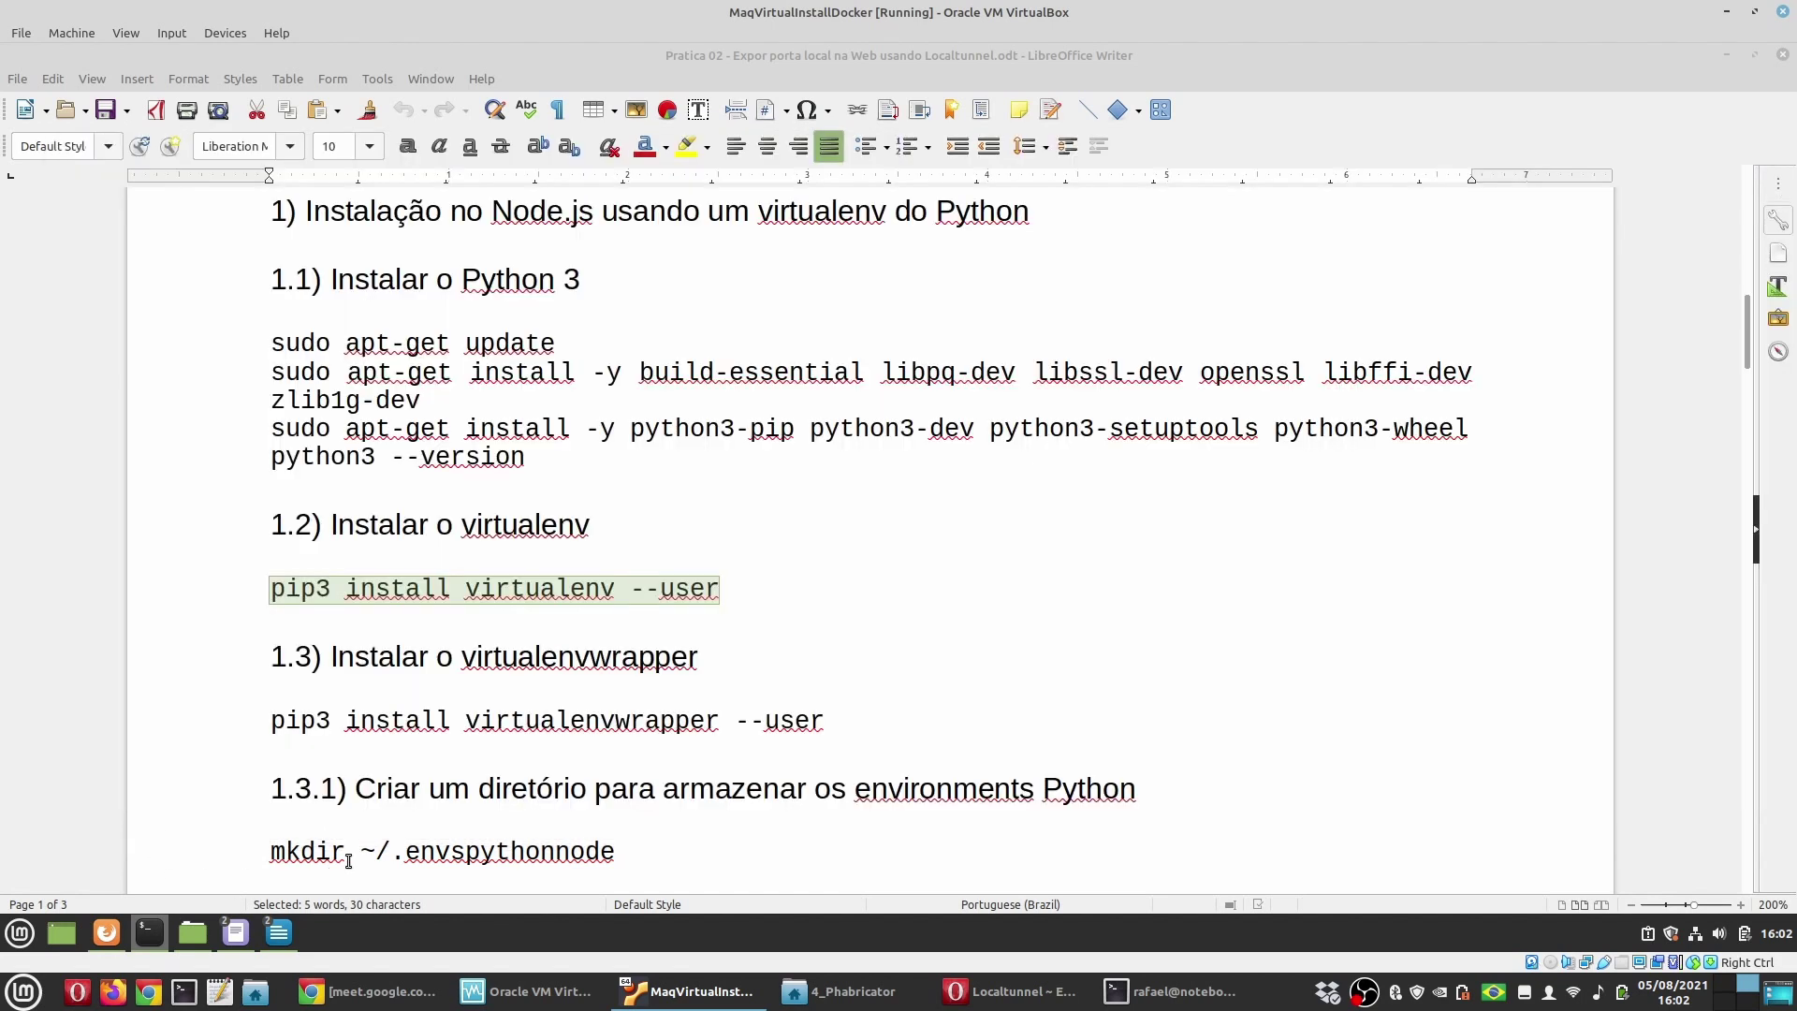
Step: Copy 'pip3 install virtualenvwrapper --user' from the guide and run it in the guest terminal
double_click(629, 656)
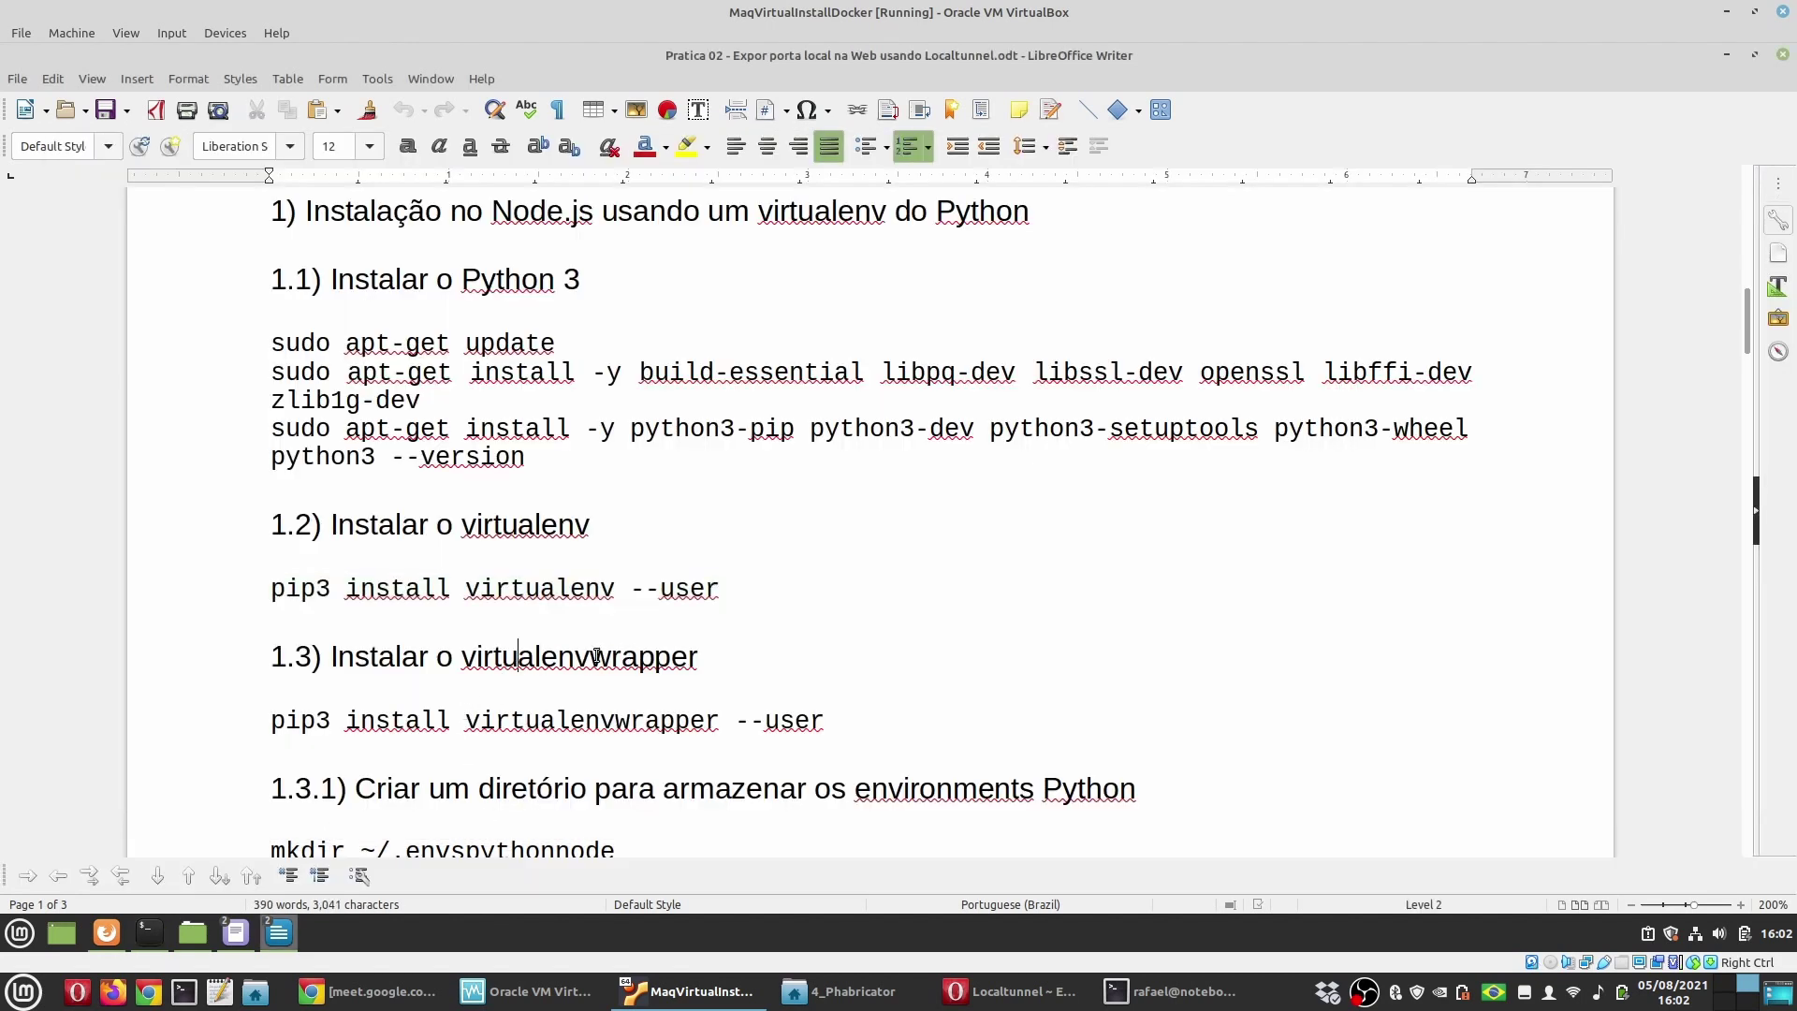
double_click(569, 590)
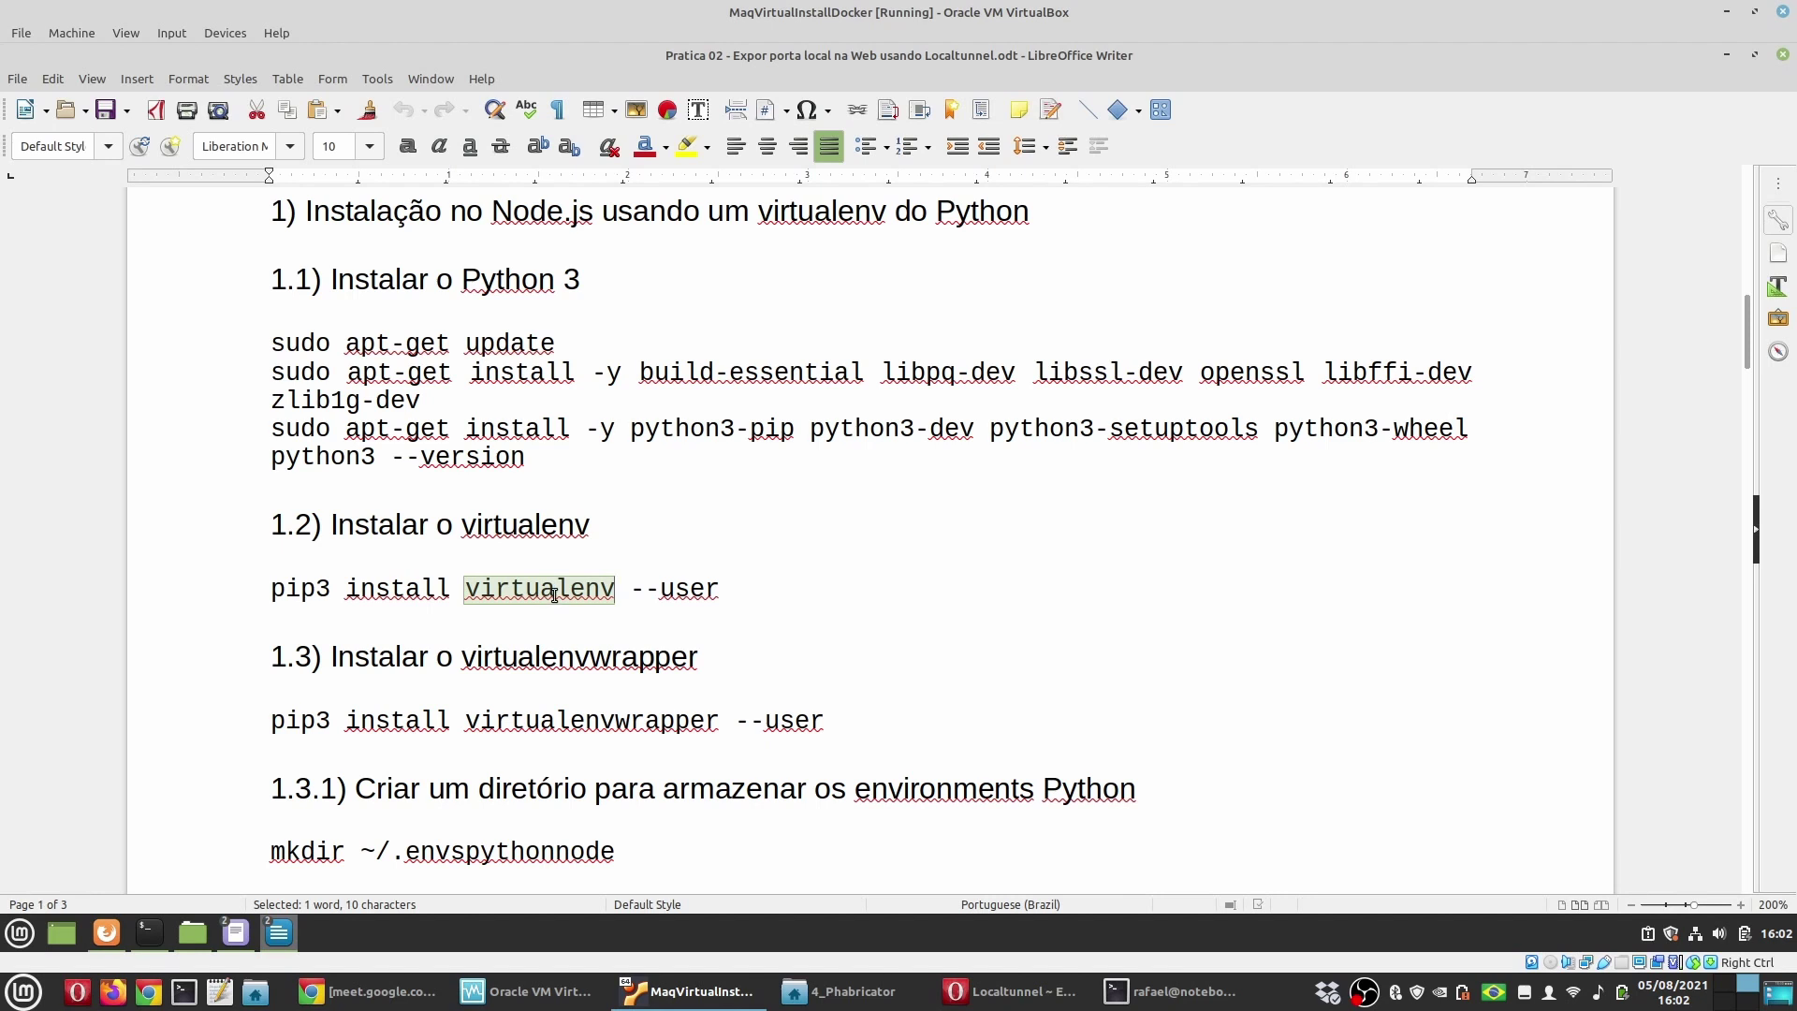
double_click(565, 664)
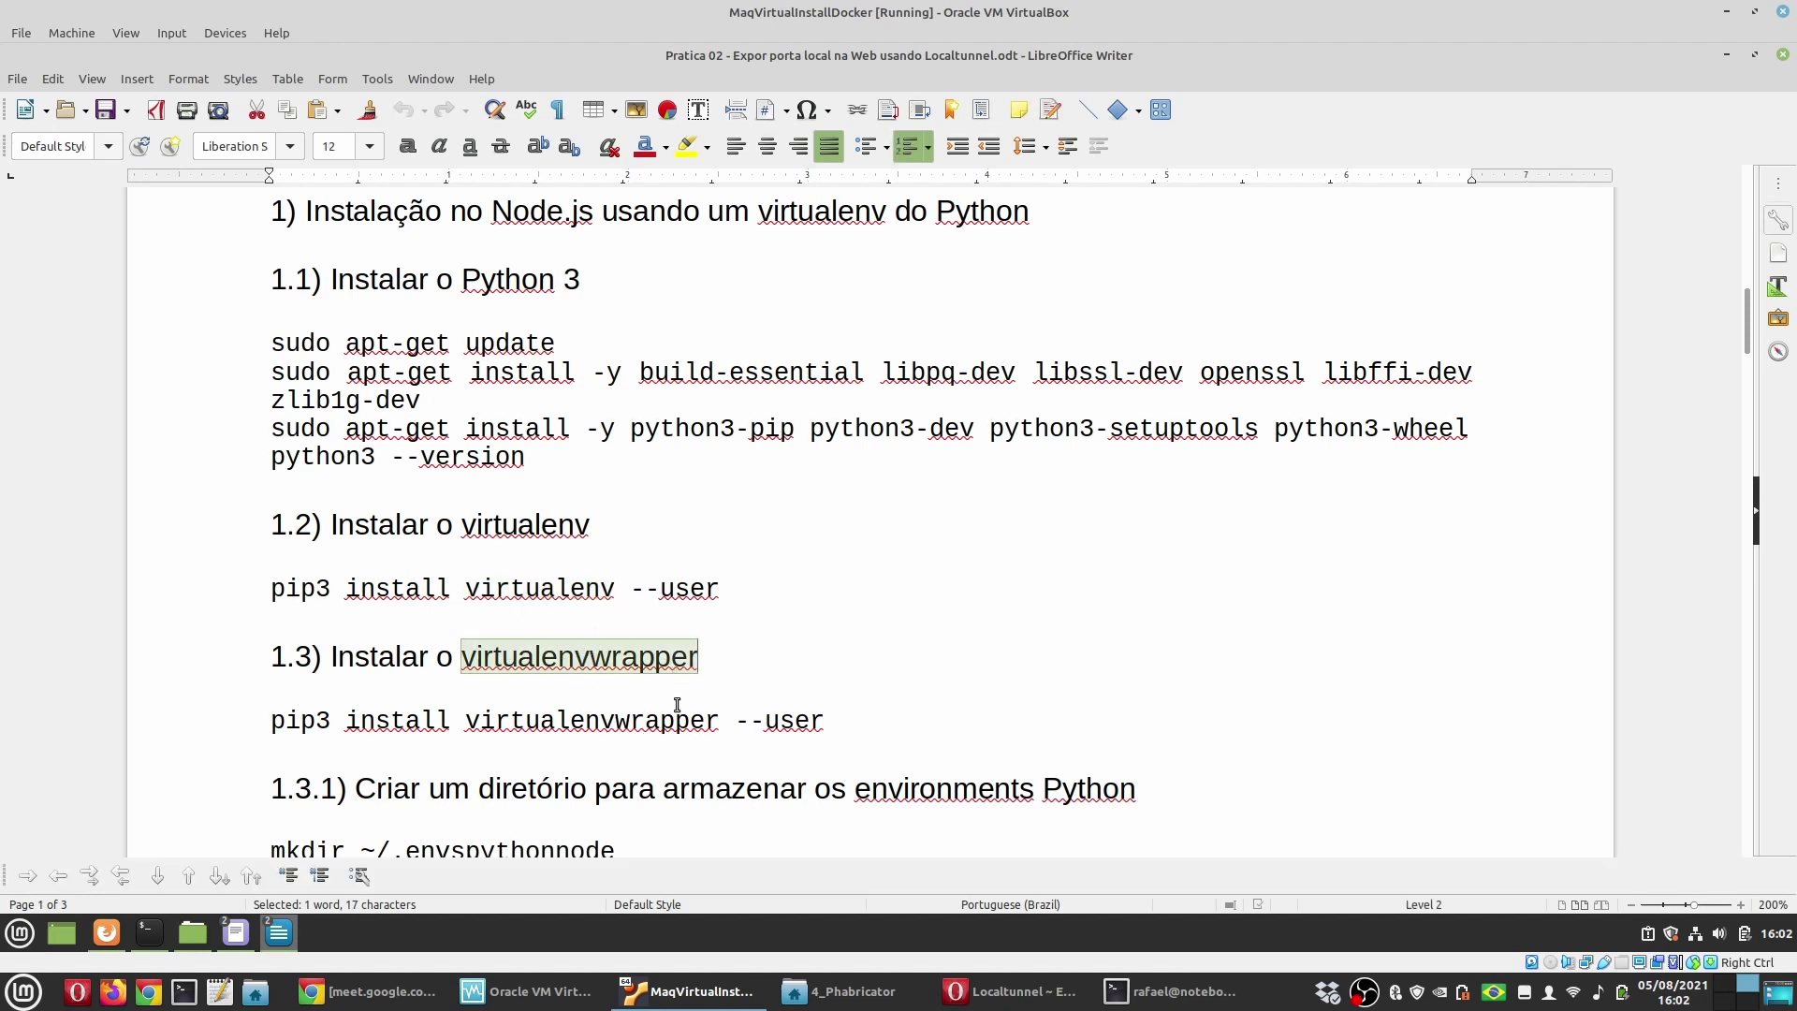
left_click_drag(824, 721, 242, 723)
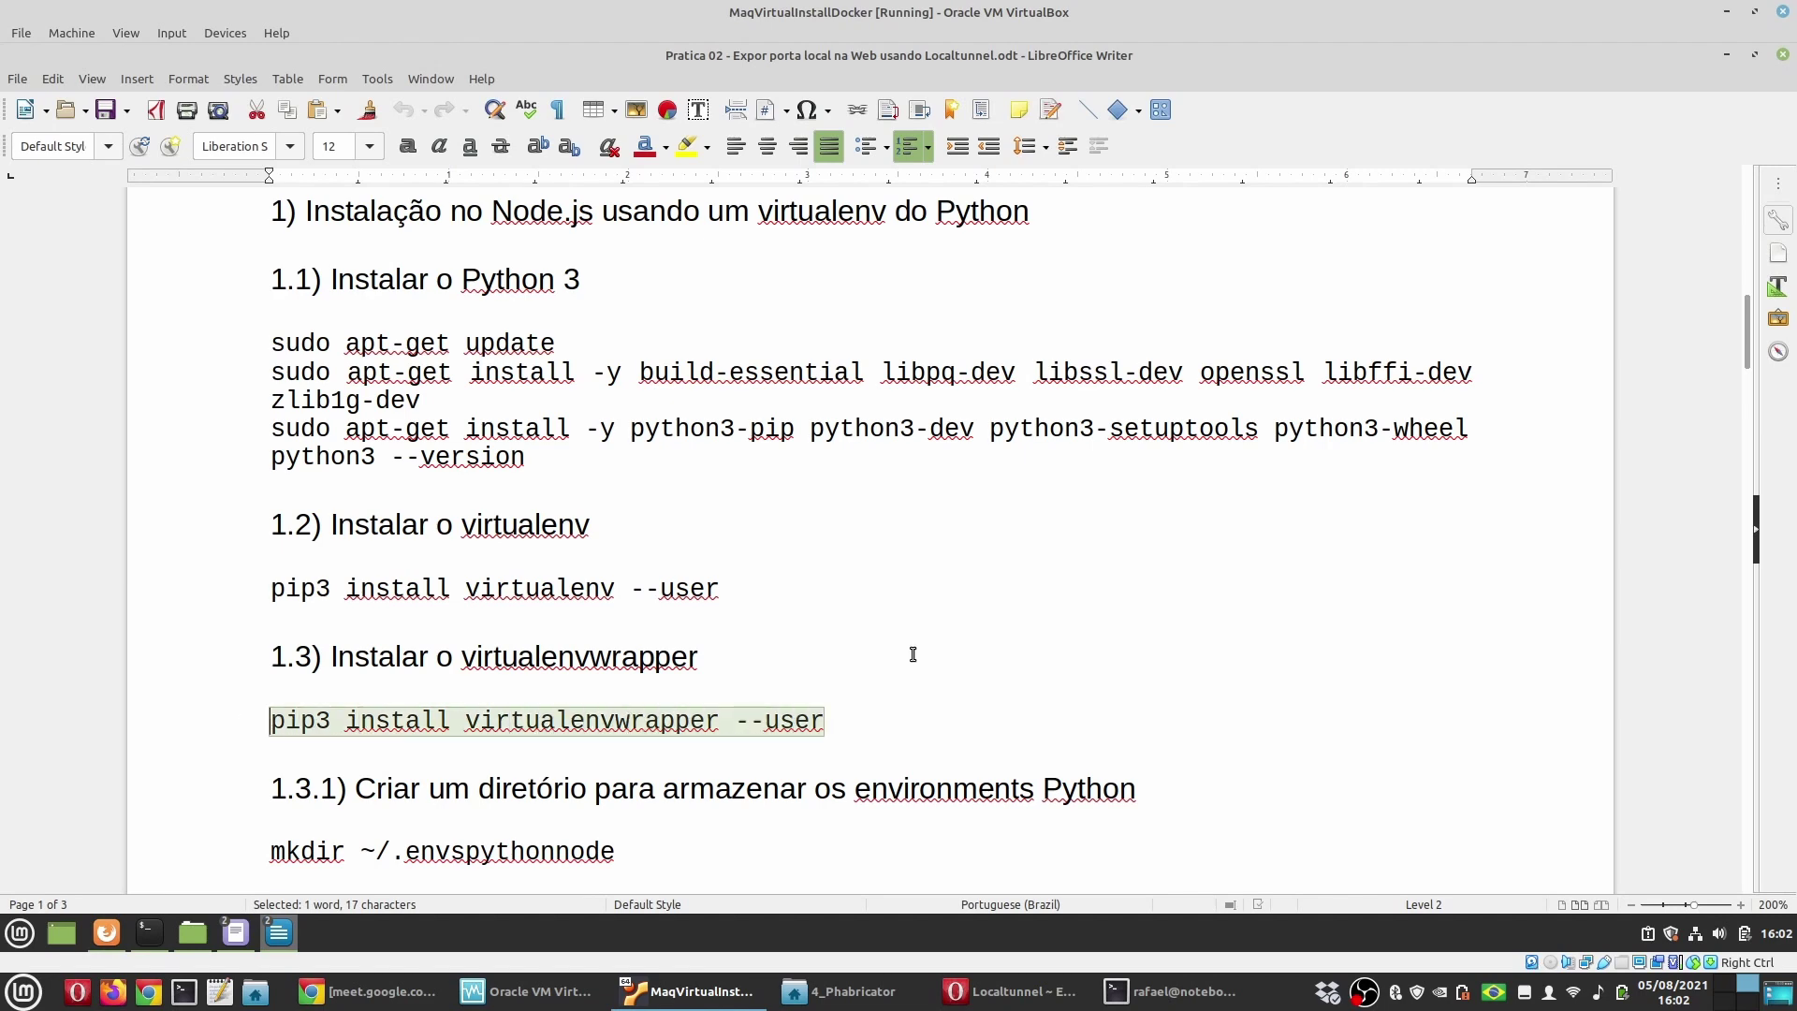
key("ctrl+c")
key("alt+Tab")
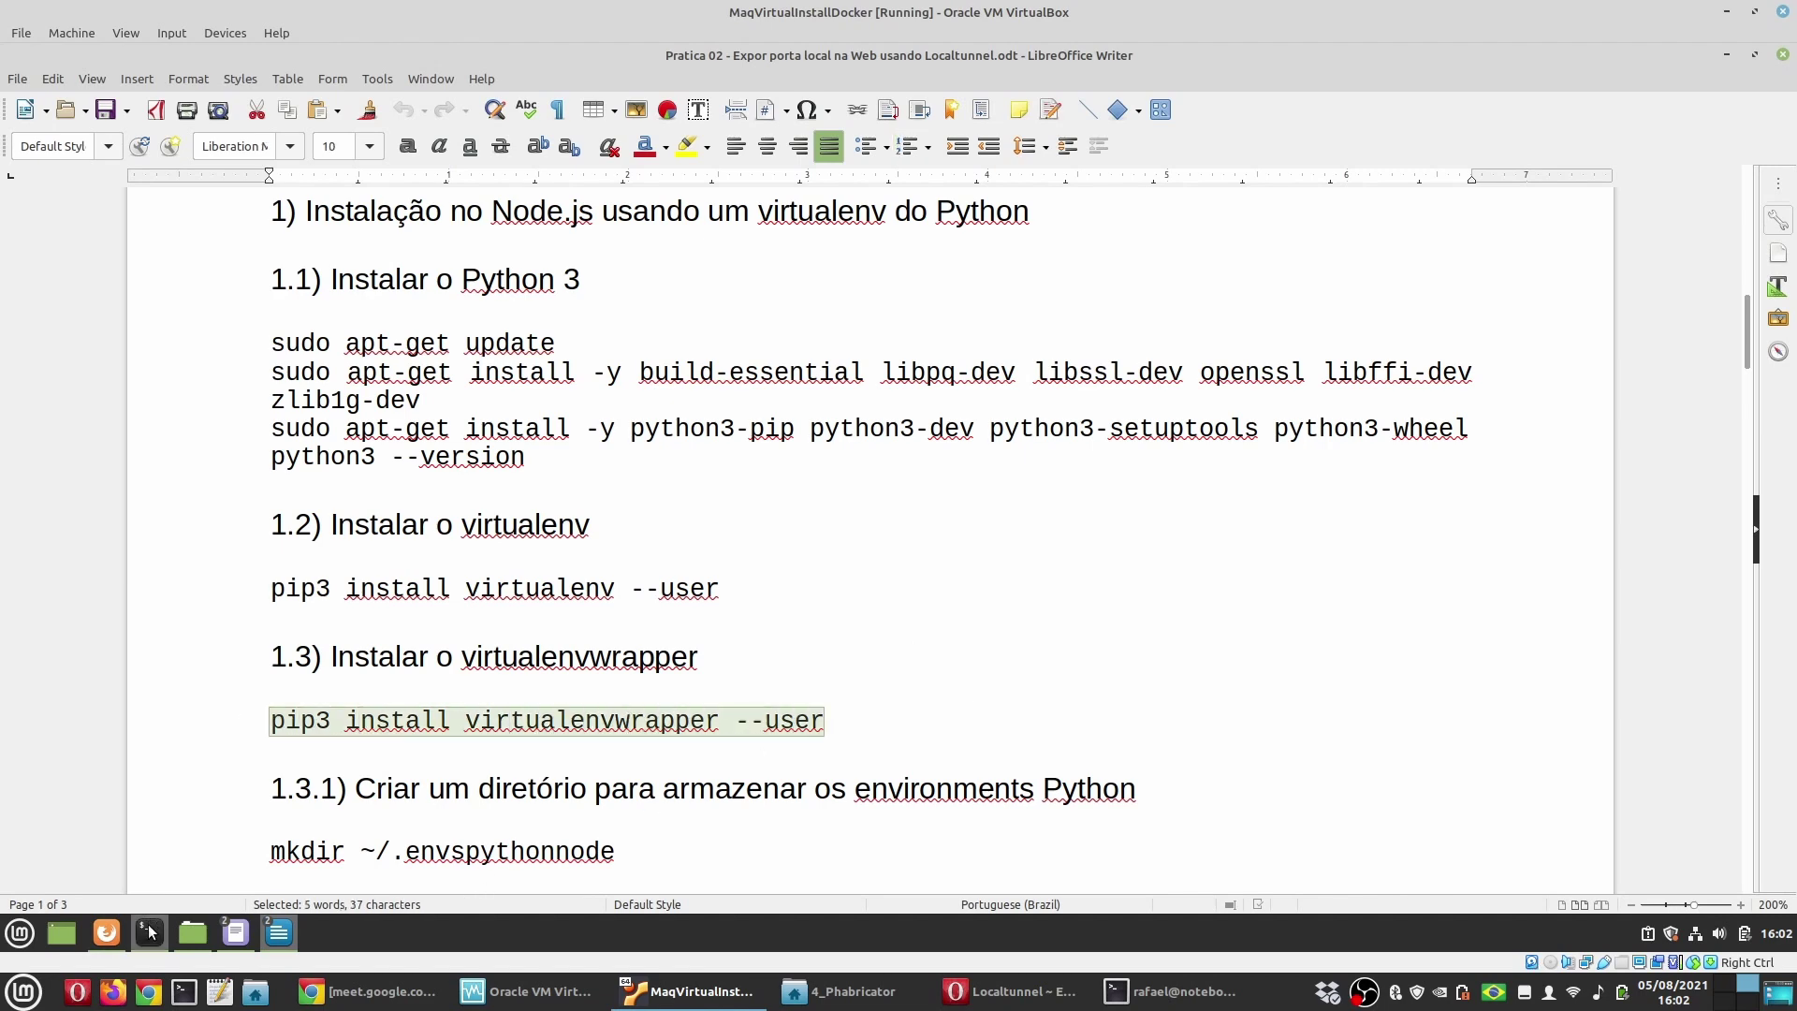
key("ctrl+shift+v")
key("Return")
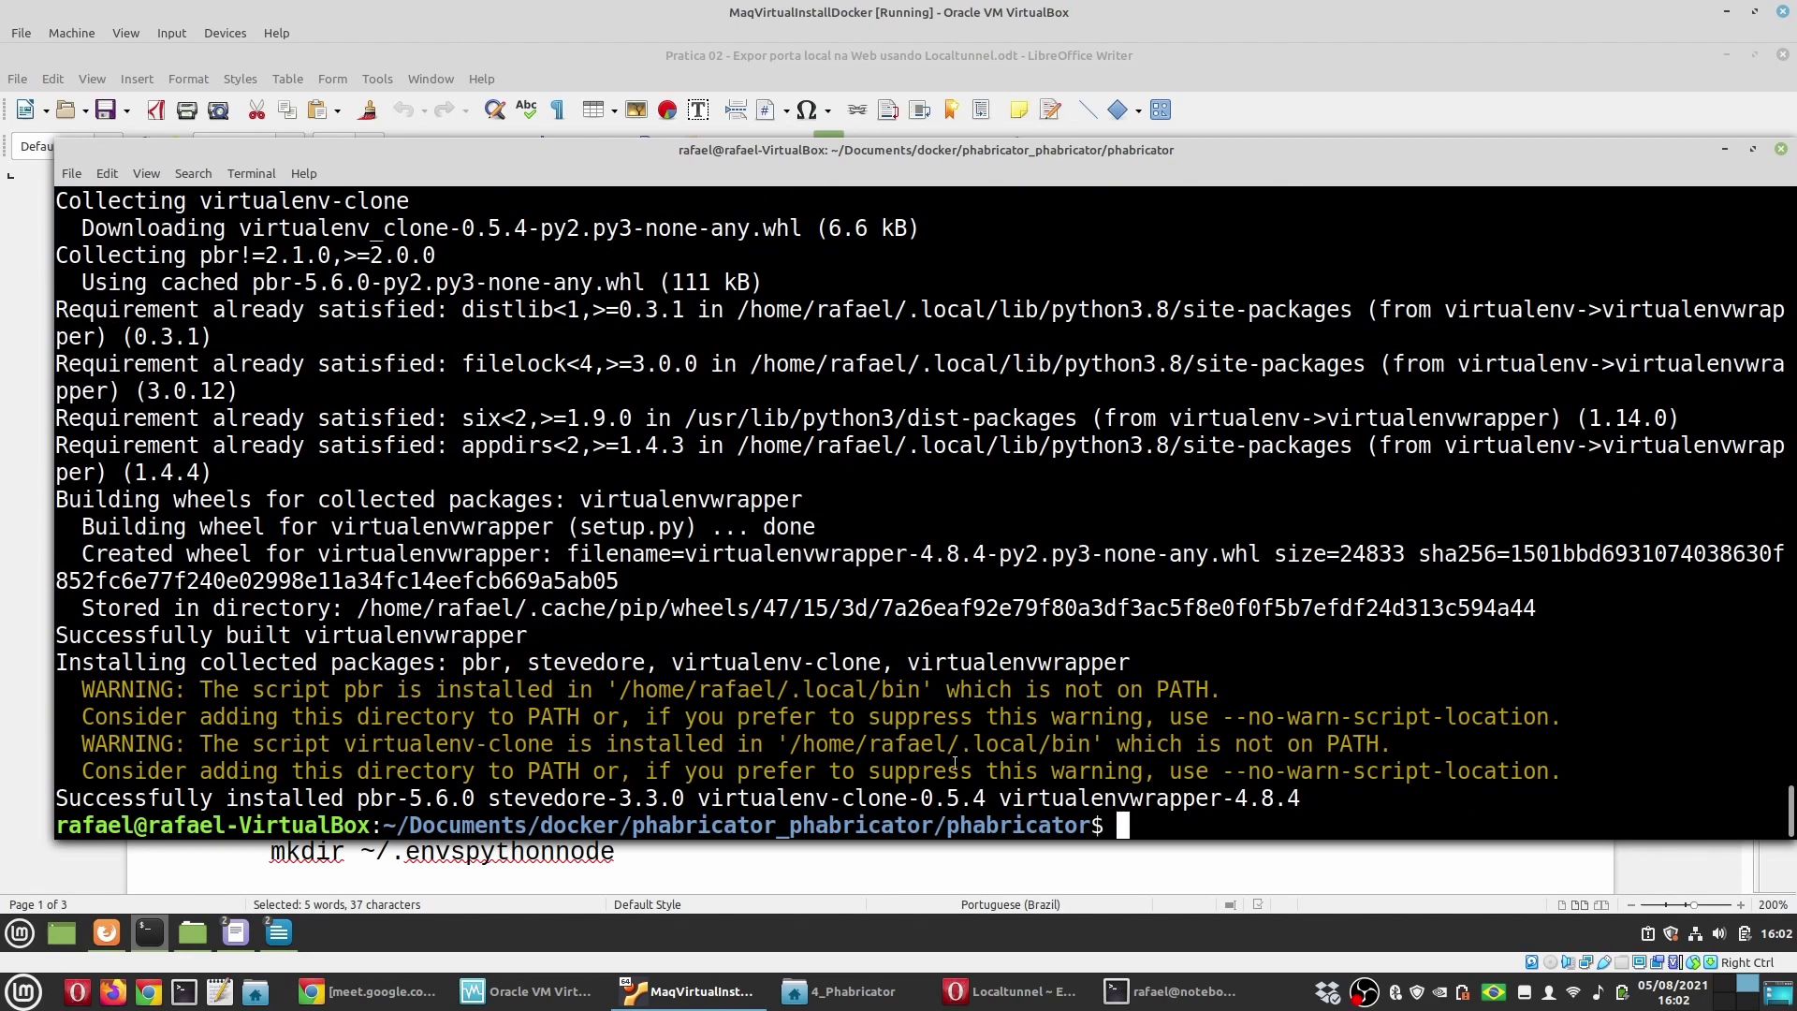
Step: Highlight the local bin path in the install warning, then return to heading 1.3.1 in the guide
left_click_drag(1092, 744, 789, 744)
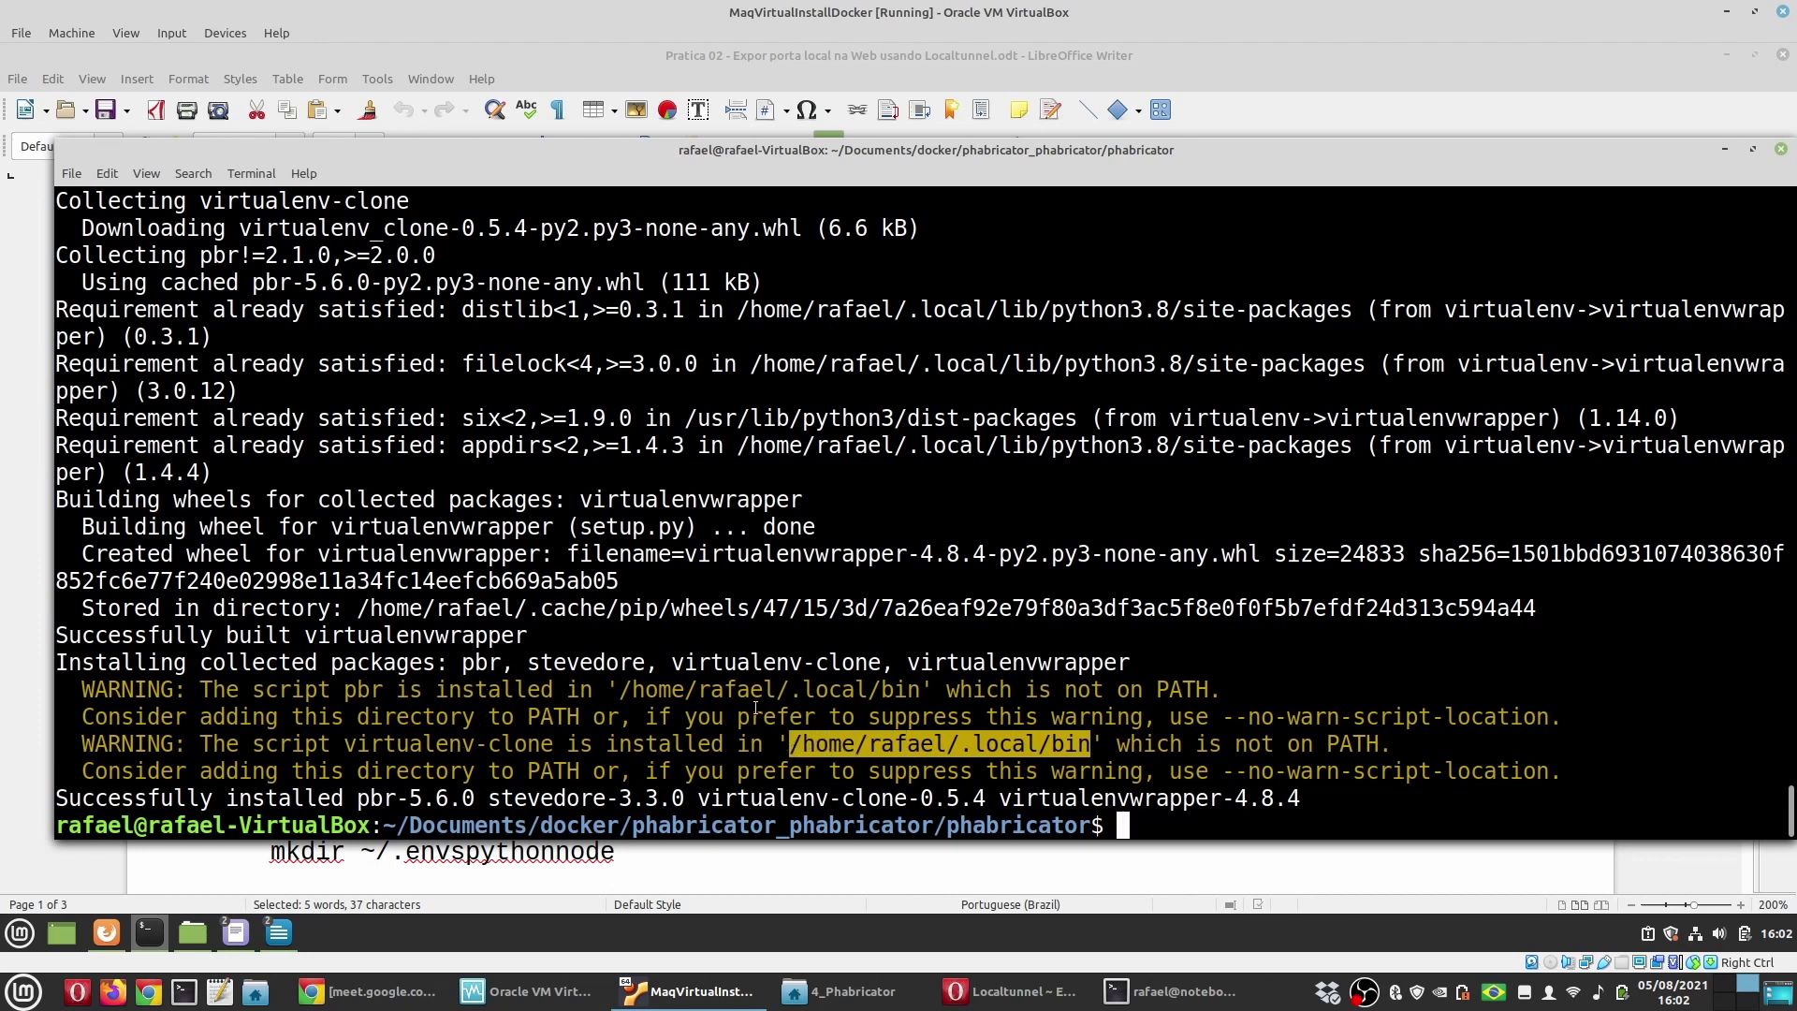
key("alt+Tab")
scroll(476, 703, "down", 3)
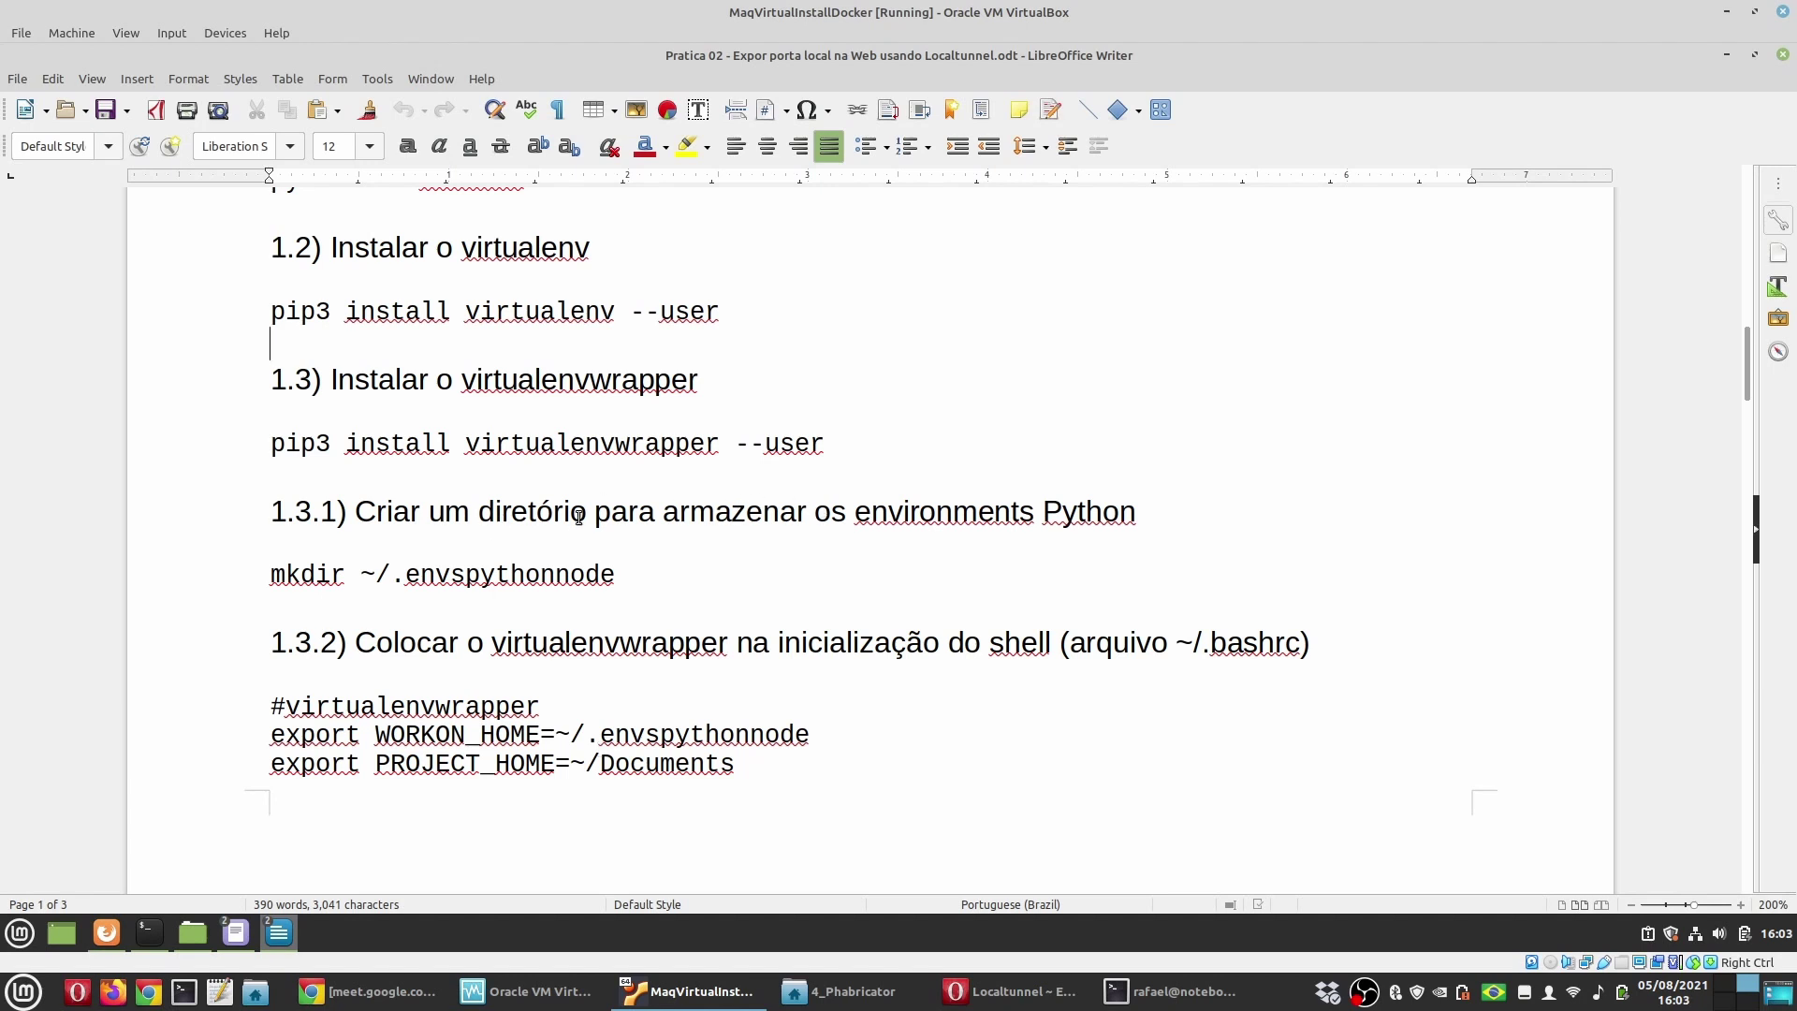
left_click(514, 511)
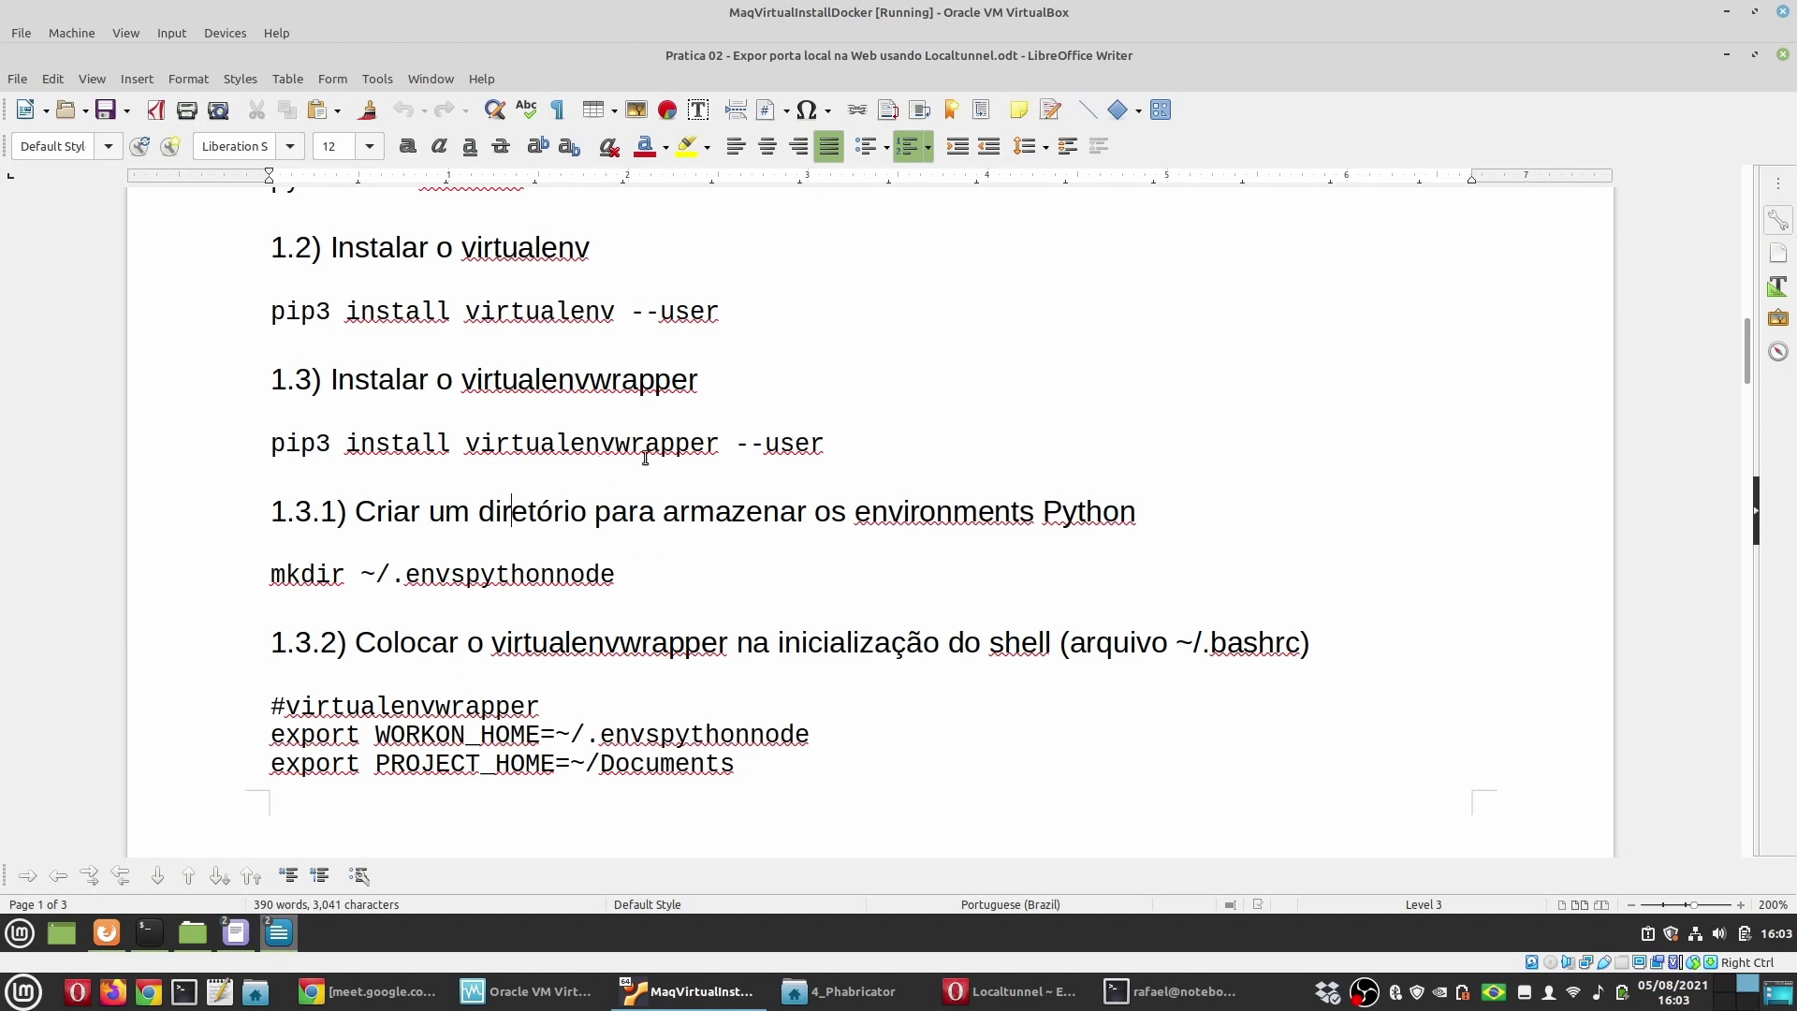
Step: Select the mkdir ~/.envspythonnode line in the Writer tutorial
left_click(625, 581)
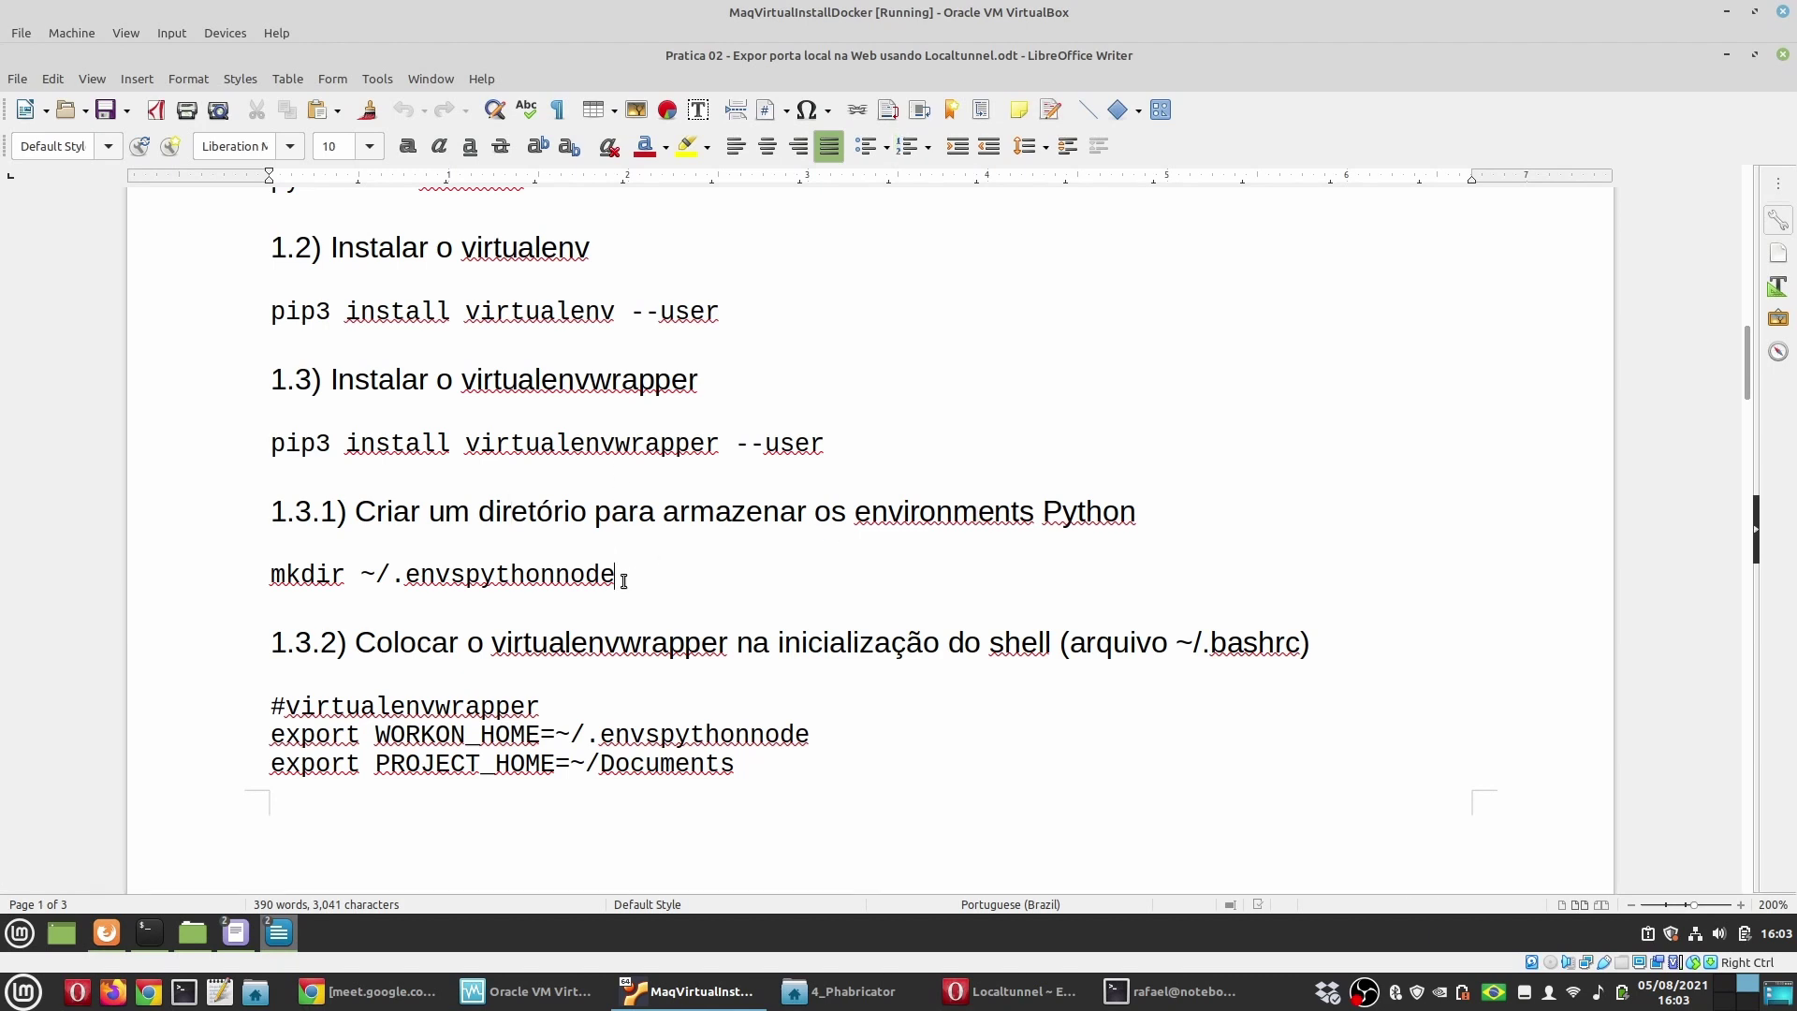
left_click_drag(278, 574, 270, 574)
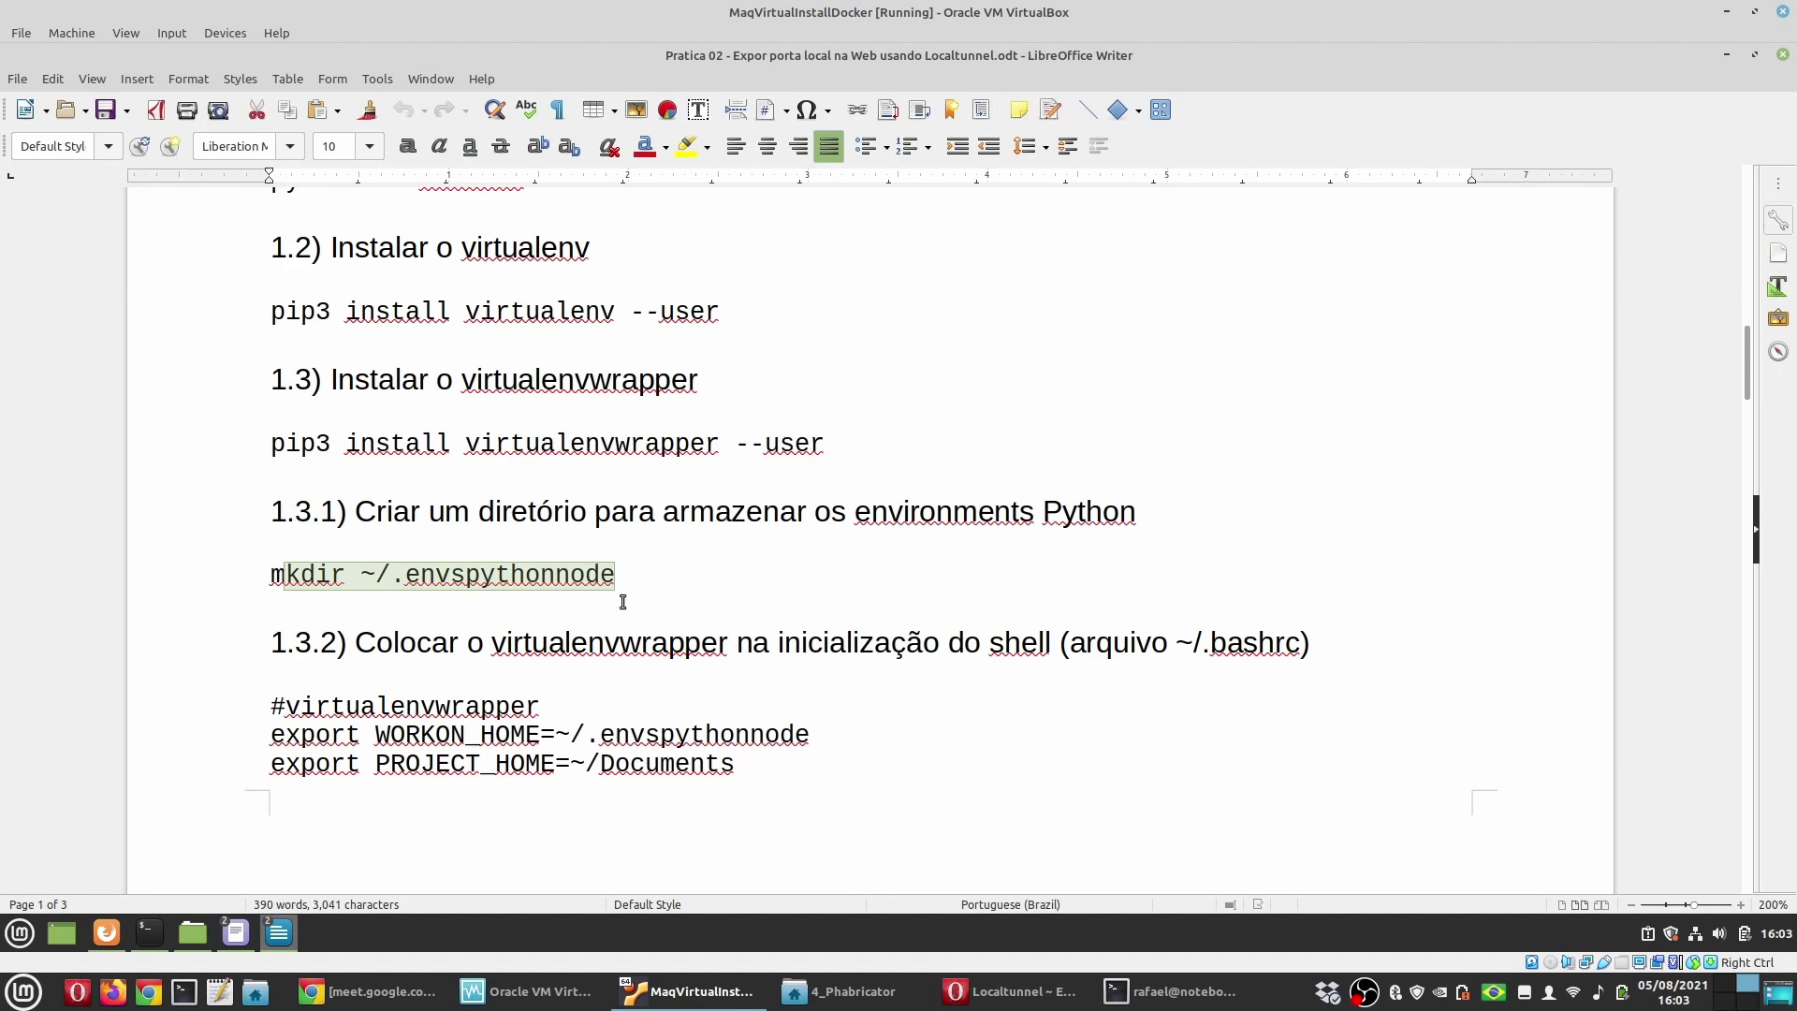
left_click_drag(653, 574, 253, 574)
key("ctrl+c")
Step: From the home directory, list its contents and run mkdir ~/.envspythonnode
left_click(162, 935)
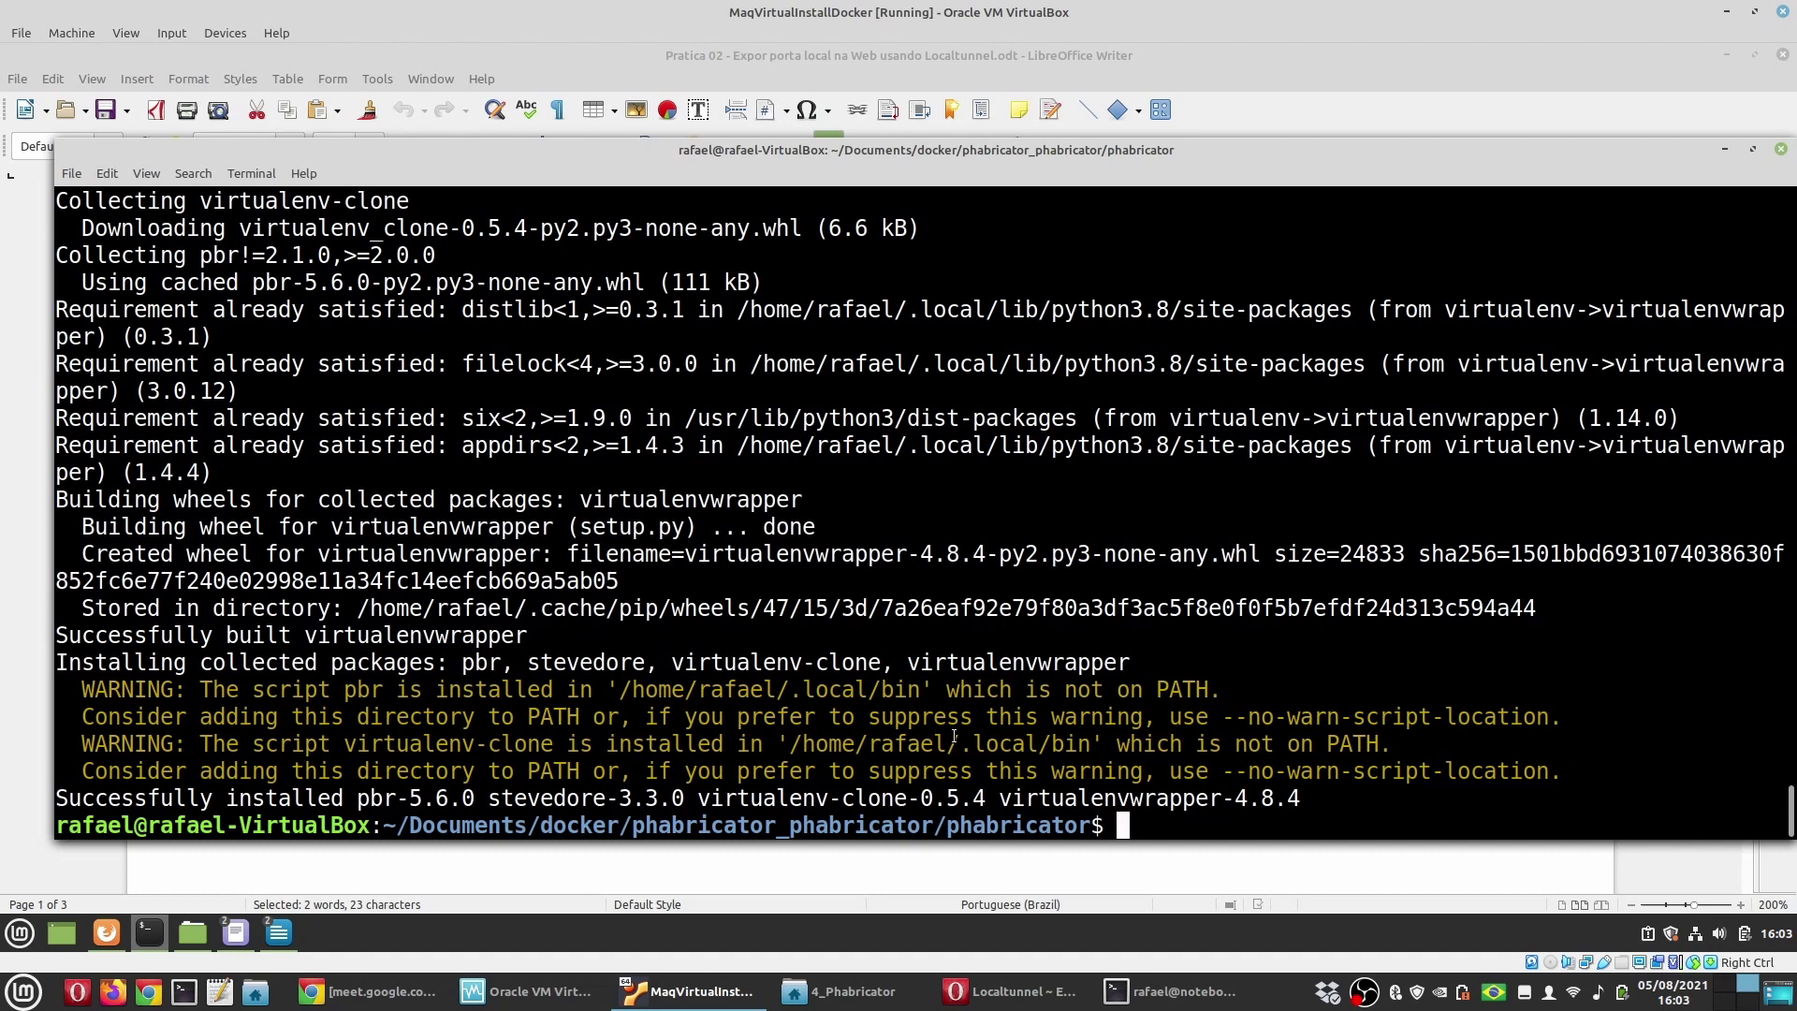
type("cd")
key("Return")
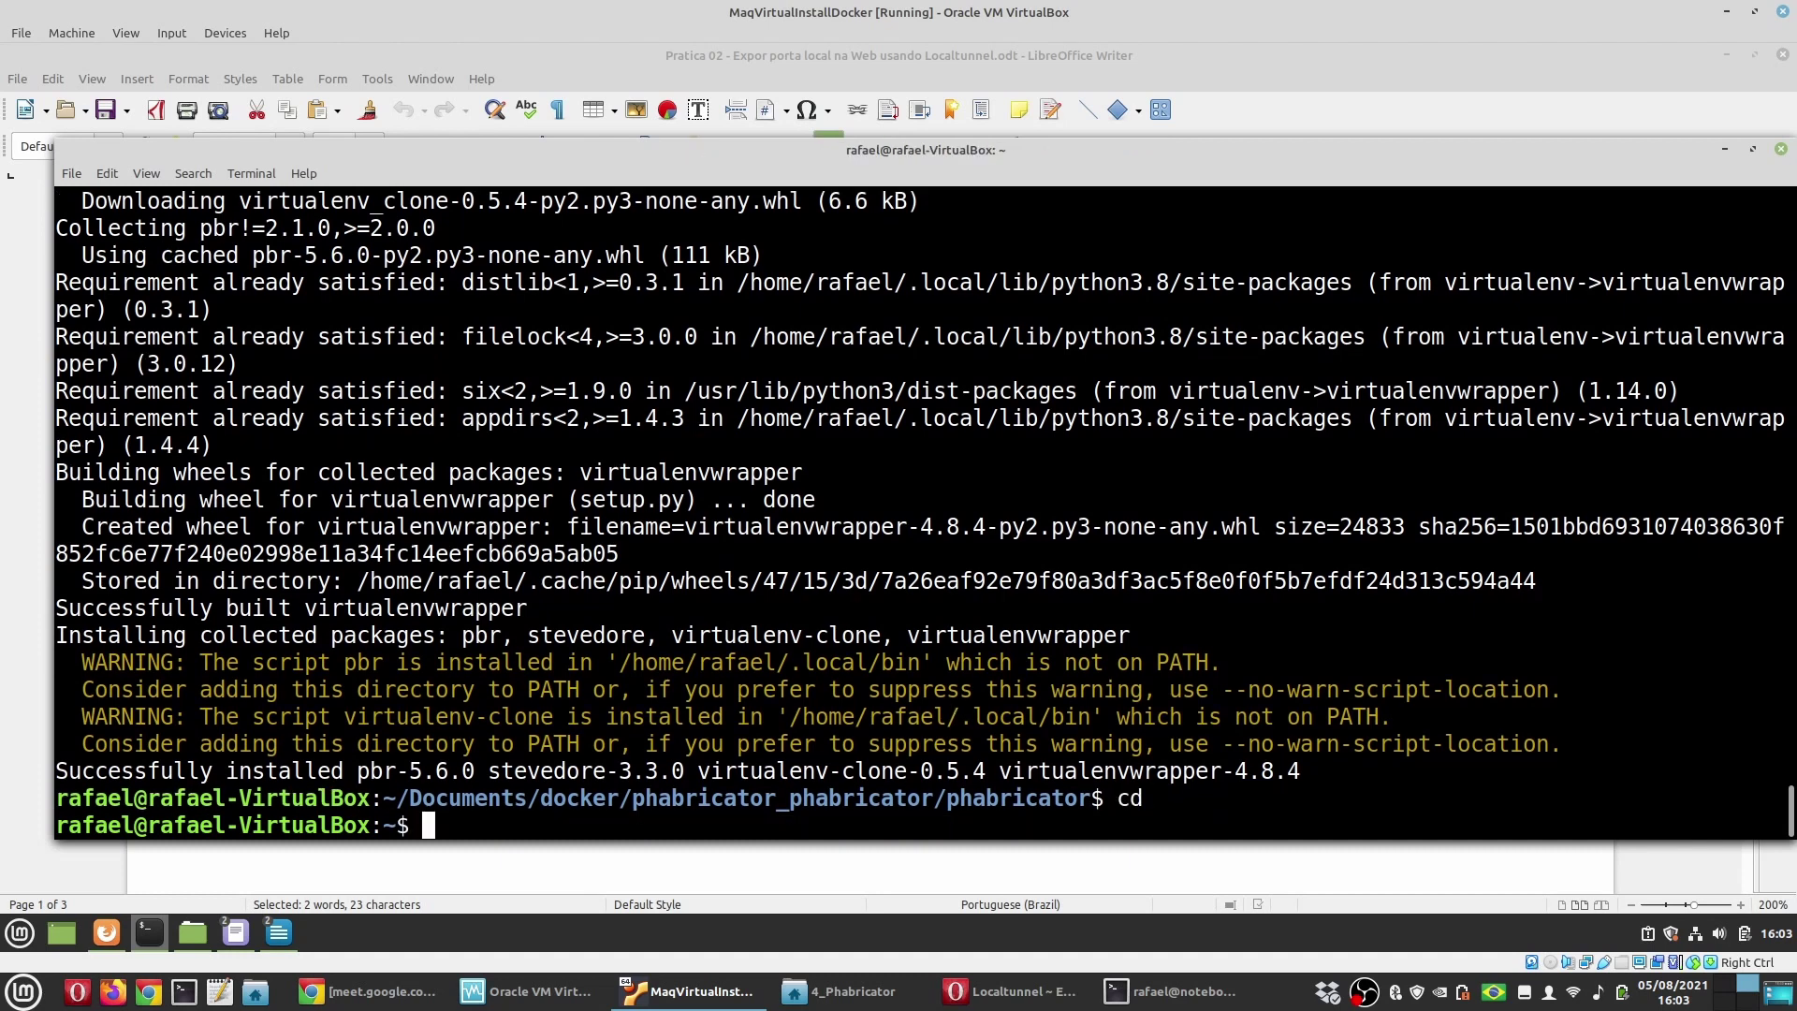
type("ls")
key("Return")
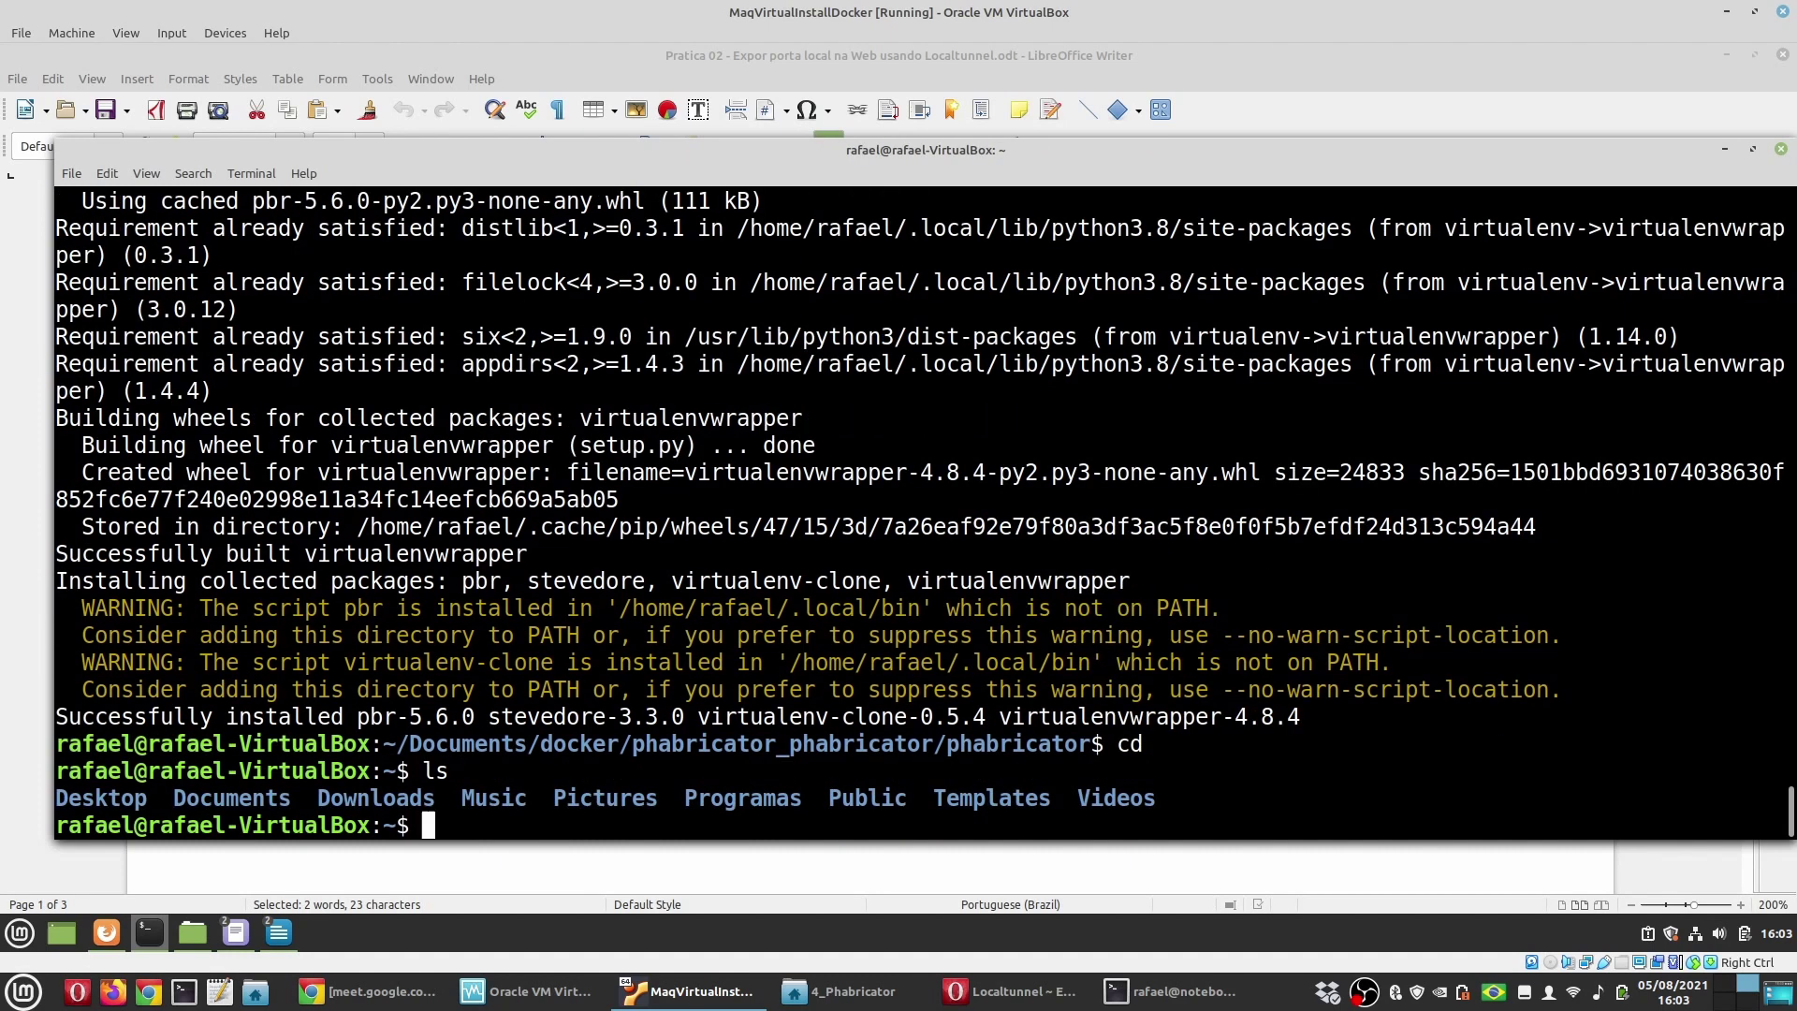
key("ctrl+shift+v")
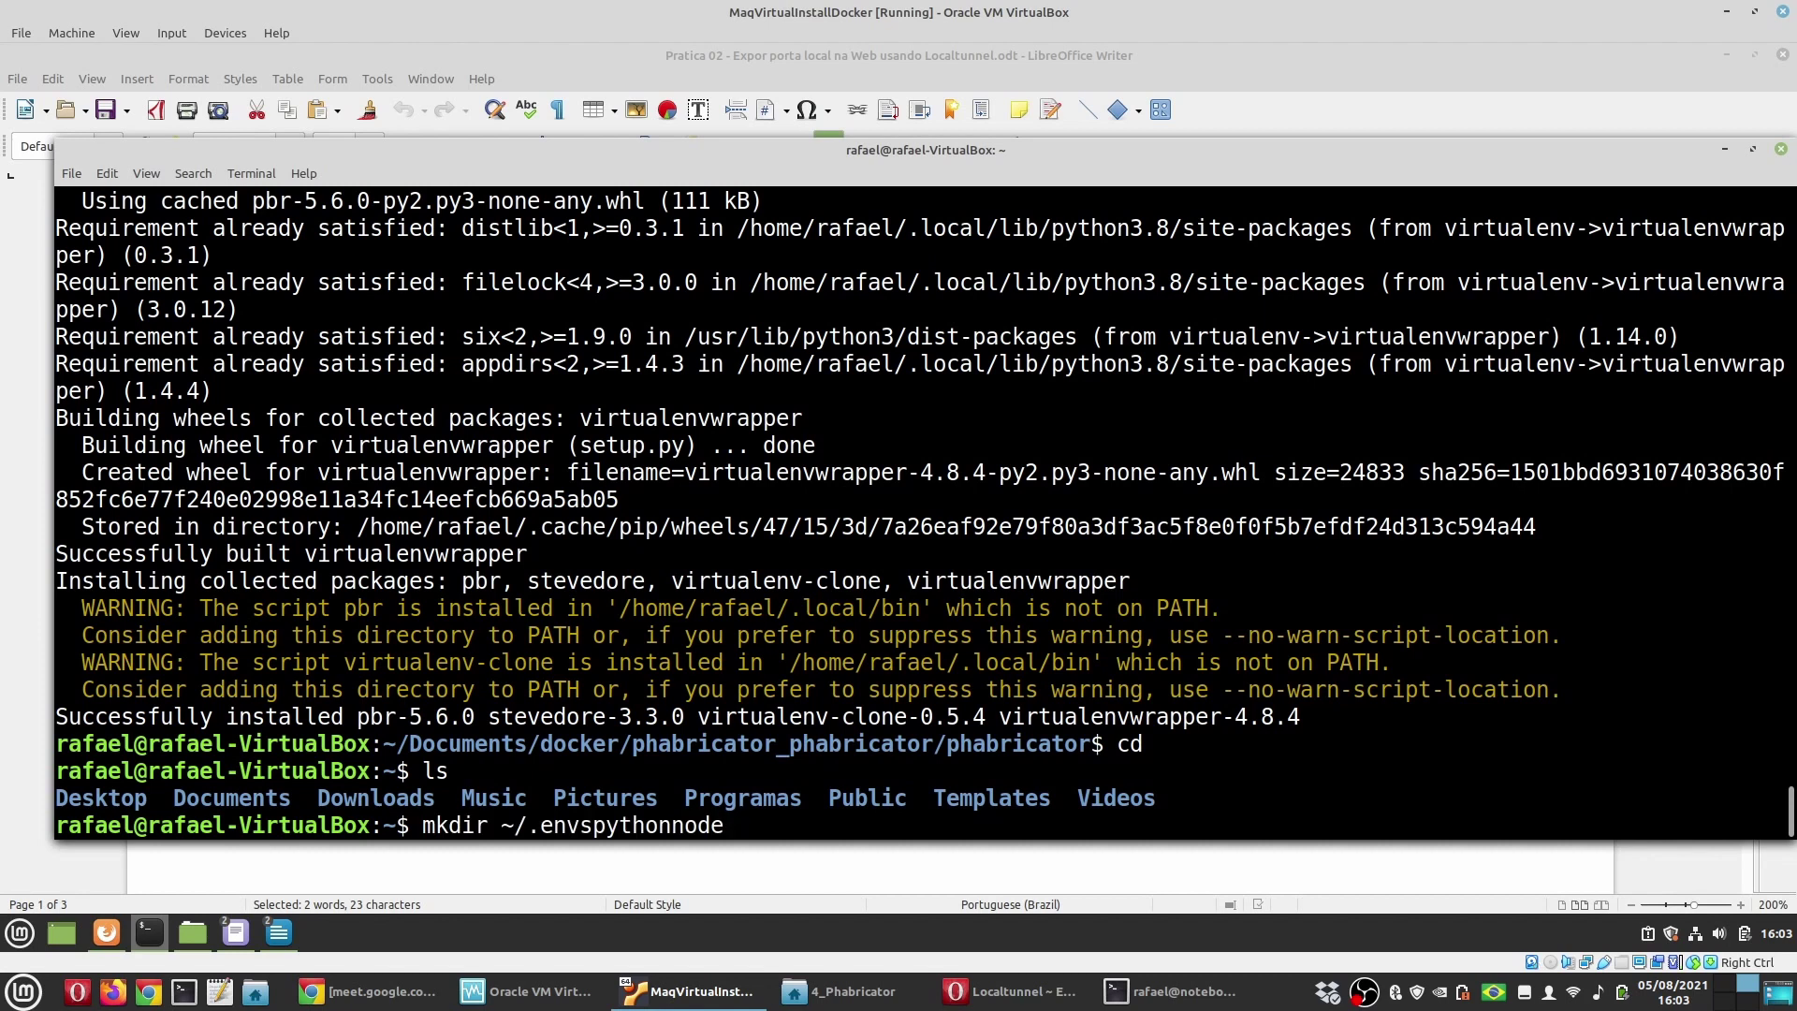
key("Return")
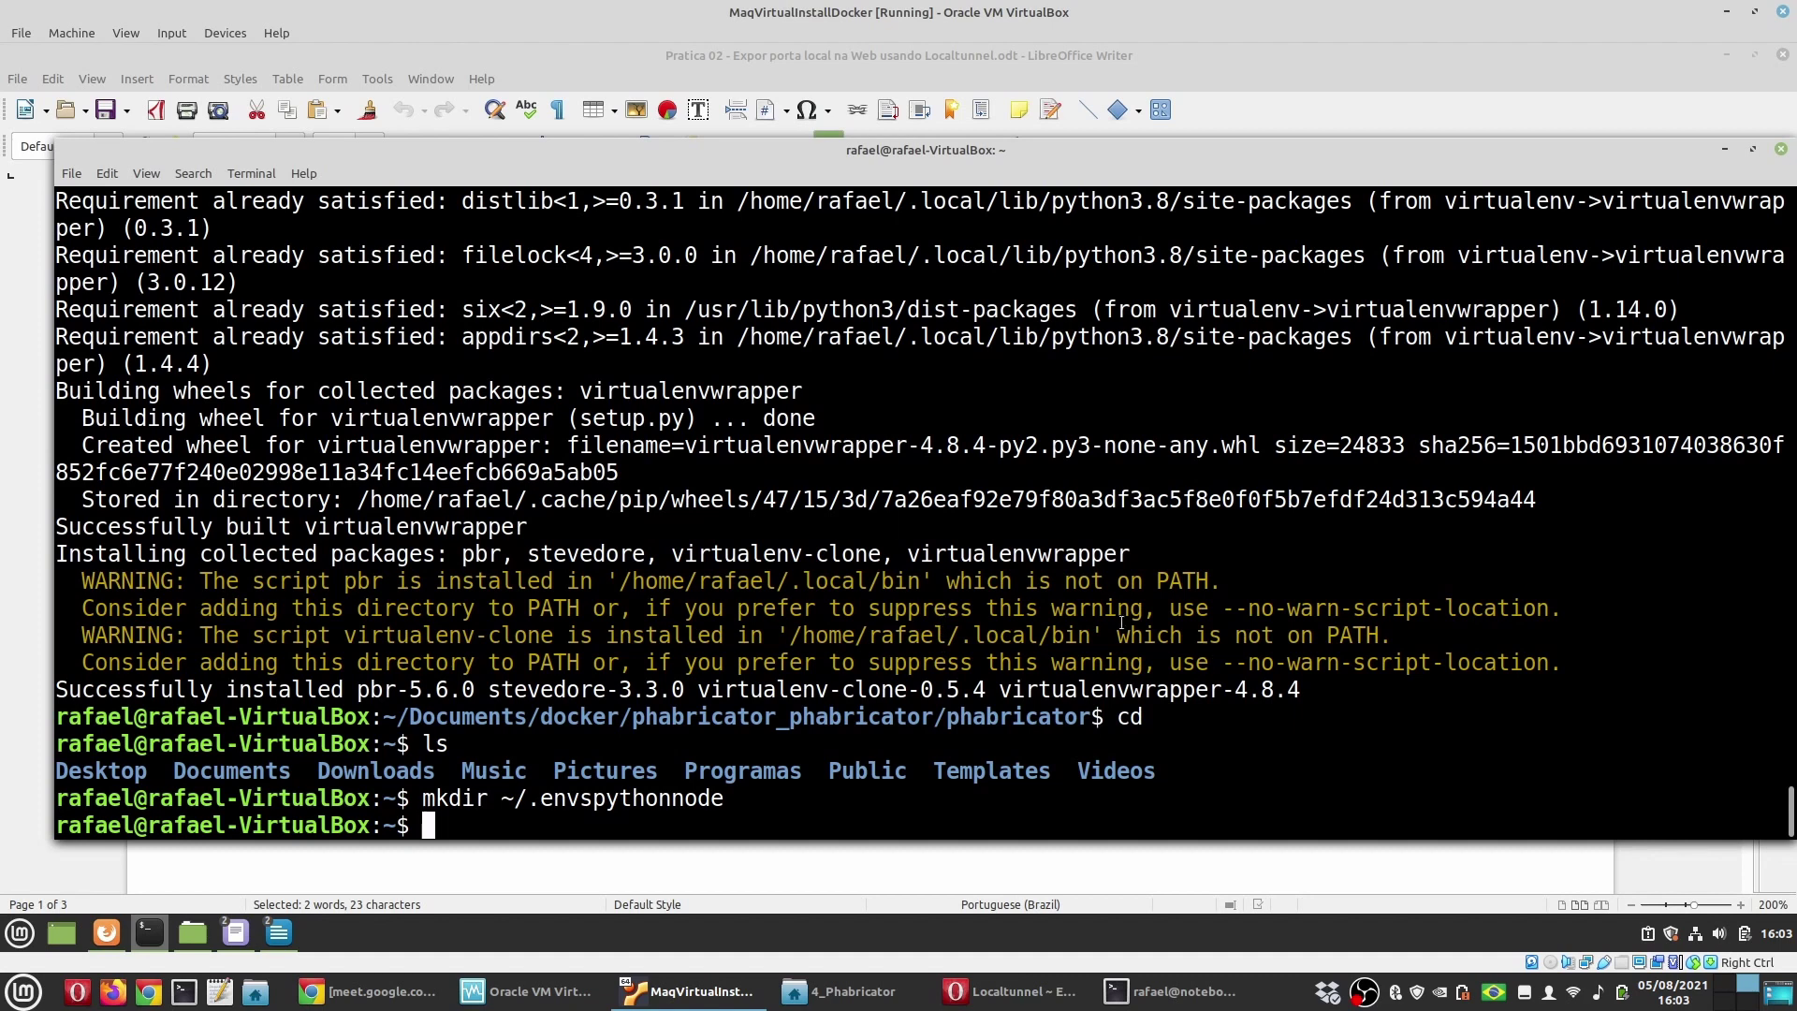
left_click(21, 655)
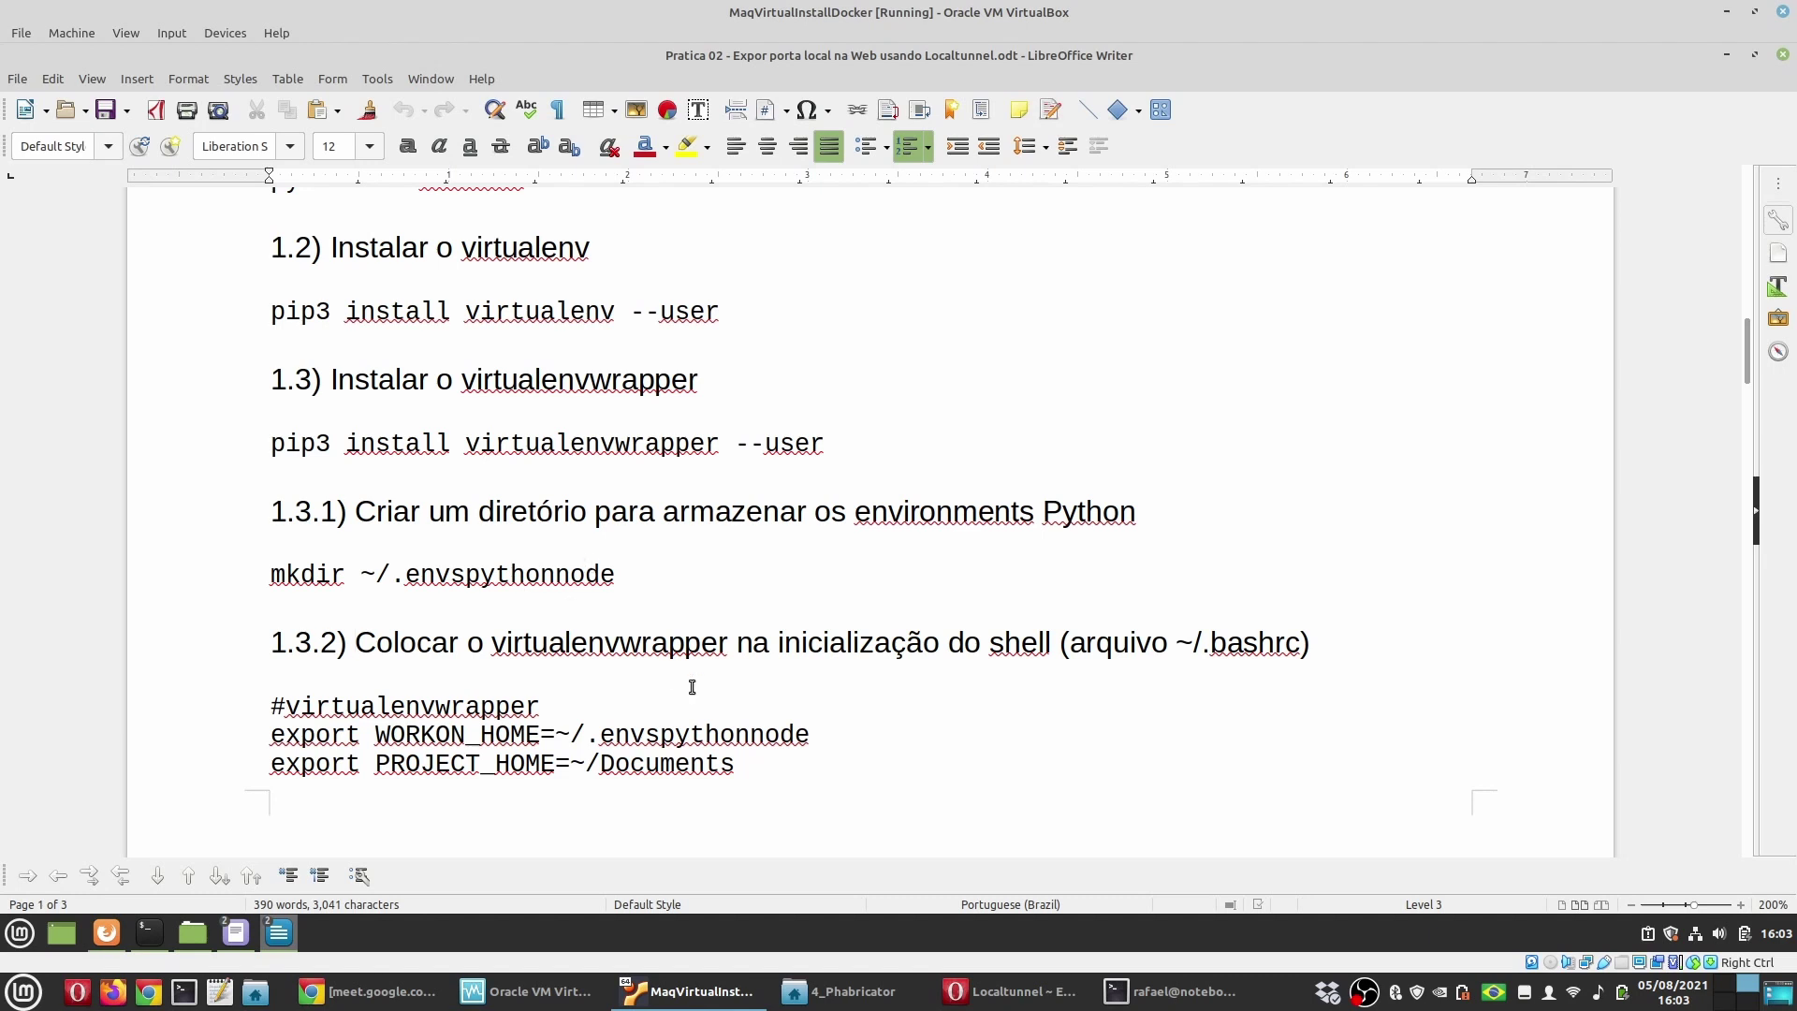
Step: Highlight virtualenvwrapper and ~/.bashrc in tutorial heading 1.3.2
double_click(600, 642)
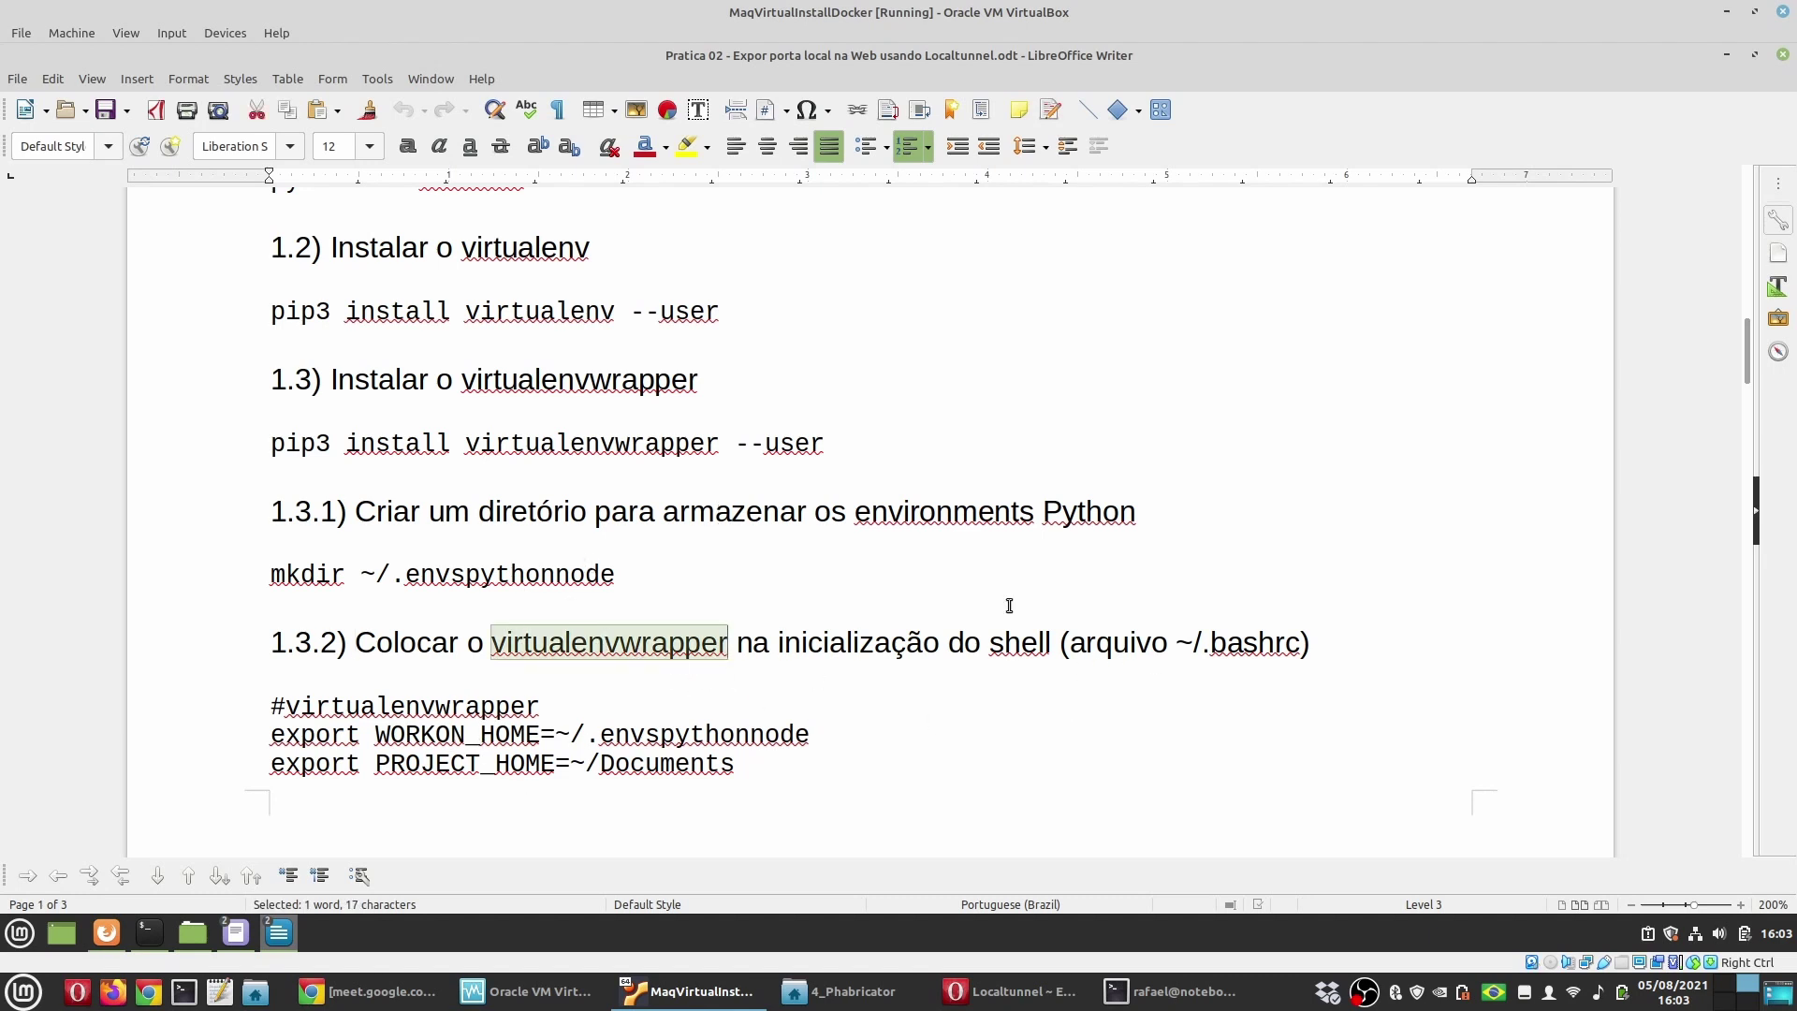
scroll(532, 672, "down", 2)
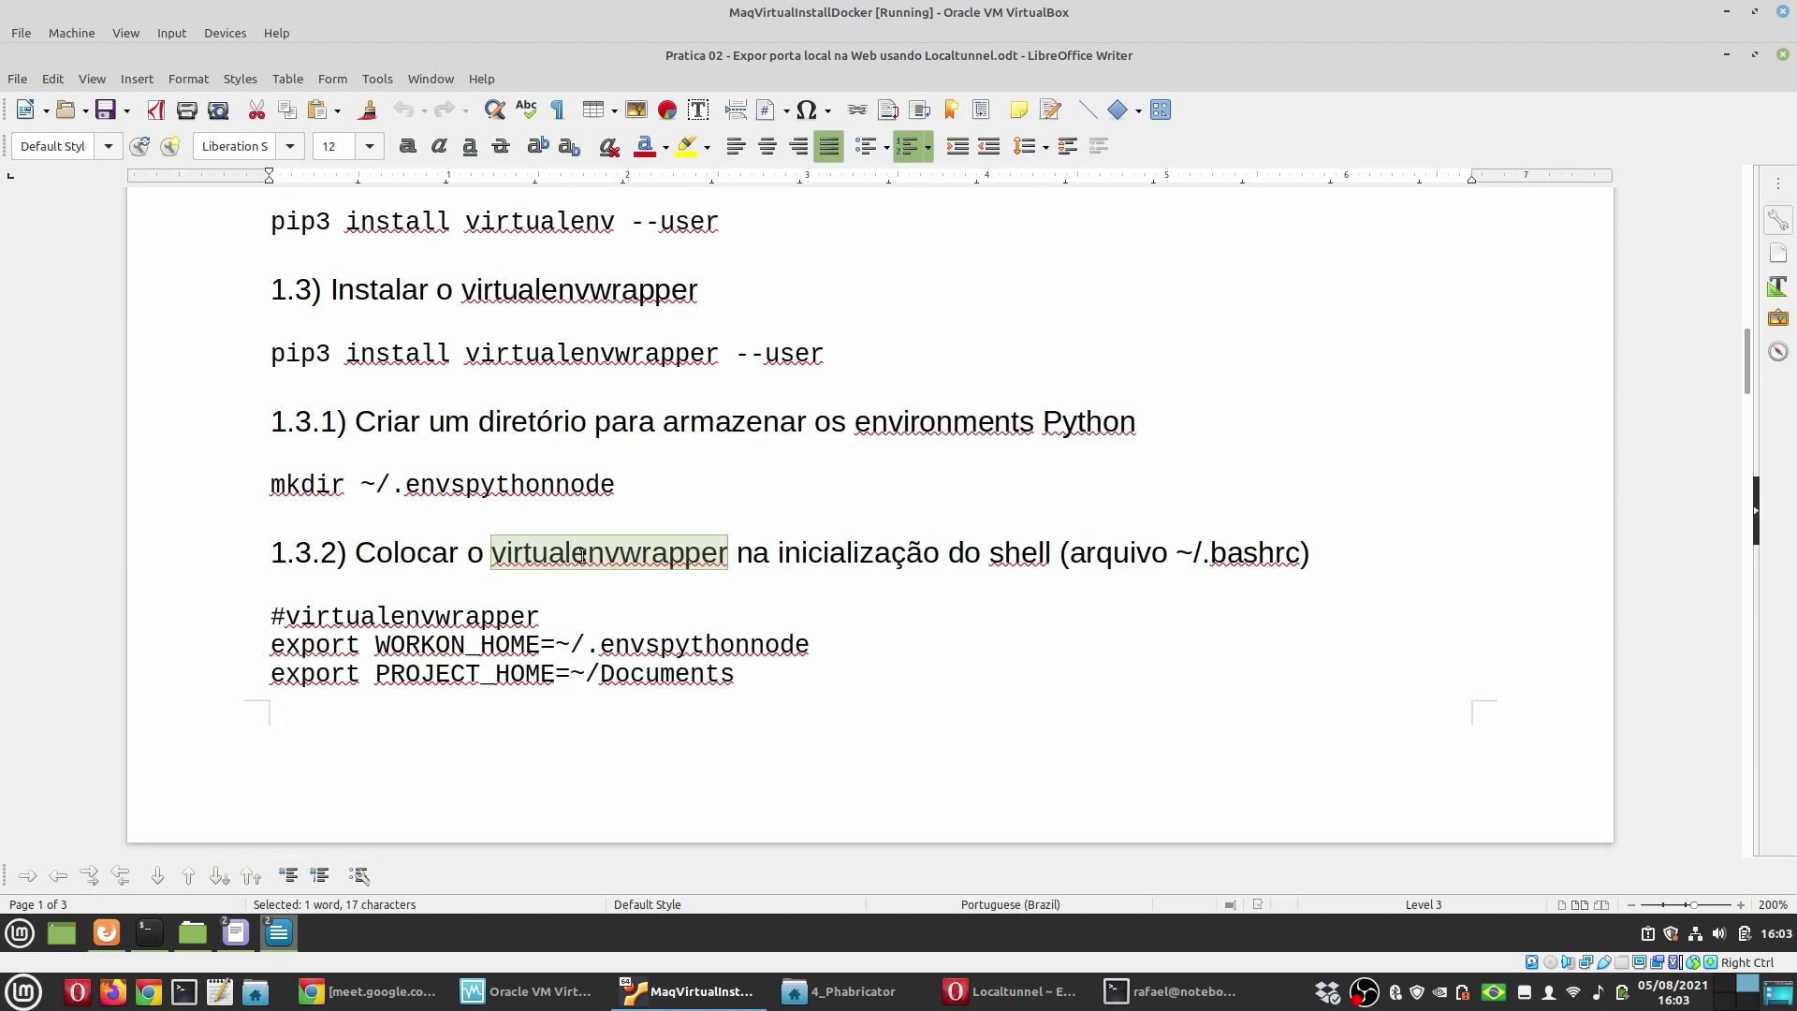
left_click_drag(1170, 553, 1302, 553)
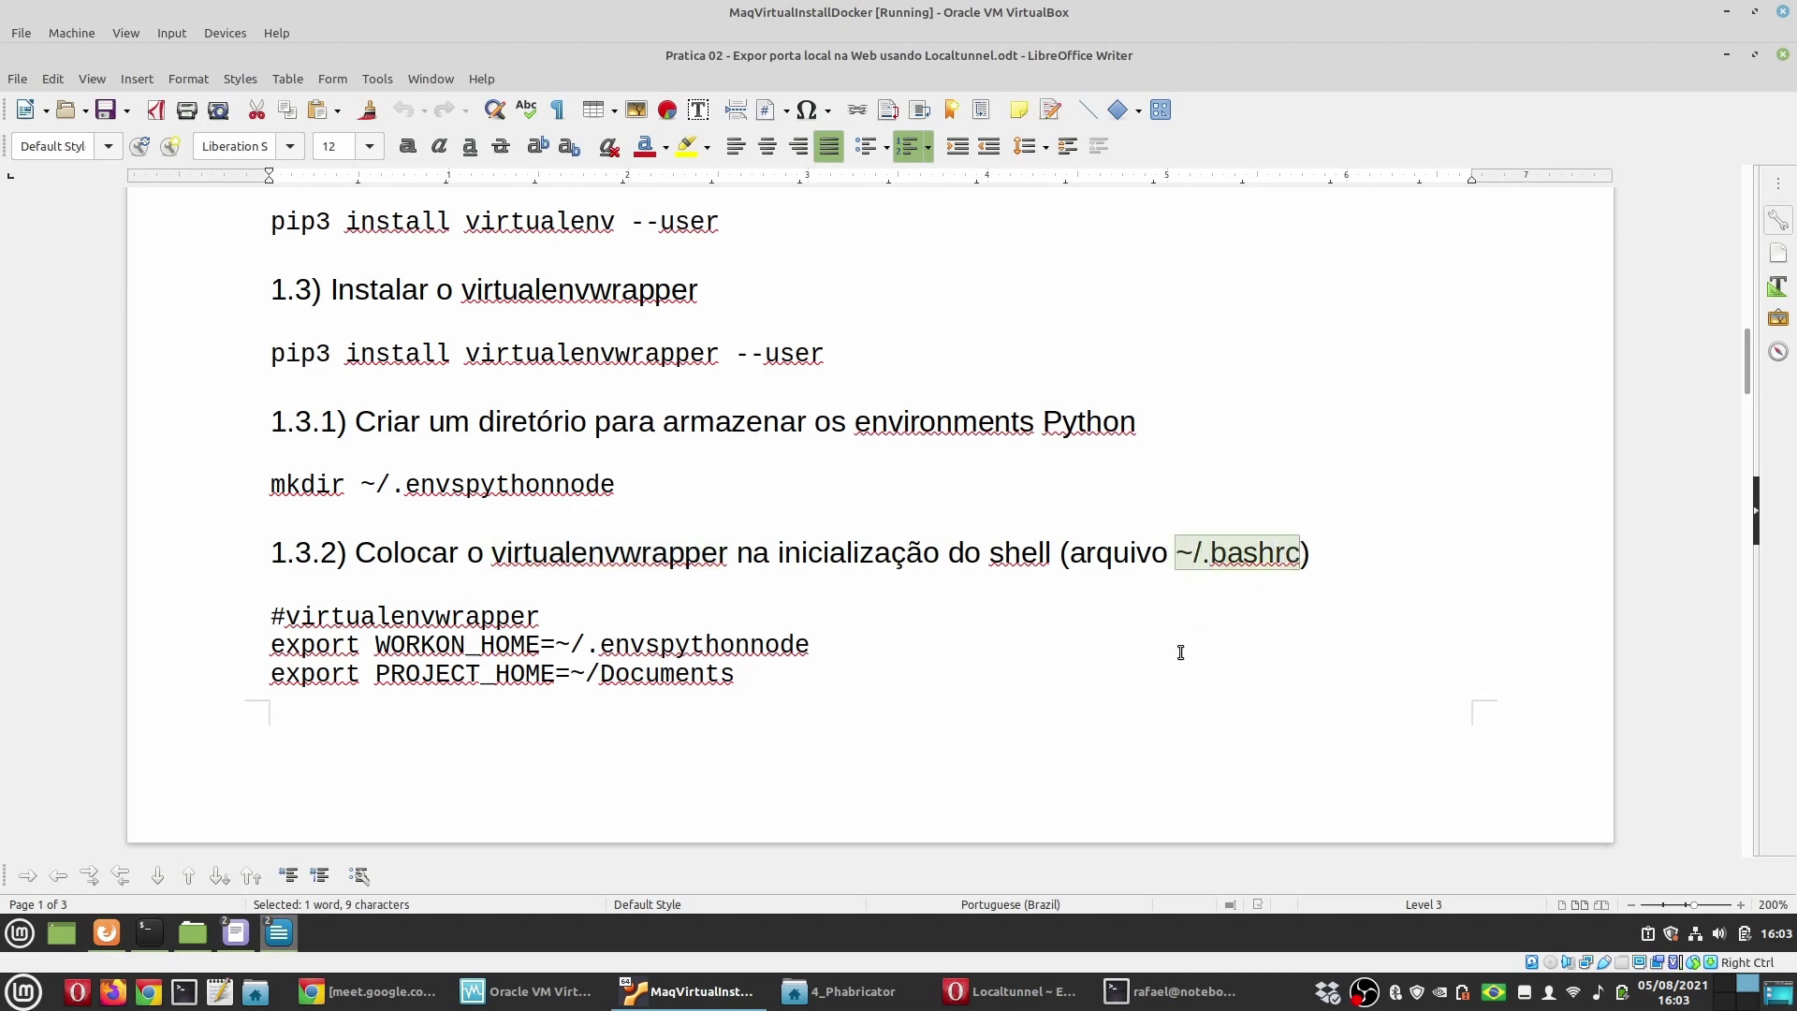
Step: List all home-folder files, including hidden ones, with ls -al
left_click(158, 932)
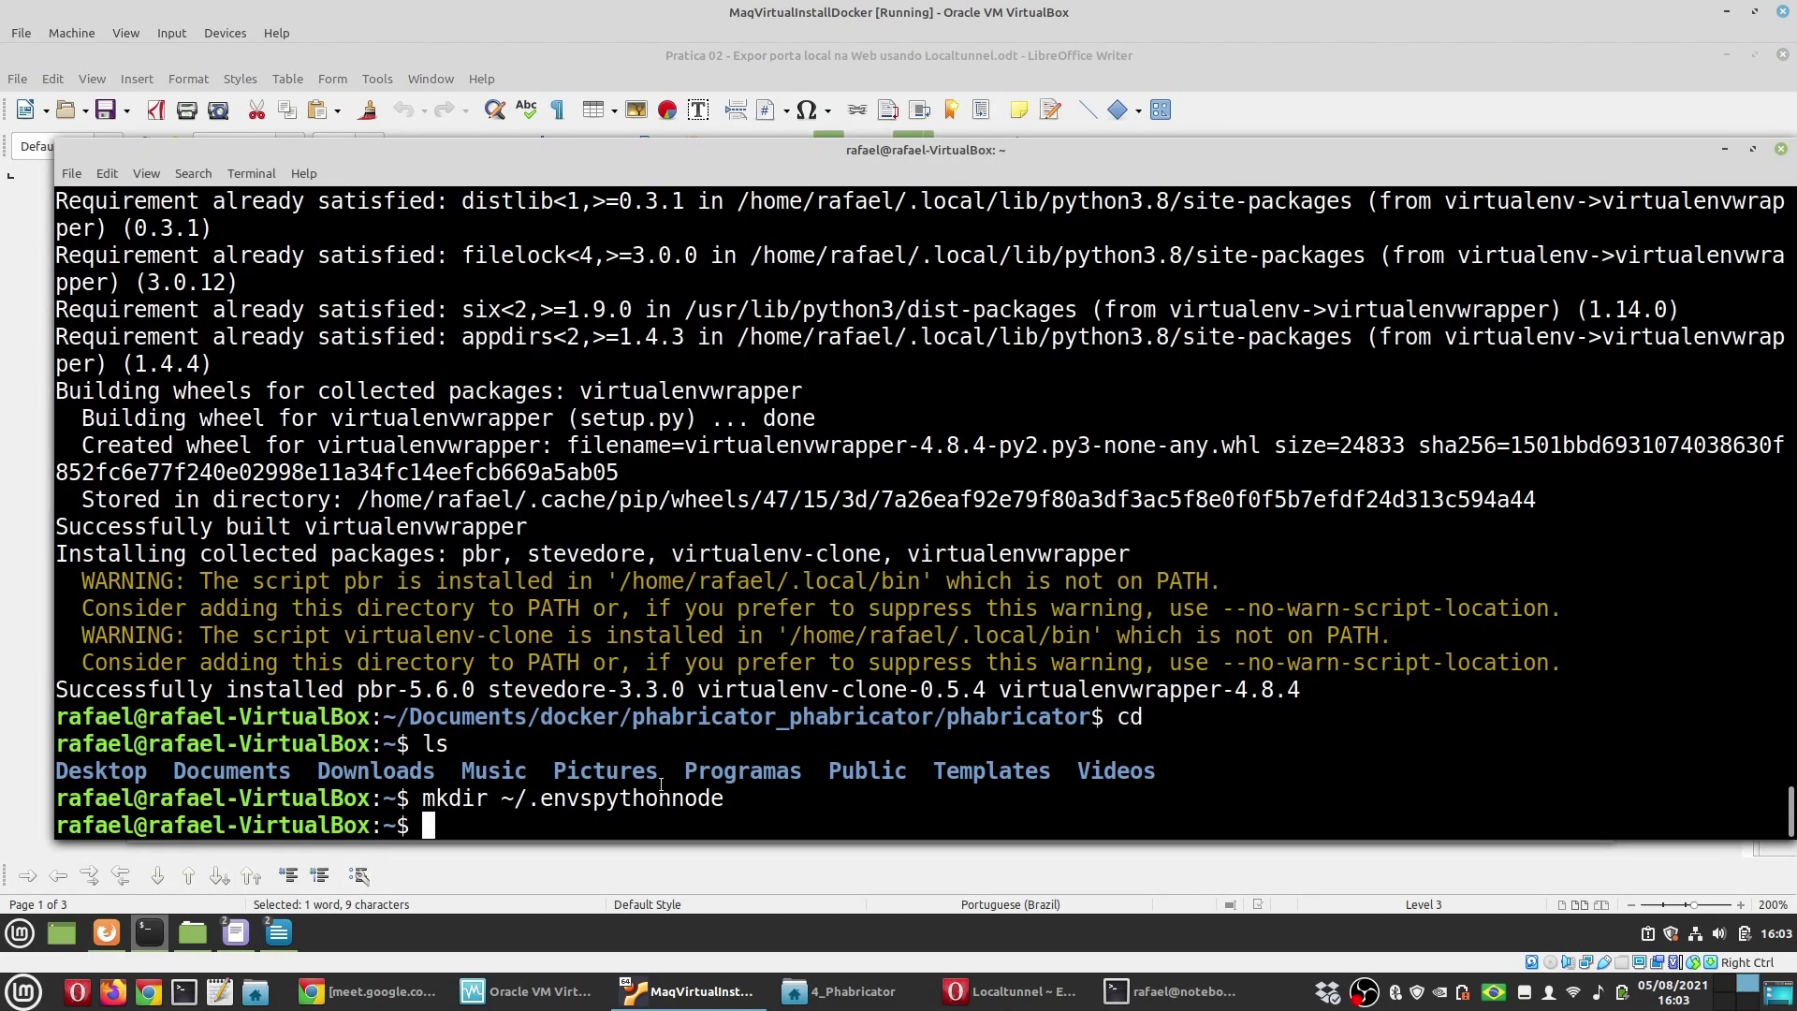
type("ls -al")
key("Return")
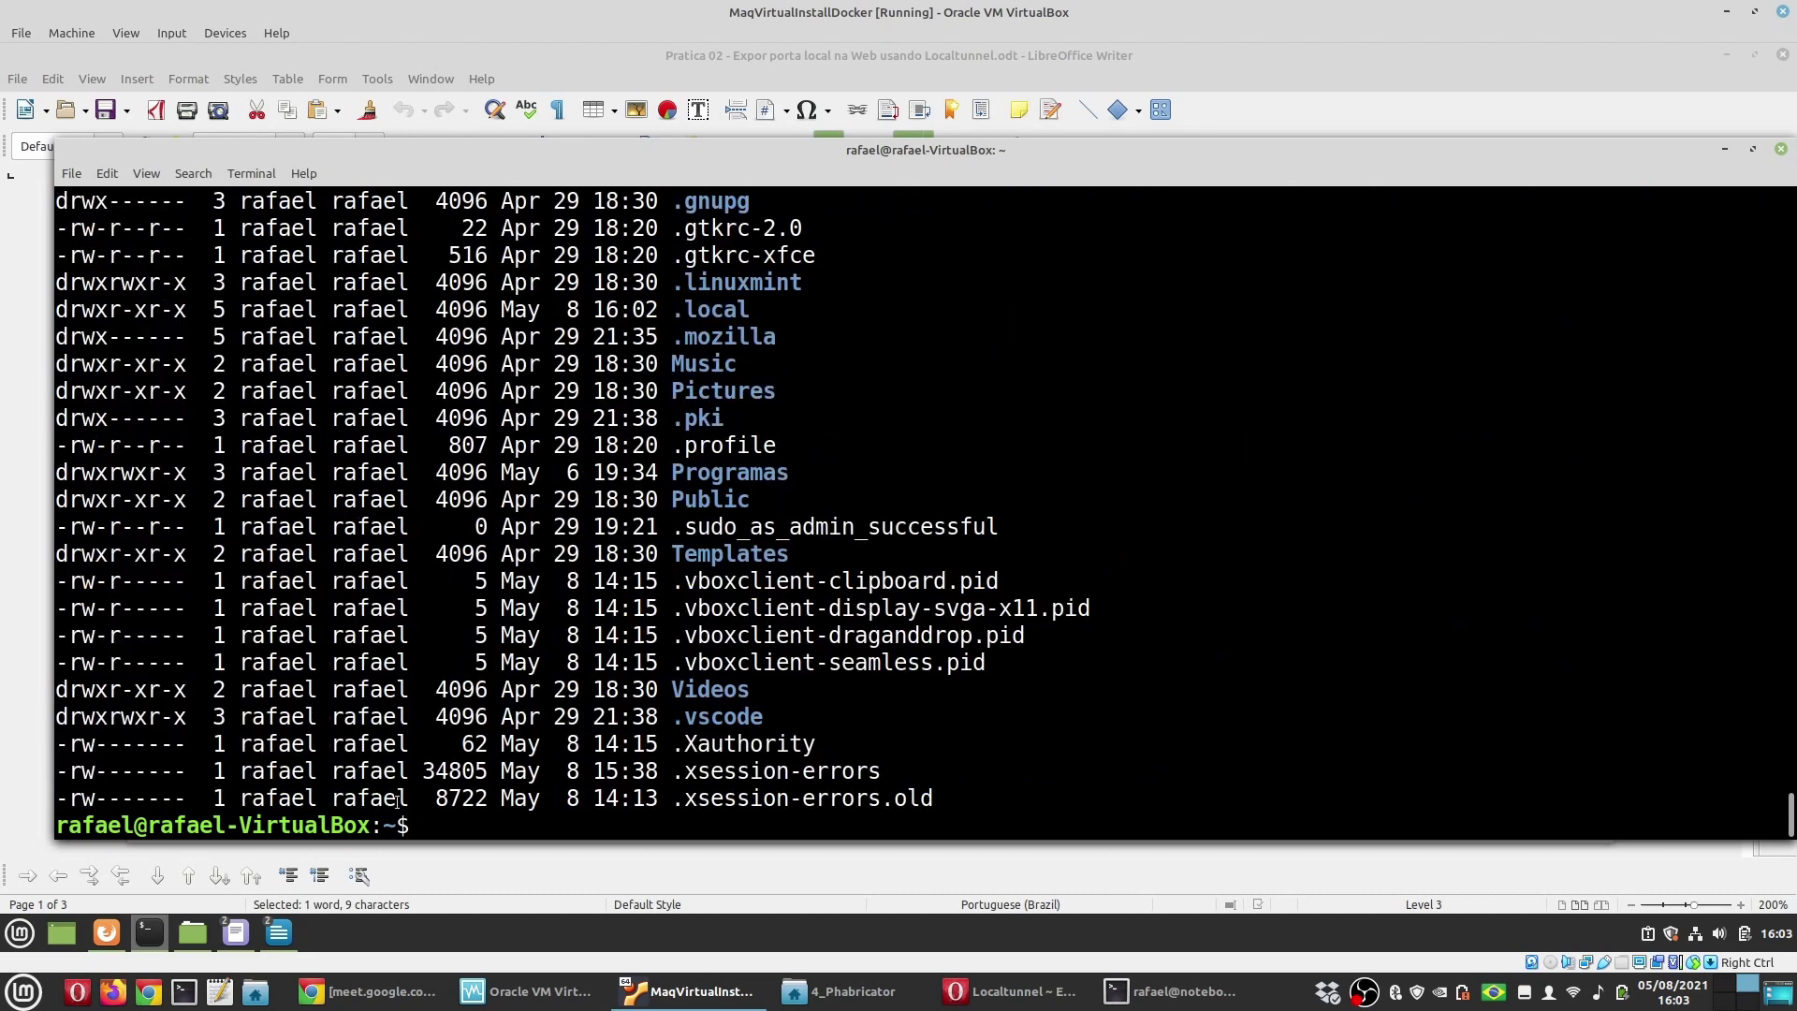
scroll(921, 684, "up", 6)
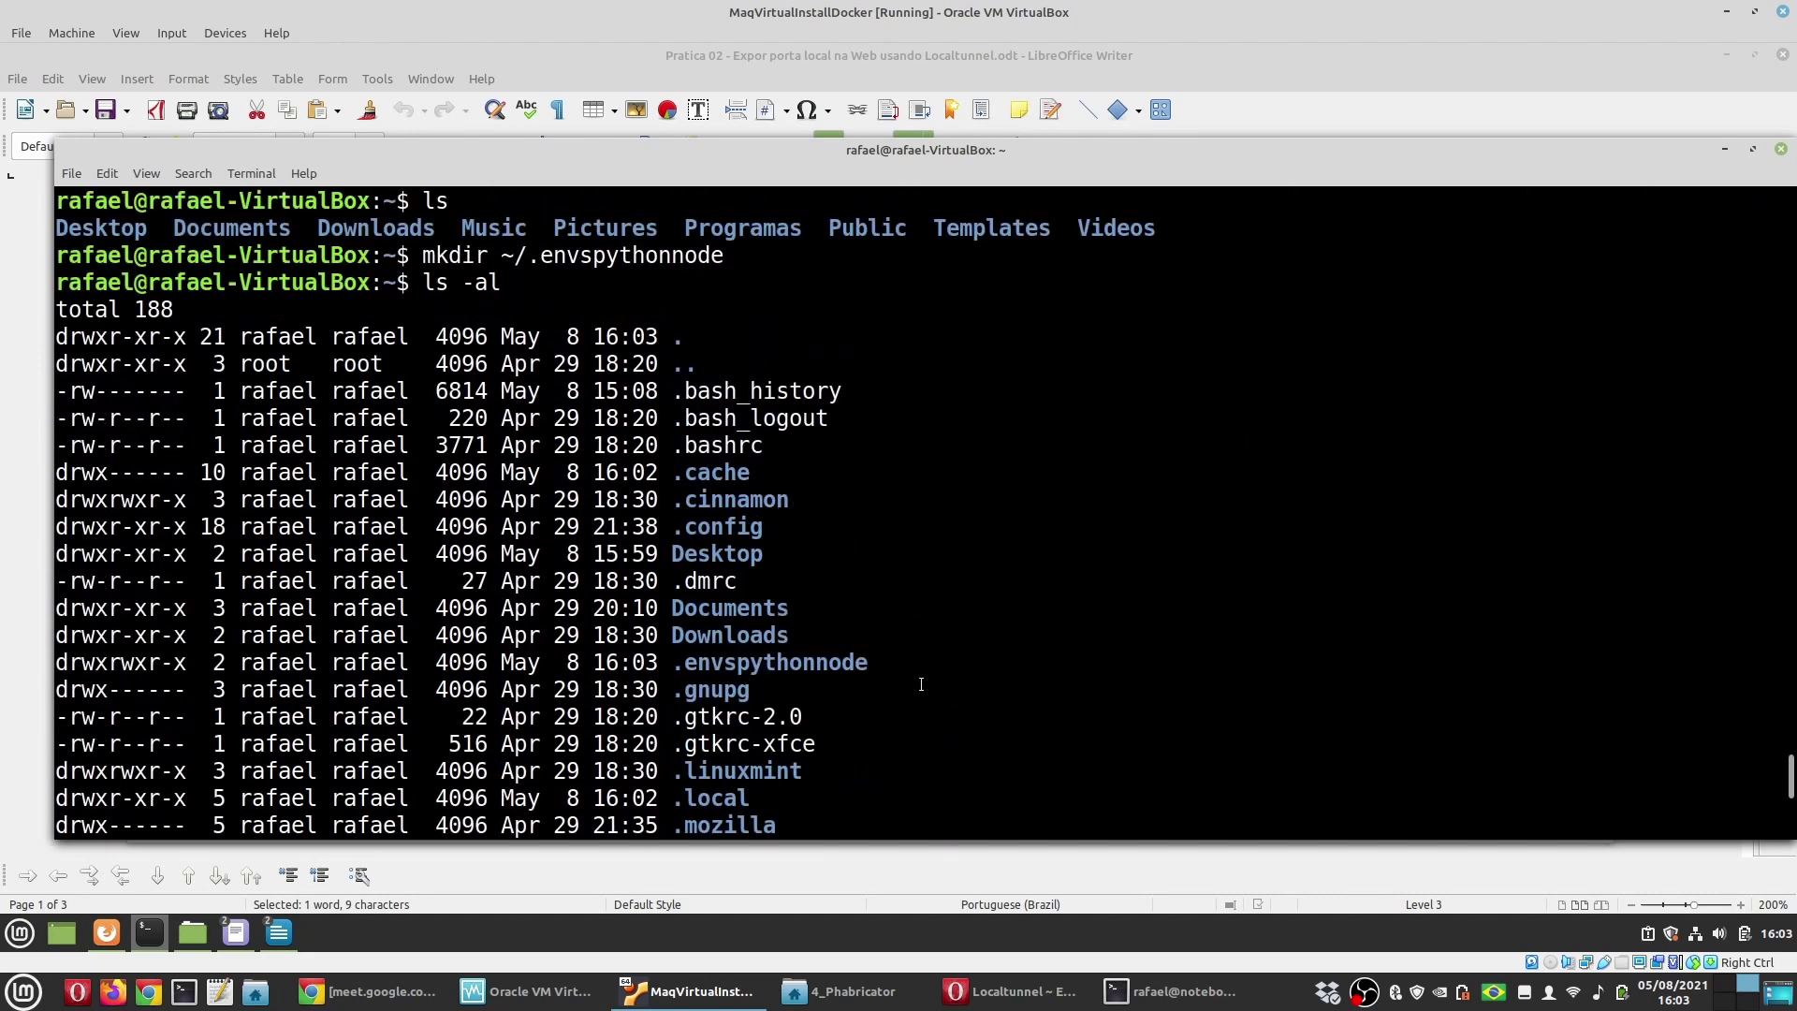
left_click_drag(764, 445, 671, 444)
scroll(919, 753, "down", 6)
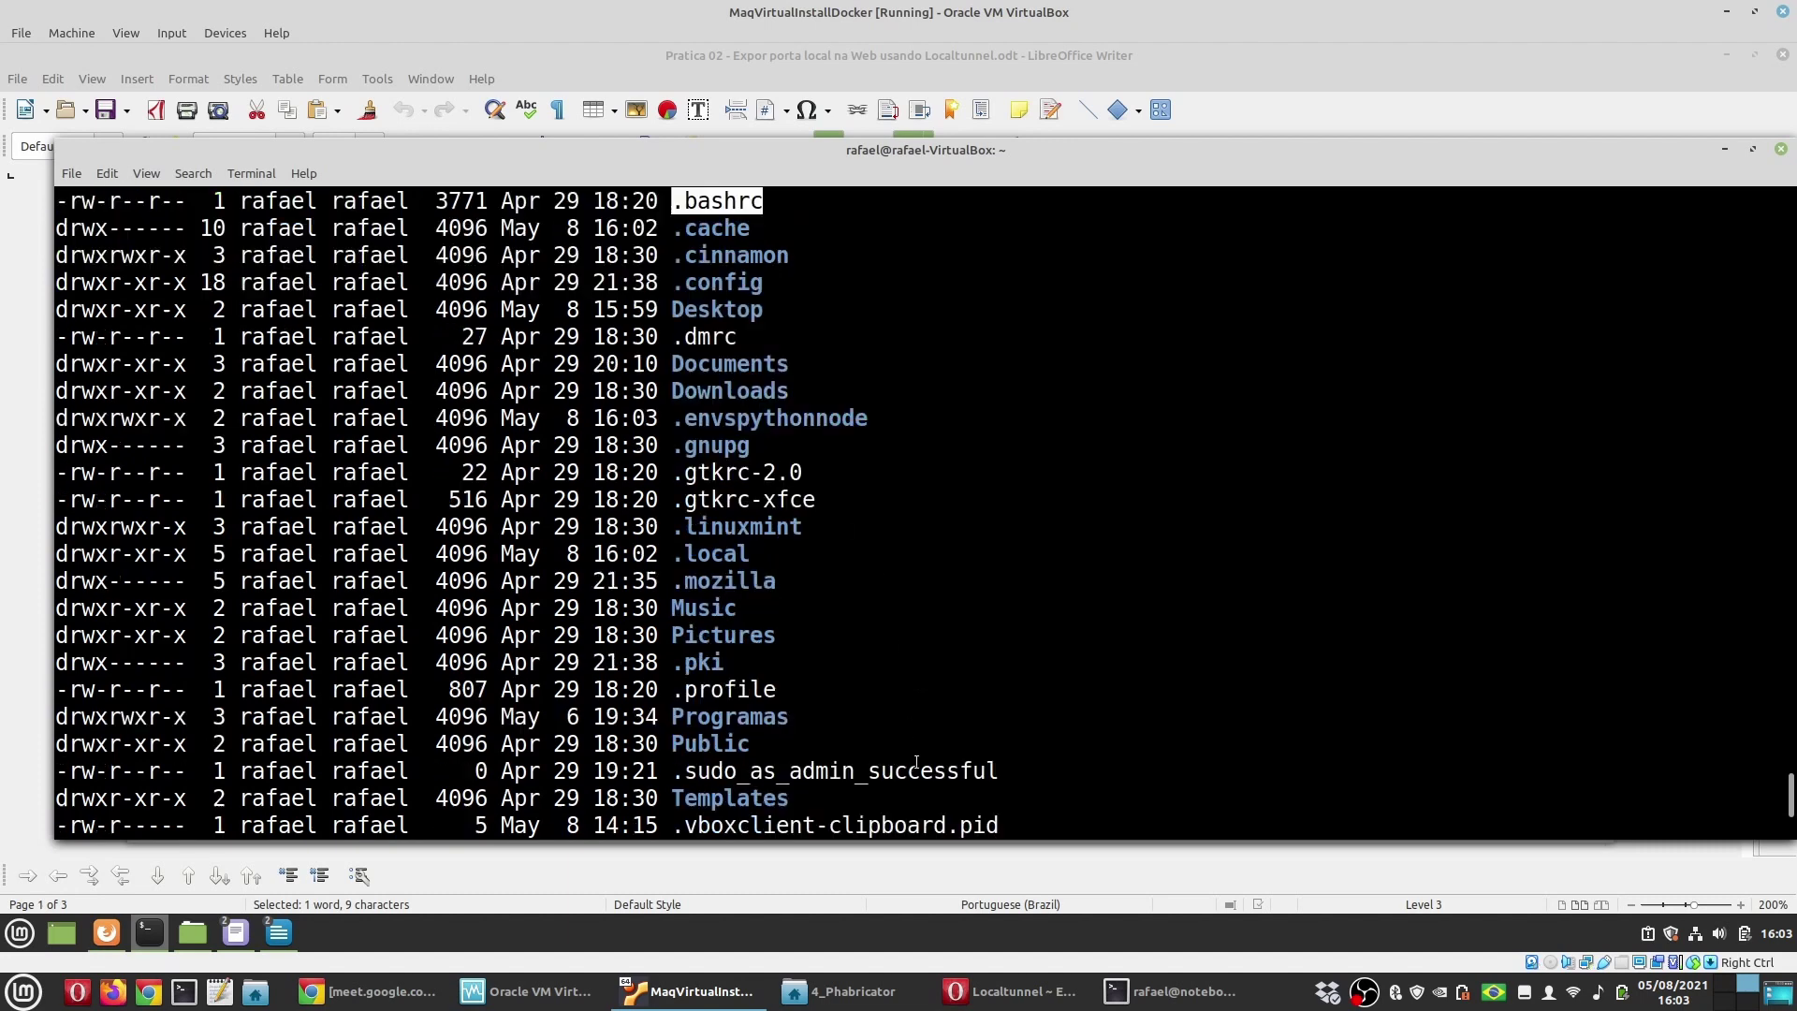
Step: Run xed .bashrc to open the file in the Xed editor
type("xed ")
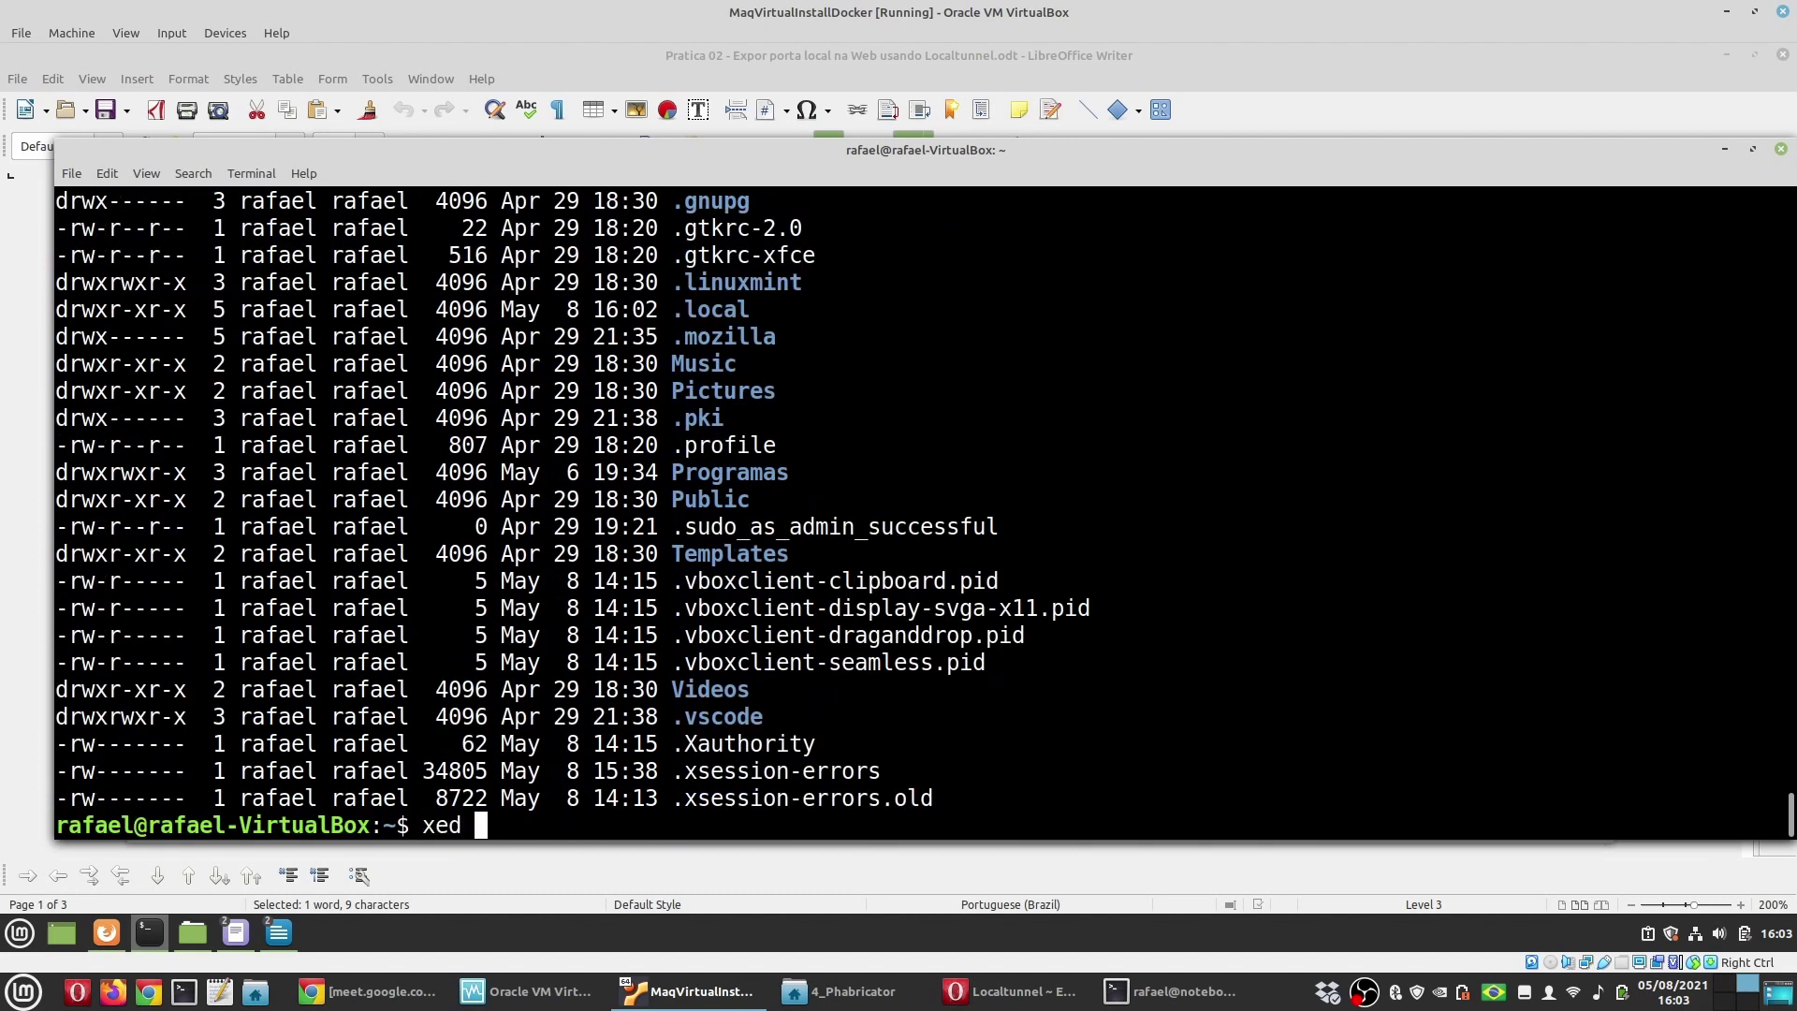
type("./")
type("bash")
key("BackSpace")
key("BackSpace")
key("BackSpace")
key("BackSpace")
key("BackSpace")
type("bash_")
key("Tab")
key("Tab")
key("BackSpace")
type("rc")
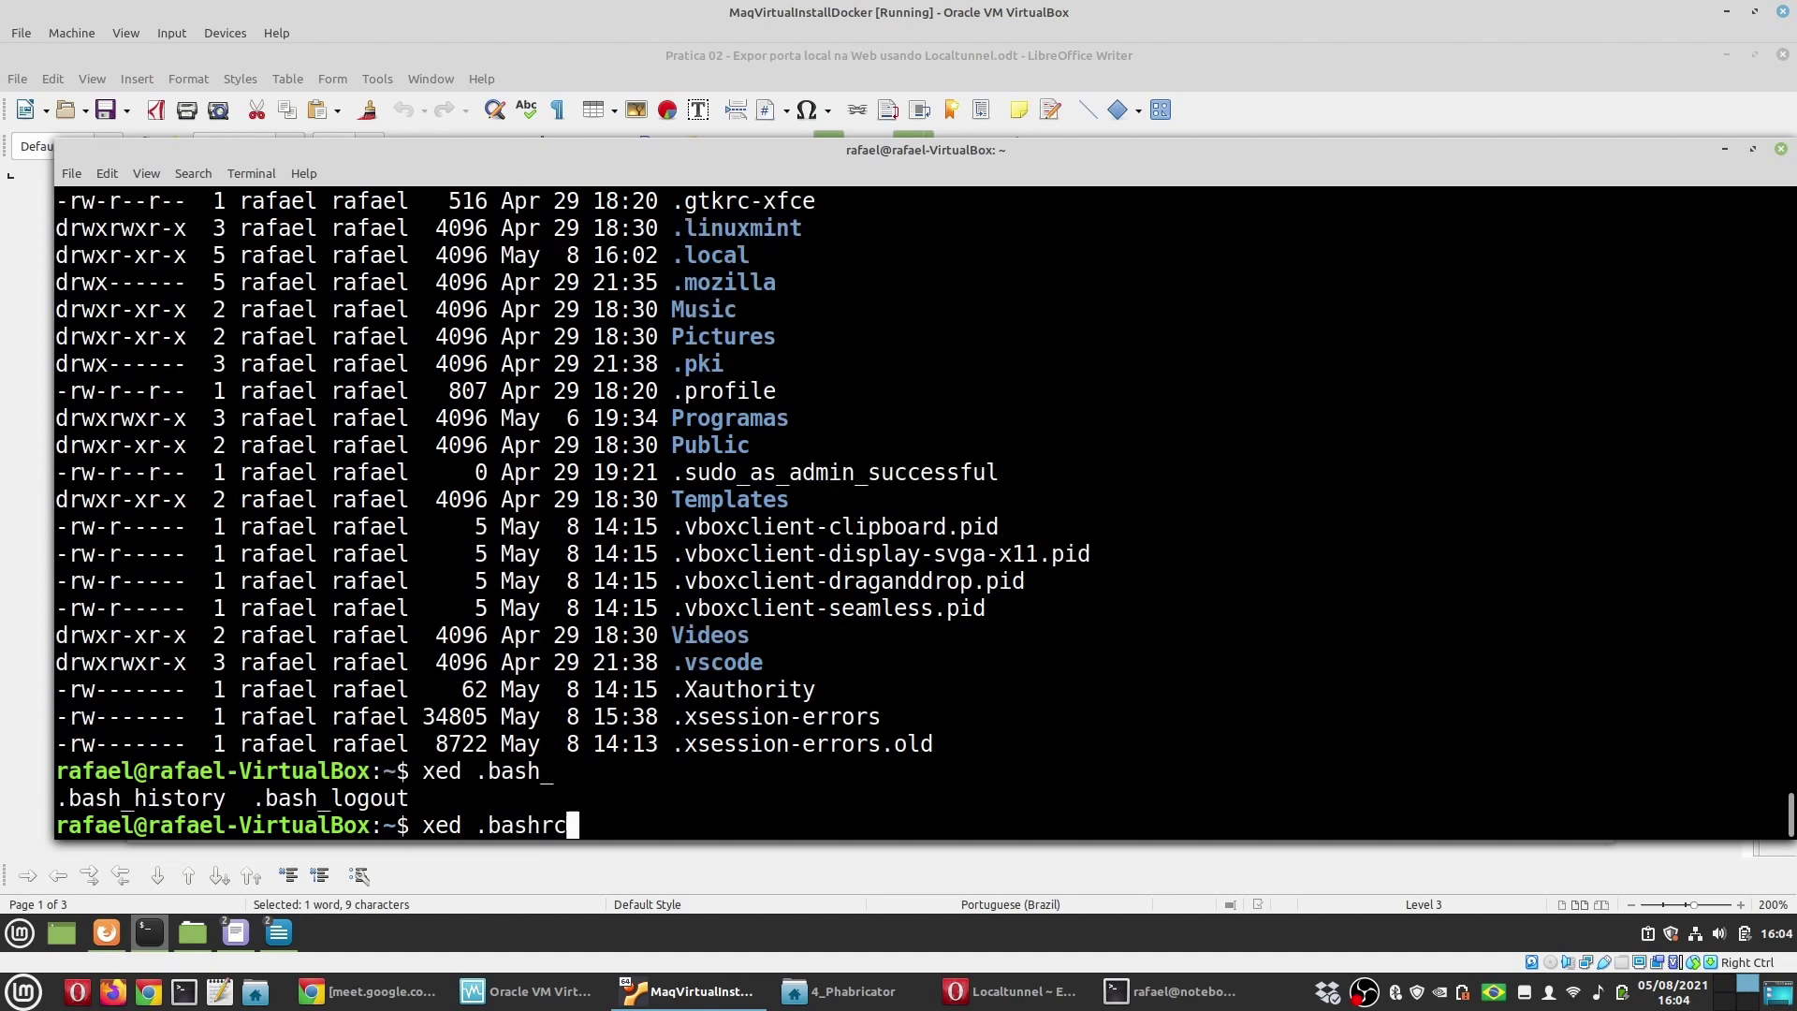
key("Return")
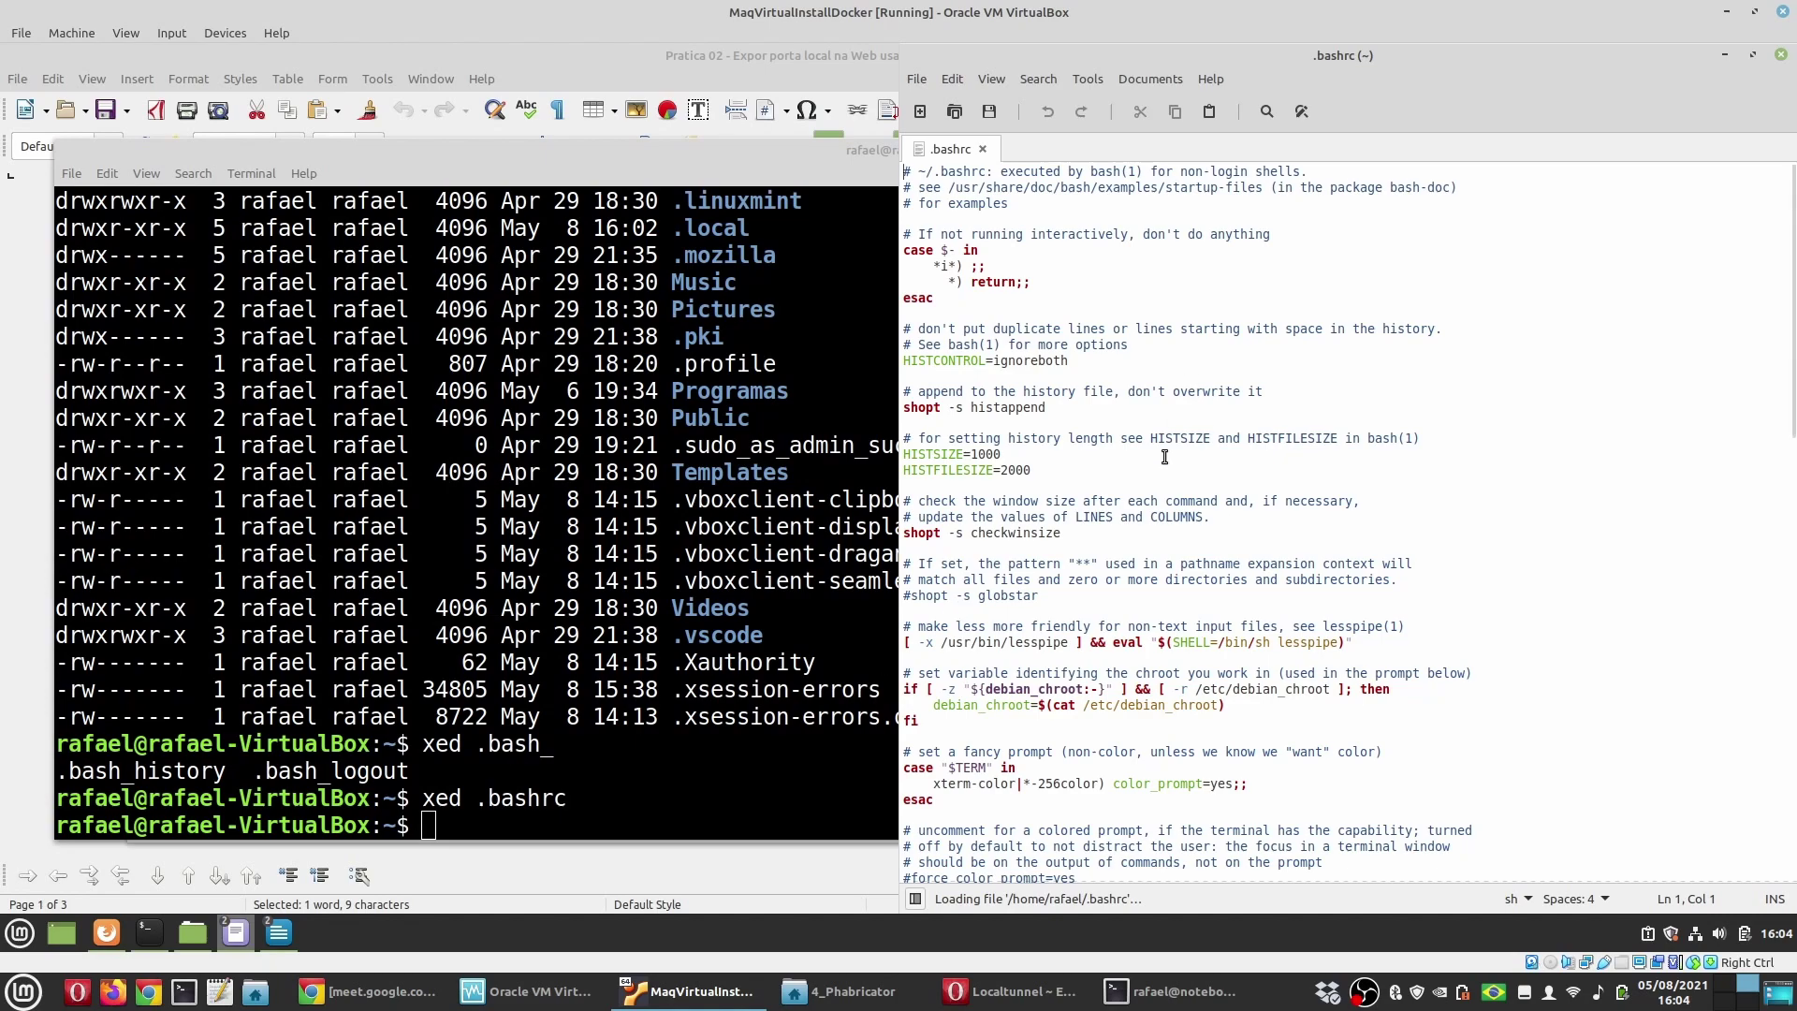
Step: Enlarge Xed's text and add a blank line at the end of .bashrc
key("ctrl+plus")
key("ctrl+plus")
scroll(1195, 678, "down", 5)
scroll(1196, 677, "down", 10)
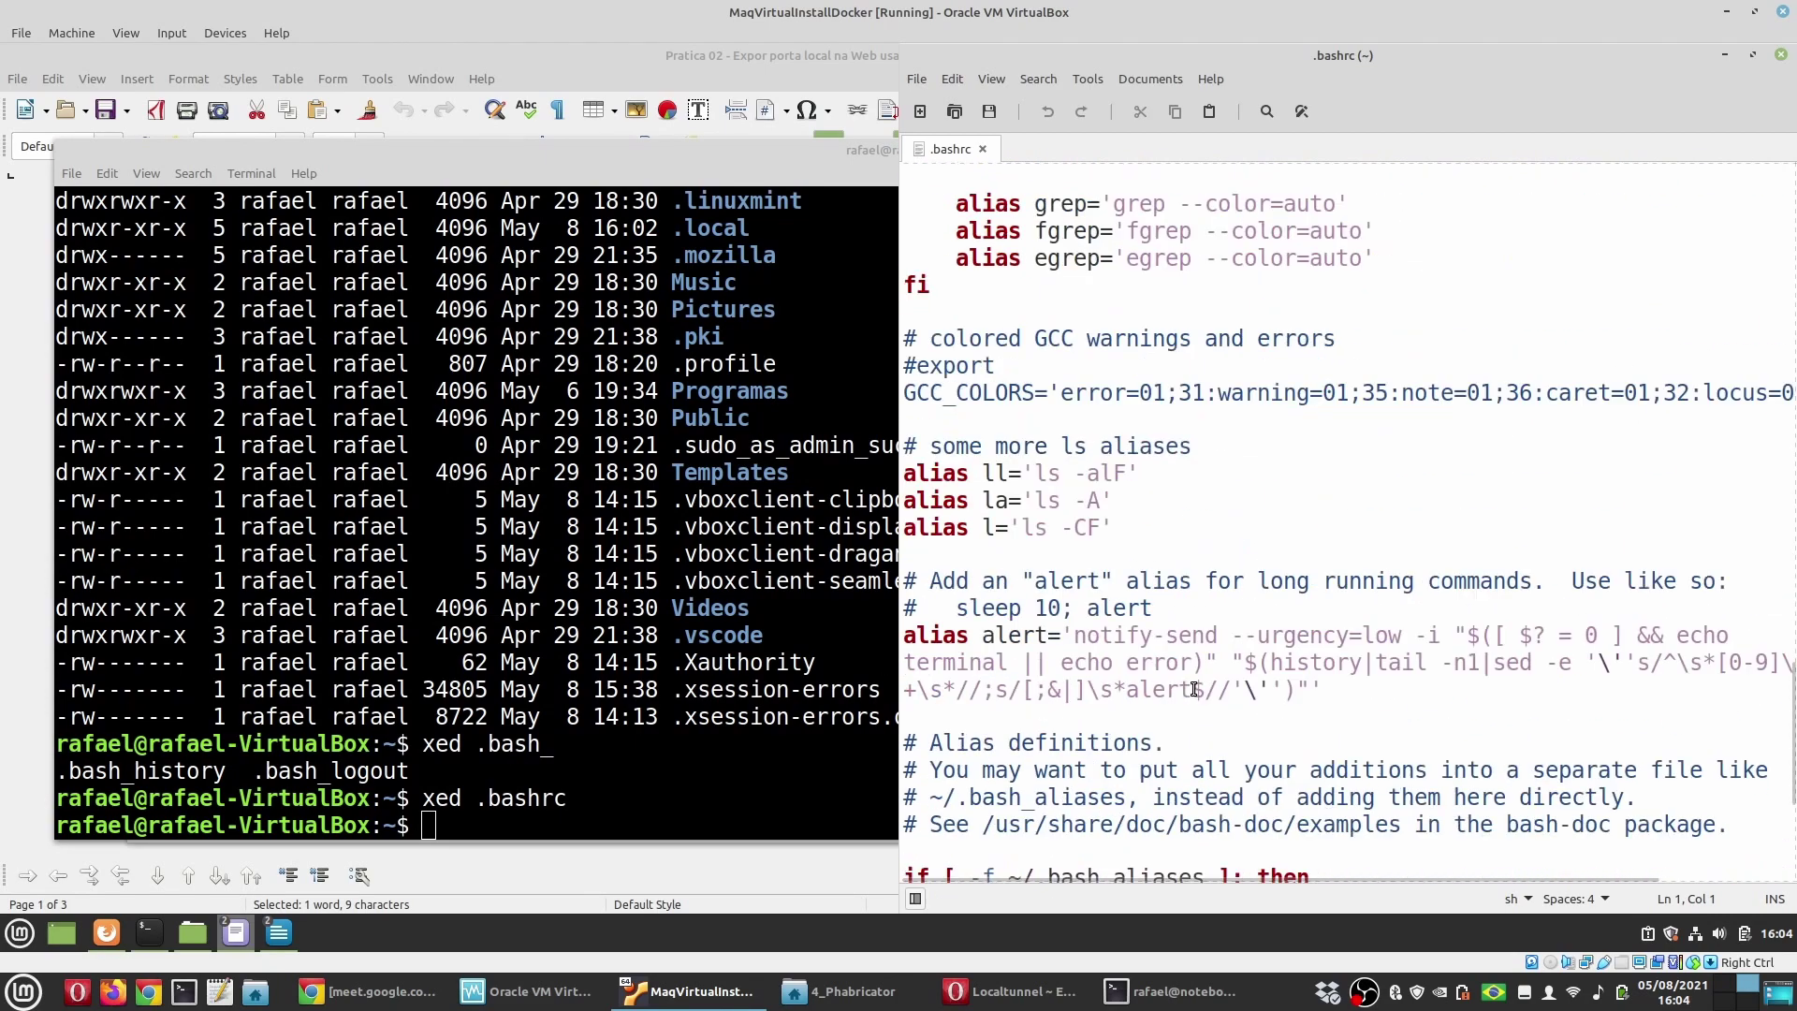
left_click(1003, 865)
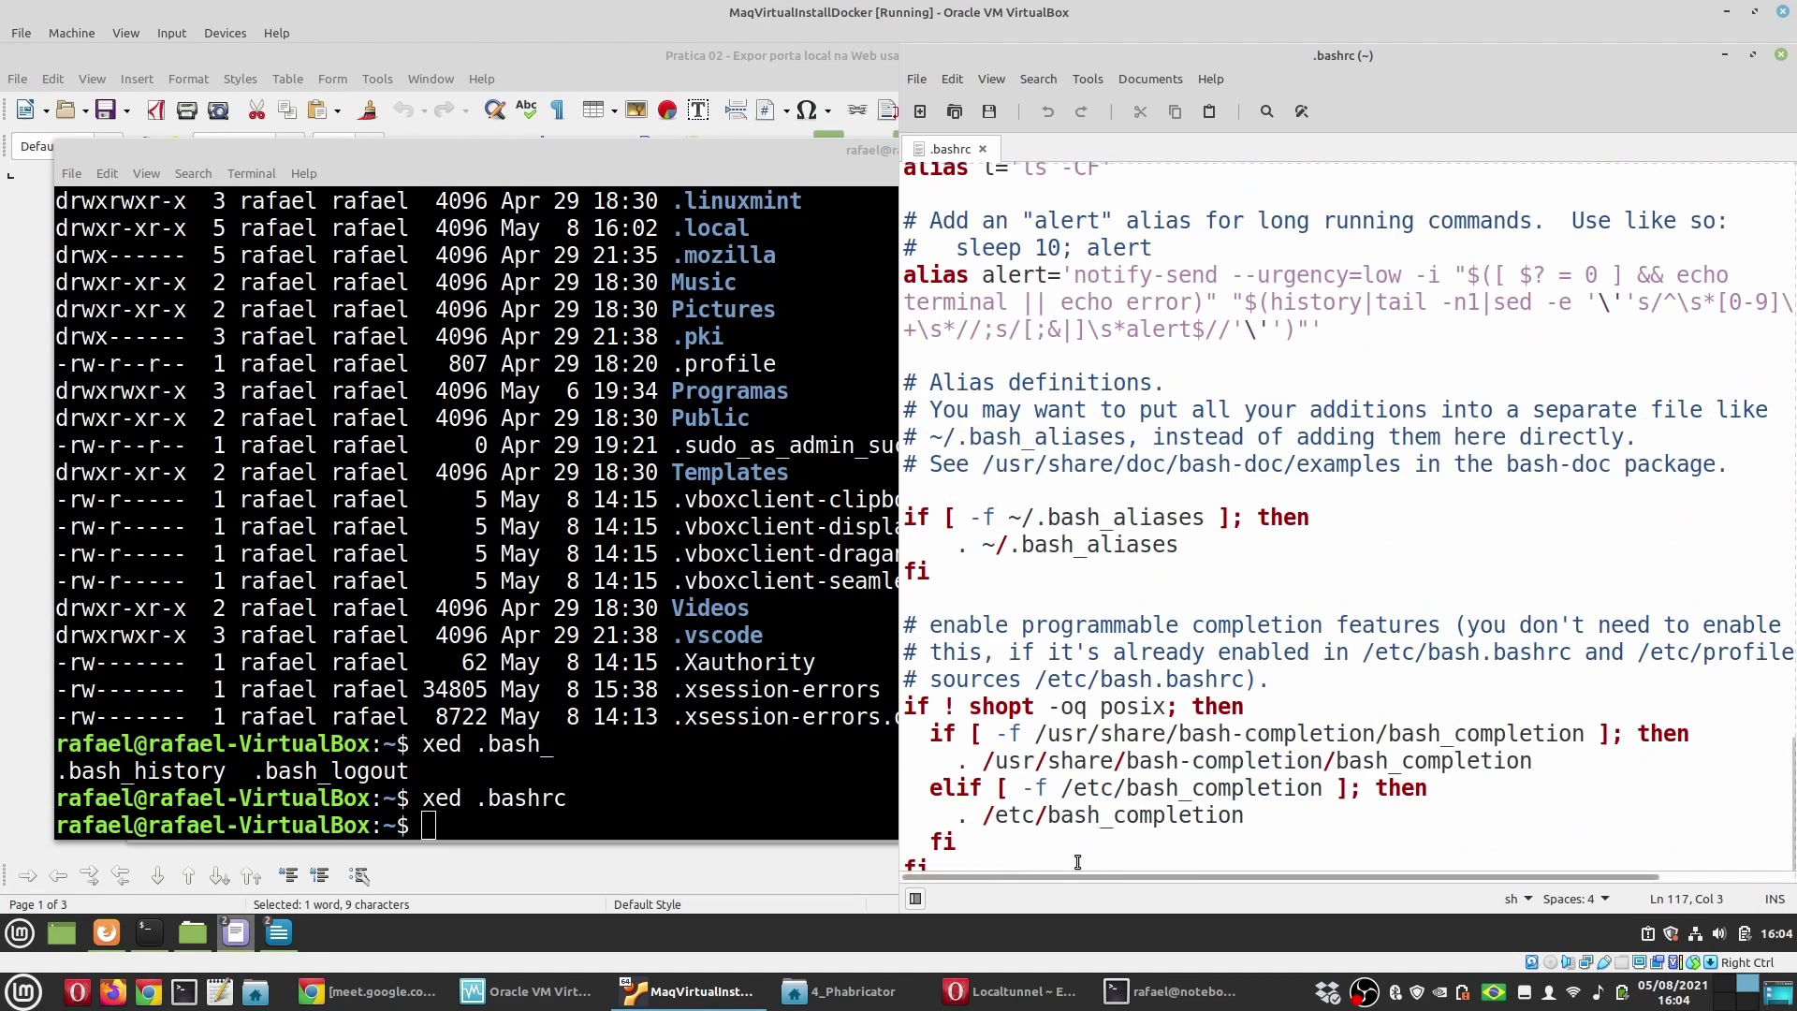
key("Return")
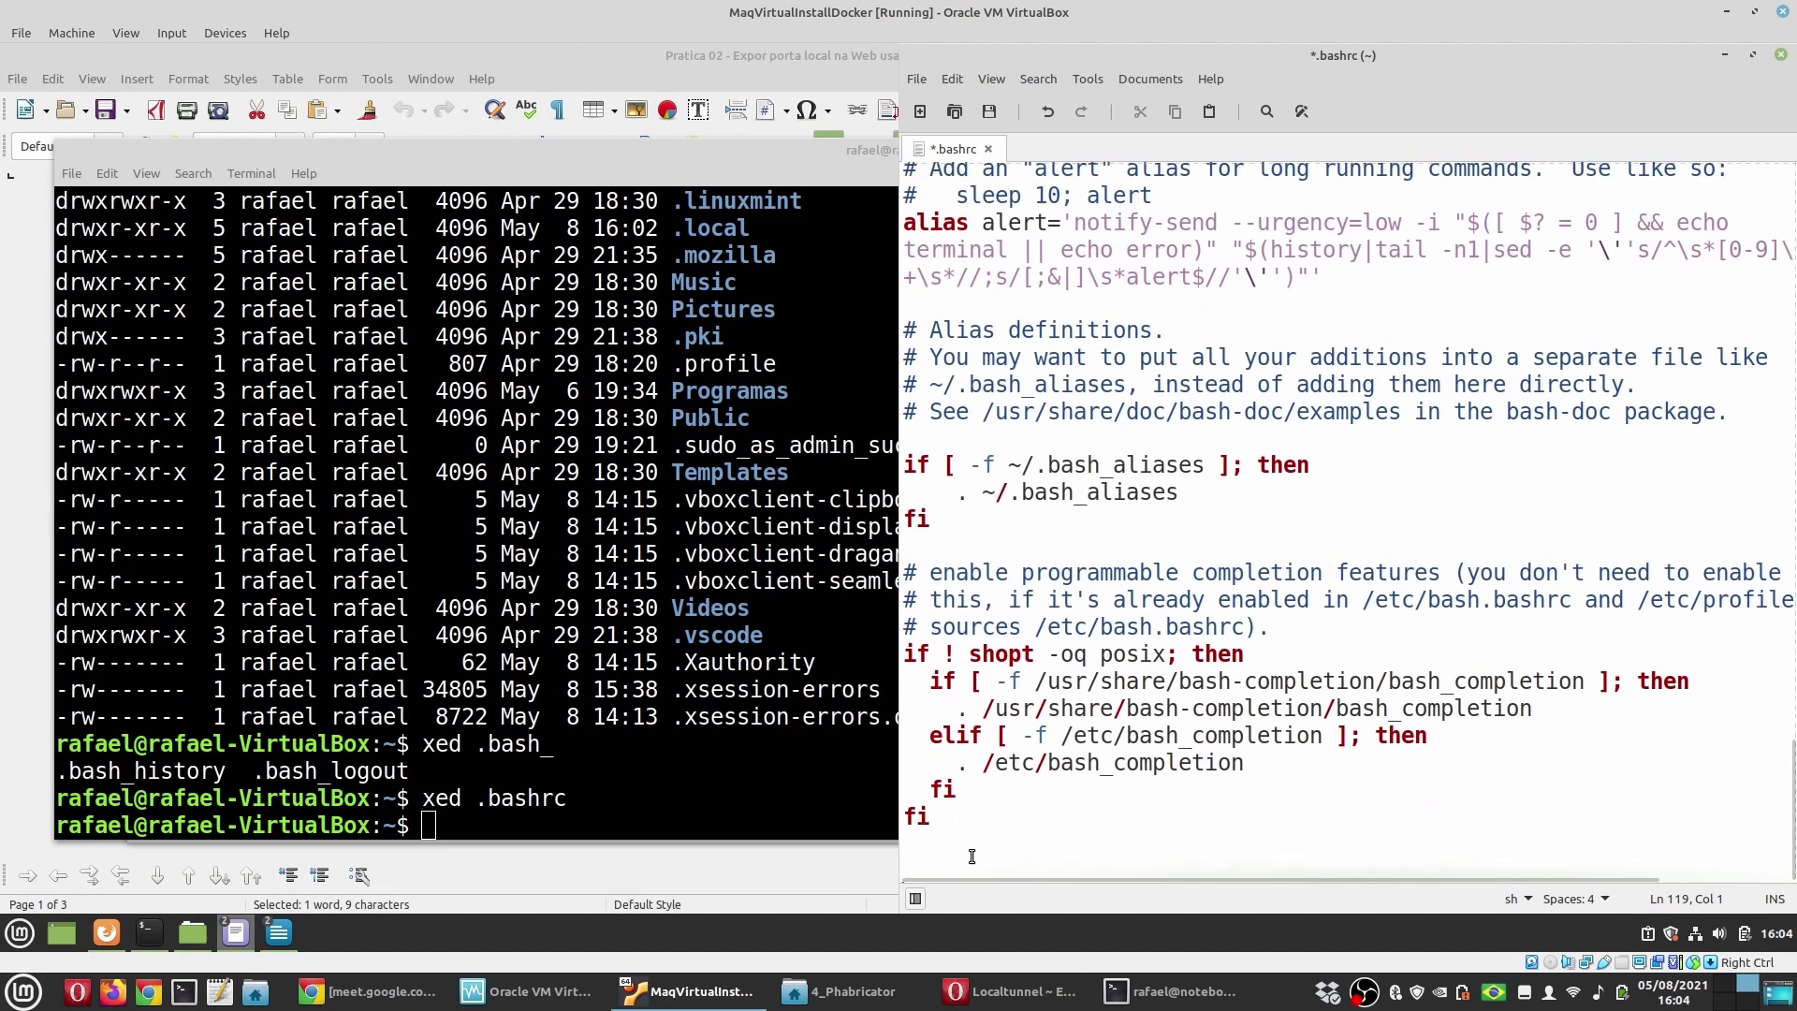
Step: Paste the tutorial's six #virtualenvwrapper lines into .bashrc and resize the editor window
left_click(279, 933)
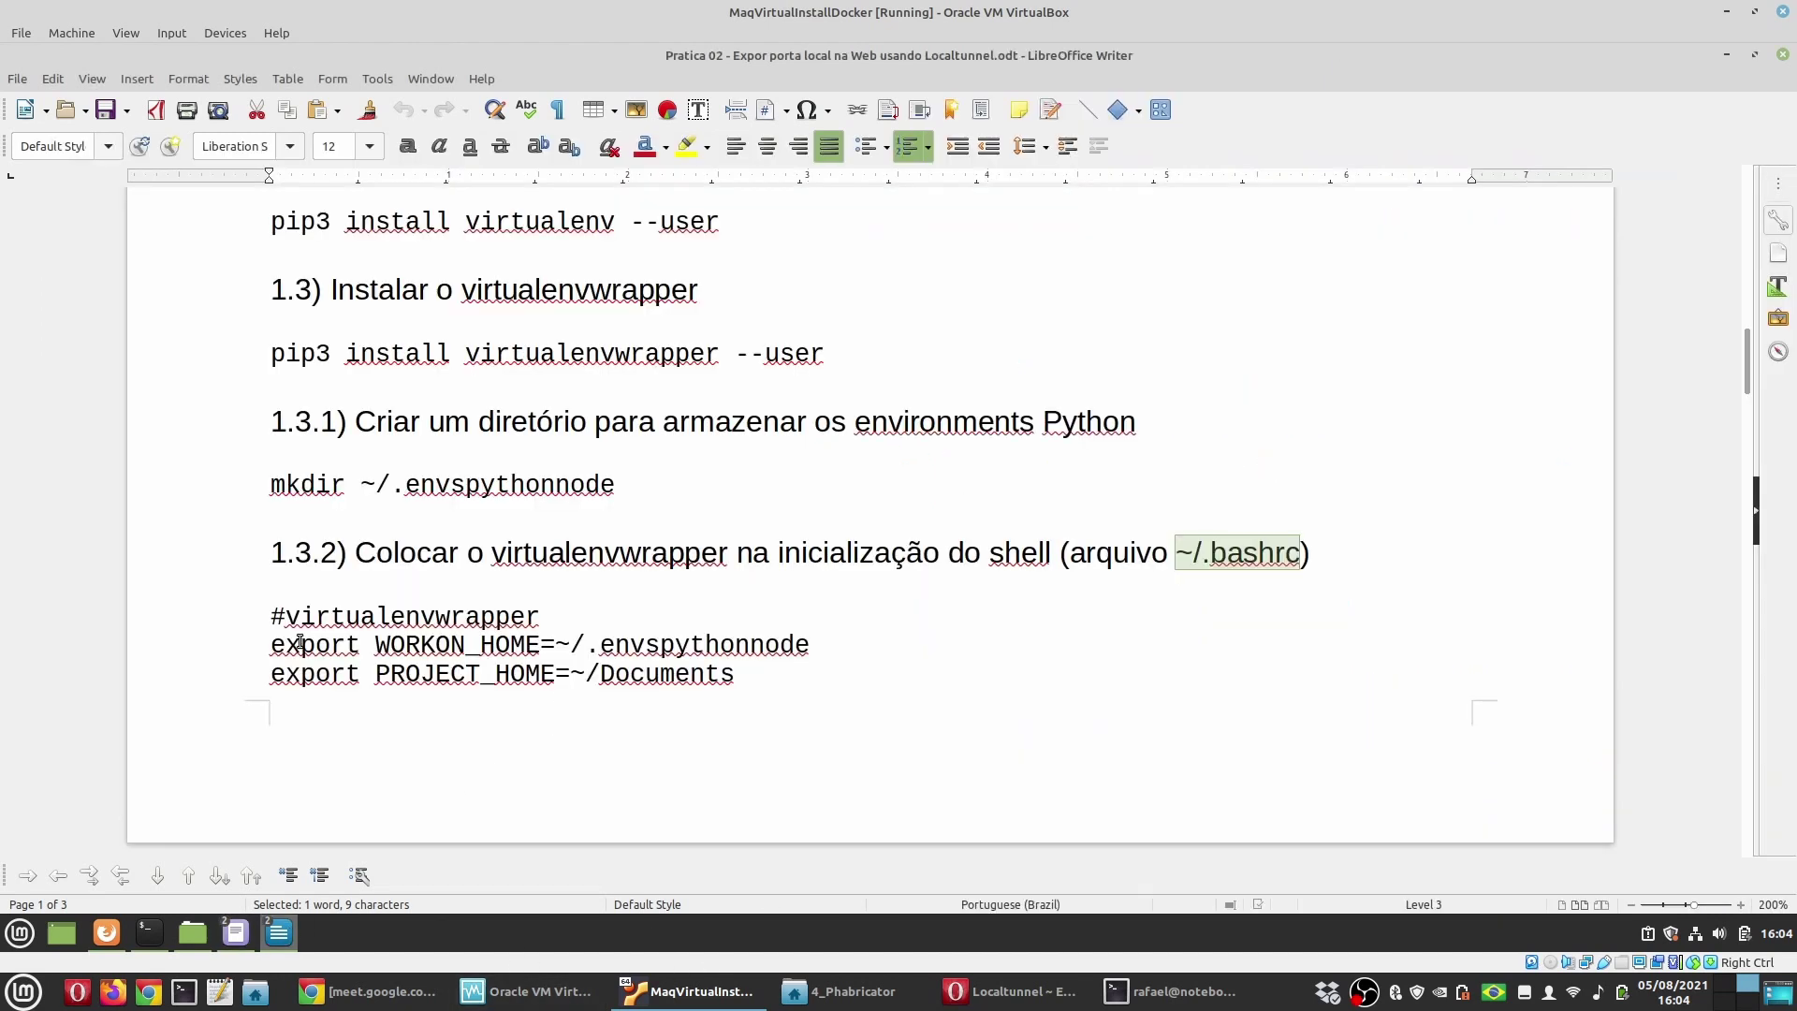
left_click(272, 622)
scroll(549, 716, "down", 4)
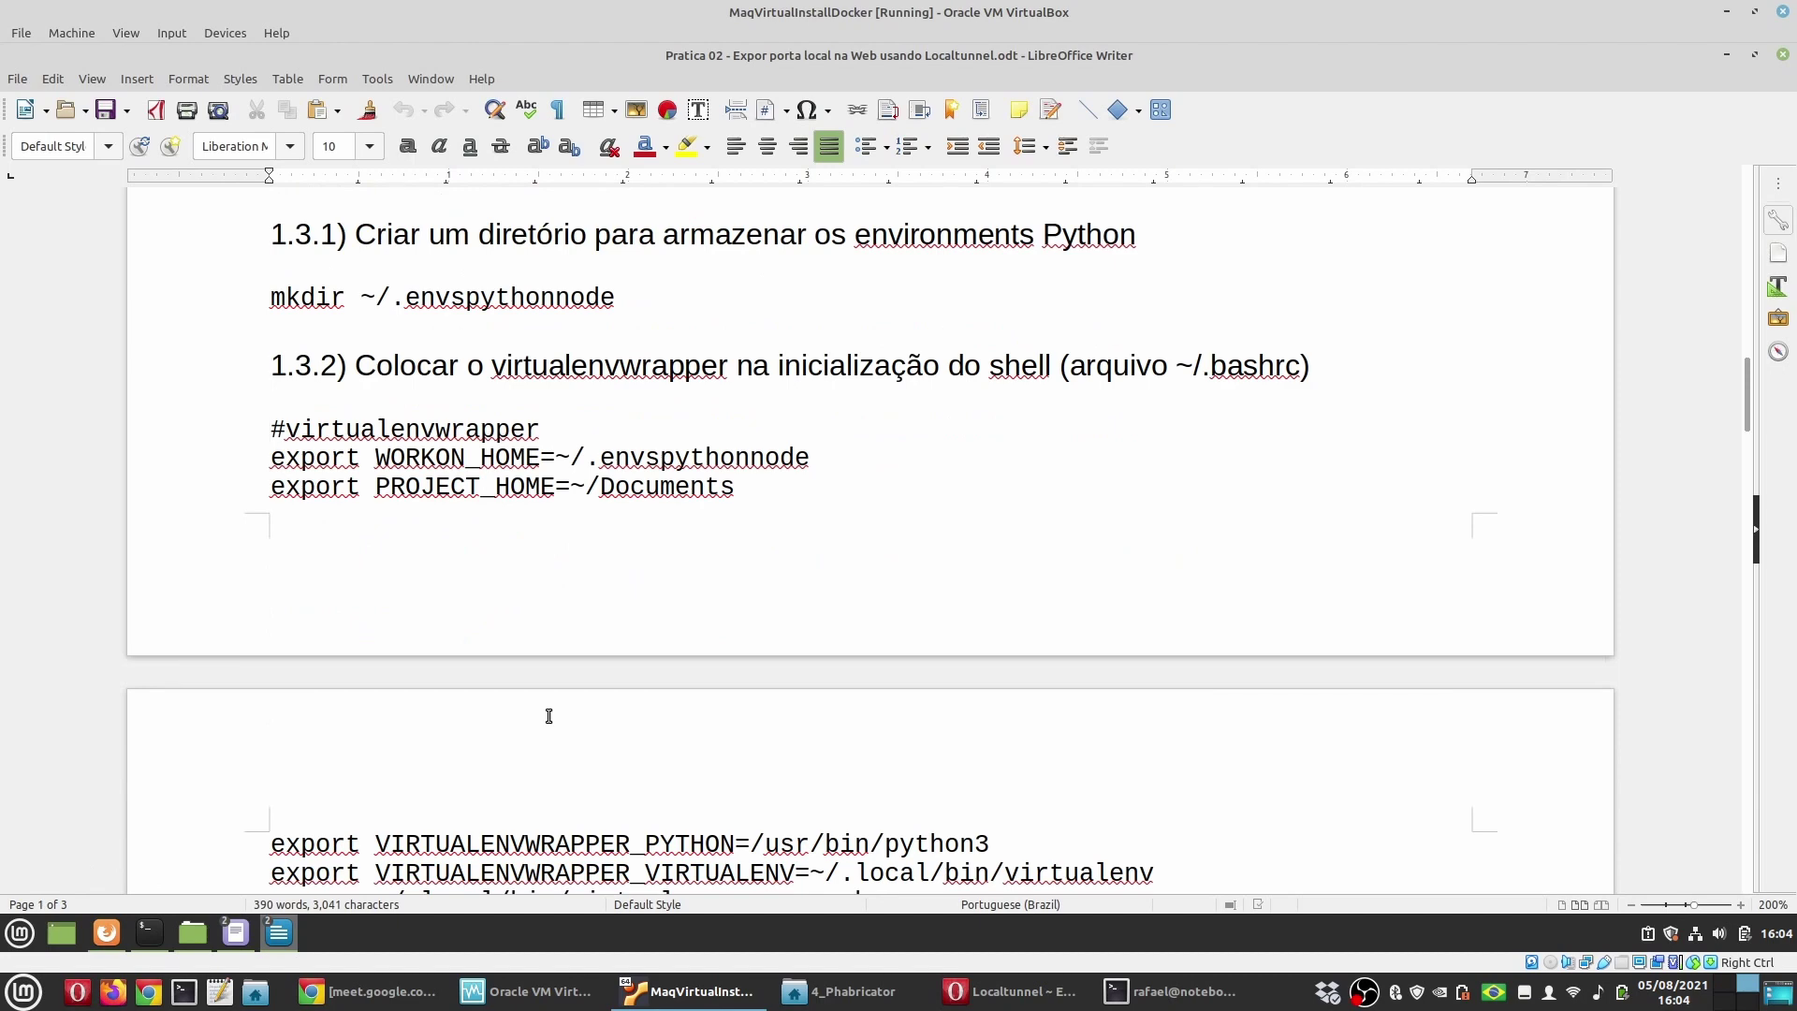
scroll(549, 716, "down", 4)
left_click(911, 713, "shift")
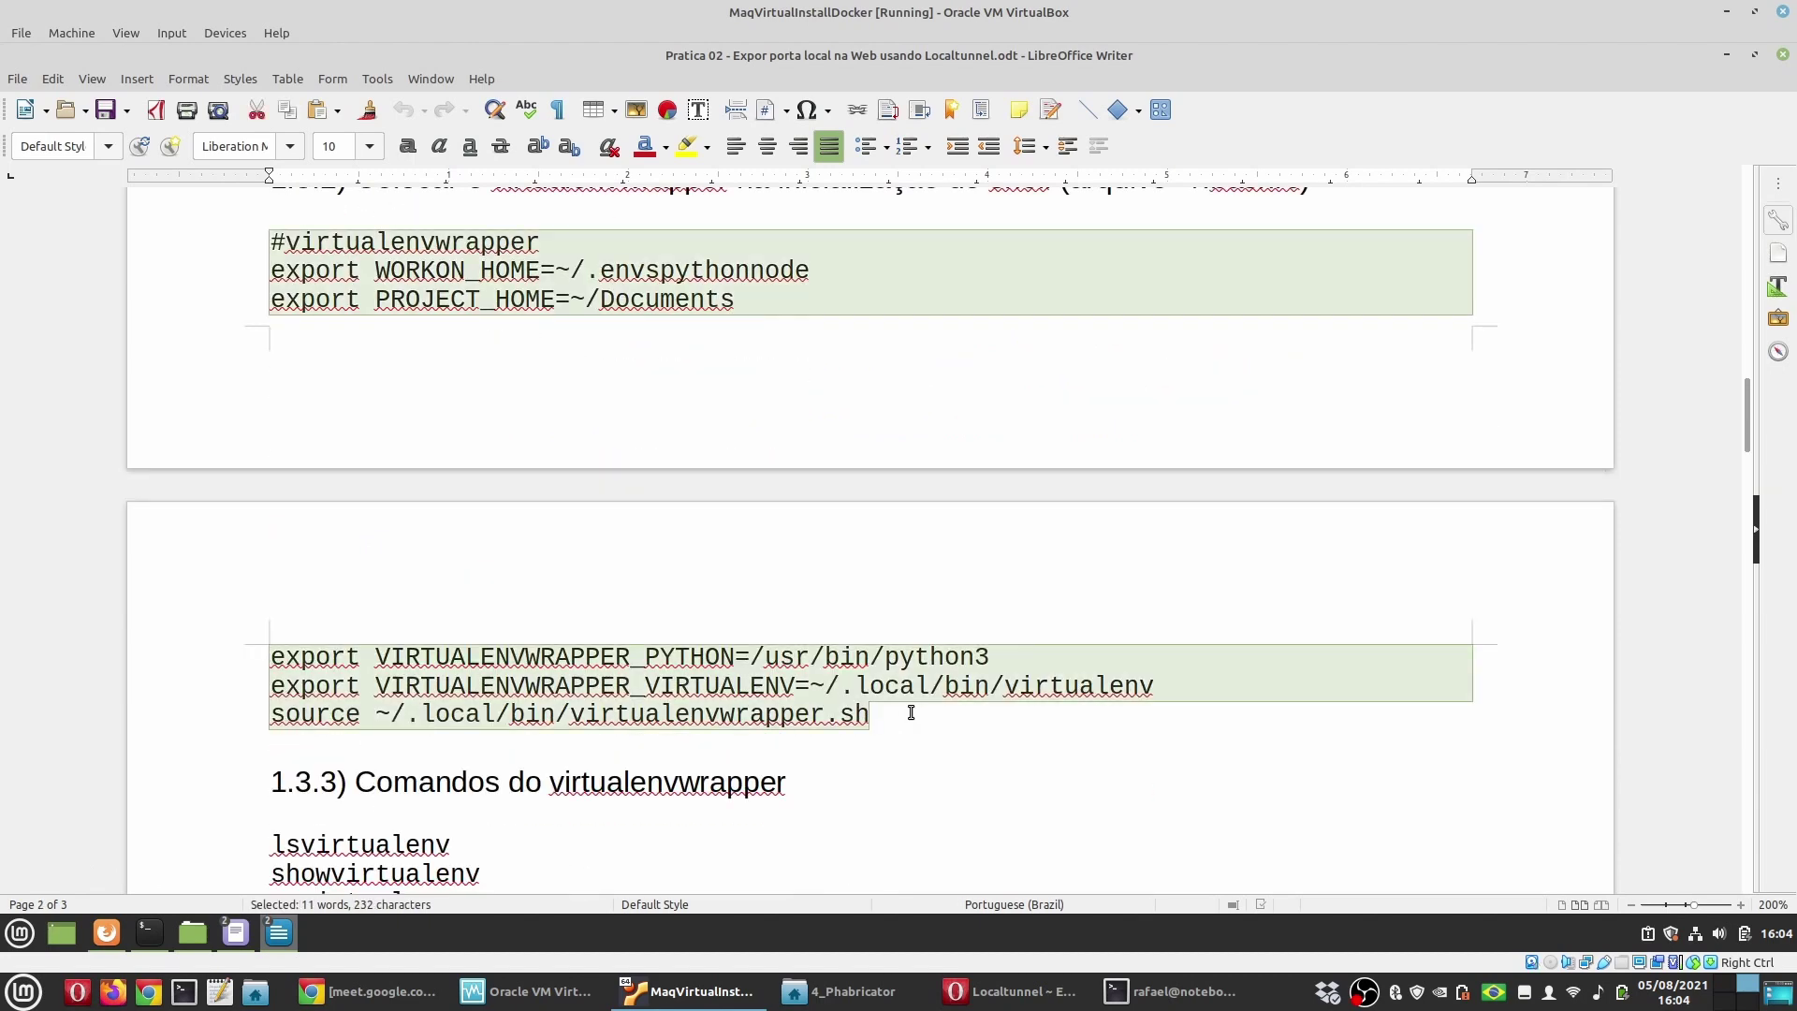
key("ctrl+c")
left_click(235, 934)
key("ctrl+v")
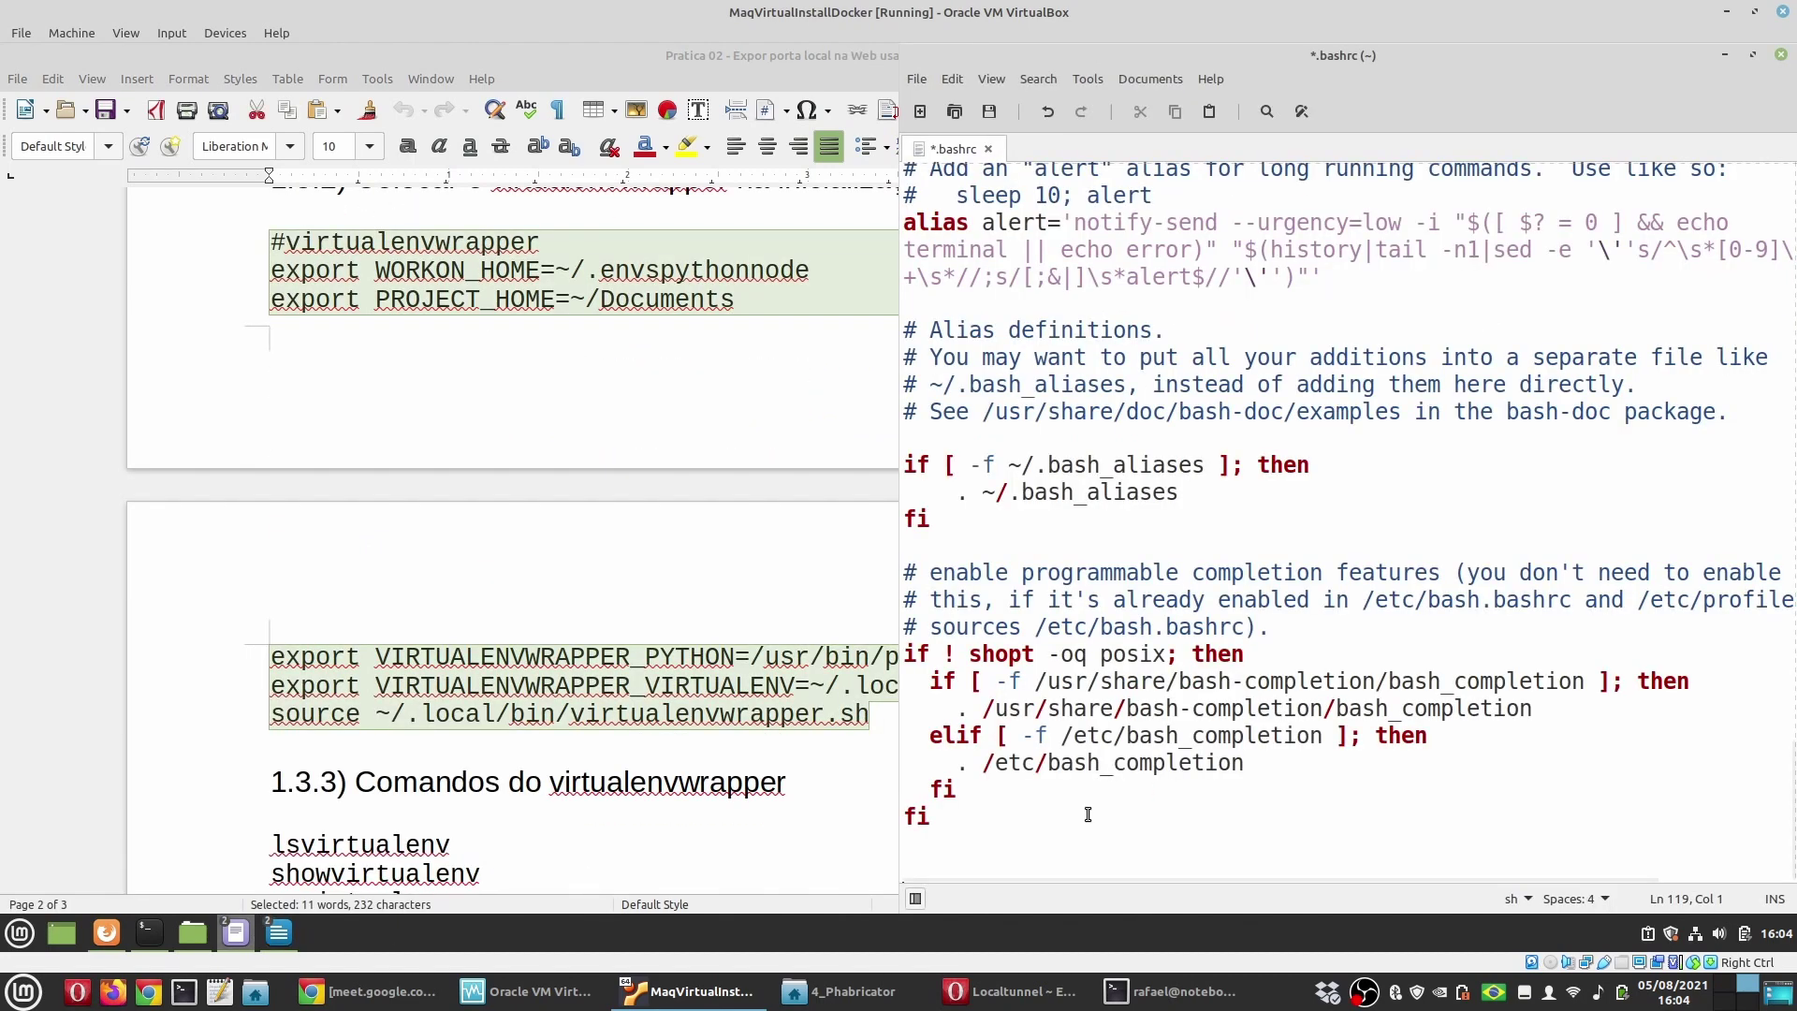
double_click(1130, 62)
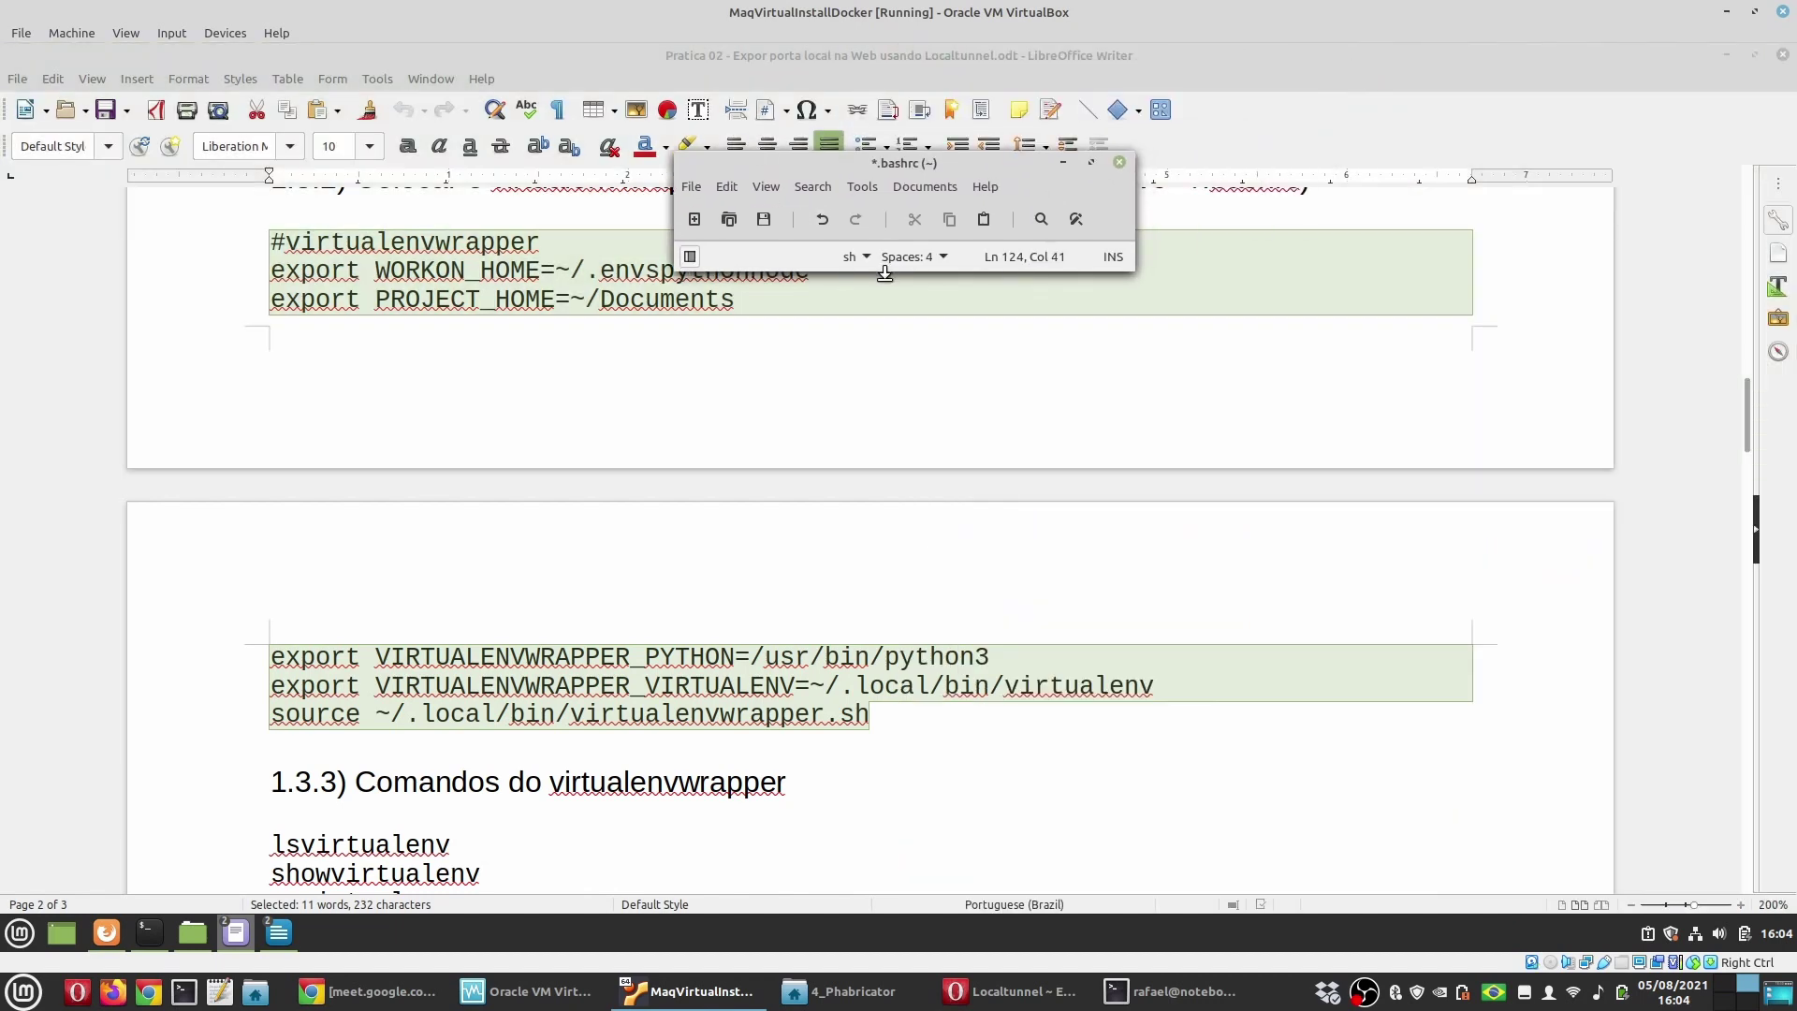
left_click_drag(863, 270, 865, 877)
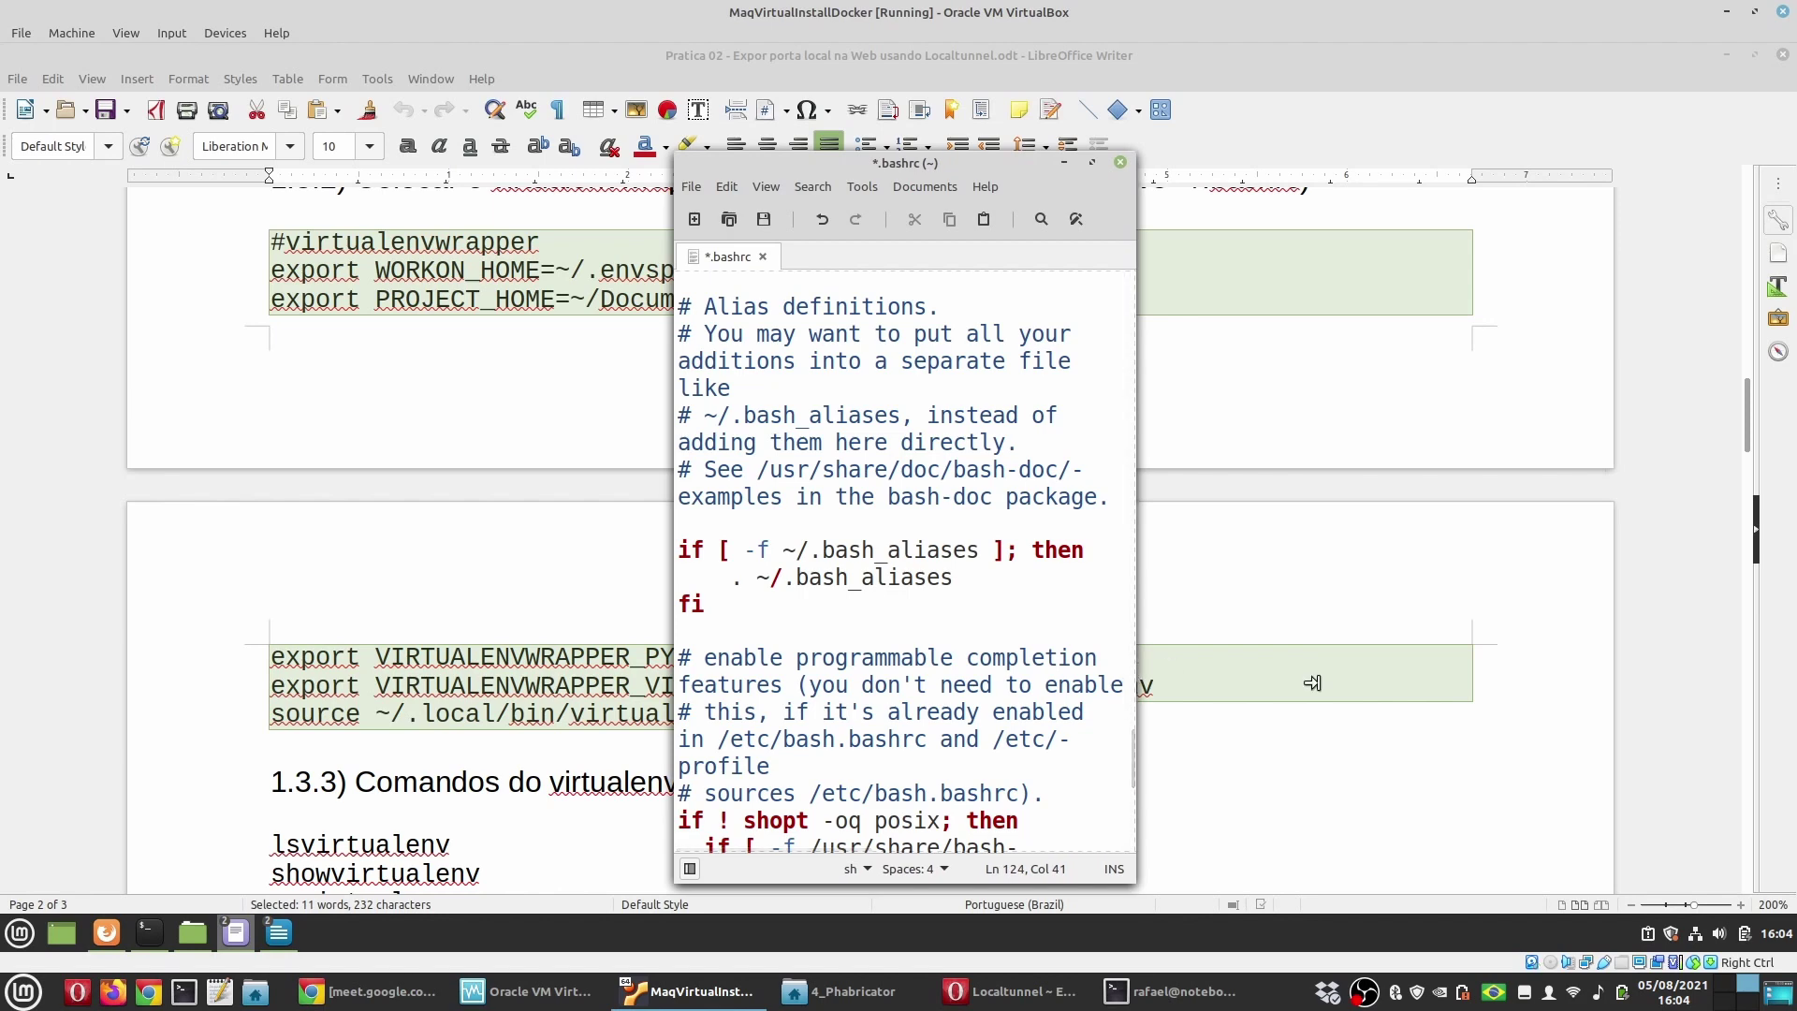
Step: Highlight WORKON_HOME, PROJECT_HOME, VIRTUALENVWRAPPER_PYTHON, VIRTUALENVWRAPPER_VIRTUALENV, their paths and the sourced script
left_click_drag(1135, 676, 1650, 676)
double_click(863, 731)
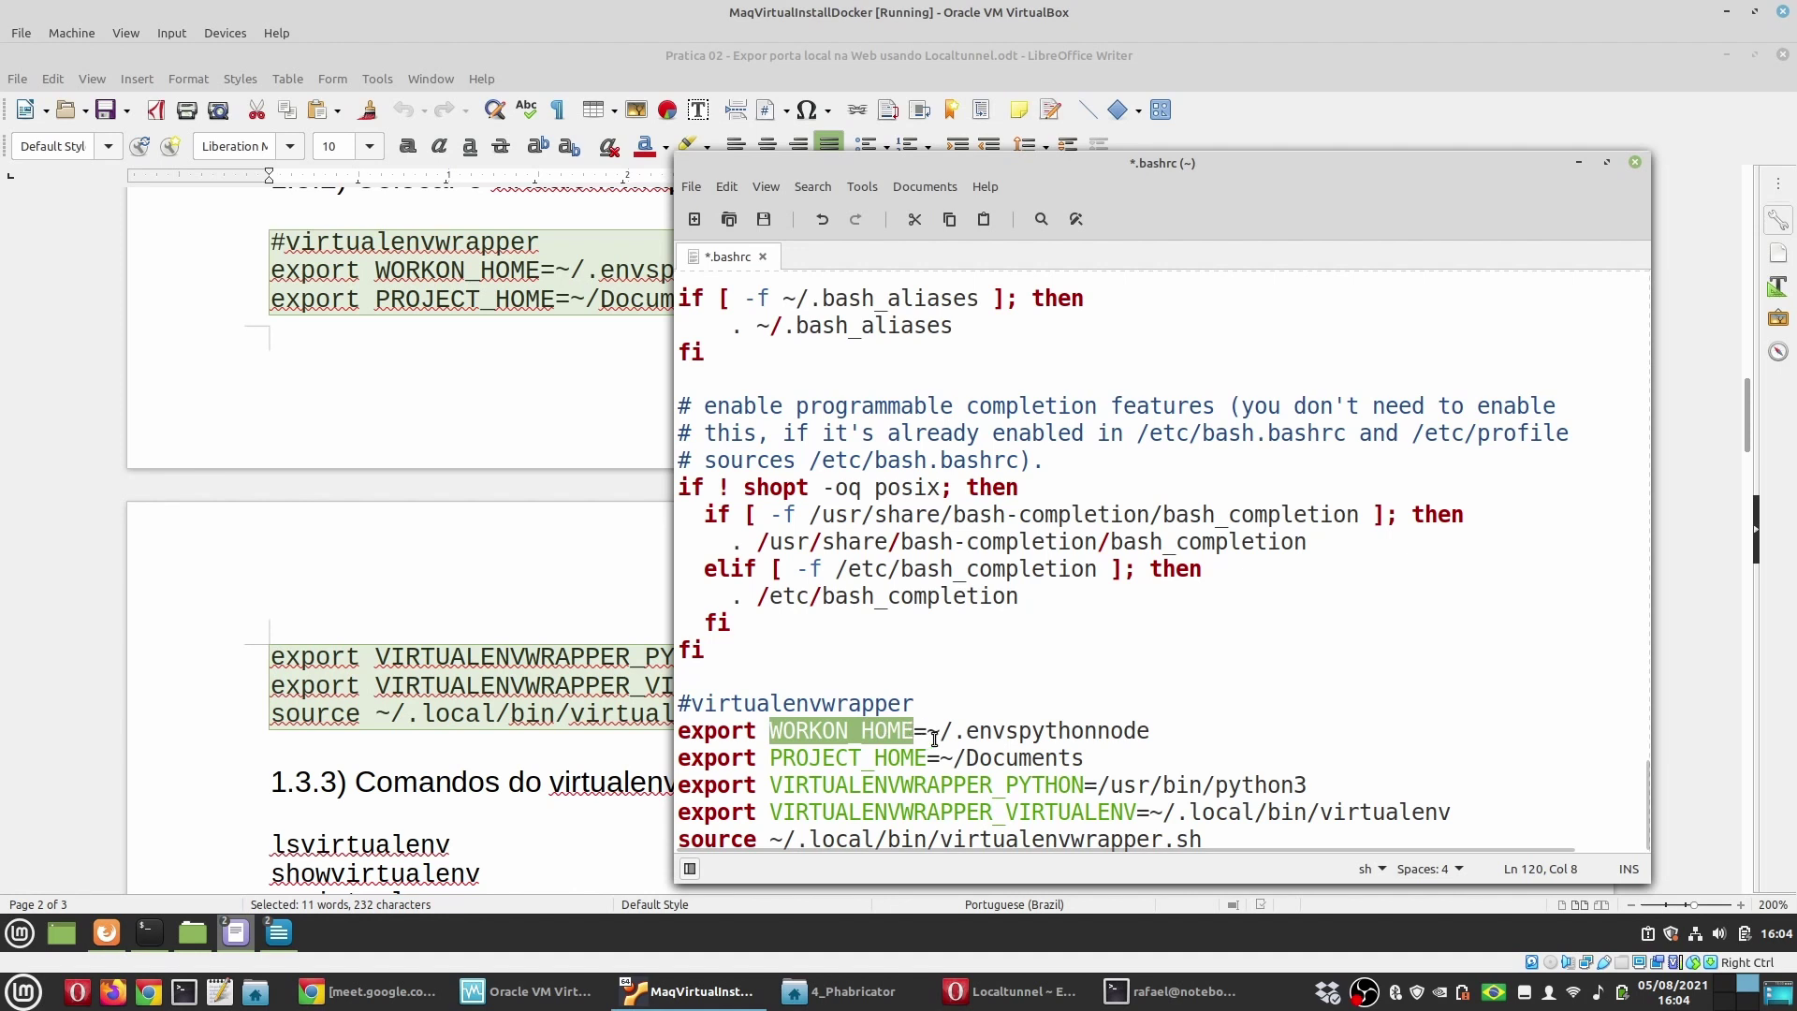
double_click(1102, 731)
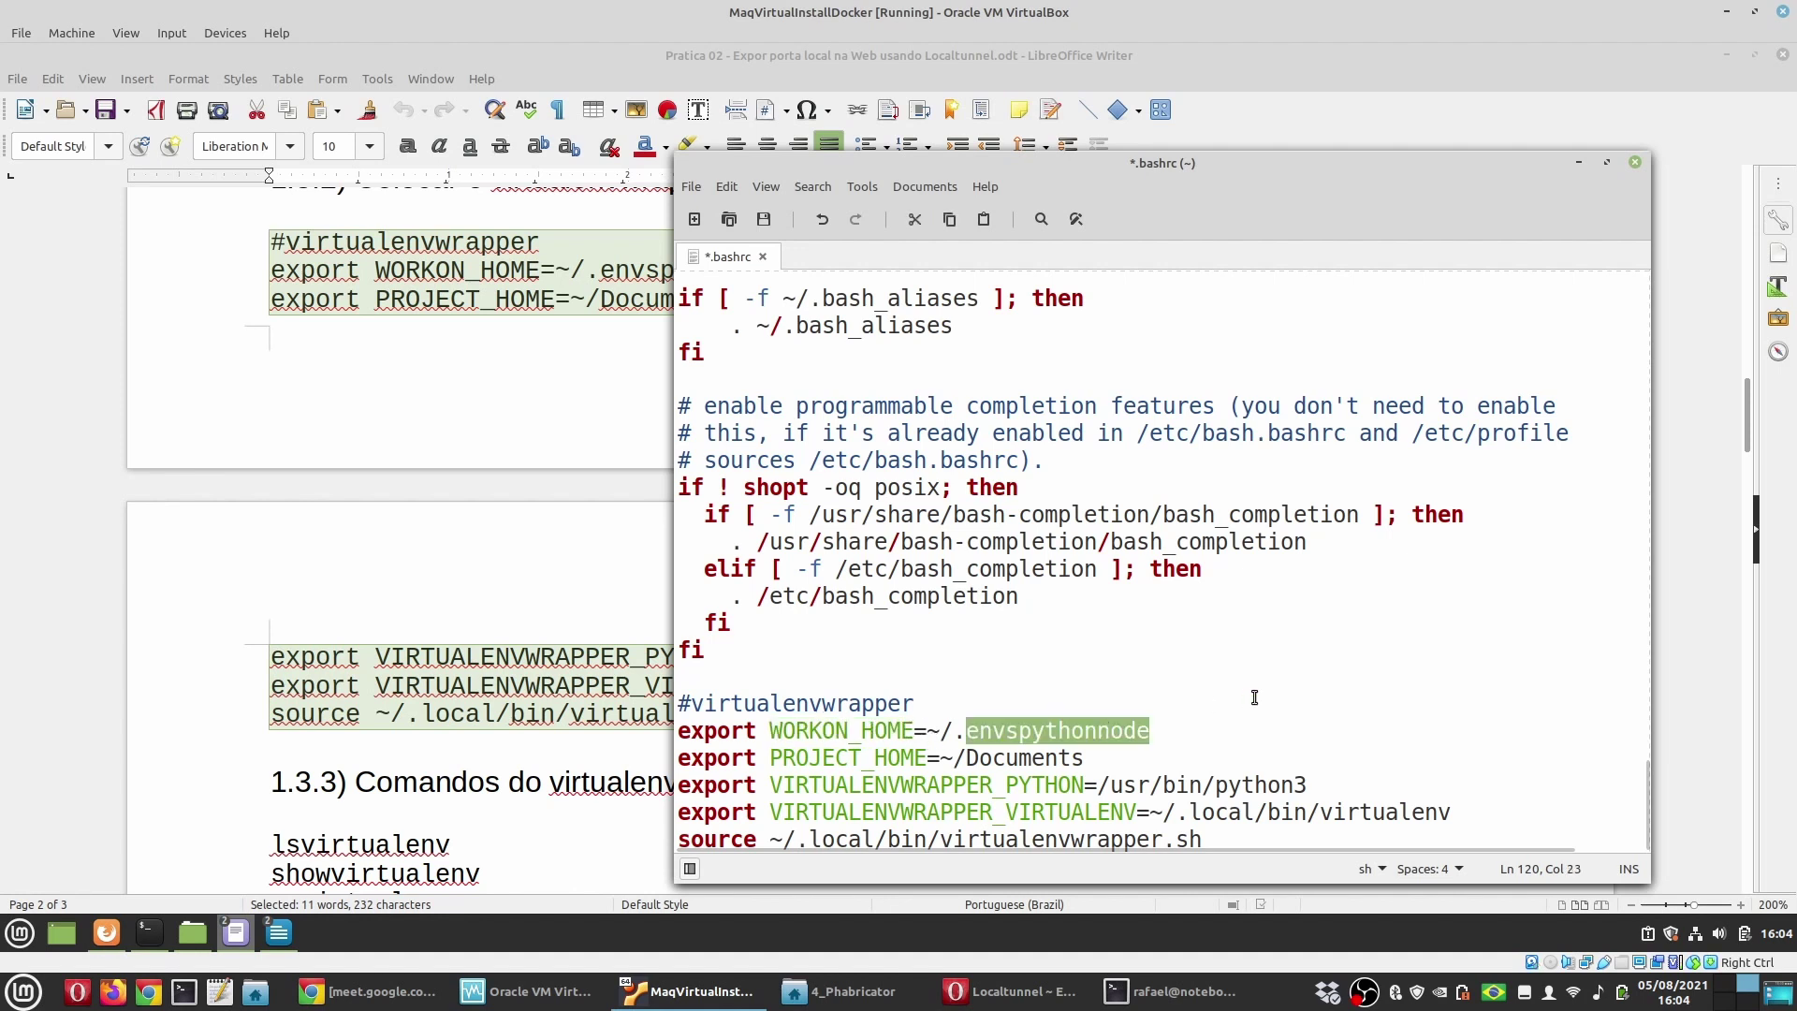
double_click(842, 759)
double_click(1021, 758)
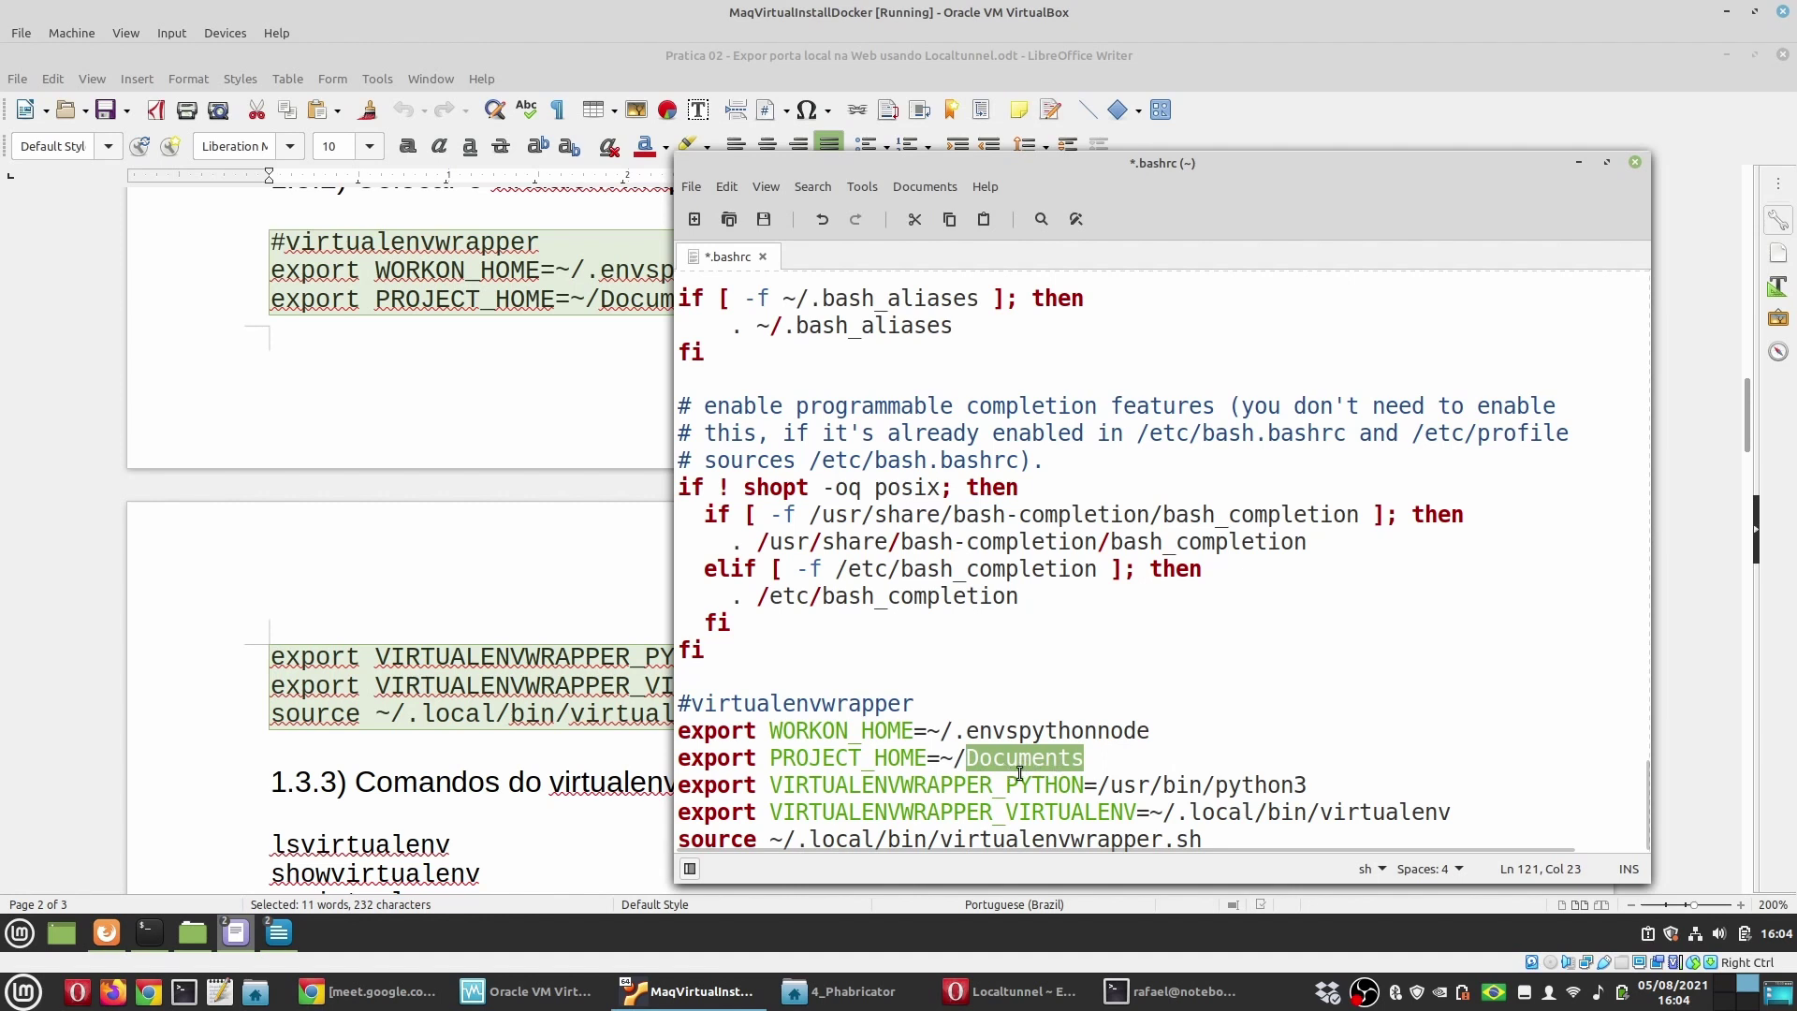
double_click(957, 791)
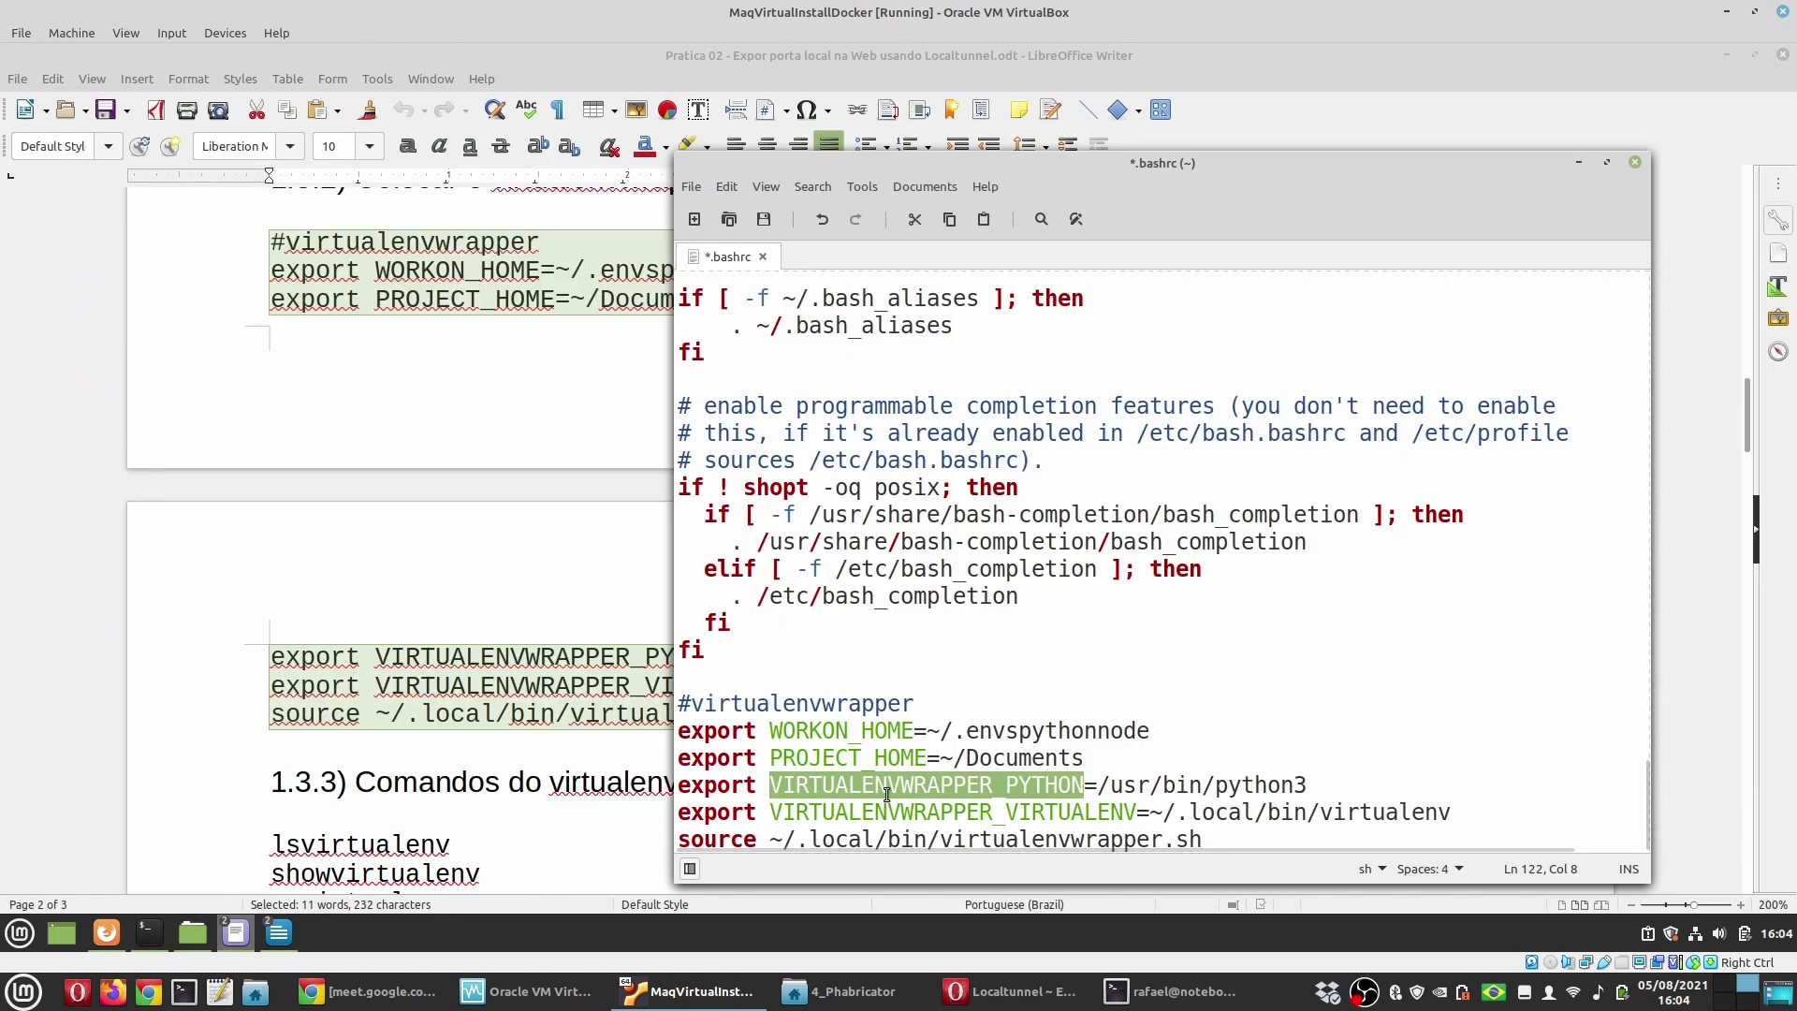
left_click(1078, 784)
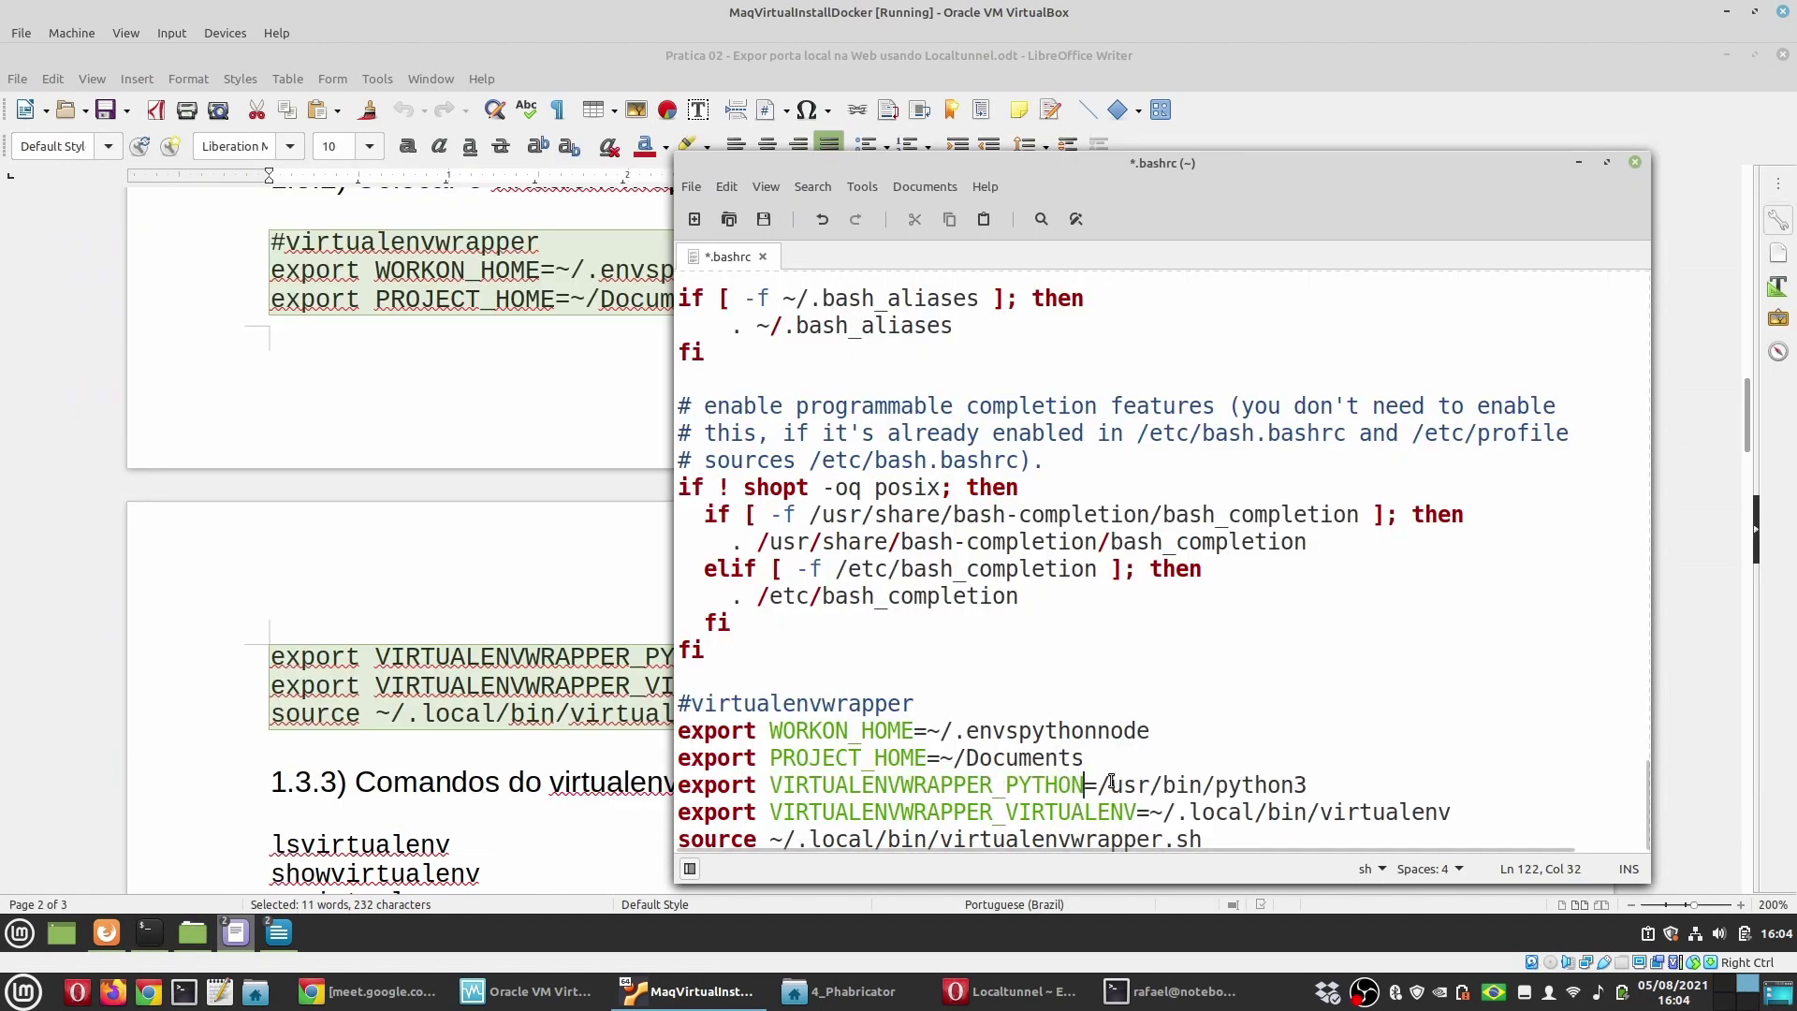
left_click_drag(1315, 784, 1098, 784)
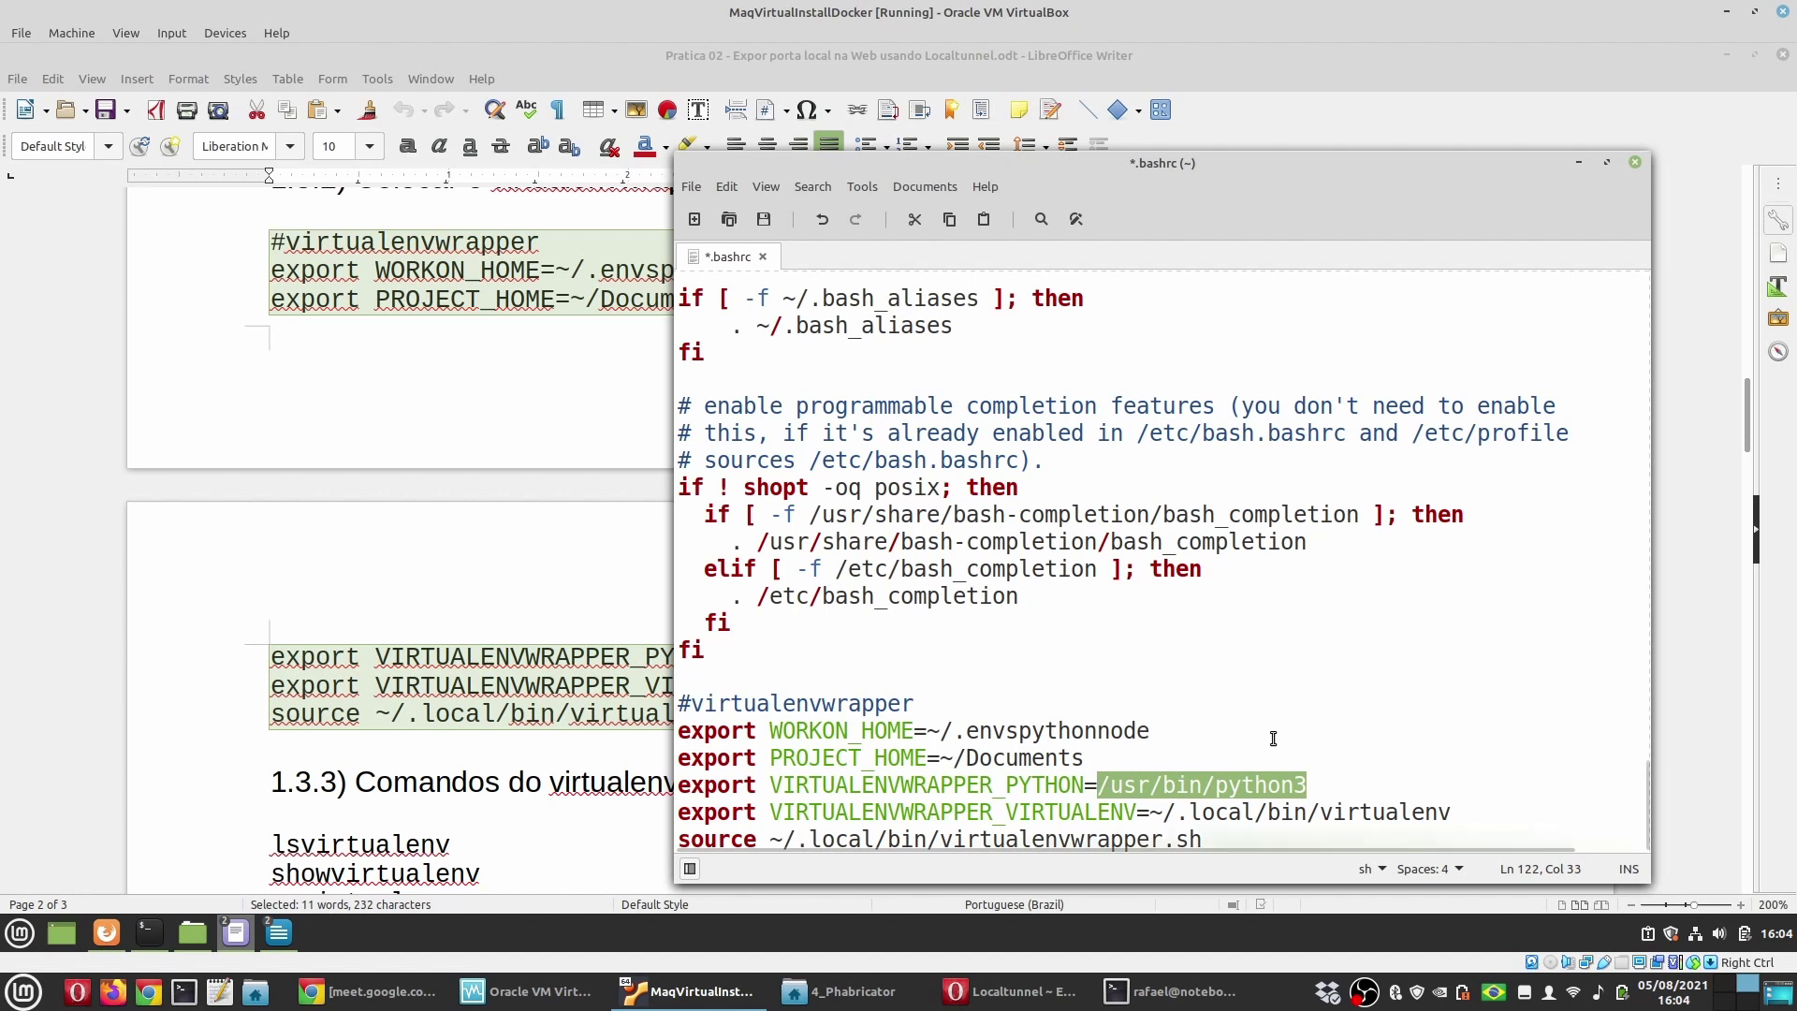
double_click(1072, 812)
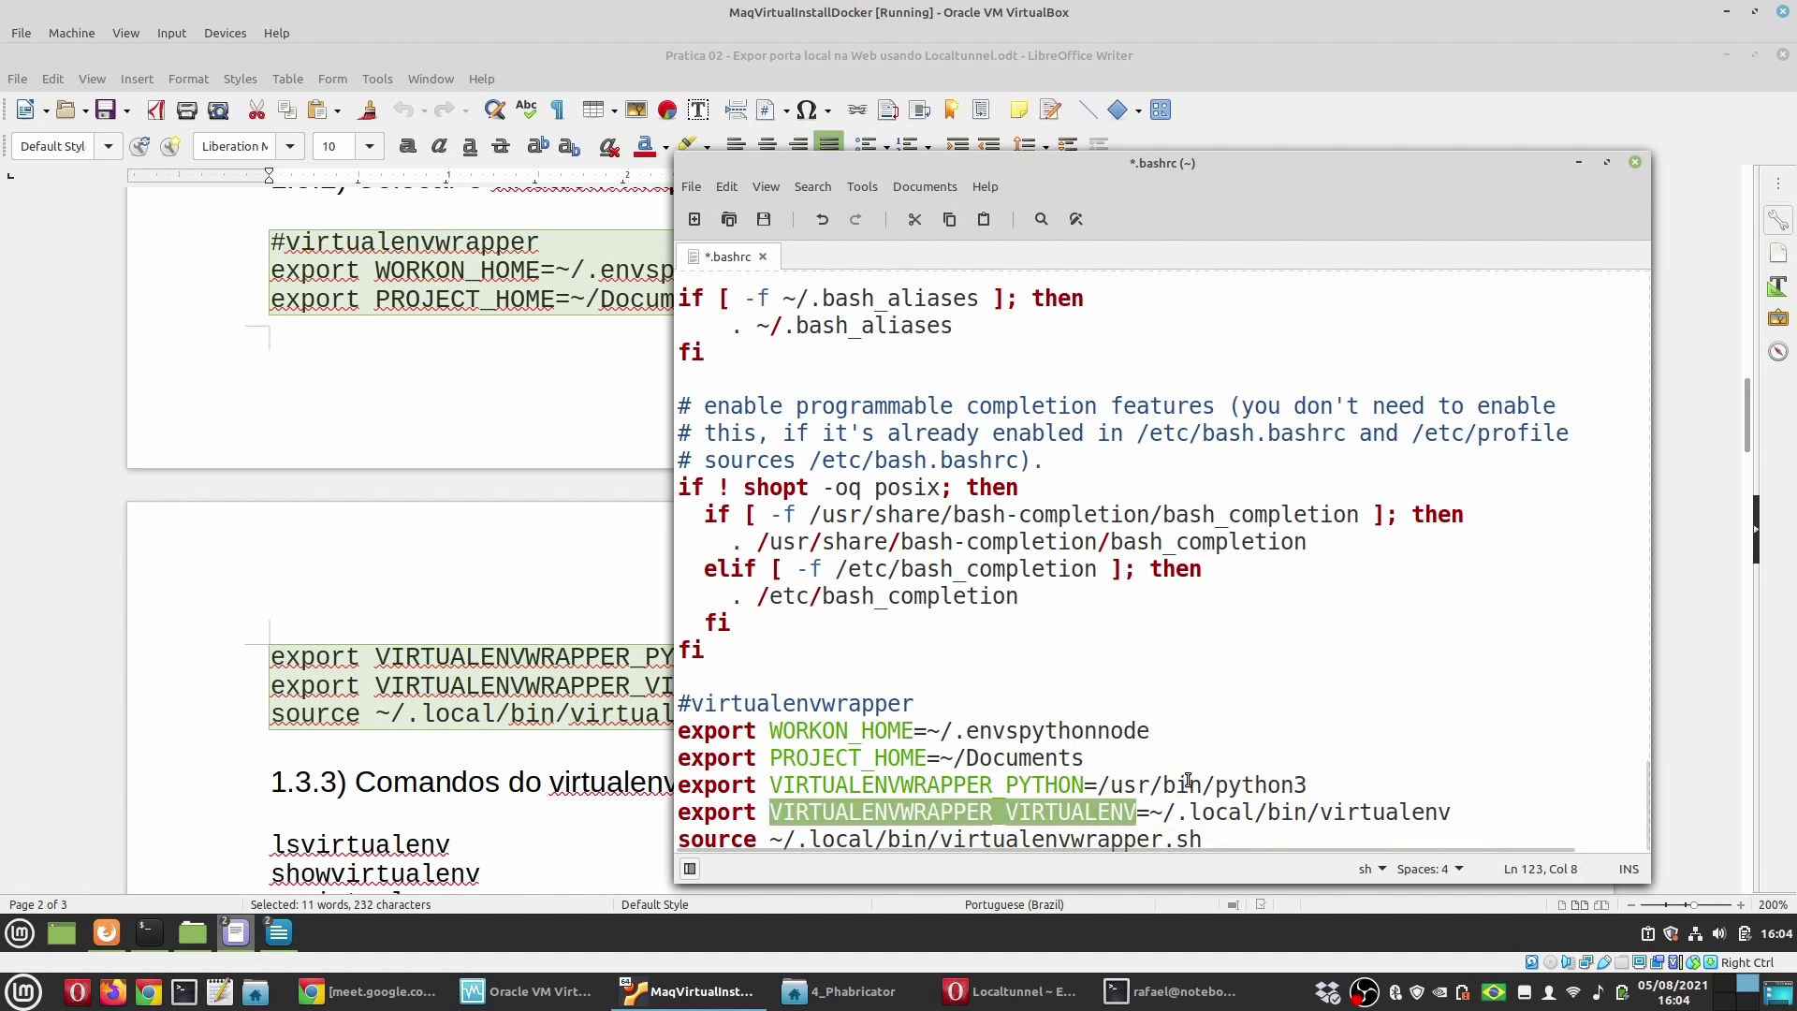
left_click_drag(1464, 813, 1161, 813)
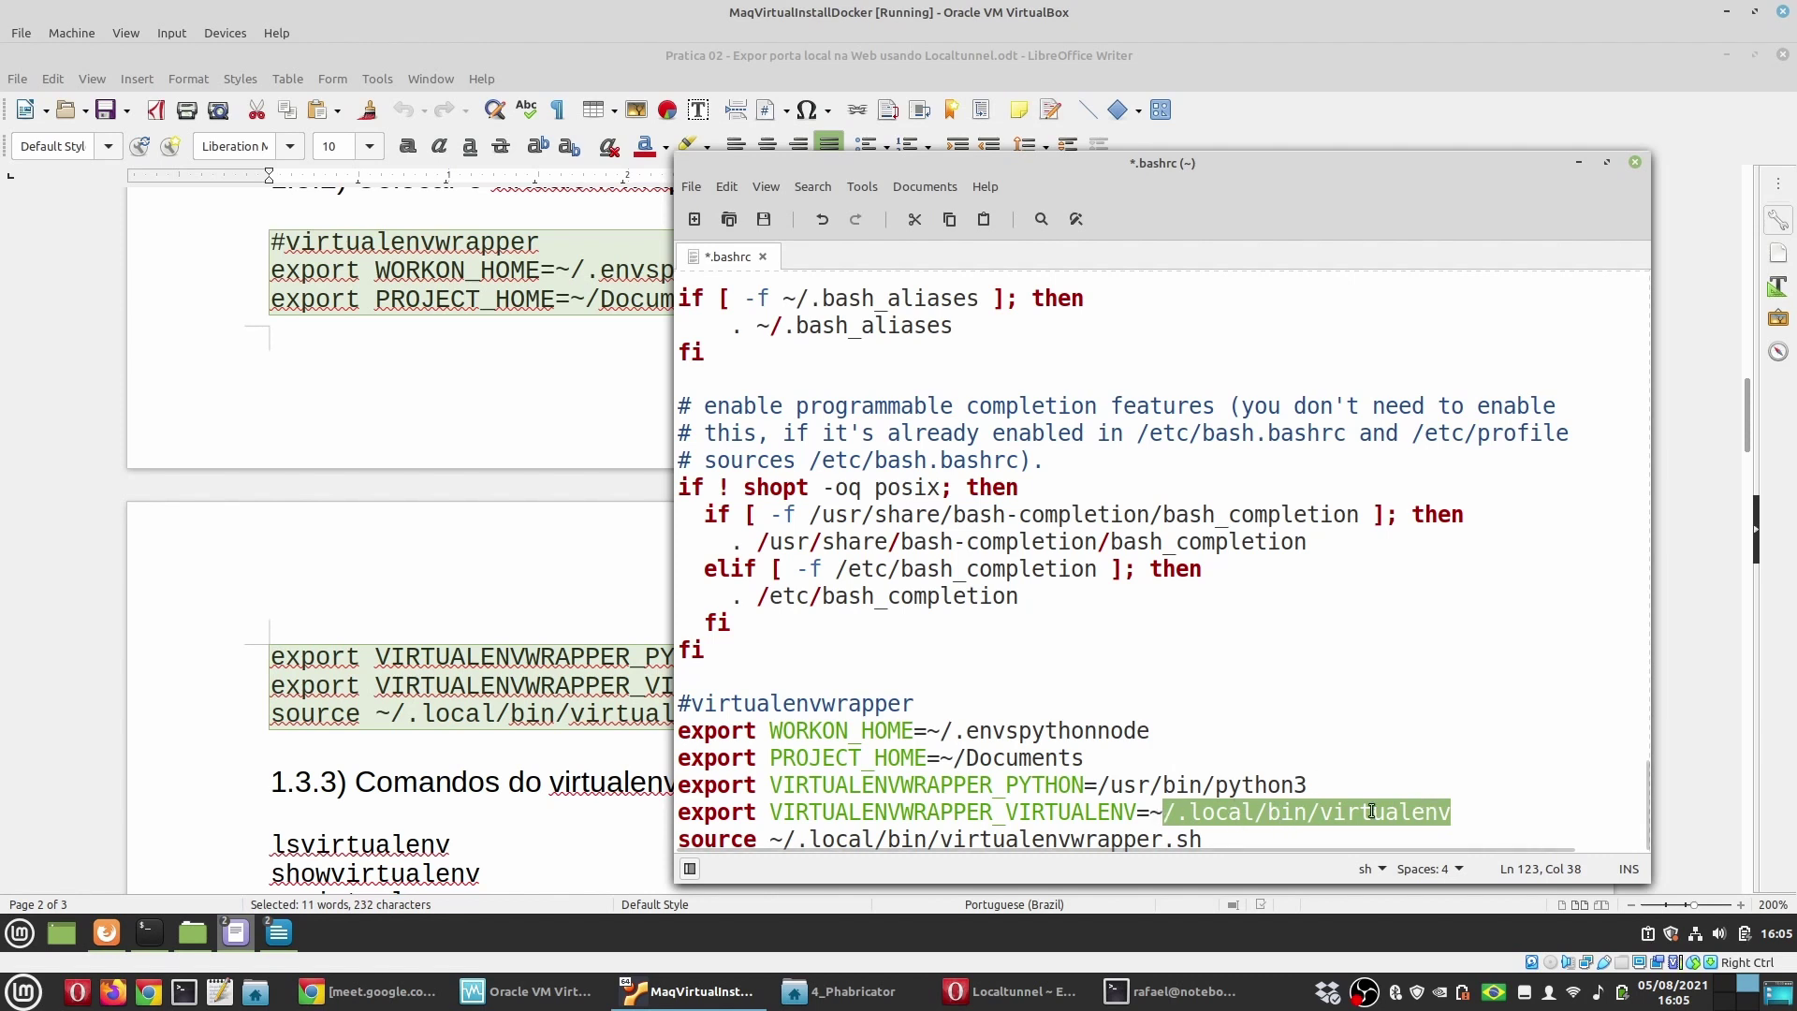
left_click(840, 836)
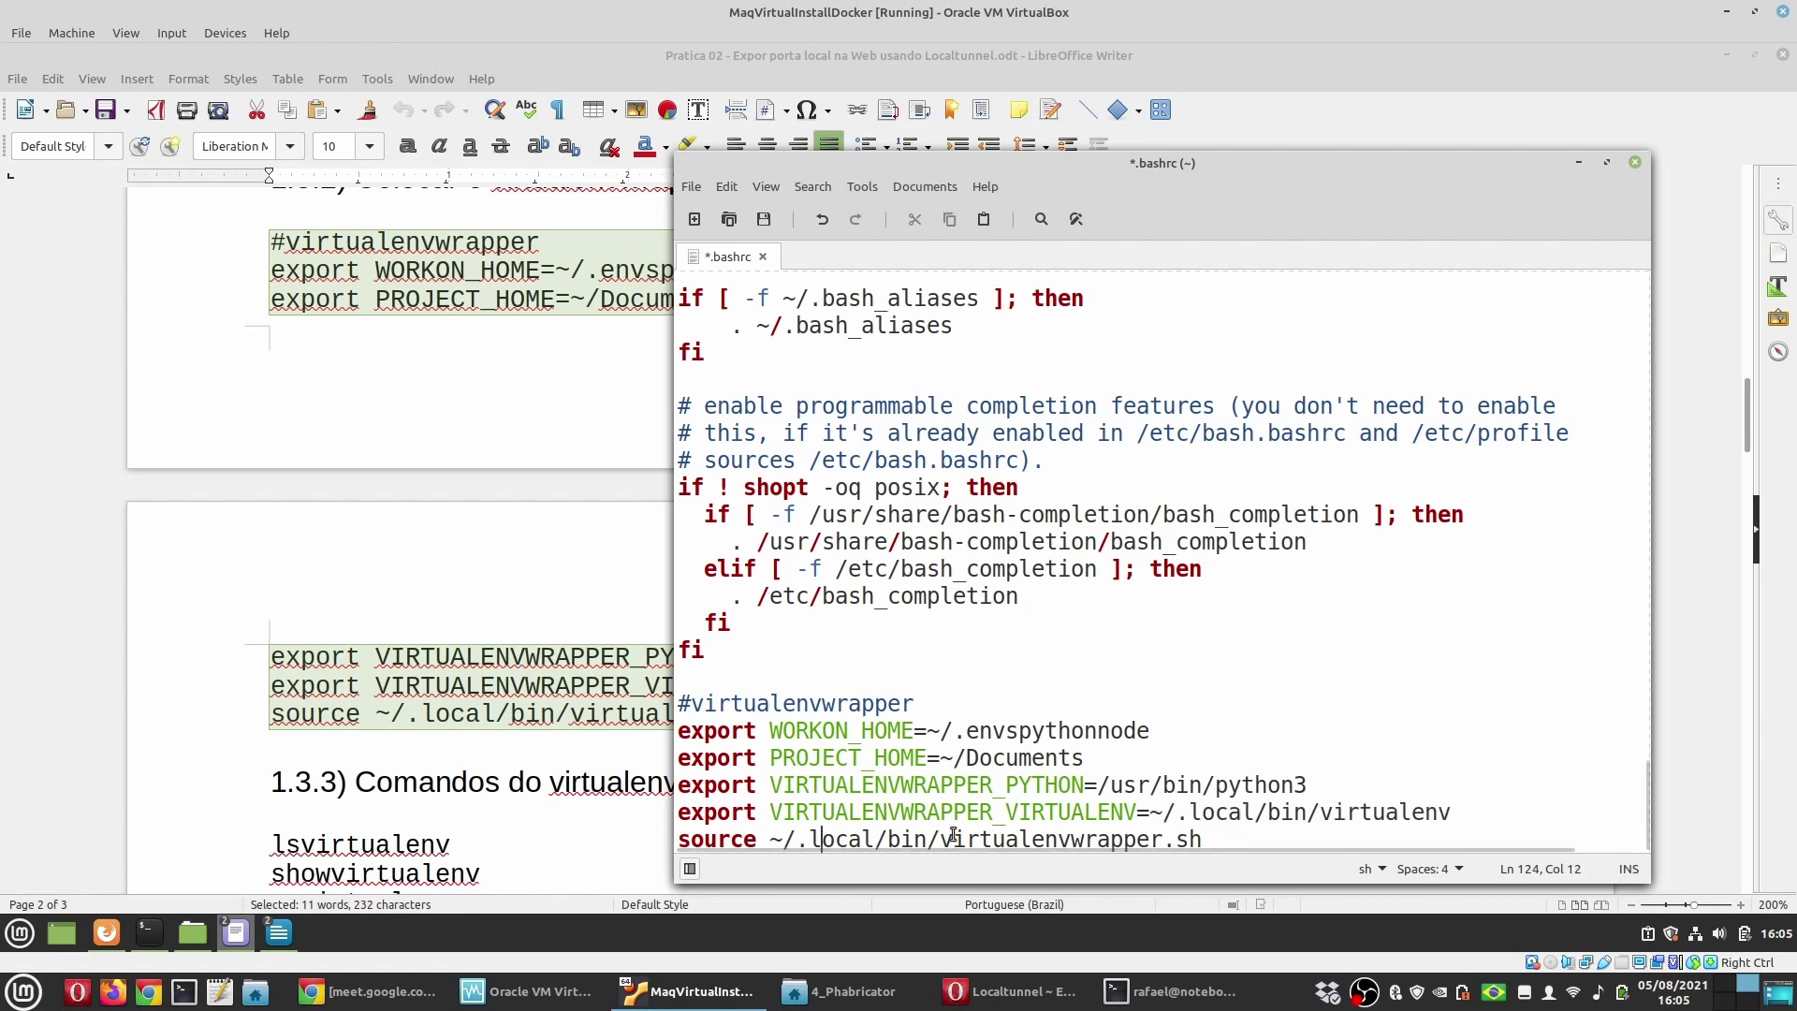
double_click(1189, 840)
Step: Save .bashrc and close the Xed window
left_click(764, 221)
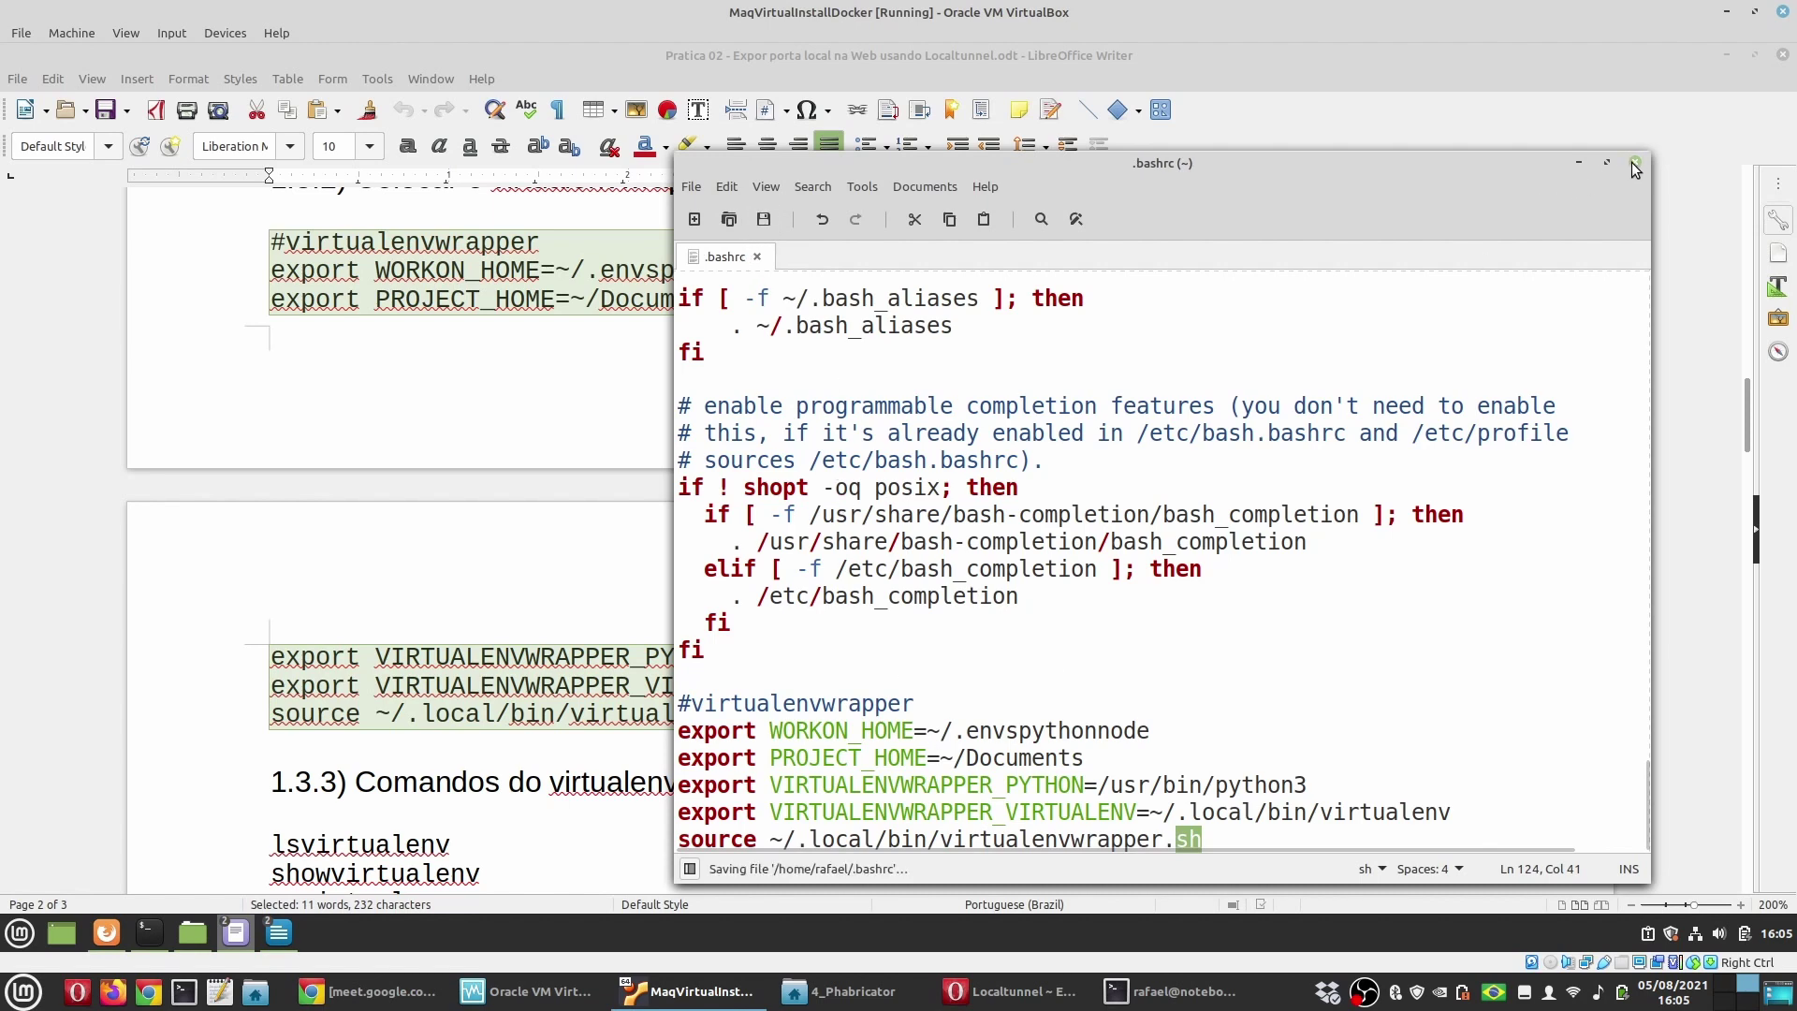
left_click(1635, 164)
scroll(713, 601, "down", 3)
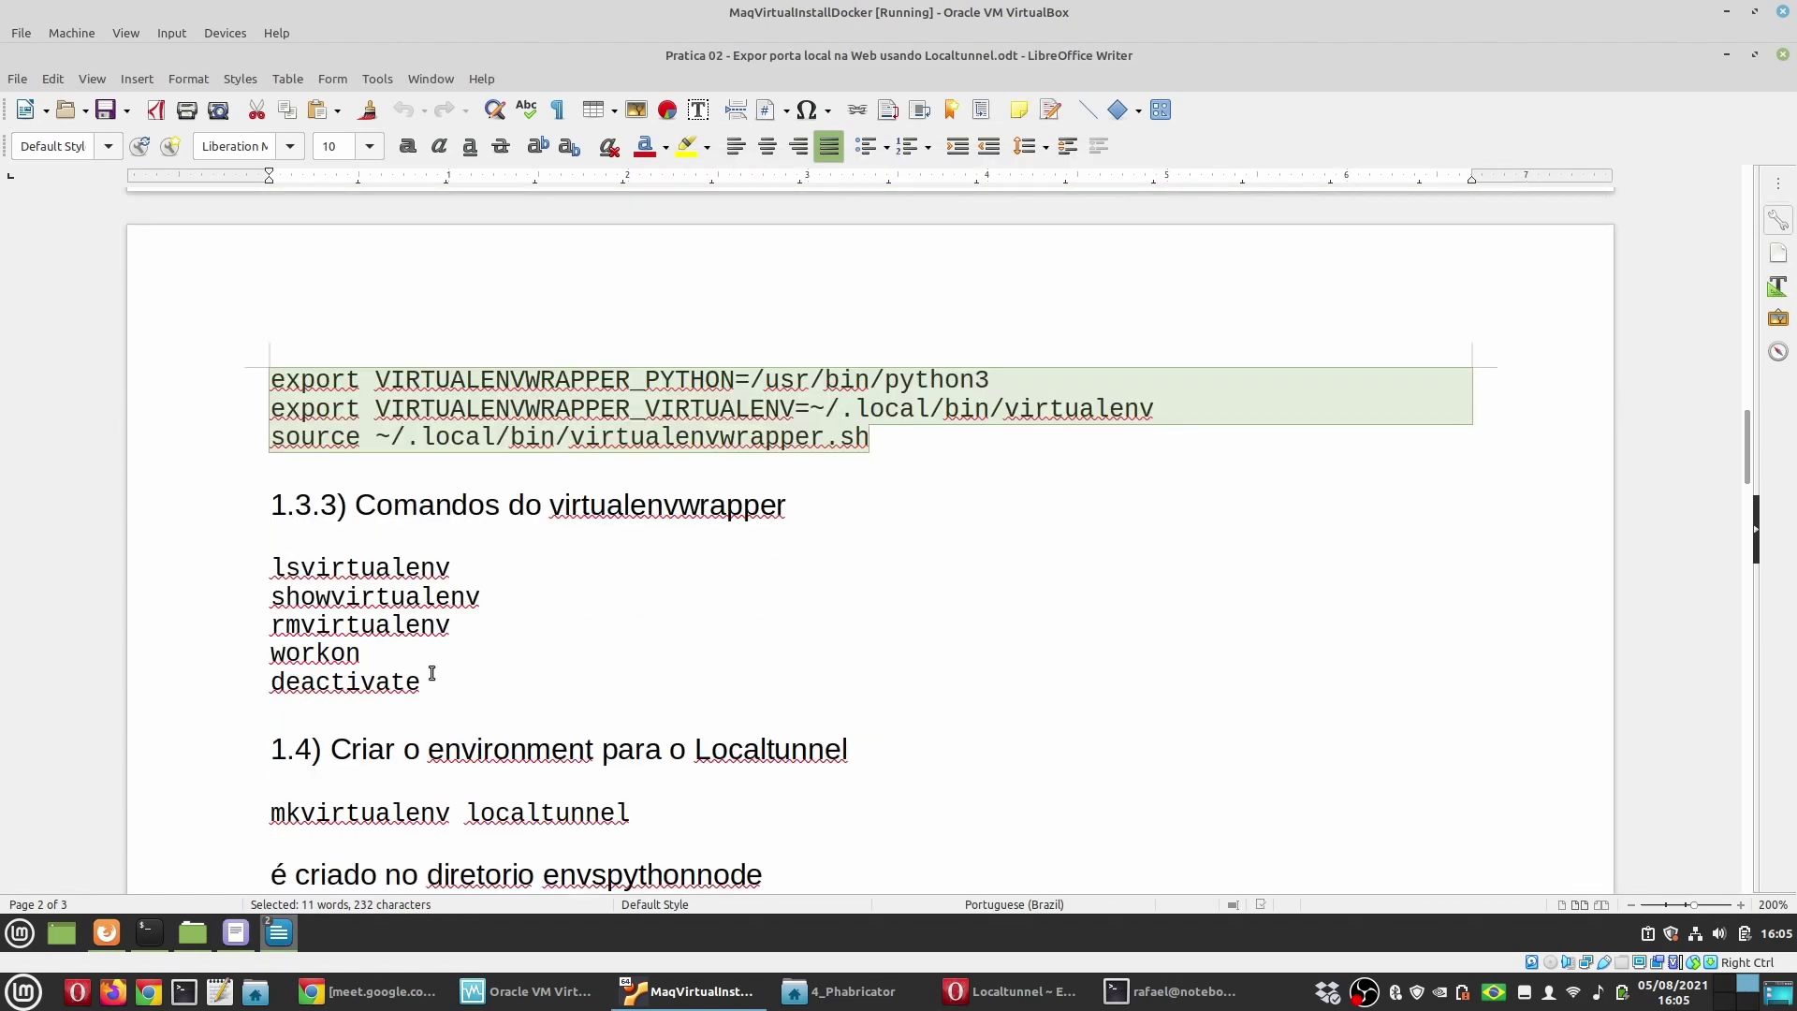
Step: Minimize the old terminal and open a fresh one that loads virtualenvwrapper from .bashrc
left_click(166, 930)
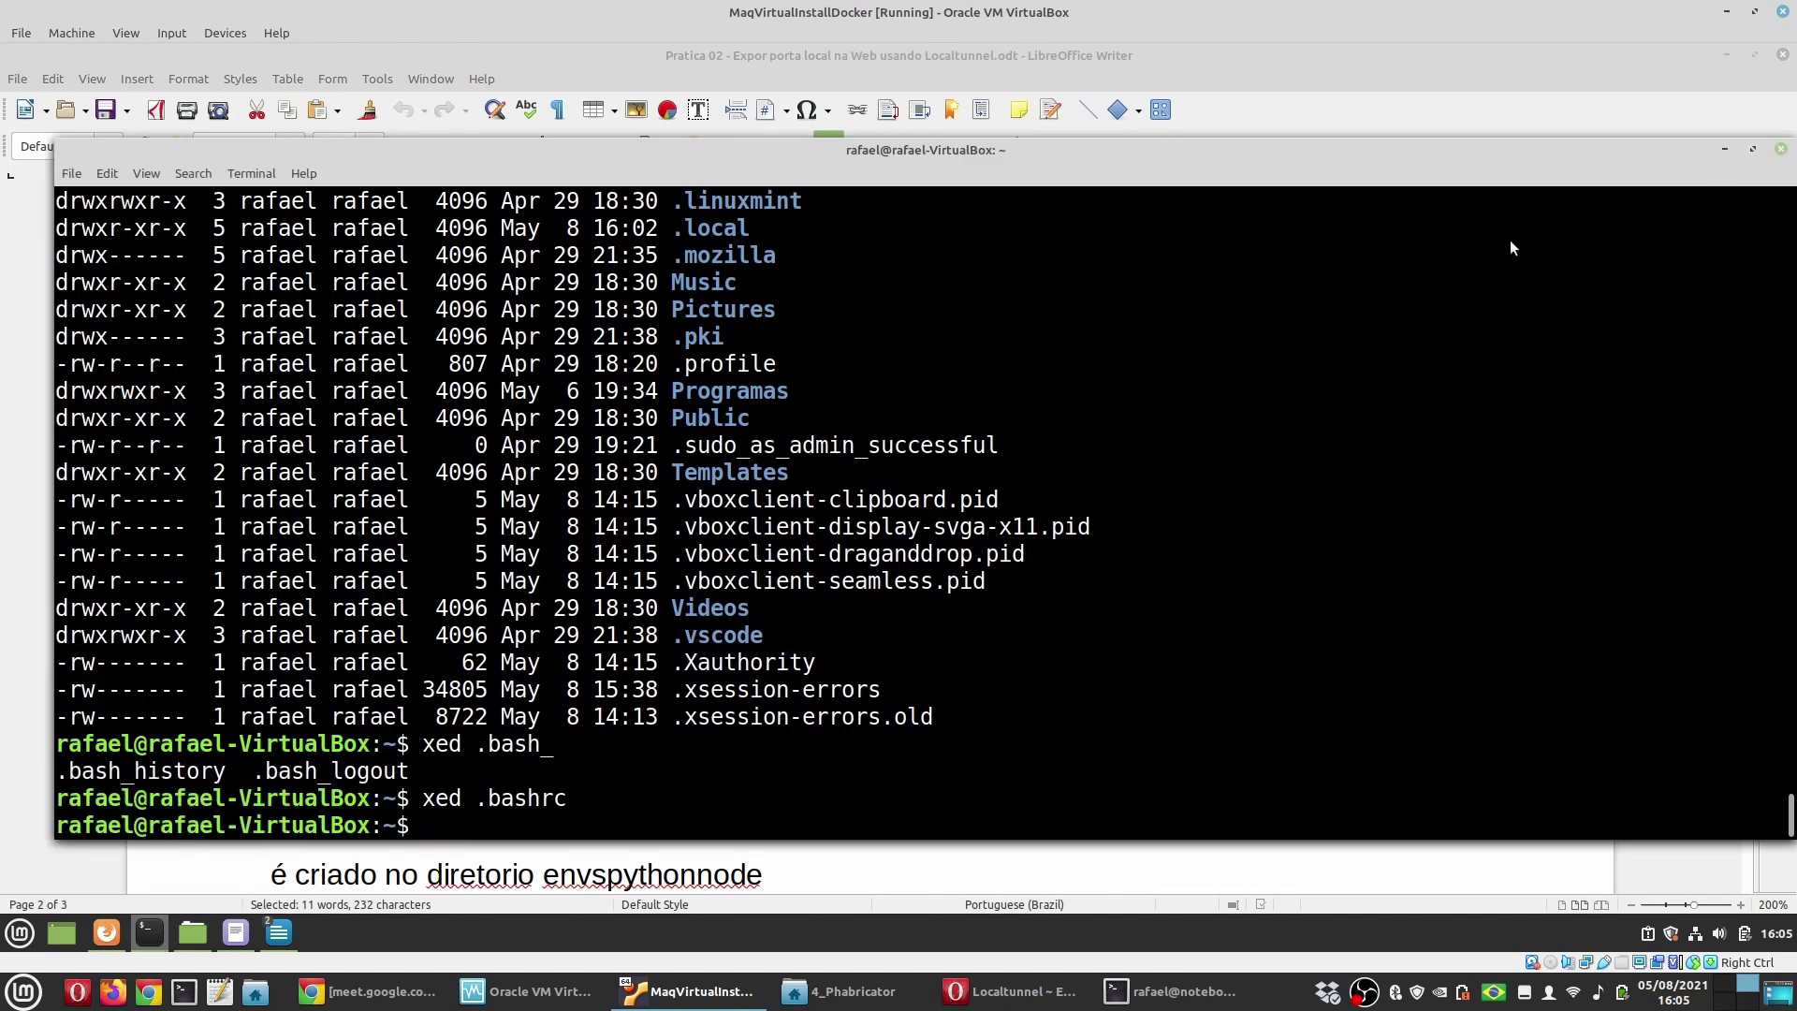
left_click(149, 932)
middle_click(148, 932)
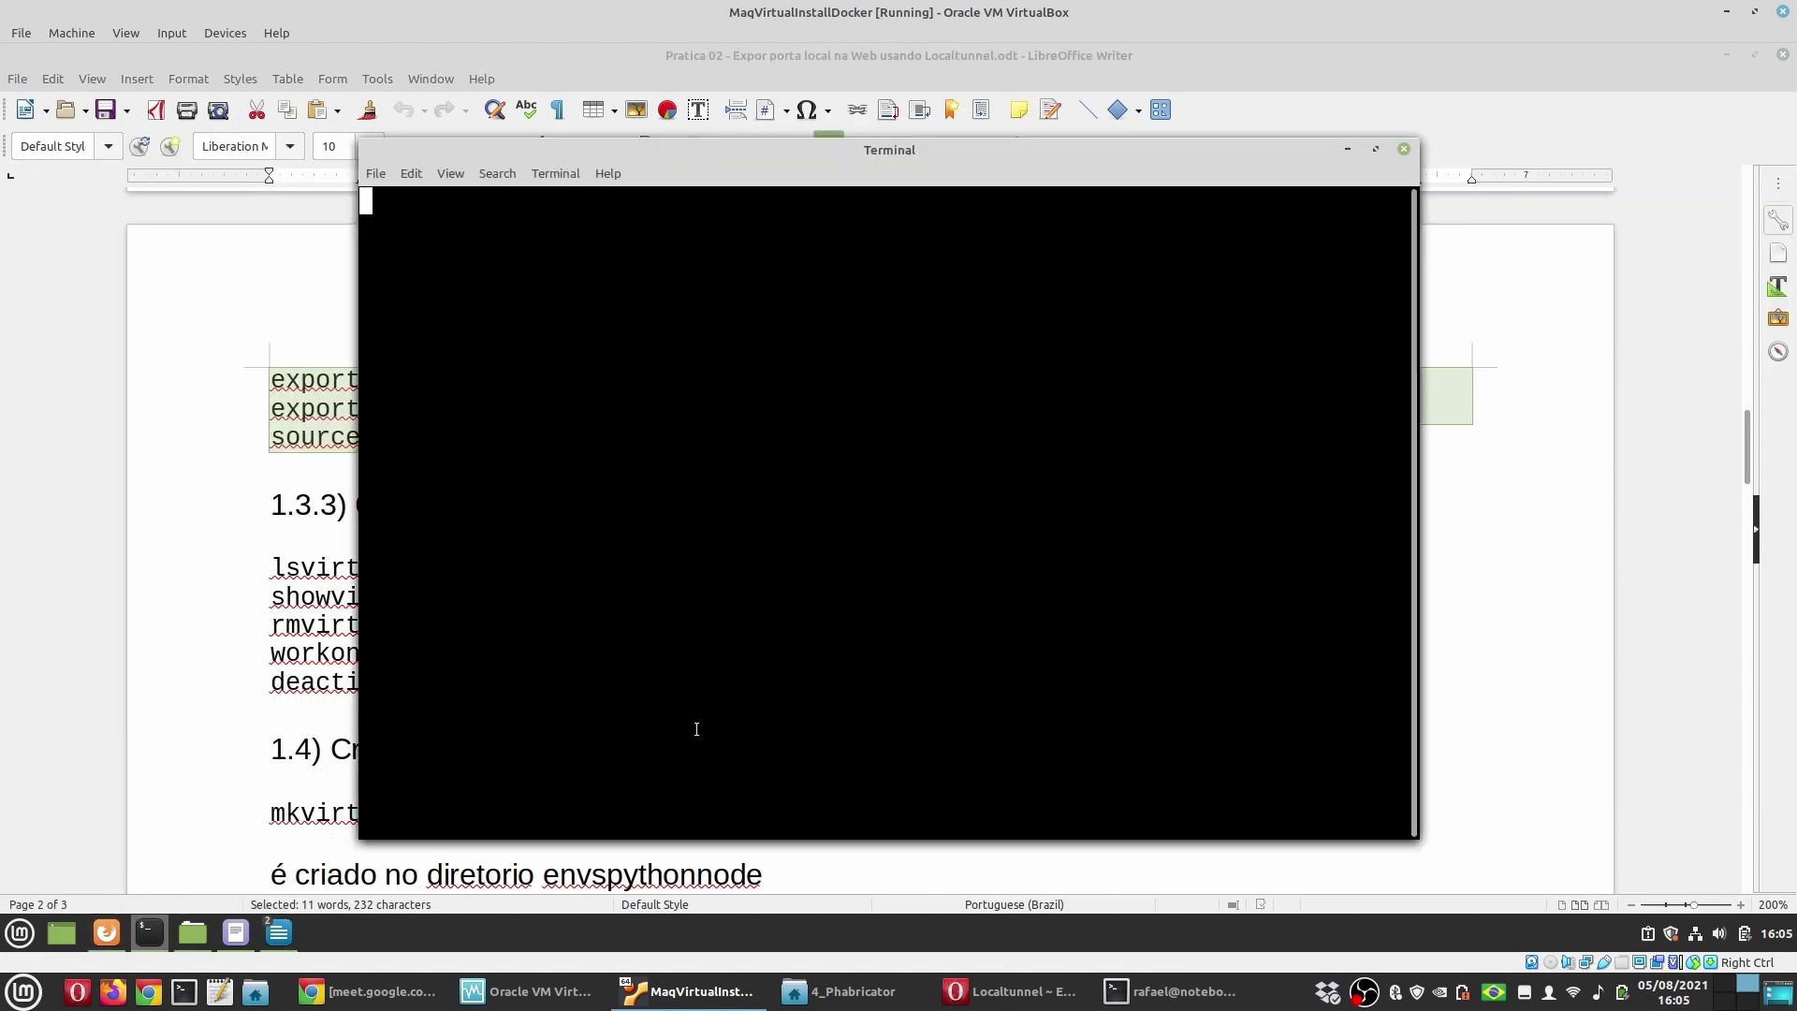
left_click(562, 174)
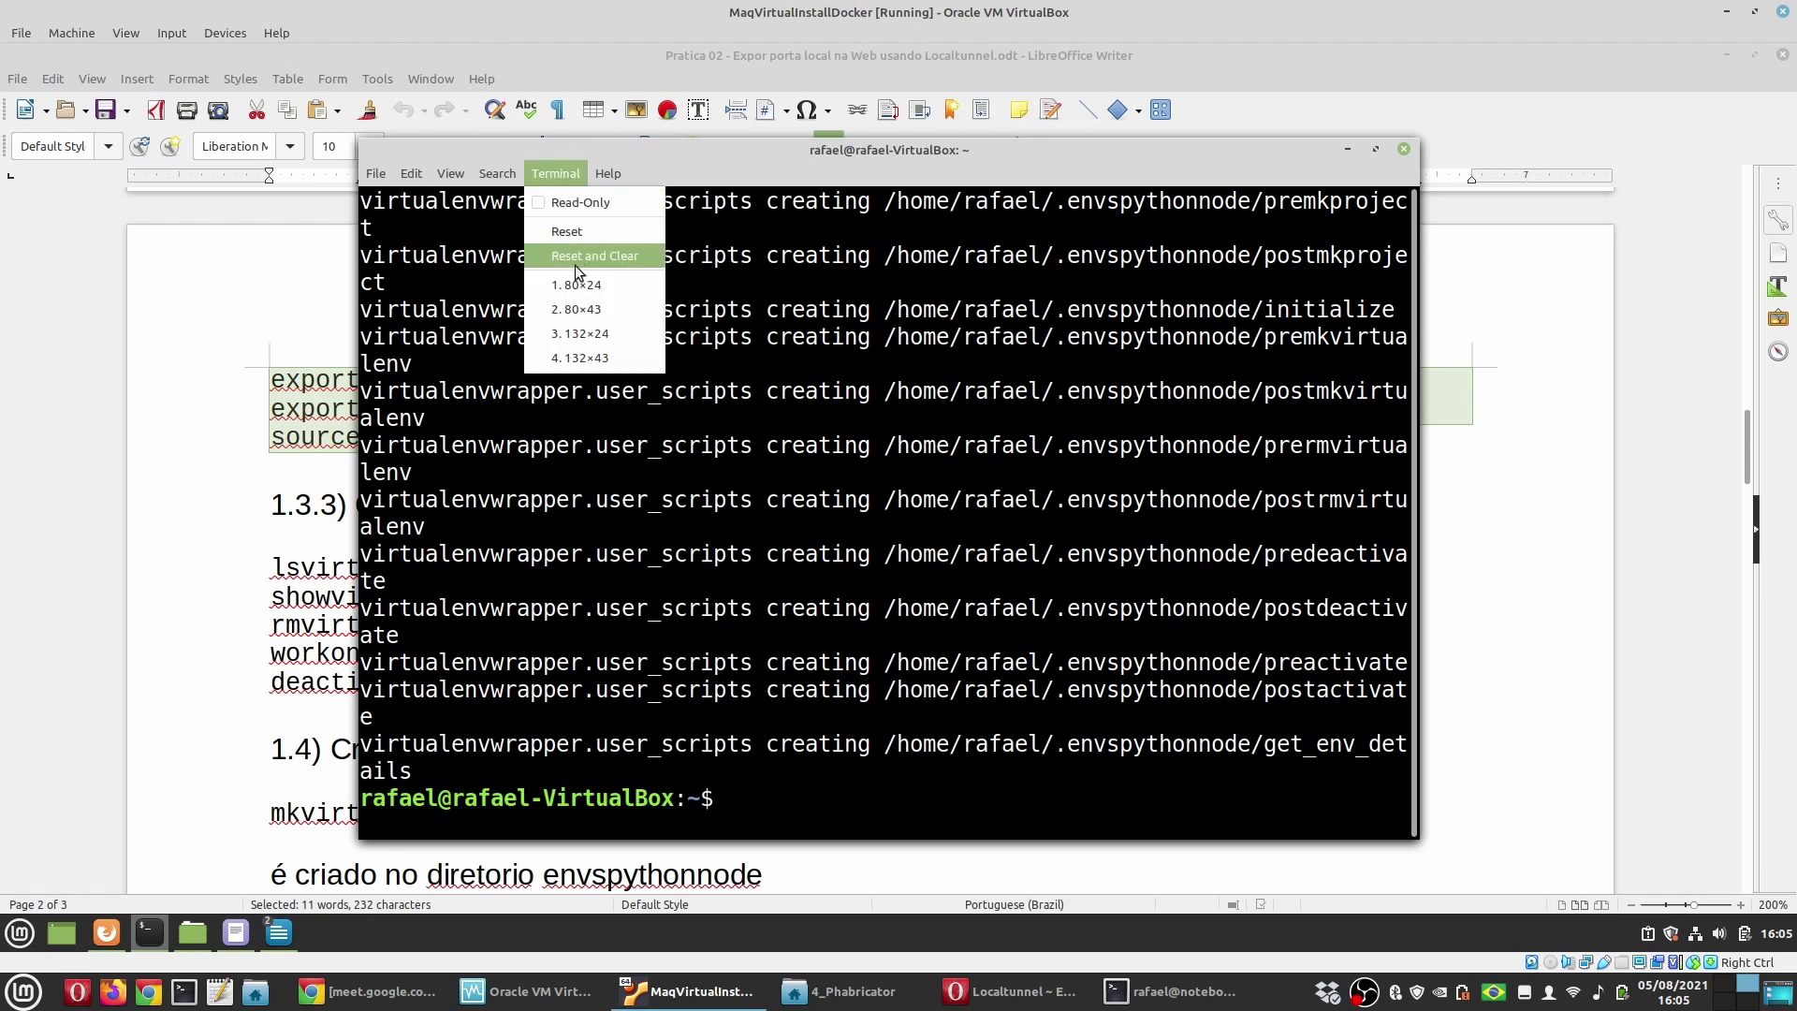
left_click(690, 716)
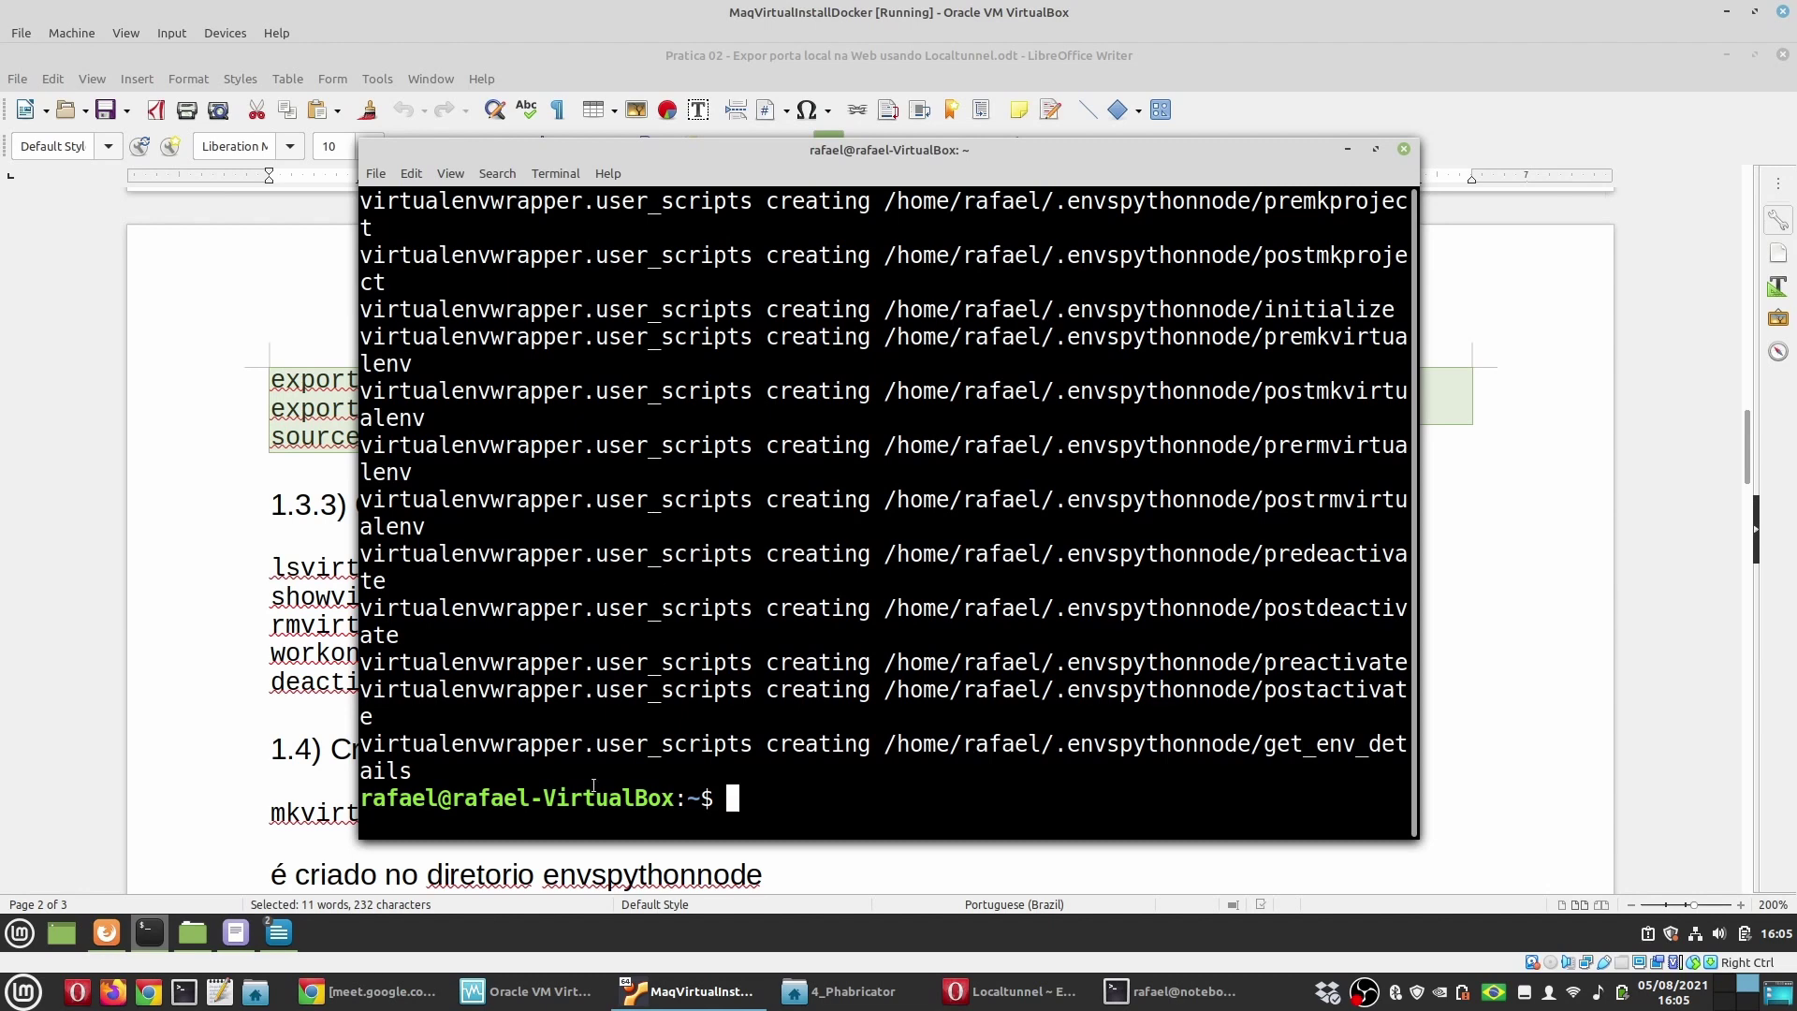
Step: Open a new terminal window sized to 132x24
left_click(1404, 149)
left_click(165, 941)
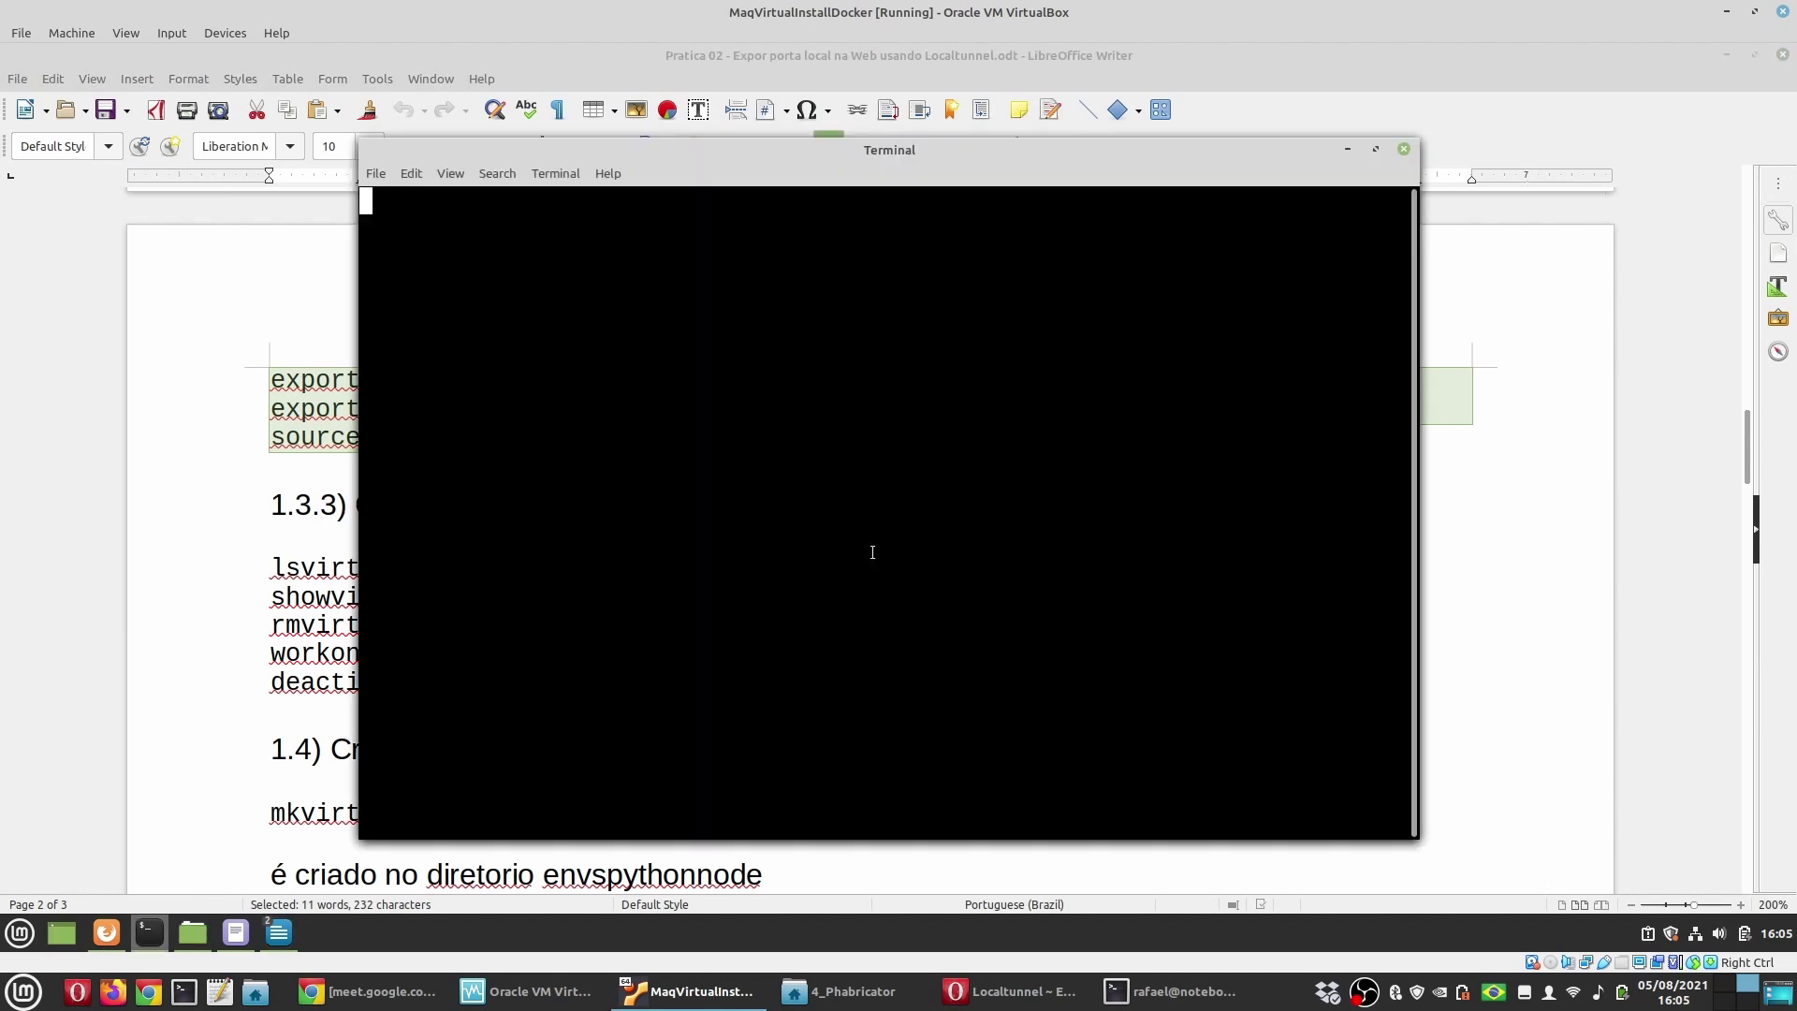
left_click(561, 173)
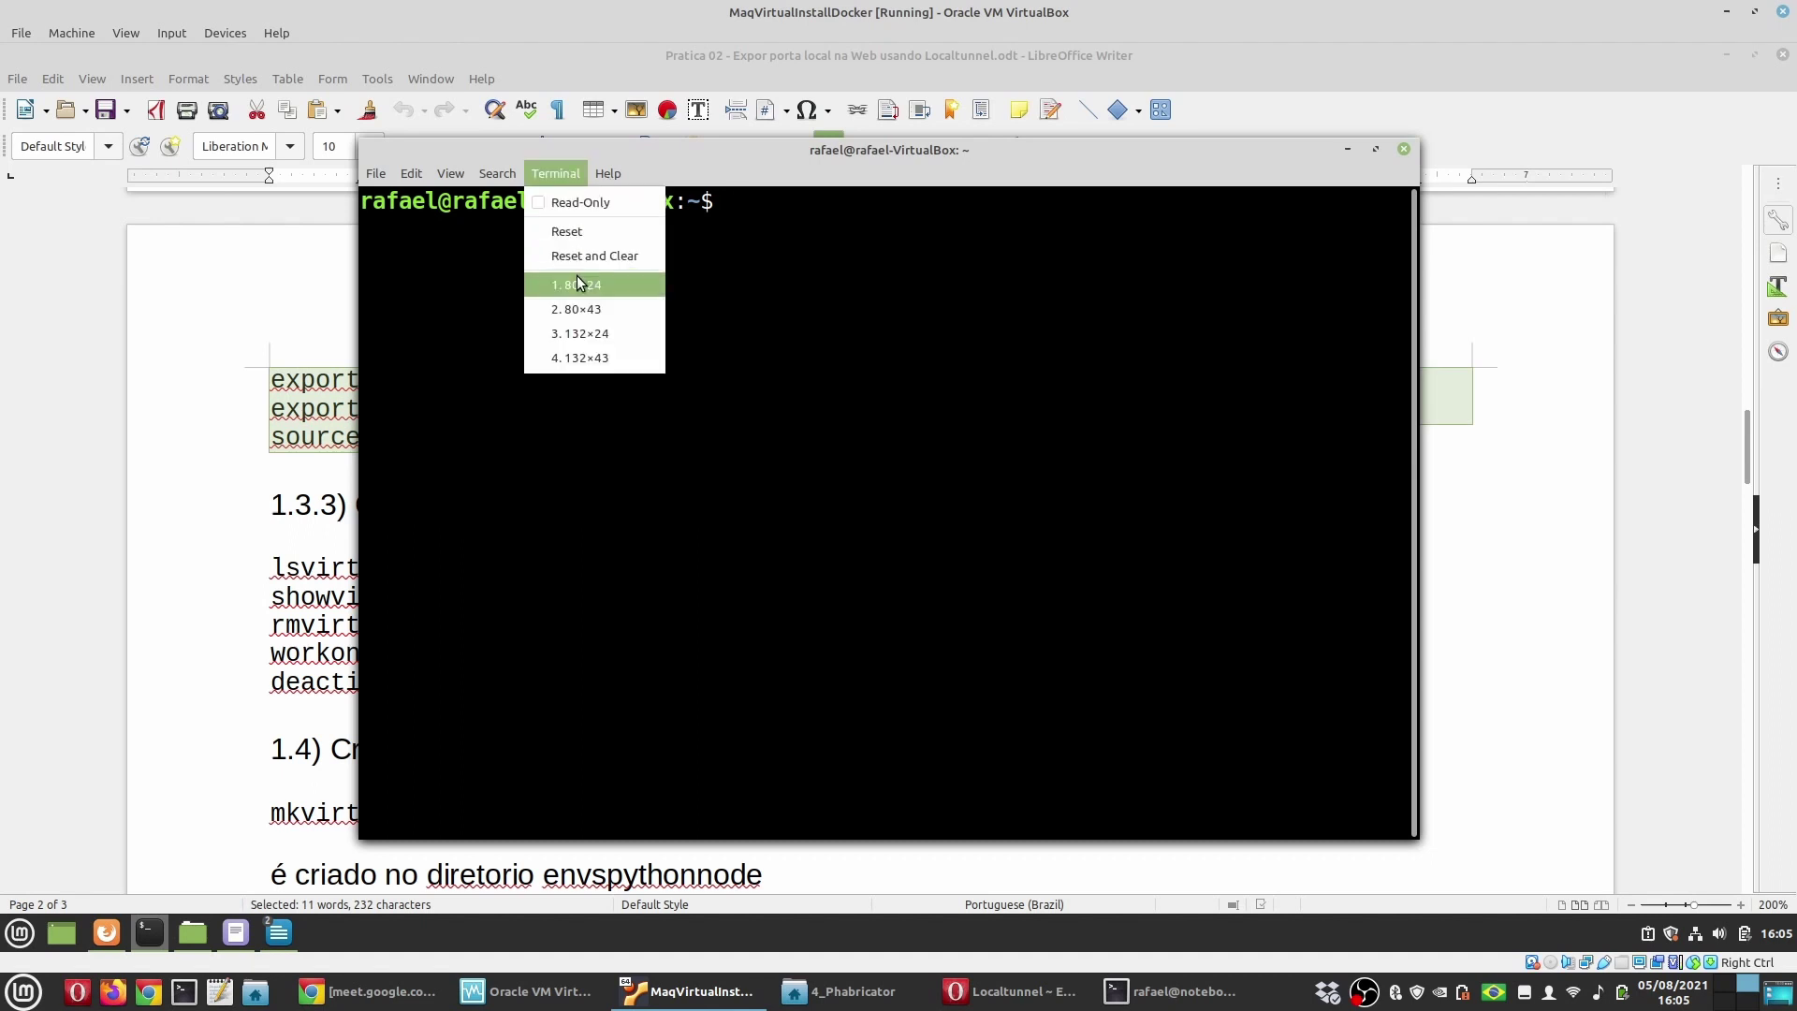
left_click(580, 331)
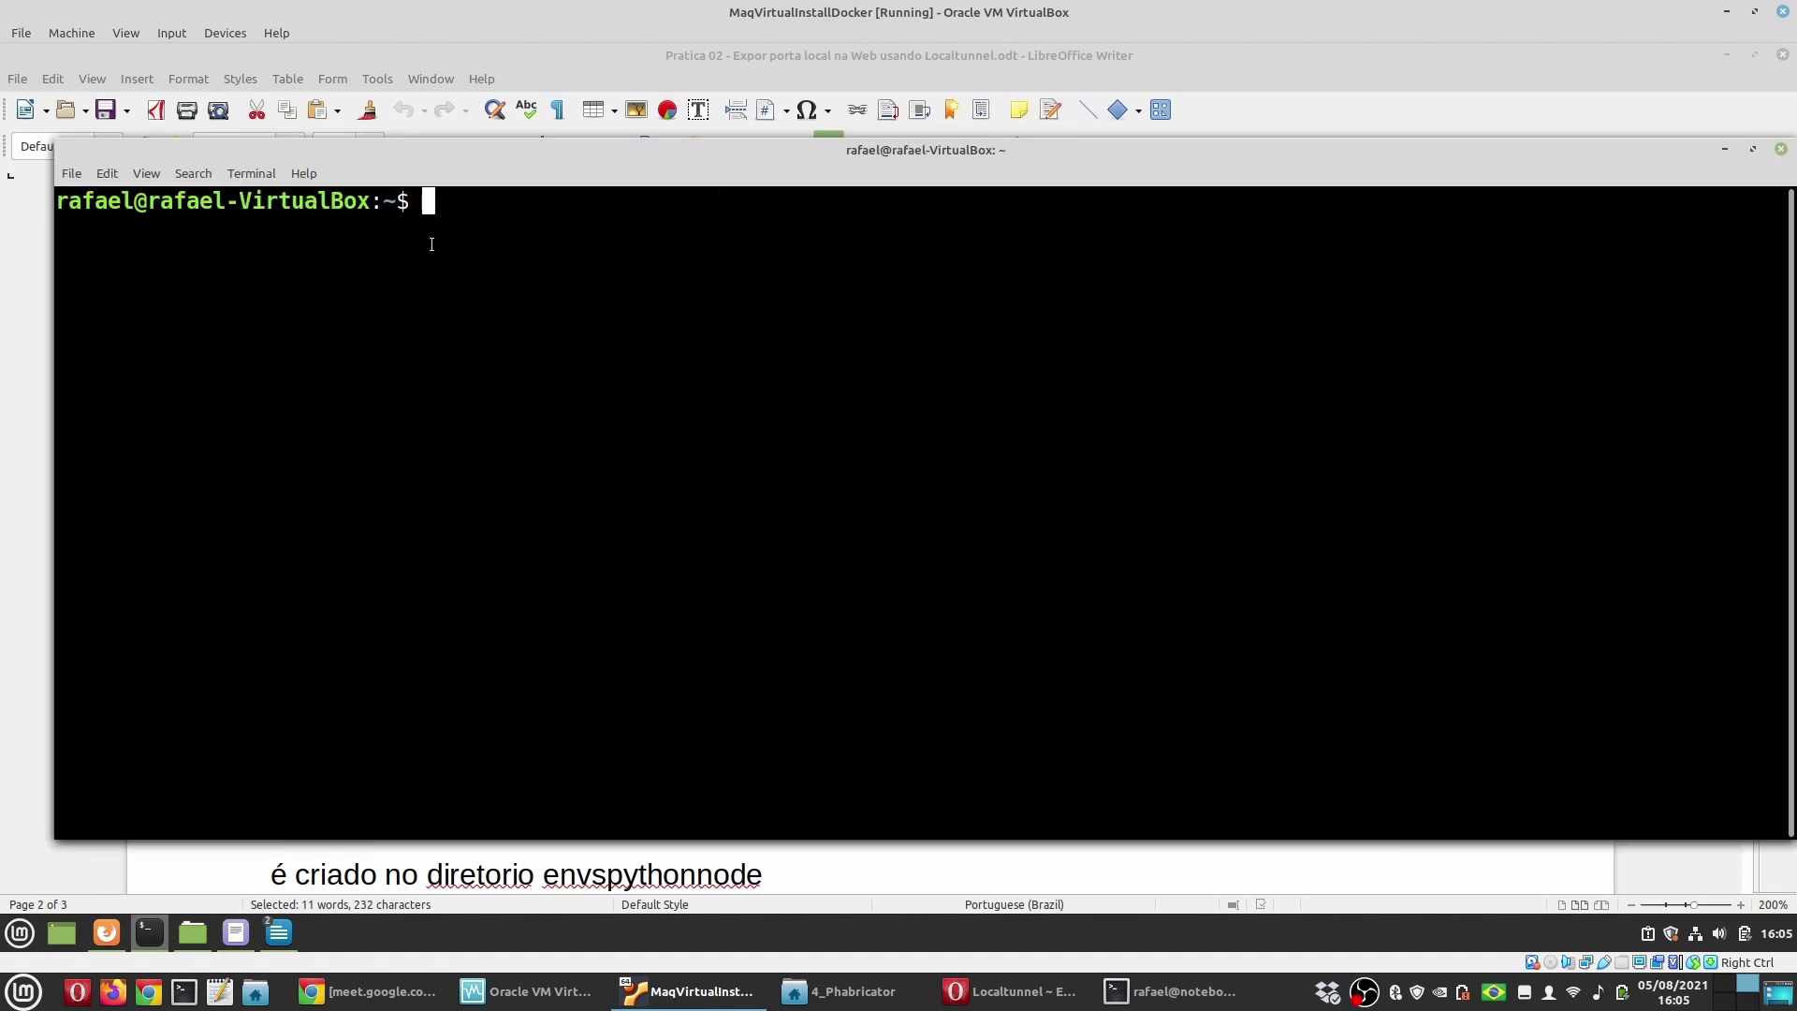
mouse_move(627, 167)
left_mouse_down()
mouse_move(573, 177)
mouse_move(605, 171)
left_mouse_up()
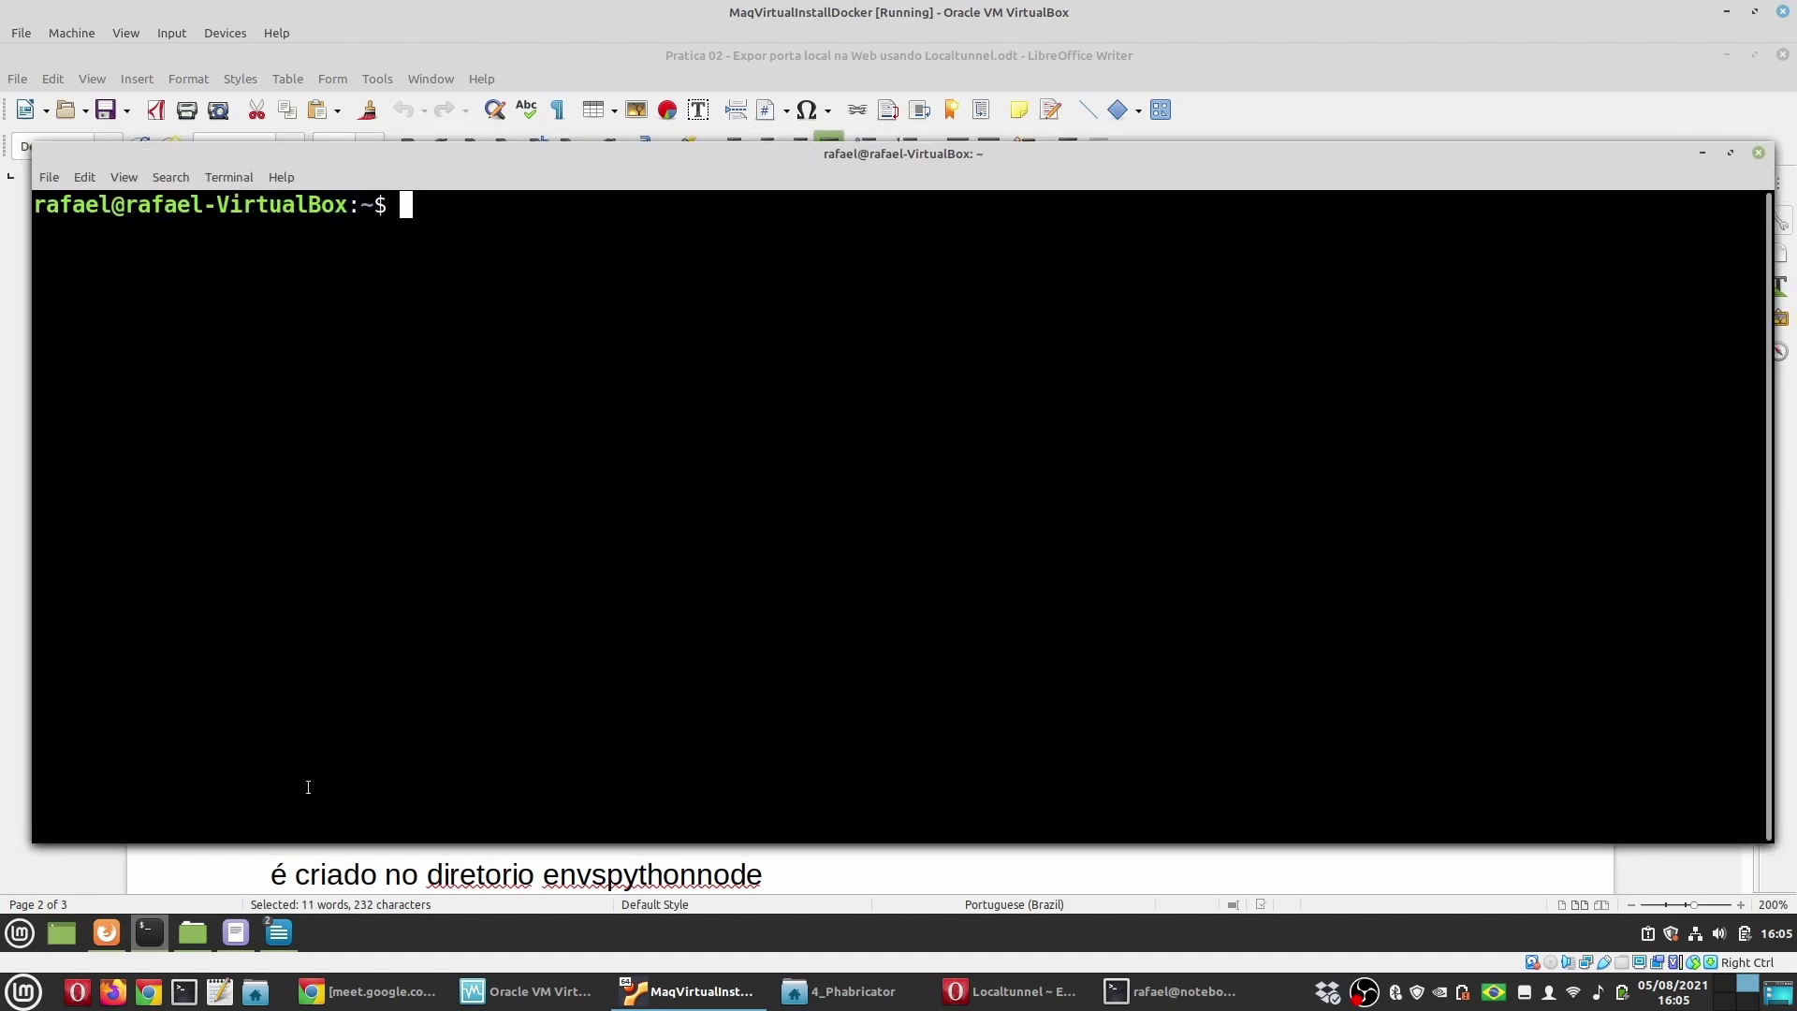
Step: Copy lsvirtualenv from the tutorial and run it, showing no environments yet
left_click(439, 866)
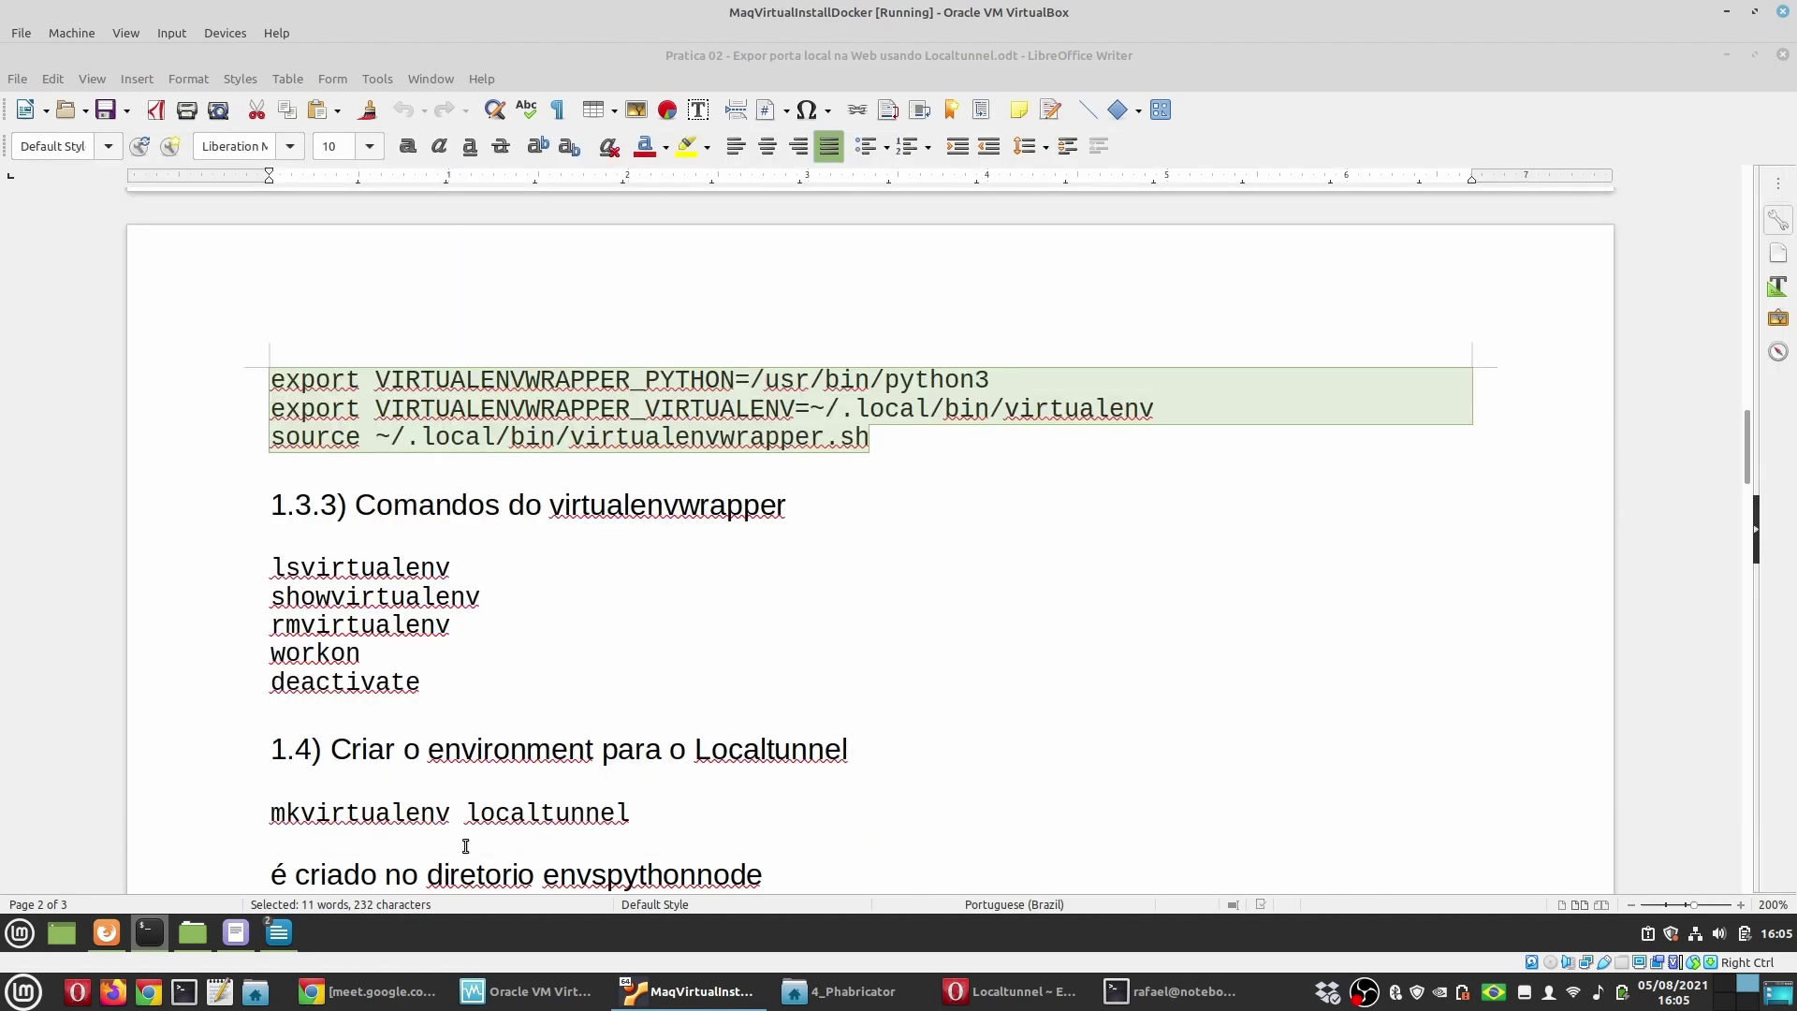
double_click(384, 565)
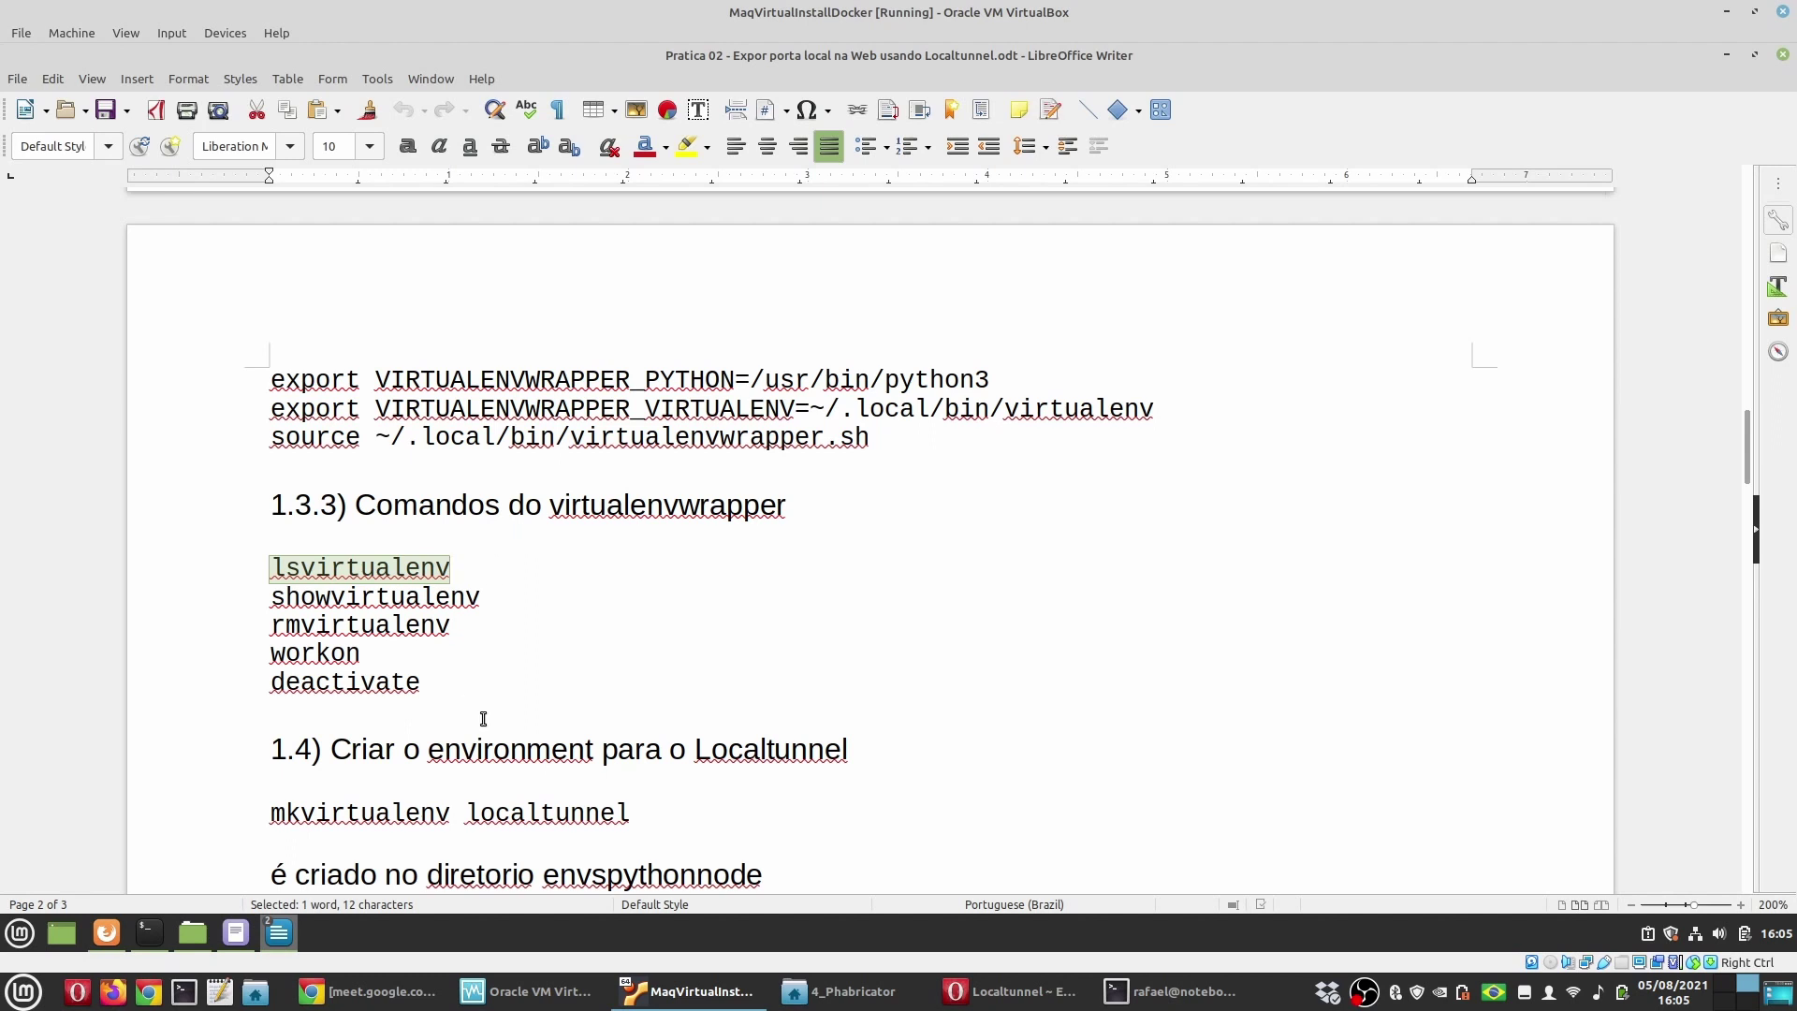
double_click(403, 599)
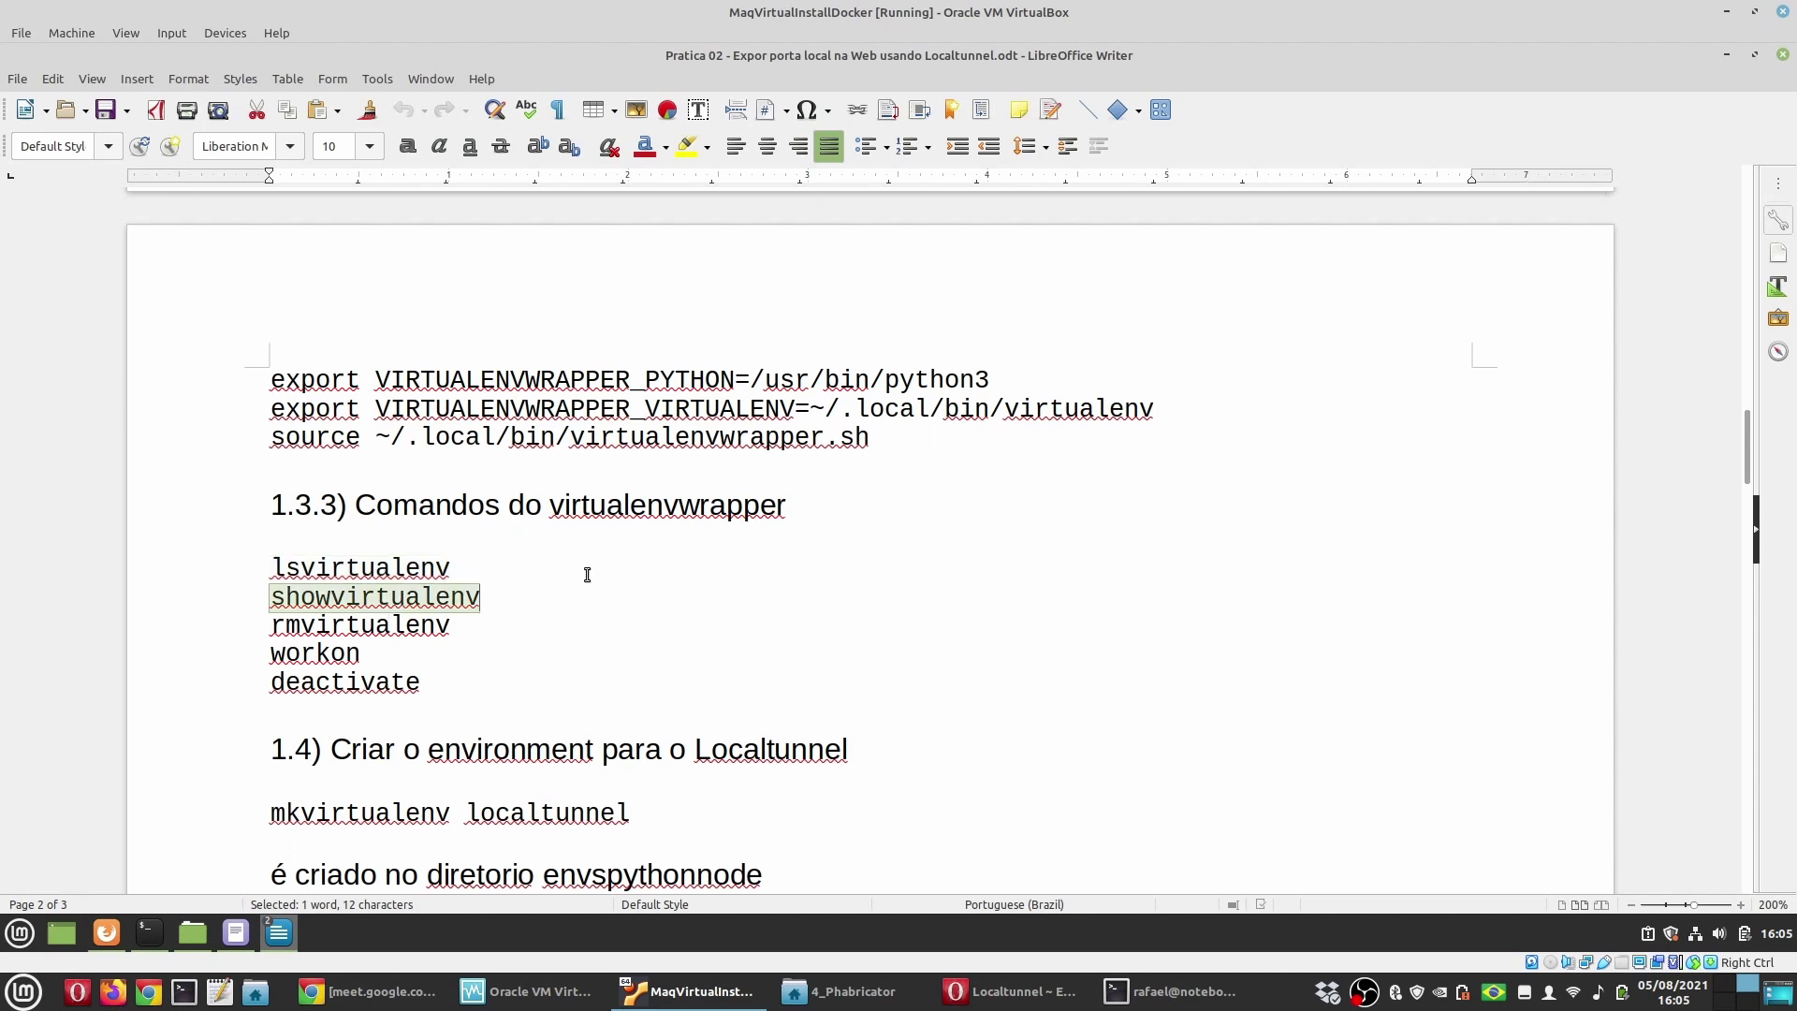
double_click(324, 571)
key("ctrl+c")
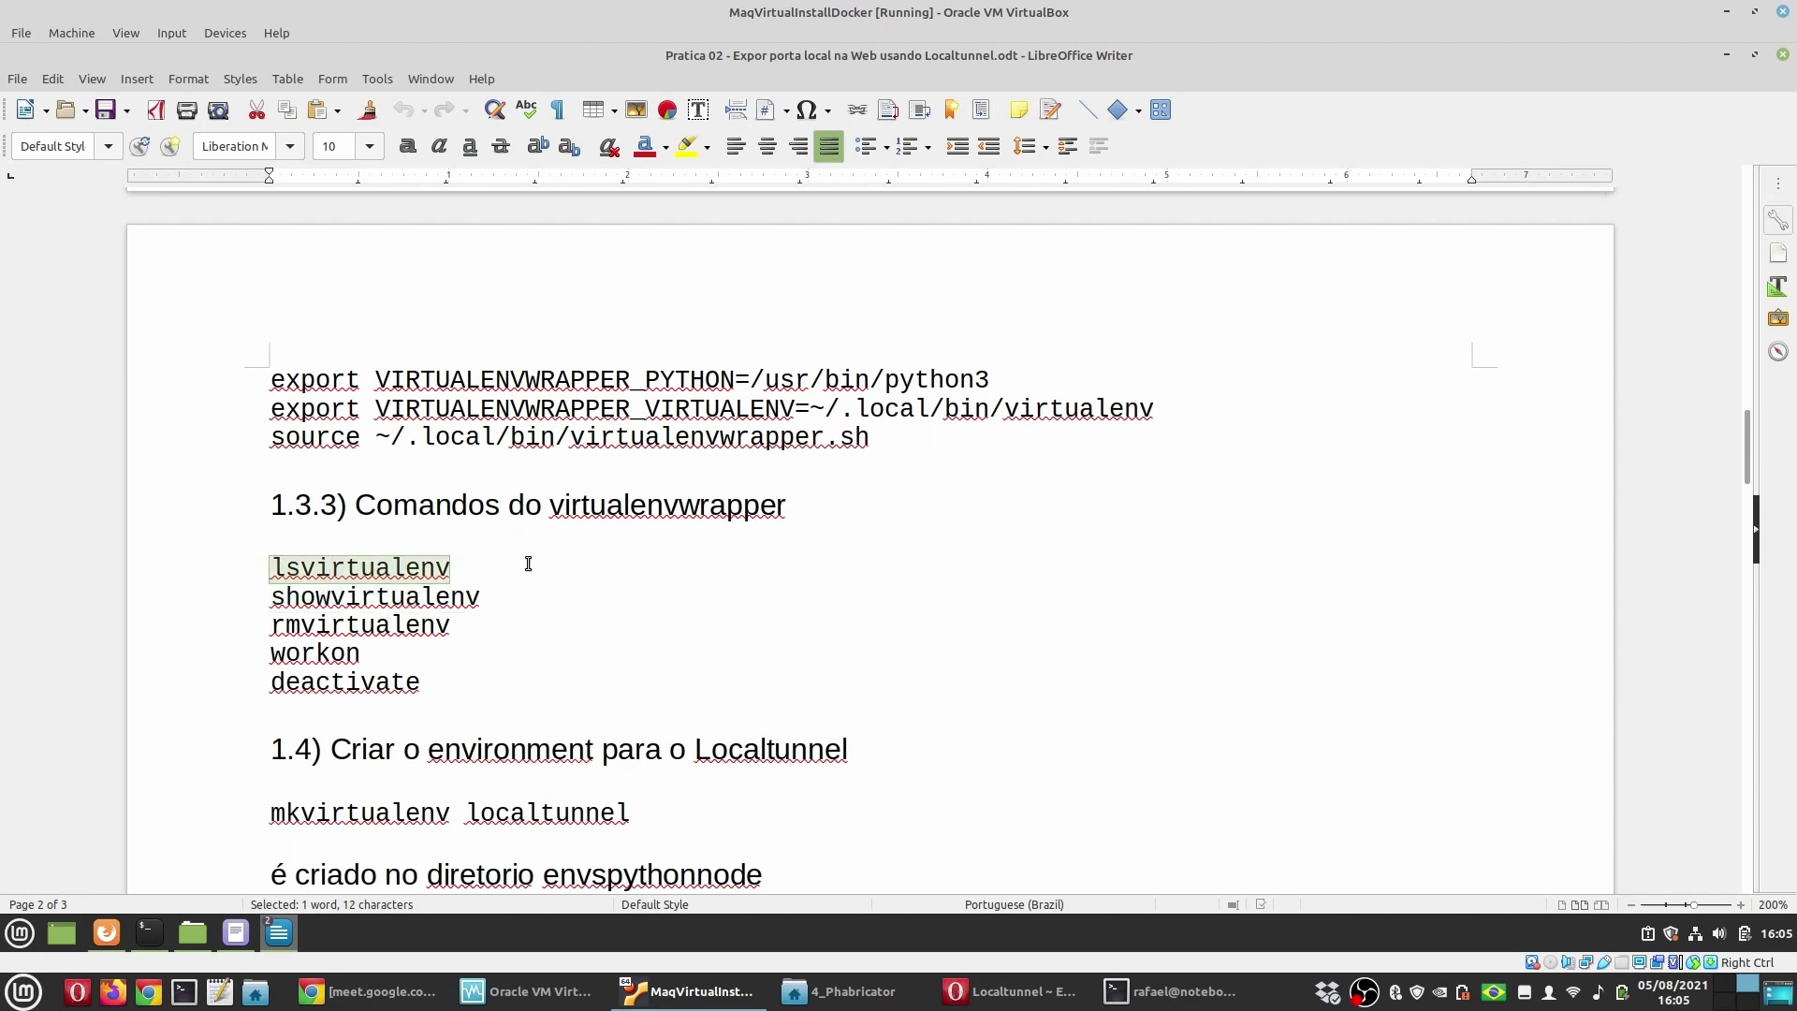
left_click(148, 933)
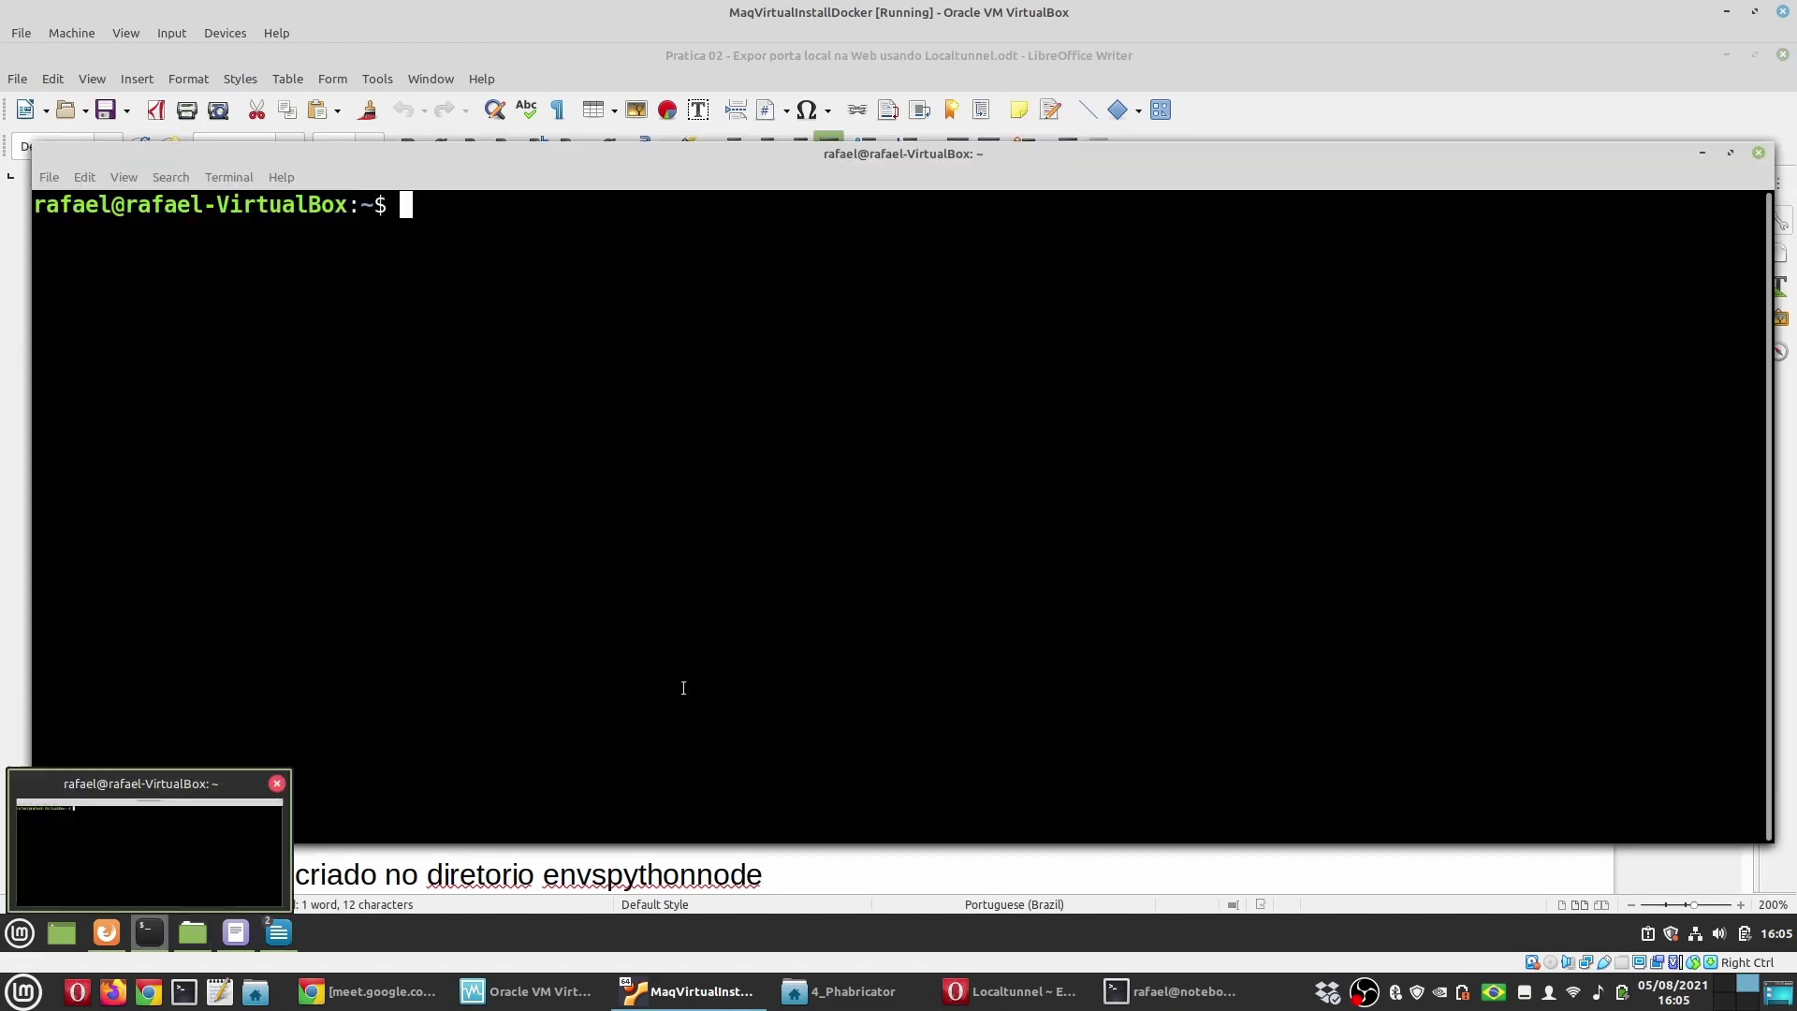
middle_click(698, 673)
key("Return")
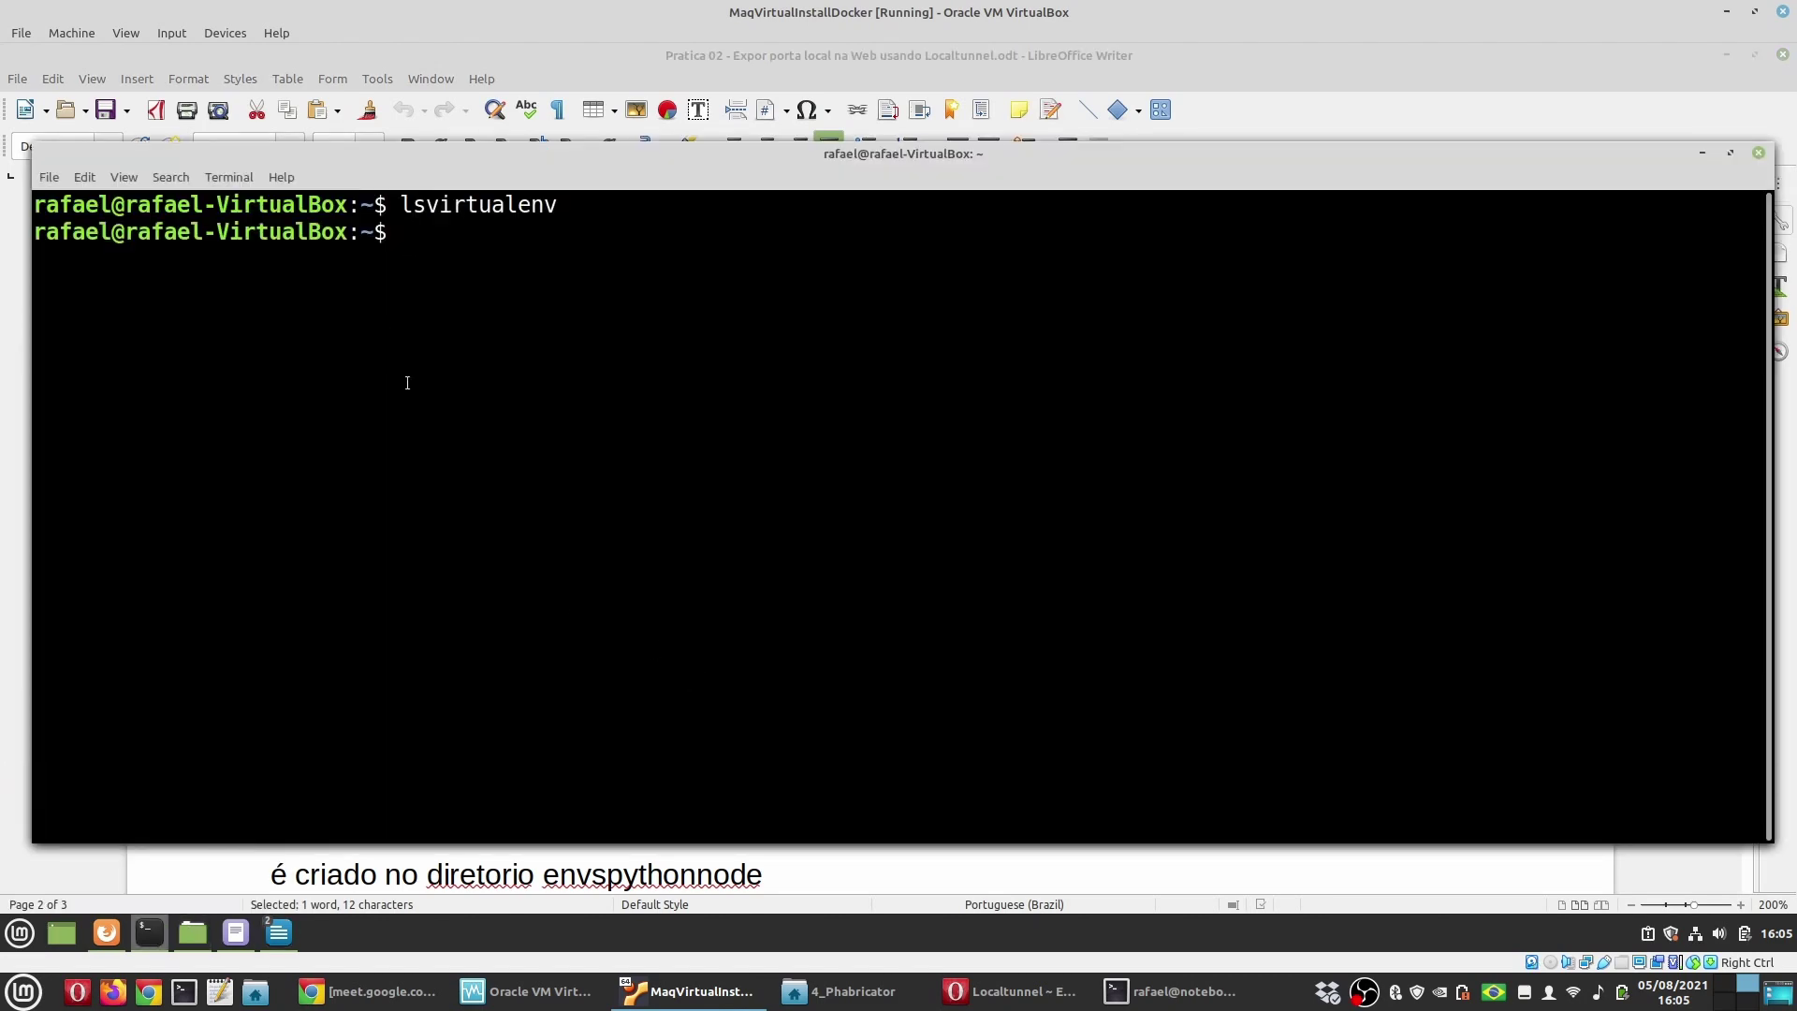
left_click(677, 60)
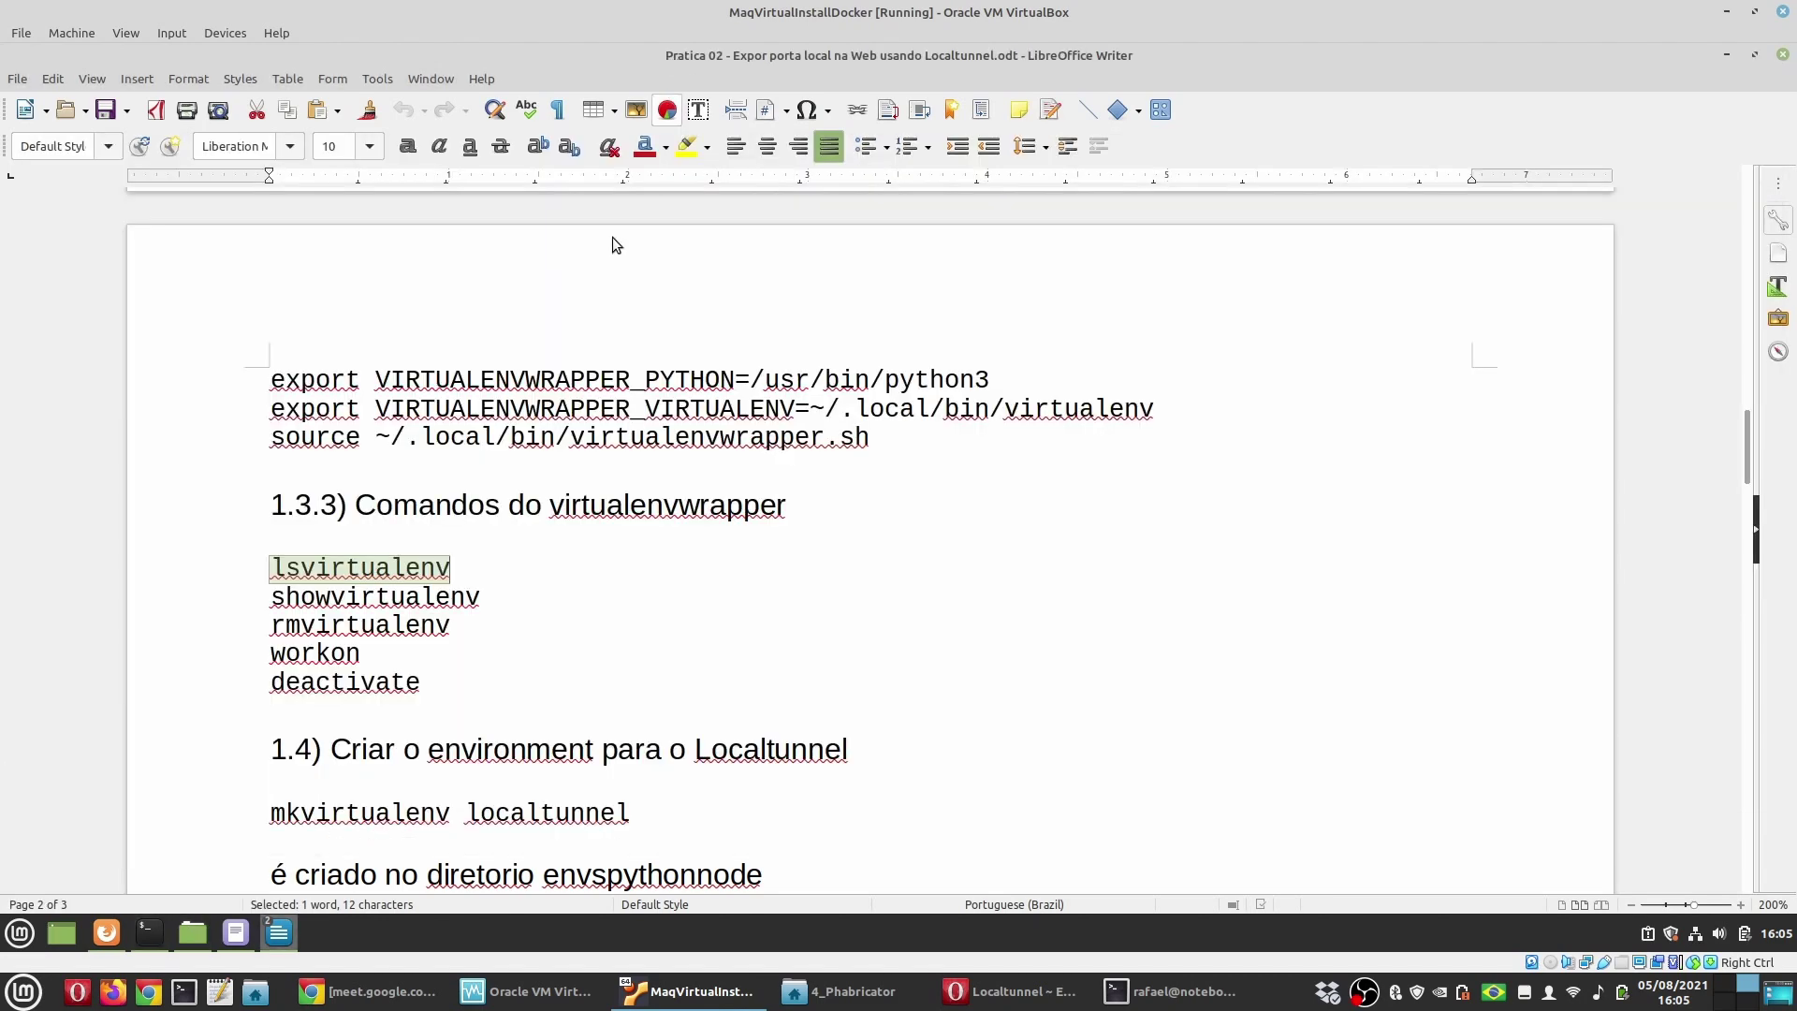
Step: Go through the showvirtualenv, rmvirtualenv, workon, deactivate and mkvirtualenv commands in the tutorial
double_click(386, 597)
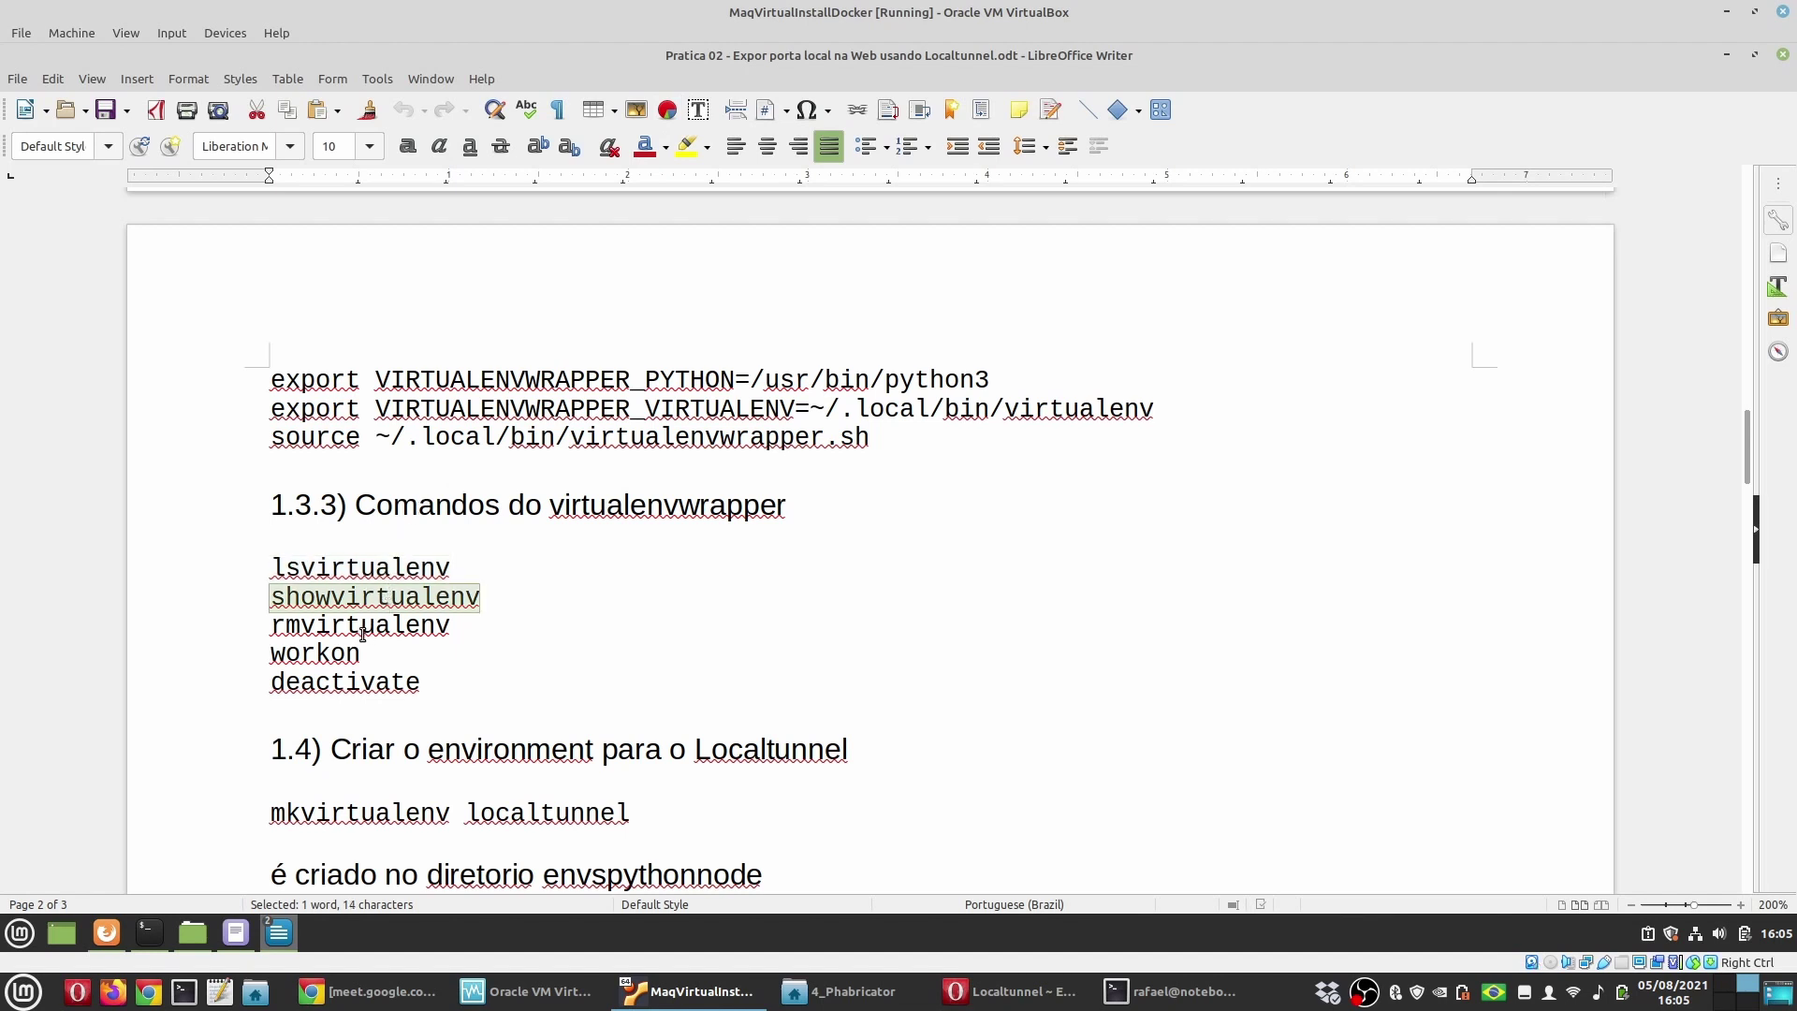
double_click(449, 642)
double_click(319, 653)
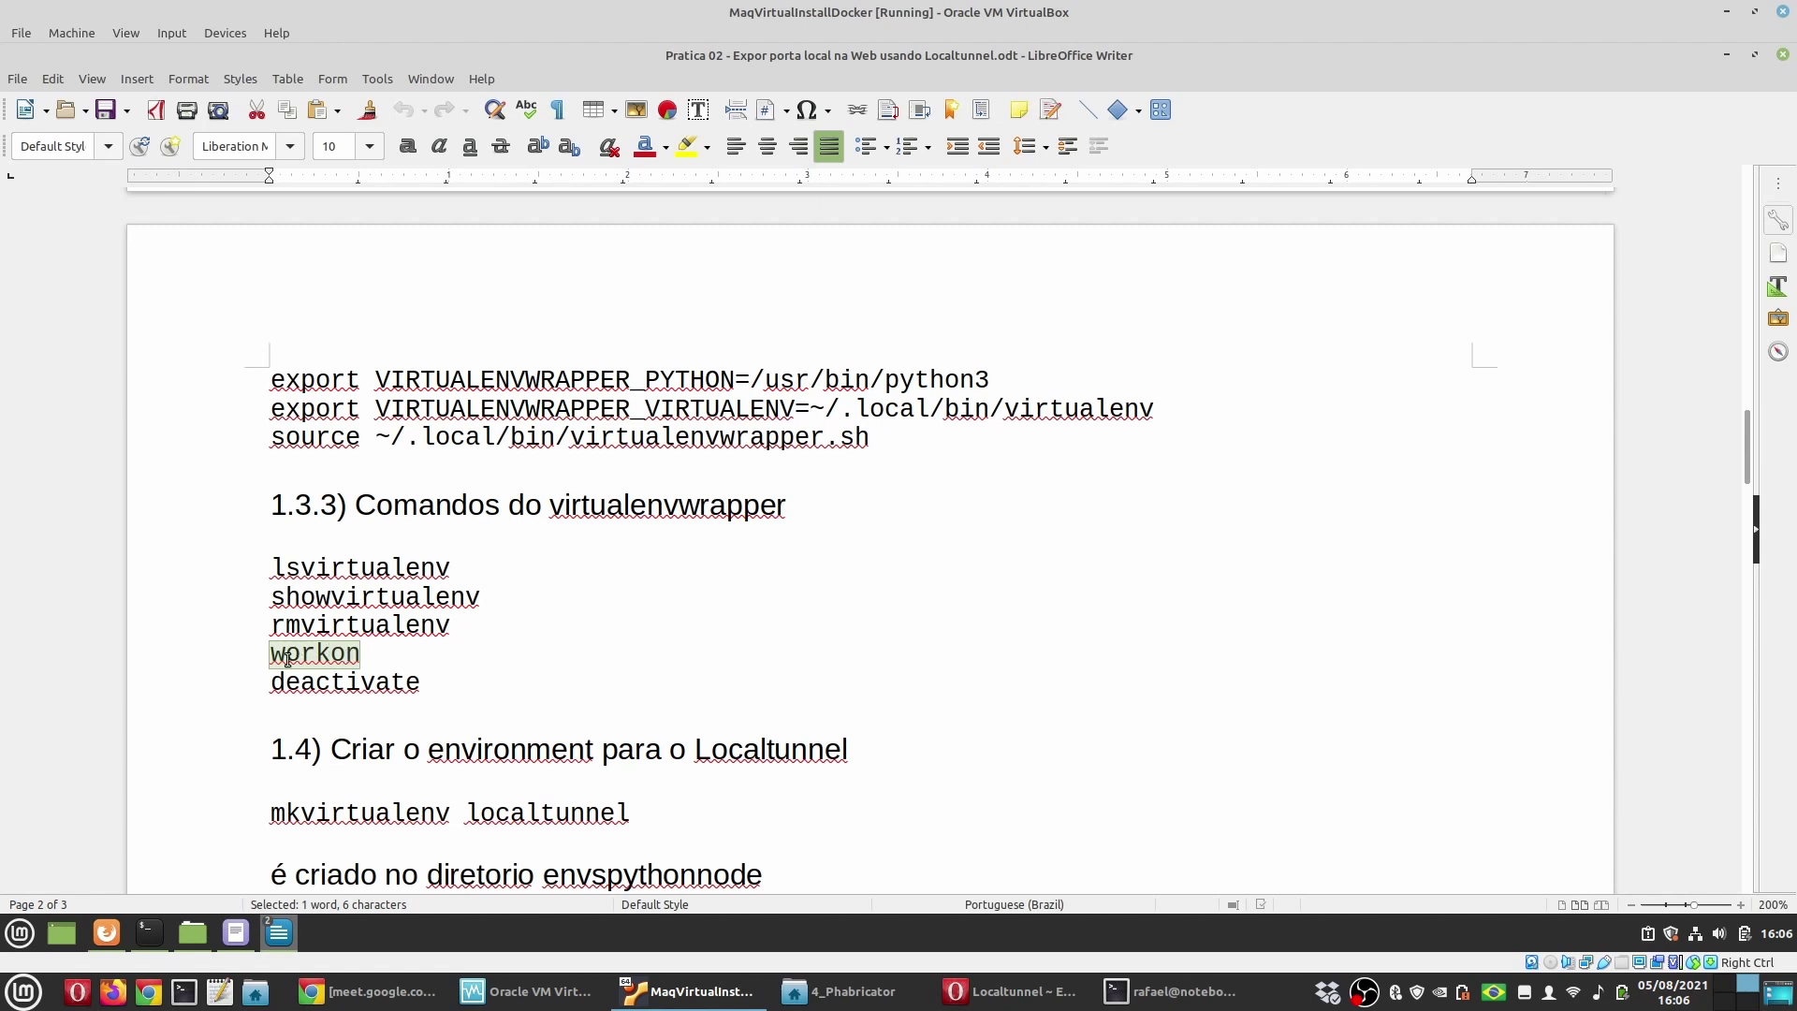
double_click(332, 679)
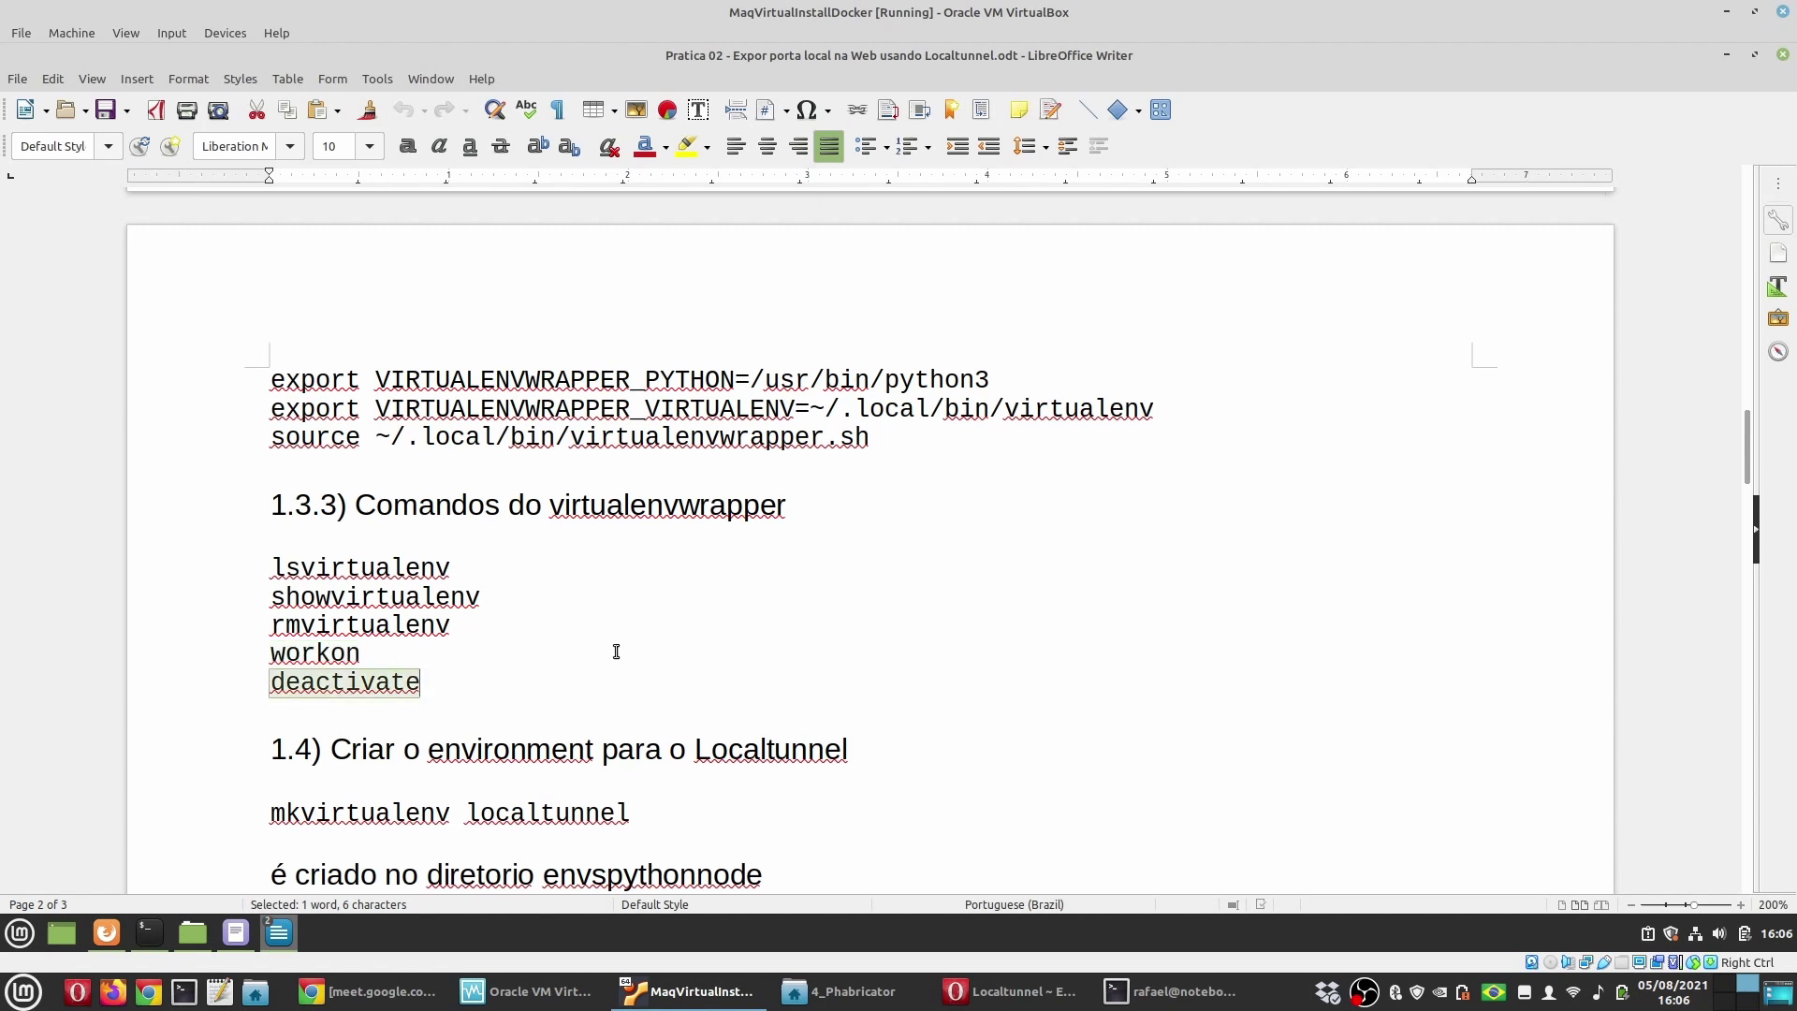
double_click(365, 810)
key("ctrl+c")
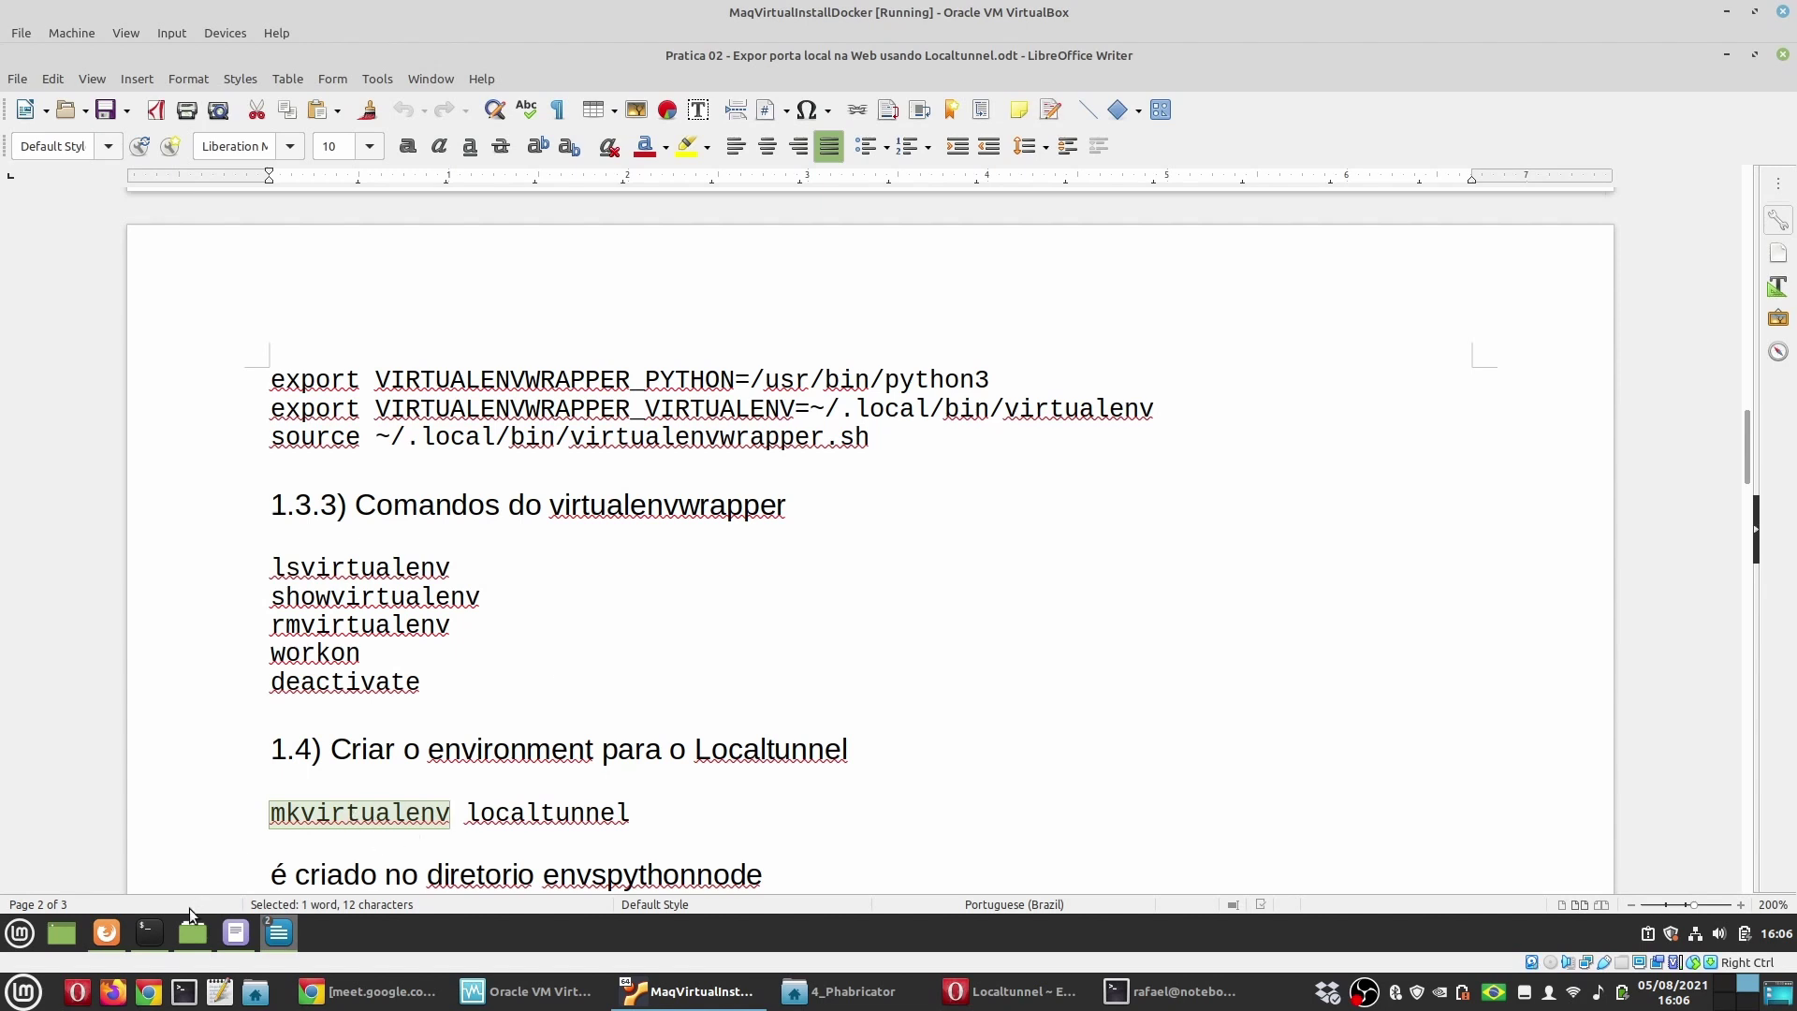
Step: Create and activate the projeto1 environment with mkvirtualenv projeto1
left_click(160, 931)
key("ctrl+shift+v")
type("pr")
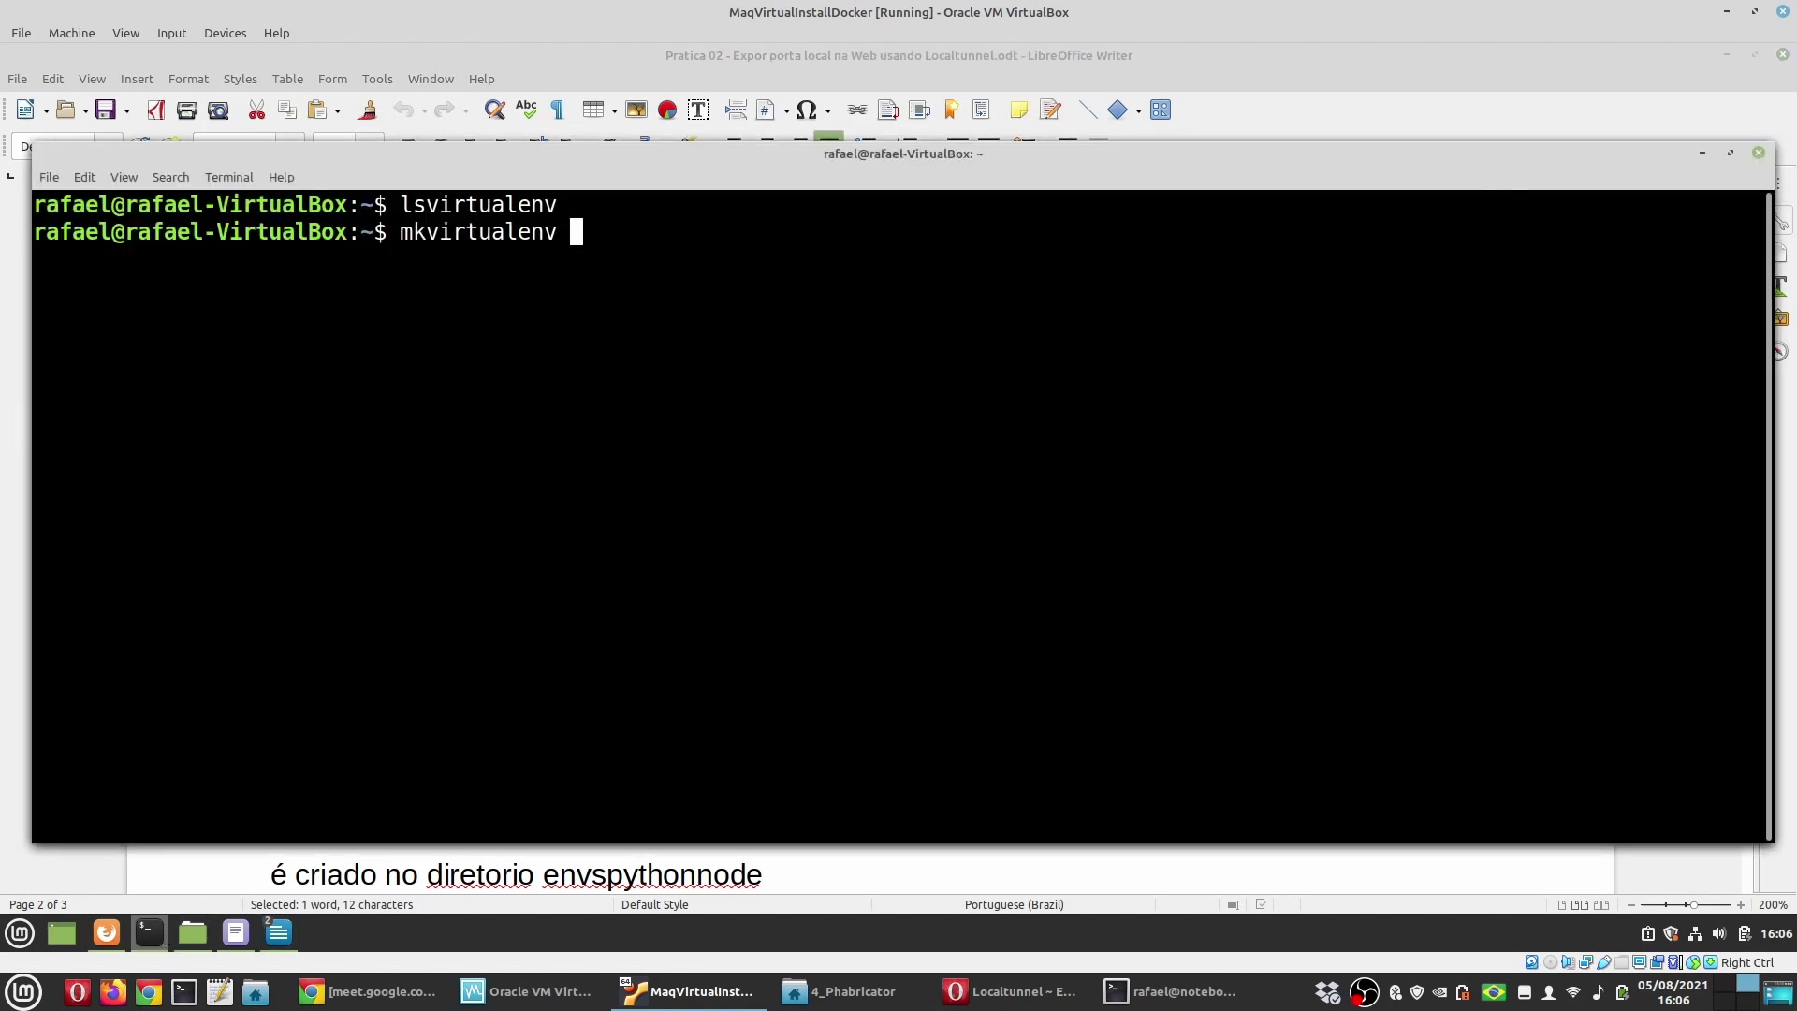
type("ojeto1")
key("Return")
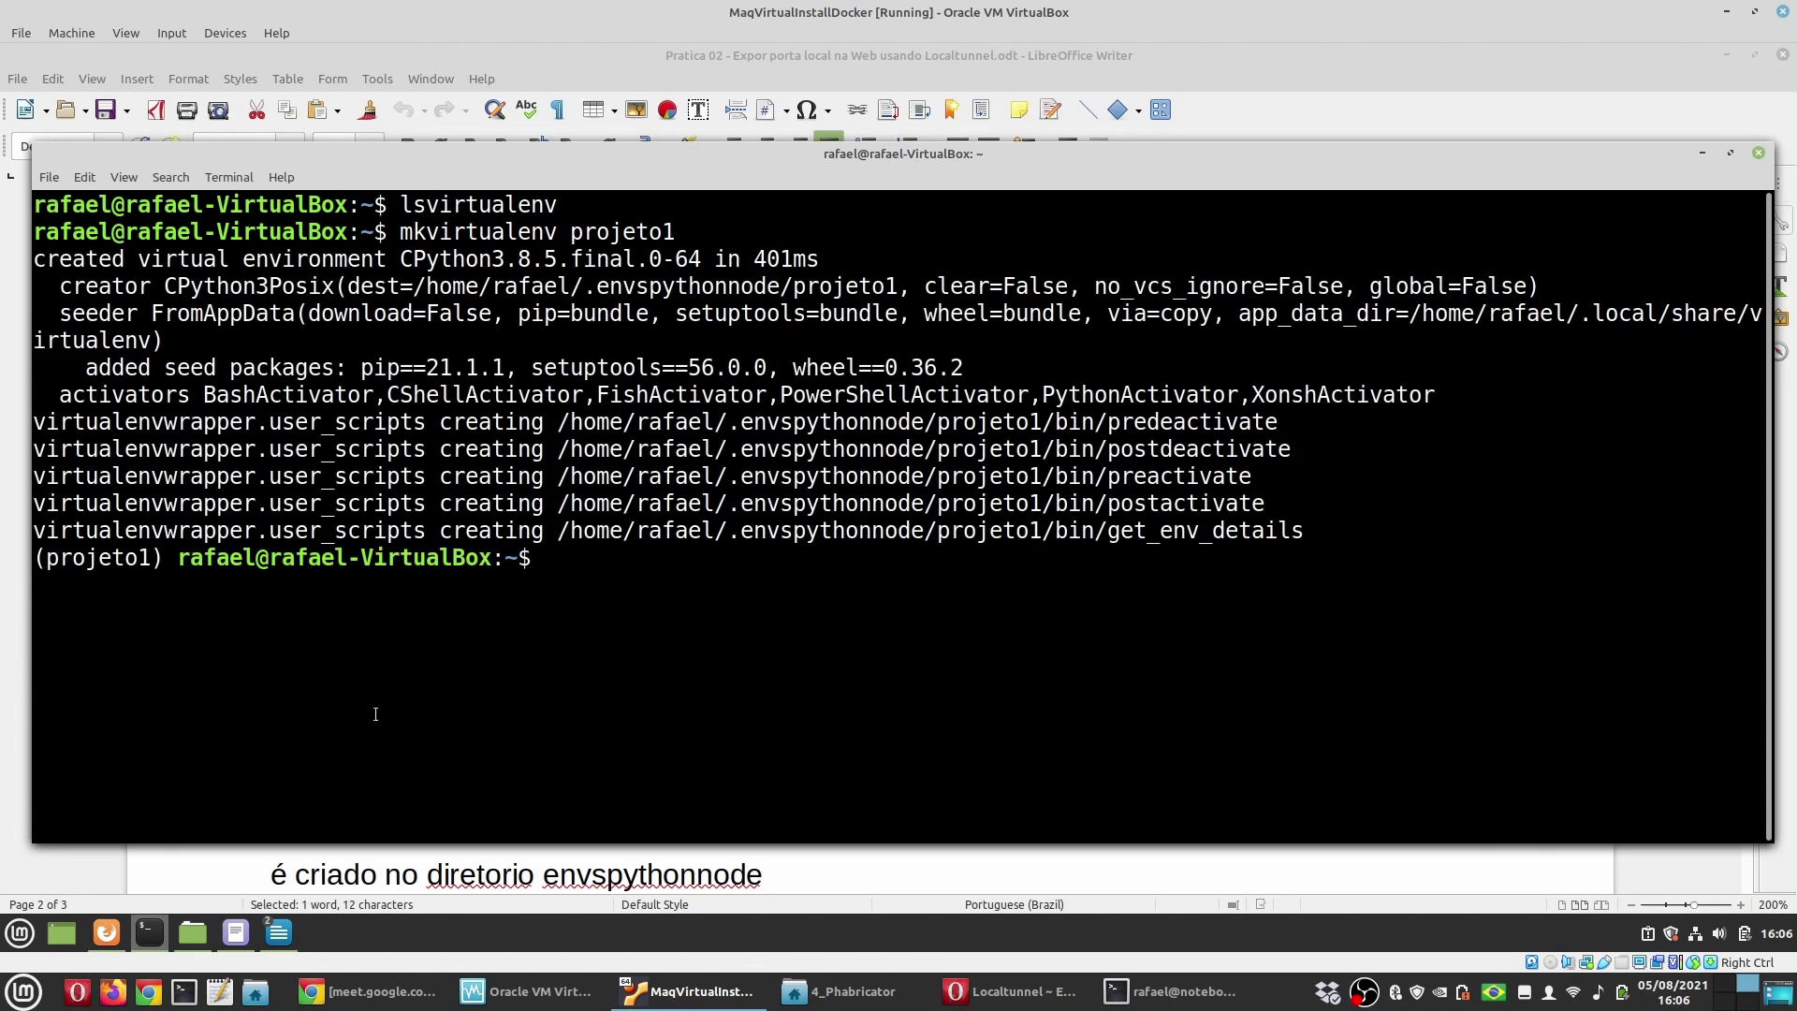
left_click_drag(177, 557, 33, 557)
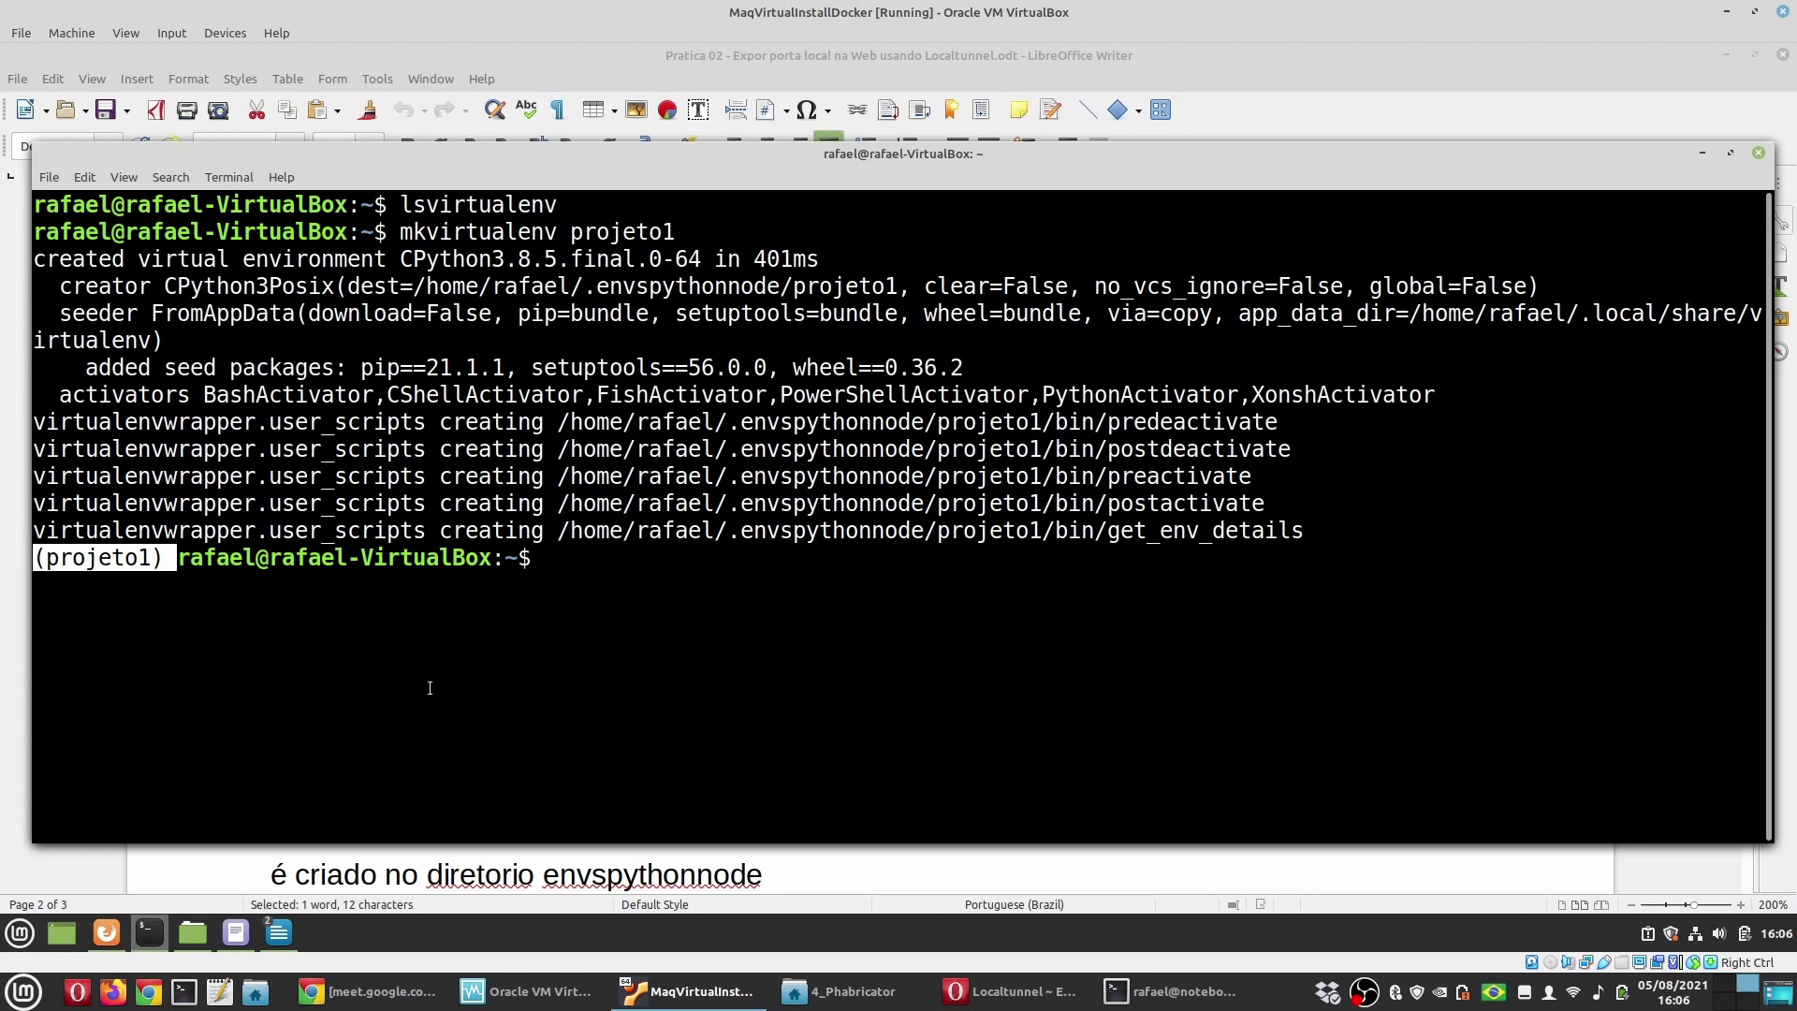
left_click(599, 609)
Step: Start projeto1's Python 3.8.5 interpreter, then leave it with exit()
type("p")
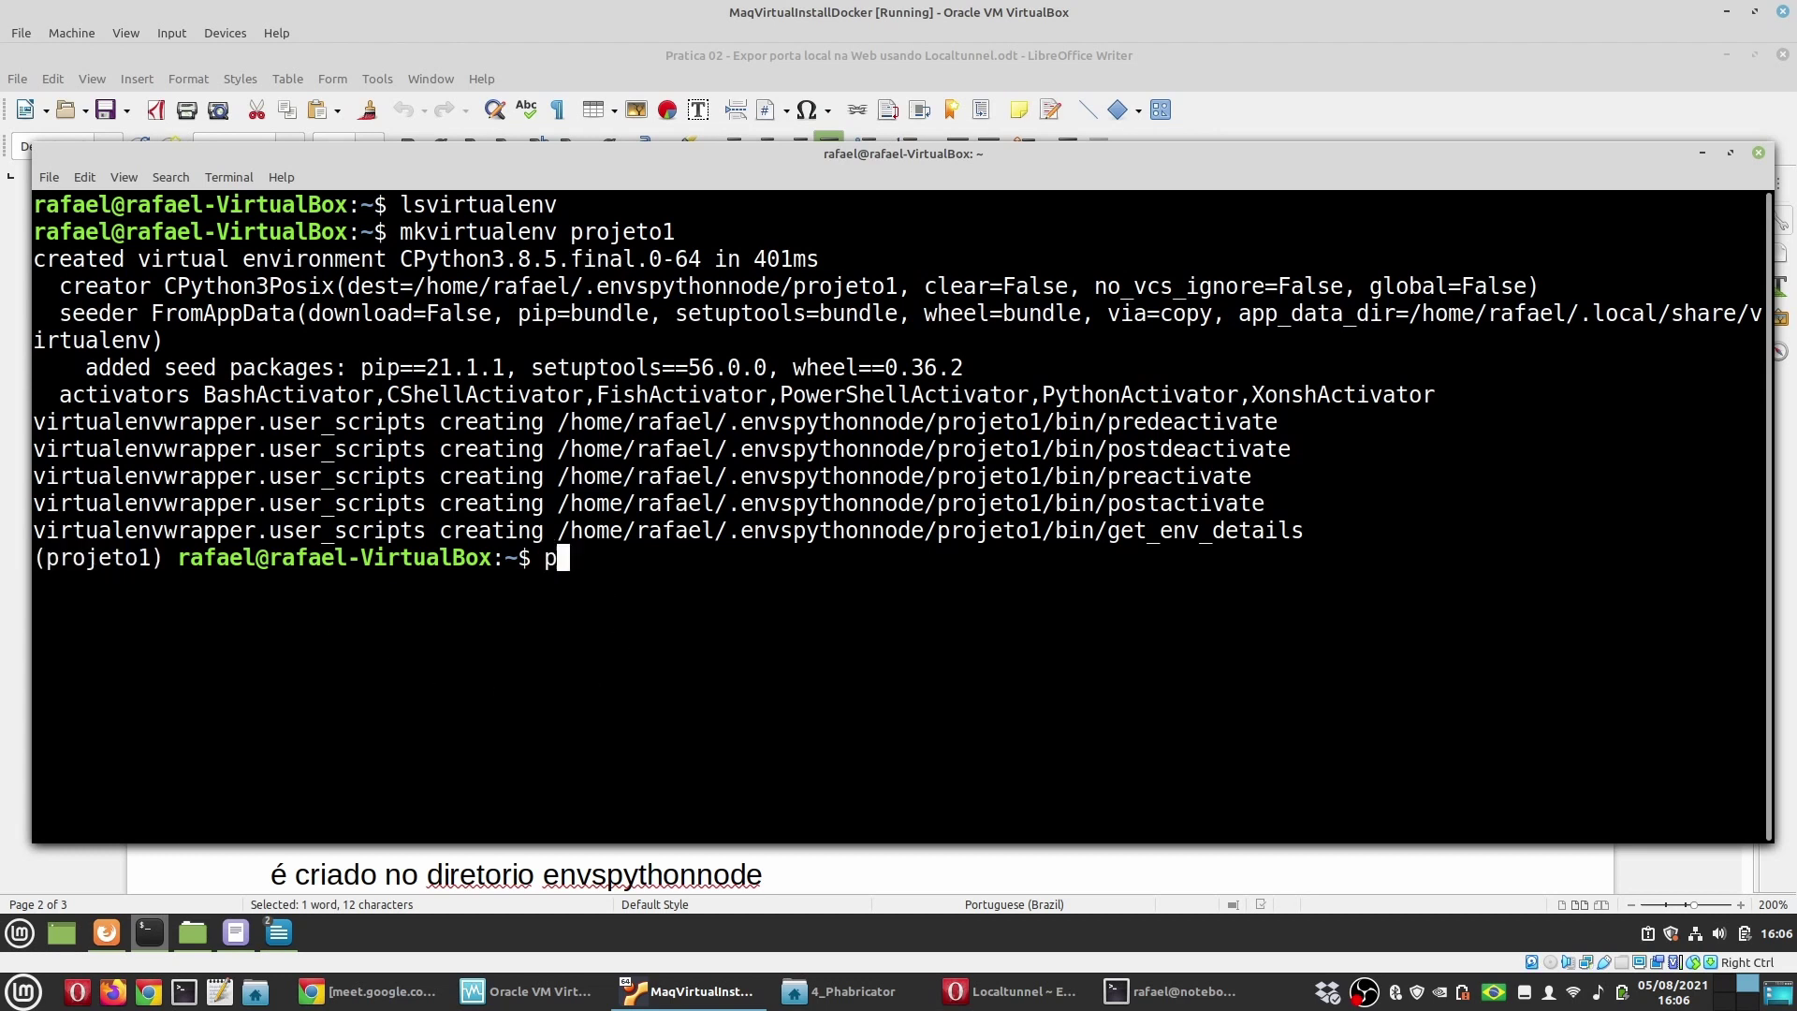
type("ython")
key("Return")
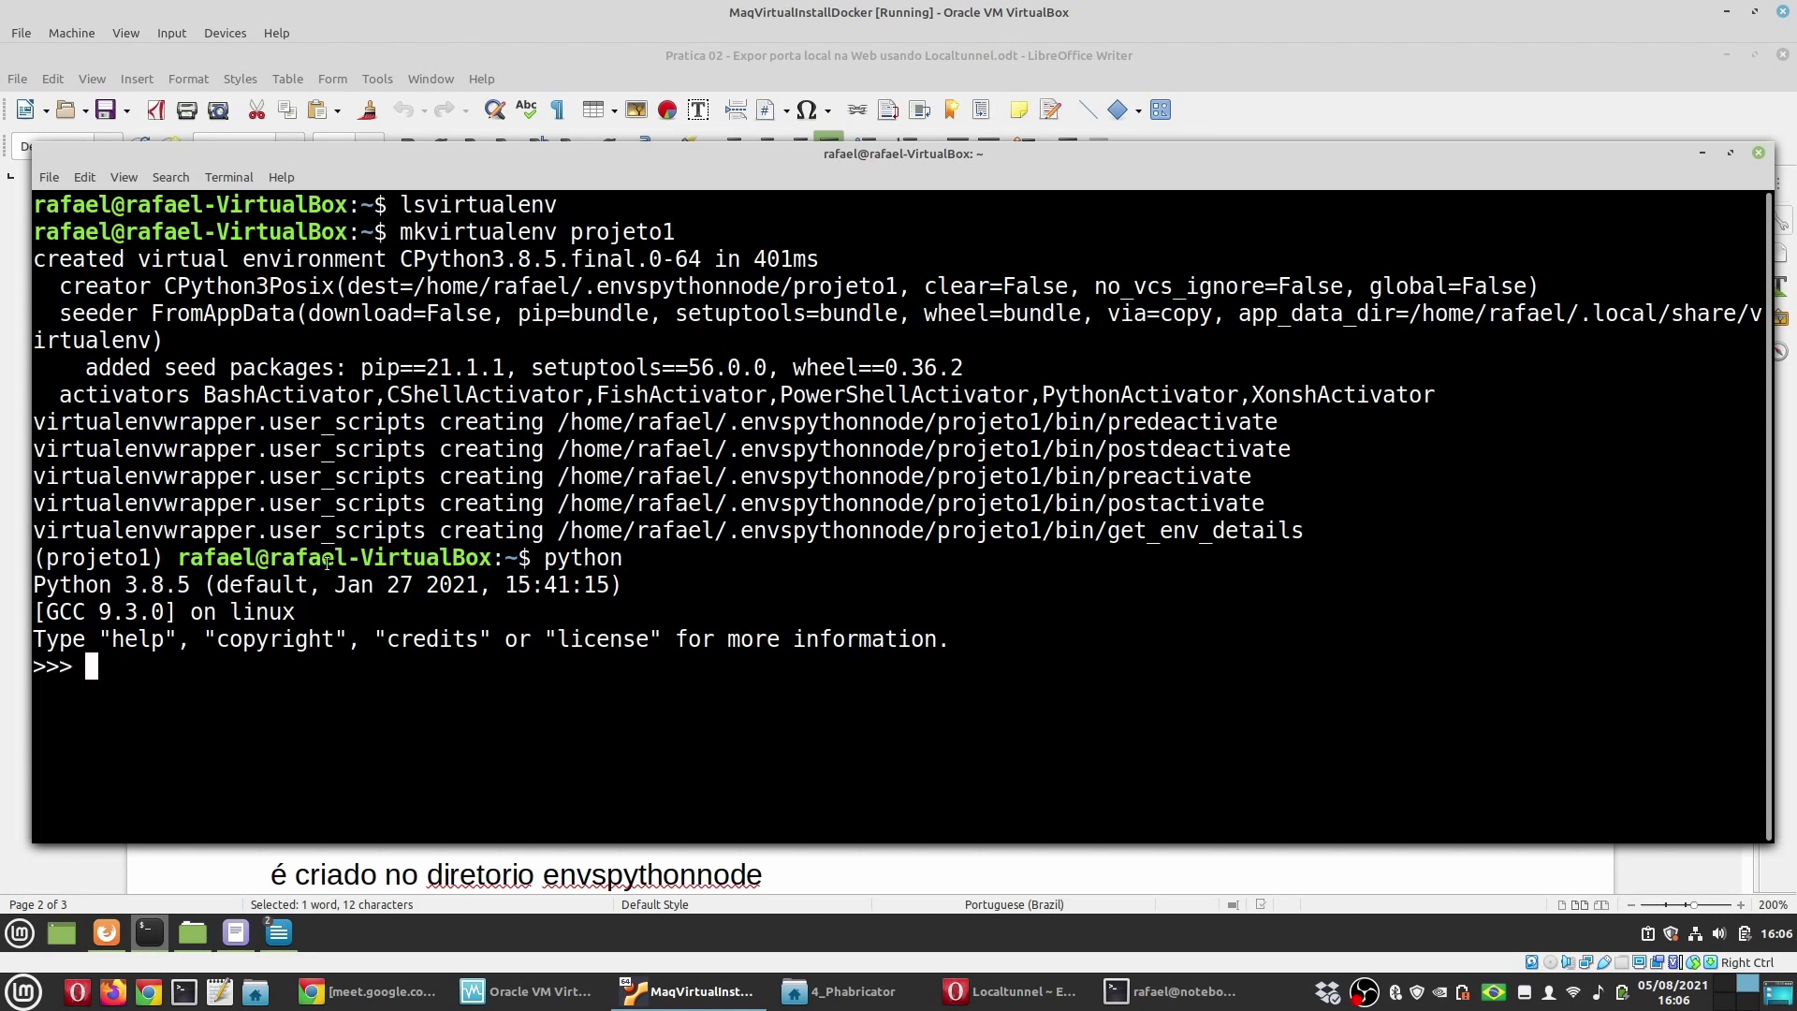
key("ctrl+c")
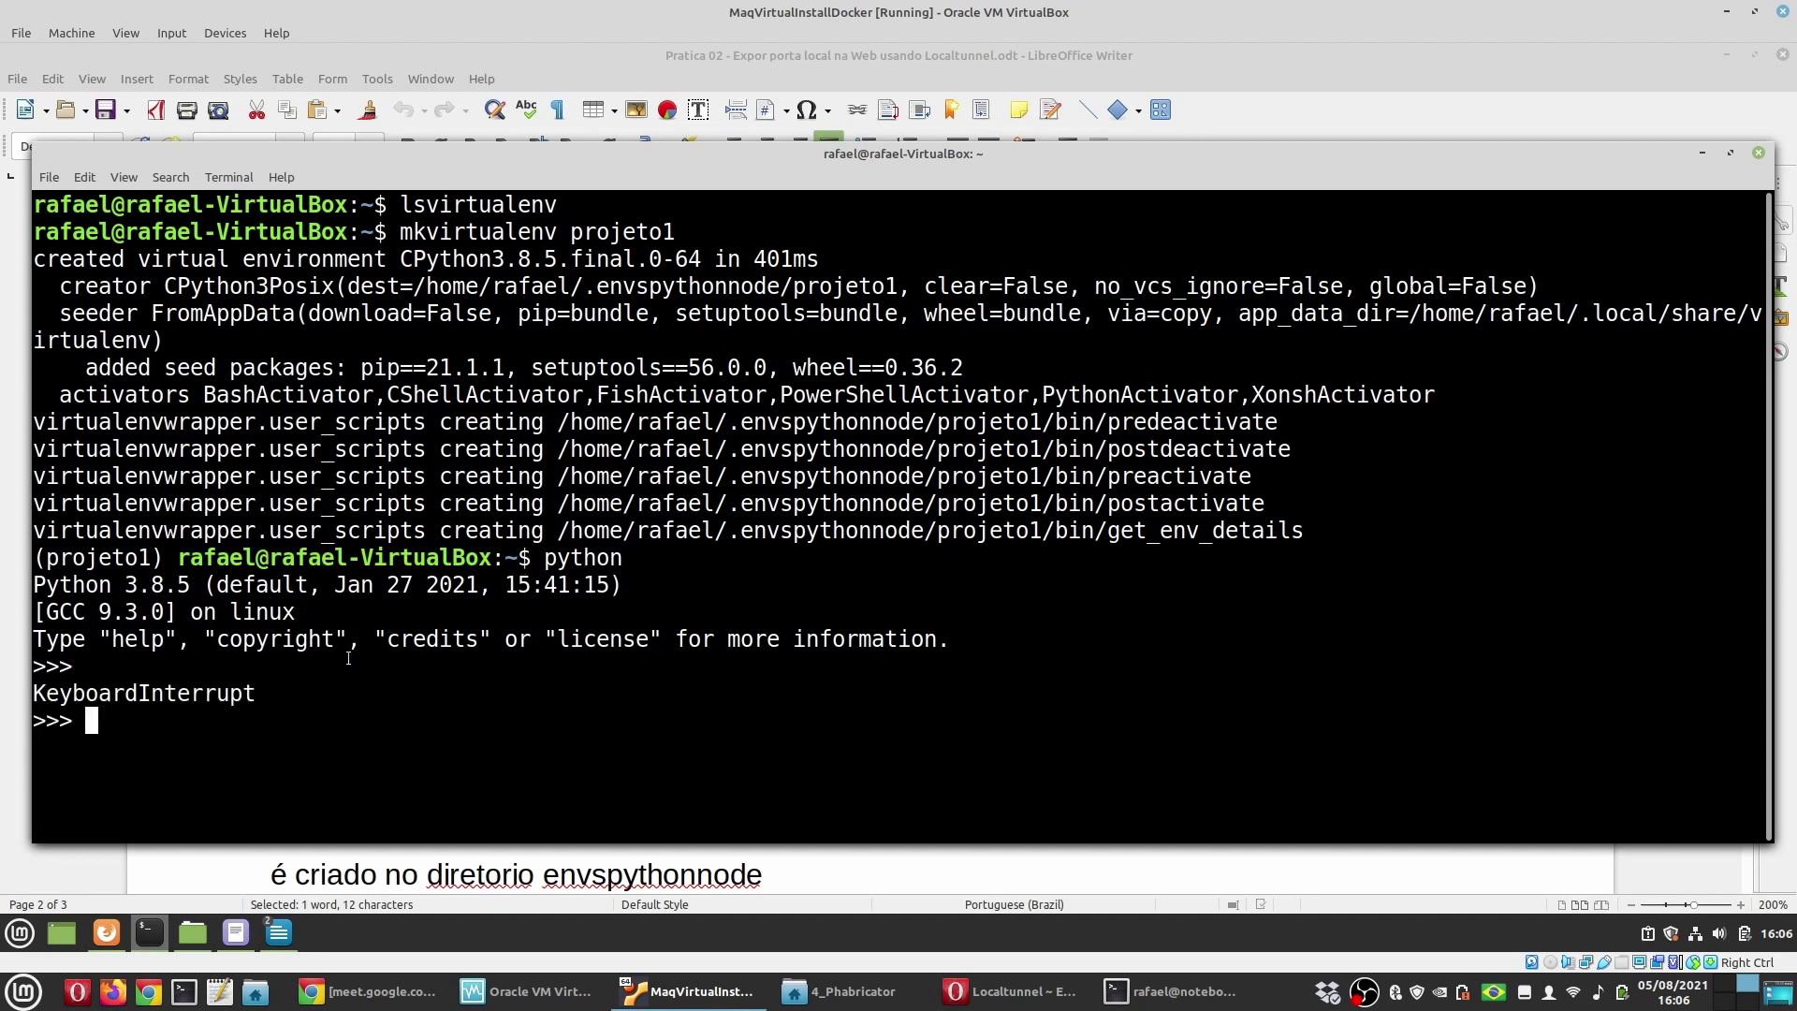
type("exit")
key("Return")
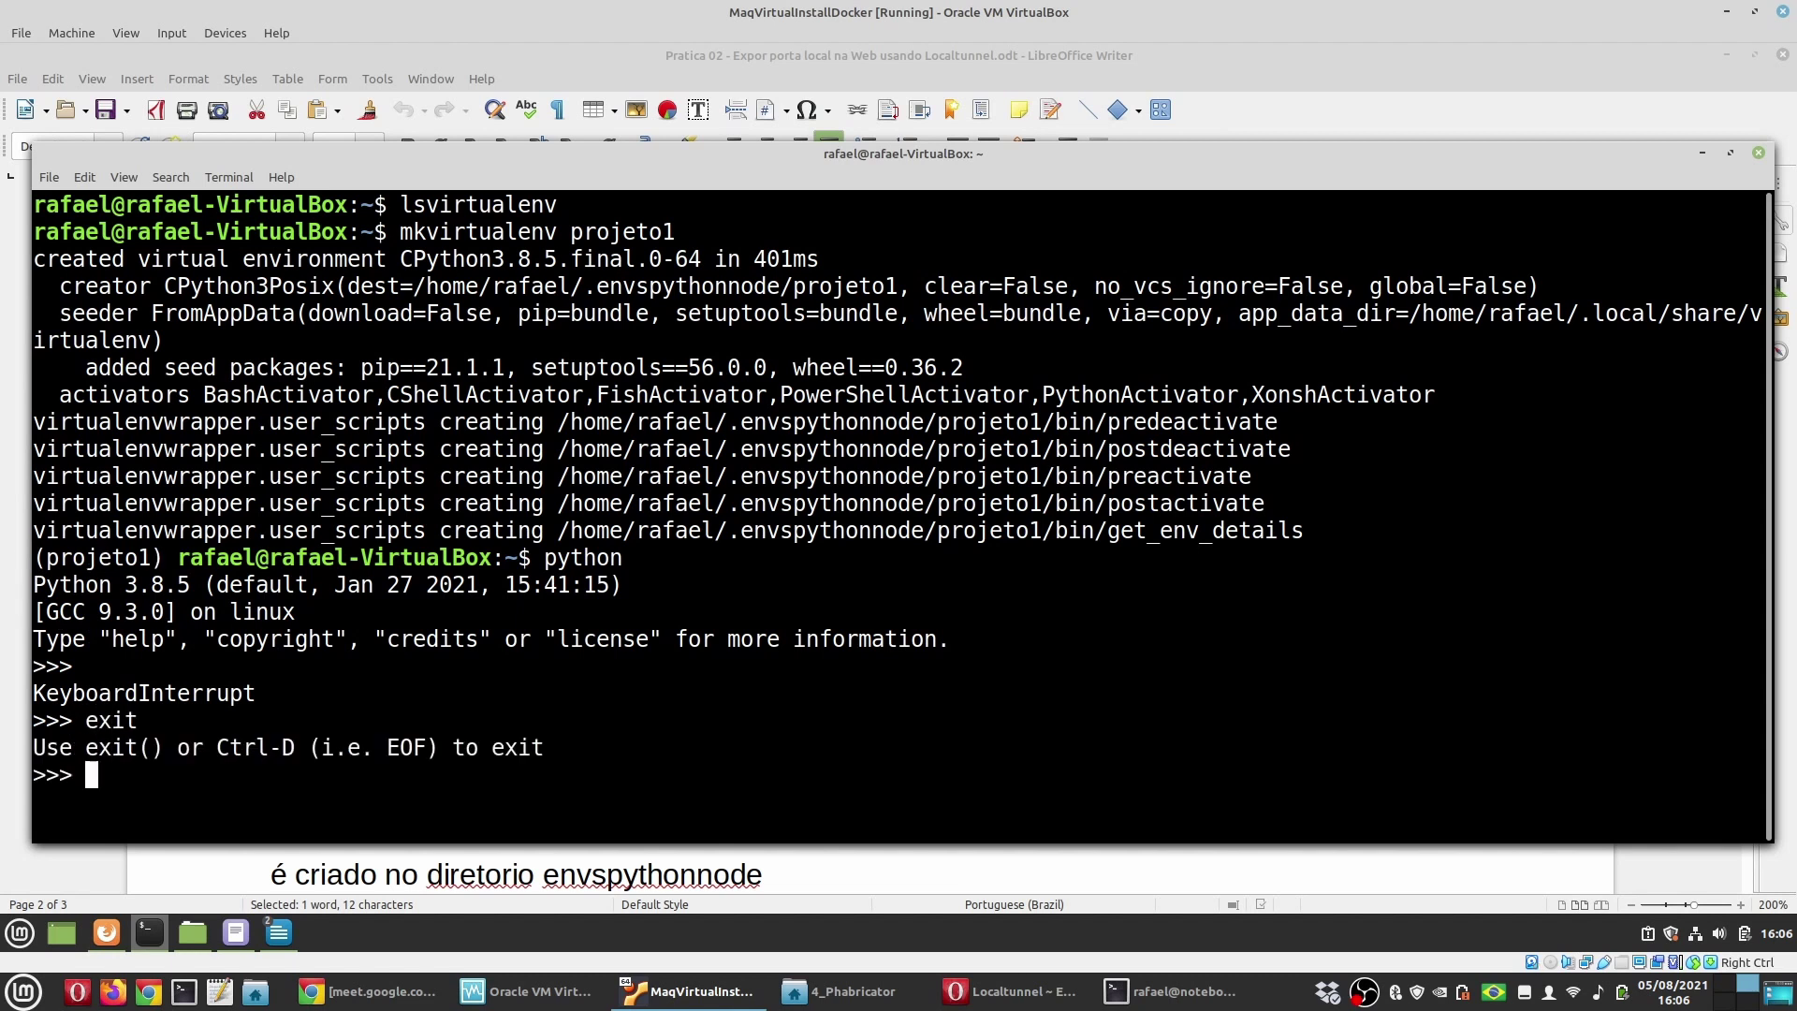
key("Up")
type("()")
key("Return")
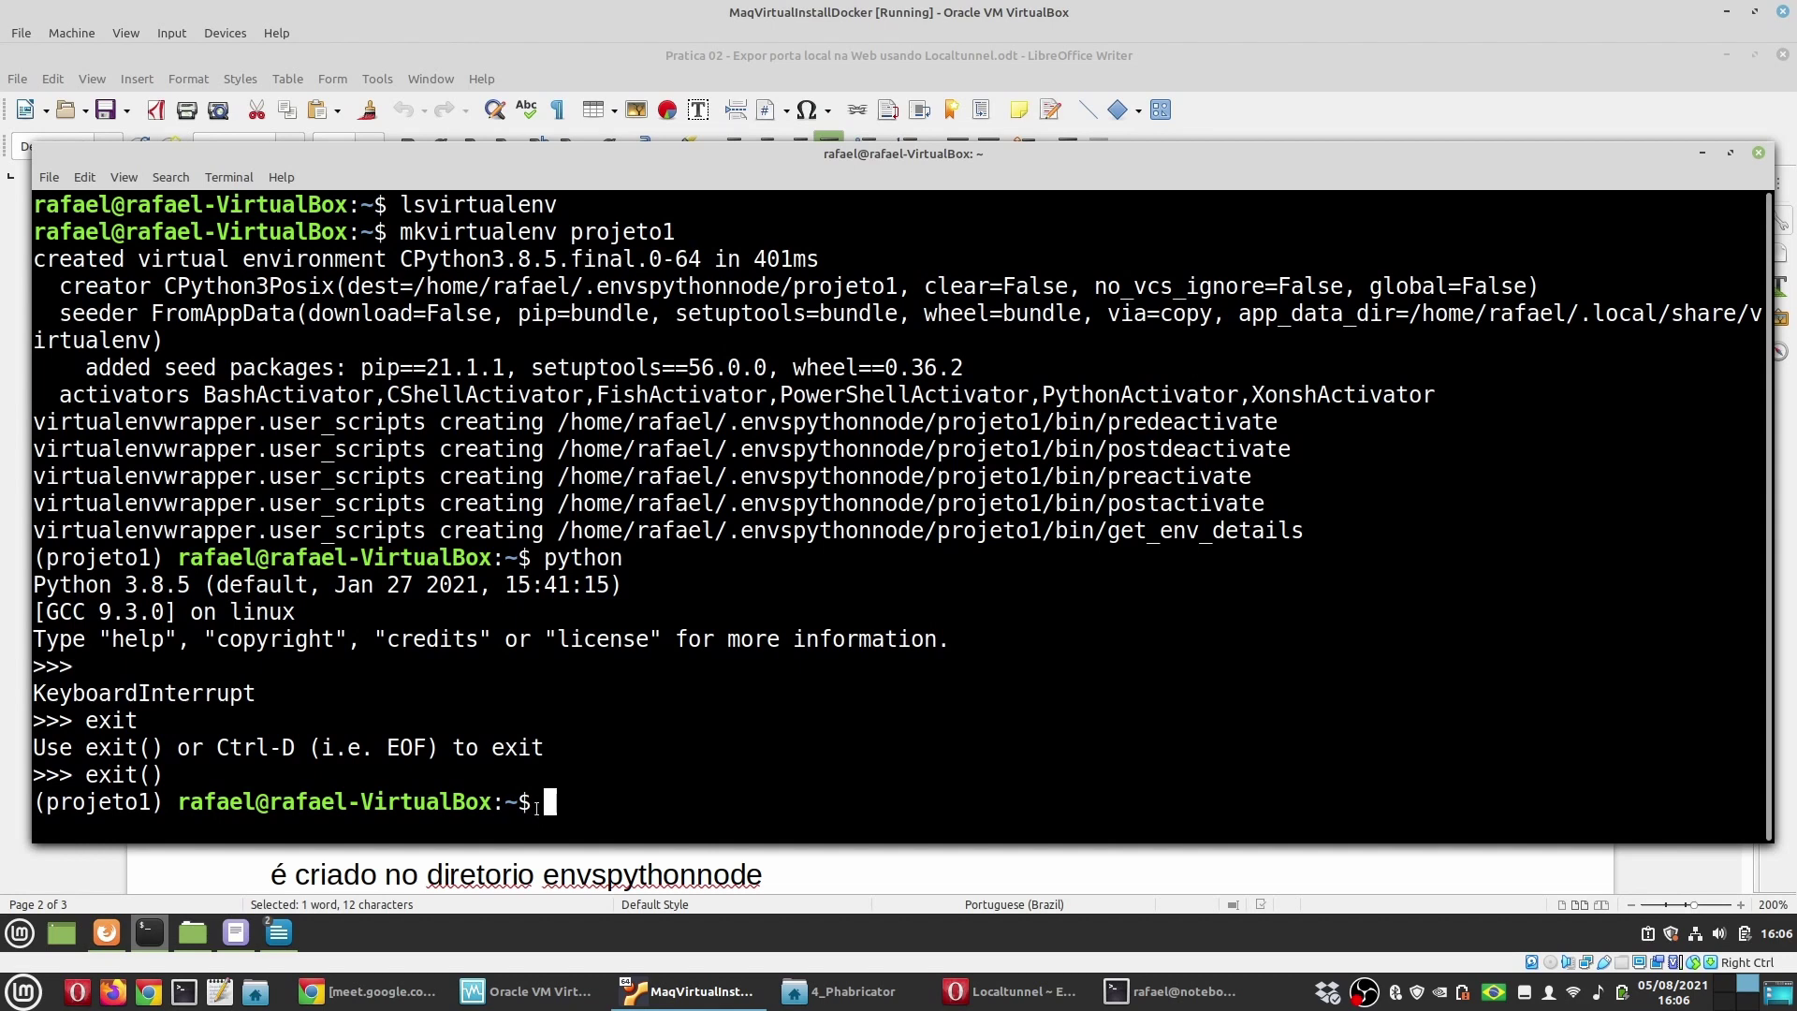
left_click_drag(165, 802, 54, 803)
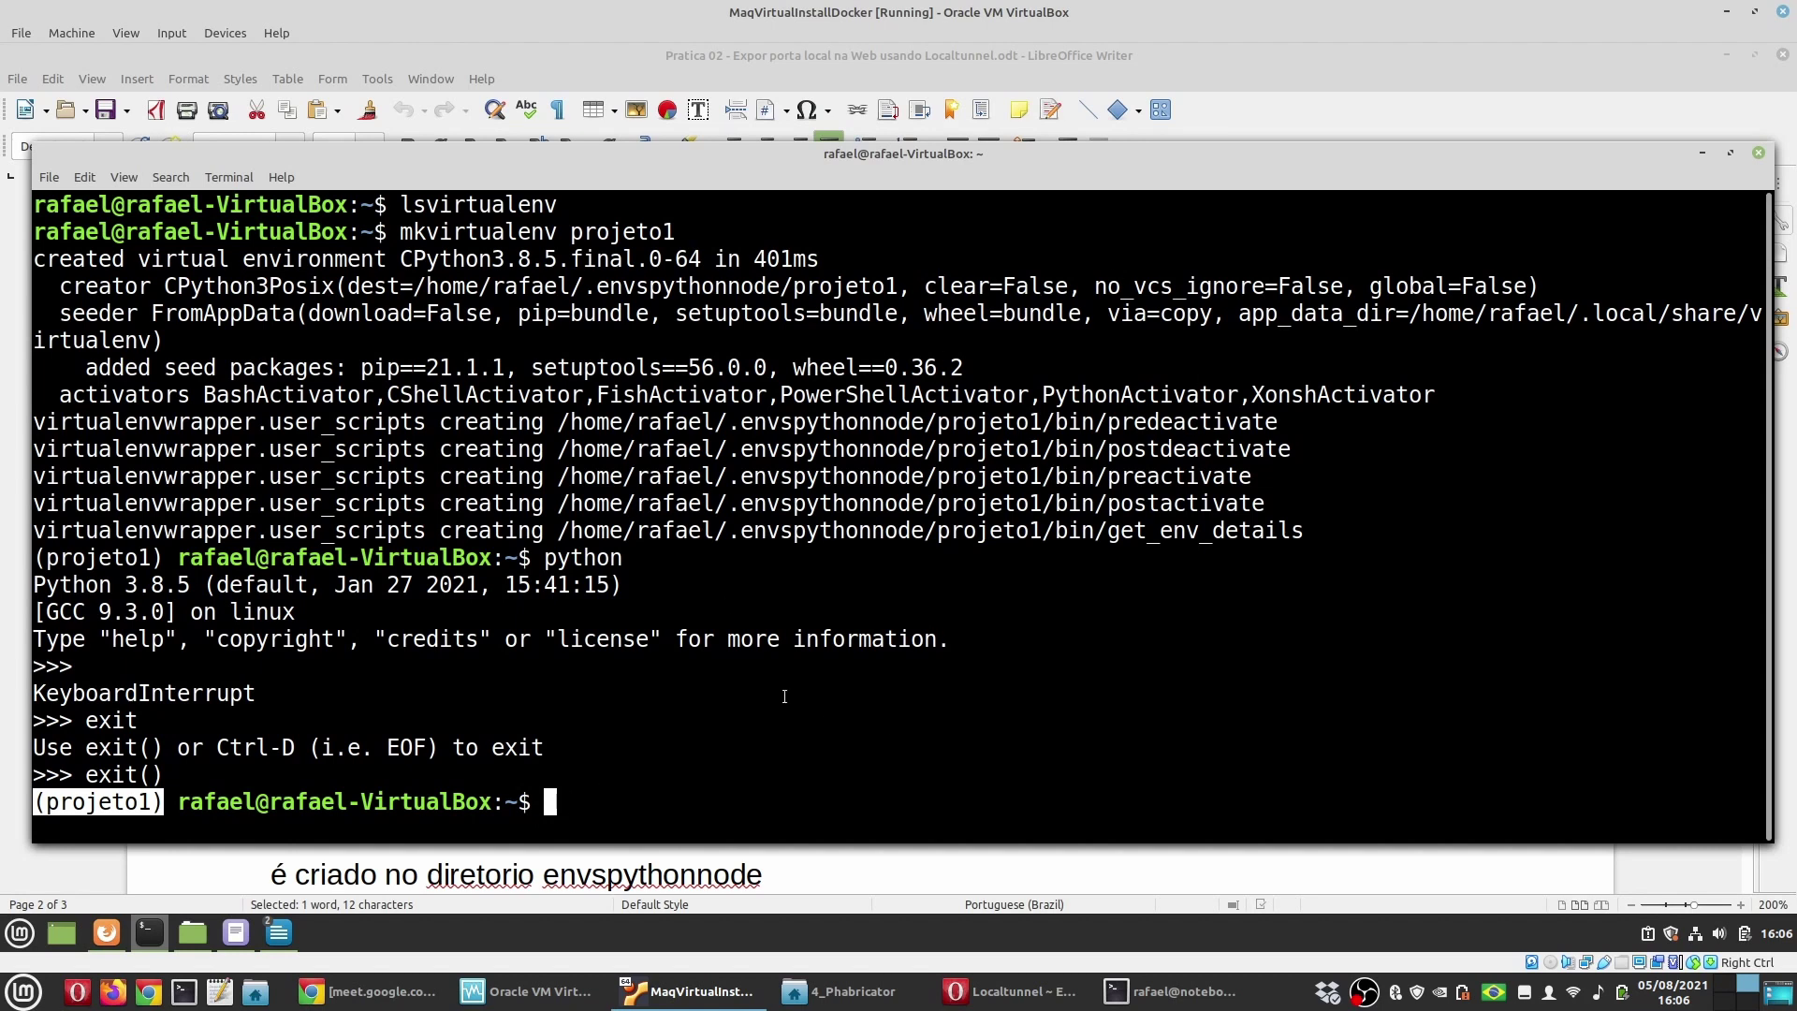
left_click(606, 809)
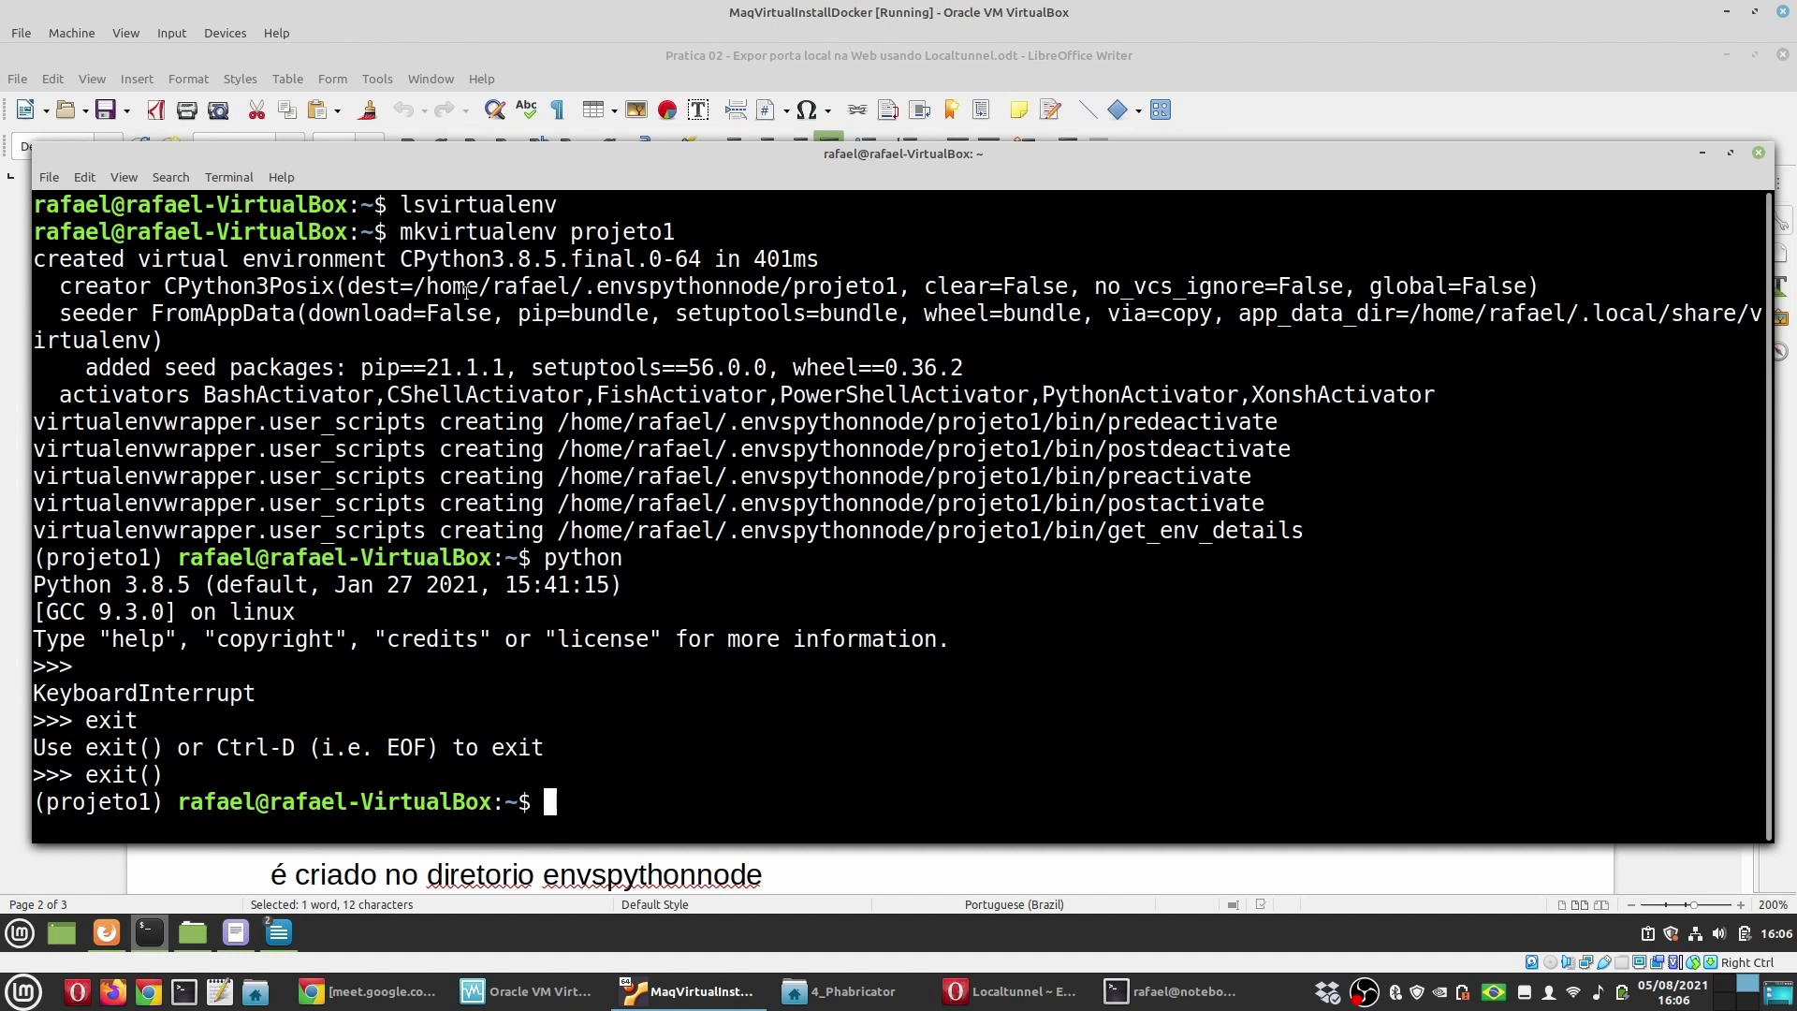
Step: Copy deactivate from the tutorial and run it to leave projeto1
left_click(655, 49)
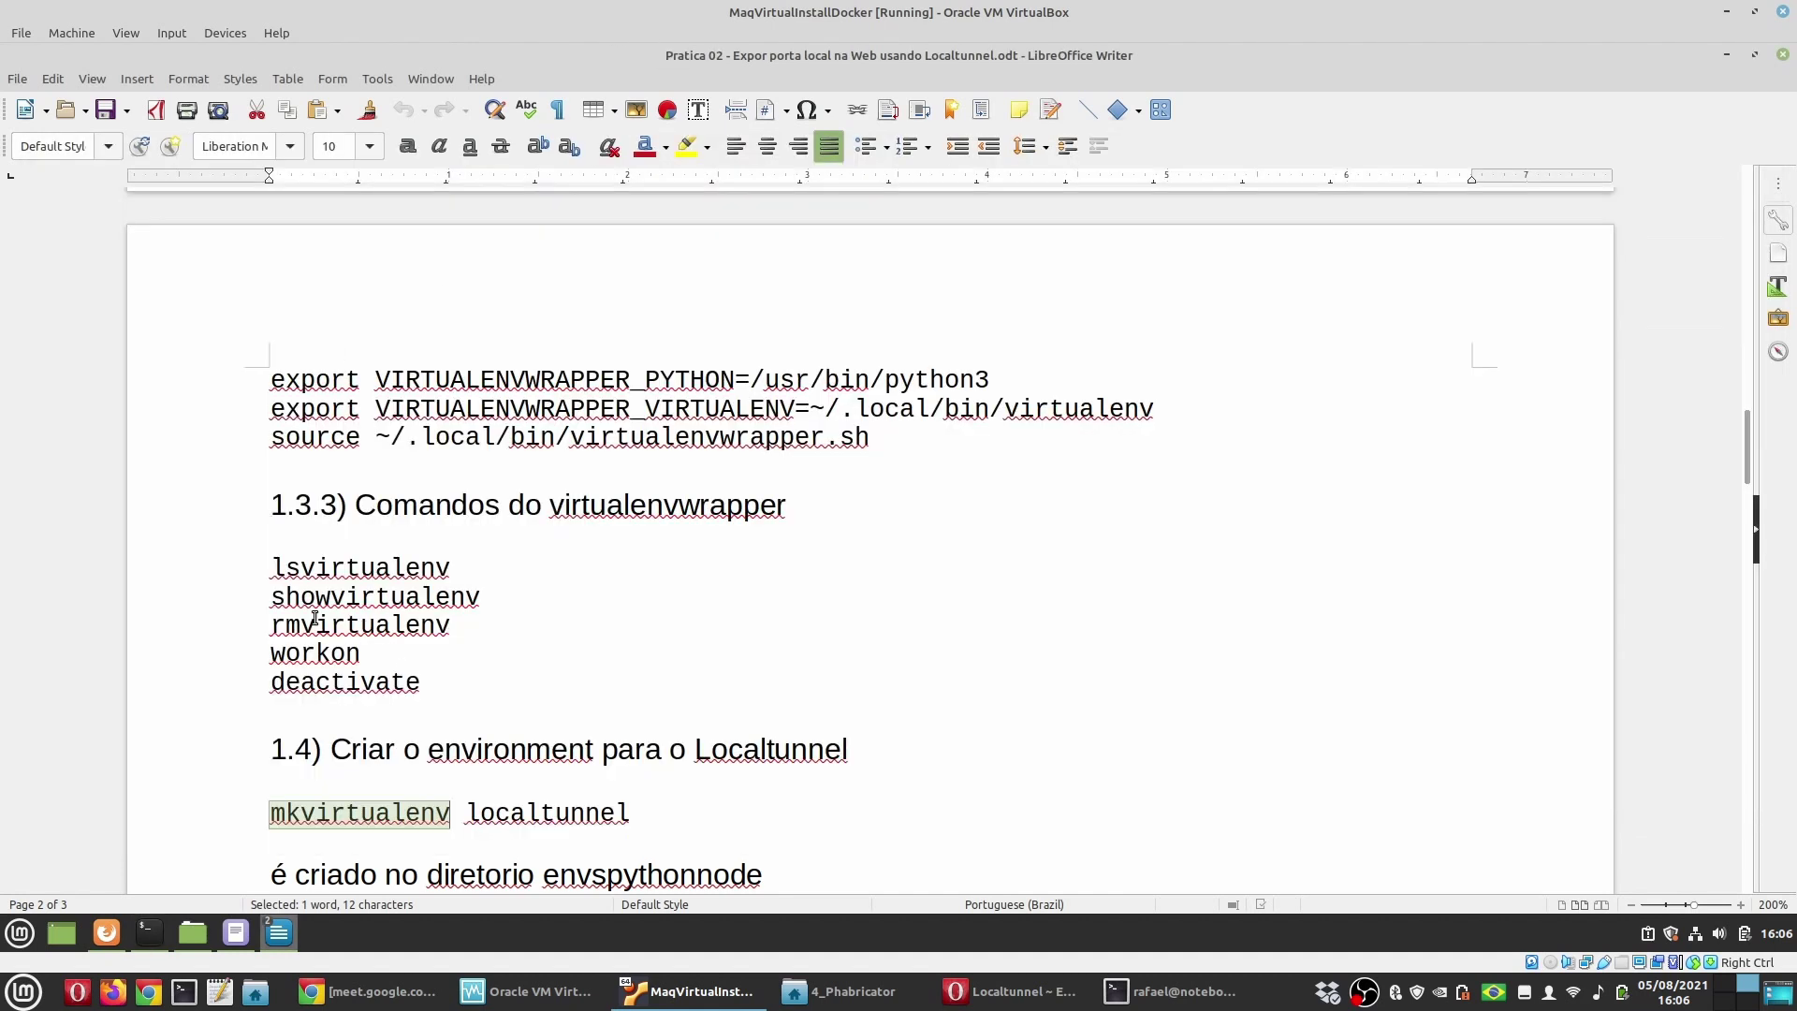
double_click(345, 682)
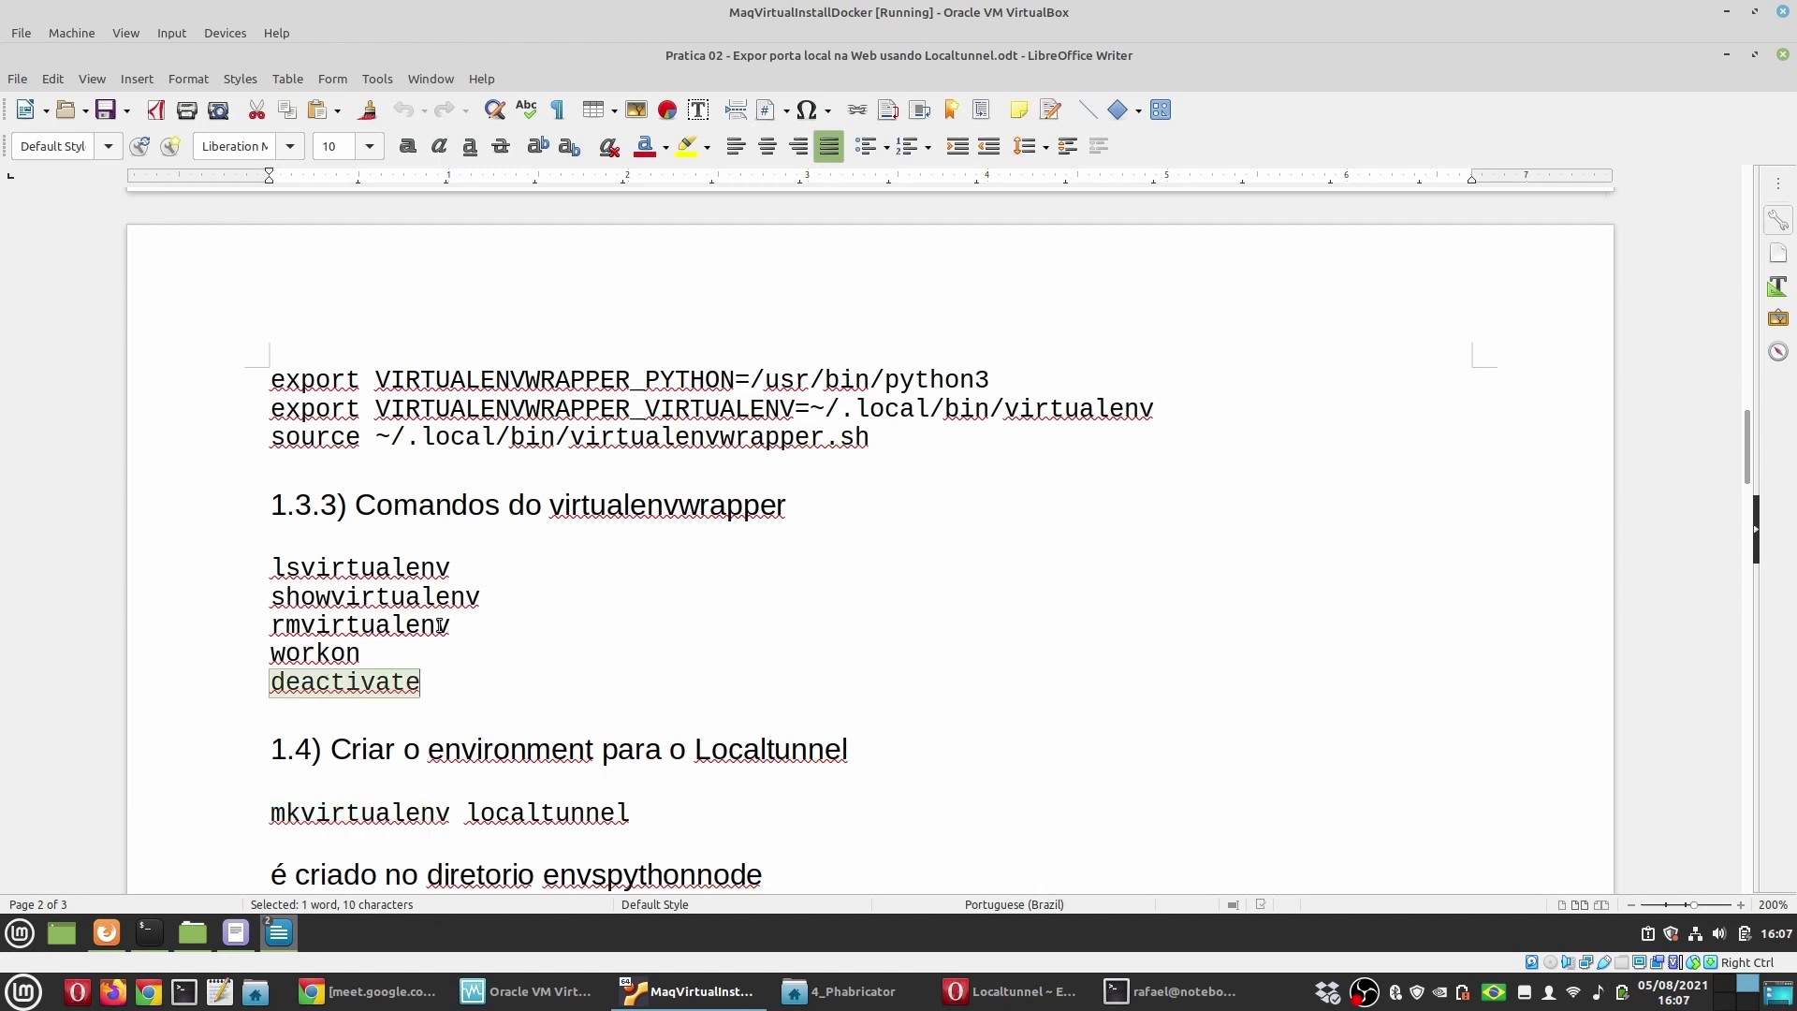
left_click(164, 934)
key("ctrl+shift+v")
key("Return")
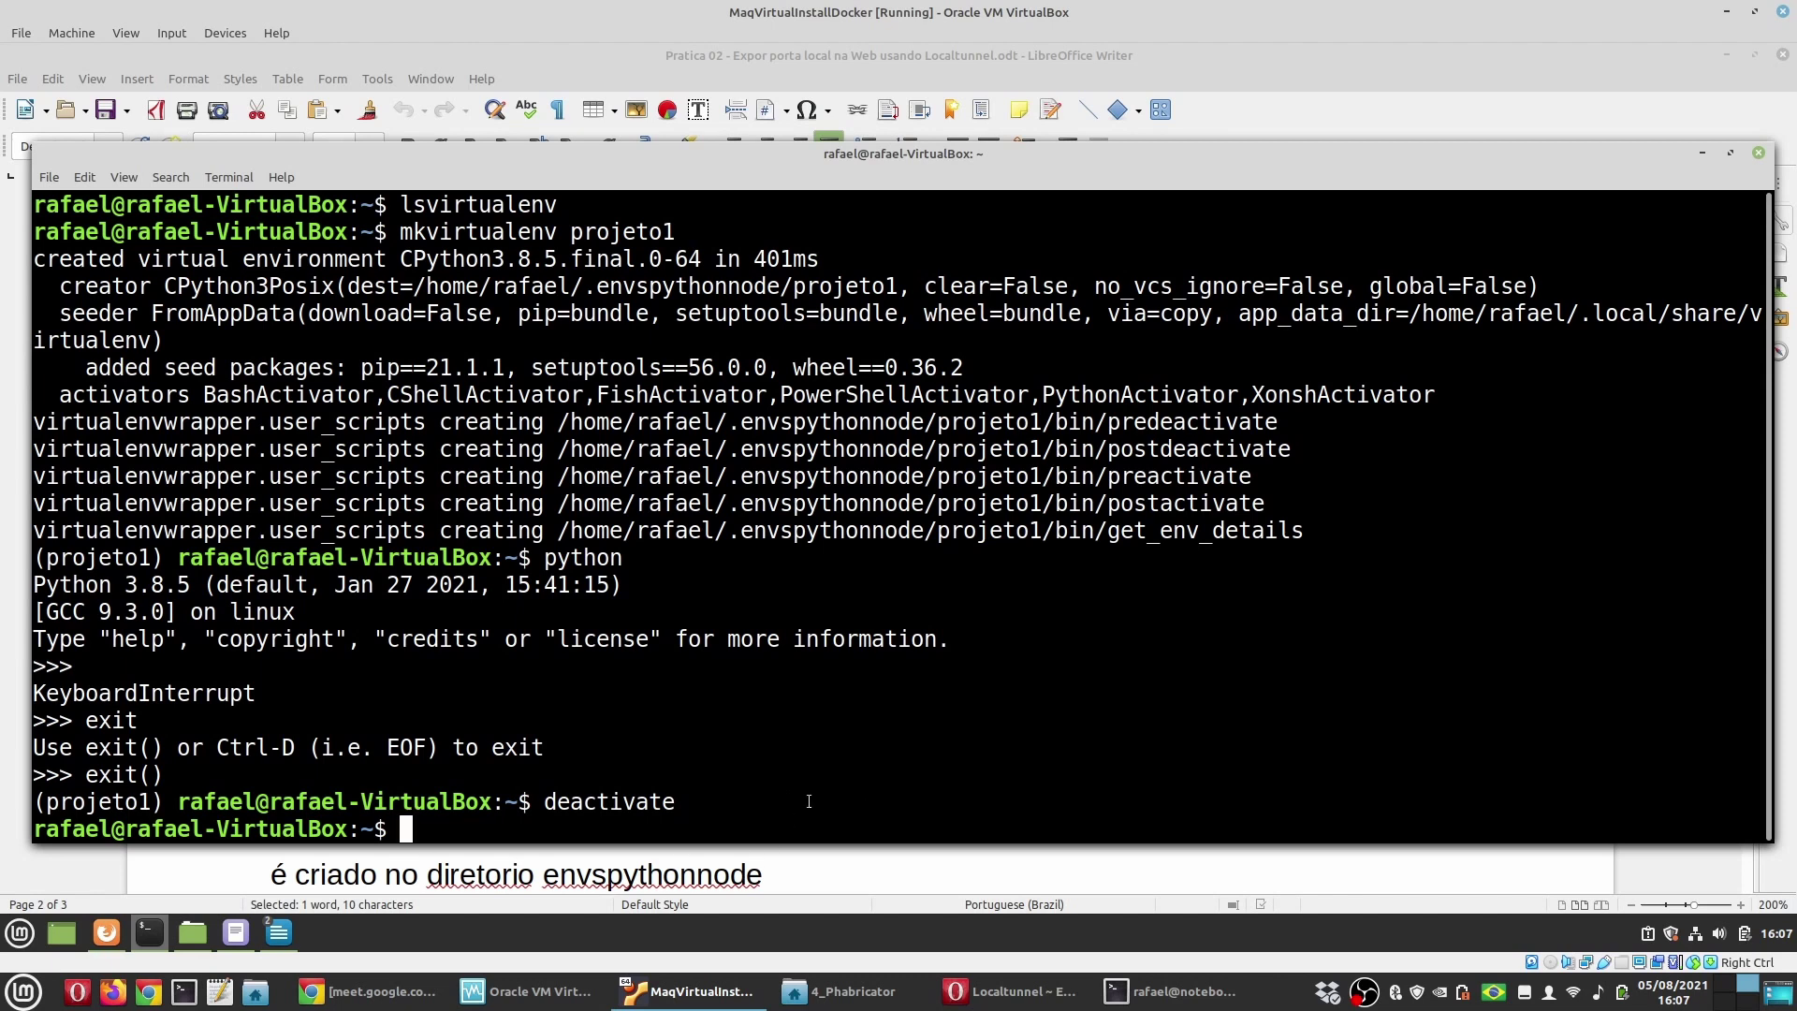
Step: Check python --version and python3 --version outside the environment
key("Up")
key("Up")
type("--version")
key("Return")
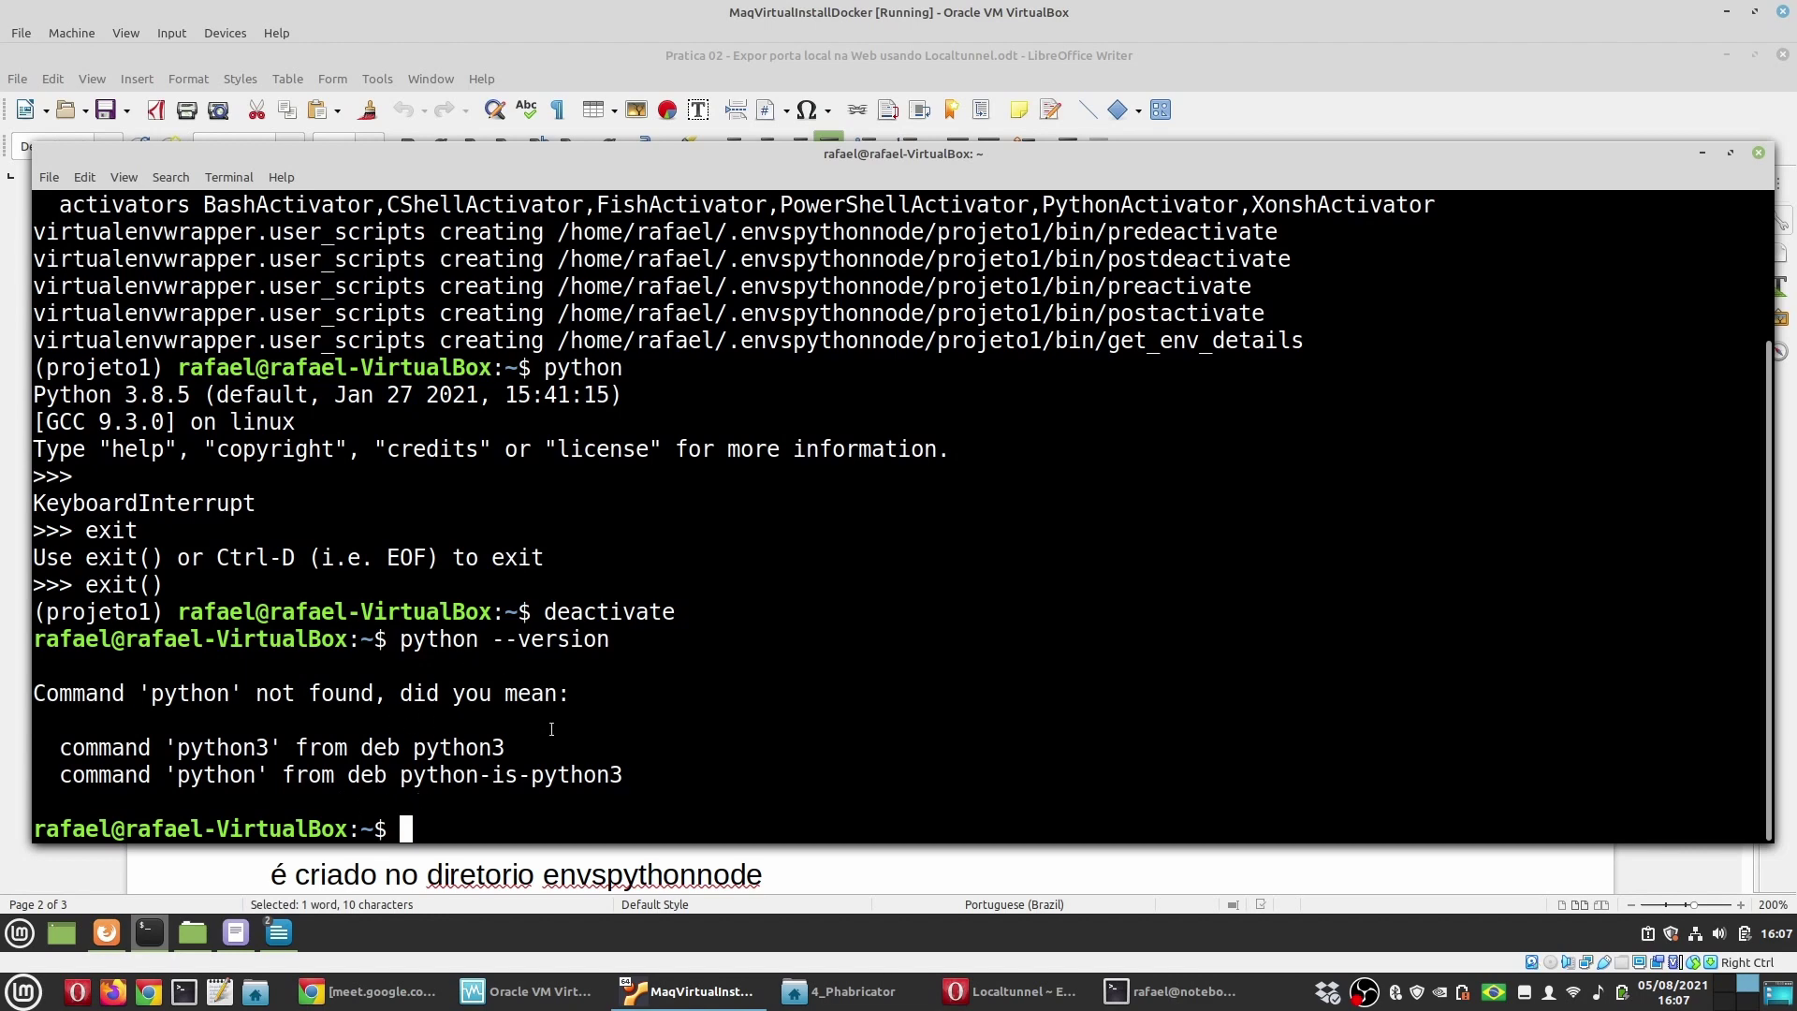
key("Up")
key("Left")
key("Left")
key("Left")
key("Left")
key("Left")
key("Left")
key("Left")
key("Left")
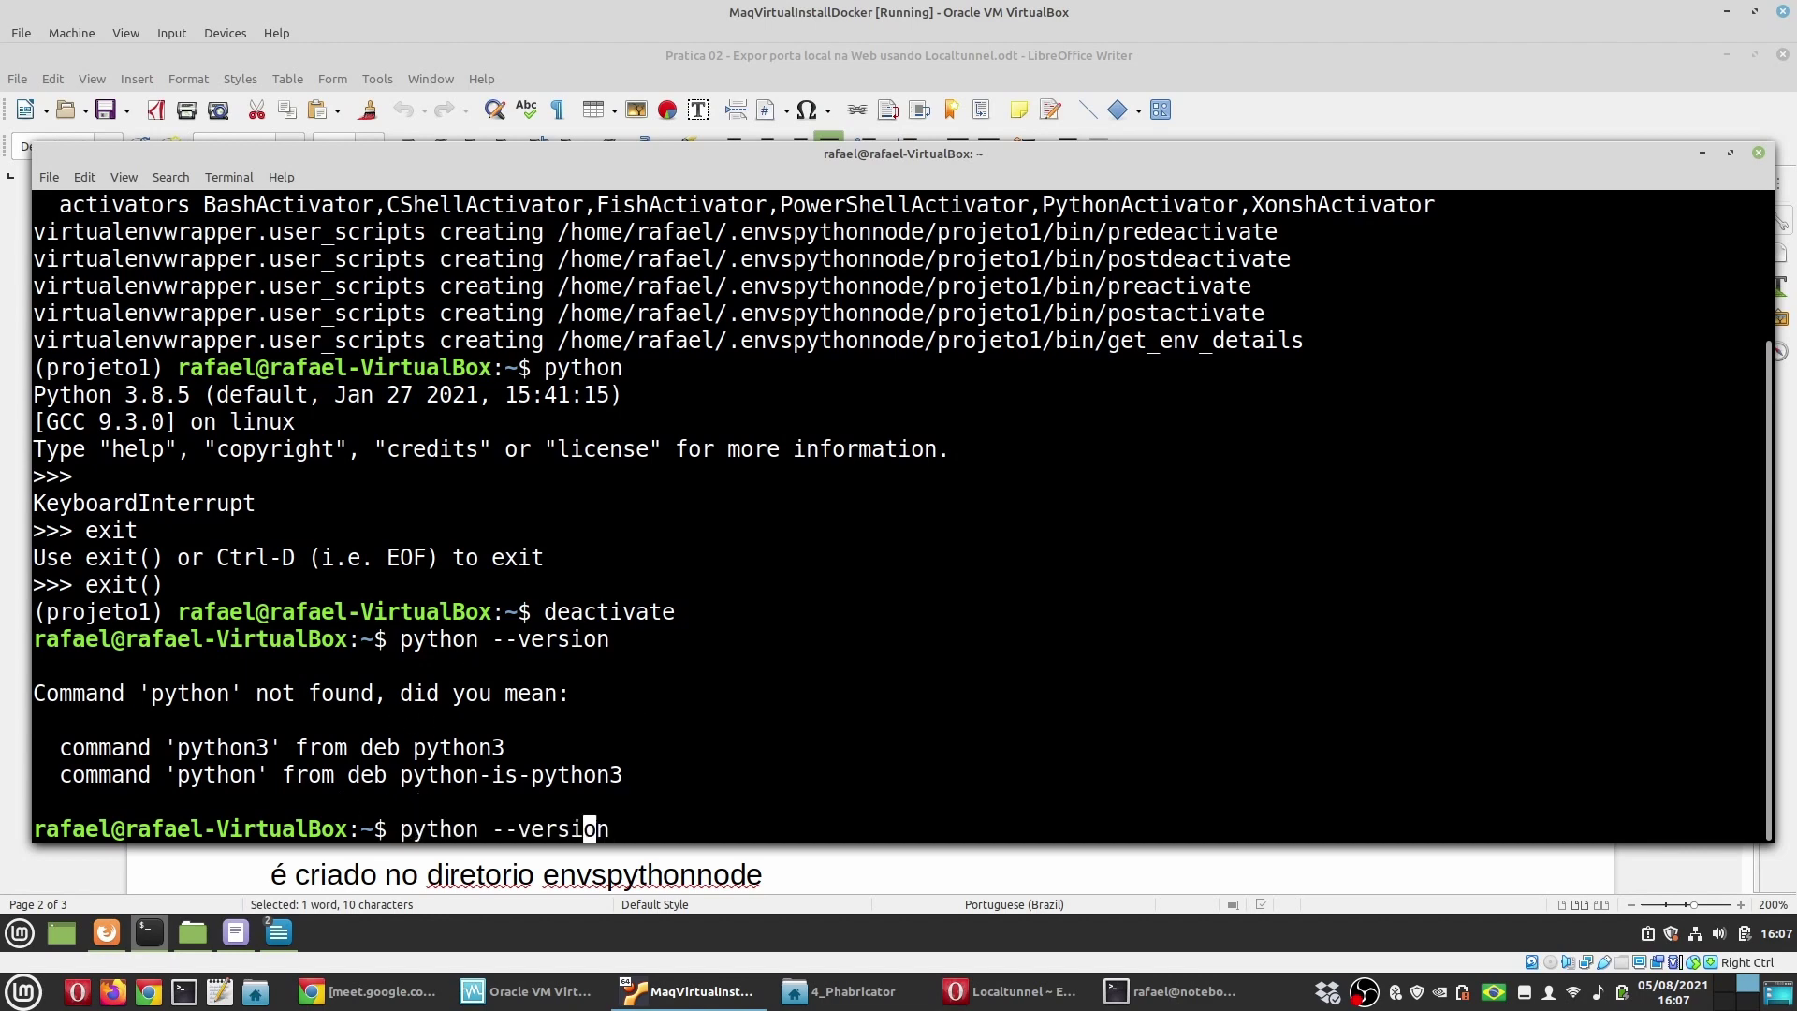
key("Left")
key("Left")
type("3")
key("Return")
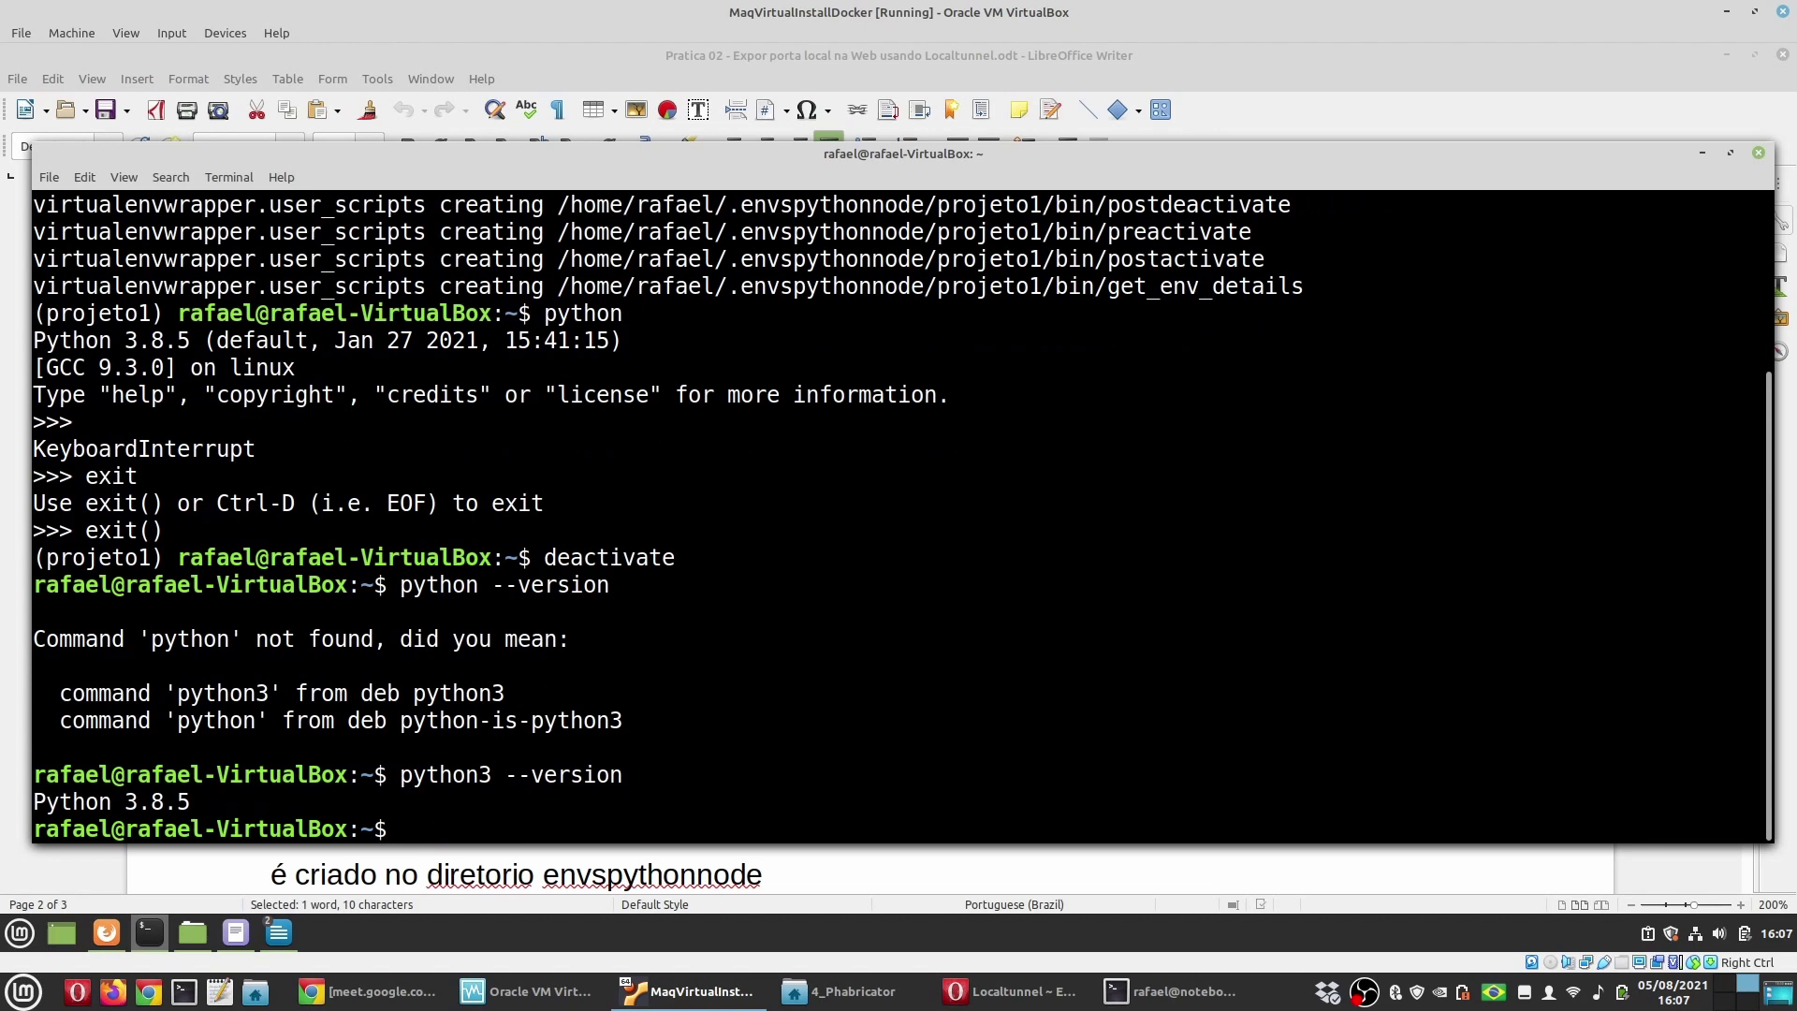
key("Up")
key("Left")
key("Left")
key("Left")
key("Left")
key("Left")
key("Left")
key("Left")
key("Left")
key("Left")
key("Left")
key("Left")
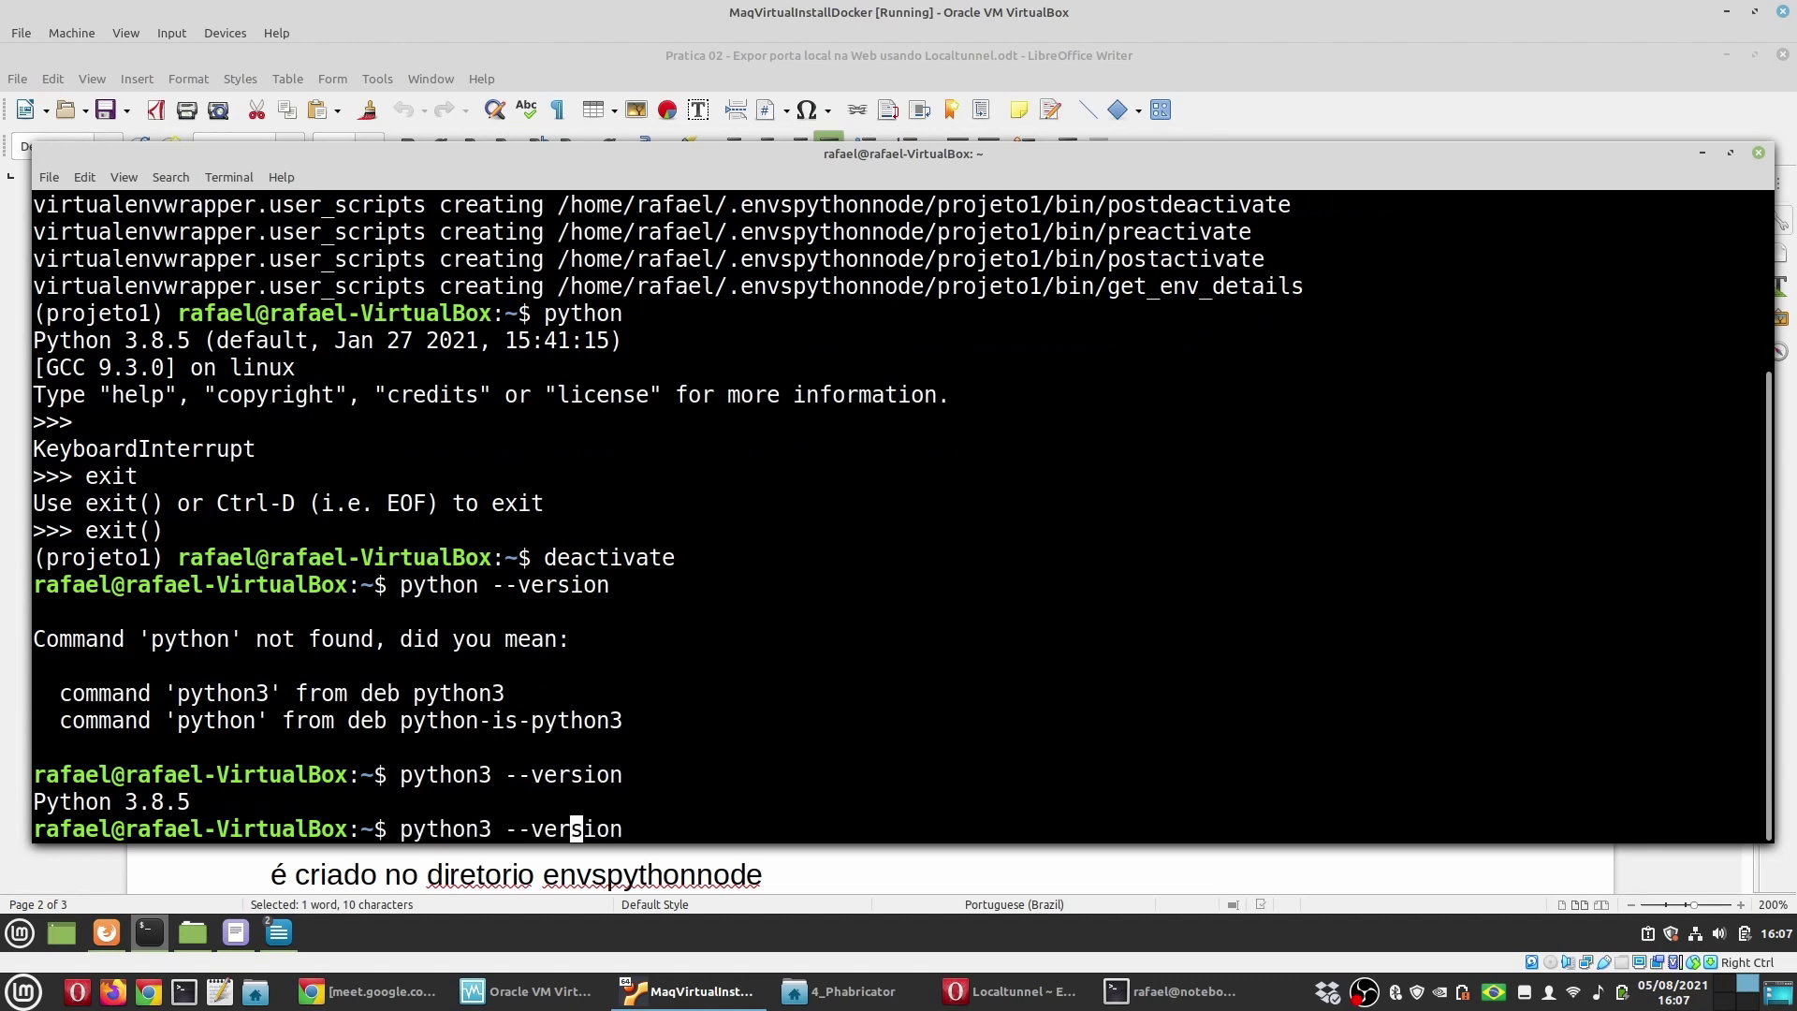
key("Delete")
key("Return")
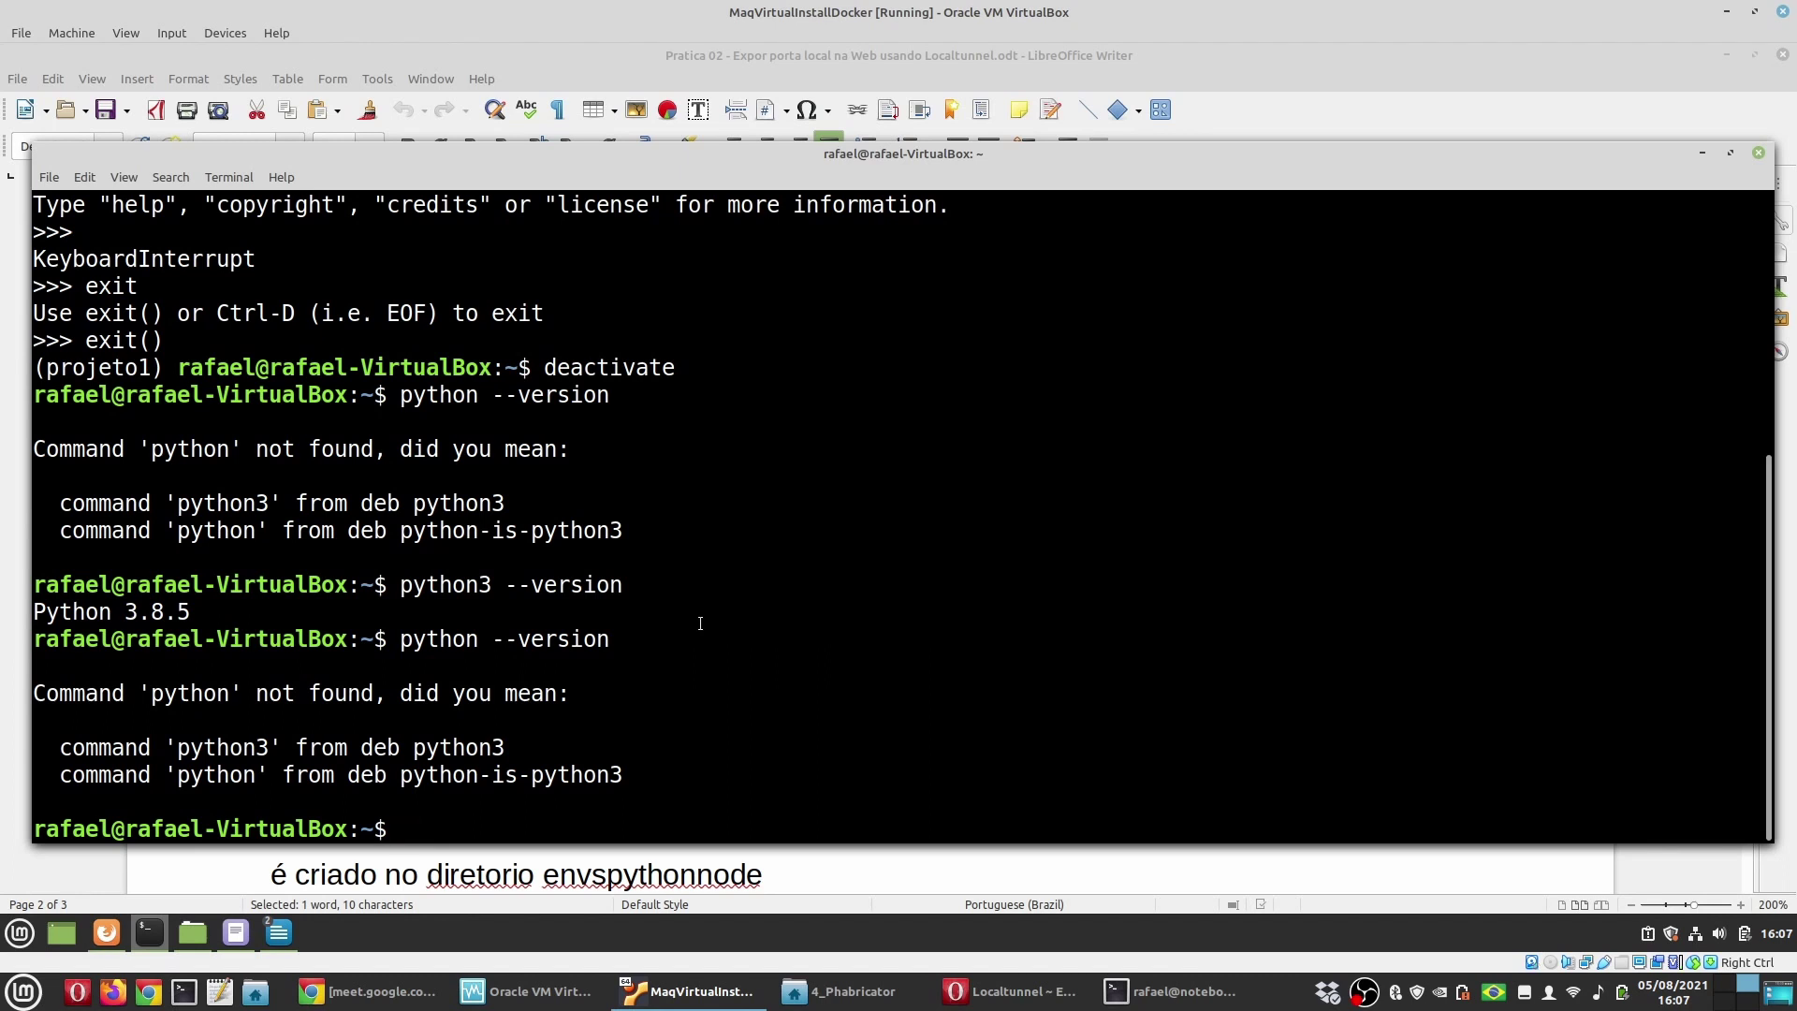
Step: Reactivate with workon projeto1 and confirm python --version reports Python 3.8.5
type("wor")
key("Tab")
key("Tab")
type("o")
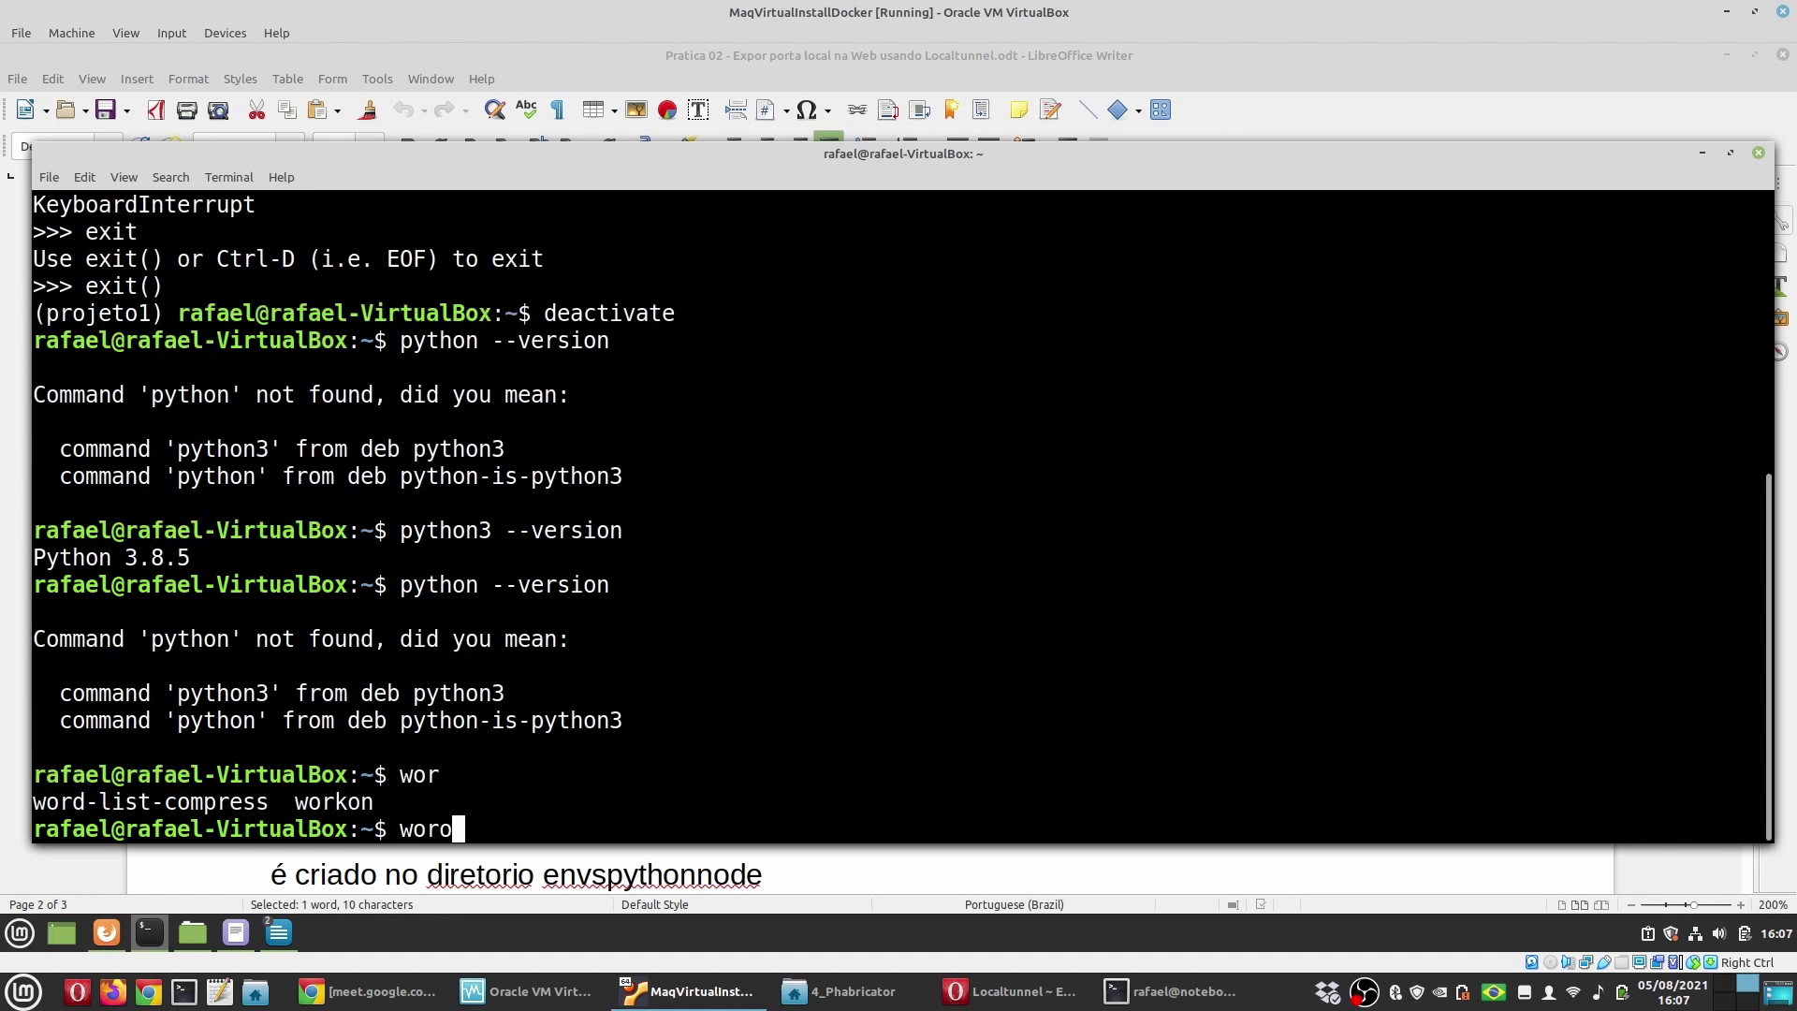
key("BackSpace")
type("k")
key("Tab")
key("BackSpace")
type("projeto1")
key("Return")
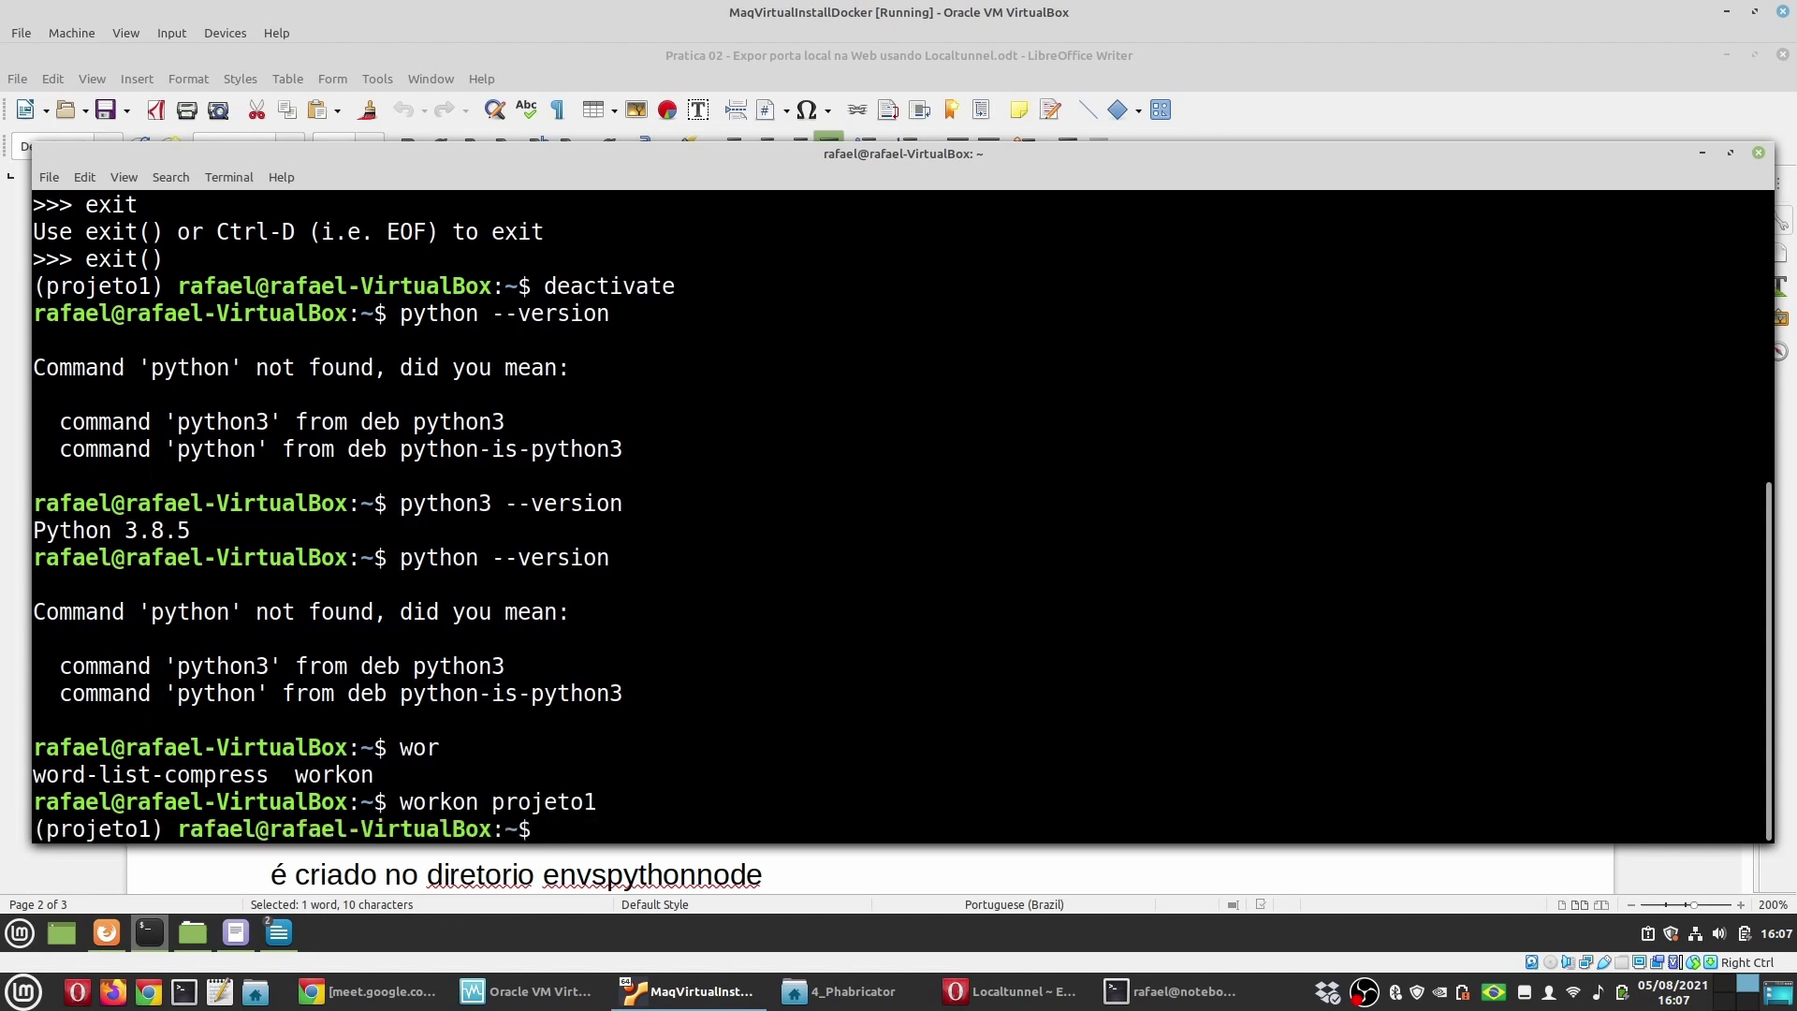
type("python --version")
key("Return")
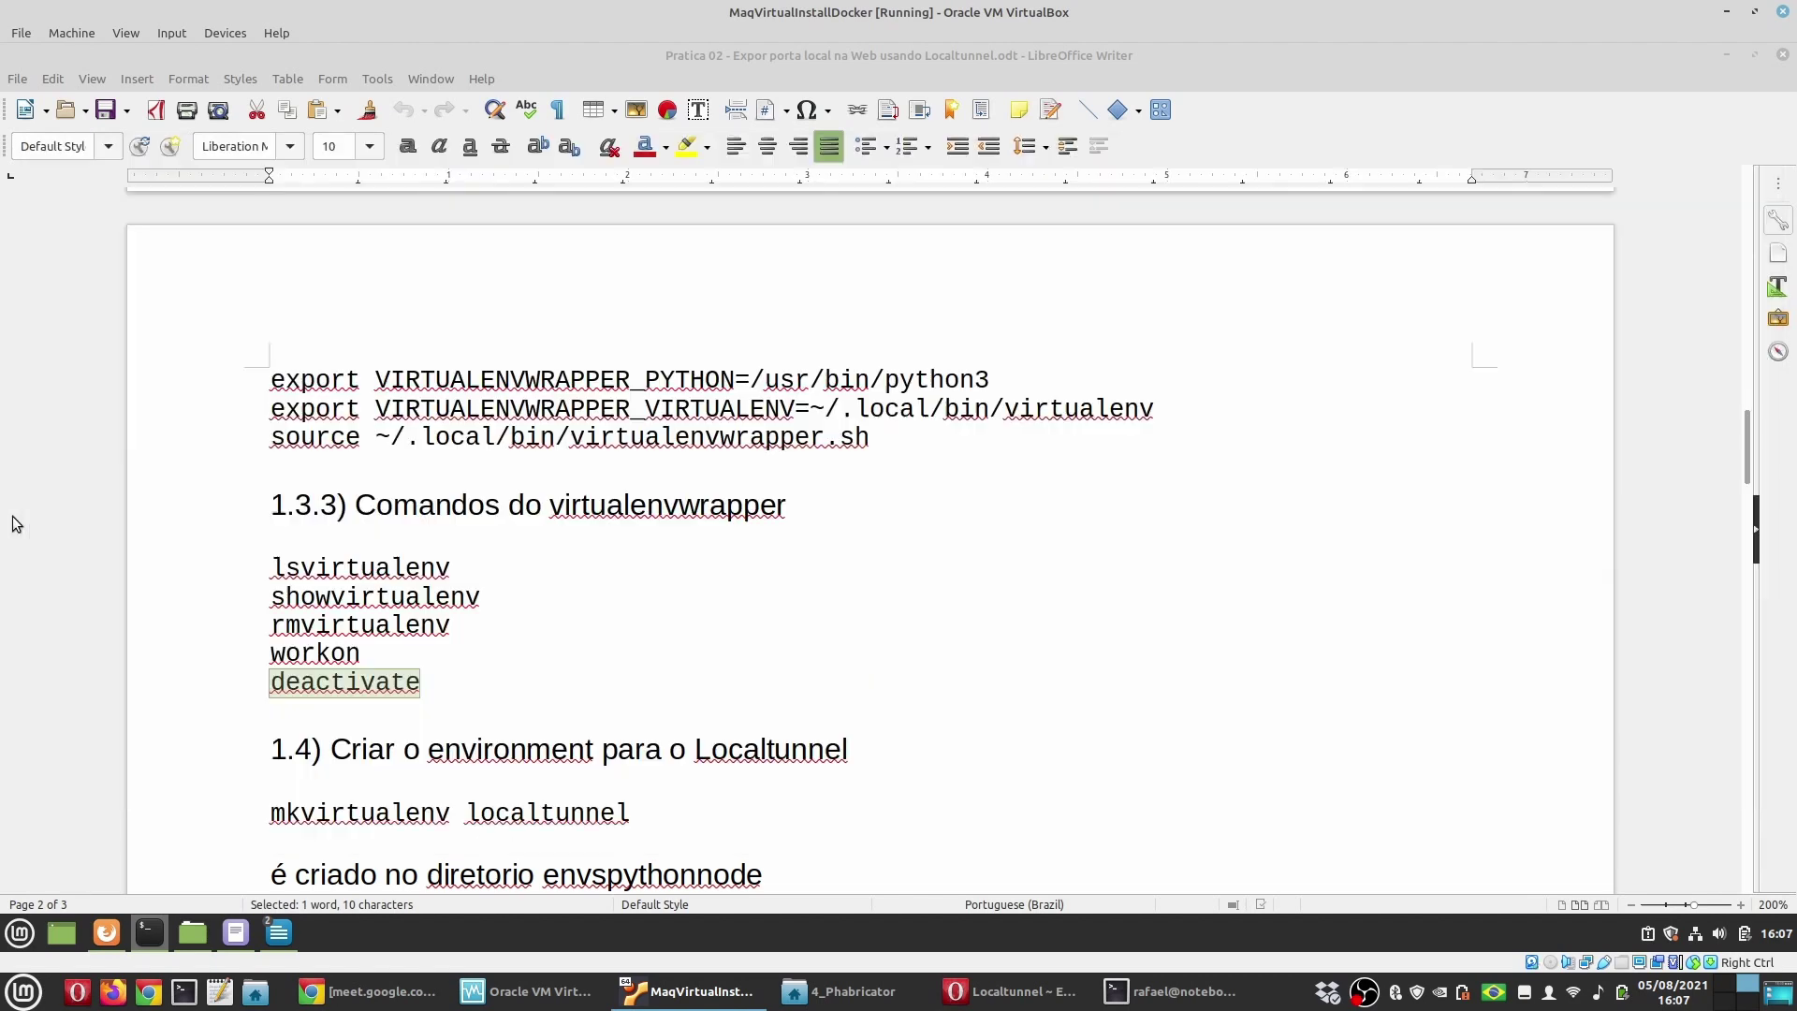
Step: Select the rmvirtualenv command line in the Writer tutorial
left_click(13, 521)
scroll(604, 719, "down", 3)
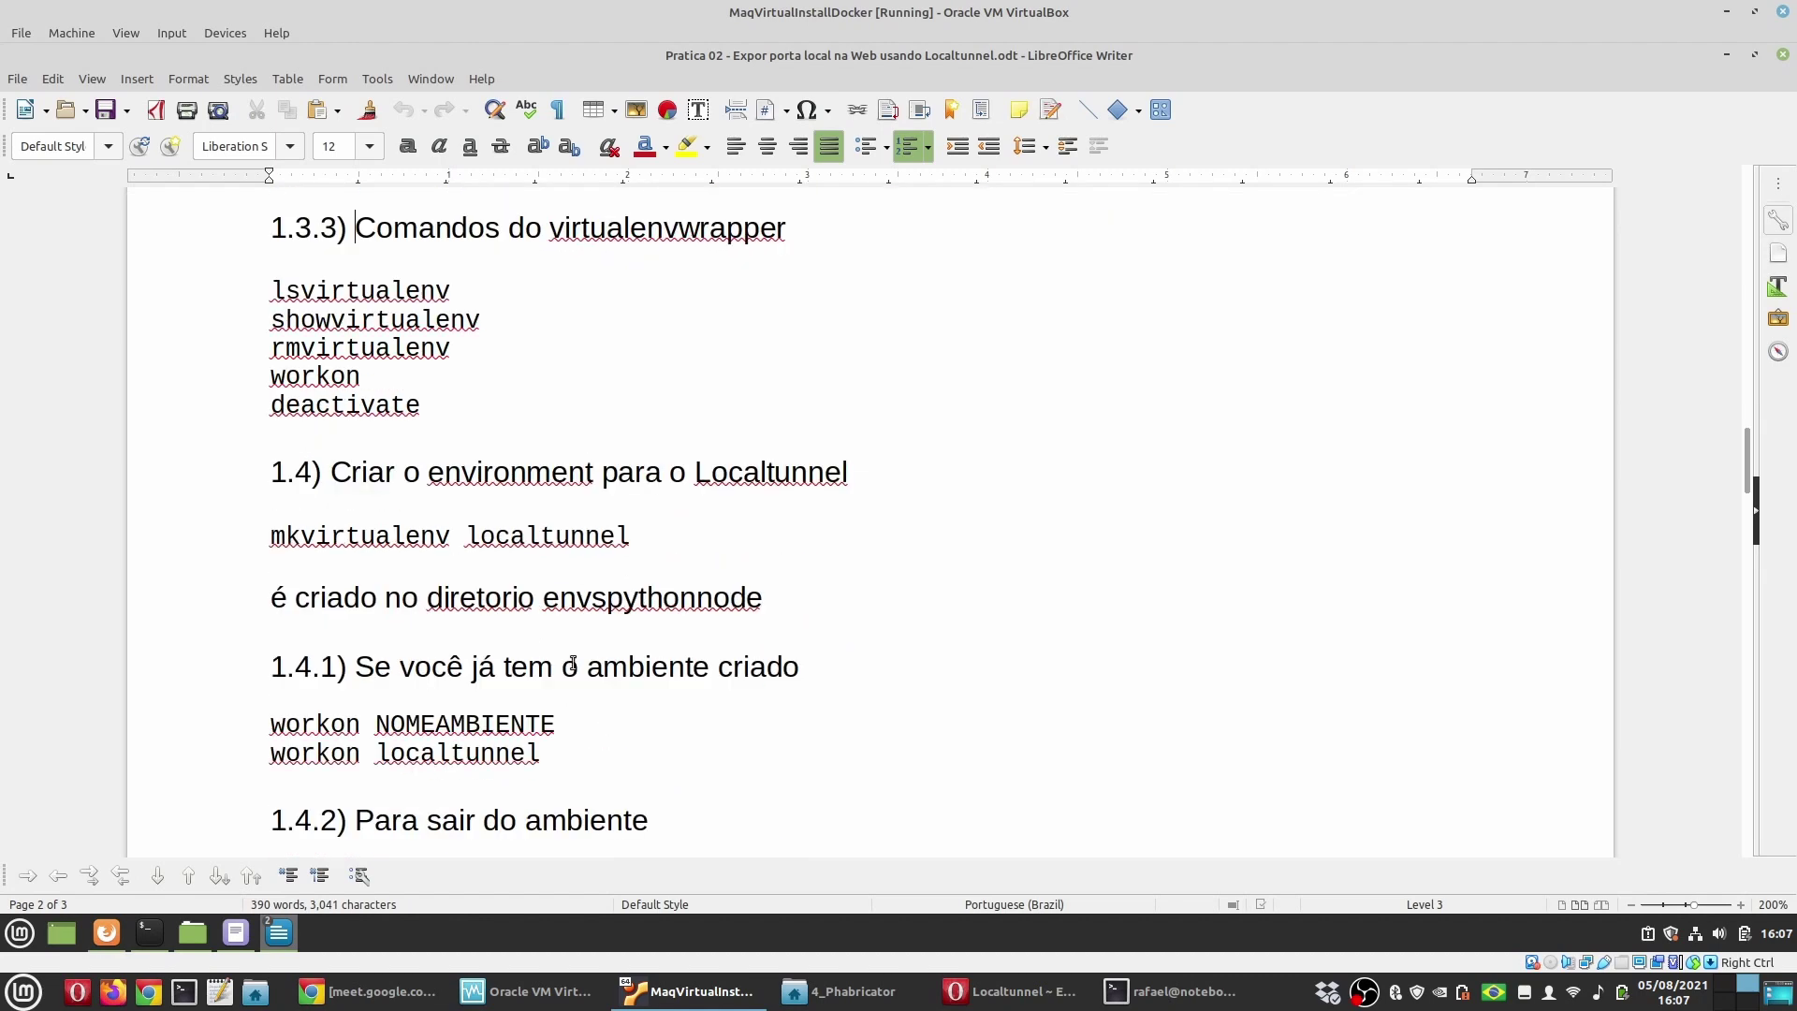
double_click(528, 537)
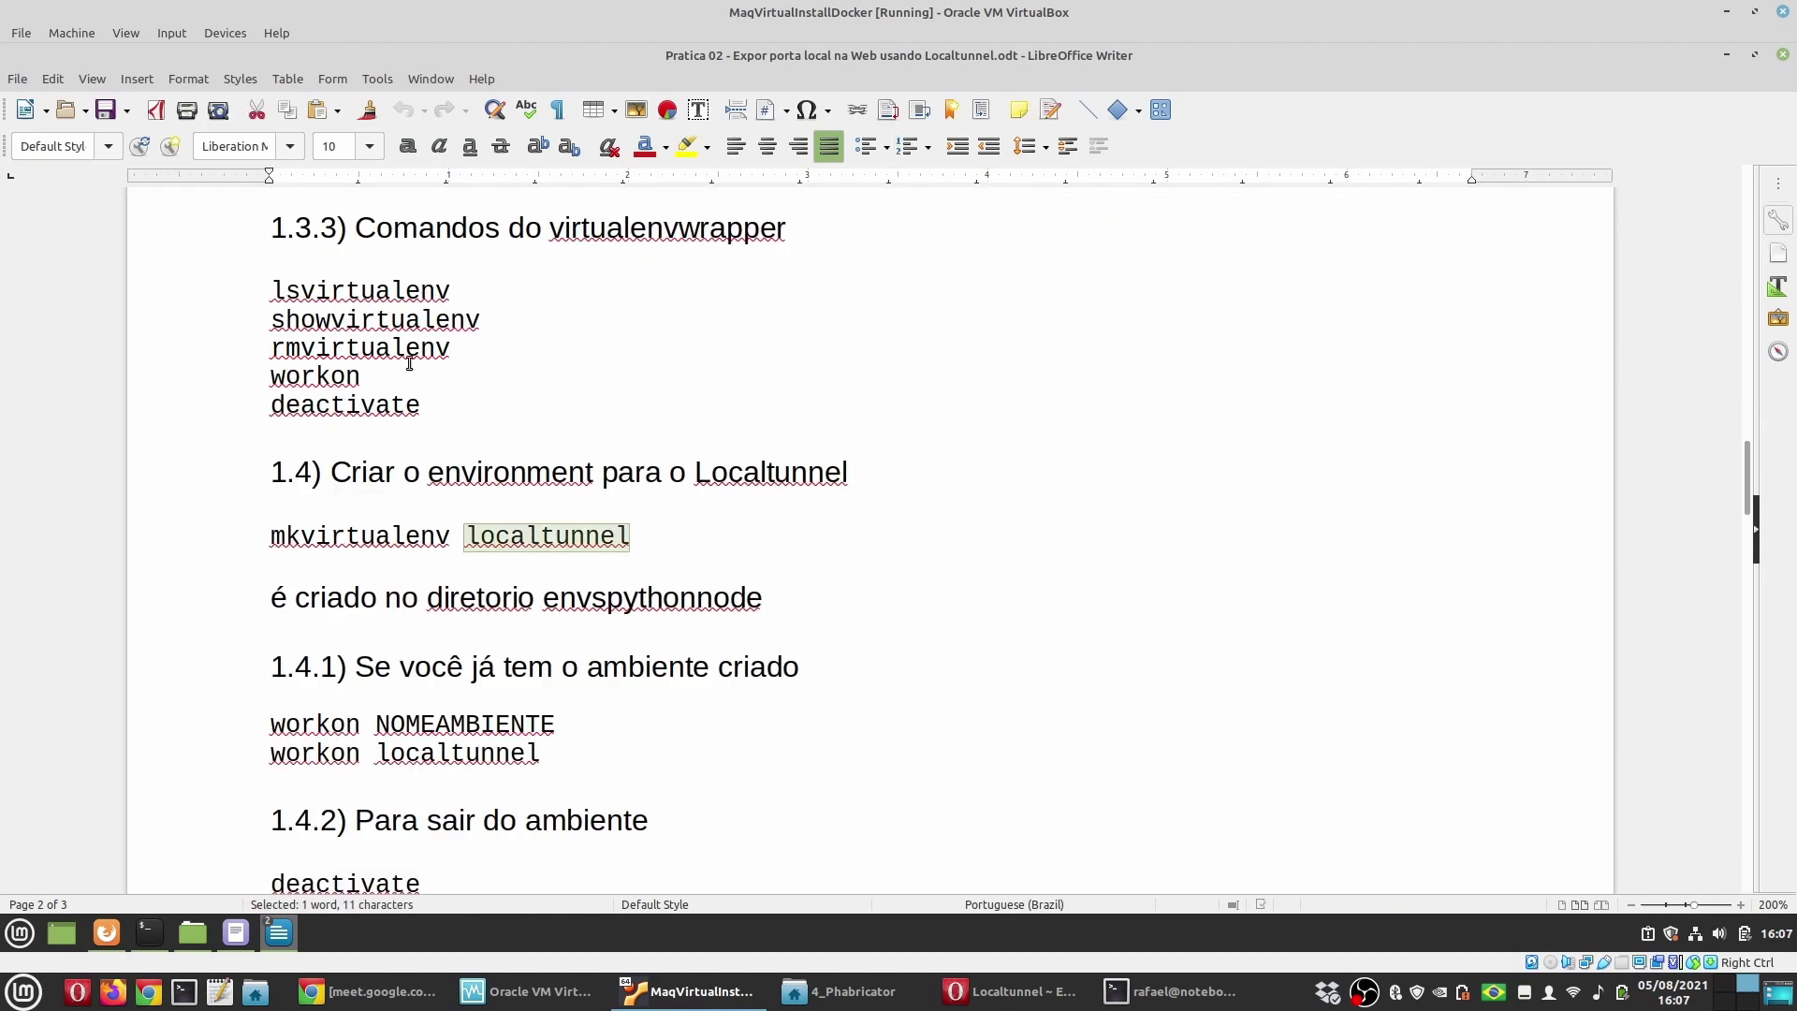
left_click_drag(488, 345, 239, 350)
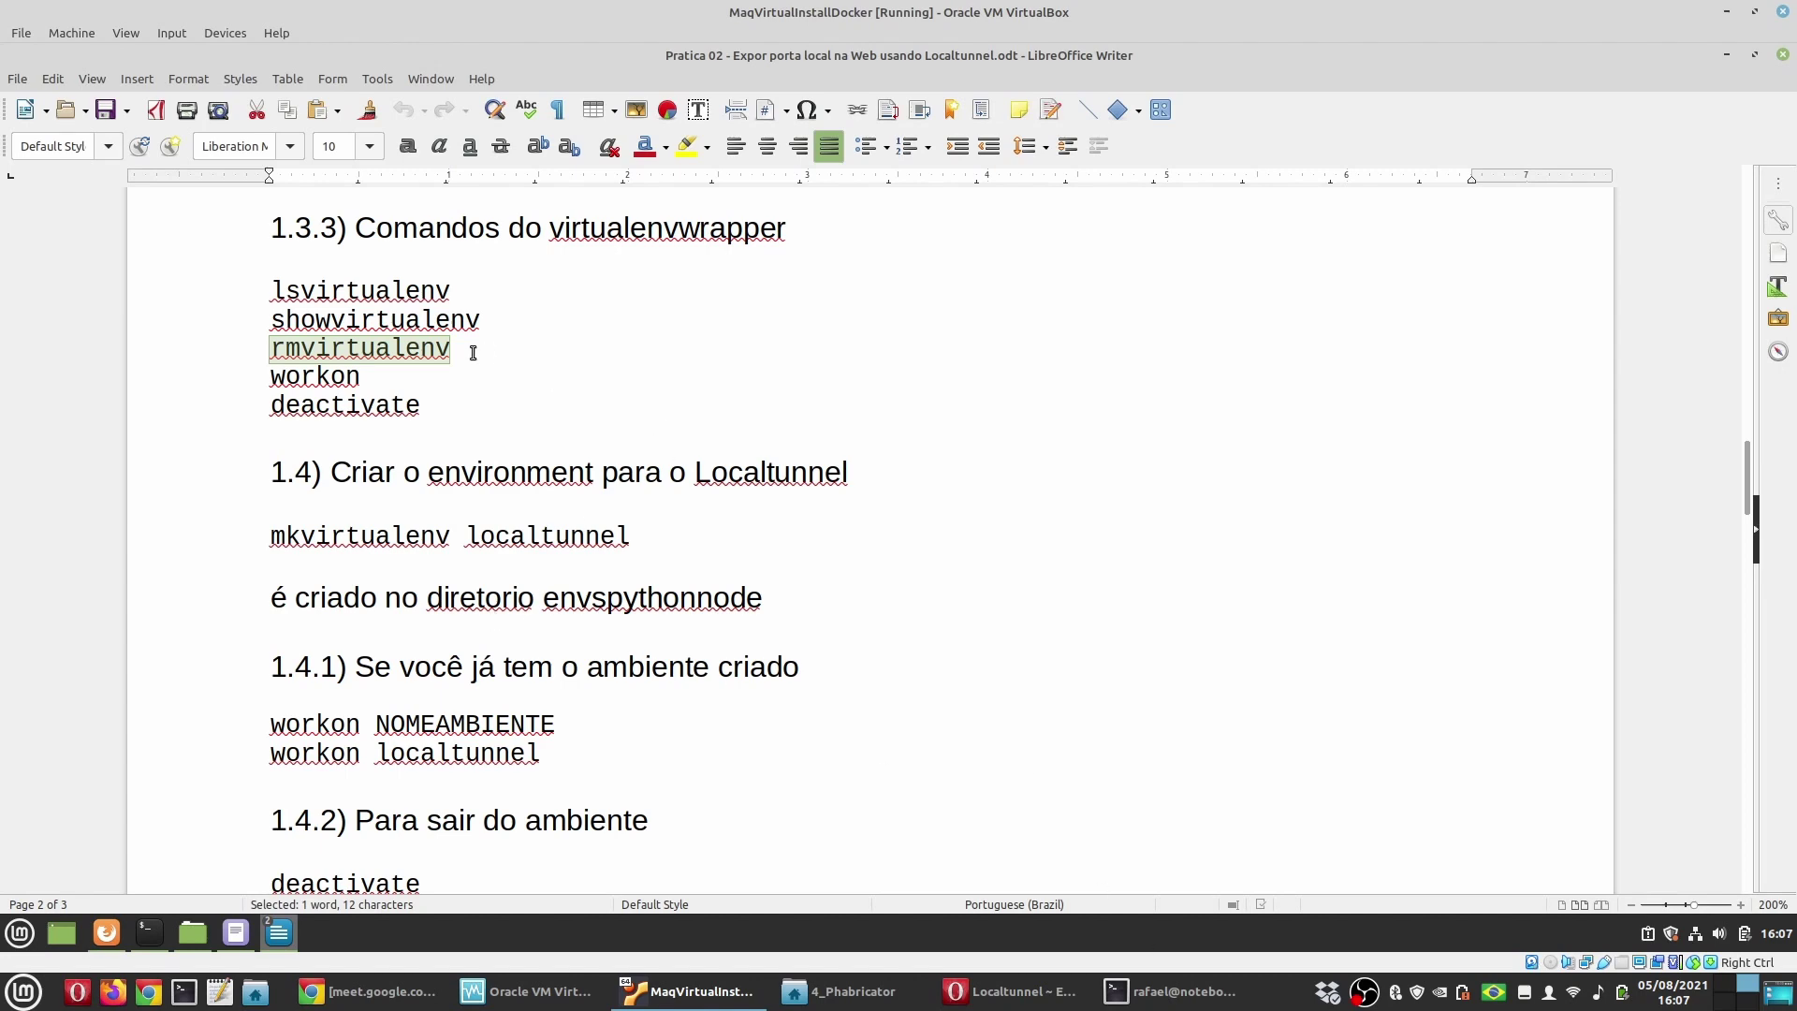
Step: Deactivate projeto1 again and enter rmvirtualenv projeto1 to delete the environment
left_click(149, 932)
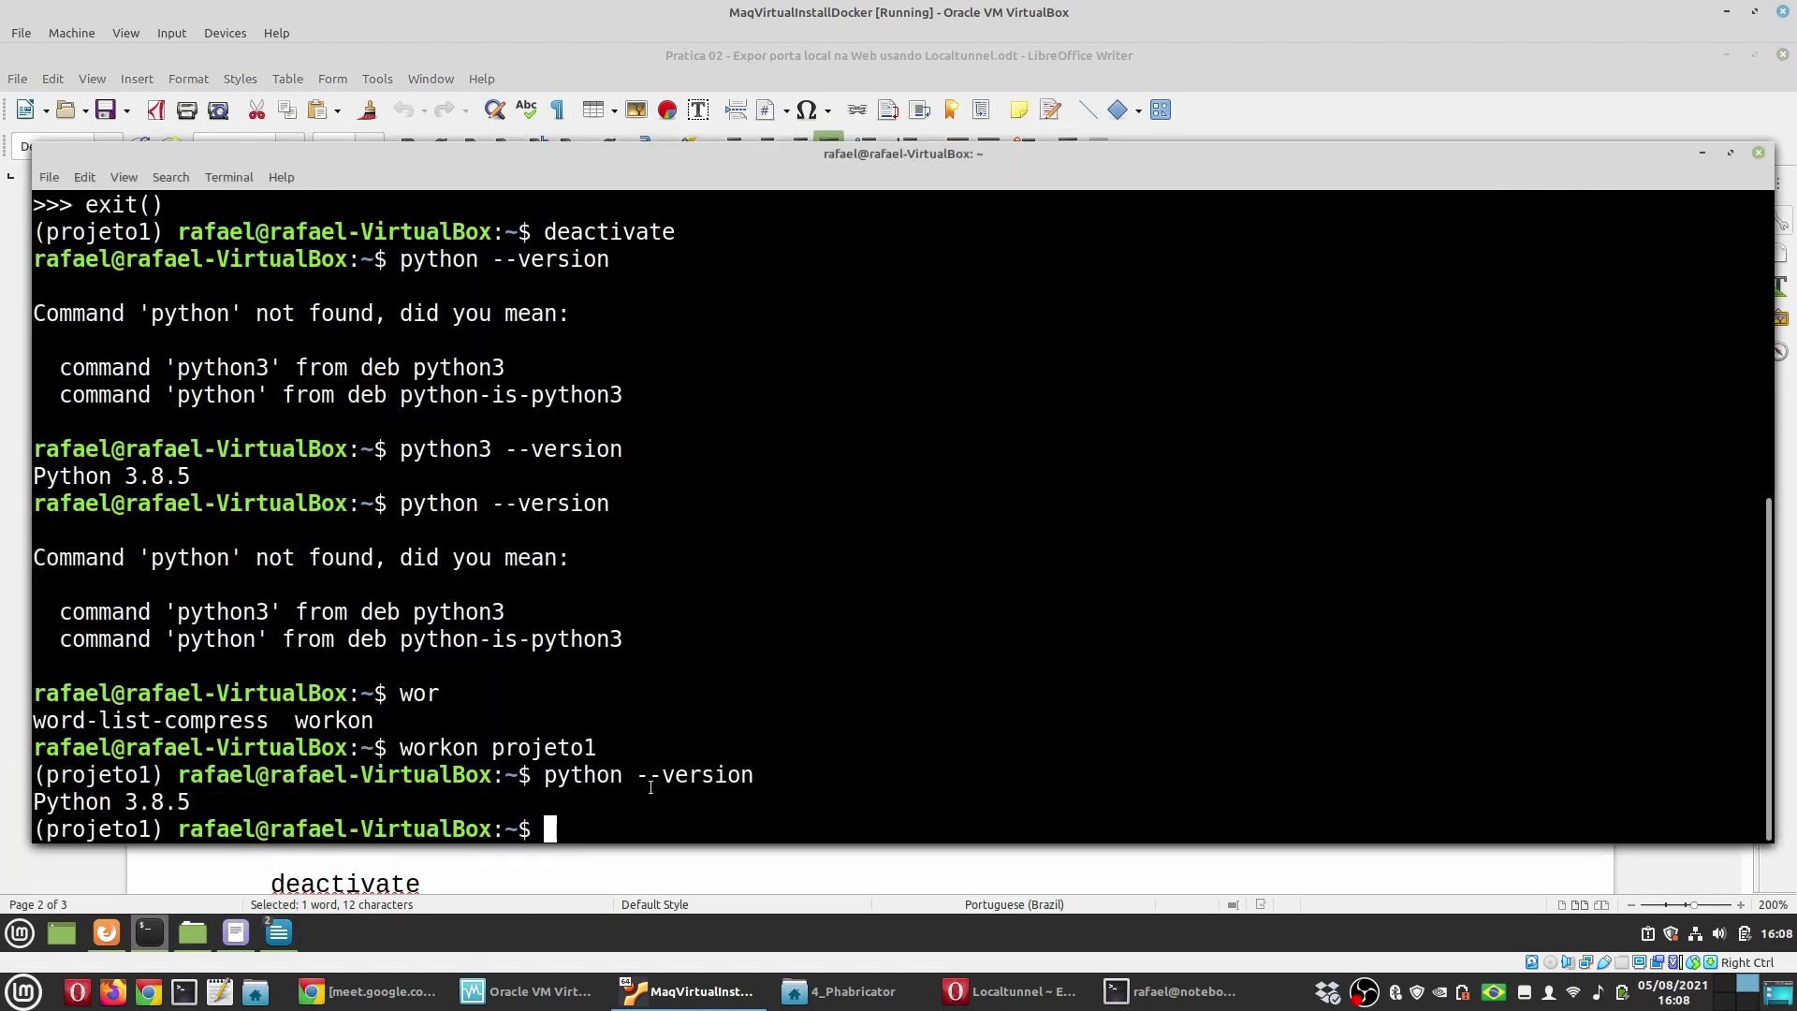
type("rmvirtualenv")
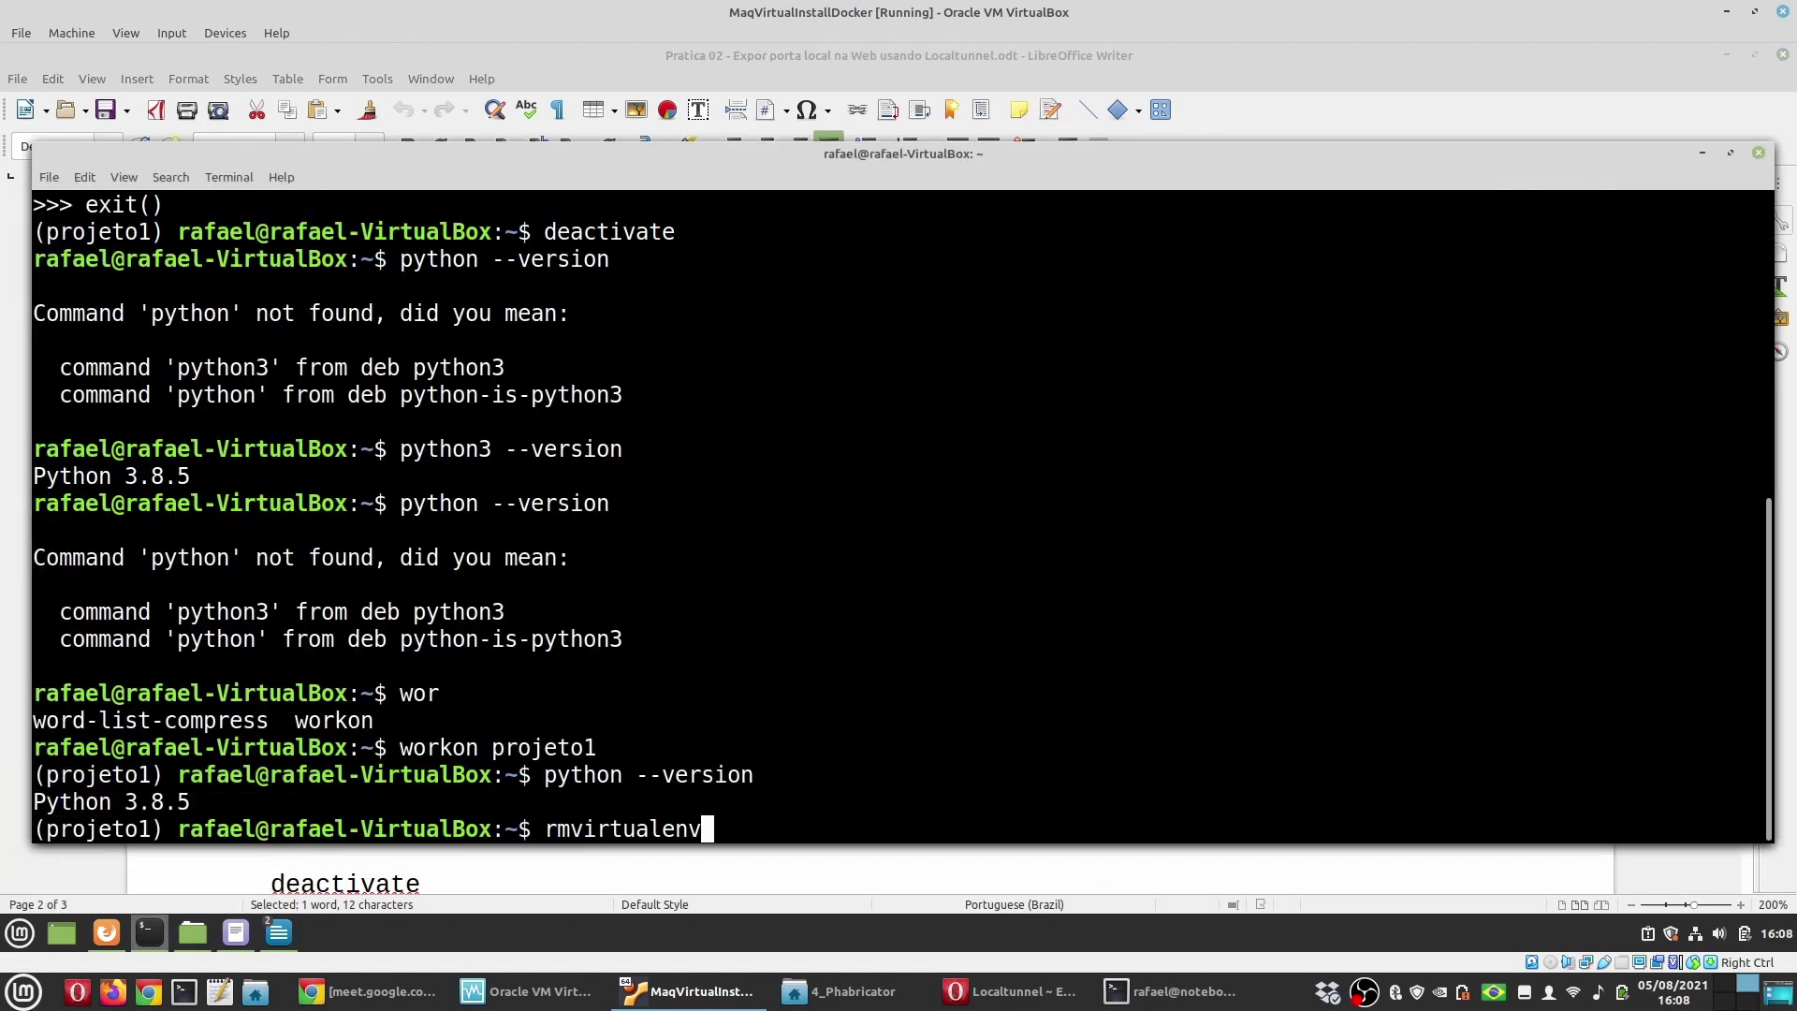
key("Up")
key("Up")
key("Down")
key("Up")
key("Up")
key("Up")
key("Up")
key("Up")
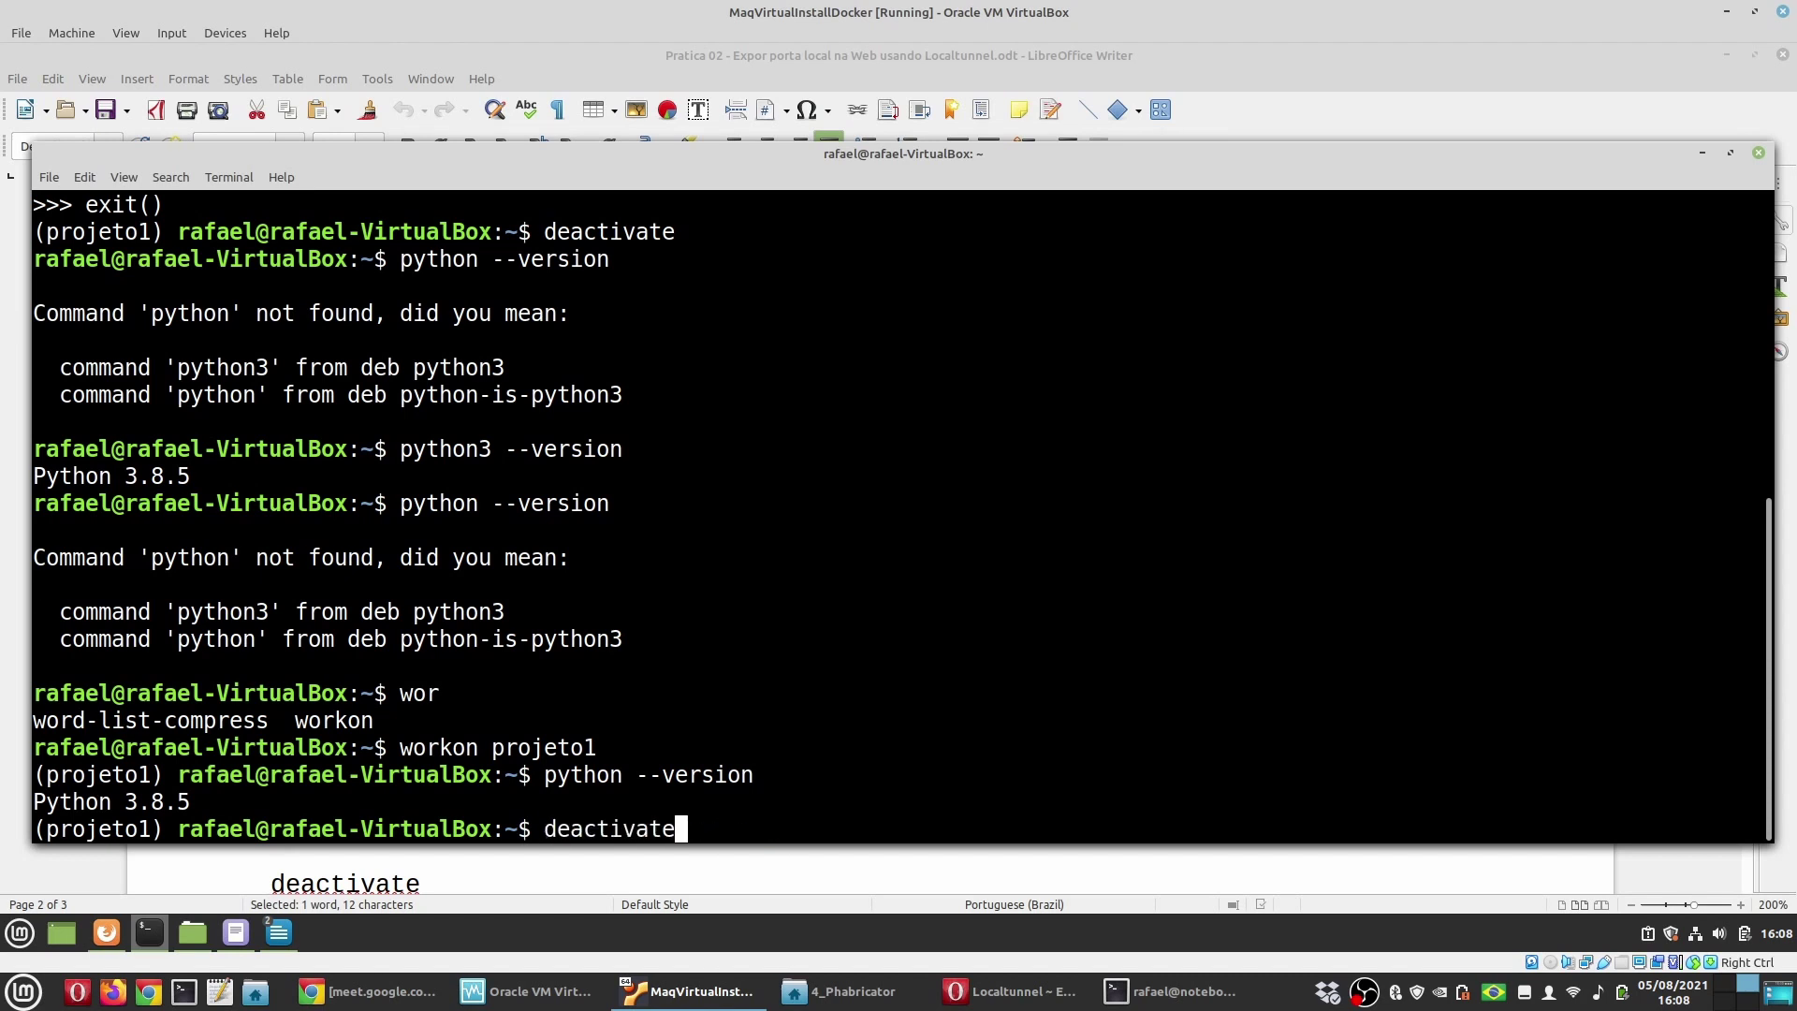
key("Return")
key("Up")
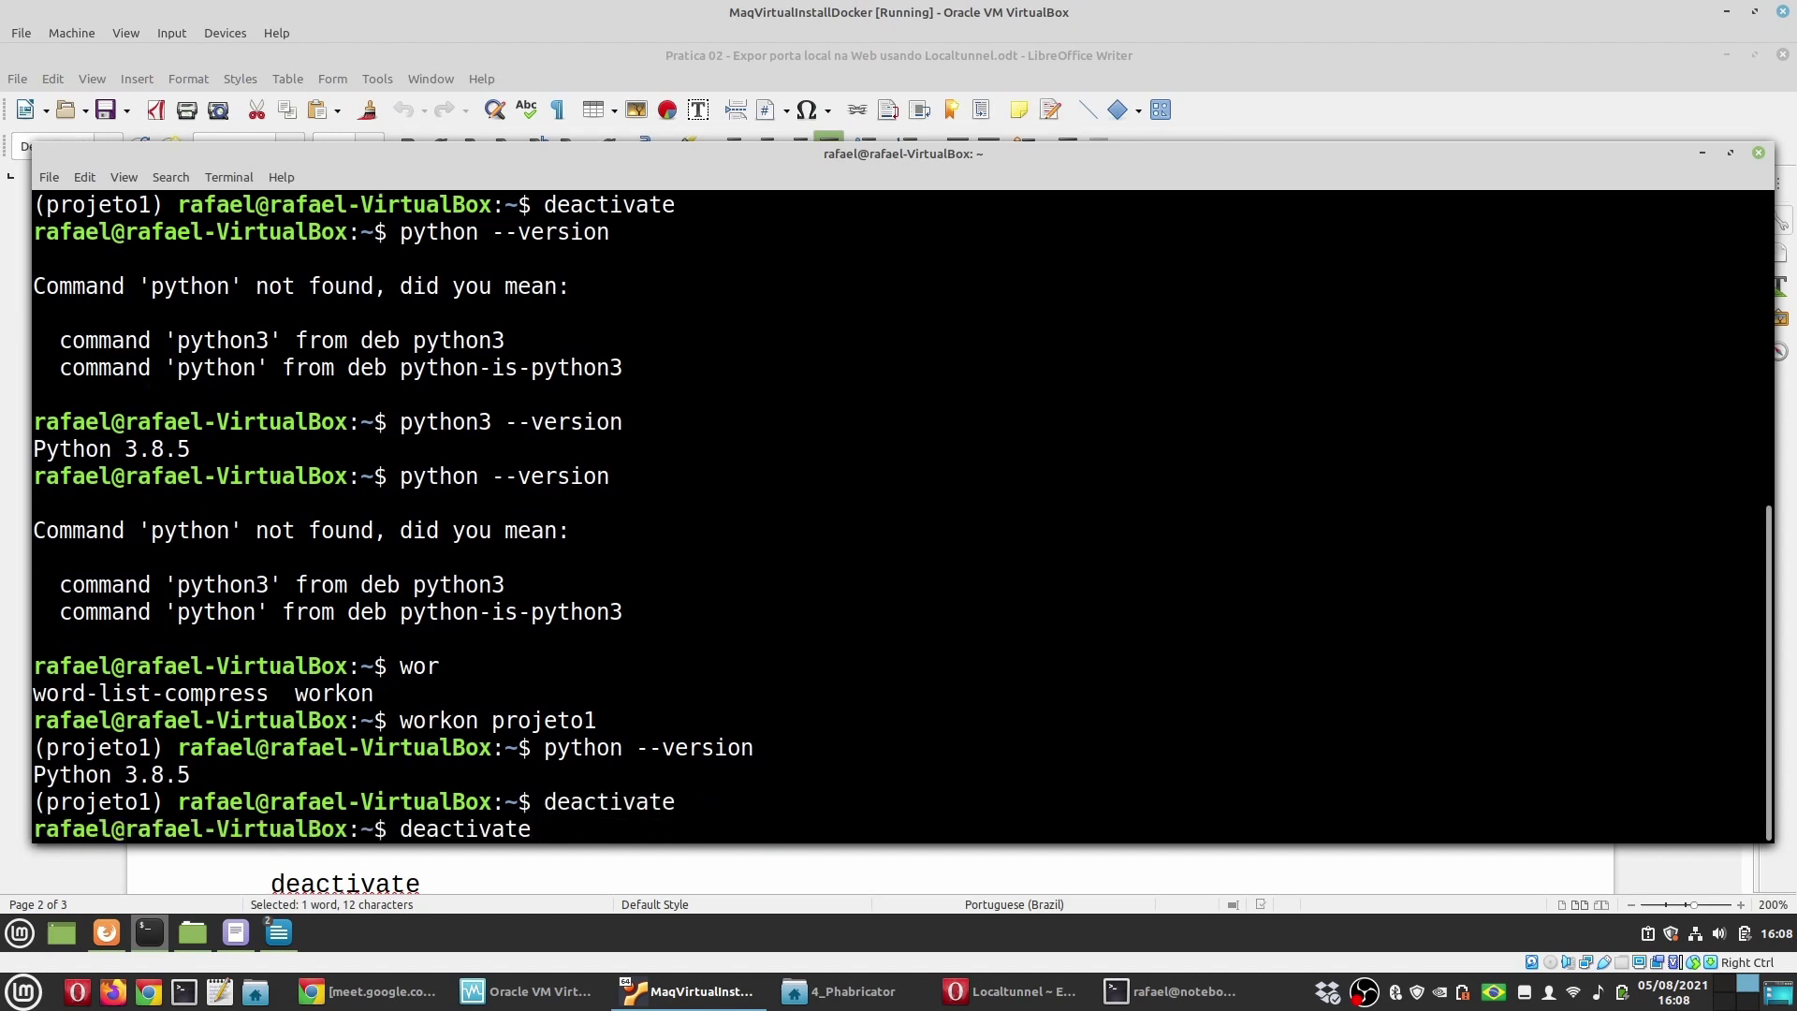
key("BackSpace")
key("BackSpace")
key("BackSpace")
key("BackSpace")
key("BackSpace")
key("BackSpace")
key("BackSpace")
key("BackSpace")
key("BackSpace")
key("BackSpace")
type("rmvirtualenv projeto11")
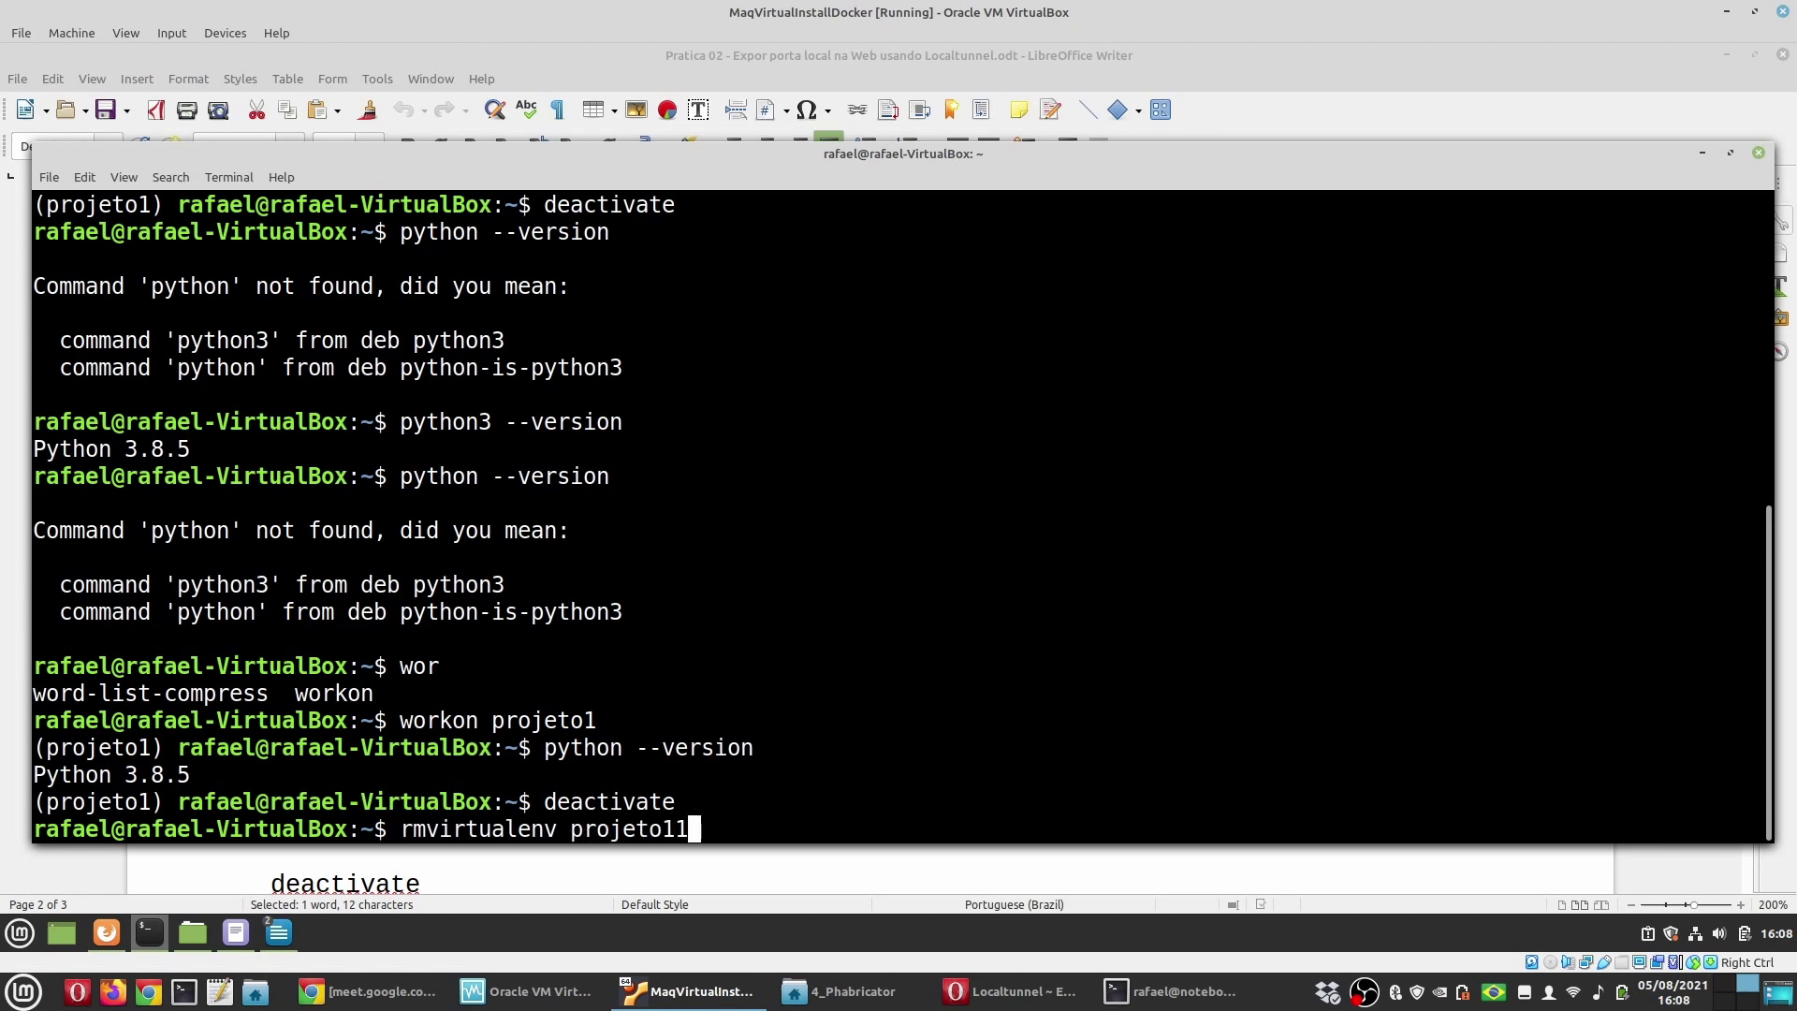
key("Return")
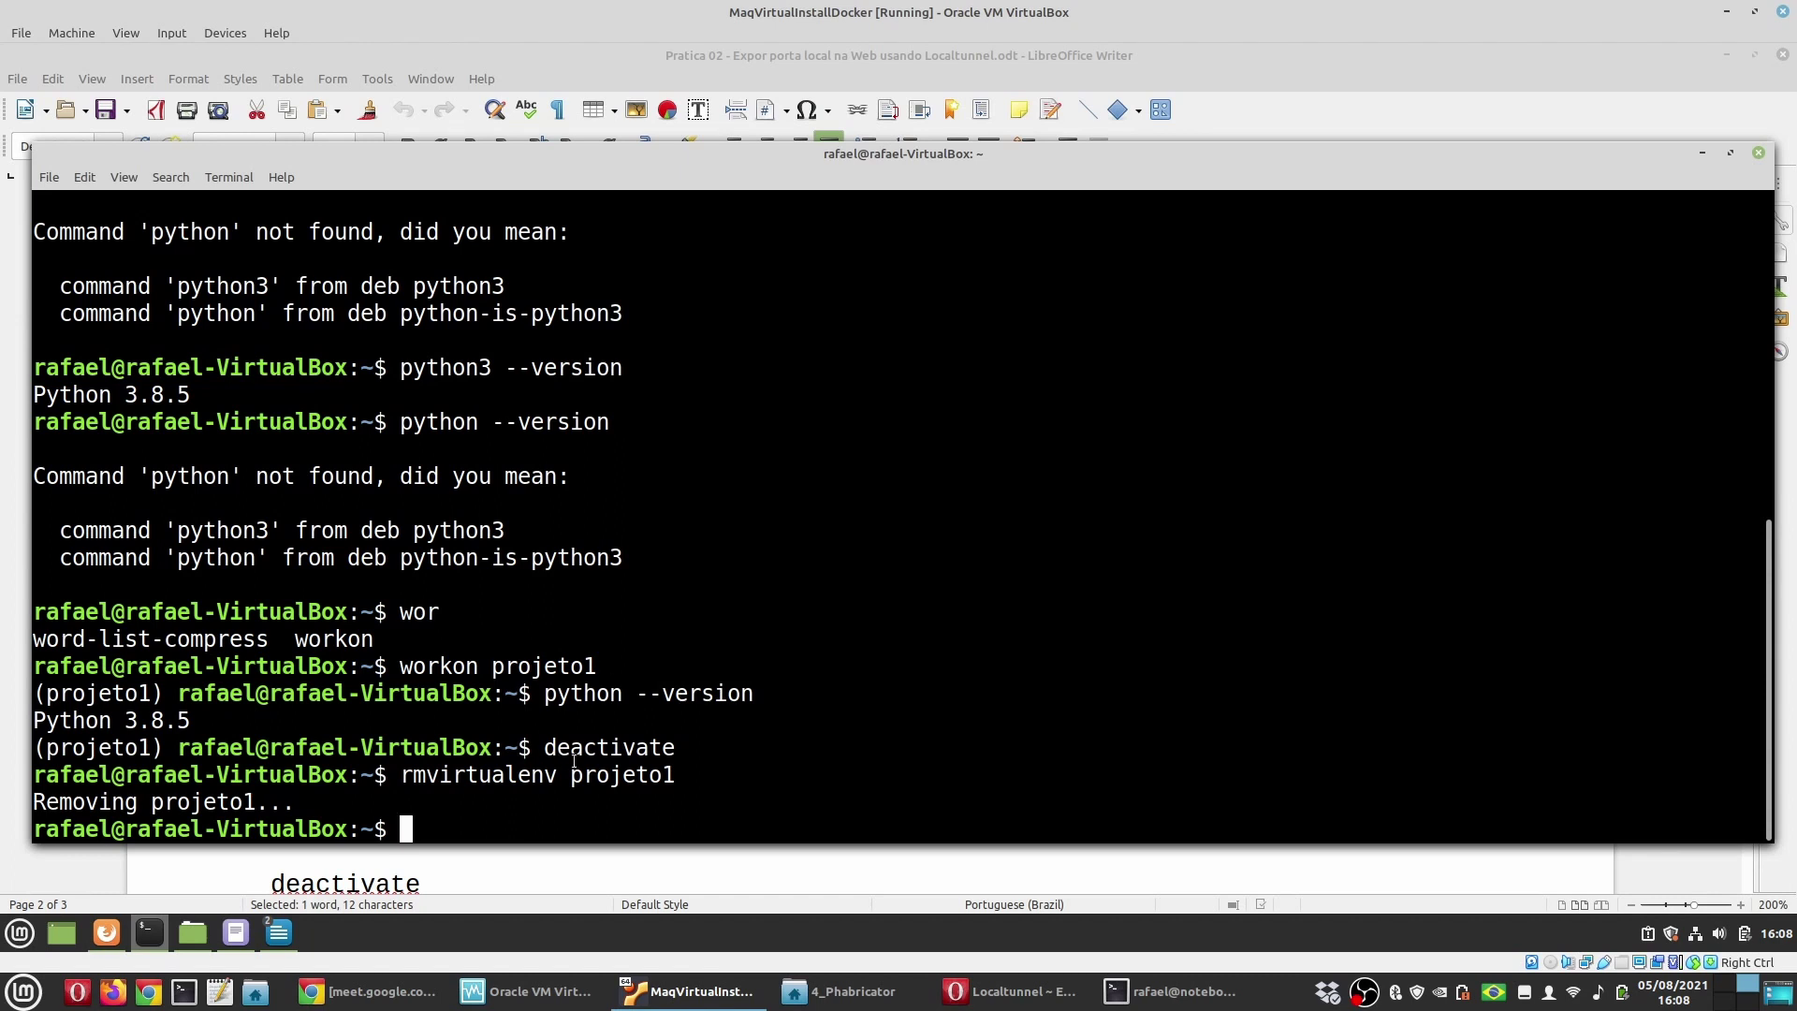
Step: Clear the host terminal screen with clear
left_click(1174, 991)
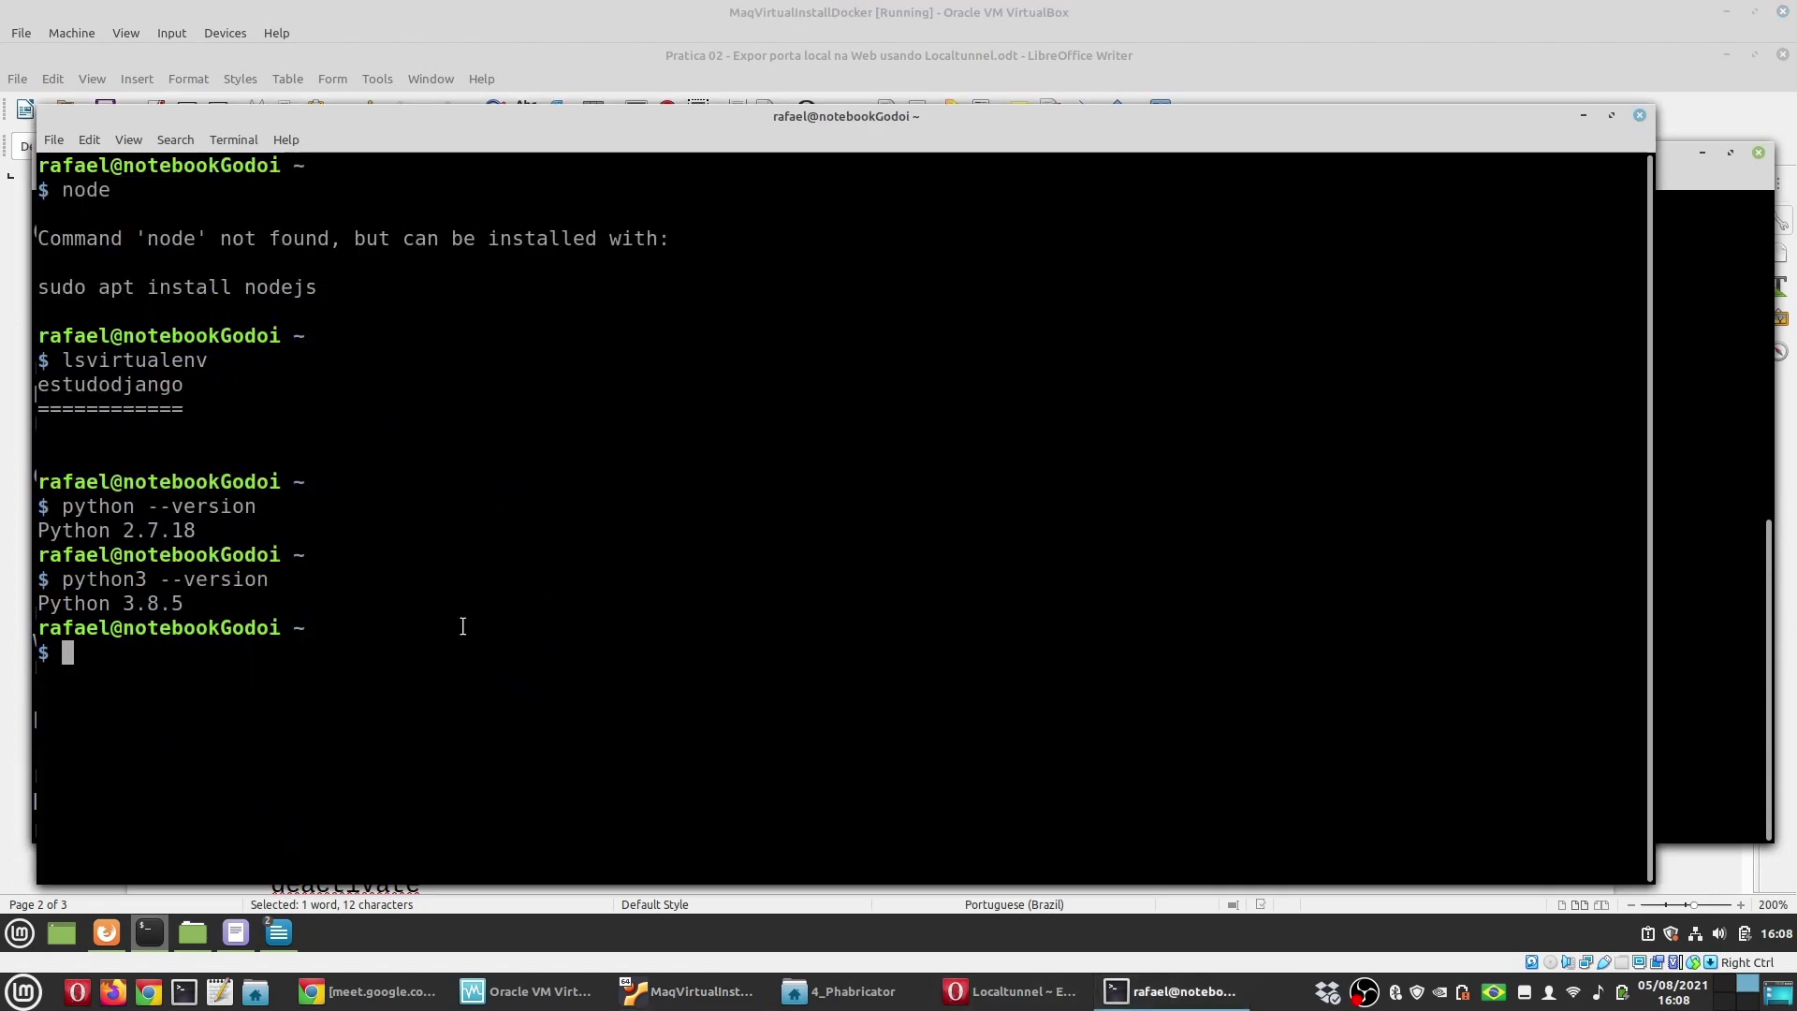
type("cle")
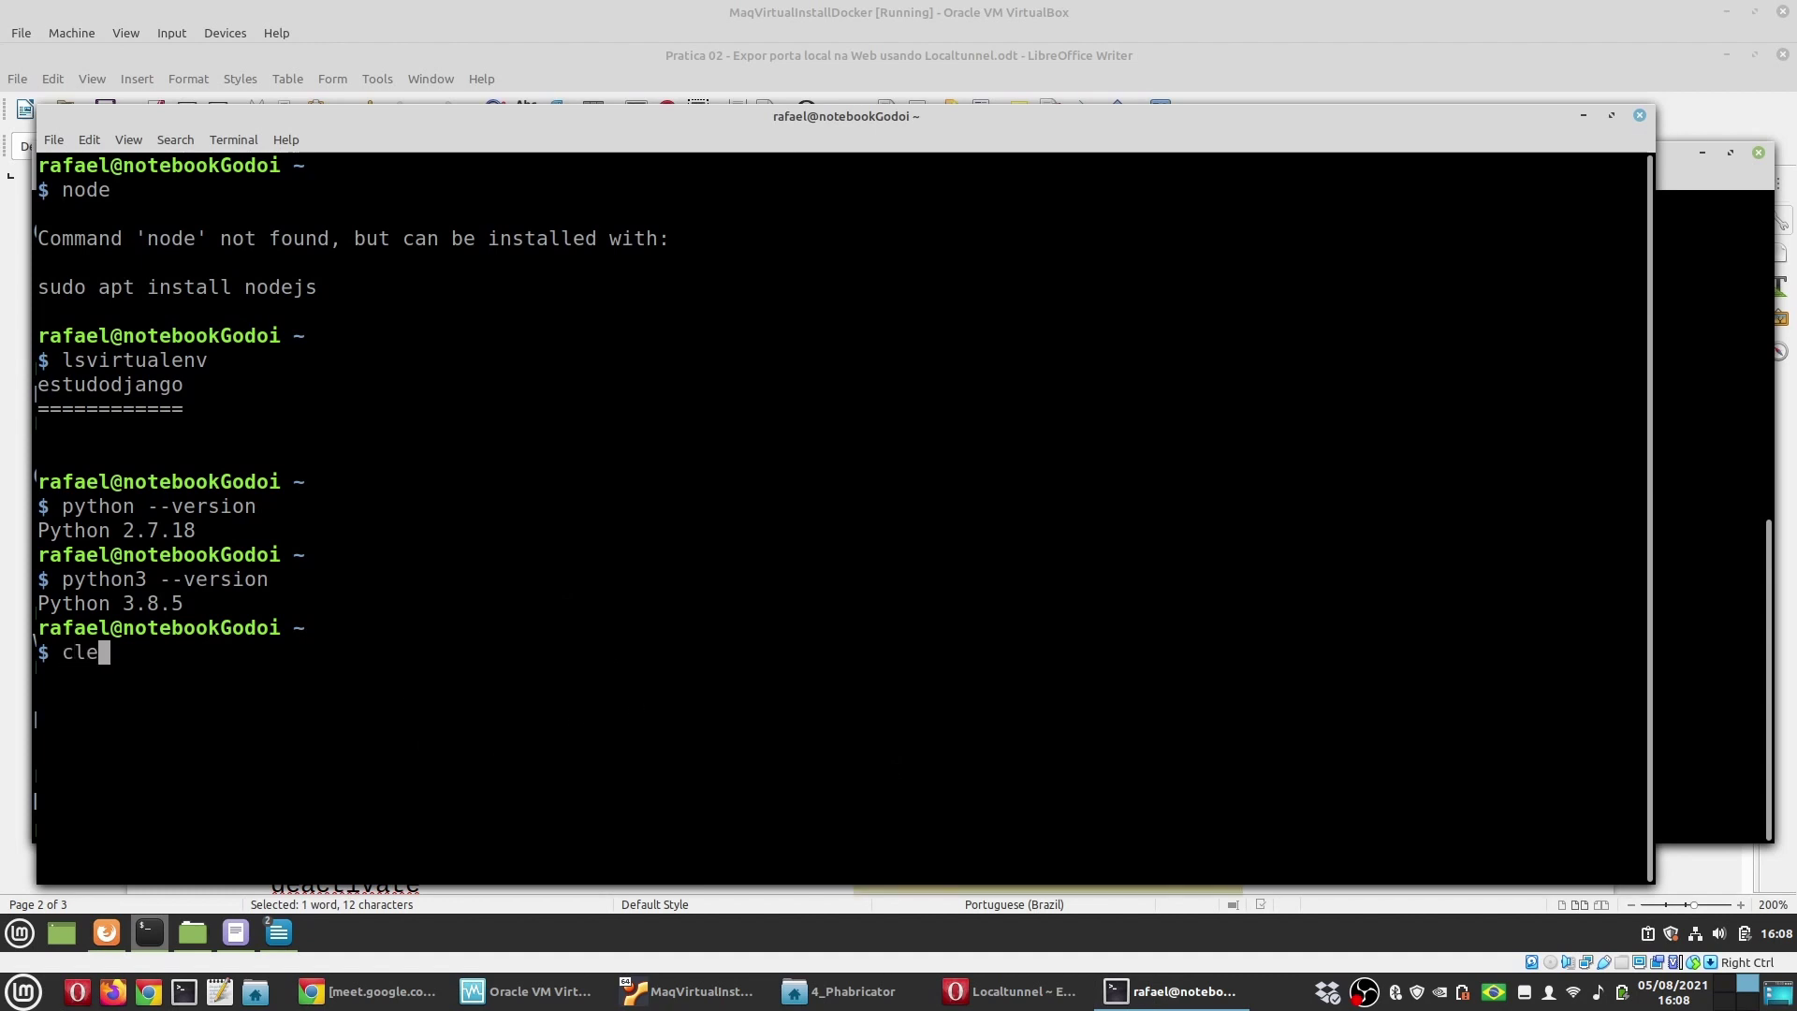
type("ar")
key("Return")
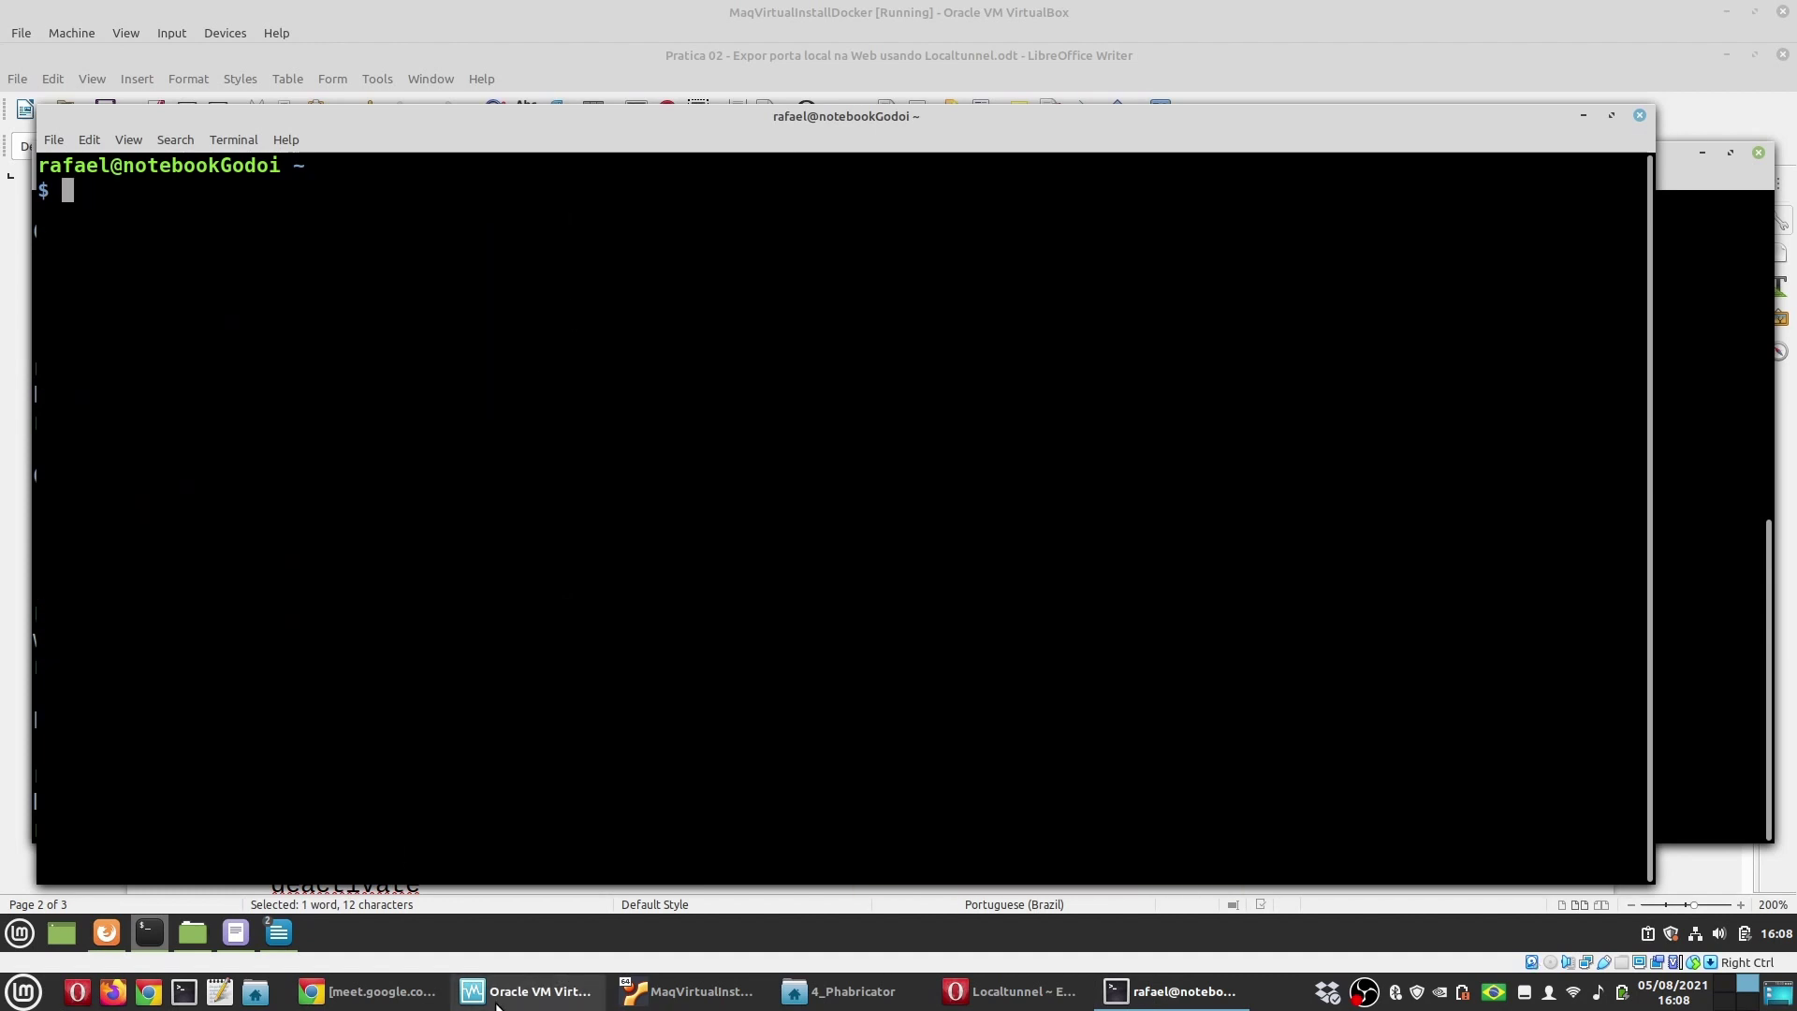
Step: Run mkvirtualenv localtunnel, copied from the guide, so the prompt shows (localtunnel)
left_click(279, 931)
left_click(426, 847)
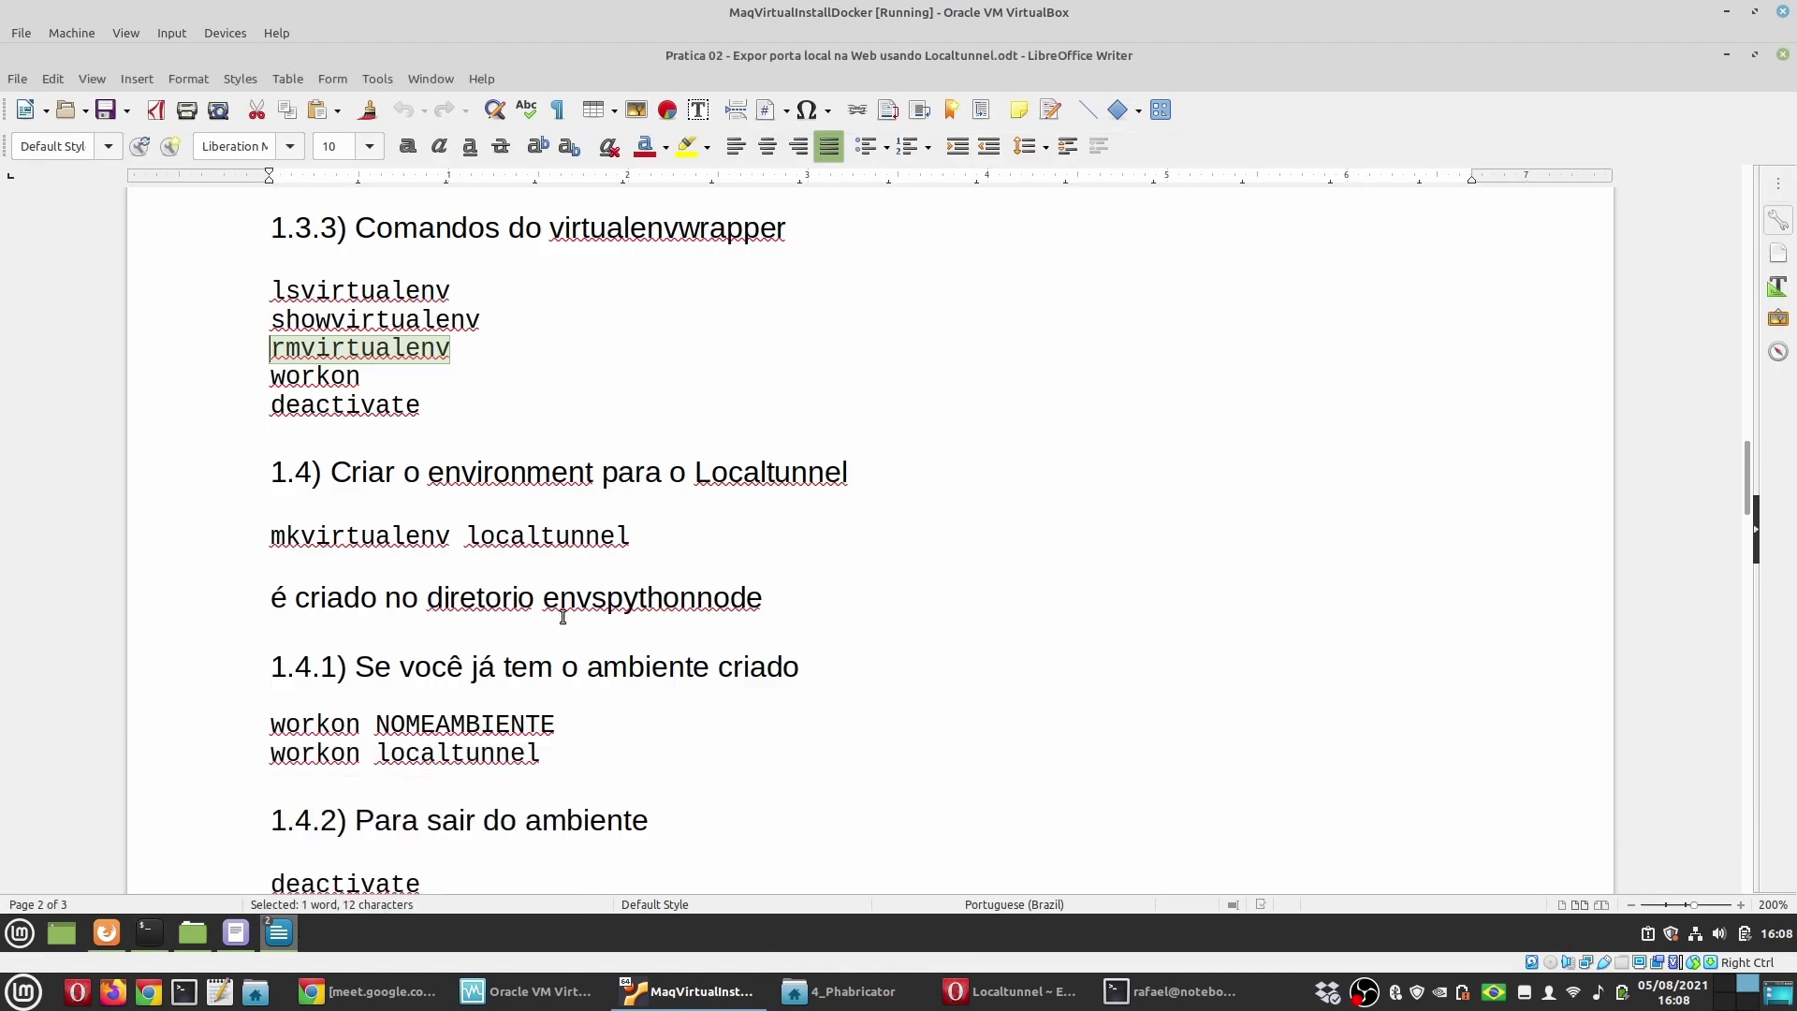
left_click_drag(633, 538, 234, 533)
key("ctrl+c")
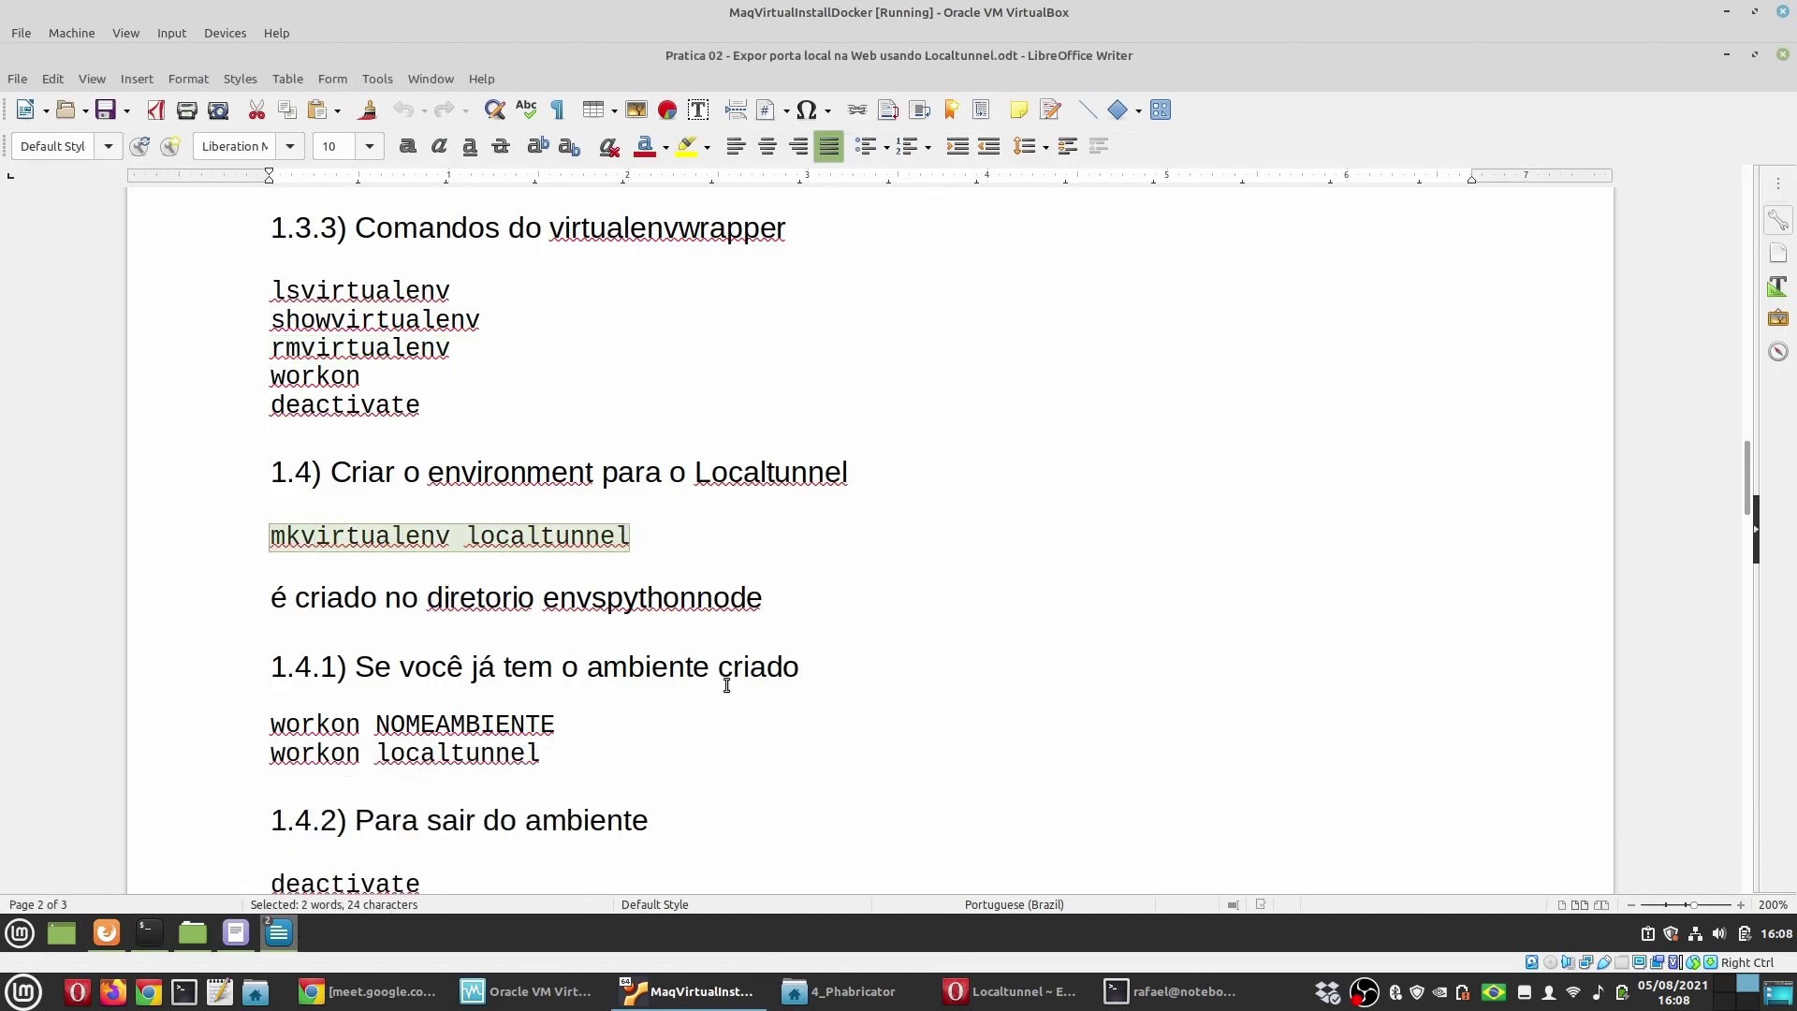
scroll(727, 686, "down", 3)
key("alt+Tab")
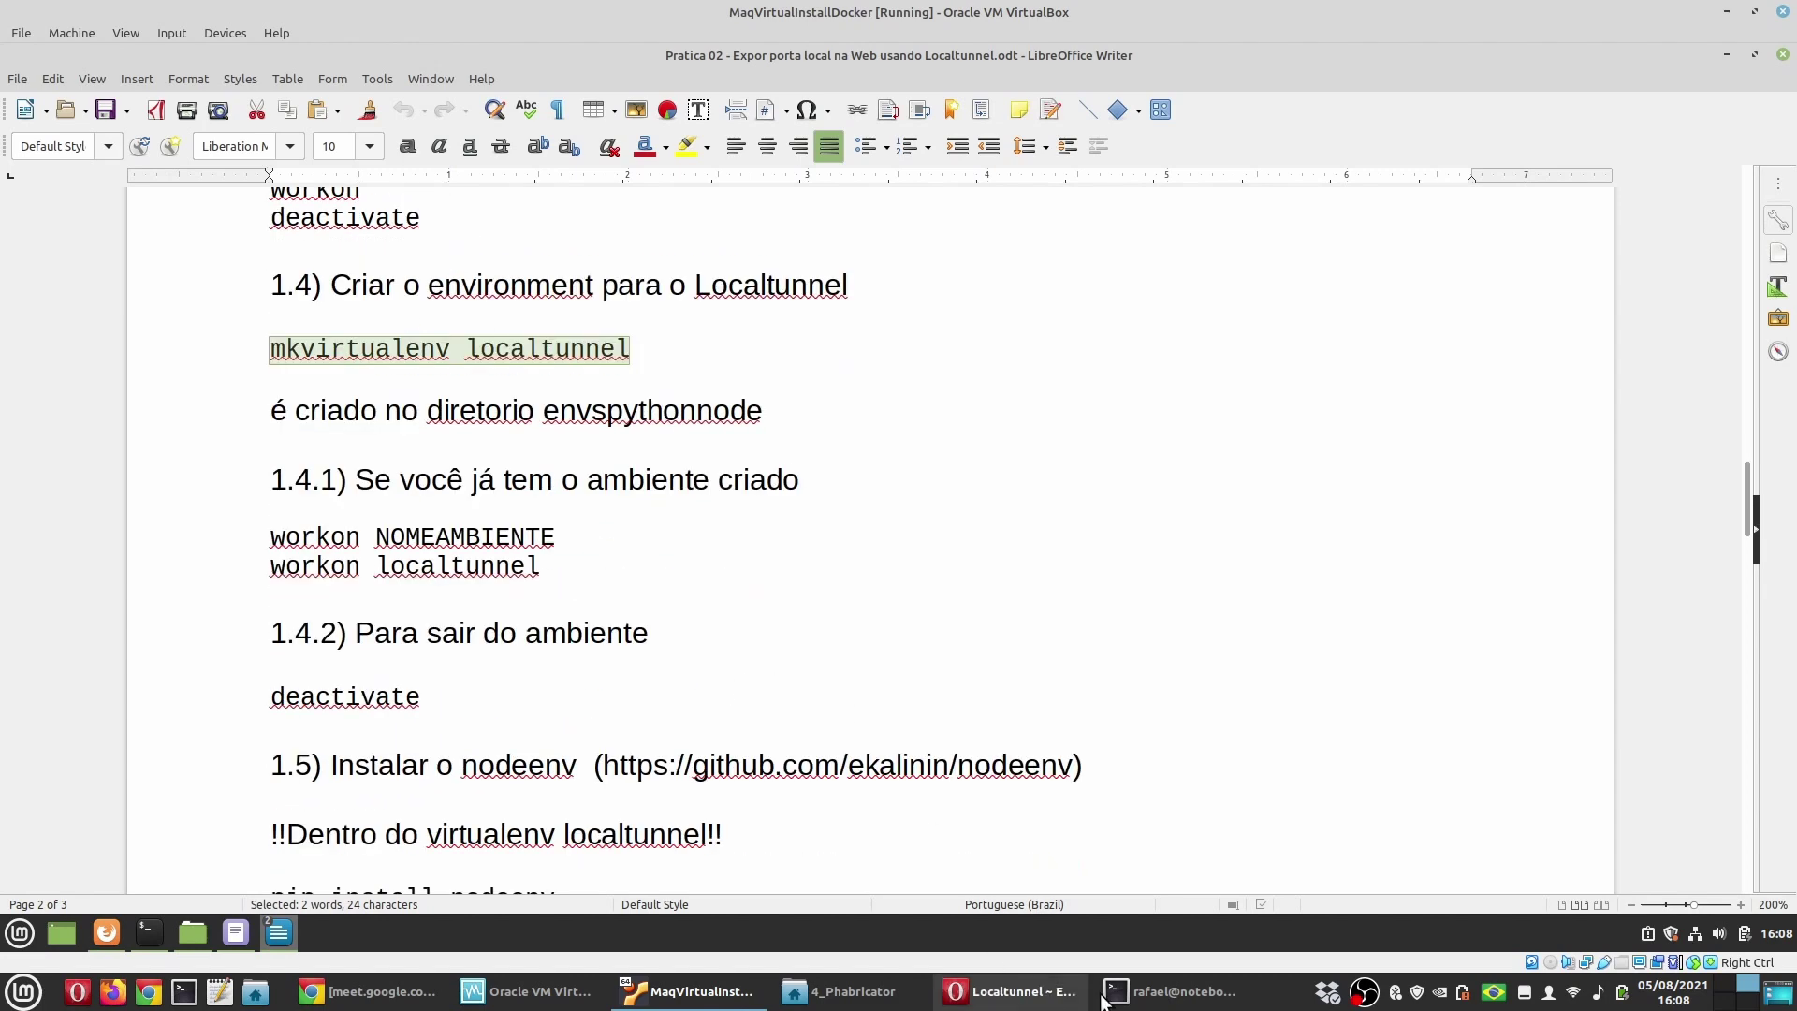
middle_click(702, 609)
key("Return")
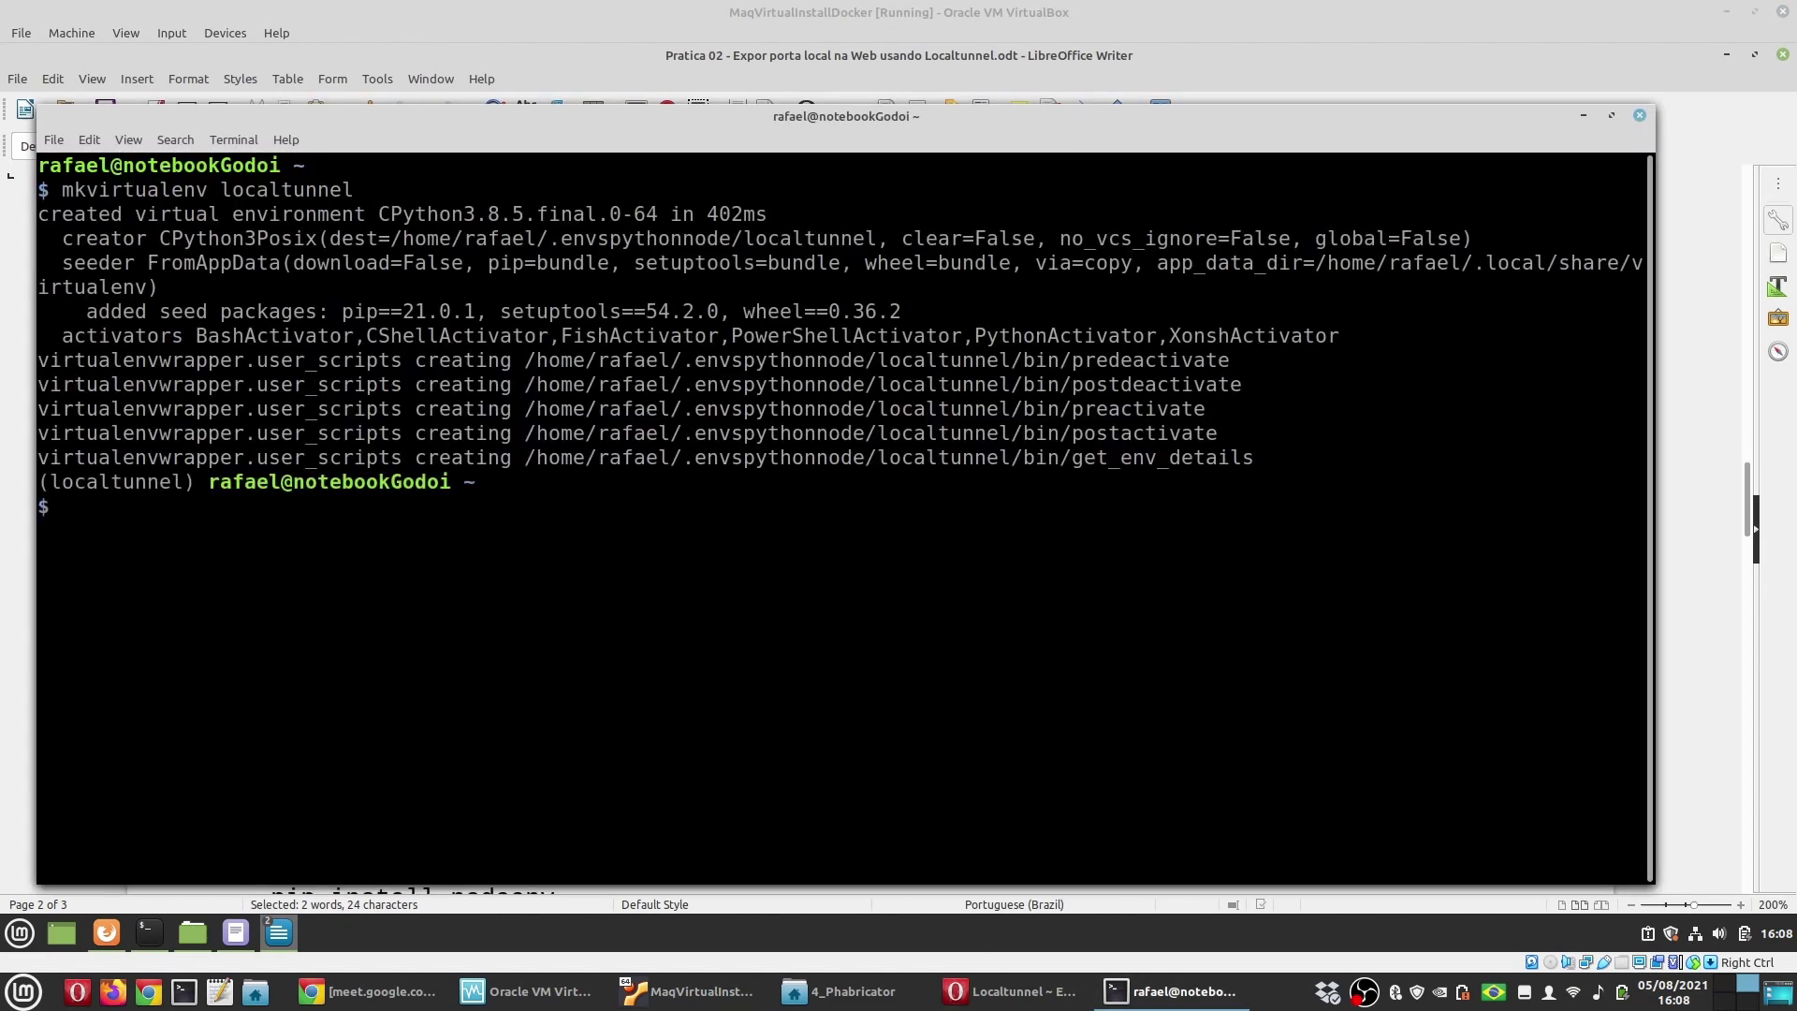
left_click_drag(187, 490, 54, 483)
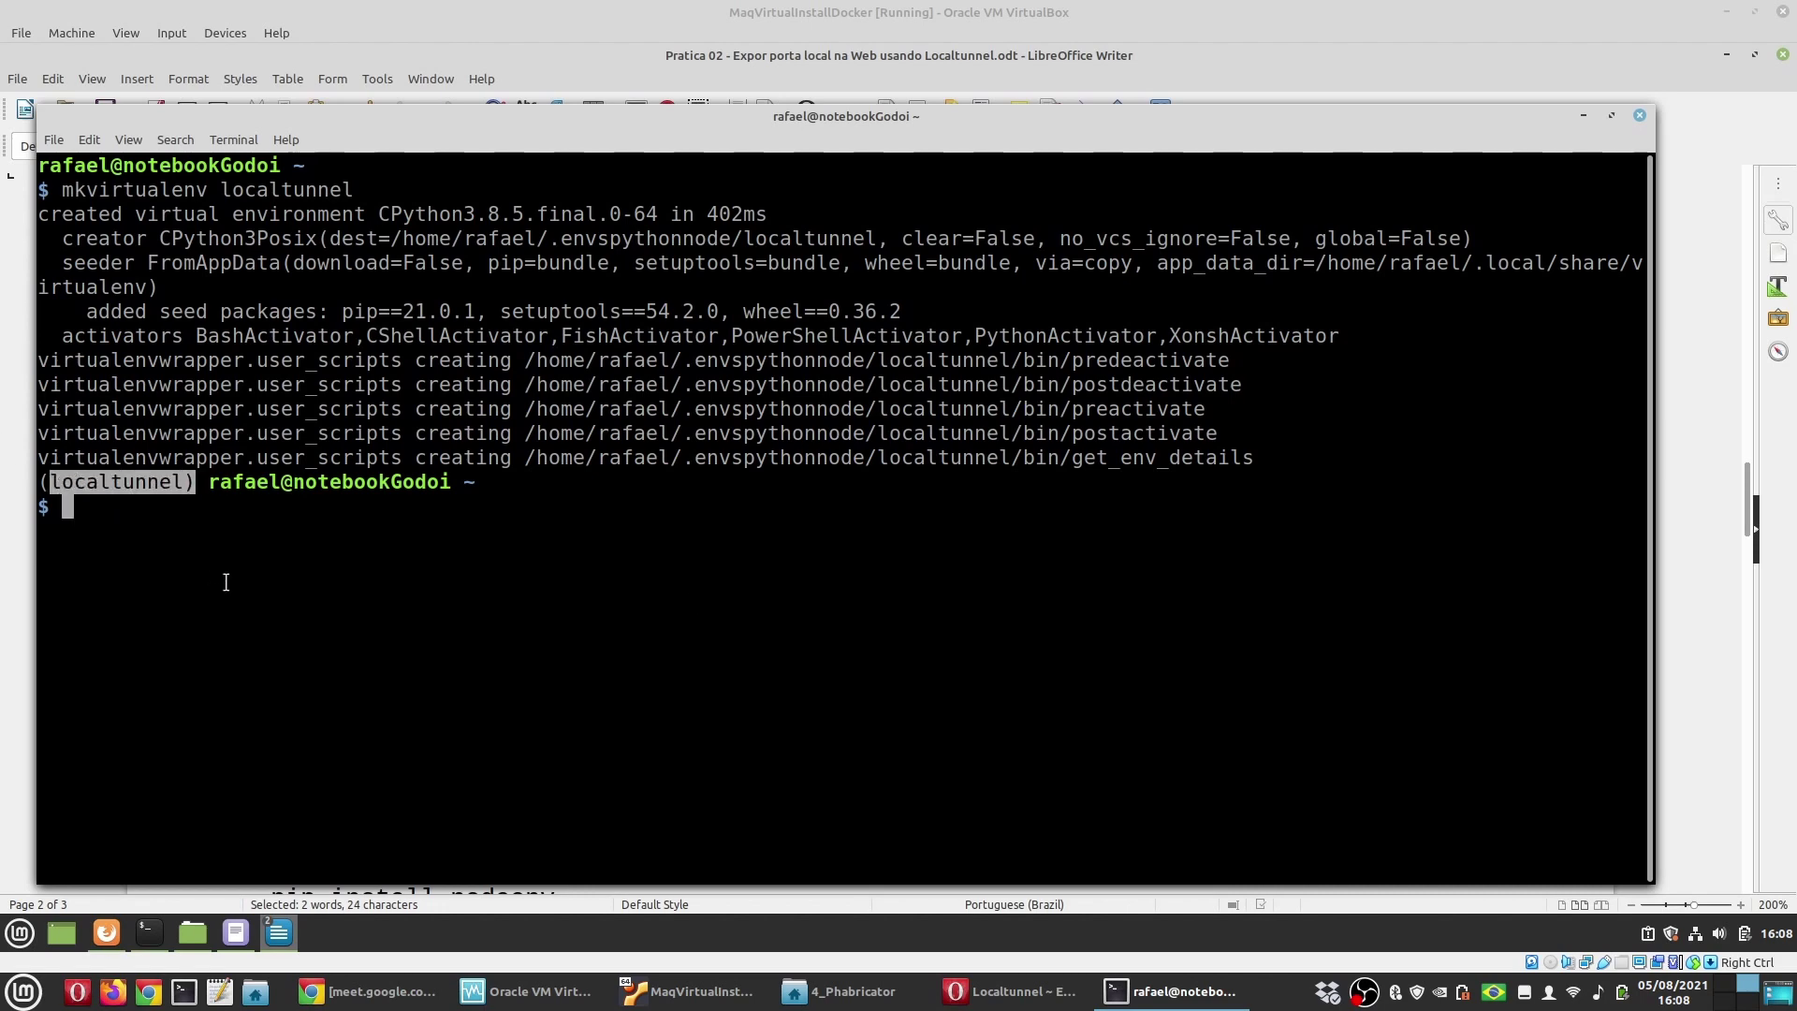
left_click(541, 55)
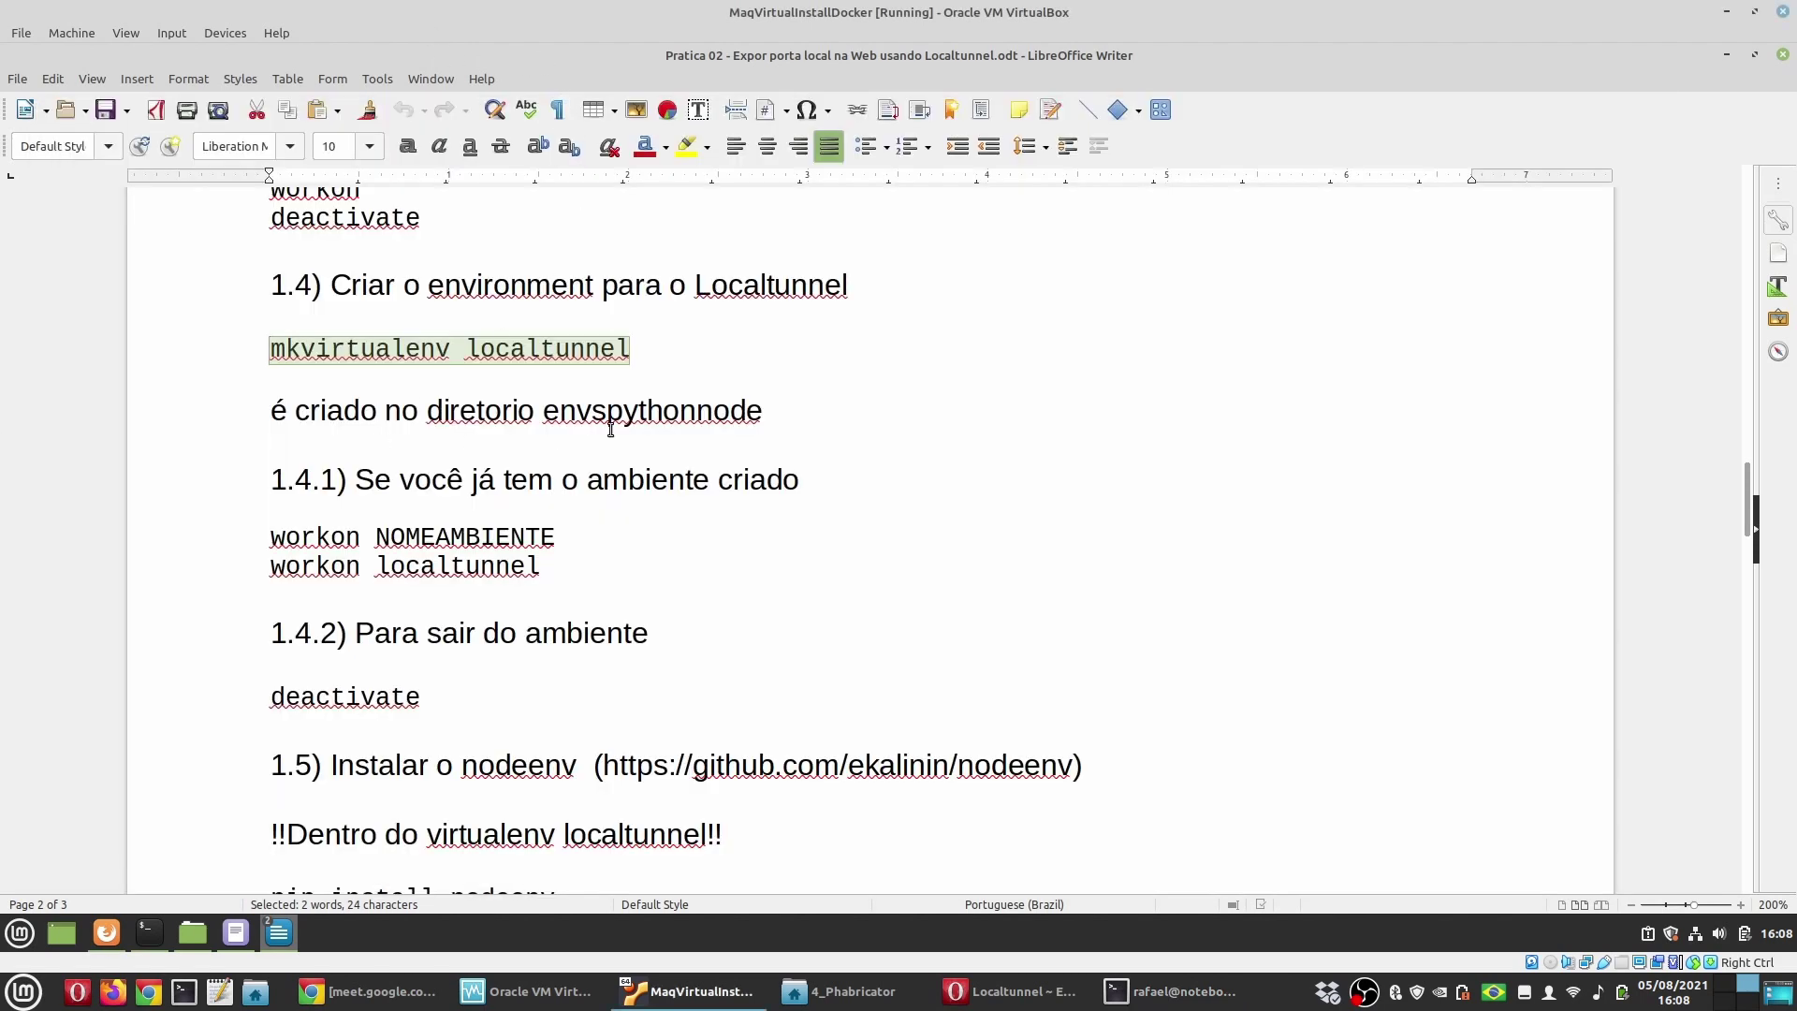
Step: Review the workon localtunnel and deactivate commands in the guide
left_click(618, 417)
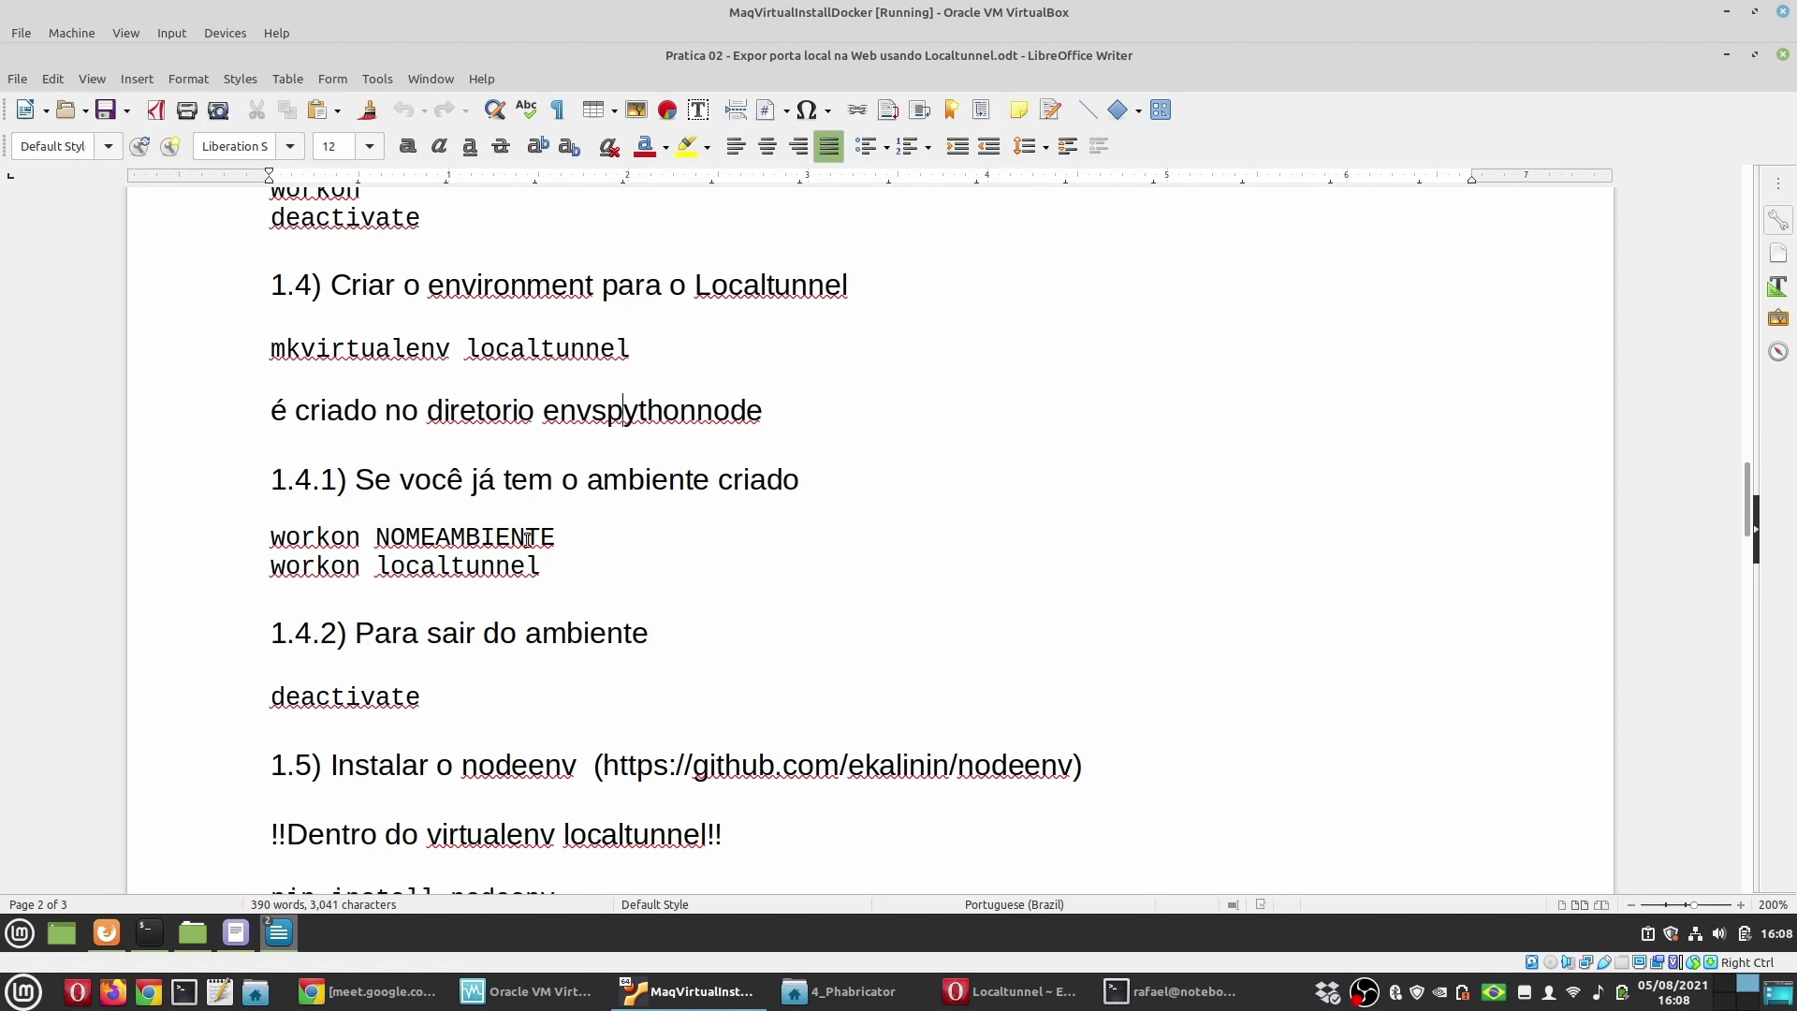
left_click(292, 539)
double_click(442, 565)
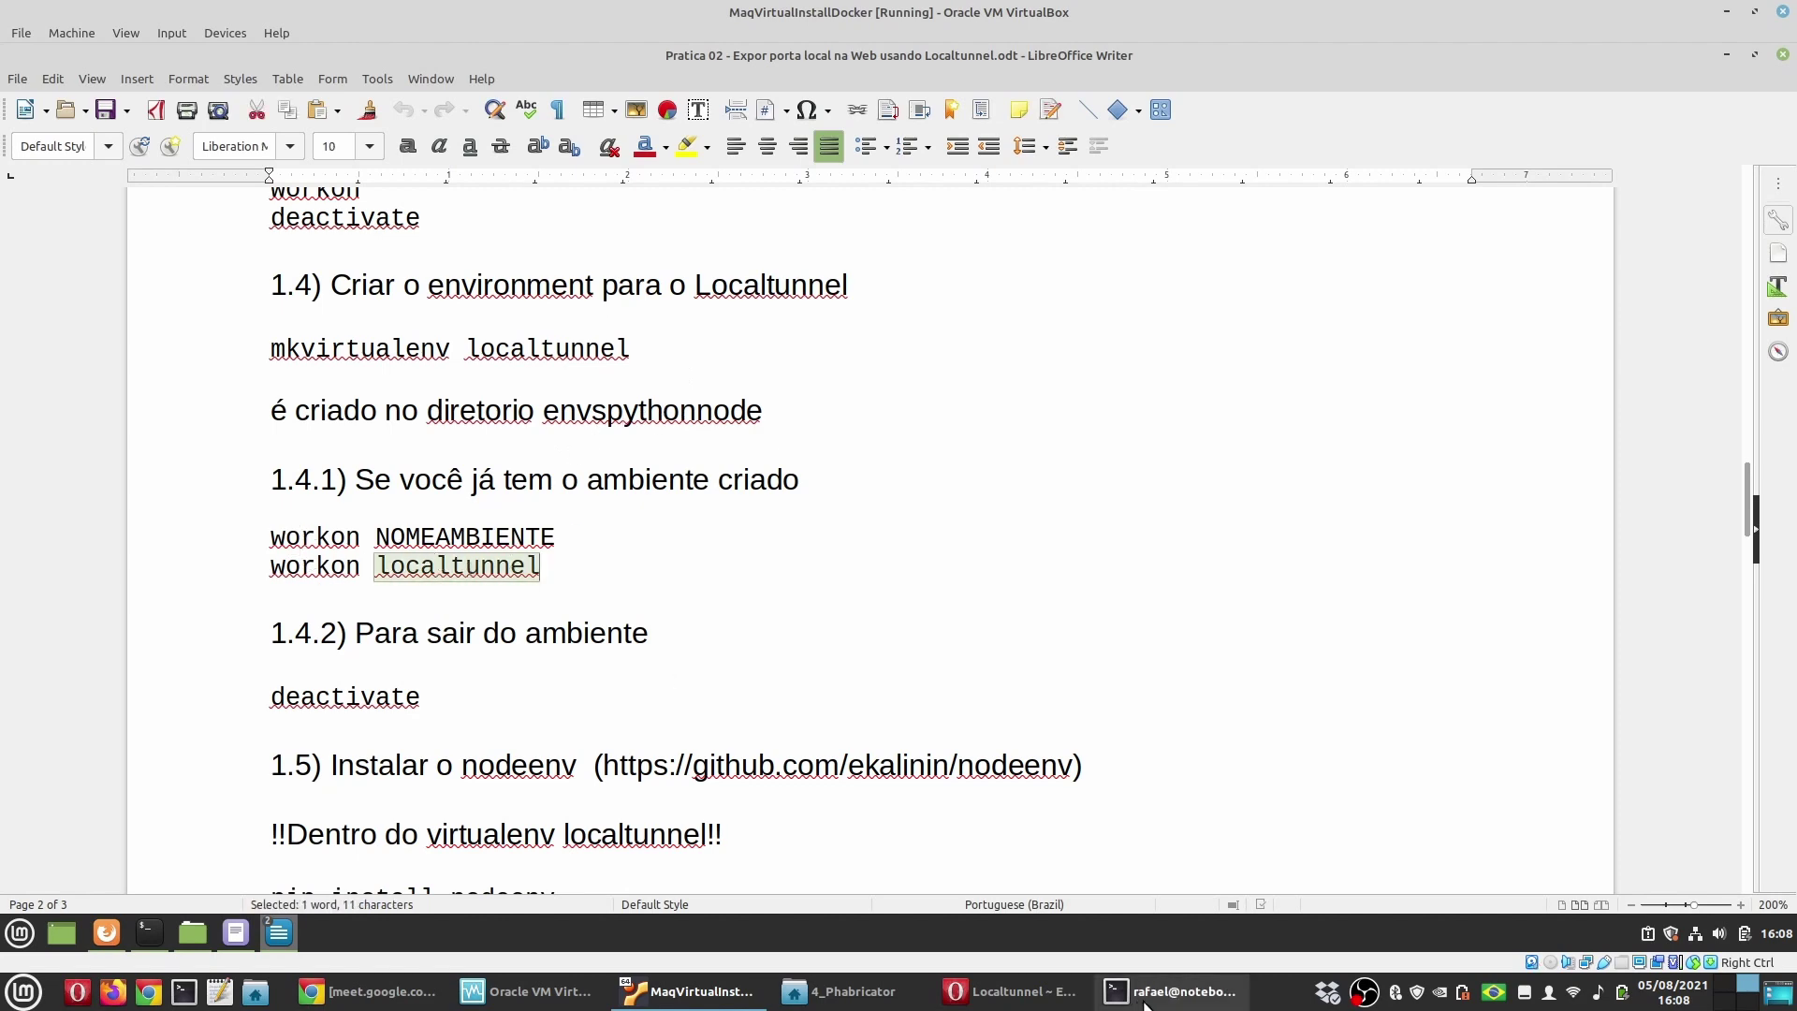
left_click(1172, 991)
left_click(181, 525)
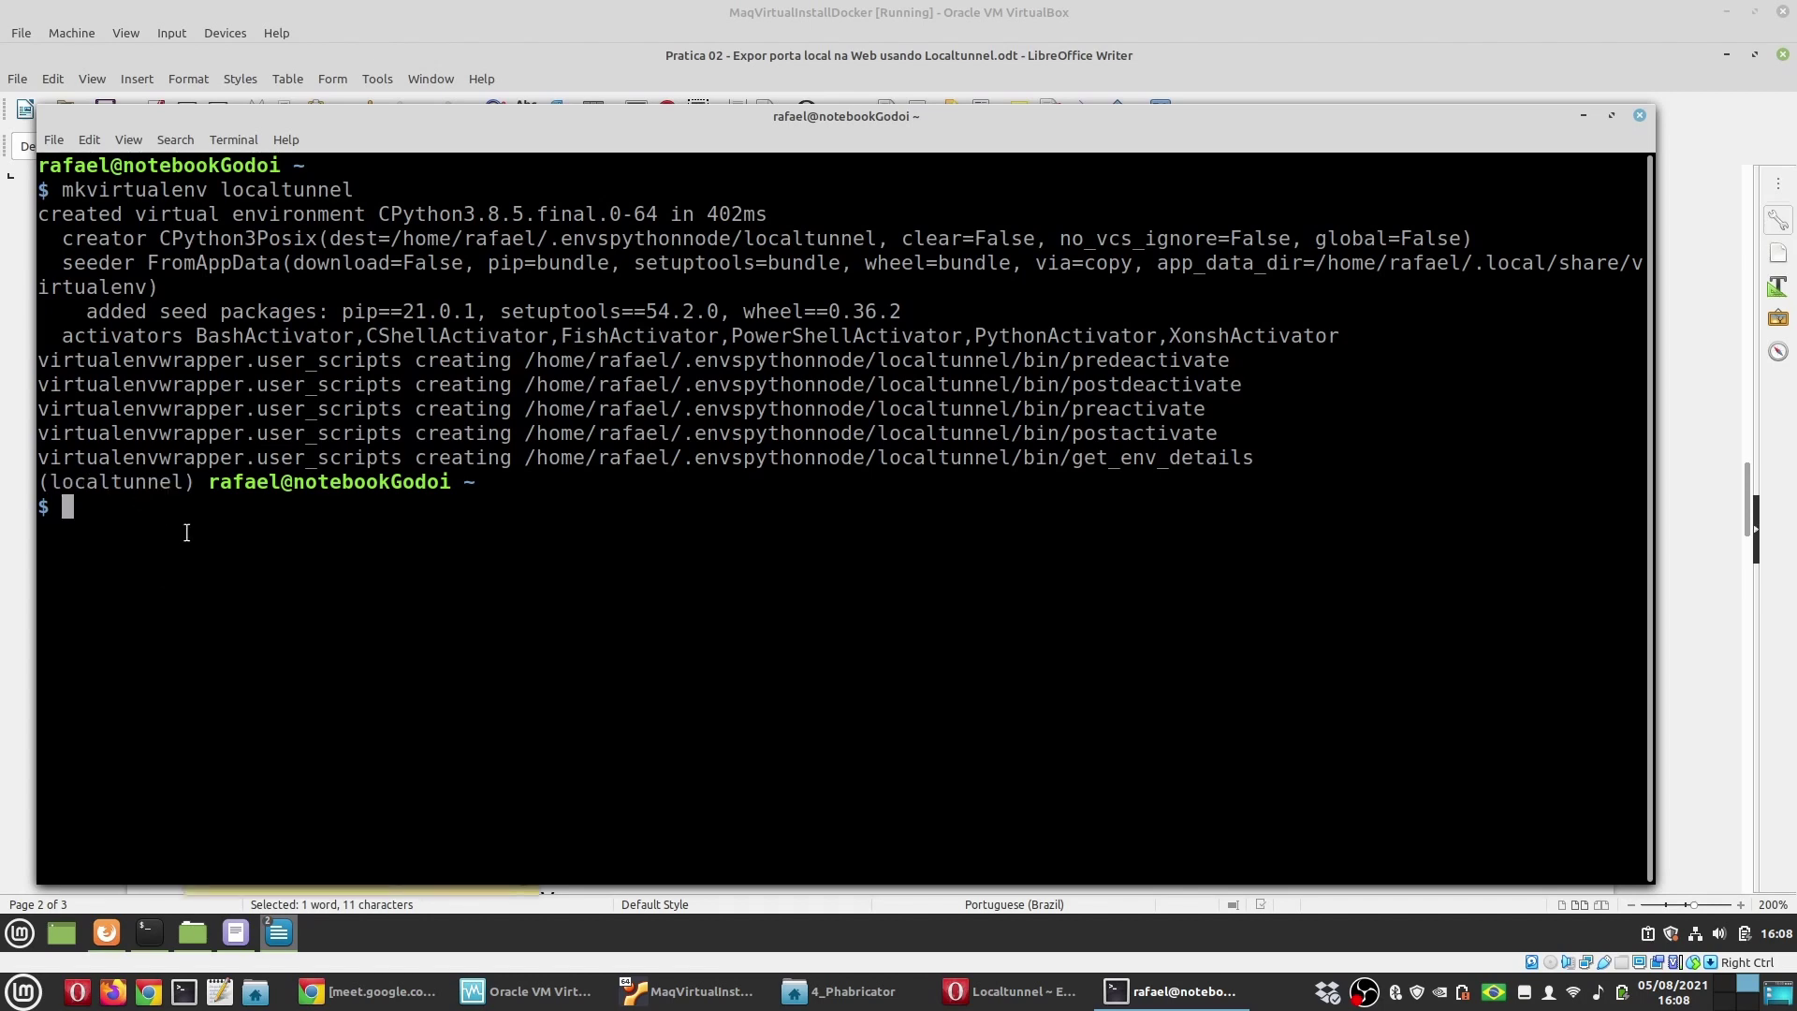
left_click(264, 923)
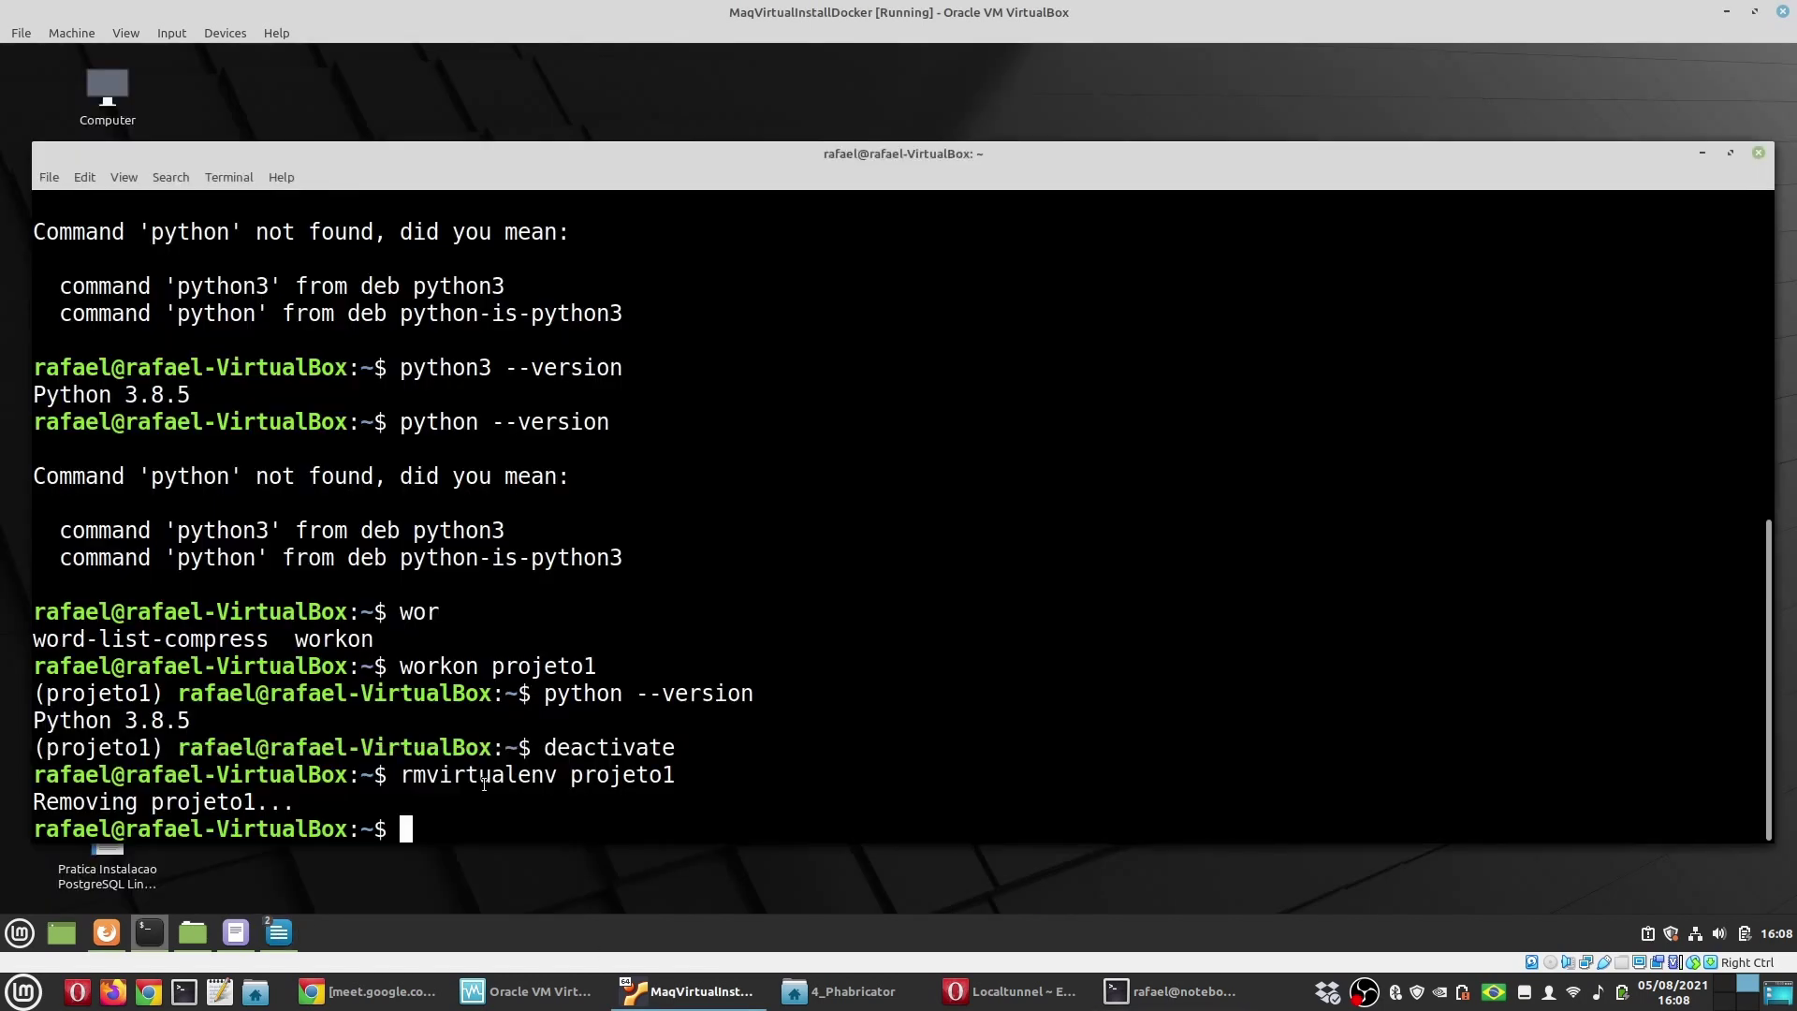
mouse_move(278, 933)
left_click(412, 834)
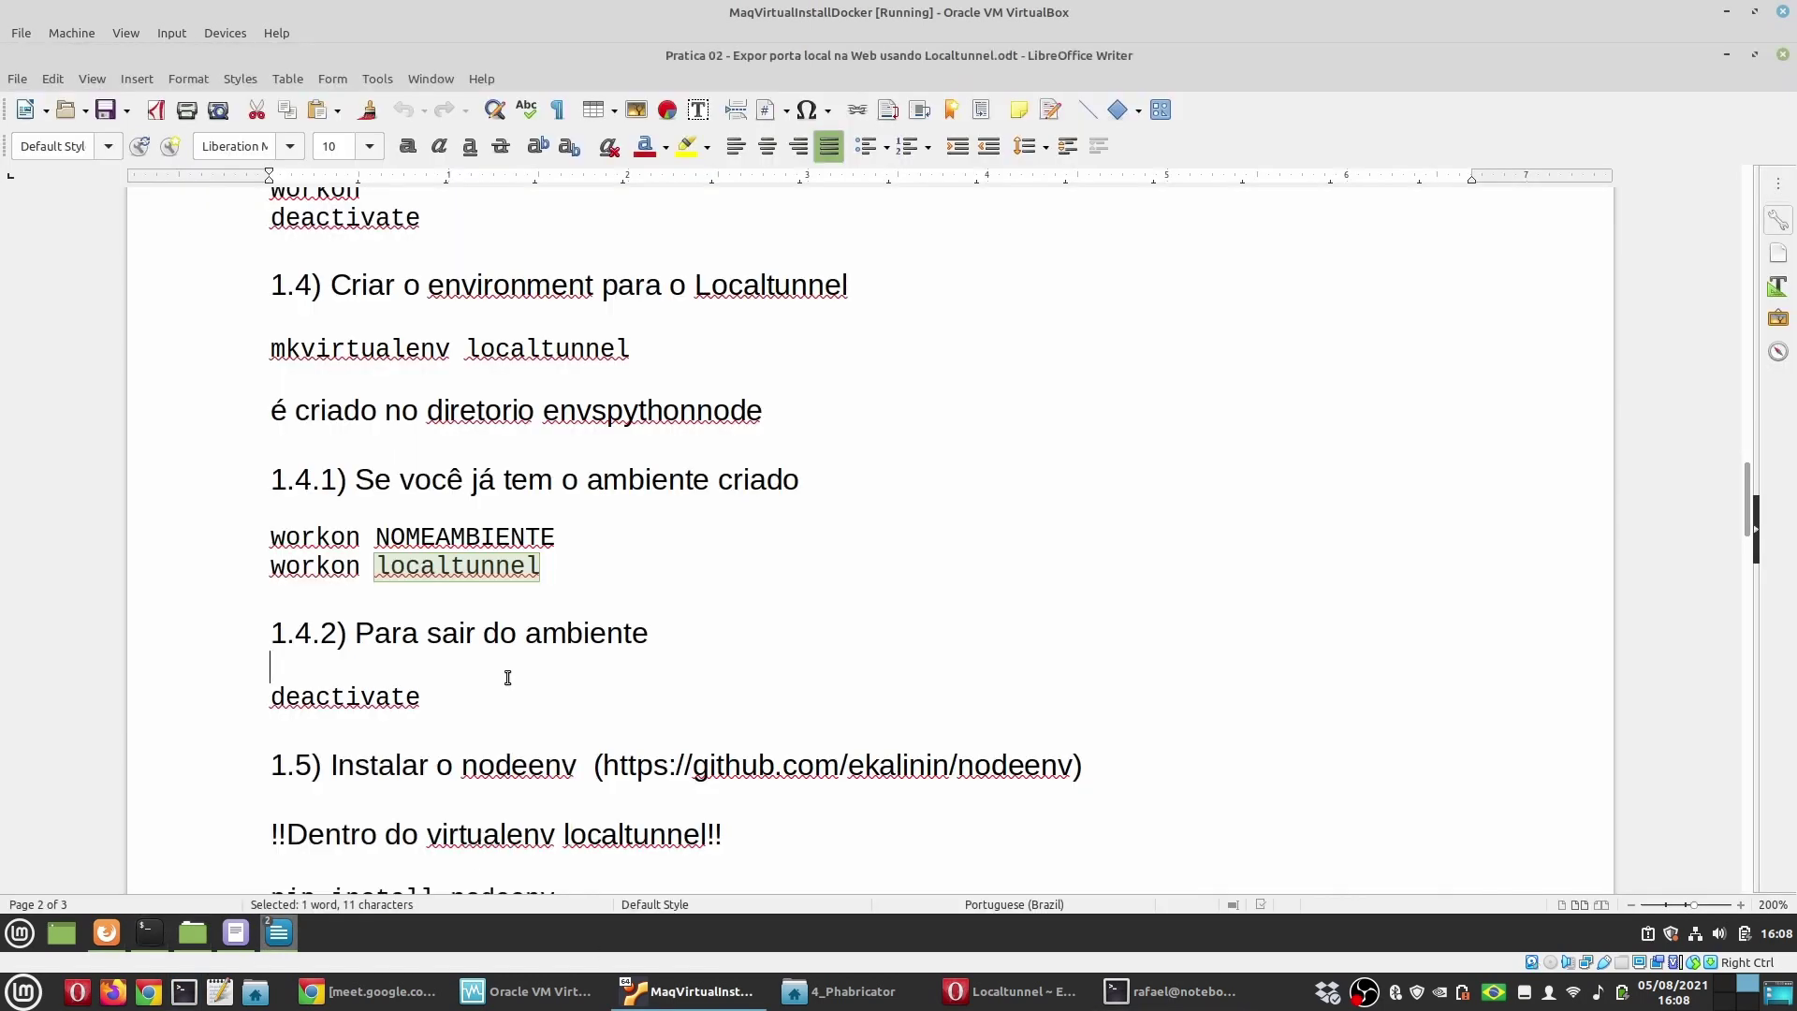
left_click(509, 676)
double_click(328, 702)
scroll(539, 692, "down", 3)
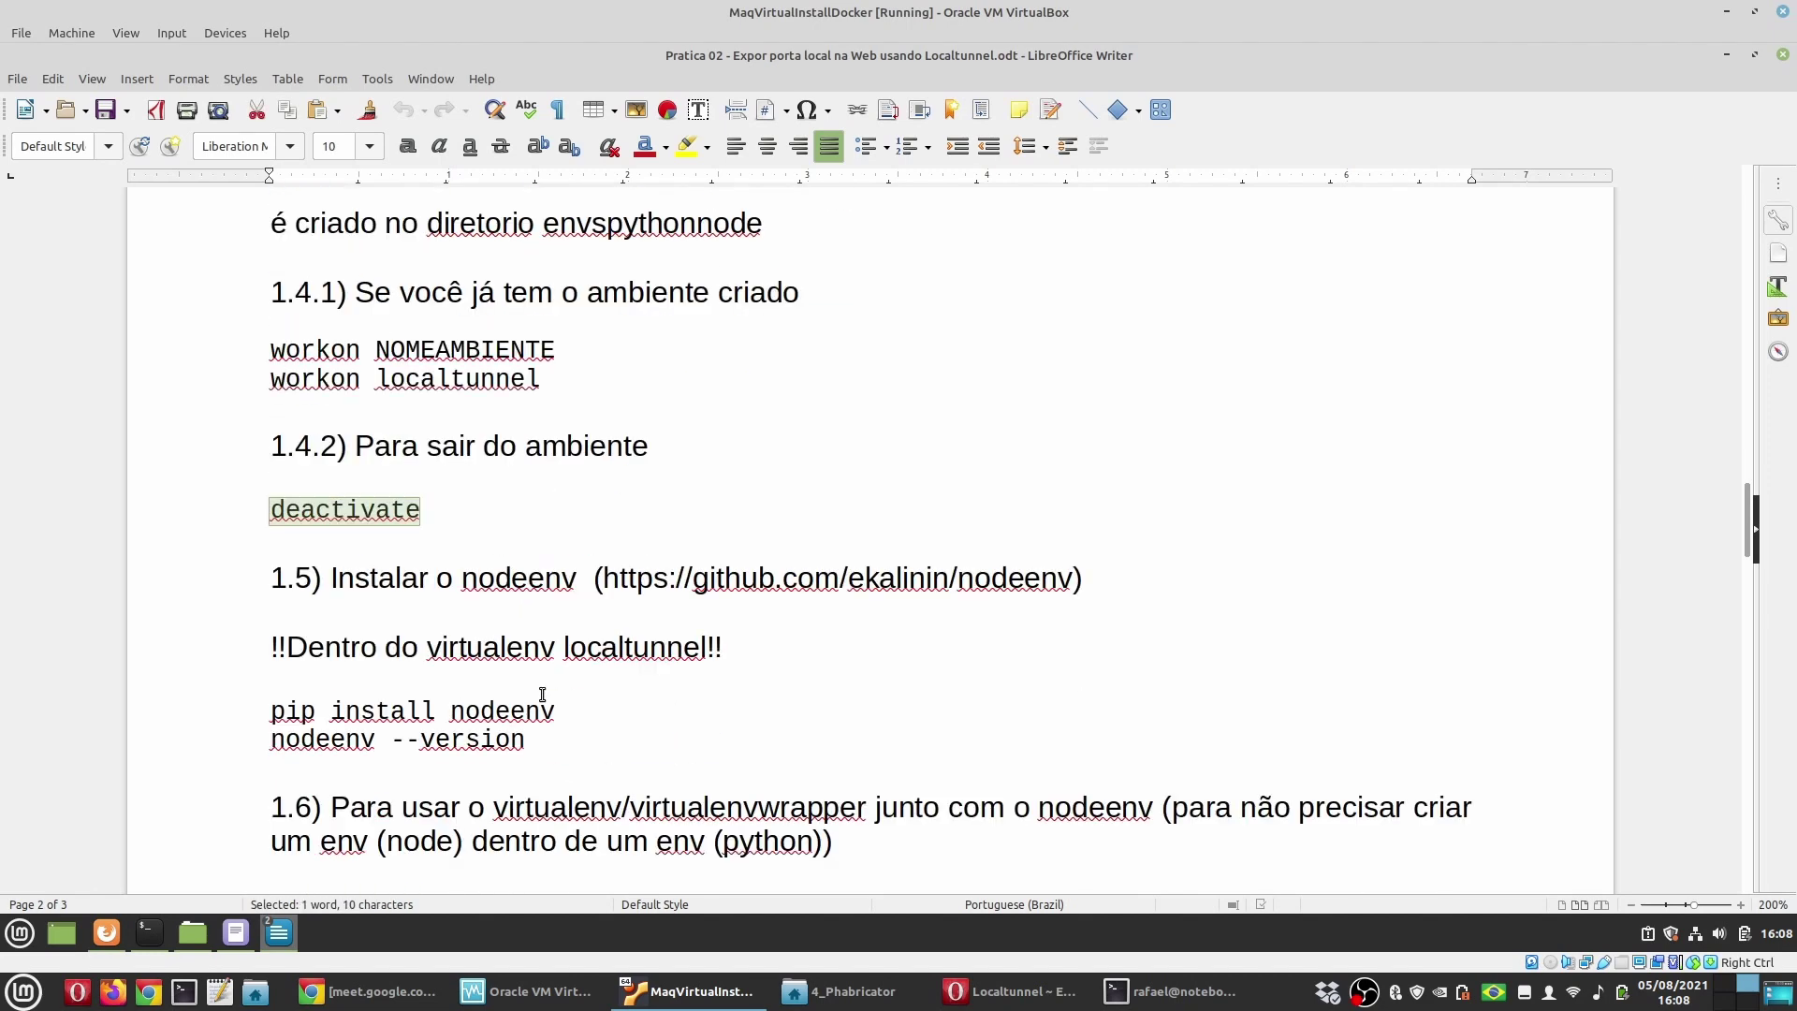
left_click(409, 584)
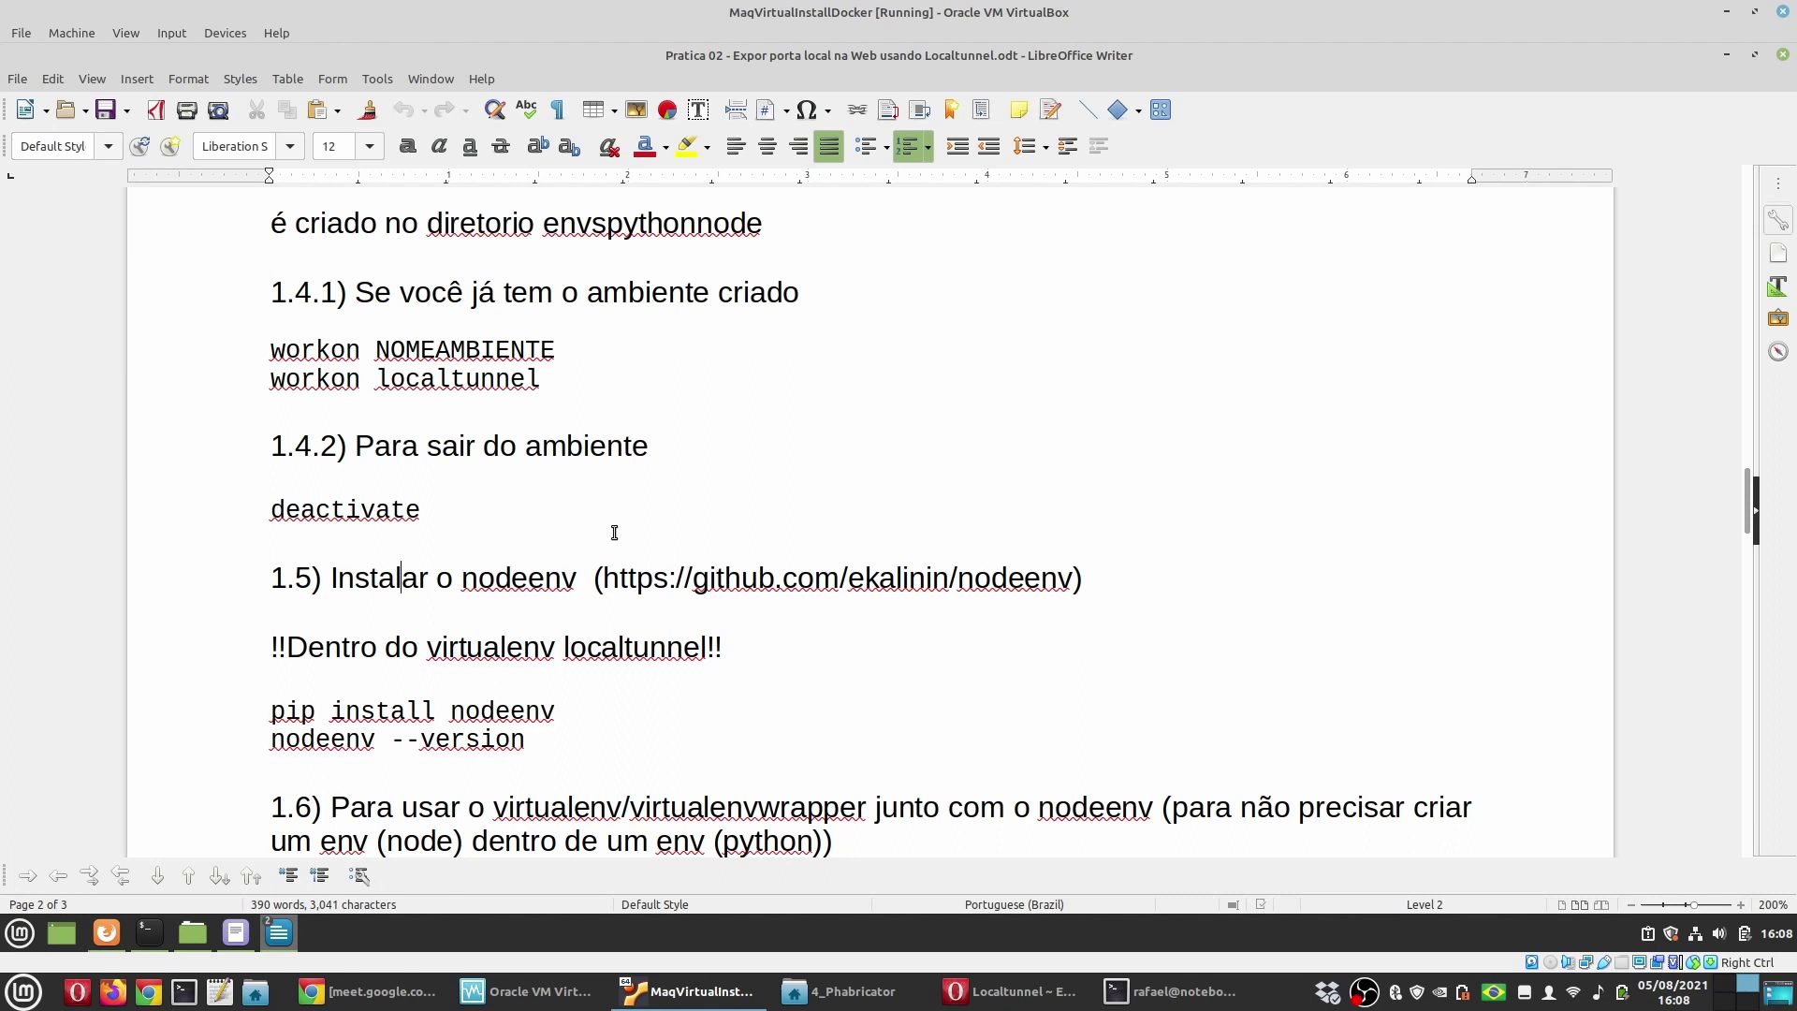
Step: Select the pip install nodeenv command under heading 1.5
double_click(521, 576)
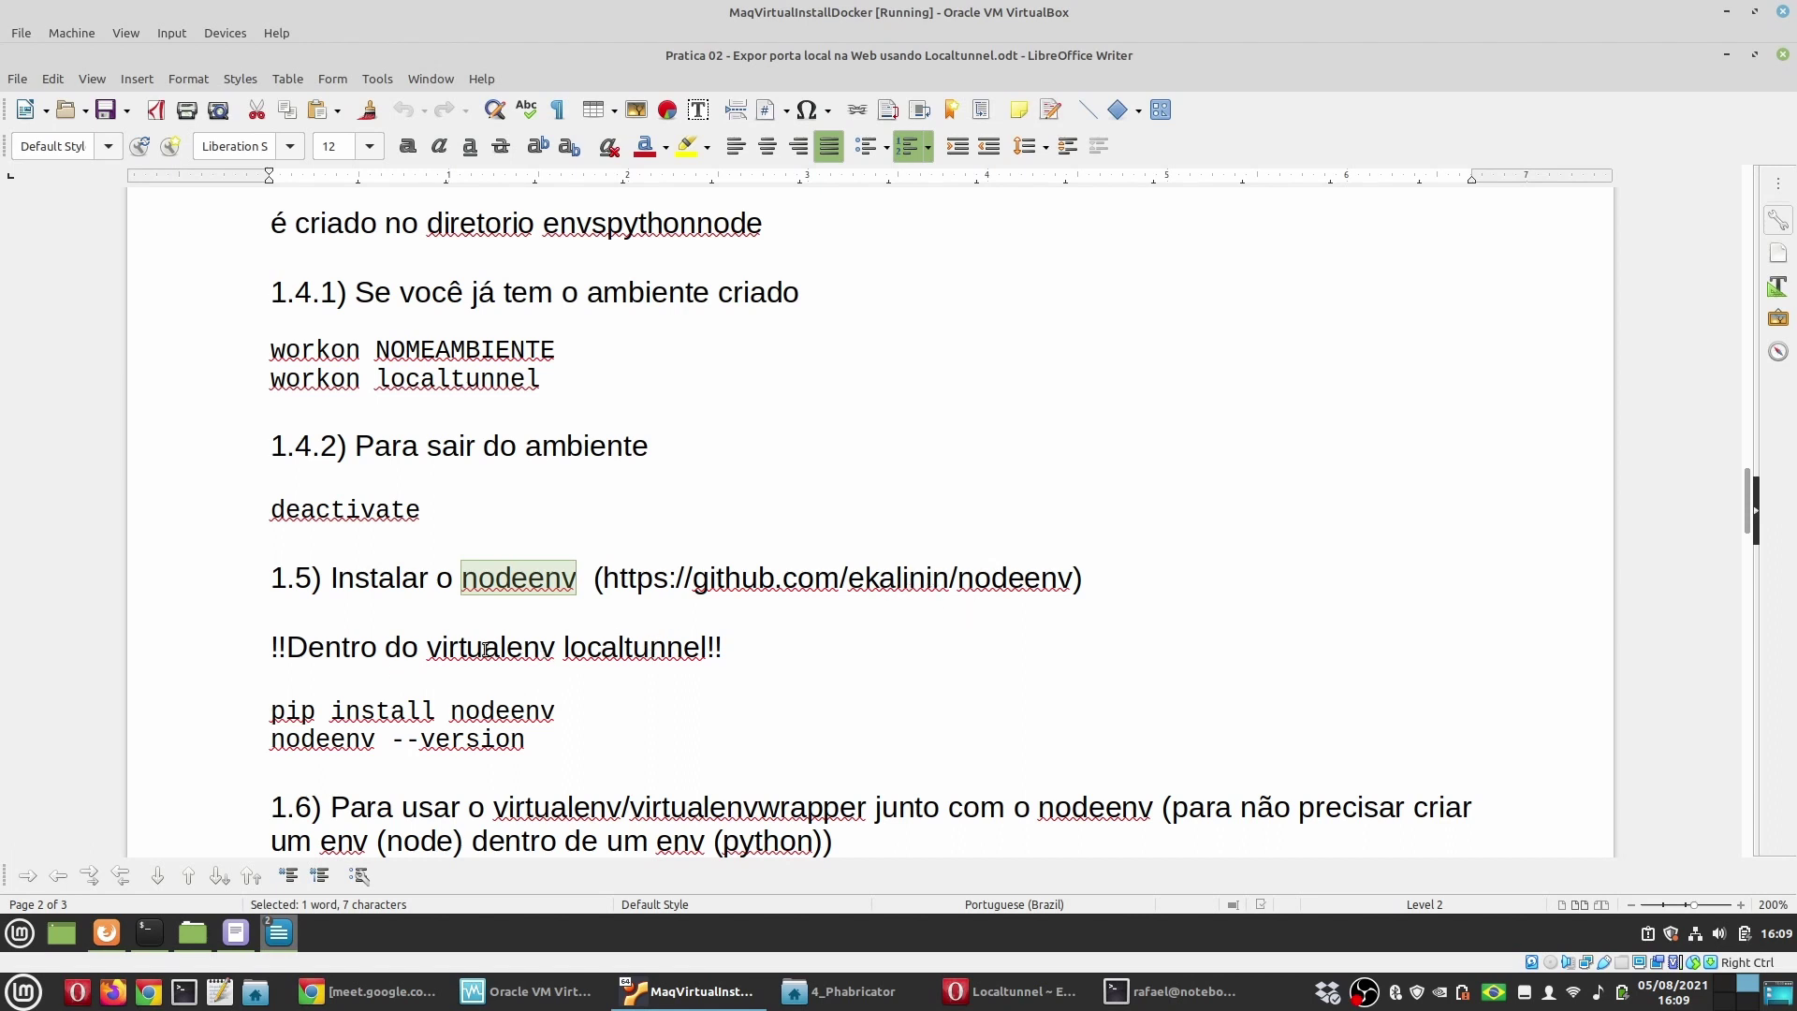
left_click(528, 647)
double_click(647, 648)
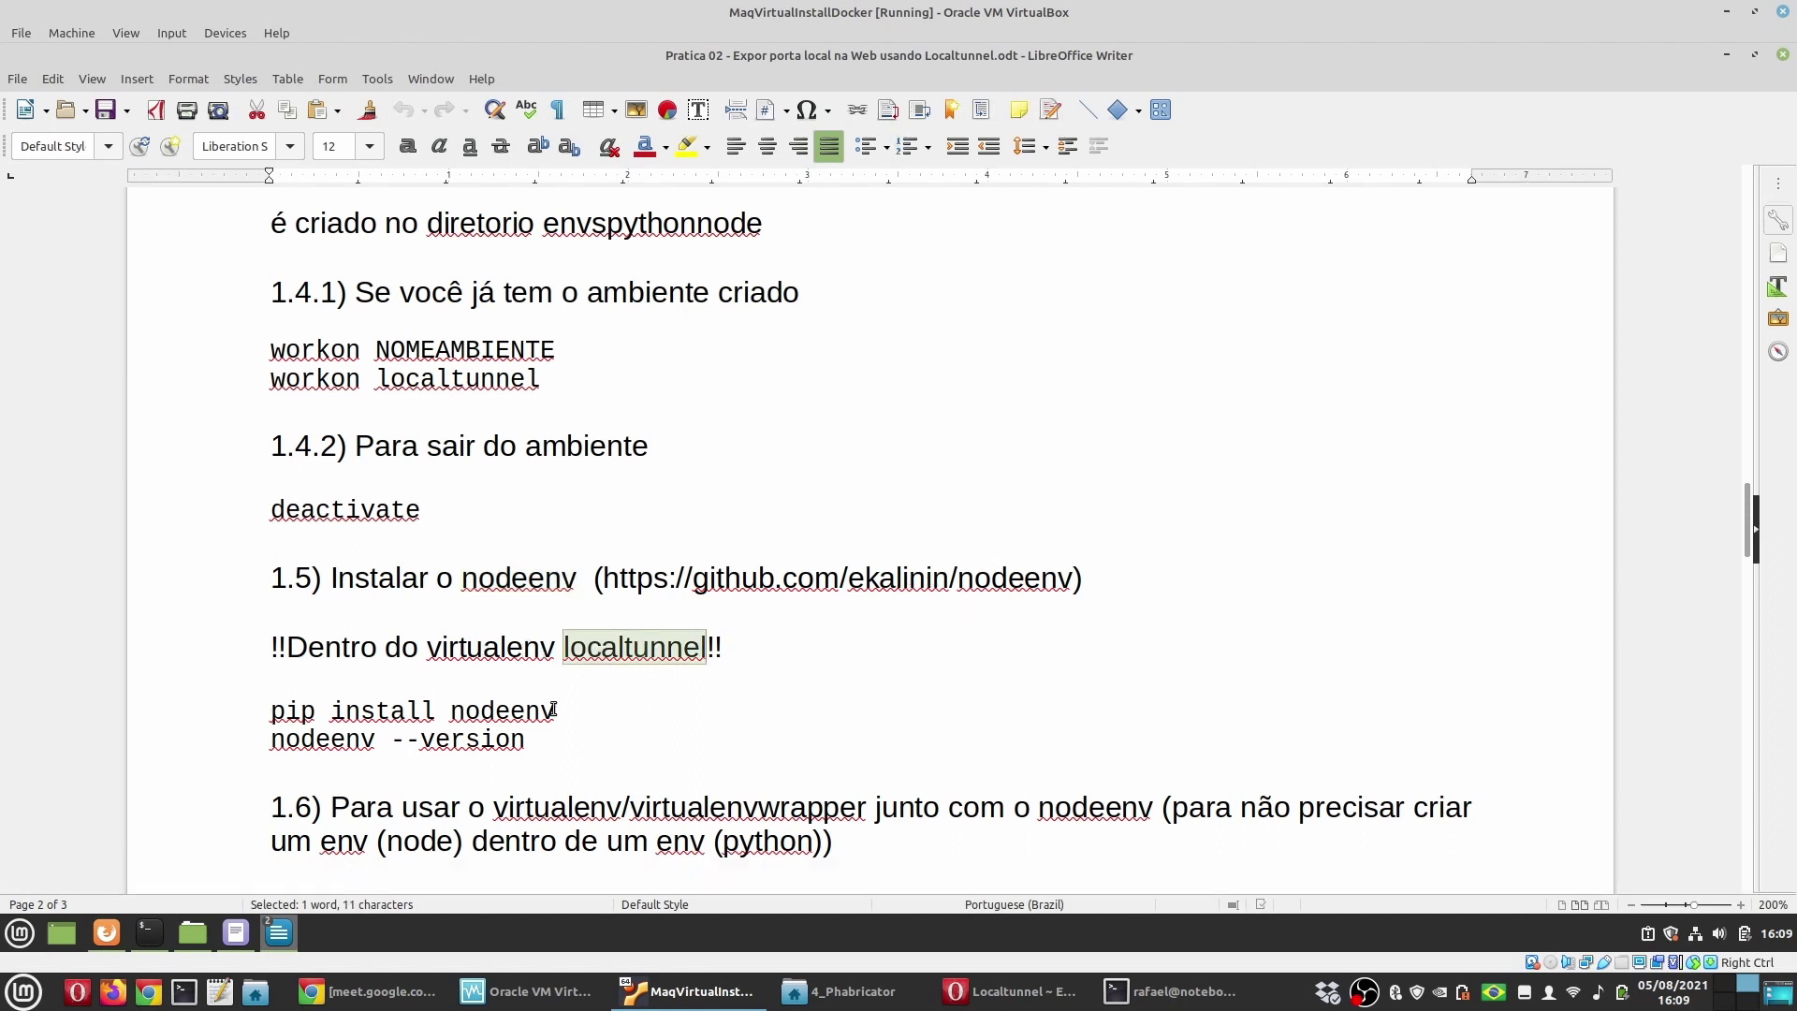
left_click_drag(575, 710, 233, 710)
key("ctrl+c")
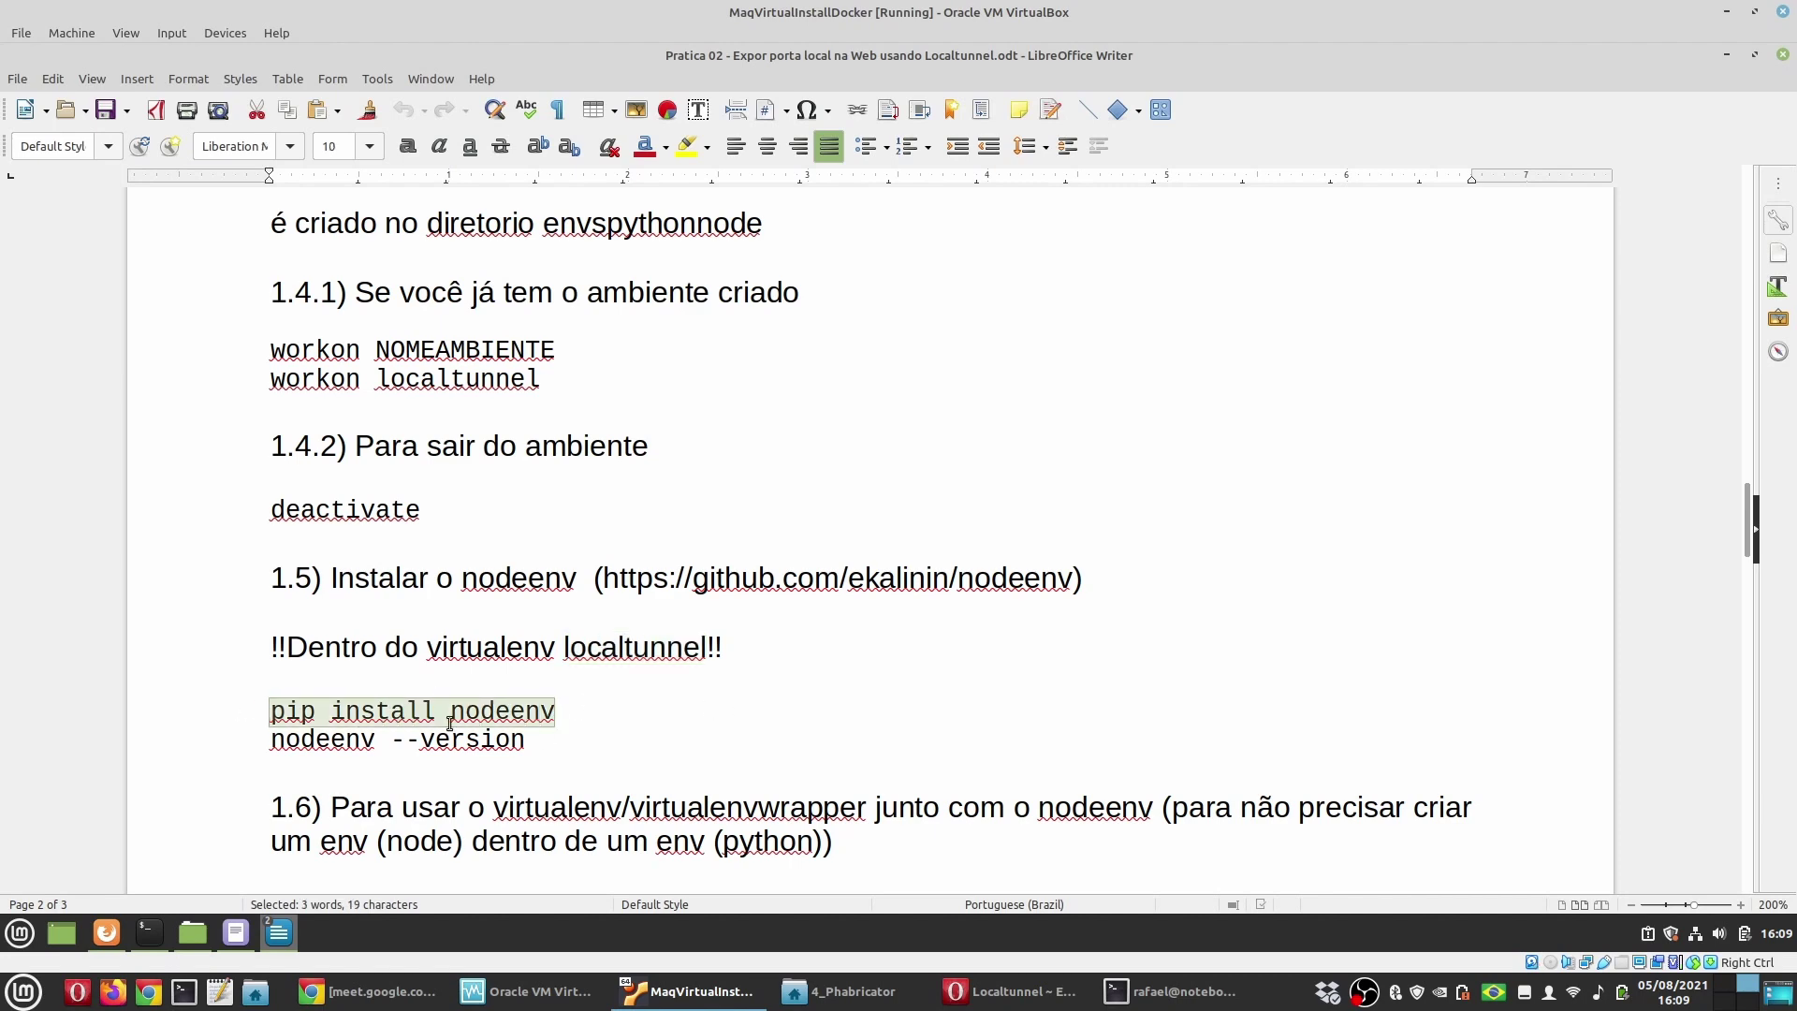
Step: Install nodeenv into the localtunnel environment with pip install nodeenv
left_click(1175, 991)
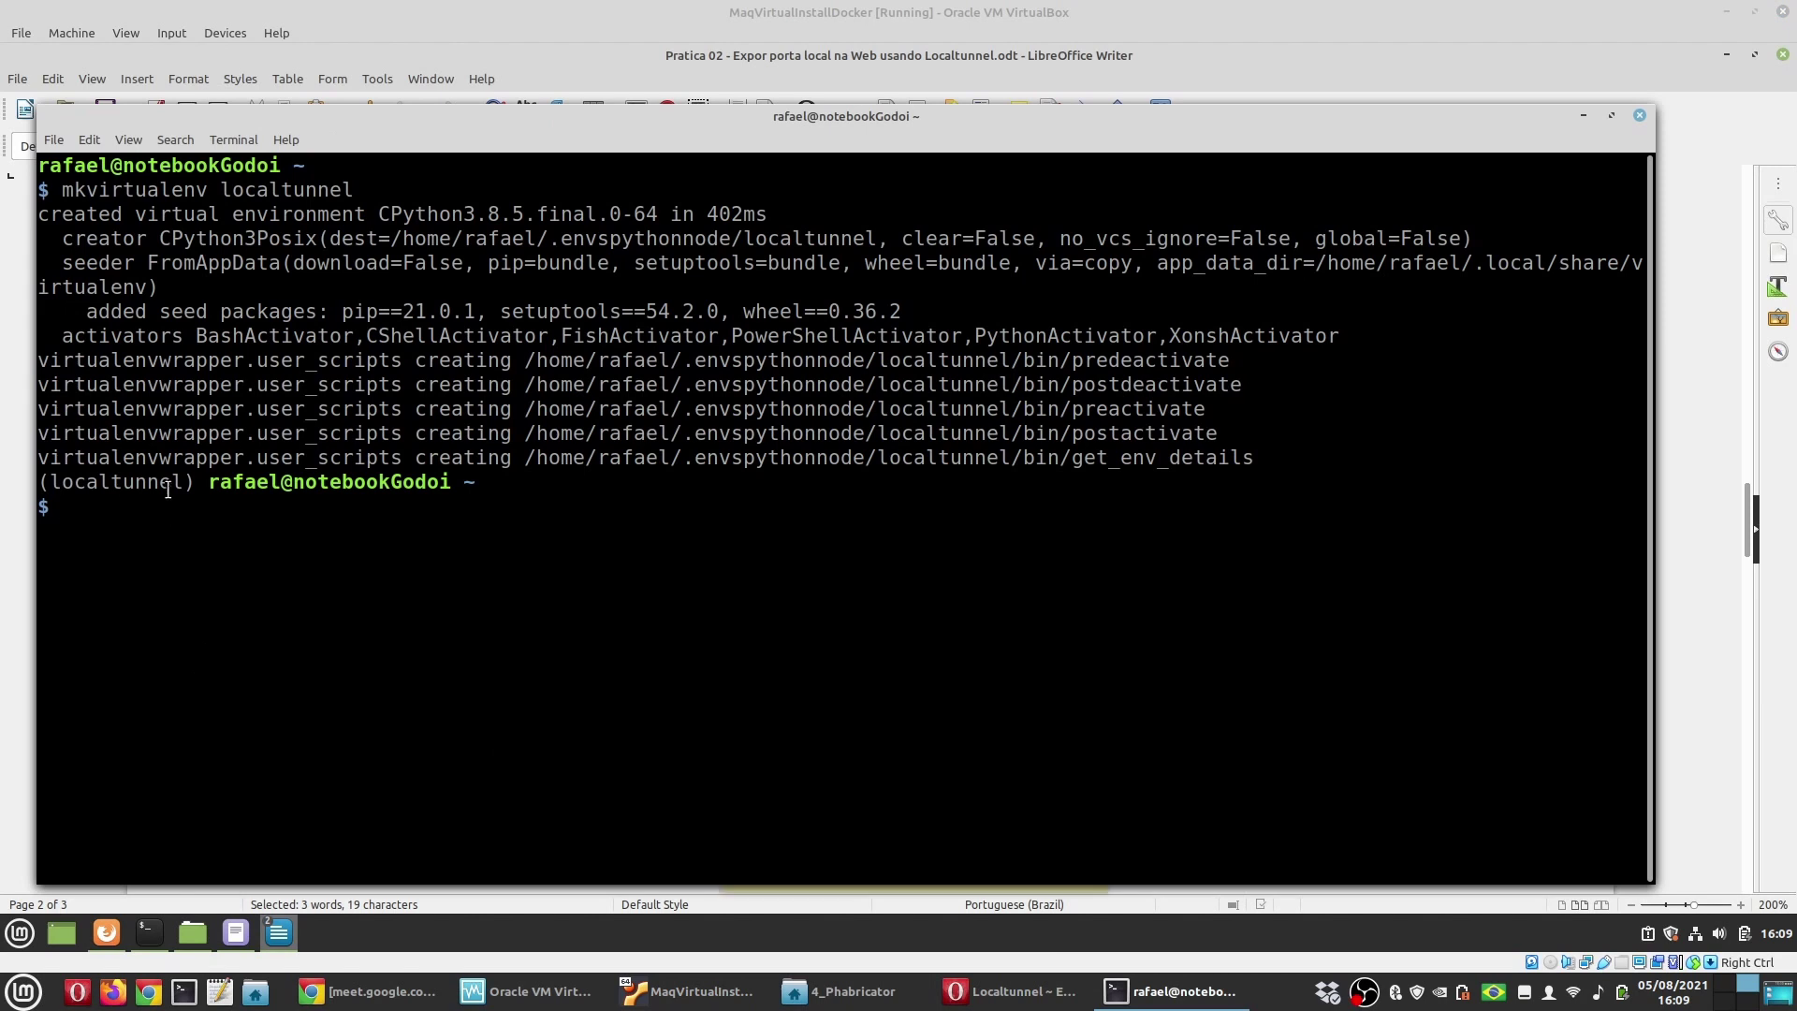
middle_click(433, 574)
key("Return")
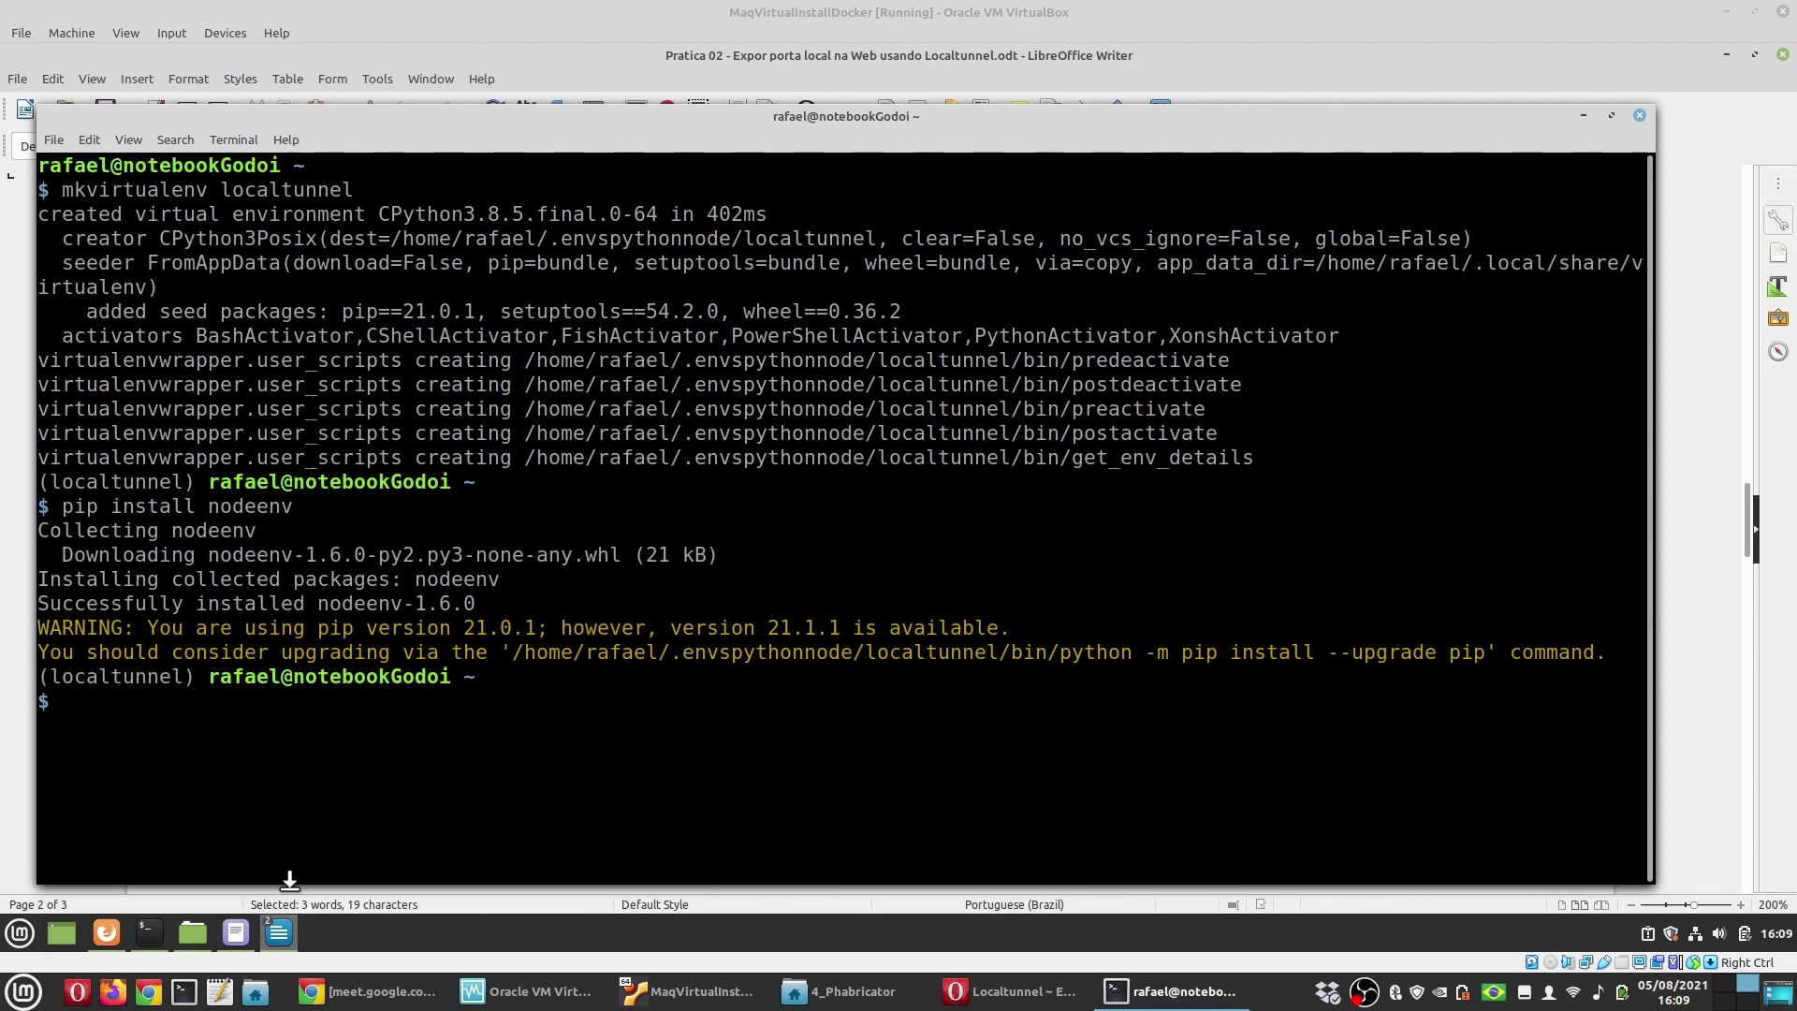
Step: Run nodeenv --version from the guide, confirming version 1.6.0
key("alt+Tab")
key("alt+Tab")
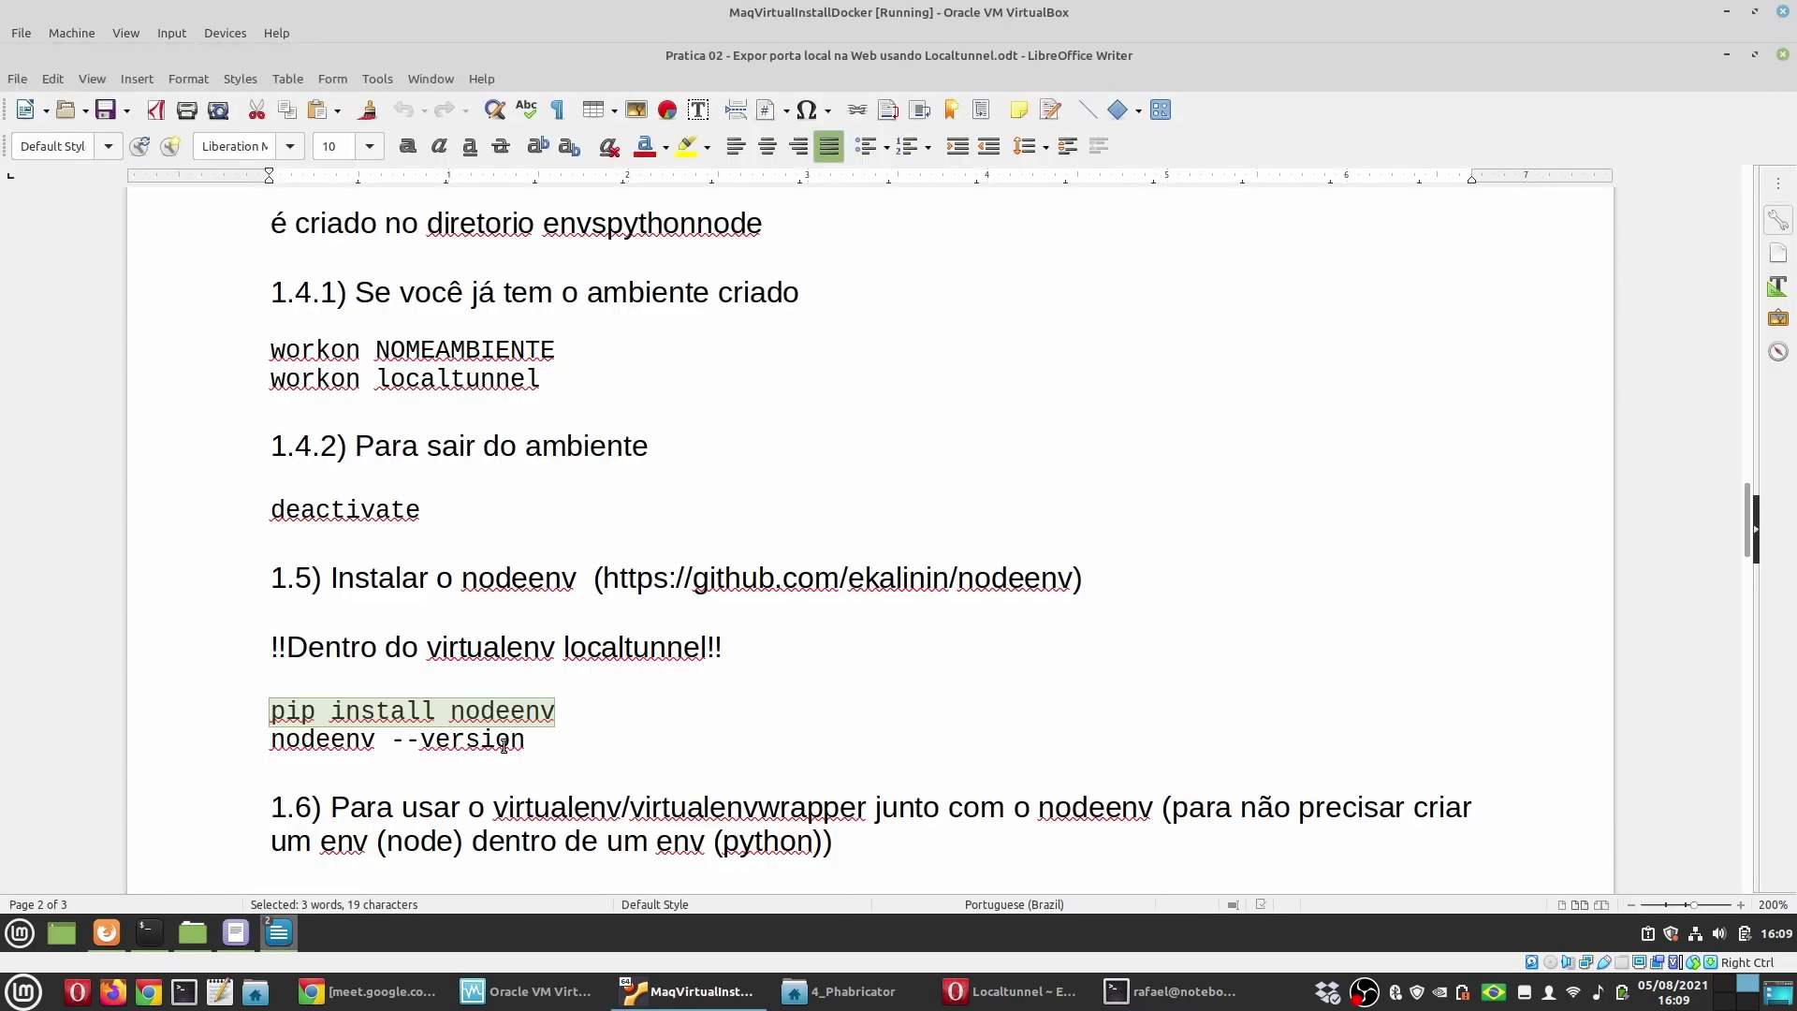
left_click_drag(212, 751, 713, 725)
key("ctrl+c")
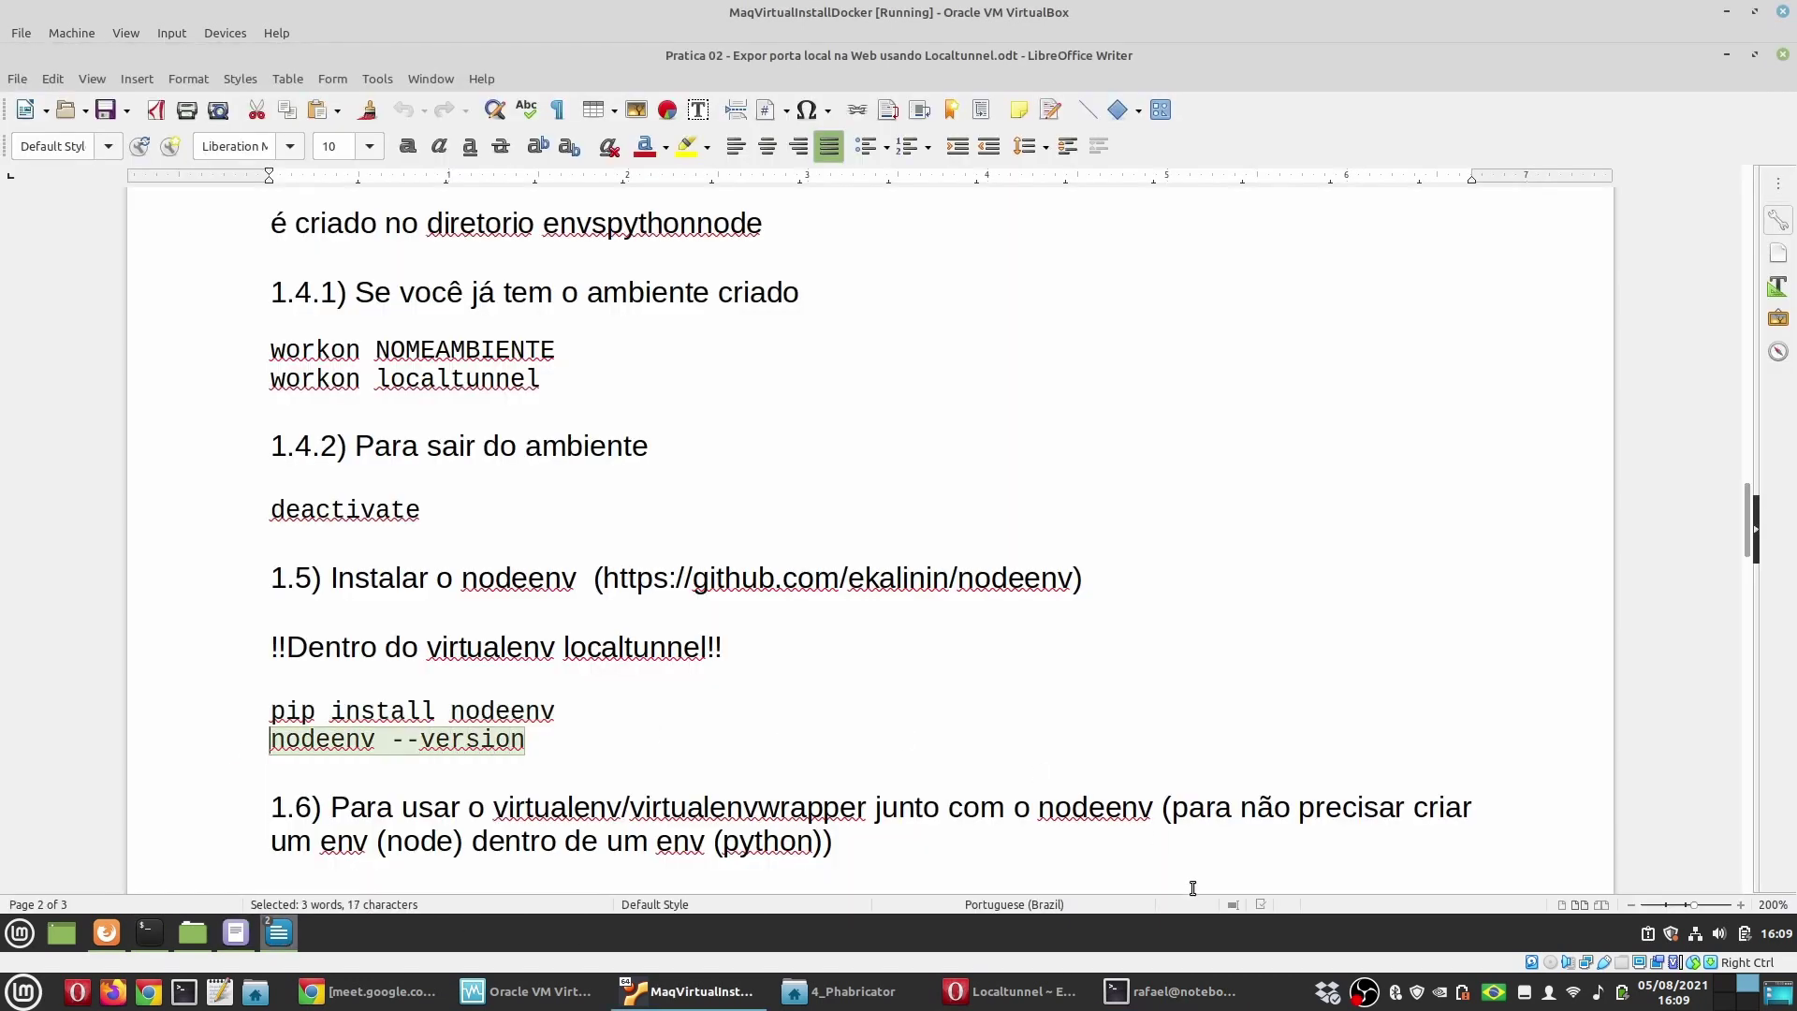
left_click(1158, 978)
key("ctrl+shift+v")
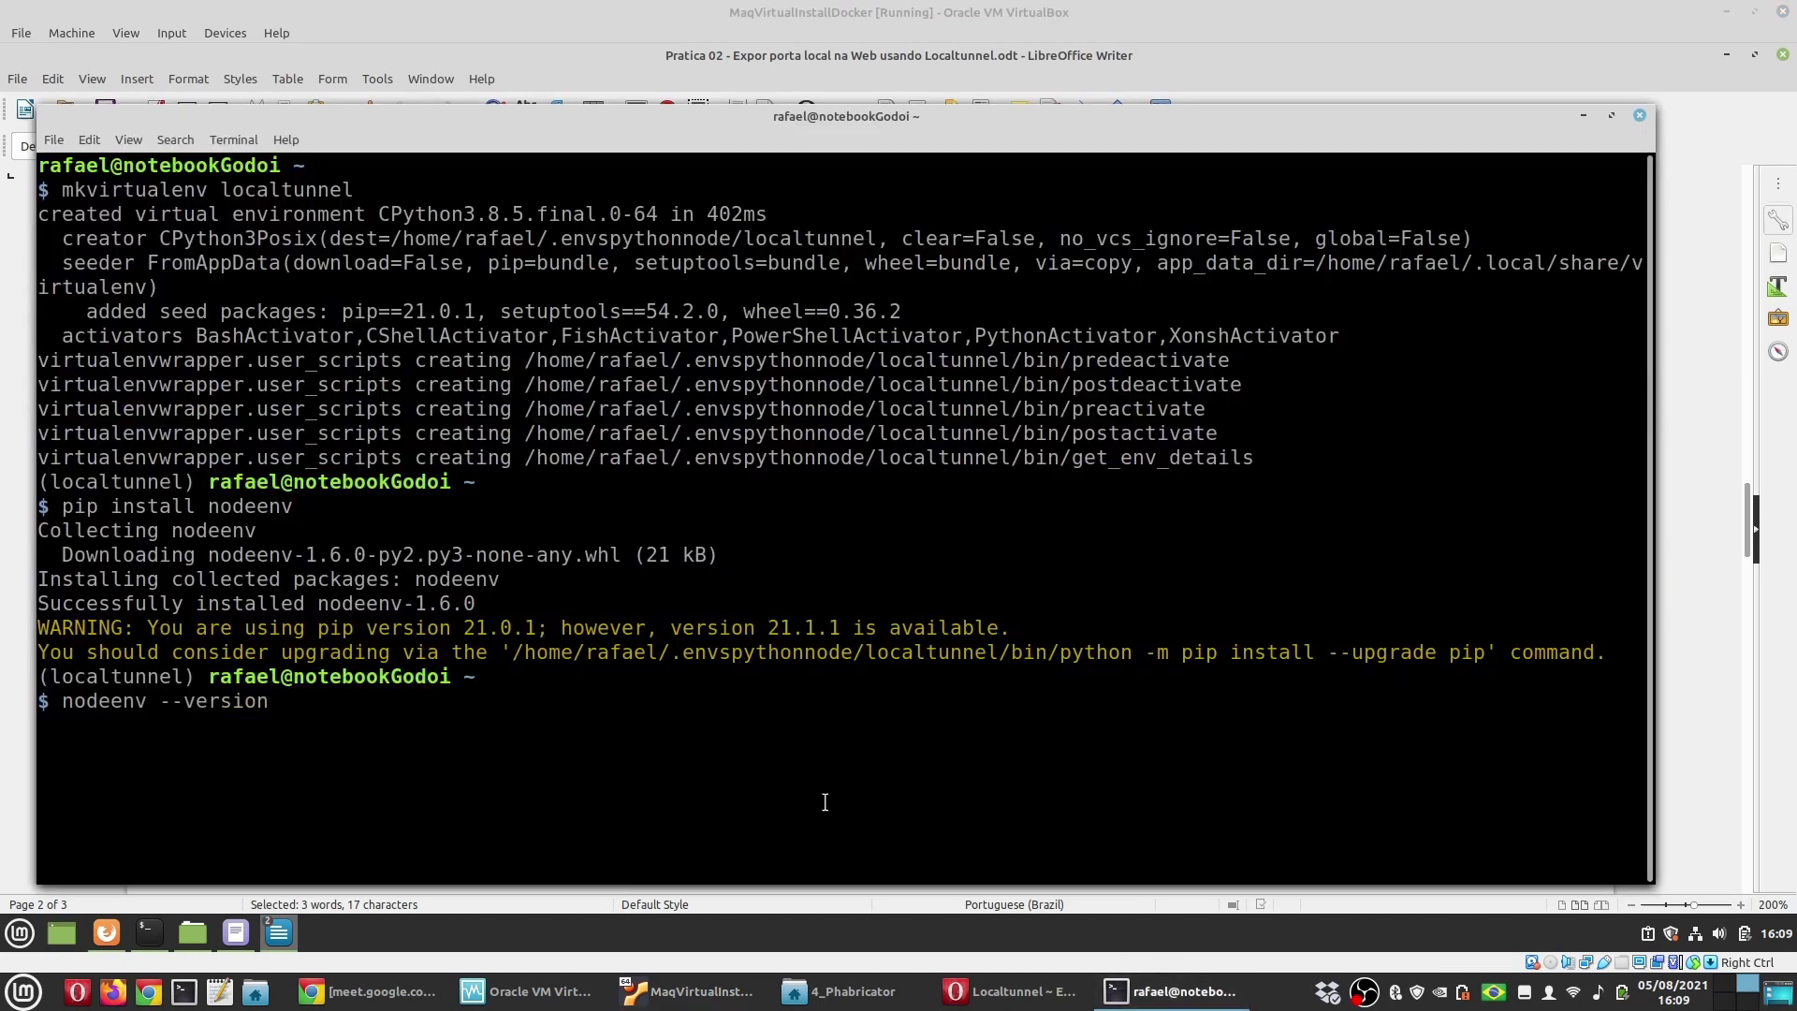
key("Return")
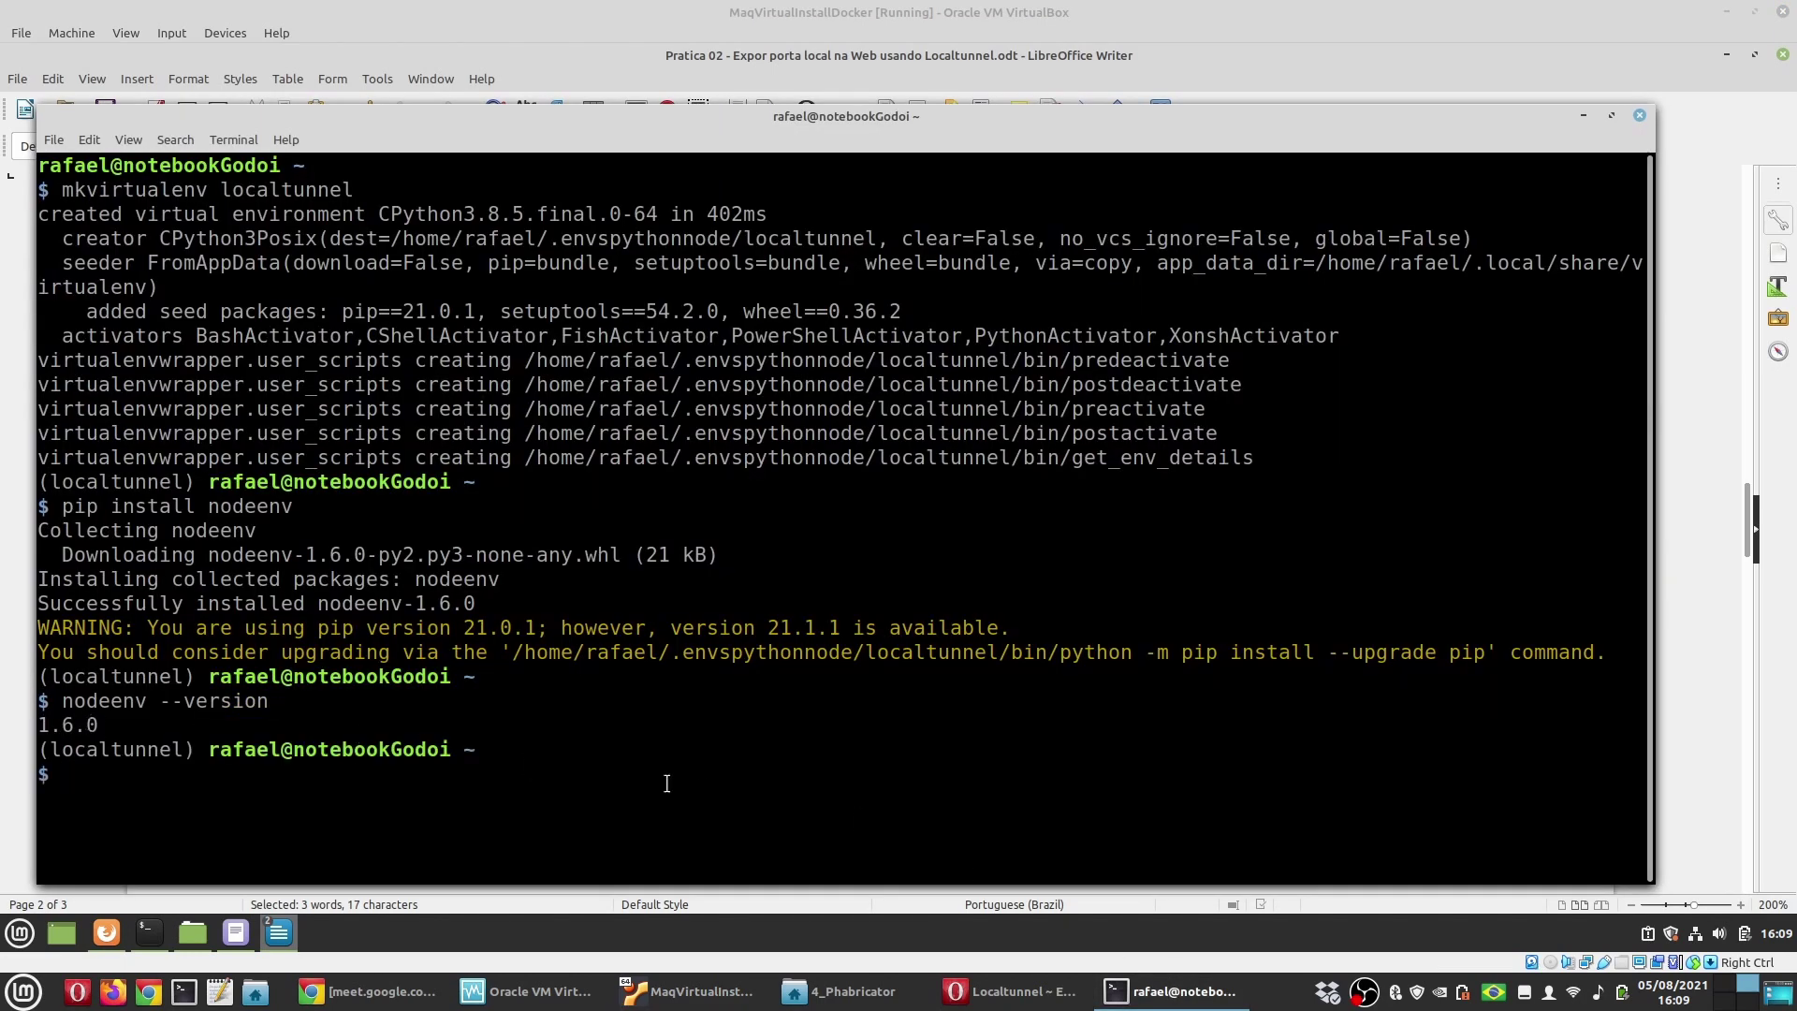
left_click(18, 693)
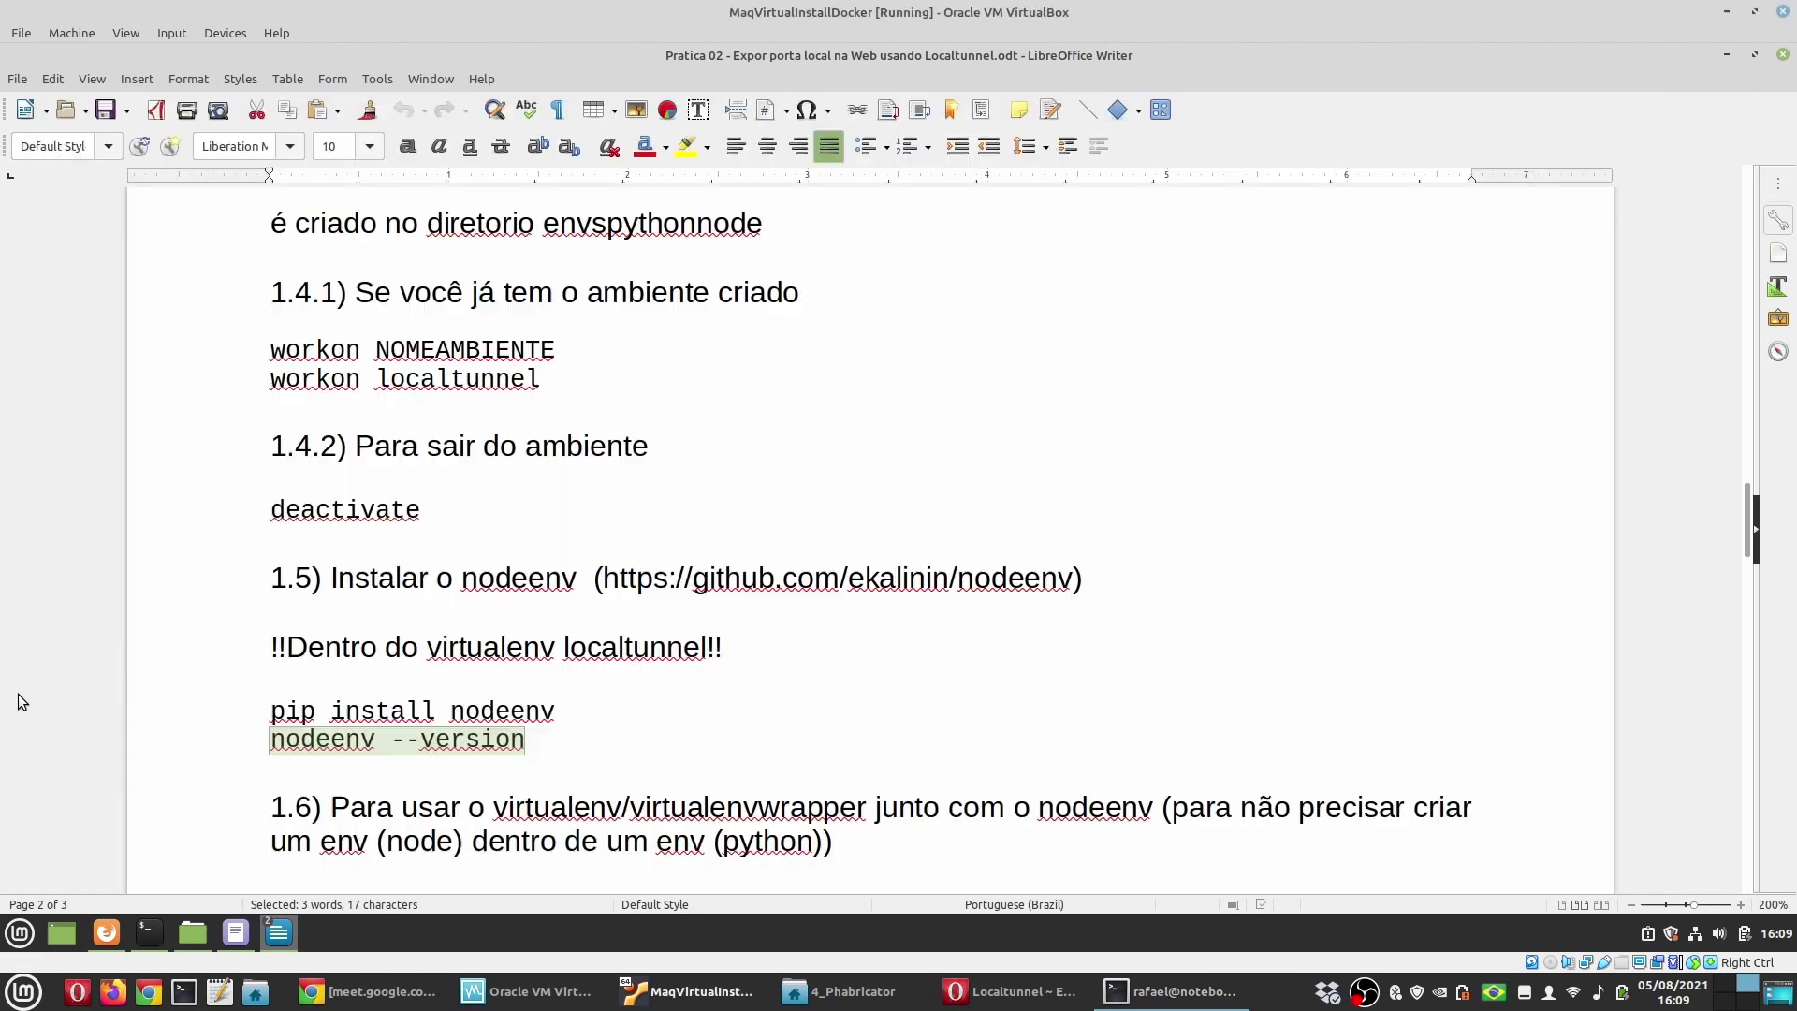
scroll(509, 714, "down", 3)
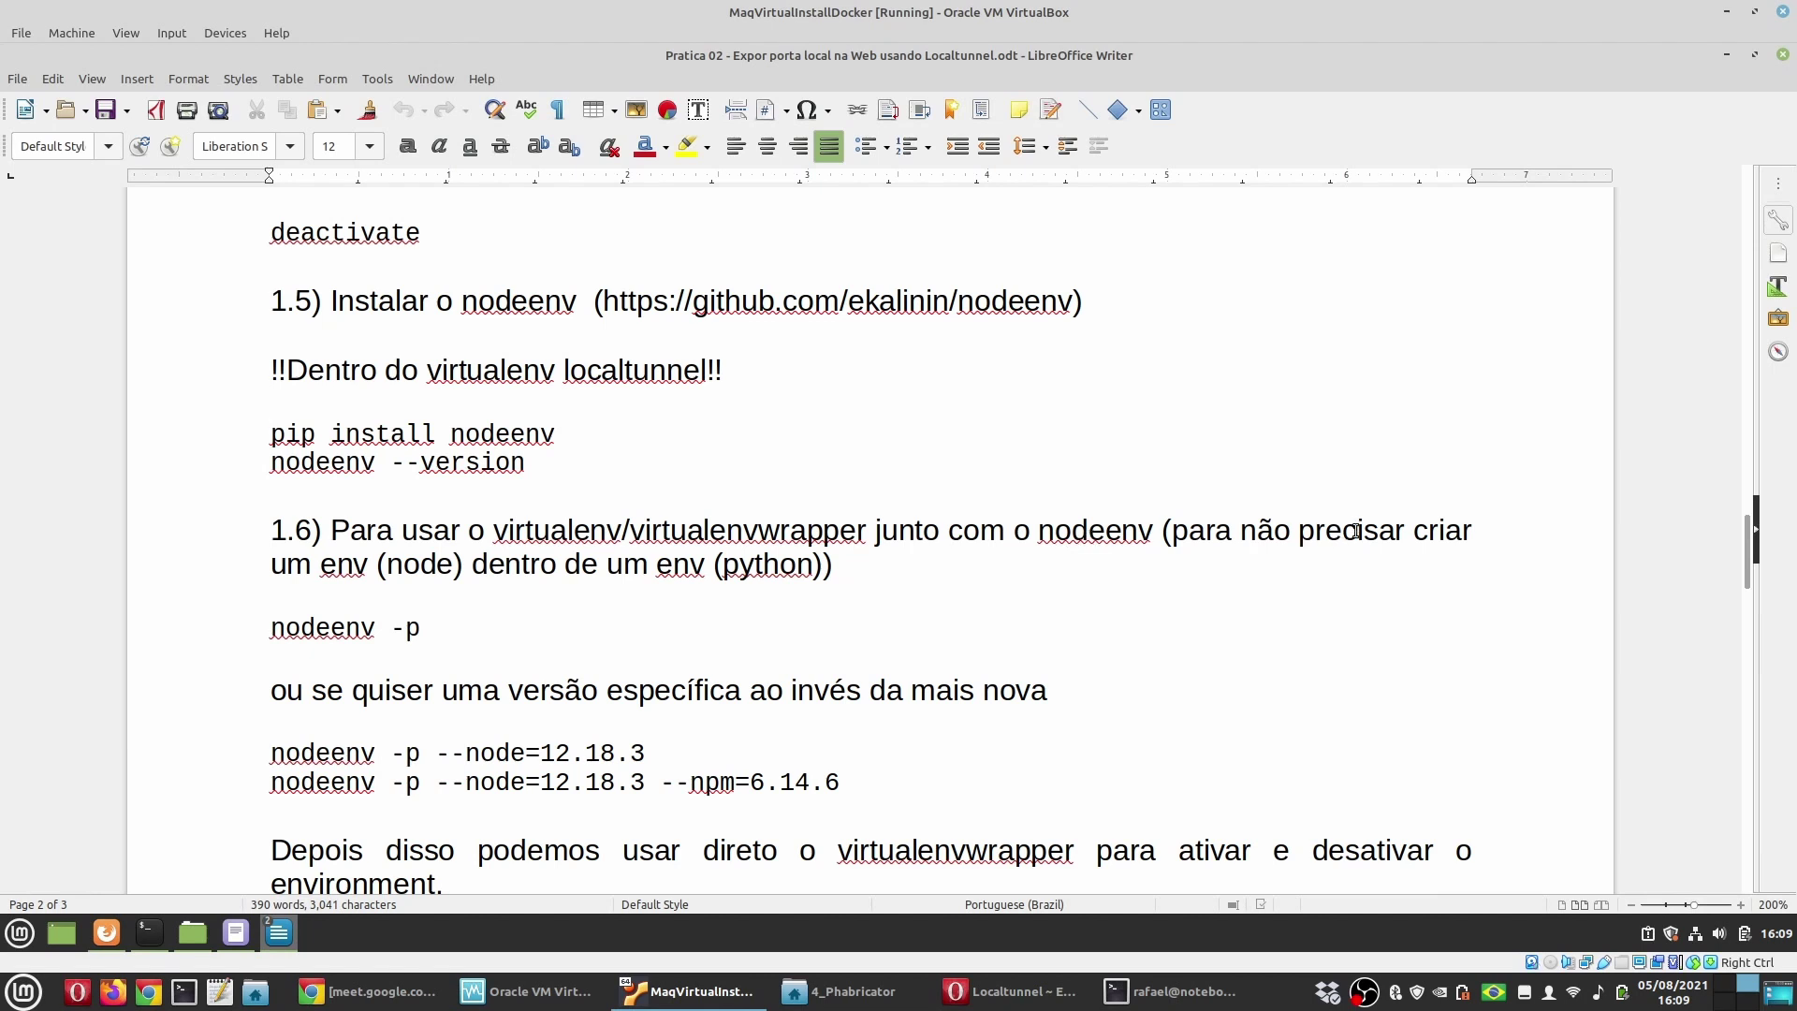
left_click_drag(453, 626, 227, 627)
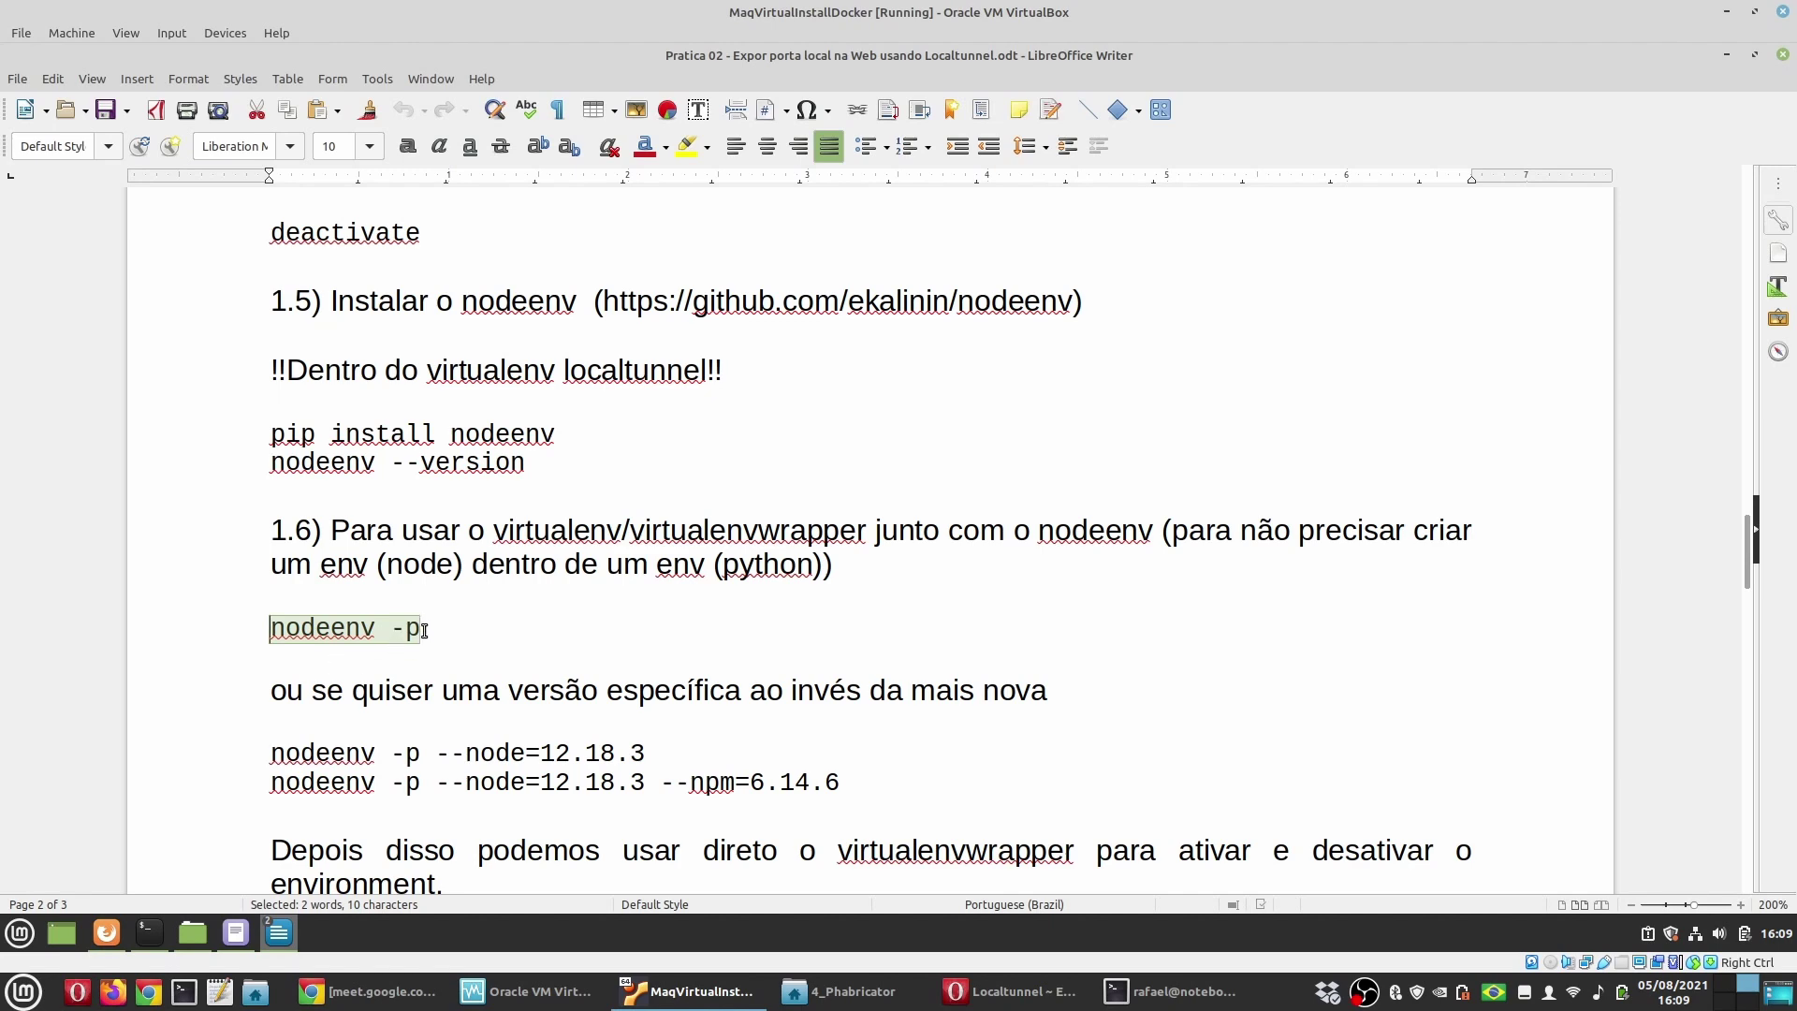
scroll(424, 631, "down", 1)
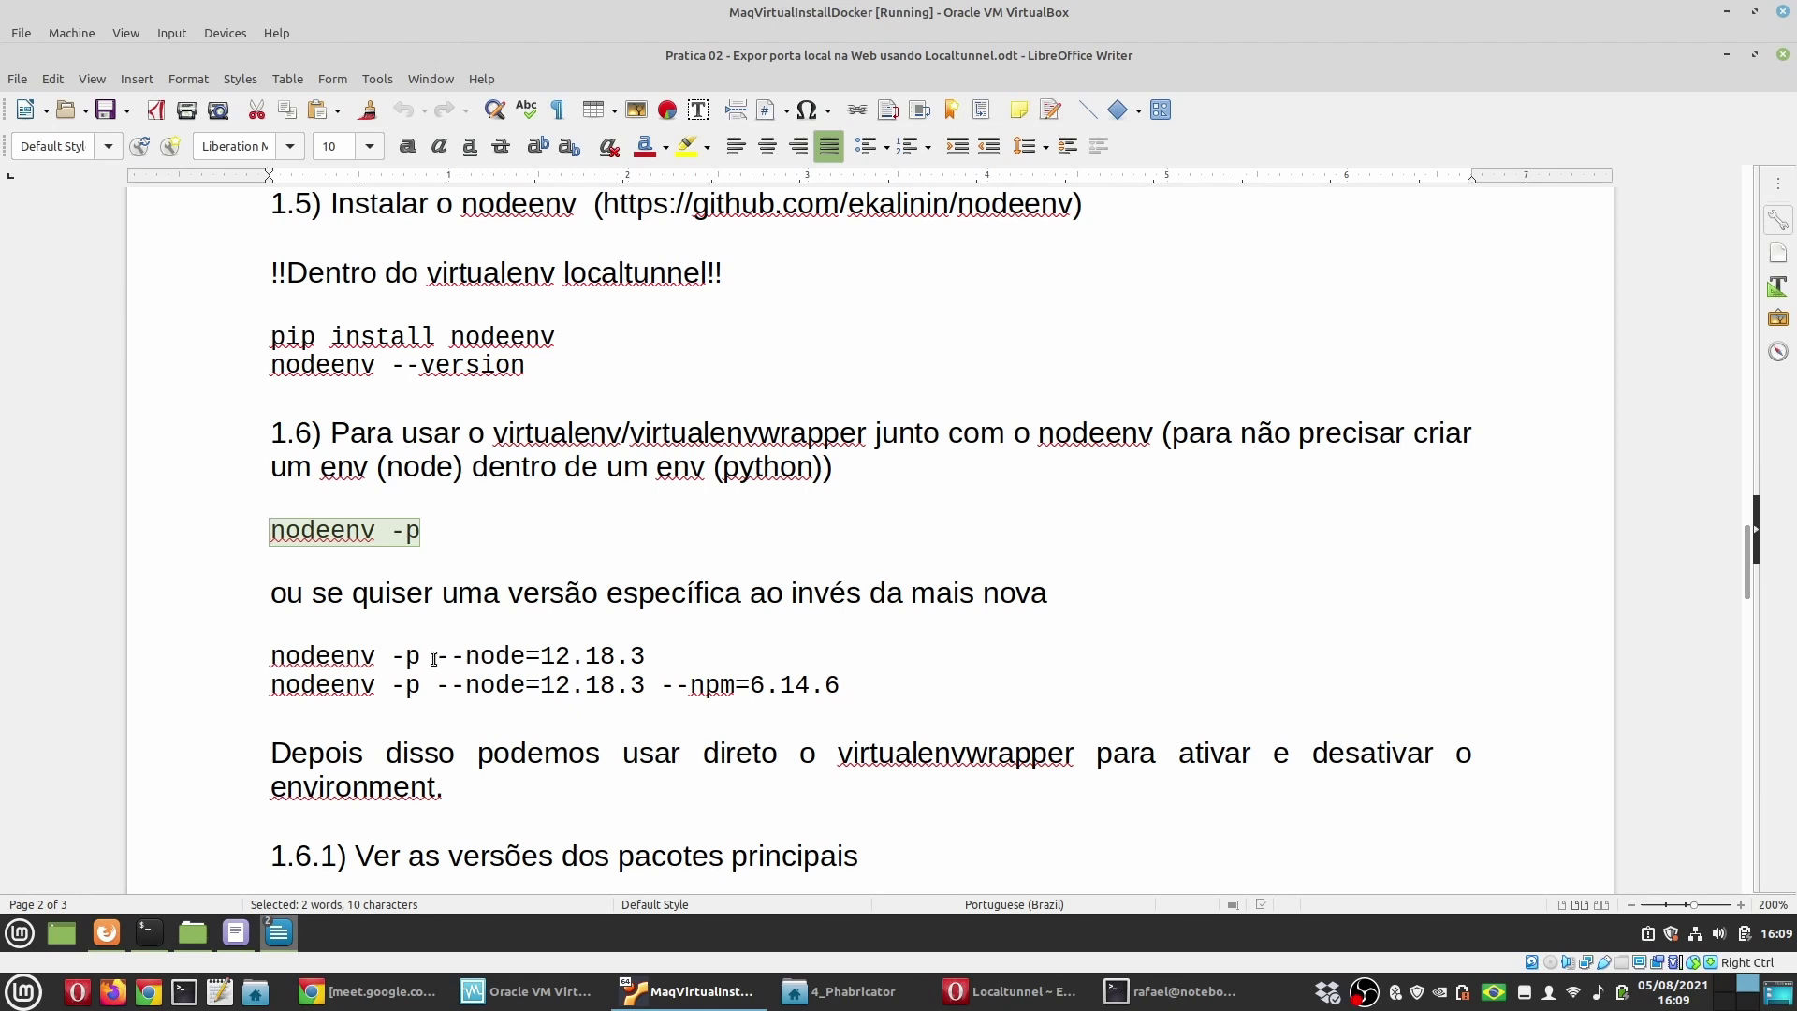
left_click_drag(435, 657, 666, 649)
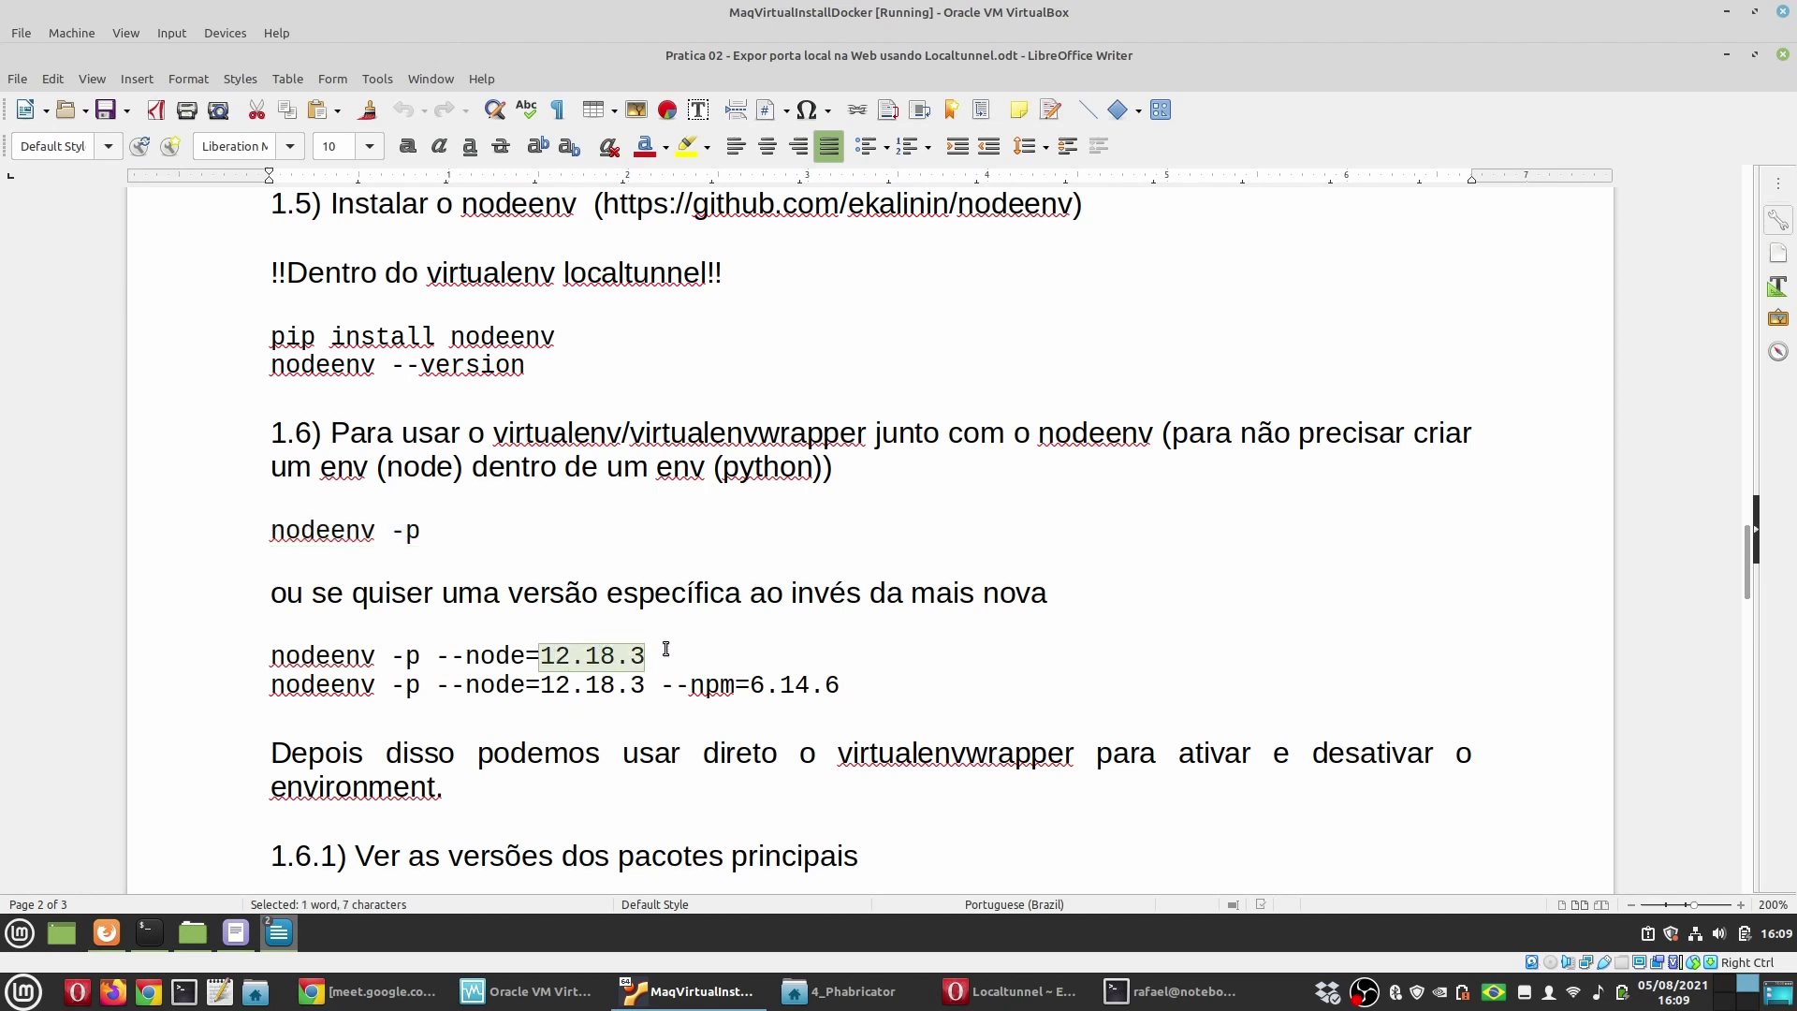
double_click(486, 688)
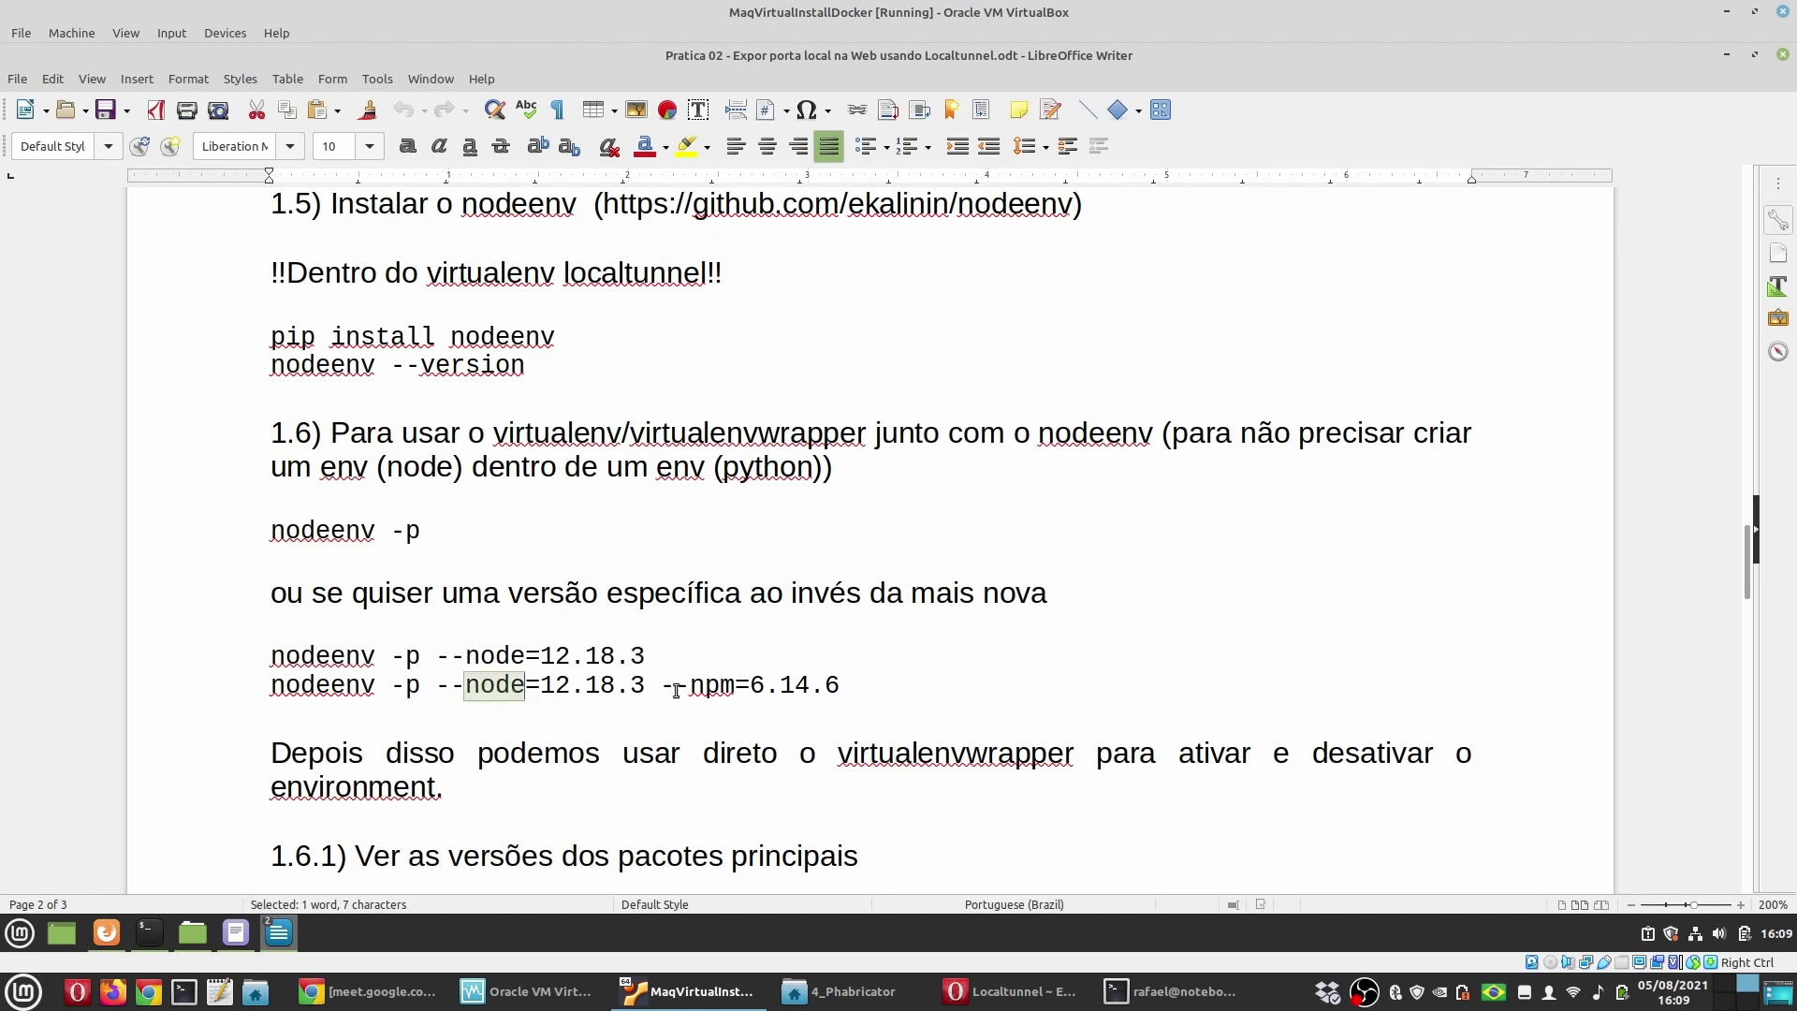
double_click(714, 688)
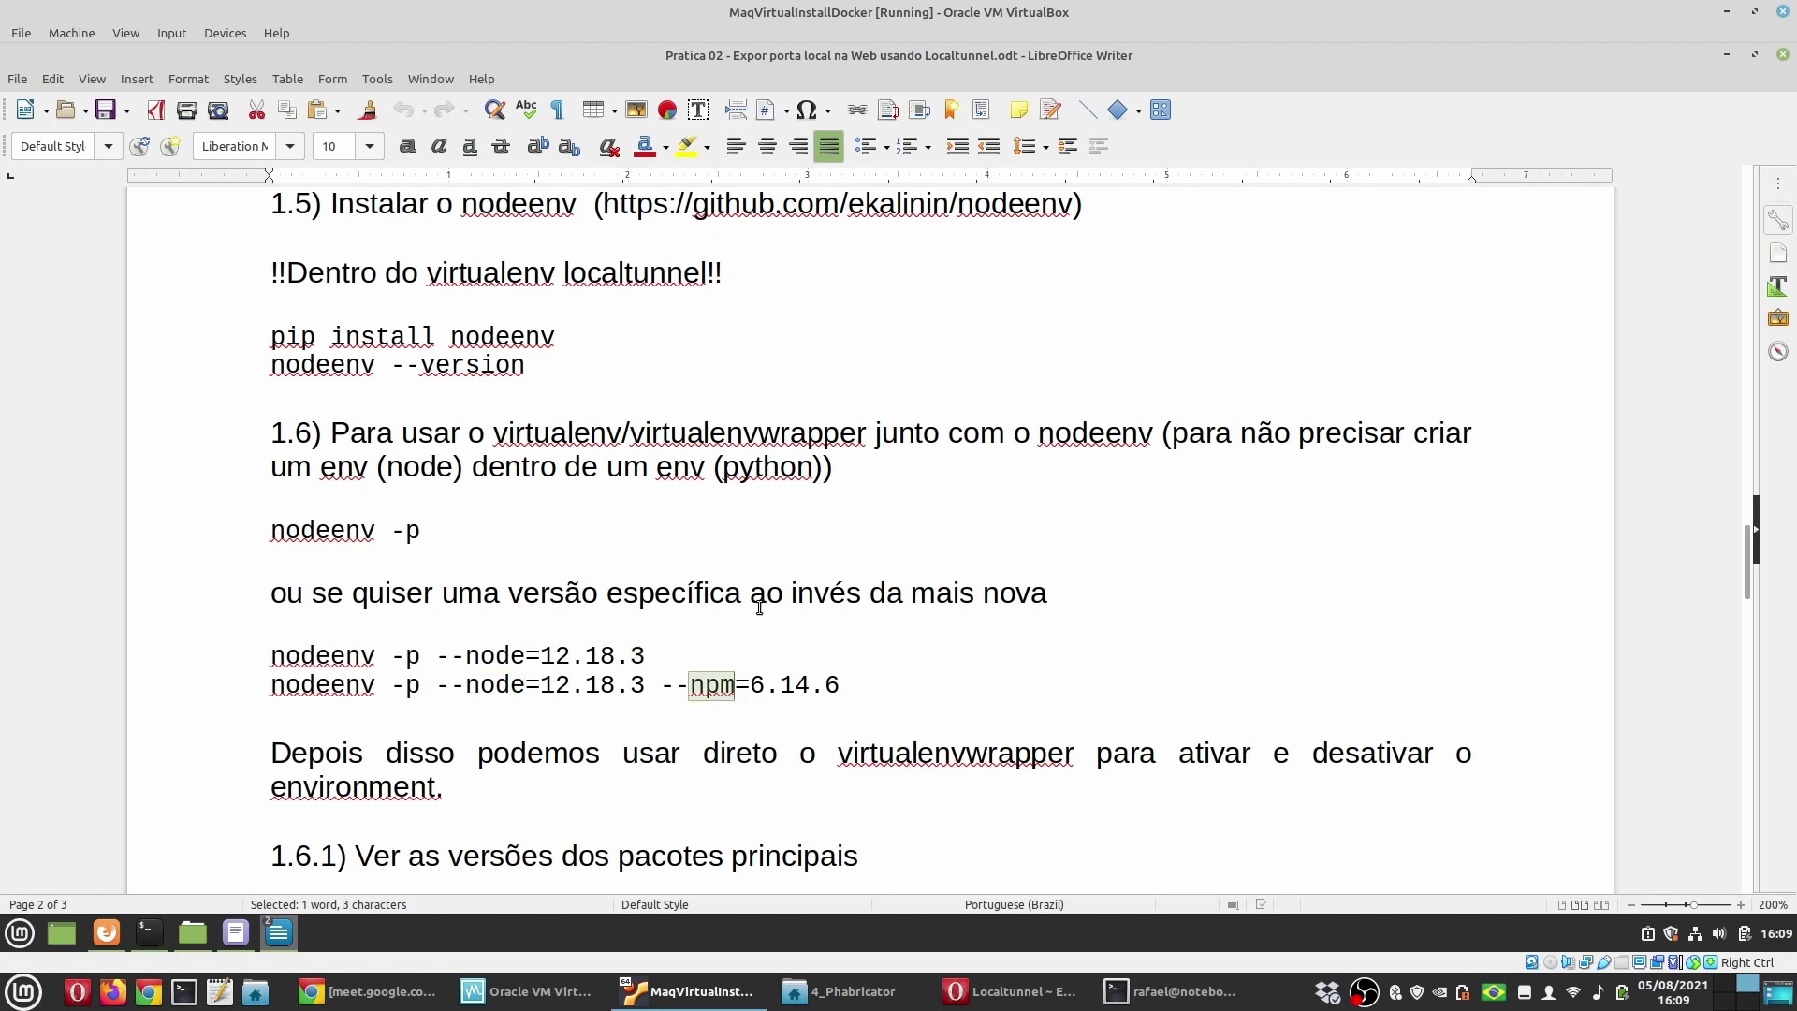
left_click_drag(441, 531, 193, 545)
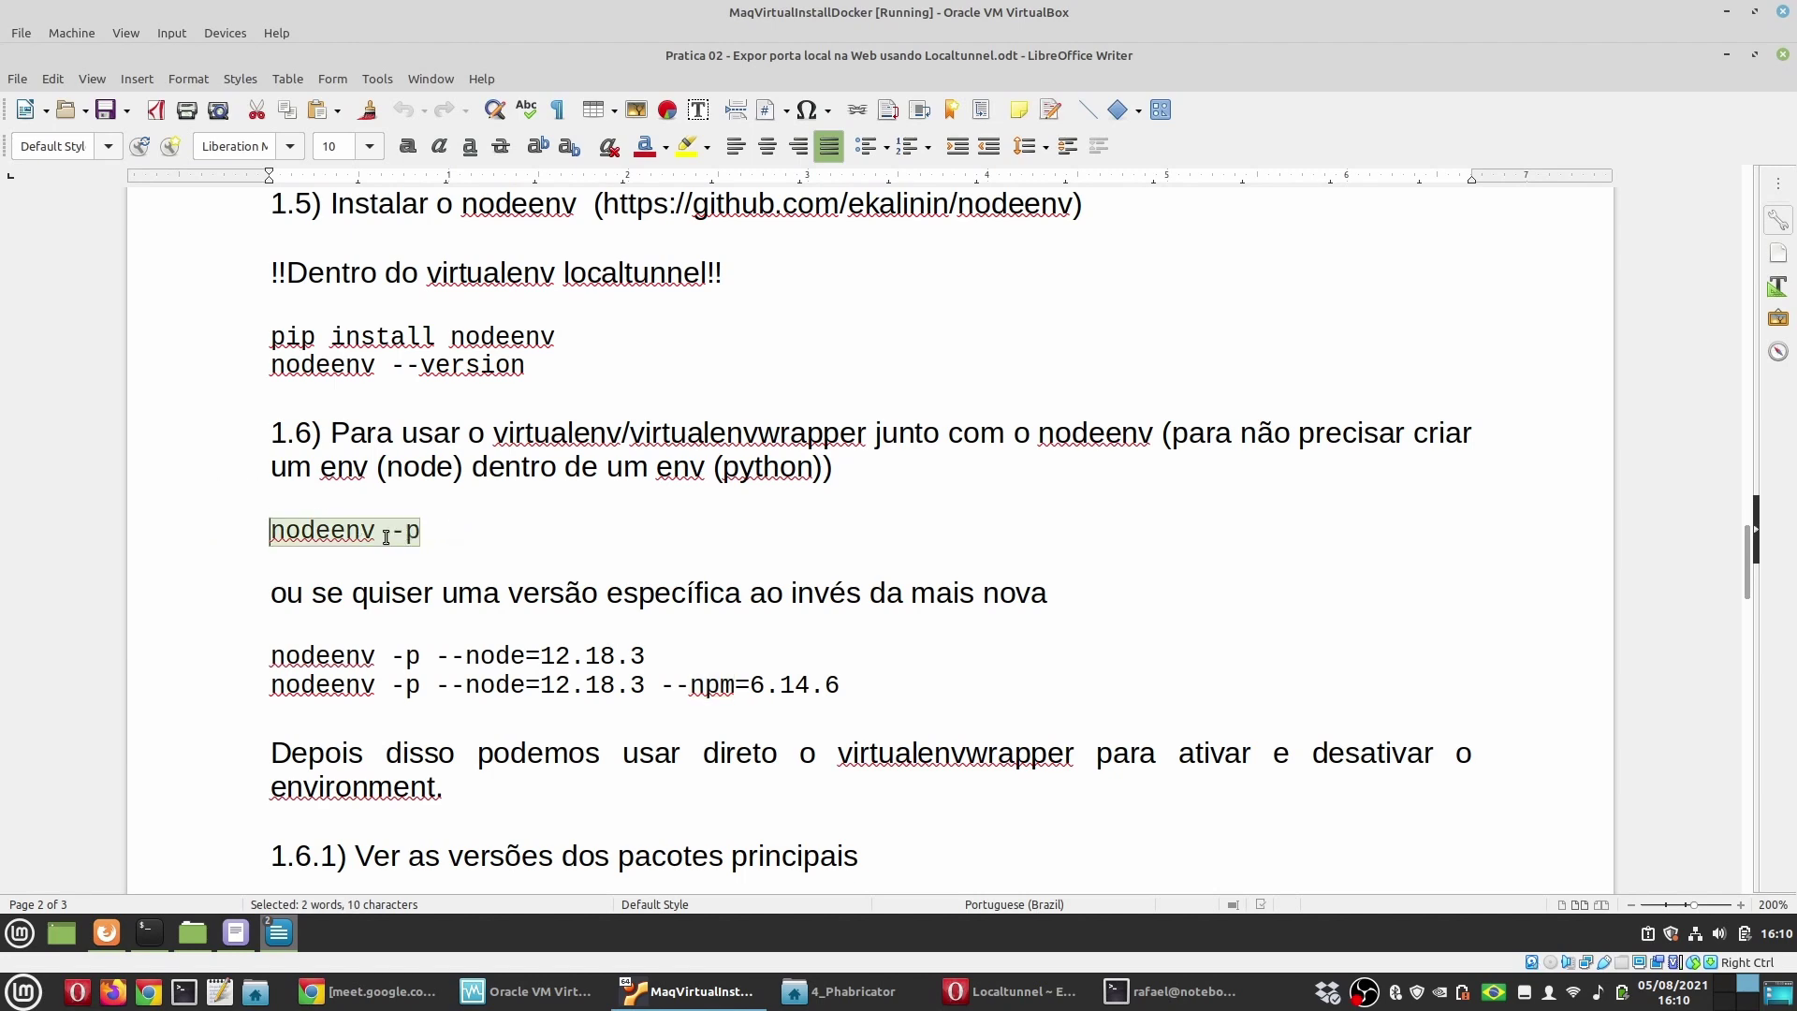
Step: Show node is not found, then install prebuilt Node 16.1.0 with nodeenv -p
left_click(1170, 992)
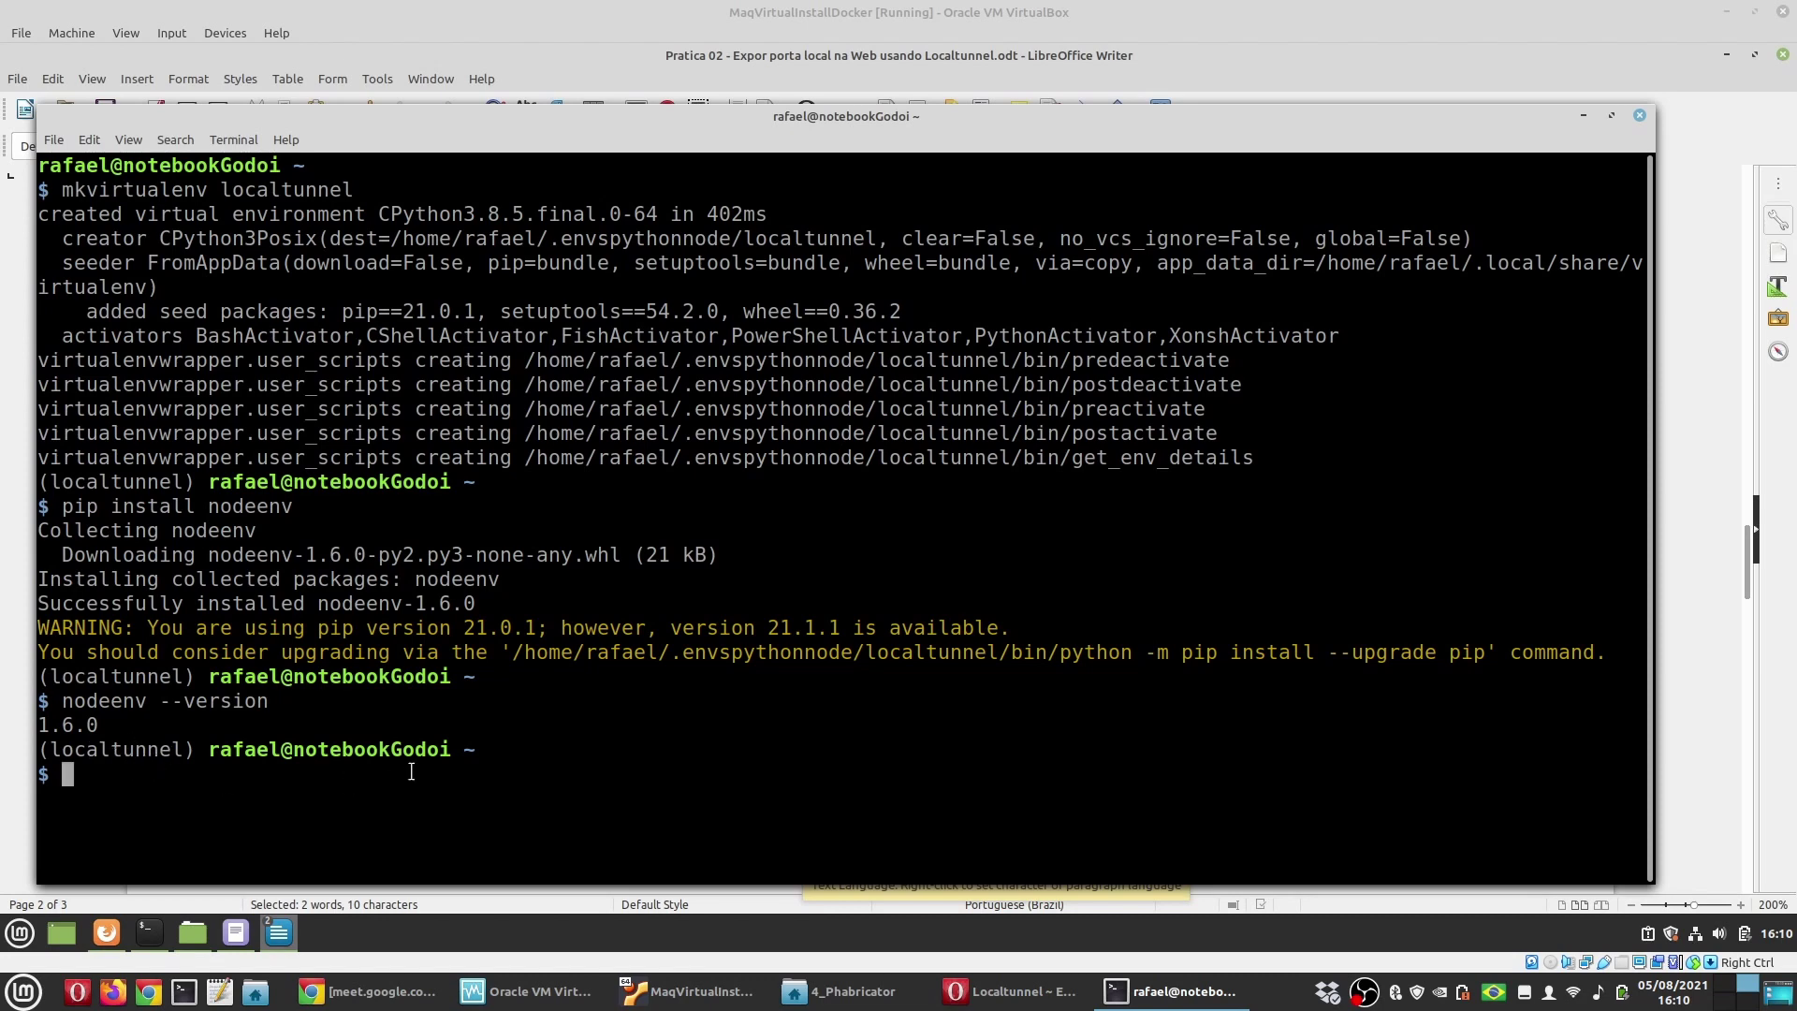
type("node")
key("Return")
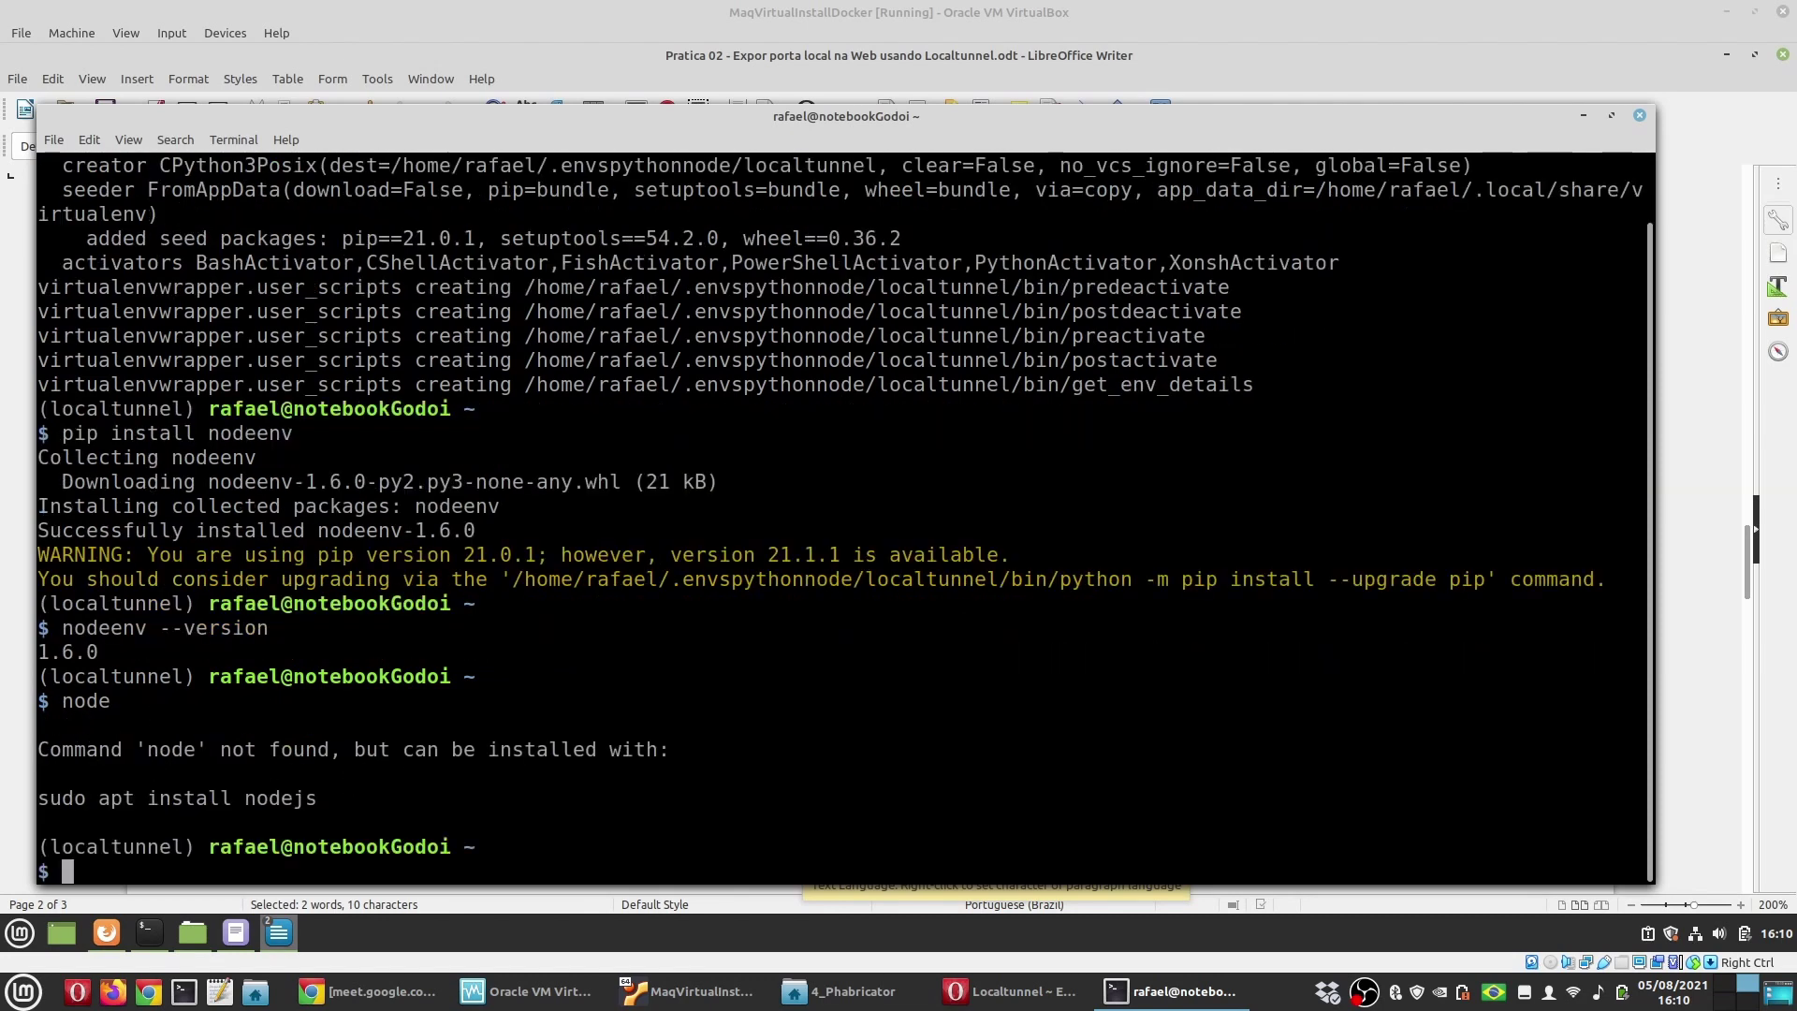
type("nodeenv -p")
key("Return")
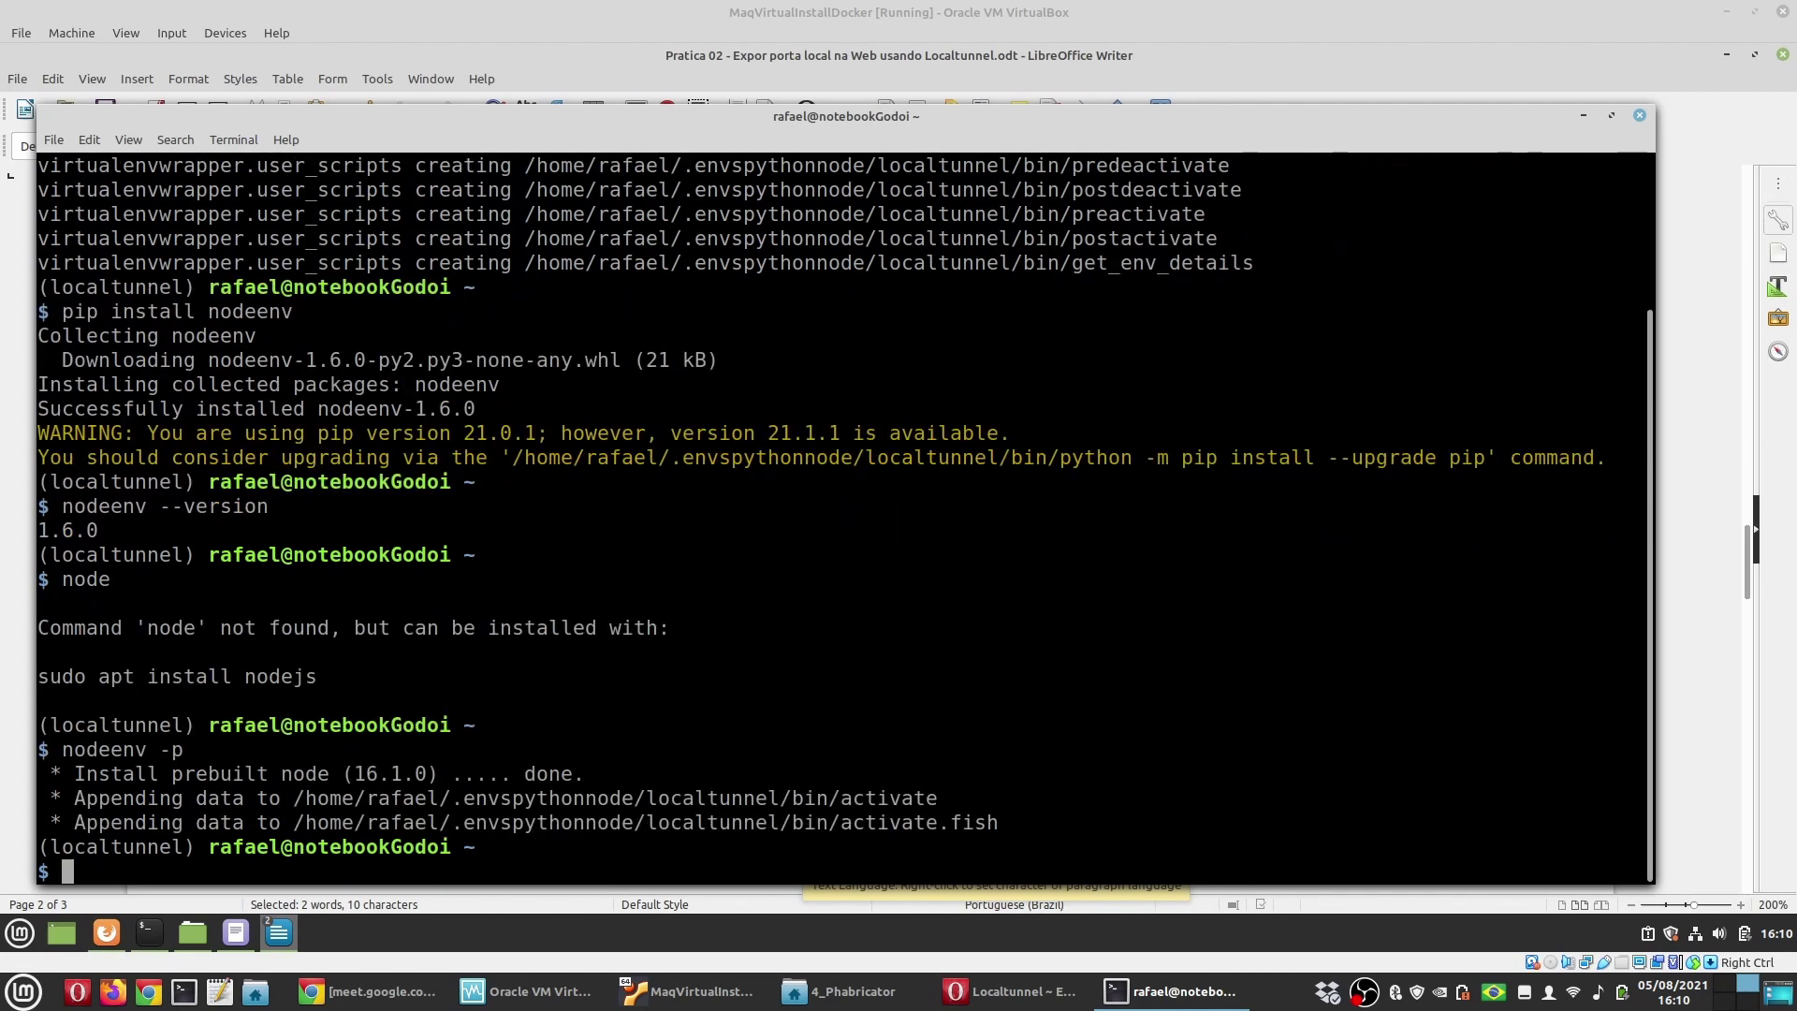
Step: Verify node v16.1.0 and npm 7.11.2 in the active localtunnel environment
type("node --version")
key("Return")
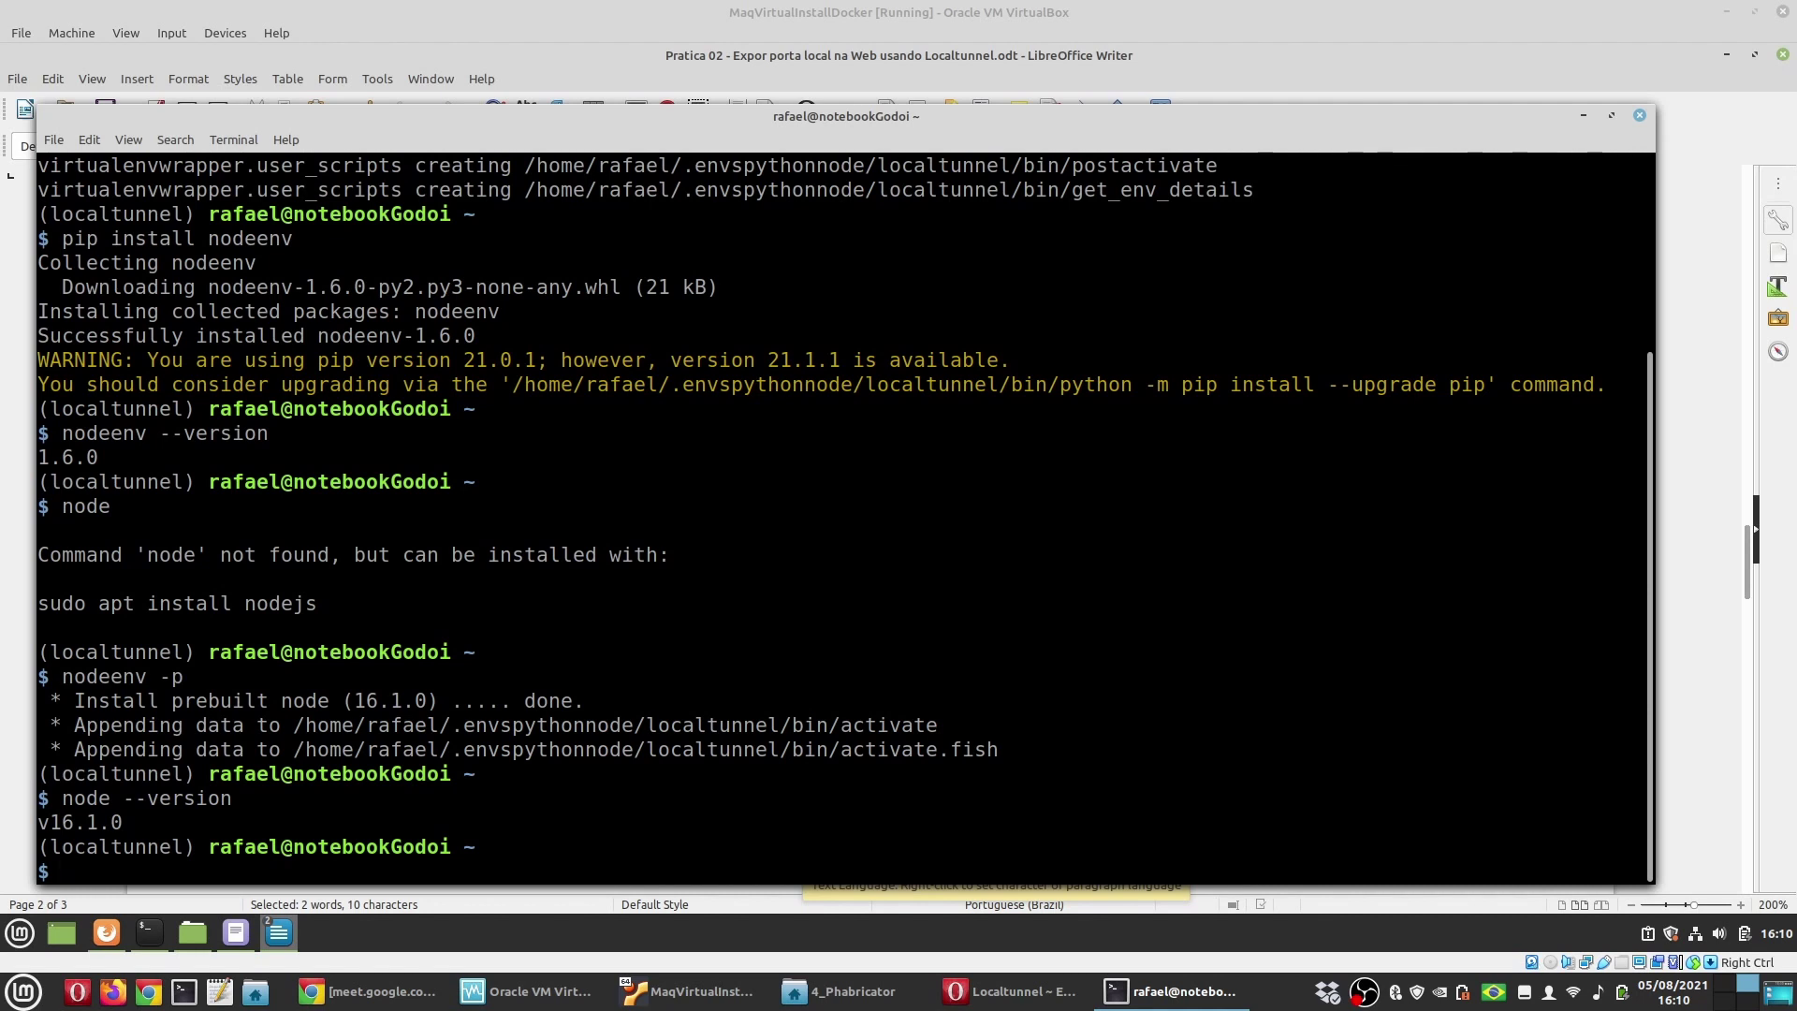
type("npm --version")
key("Return")
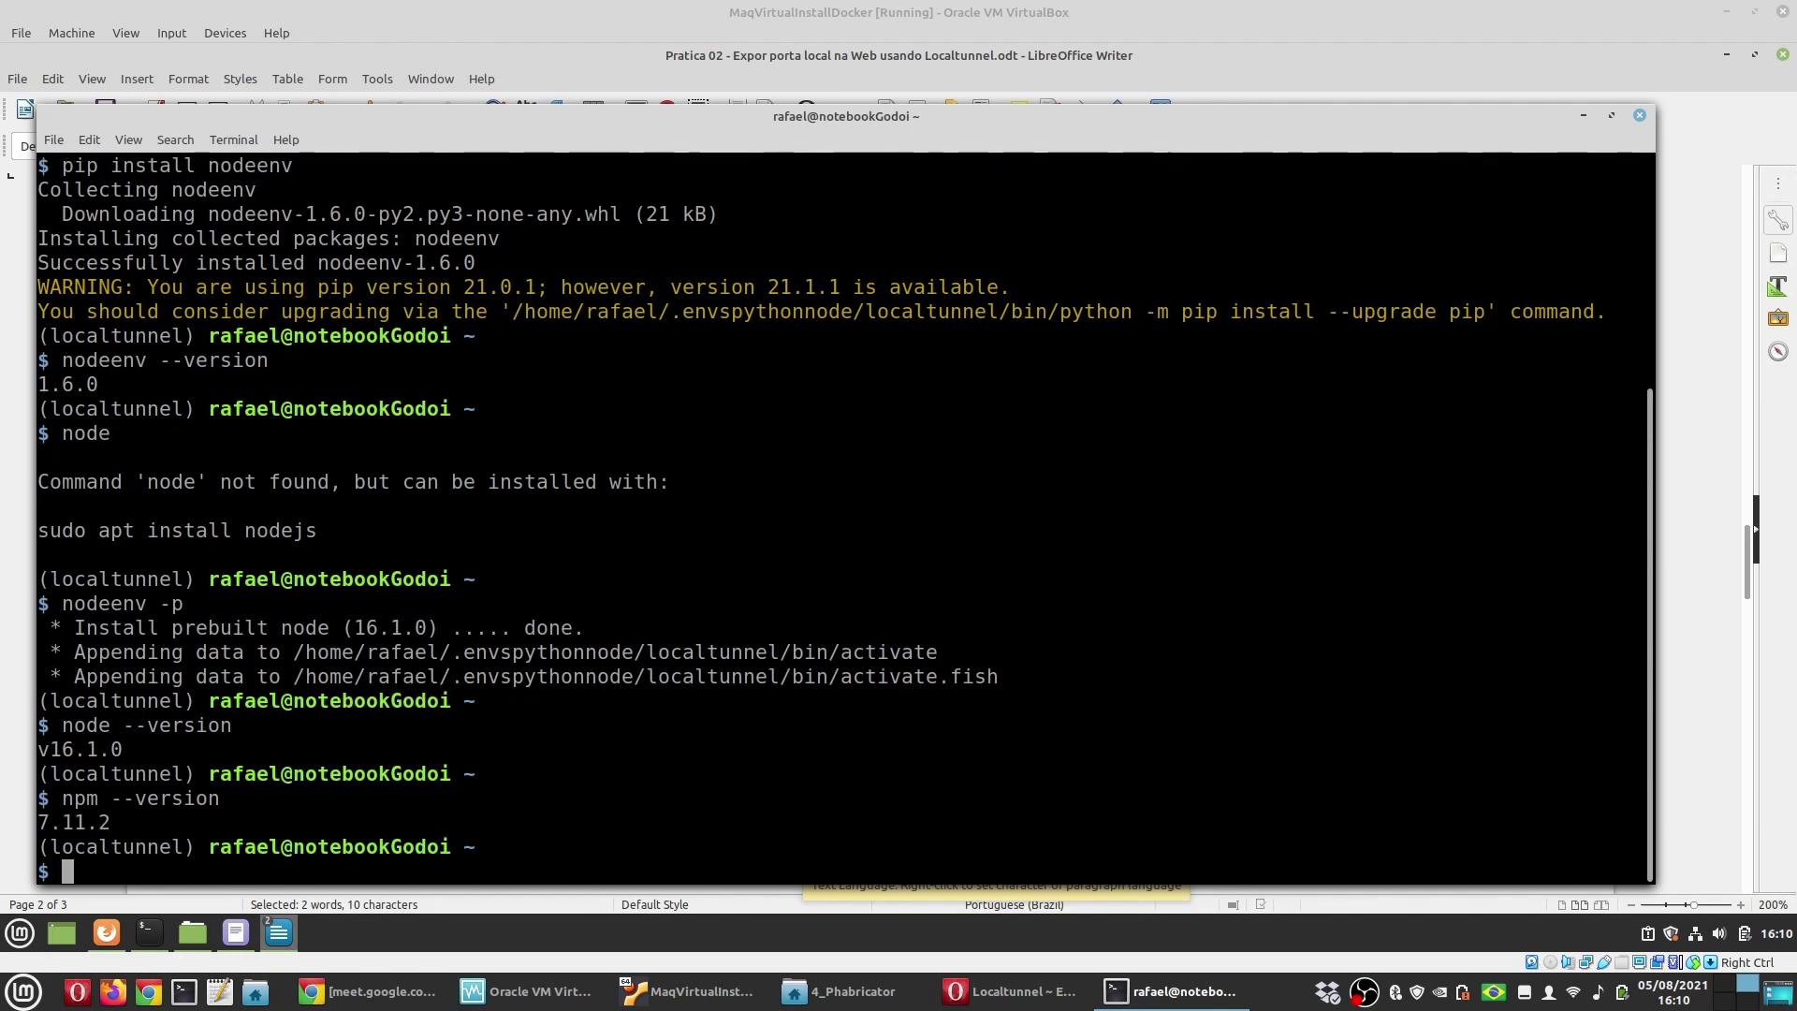
double_click(114, 574)
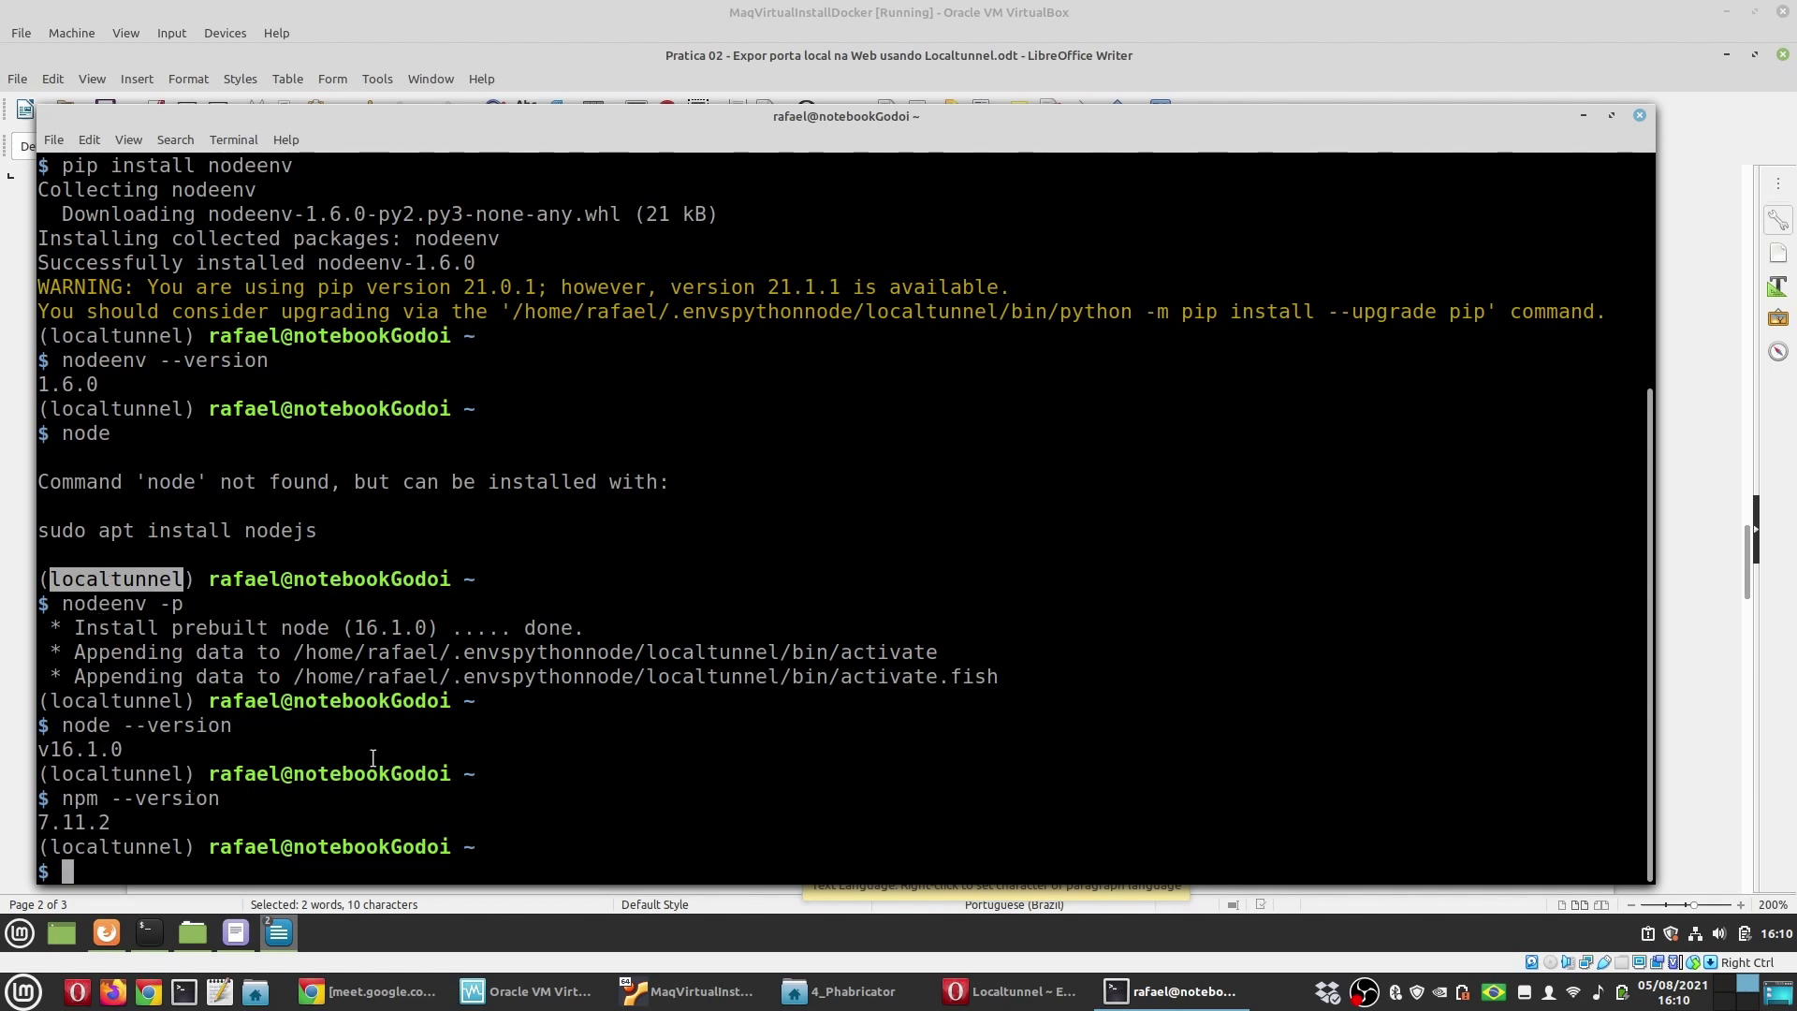
Step: Deactivate the environment and show that node is not found
left_click(588, 865)
type("deactivate")
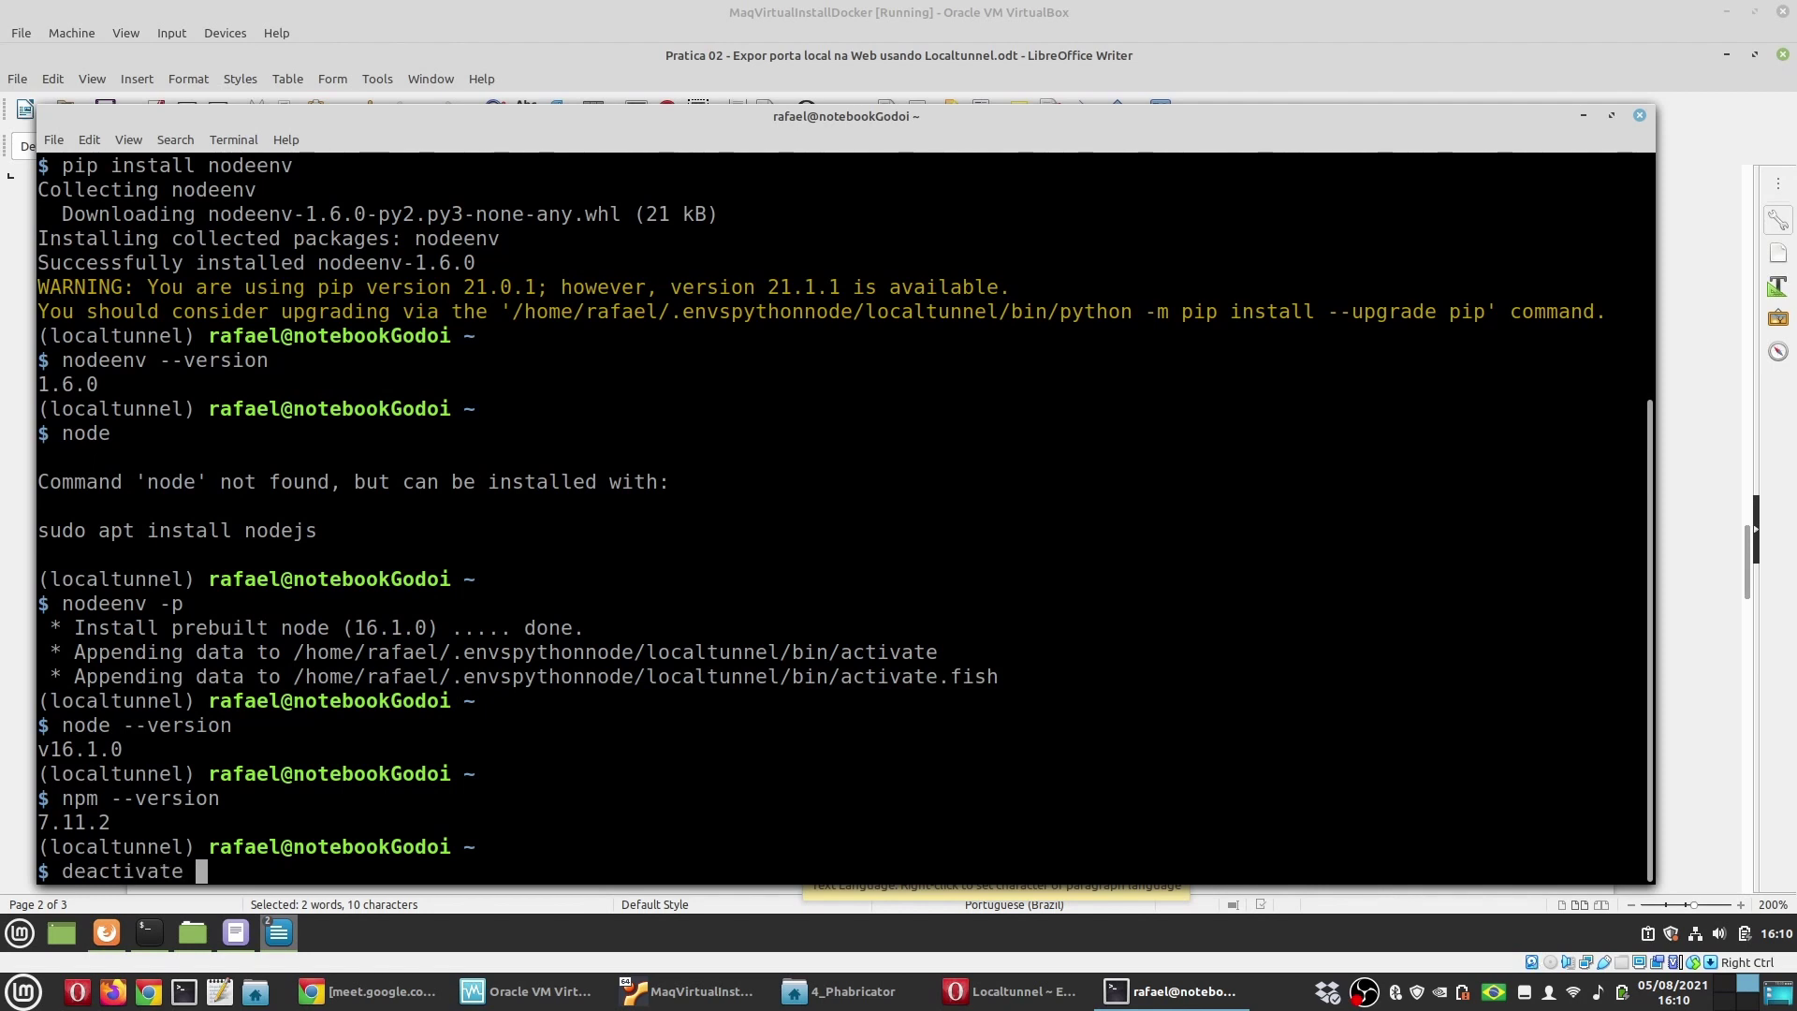
key("Return")
type("node")
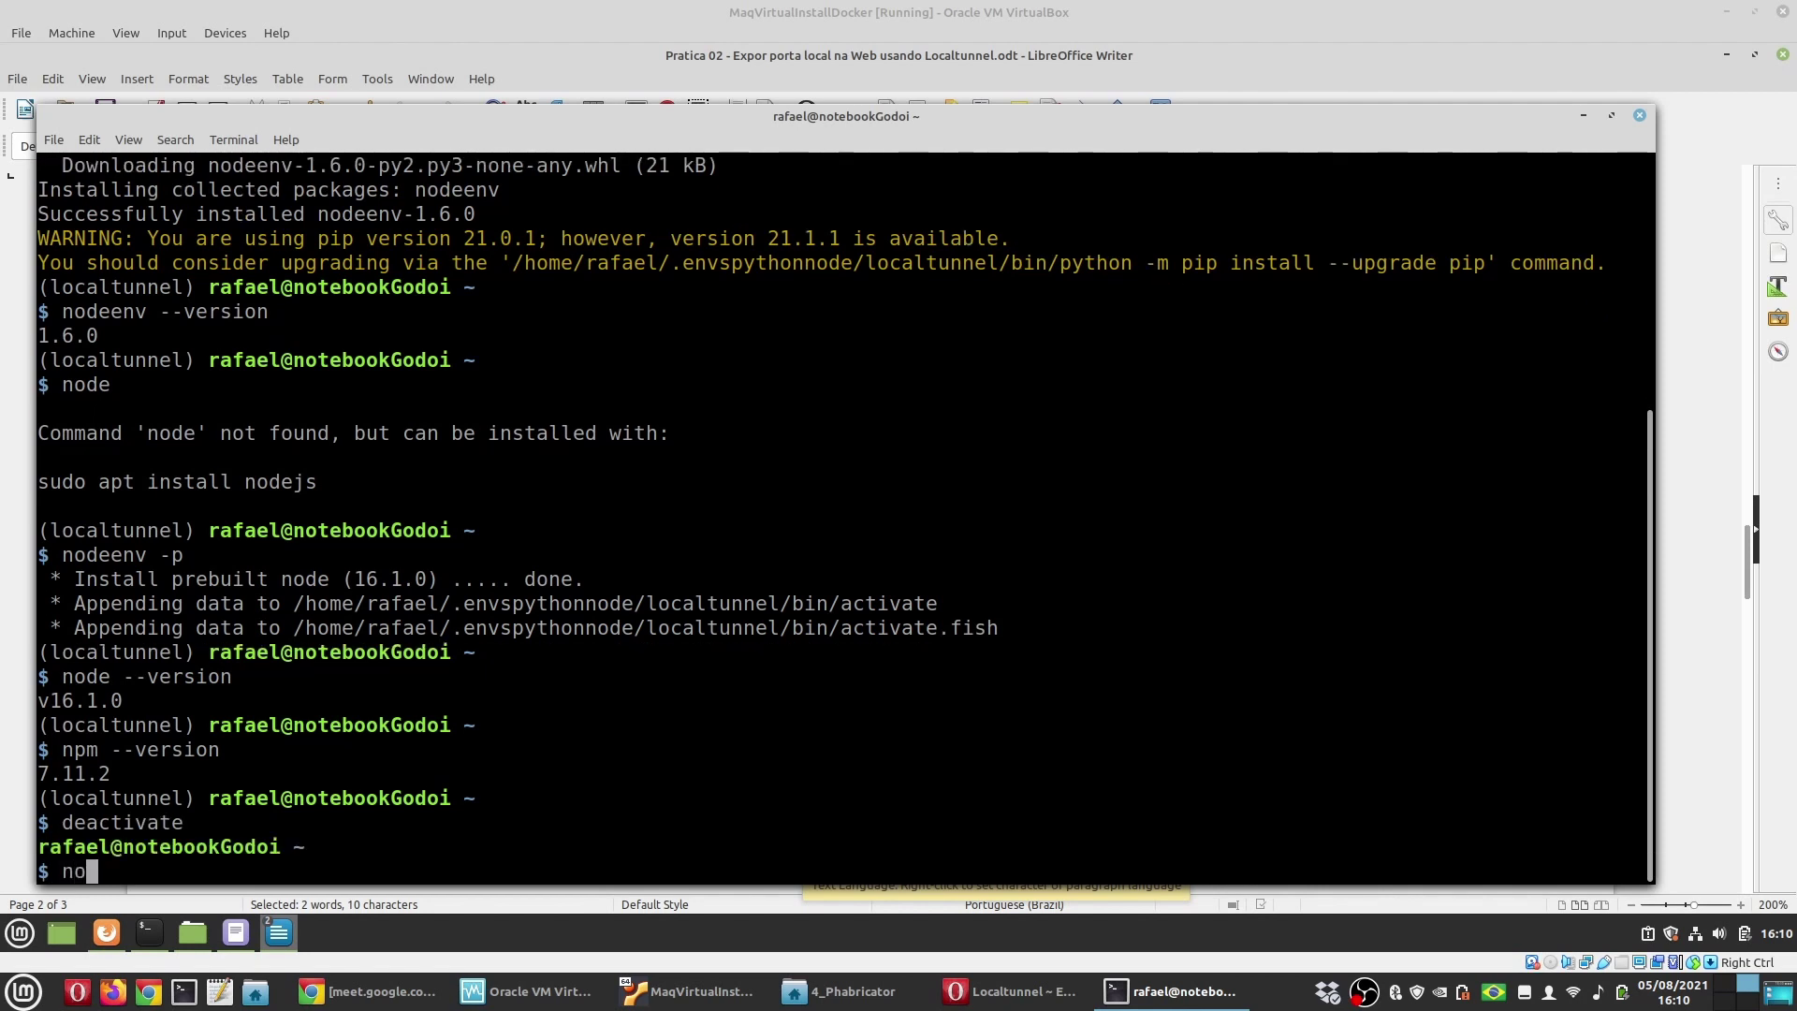
key("Return")
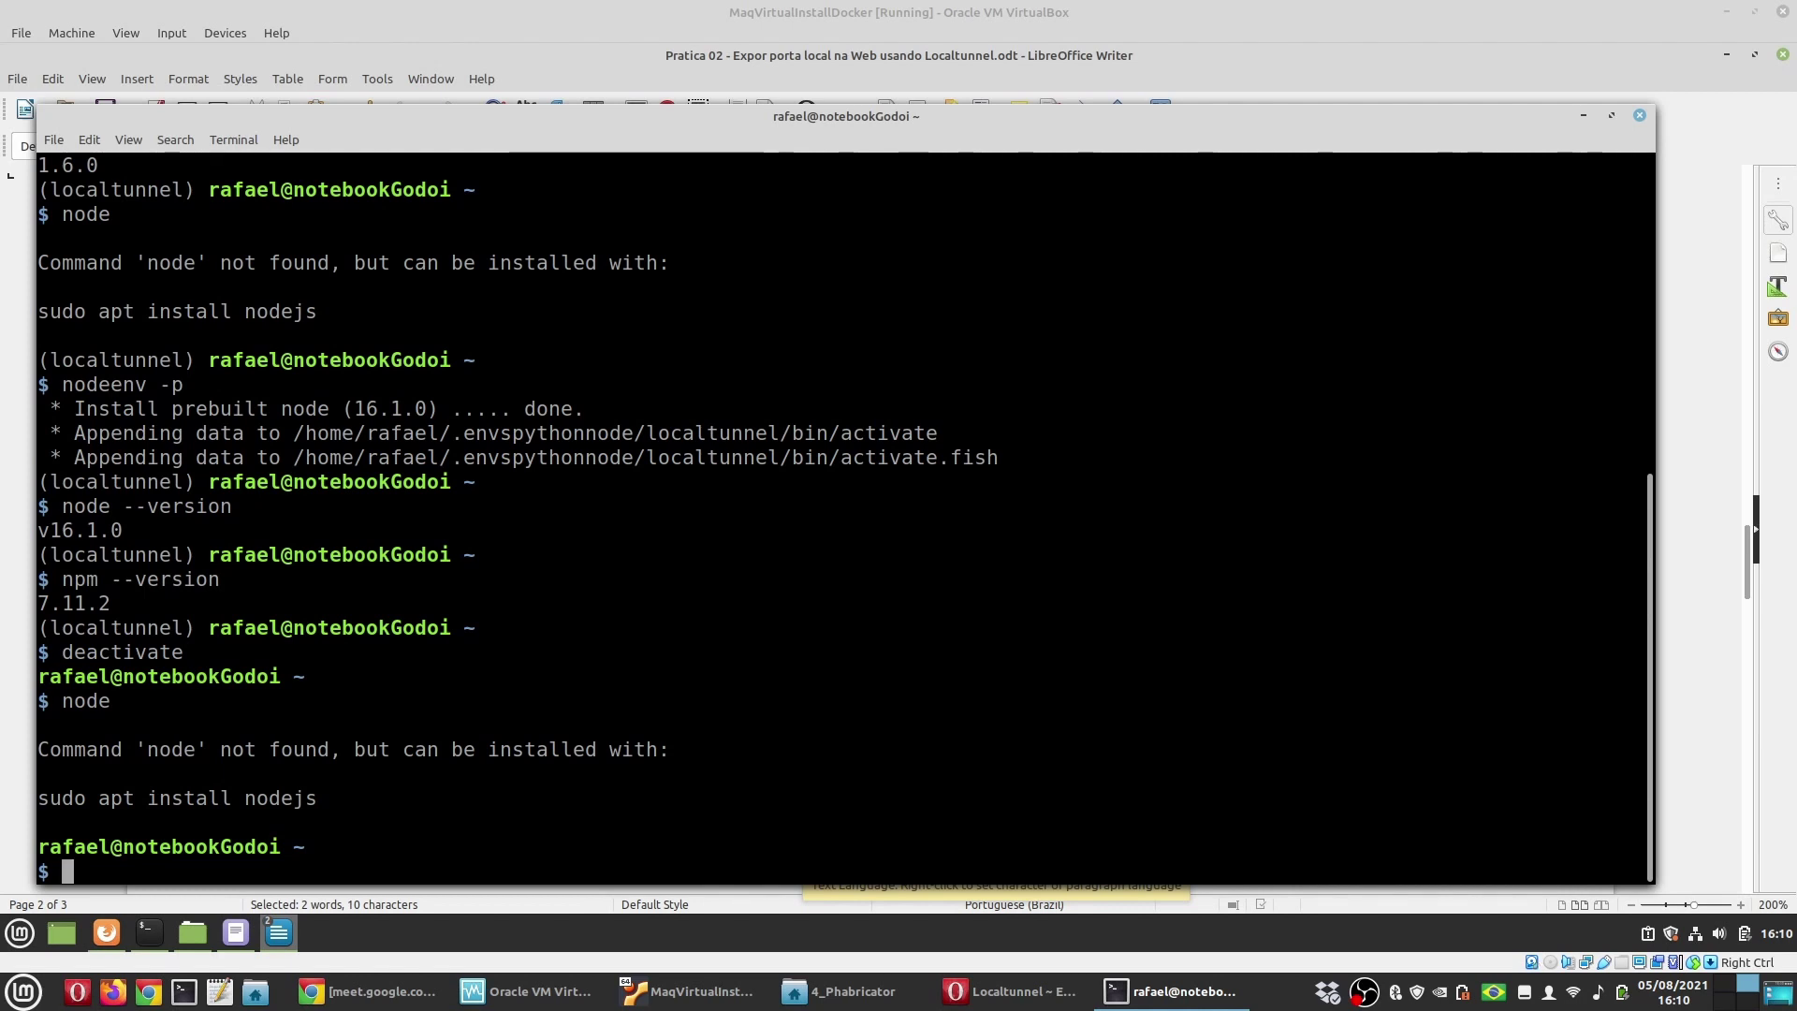
Step: Reactivate with workon localtunnel; node --version reports v16.1.0 again
type("workon ")
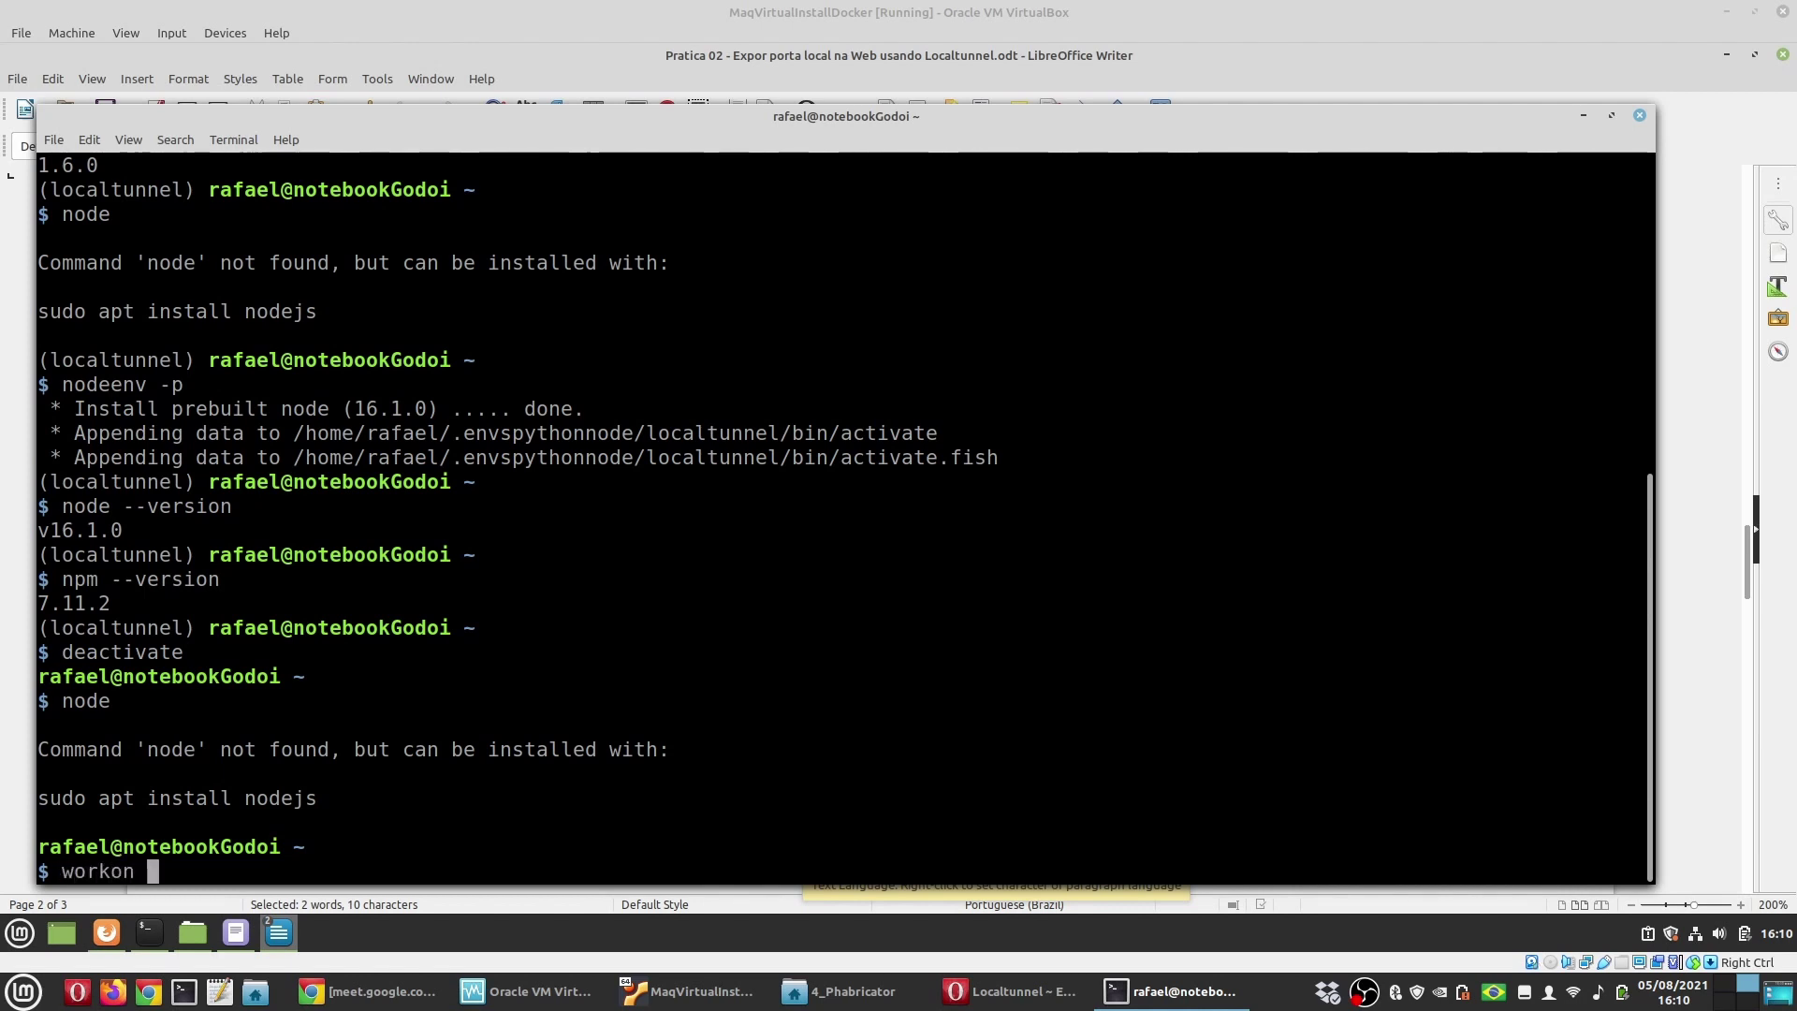
type("localtunnel")
key("Return")
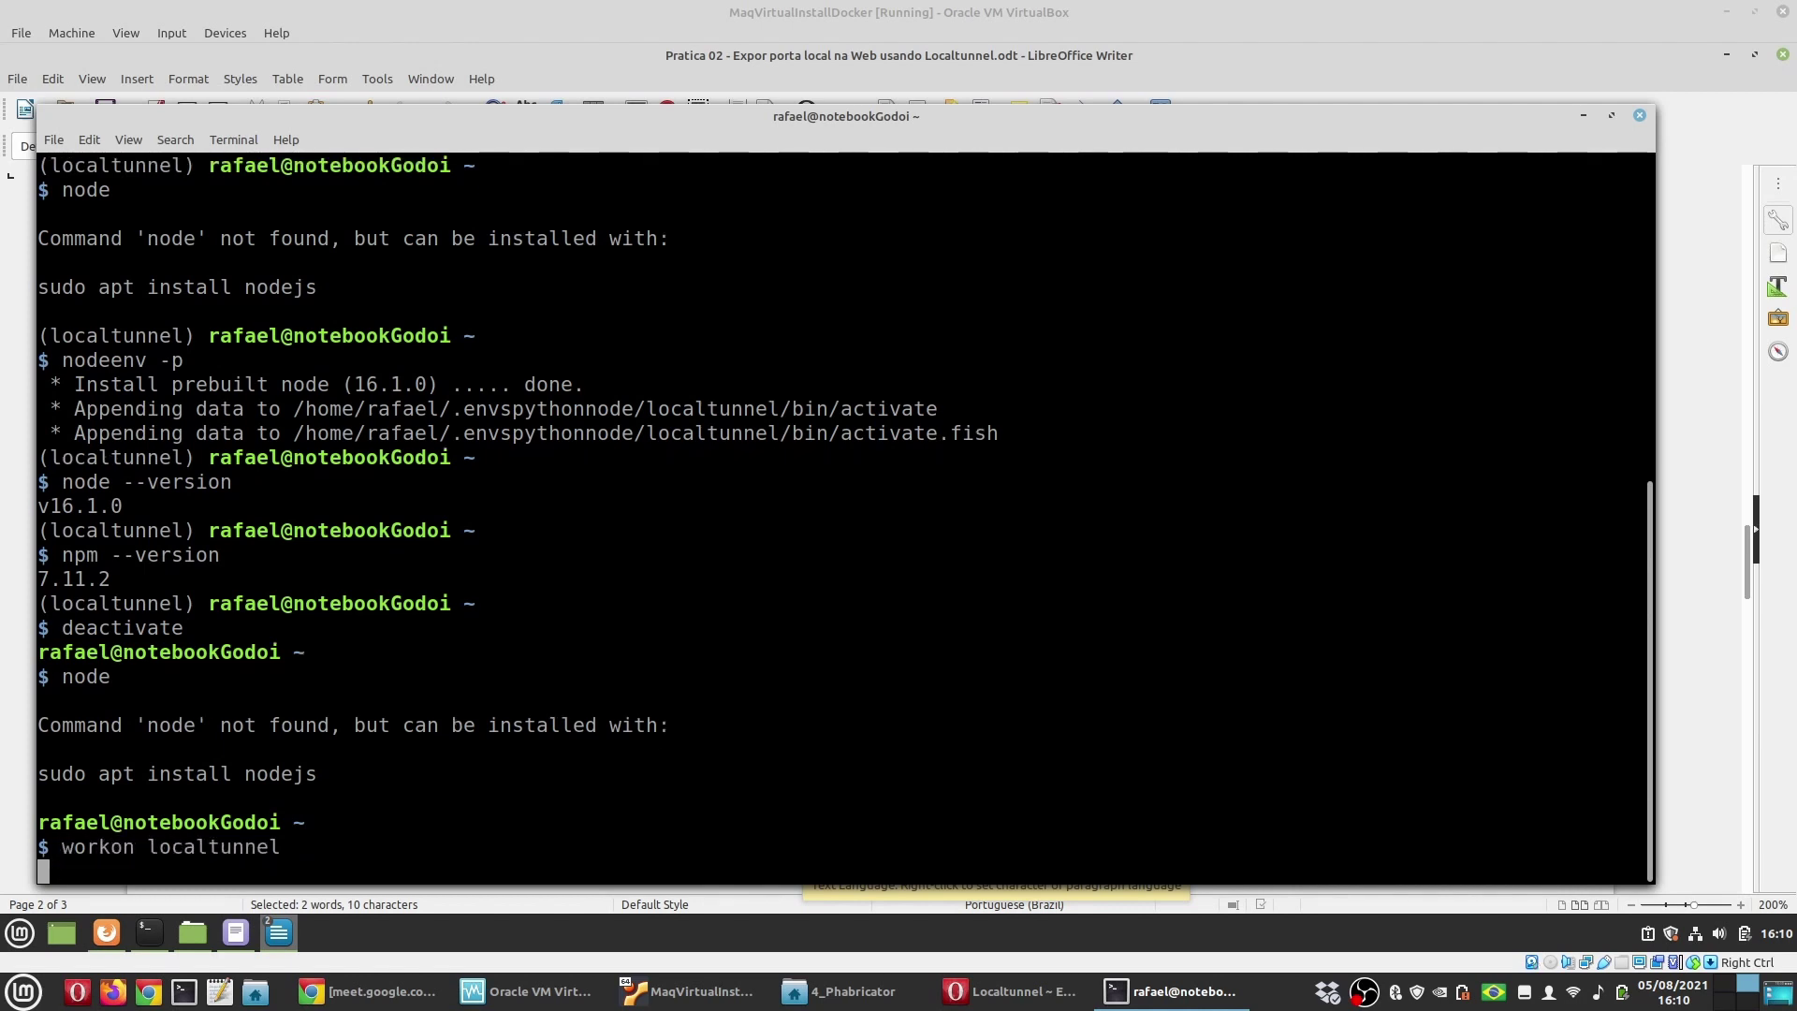
type("node --version")
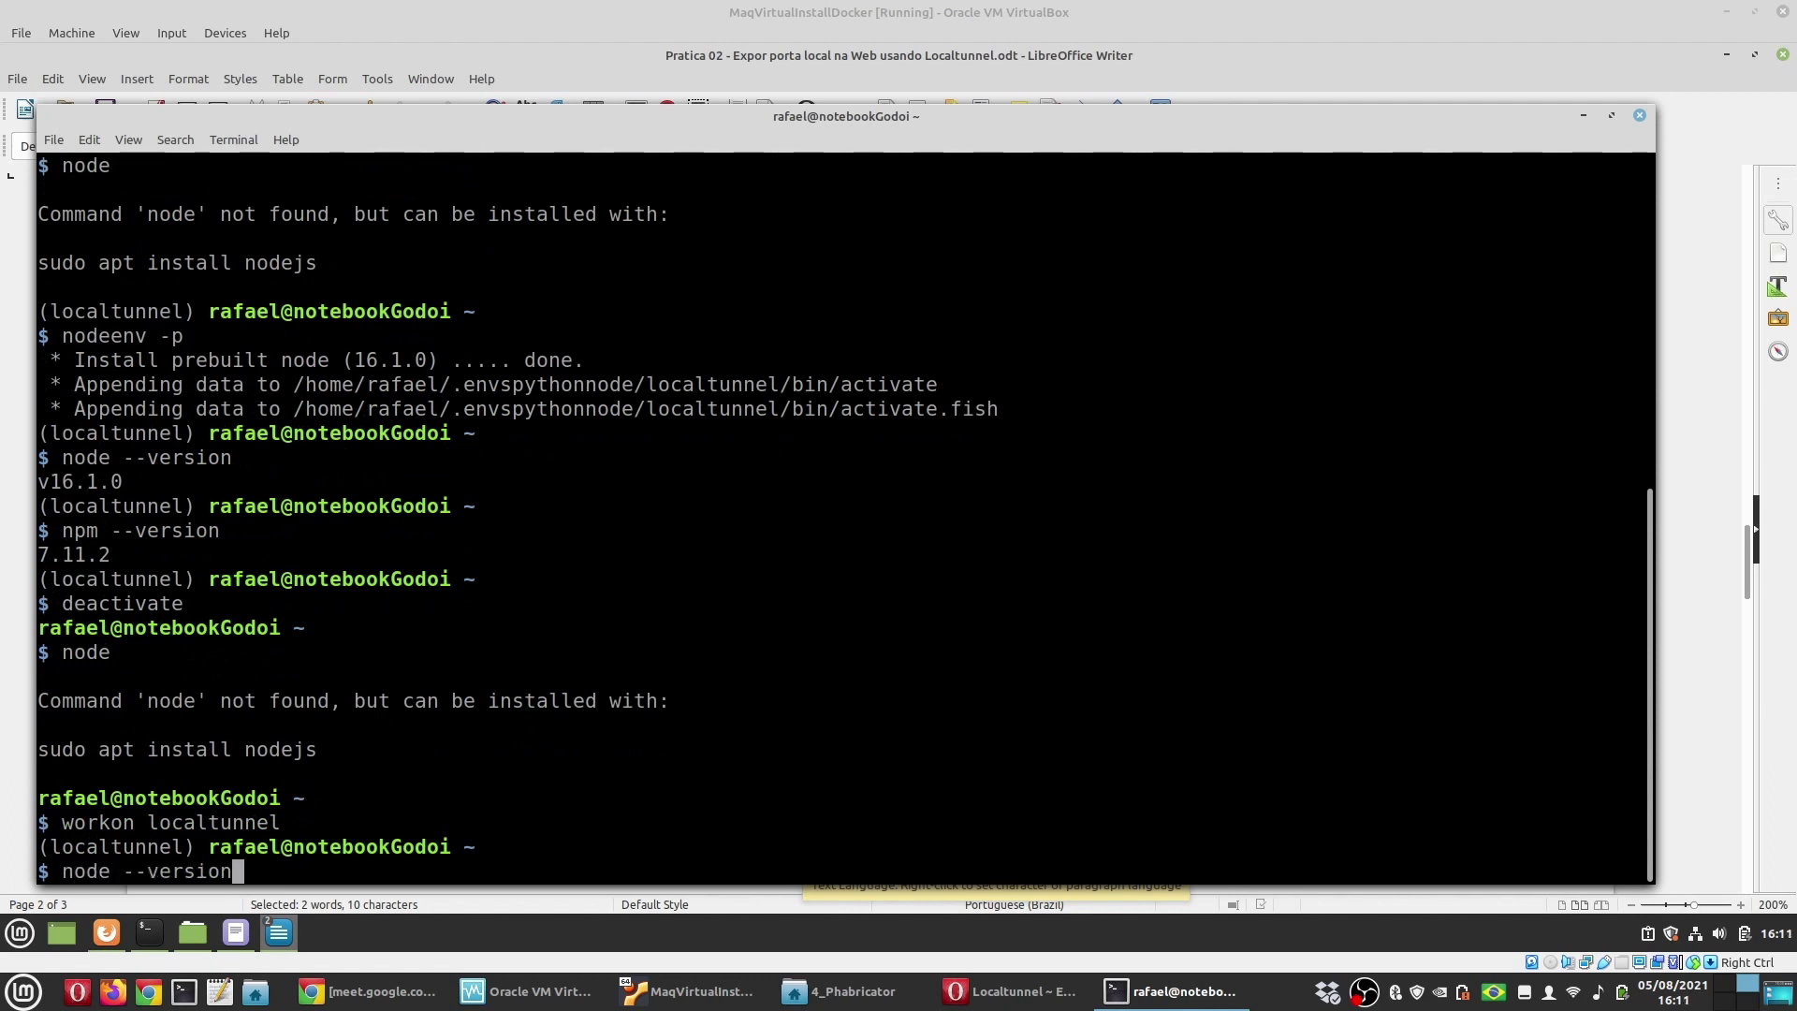
key("Return")
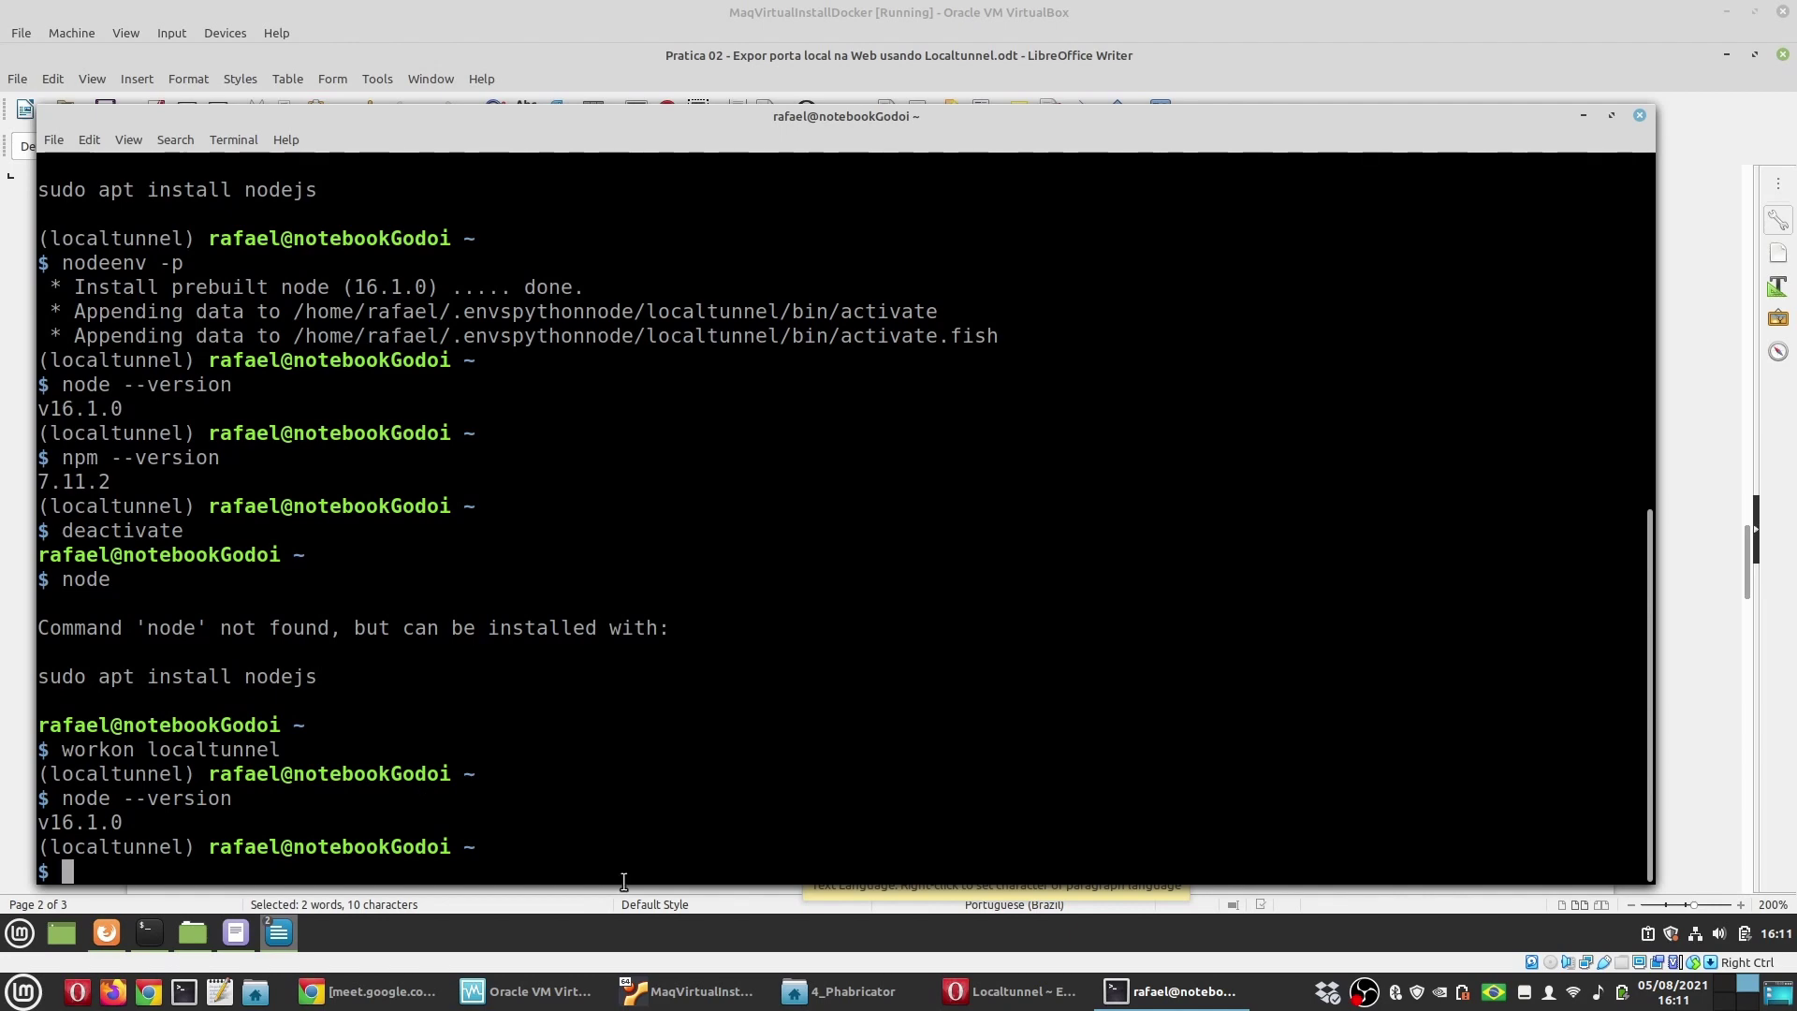
Step: Run nodeenv --list, copied from the guide, to list available Node versions
left_click(279, 932)
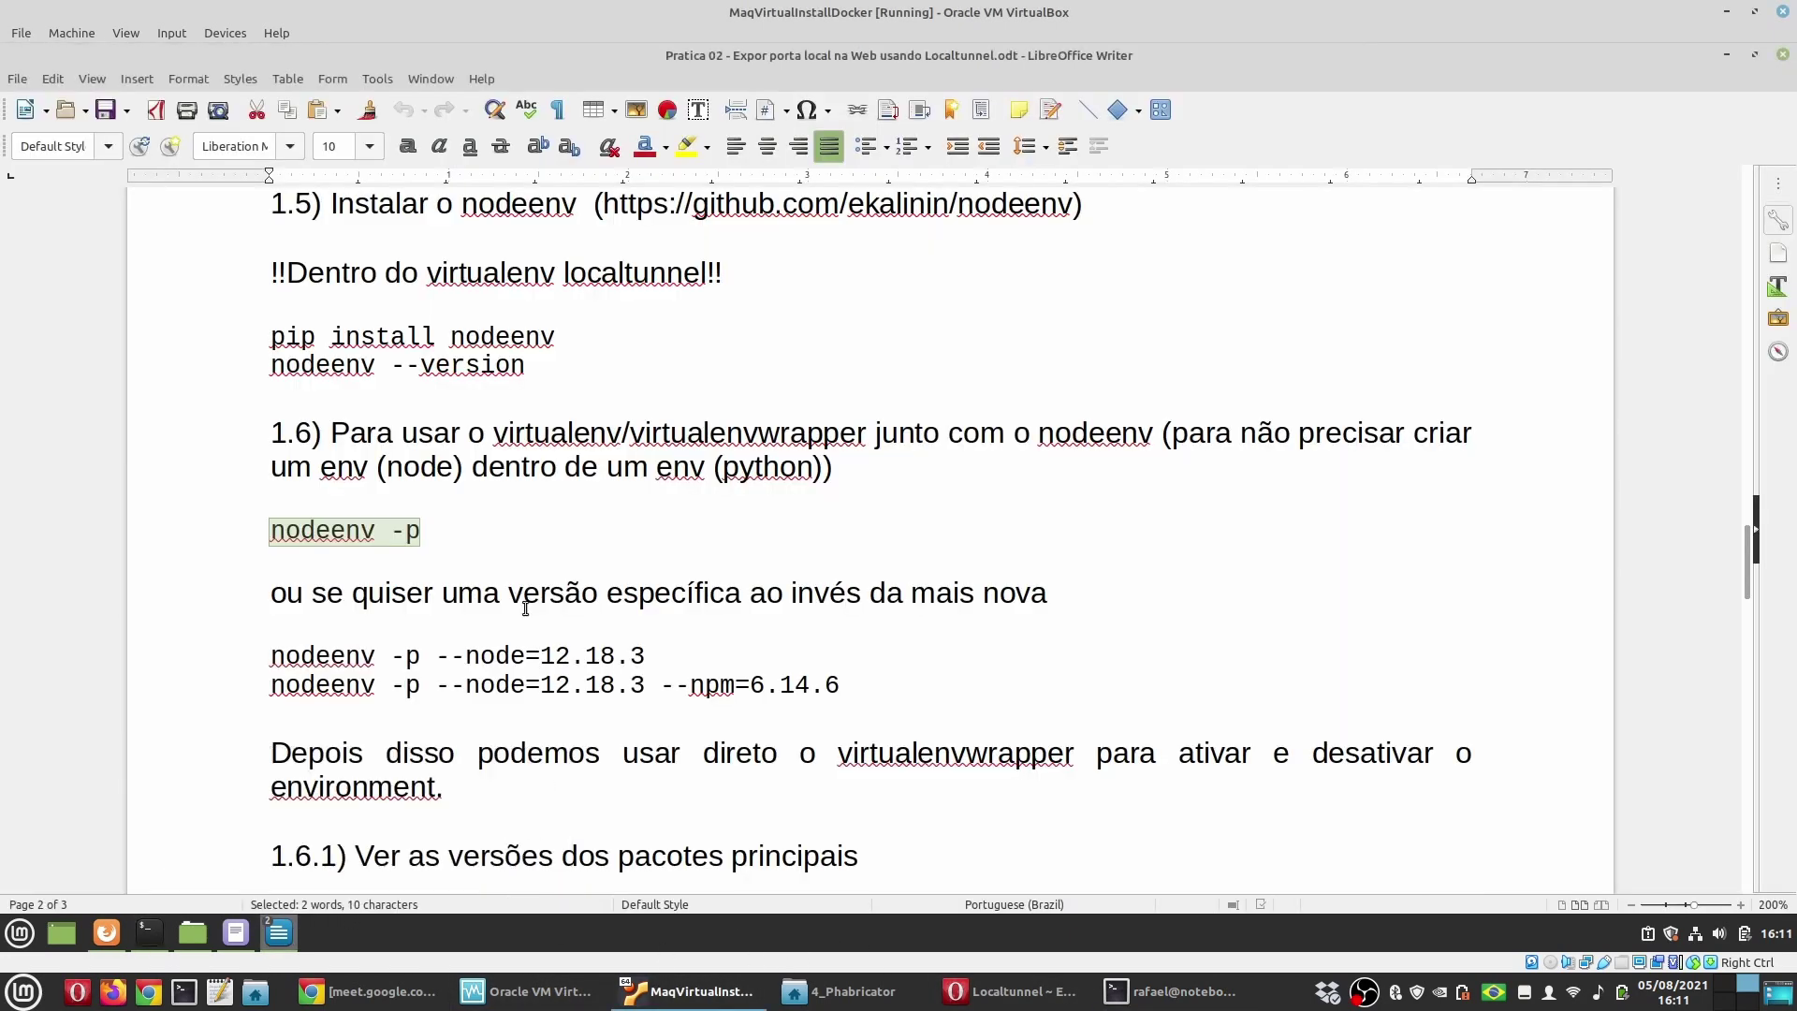
scroll(525, 608, "down", 5)
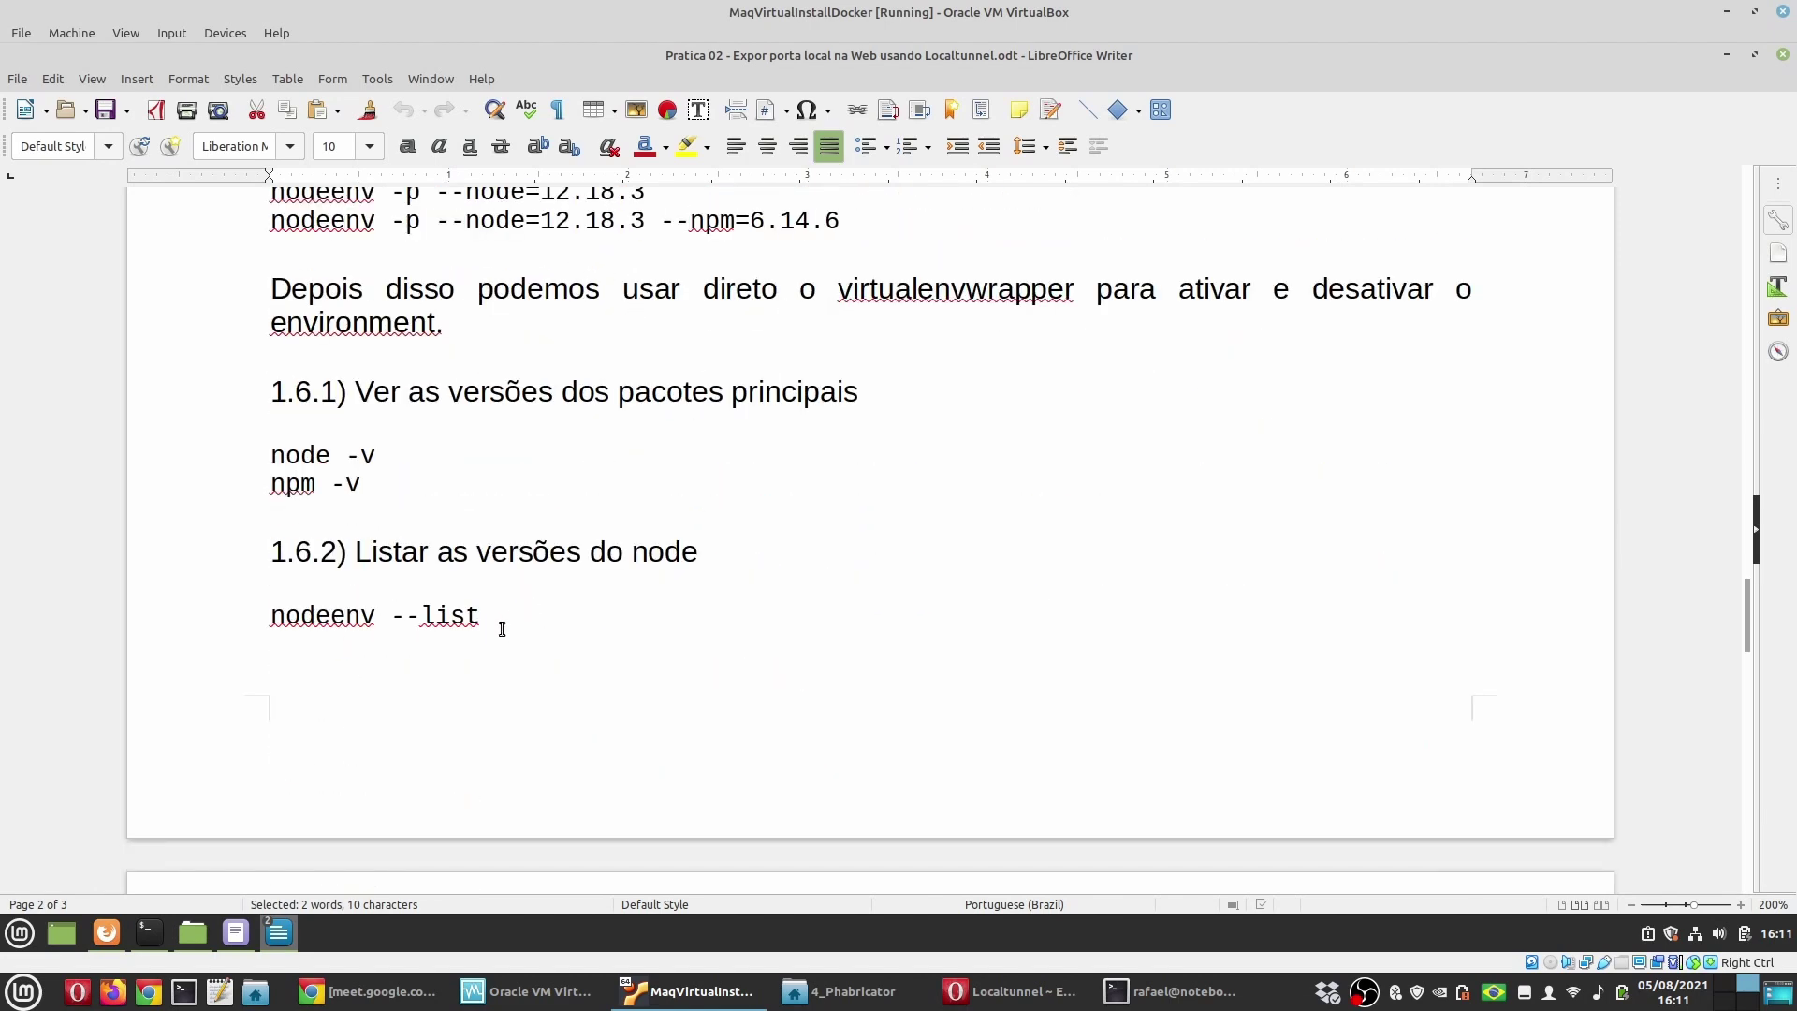
left_click_drag(499, 619, 254, 616)
key("ctrl+c")
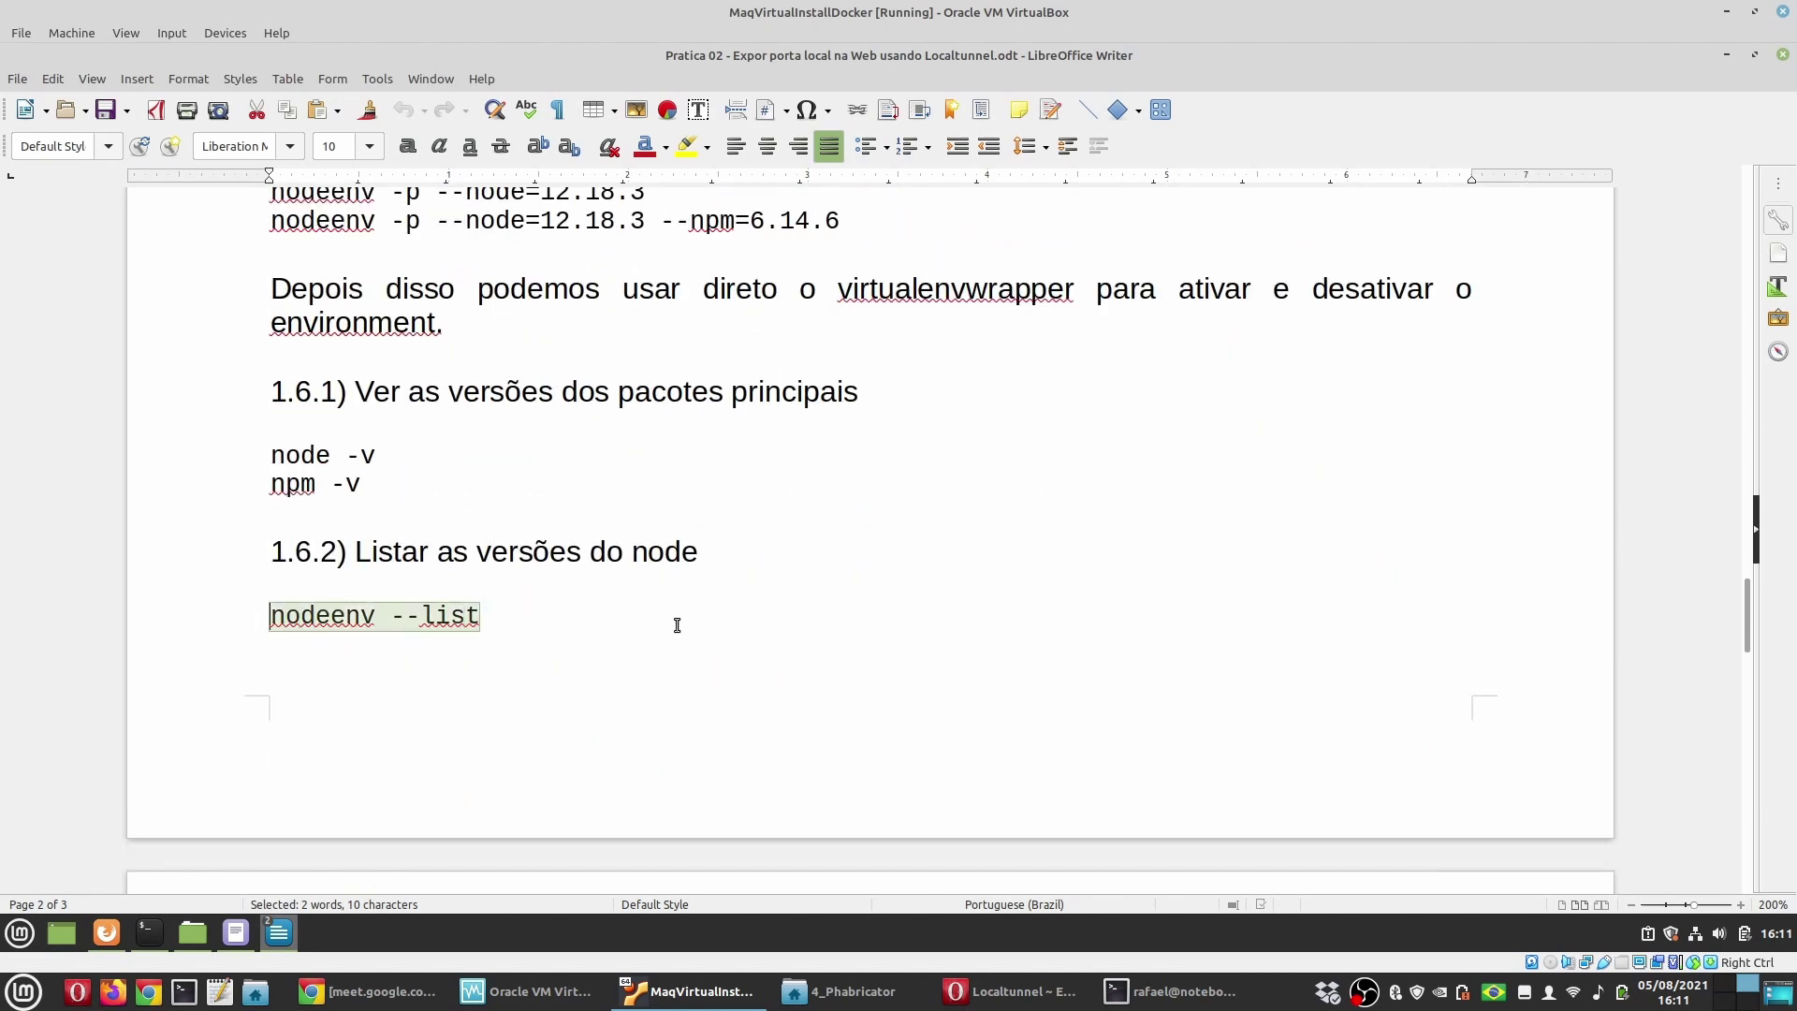
left_click(1174, 991)
middle_click(843, 693)
key("Return")
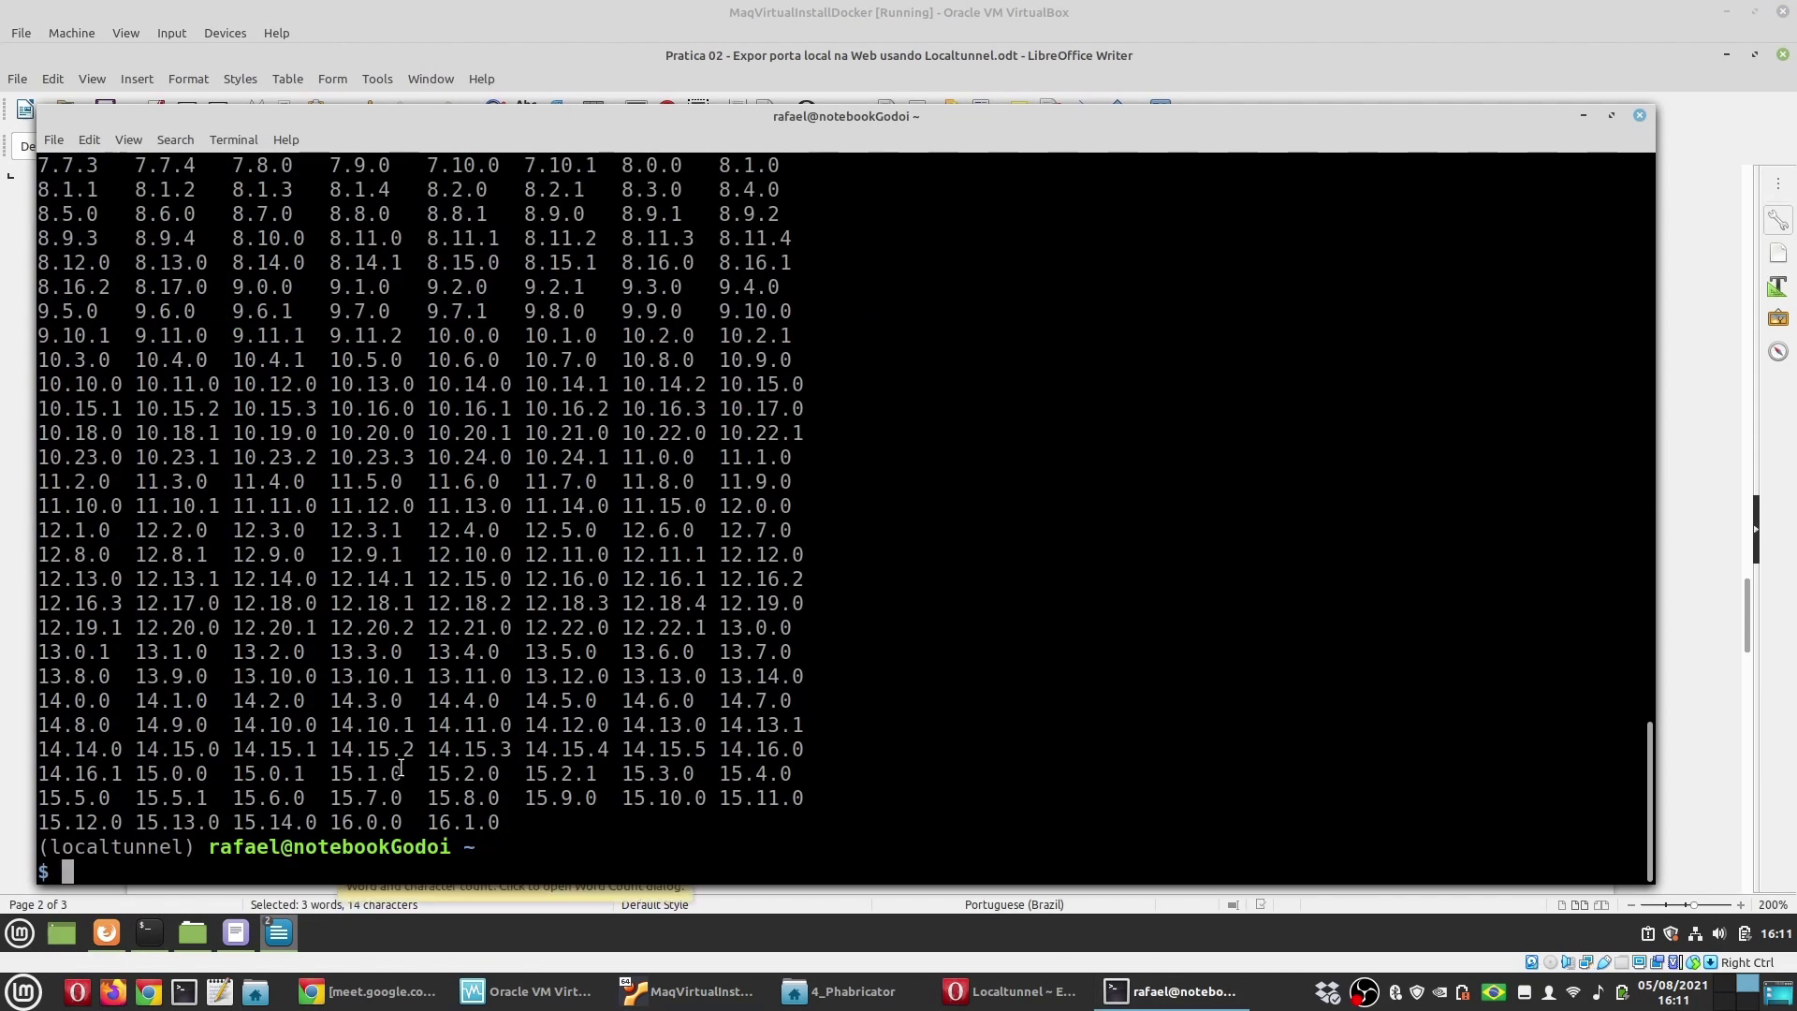
Step: Inspect the version list up to 16.1.0, then return to the Writer guide
double_click(464, 822)
scroll(848, 824, "up", 6)
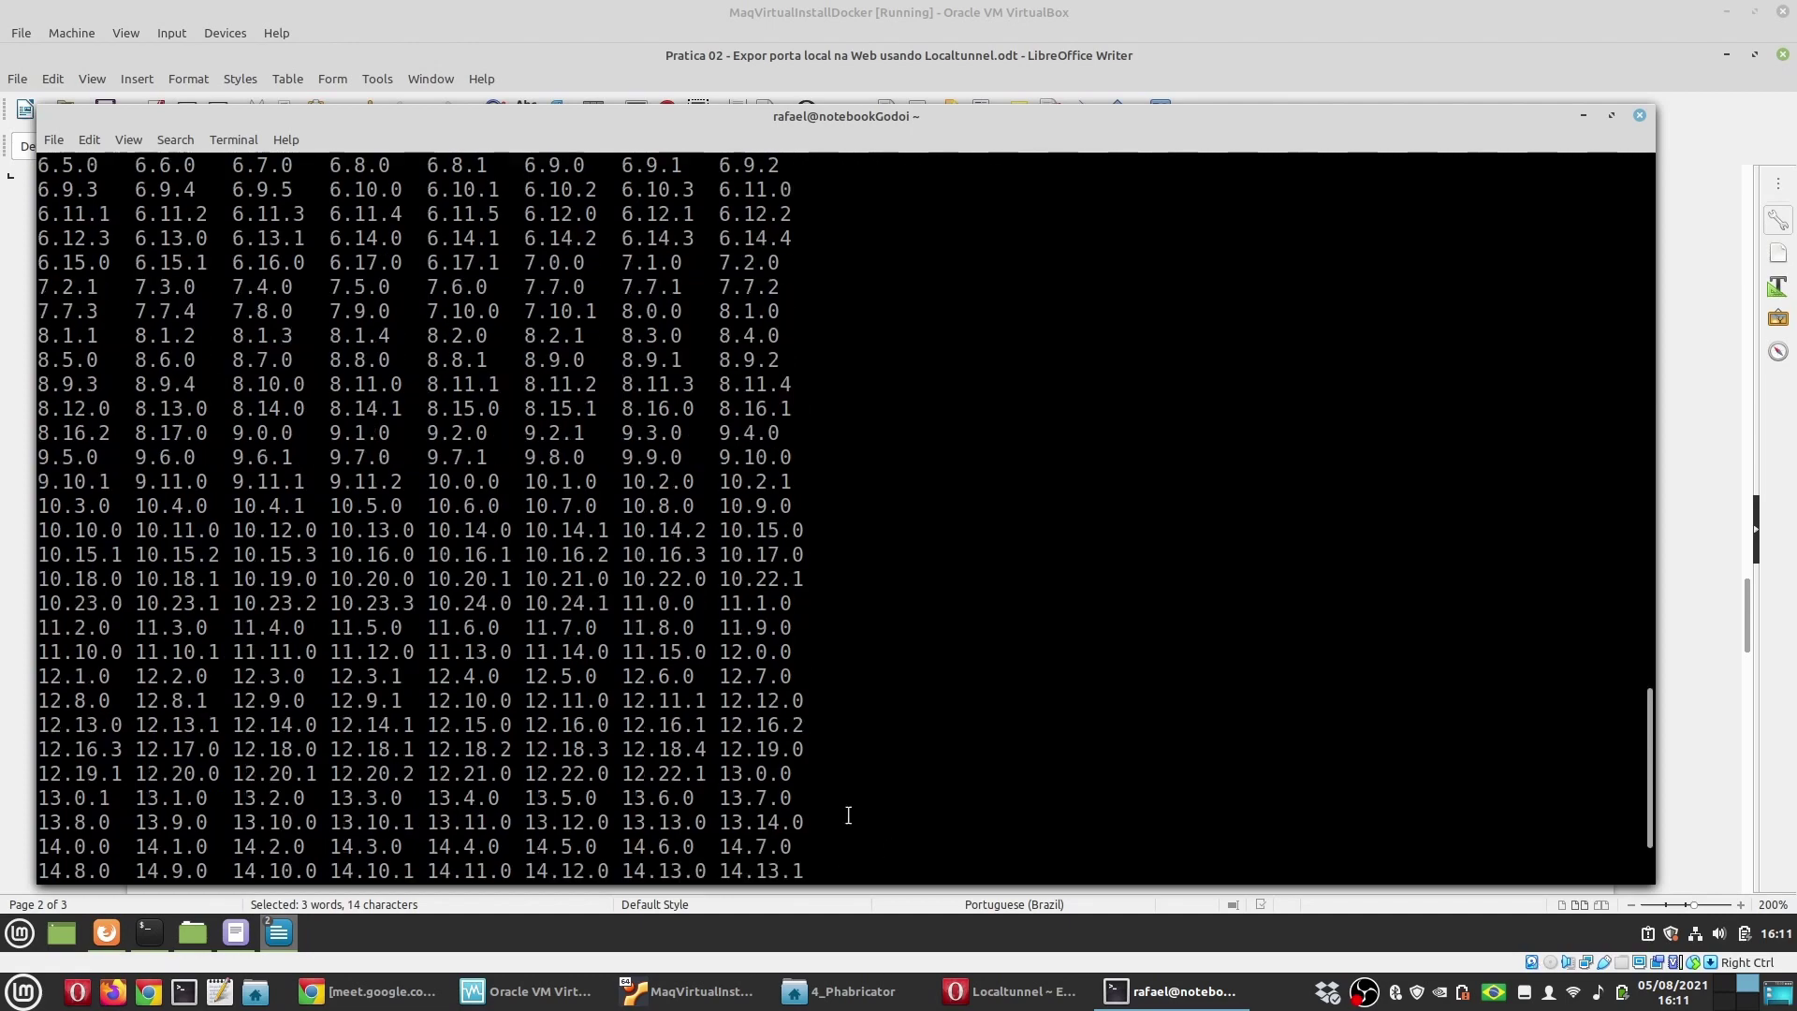
scroll(848, 815, "up", 15)
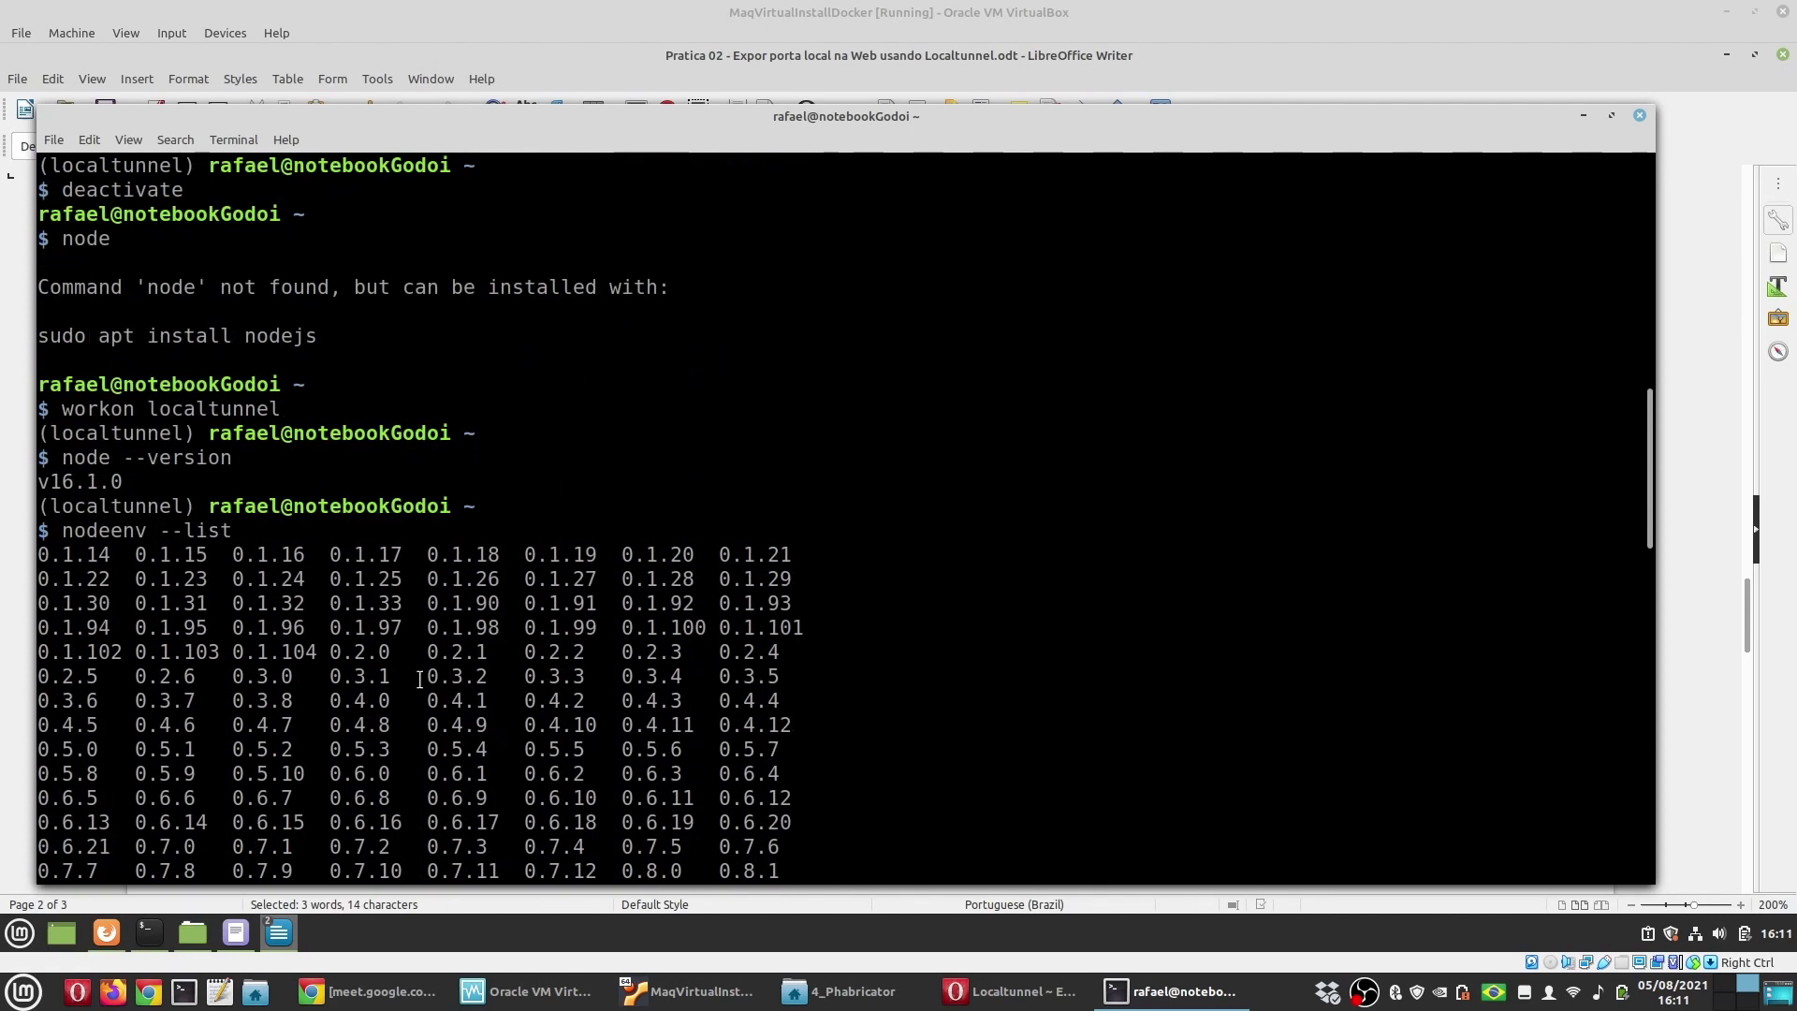
scroll(643, 744, "down", 20)
left_click(556, 847)
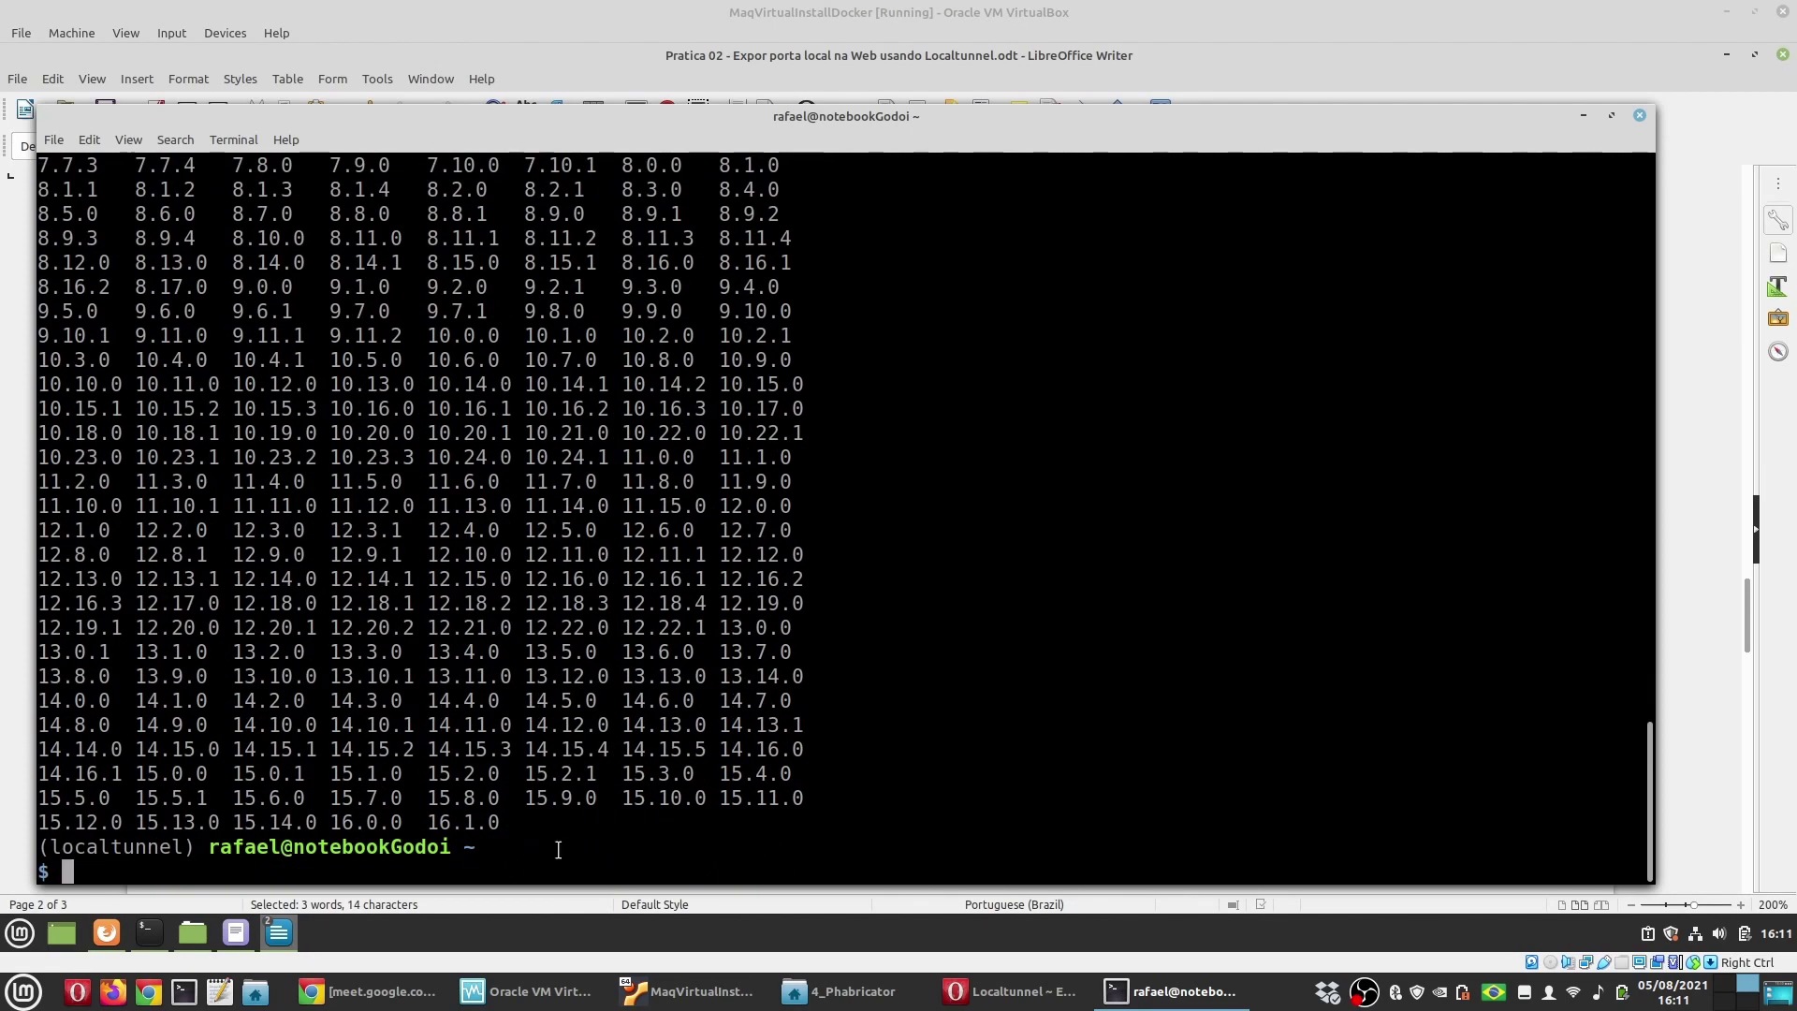
left_click(692, 991)
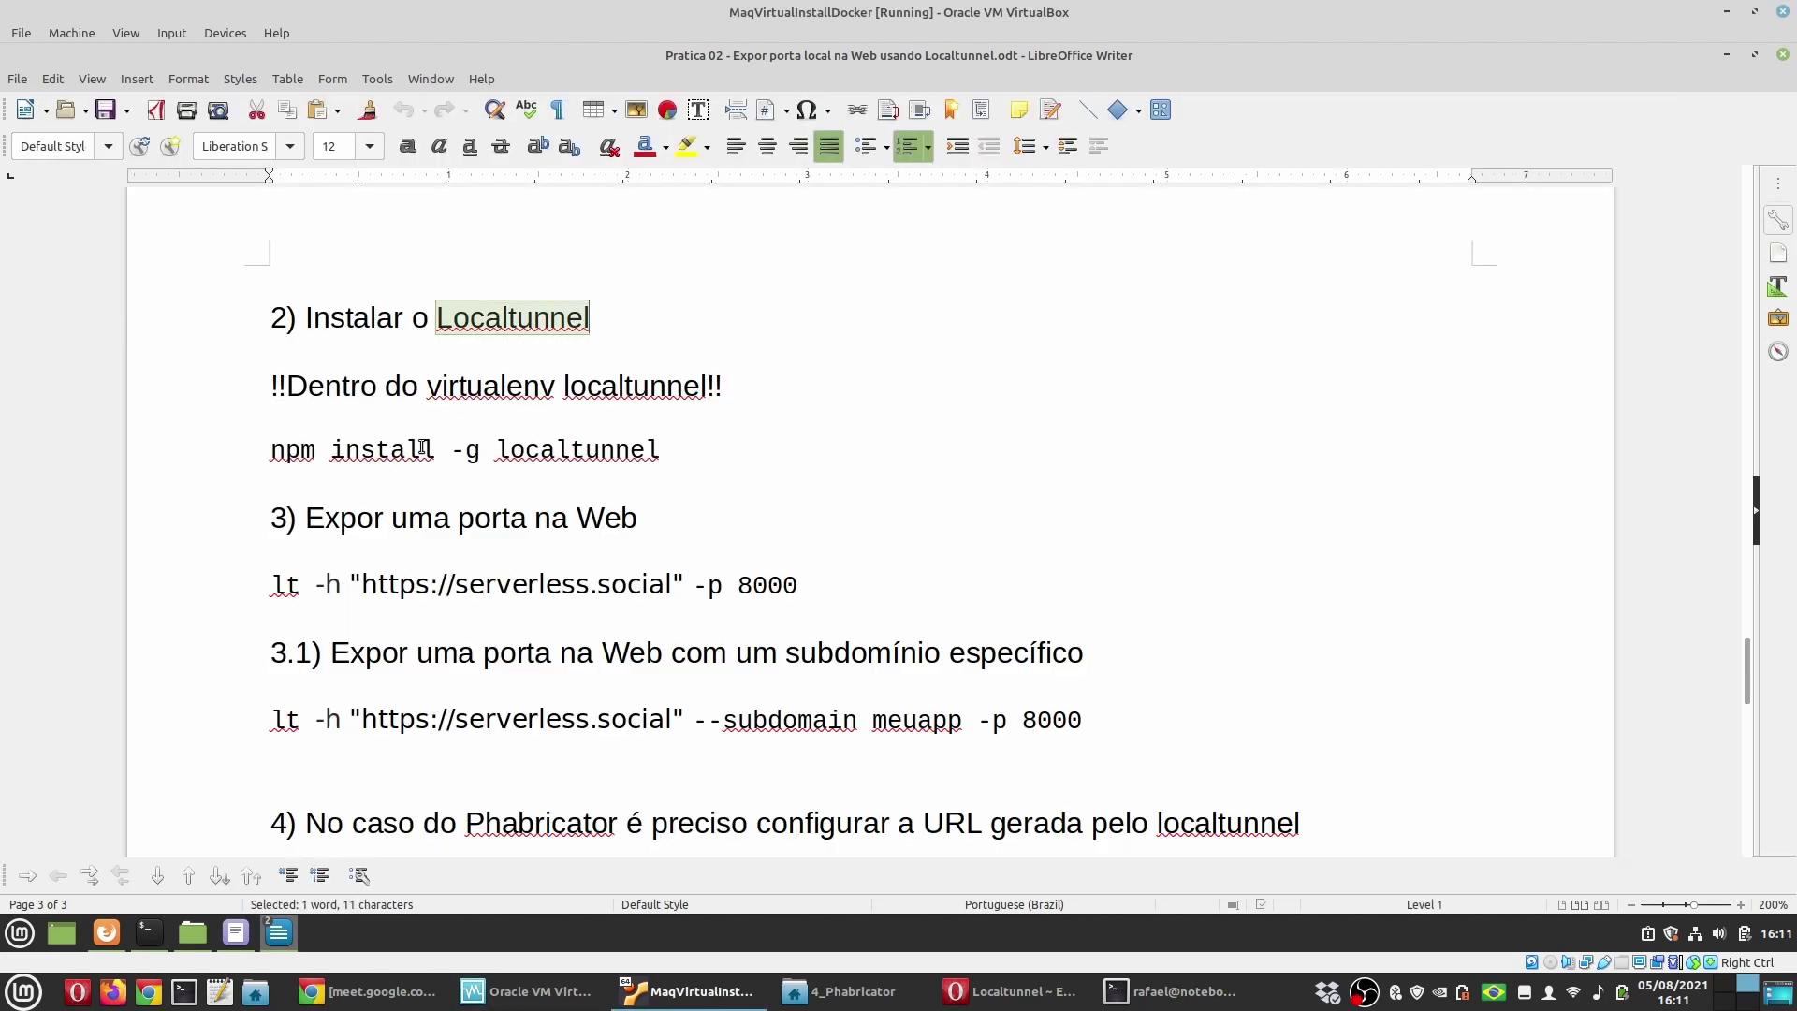
Step: Copy npm install -g localtunnel from the guide and run it, adding 22 packages
double_click(302, 451)
left_click_drag(660, 450, 286, 454)
key("ctrl+c")
key("alt+Tab")
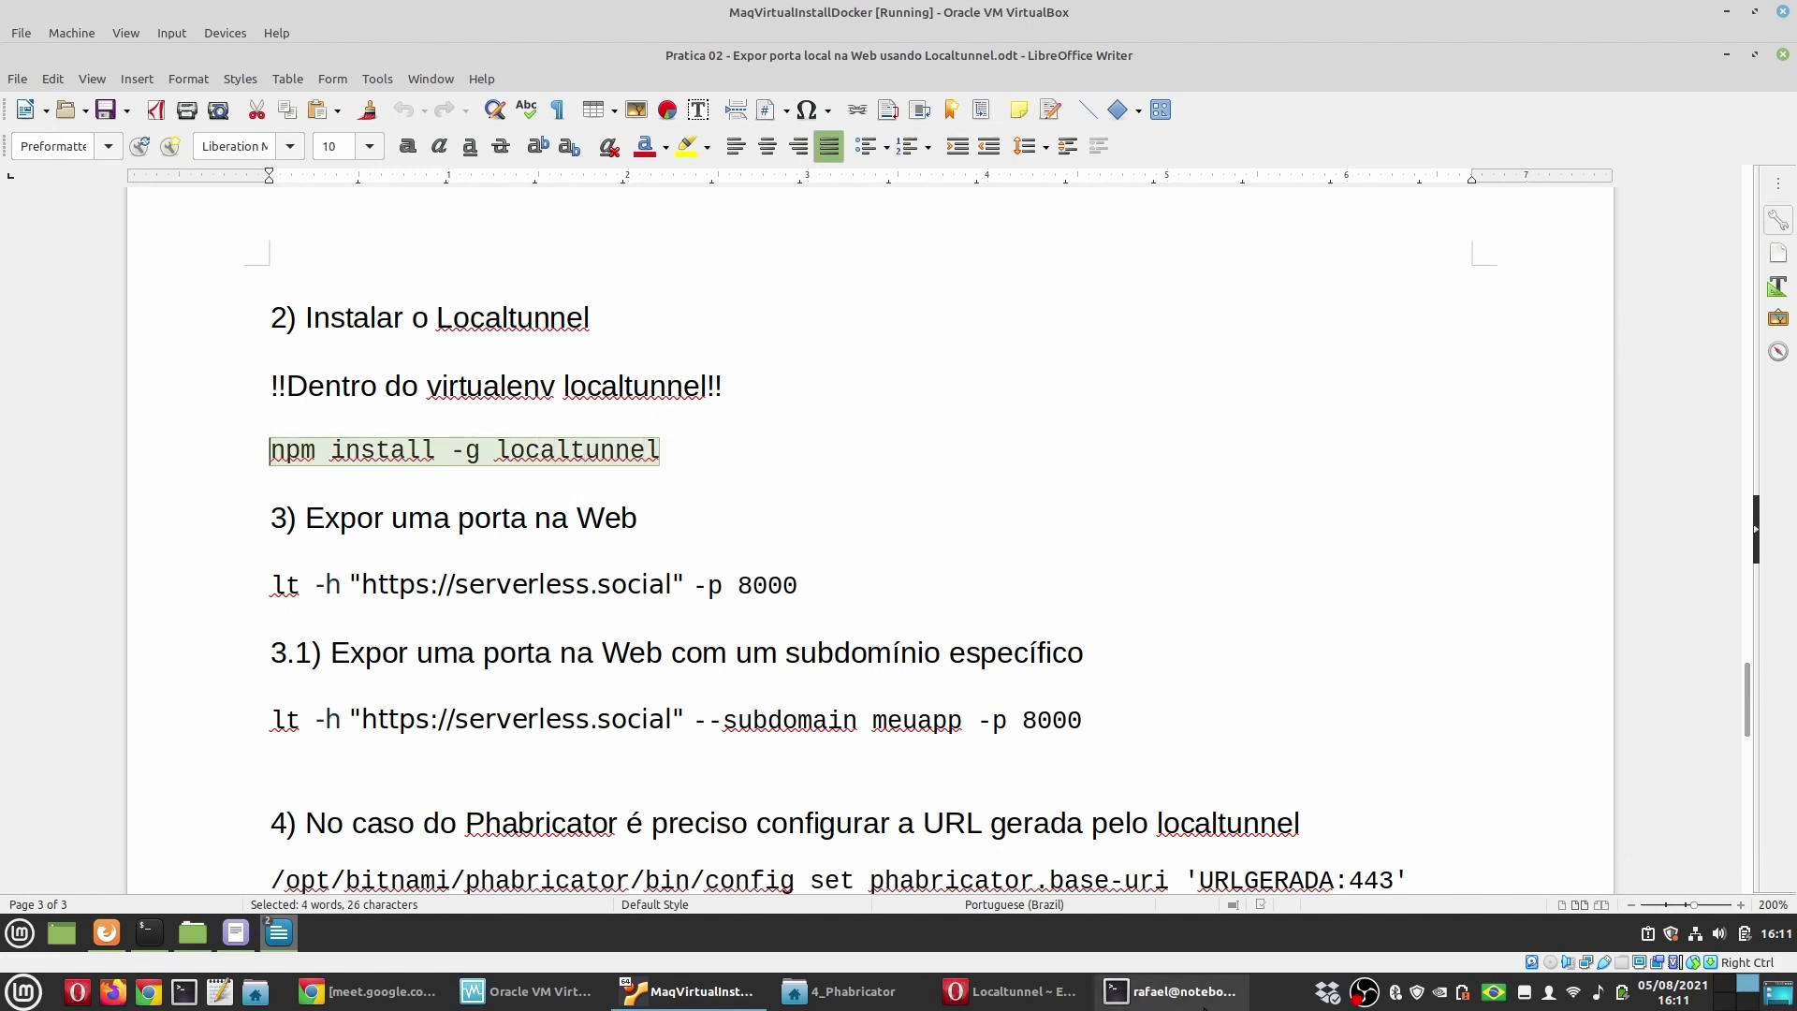
key("ctrl+shift+v")
key("Return")
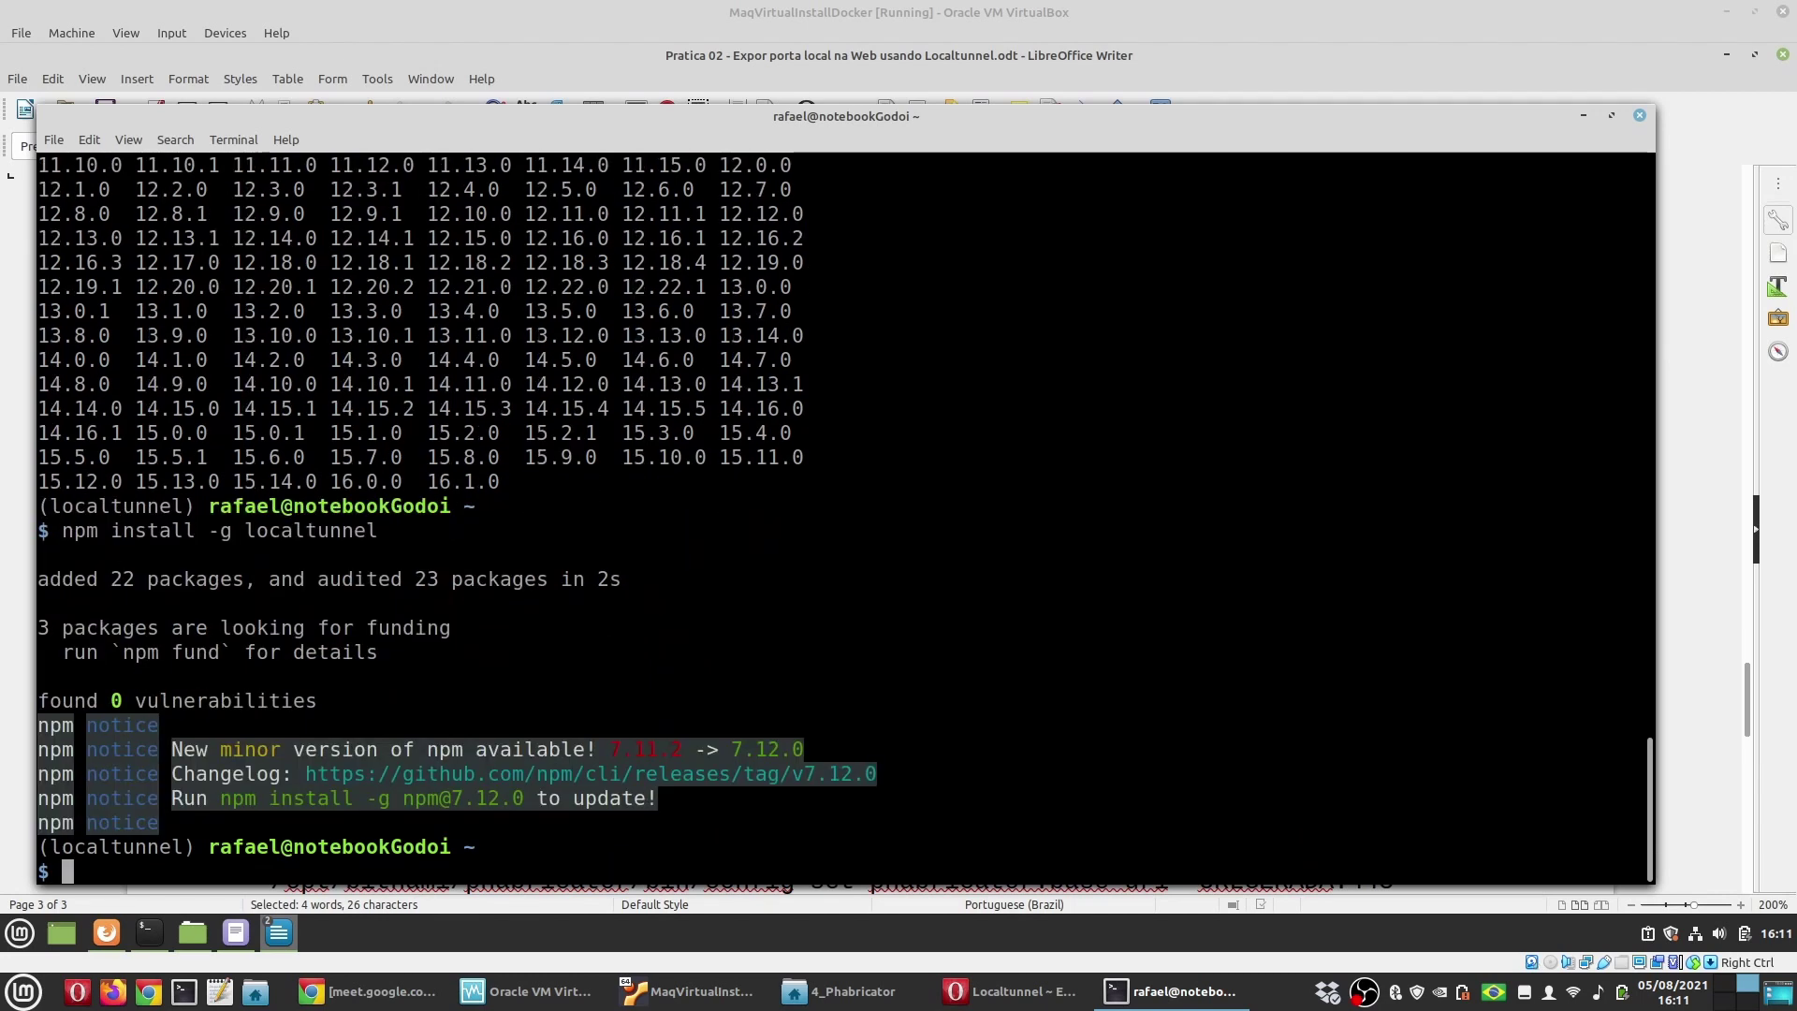
key("alt+Tab")
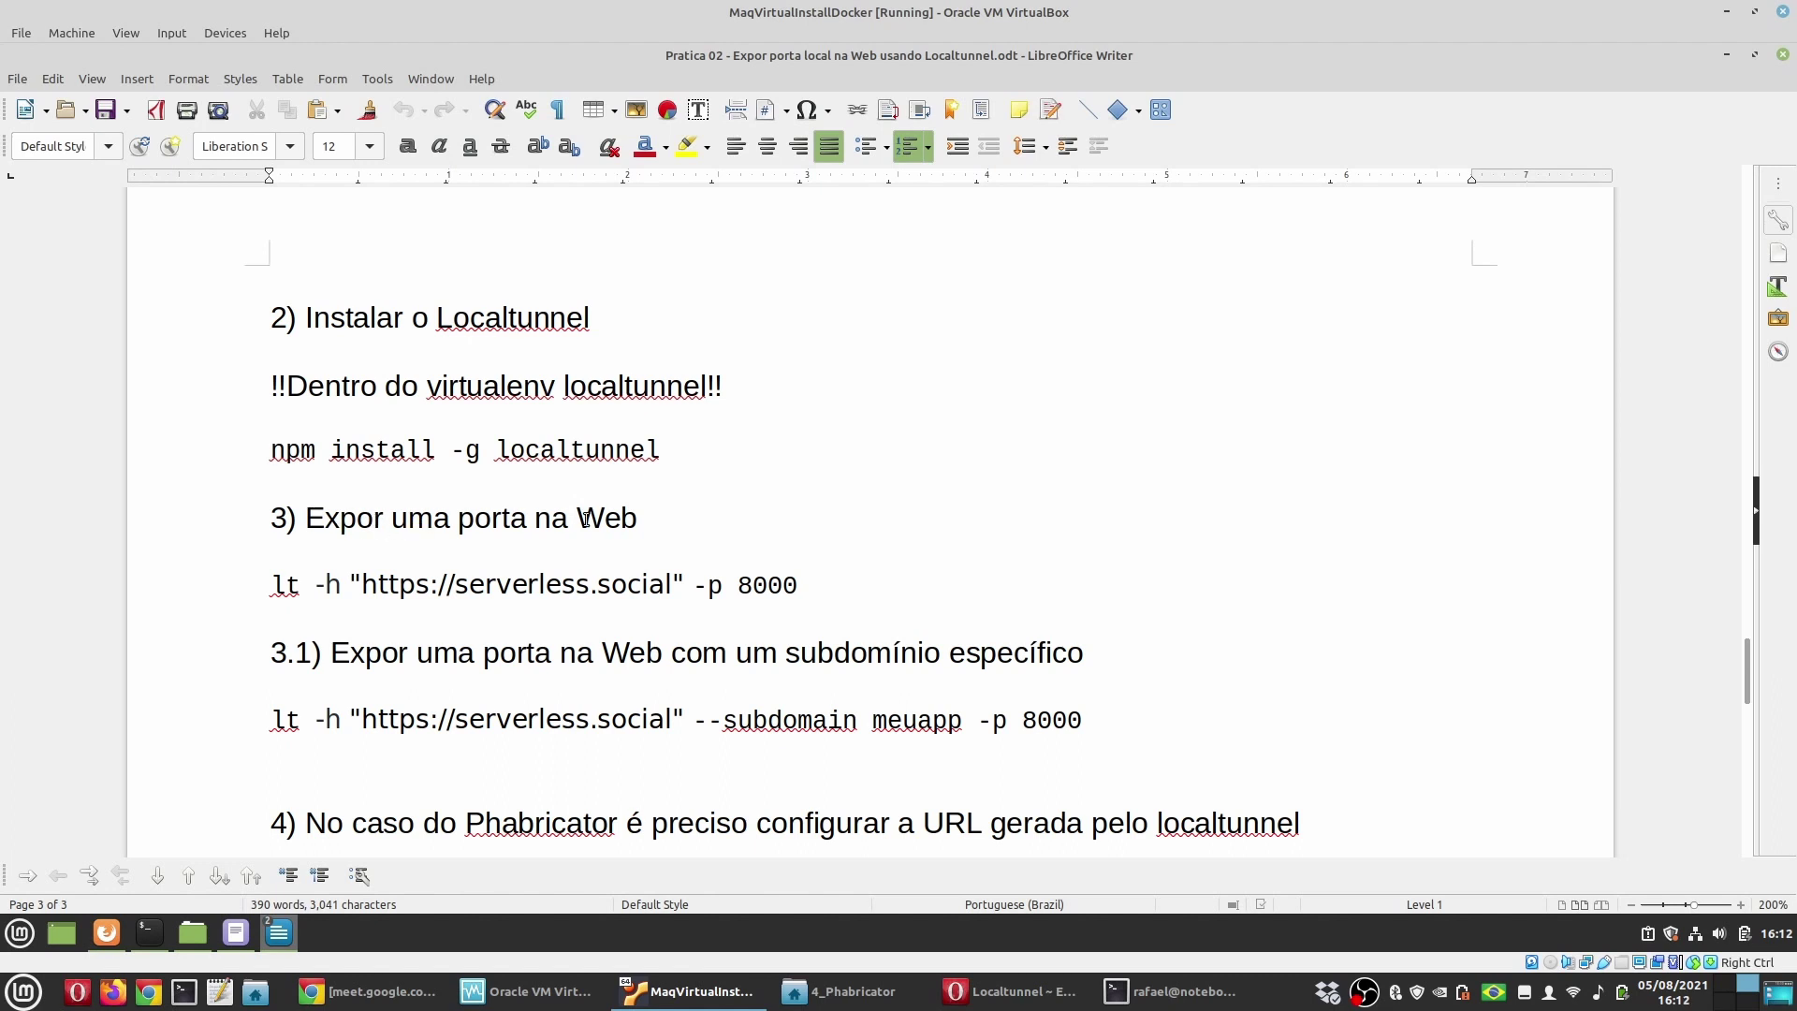
left_click_drag(272, 585, 351, 585)
left_click(288, 585)
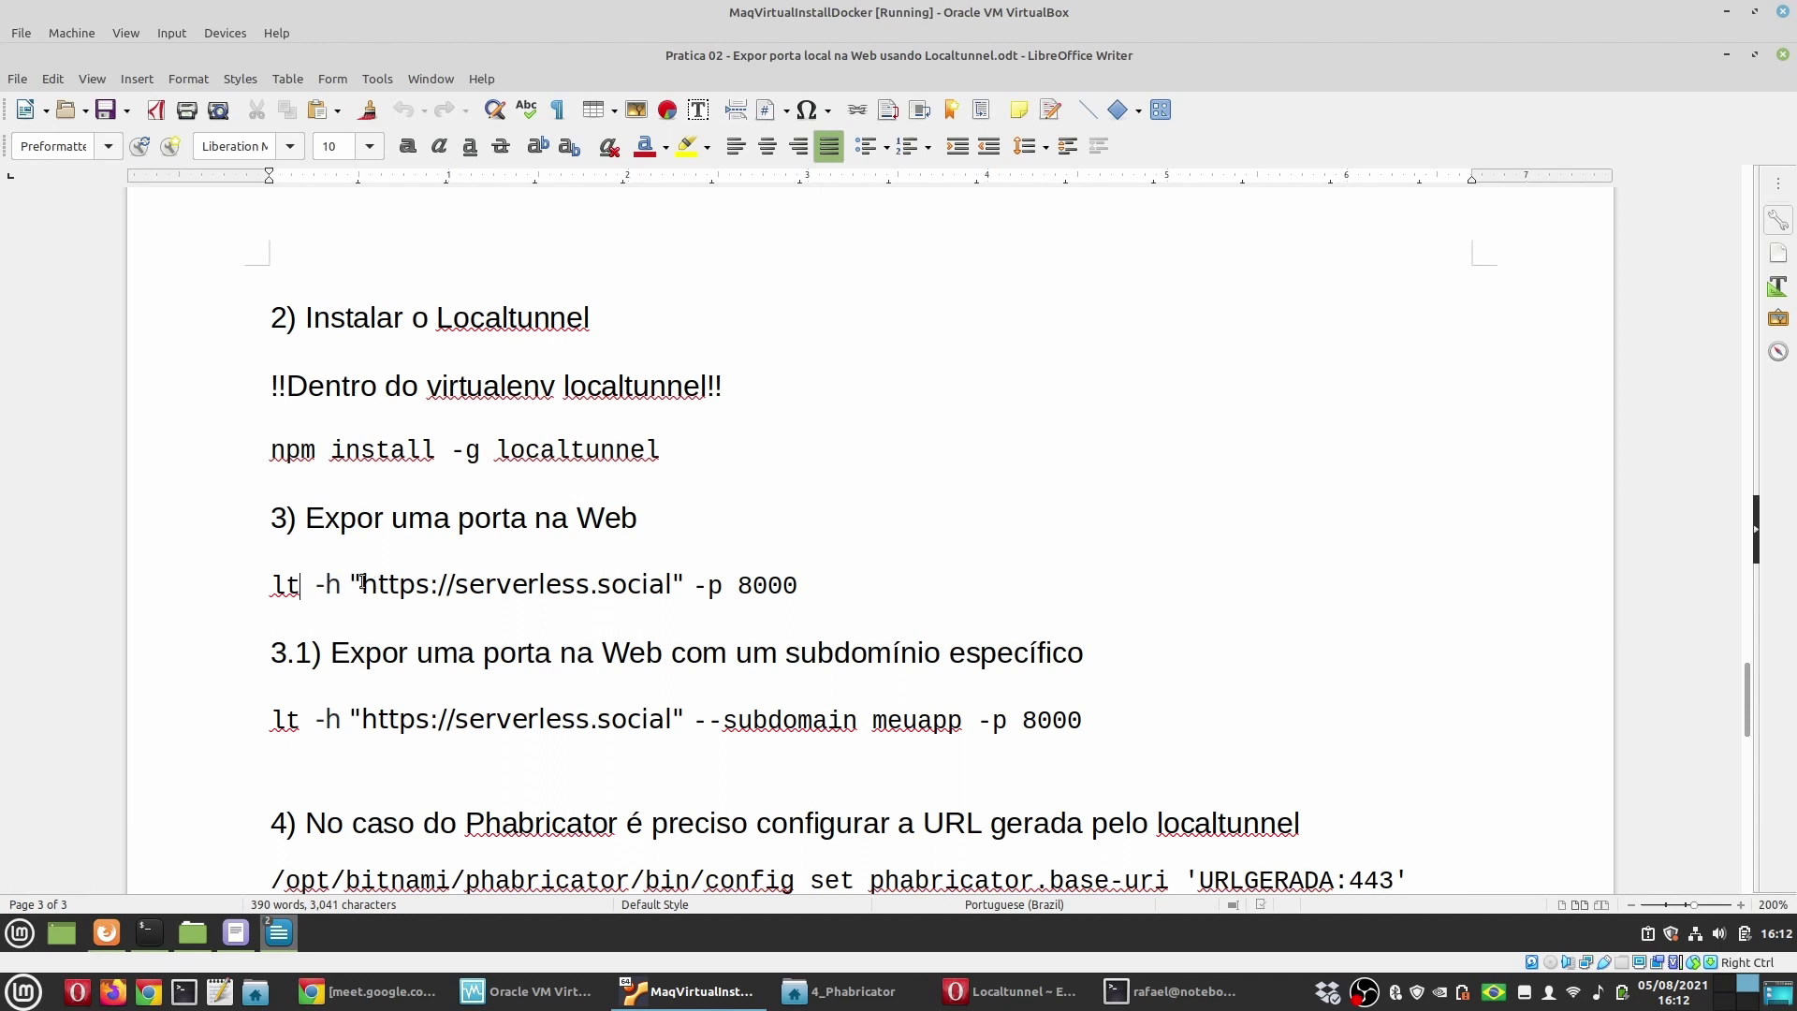
left_click_drag(353, 582, 687, 585)
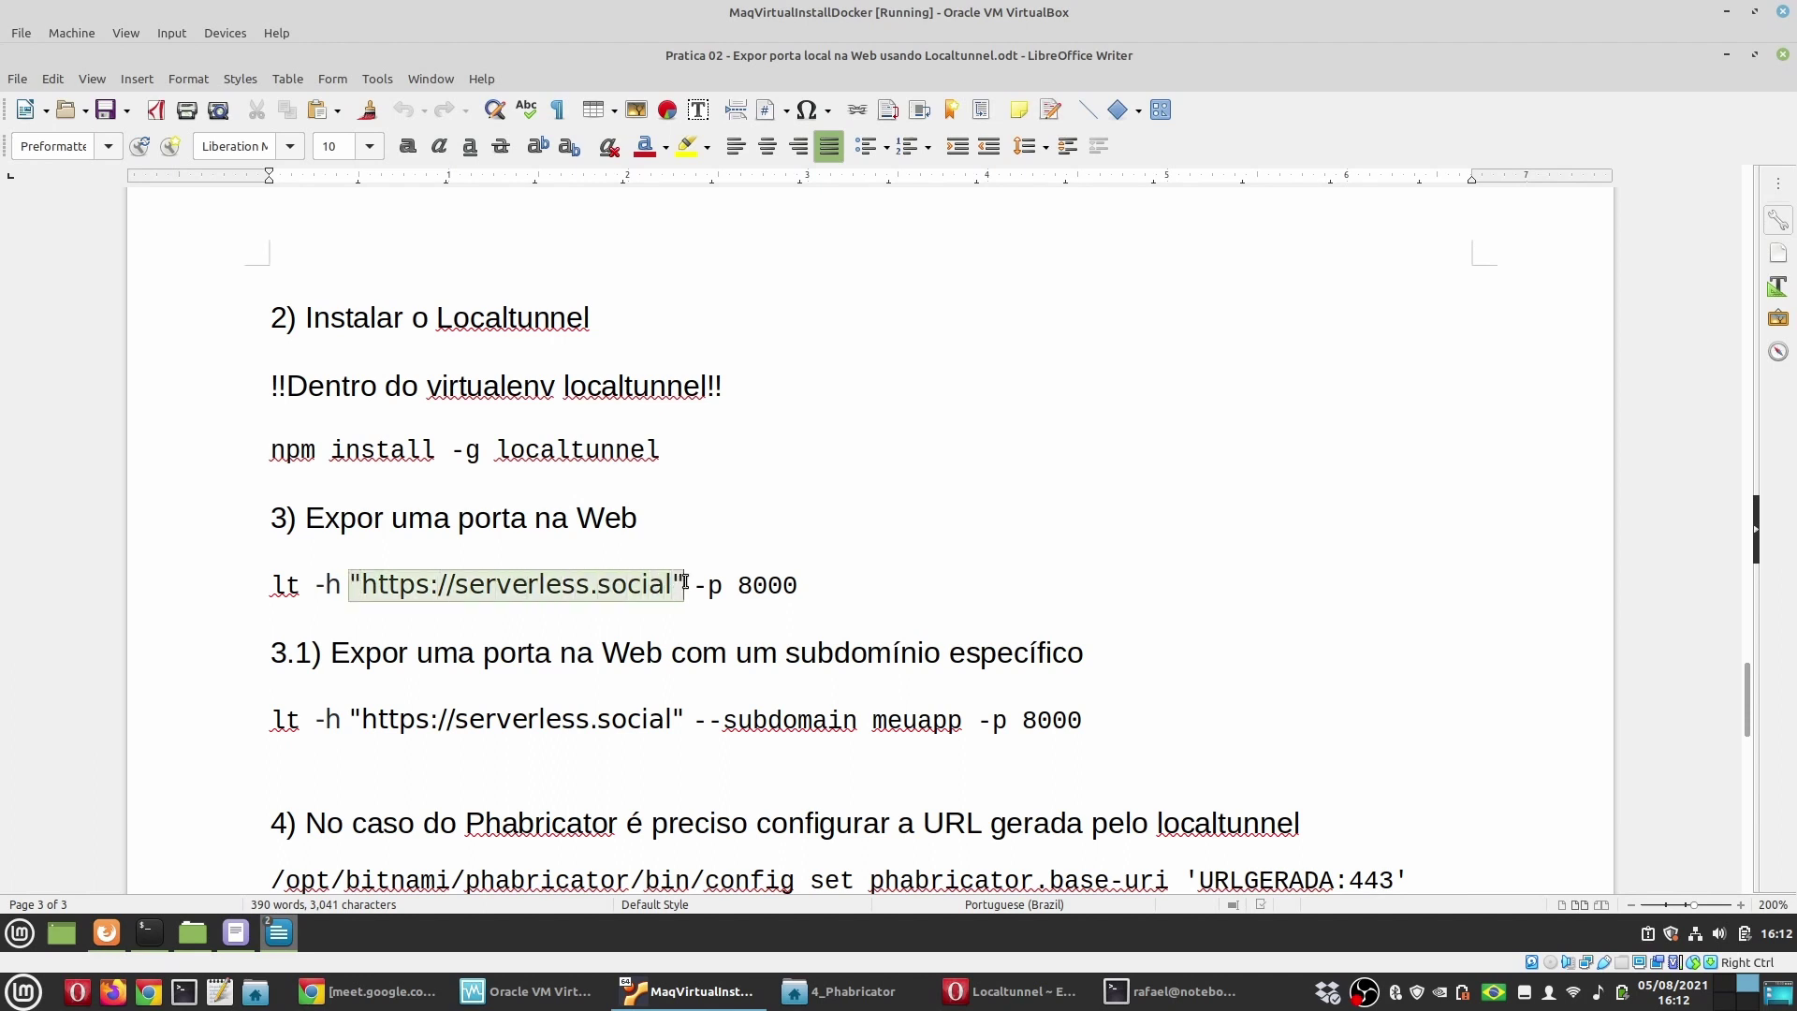
left_click(577, 581)
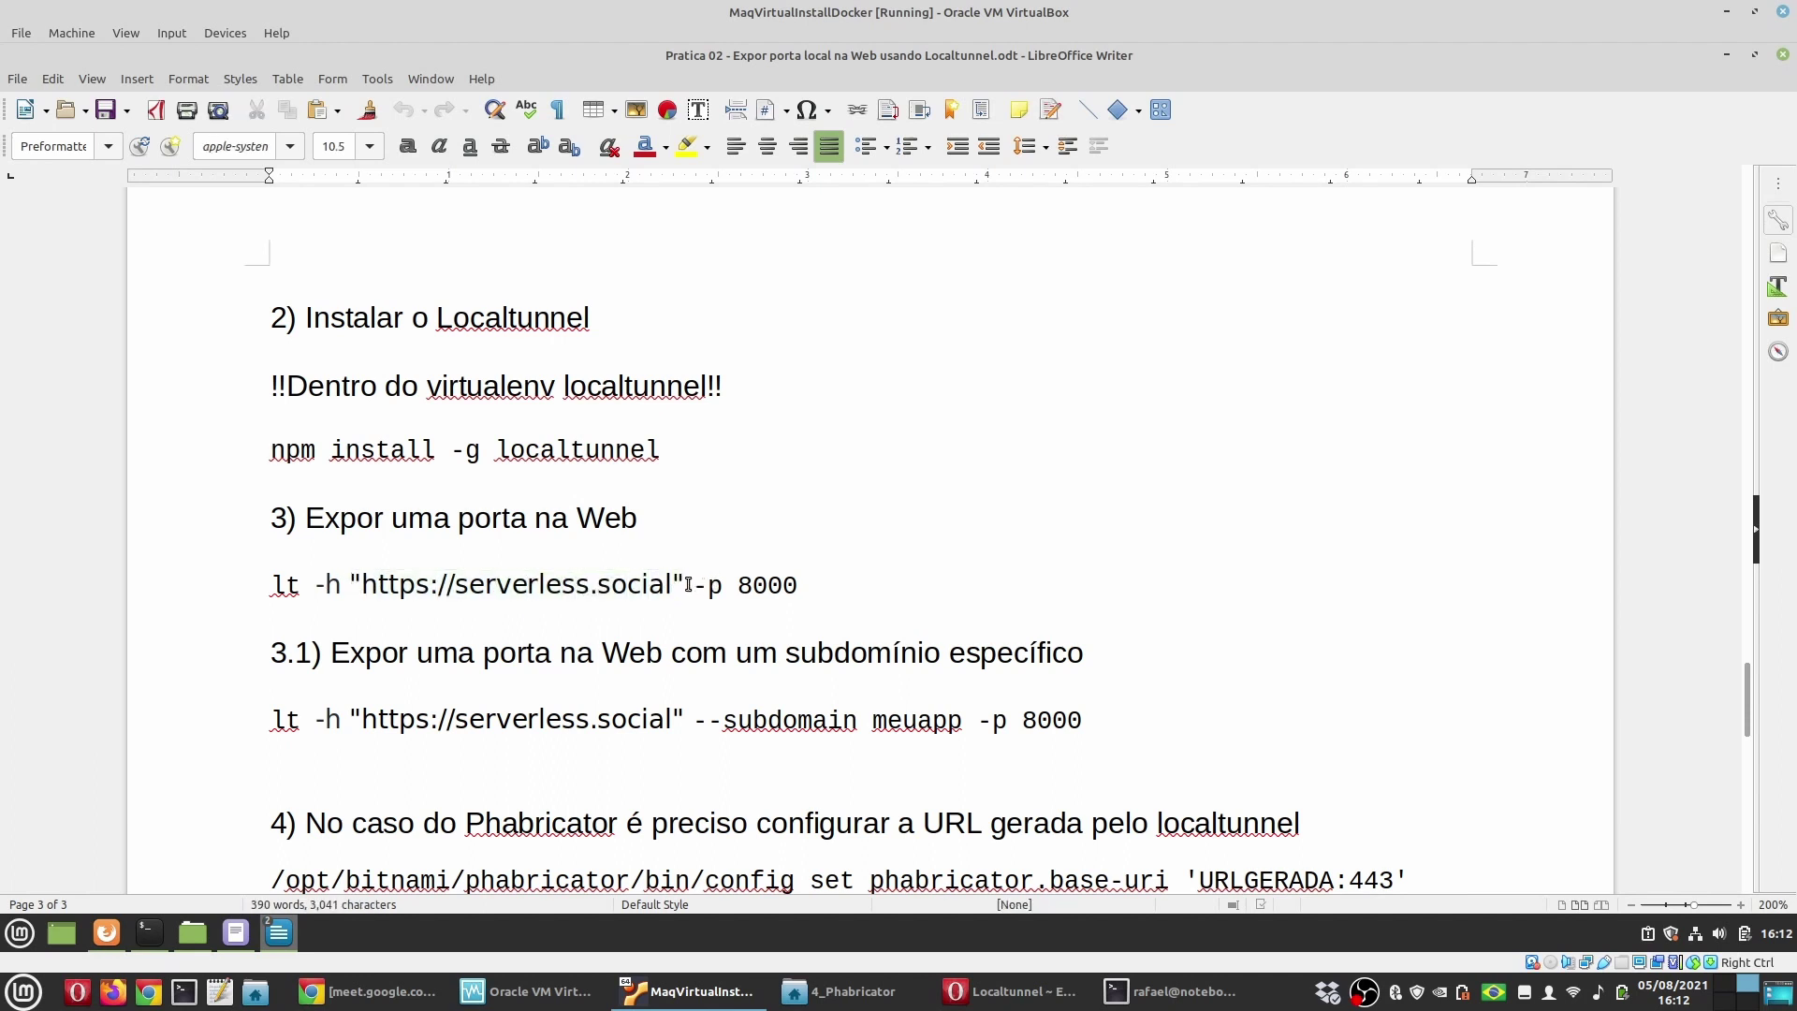
left_click_drag(686, 585, 348, 582)
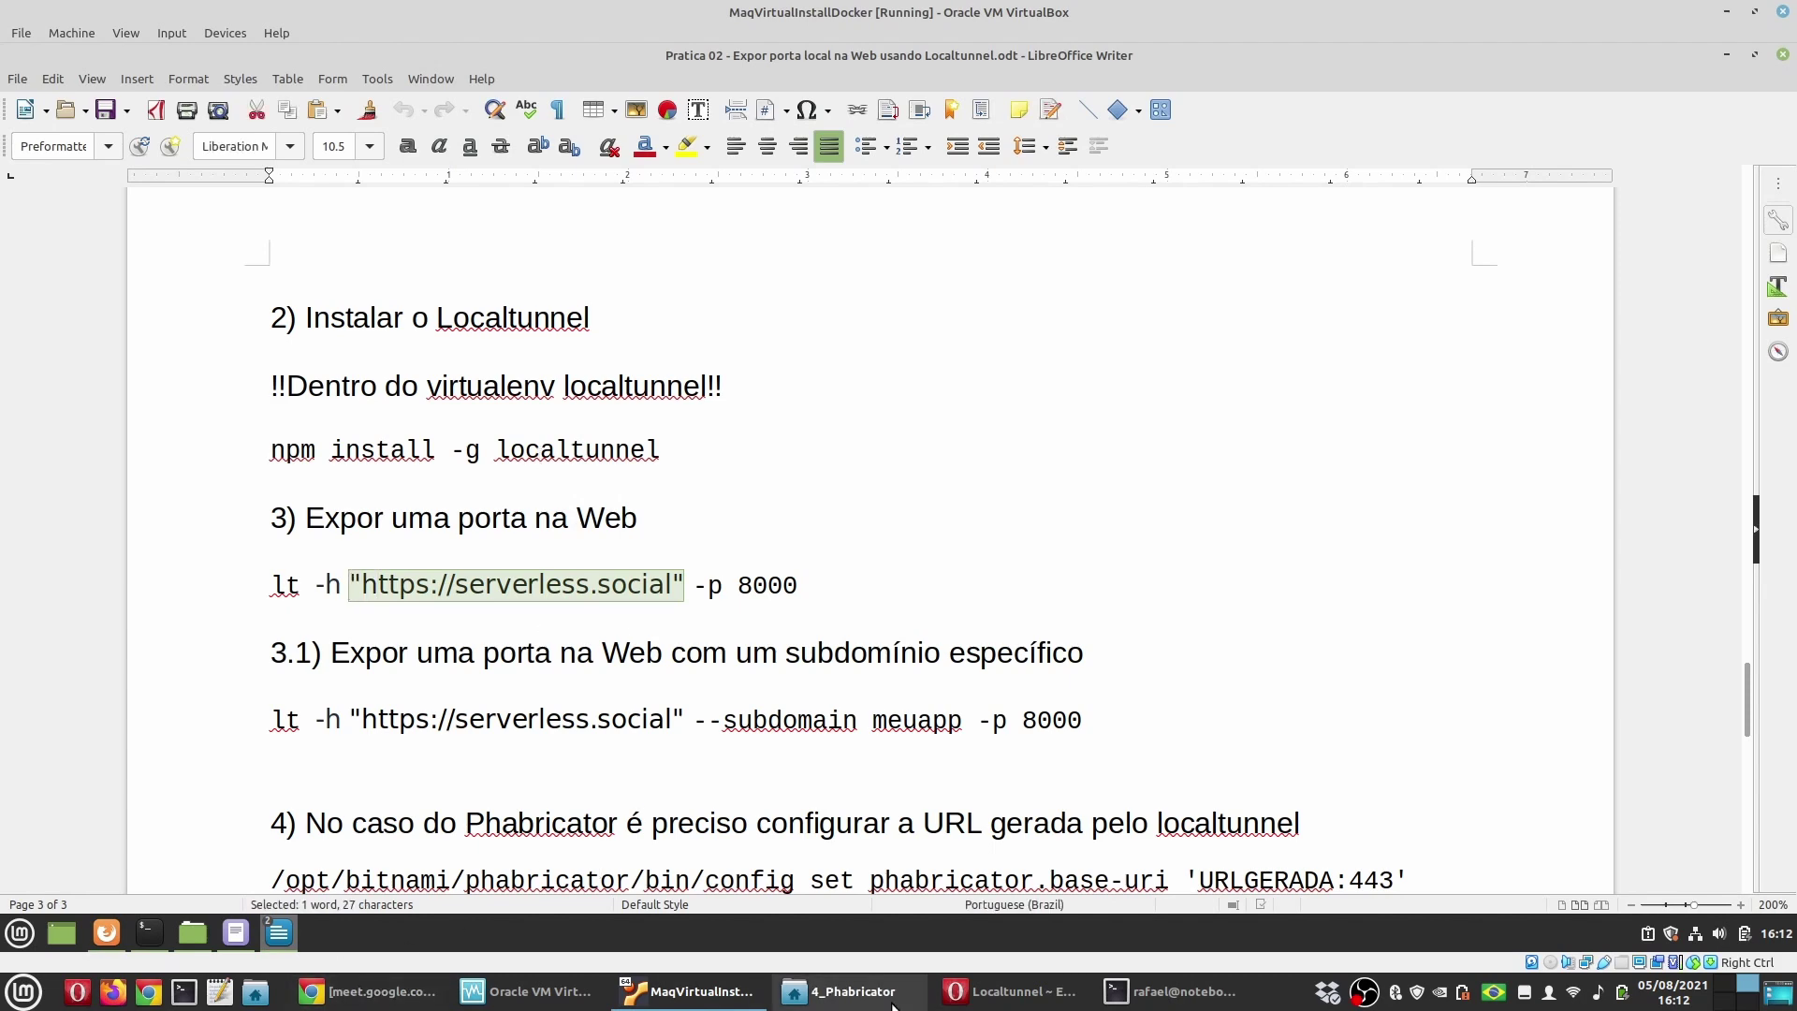
left_click(1000, 997)
Step: Copy the lt --port 8000 command from the Localtunnel Quickstart section
scroll(440, 683, "down", 3)
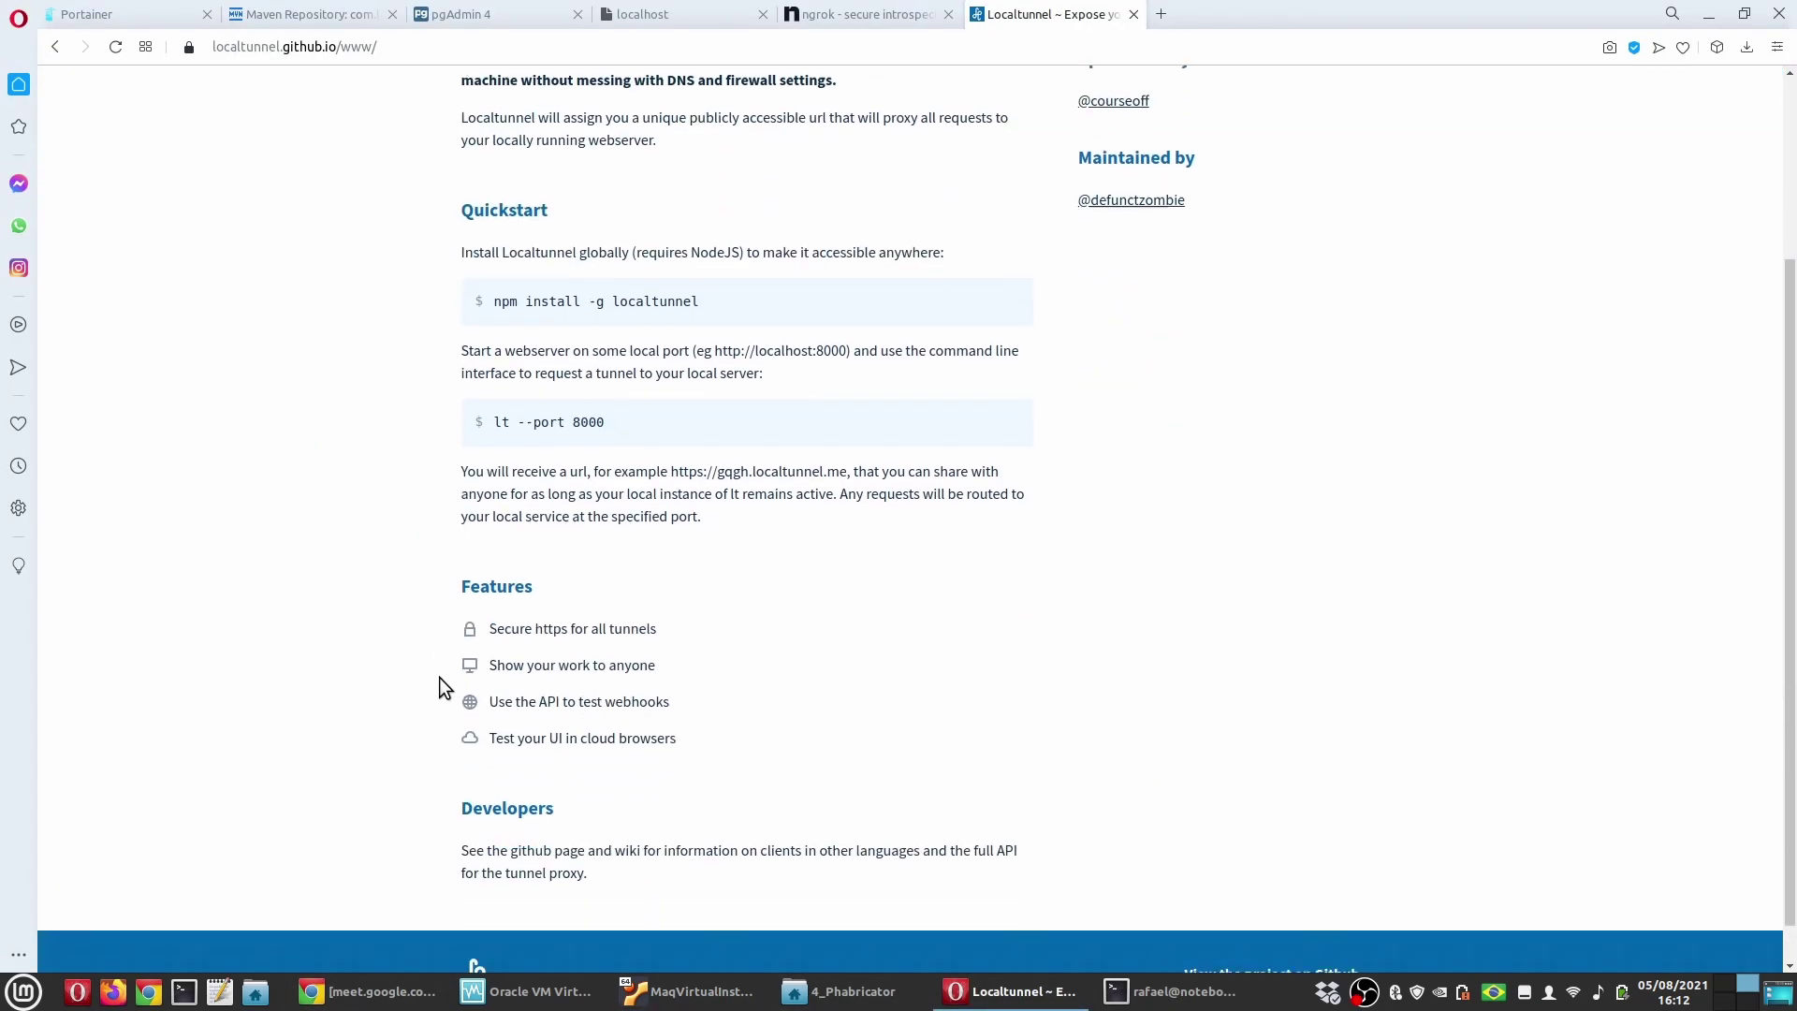
scroll(437, 702, "up", 3)
scroll(436, 700, "down", 2)
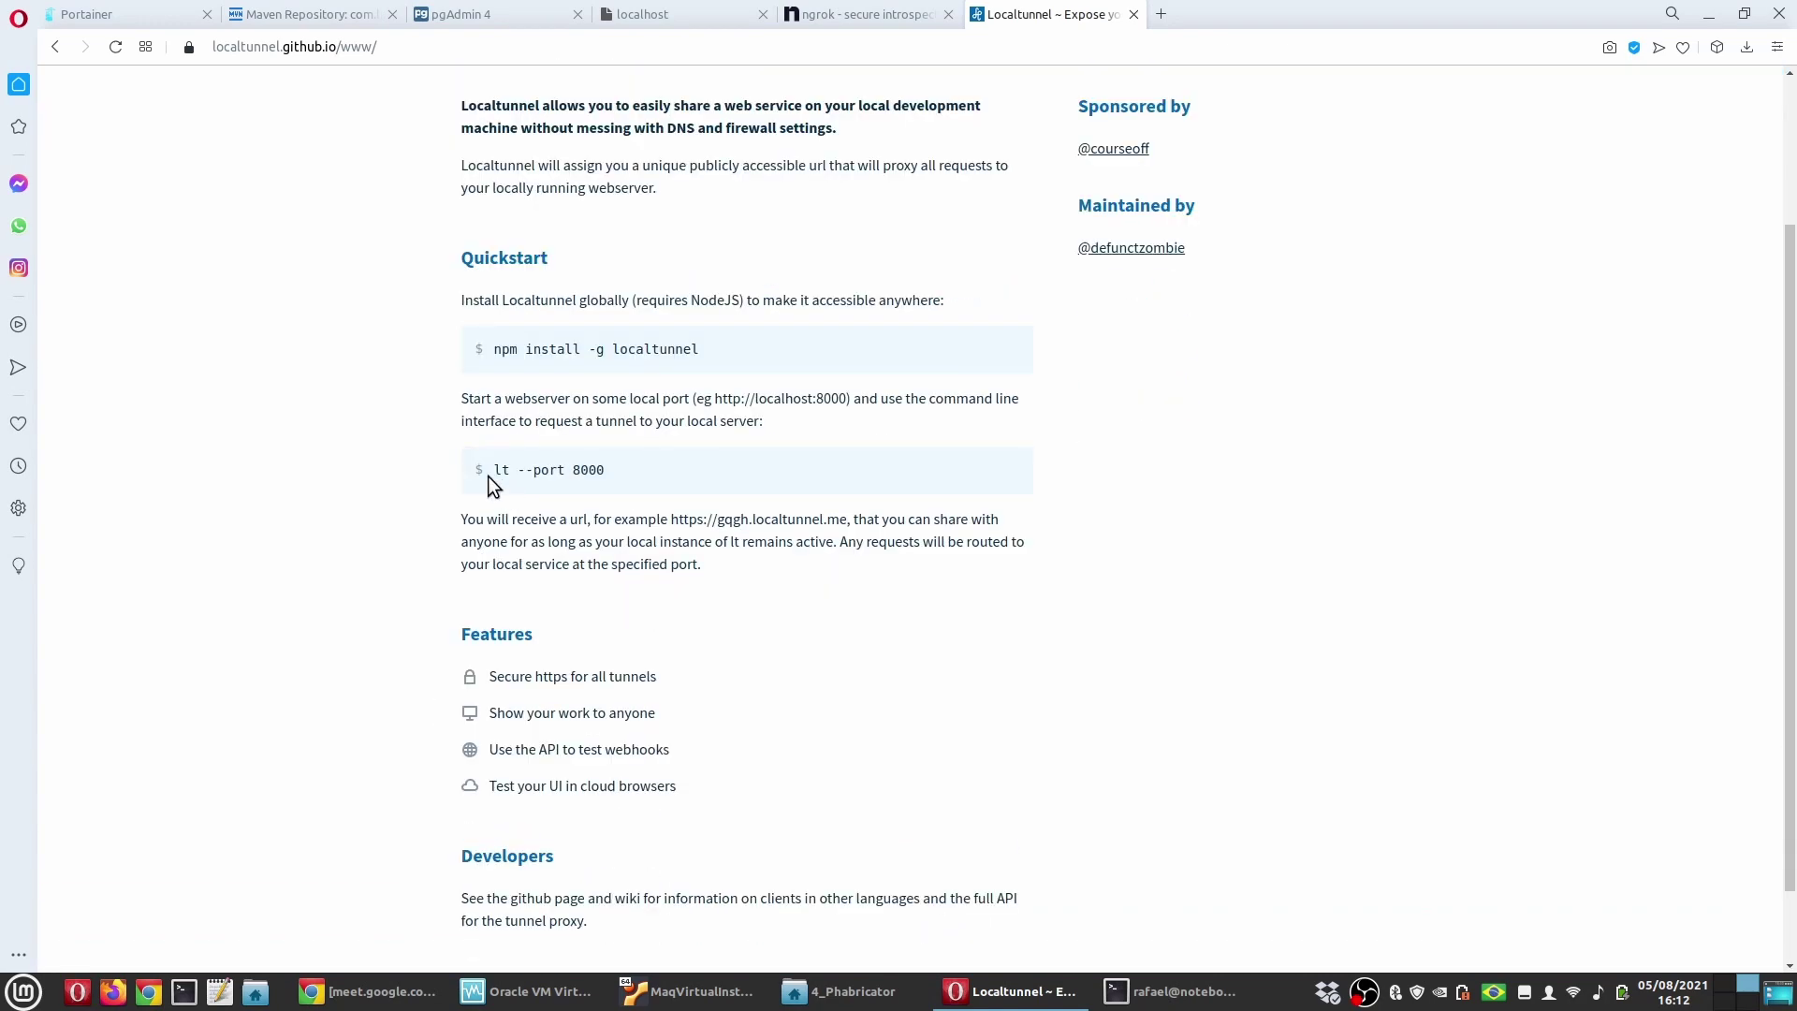
left_click_drag(494, 469, 603, 460)
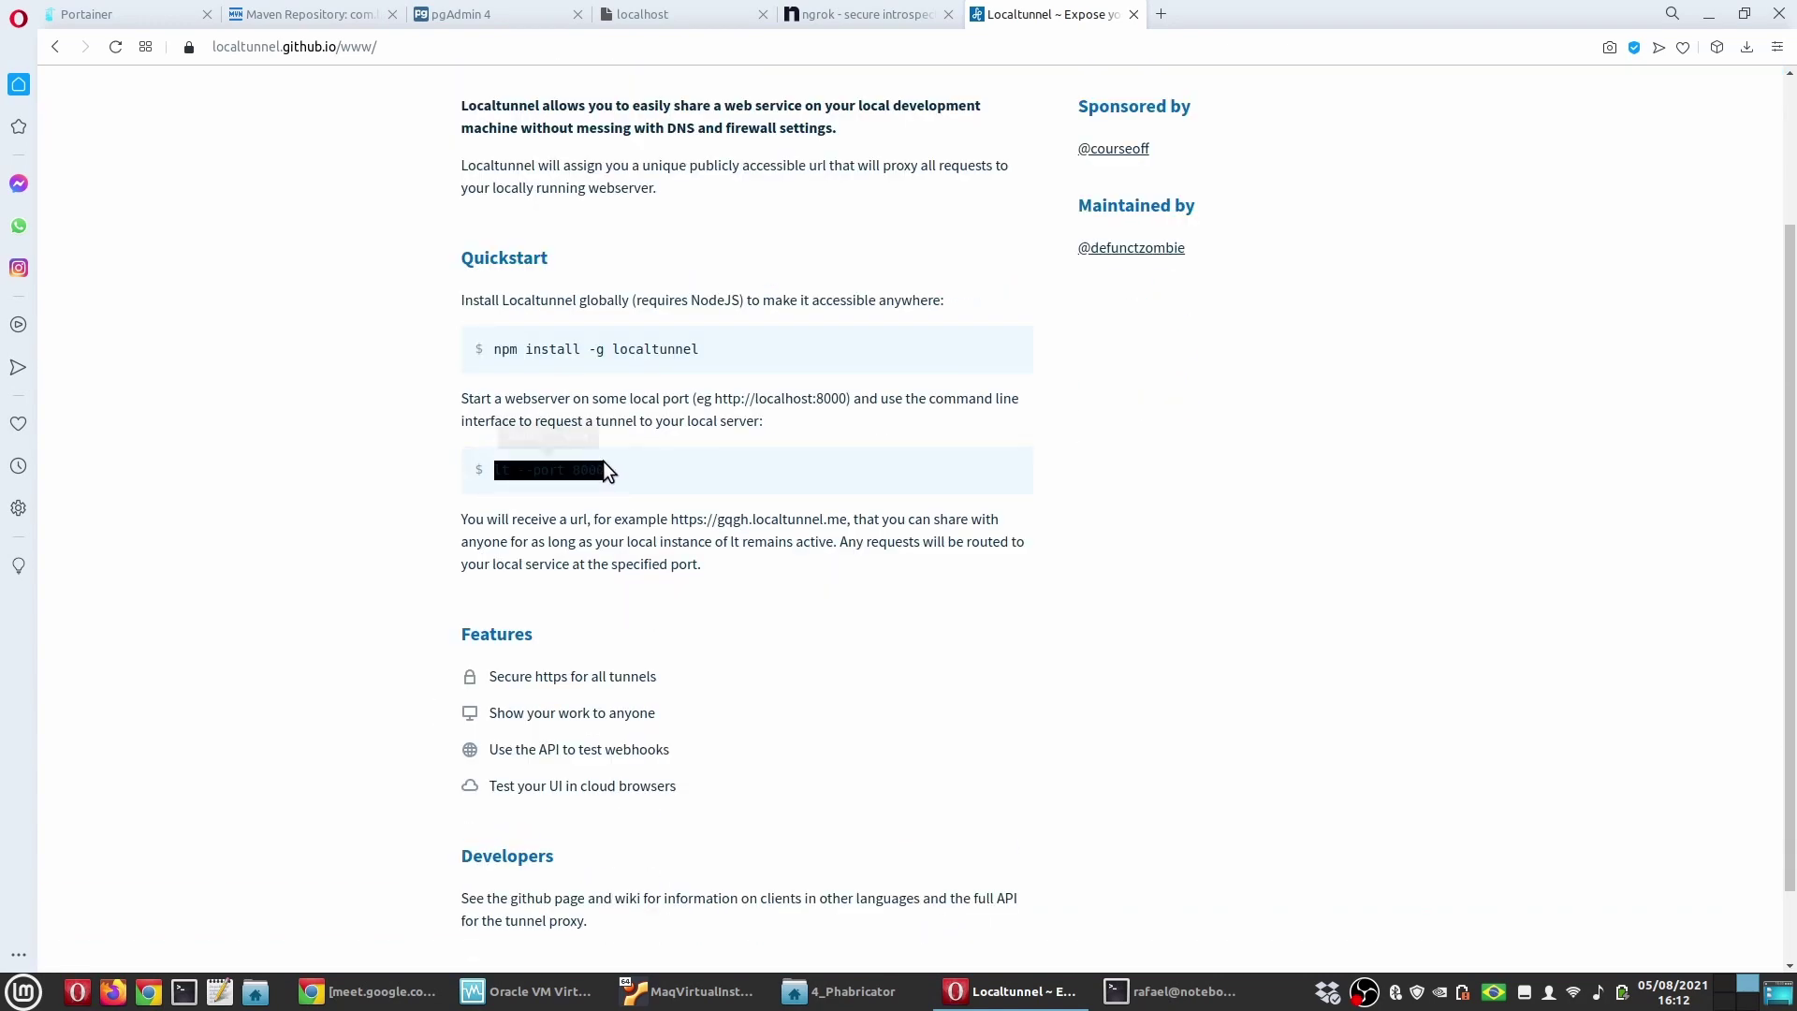
left_click(603, 462)
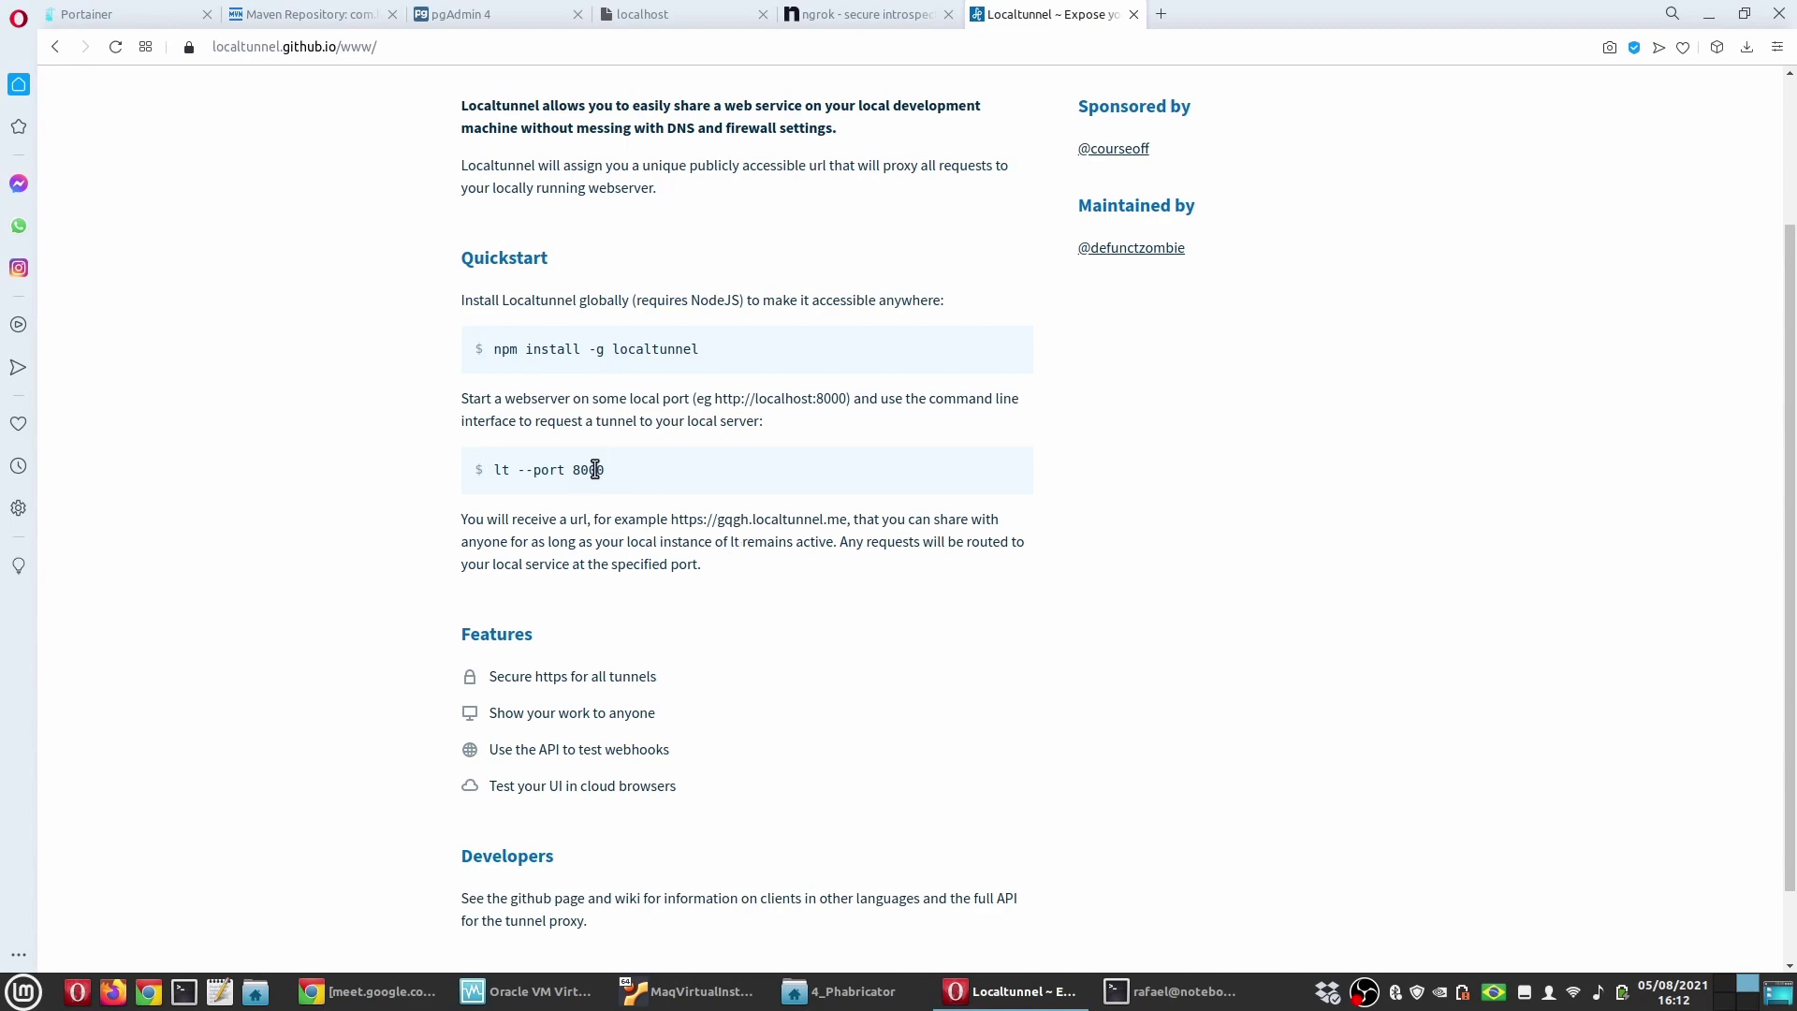
left_click_drag(604, 468, 491, 468)
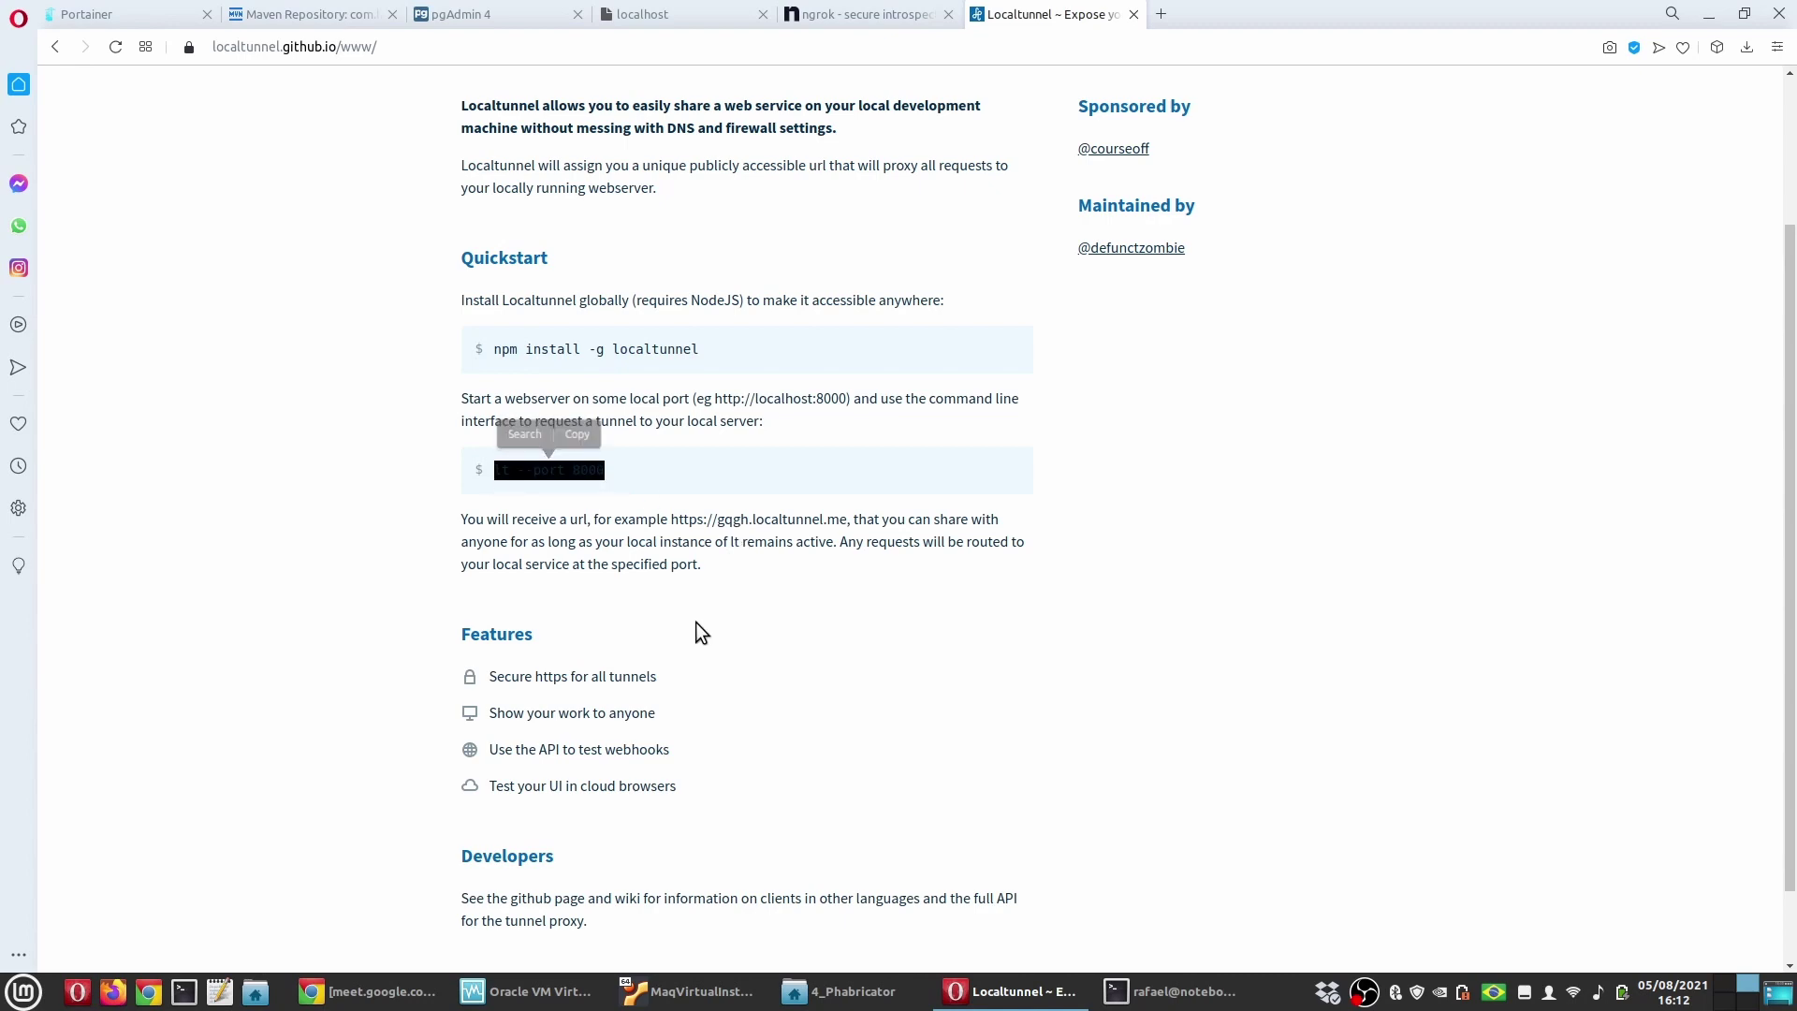
key("ctrl+c")
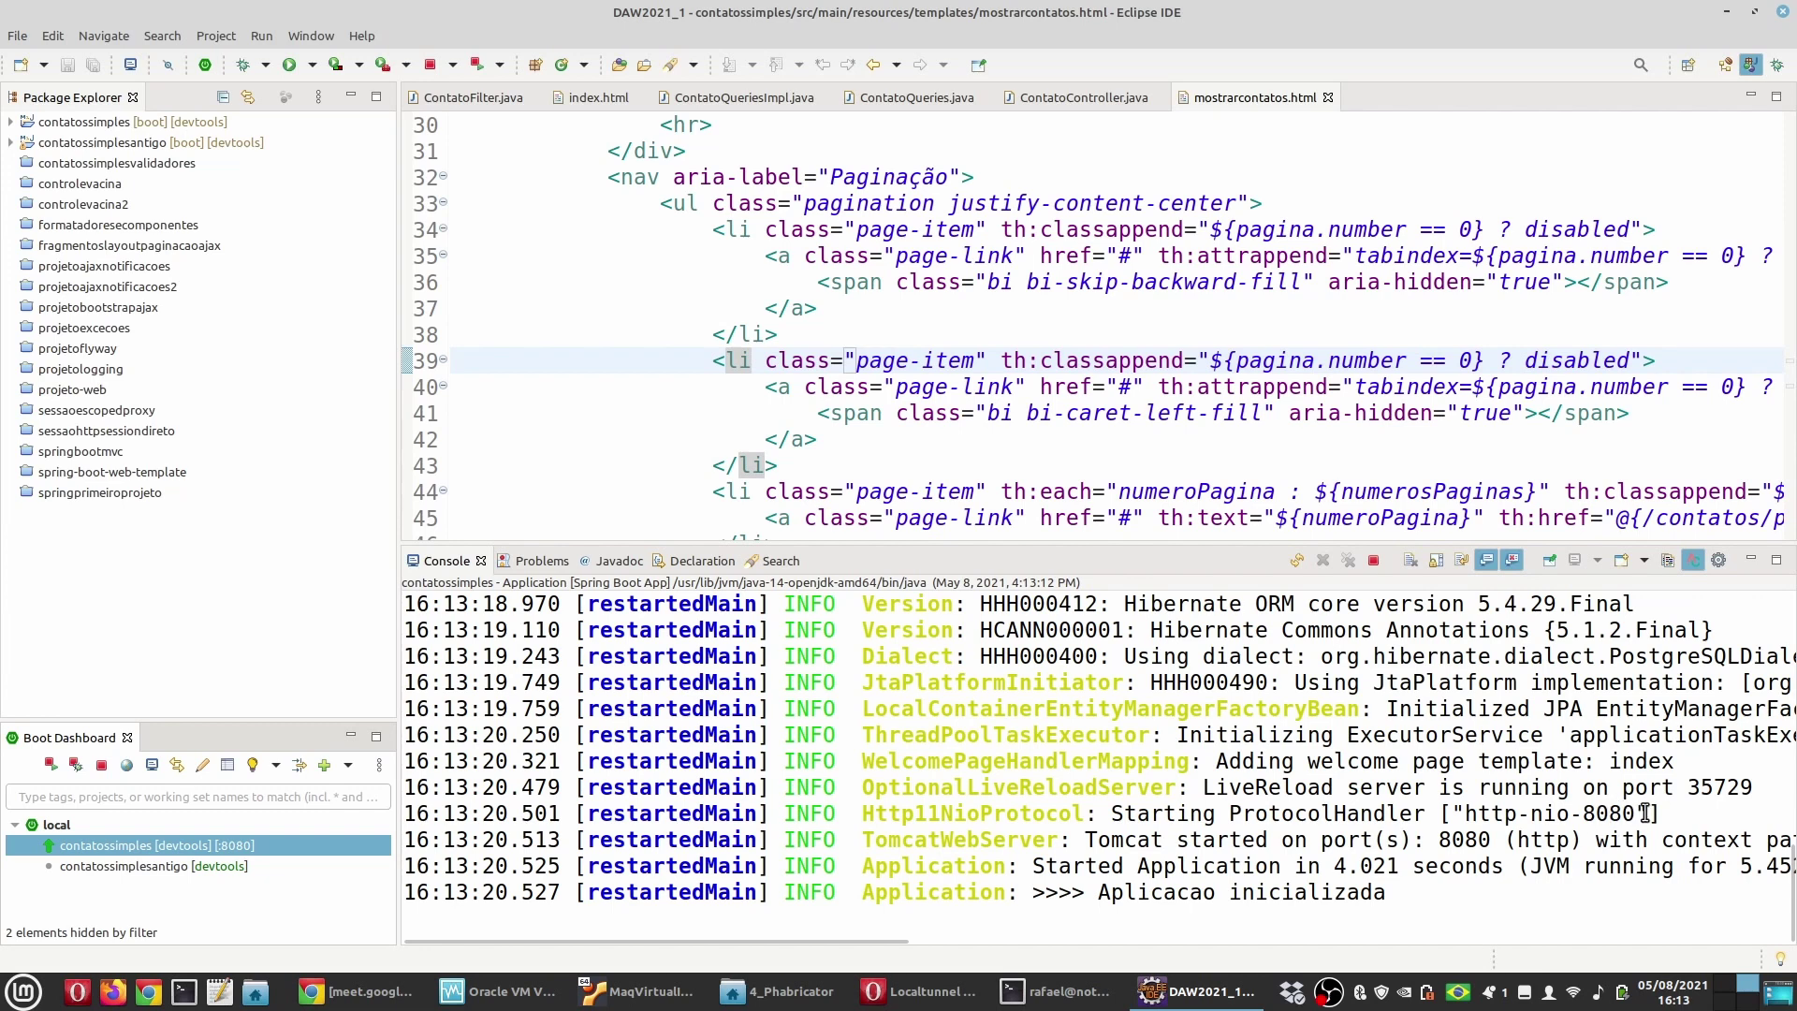
Step: Load localhost:8080 in a new tab and check the Spring app's log in Eclipse
left_click(930, 994)
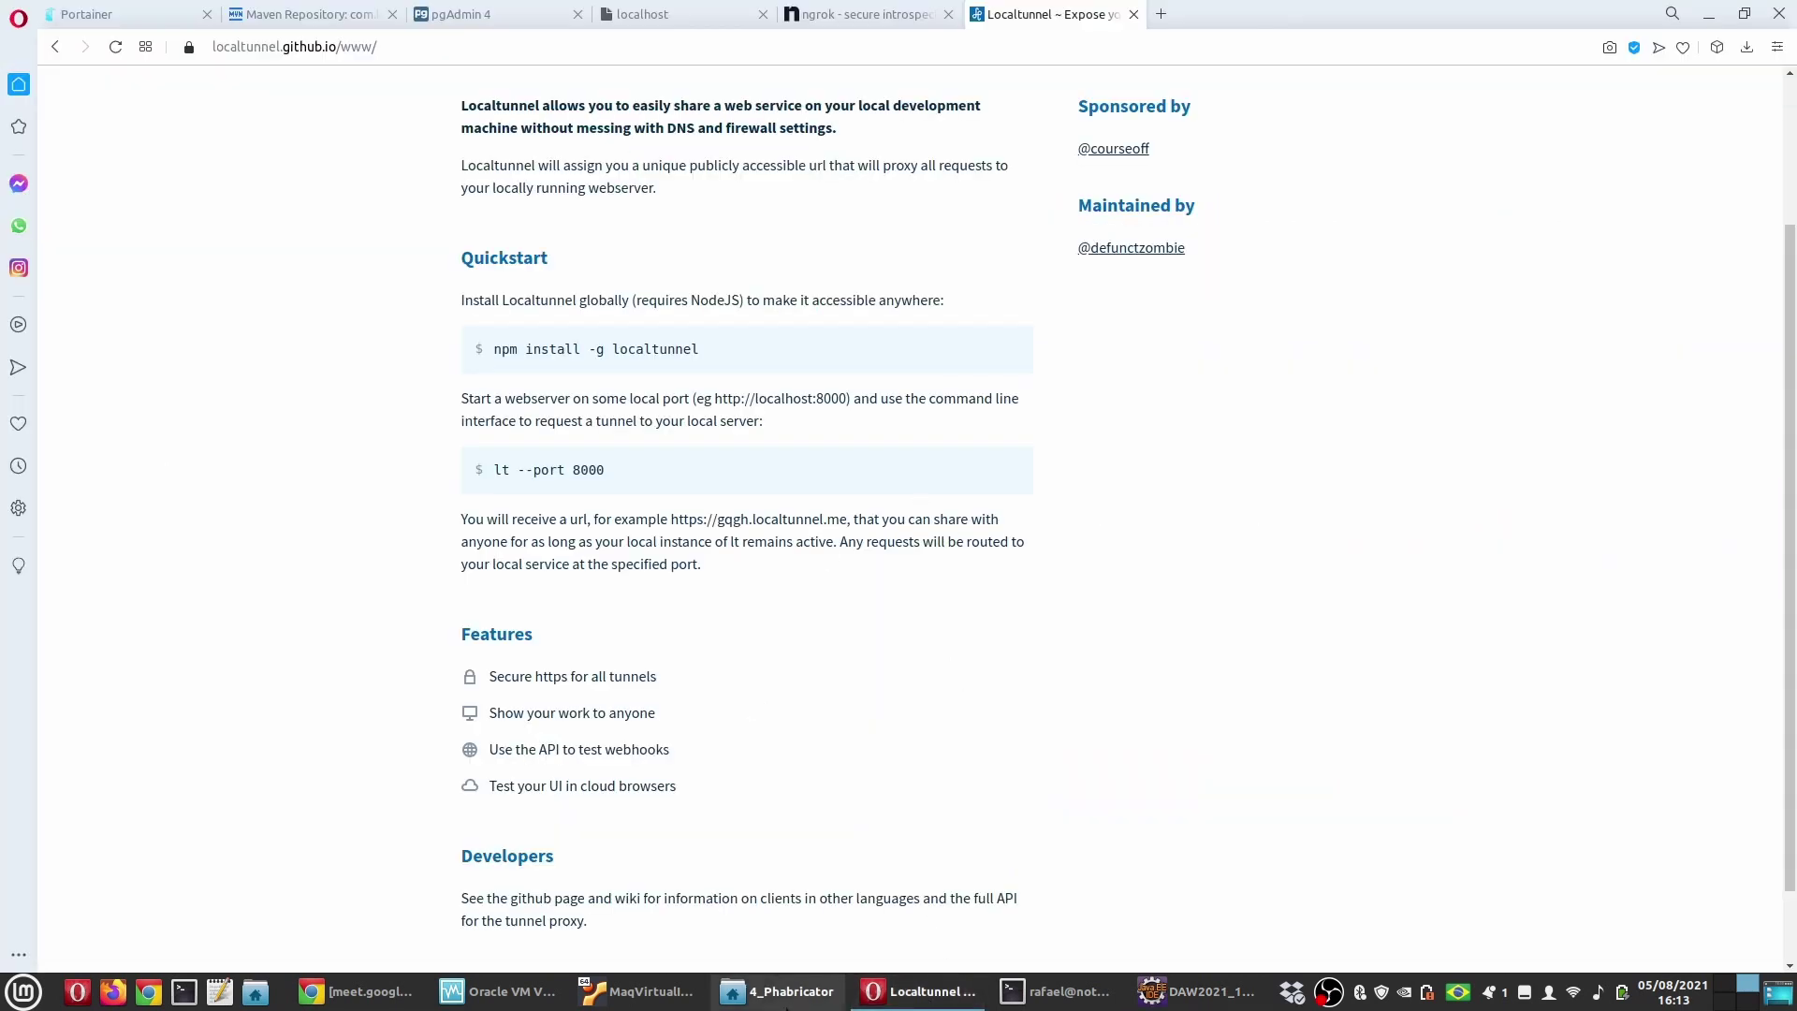
left_click(1163, 17)
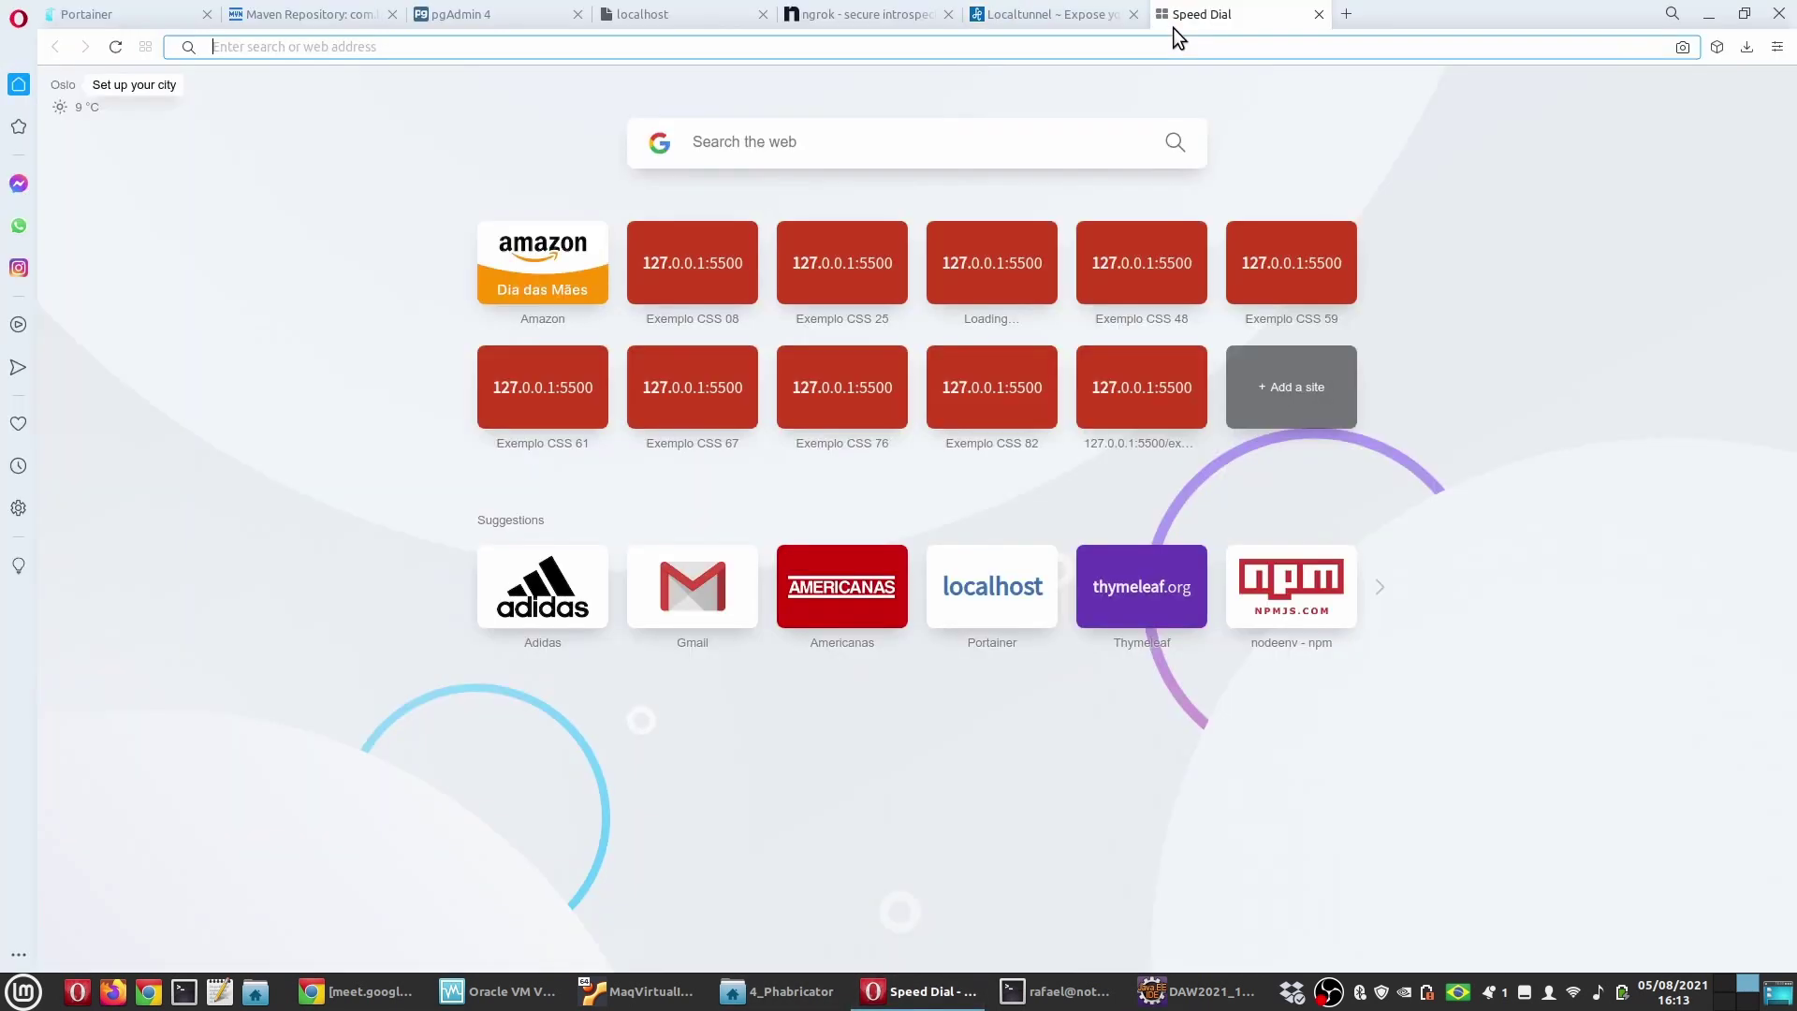
type("localhost:8080")
key("Return")
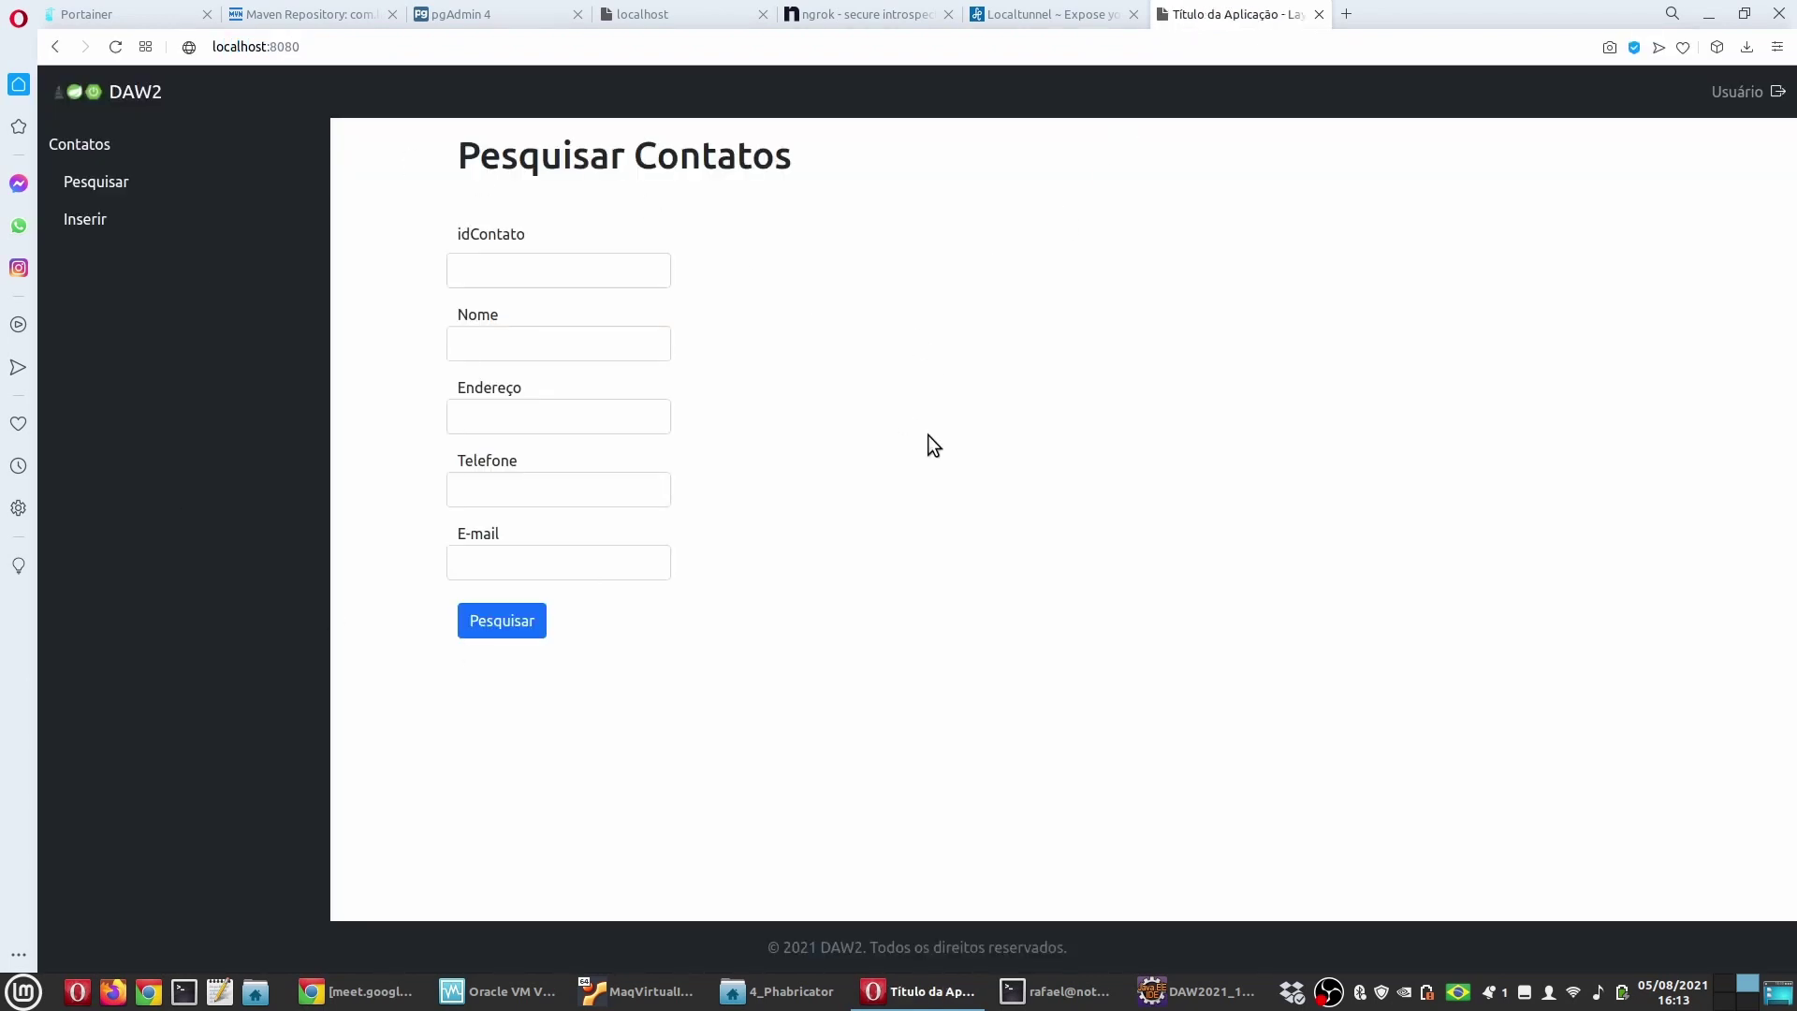
left_click(1196, 991)
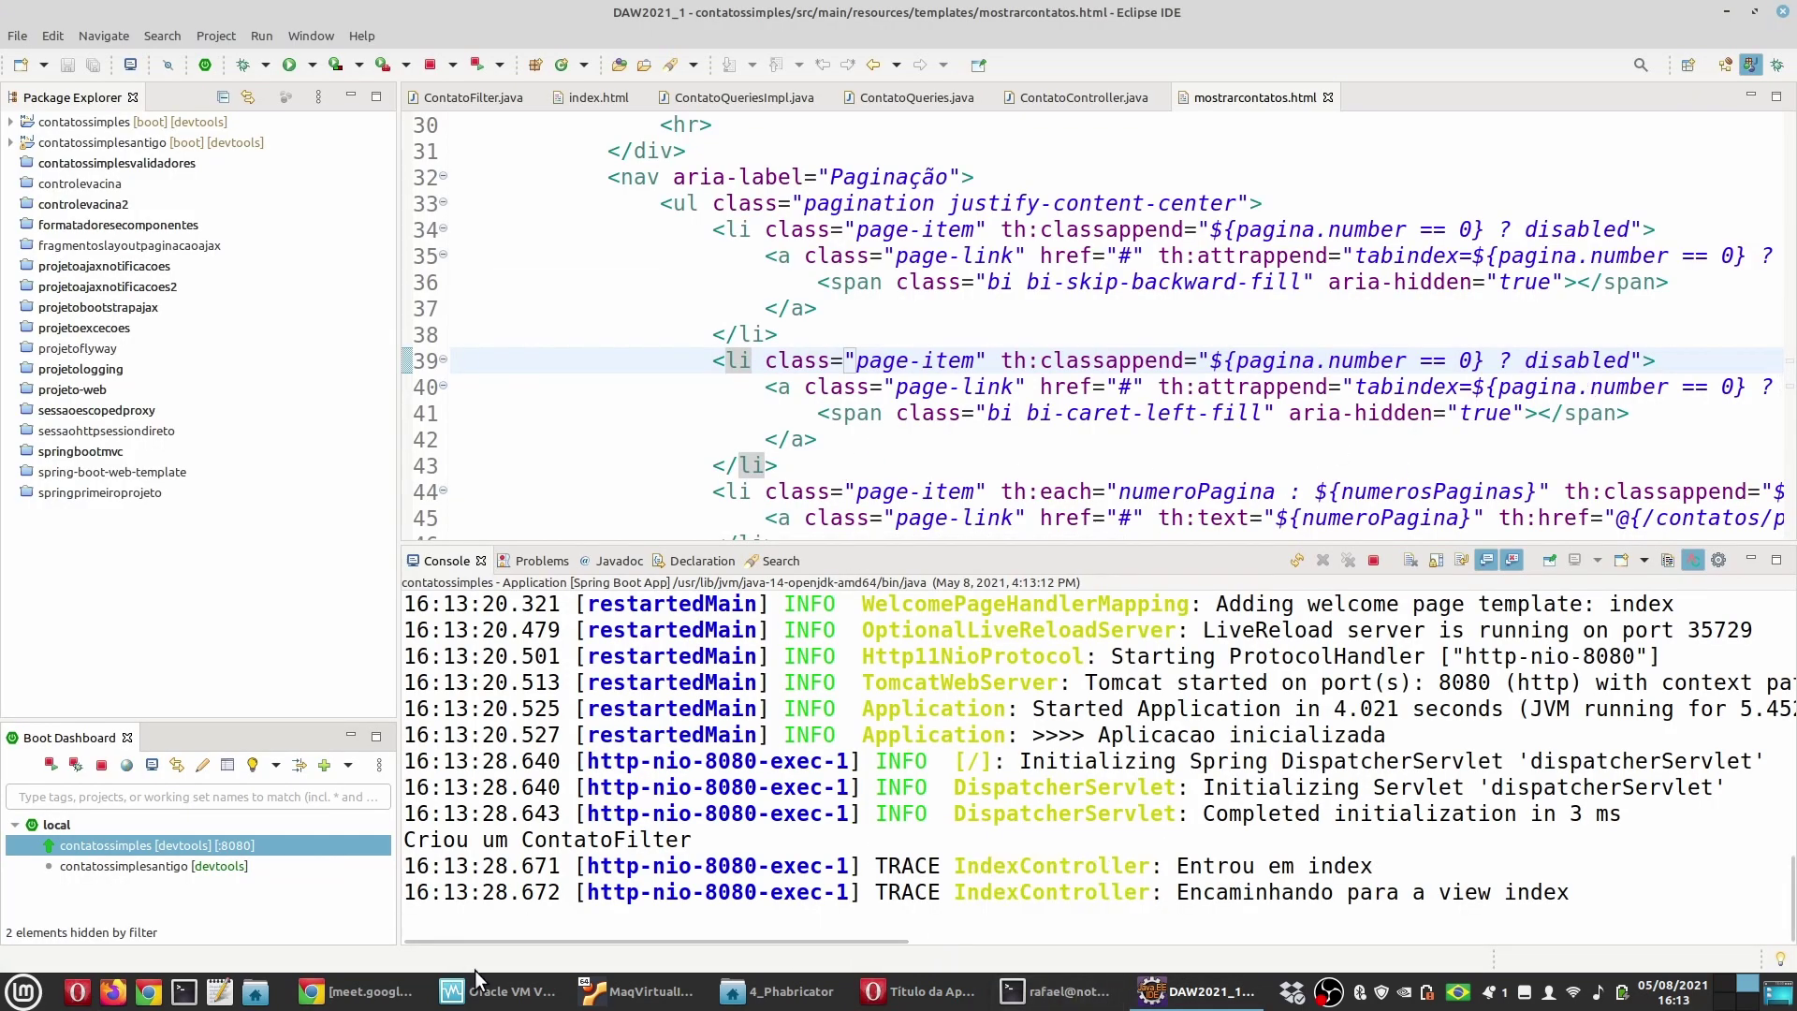
left_click(904, 998)
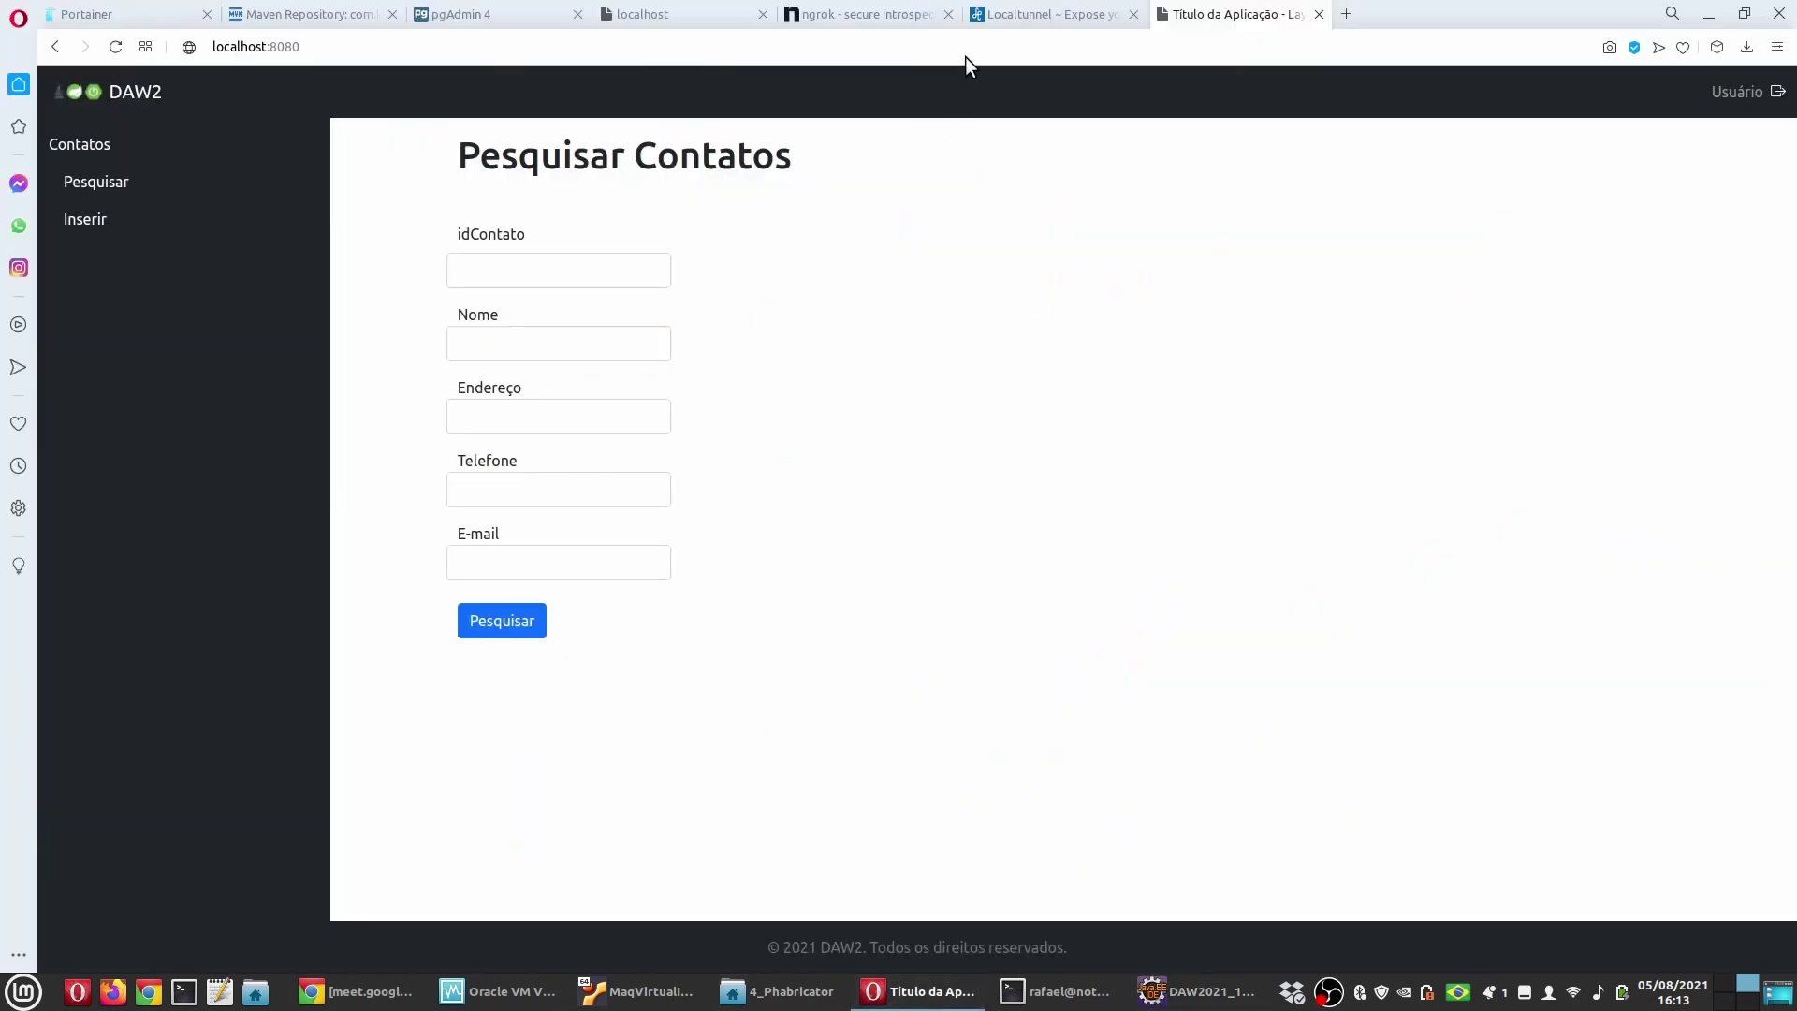
Step: Paste lt --port from the Quickstart at the terminal's localtunnel prompt
left_click(981, 14)
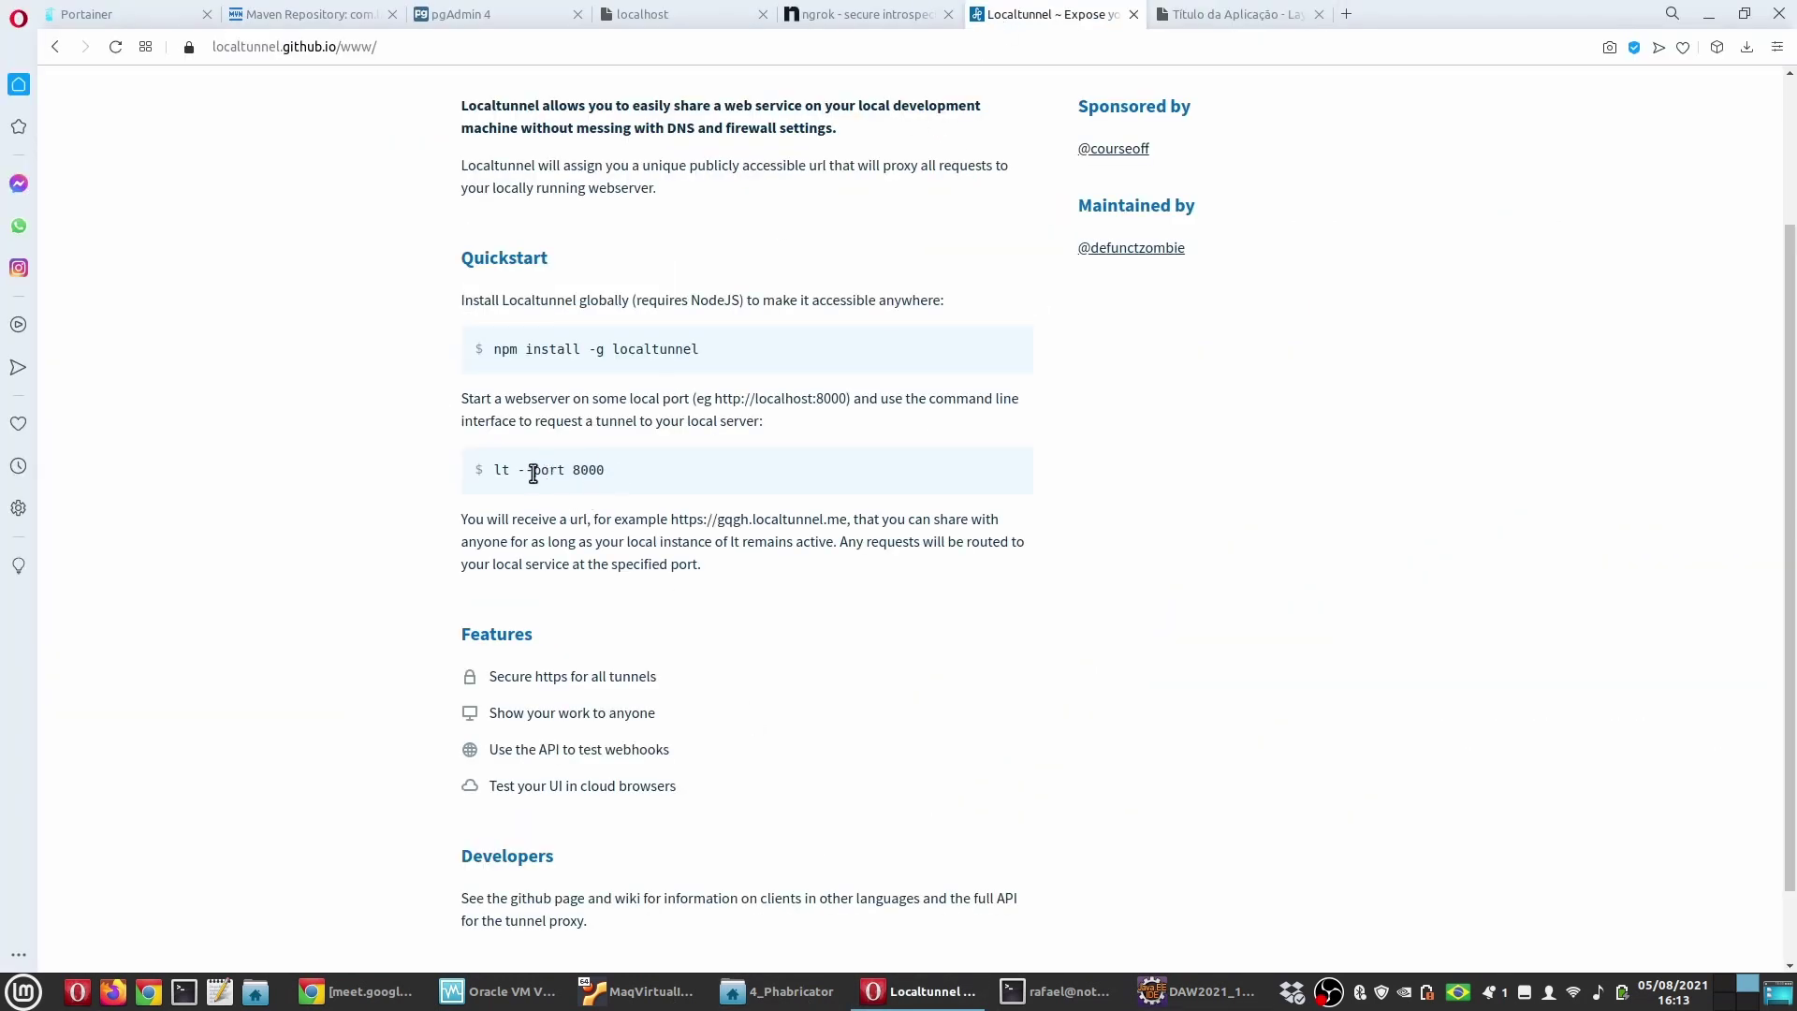
left_click_drag(496, 470, 559, 470)
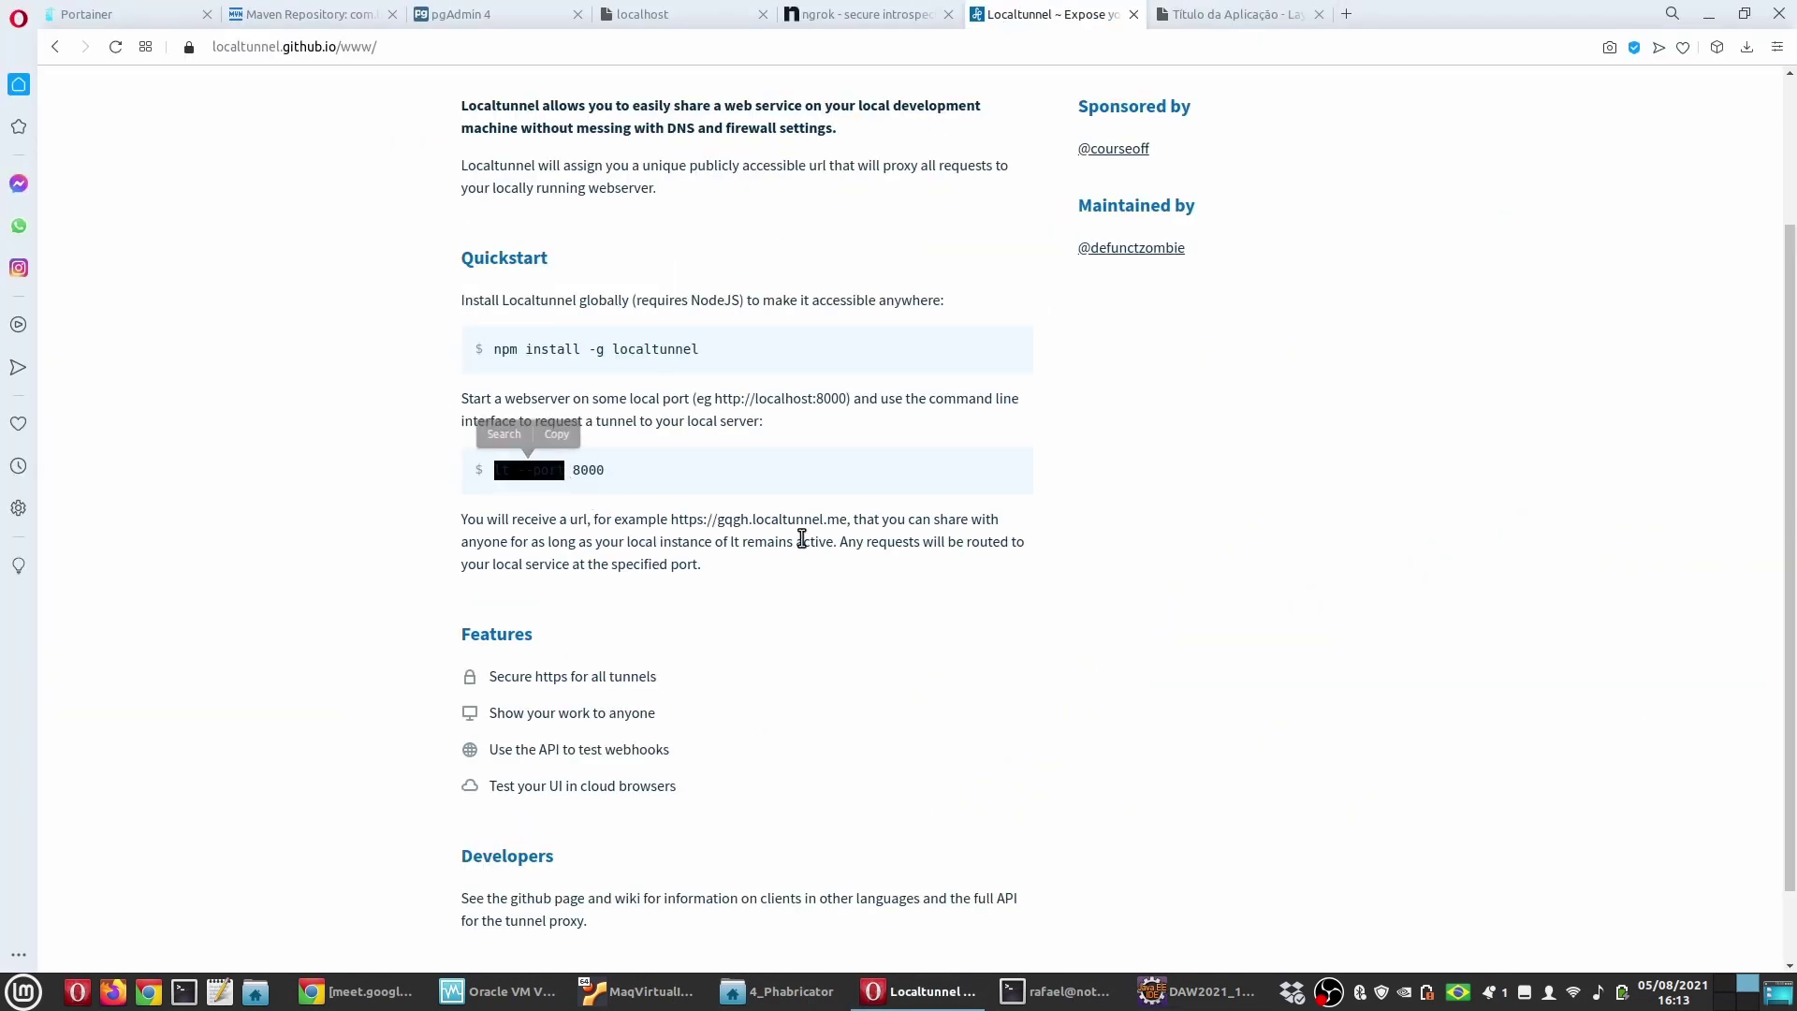
left_click(1055, 992)
middle_click(1148, 736)
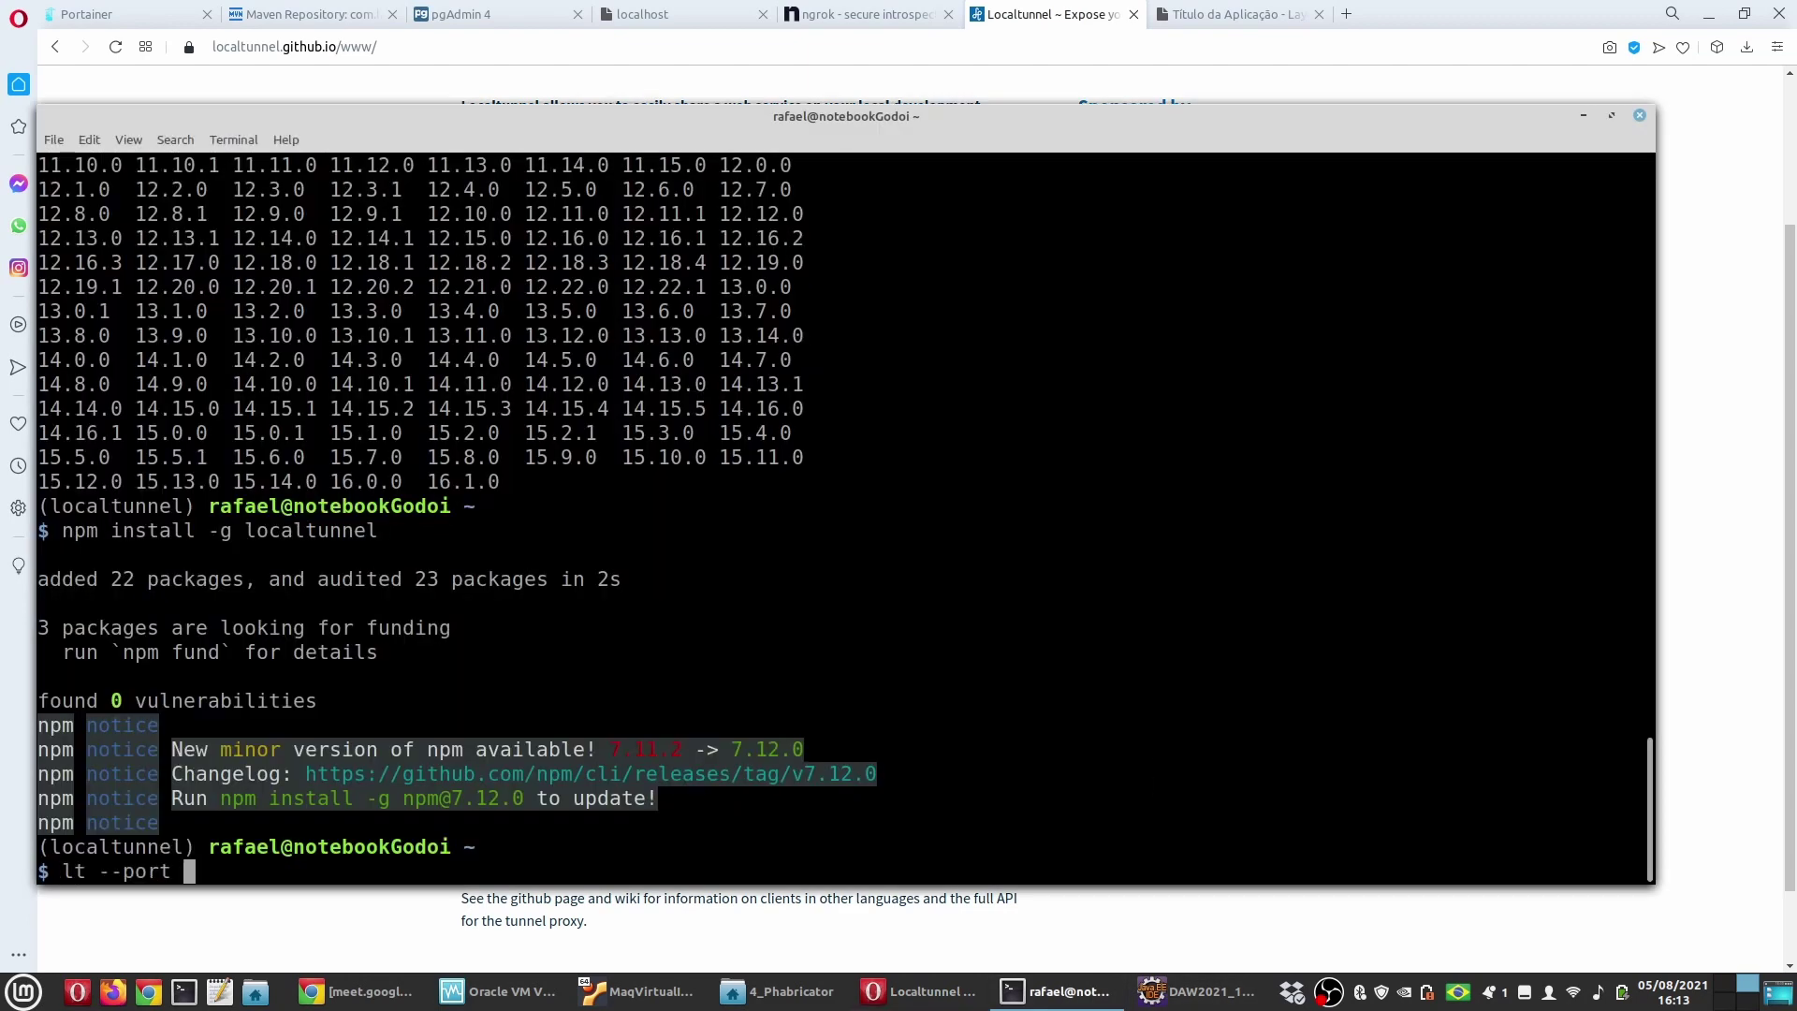
Step: Run lt --port 8080 to tunnel port 8080, producing a wise-moth-98 loca.lt address
type("8080")
key("Return")
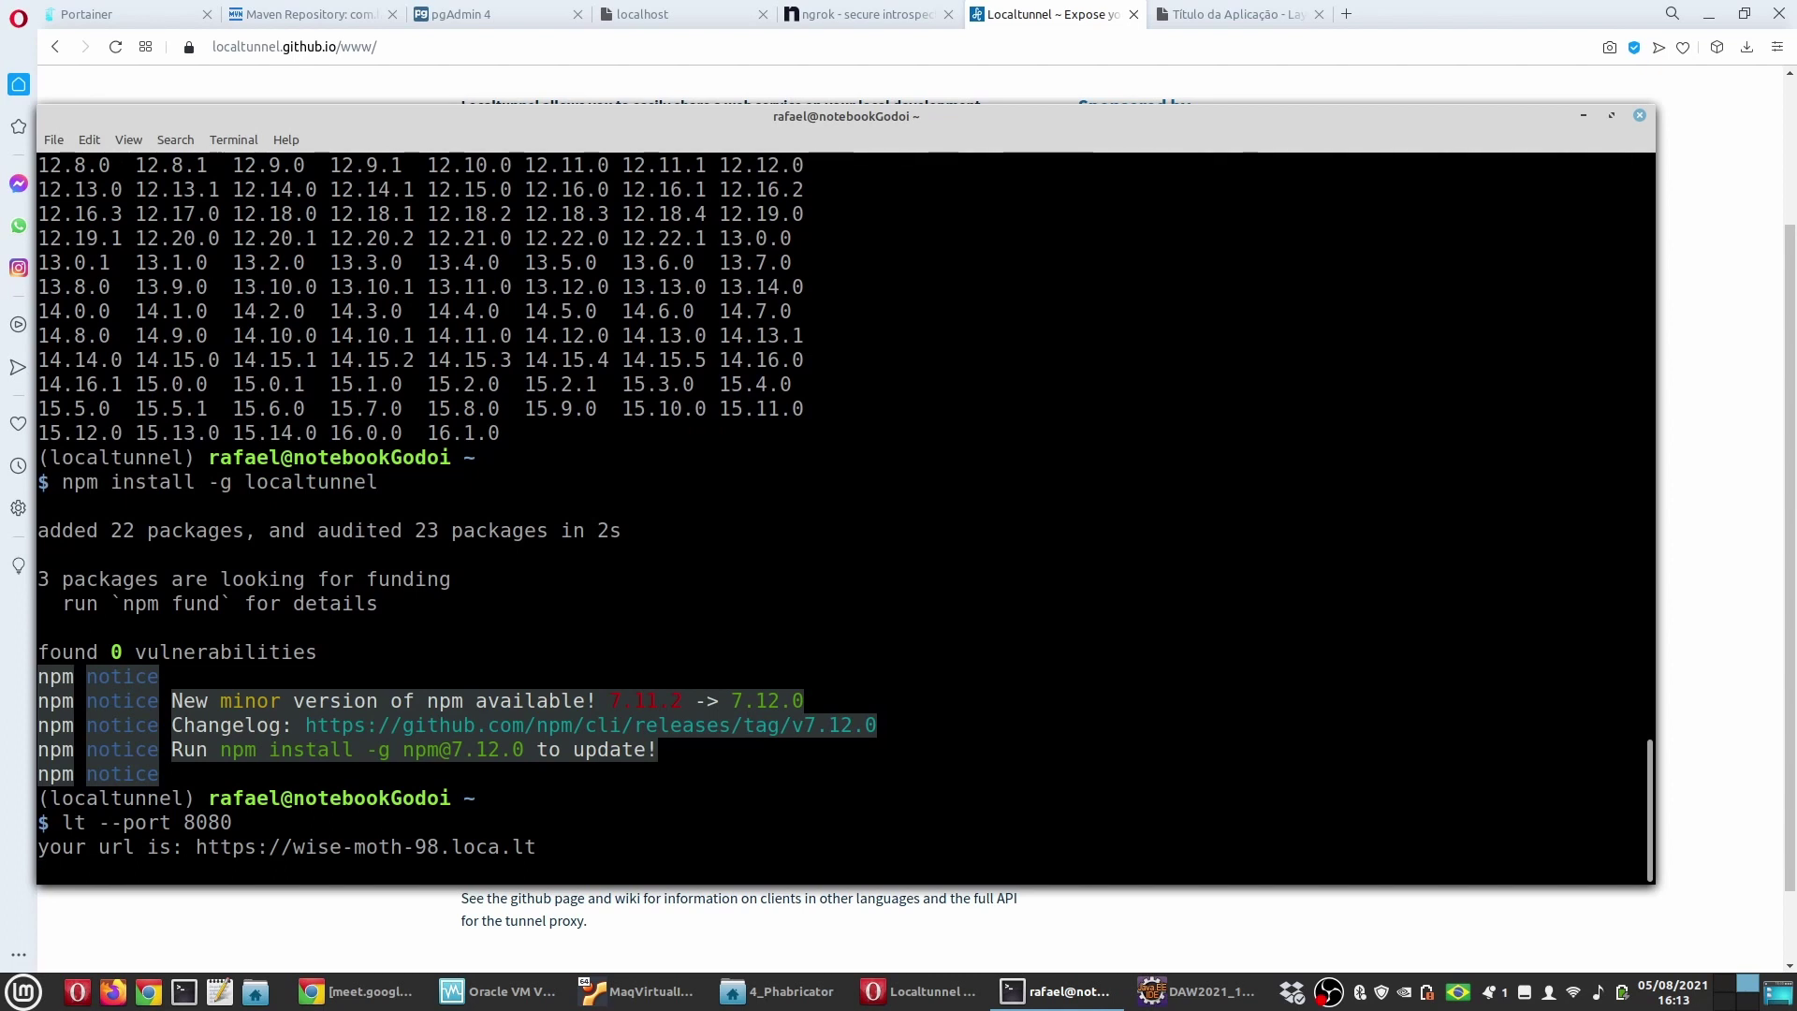
left_click_drag(196, 847, 609, 830)
key("ctrl+c")
key("Up")
key("Return")
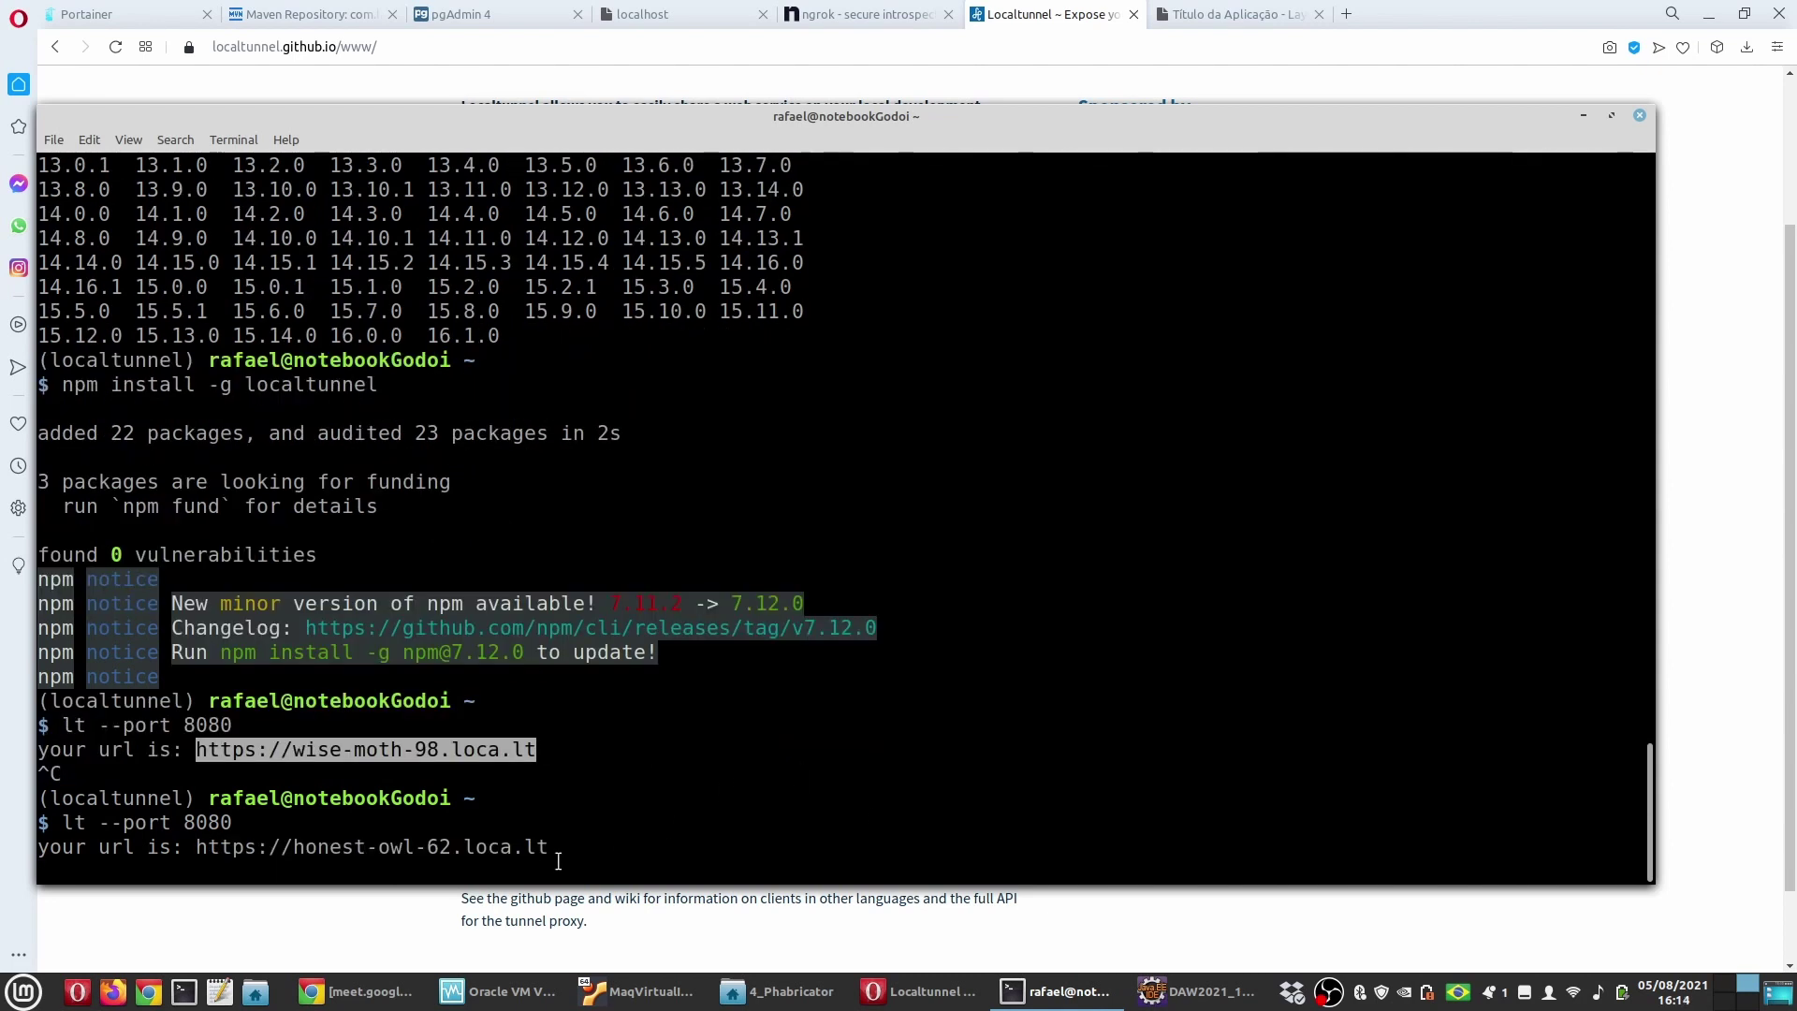
left_click_drag(1638, 847, 196, 850)
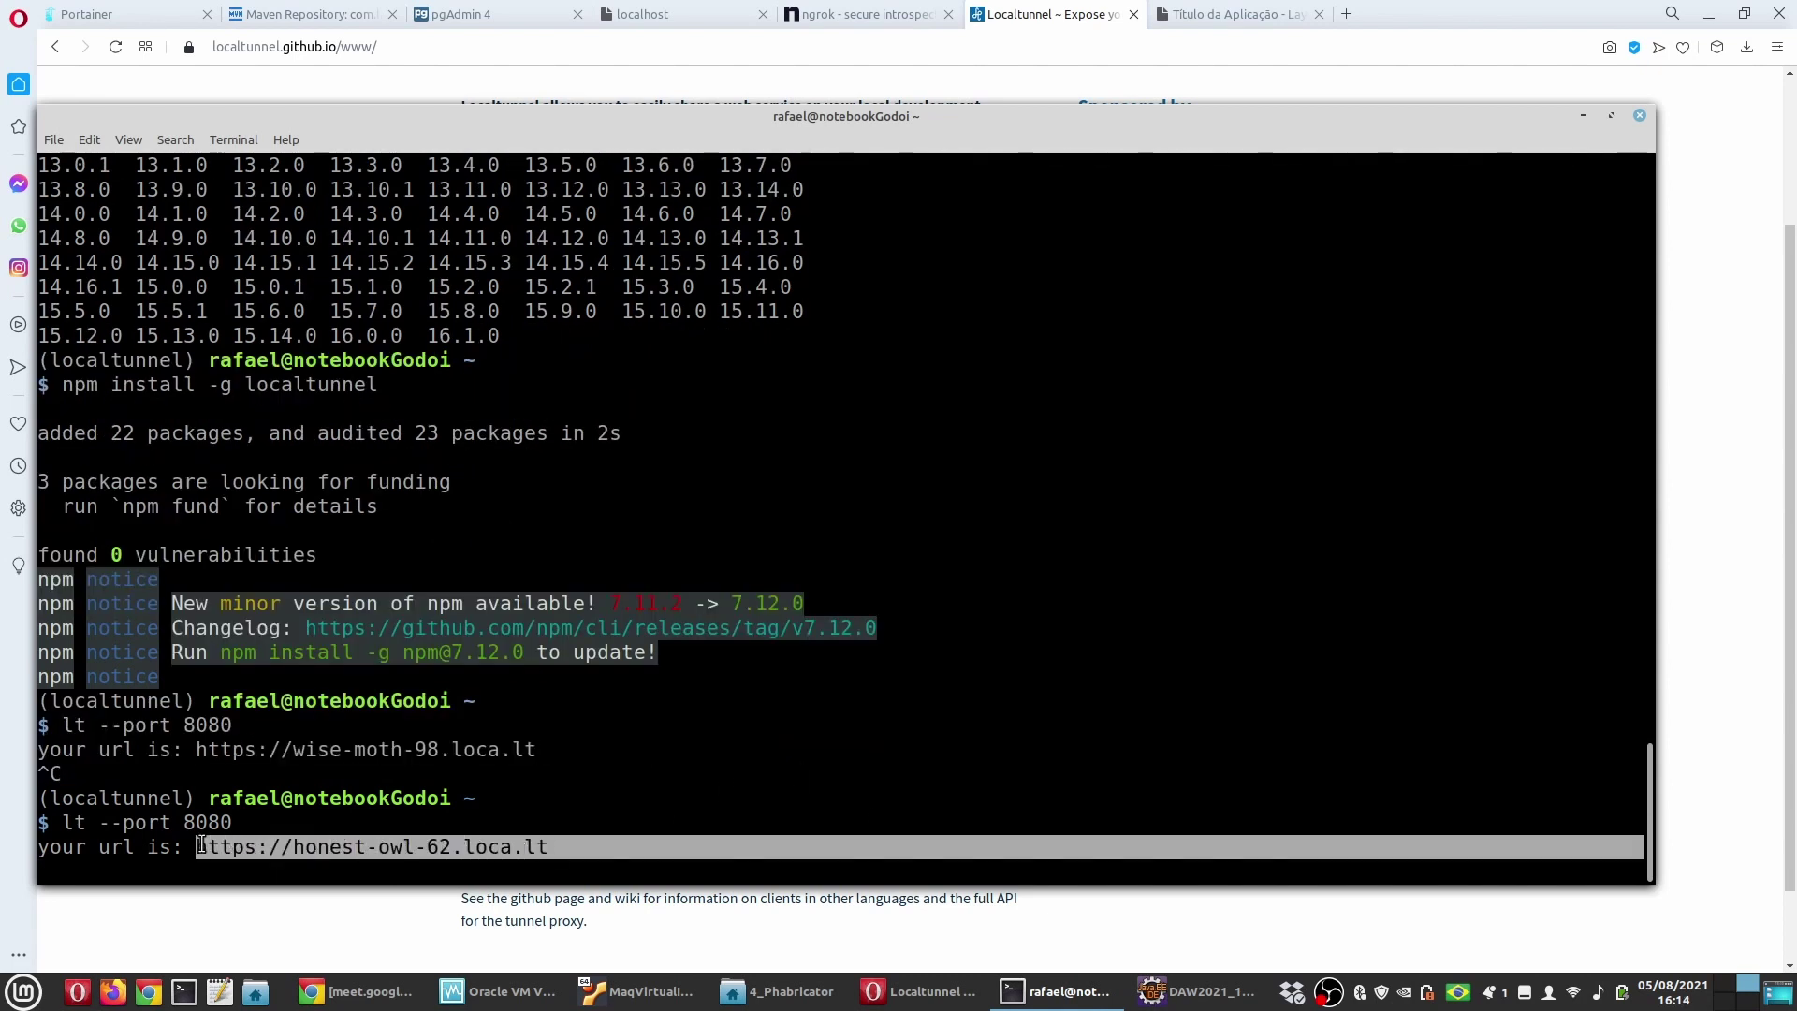
right_click(245, 848)
left_click(317, 704)
key("ctrl+alt+Left")
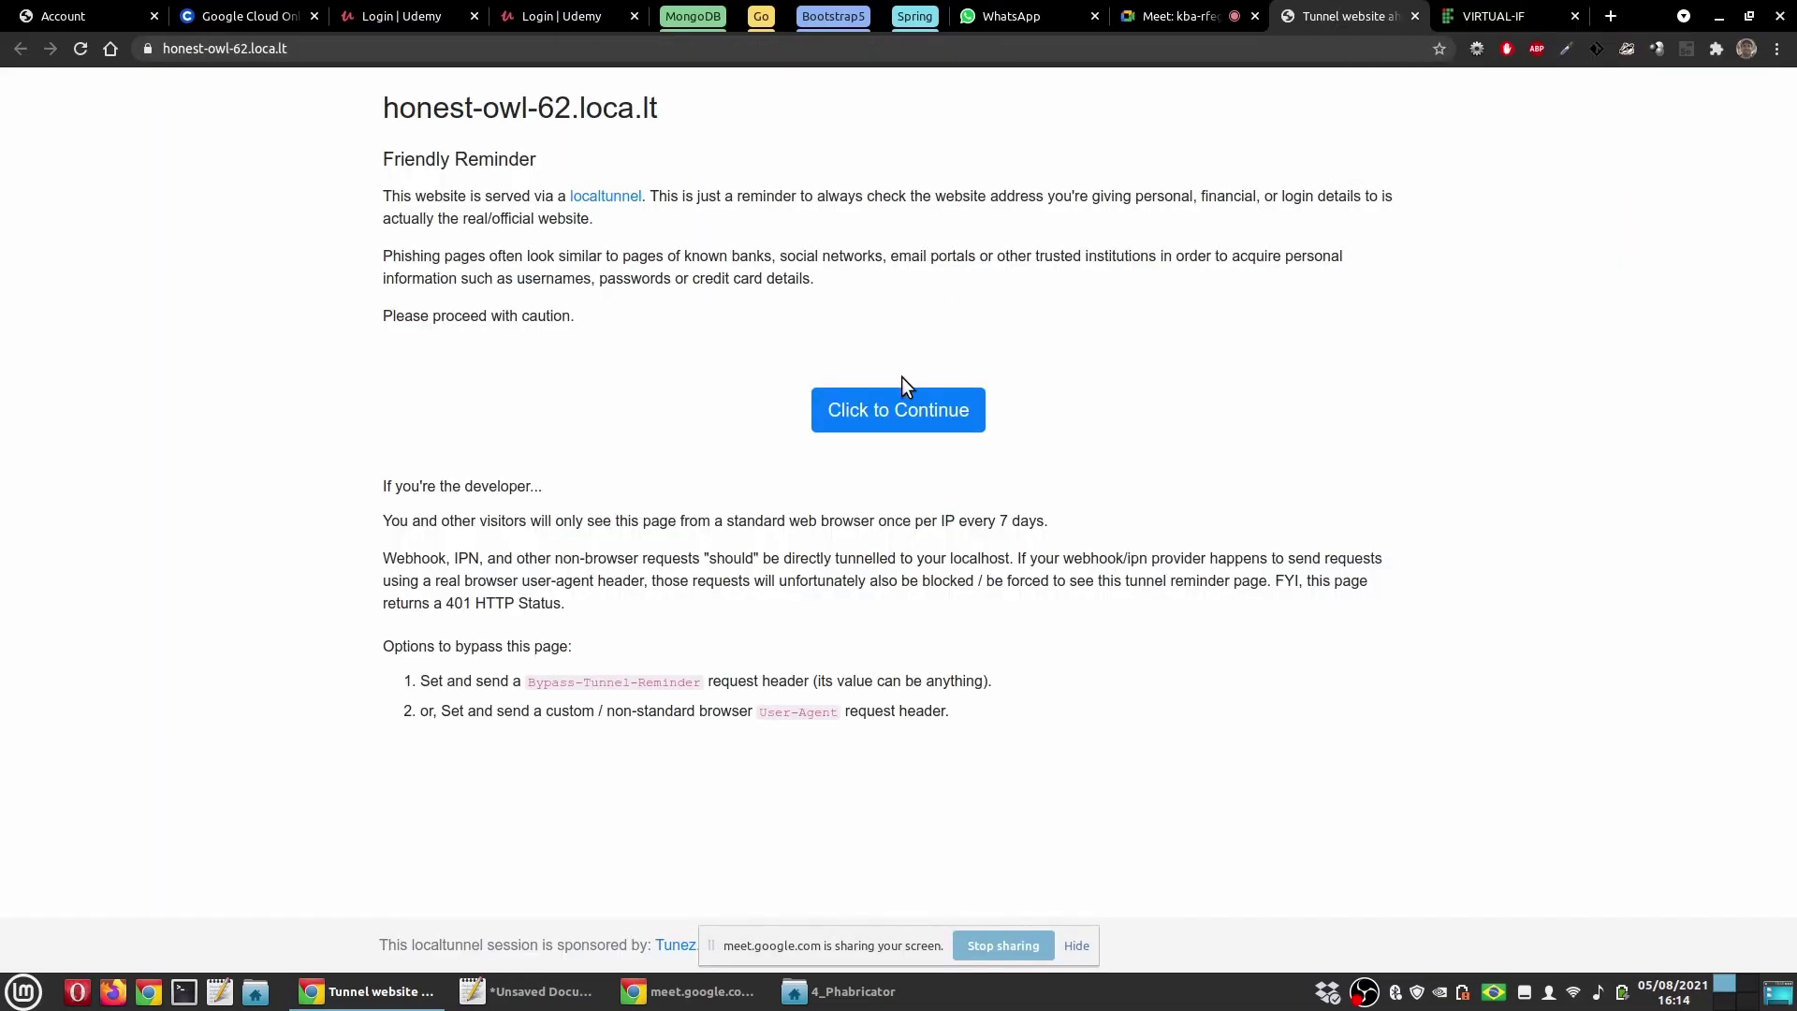
Step: Continue past localtunnel's Friendly Reminder page to reach the Pesquisar Contatos app
left_click(856, 404)
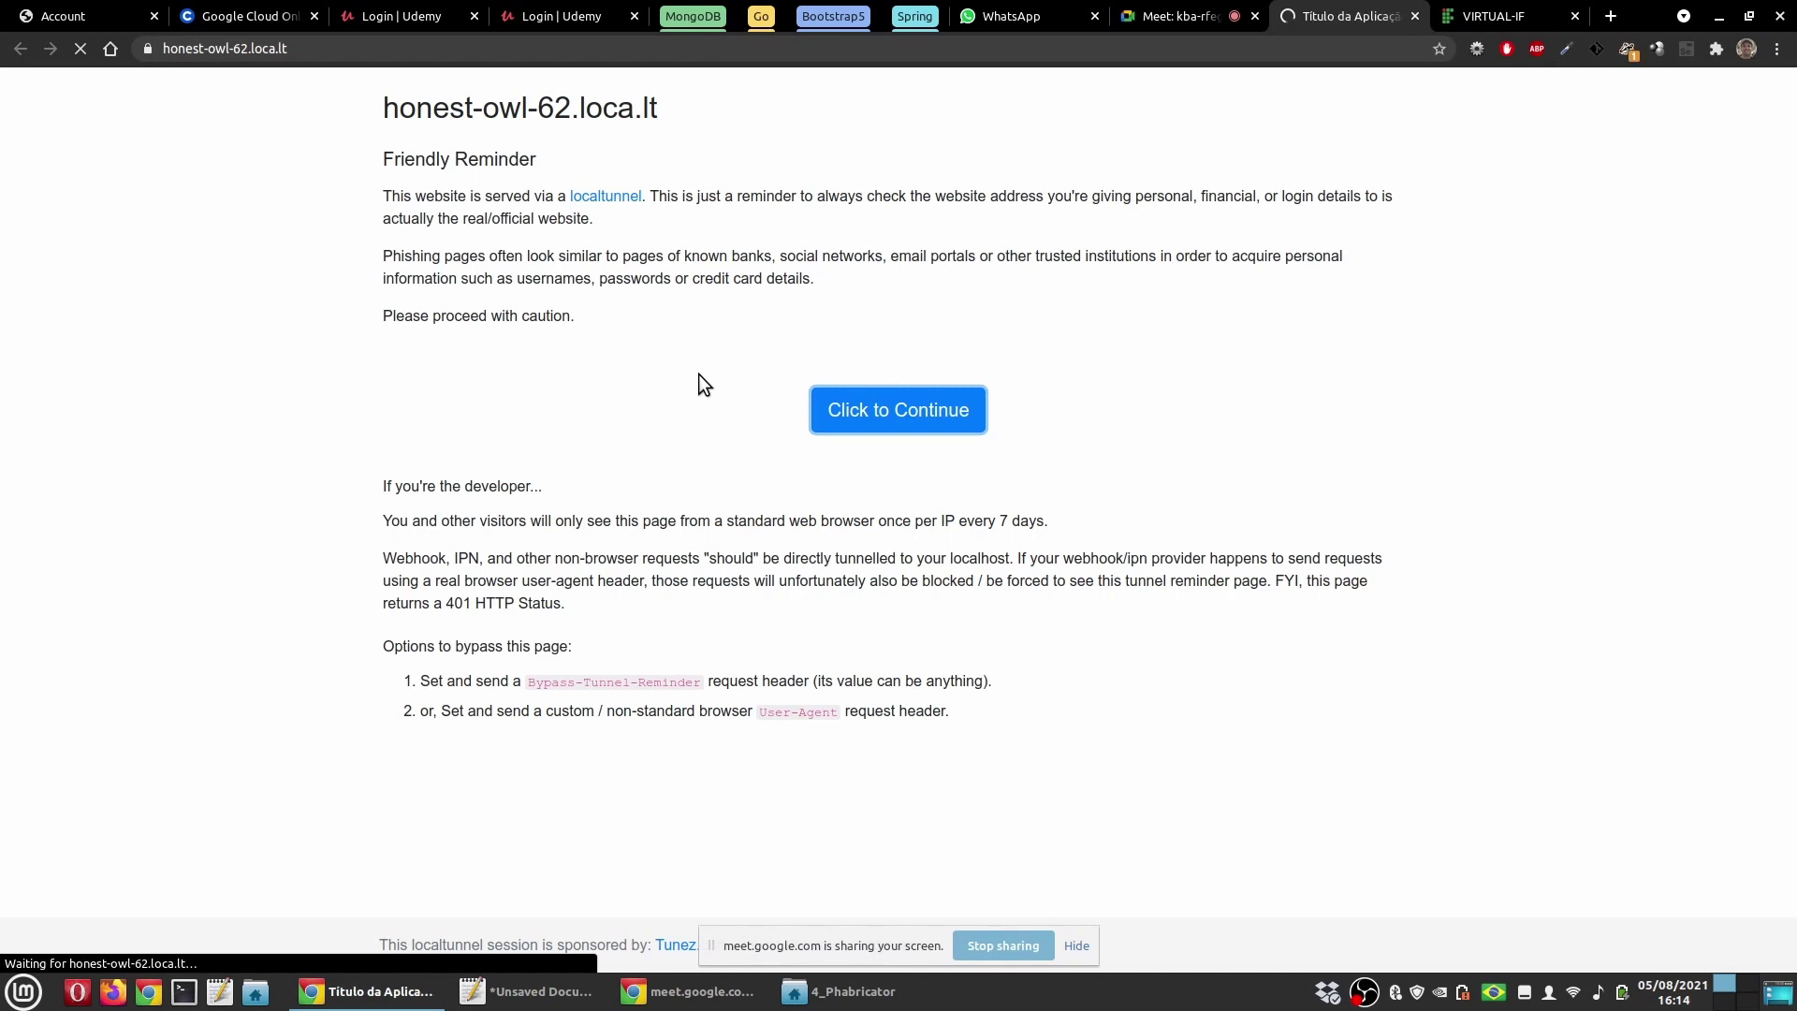
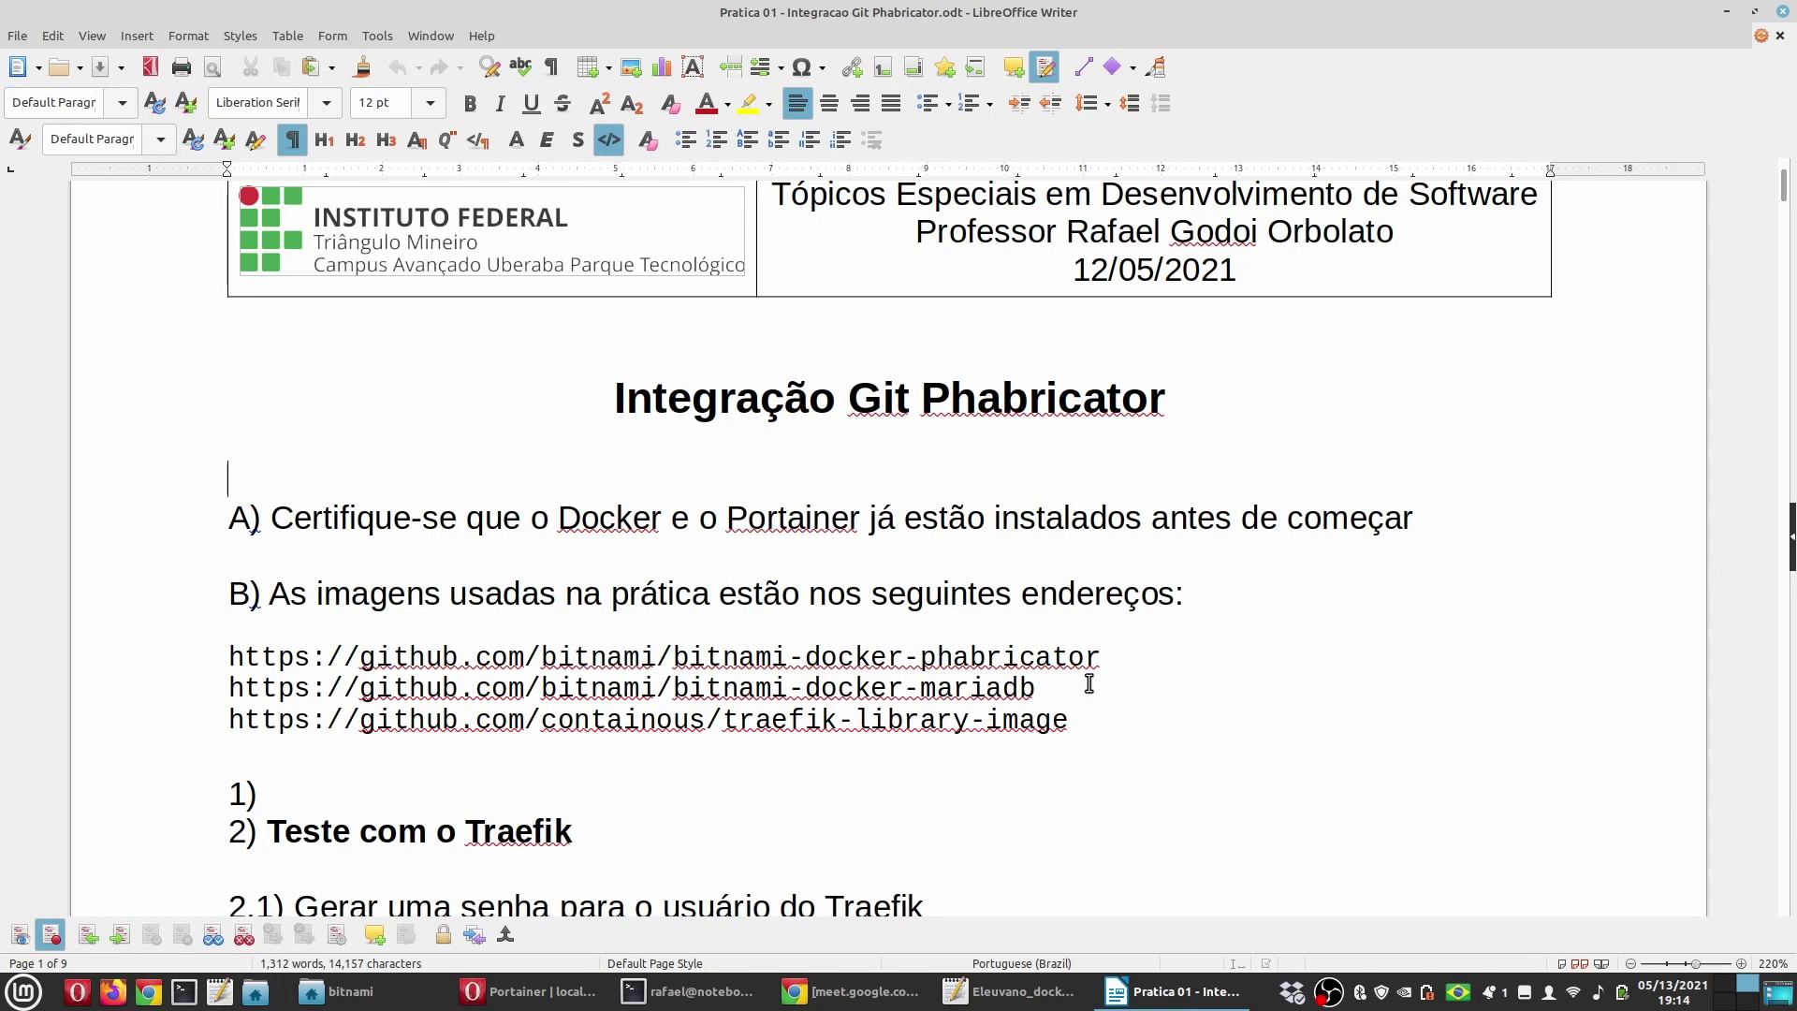
Step: Delete the empty '1)' list item so the Traefik test section renumbers
scroll(767, 730, "down", 3)
left_click(309, 592)
key("BackSpace")
Step: Highlight the app1 and app2 images, containous/whoami:latest and tutum/hello-world, in the compose example
scroll(309, 591, "down", 3)
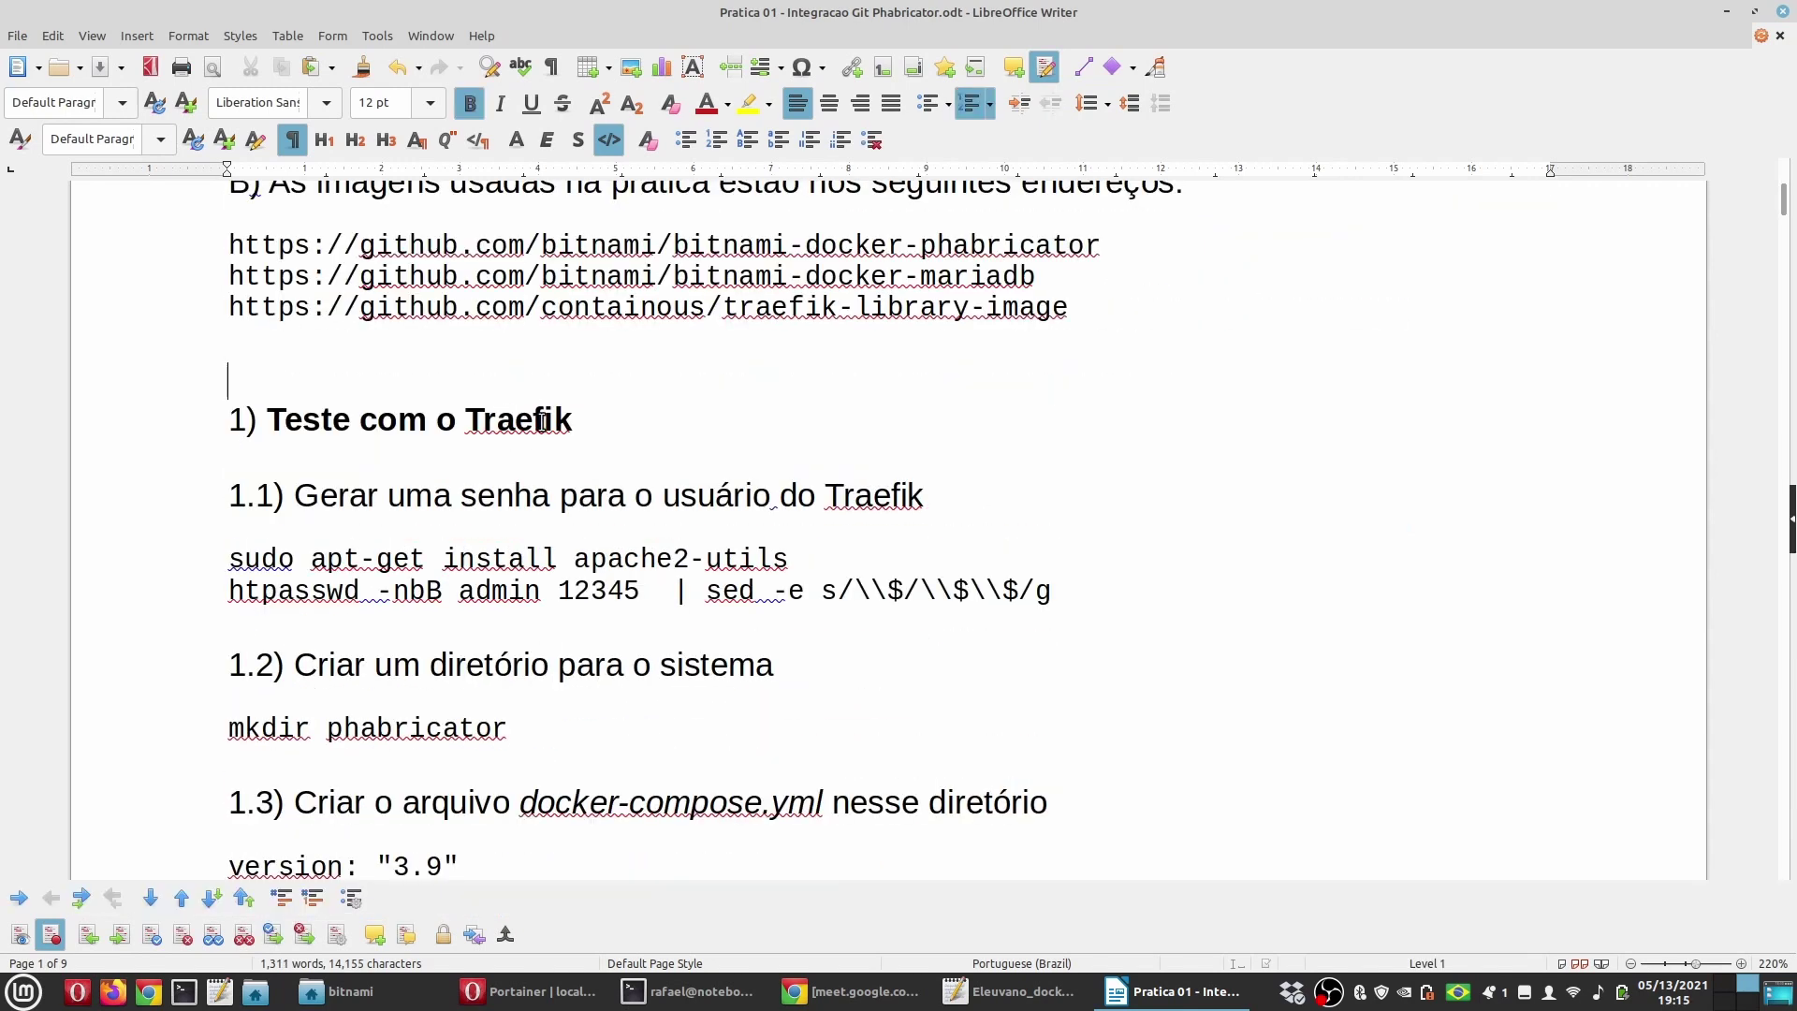
scroll(529, 424, "down", 3)
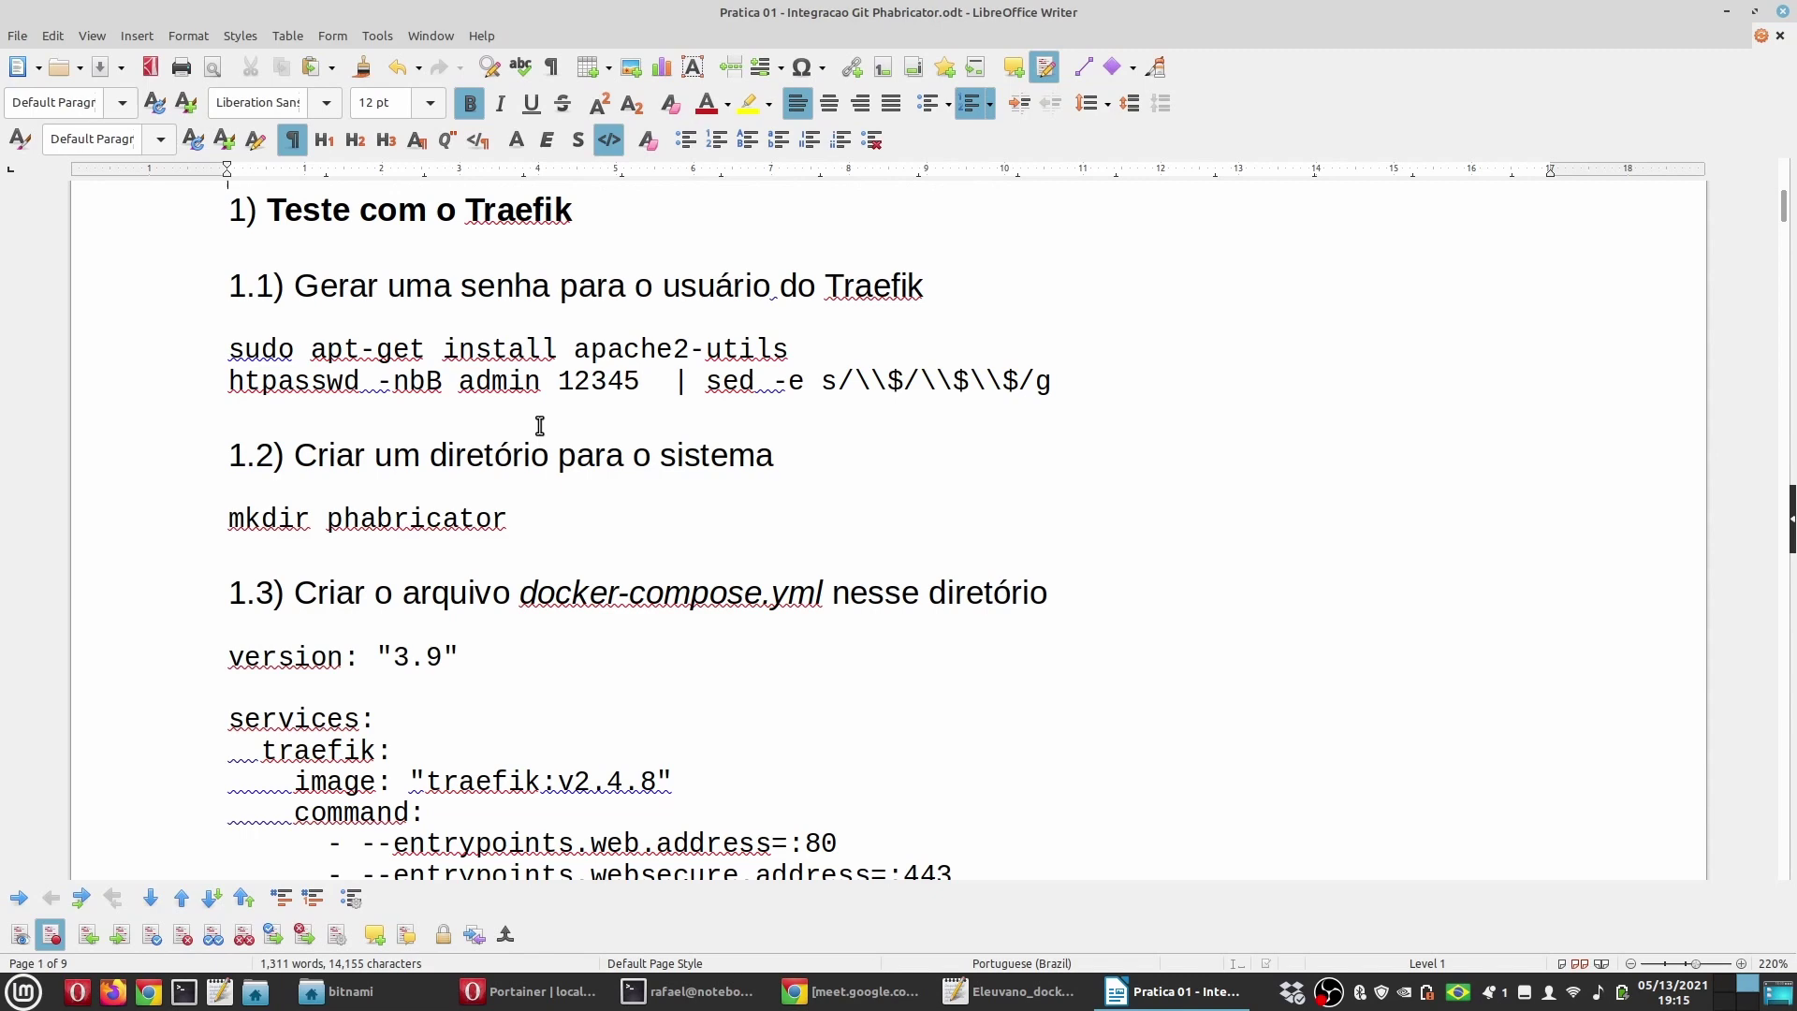
scroll(540, 426, "down", 15)
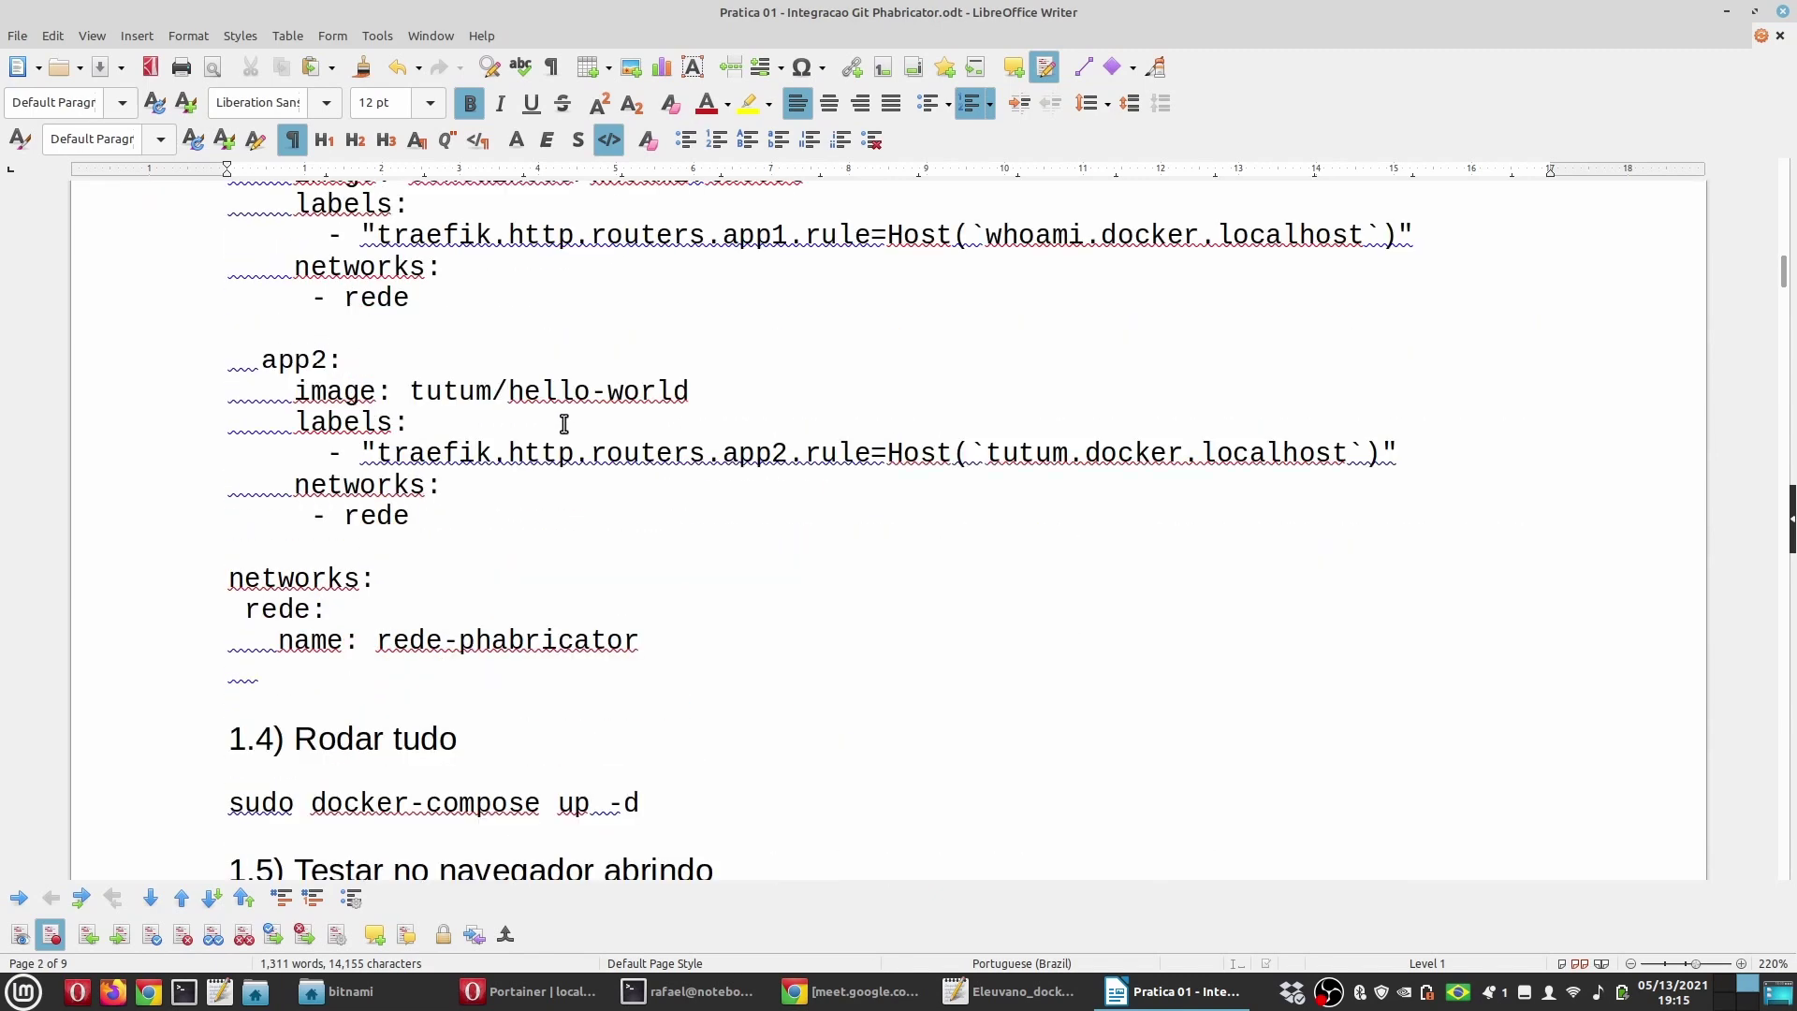
scroll(1195, 367, "up", 1)
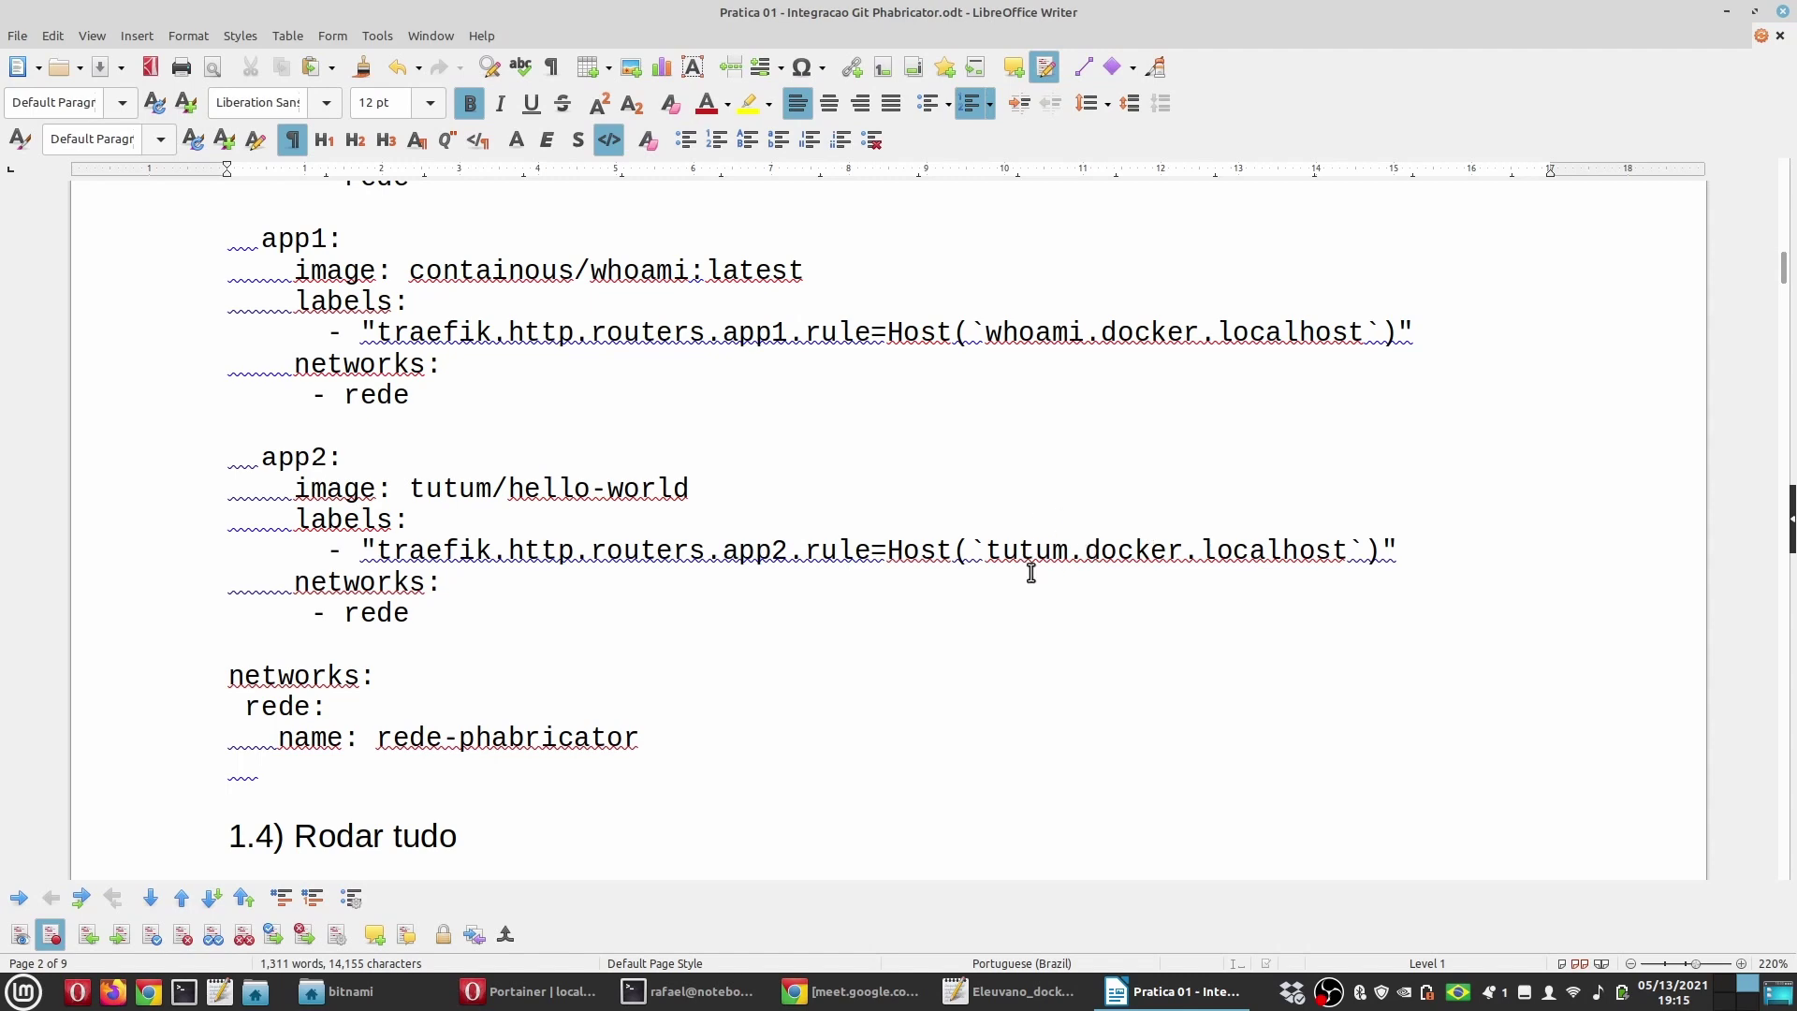
scroll(1031, 573, "up", 3)
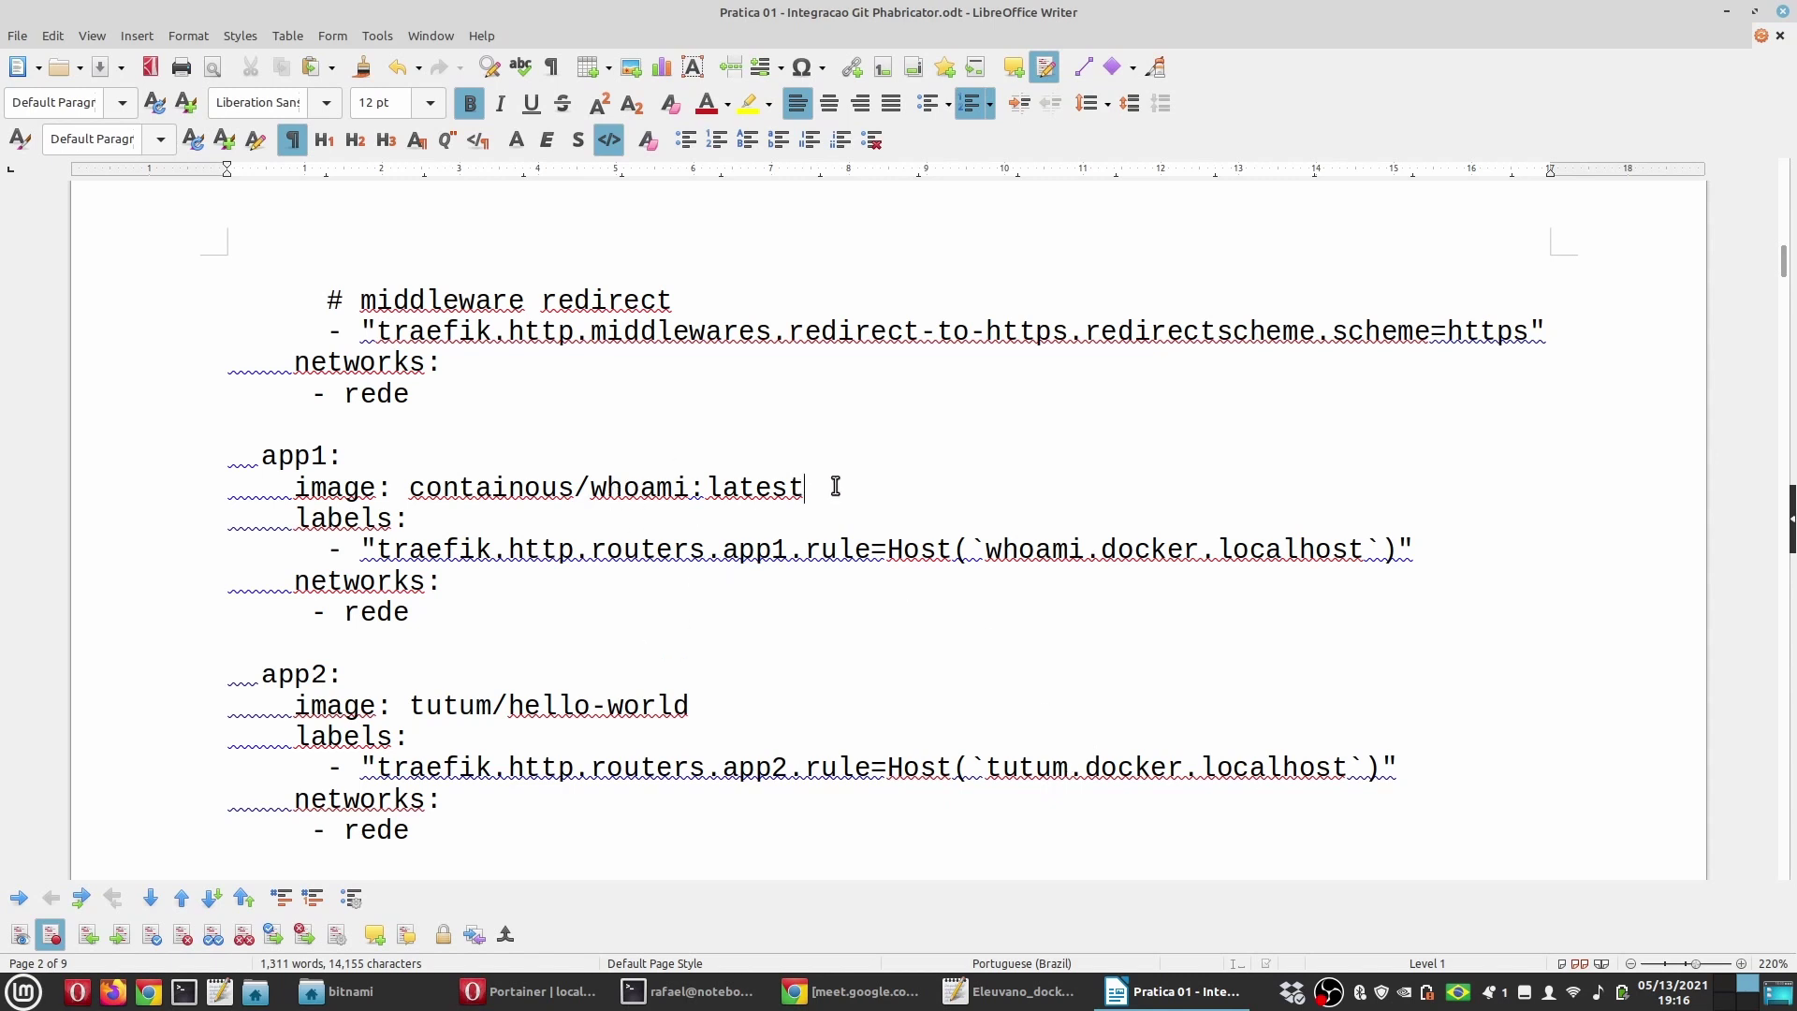
left_click_drag(833, 485, 410, 479)
left_click_drag(690, 706, 410, 706)
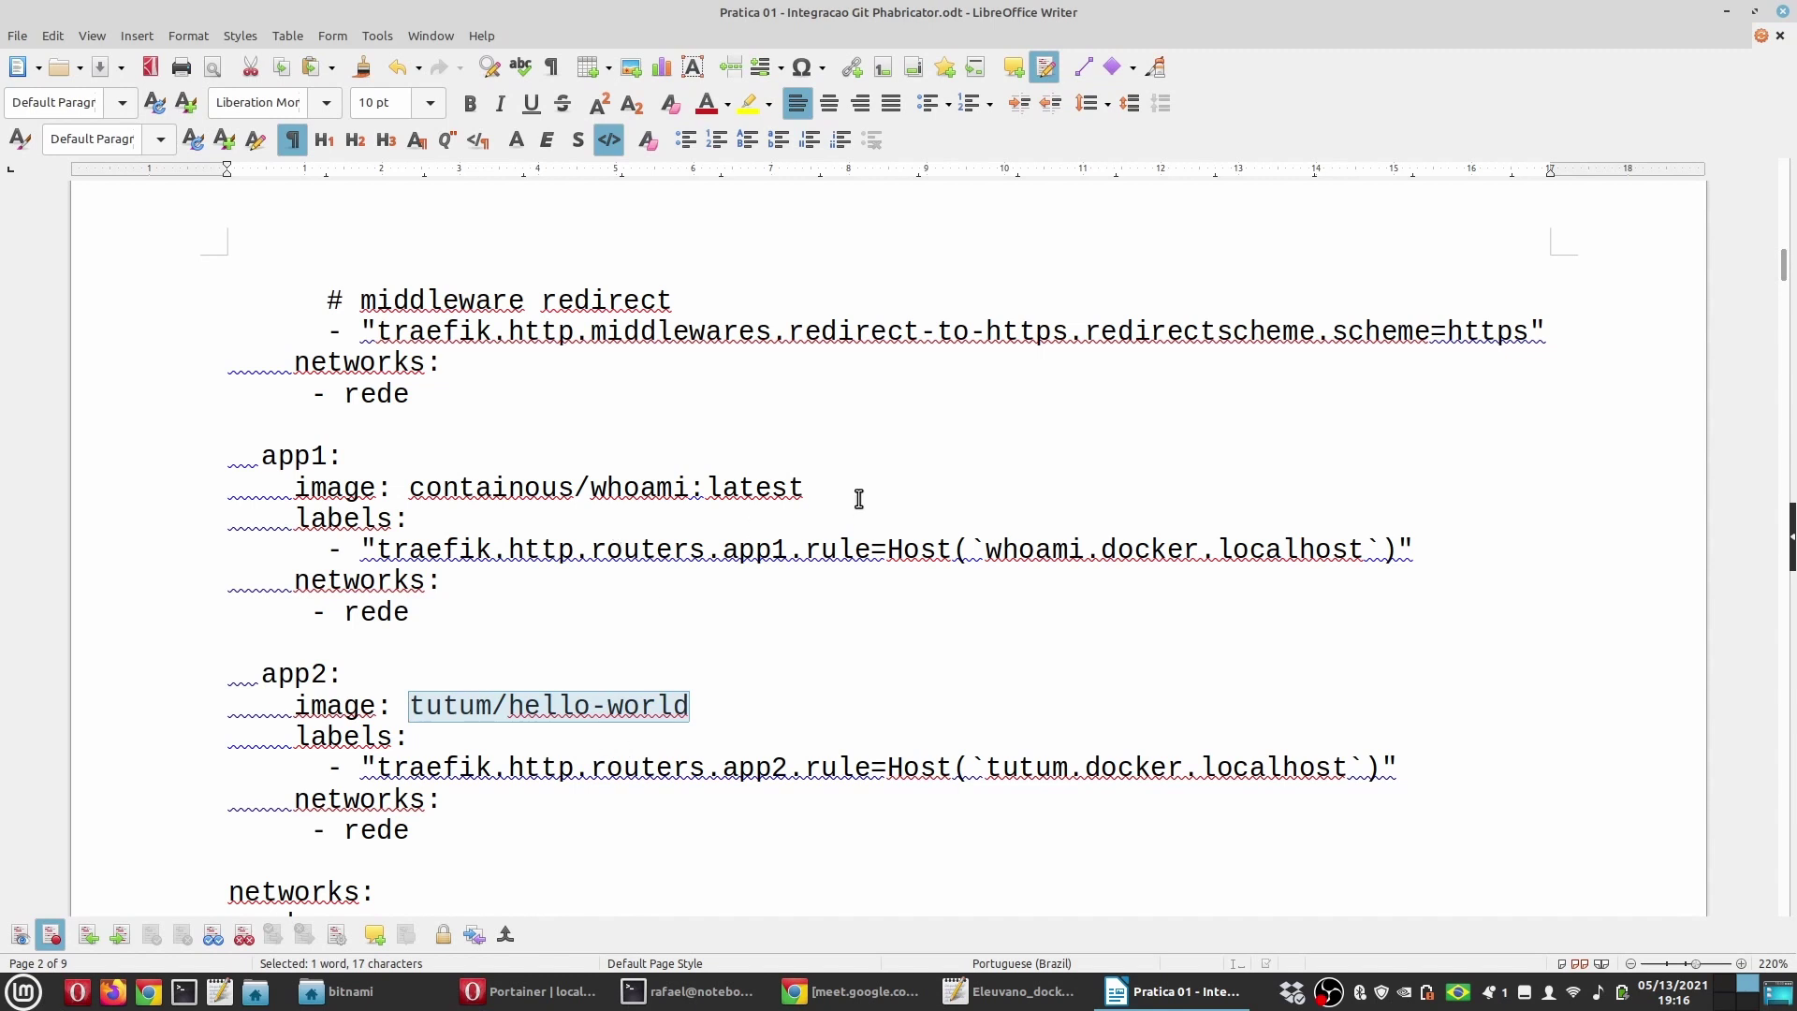
left_click_drag(854, 489, 409, 487)
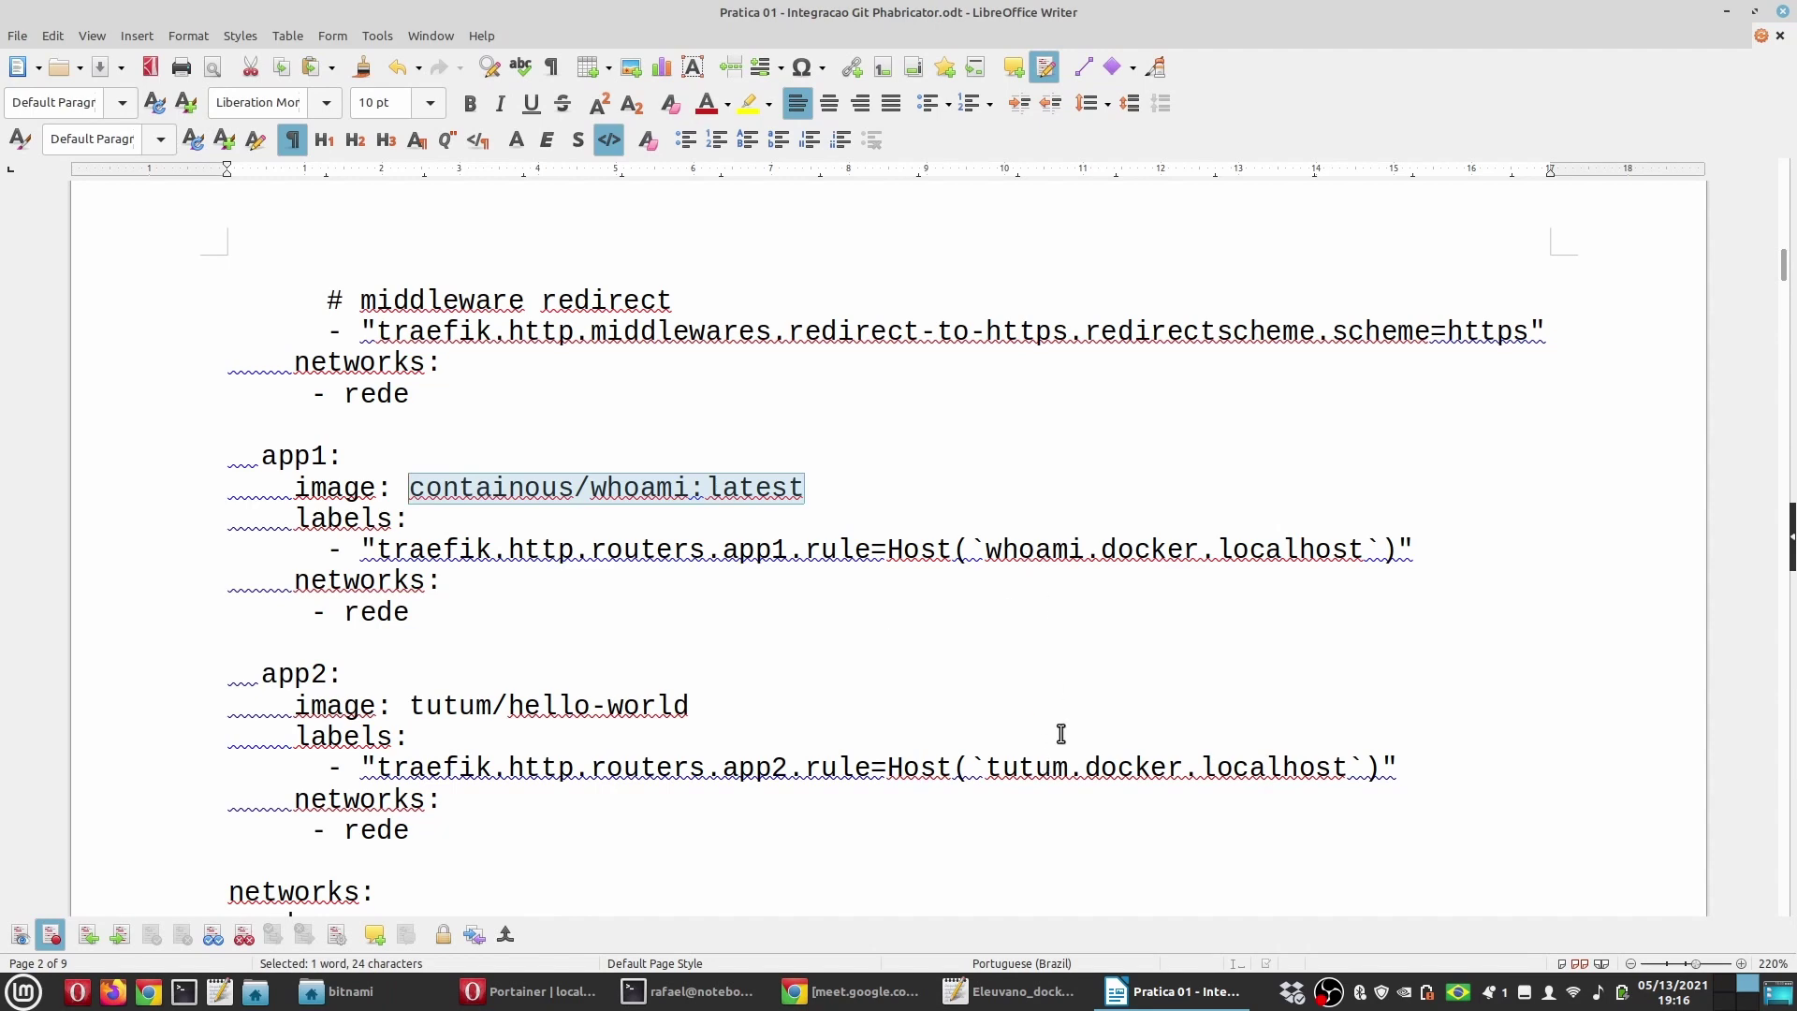
Step: Highlight the app1 host rule whoami.docker.localhost and scroll on through the example
left_click(983, 543)
left_click_drag(983, 543, 1368, 552)
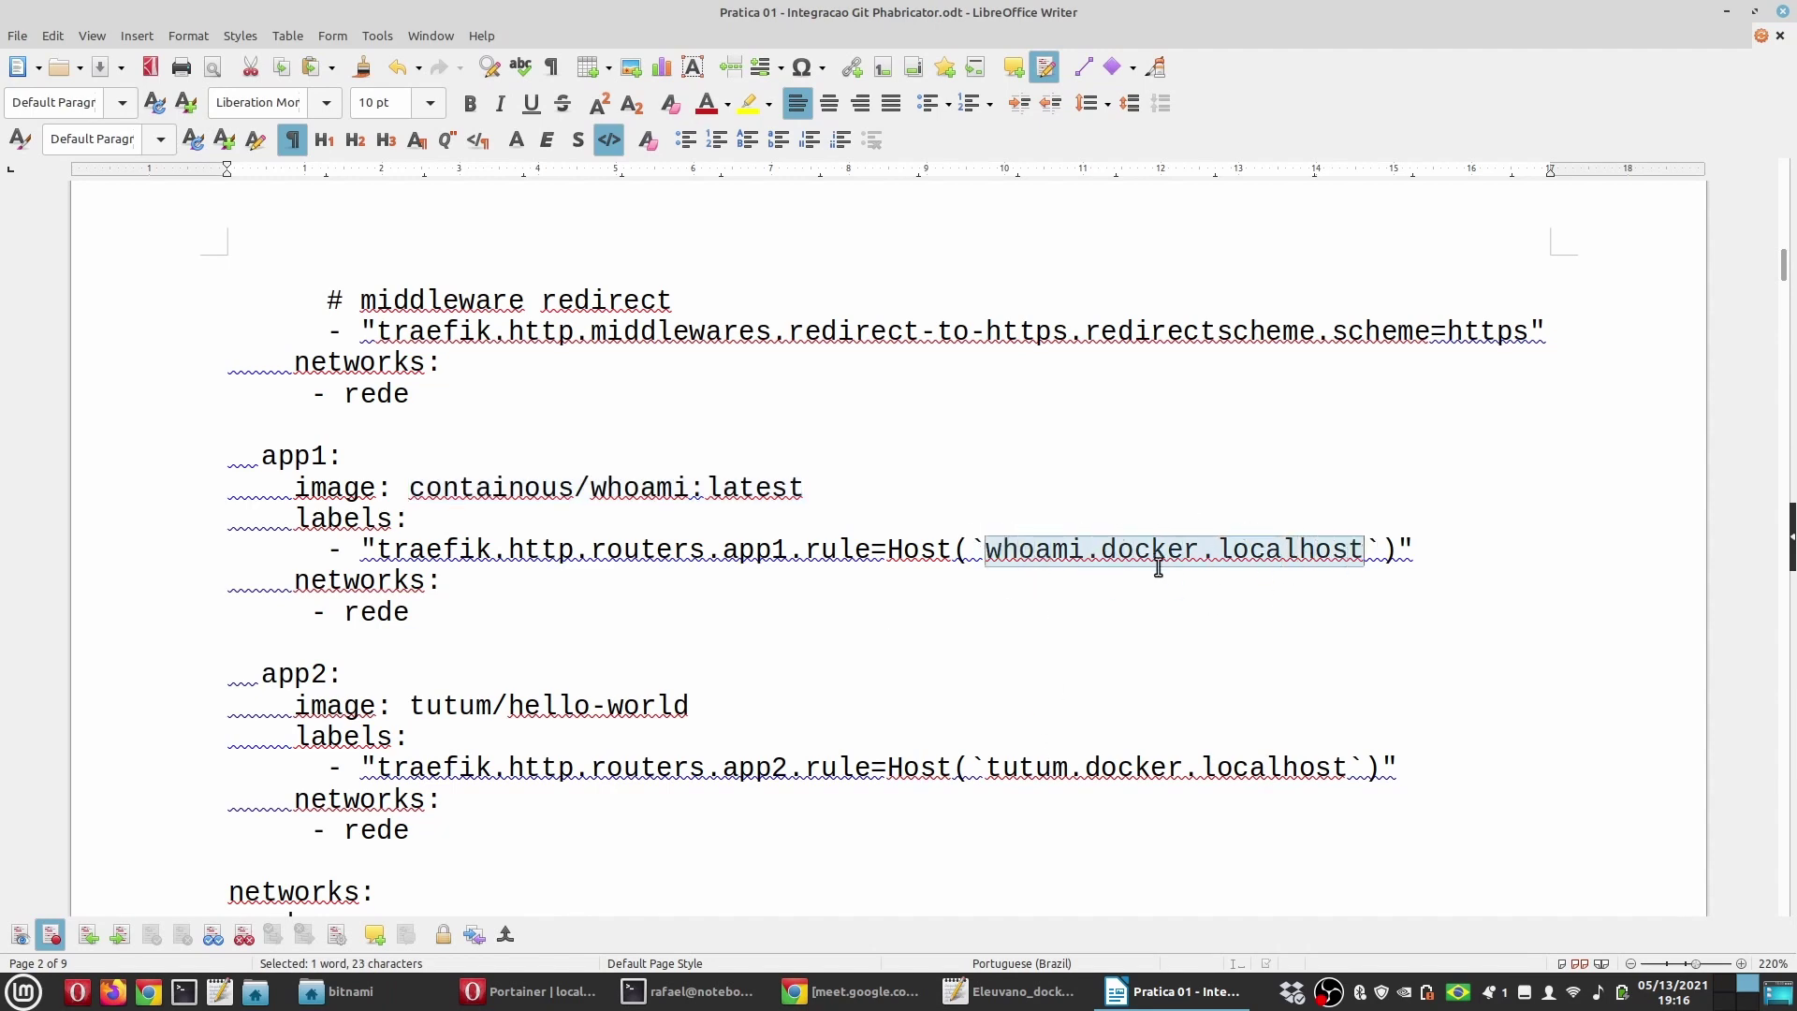
scroll(1159, 568, "up", 15)
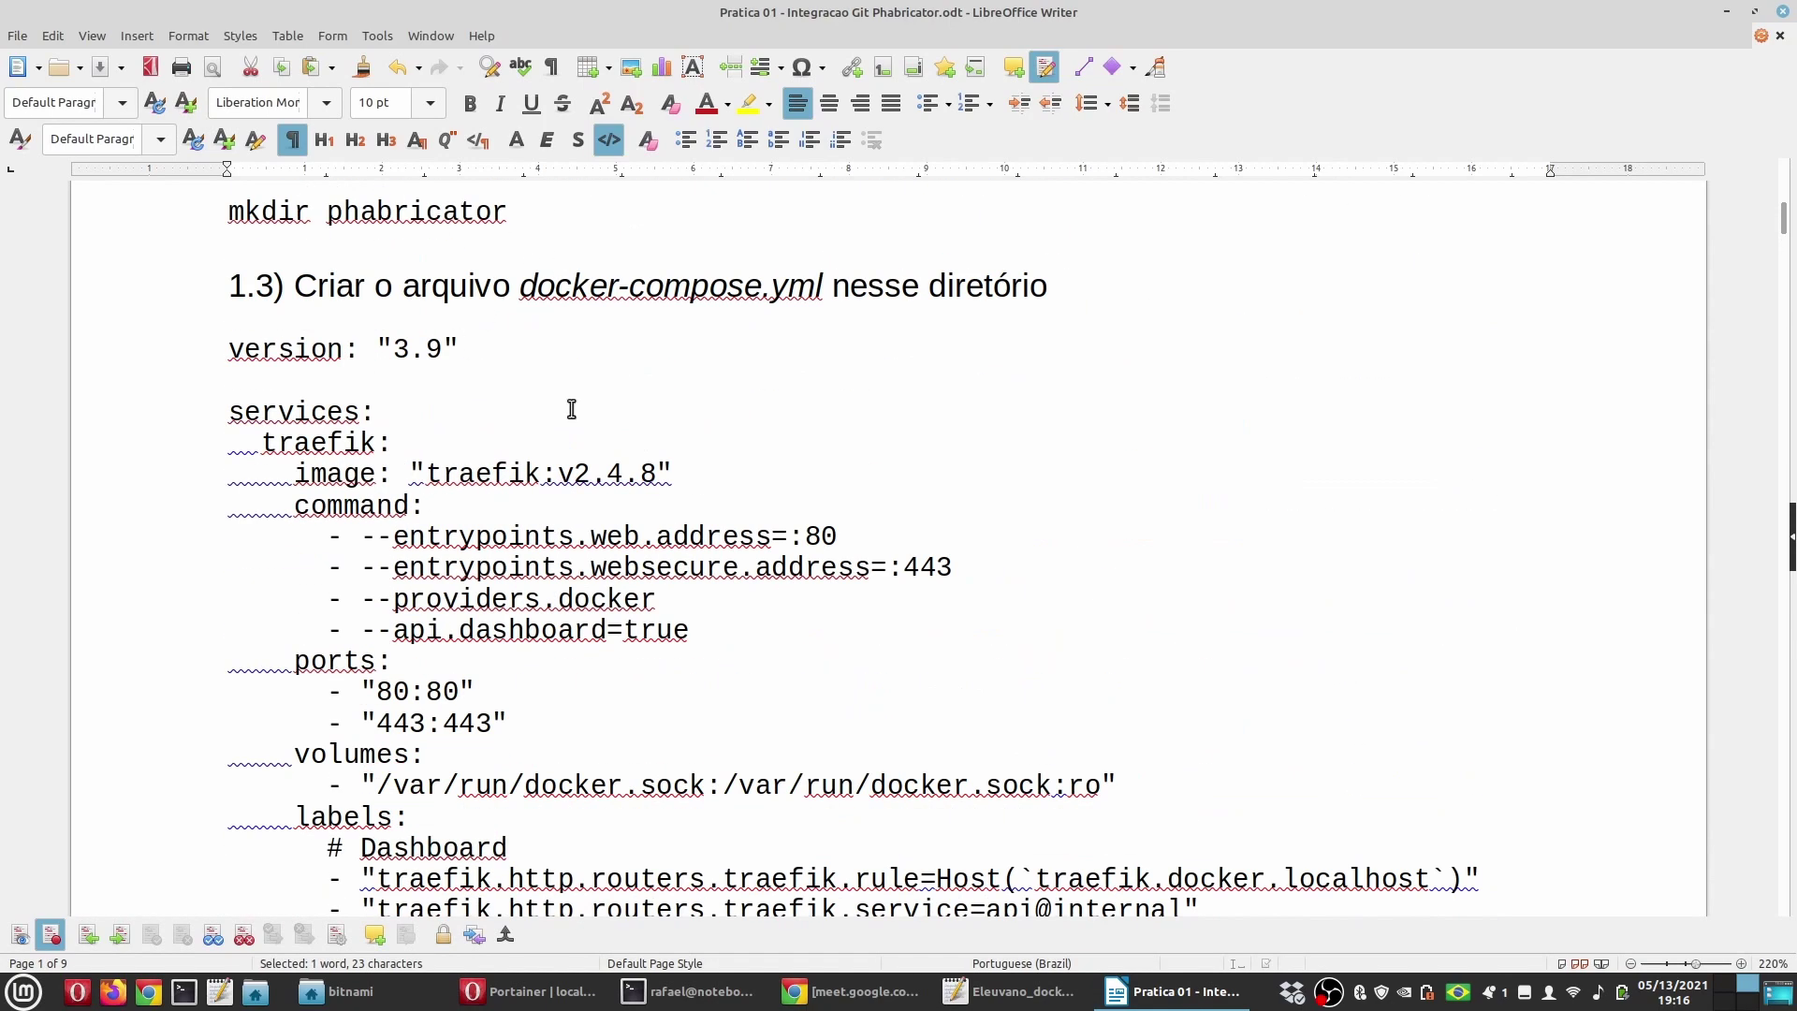
scroll(593, 472, "down", 15)
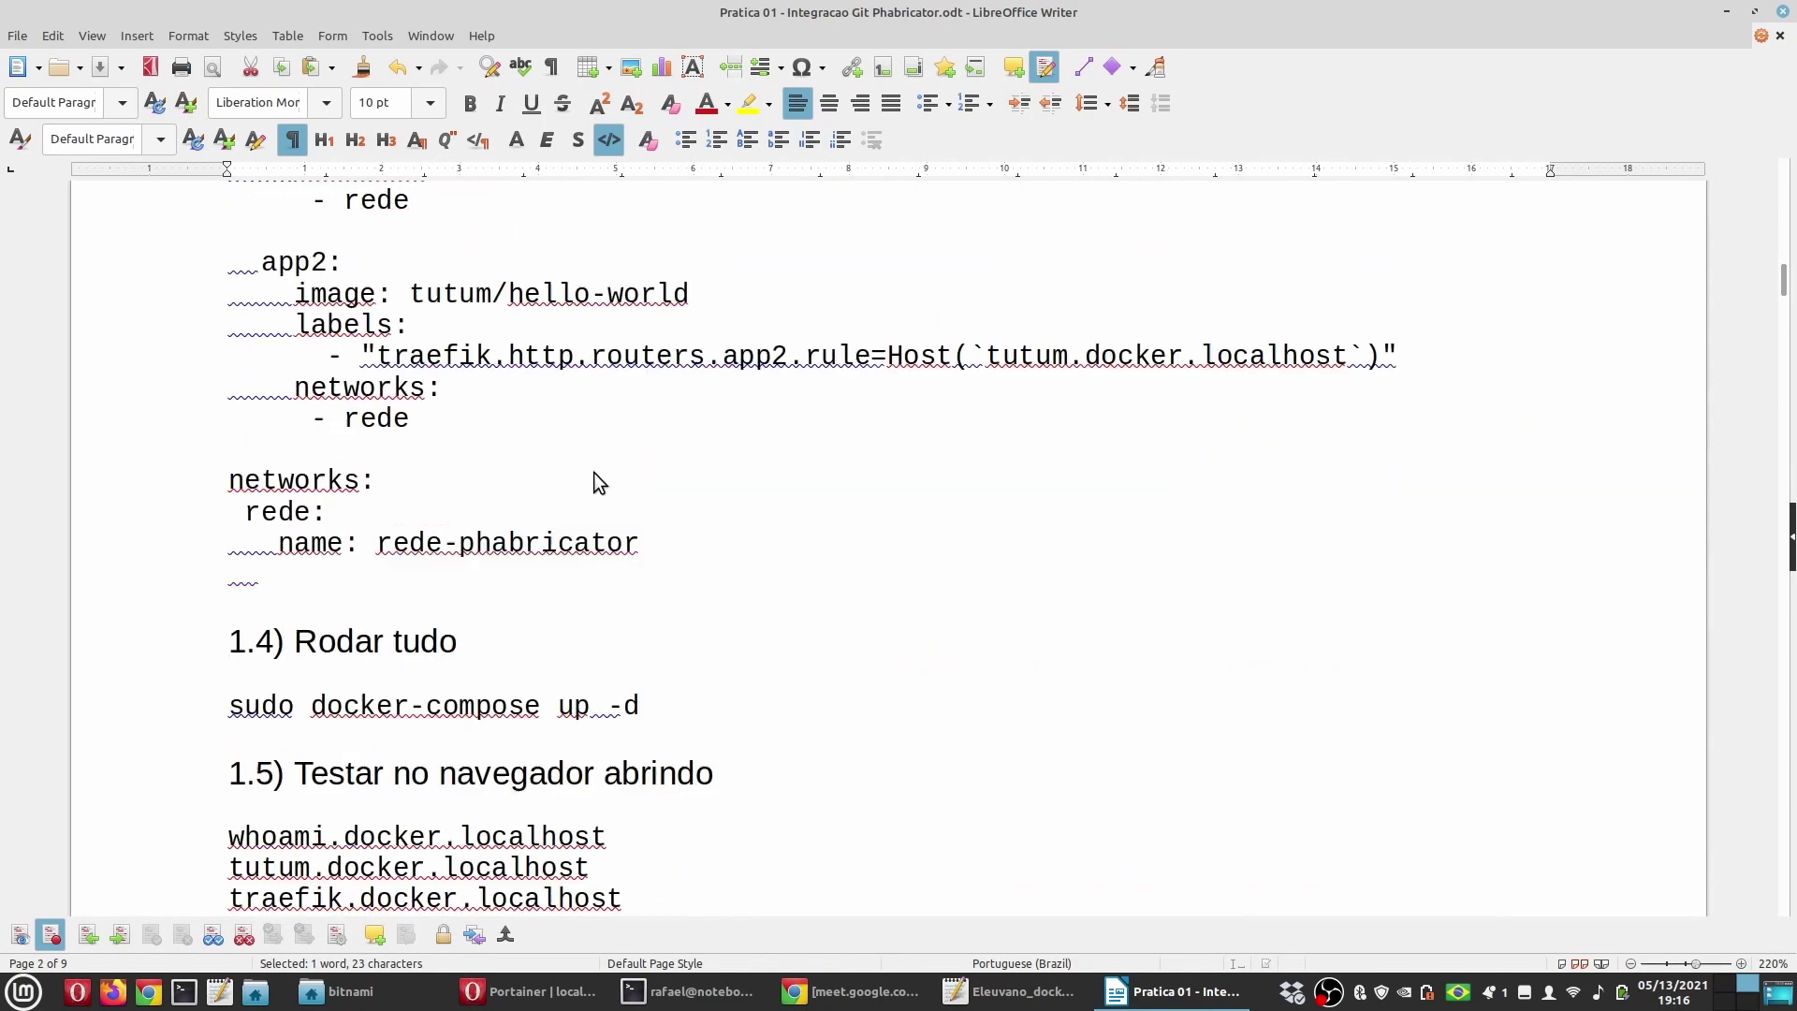
scroll(593, 472, "down", 4)
scroll(593, 472, "down", 3)
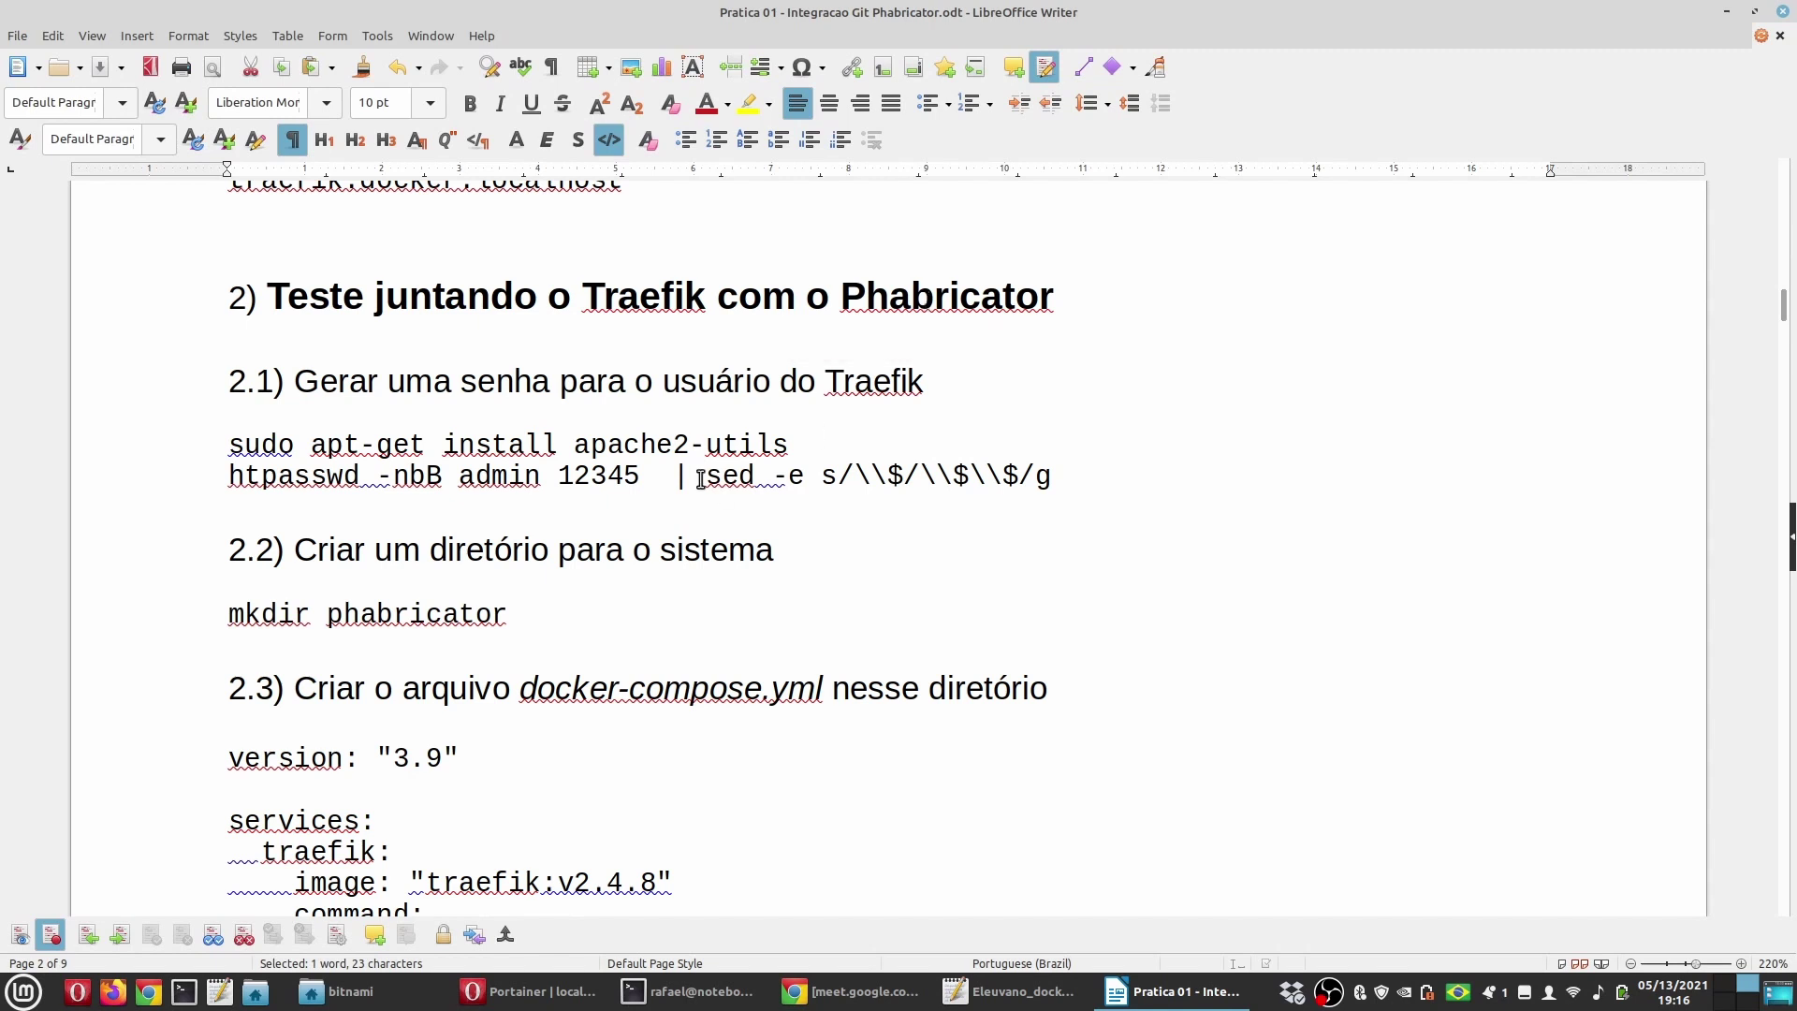
Step: Highlight the htpasswd command with its username and password arguments
double_click(503, 392)
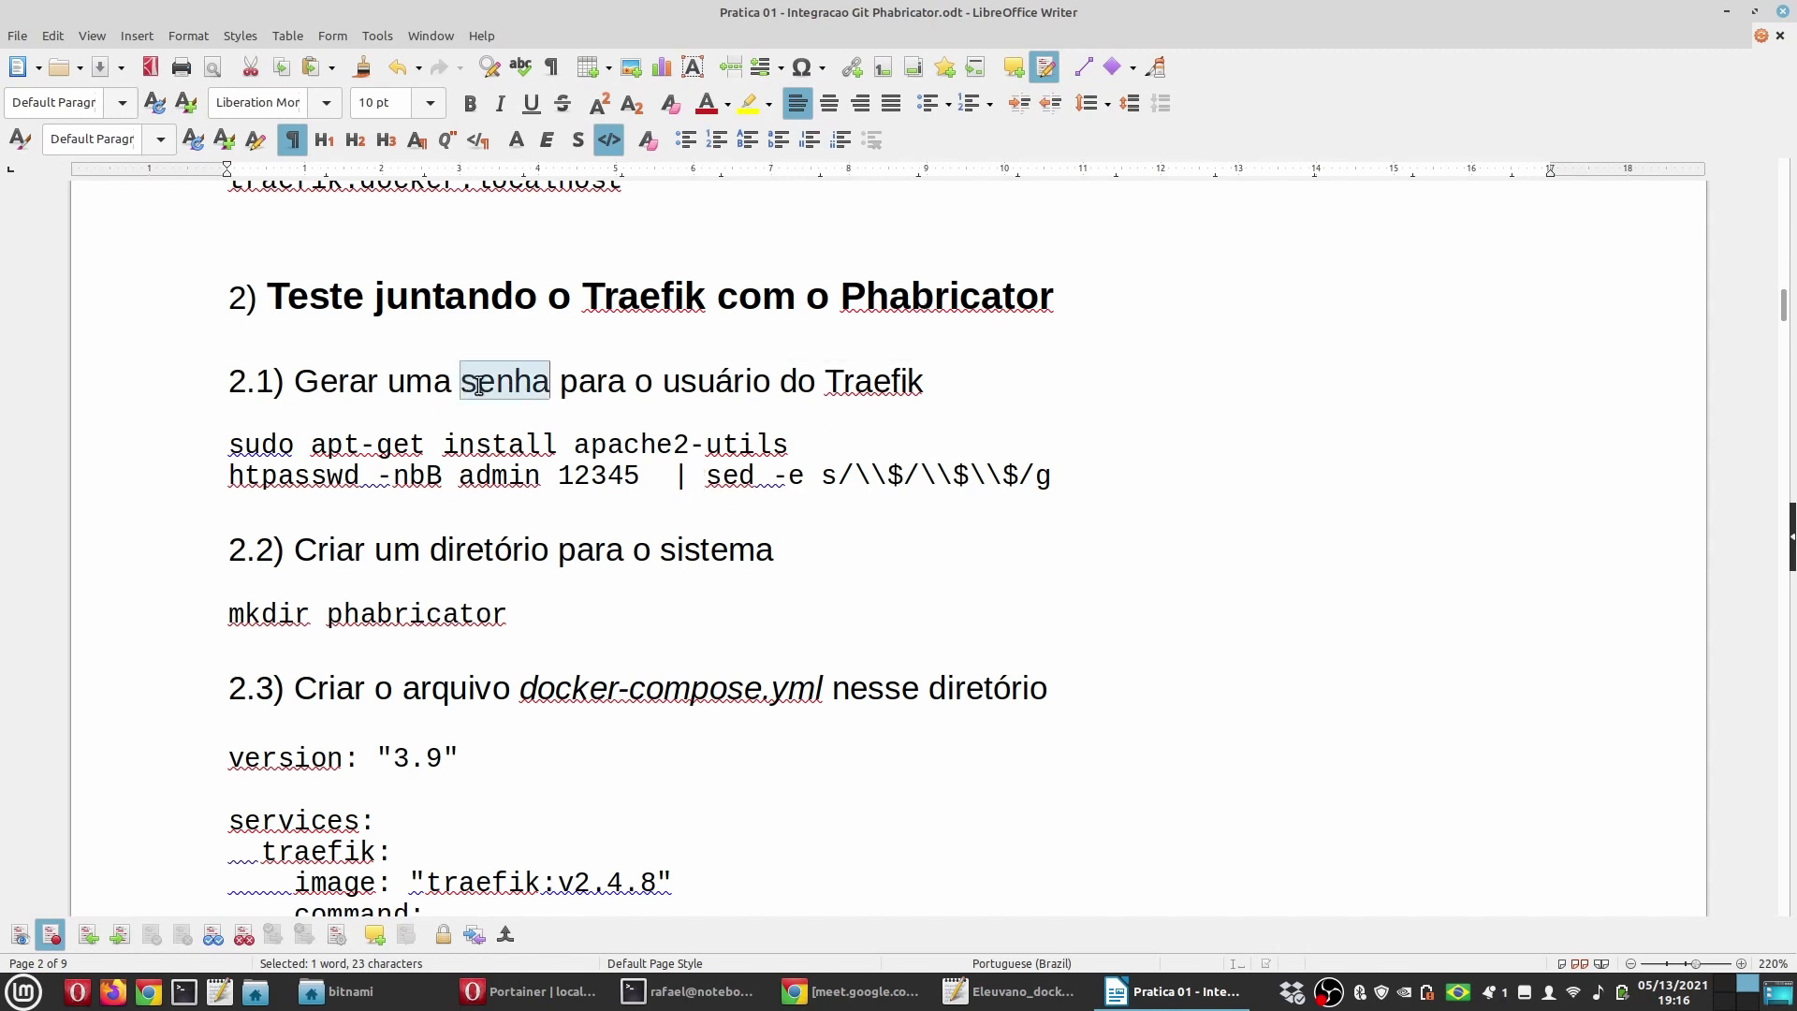
double_click(307, 474)
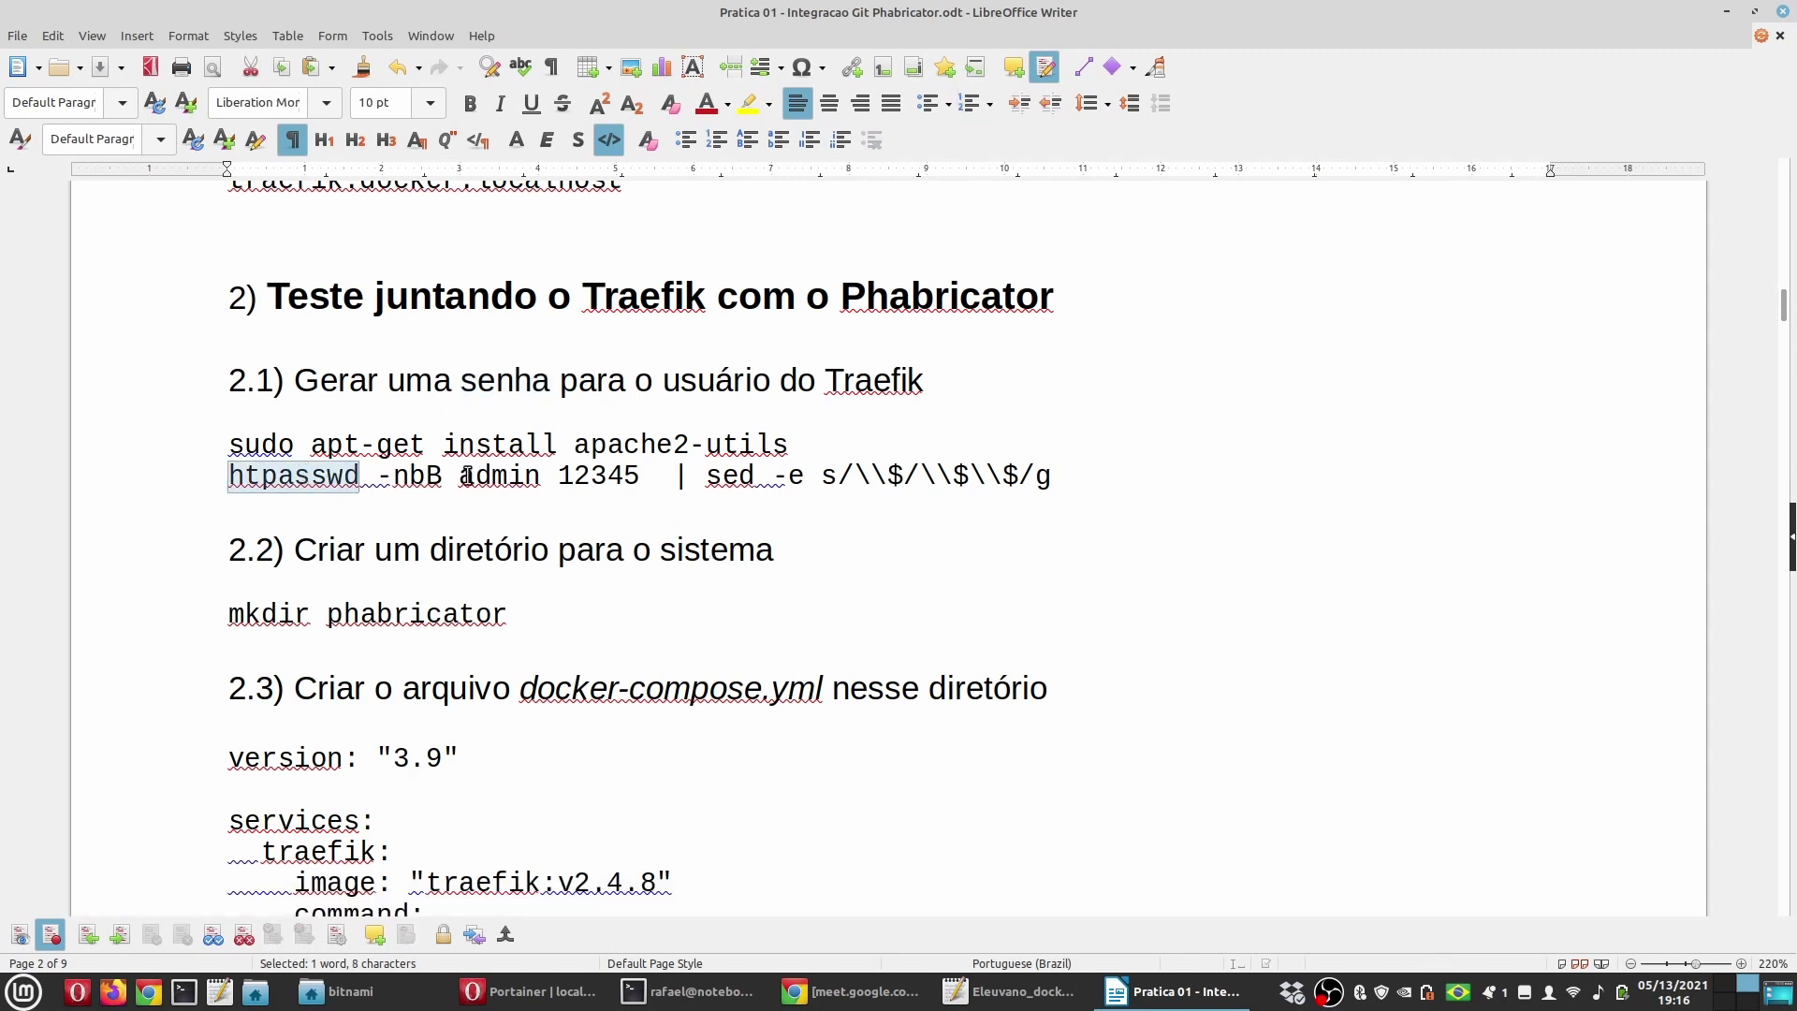
left_click_drag(459, 475, 640, 476)
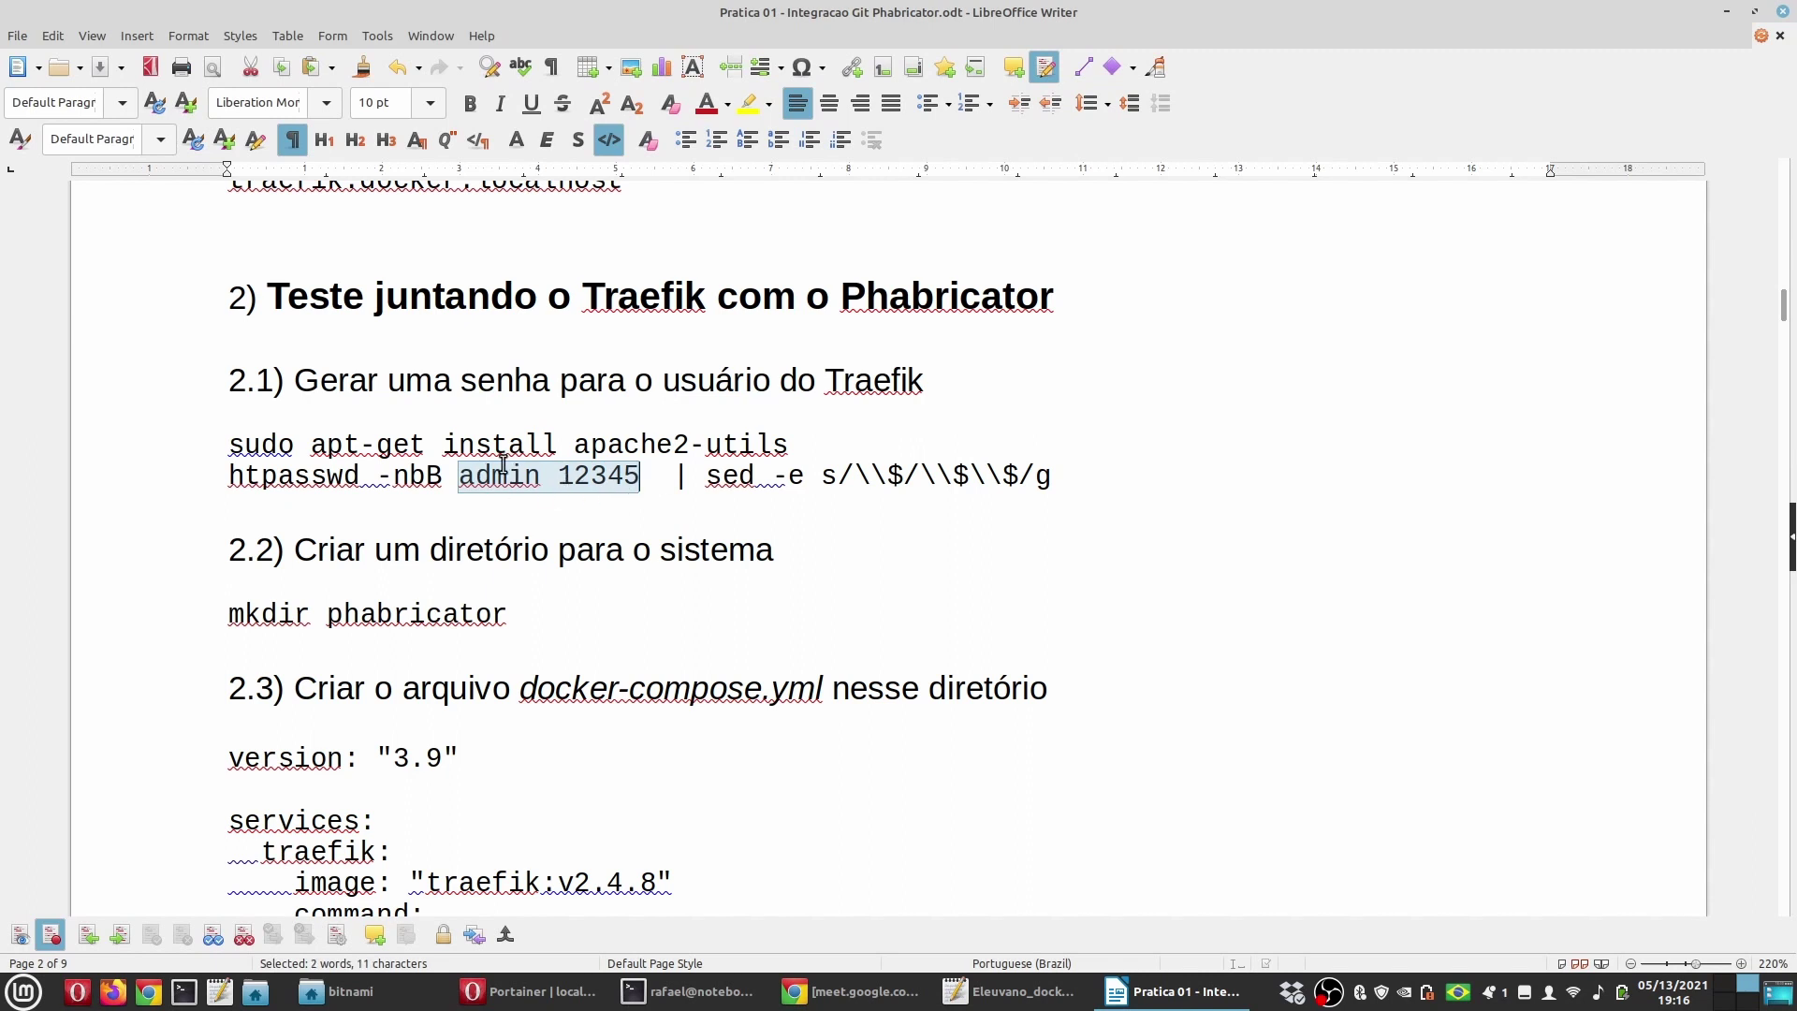
left_click_drag(558, 475, 635, 475)
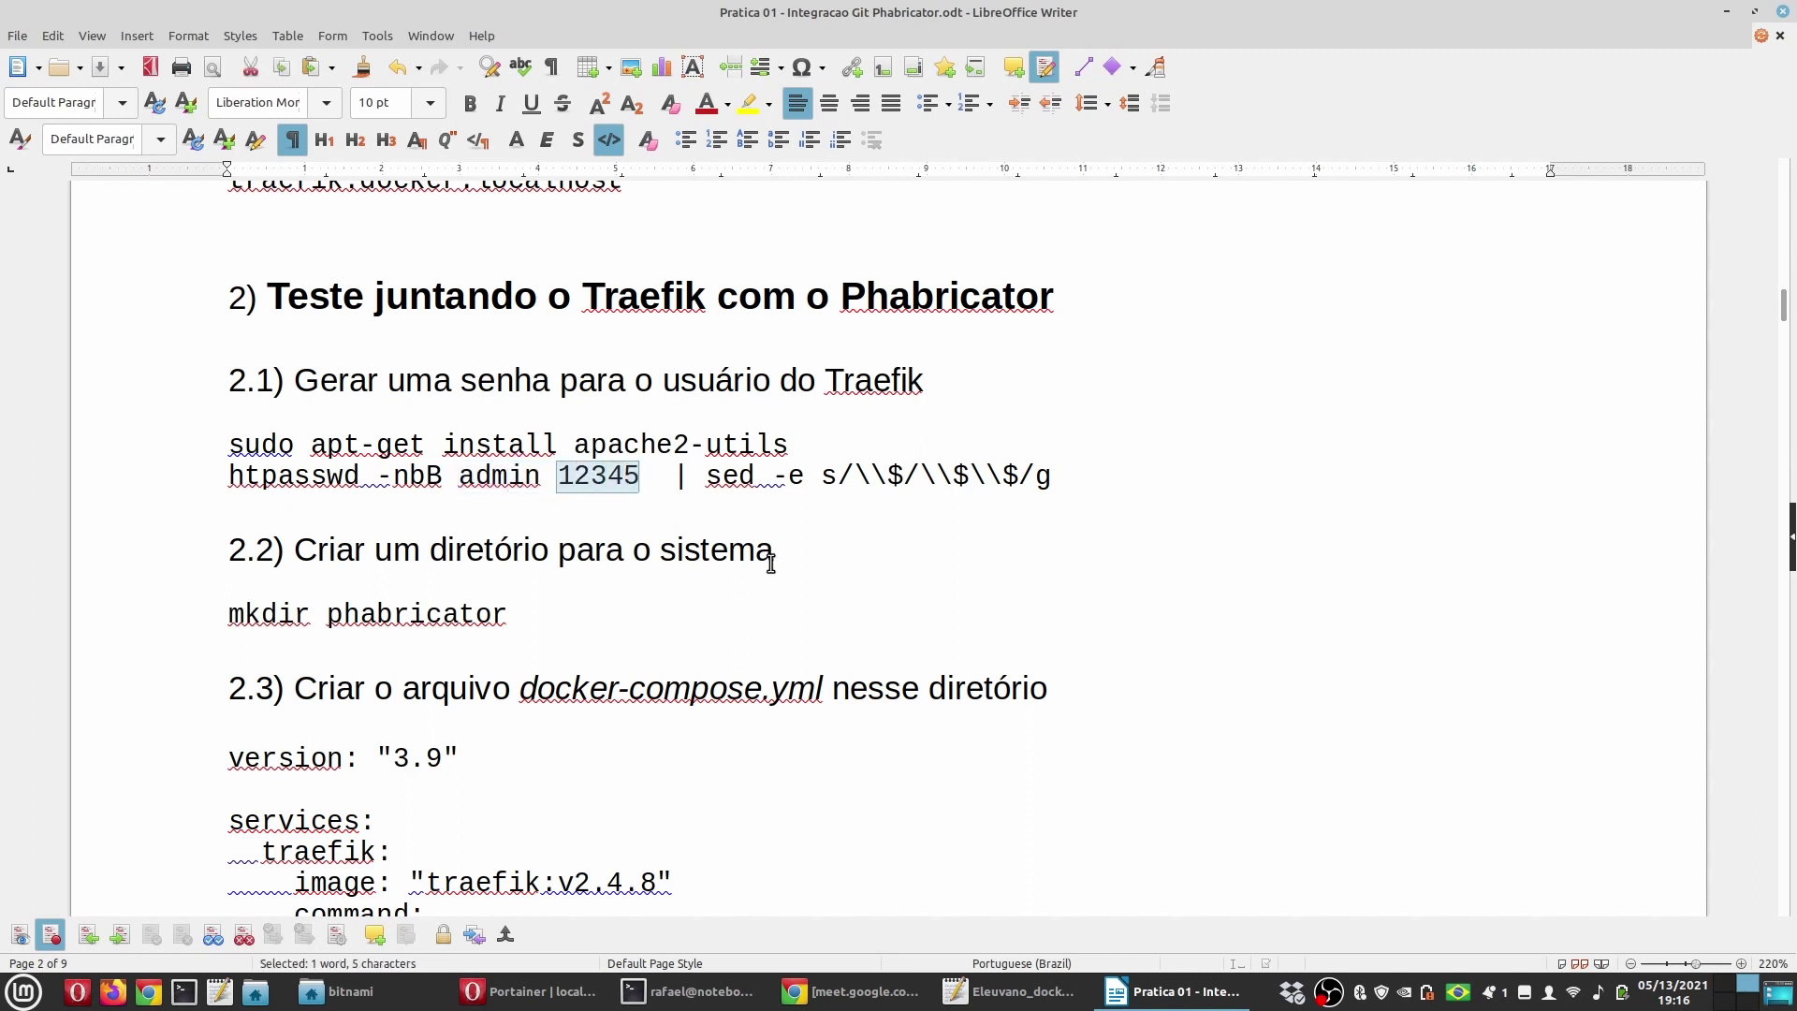
Step: Highlight the basicauth credential's admin username and its password hash
scroll(594, 574, "down", 10)
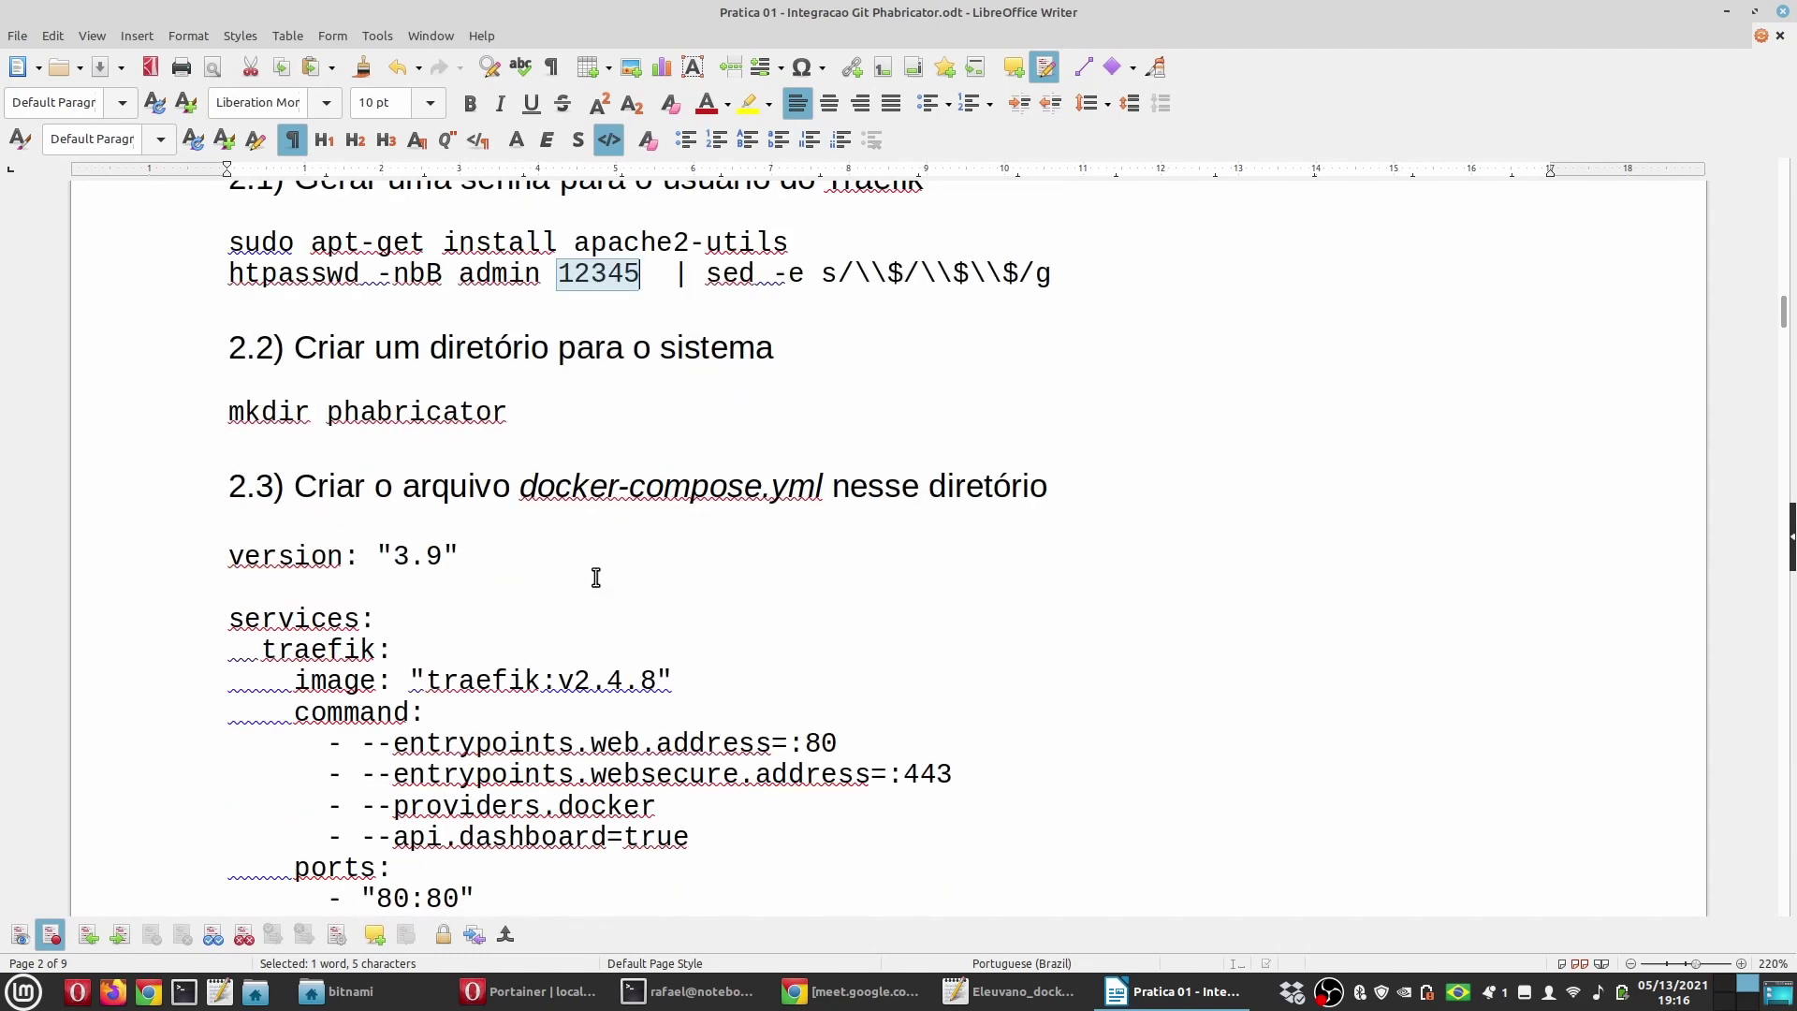
scroll(680, 581, "down", 3)
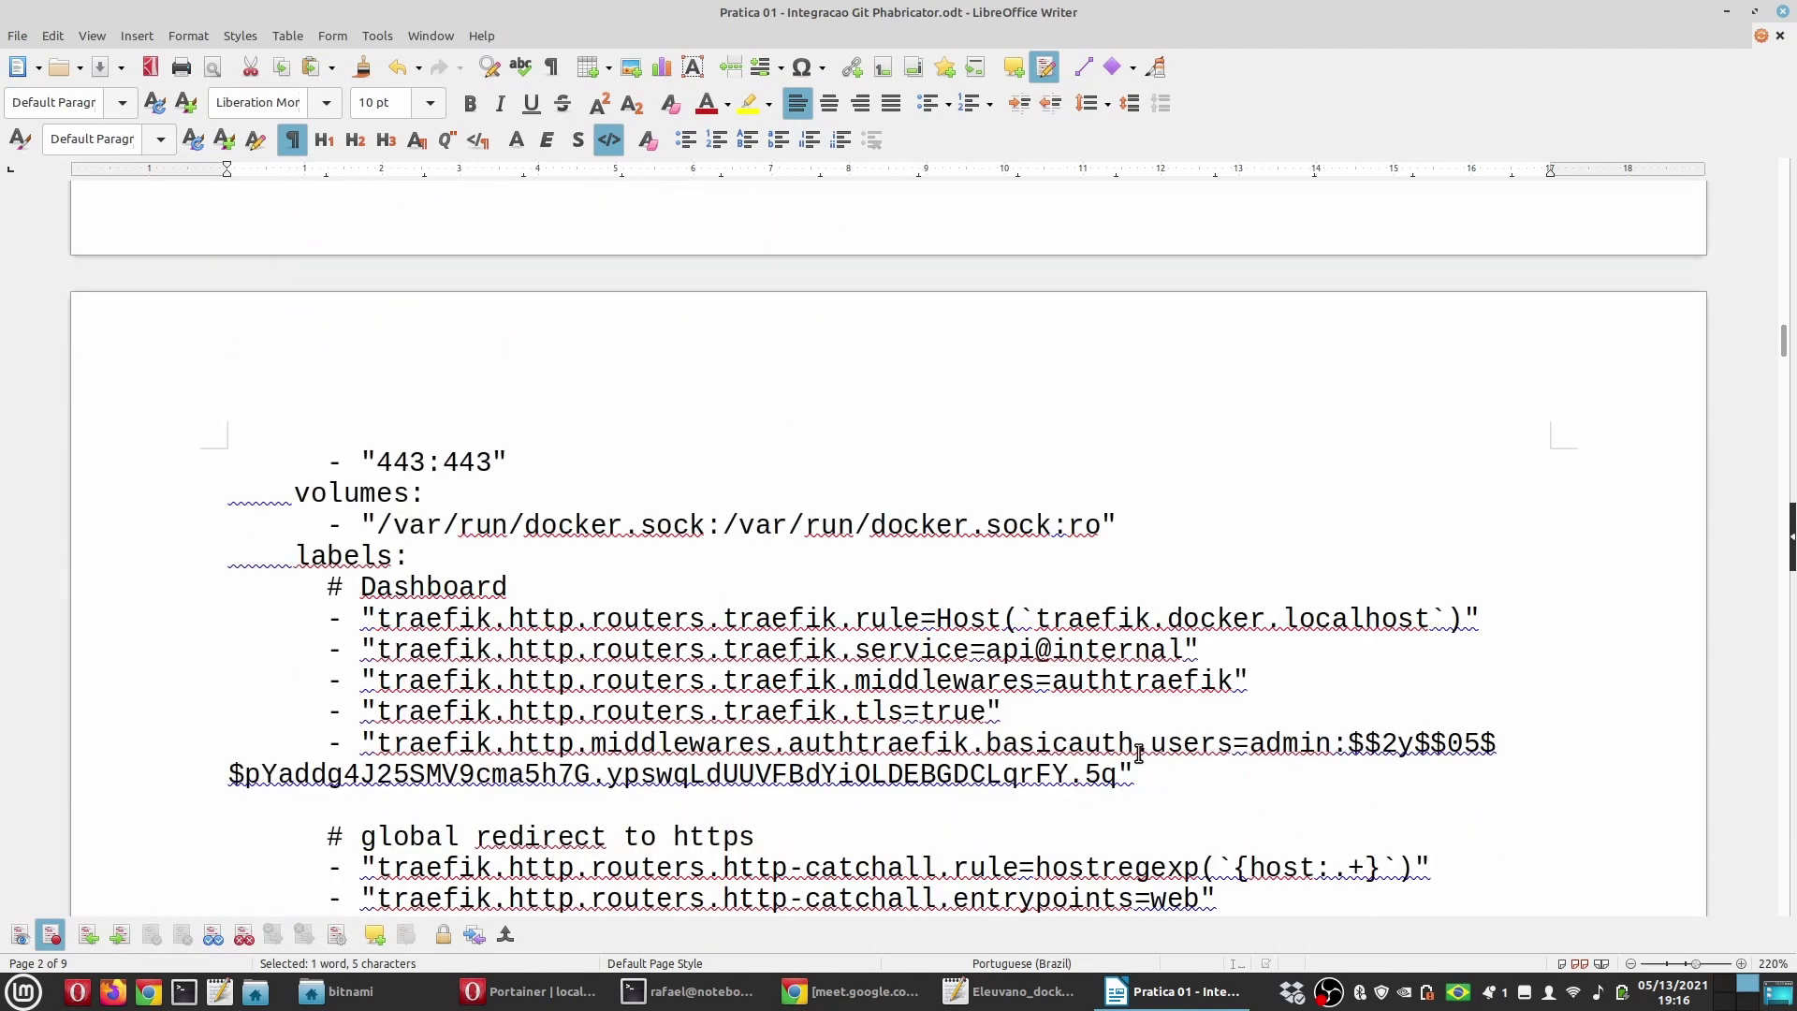
double_click(1260, 762)
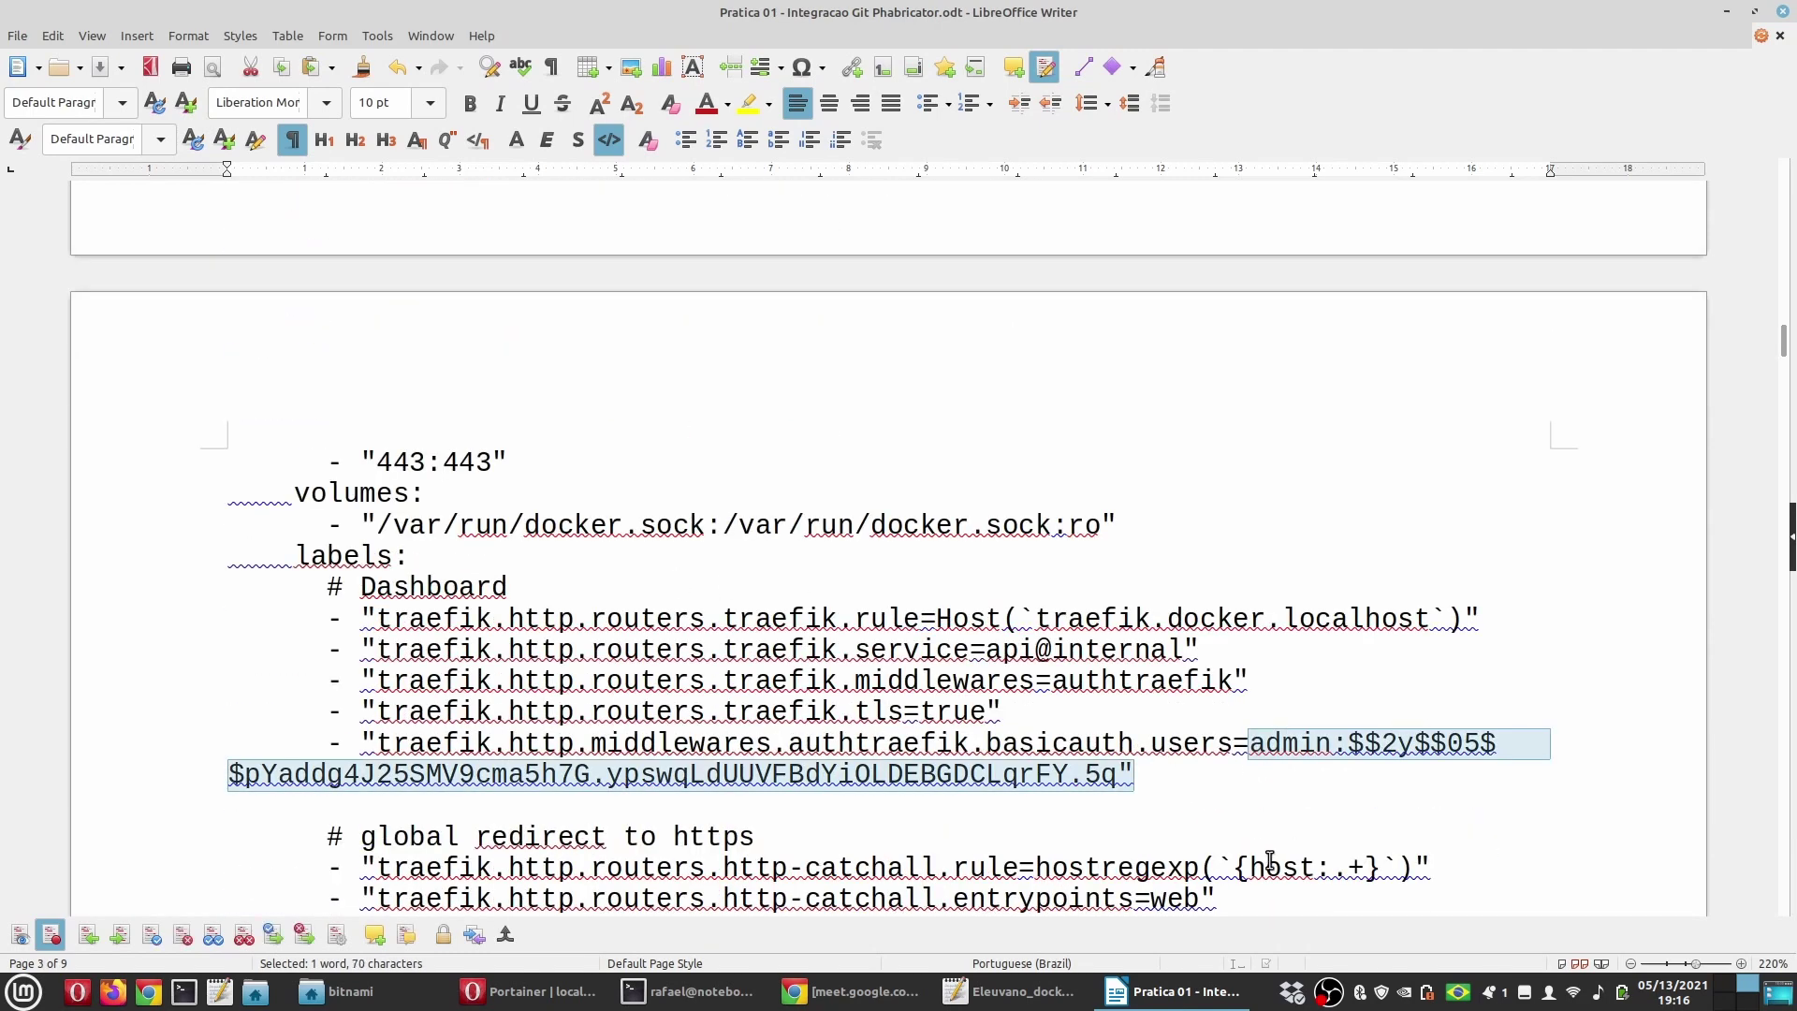
left_click(1239, 792)
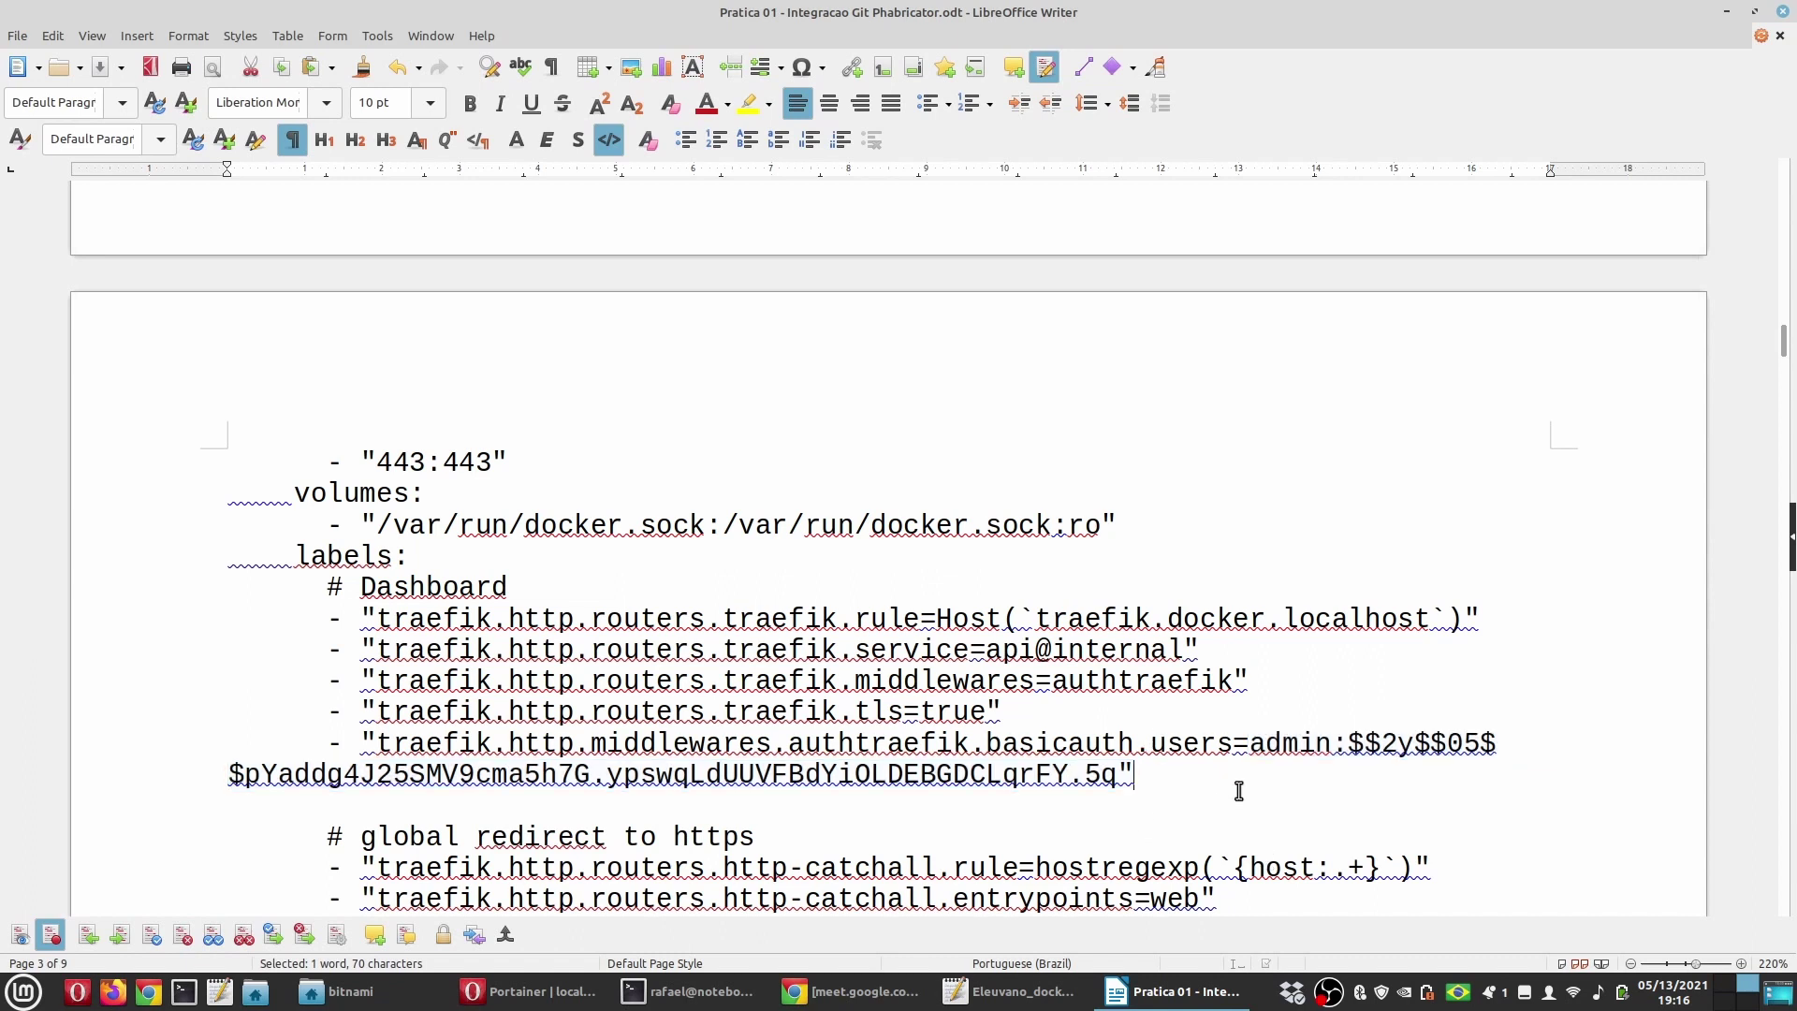
double_click(1320, 746)
left_click_drag(1348, 758, 1276, 779)
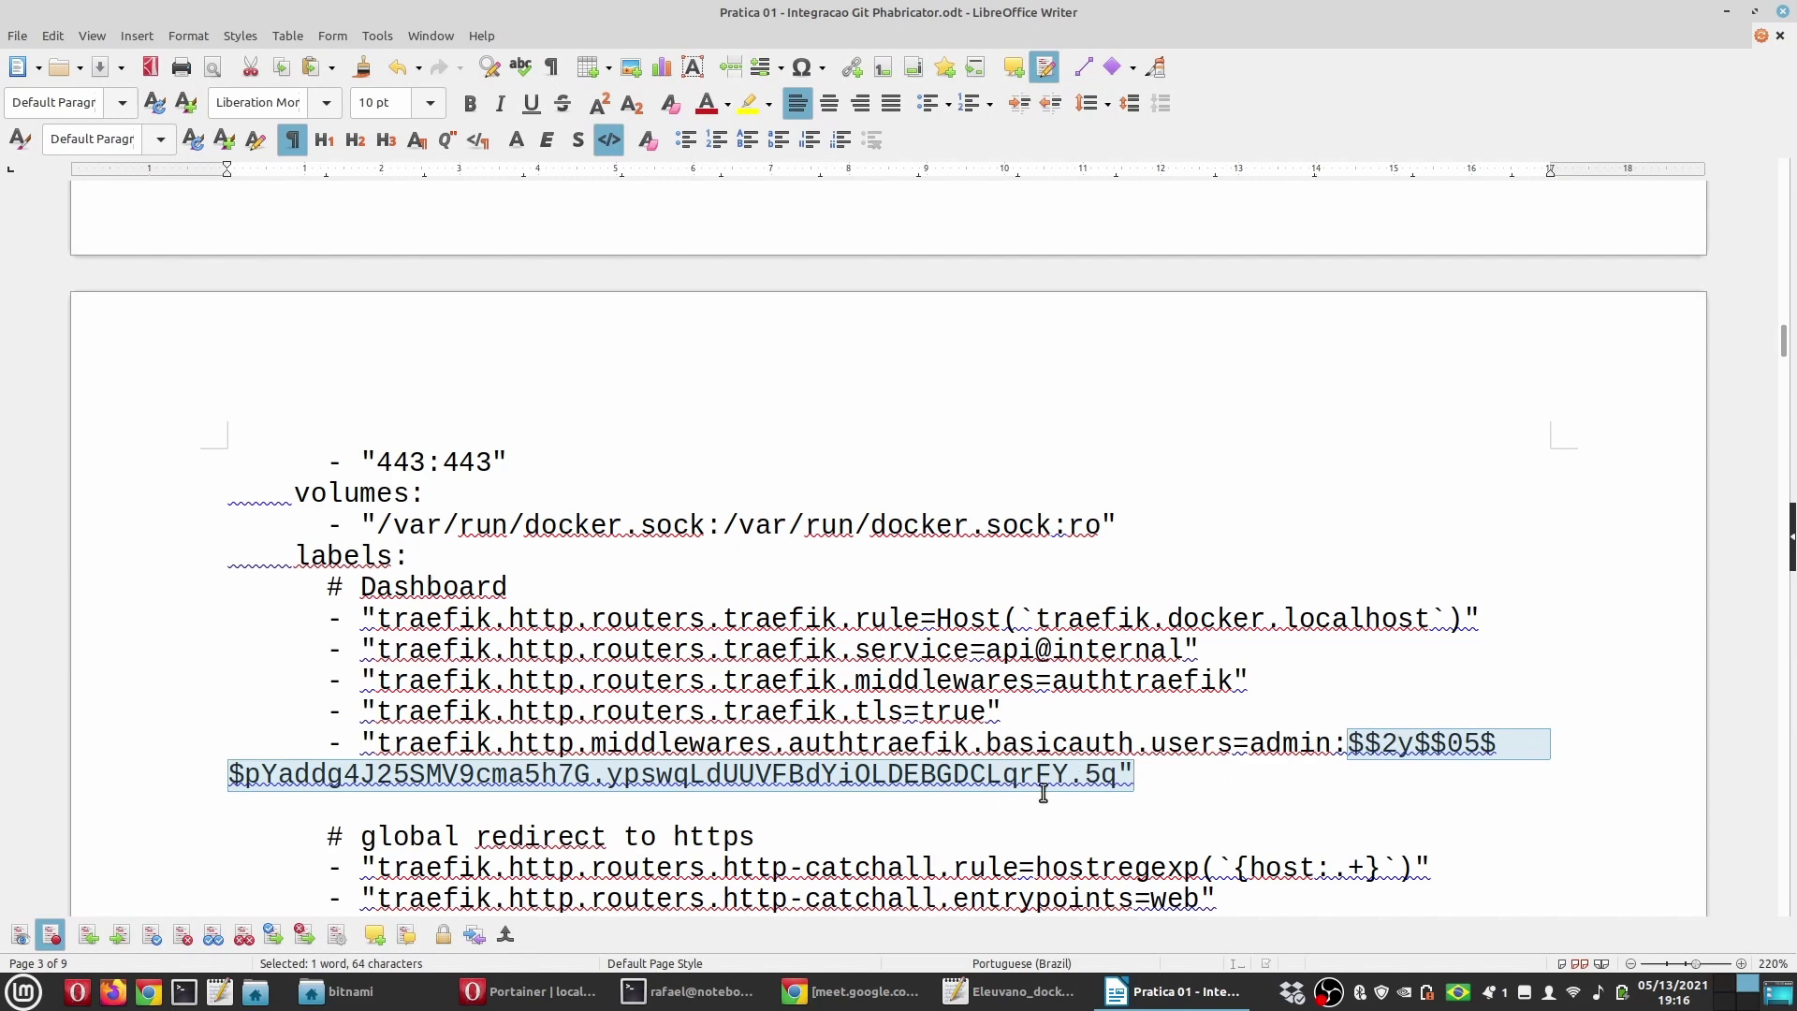
scroll(601, 730, "up", 10)
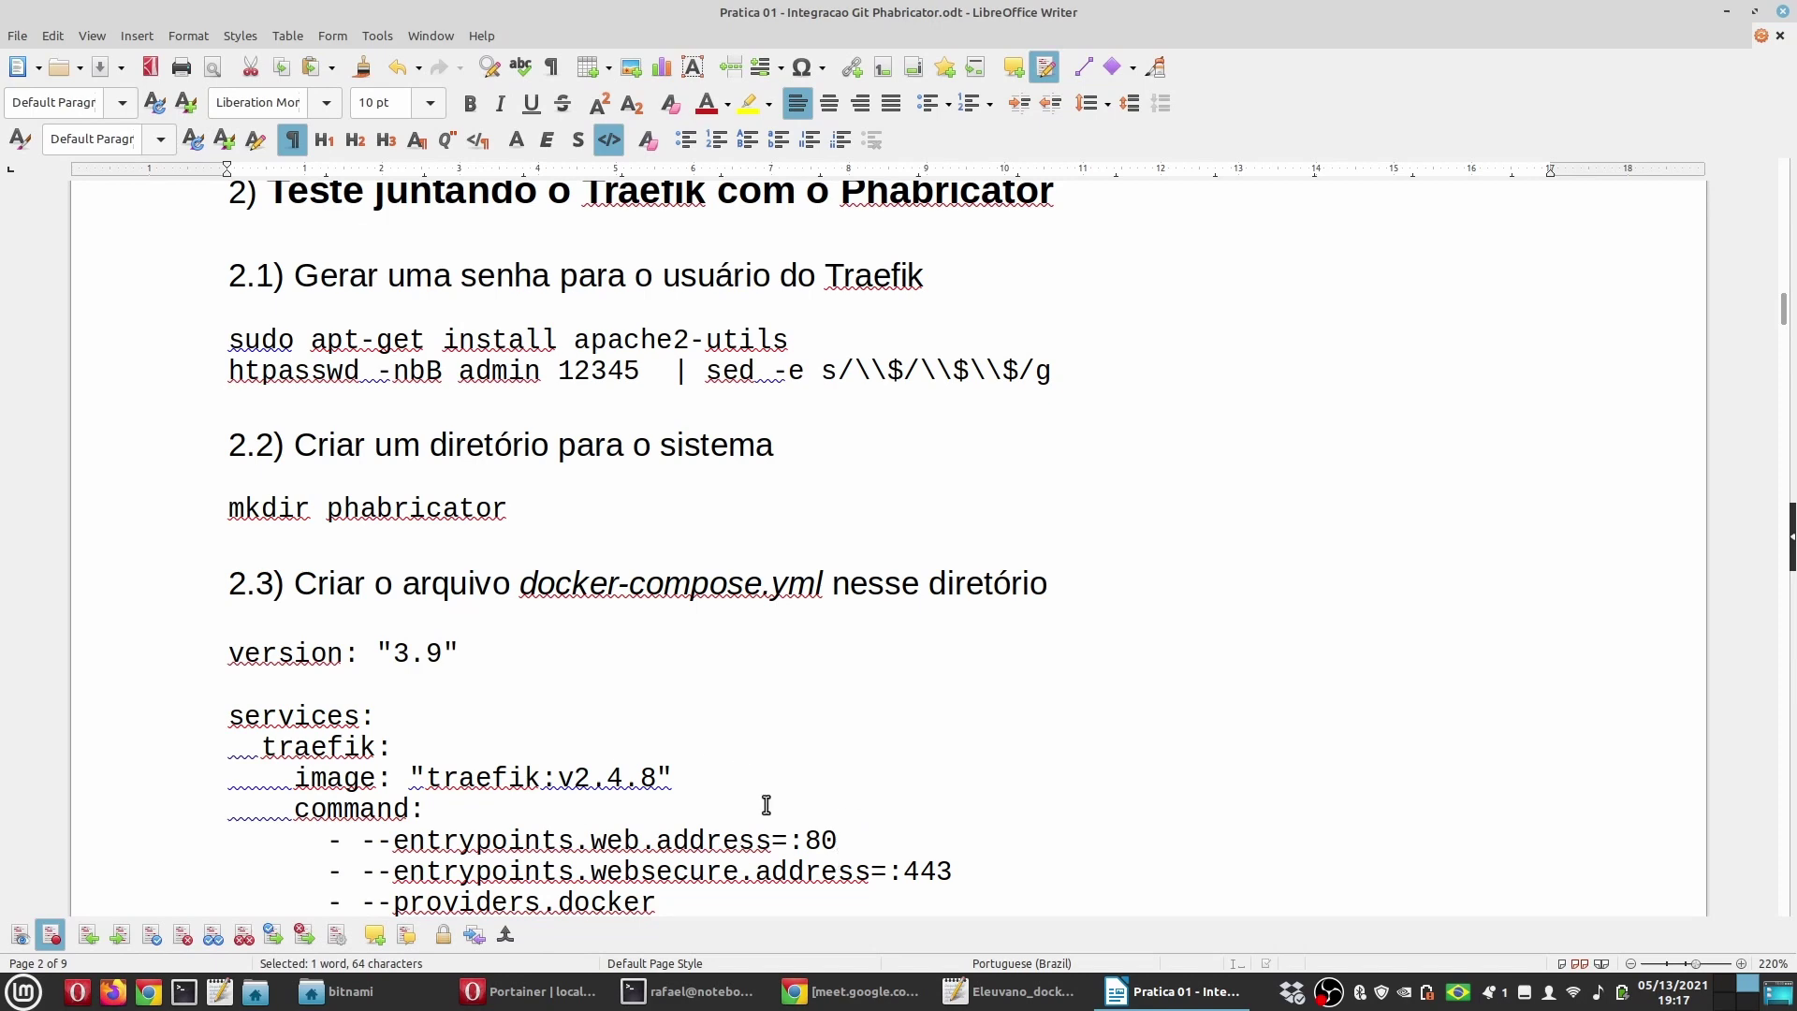
scroll(763, 762, "down", 5)
scroll(827, 811, "up", 5)
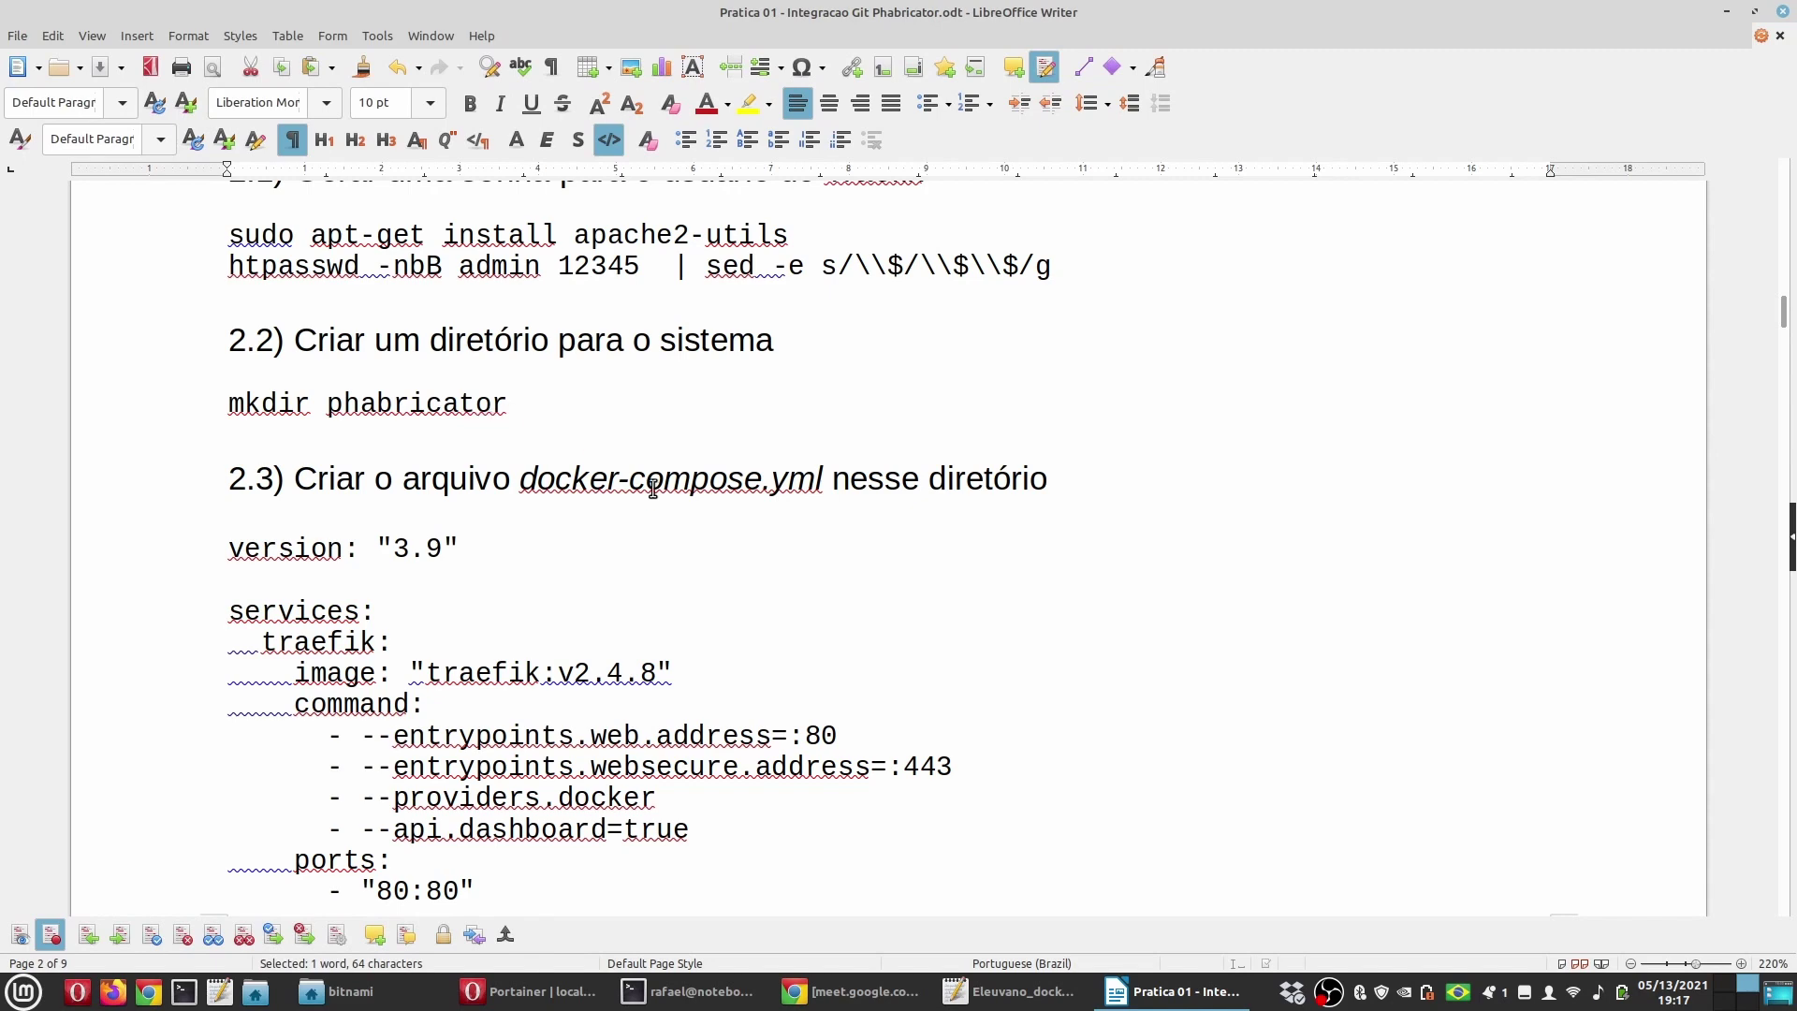
scroll(585, 658, "down", 3)
scroll(586, 658, "up", 4)
left_click(587, 660)
Step: Switch from the guide to the file manager showing the bitnami folder
scroll(587, 659, "down", 1)
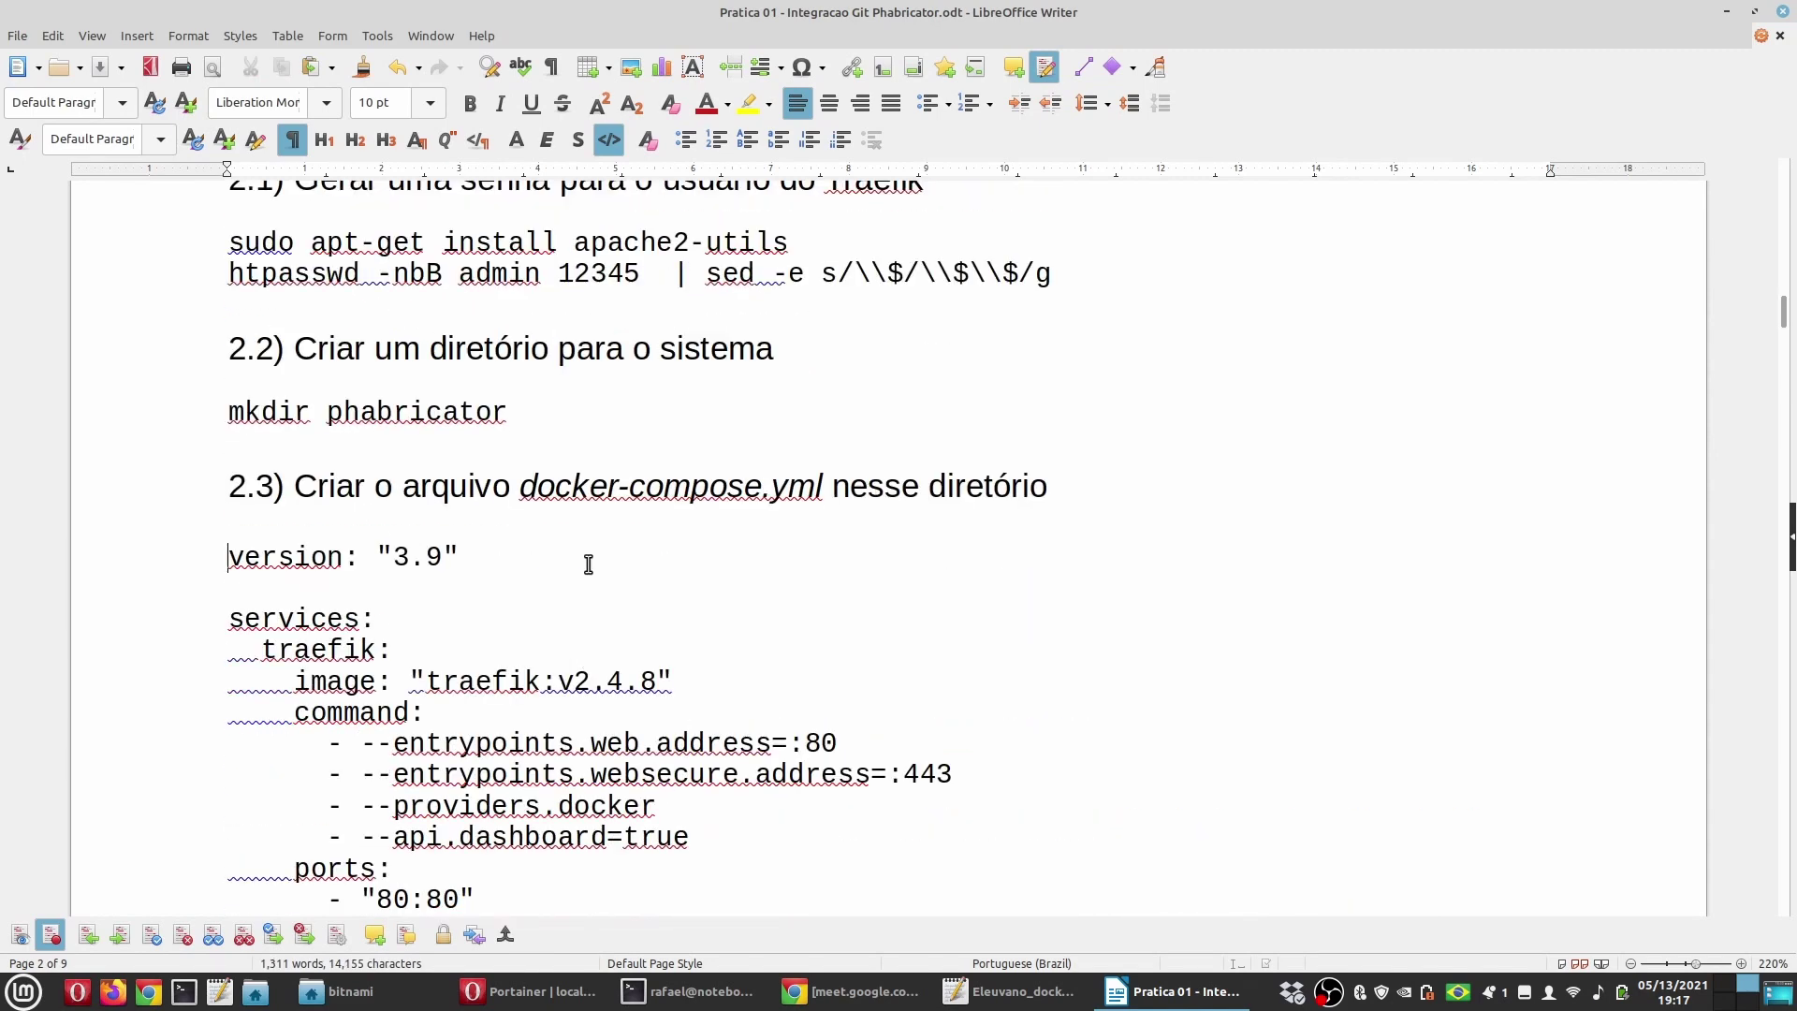
scroll(589, 562, "up", 2)
scroll(602, 696, "down", 1)
scroll(546, 706, "down", 1)
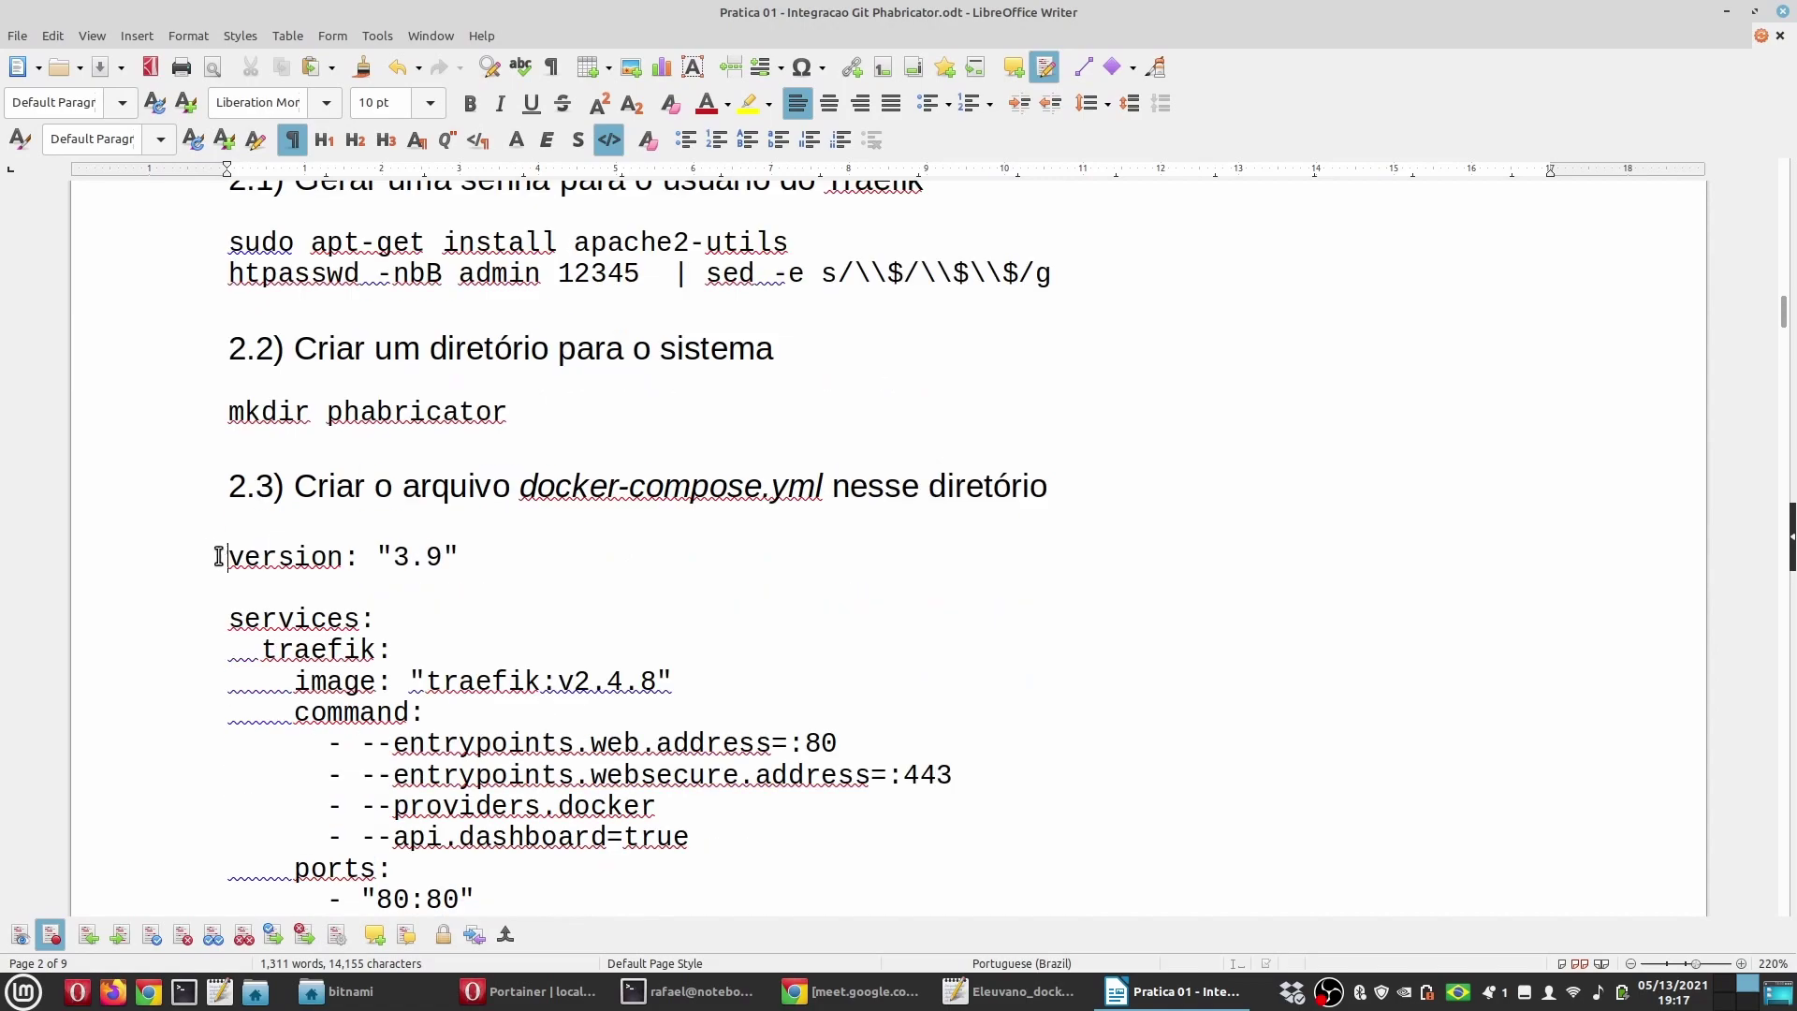
scroll(400, 630, "down", 3)
scroll(487, 628, "down", 15)
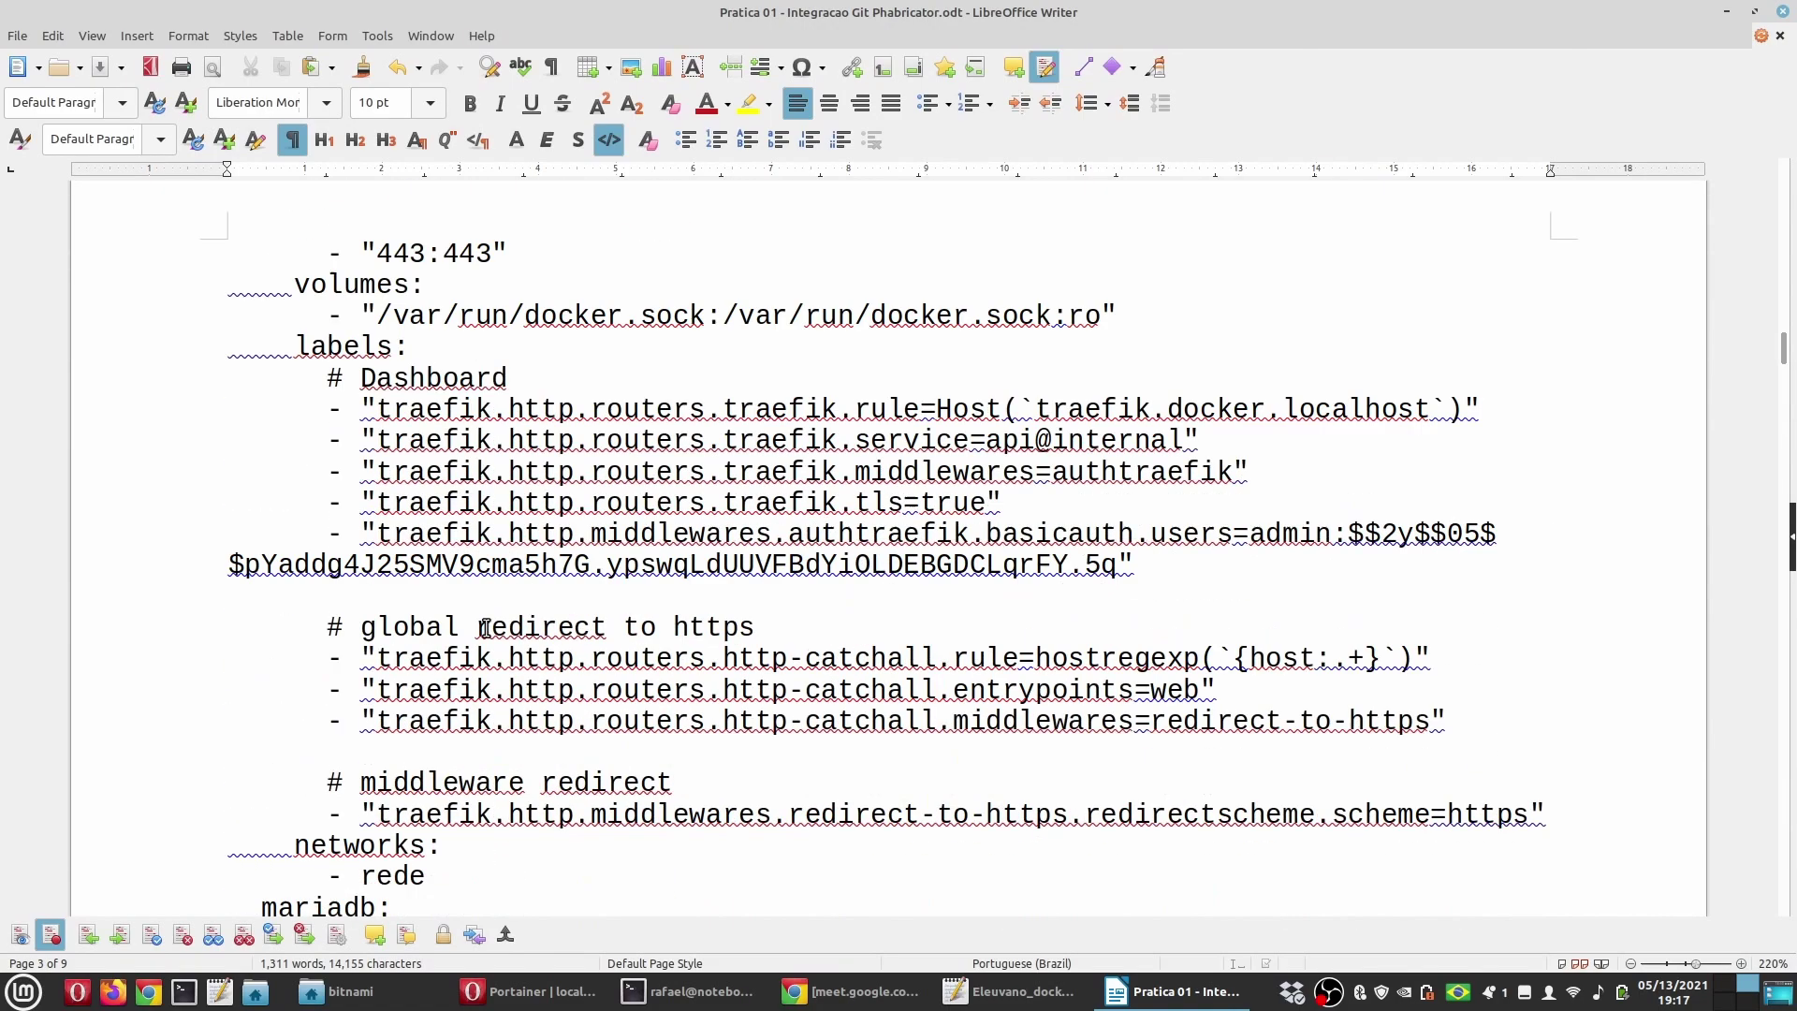
key("alt+Tab")
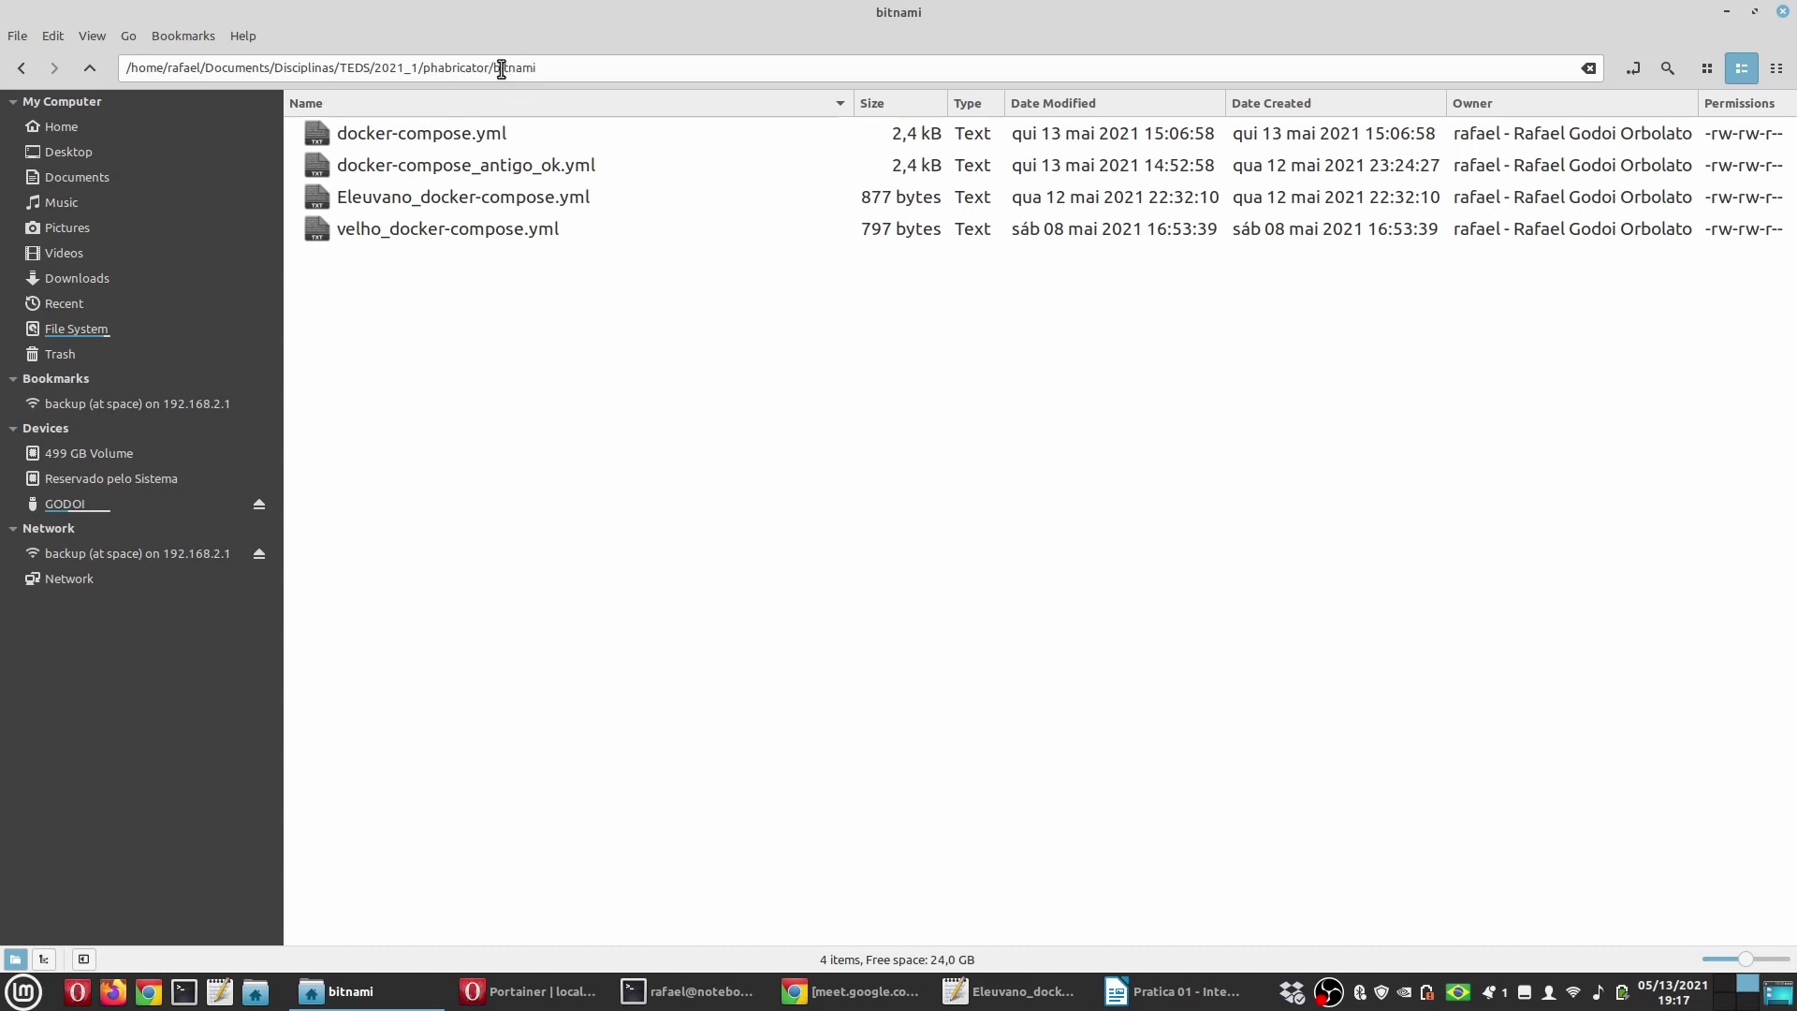
Step: Open phabricator/bitnami/docker-compose.yml in Xed and select its entire contents
left_click(98, 64)
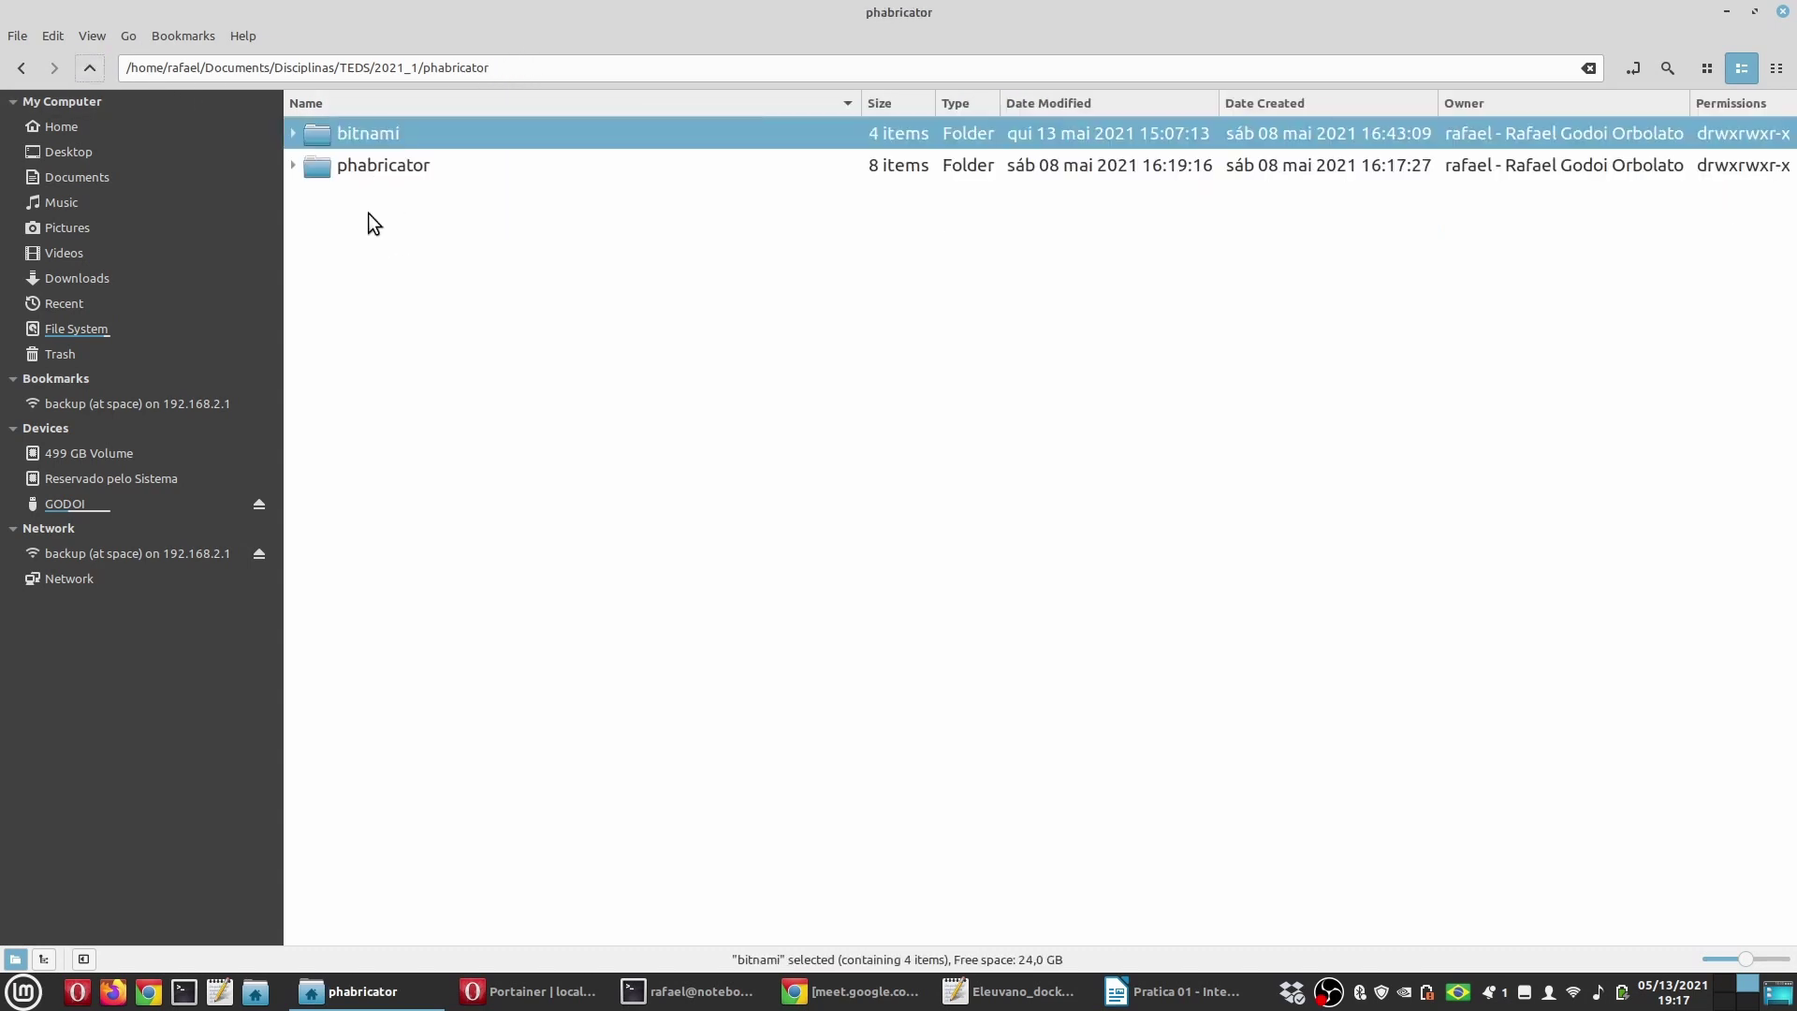
double_click(371, 168)
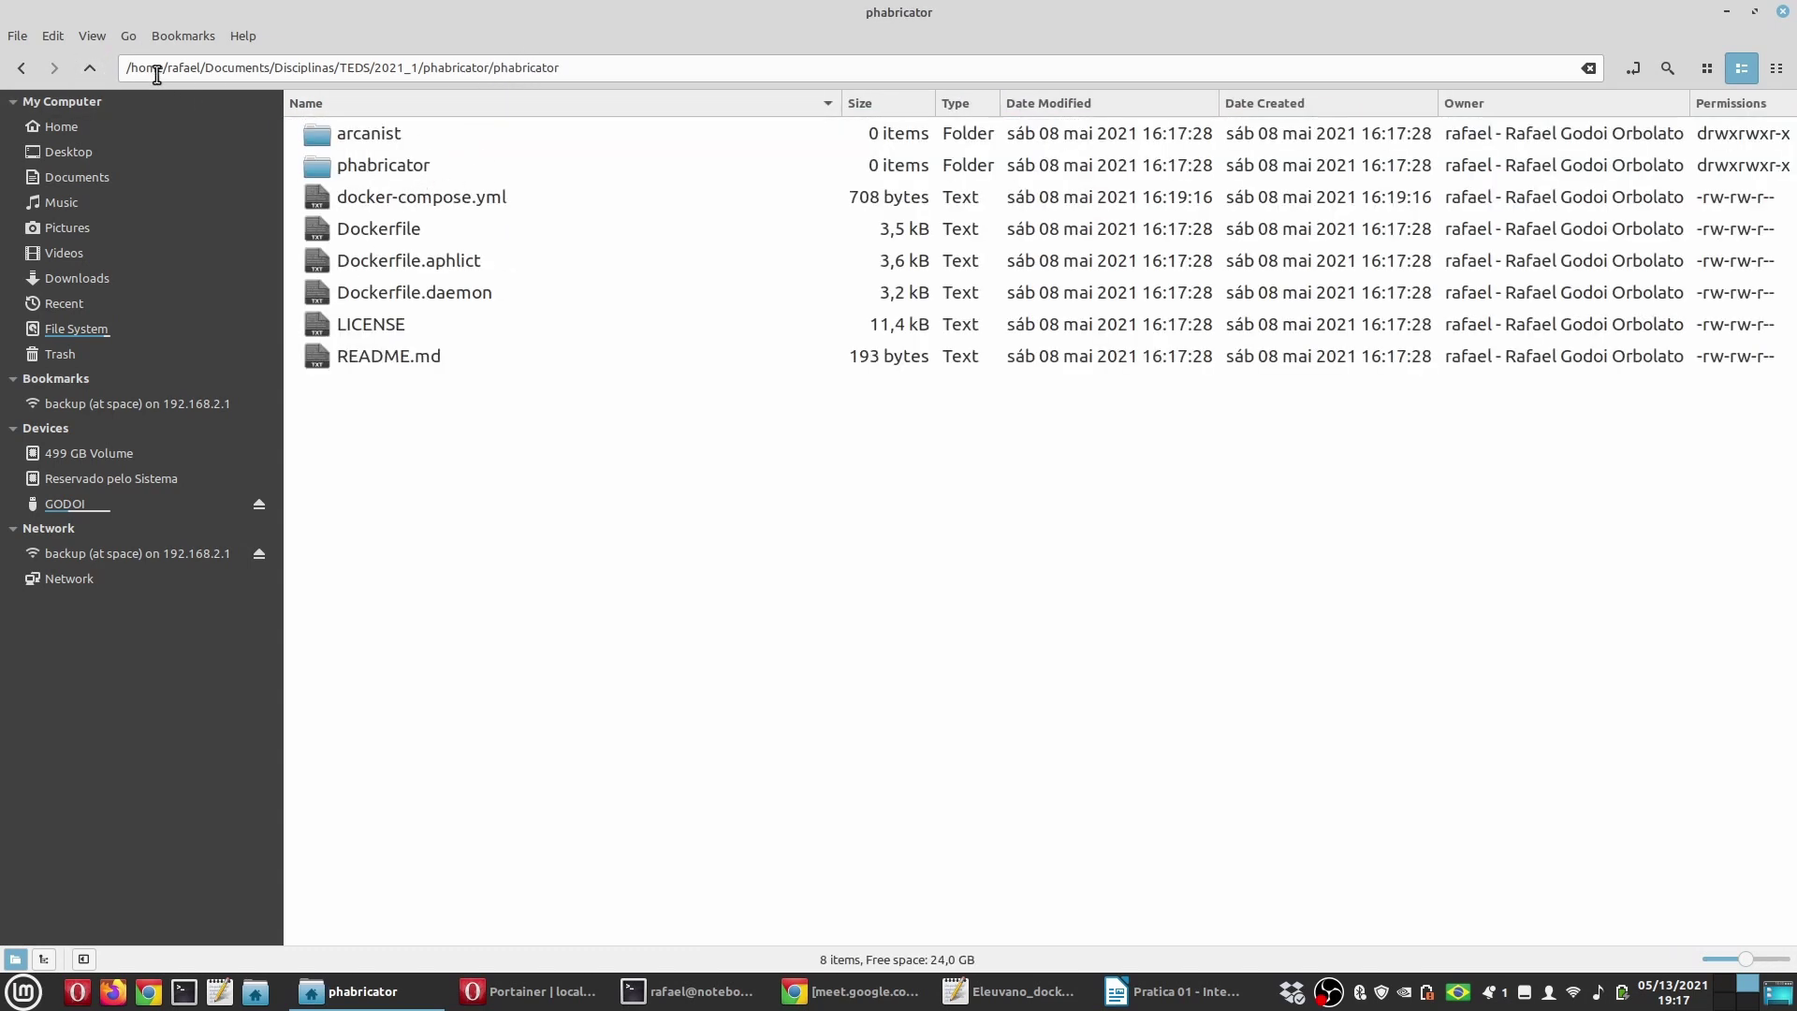
left_click(84, 68)
double_click(350, 135)
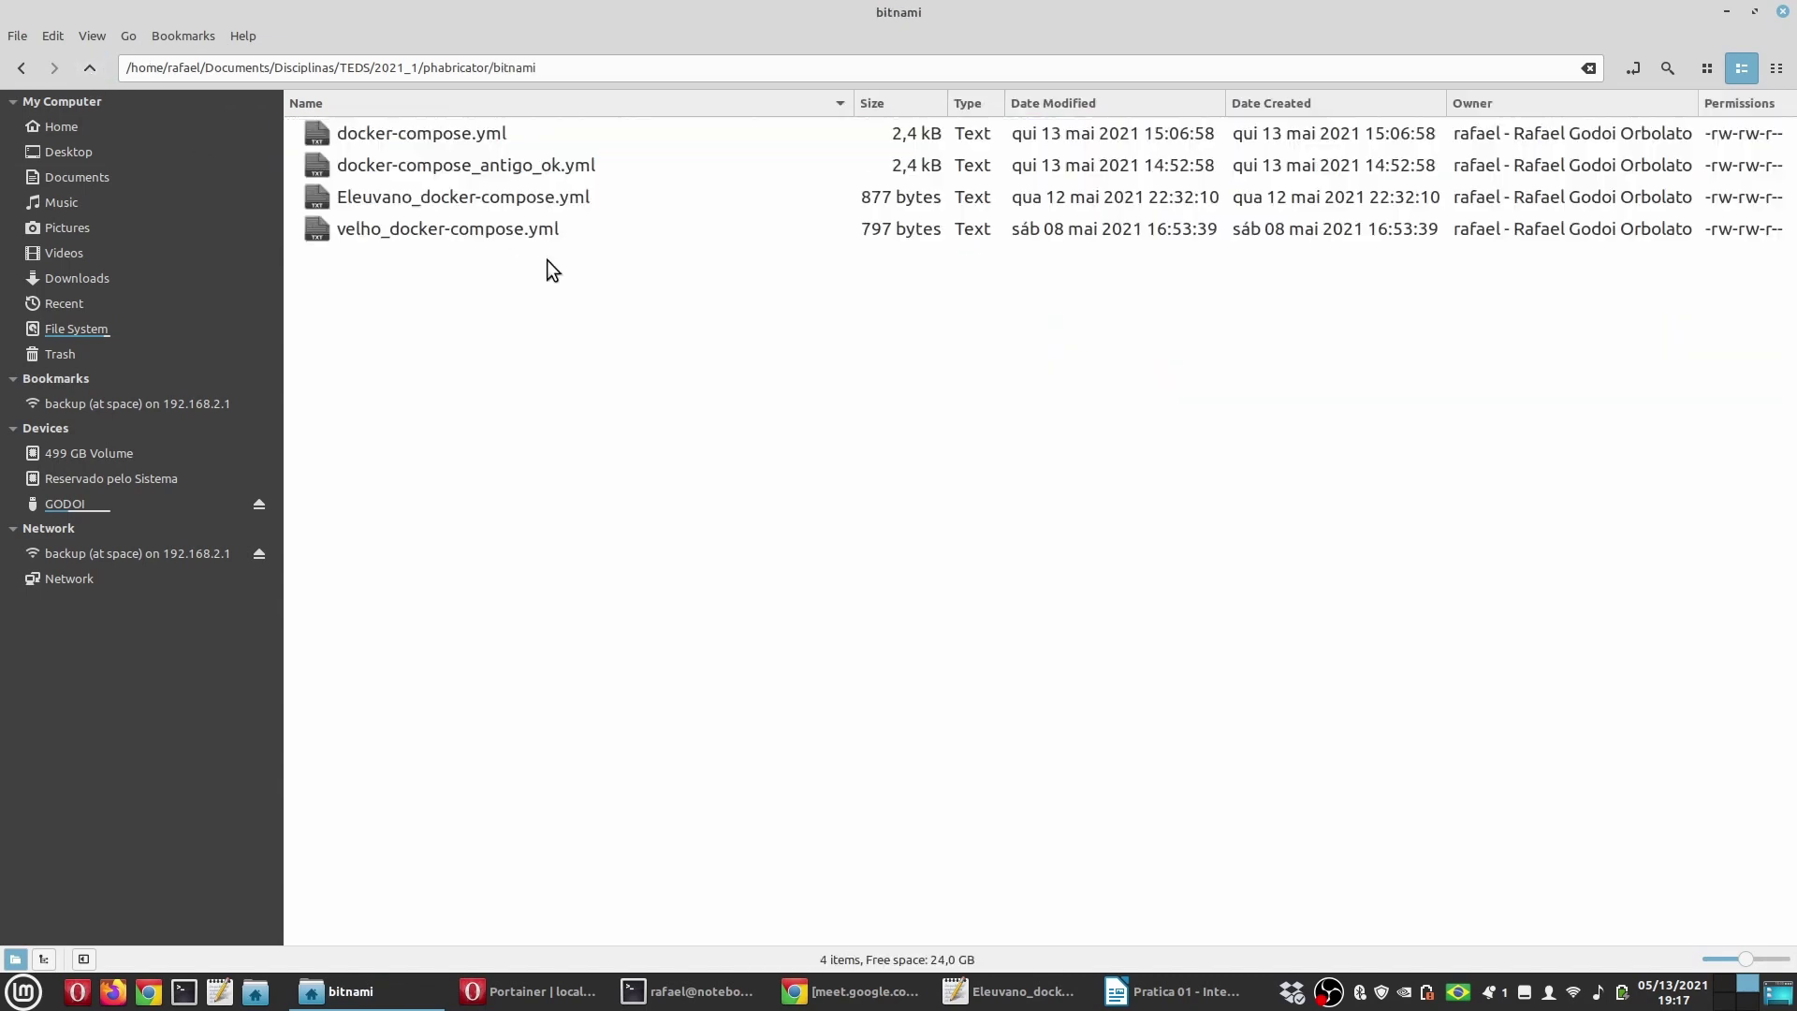
left_click(466, 140)
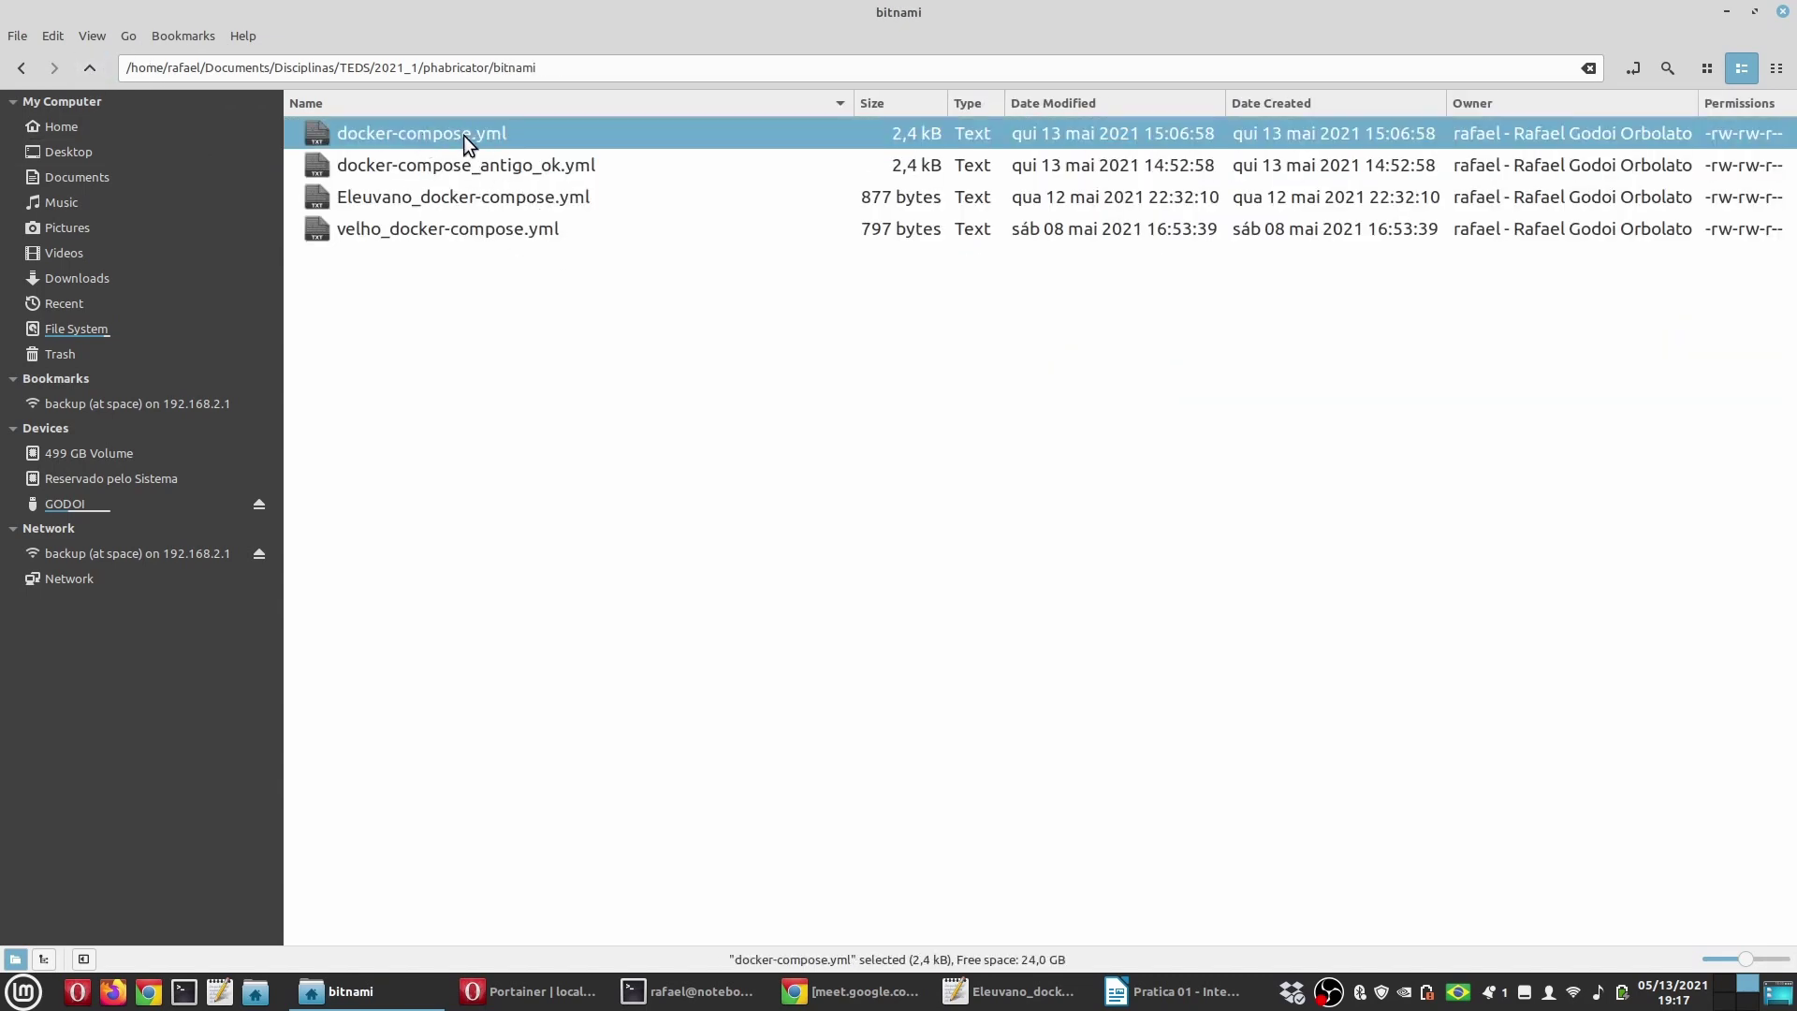
double_click(459, 133)
key("ctrl+a")
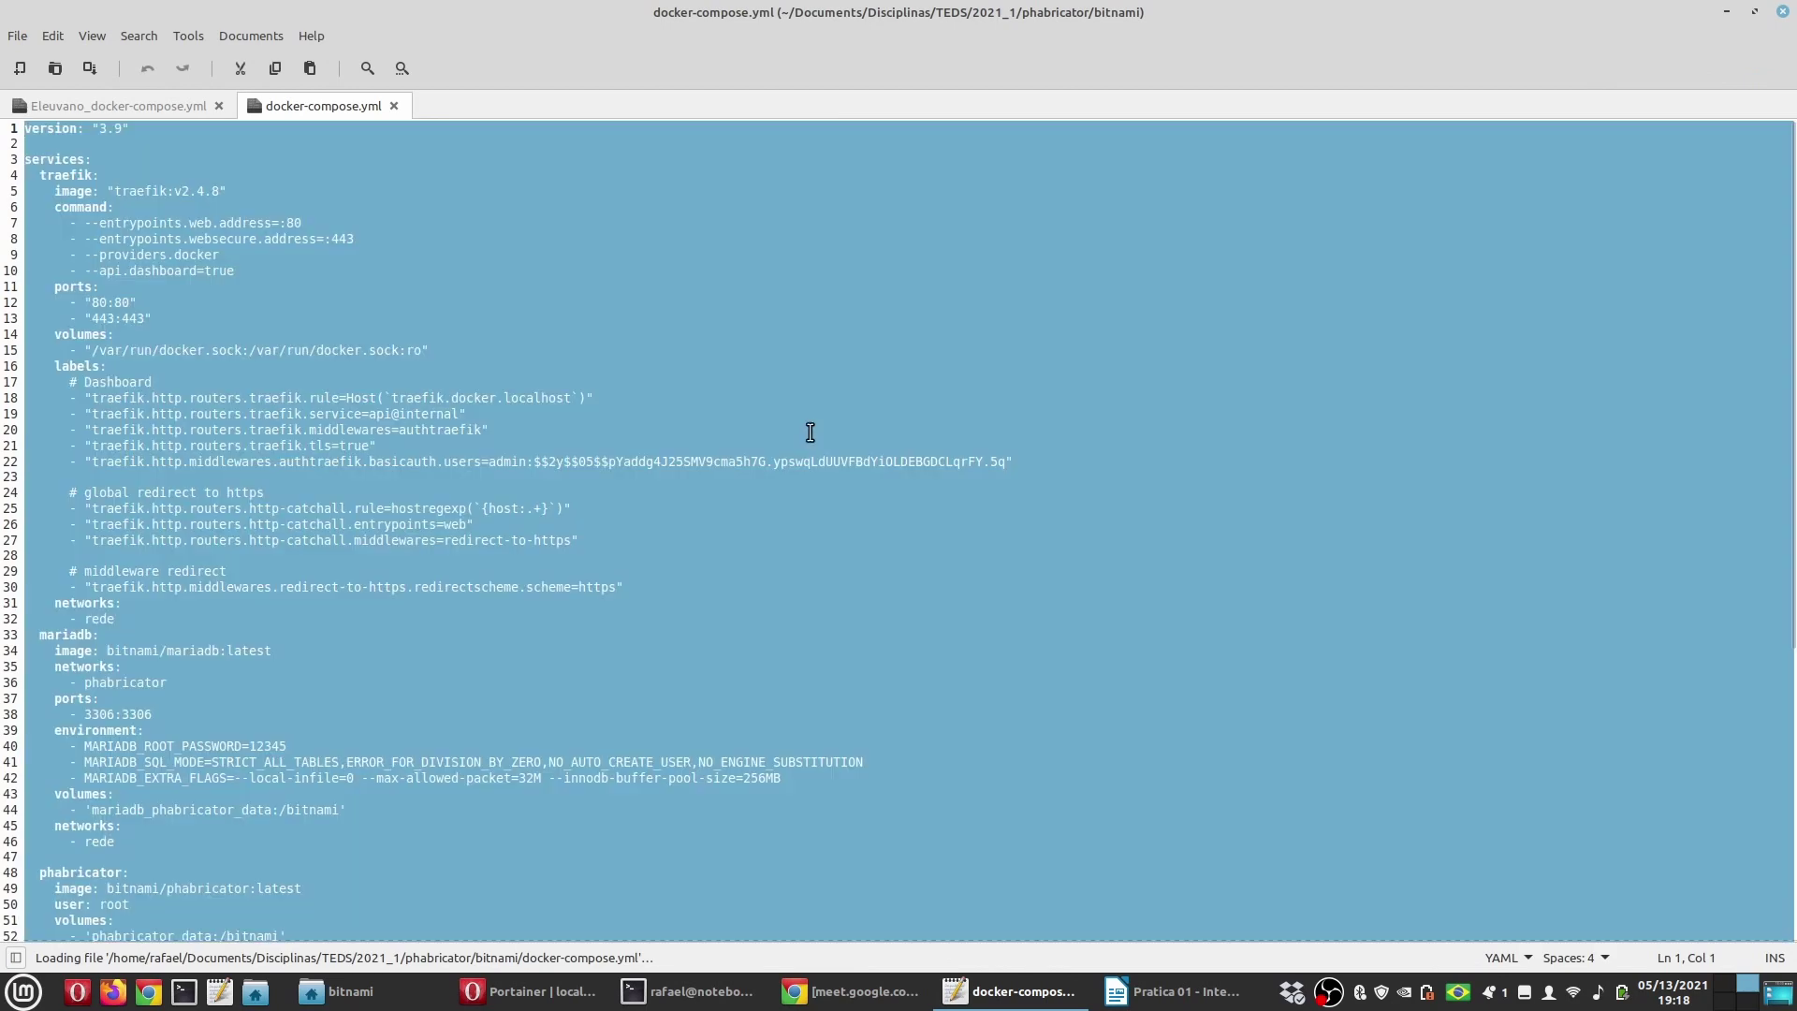
Step: Paste the copied stack over docker-compose.yml's contents
key("ctrl+v")
scroll(430, 514, "up", 9)
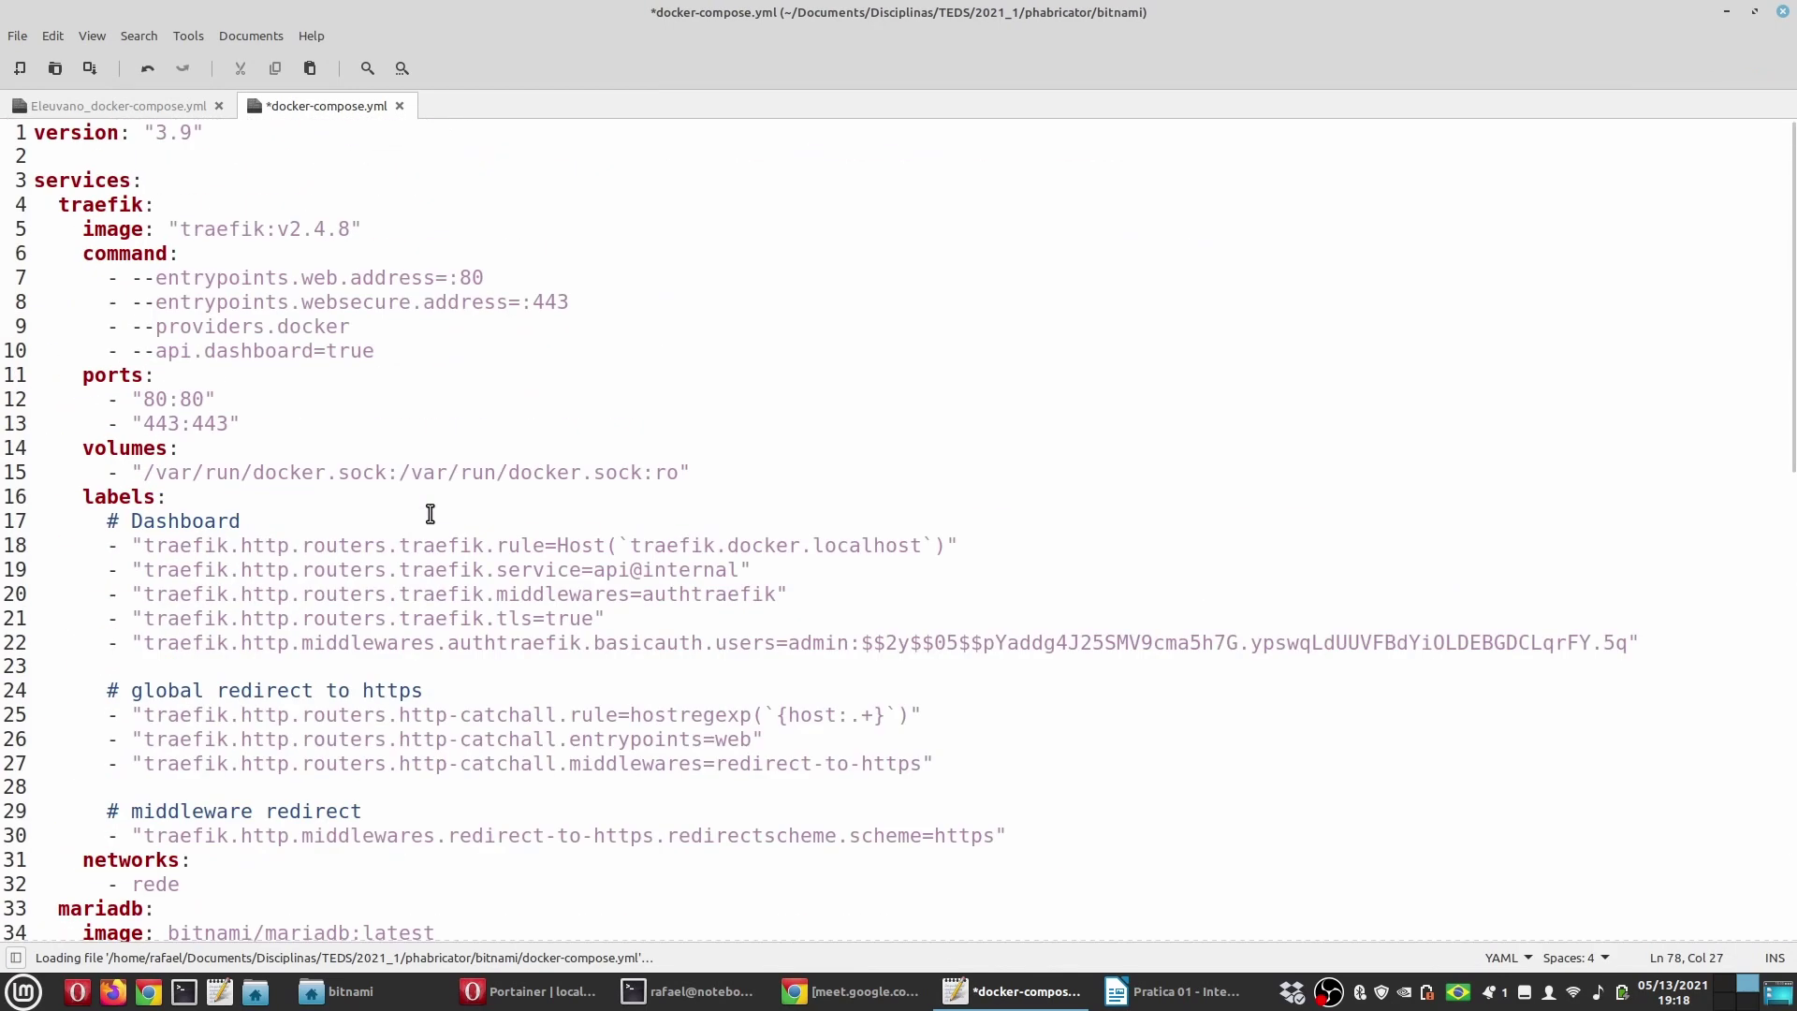
scroll(431, 514, "up", 3)
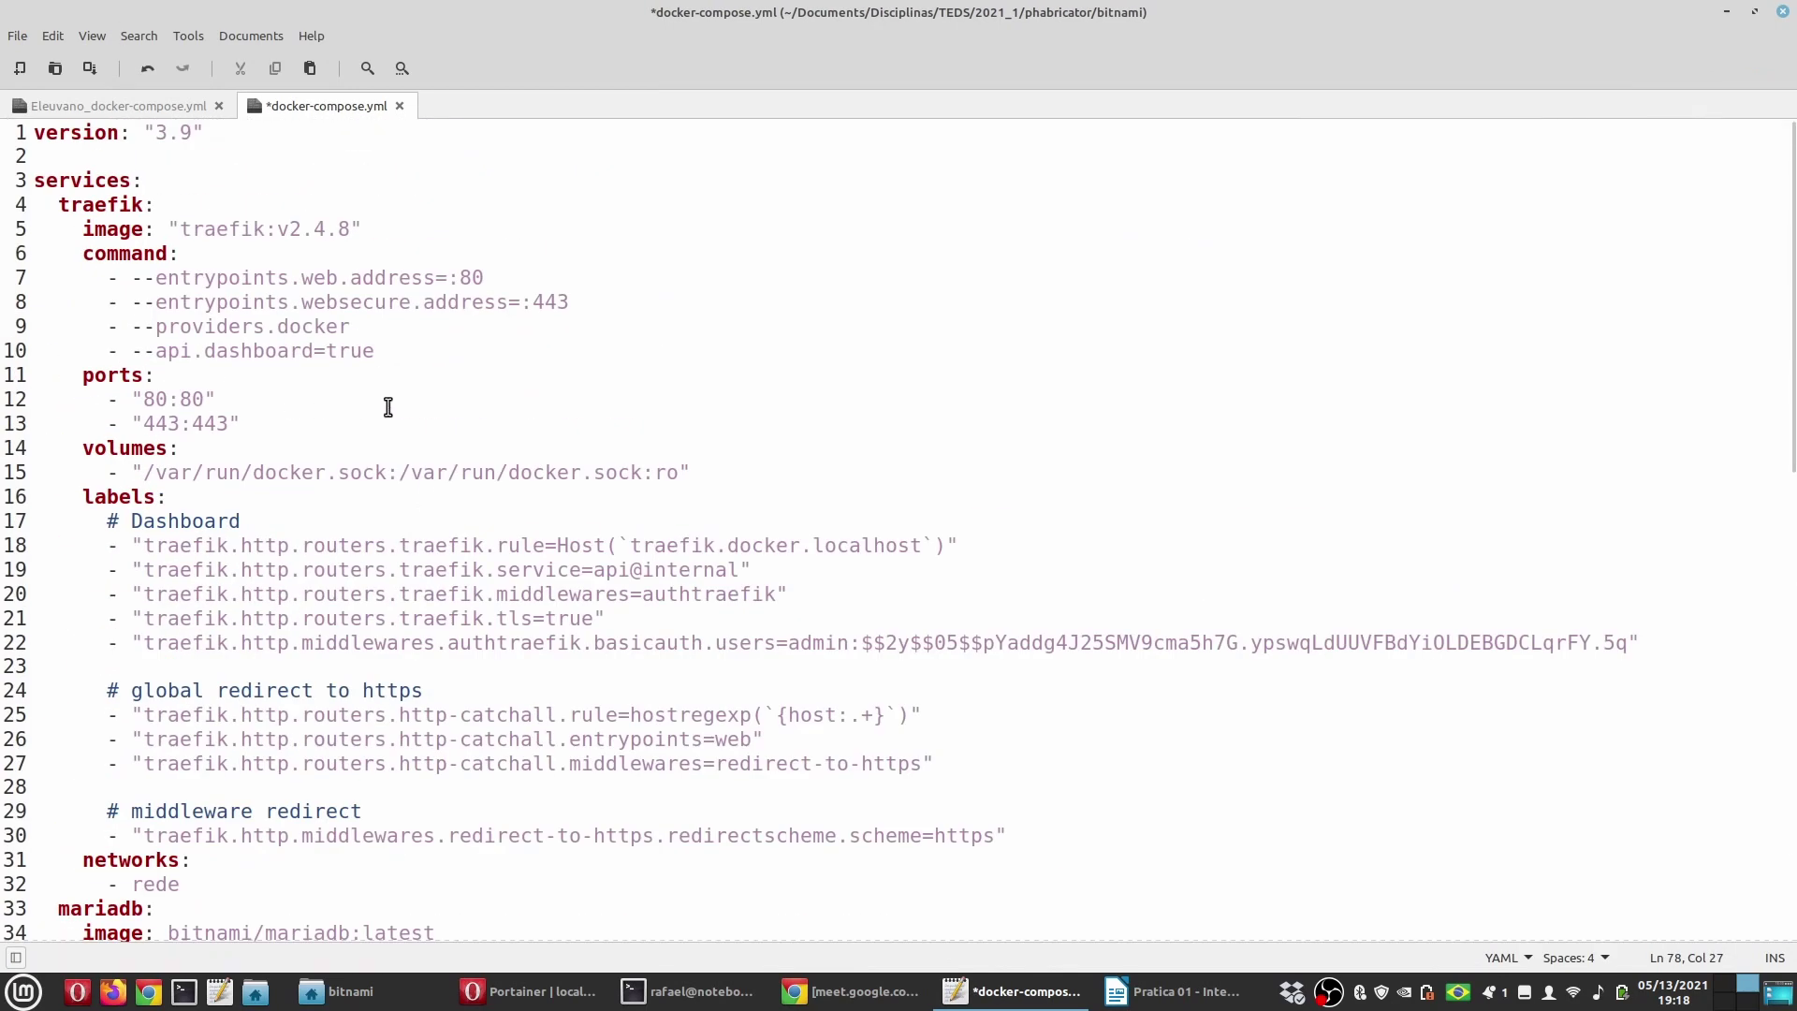
scroll(389, 408, "up", 1)
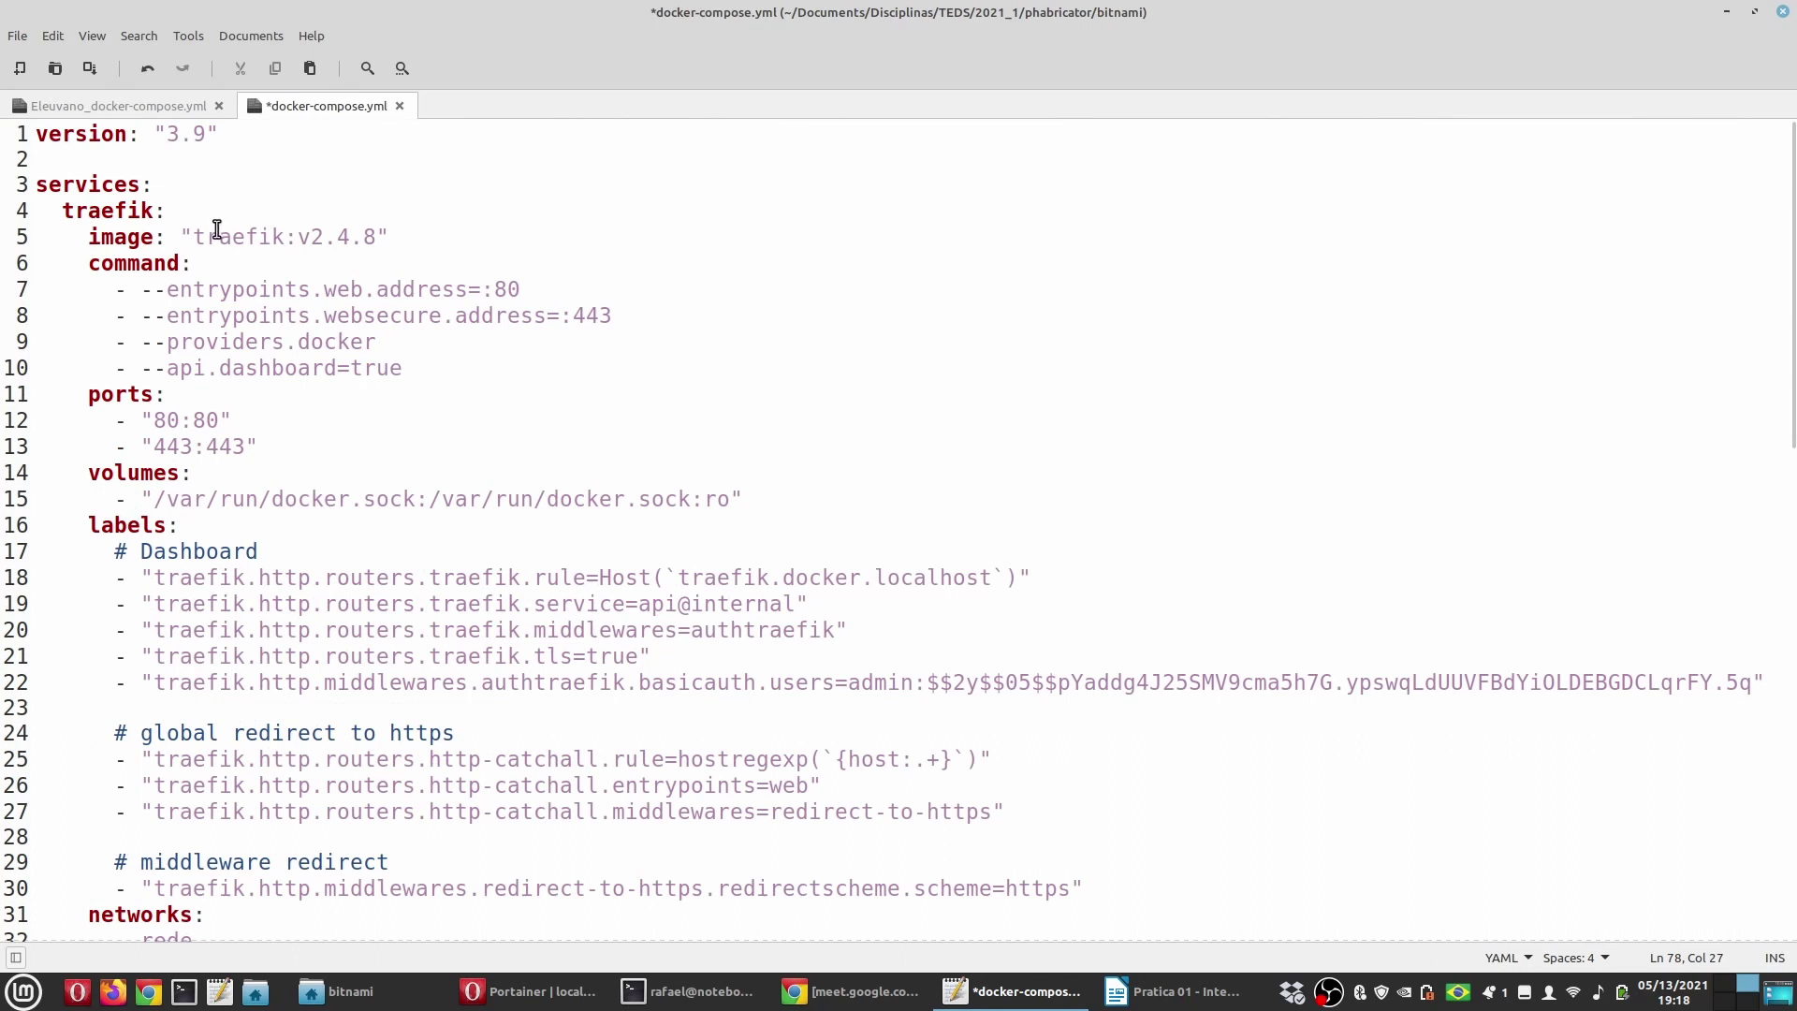
Step: Review the traefik service, marking --api.dashboard=true and the admin basic-auth user
double_click(118, 211)
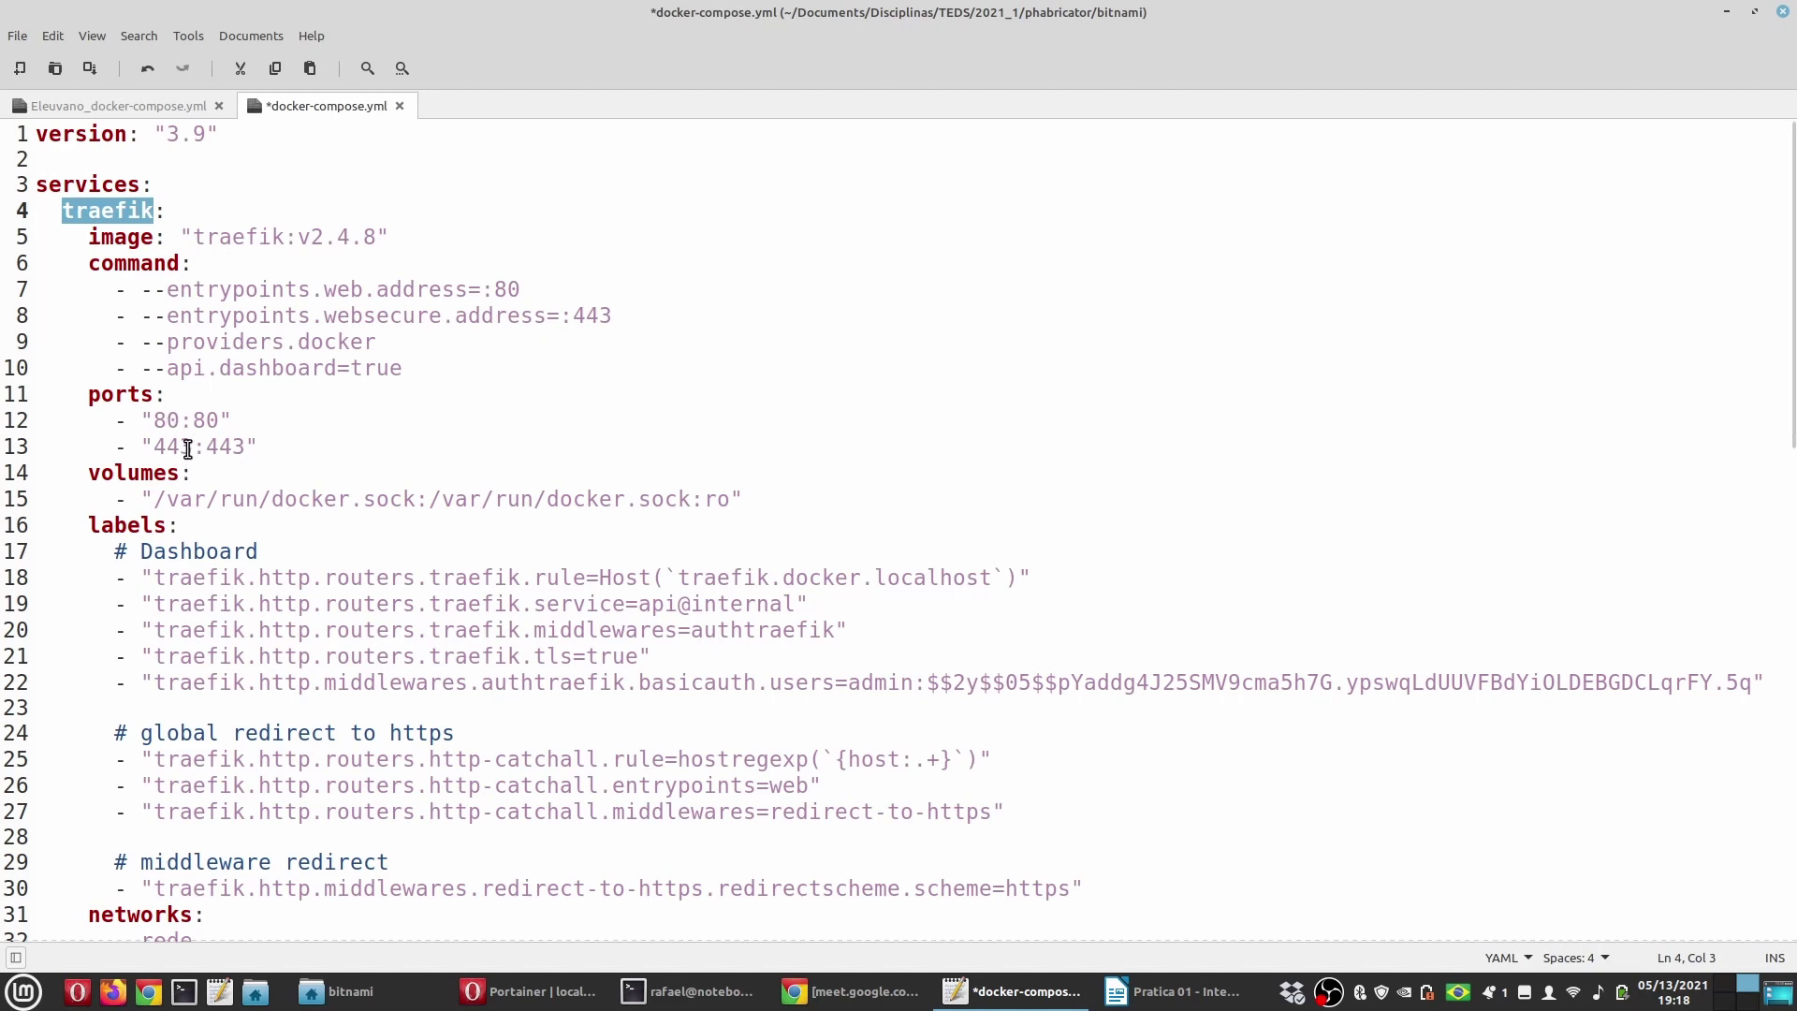
scroll(586, 503, "down", 3)
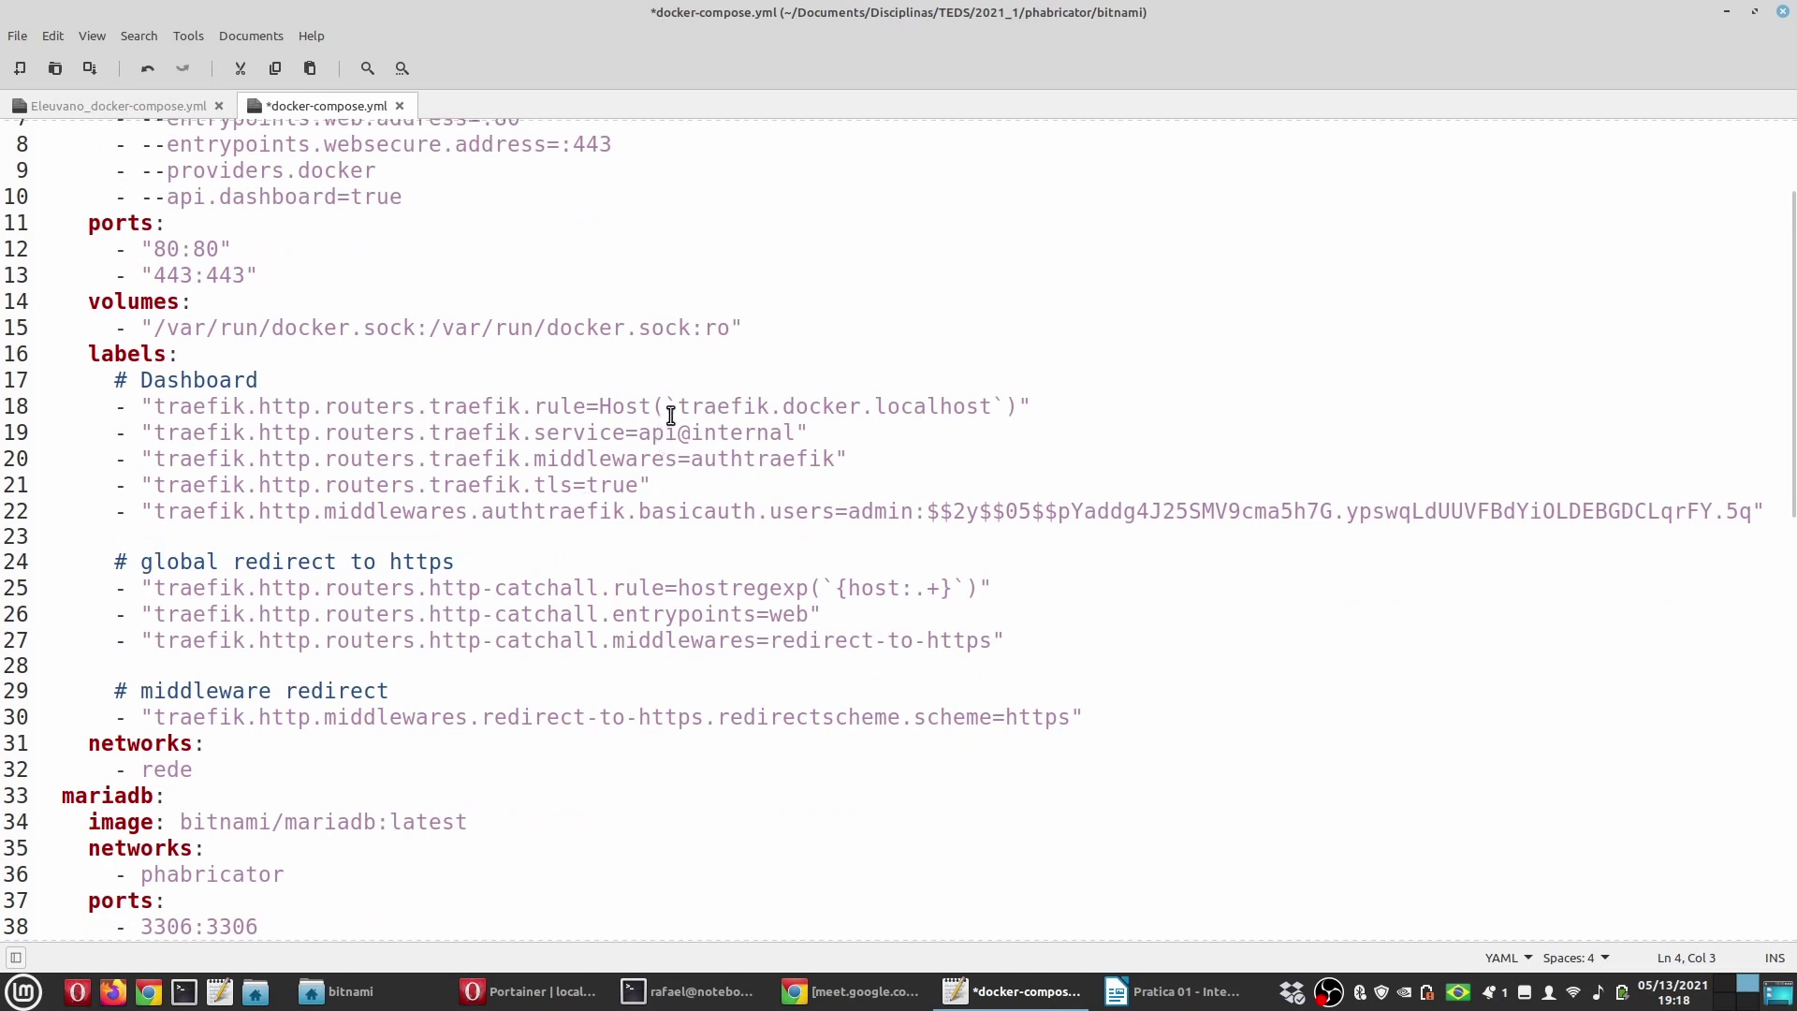
left_click_drag(677, 406, 992, 404)
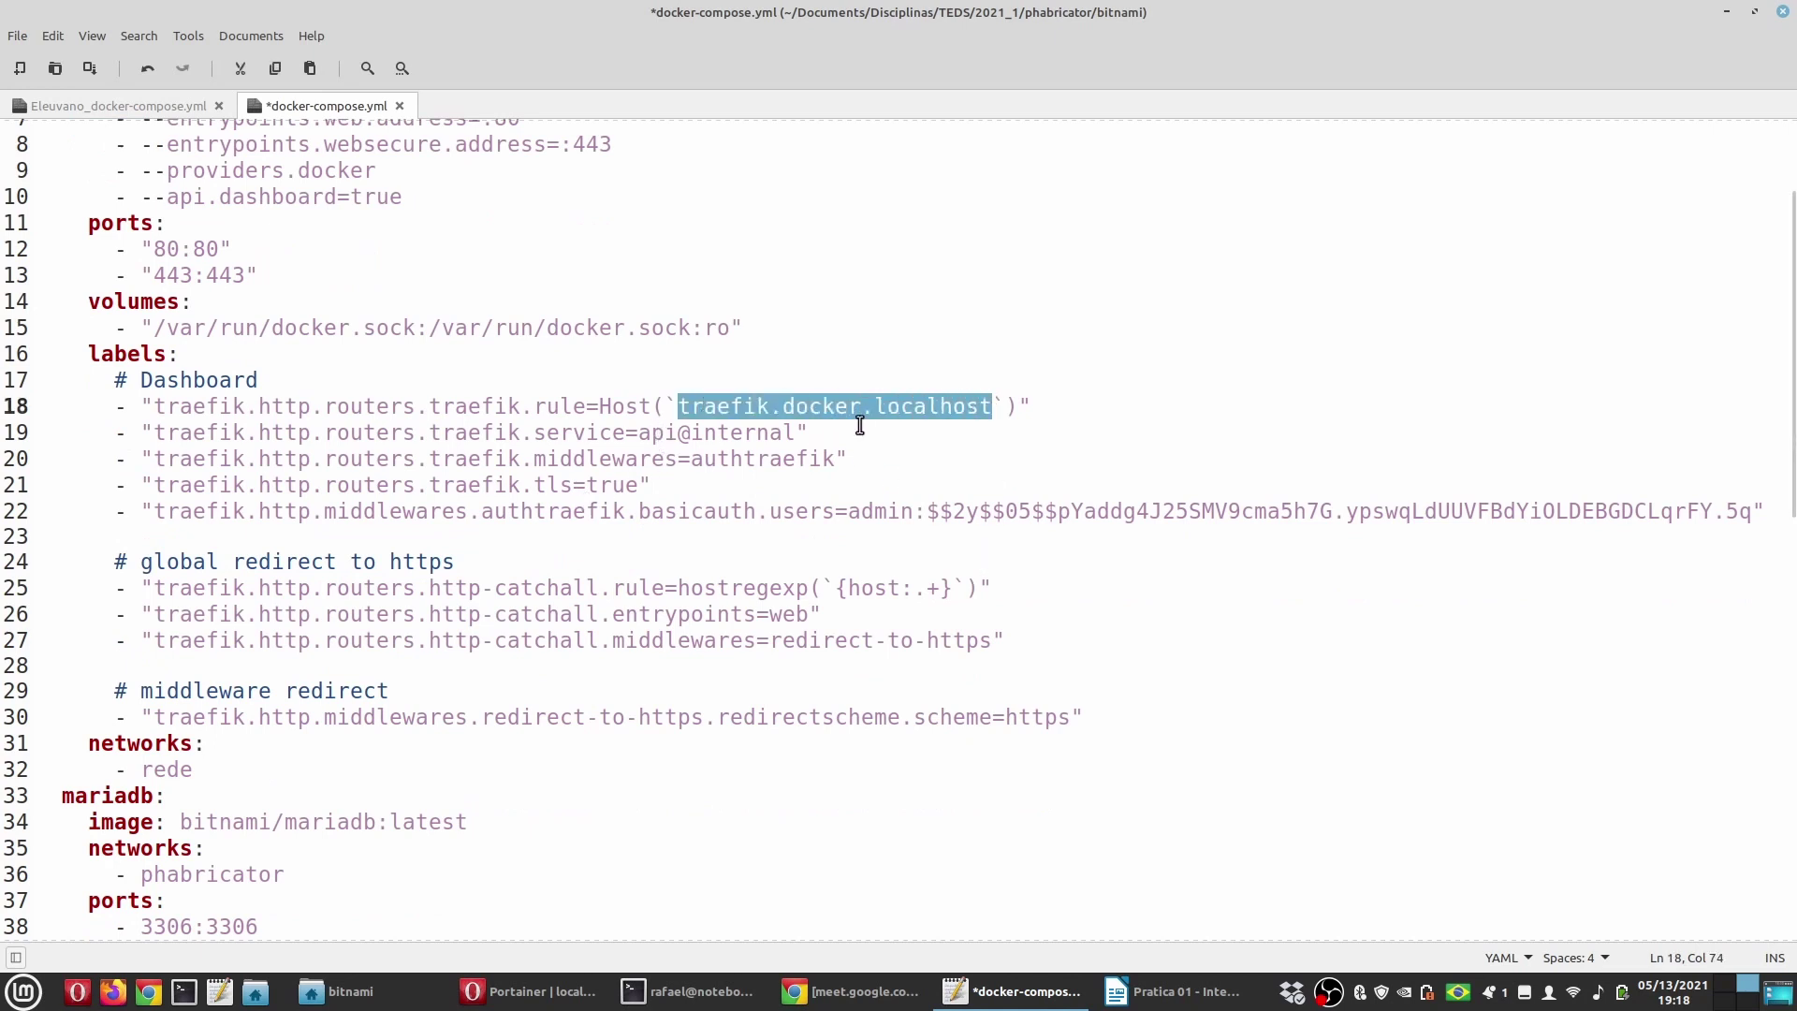
scroll(521, 389, "up", 1)
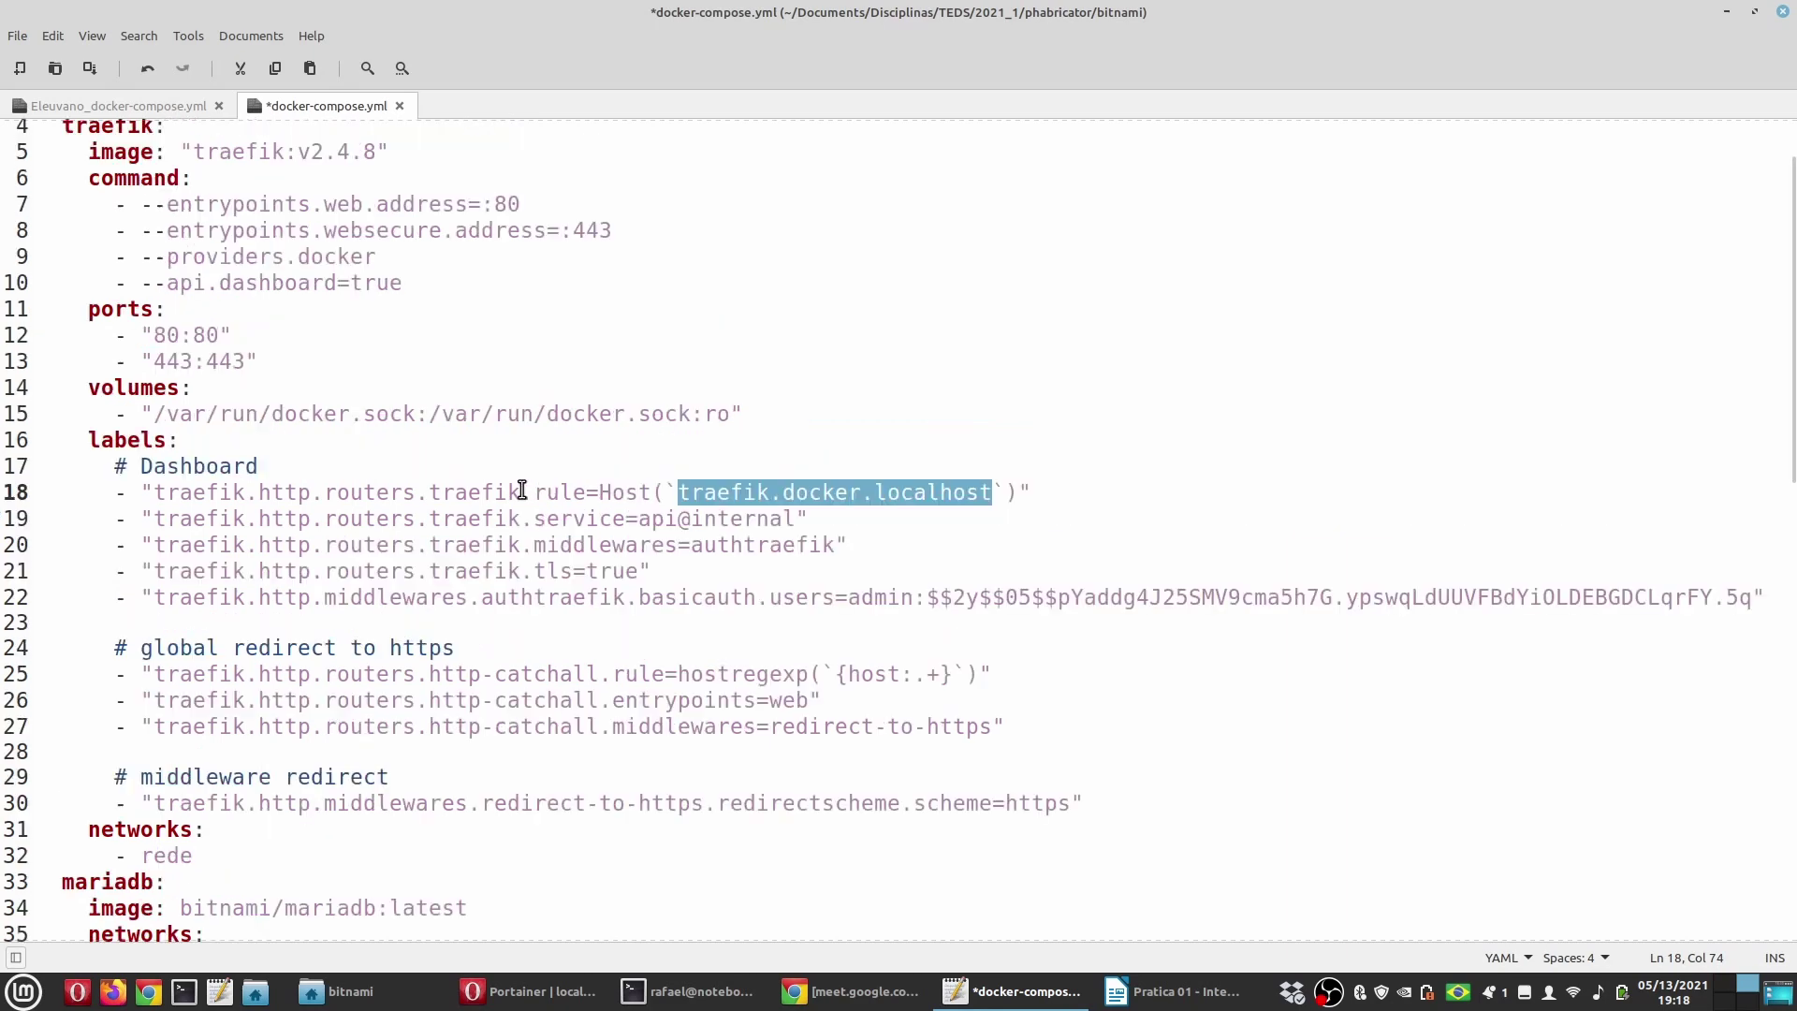
left_click_drag(406, 278, 110, 279)
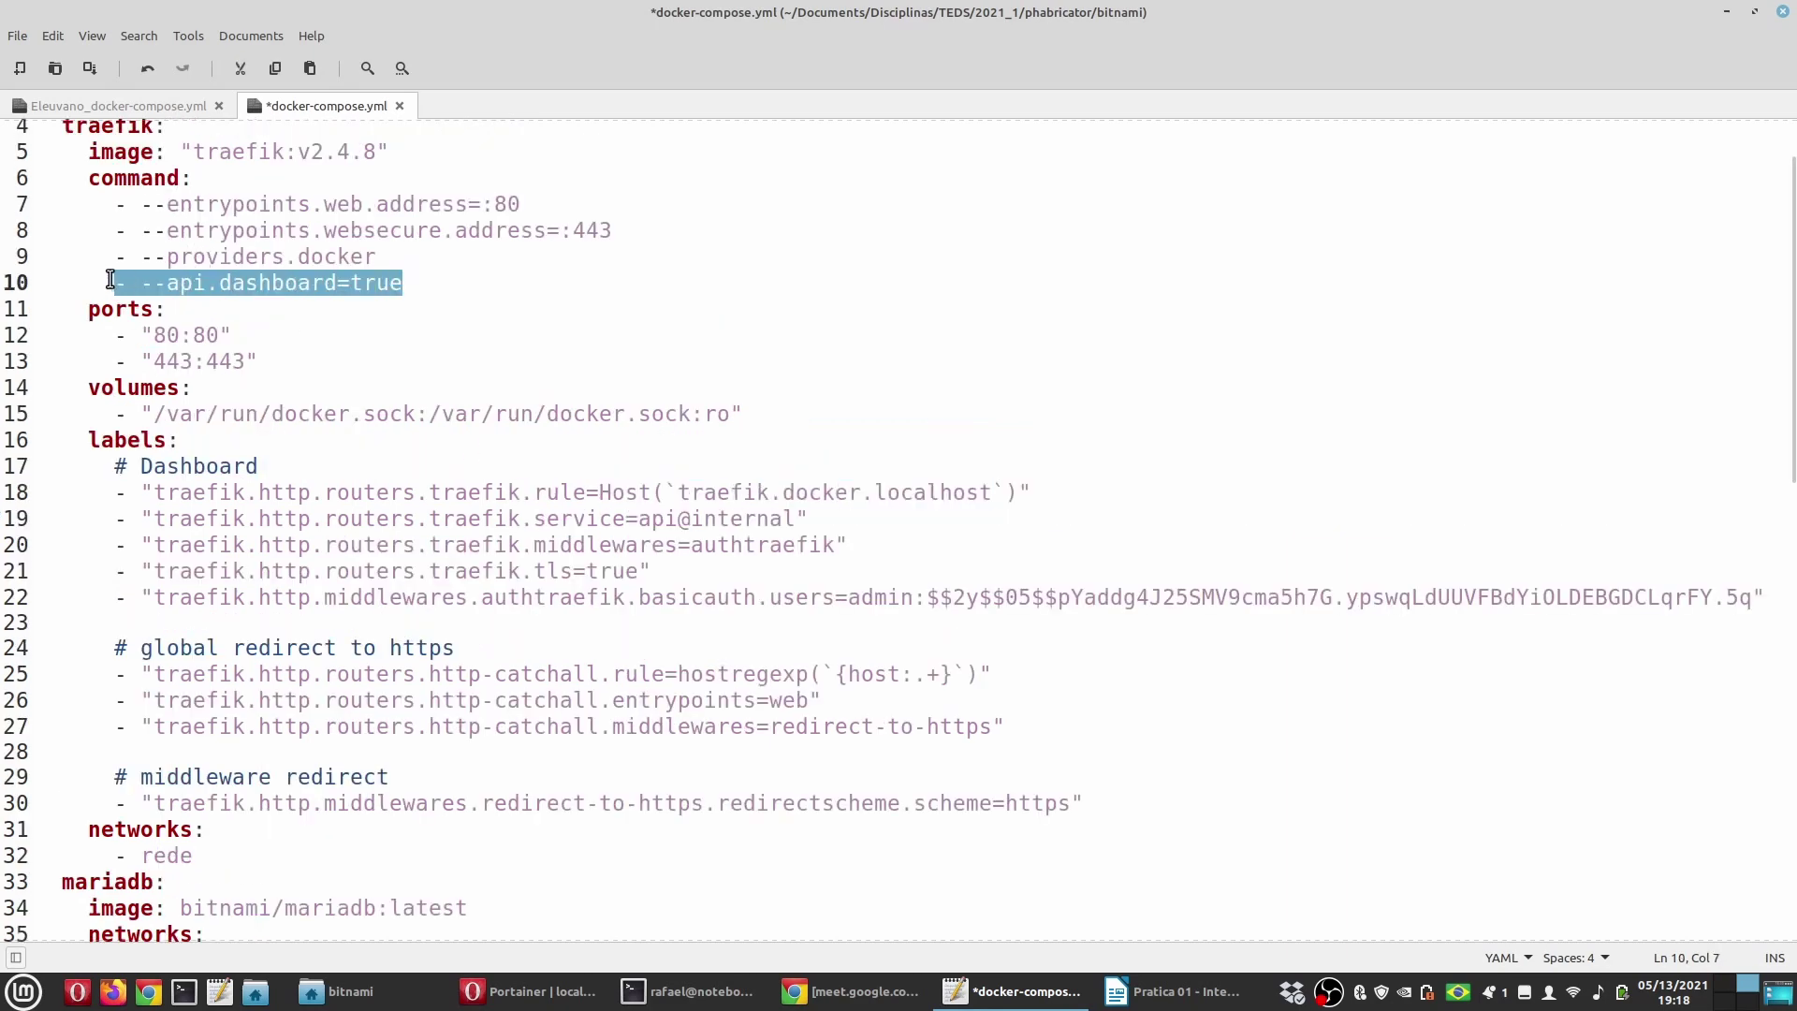
scroll(524, 405, "down", 1)
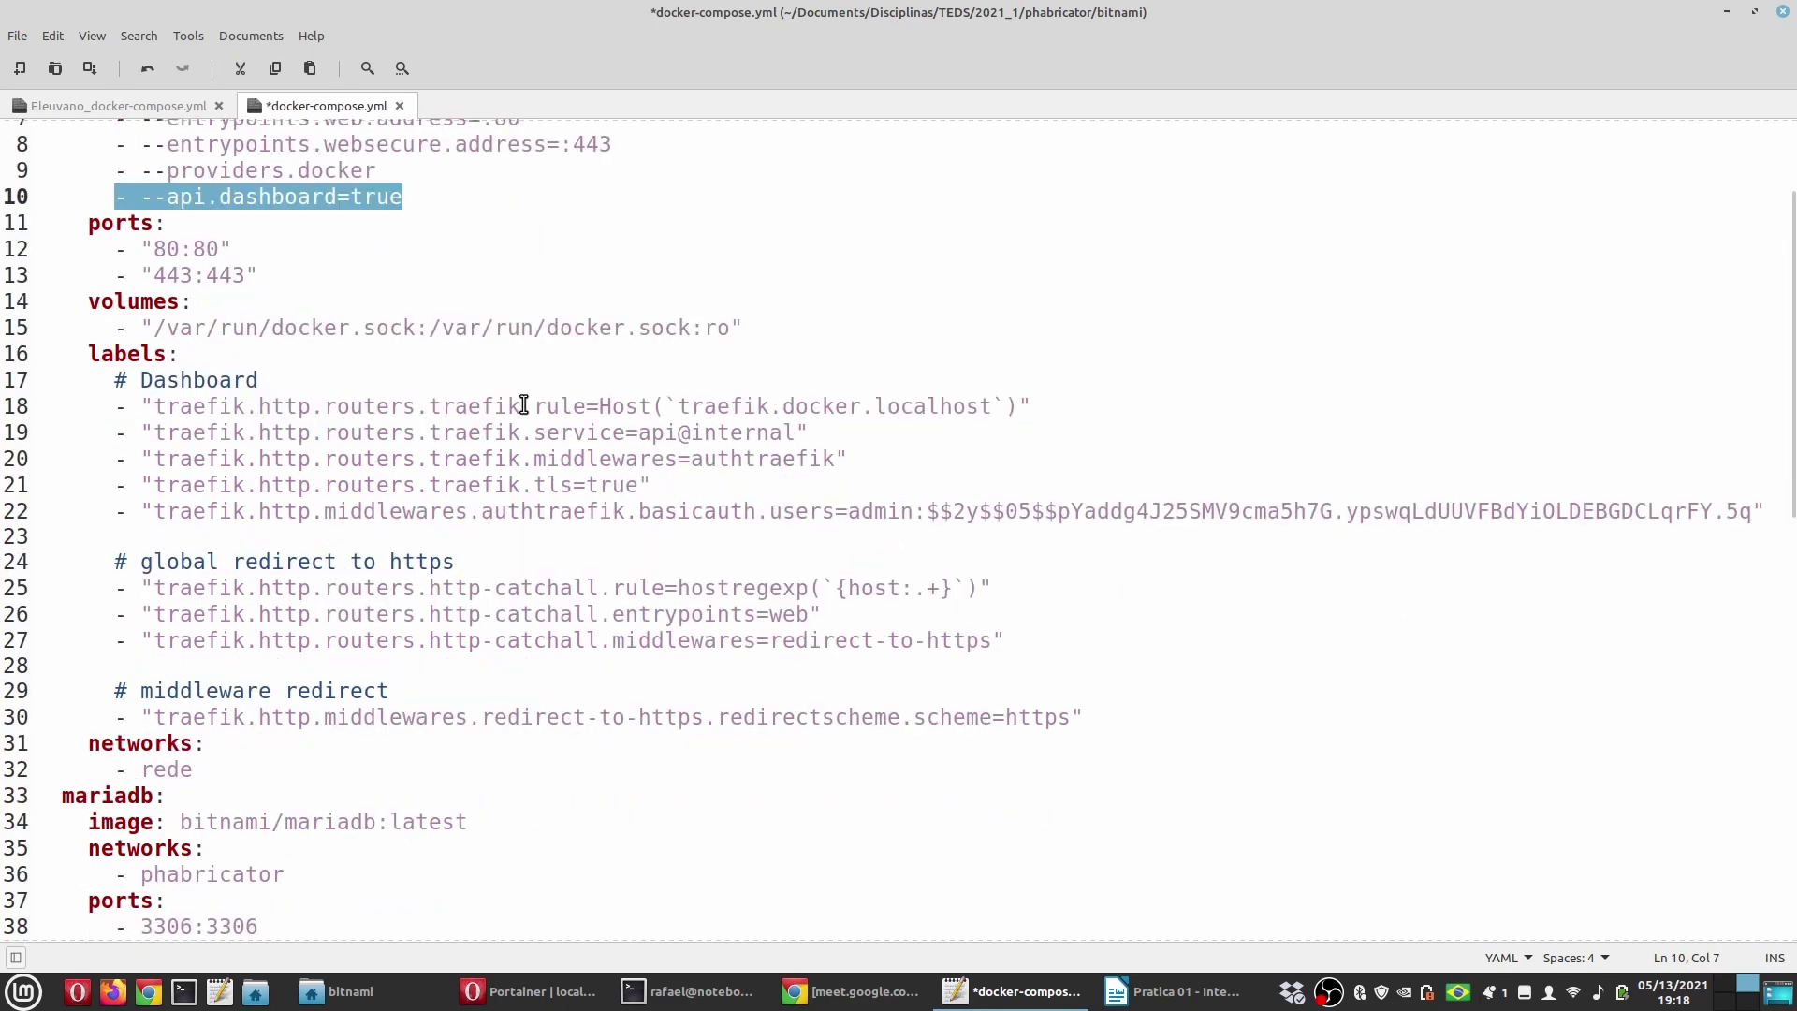
double_click(866, 511)
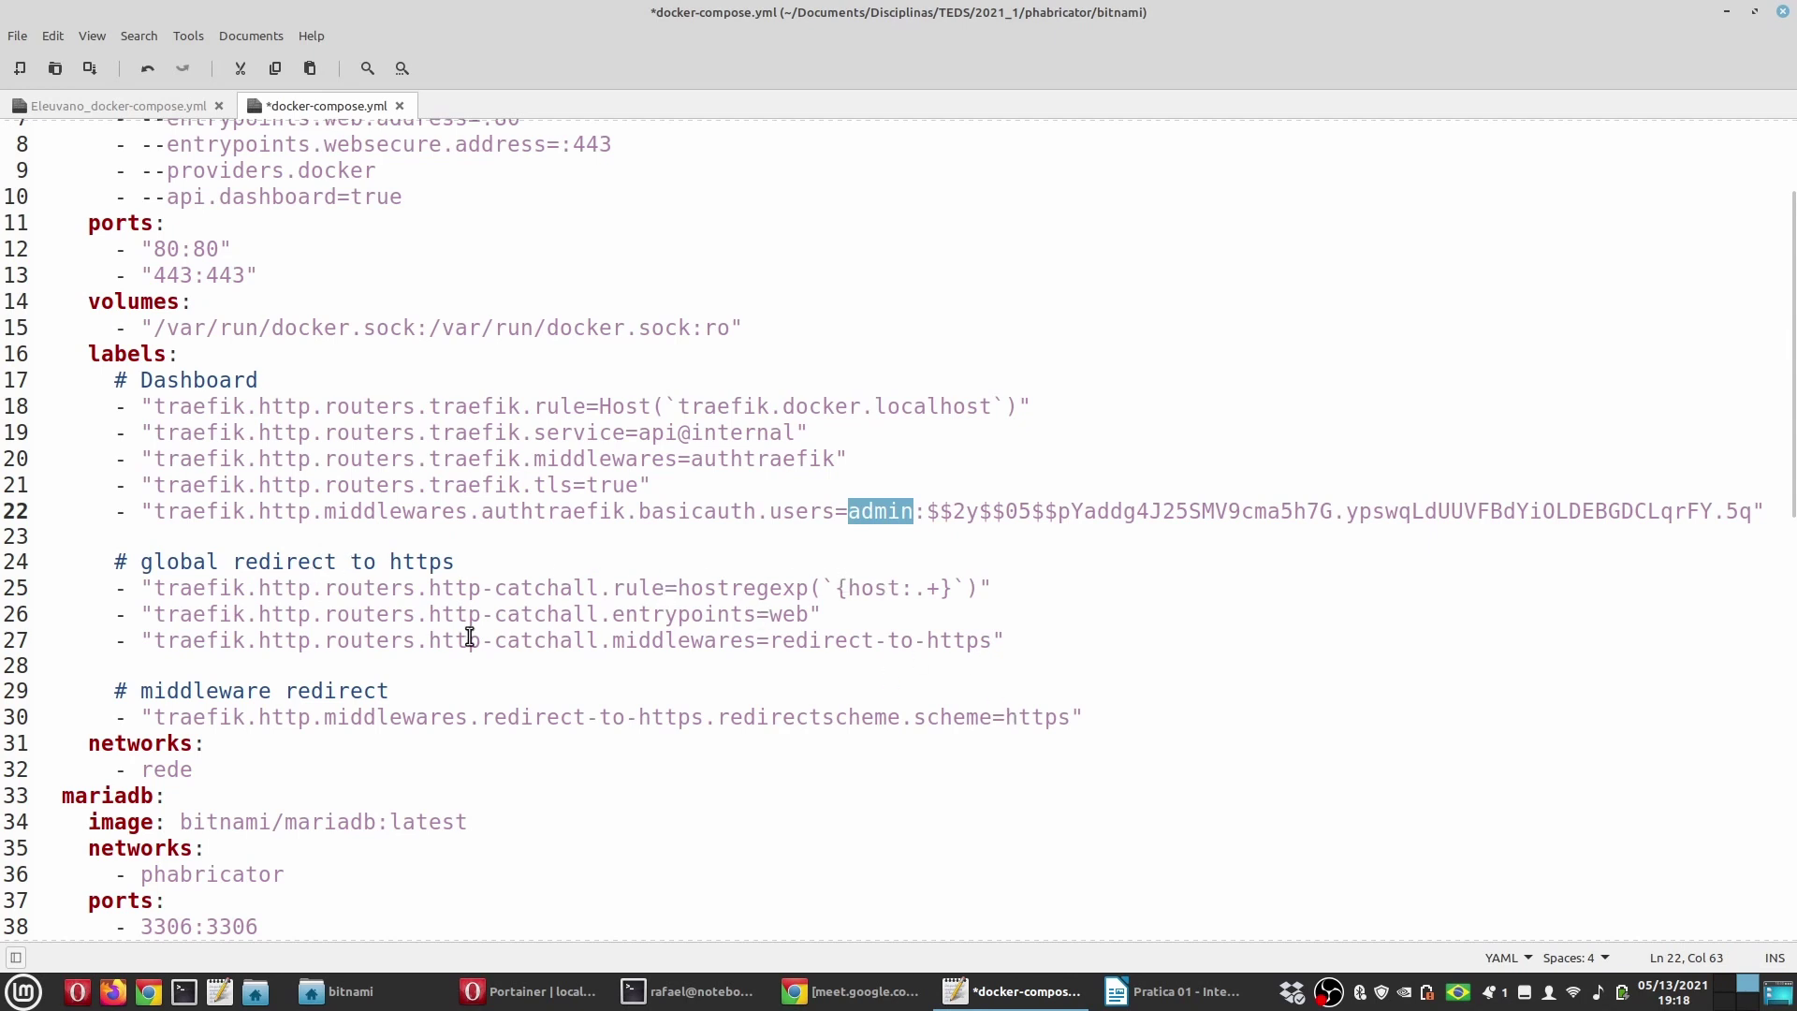
scroll(661, 662, "down", 2)
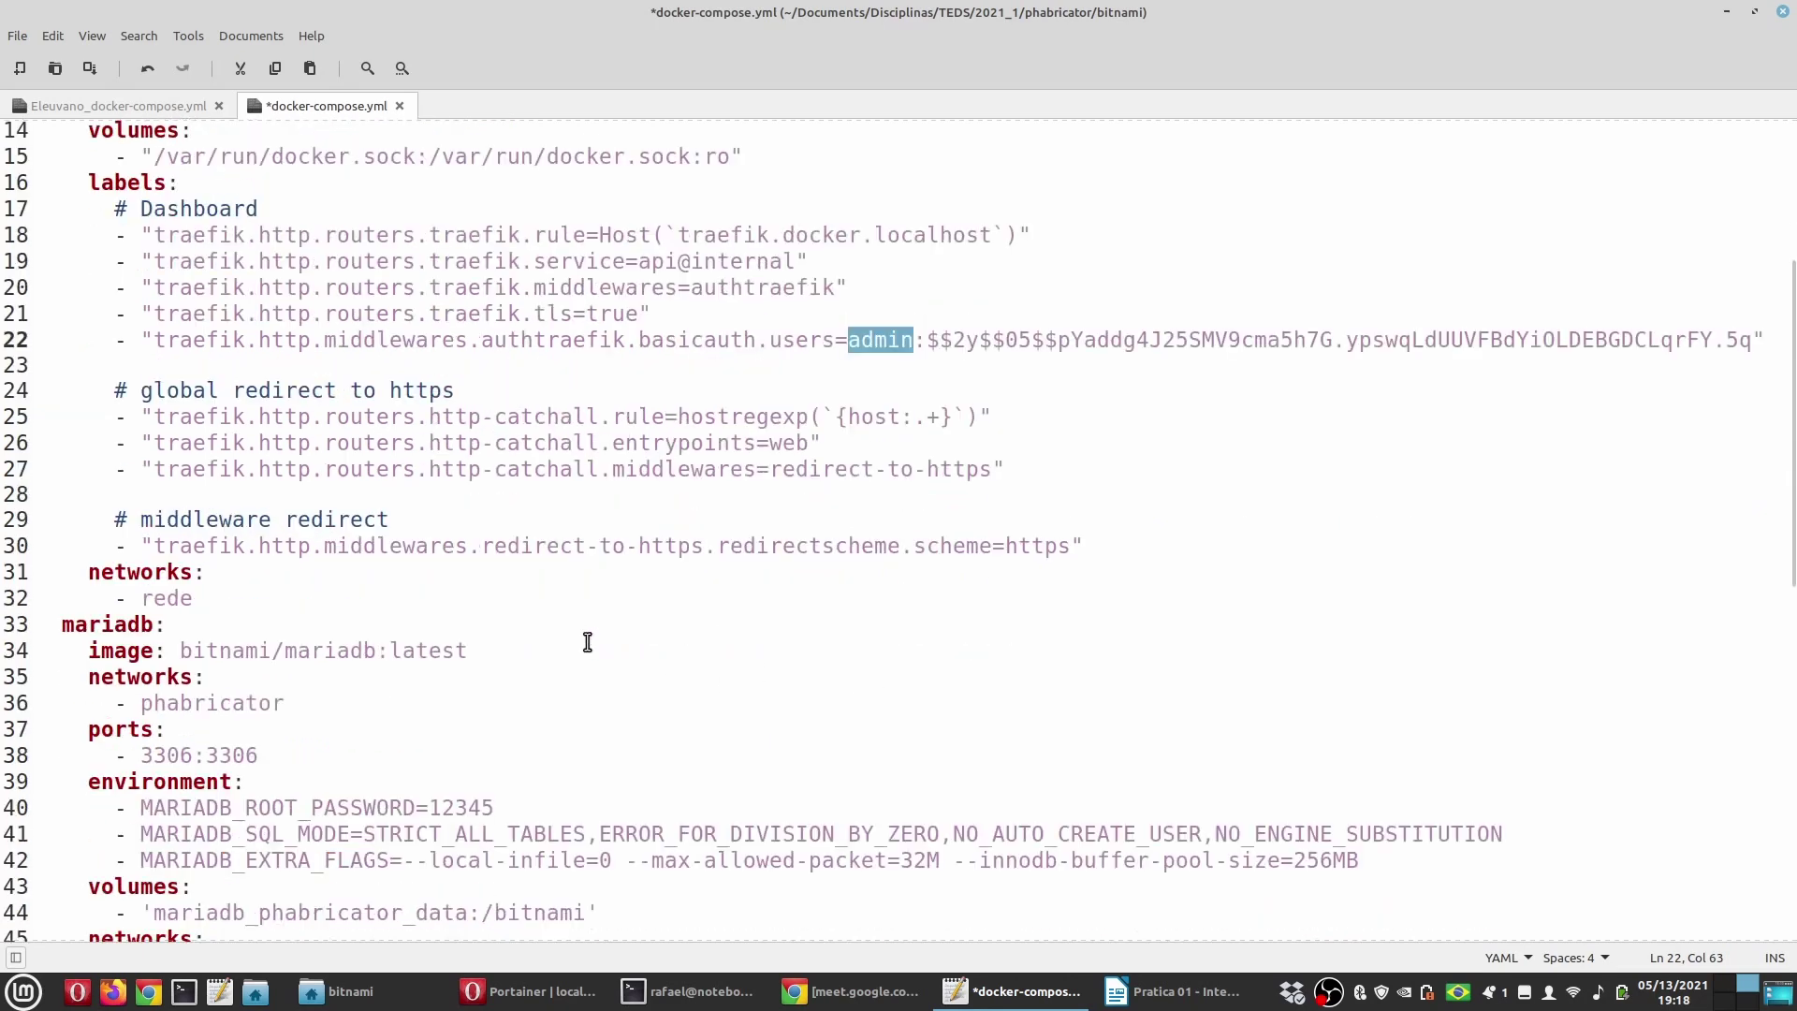
Step: Point out traefik's rede network and the mariadb service with image bitnami/mariadb:latest
left_click(203, 597)
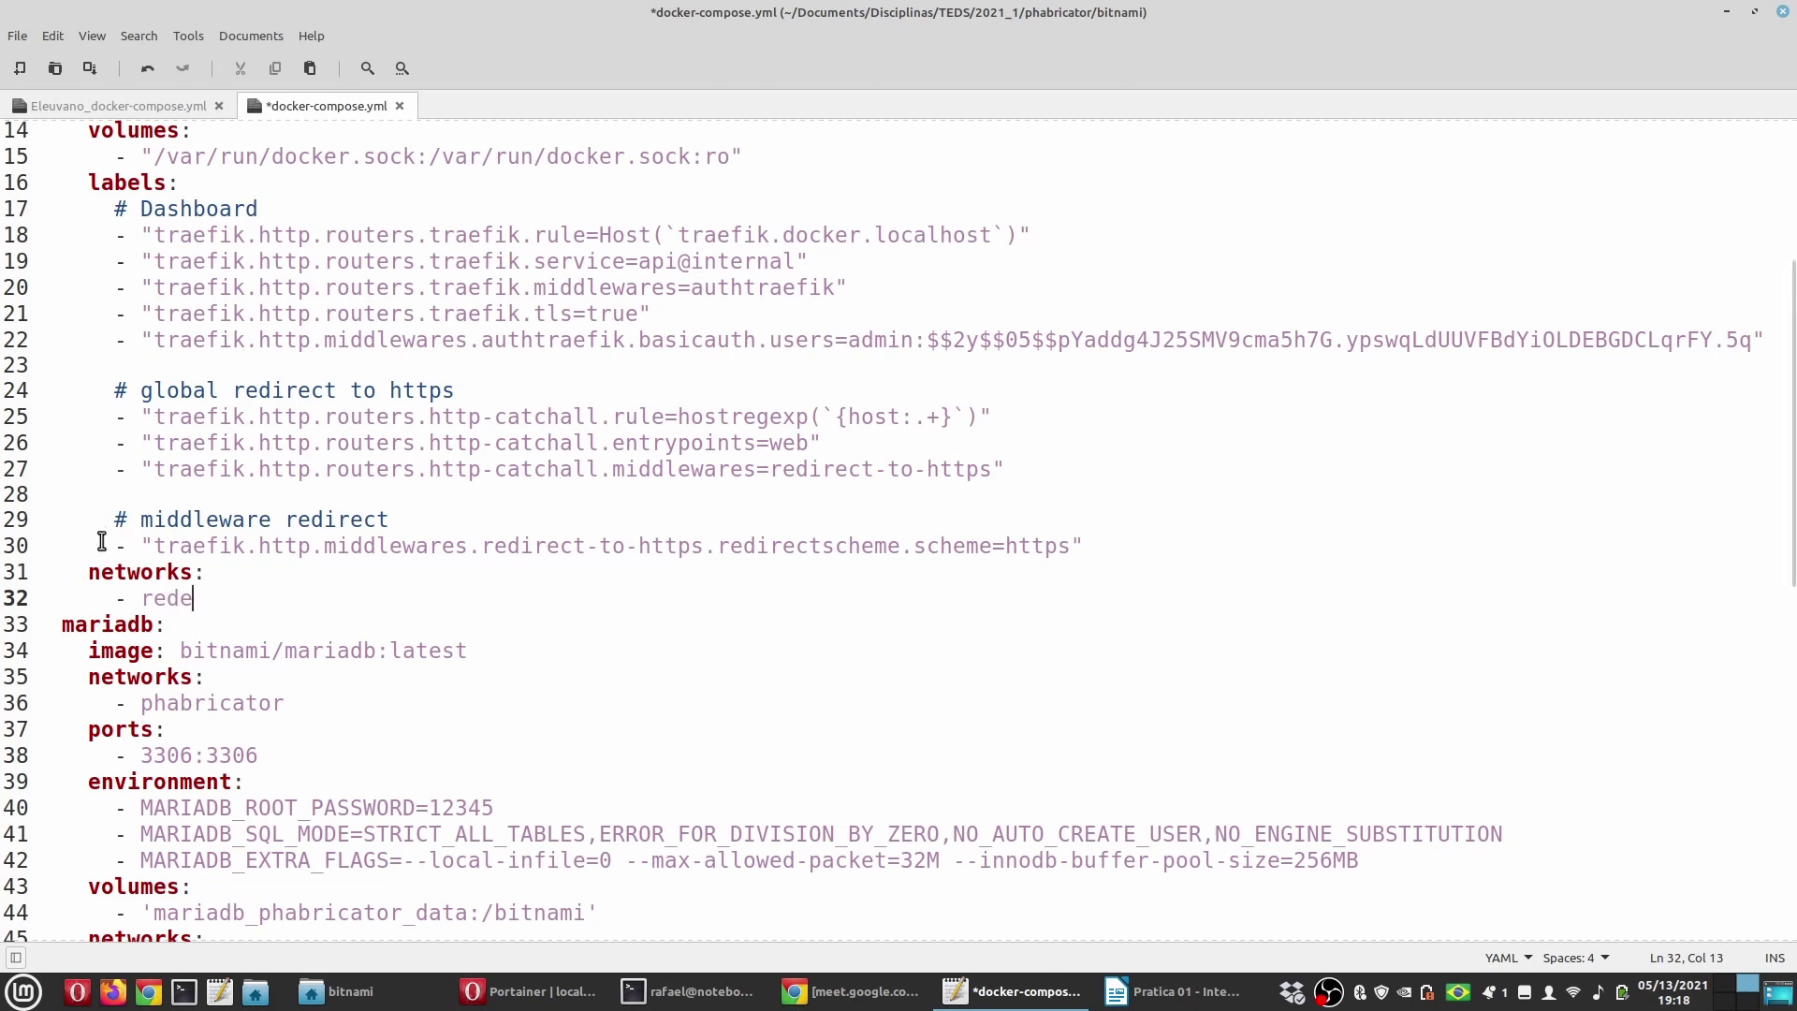
left_click(102, 624)
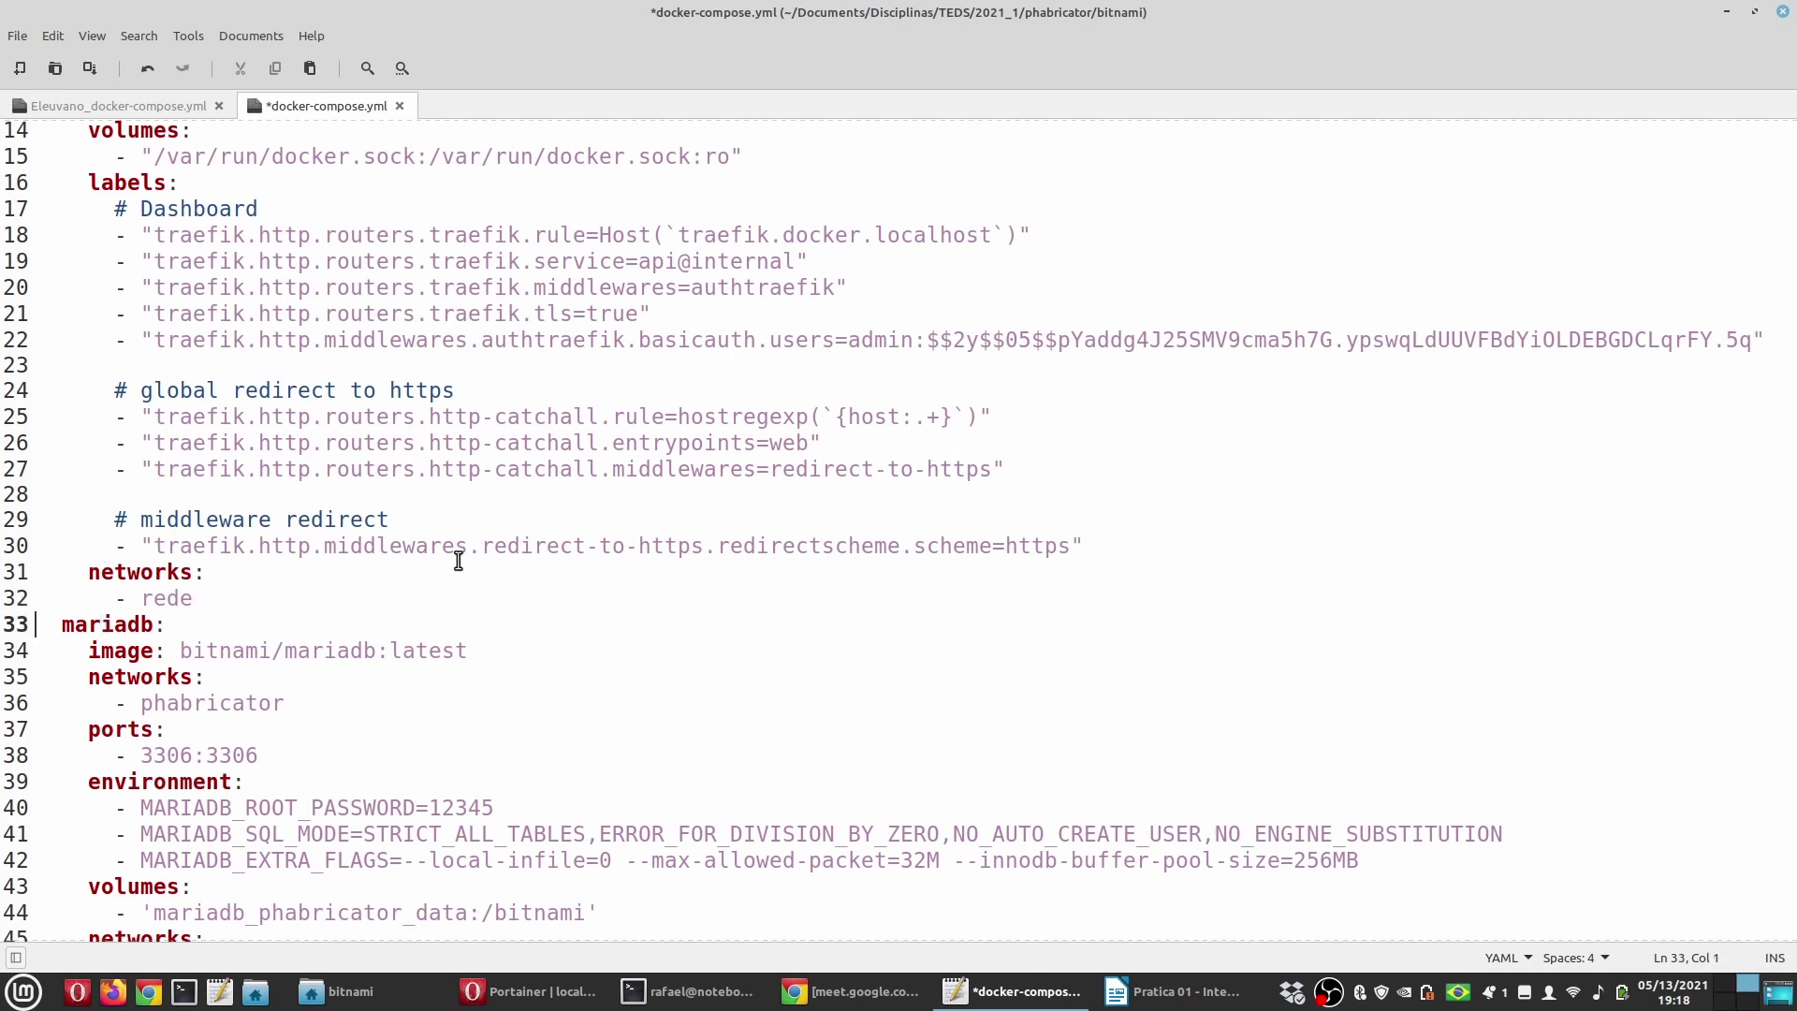
double_click(114, 619)
scroll(529, 598, "down", 2)
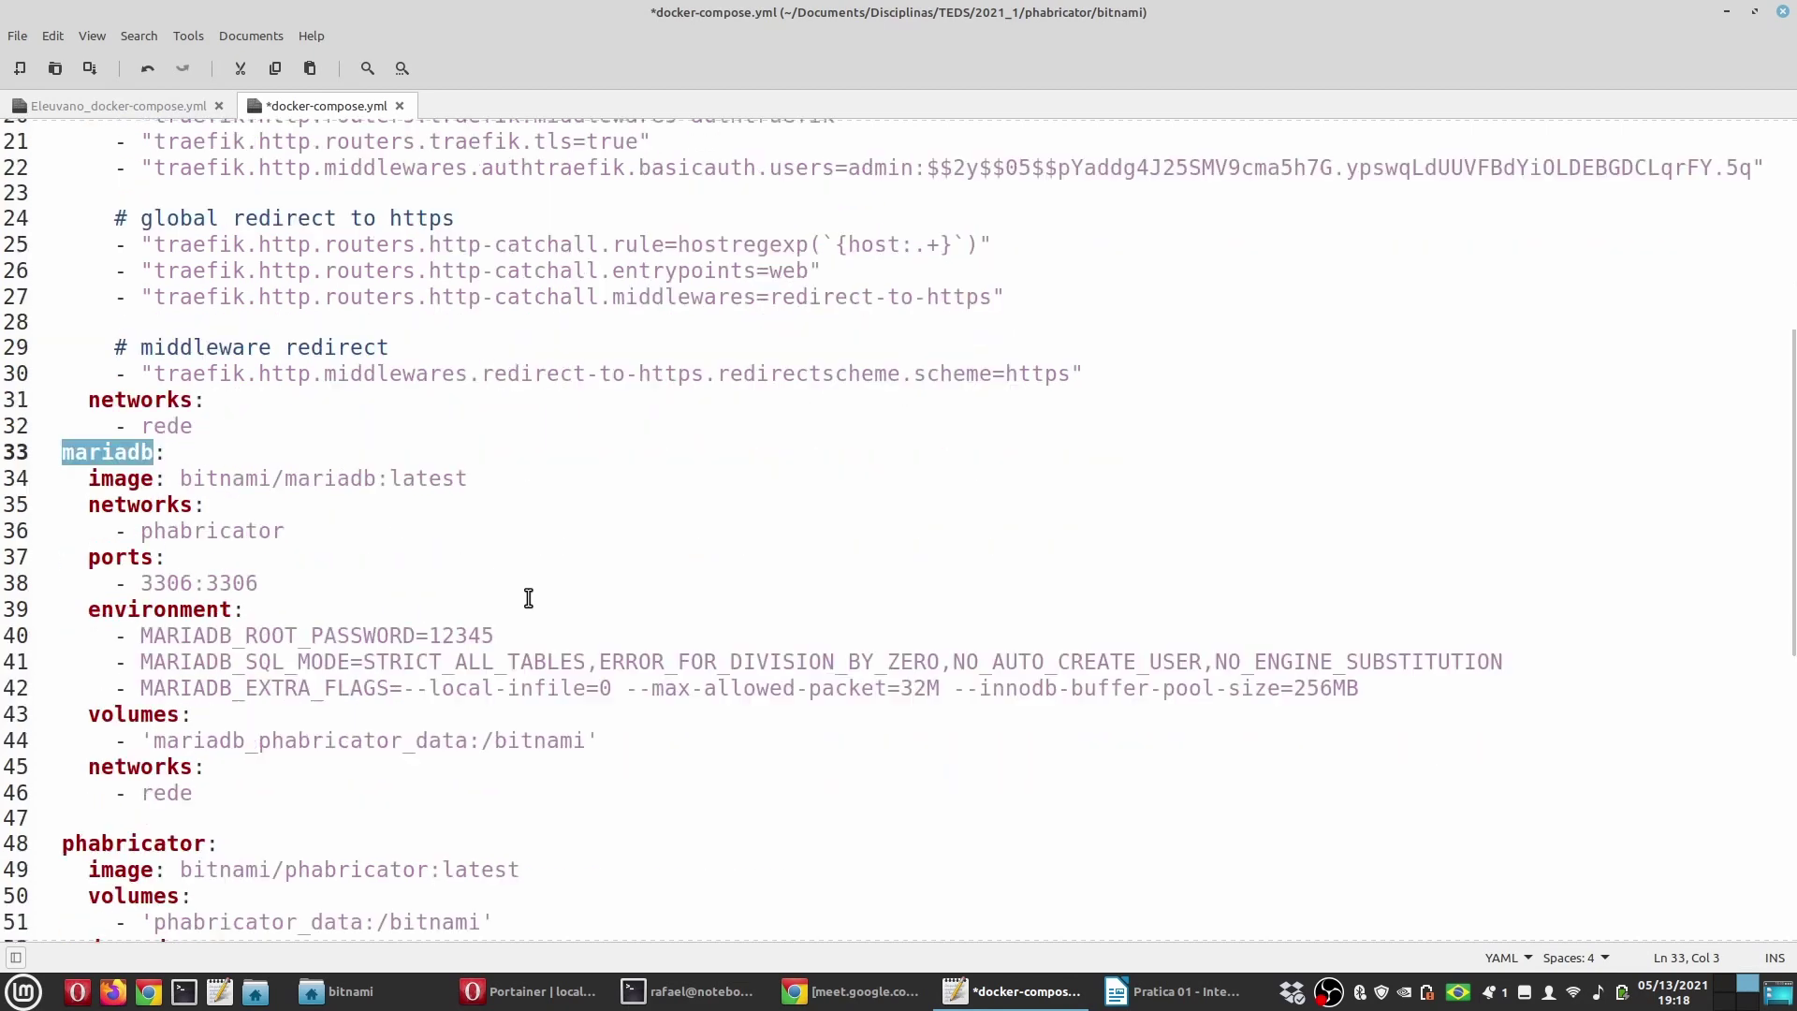
scroll(529, 598, "down", 1)
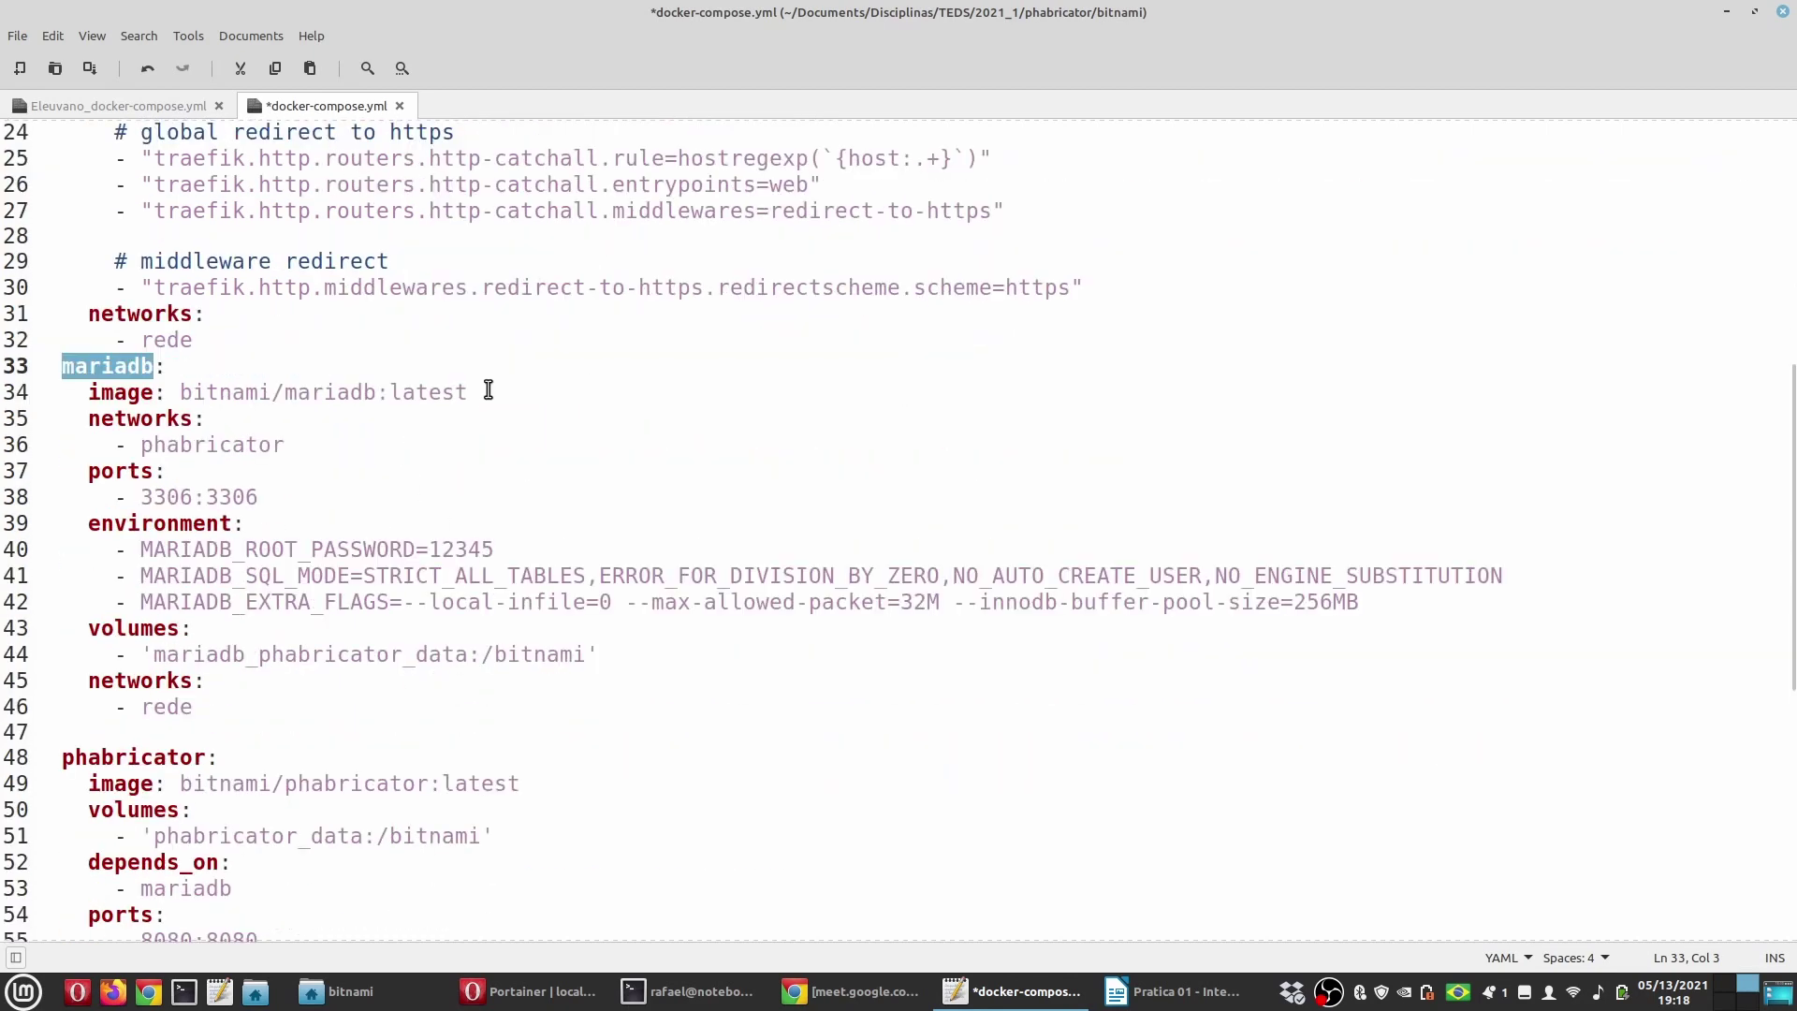
left_click_drag(489, 392, 181, 392)
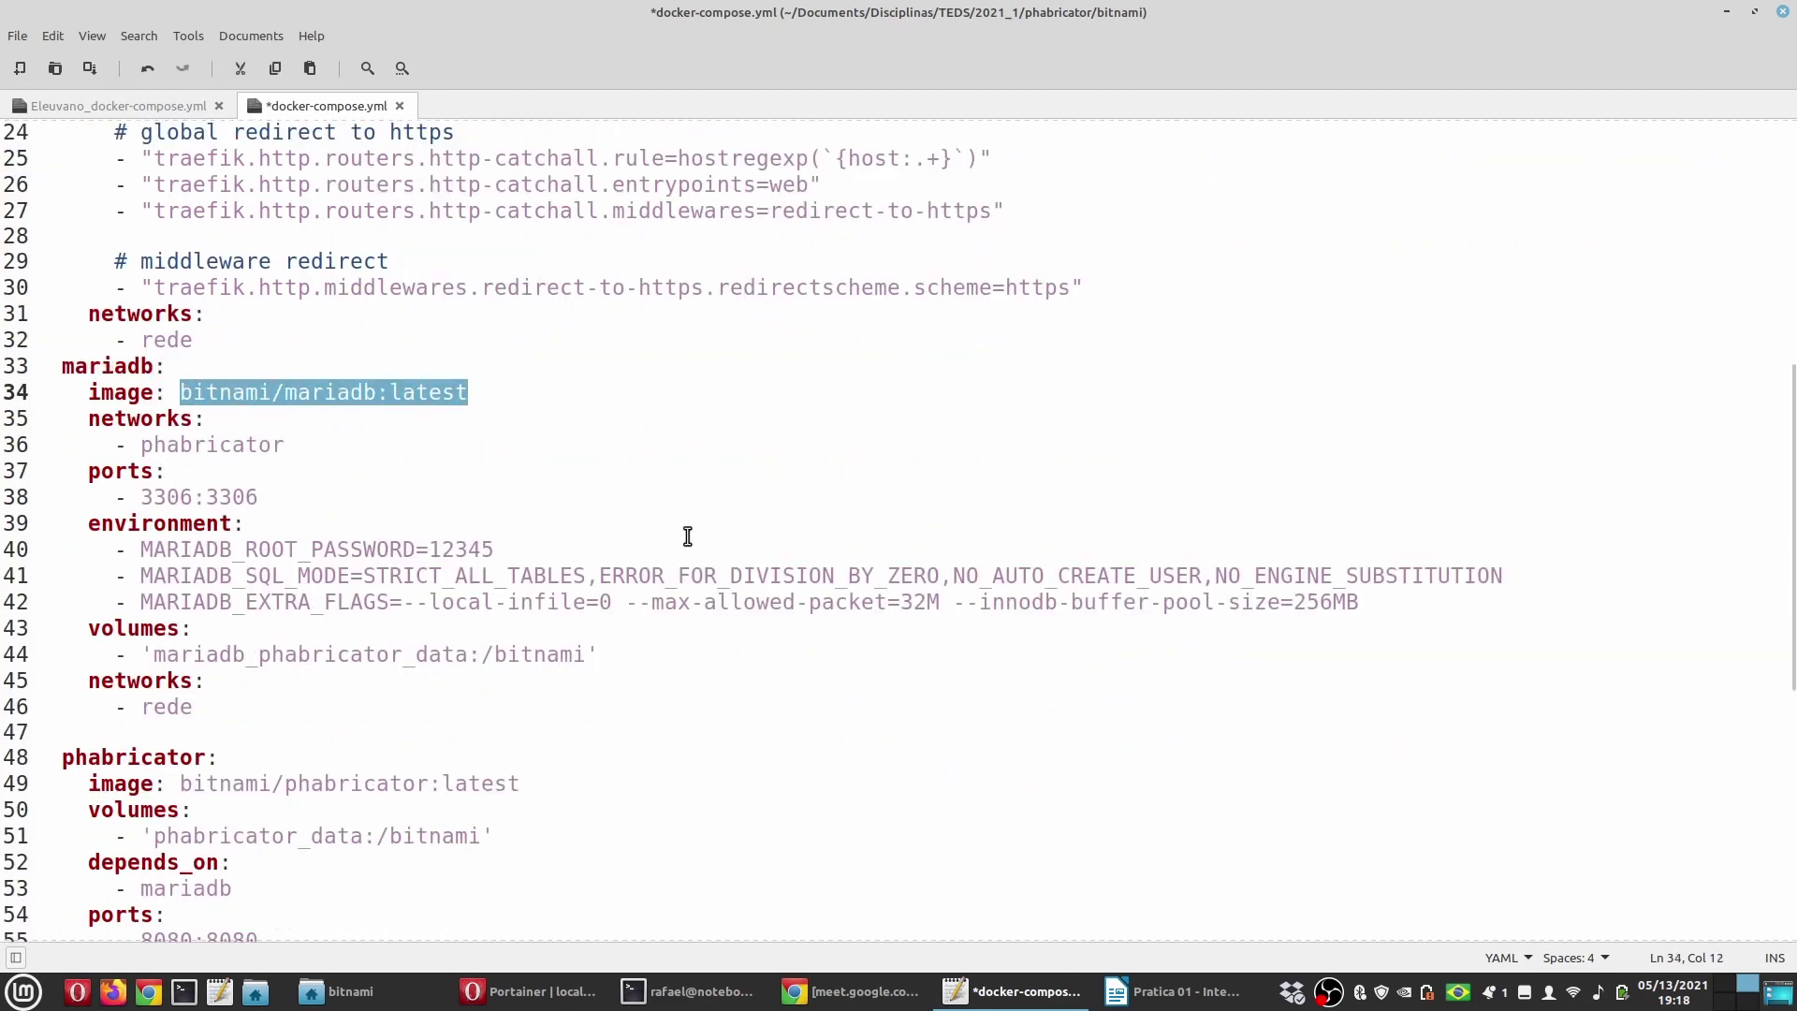
Step: Change the mariadb network on line 36 from phabricator to rede
double_click(213, 445)
type("rede")
scroll(153, 309, "down", 1)
left_click(1166, 991)
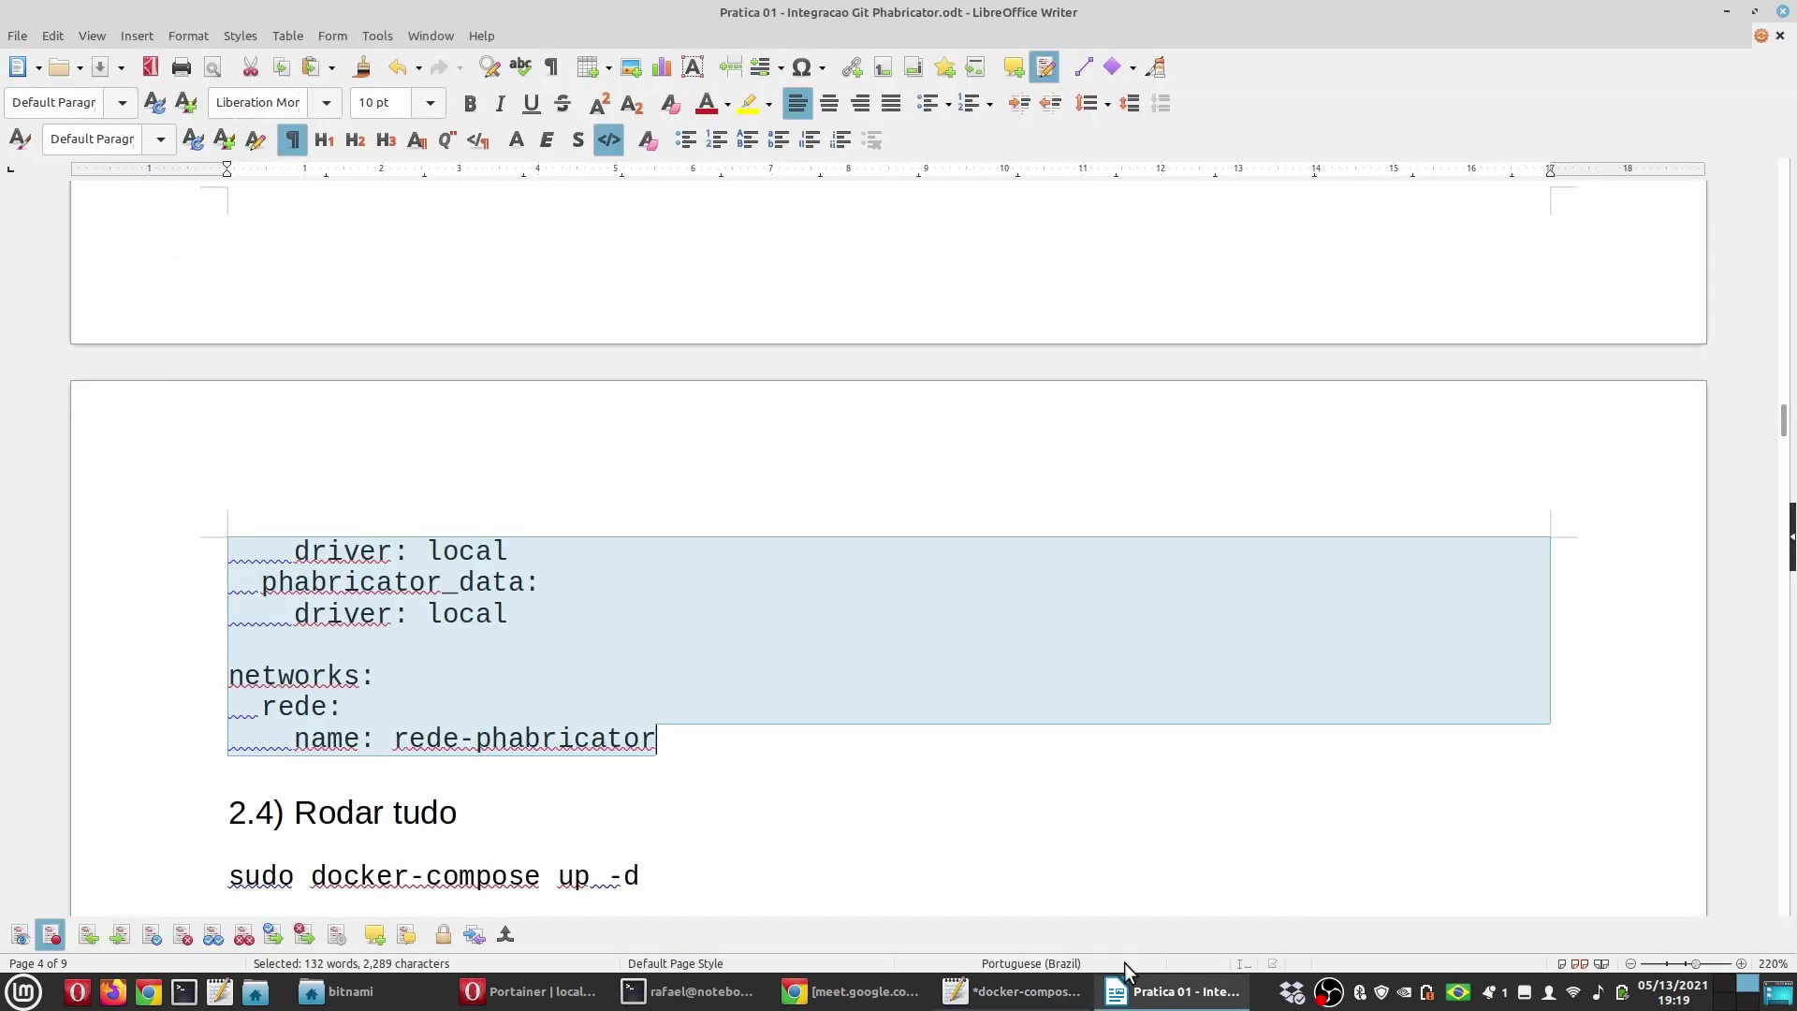
Step: Delete the mariadb 'networks: - phabricator' lines, leaving only rede in the guide listing
left_click(484, 708)
scroll(484, 708, "up", 10)
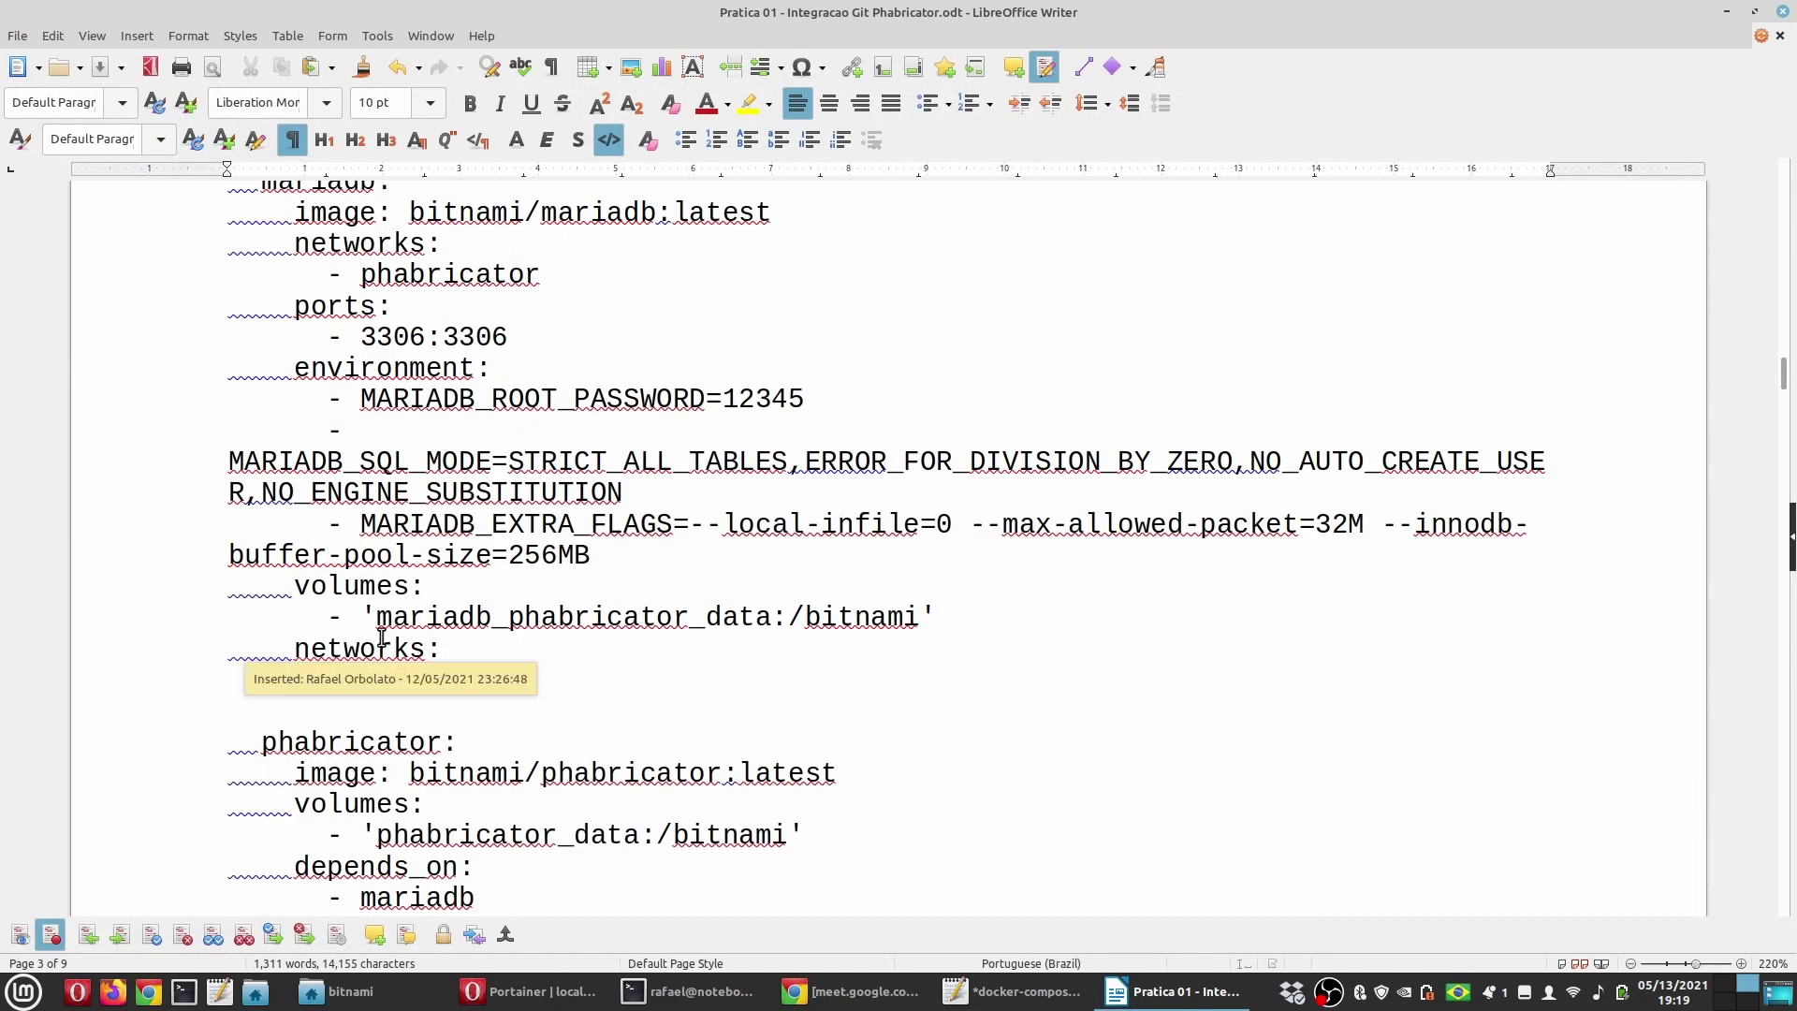
scroll(382, 638, "up", 4)
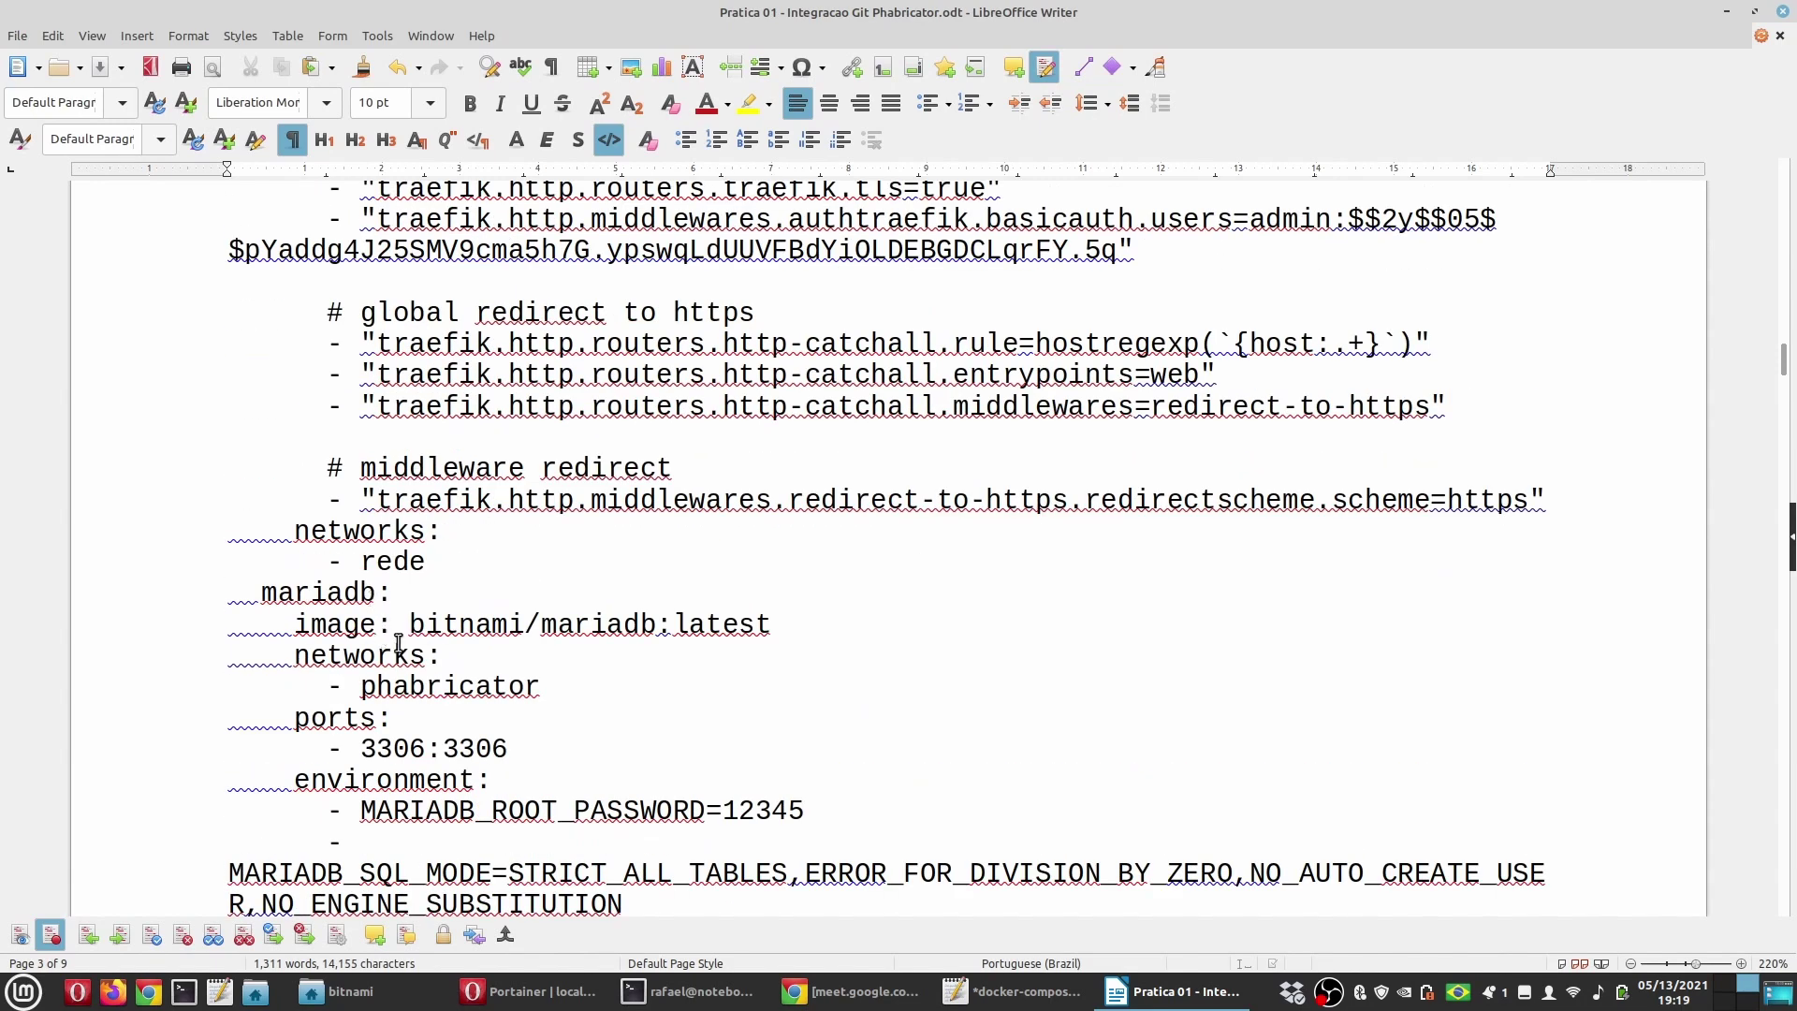
scroll(360, 675, "down", 3)
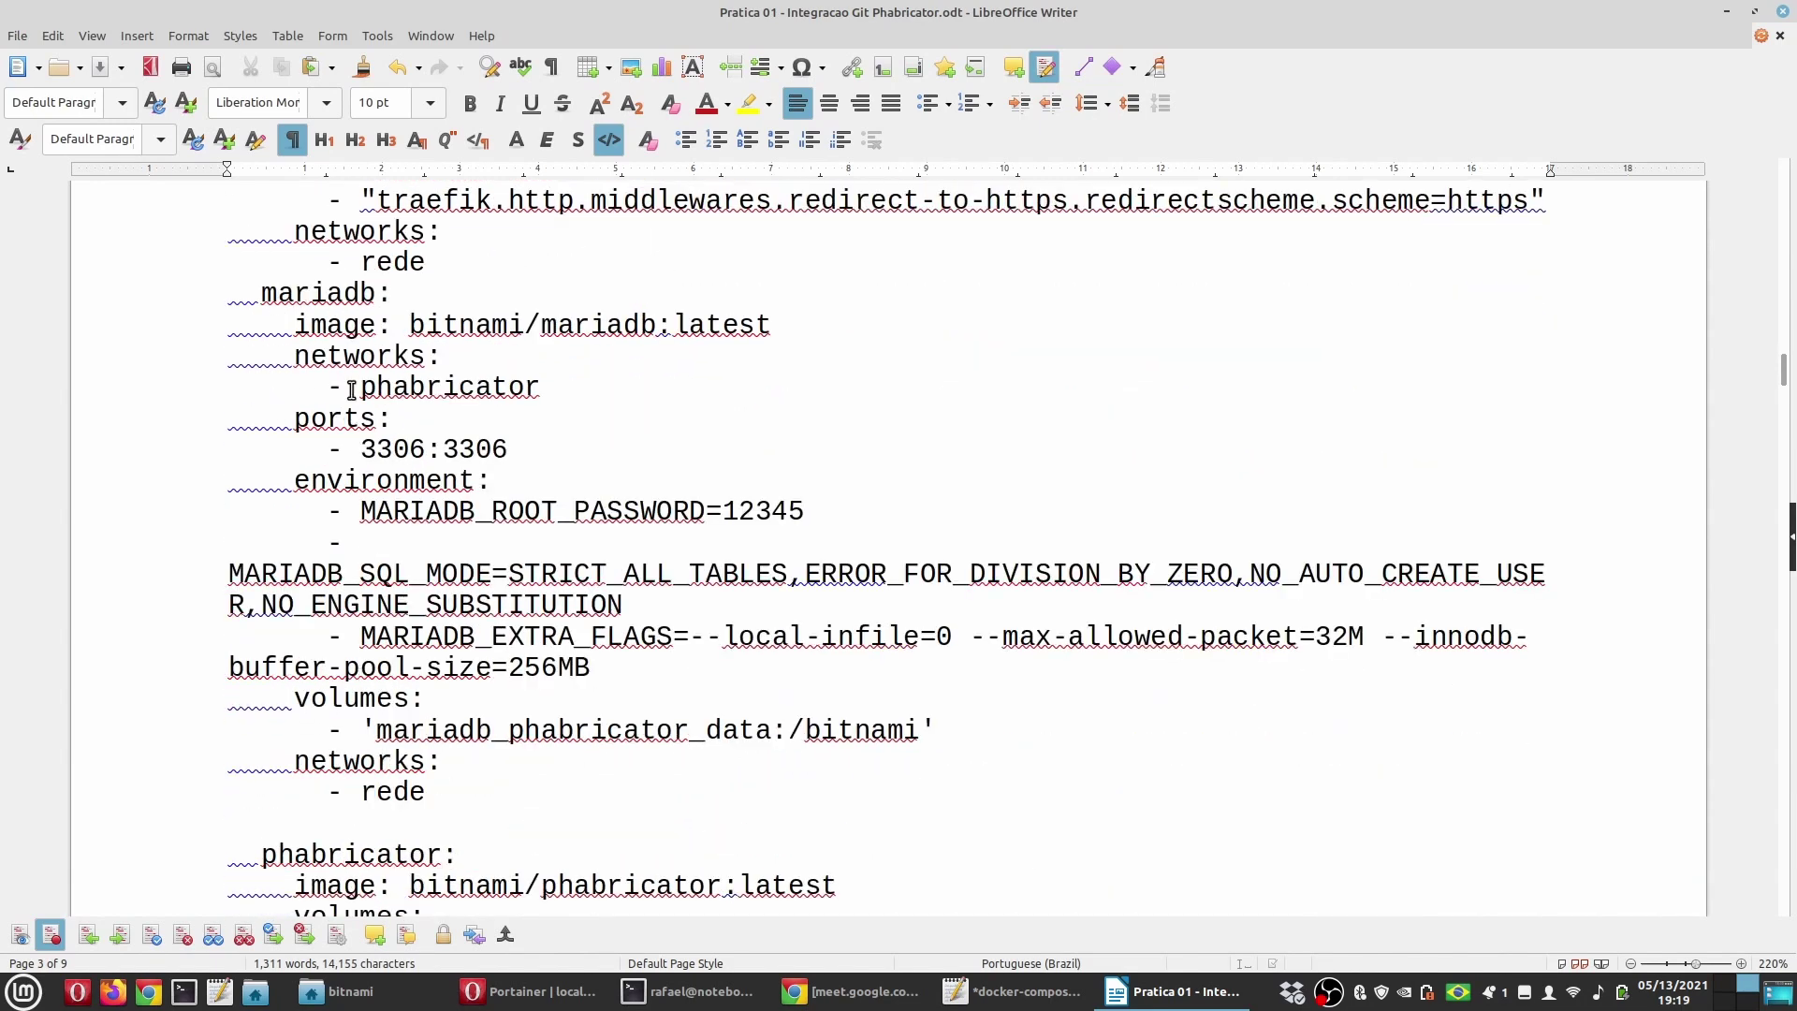
left_click_drag(570, 387, 81, 345)
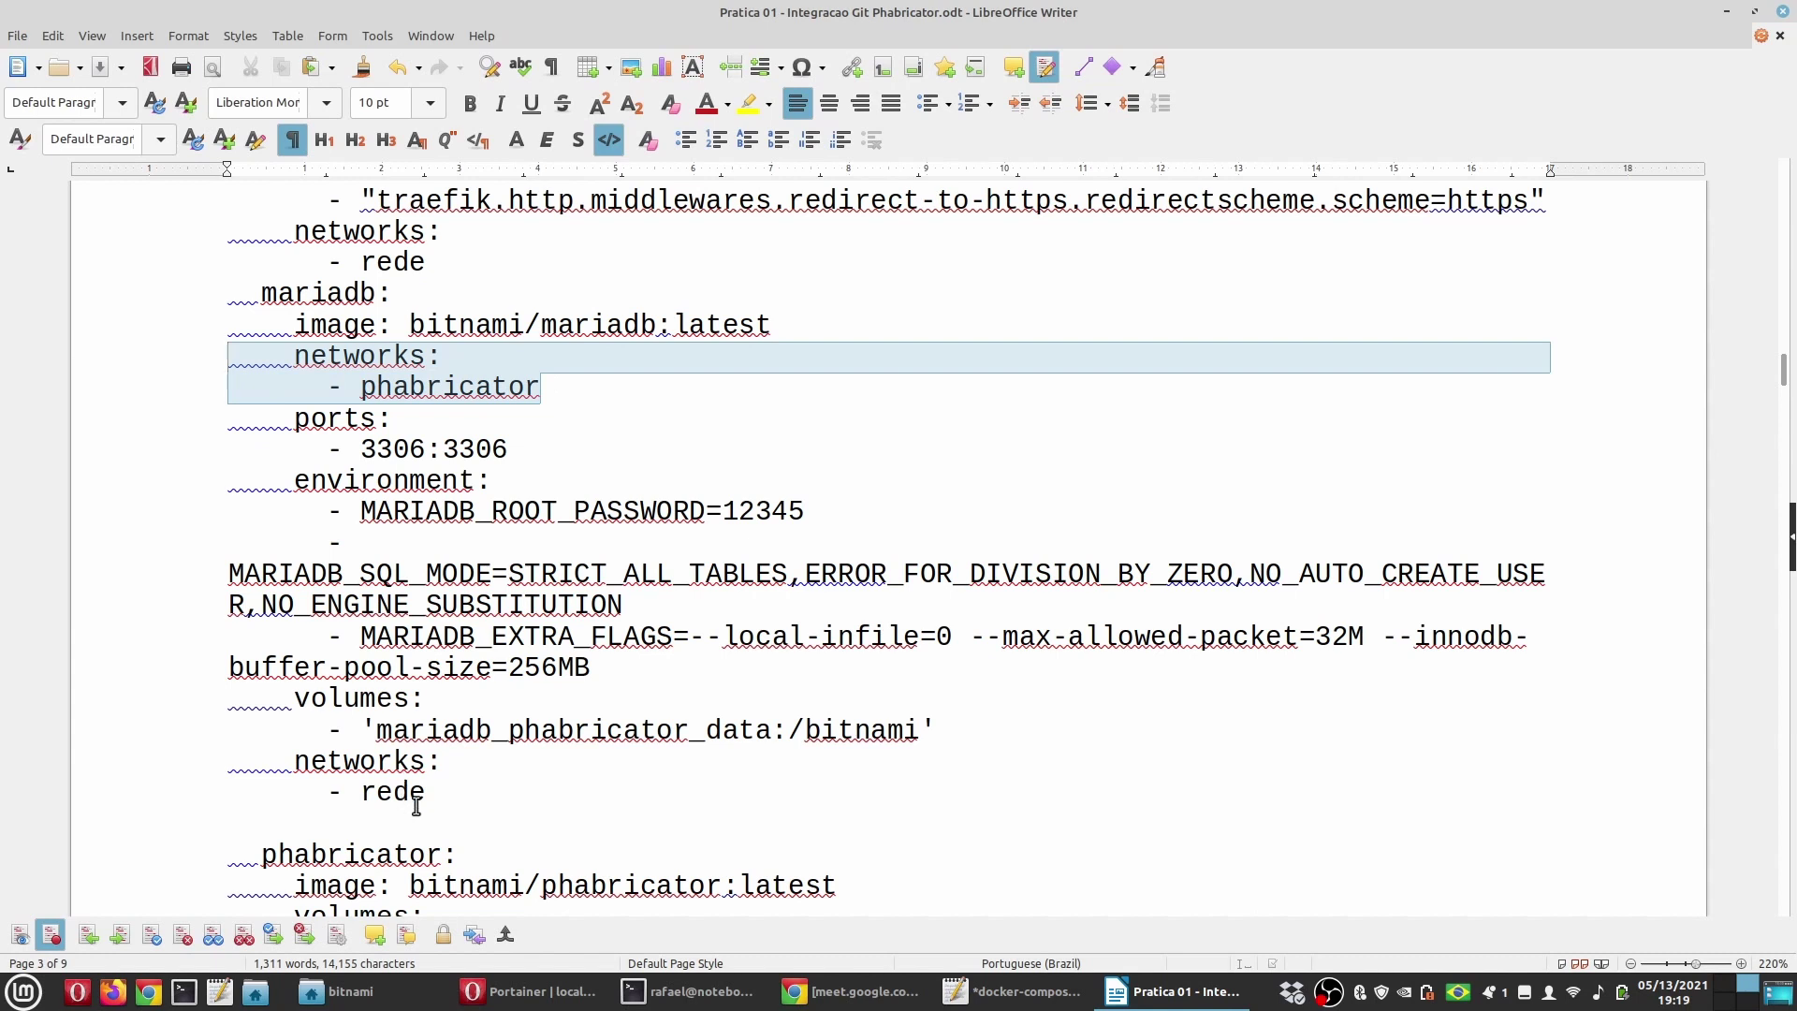
left_click_drag(426, 795, 92, 752)
left_click_drag(542, 387, 110, 363)
key("Delete")
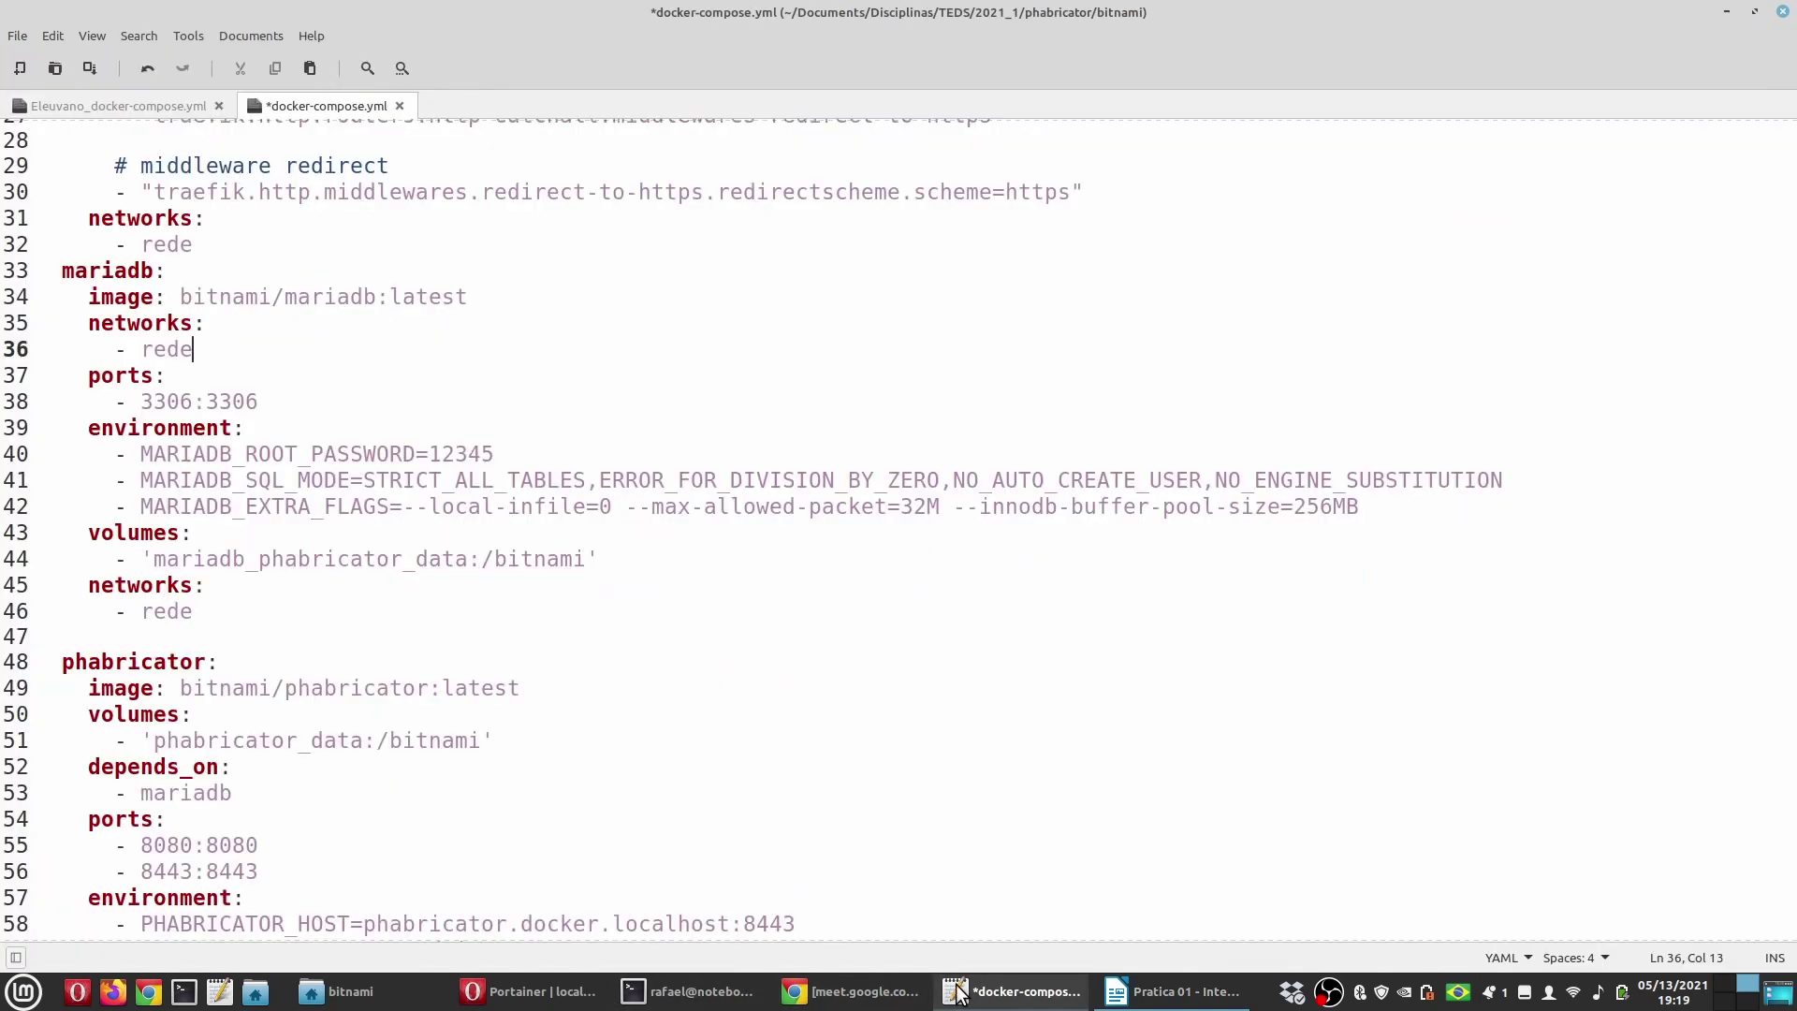
left_click(1016, 992)
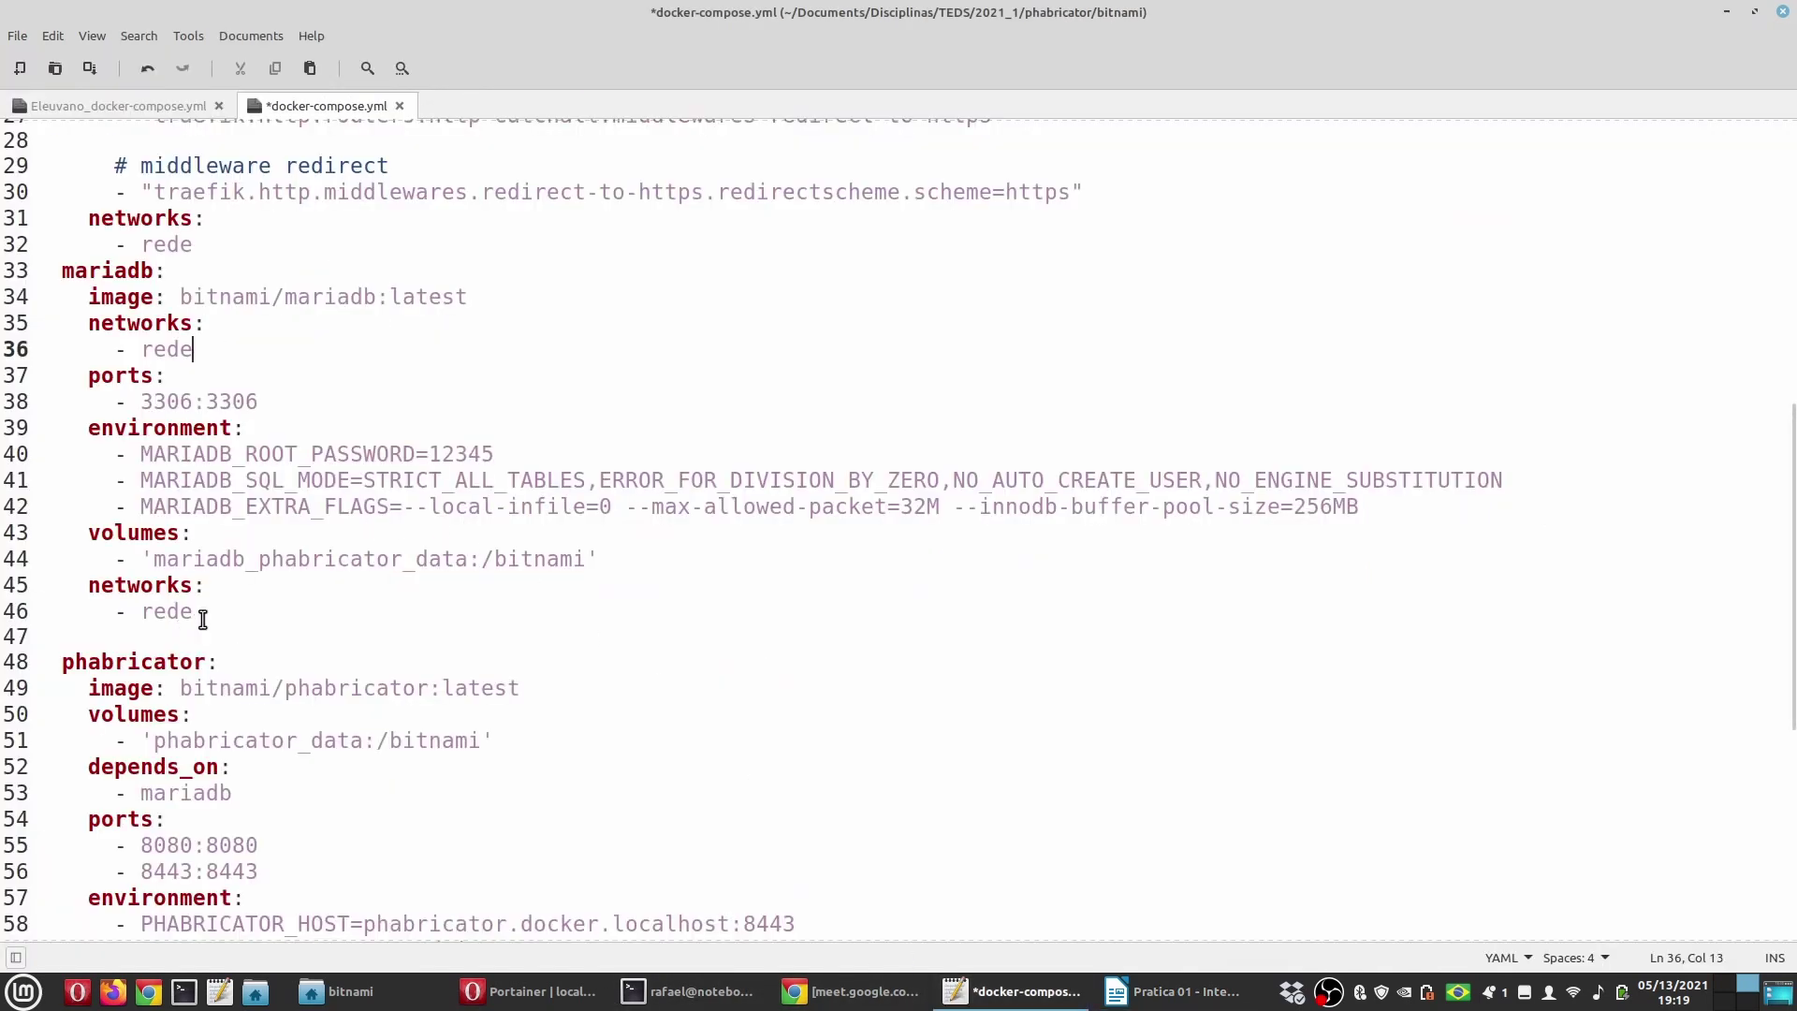
left_click_drag(227, 352, 5, 324)
key("Delete")
key("Delete")
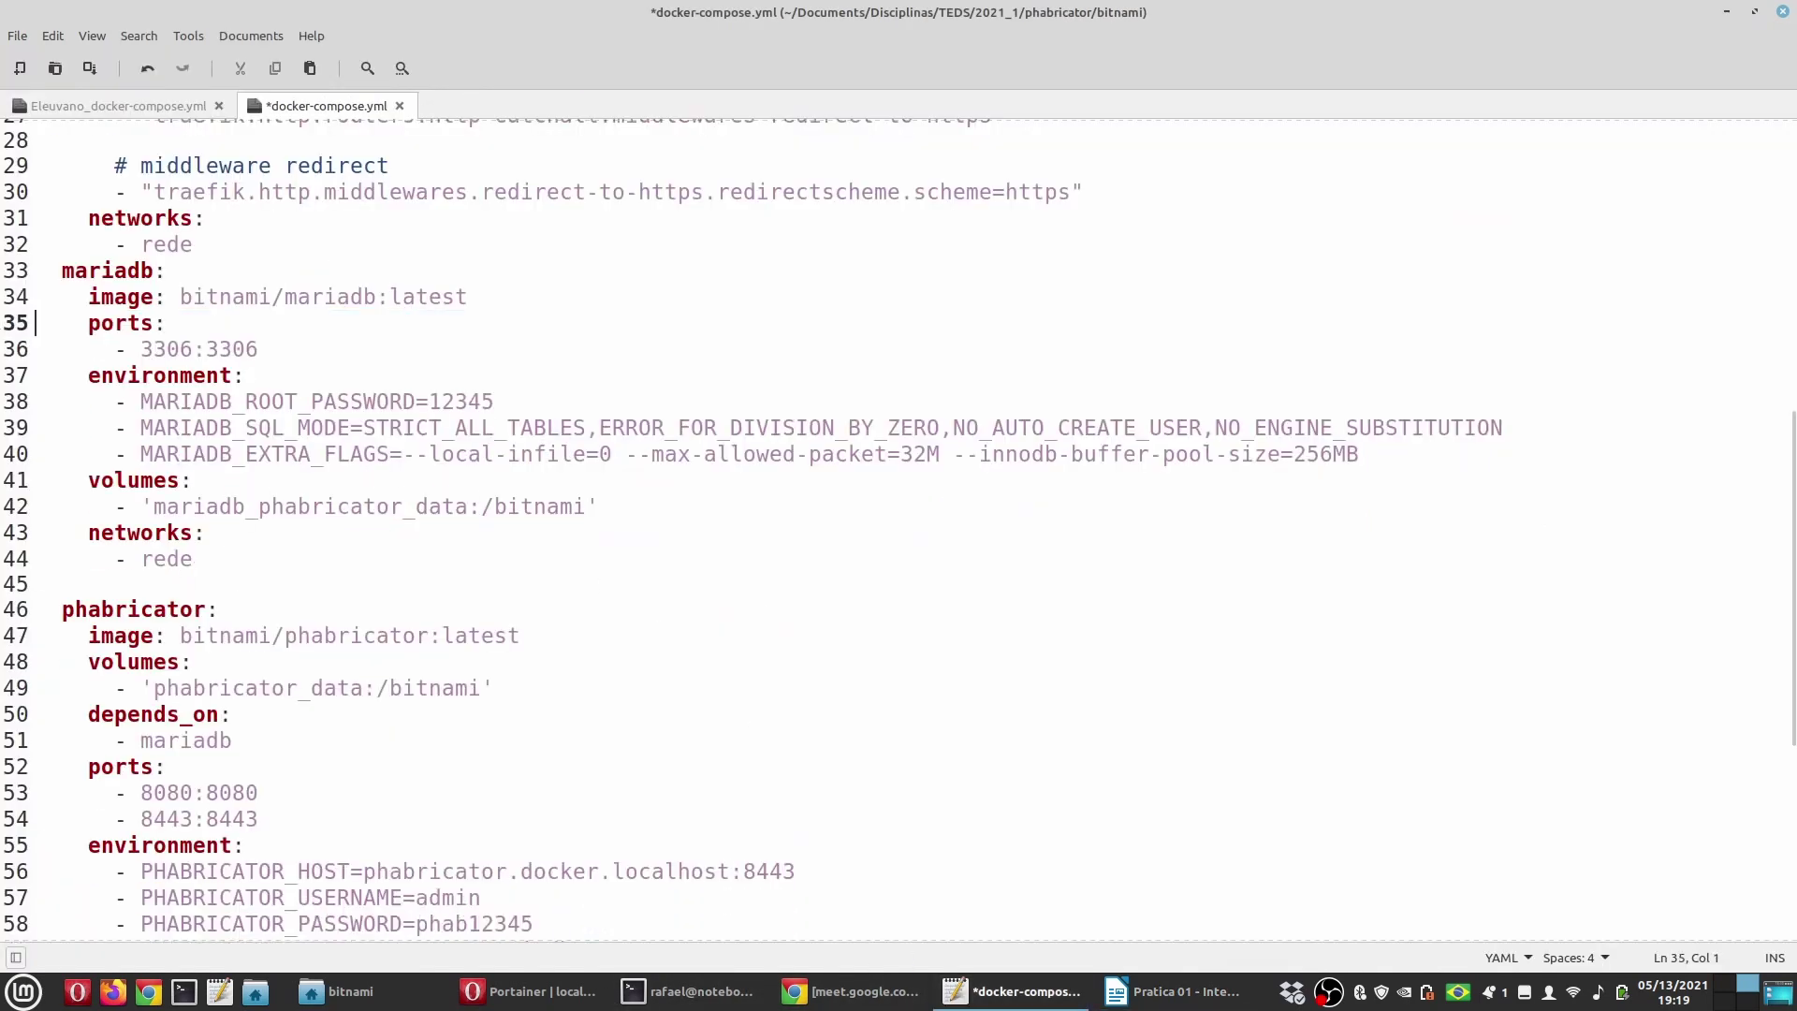
left_click_drag(238, 554, 485, 534)
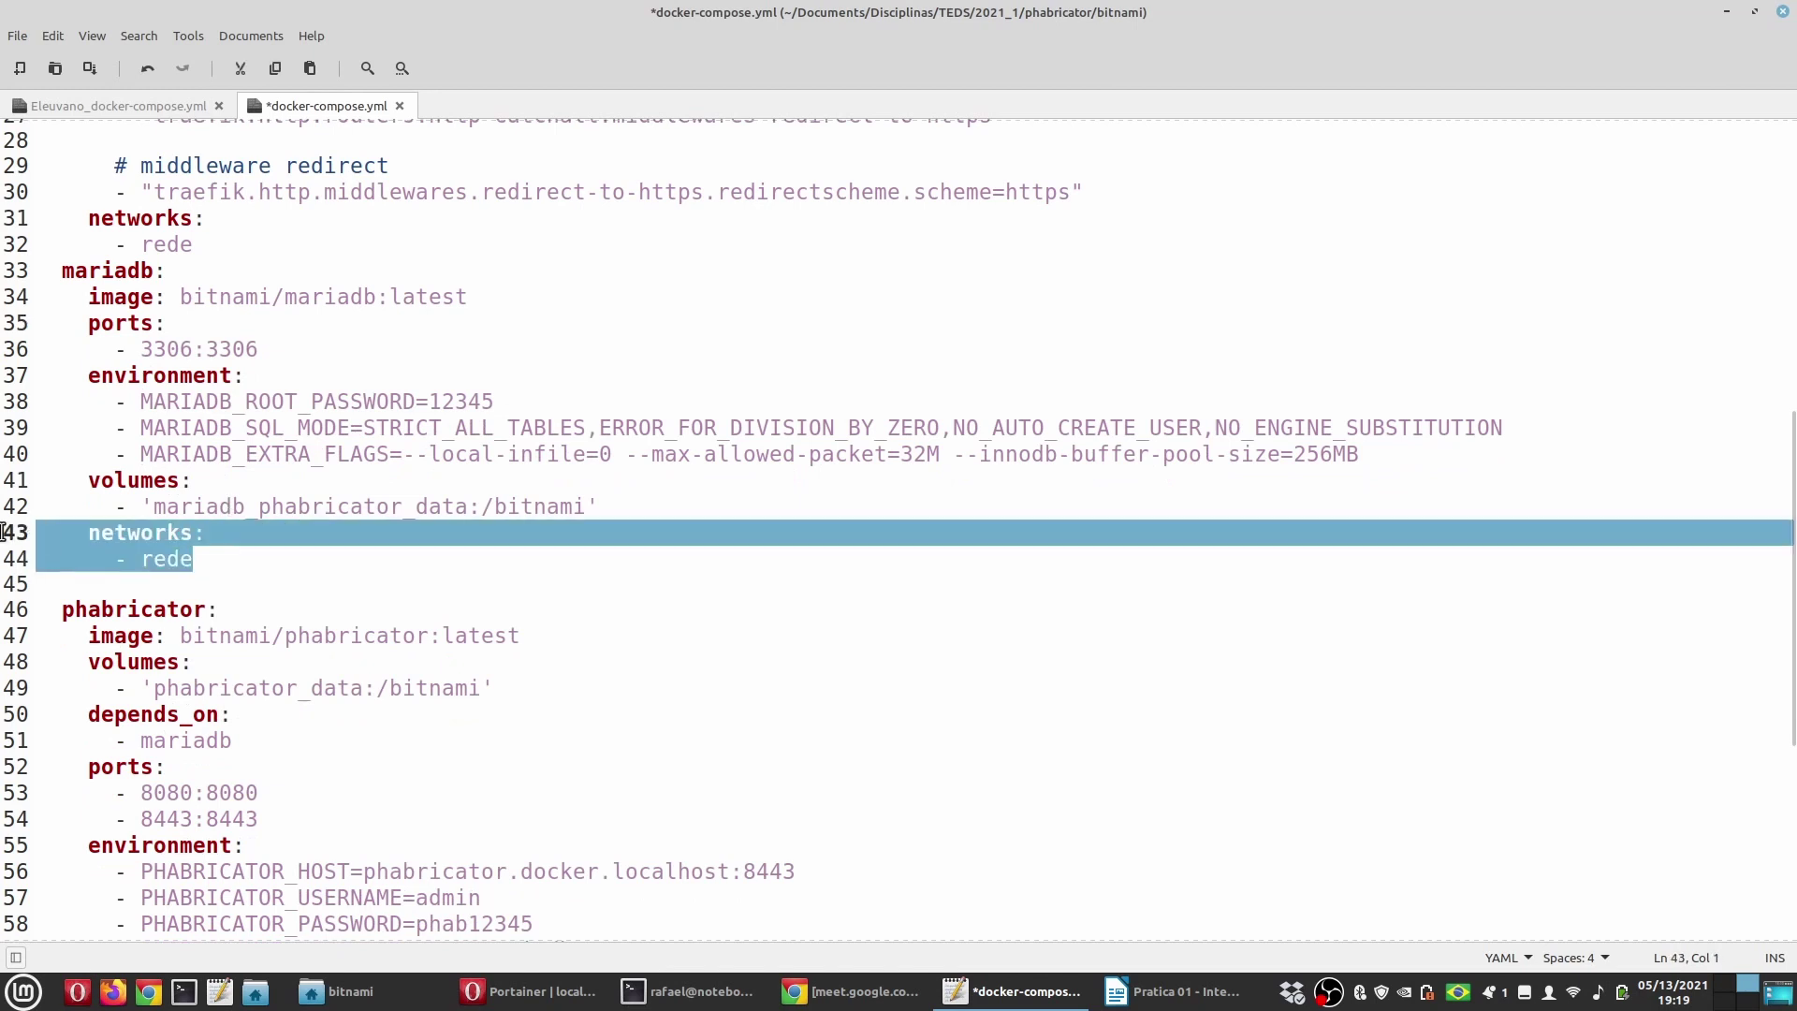
left_click(290, 552)
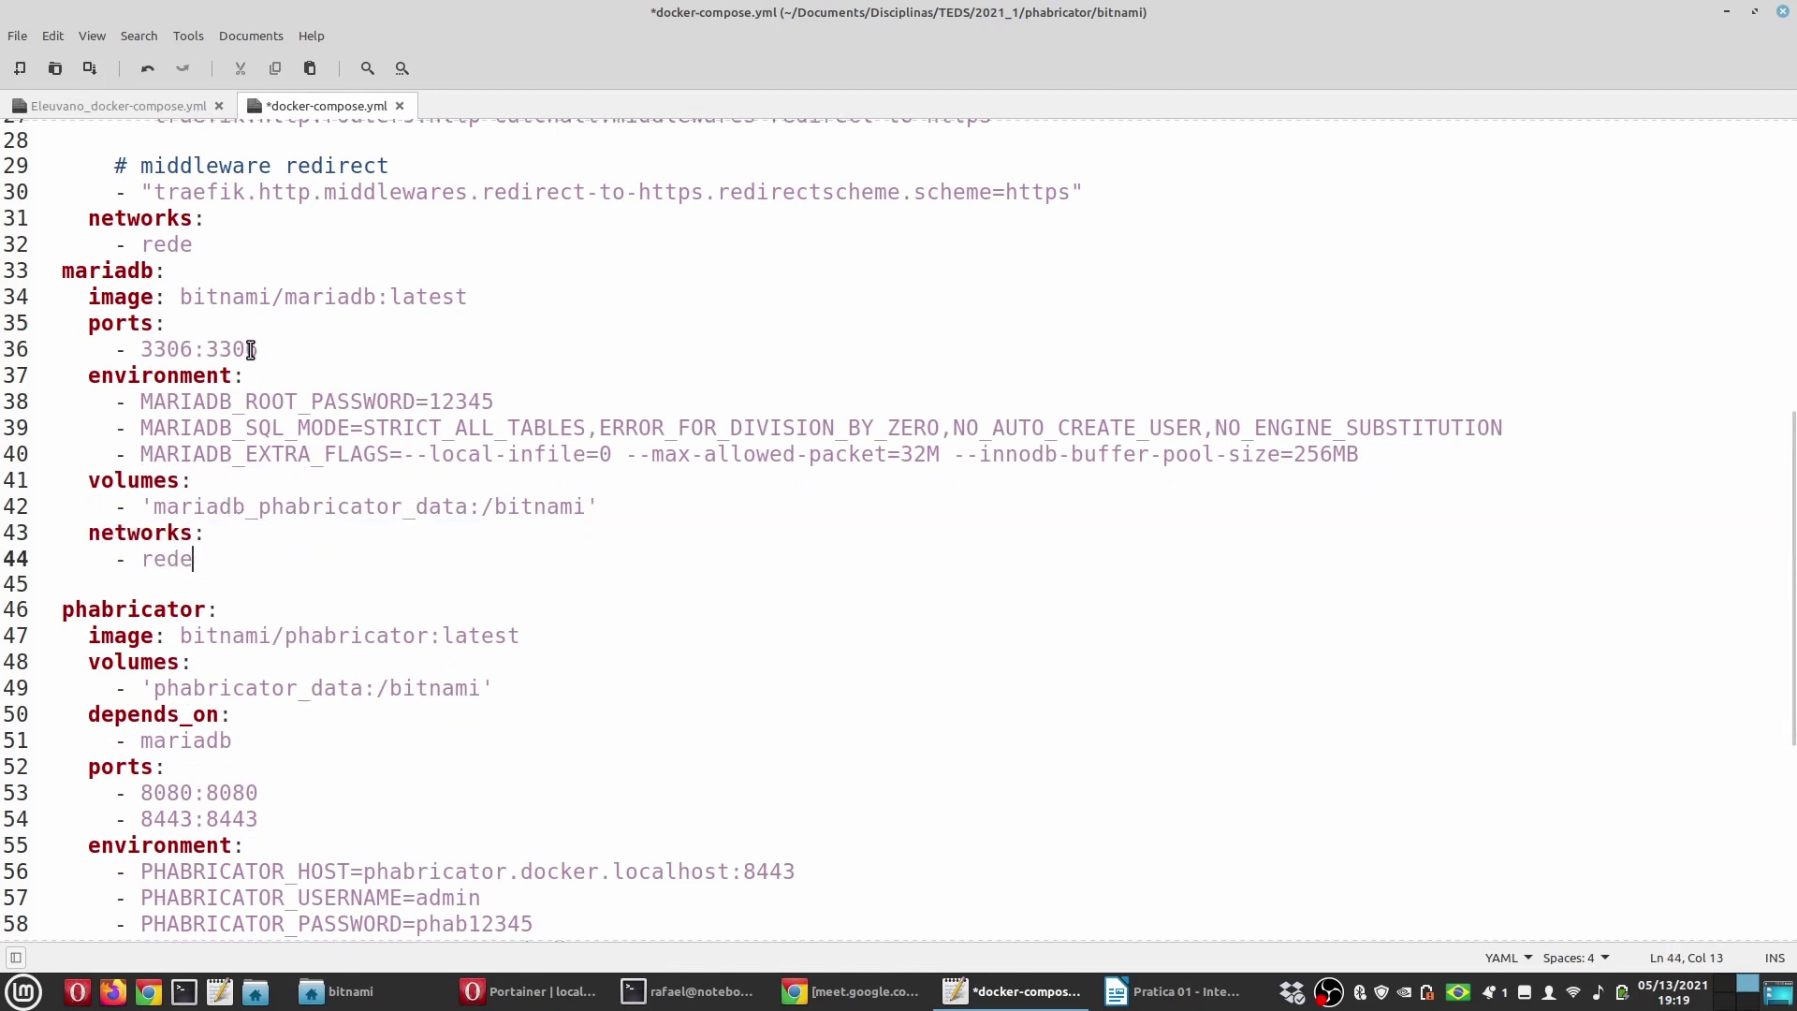
double_click(174, 560)
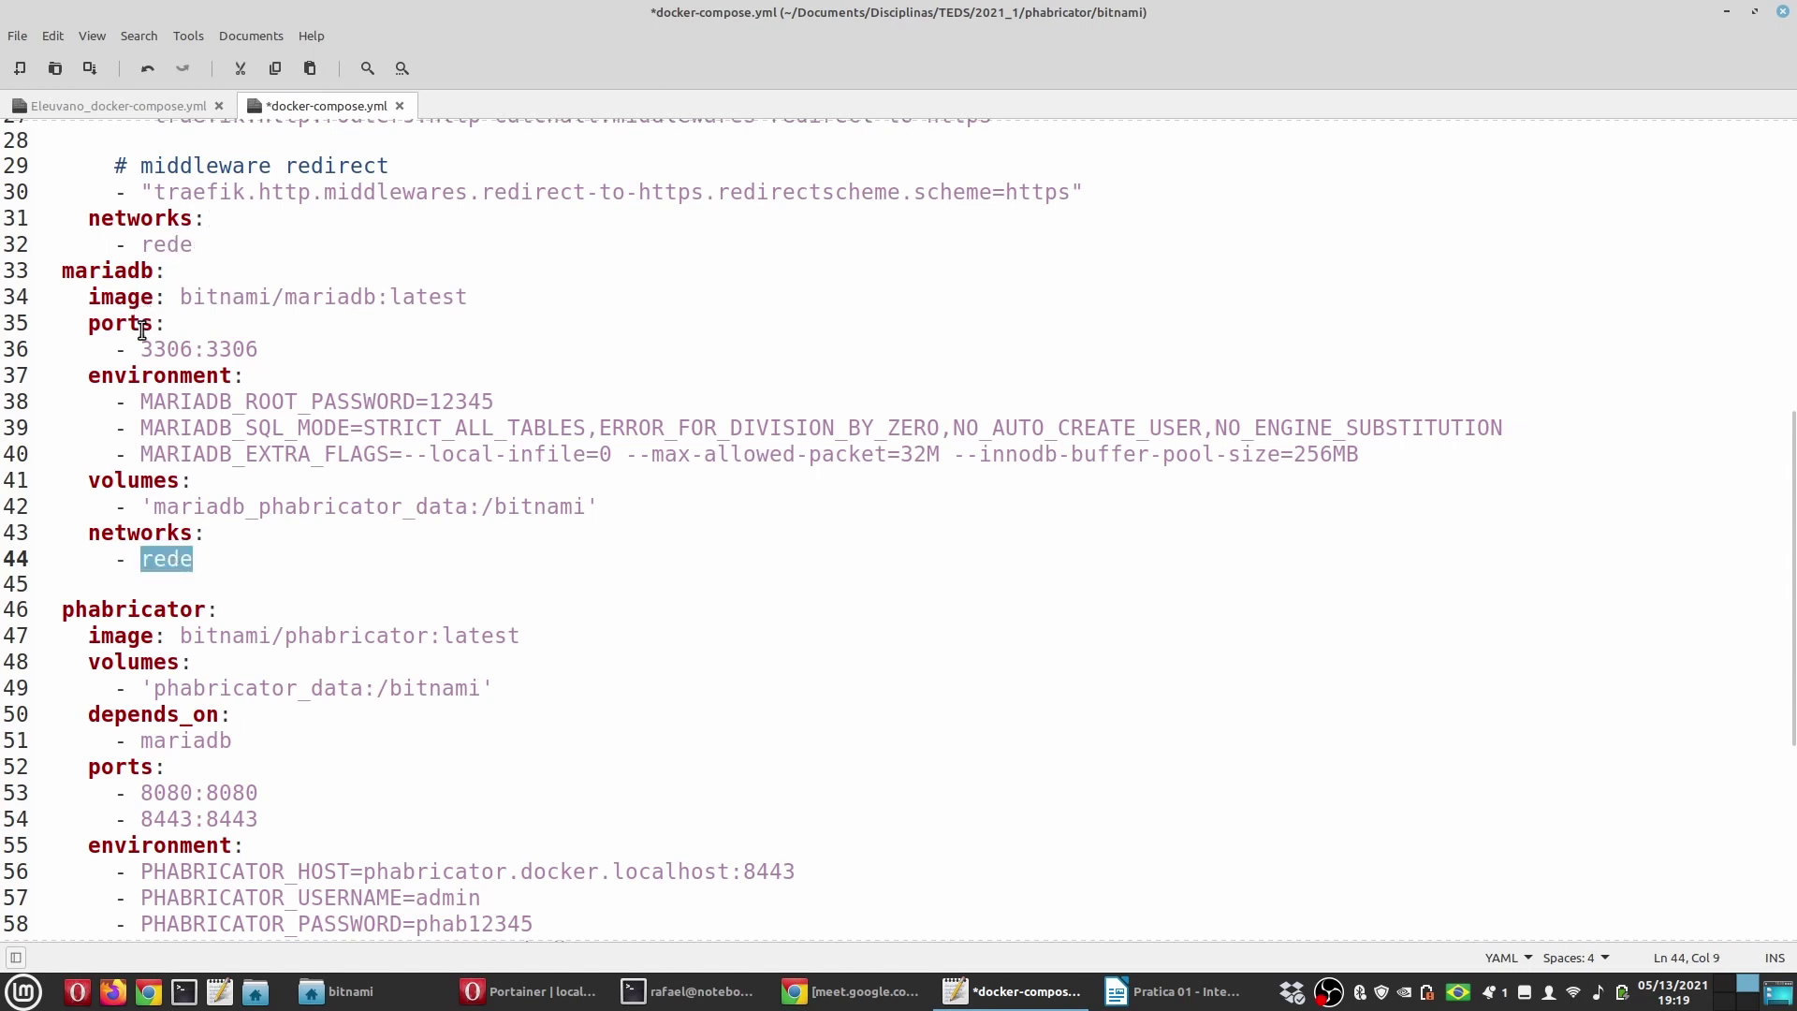
double_click(170, 350)
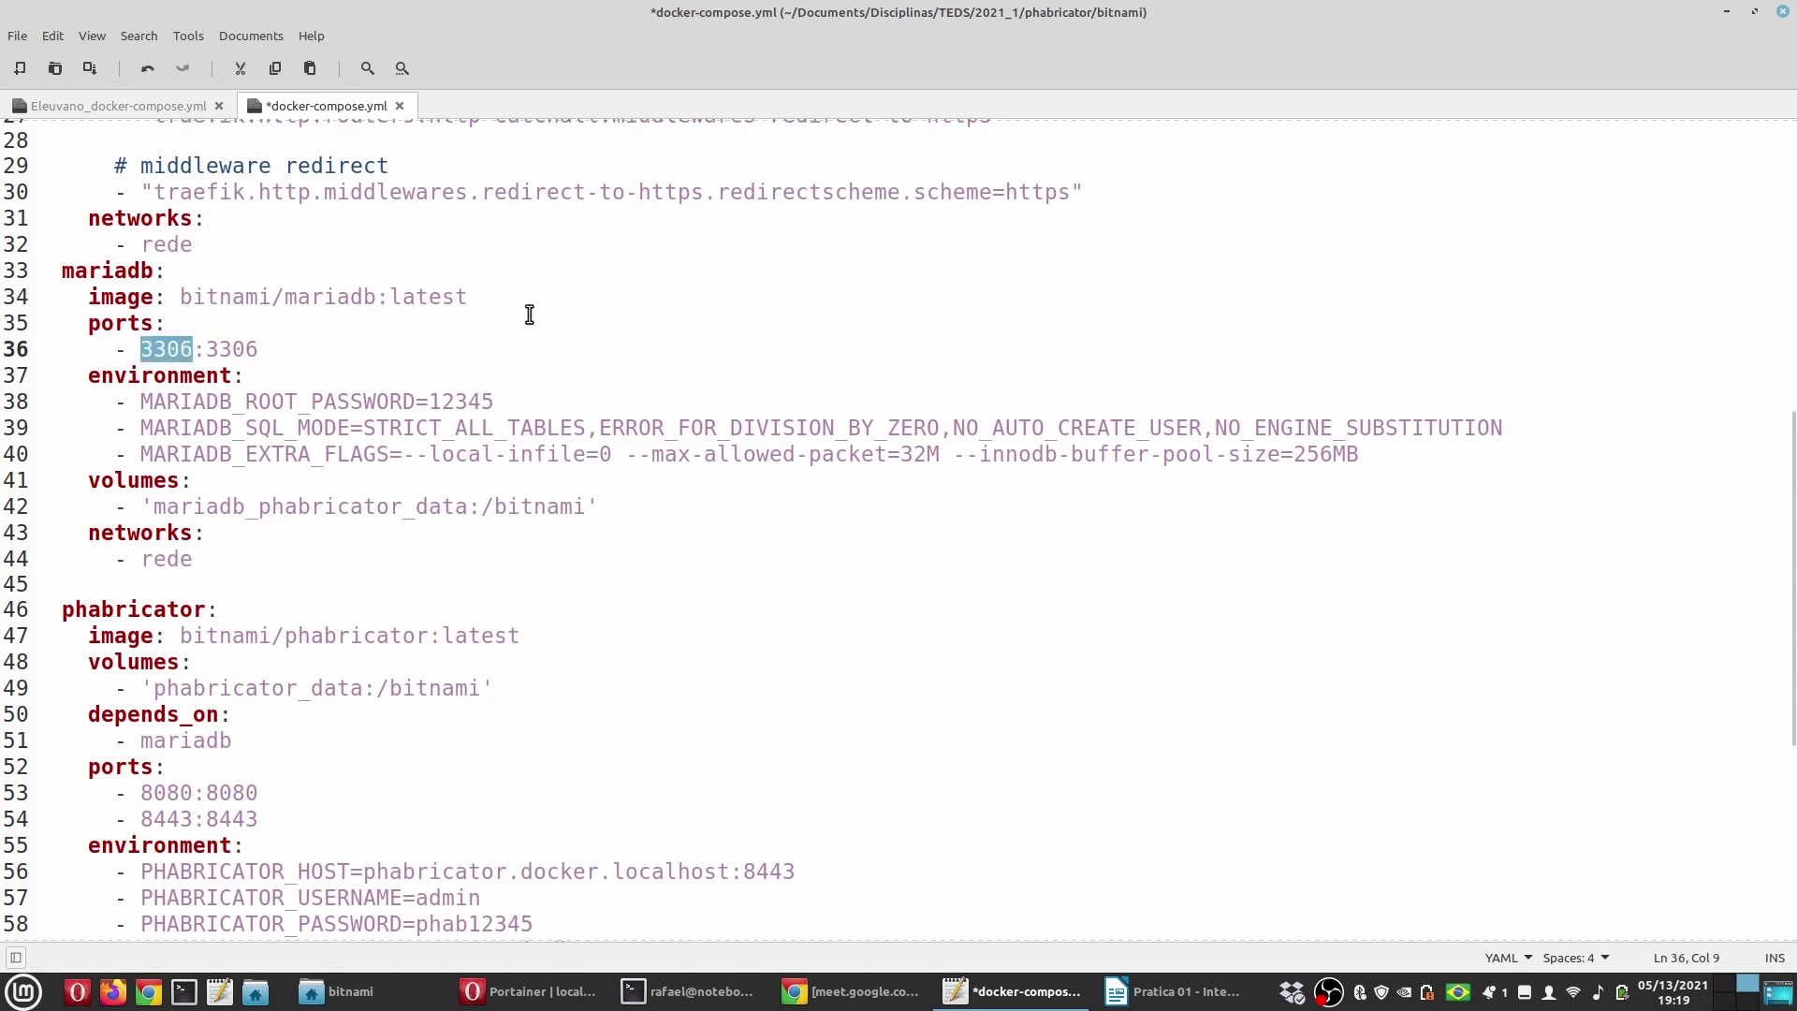
double_click(161, 379)
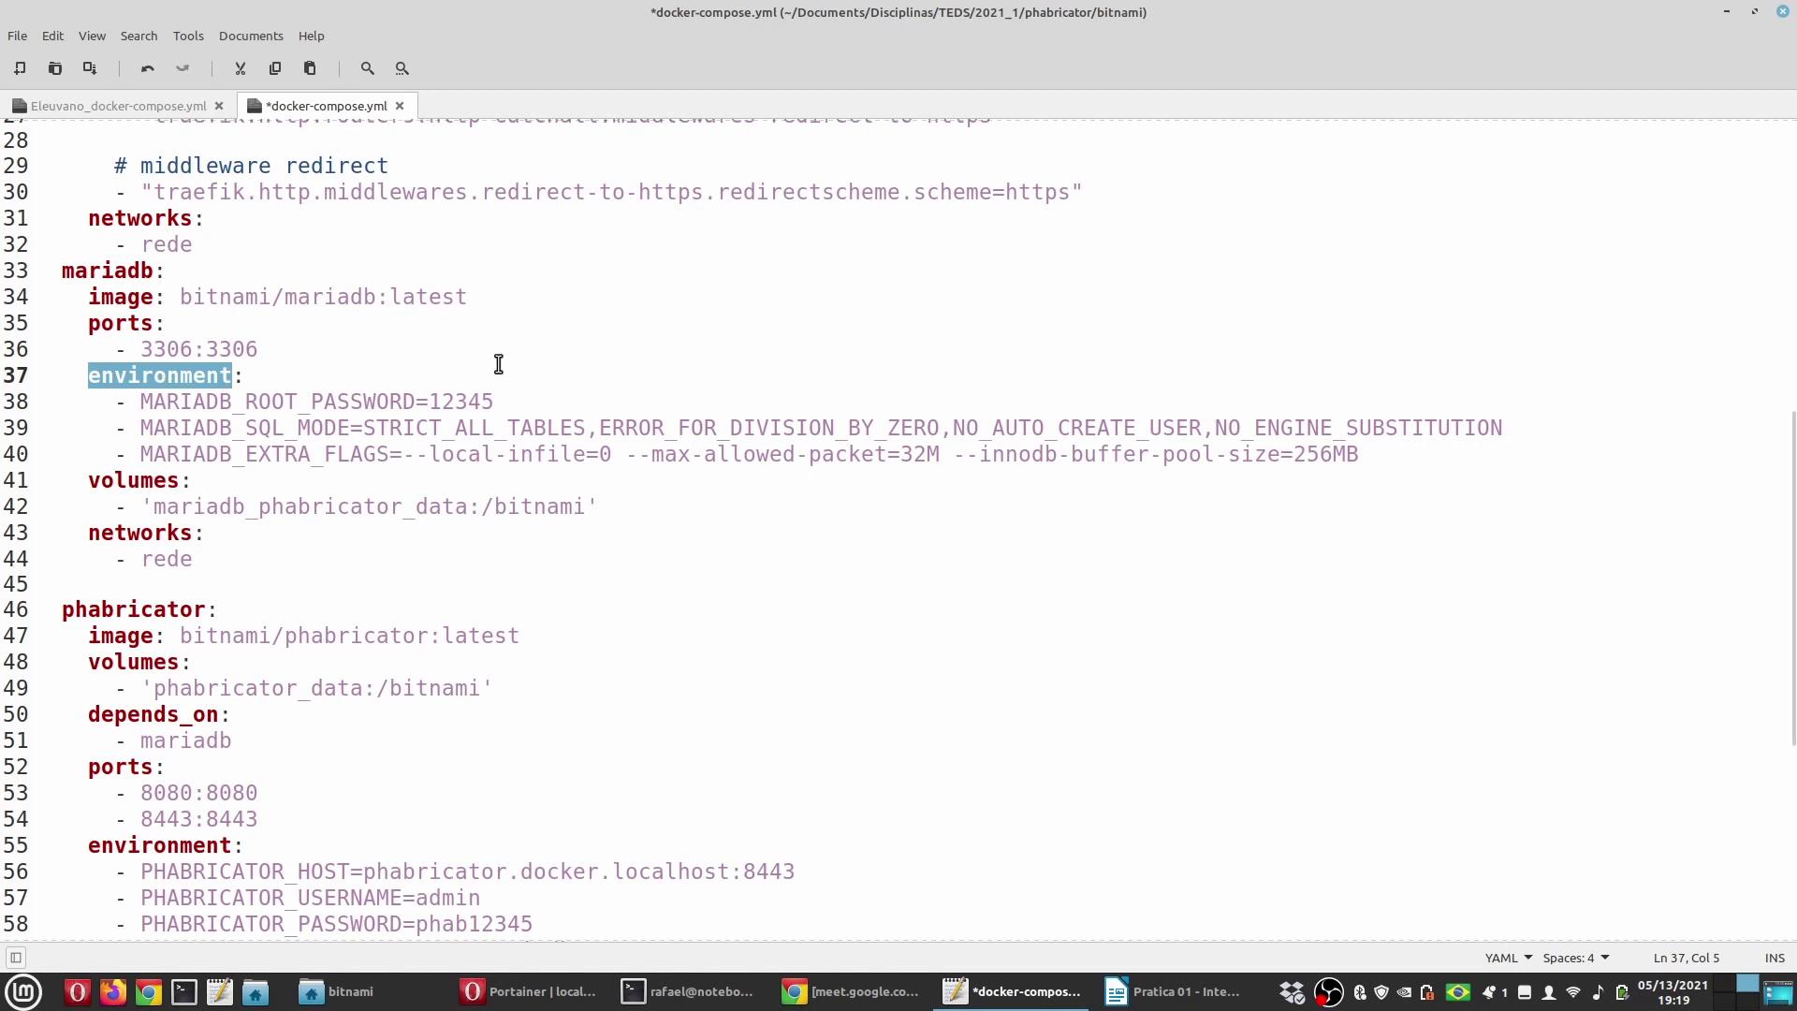
left_click_drag(140, 405, 414, 402)
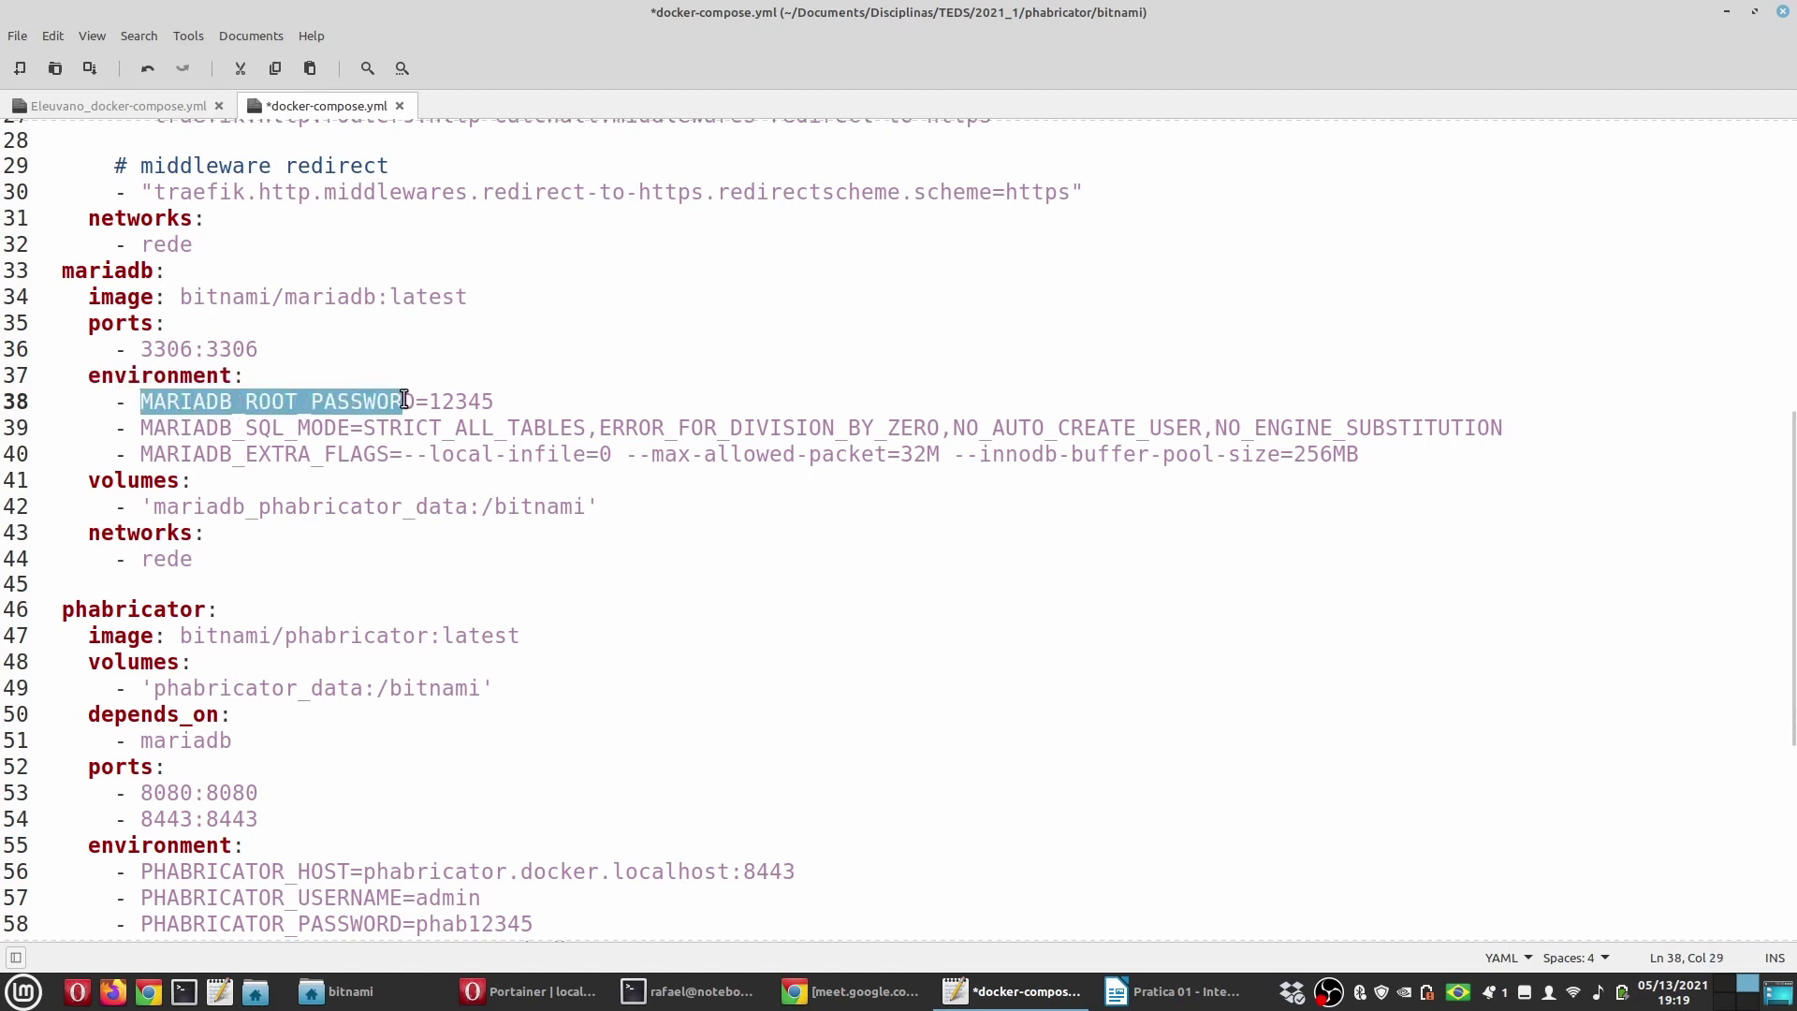
double_click(458, 402)
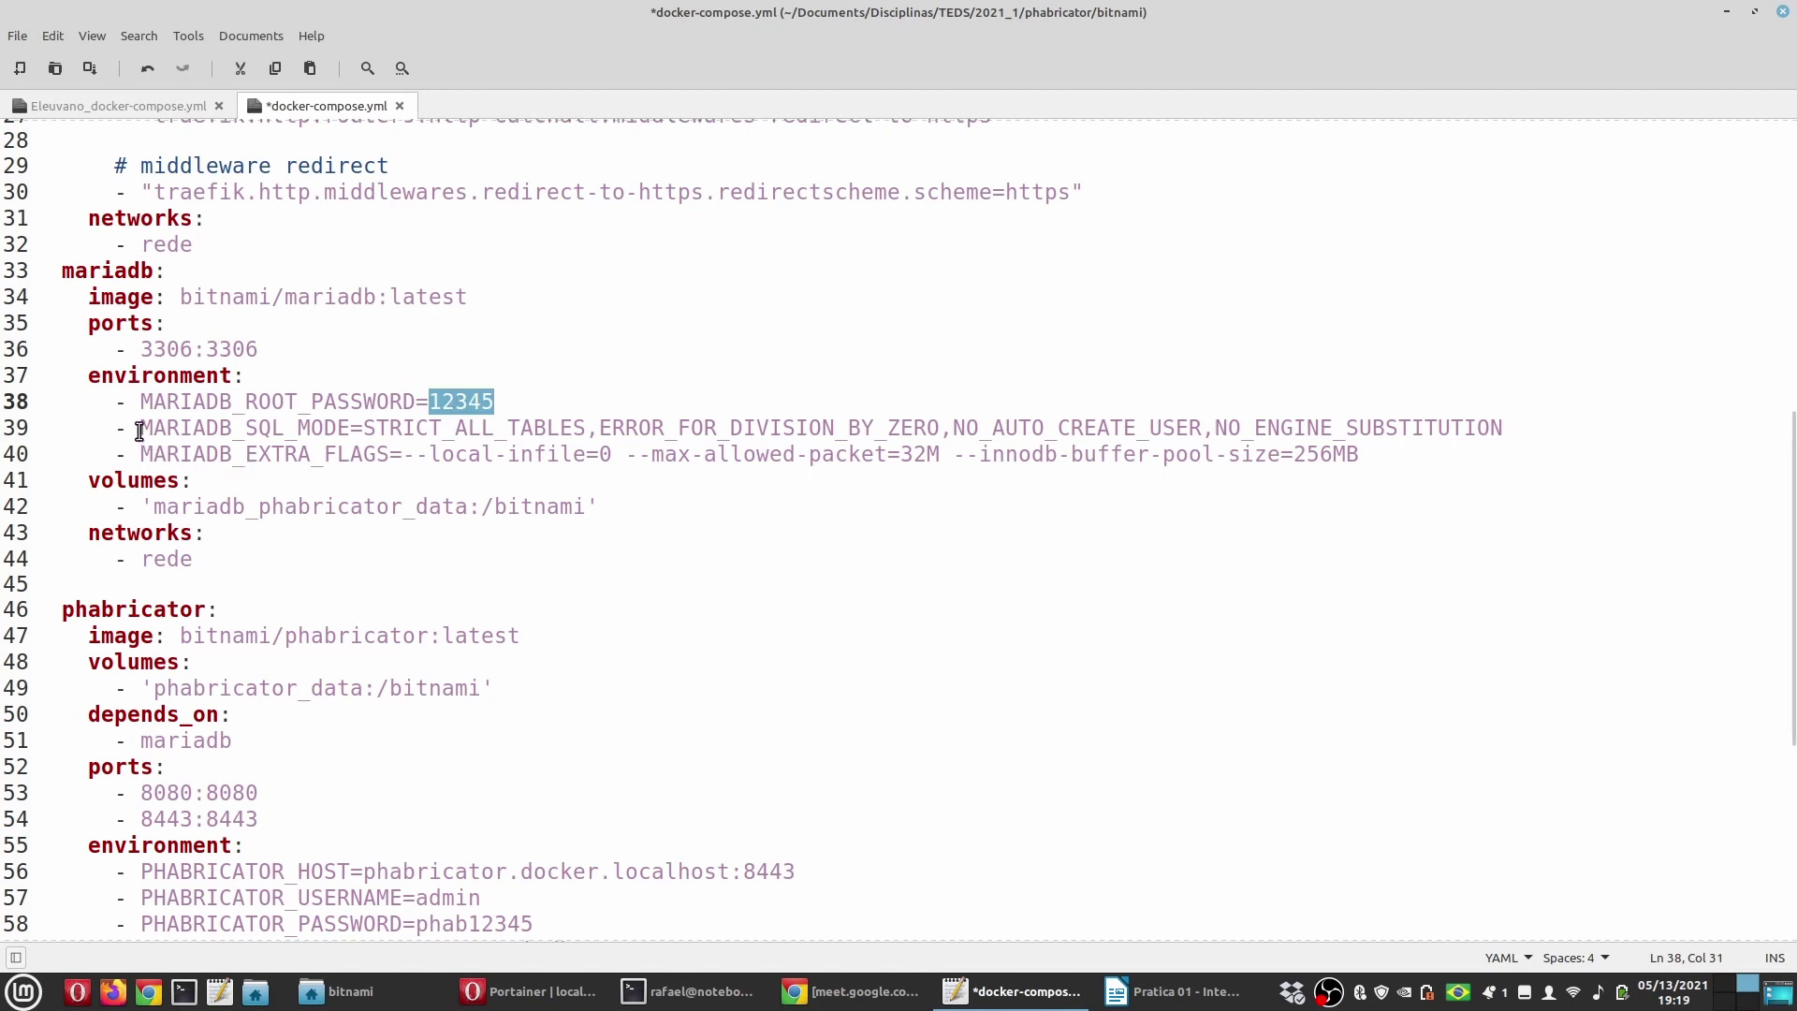
left_click_drag(140, 428, 346, 429)
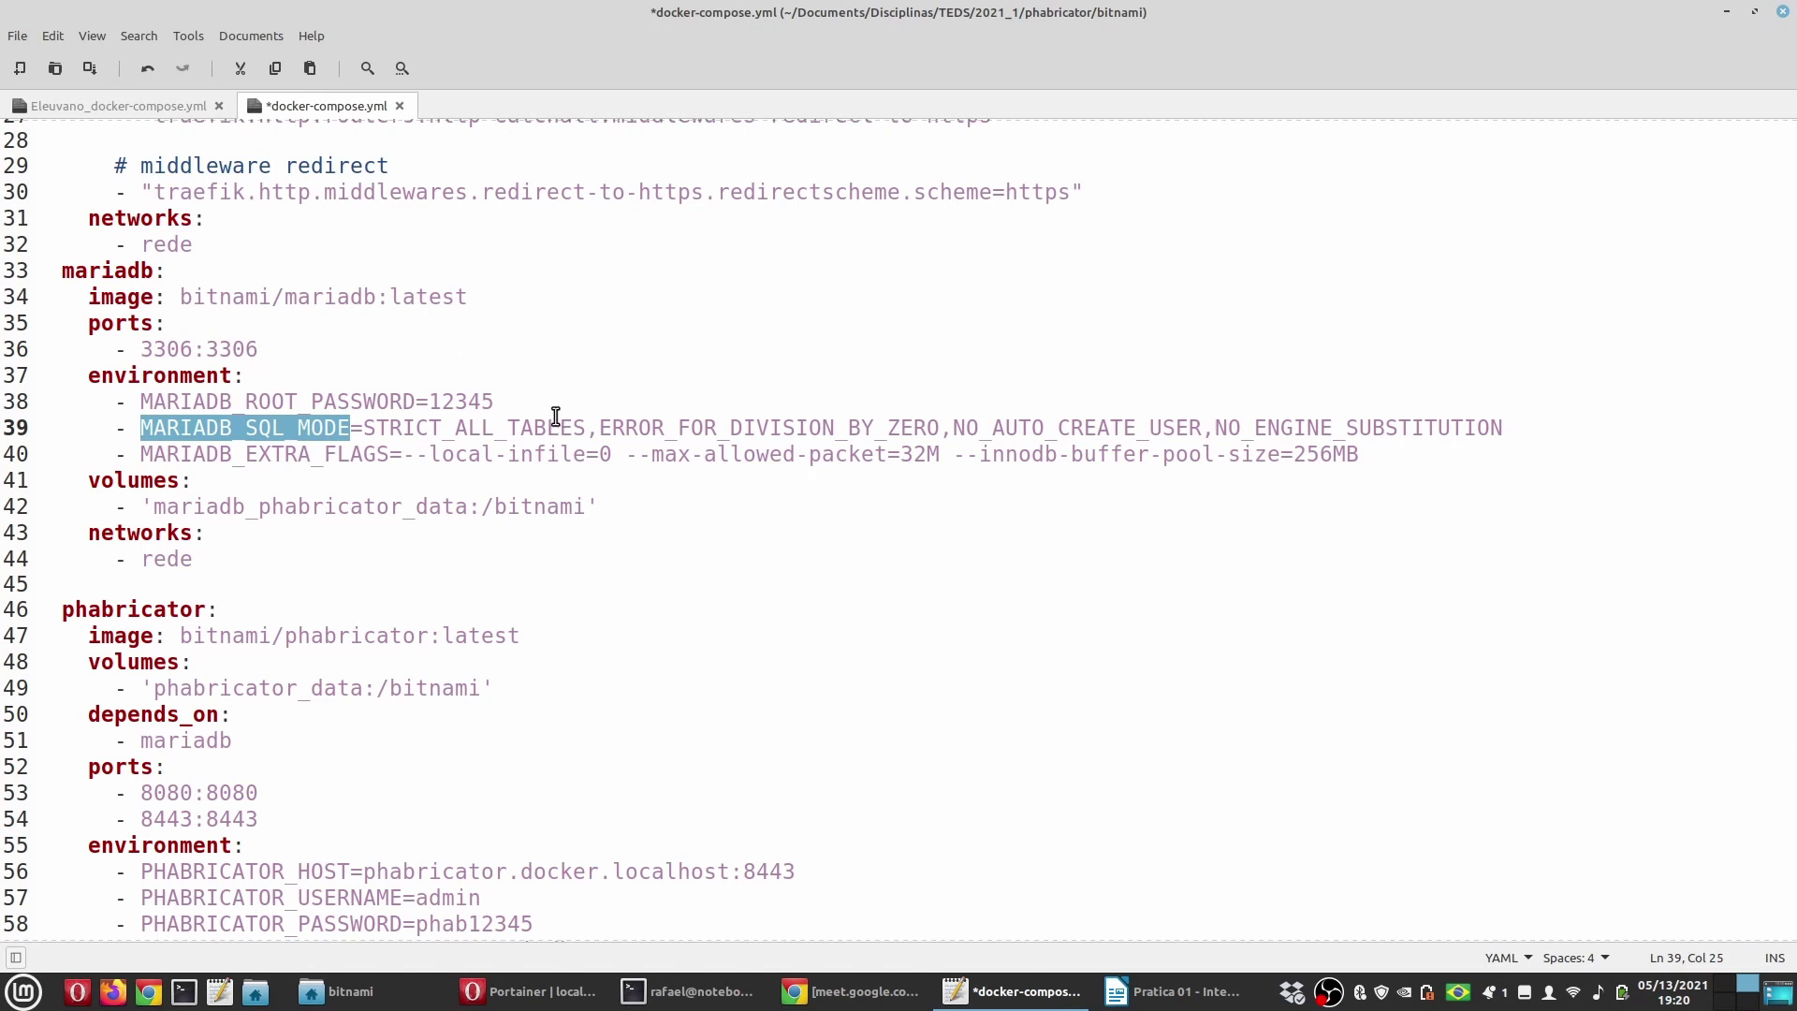
left_click(600, 454)
left_click_drag(409, 454, 617, 457)
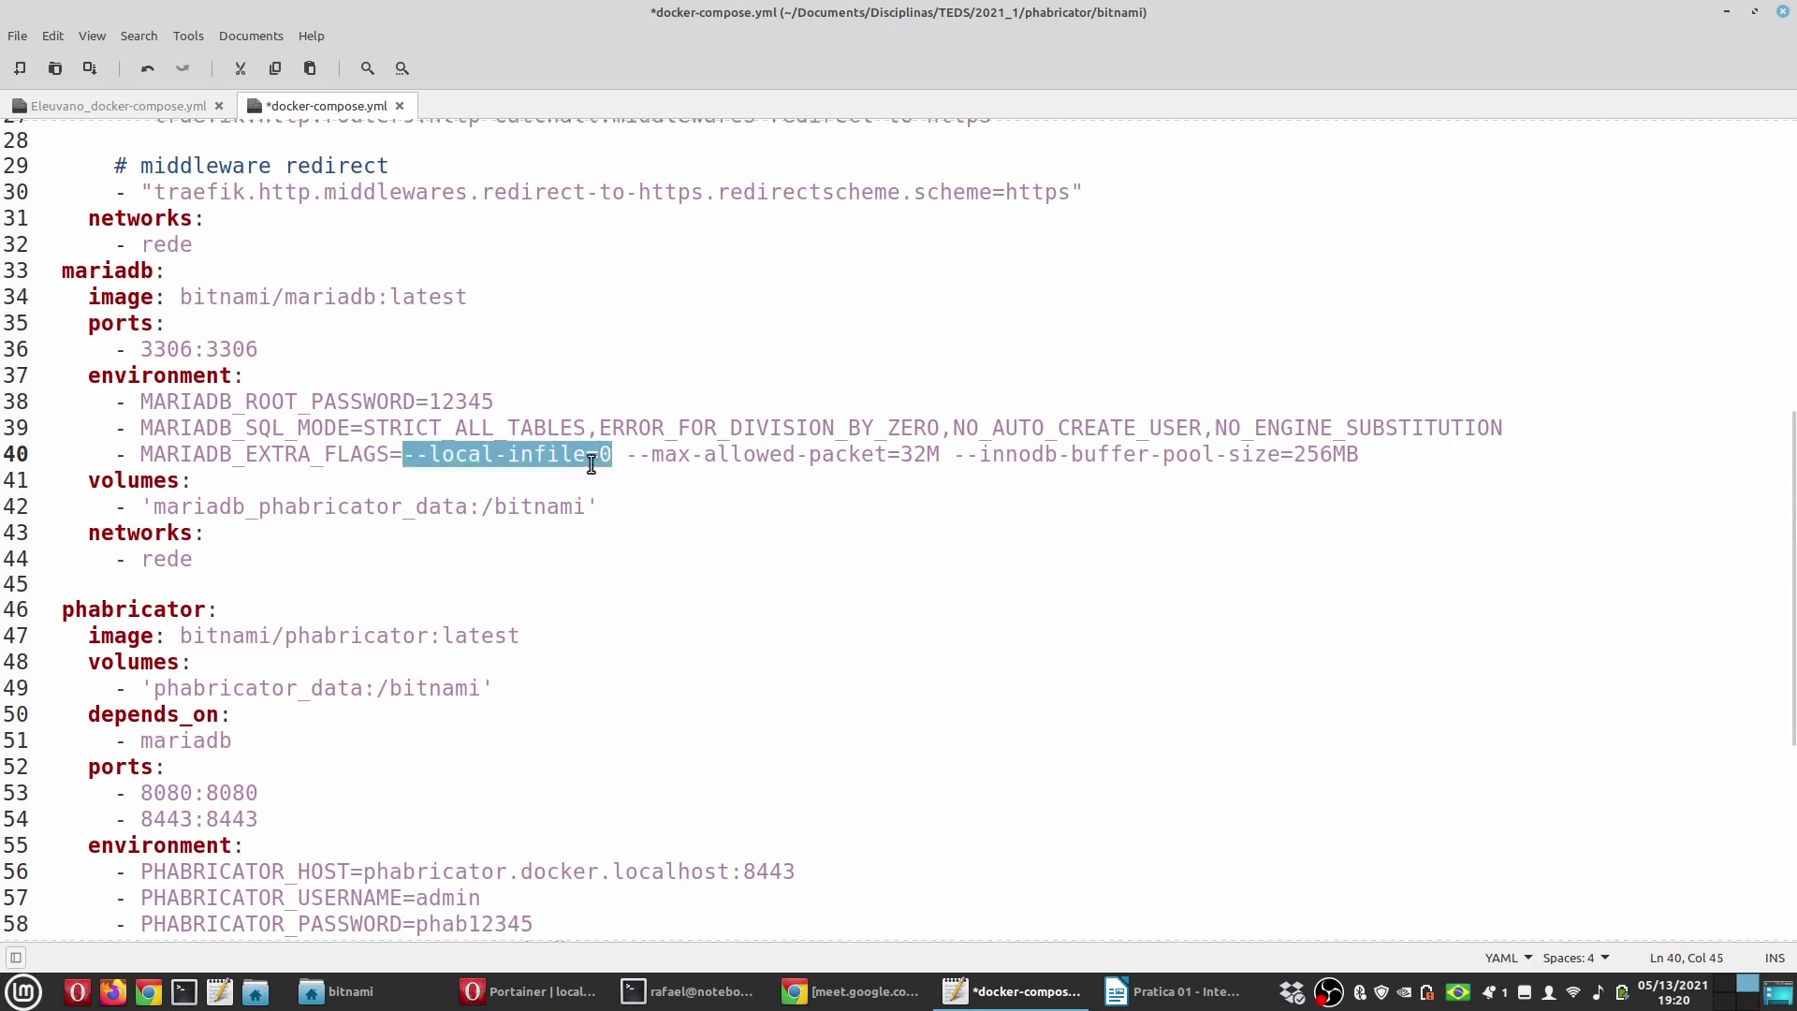
left_click_drag(143, 454, 390, 454)
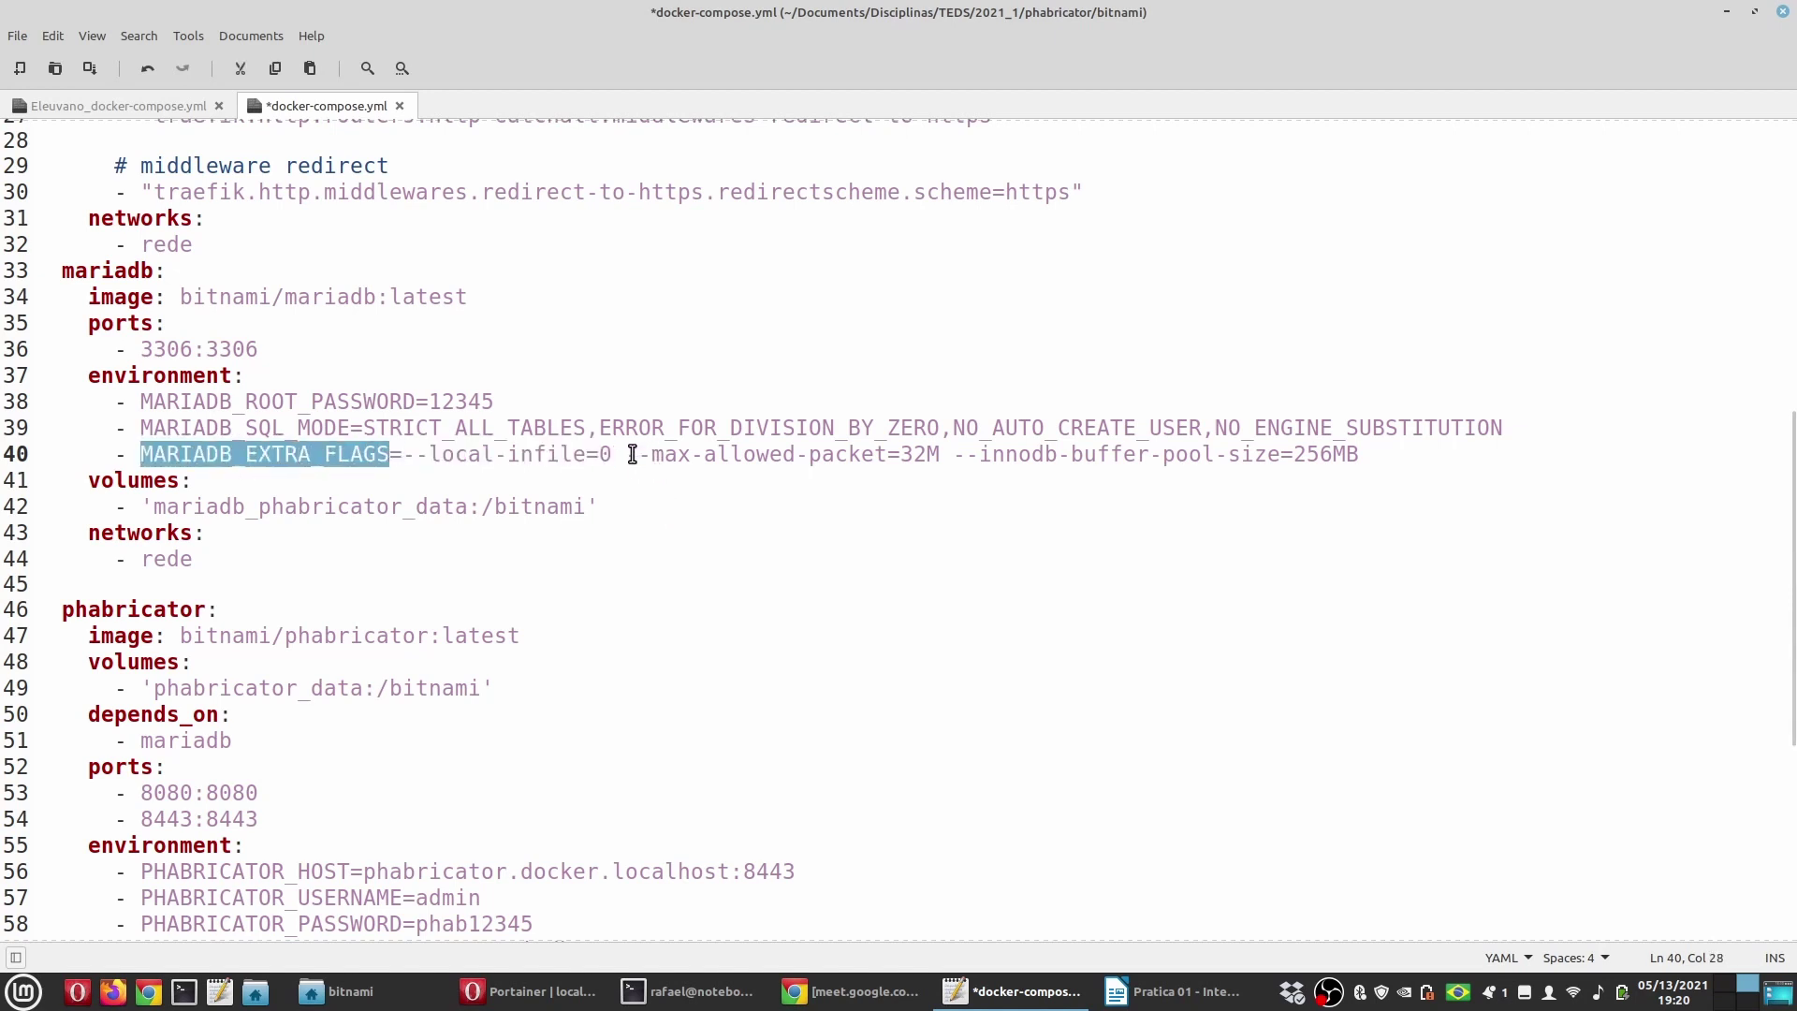
left_click_drag(633, 454, 887, 456)
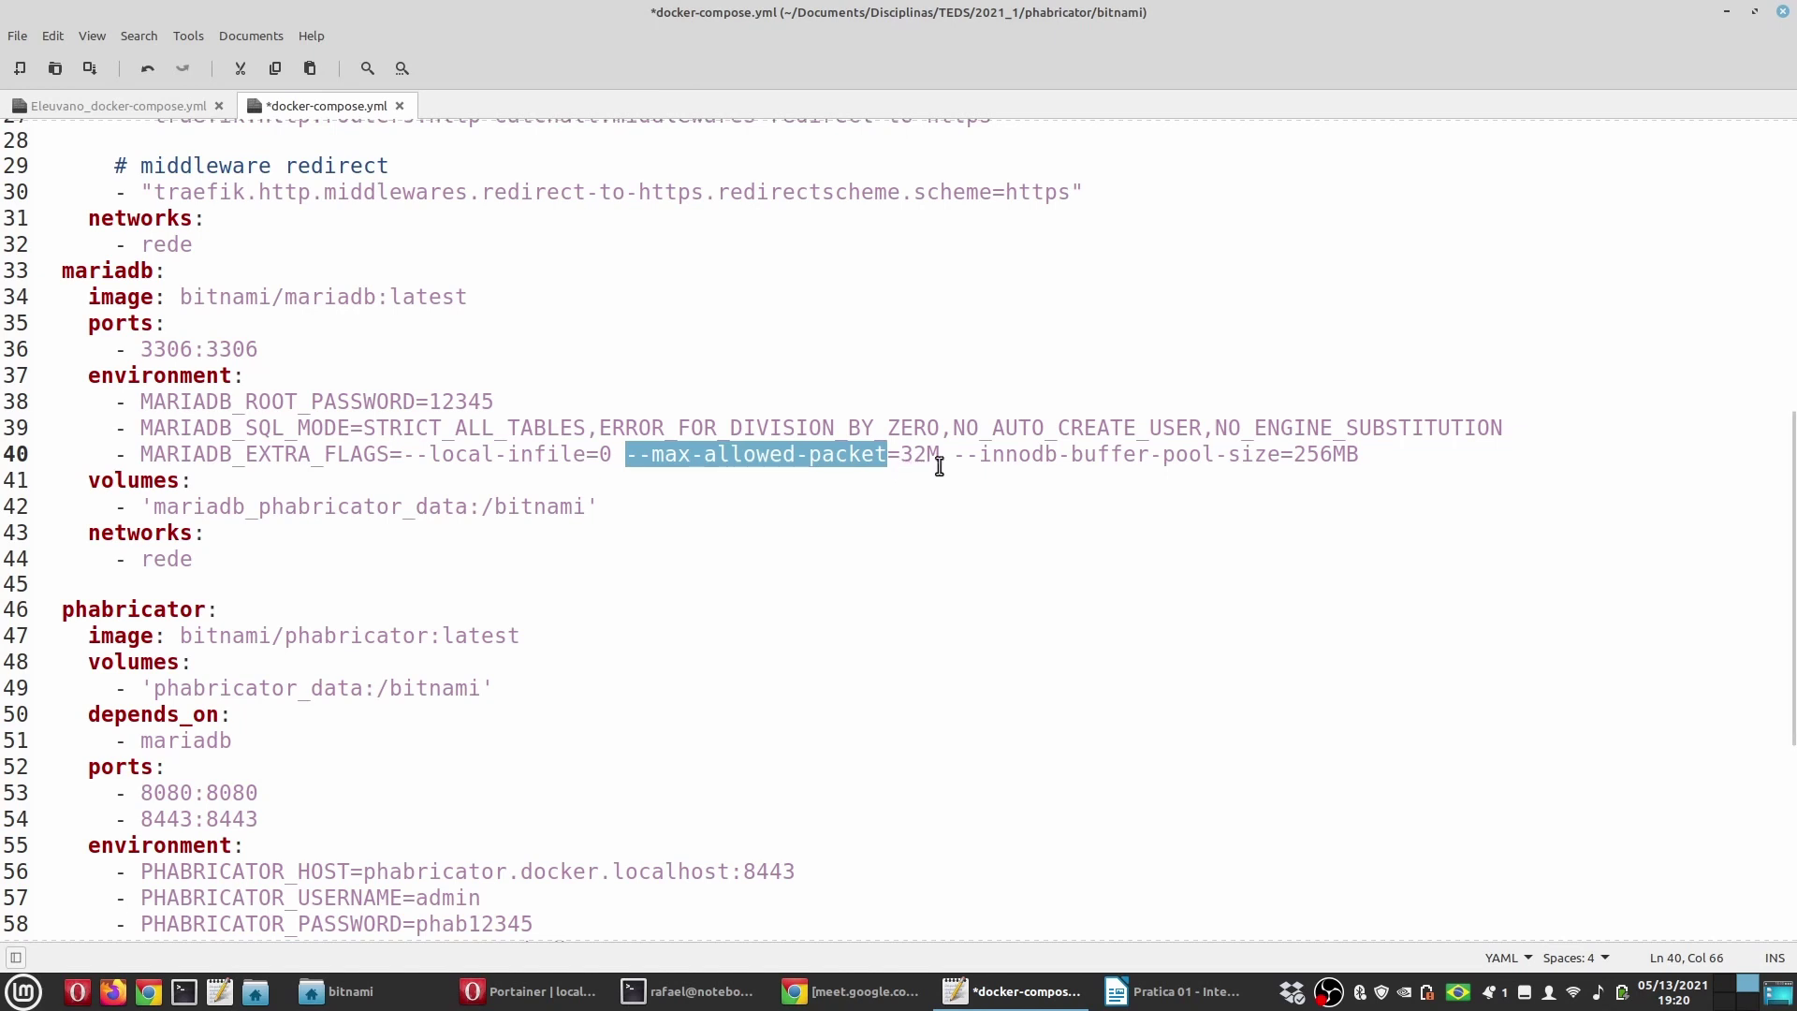
left_click_drag(941, 454, 1281, 454)
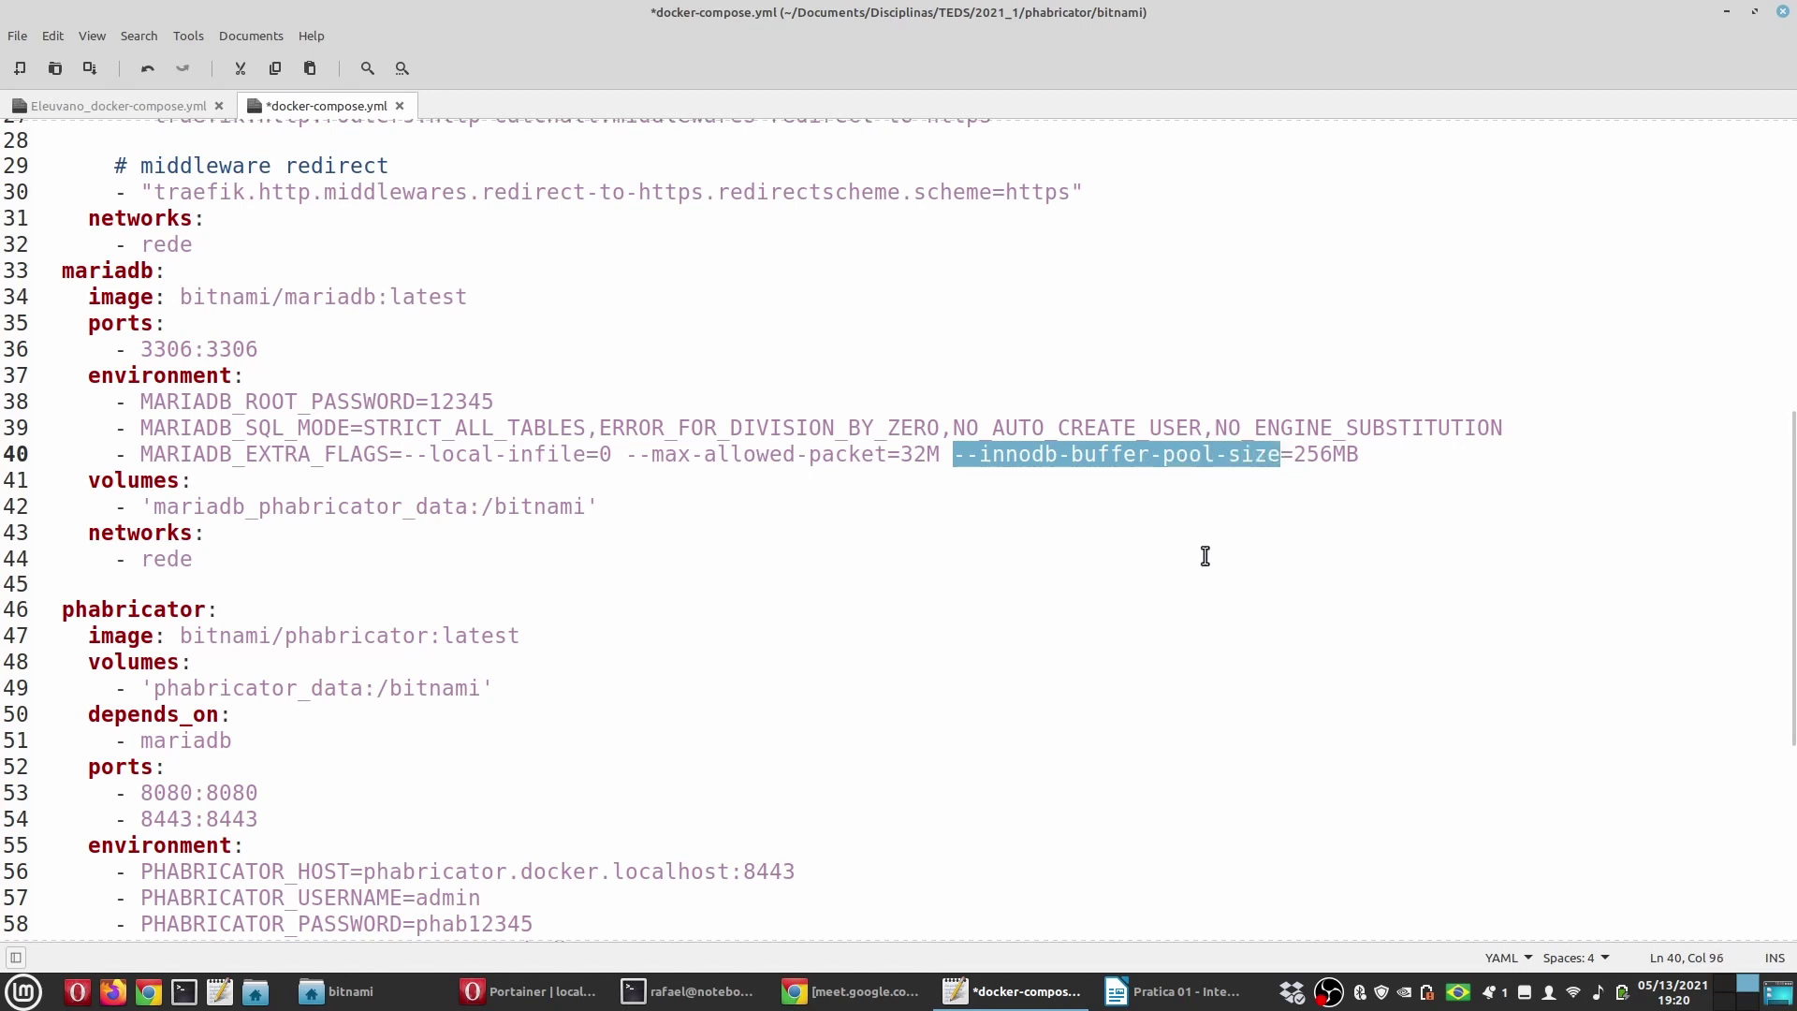
double_click(1299, 454)
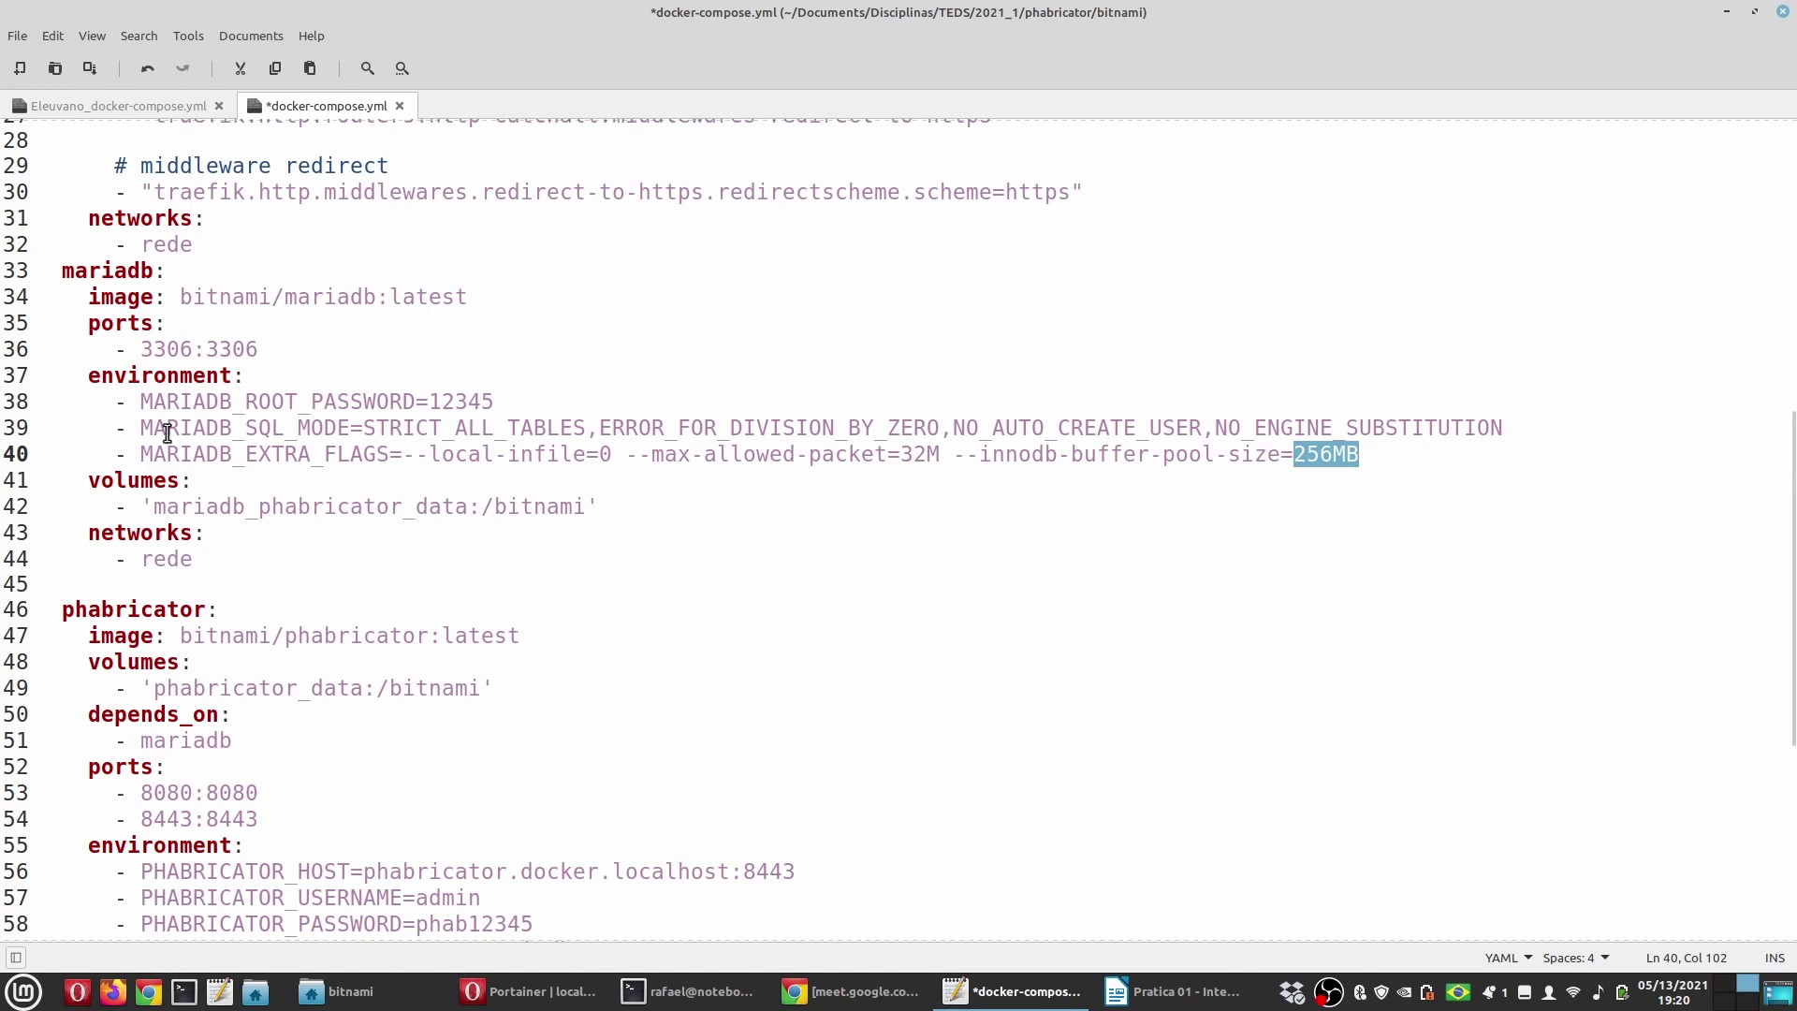
left_click(368, 429)
left_click_drag(369, 428, 587, 429)
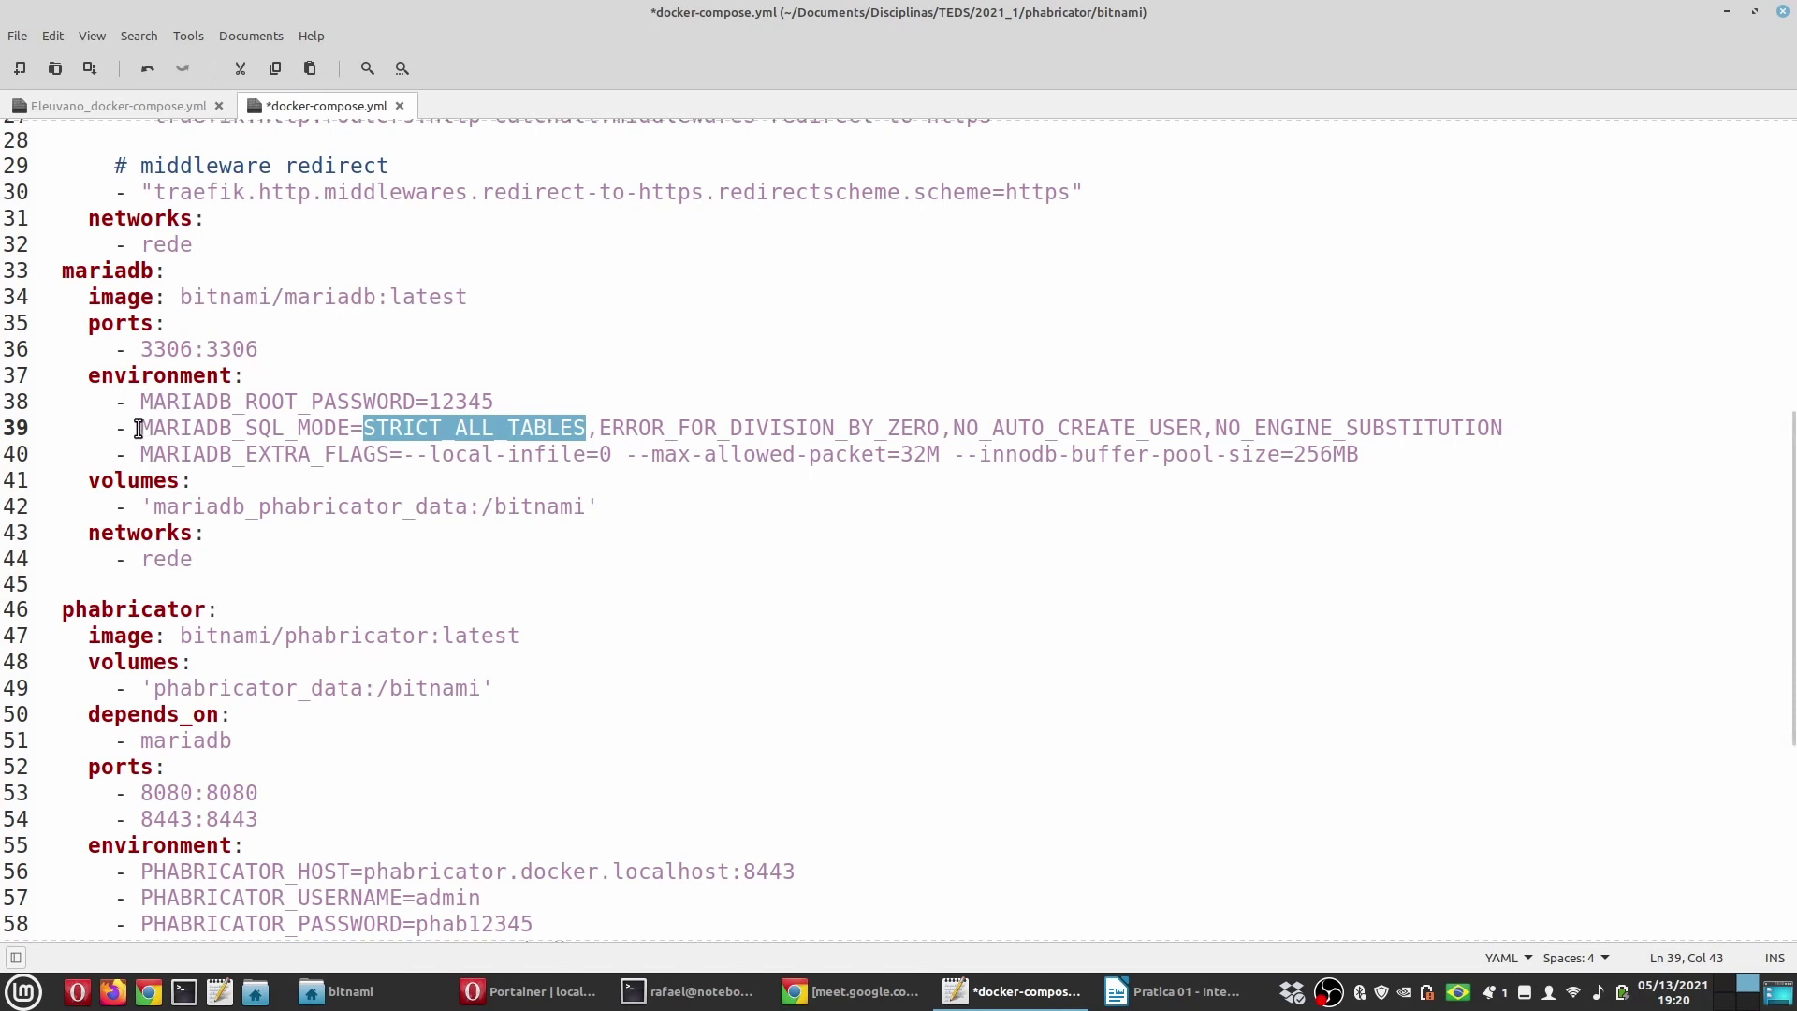
left_click_drag(139, 428, 354, 428)
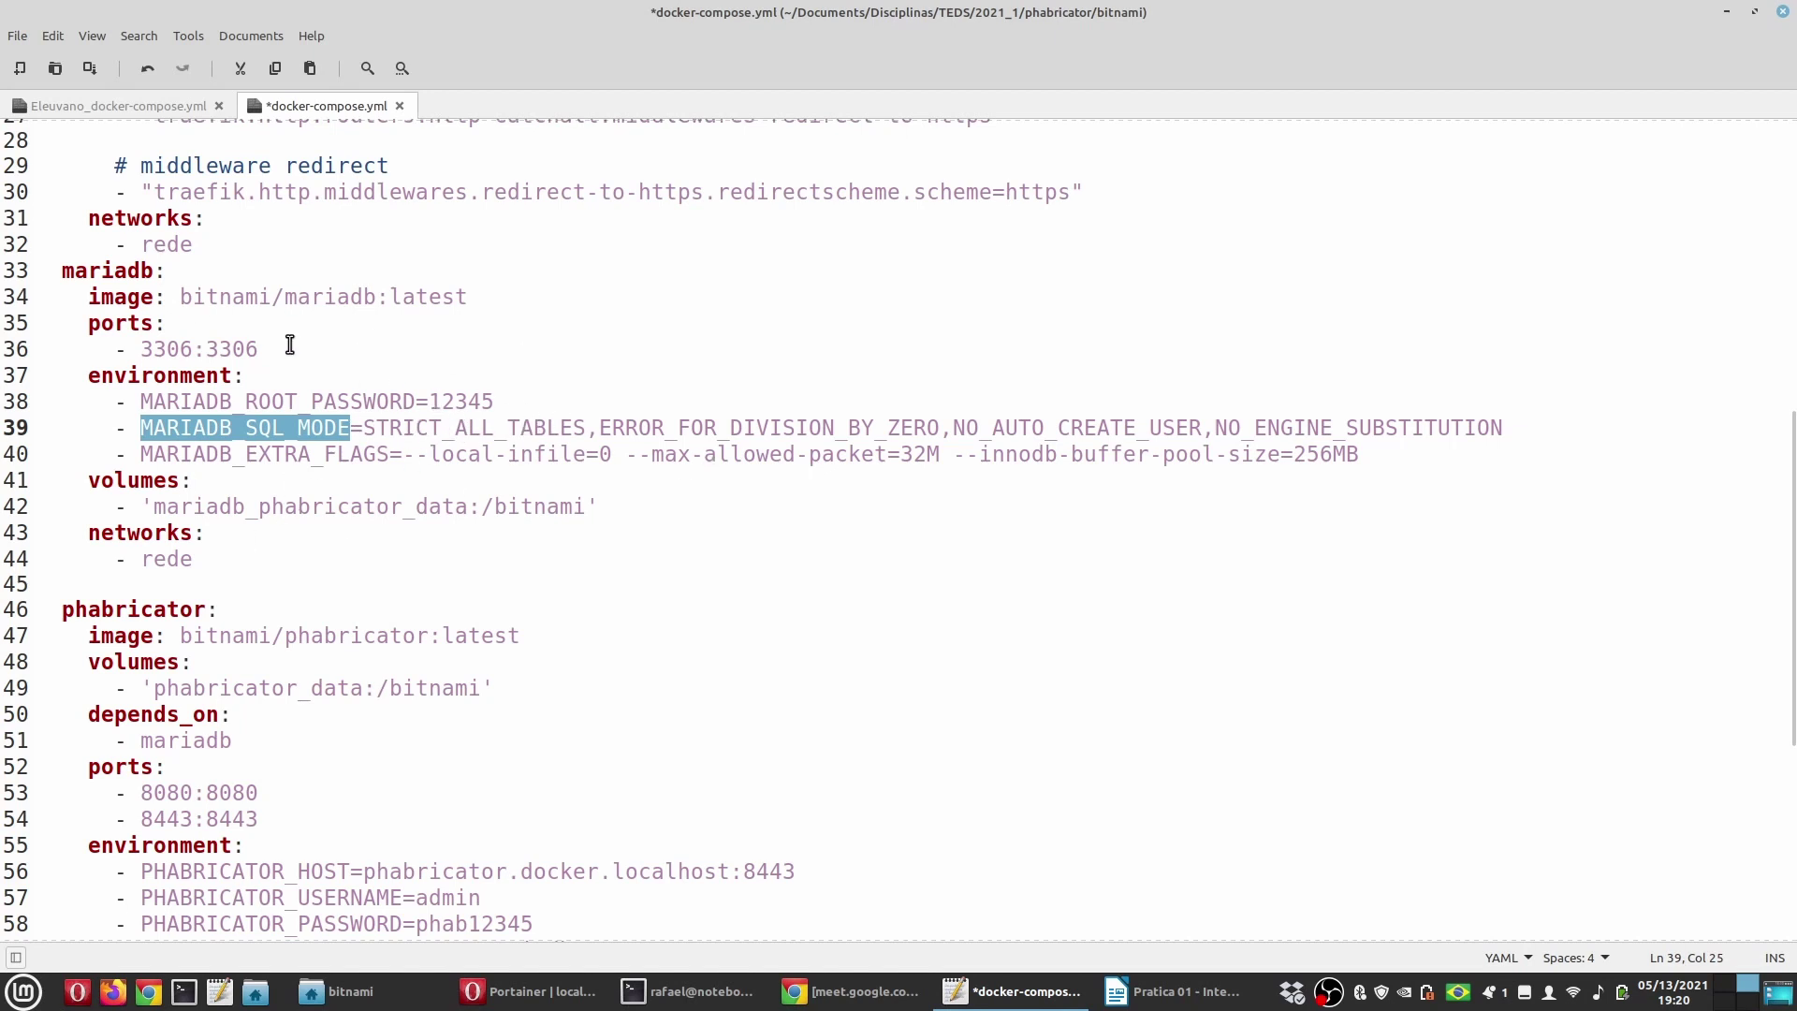
left_click(334, 505)
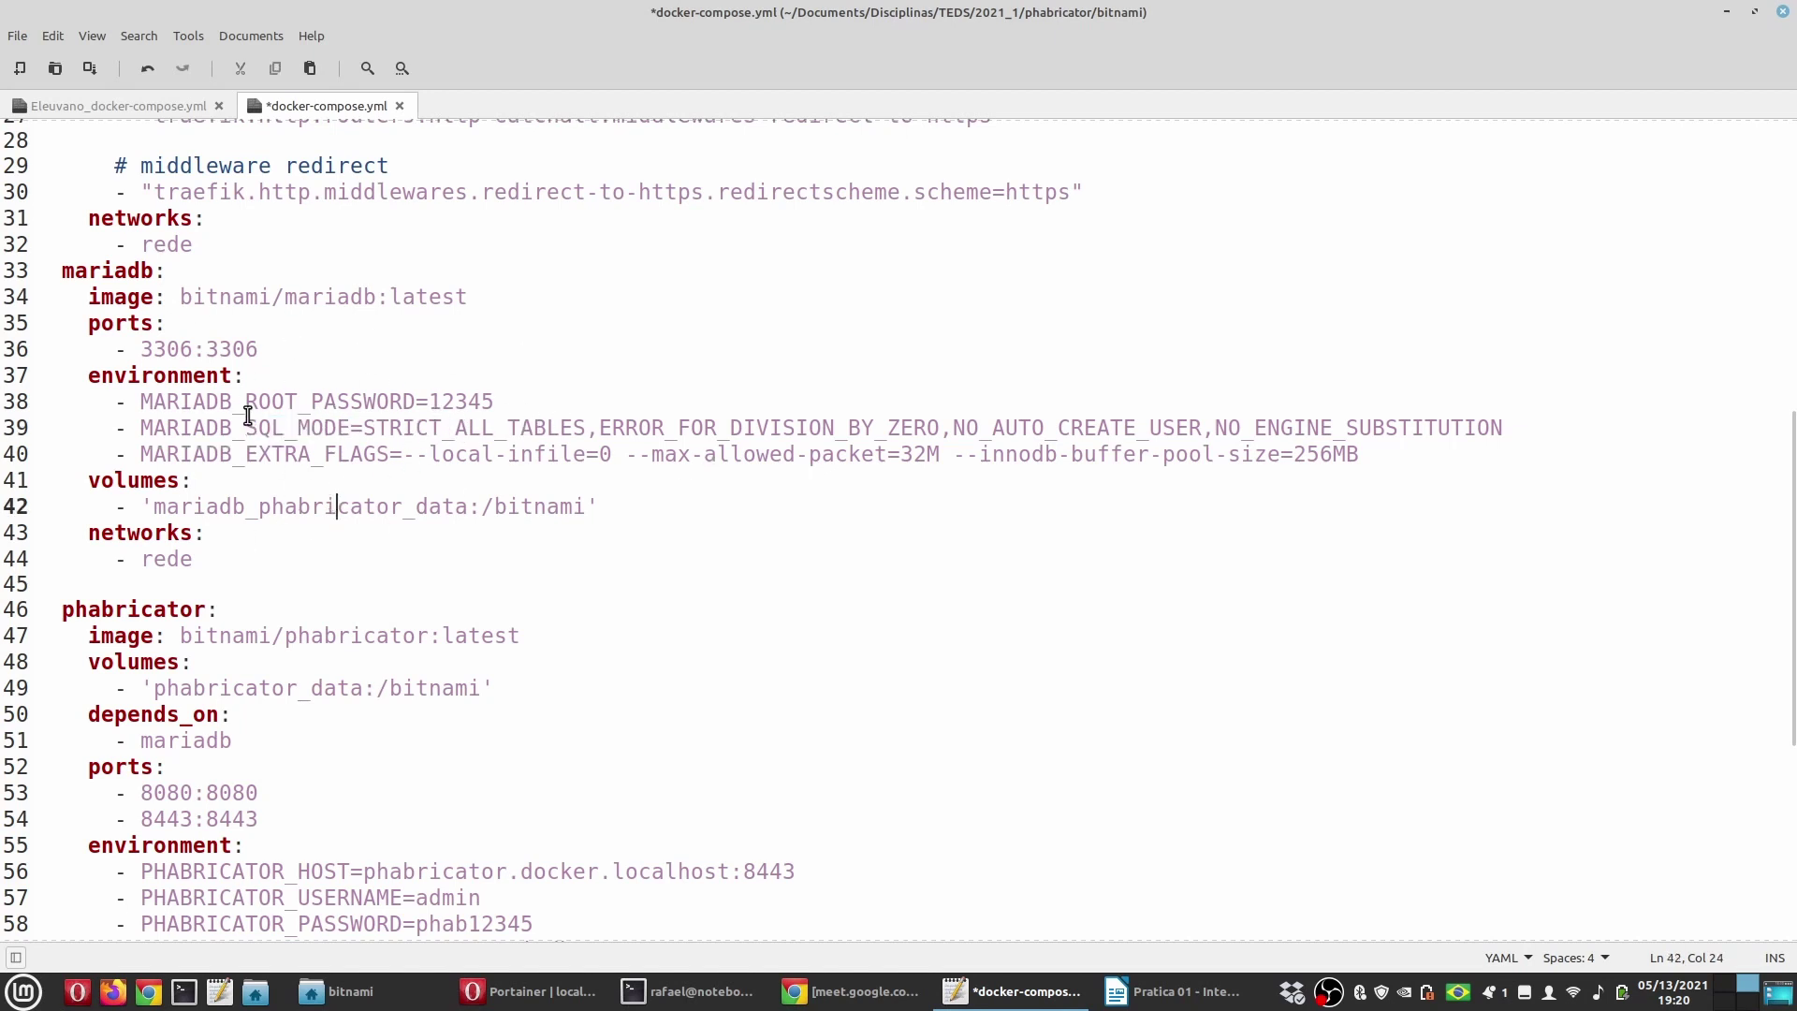
left_click(1381, 455)
left_click_drag(1381, 456, 87, 432)
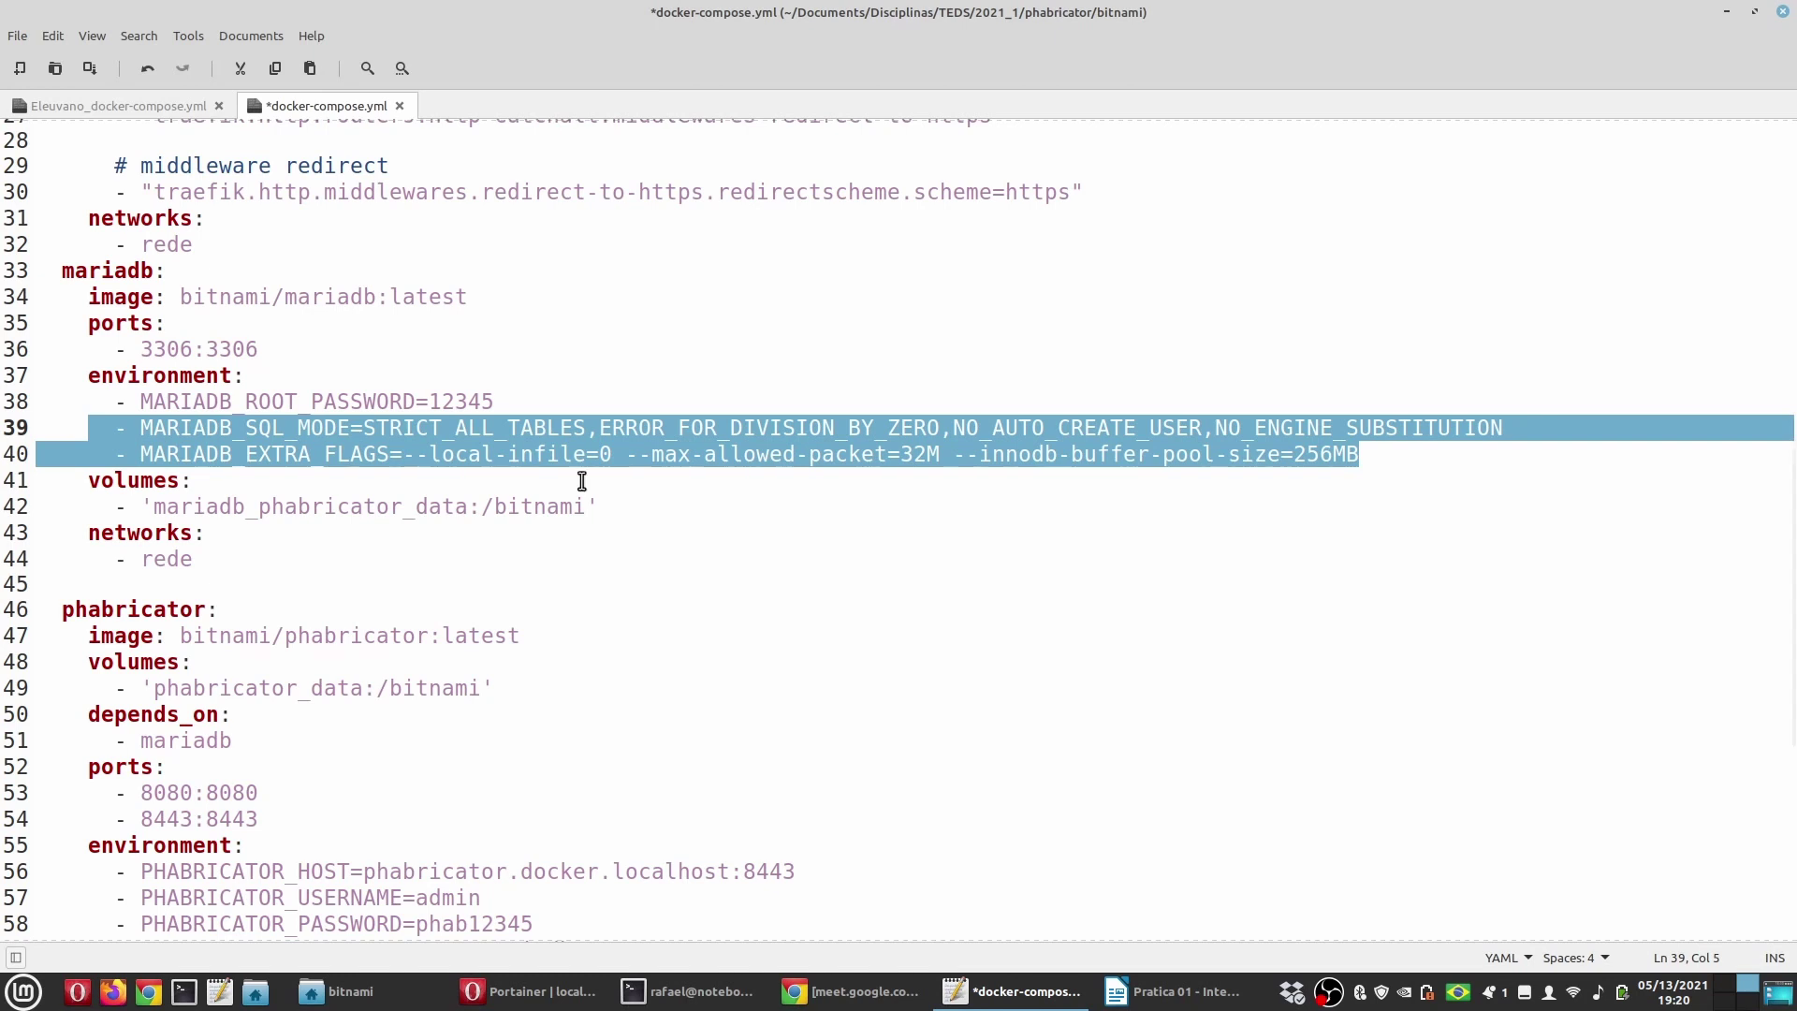
double_click(137, 479)
left_click_drag(155, 506, 469, 506)
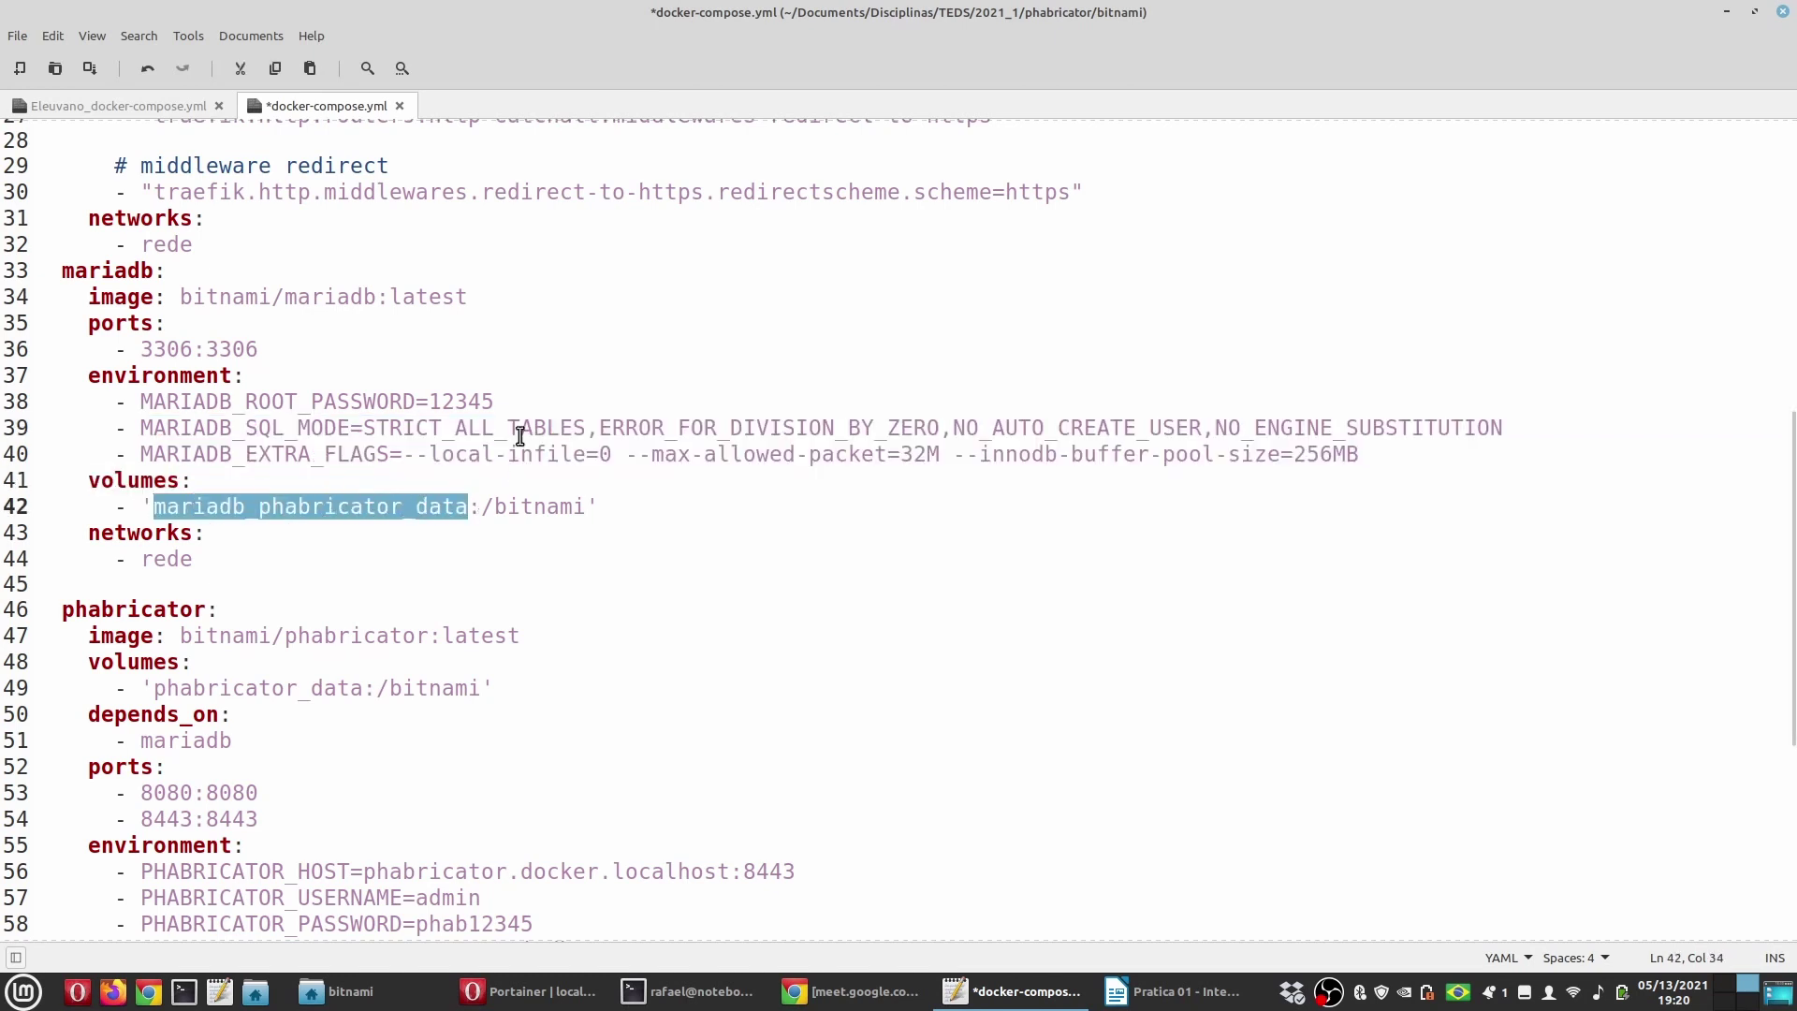
left_click_drag(480, 506, 584, 508)
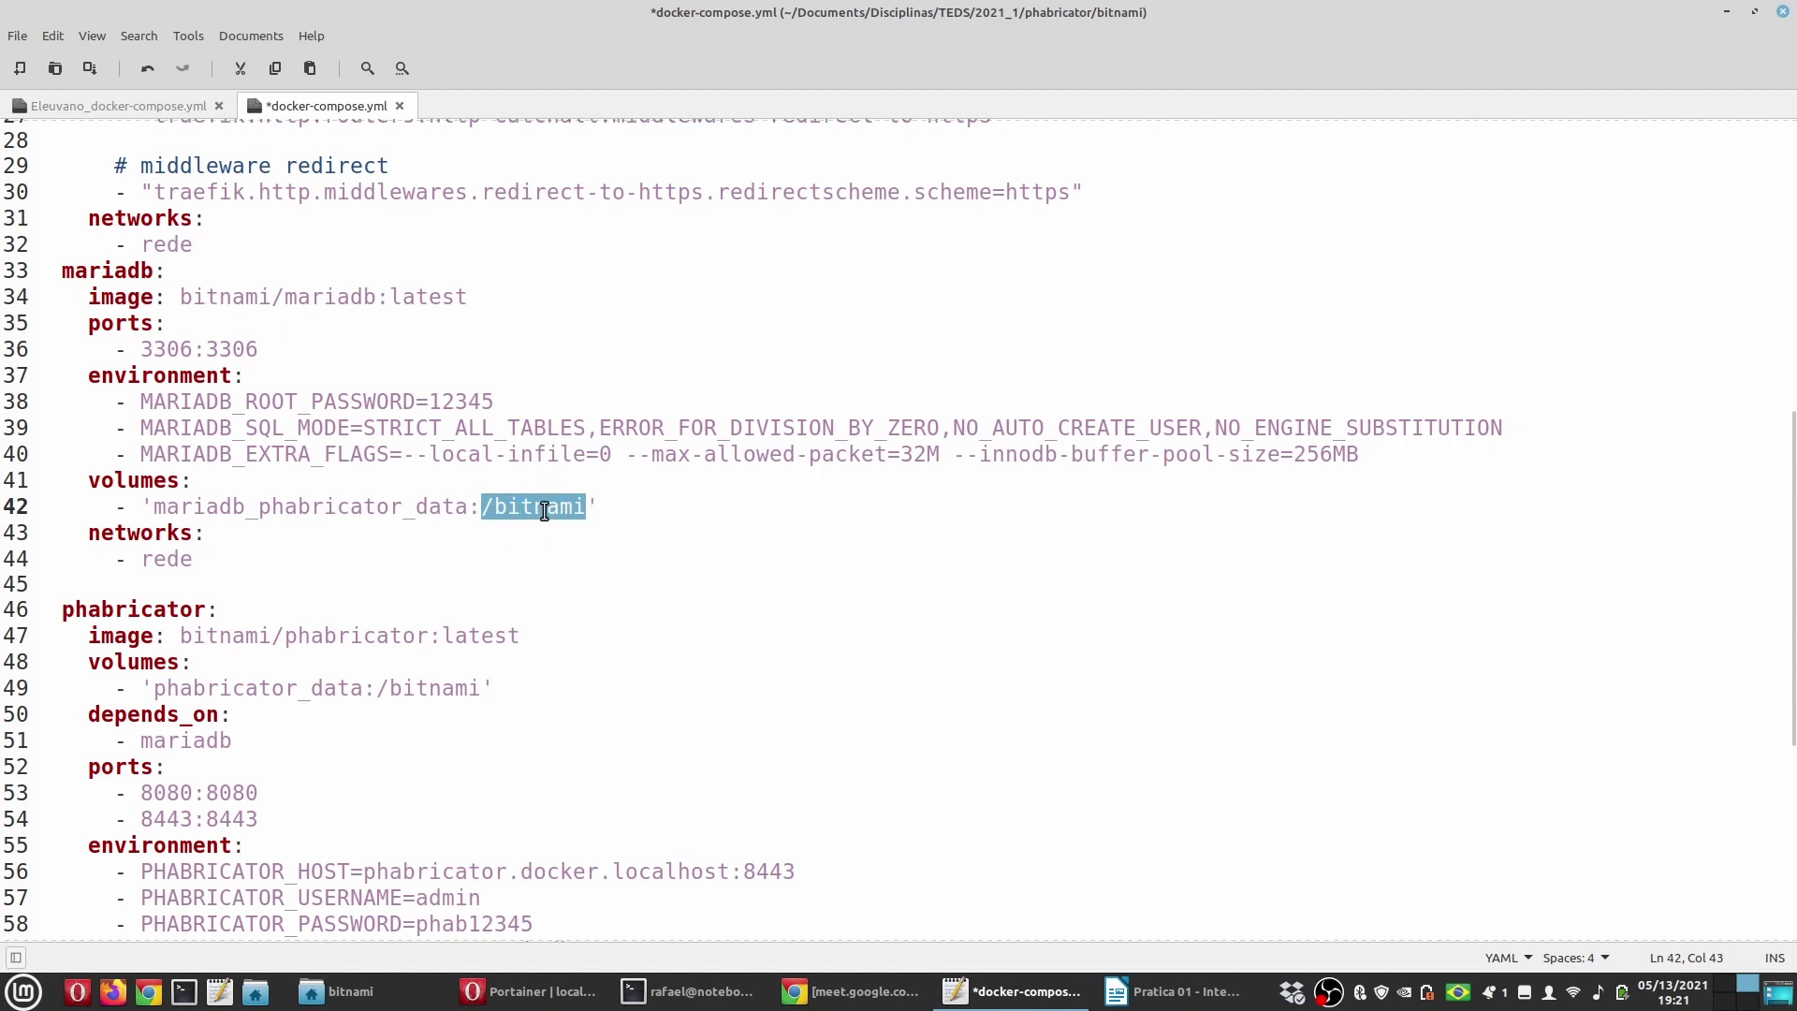
scroll(253, 538, "down", 2)
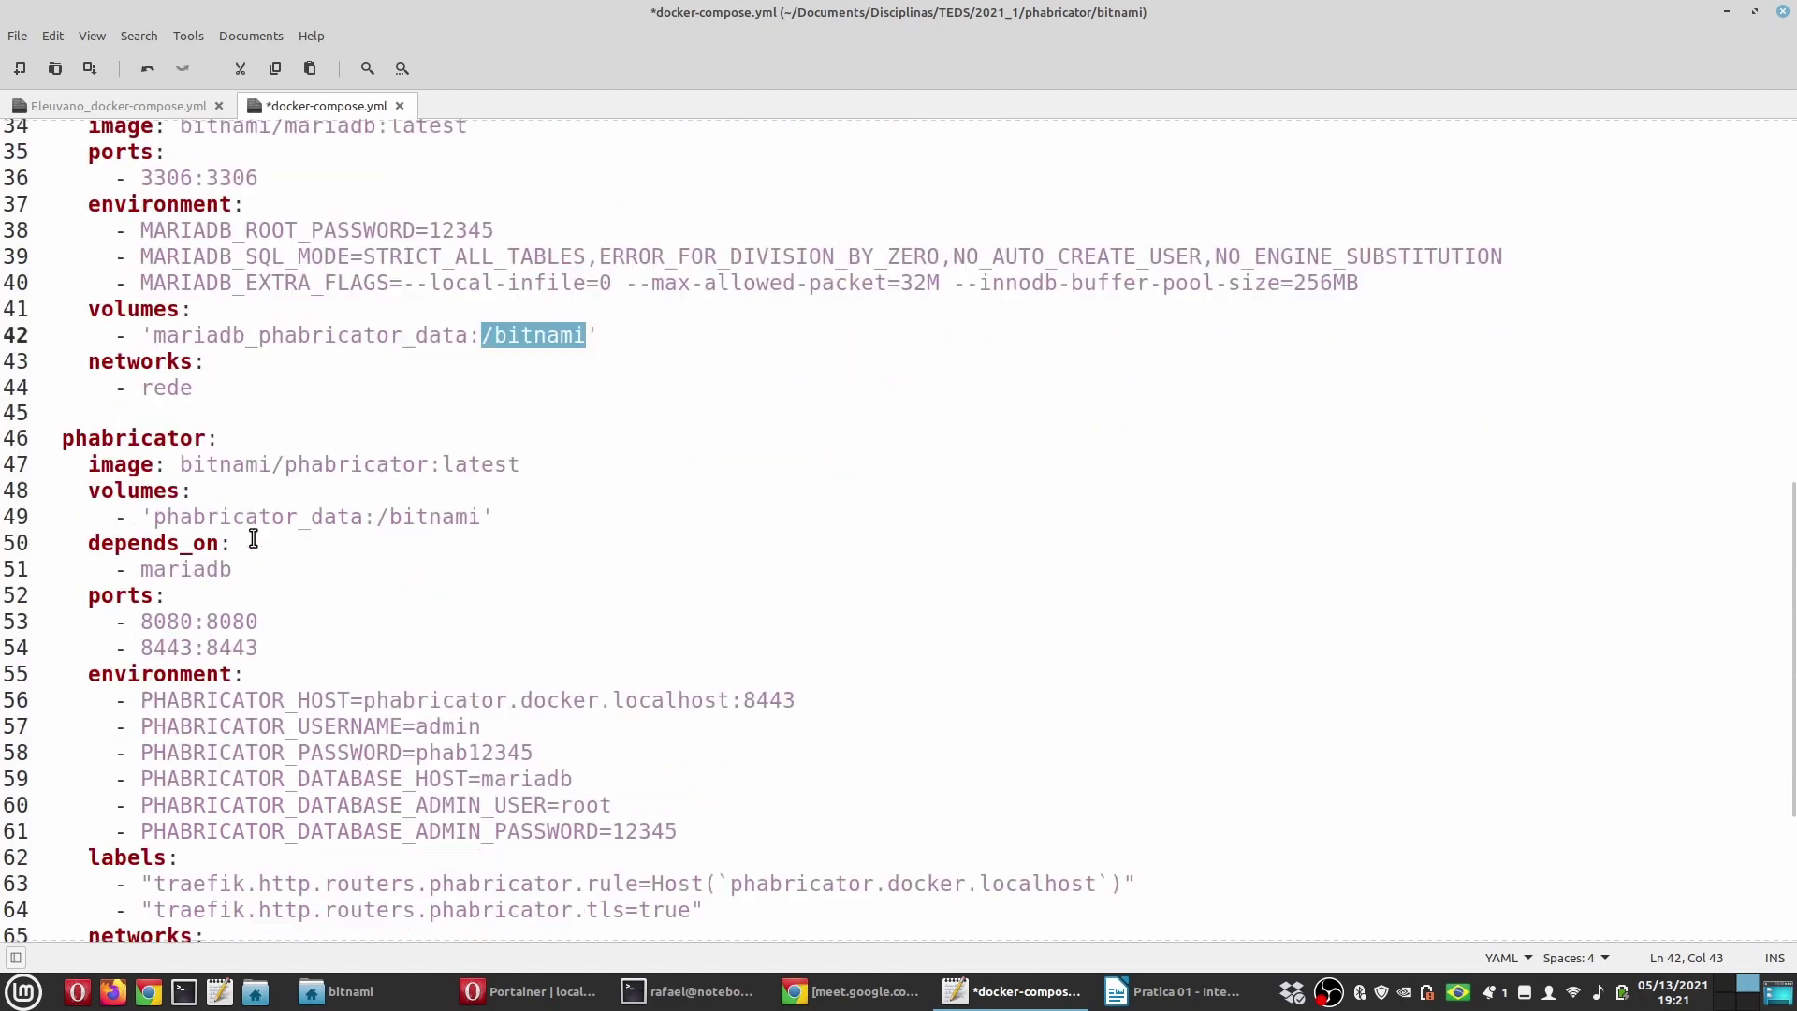
double_click(155, 437)
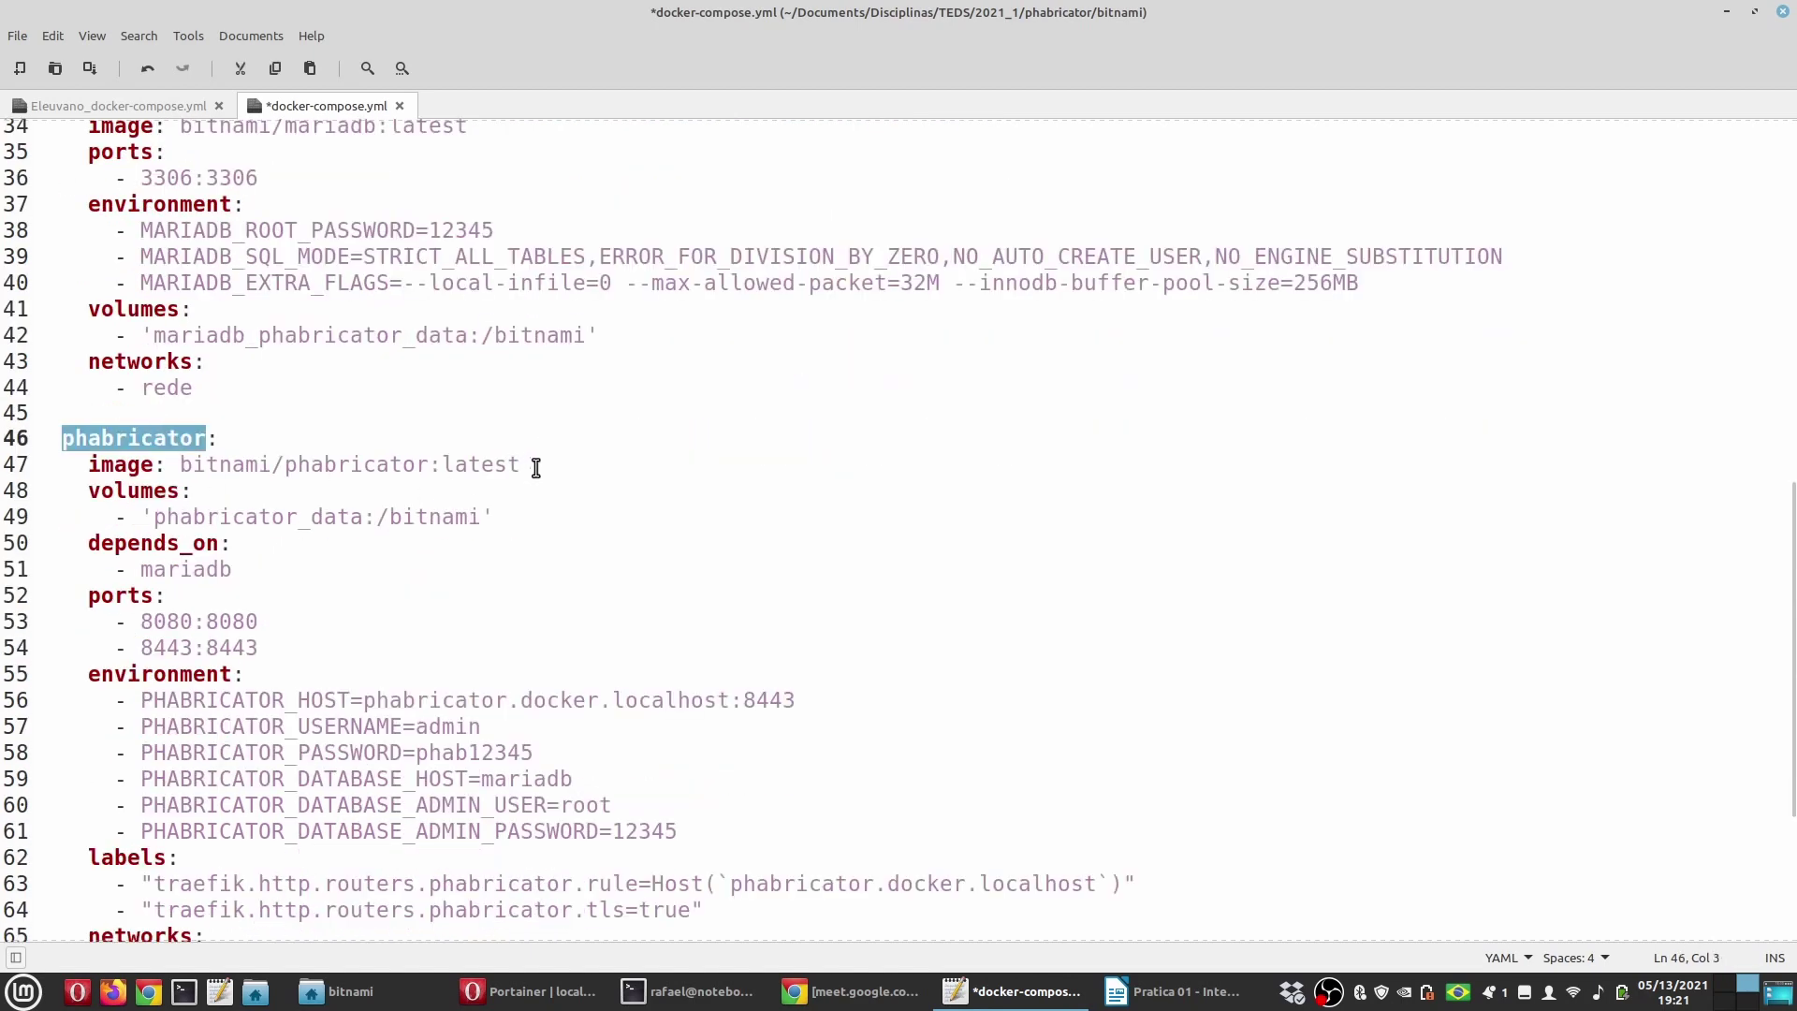
left_click_drag(521, 465, 168, 464)
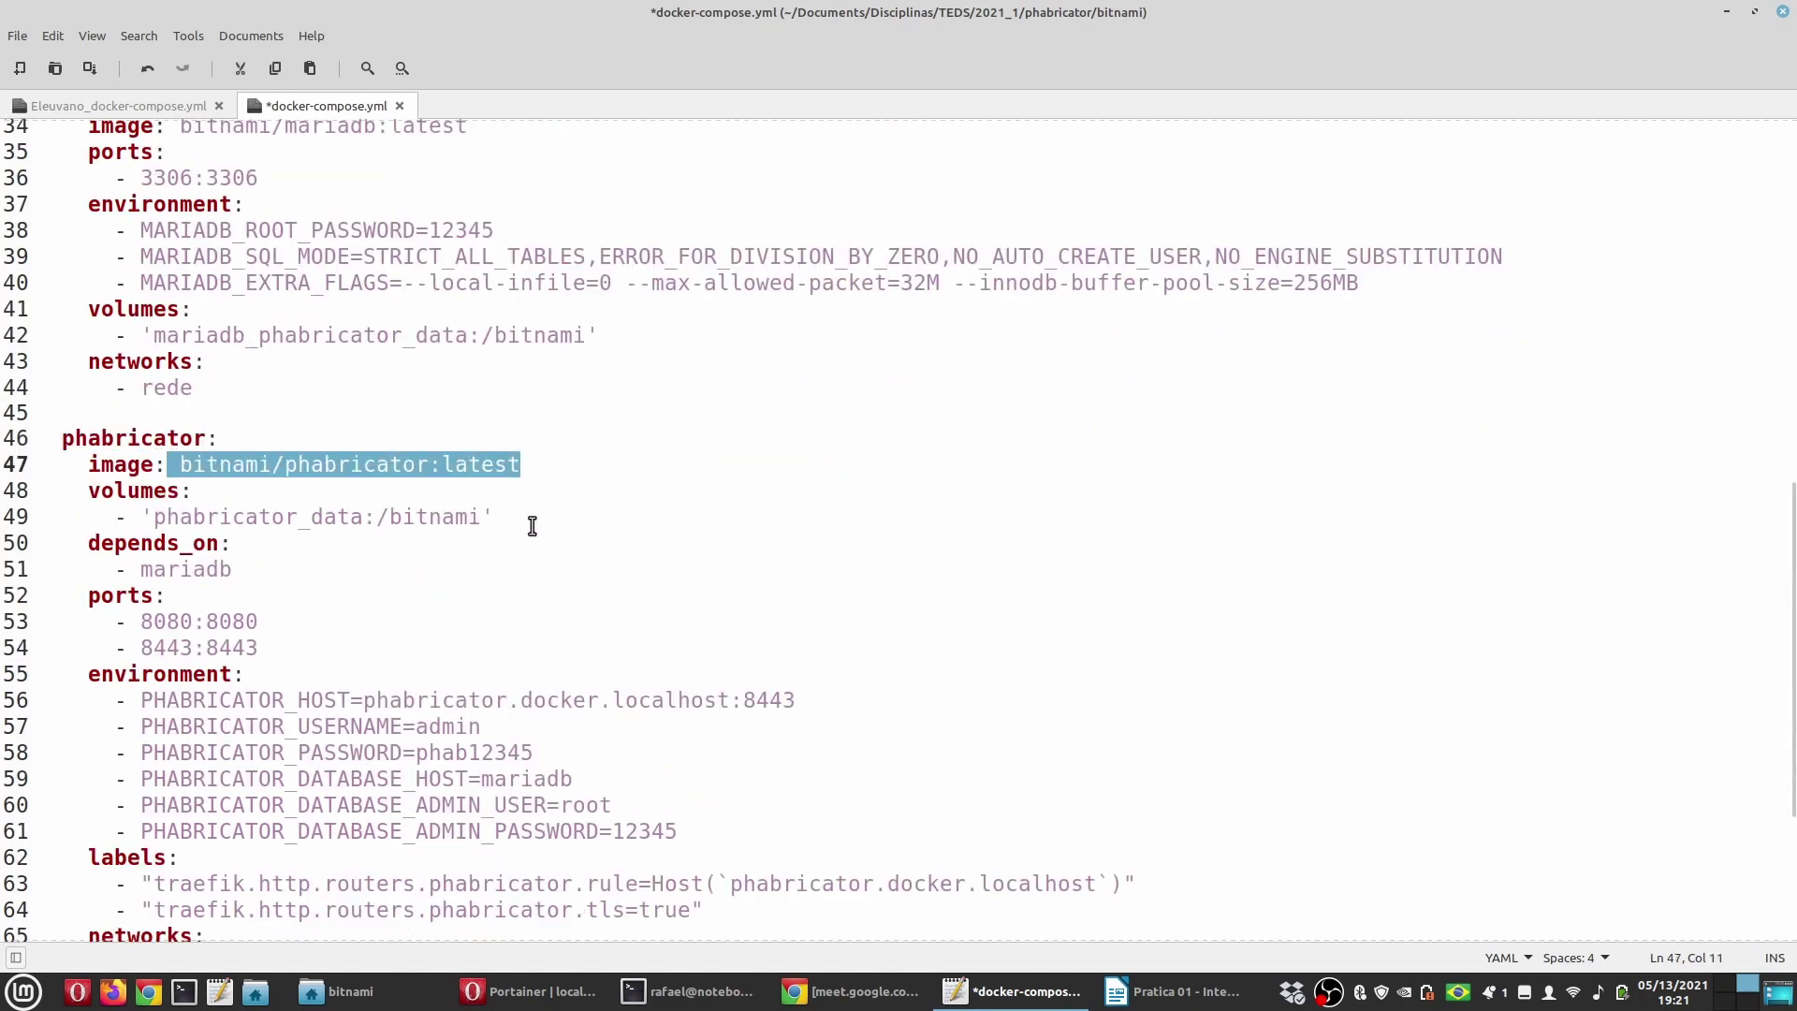
scroll(532, 526, "down", 1)
left_click_drag(83, 406, 521, 432)
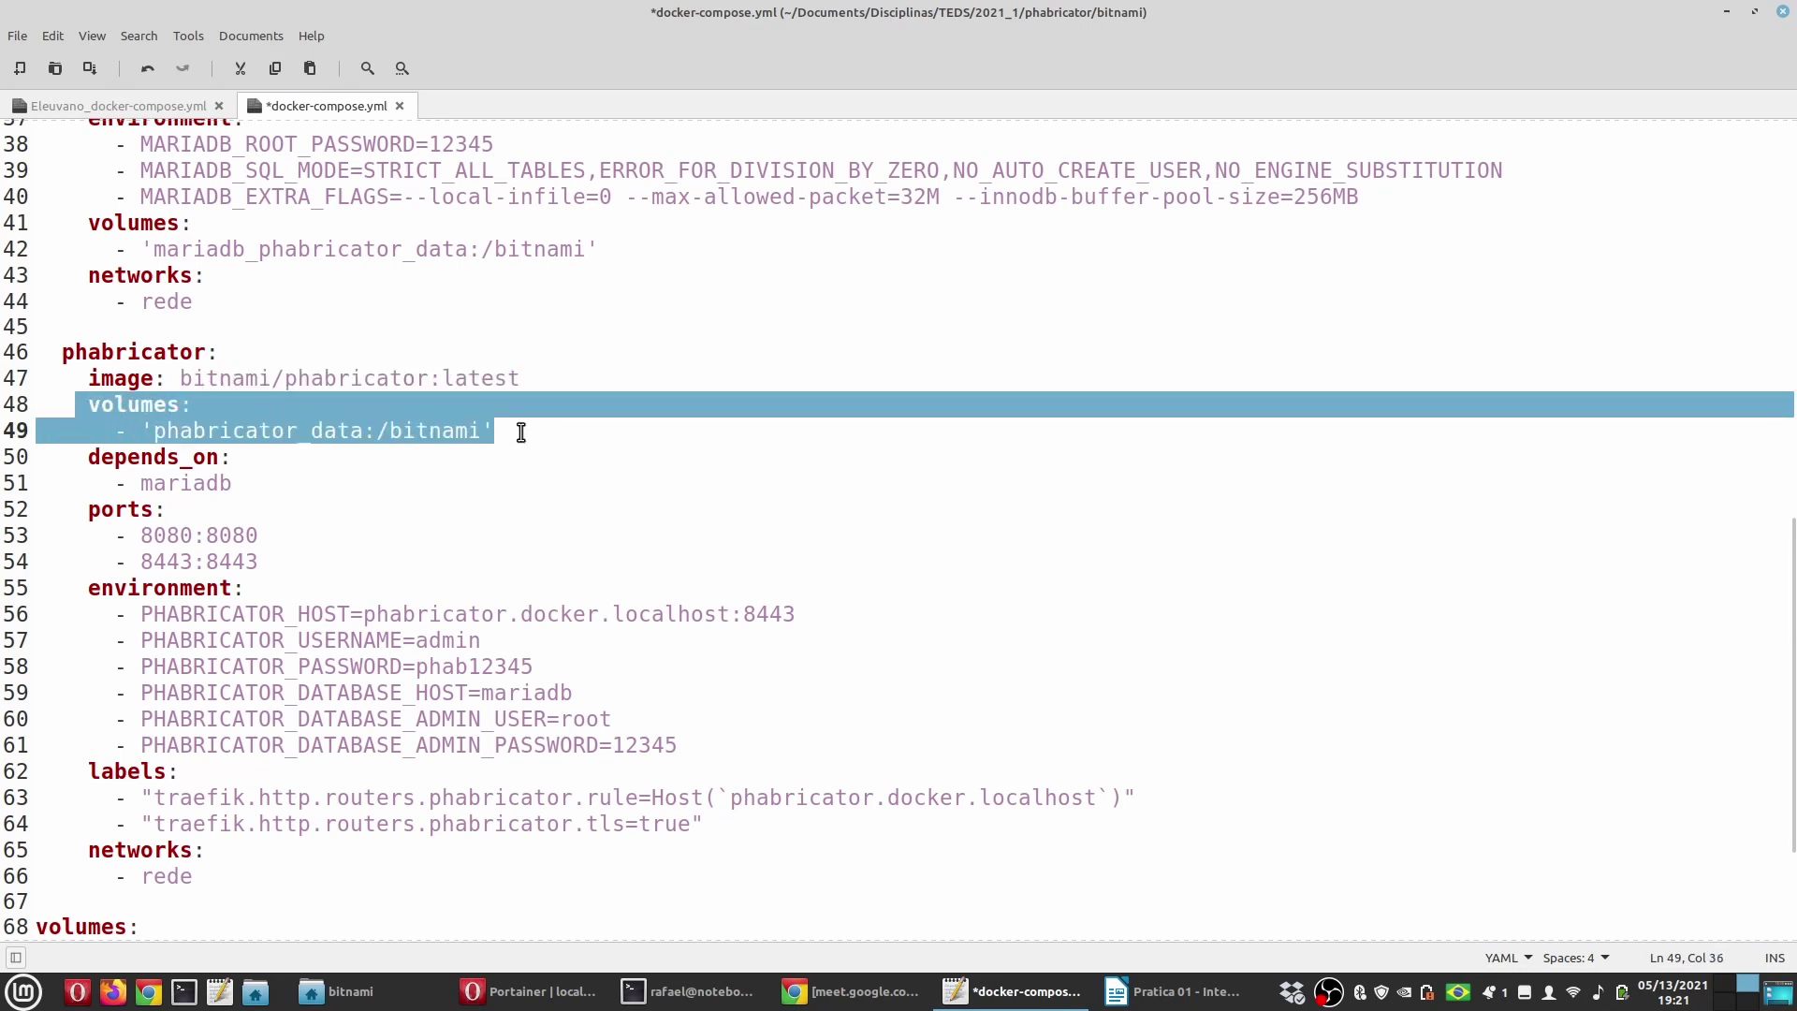
left_click(230, 458)
left_click_drag(153, 431, 365, 432)
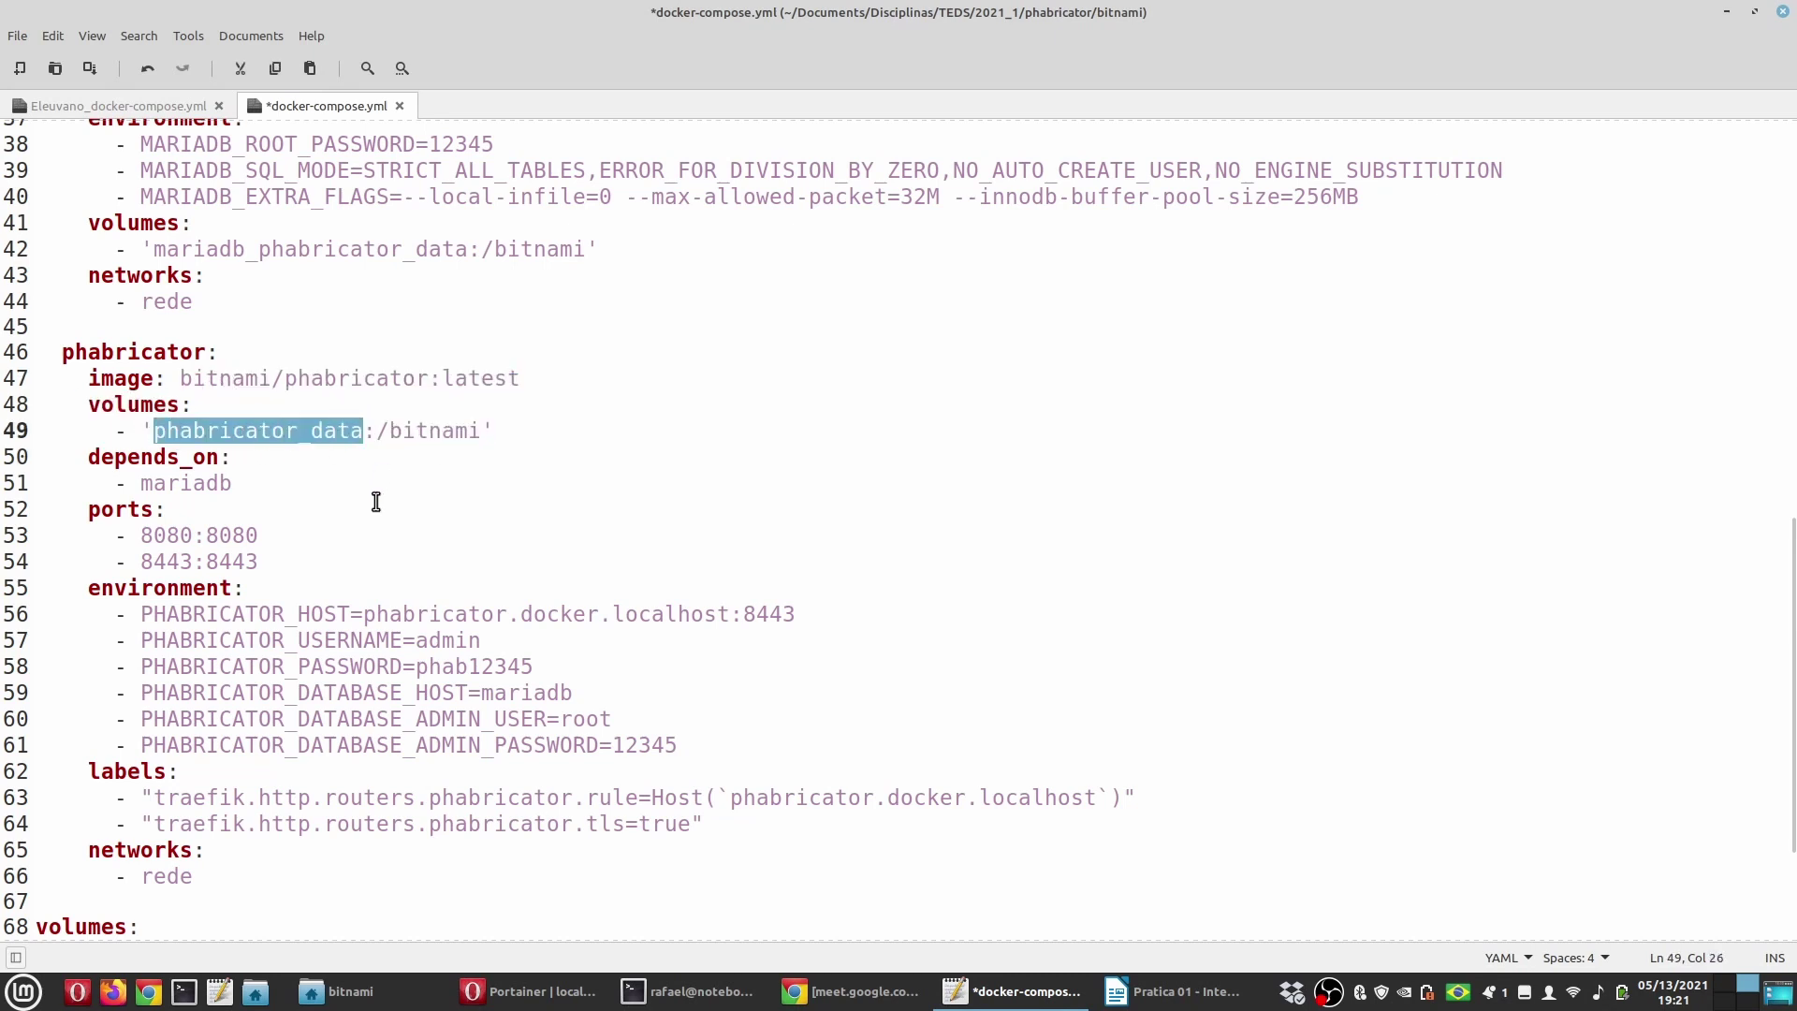
double_click(178, 483)
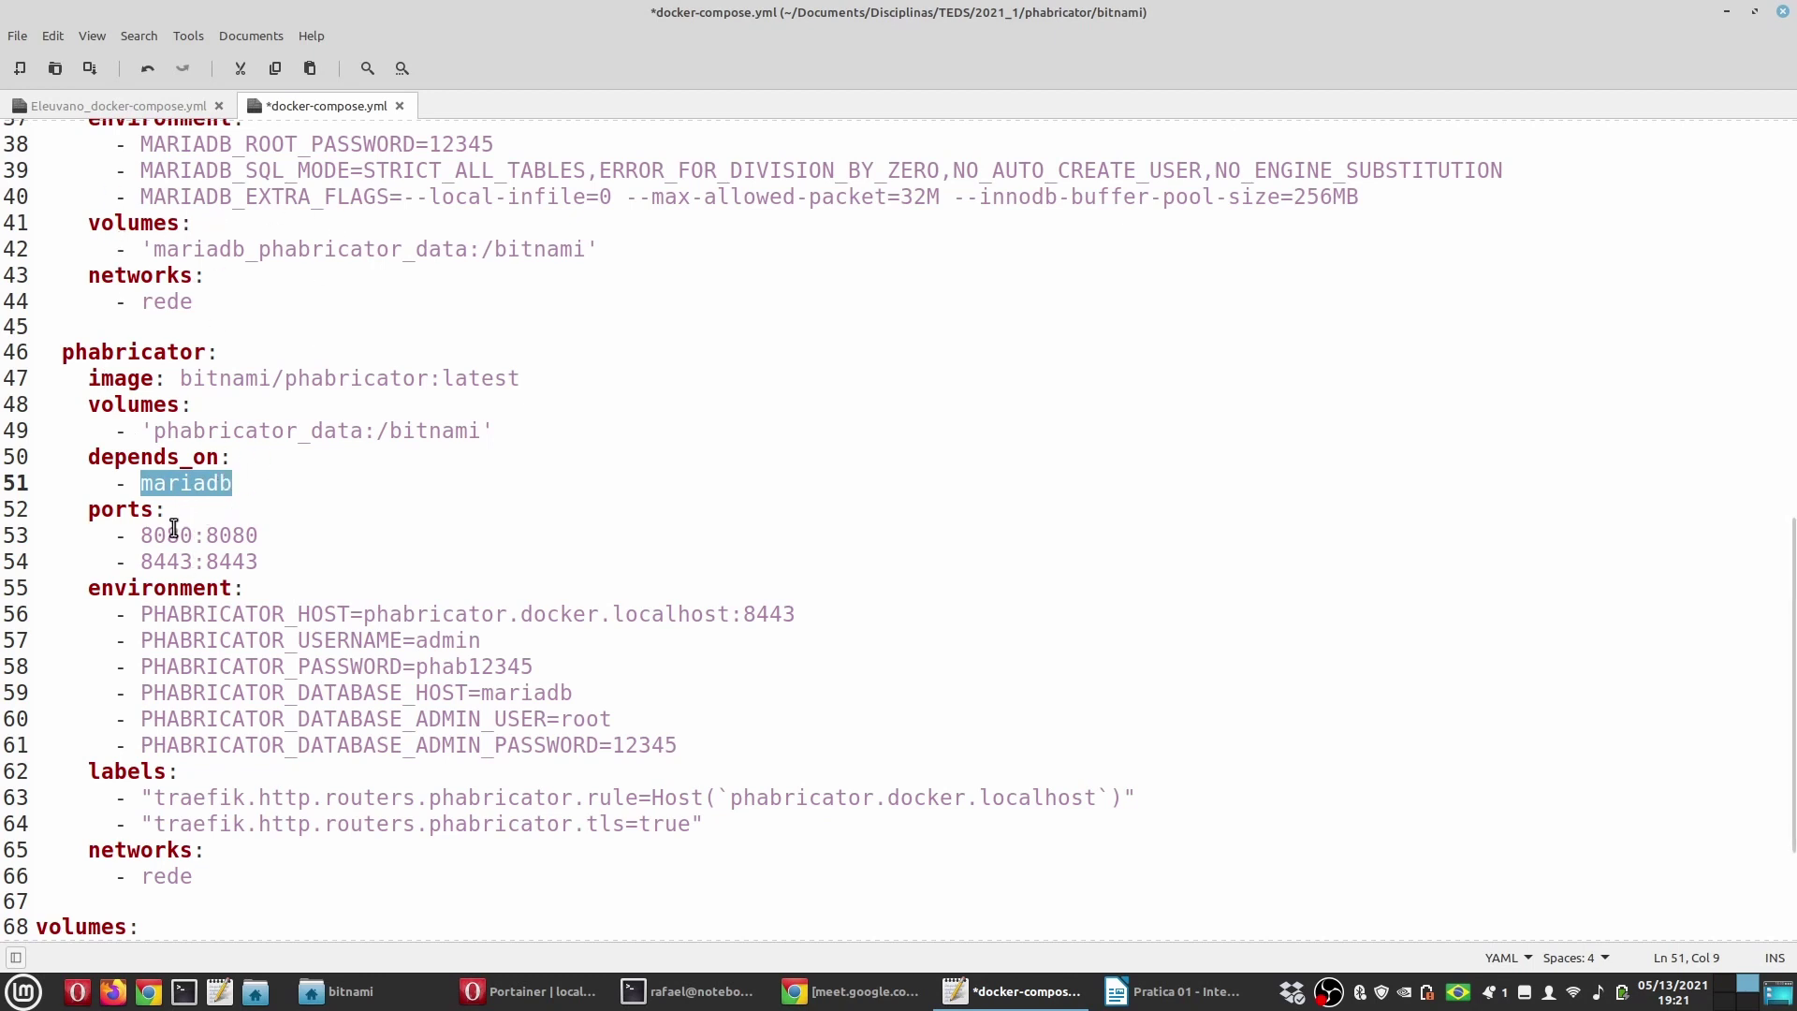
left_click(167, 561)
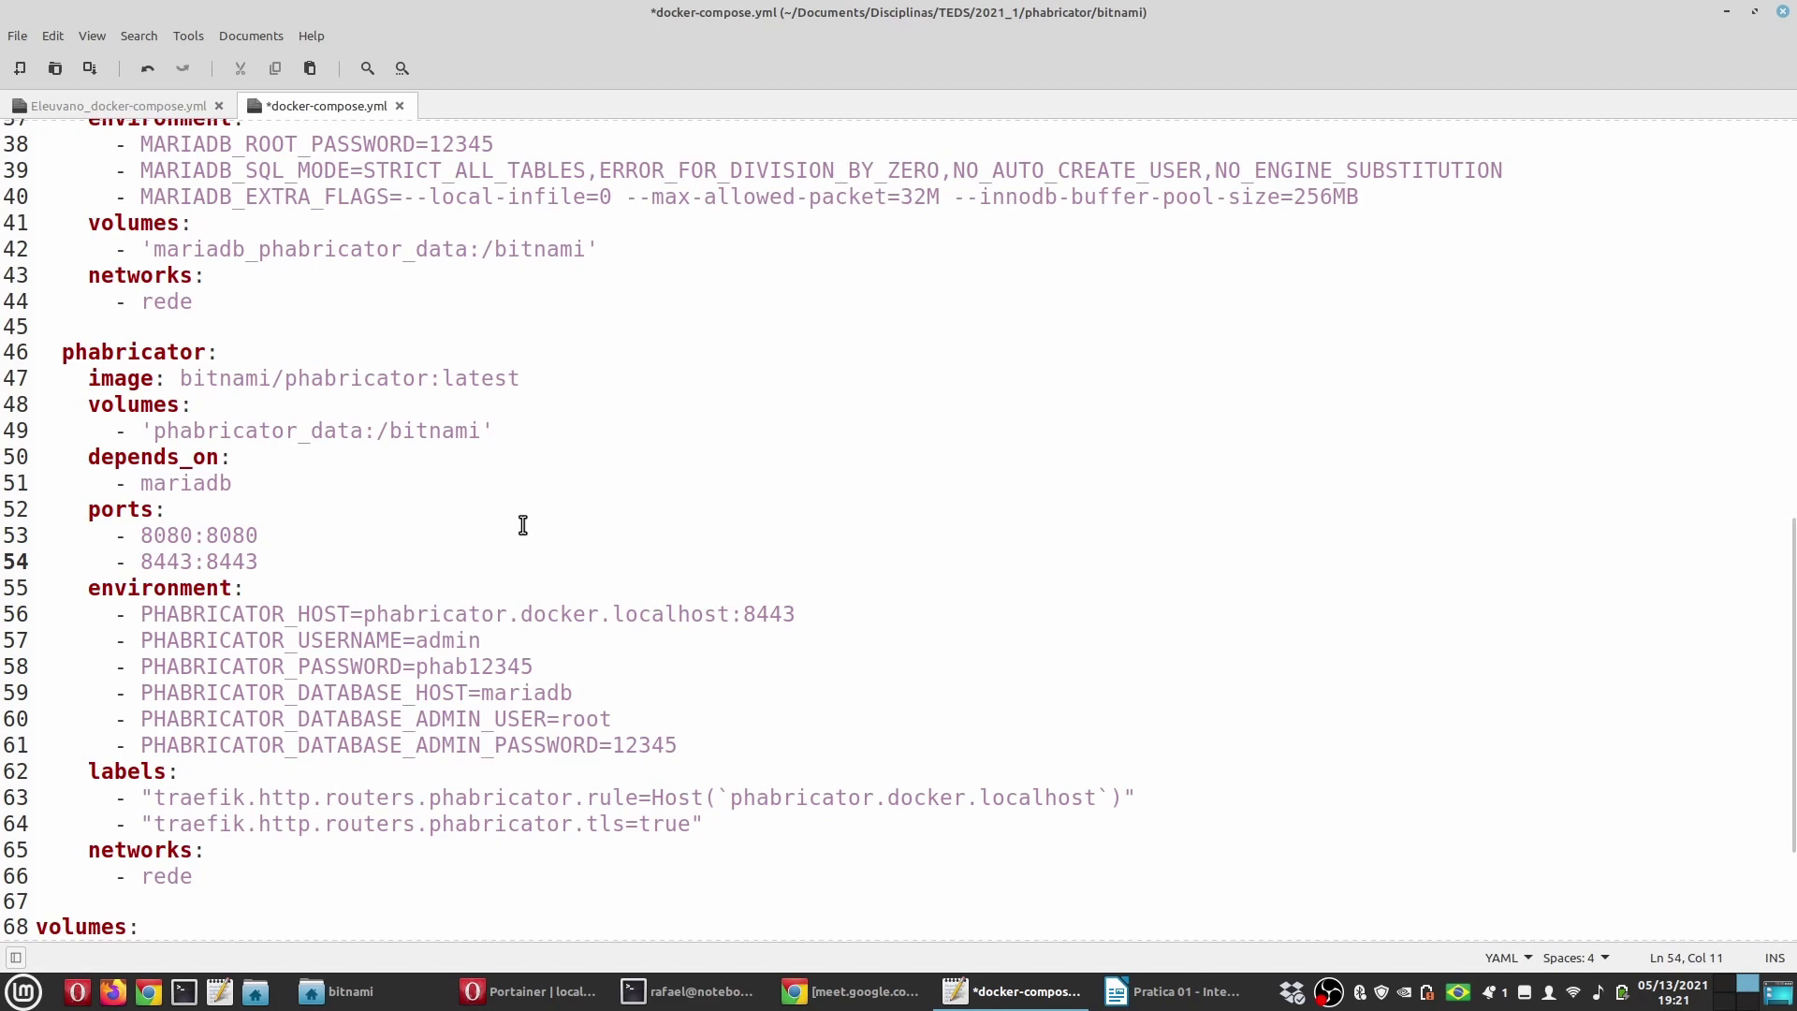
scroll(523, 525, "down", 2)
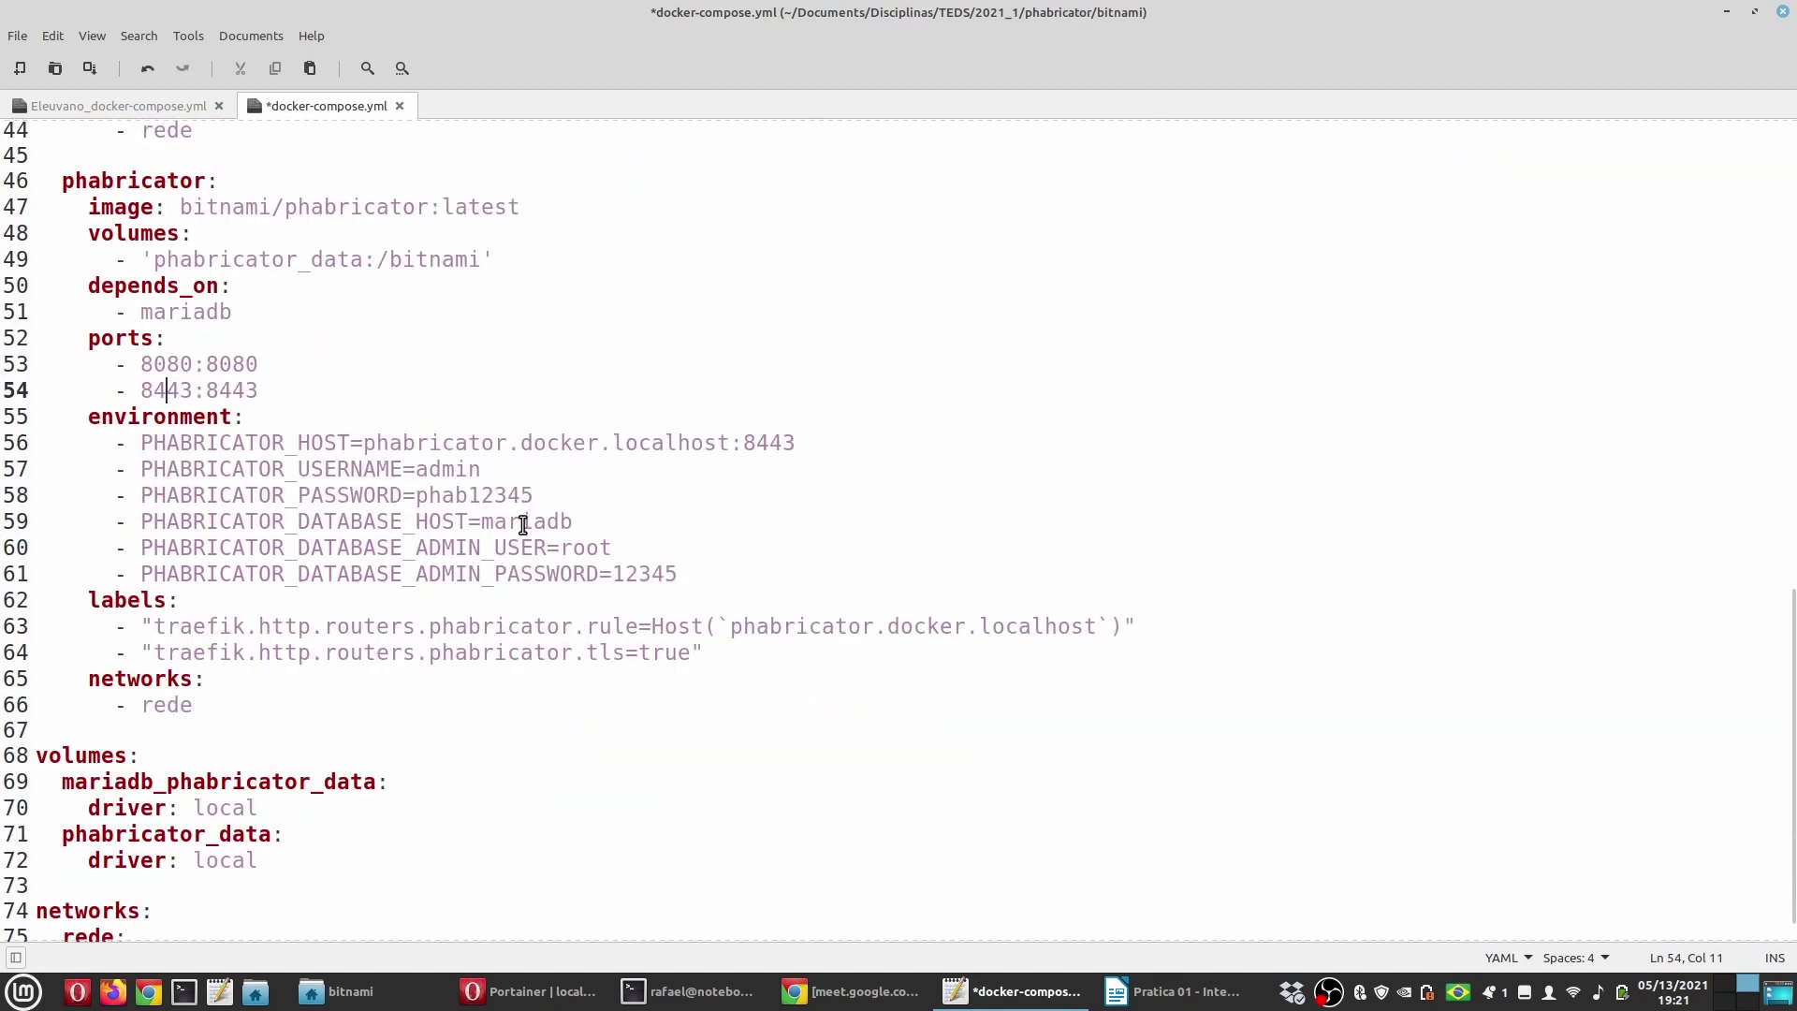
Step: Point out PHABRICATOR_HOST and its phabricator.docker.localhost value matching the traefik host rule
left_click(180, 418)
left_click(144, 444)
left_click_drag(144, 444, 812, 440)
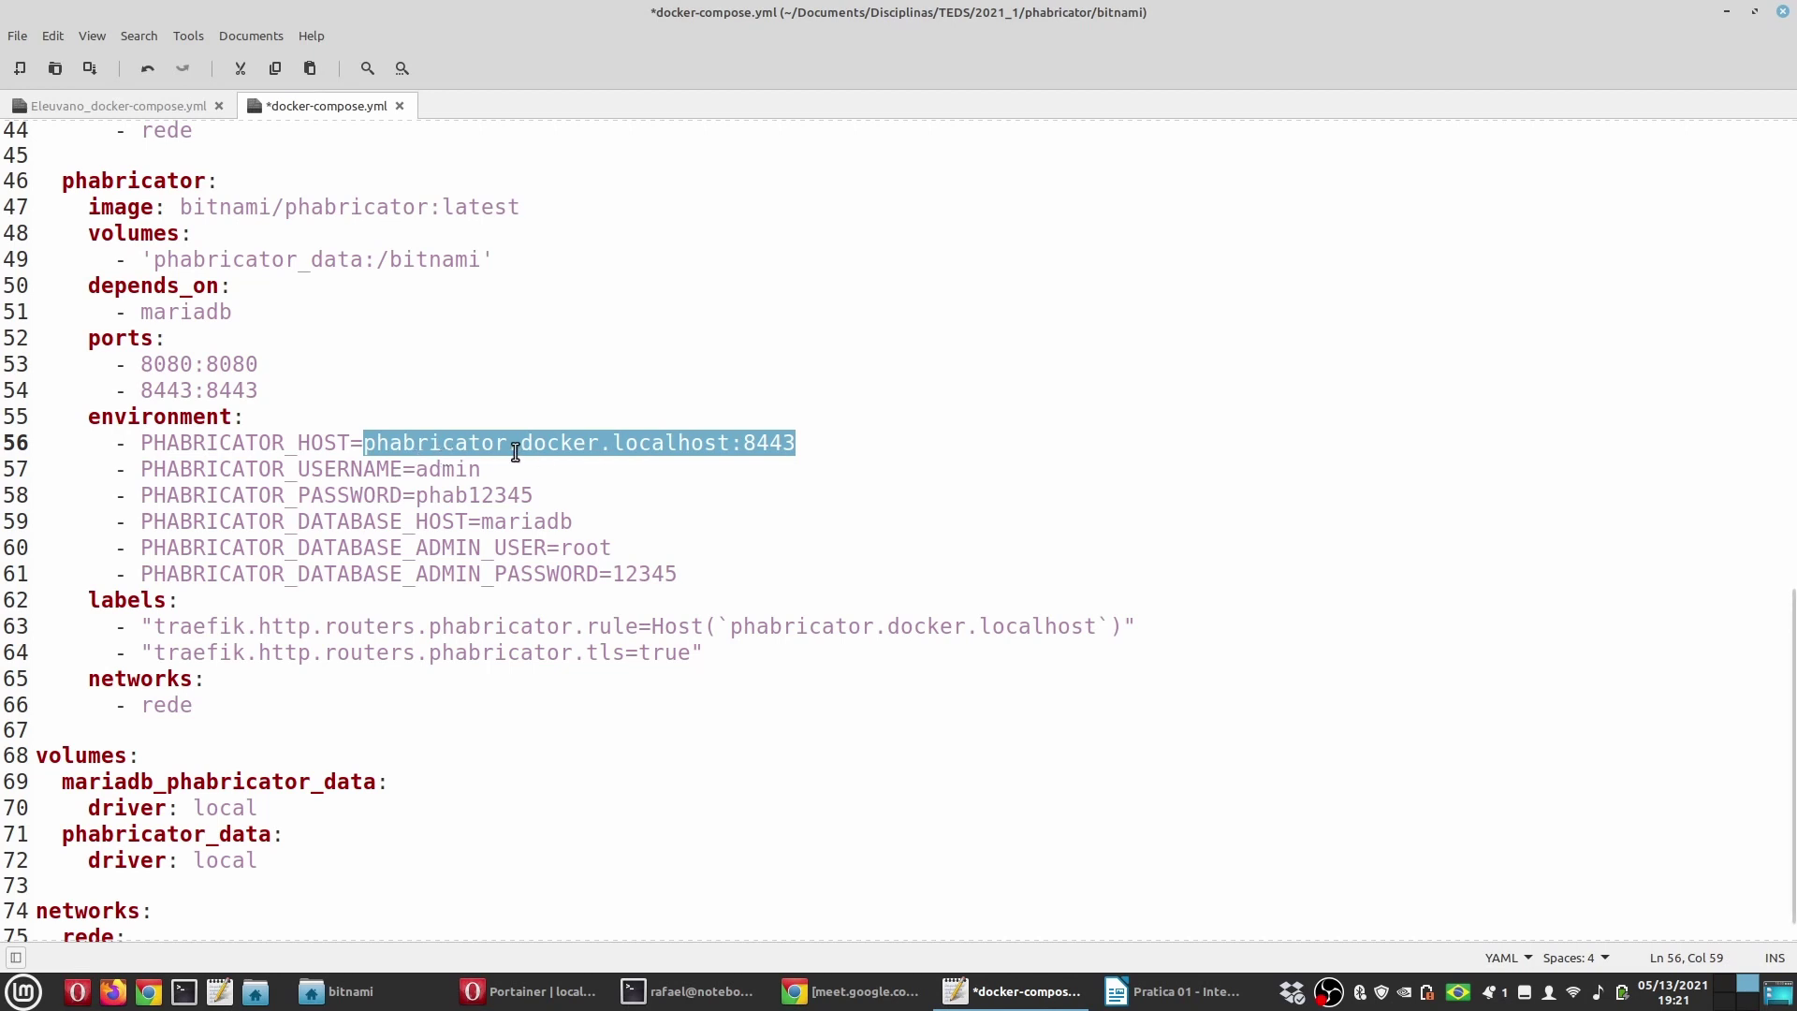
left_click(734, 441)
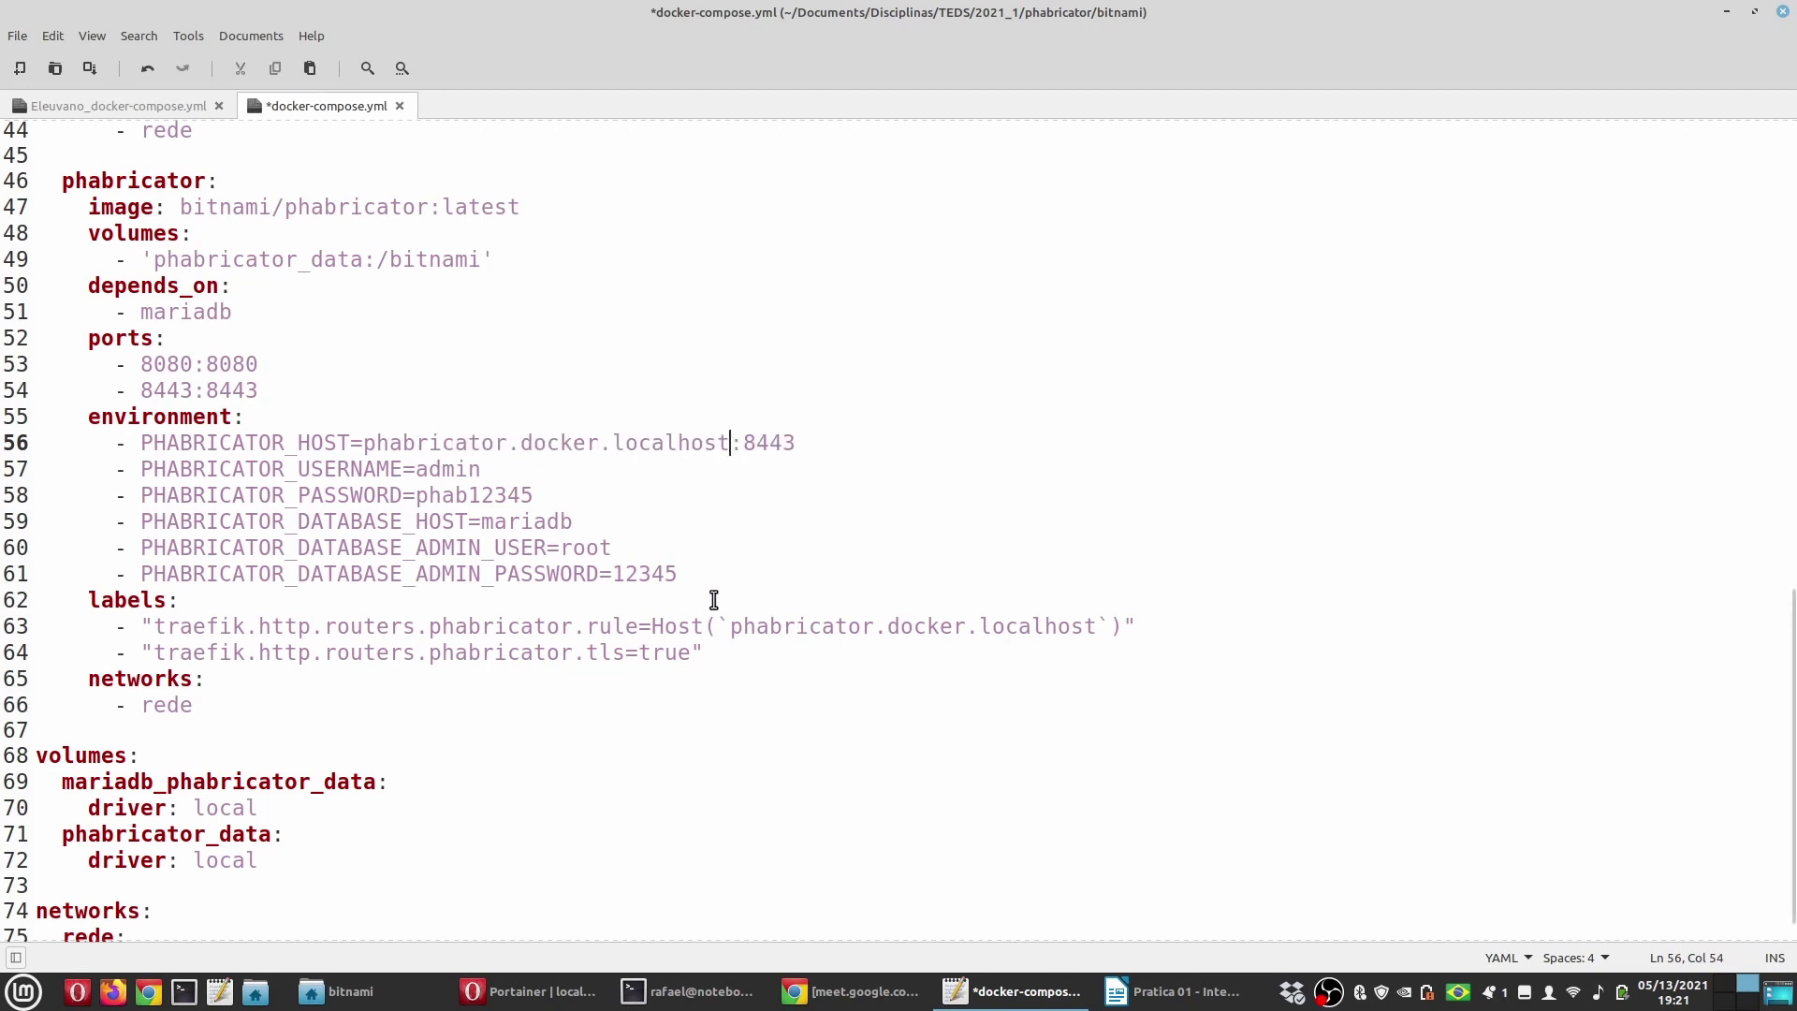
left_click_drag(730, 625, 1095, 614)
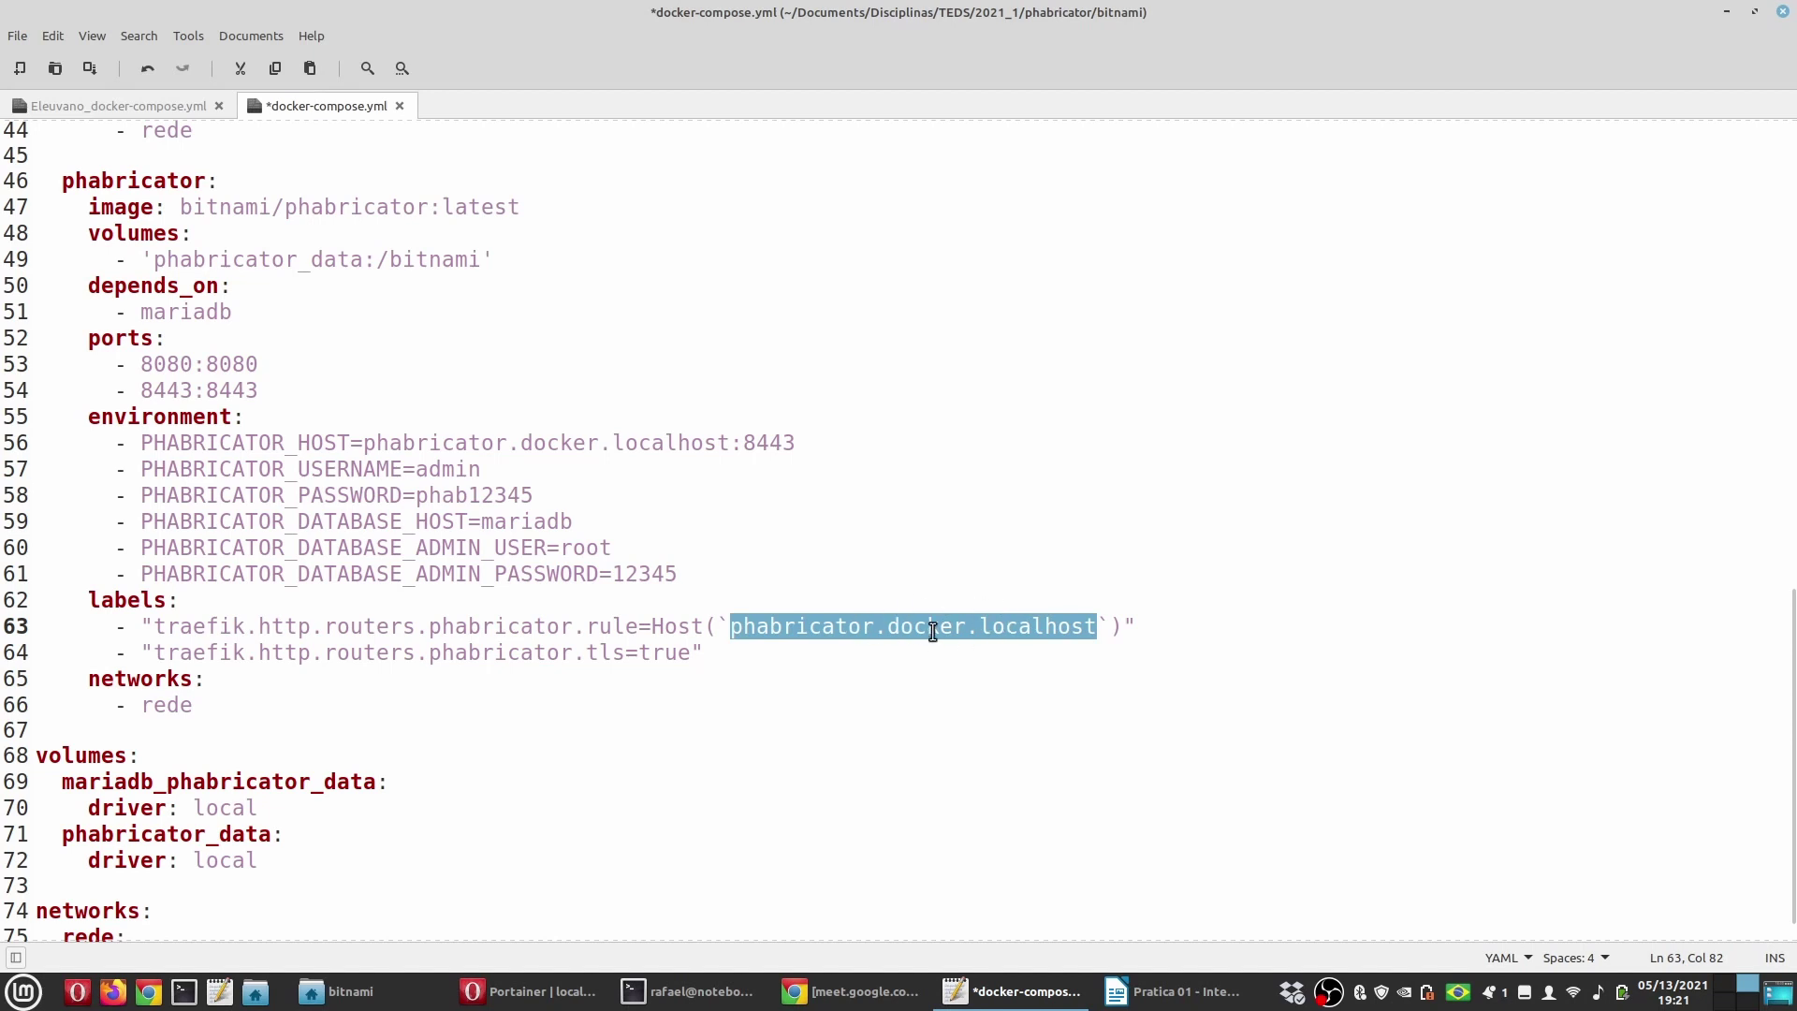
double_click(157, 182)
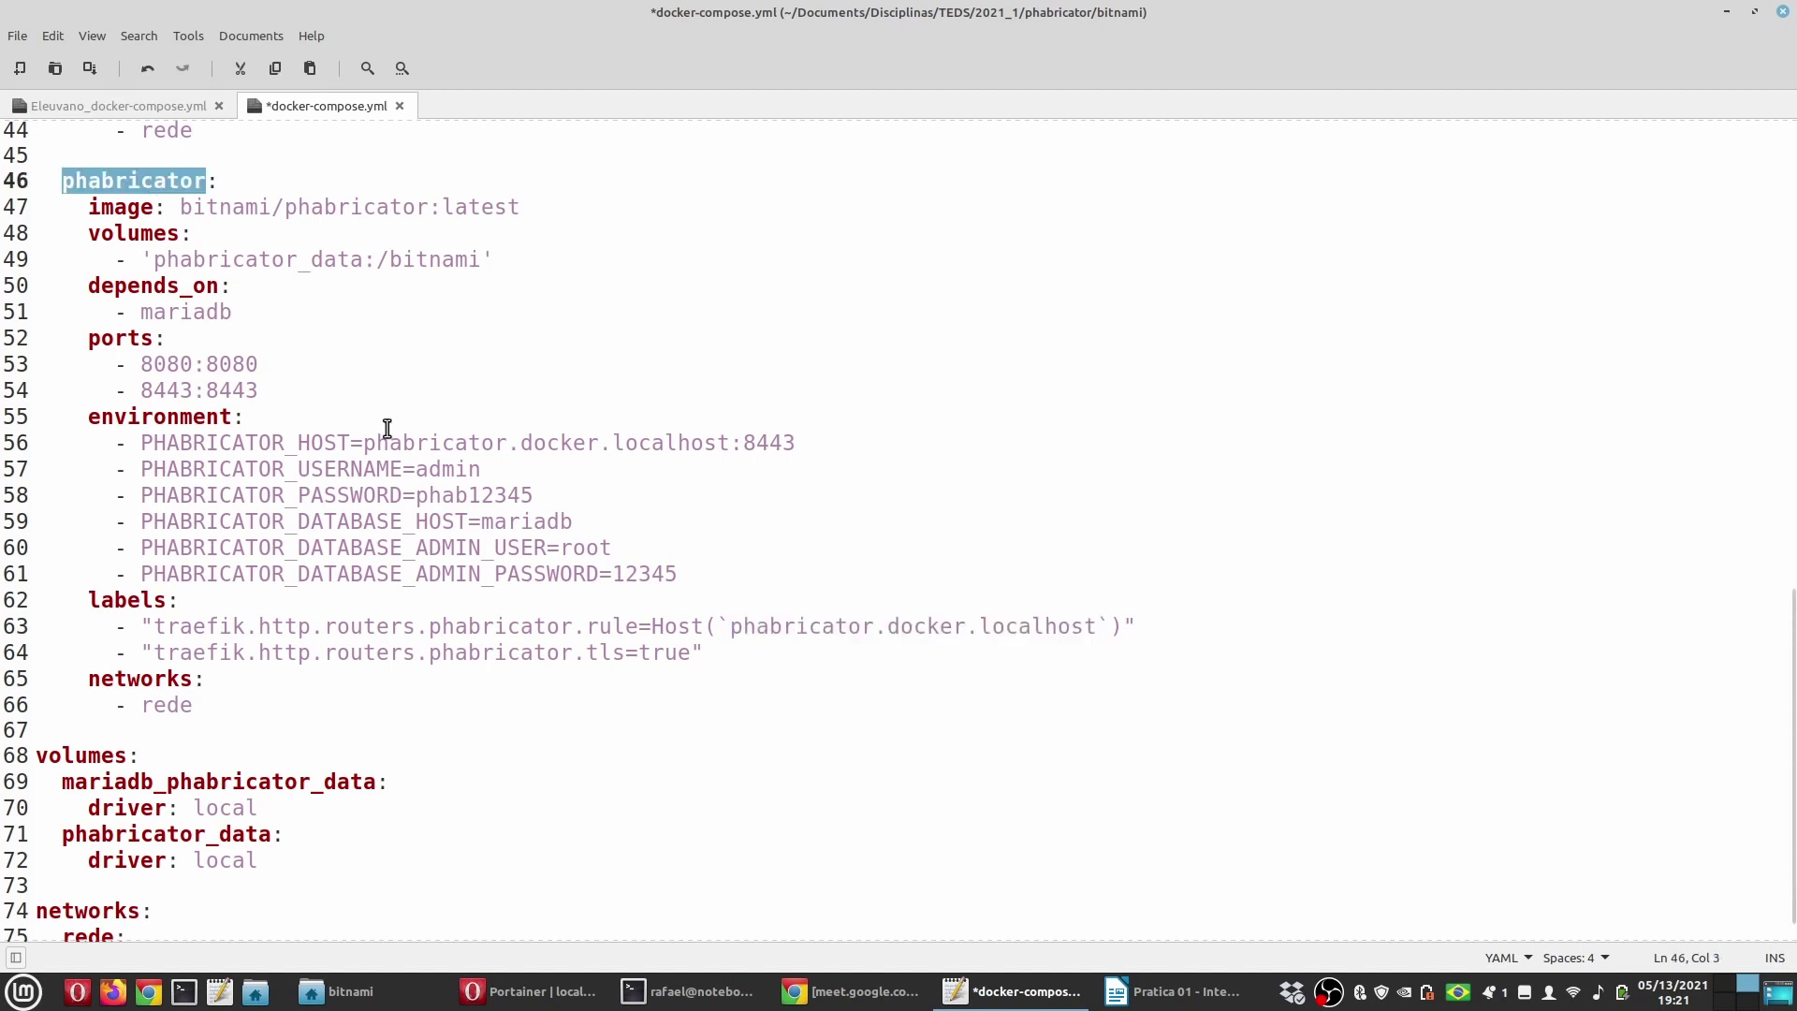
left_click_drag(363, 442, 802, 442)
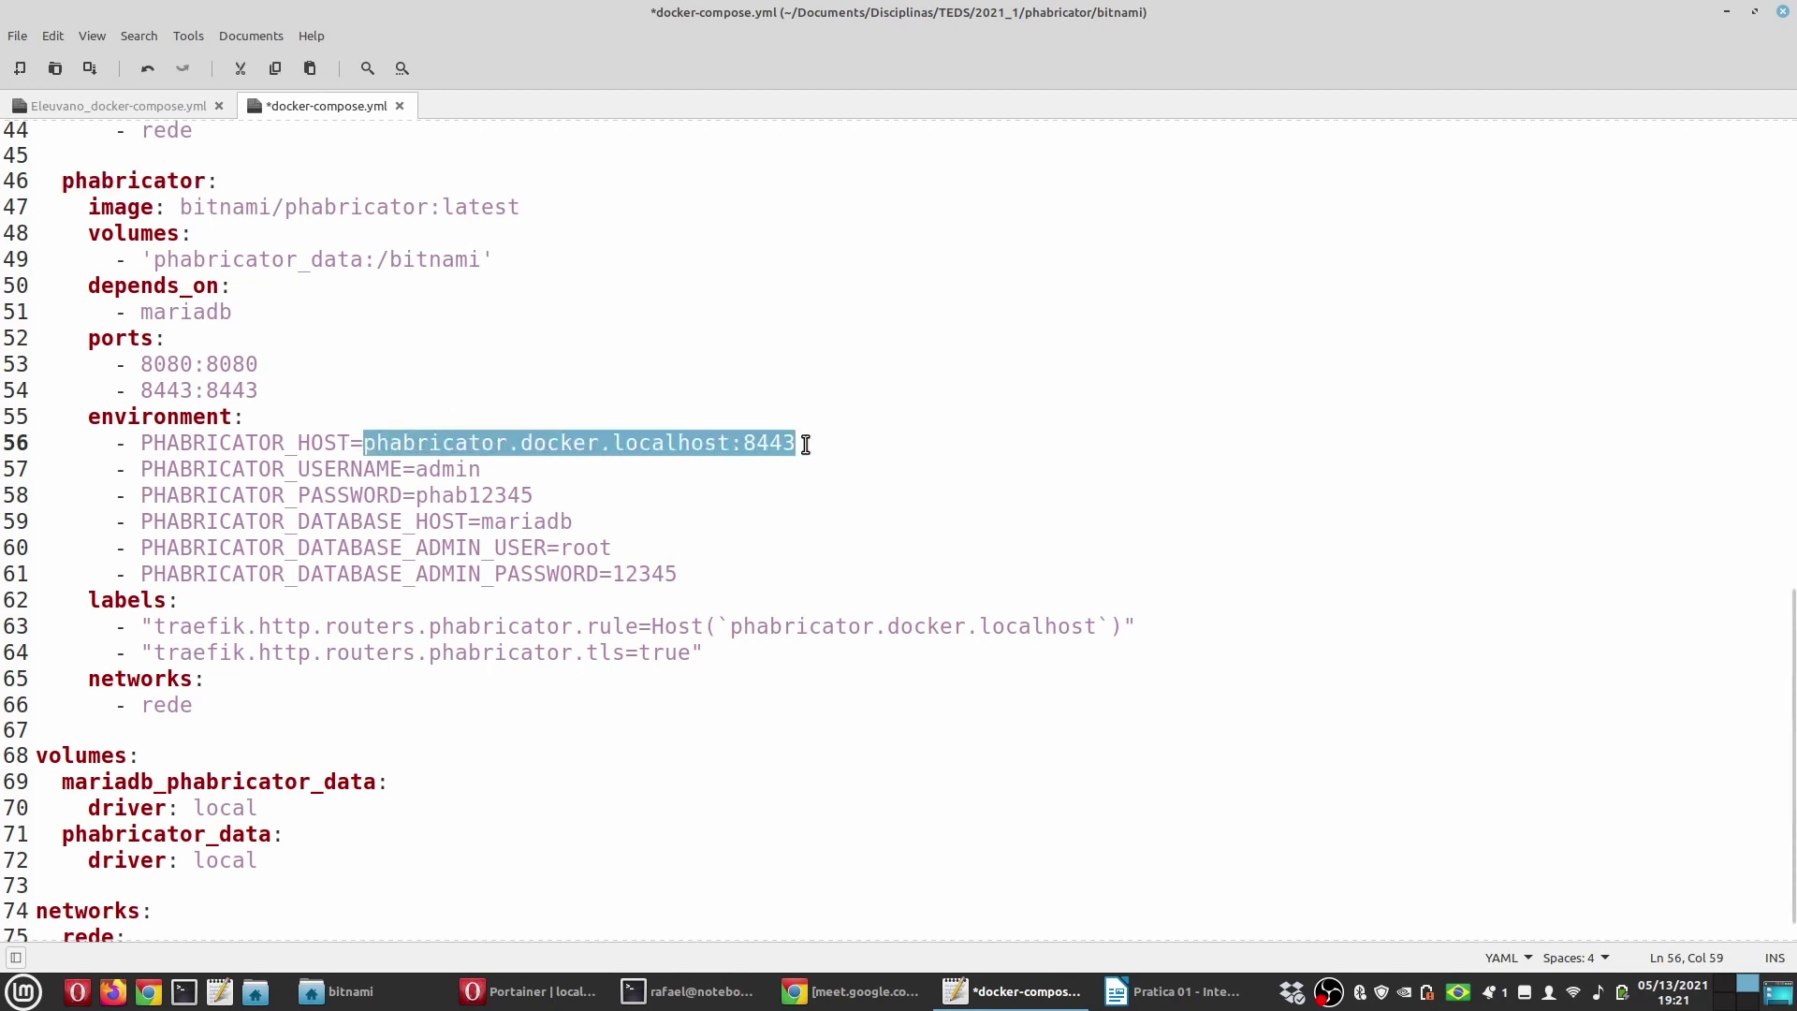
Step: Review the Phabricator password and PHABRICATOR_DATABASE_HOST set to the mariadb service
left_click(352, 470)
left_click(350, 495)
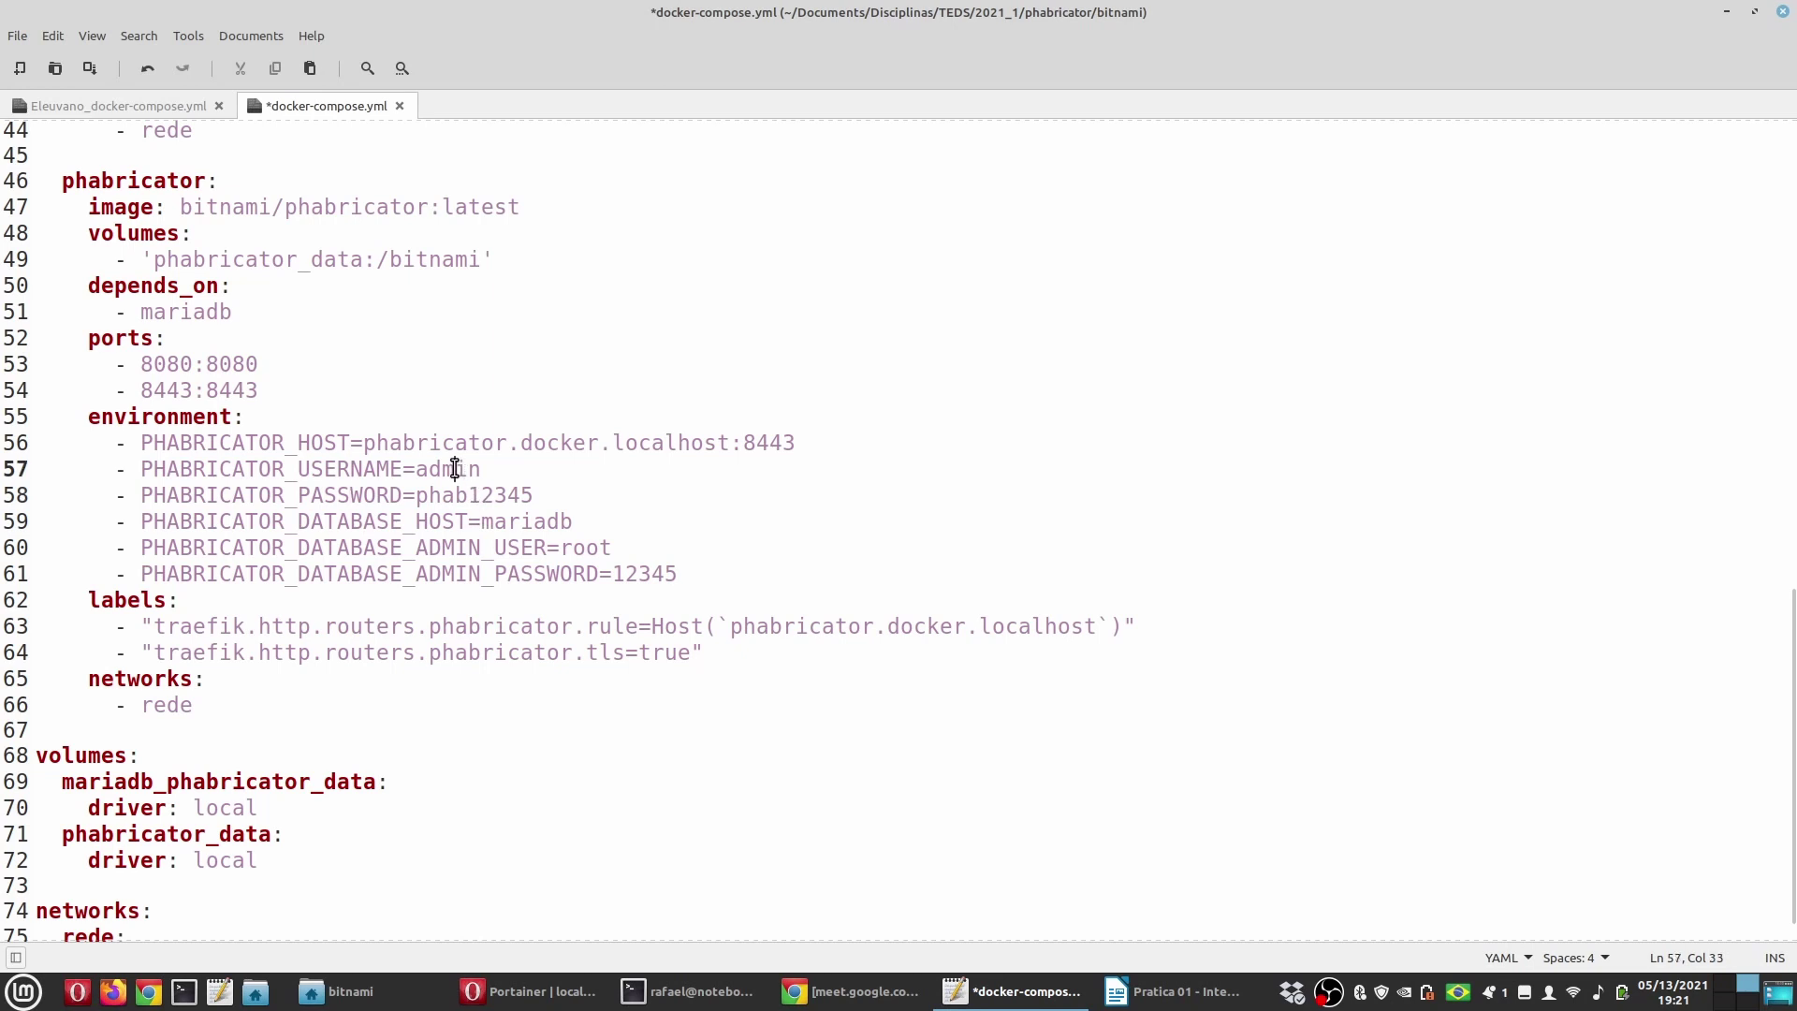
left_click(469, 495)
double_click(418, 521)
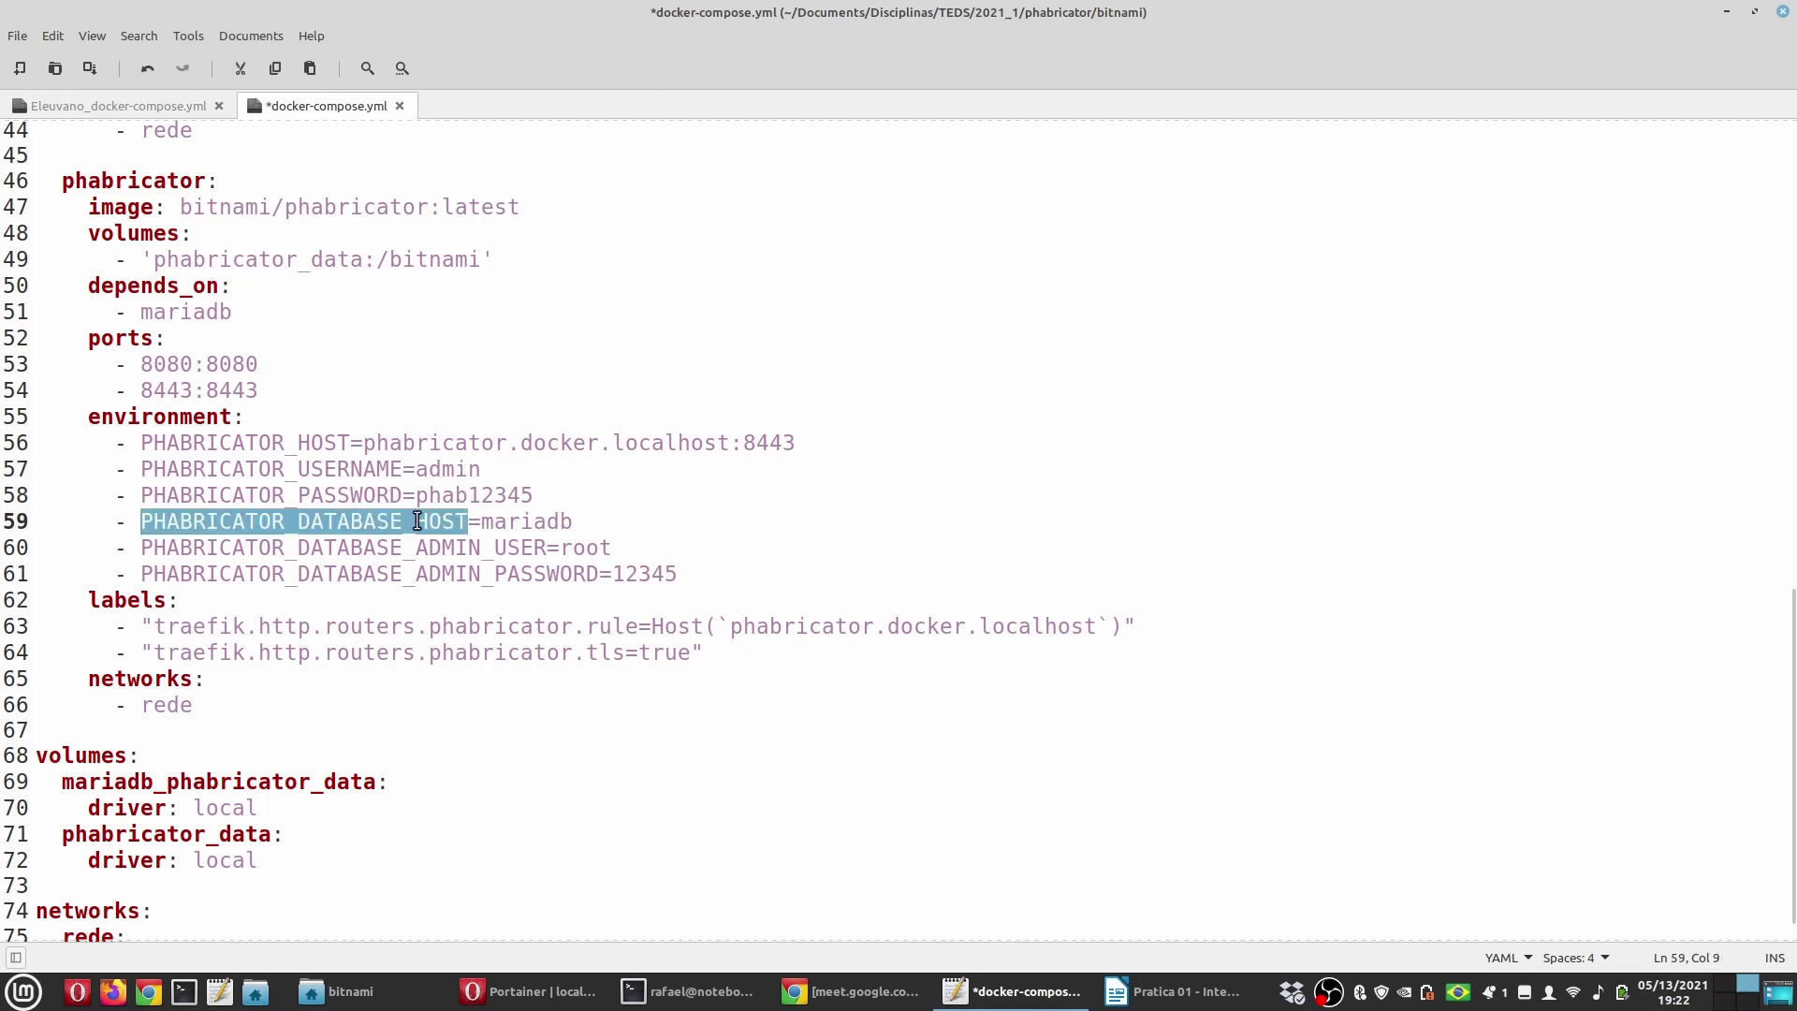
double_click(532, 522)
scroll(405, 542, "up", 5)
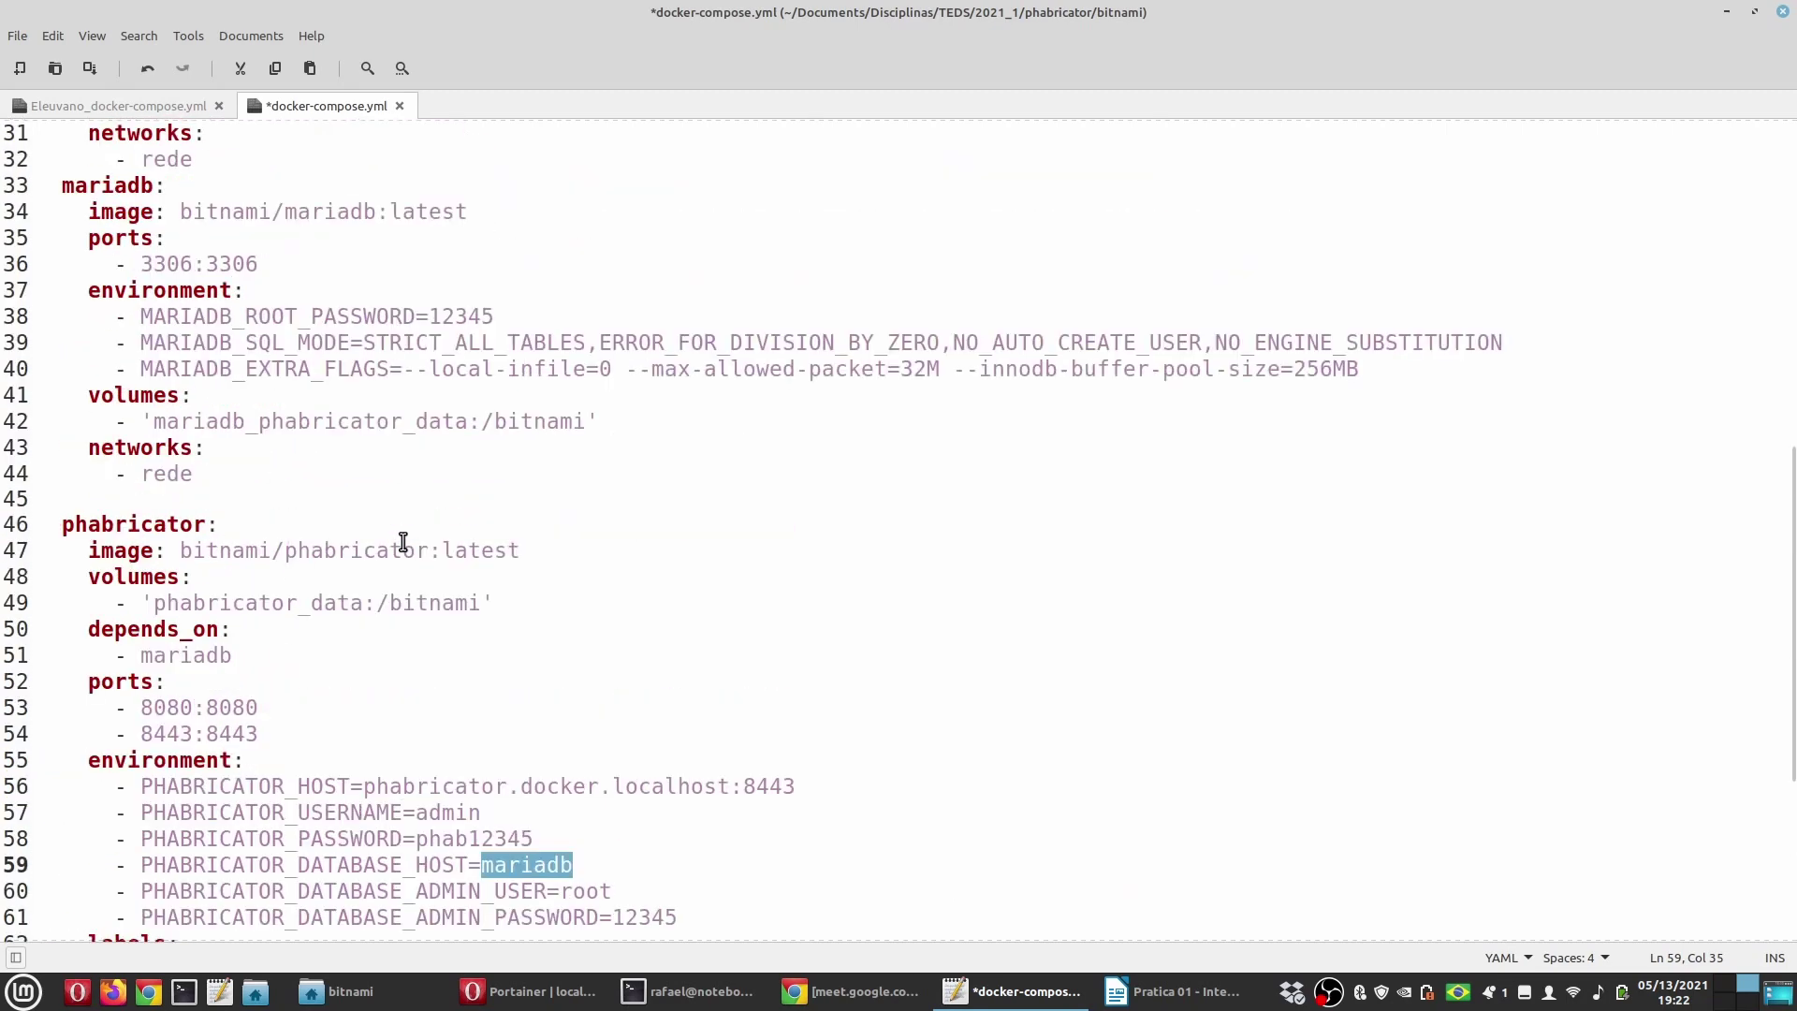
double_click(129, 270)
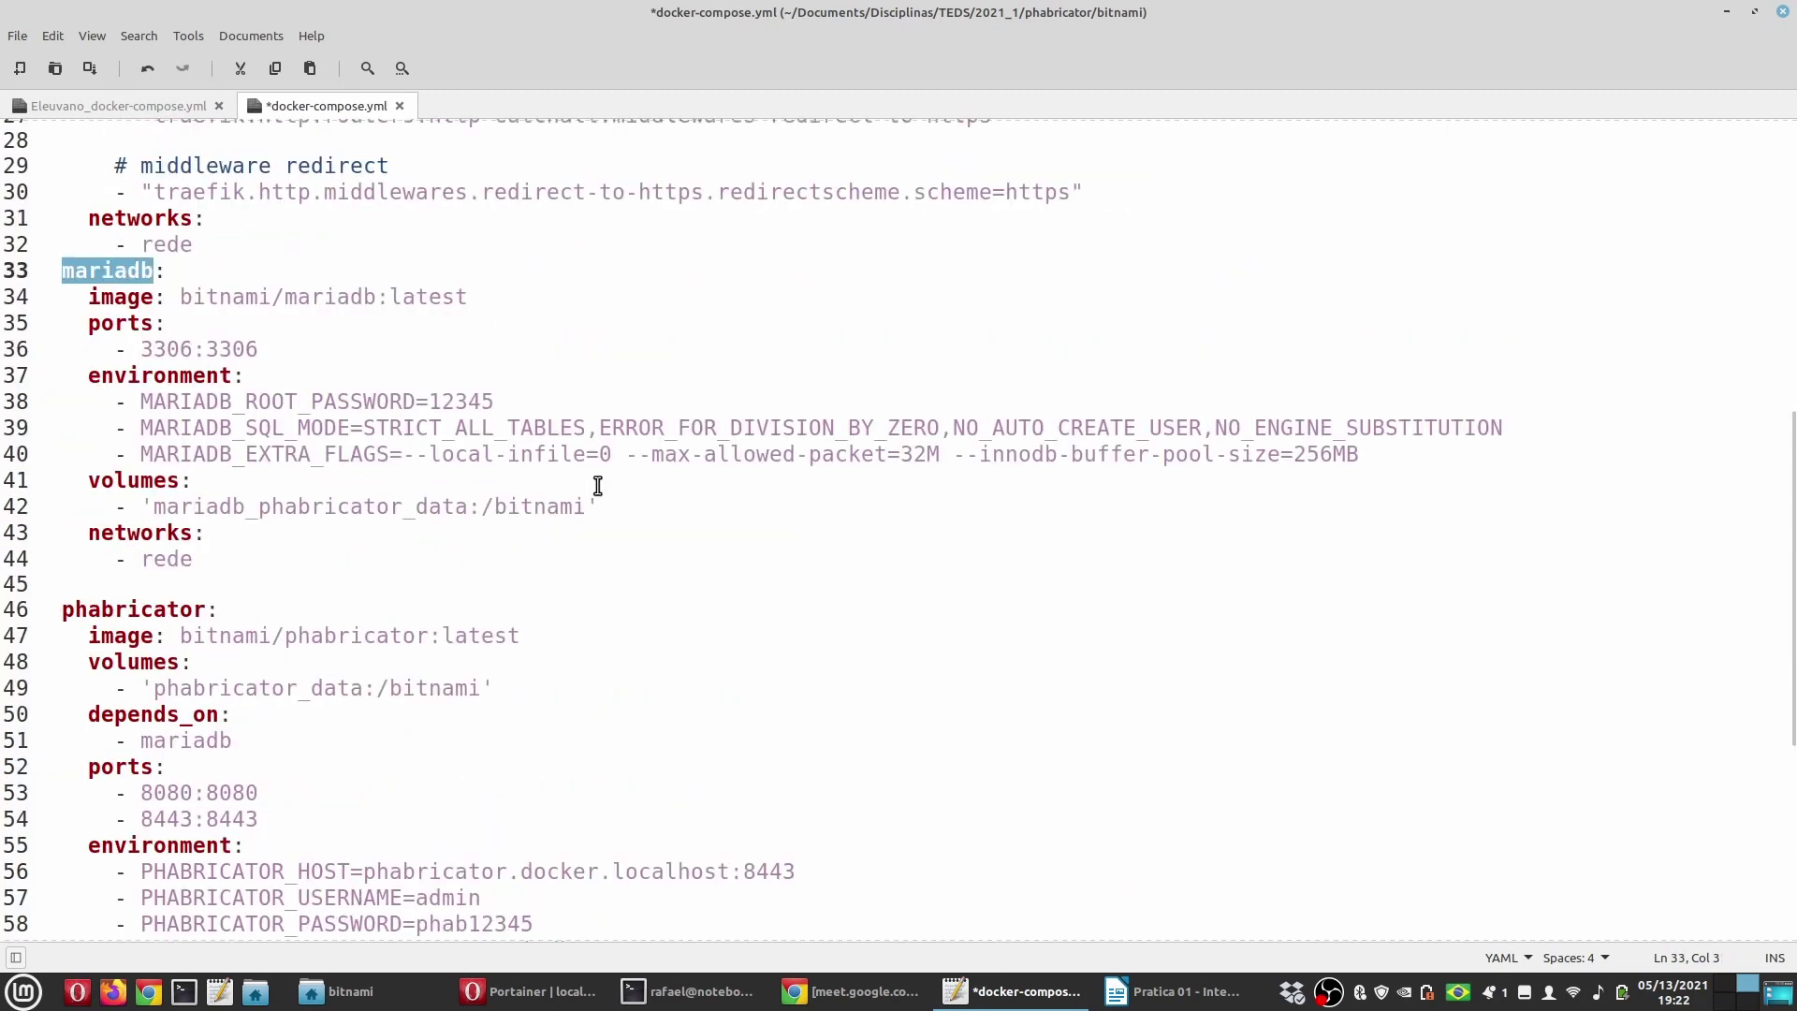
scroll(597, 485, "down", 4)
double_click(515, 606)
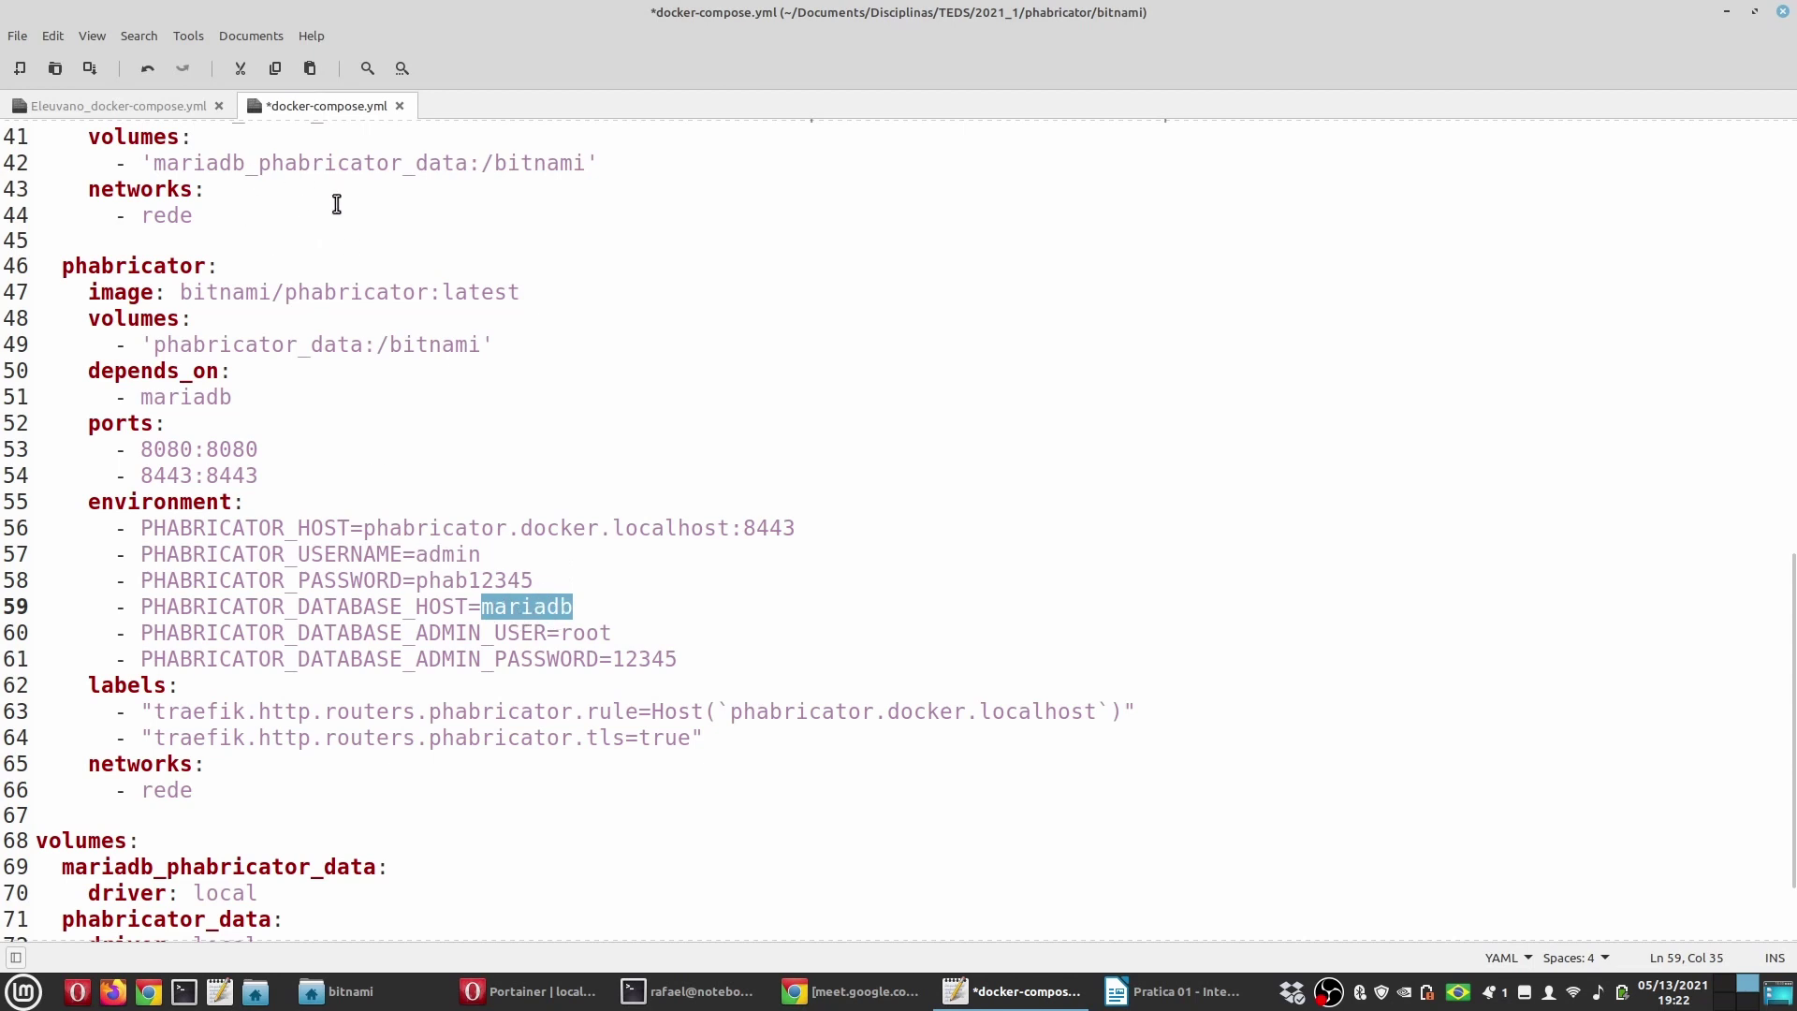
Step: Review the database admin settings, MariaDB root password and the rede network entry
left_click(573, 634)
left_click(652, 659)
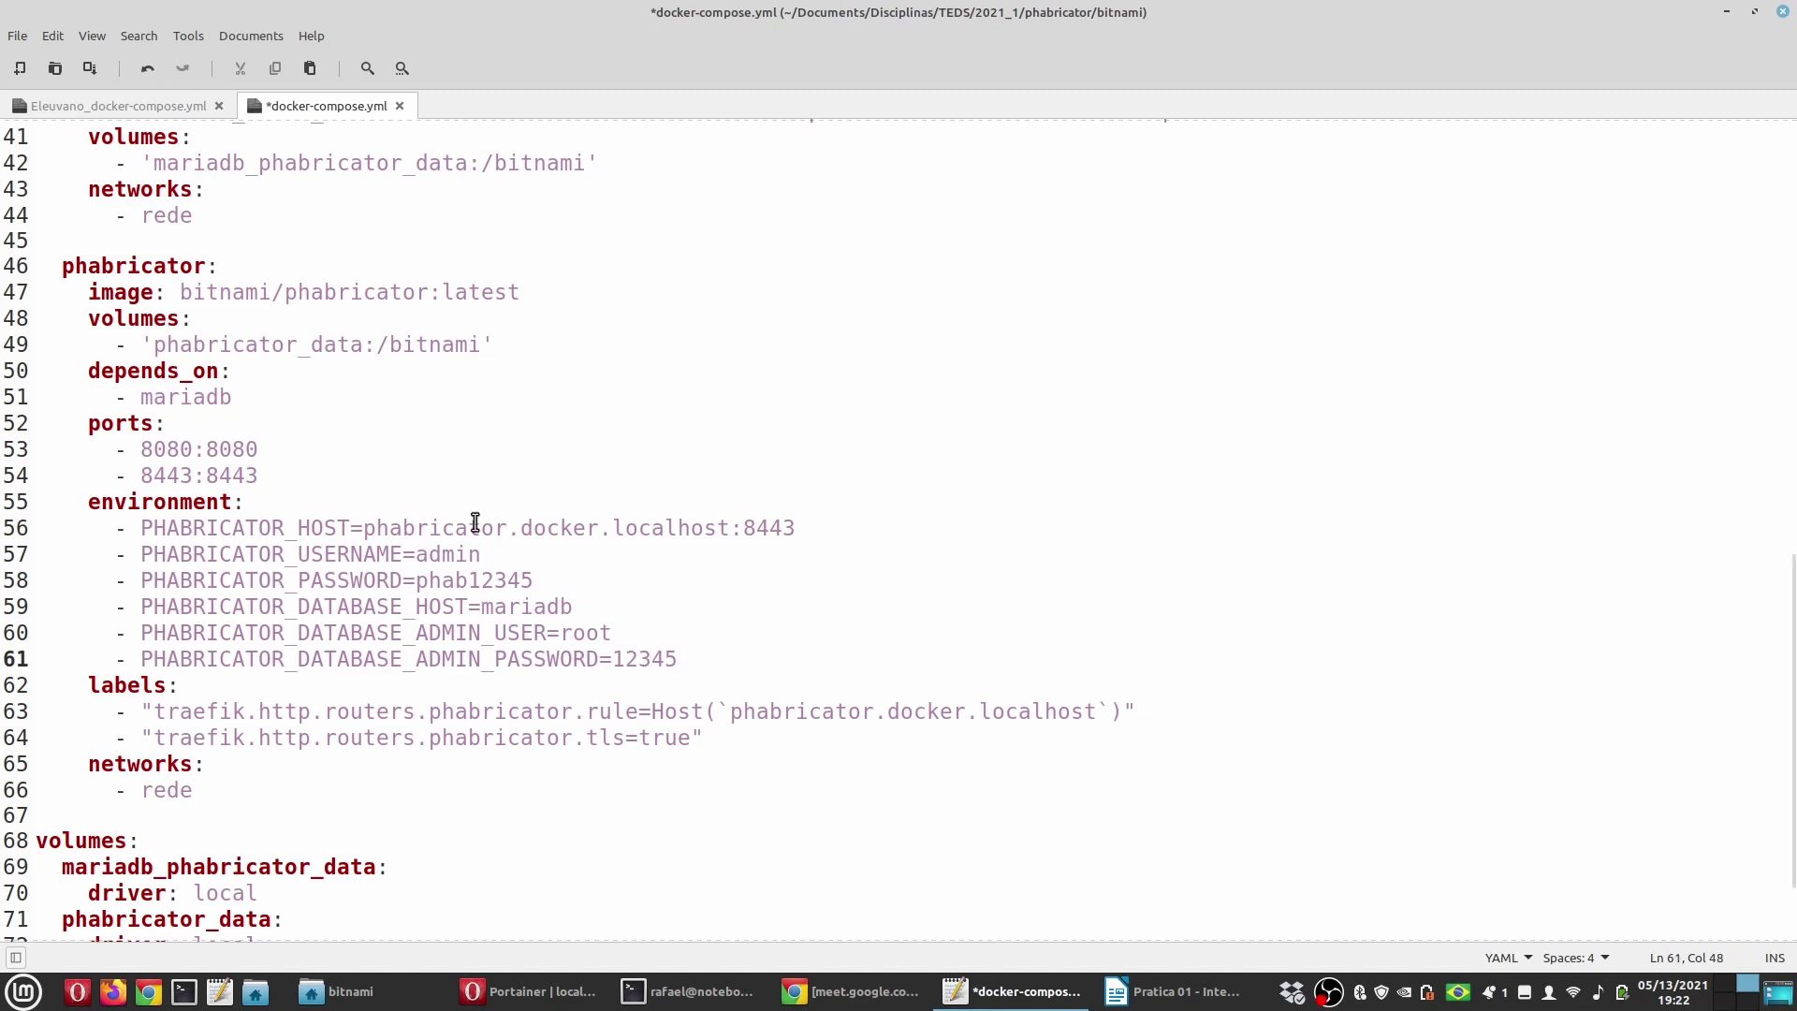
scroll(458, 510, "up", 3)
double_click(448, 320)
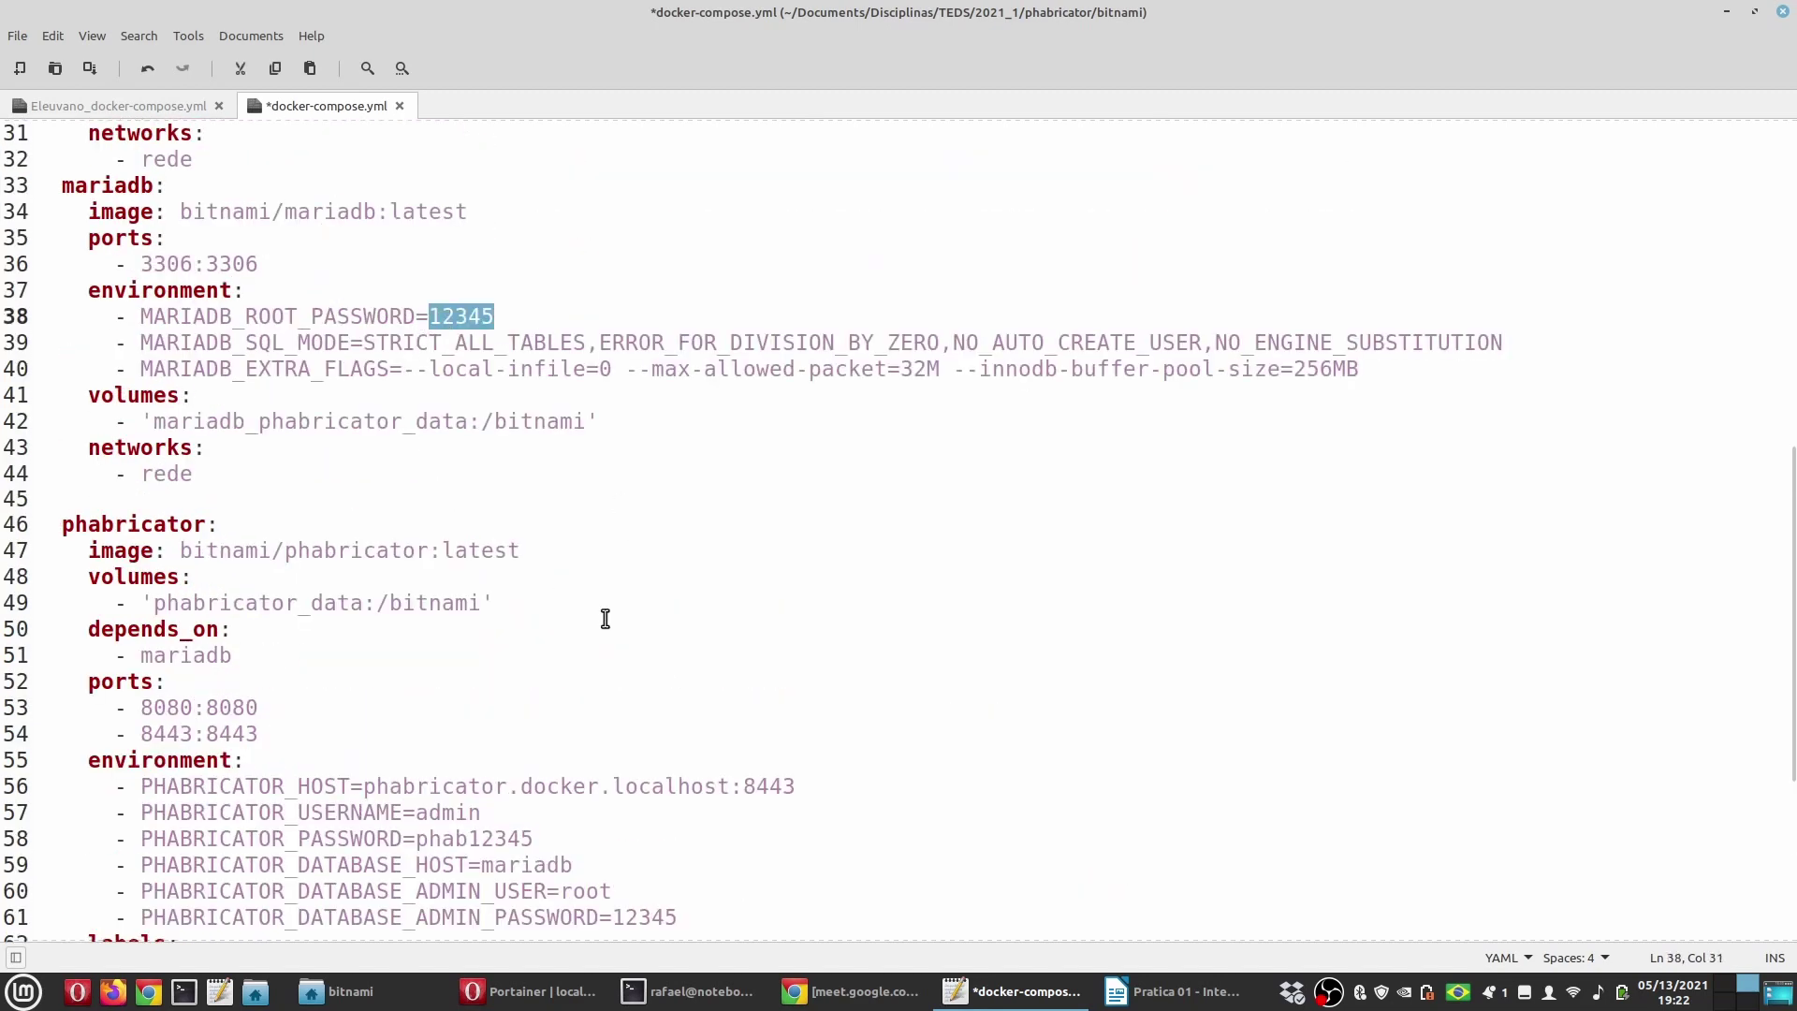
scroll(609, 509, "down", 4)
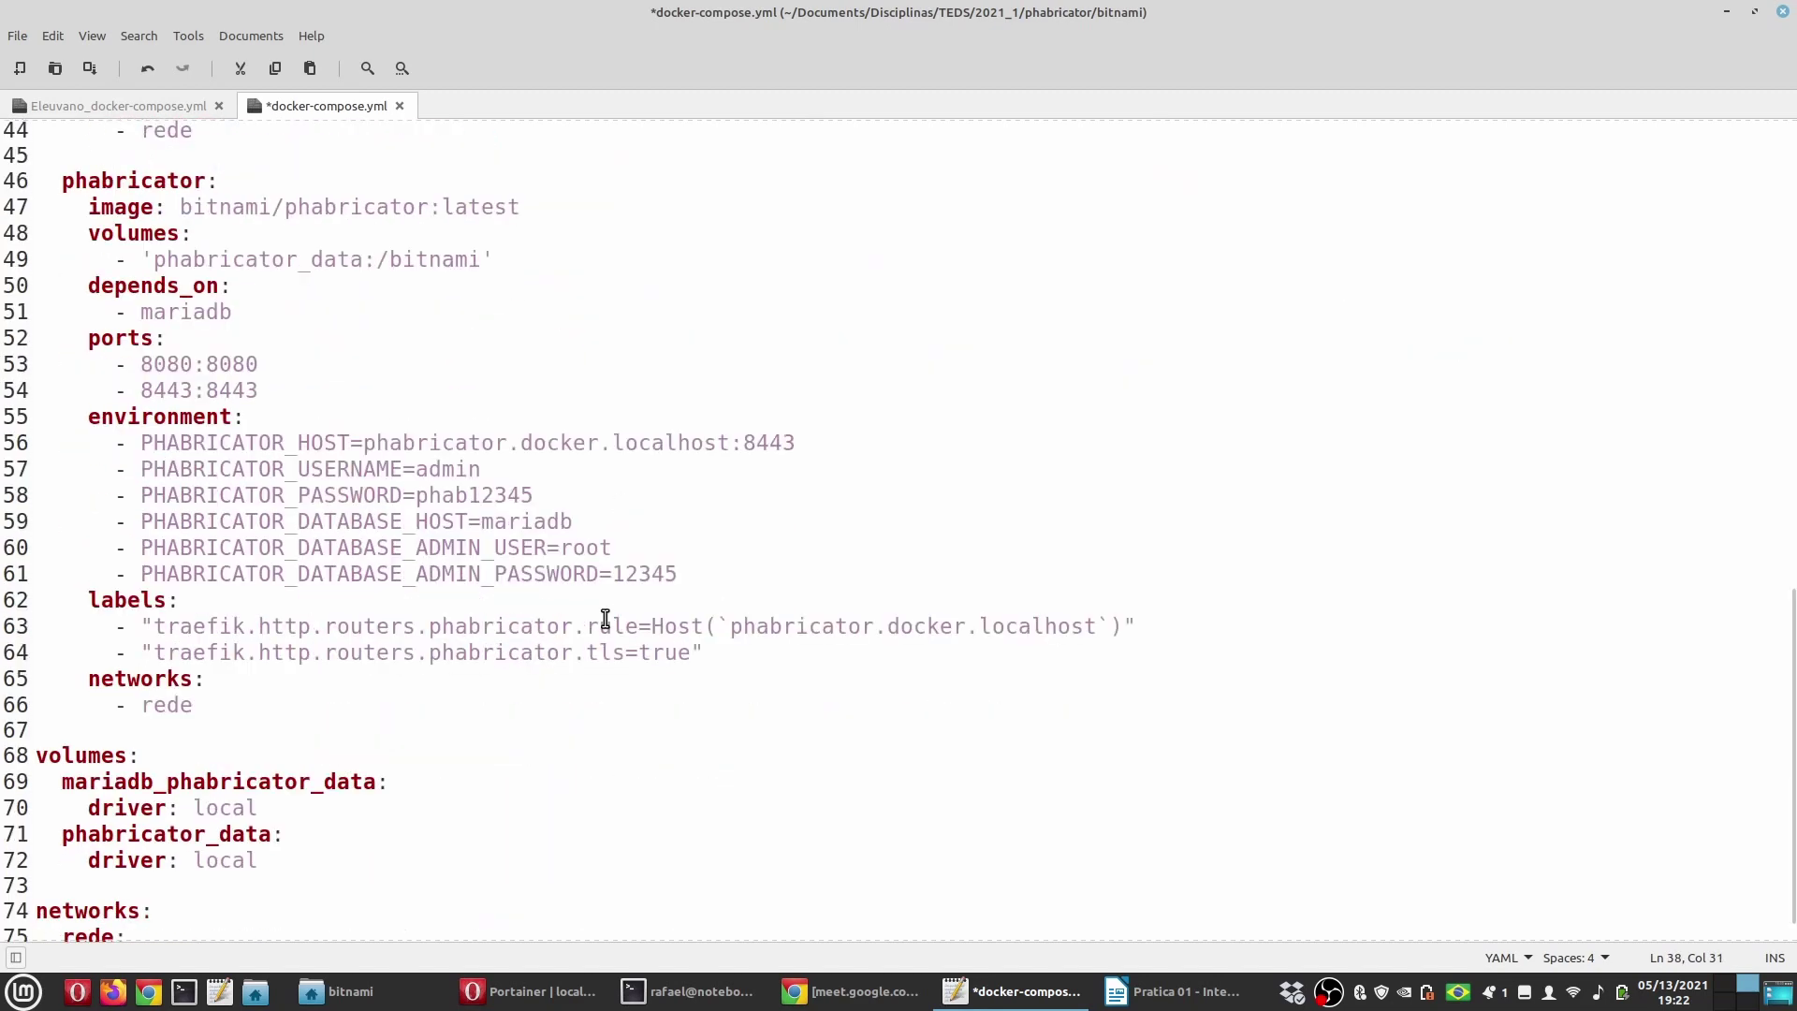
left_click(175, 704)
scroll(367, 682, "down", 1)
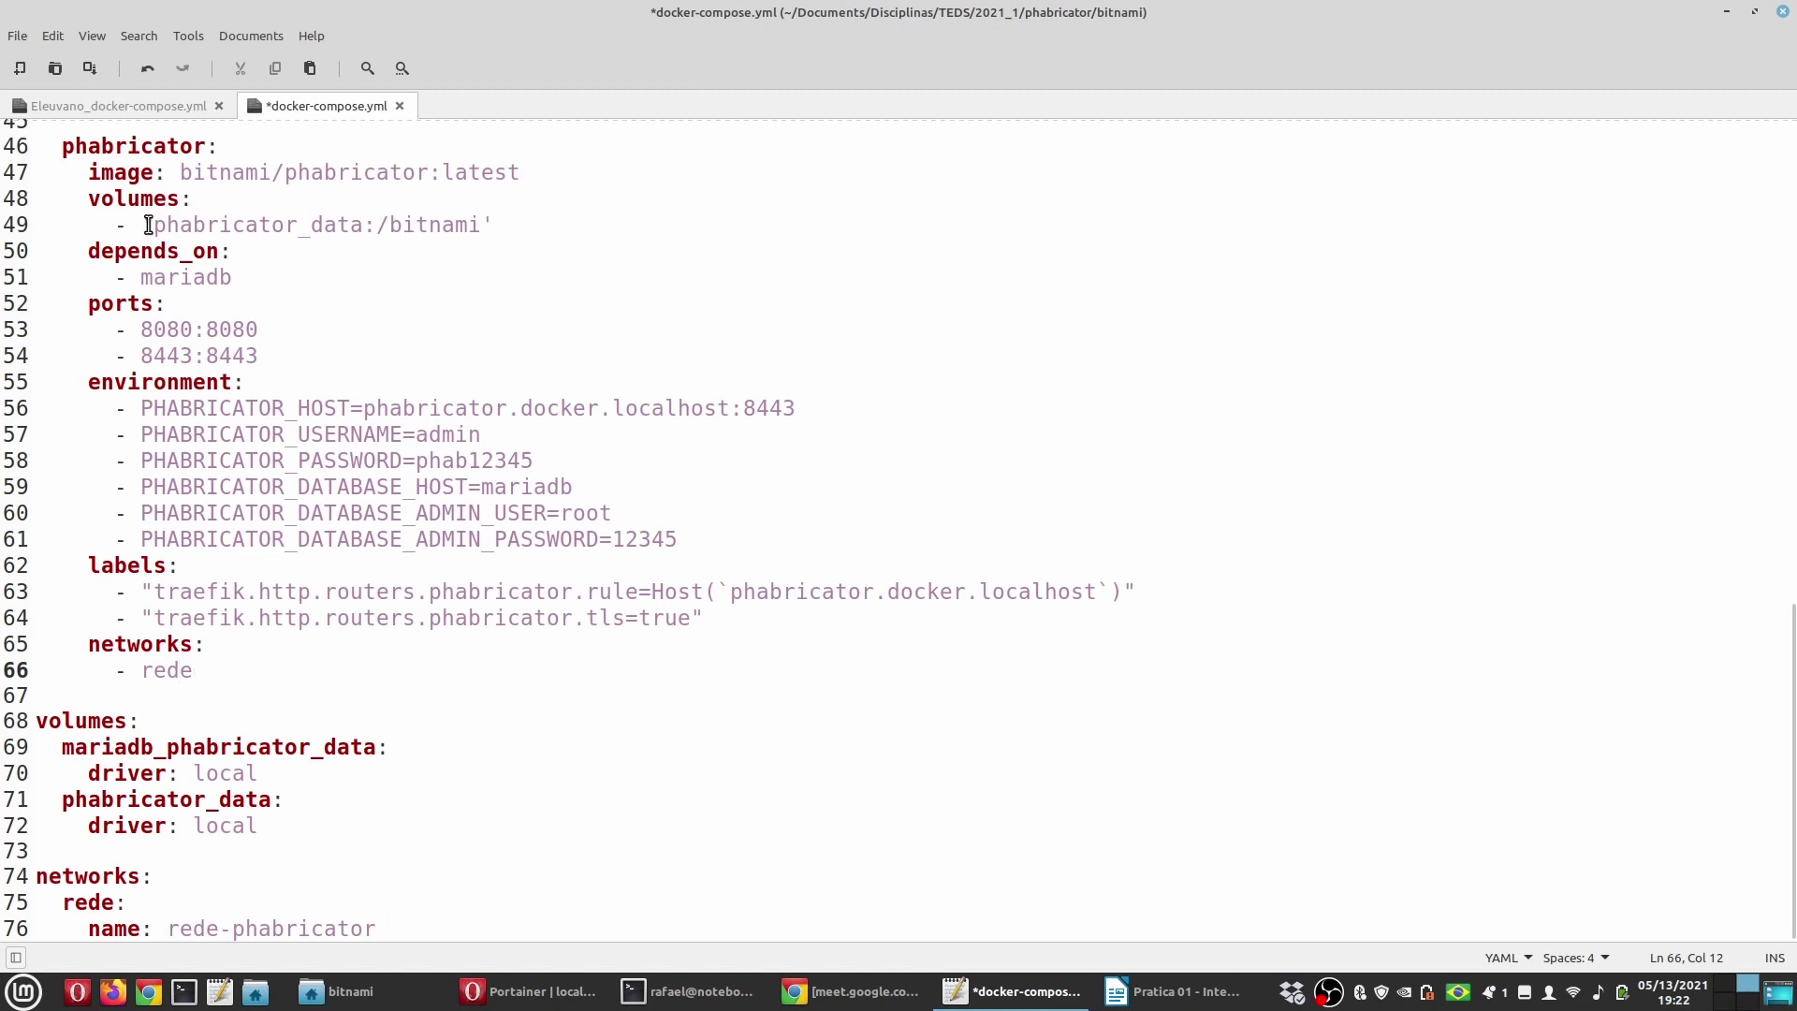
Step: Save docker-compose.yml and scroll the Writer guide to 2.4) Rodar tudo
left_click(87, 67)
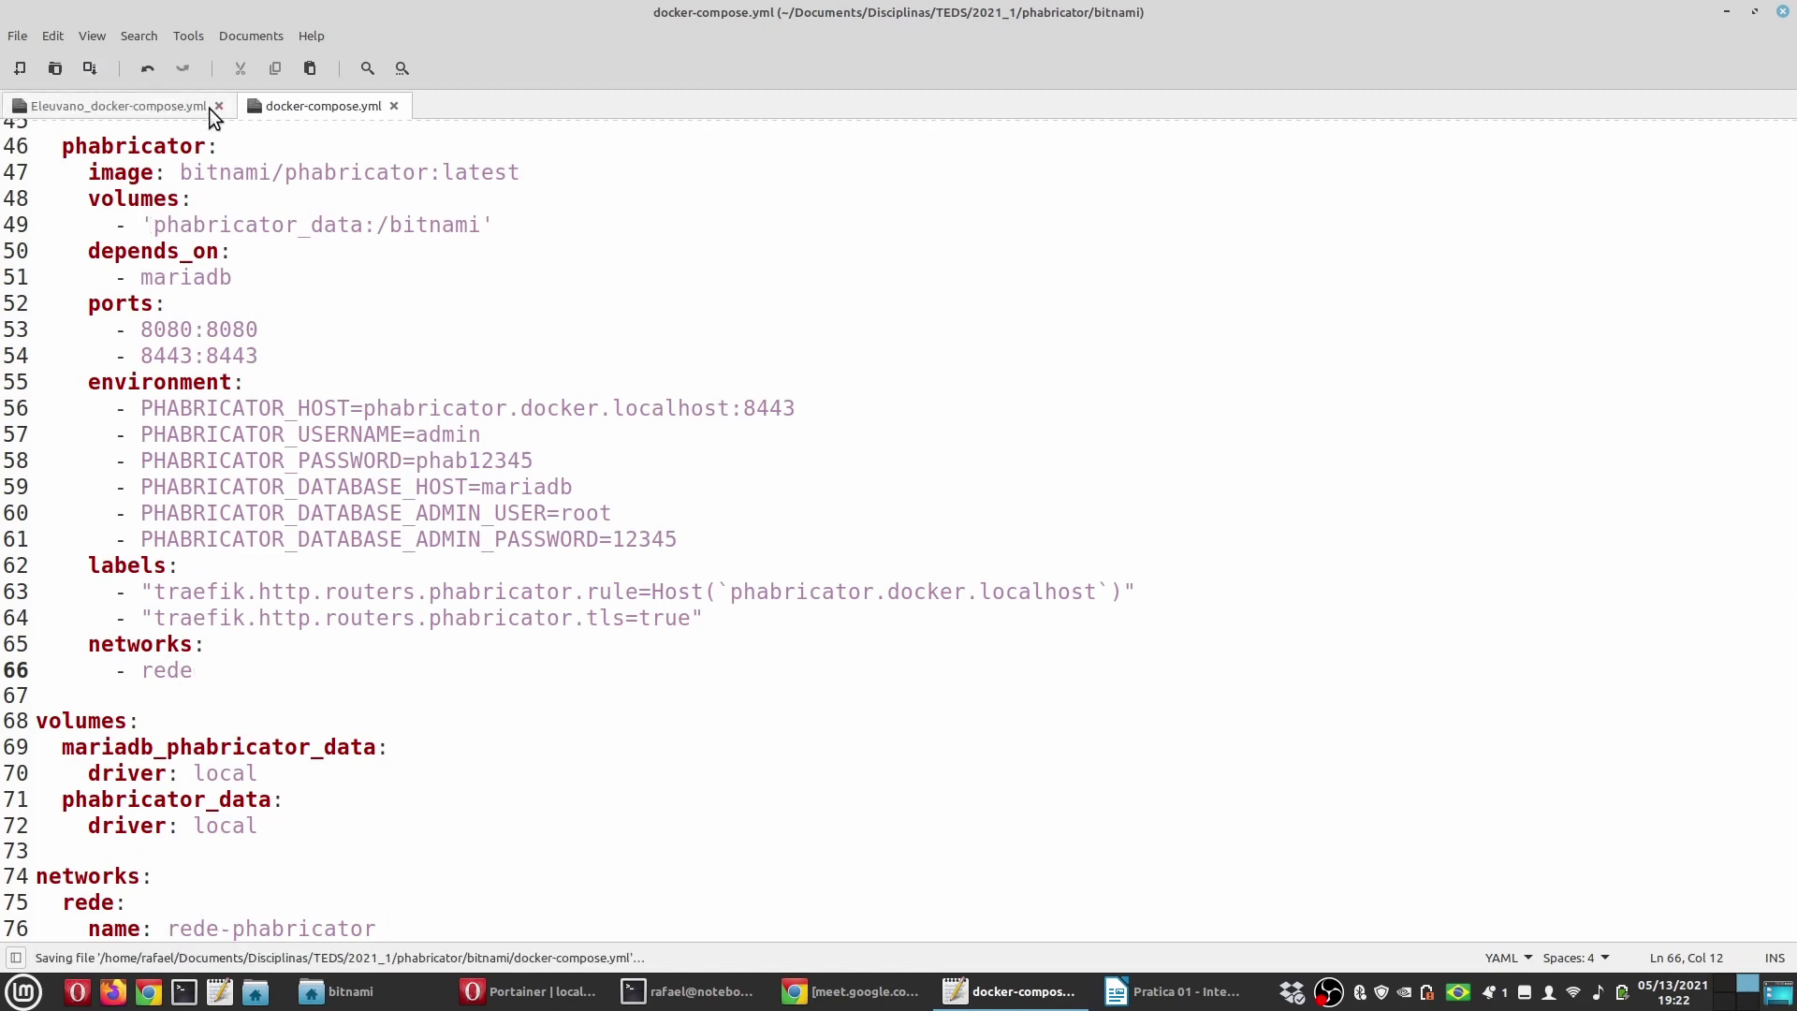
key("alt+Tab")
scroll(681, 675, "down", 10)
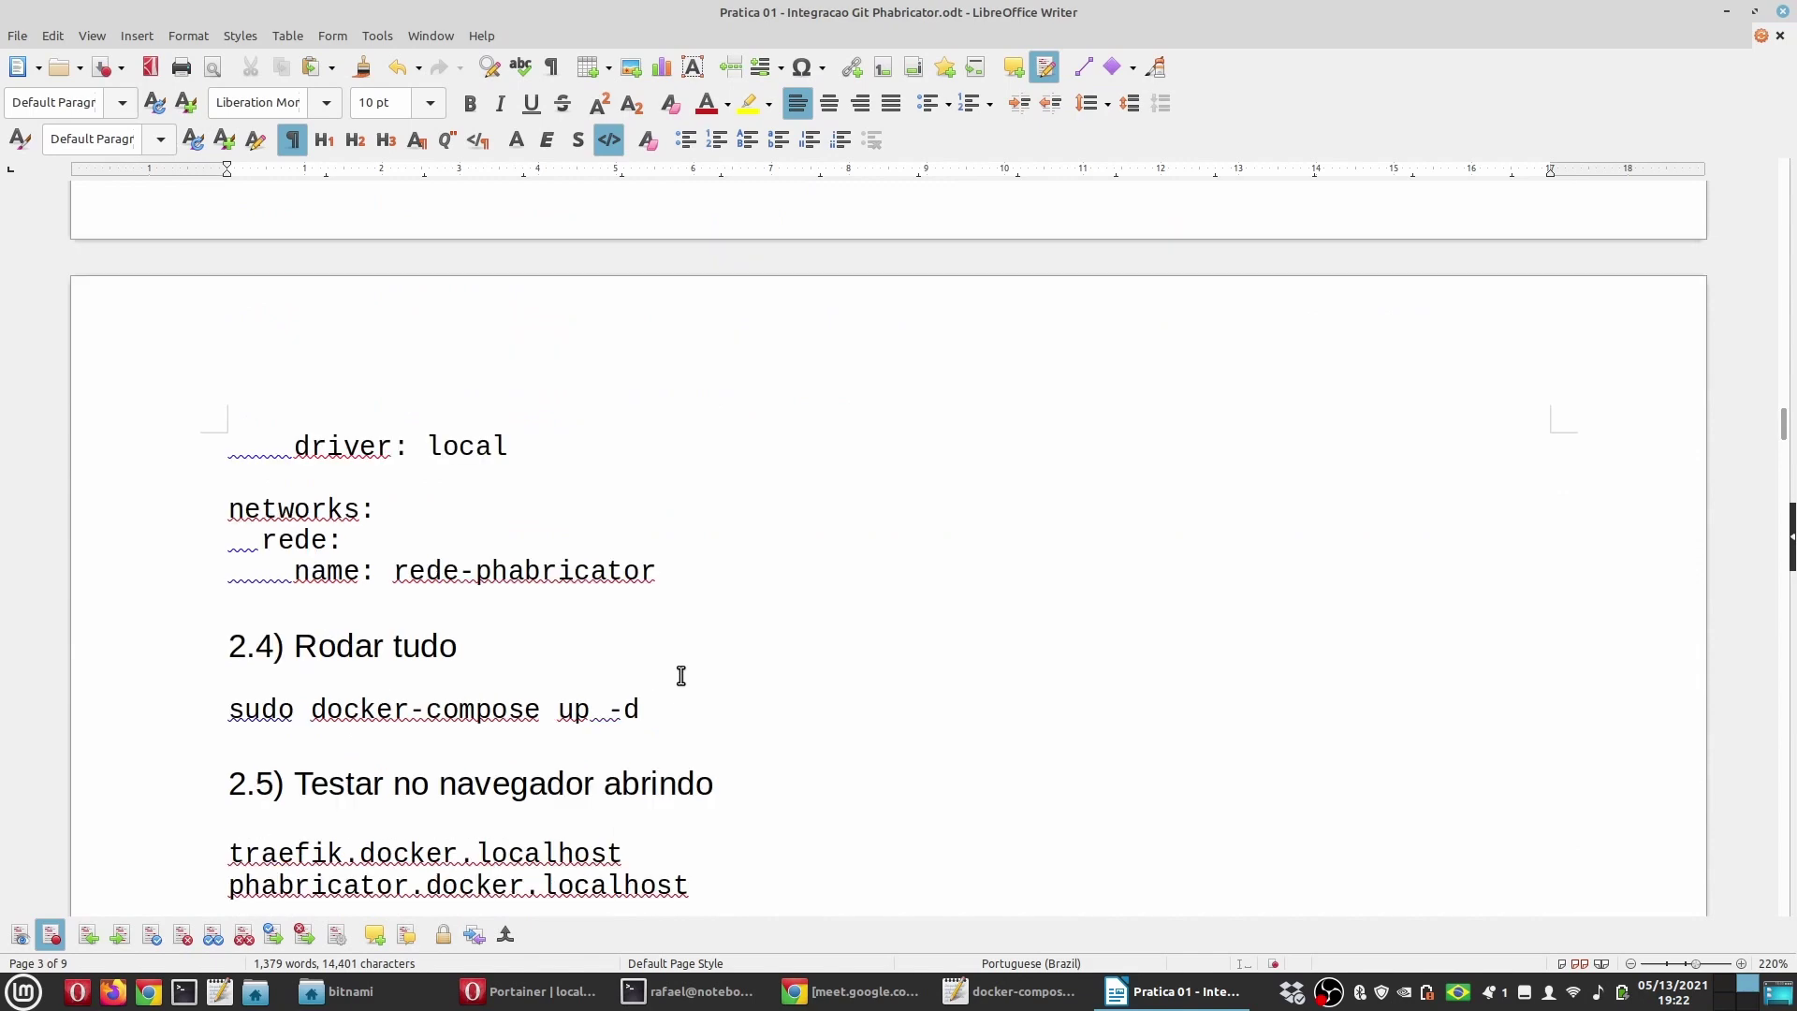
Step: Rerun sudo docker-compose up -d in the terminal to recreate the stack
key("alt+Tab")
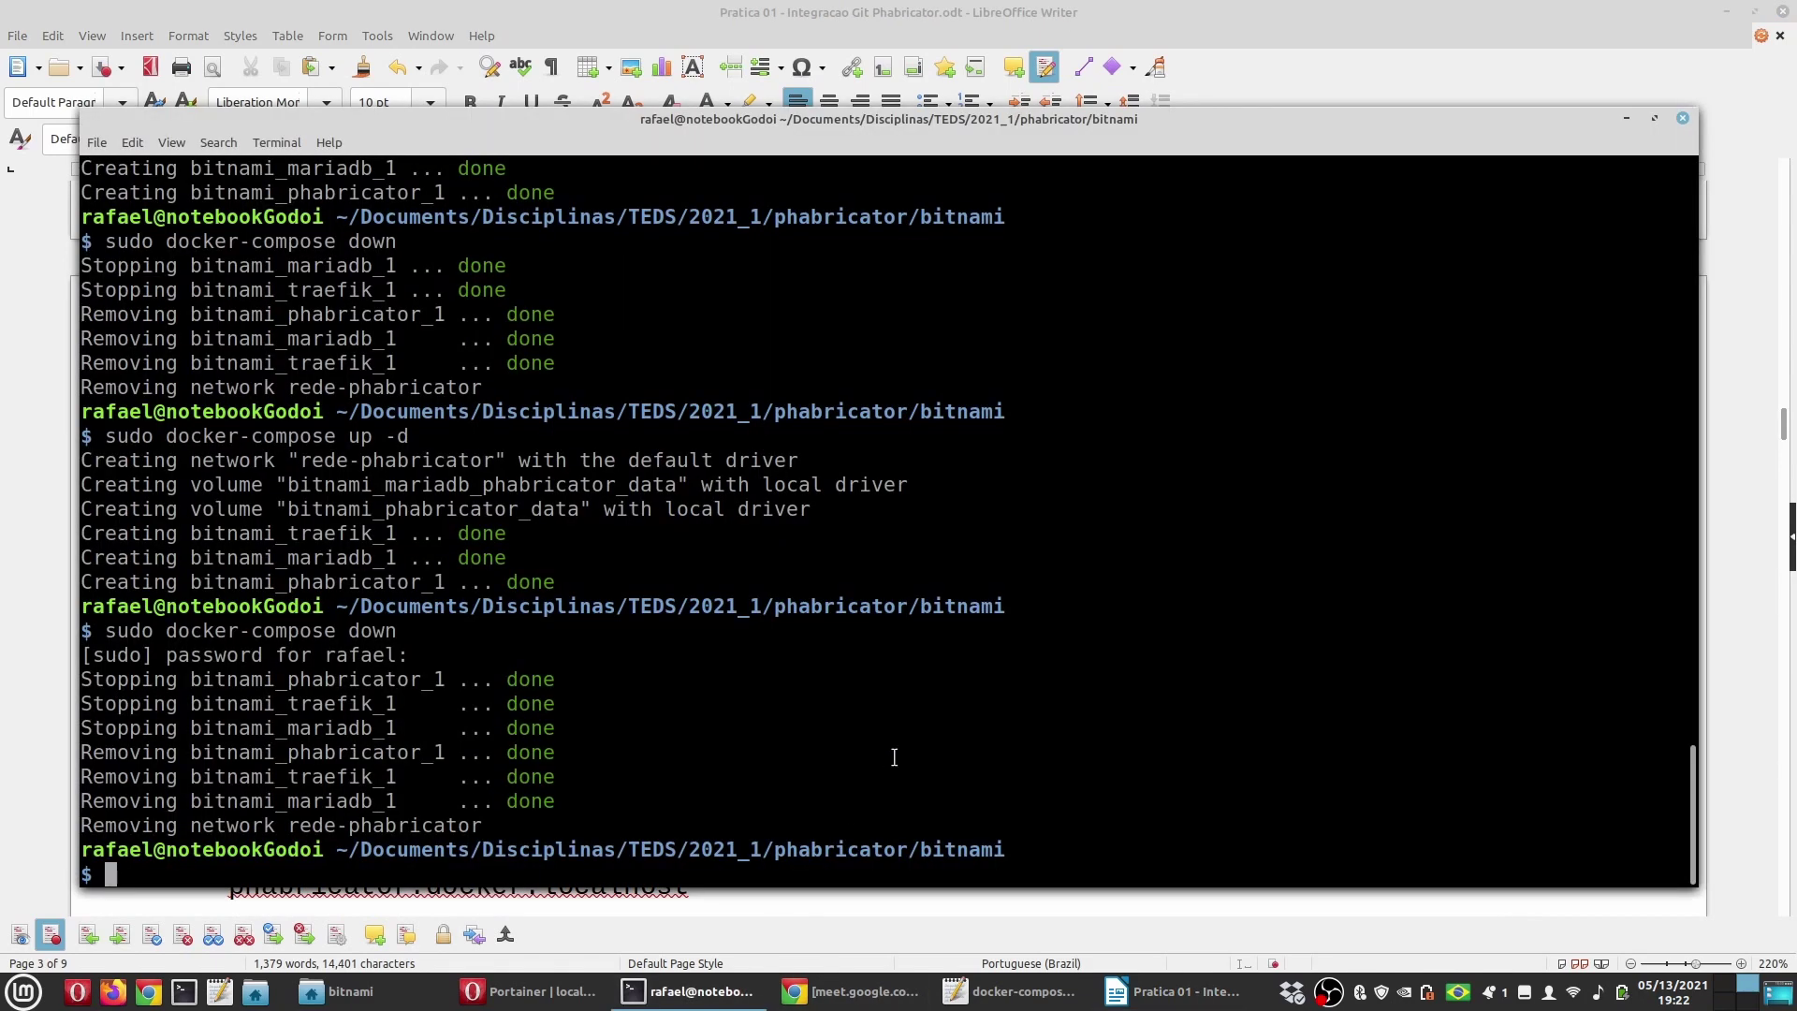
key("Up")
key("Up")
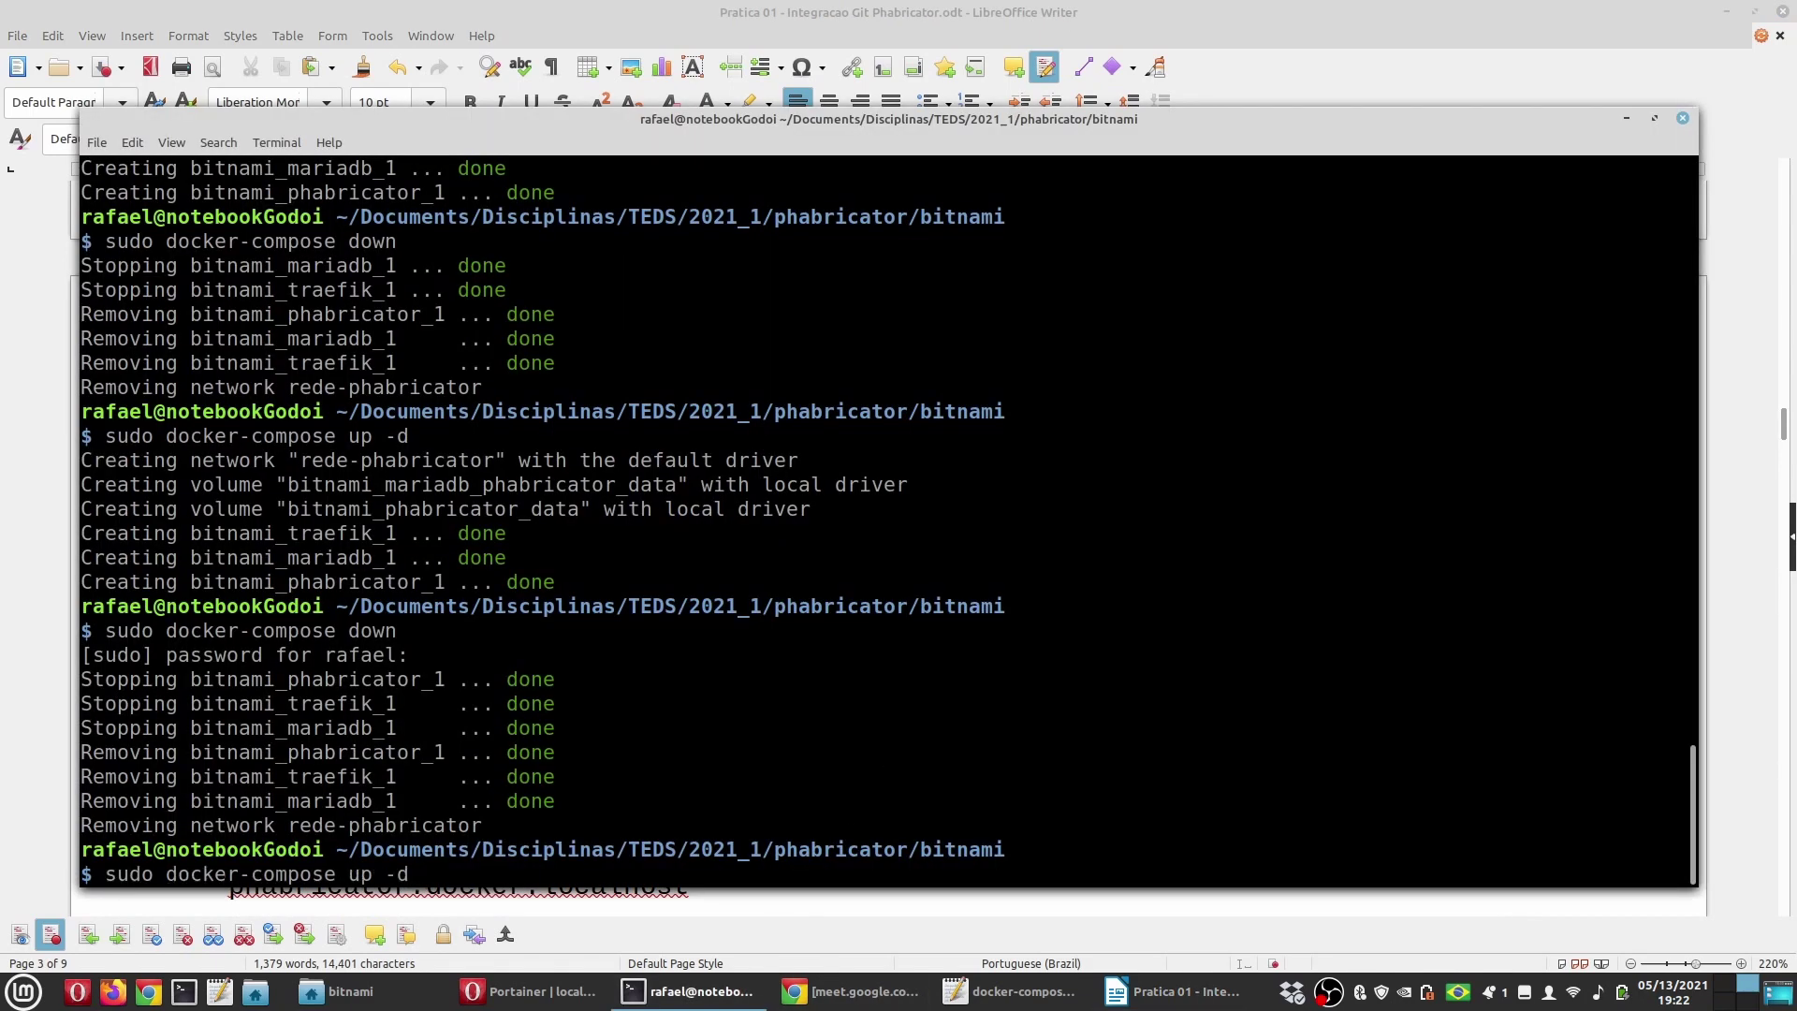
key("Return")
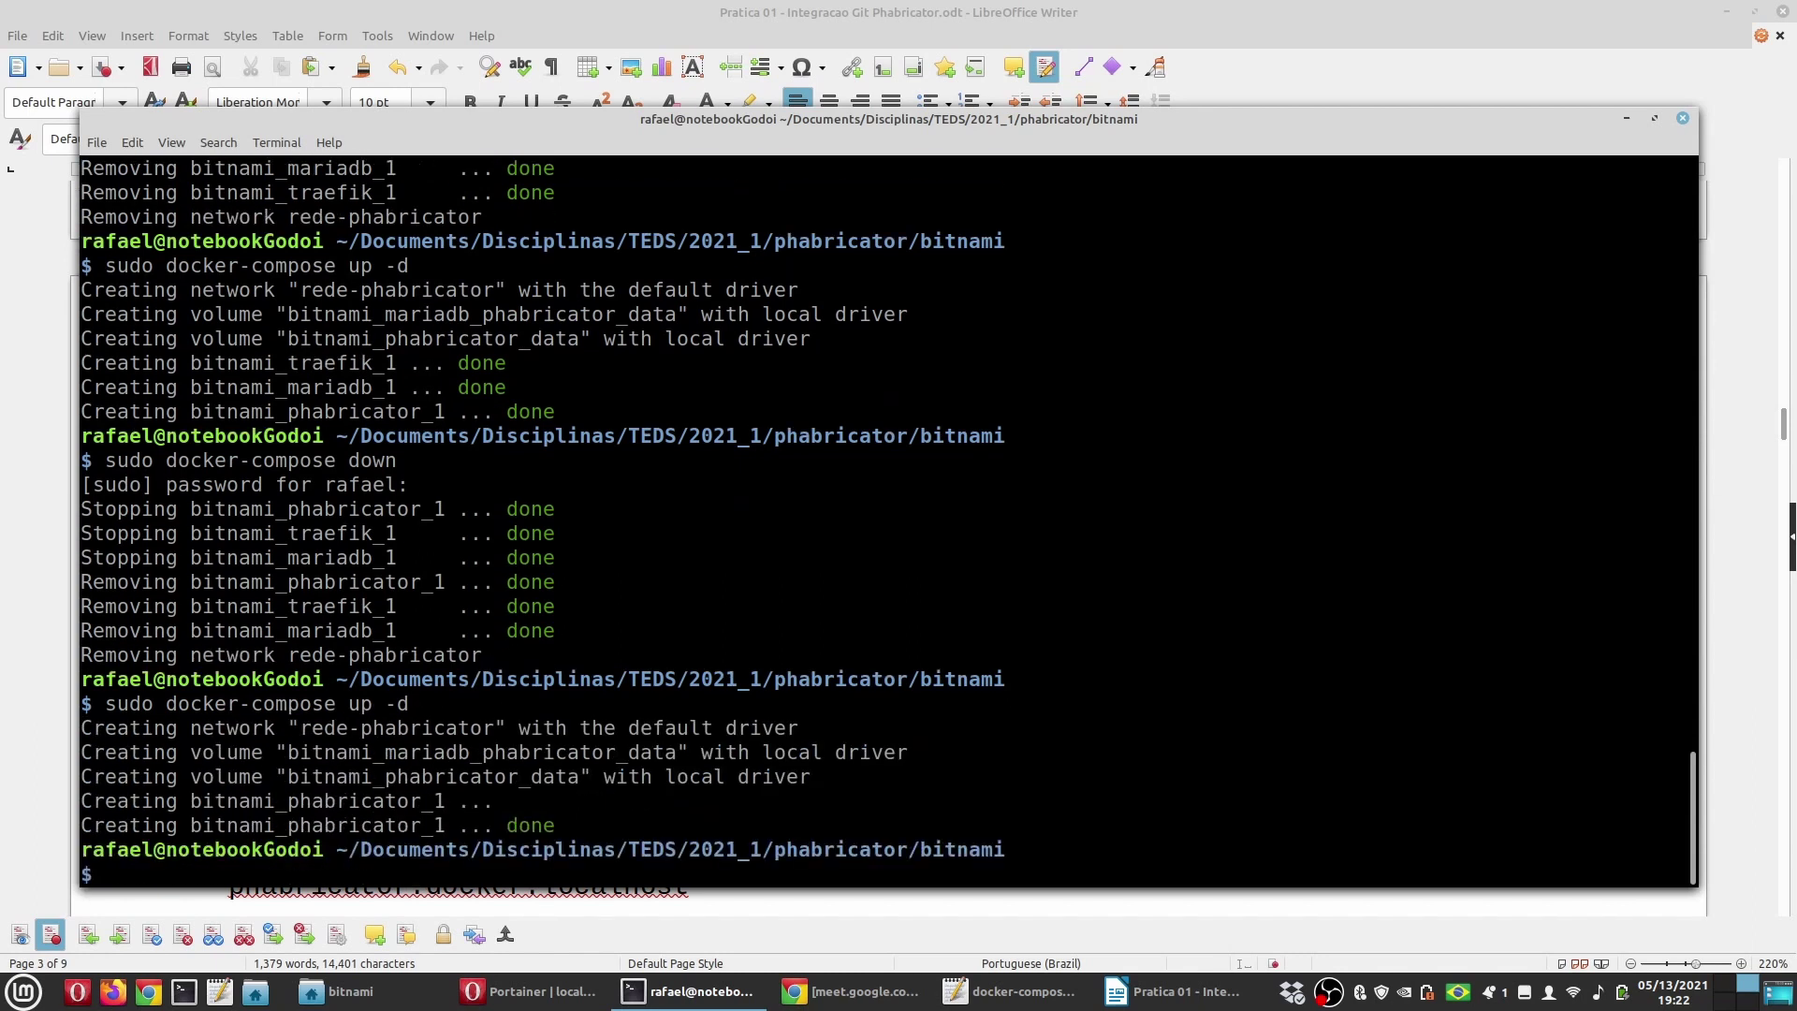
Step: Highlight the recreated phabricator and traefik containers in the output, then show Portainer
left_click(529, 991)
left_click(1178, 992)
left_click(722, 978)
left_click_drag(437, 825, 193, 822)
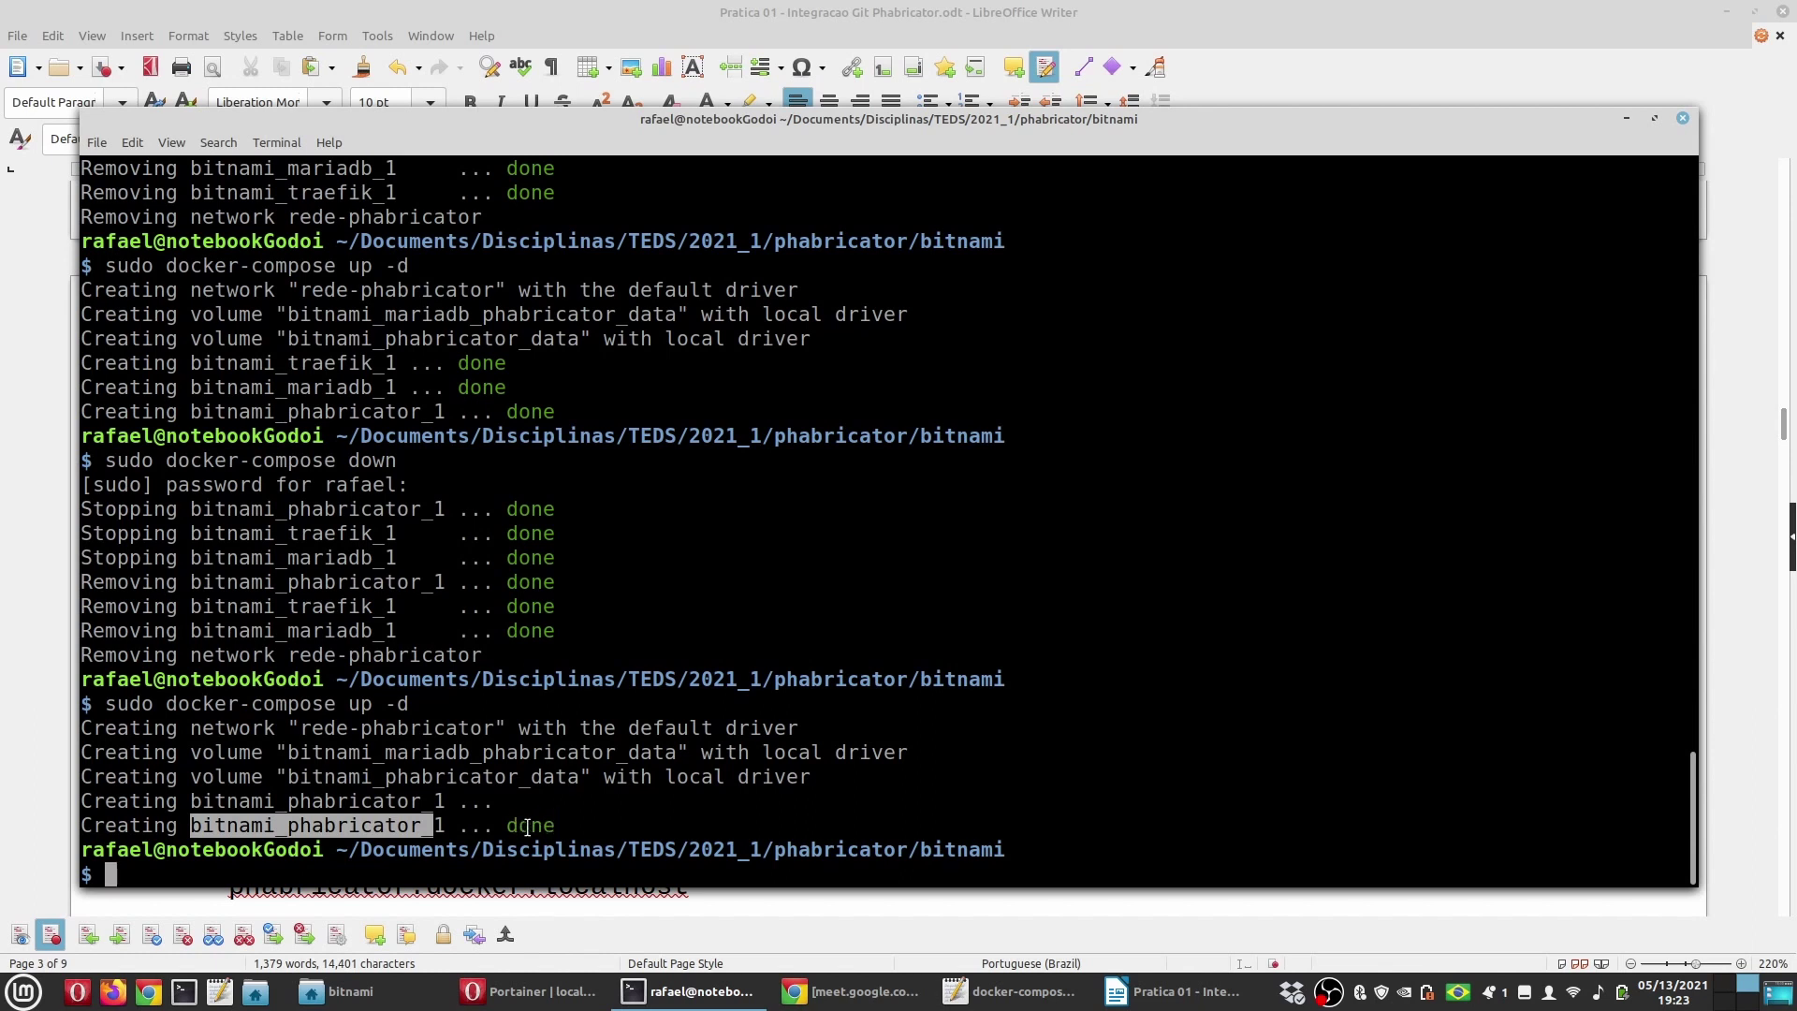
left_click(431, 826)
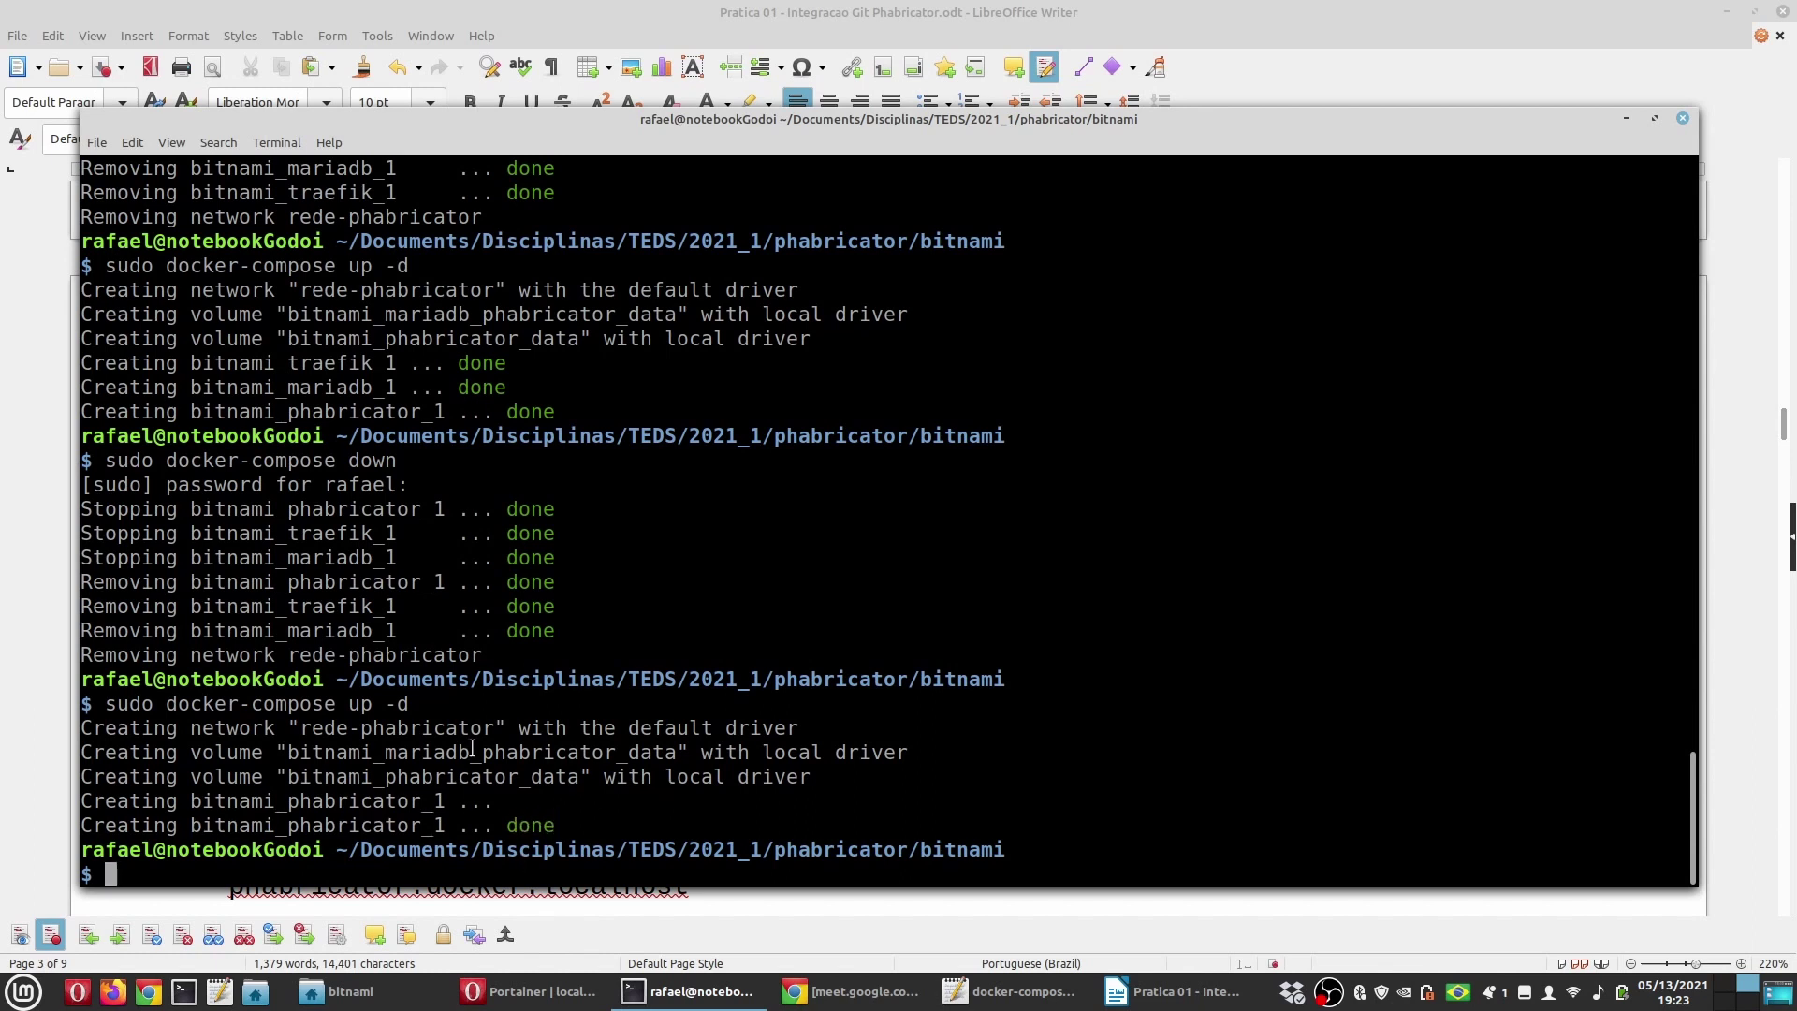
left_click_drag(393, 608, 289, 635)
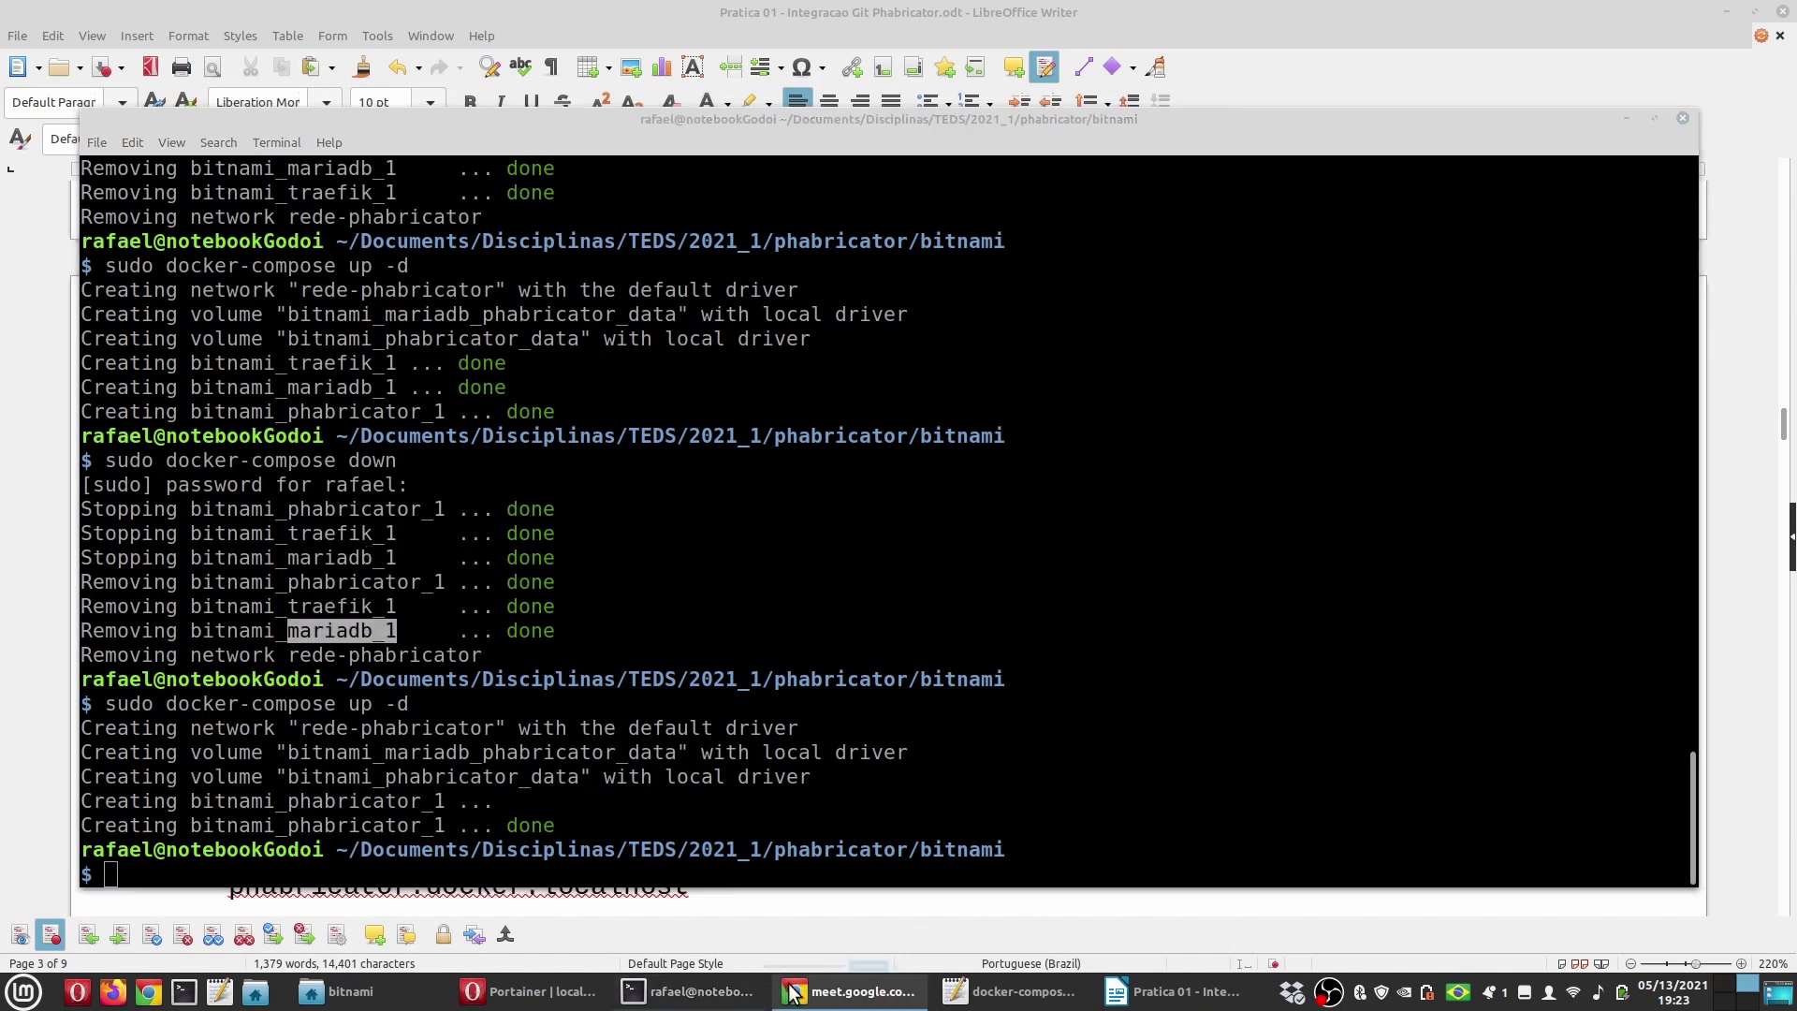
left_click(529, 991)
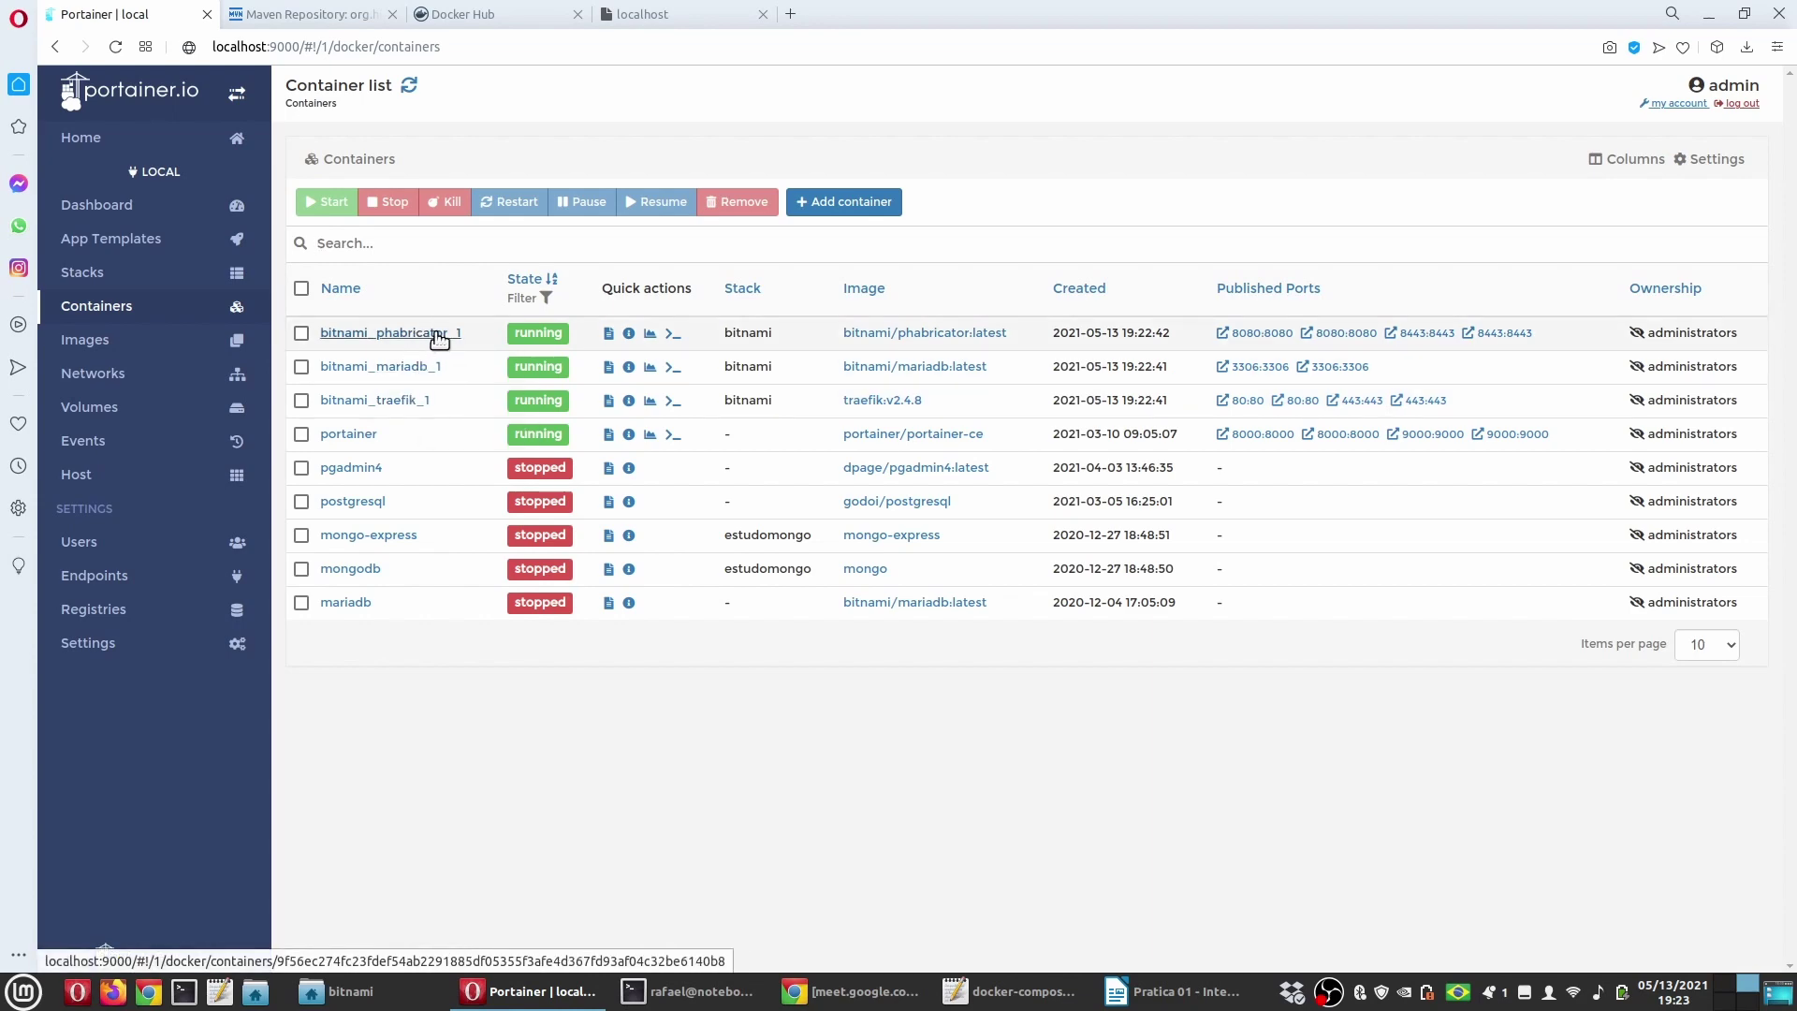
Step: Inspect the bitnami_mariadb_1 logs, highlighting its four access-denied warnings
left_click(406, 366)
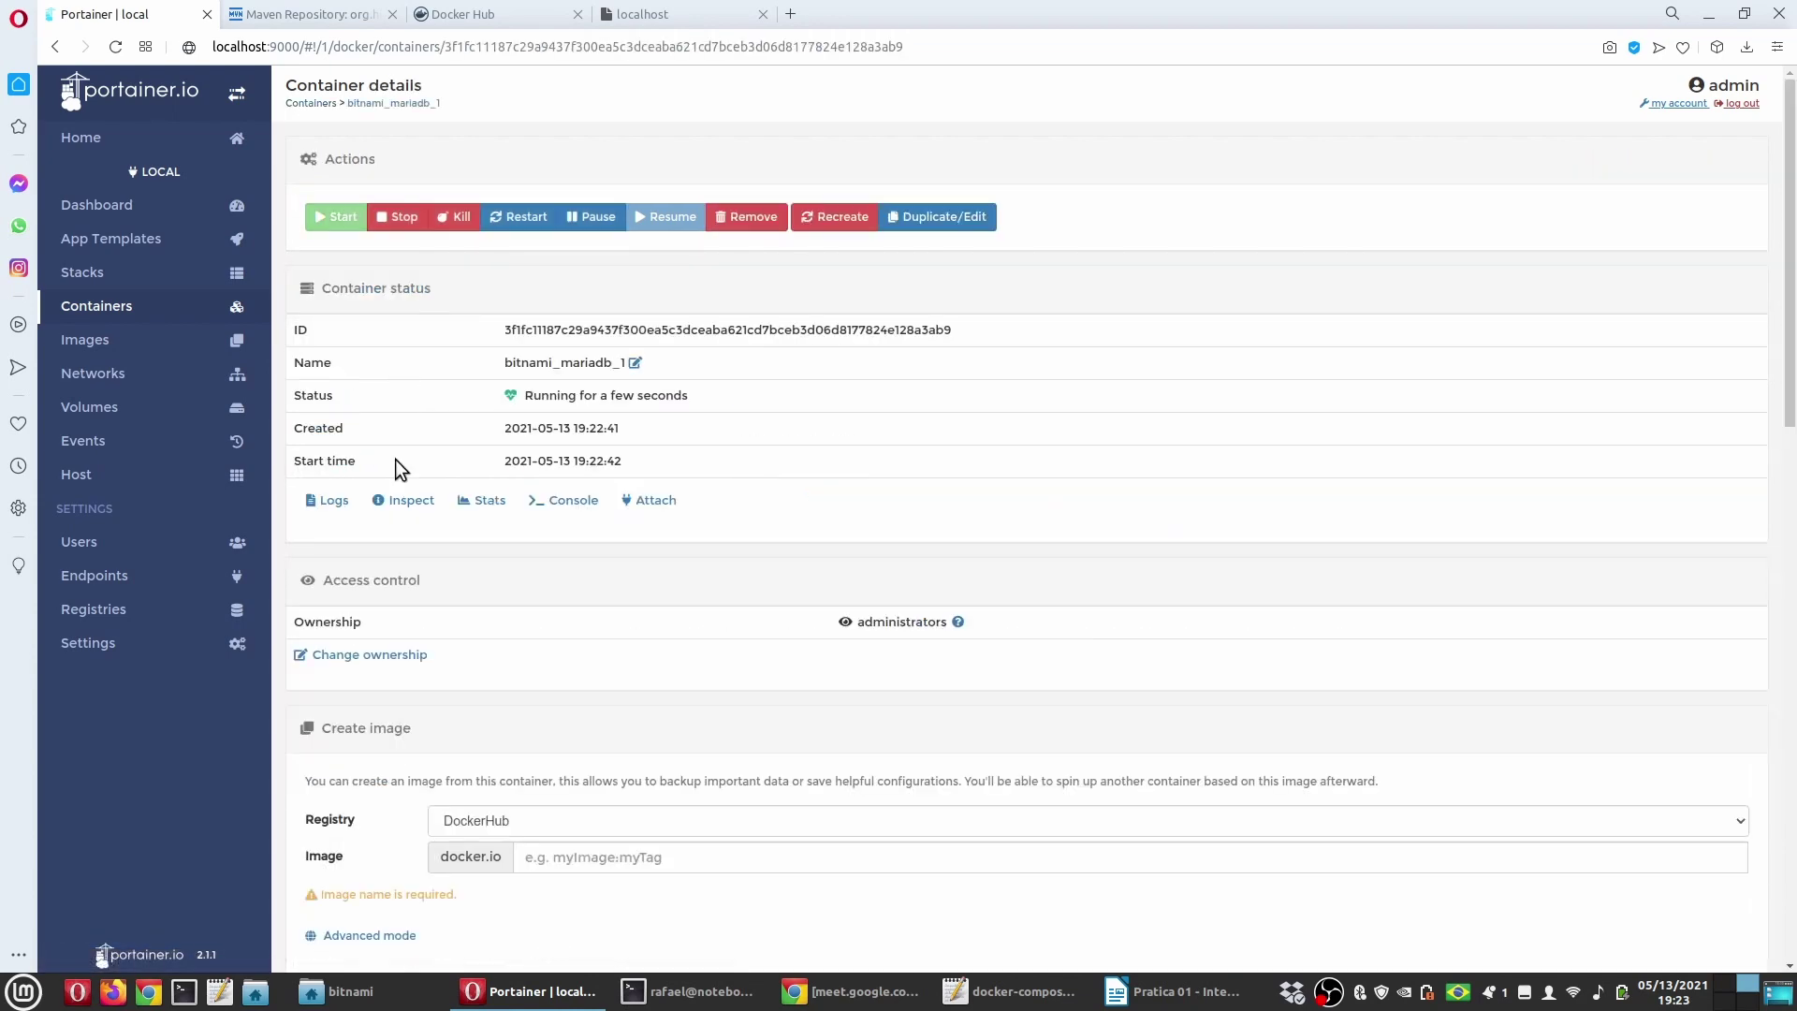
left_click(327, 500)
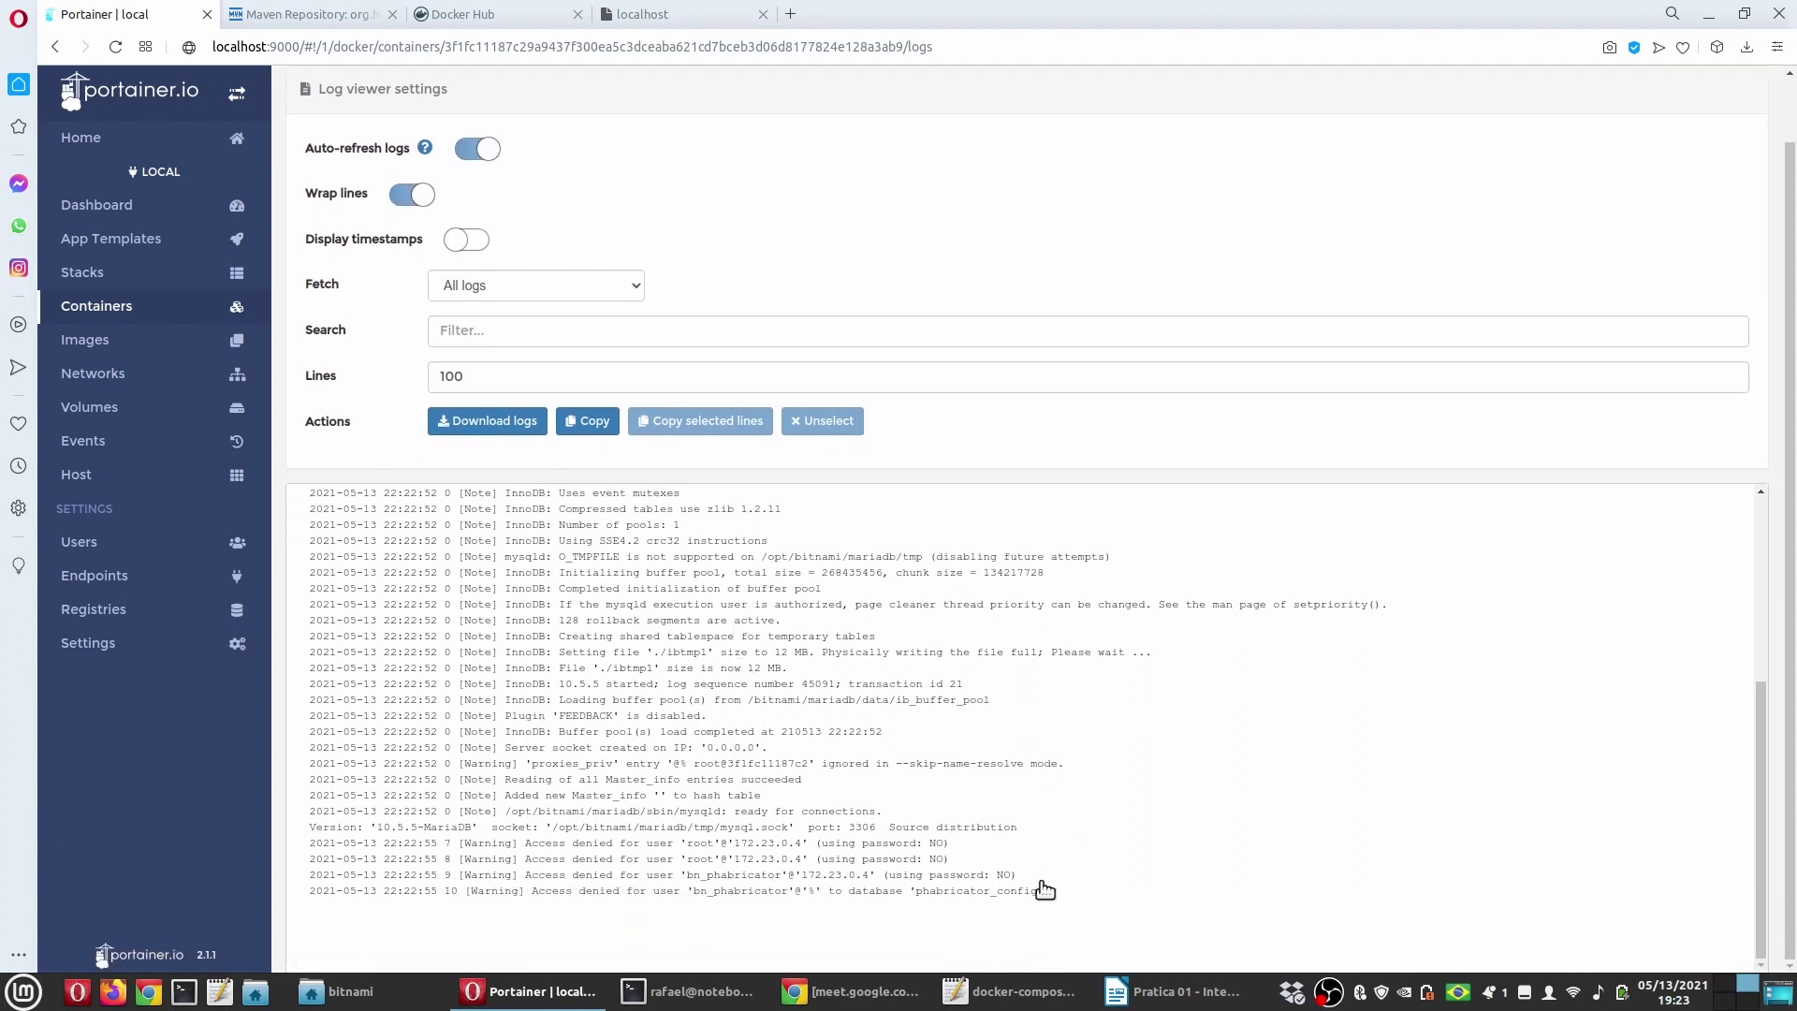
left_click_drag(1044, 889, 920, 884)
left_click_drag(606, 849, 312, 855)
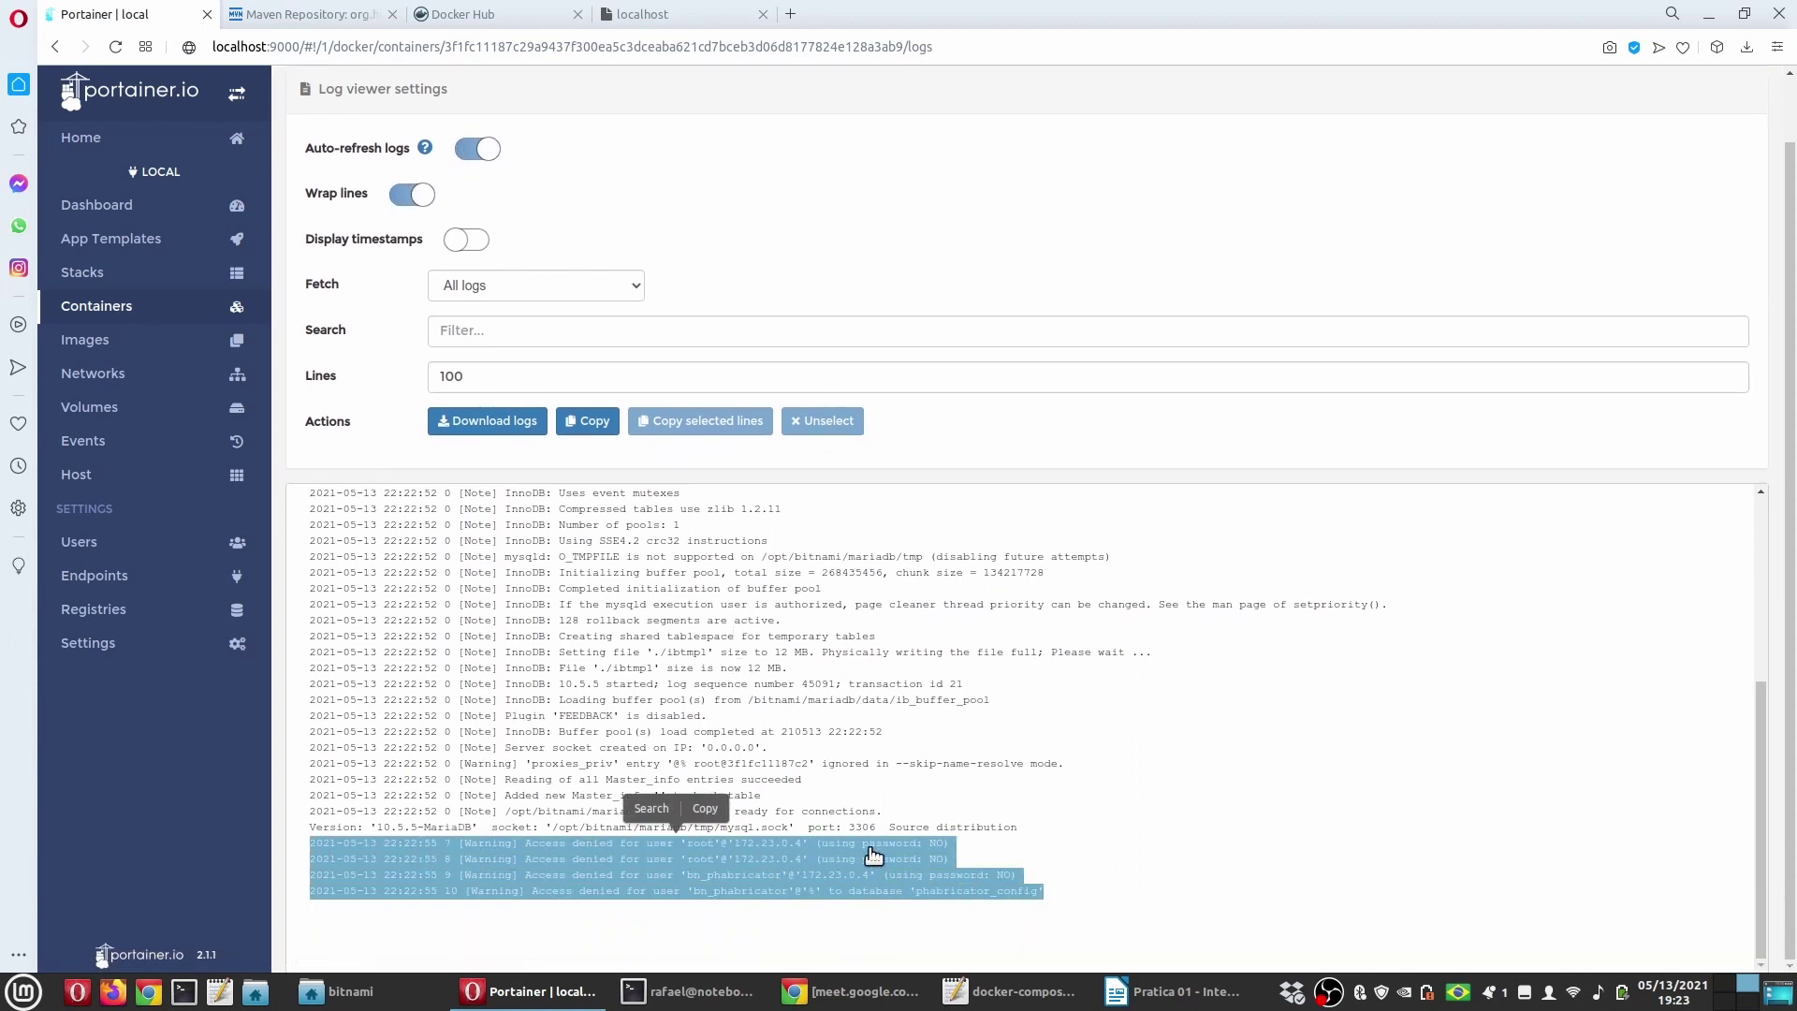
left_click(996, 844)
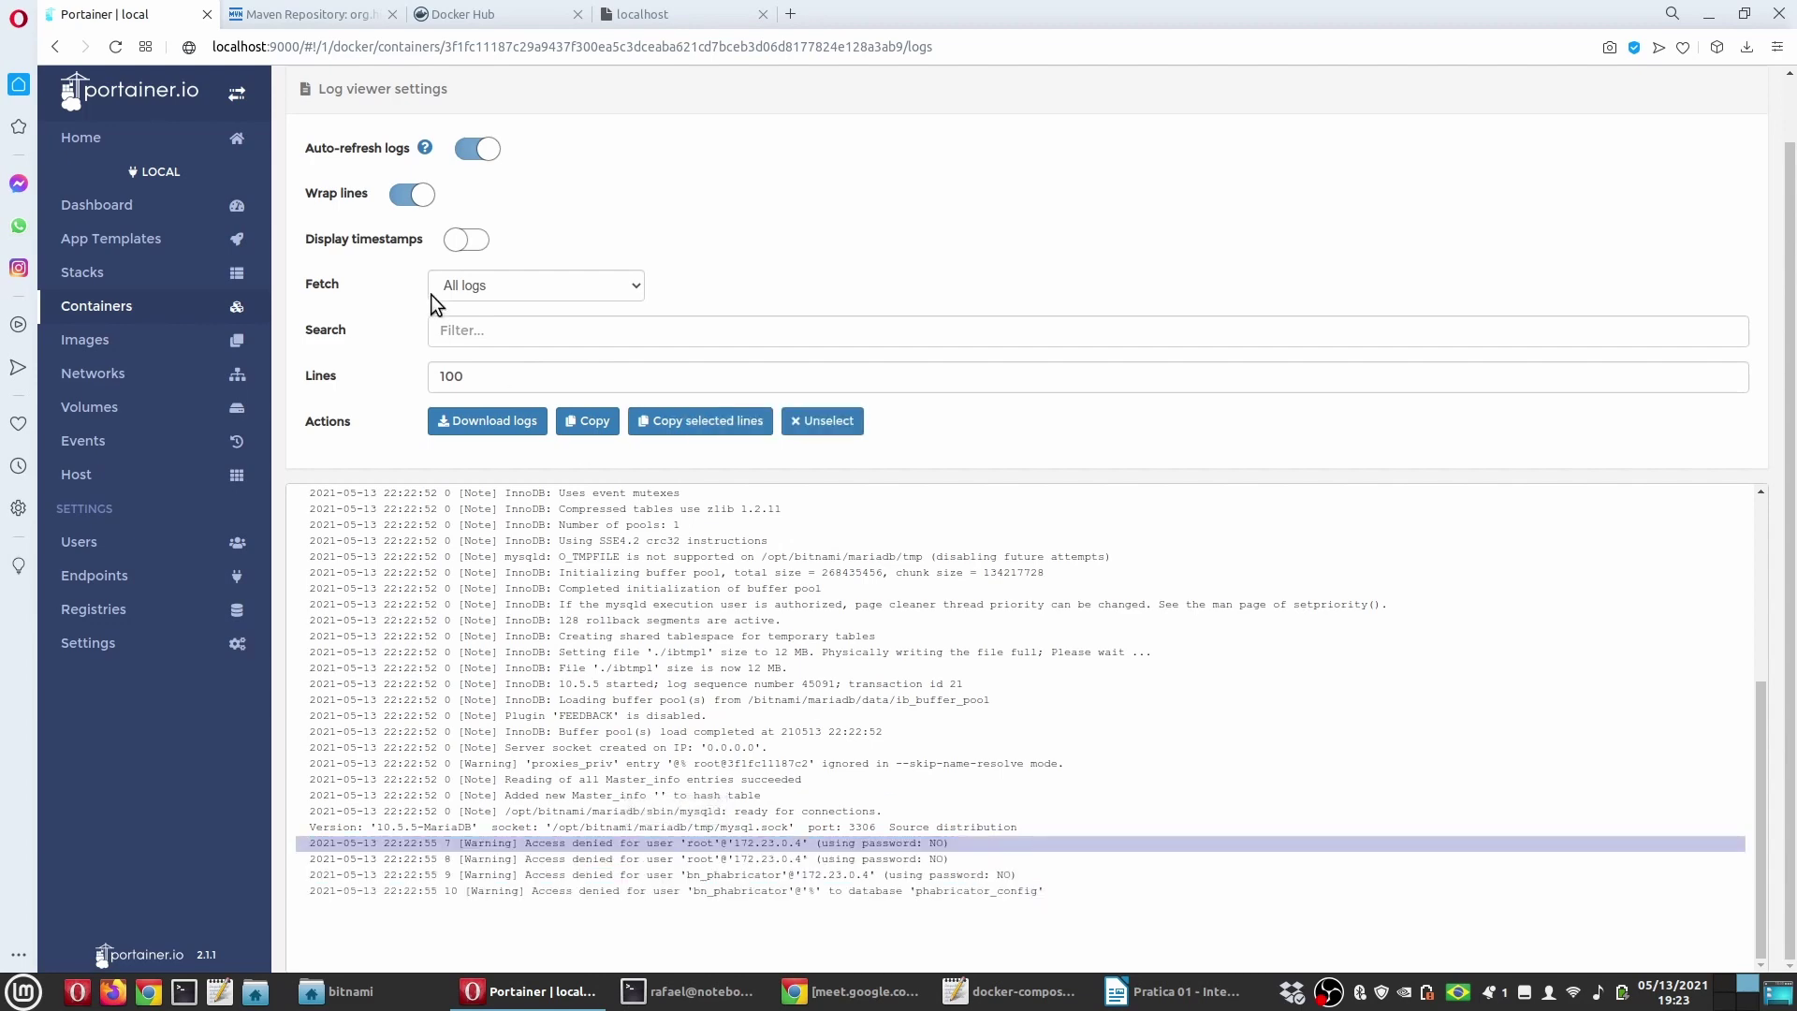
left_click(112, 308)
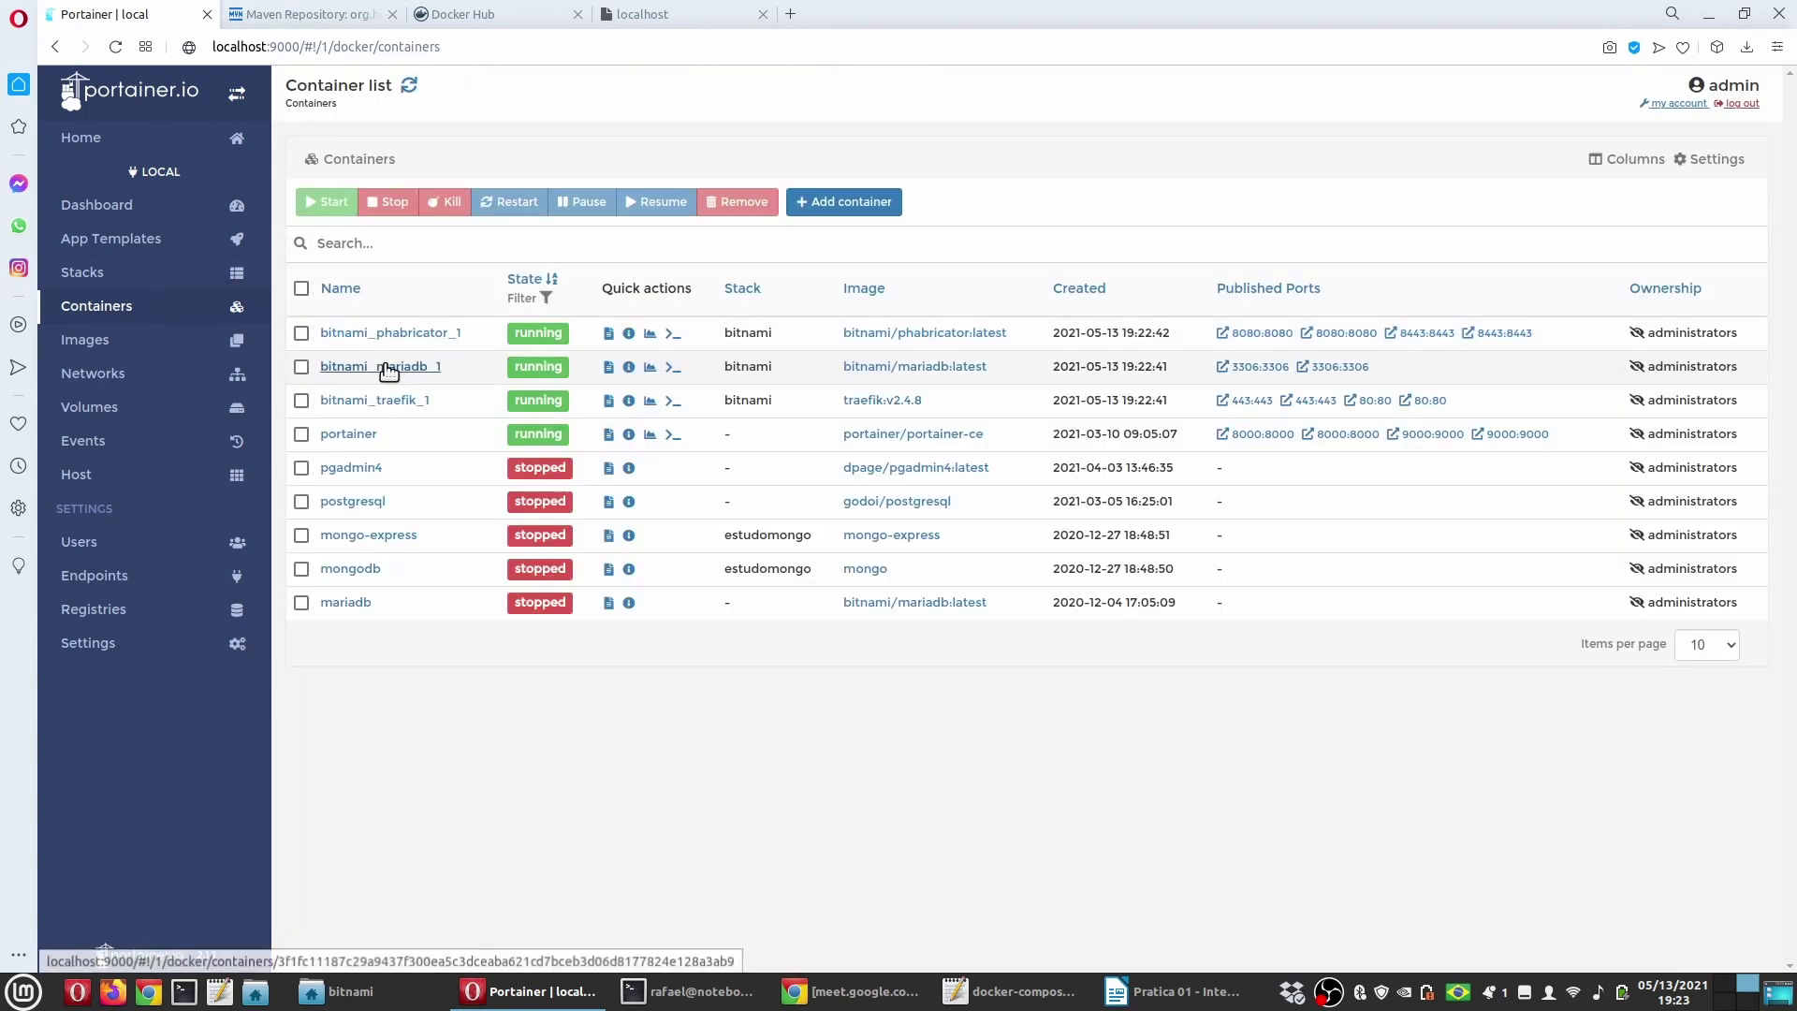
Step: Scroll through the bitnami_phabricator_1 container logs and open a new browser tab
left_click(405, 333)
left_click(334, 506)
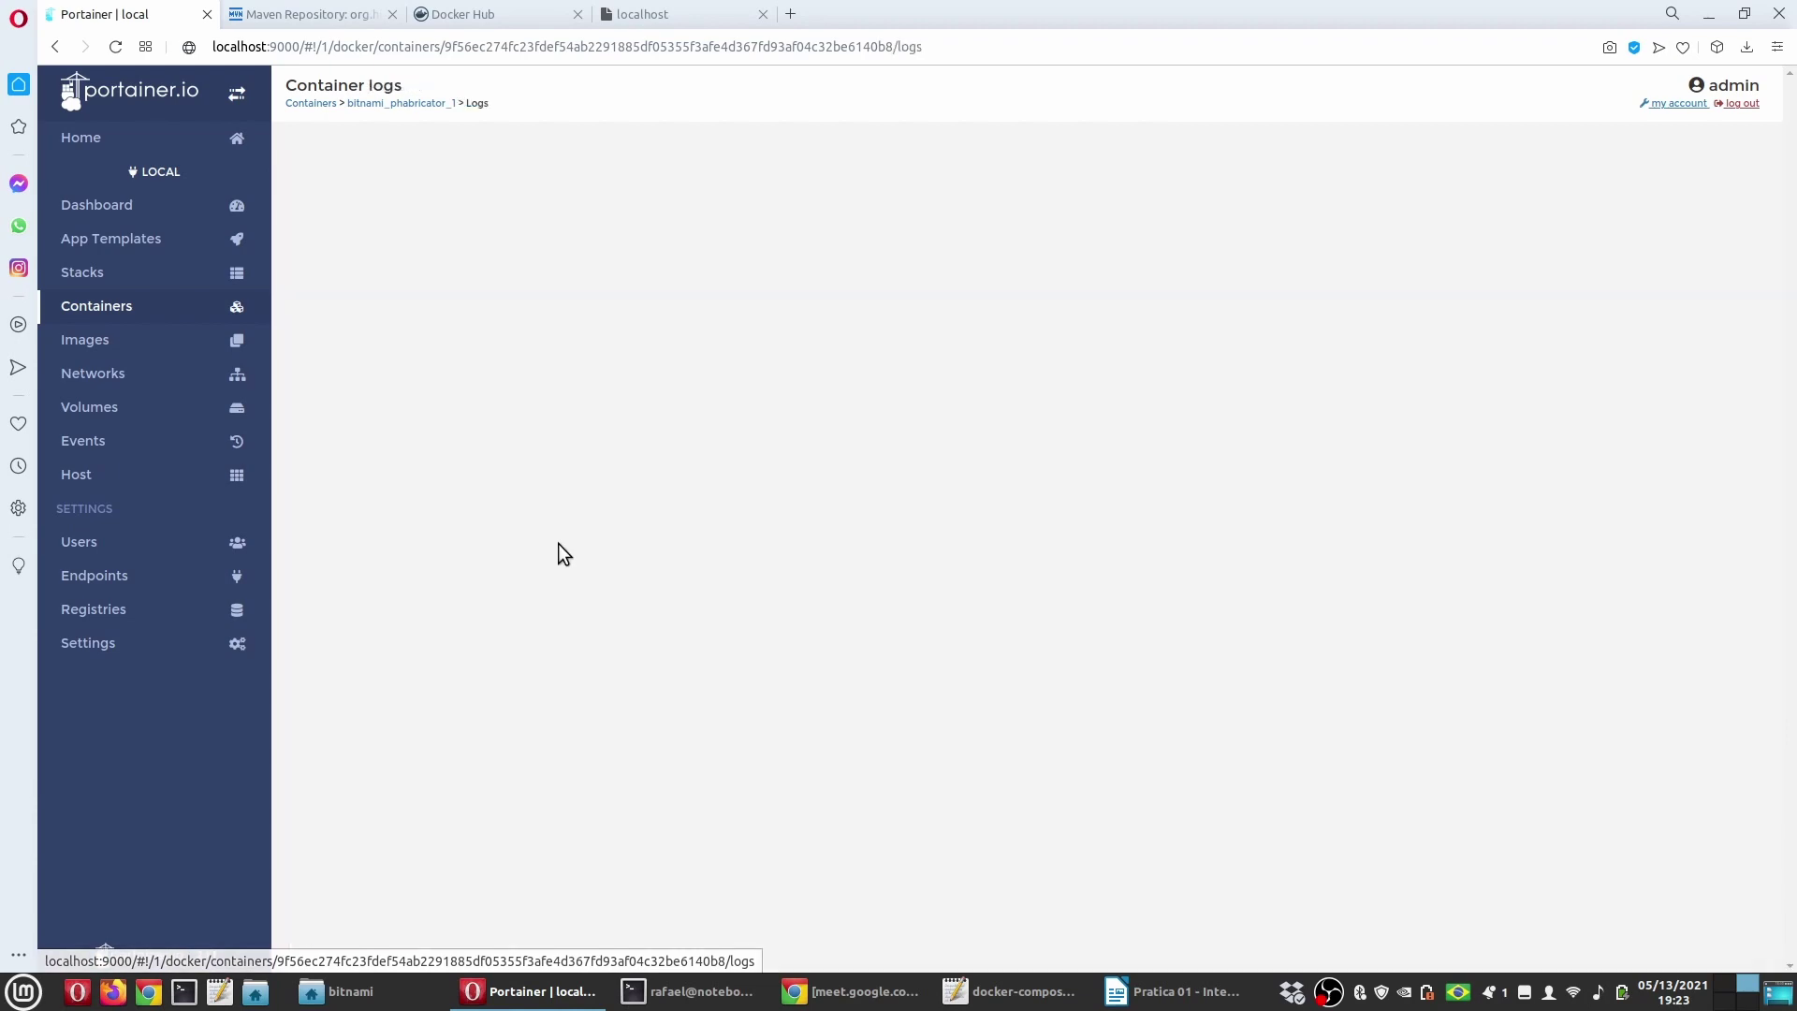
scroll(948, 694, "down", 1)
scroll(922, 683, "up", 3)
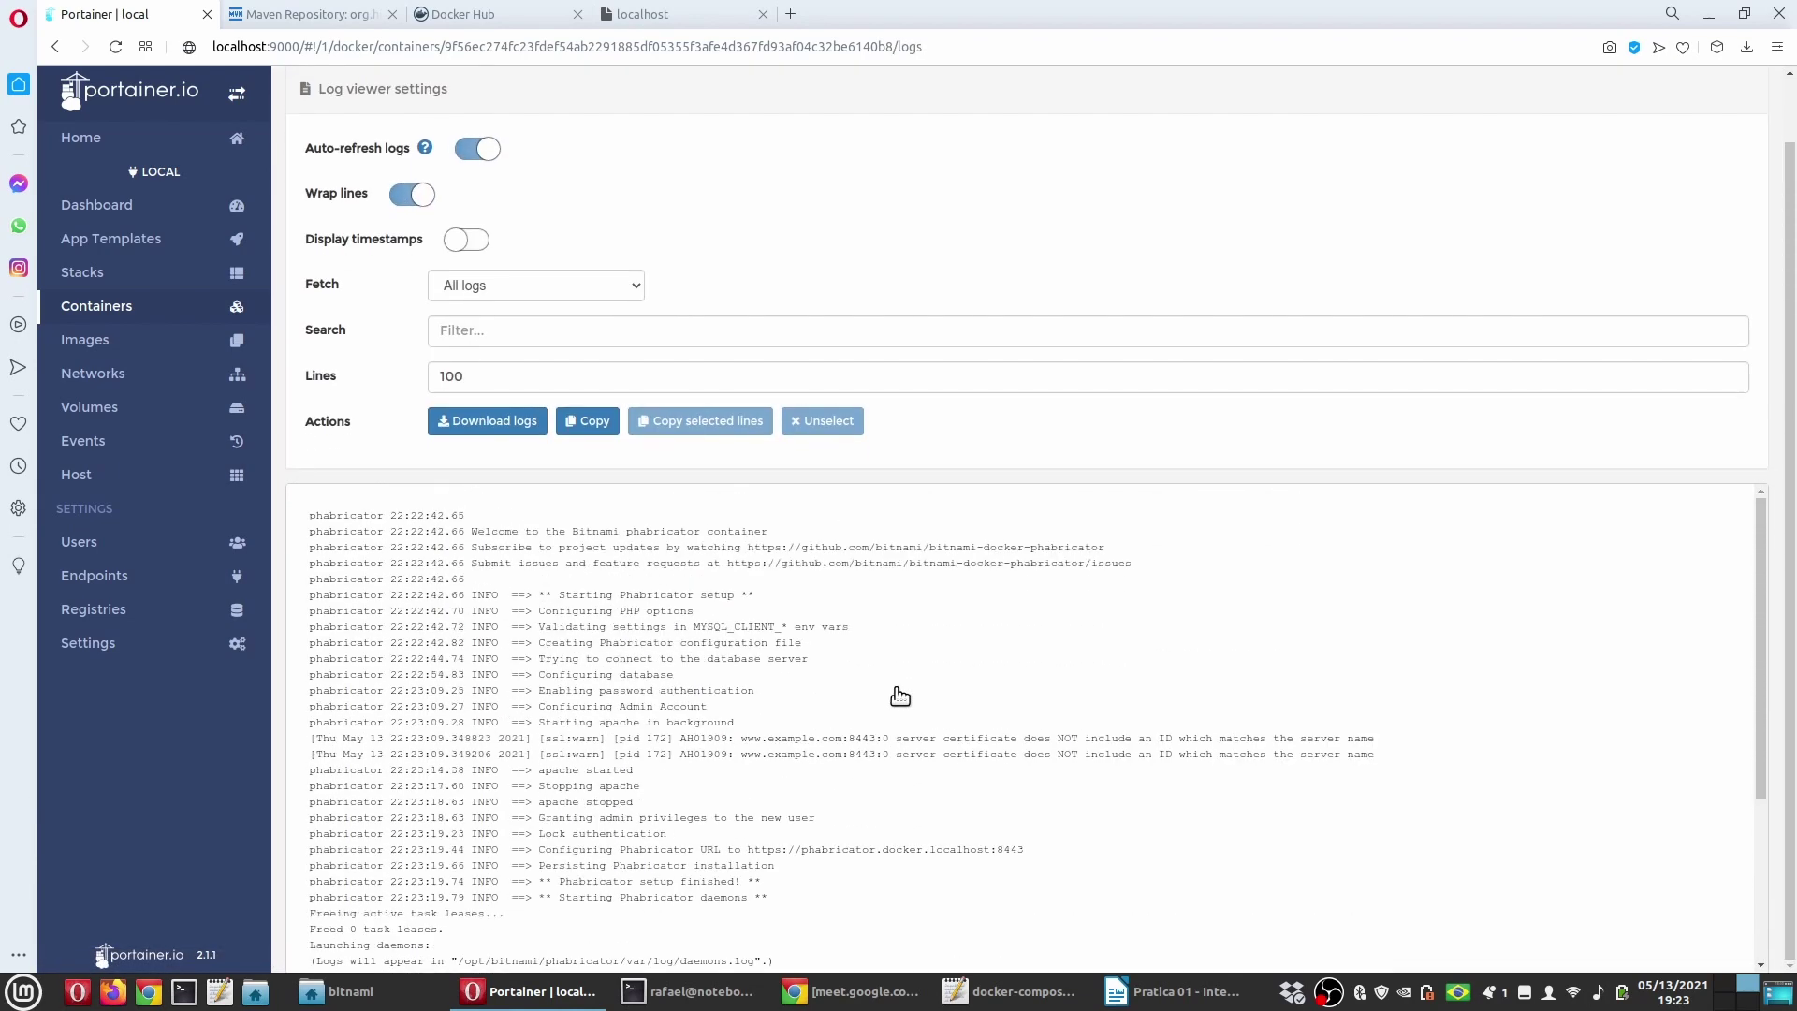
scroll(824, 594, "down", 5)
scroll(825, 595, "up", 4)
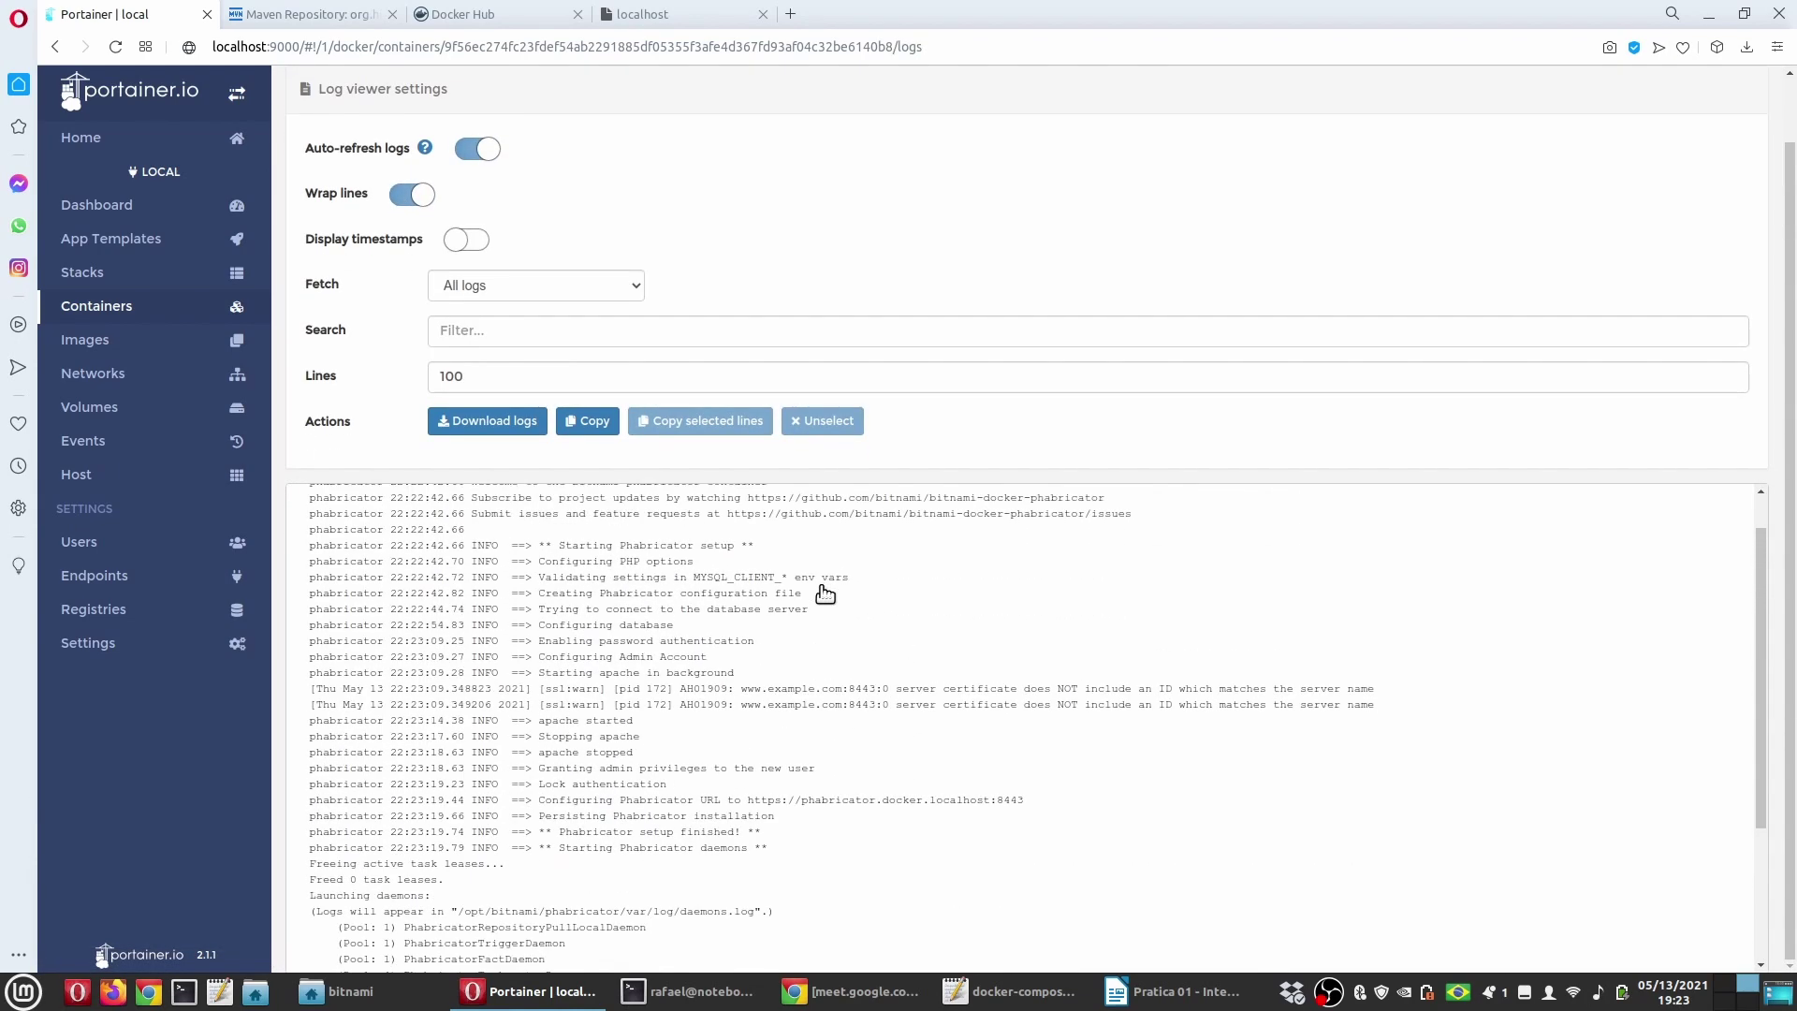
scroll(824, 594, "down", 5)
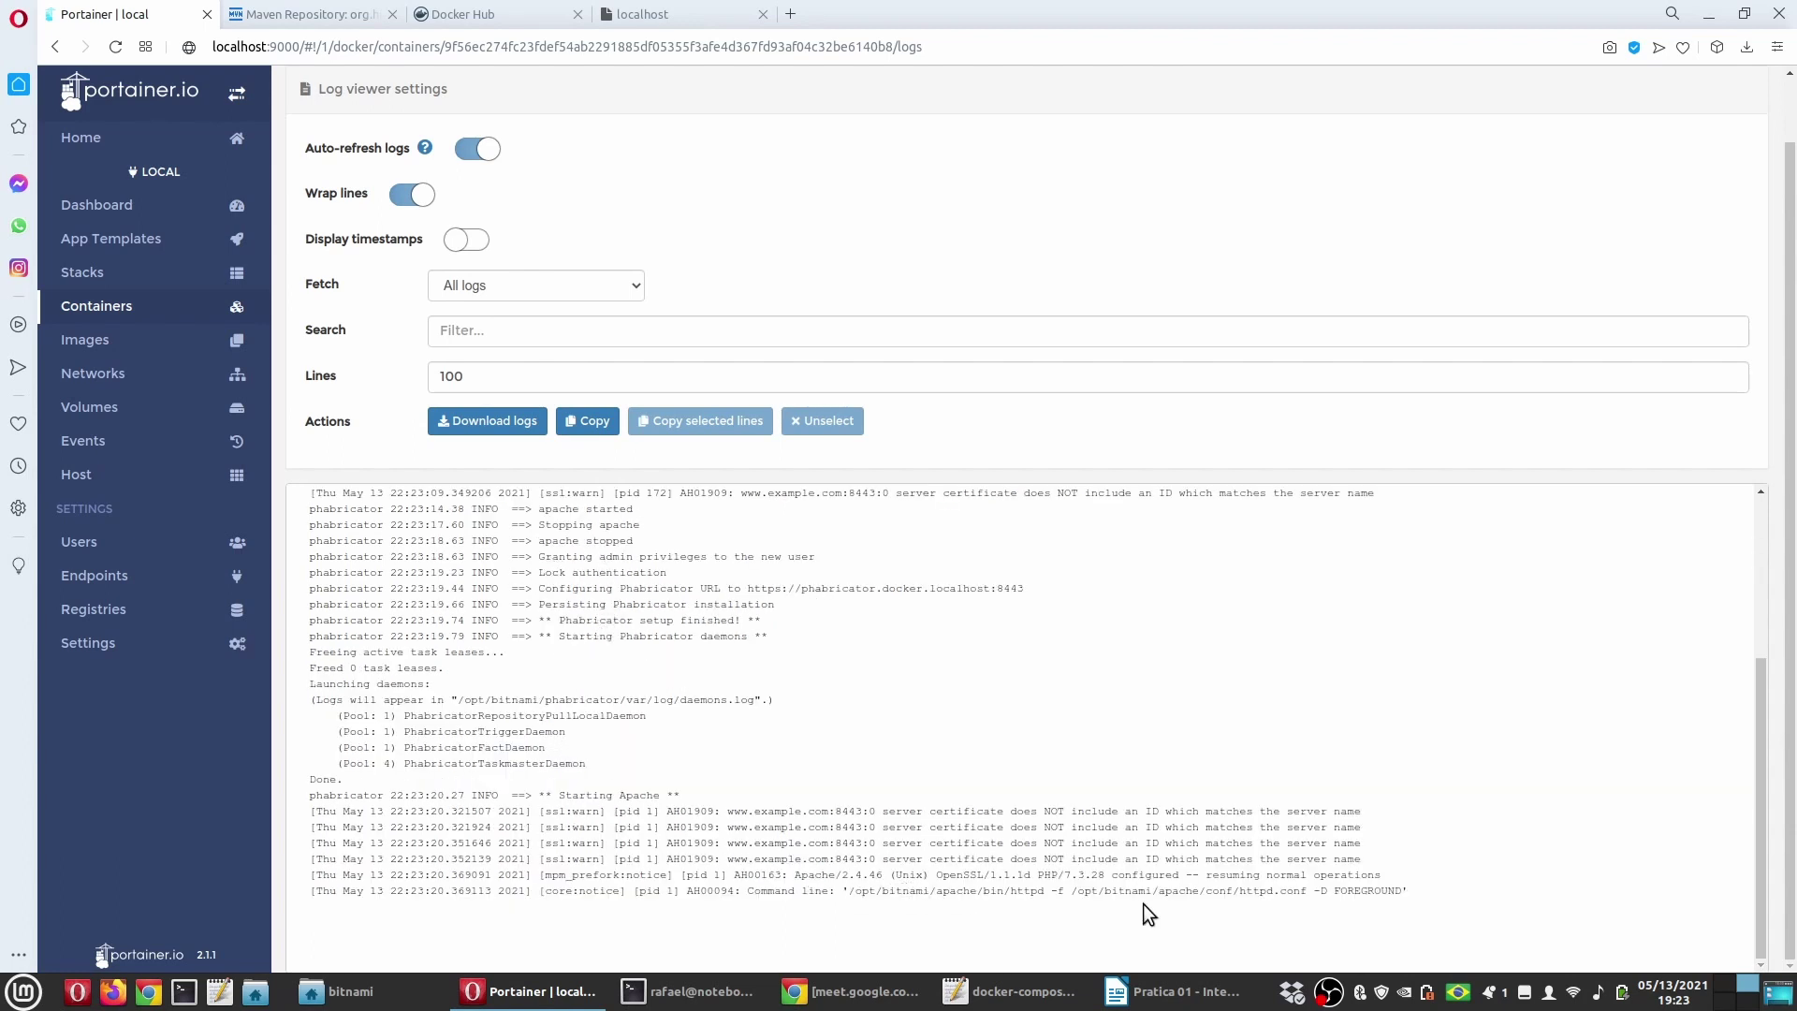
key("alt+Left")
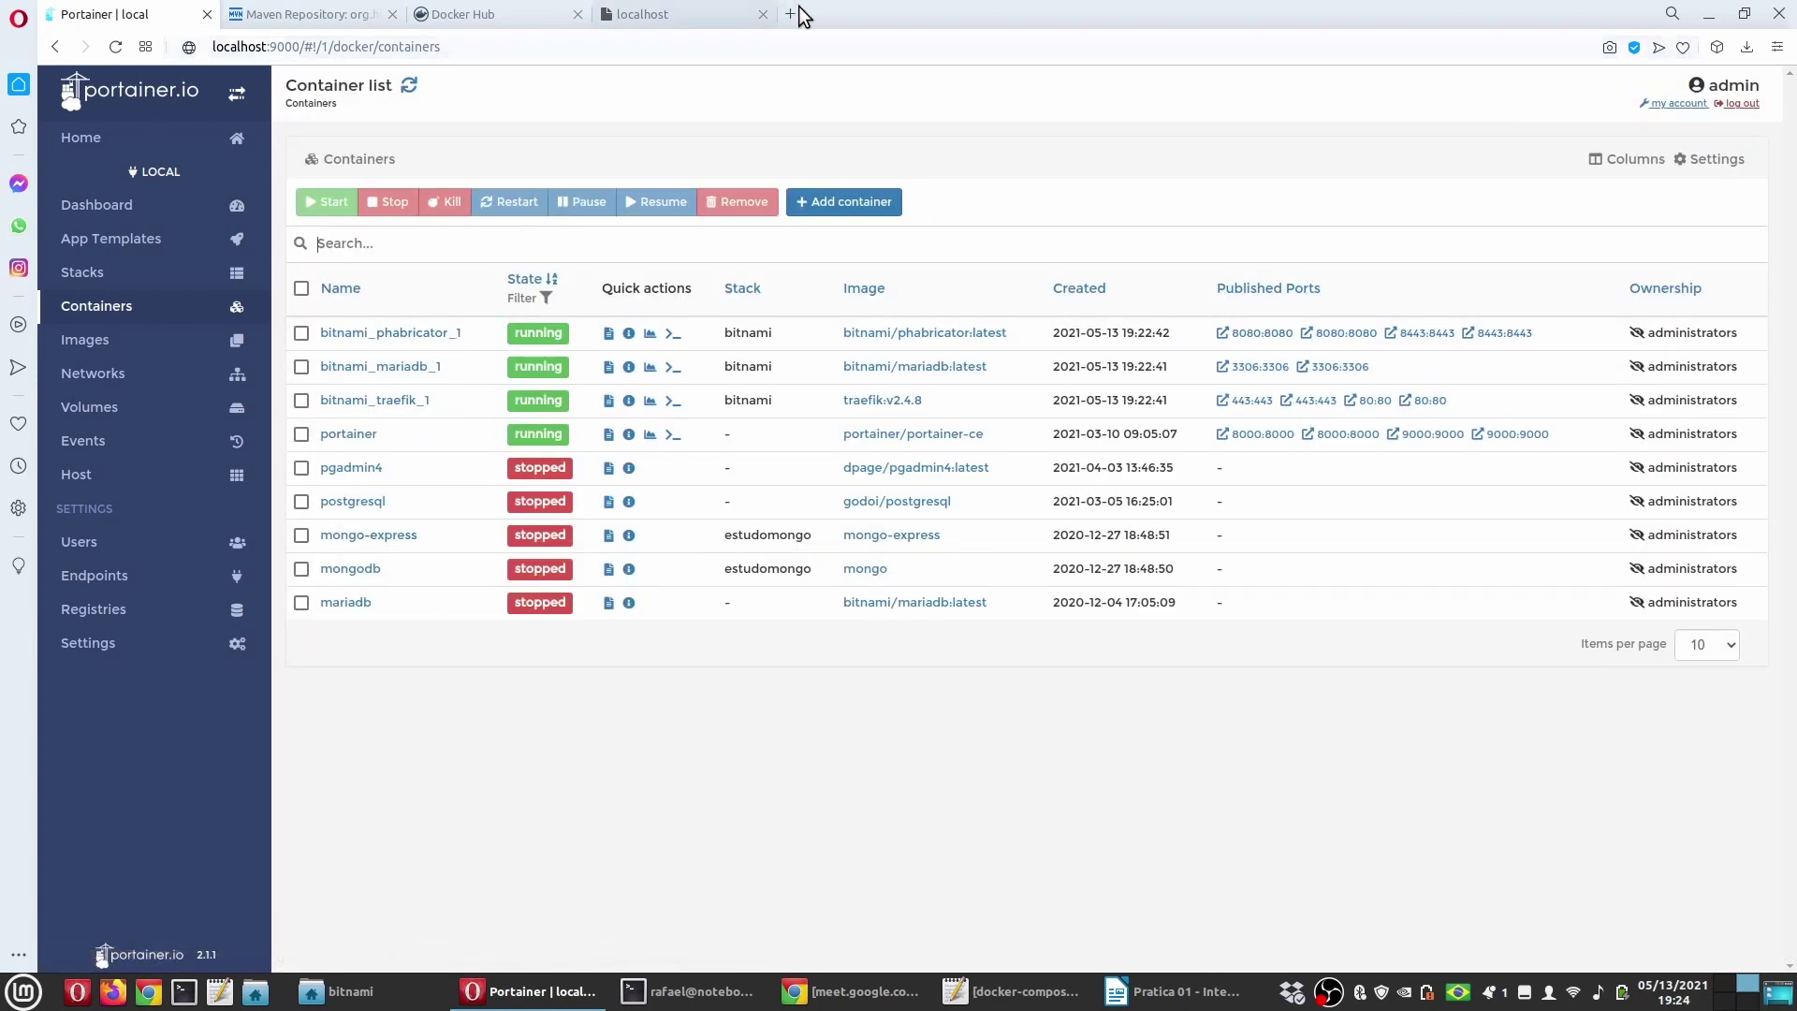
left_click(797, 11)
left_click(693, 991)
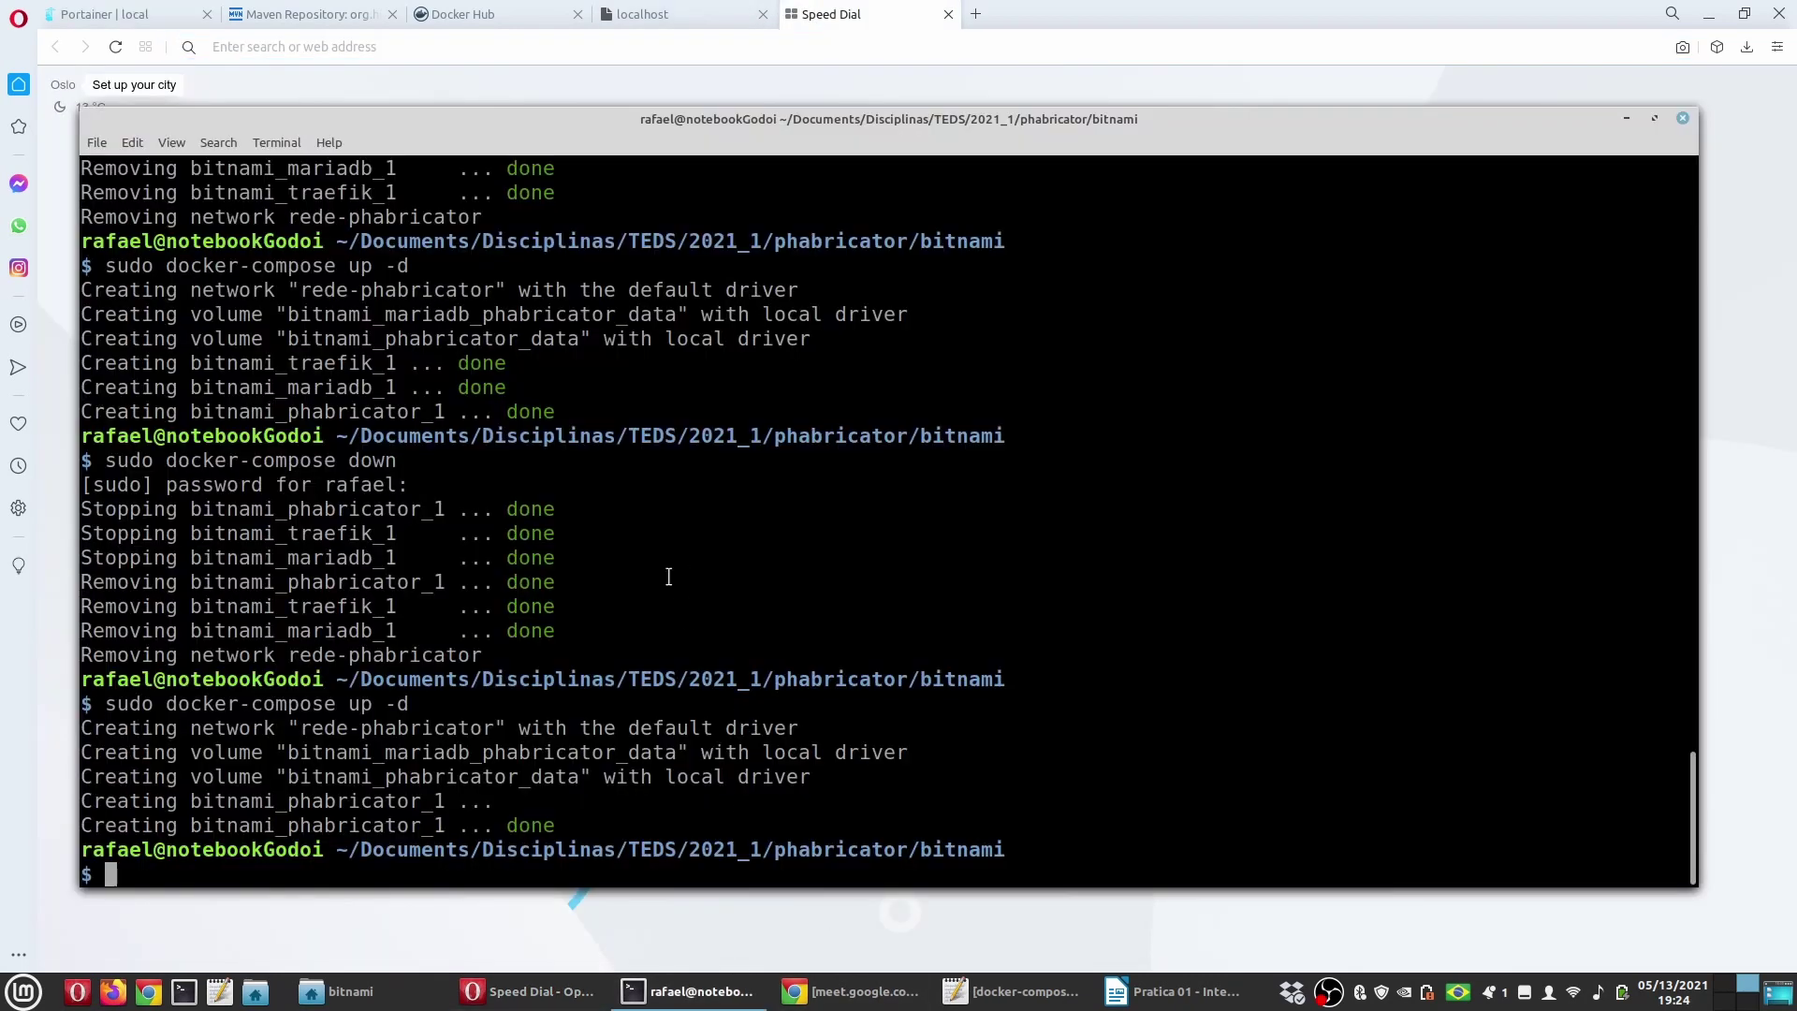
left_click(529, 991)
left_click(105, 13)
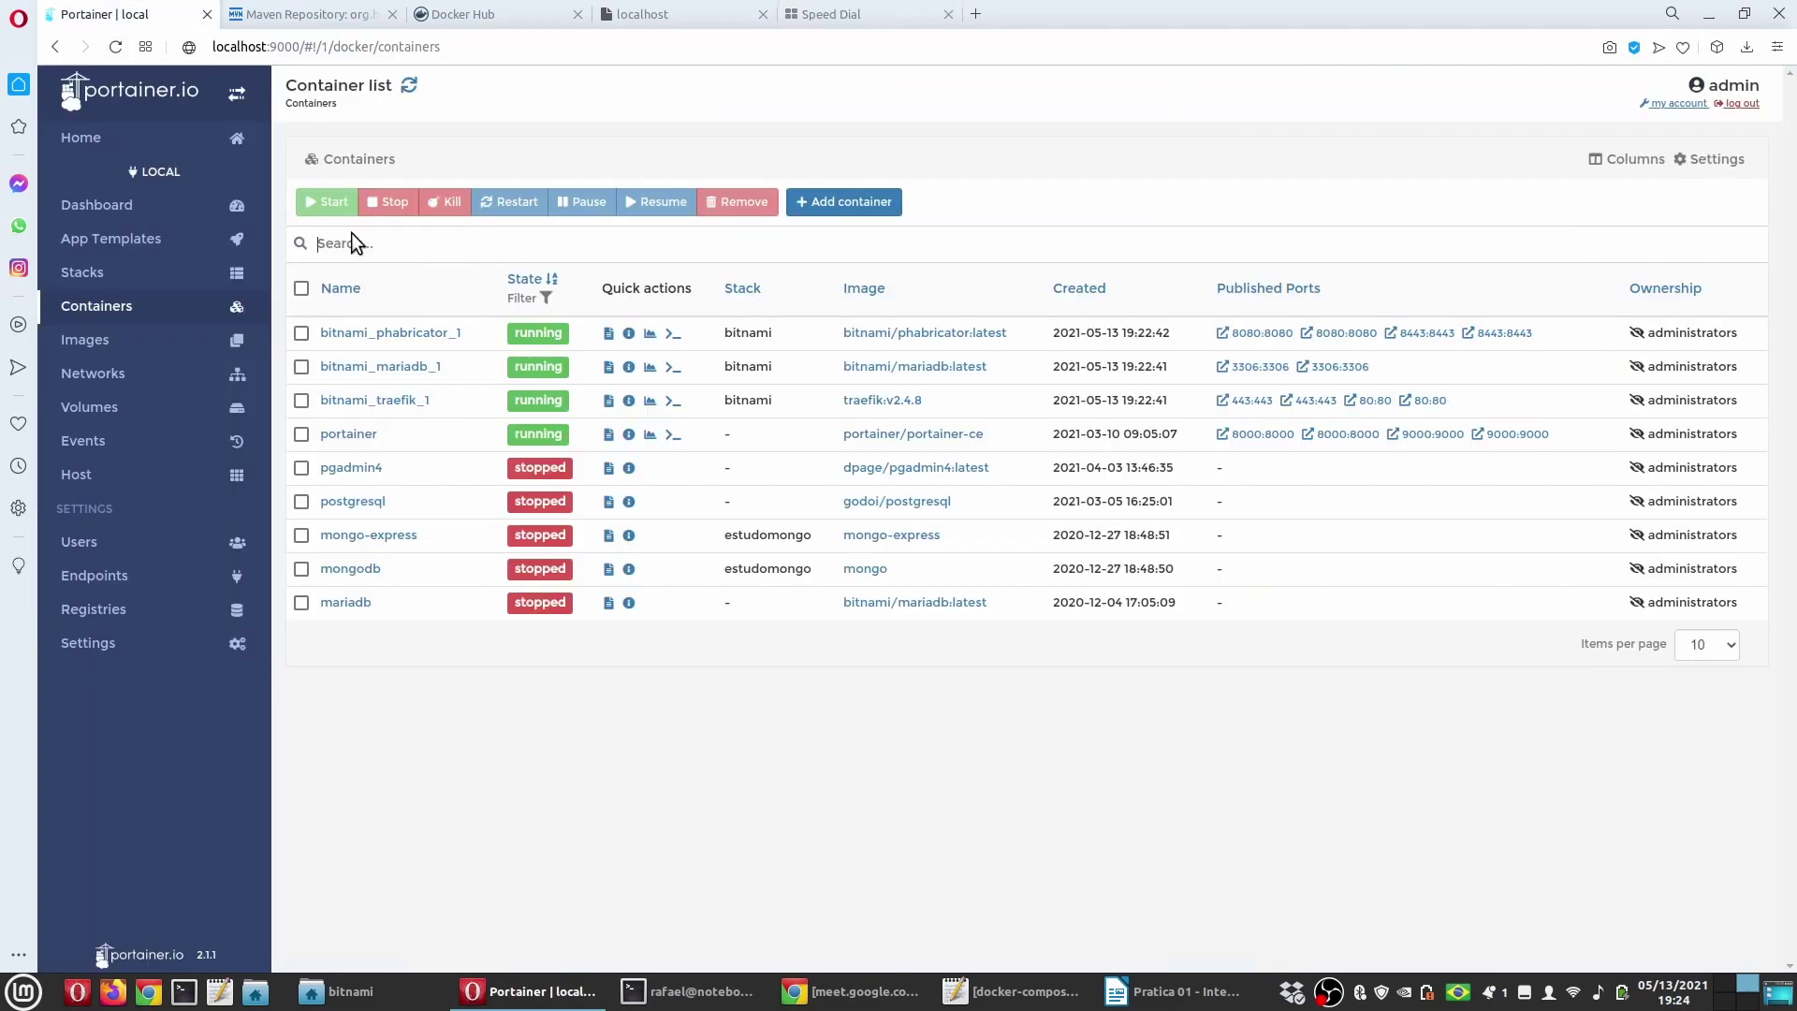
left_click(415, 335)
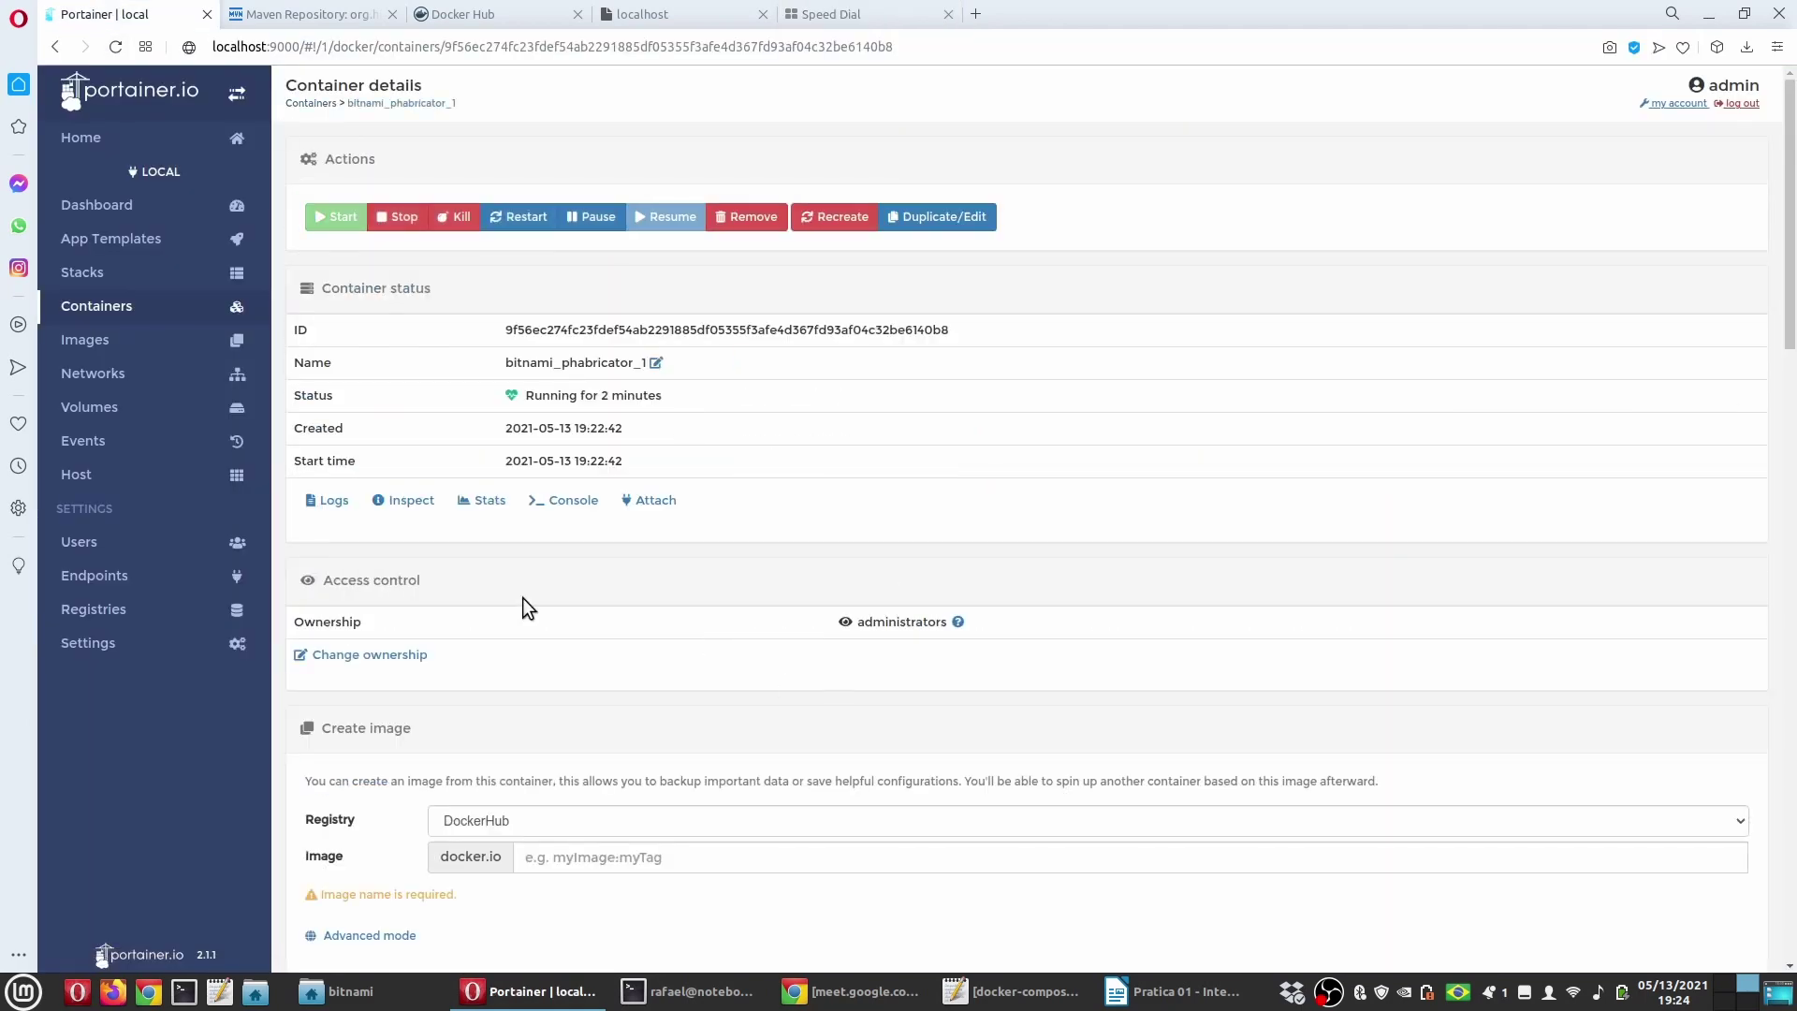
left_click(327, 500)
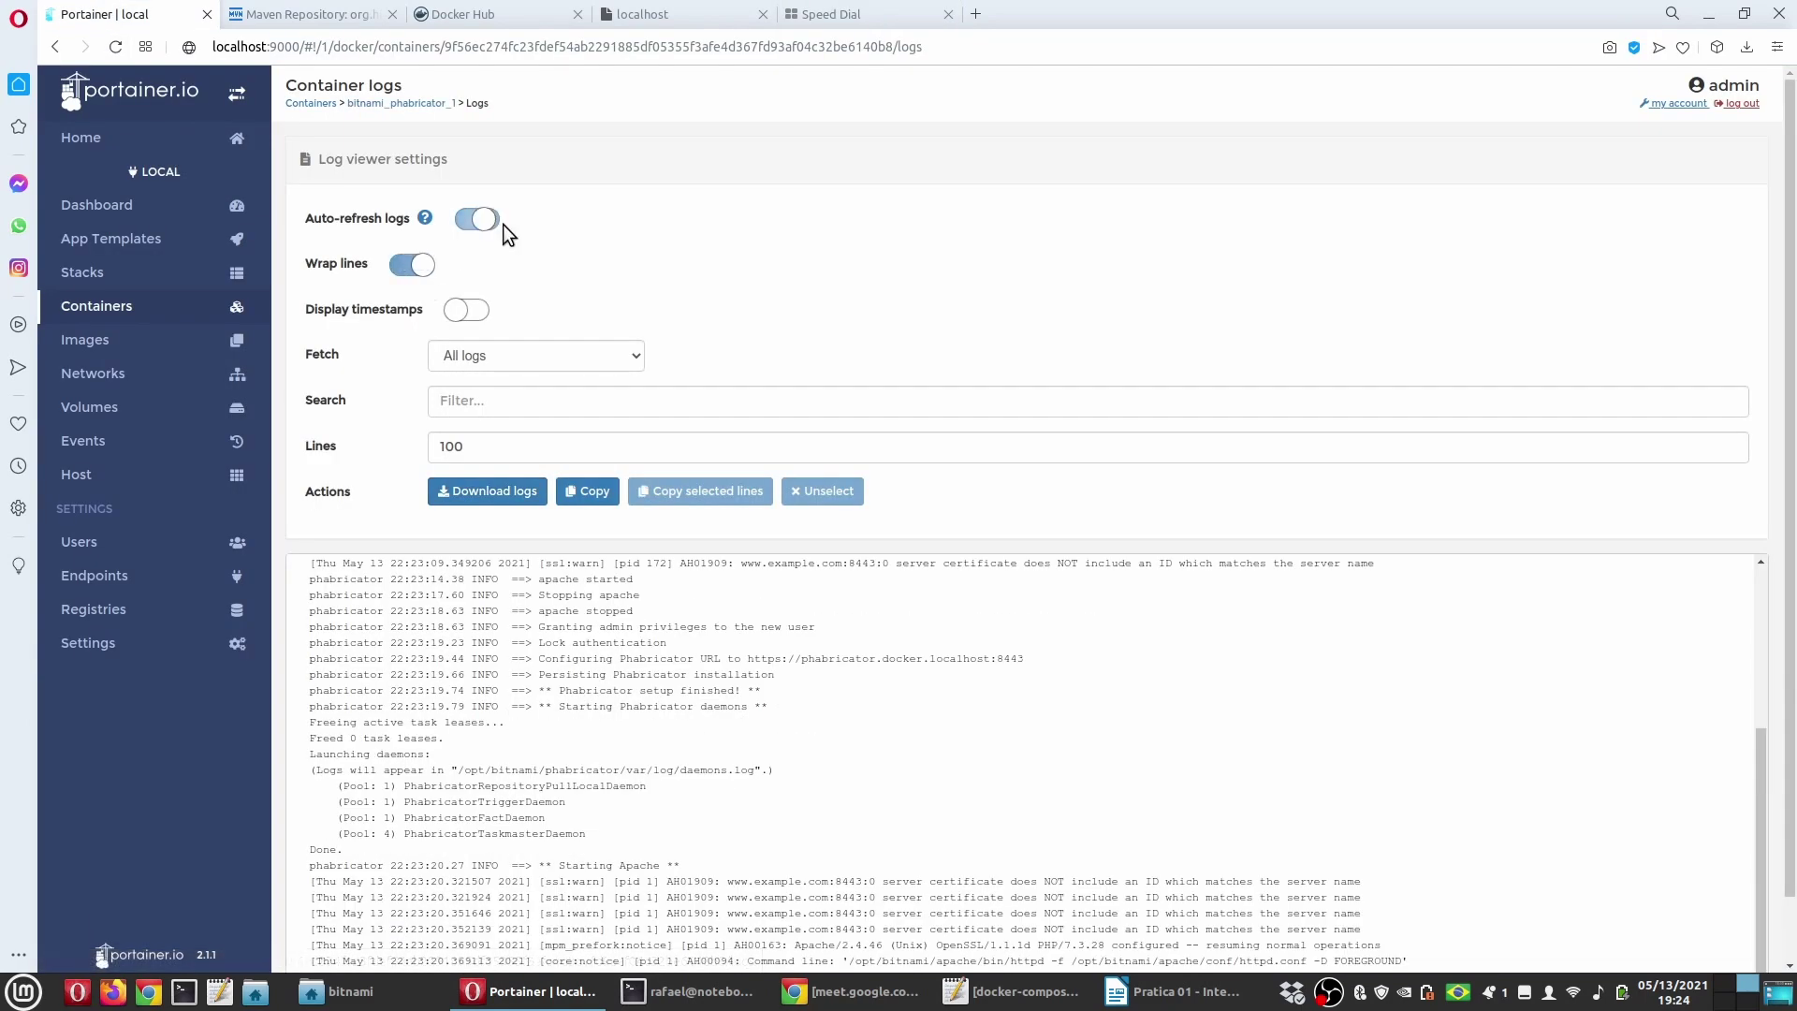
left_click(484, 219)
scroll(1018, 701, "down", 1)
scroll(1018, 701, "up", 5)
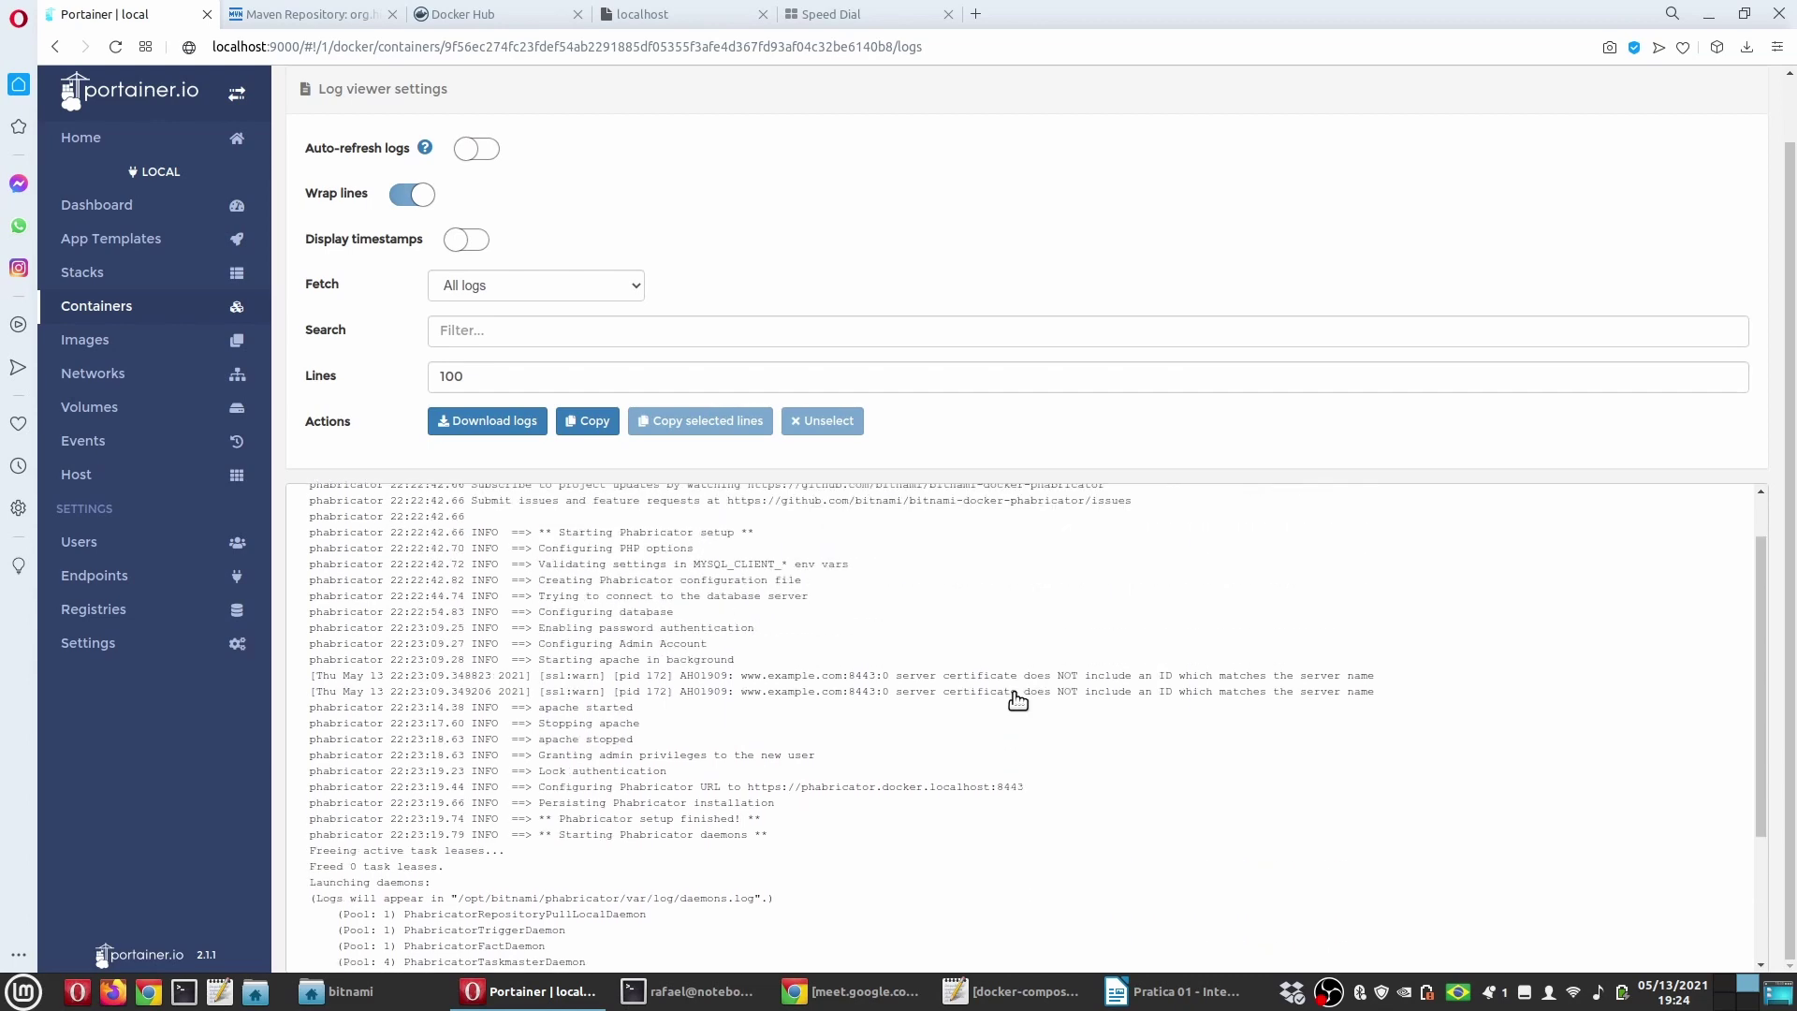
scroll(1017, 701, "down", 5)
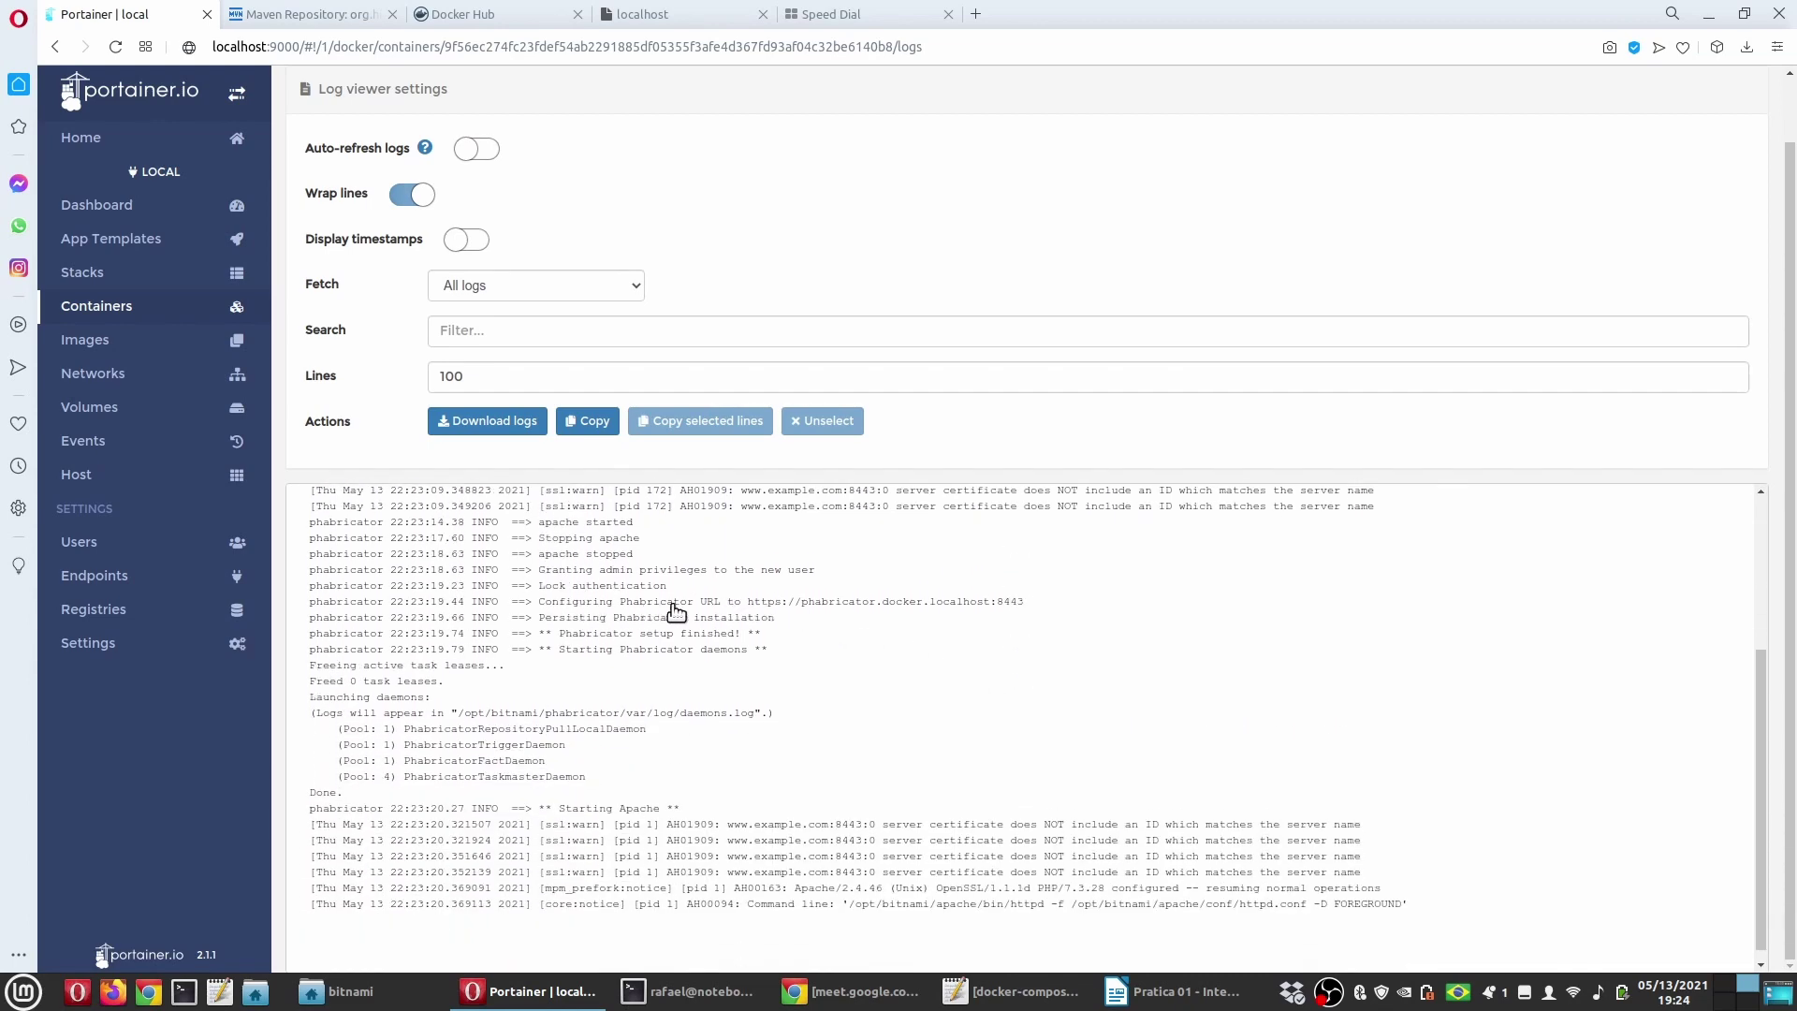
left_click_drag(746, 609, 1029, 620)
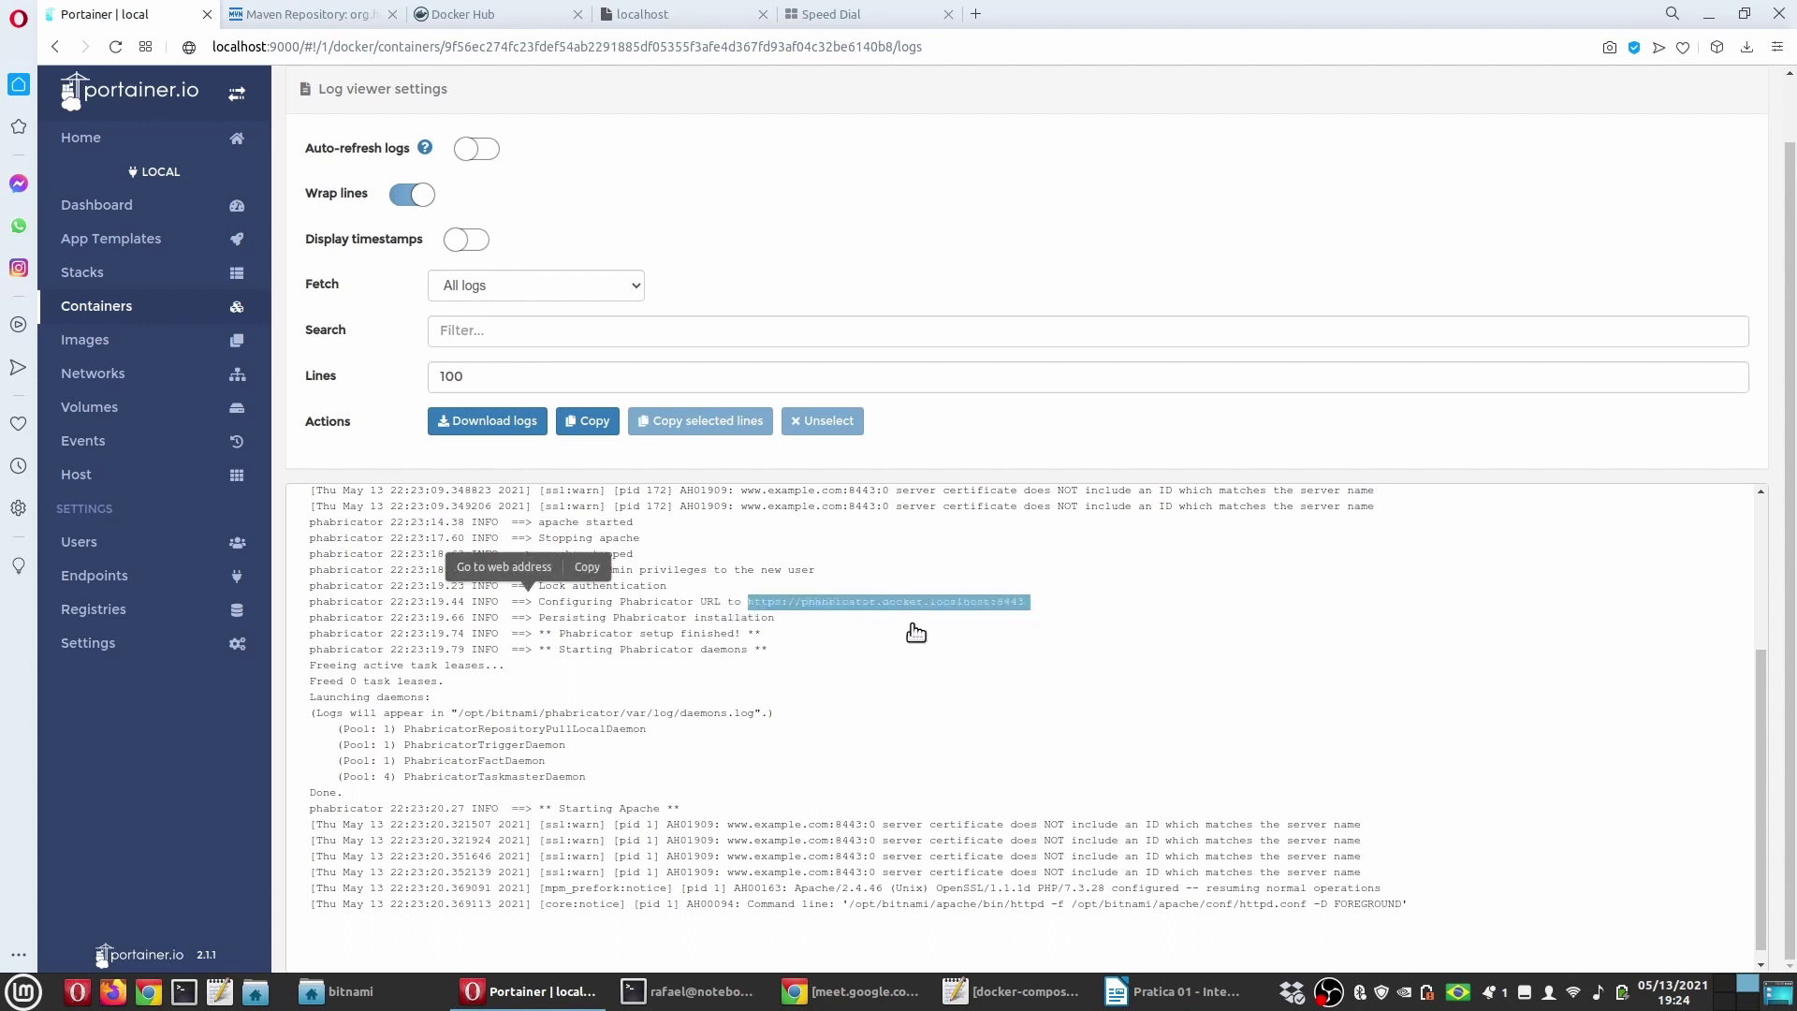
left_click(587, 567)
left_click(846, 13)
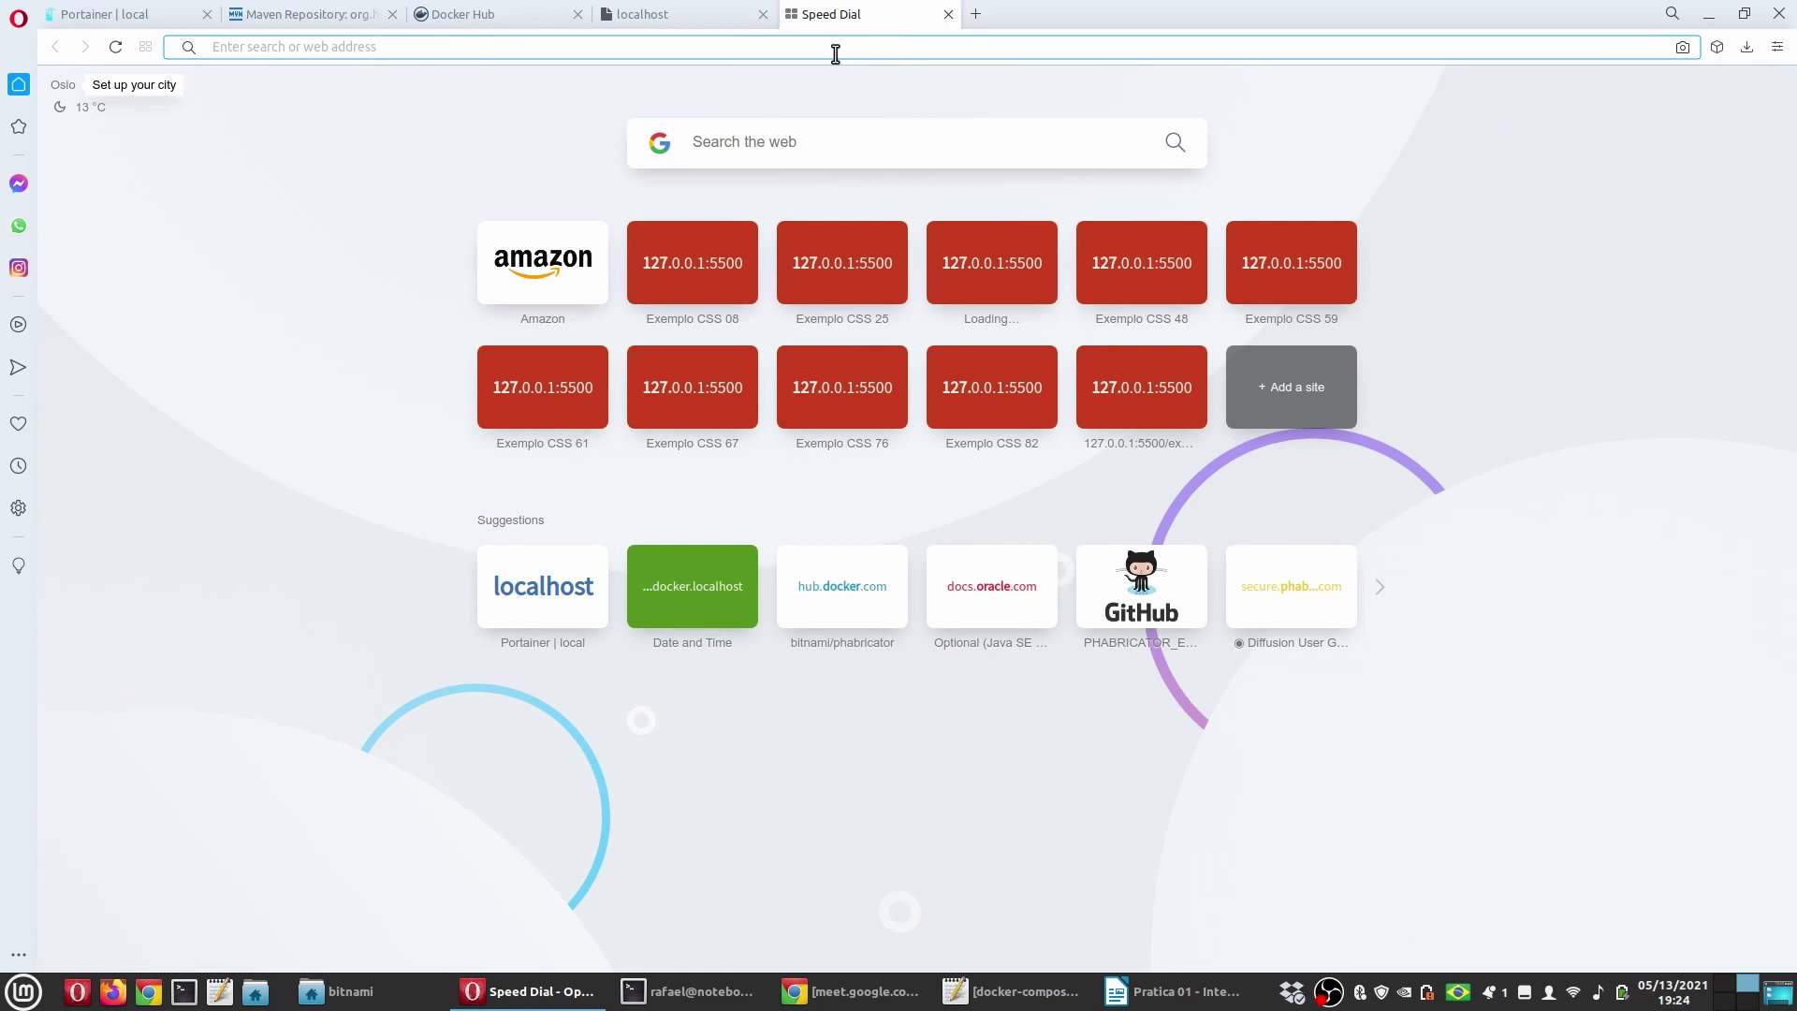
Step: Load the Phabricator URL and sign in as admin using the password from docker-compose.yml
key("ctrl+v")
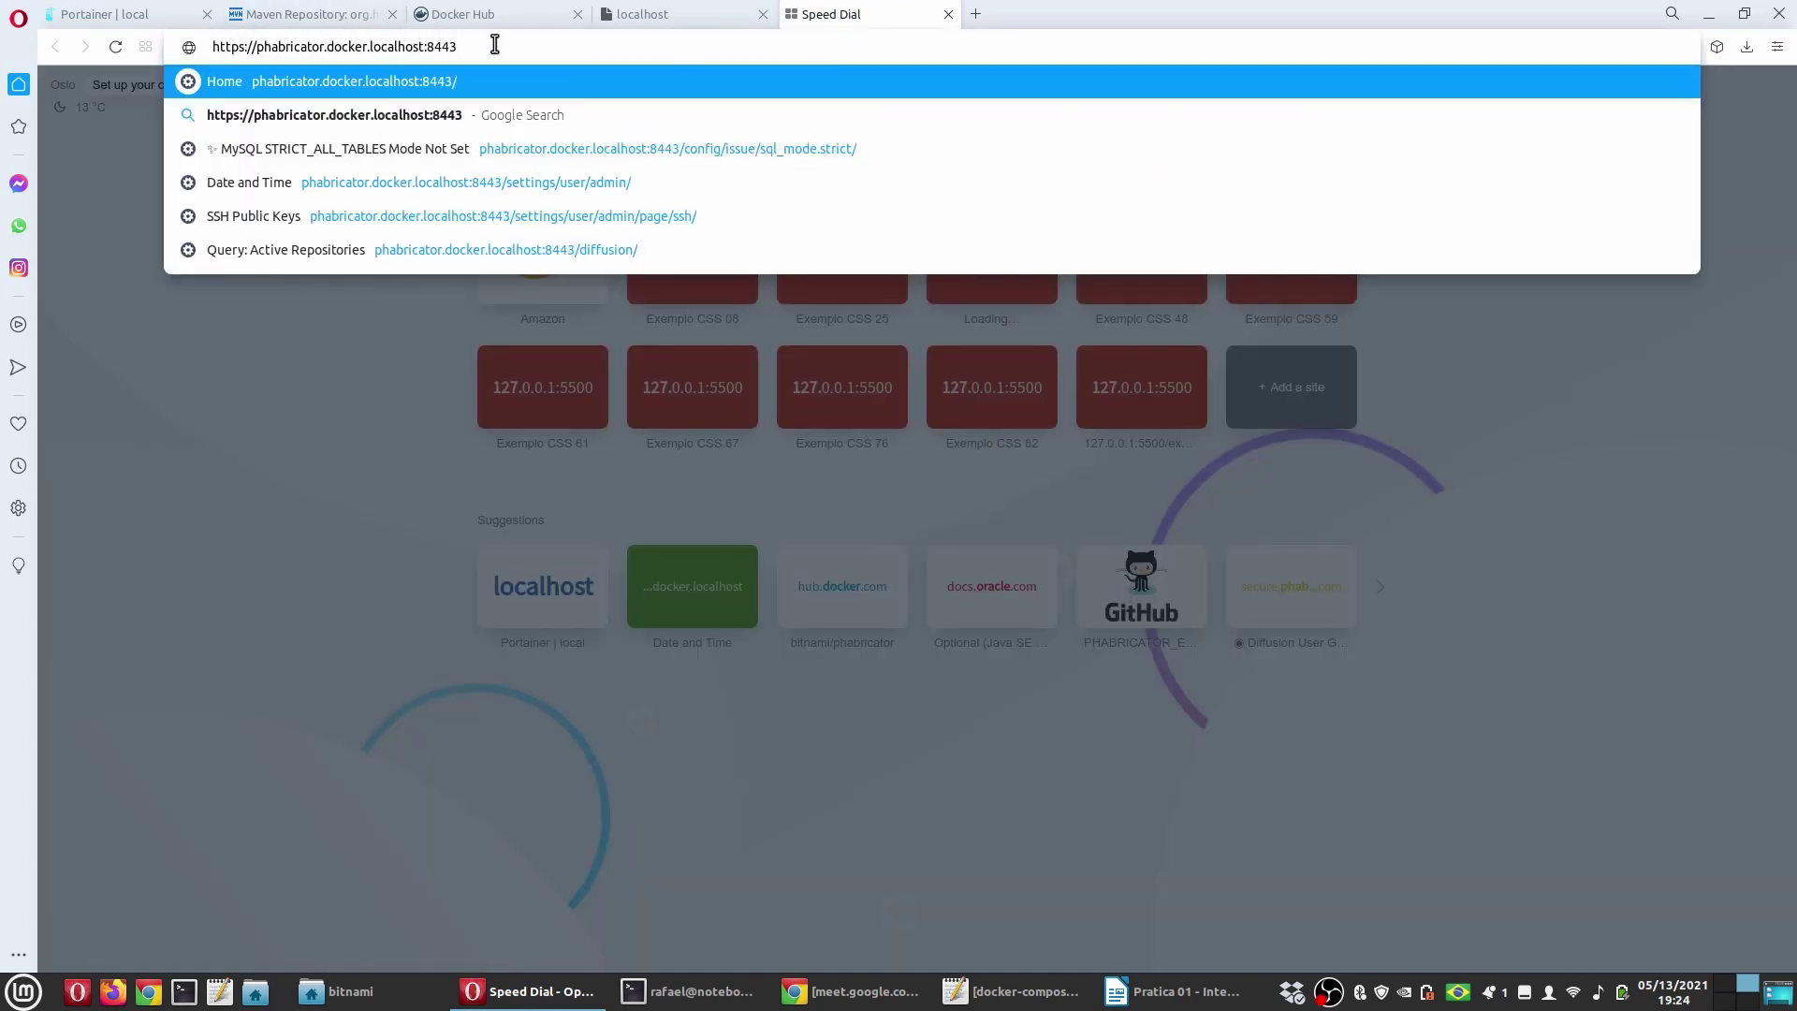
key("Return")
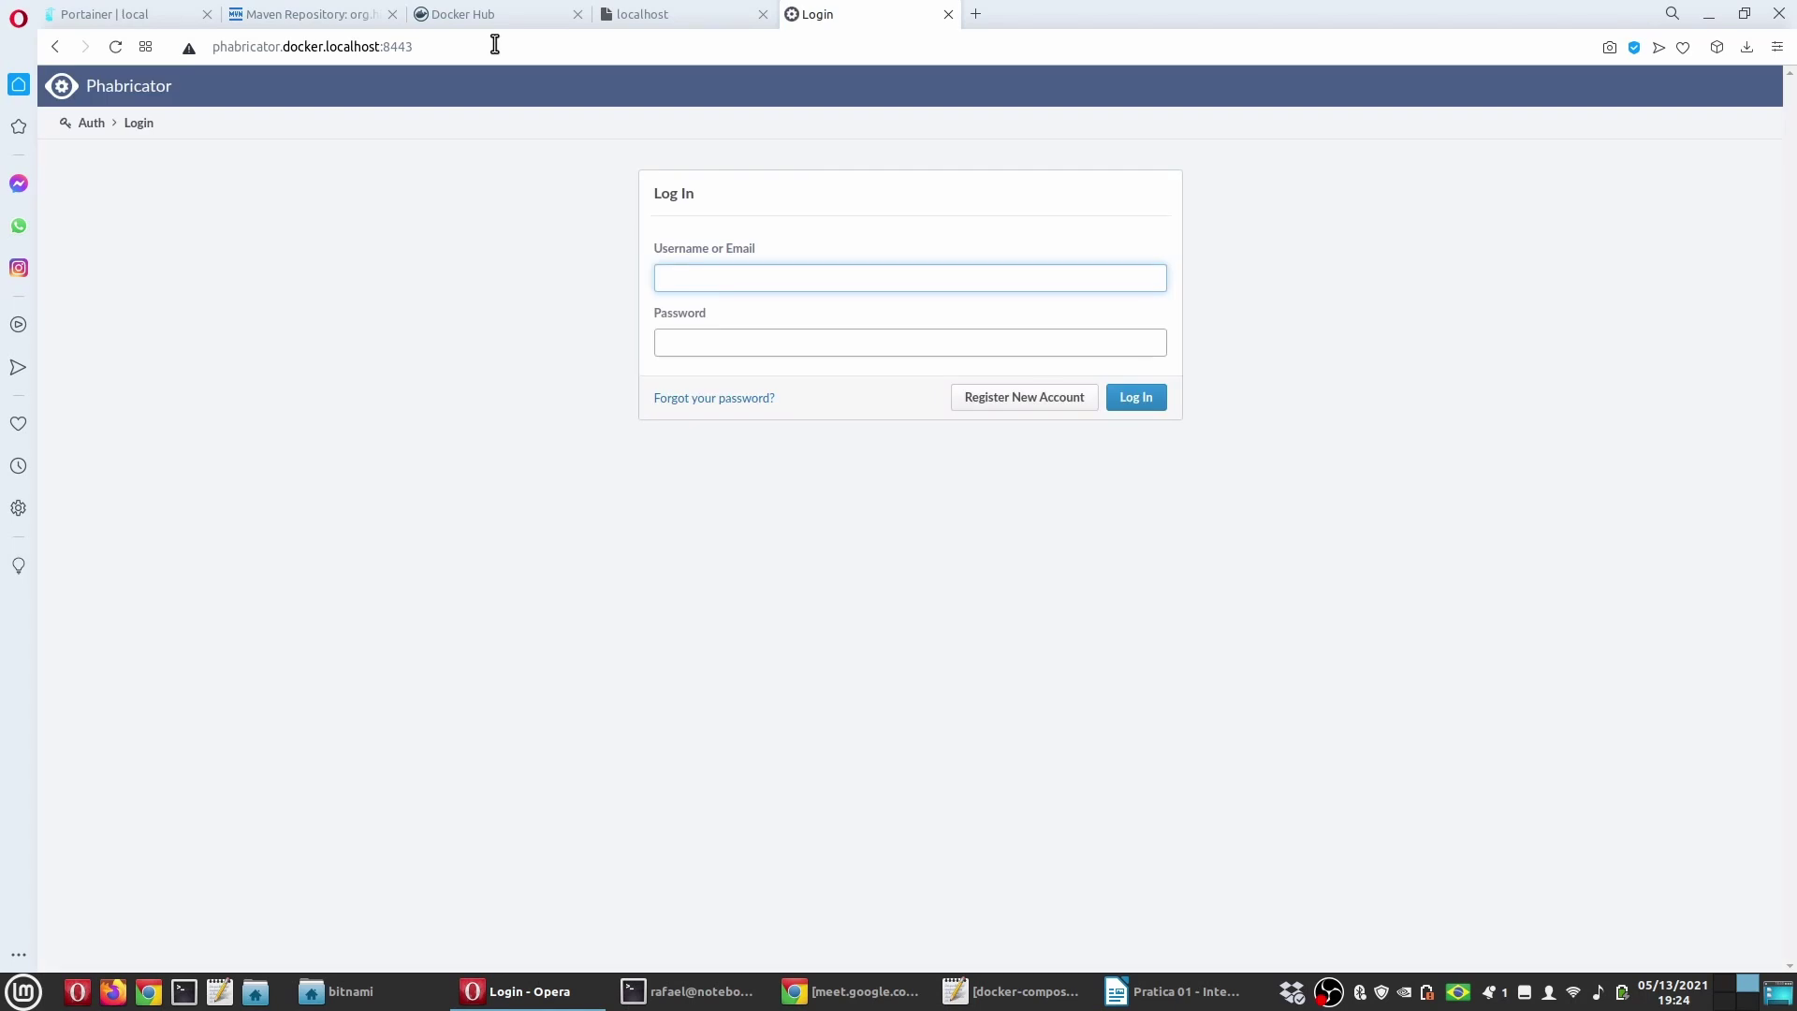
type("admin")
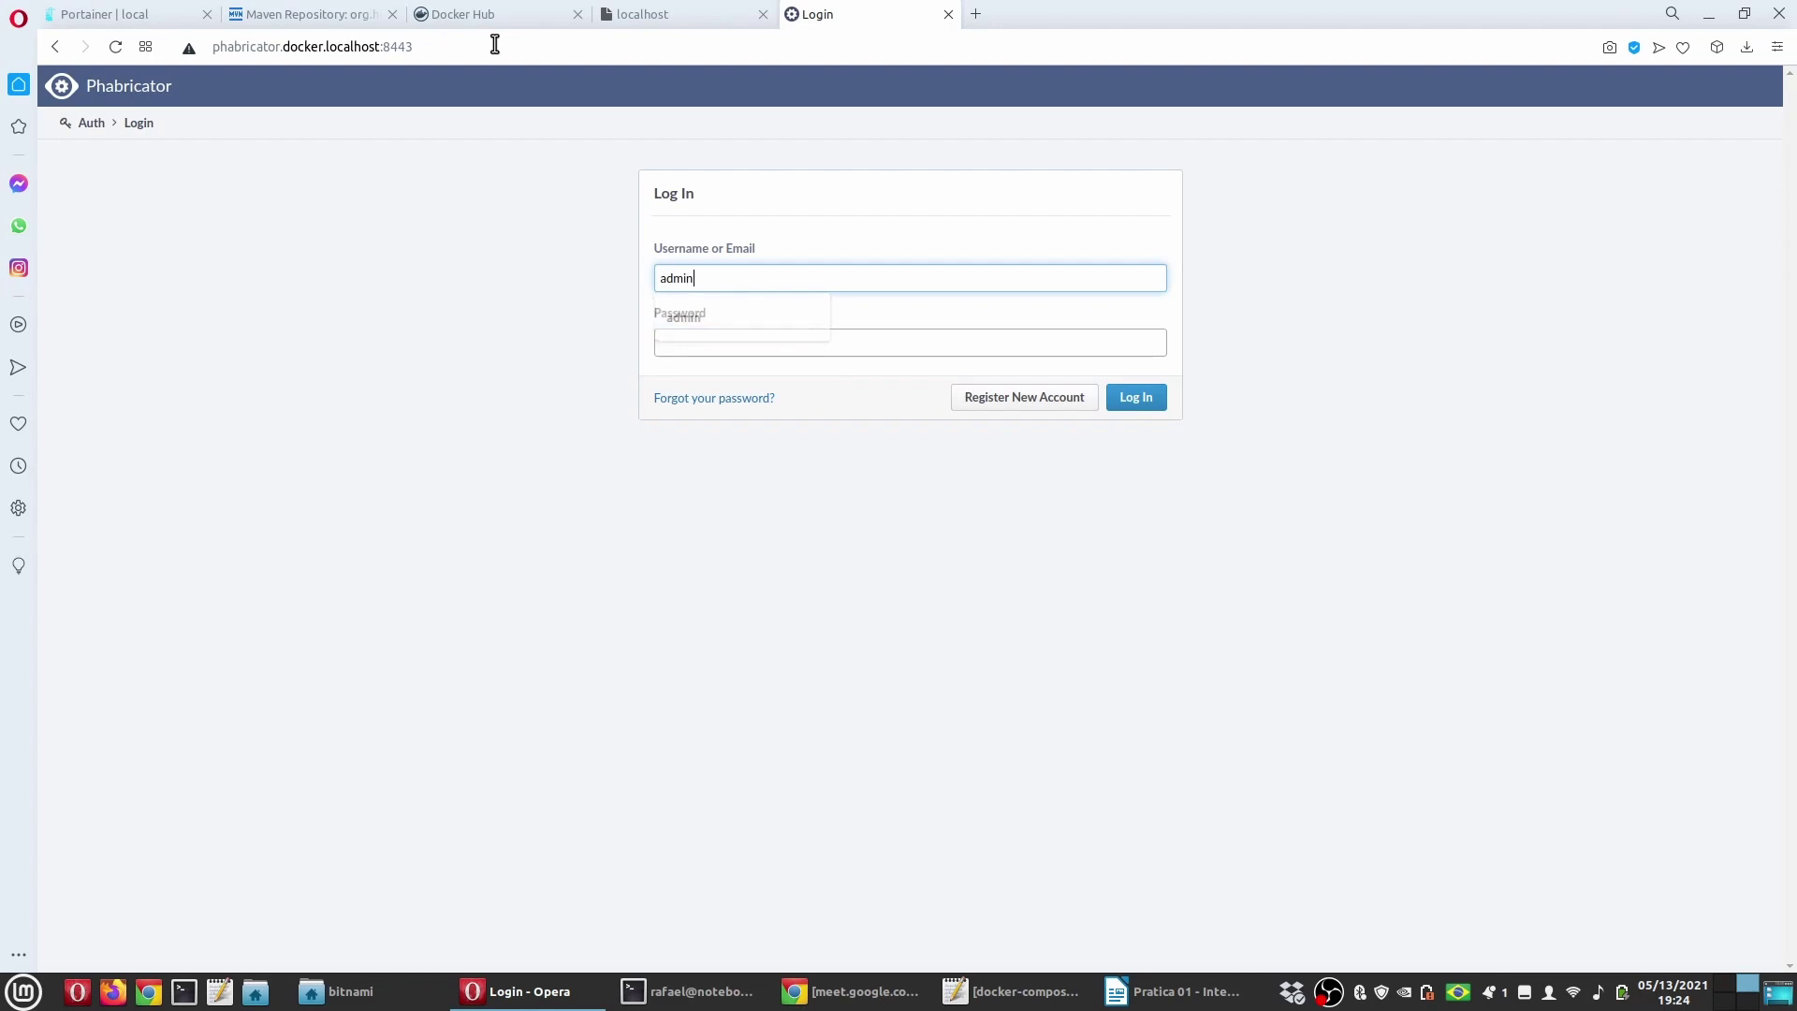
key("Tab")
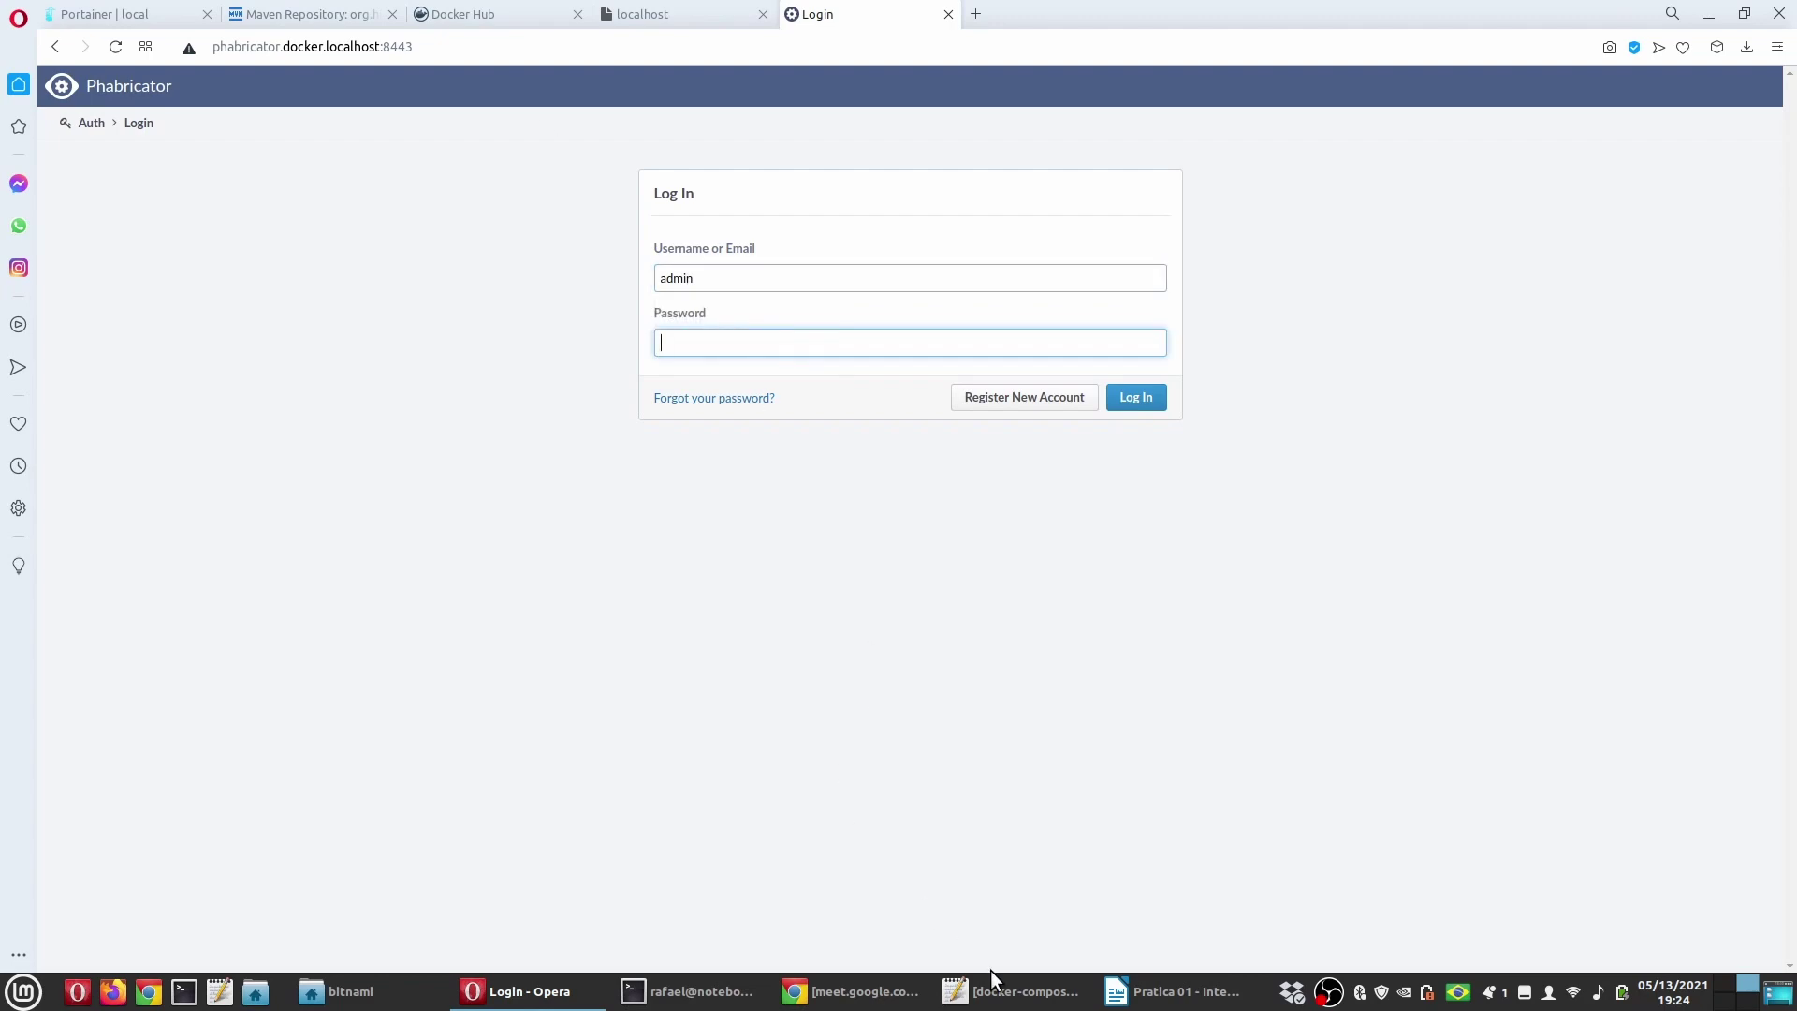
left_click(992, 990)
scroll(582, 650, "down", 4)
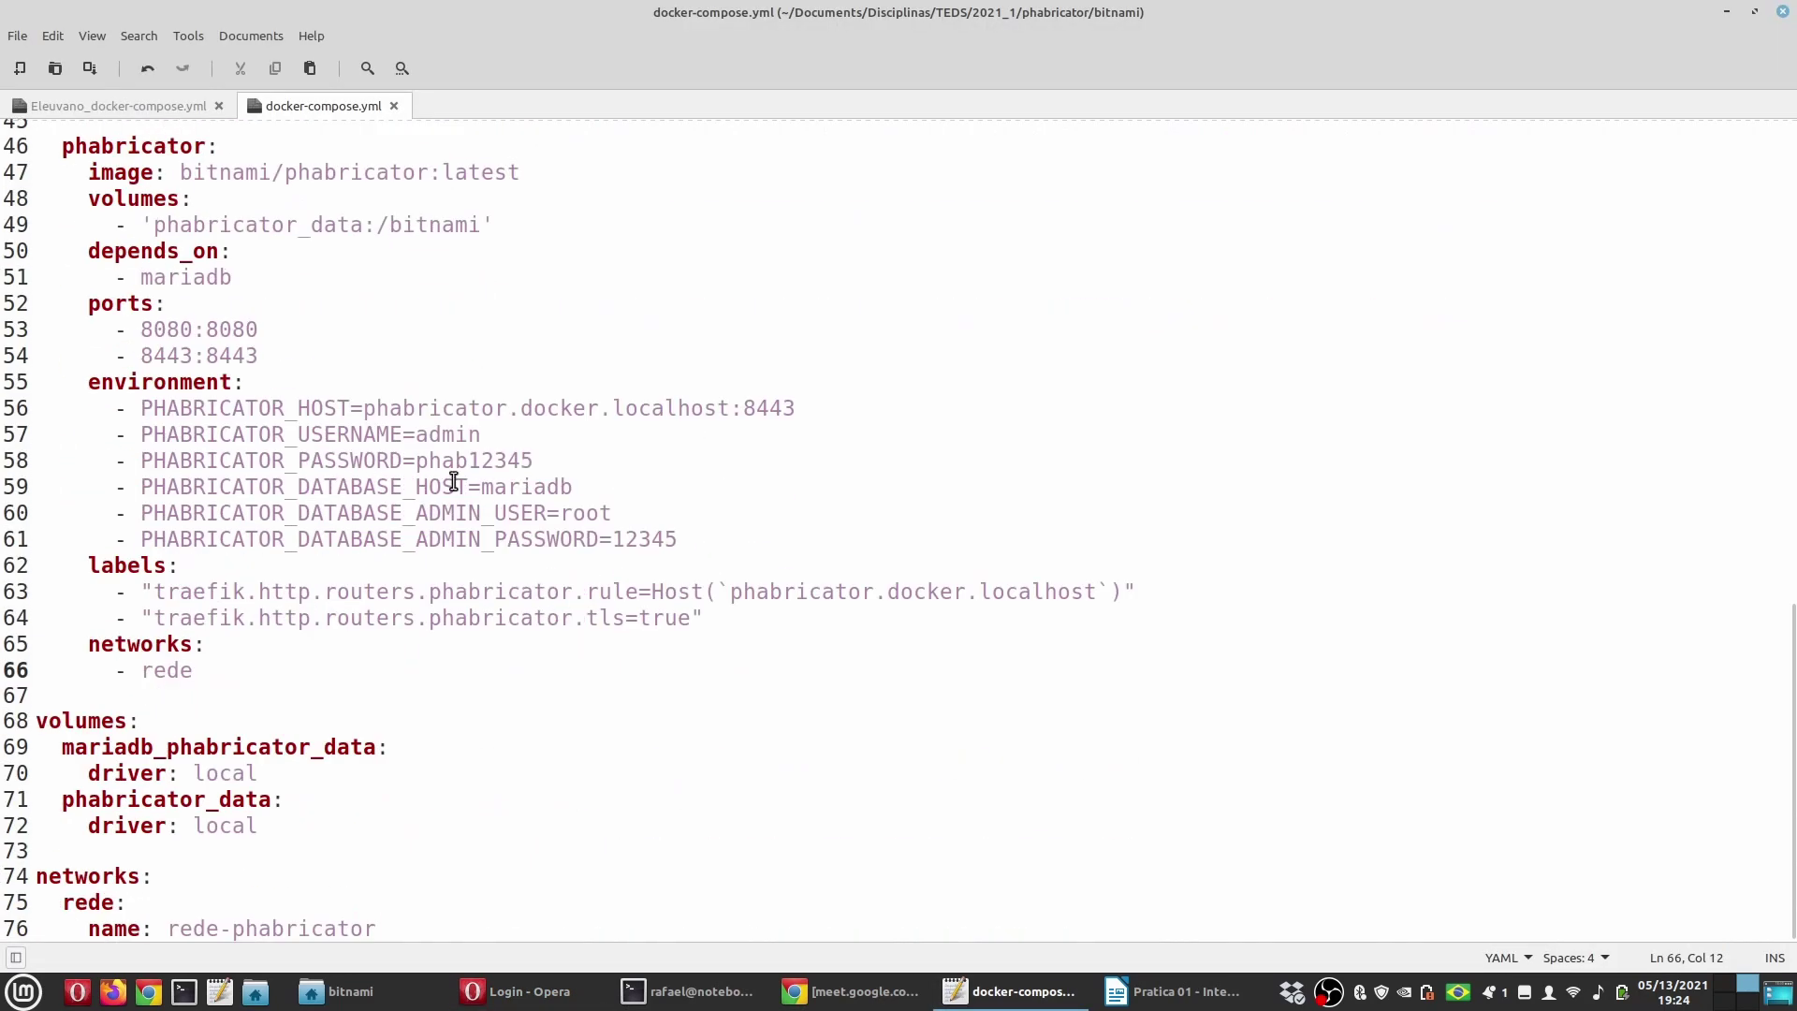
left_click_drag(417, 460, 578, 459)
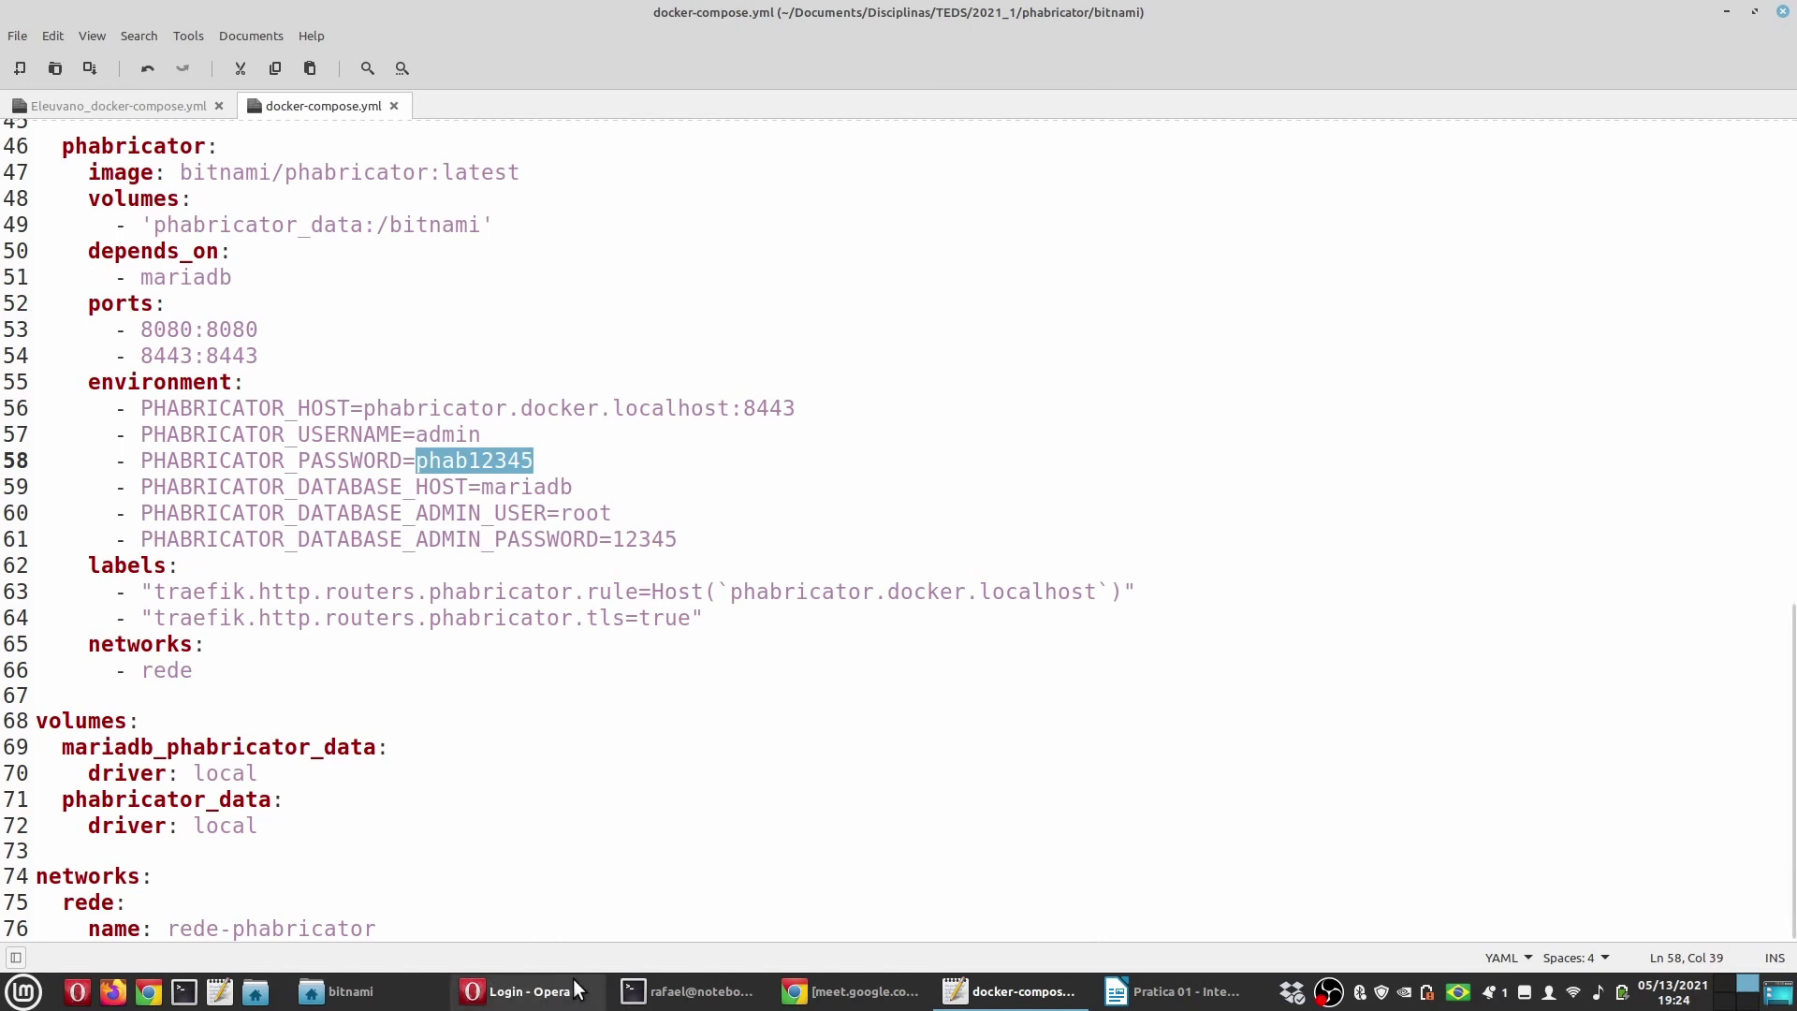
left_click(543, 991)
left_click(773, 341)
key("ctrl+v")
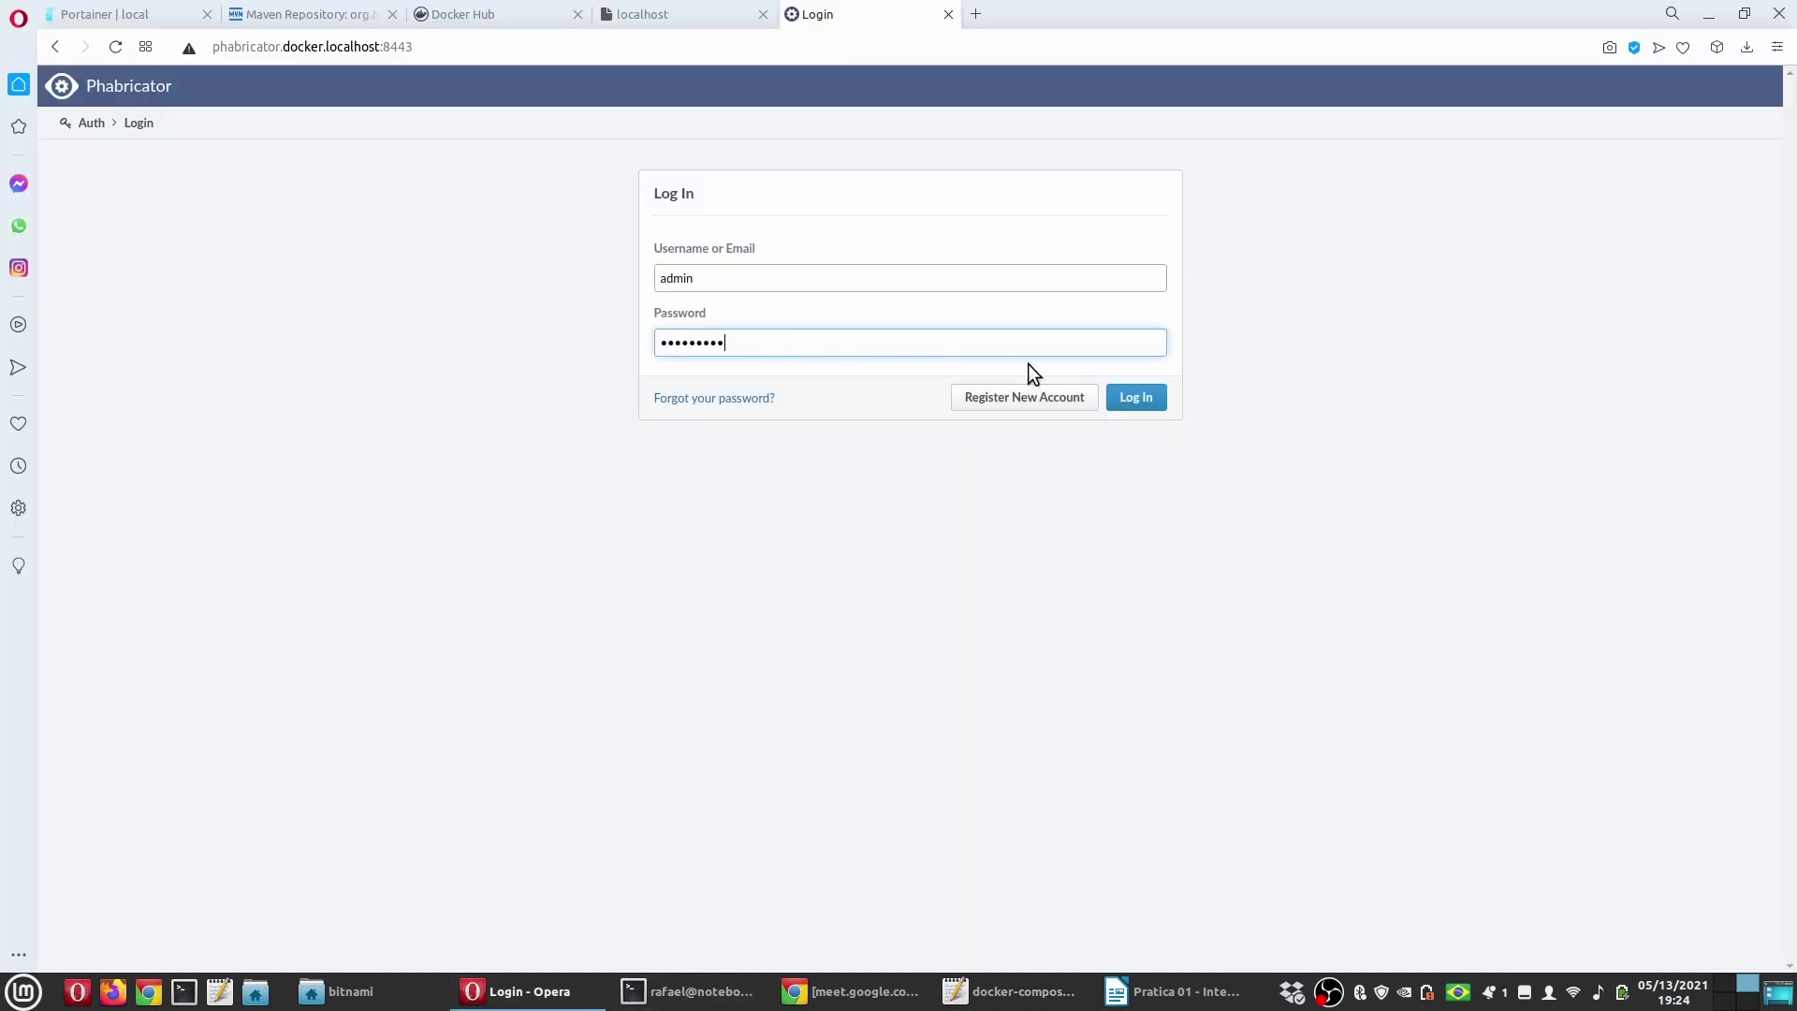
left_click(1140, 397)
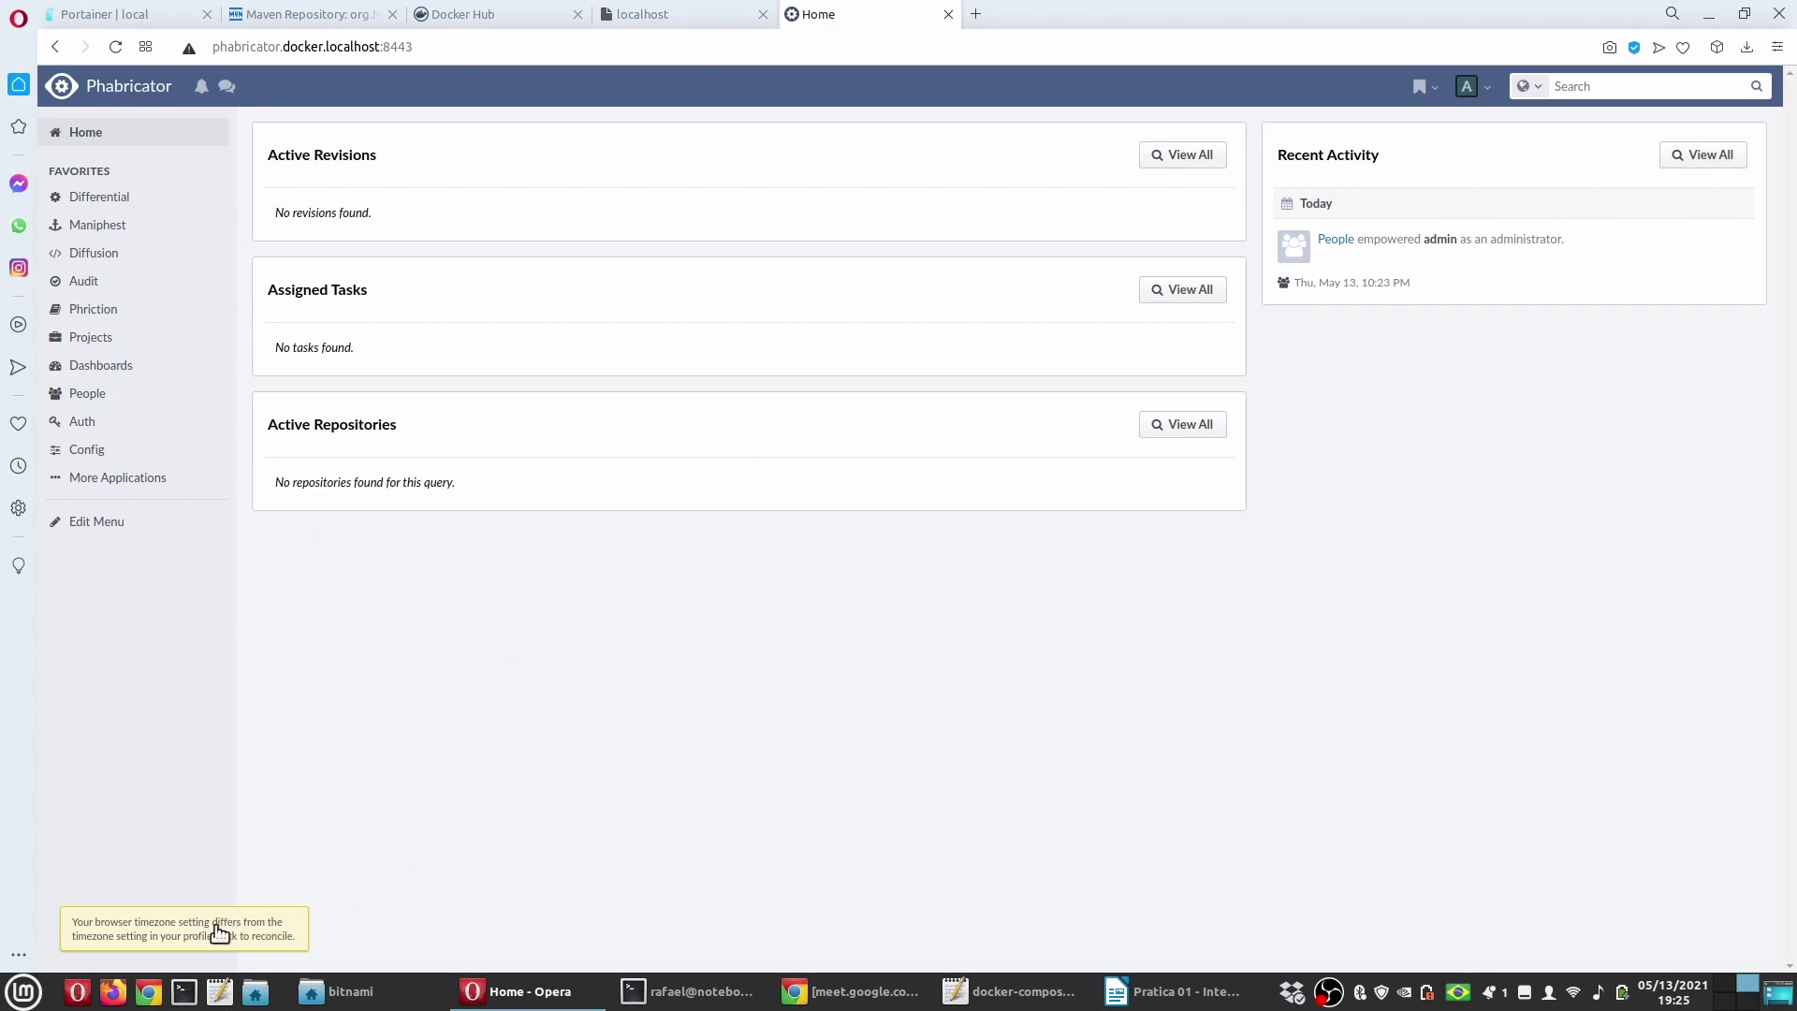
Step: Change the profile timezone to America/Sao Paulo, then return to the guide's section 3 heading
left_click(218, 931)
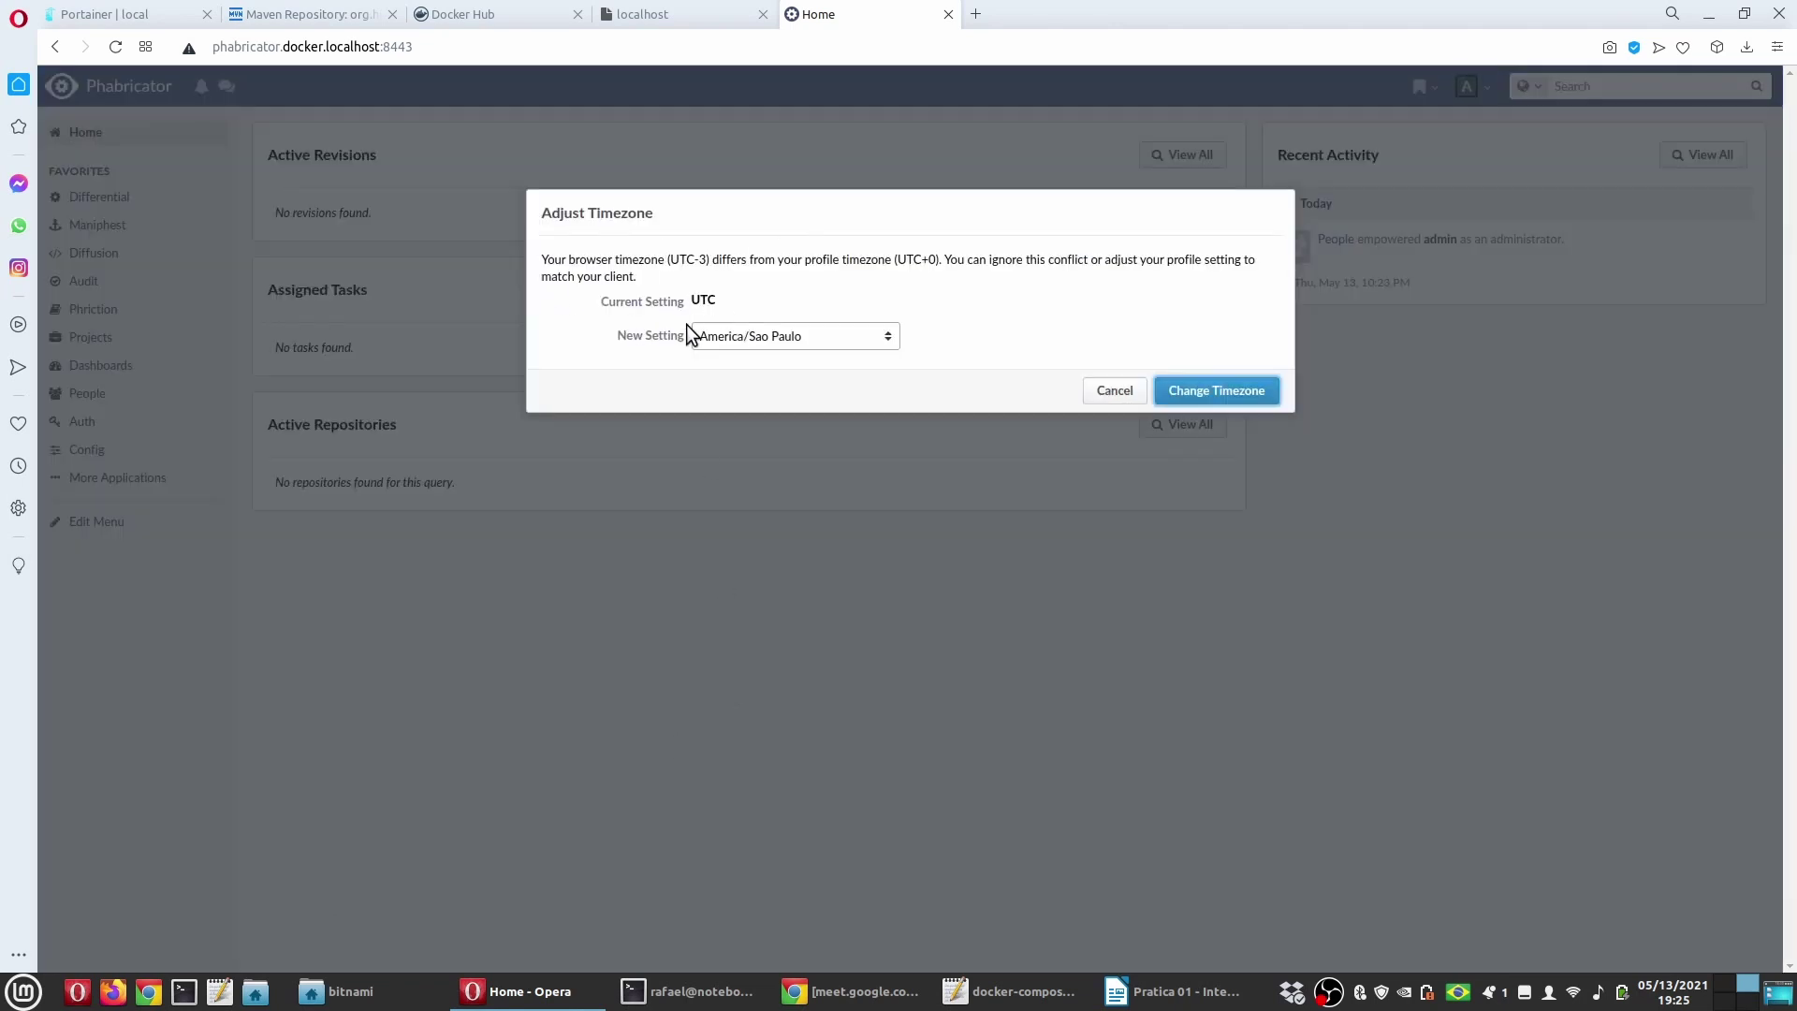
left_click(1191, 392)
left_click(1137, 336)
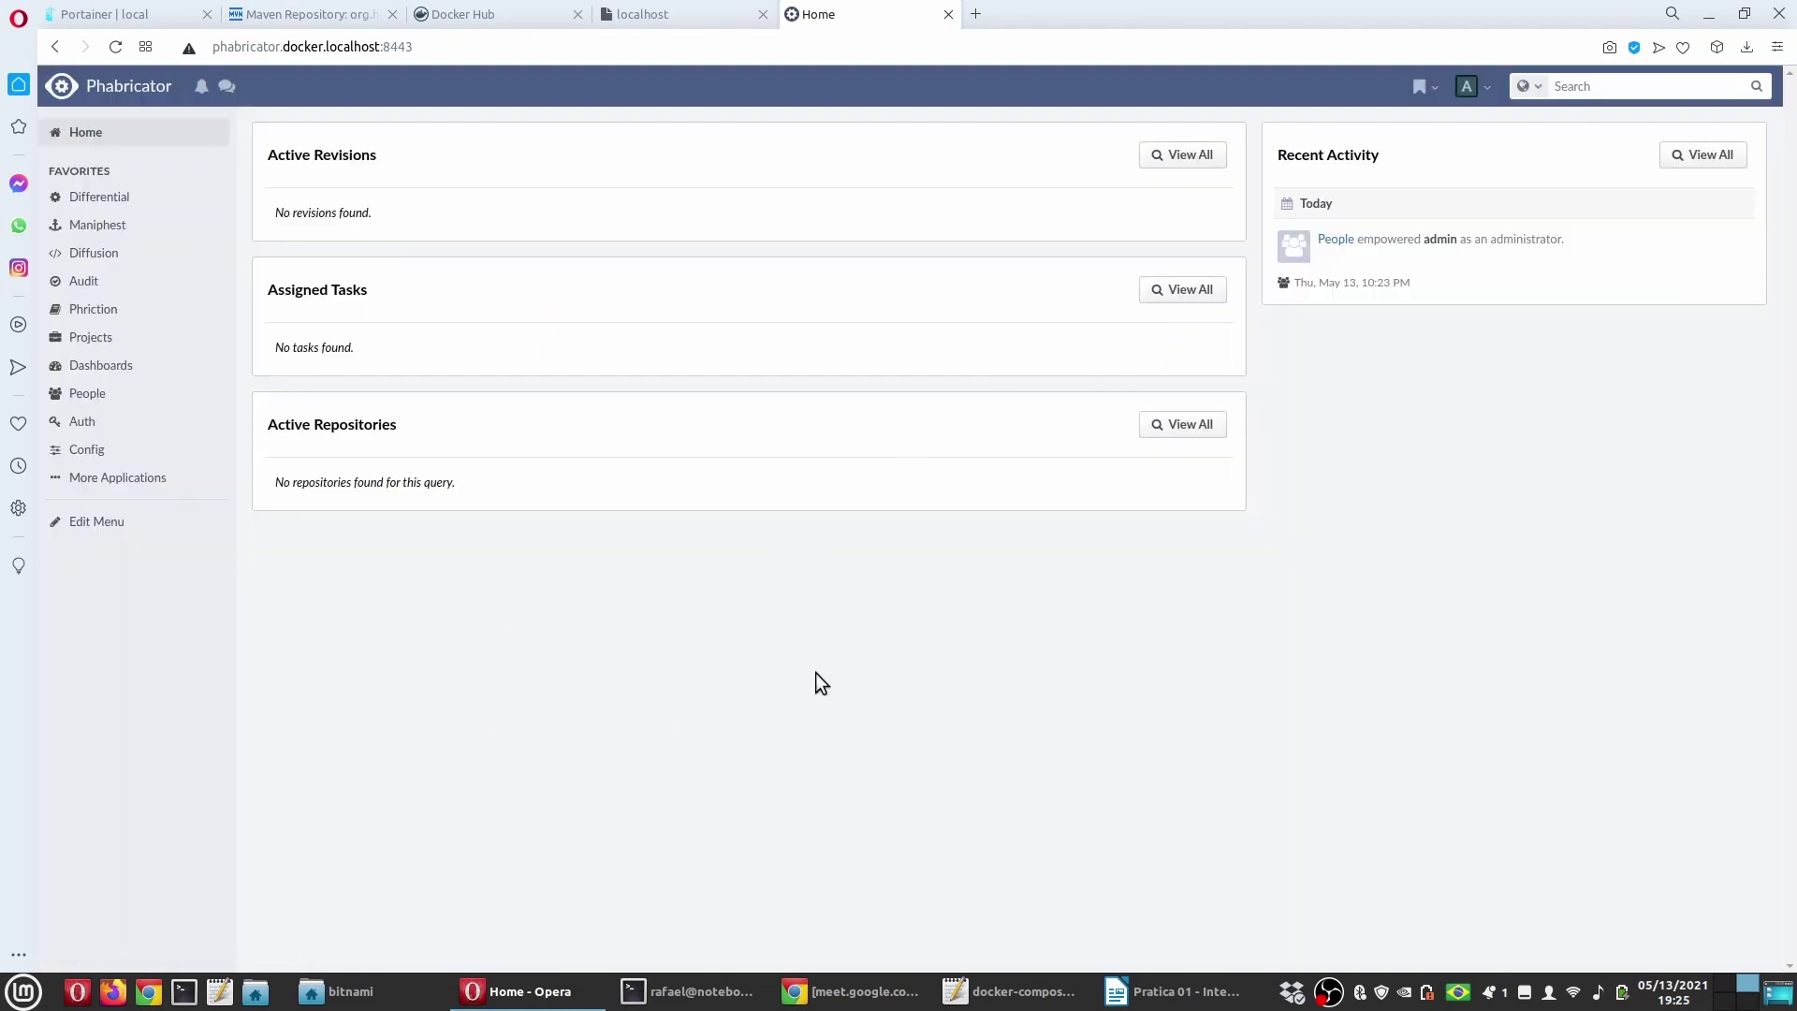
key("alt+Tab")
left_click_drag(549, 481, 615, 480)
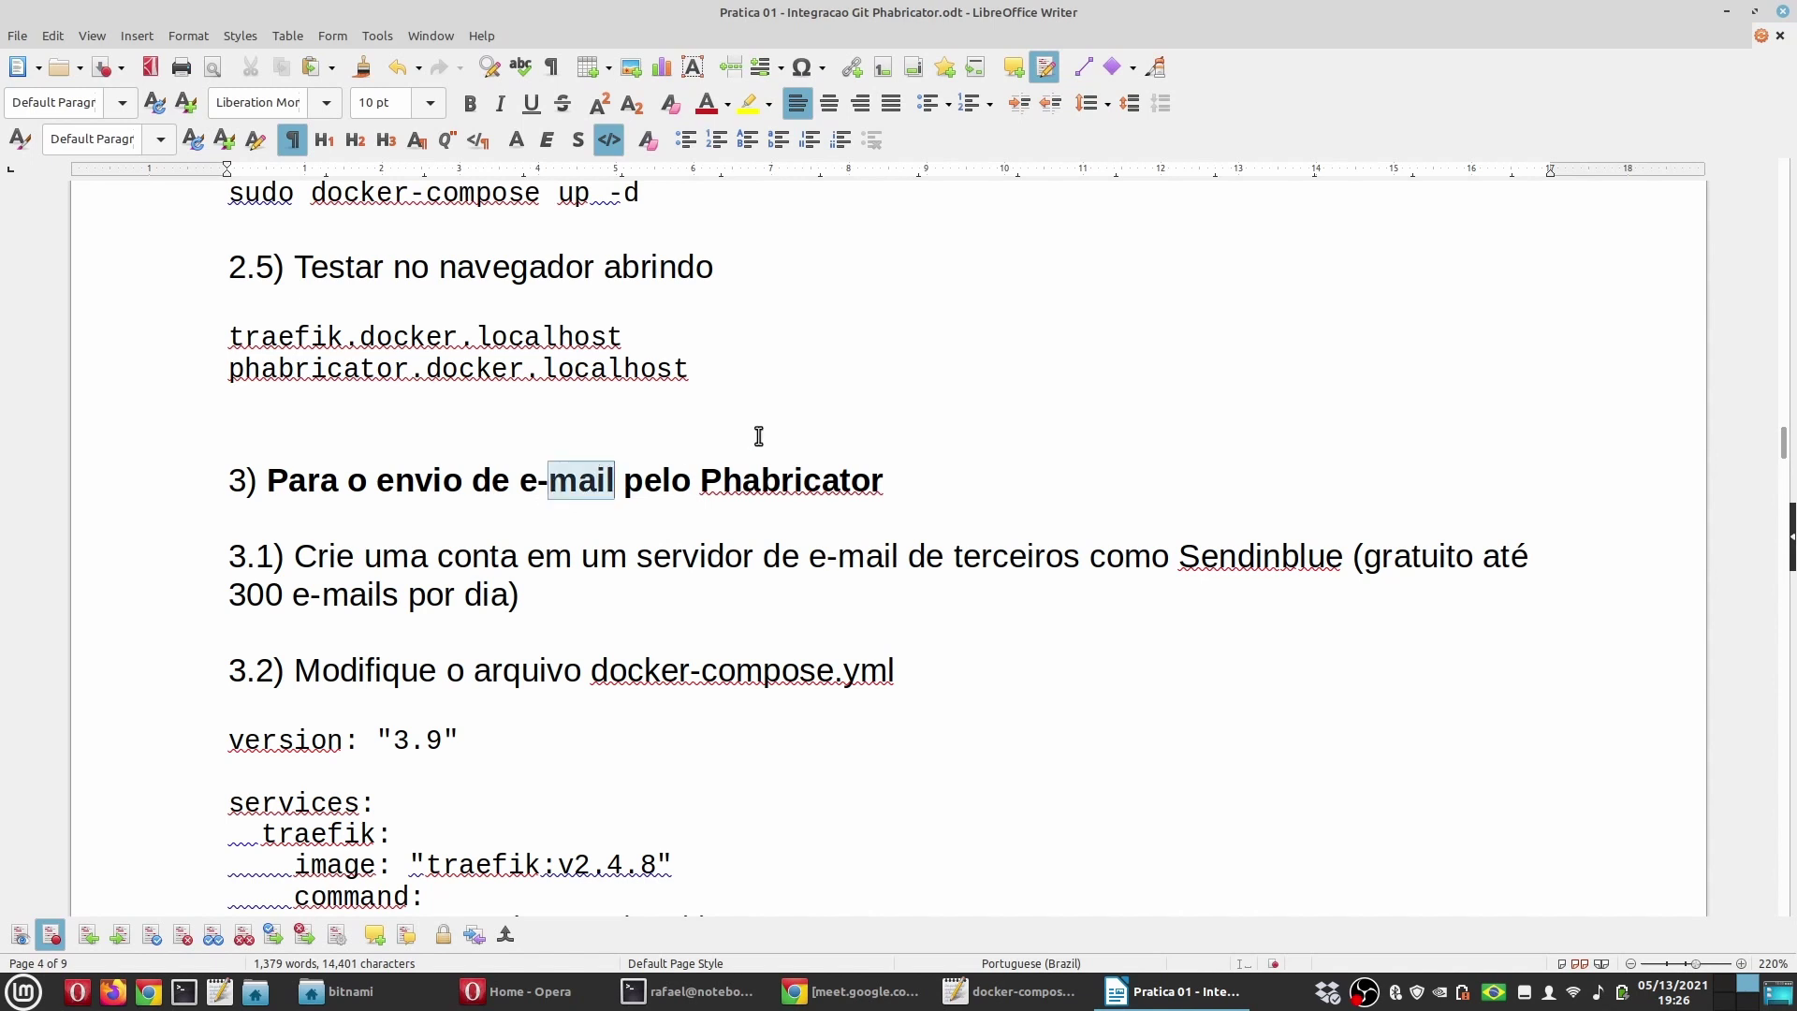
Step: Check the Phabricator home page, then scroll down to the guide's compose listing
left_click(644, 533)
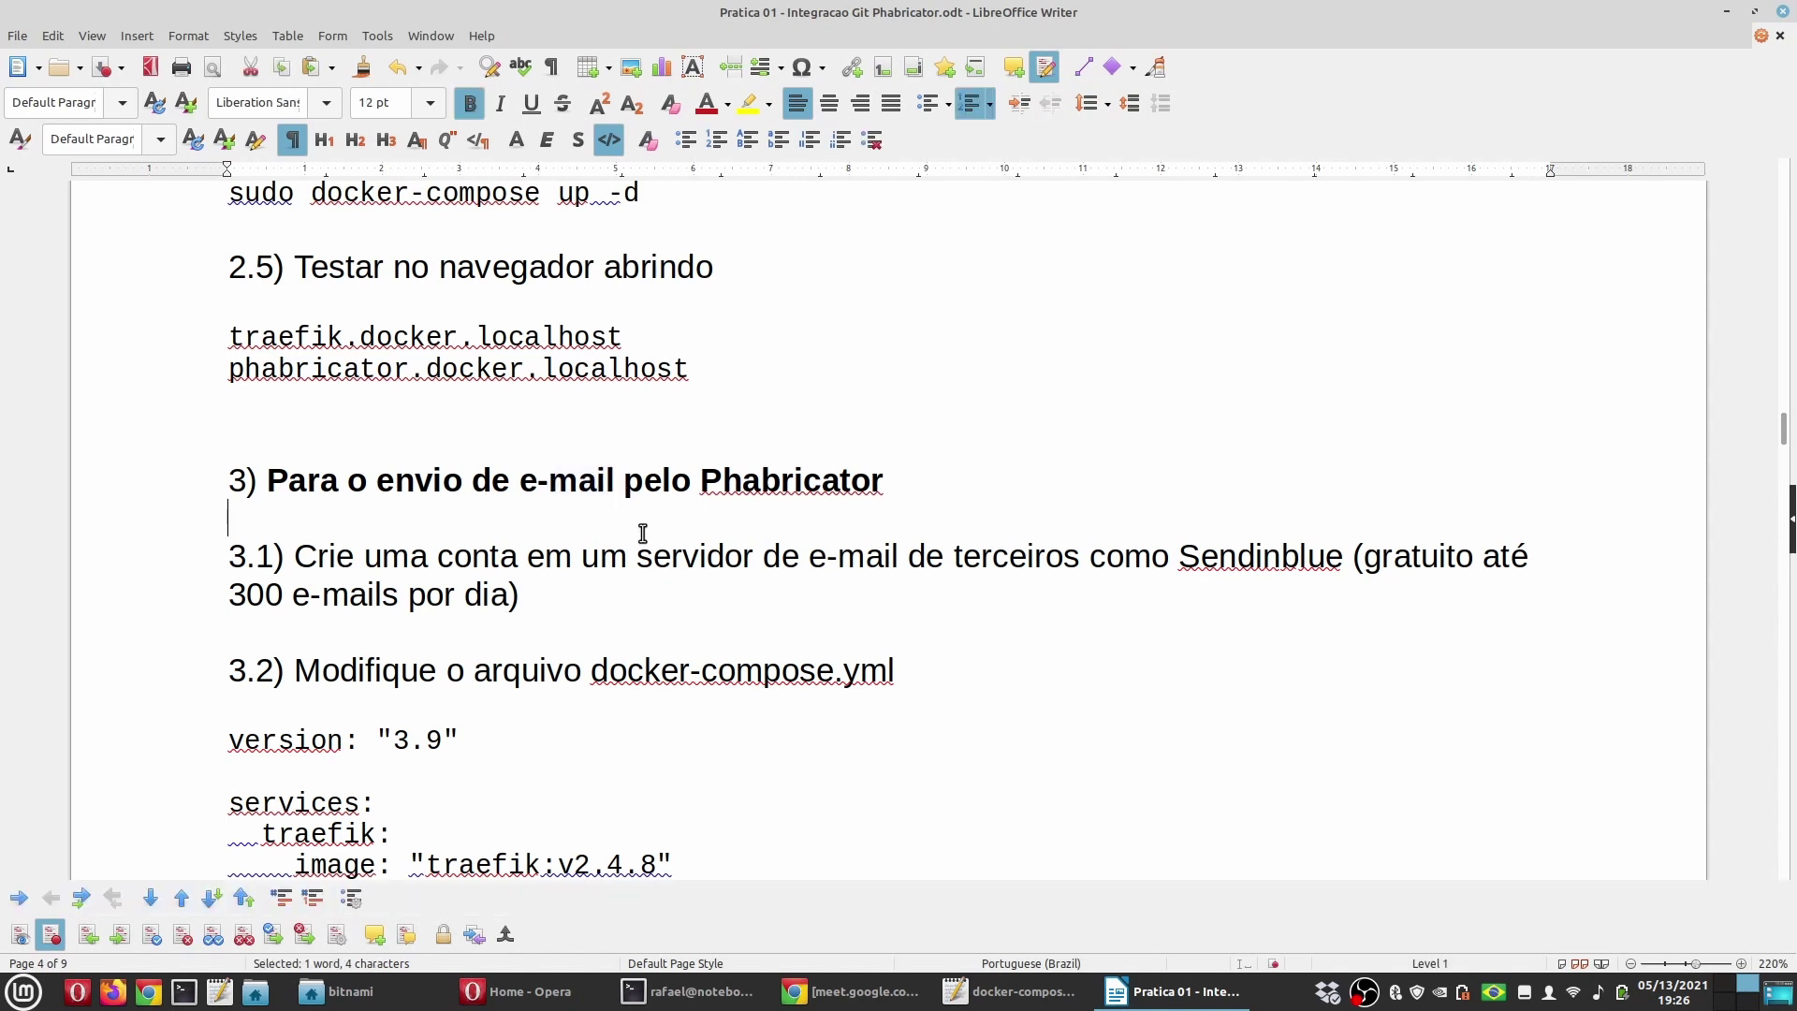
left_click(709, 554)
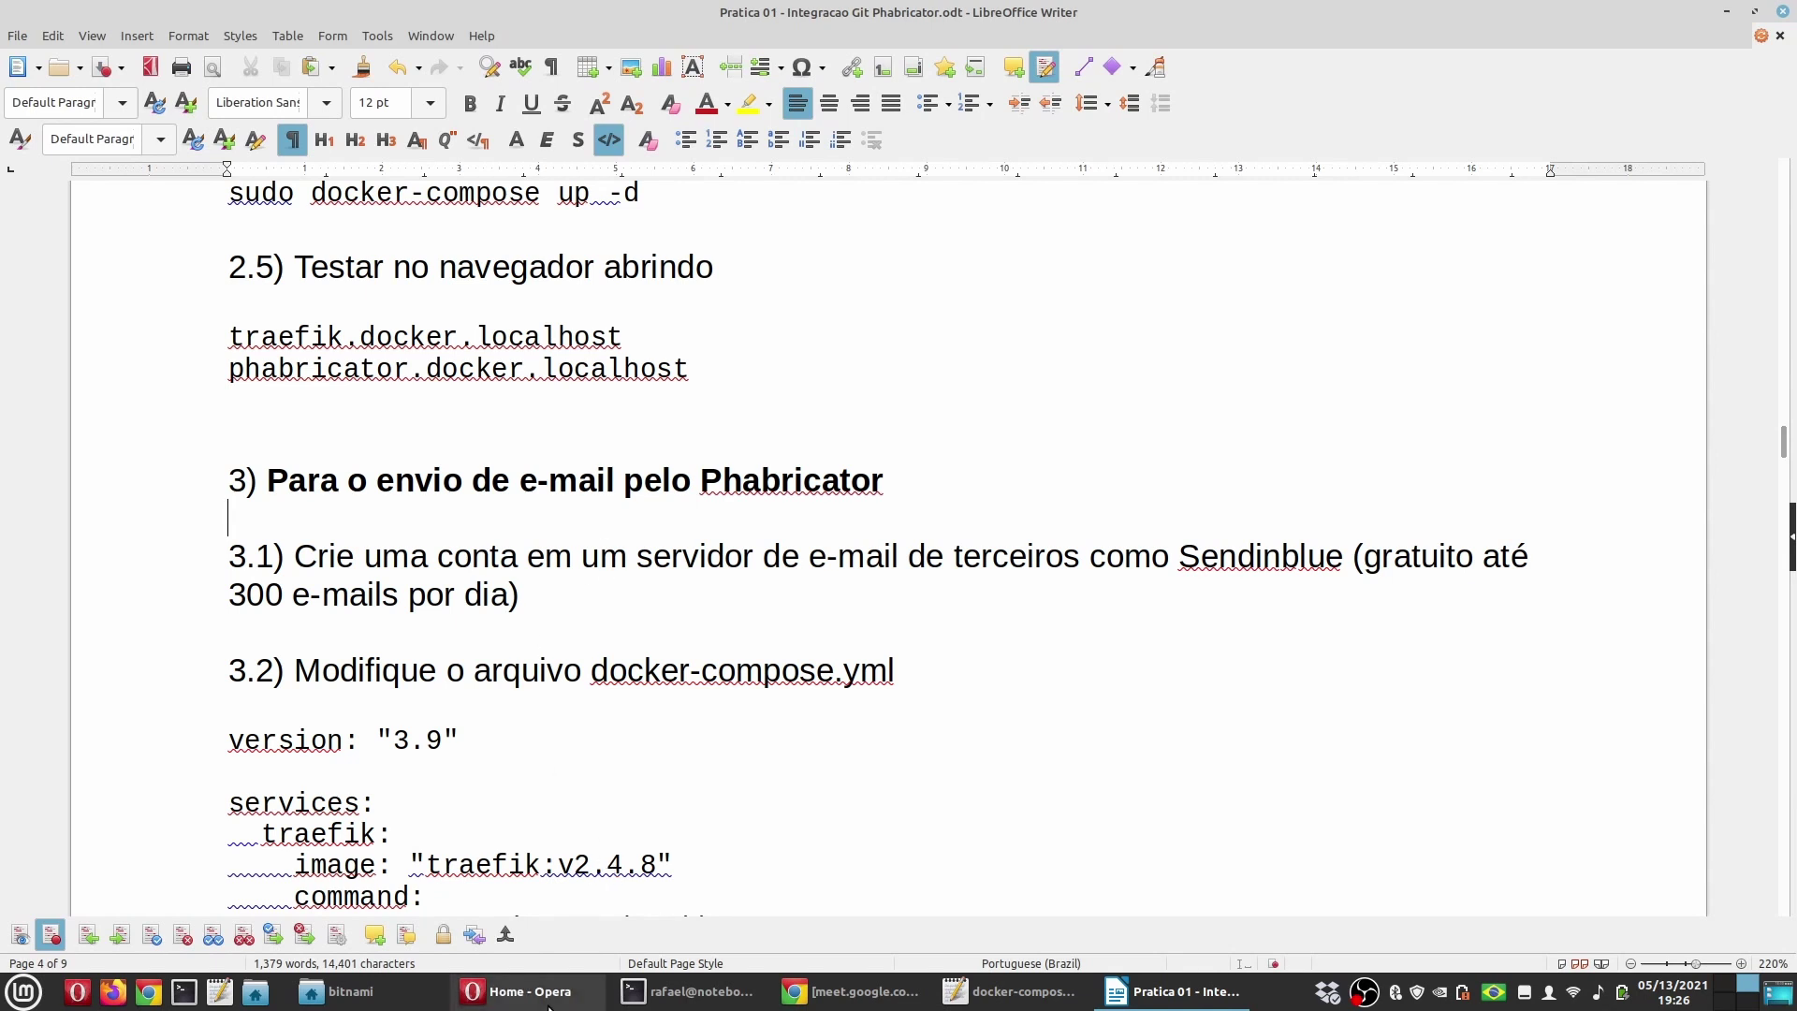
left_click(517, 991)
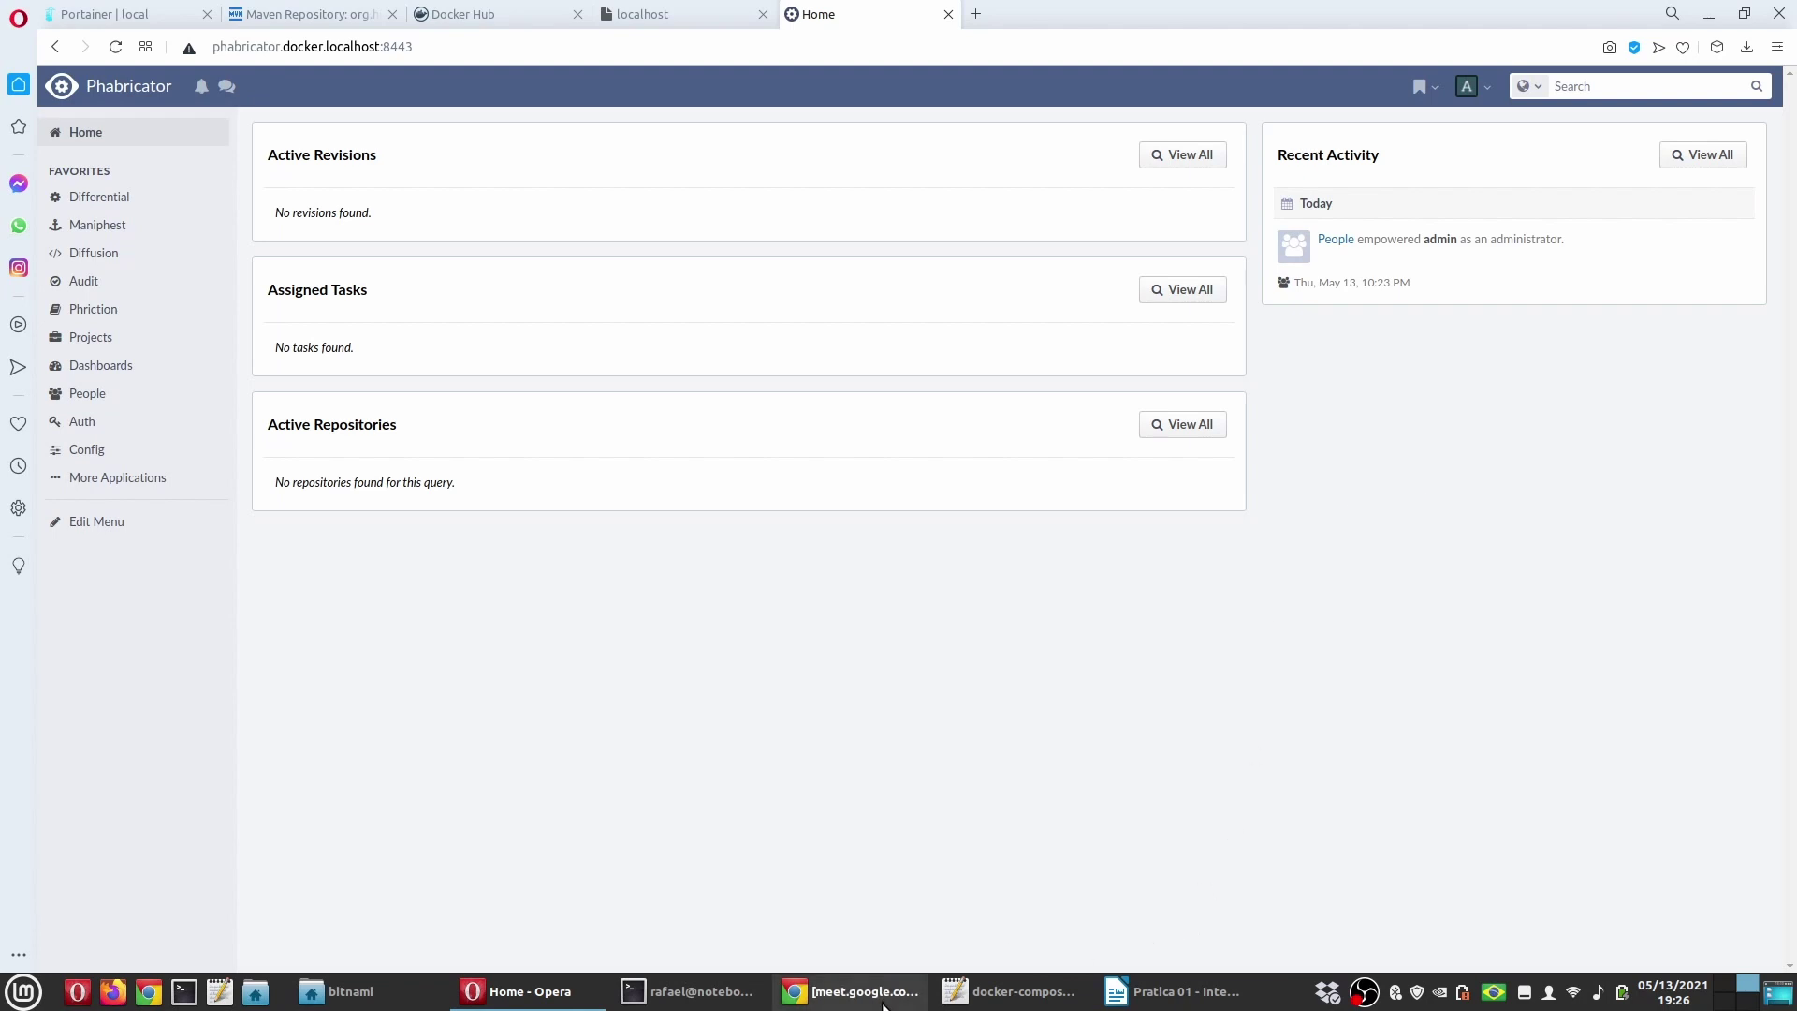
left_click(1176, 991)
scroll(693, 664, "down", 2)
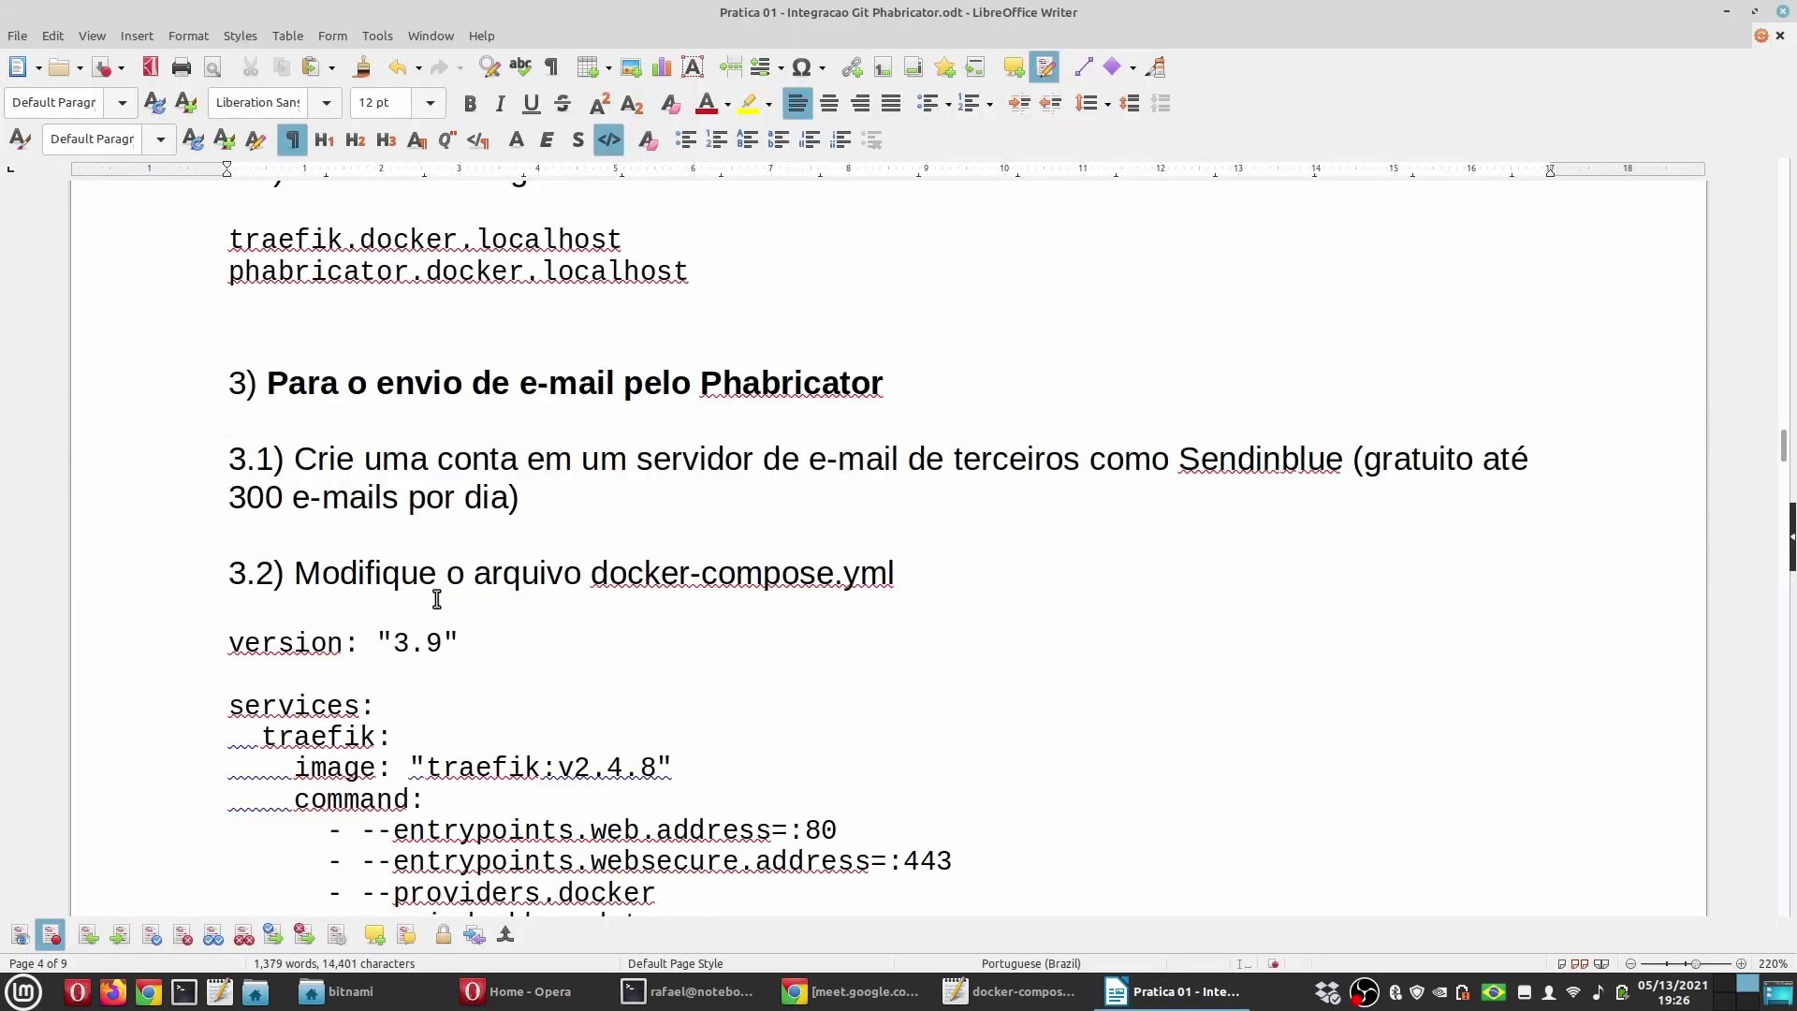
scroll(489, 625, "down", 4)
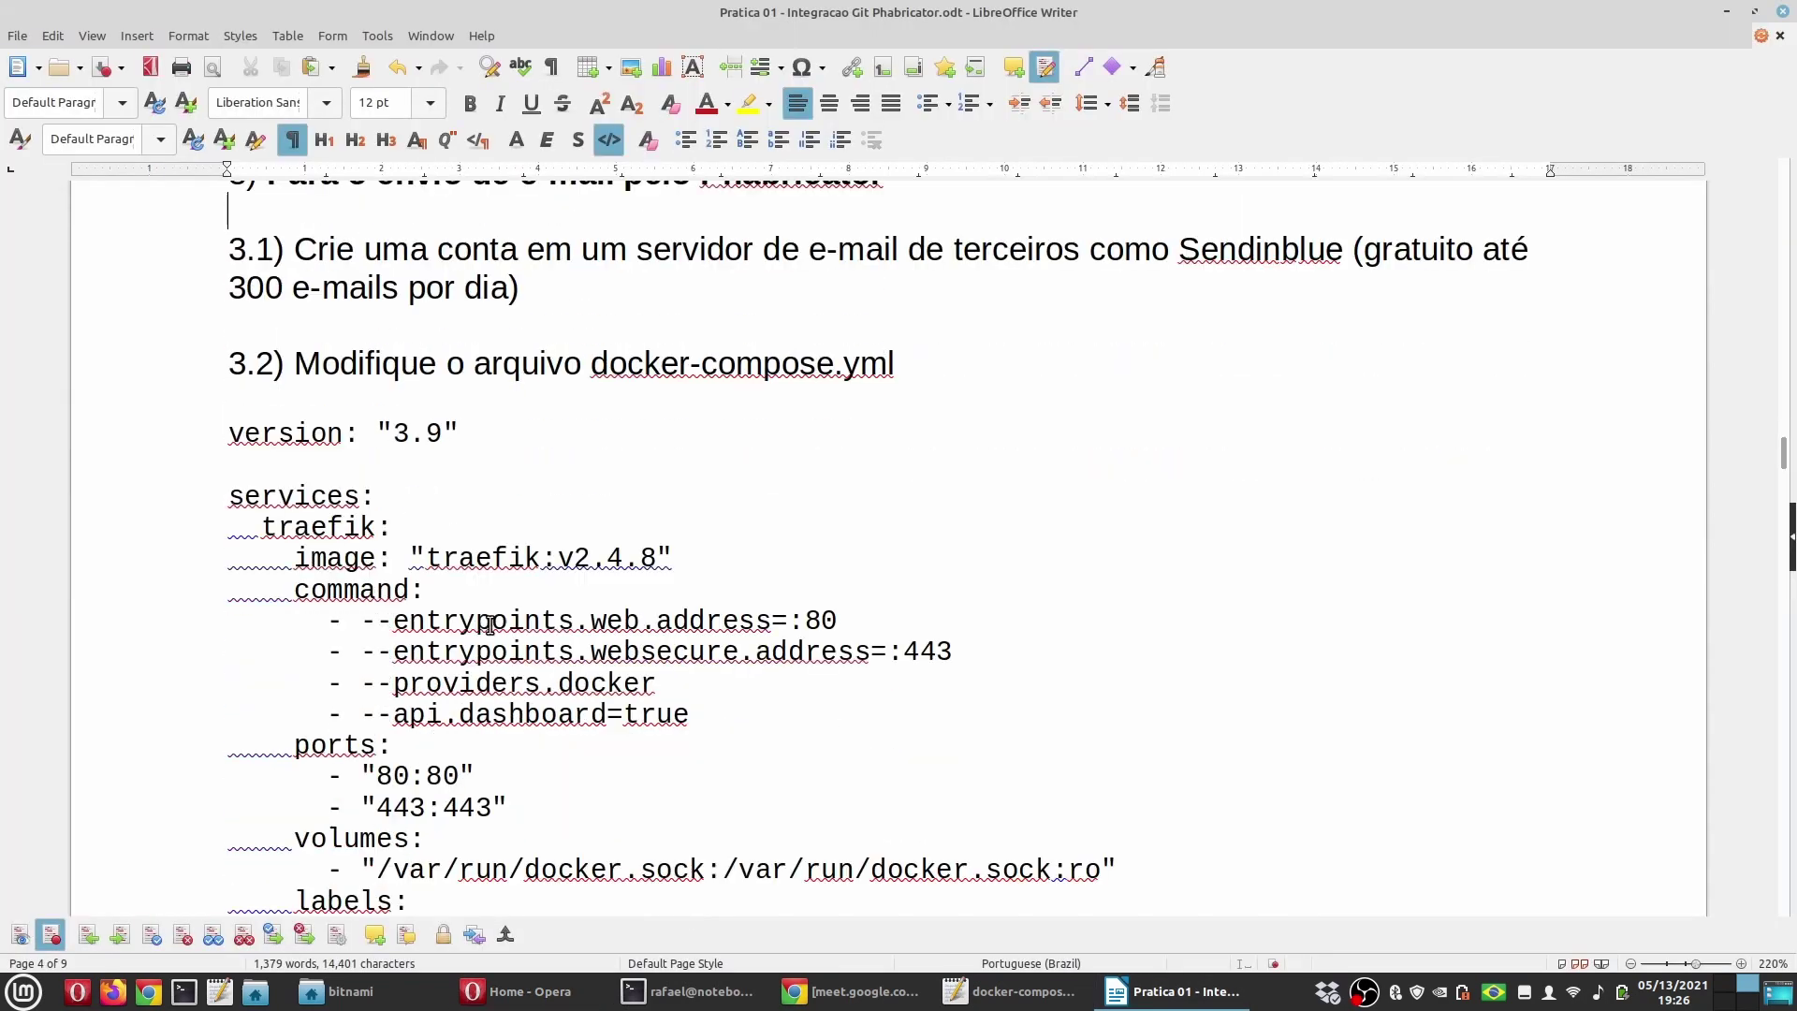
scroll(489, 626, "down", 20)
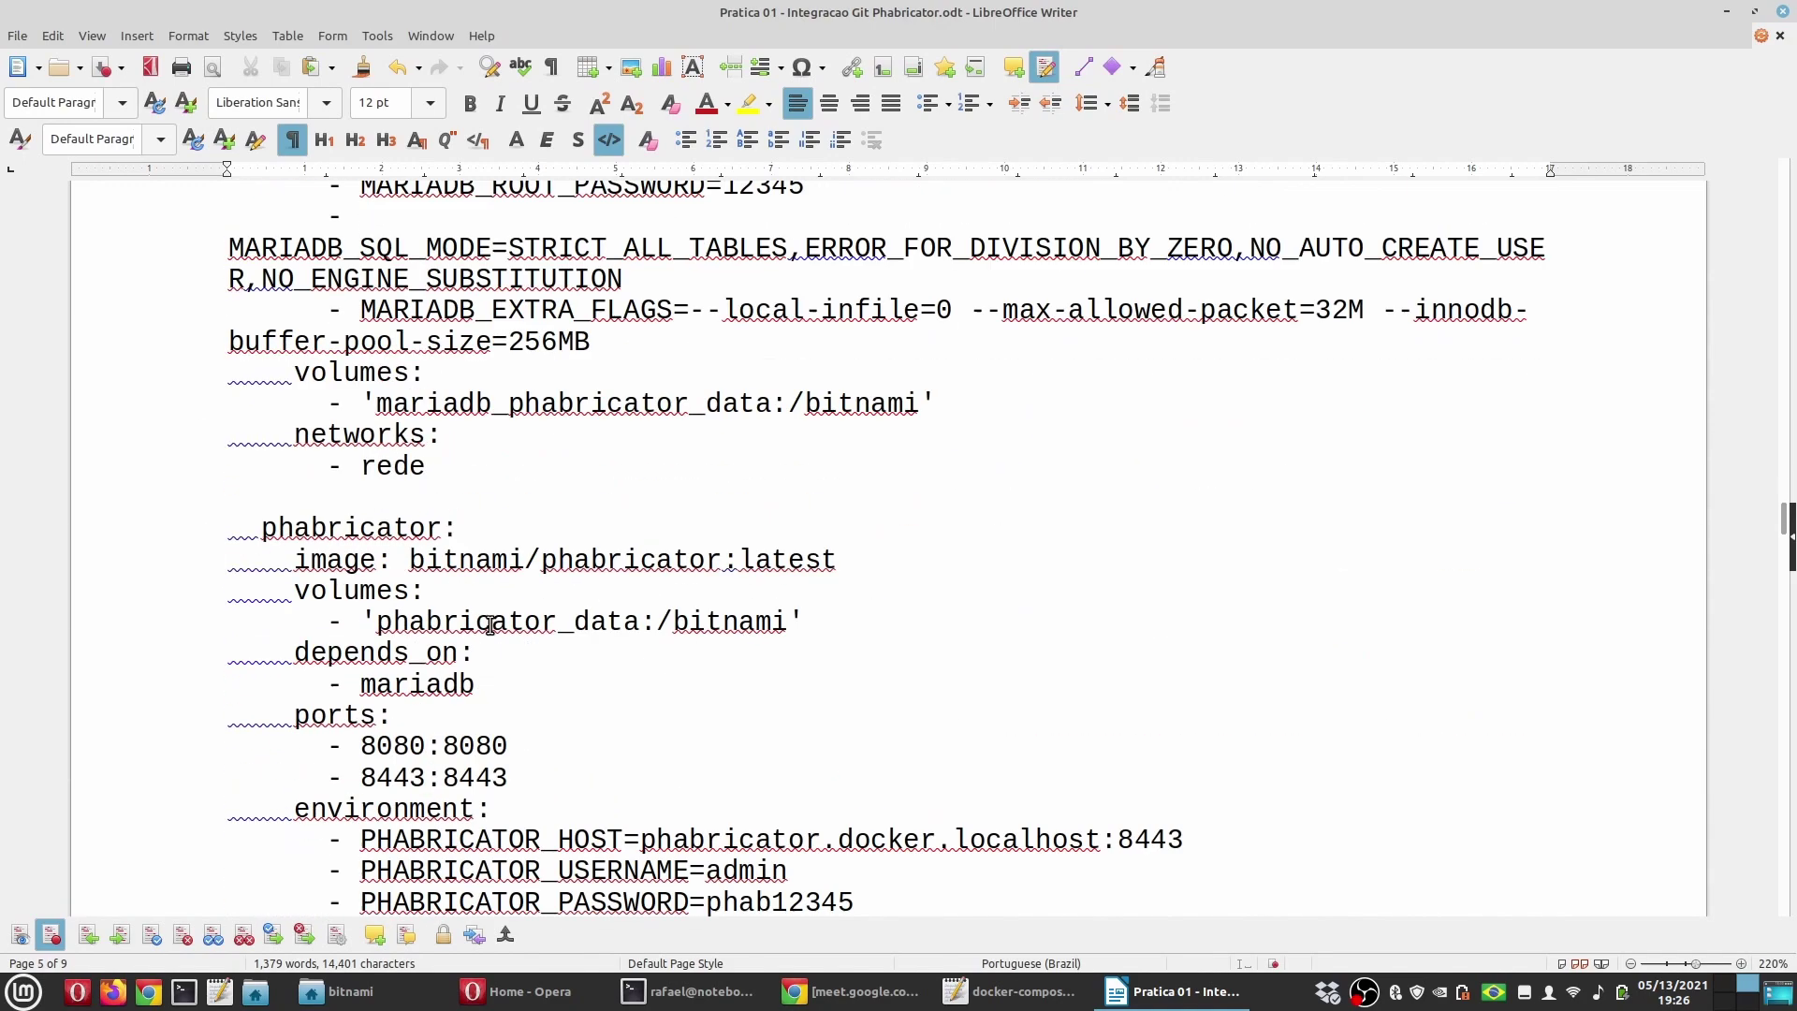
scroll(489, 625, "down", 8)
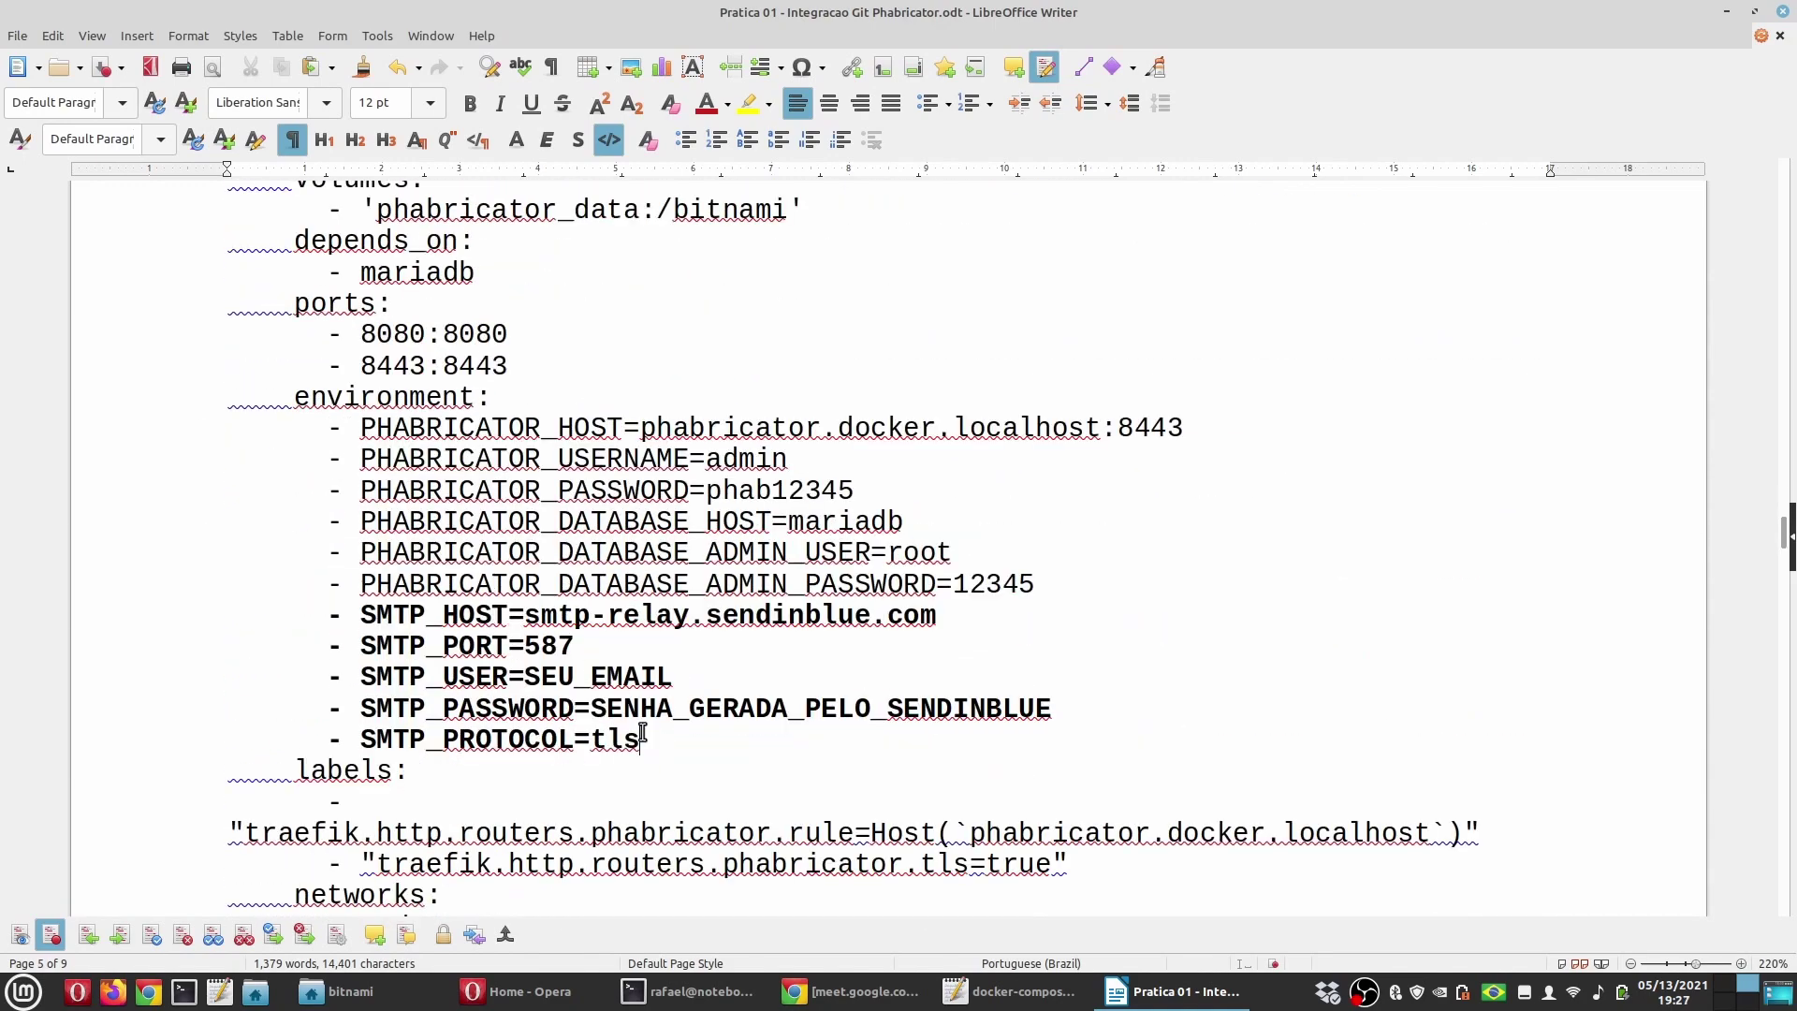
Step: Highlight the five SMTP environment lines and the sendinblue SMTP host
left_click_drag(643, 740, 112, 625)
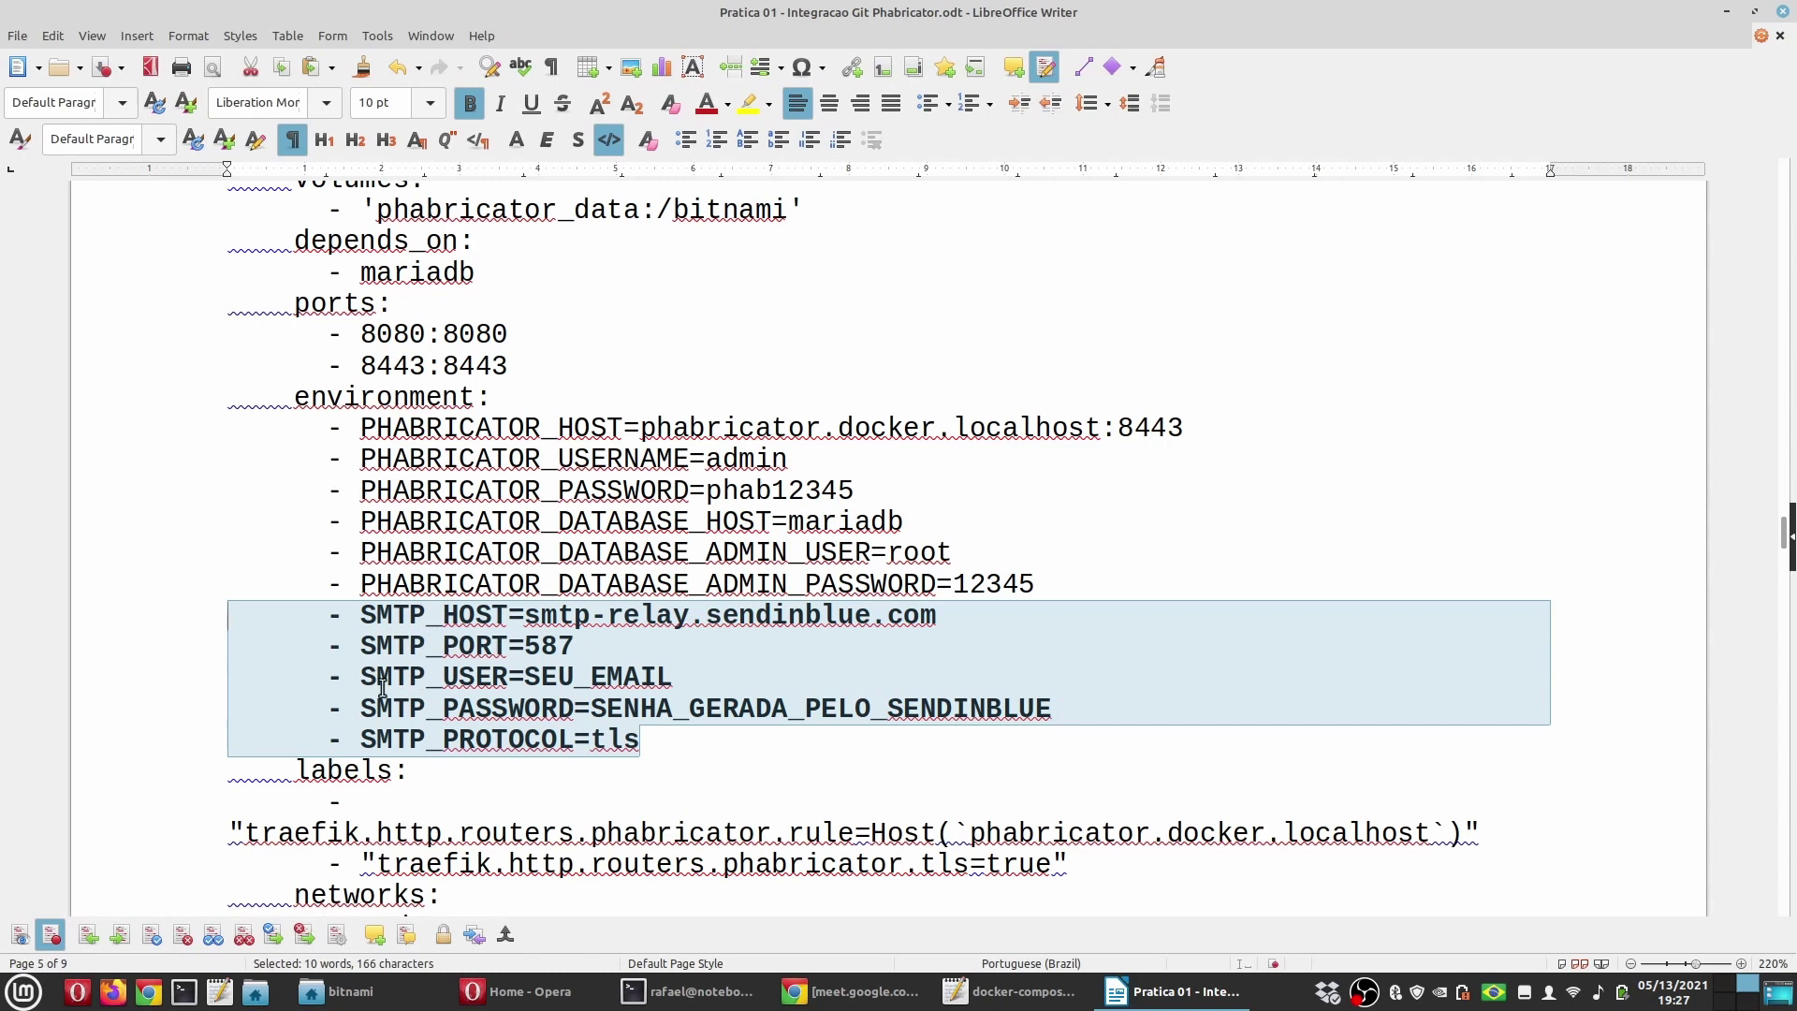
left_click(638, 643)
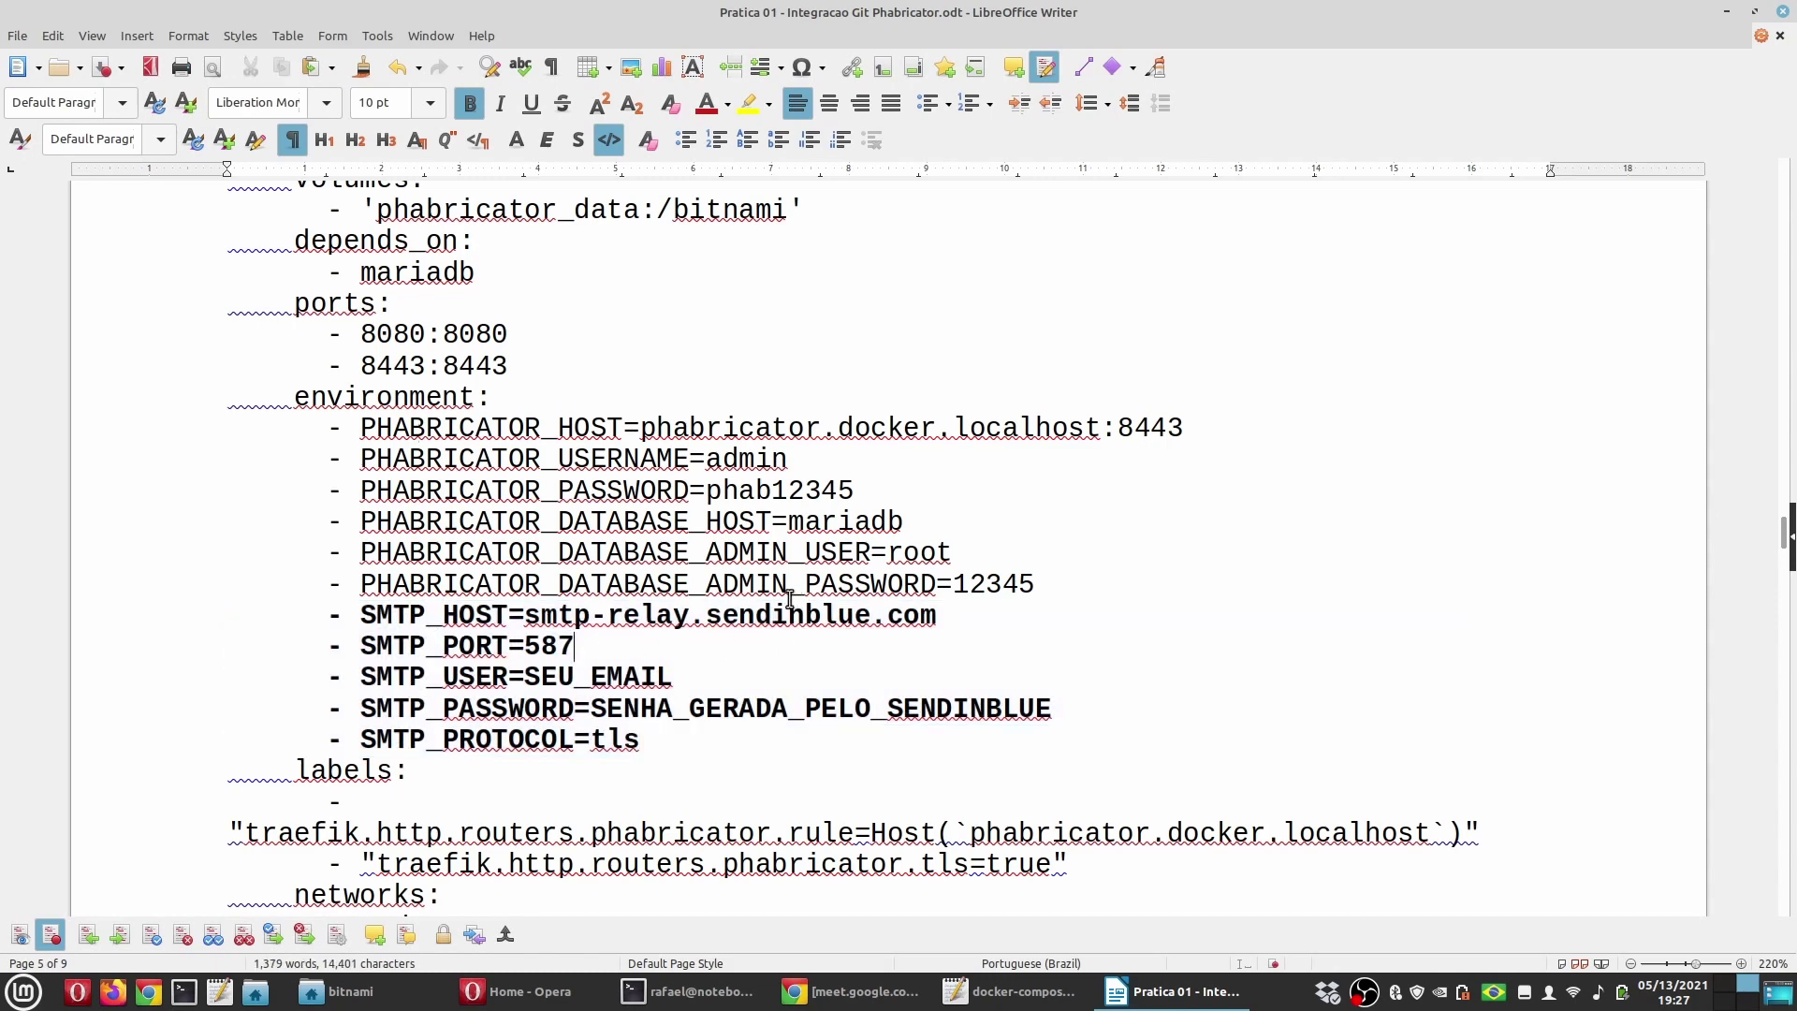
double_click(786, 615)
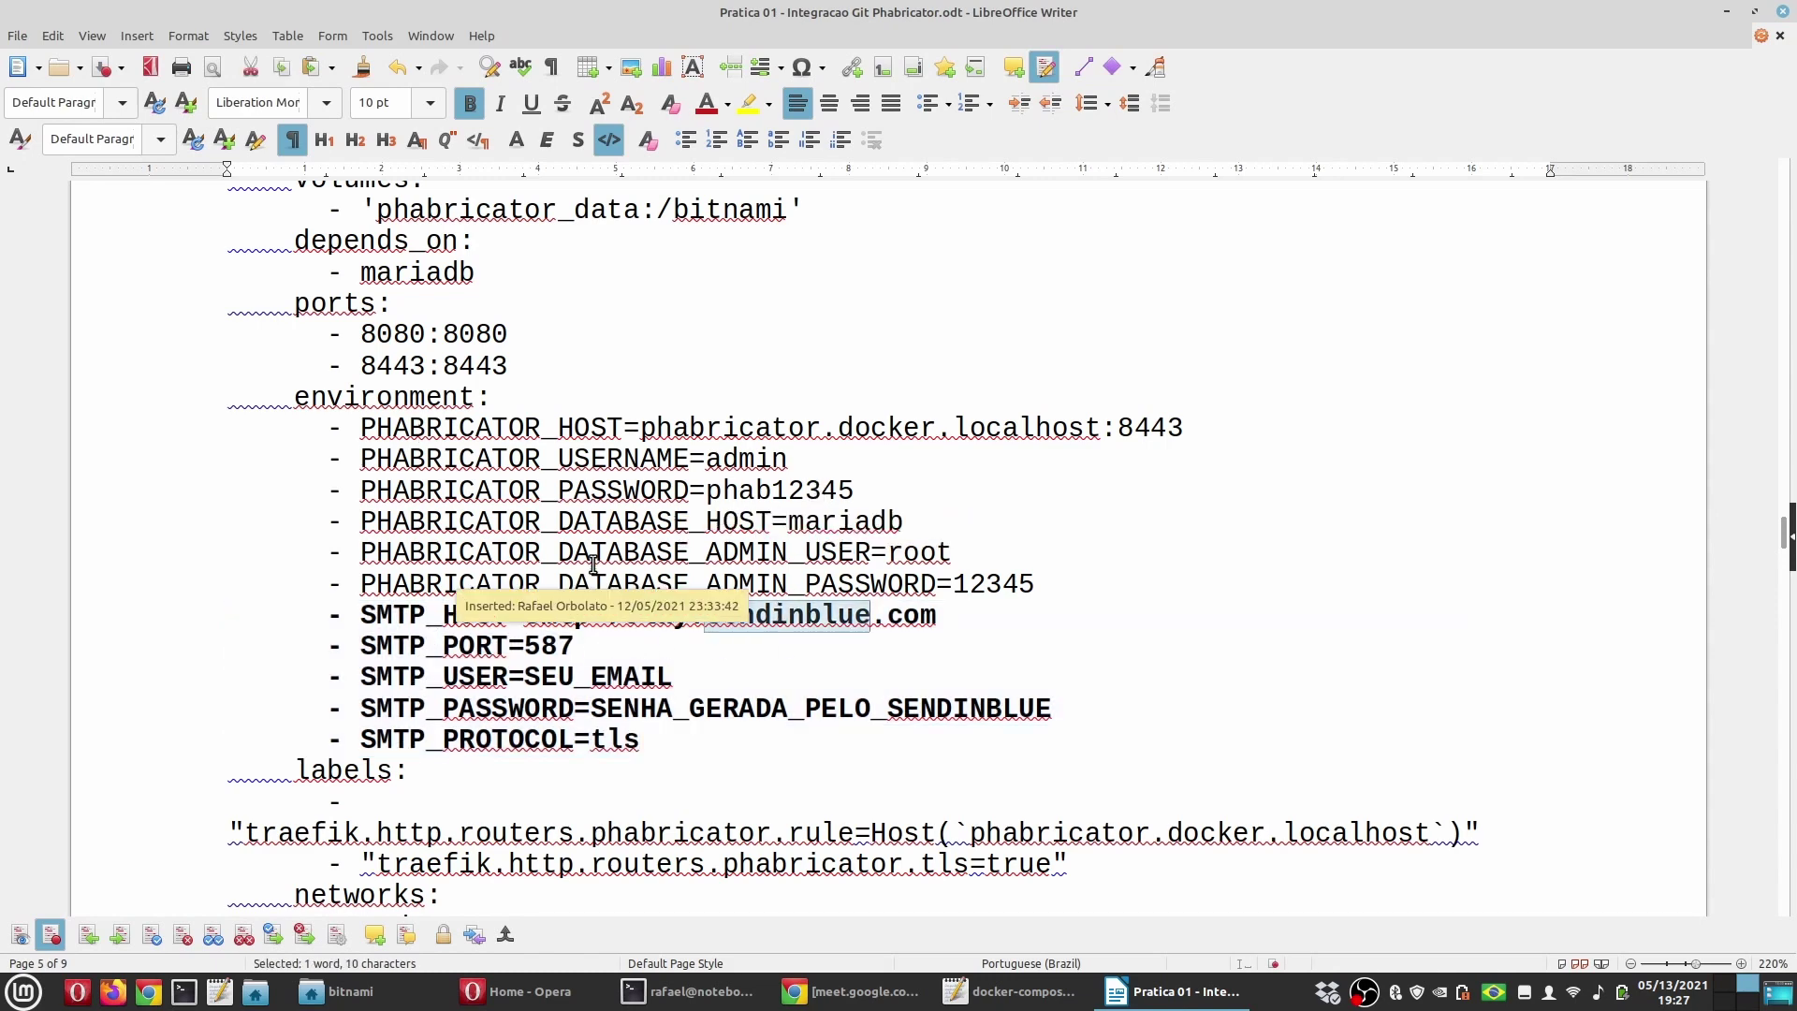
scroll(592, 505, "up", 10)
scroll(593, 563, "up", 12)
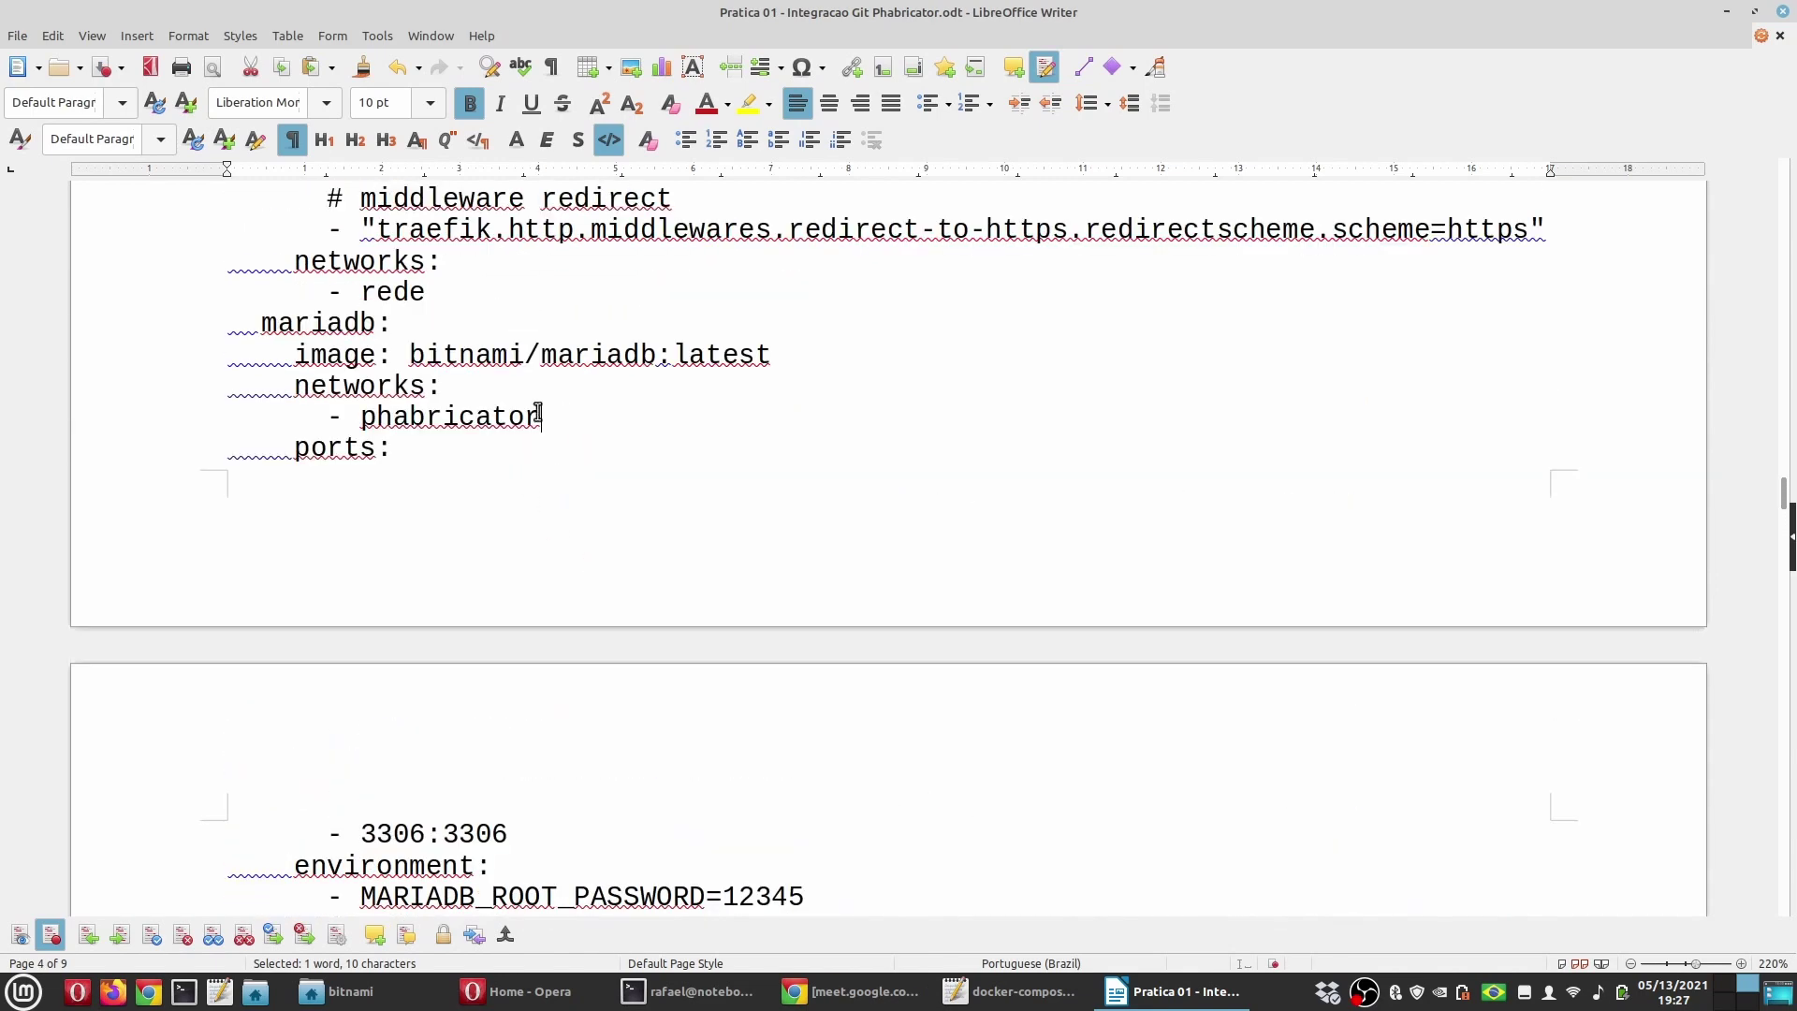
Step: Delete the leftover phabricator network lines, then undo the accidental rede-line change
left_click_drag(539, 418, 107, 403)
key("Delete")
key("Delete")
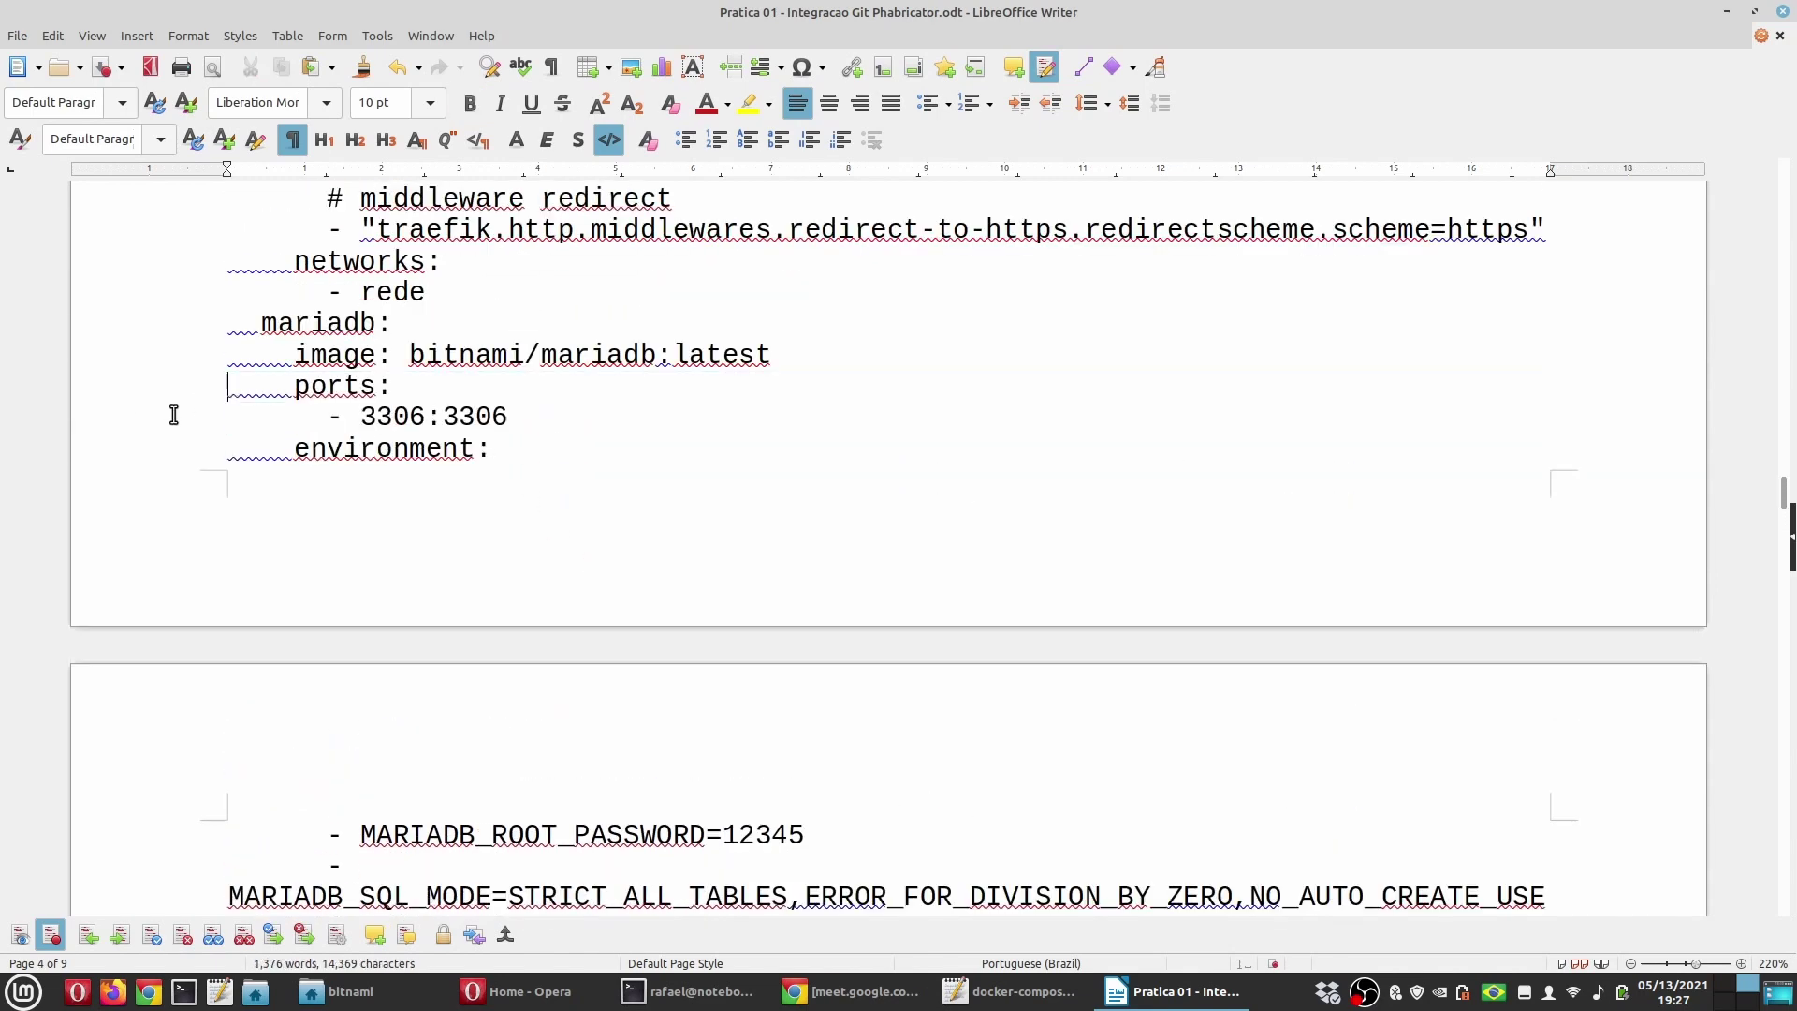
left_click(384, 361)
scroll(466, 529, "down", 6)
scroll(466, 529, "up", 6)
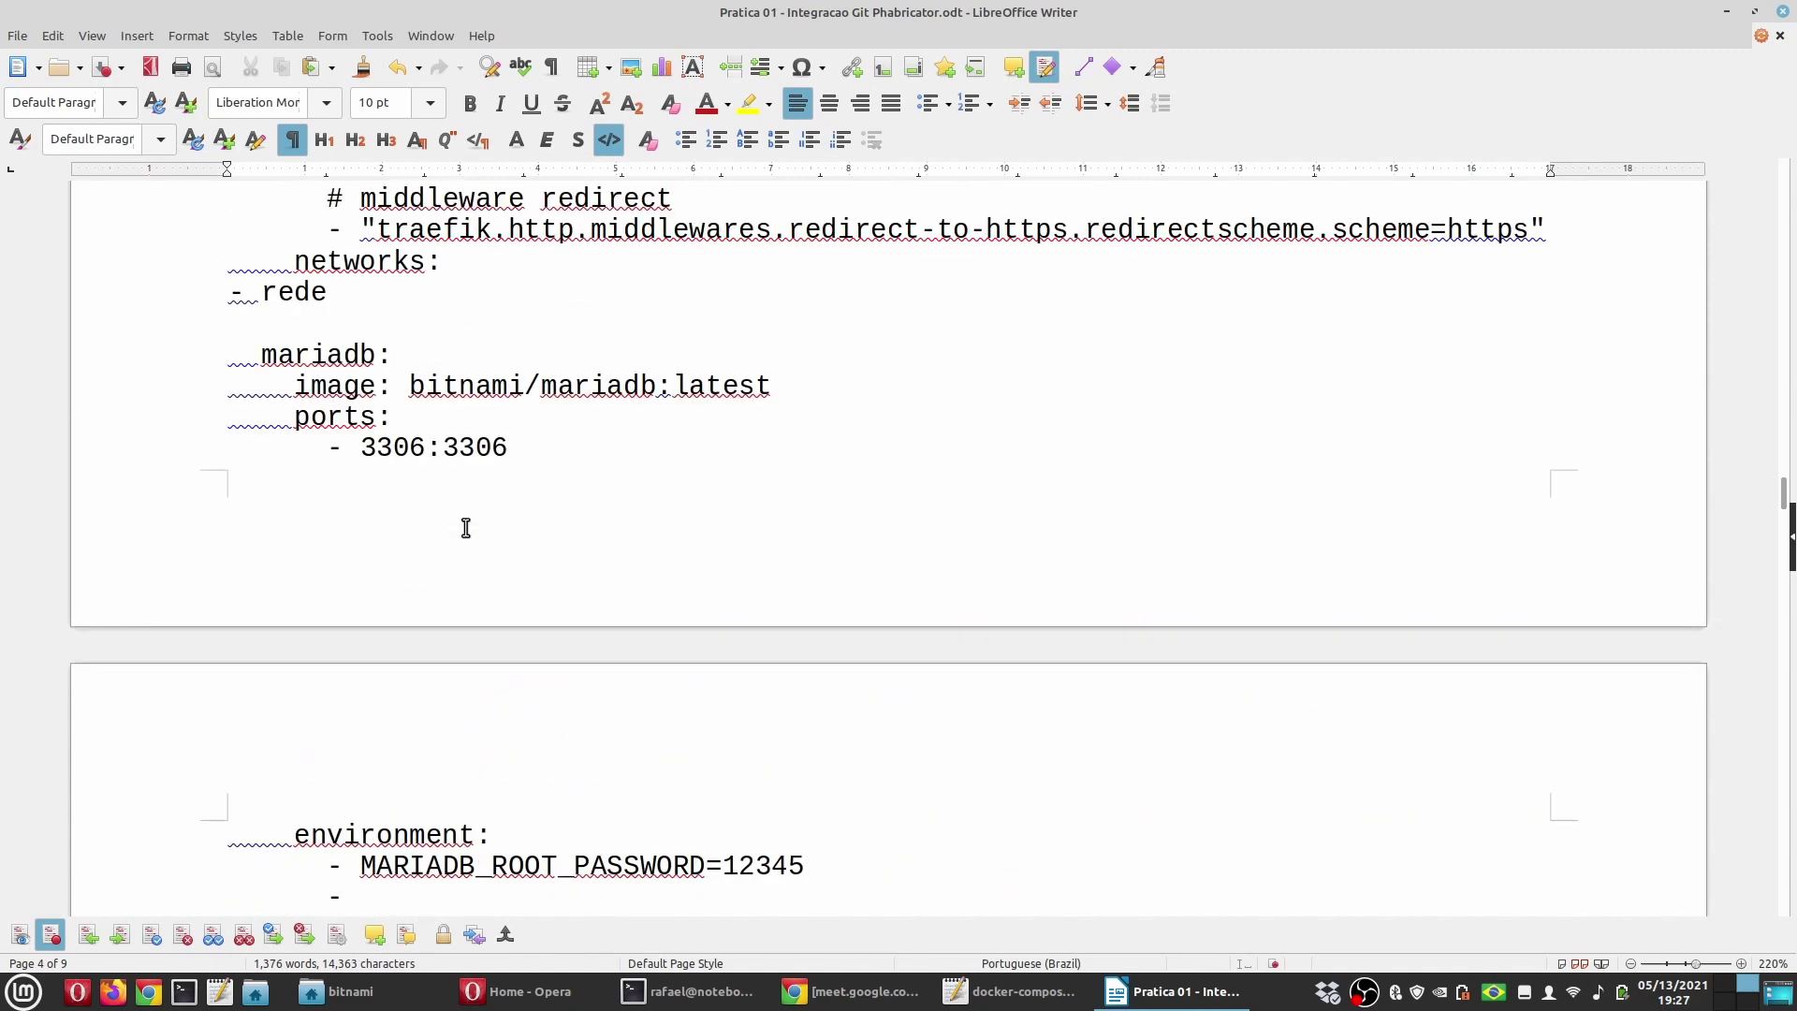
key("ctrl+z")
Step: Review the mariadb networks entry, then bring up the Phabricator home page in the browser
scroll(402, 554, "down", 10)
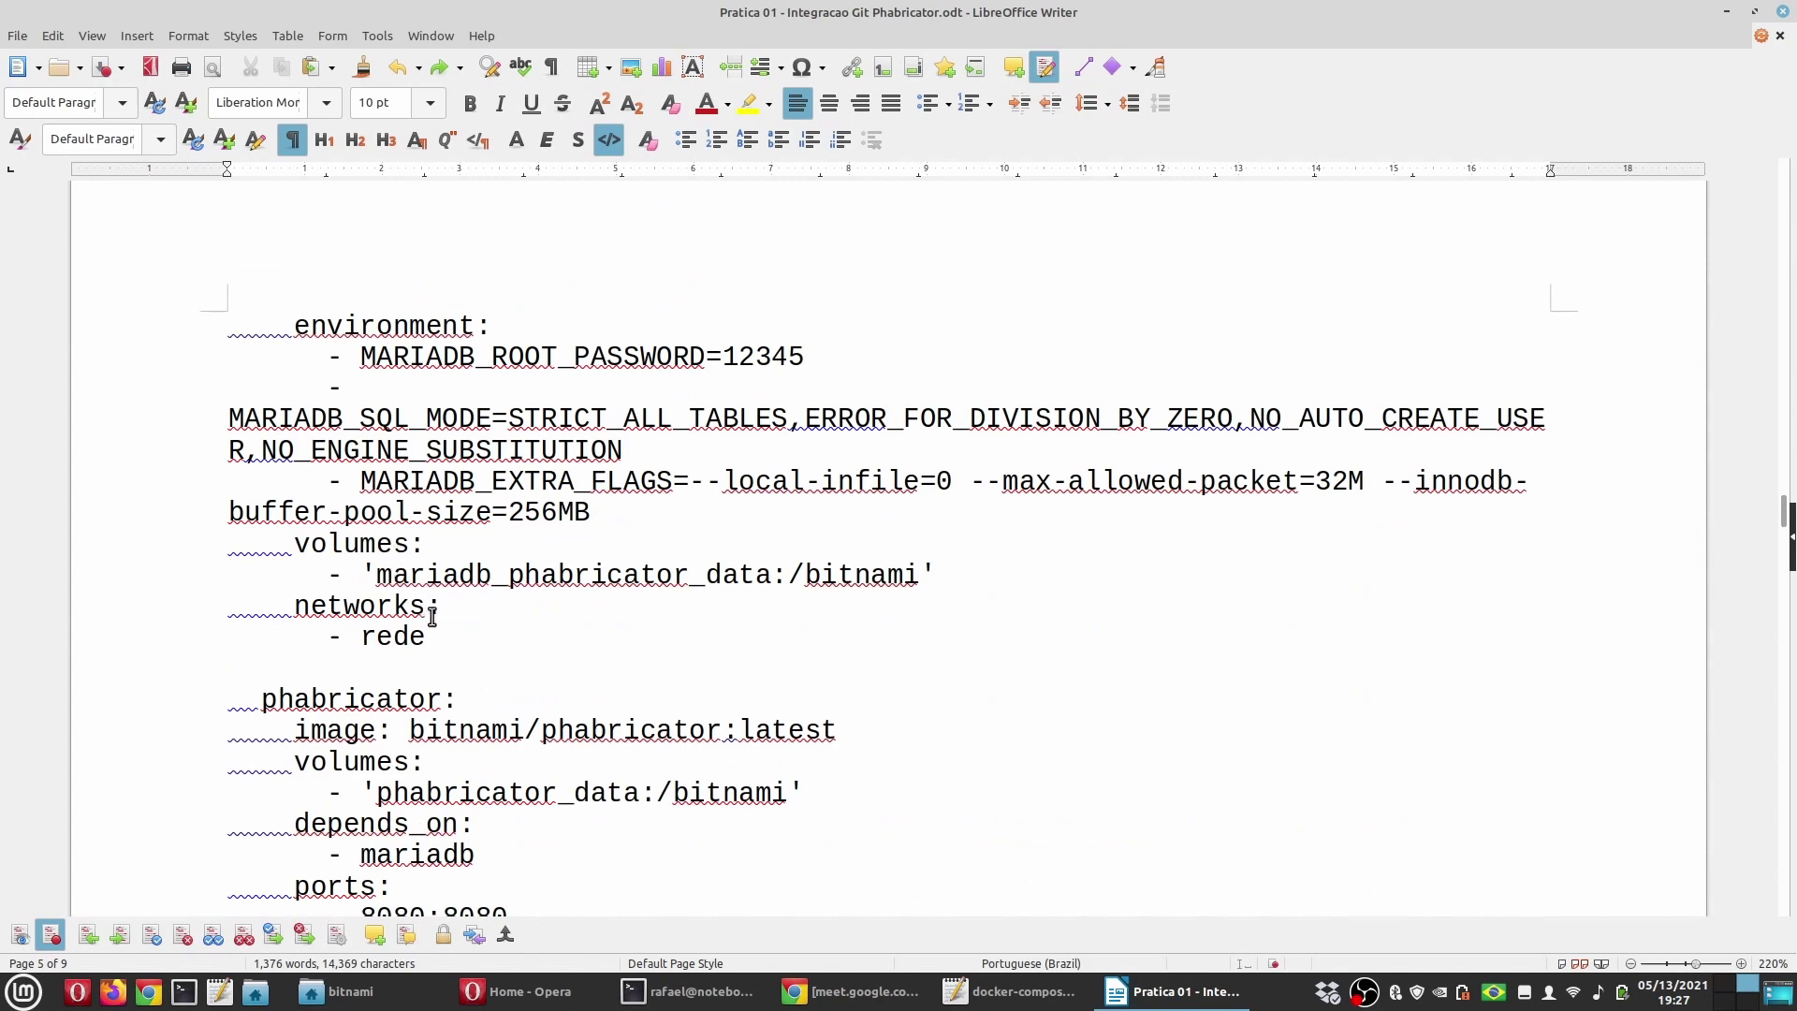
left_click_drag(426, 639, 154, 612)
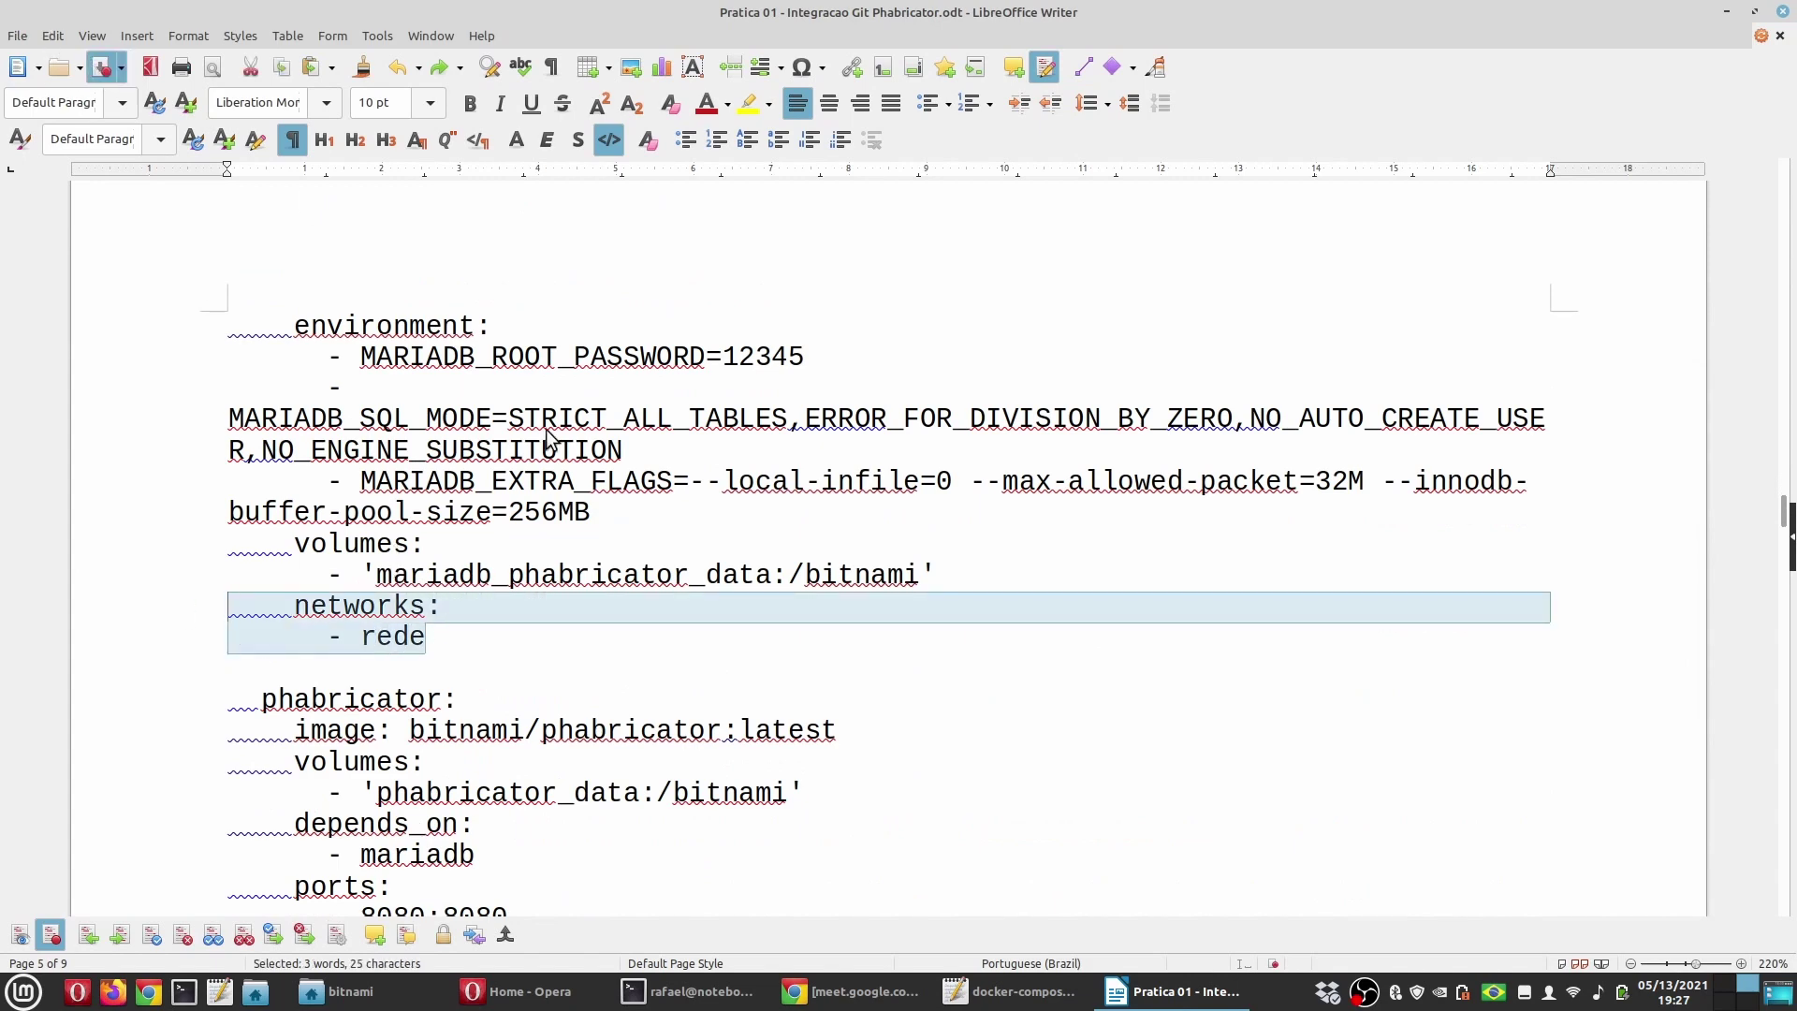
left_click(548, 629)
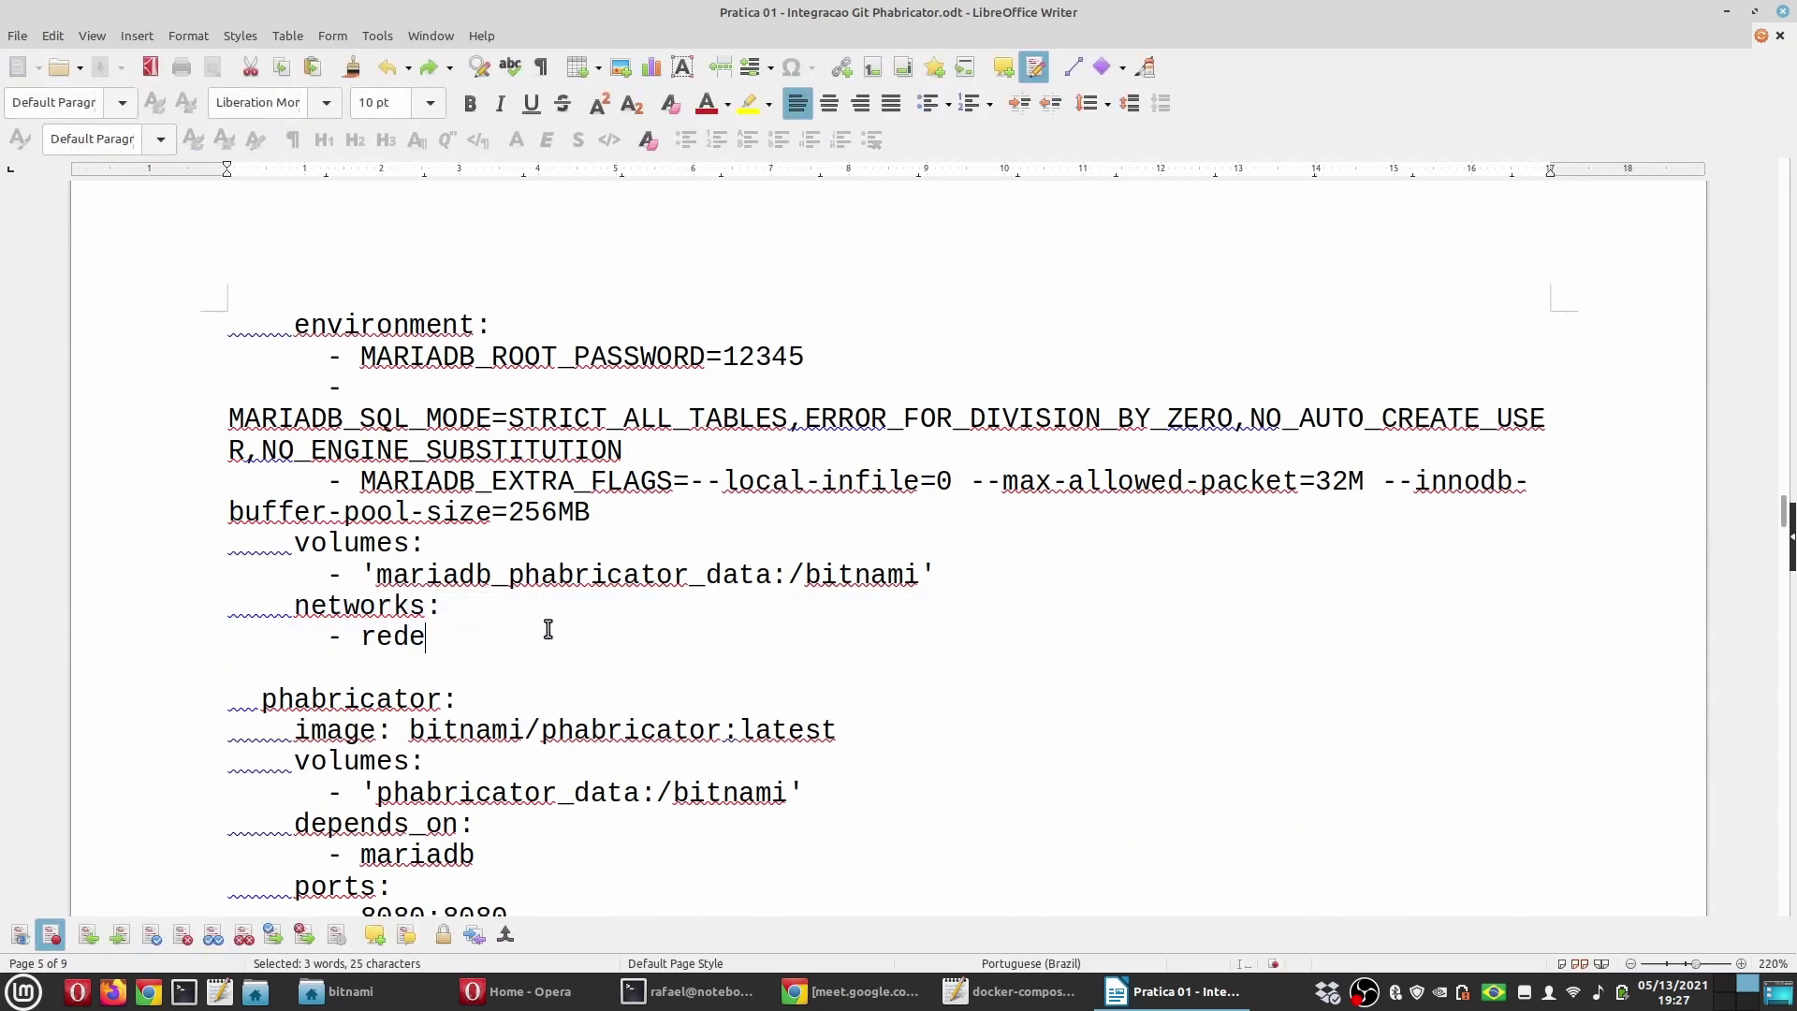
scroll(548, 629, "down", 4)
scroll(548, 629, "up", 2)
scroll(548, 629, "down", 4)
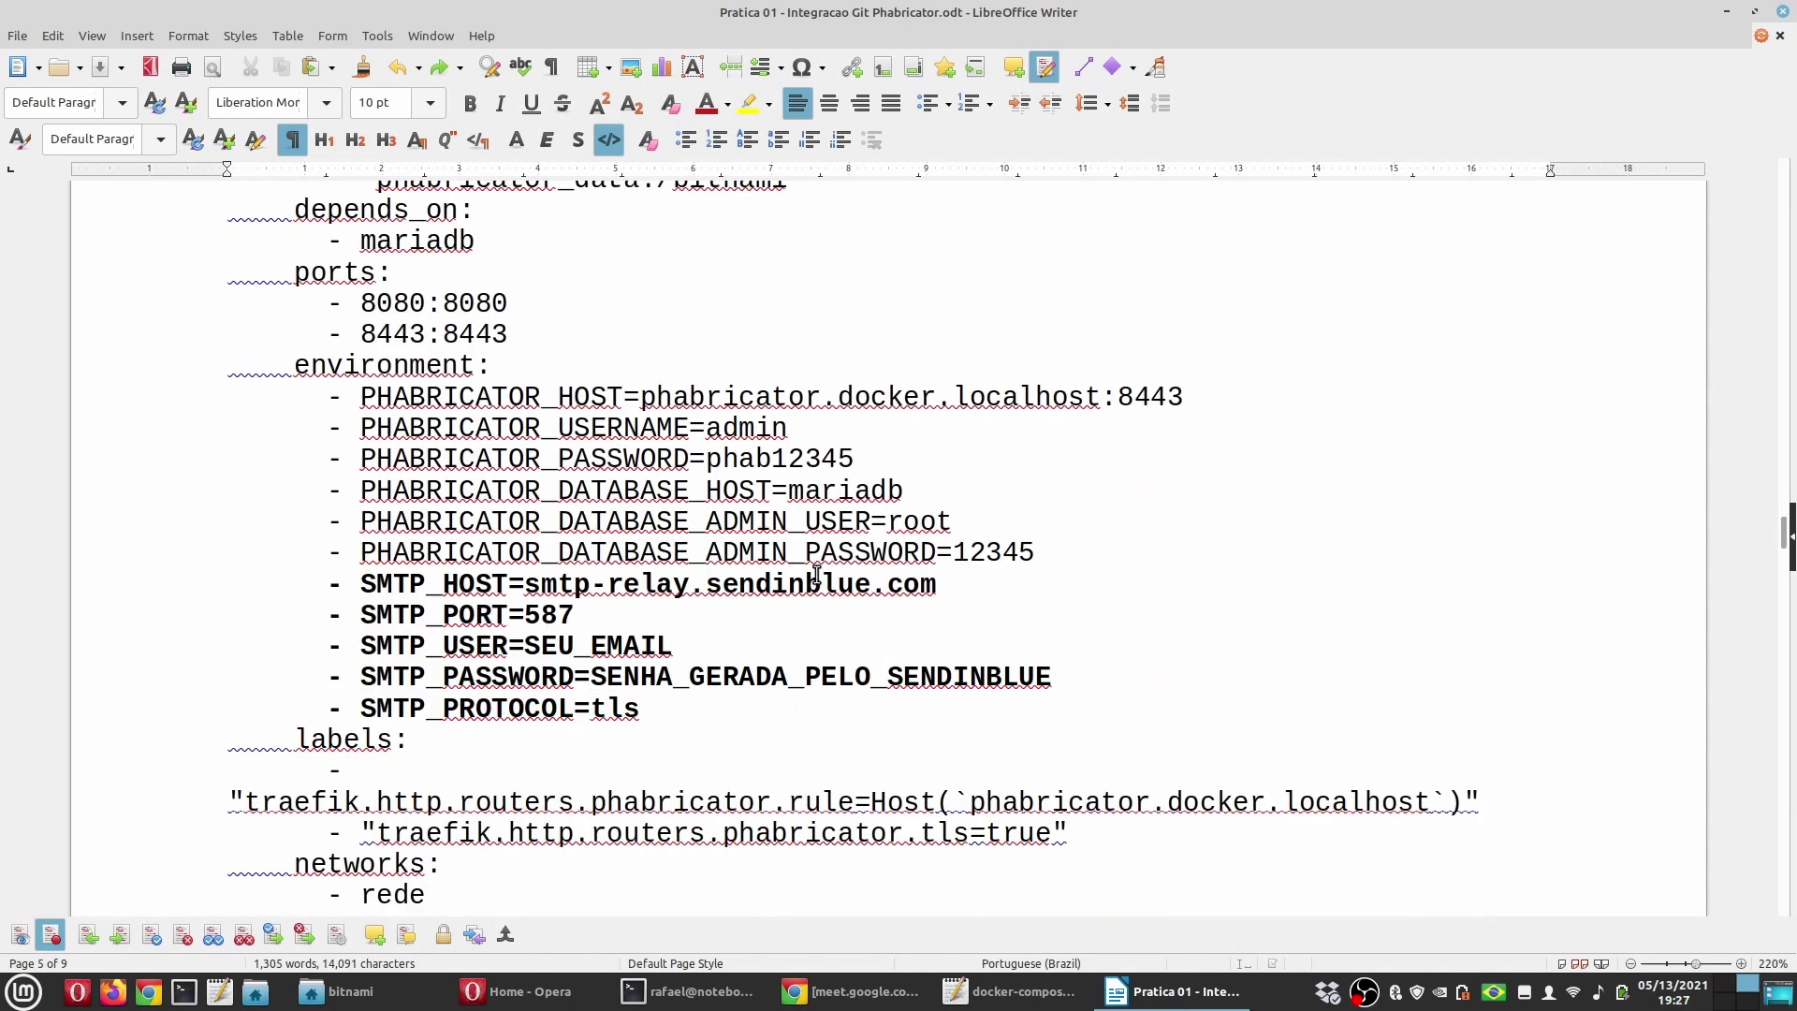
left_click(515, 991)
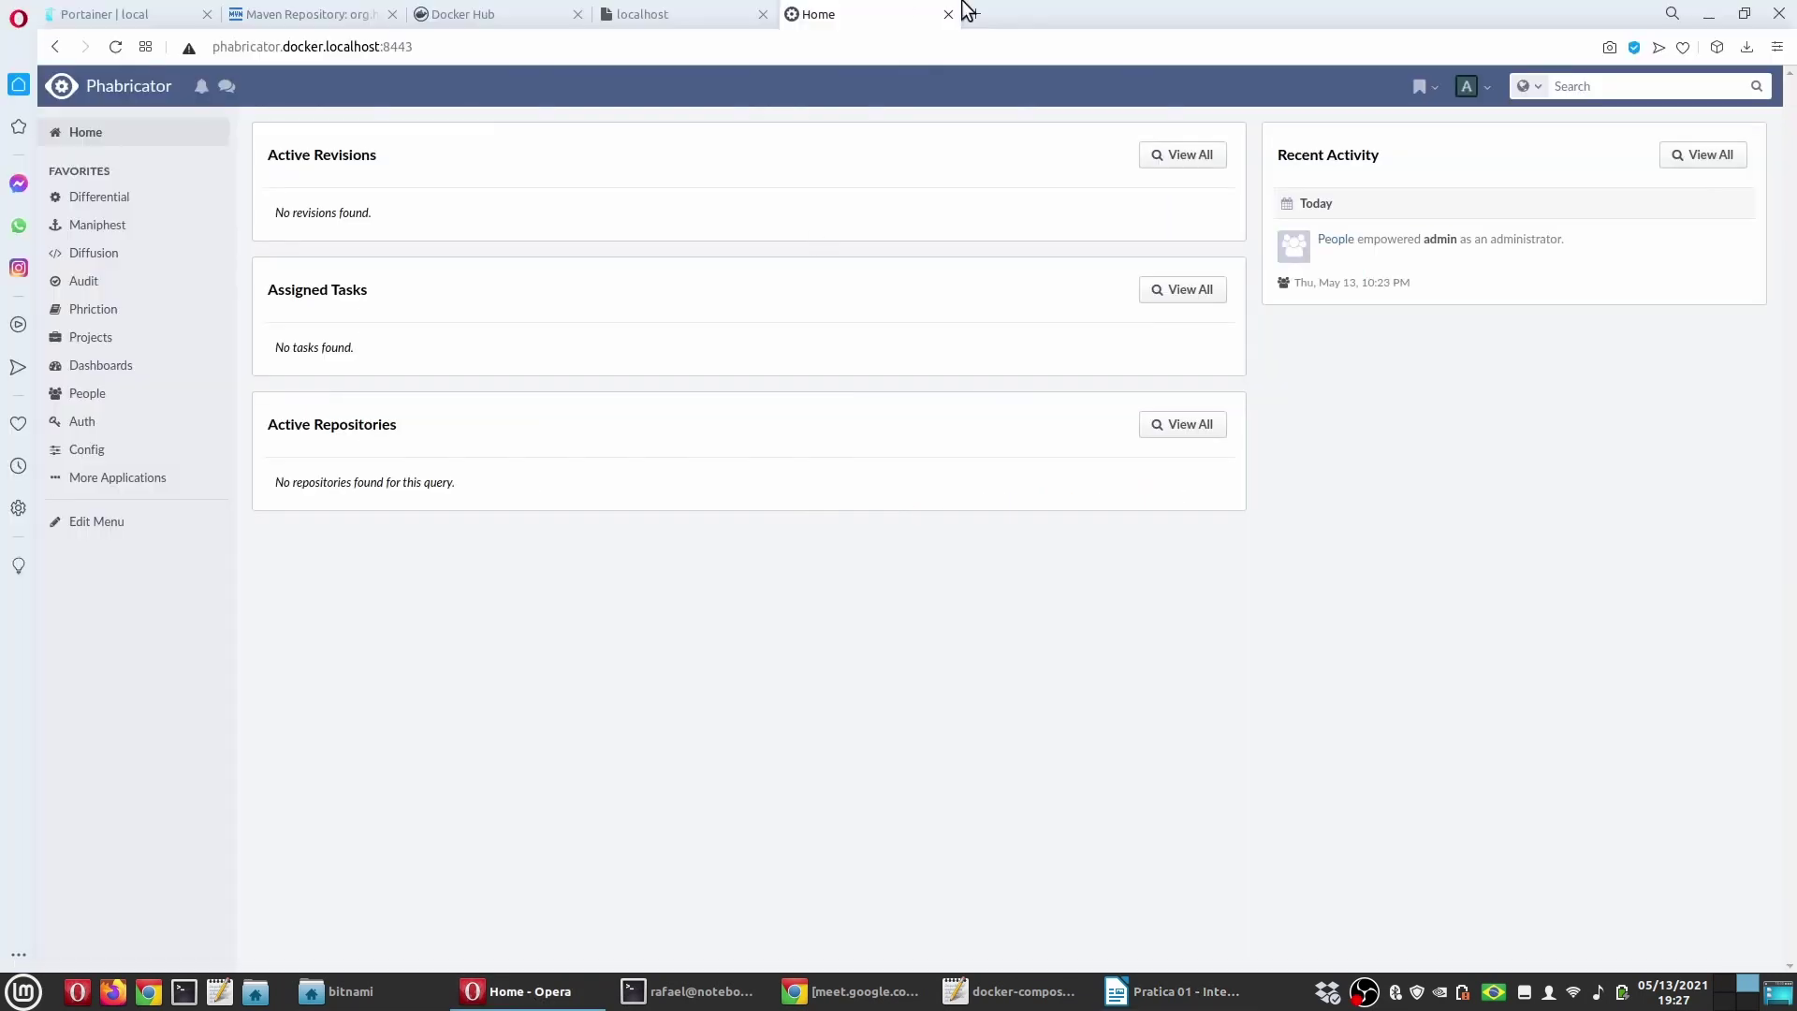
Step: Open sendinblue.com in a new tab and browse its home page
left_click(974, 14)
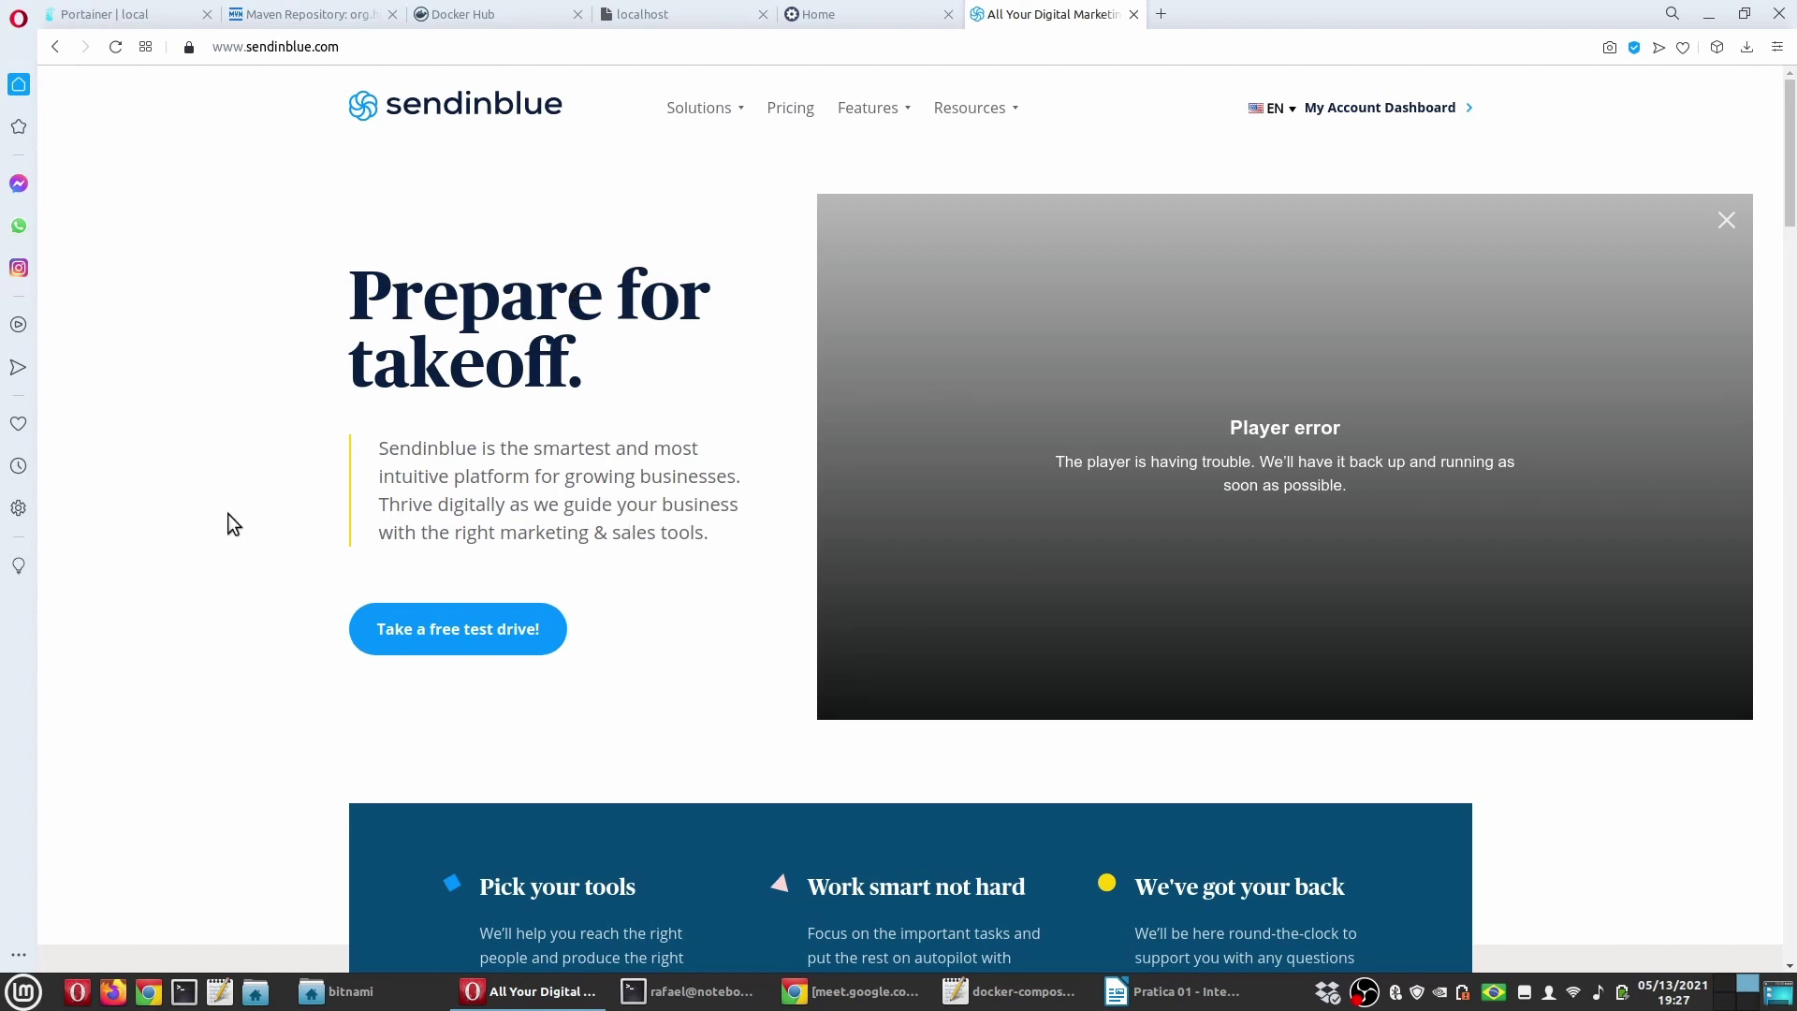
scroll(227, 514, "down", 8)
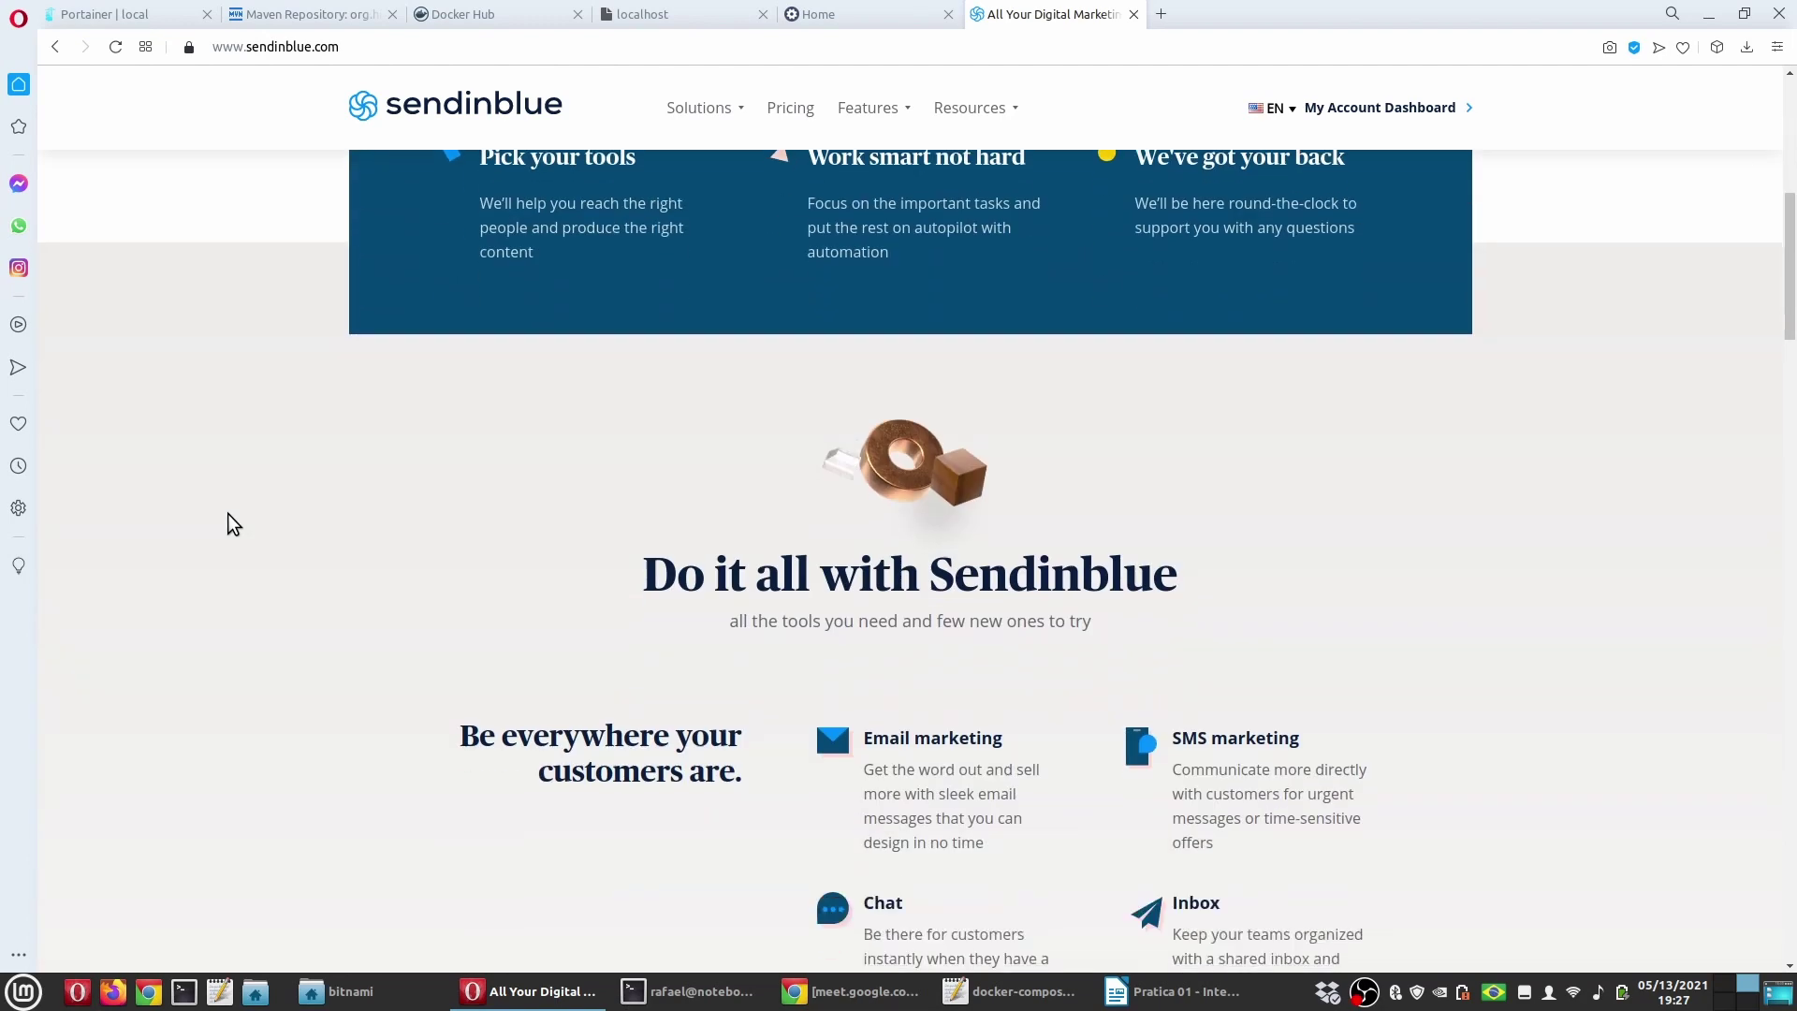
scroll(227, 513, "down", 6)
scroll(227, 513, "up", 2)
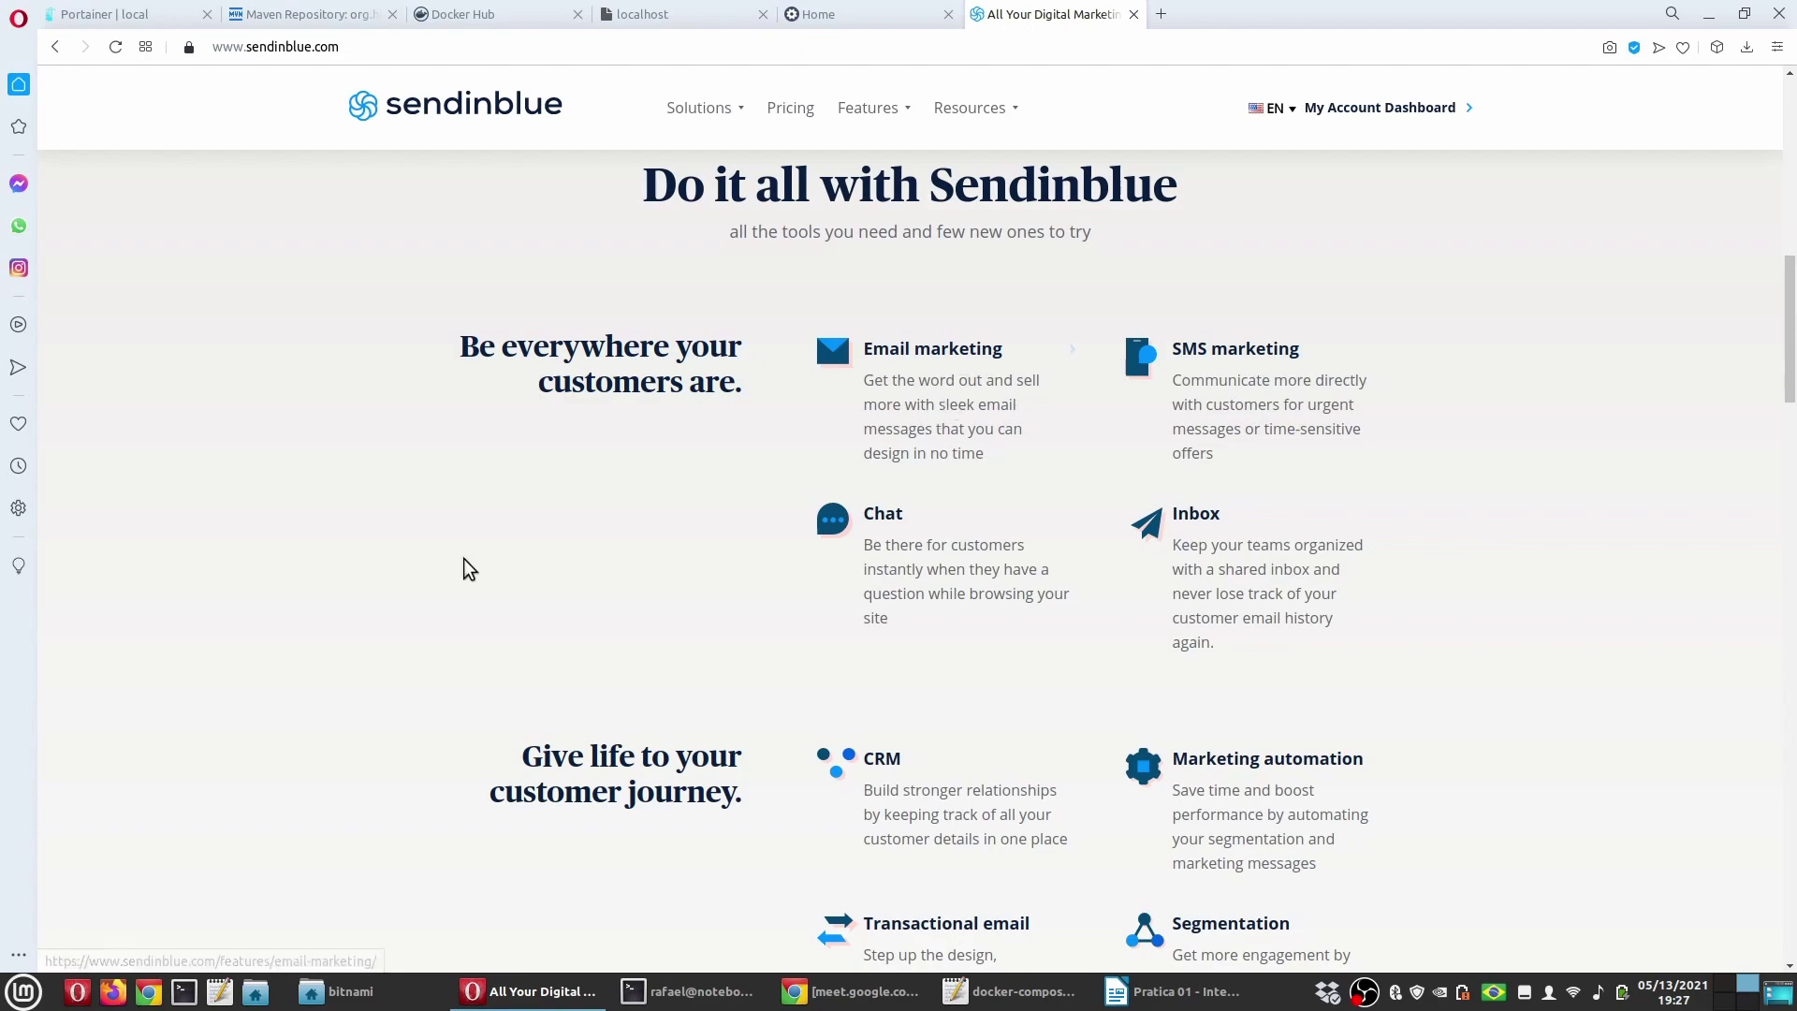
scroll(361, 588, "down", 7)
scroll(357, 590, "up", 15)
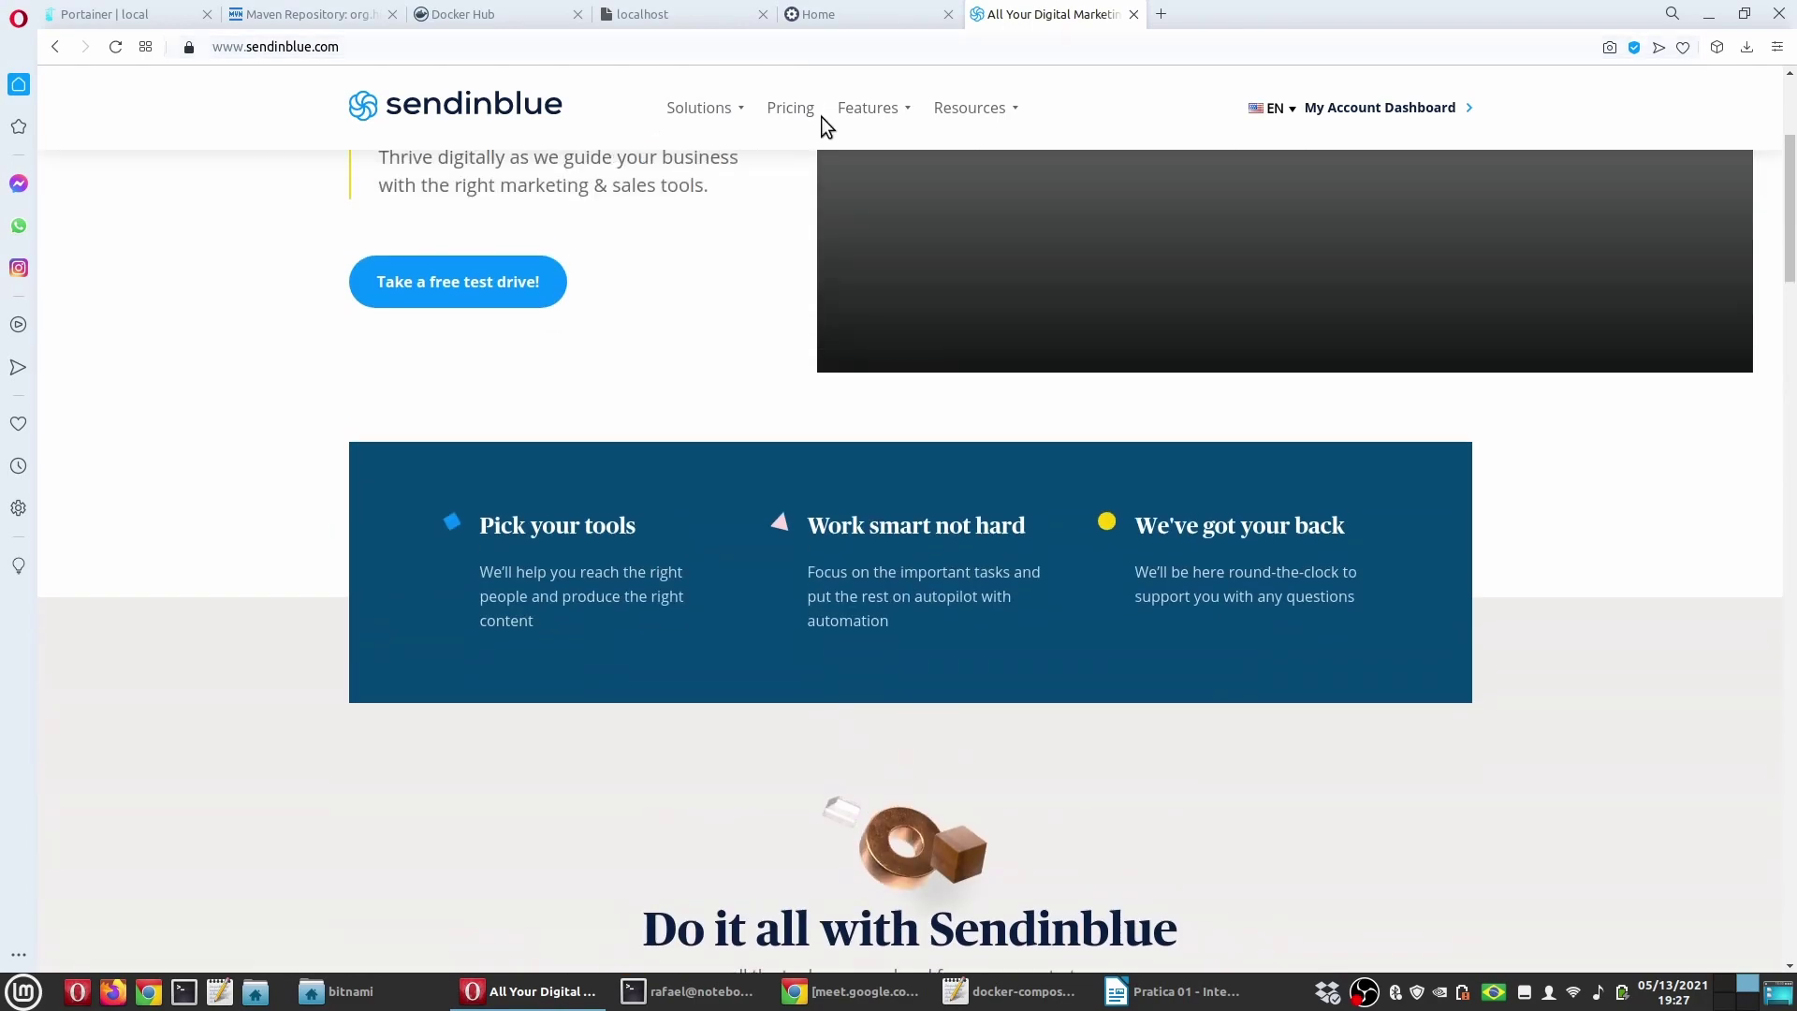
Step: In My Plan, highlight the free plan's 300 emails/day limit and the 60,000 per month figure
left_click(816, 114)
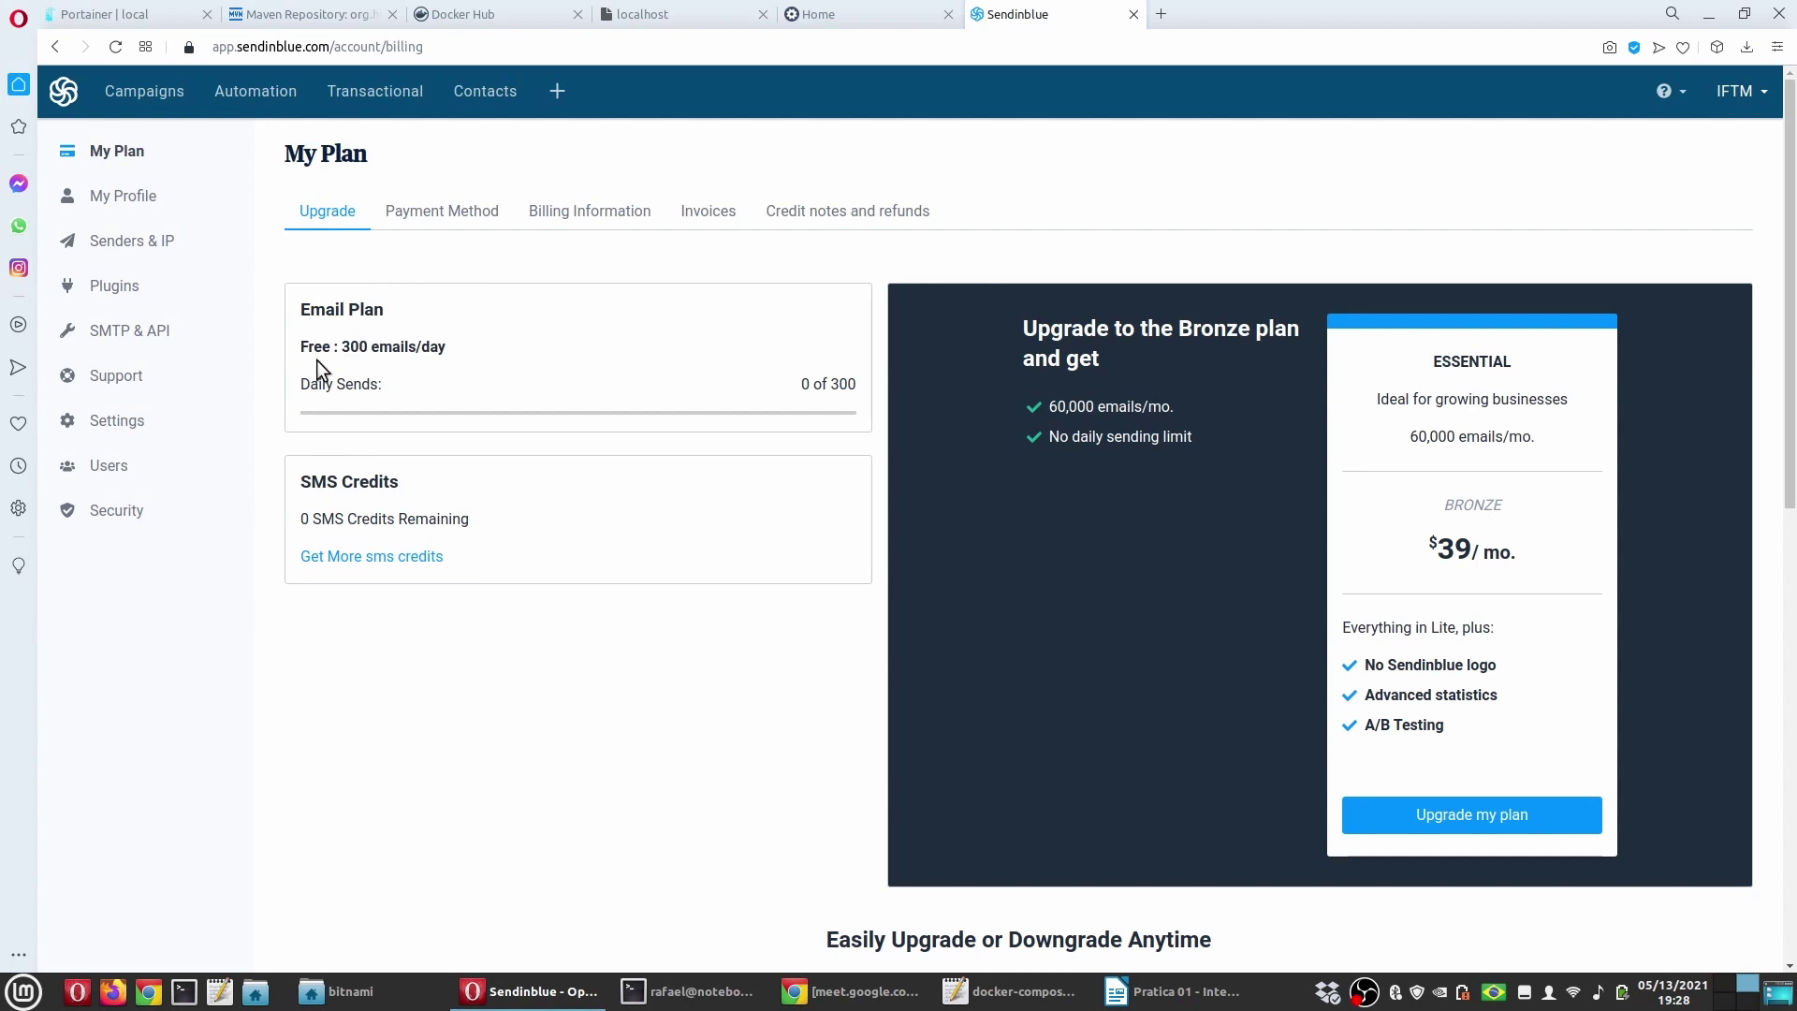
left_click_drag(310, 348, 443, 348)
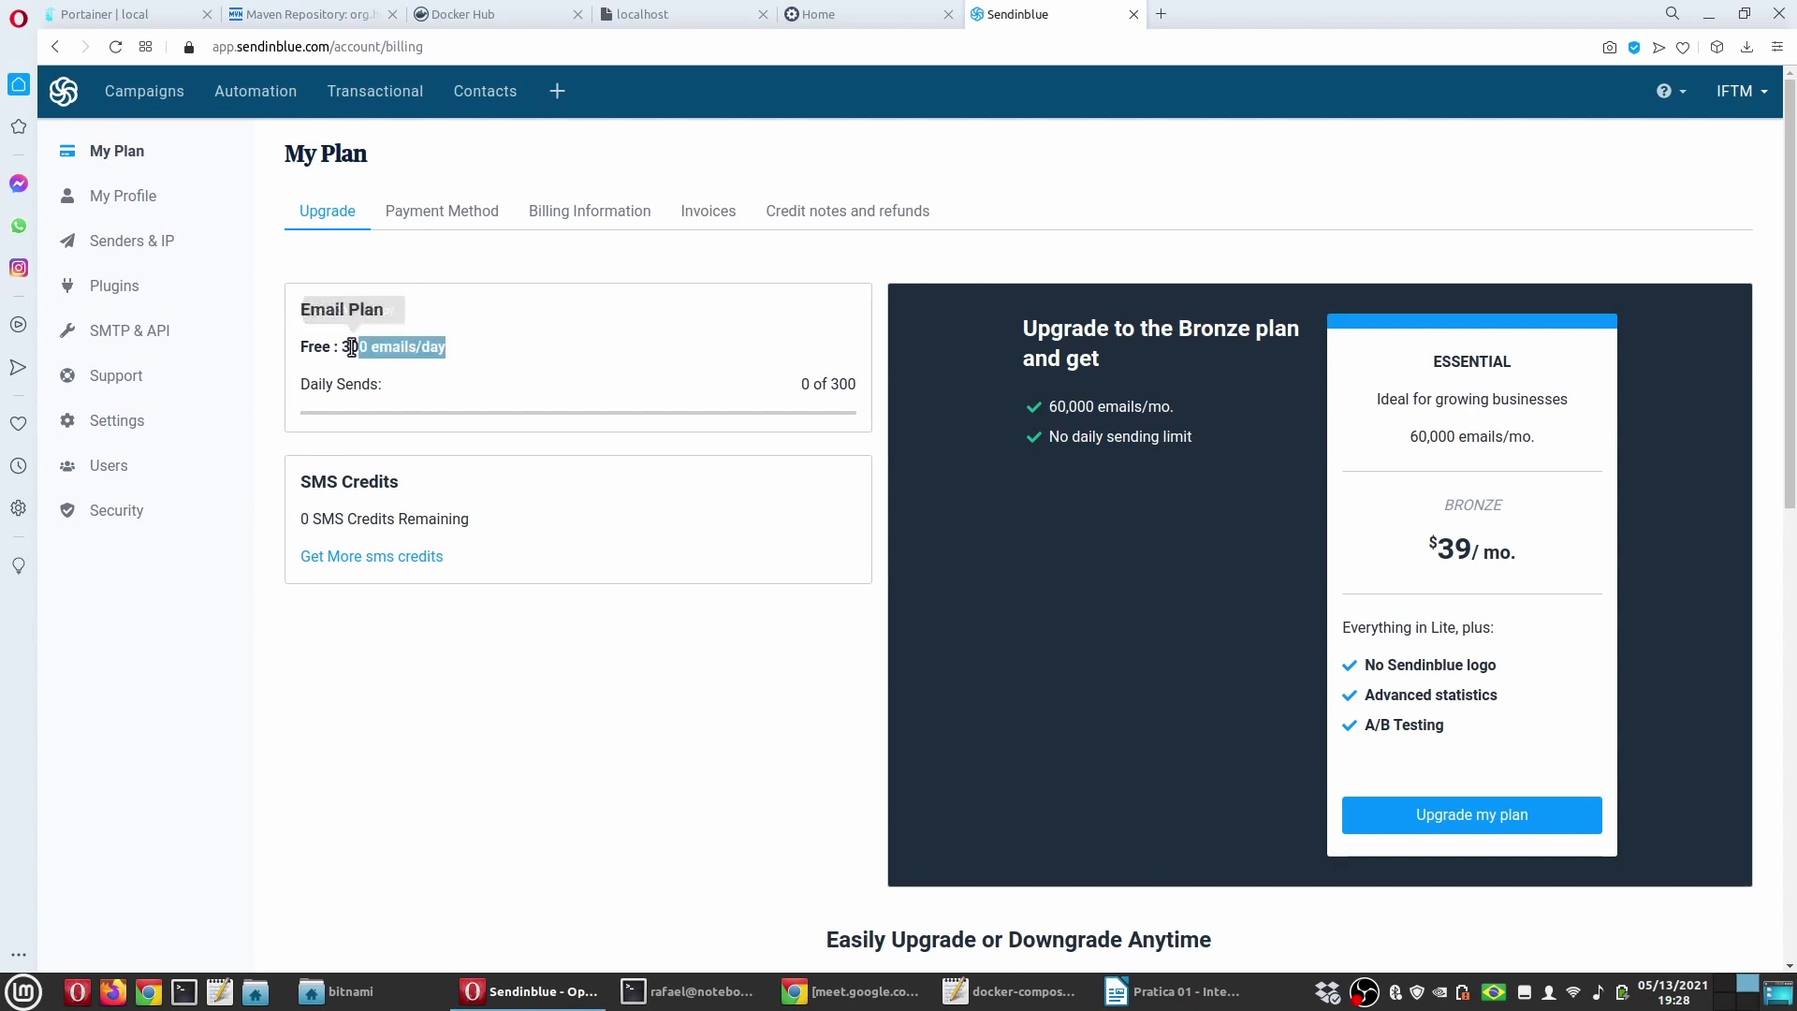
left_click(602, 258)
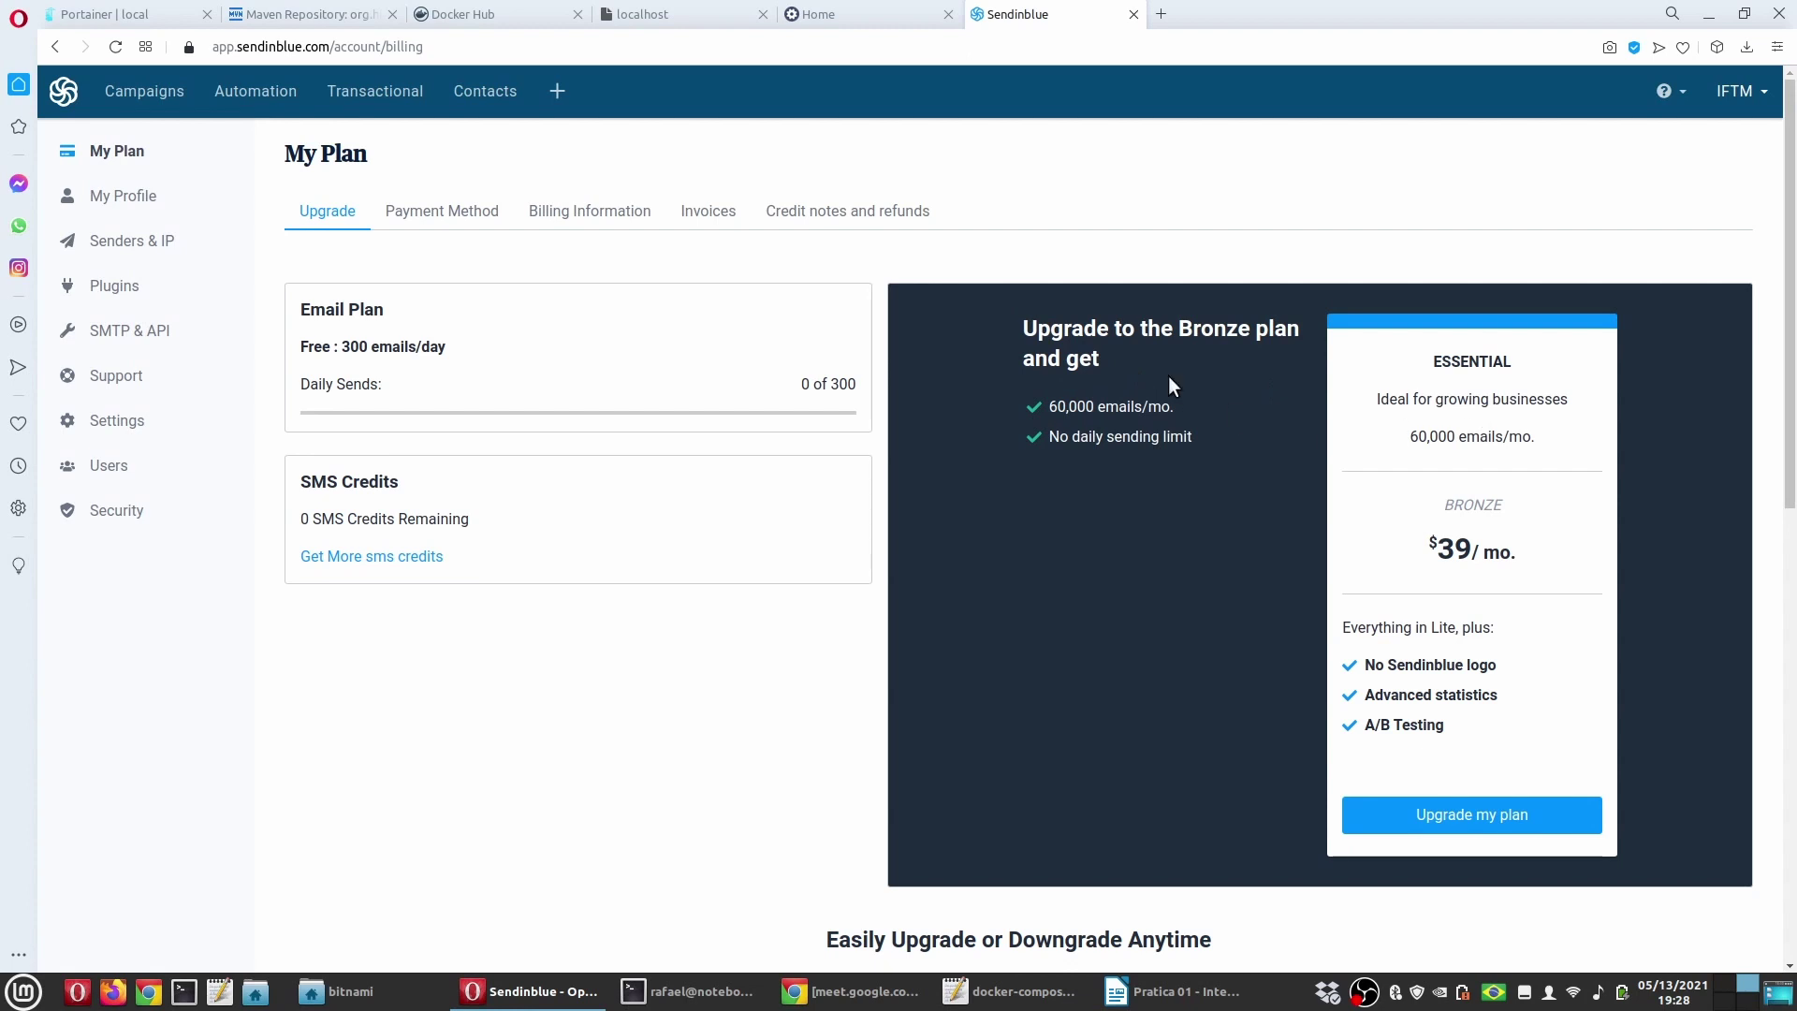
double_click(1053, 403)
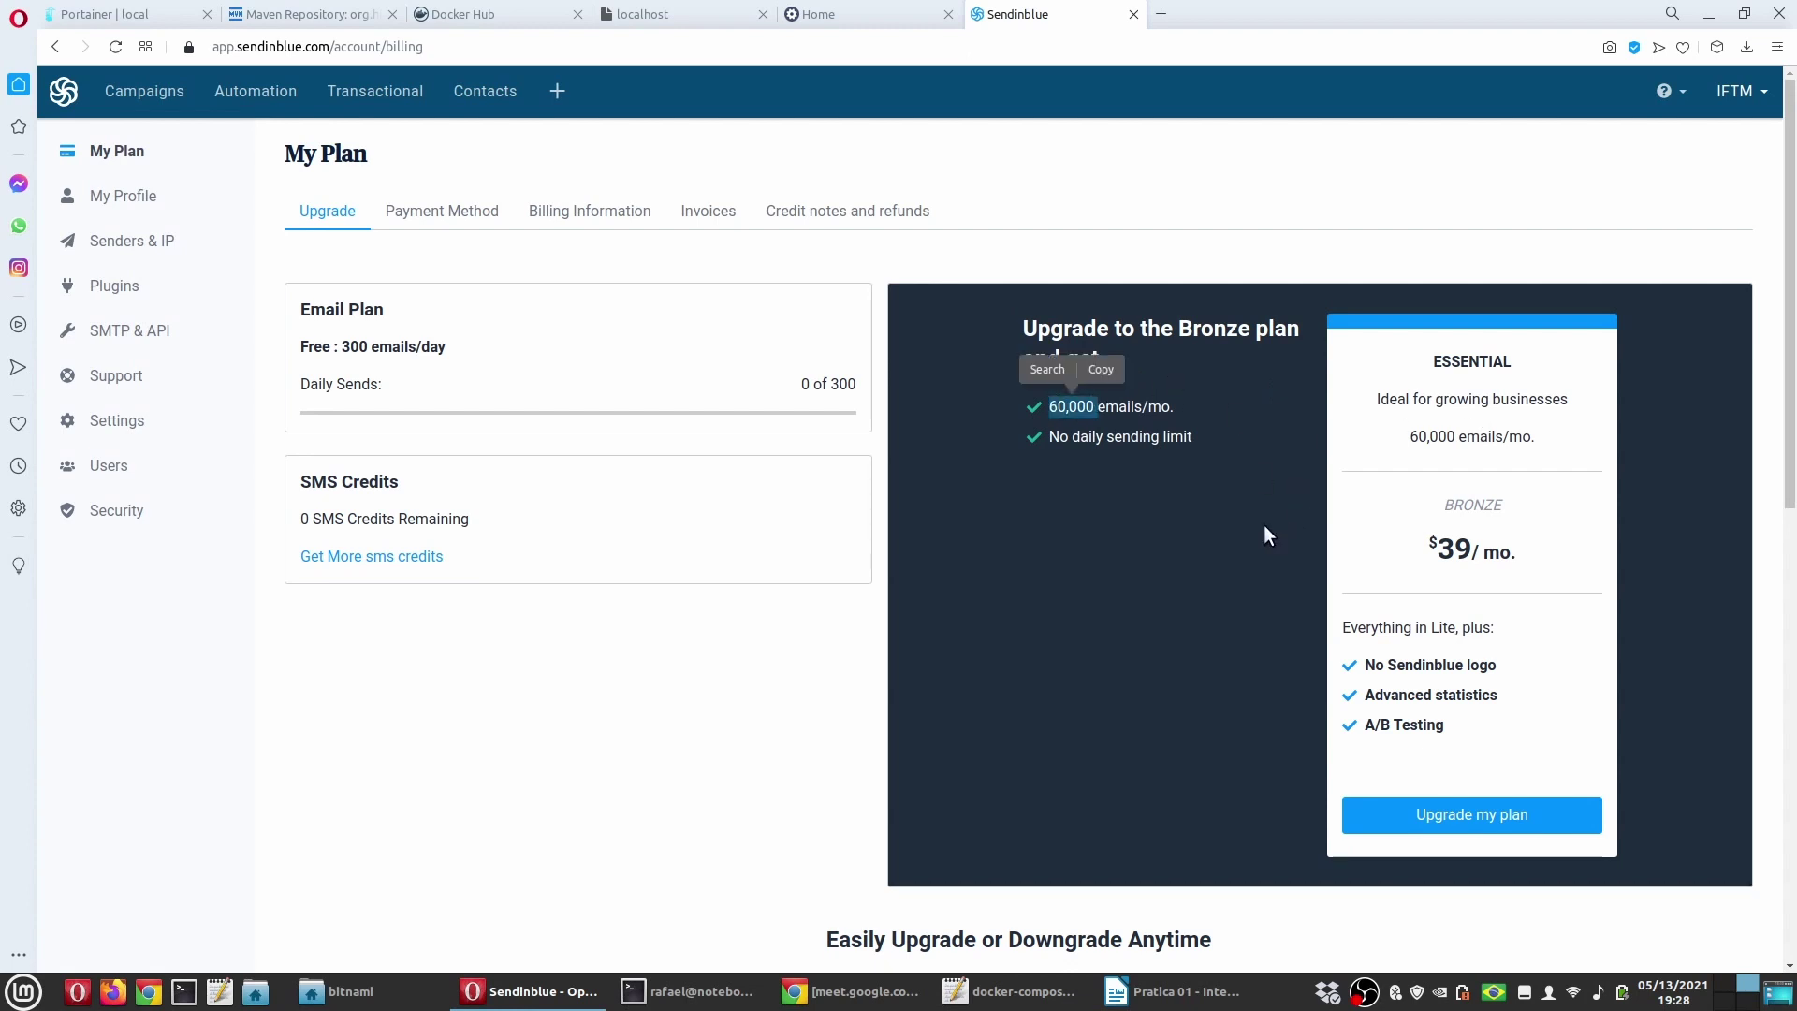
scroll(721, 589, "down", 3)
scroll(711, 583, "down", 5)
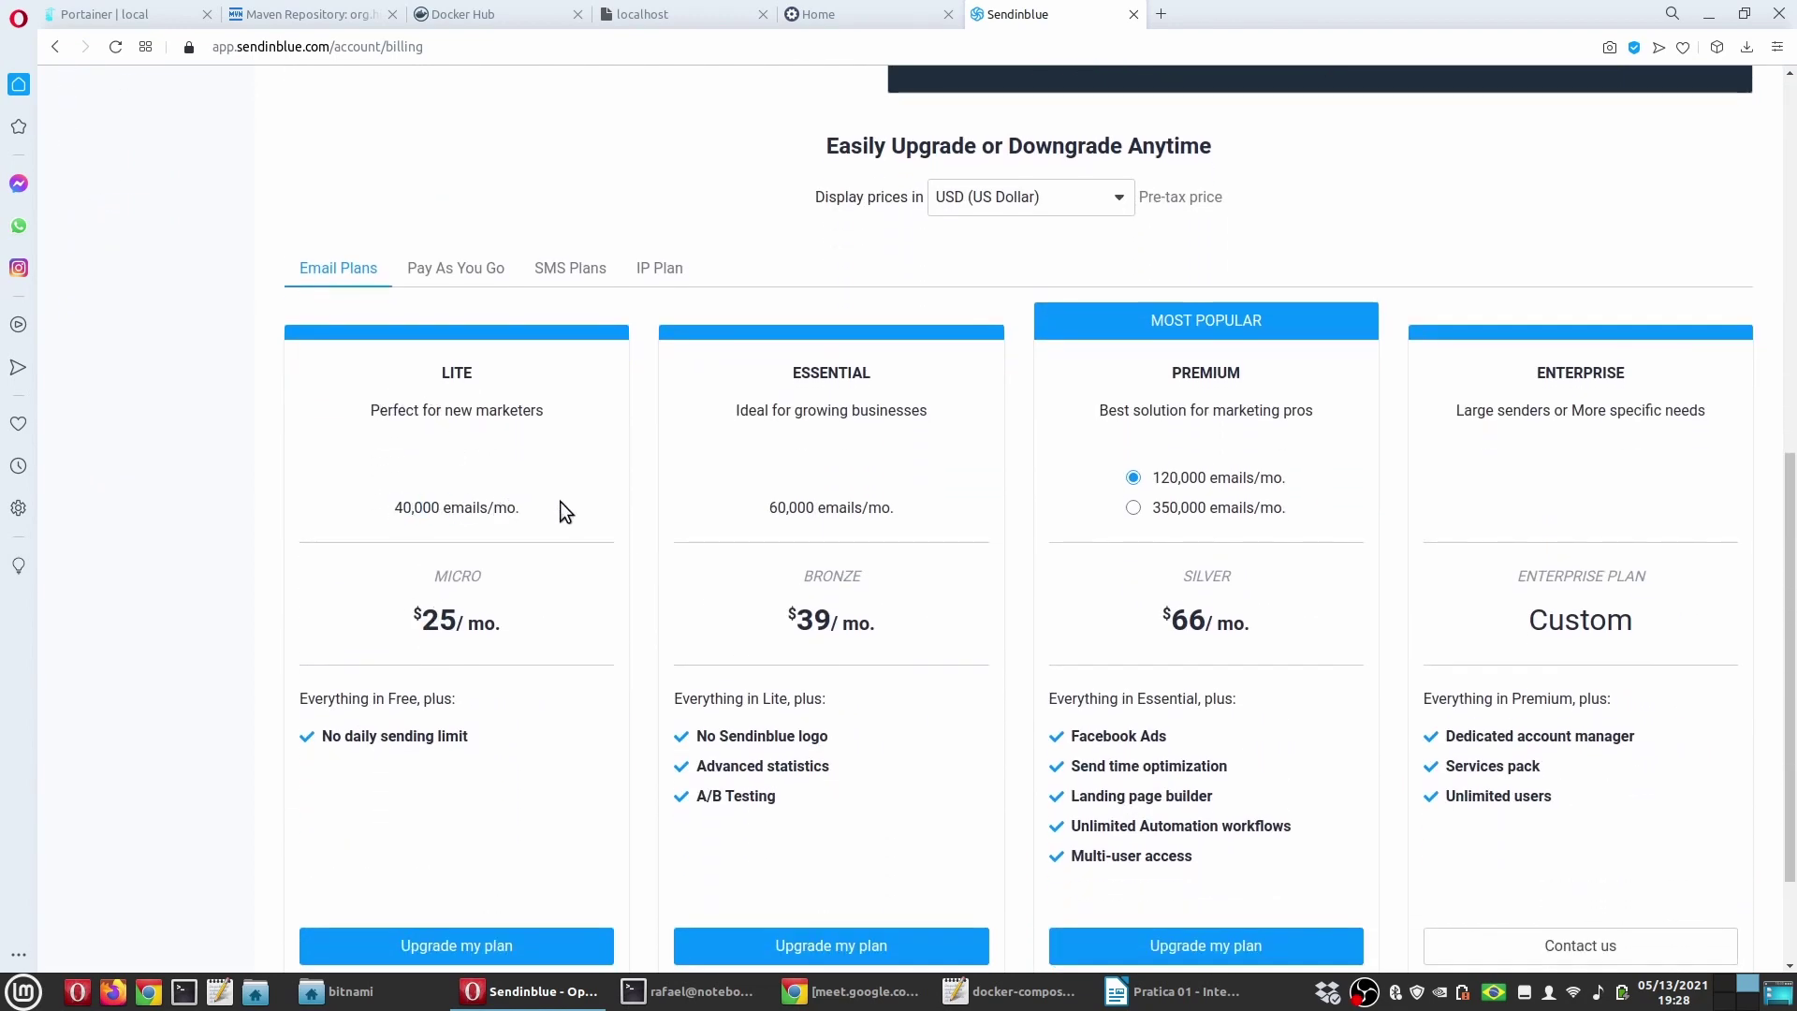
scroll(560, 502, "down", 2)
scroll(560, 501, "up", 9)
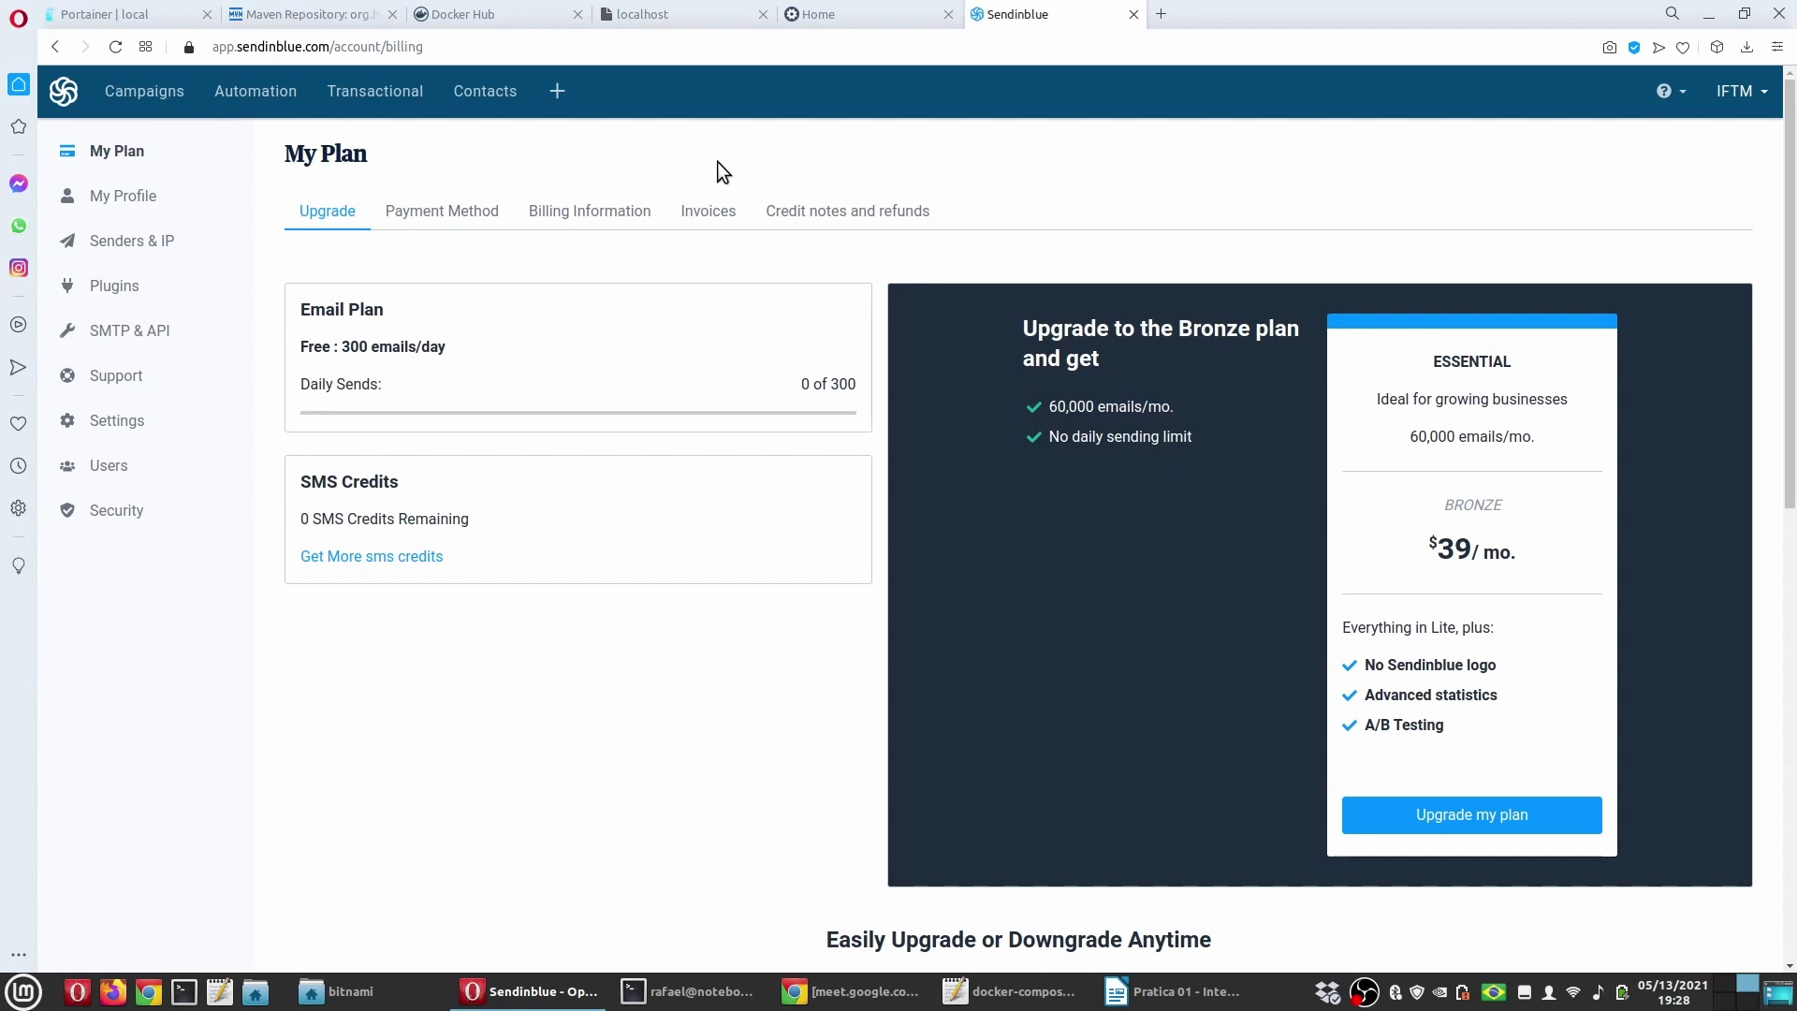
left_click(1116, 992)
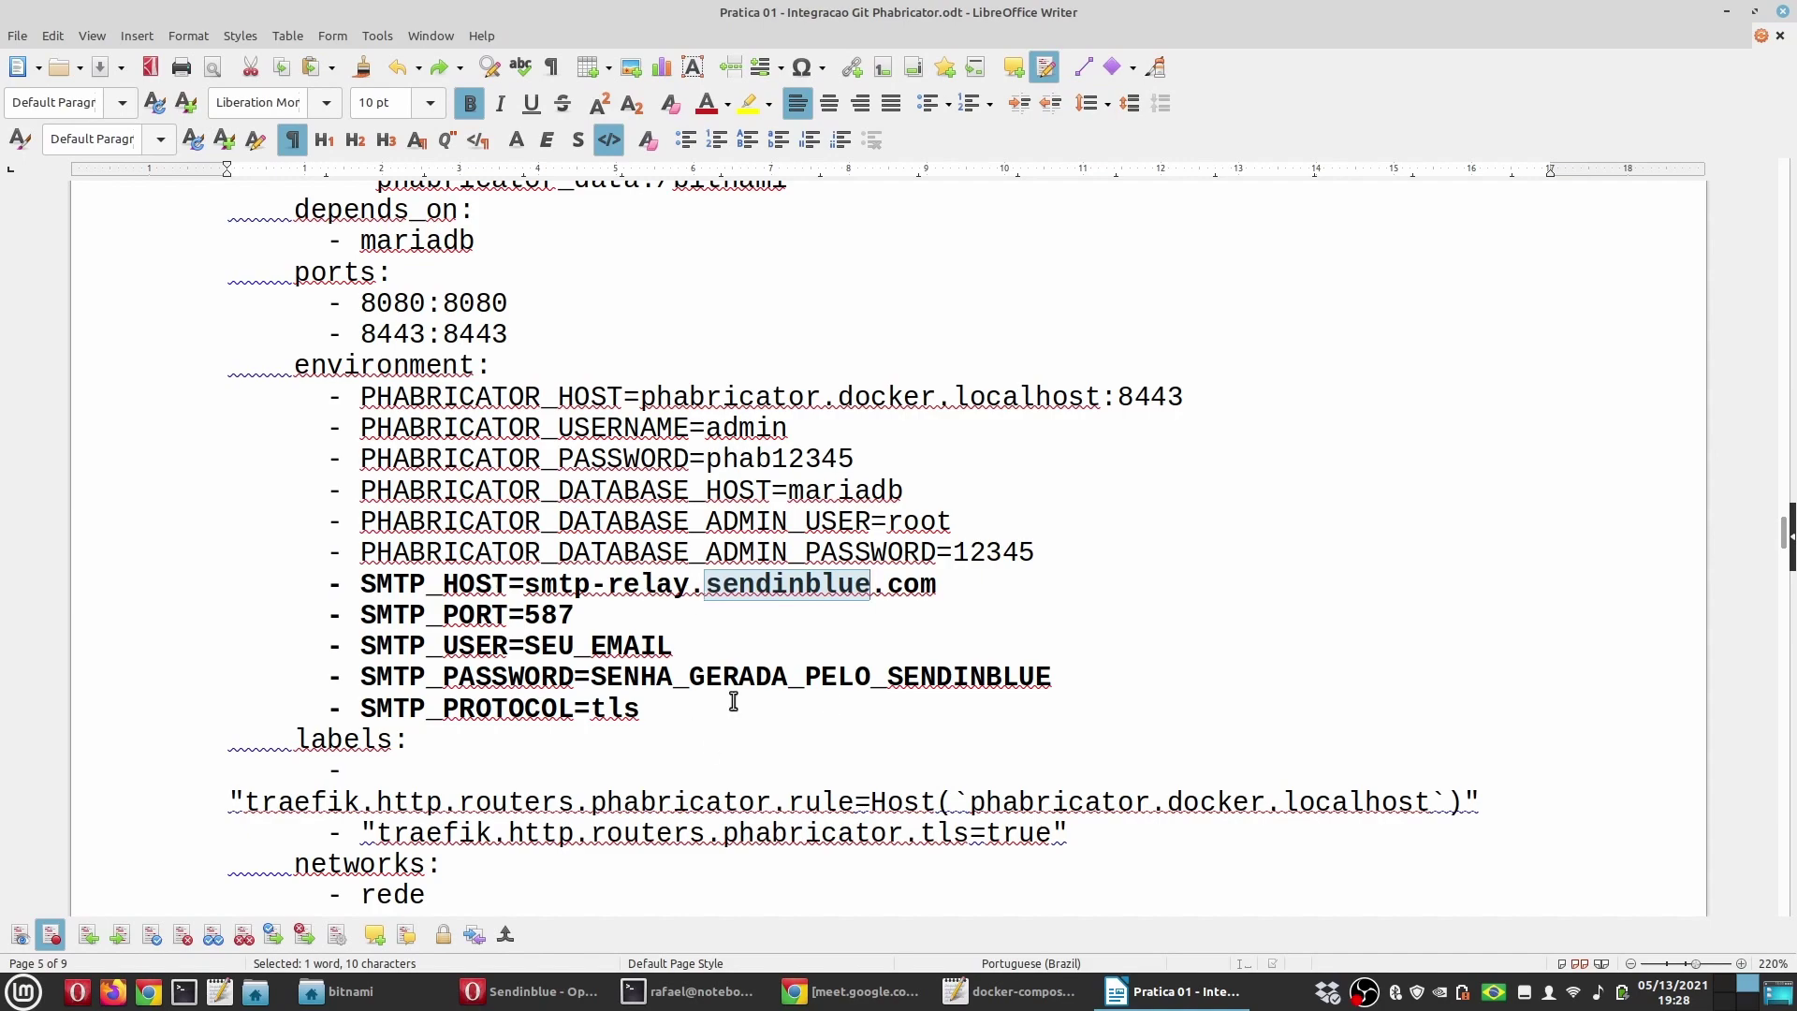
Step: Clear the sendinblue selection, scroll up past the SMTP entries, and bring the terminal forward
left_click(730, 644)
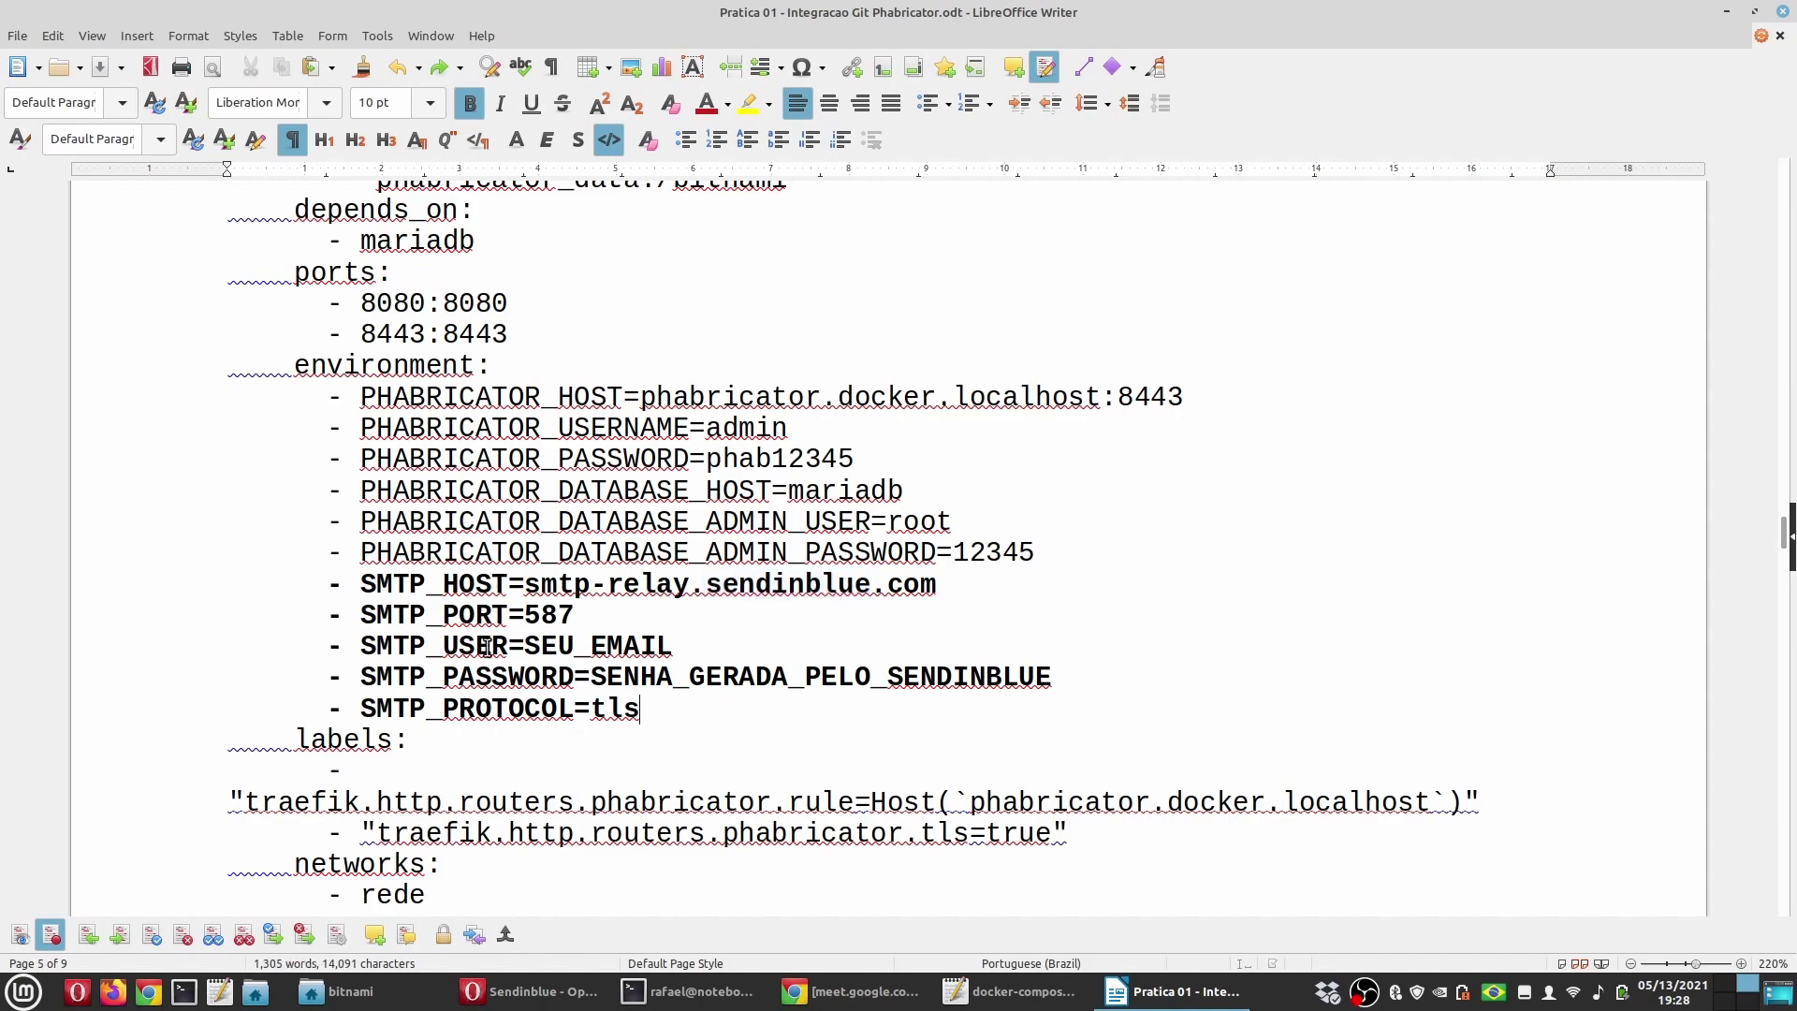
scroll(488, 646, "up", 15)
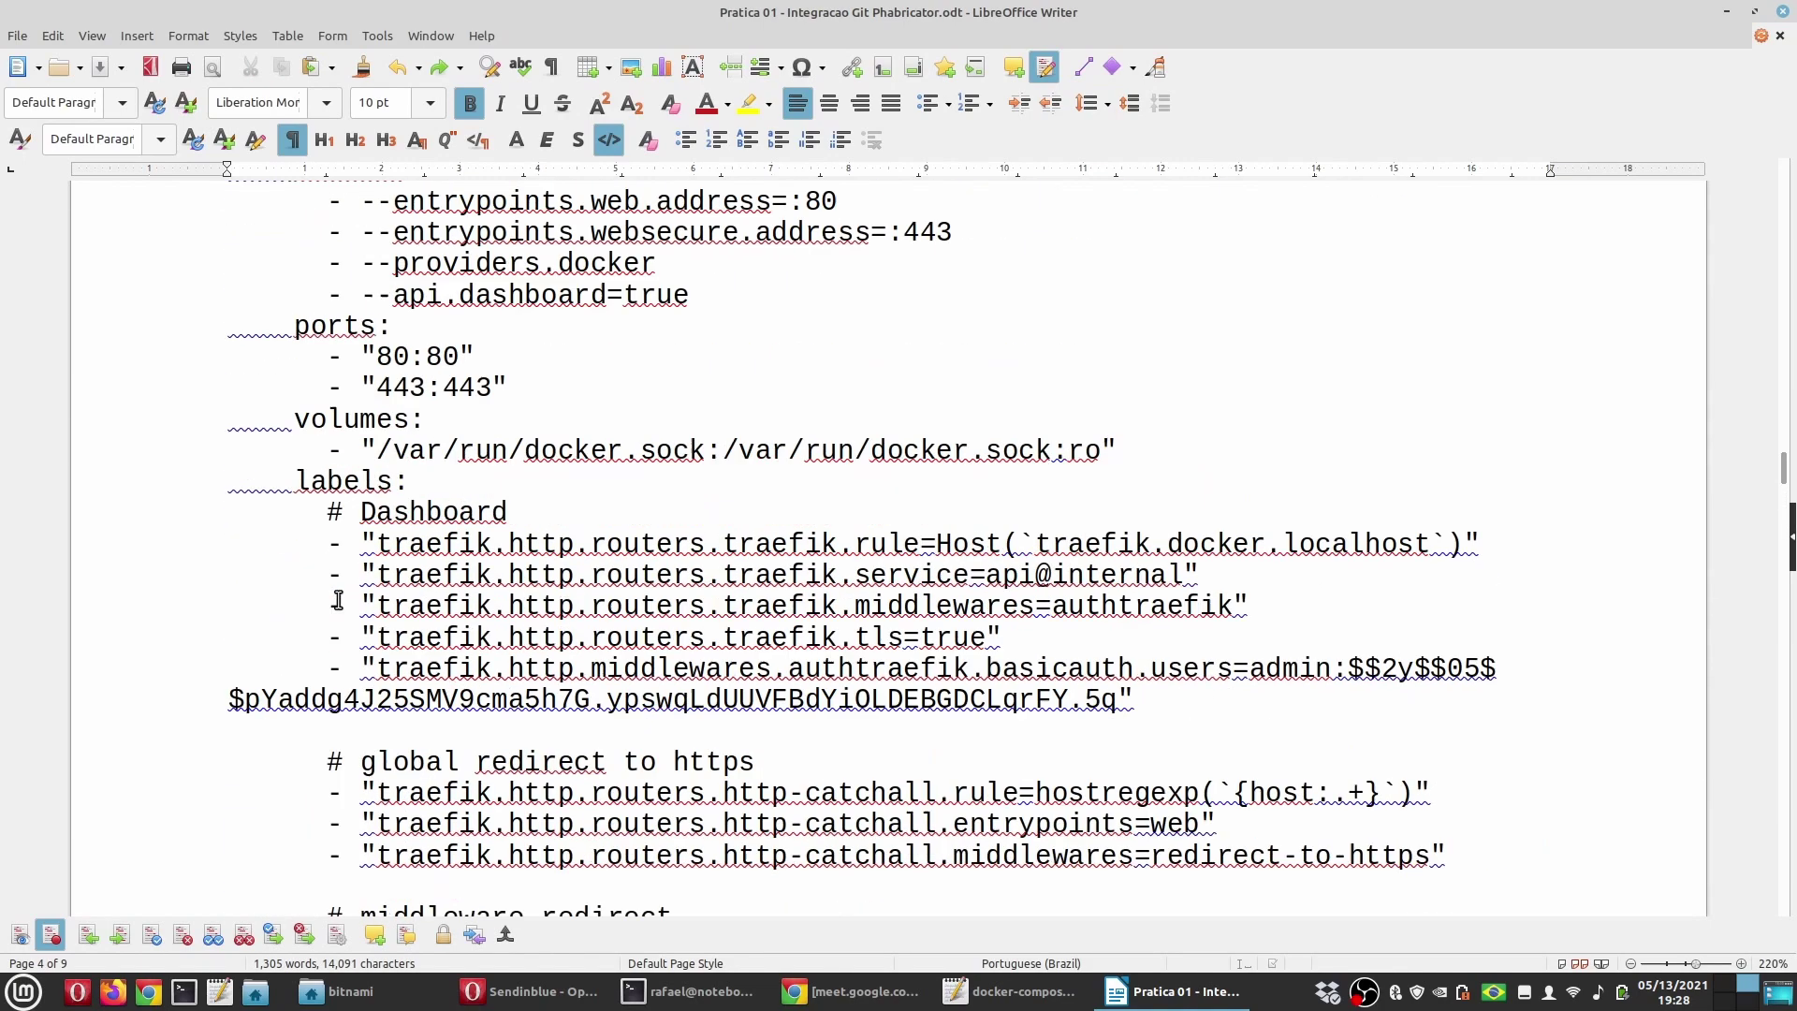
scroll(338, 600, "up", 5)
left_click(730, 989)
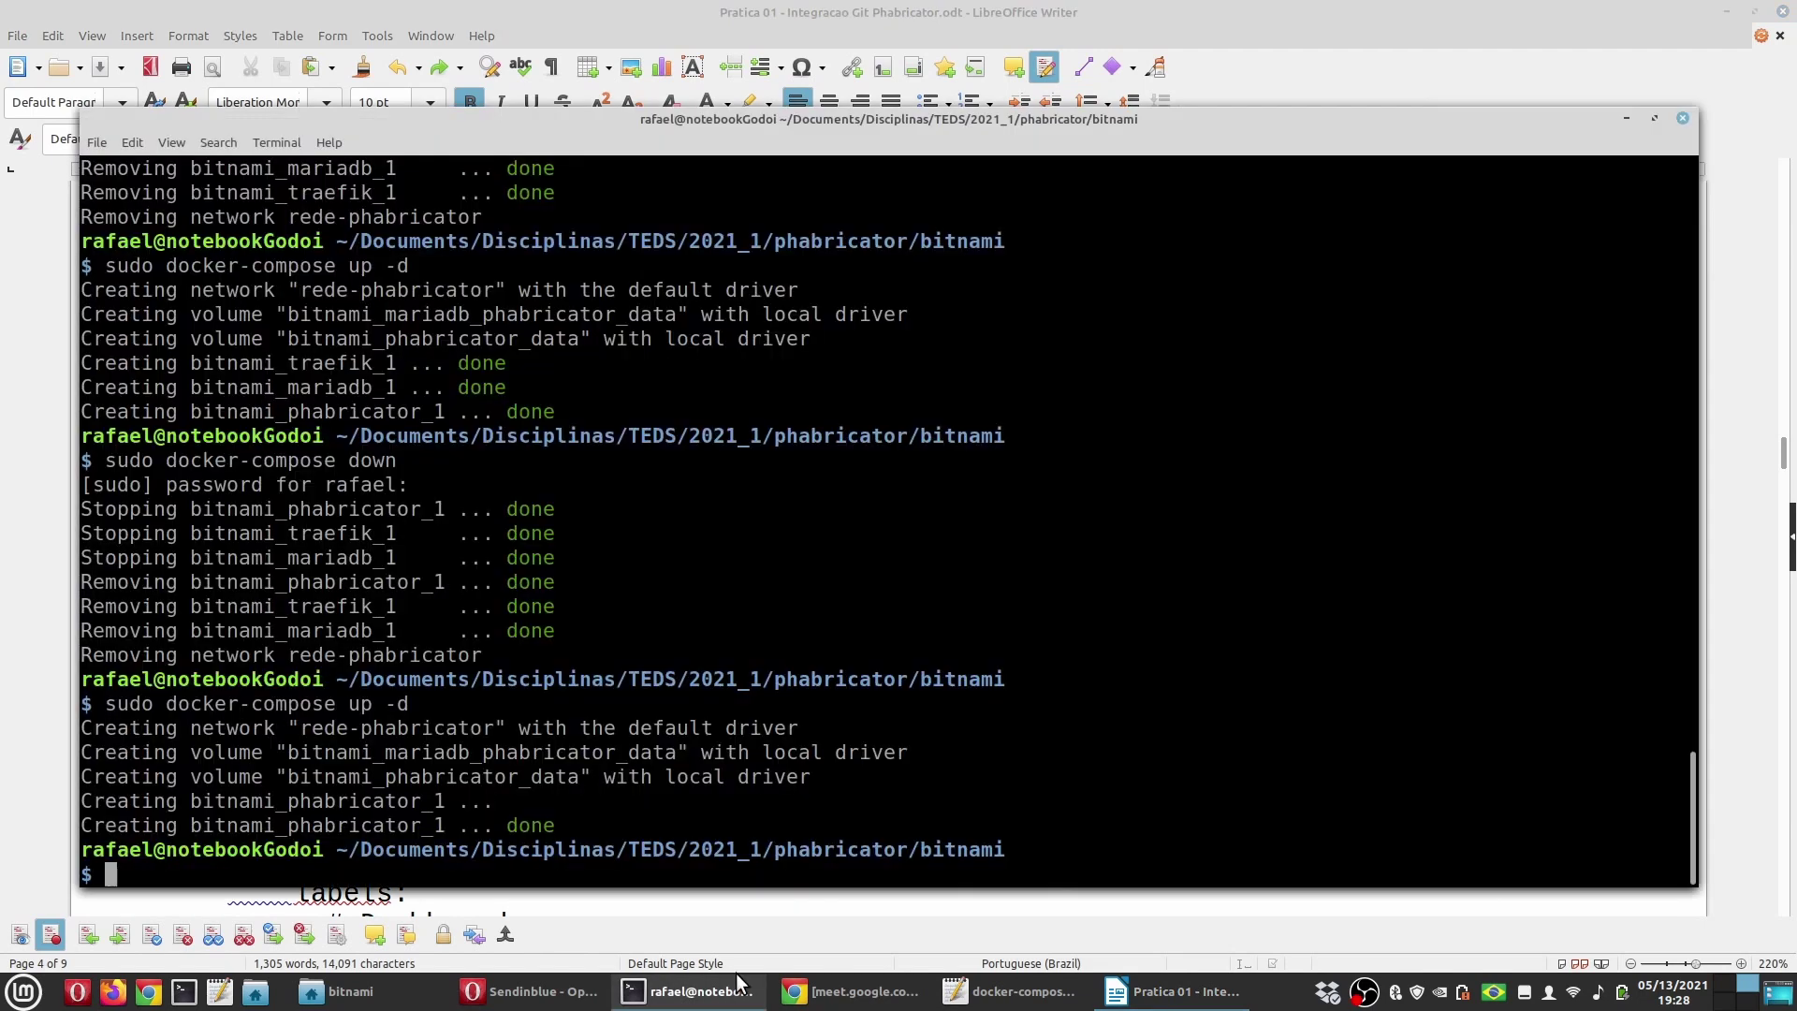
Step: Rerun sudo docker-compose down to remove the bitnami containers and network, then view Portainer's logs
key("Up")
key("Up")
key("Return")
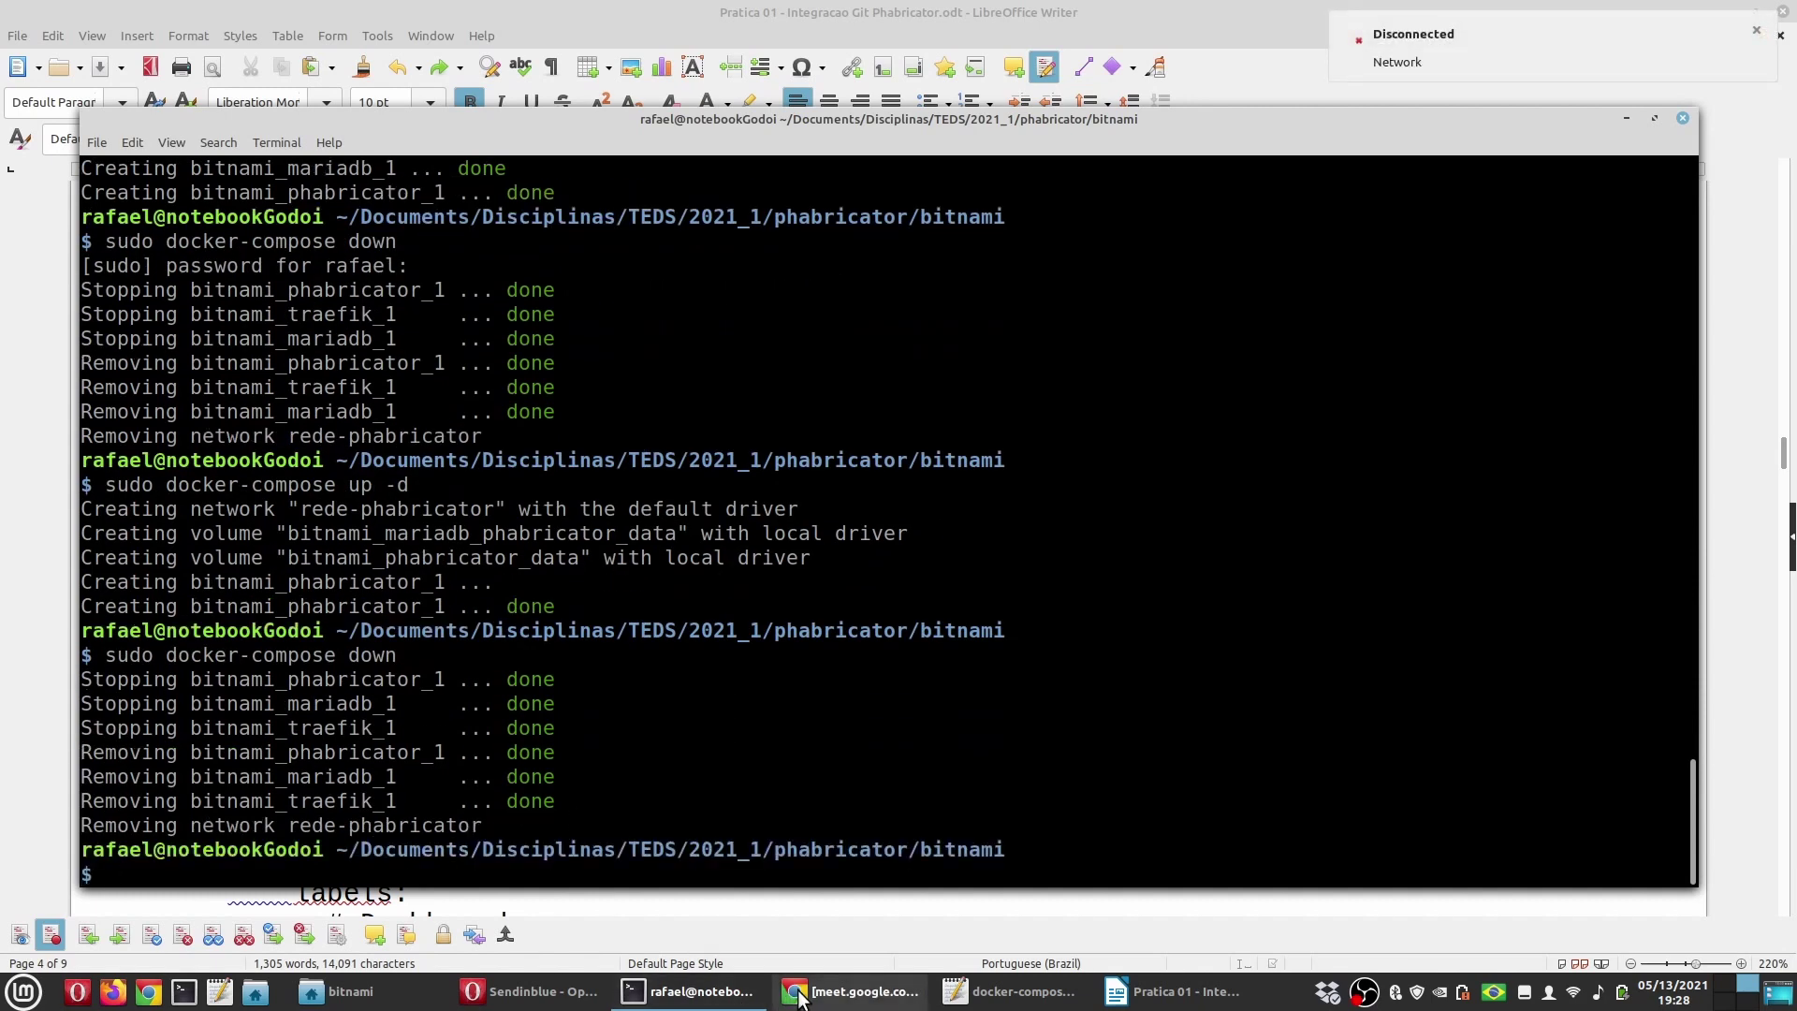
left_click(529, 991)
left_click(103, 14)
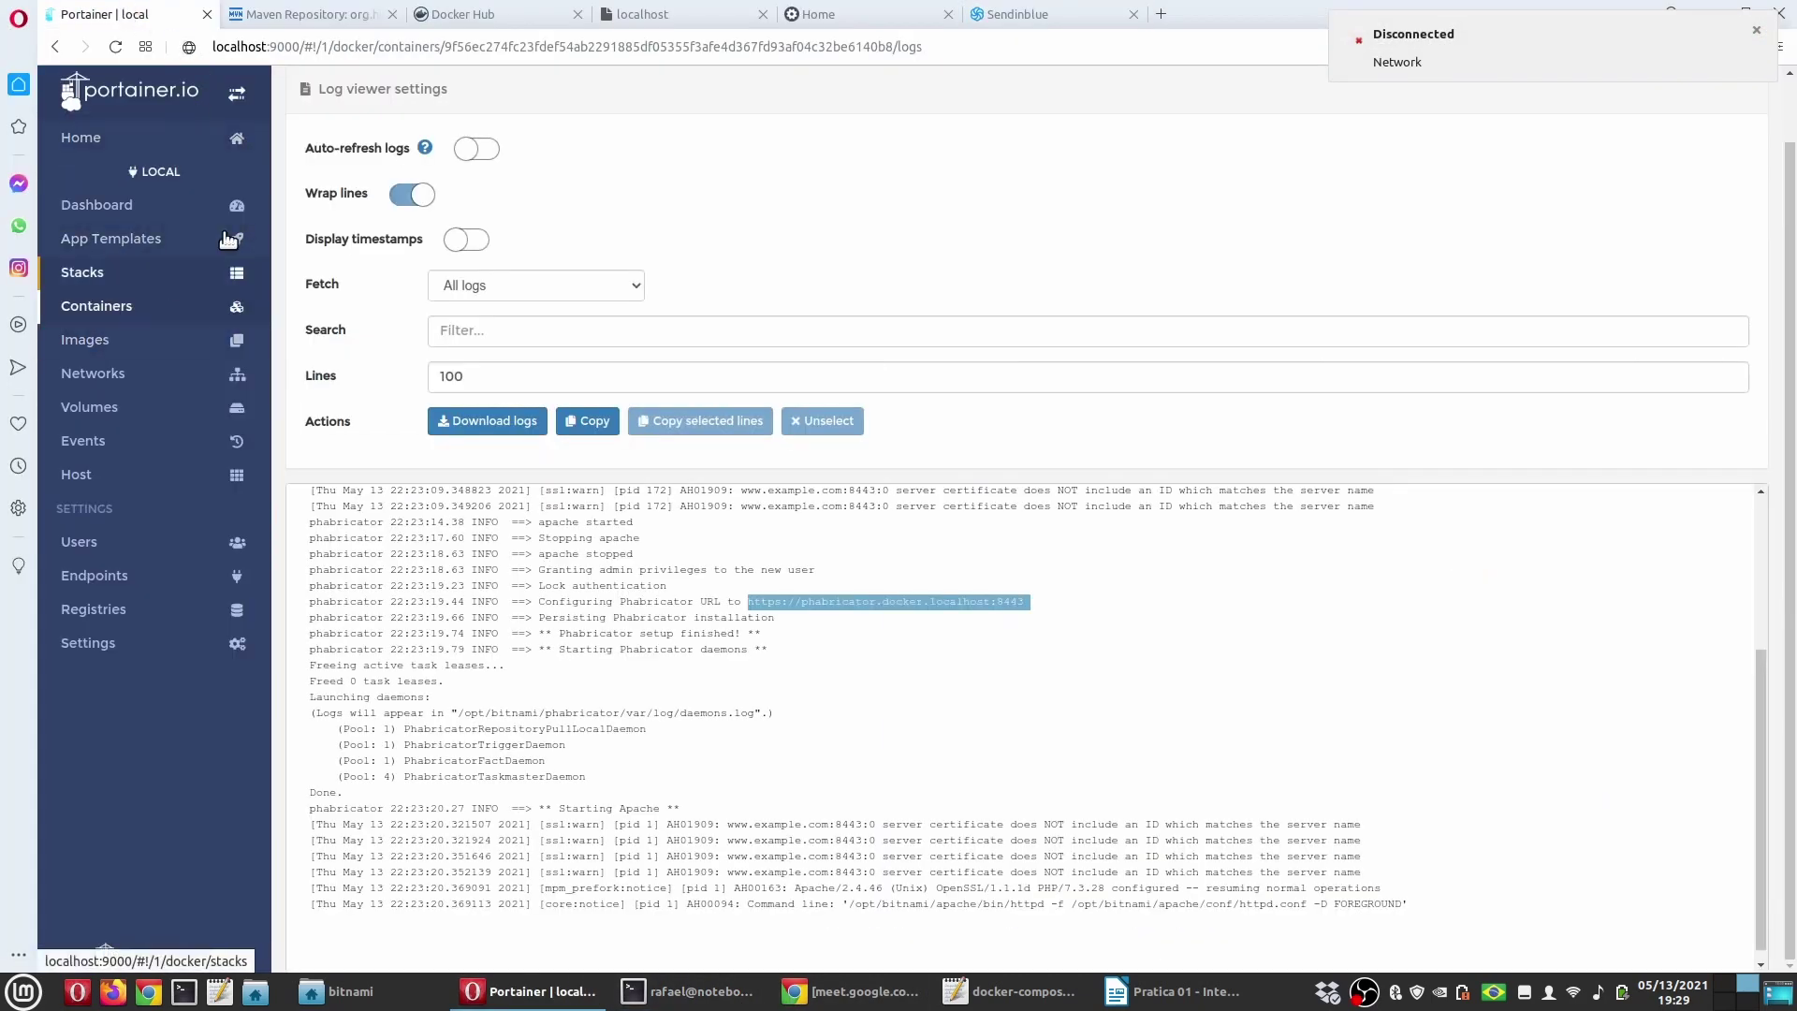
Step: Remove the bitnami_mariadb_phabricator_data and bitnami_phabricator_data volumes from Portainer's Volumes list
left_click(124, 305)
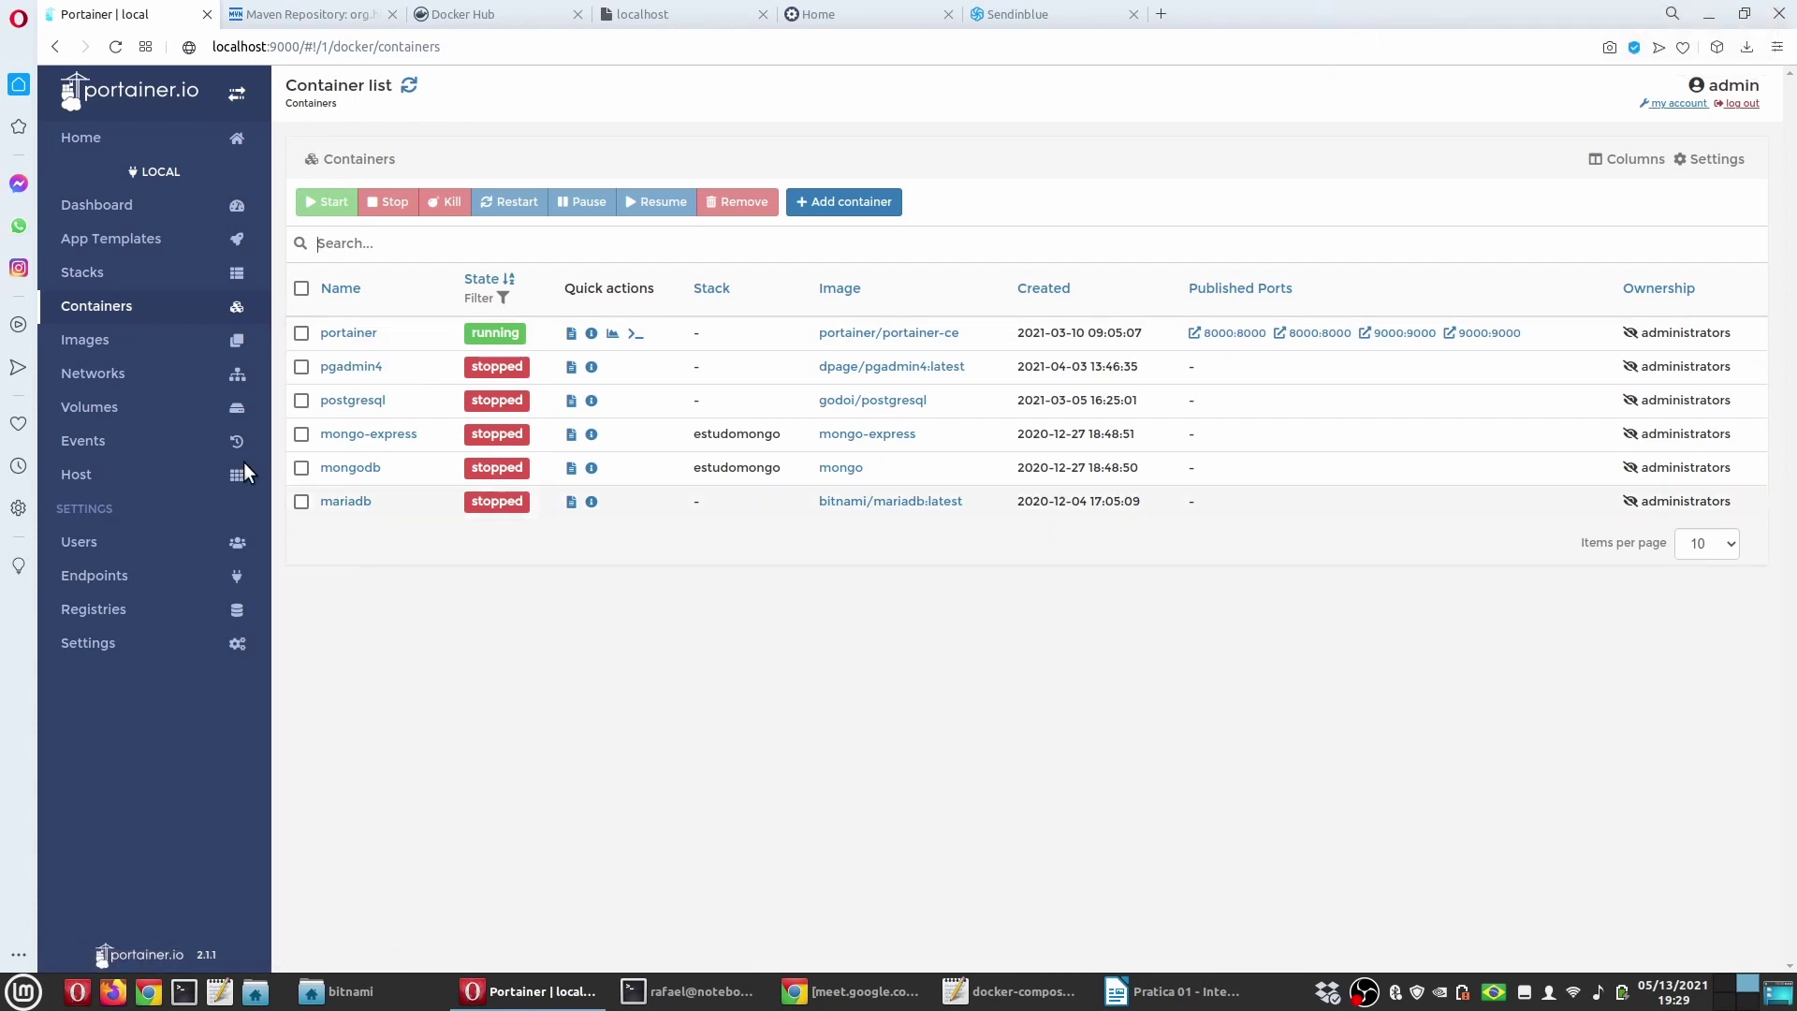
left_click(135, 409)
left_click(301, 334)
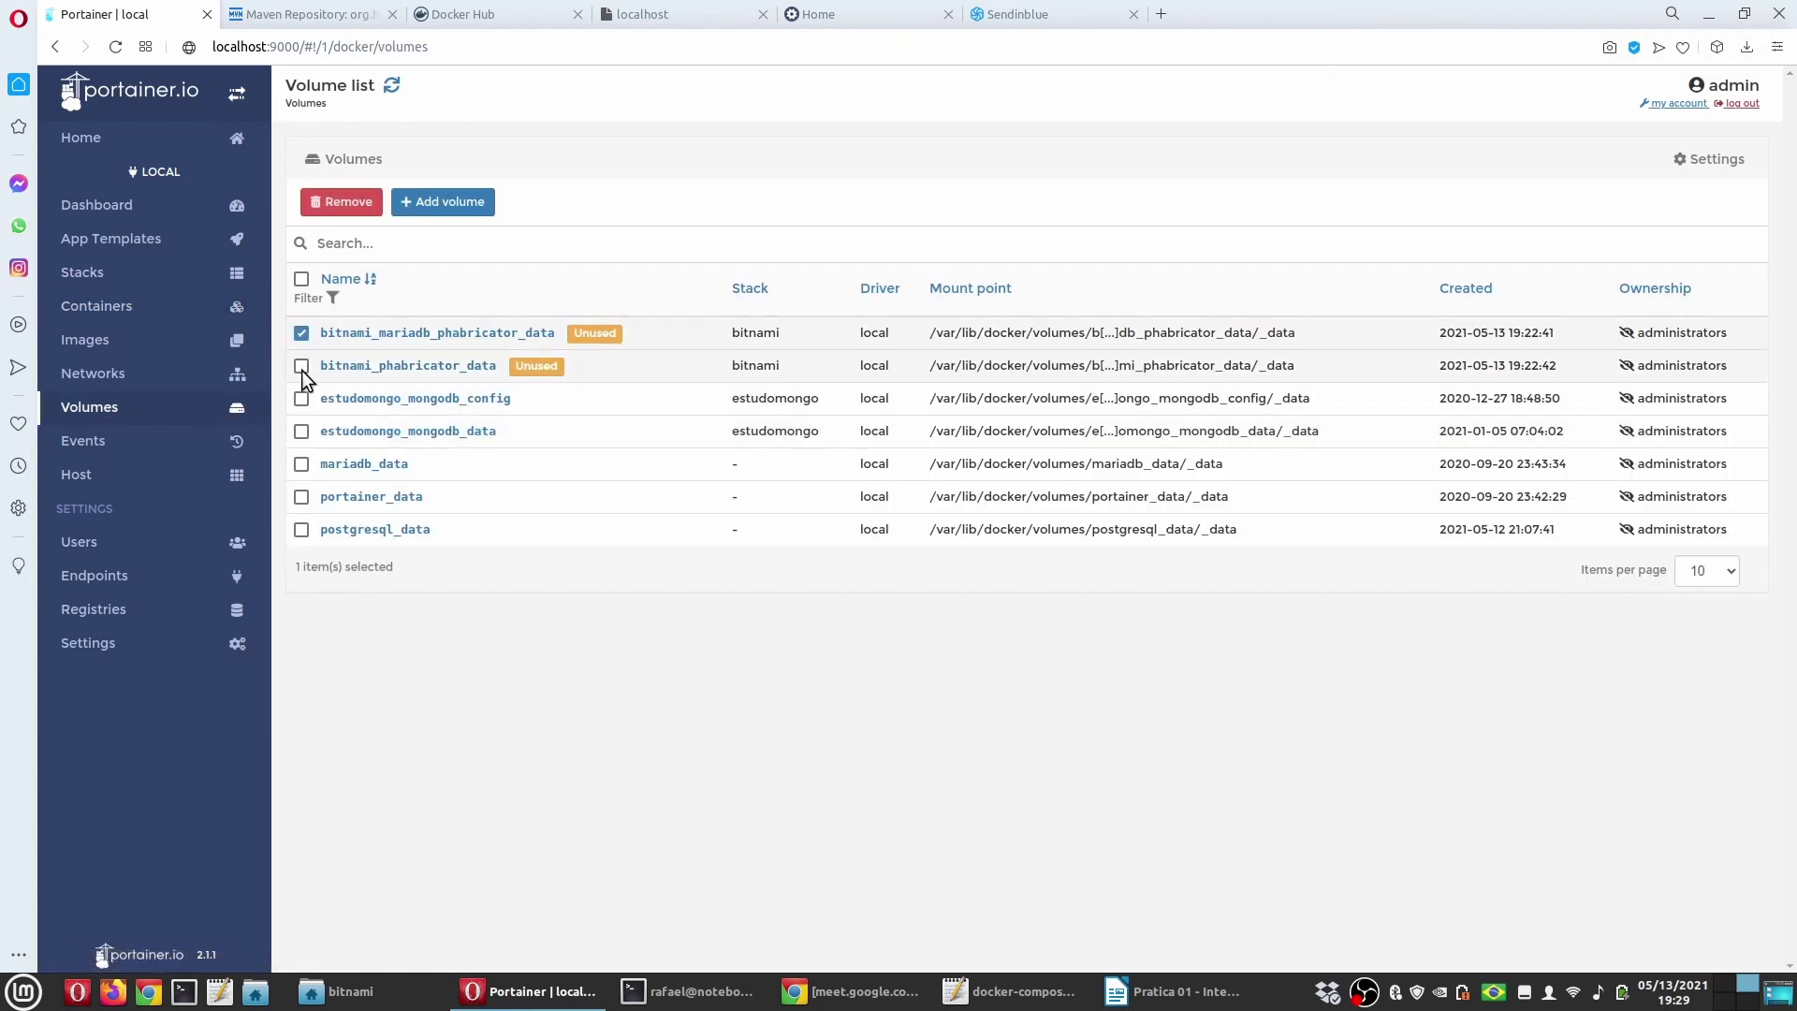
left_click(302, 366)
left_click(341, 201)
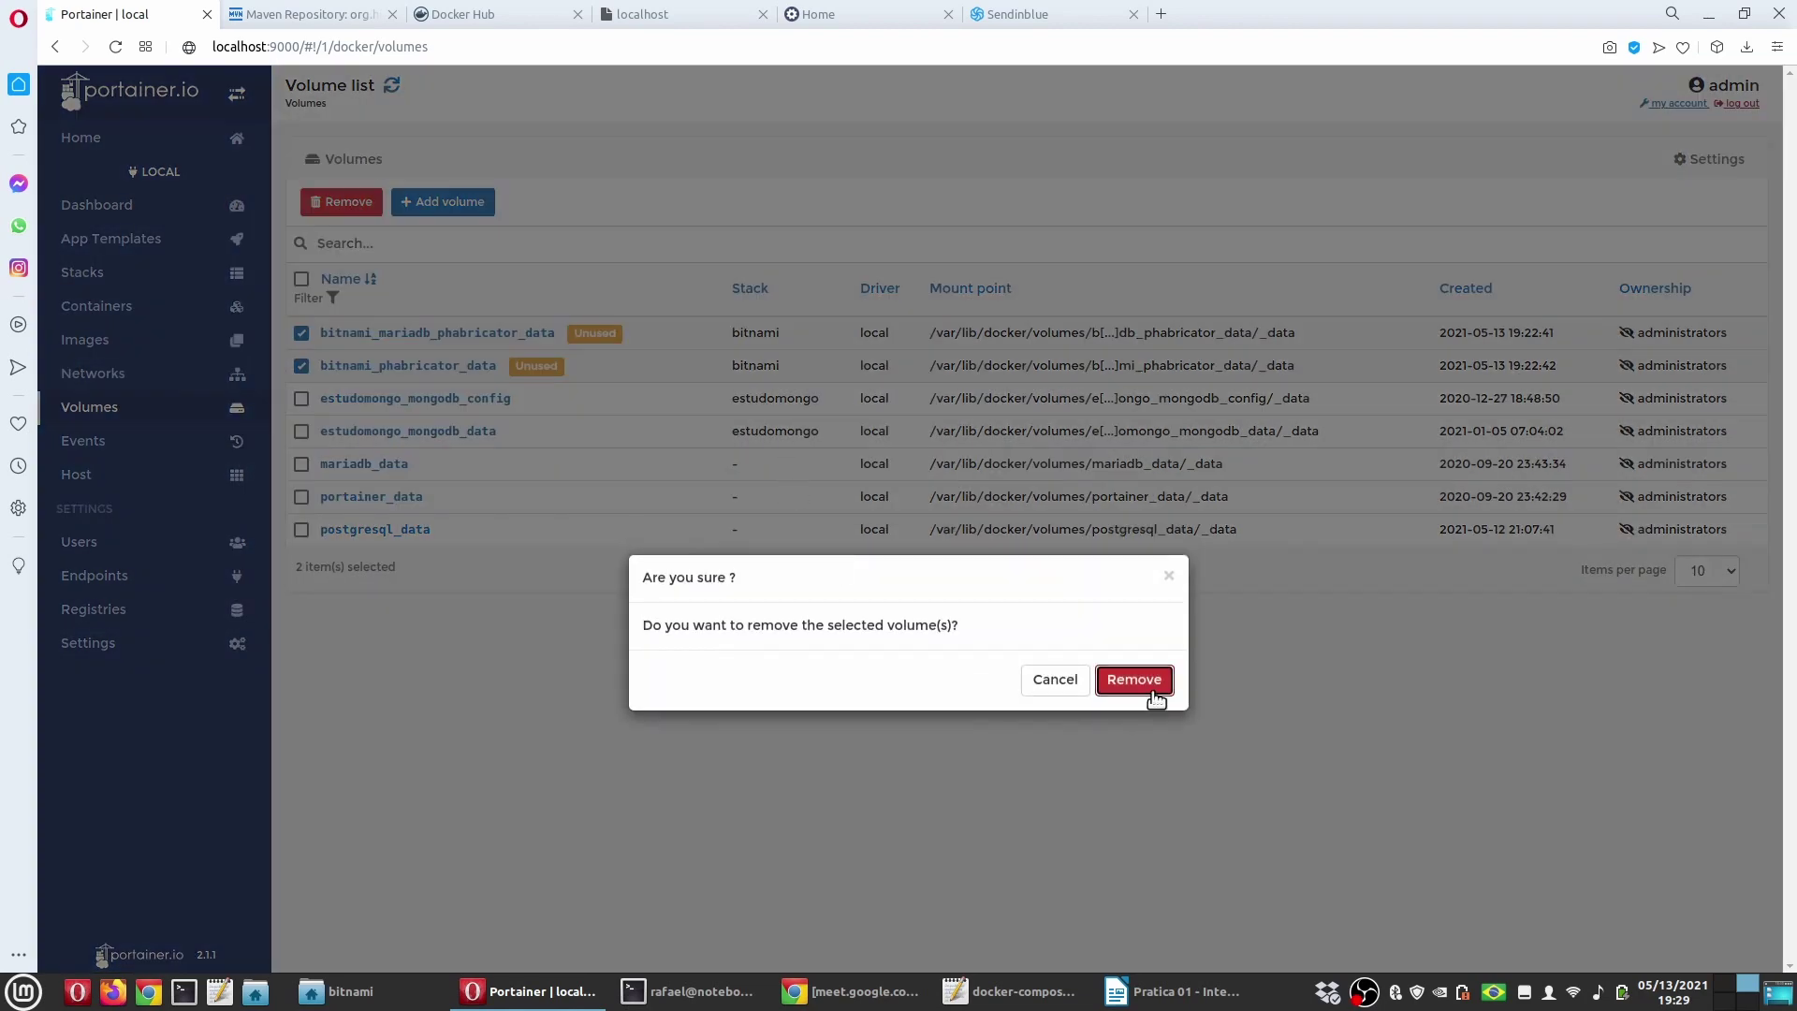
left_click(1152, 685)
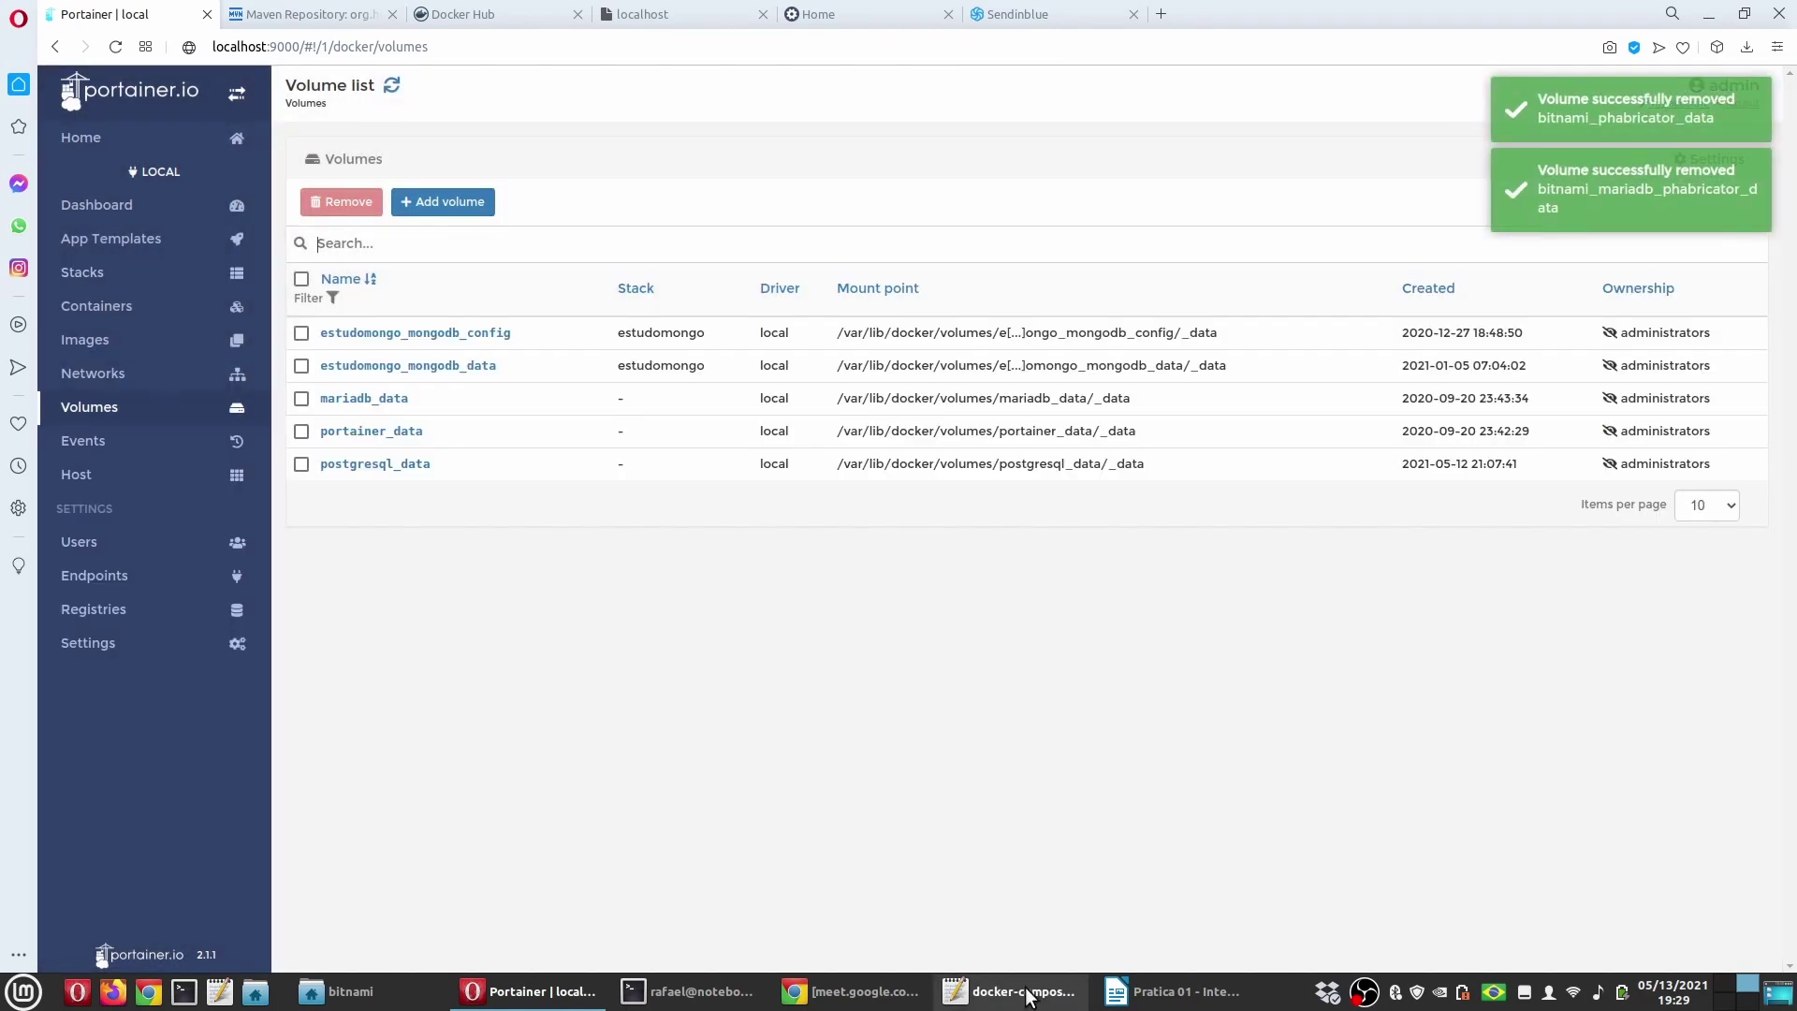
left_click(1175, 991)
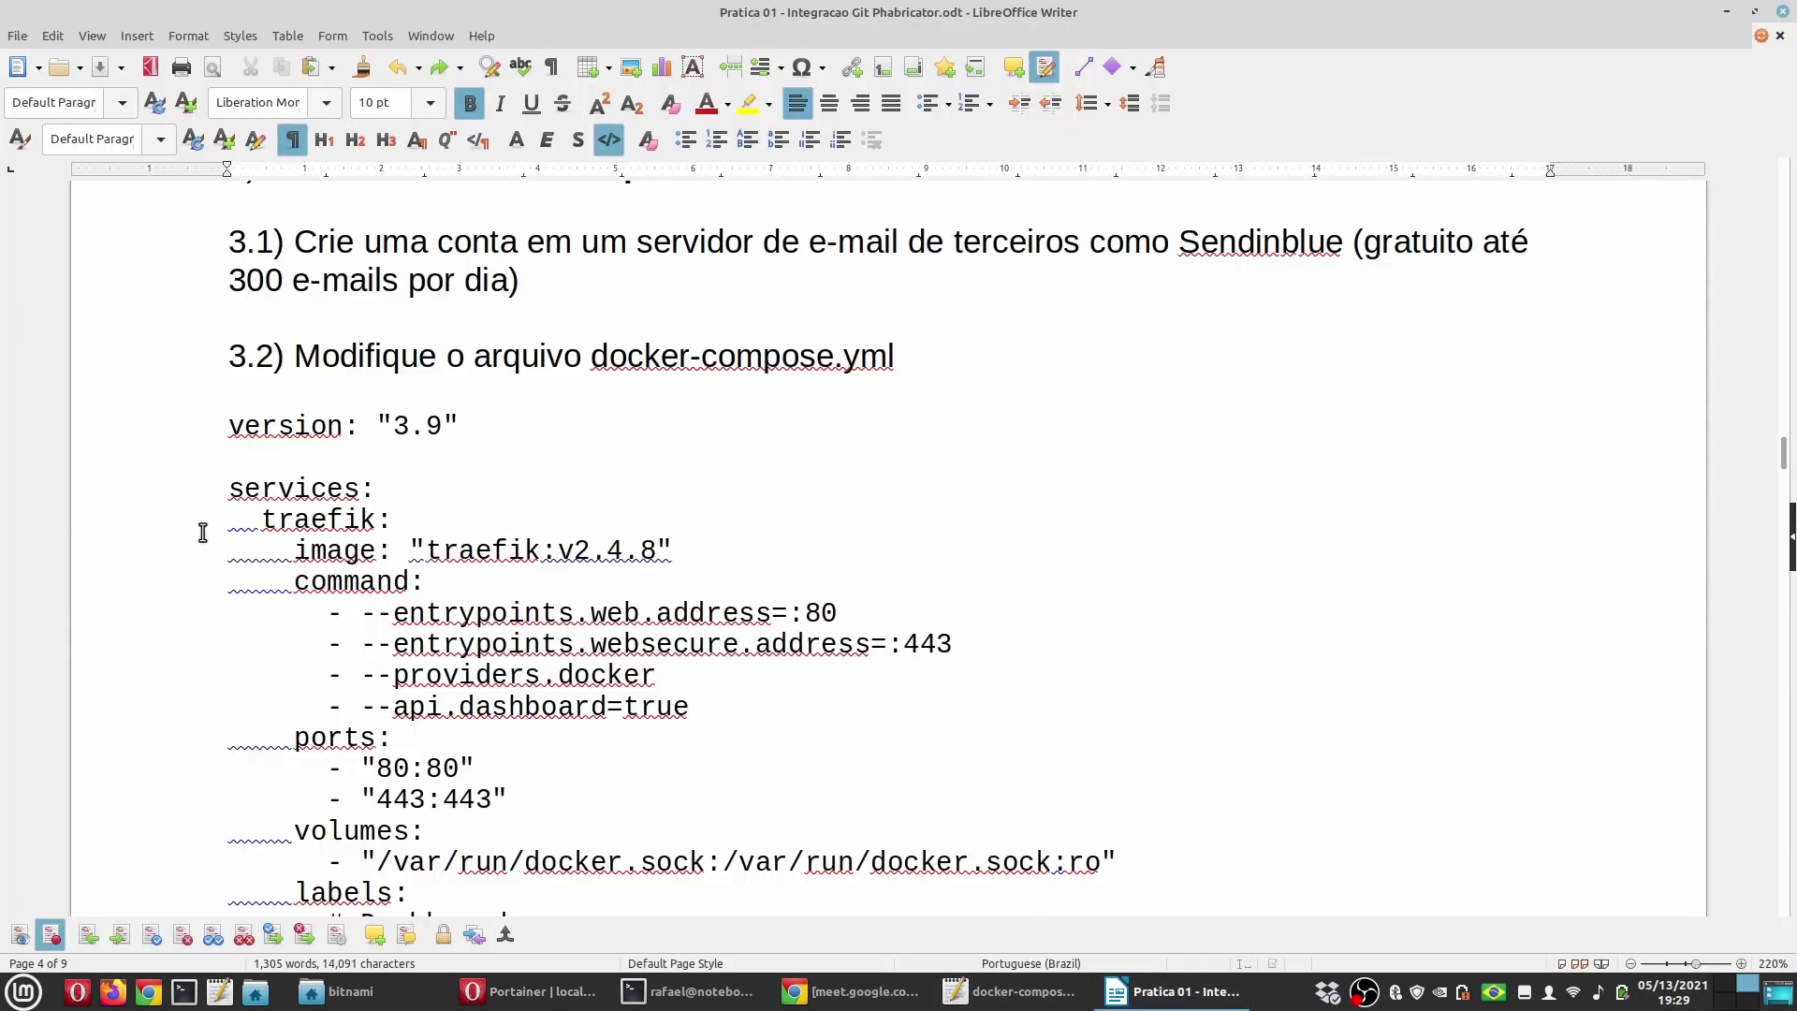
Step: Select the guide's compose listing from its start down to the rede-phabricator network name
left_click(243, 423)
scroll(266, 635, "down", 3)
scroll(266, 638, "down", 15)
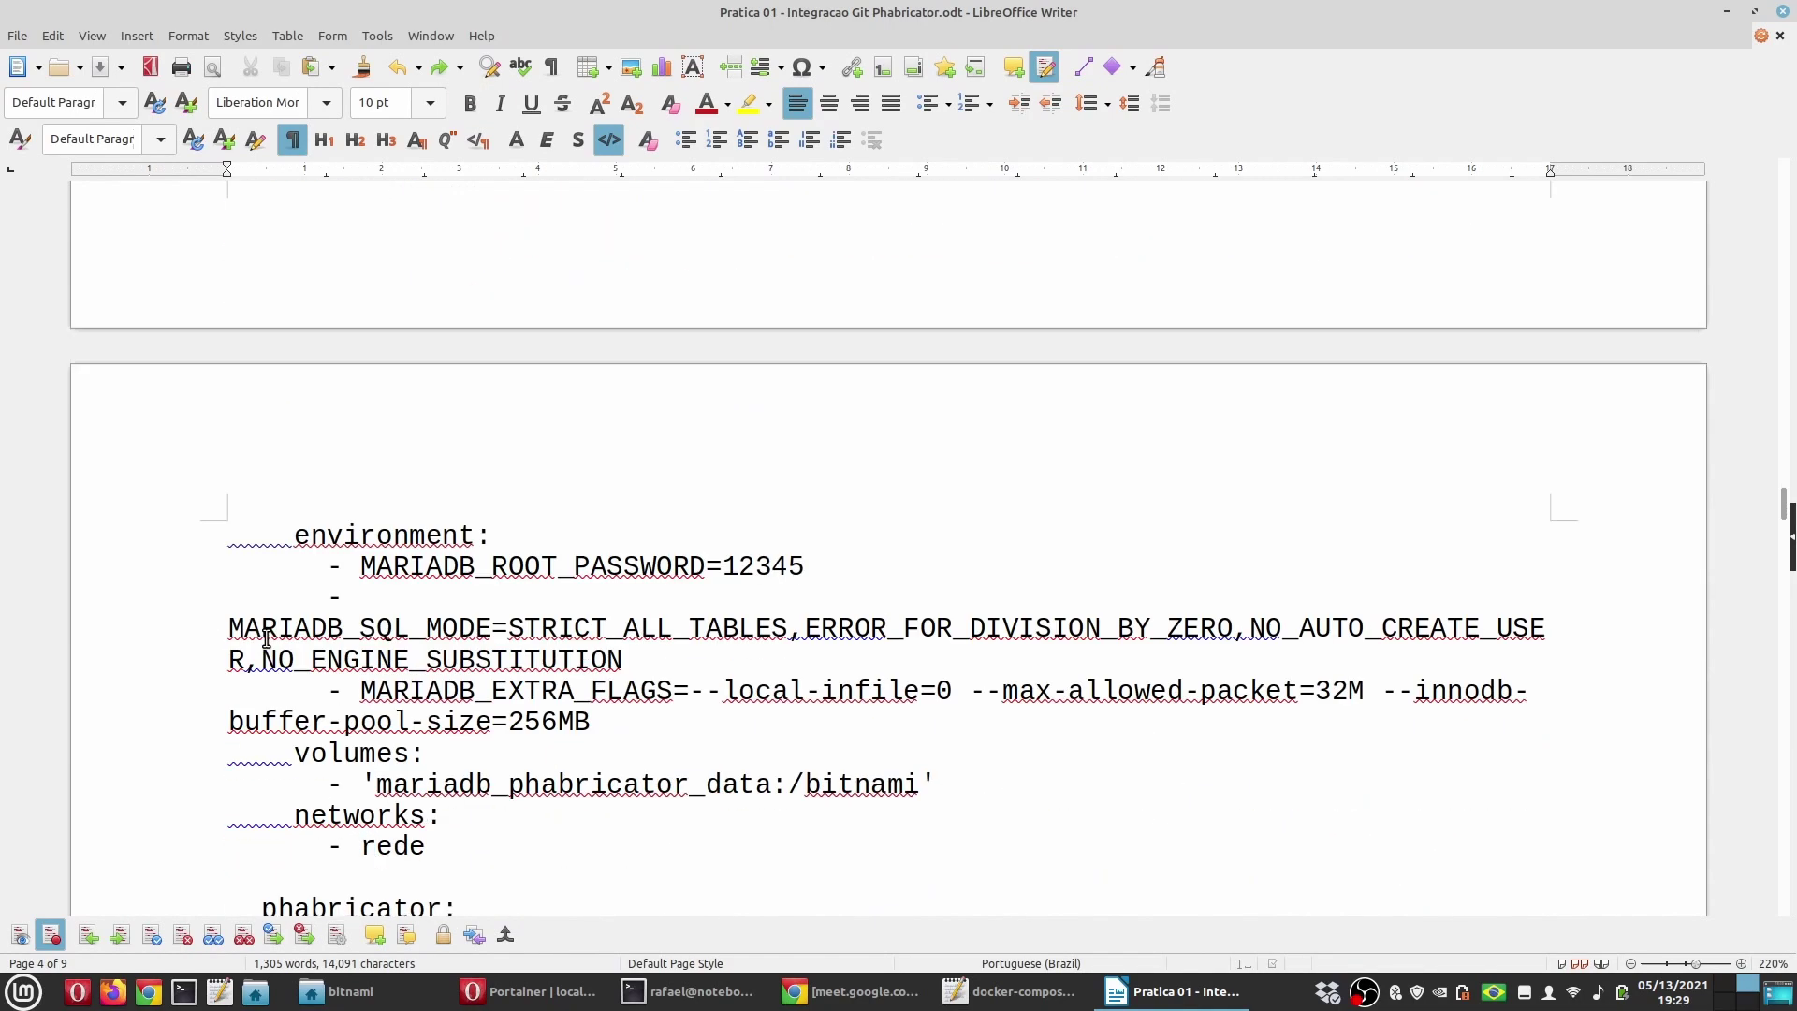
scroll(266, 637, "down", 4)
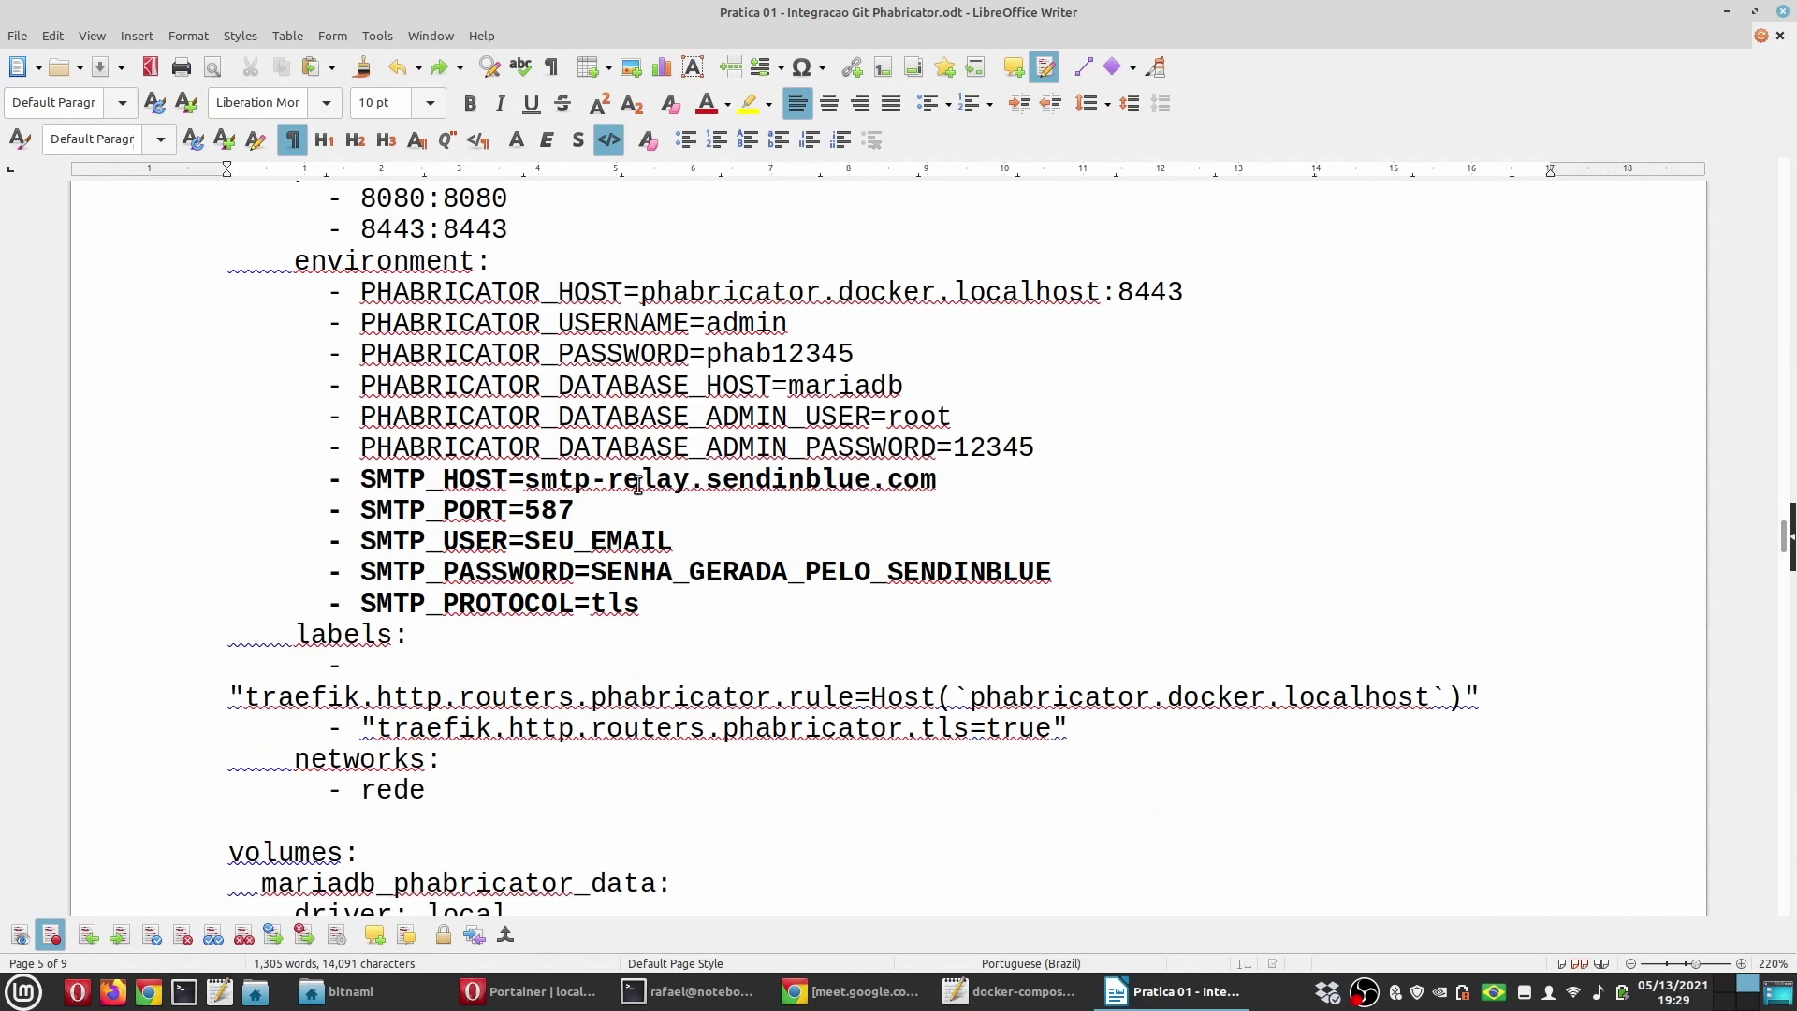
scroll(530, 642, "down", 5)
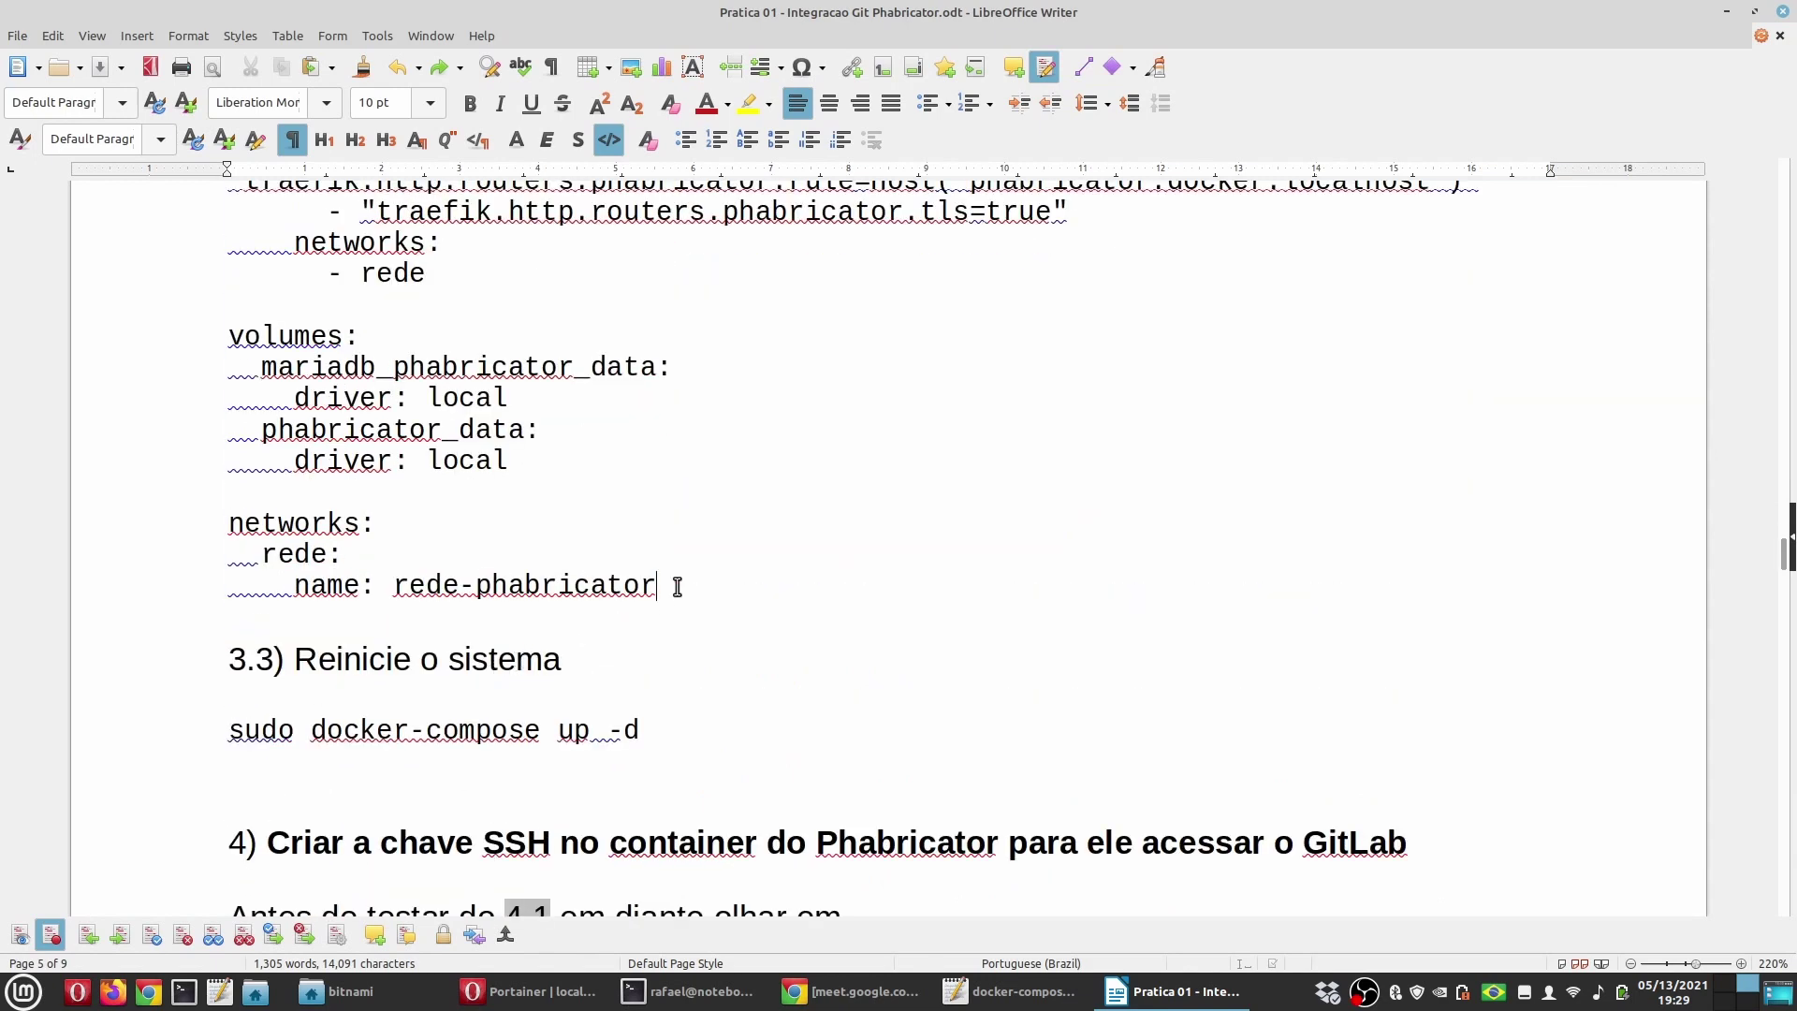
left_click(679, 586, "shift")
Step: Replace everything in docker-compose.yml with the guide's compose configuration
key("alt+Tab")
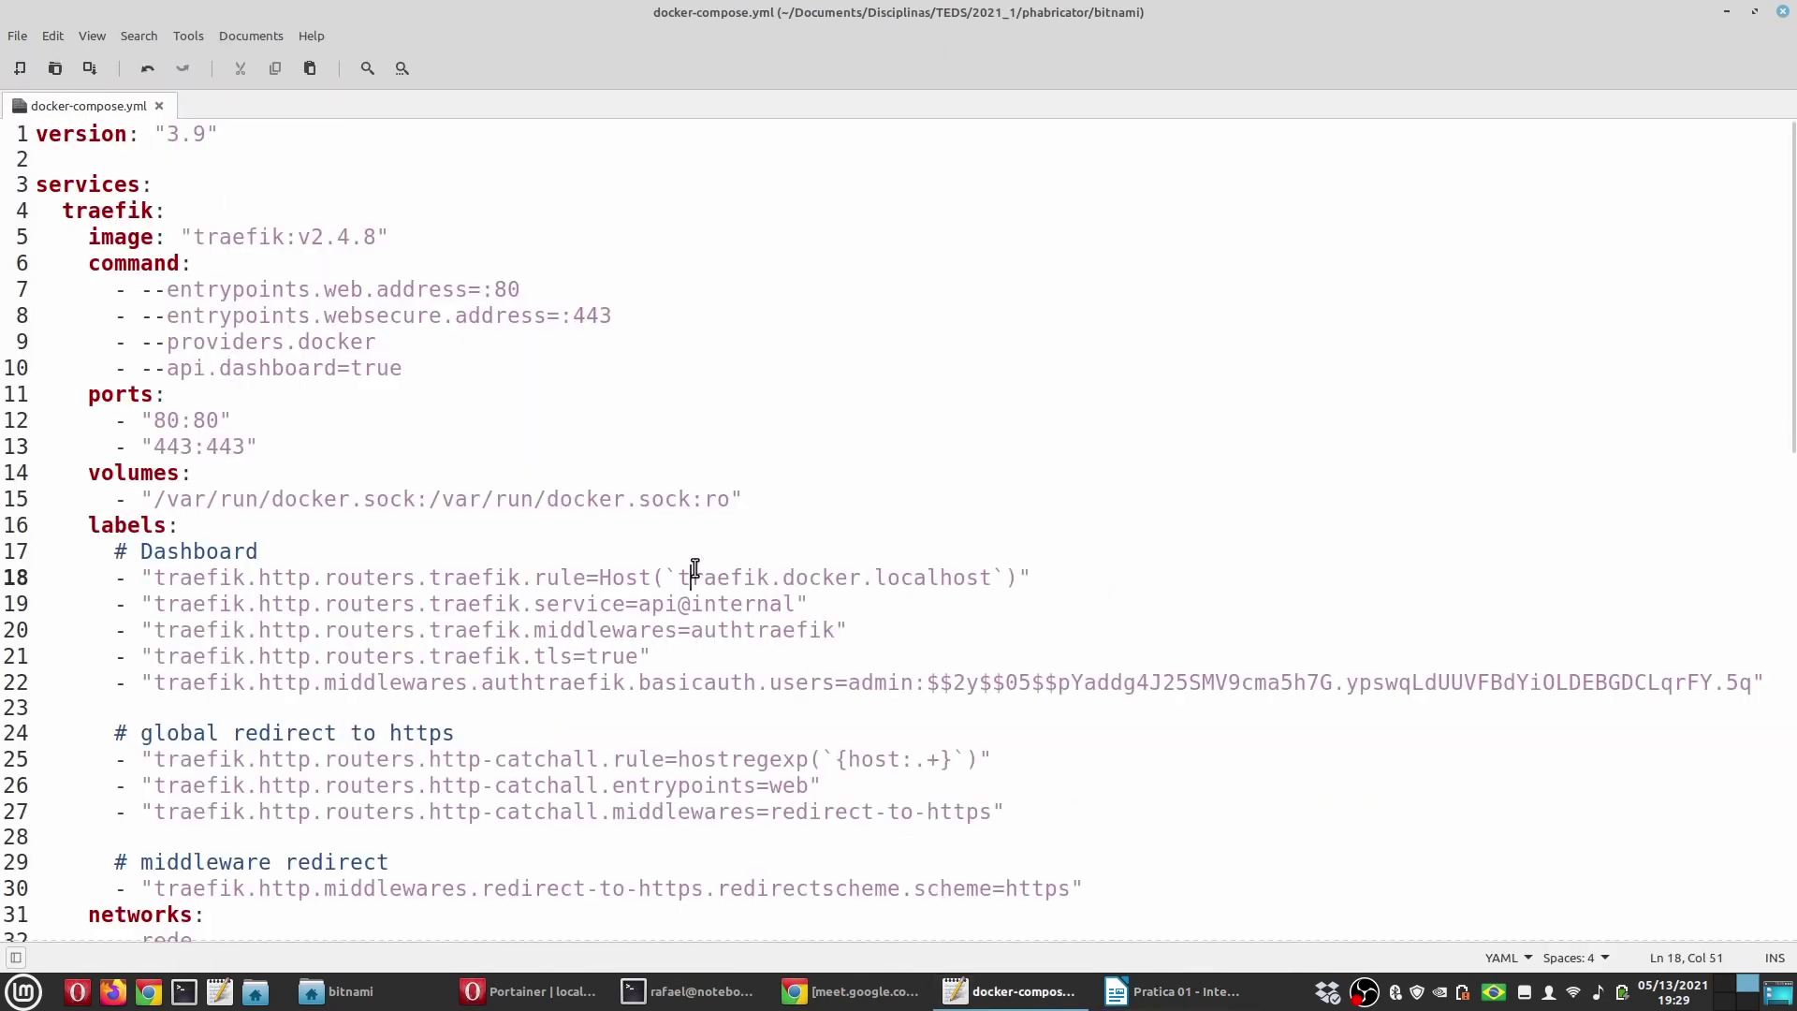
key("ctrl+a")
key("Delete")
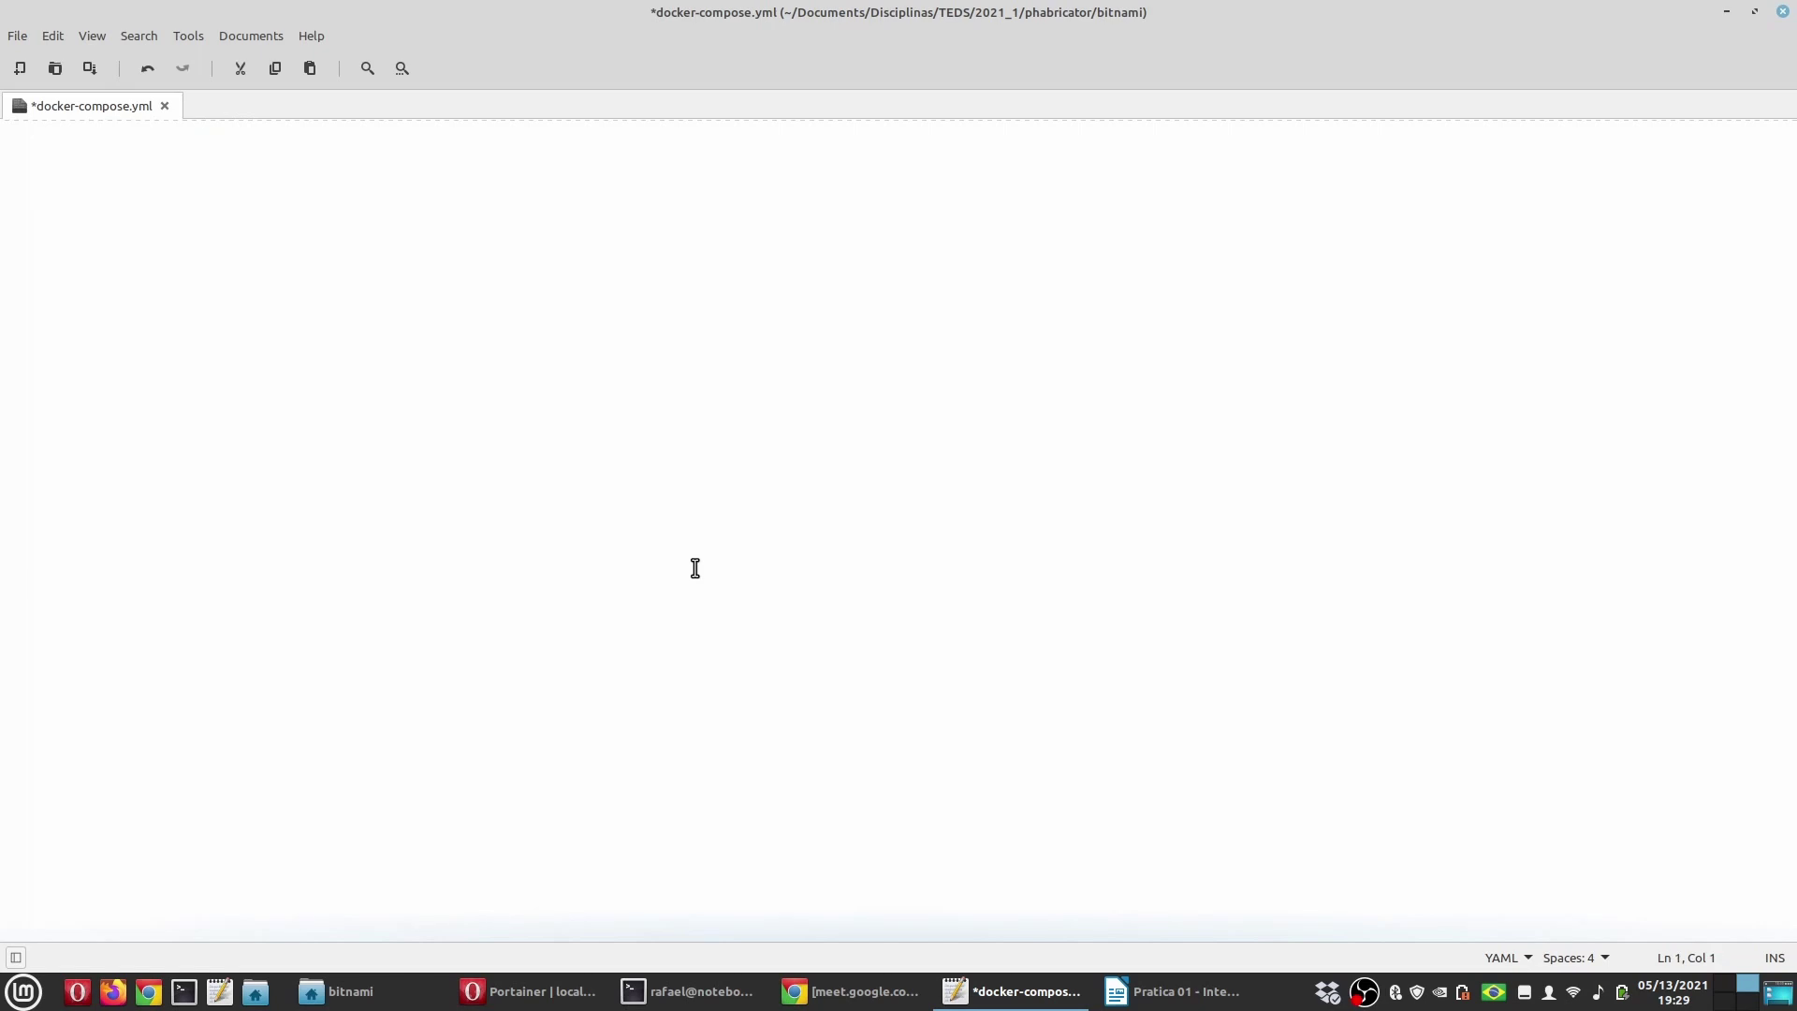
key("ctrl+v")
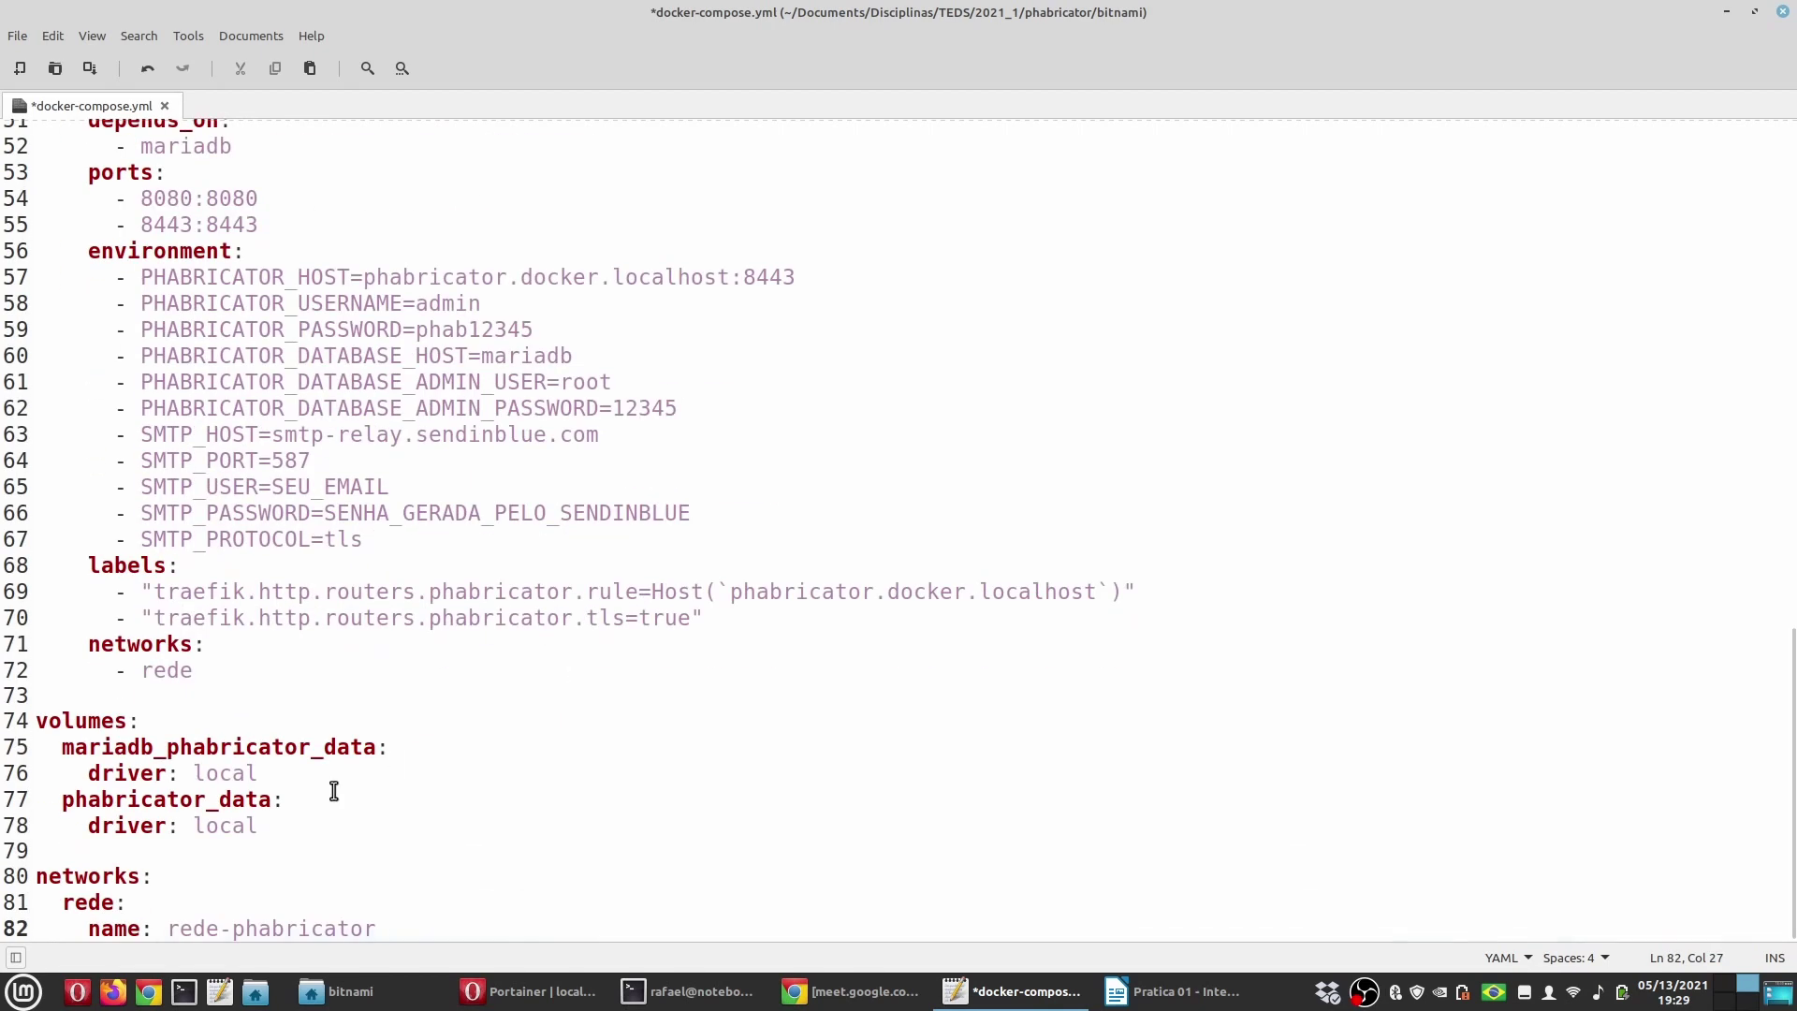
Step: Review the pasted SMTP settings lines and highlight the SEU_EMAIL placeholder value
scroll(342, 552, "up", 17)
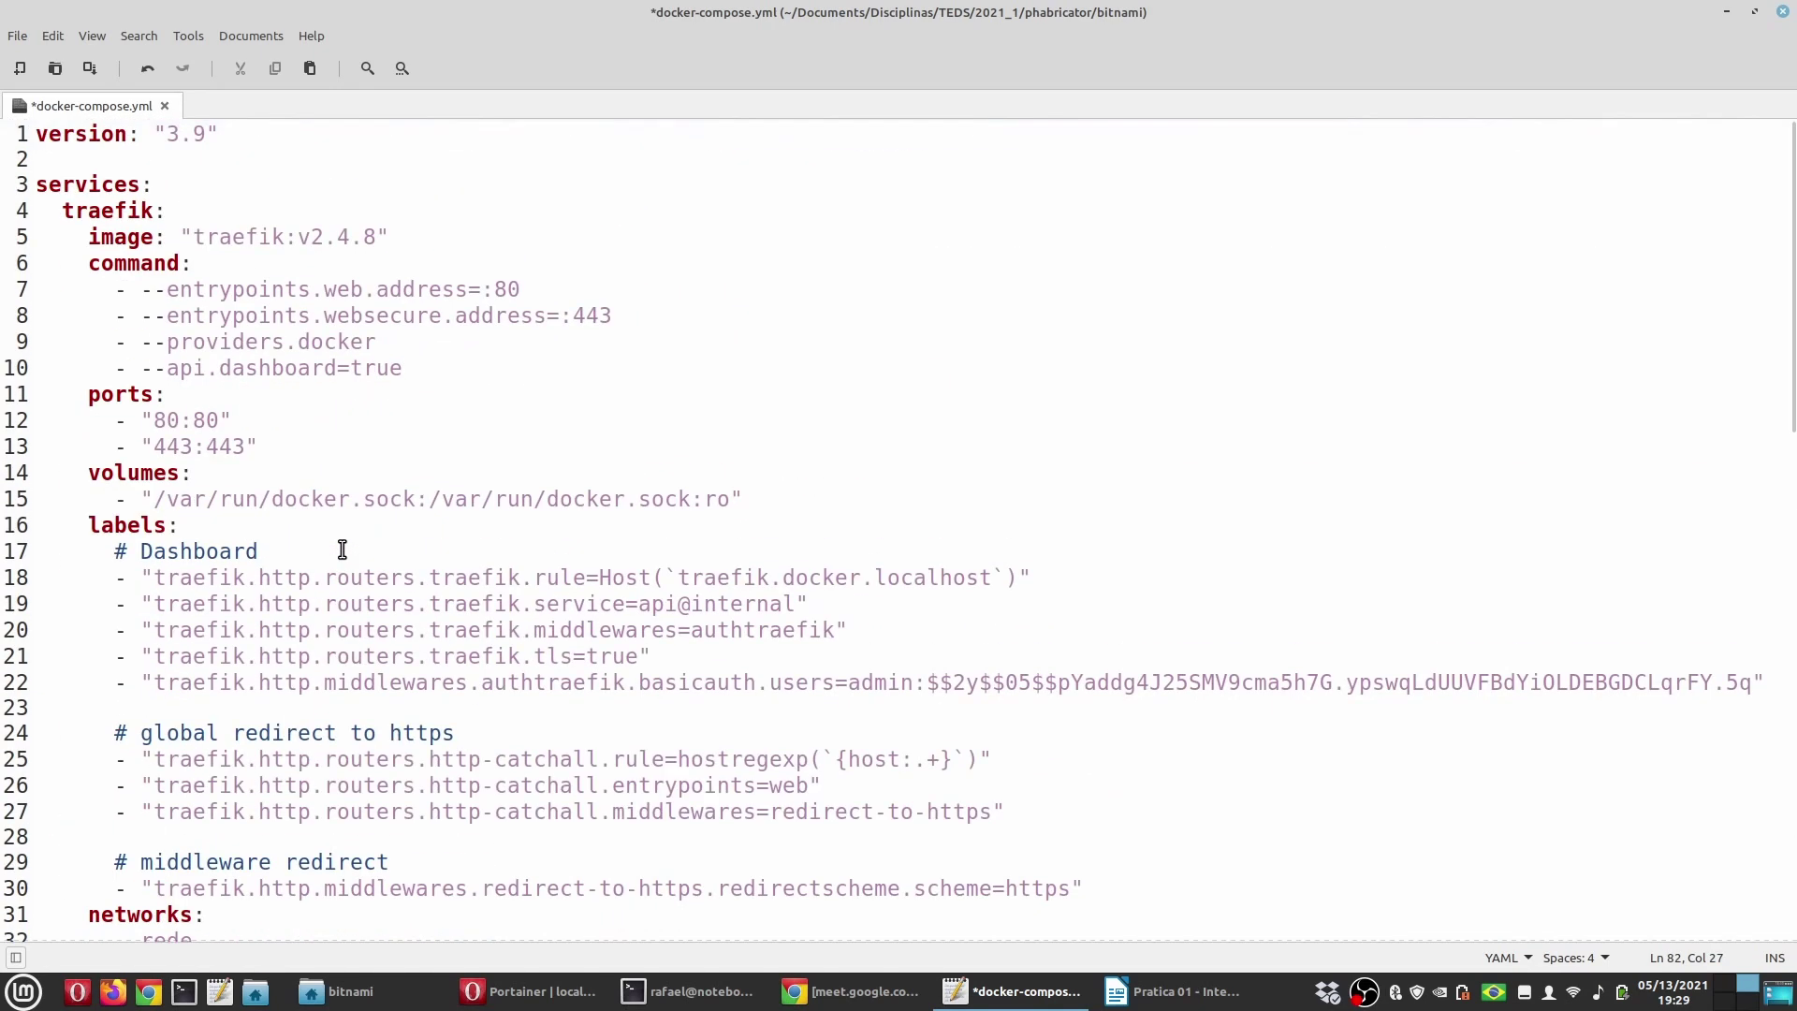
scroll(342, 550, "down", 9)
scroll(356, 571, "down", 8)
left_click_drag(365, 583, 97, 470)
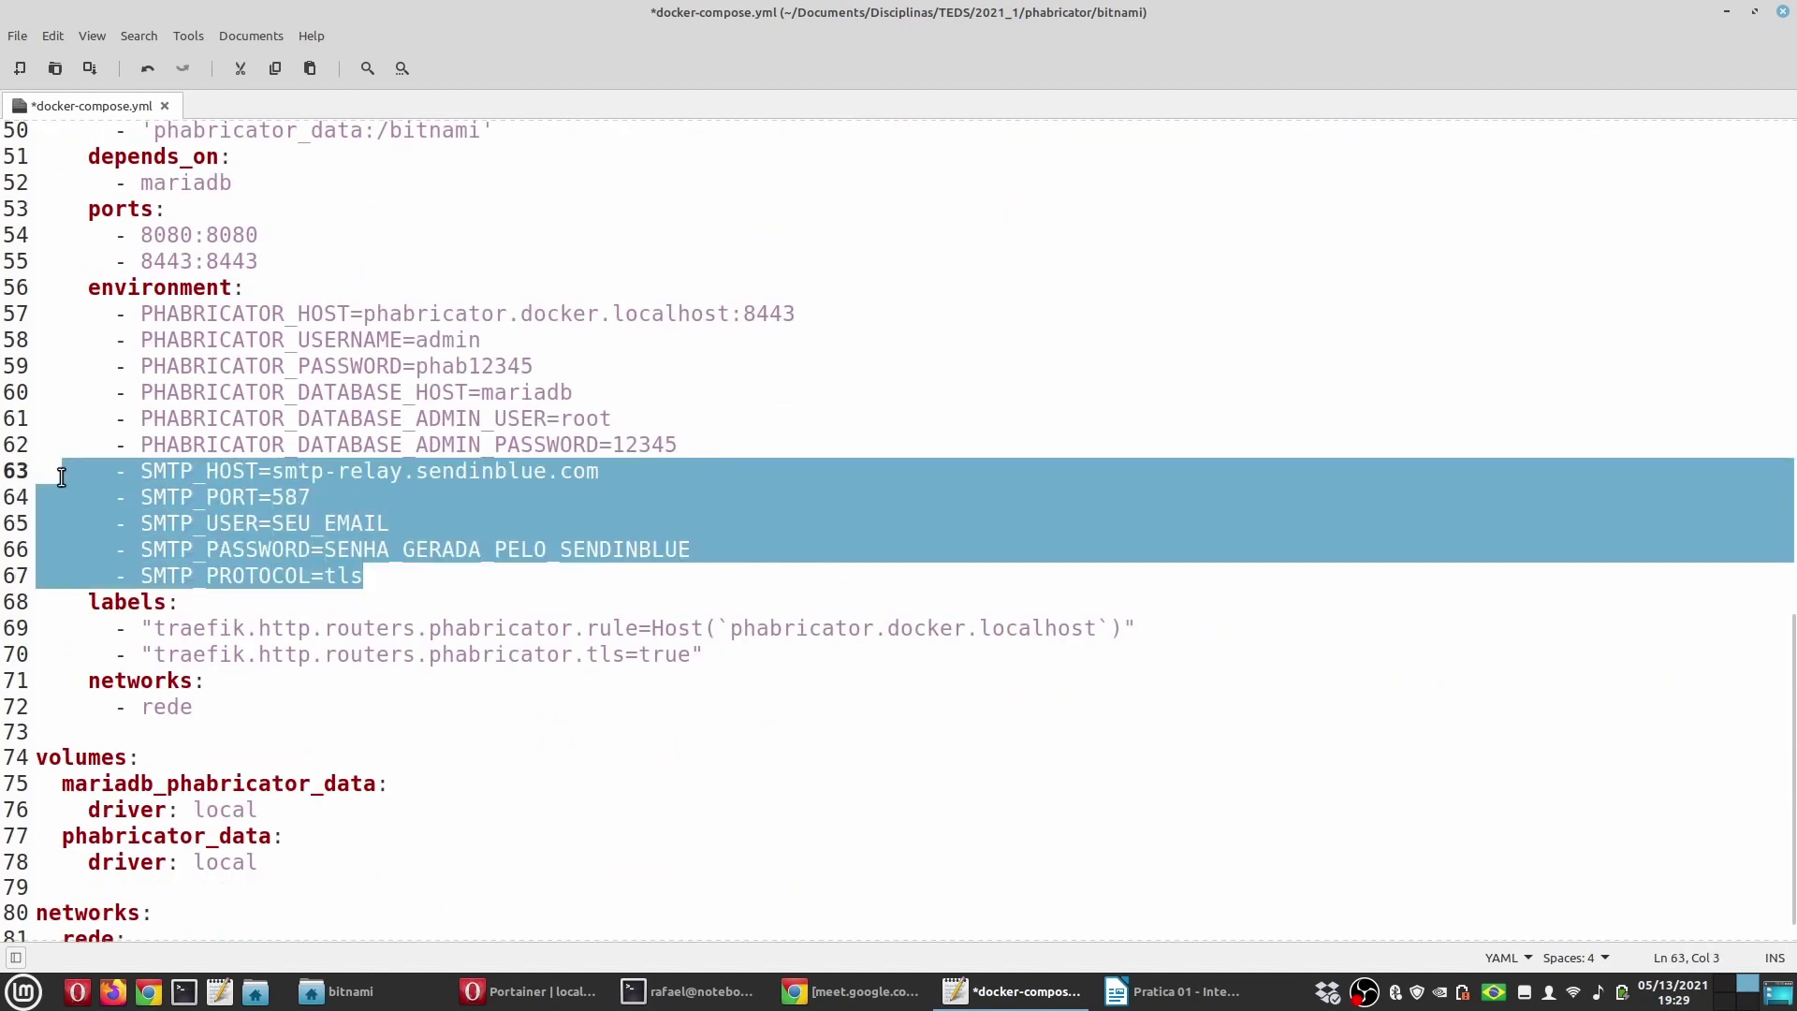
left_click(356, 524)
left_click_drag(273, 523, 693, 551)
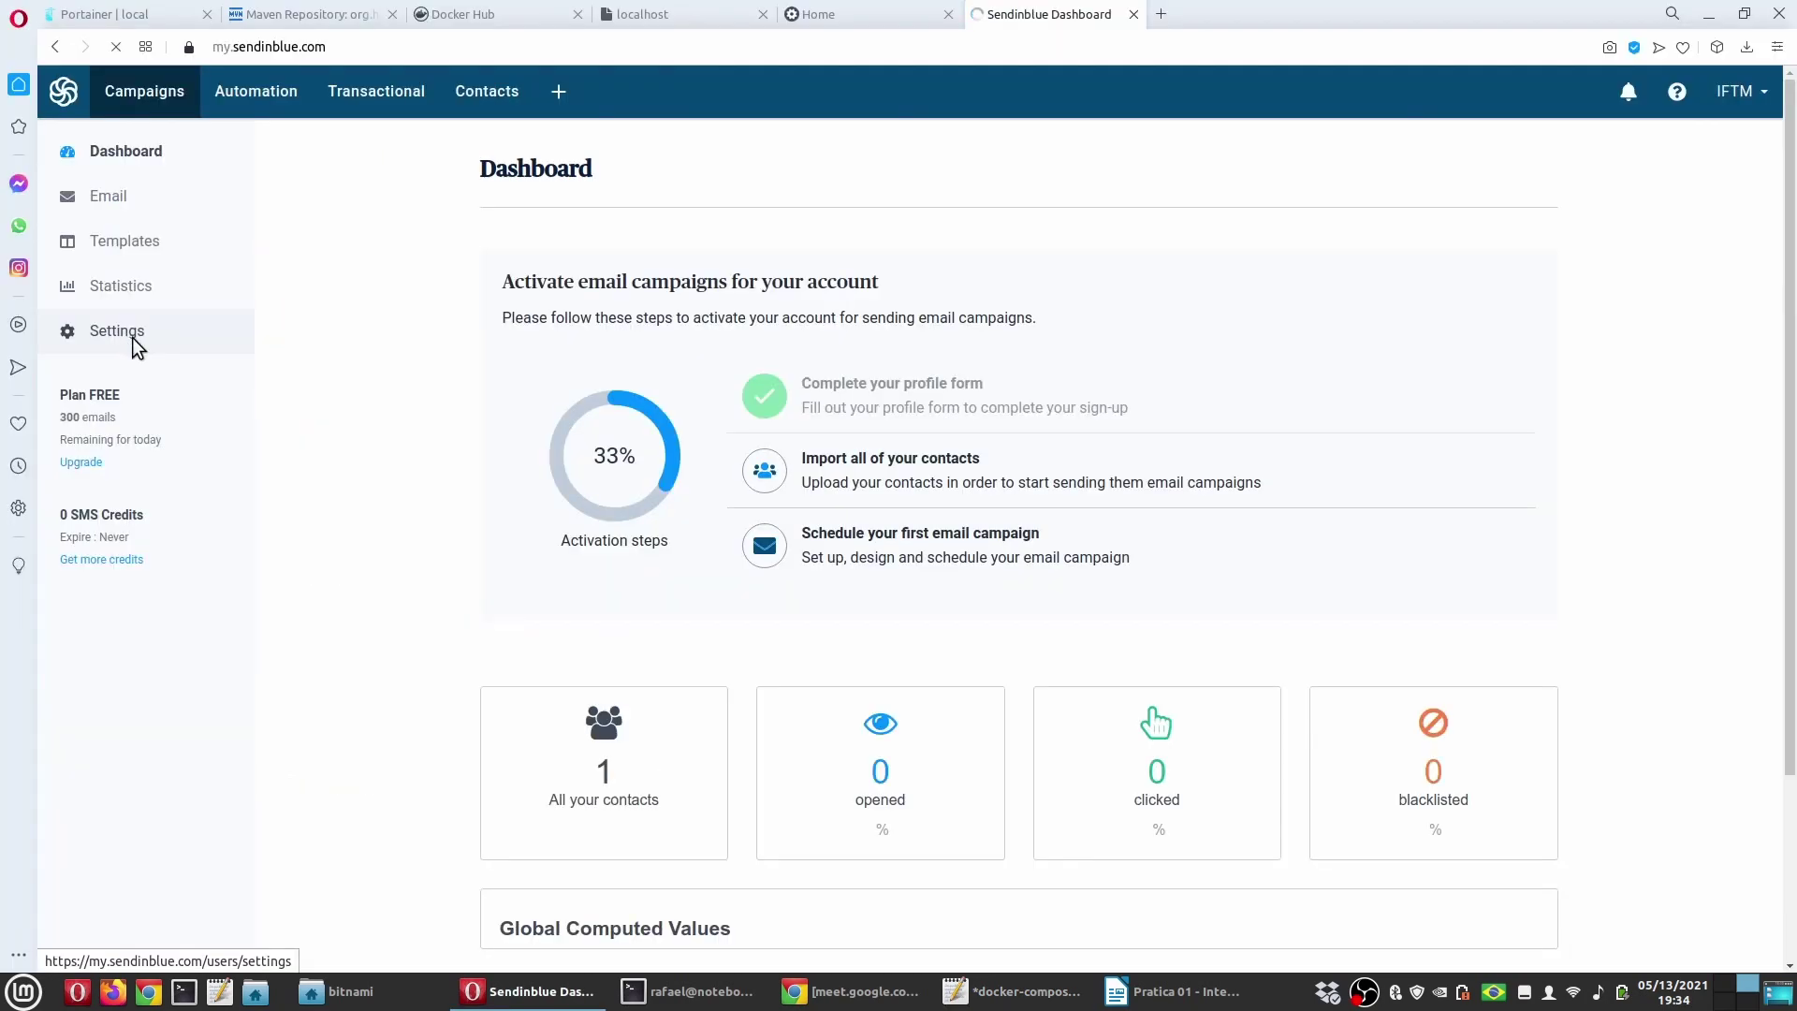
left_click(132, 337)
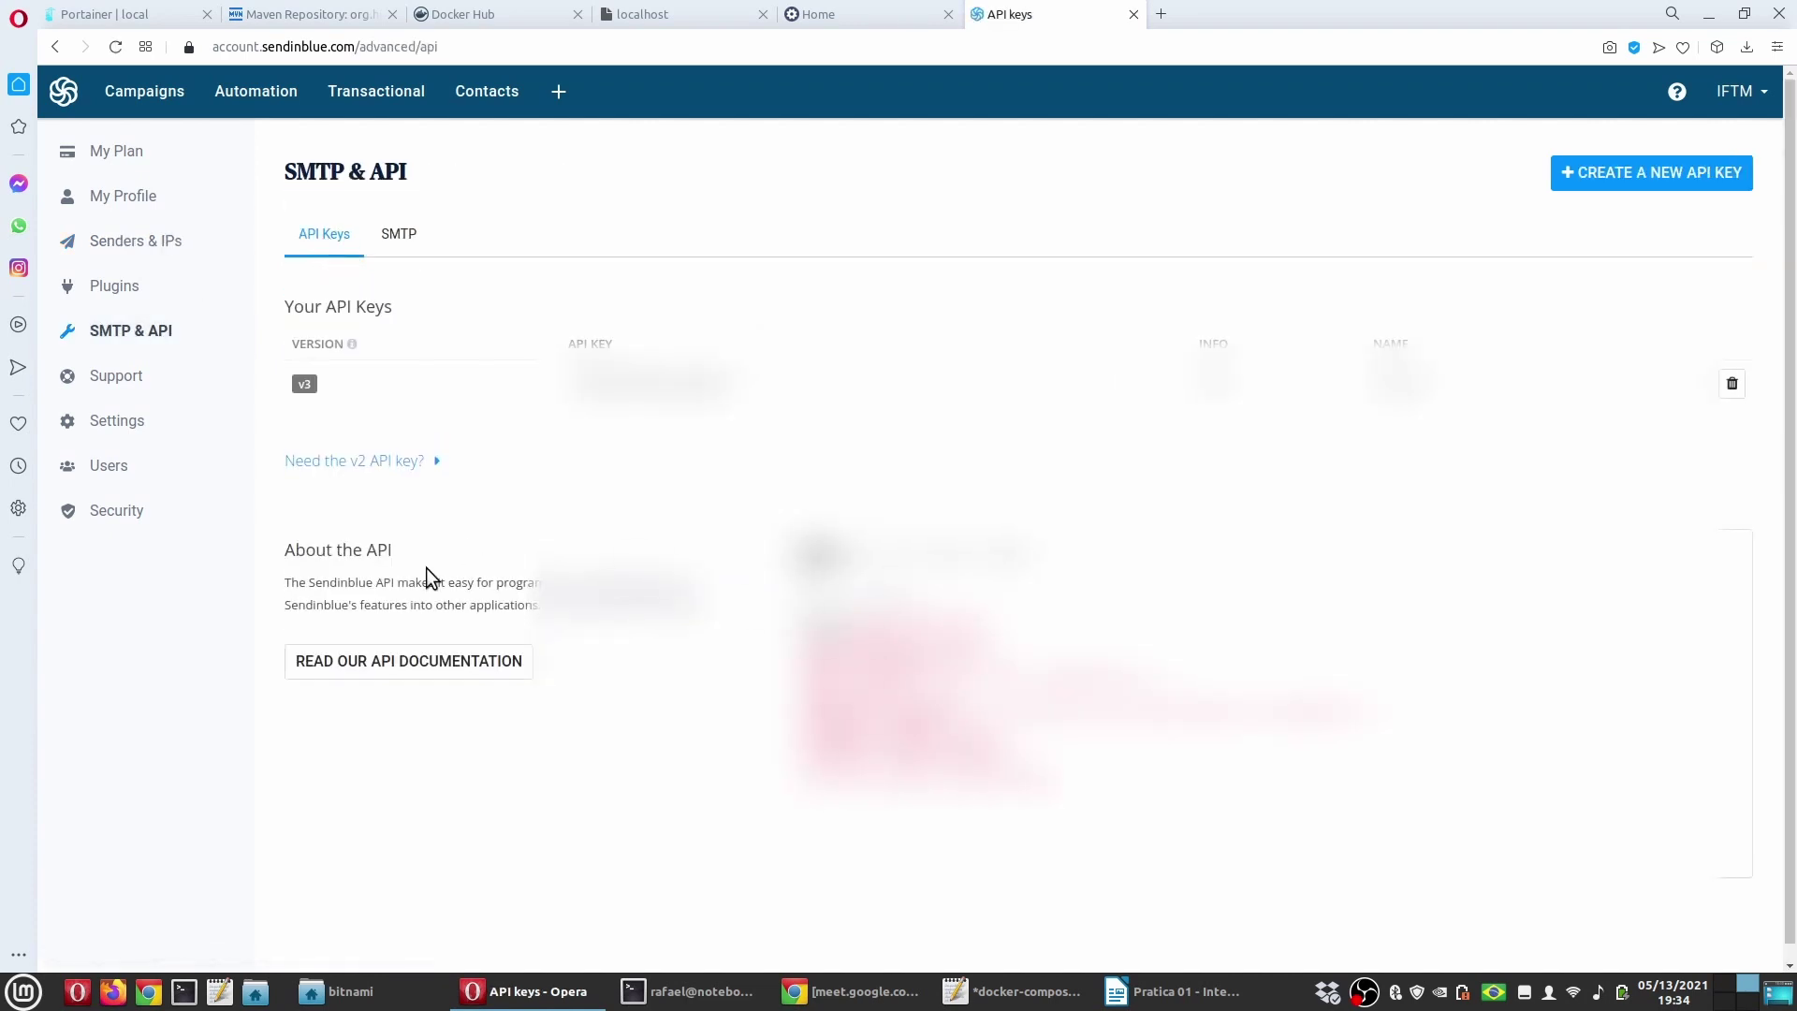
Step: Show Sendinblue's SMTP tab with server, port, login and keys, then return to docker-compose.yml
left_click(401, 236)
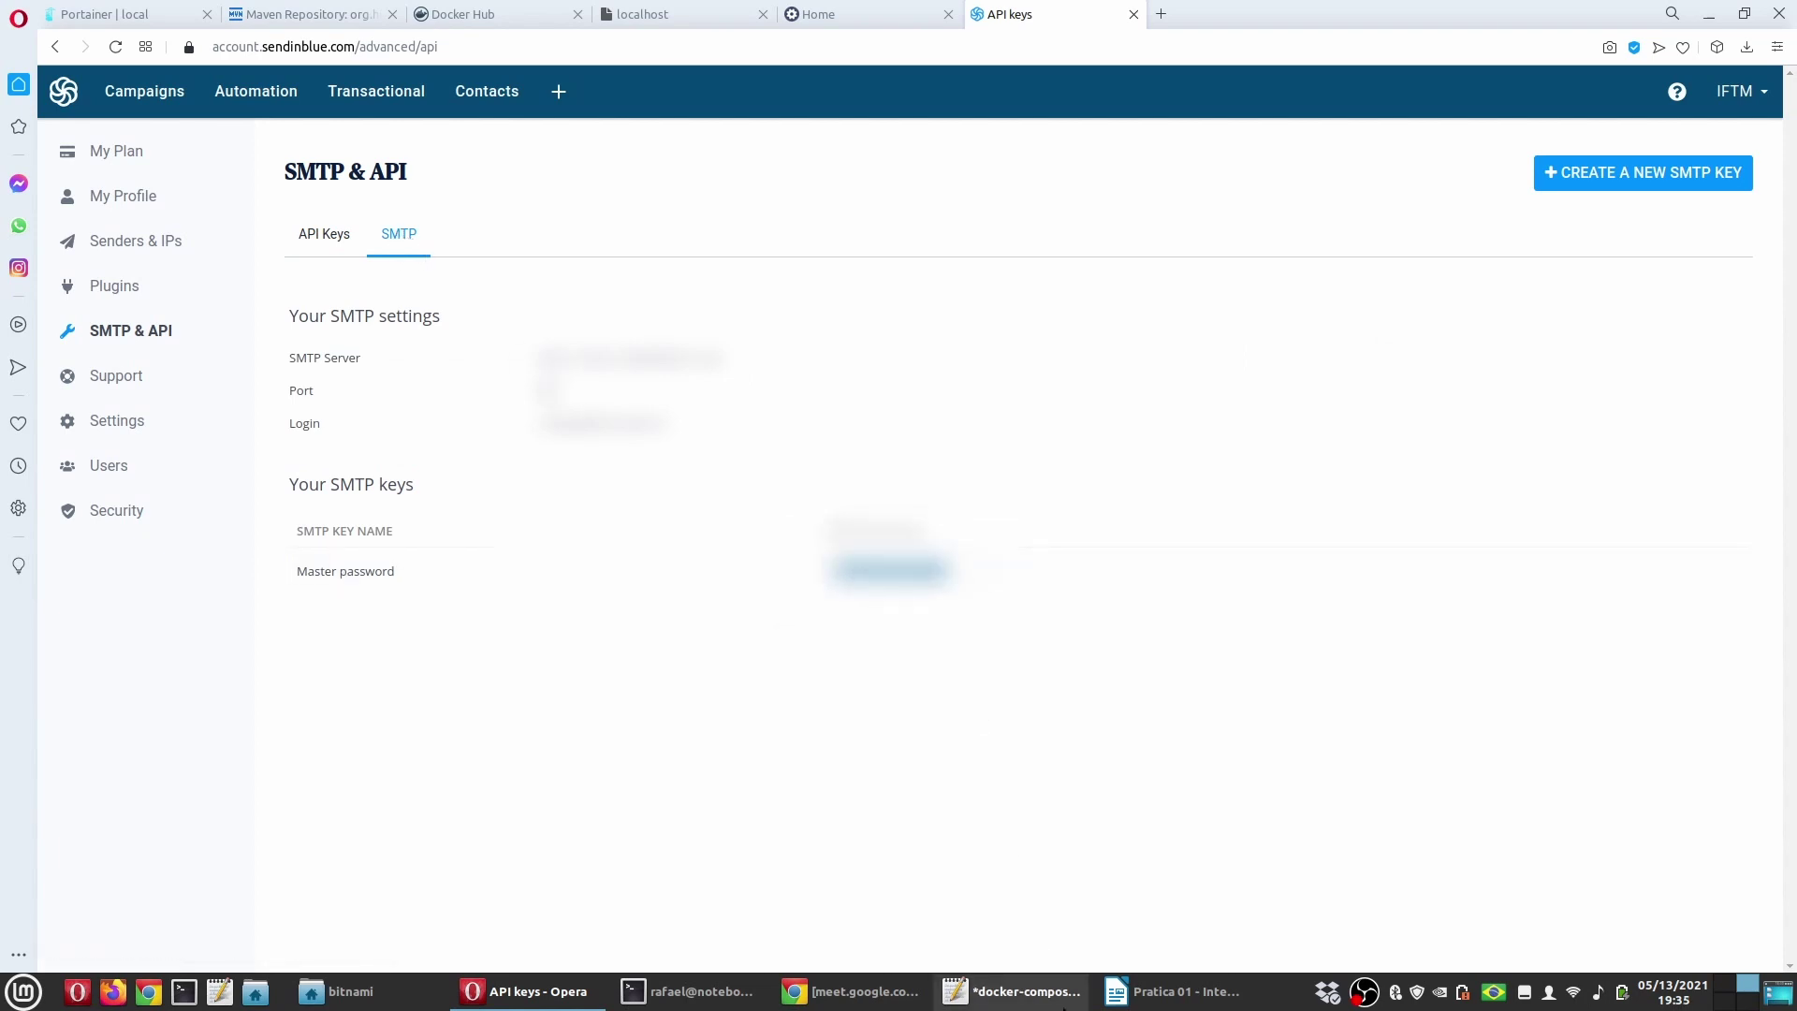
left_click(1027, 991)
Step: Rerun sudo docker-compose up -d and check the three newly created containers
left_click_drag(327, 550, 692, 550)
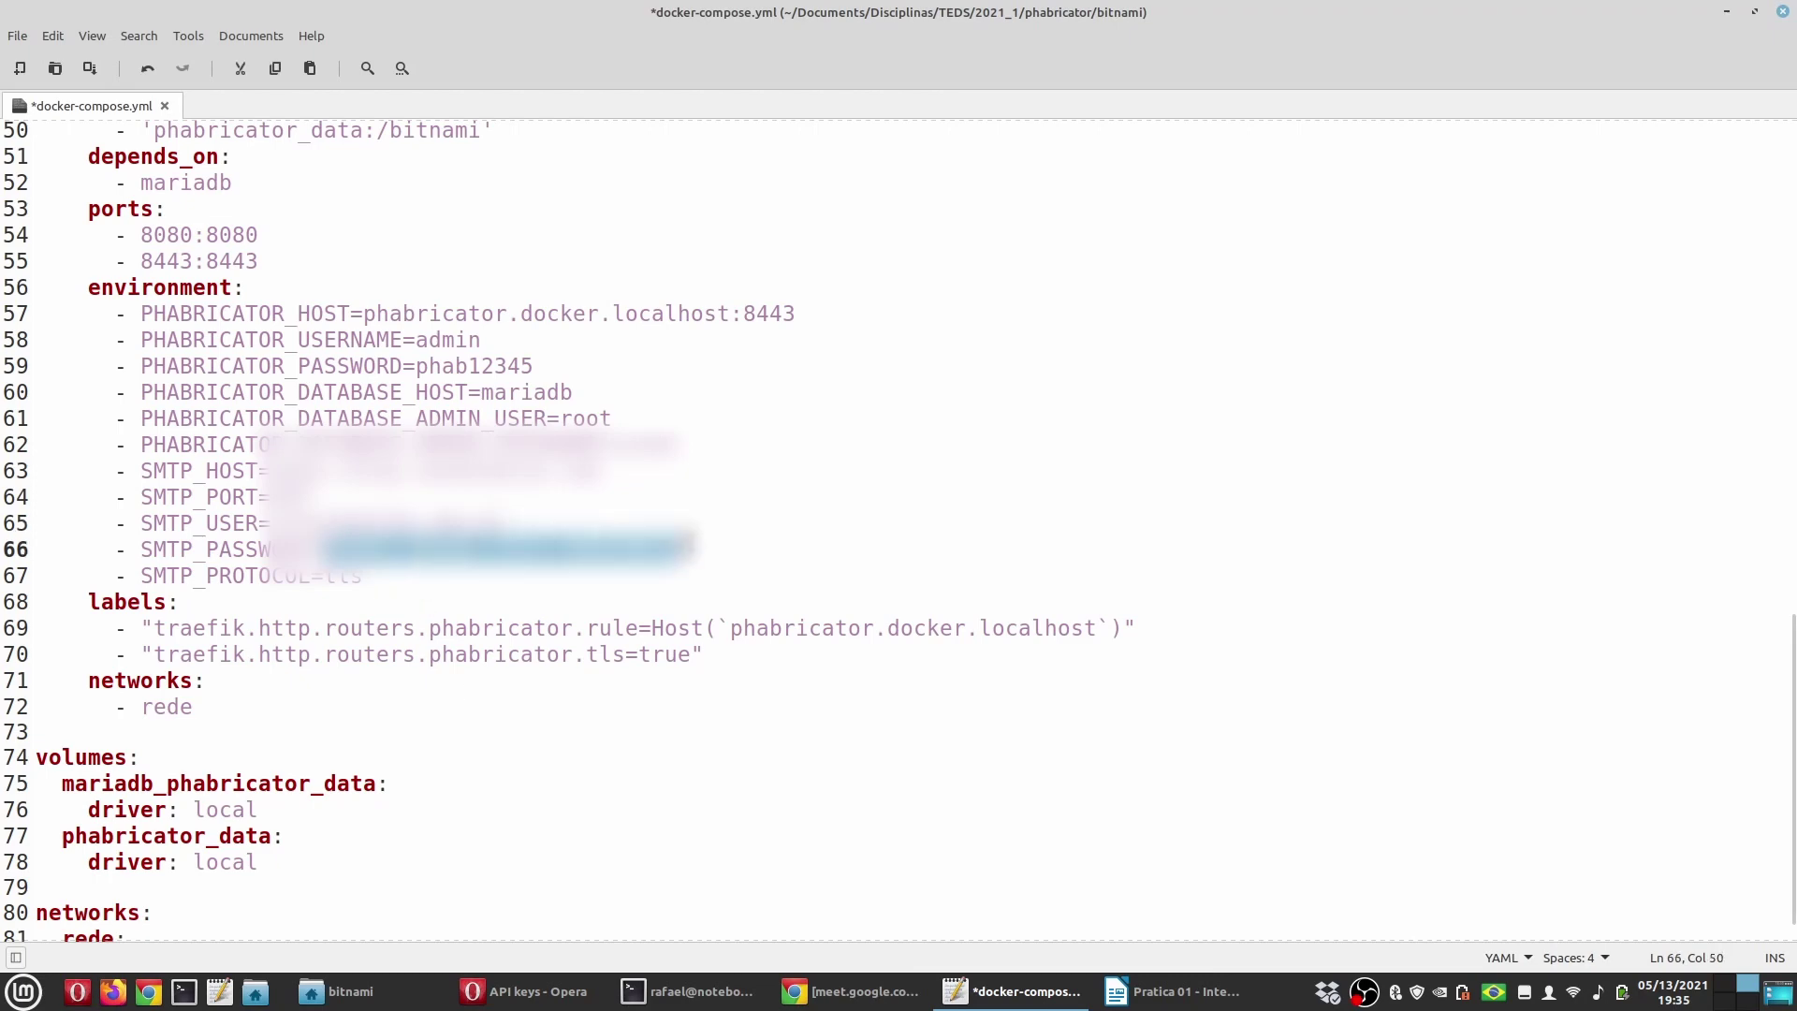
key("alt+Tab")
key("alt+Tab")
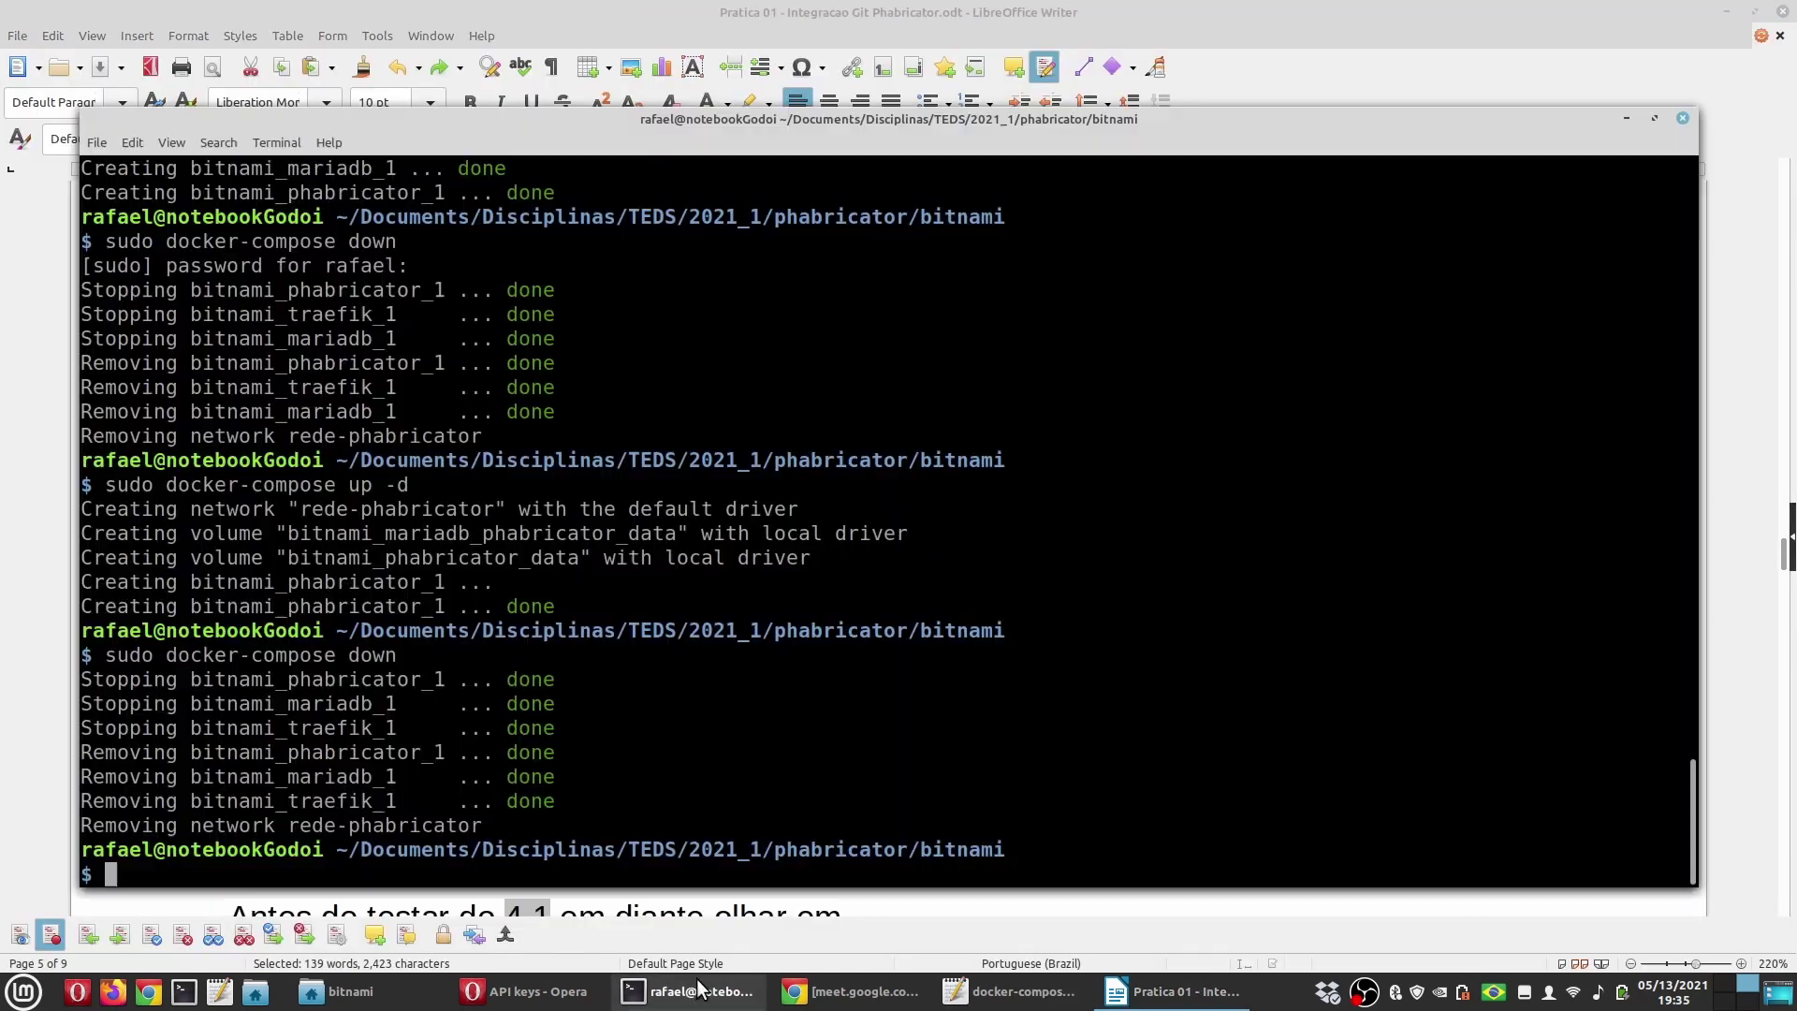
key("Up")
key("Up")
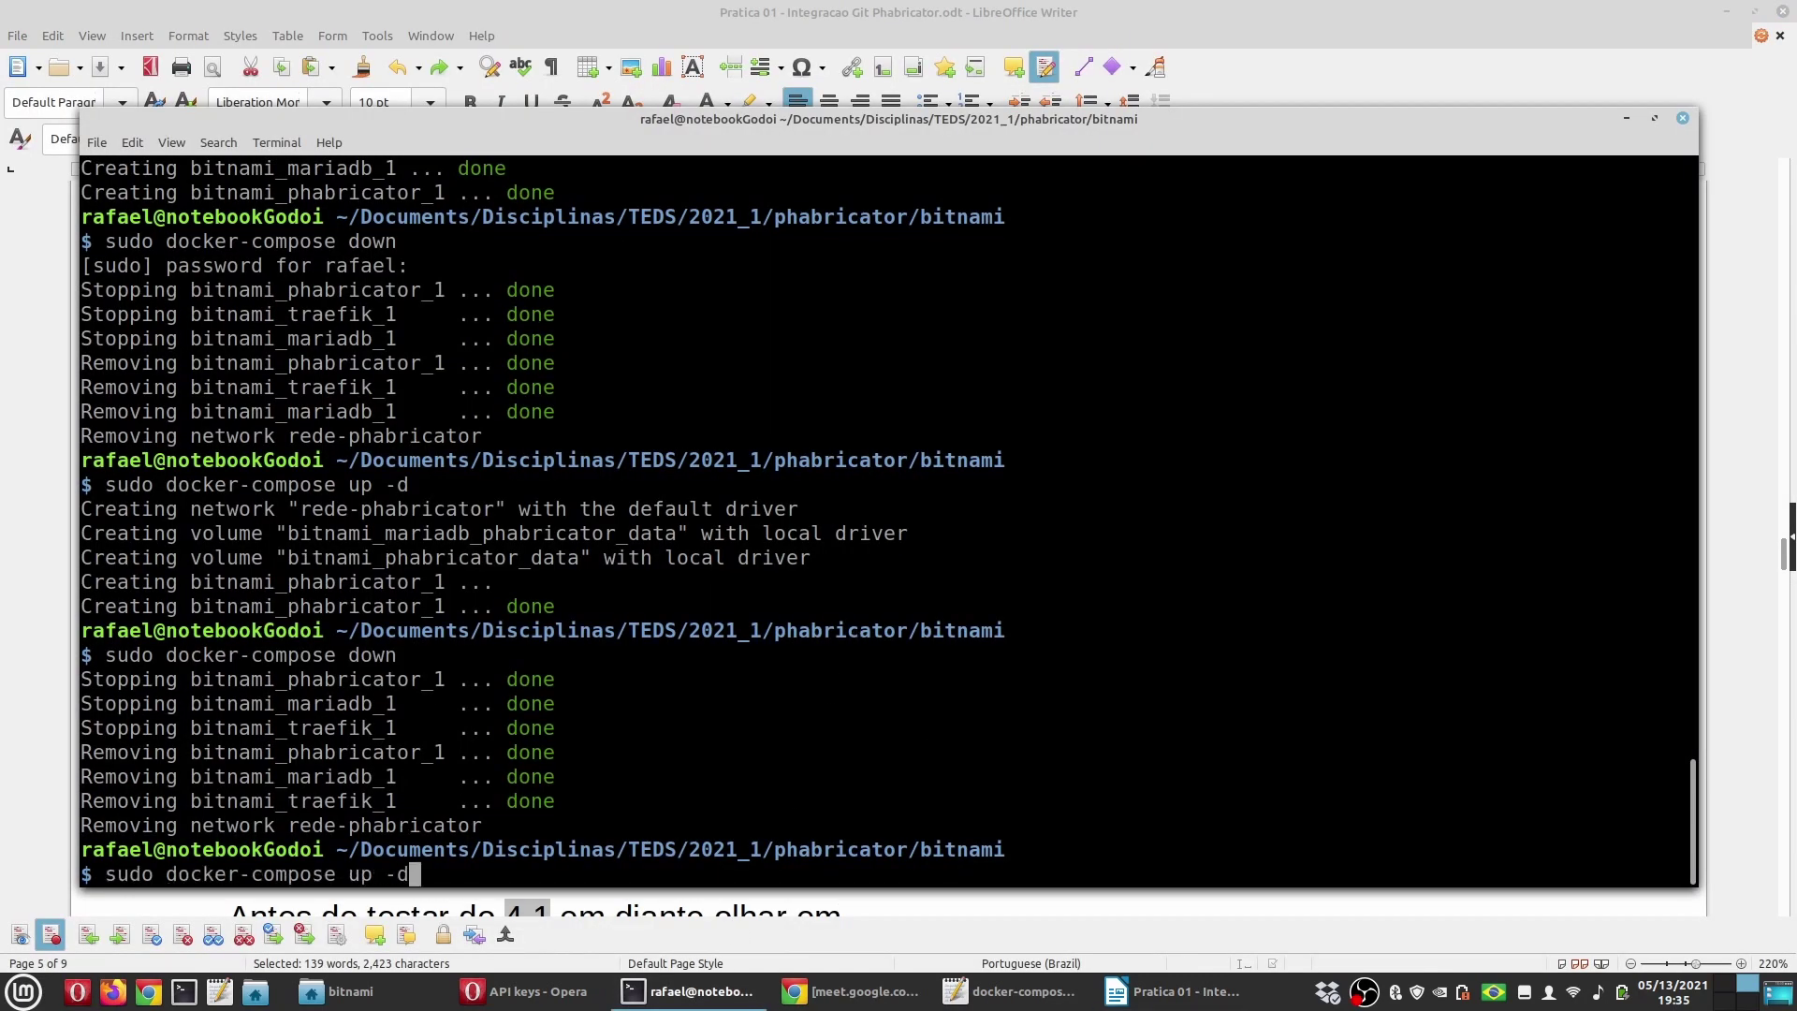
key("Return")
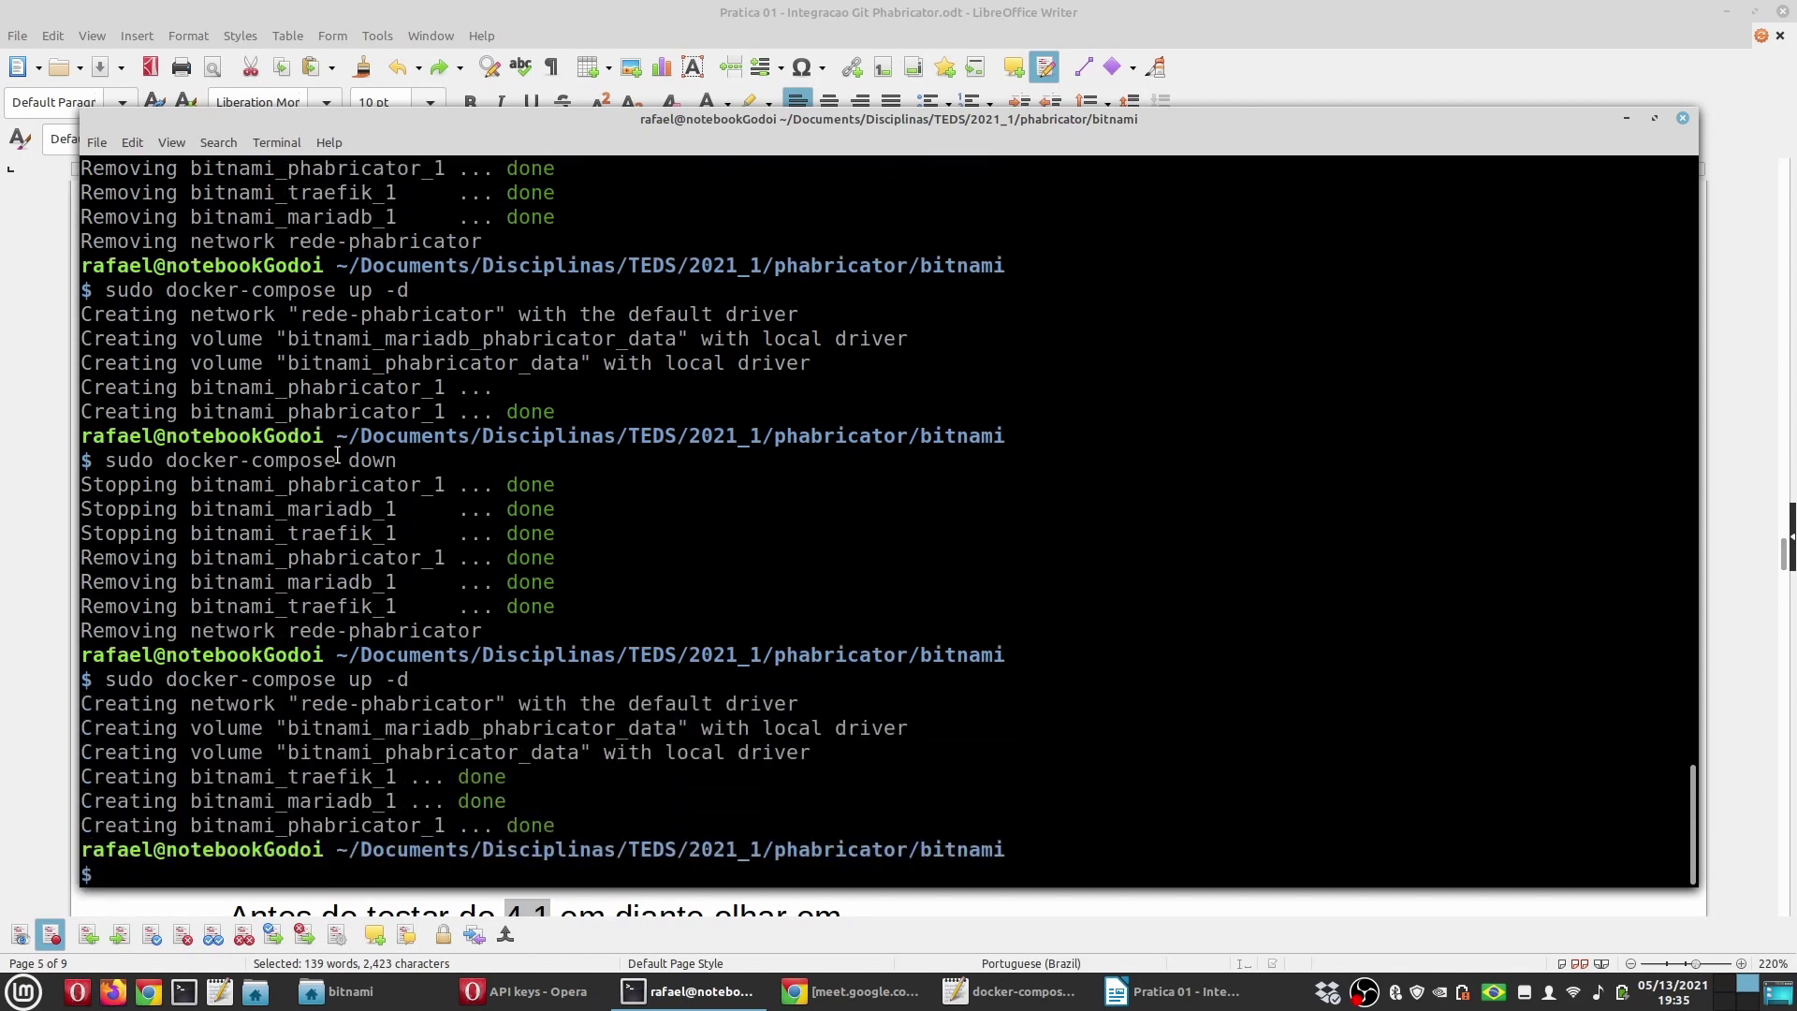
left_click_drag(580, 825, 81, 777)
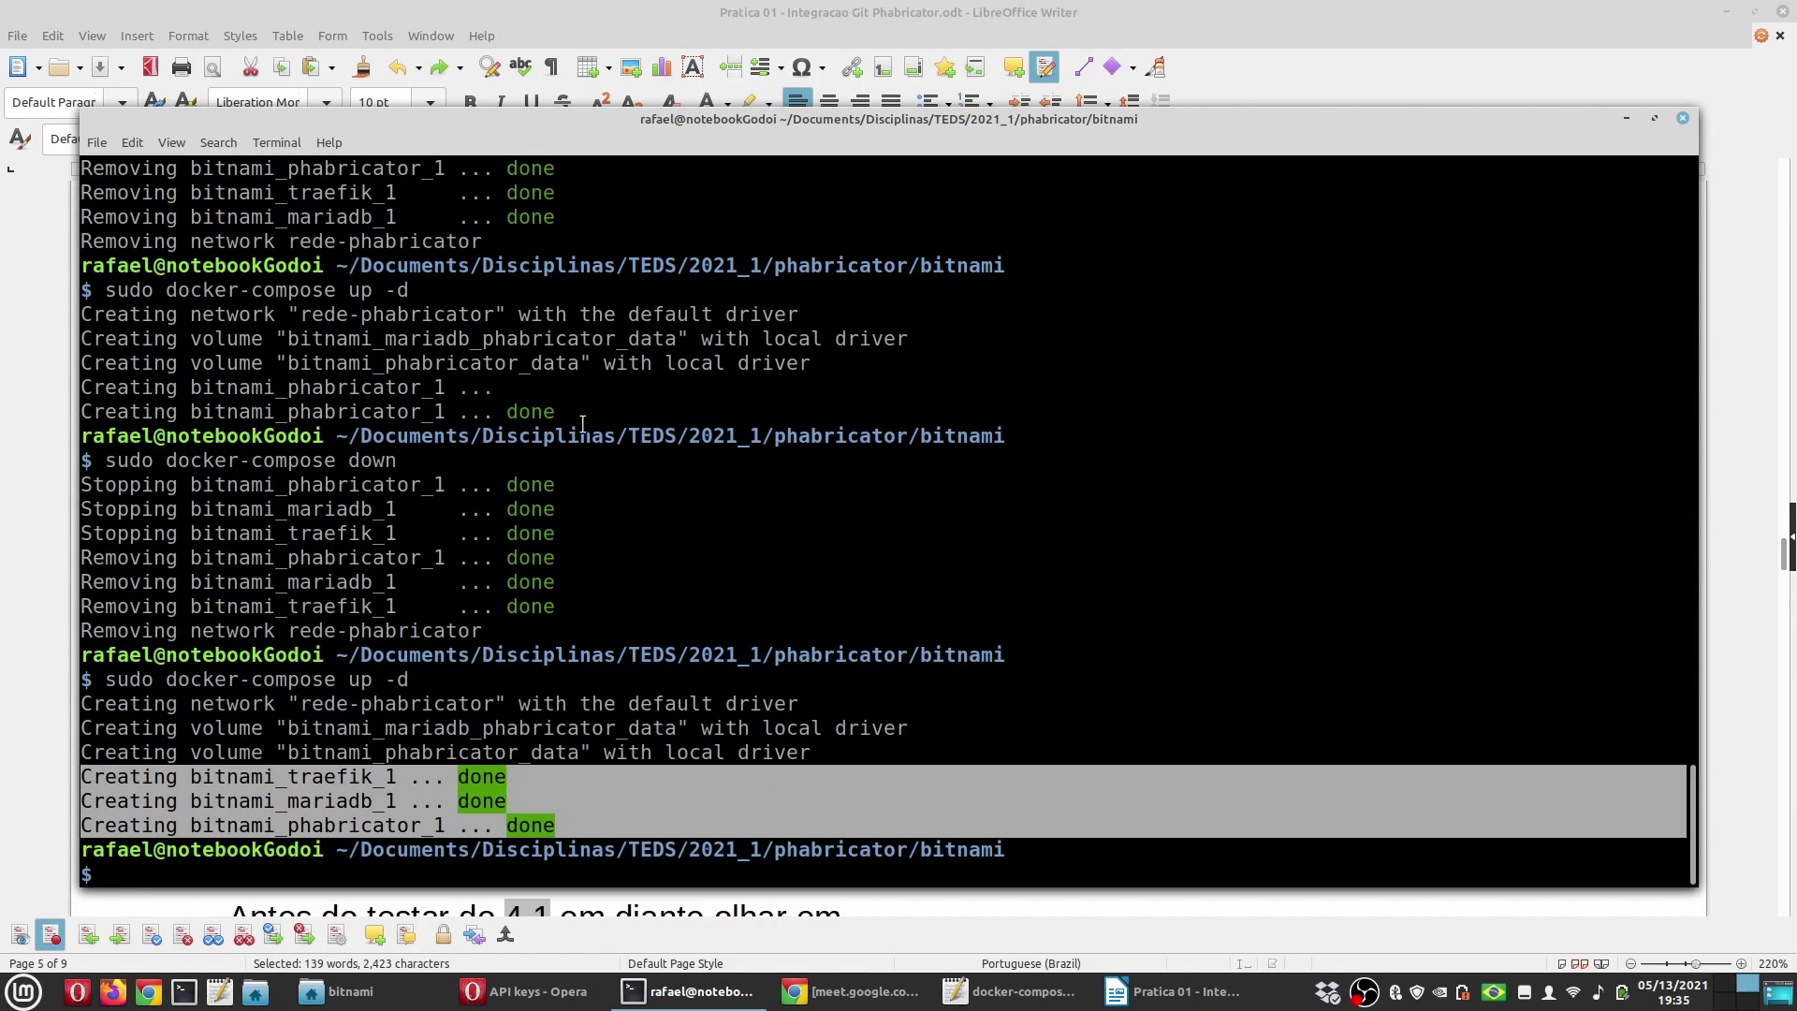
left_click_drag(582, 424, 81, 386)
left_click(723, 793)
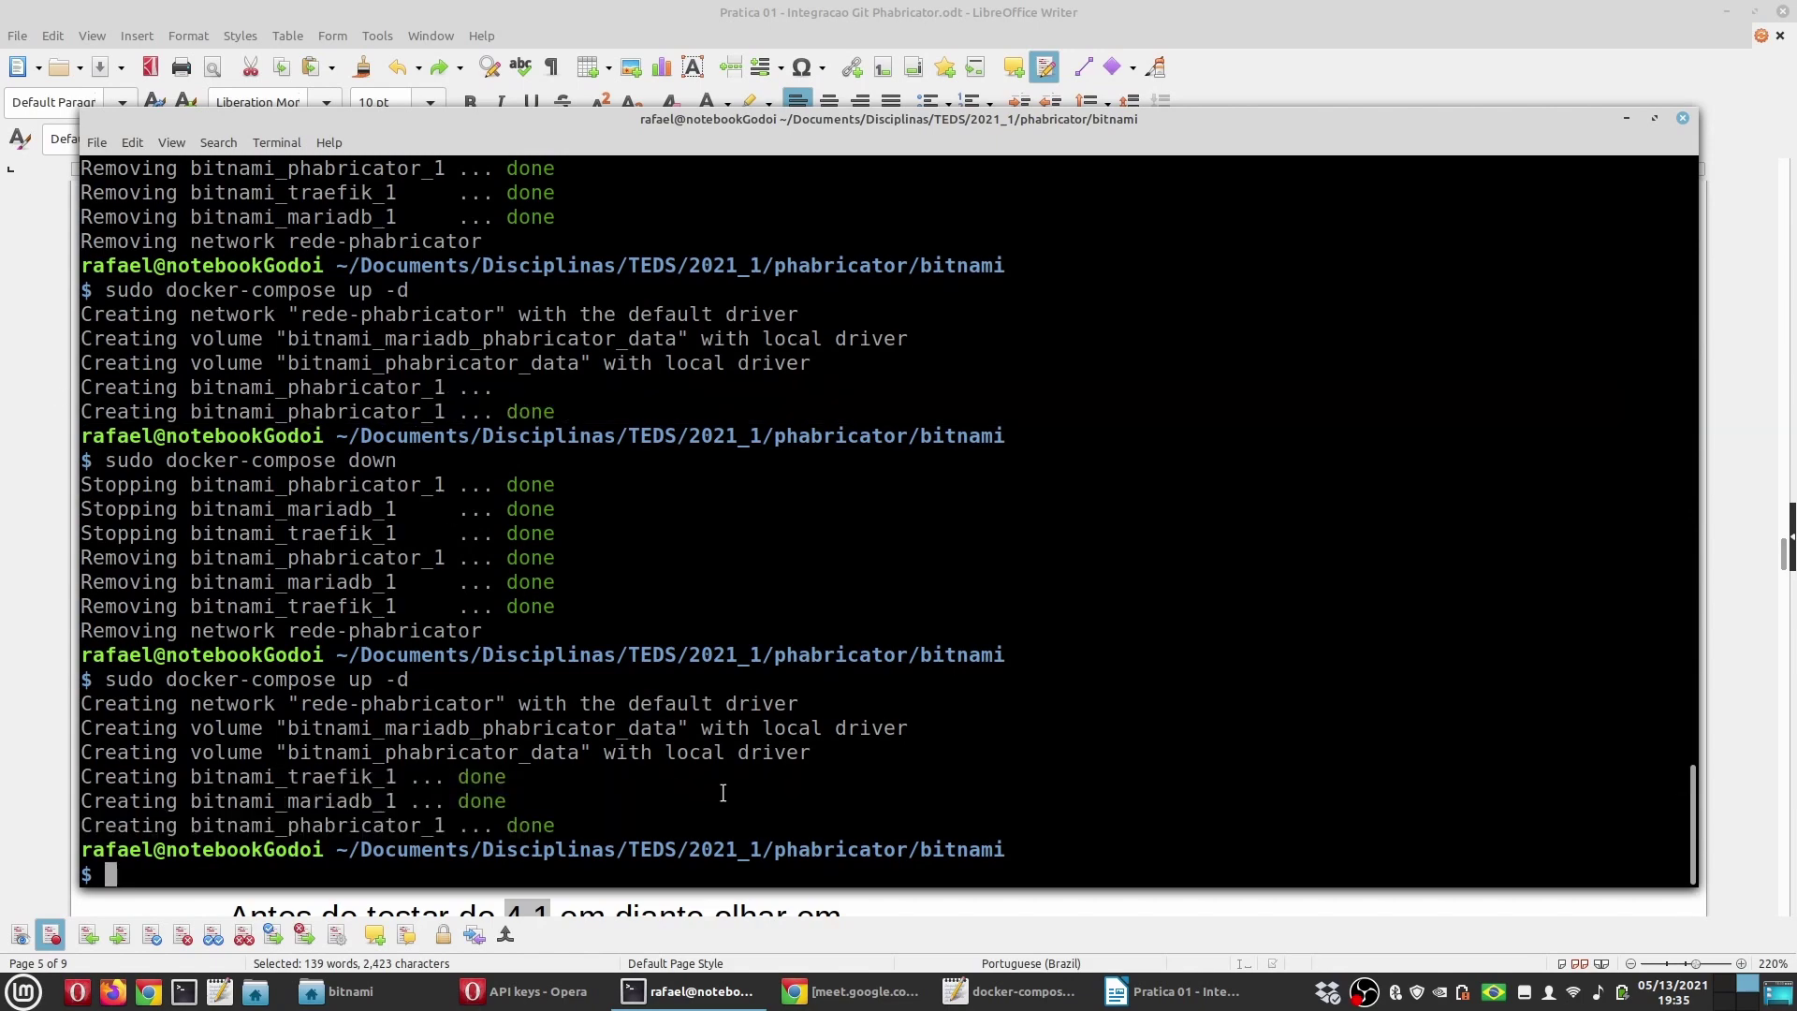
Step: View the bitnami_phabricator_1 container's logs in Portainer, then go to the Phabricator login page
key("alt+Tab")
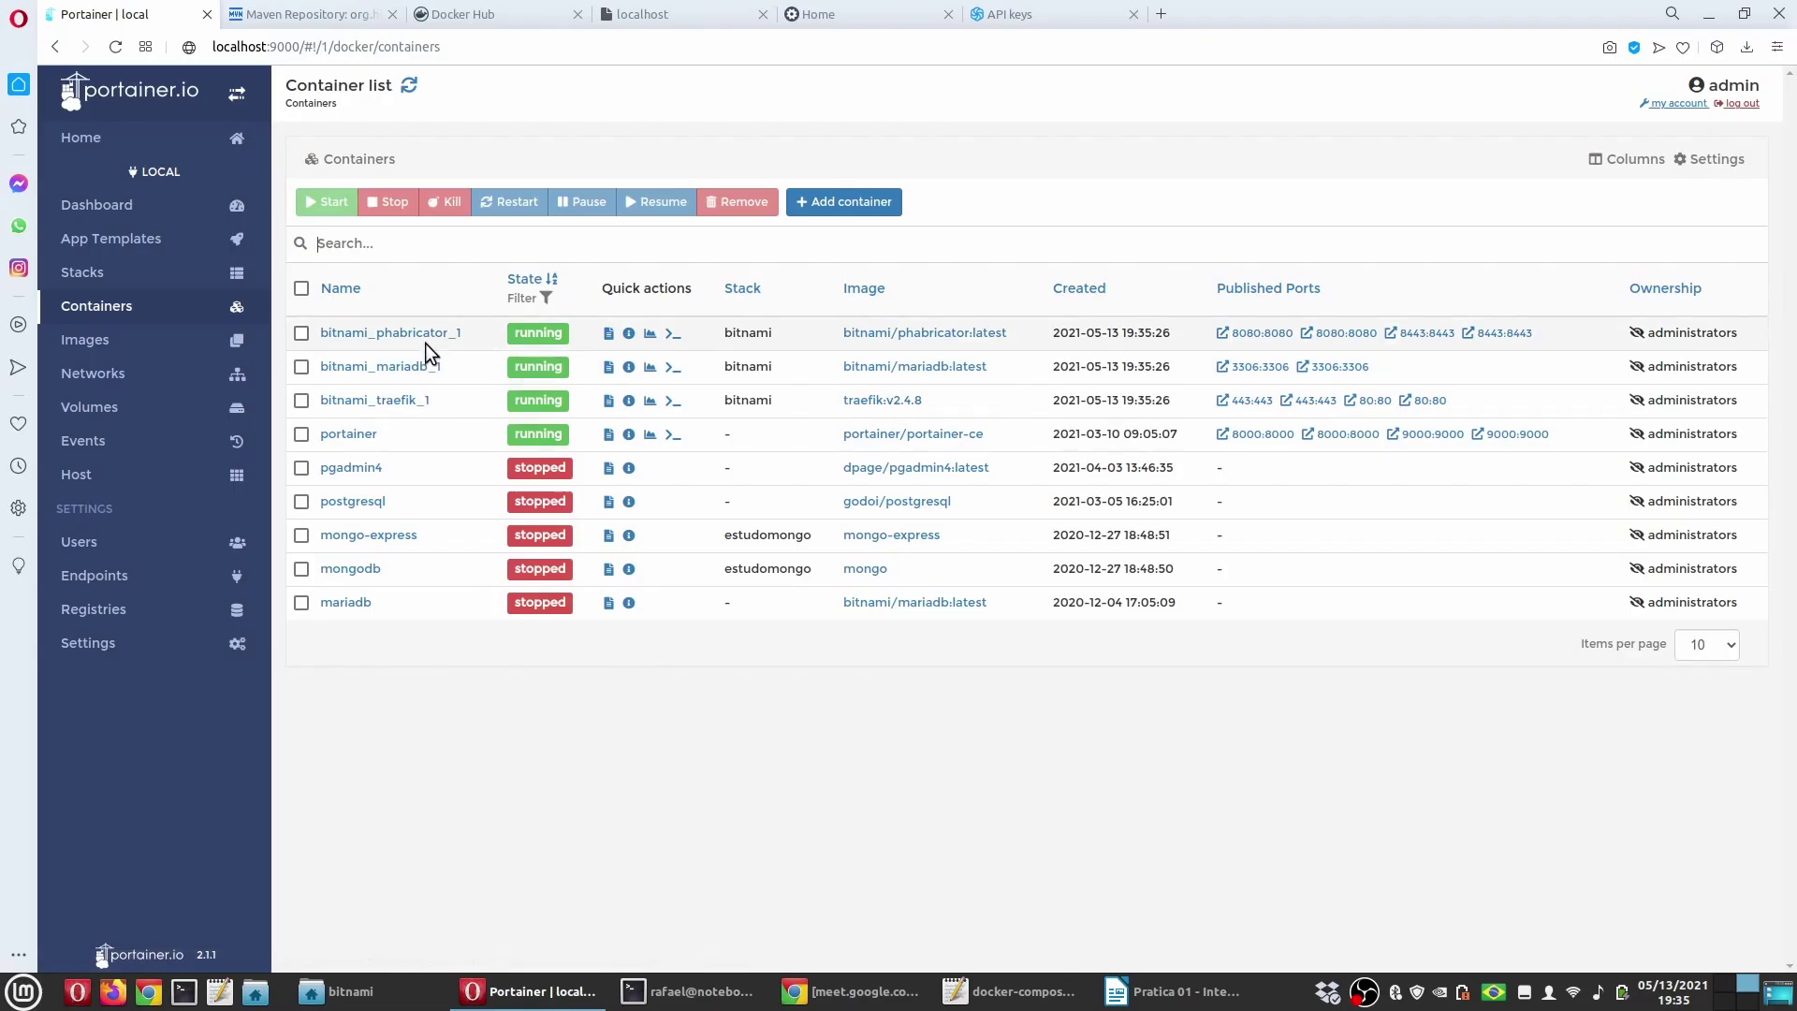
left_click(423, 334)
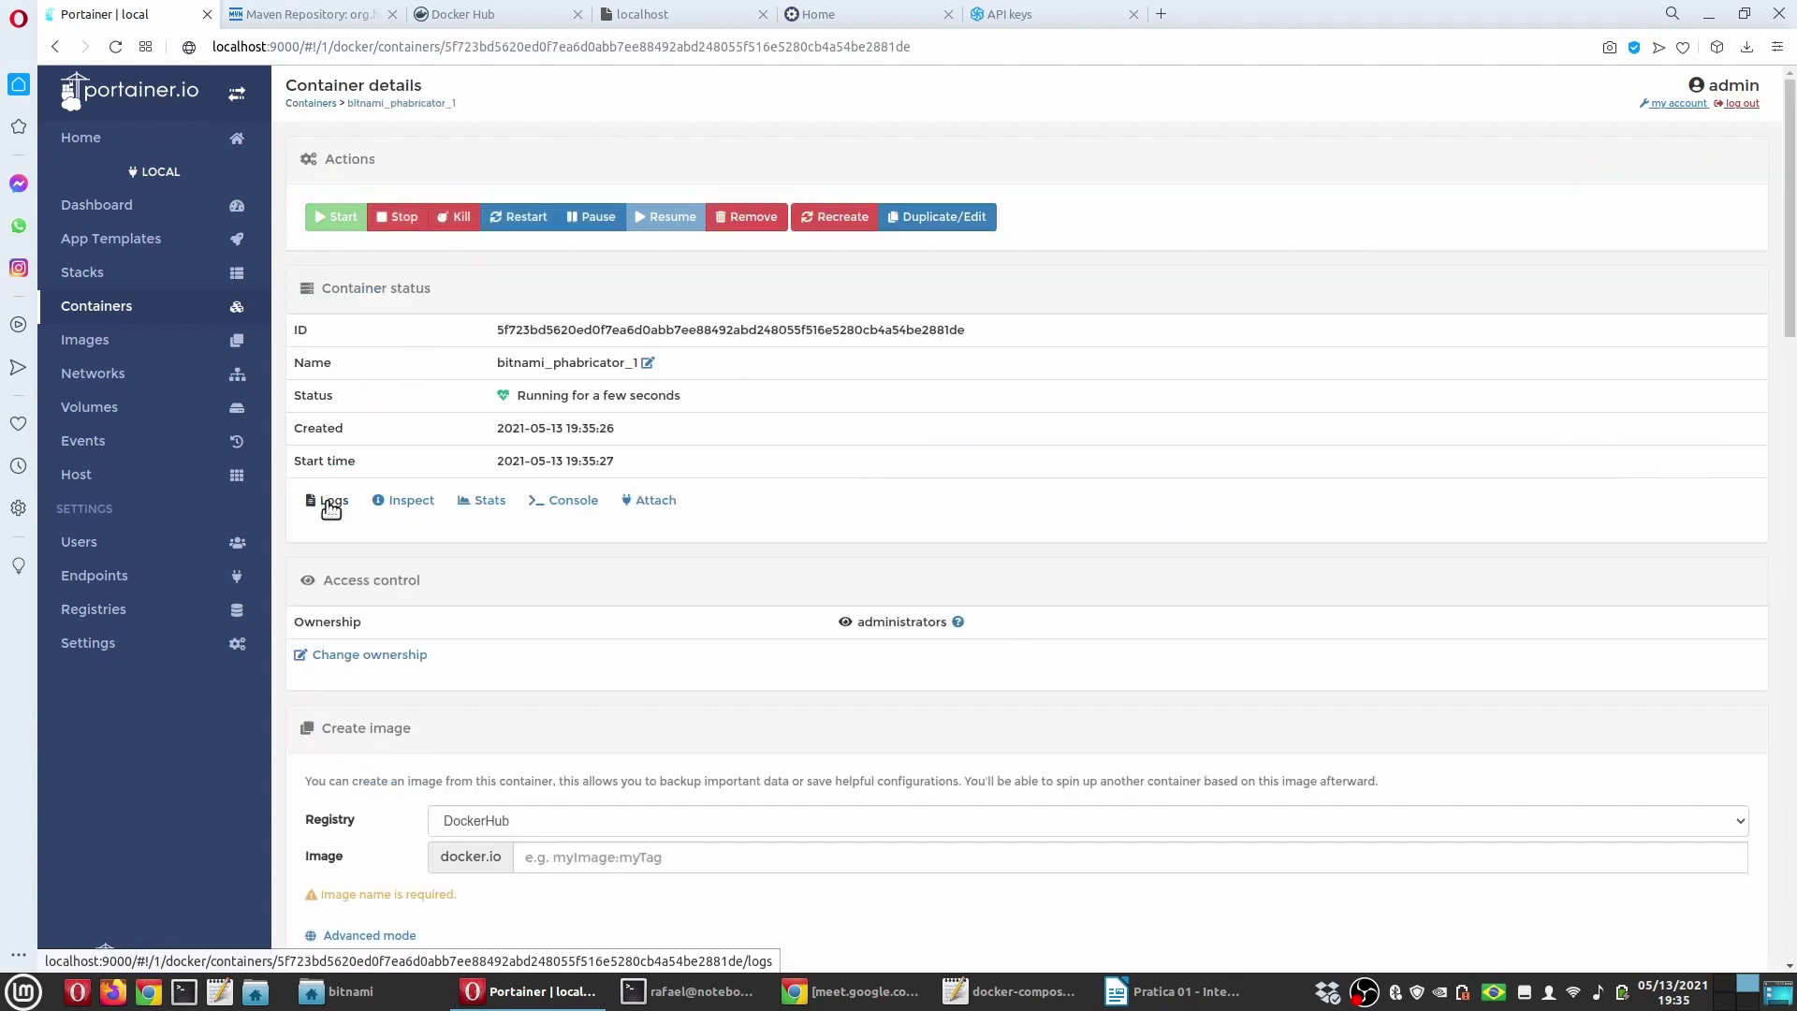
left_click(326, 499)
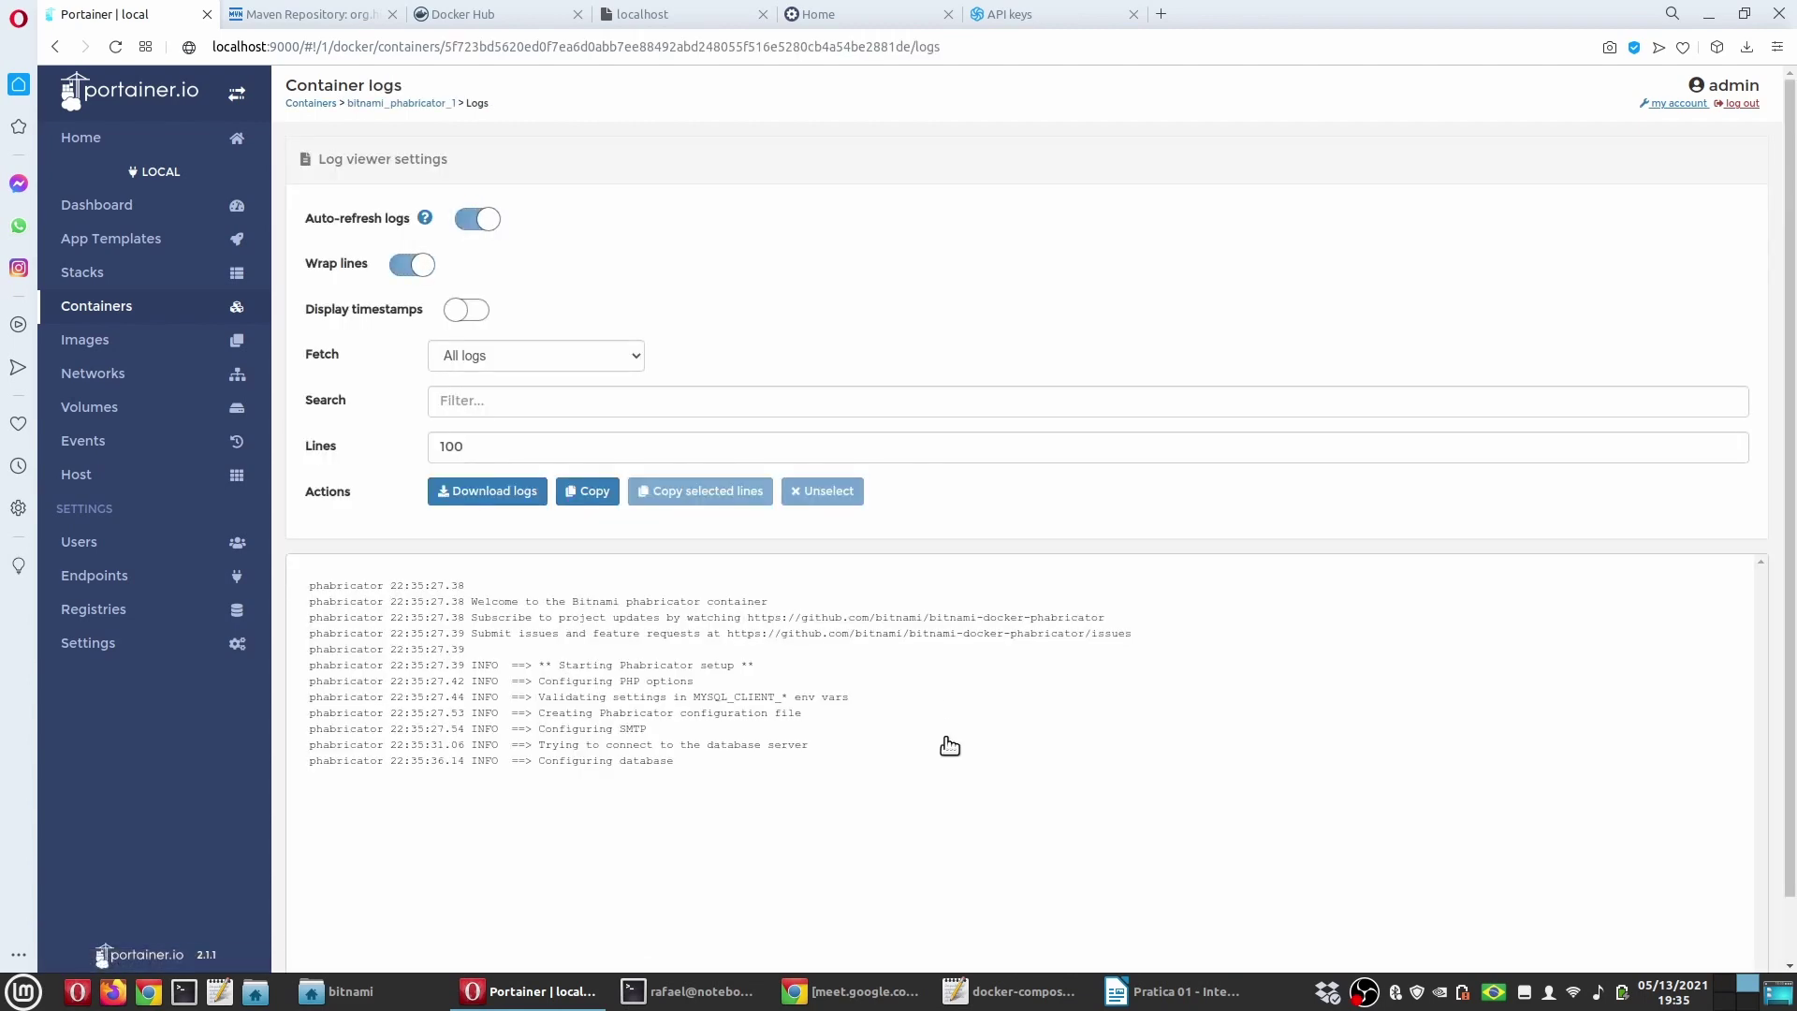
key("ctrl+Tab")
Step: Log in to Phabricator with the admin username and its password
type("admin")
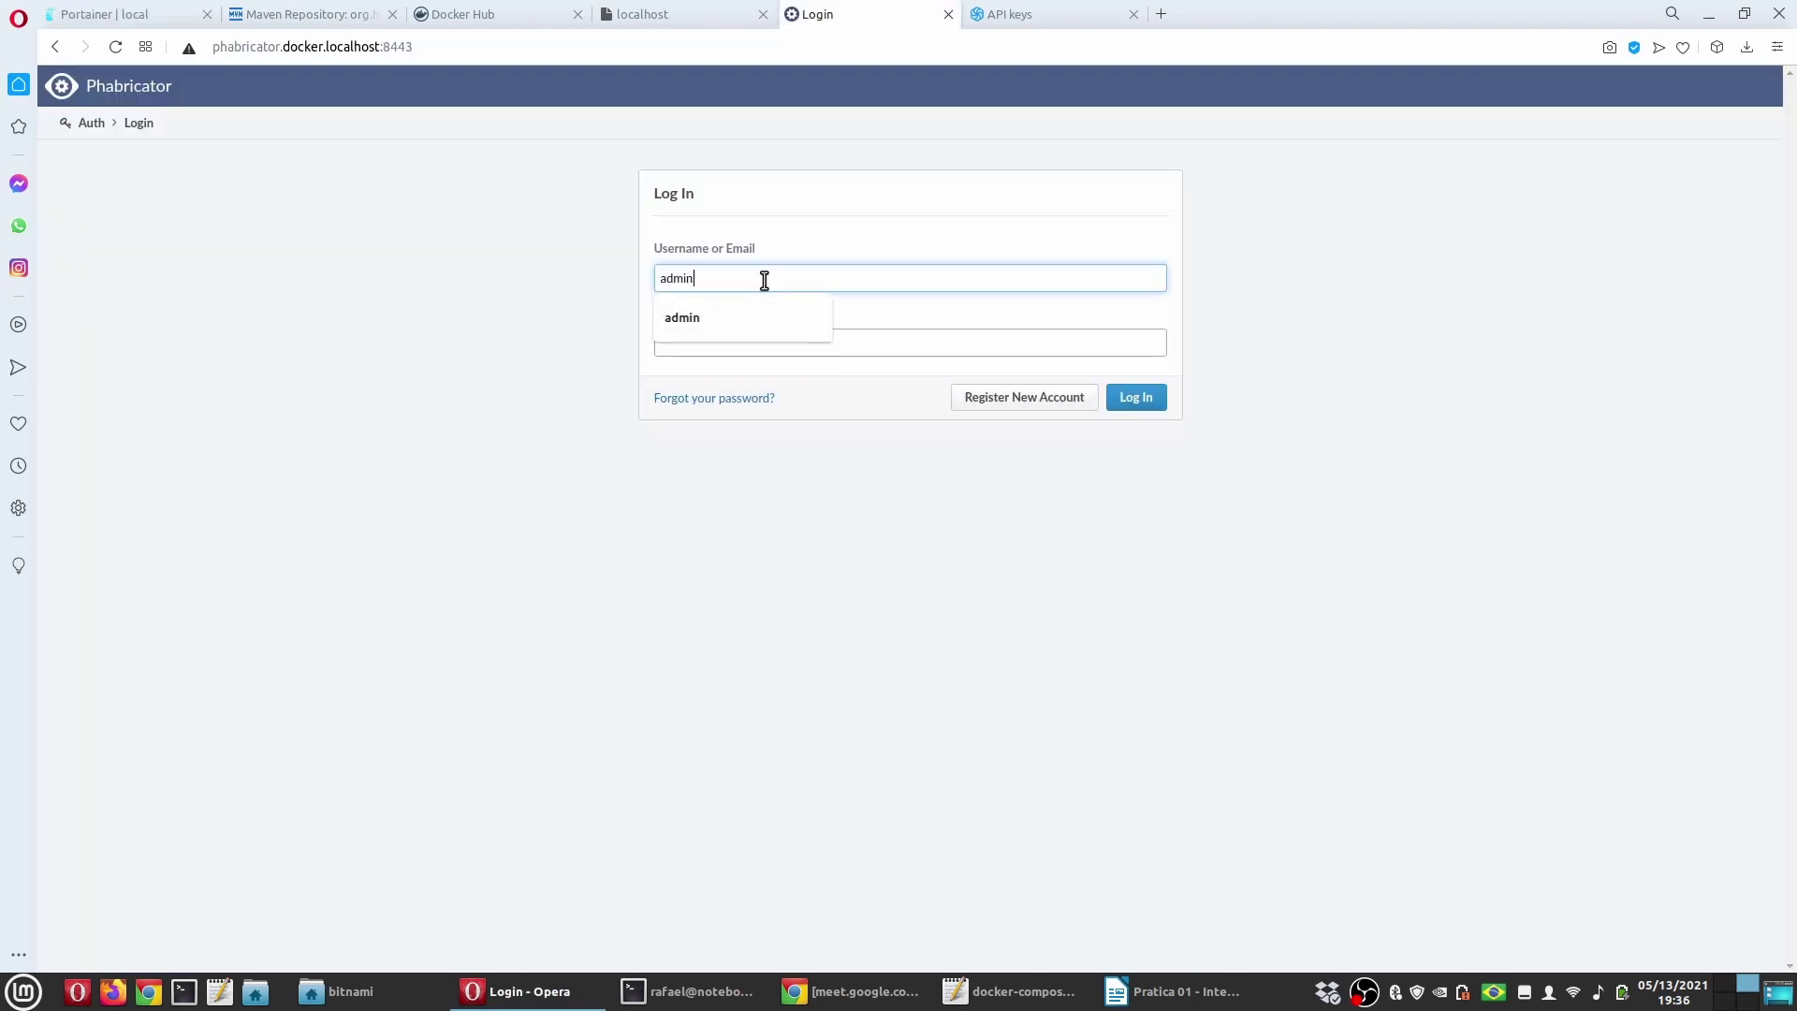
key("Tab")
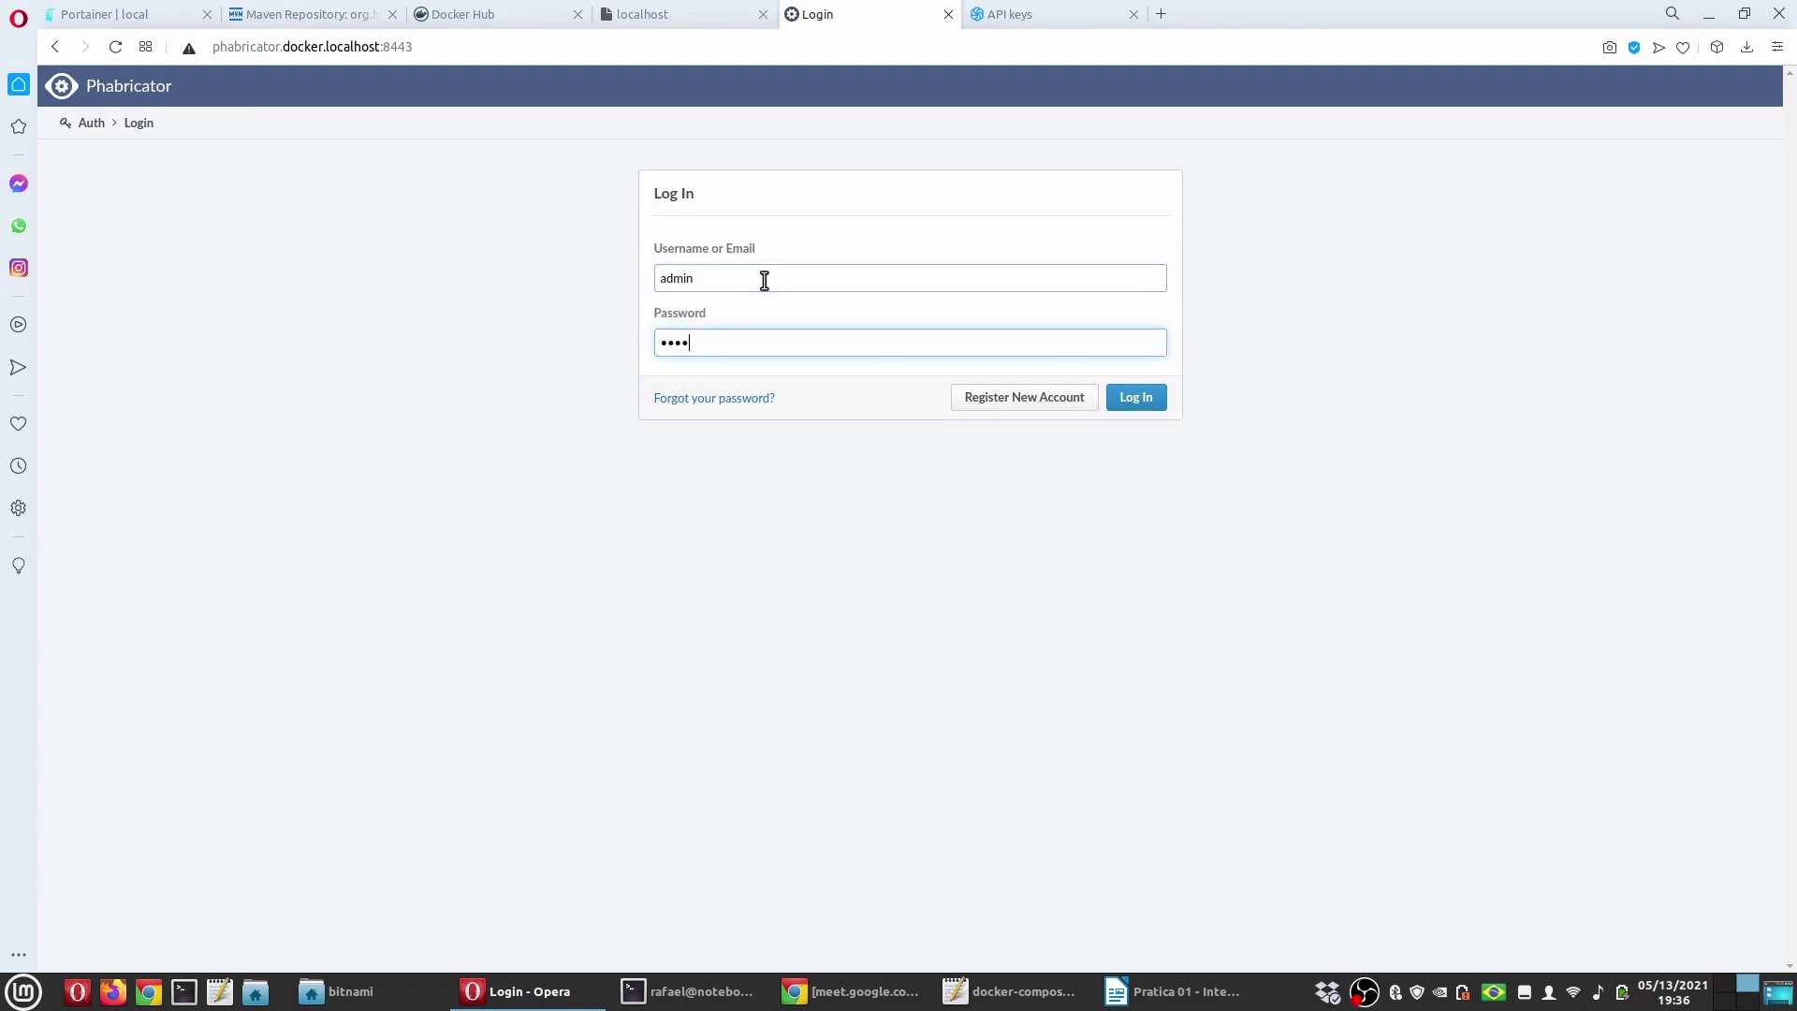
key("Return")
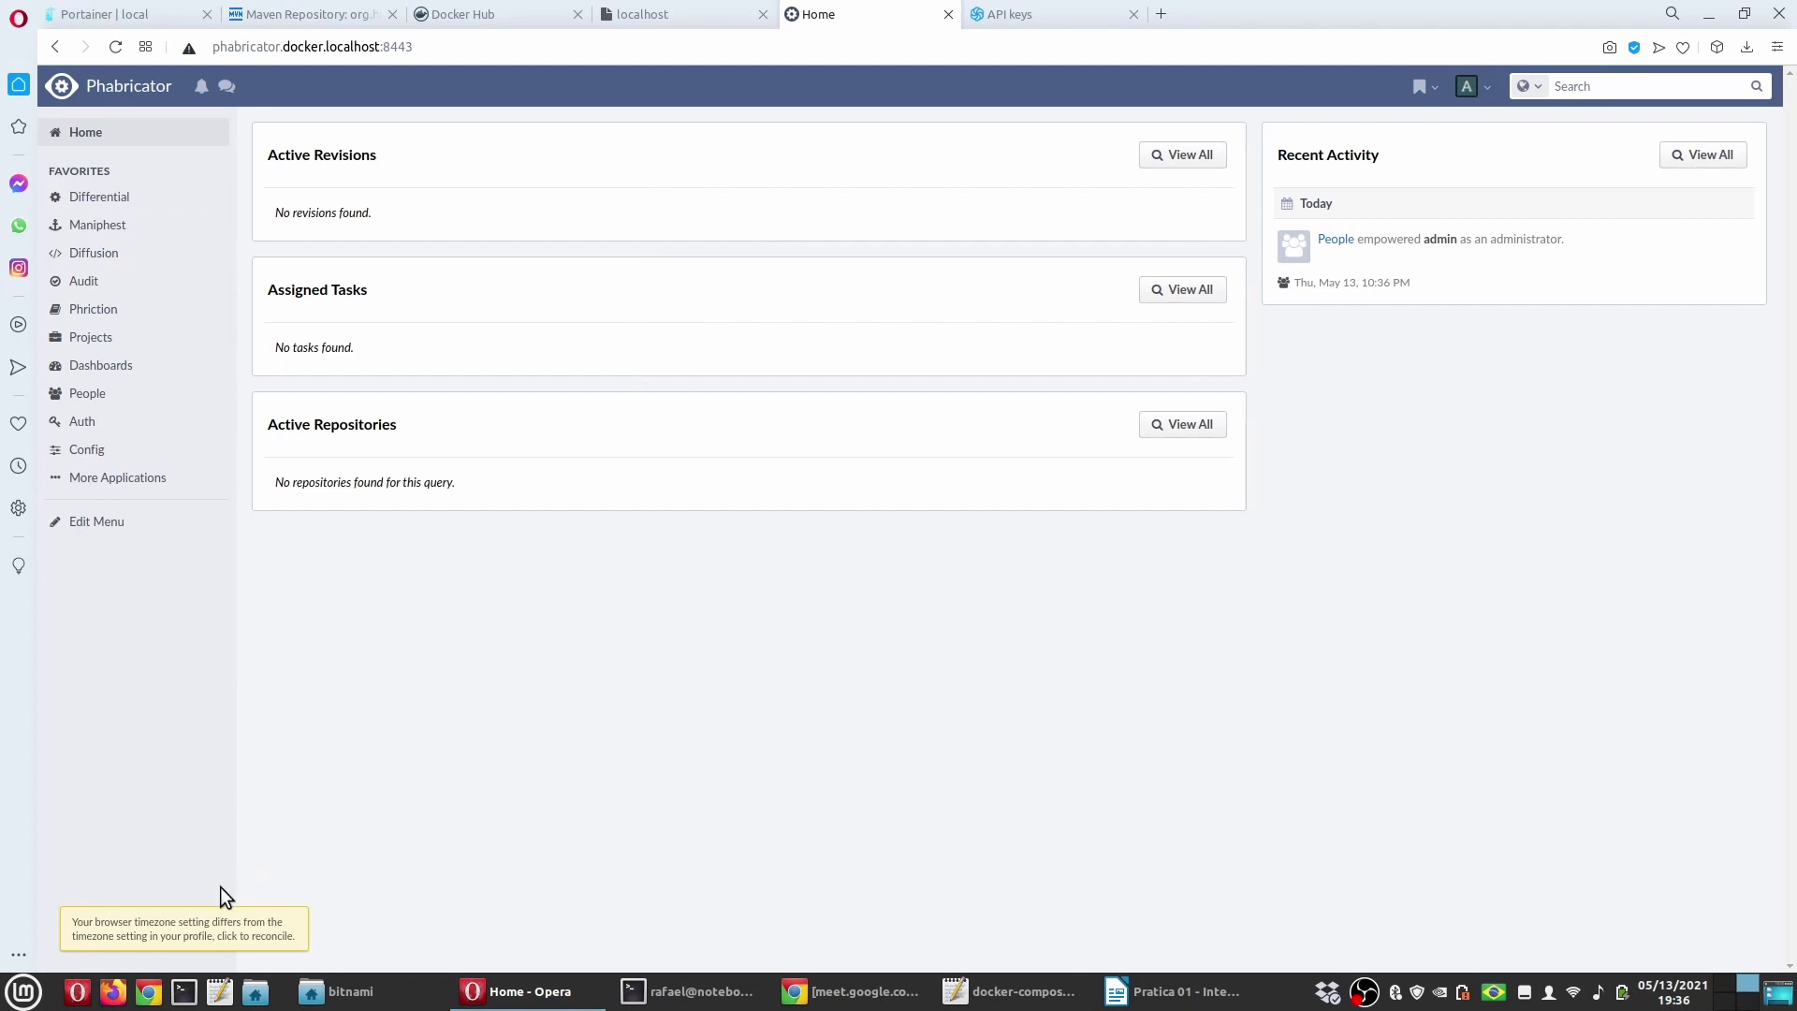
Step: Change the profile timezone to America/Sao Paulo, then open Config and return to the Localtunnel guide
left_click(201, 925)
left_click(1200, 389)
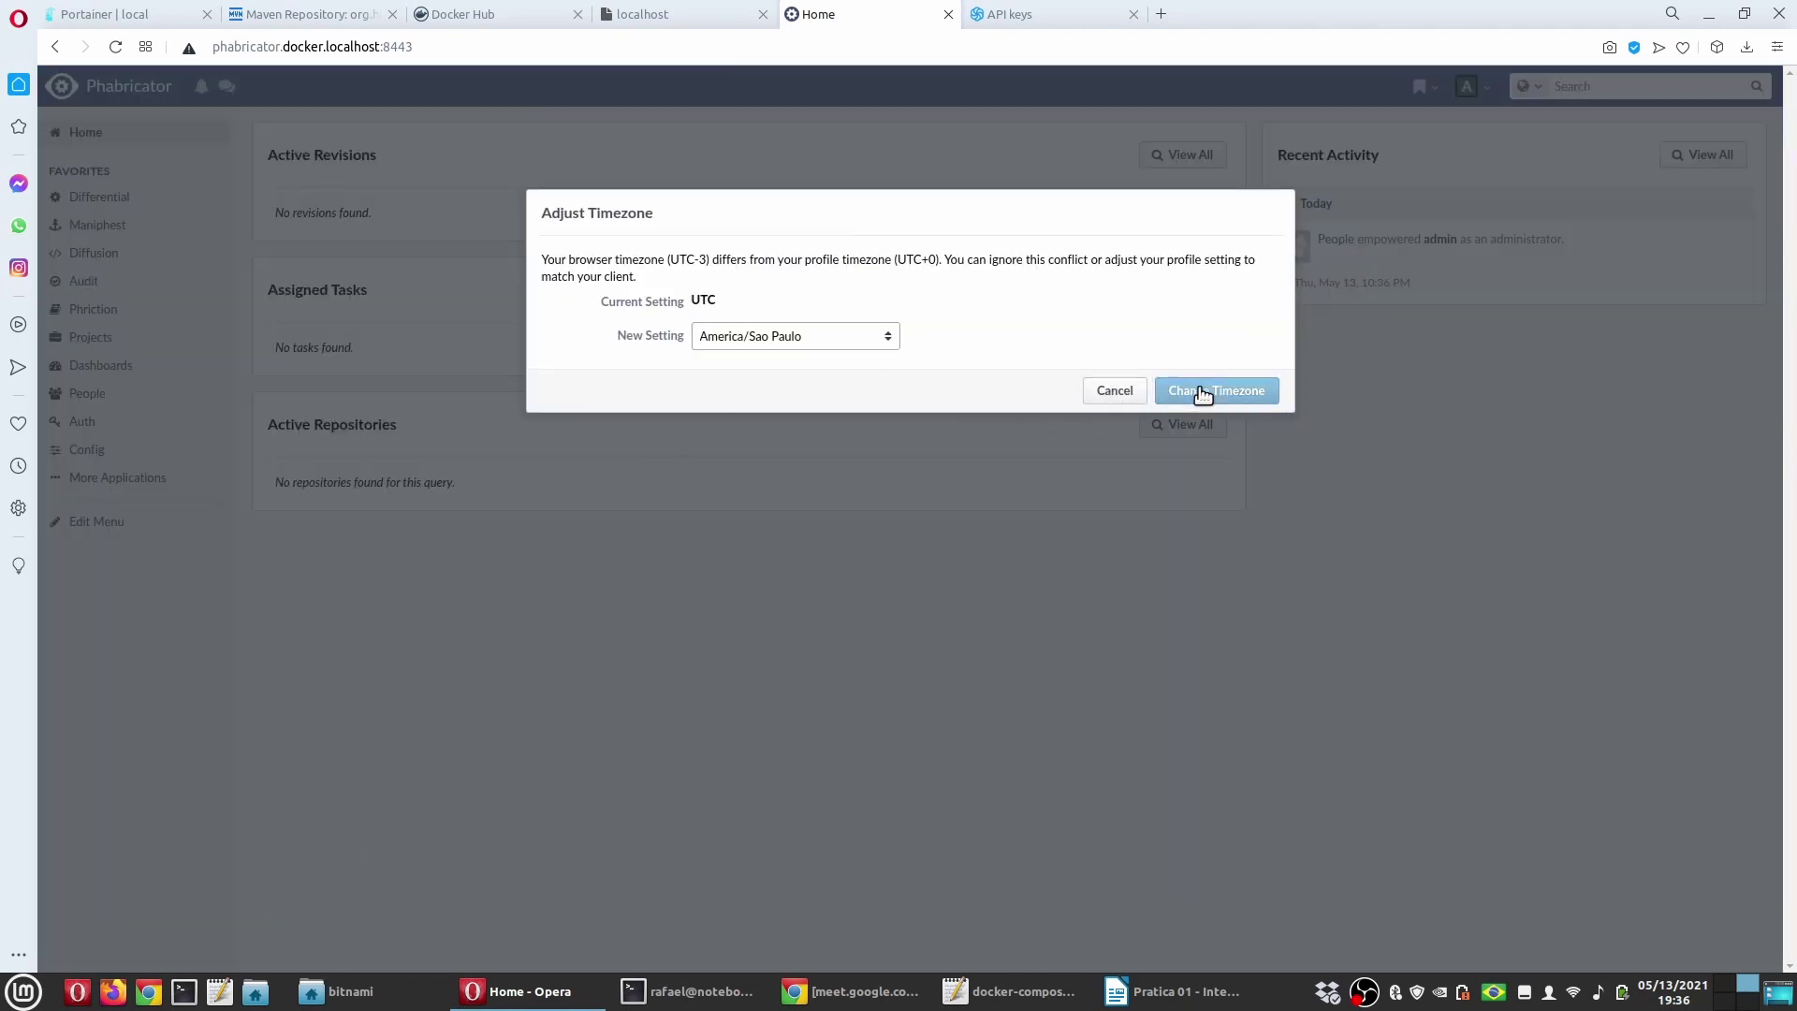
left_click(1134, 337)
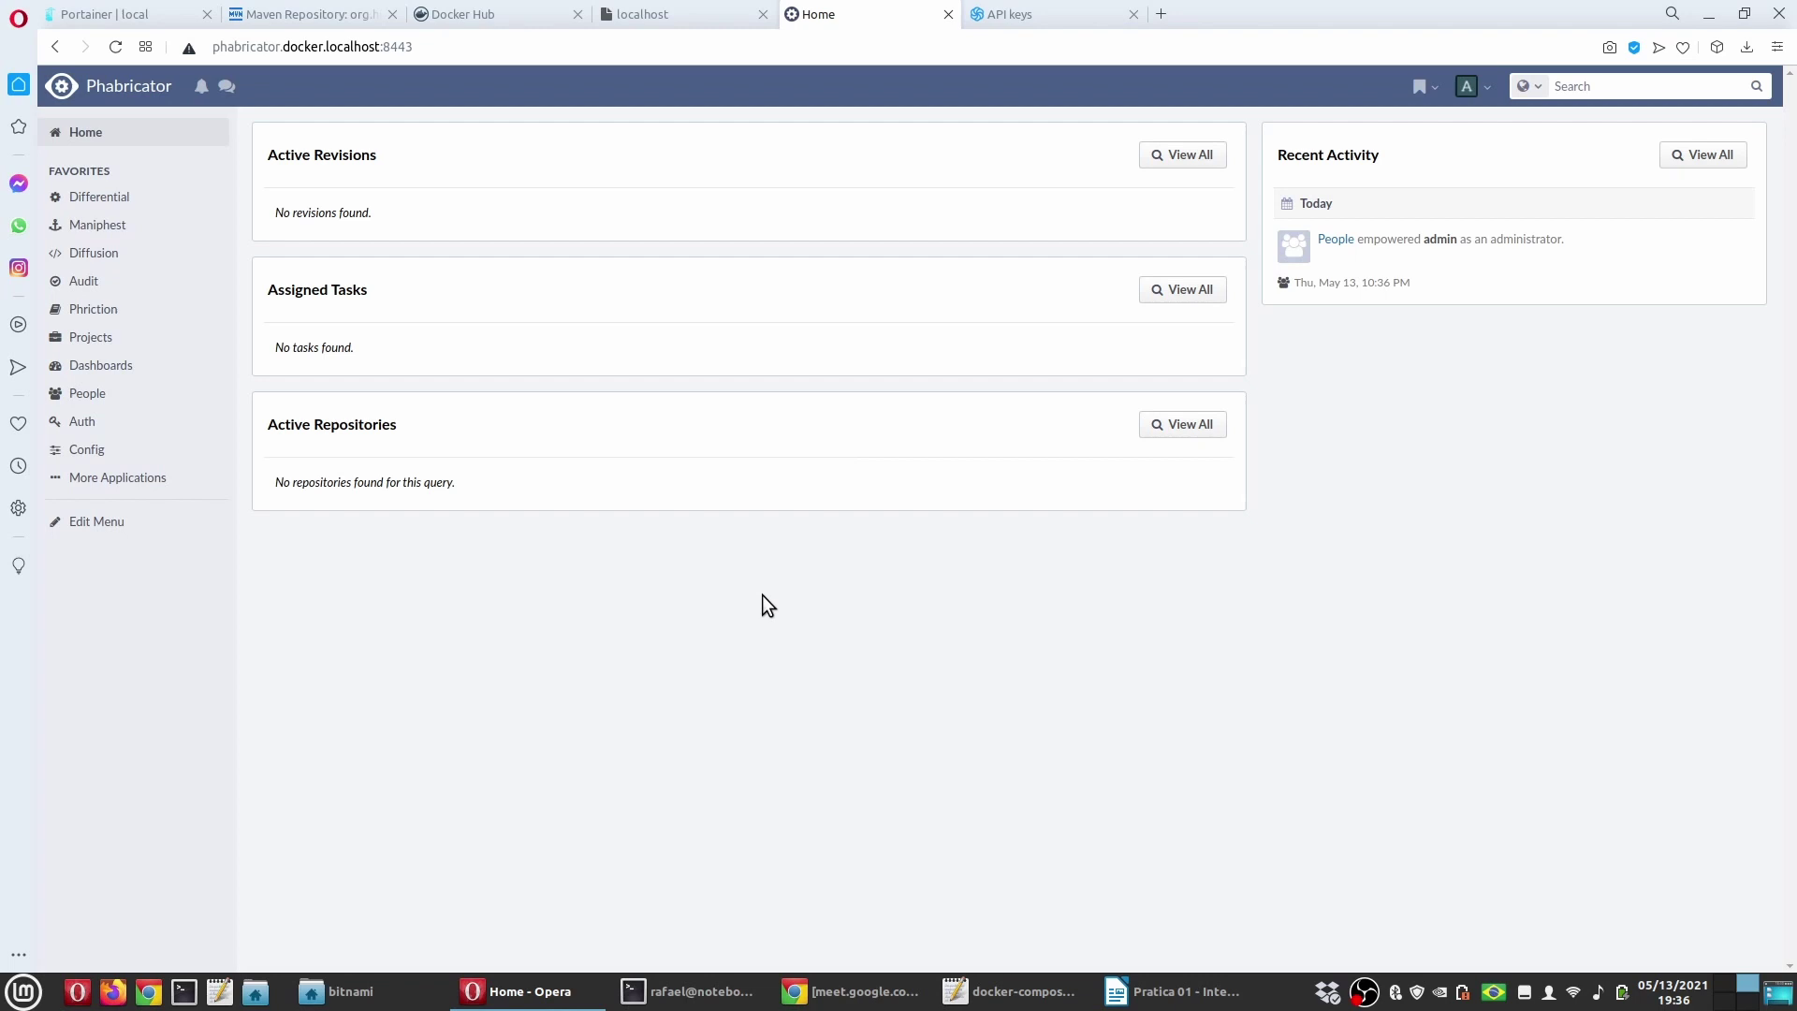
left_click(88, 450)
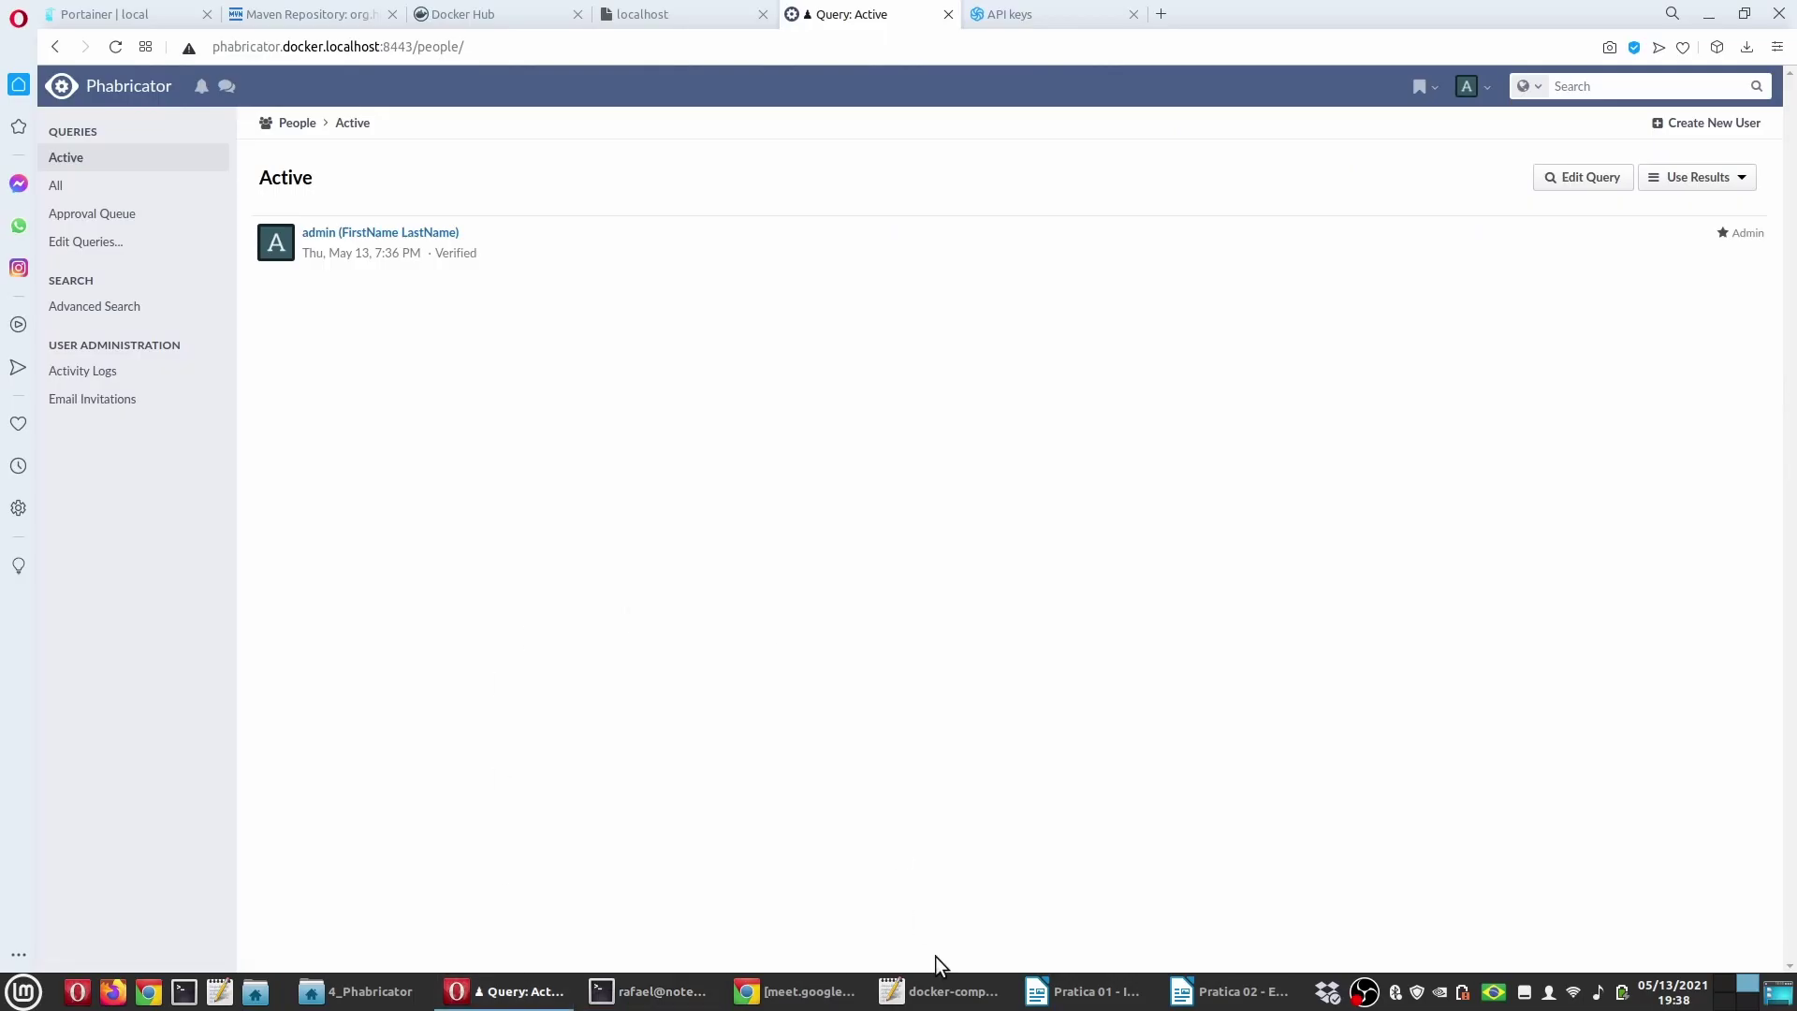
left_click(1231, 991)
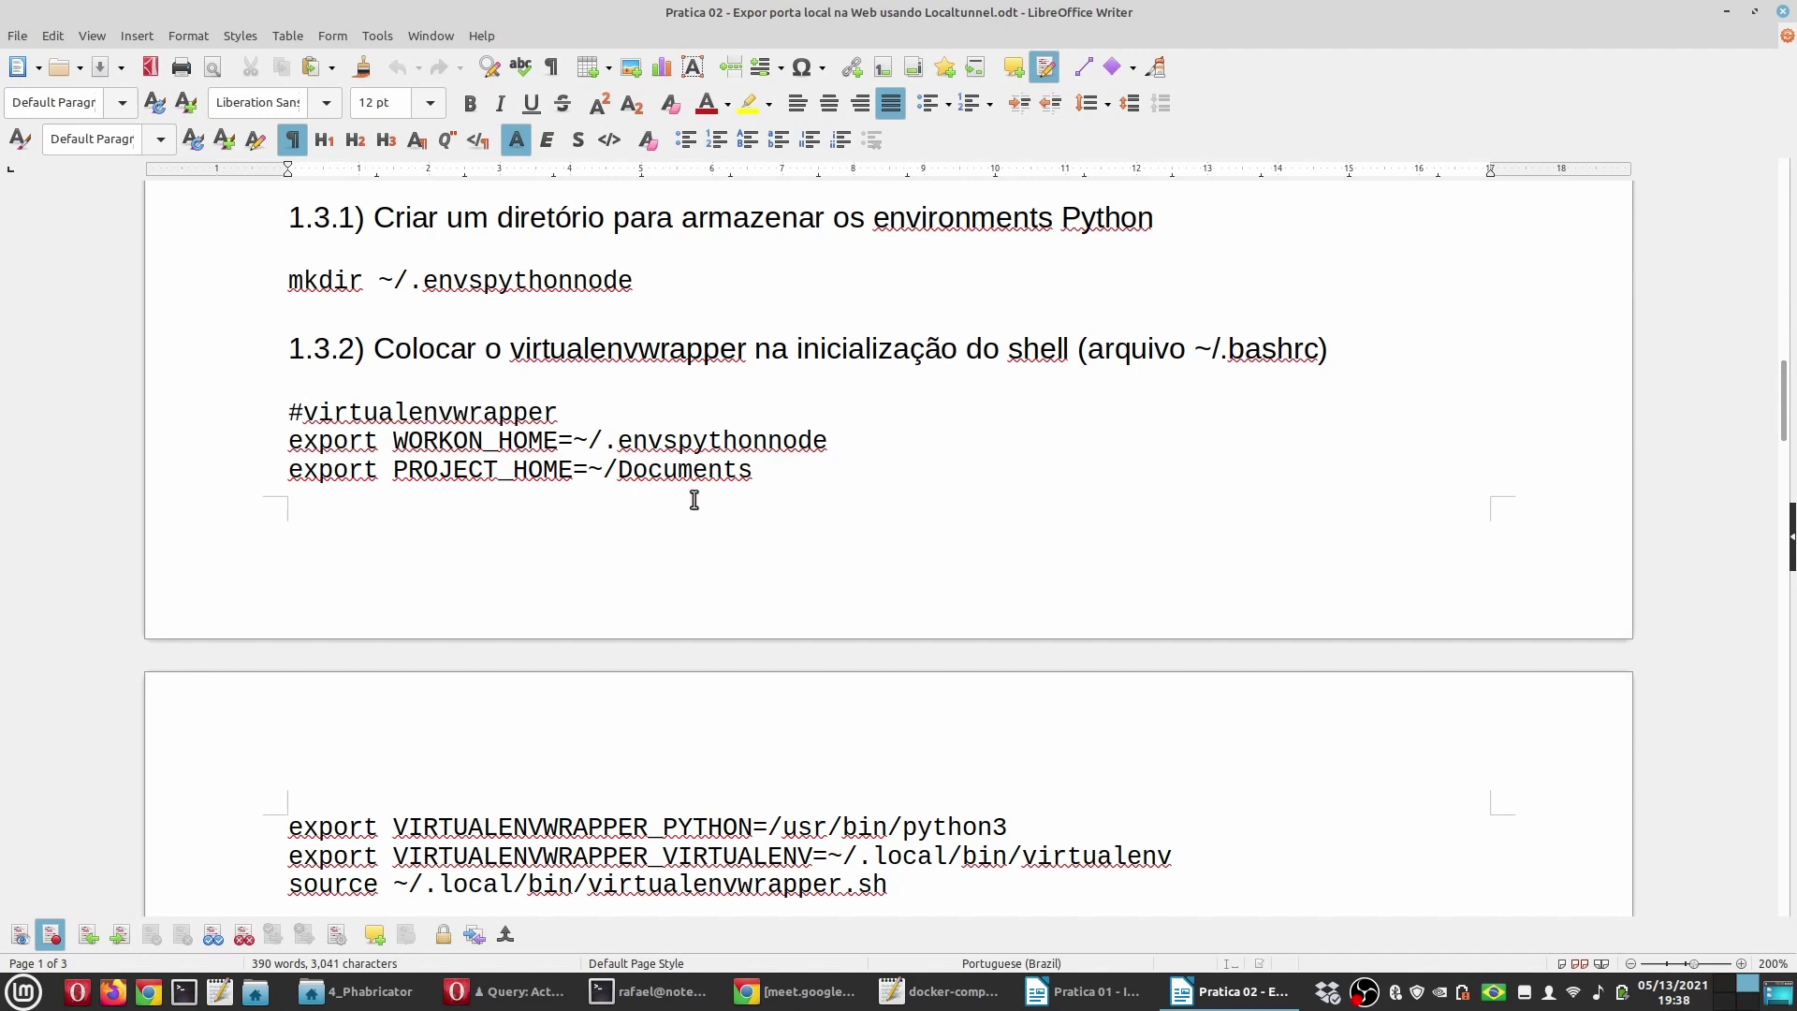
Step: Scroll to section 1.3.3 of the Pratica 02 guide and select the workon command
scroll(688, 501, "down", 3)
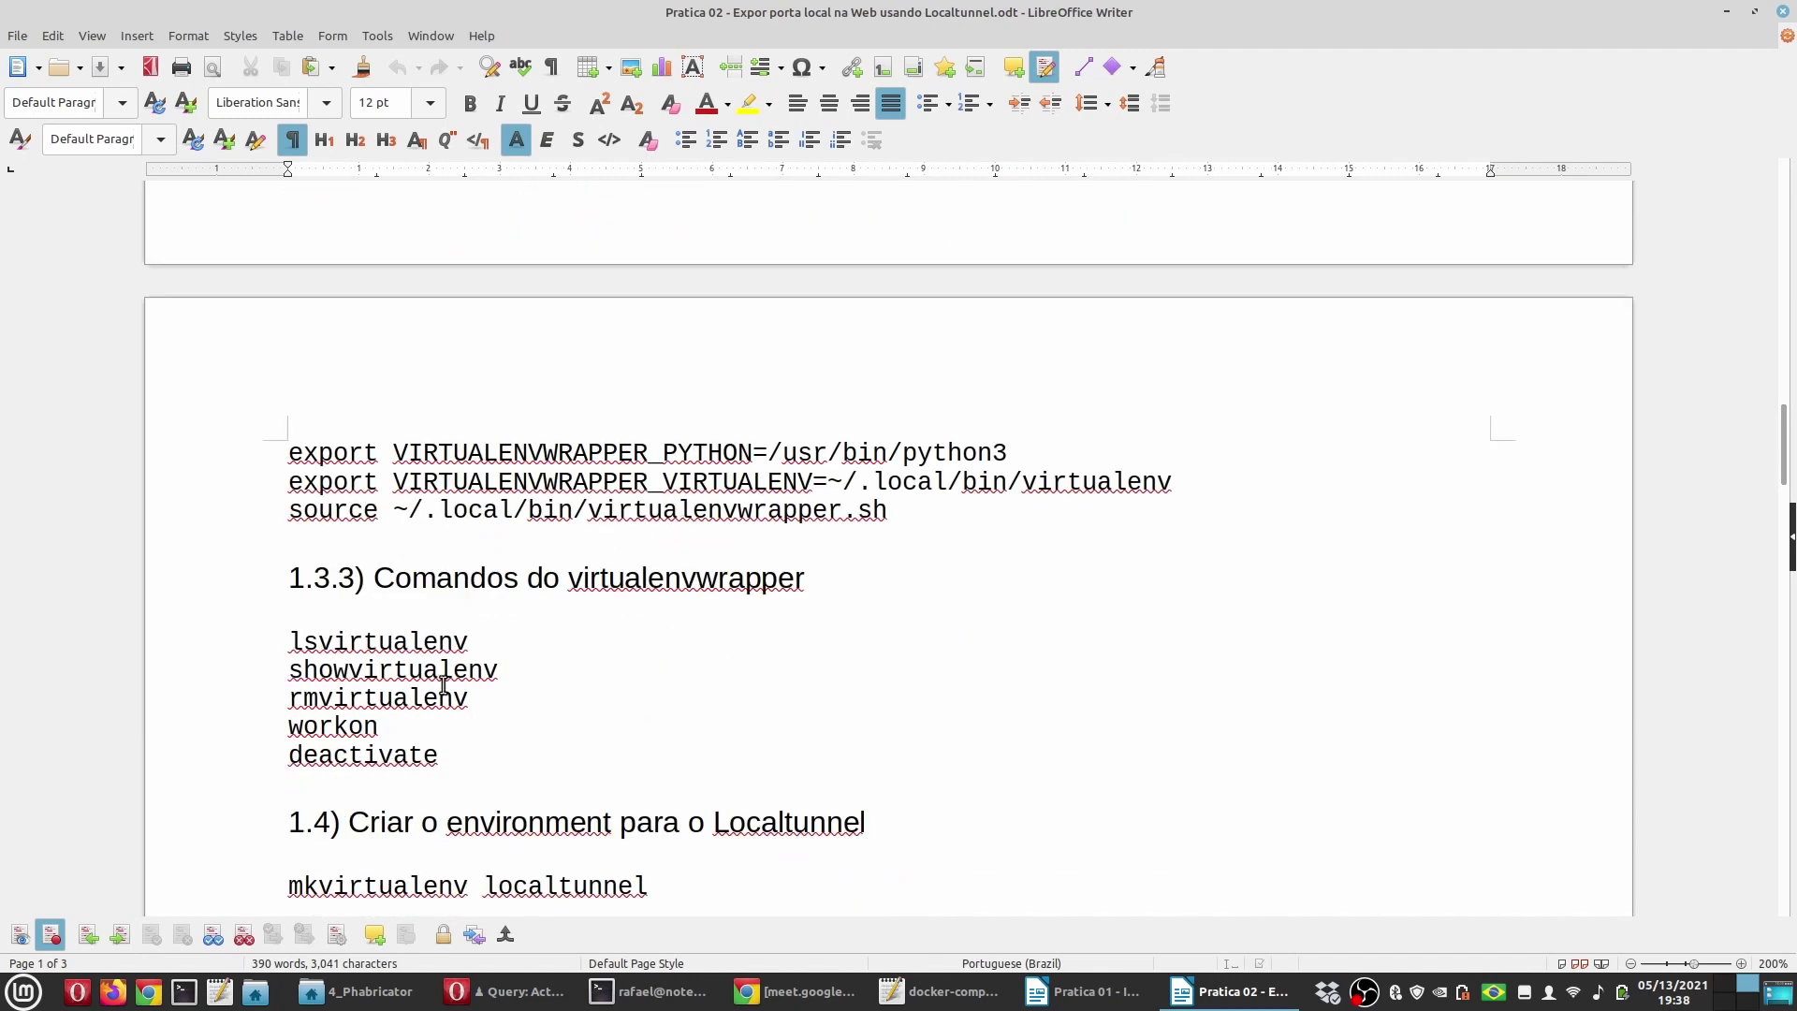
left_click_drag(379, 728, 236, 734)
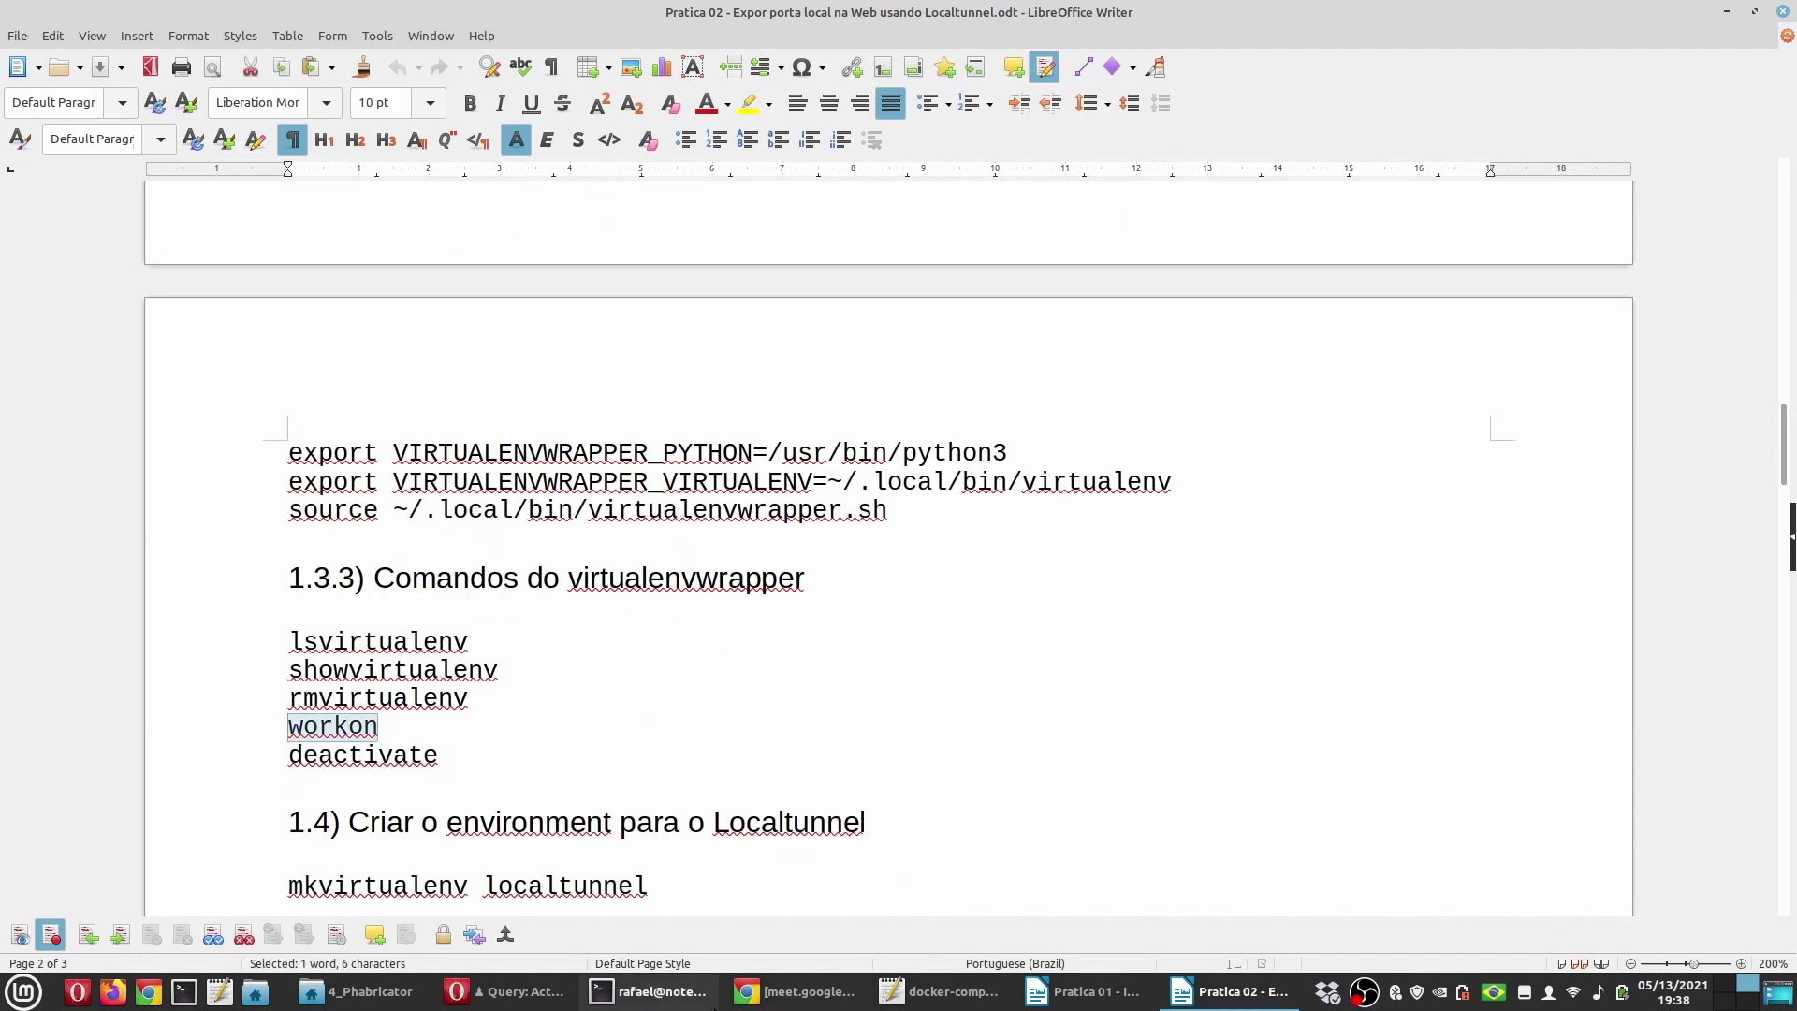
left_click(694, 1004)
Step: Activate the localtunnel virtualenv with workon, Tab-completing the environment name from 'loca'
type("workon")
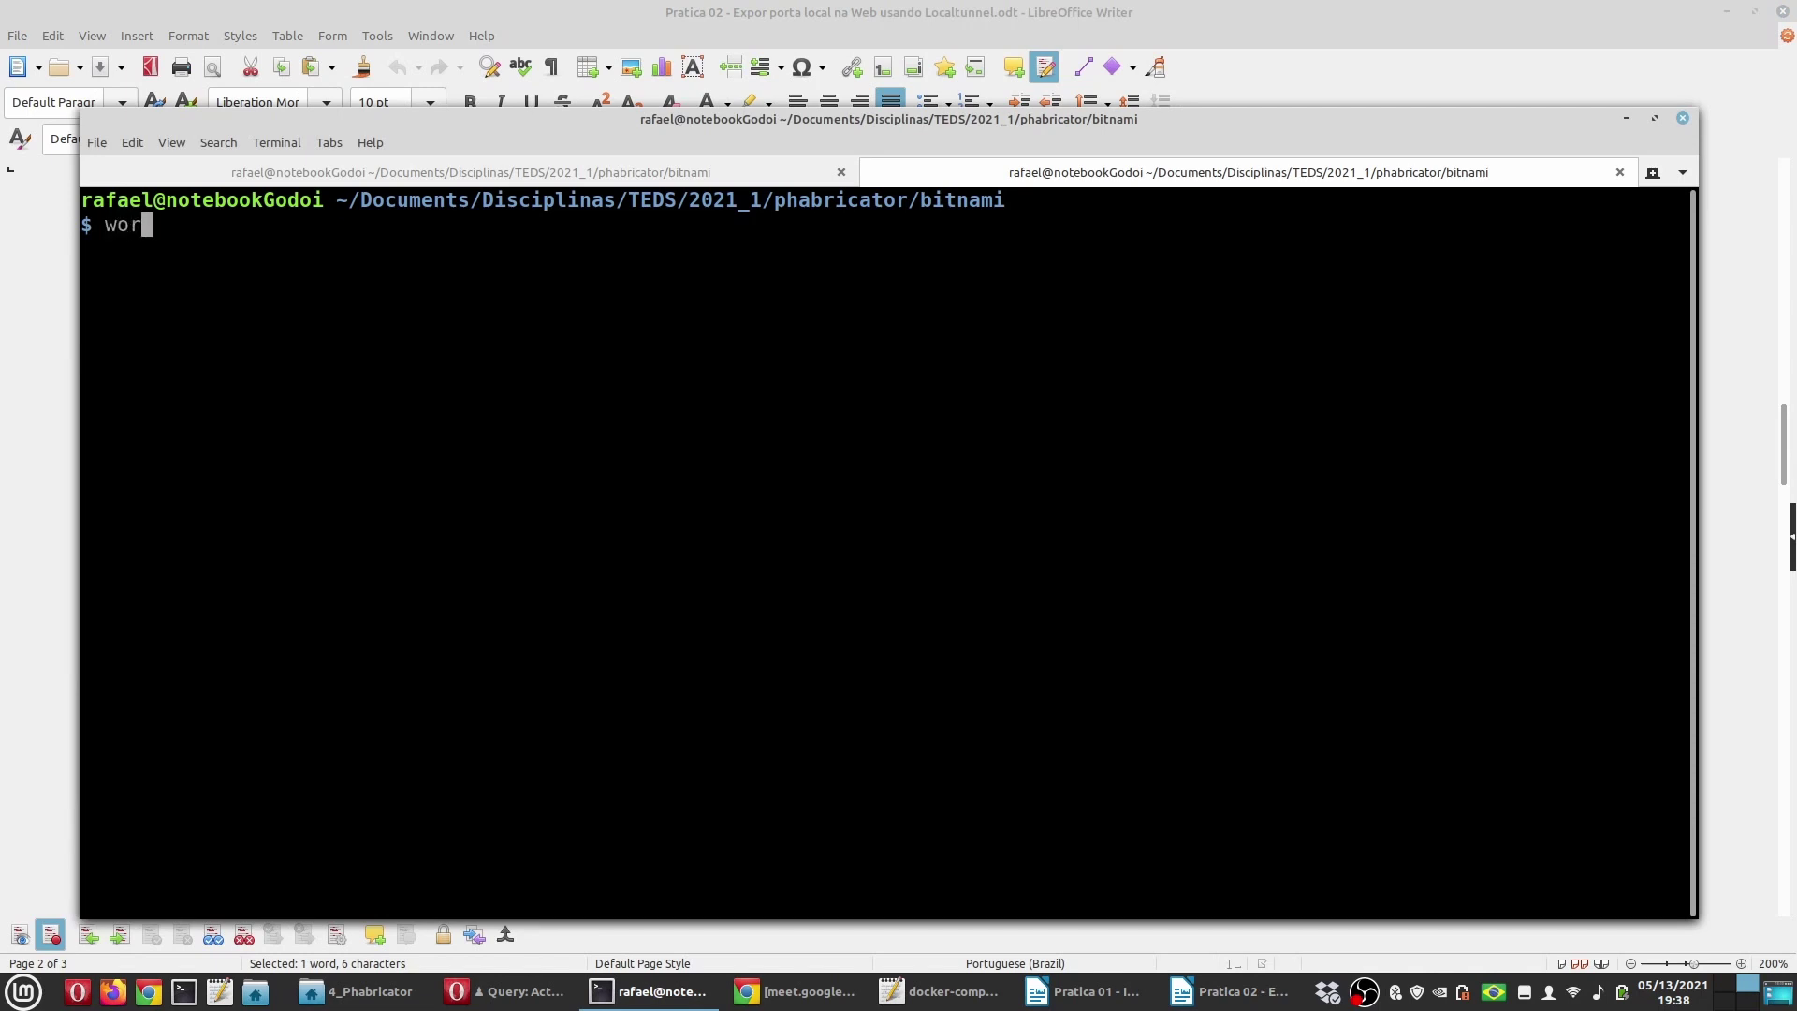
key("Tab")
key("Tab")
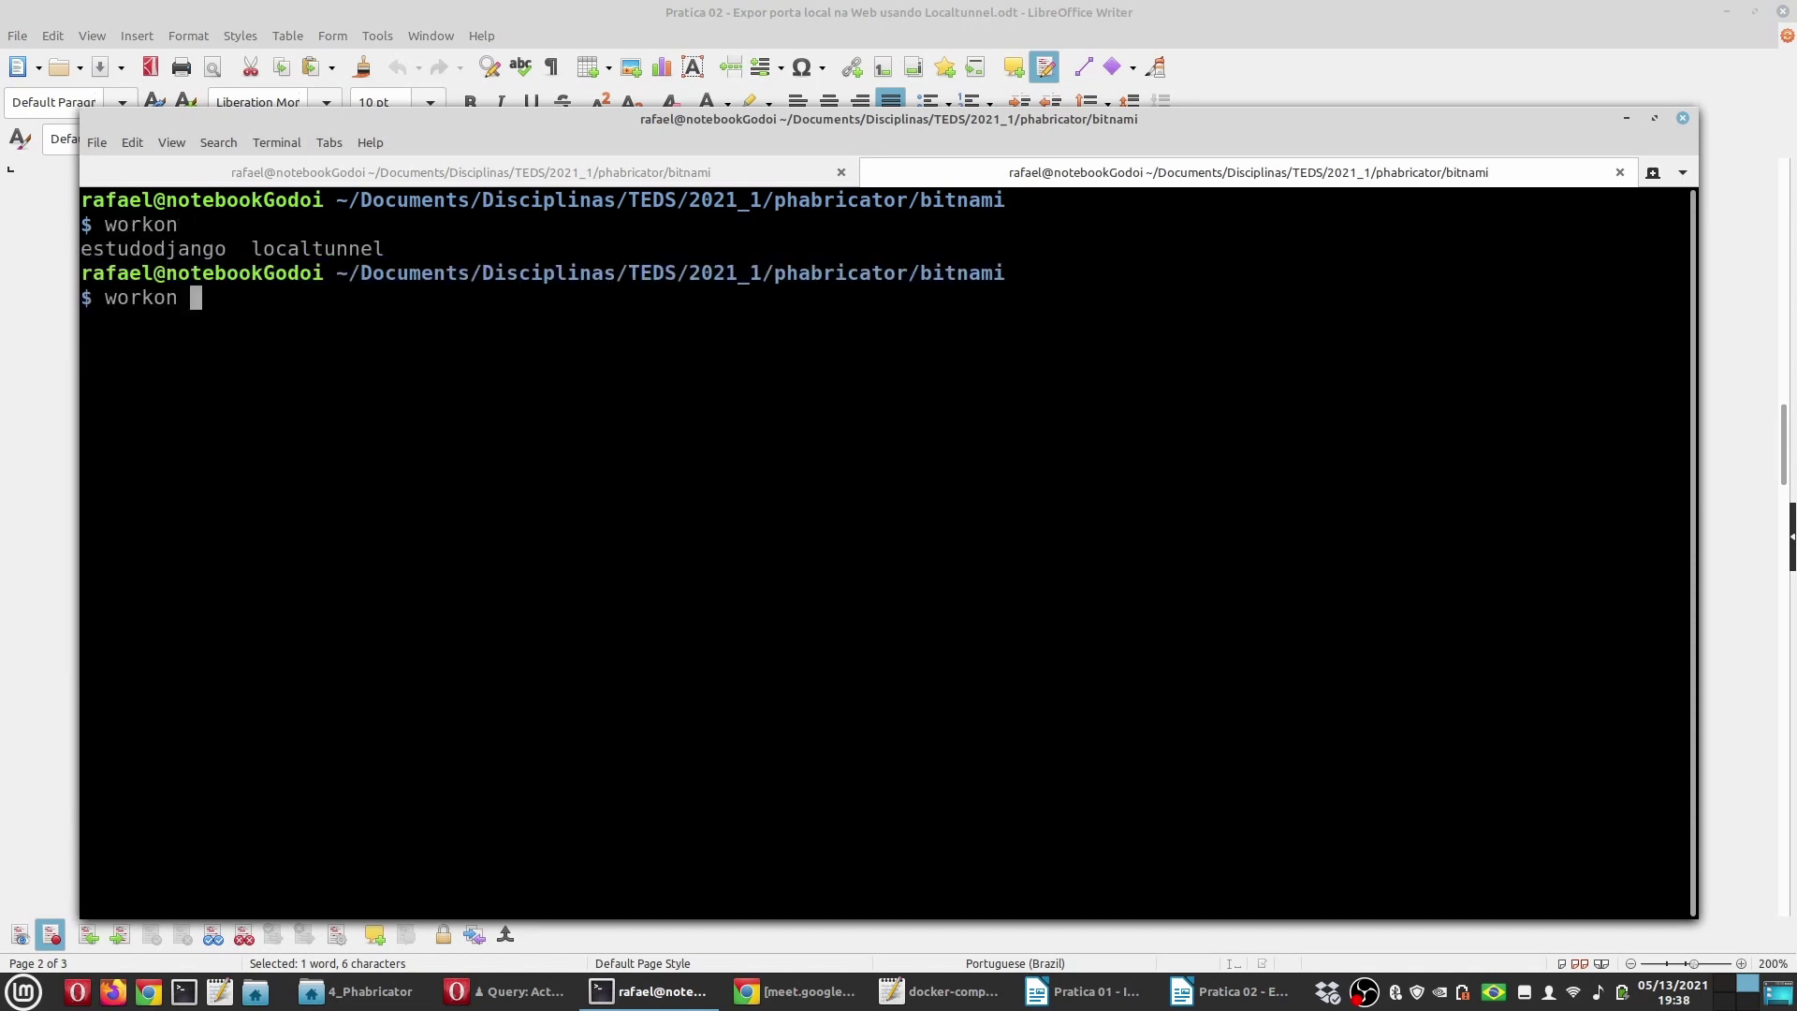
type("loca")
key("Tab")
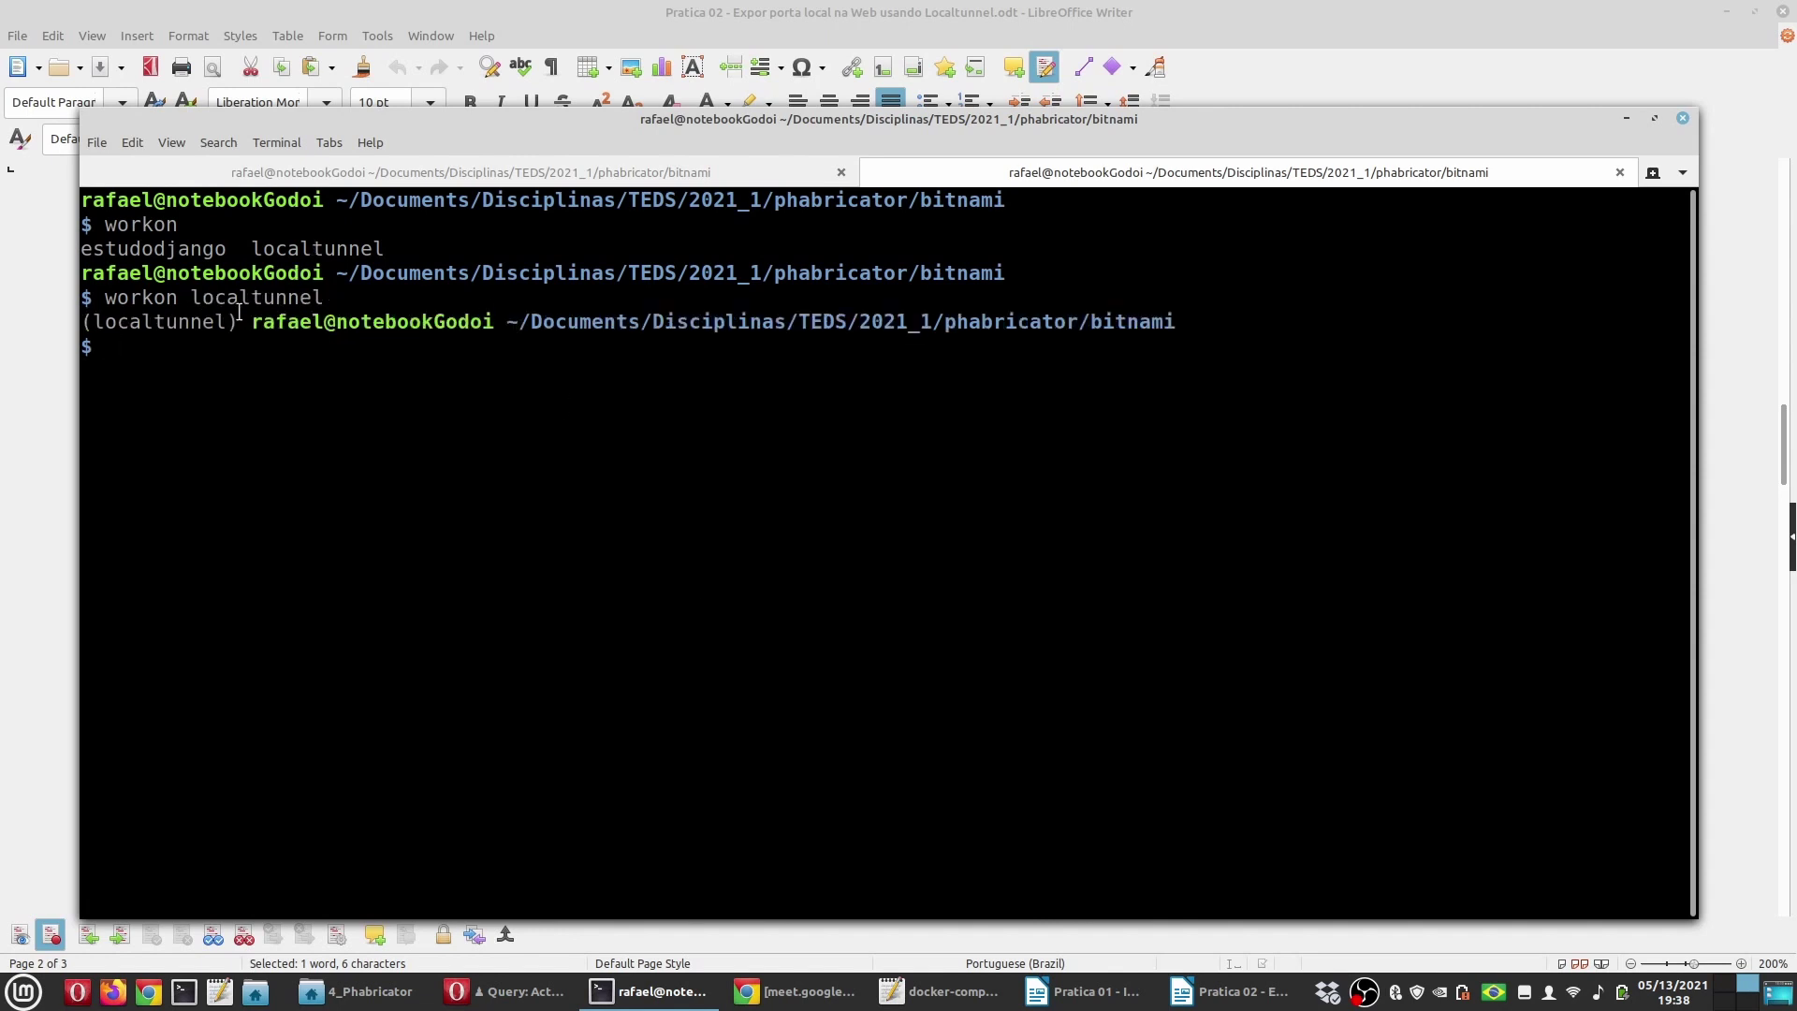
left_click_drag(81, 321, 240, 327)
left_click(208, 361)
left_click(1172, 1003)
Step: Locate the CLI usage example 'lt --port 8000' in the localtunnel GitHub README
left_click(609, 646, "ctrl")
scroll(277, 586, "down", 6)
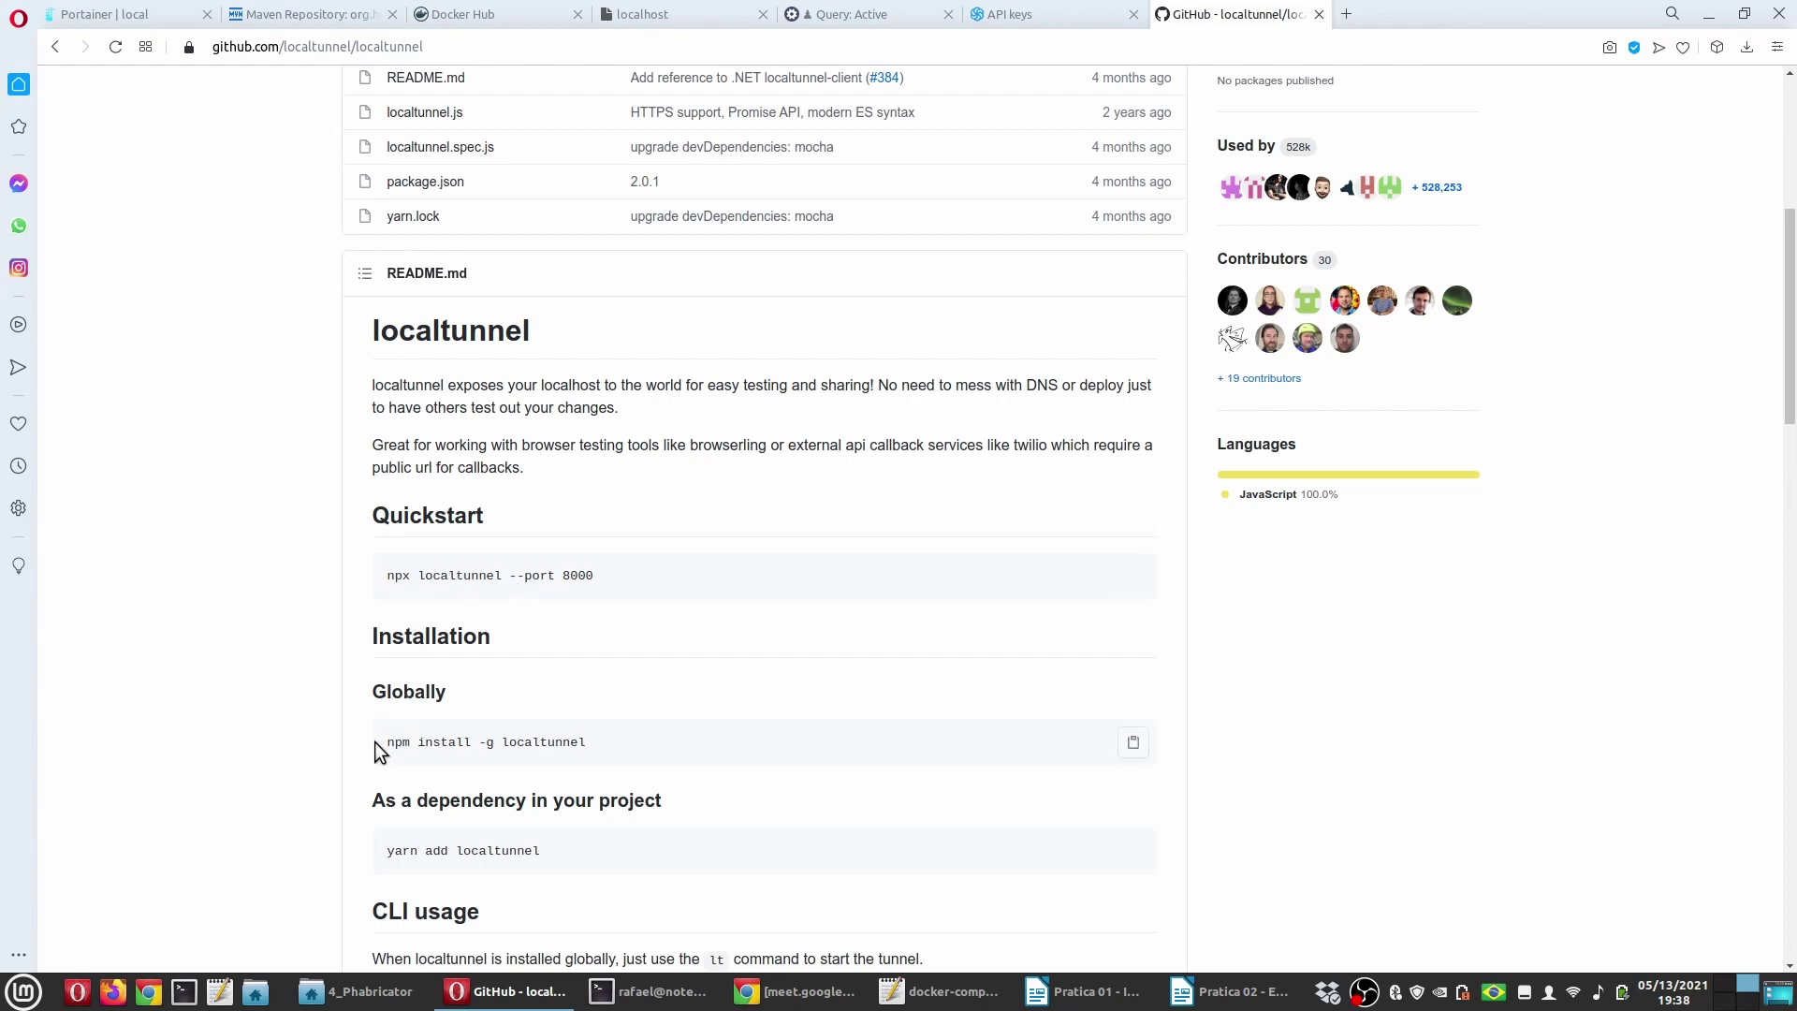
scroll(318, 655, "down", 4)
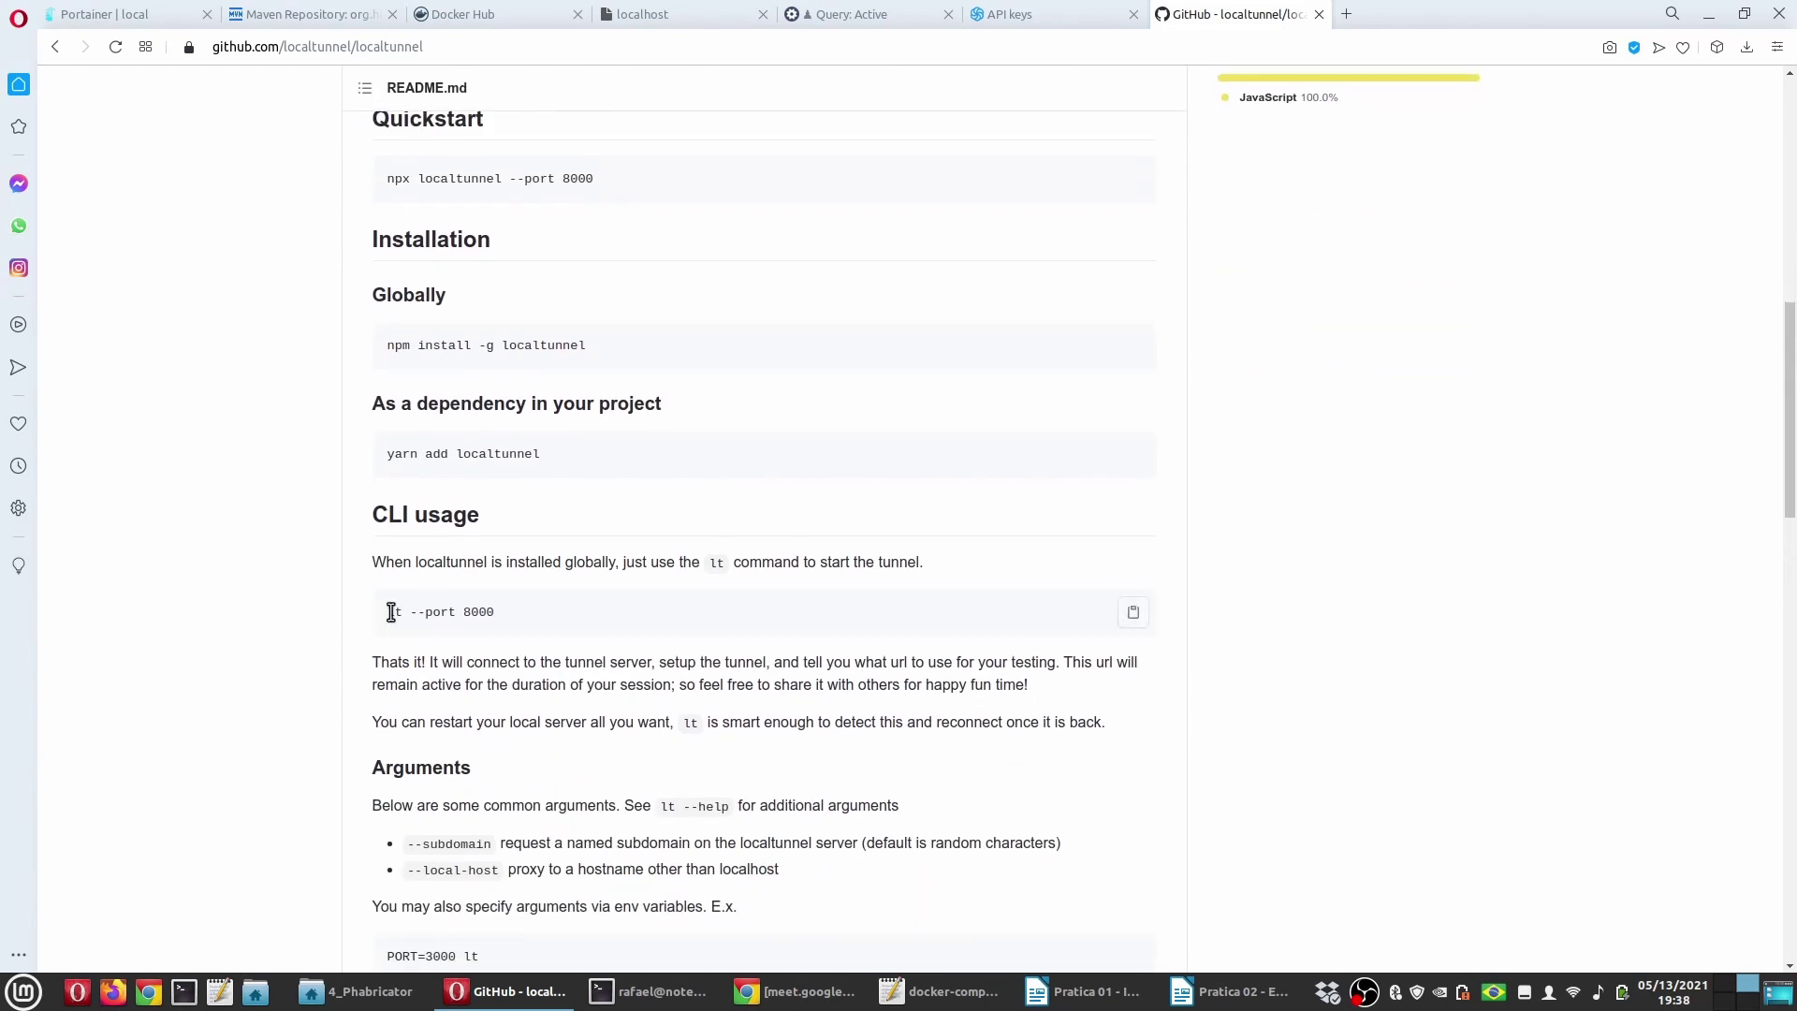
left_click_drag(392, 613, 659, 648)
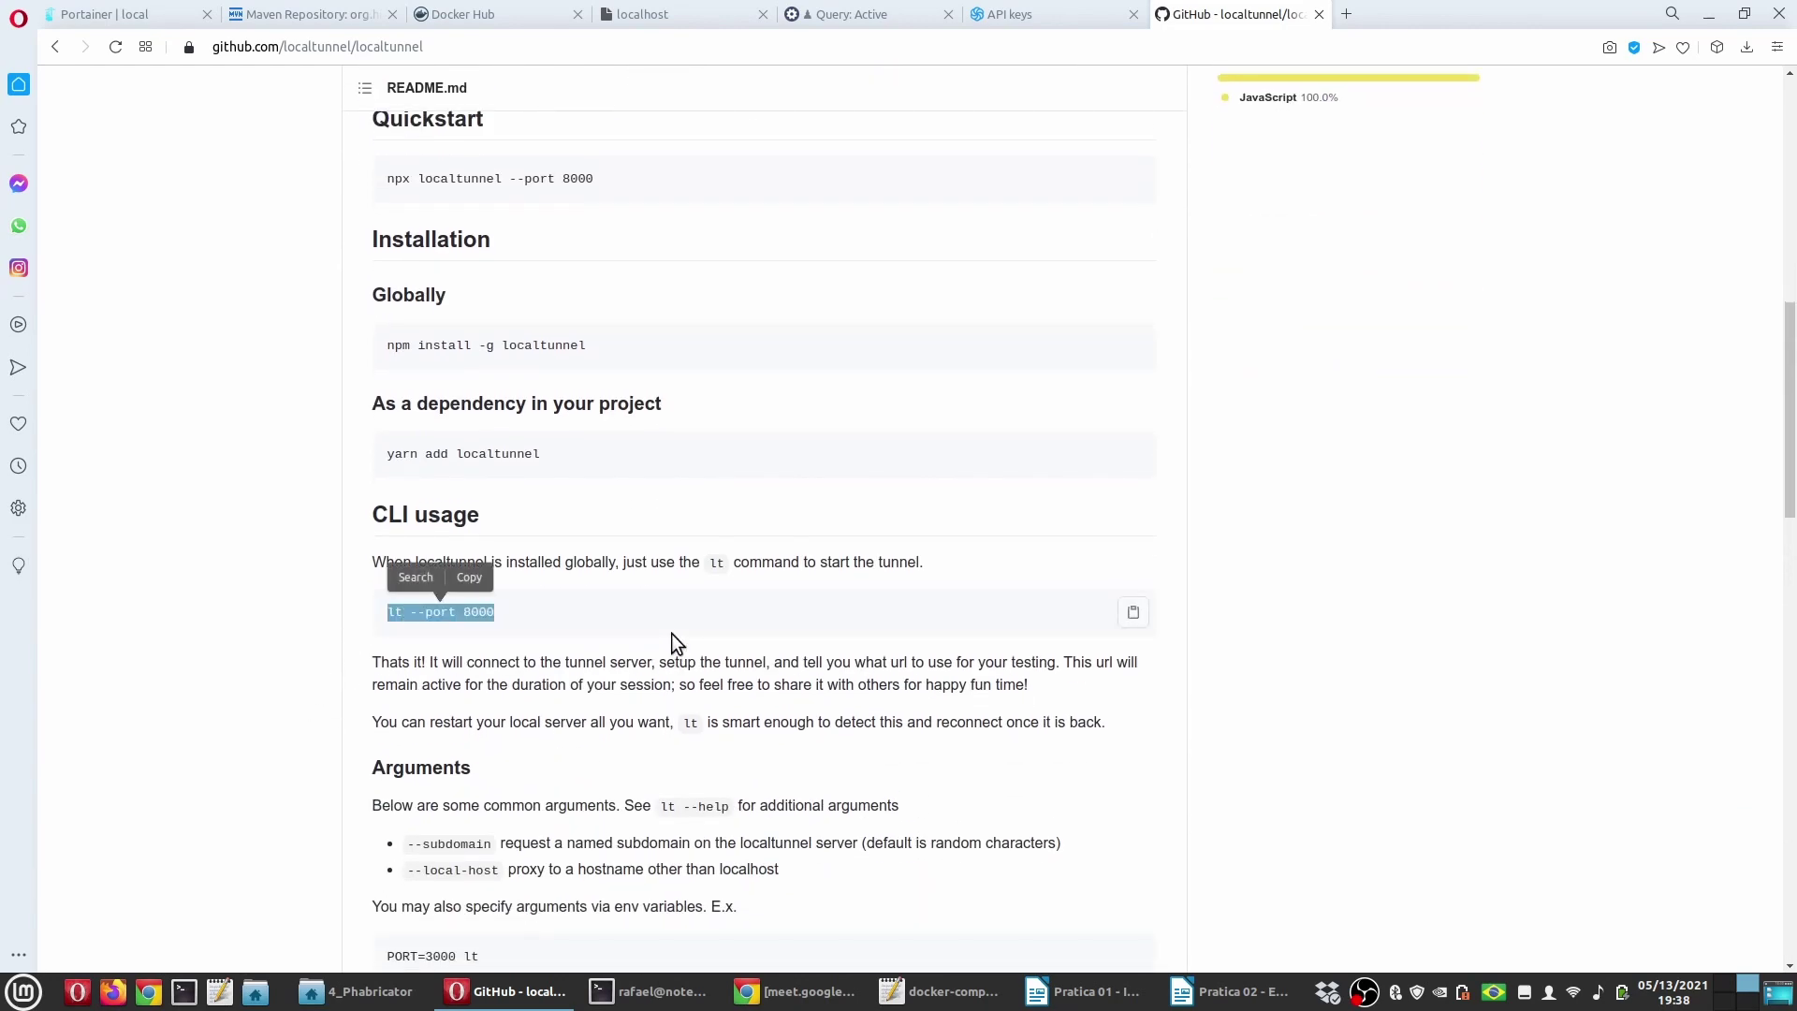
left_click(270, 670)
scroll(271, 660, "down", 2)
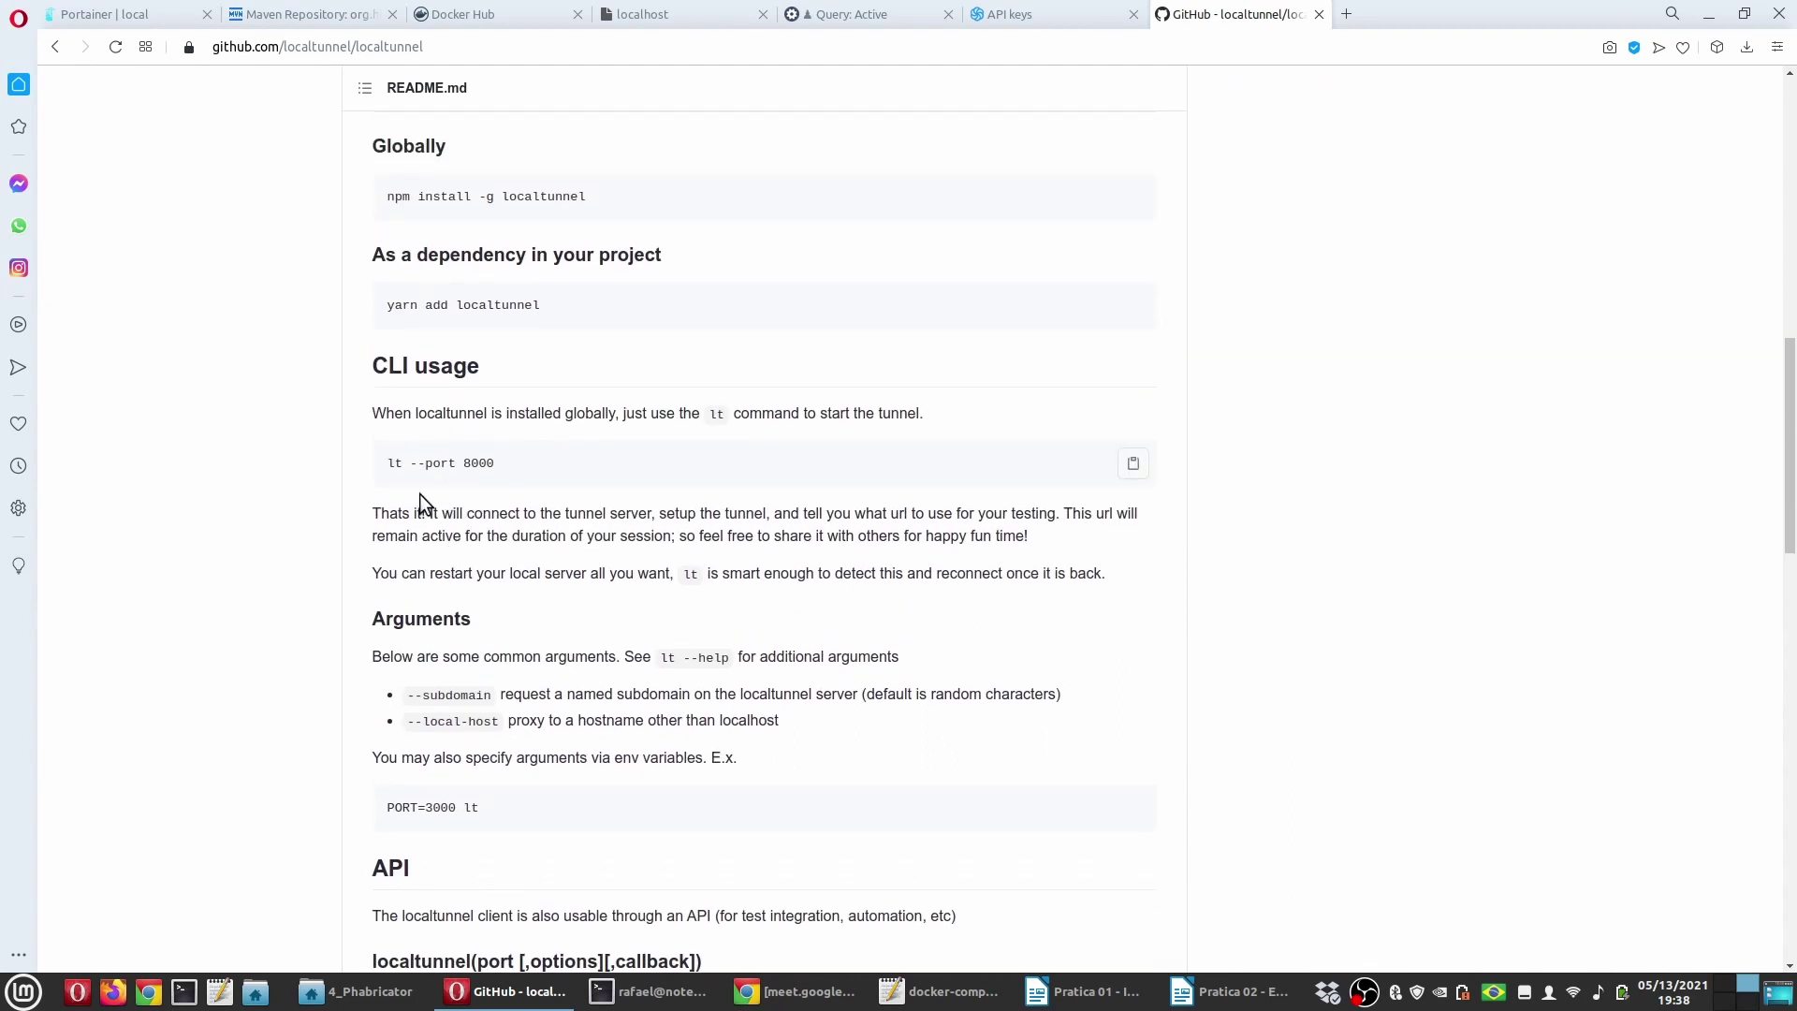
left_click(1229, 991)
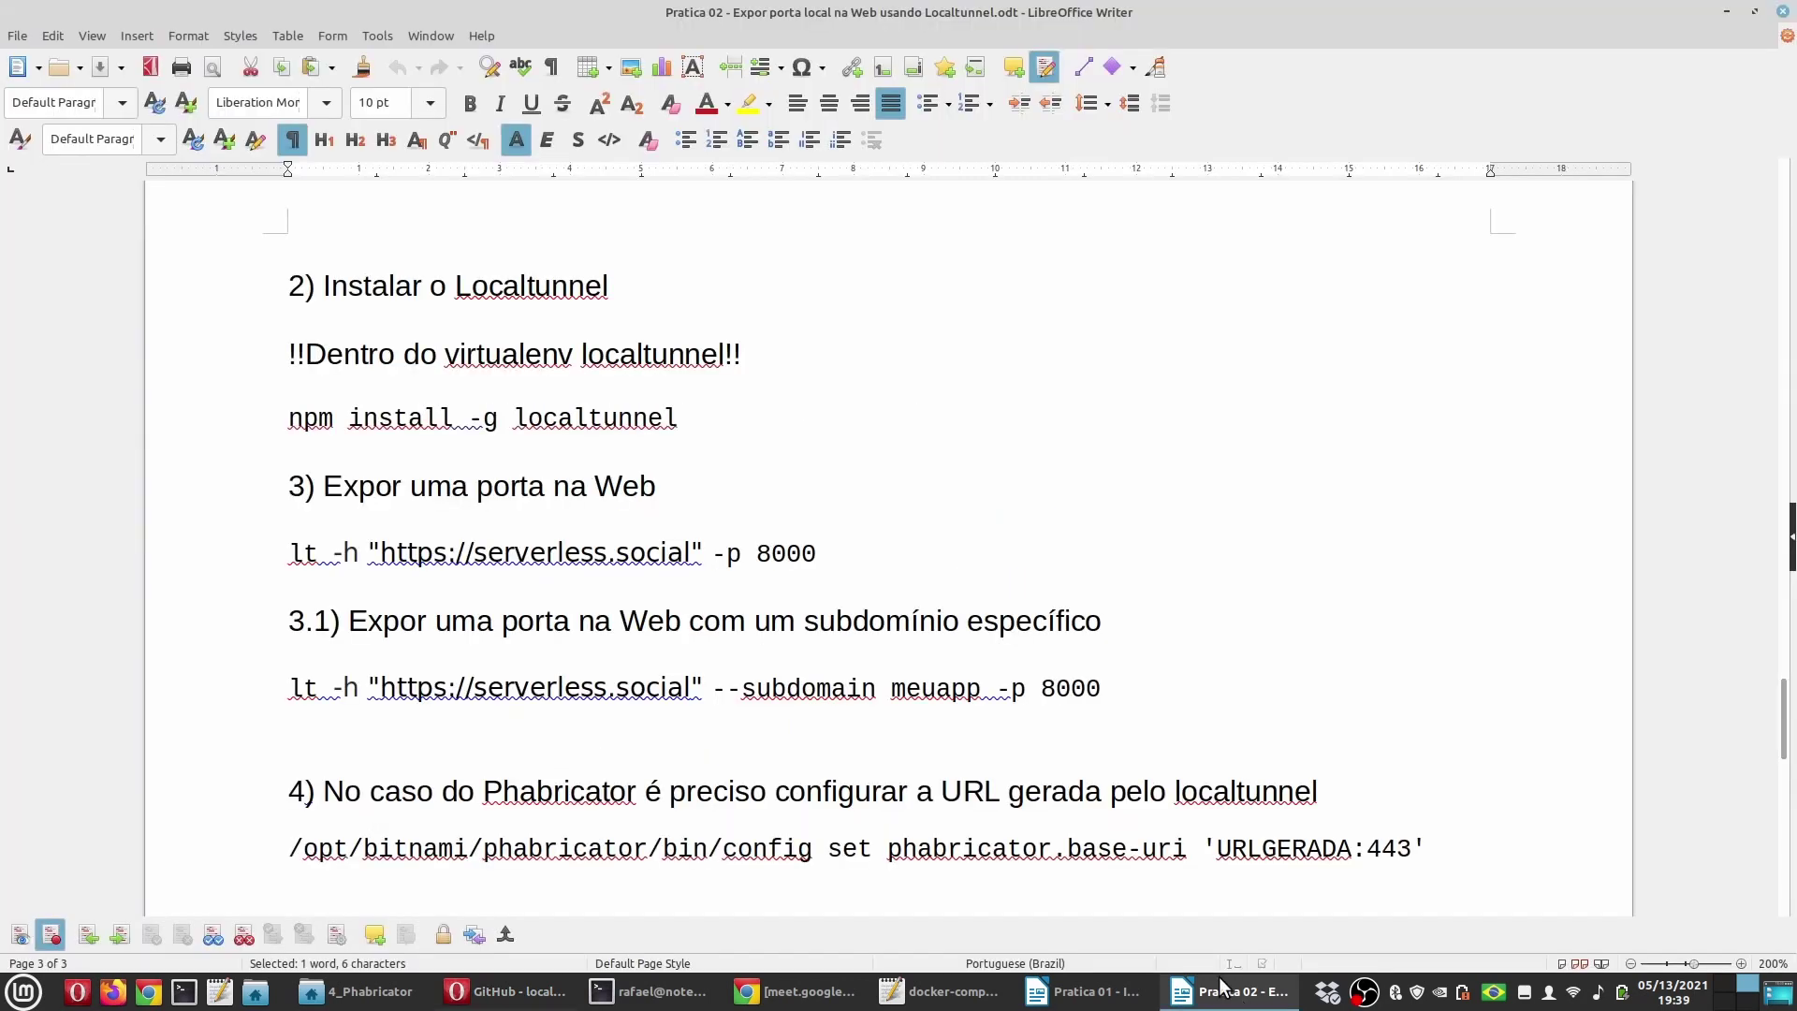
Step: Copy the 'lt --port 8000' command from the localtunnel README
left_click(833, 738)
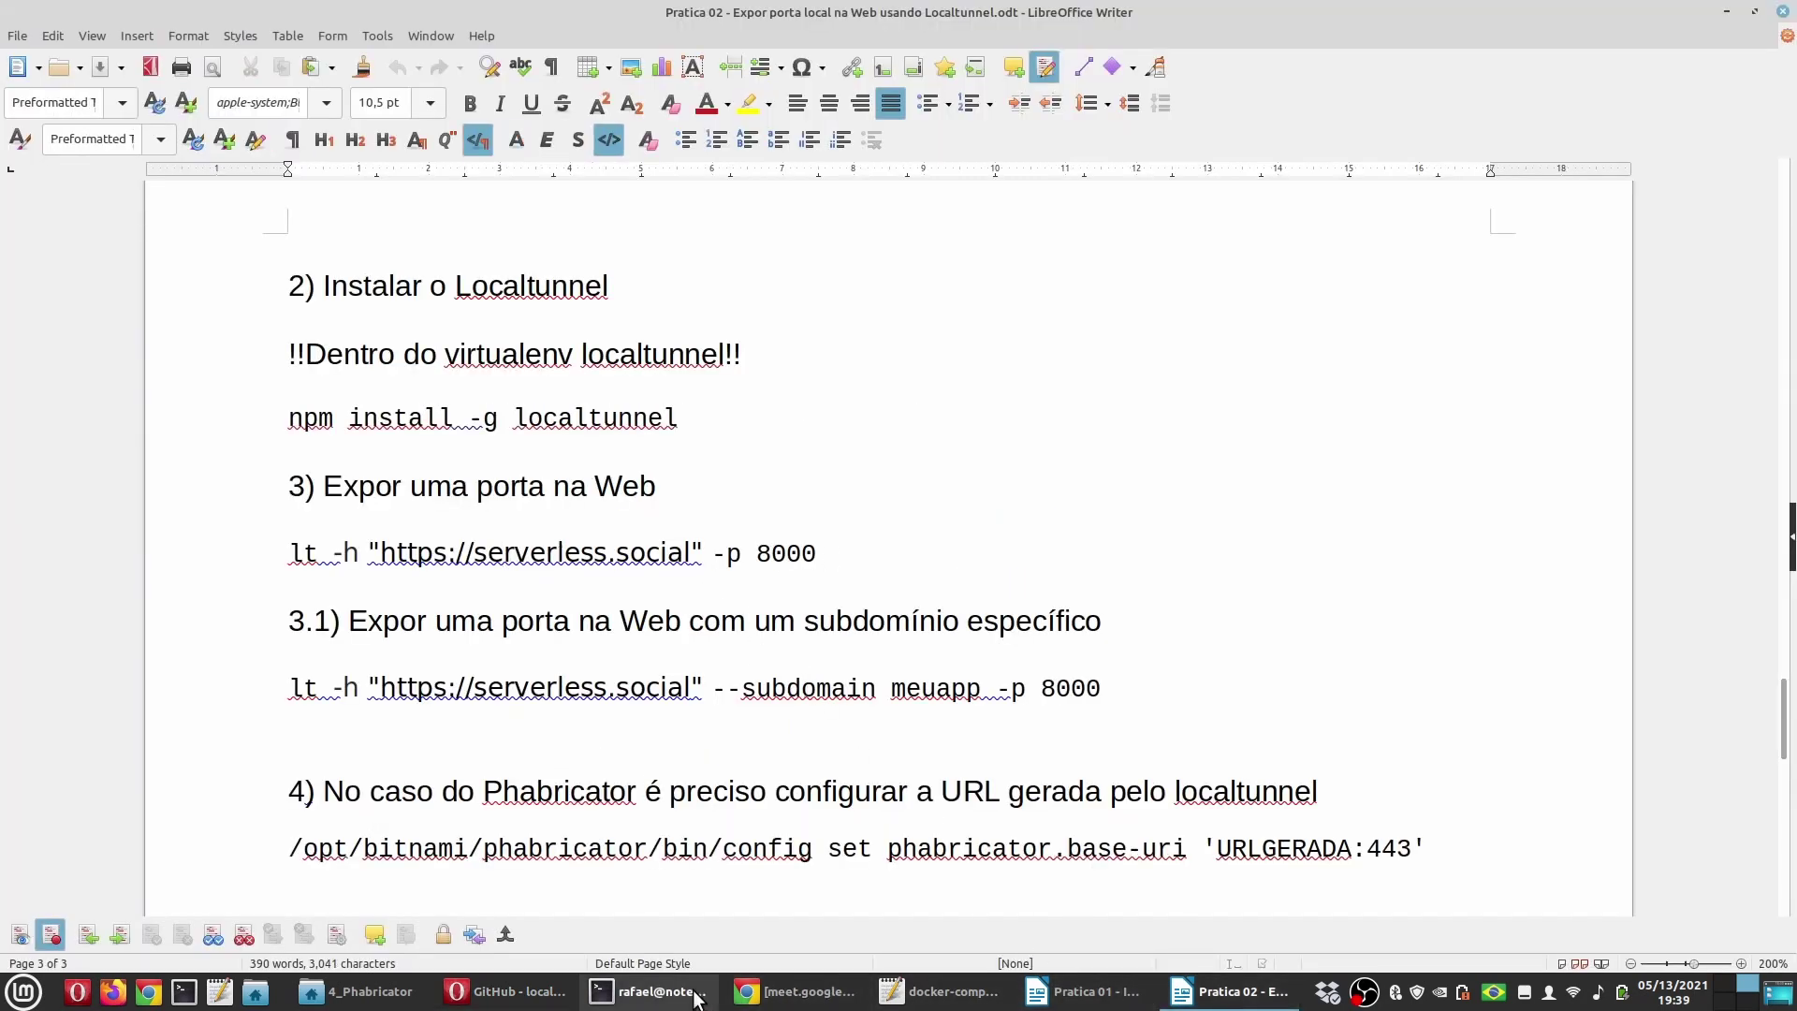
left_click(511, 991)
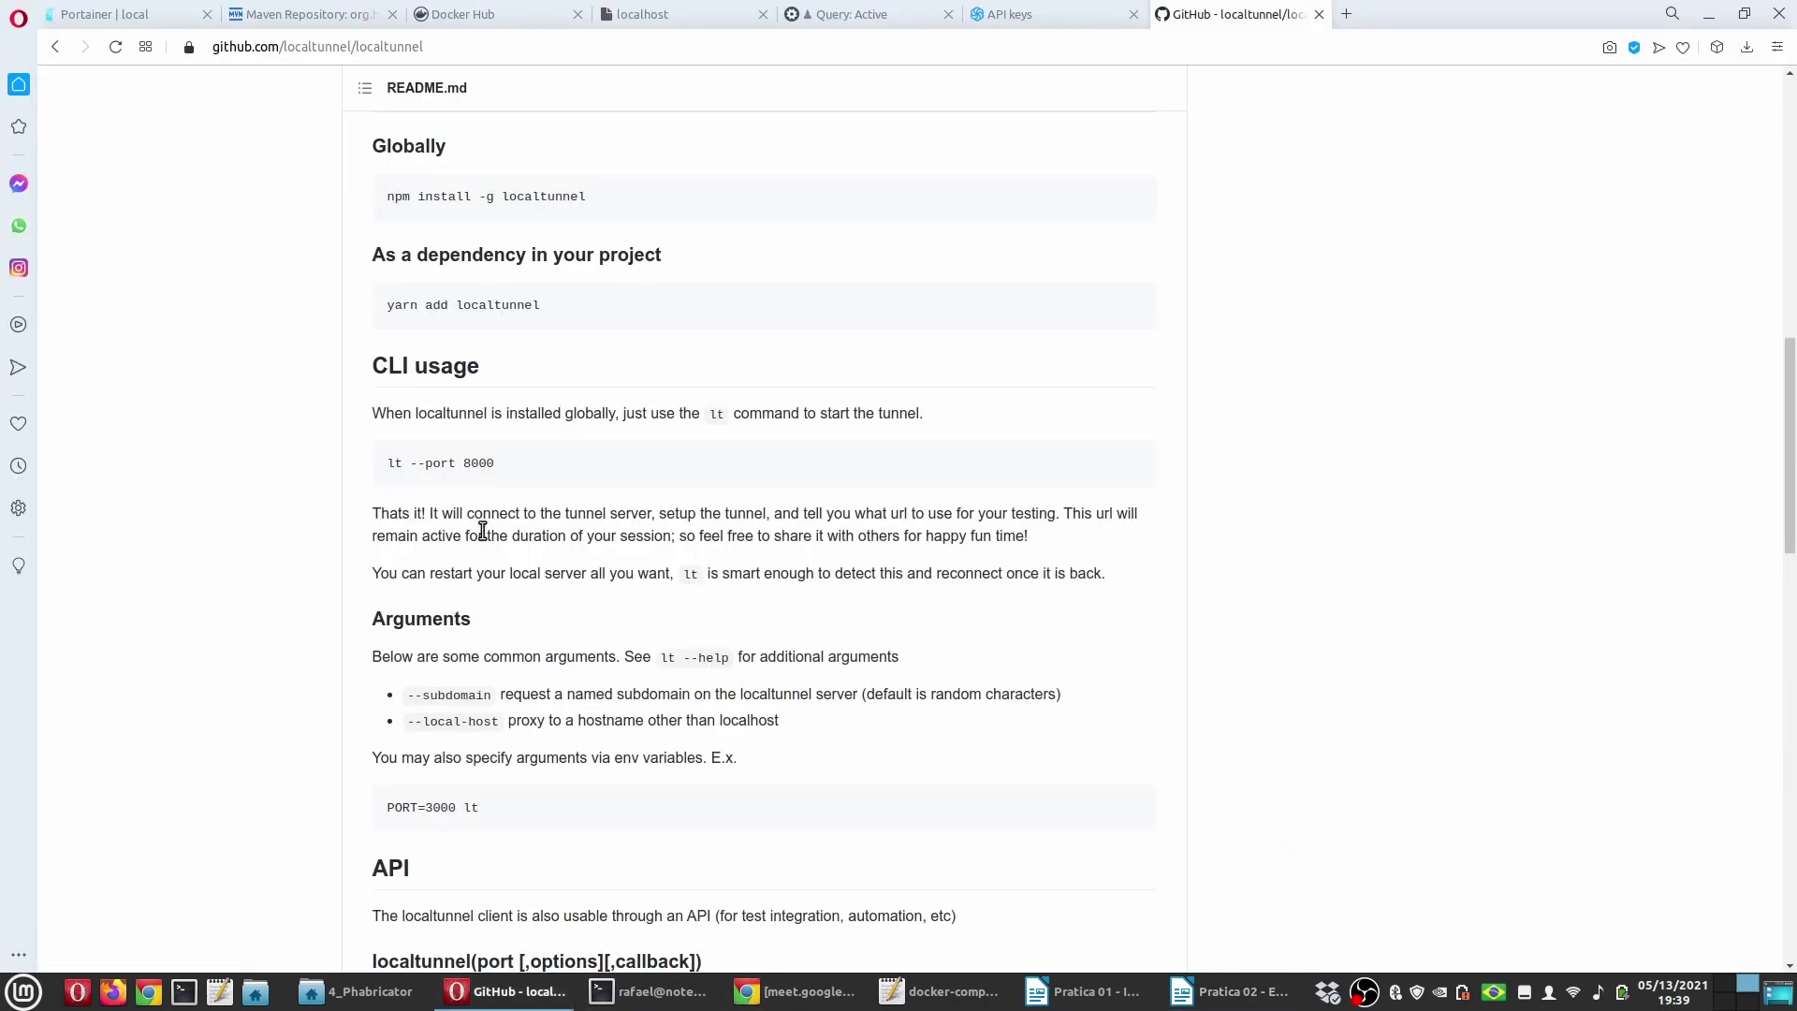
left_click_drag(387, 463, 514, 473)
key("ctrl+c")
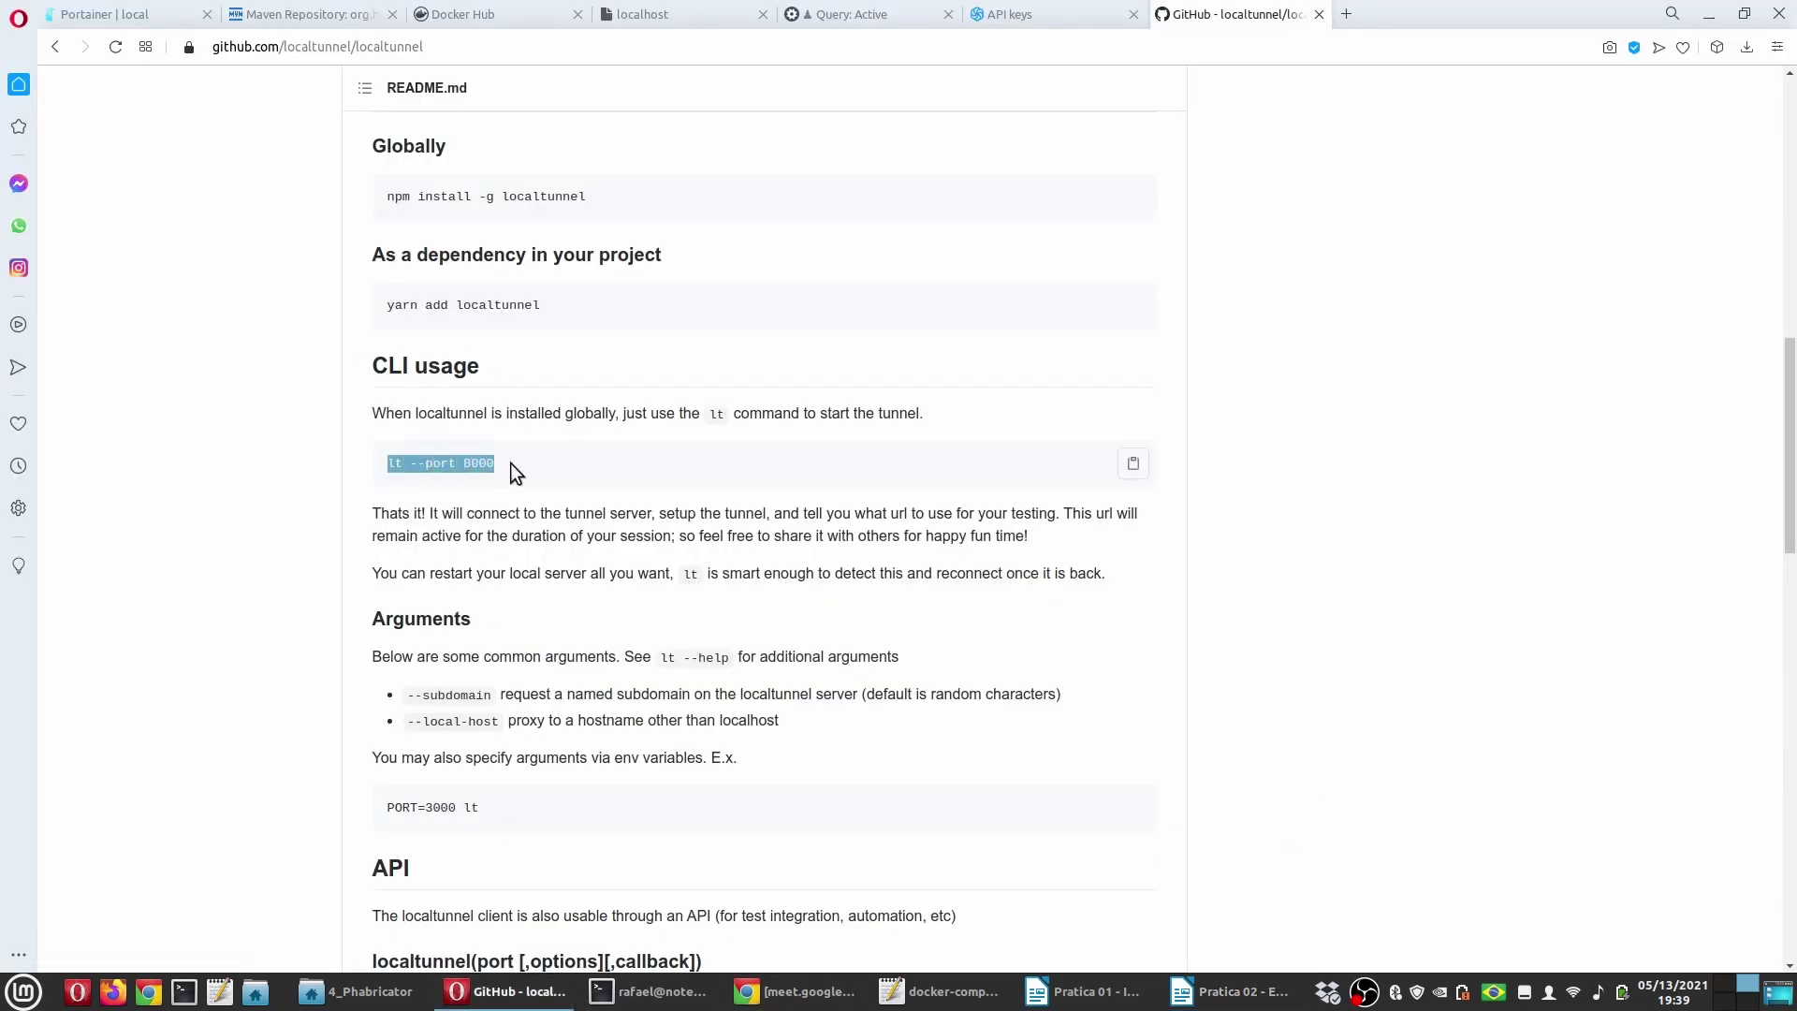
left_click(1207, 990)
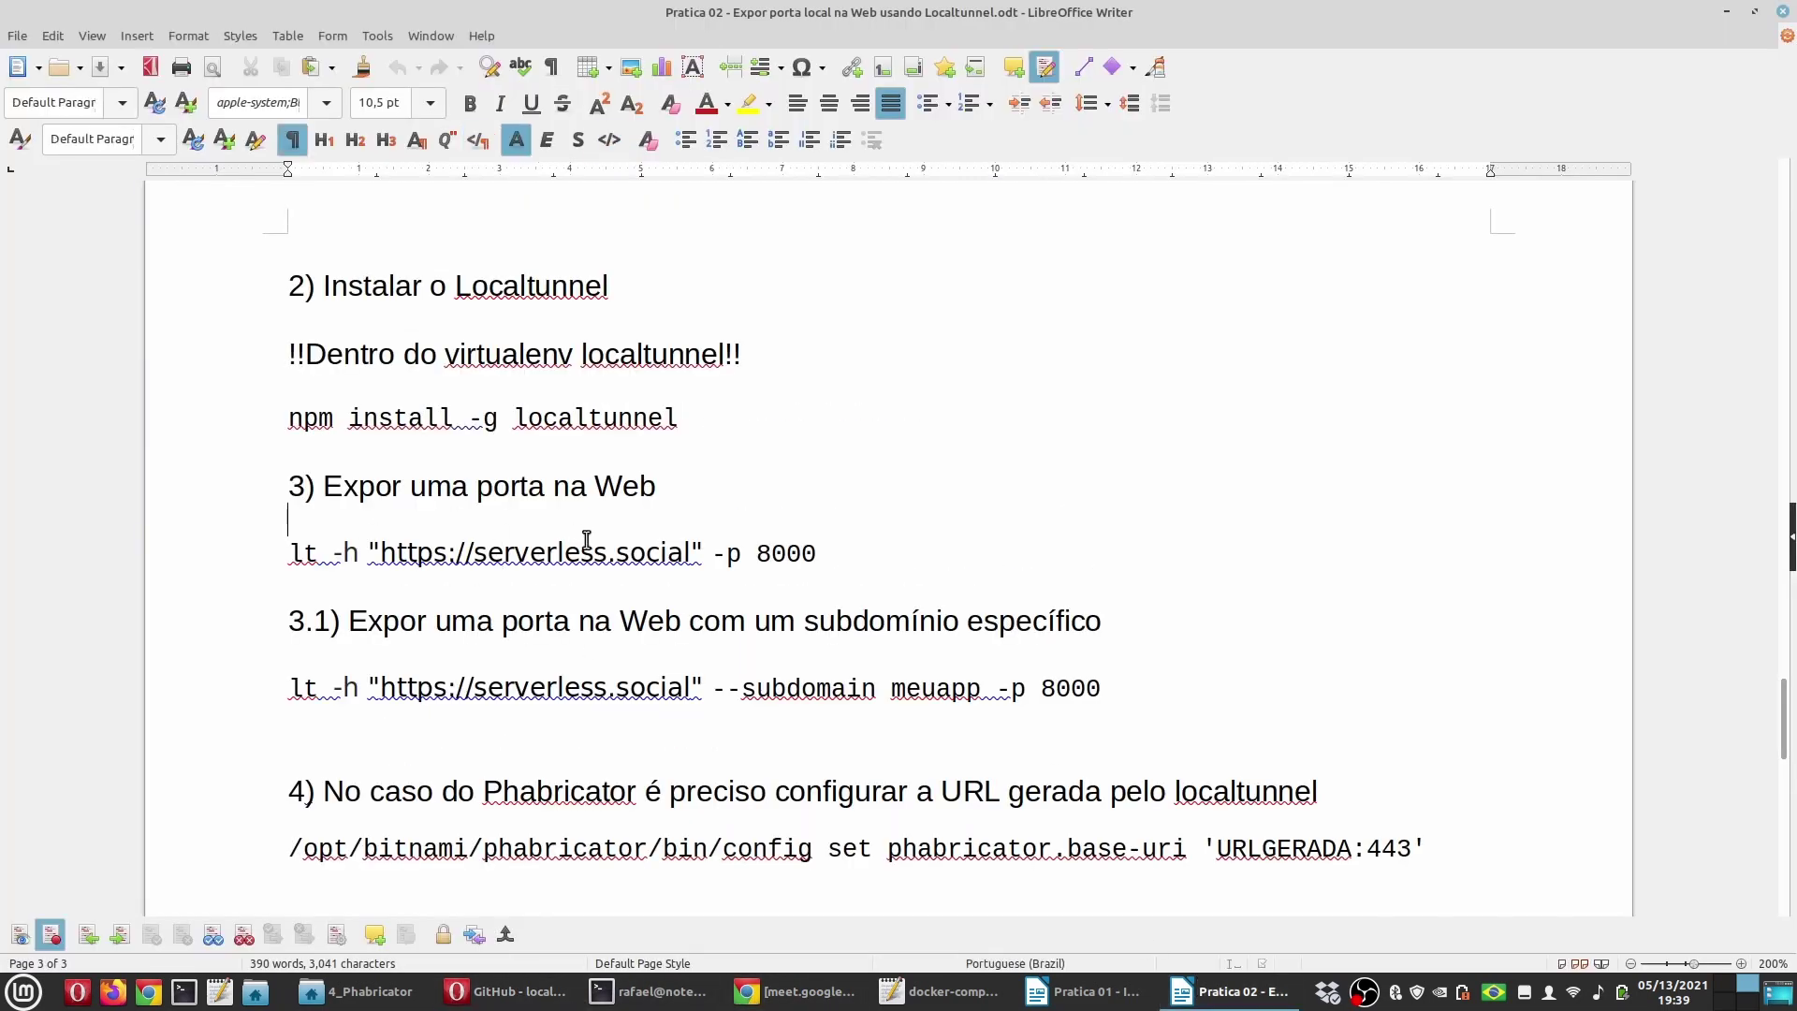
Step: Paste it on a new line above 'lt -h' and shorten it to 'lt -p 8000'
key("Return")
key("Up")
key("ctrl+v")
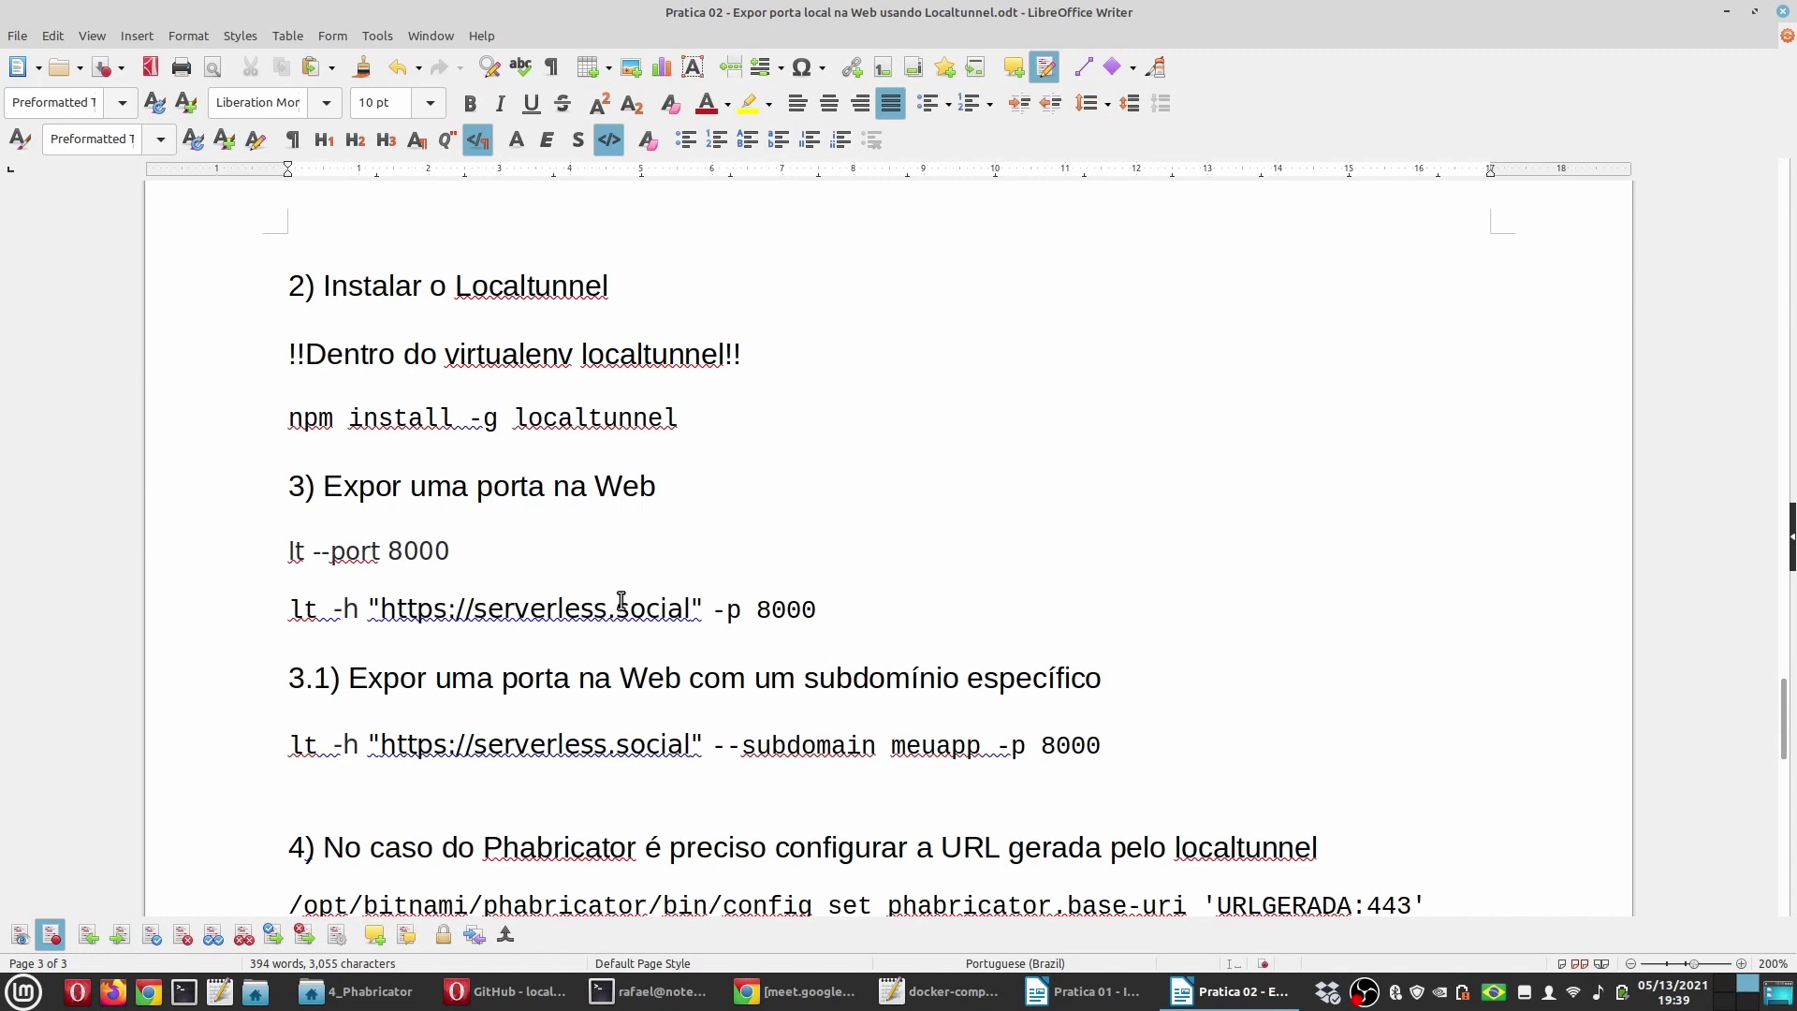
key("Delete")
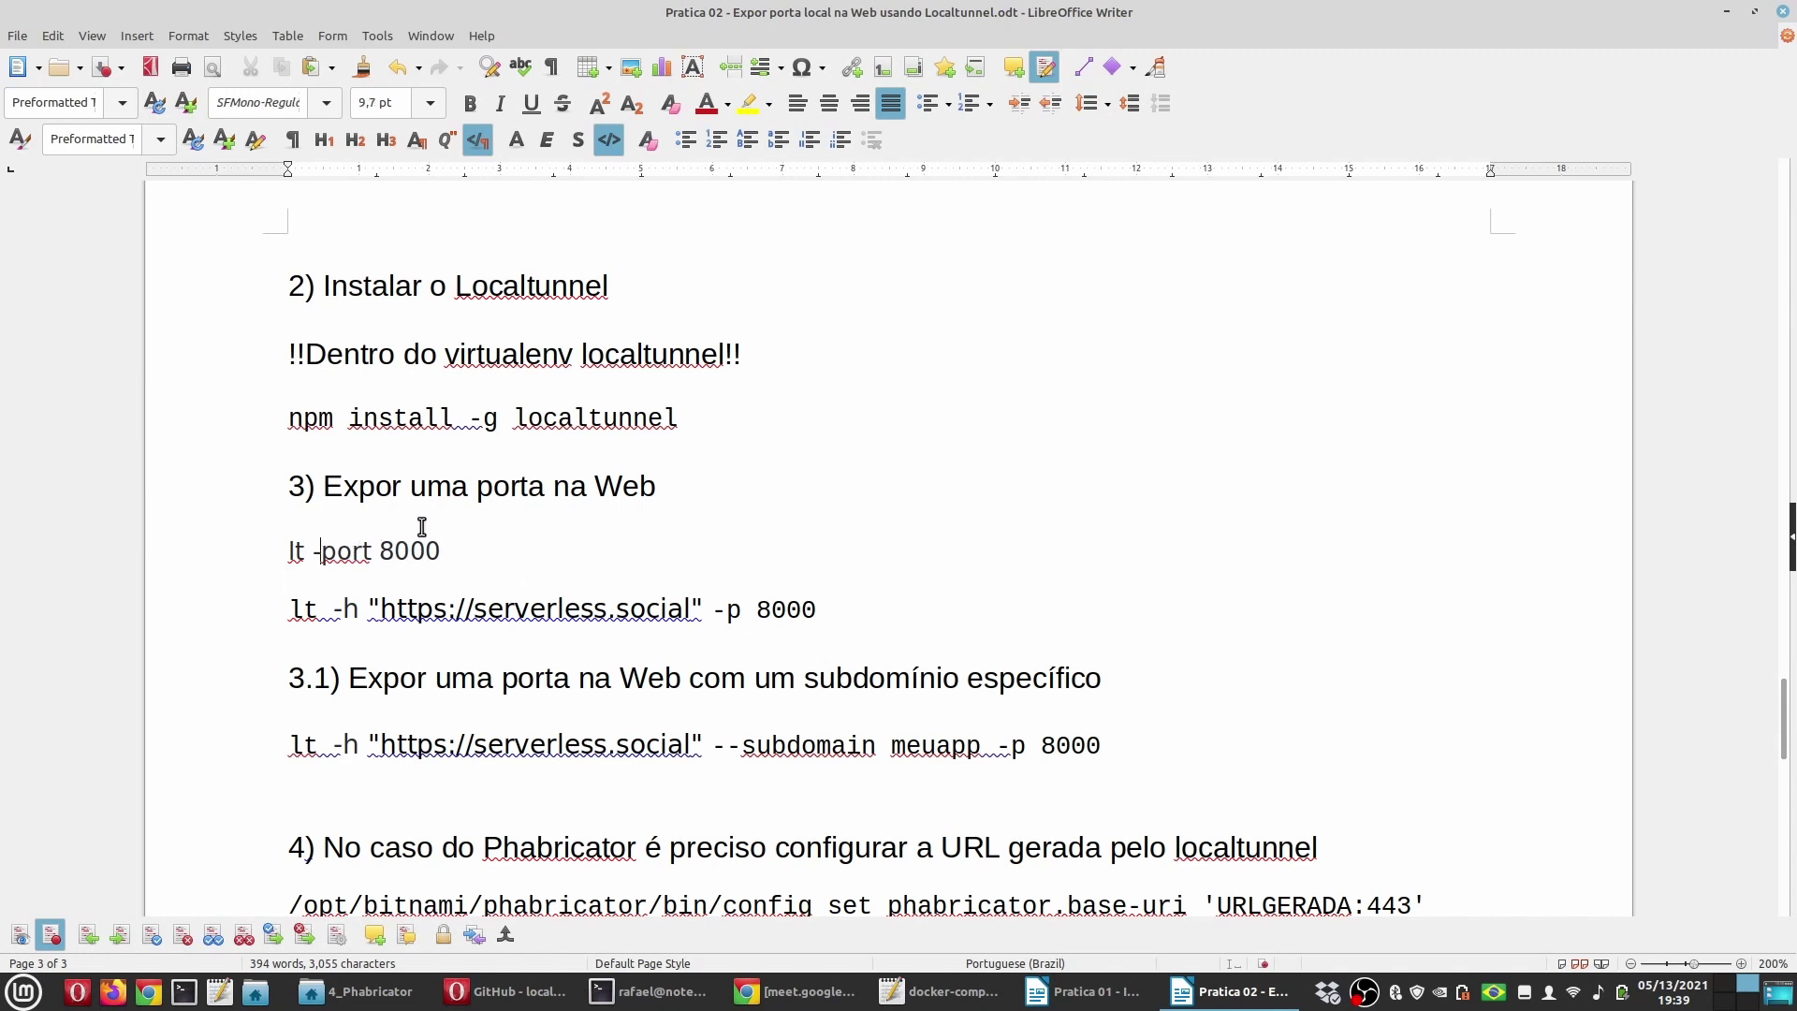
key("Delete")
key("Delete")
key("Delete")
Step: Format the 'lt -p 8000' line in Liberation Mono 10 pt, then select 'lt -p'
left_click(422, 527)
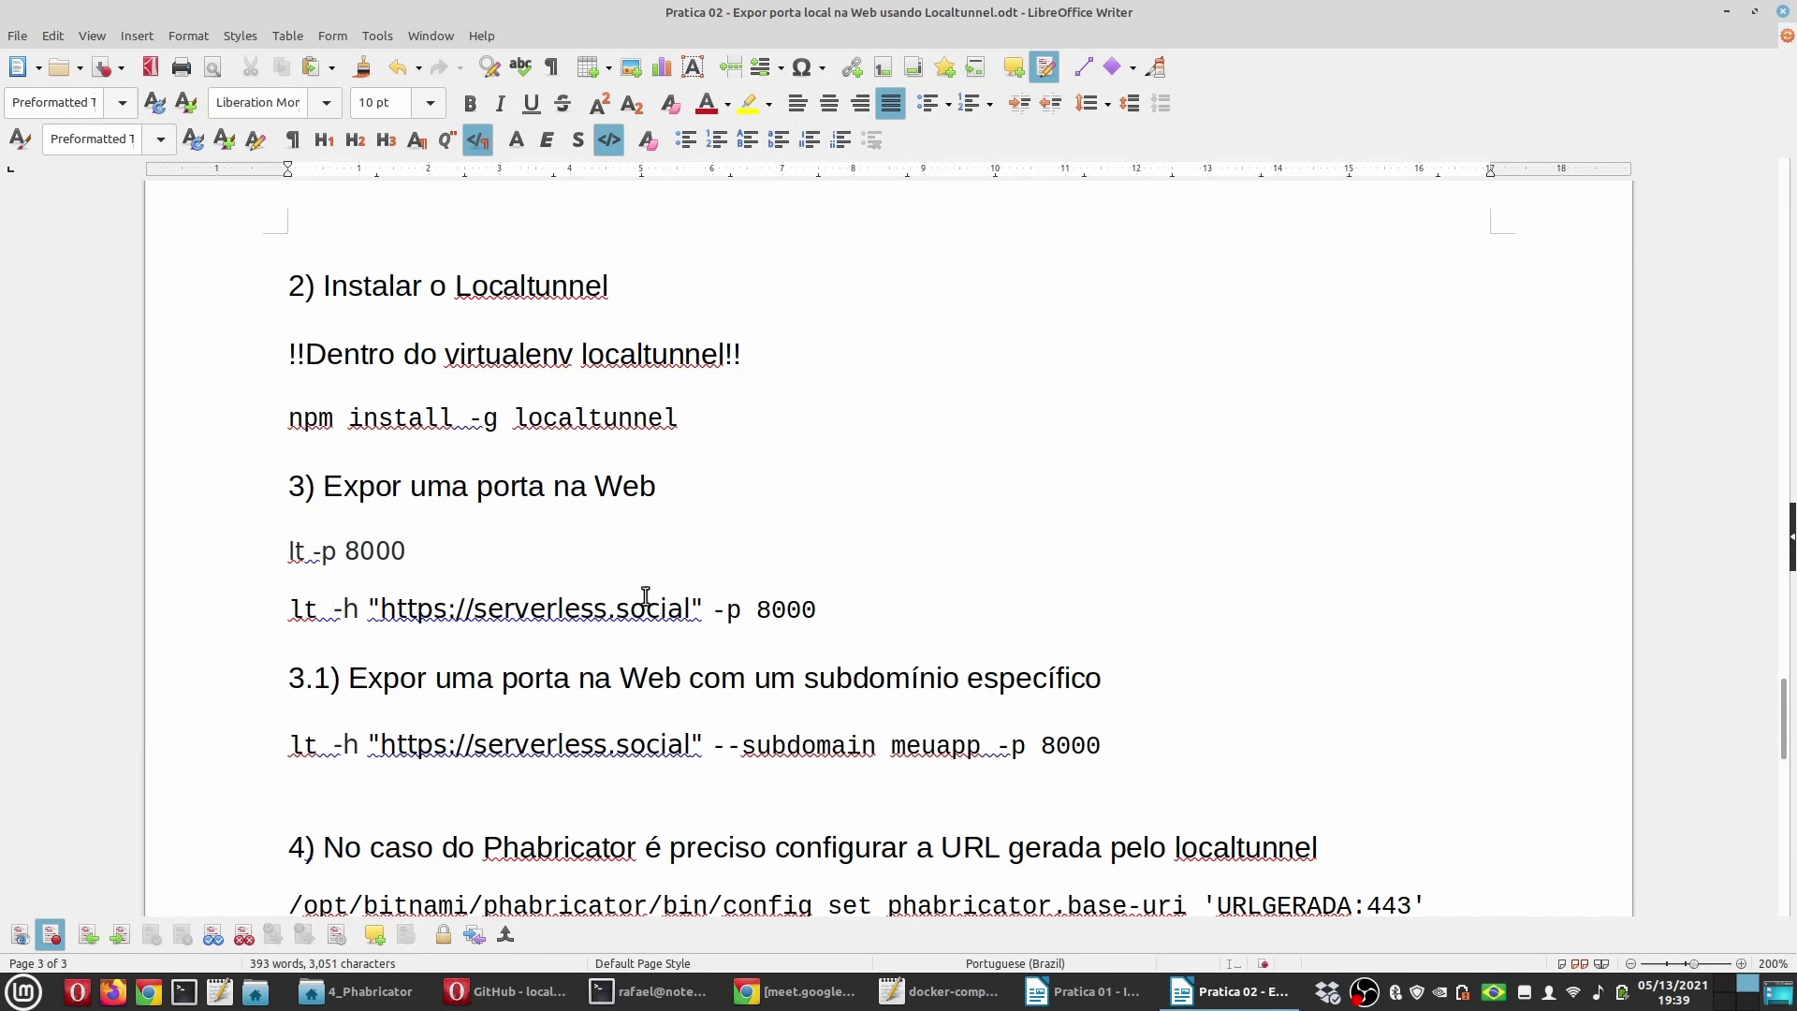
left_click(699, 606, "shift")
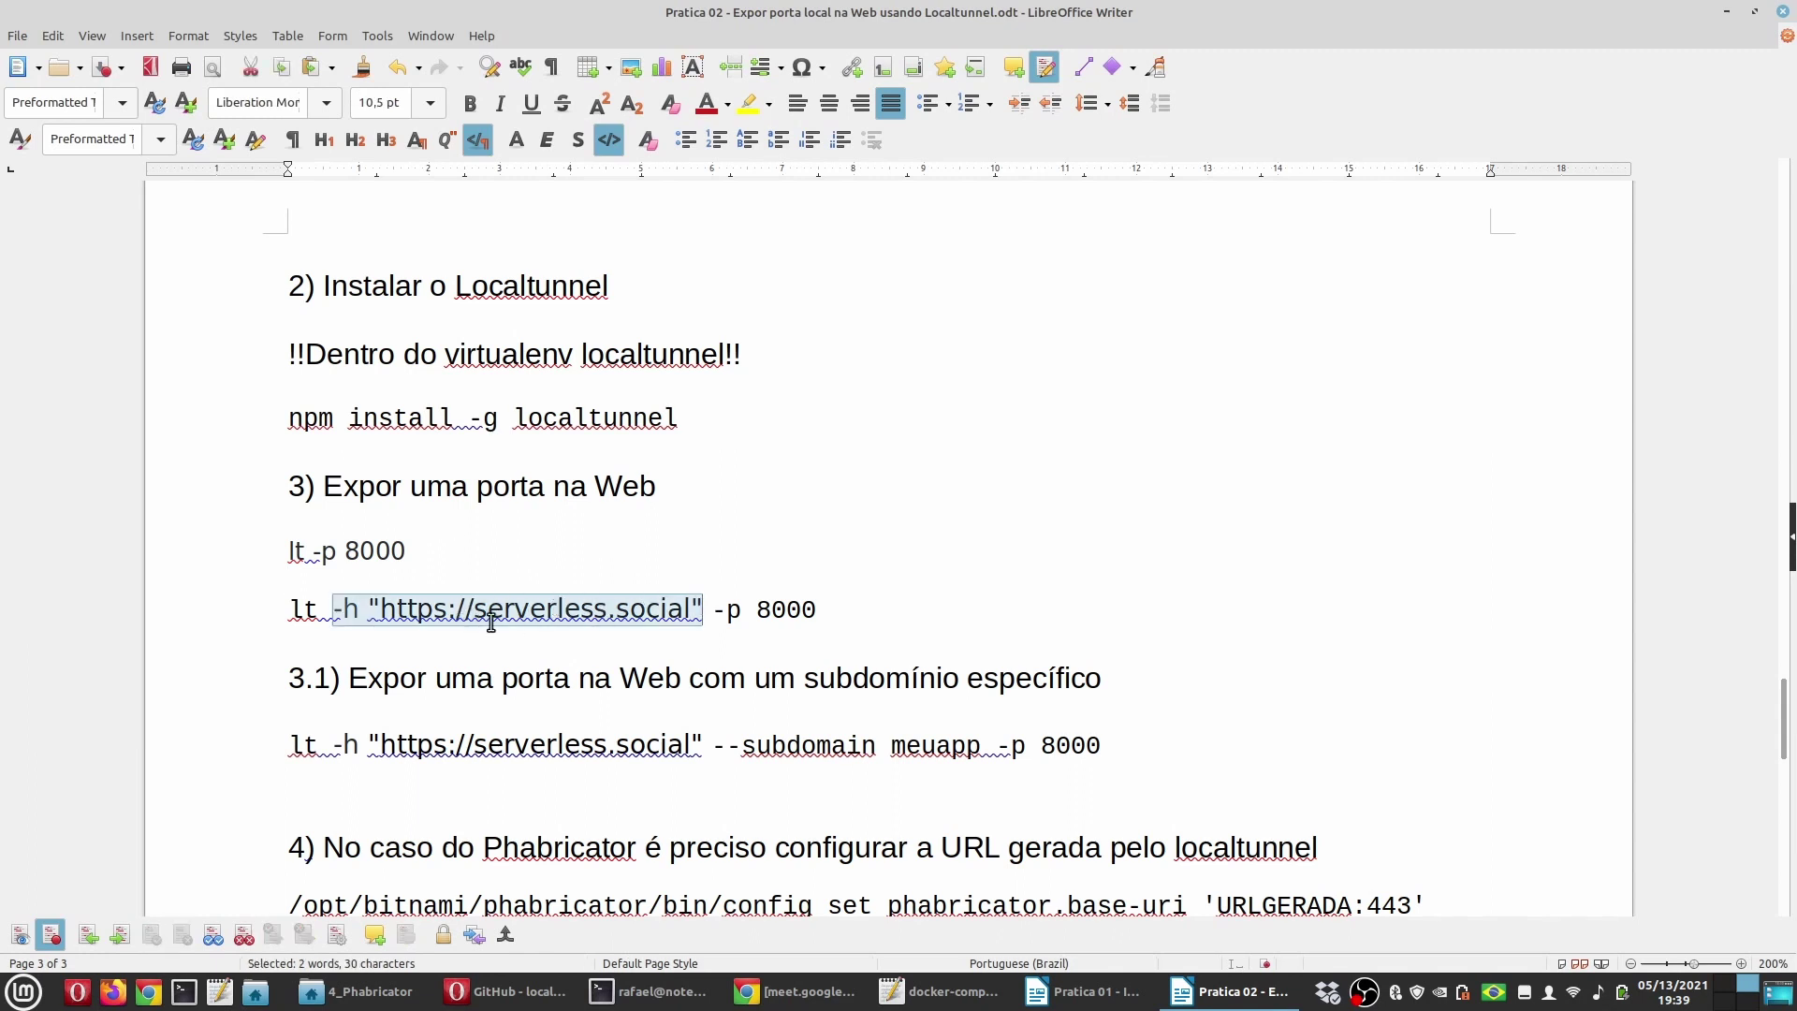
left_click(363, 608)
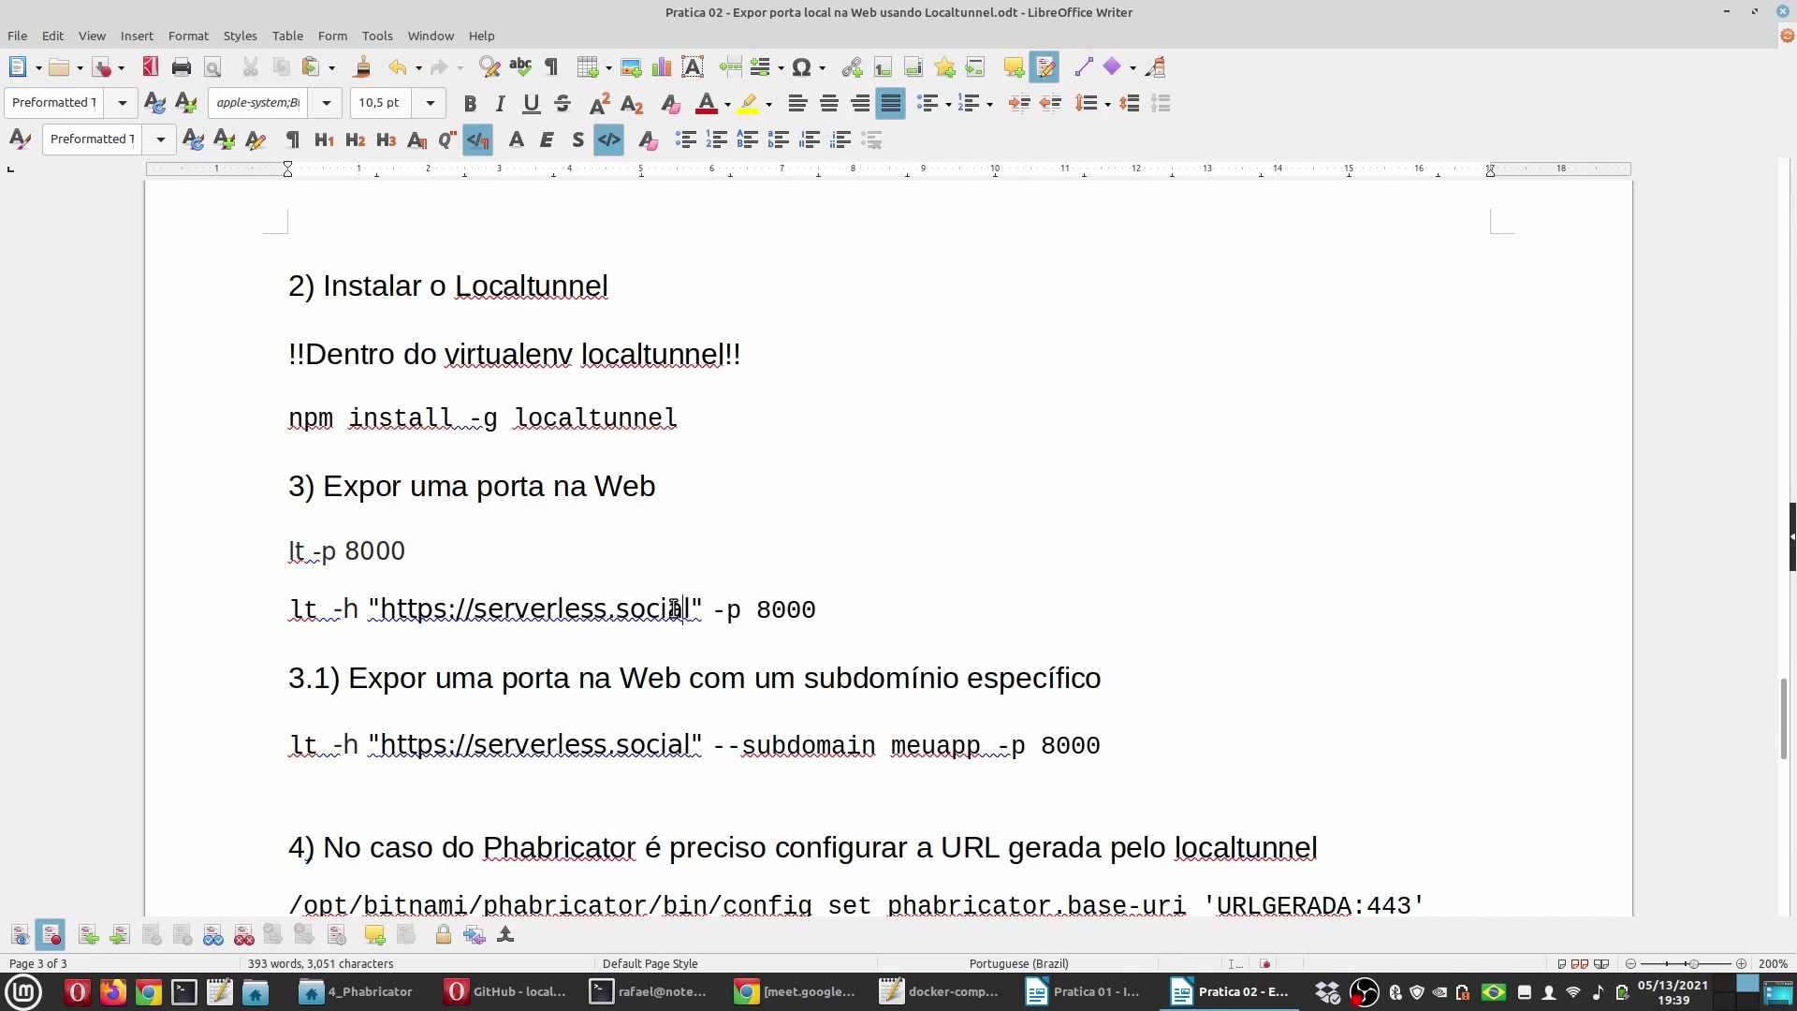
left_click_drag(691, 607, 376, 609)
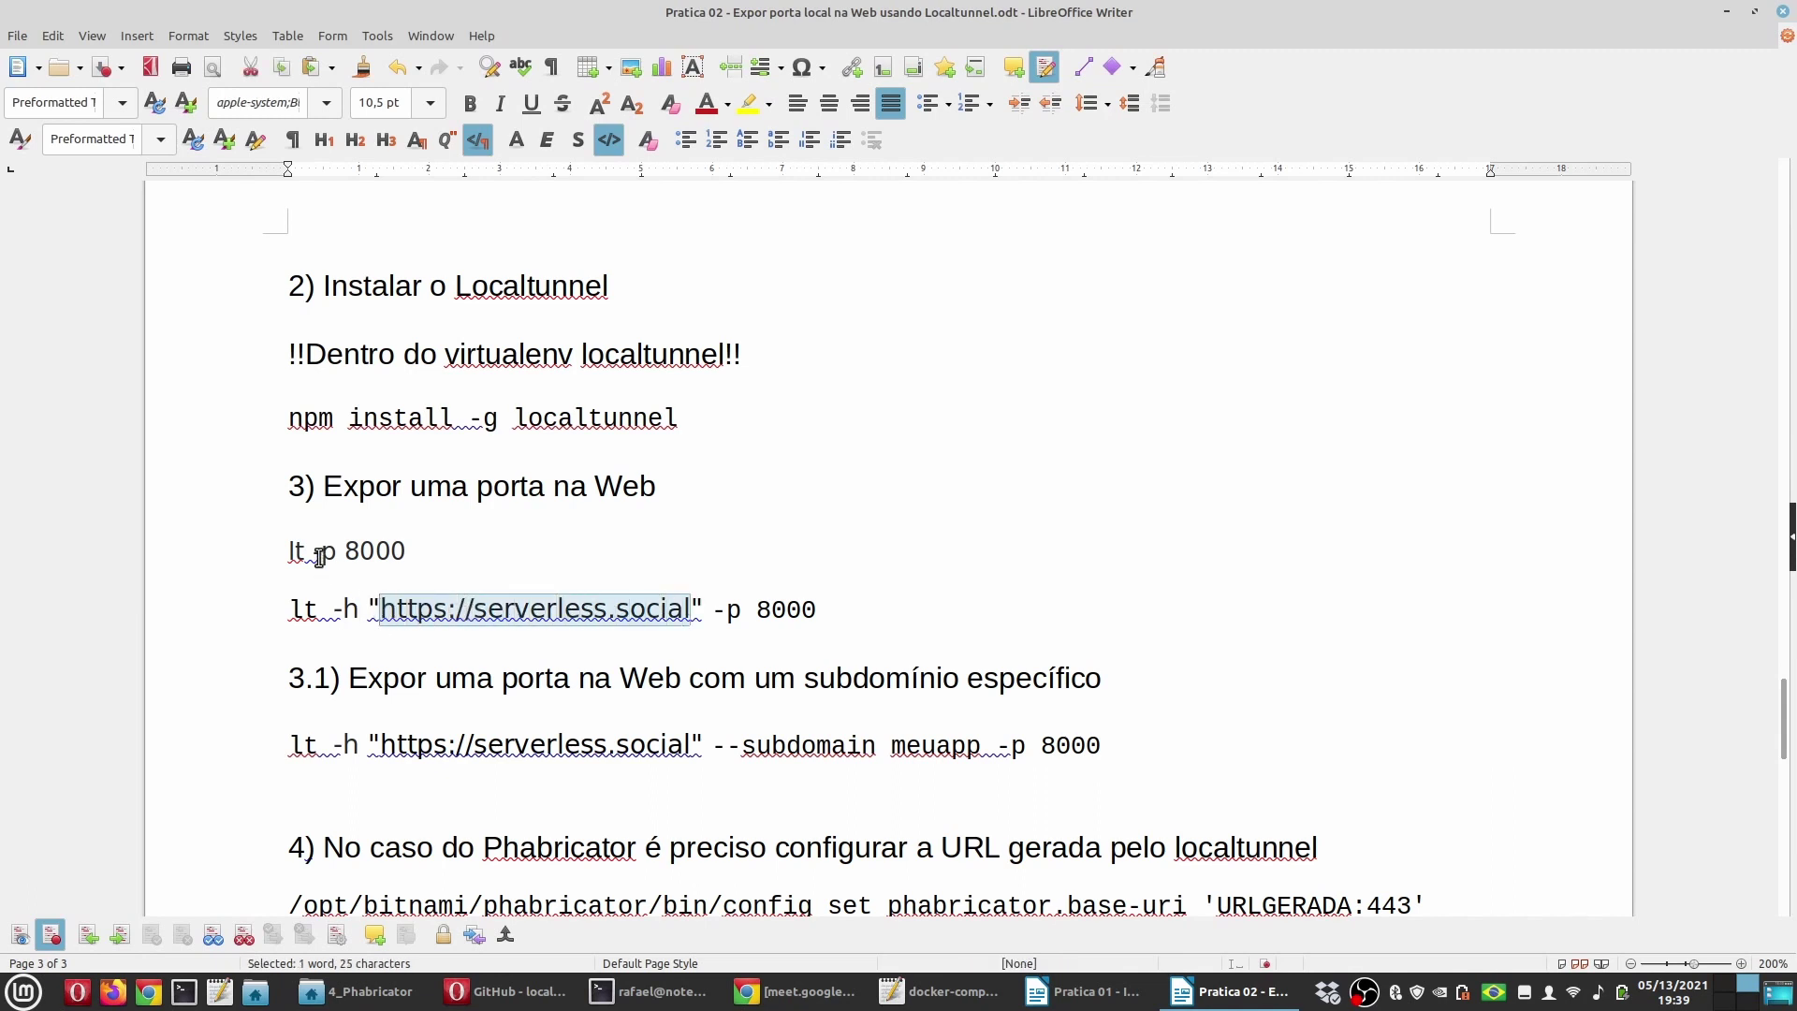
left_click_drag(283, 559, 493, 558)
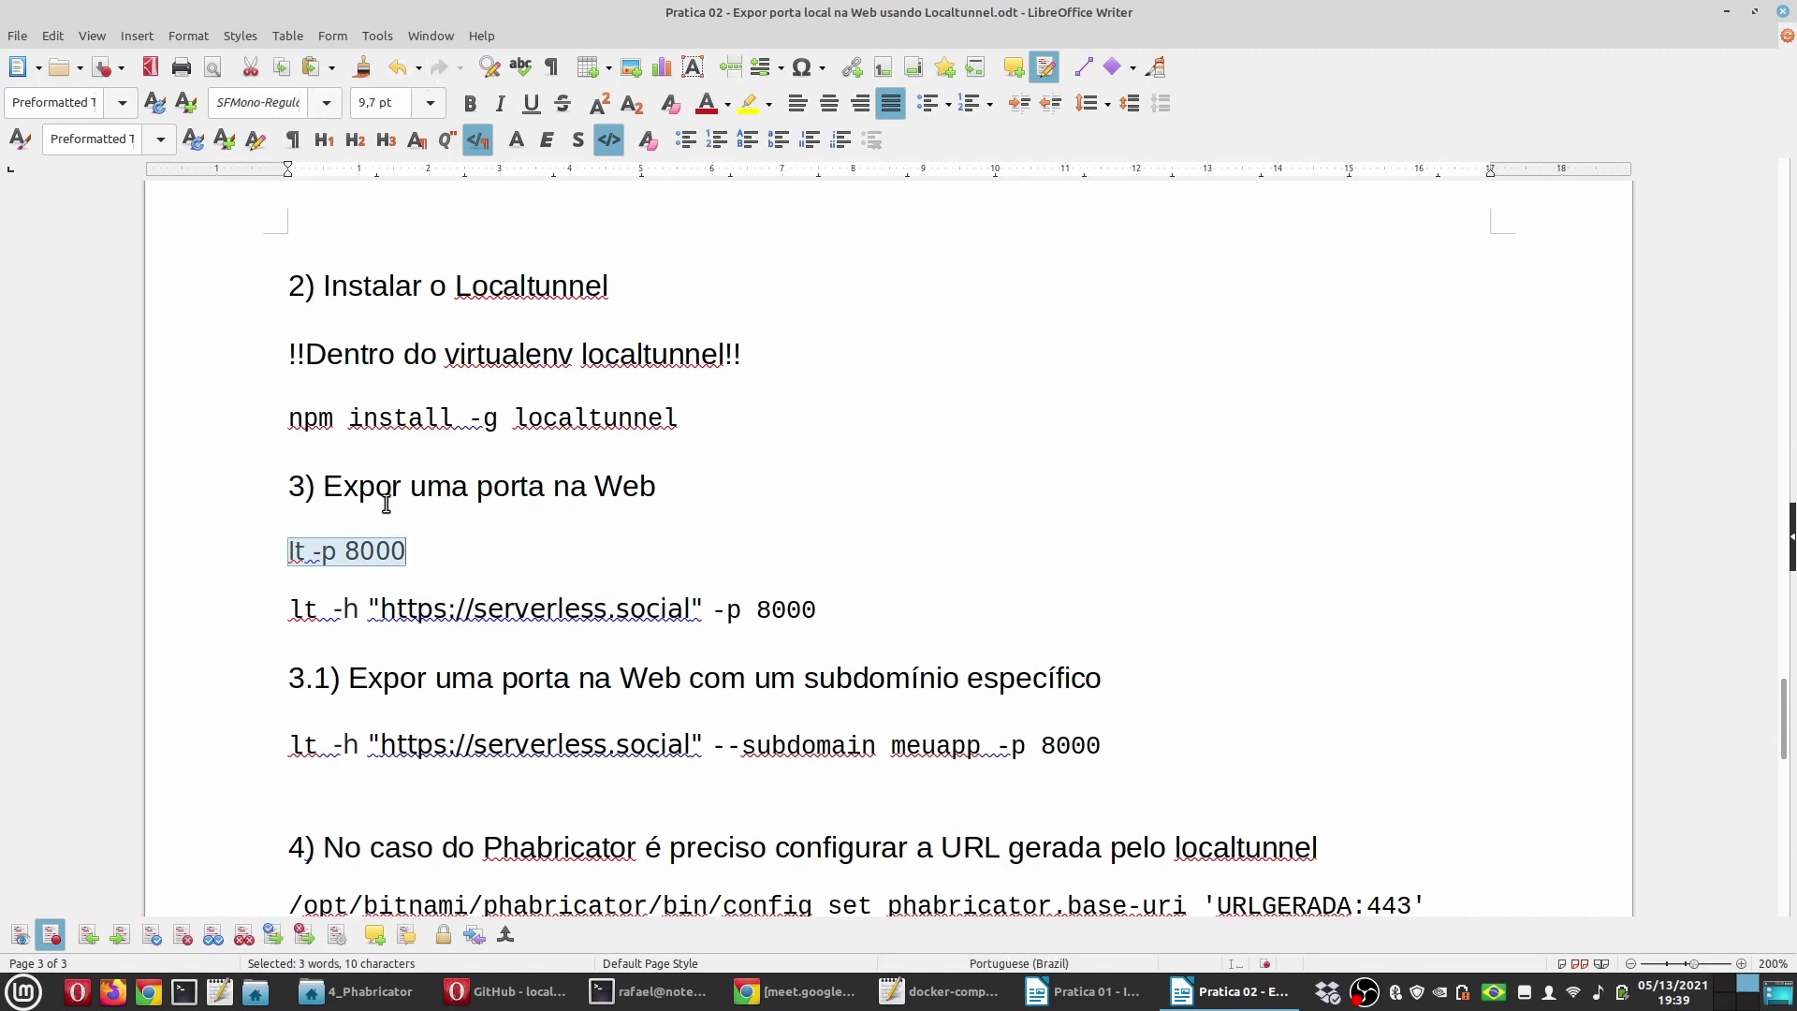
left_click(325, 104)
left_click(327, 131)
key("Tab")
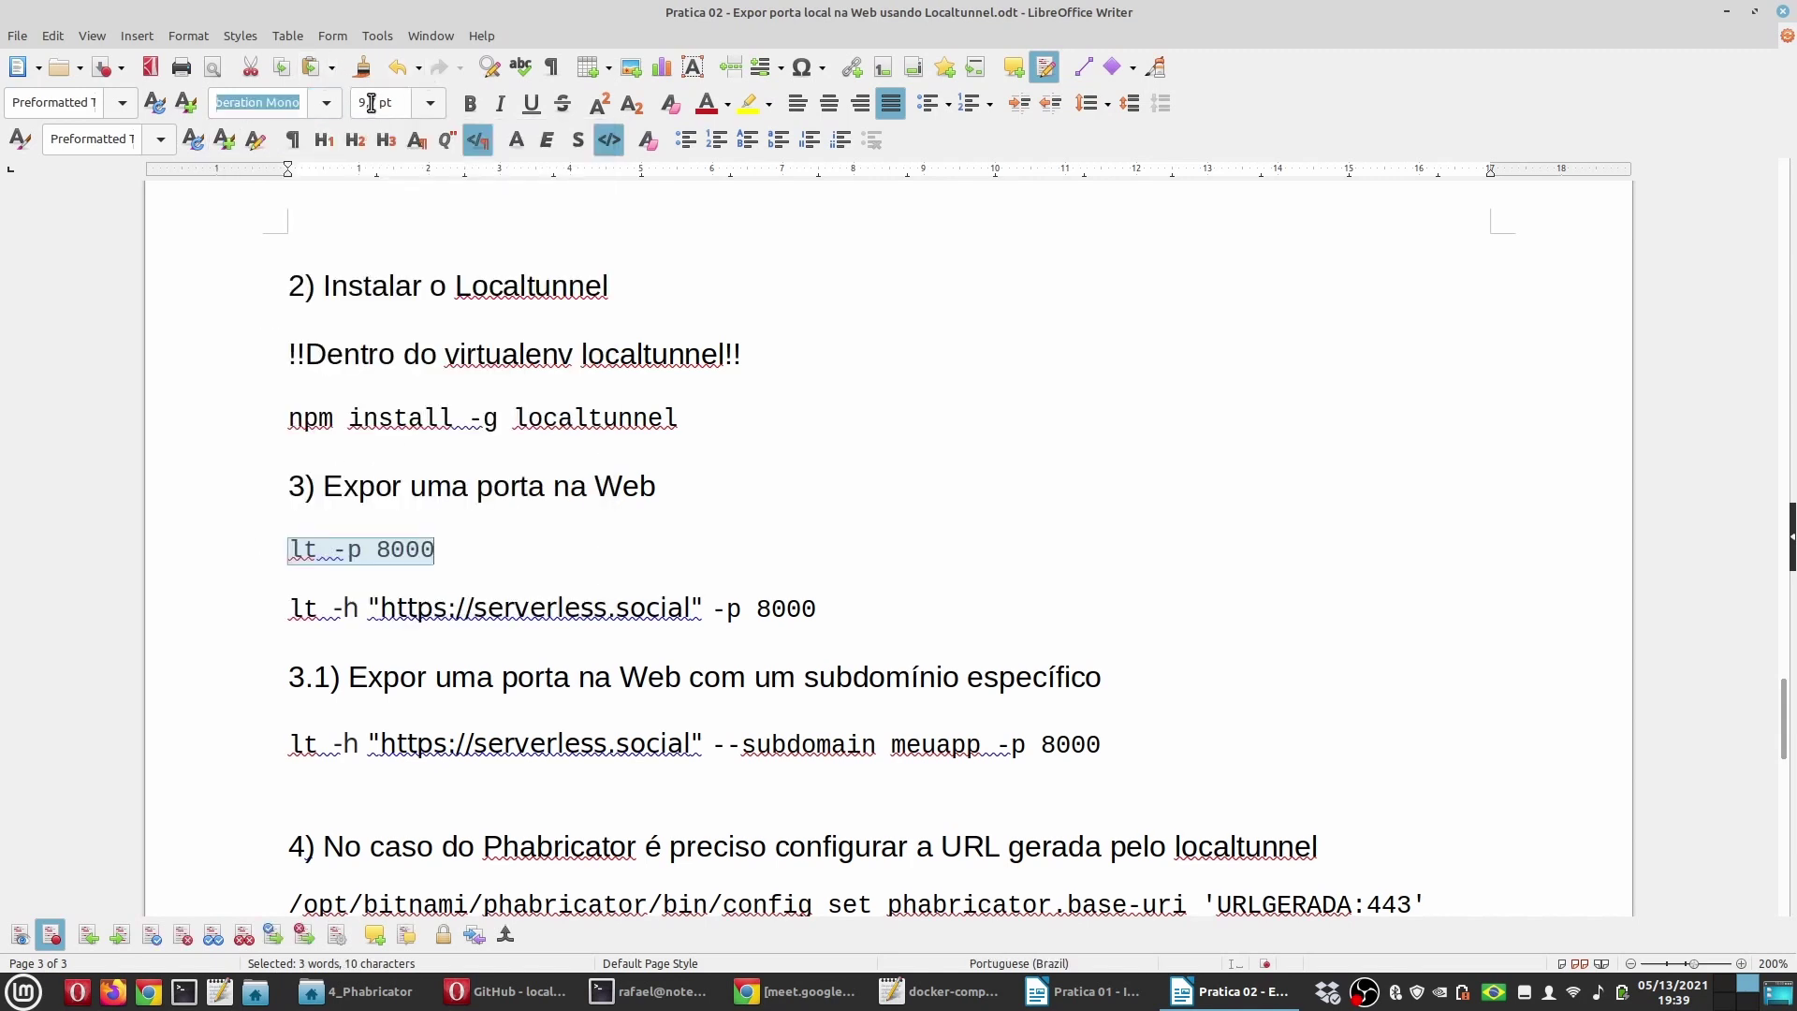
type("10")
key("Return")
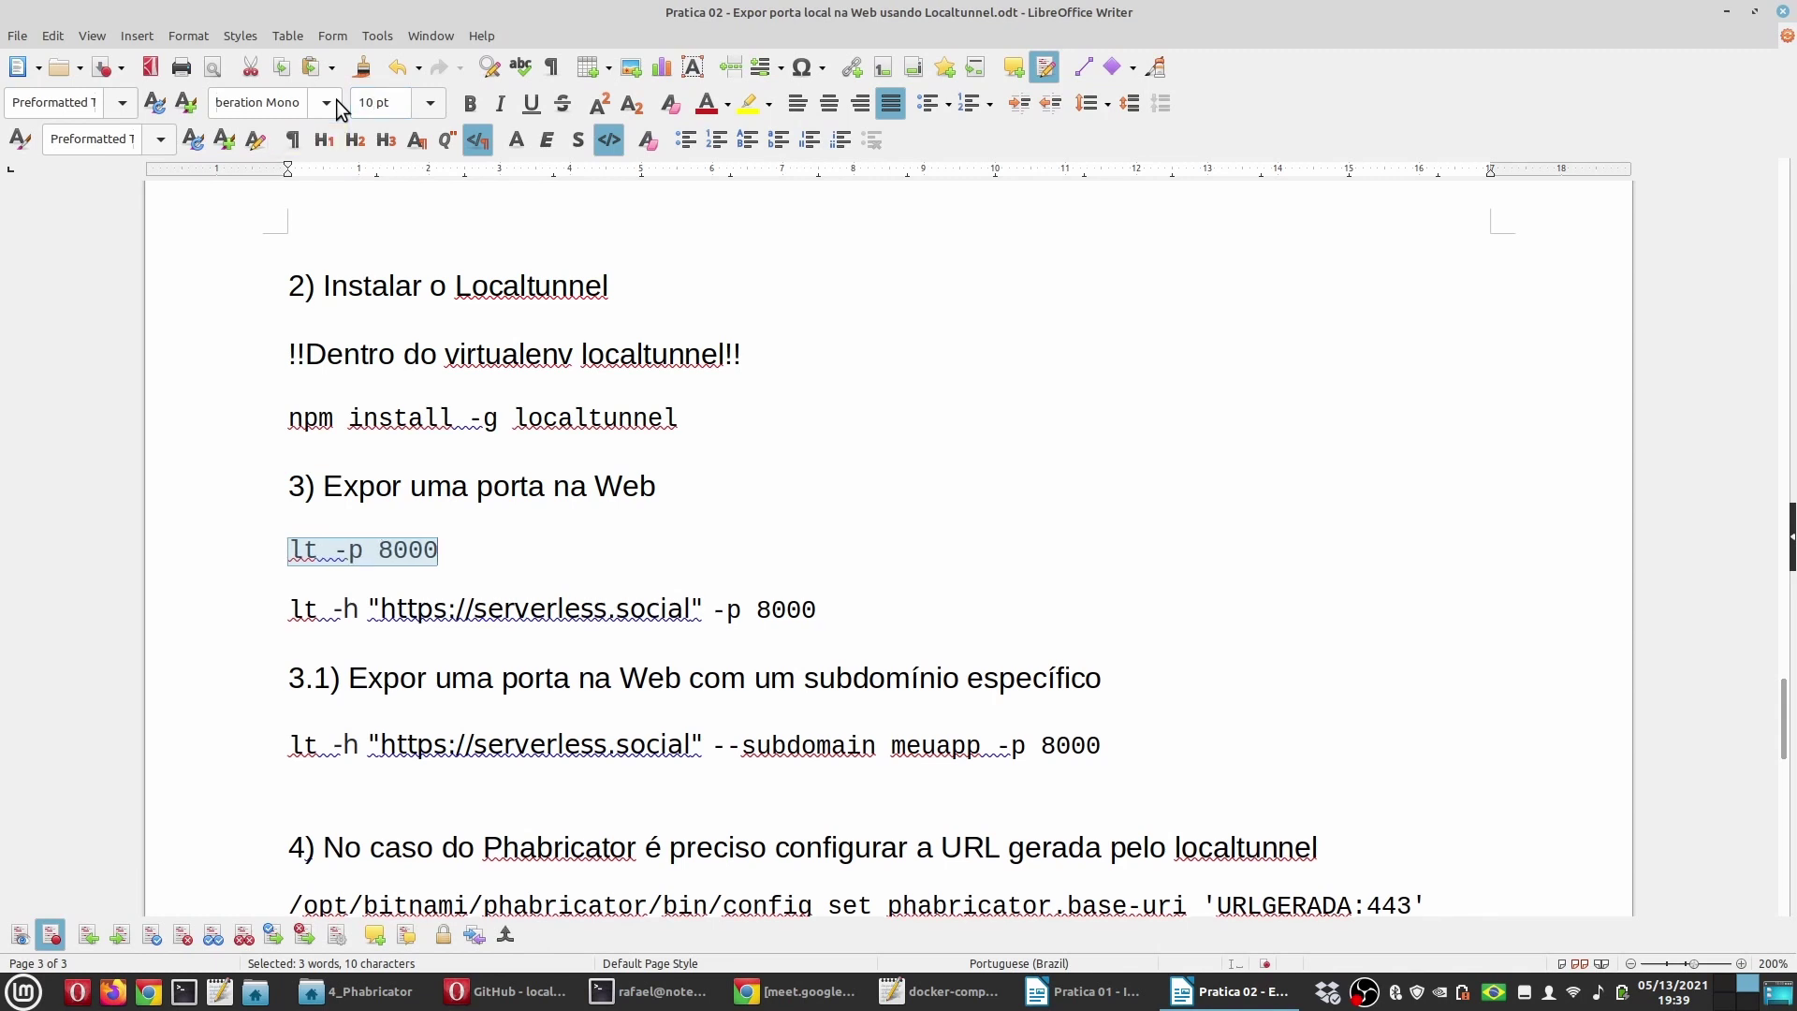
left_click(442, 551)
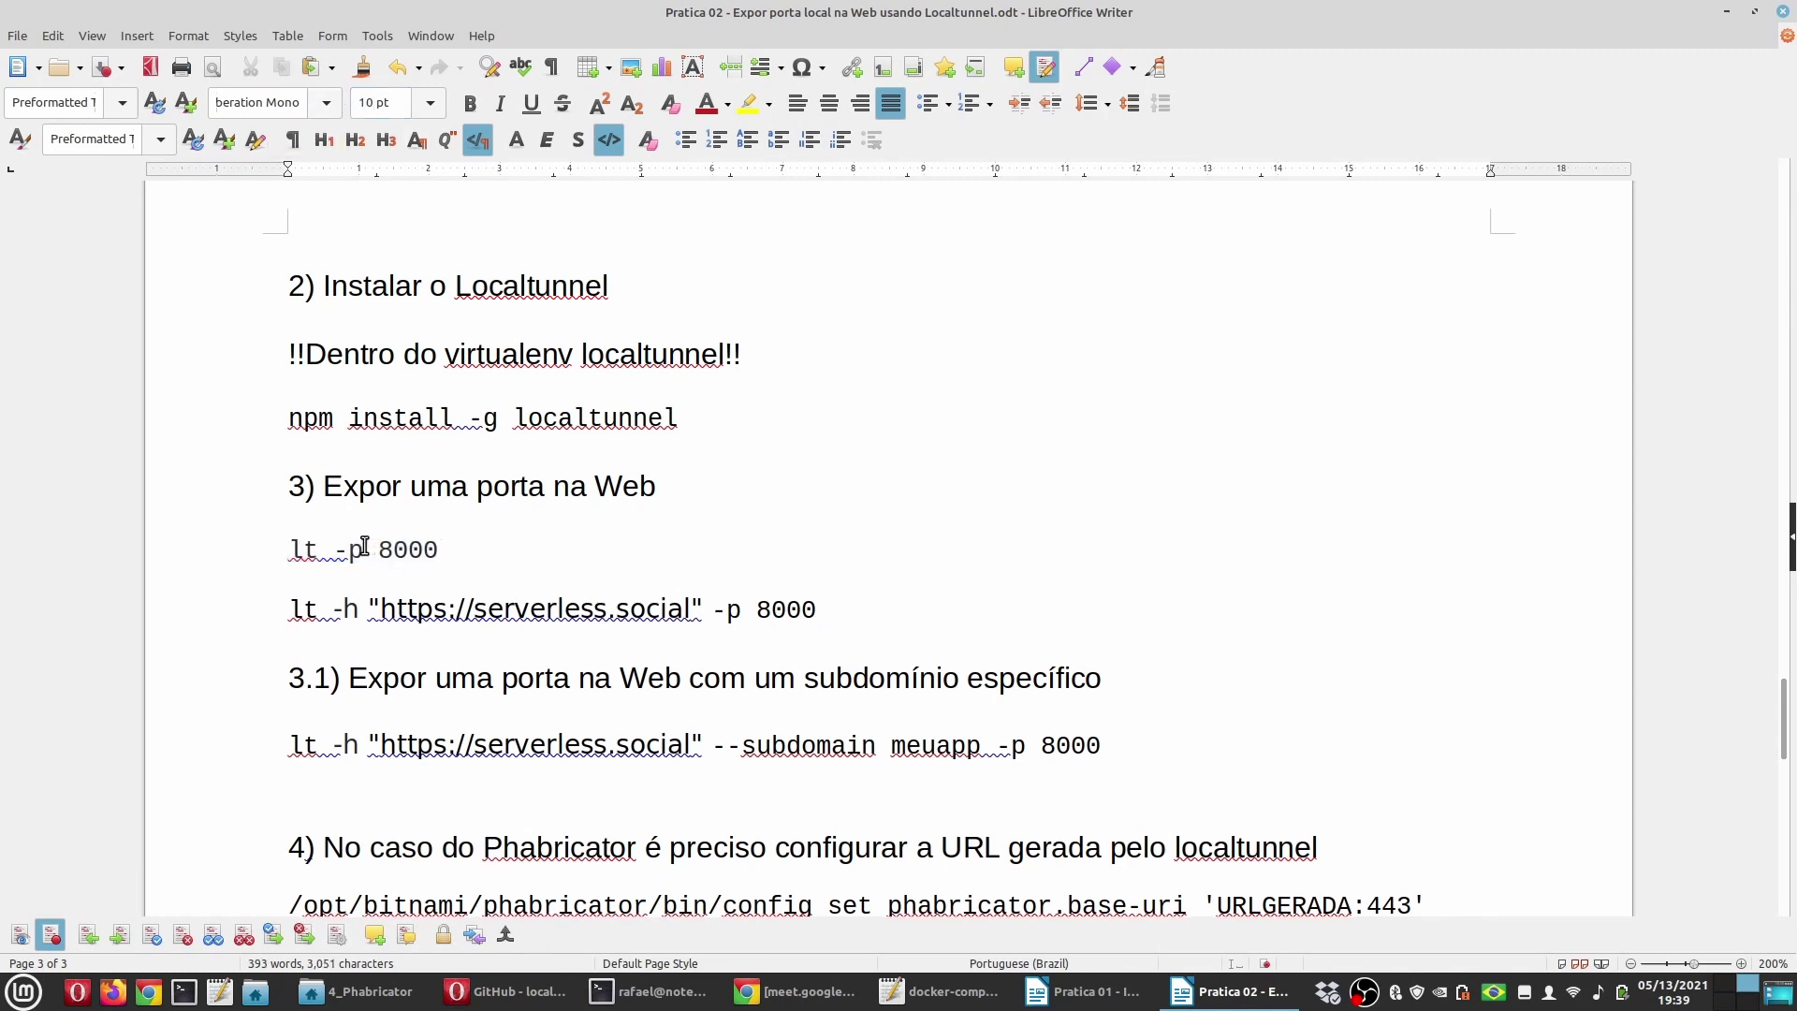
left_click_drag(363, 550, 263, 549)
key("ctrl+c")
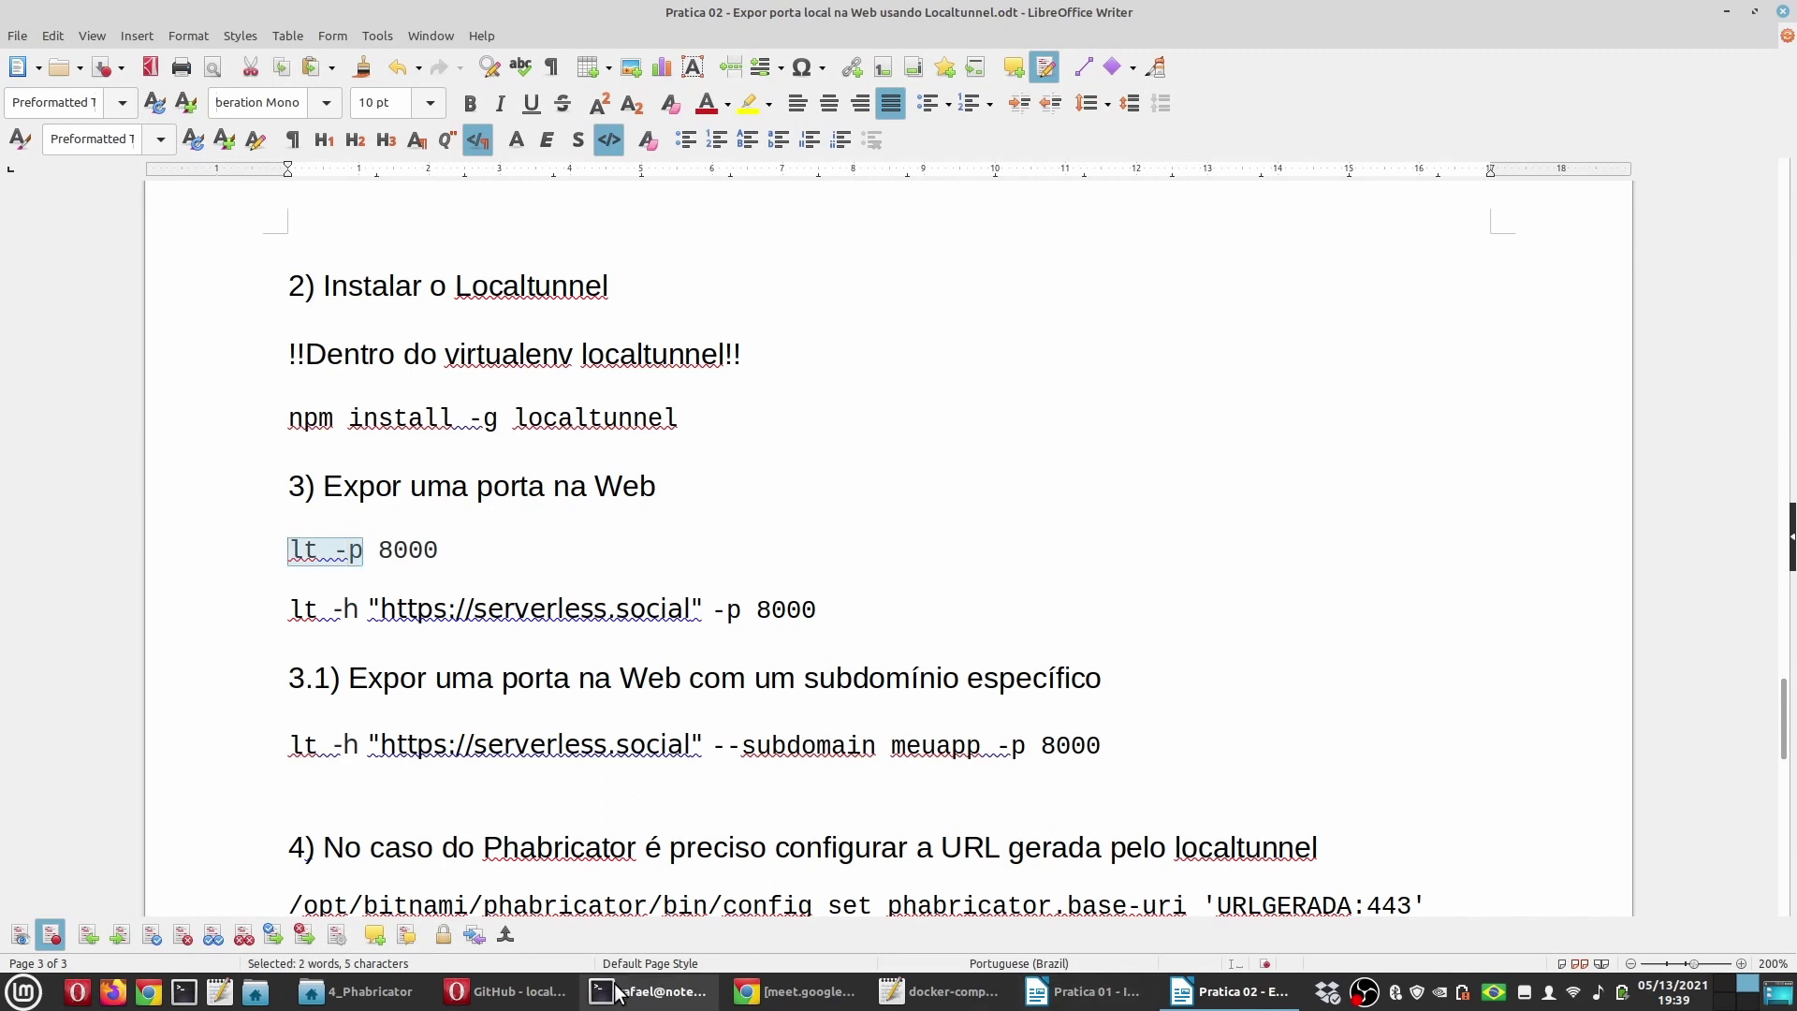
Step: Run 'lt -p 8443' in the terminal and select the printed loca.lt tunnel URL
left_click(649, 991)
middle_click(727, 634)
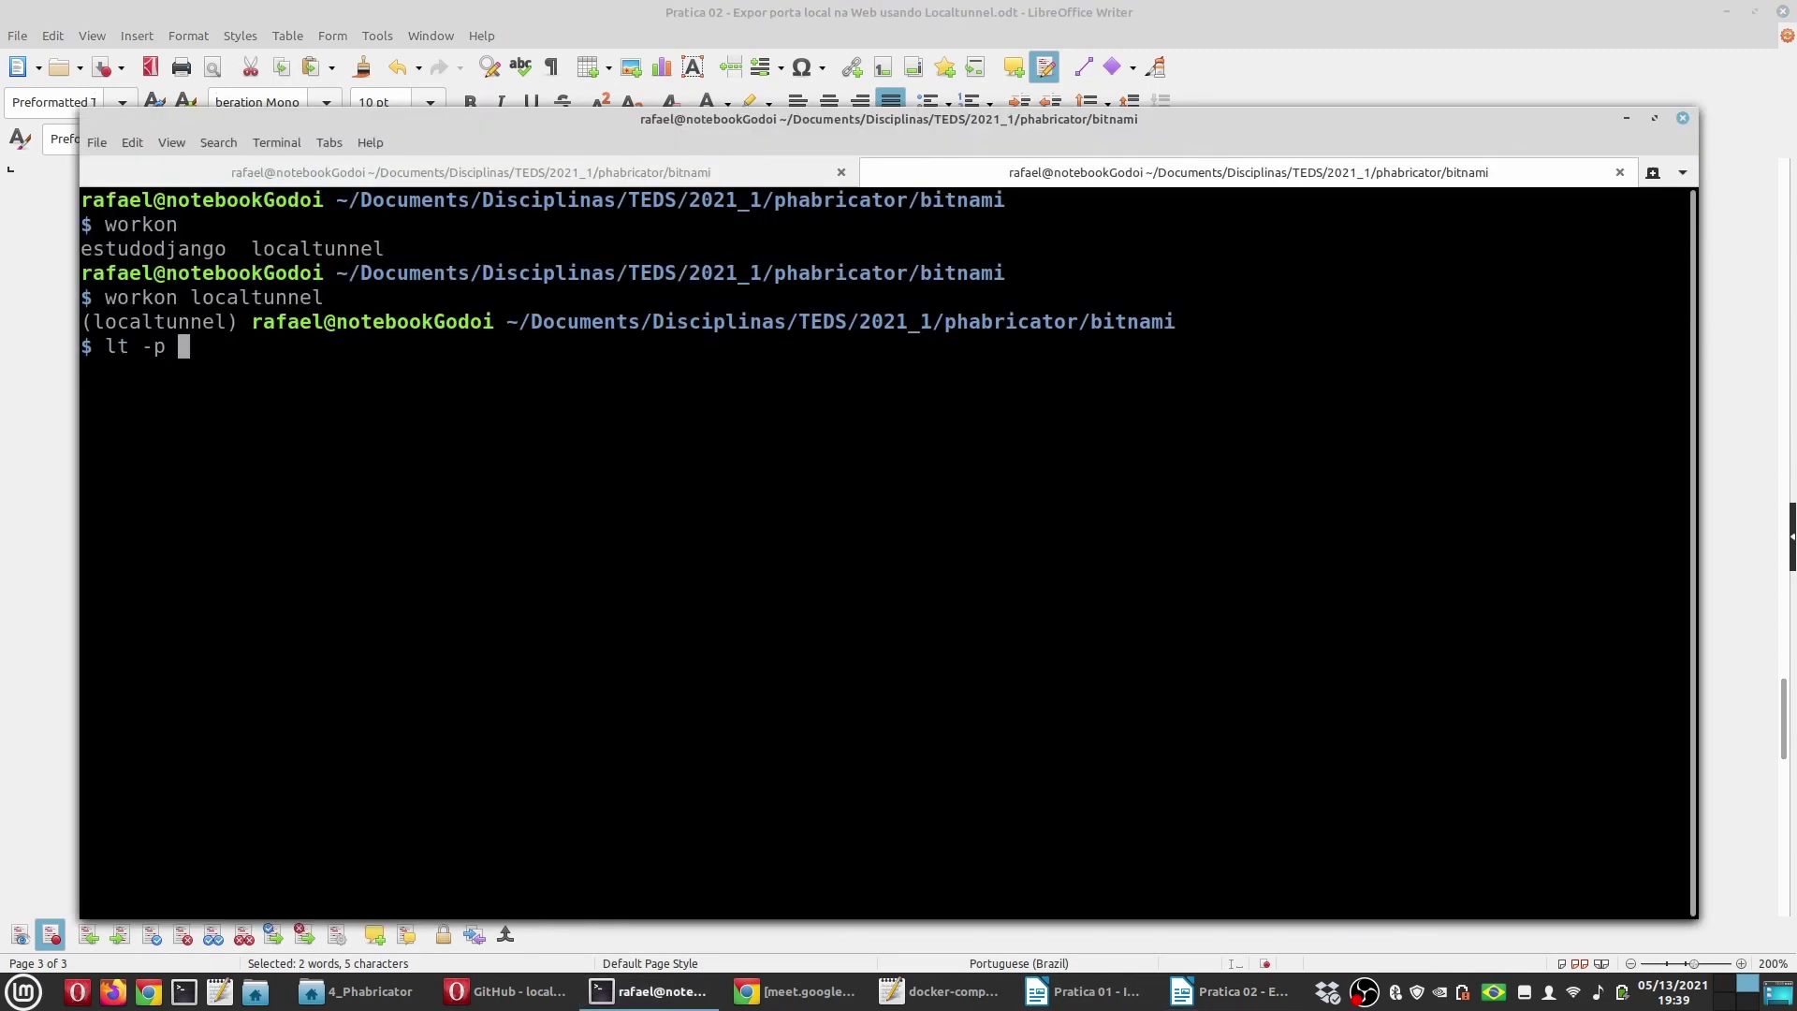
type("8443")
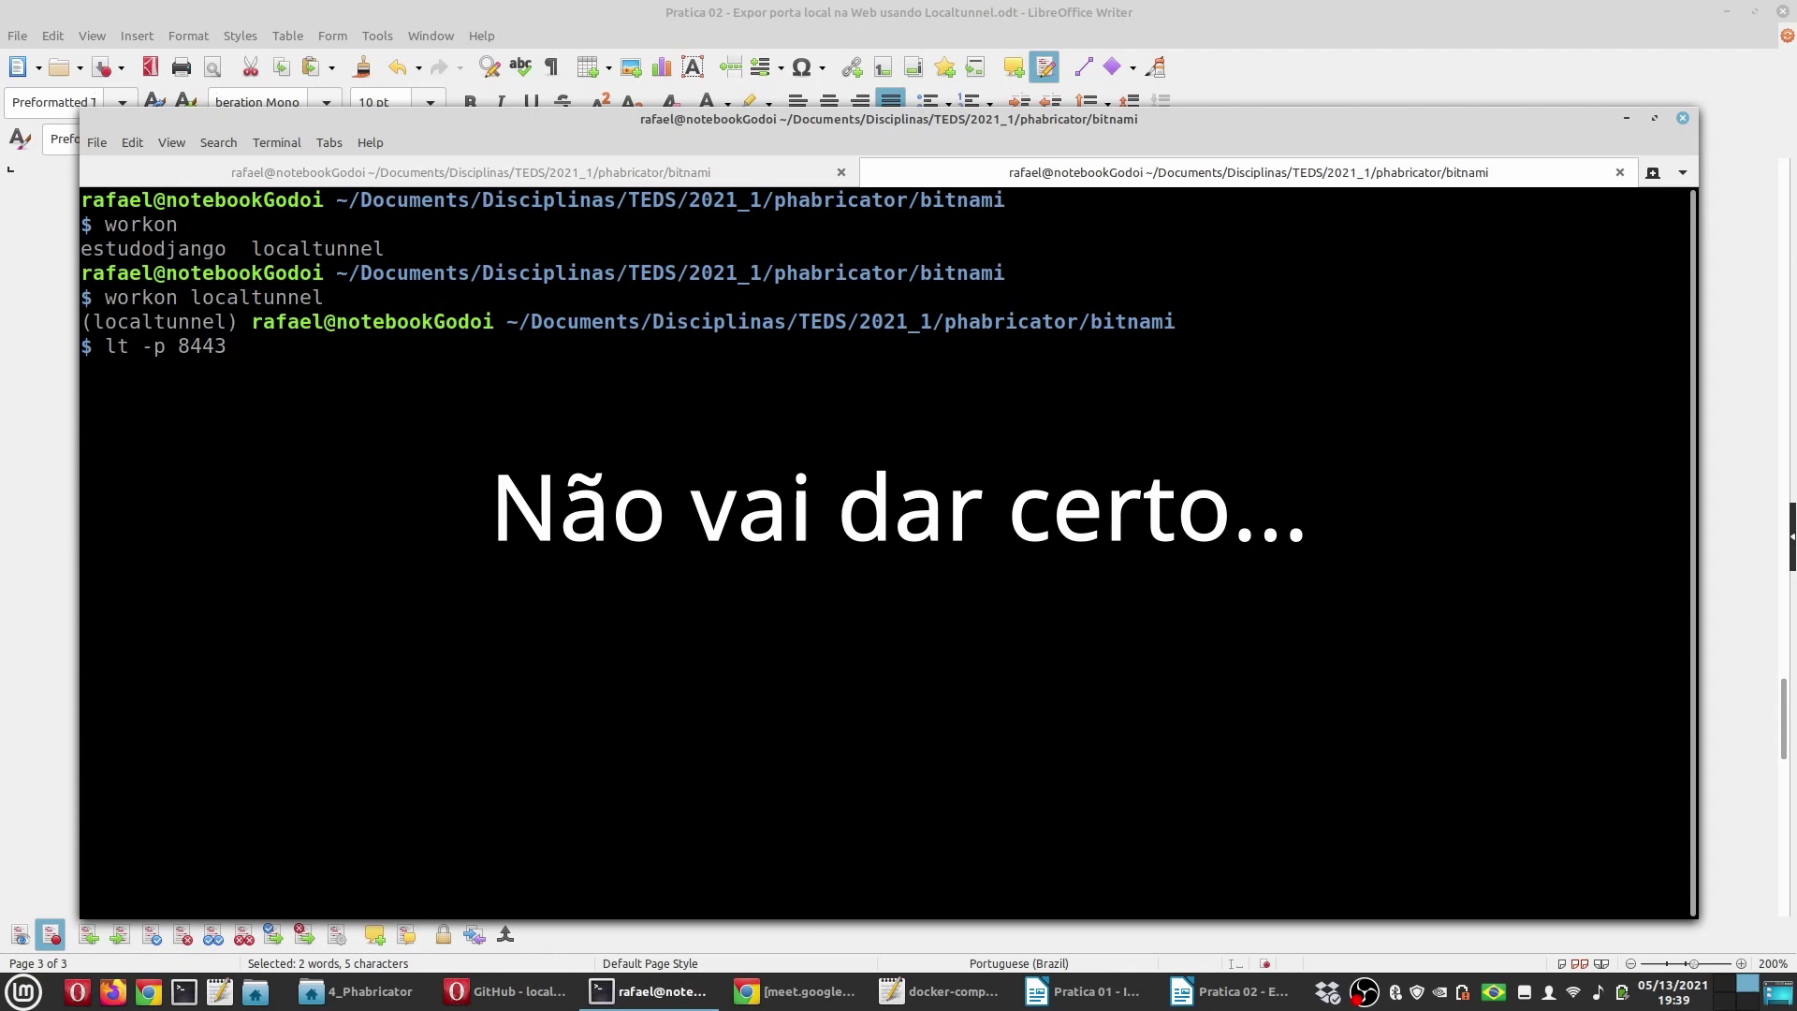
key("Return")
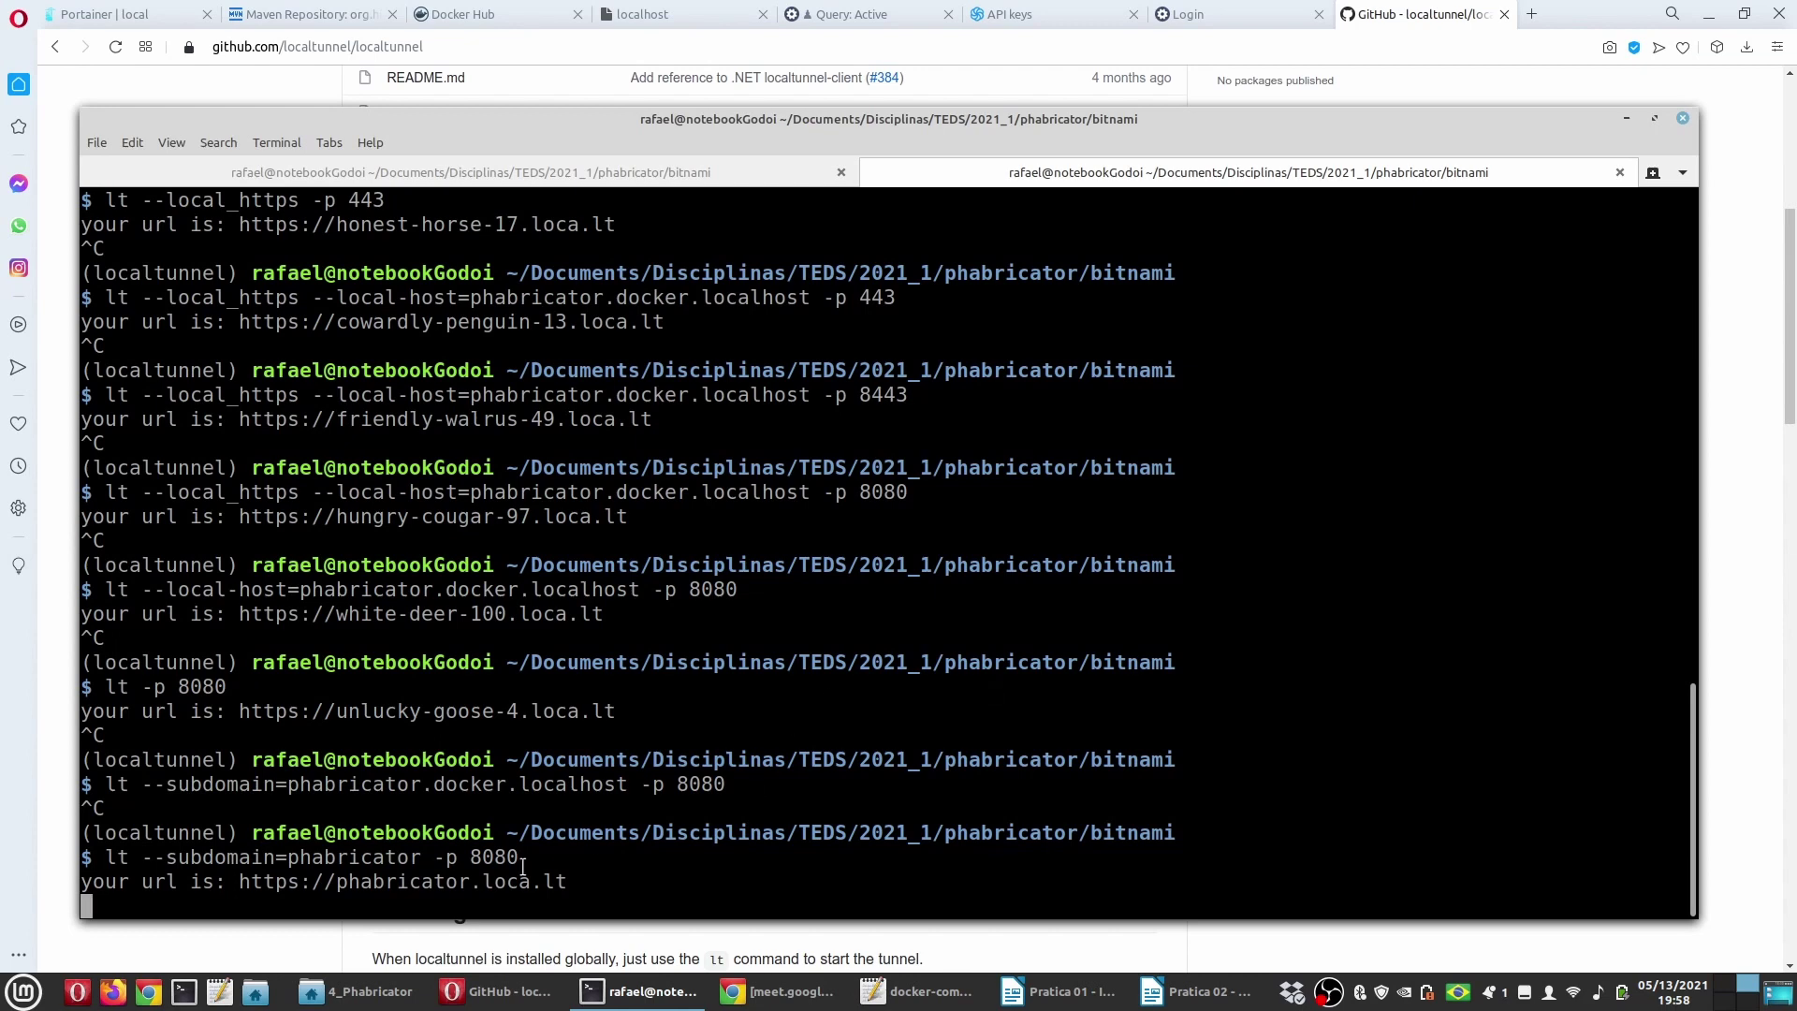
left_click_drag(579, 882, 239, 882)
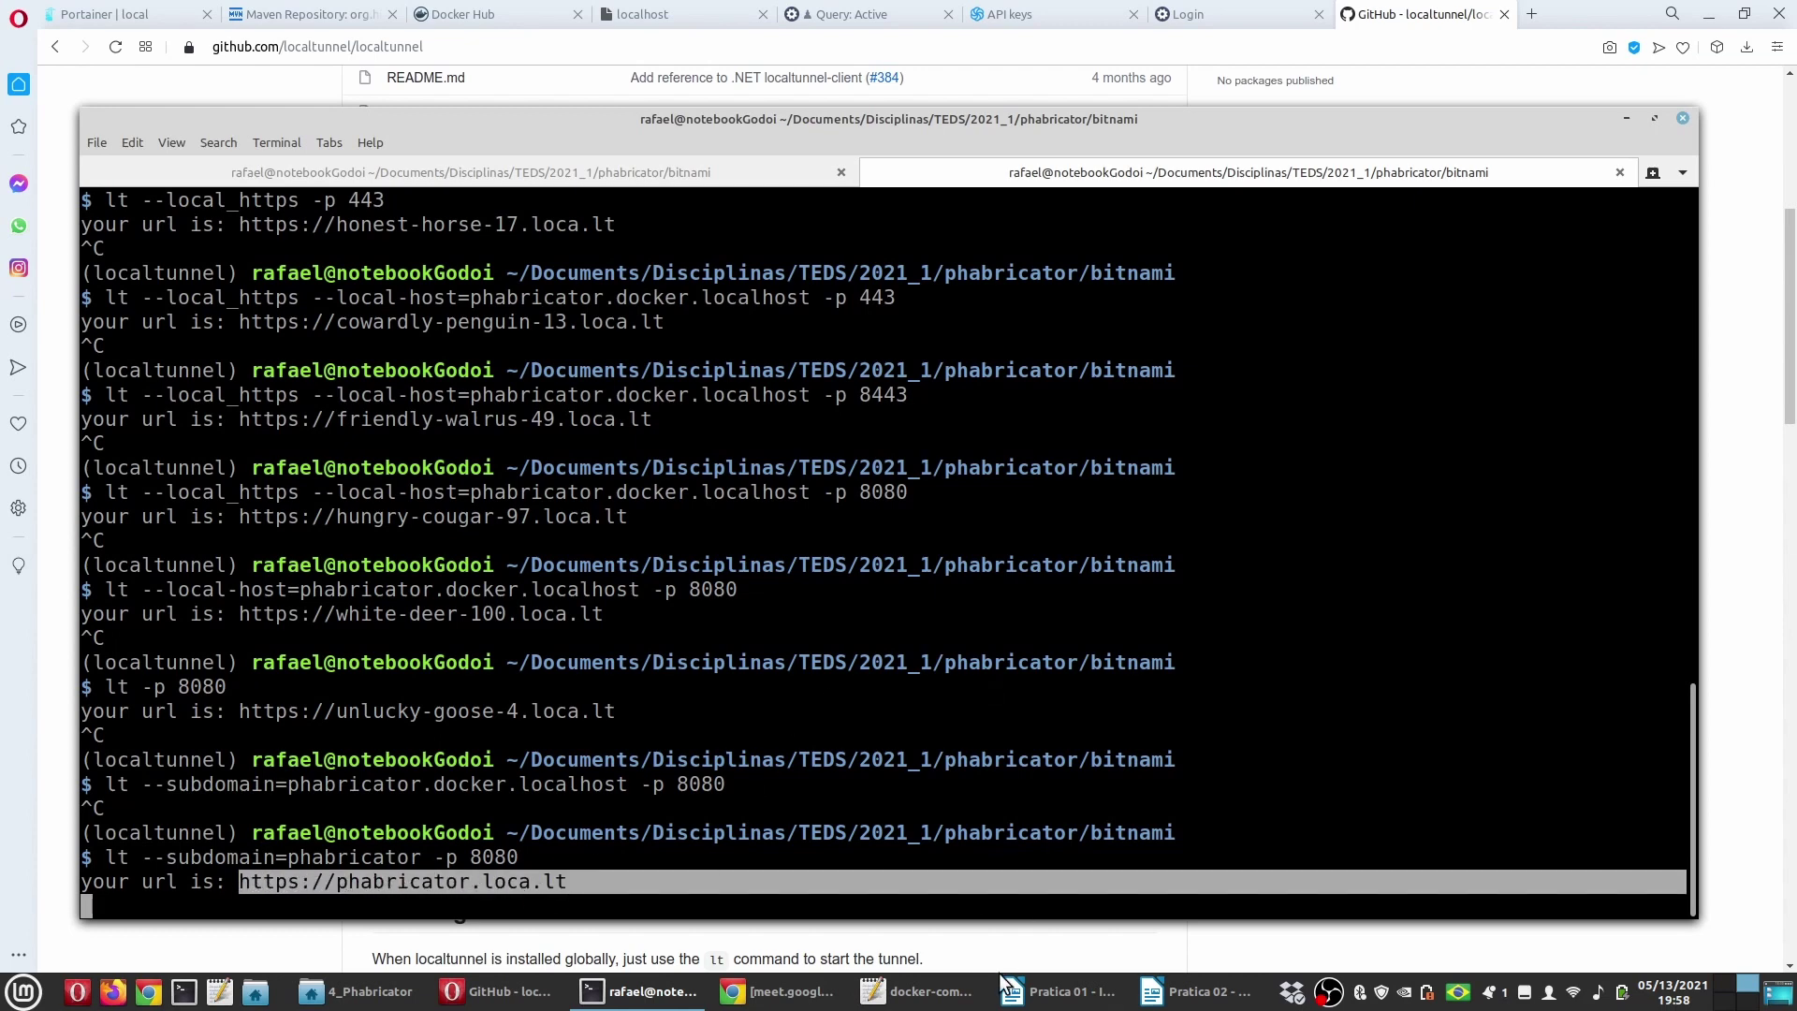
left_click(1196, 991)
left_click(1009, 989)
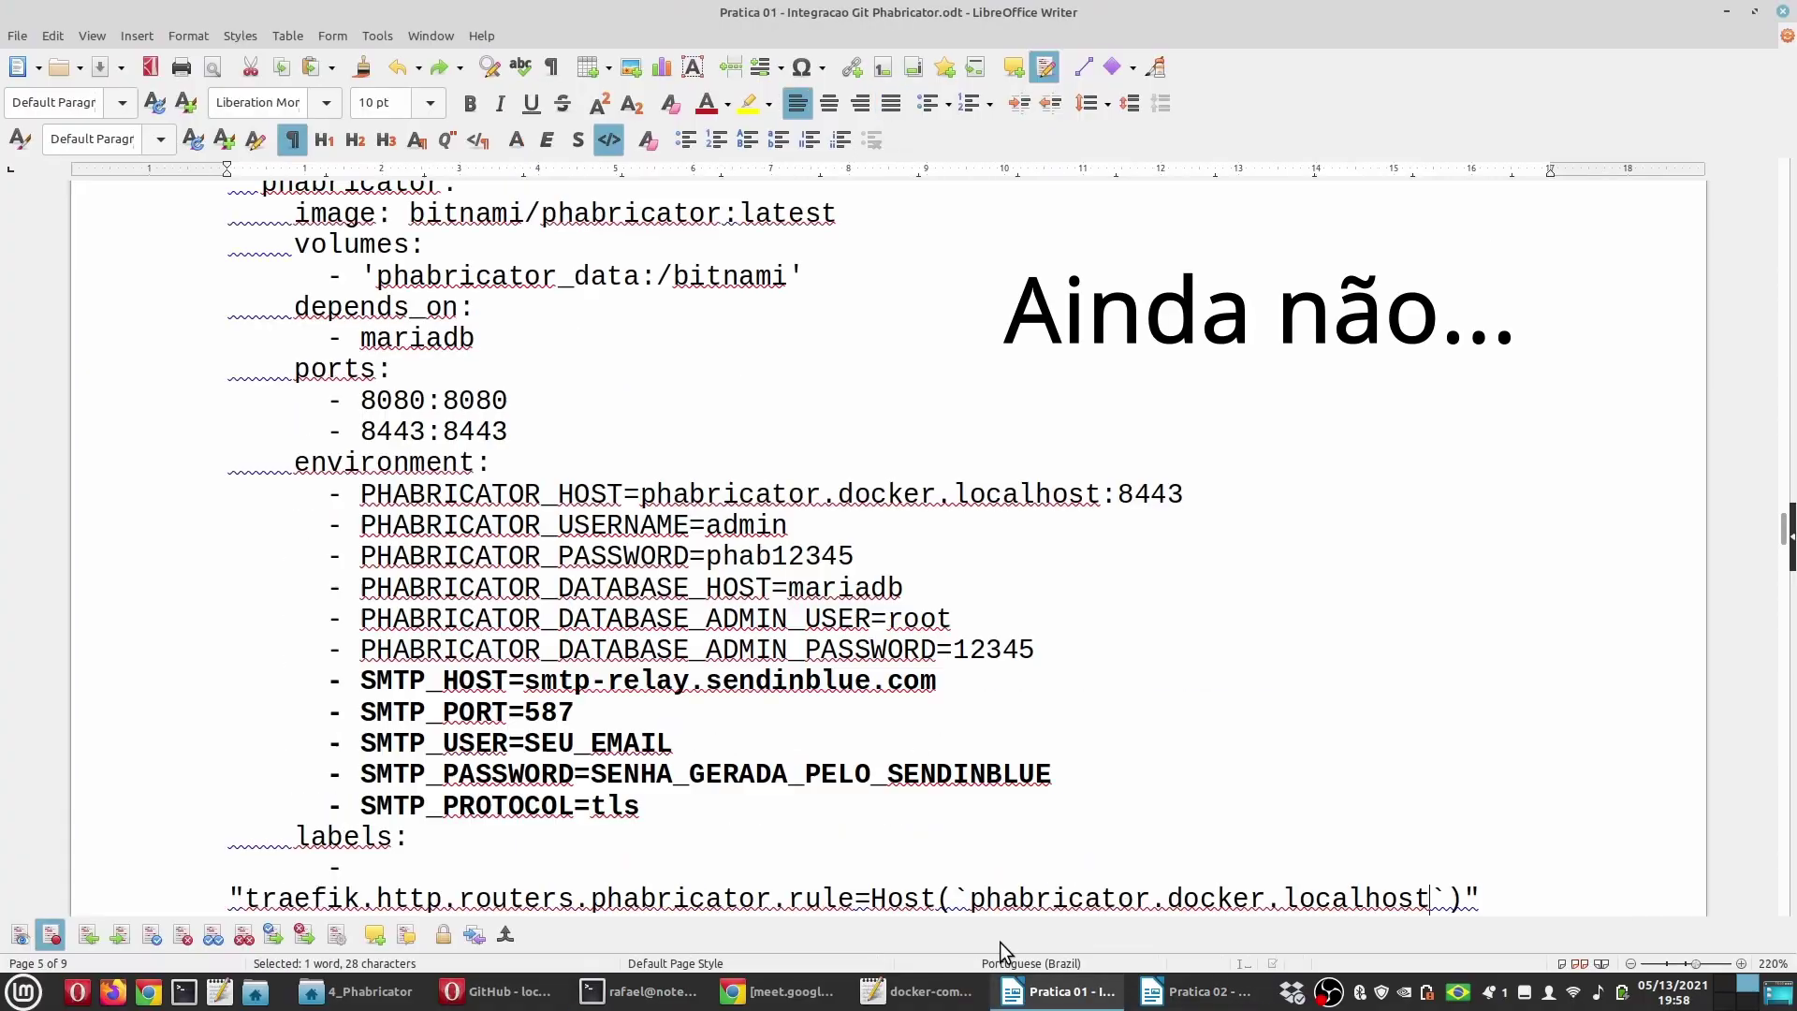
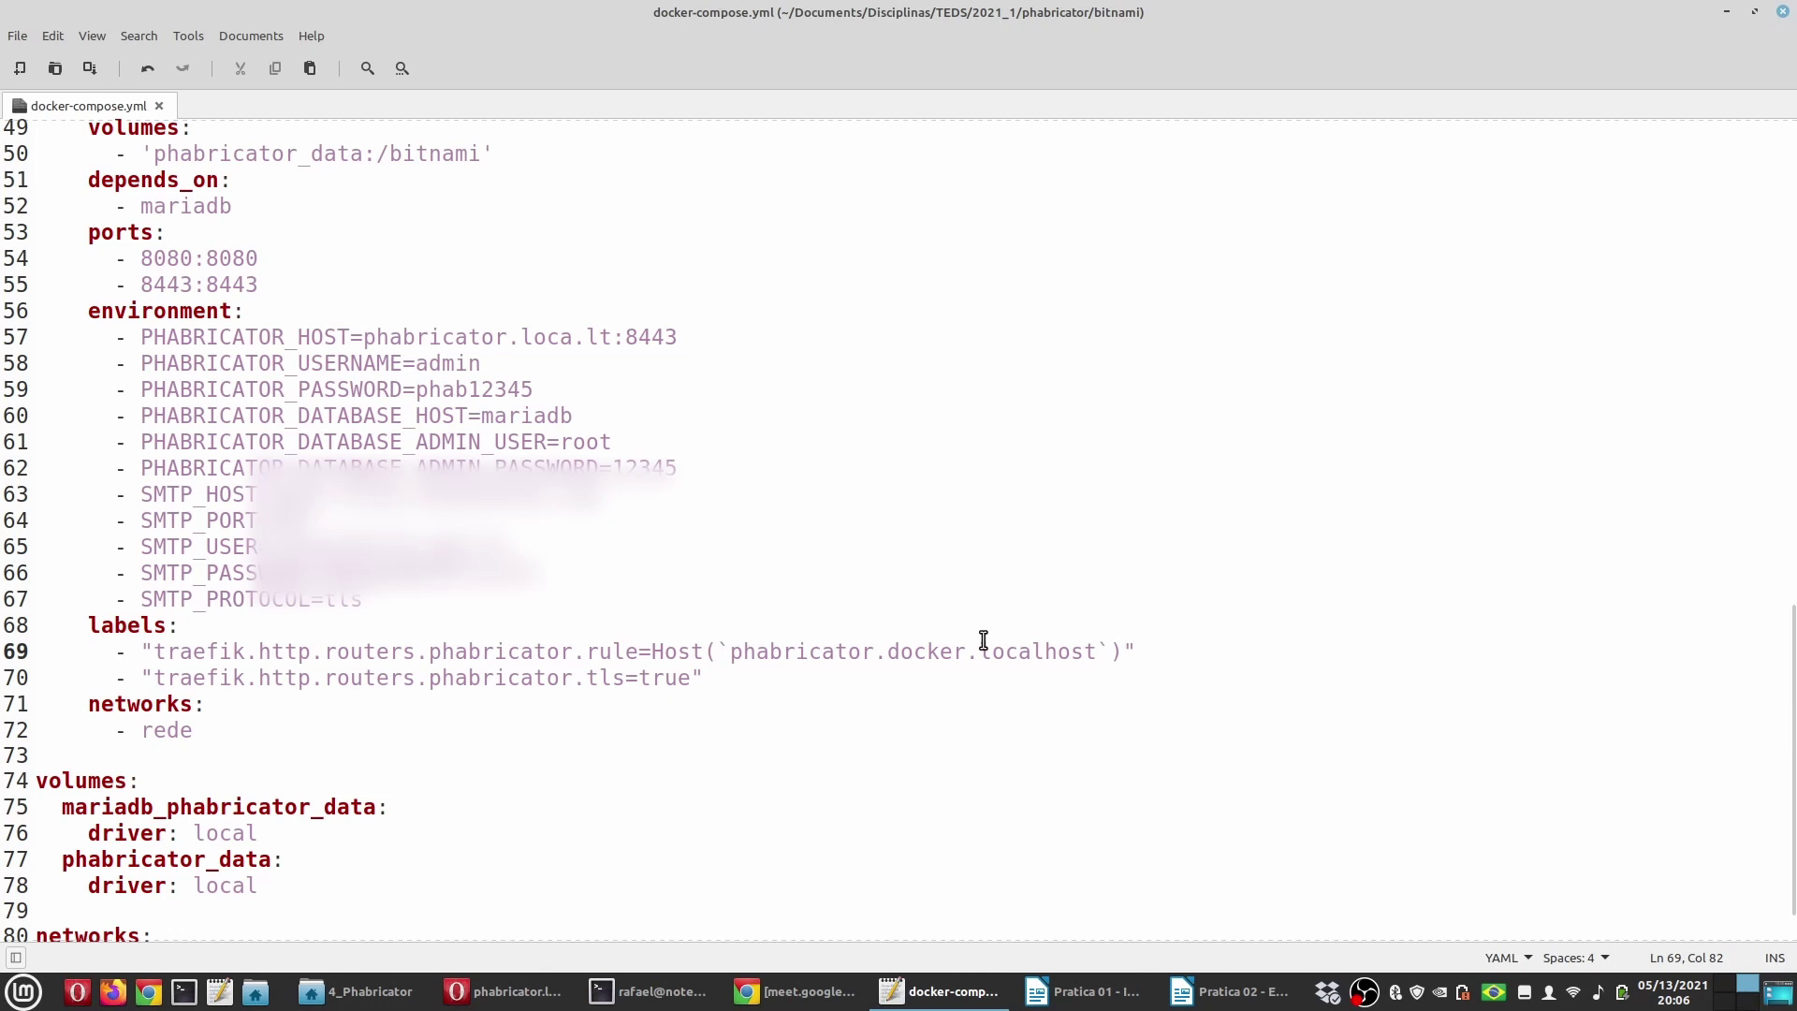
Step: Undo the Traefik additions in docker-compose.yml and save the file
key("ctrl+z")
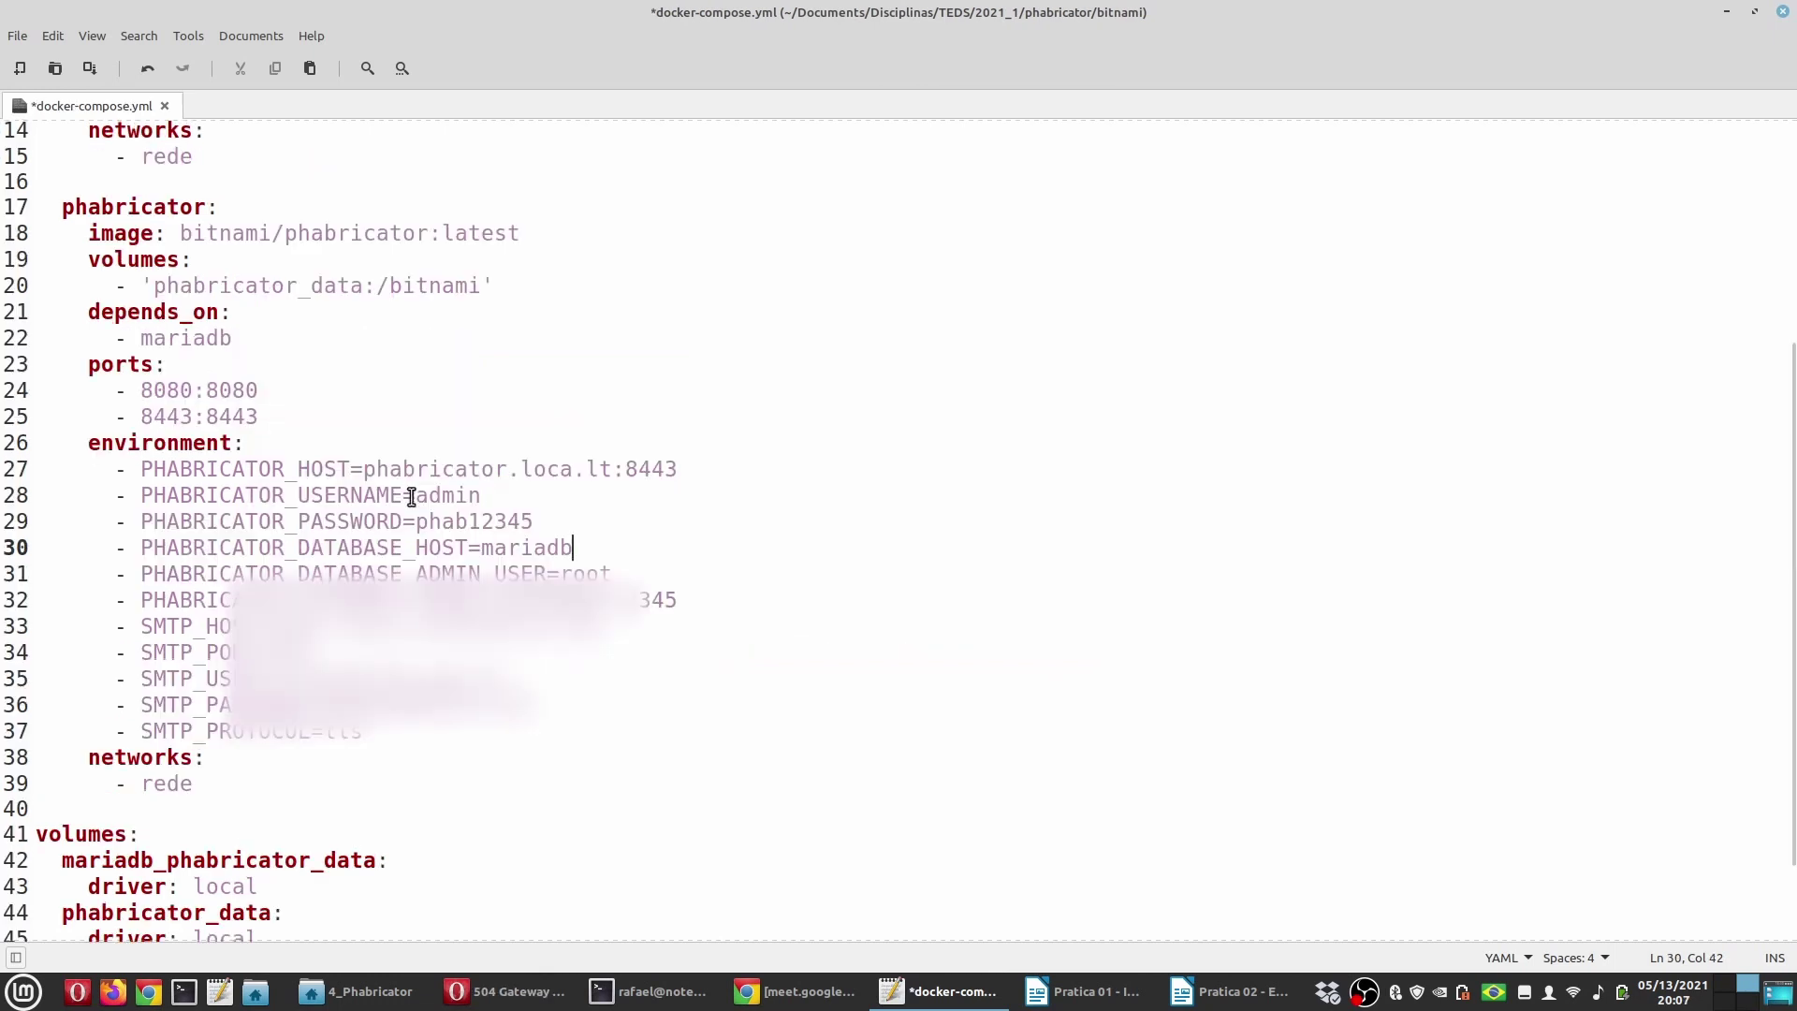
left_click_drag(364, 469, 614, 470)
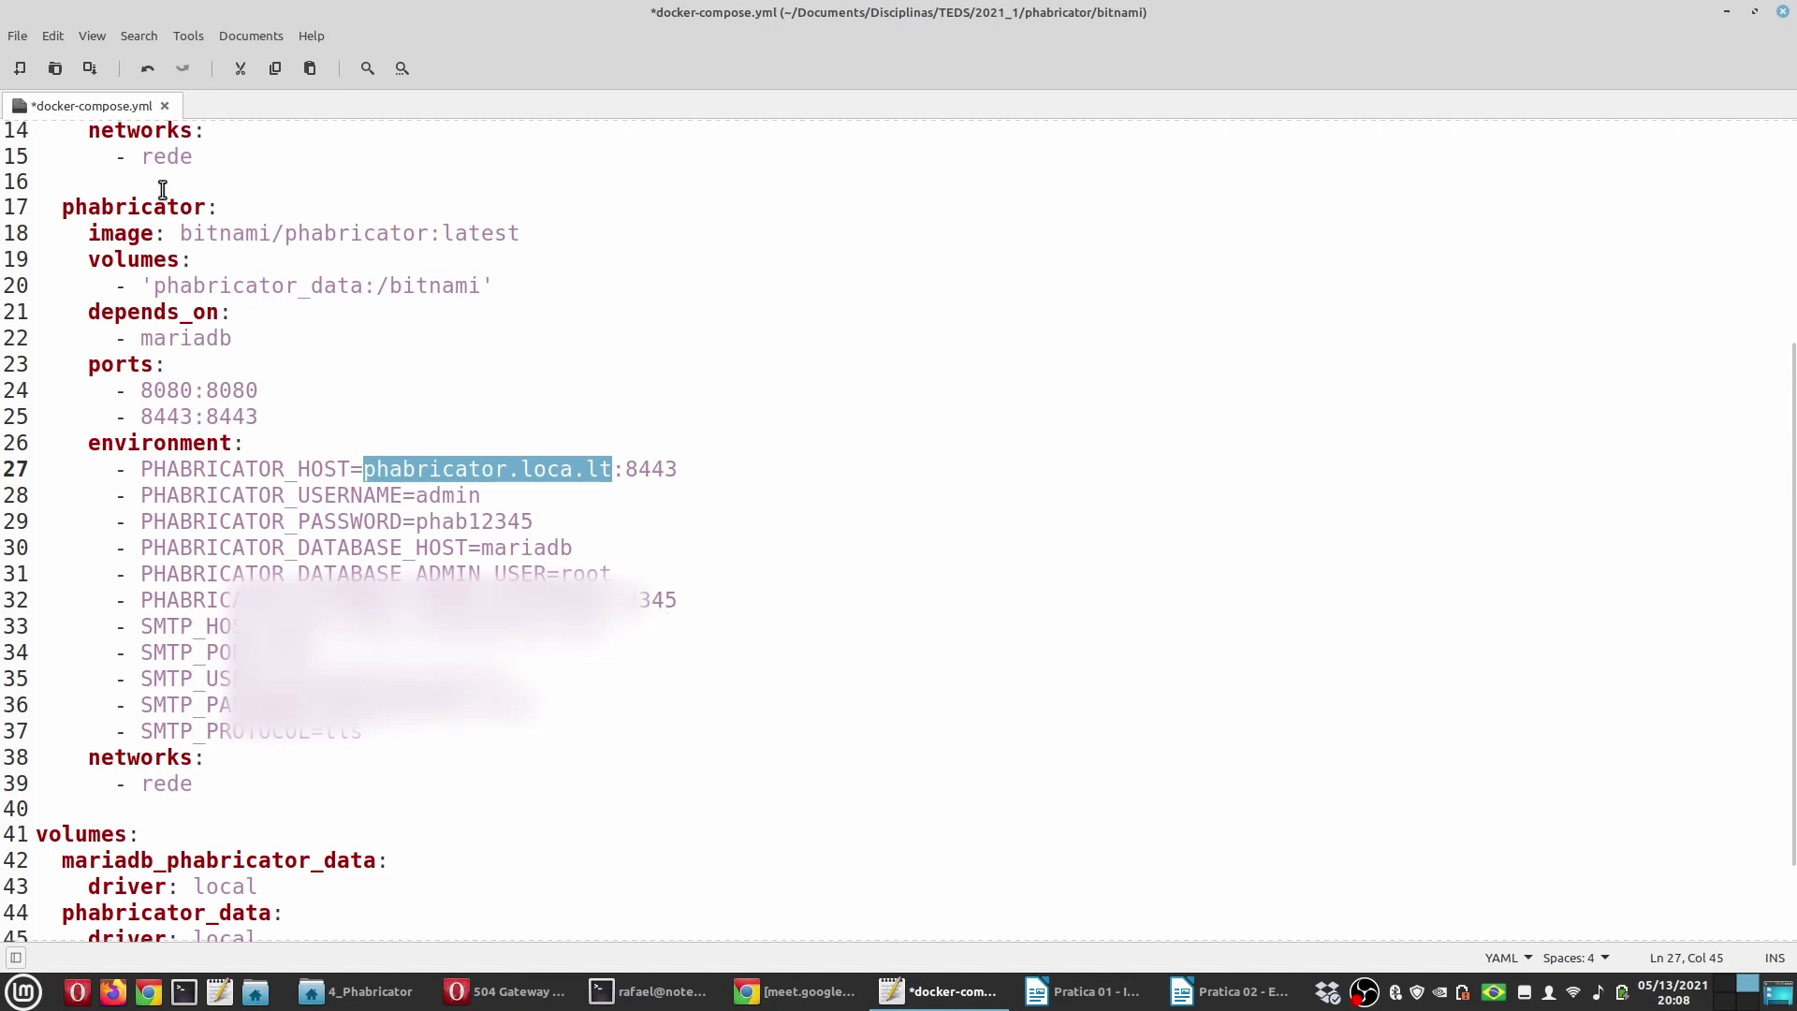
left_click(88, 70)
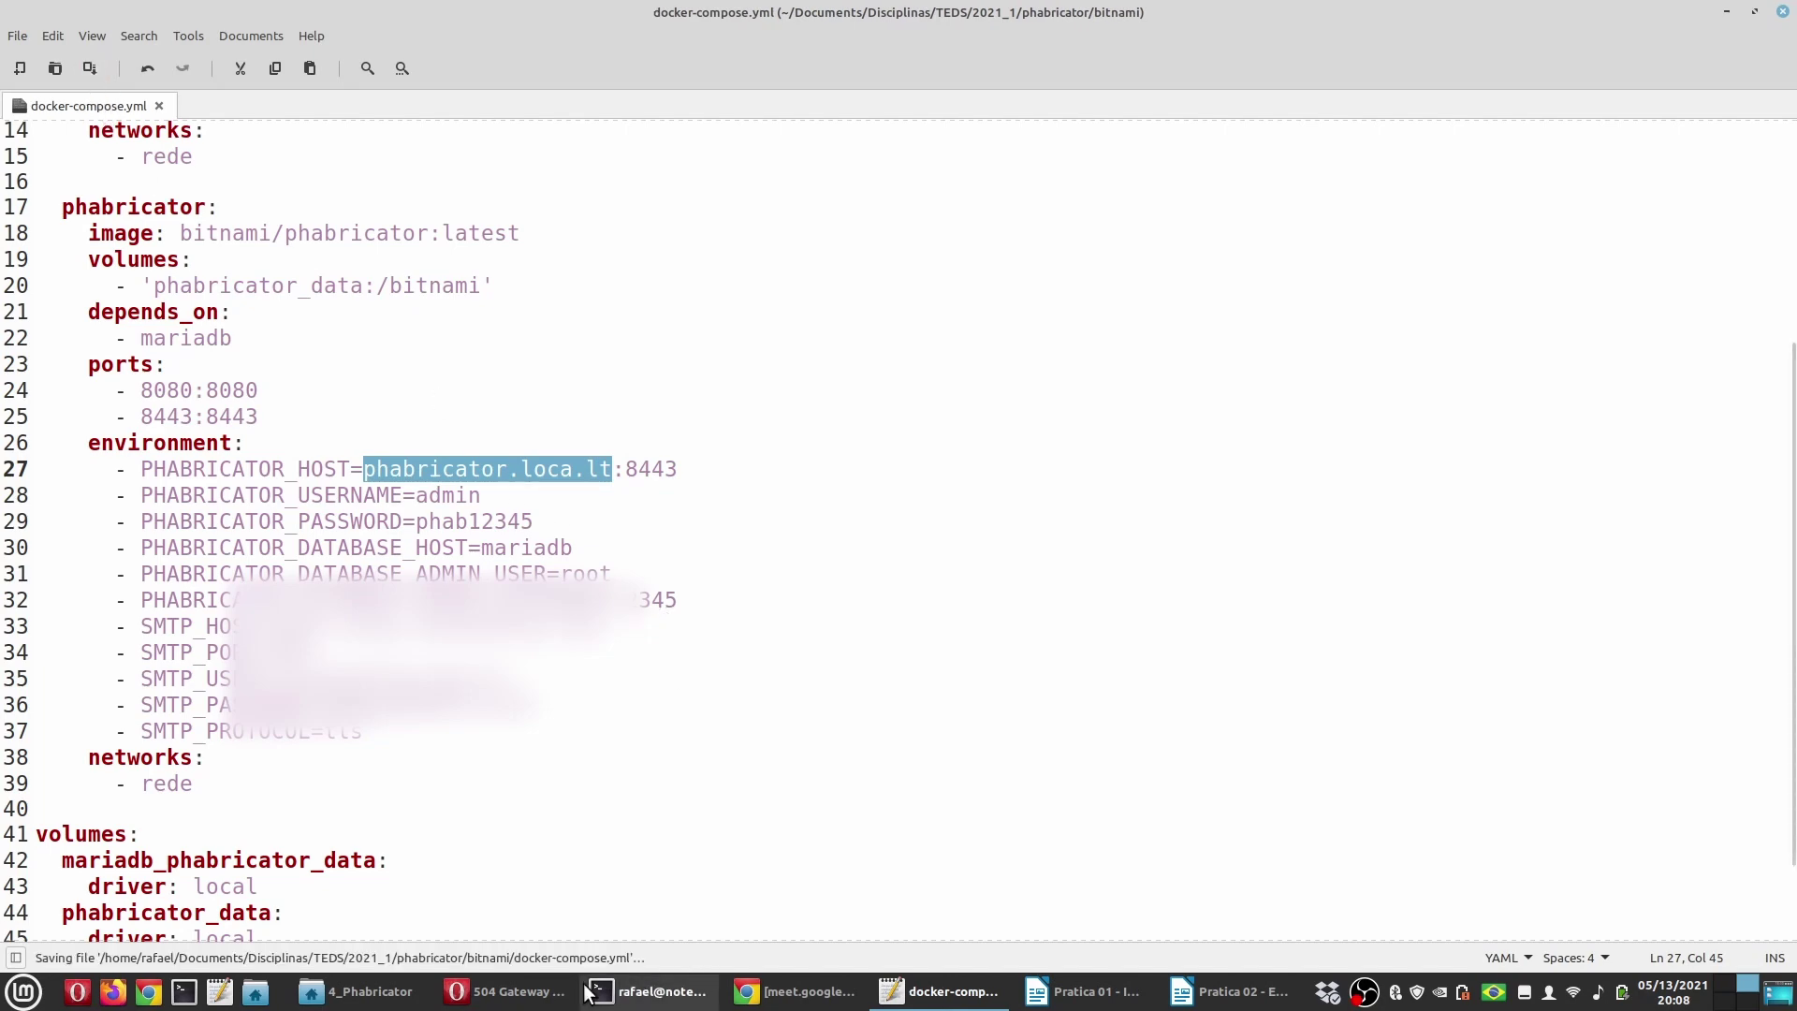
key("alt+Tab")
left_click(656, 991)
Step: Rerun 'sudo docker-compose up -d' to recreate the MariaDB and Phabricator containers
key("Up")
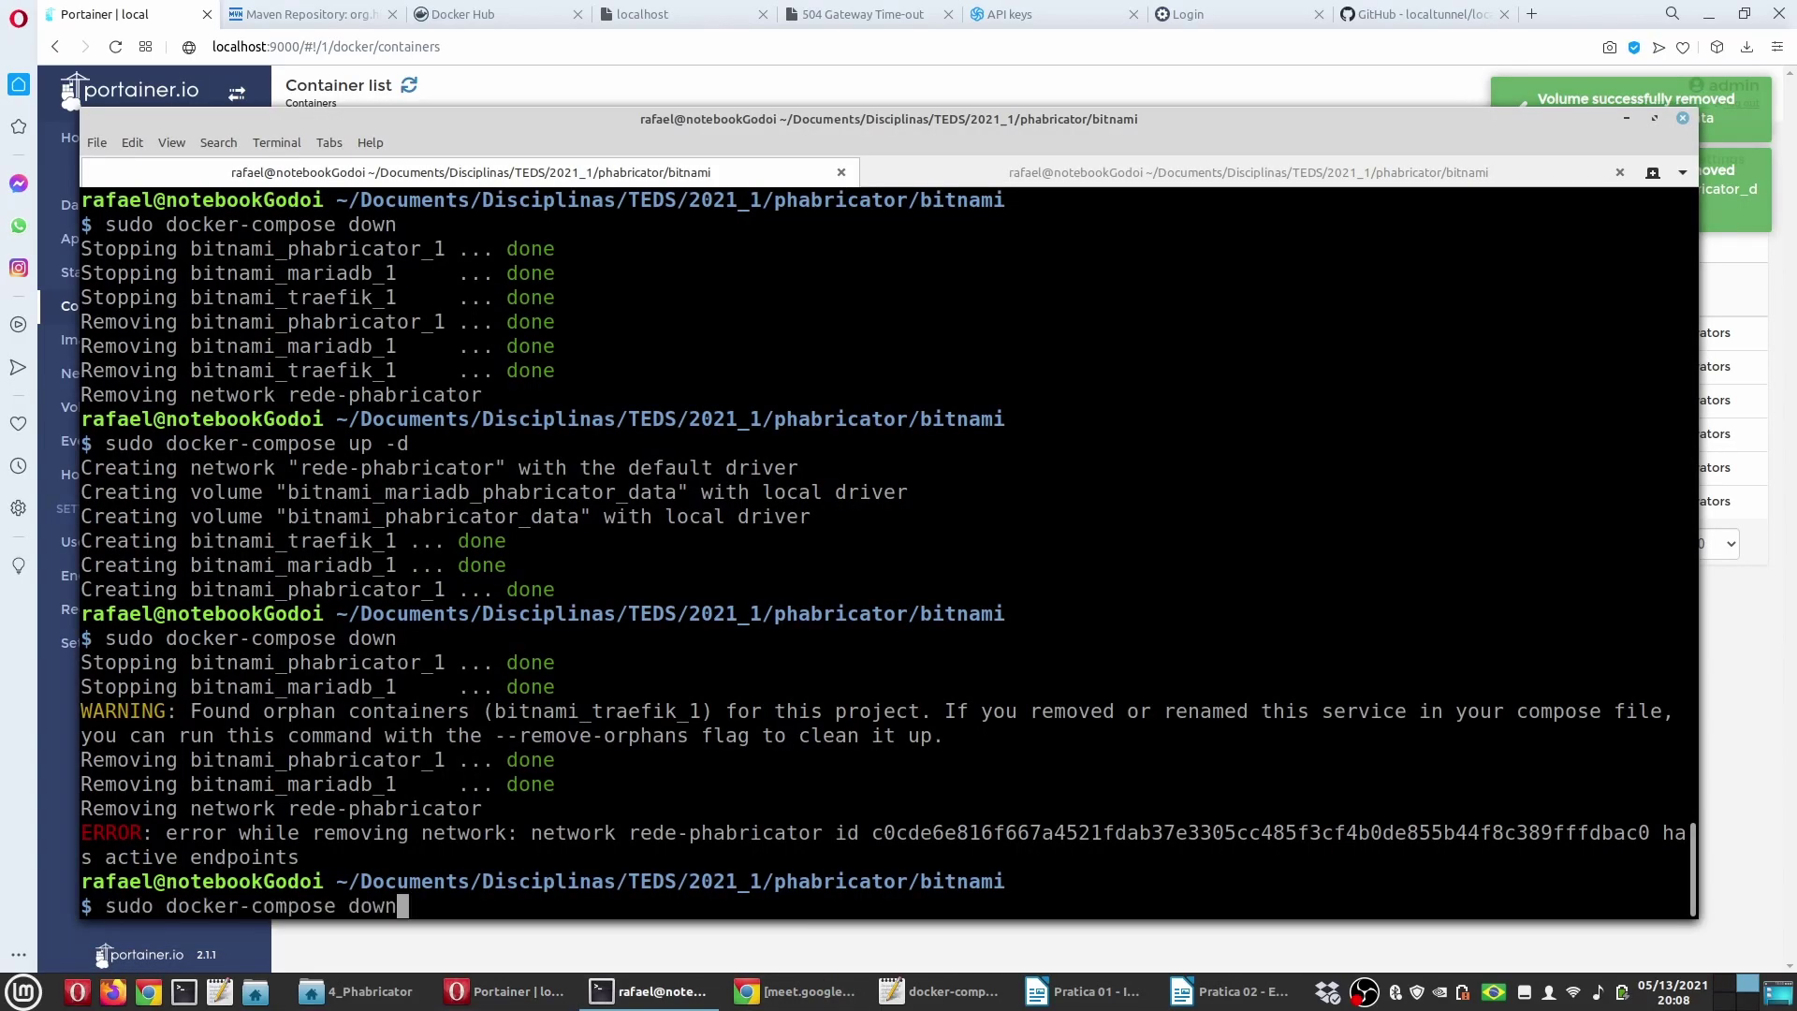
key("Up")
key("Return")
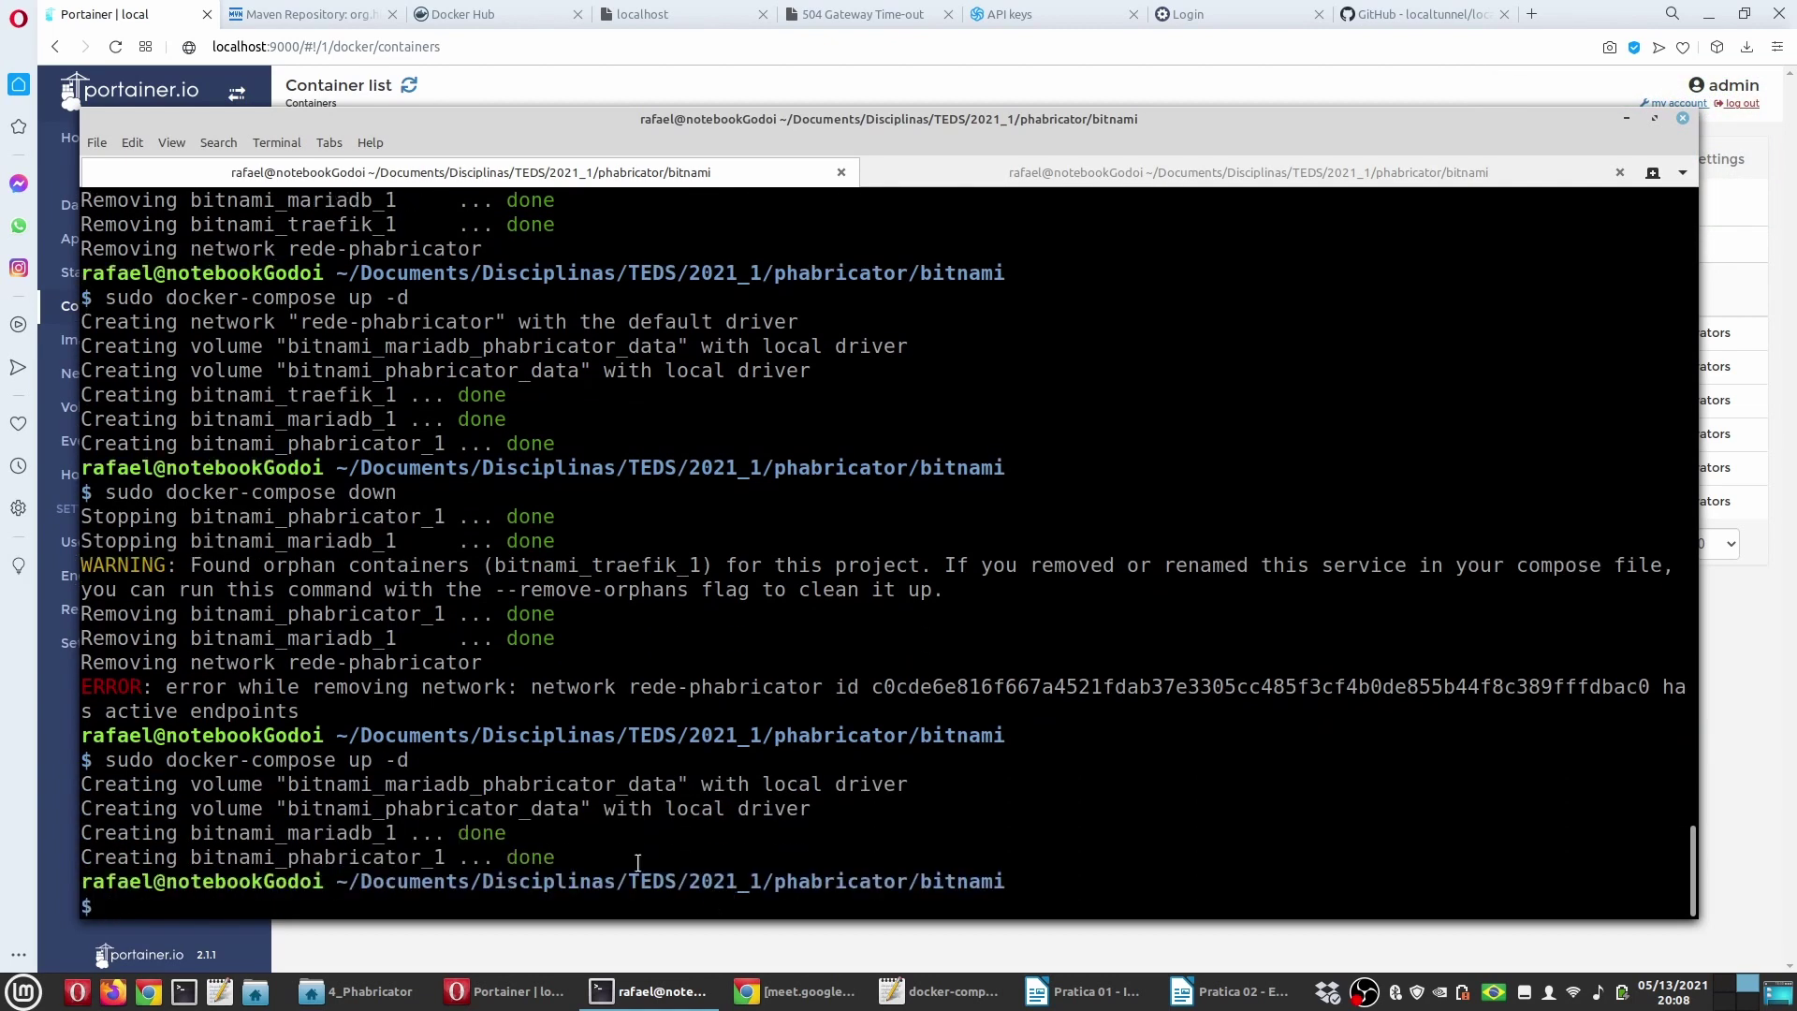
left_click(505, 991)
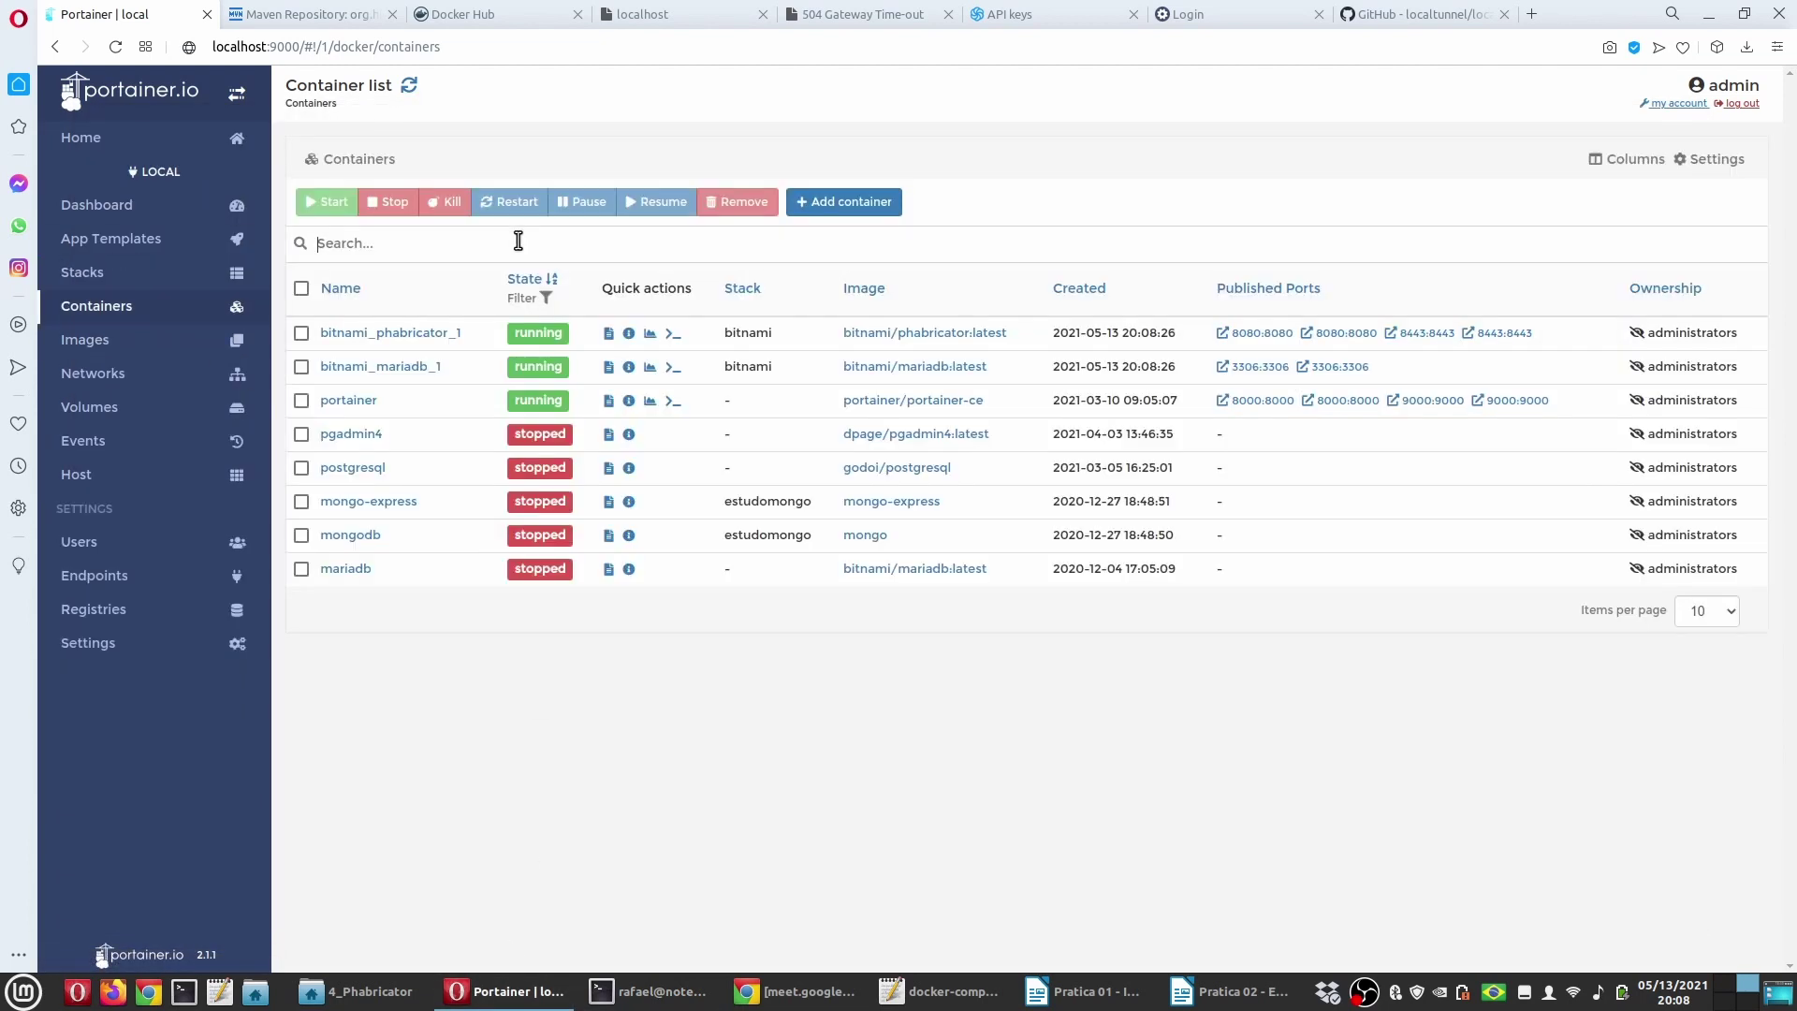
left_click(419, 333)
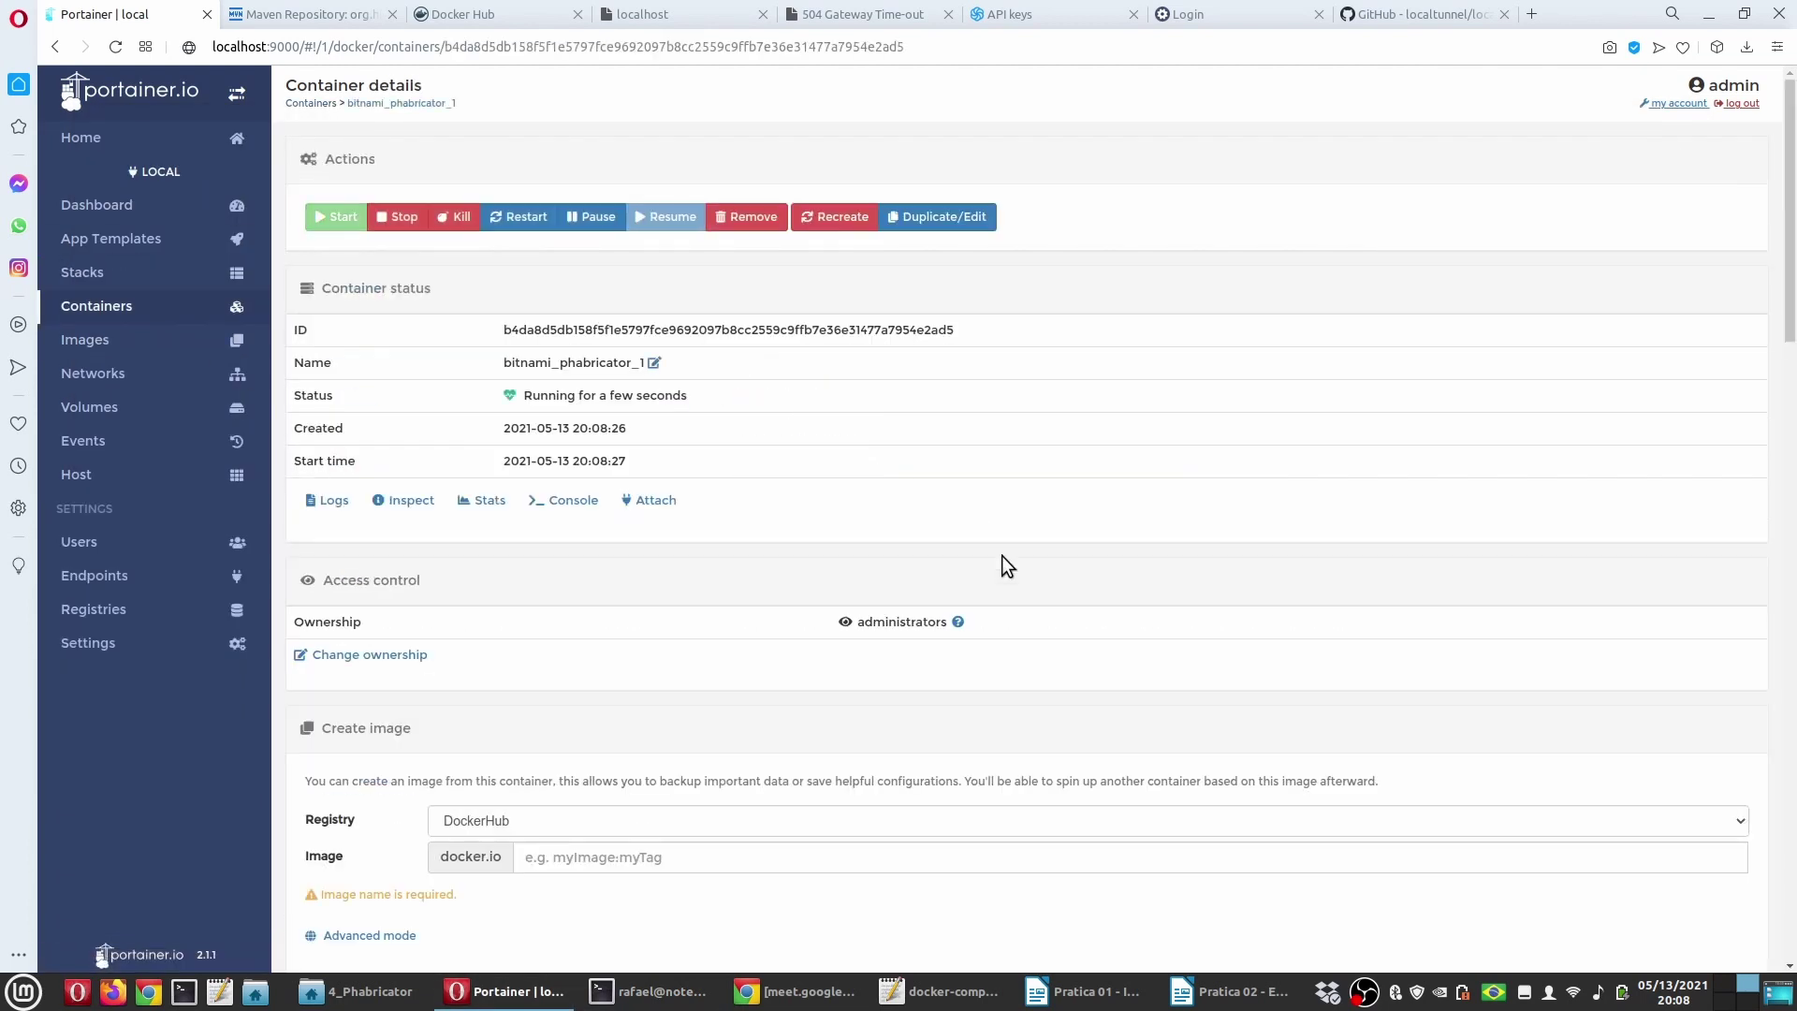
left_click(334, 500)
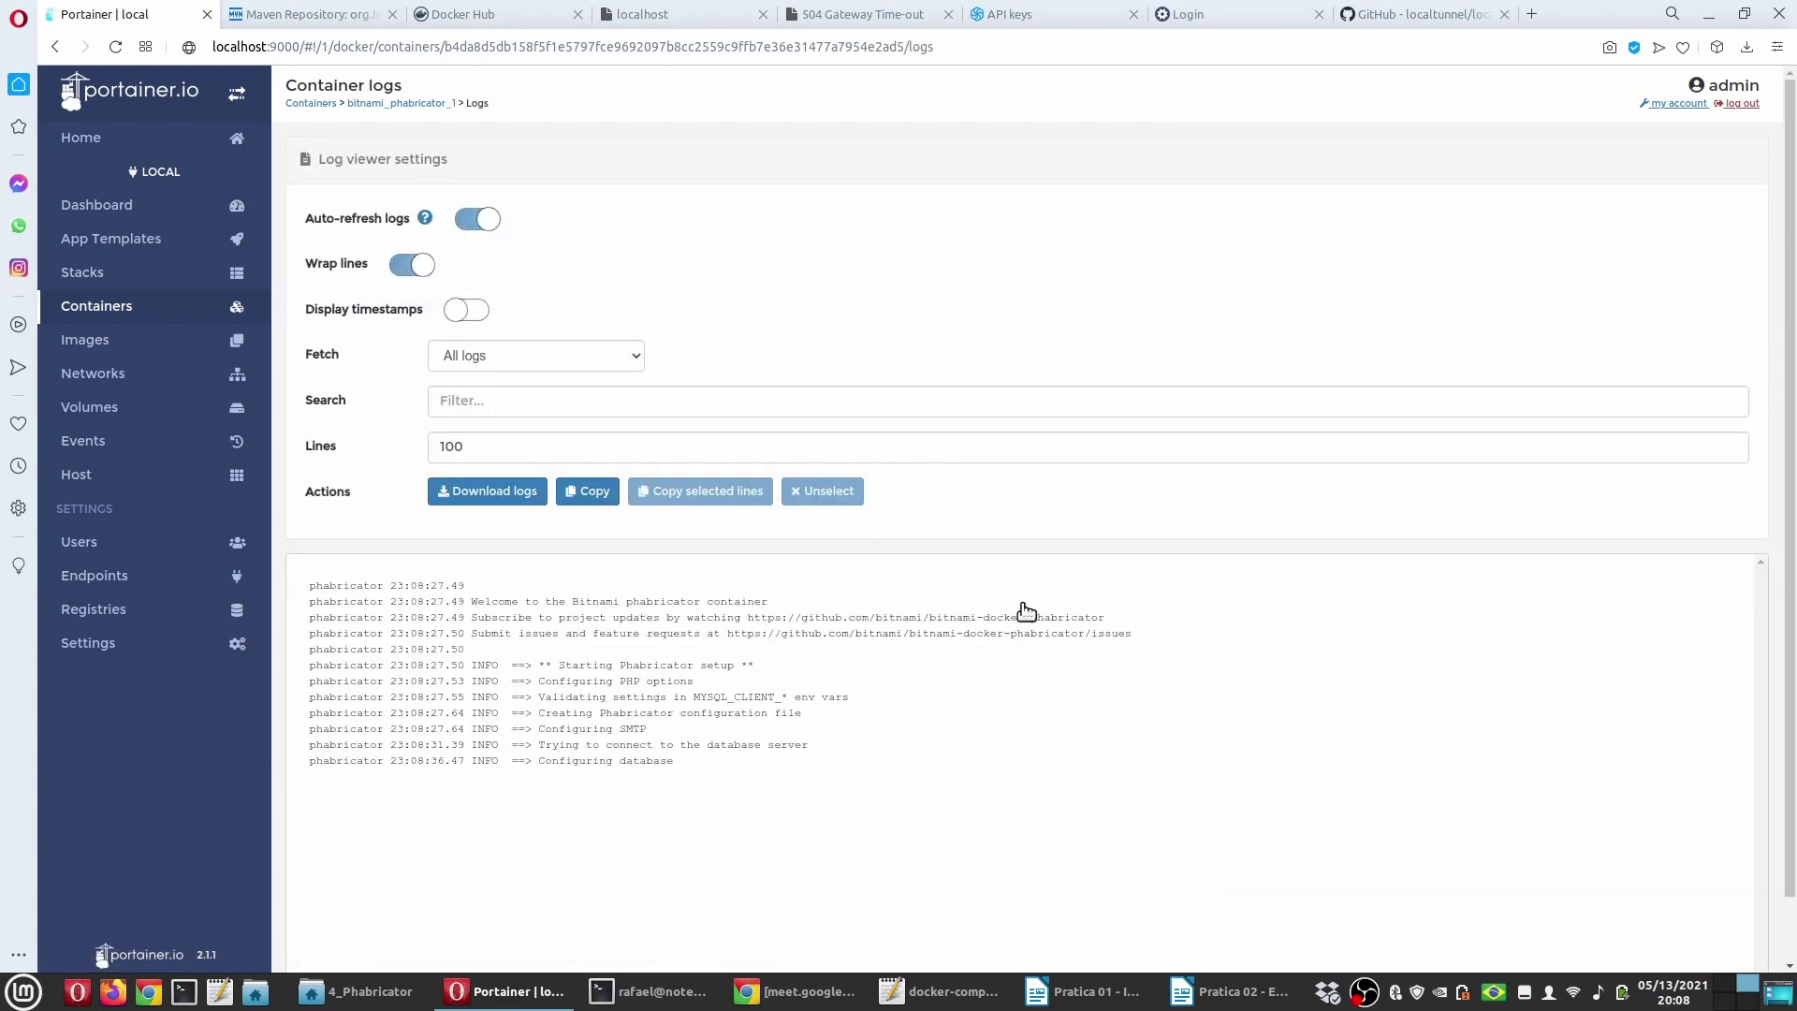
scroll(936, 749, "down", 2)
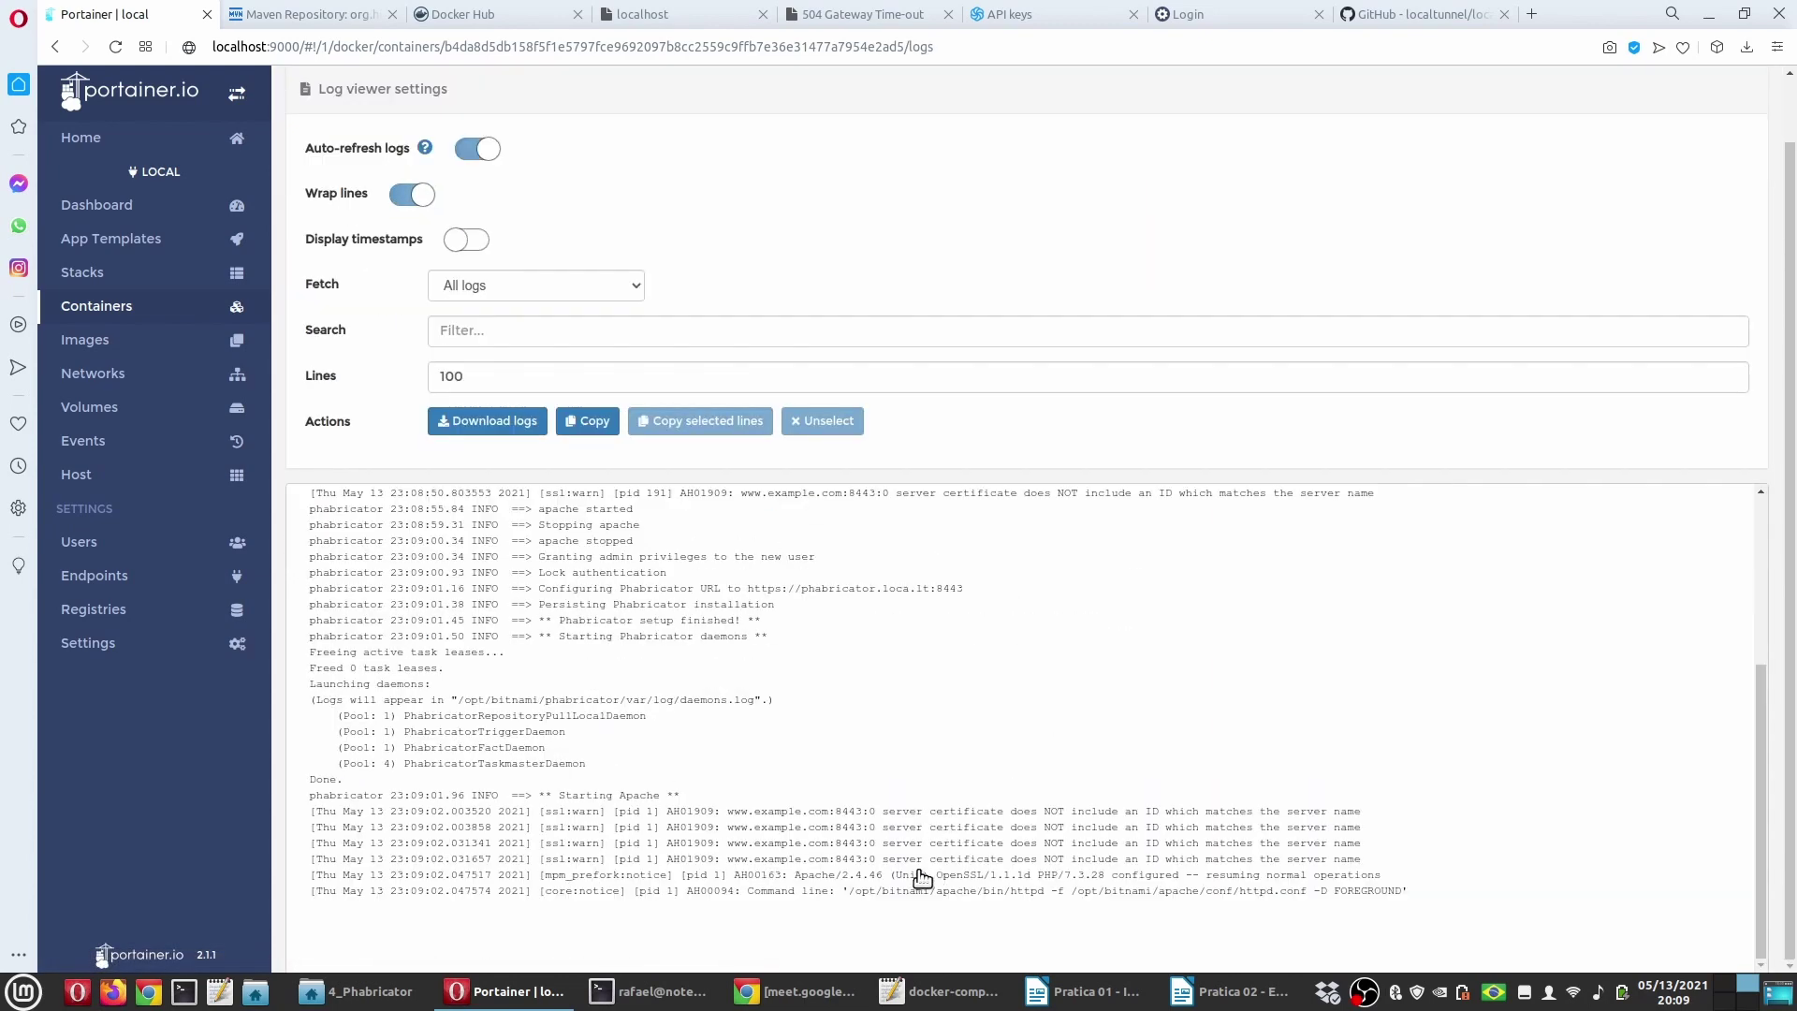
left_click(692, 1000)
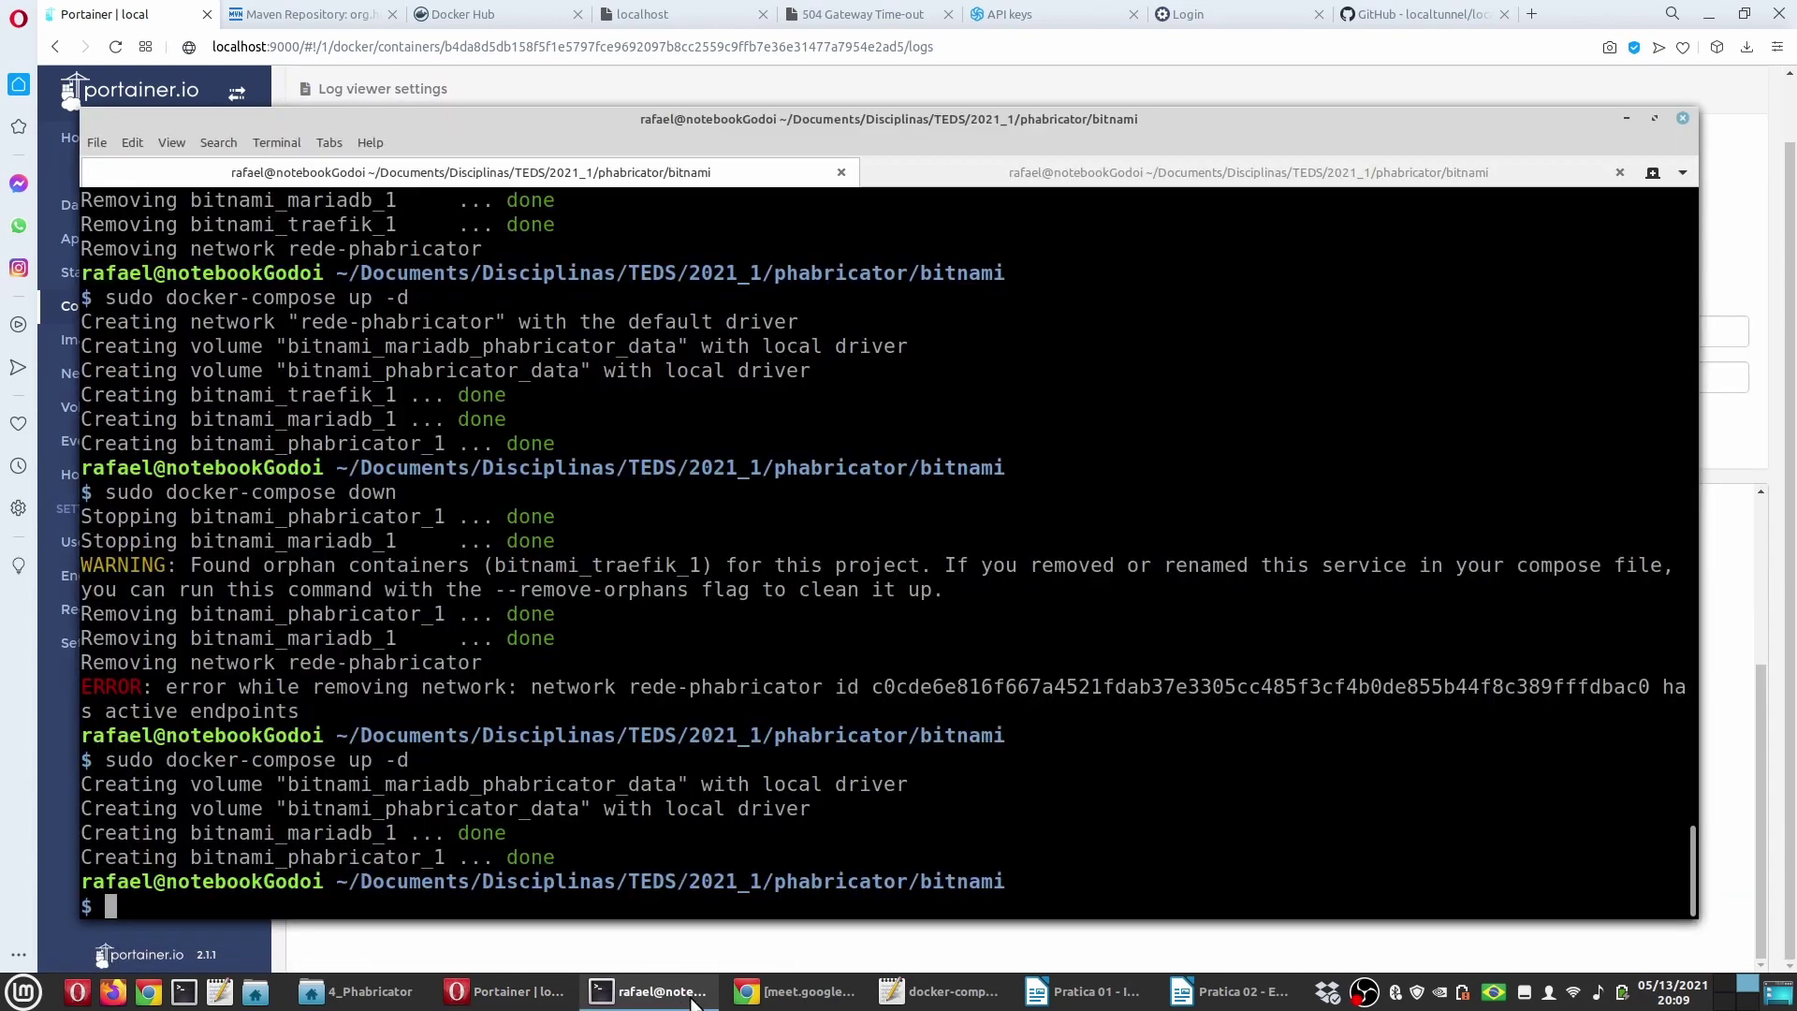
left_click(1054, 174)
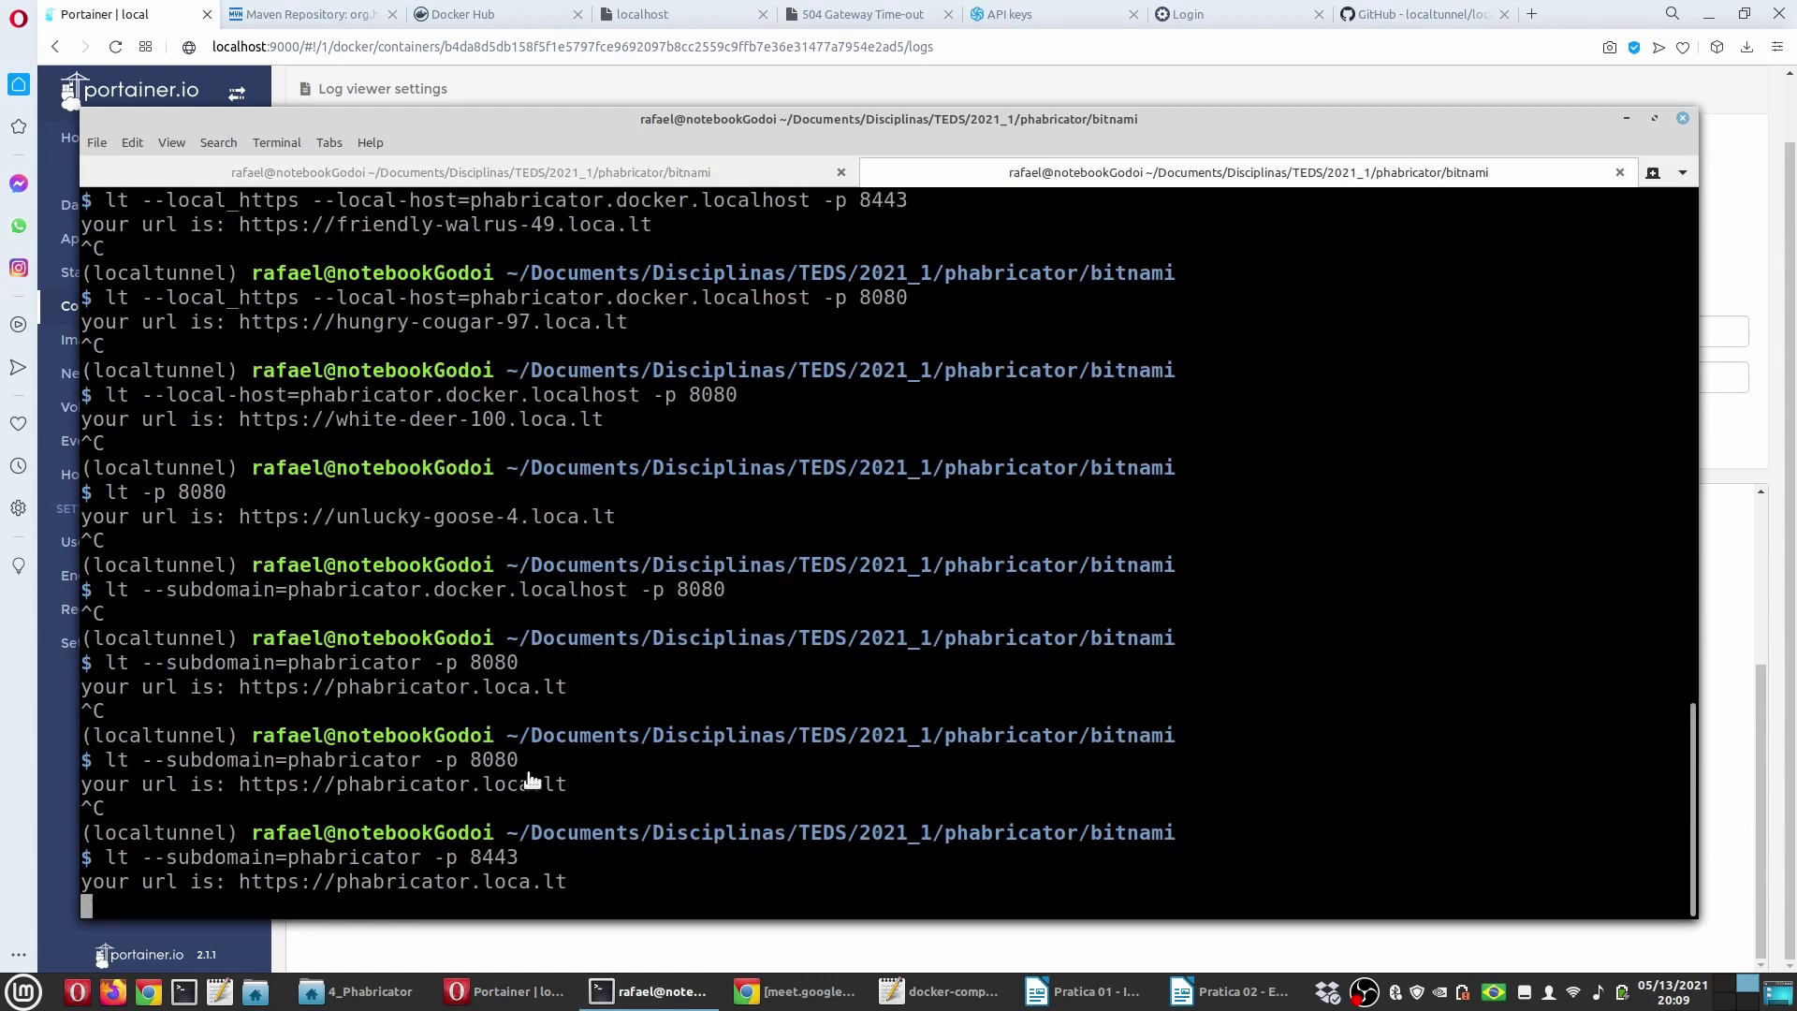
left_click(516, 992)
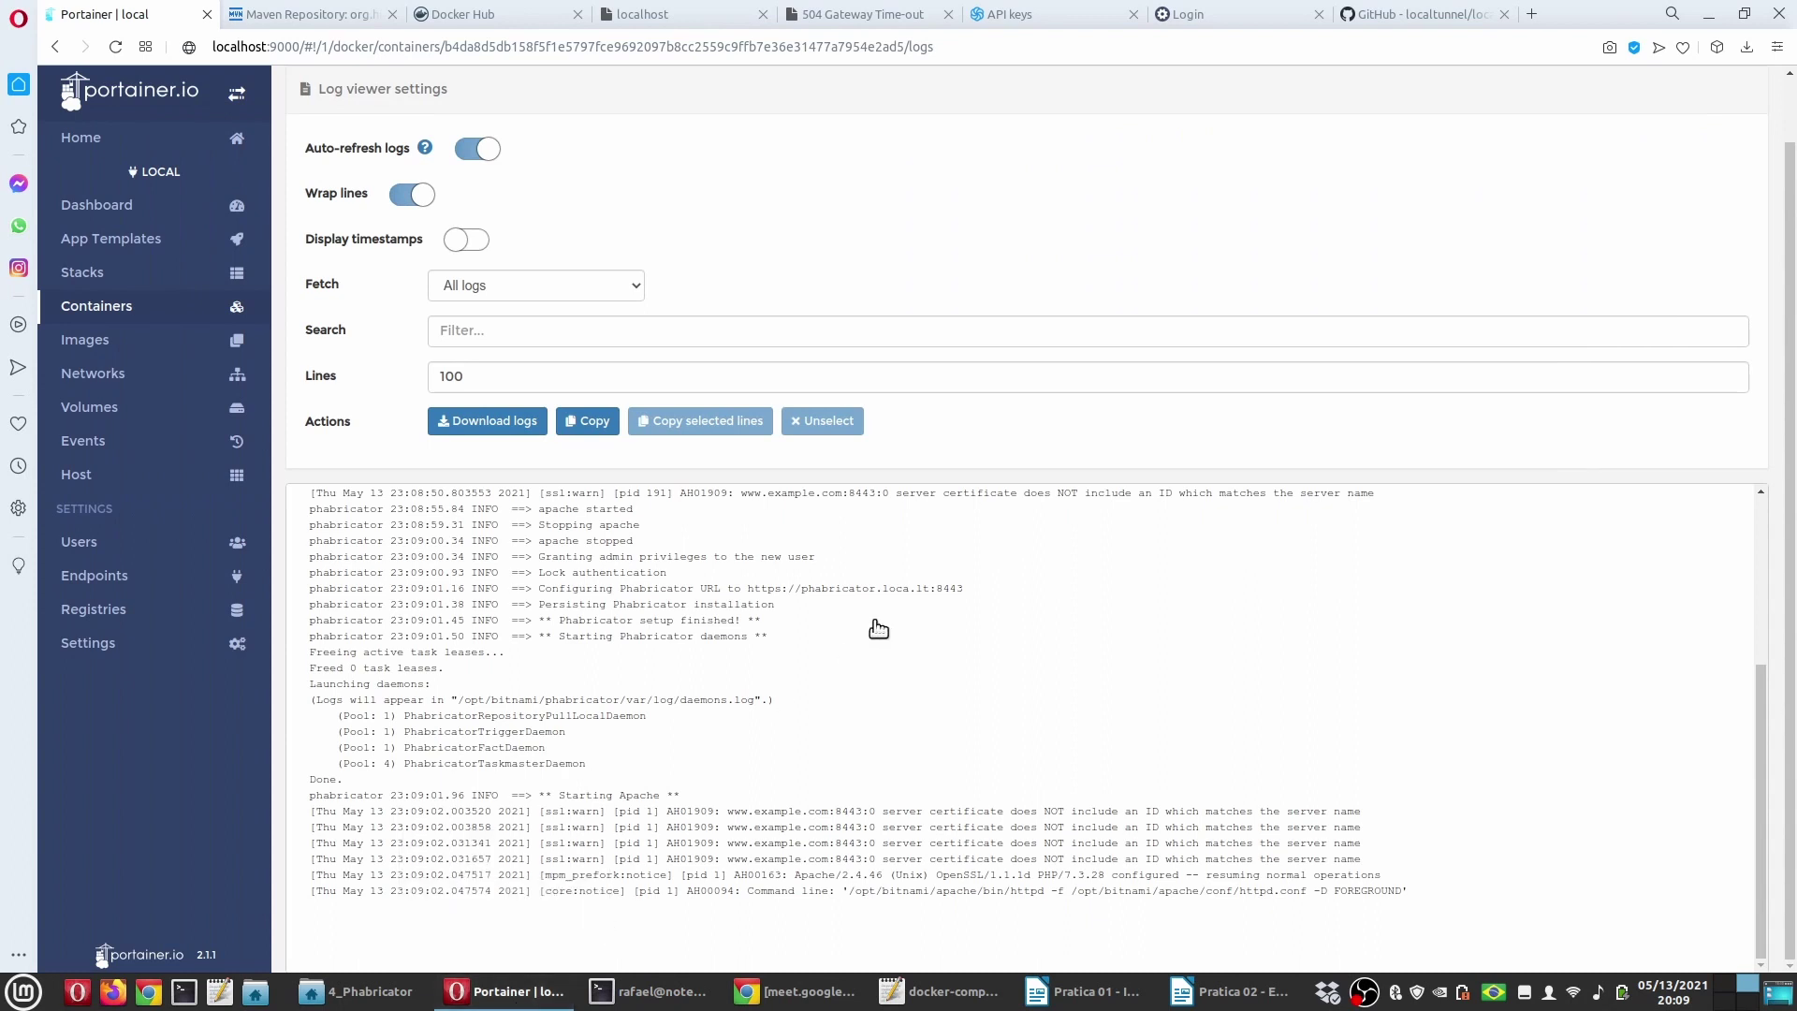
left_click_drag(967, 589, 747, 592)
key("ctrl+c")
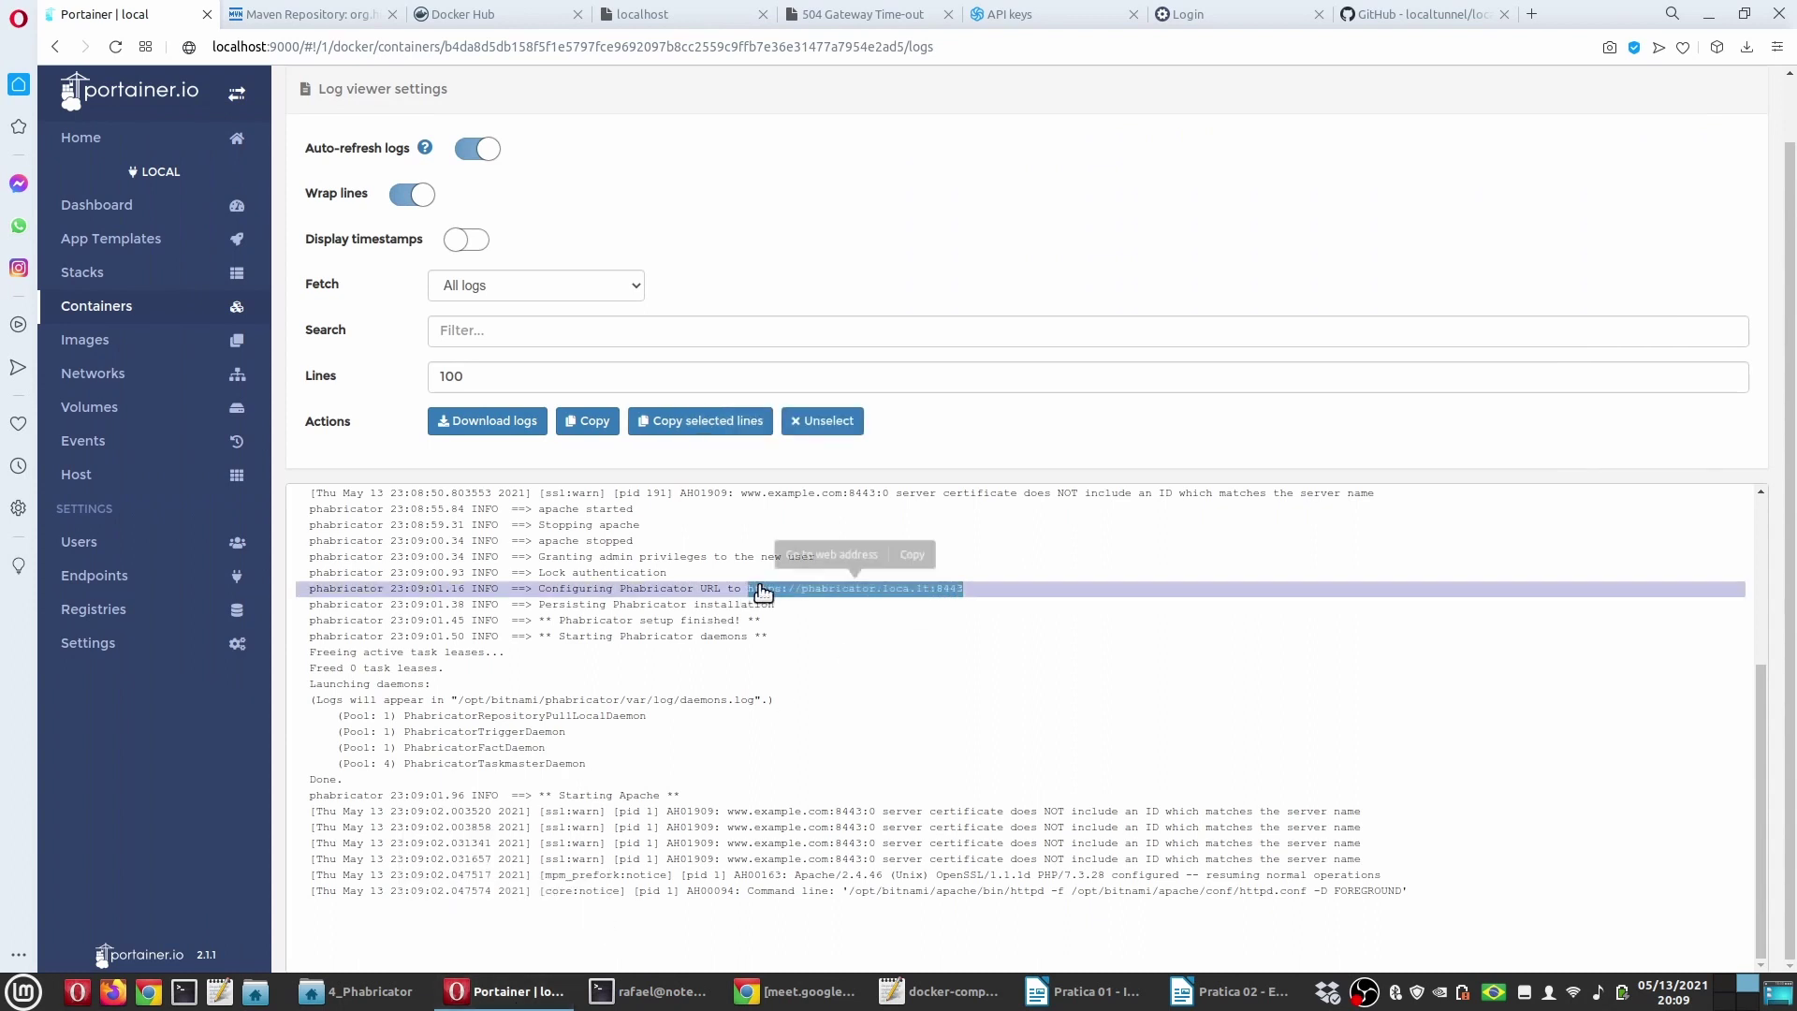
left_click(866, 14)
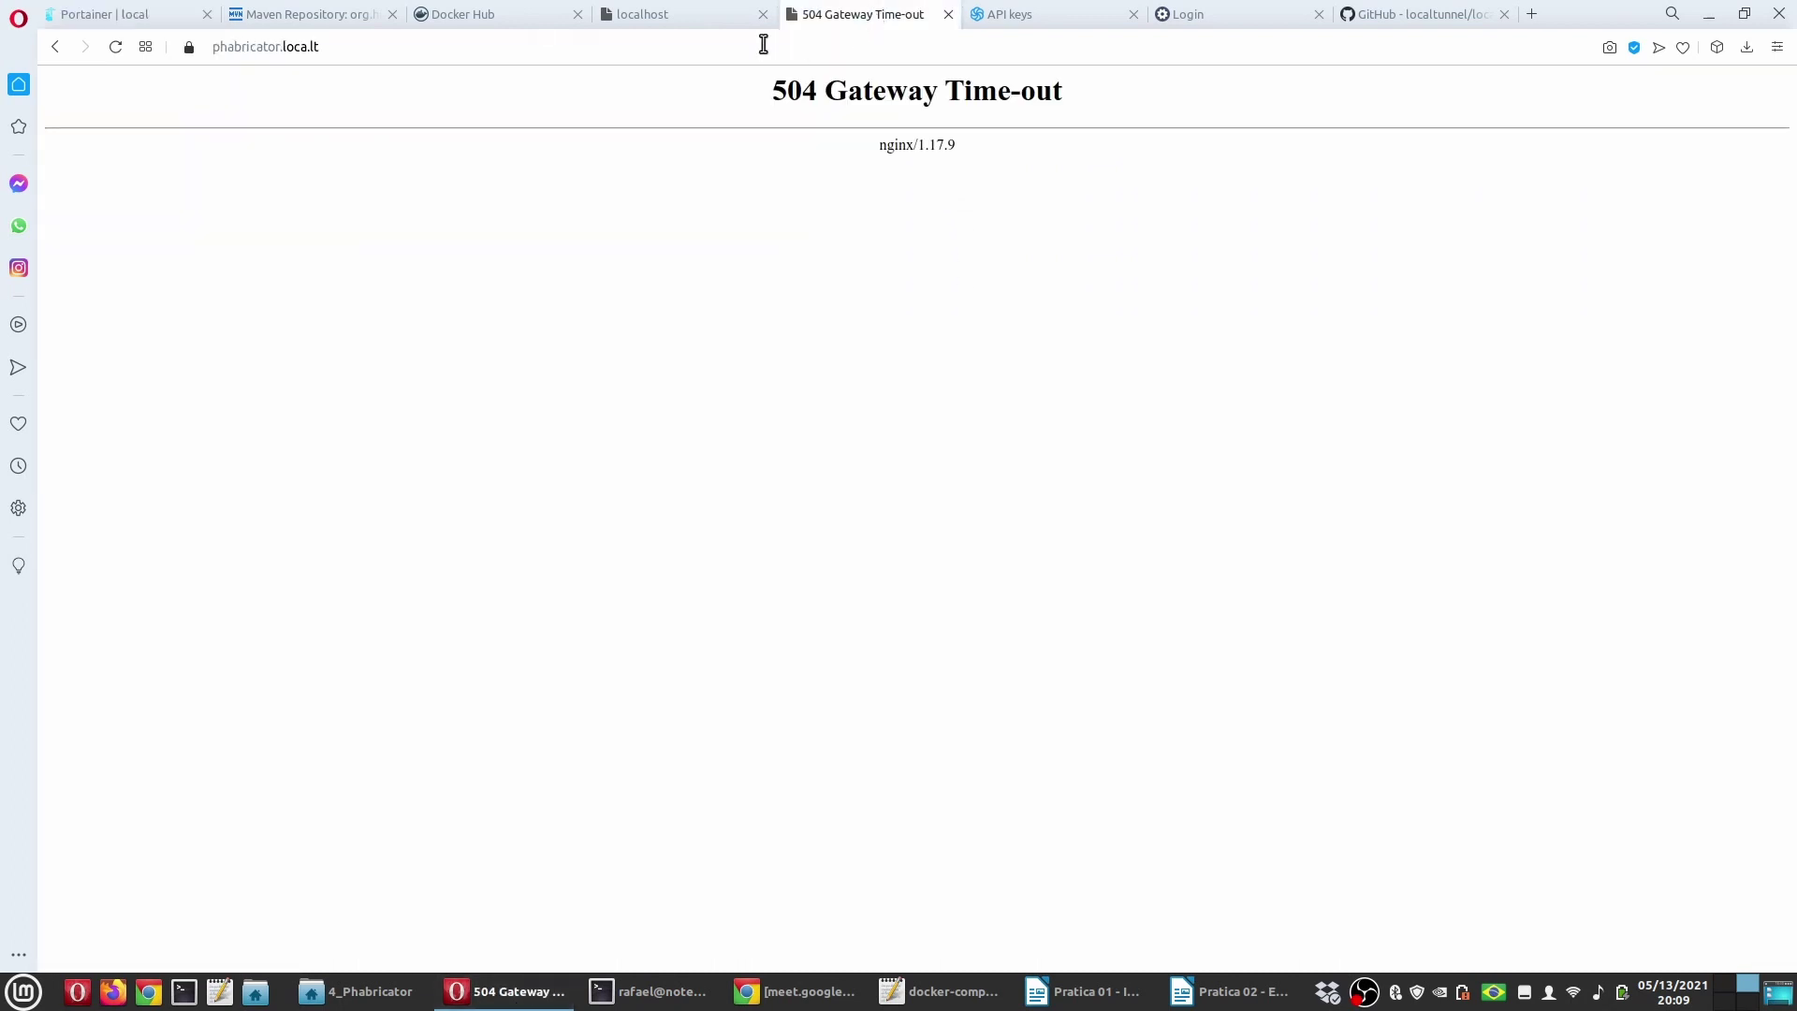
left_click(506, 45)
key("ctrl+v")
key("BackSpace")
key("BackSpace")
key("BackSpace")
key("BackSpace")
key("BackSpace")
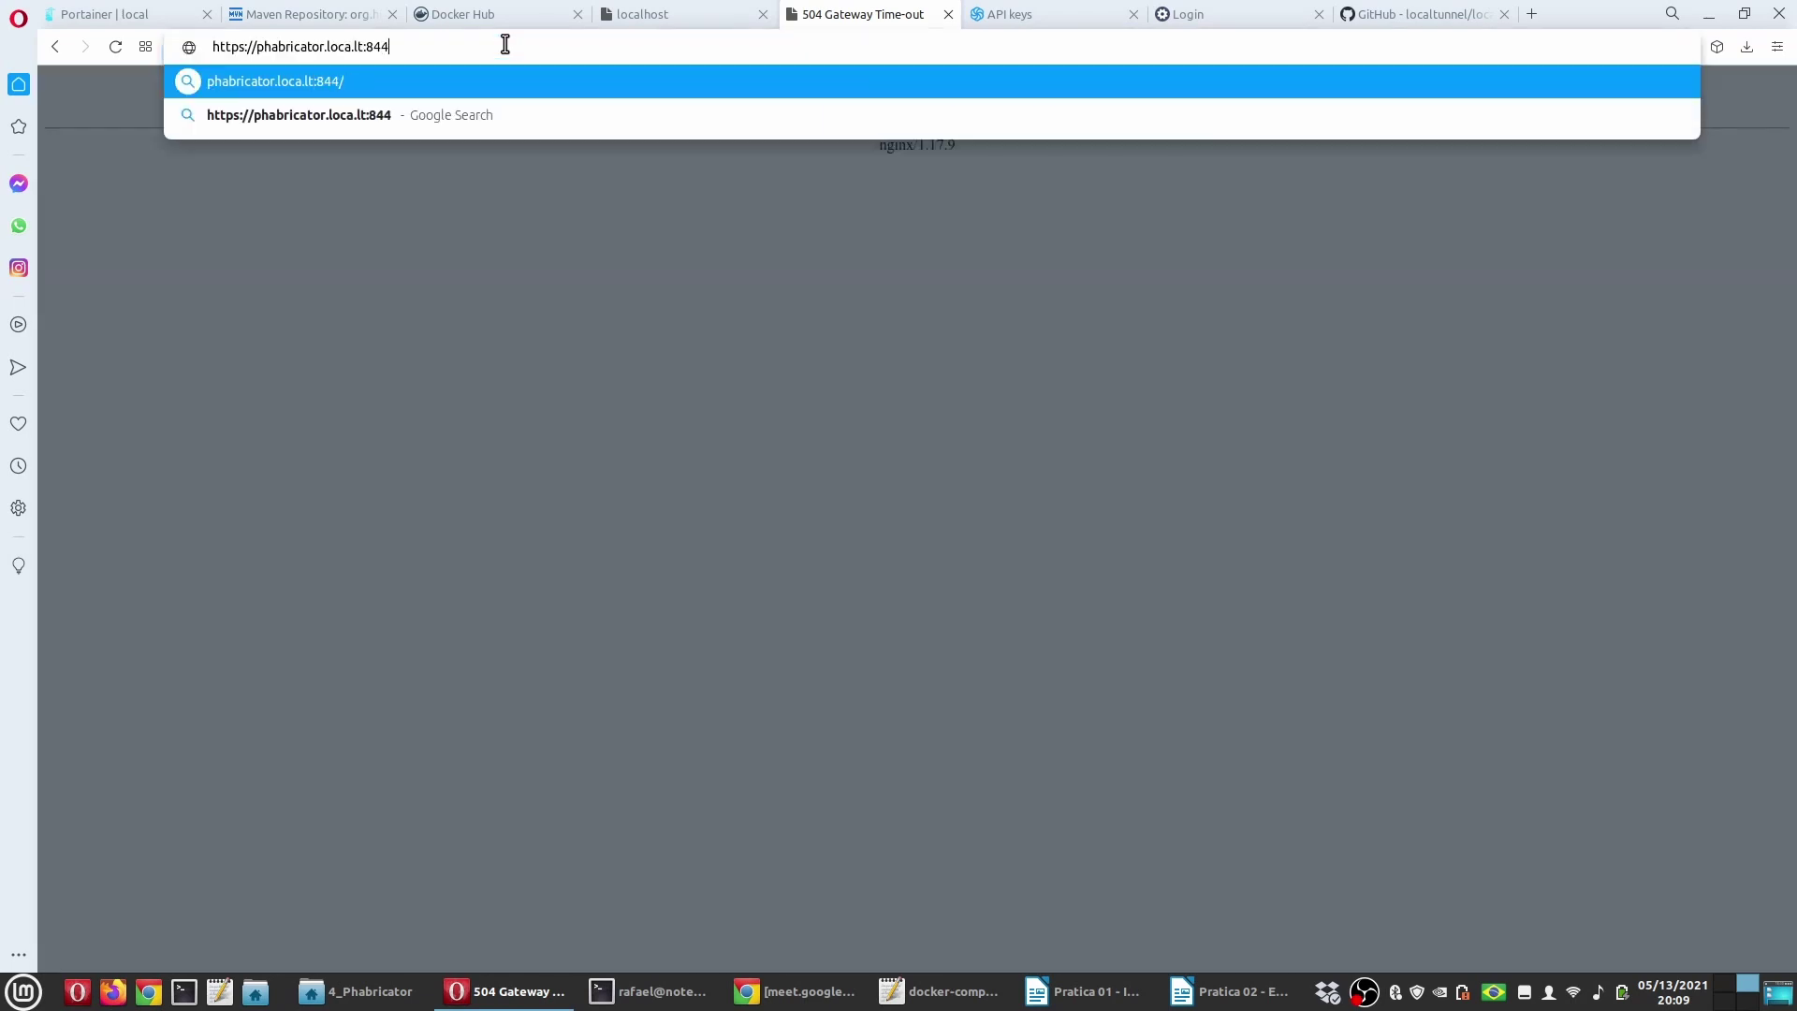
key("Return")
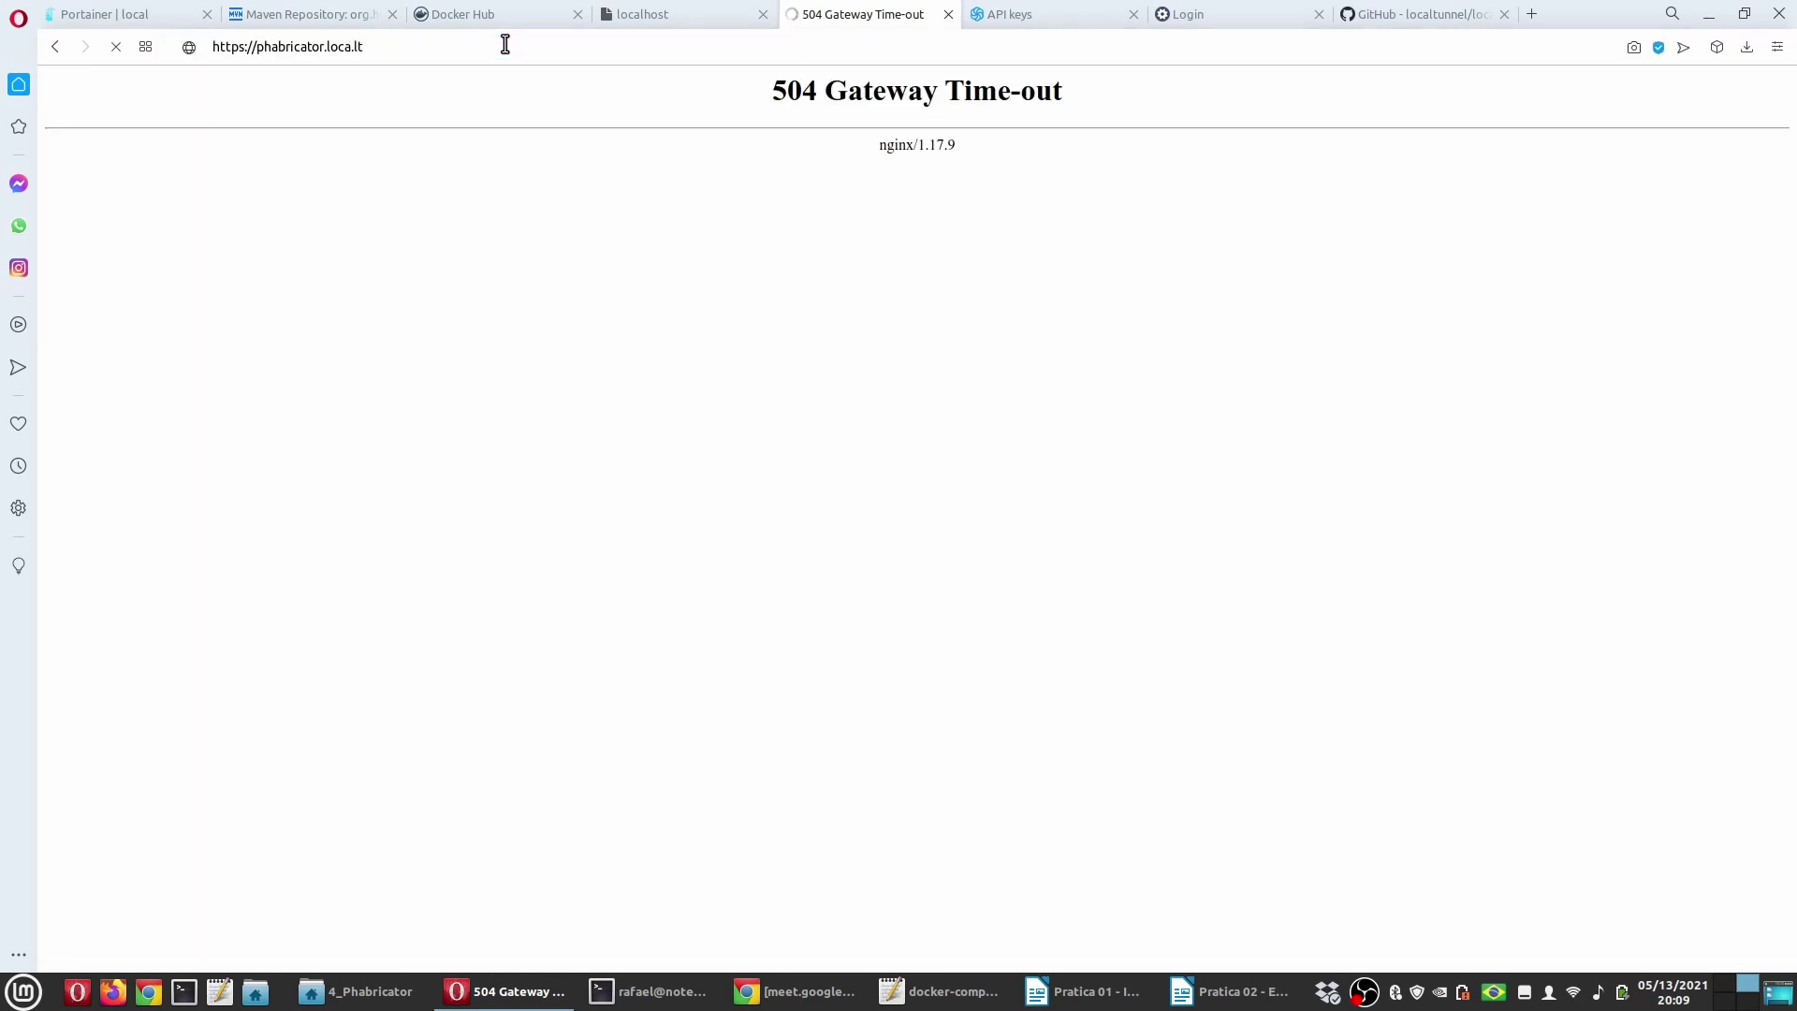
Step: Restart localtunnel with 'lt --subdomain=phabricator -p 8080' and reload the page
key("alt+Tab")
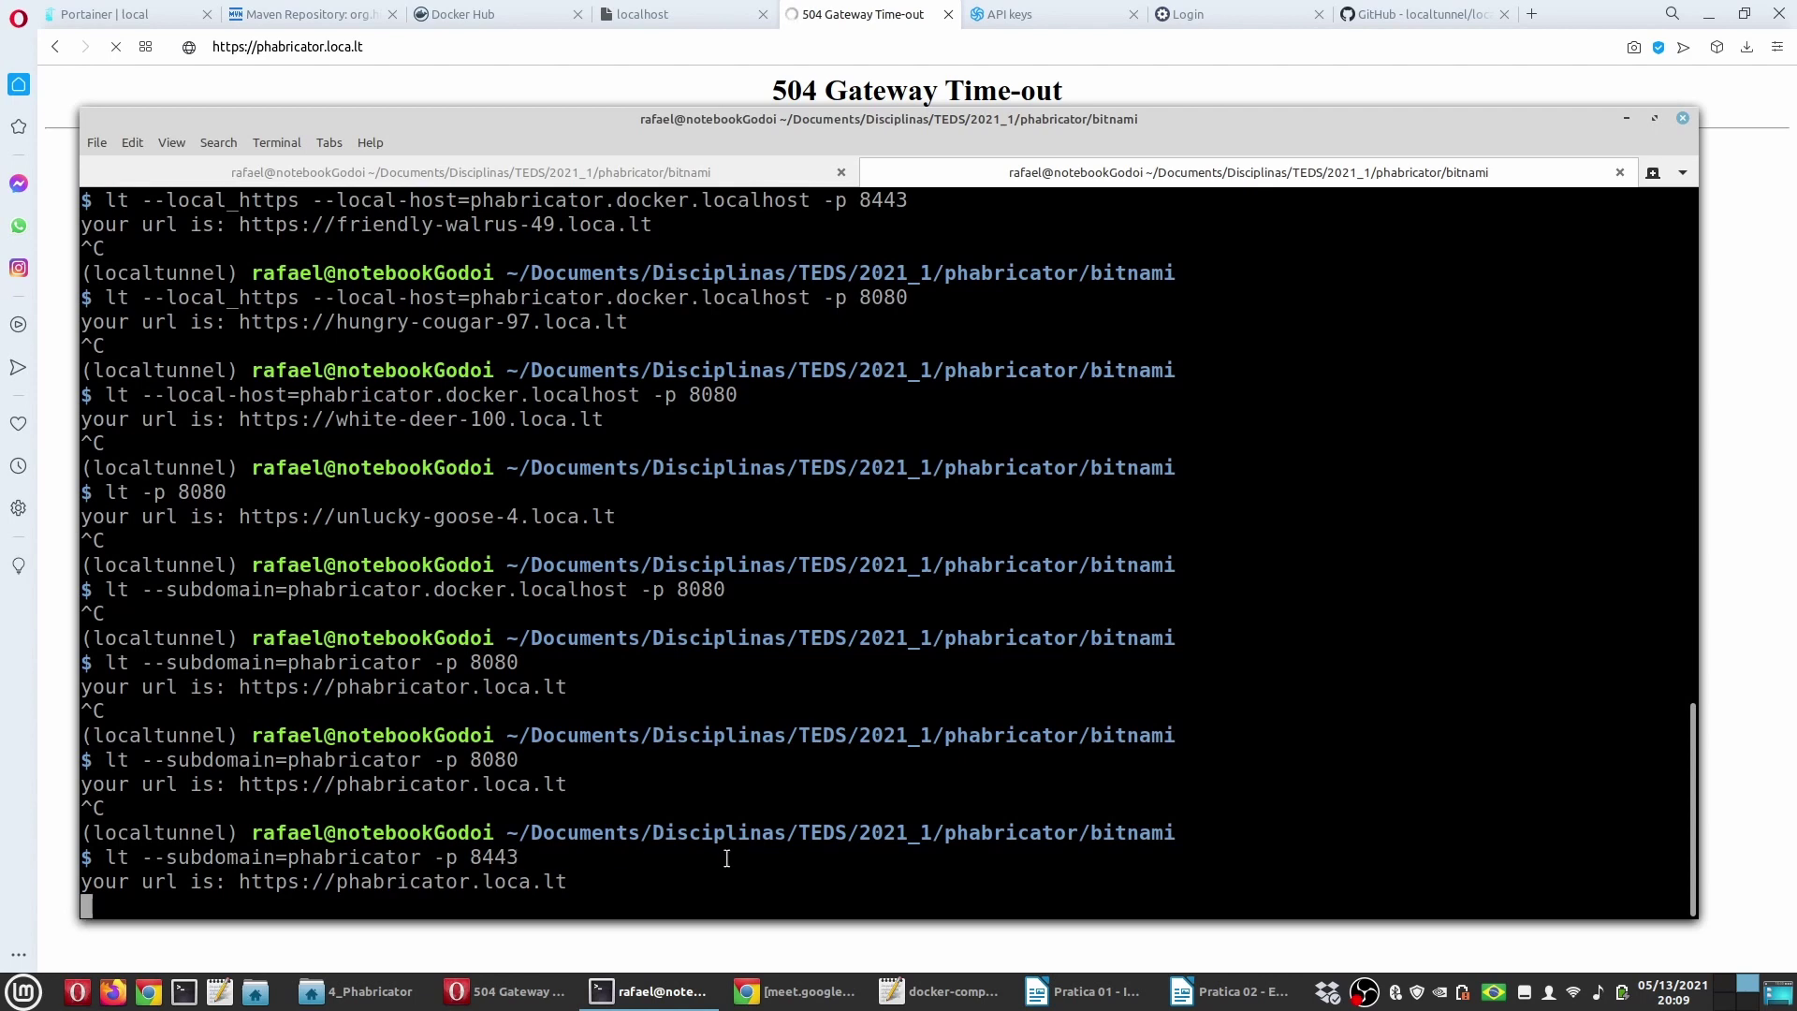
key("ctrl+c")
key("Up")
key("BackSpace")
key("BackSpace")
key("BackSpace")
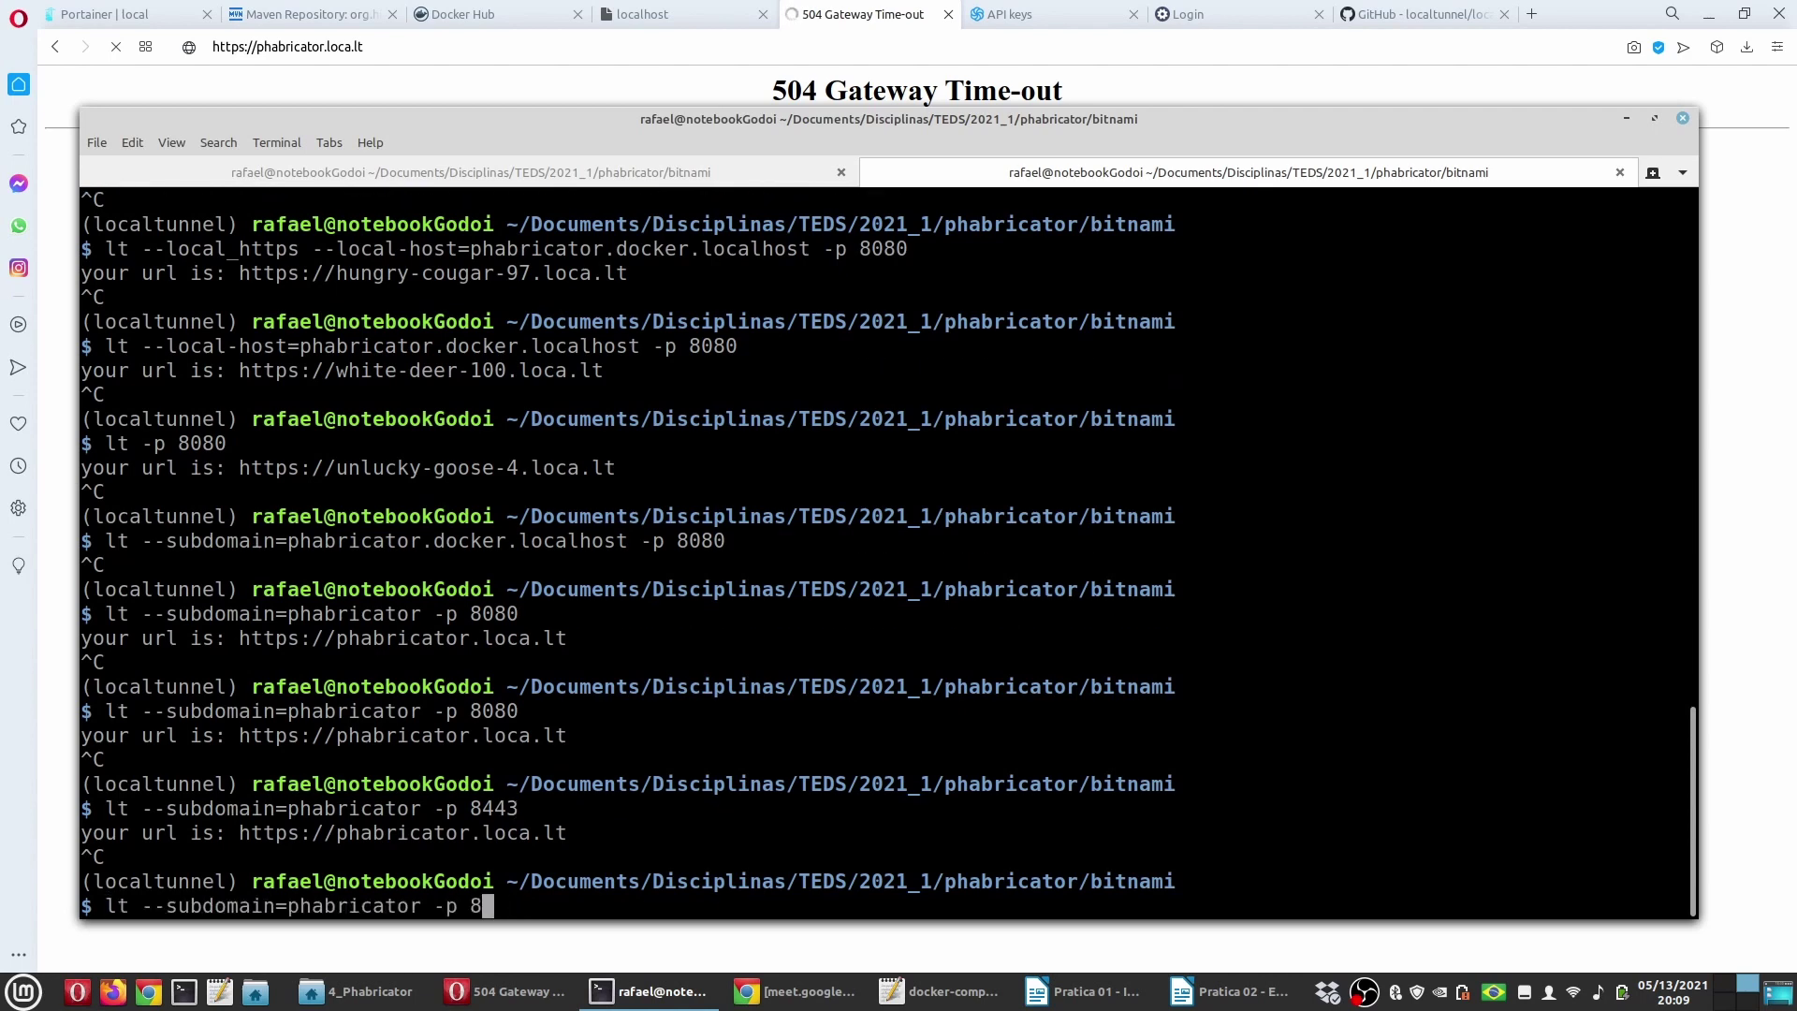
type("080")
key("Return")
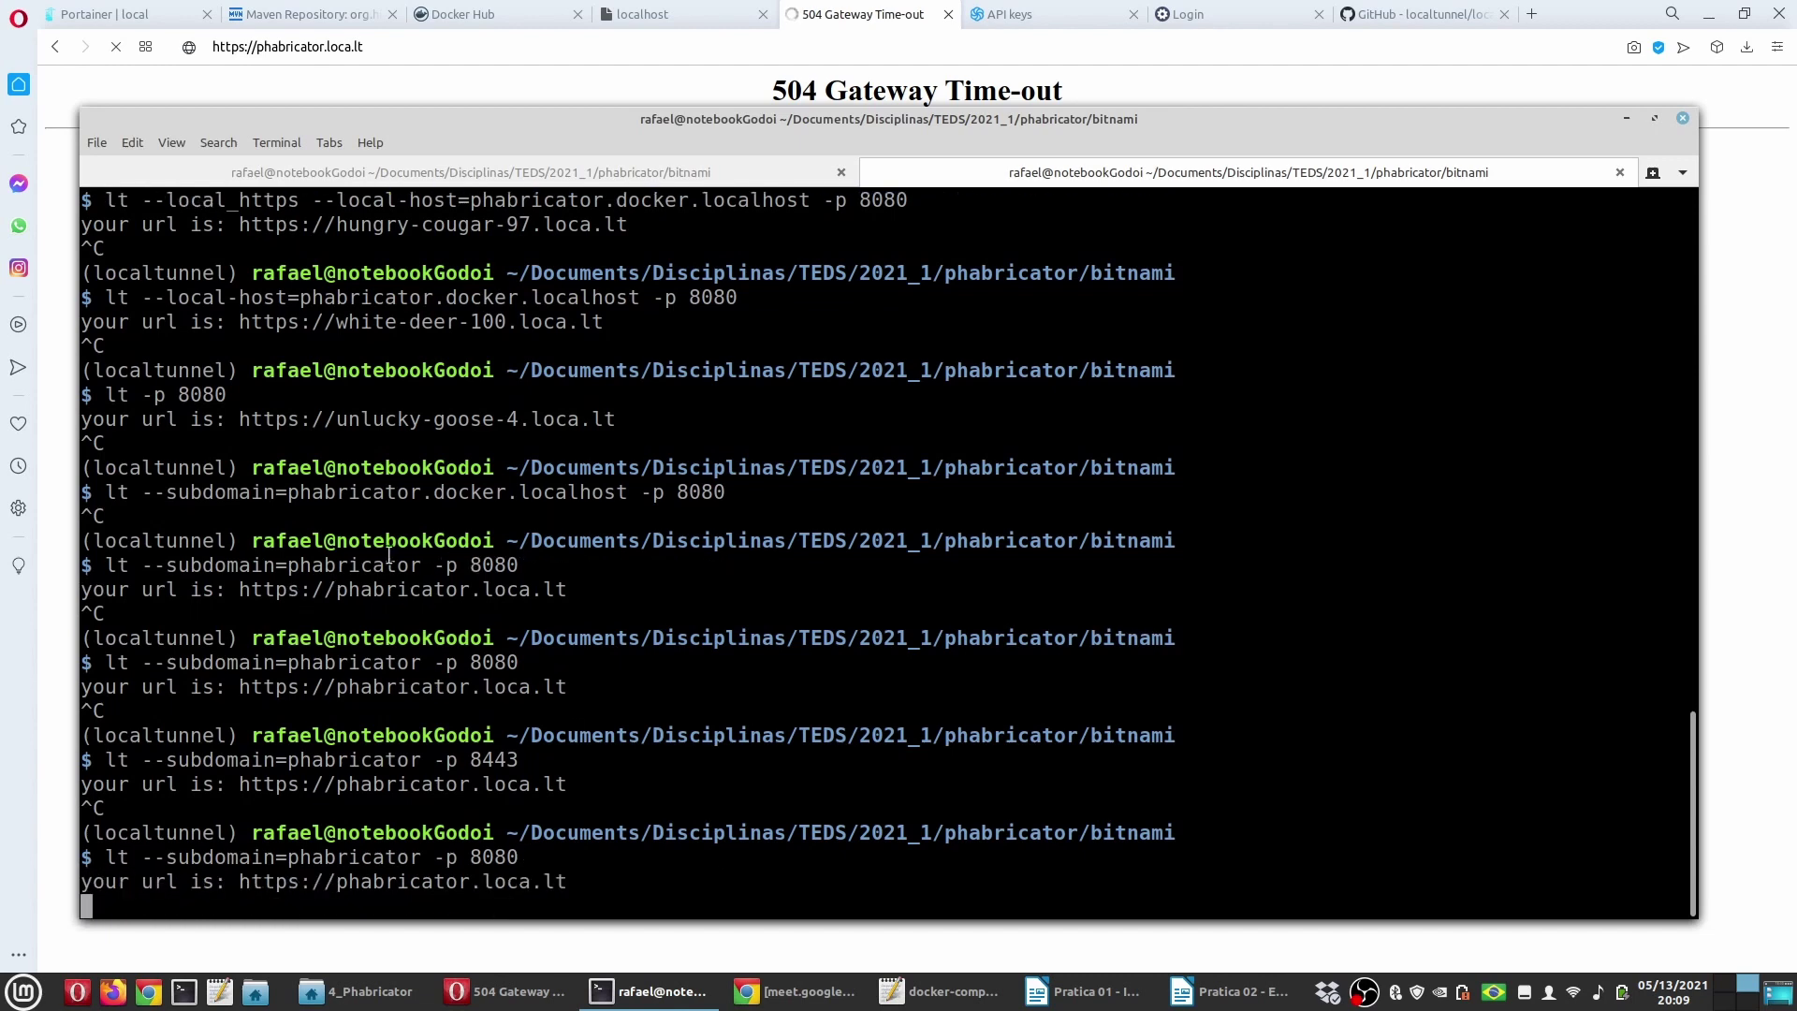
left_click(281, 45)
key("Return")
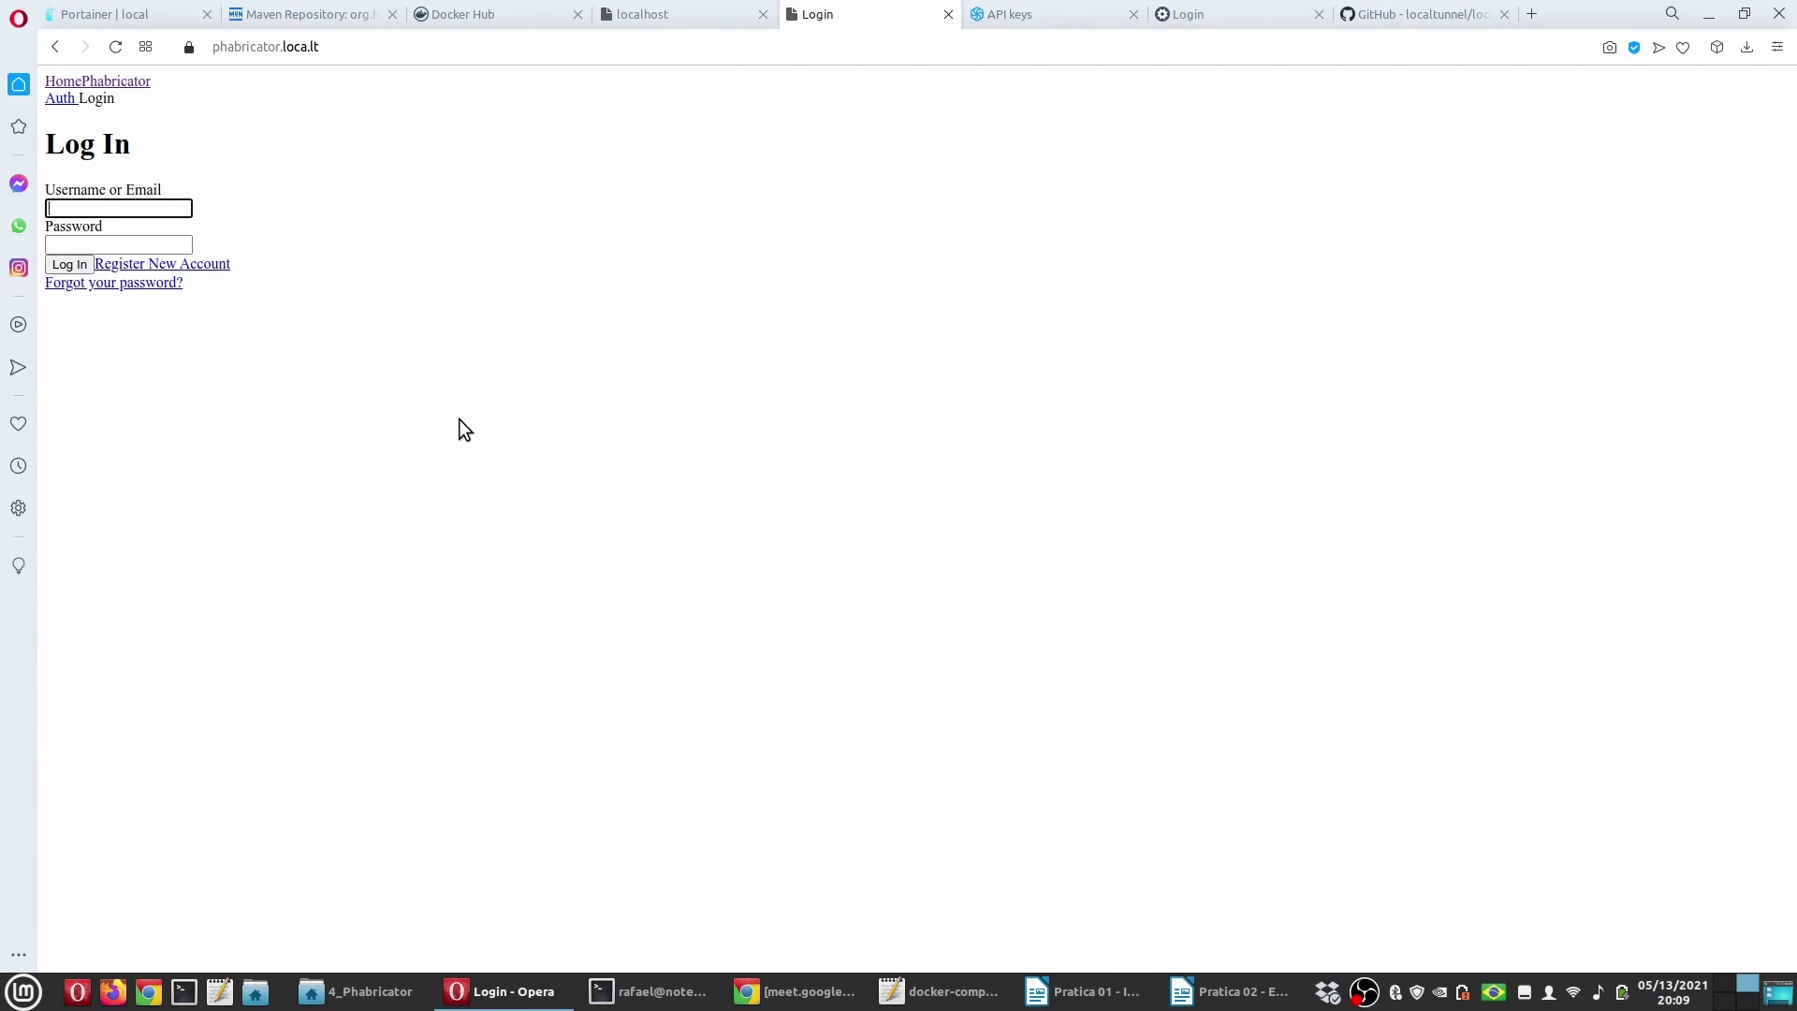
Step: View the login page source and inspect the asset links pointing to port 8443
right_click(289, 131)
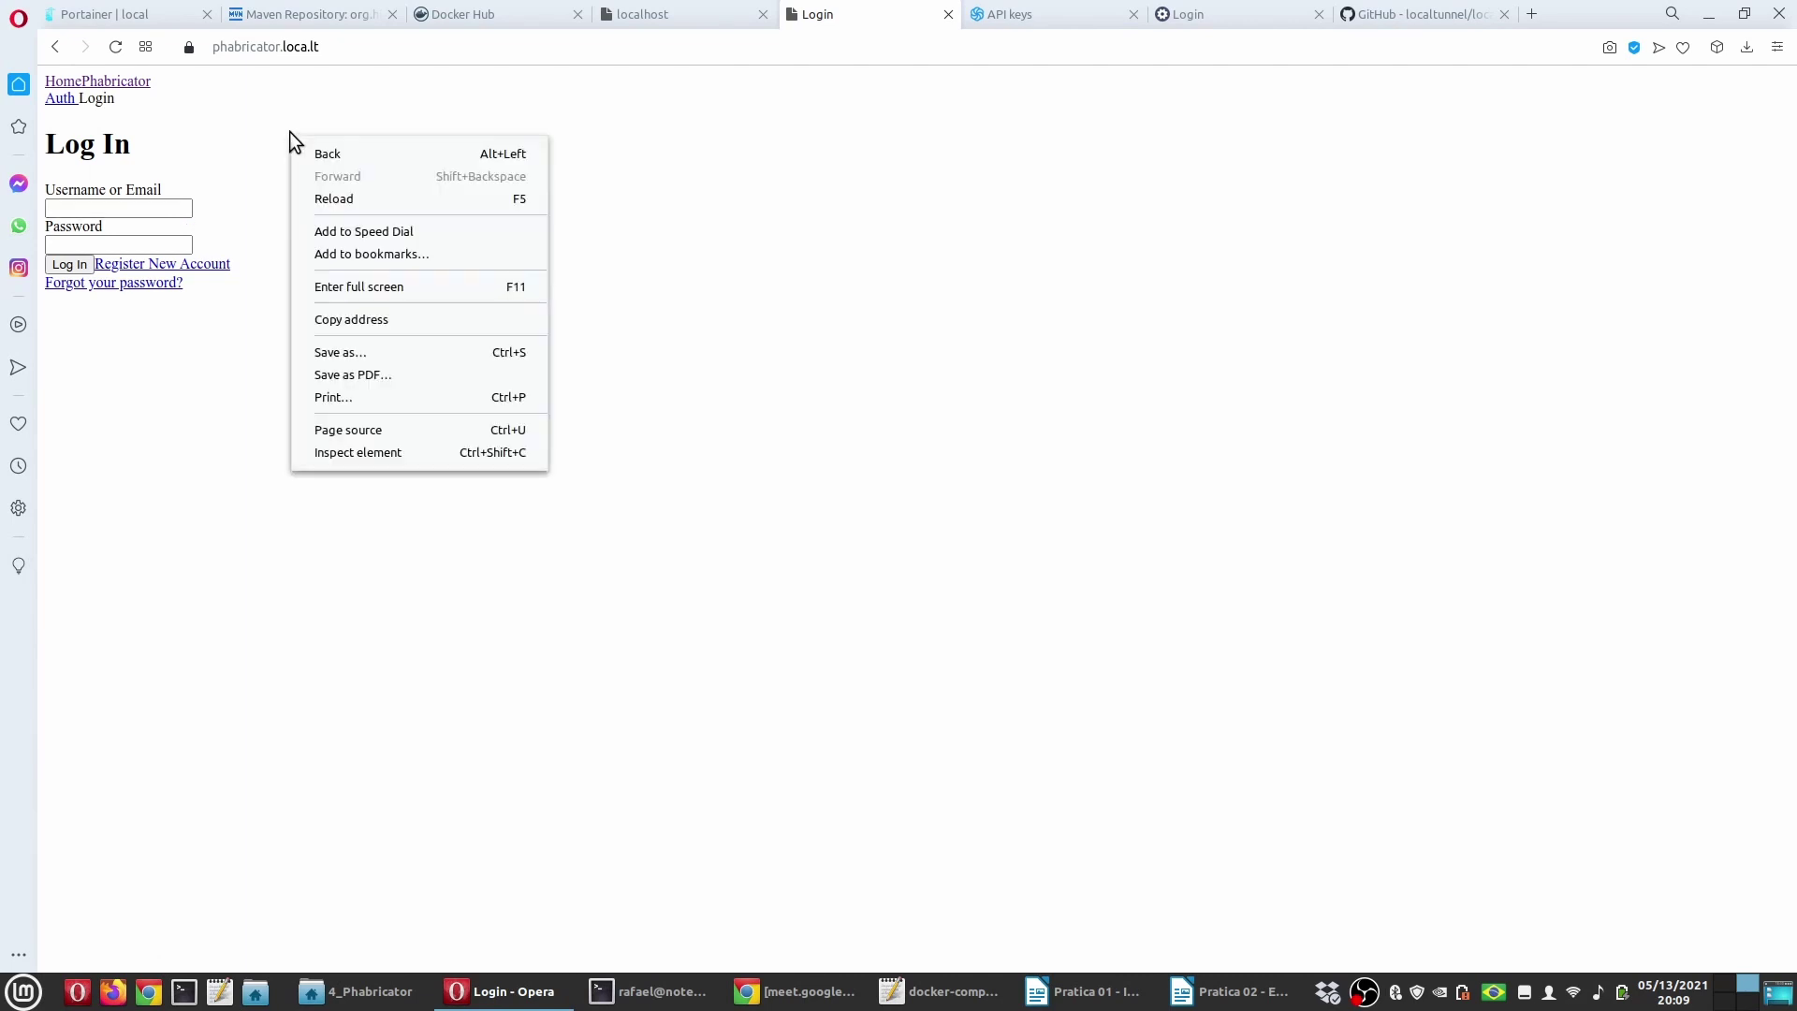
left_click(356, 432)
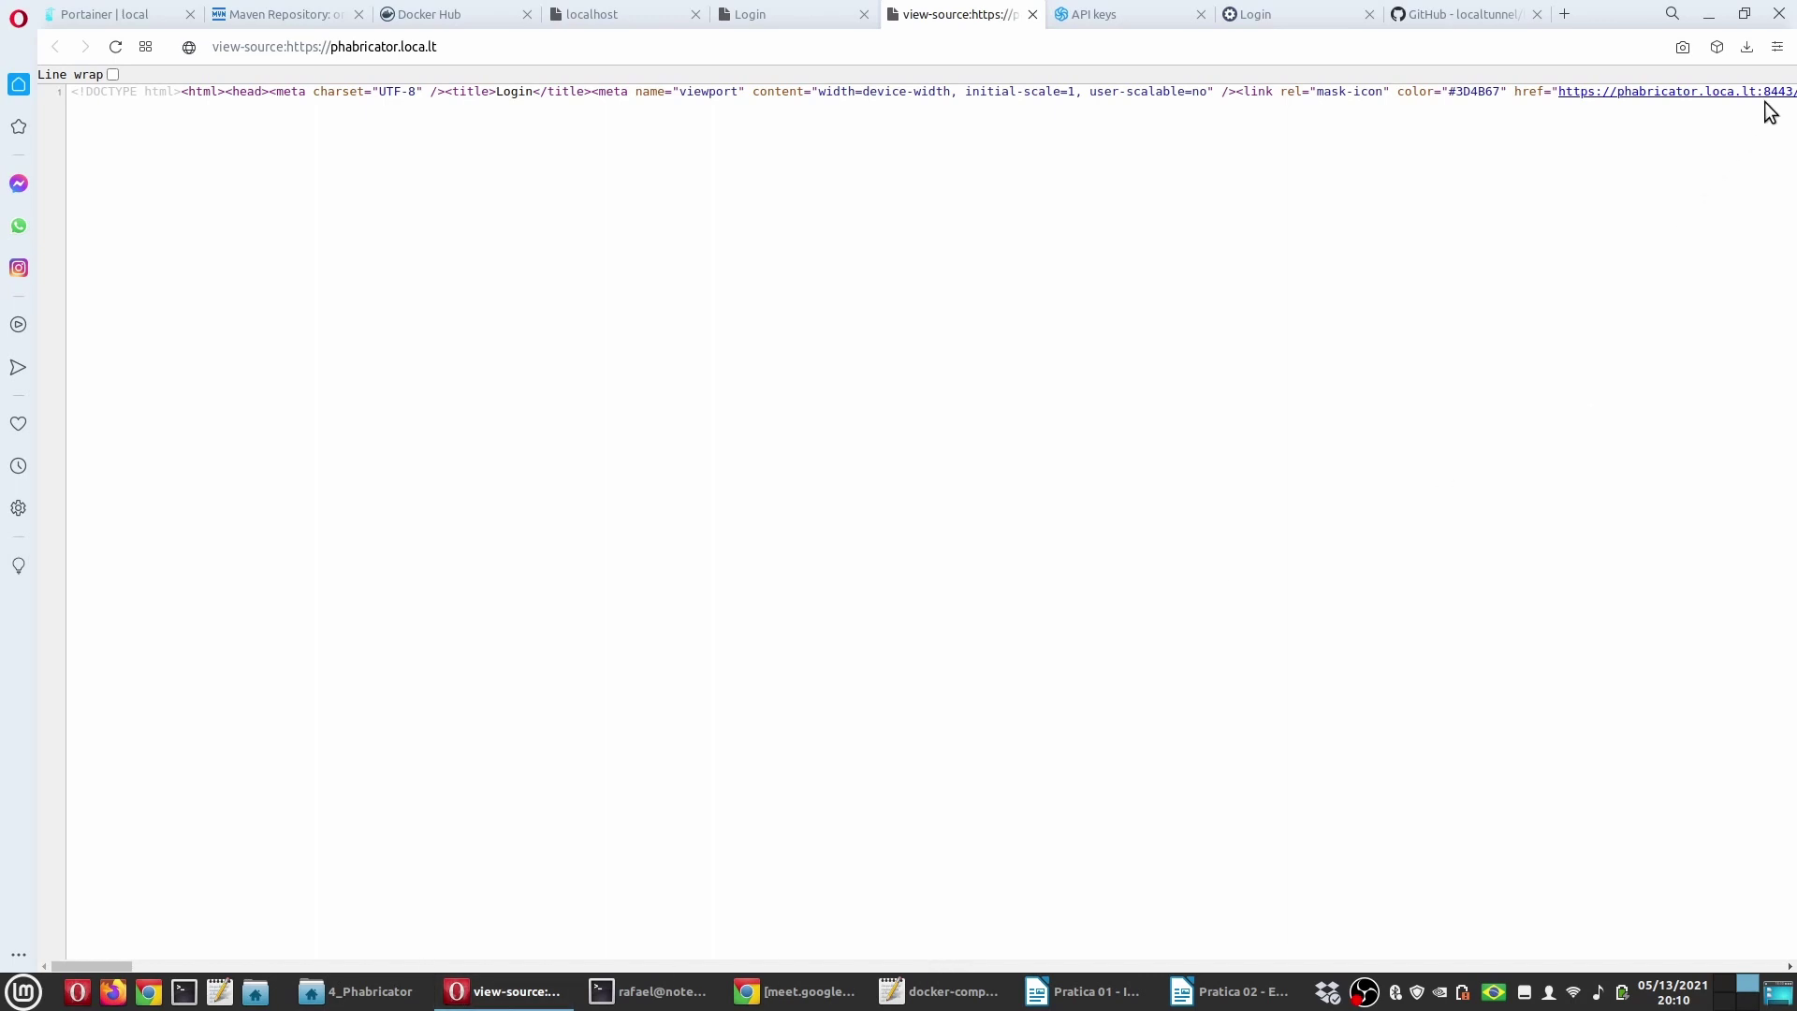
left_click_drag(1558, 91, 1793, 92)
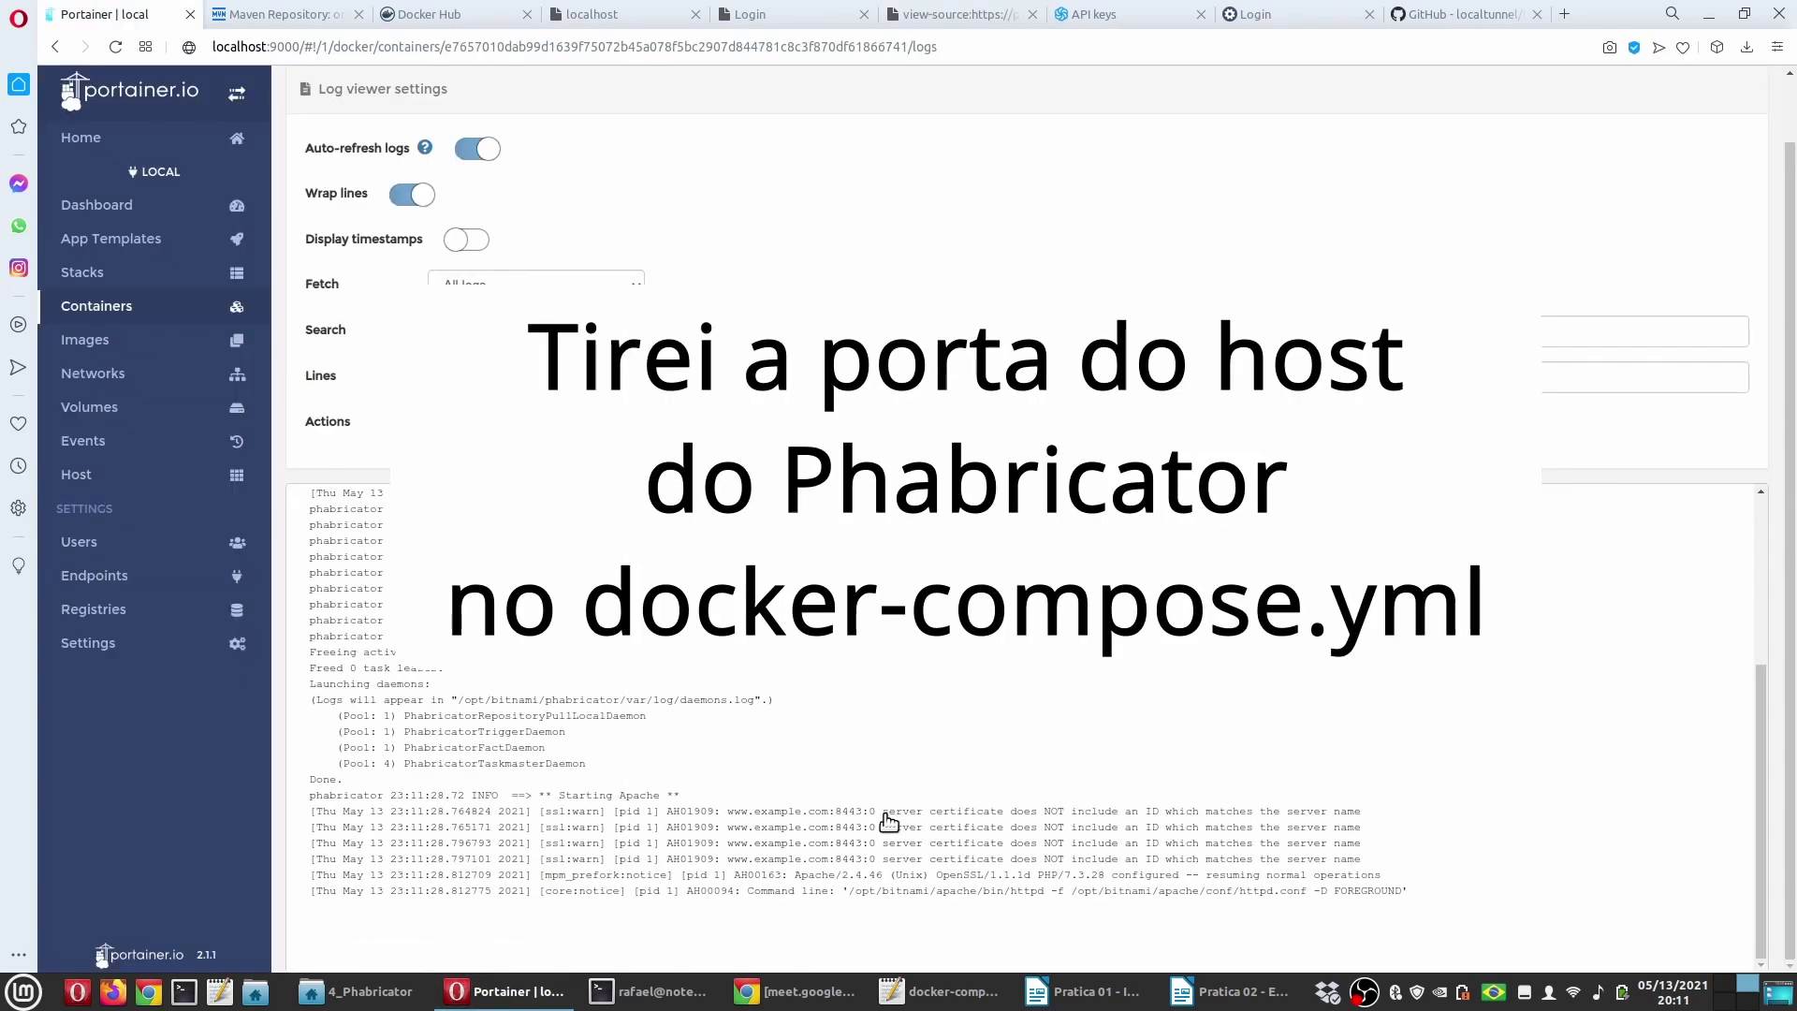
Step: Rerun the 'lt --subdomain=phabricator -p 8080' tunnel and return to the login page
left_click(710, 983)
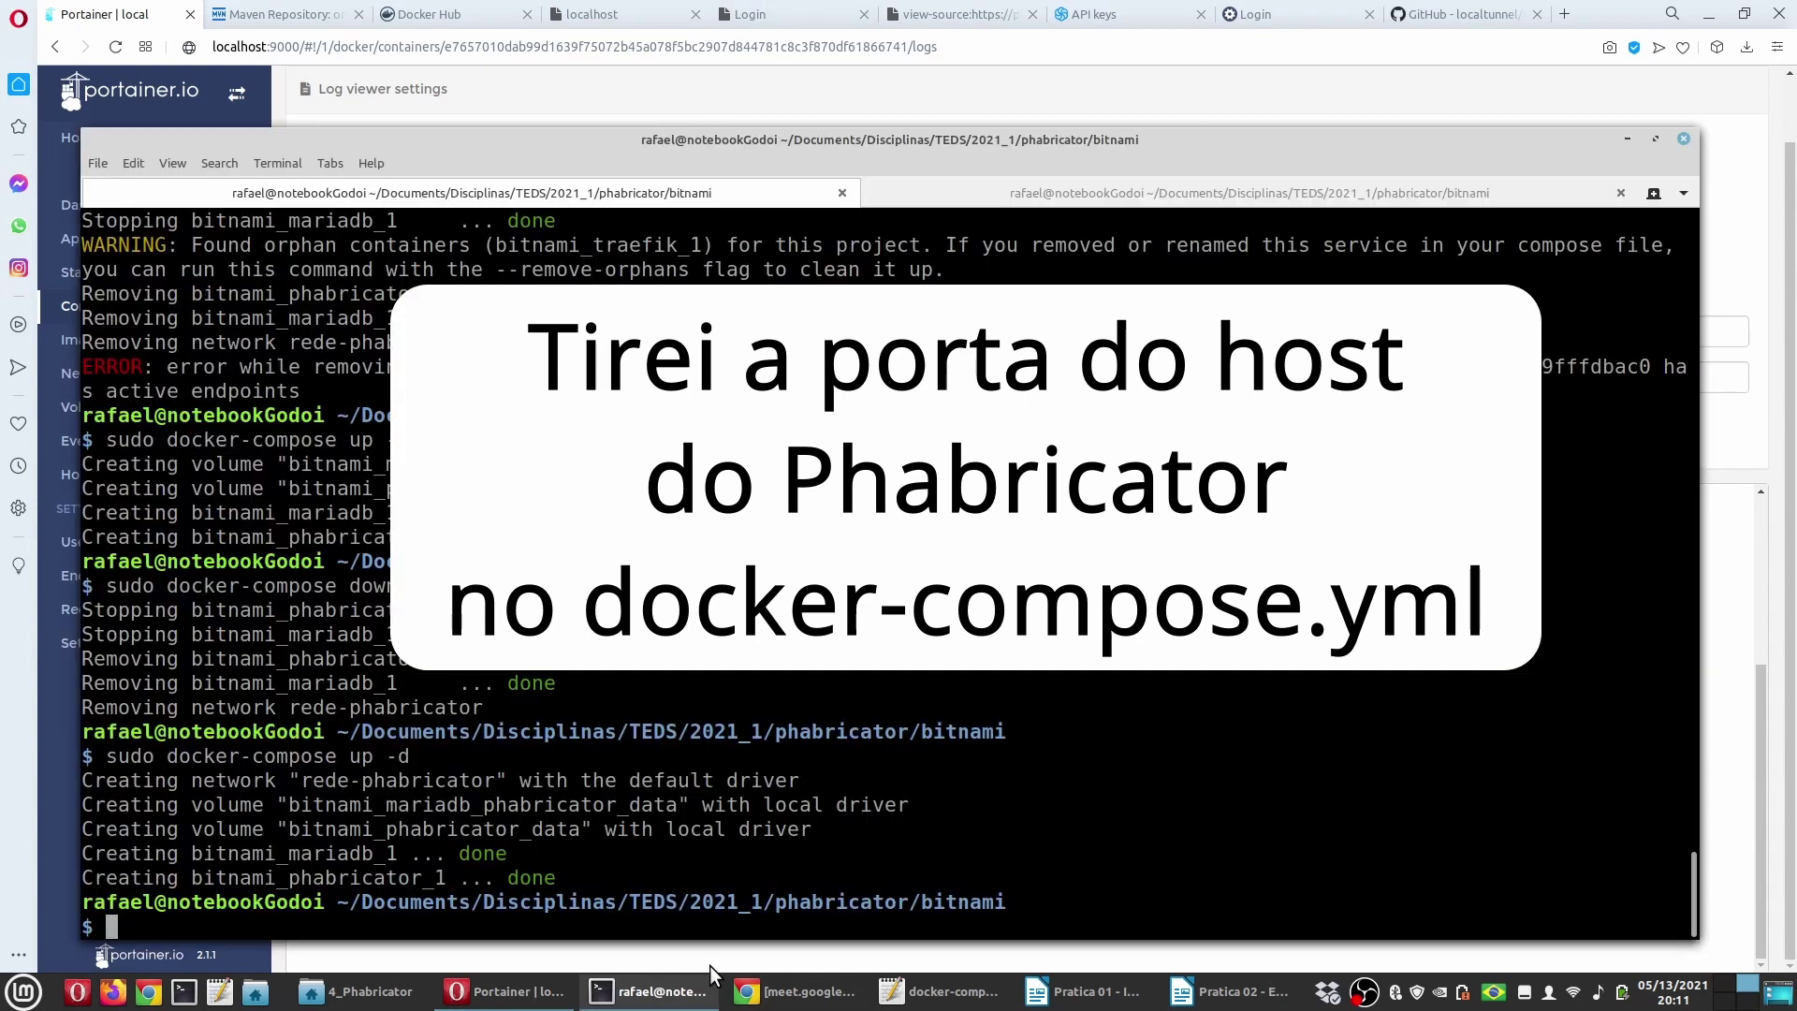
left_click(993, 192)
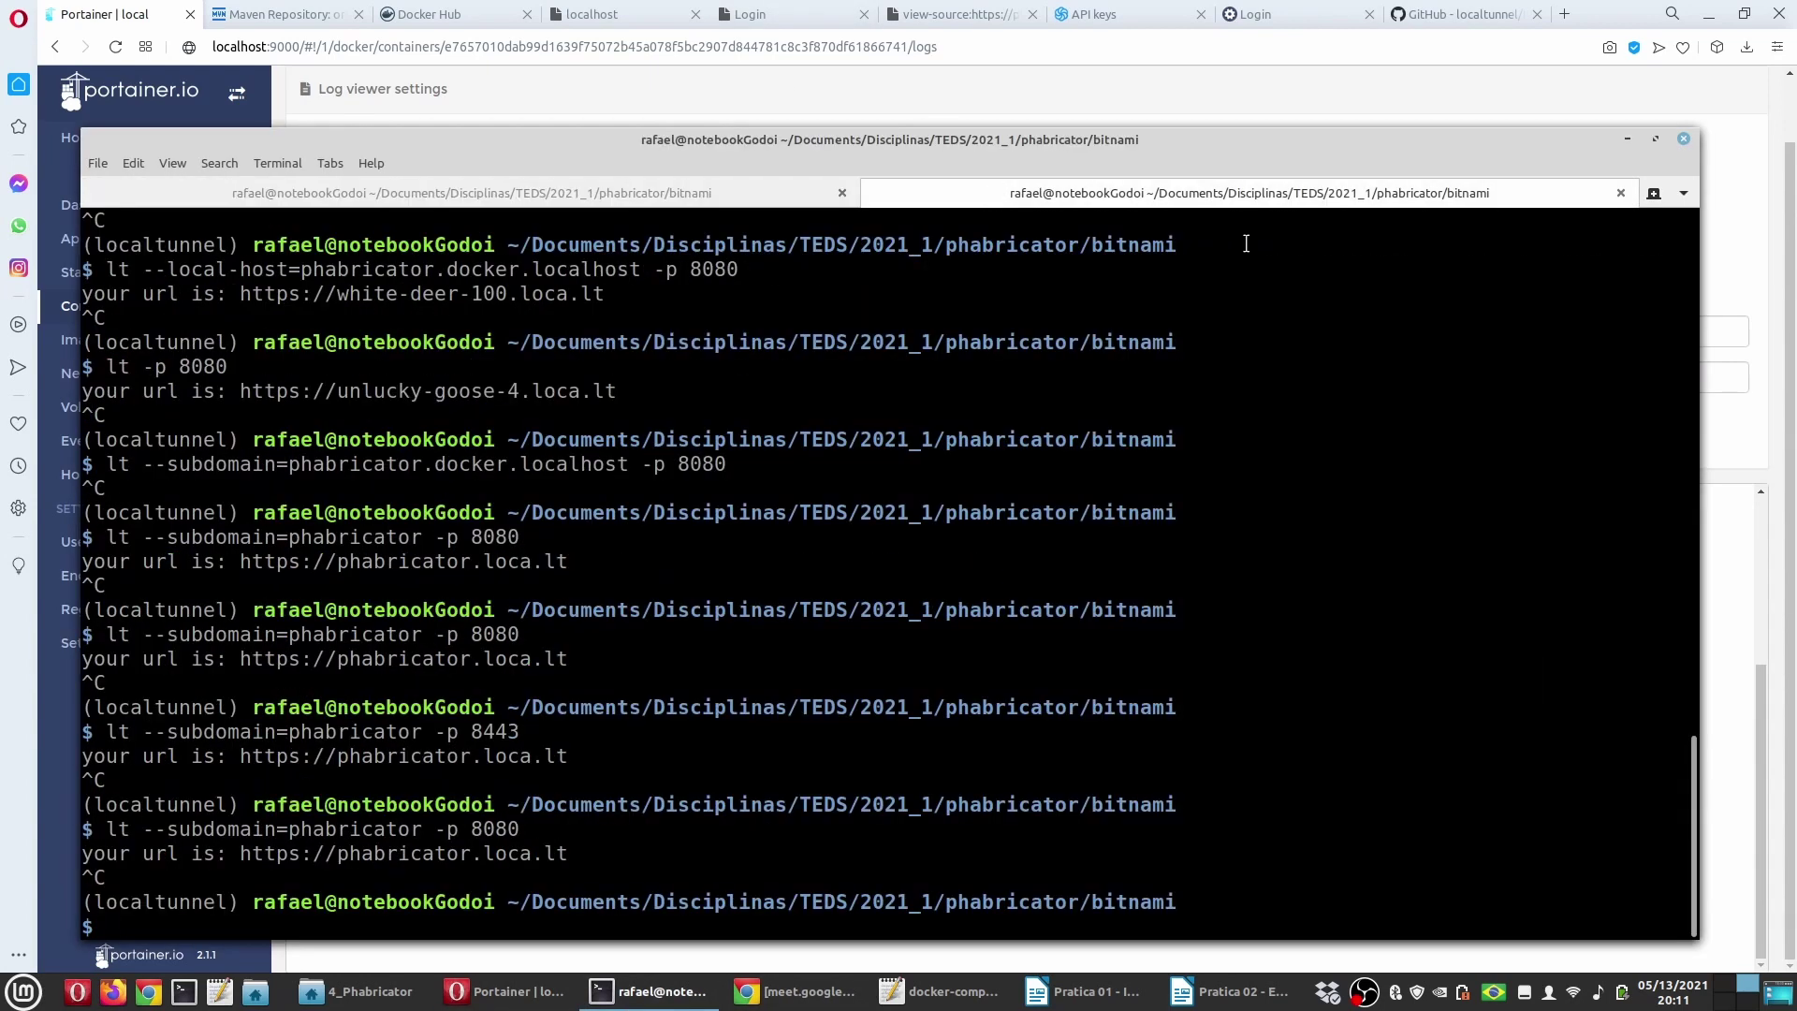
key("Up")
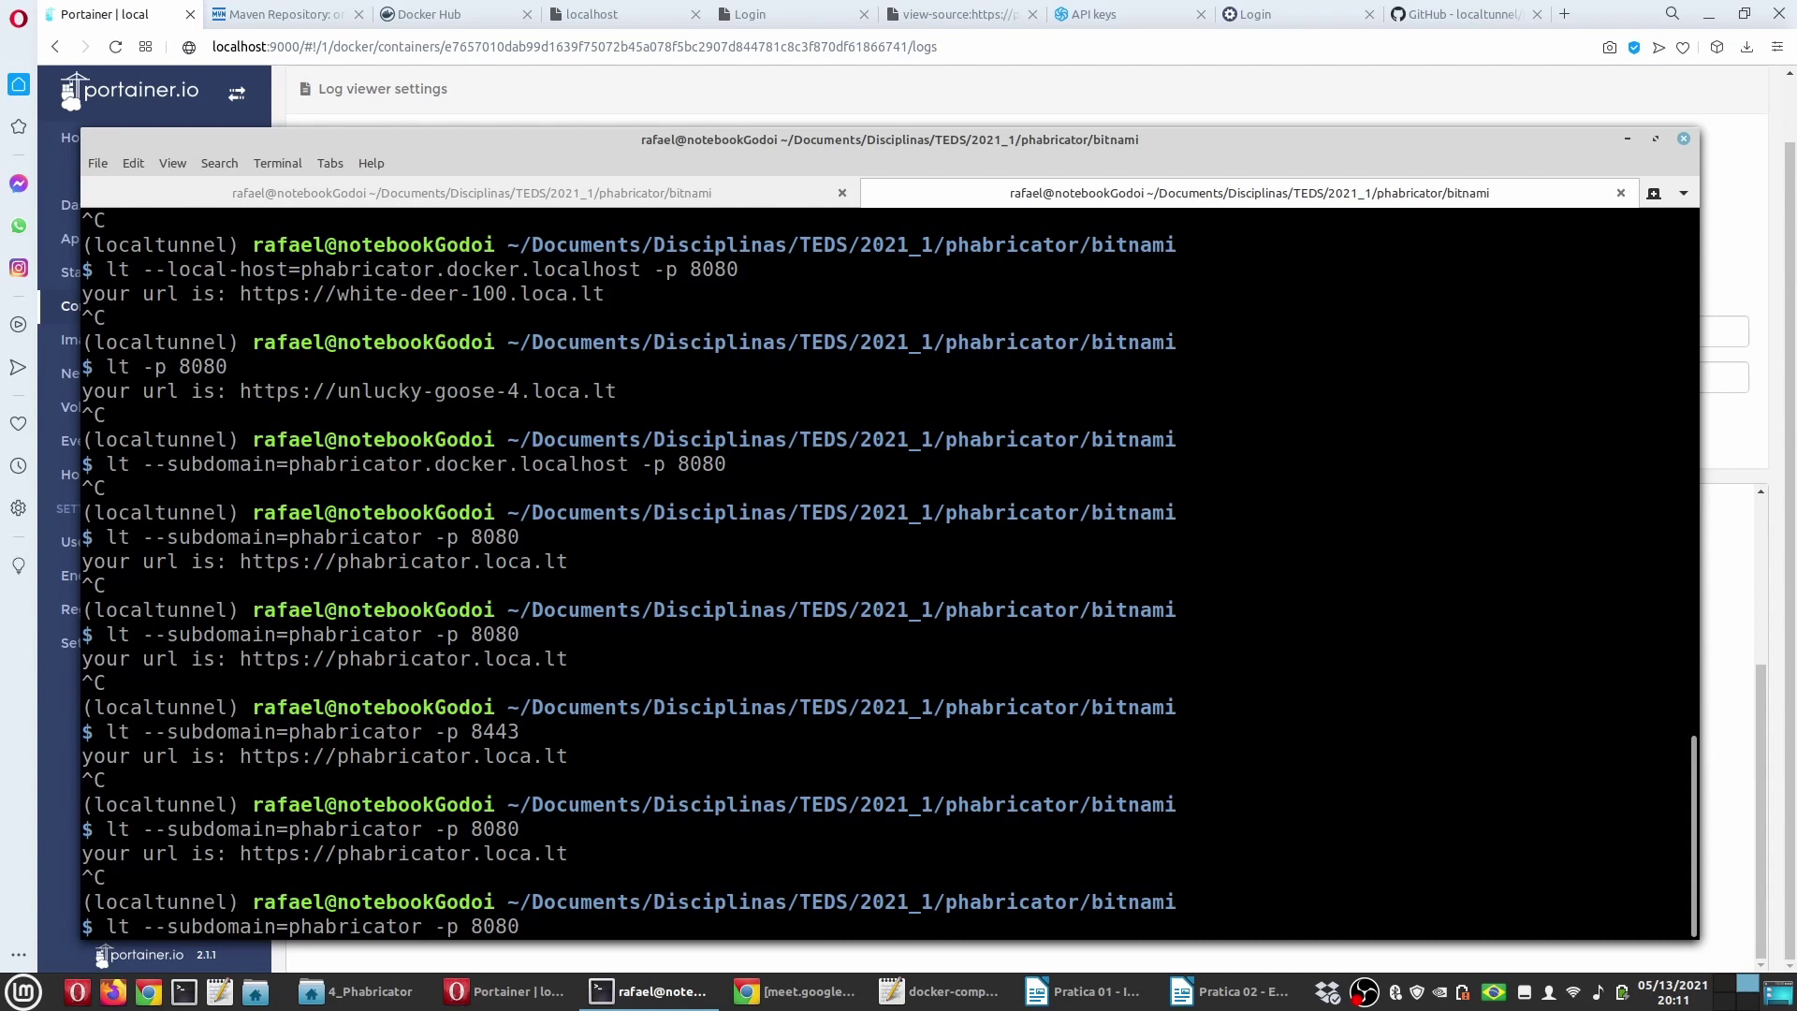
key("Return")
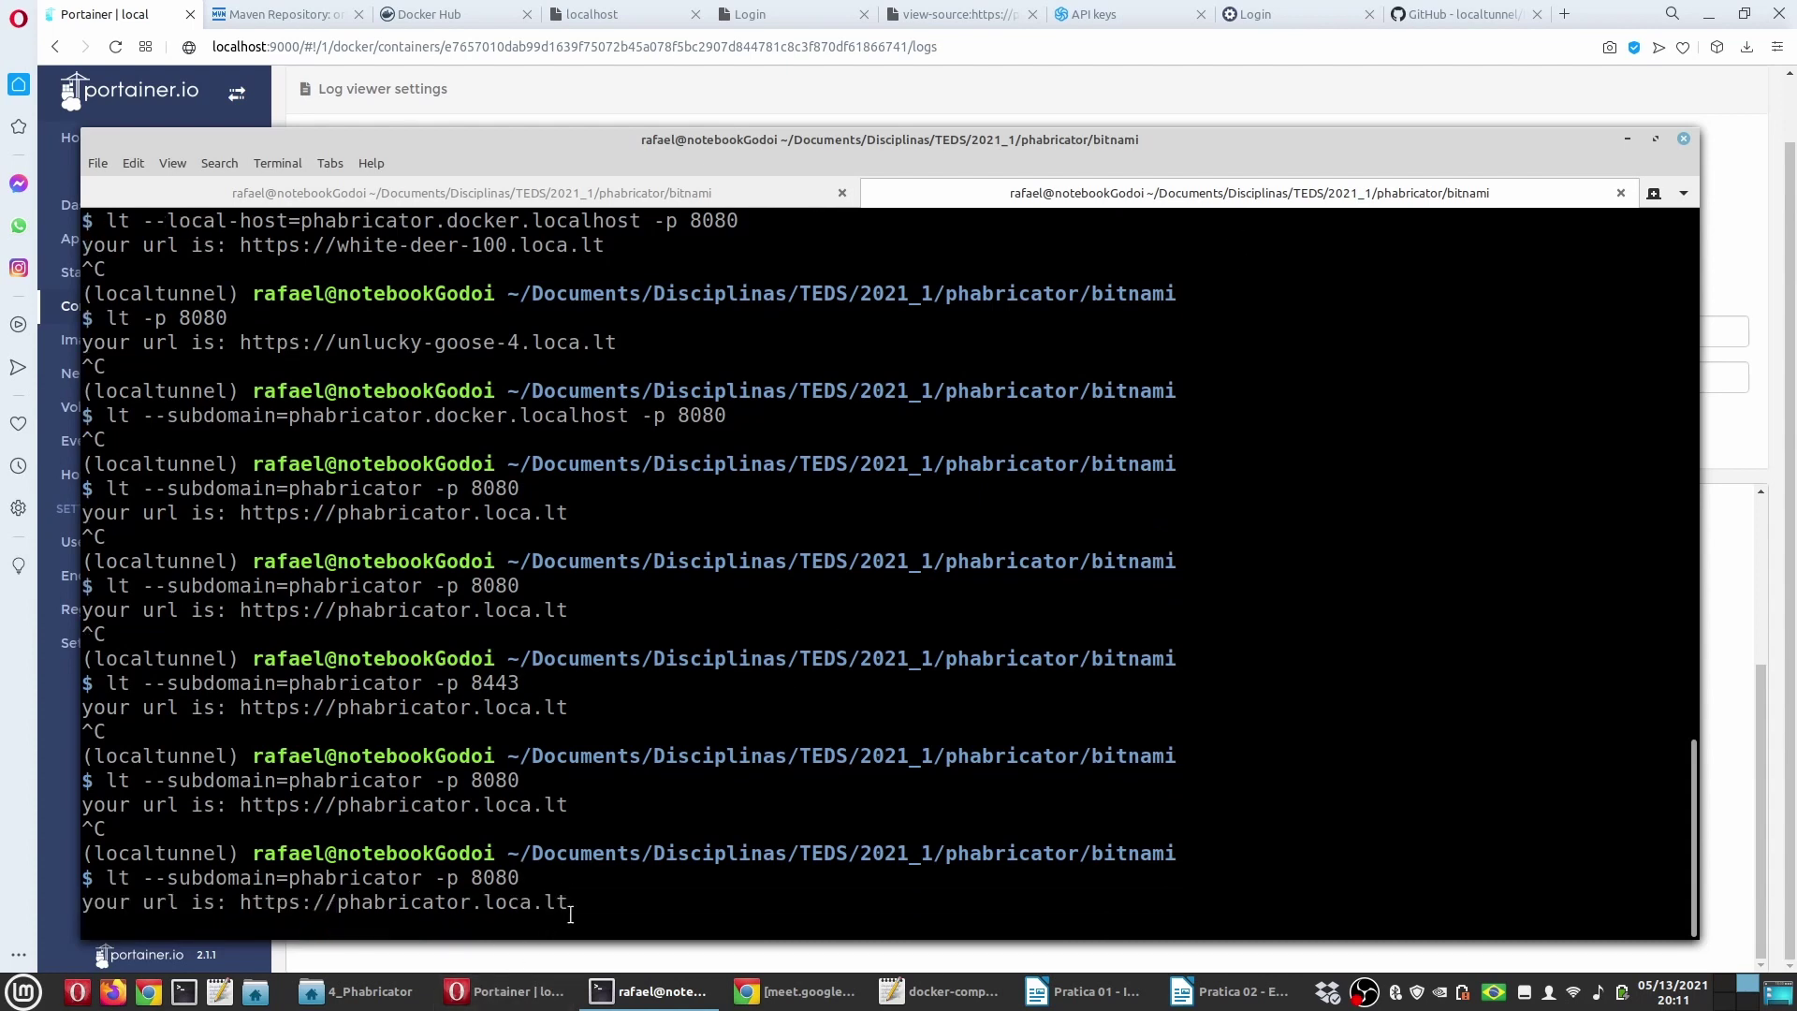
left_click(813, 15)
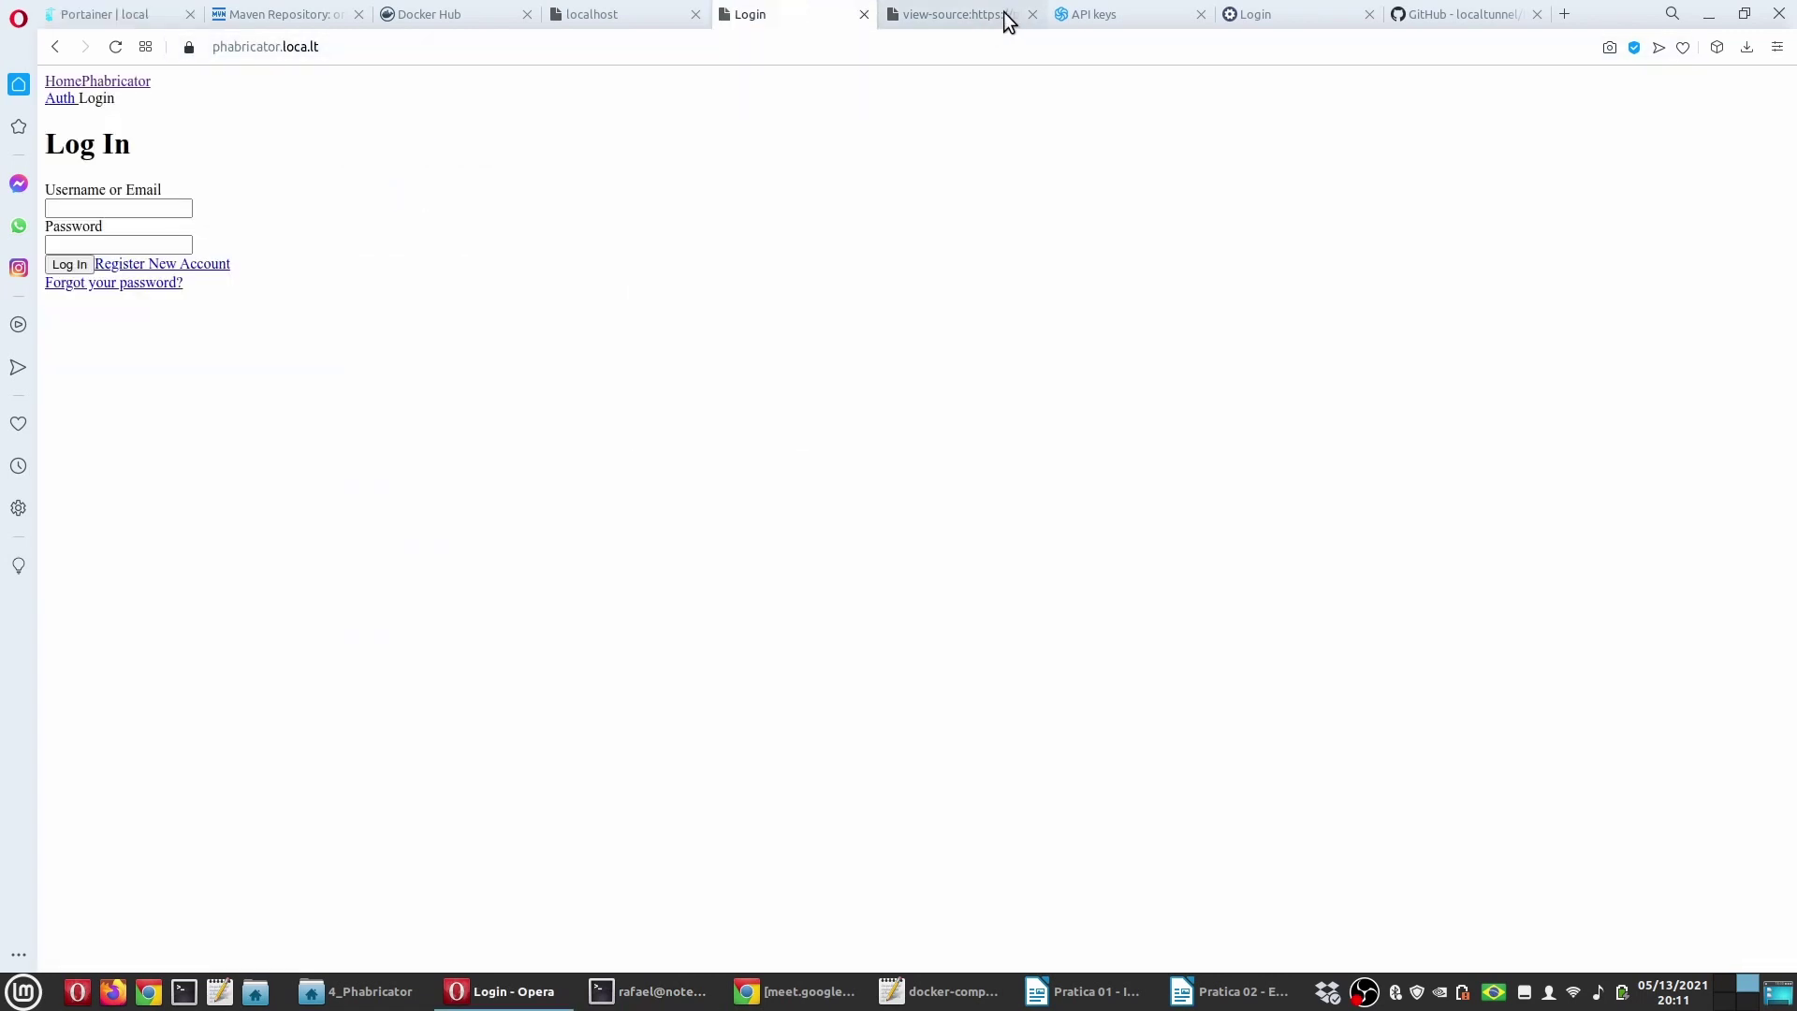
Step: Reload the login page and check its source for the site address without port 8443
left_click(1034, 17)
left_click(441, 47)
key("Return")
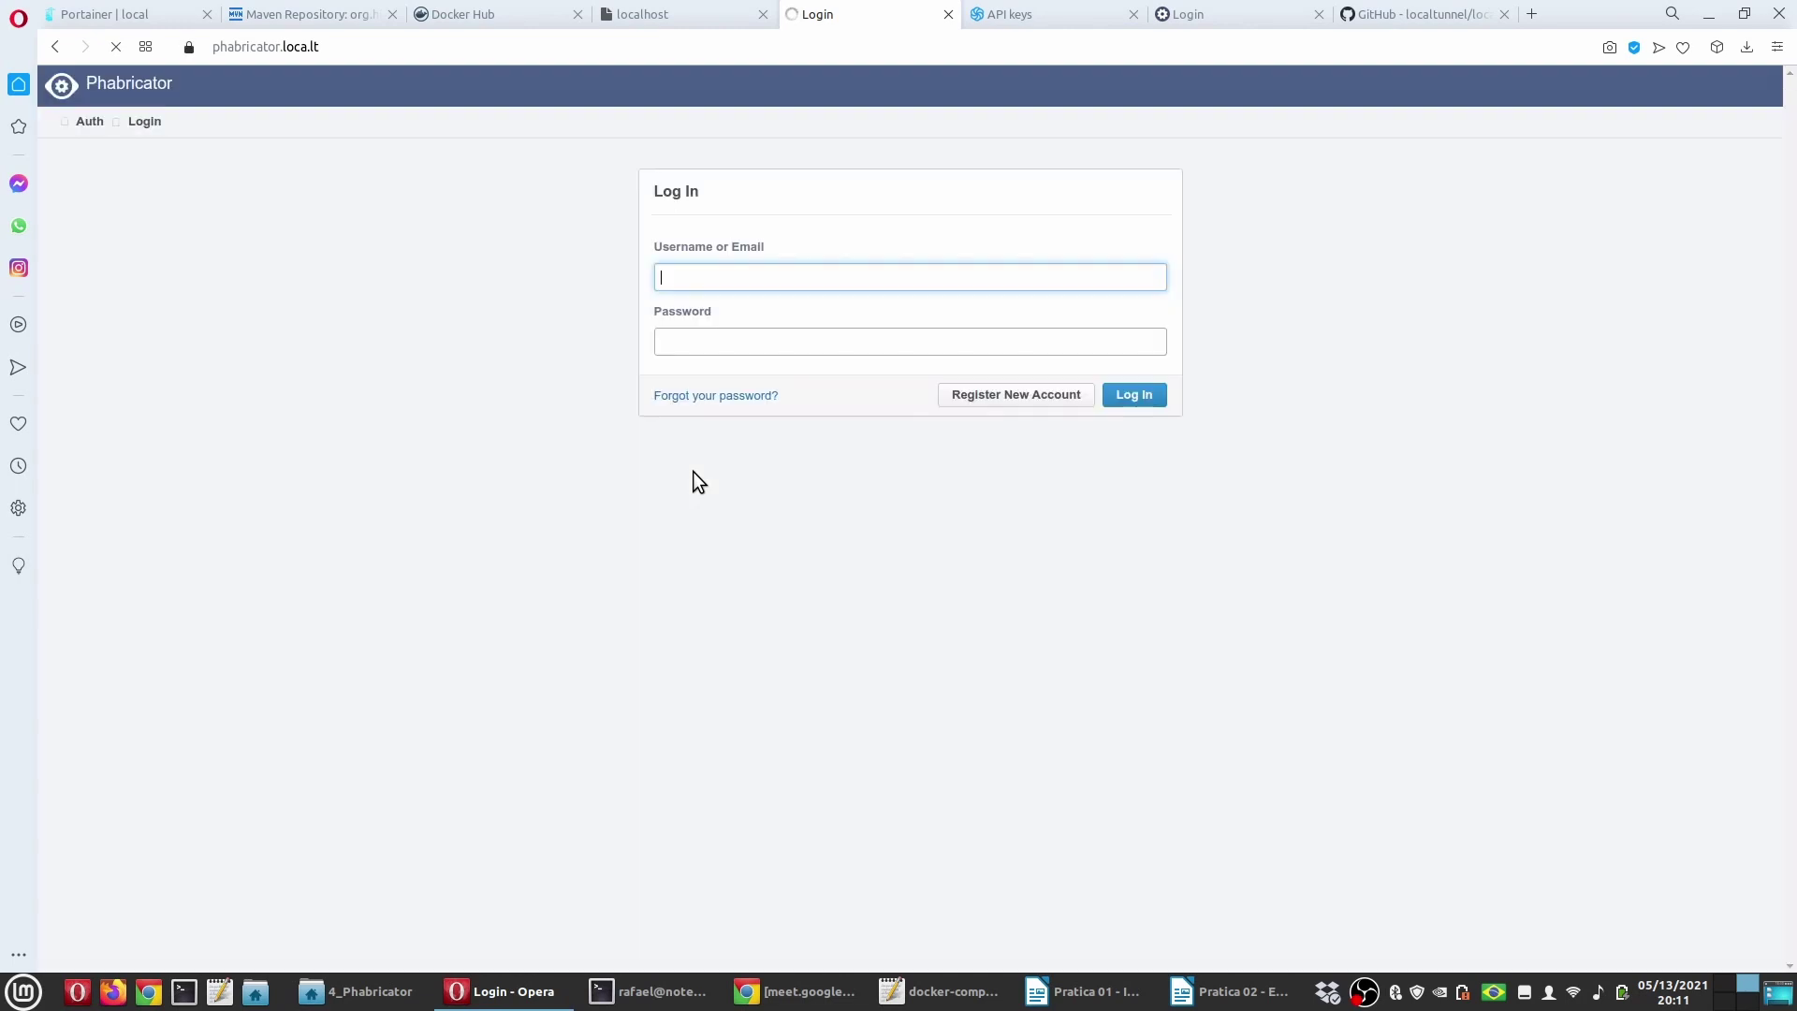
right_click(470, 251)
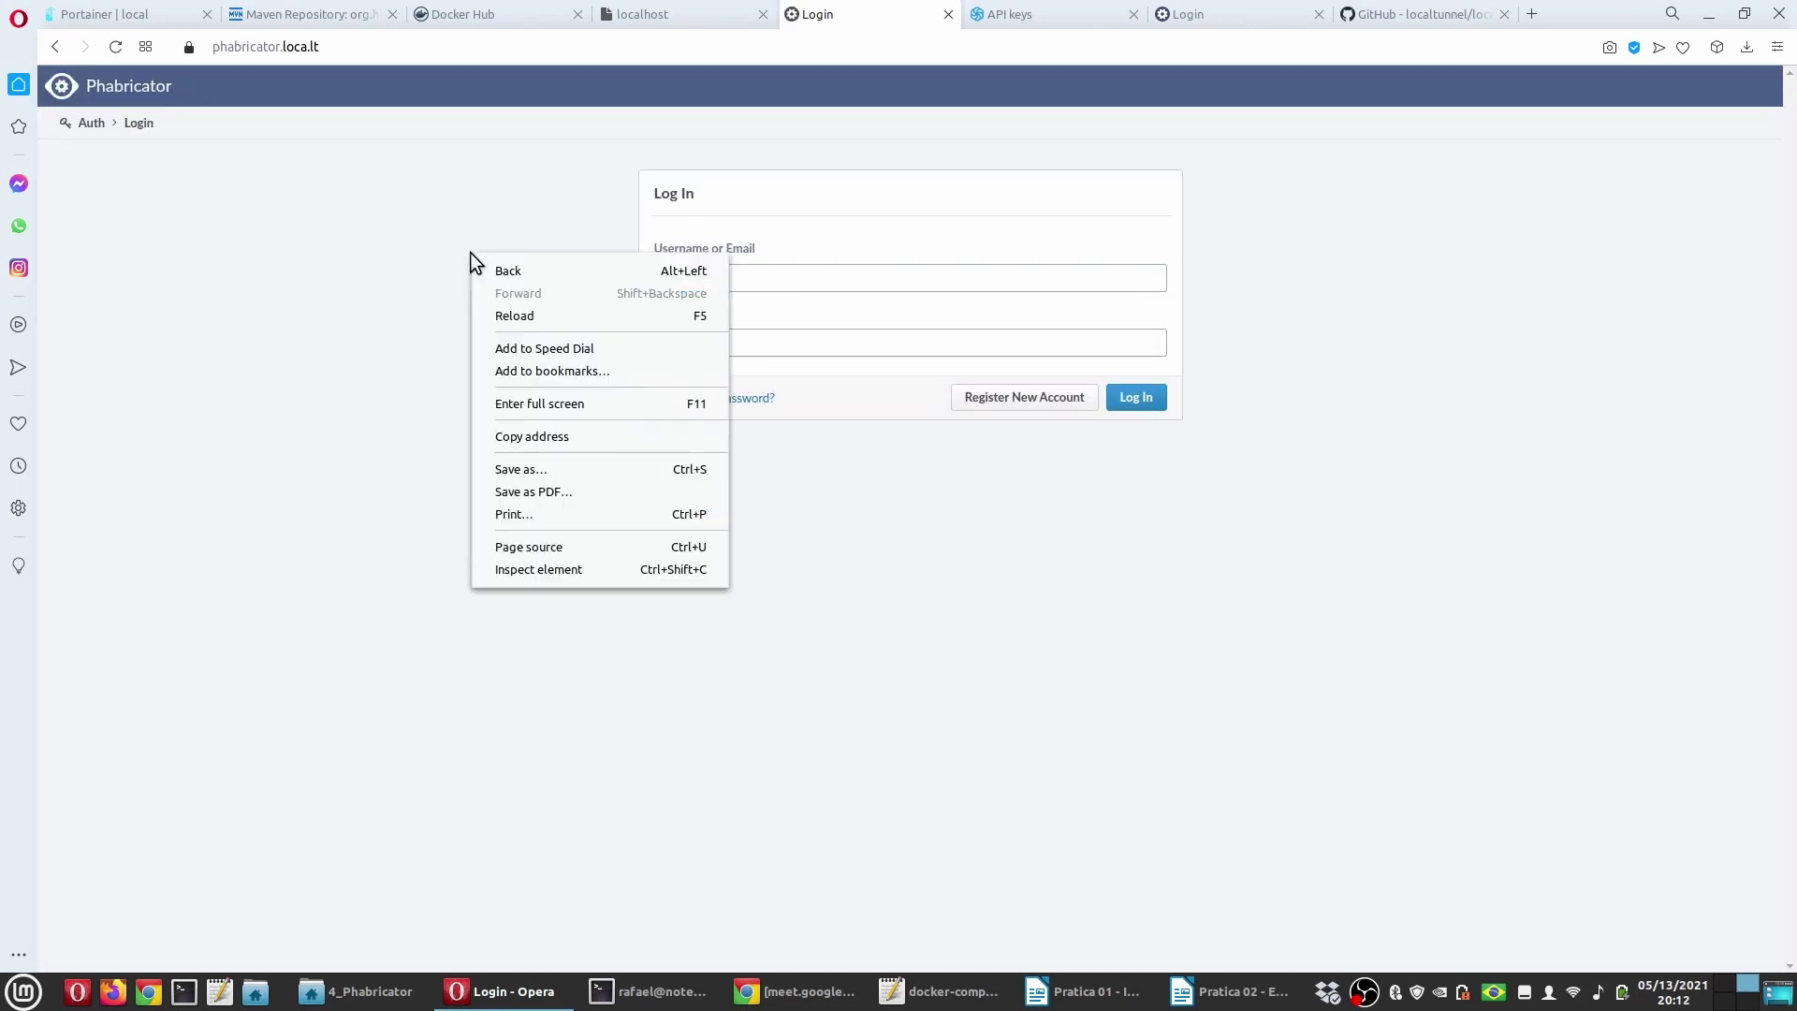
left_click(567, 548)
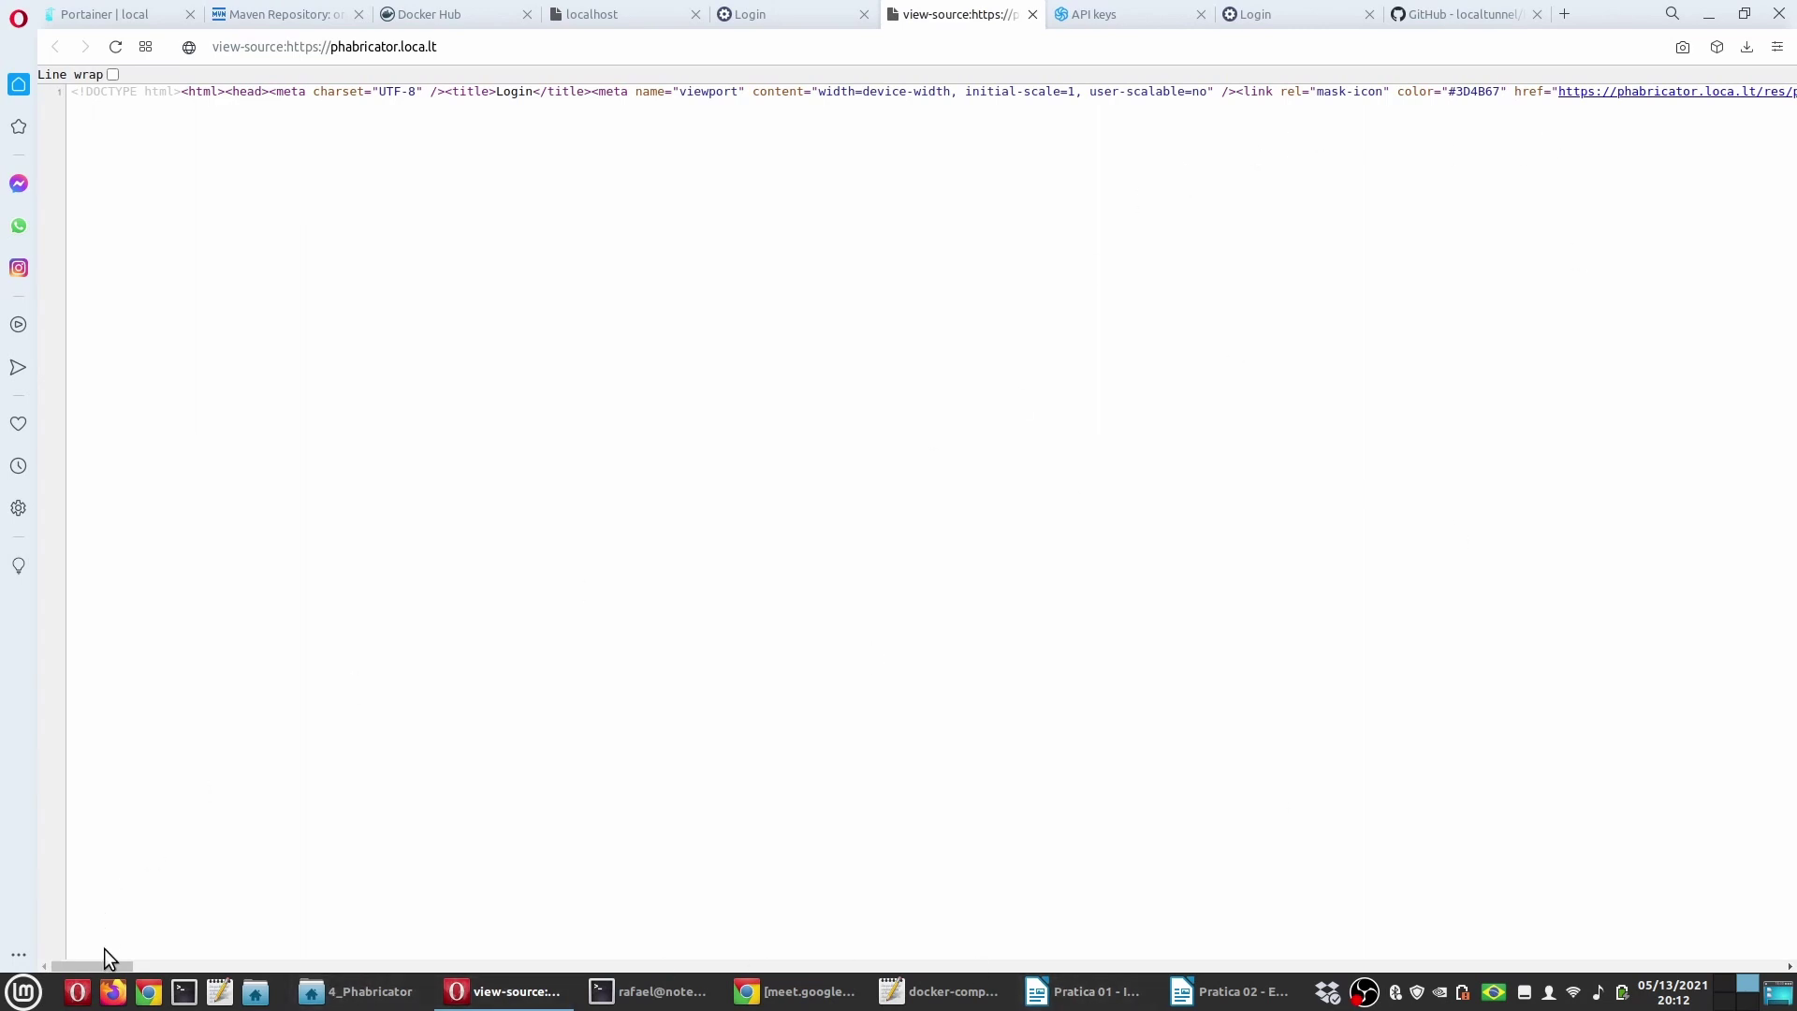
scroll(109, 960, "right", 3)
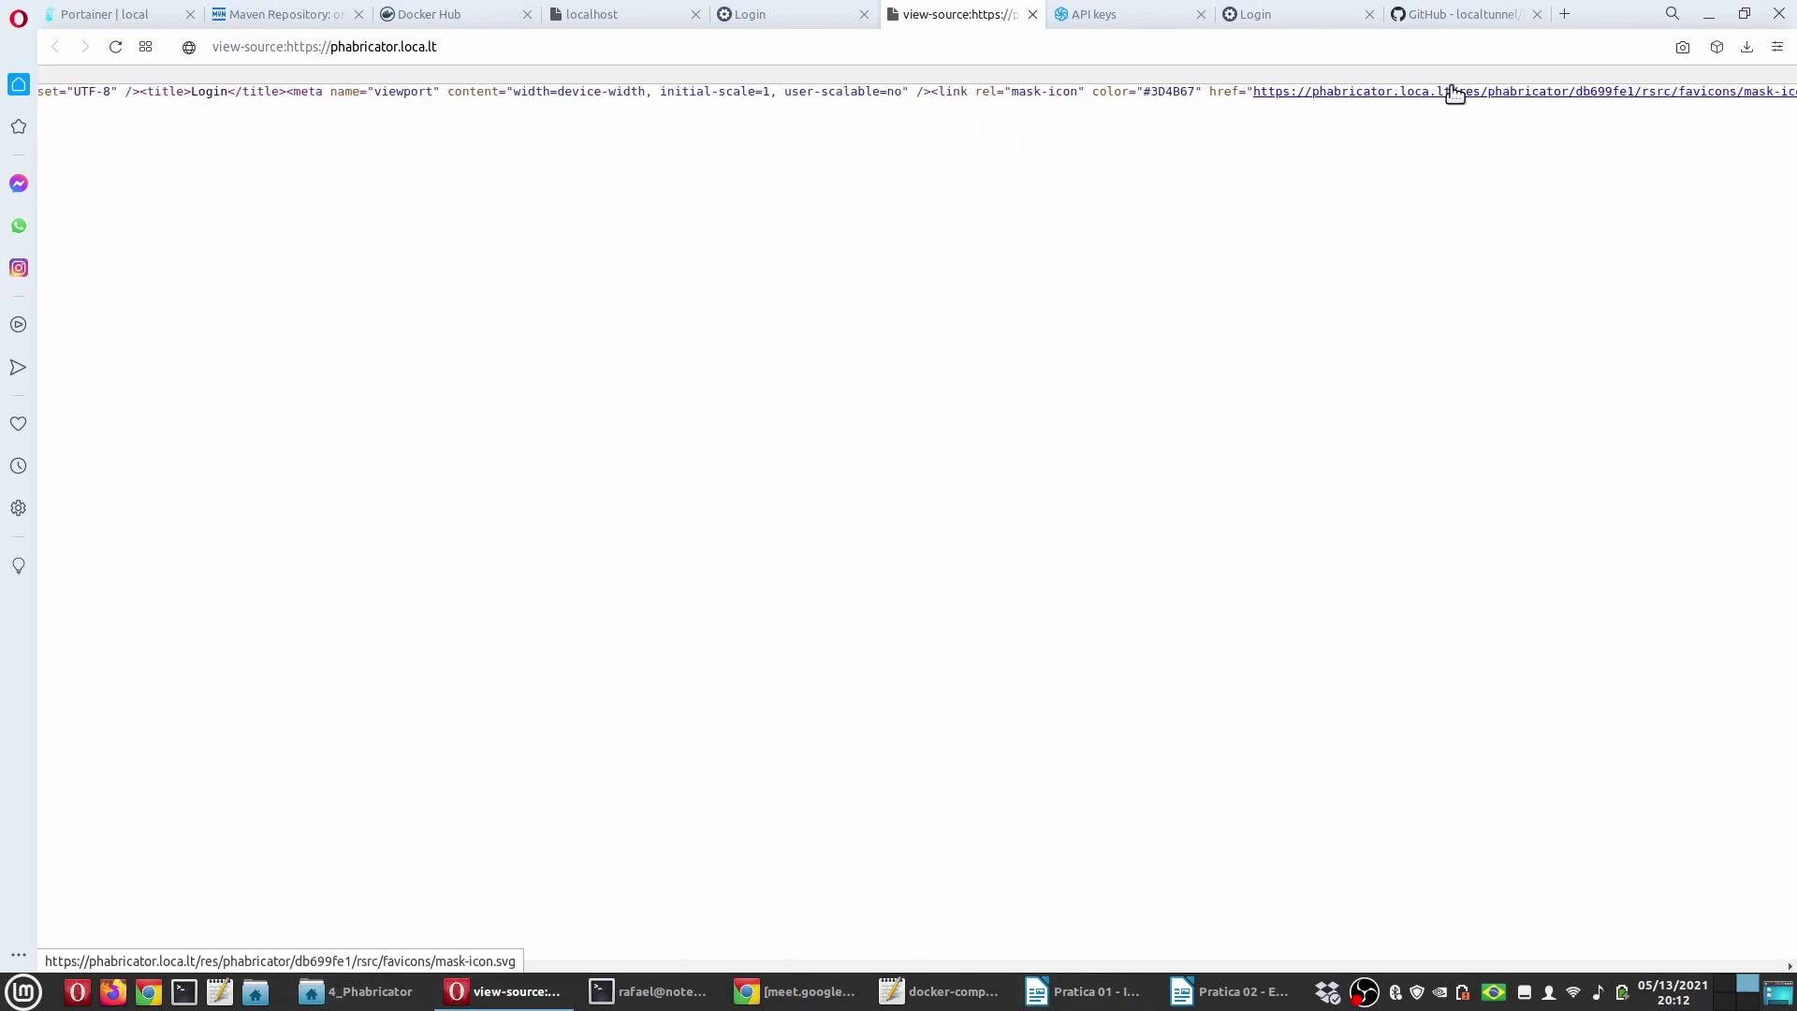
left_click_drag(1452, 91, 1256, 94)
Step: Close the source view and load the /people/ directory
key("ctrl+w")
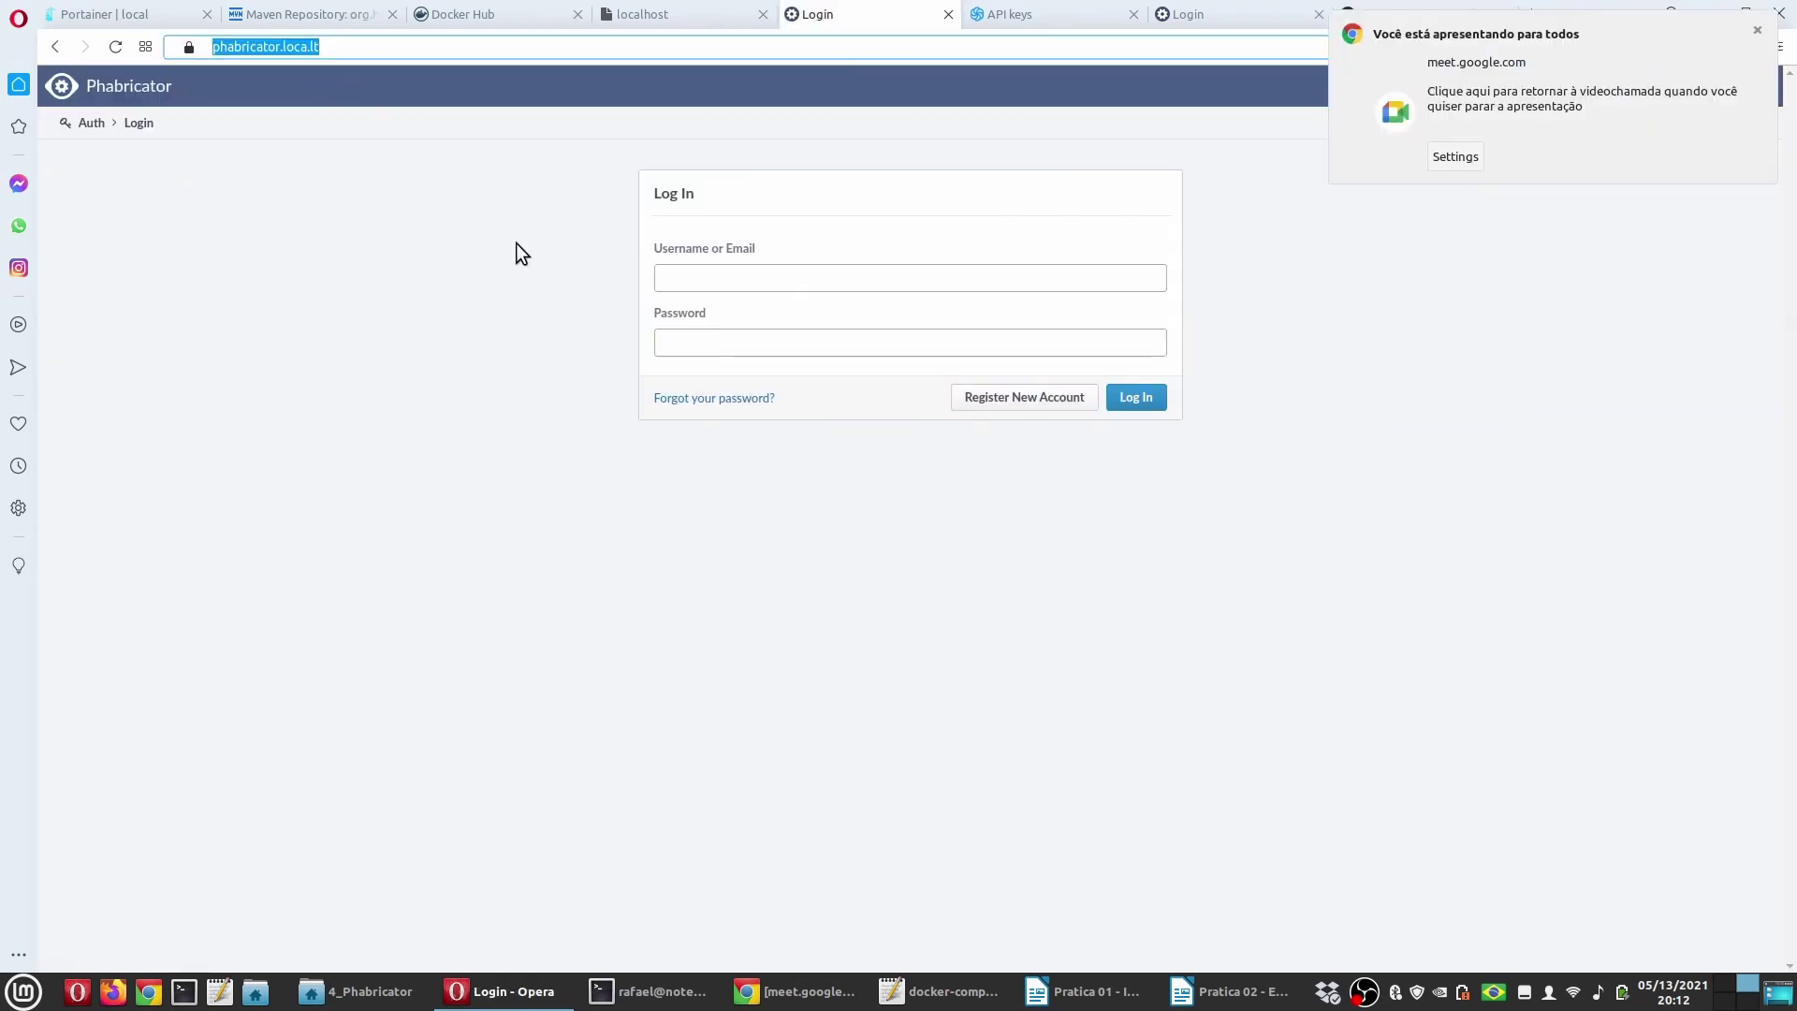
left_click(1757, 30)
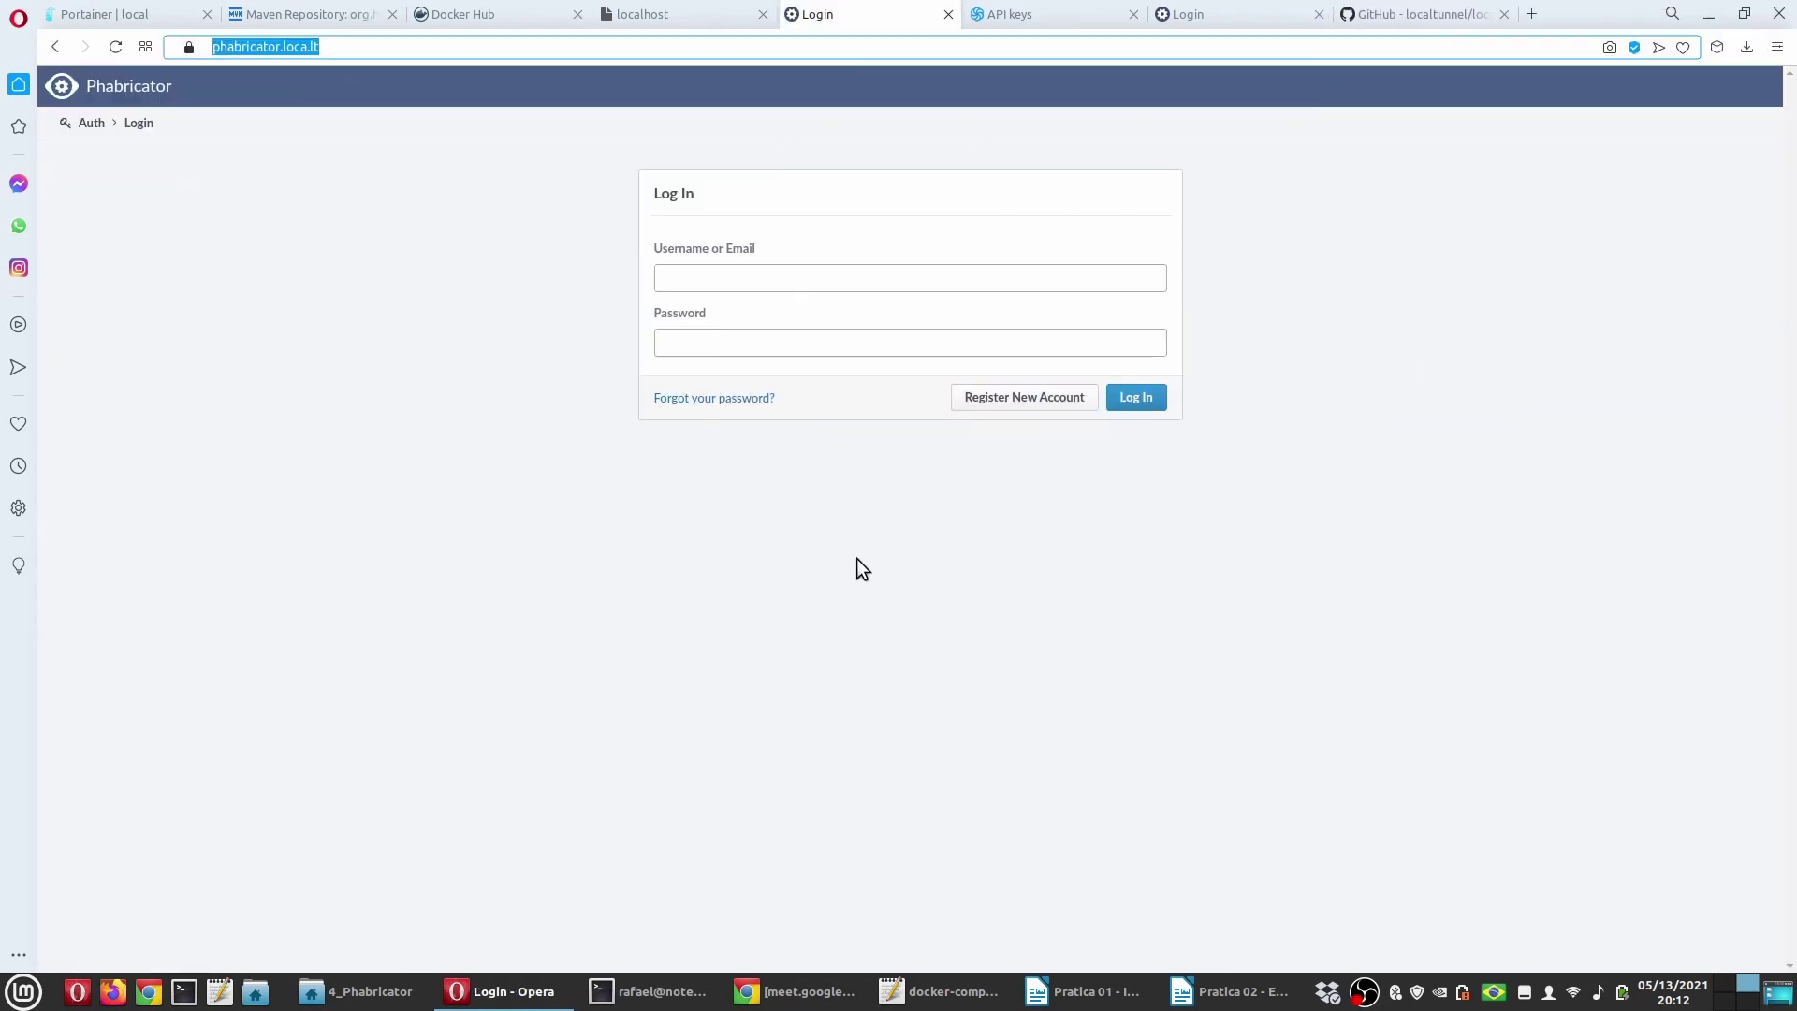
key("Return")
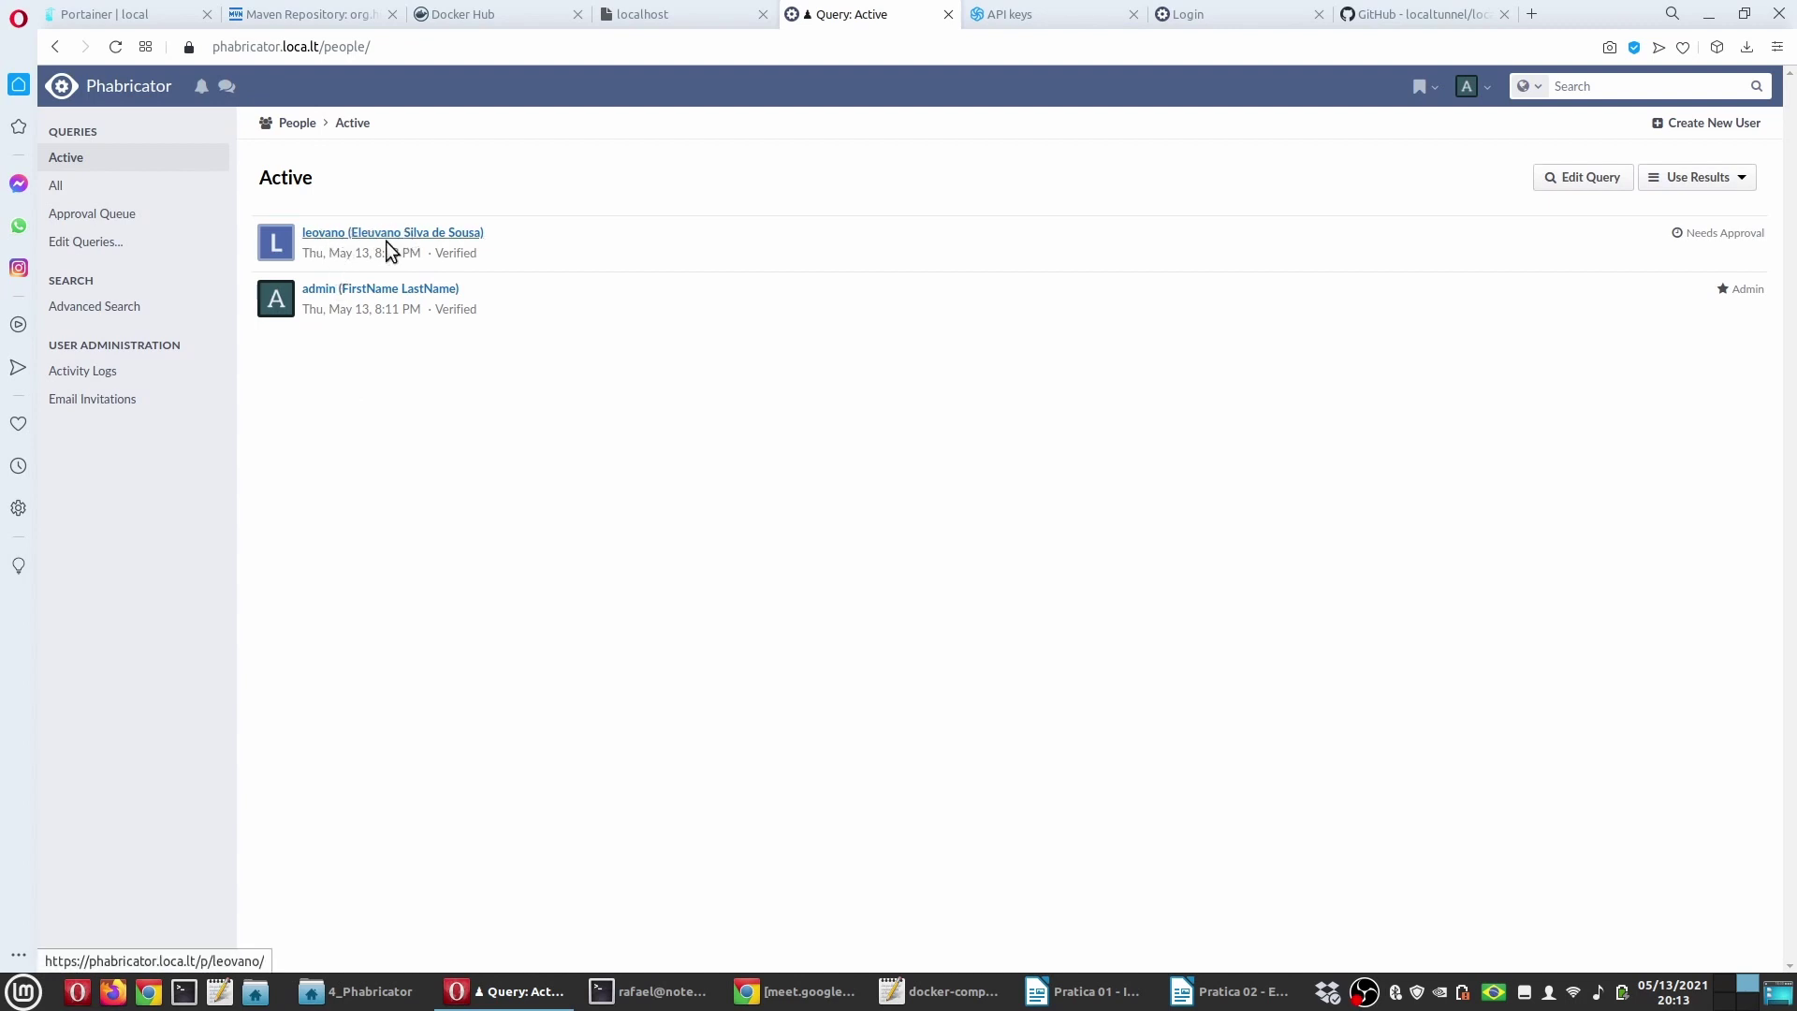
Step: Refresh People and approve each of the three pending accounts in the Approval Queue
key("F5")
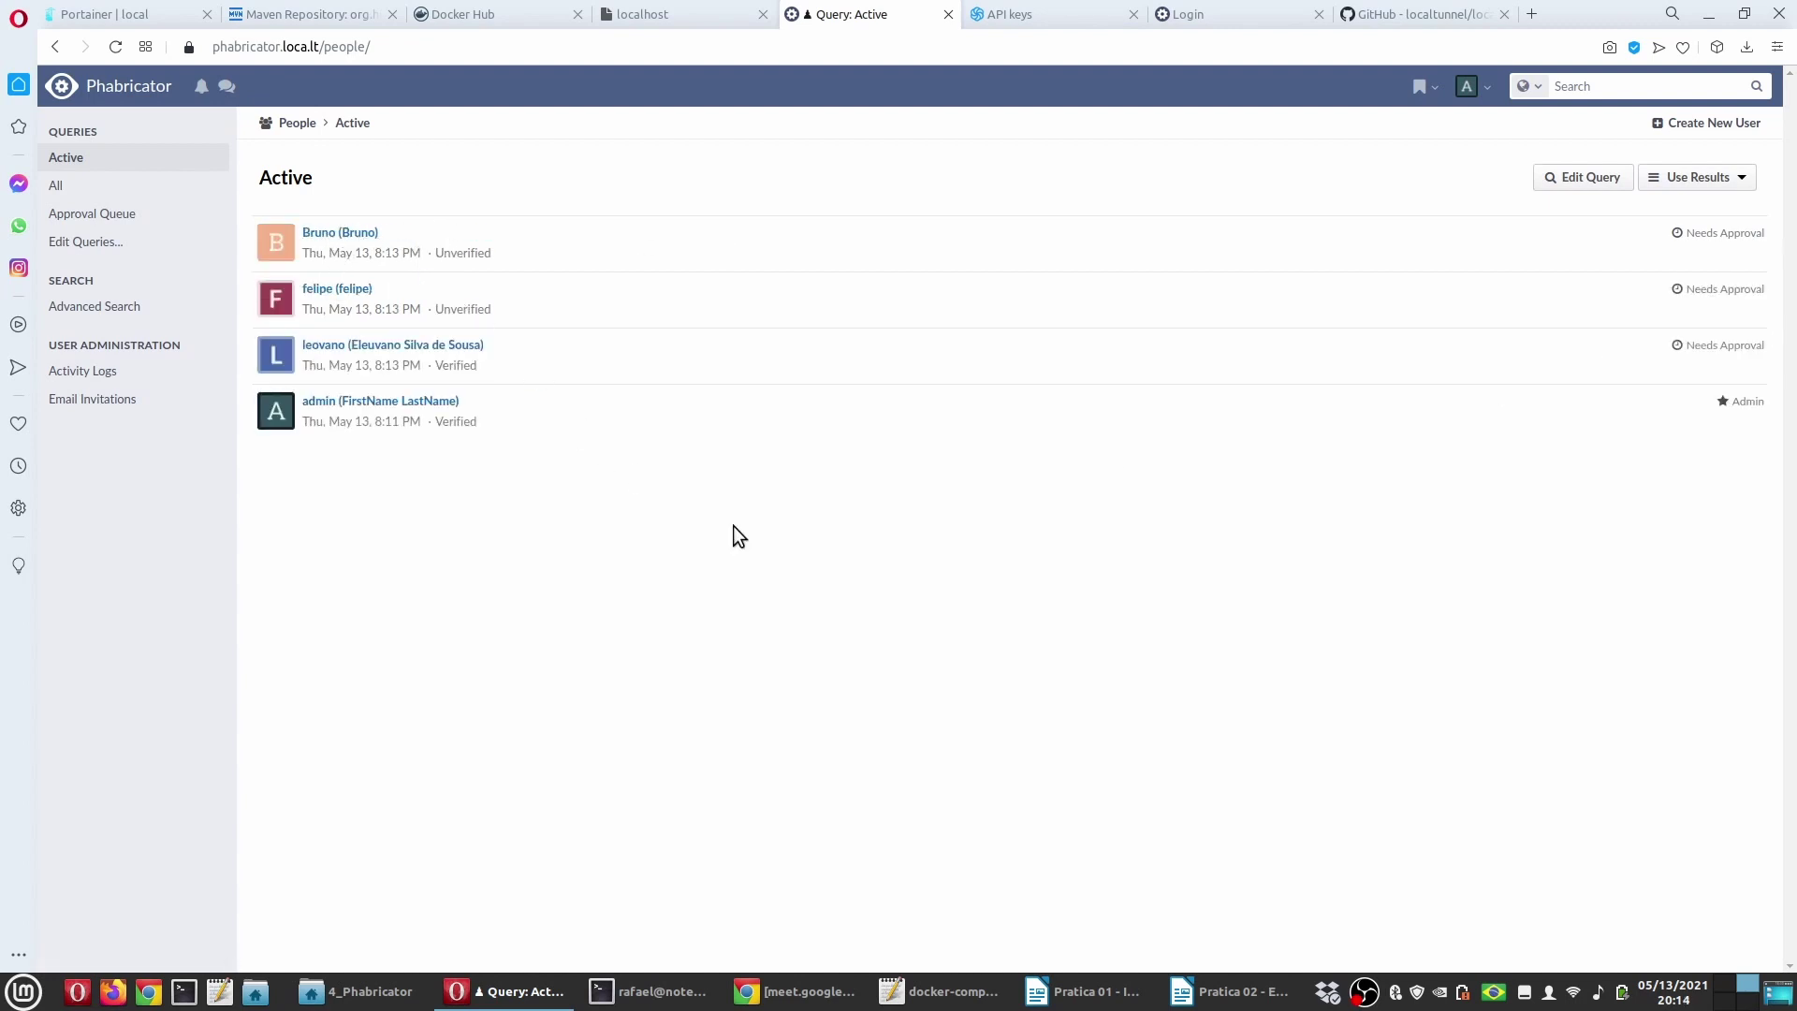
key("F5")
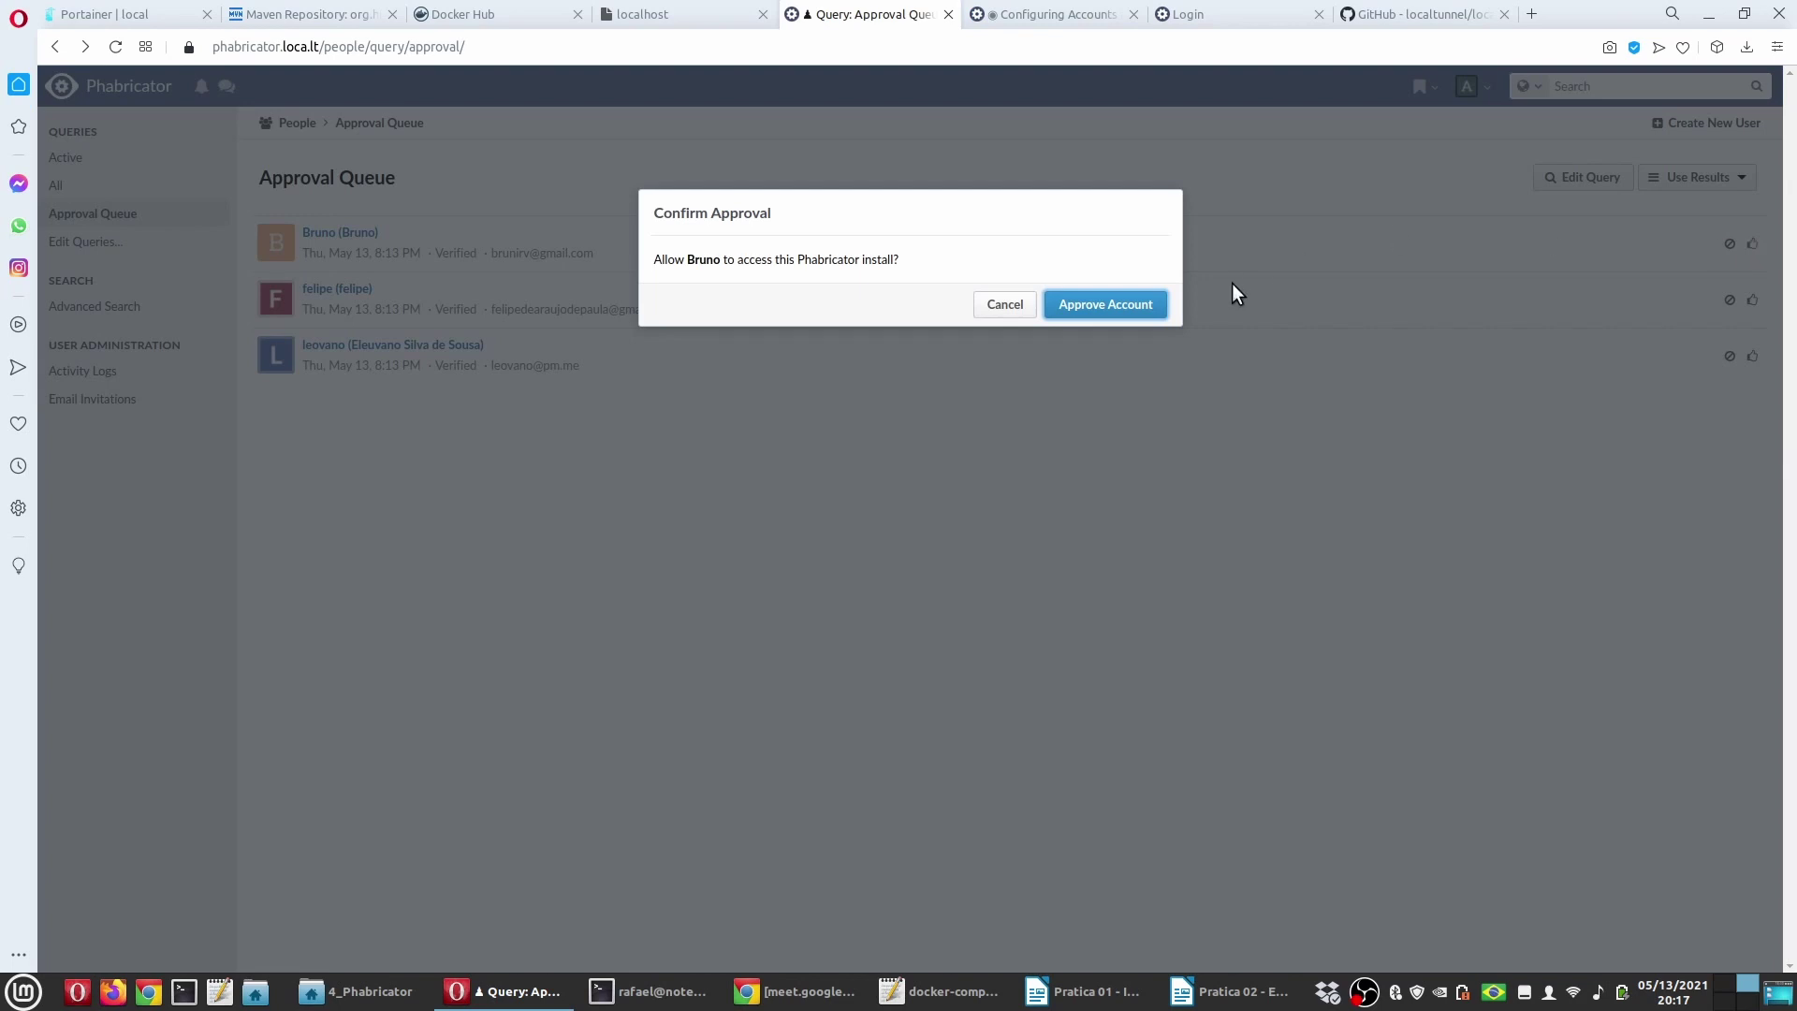
left_click(1137, 305)
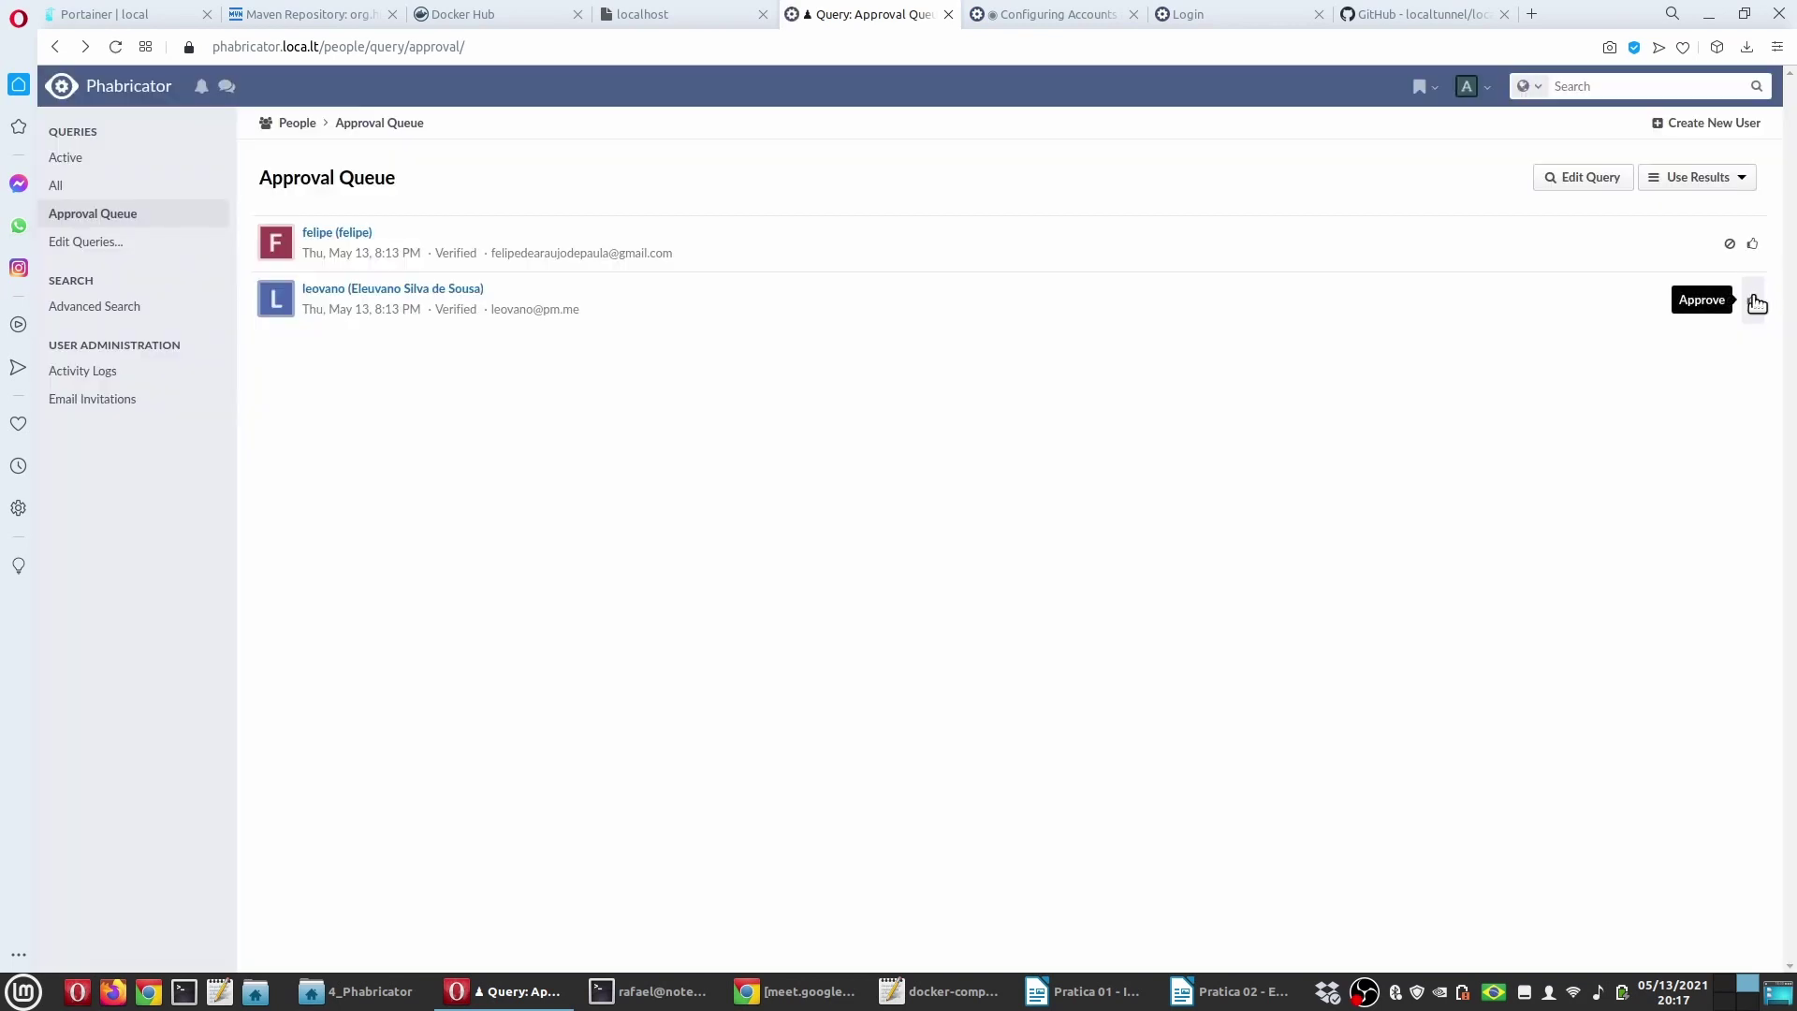
left_click(1753, 300)
left_click(1158, 299)
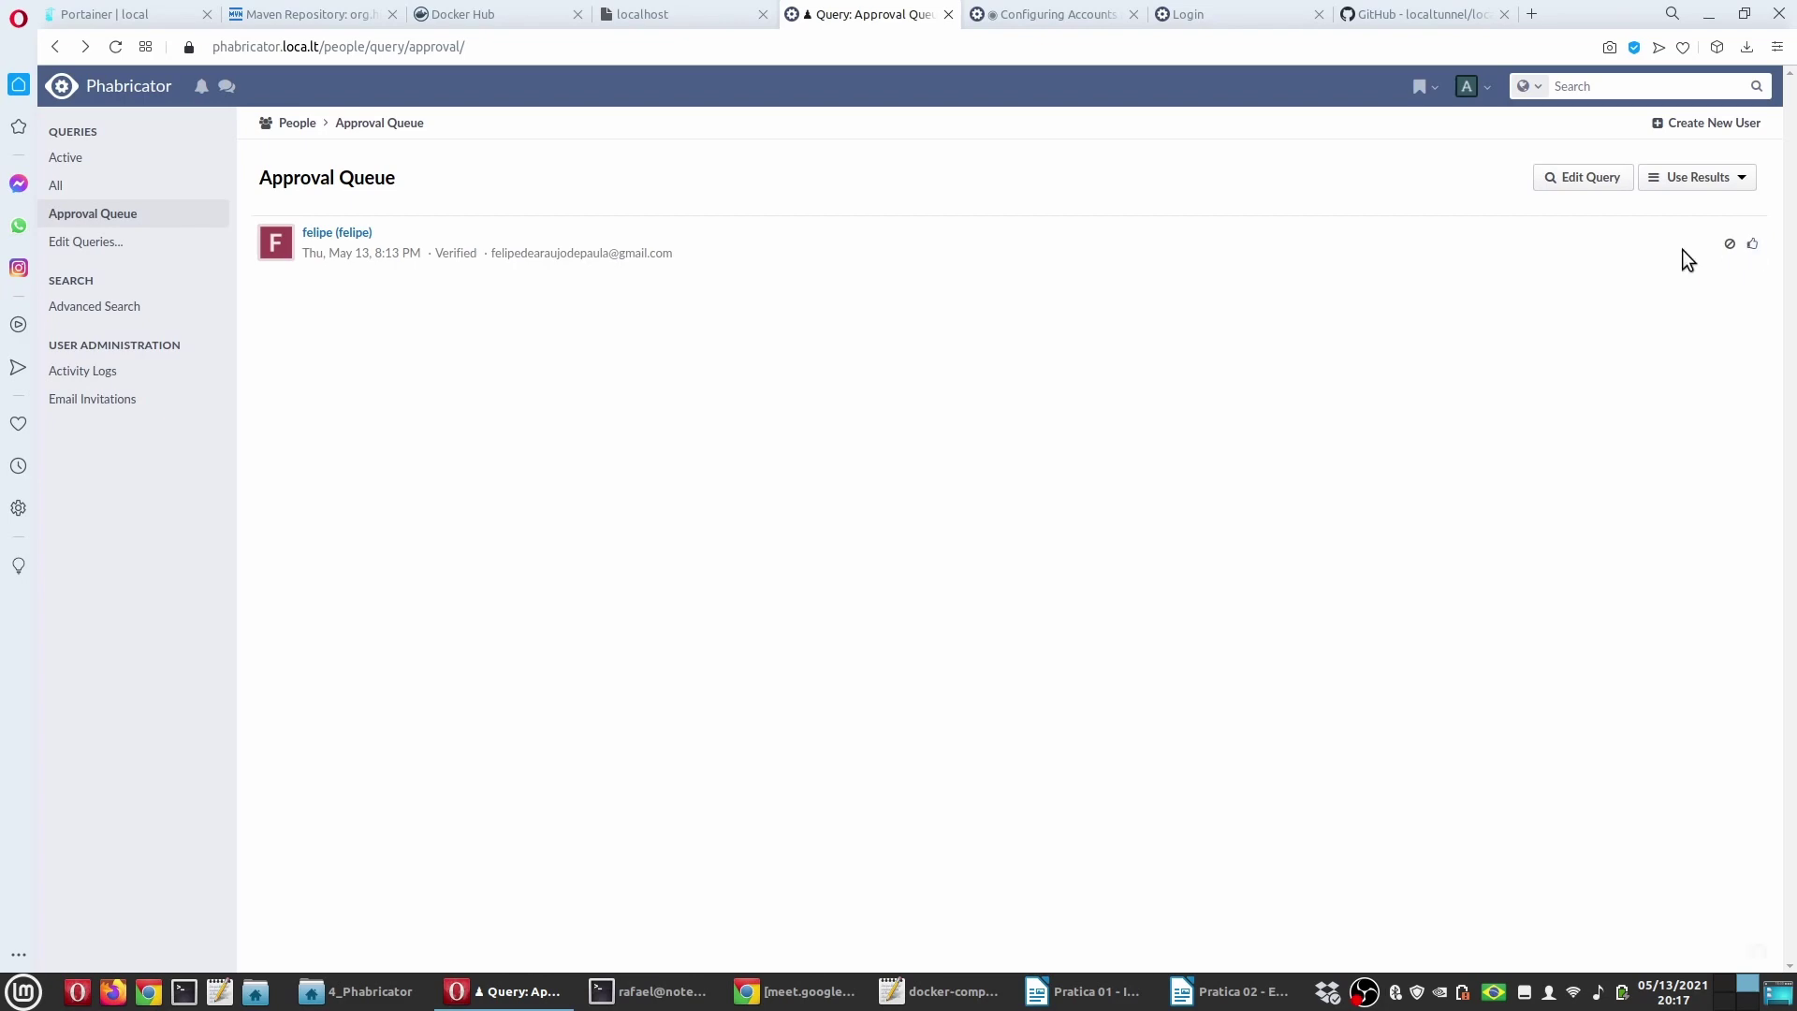
left_click(1752, 243)
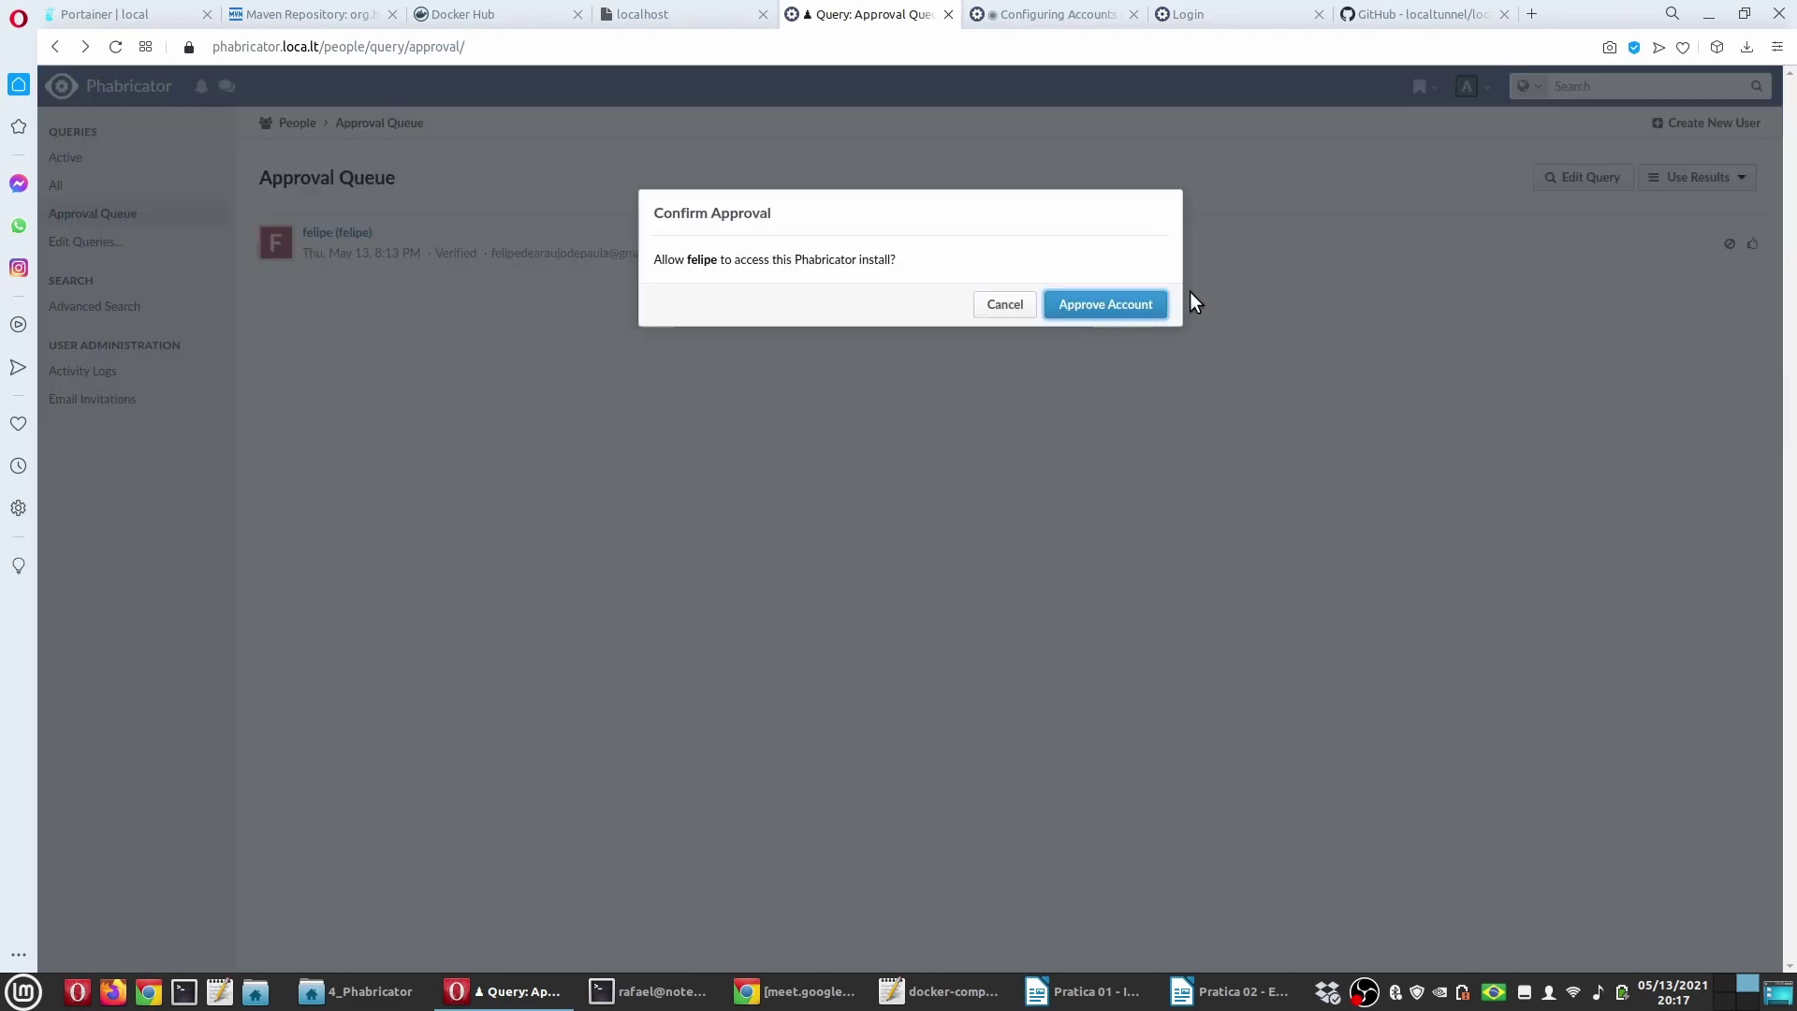
left_click(1135, 305)
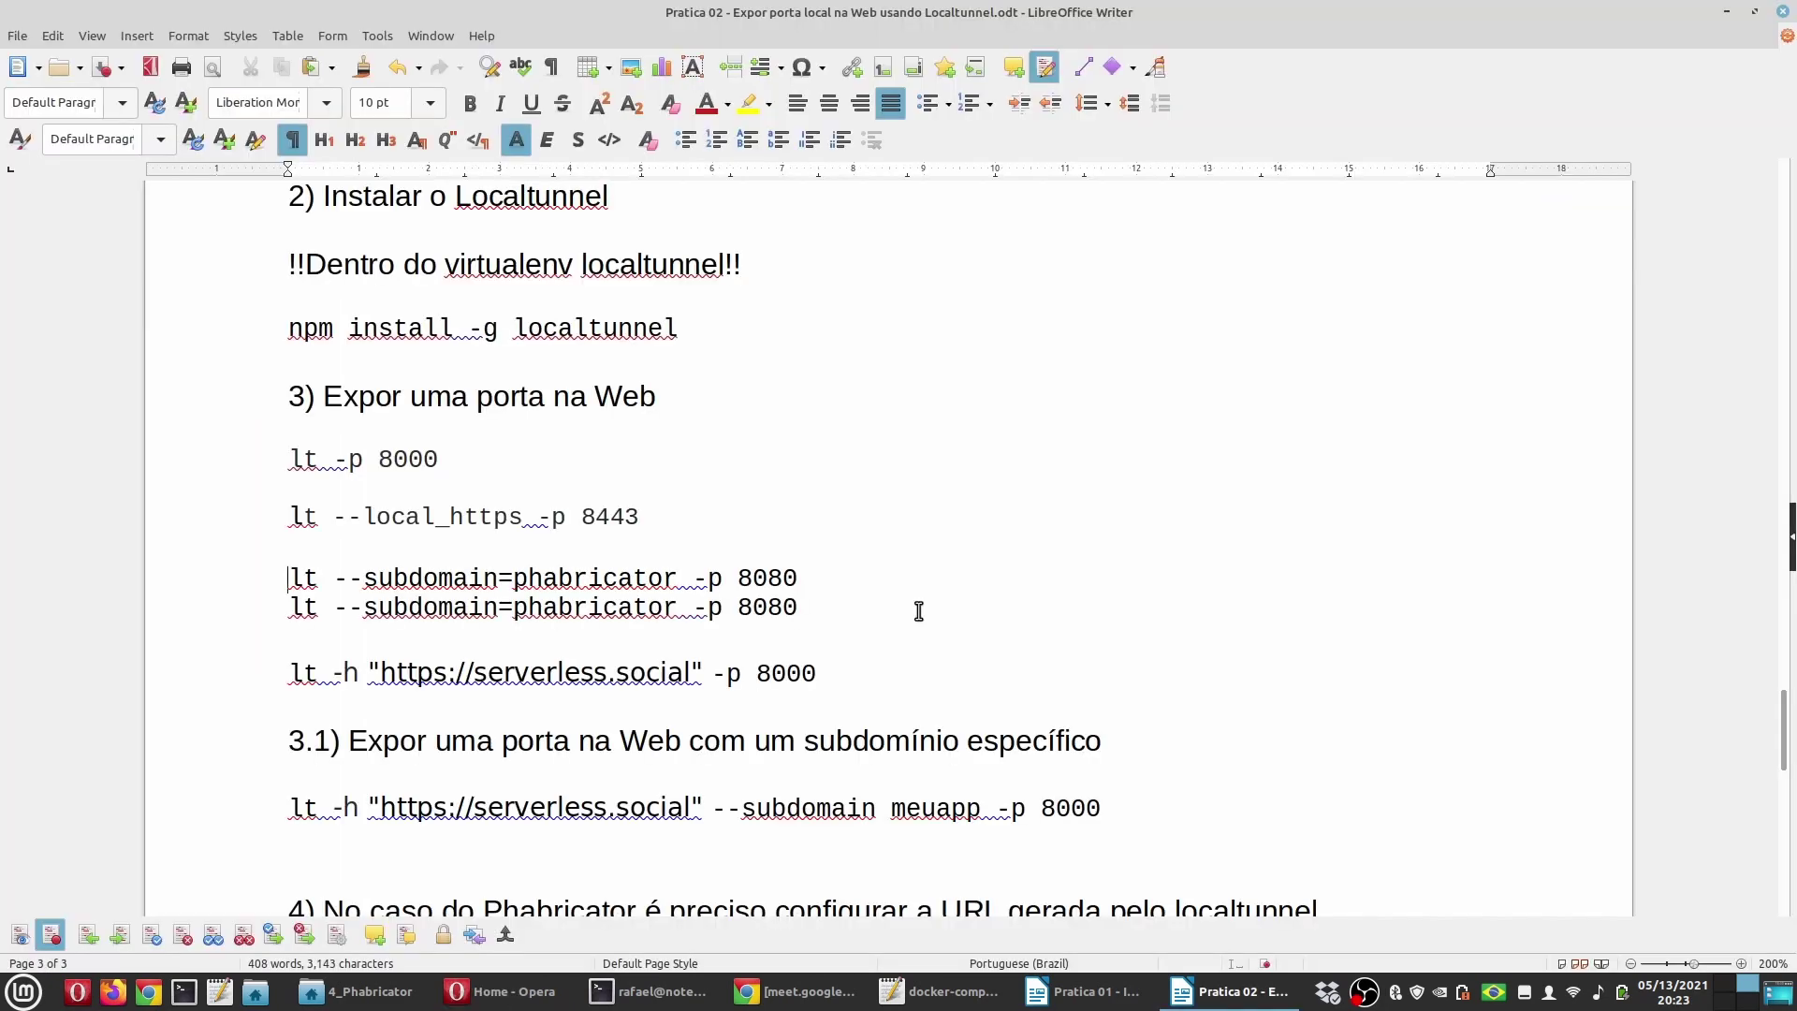
Step: Delete the duplicate subdomain command and set the lt commands in 10 pt Liberation Mono
key("shift+End")
key("Delete")
key("Delete")
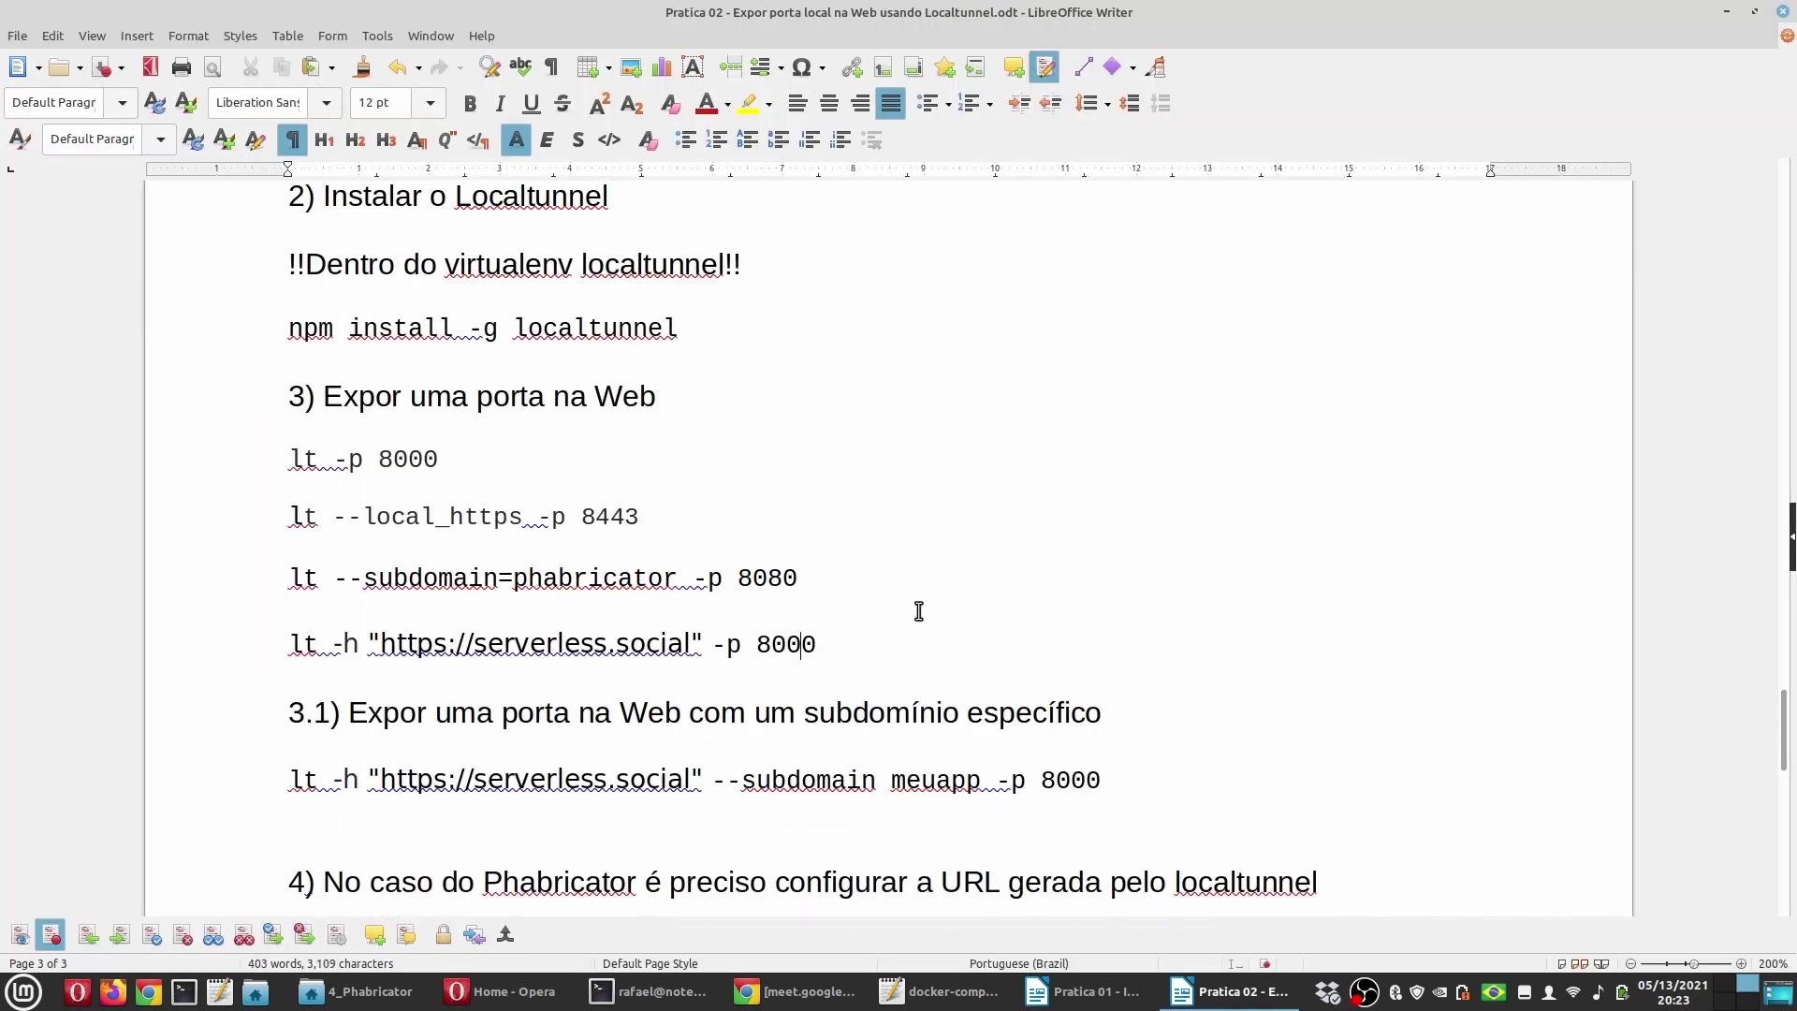
key("Home")
key("Down")
key("End")
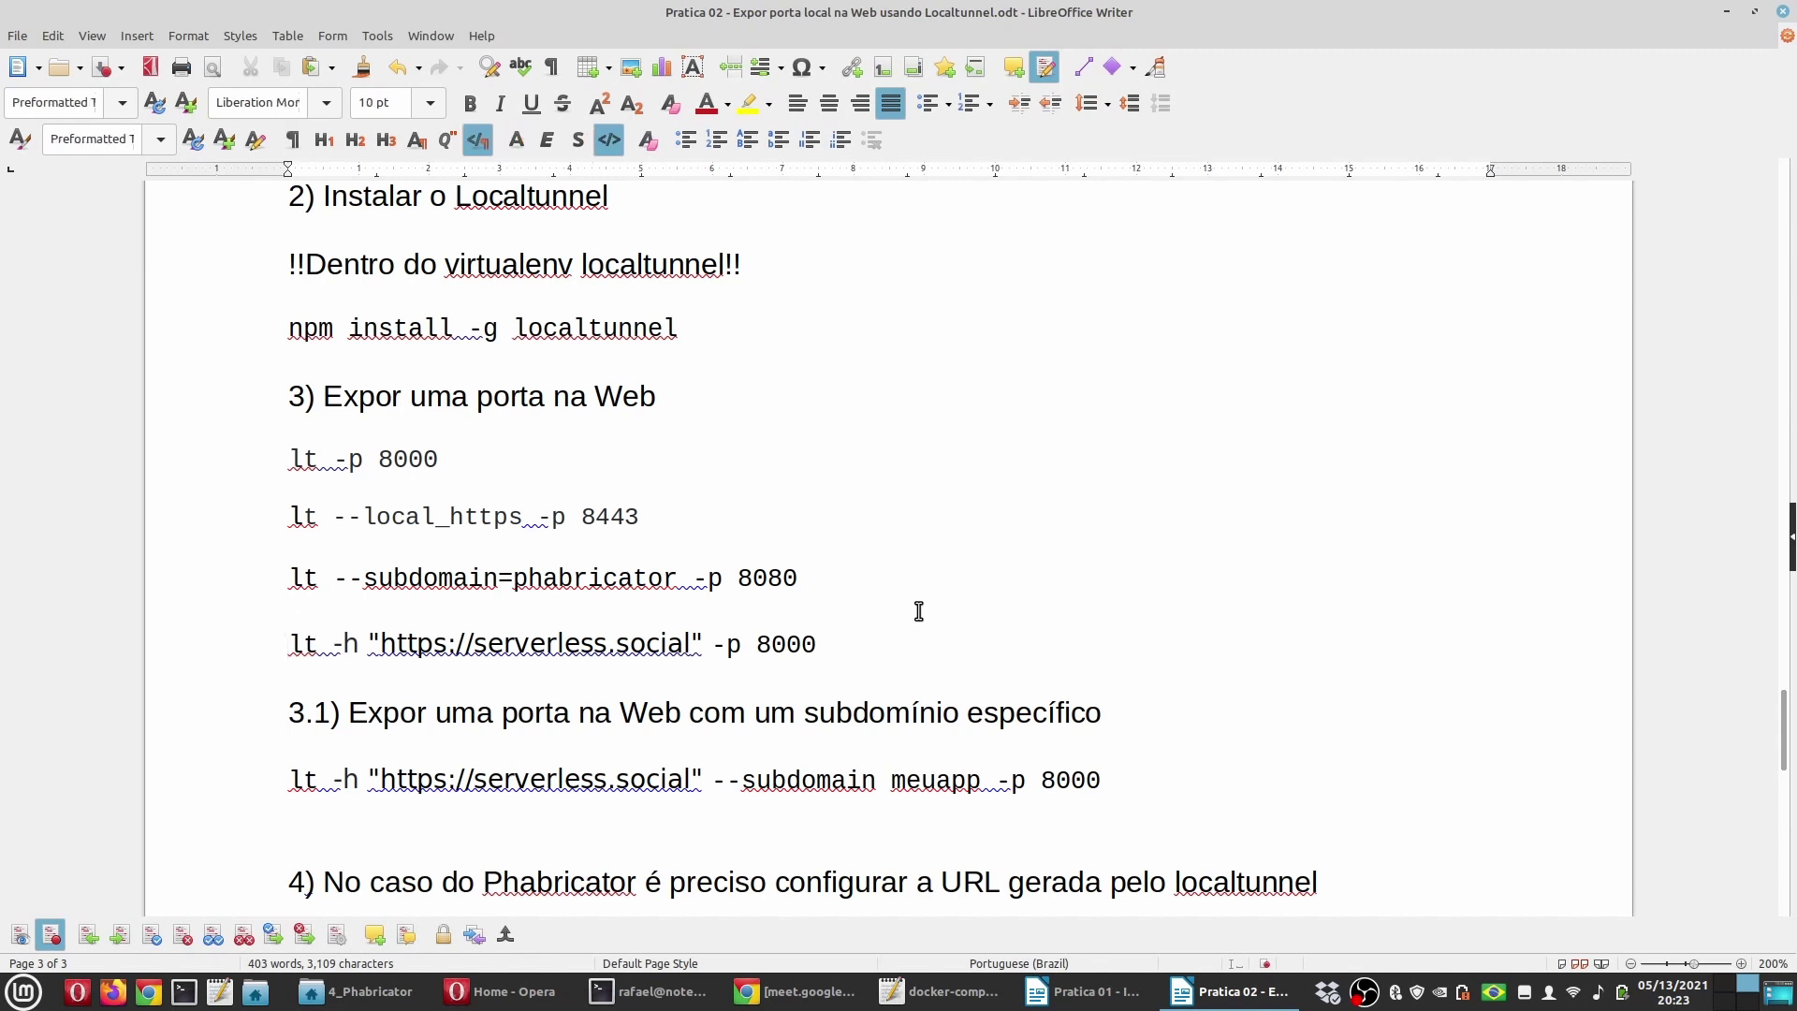
key("shift+Up")
key("shift+Up")
key("shift+Up")
key("shift+Up")
key("shift+Home")
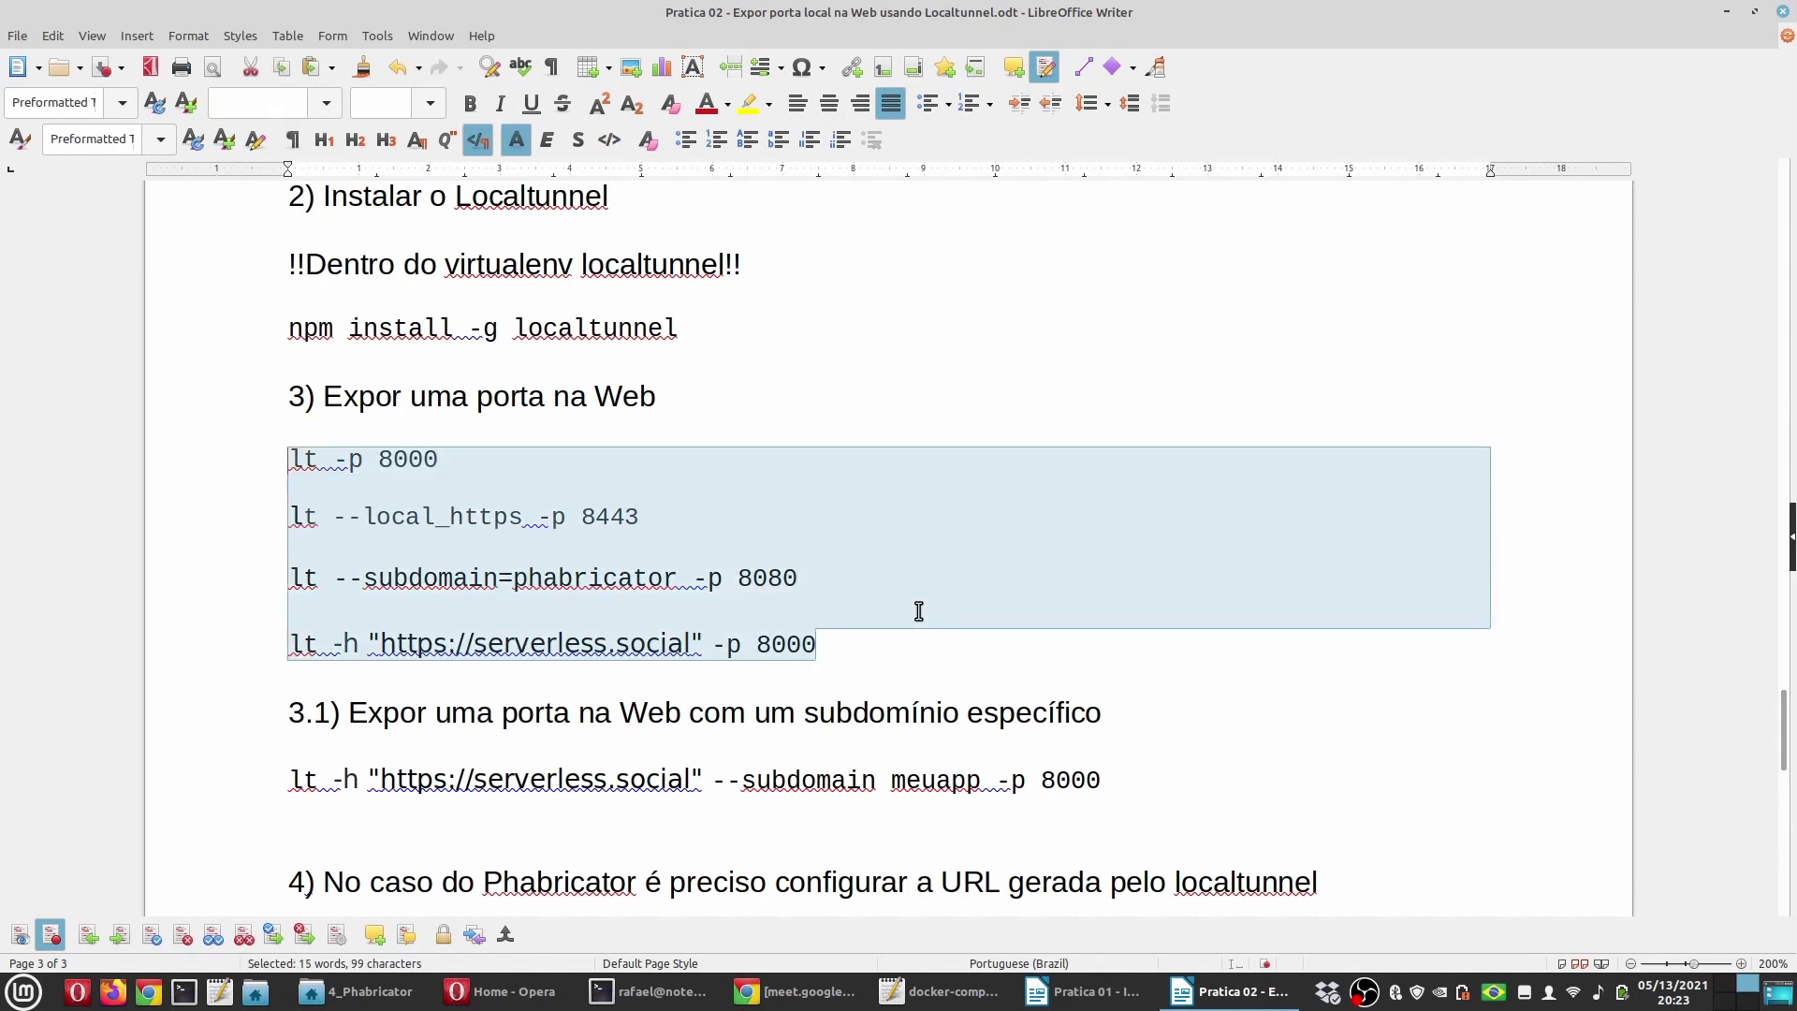
left_click(327, 104)
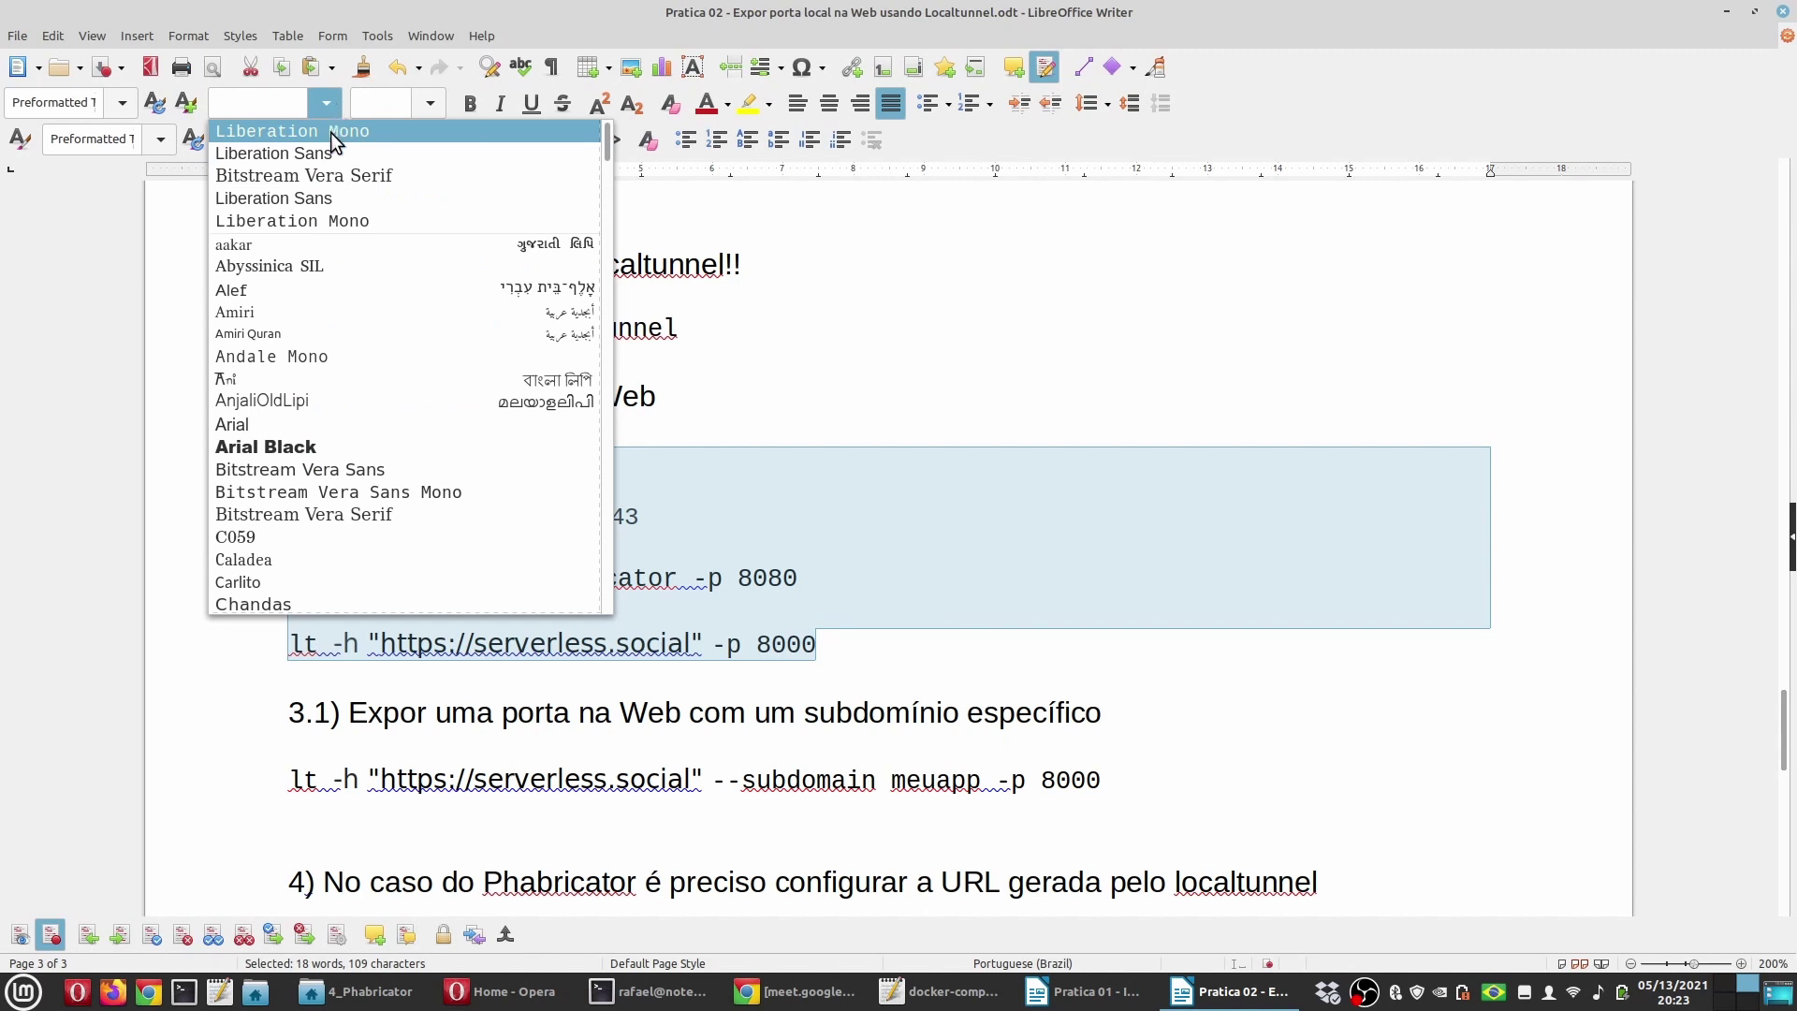
left_click(333, 133)
left_click(395, 103)
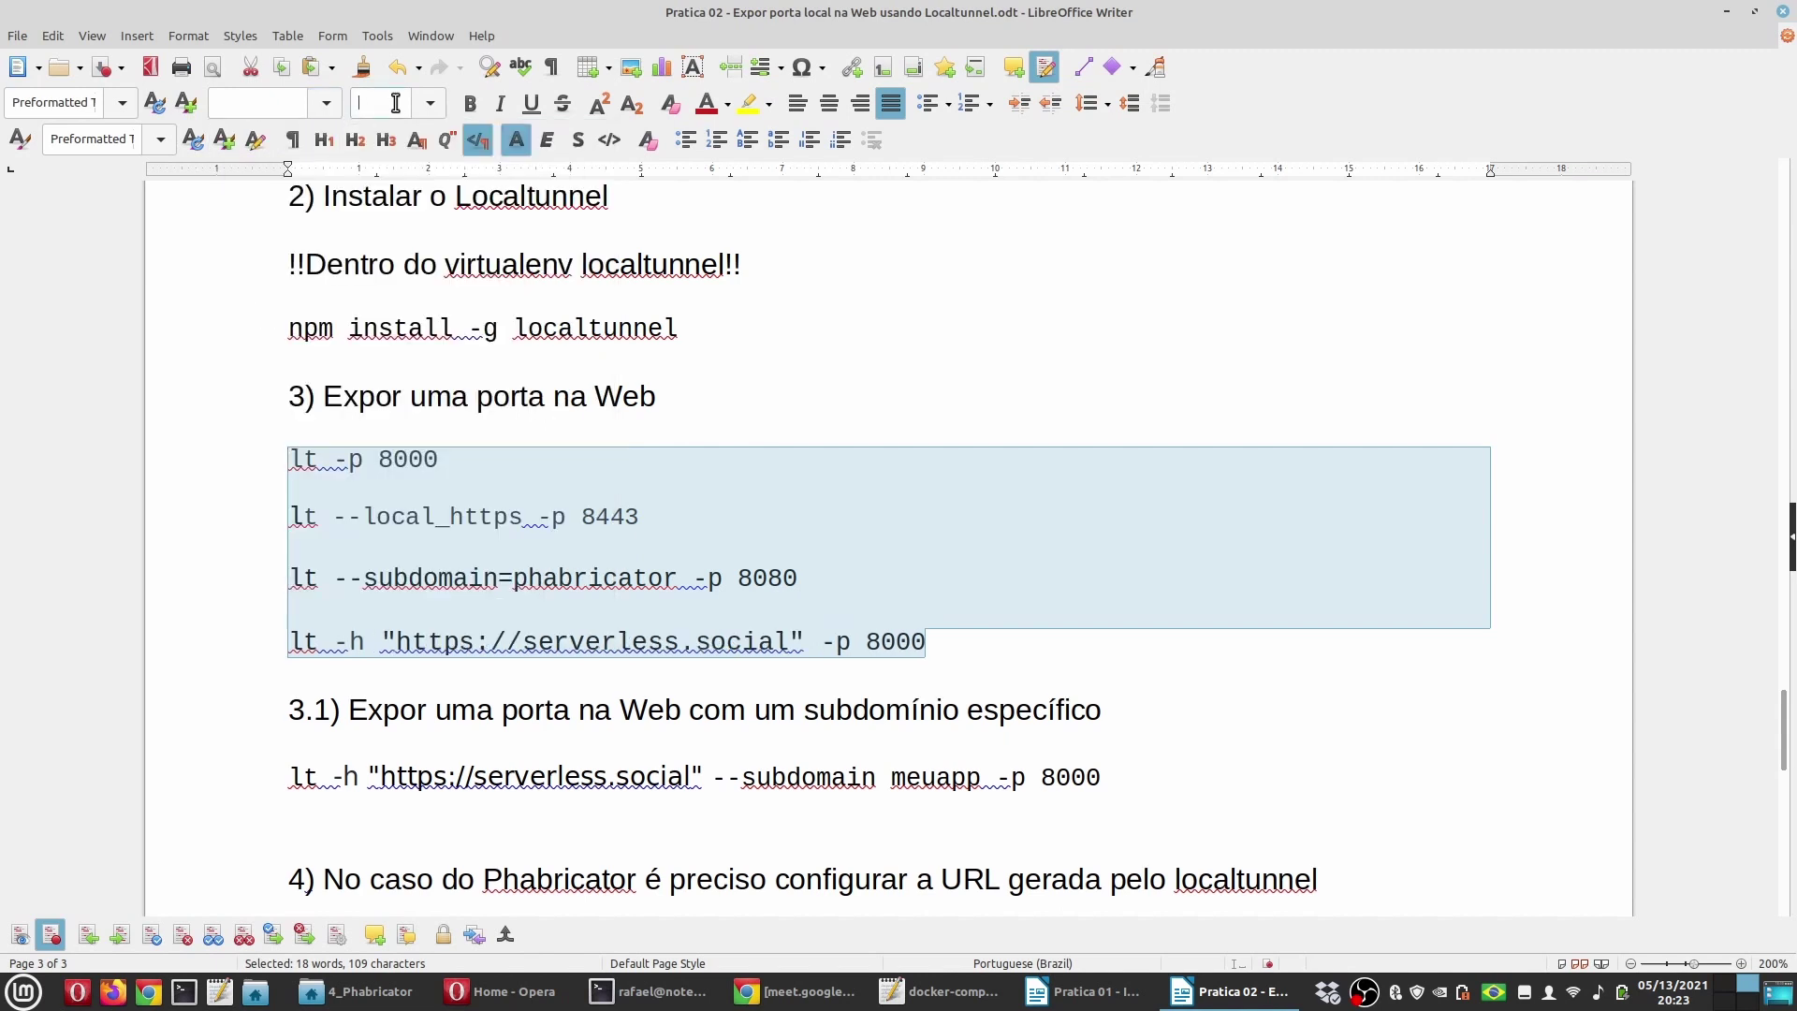
key("Return")
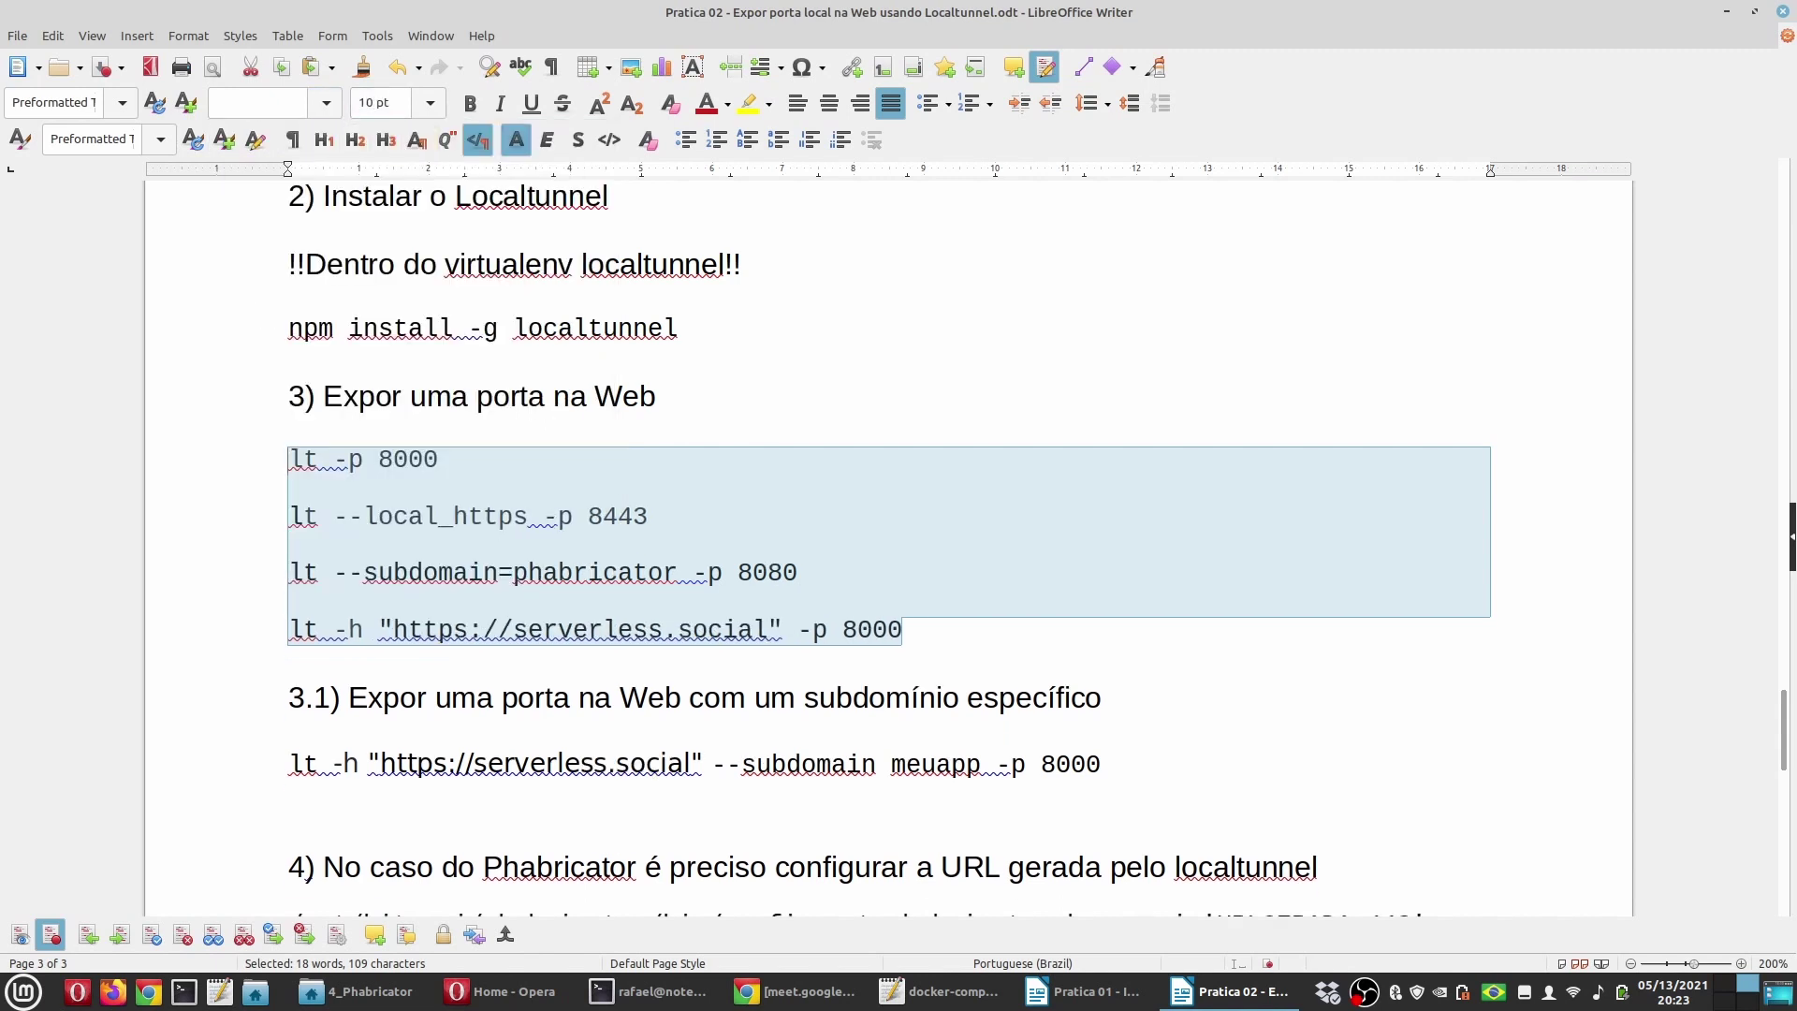
Step: Bold the subdomain=phabricator command line and save the document
double_click(739, 631)
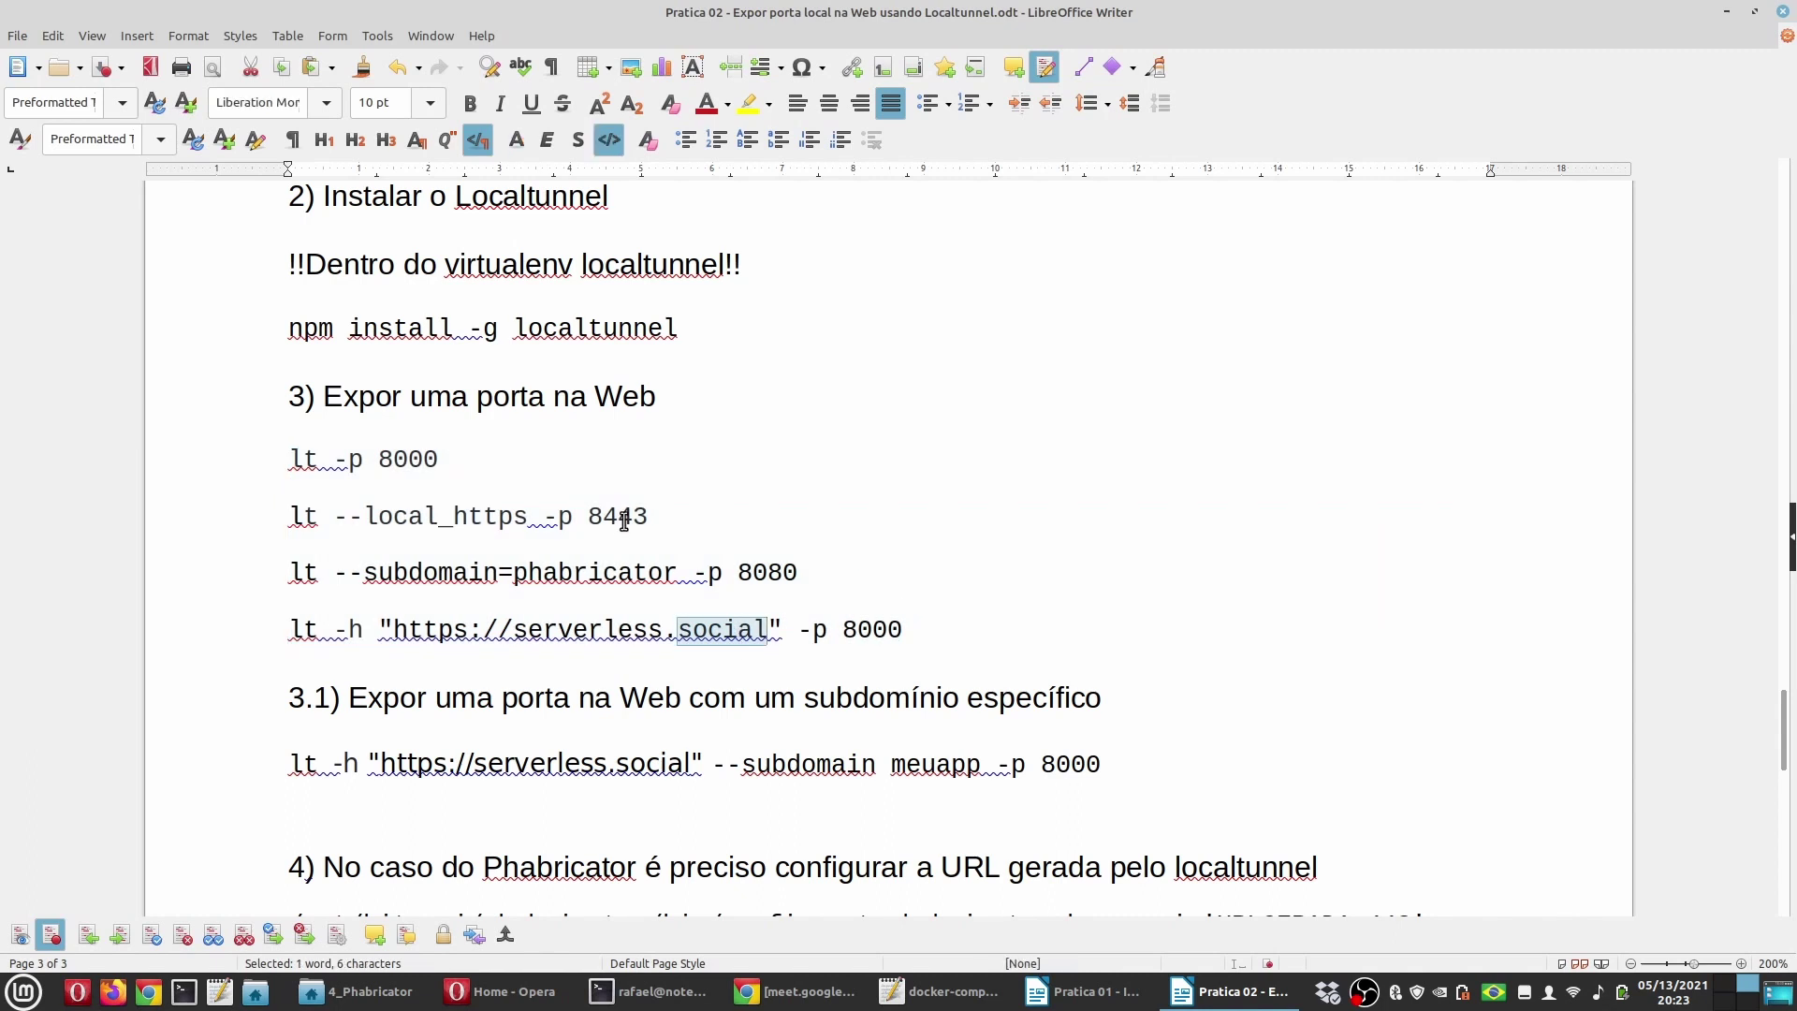
left_click_drag(801, 571, 263, 568)
left_click(470, 103)
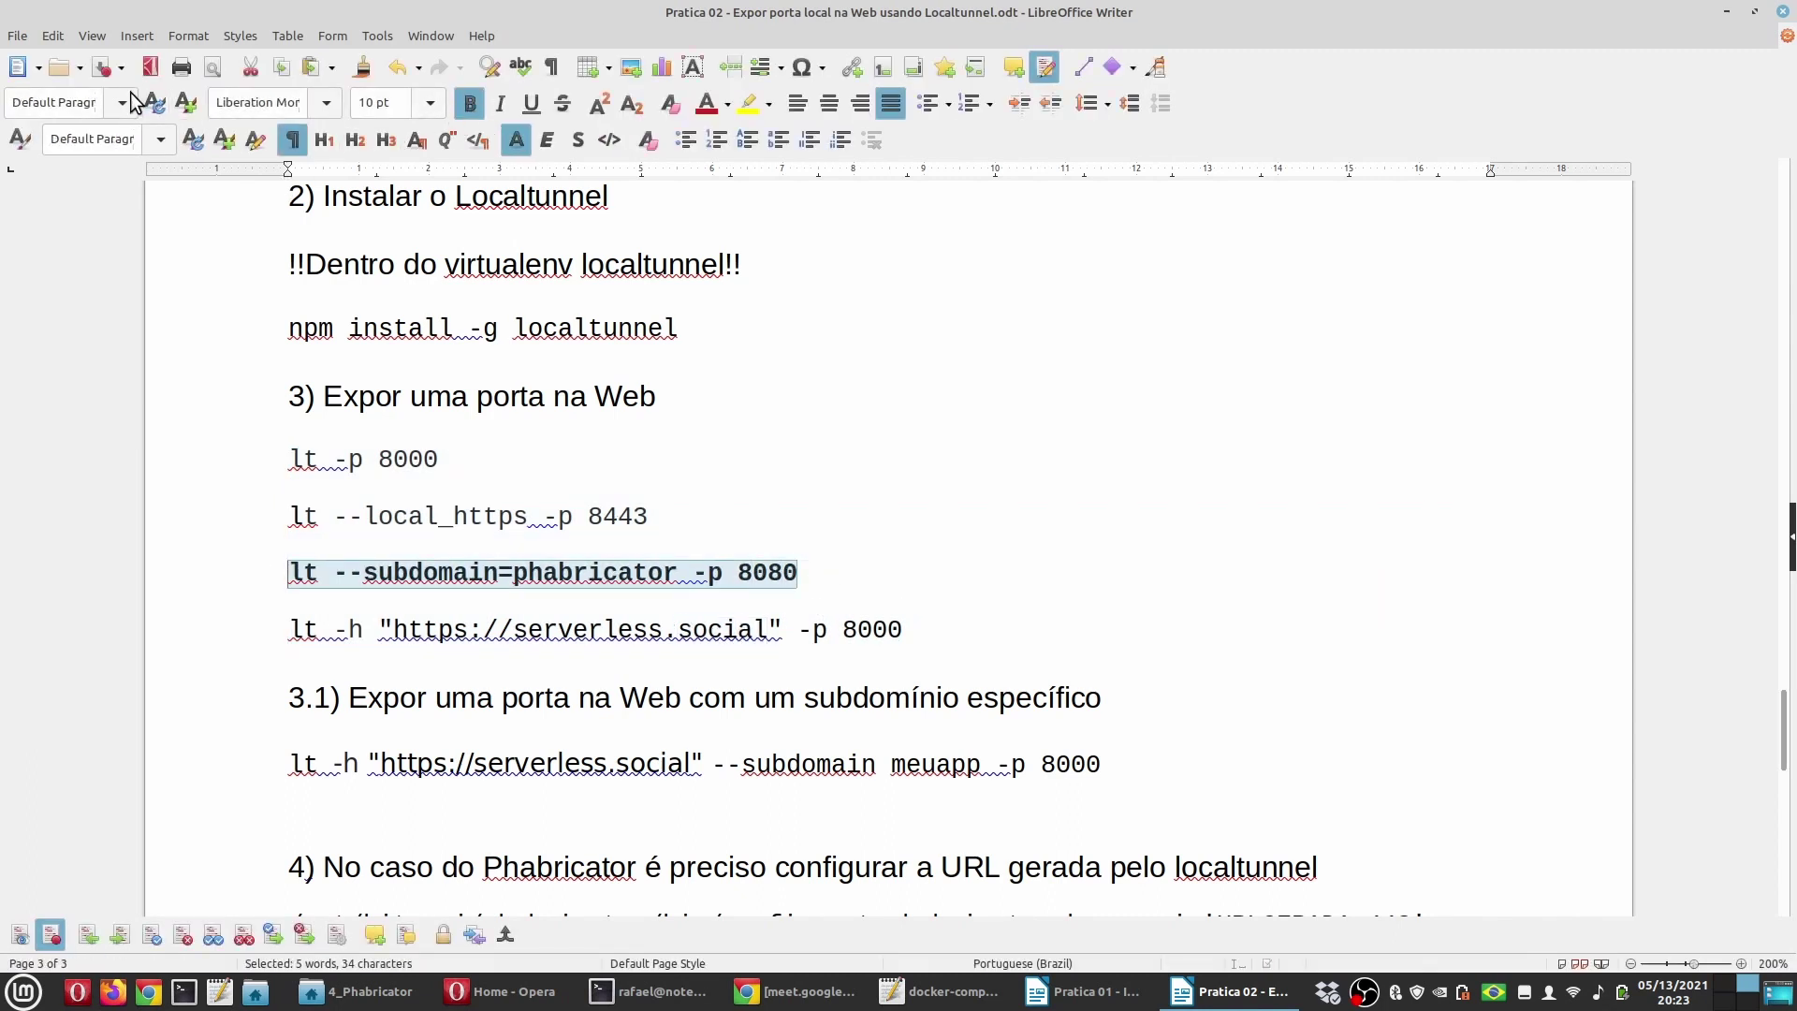
left_click(105, 67)
Step: Delete the section 4 heading and its URLGERADA config line
scroll(1391, 656, "down", 3)
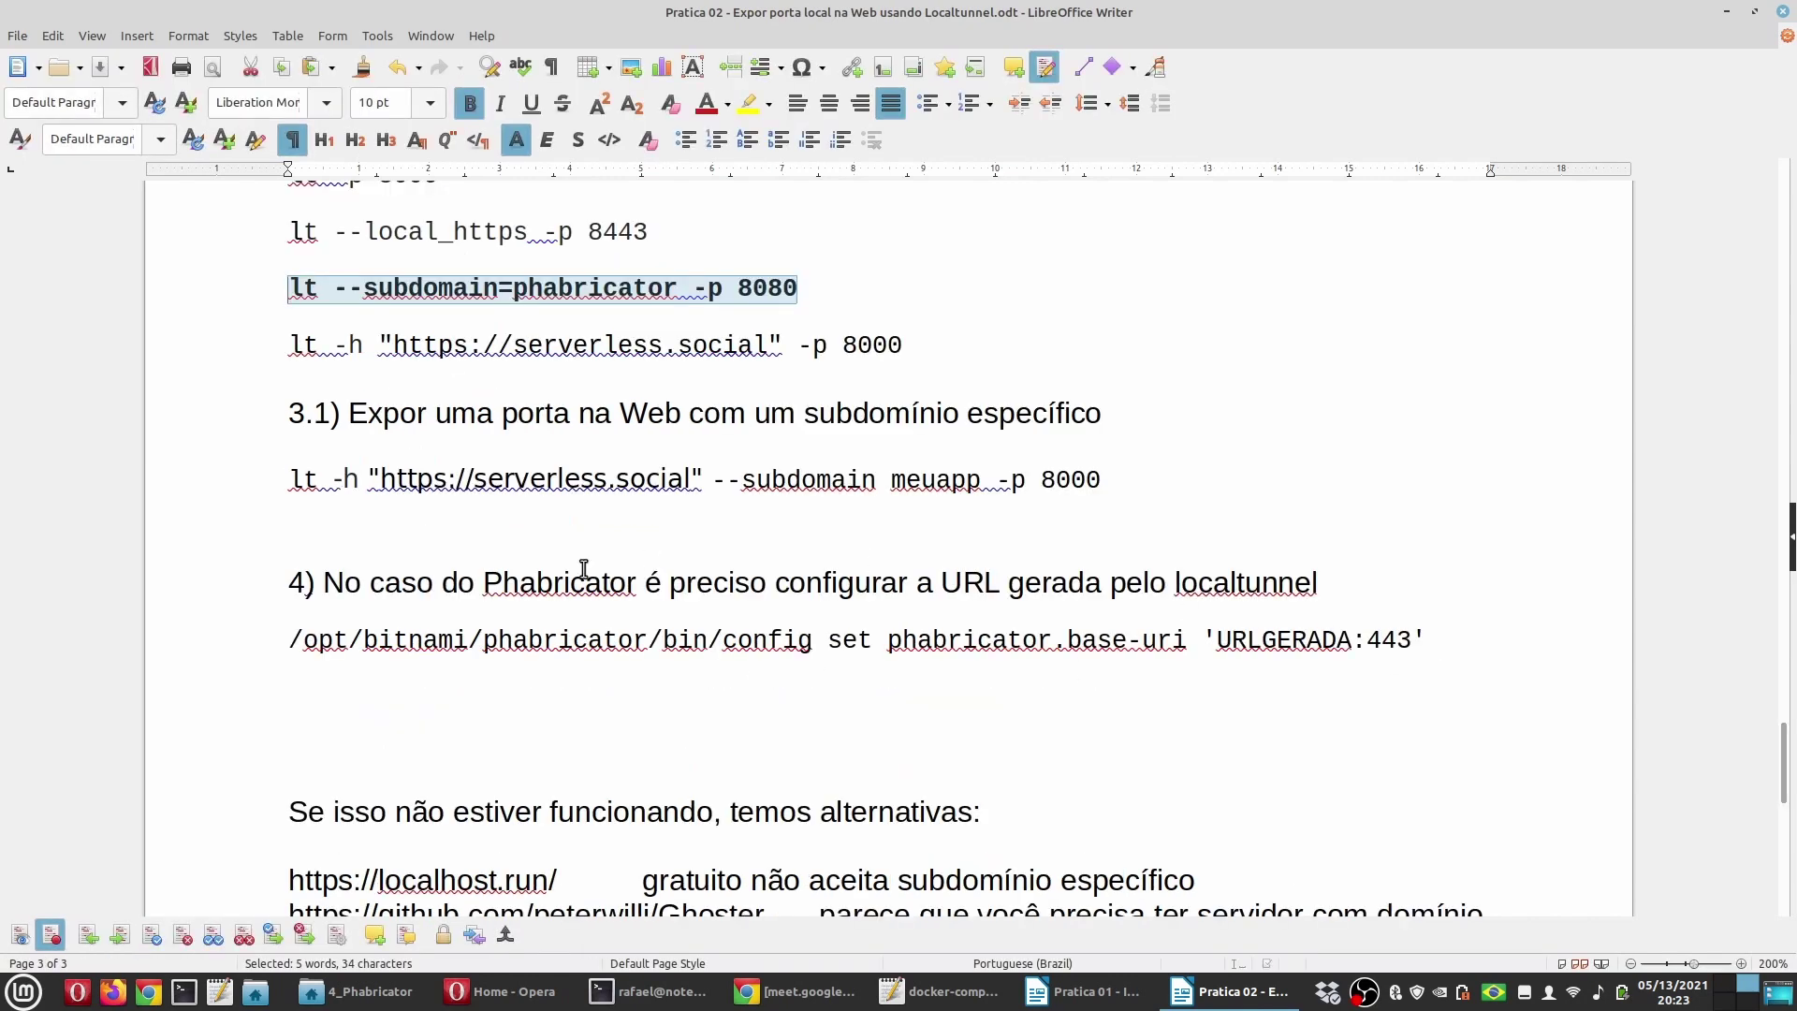
left_click(486, 584)
double_click(587, 594)
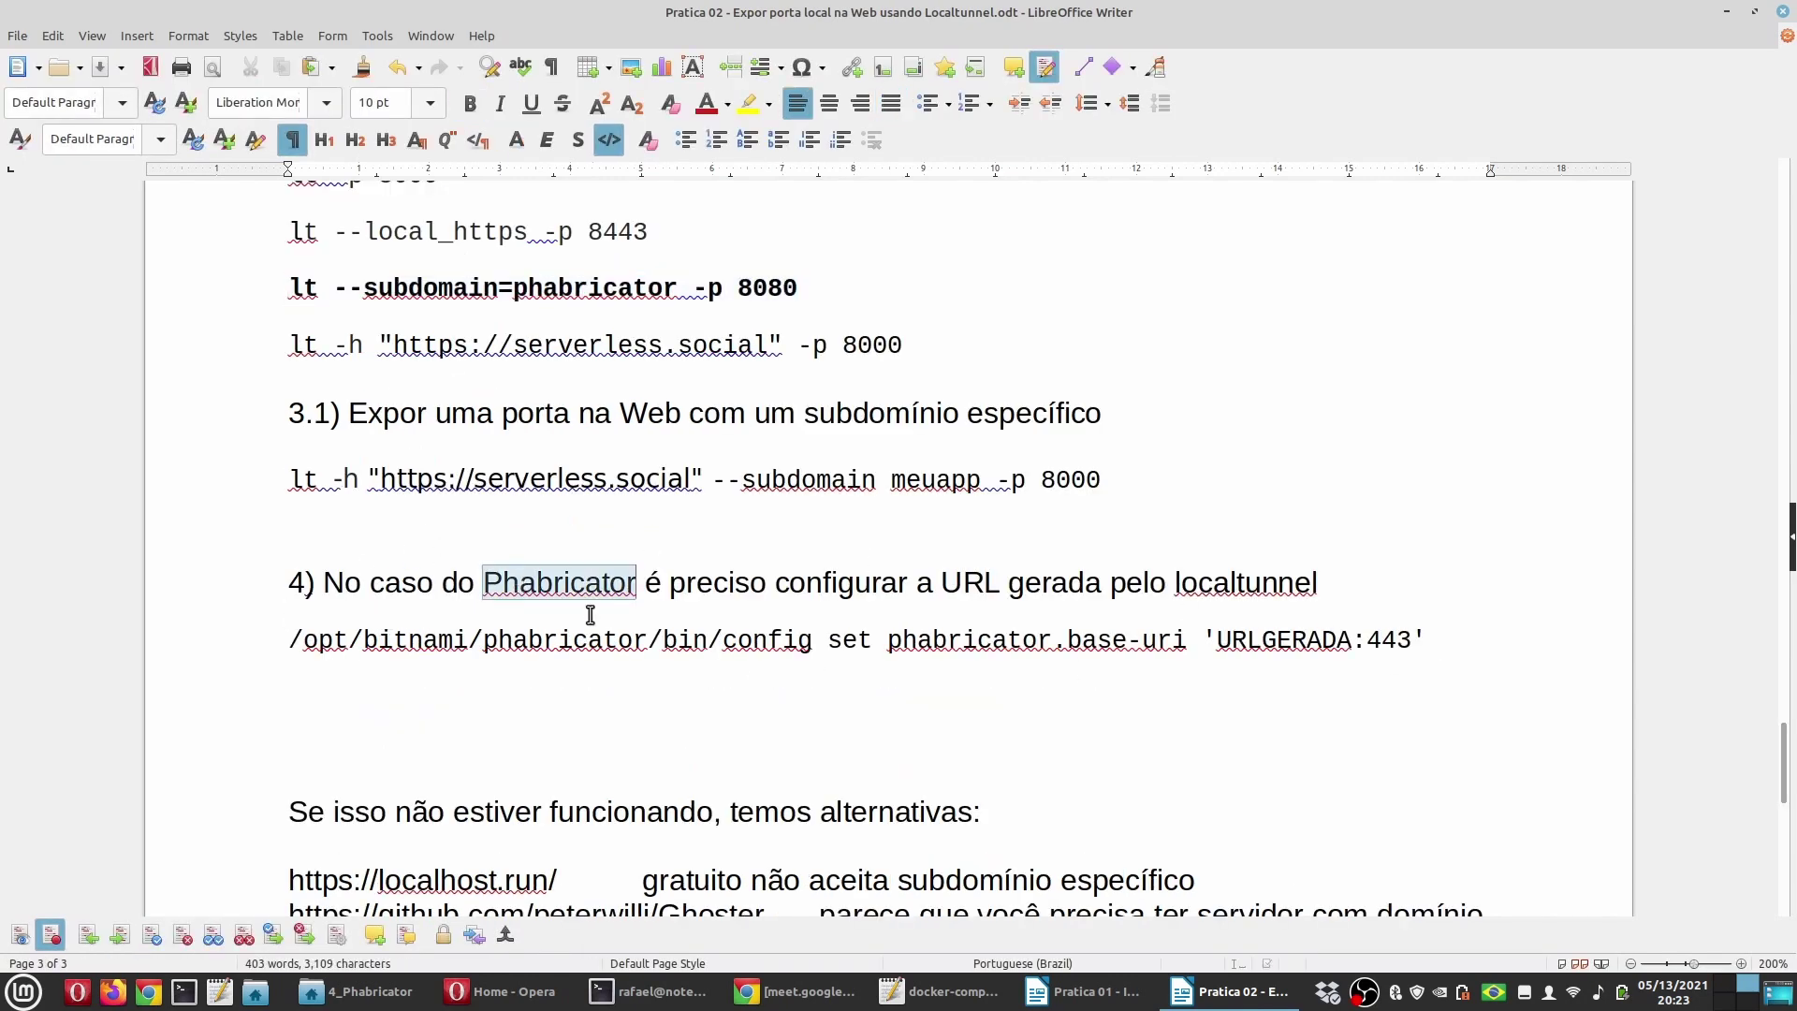
double_click(1317, 640)
left_click_drag(1441, 640, 308, 603)
key("Delete")
key("Delete")
key("Delete")
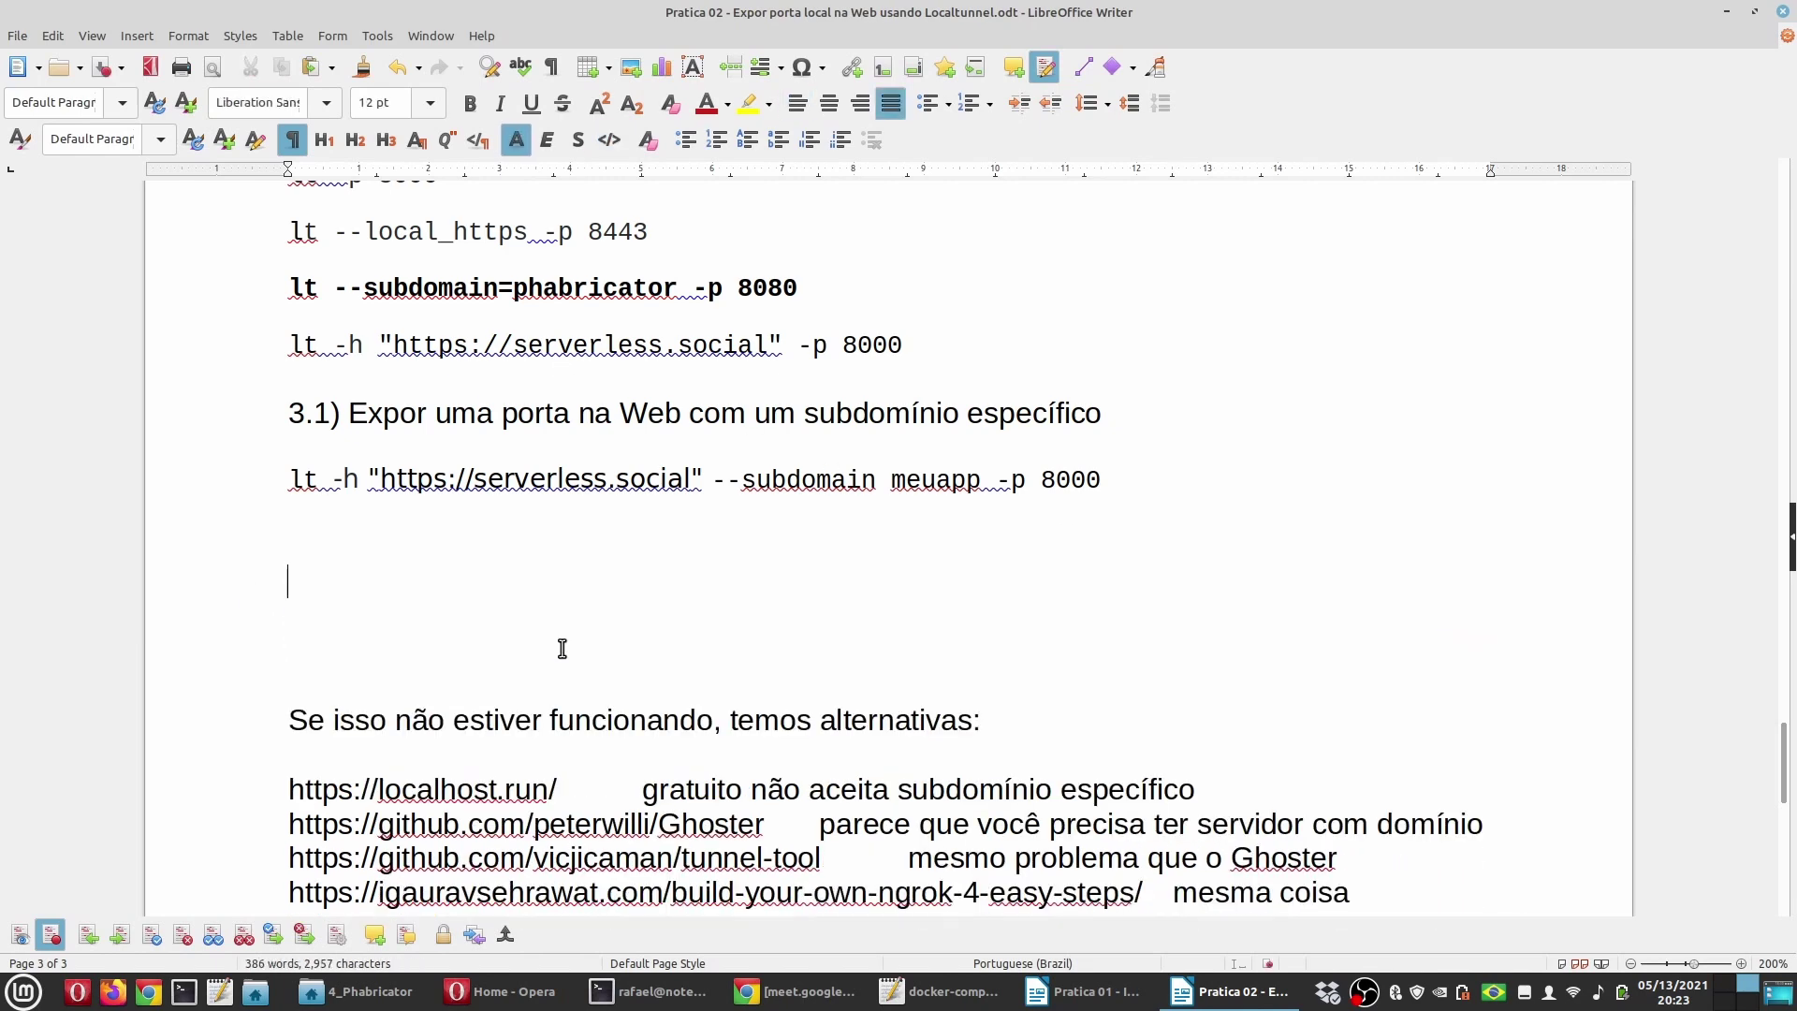
Step: Indent the localhost.run description with a Tab to align it with the others
scroll(705, 633, "down", 5)
scroll(706, 634, "up", 2)
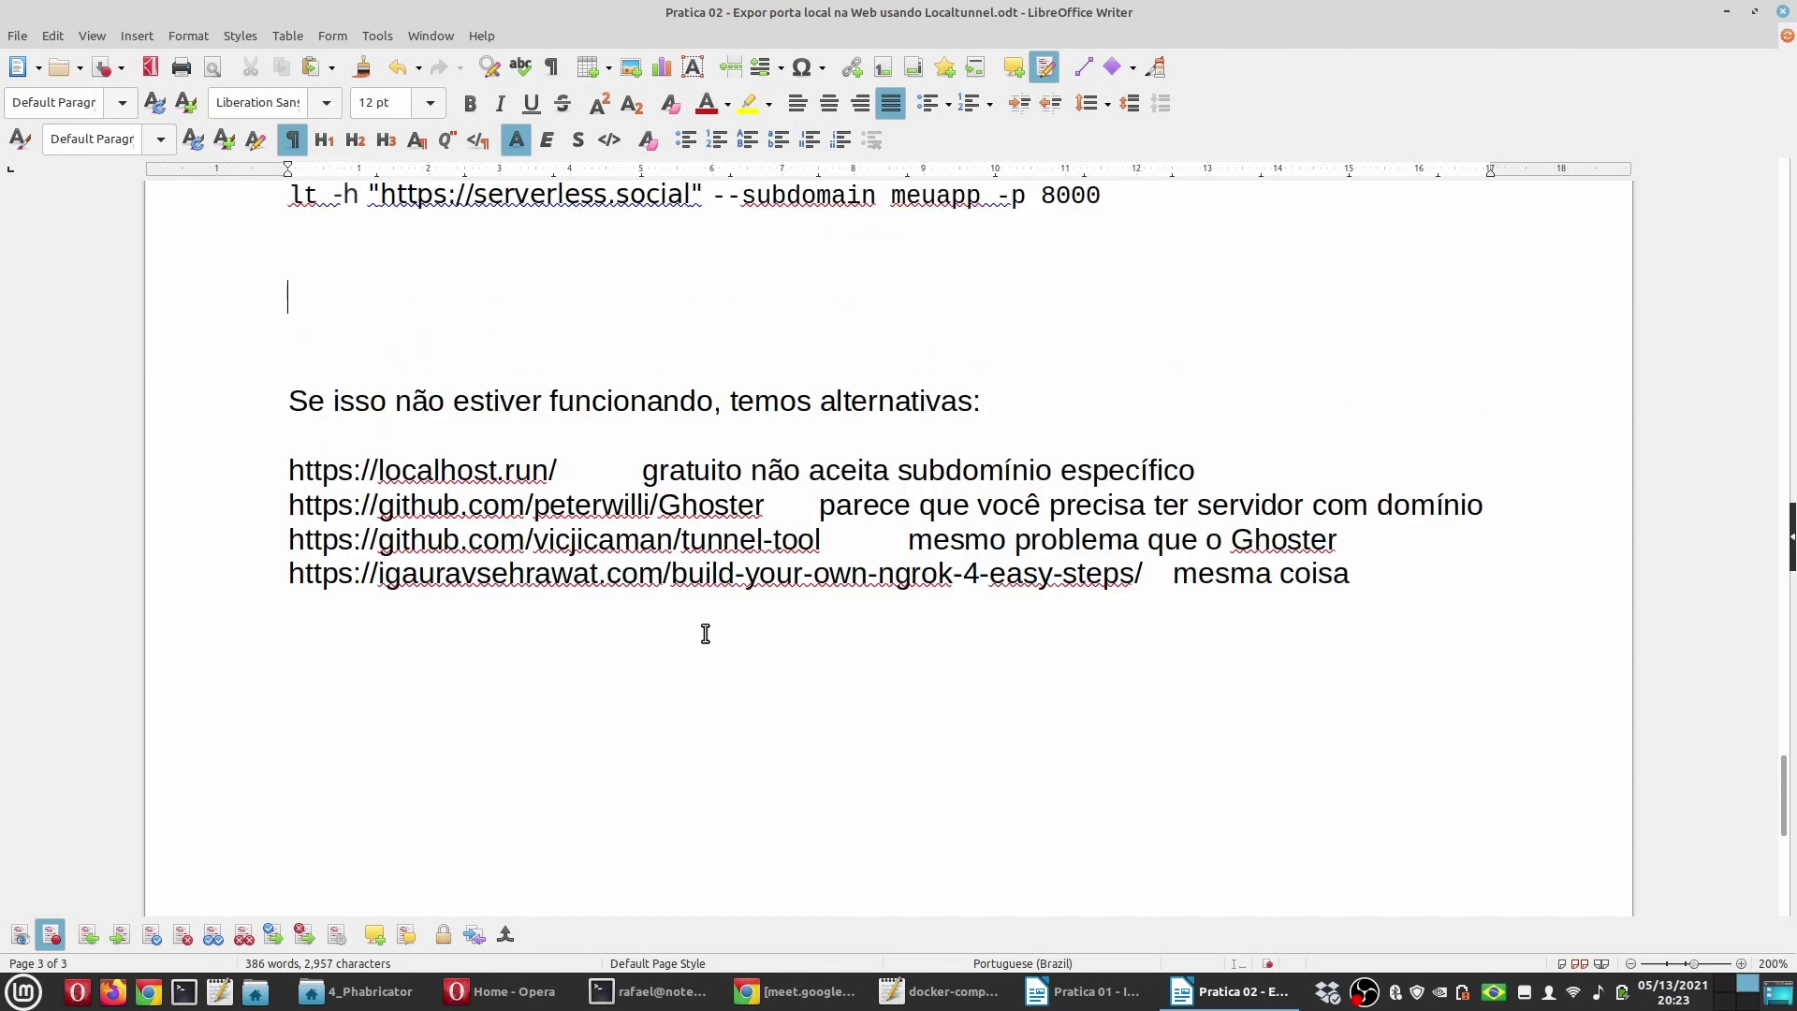
scroll(706, 634, "up", 3)
scroll(435, 740, "down", 3)
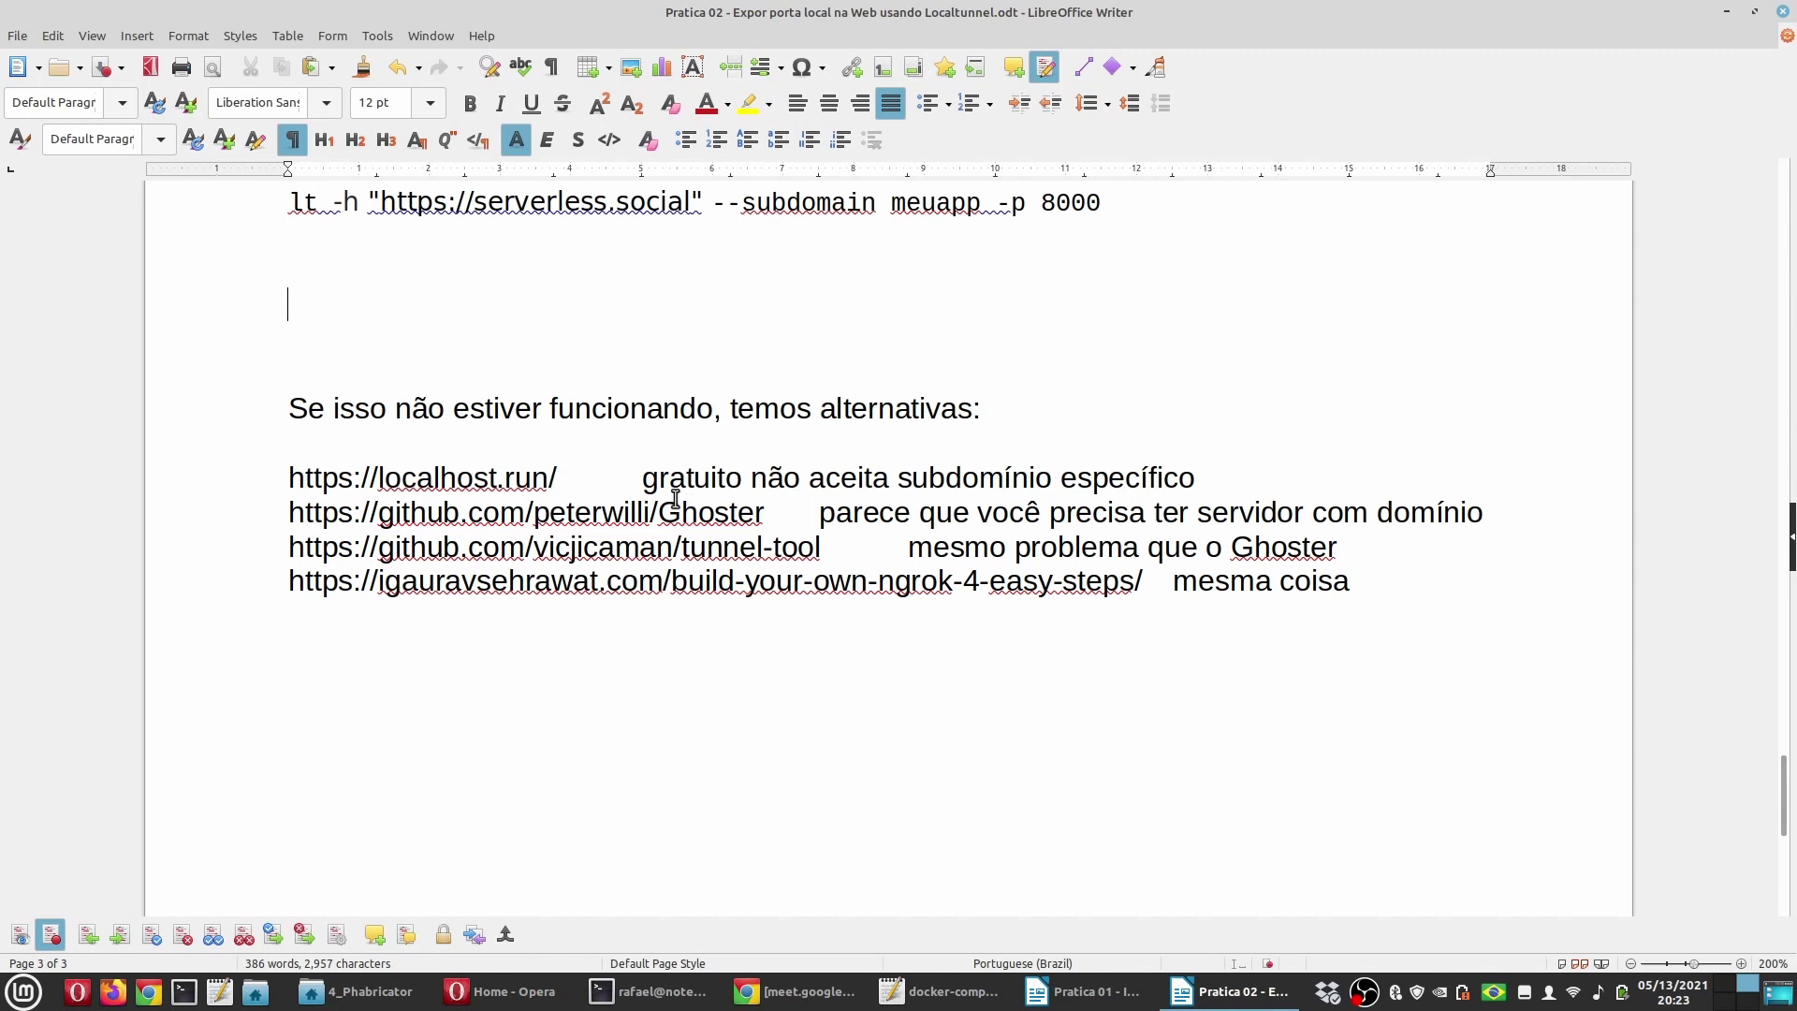
left_click(642, 479)
key("Tab")
key("Tab")
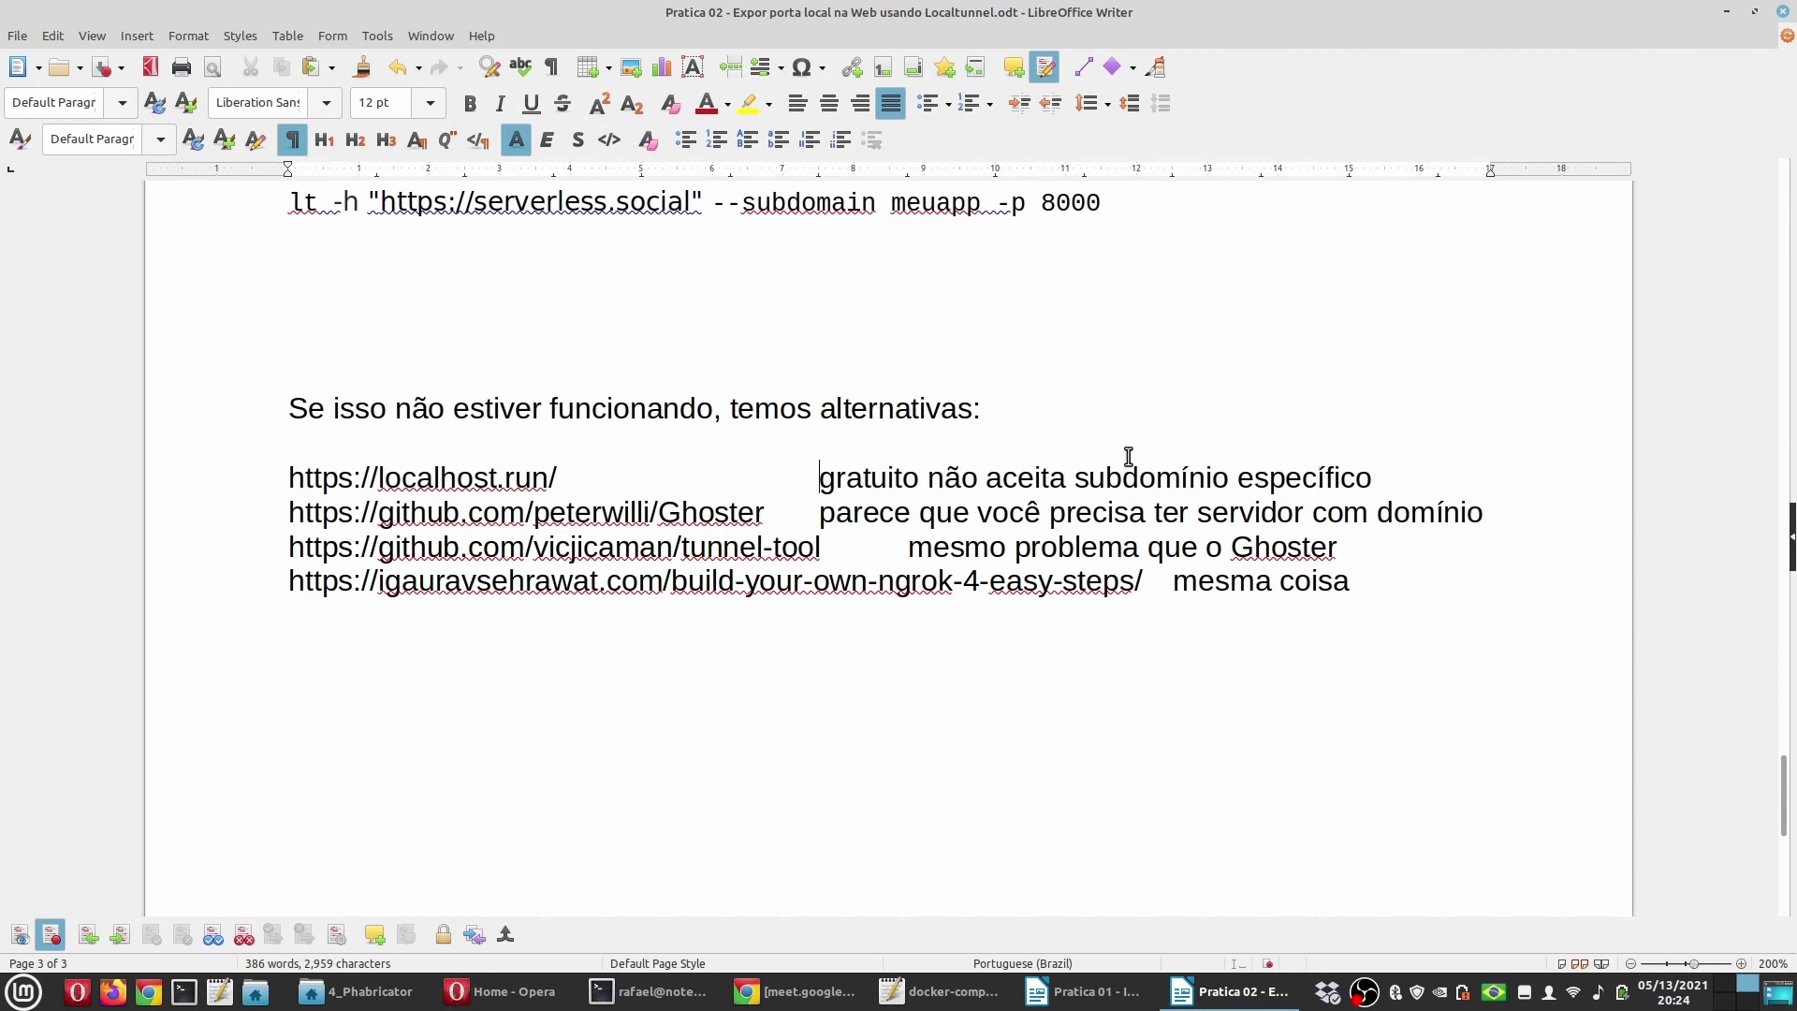
Step: Review the wording of the other alternative link lines by selecting words in them
double_click(716, 512)
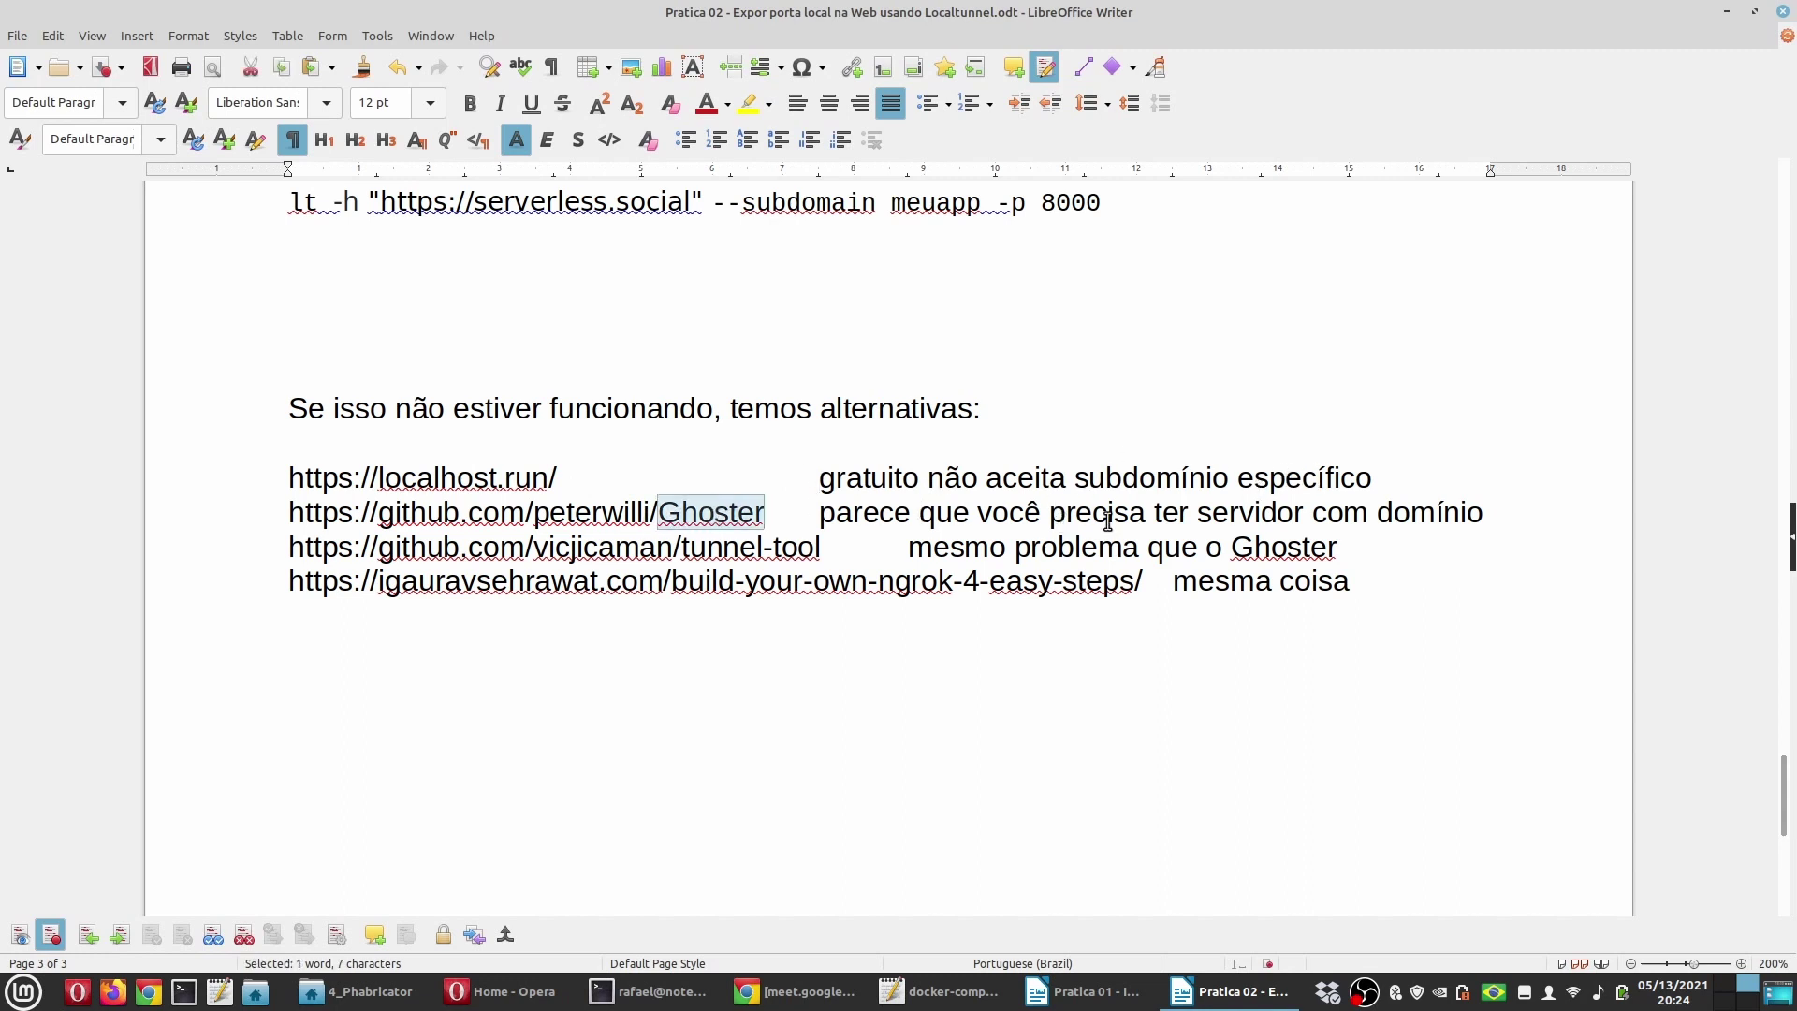
double_click(1432, 514)
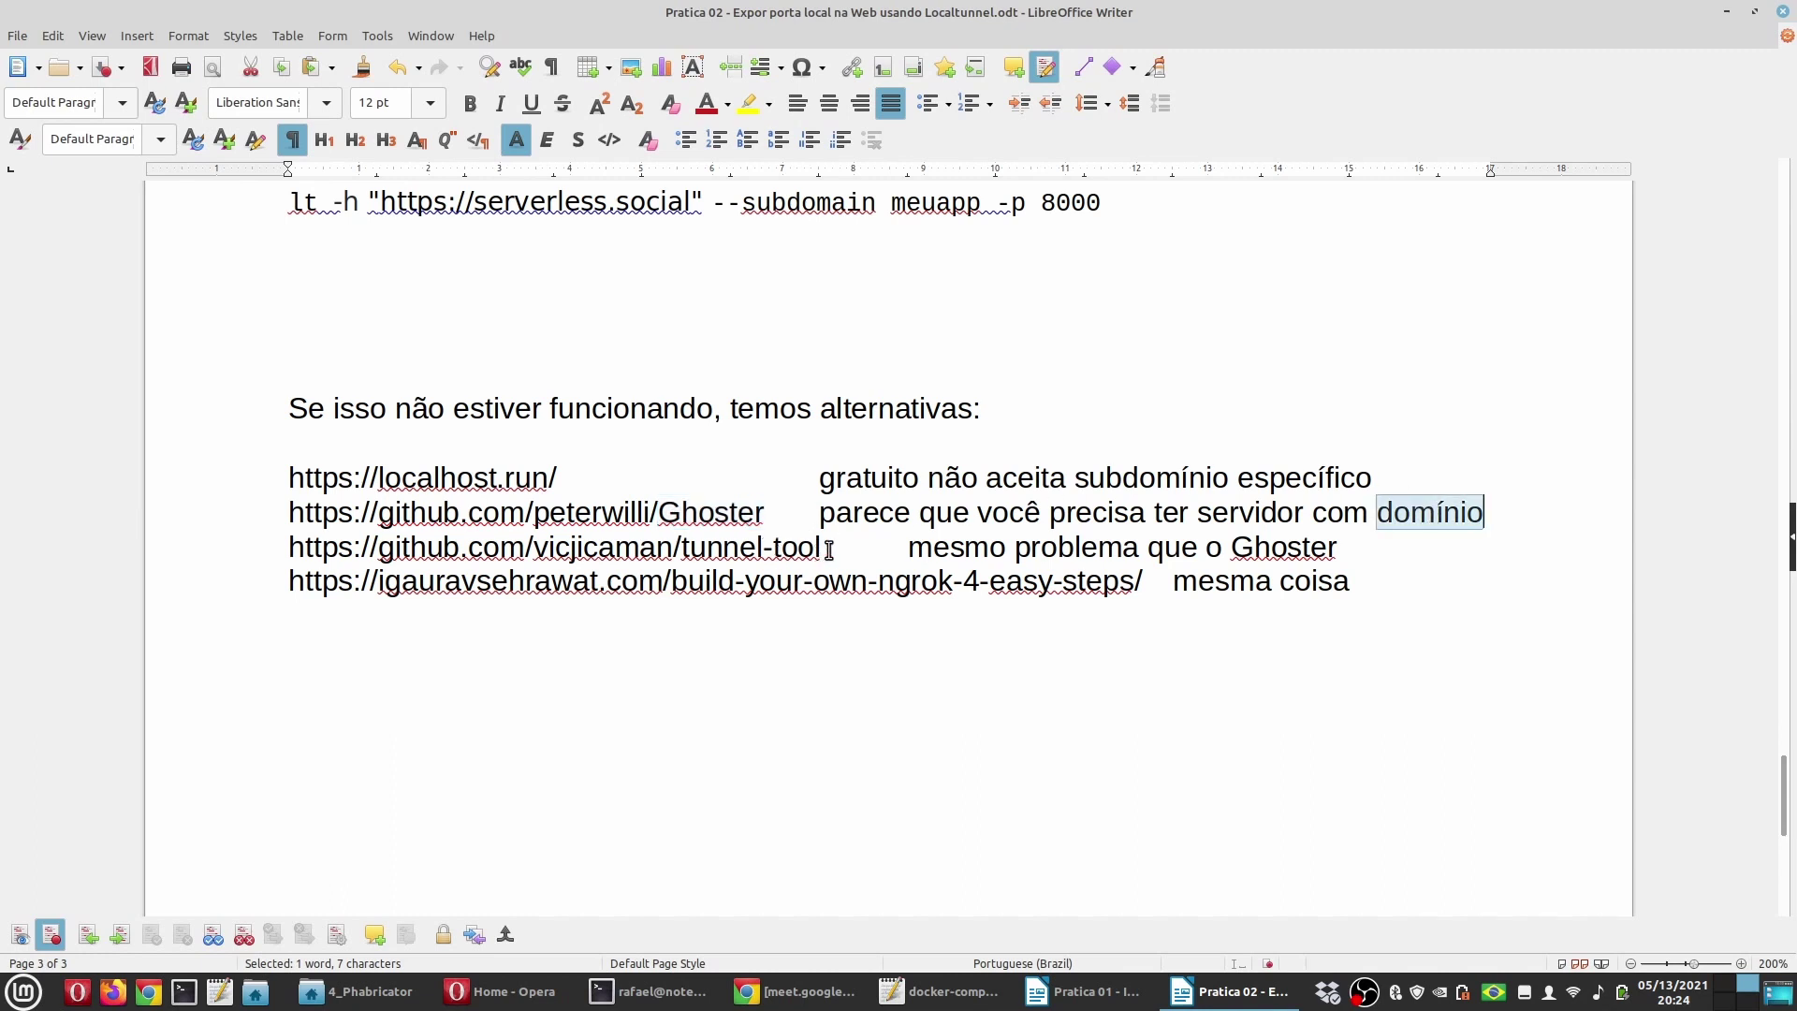
left_click_drag(825, 550, 690, 549)
double_click(1170, 550)
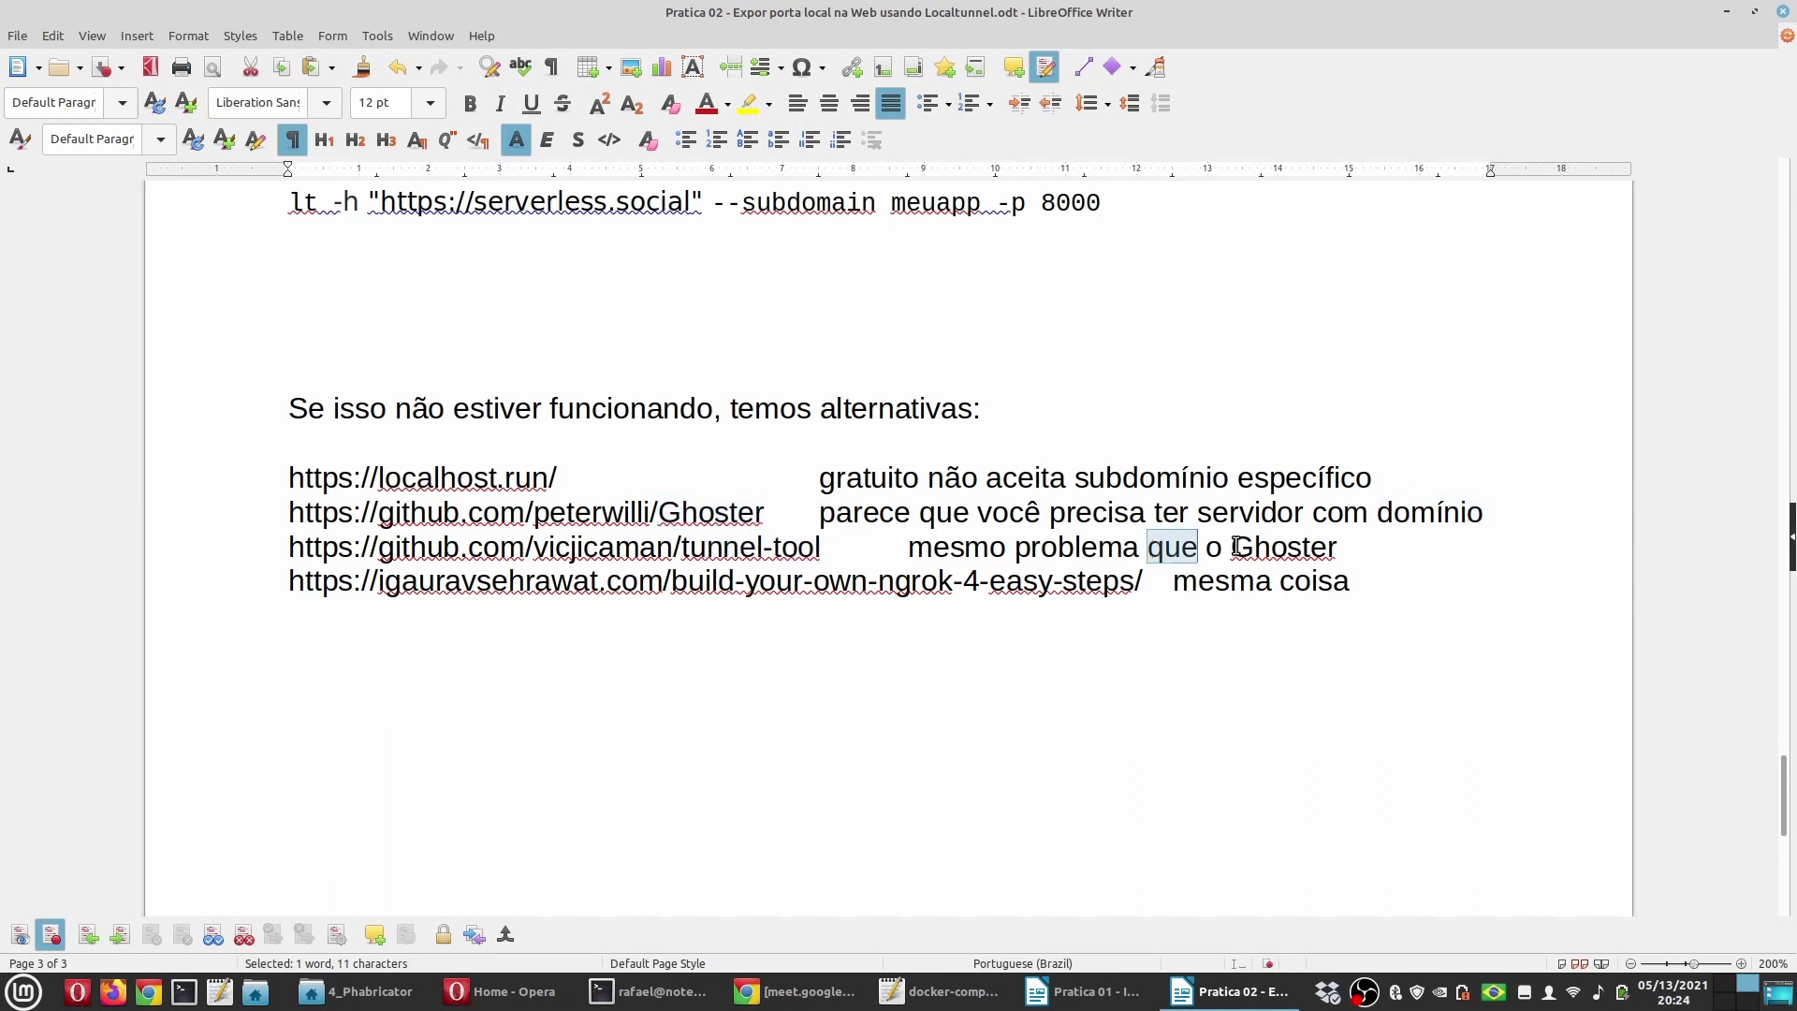
left_click(1170, 584)
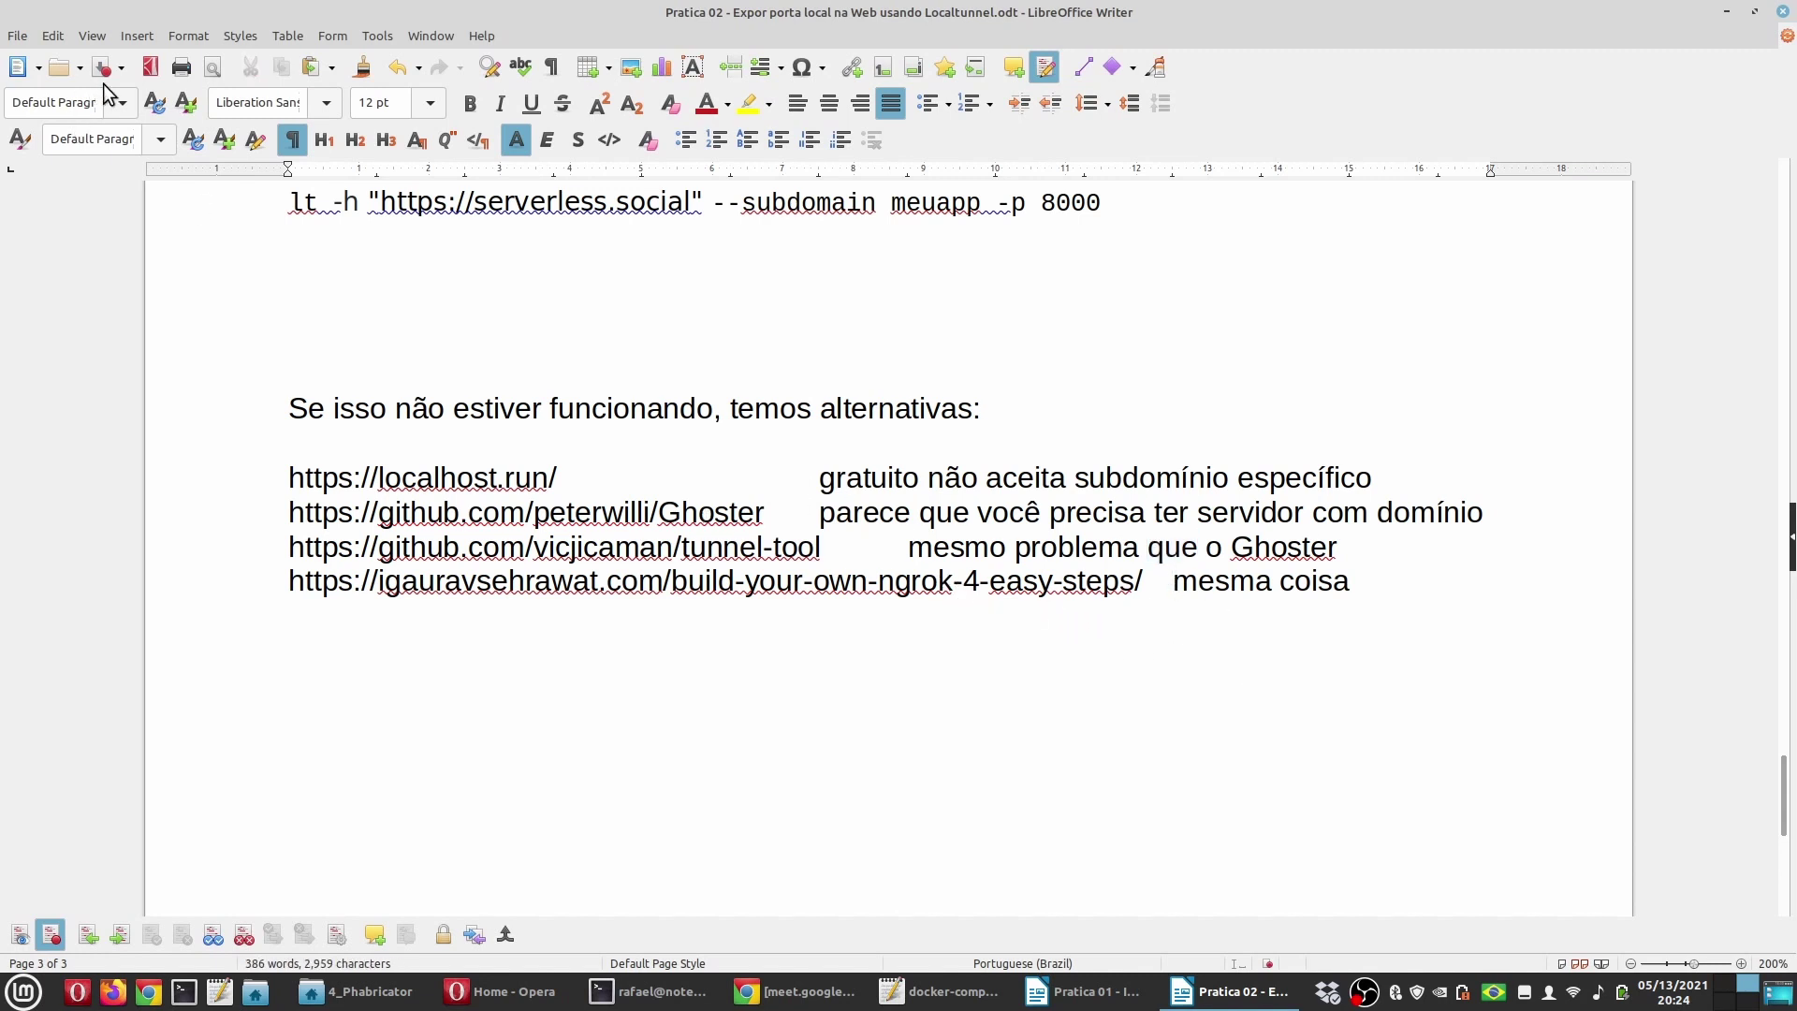
scroll(653, 596, "up", 10)
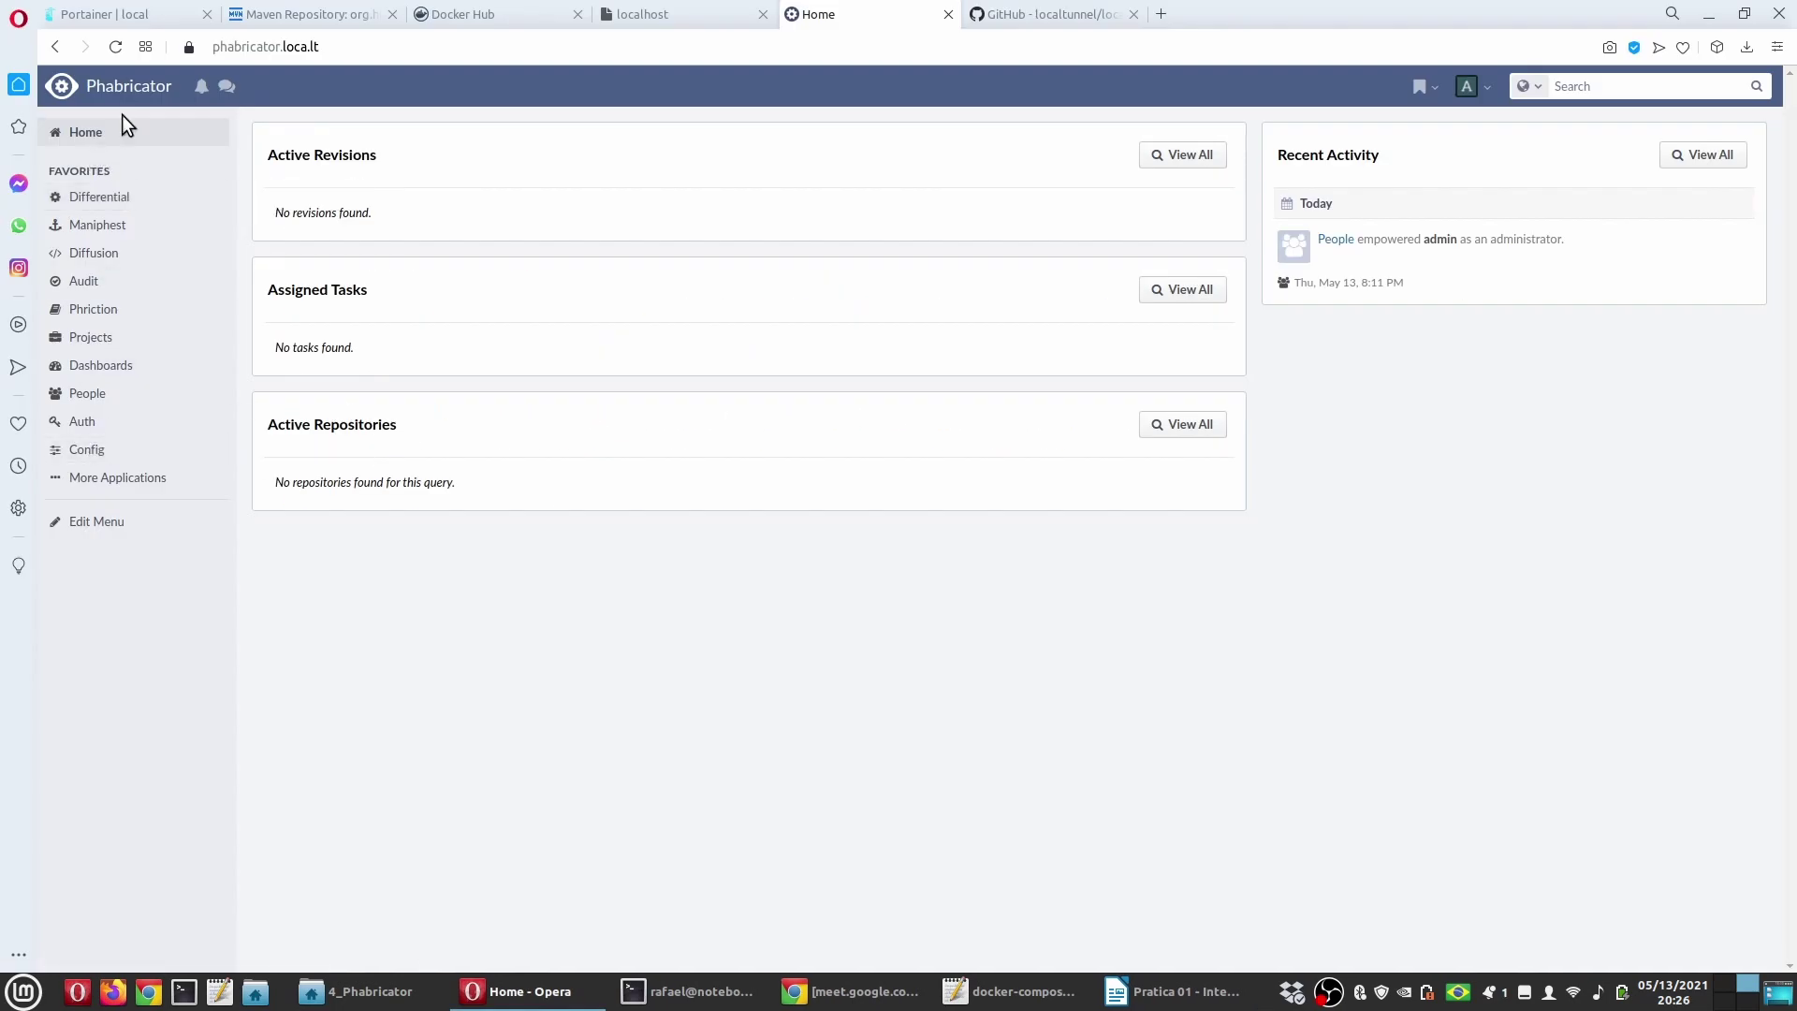
left_click(94, 199)
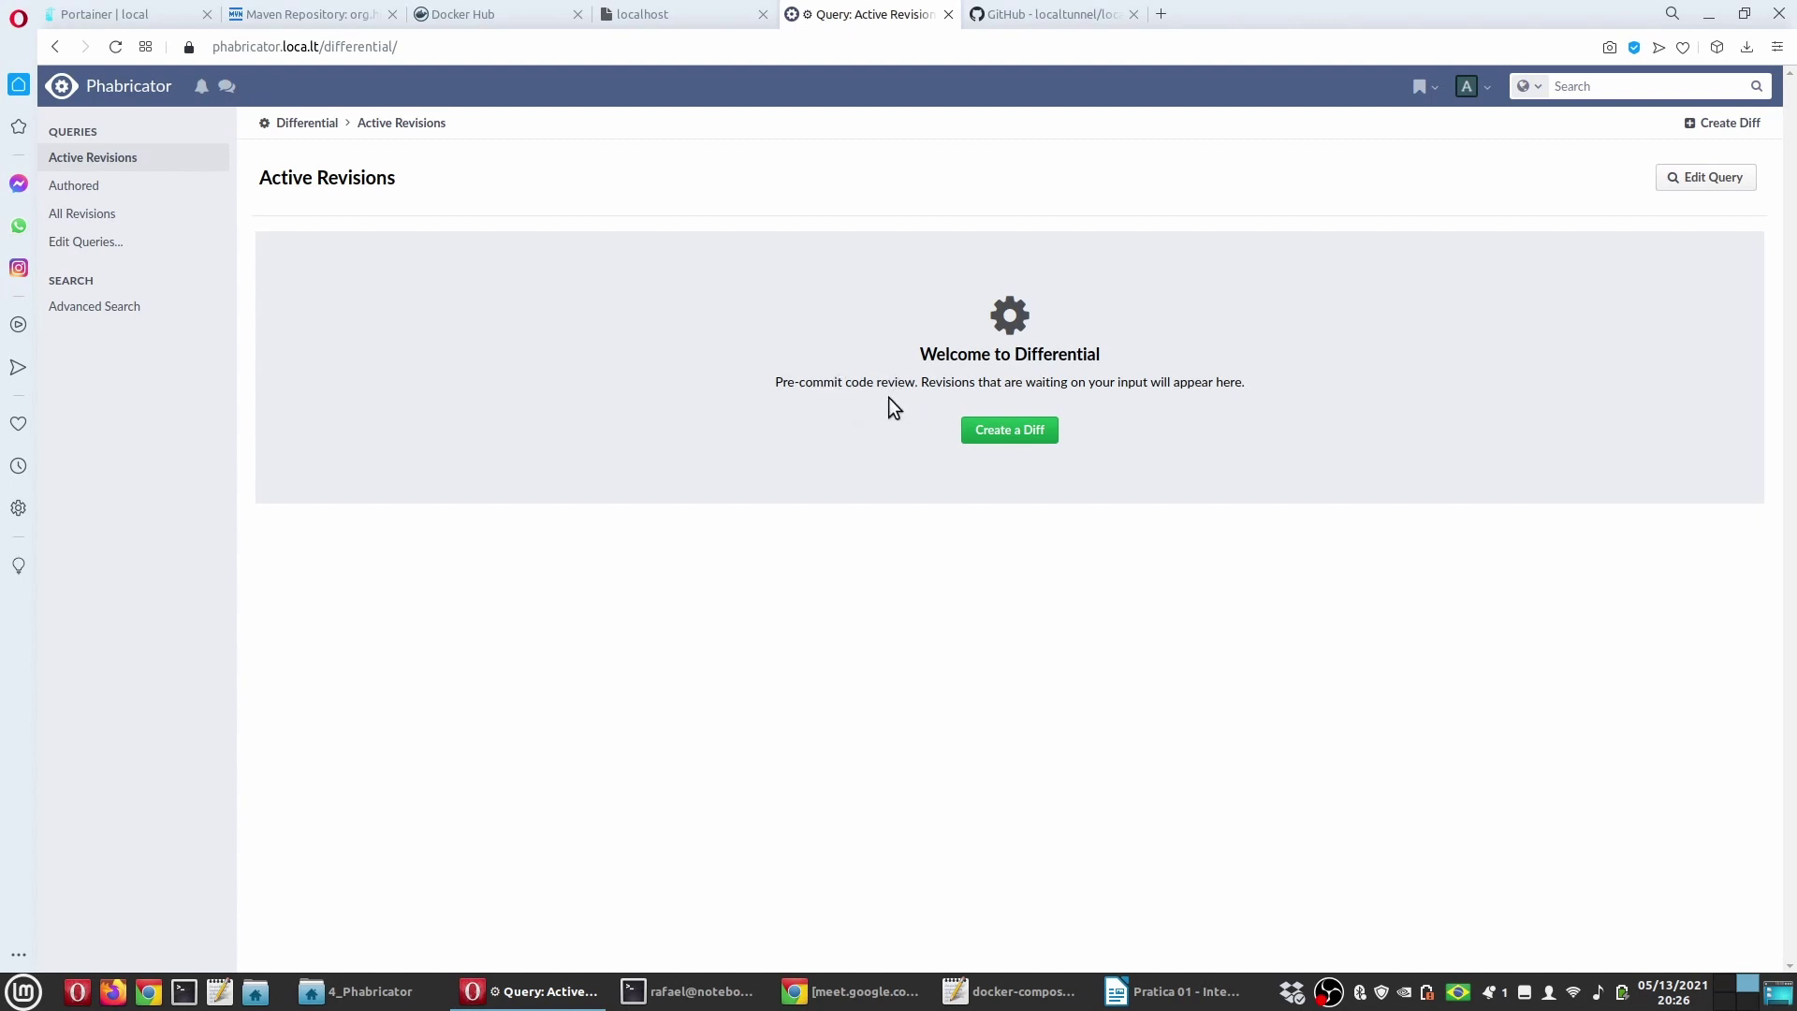
left_click(108, 85)
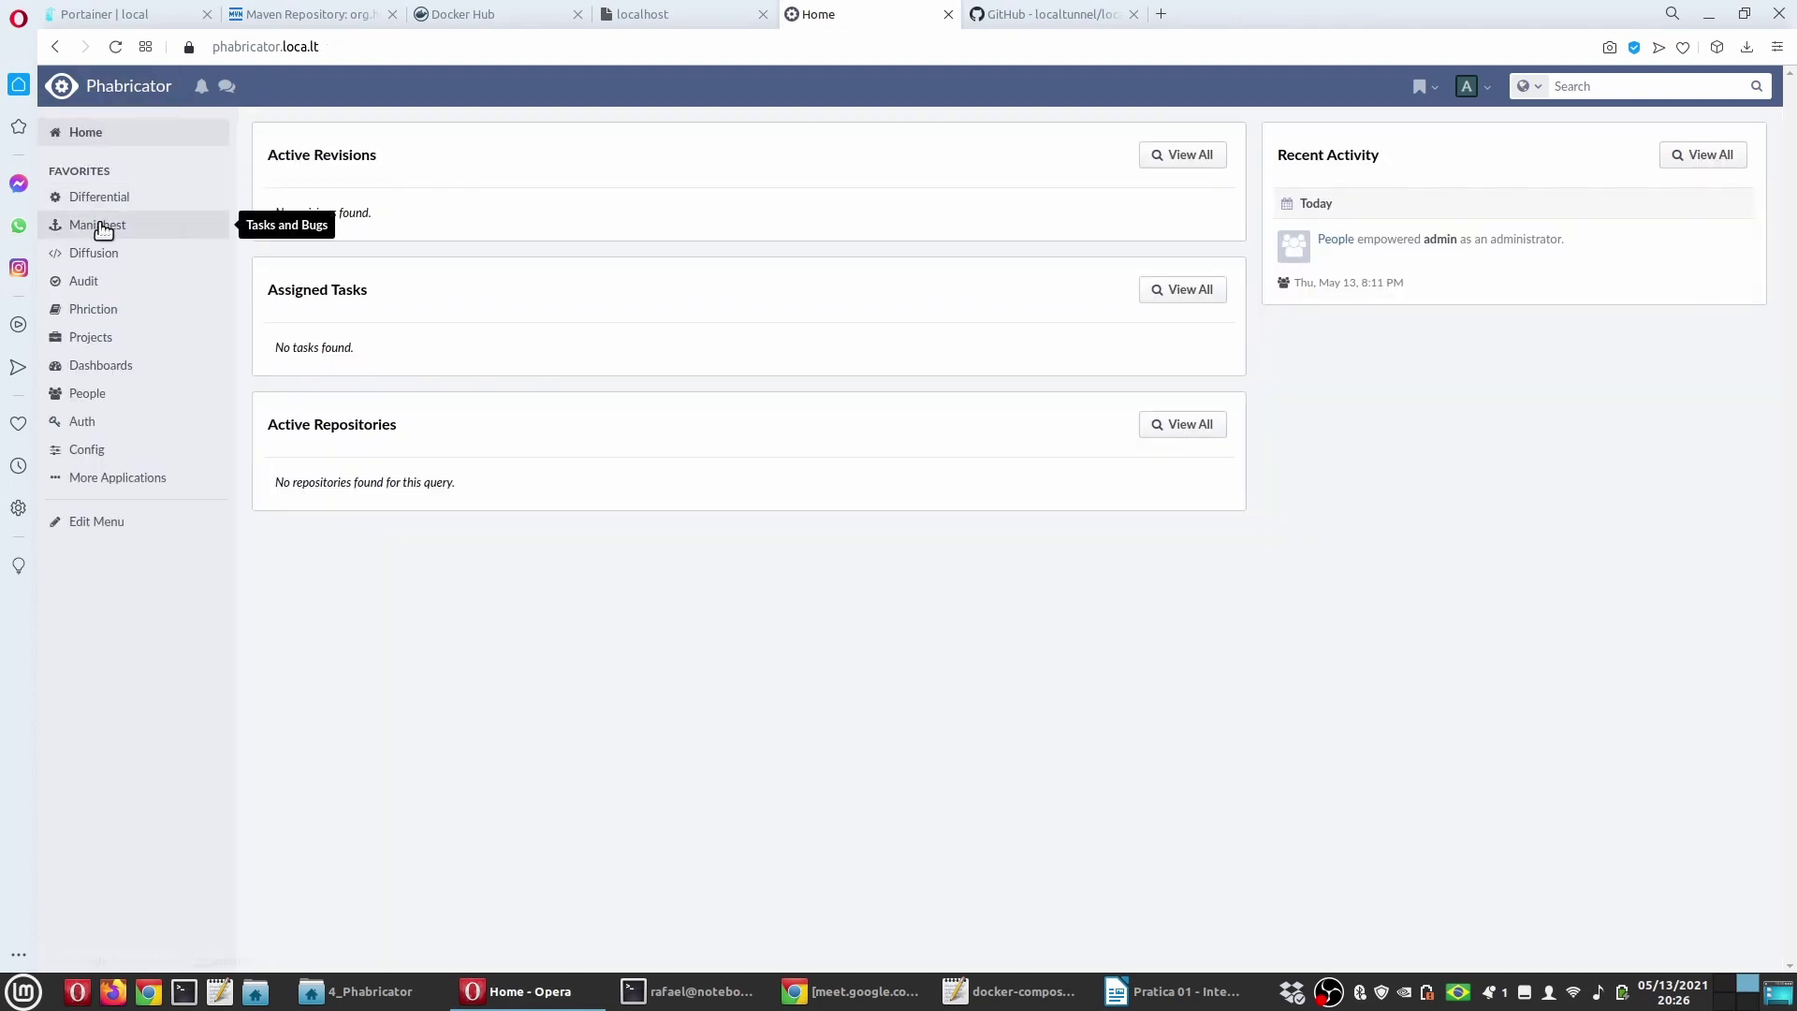
left_click(97, 226)
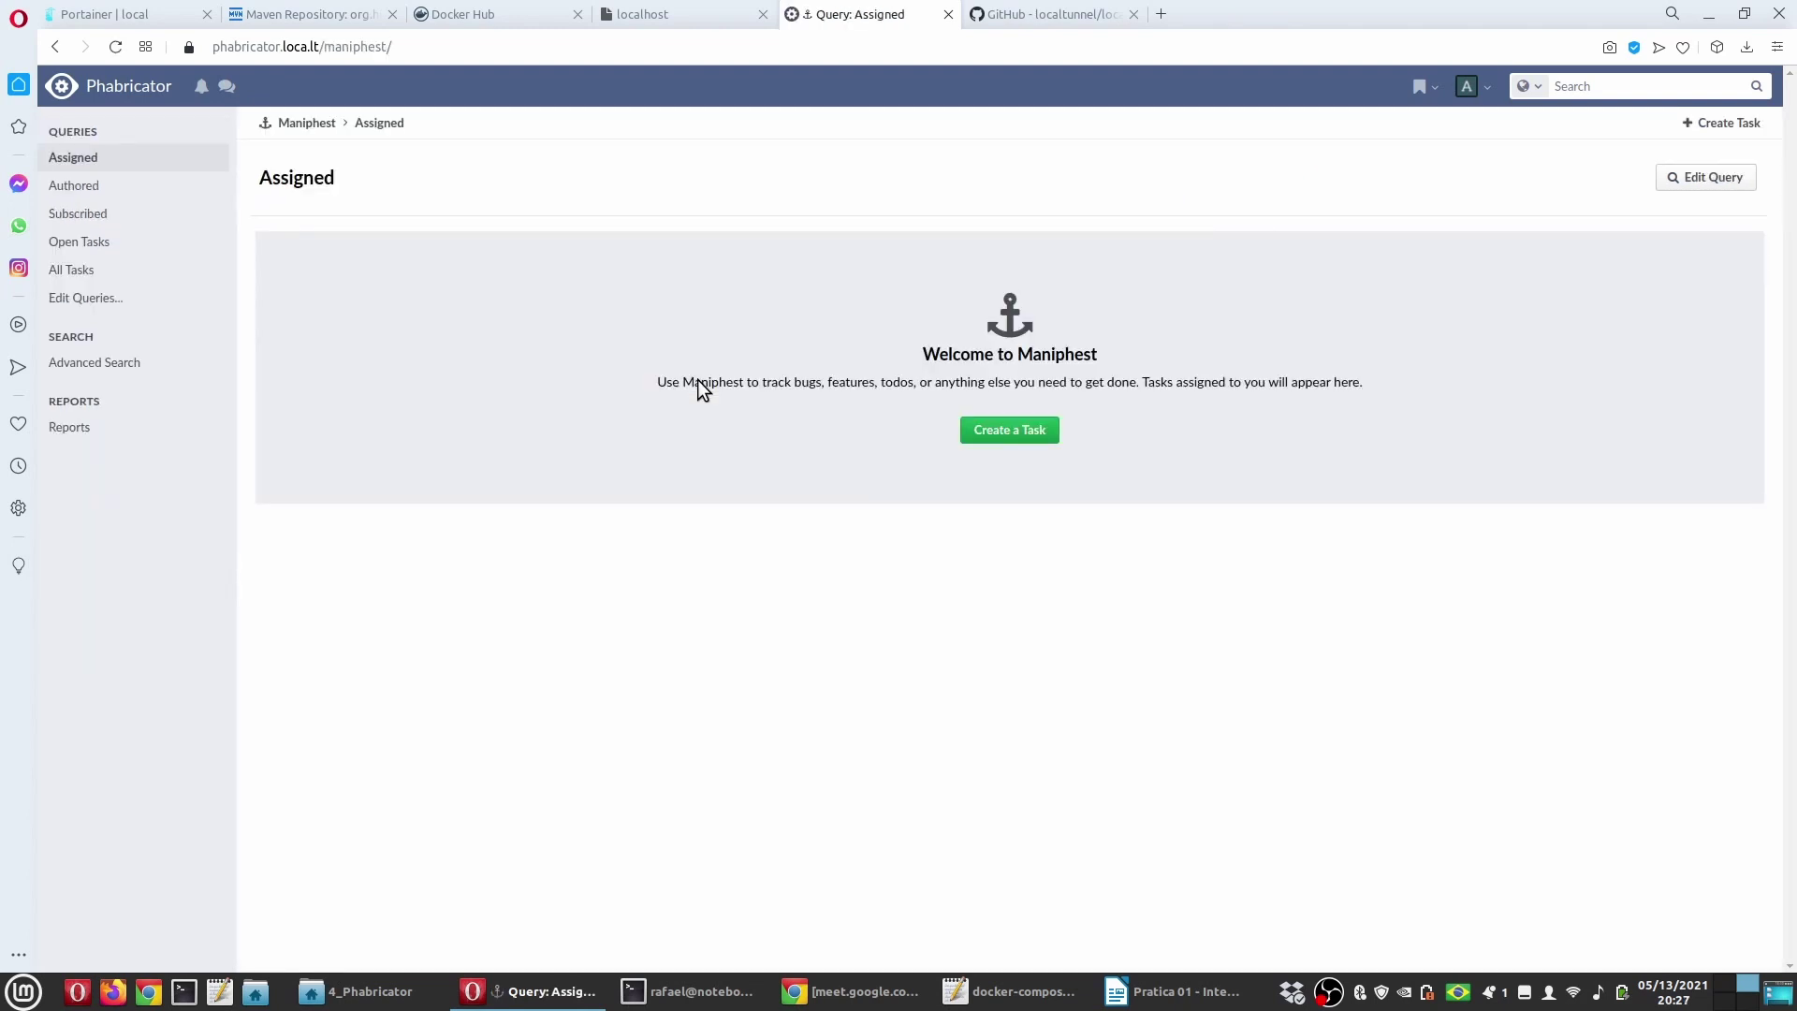
left_click(112, 87)
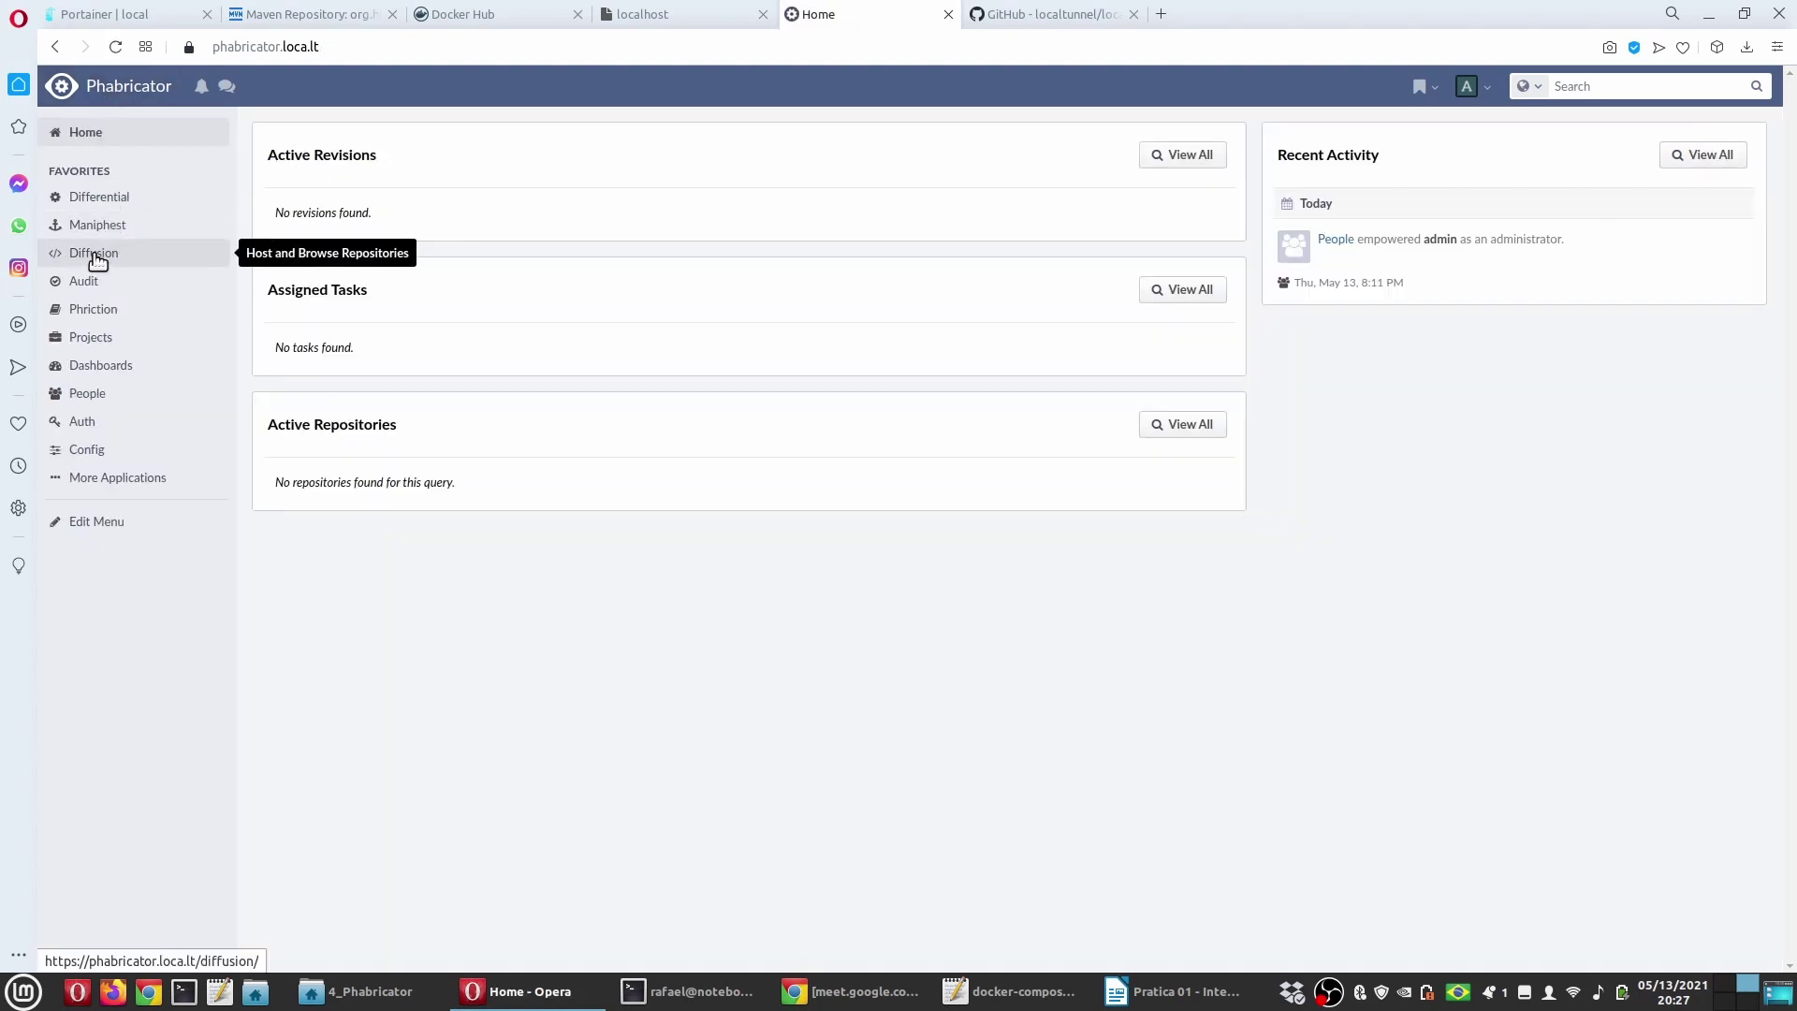
left_click(95, 255)
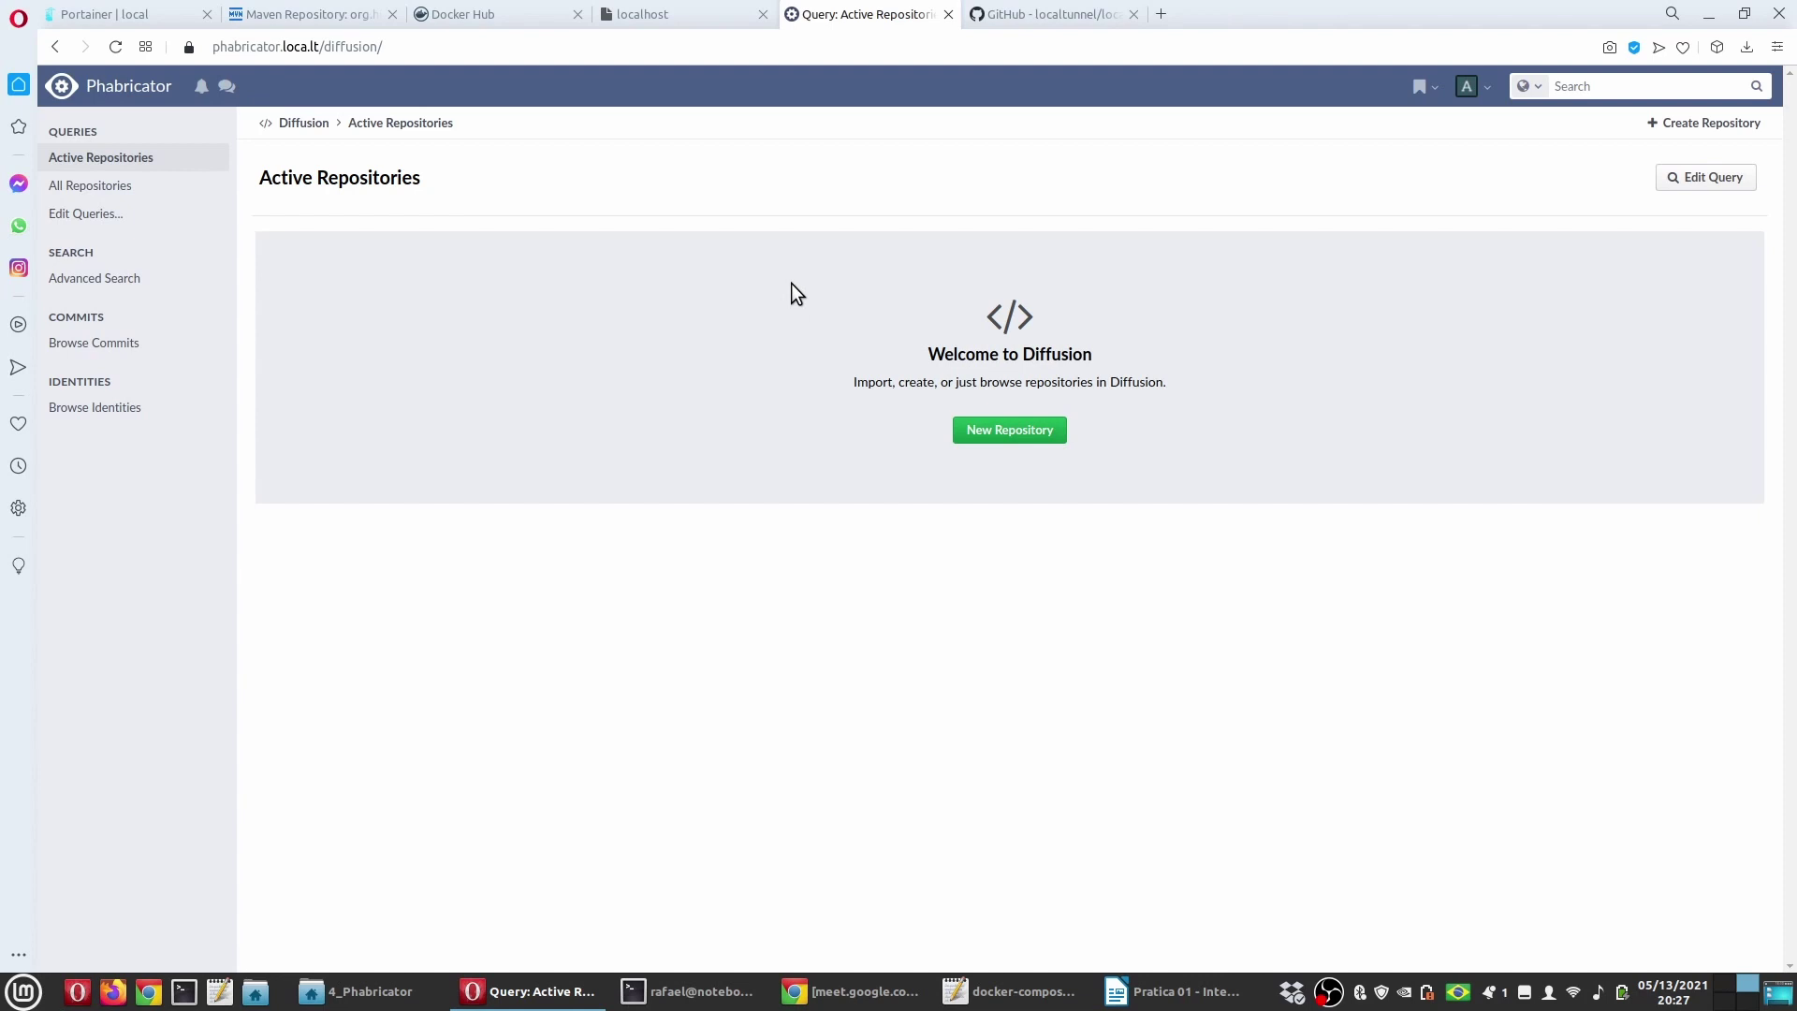
left_click(105, 84)
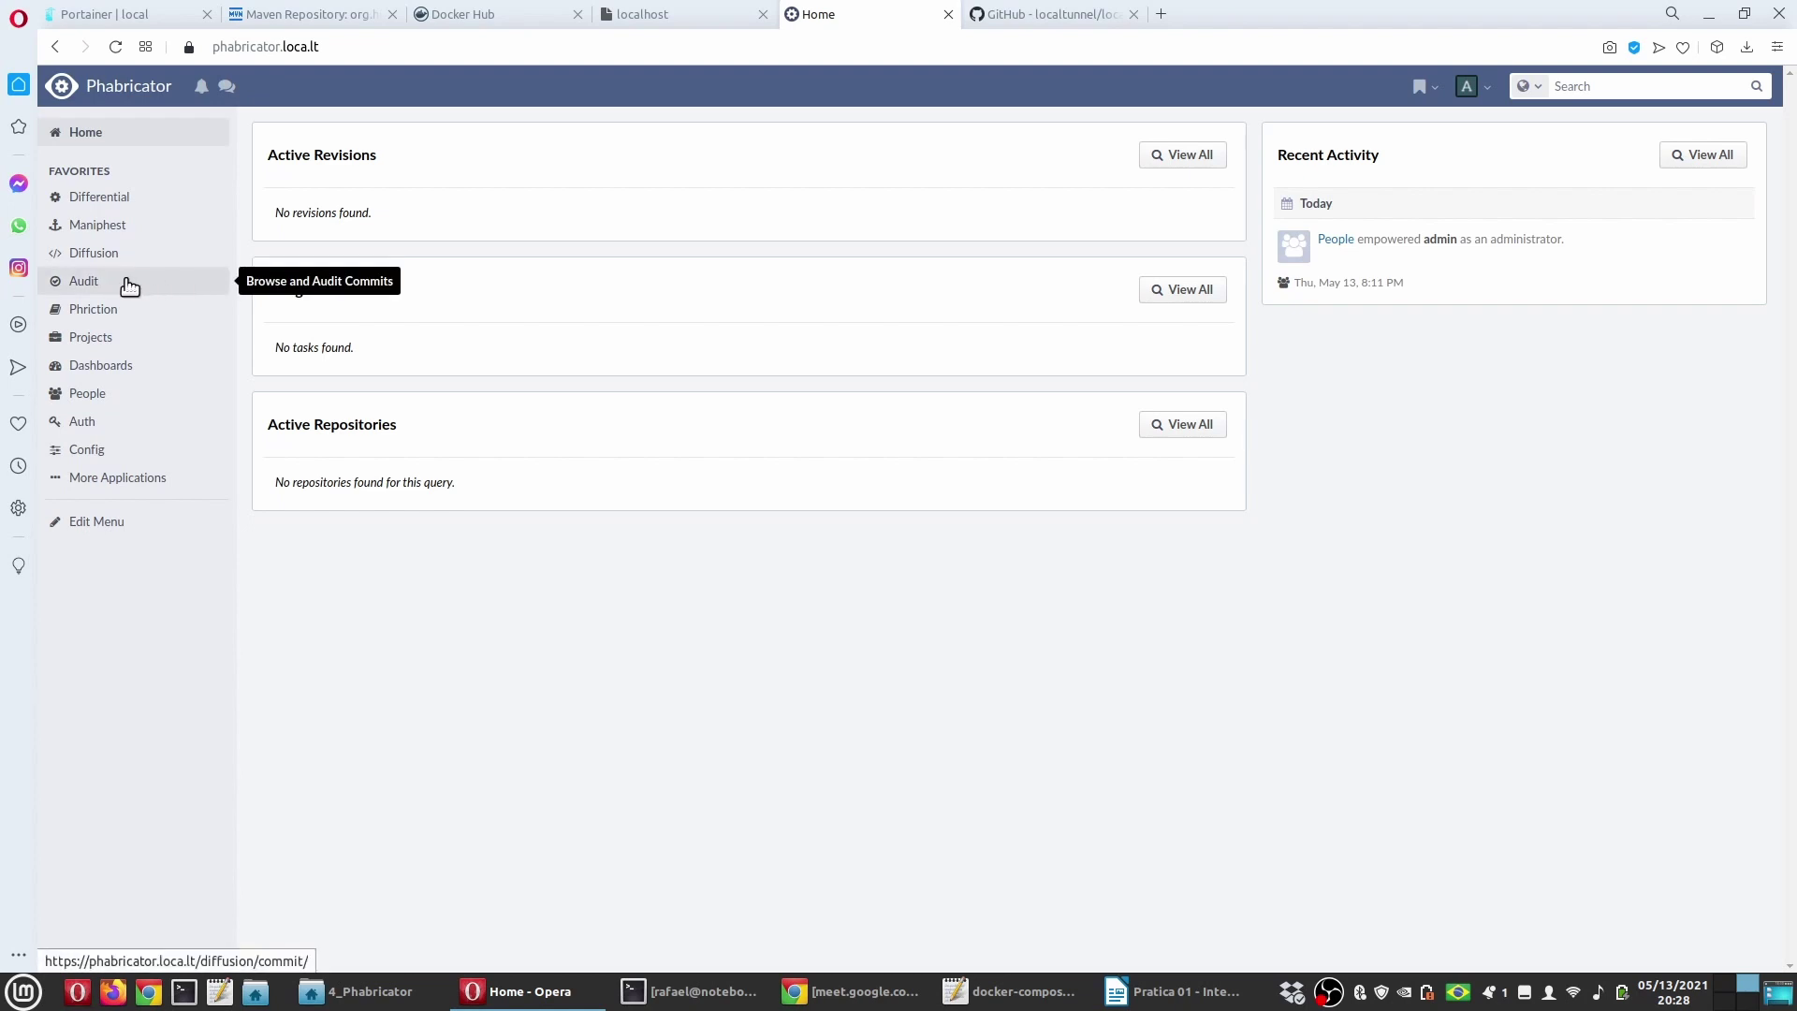
Step: Browse Phriction, Dashboards and People, then open Auth's Login and Registration Providers page
left_click(121, 313)
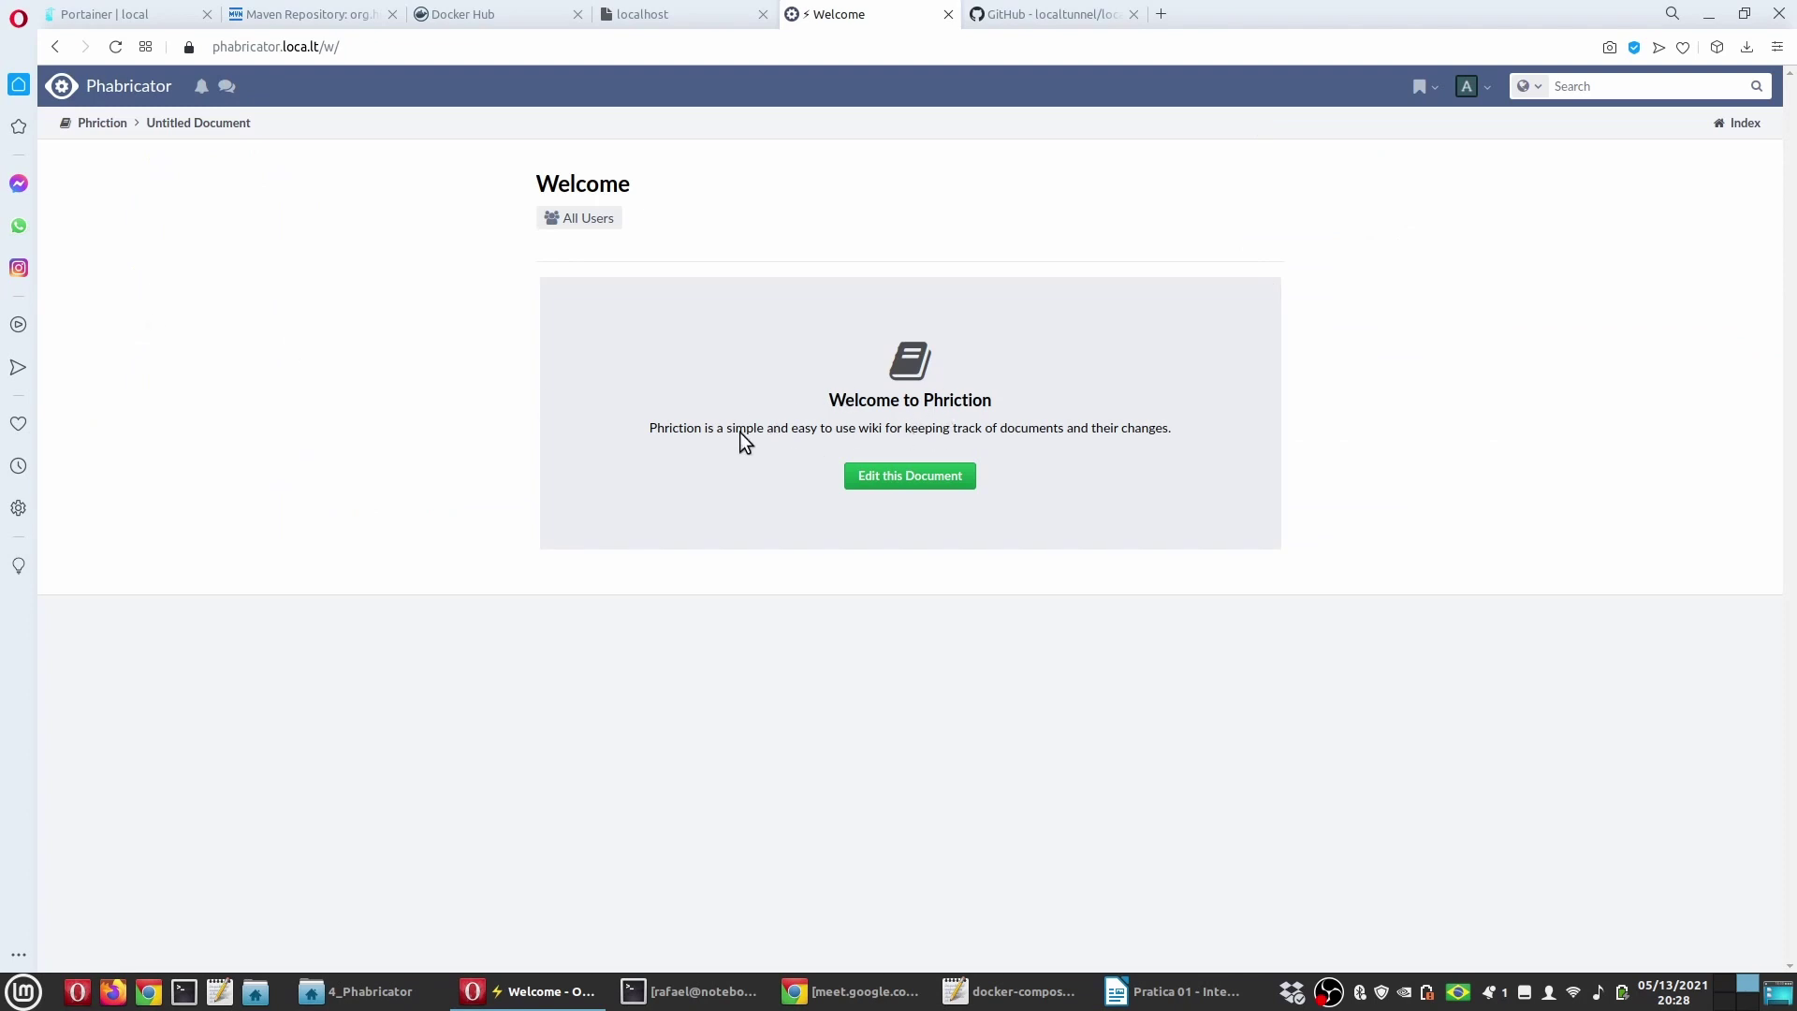
left_click(152, 121)
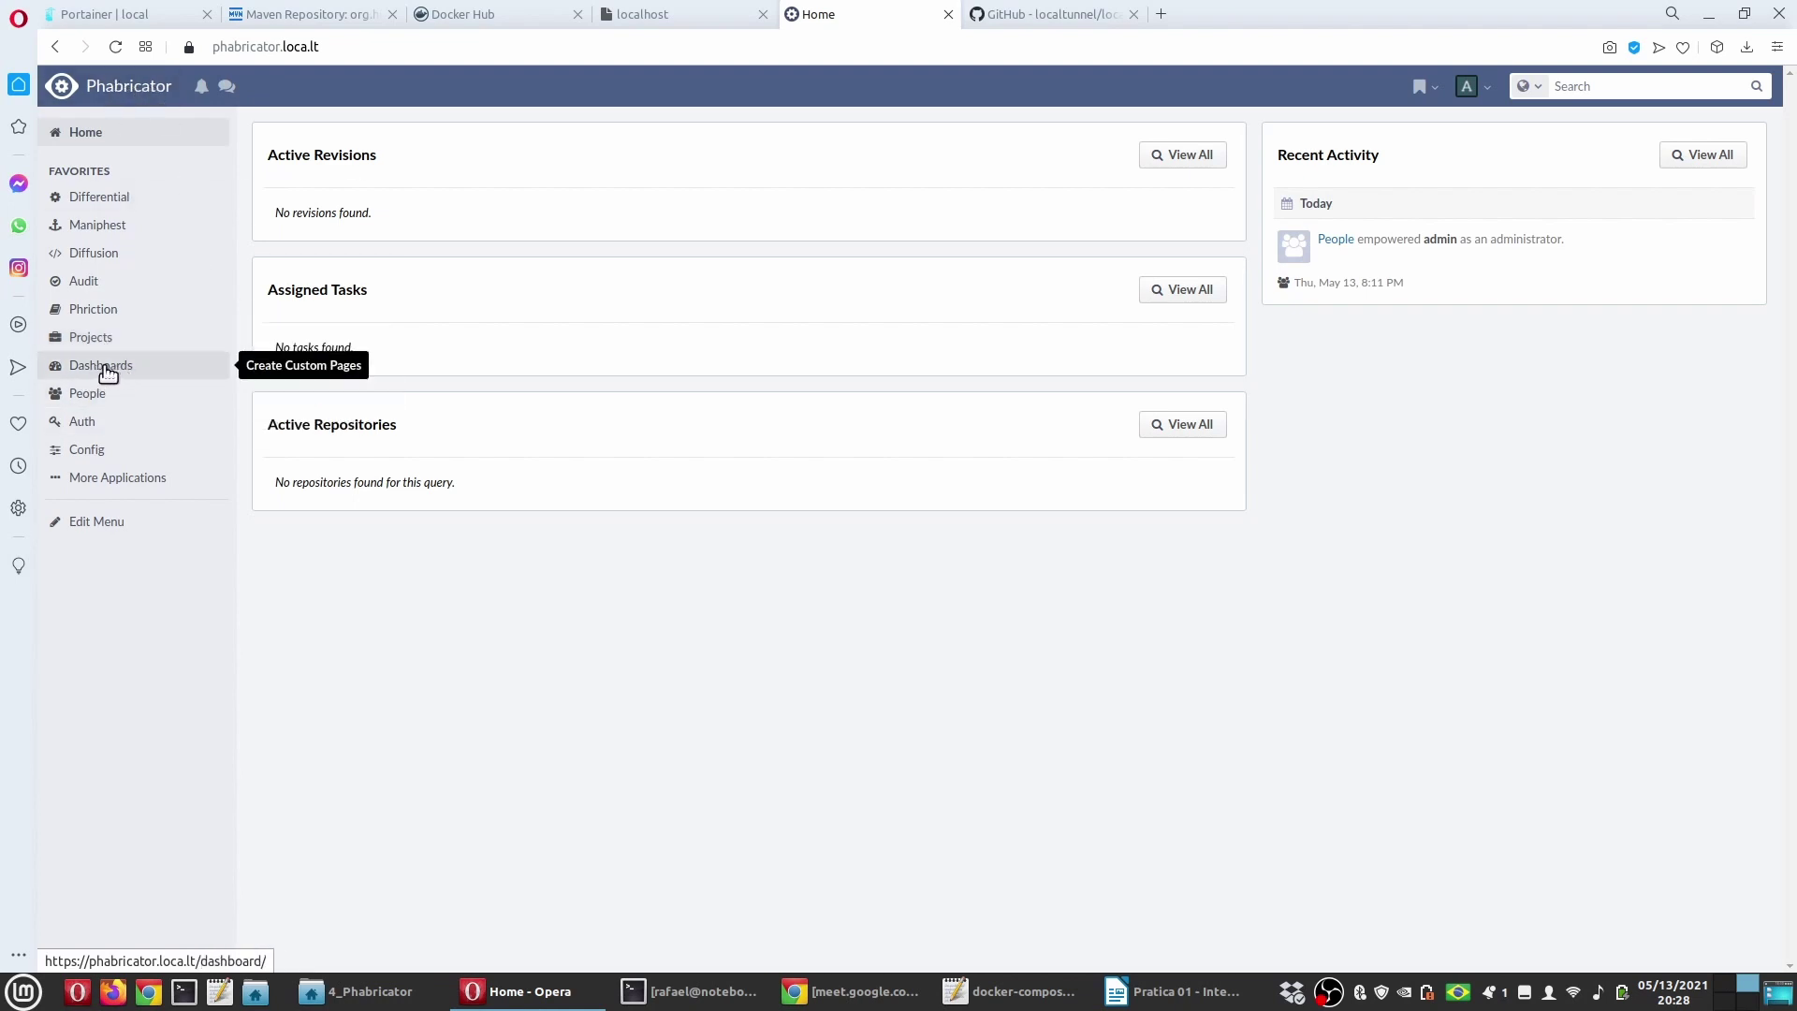
left_click(105, 368)
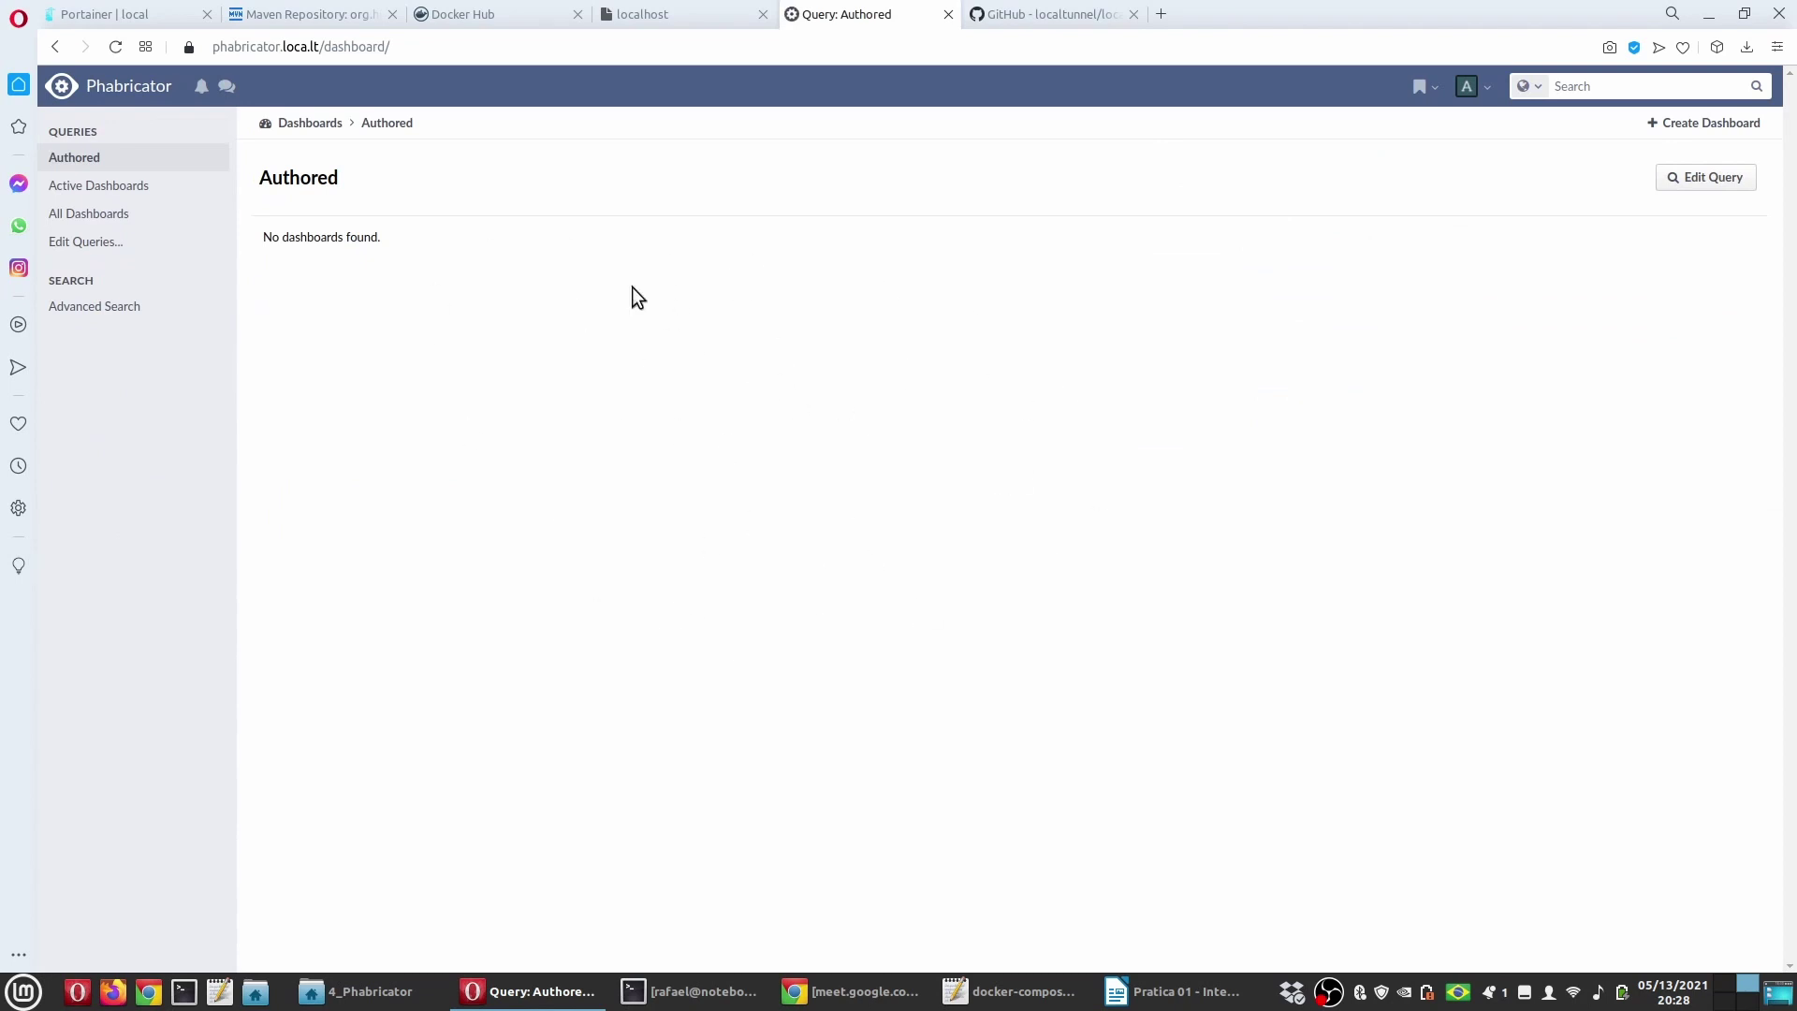
key("alt+Left")
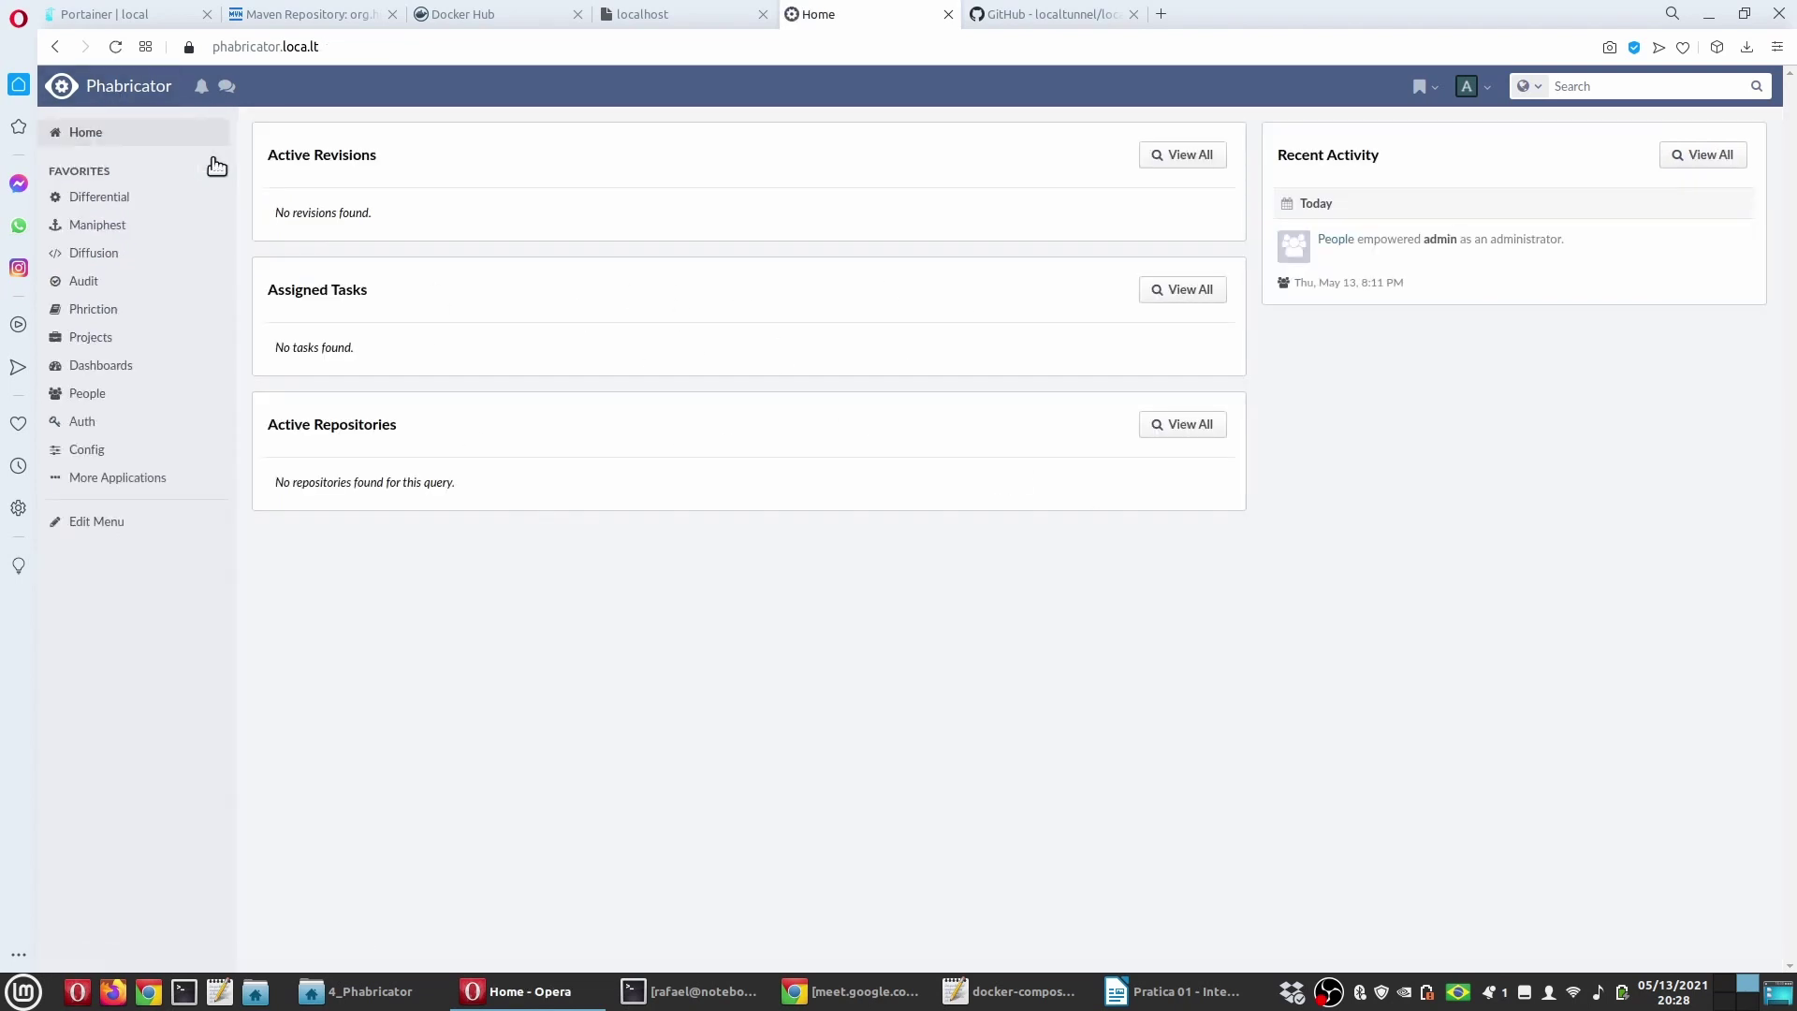
left_click(115, 395)
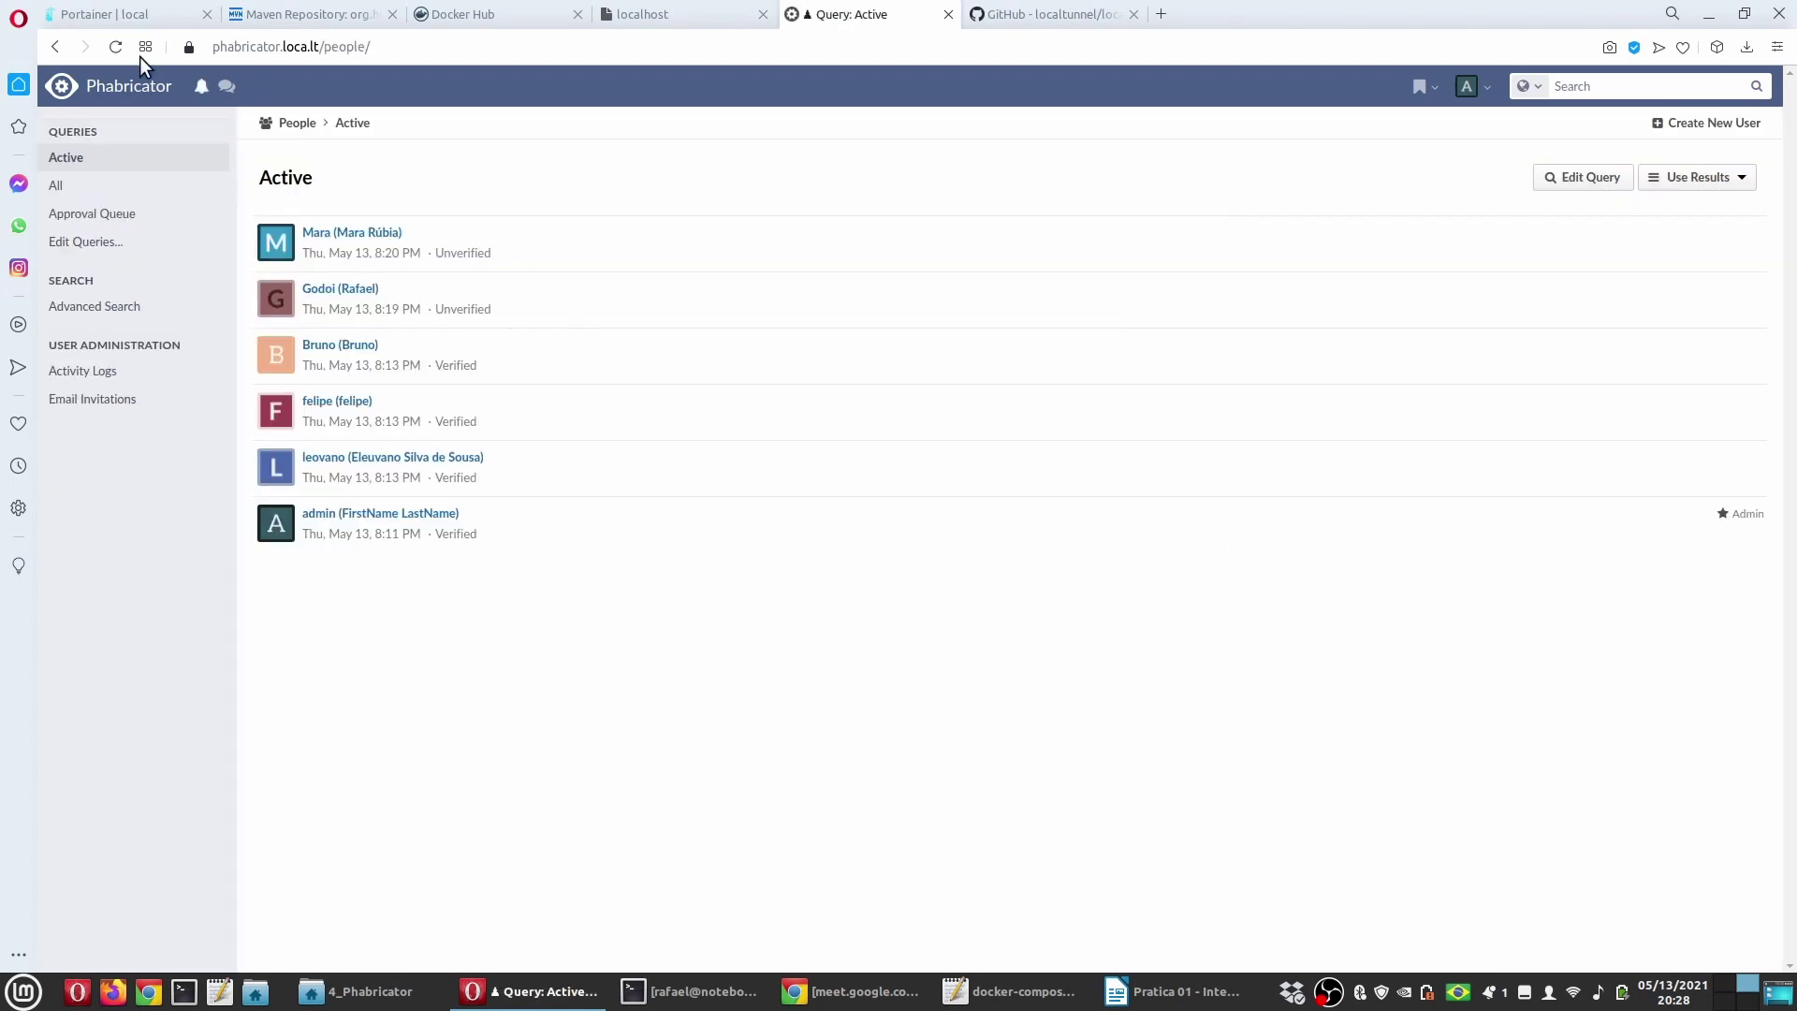
left_click(109, 92)
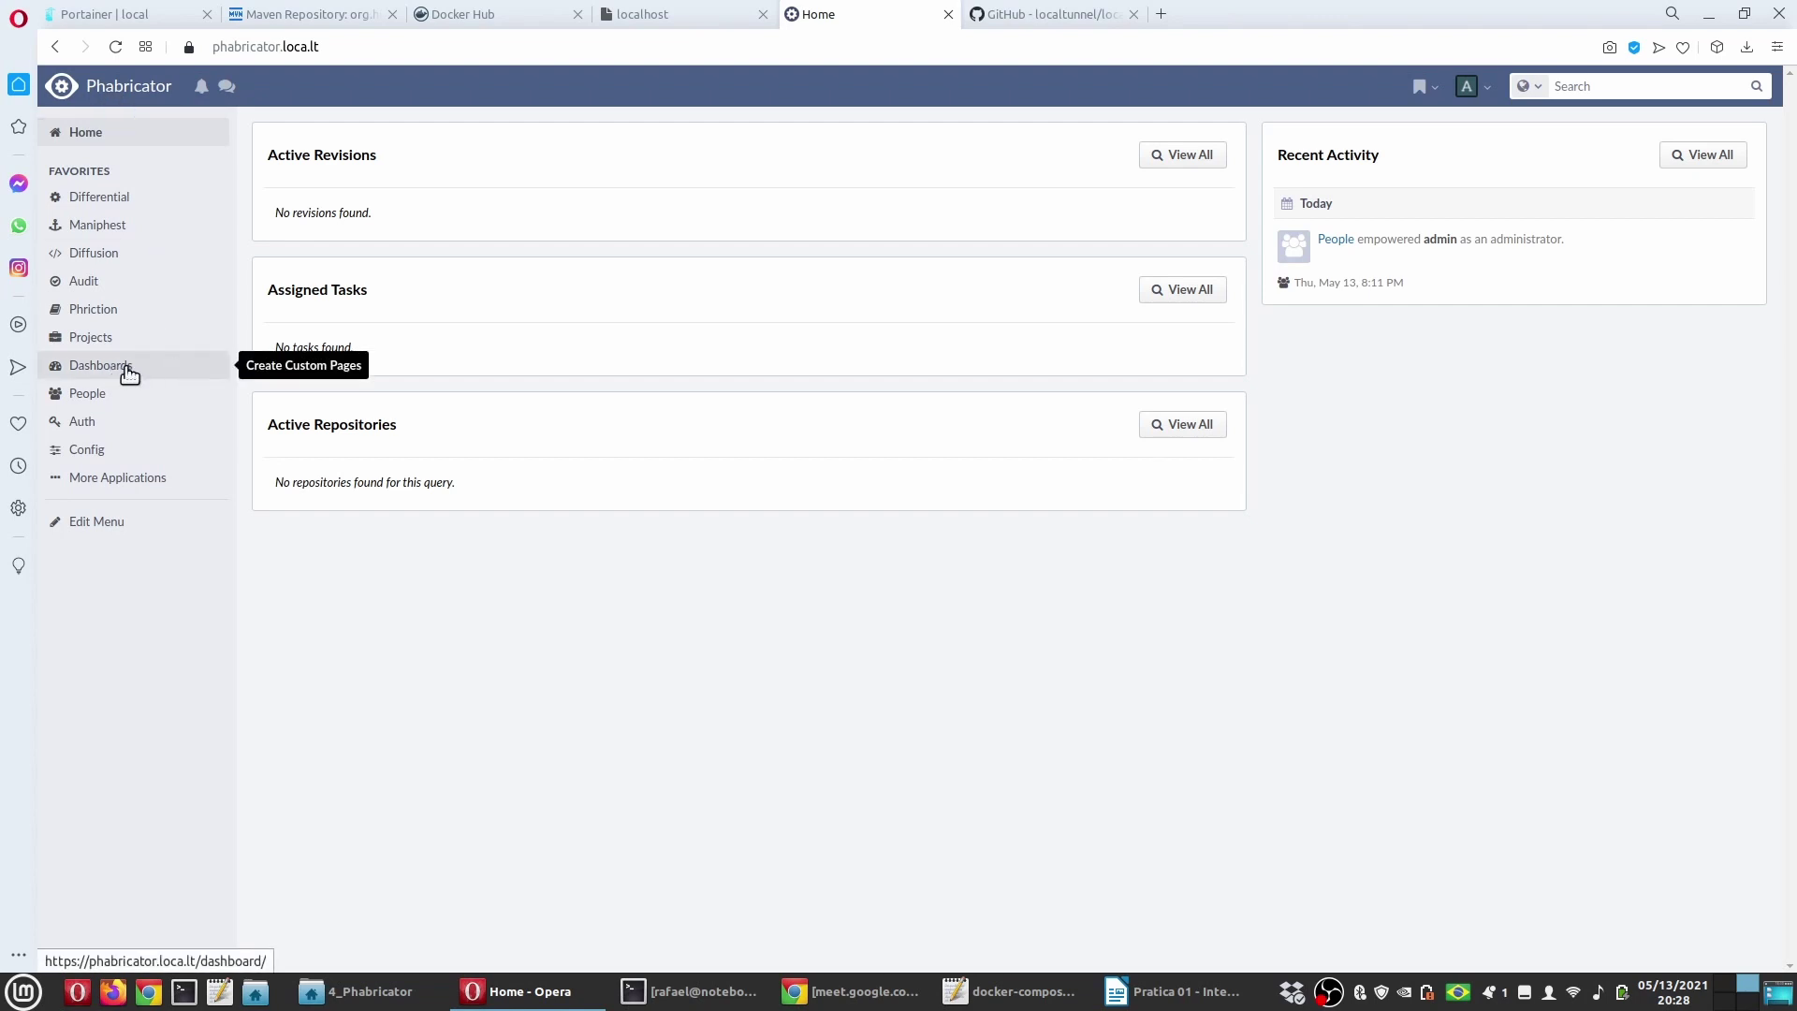
left_click(121, 428)
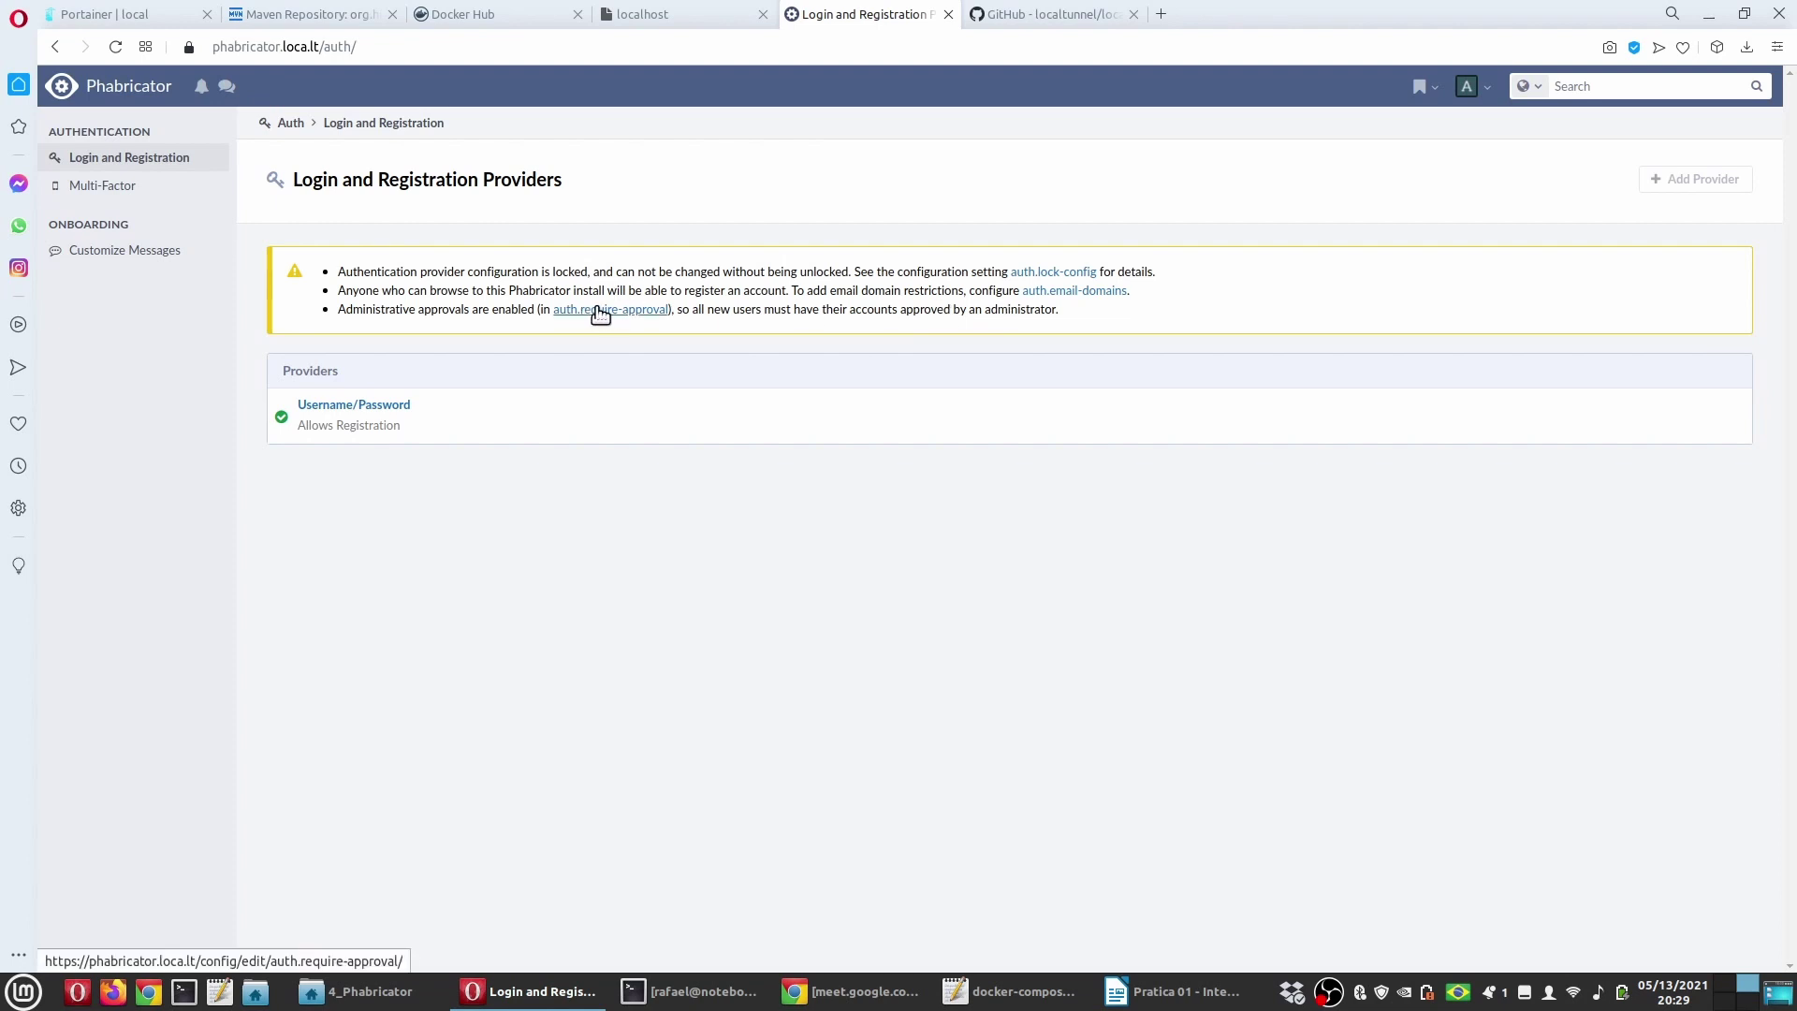
Step: Change Phabricator's auth.require-approval setting to Don't Require Manual Approval
left_click(609, 312)
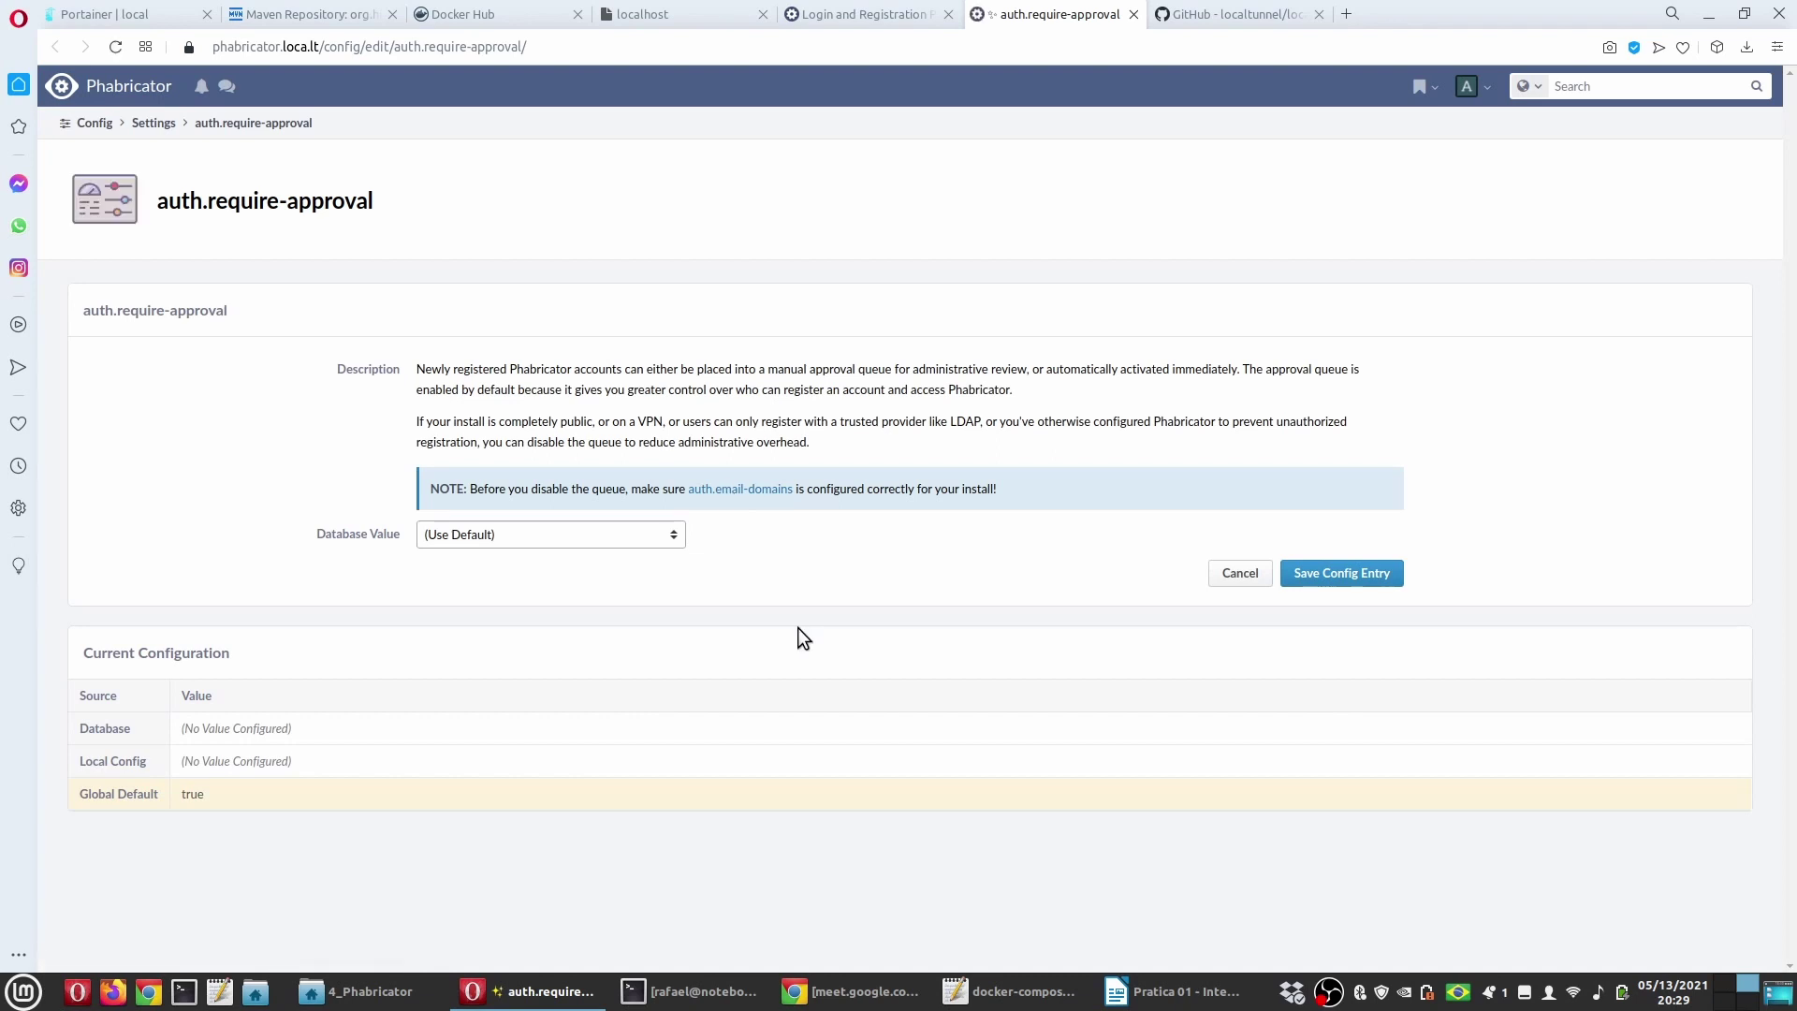
left_click(585, 534)
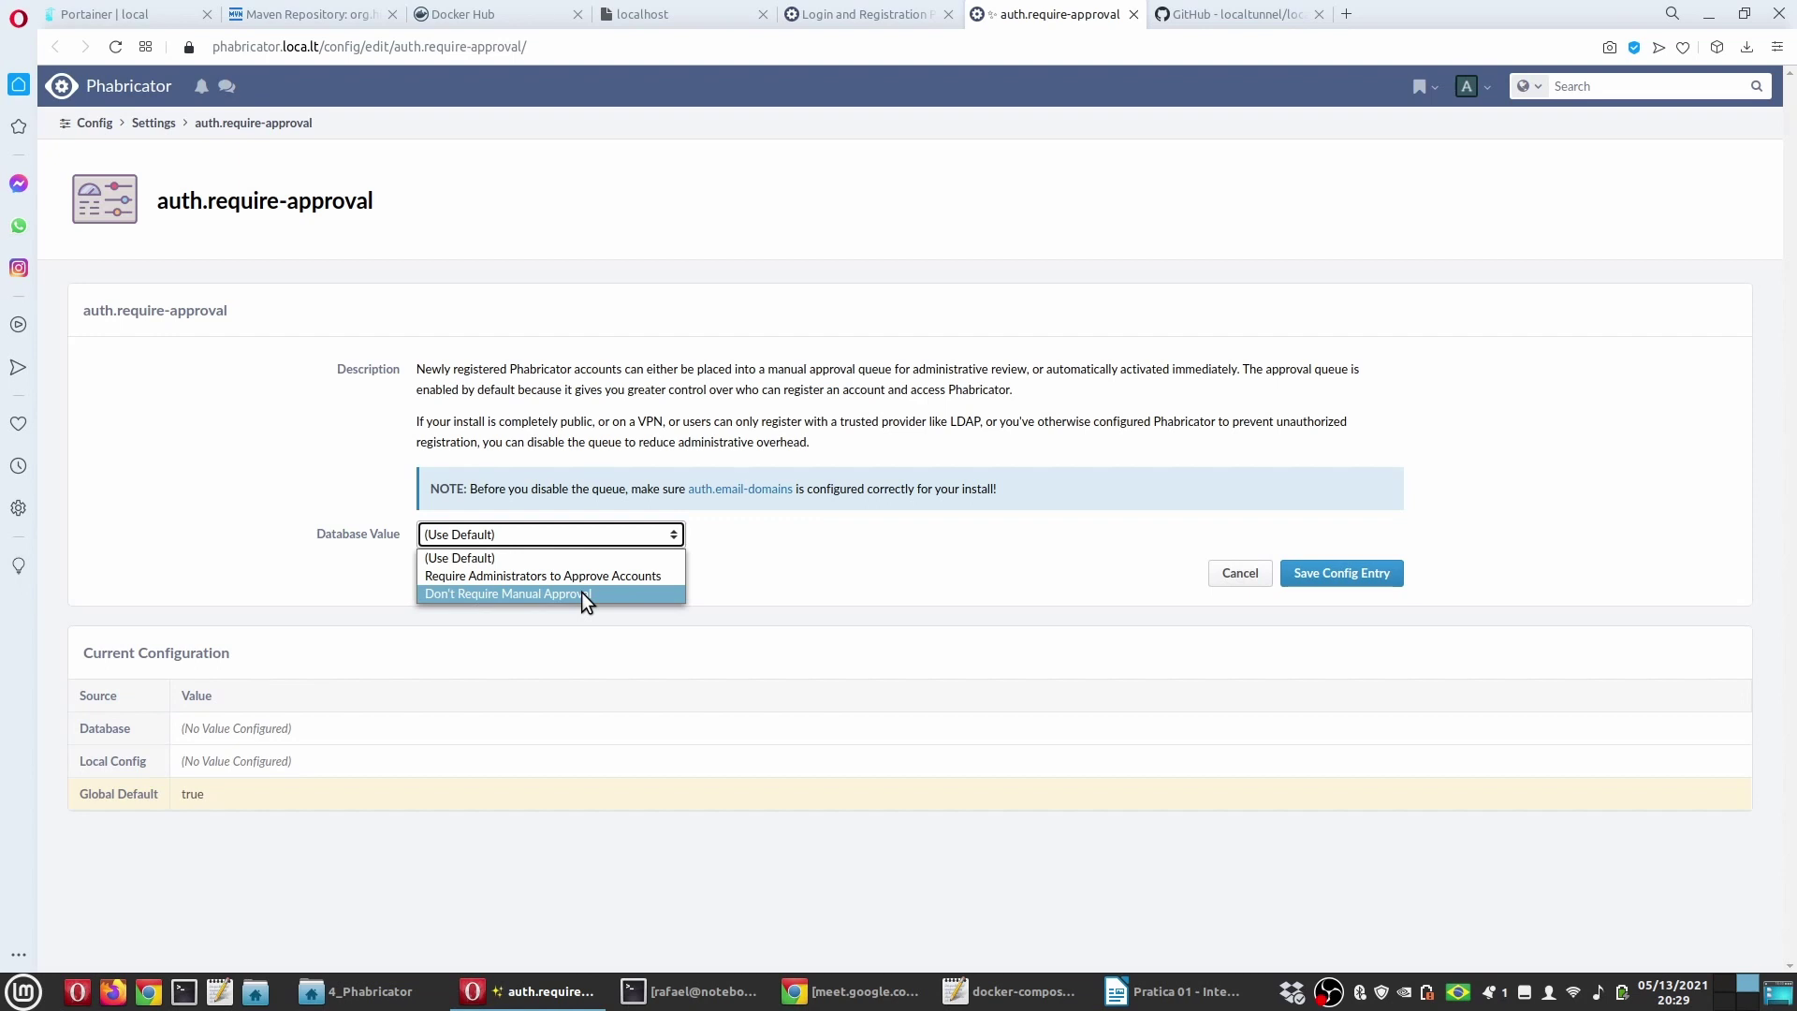
left_click(581, 593)
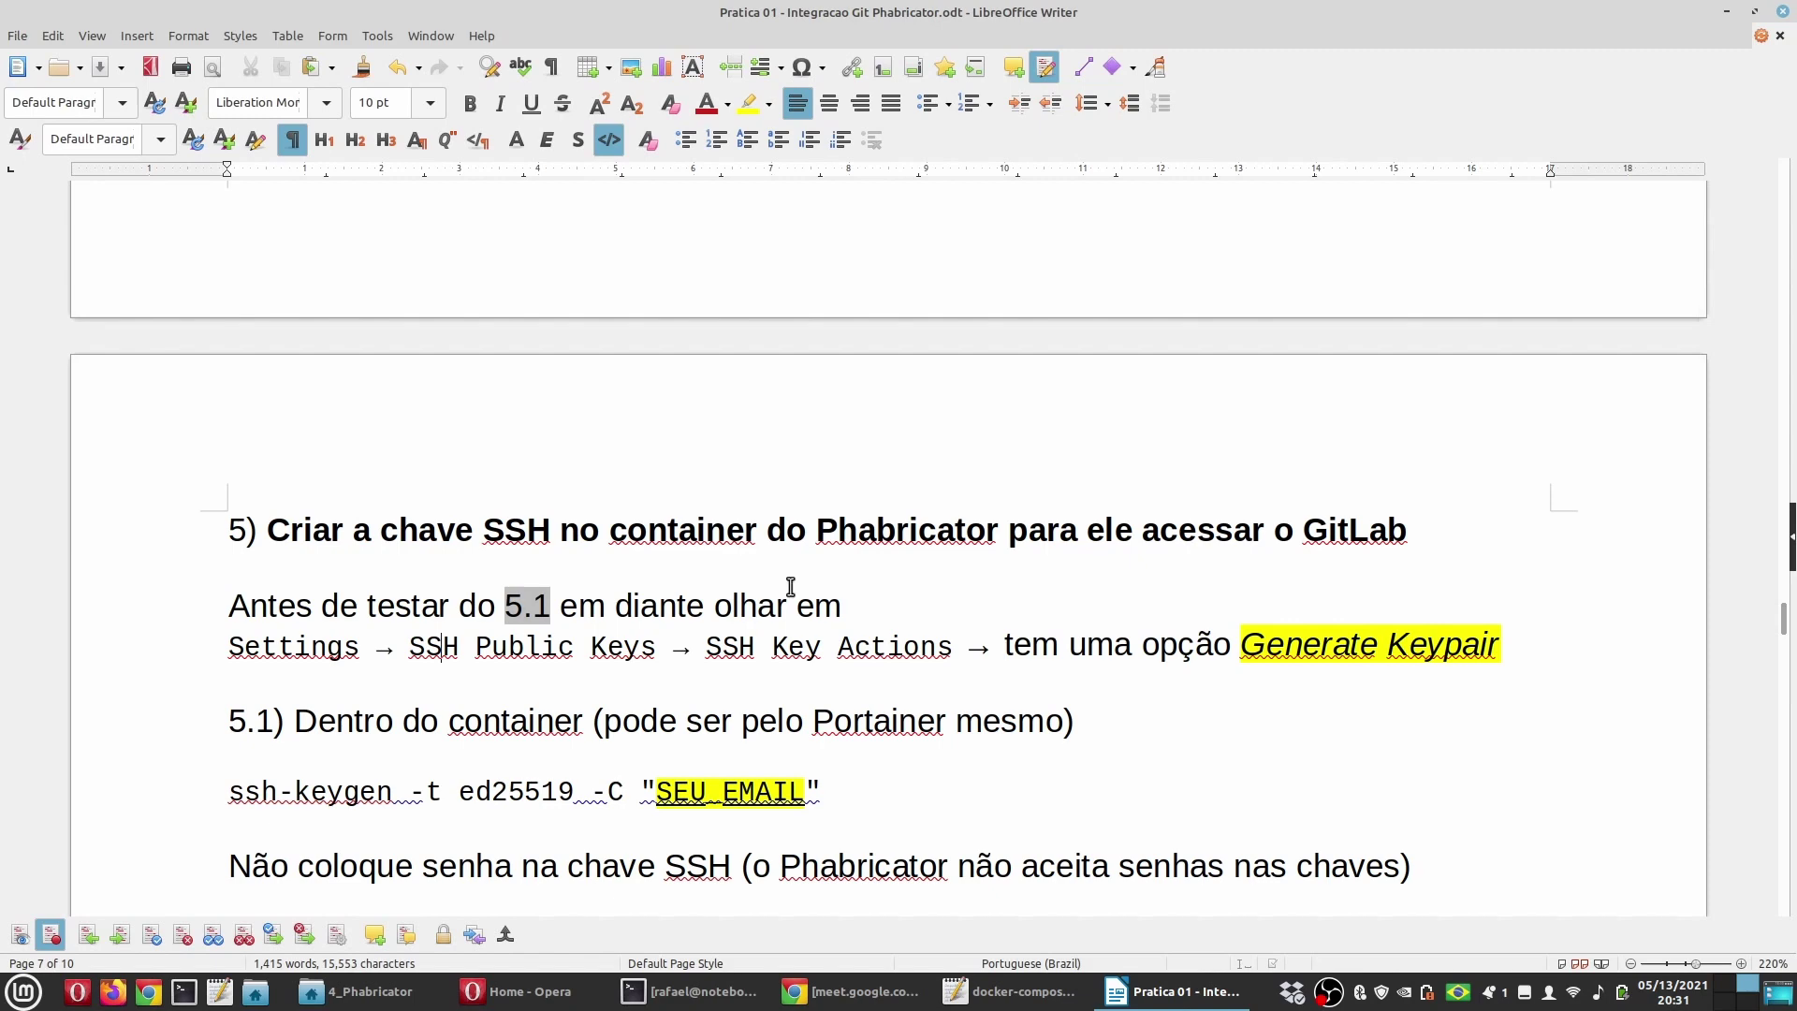
Step: Go to the GitLab account's SSH Keys settings through Edit profile
left_click(515, 991)
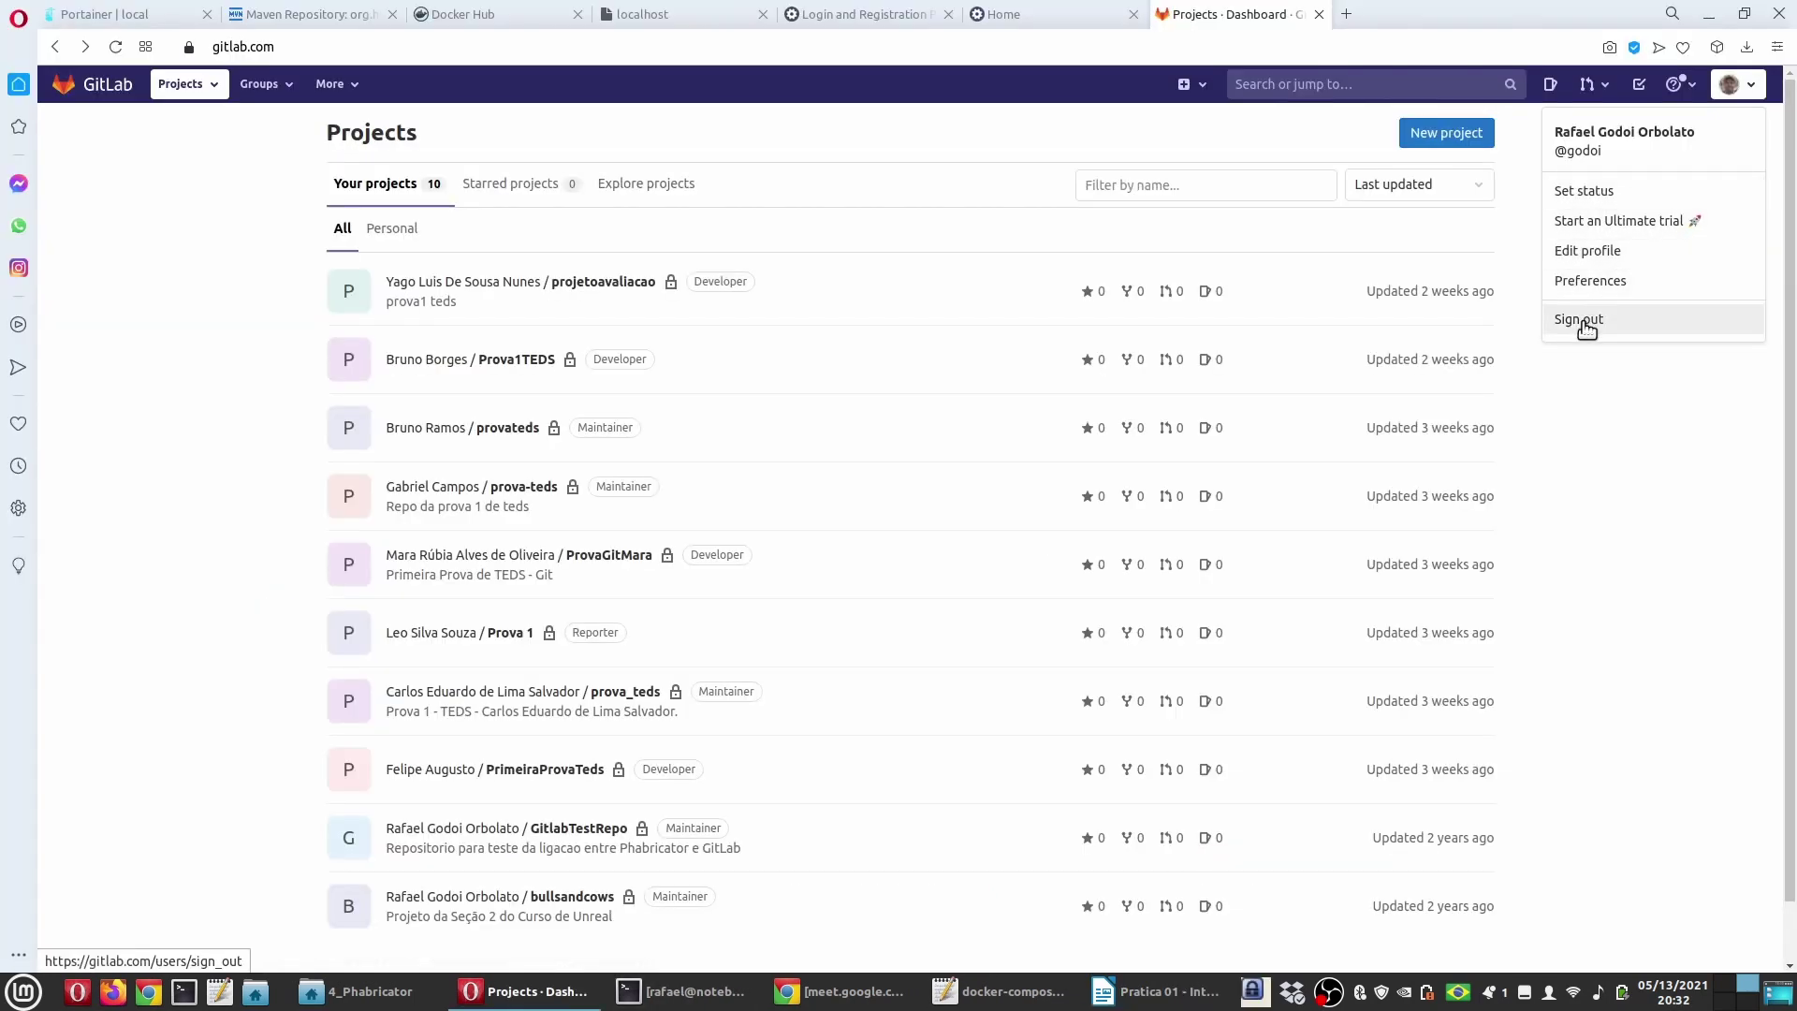
left_click(1594, 253)
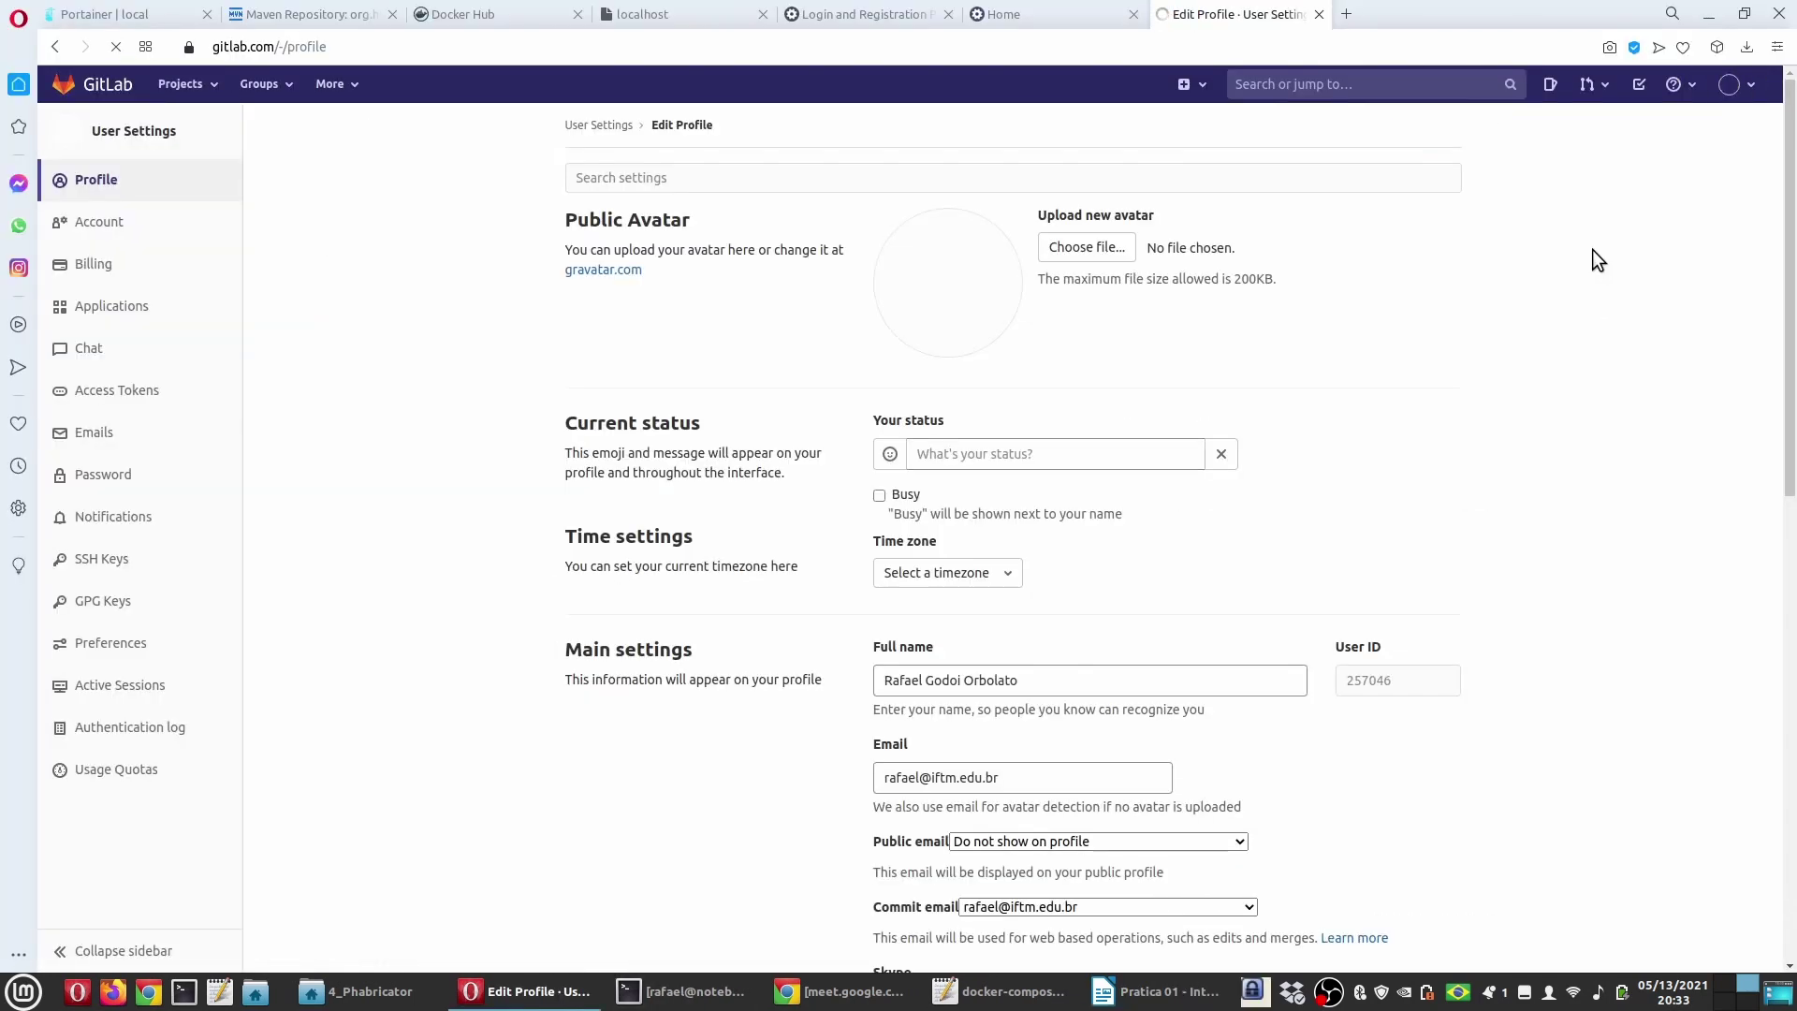
left_click(109, 561)
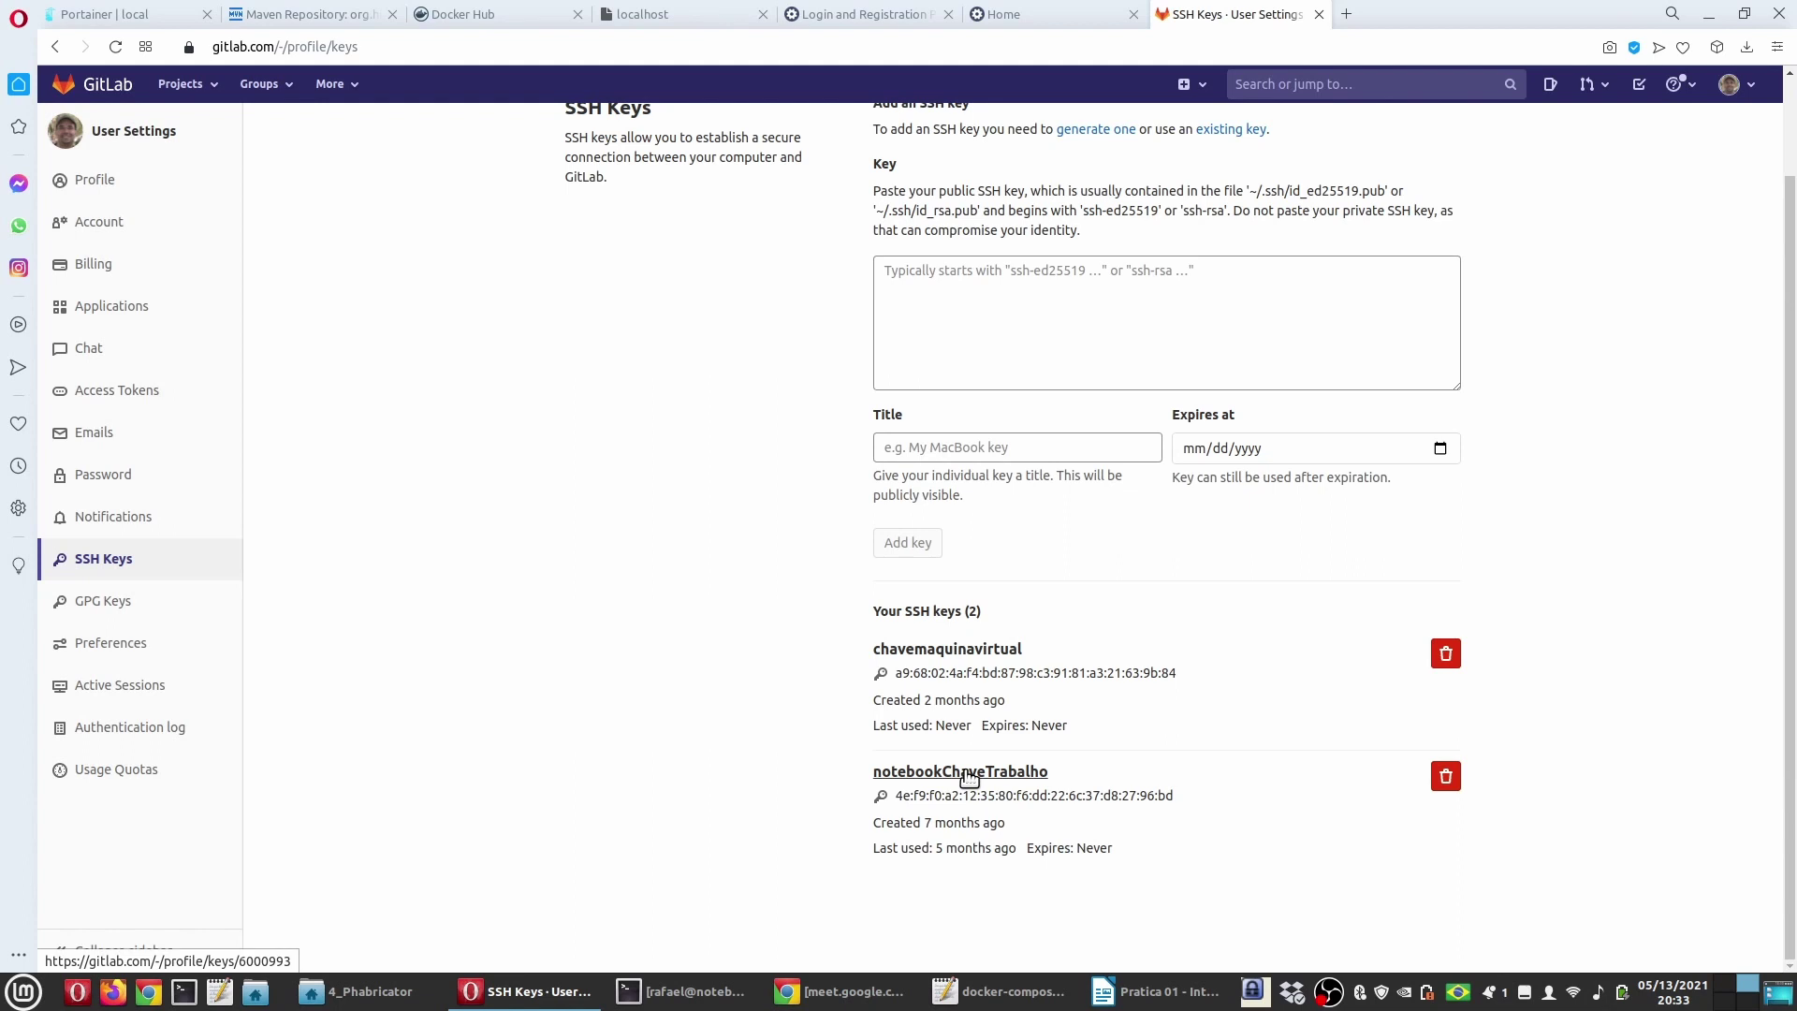
Step: Compare the Phabricator login settings with GitLab's SSH Keys page, then return to the guide
left_click(863, 14)
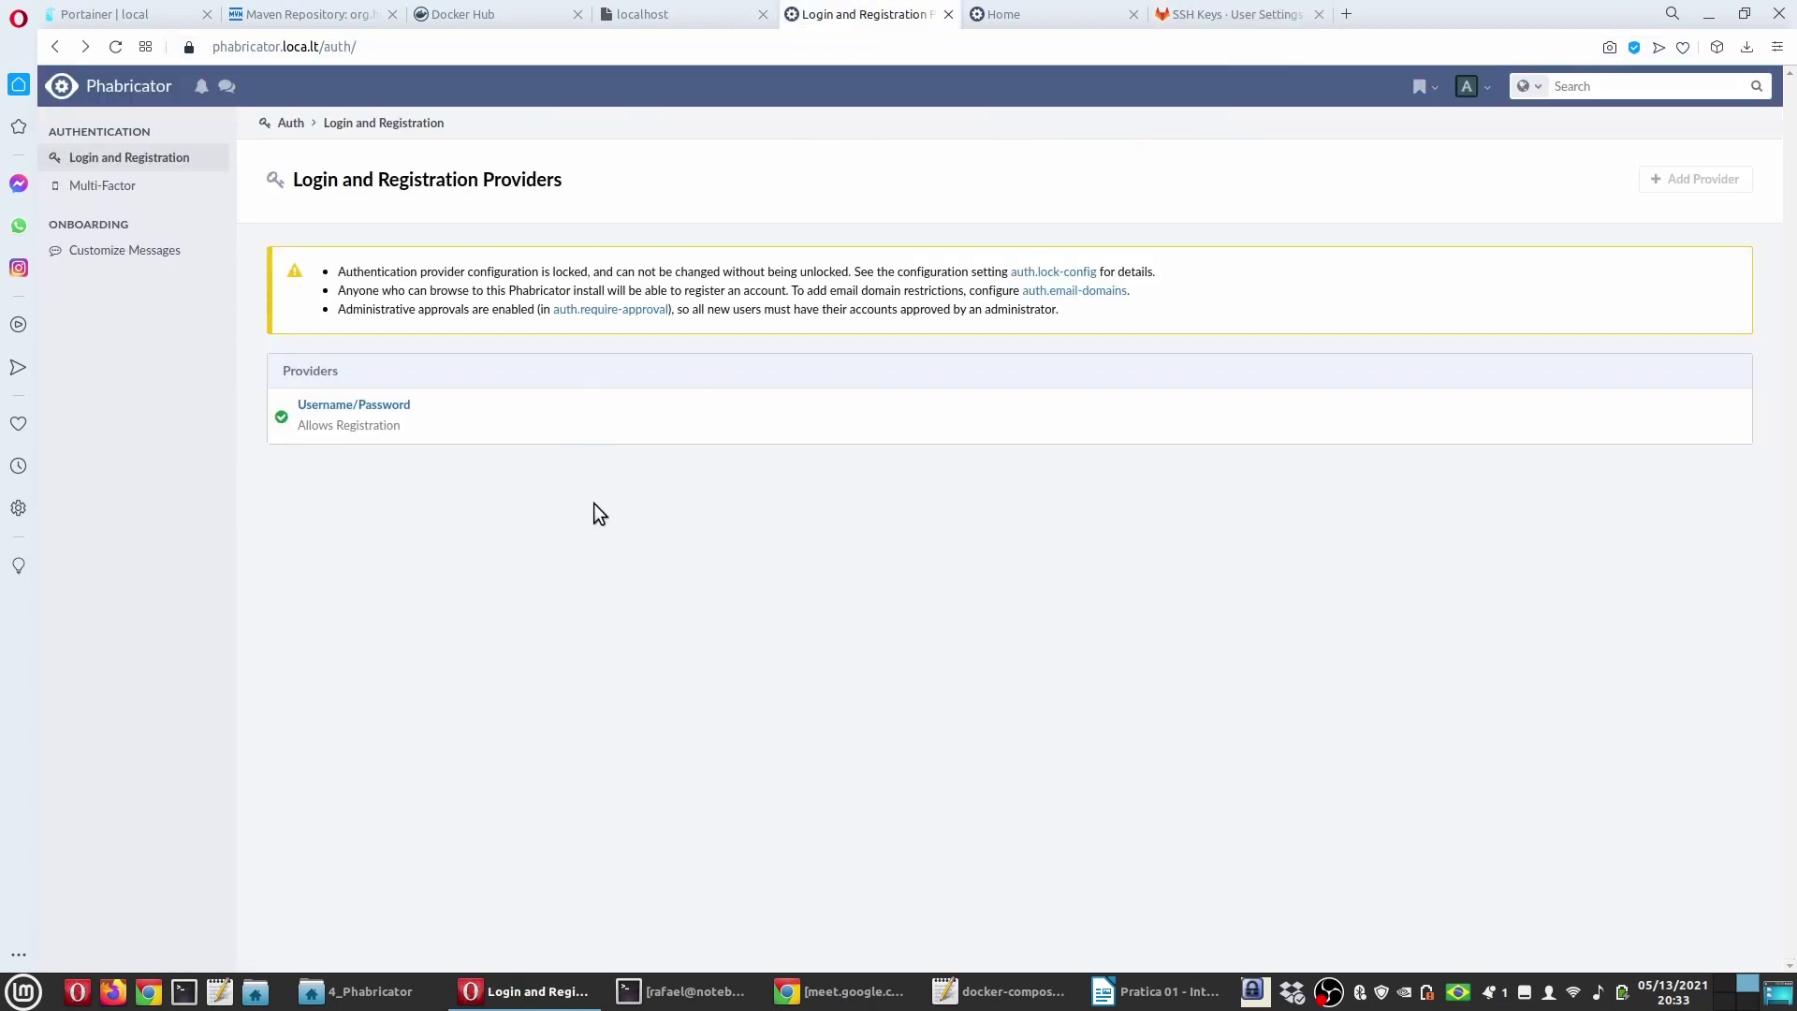
left_click(1231, 14)
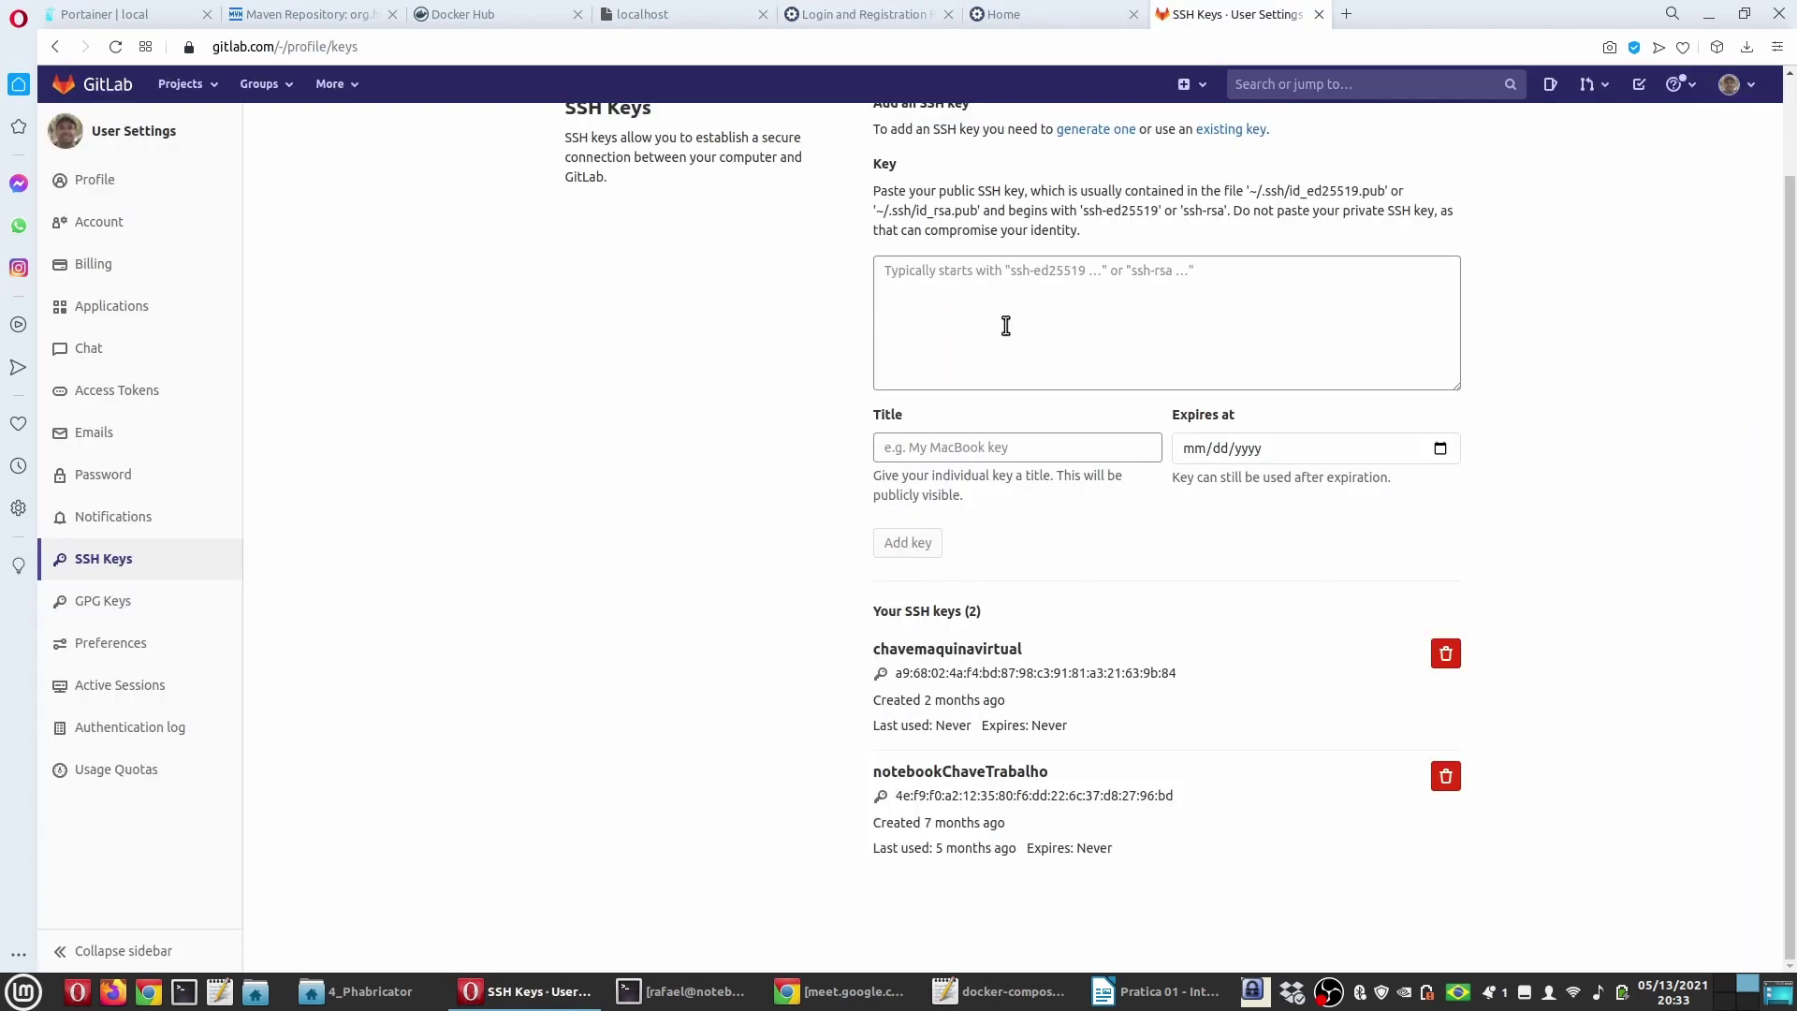
scroll(754, 583, "down", 2)
left_click(863, 14)
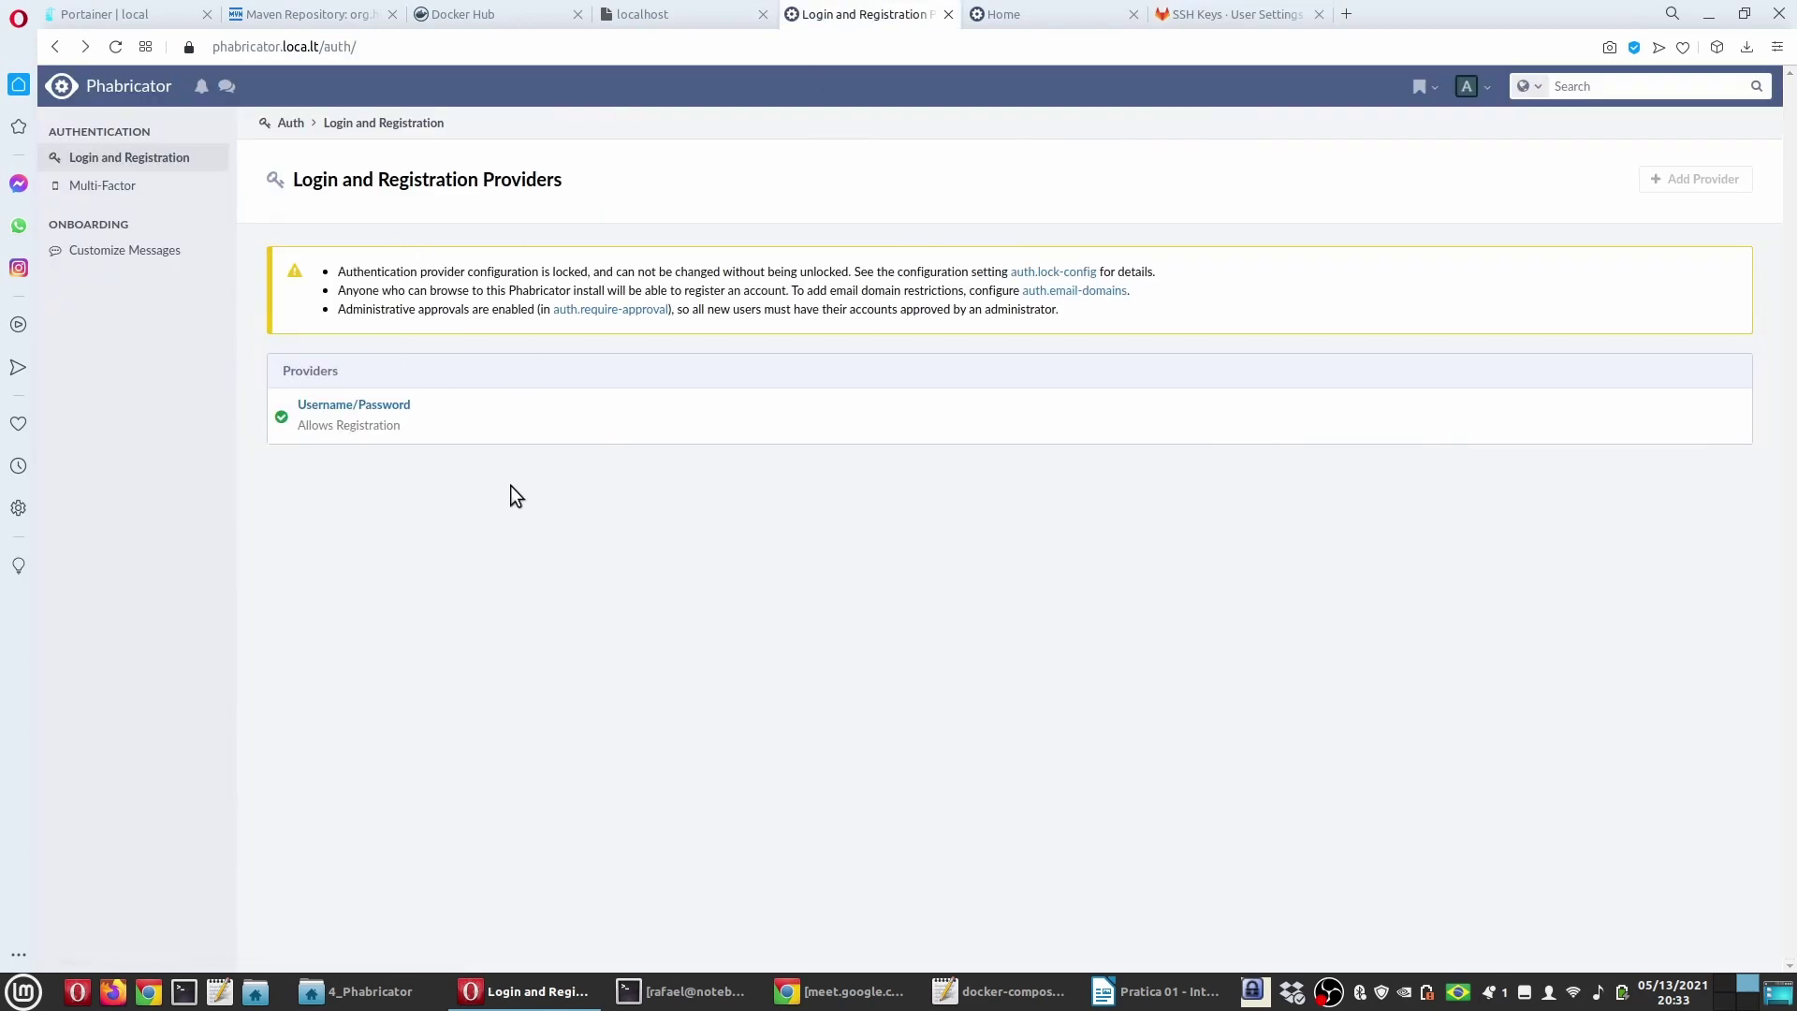
left_click(1157, 992)
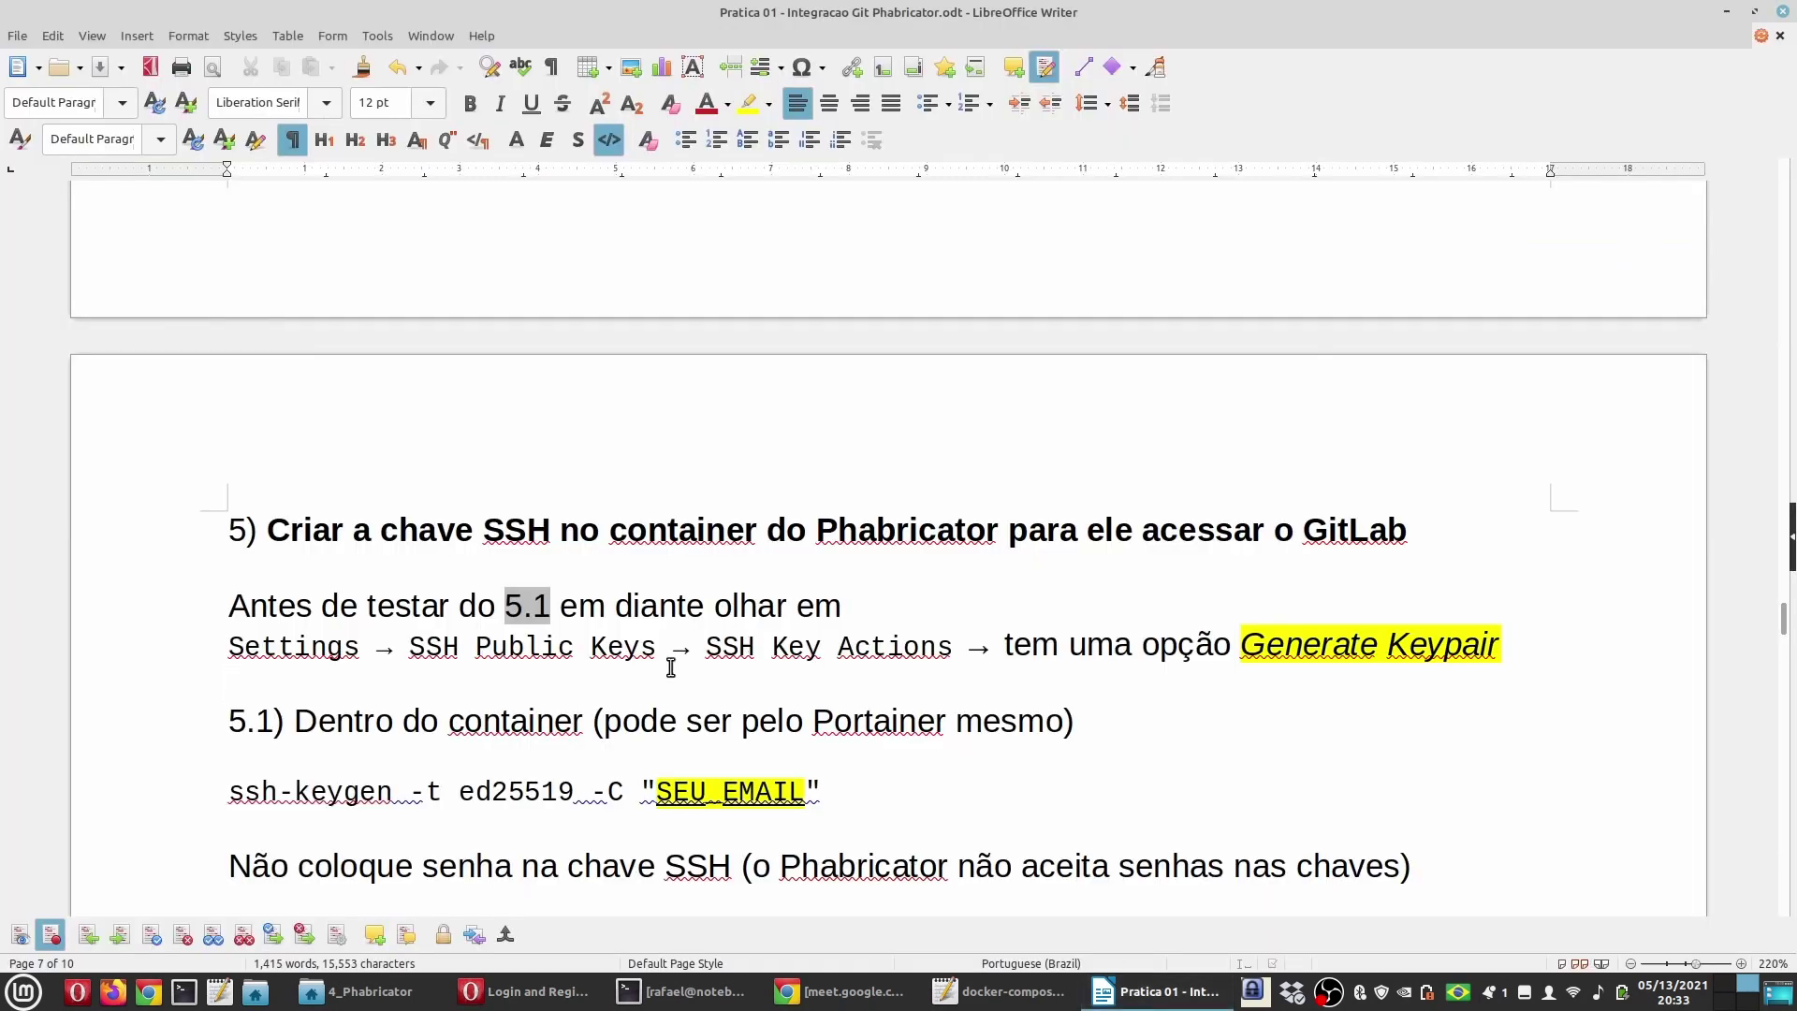
Step: In guide step 5.1, highlight 'Dentro do container', 'Portainer' and the ssh-keygen command line
scroll(488, 683, "down", 2)
left_click(354, 623)
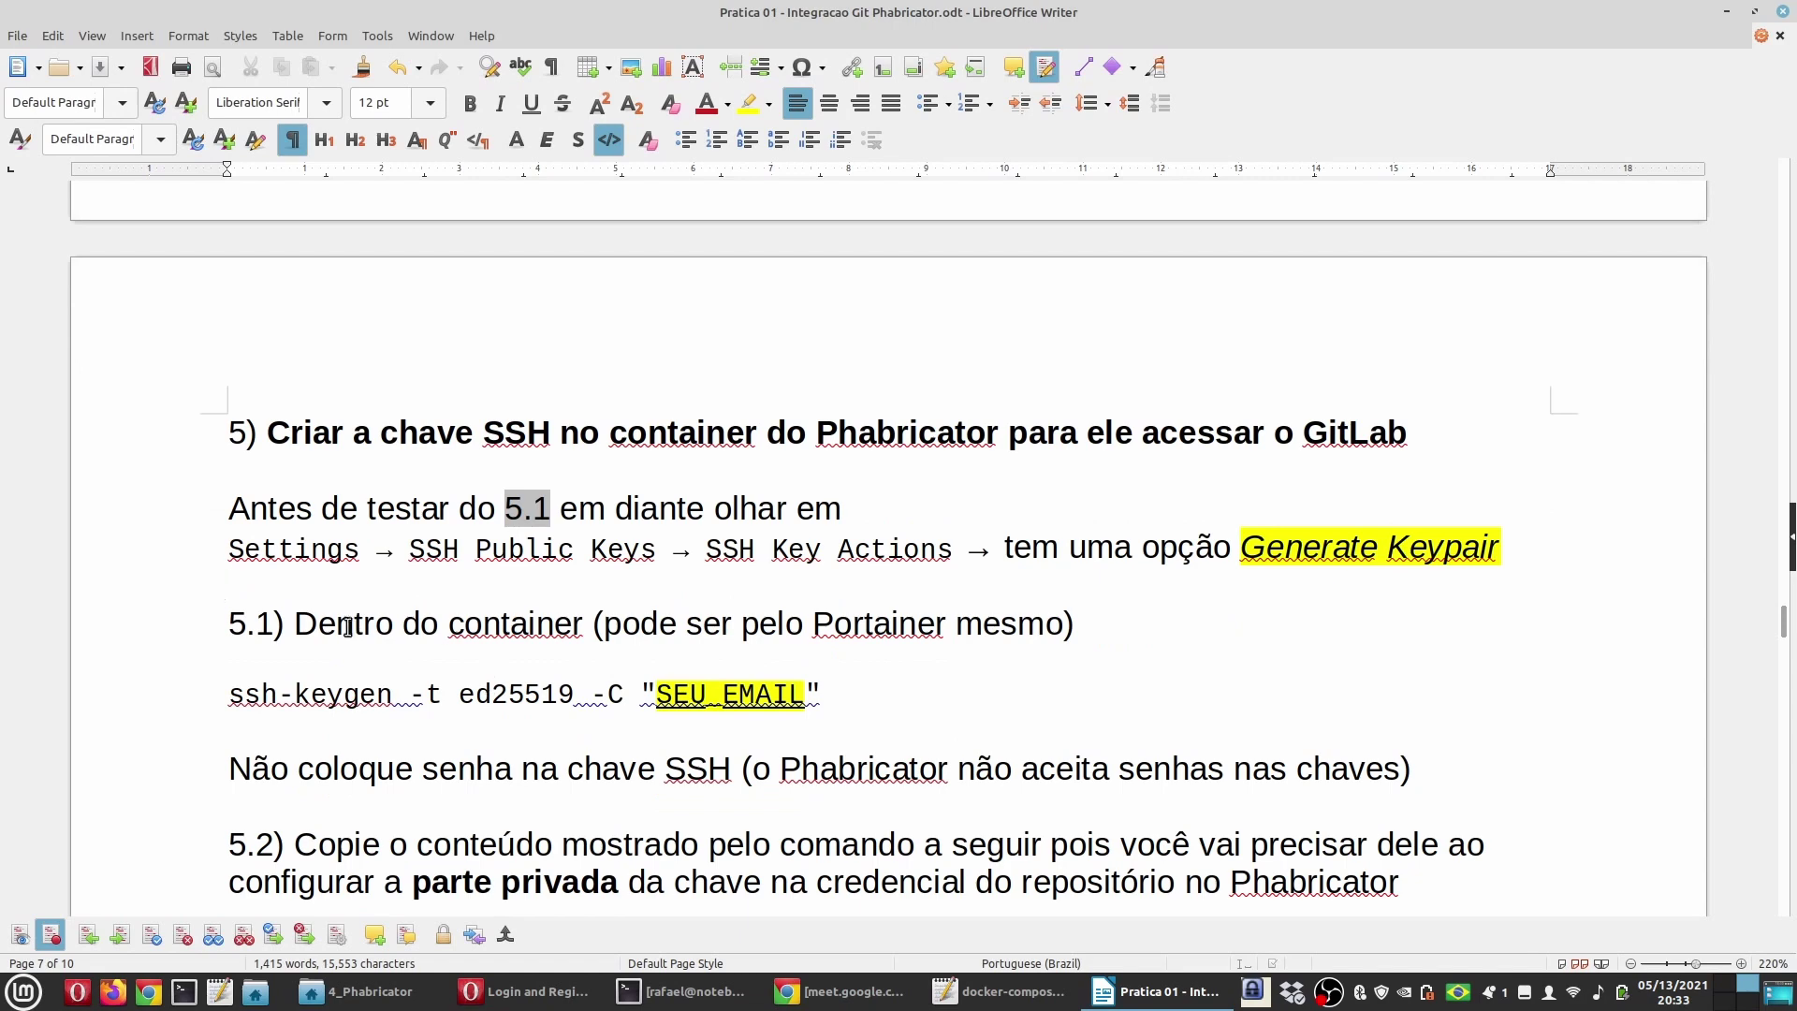
scroll(533, 718, "down", 2)
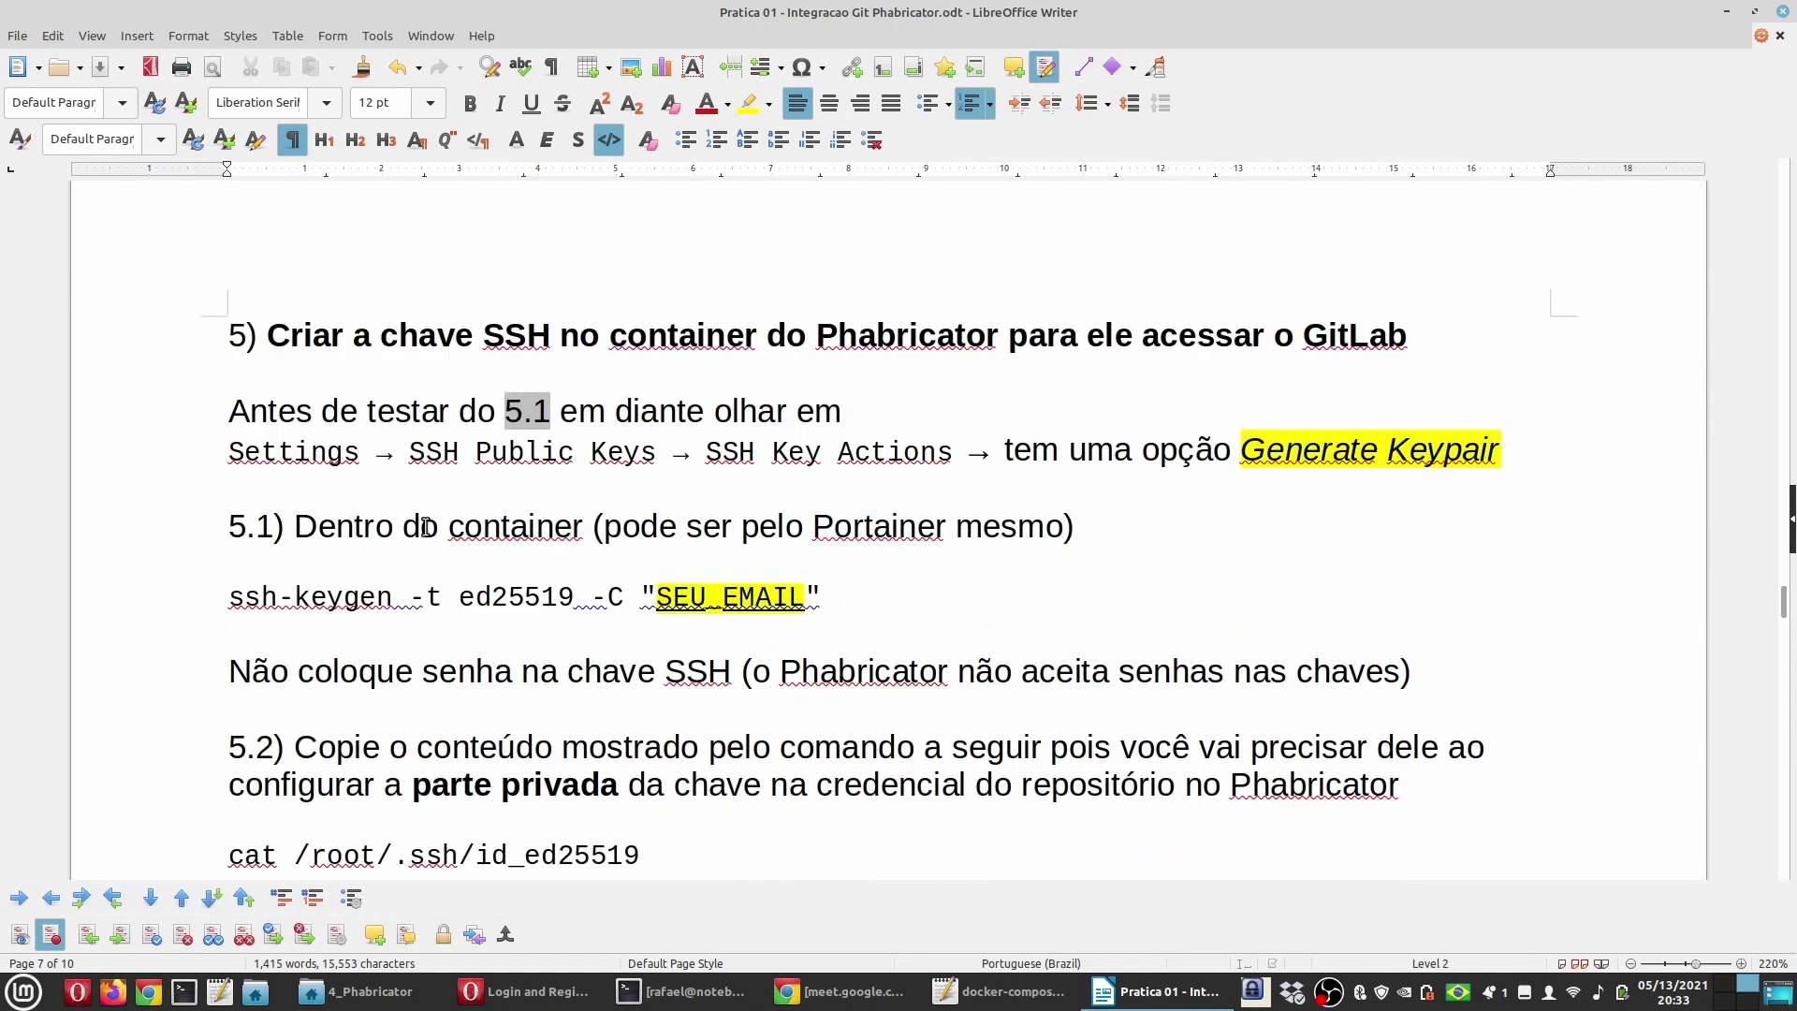
left_click_drag(604, 529, 293, 529)
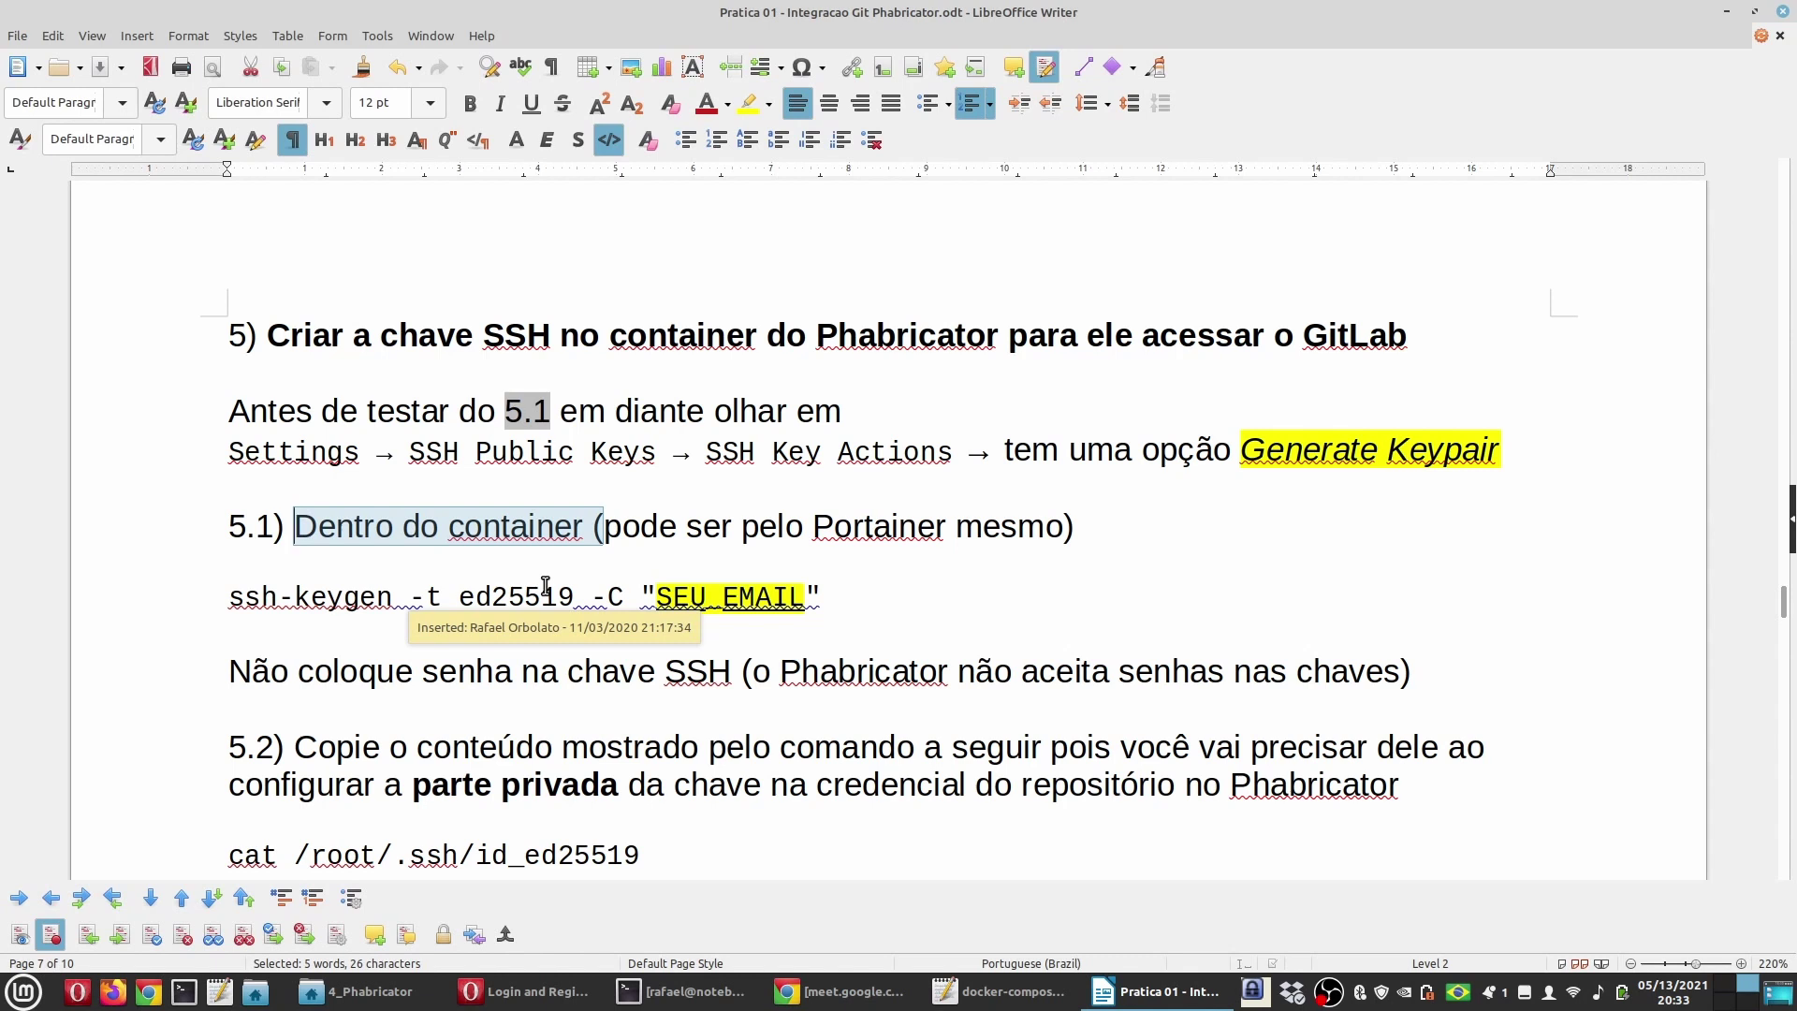
double_click(887, 531)
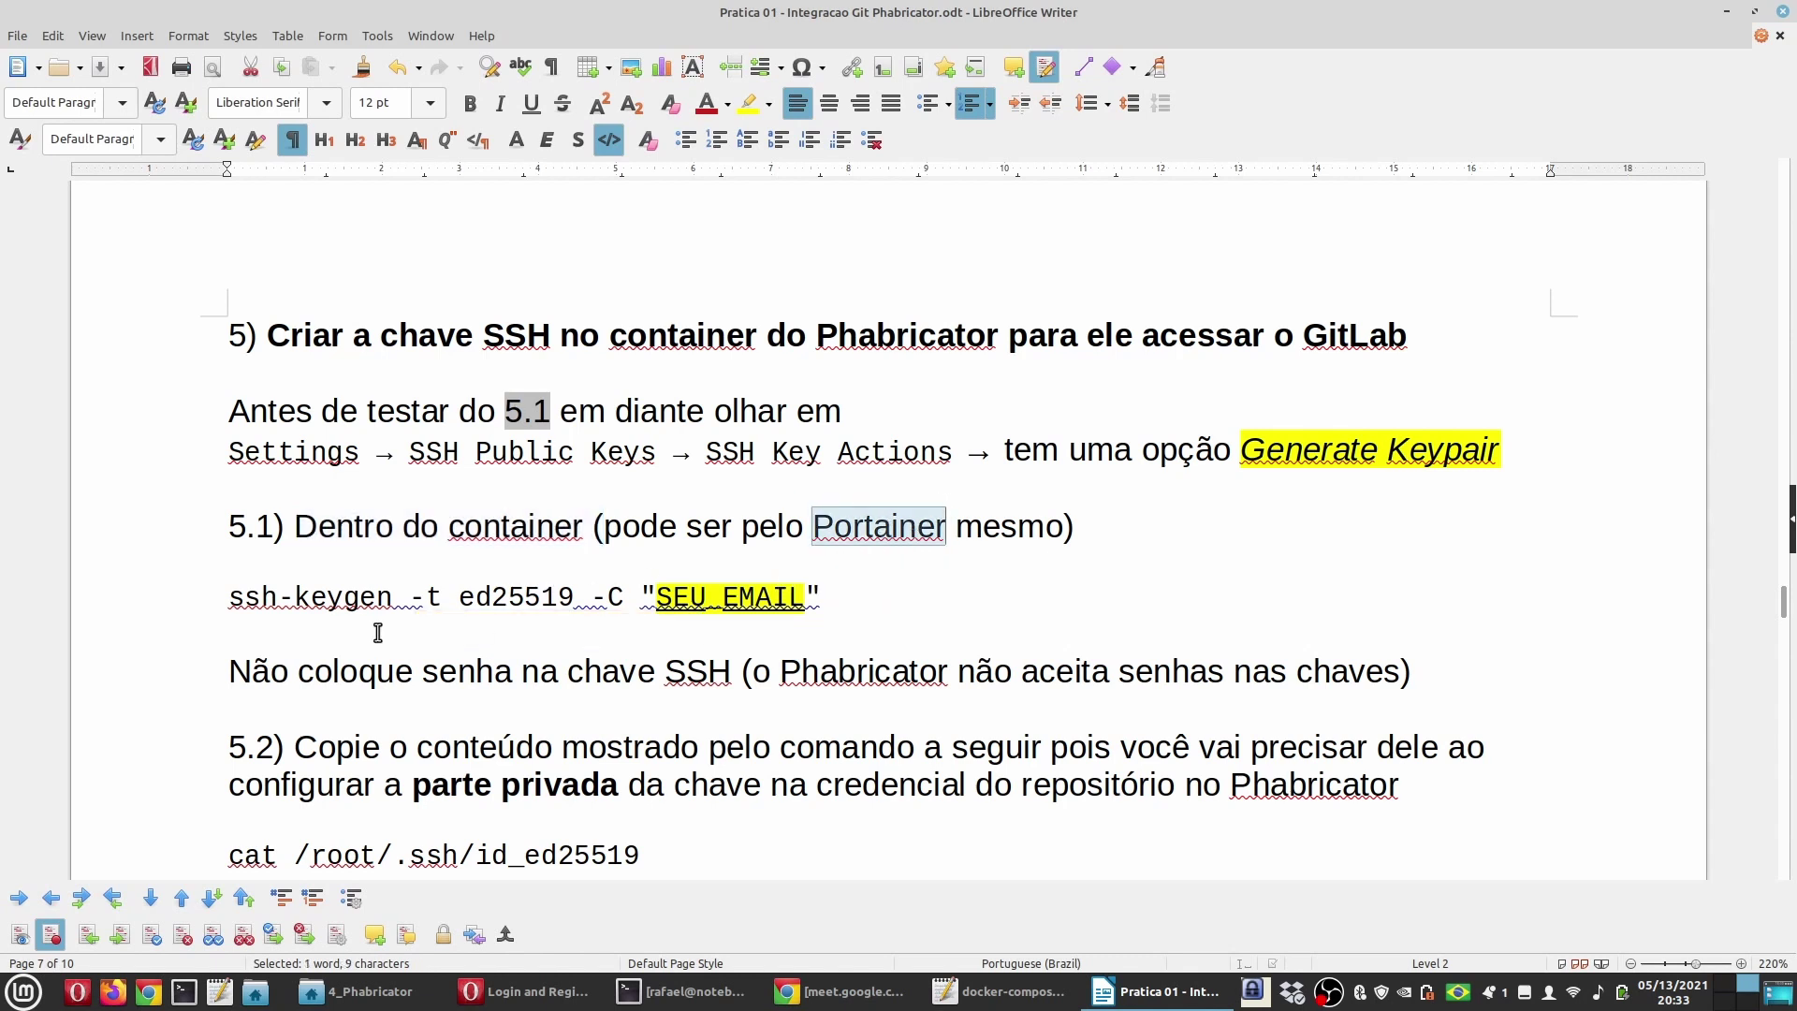
left_click_drag(227, 599, 870, 604)
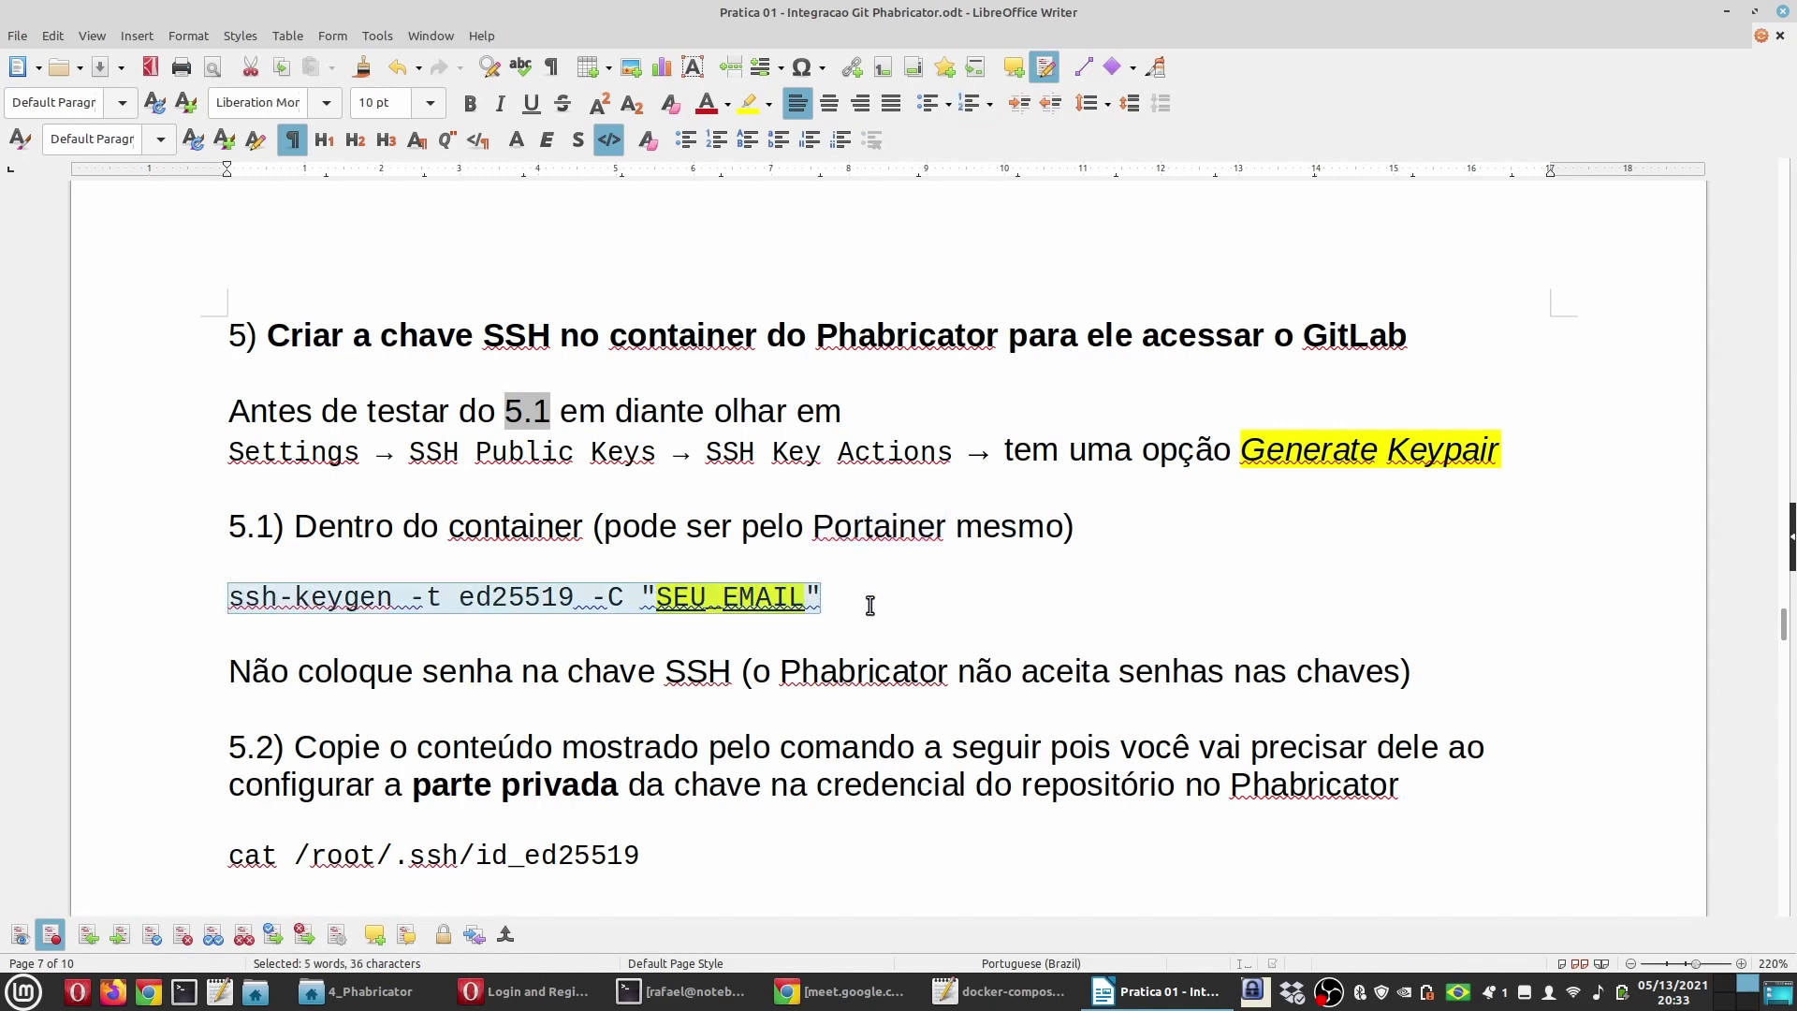
Step: Highlight 'pública', 'credencial' and the whole of step 5.3 with its command
scroll(666, 669, "down", 2)
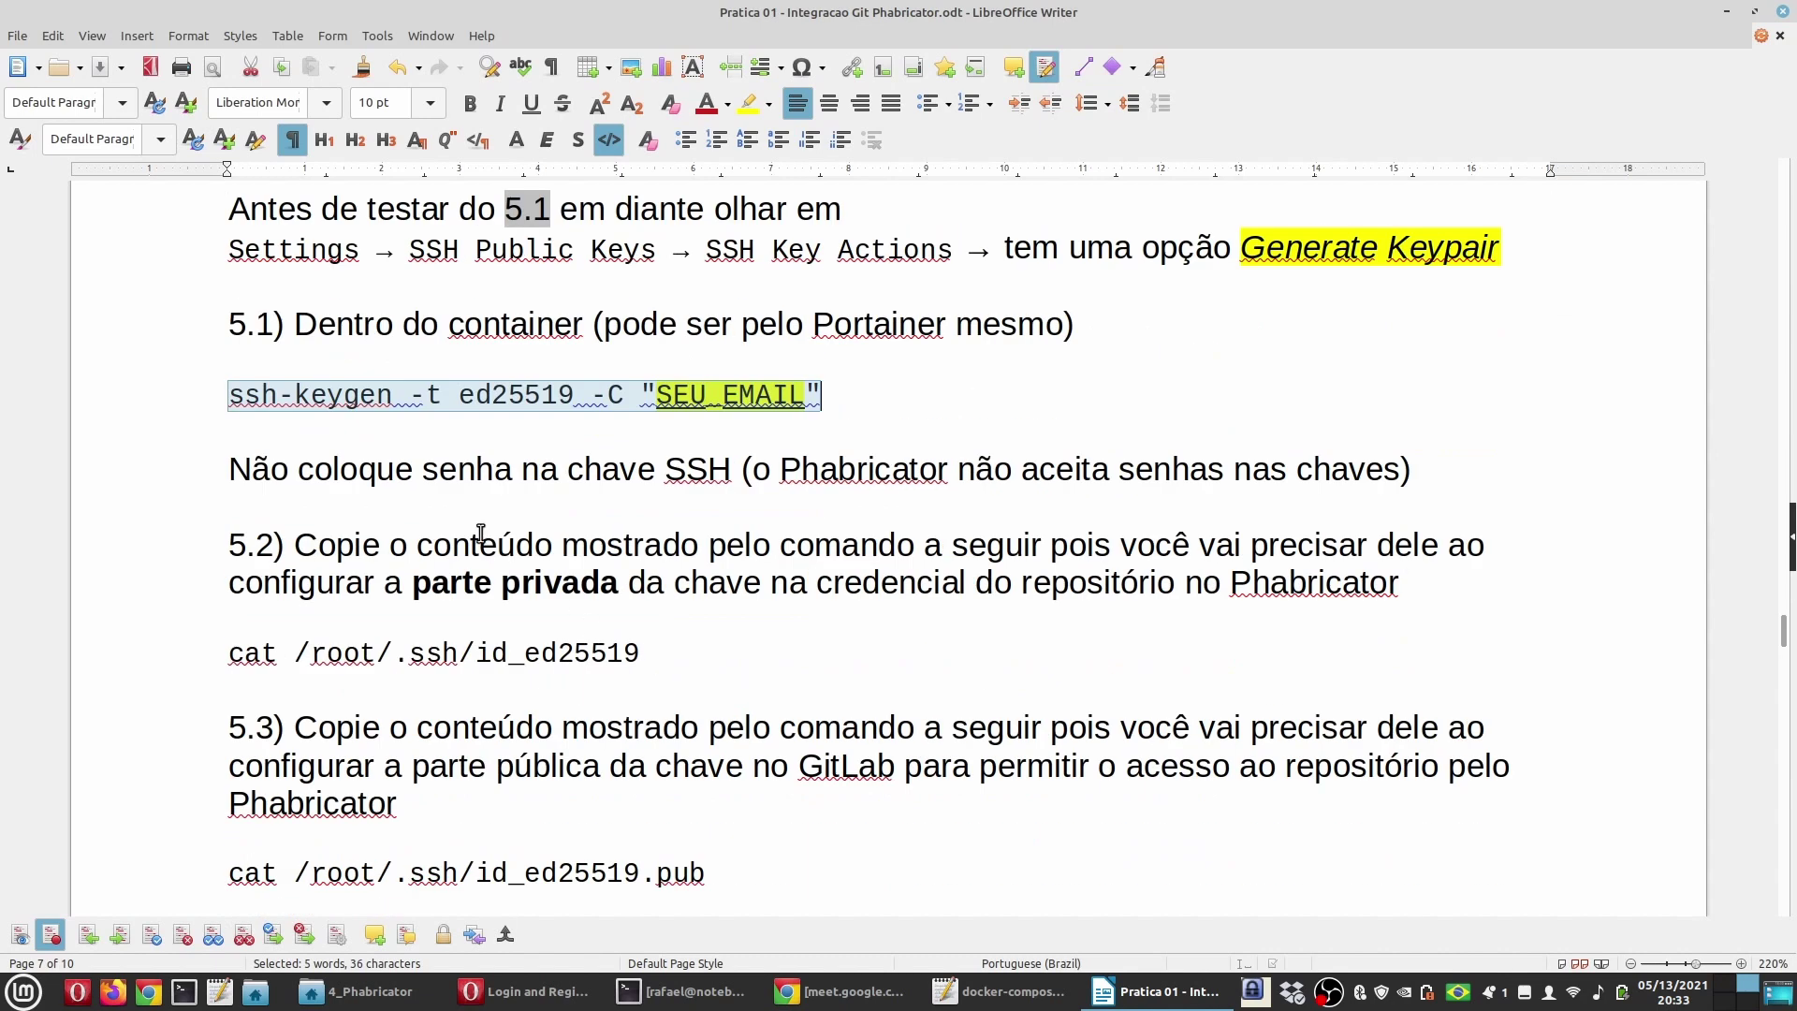
double_click(526, 581)
scroll(649, 677, "down", 1)
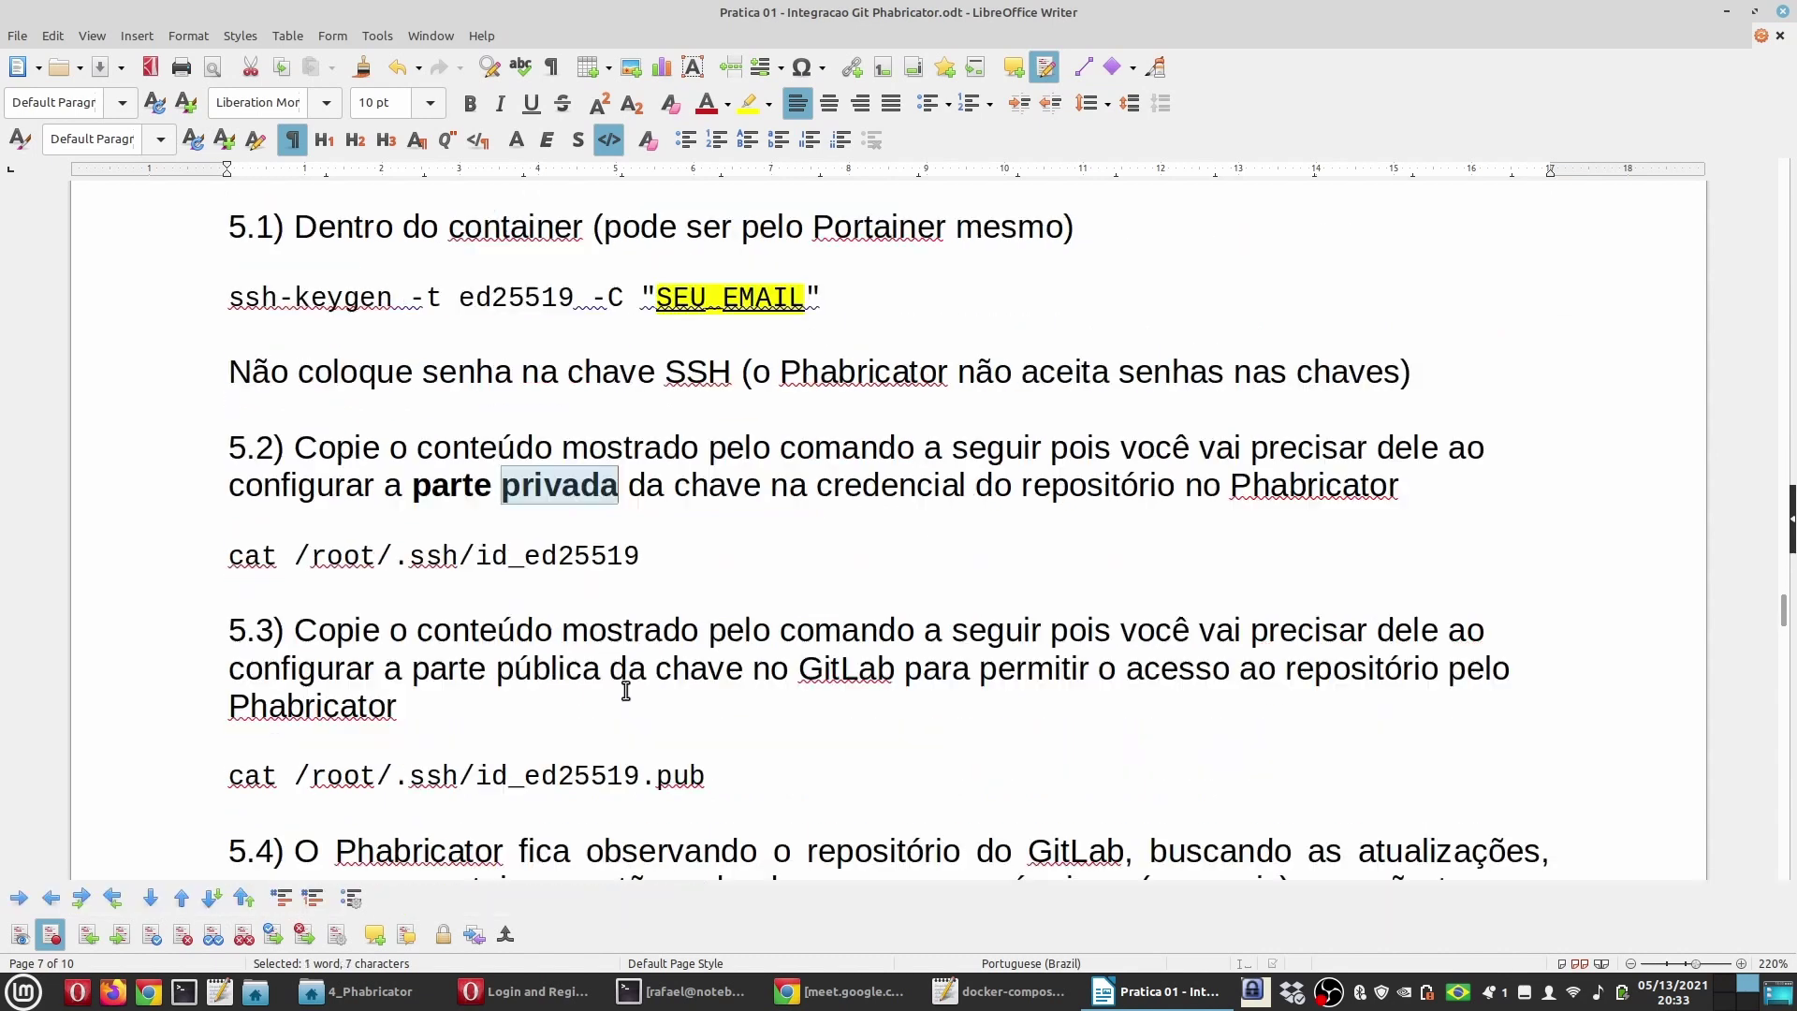
double_click(522, 671)
scroll(614, 625, "down", 1)
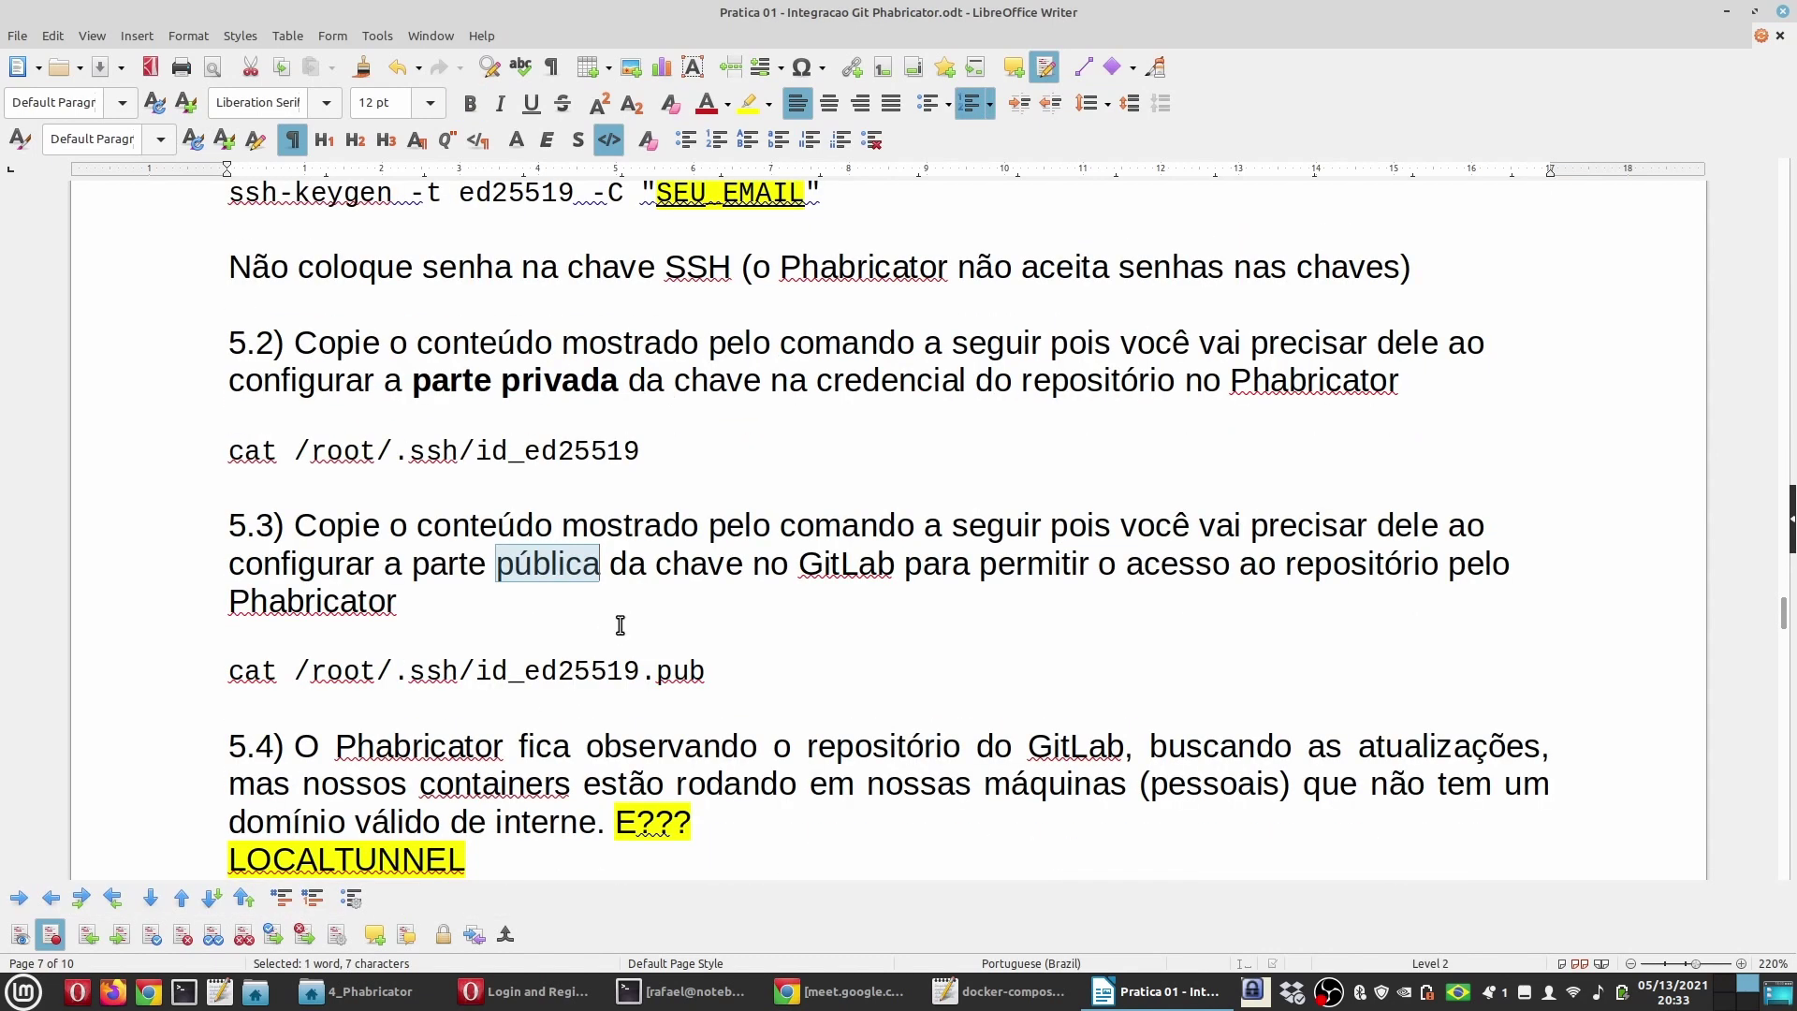
double_click(863, 379)
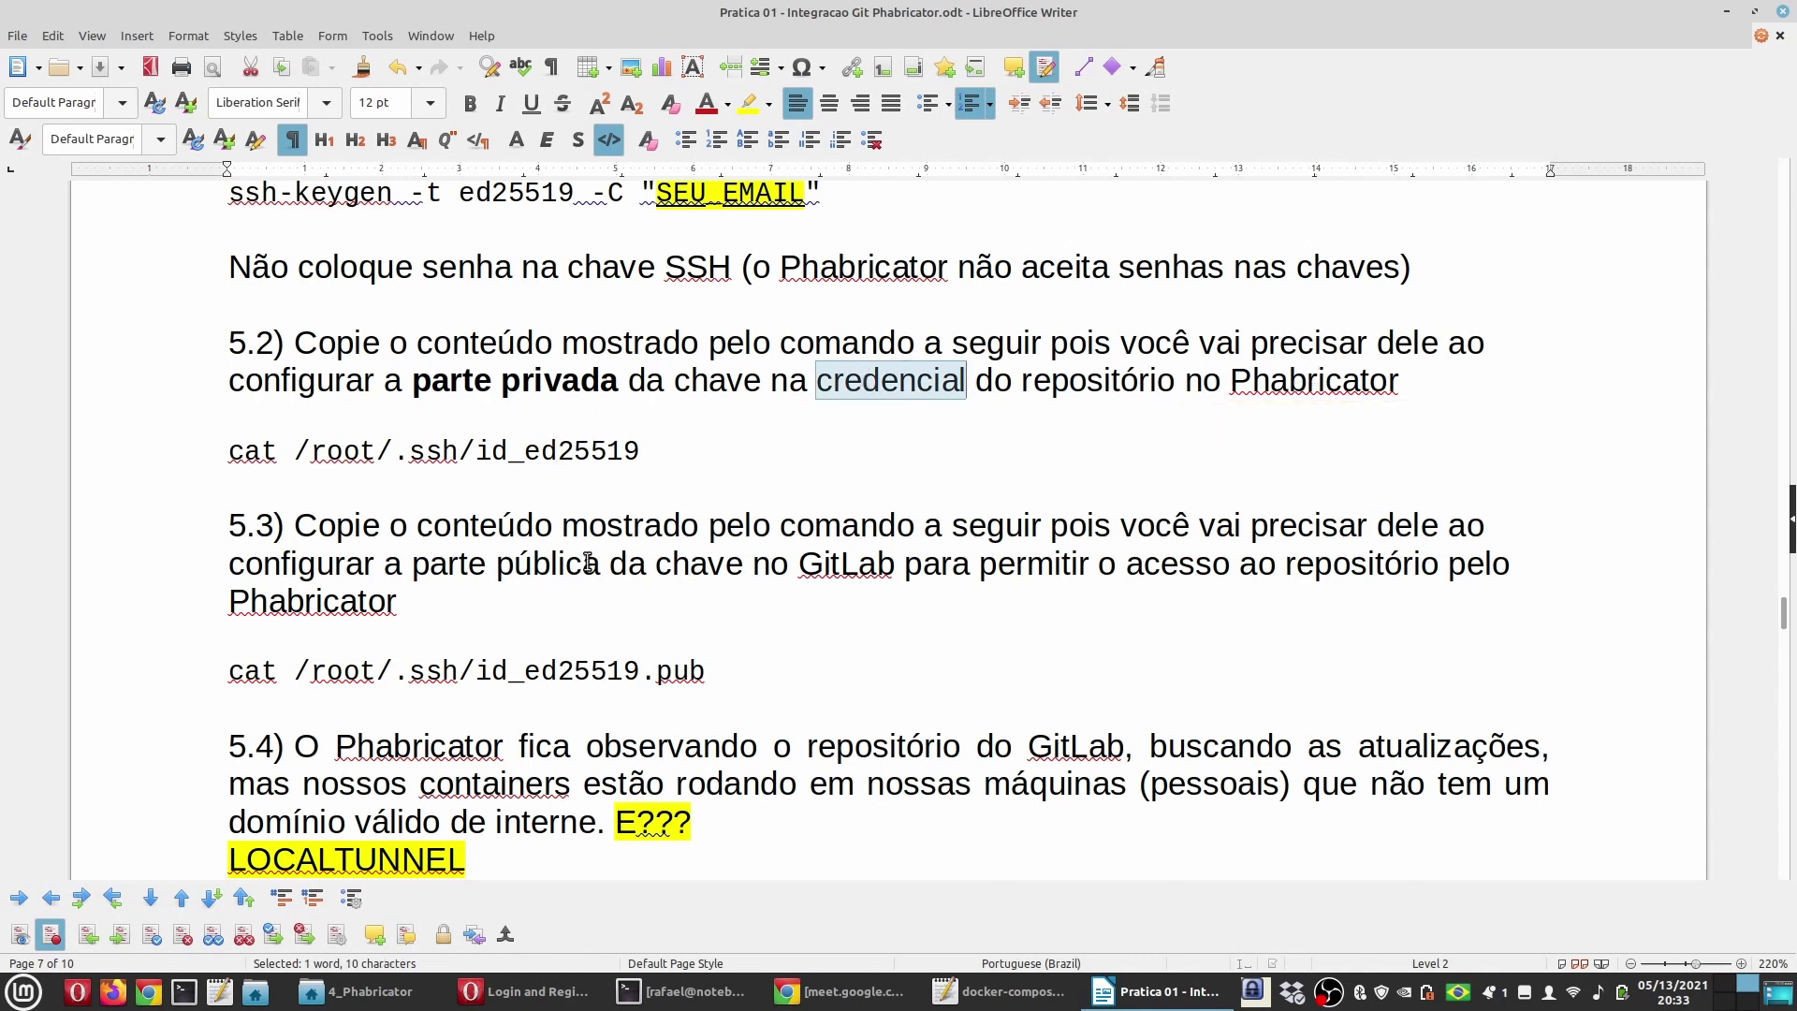
left_click_drag(733, 672, 294, 525)
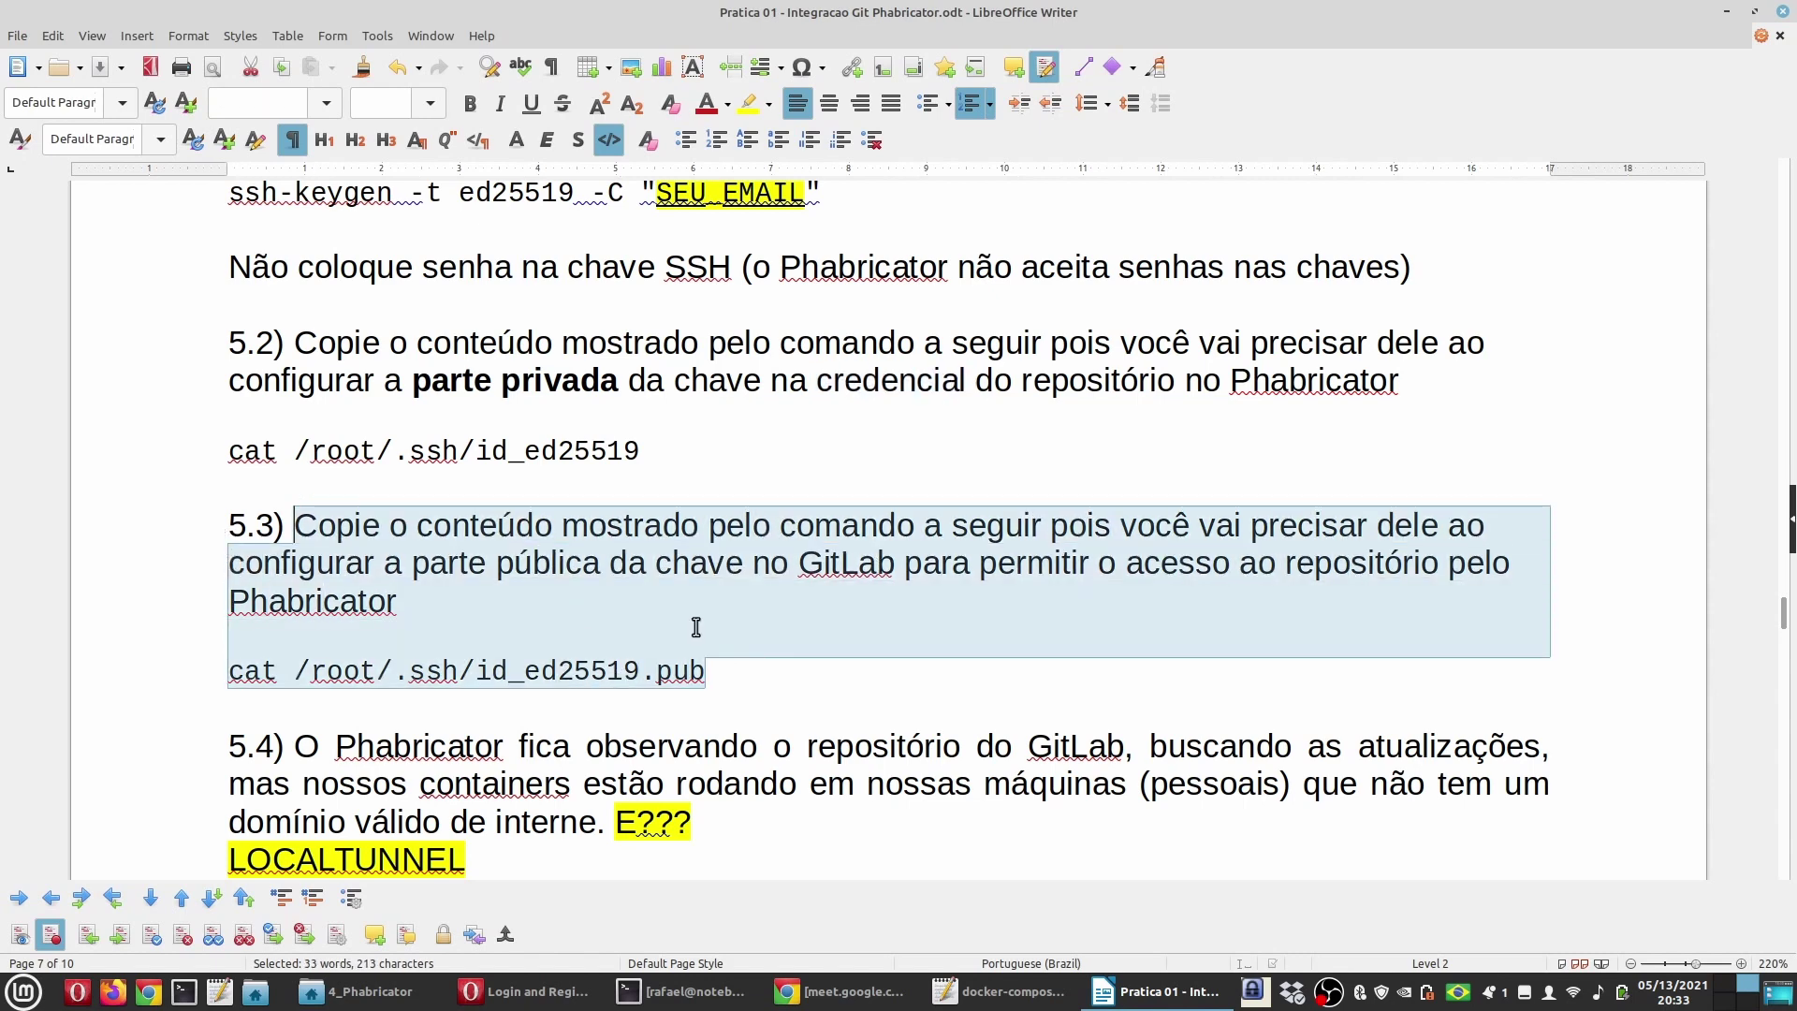
scroll(697, 627, "down", 2)
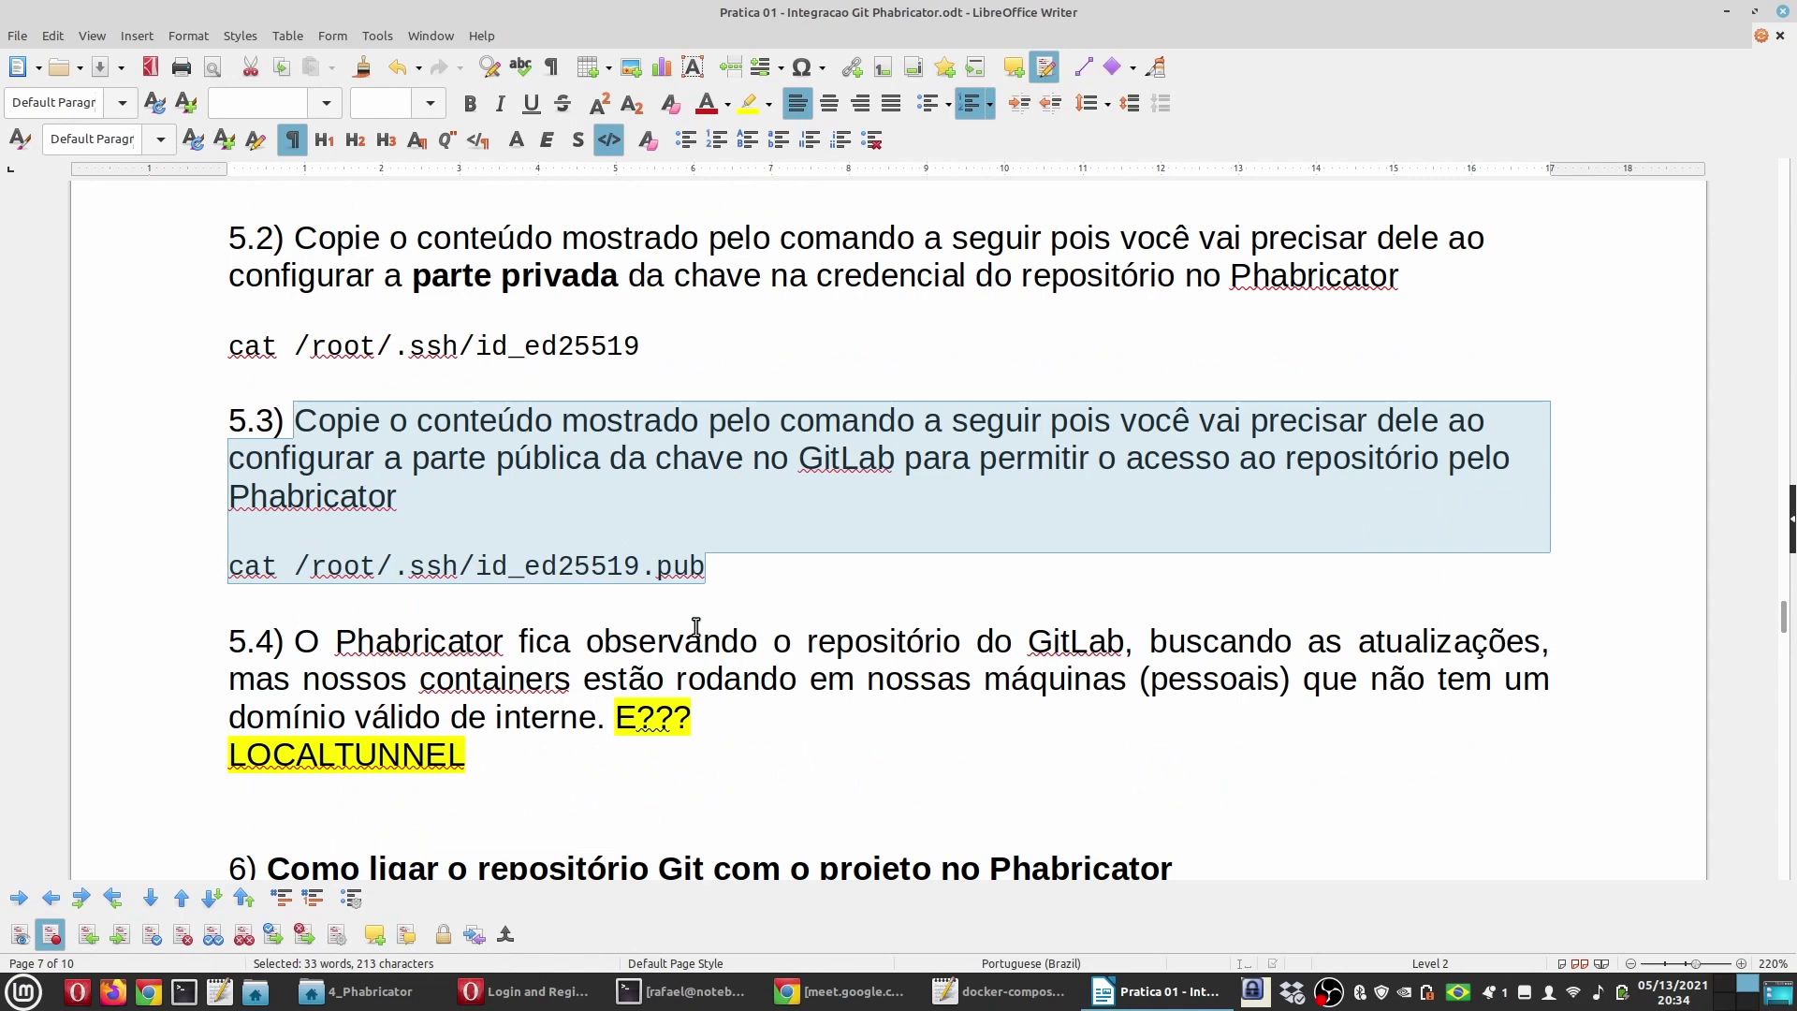
Step: Highlight 'SSH Public Keys' and 'Generate Keypair' in the guide's settings path
scroll(696, 627, "up", 3)
scroll(696, 628, "up", 1)
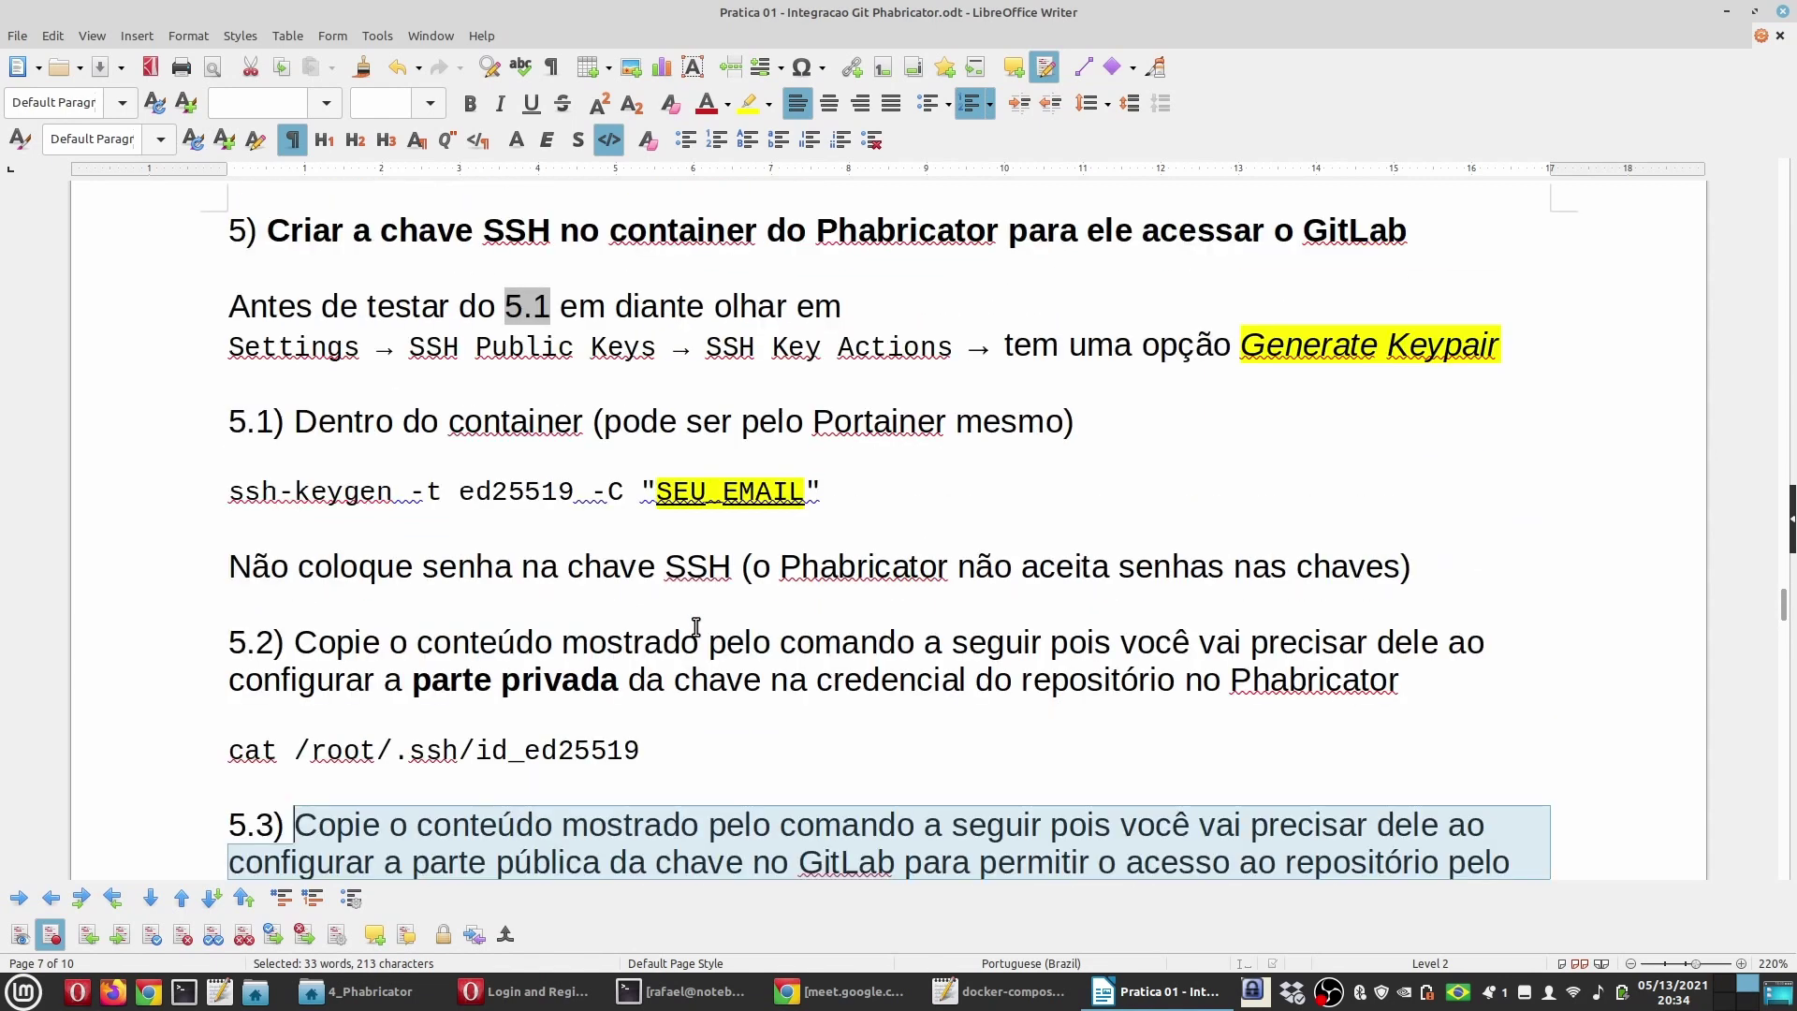
scroll(696, 627, "up", 1)
left_click(331, 485)
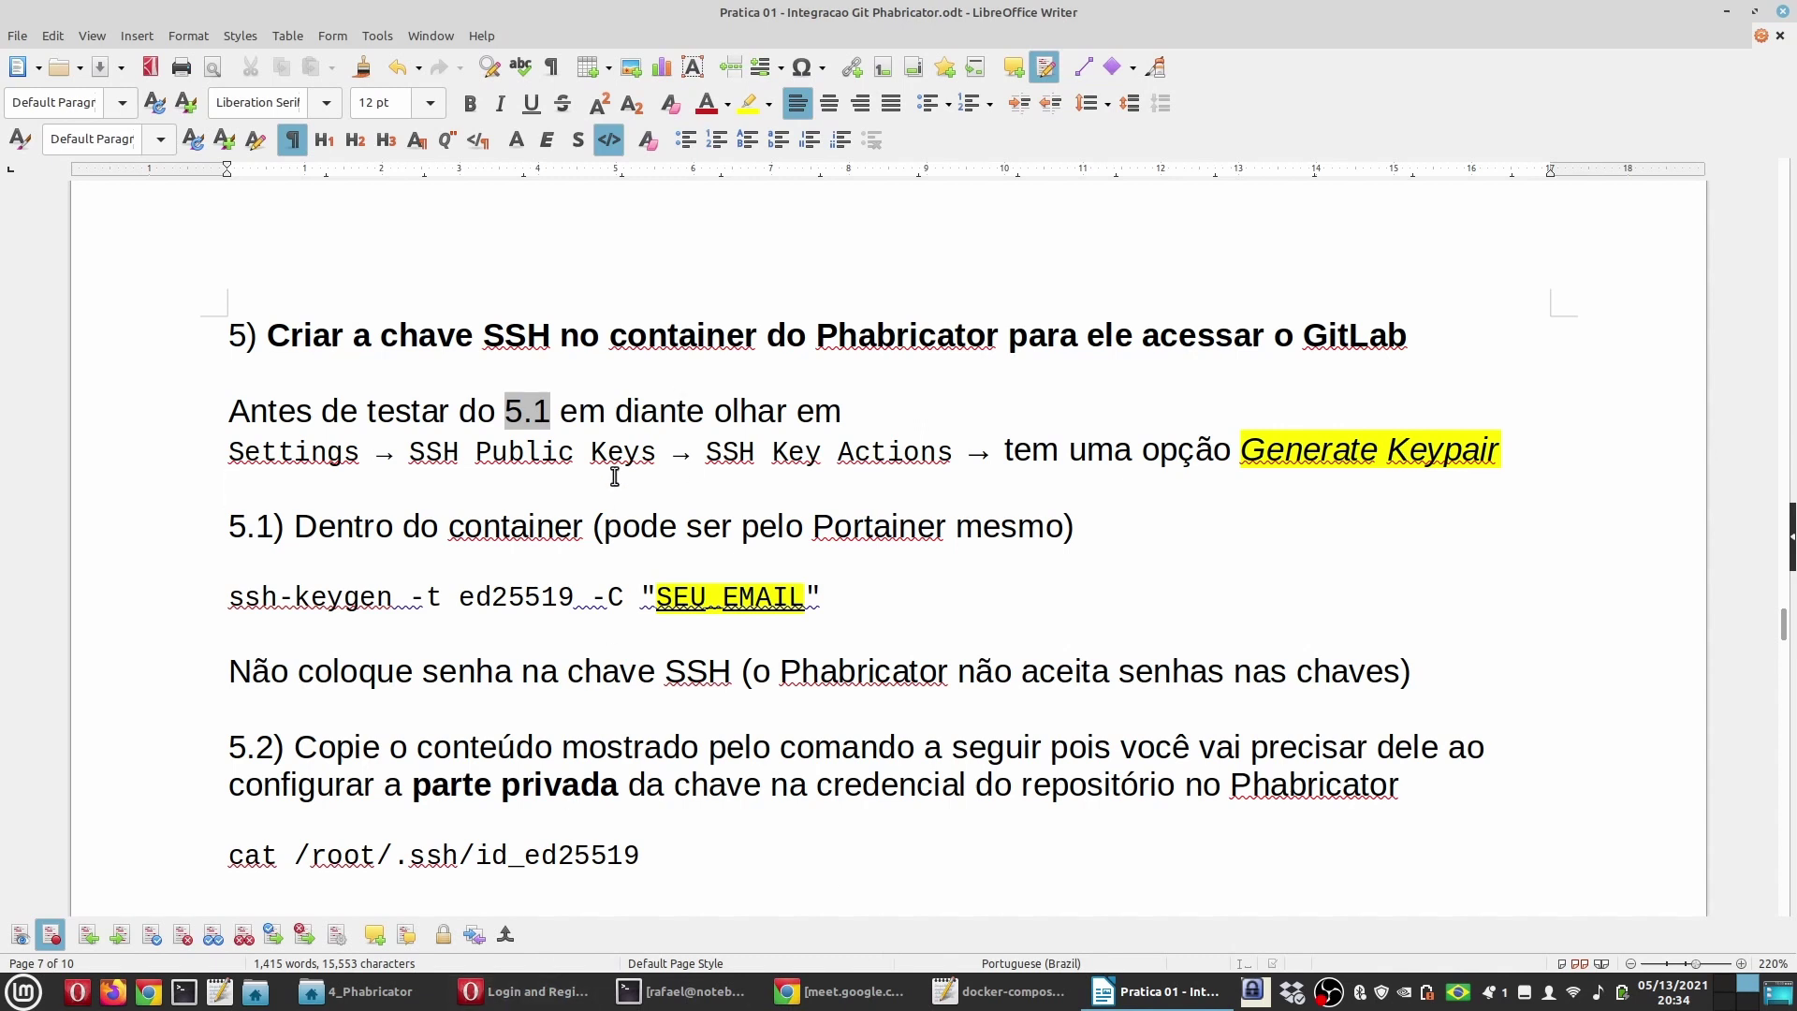
left_click_drag(409, 452, 658, 446)
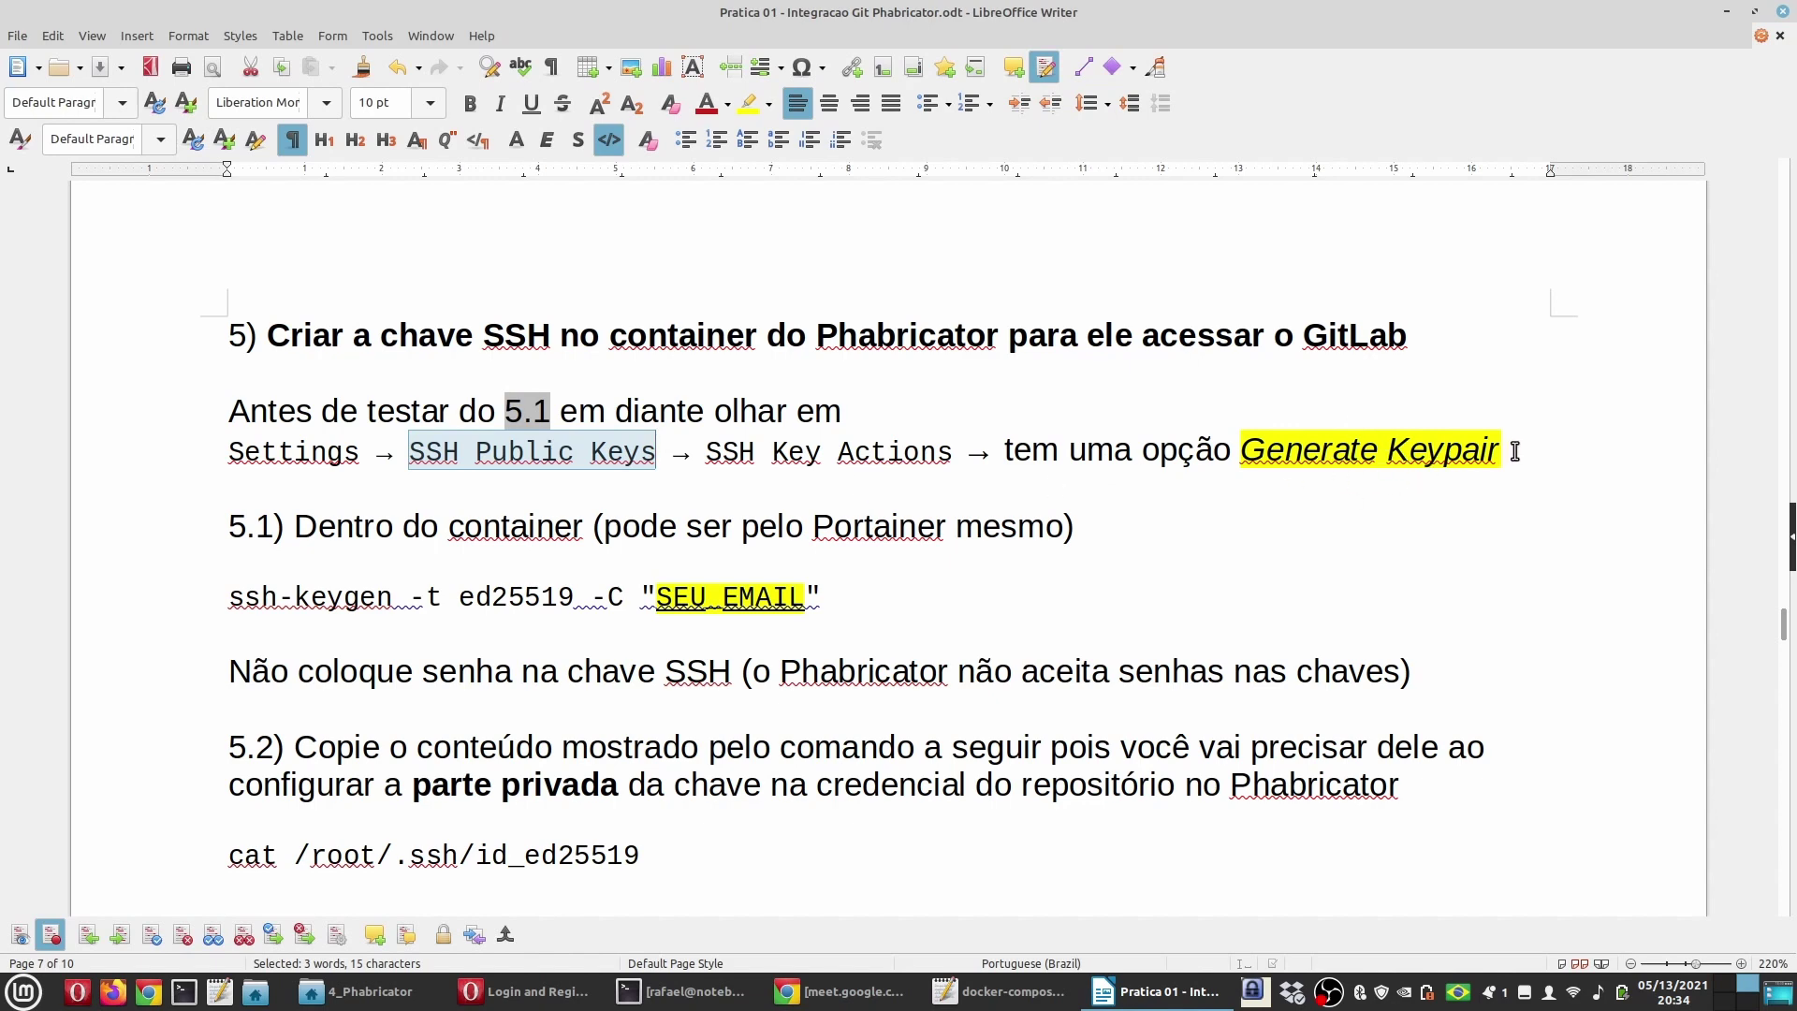
left_click_drag(1515, 452, 1215, 449)
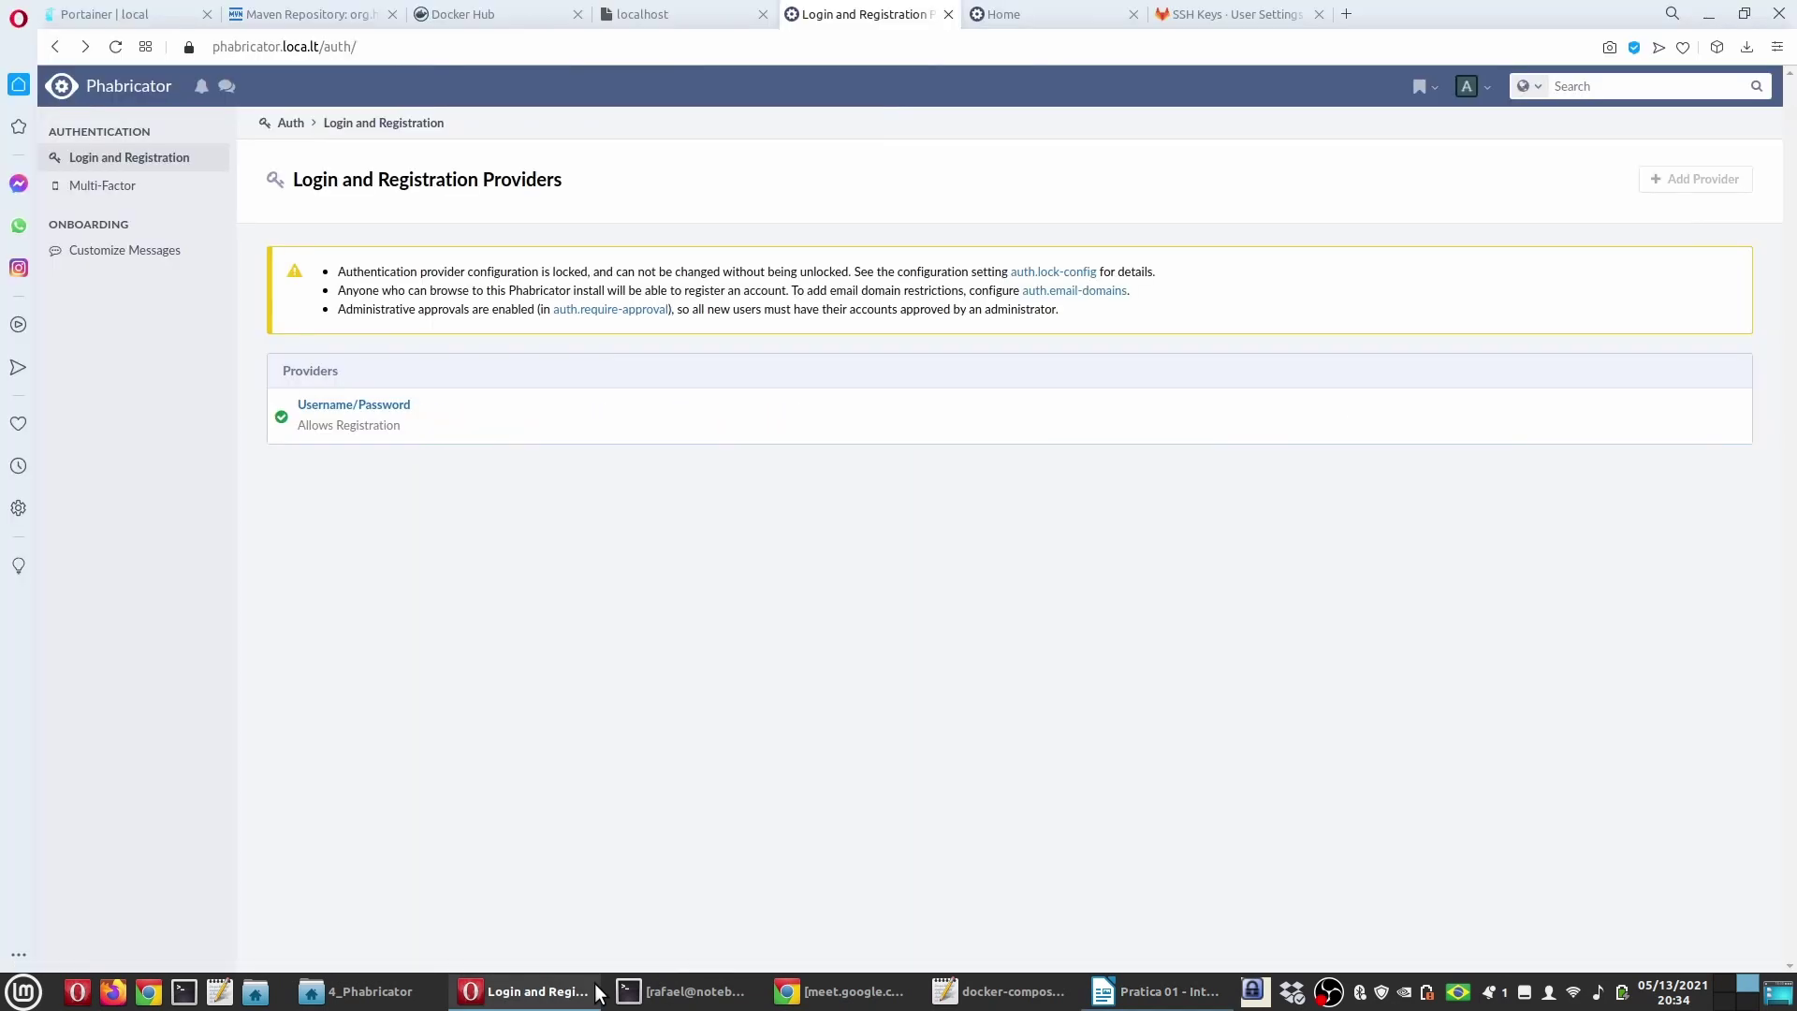
Step: Start Generate Keypair from the admin's SSH Public Keys settings in Phabricator
left_click(524, 991)
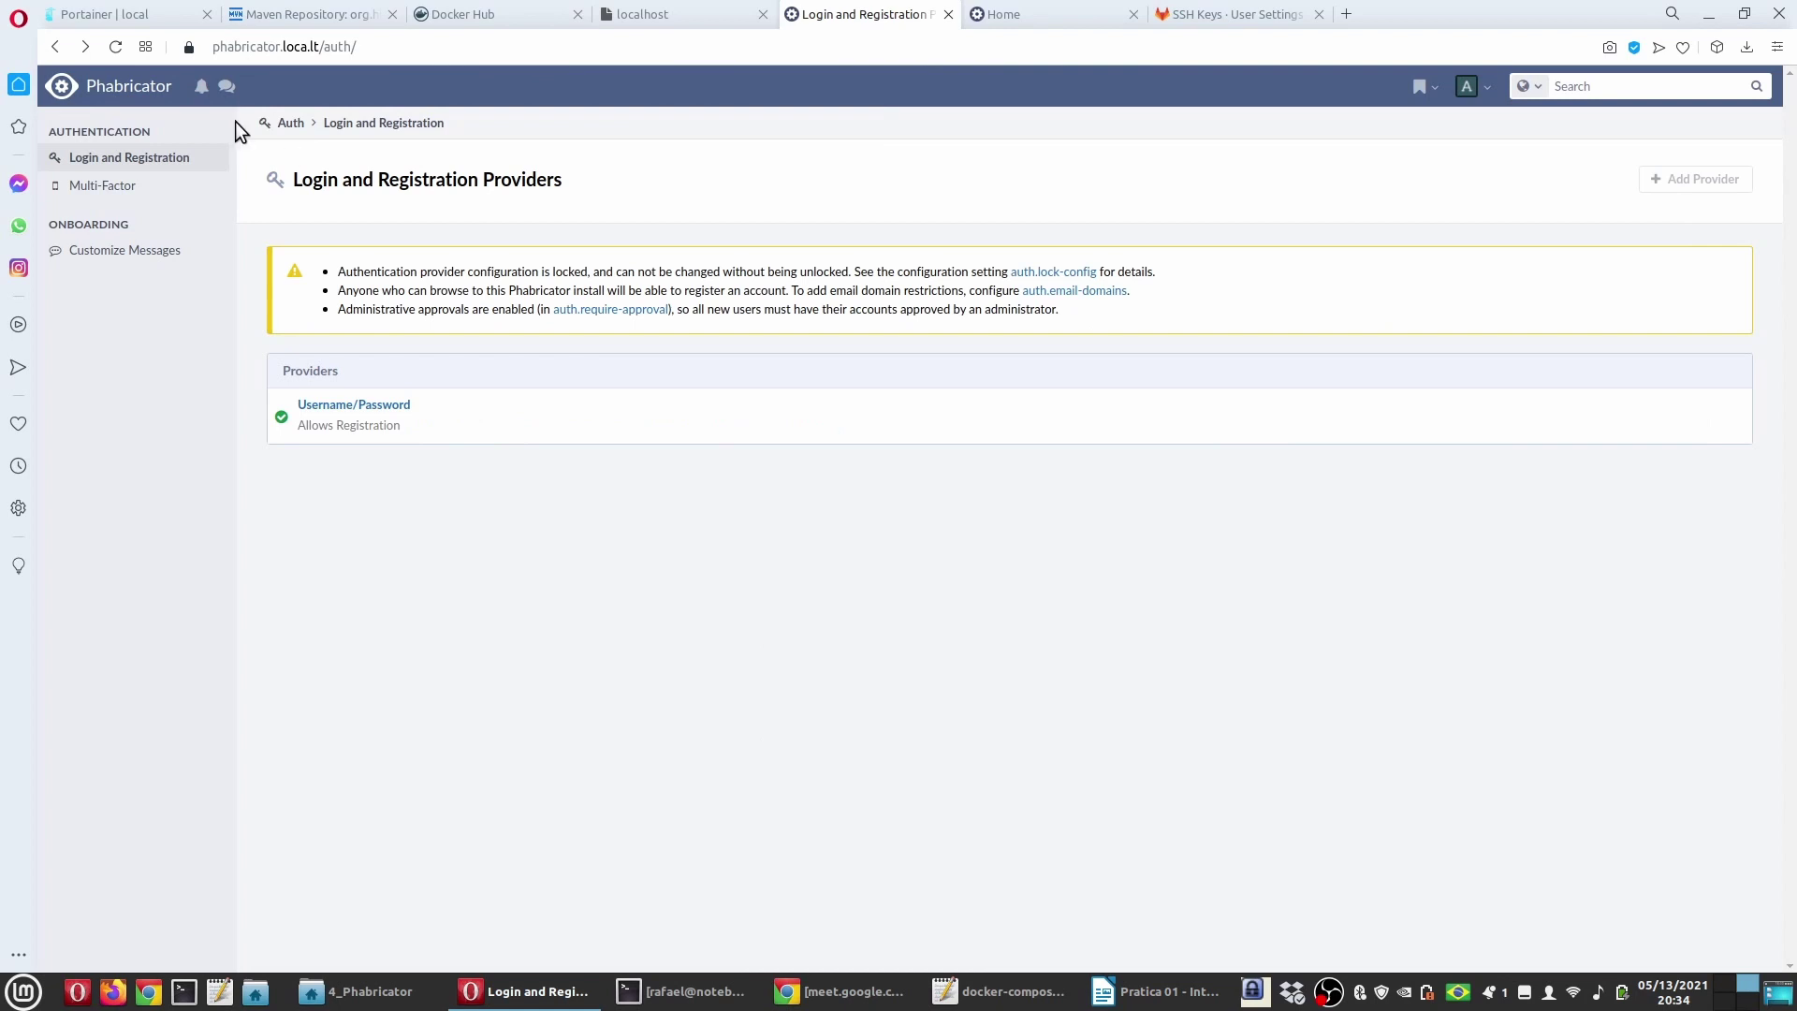
left_click(129, 85)
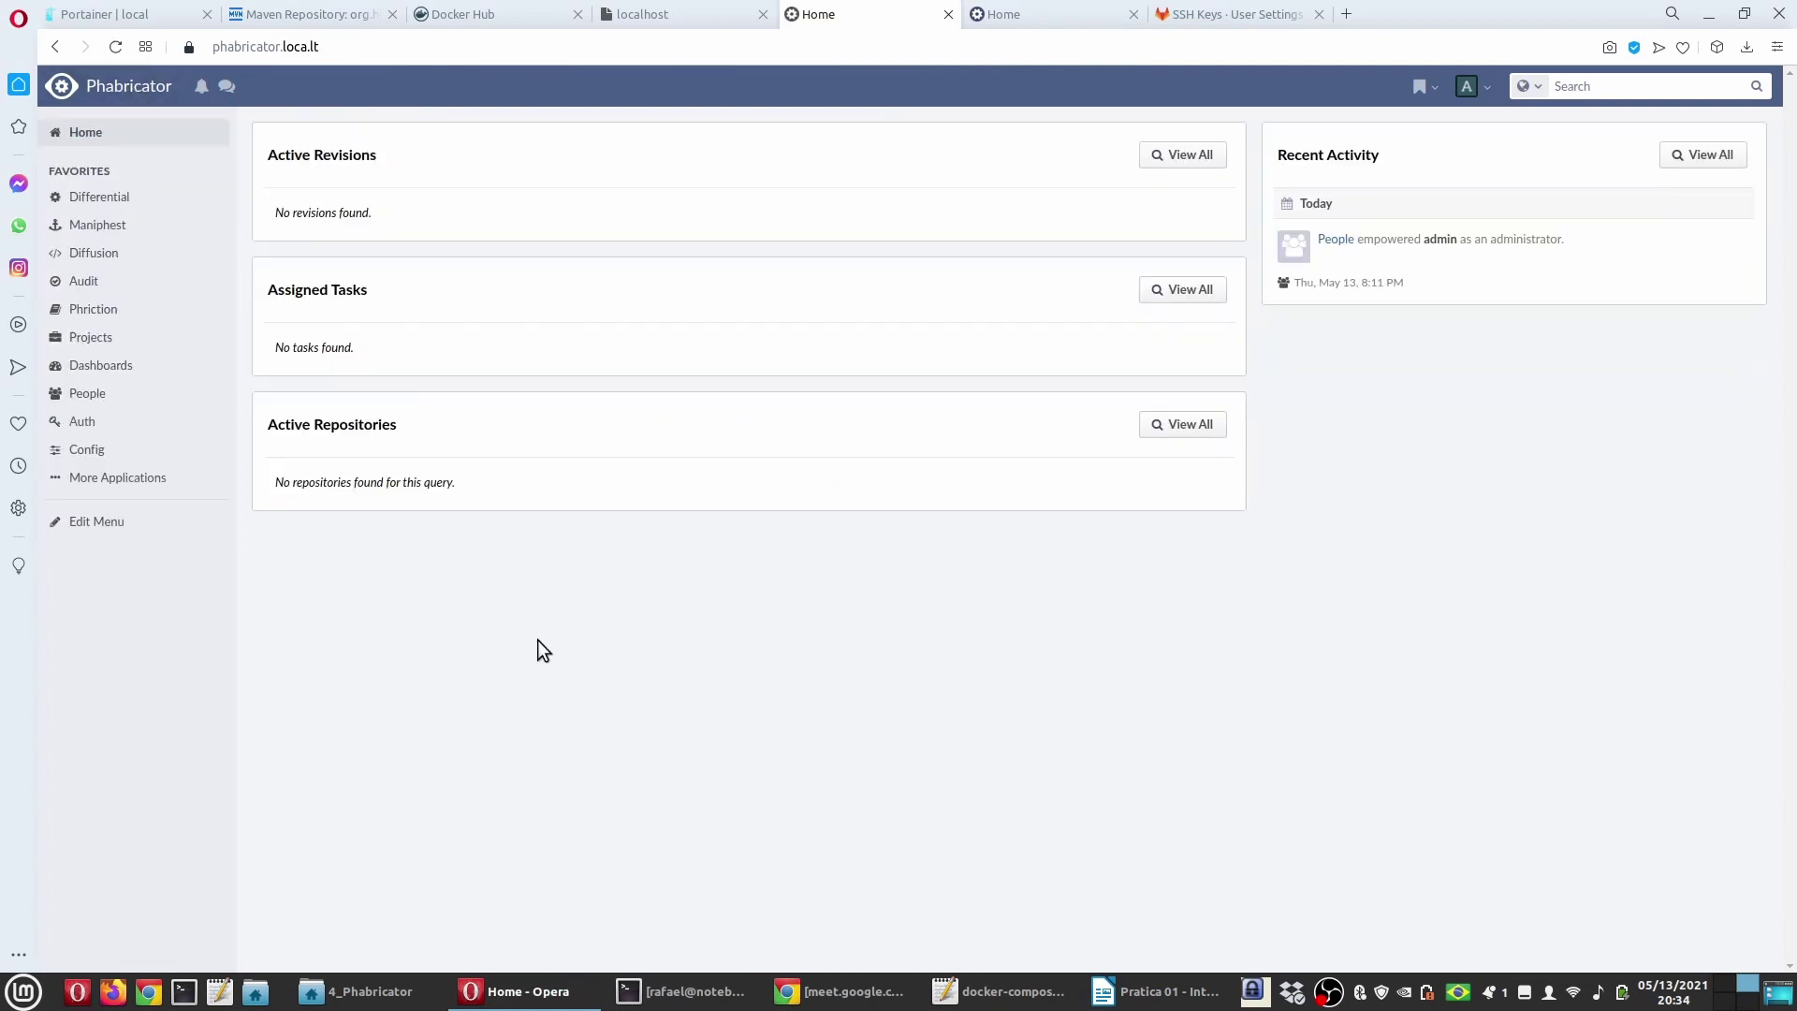
left_click(1477, 88)
left_click(1327, 217)
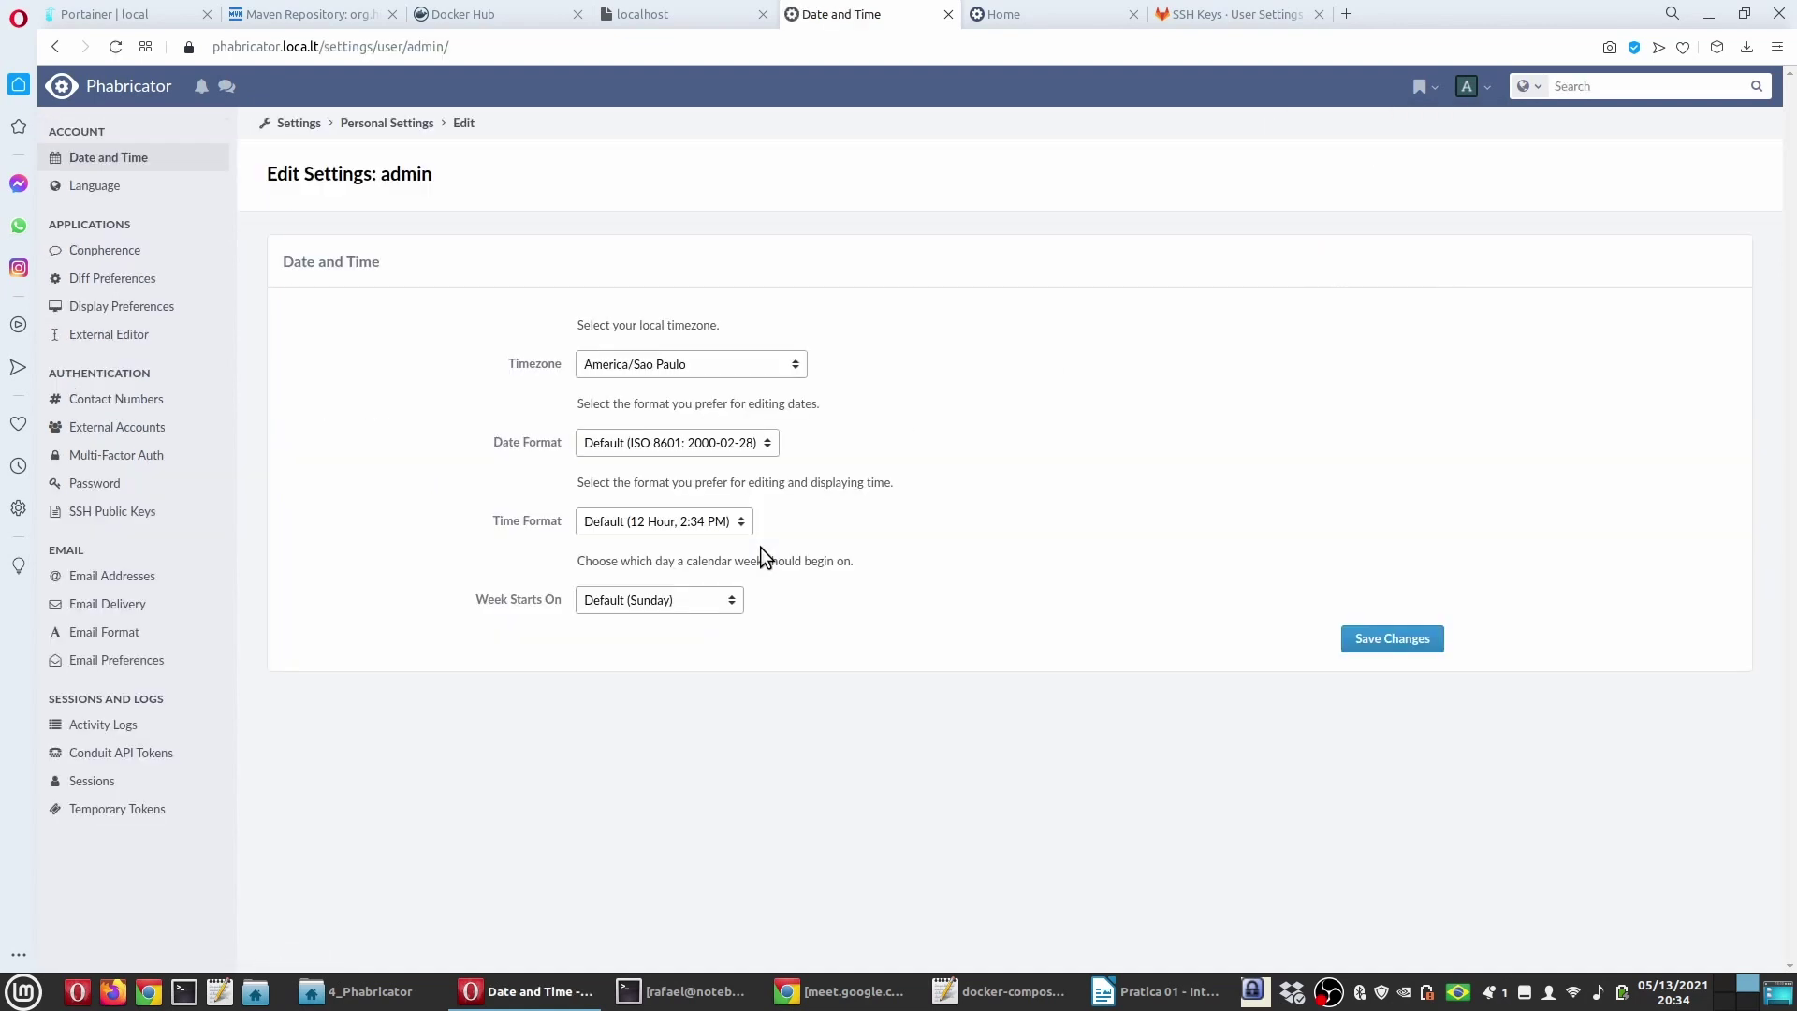
left_click(132, 513)
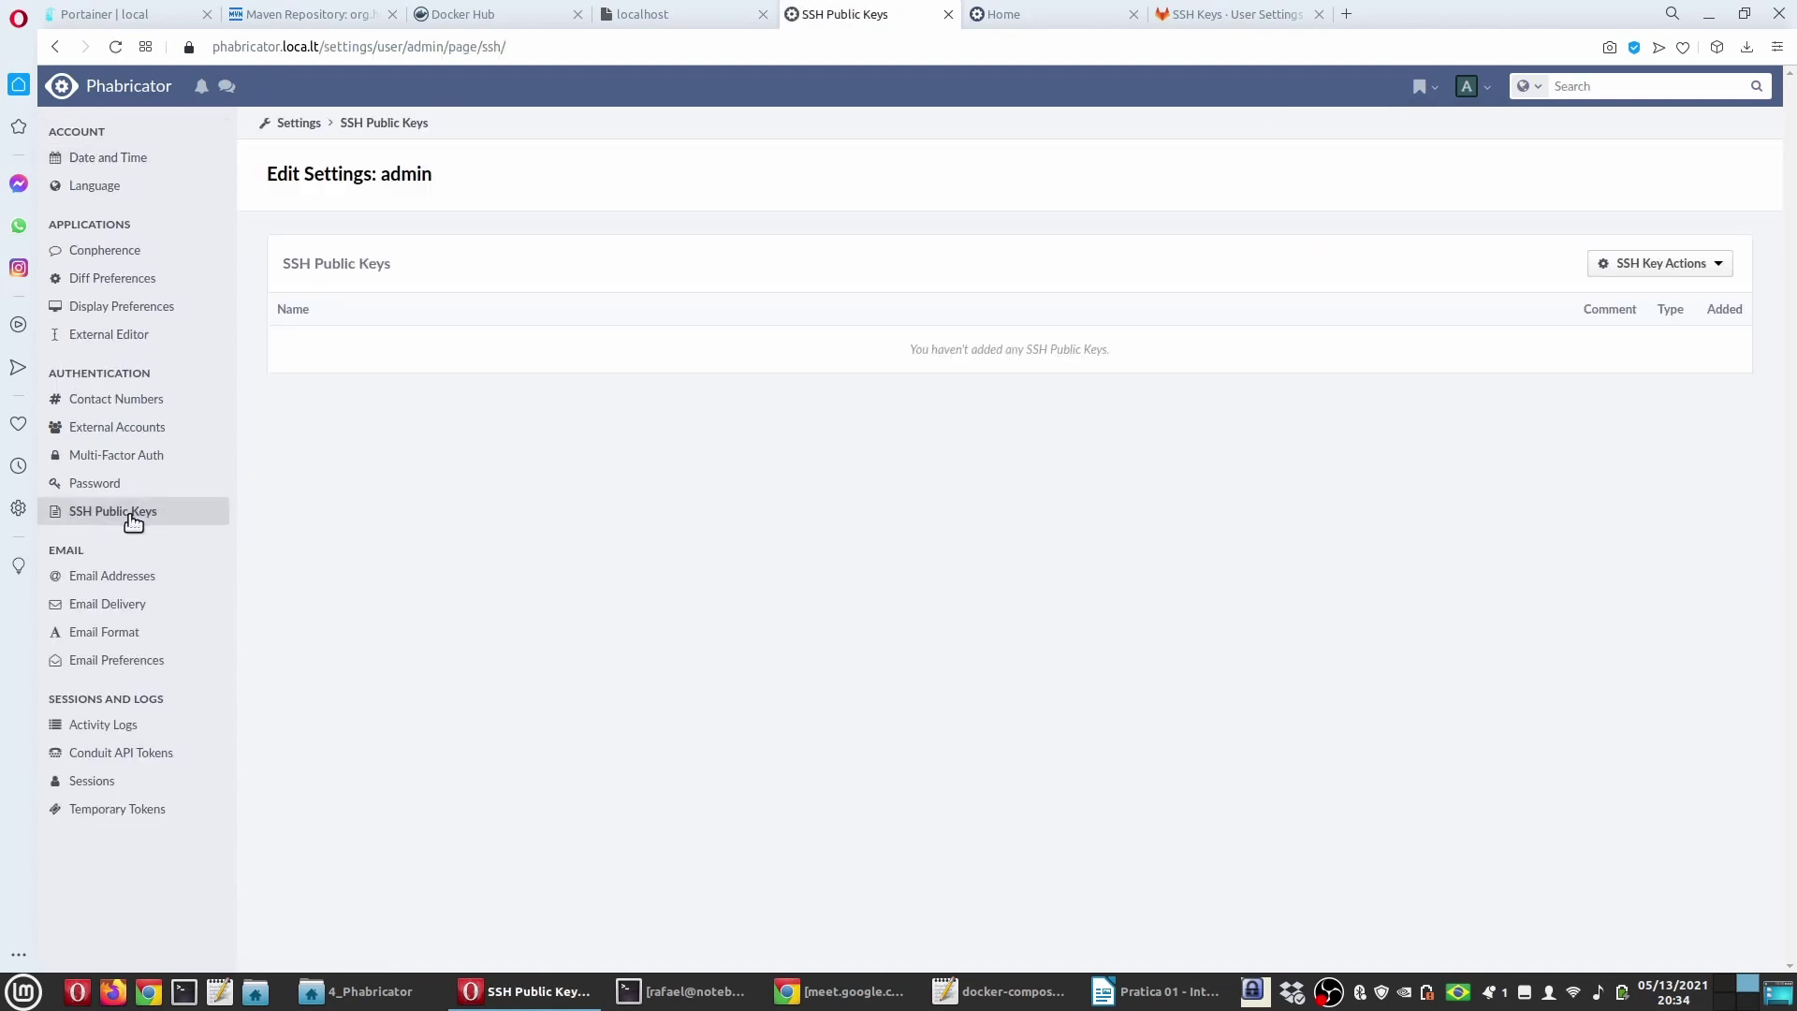
left_click(1645, 265)
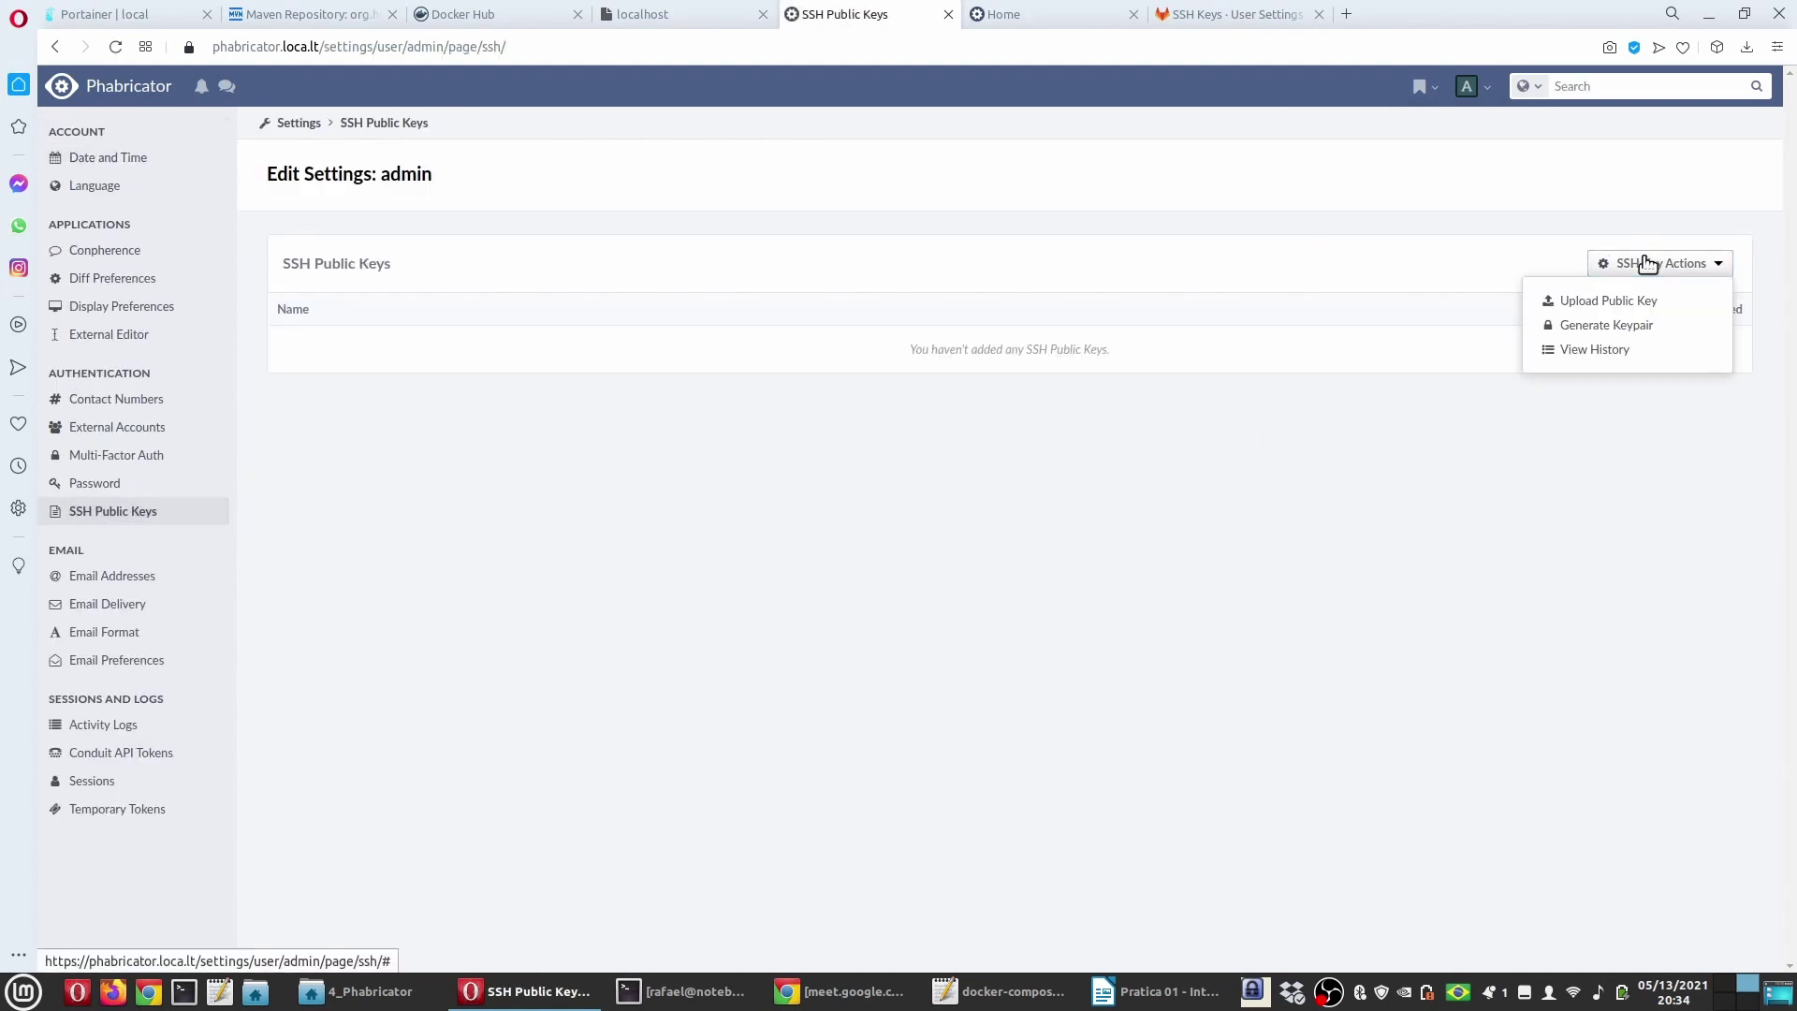
left_click(1607, 326)
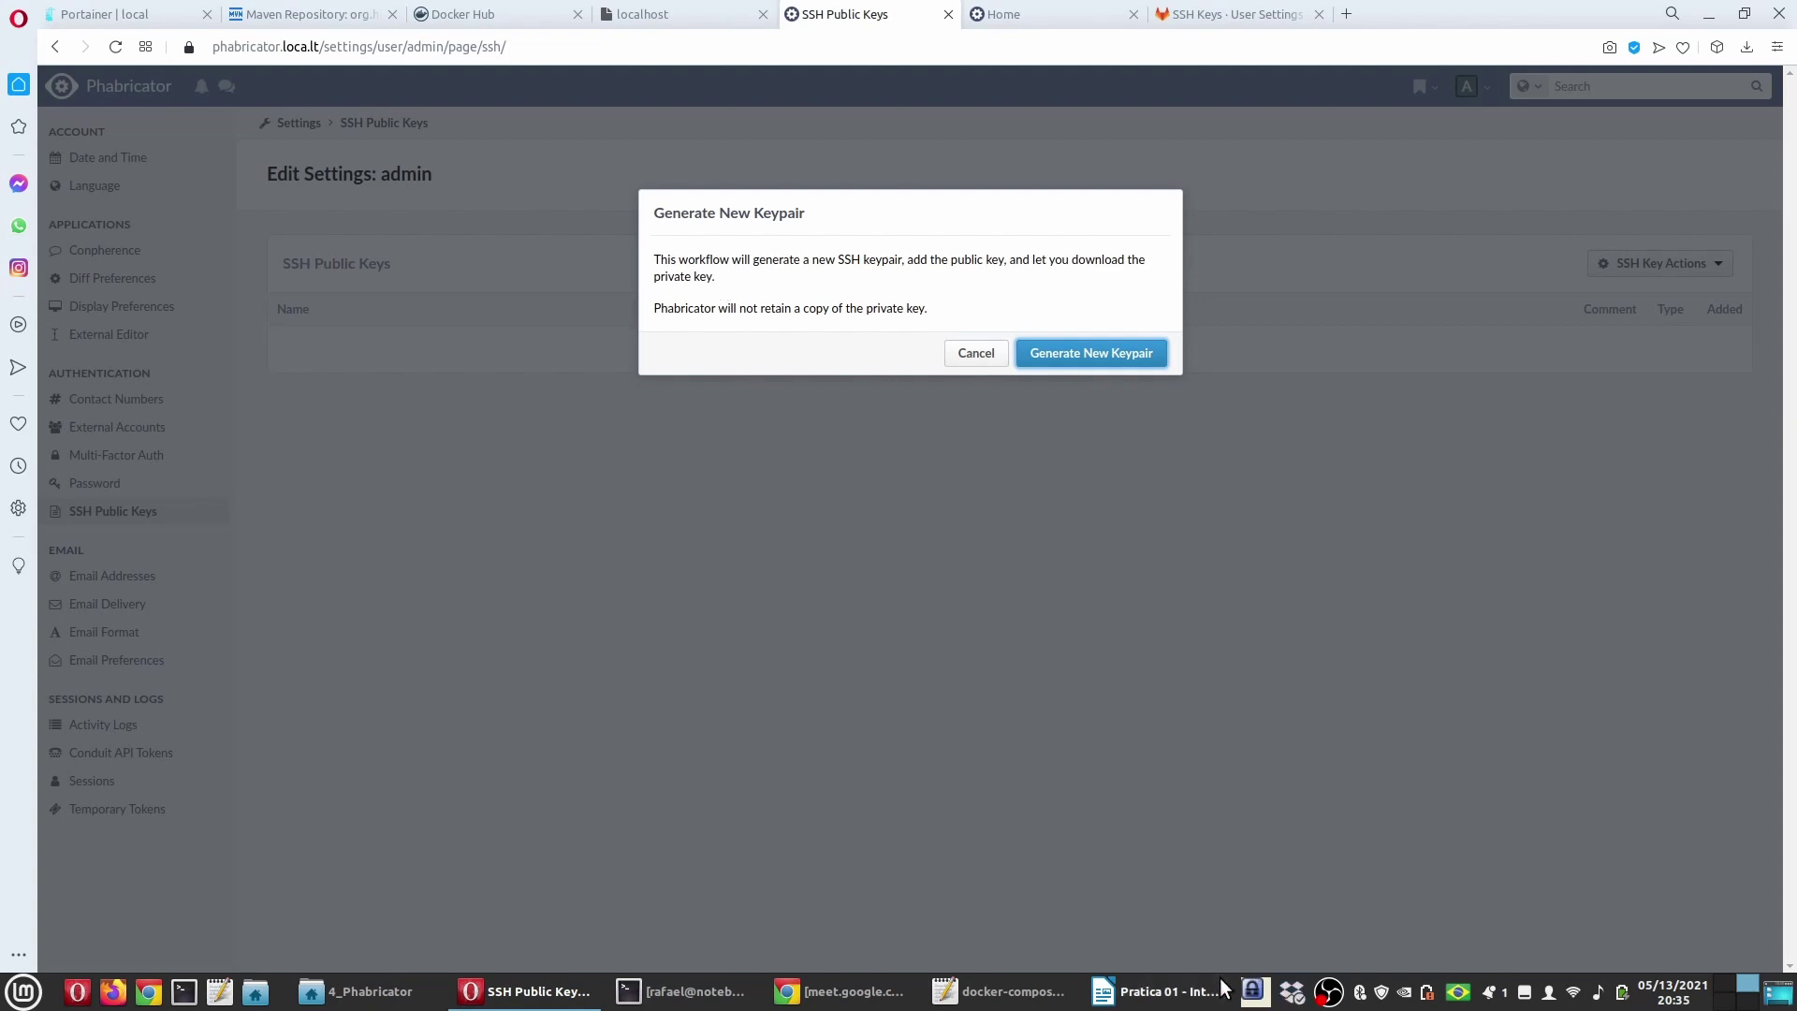
Step: Go back to the practice guide and scroll down to section 6.1
left_click(1160, 991)
scroll(733, 644, "down", 3)
scroll(733, 644, "down", 6)
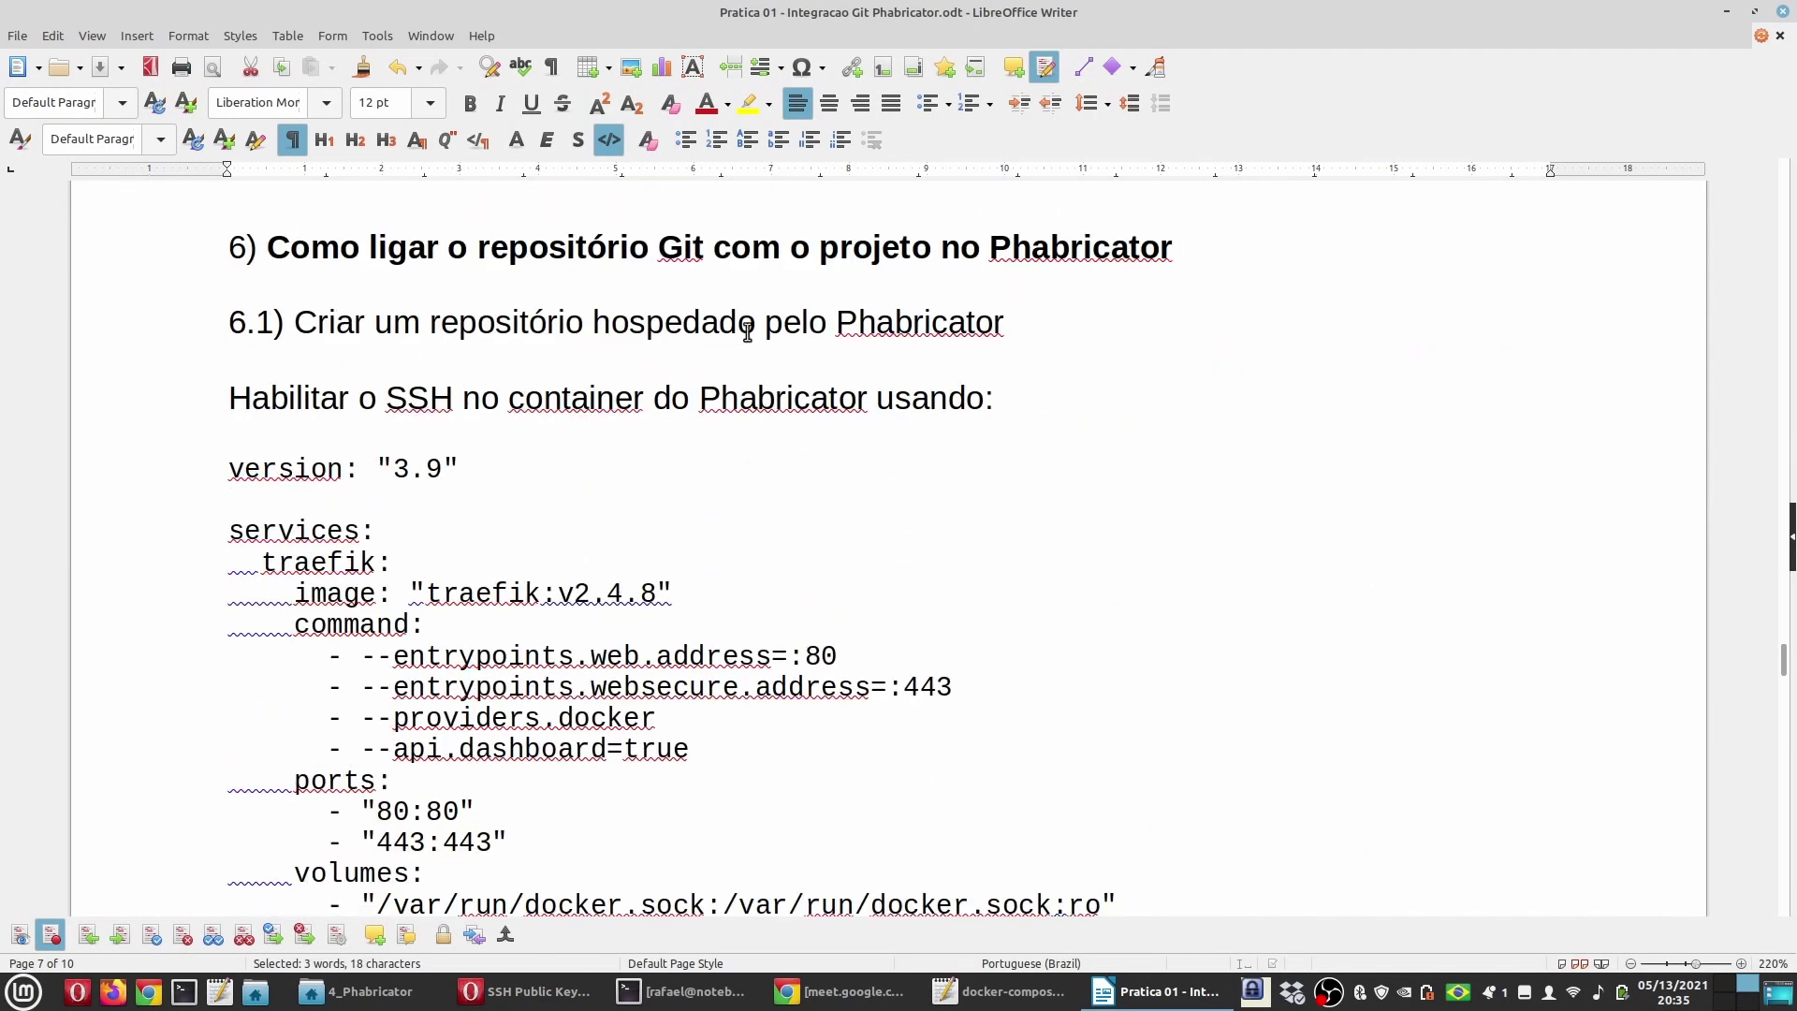
Step: Scroll through sections 5 and 6 of the guide and clear the earlier selection
left_click(273, 320)
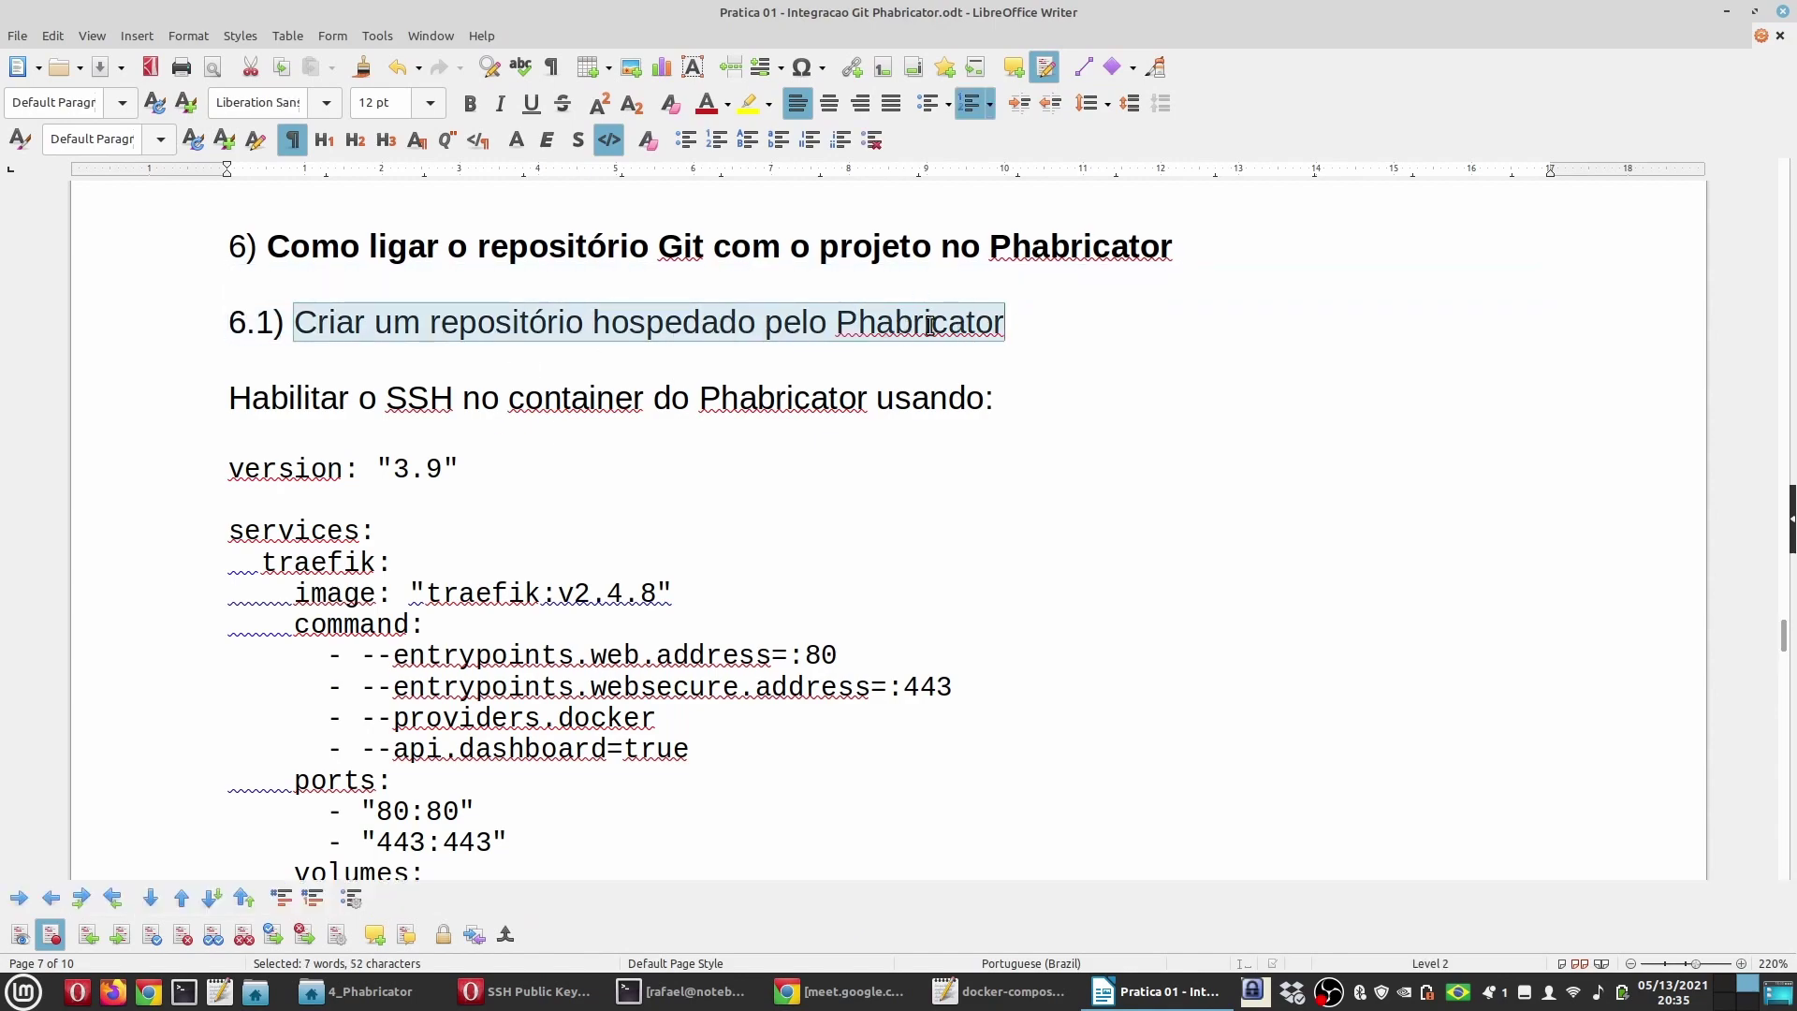
scroll(617, 549, "down", 10)
scroll(618, 548, "down", 15)
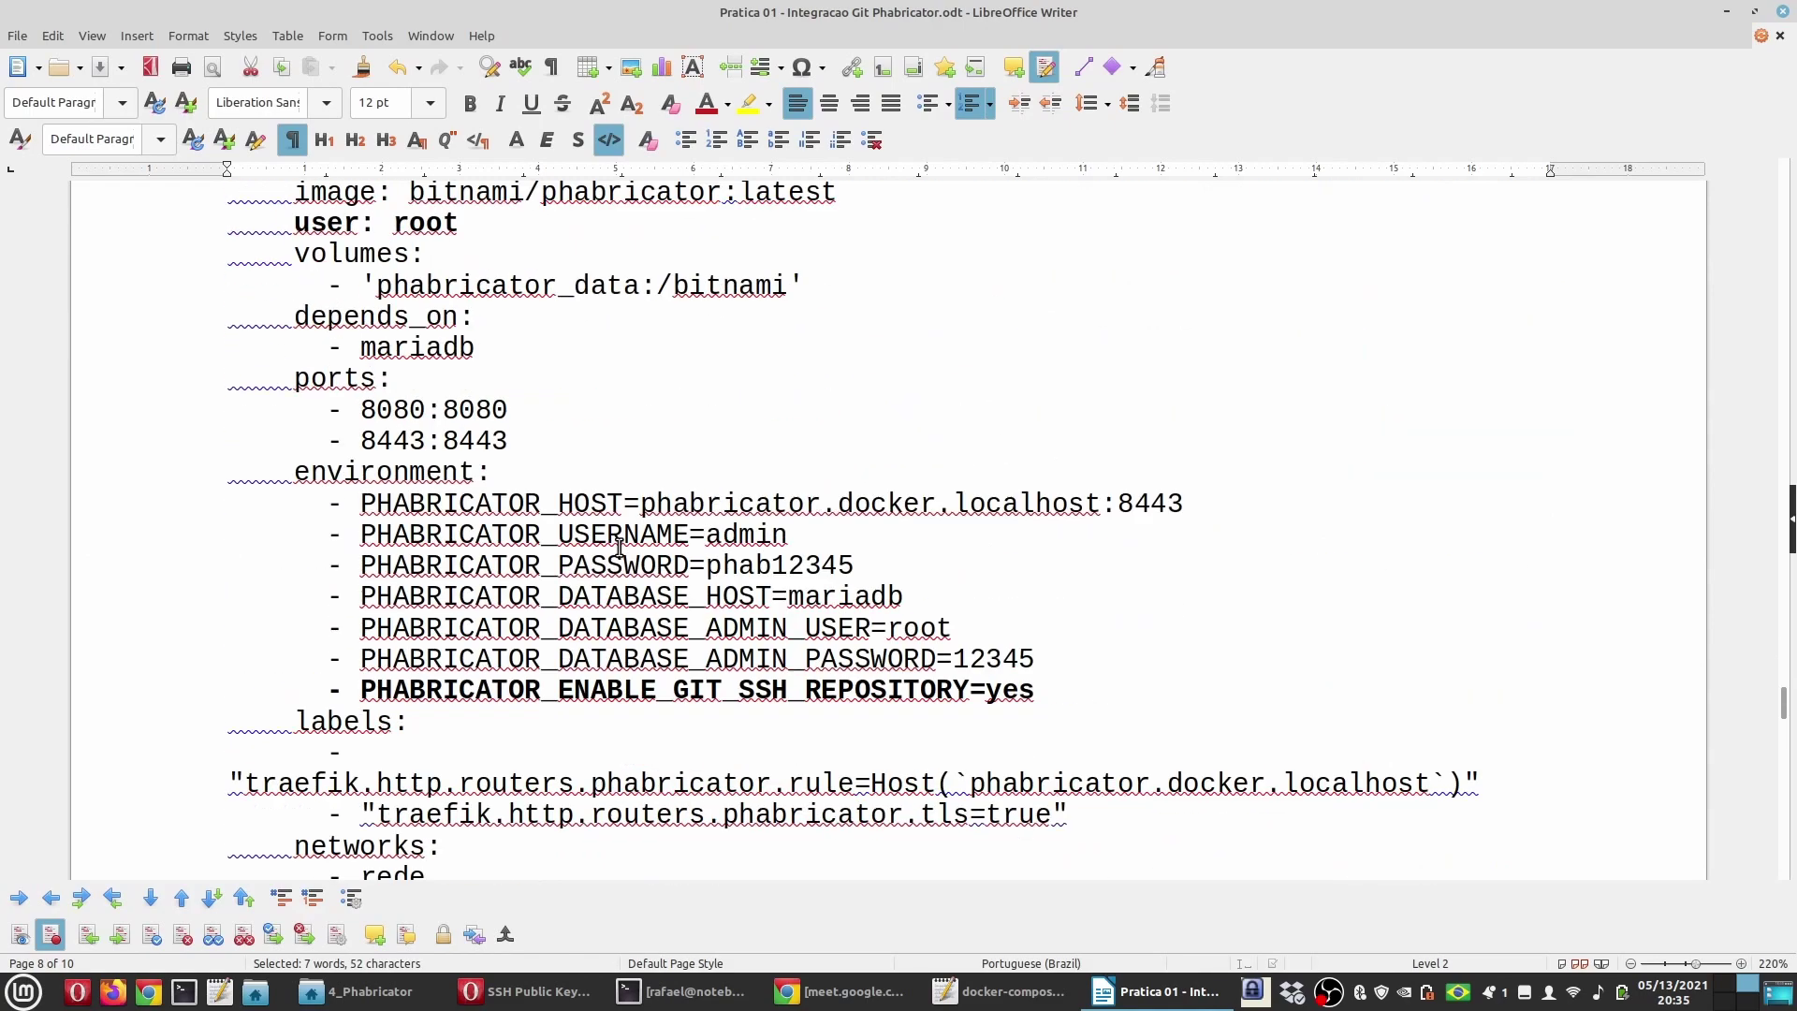
scroll(619, 547, "down", 3)
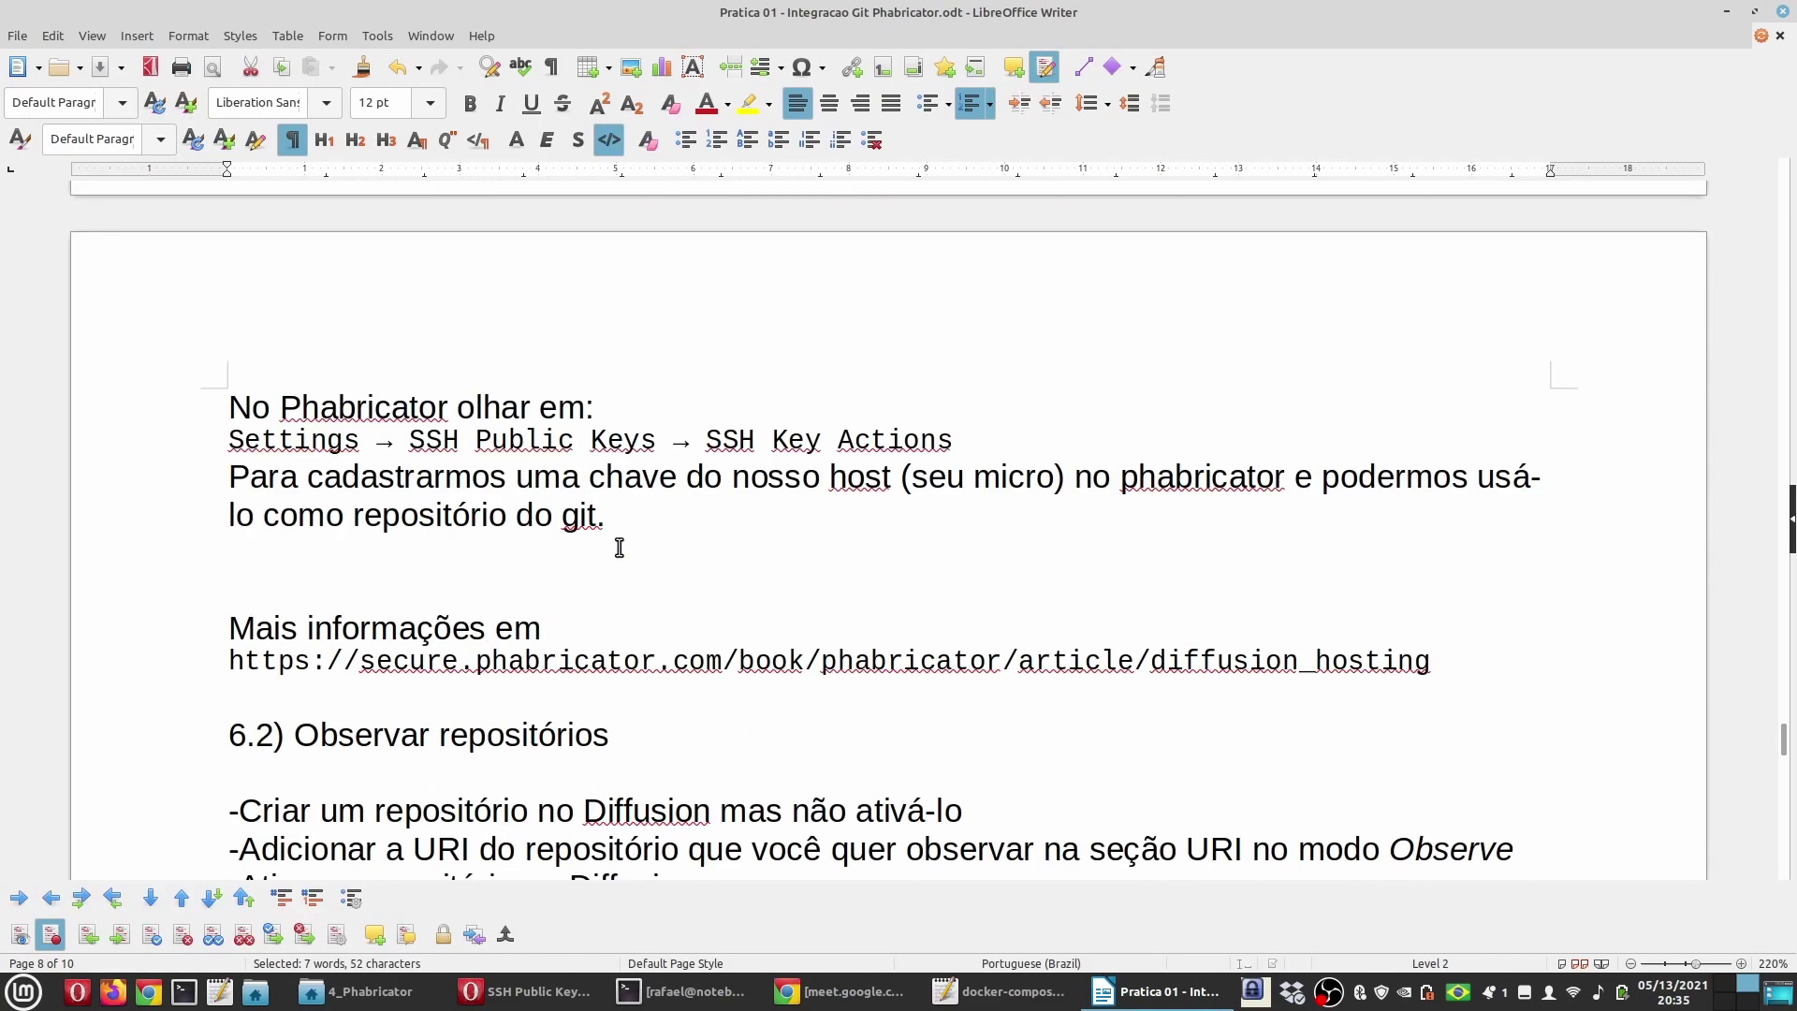
left_click_drag(608, 518, 165, 475)
scroll(530, 549, "up", 7)
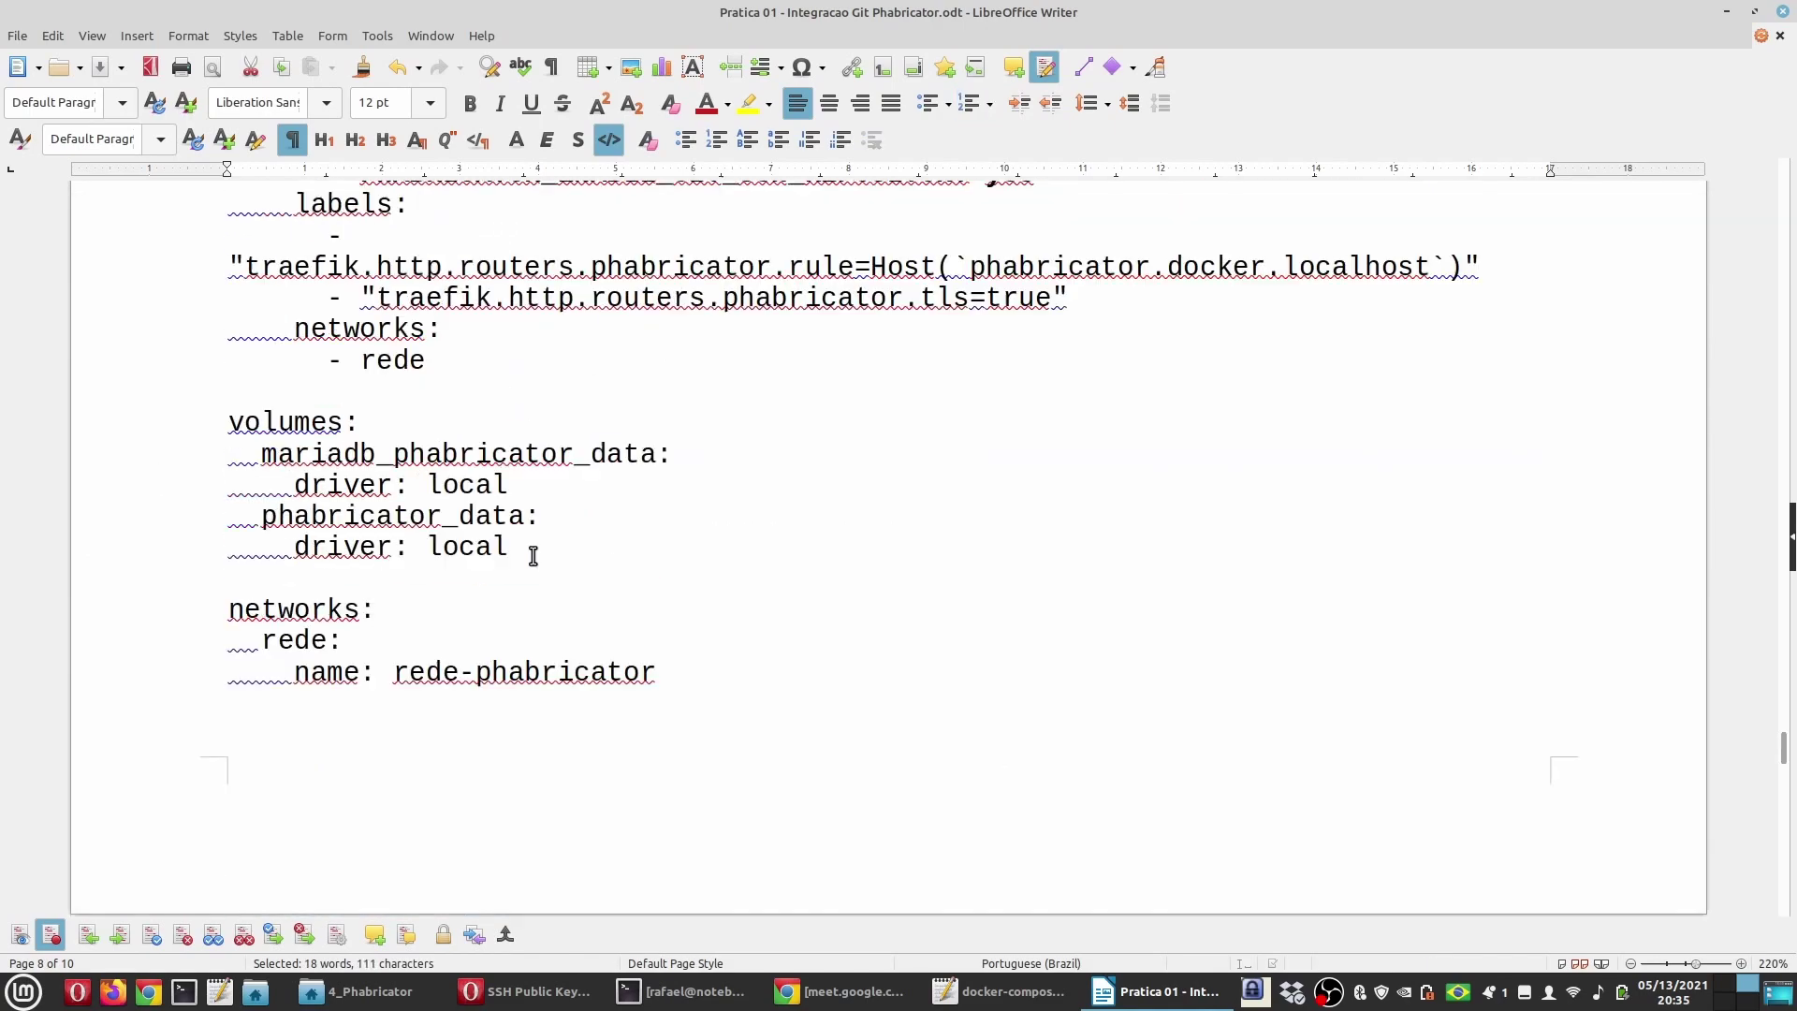
scroll(534, 556, "up", 20)
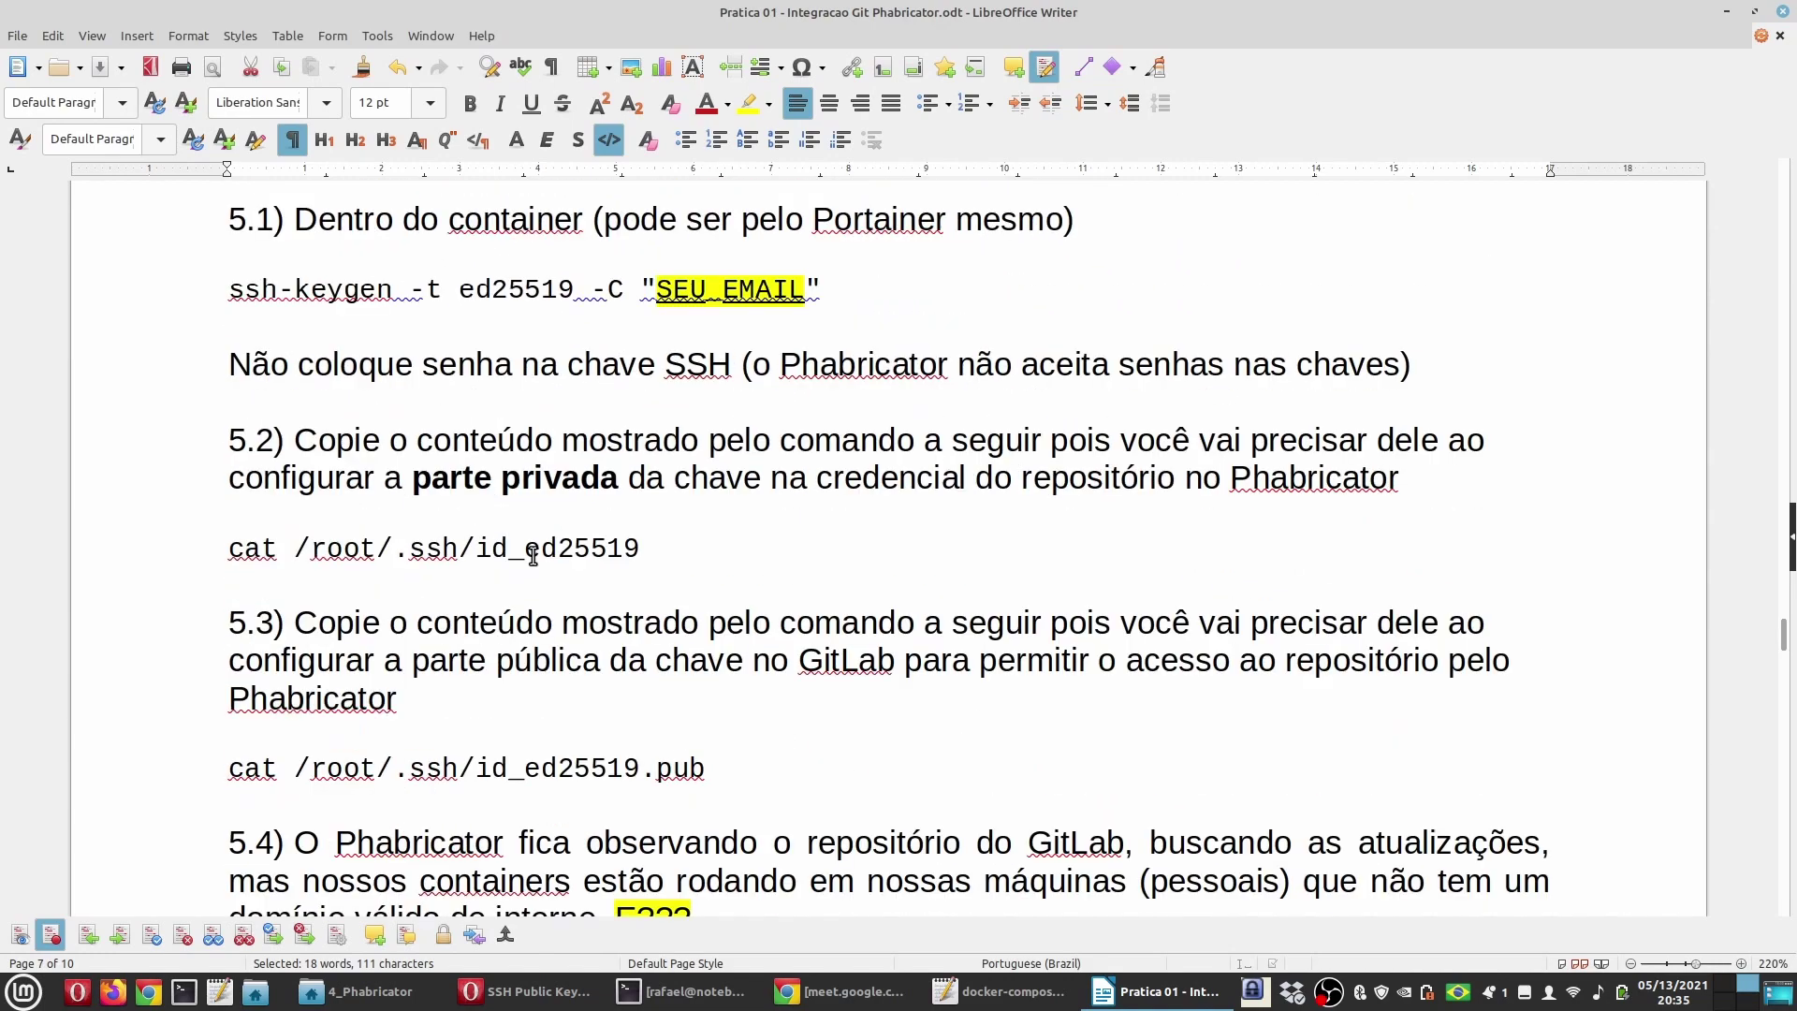
scroll(534, 556, "up", 4)
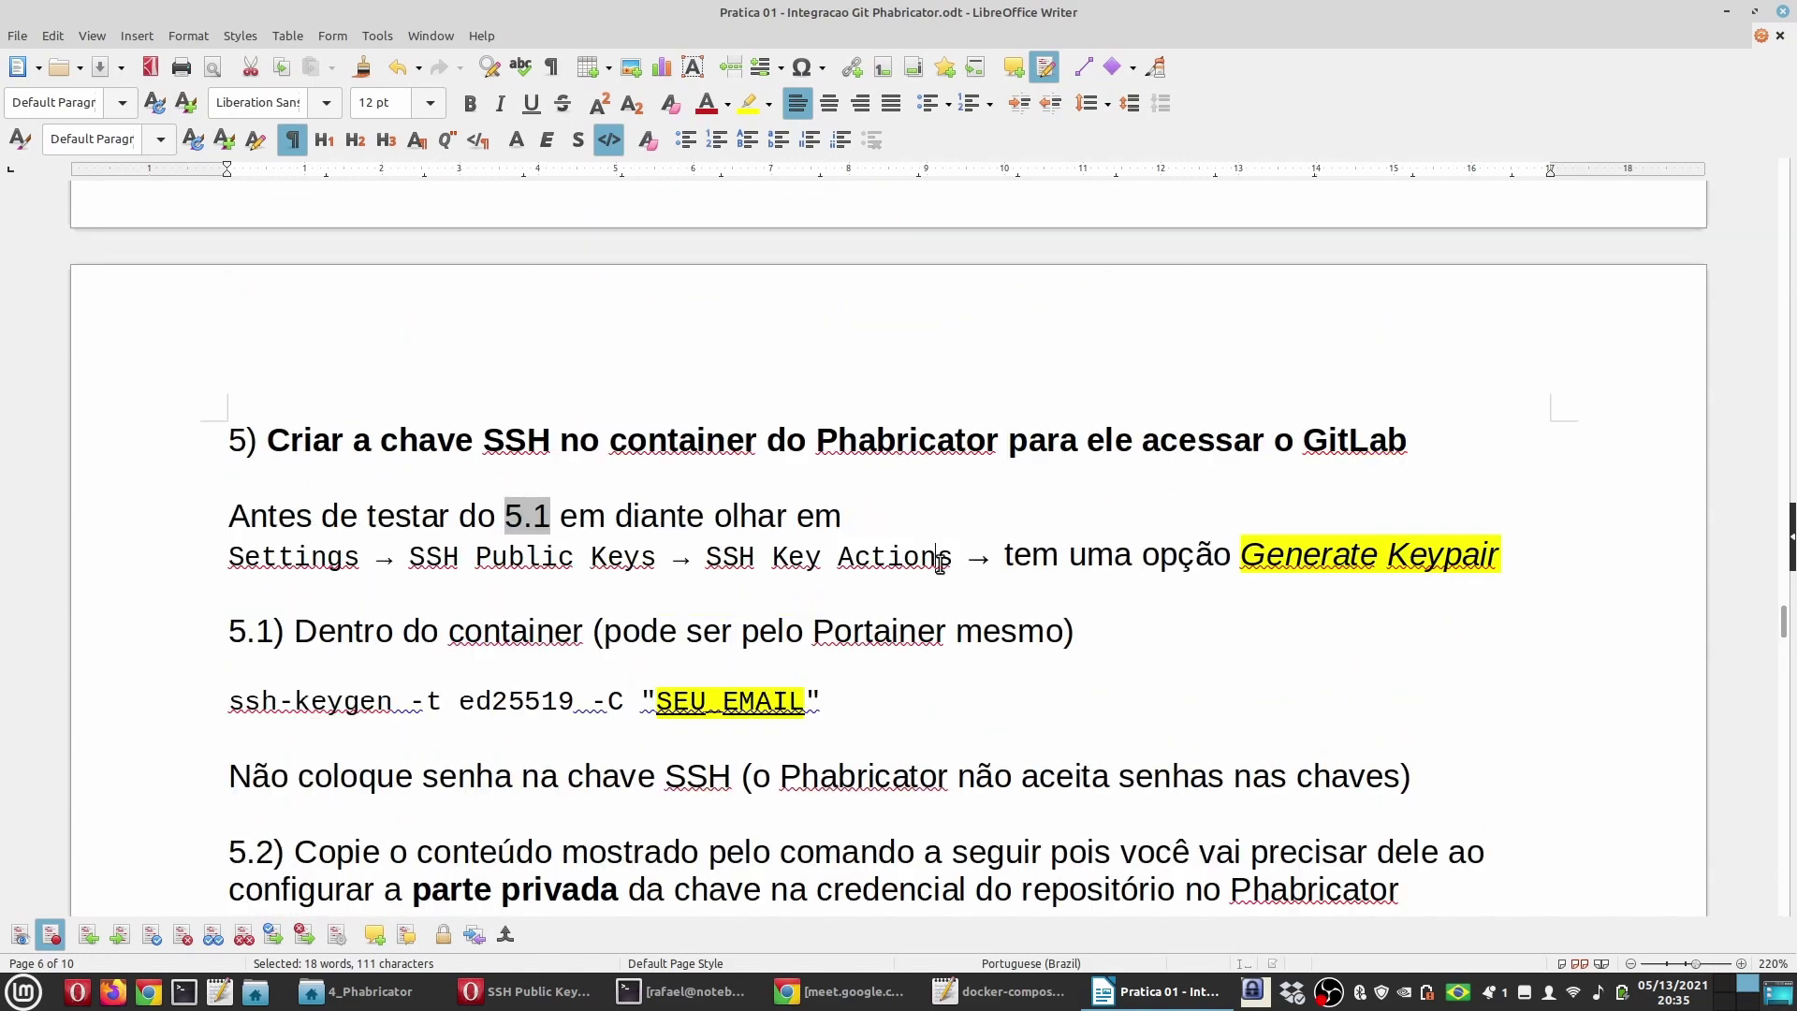
left_click(885, 604)
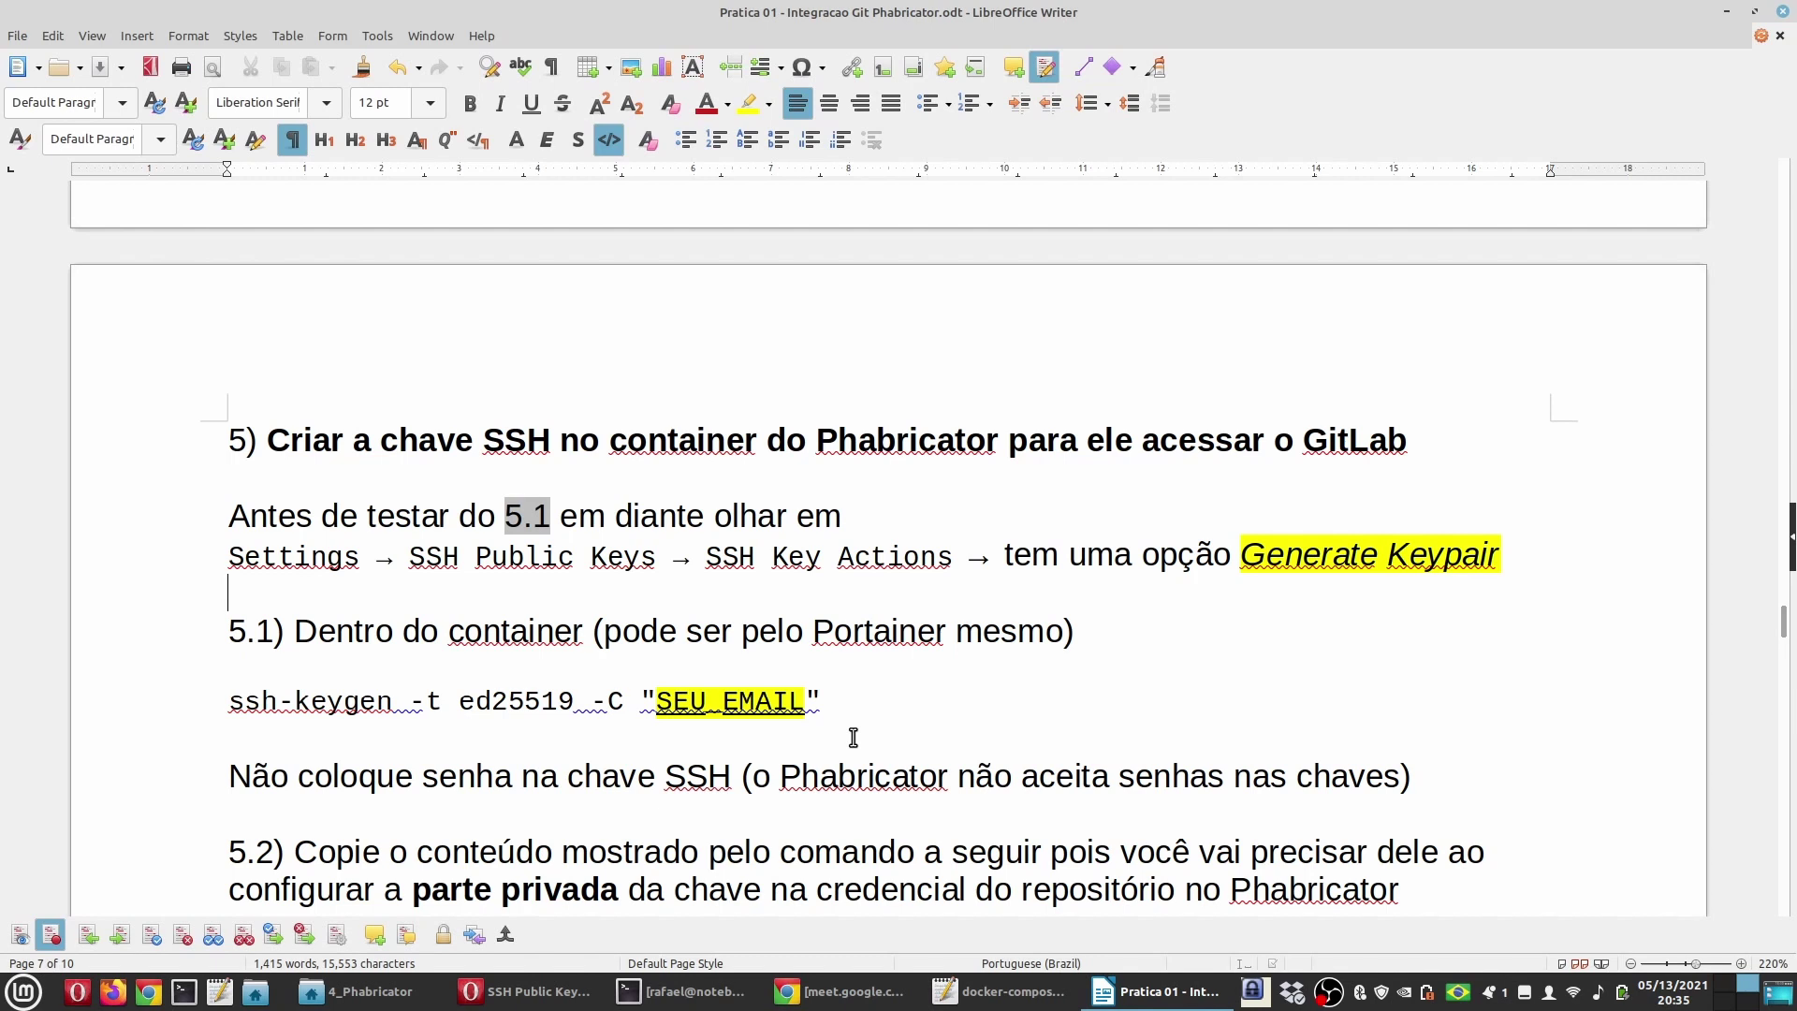
Step: Delete the two-line 'Antes de testar' paragraph about Generate Keypair
left_click(412, 513)
key("Home")
key("shift+Down")
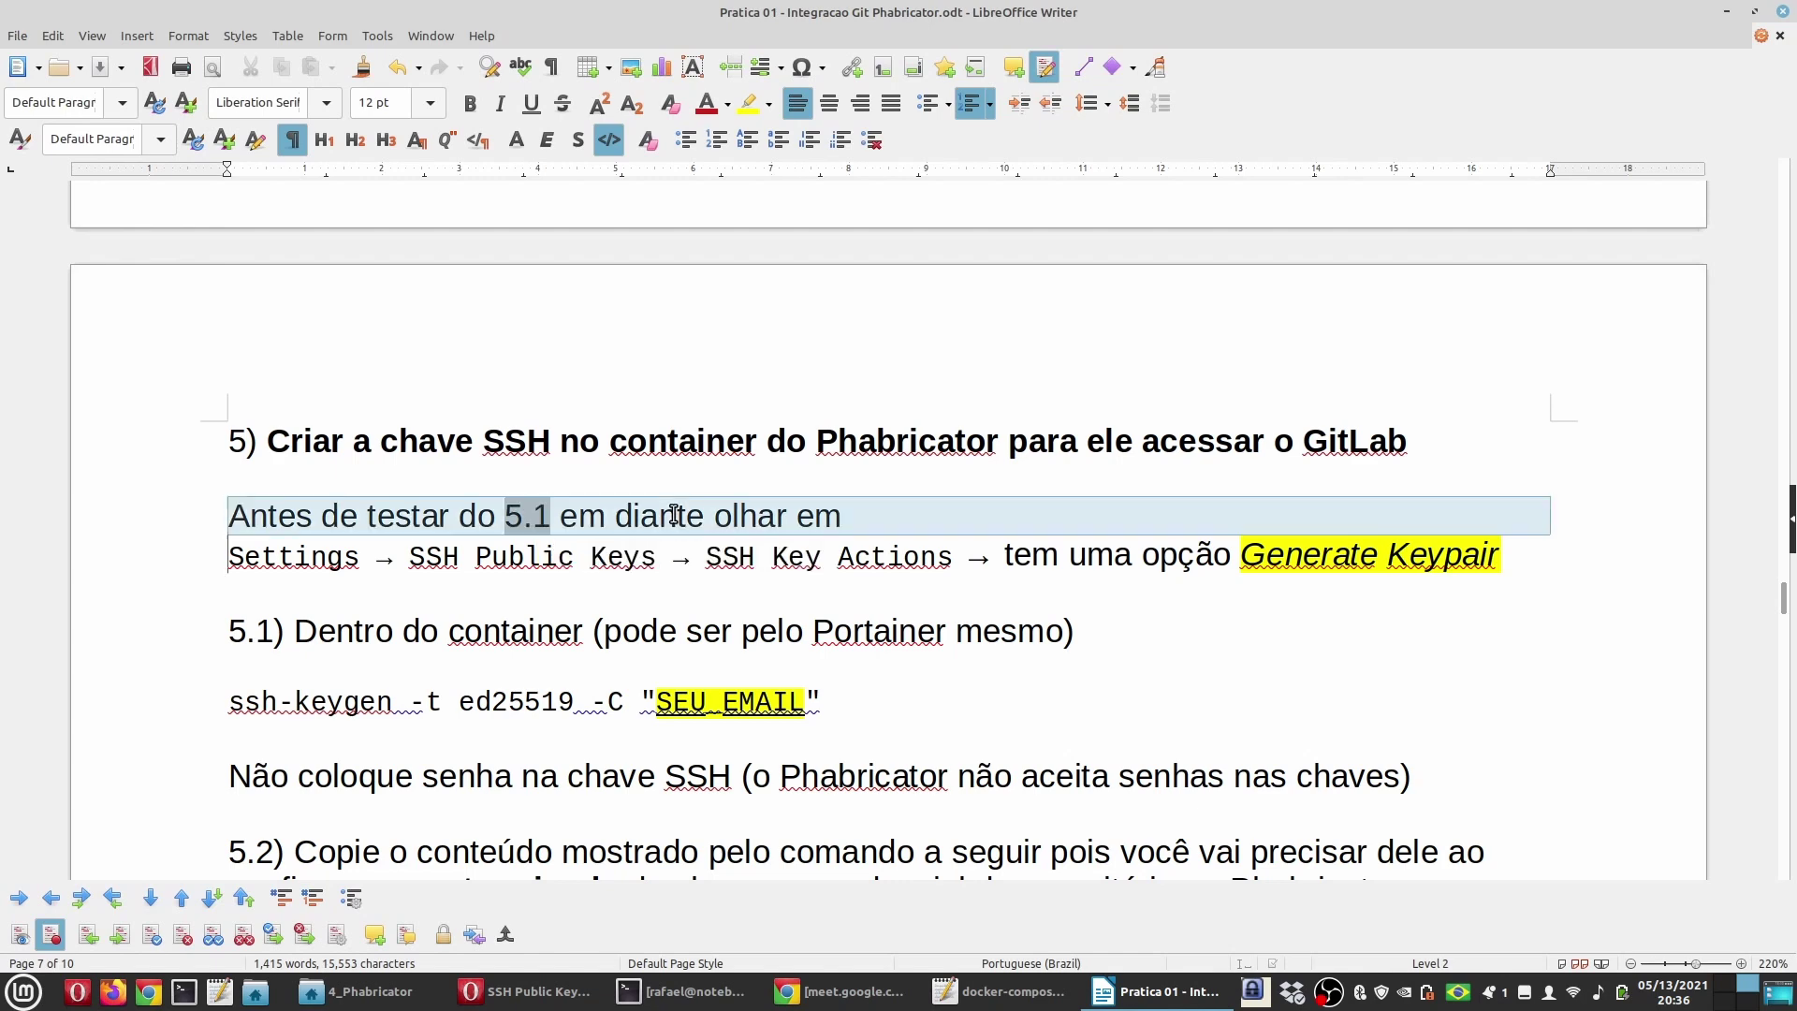
key("shift+Down")
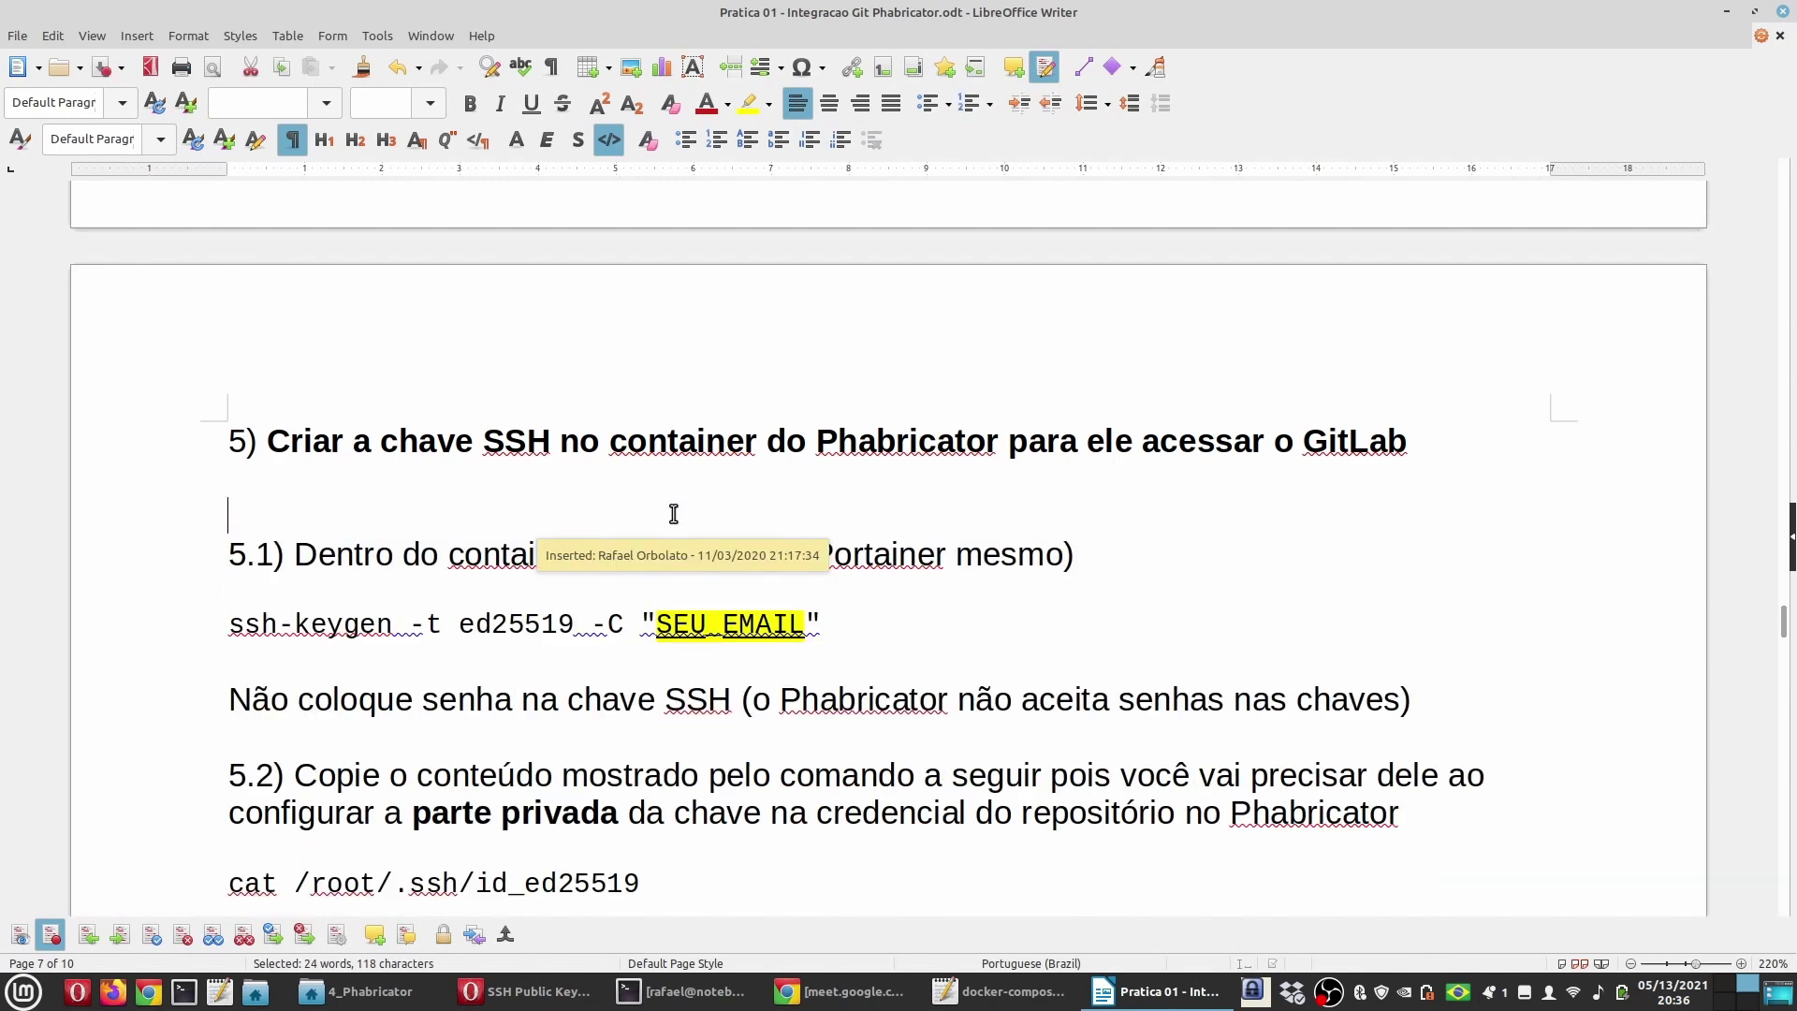
key("Delete")
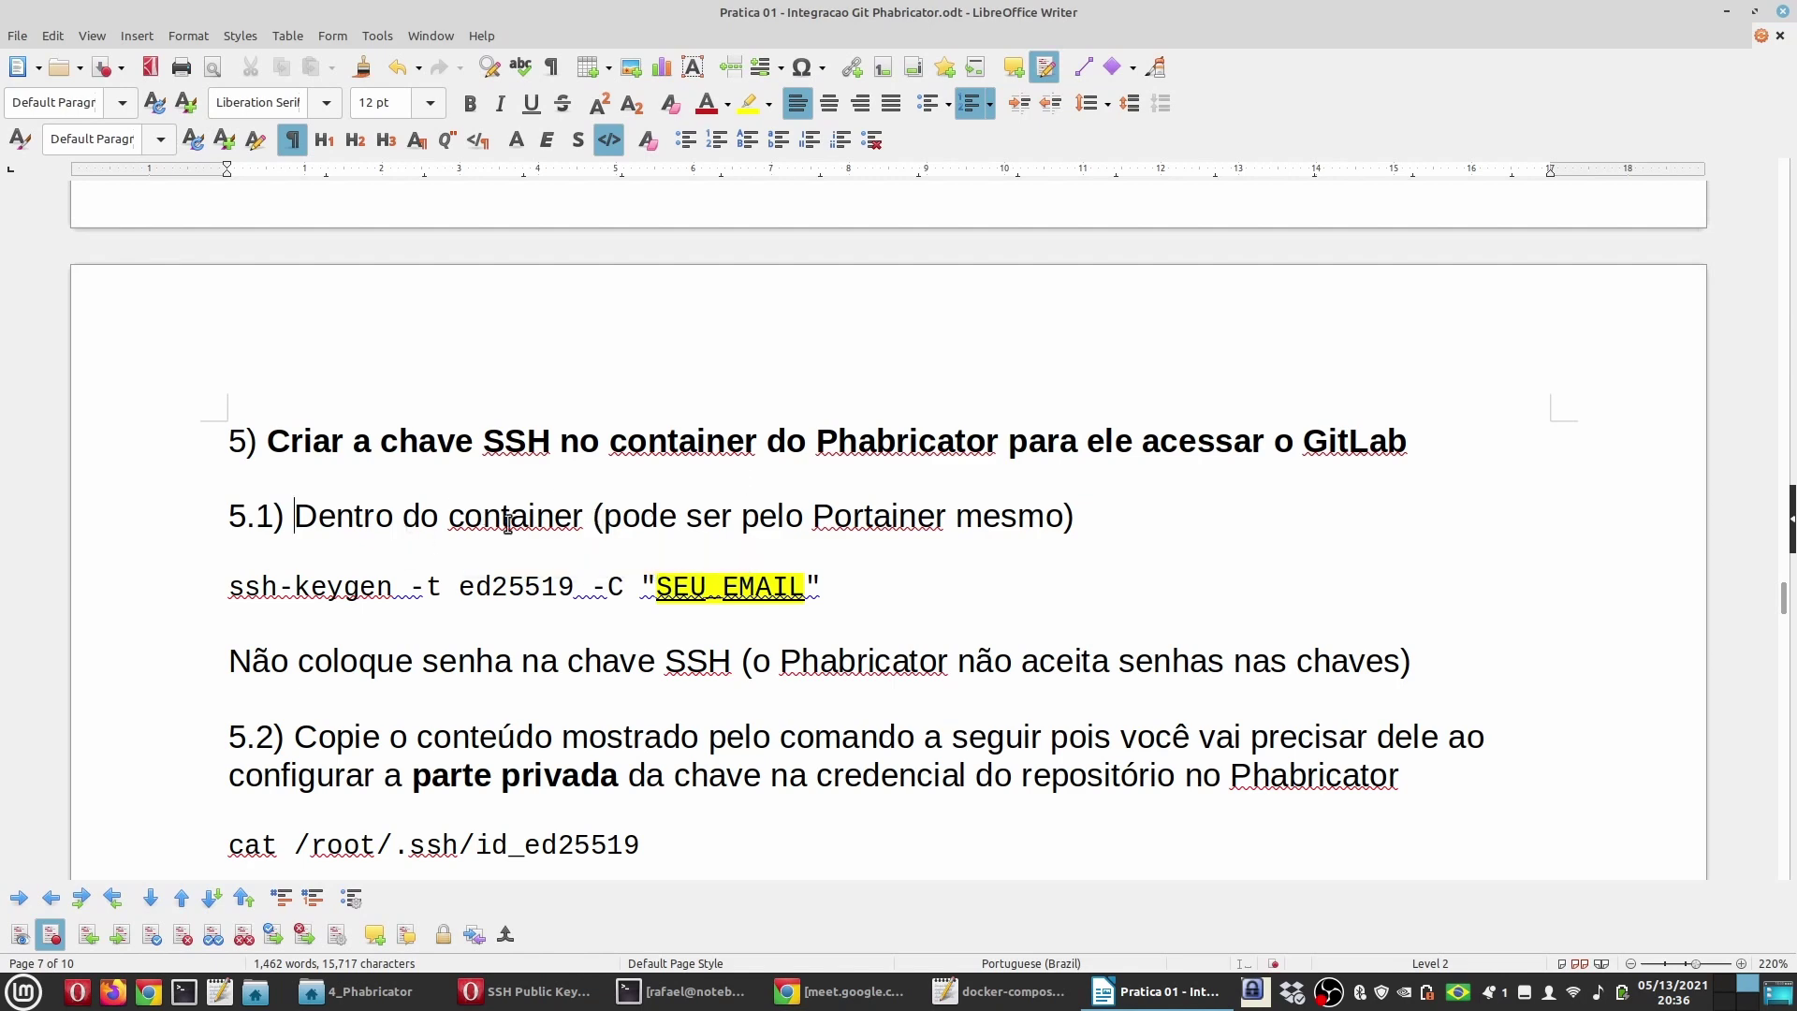
key("alt+Tab")
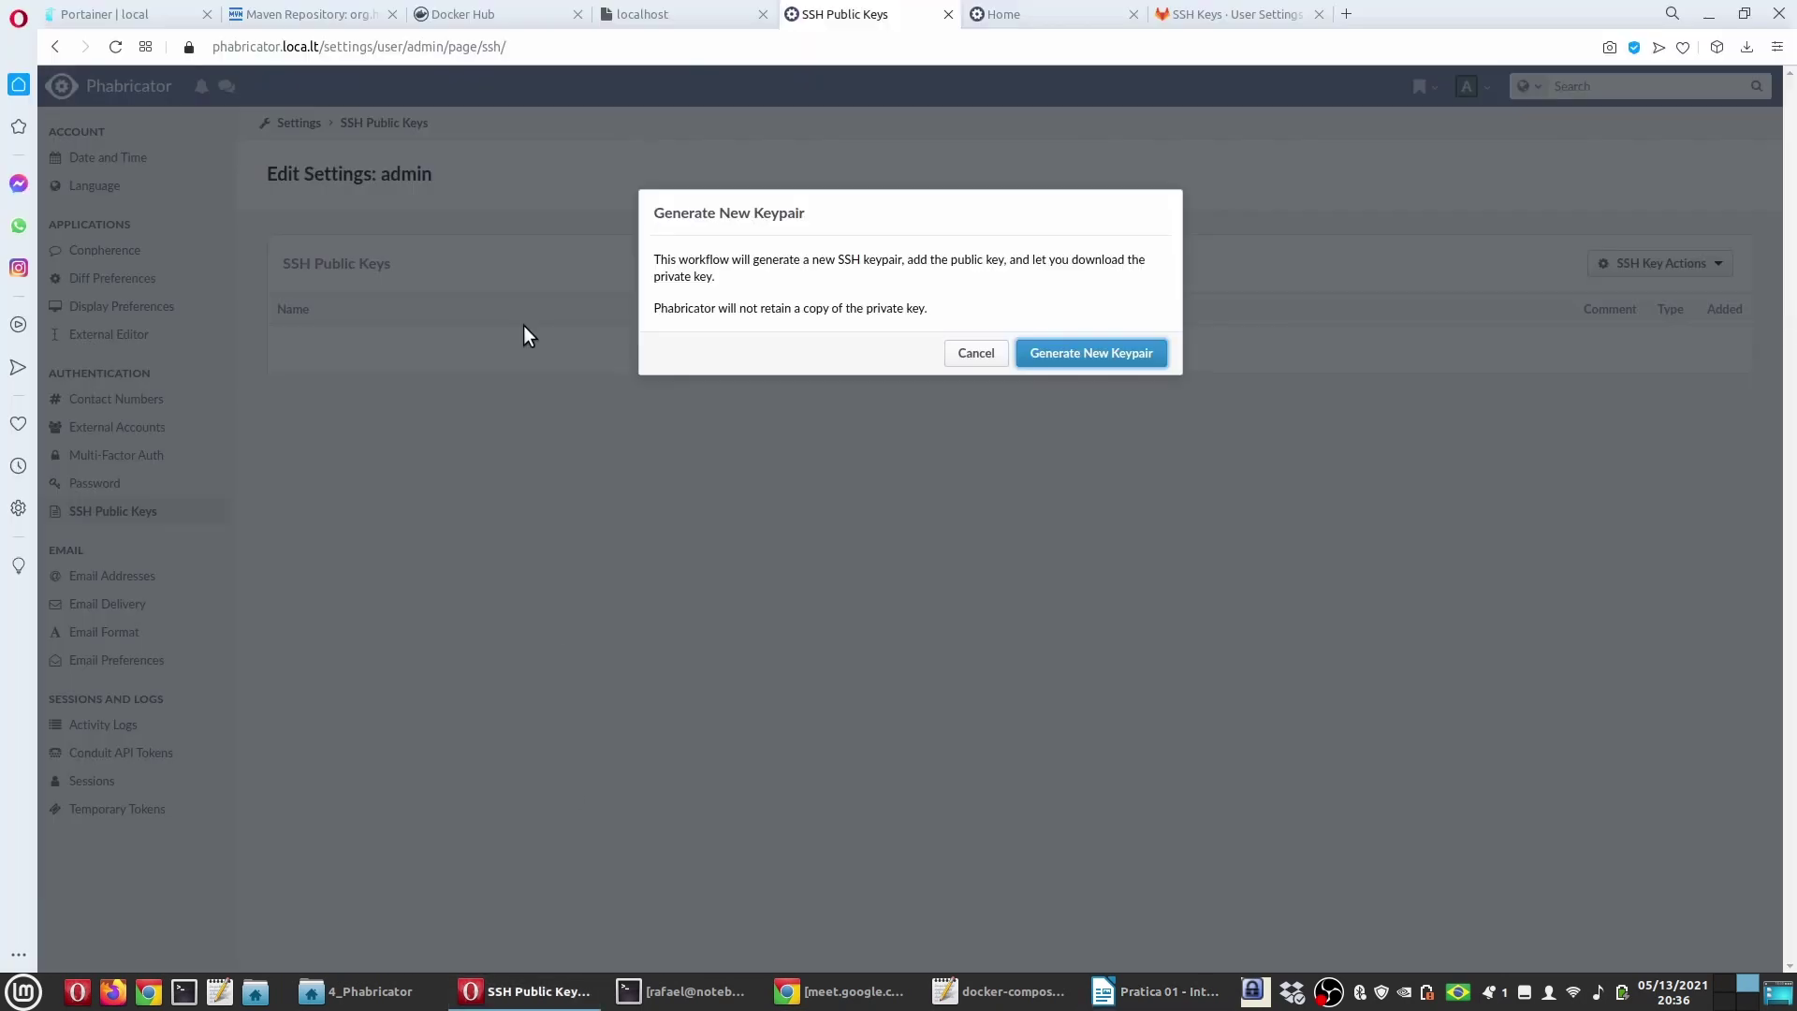
Step: Cancel the new keypair and open the bitnami_phabricator_1 container in Portainer
left_click(971, 353)
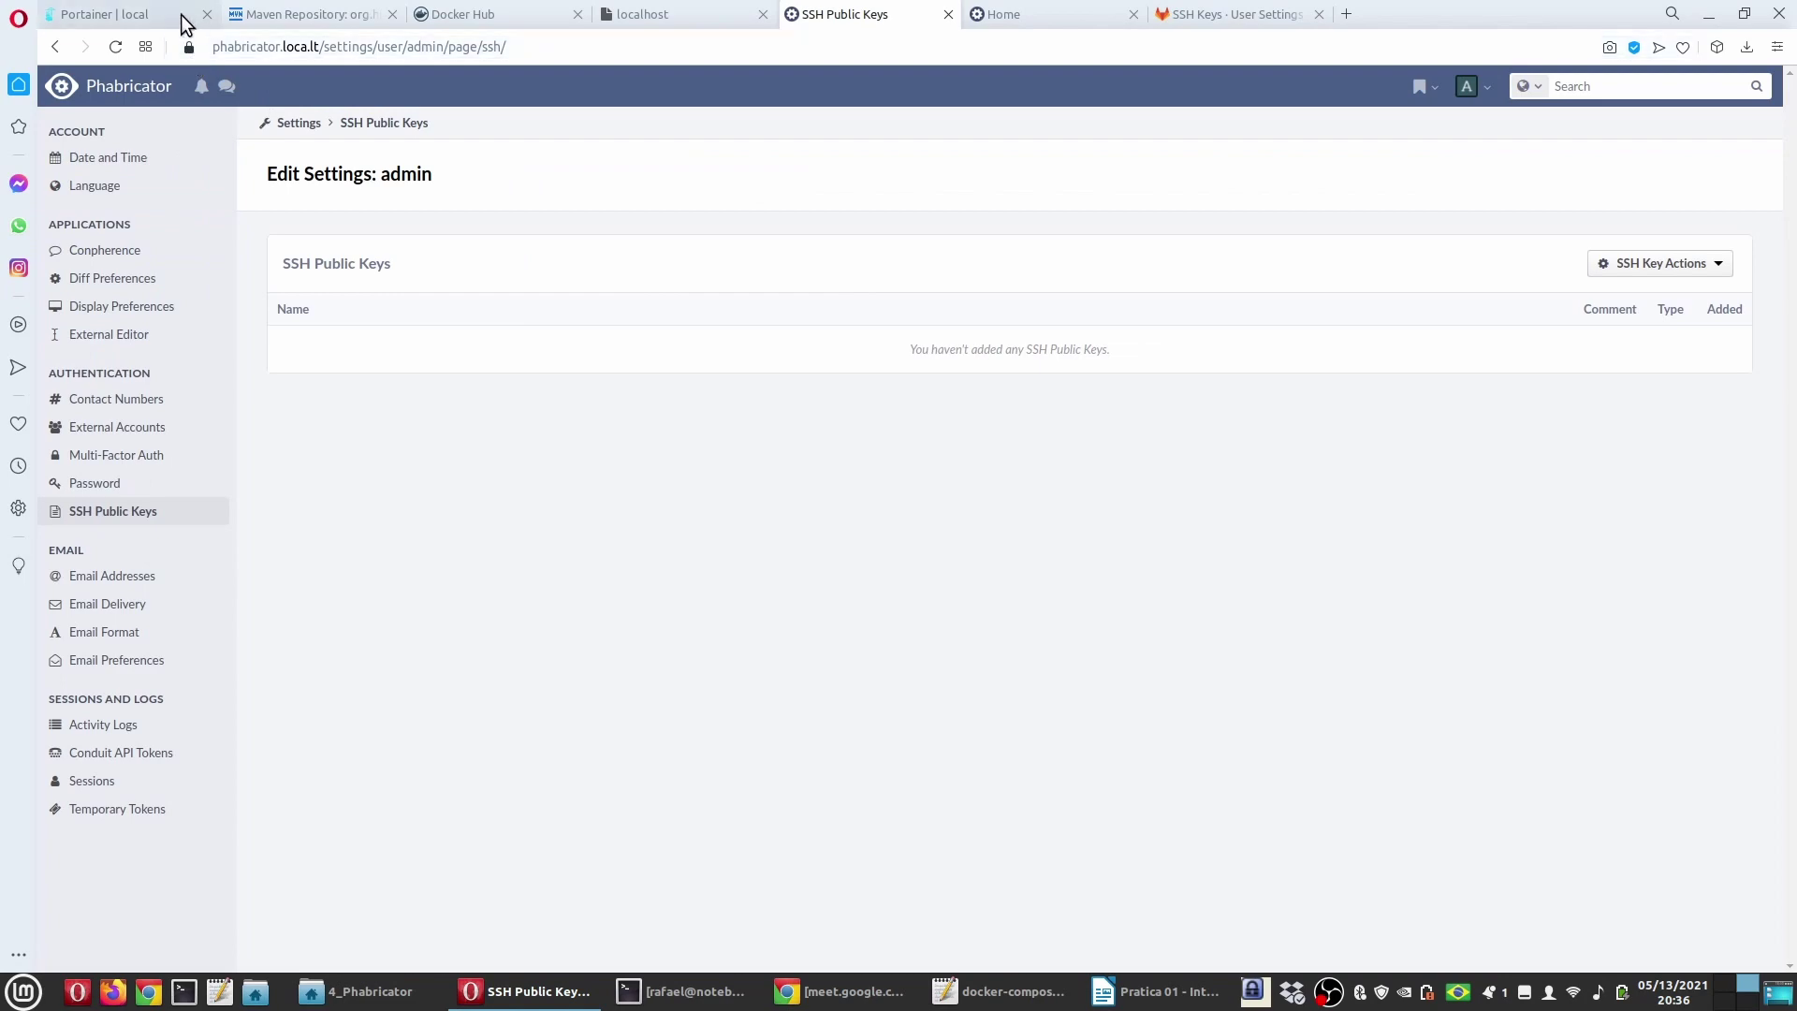
left_click(181, 14)
left_click(132, 307)
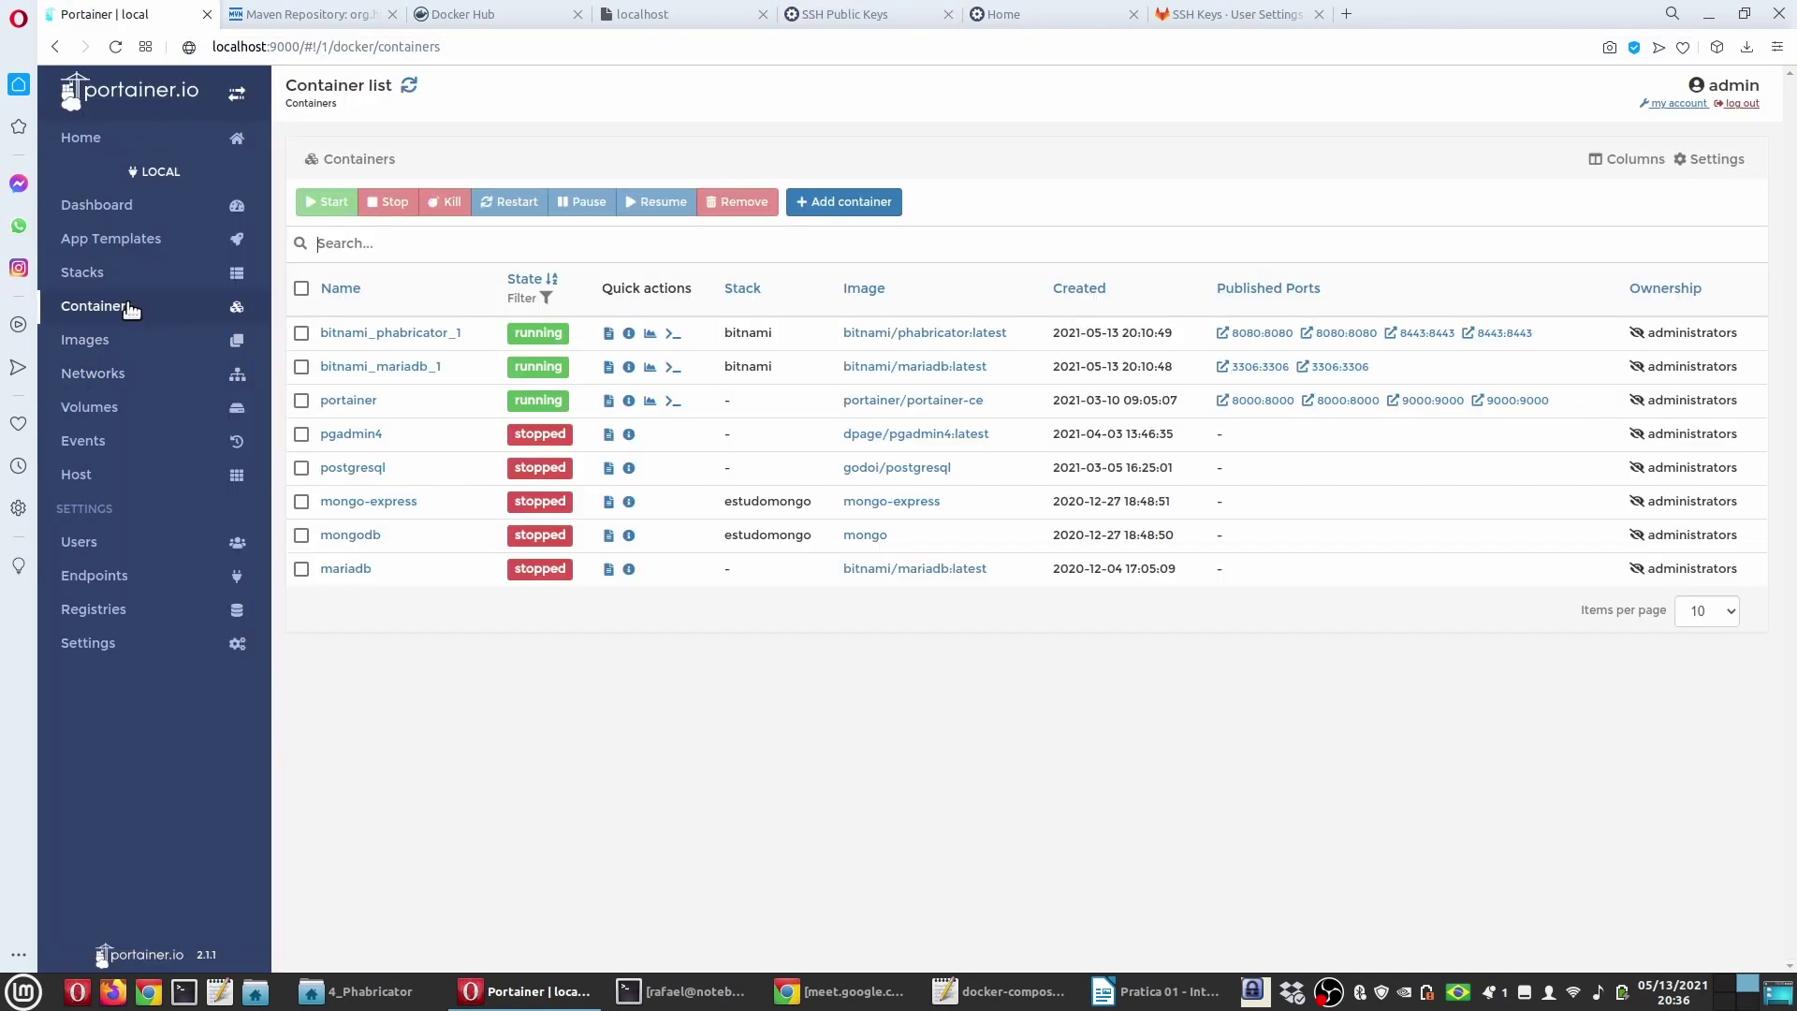
left_click(418, 335)
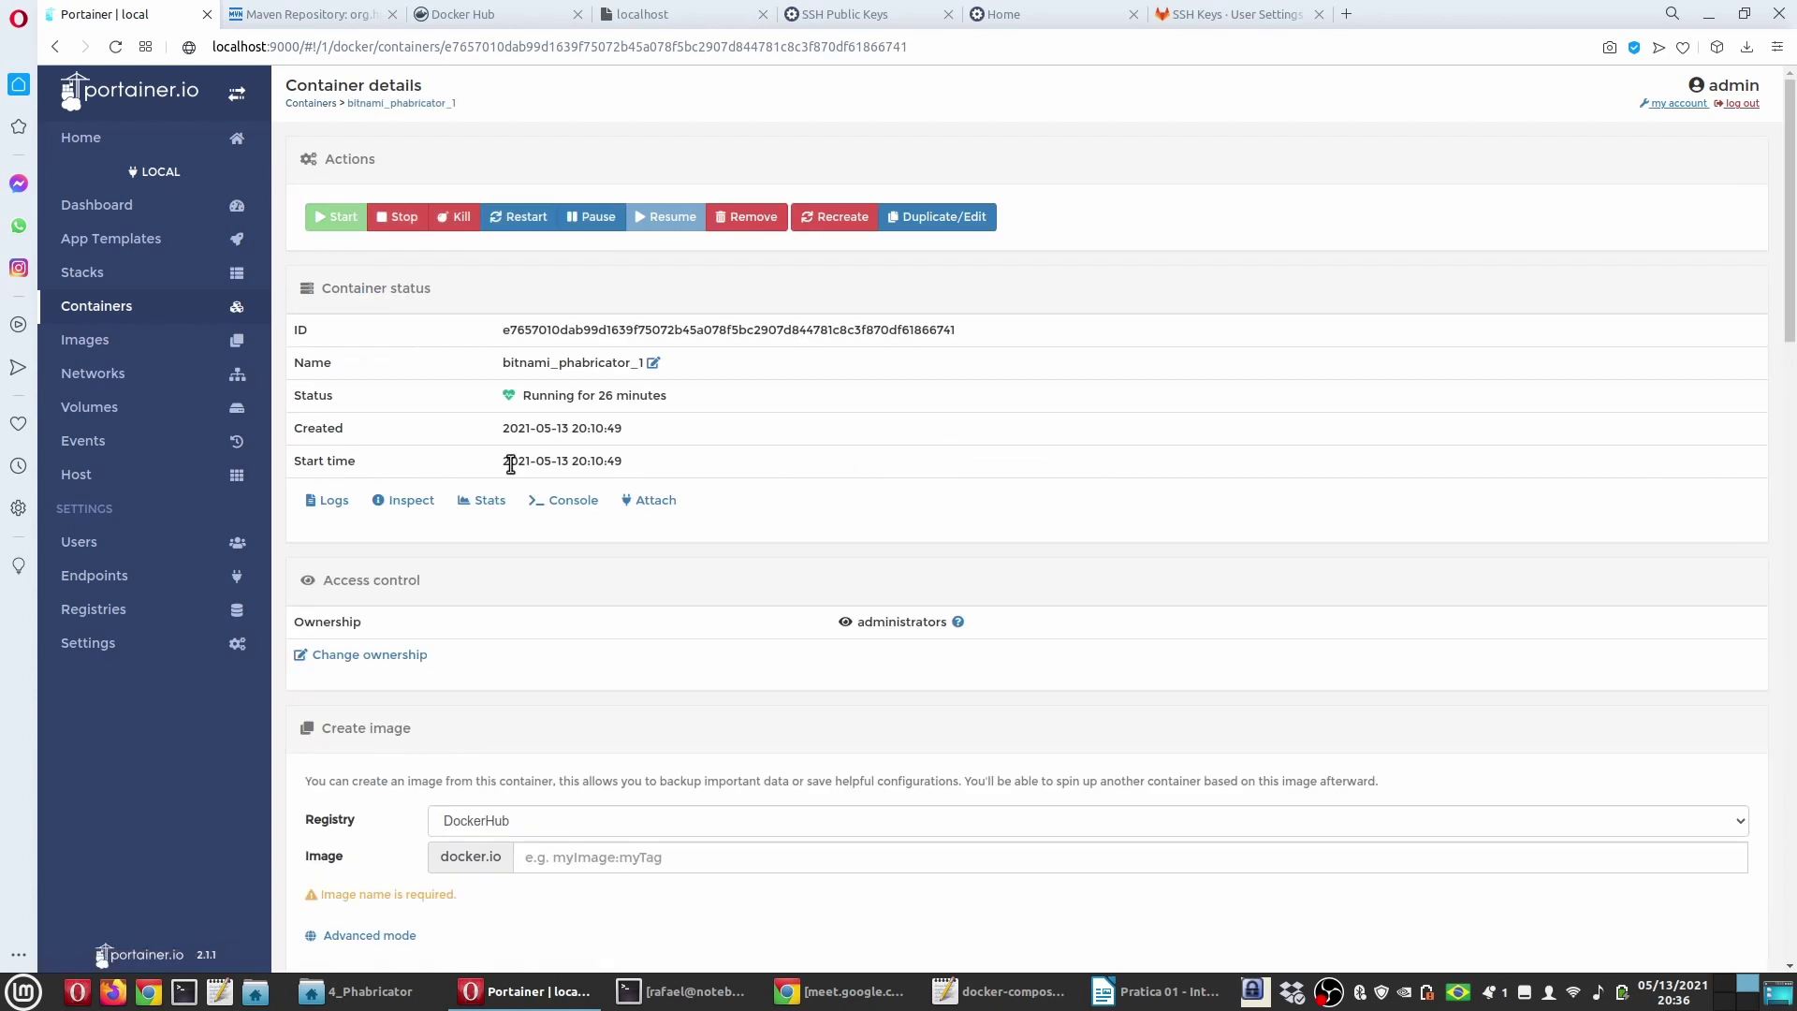
Step: Connect a bash console to the container and highlight 'I have no name!' in the prompt
left_click(565, 506)
left_click(342, 360)
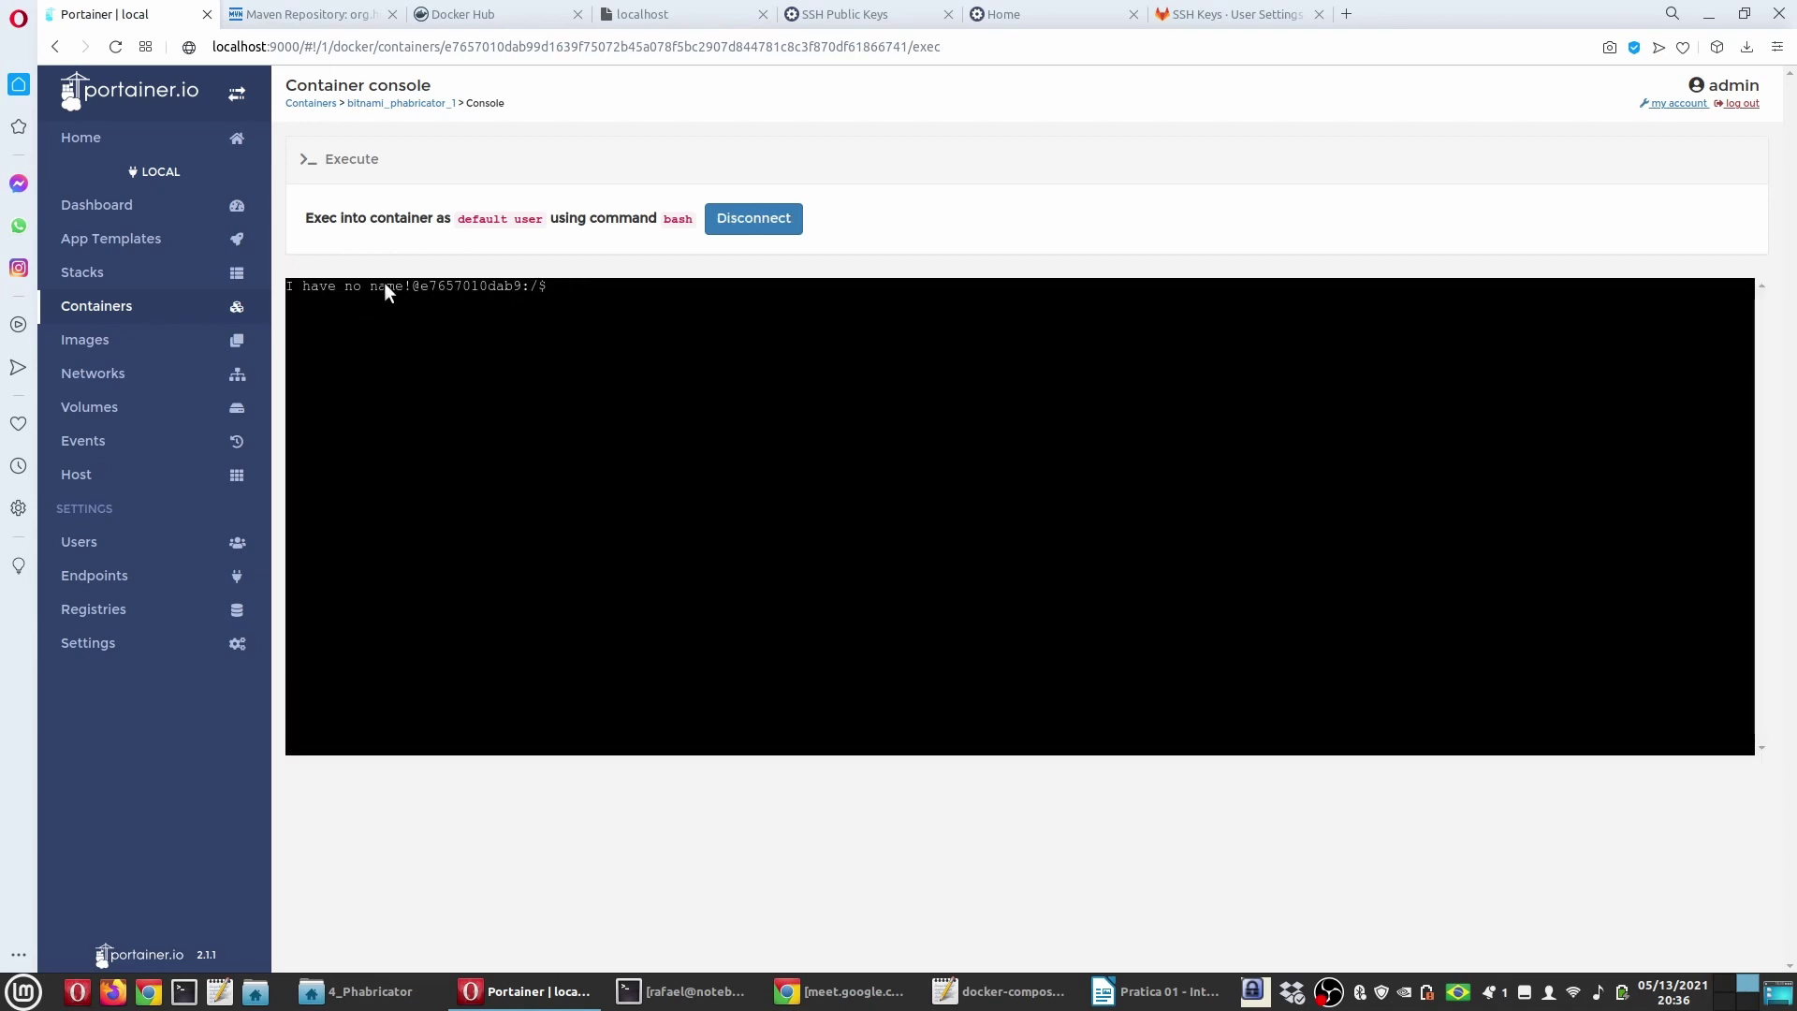
left_click_drag(406, 285, 340, 288)
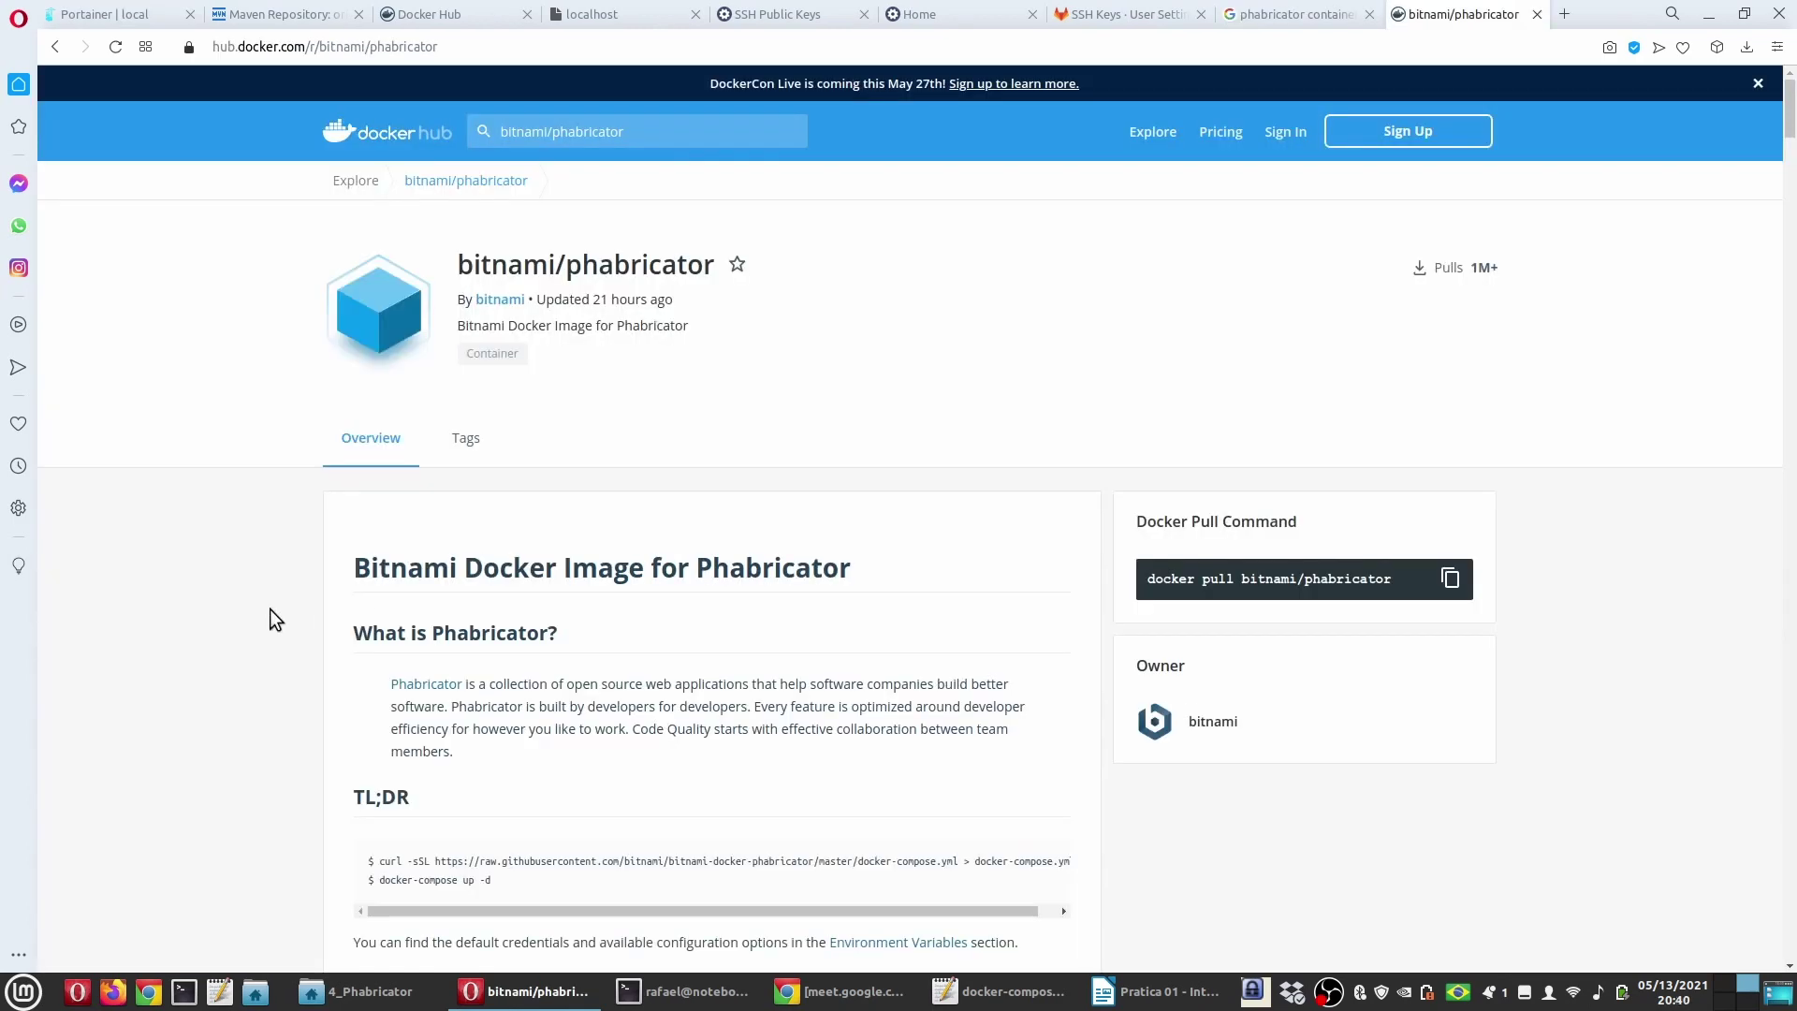
scroll(283, 616, "down", 2)
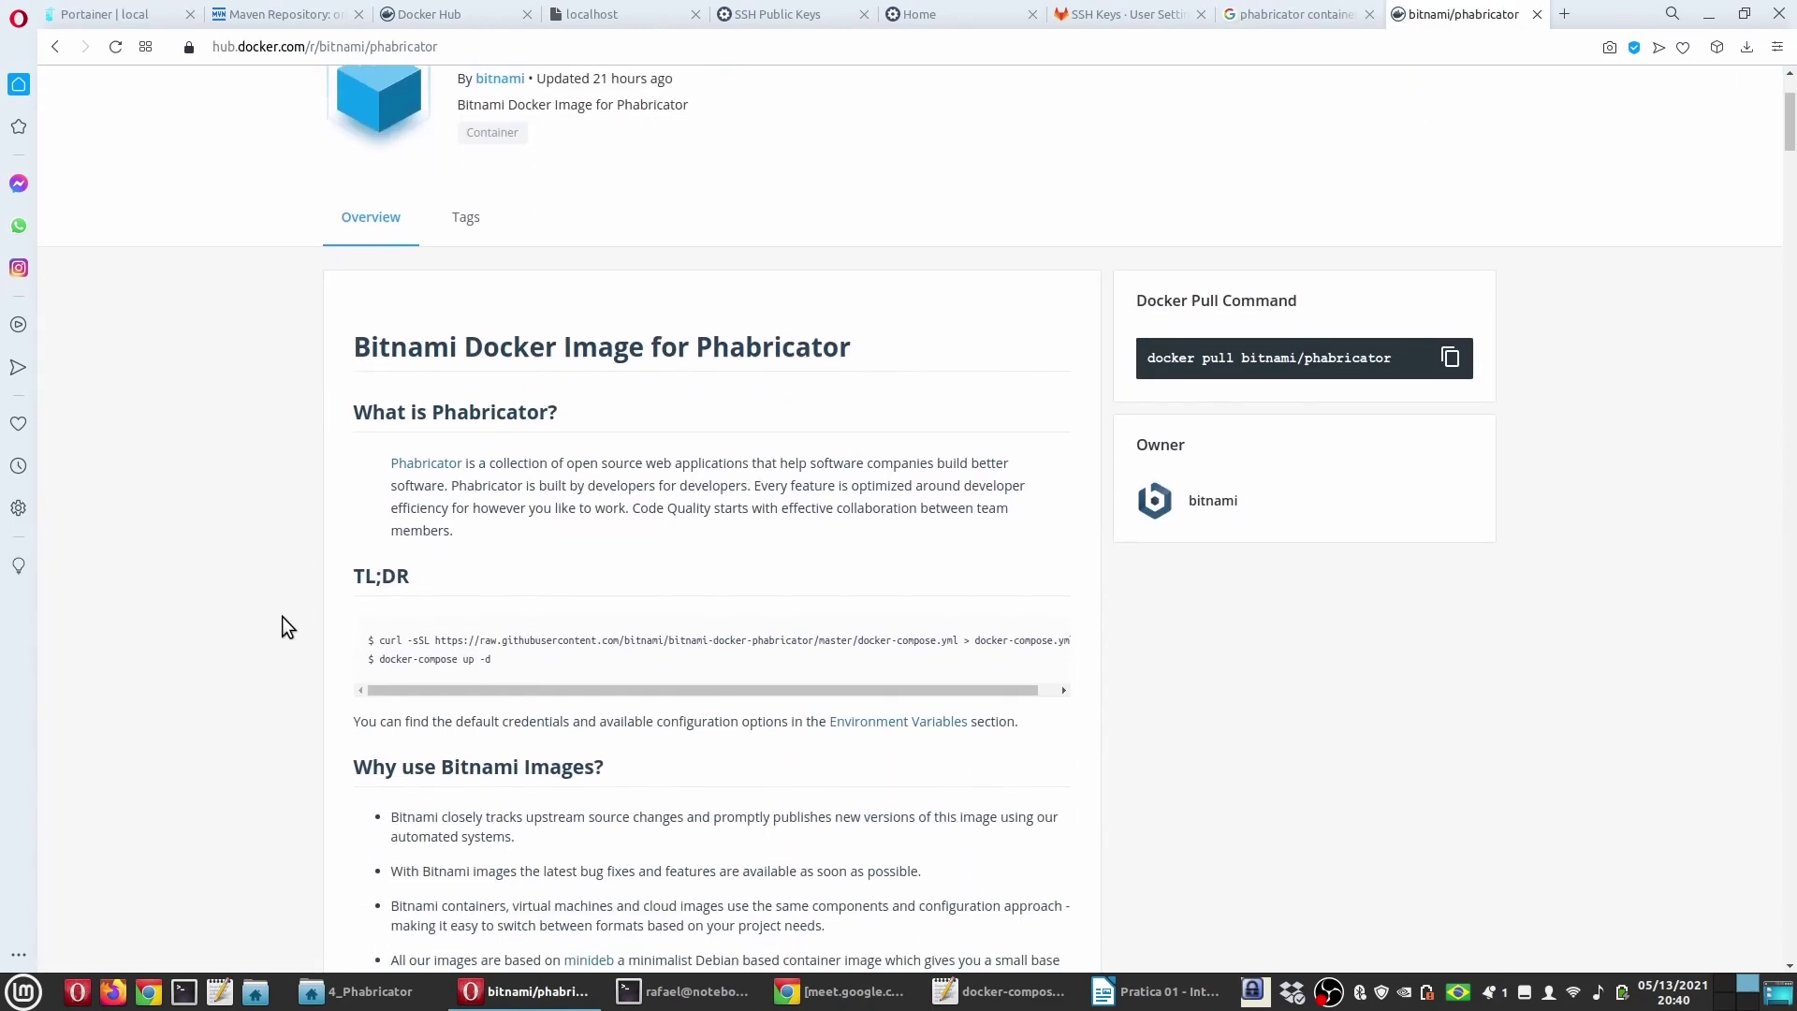
Step: Scroll bitnami/phabricator's Docker Hub page to 'Why use a non-root container?' and select 'non-root'
scroll(282, 615, "down", 10)
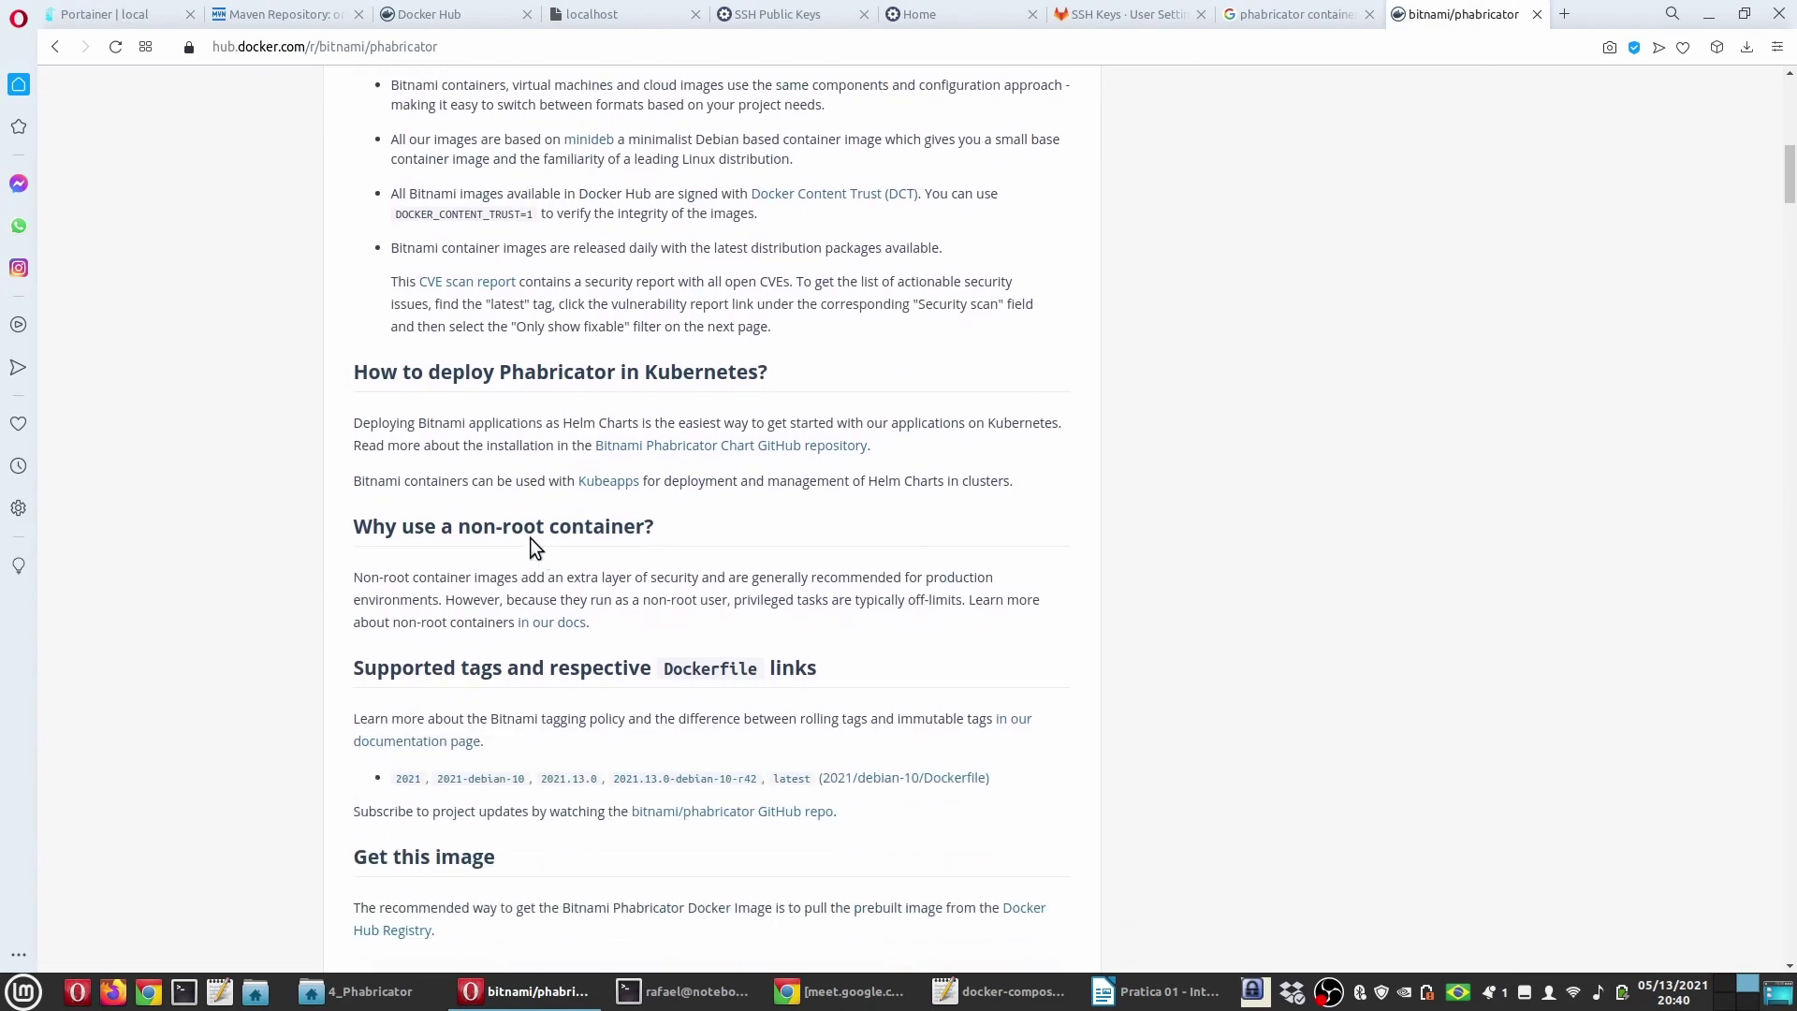
left_click_drag(458, 526, 552, 530)
scroll(204, 577, "down", 1)
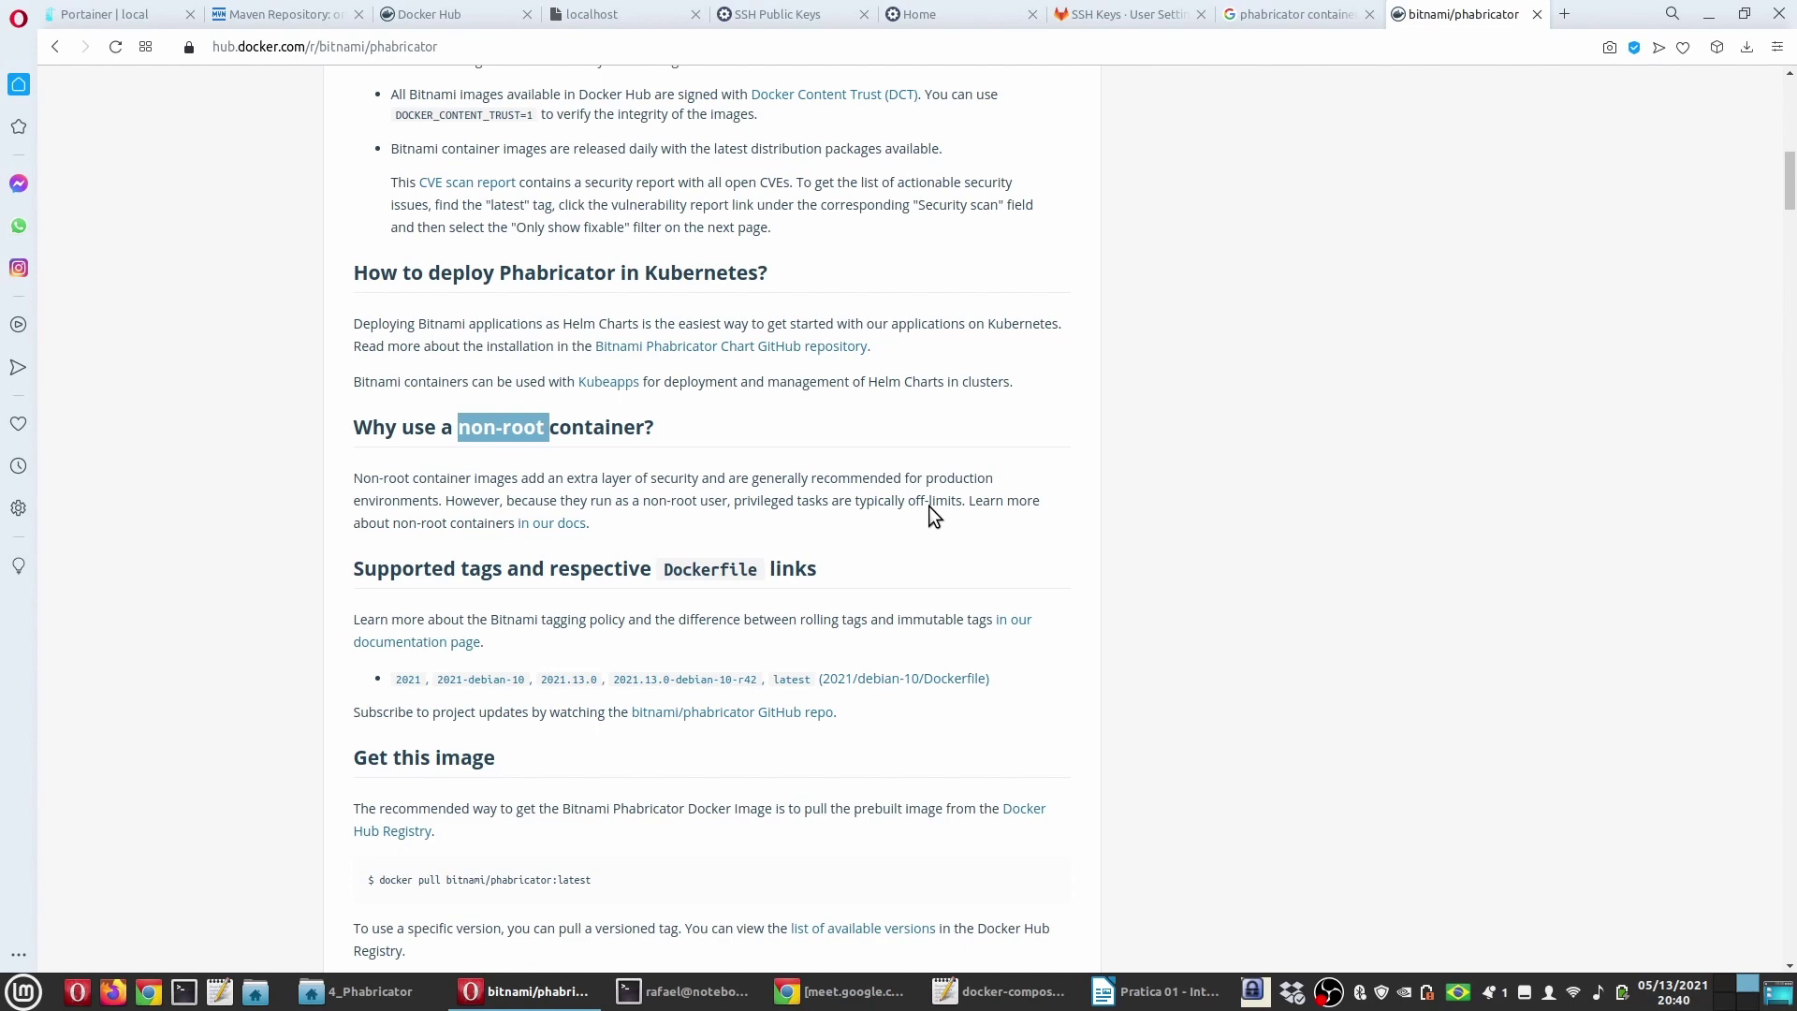
left_click(688, 991)
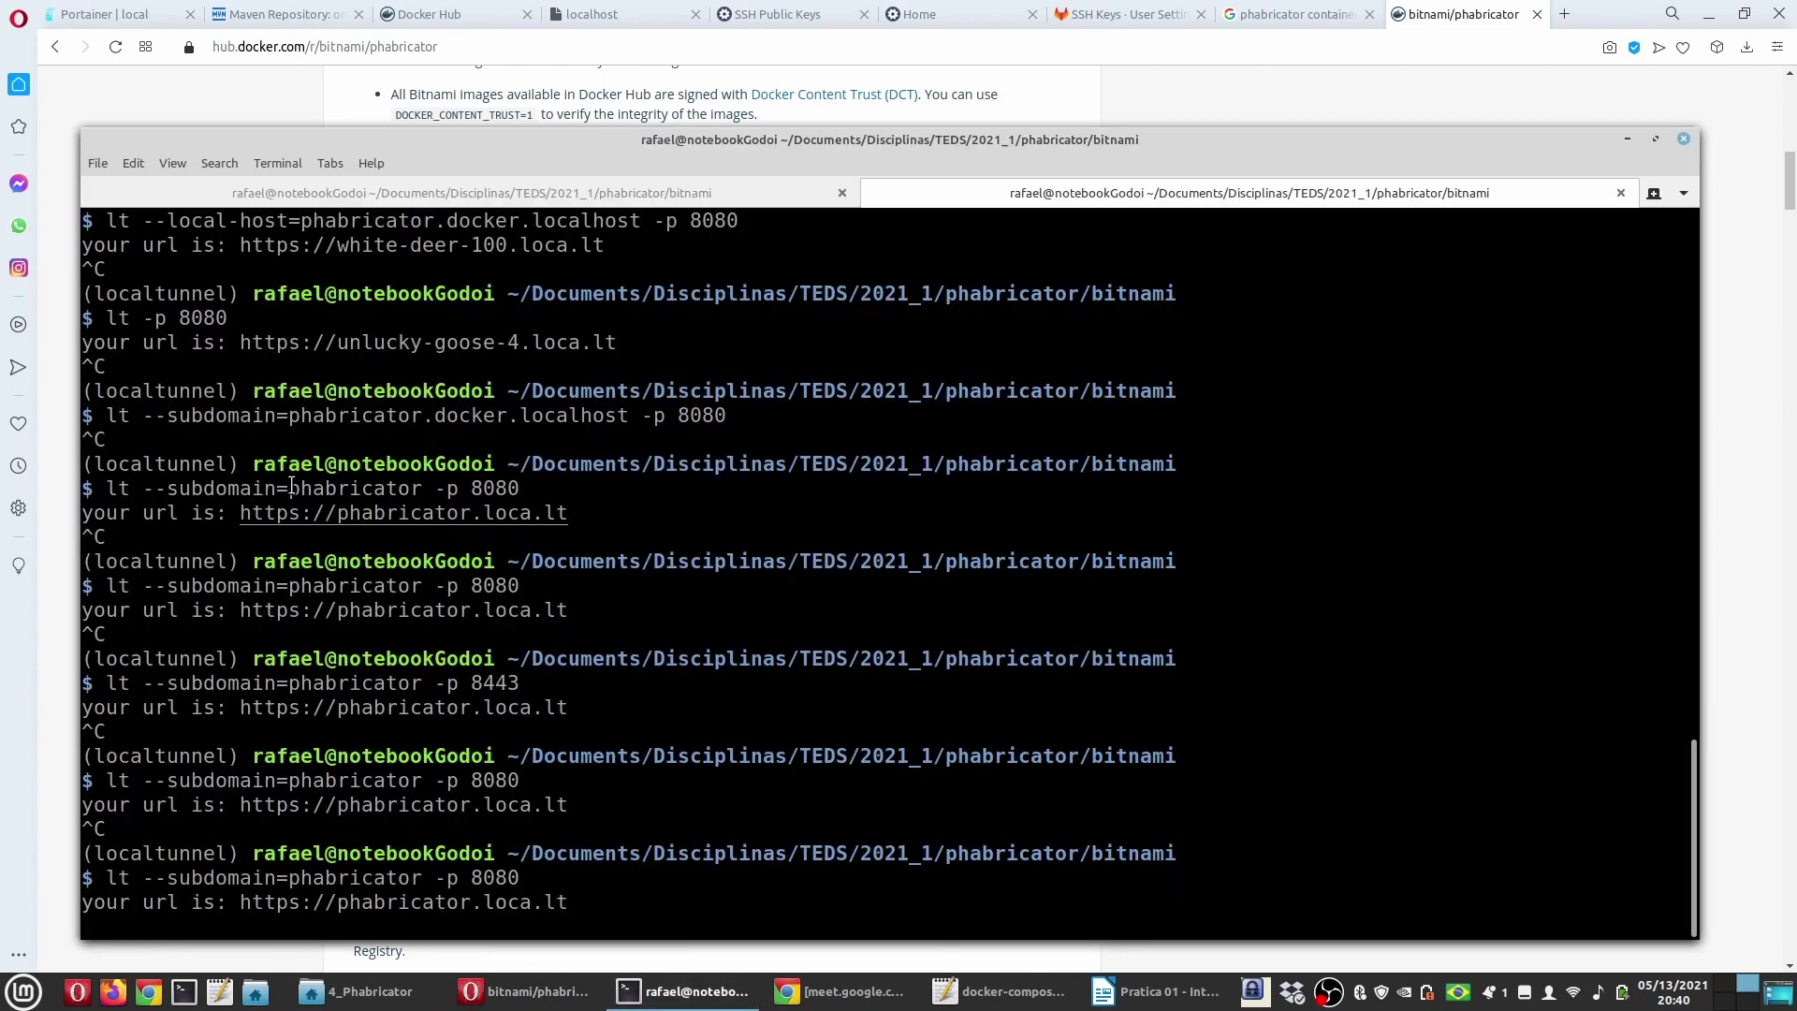
Step: Review the failed ssh-keygen attempts in the Phabricator container's Portainer console
left_click(41, 470)
key("ctrl+Tab")
key("ctrl+Tab")
key("ctrl+Tab")
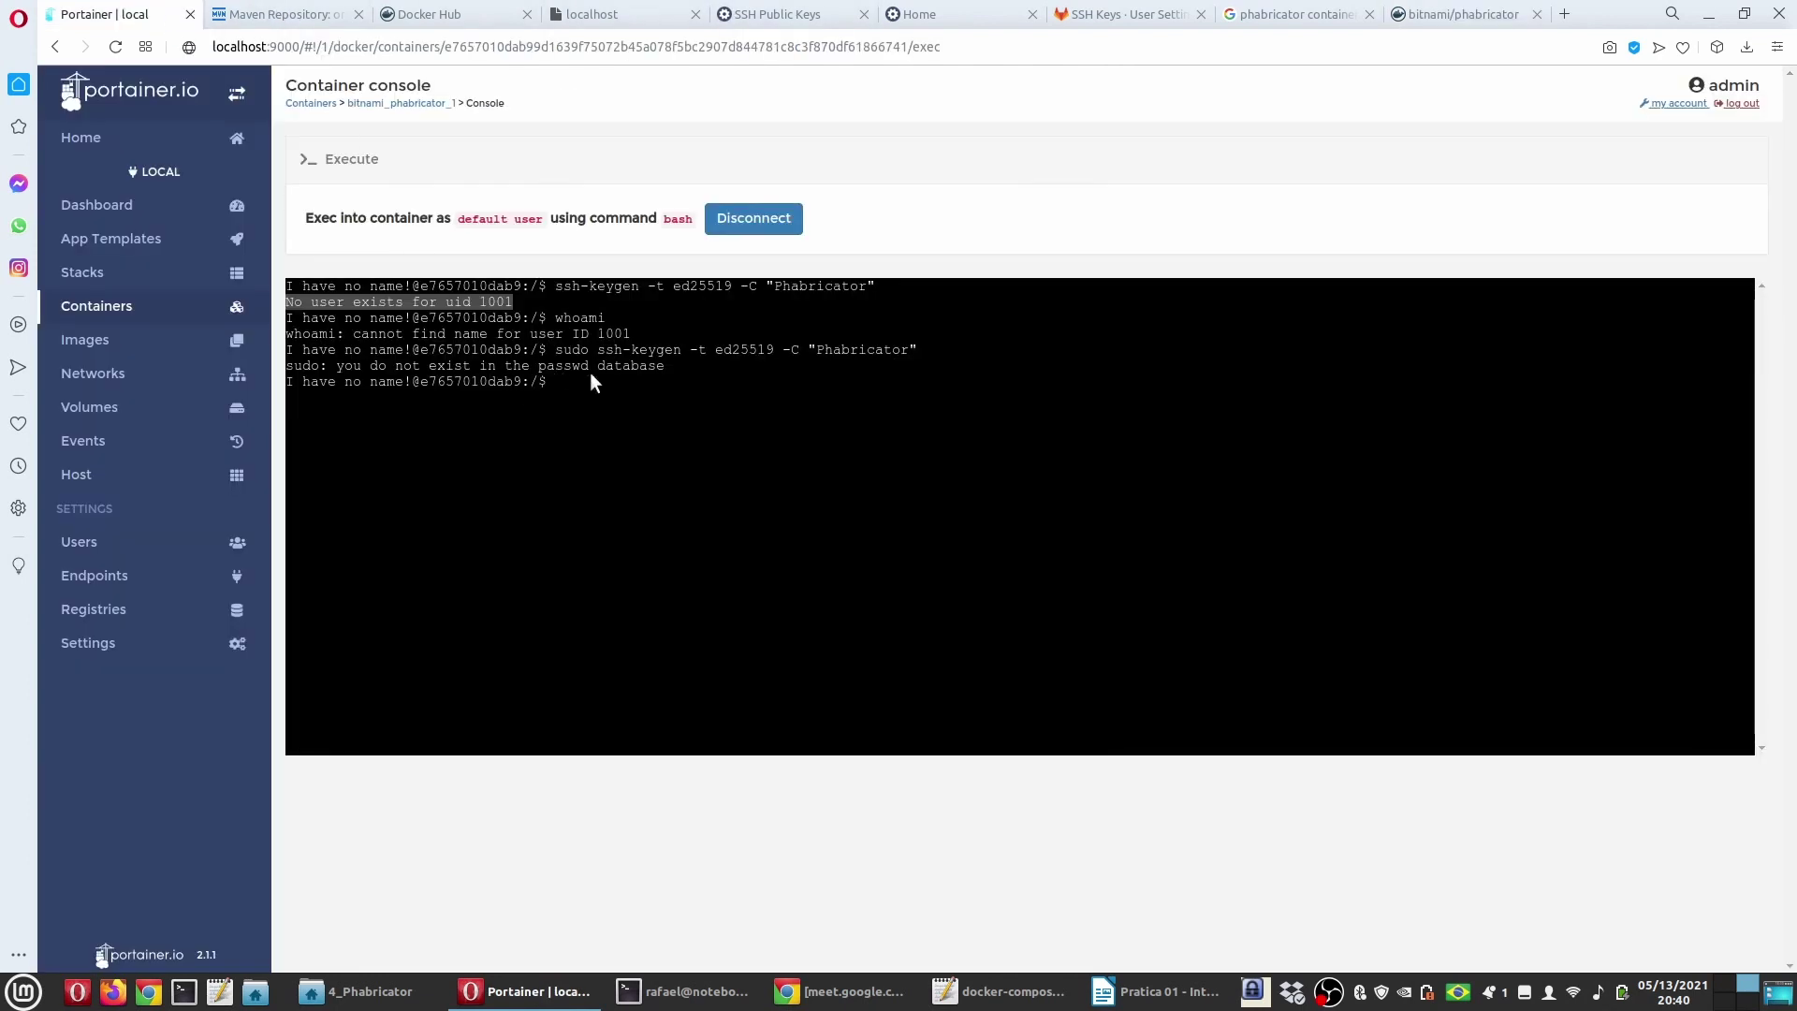
left_click(589, 386)
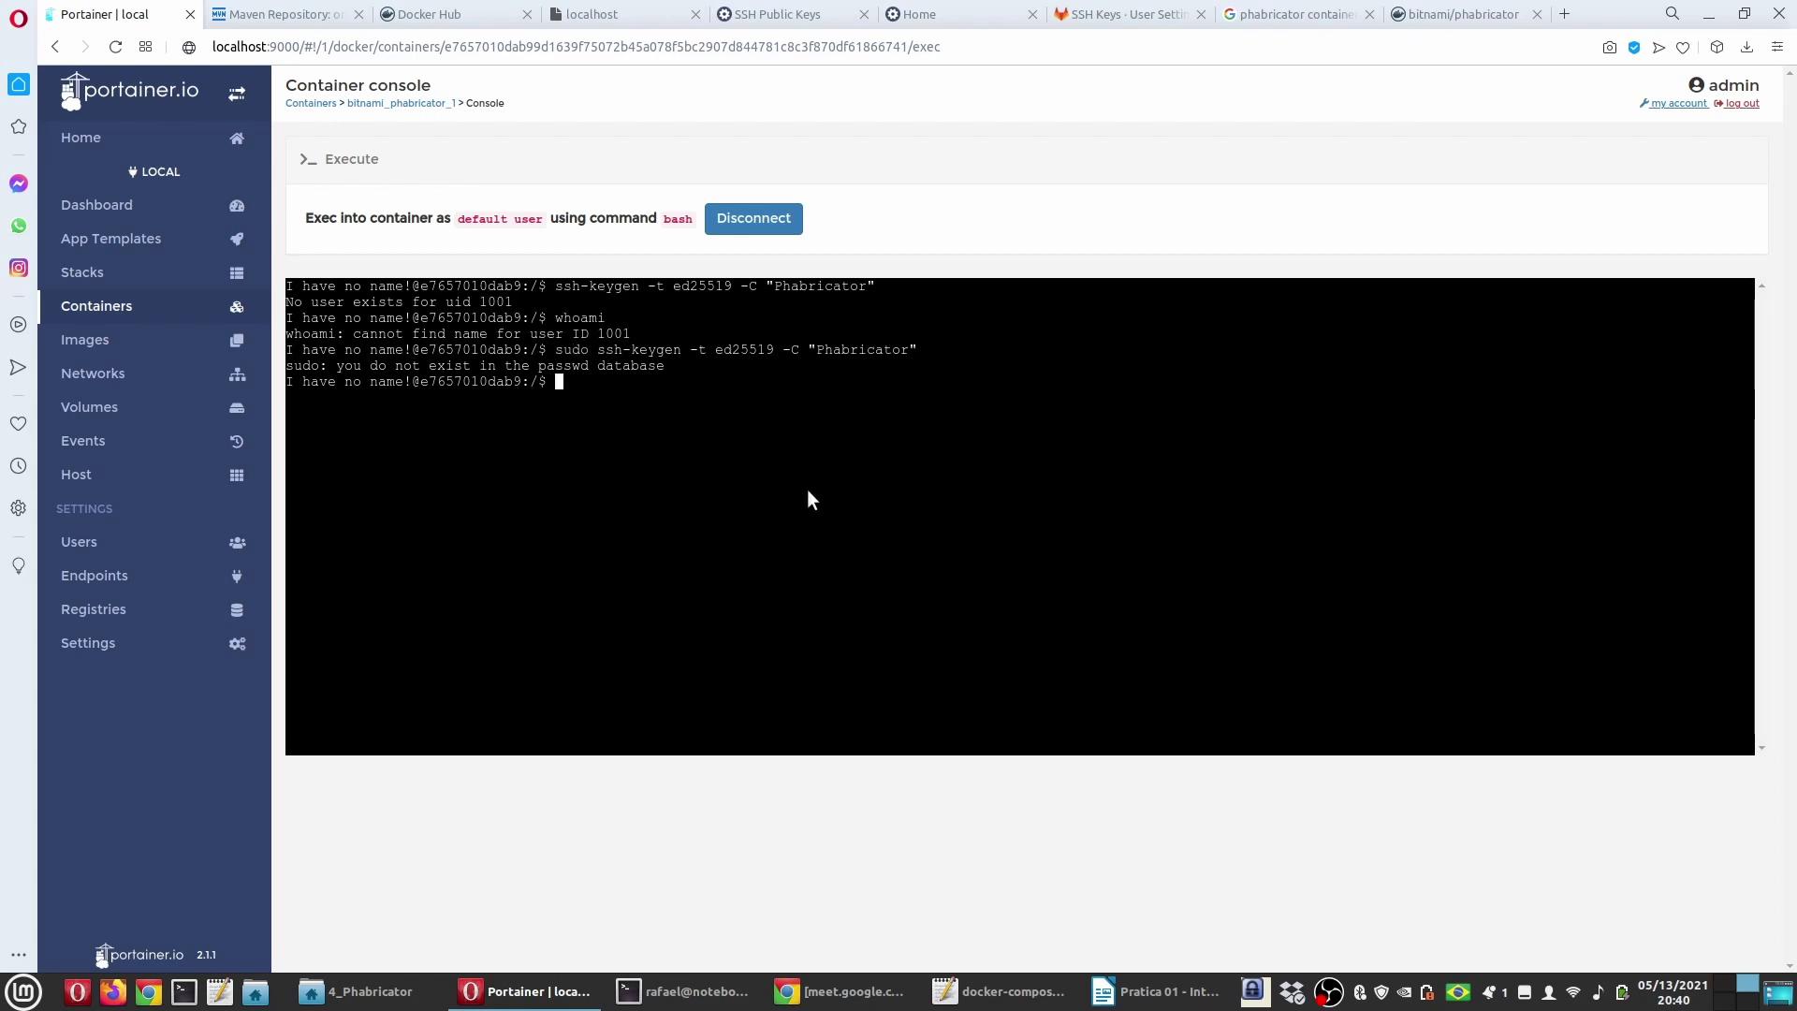
left_click(1122, 990)
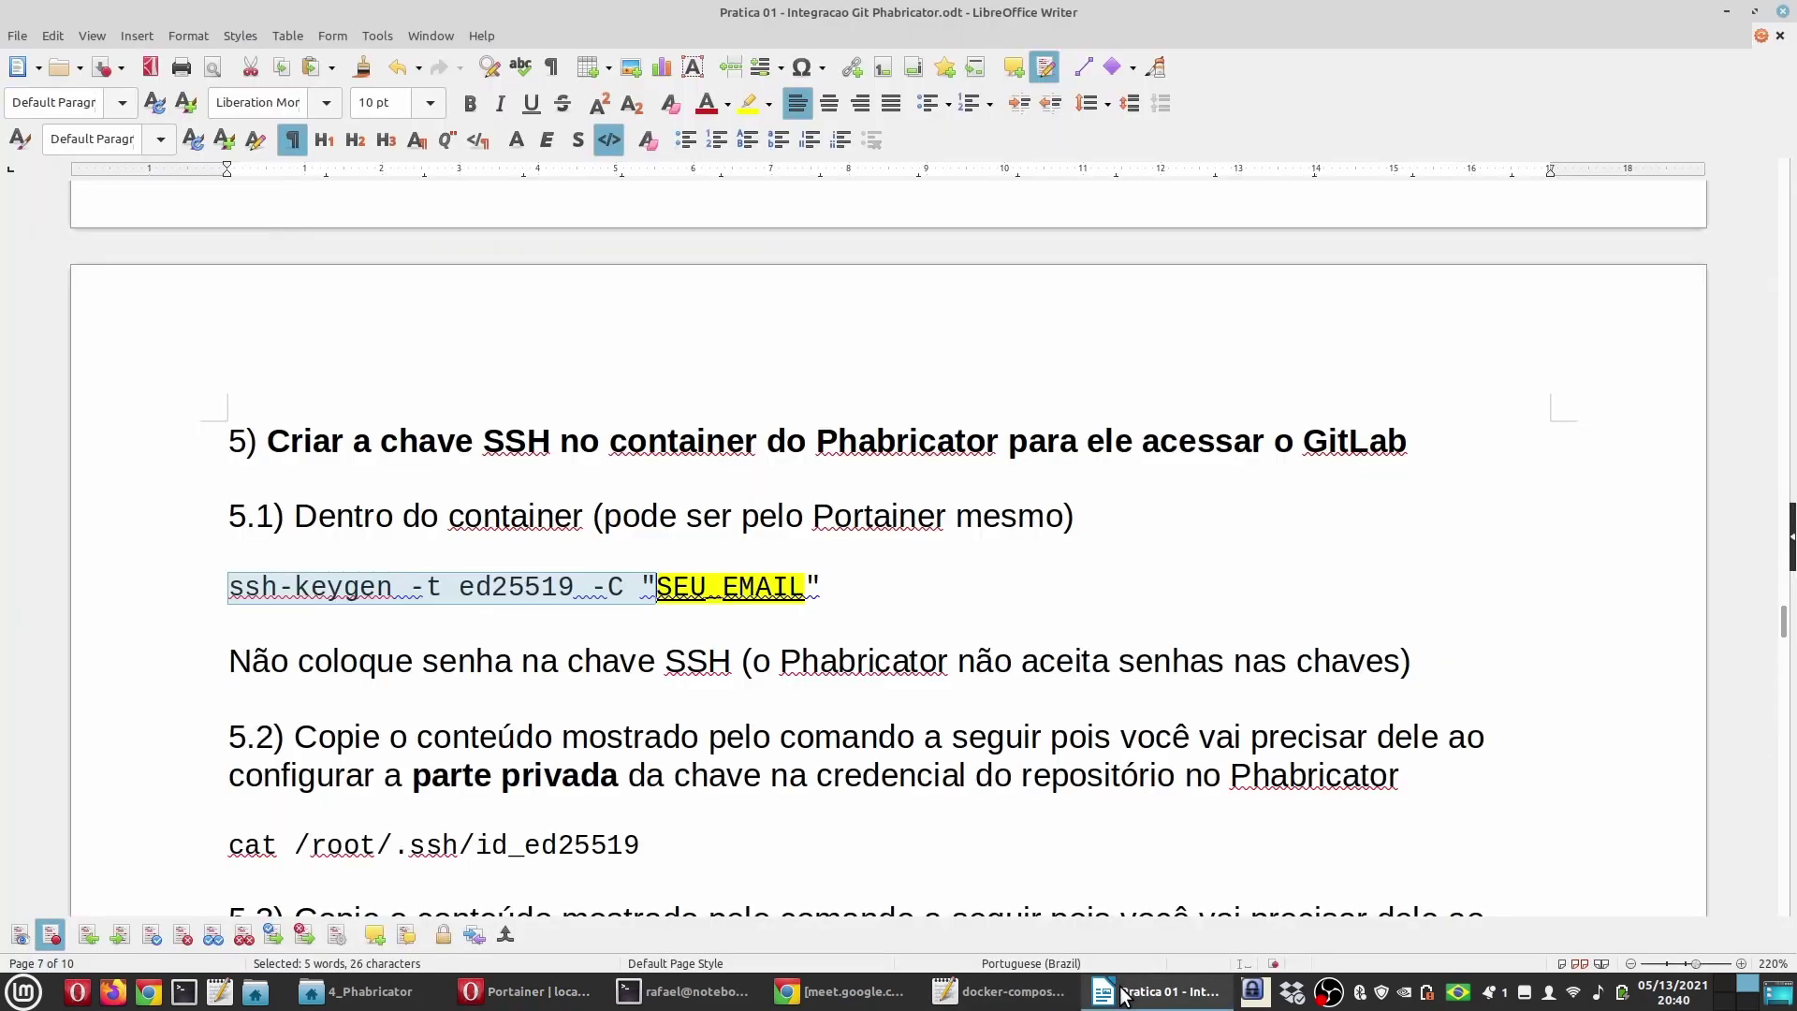
Step: Mark the guide's 6.1 heading about a Phabricator-hosted repository
left_click(650, 606)
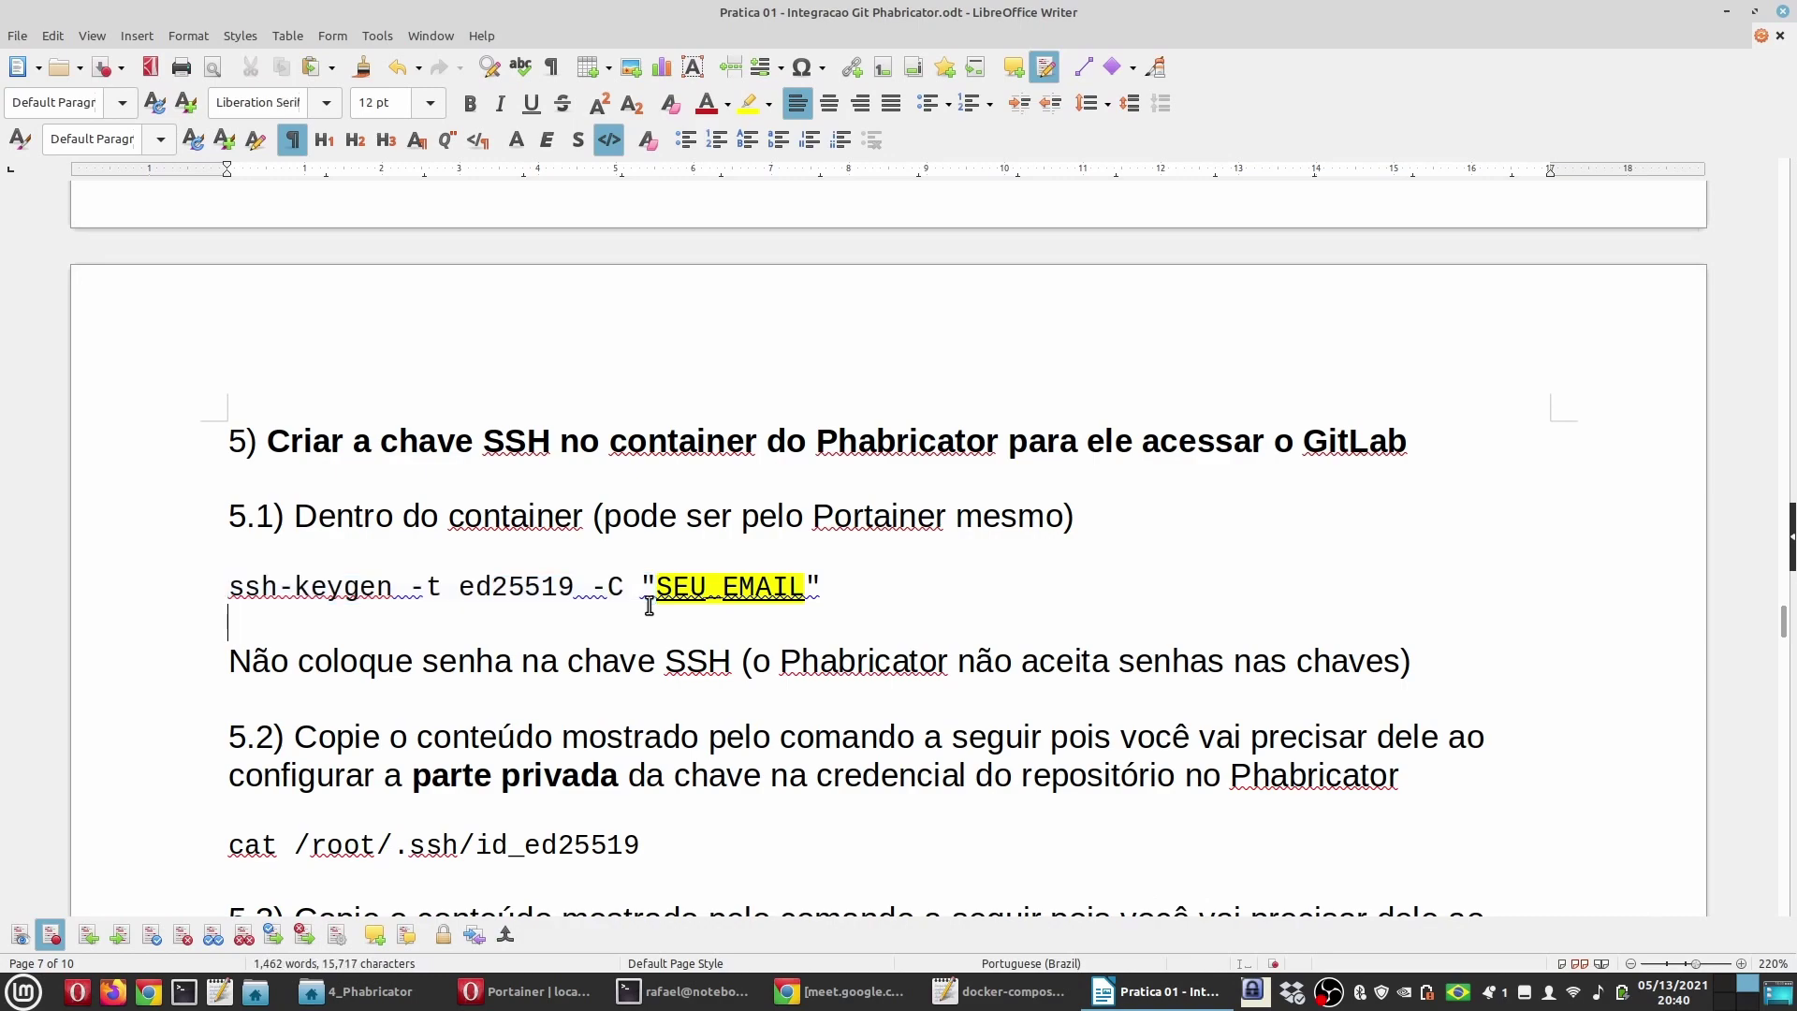
scroll(649, 605, "down", 15)
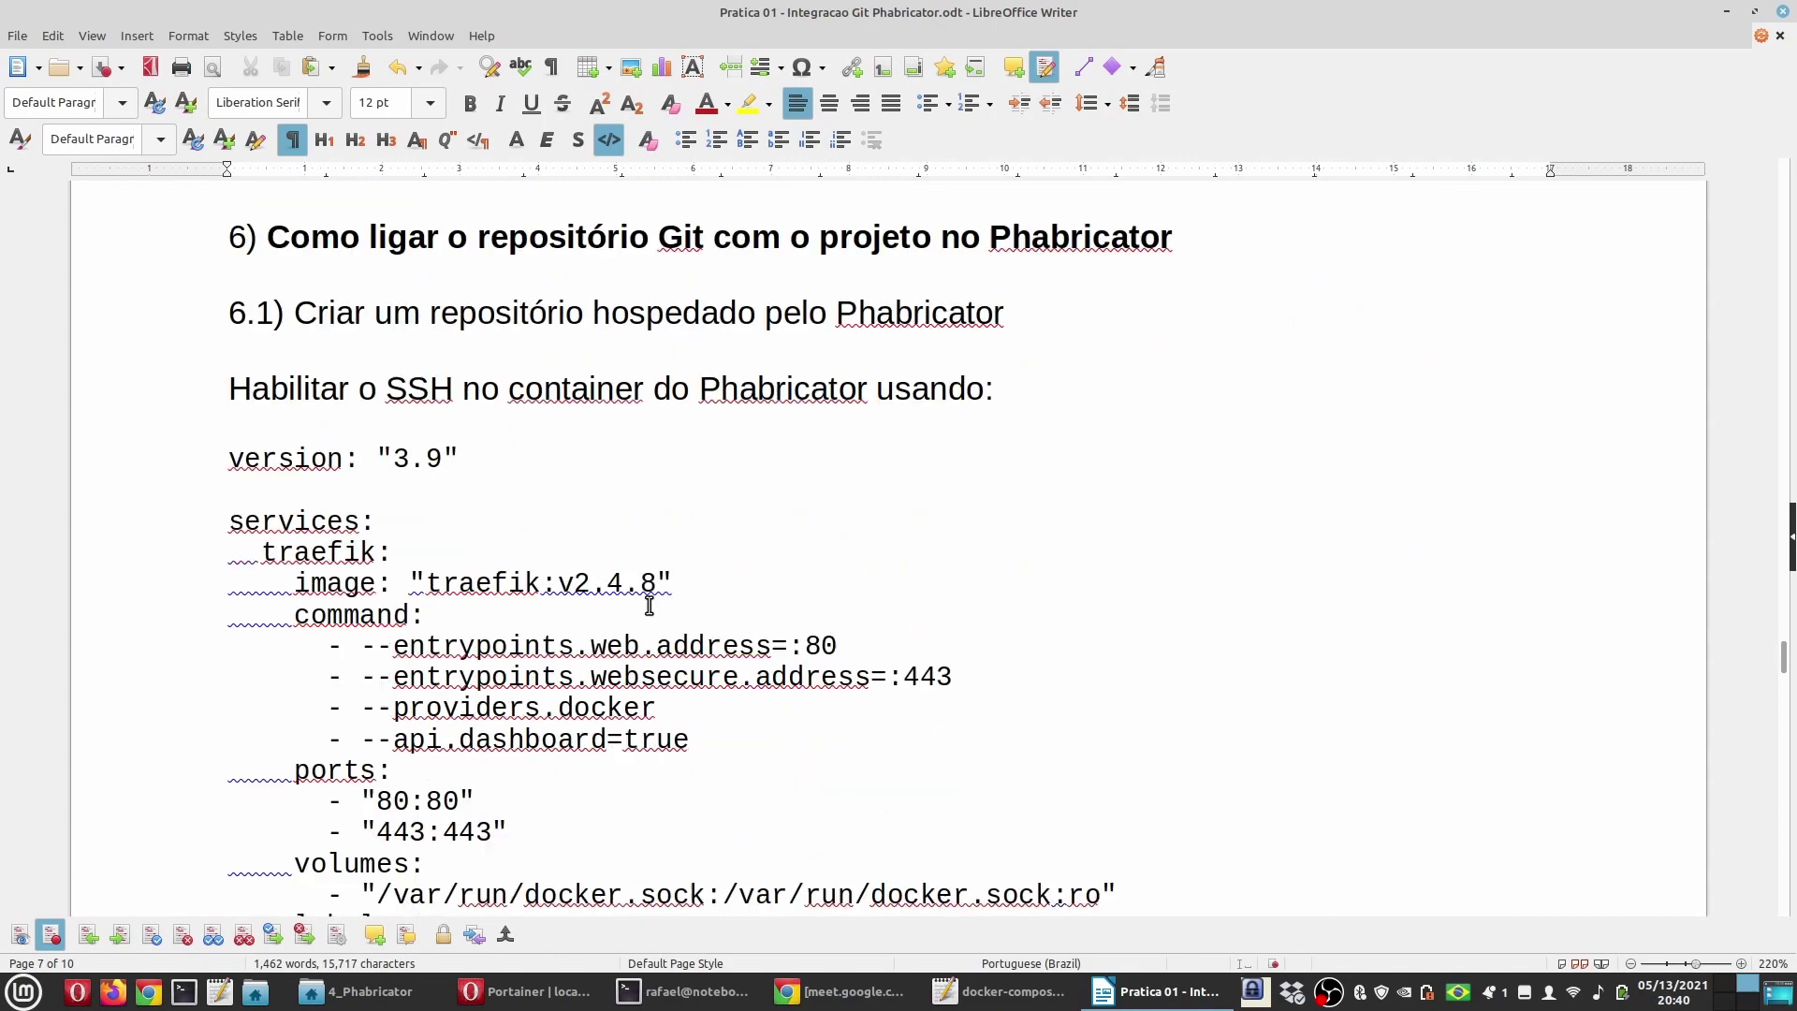
left_click_drag(1037, 312, 167, 307)
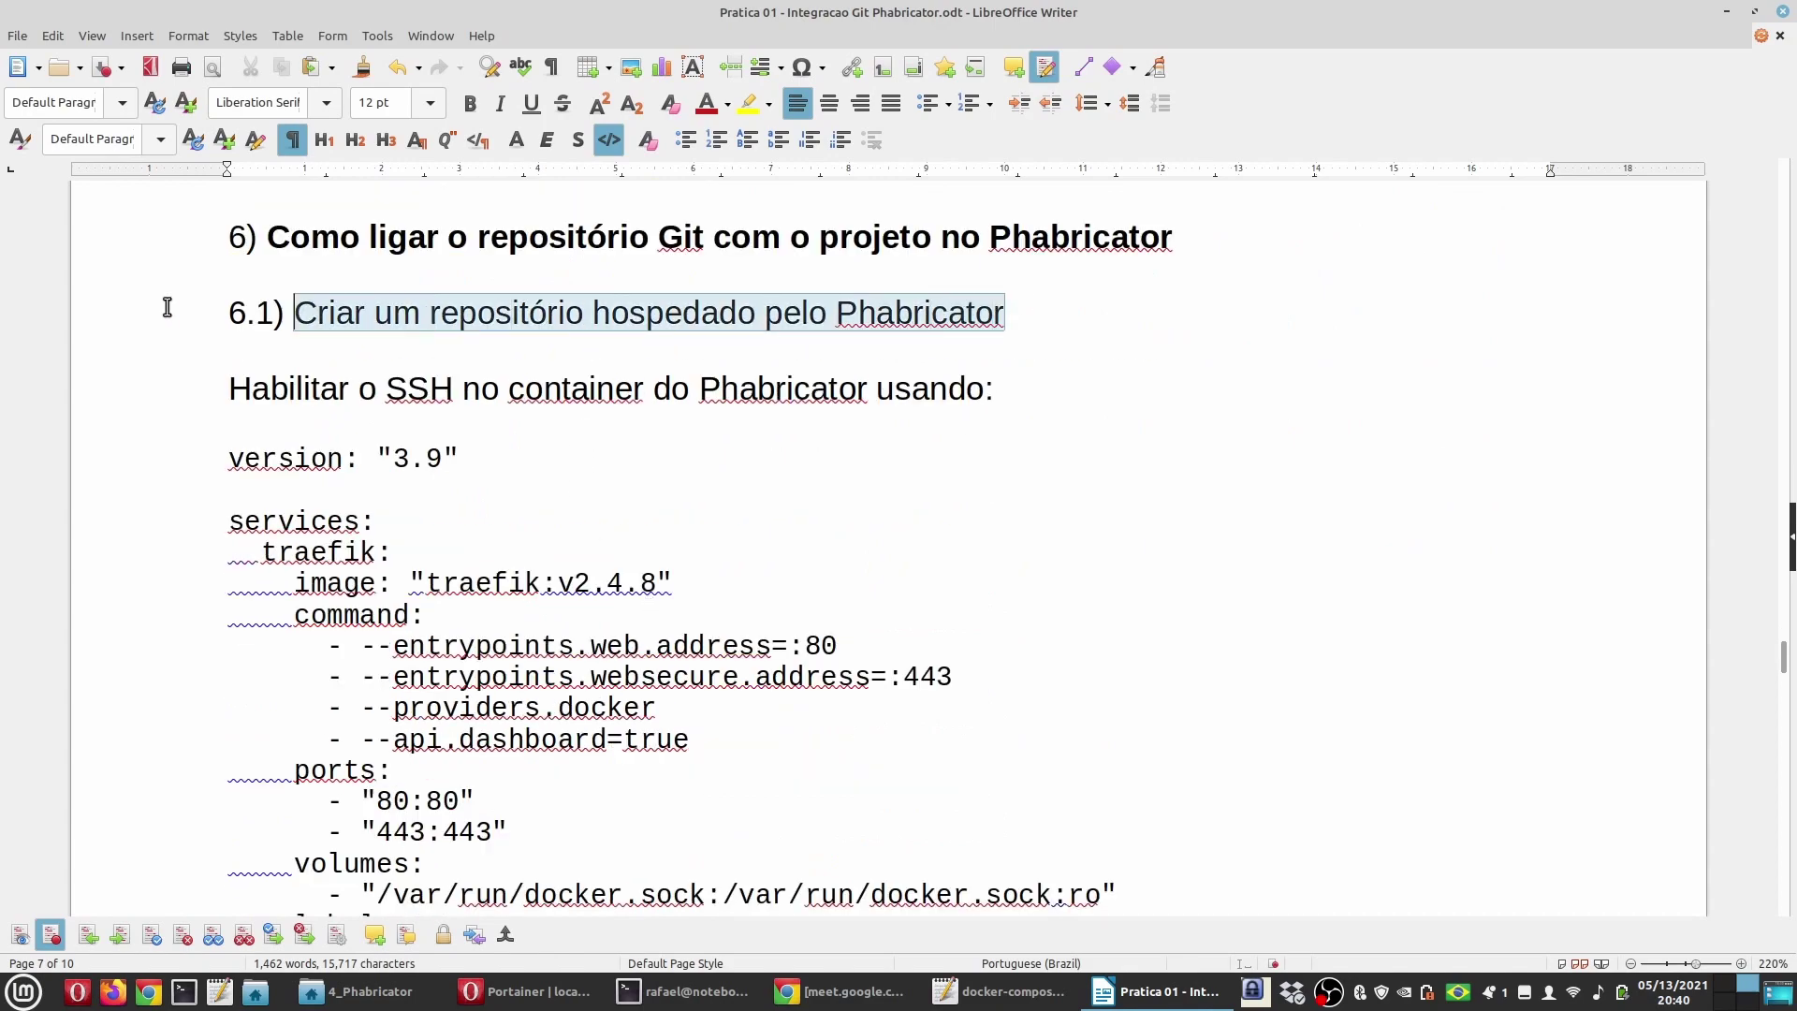
scroll(368, 583, "down", 14)
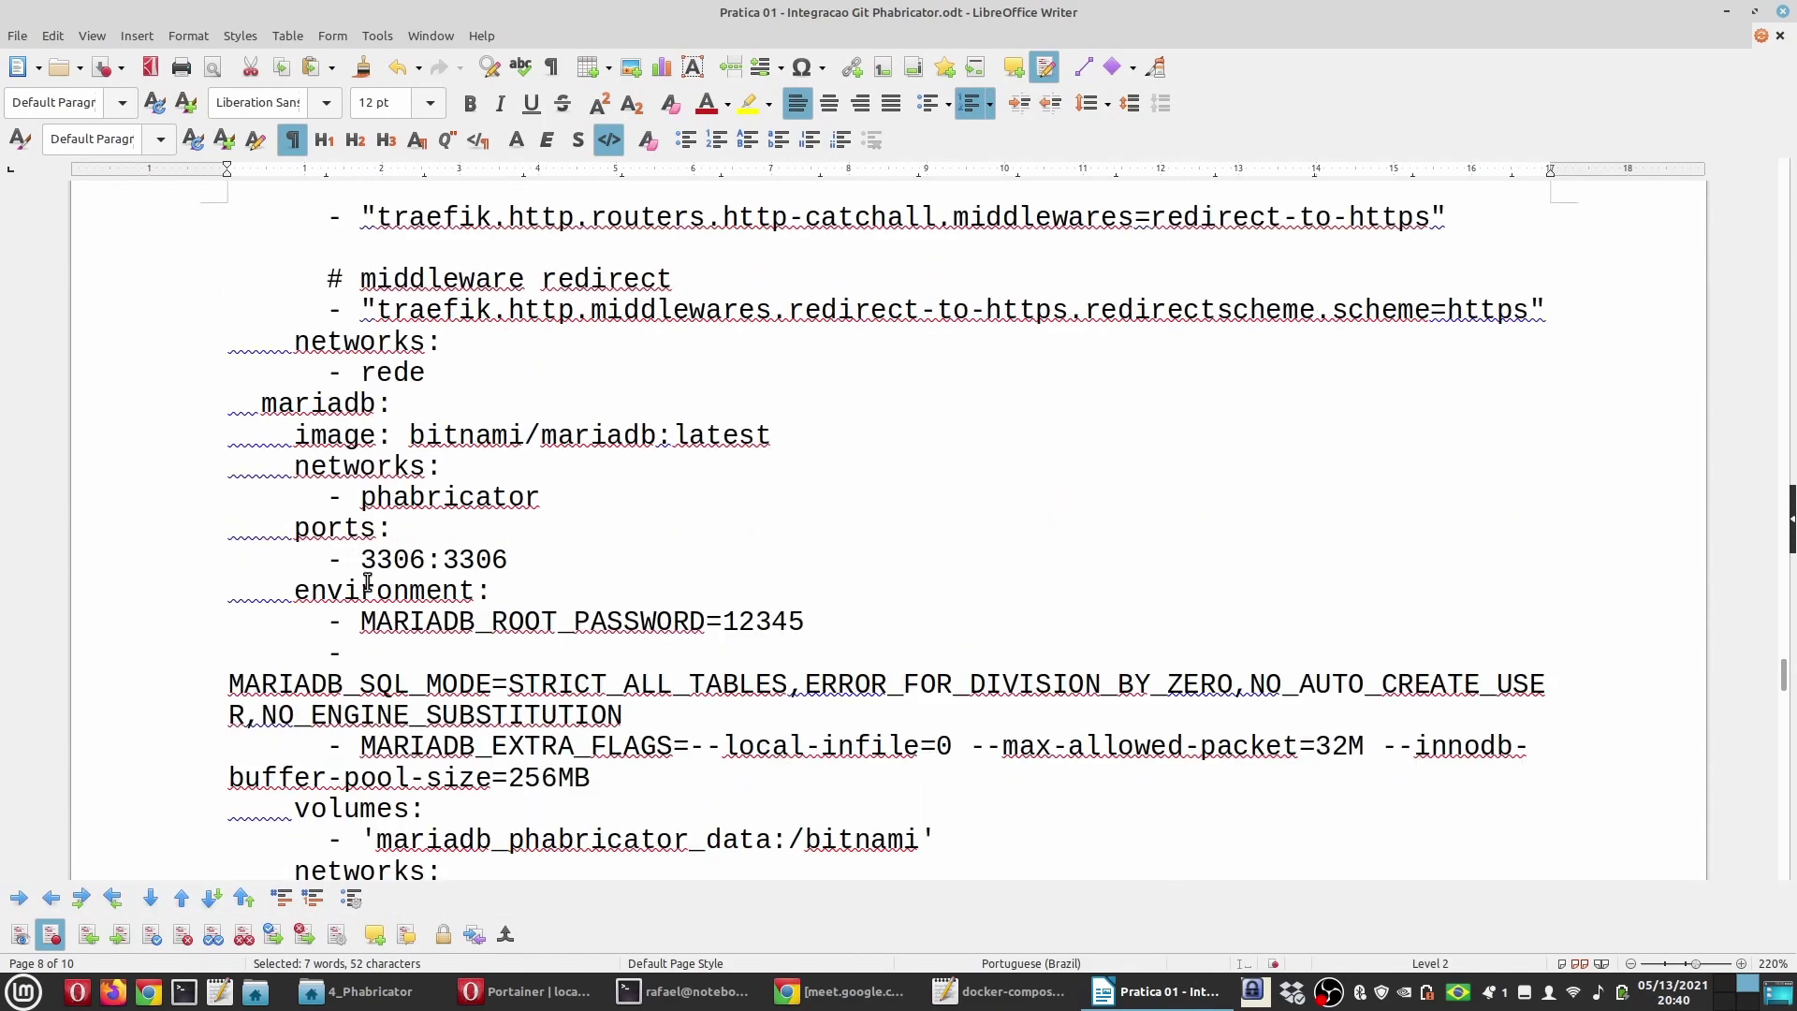
scroll(368, 582, "down", 3)
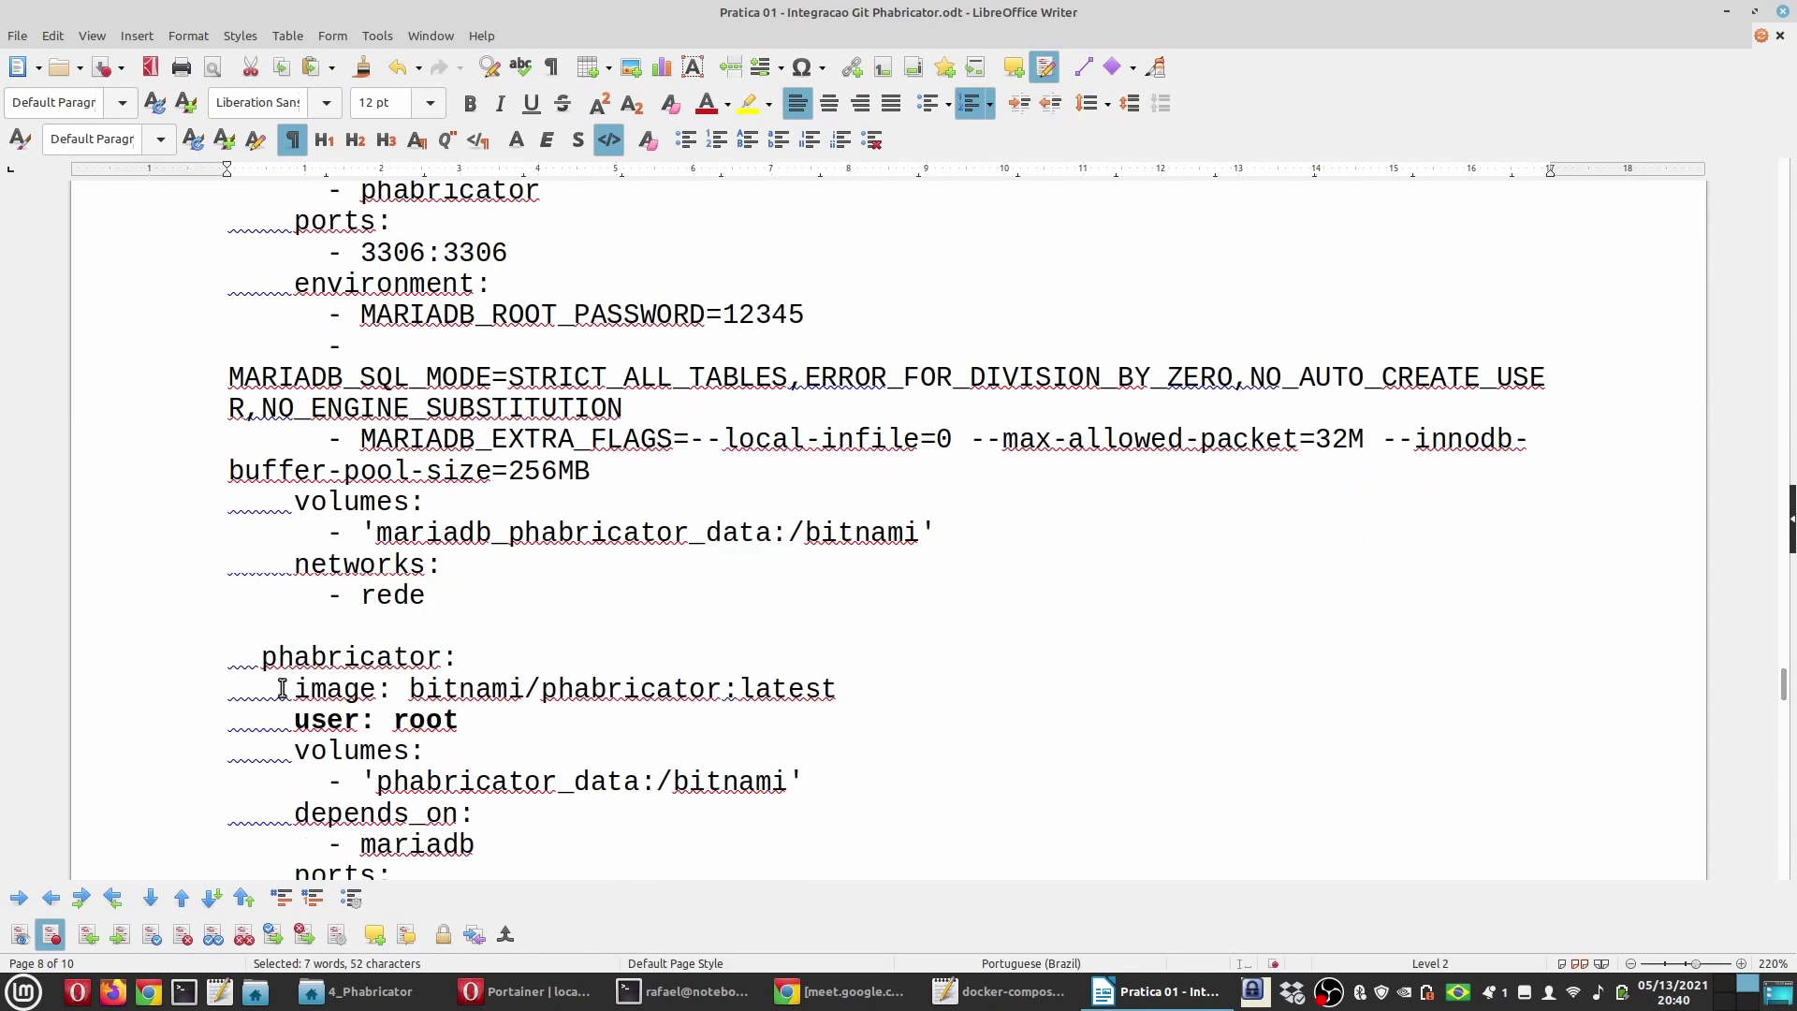
scroll(403, 654, "down", 3)
scroll(402, 653, "down", 3)
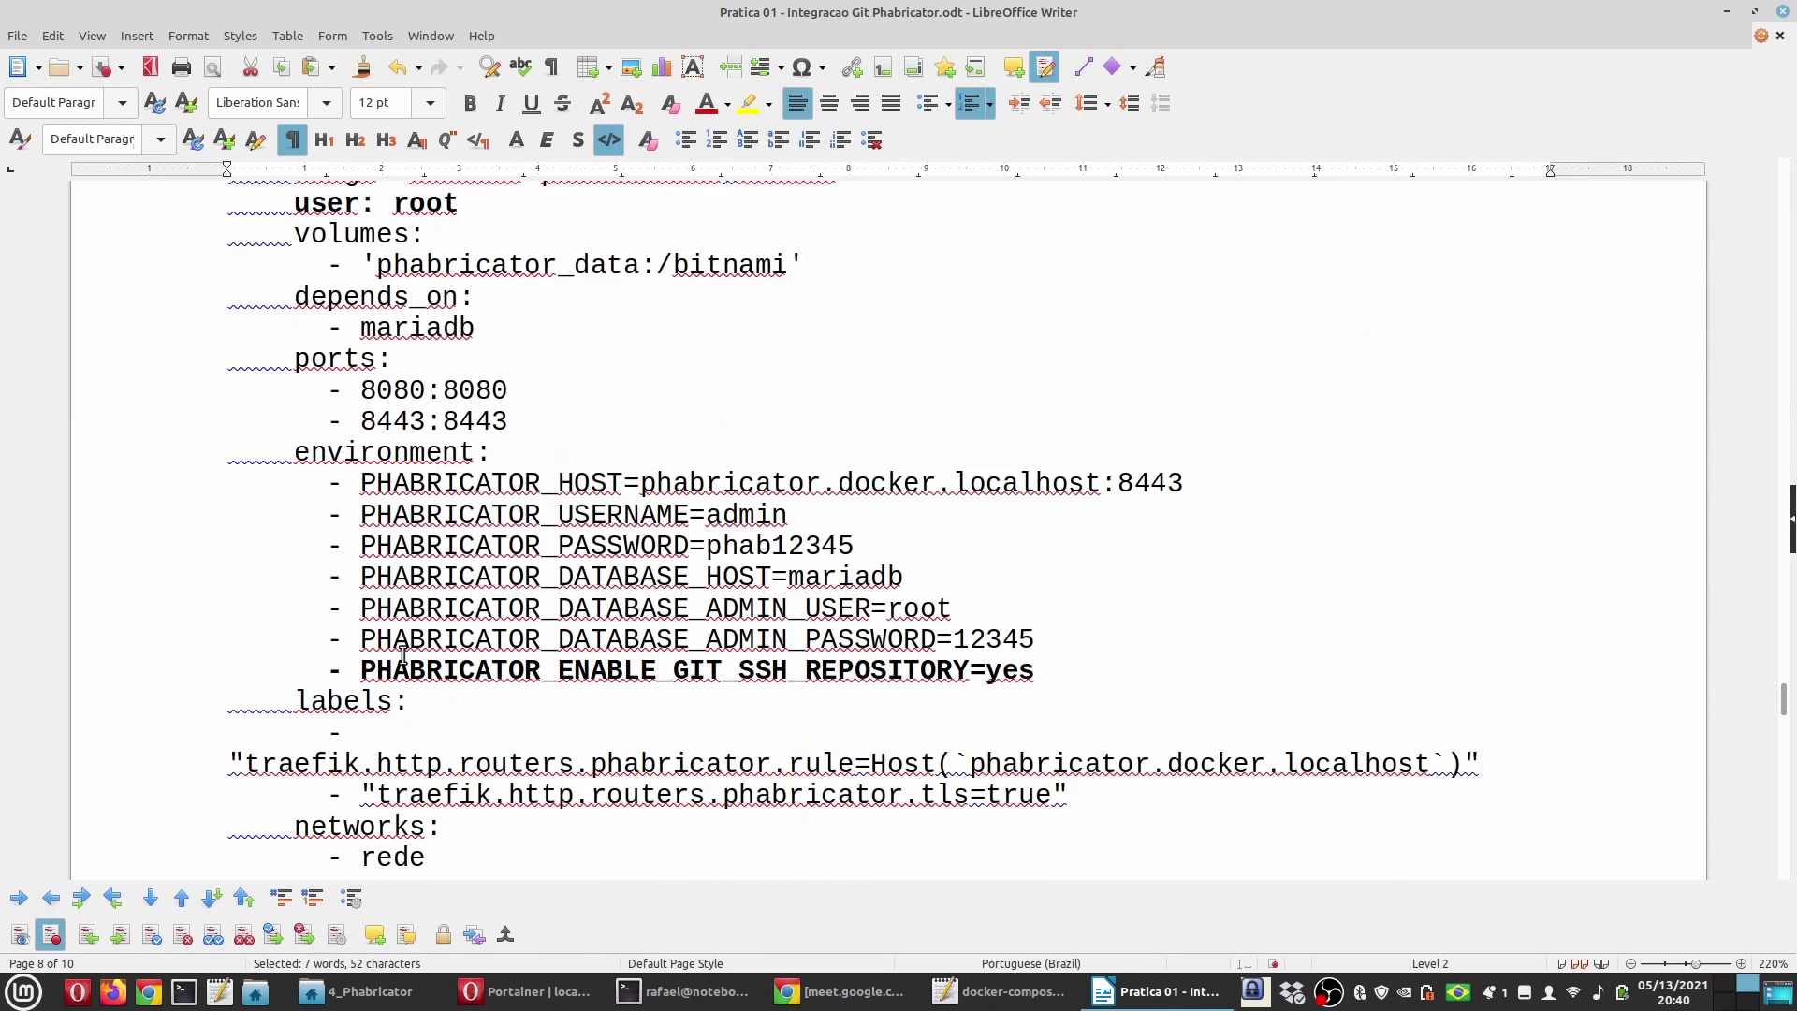
left_click_drag(968, 670, 361, 670)
Step: Select 'user: root' in the guide's phabricator service listing
scroll(553, 642, "up", 5)
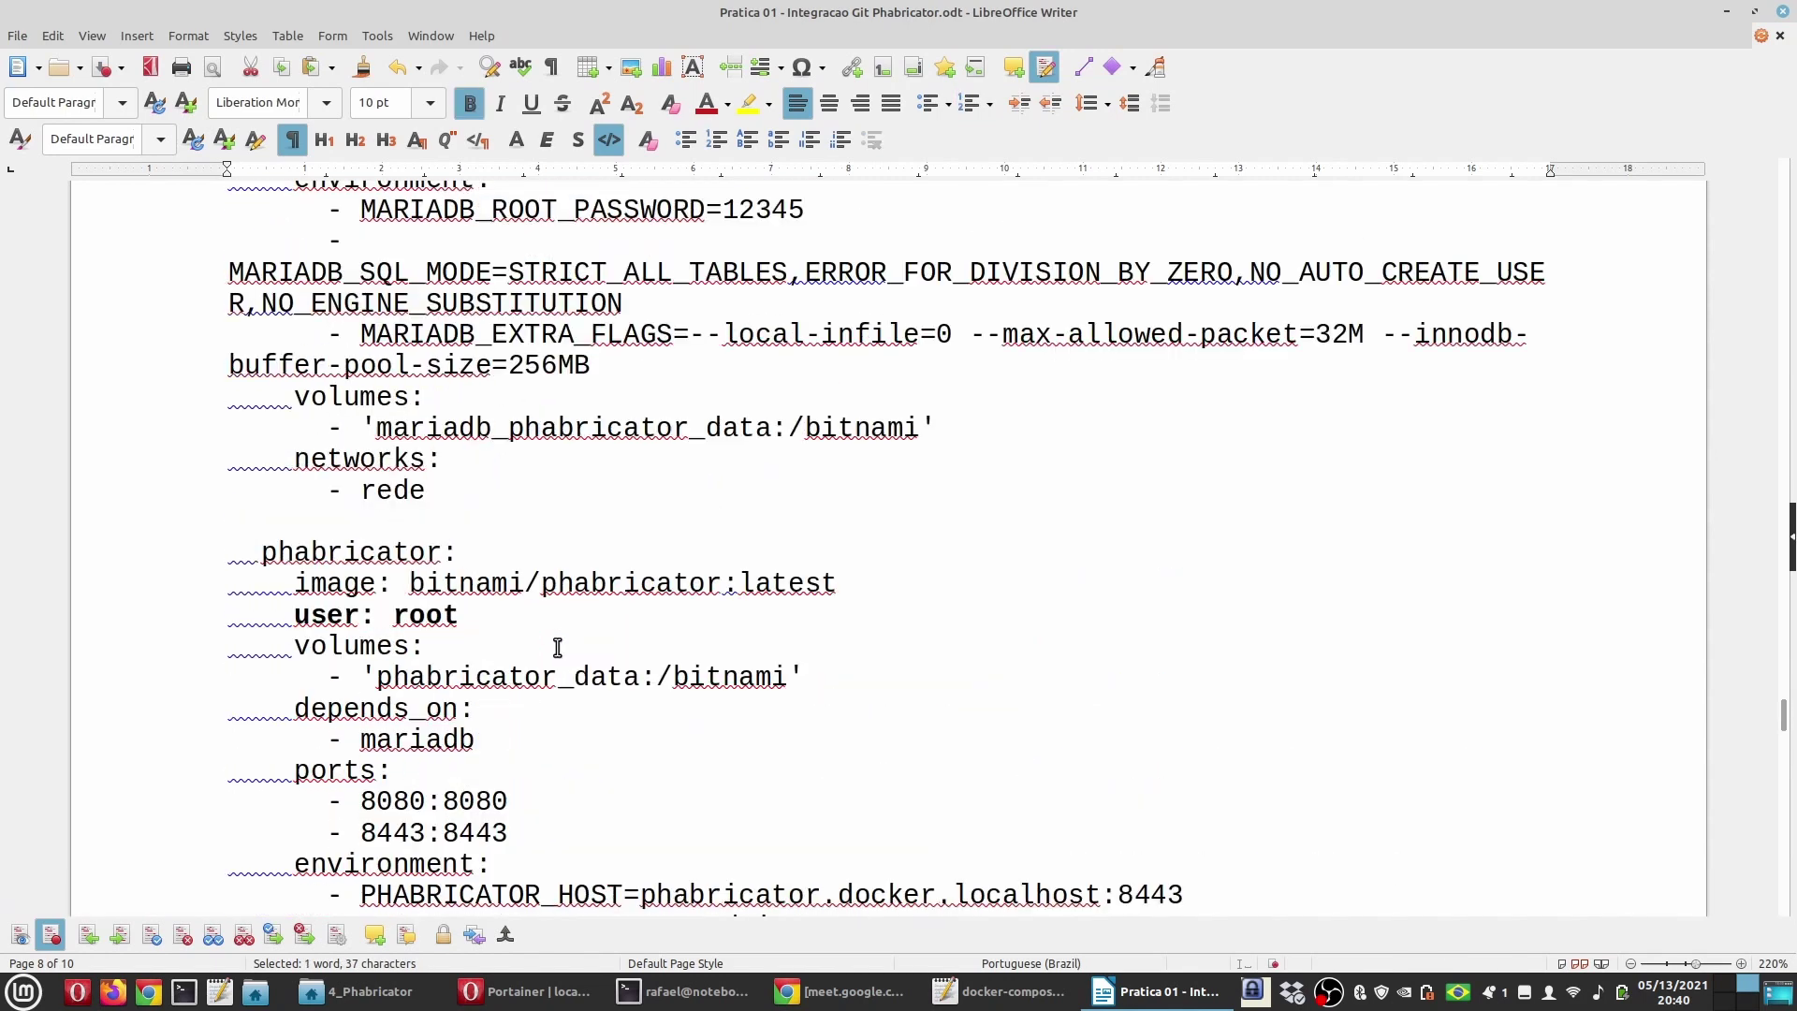
left_click_drag(475, 714, 228, 717)
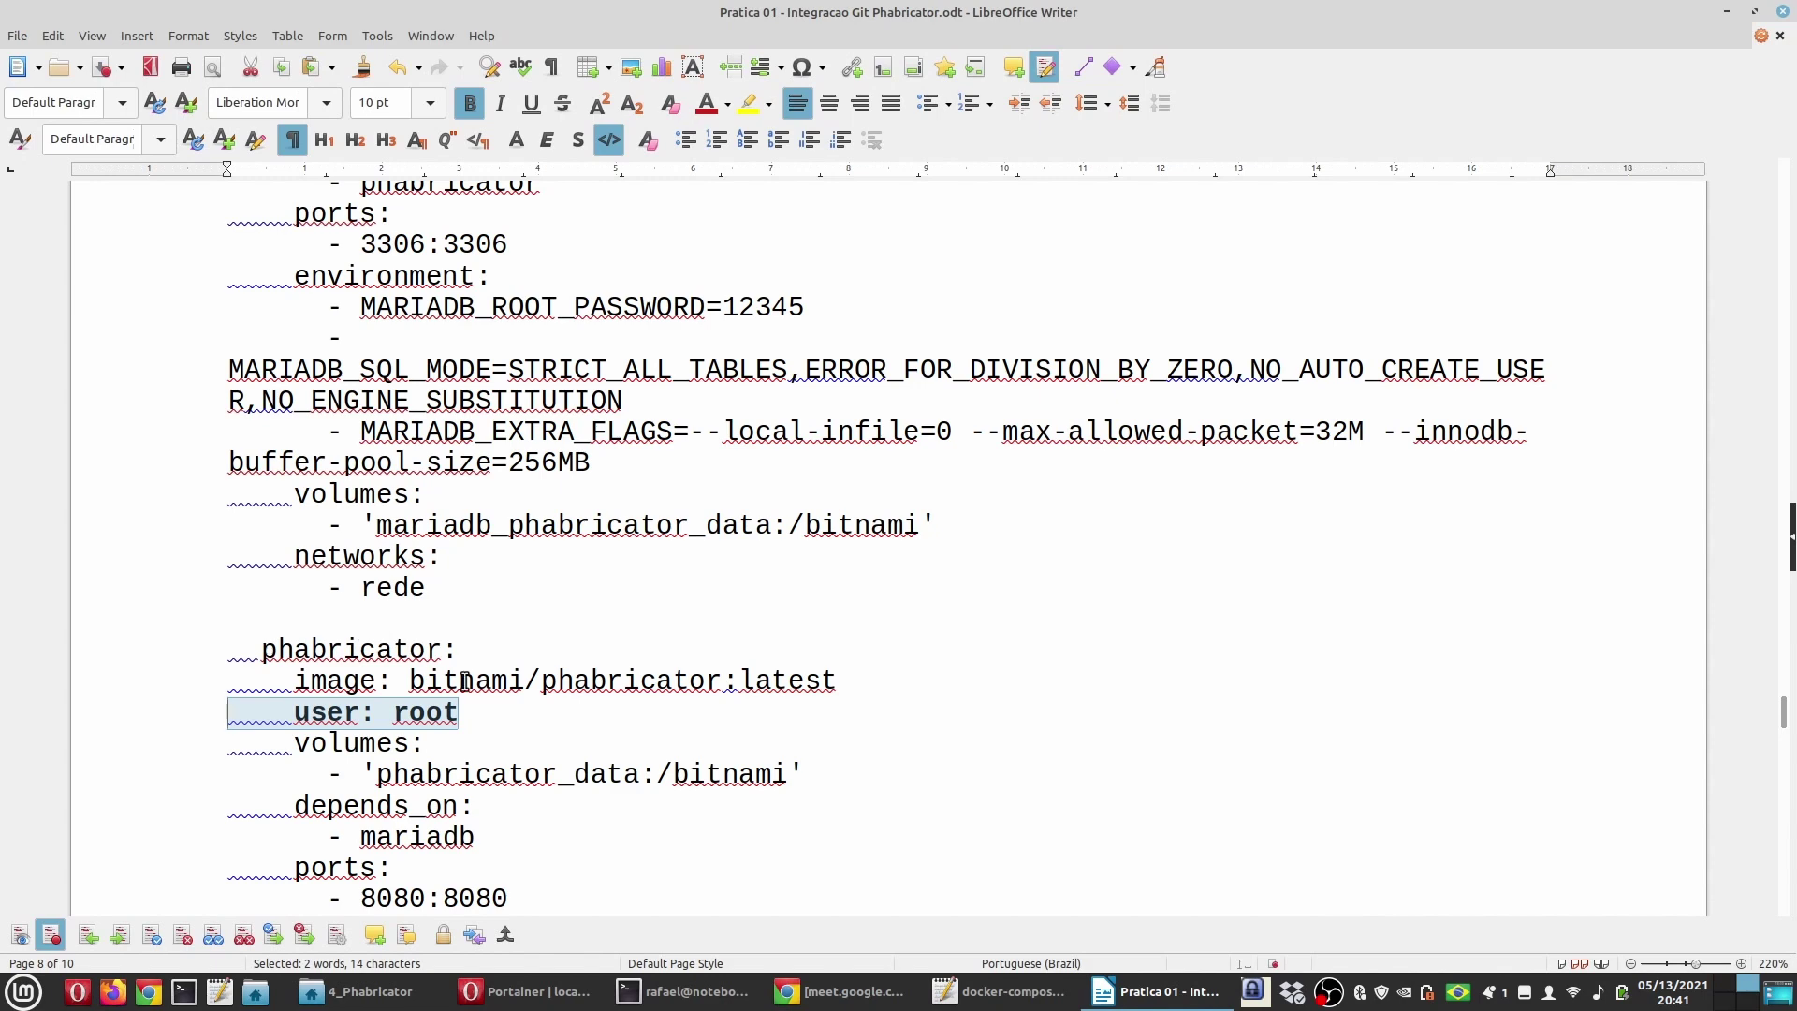
scroll(542, 707, "down", 1)
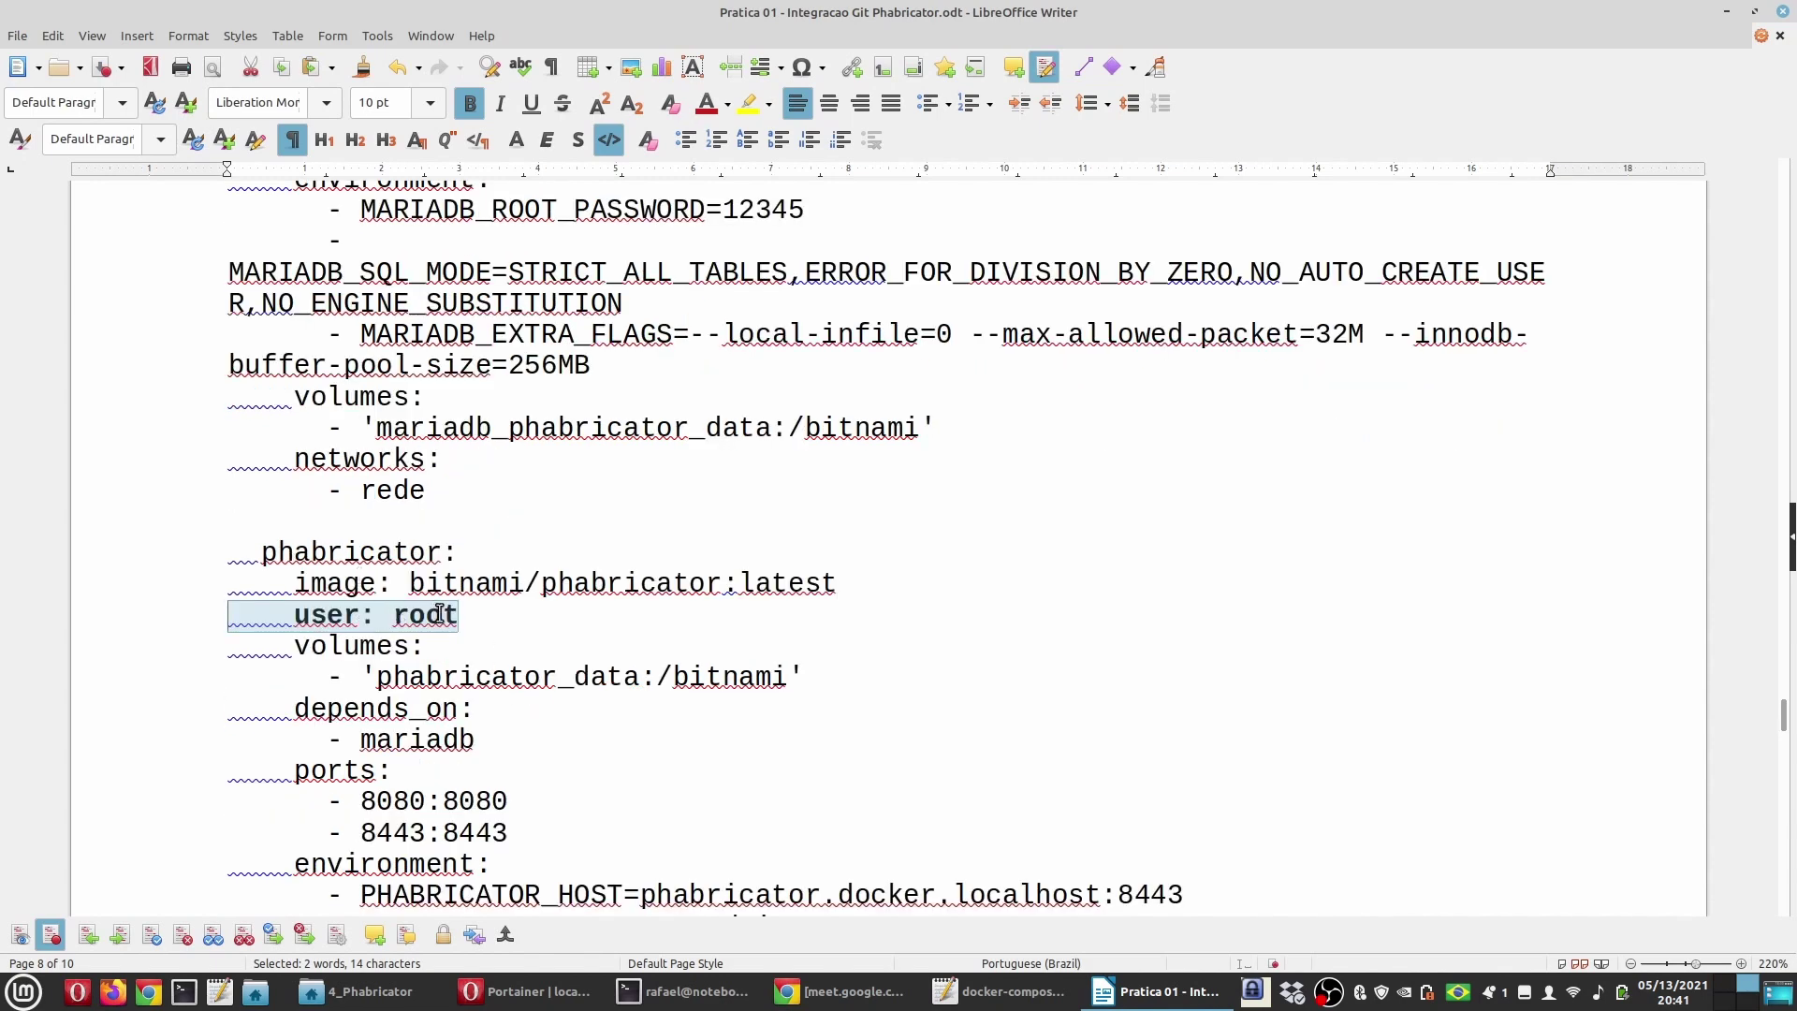
scroll(602, 650, "down", 4)
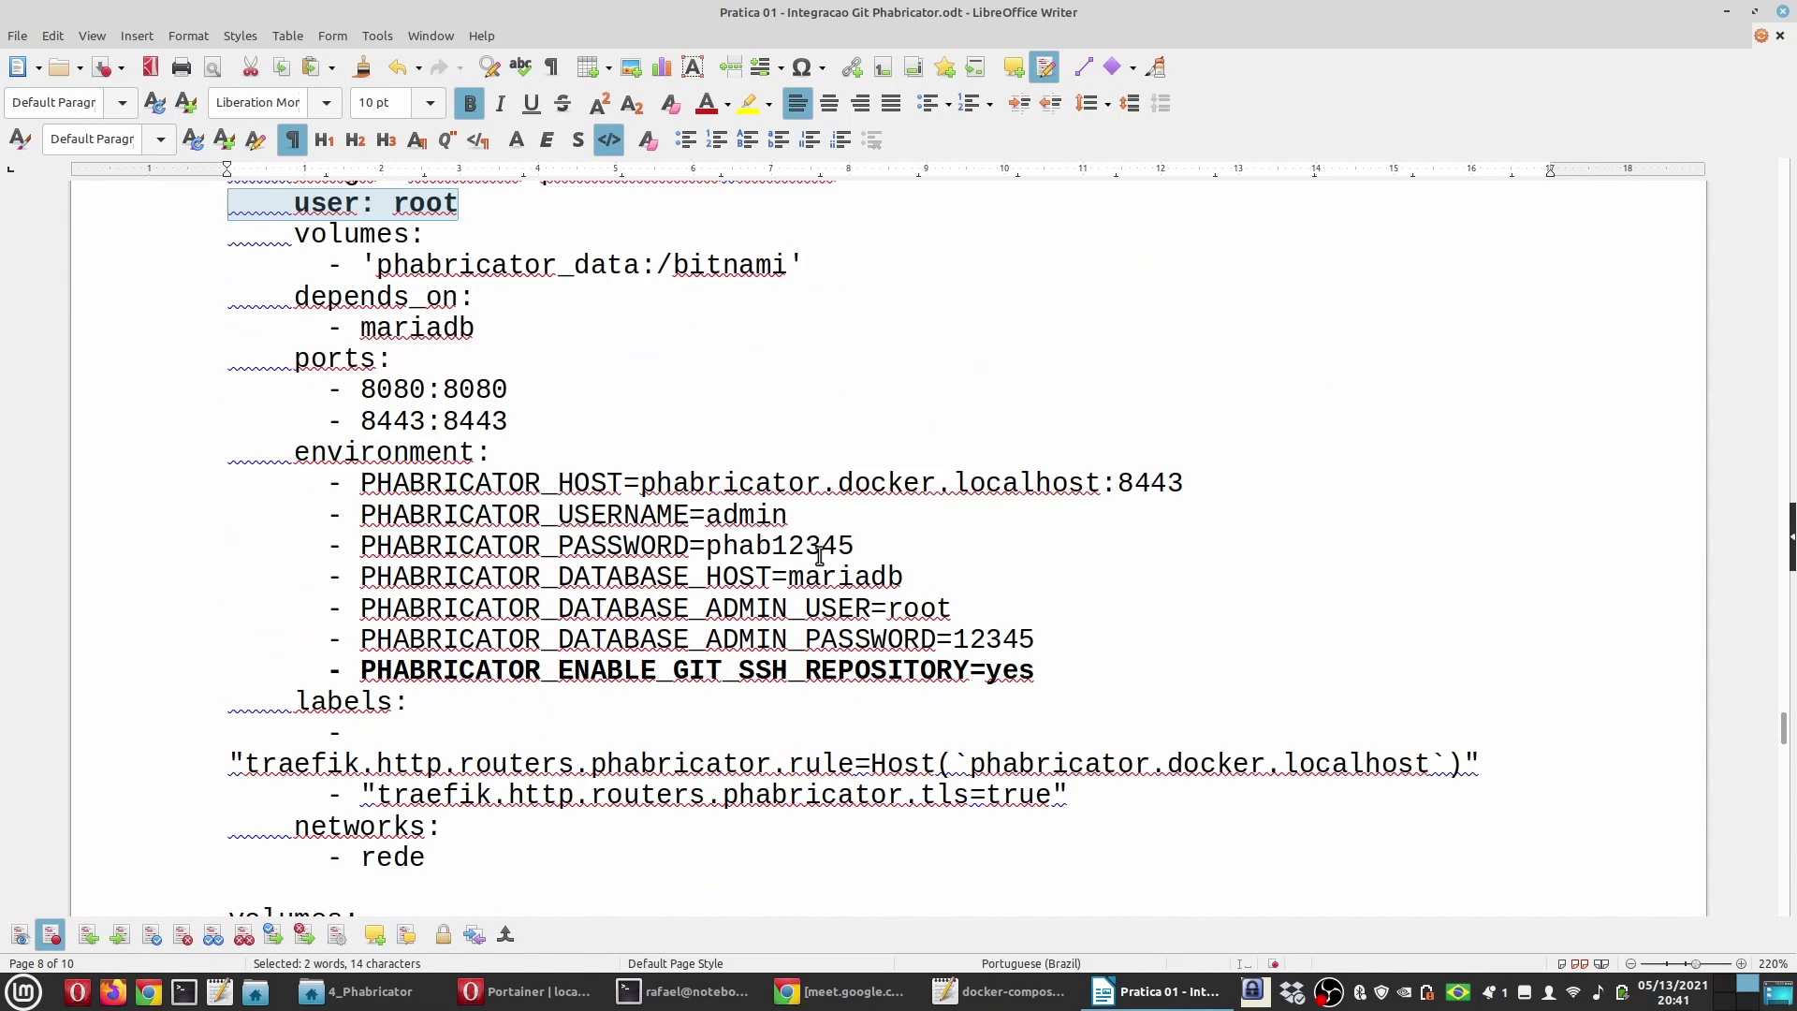
scroll(566, 569, "up", 1)
scroll(566, 569, "up", 1)
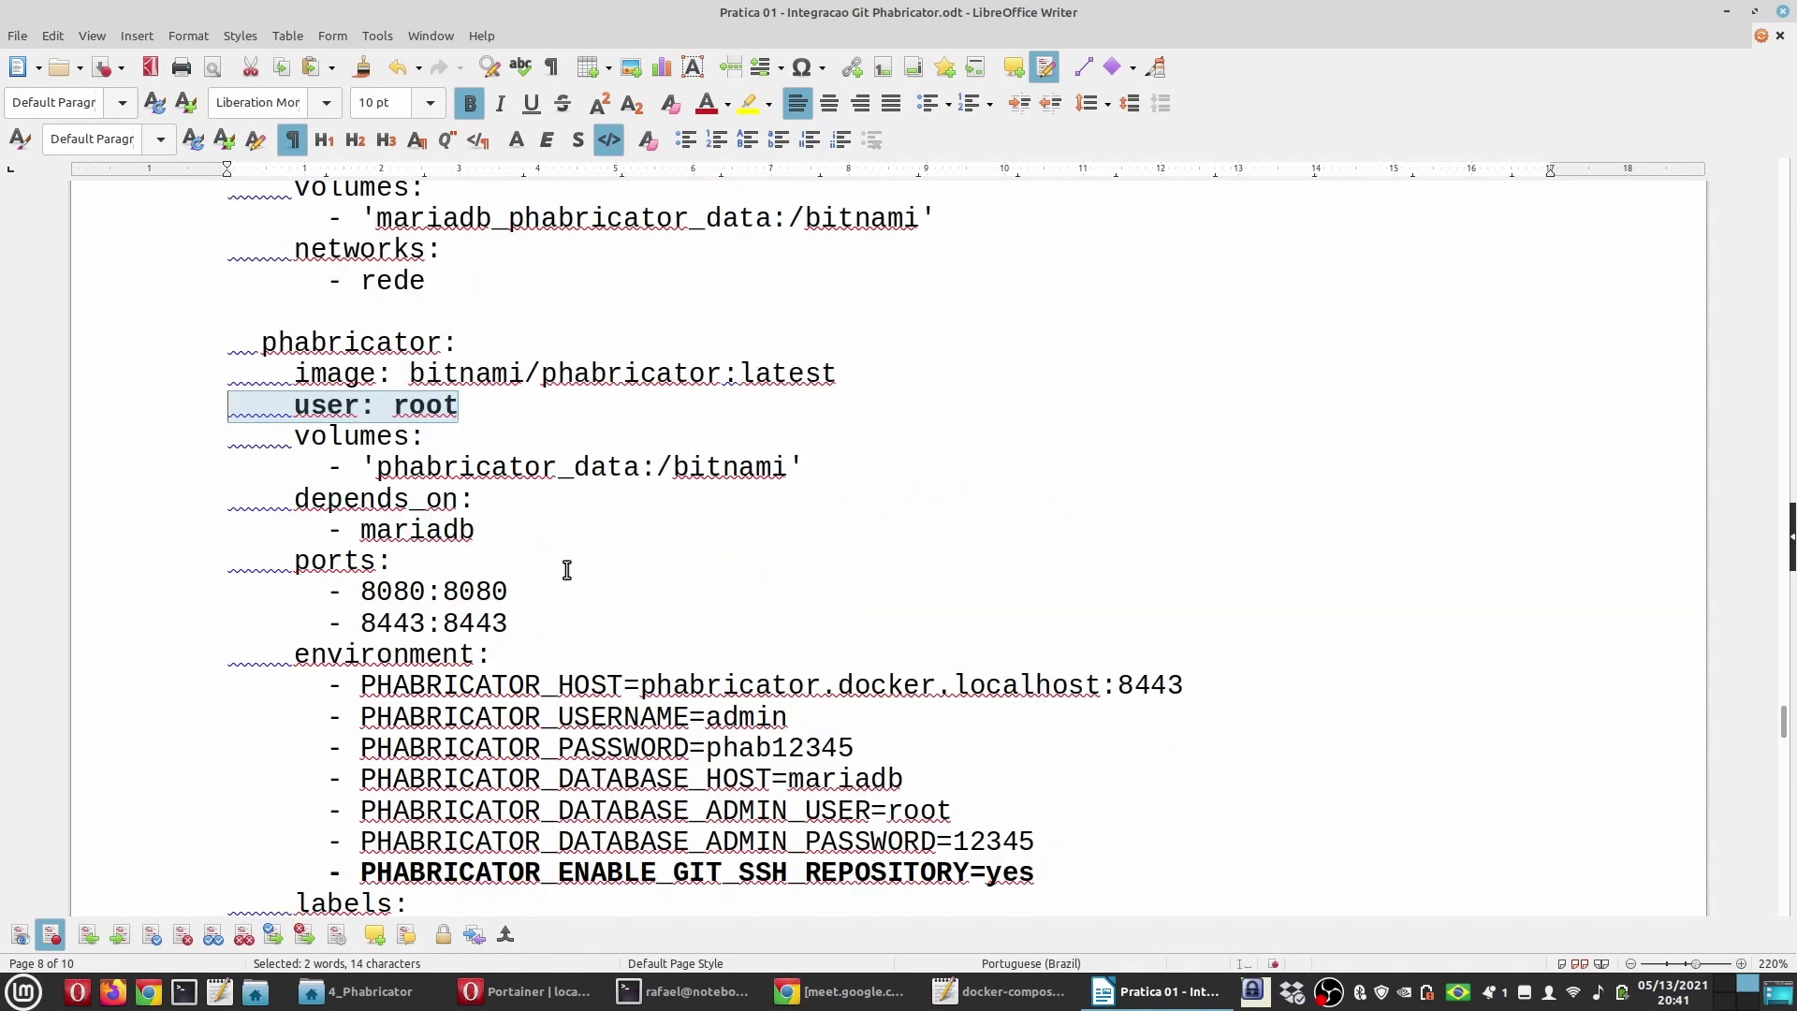
scroll(597, 650, "down", 5)
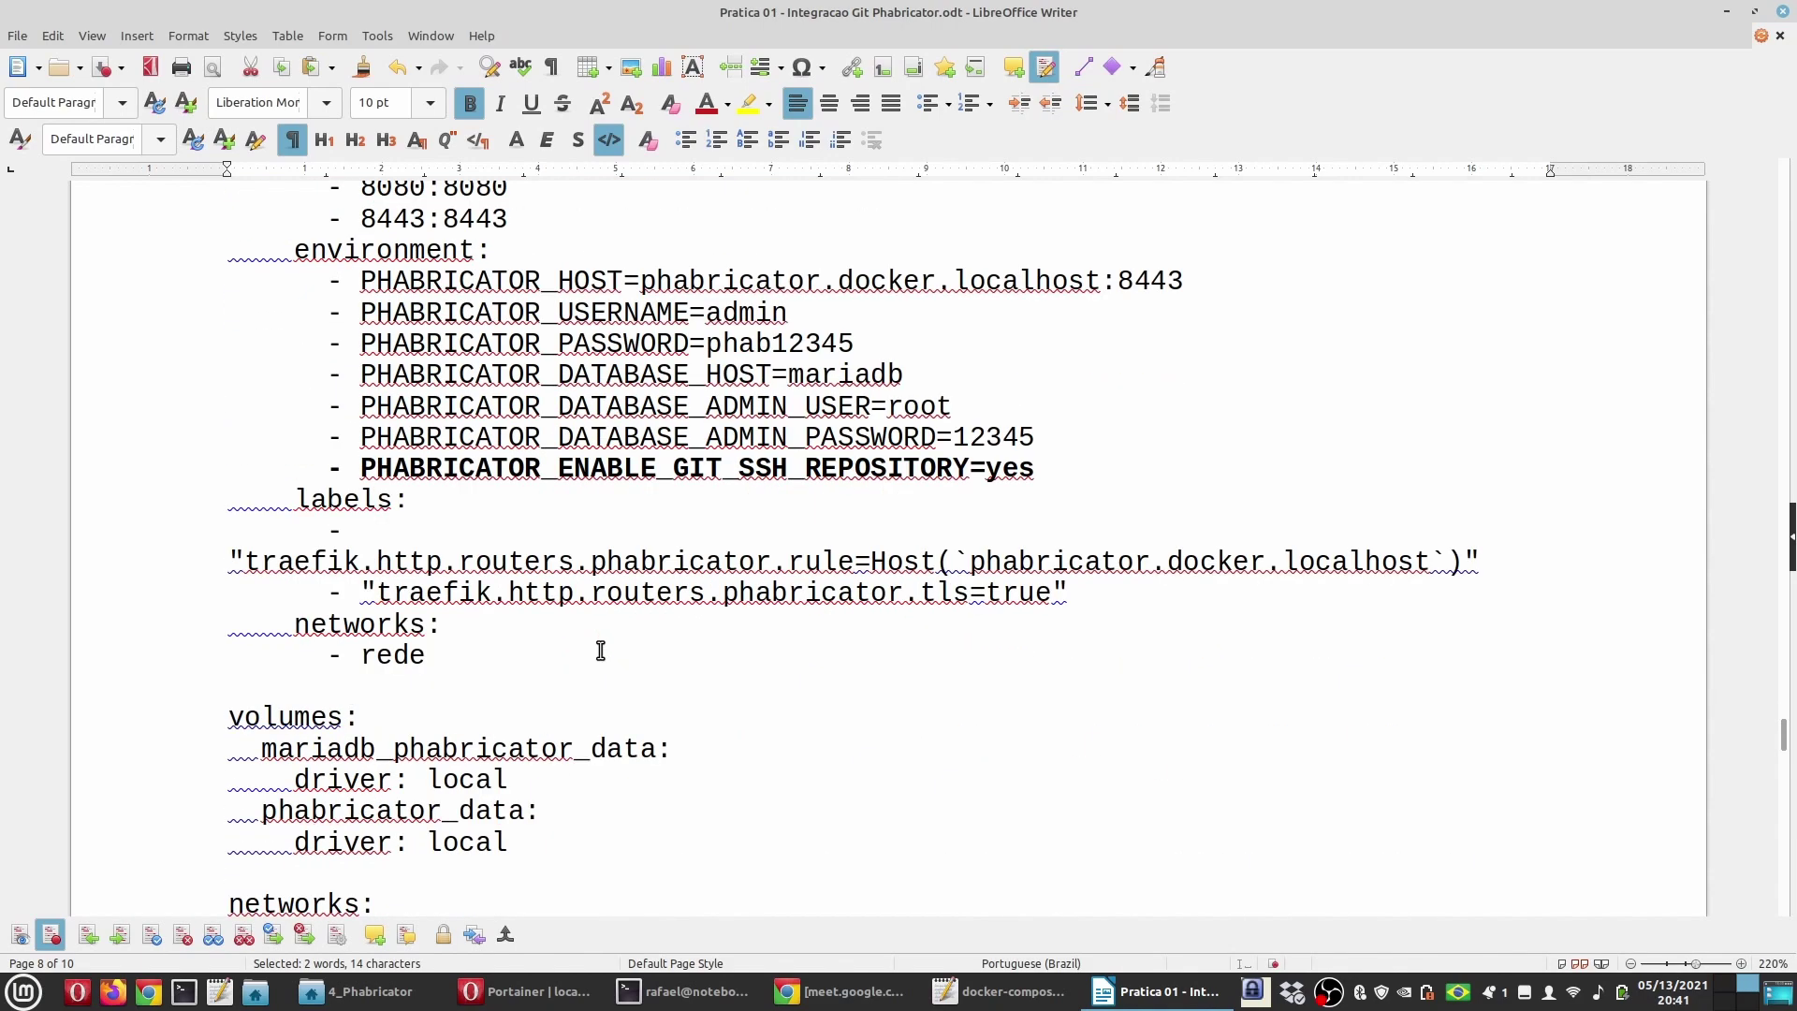
scroll(419, 615, "down", 1)
scroll(473, 630, "up", 6)
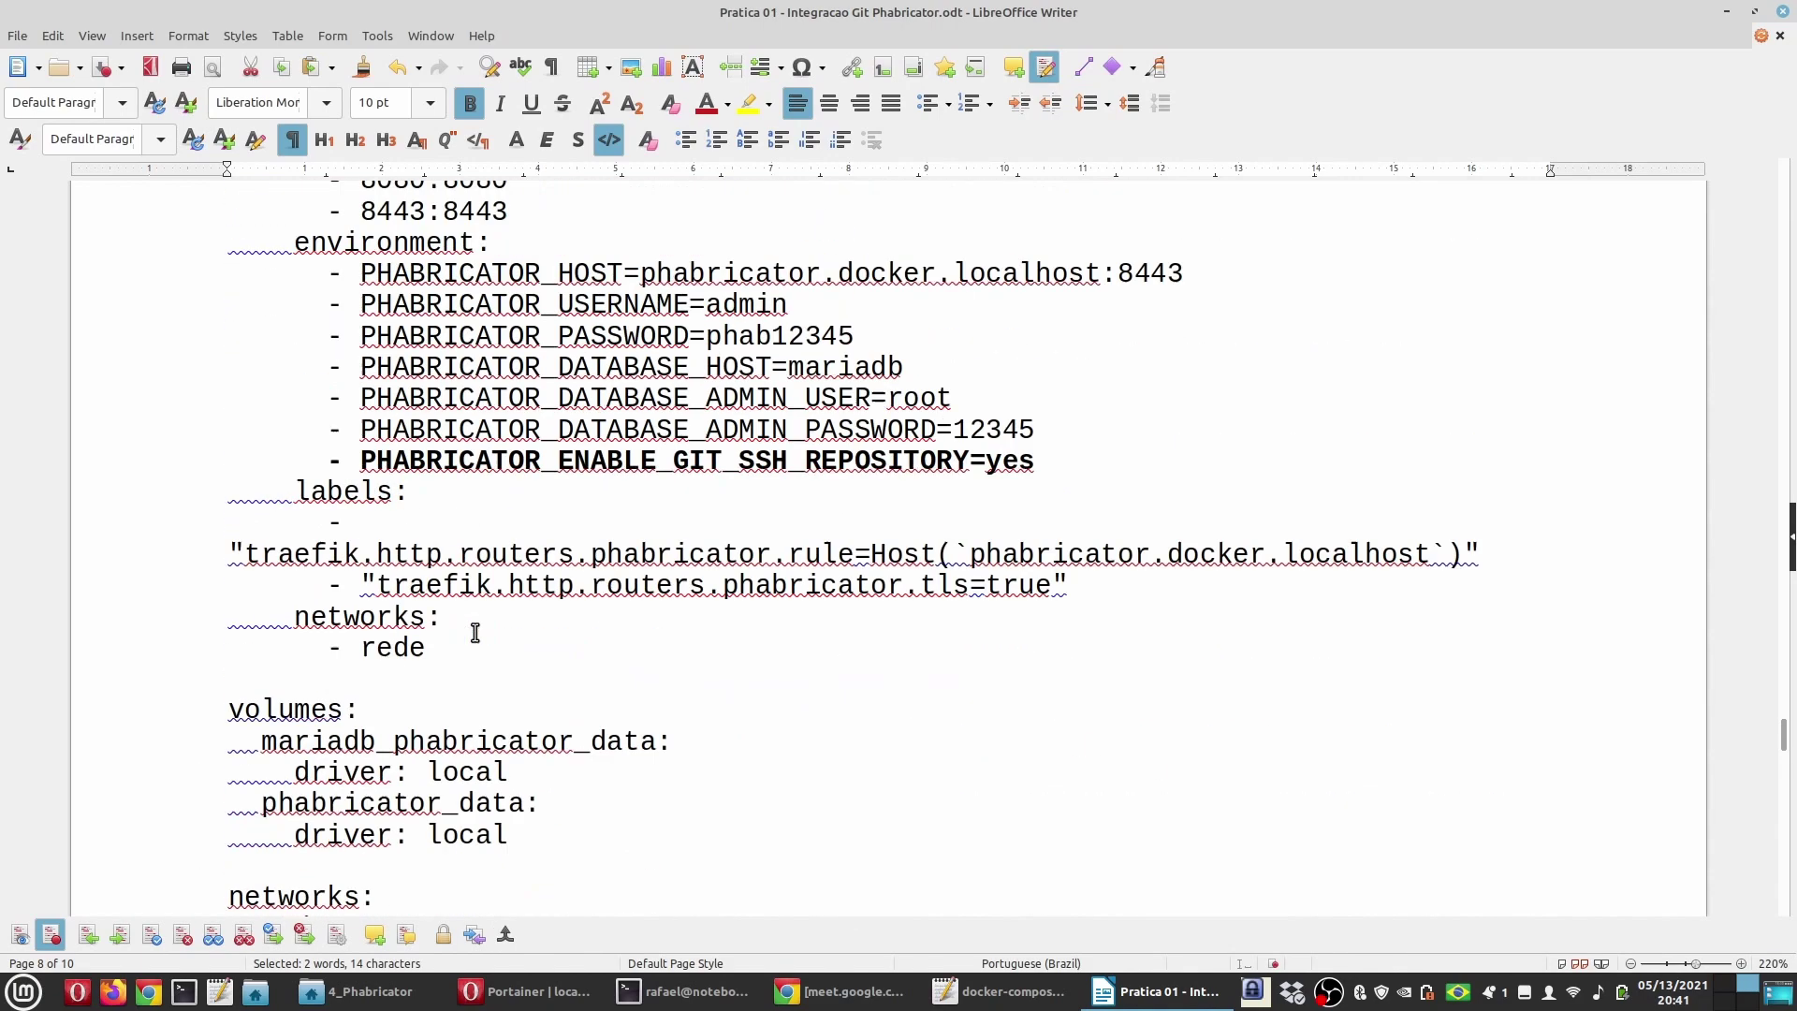
key("alt+Tab")
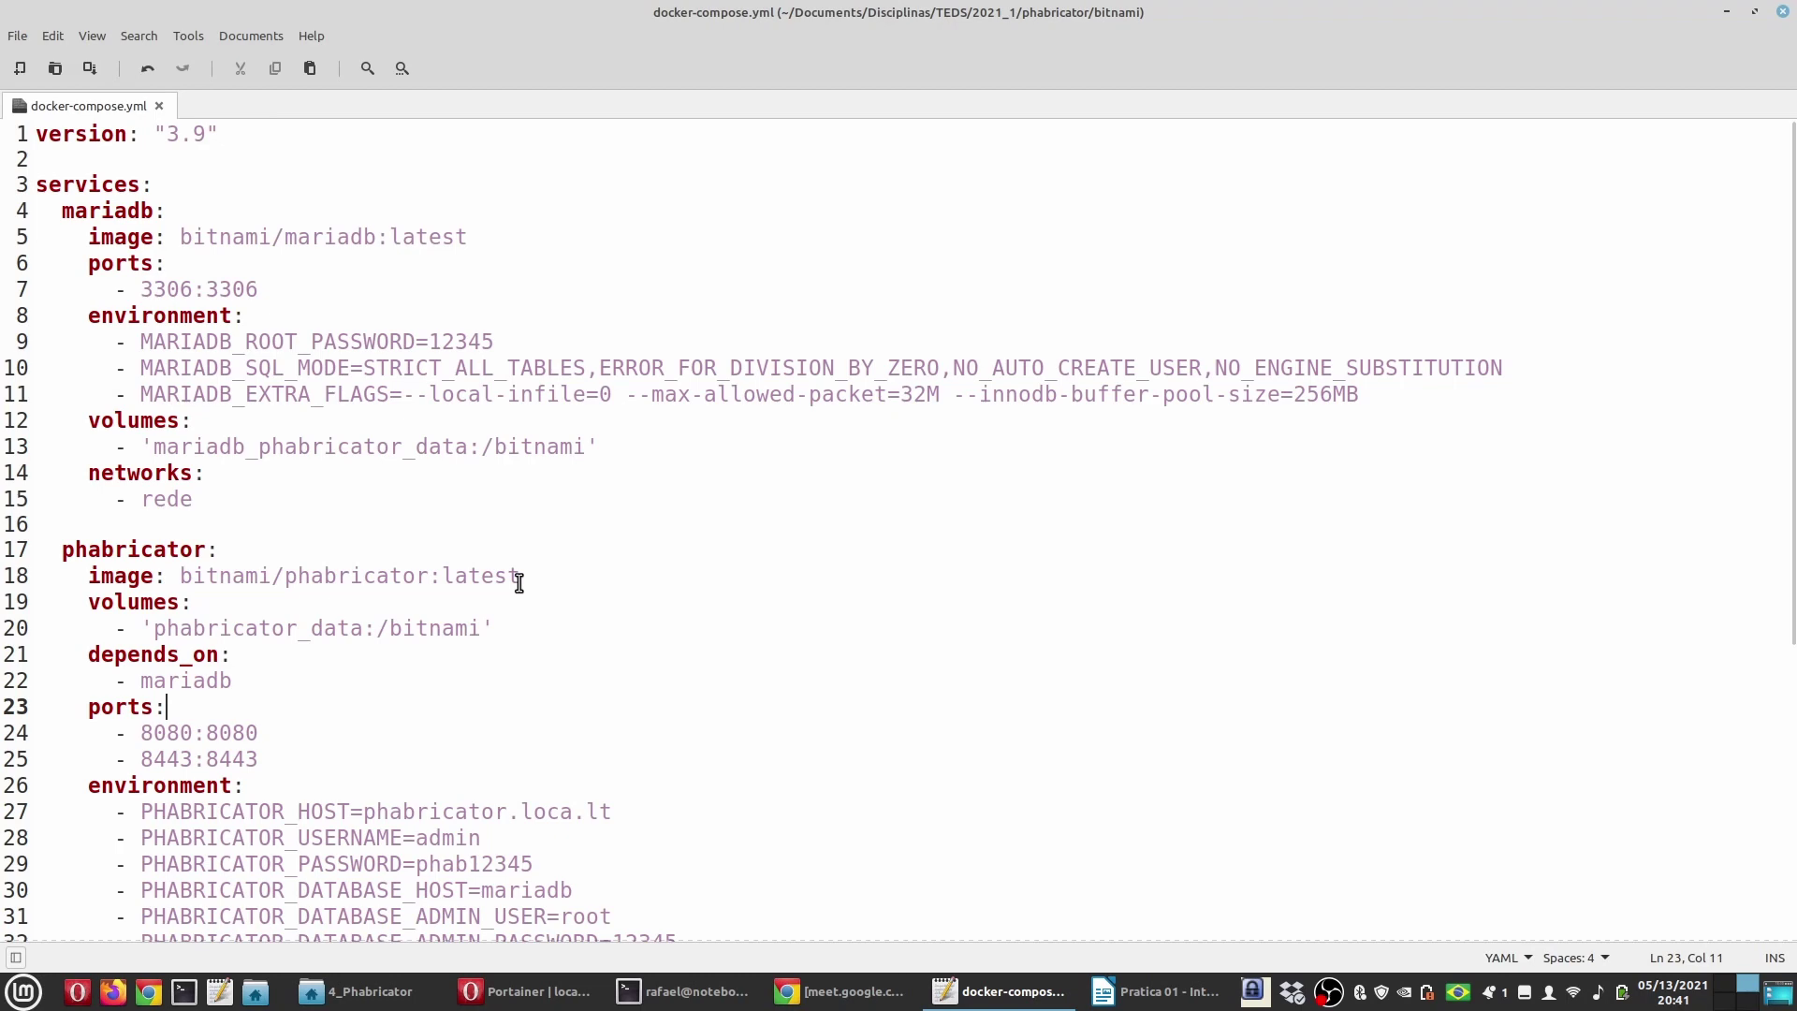
Step: Insert 'user: root' below the phabricator image line, checking it against the guide's listing
left_click(577, 583)
key("Return")
type("user: root")
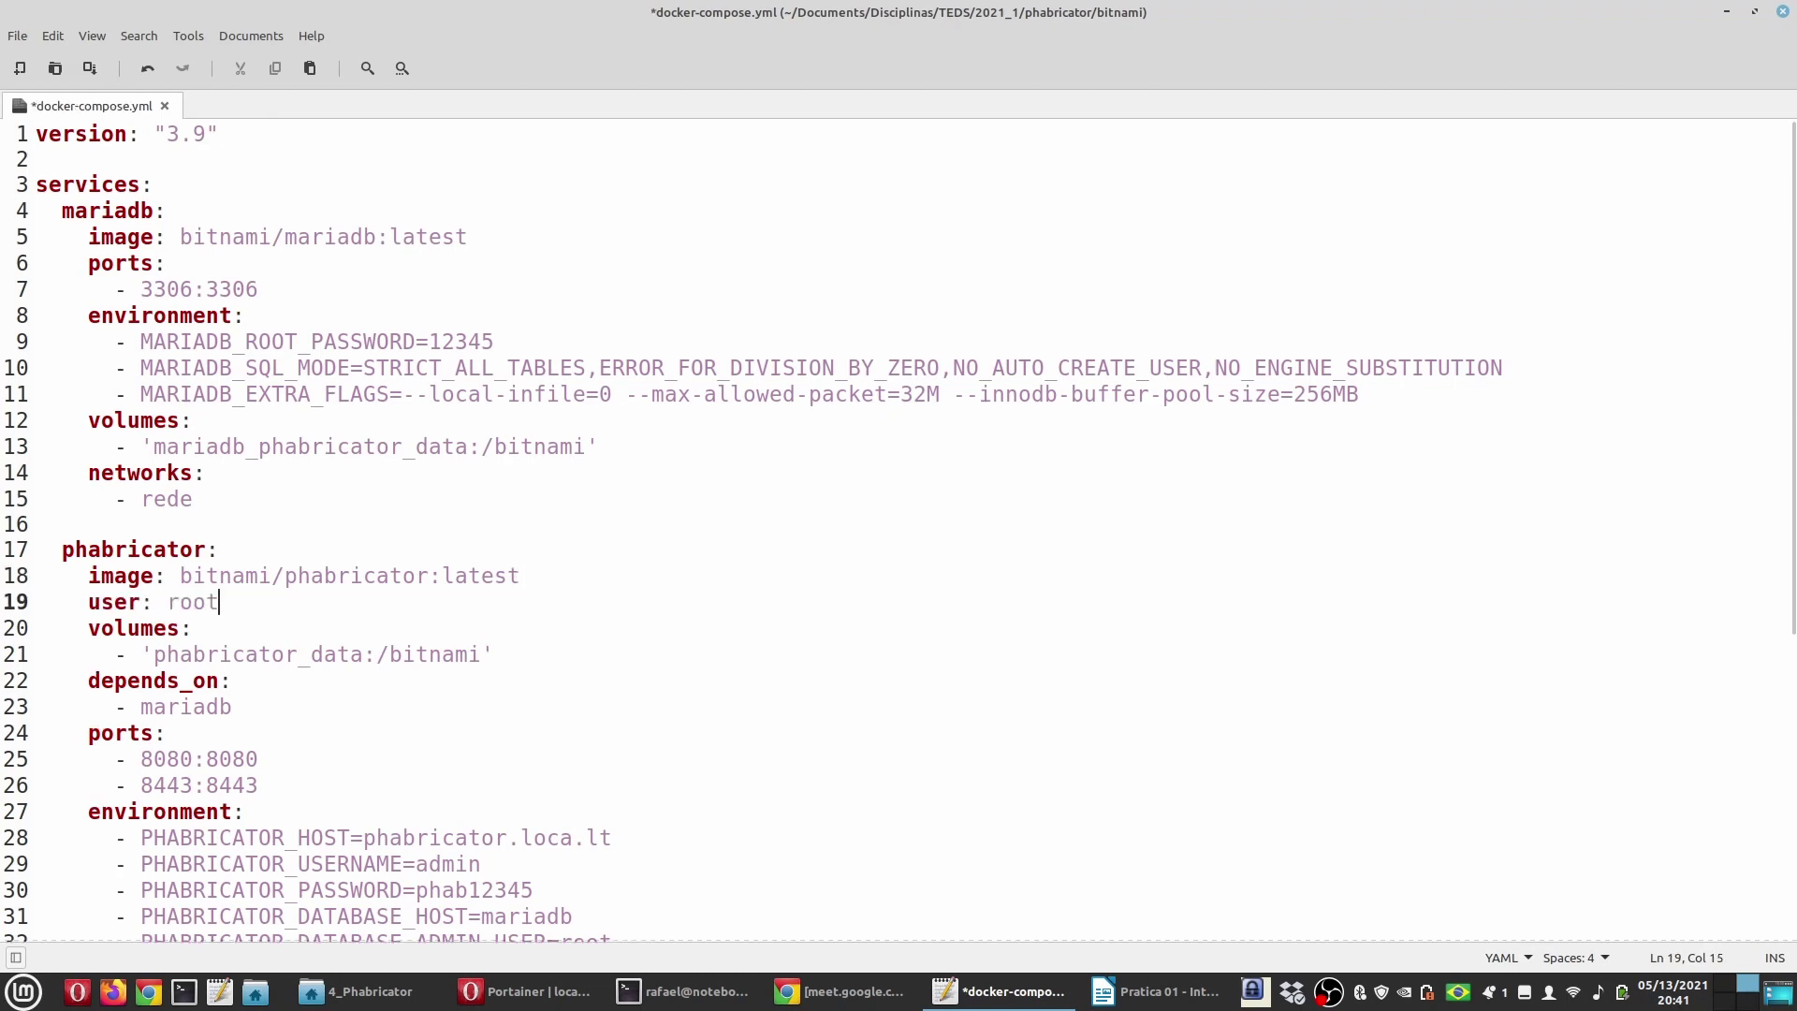
left_click(1159, 991)
scroll(639, 648, "down", 5)
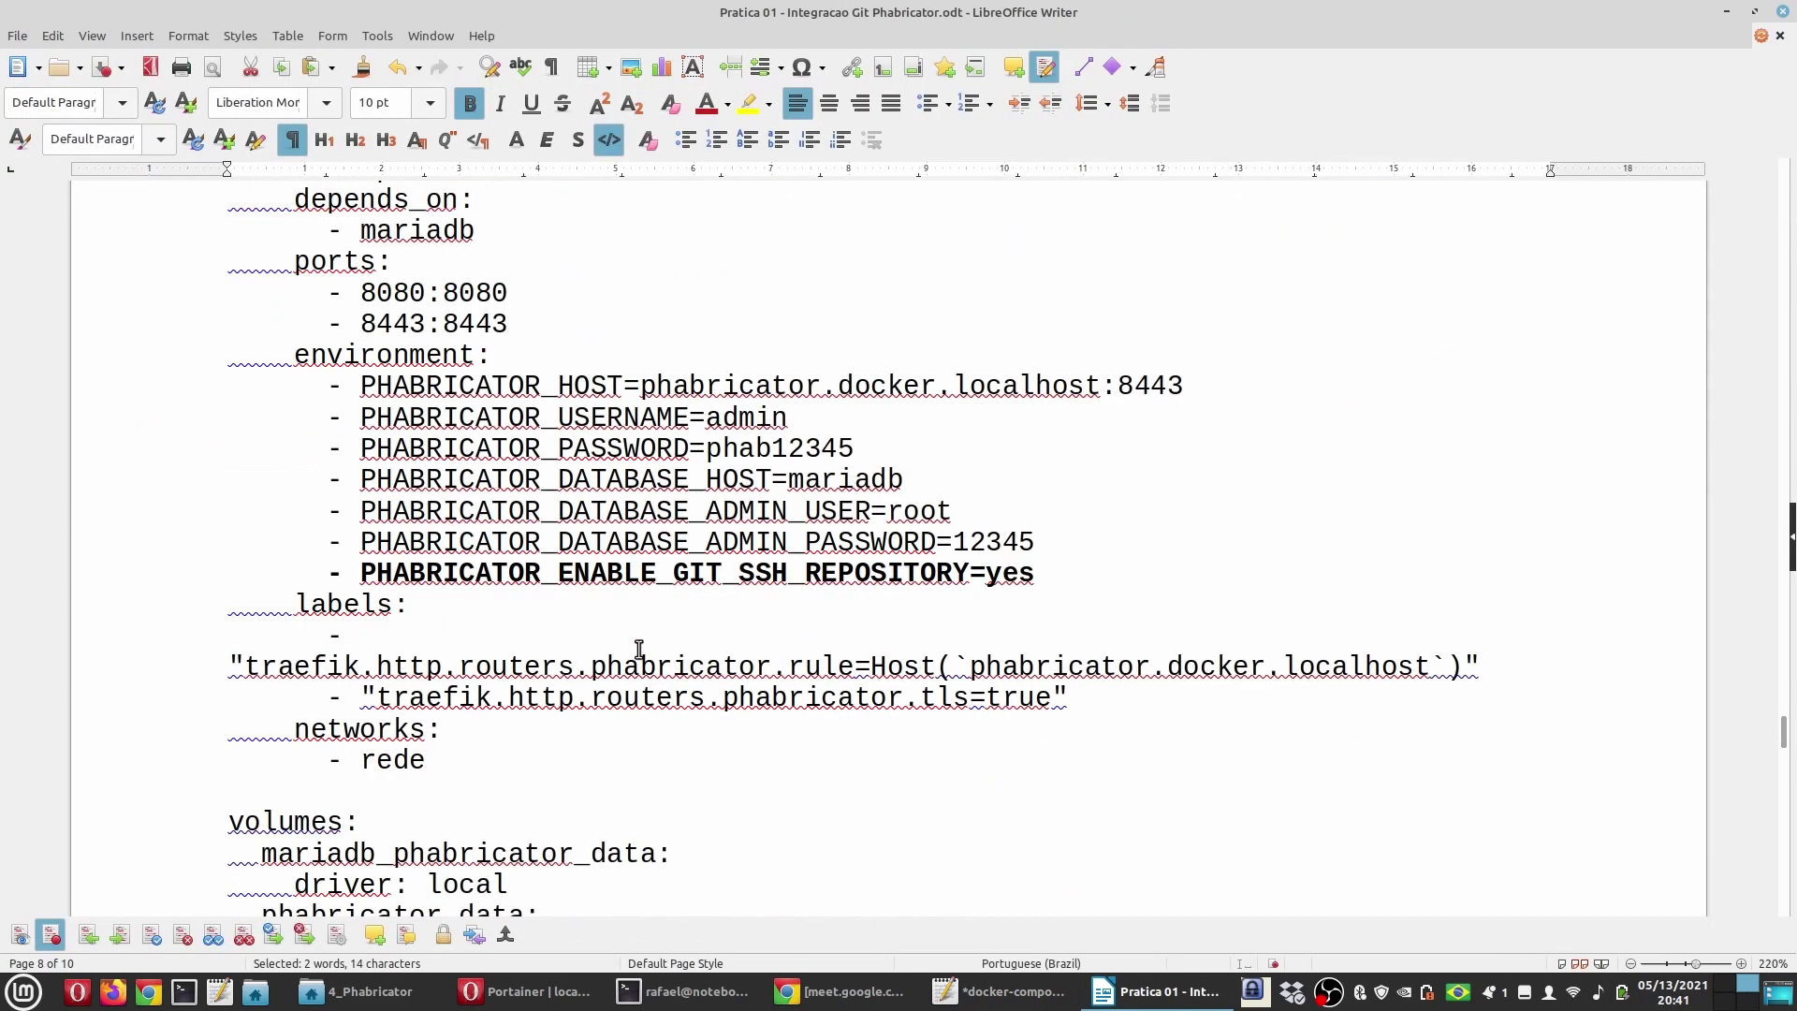
left_click_drag(1048, 573, 165, 574)
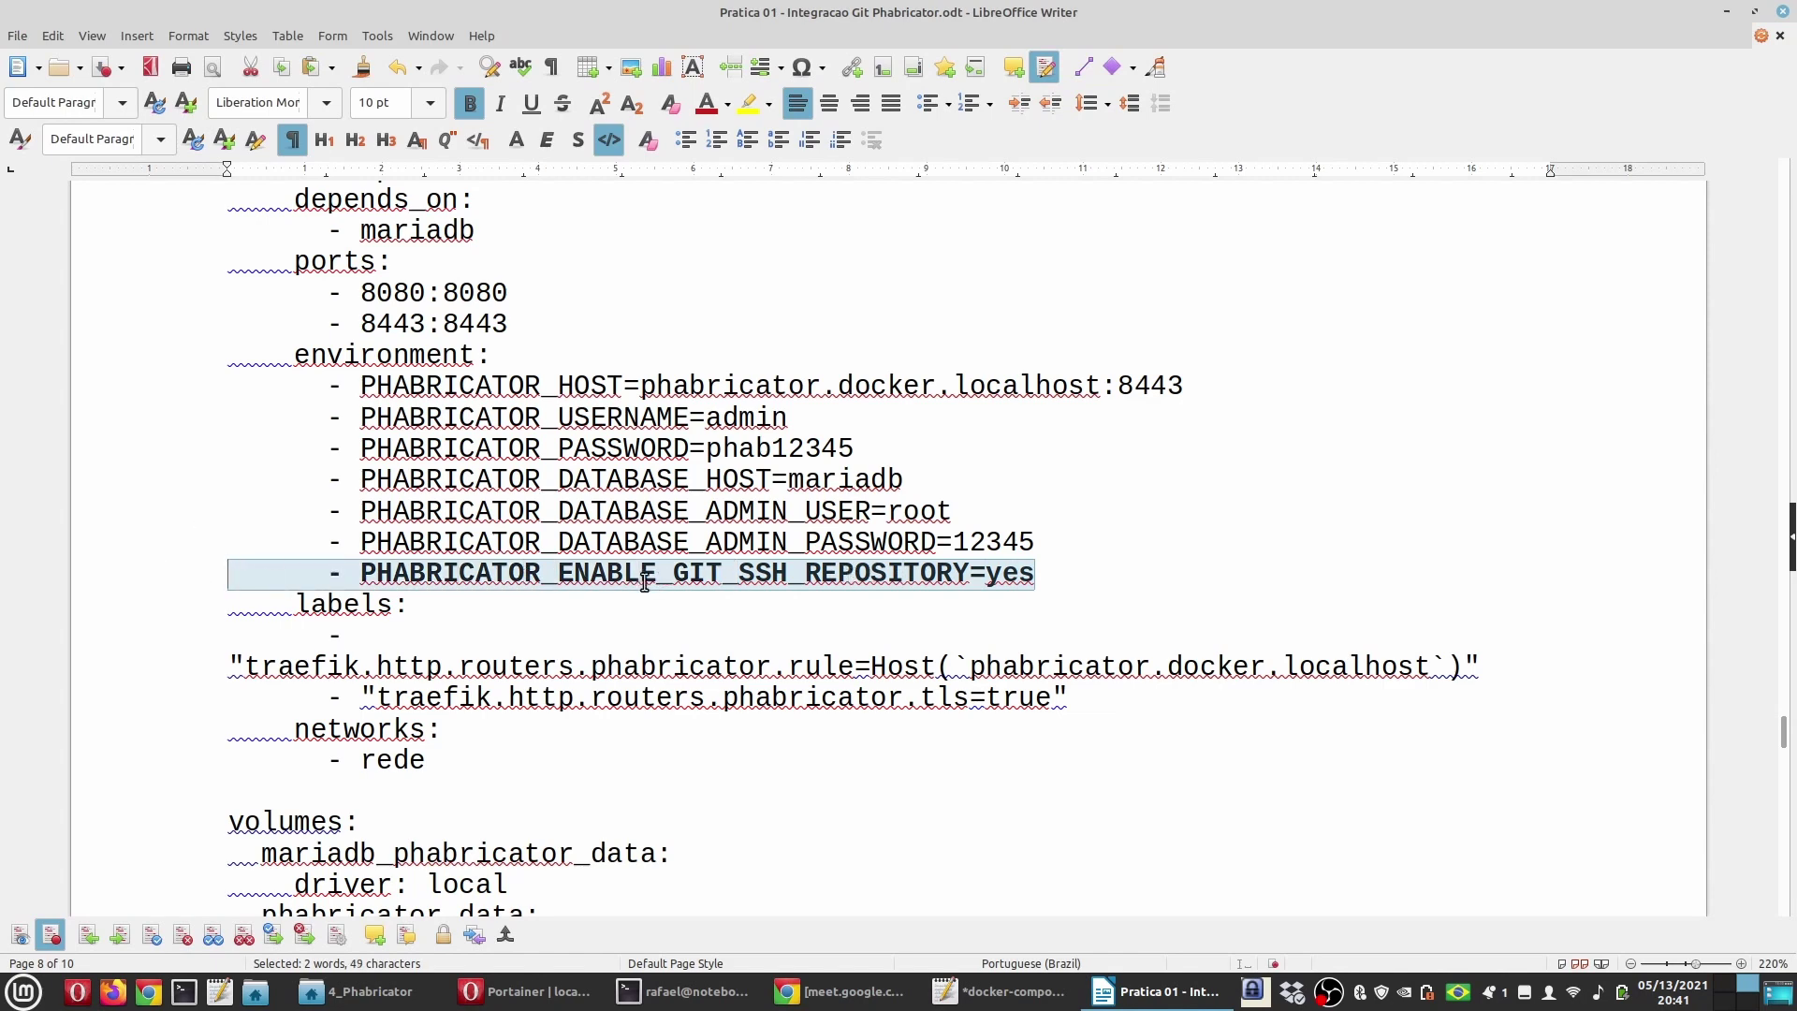
Step: Save docker-compose.yml and return to the terminal's first tab
left_click(999, 992)
key("ctrl+s")
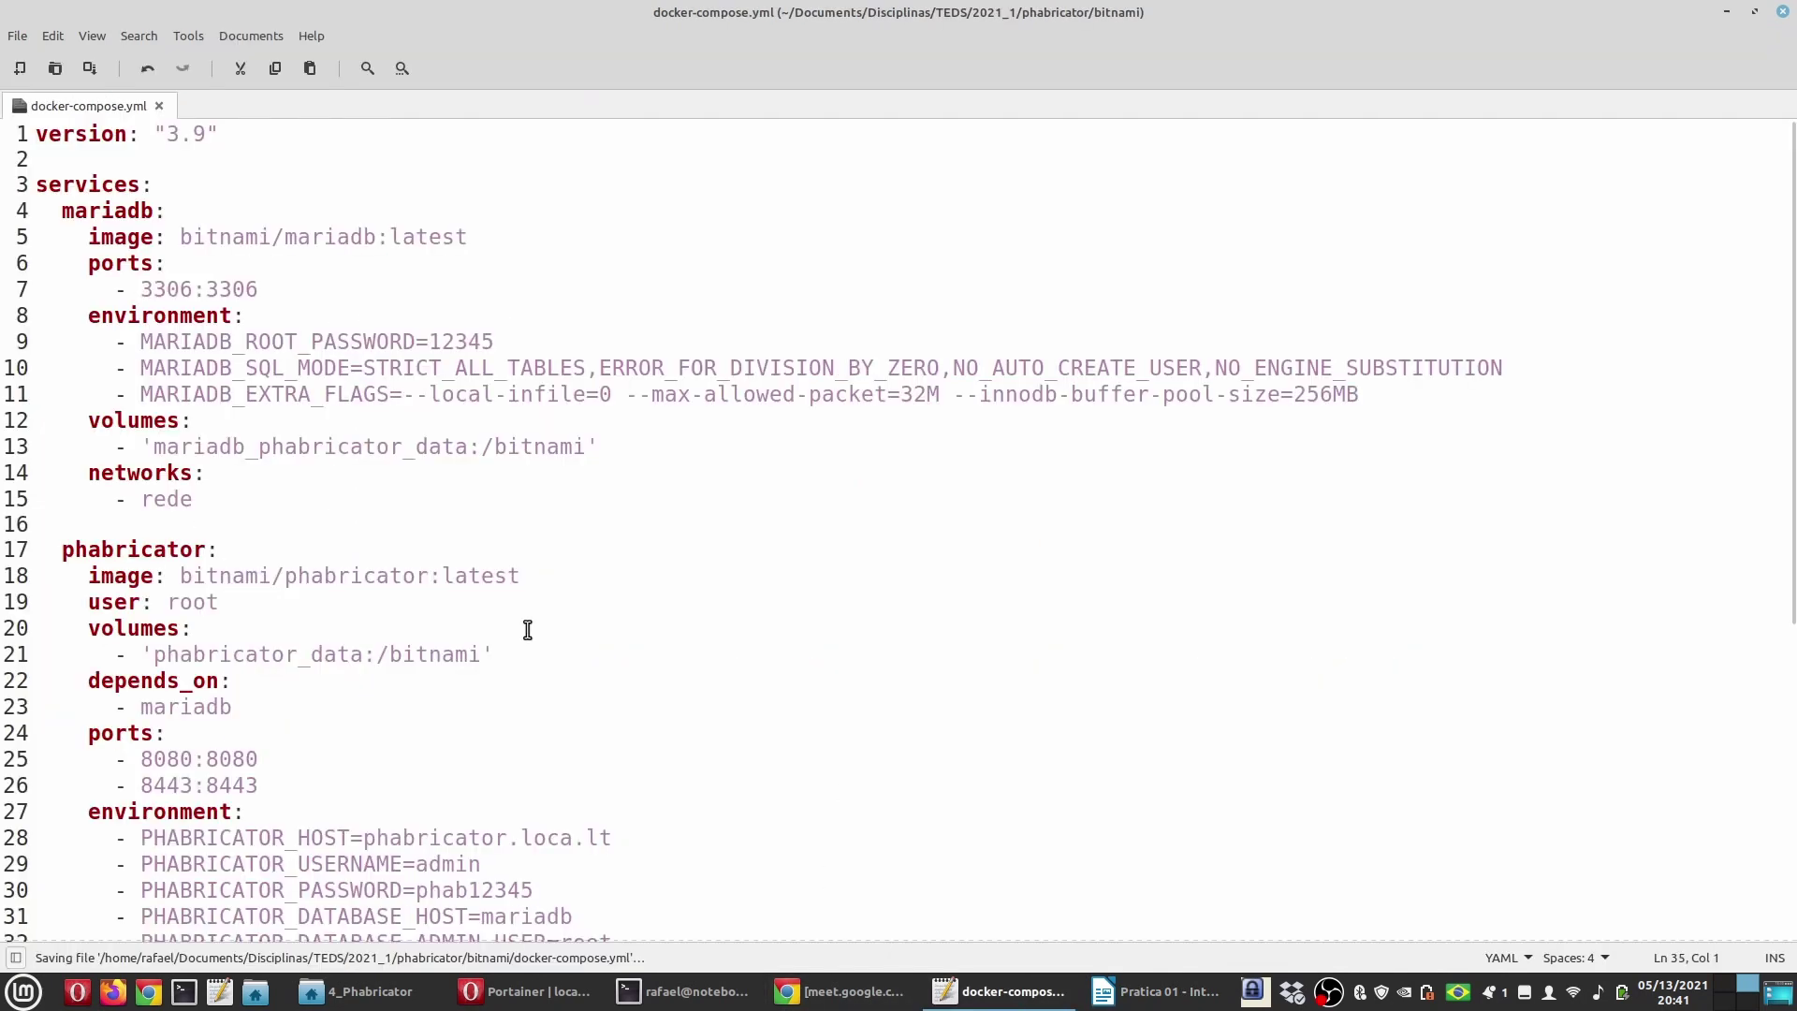
key("alt+Tab")
key("ctrl+Page_Up")
Step: Stop the Phabricator stack with sudo docker-compose down, entering the sudo password
key("Up")
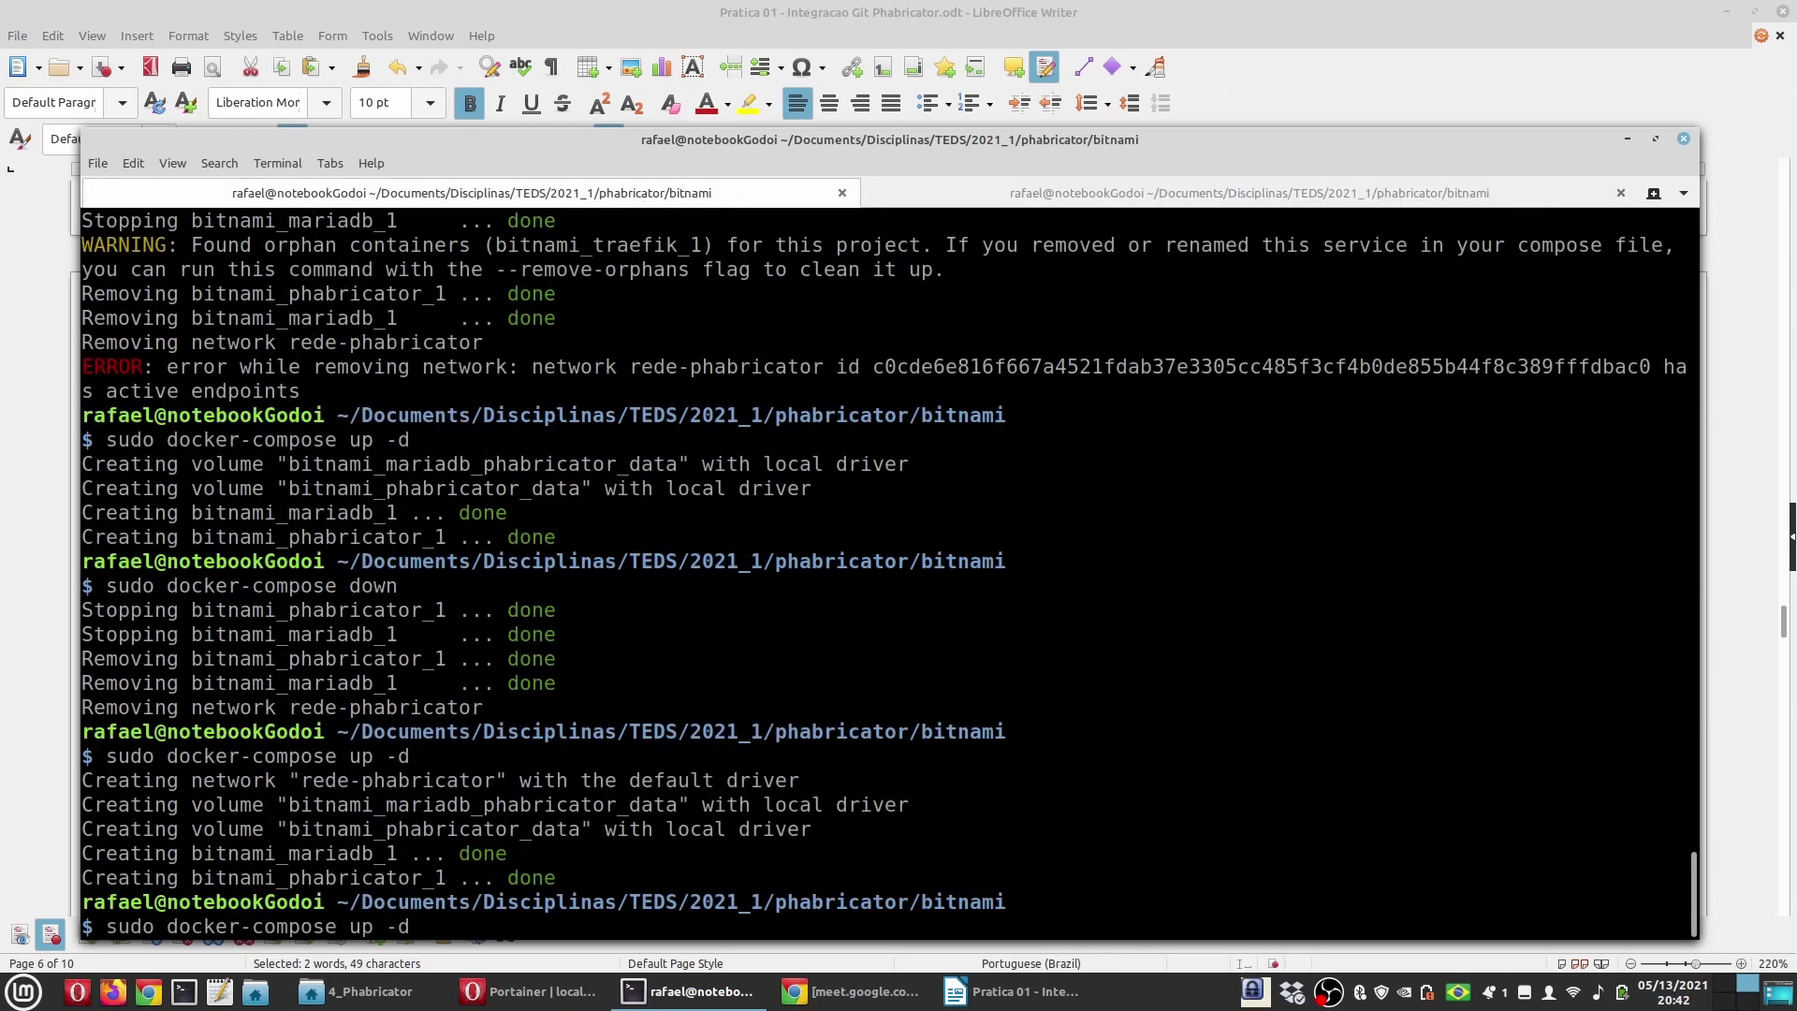
key("Up")
key("Return")
type("*")
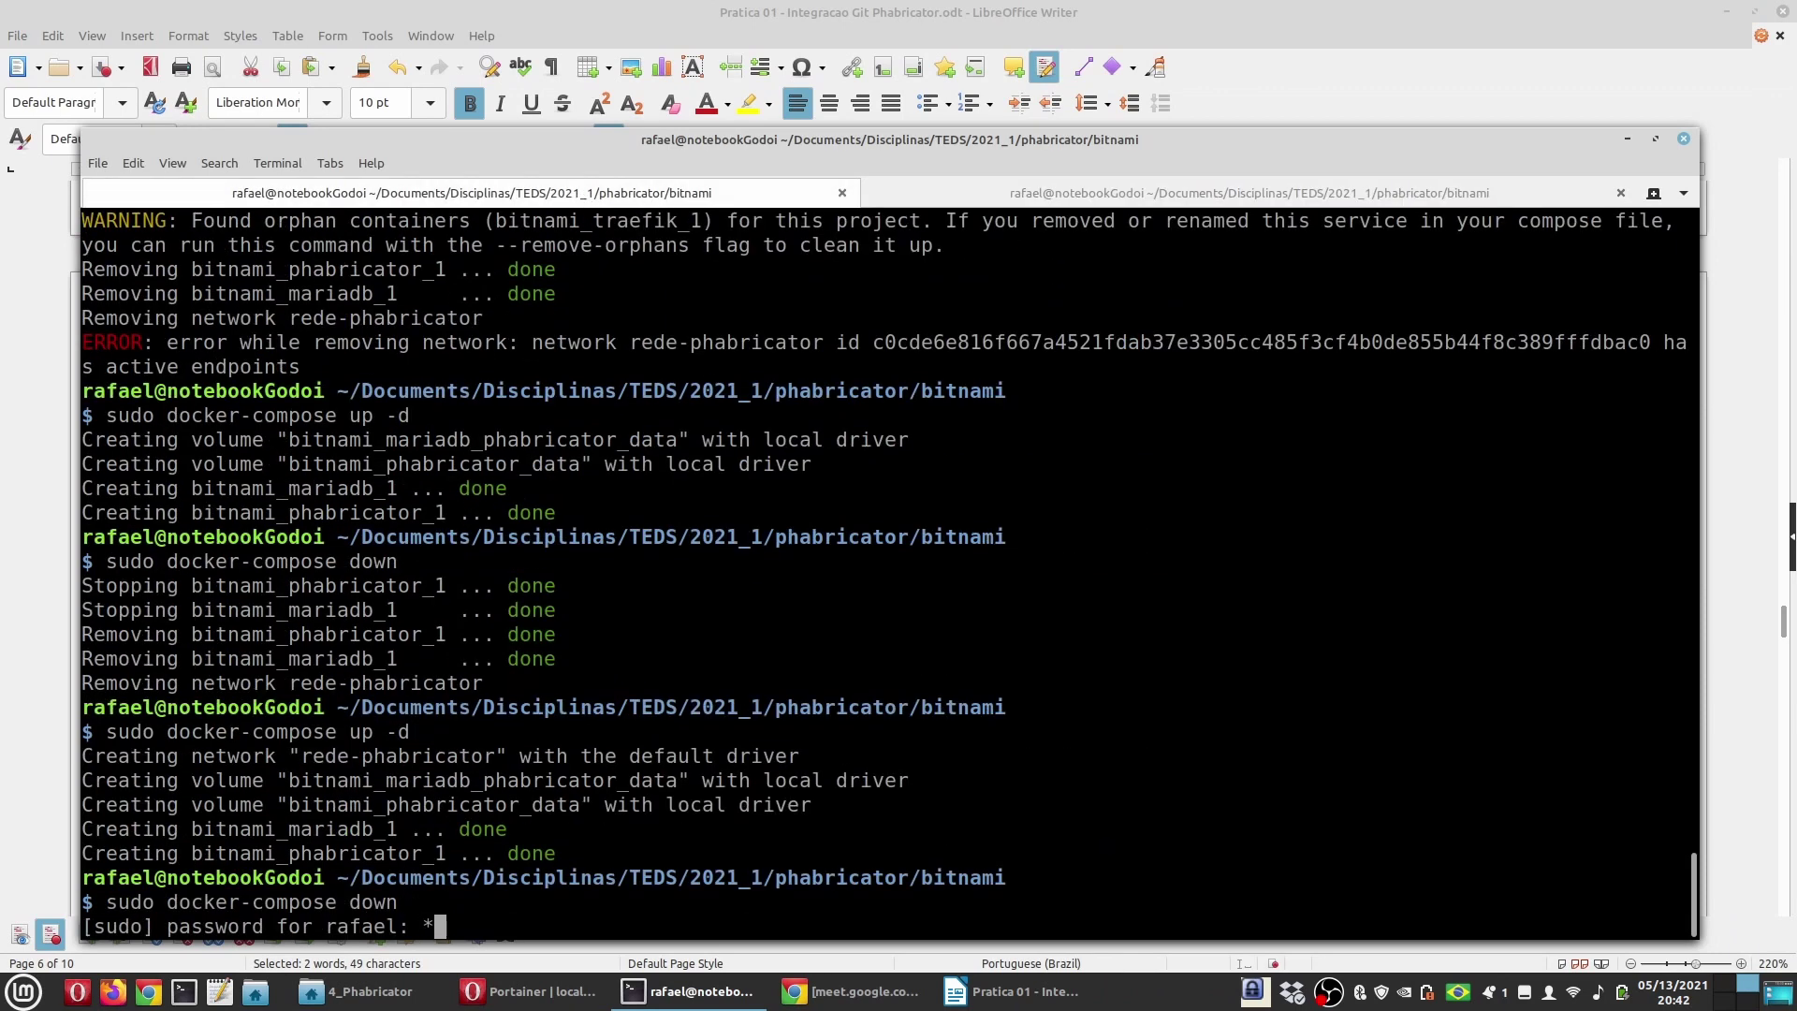
type("*******")
key("Return")
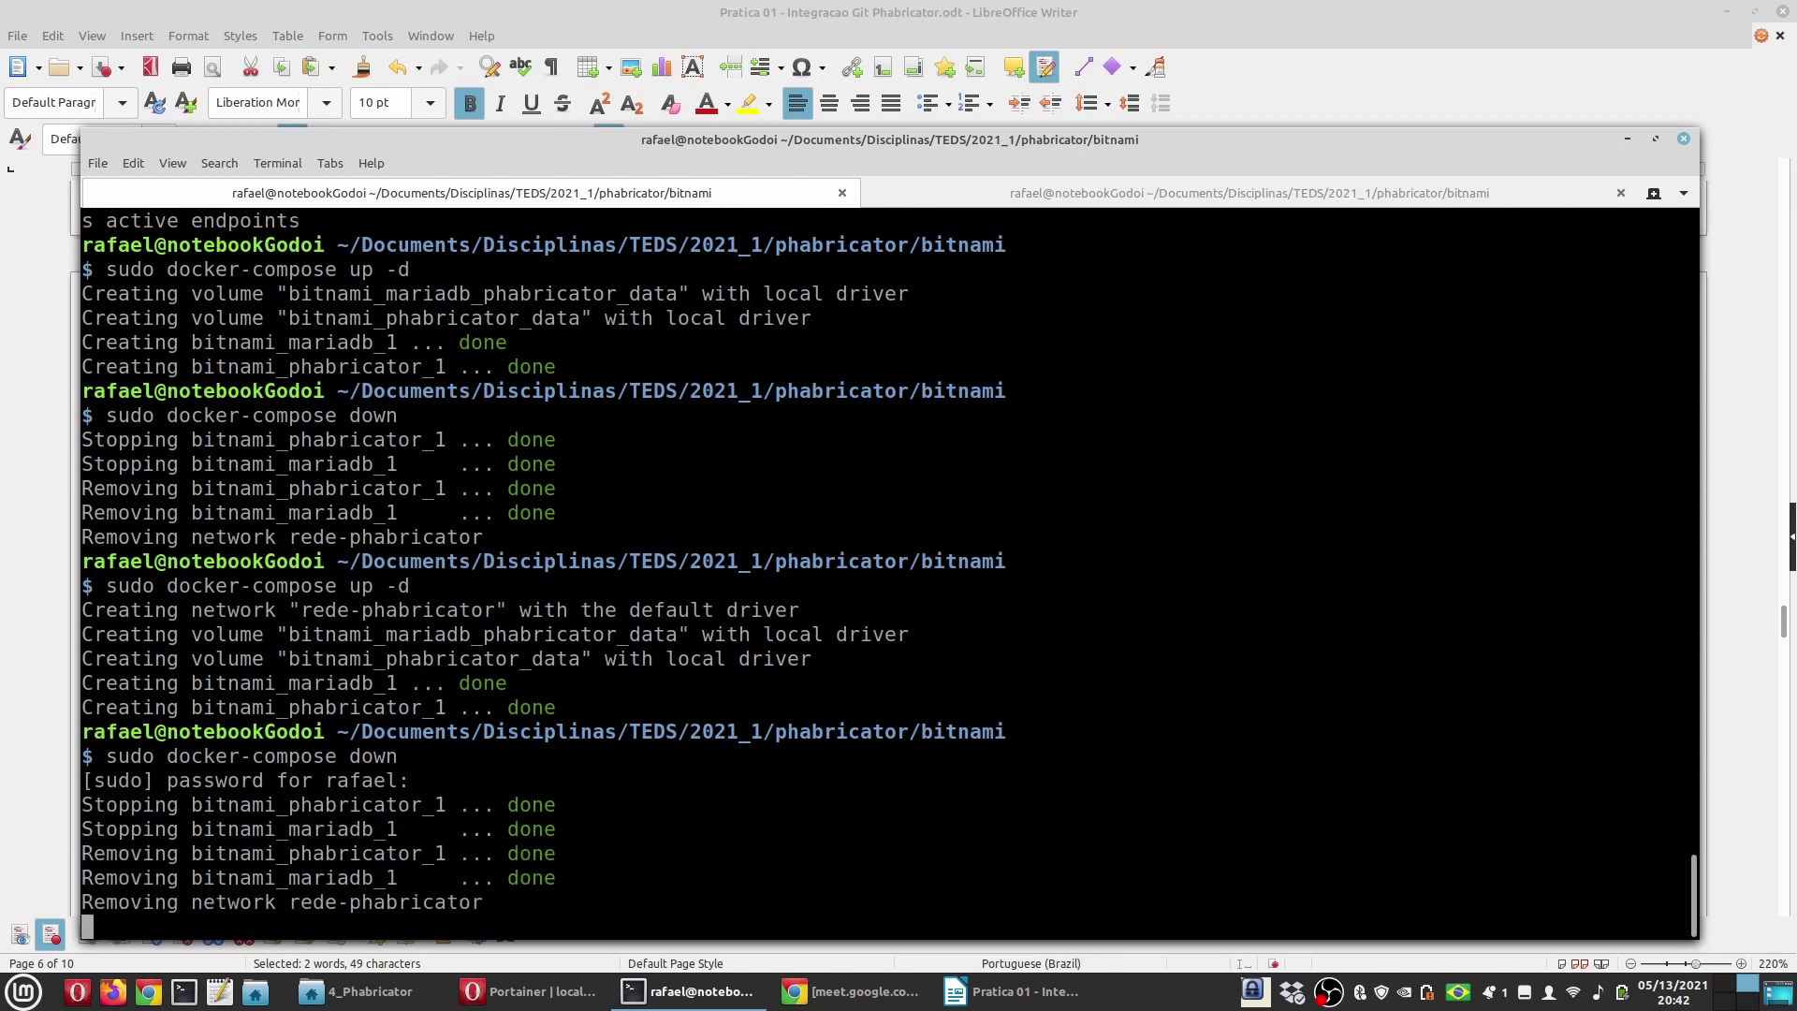
Step: Delete both bitnami volumes in Portainer's Volumes list
left_click(497, 990)
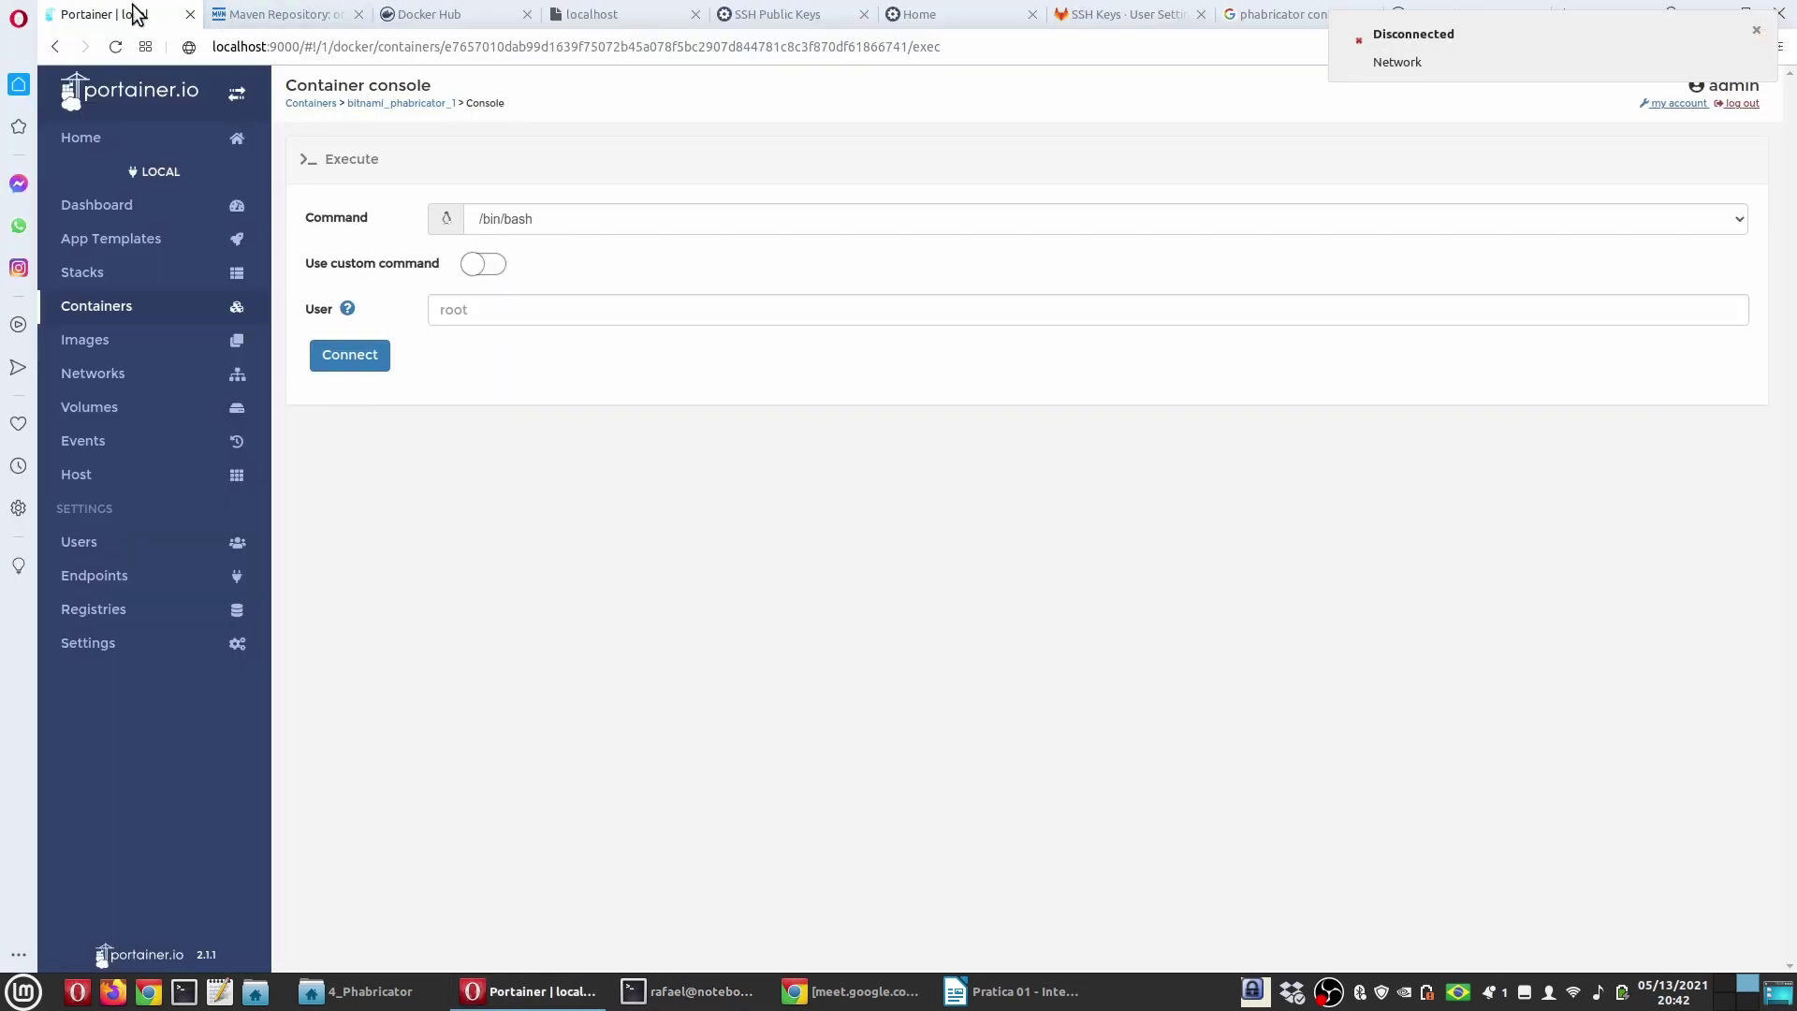
left_click(110, 309)
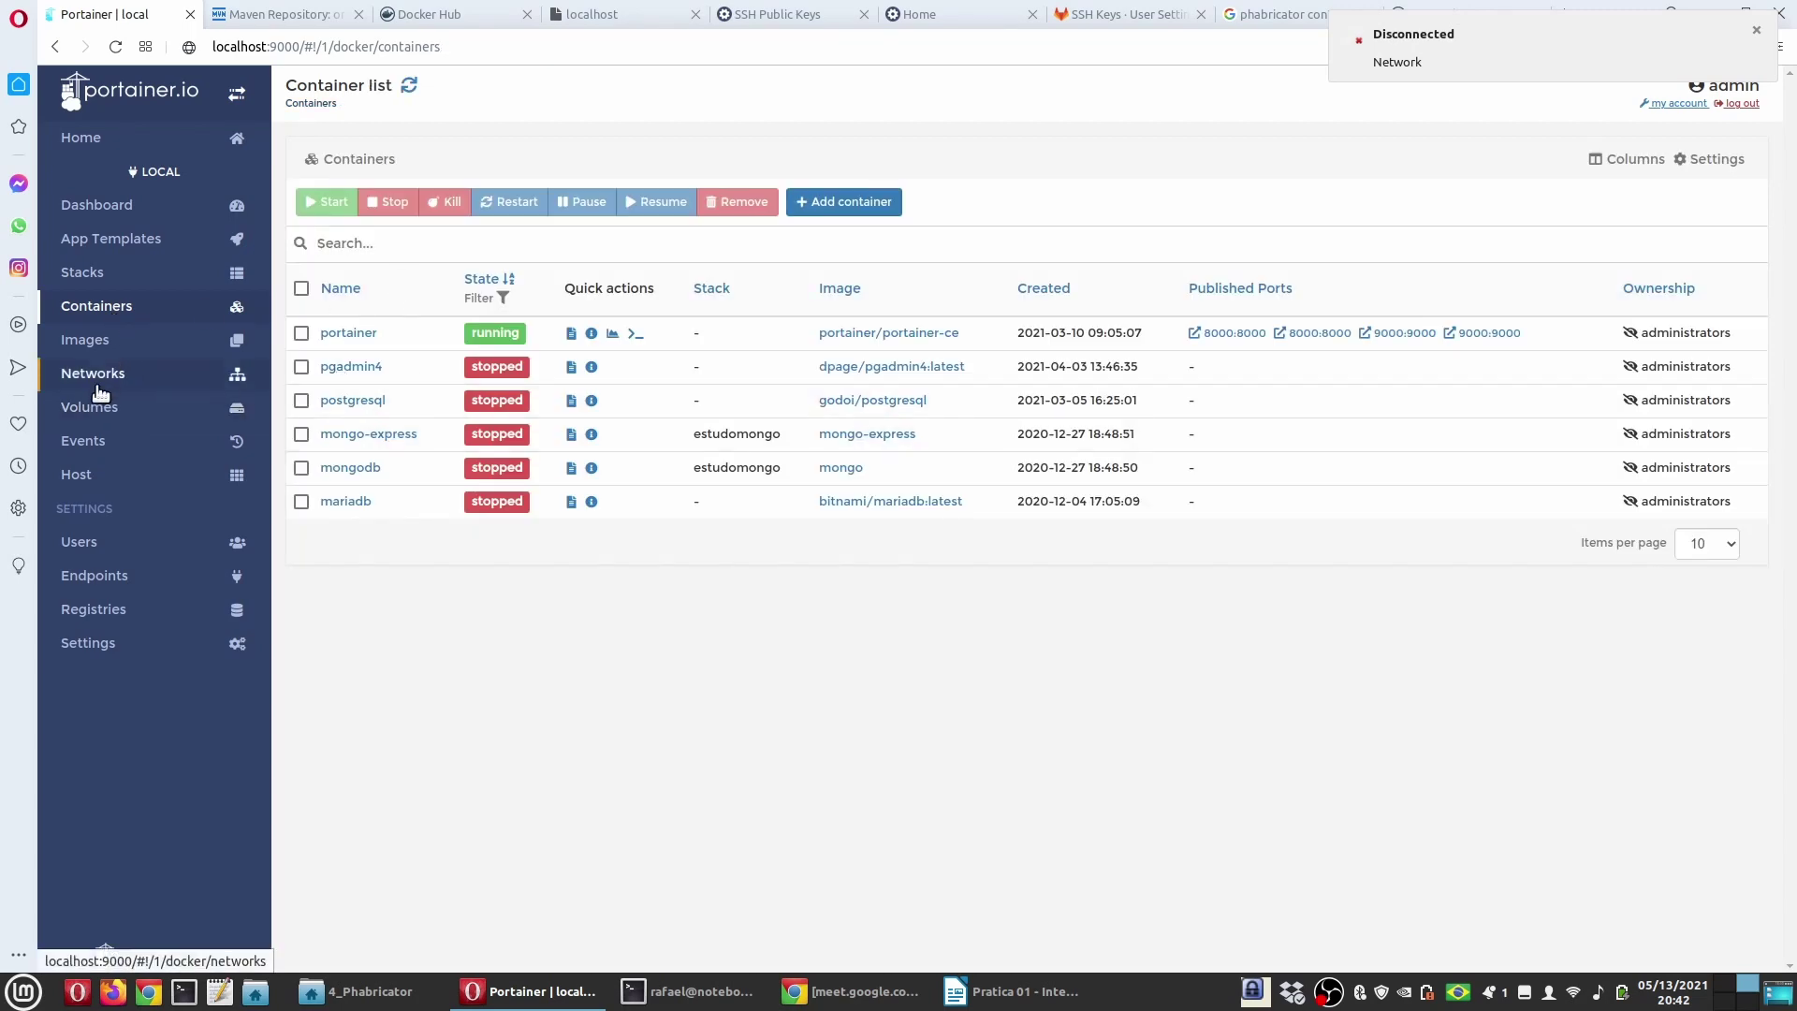
left_click(112, 409)
left_click(301, 333)
left_click(301, 365)
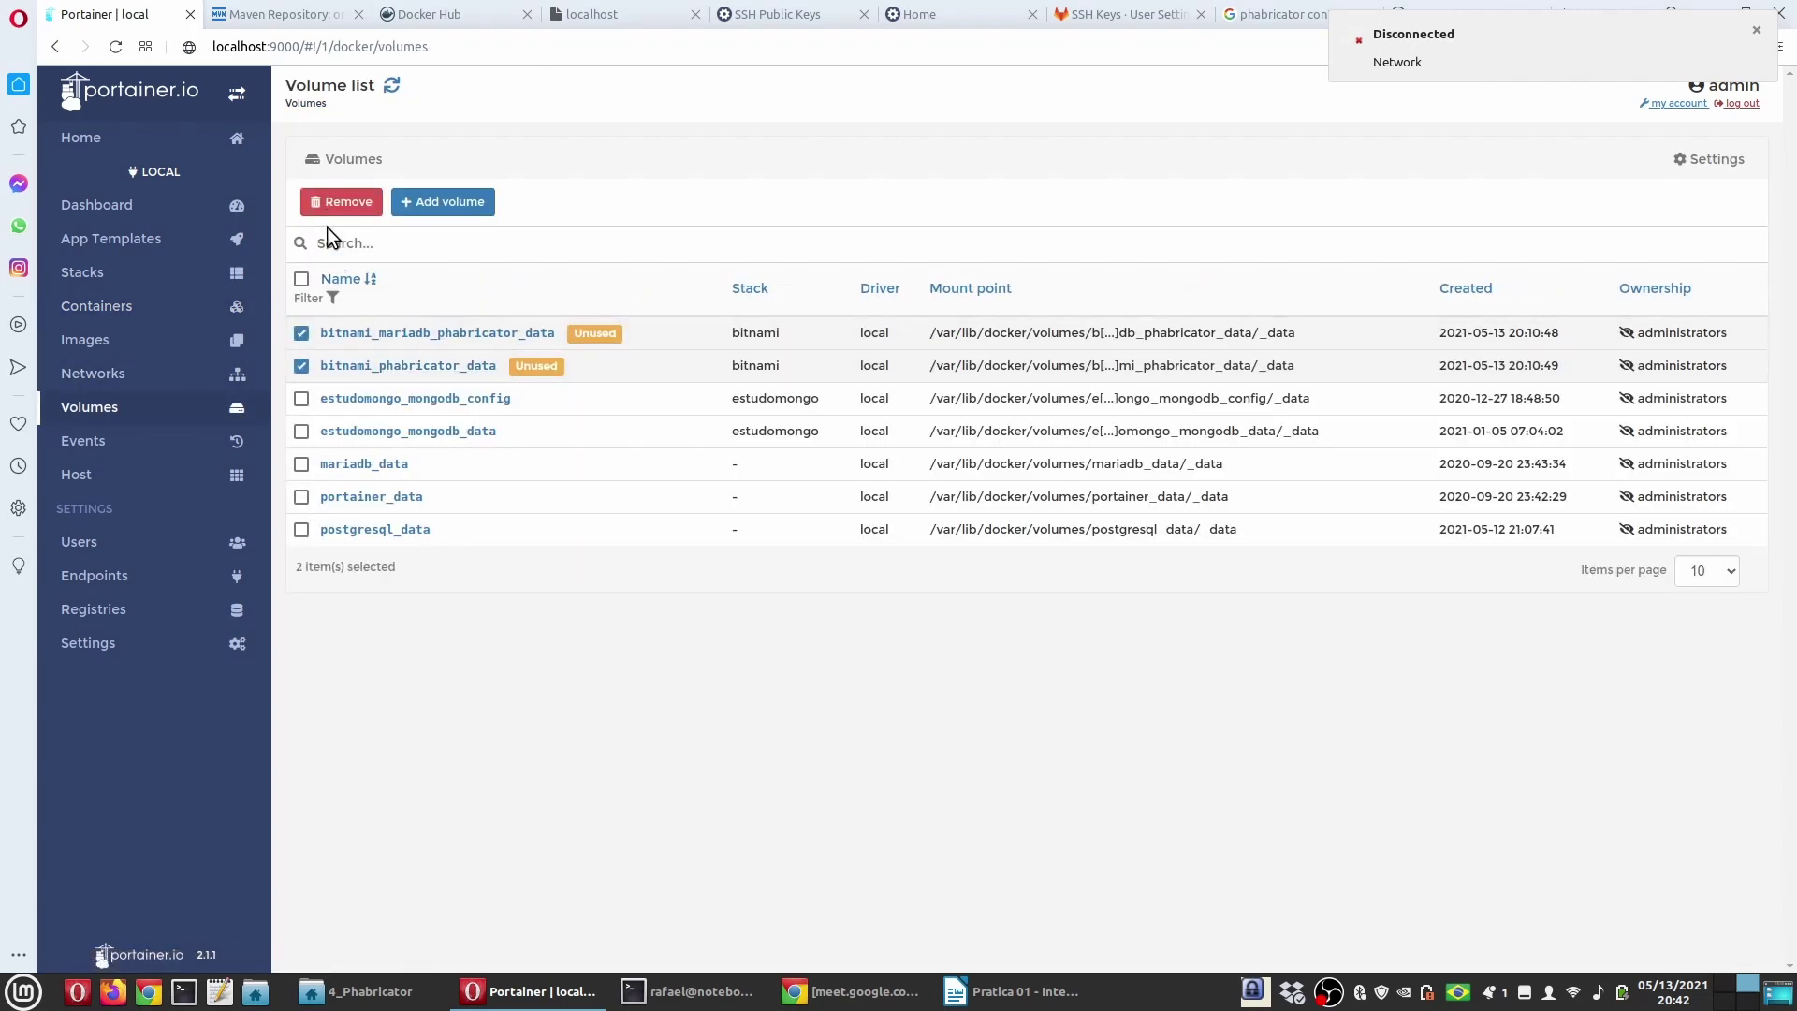
left_click(341, 201)
left_click(1130, 663)
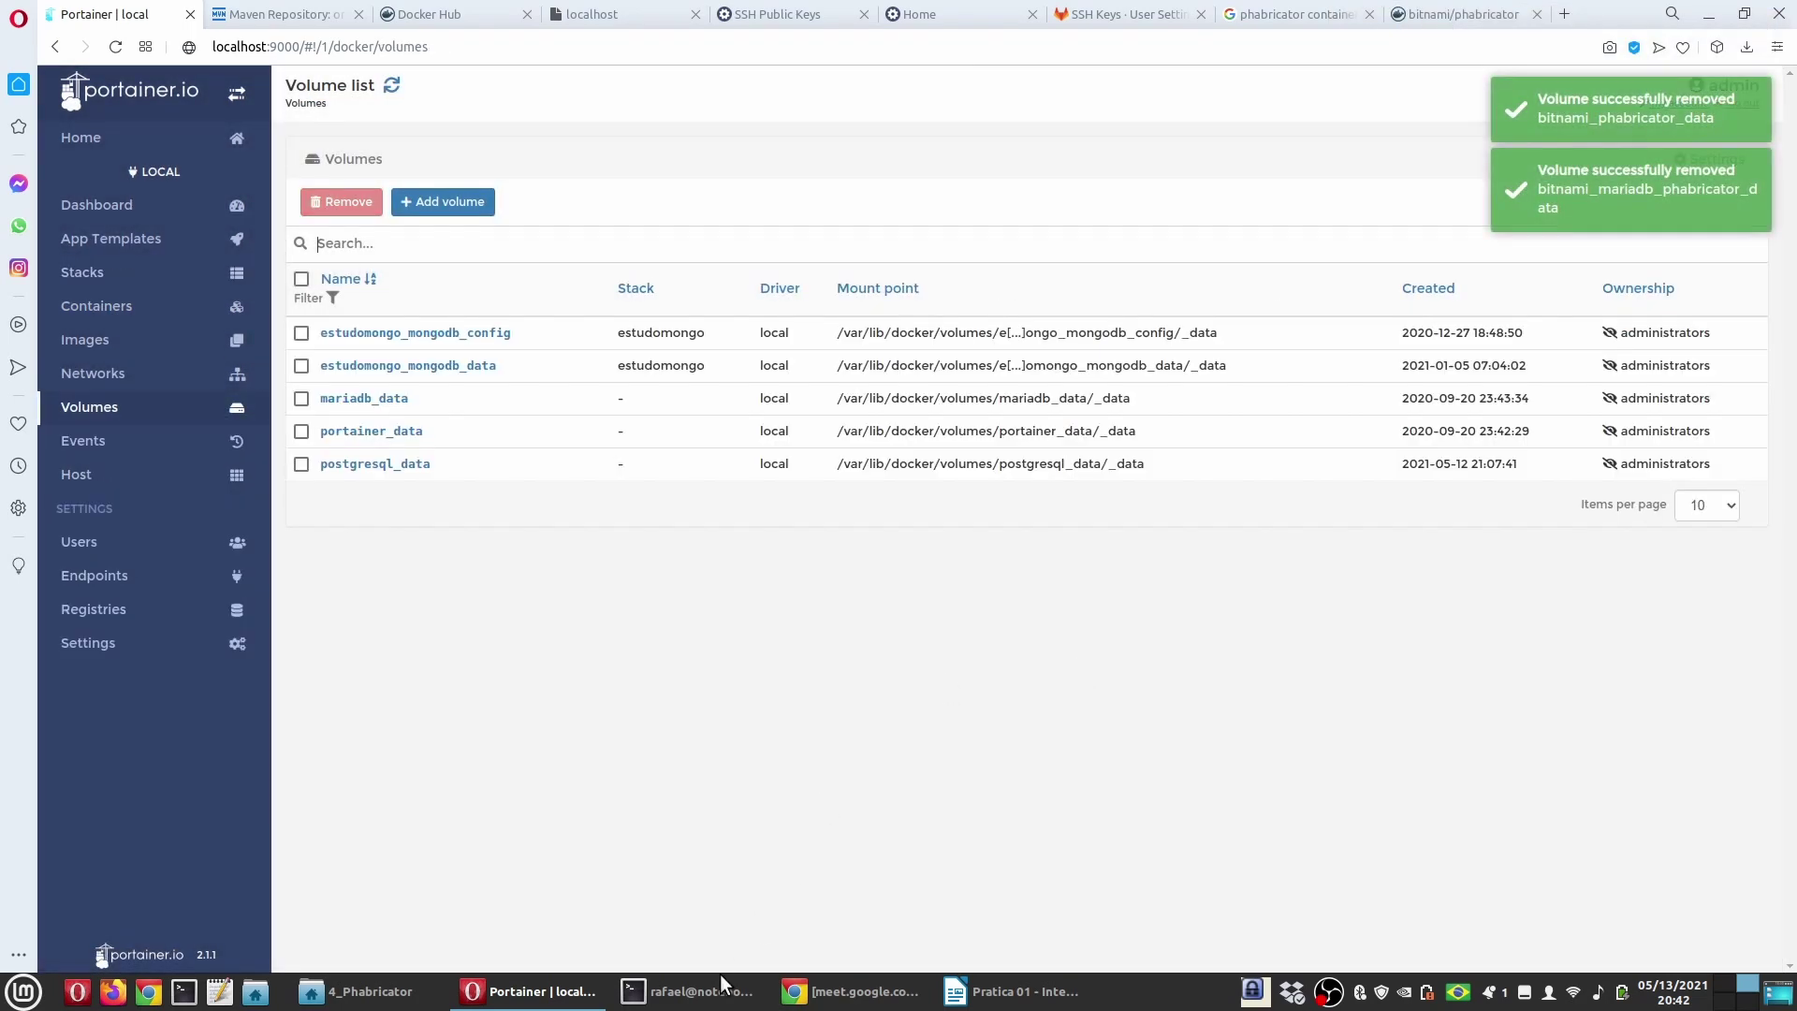
Step: Rerun sudo docker-compose up -d to recreate the containers, then check the Phabricator tab
left_click(1016, 991)
left_click(704, 994)
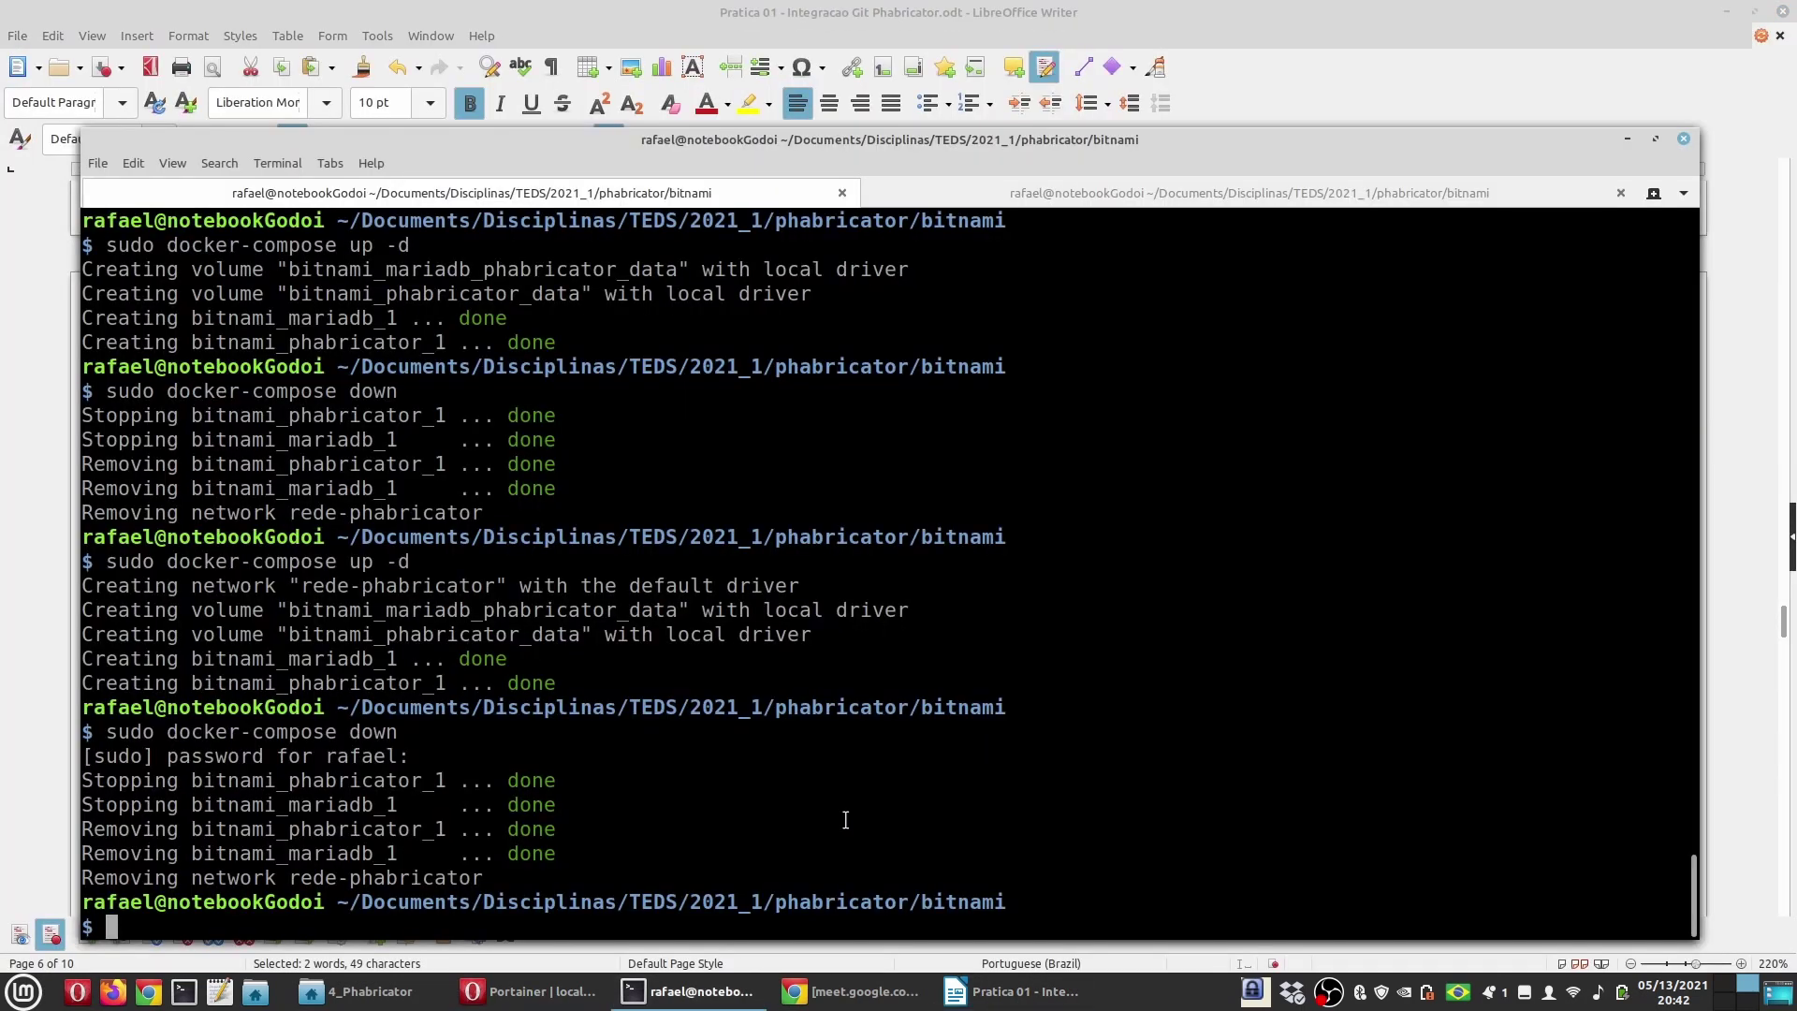
key("Up")
key("Up")
key("Return")
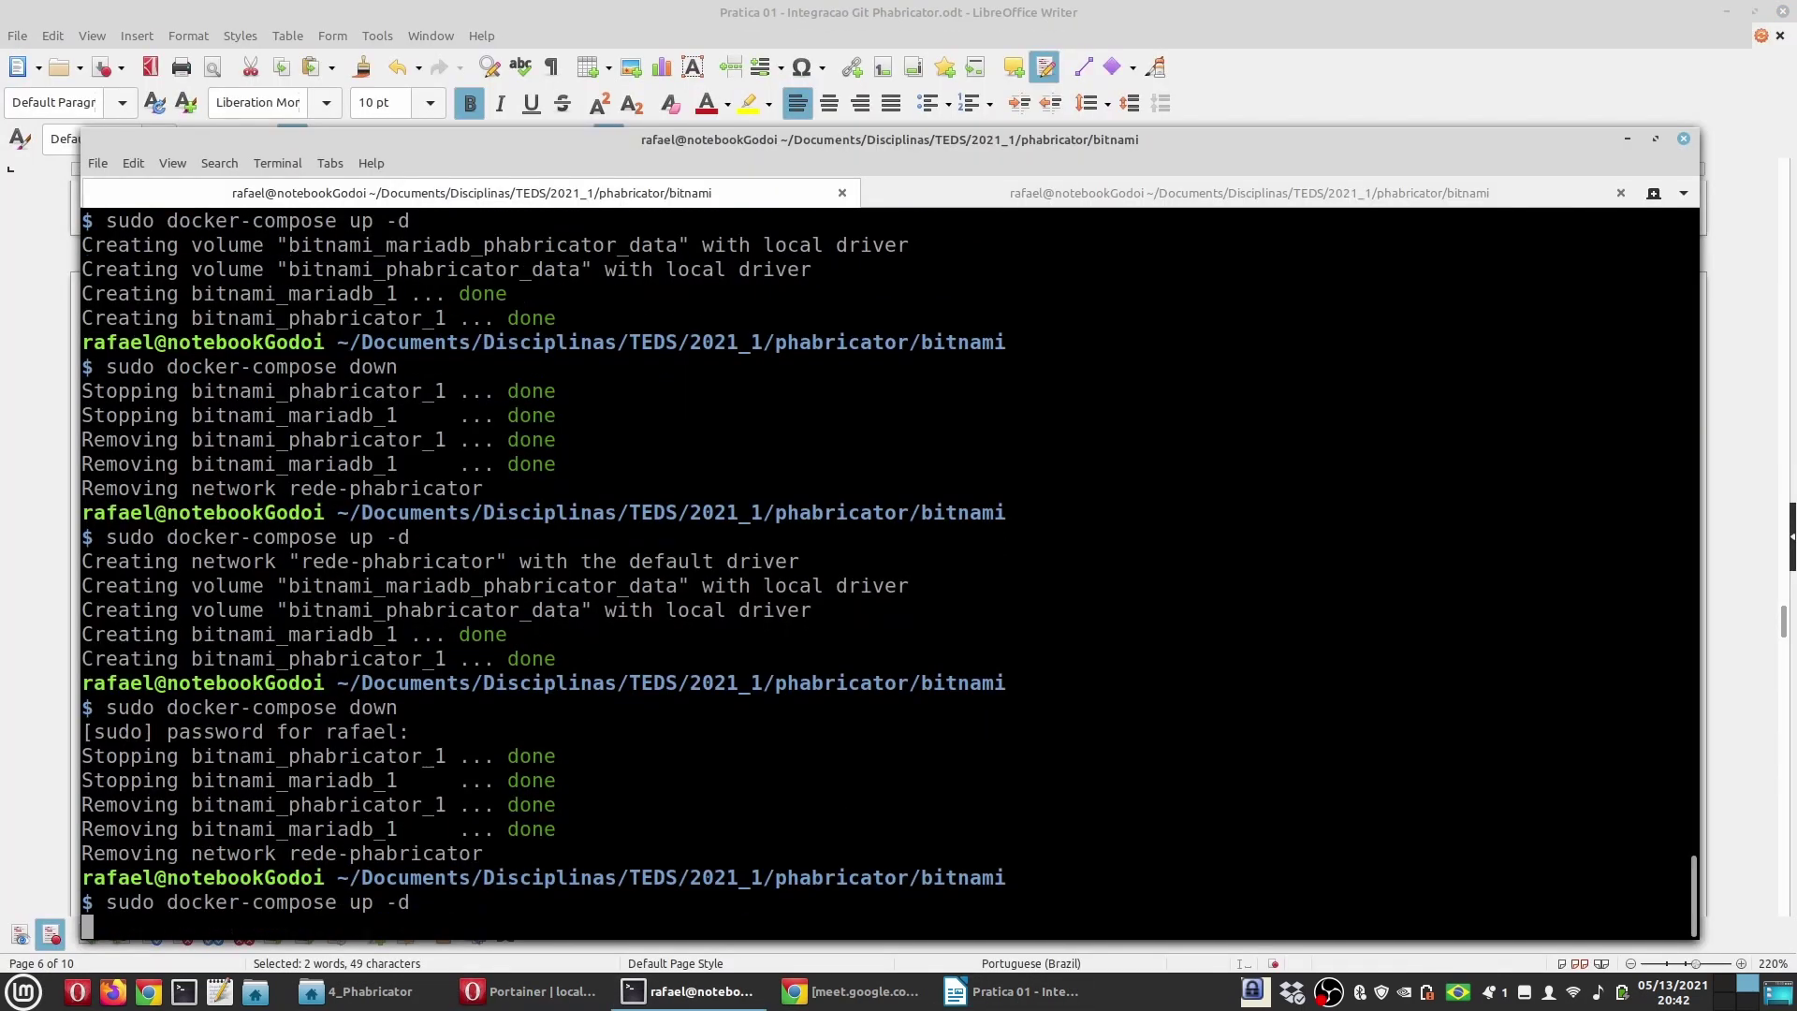
left_click(393, 992)
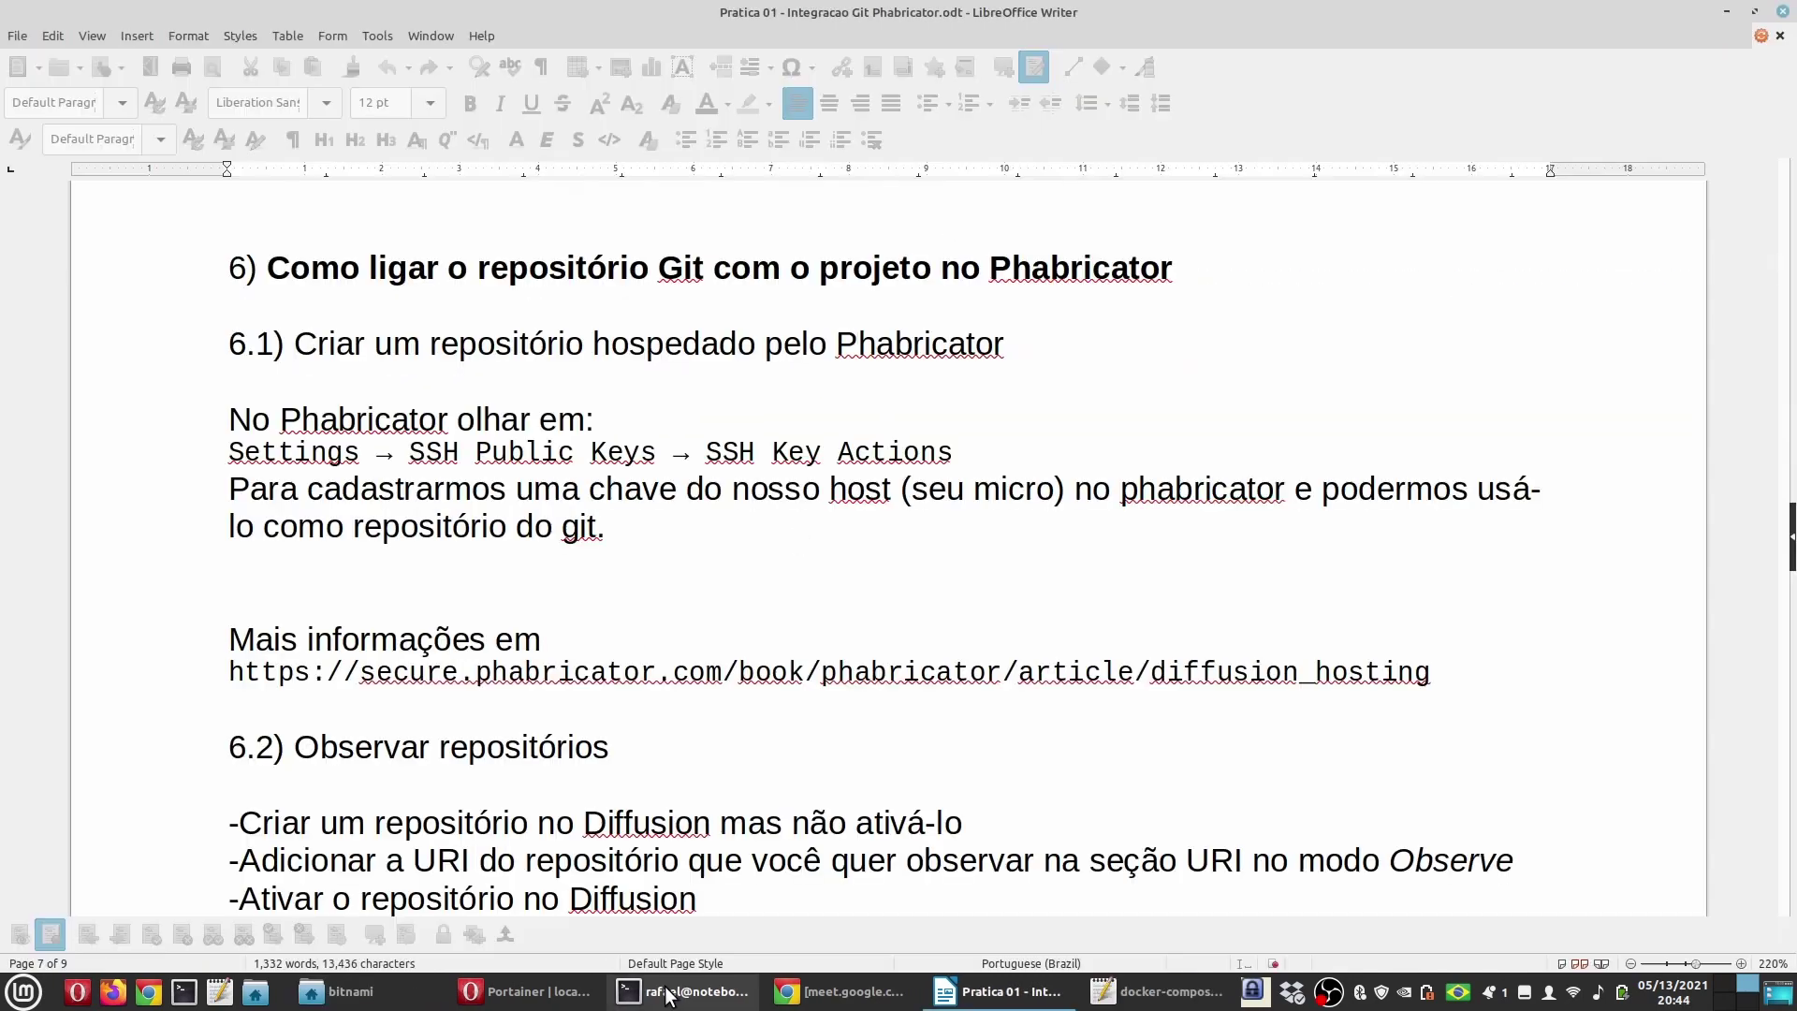
left_click(672, 994)
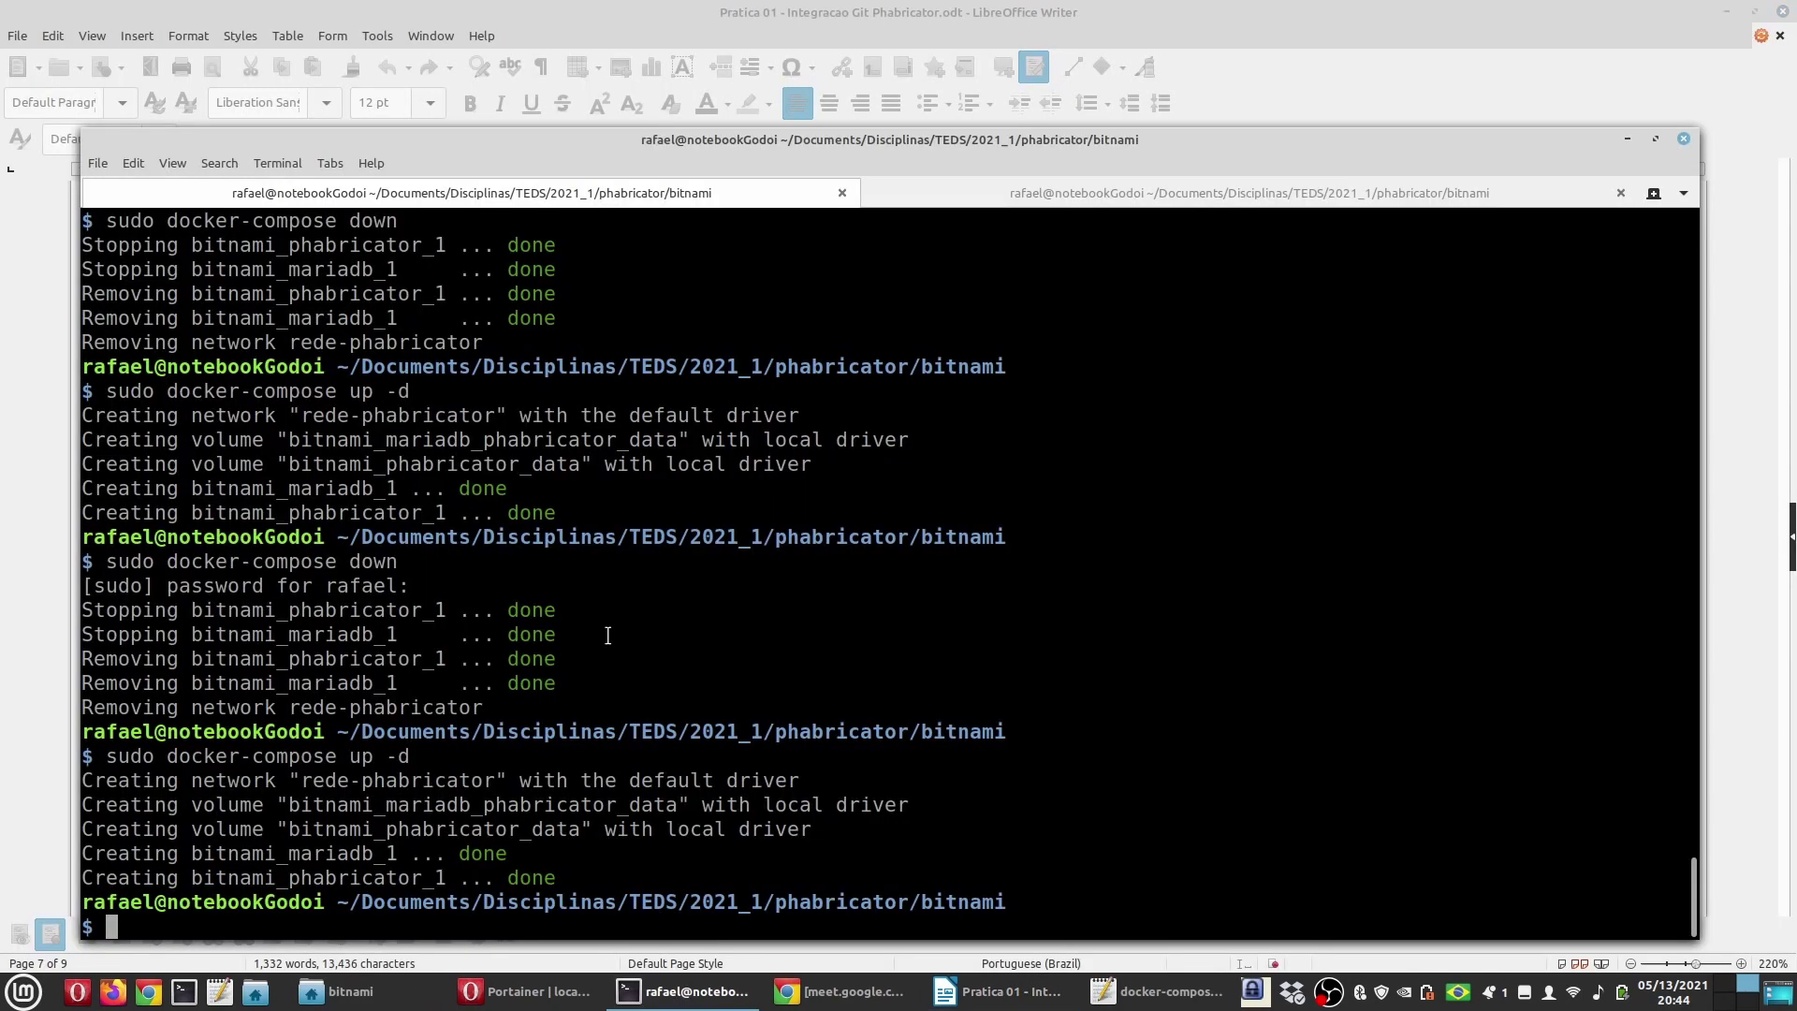
left_click(522, 991)
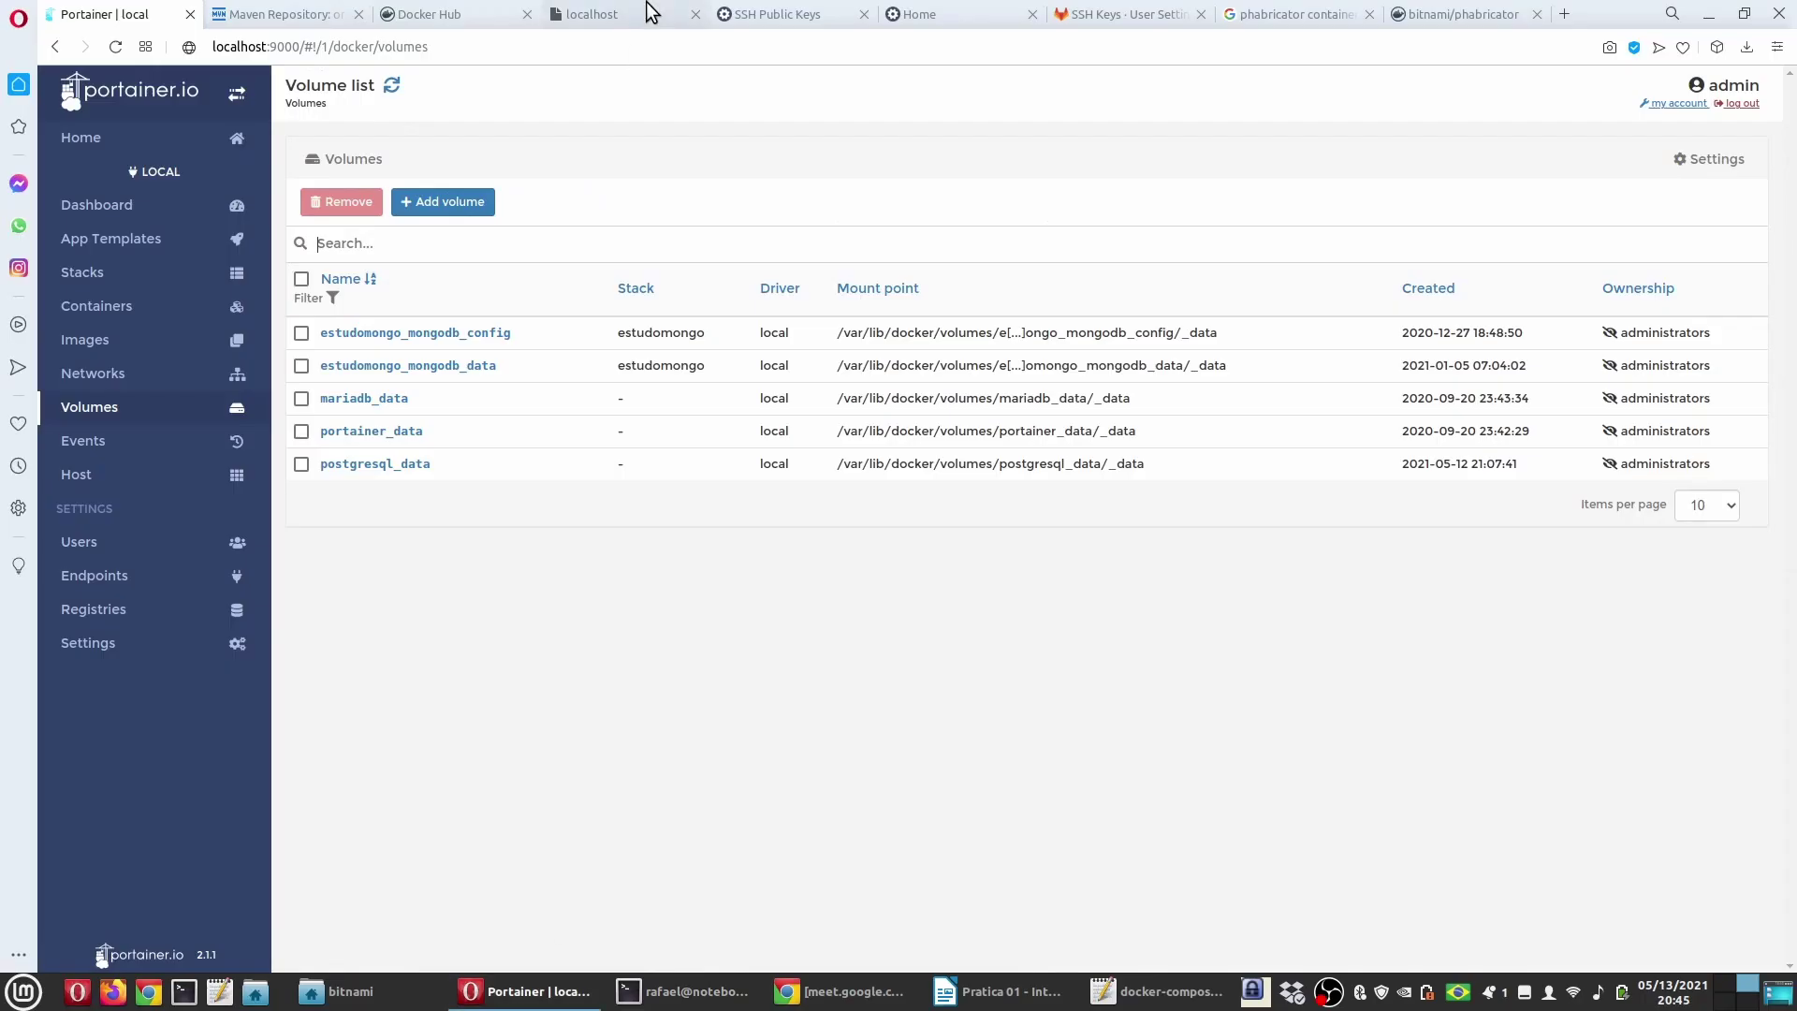
left_click(789, 13)
key("alt+Tab")
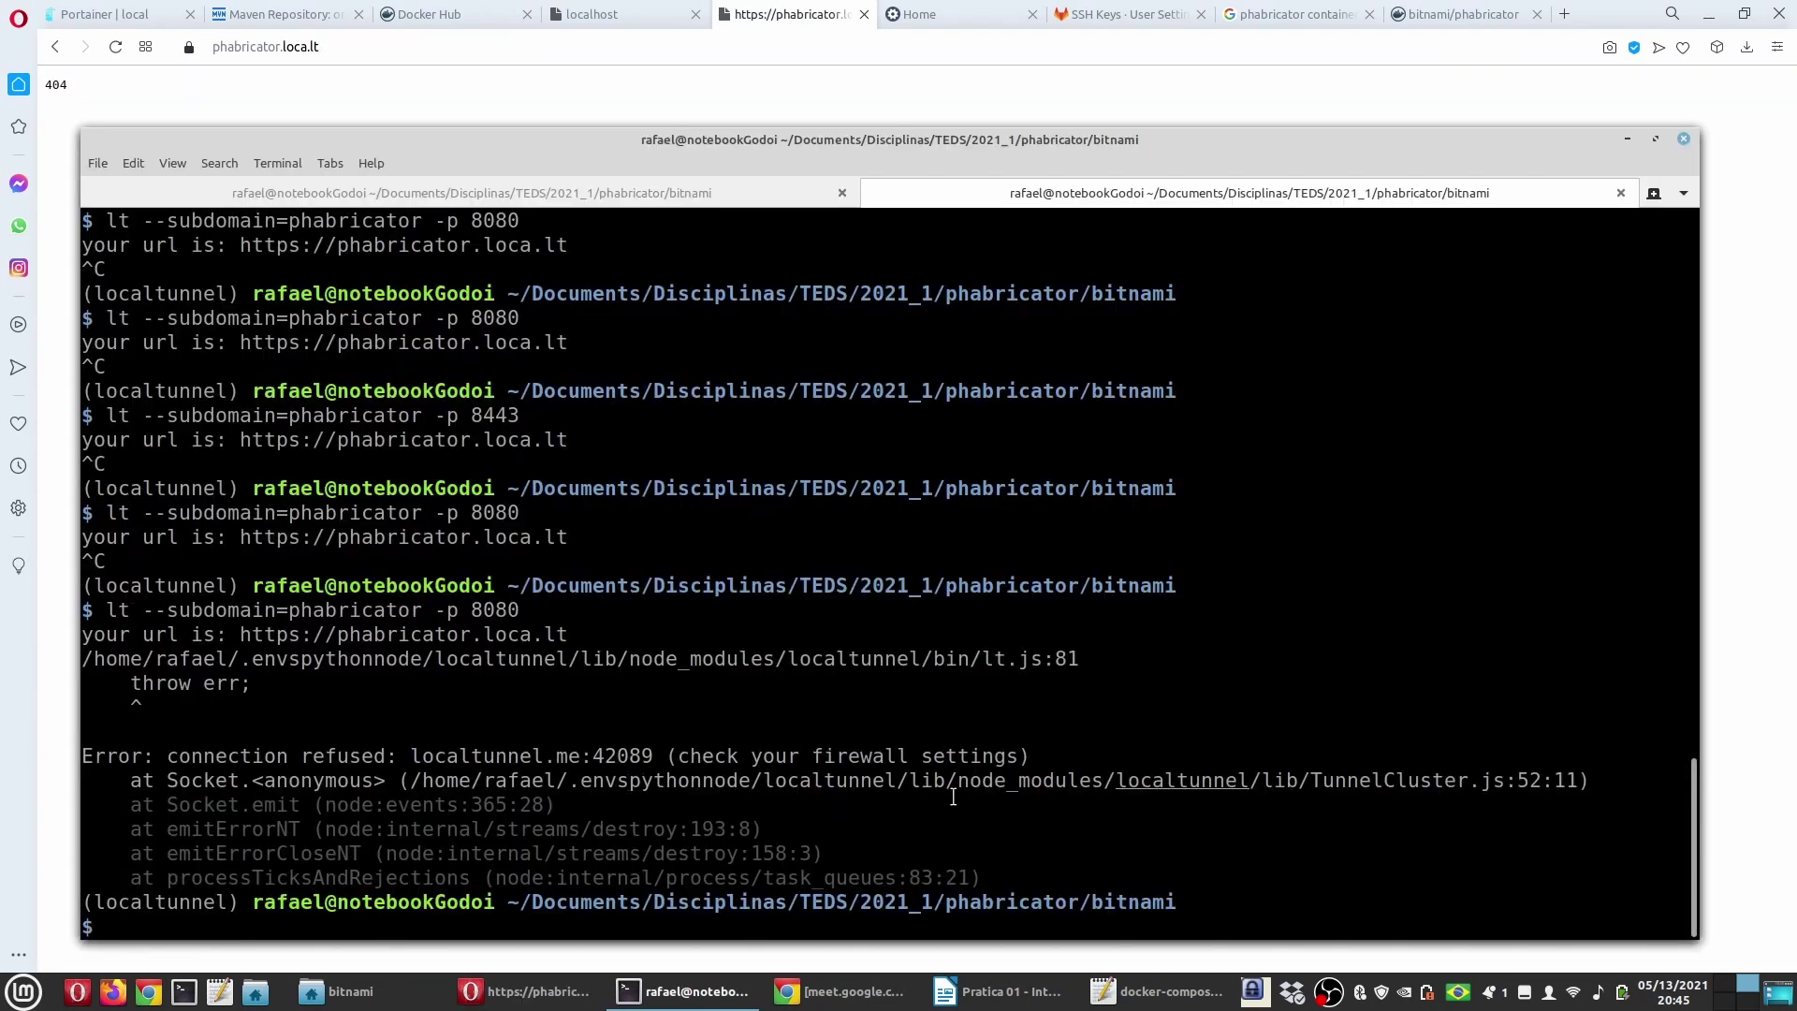
Step: Rerun lt --subdomain=phabricator -p 8080 and reload phabricator.loca.lt in the browser
key("Up")
key("Return")
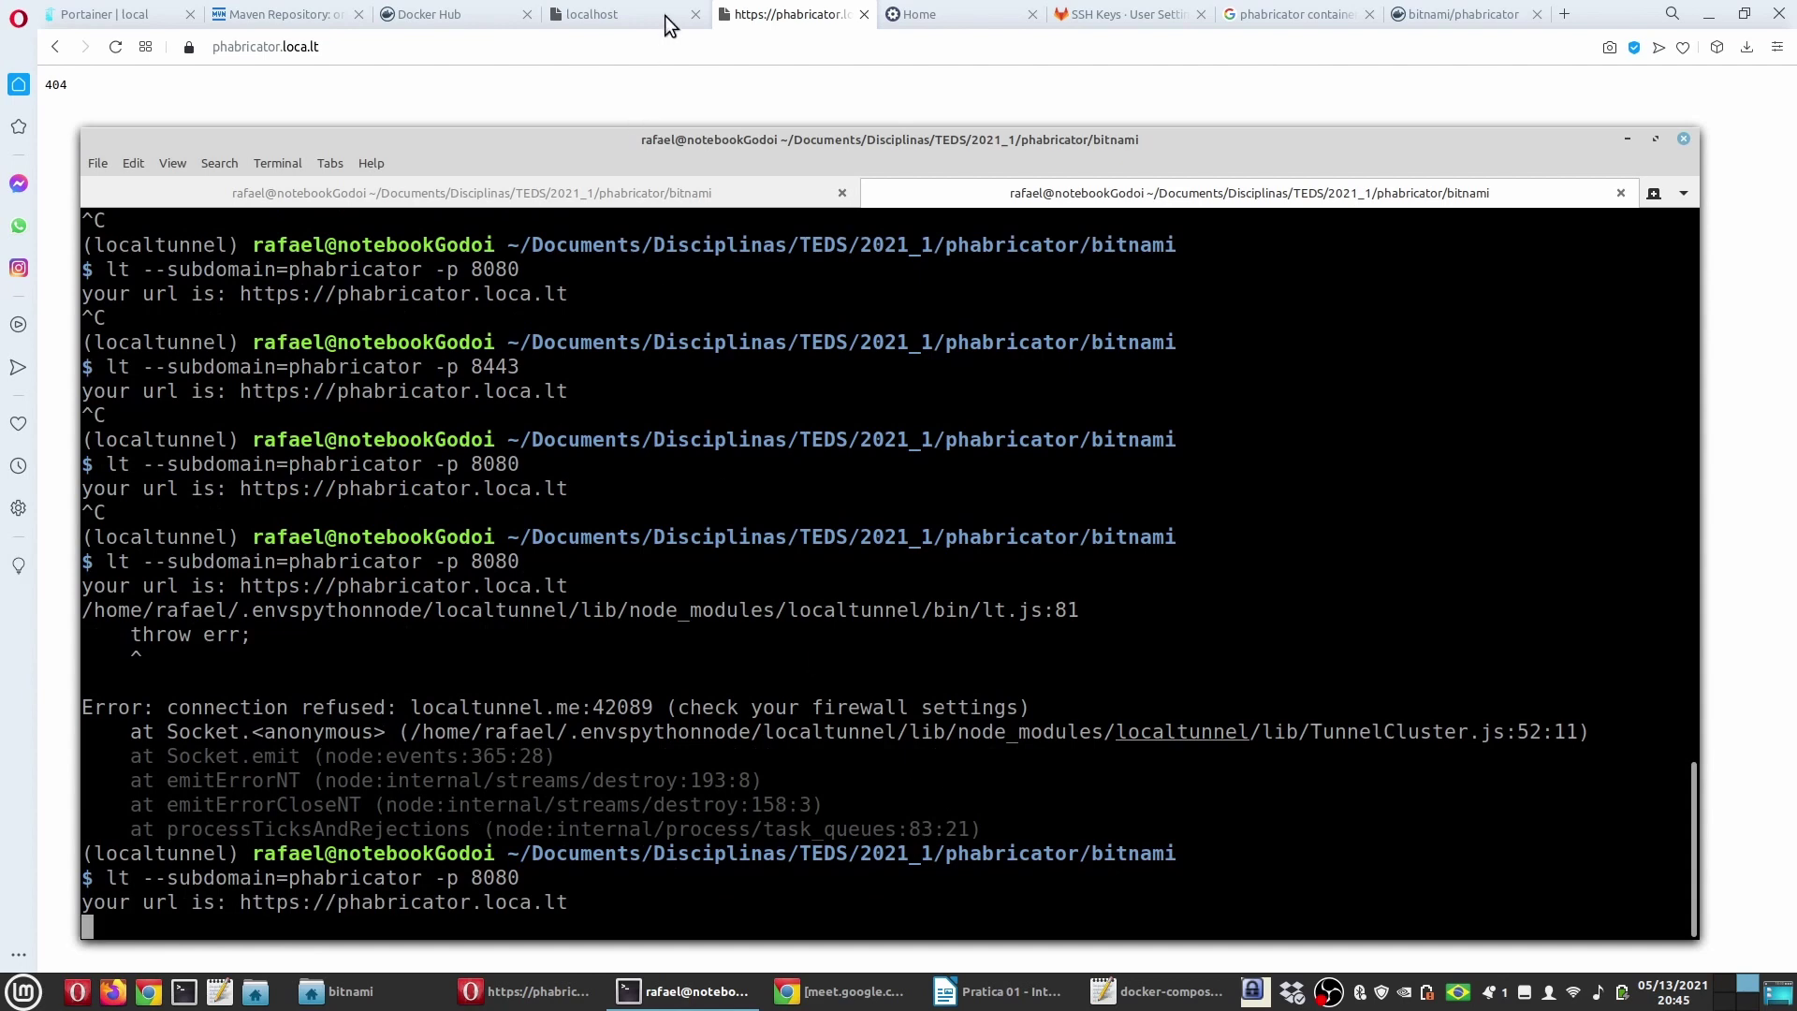
left_click(116, 47)
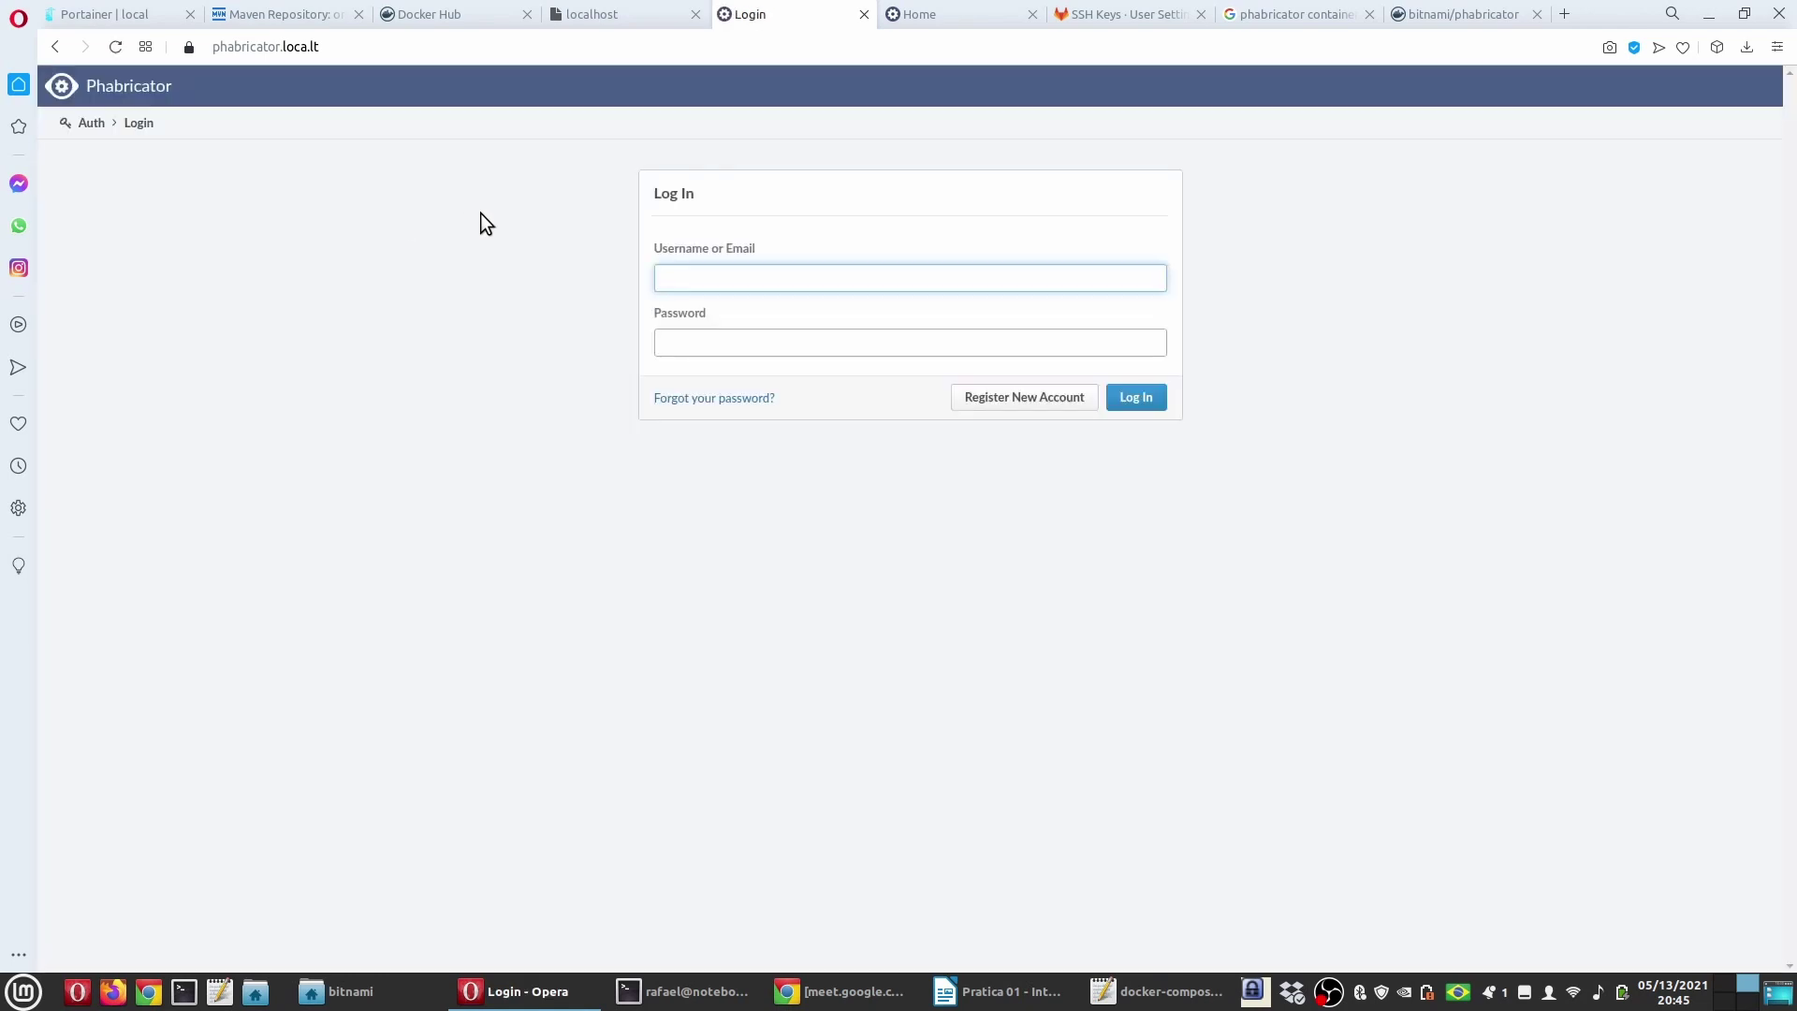
Step: Log in to Phabricator with the administrator username and password
type("ad")
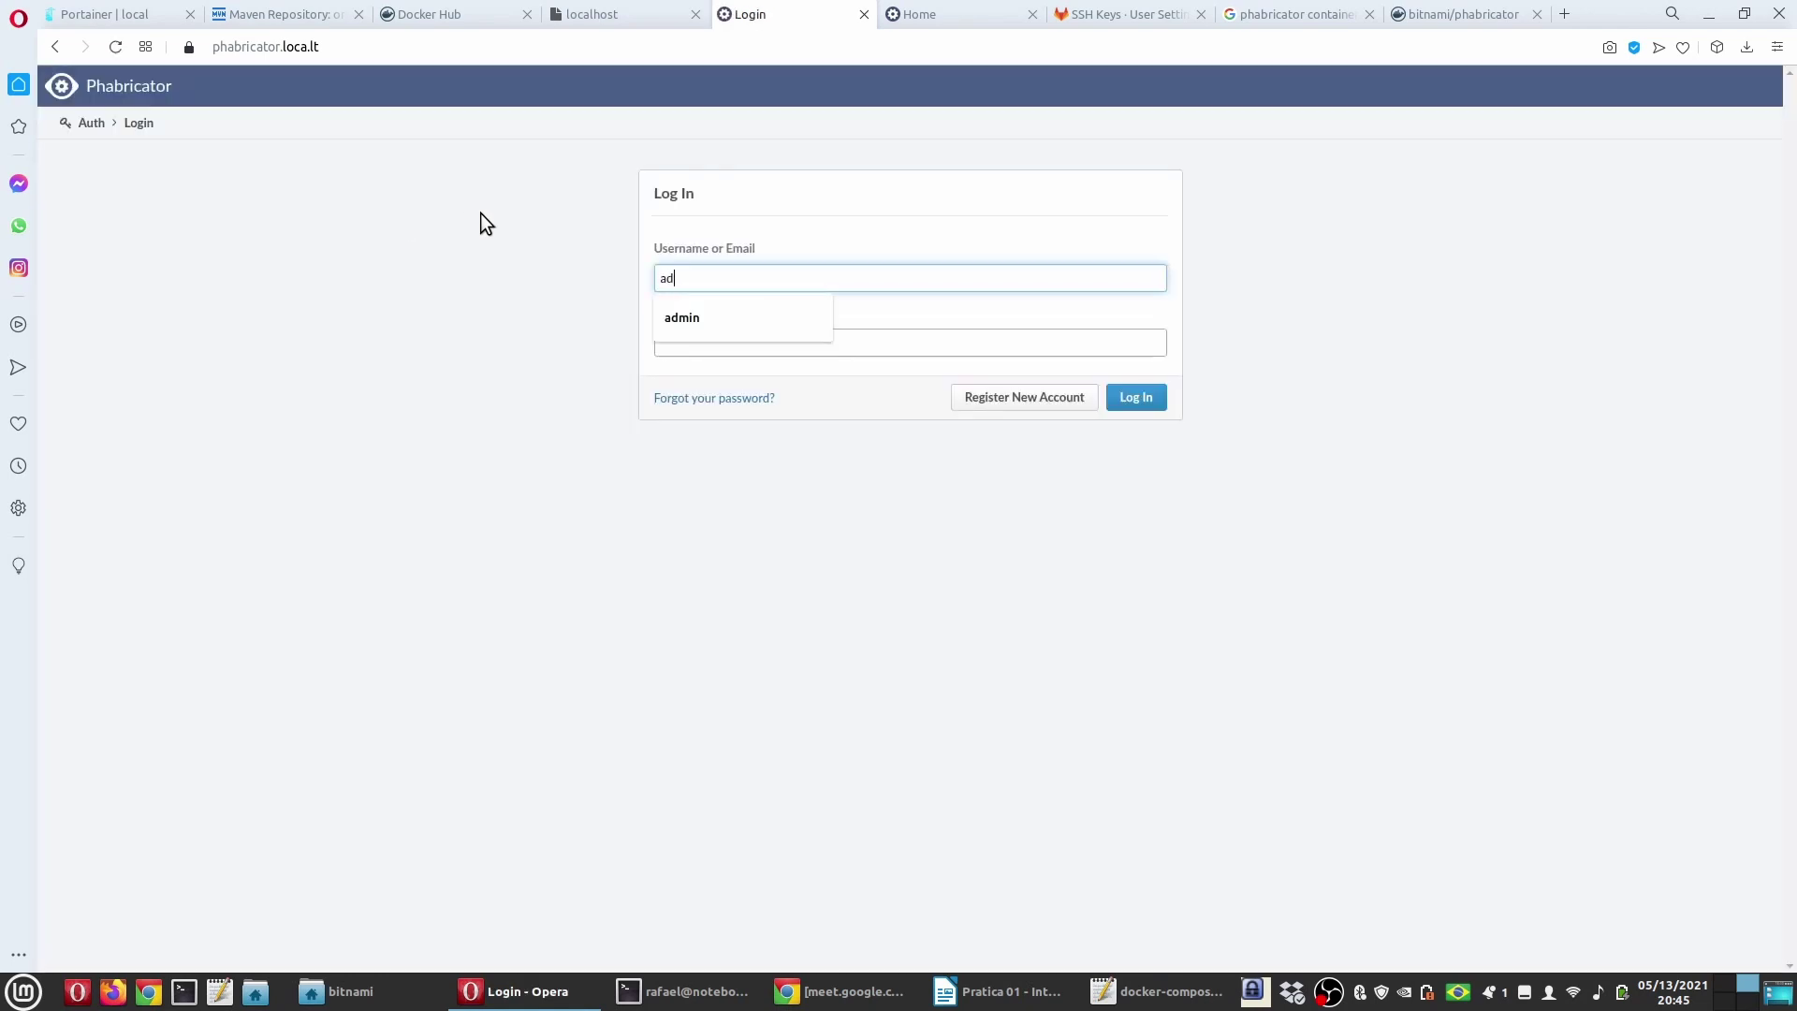
type("iin")
key("Tab")
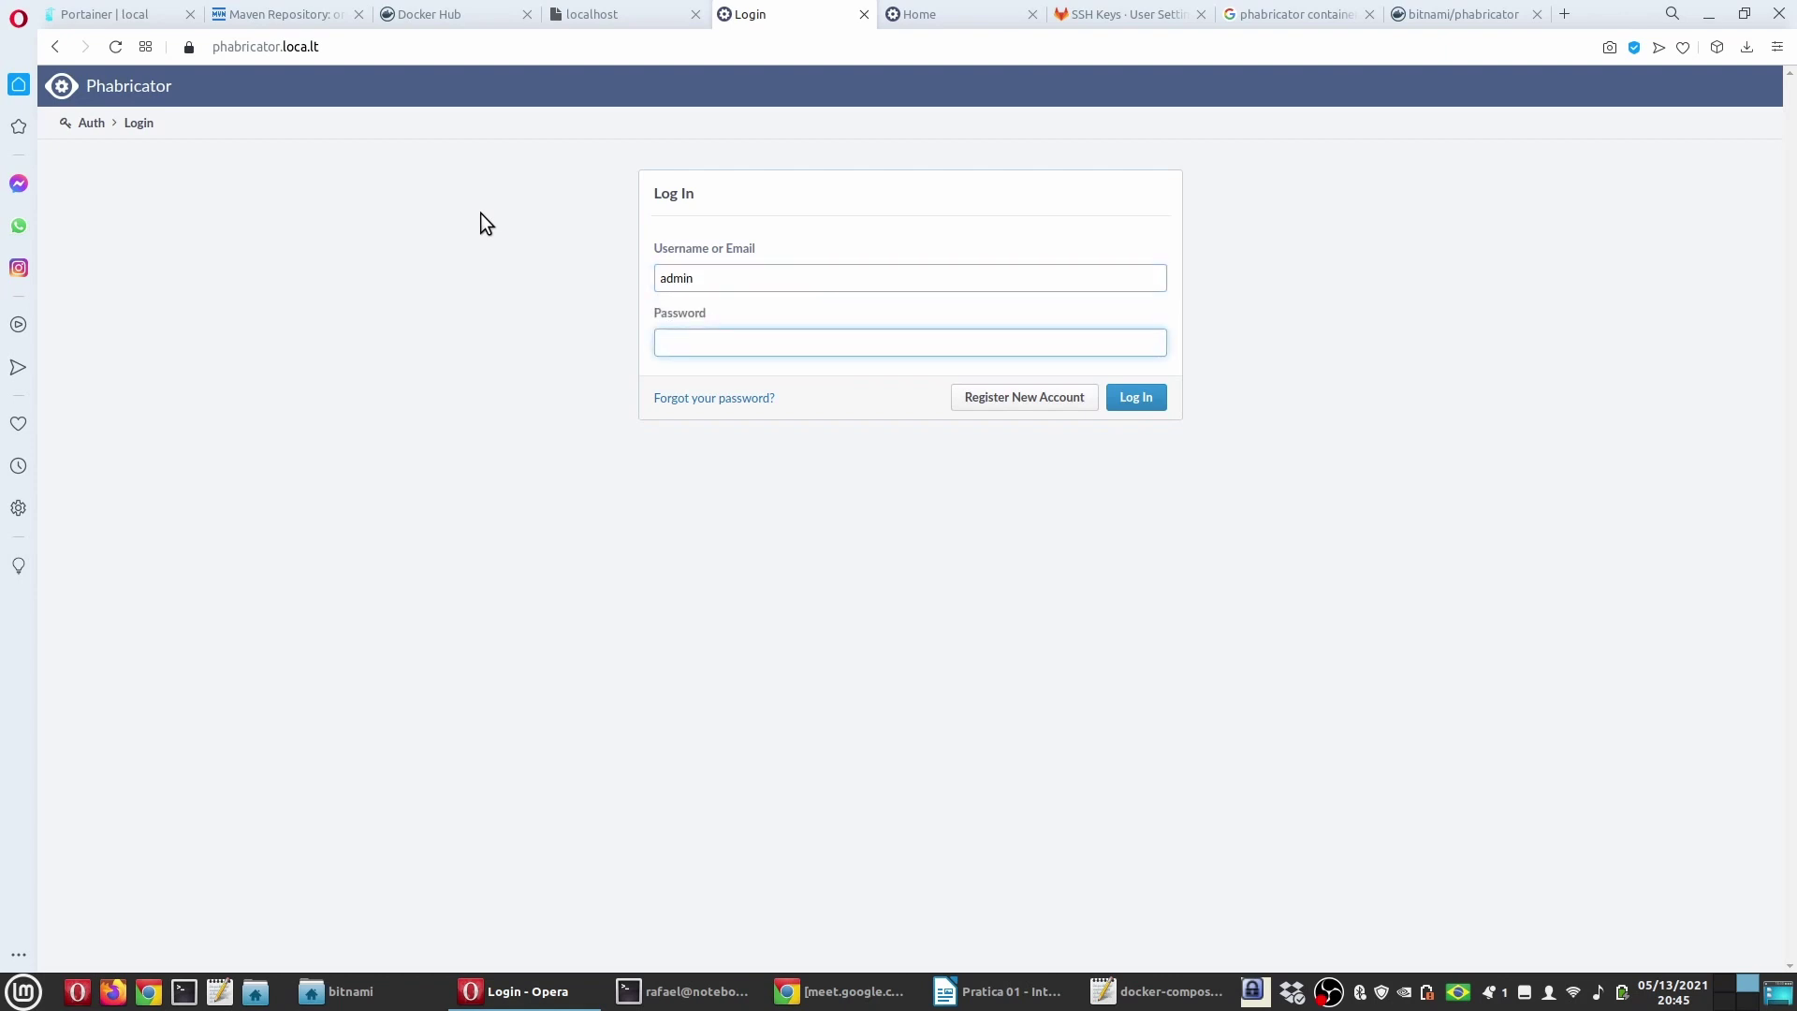
type("bitnami11")
key("Return")
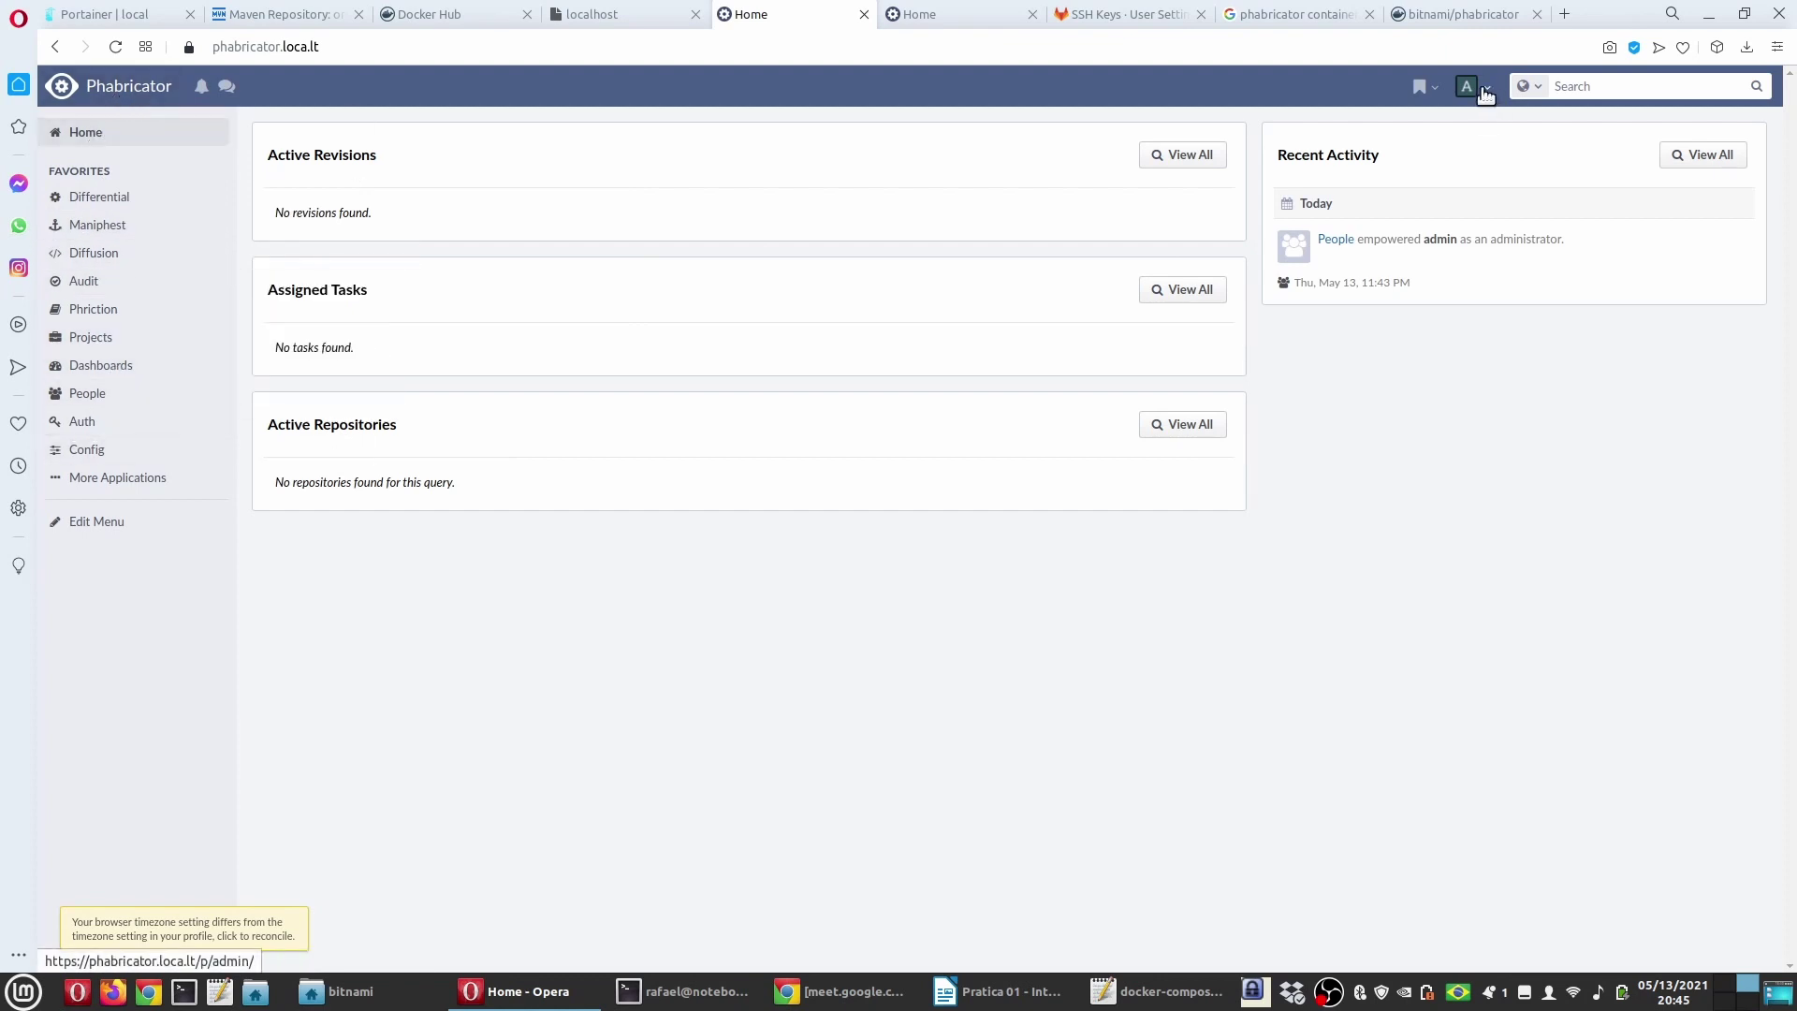
Step: Set Config setting auth.require-approval to Don't Require Manual Approval and save it
left_click(107, 449)
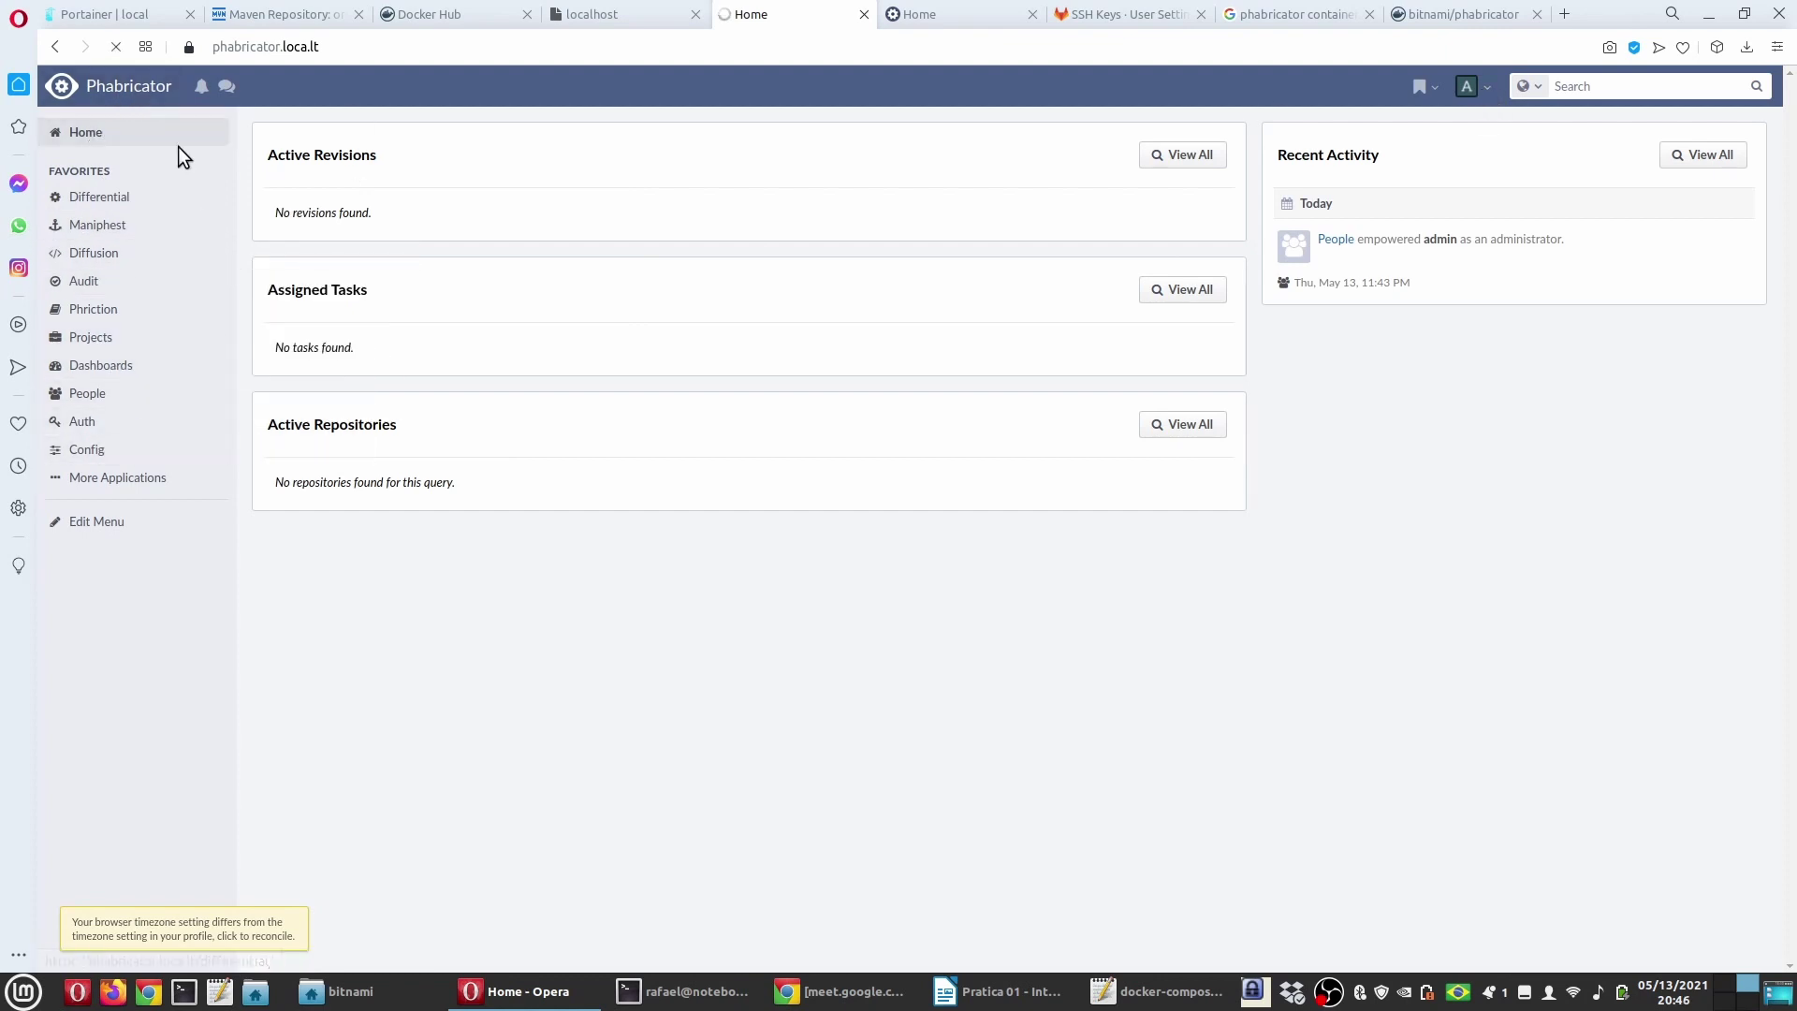
left_click(551, 259)
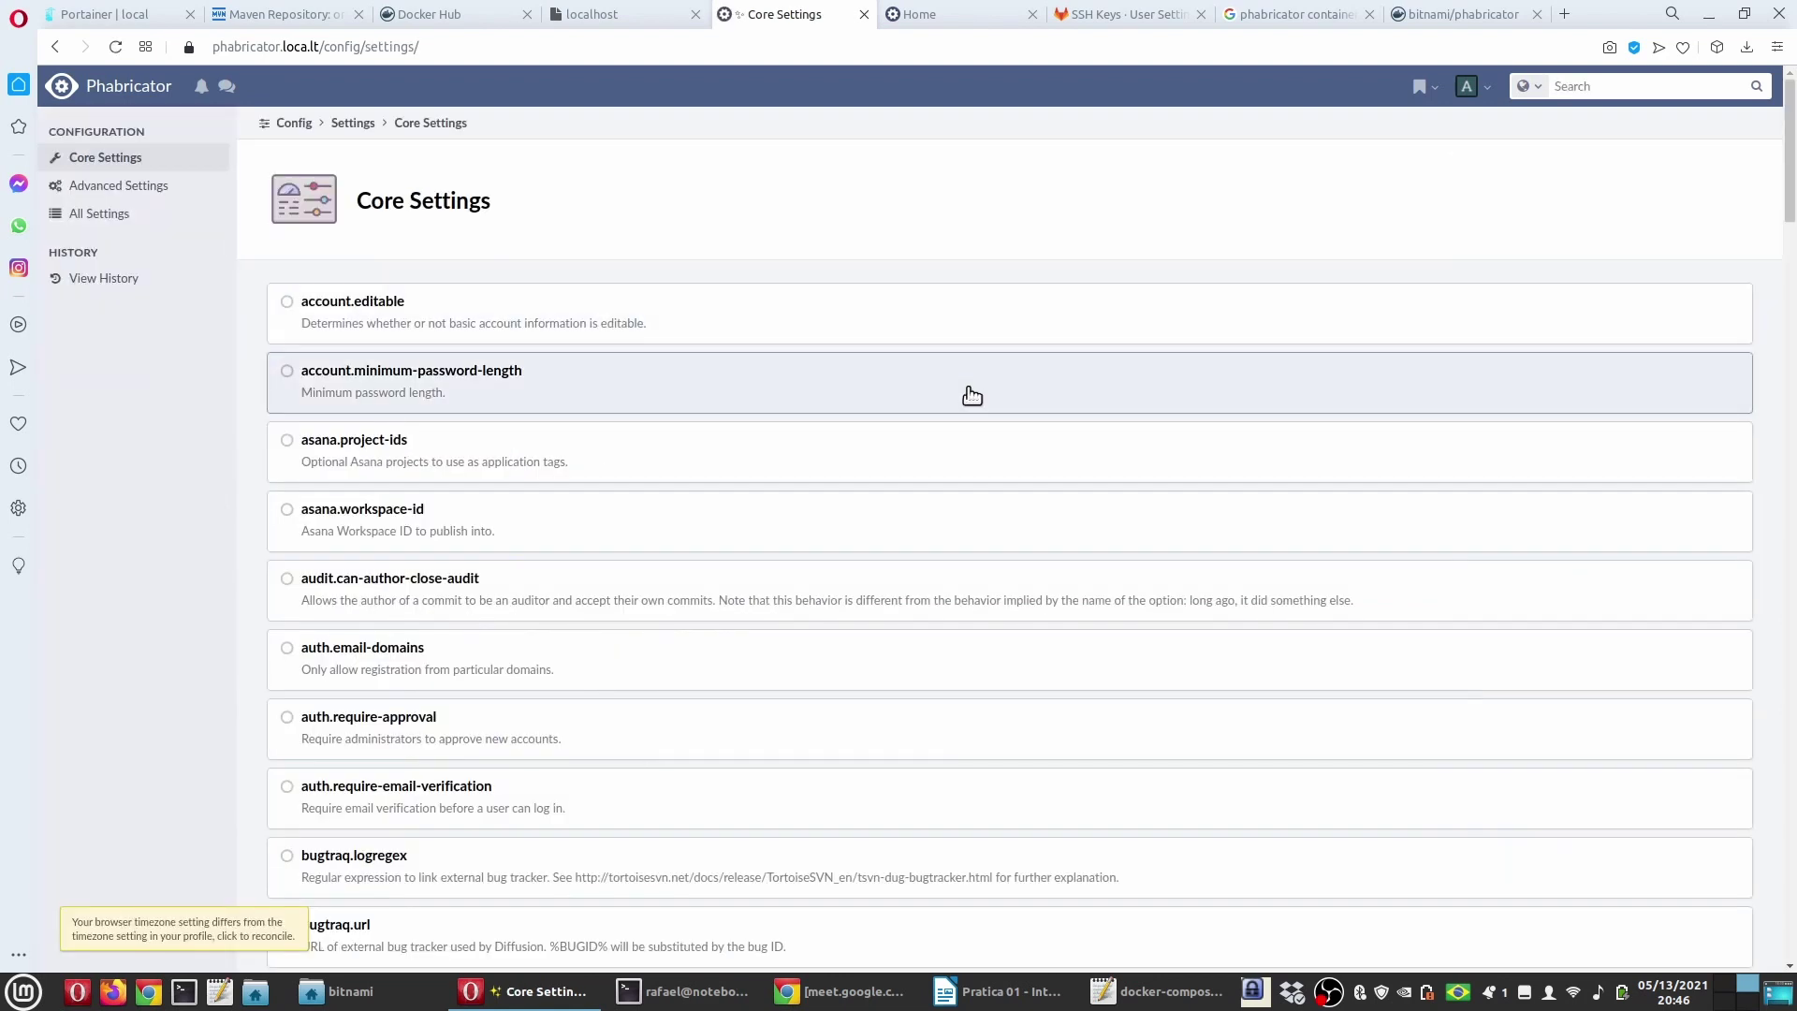
key("ctrl+f")
type("auth")
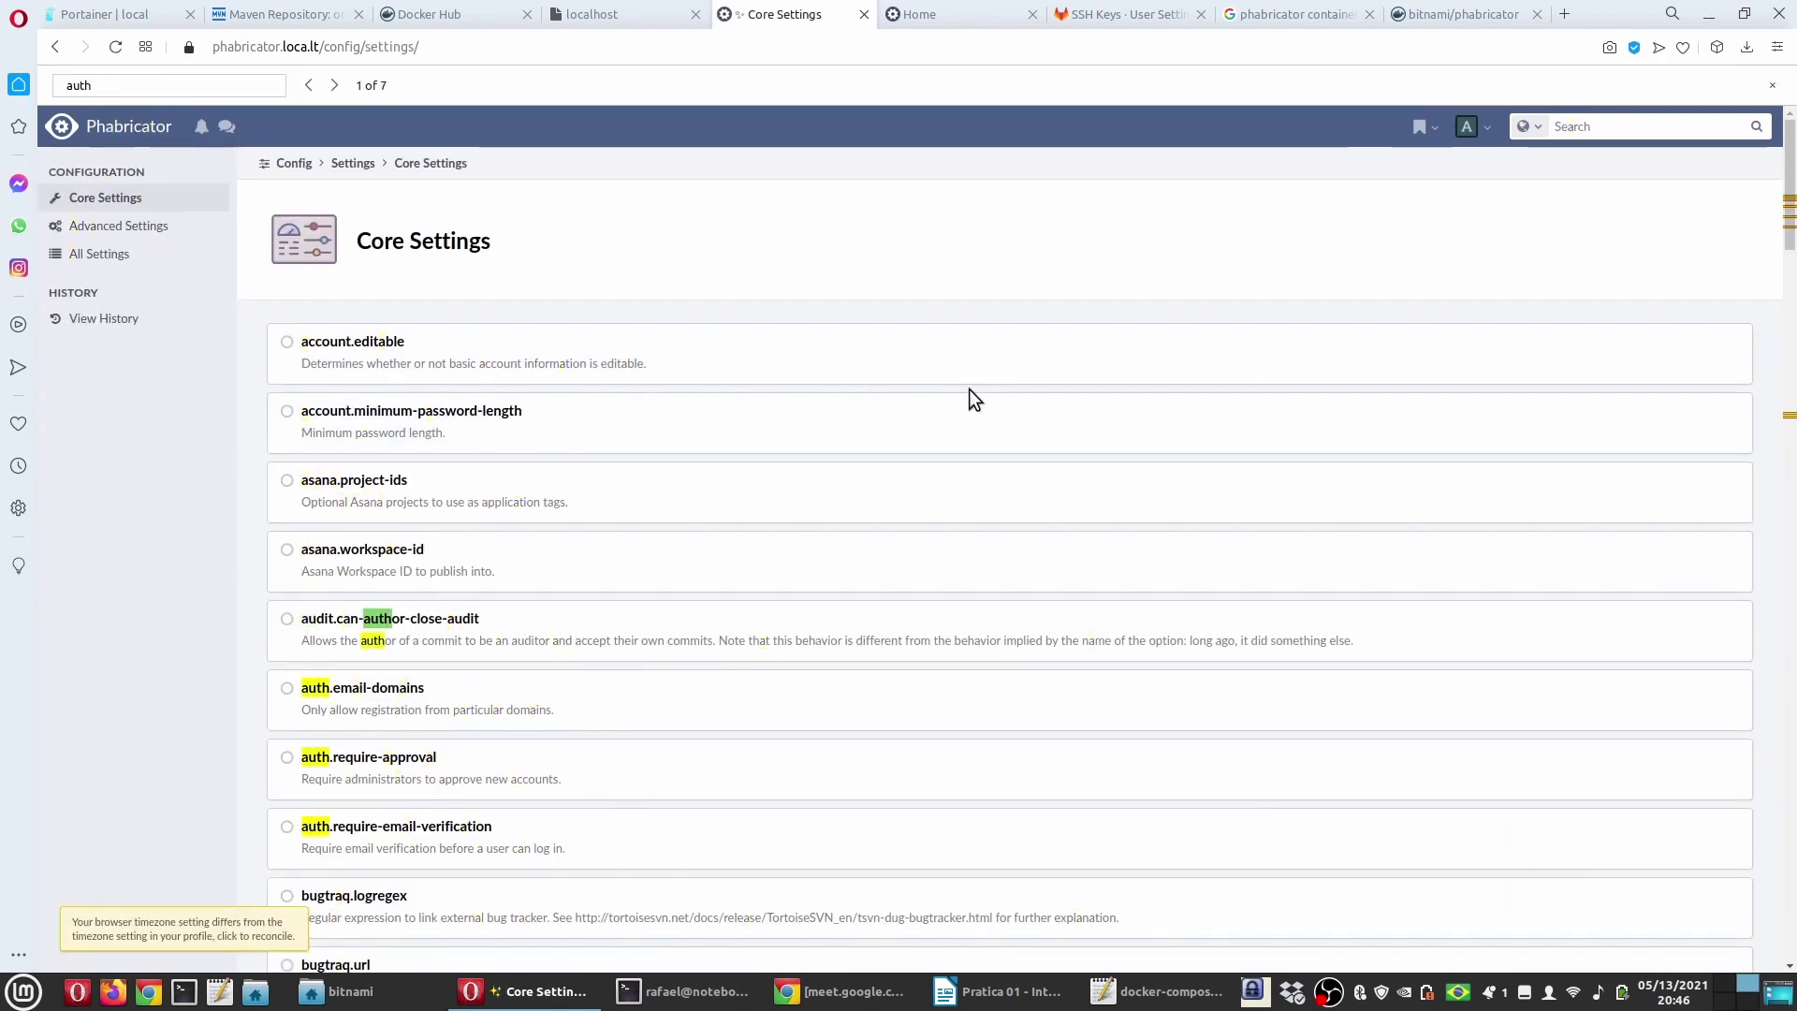
left_click(385, 772)
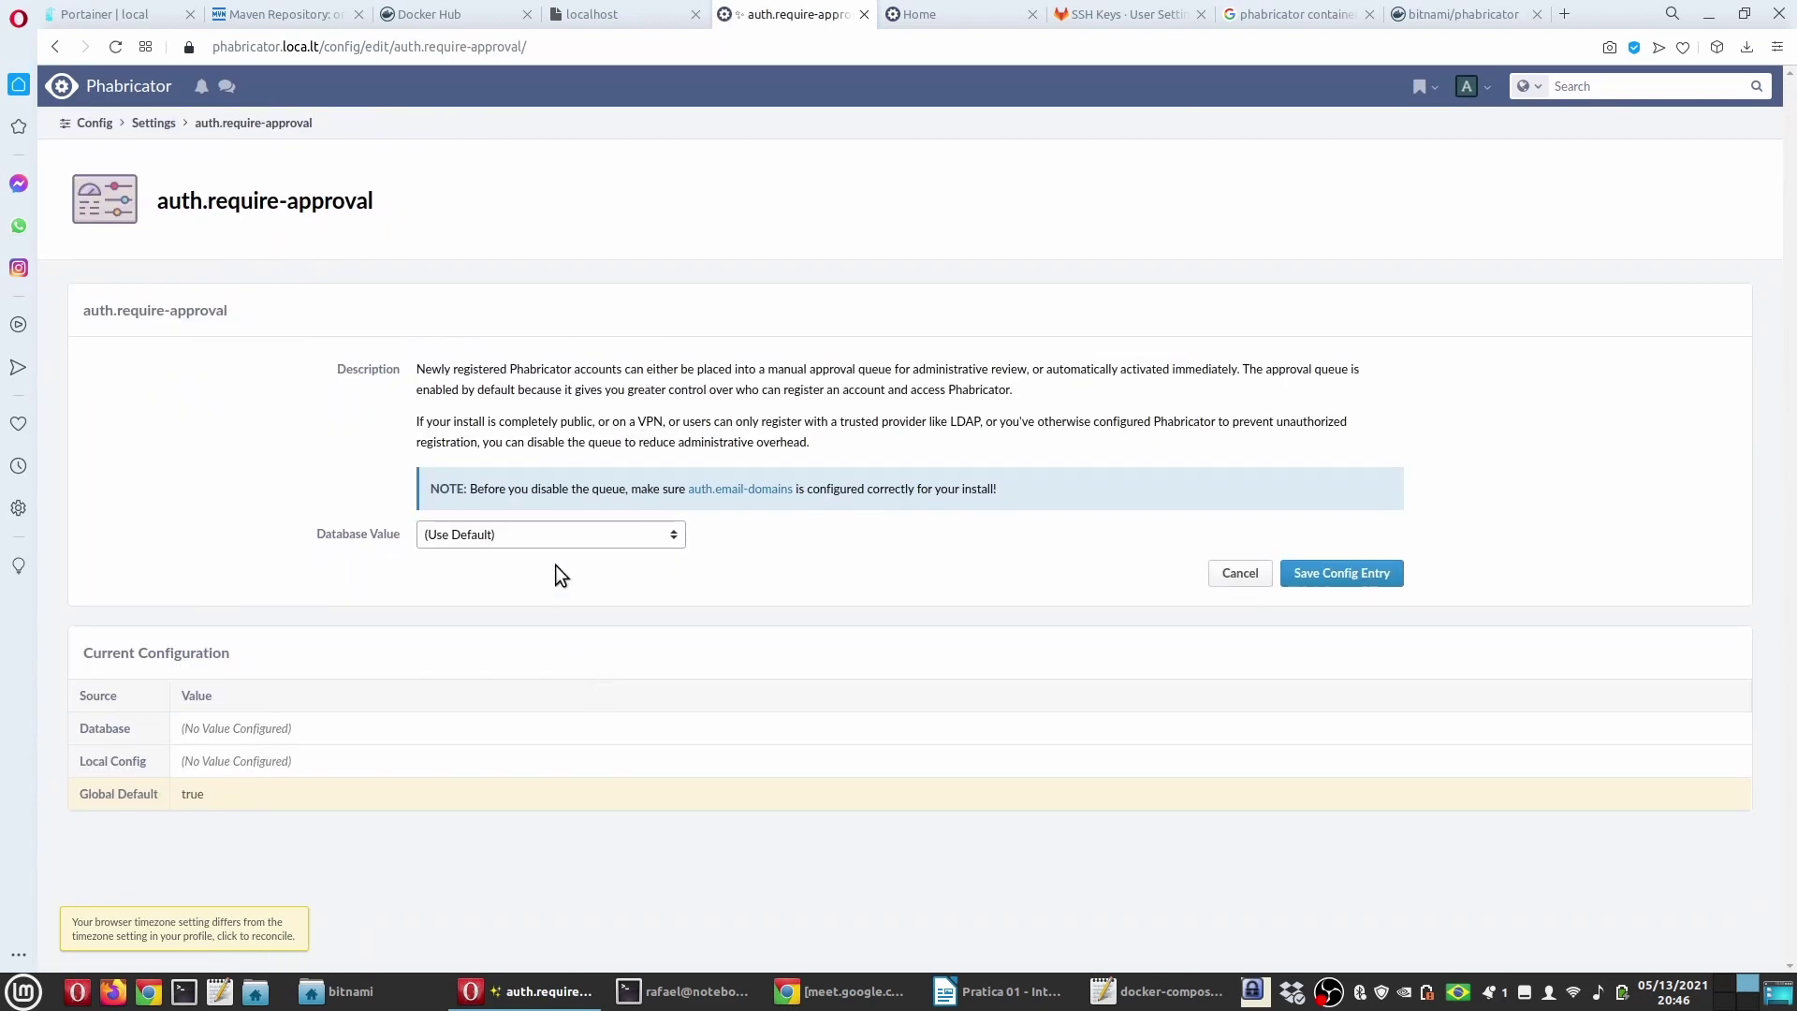
left_click(561, 535)
left_click(553, 594)
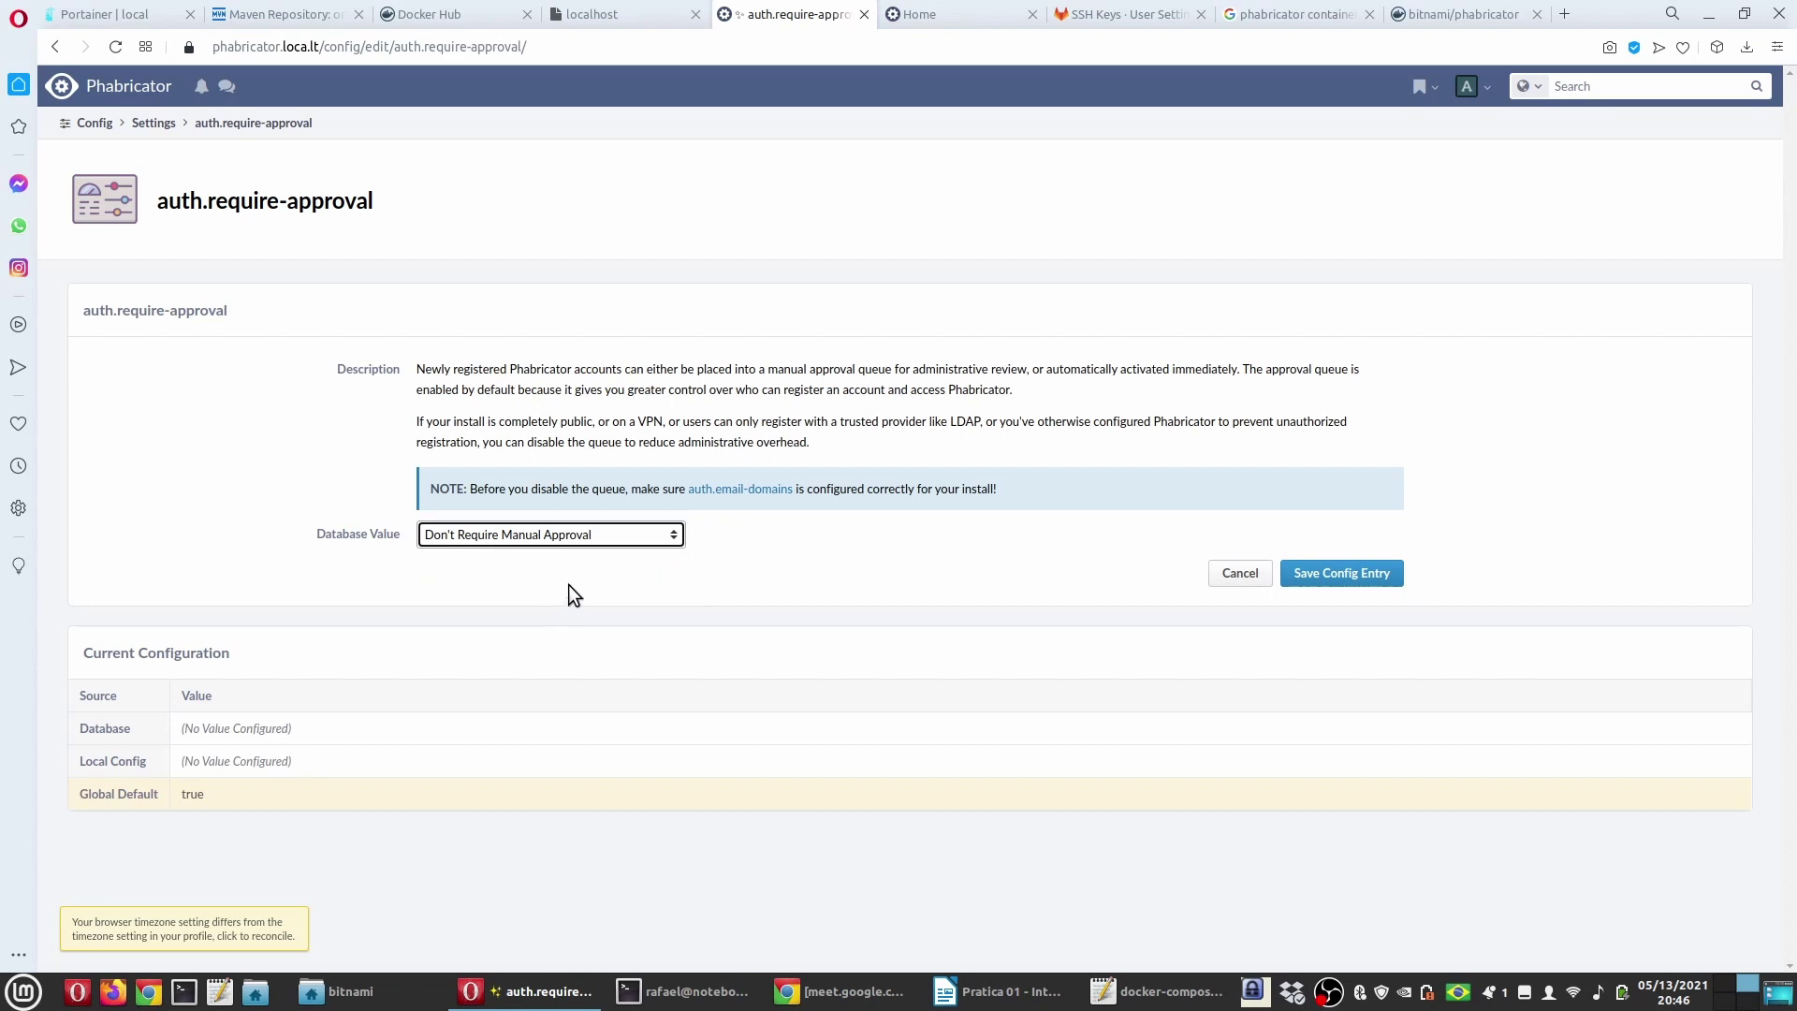
left_click(1369, 583)
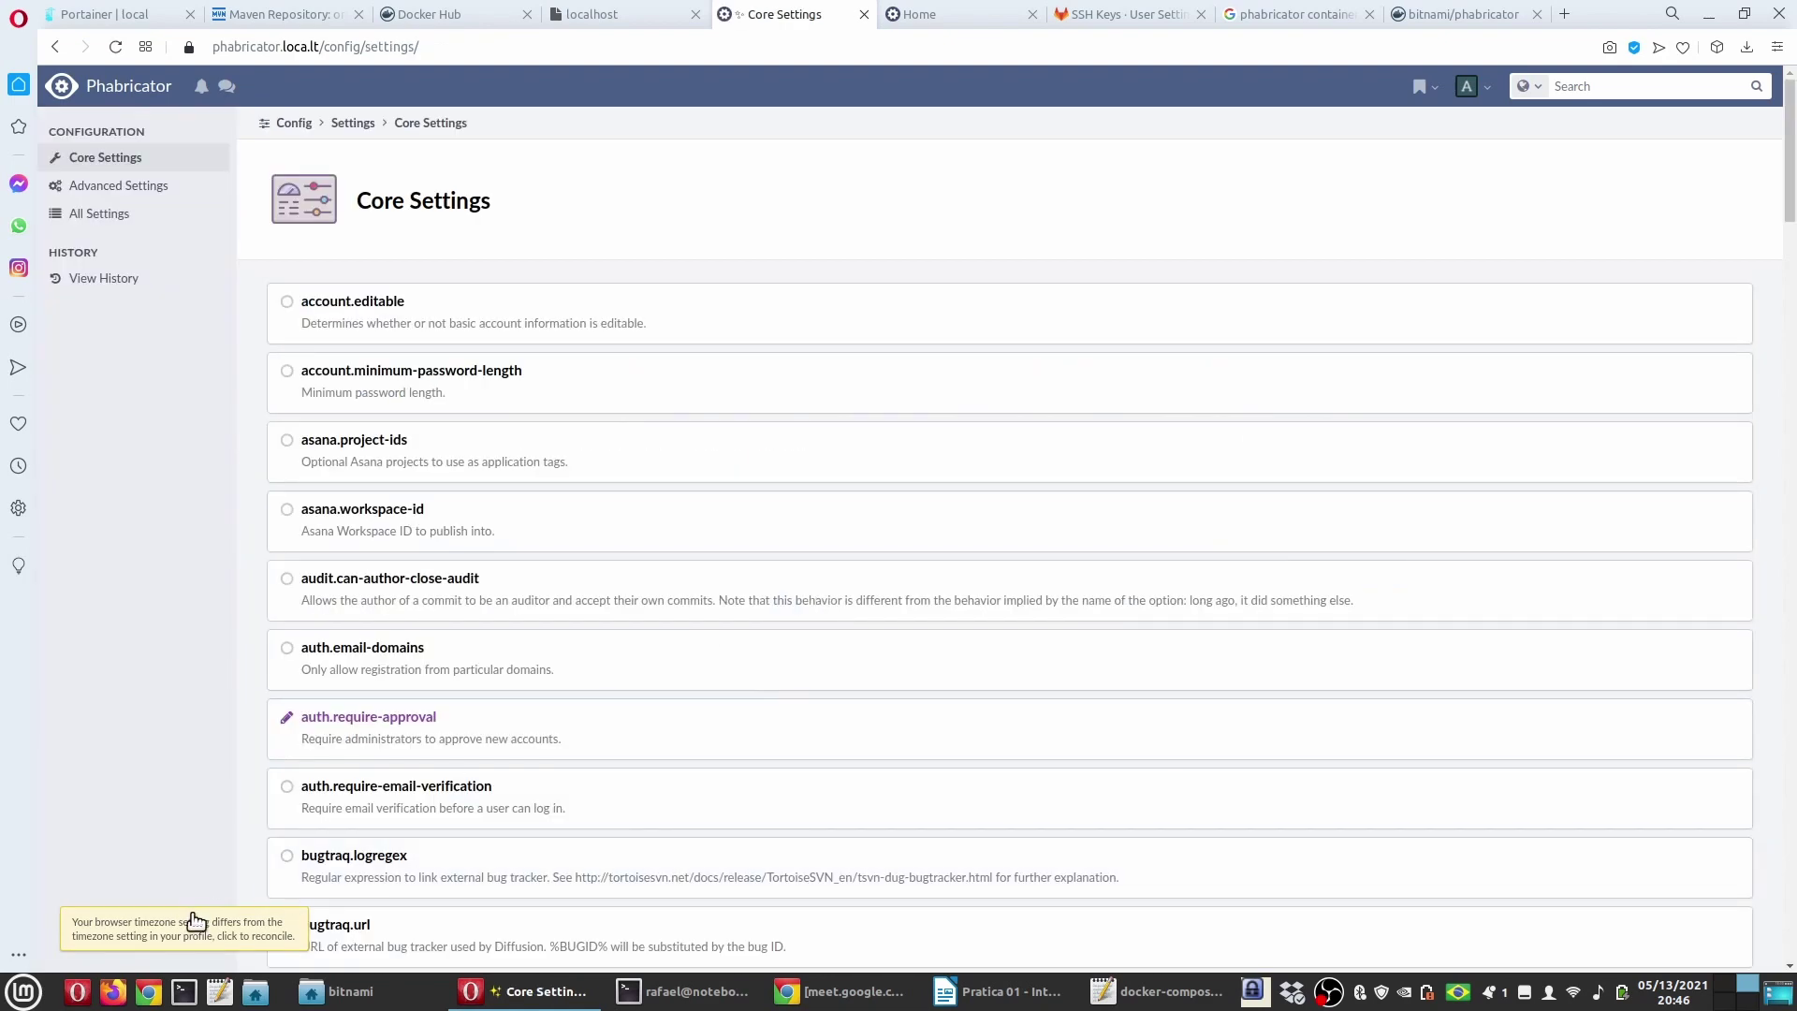
Step: Match the profile timezone to the browser's, then return to the Phabricator home page
left_click(188, 920)
left_click(1244, 391)
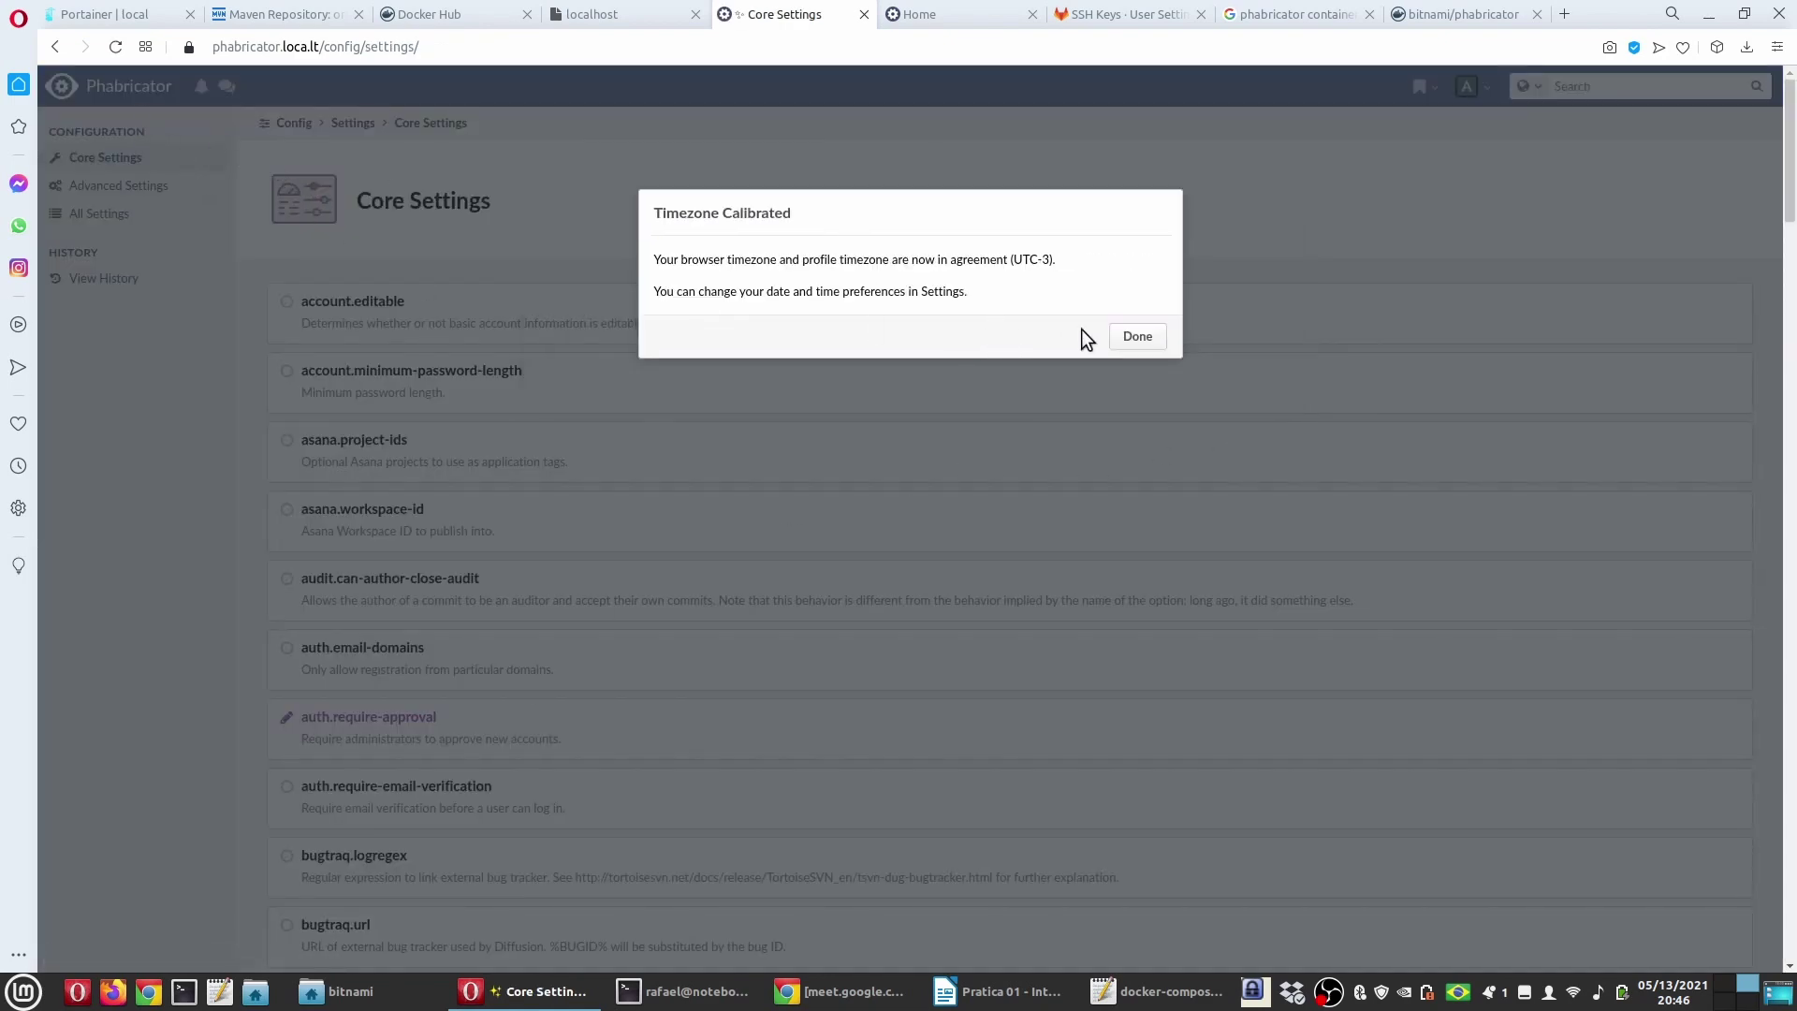
left_click(1136, 336)
left_click(121, 86)
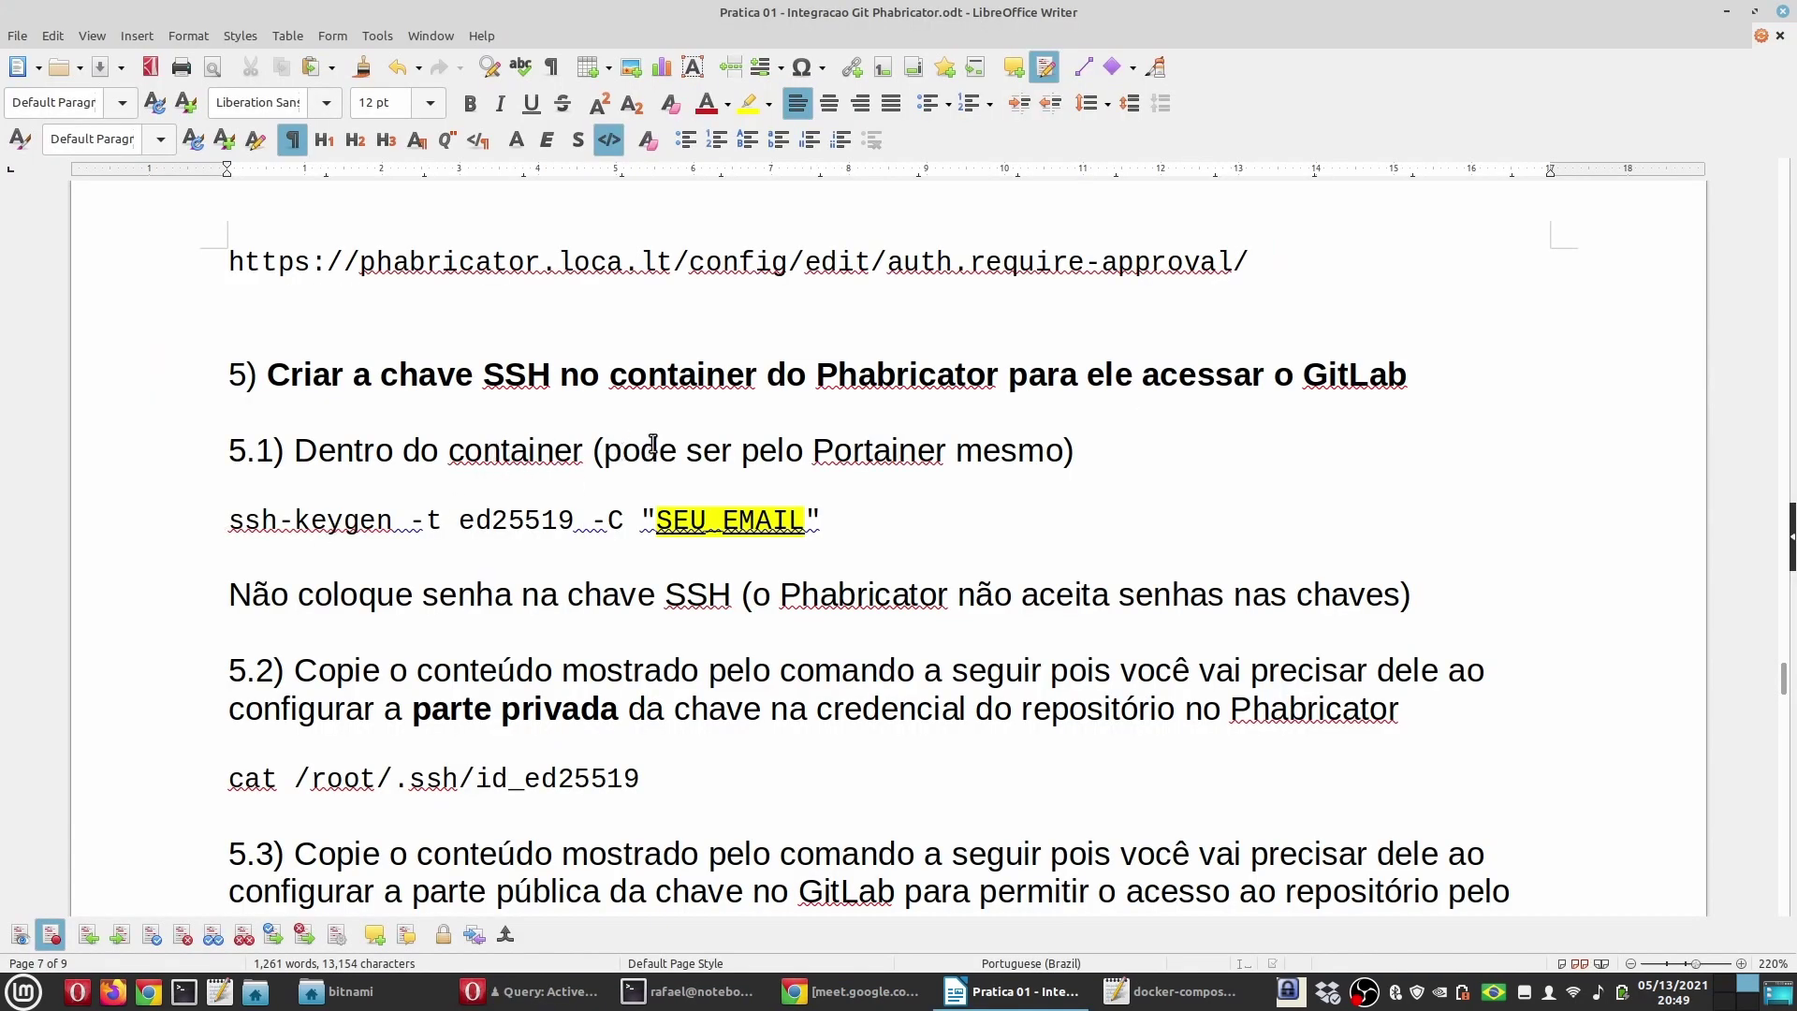
Step: Open a bash console inside the bitnami_phabricator_1 container in Portainer
left_click(408, 991)
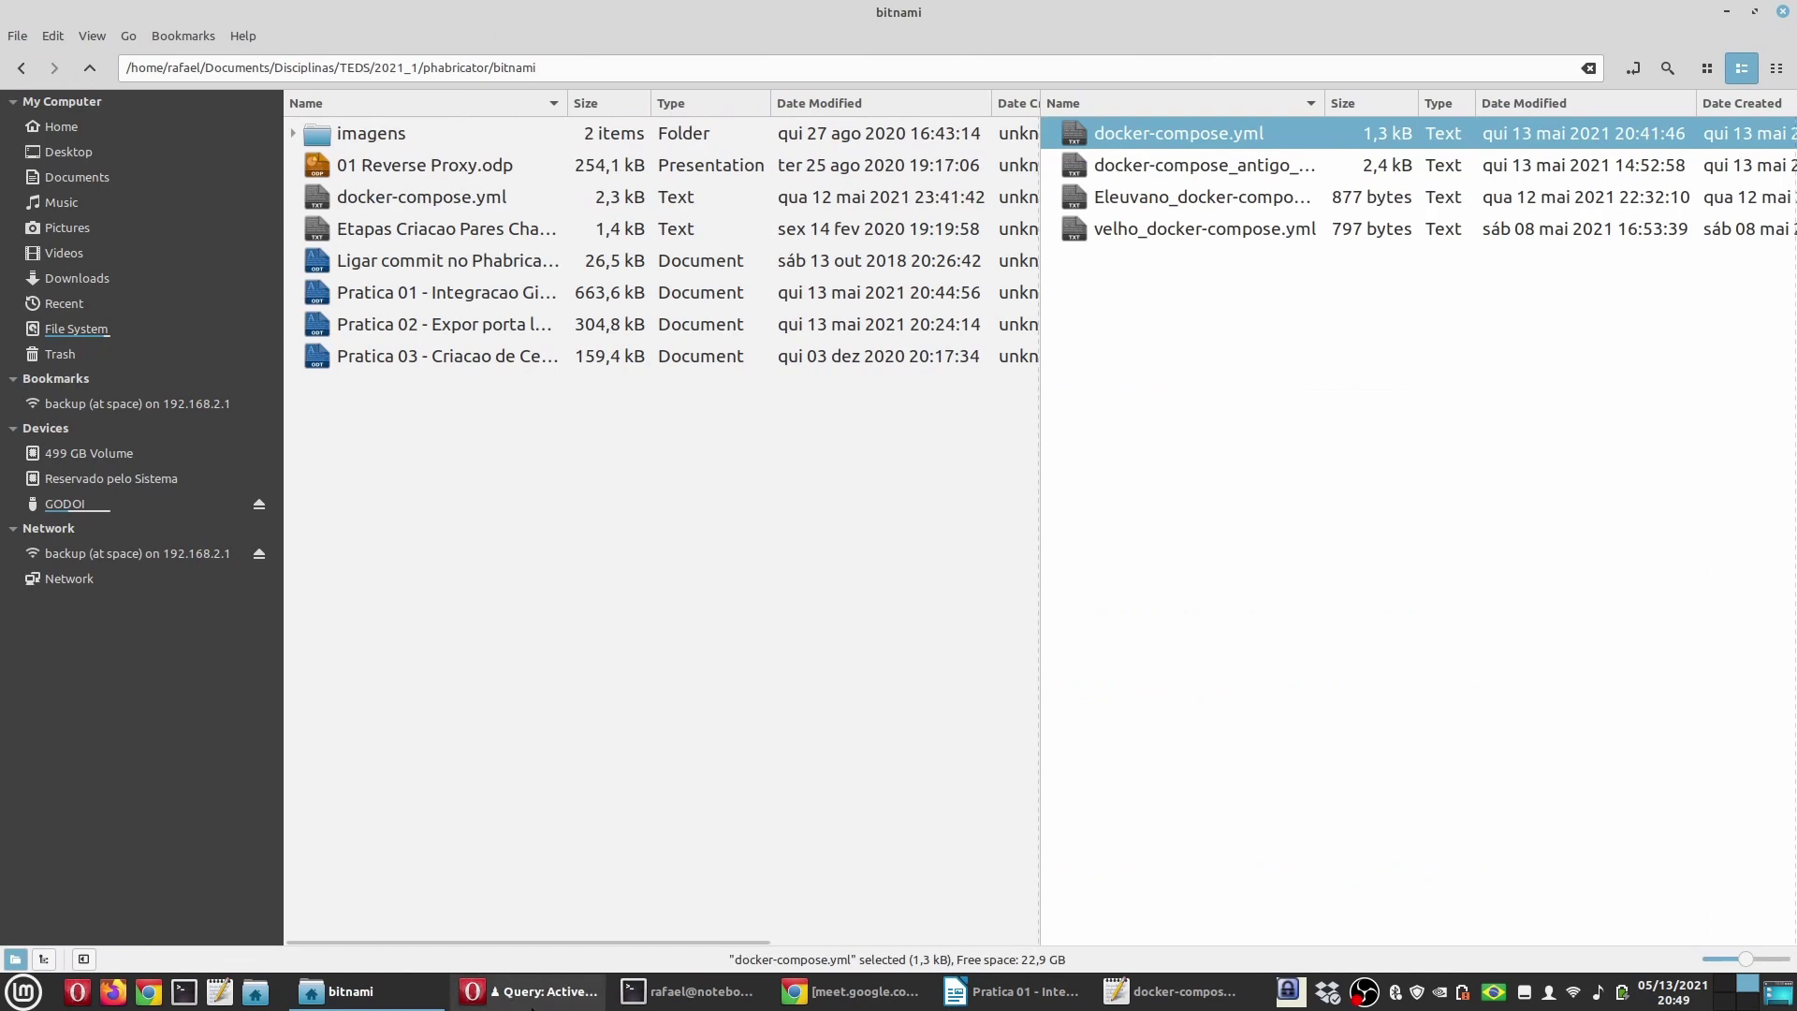
left_click(527, 991)
left_click(113, 14)
left_click(120, 307)
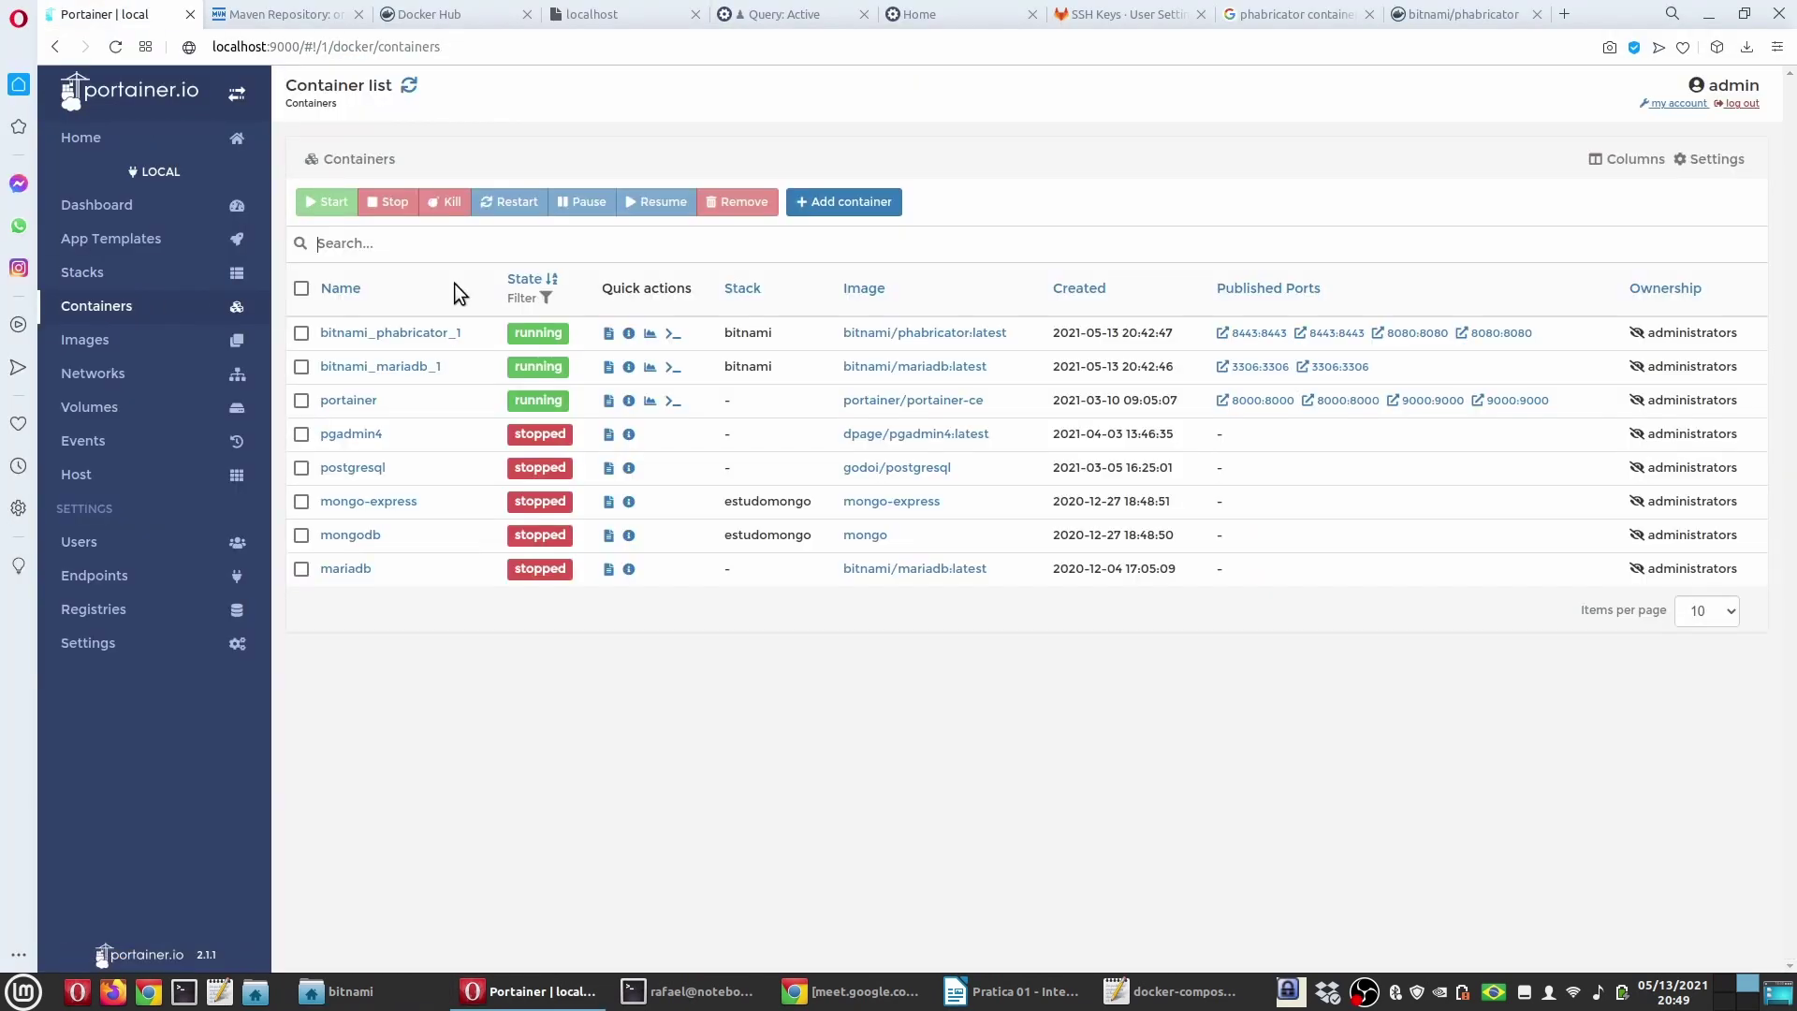
left_click(418, 334)
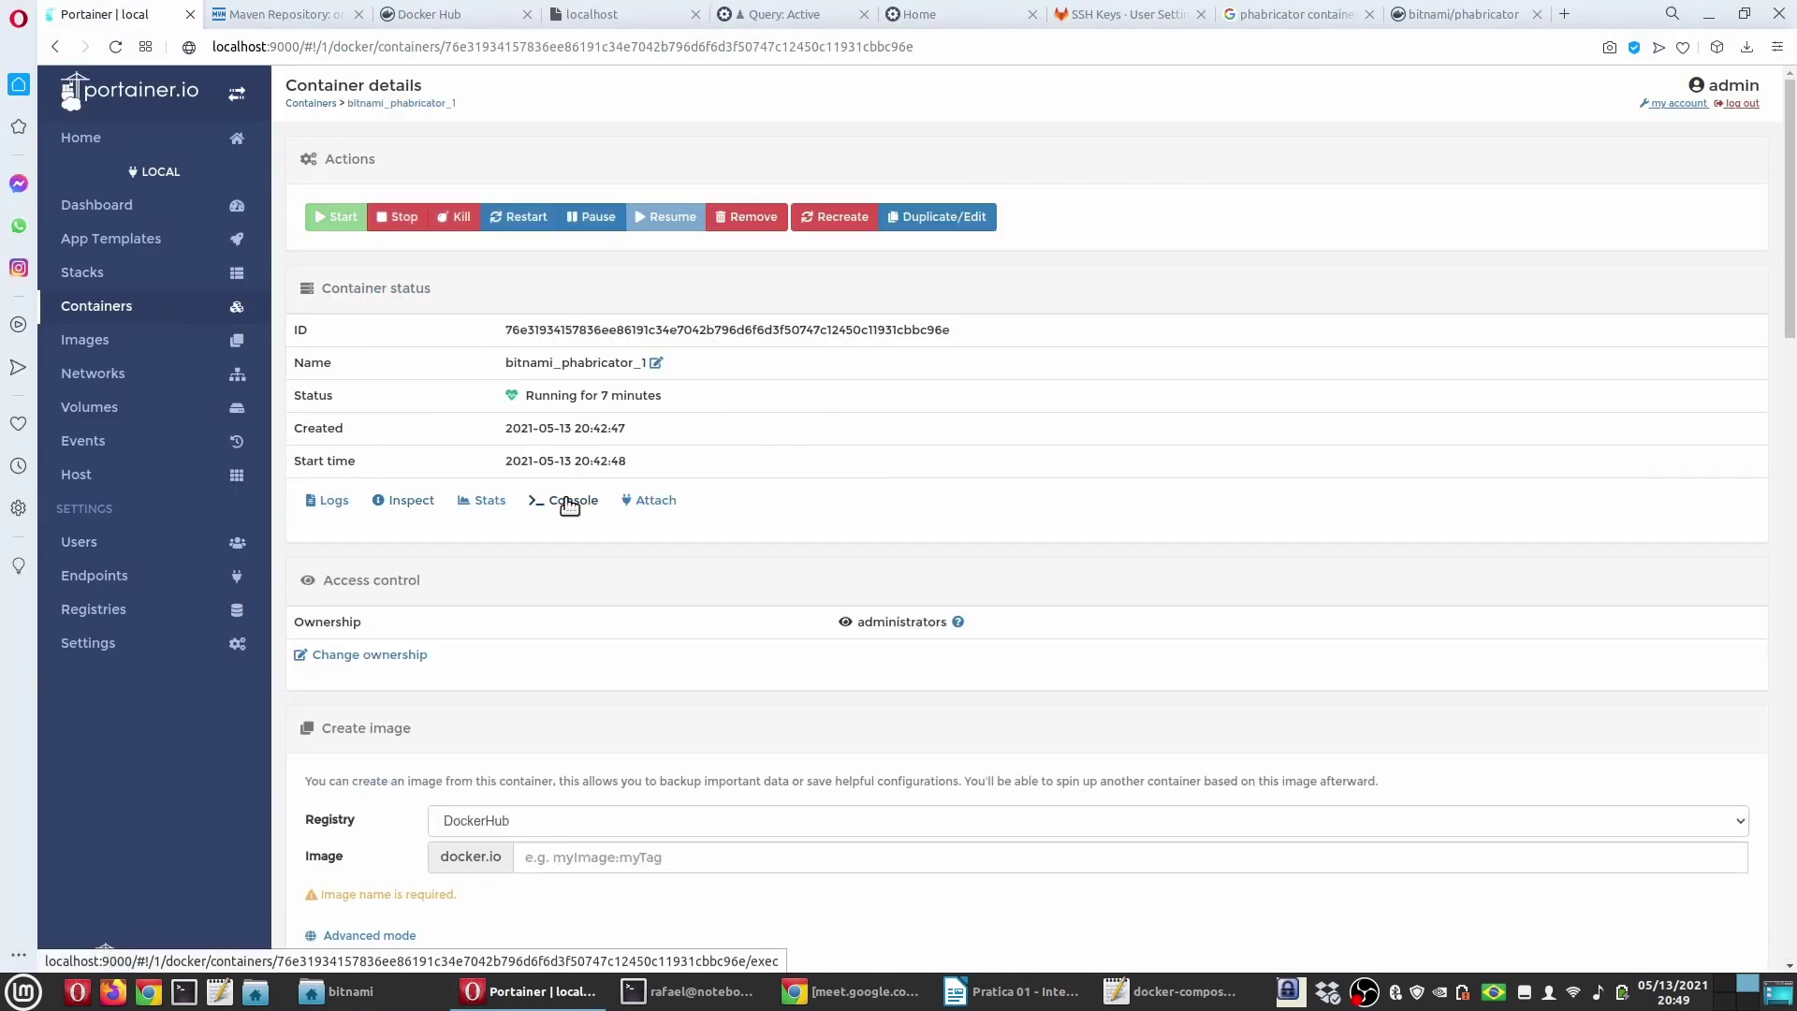
left_click(569, 502)
left_click(351, 365)
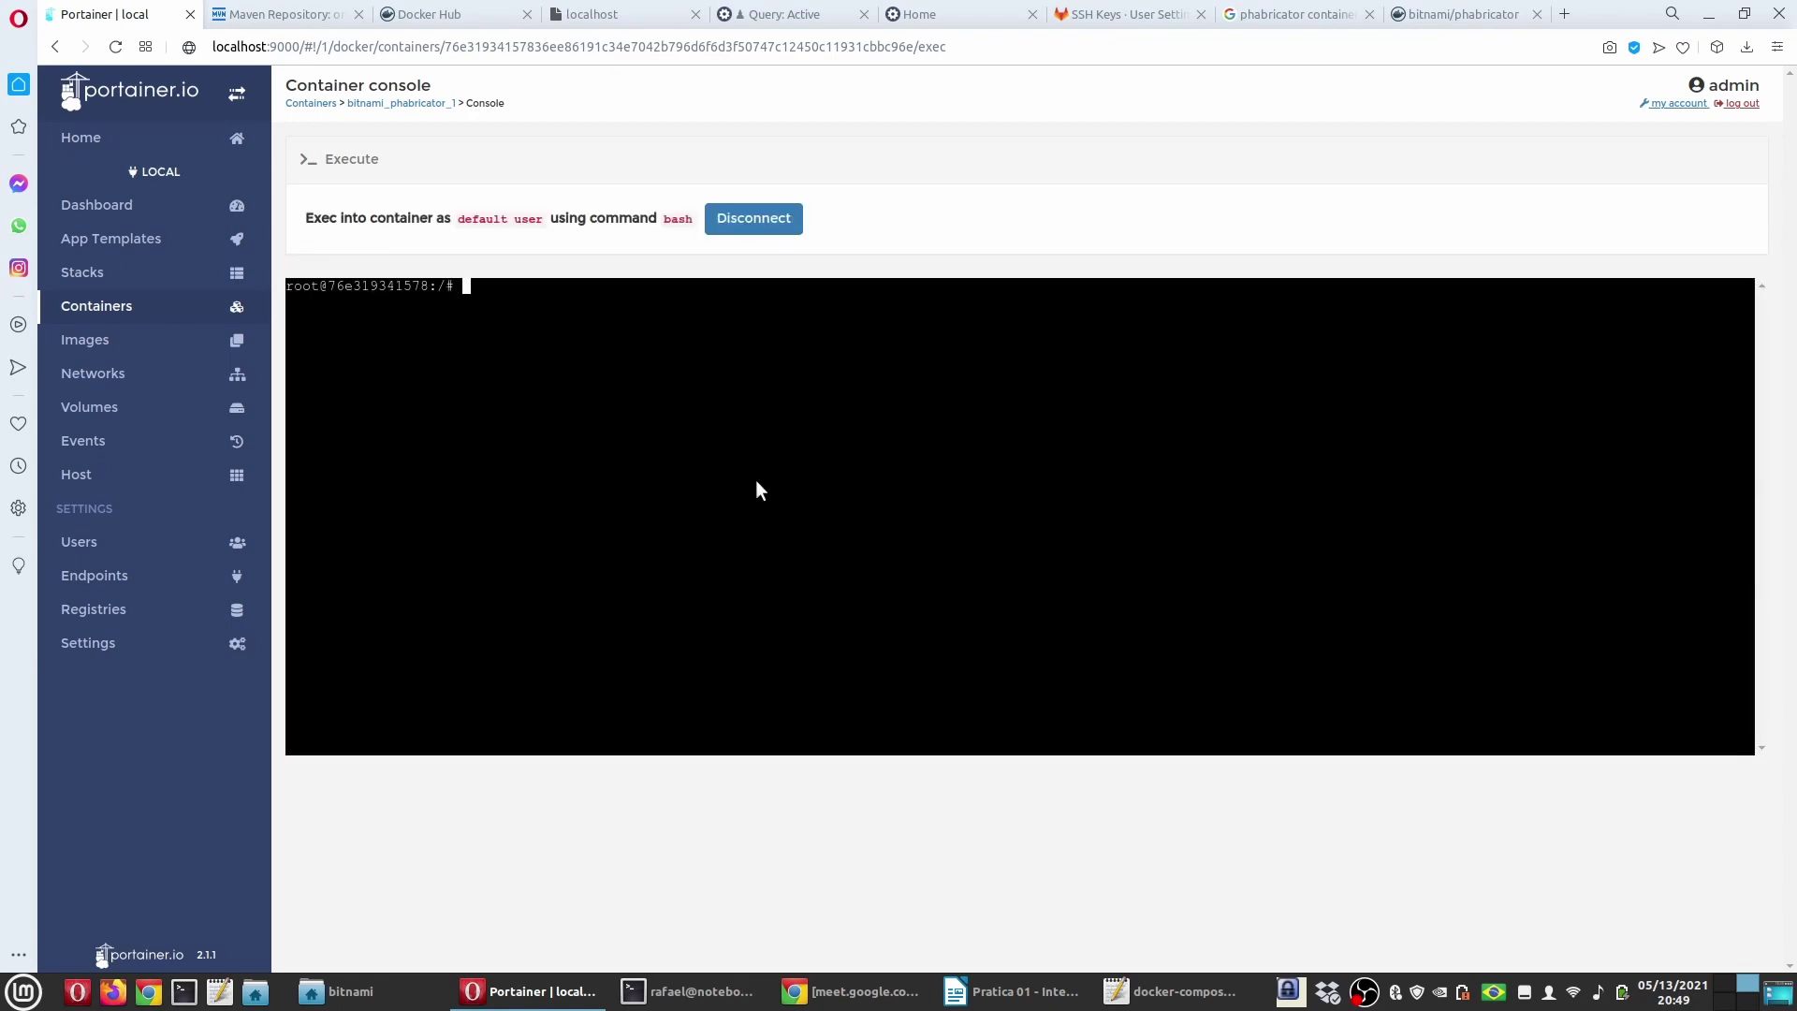
left_click(542, 328)
Step: Run ssh-keygen -t ed25519 -C "Phabricator" and accept the default key file location
left_click(1009, 994)
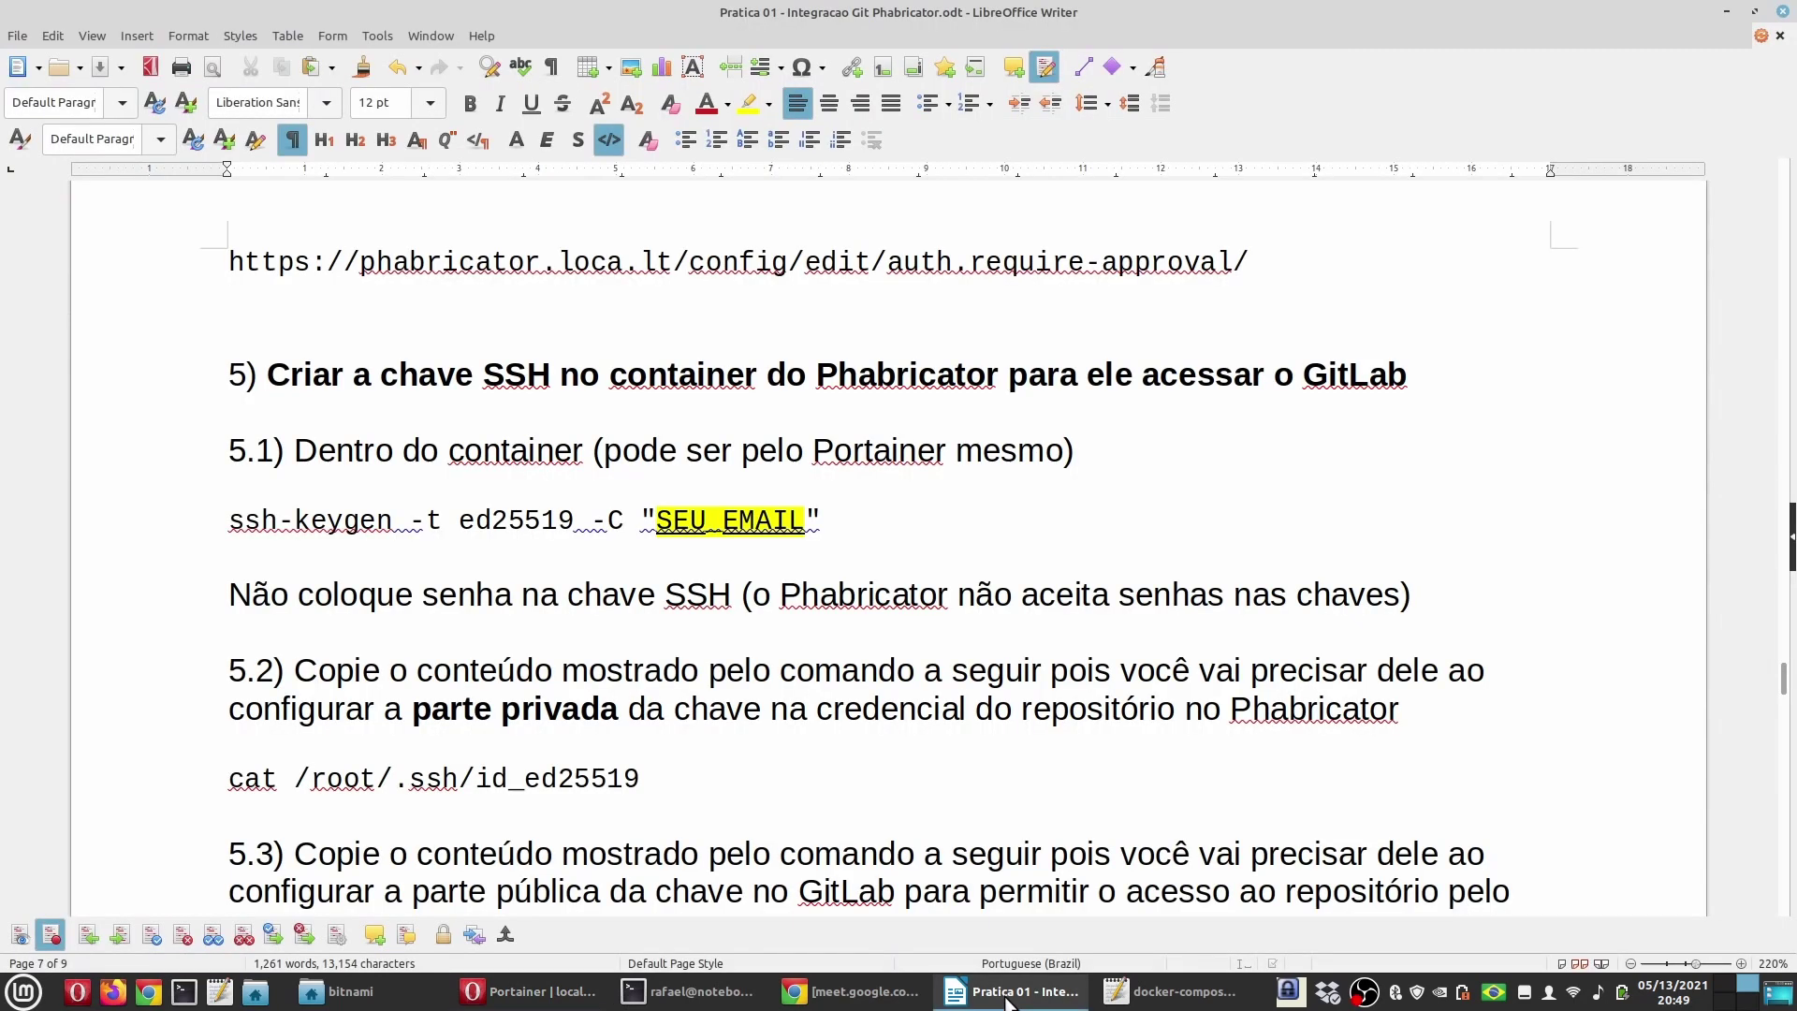
left_click_drag(231, 523, 655, 526)
key("ctrl+c")
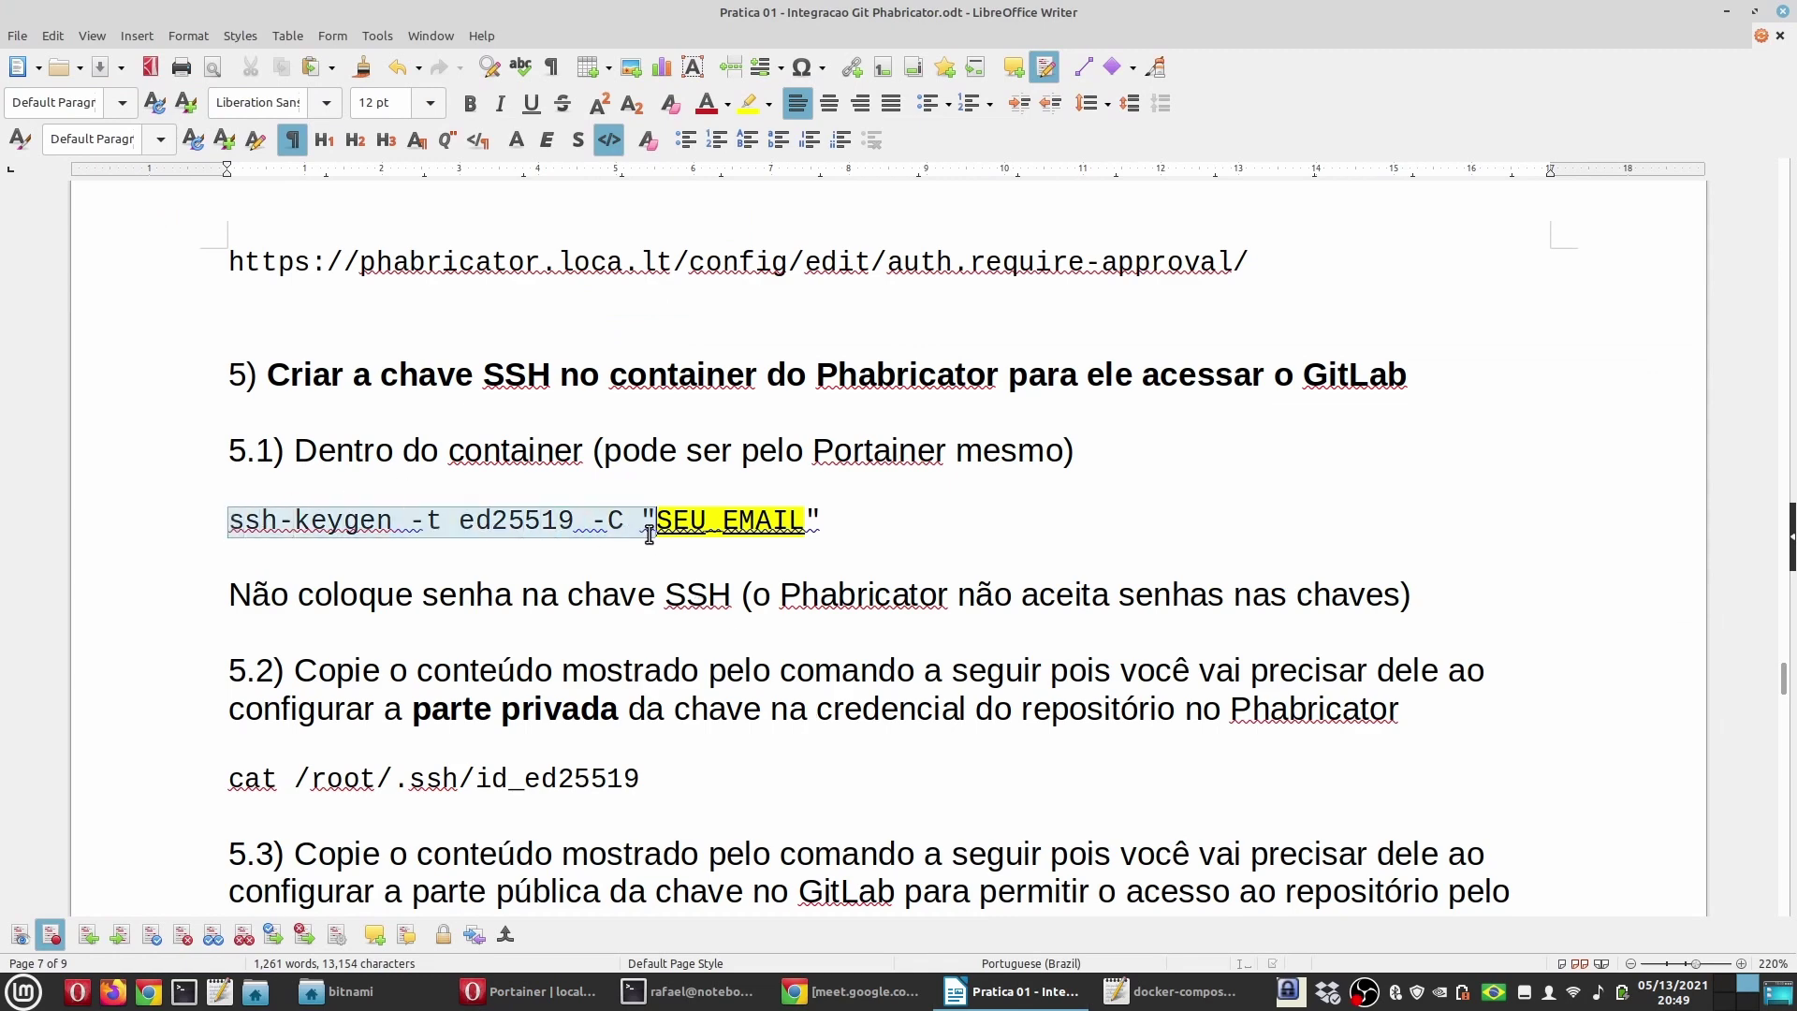
key("alt+Tab")
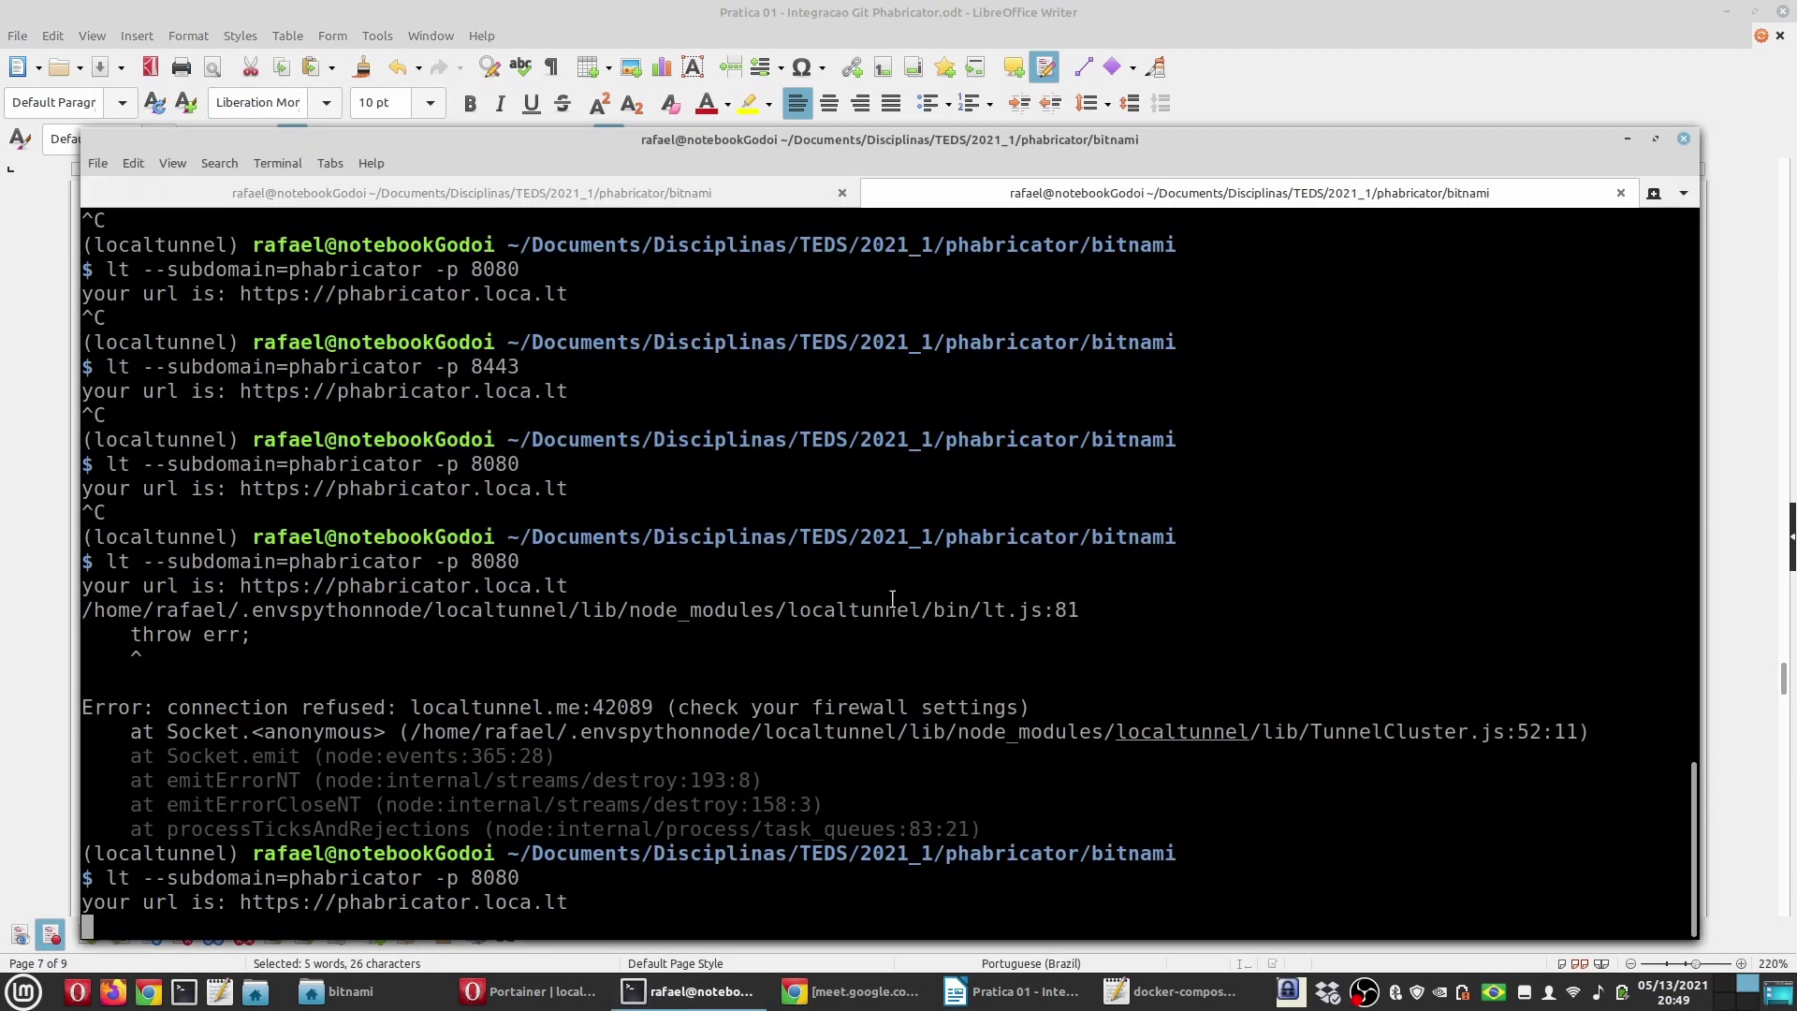
left_click(534, 991)
key("ctrl+v")
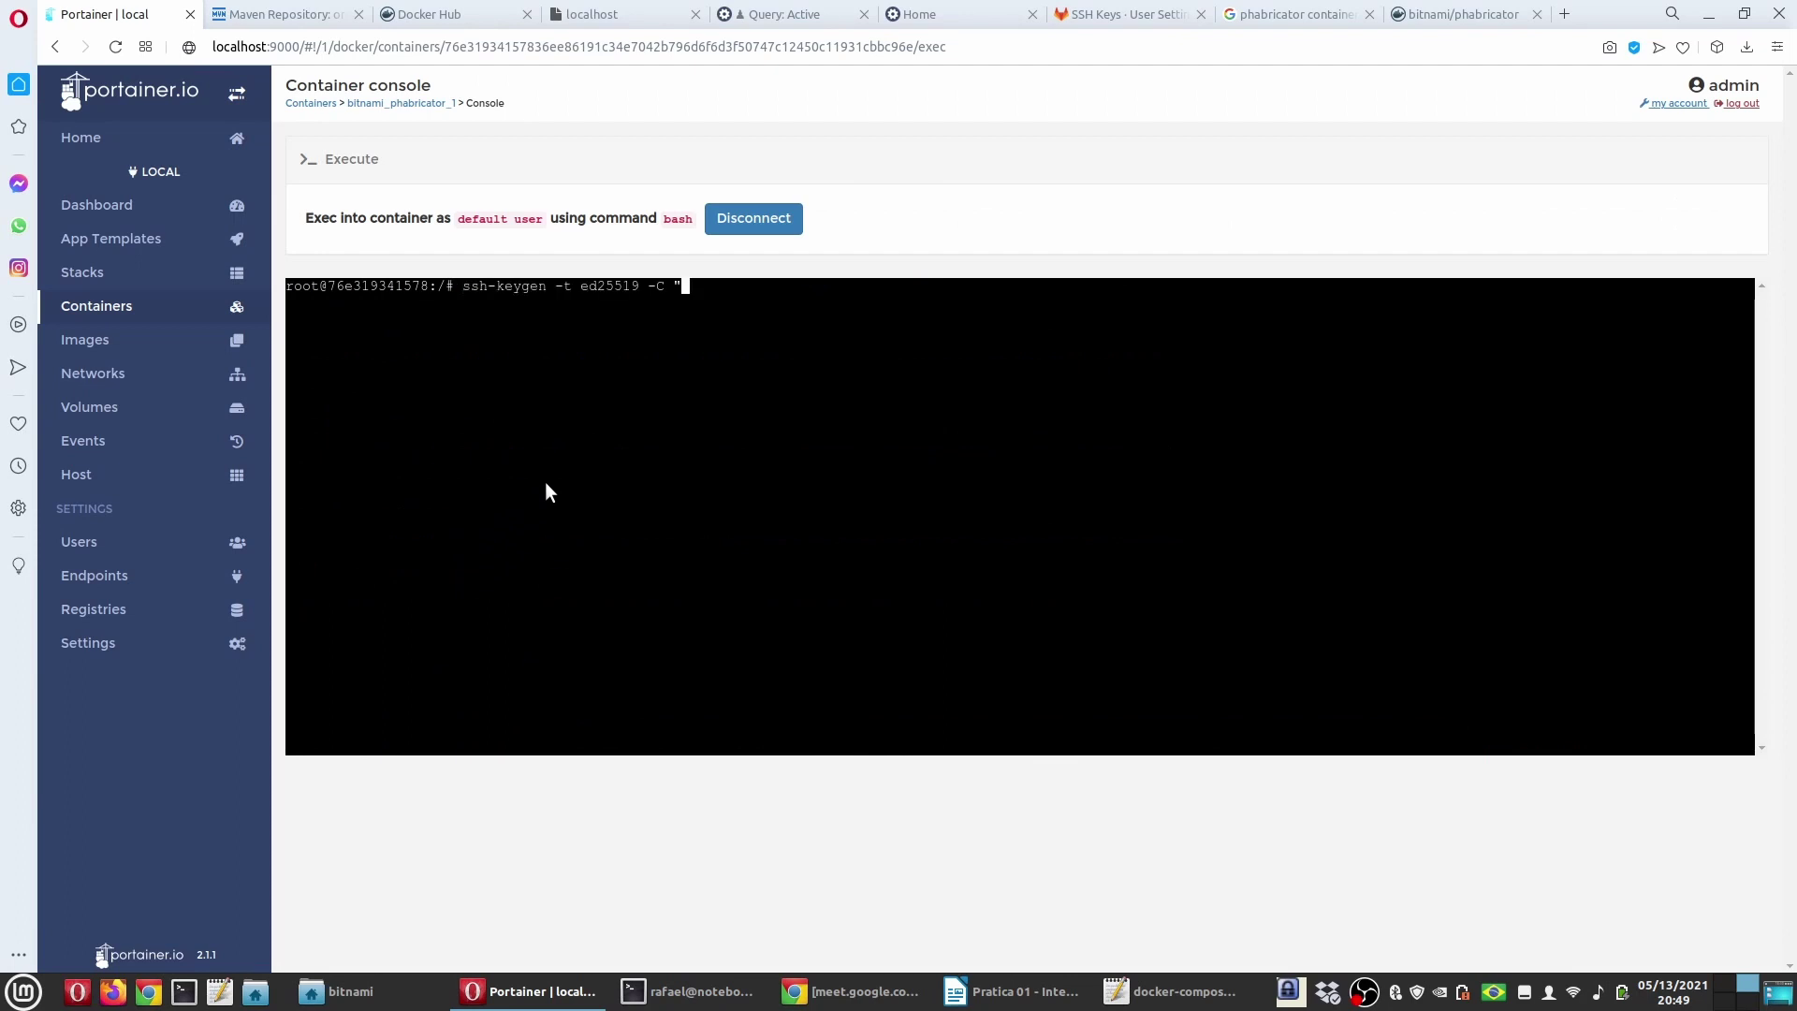
type("Phabricator\"")
key("Return")
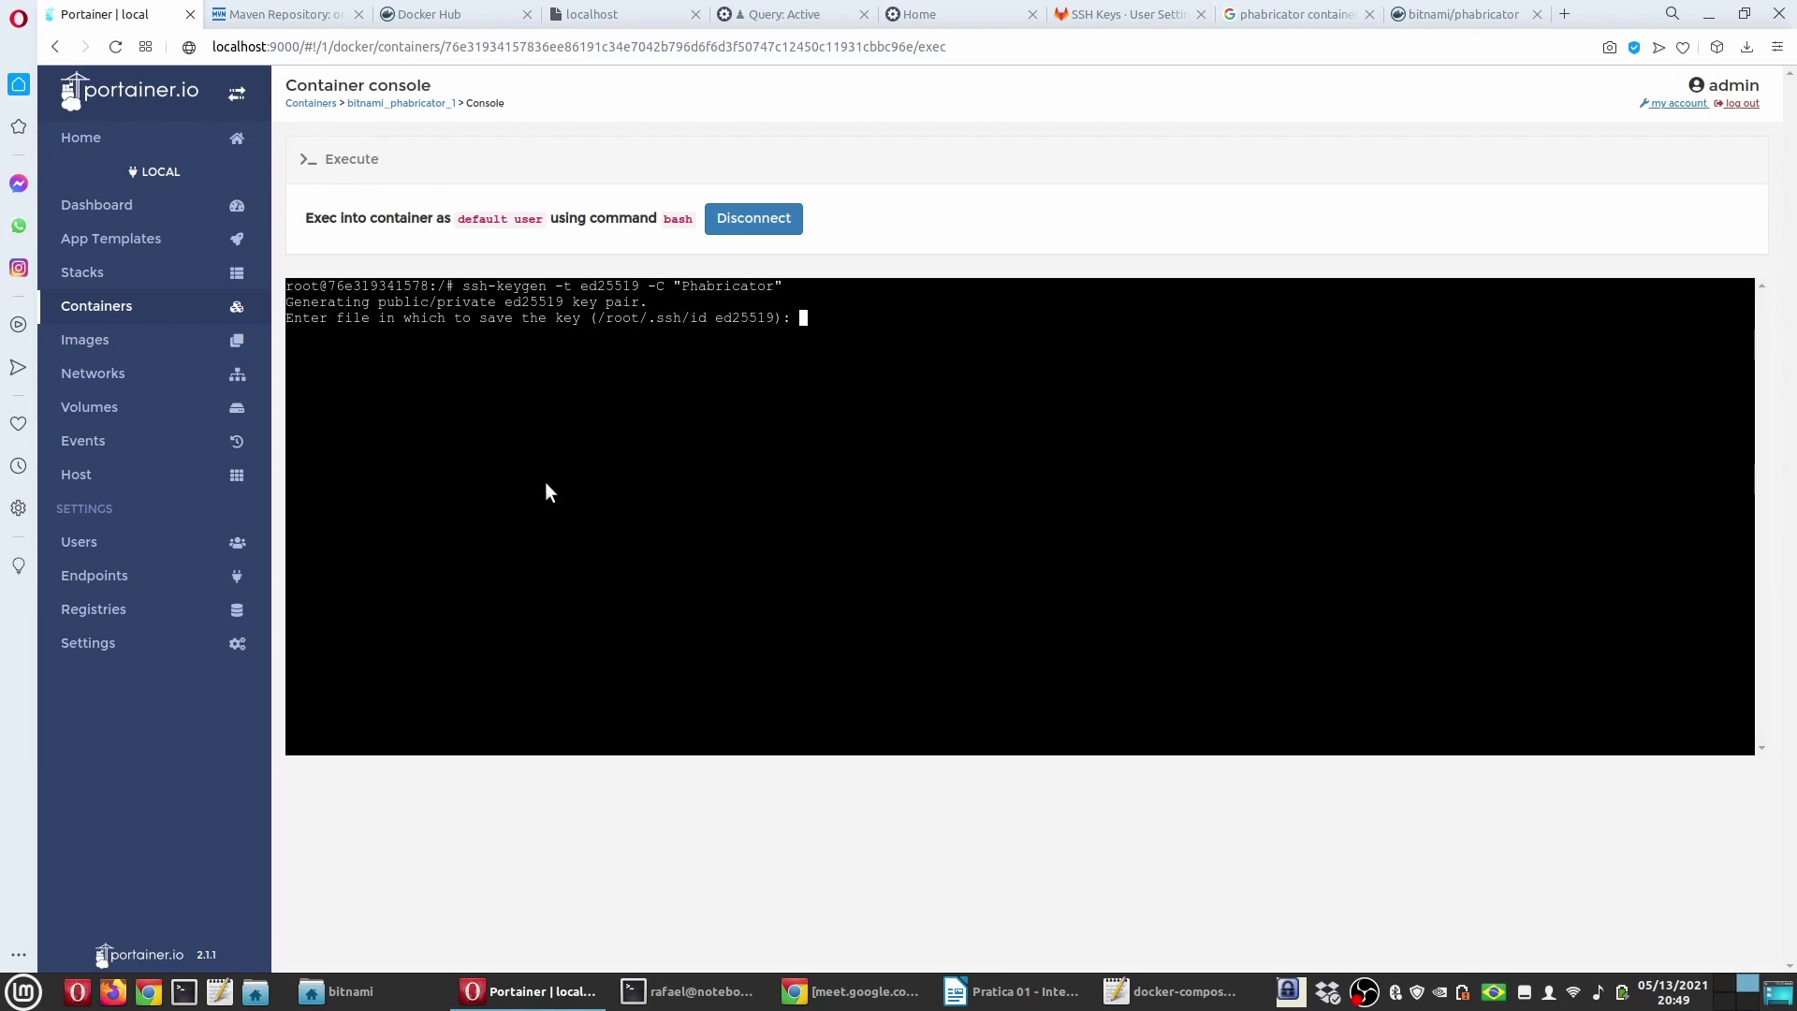
key("Return")
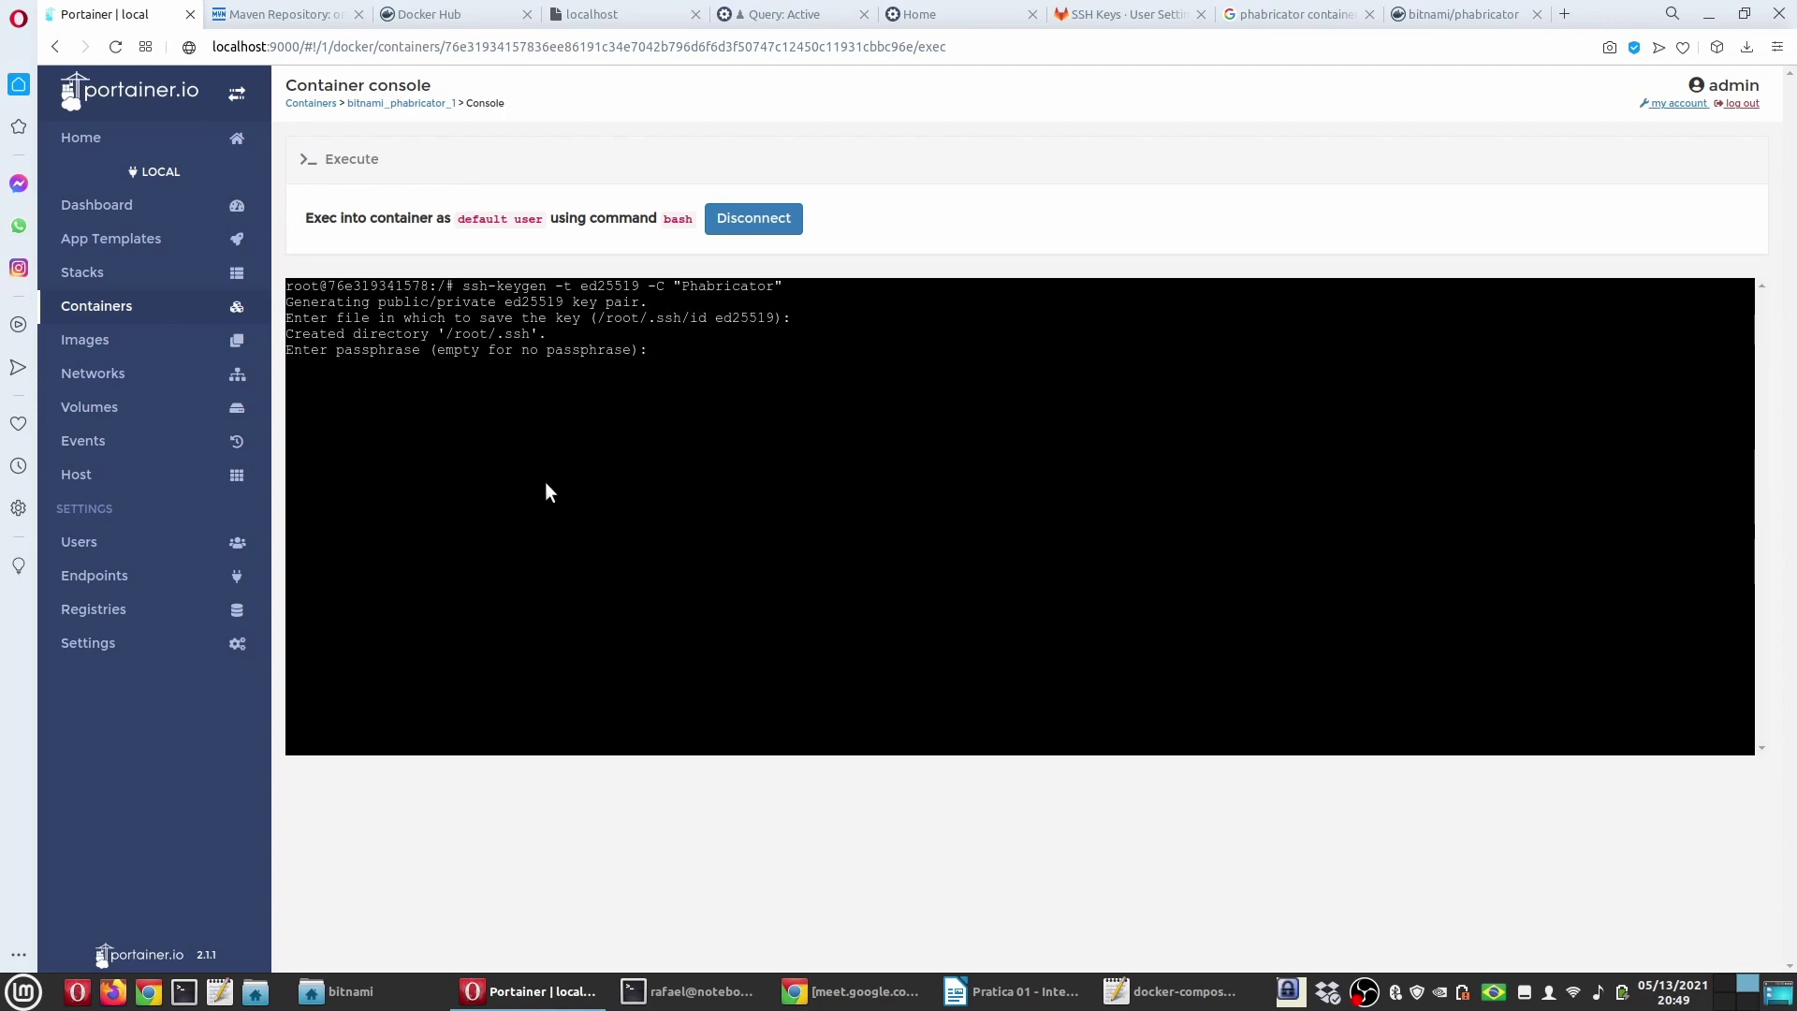
Step: Leave the key passphrase empty, since Phabricator rejects passphrase-protected keys
left_click(1025, 992)
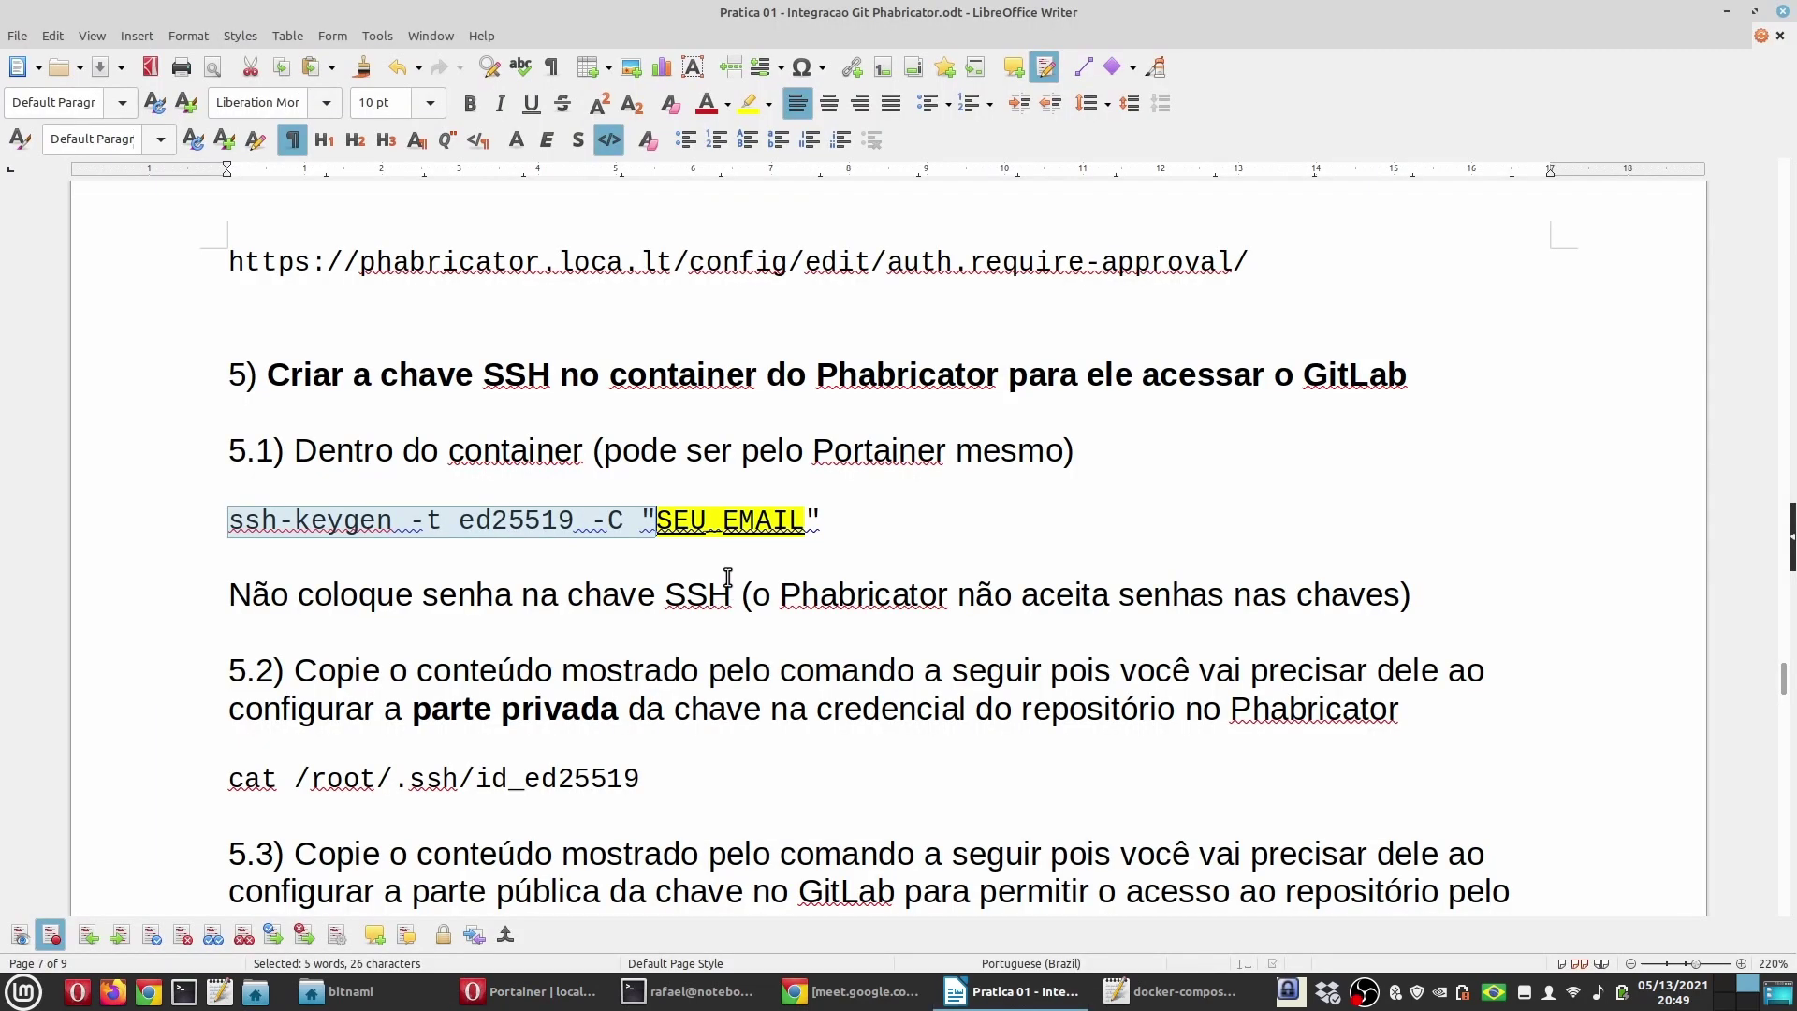
left_click_drag(754, 595, 1400, 600)
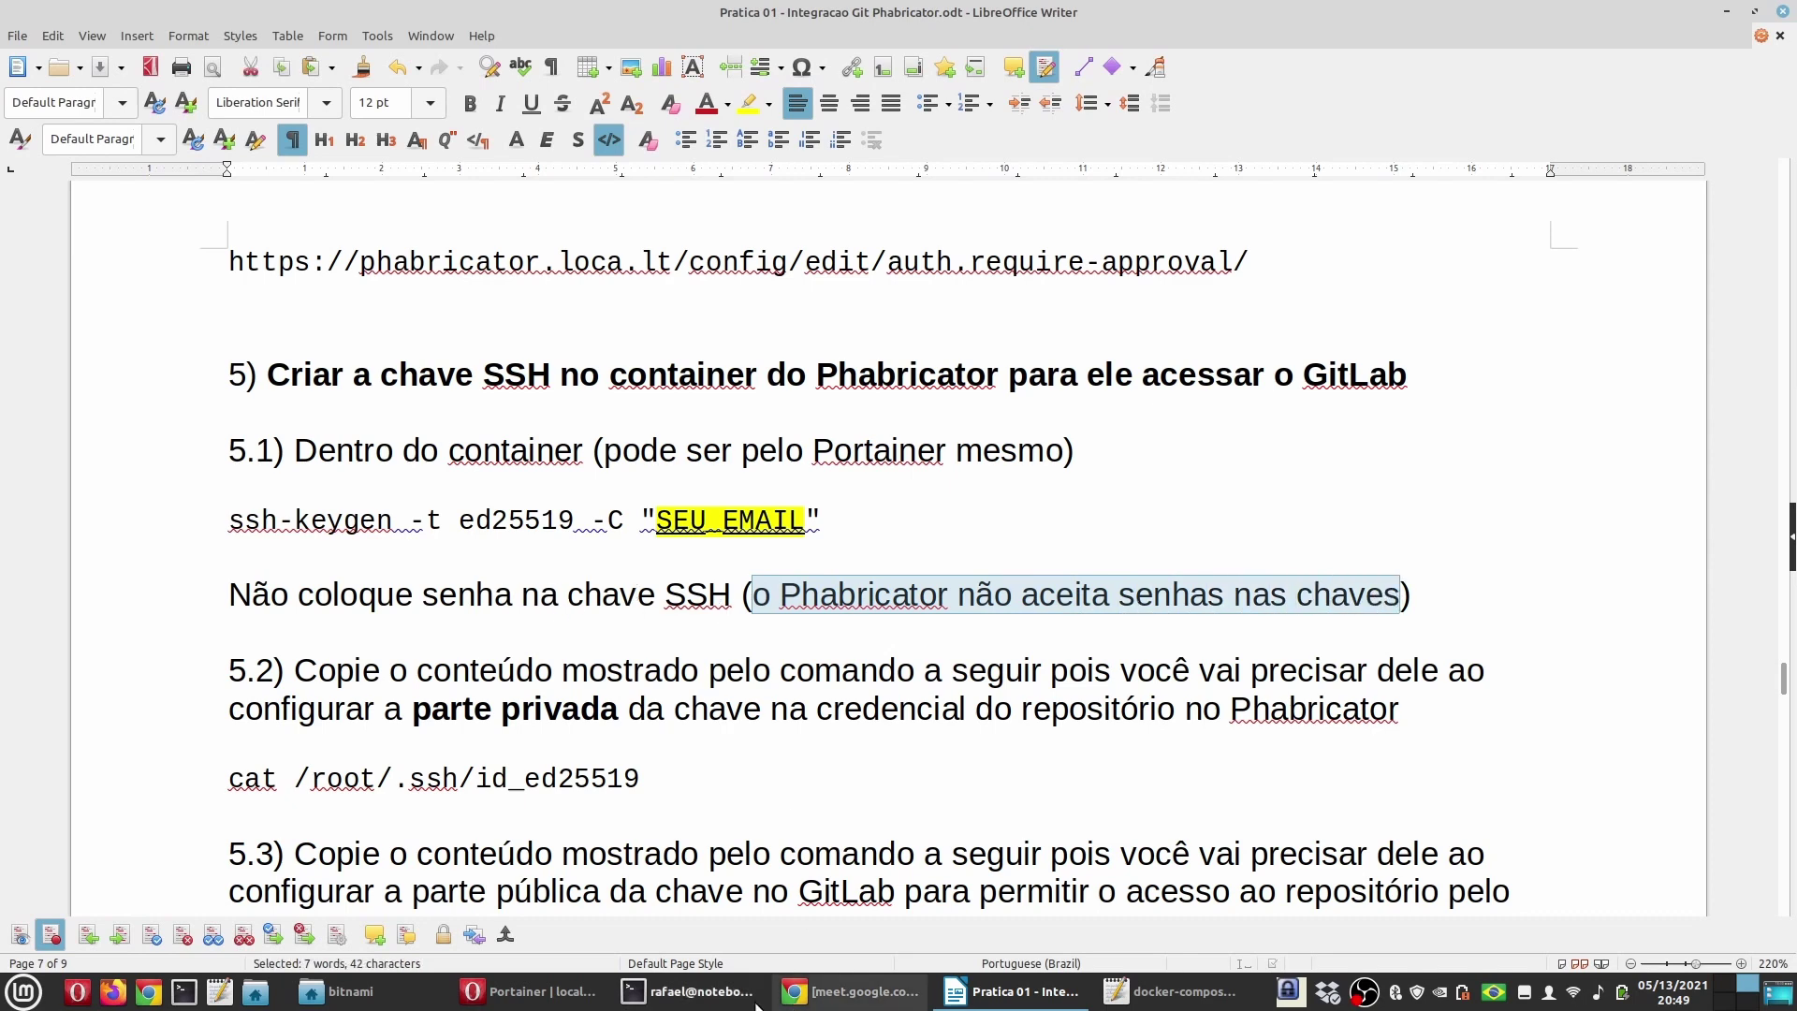
key("alt+Tab")
left_click(527, 992)
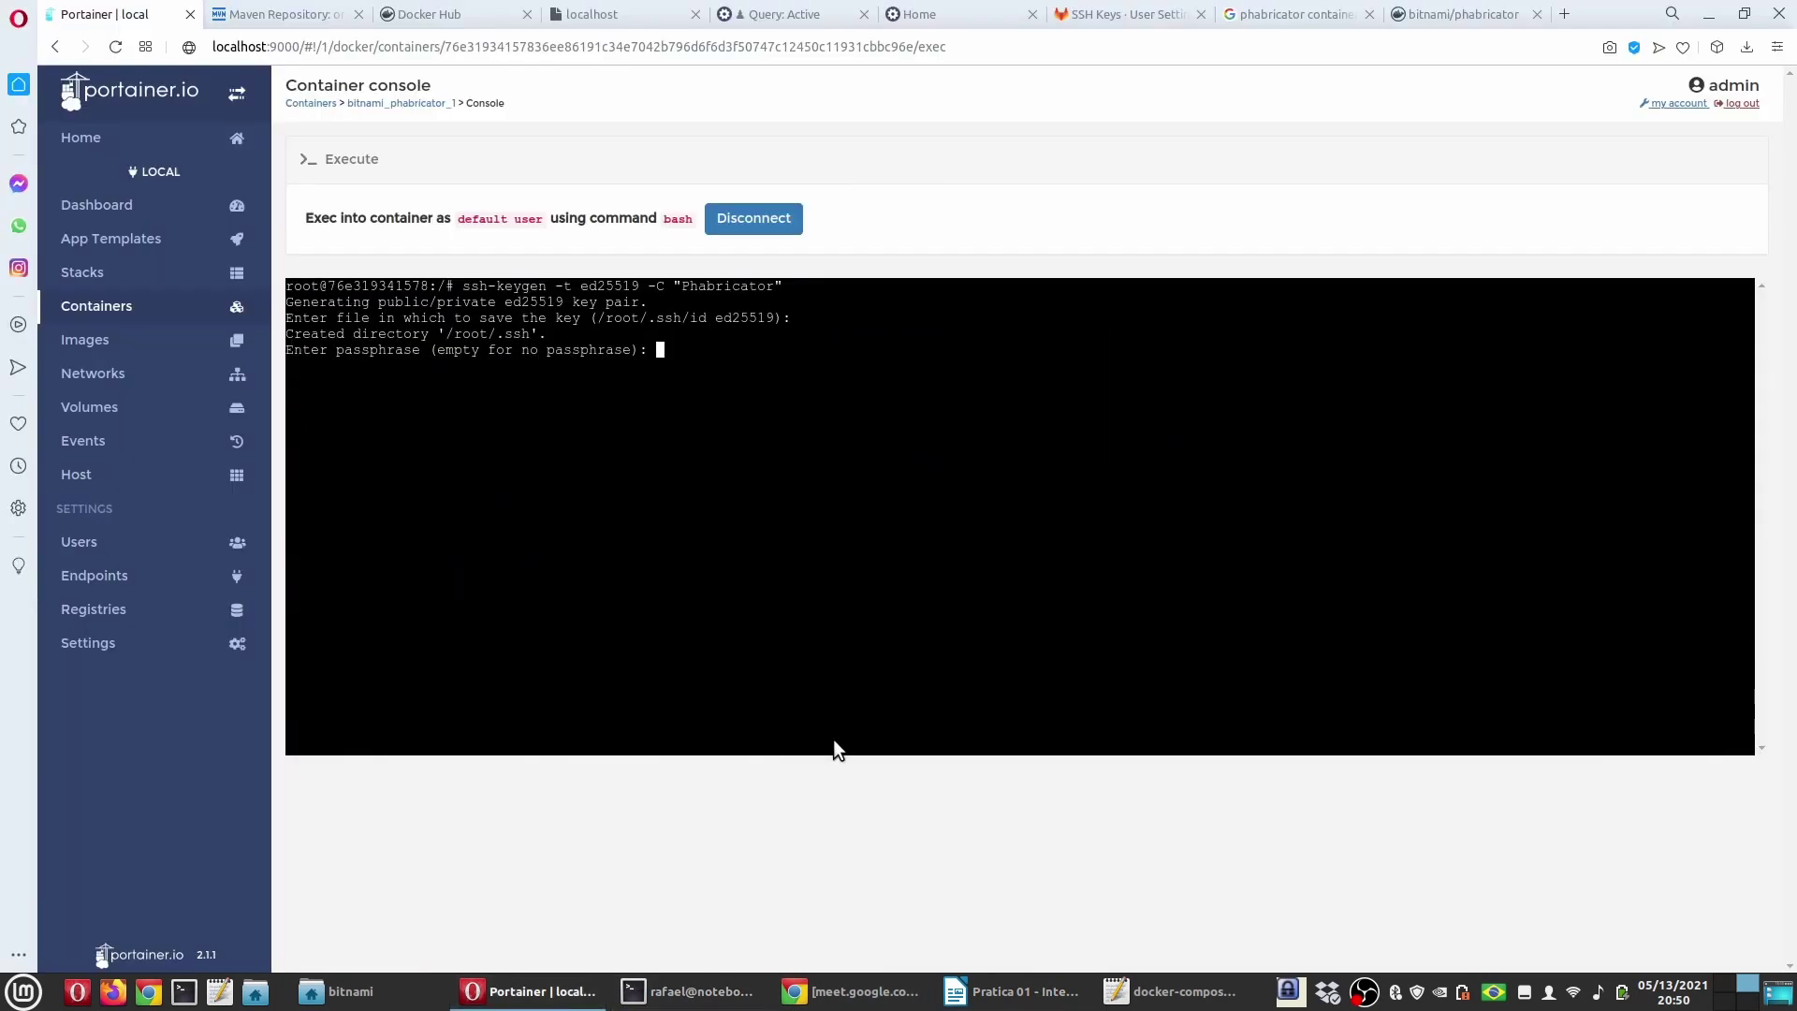
key("Return")
key("Return")
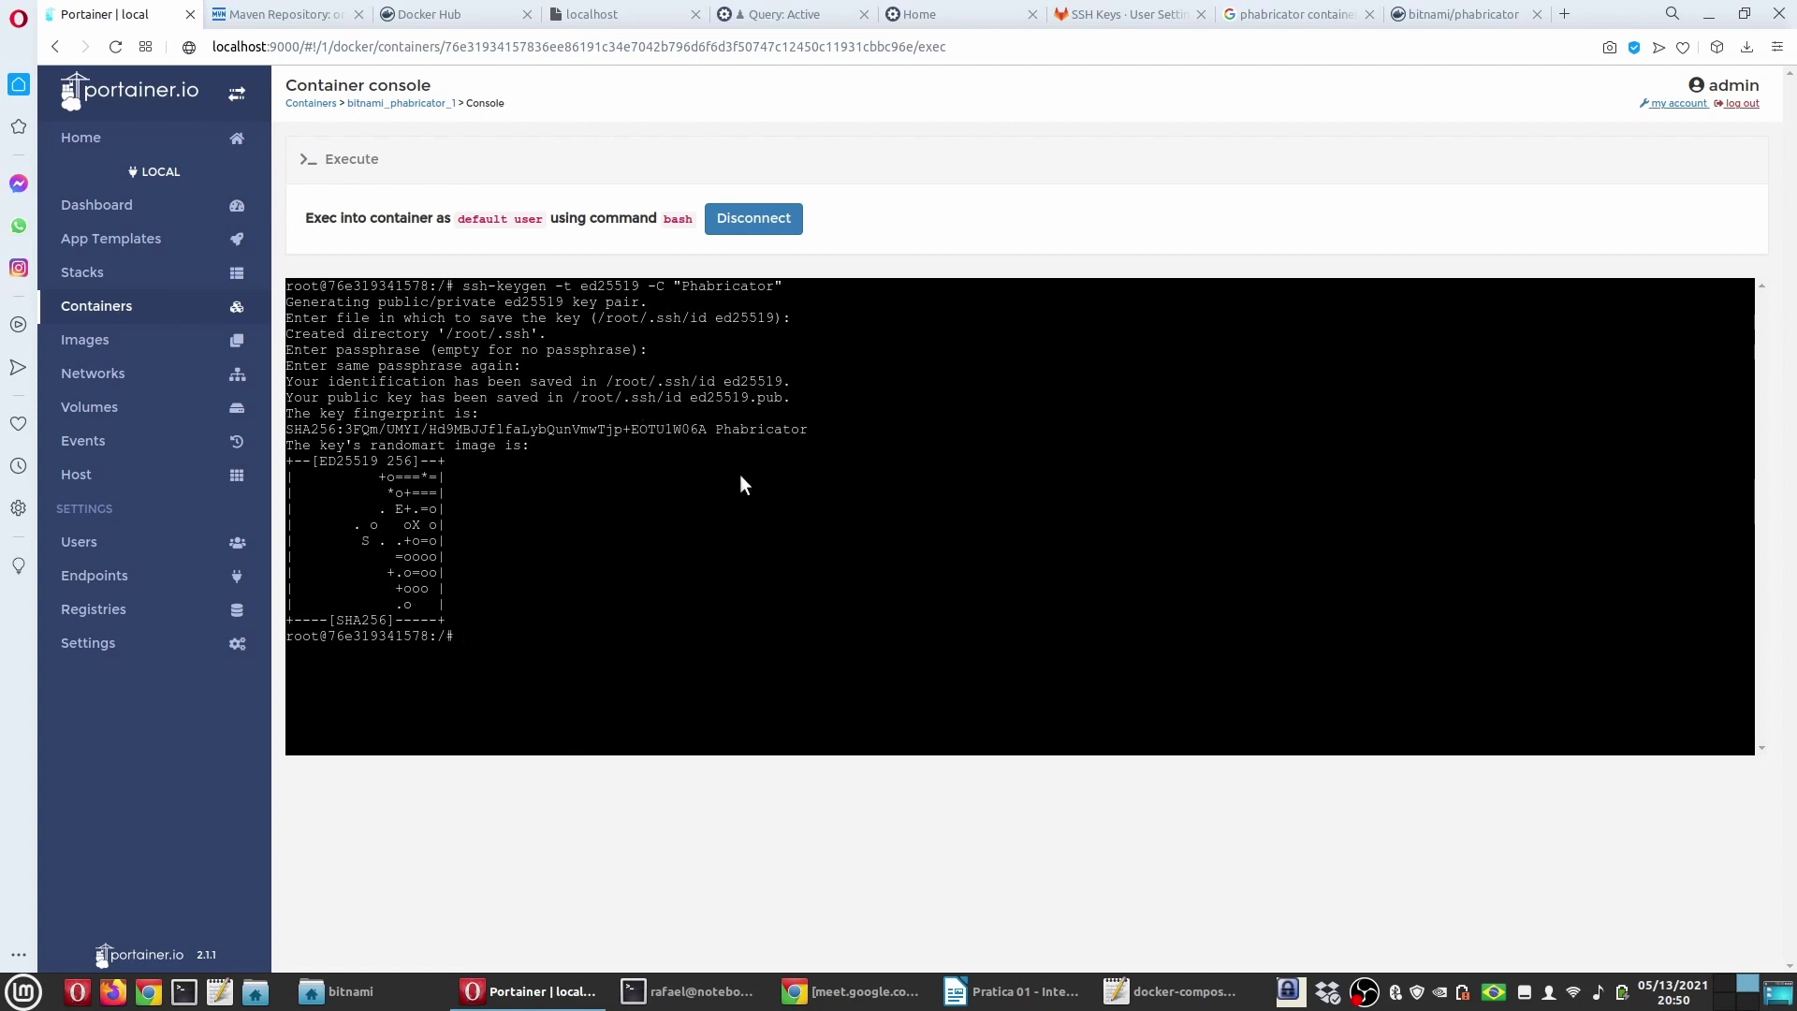
Step: List /root/.ssh with ls -al to find the id_ed25519 and id_ed25519.pub files
type("ls")
key("Return")
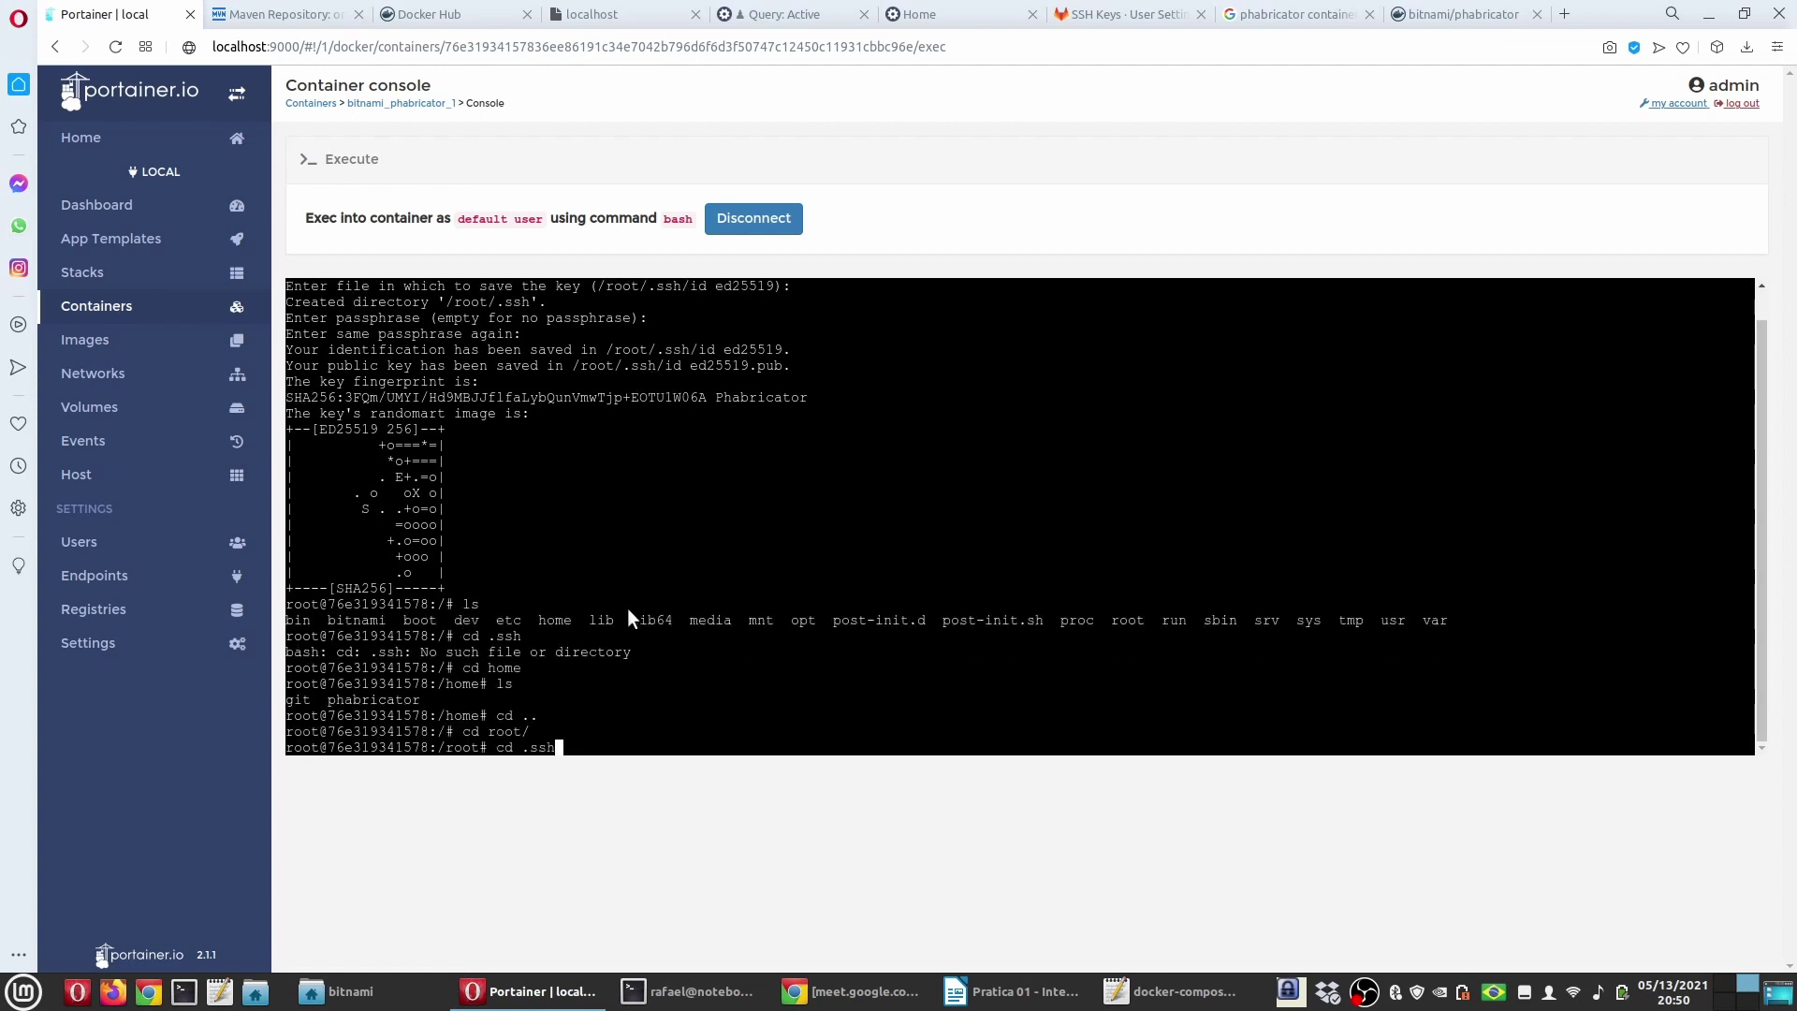
type("ls")
key("Return")
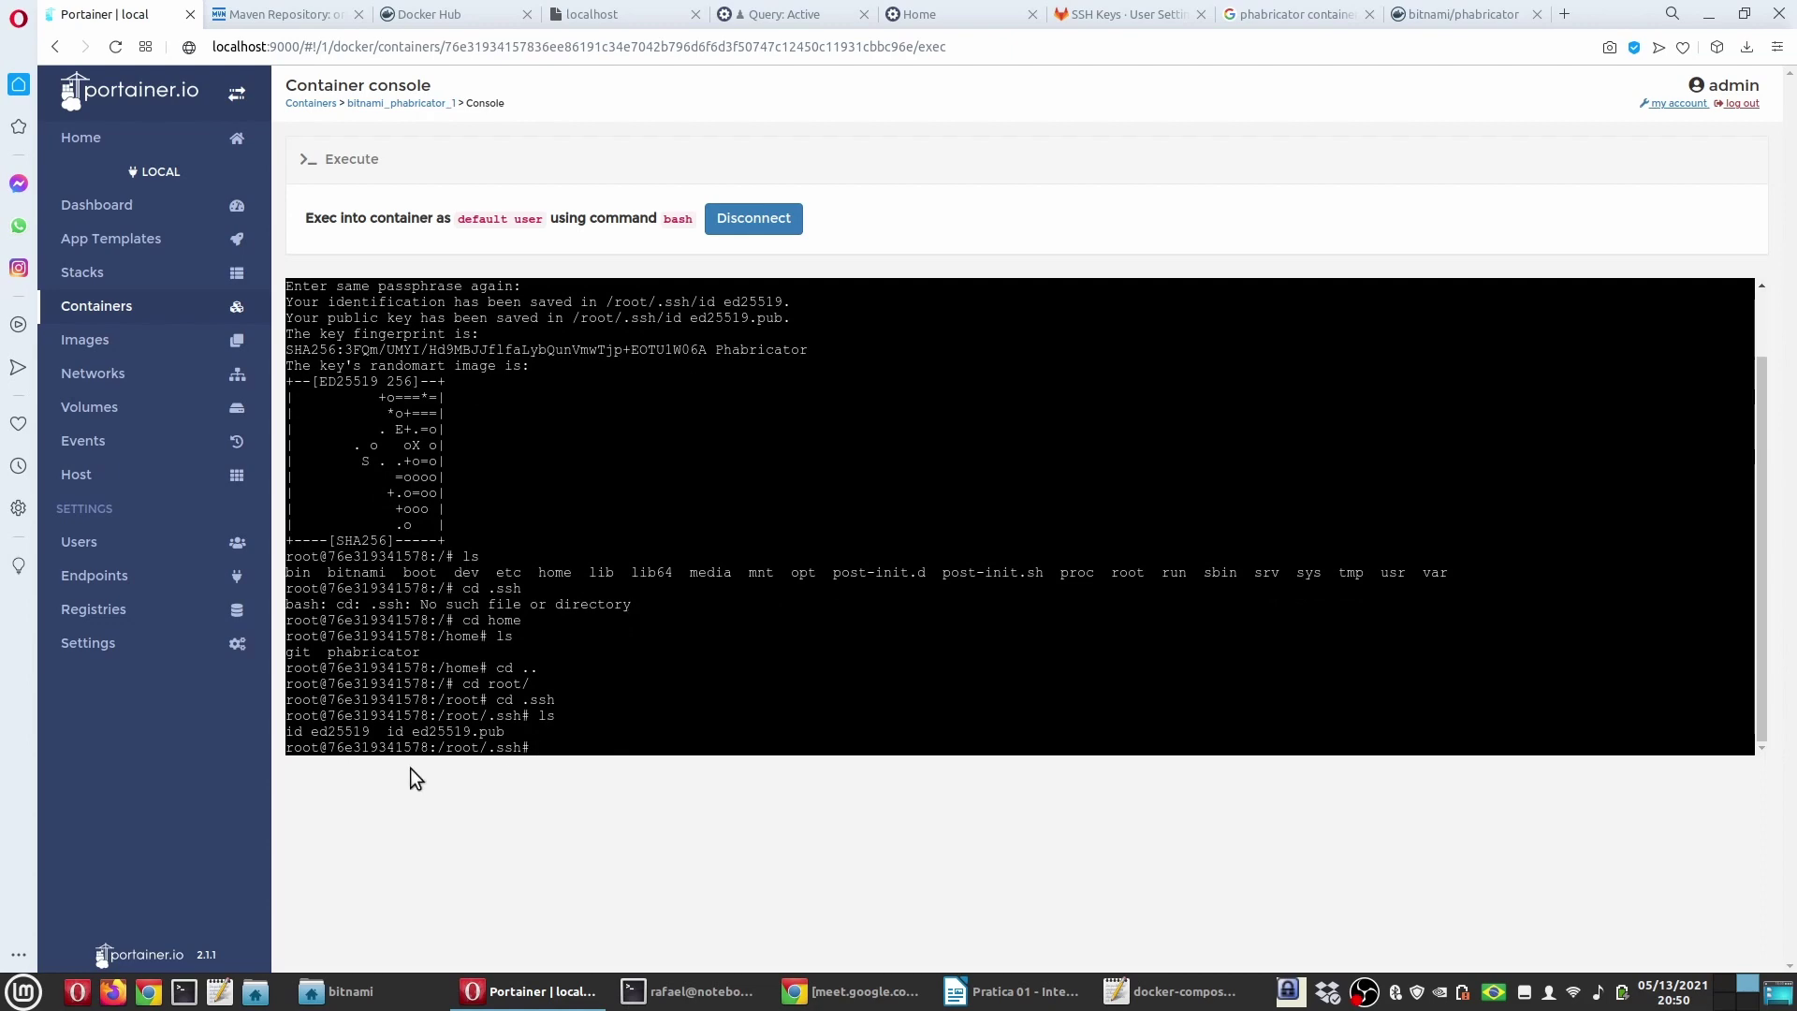
type("ls -al")
key("Return")
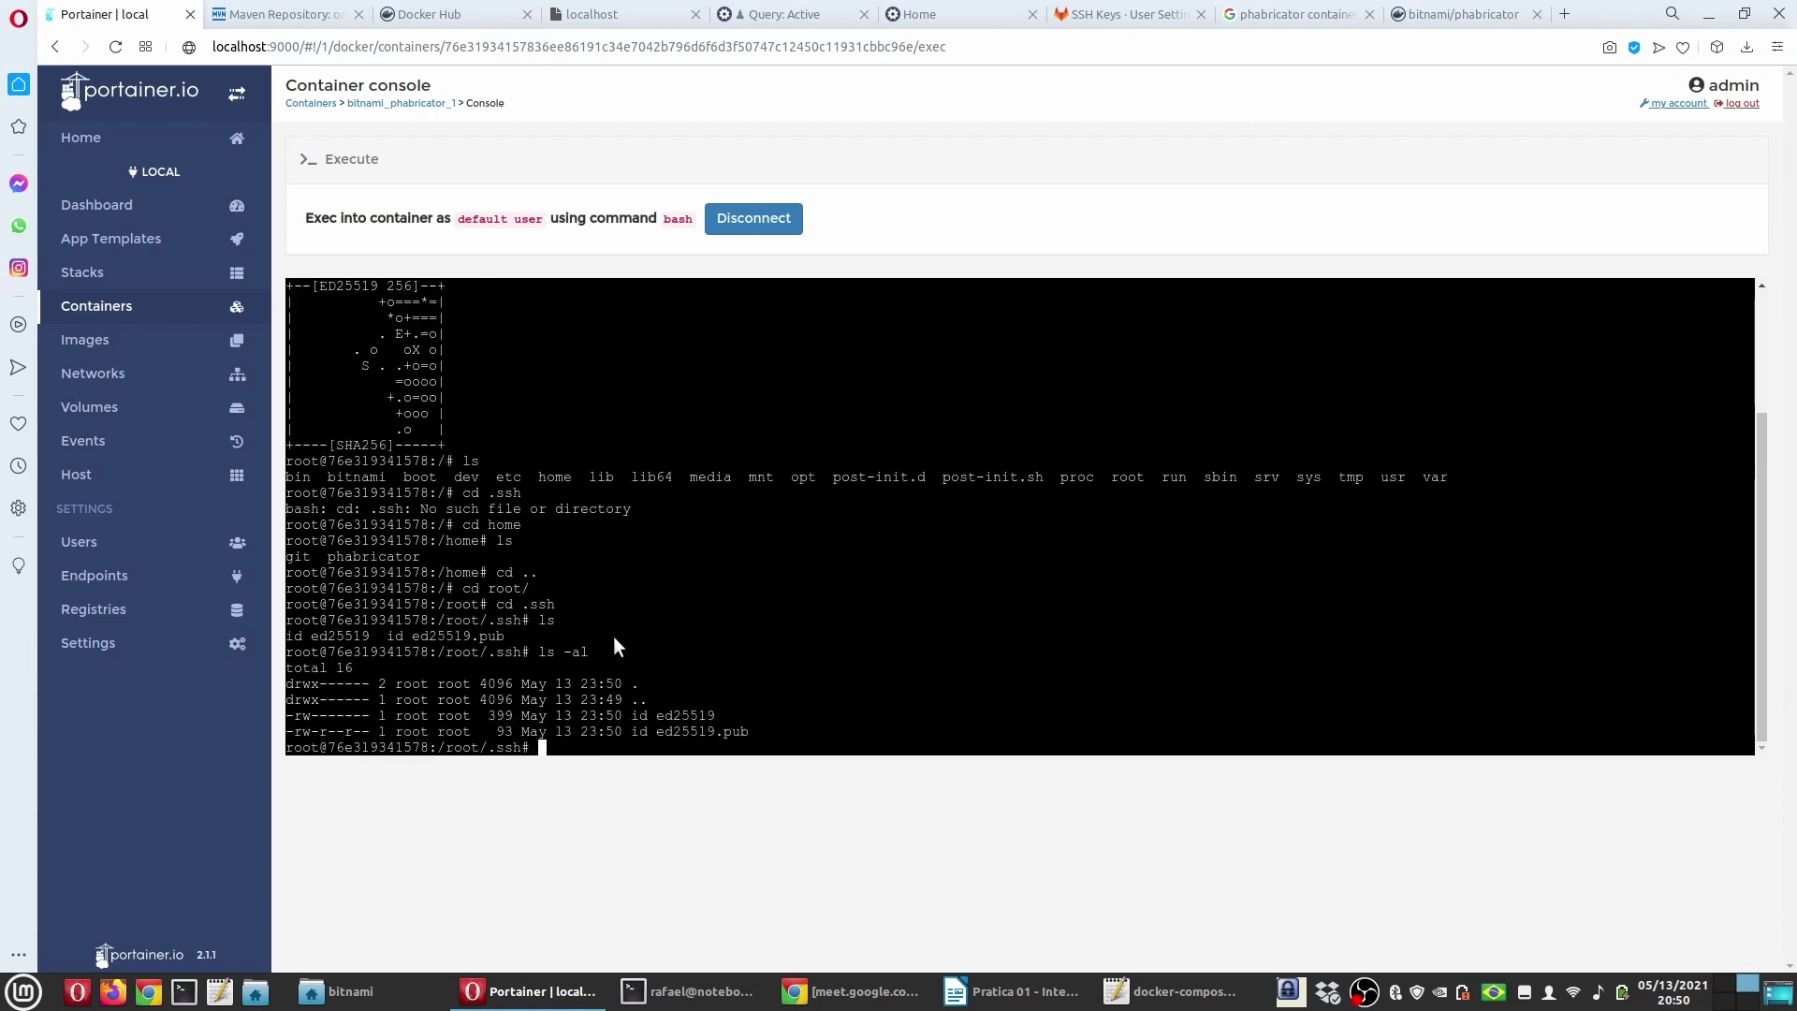
scroll(562, 711, "up", 5)
scroll(571, 715, "down", 5)
scroll(600, 899, "up", 2, "ctrl")
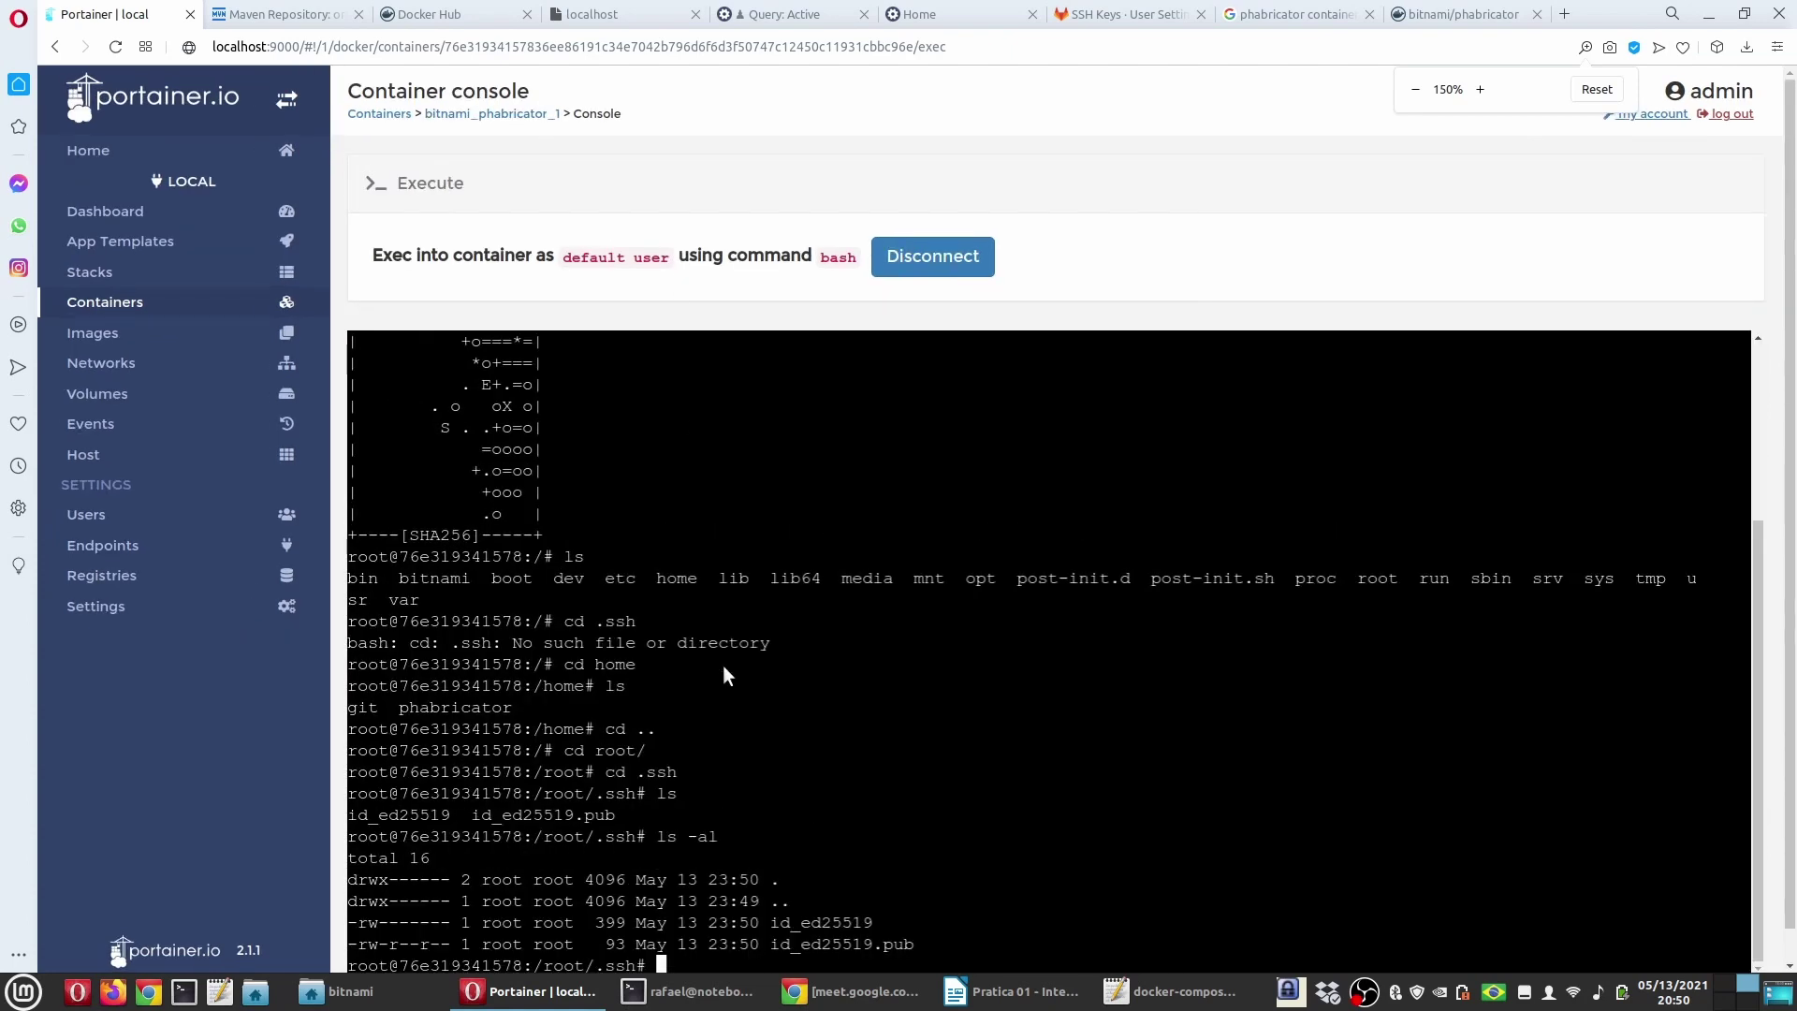
scroll(739, 666, "up", 1, "ctrl")
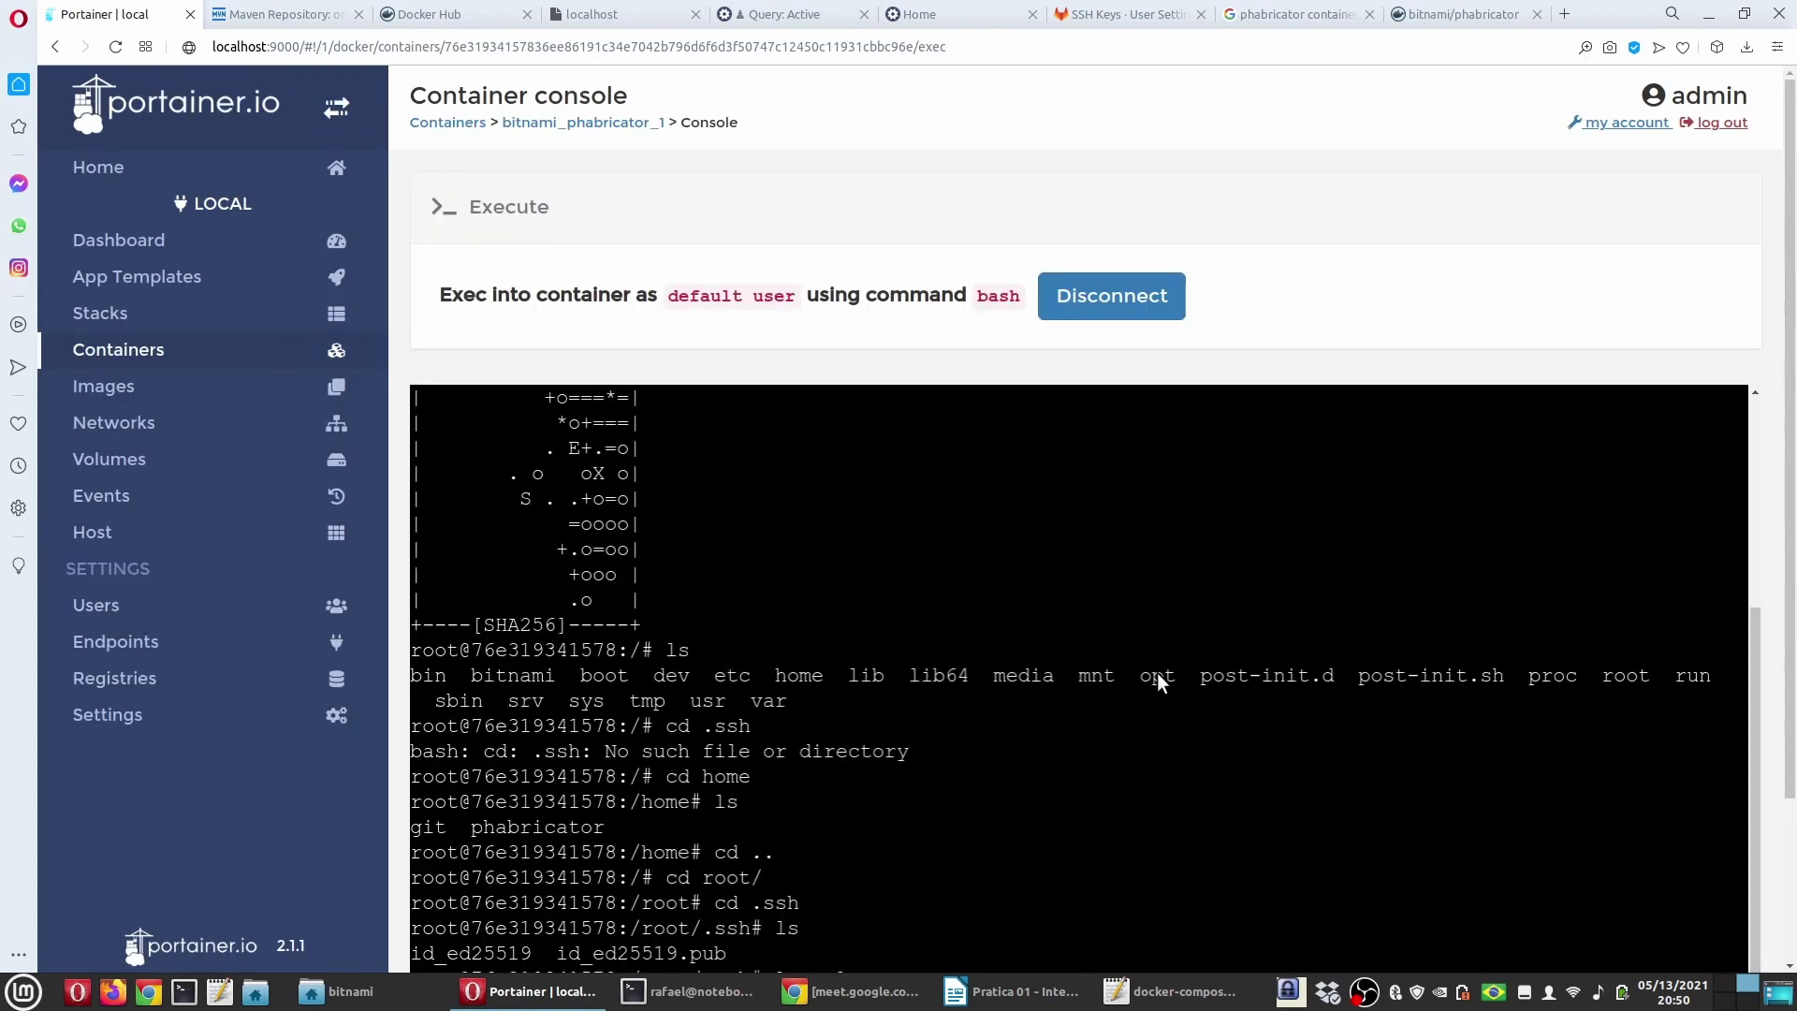
scroll(683, 875, "down", 2)
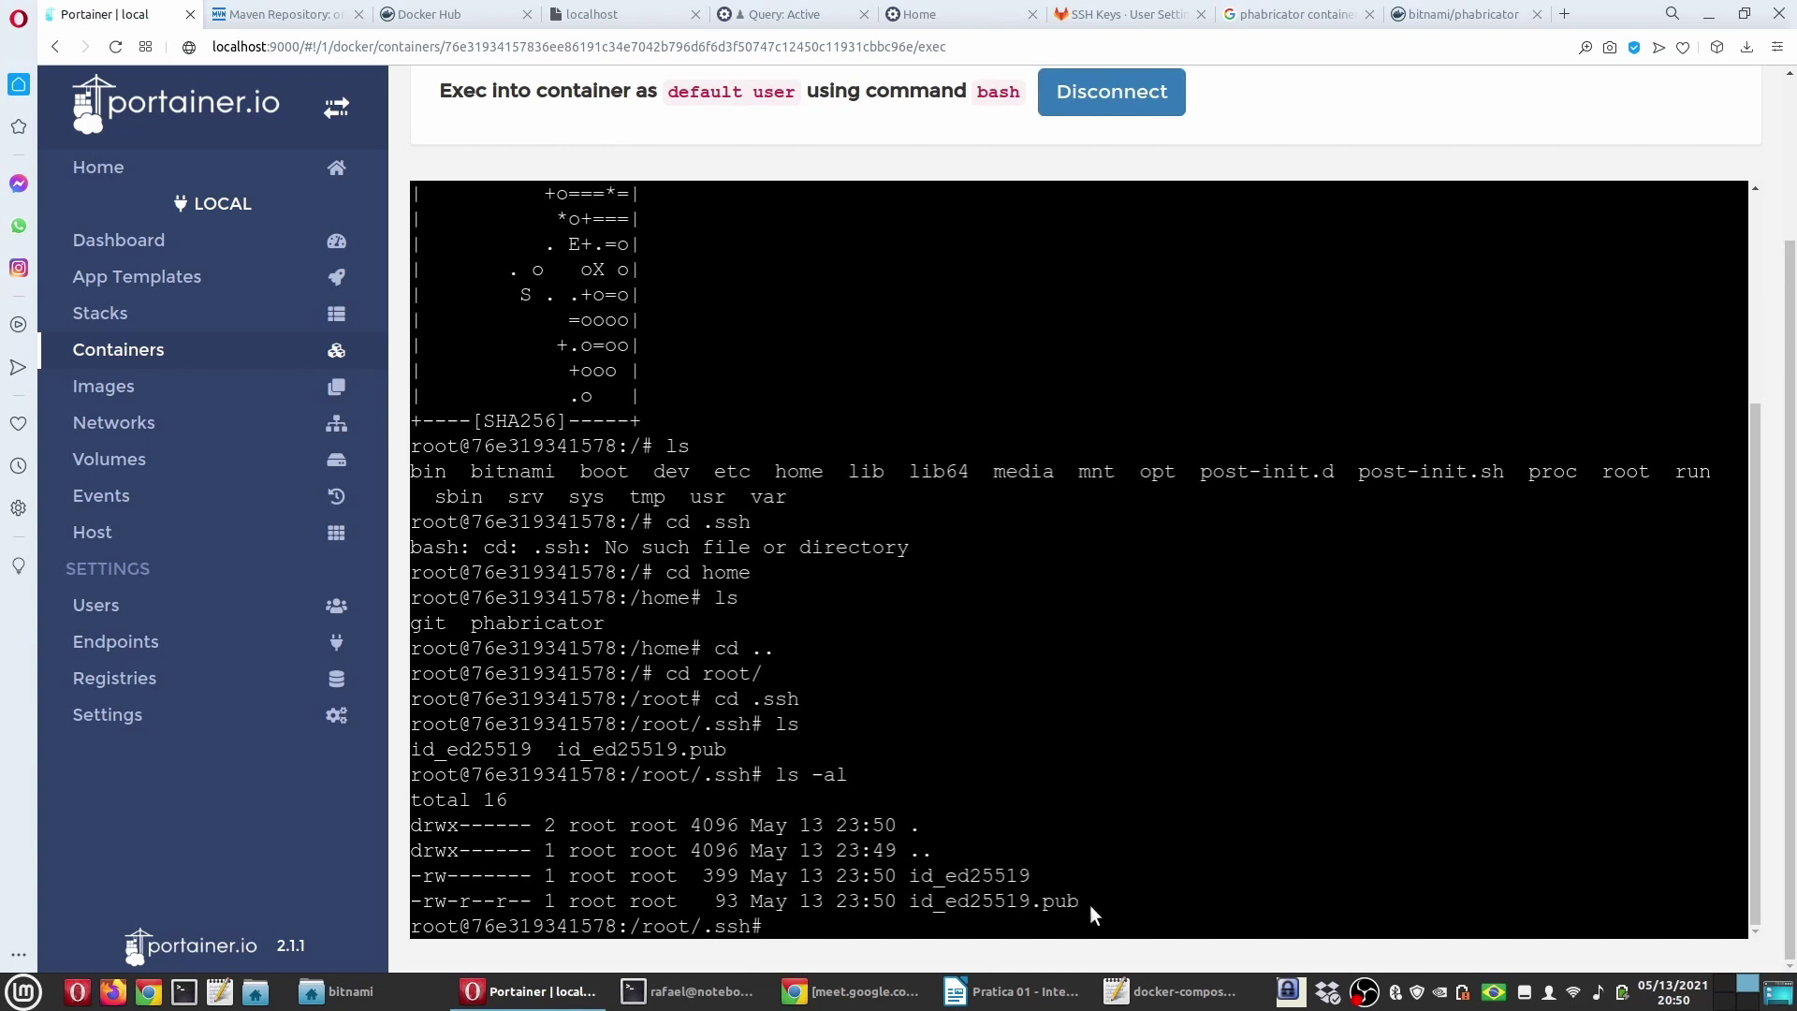
left_click_drag(1087, 900, 906, 875)
left_click(906, 874)
left_click_drag(1080, 900, 906, 901)
left_click_drag(1031, 875, 919, 874)
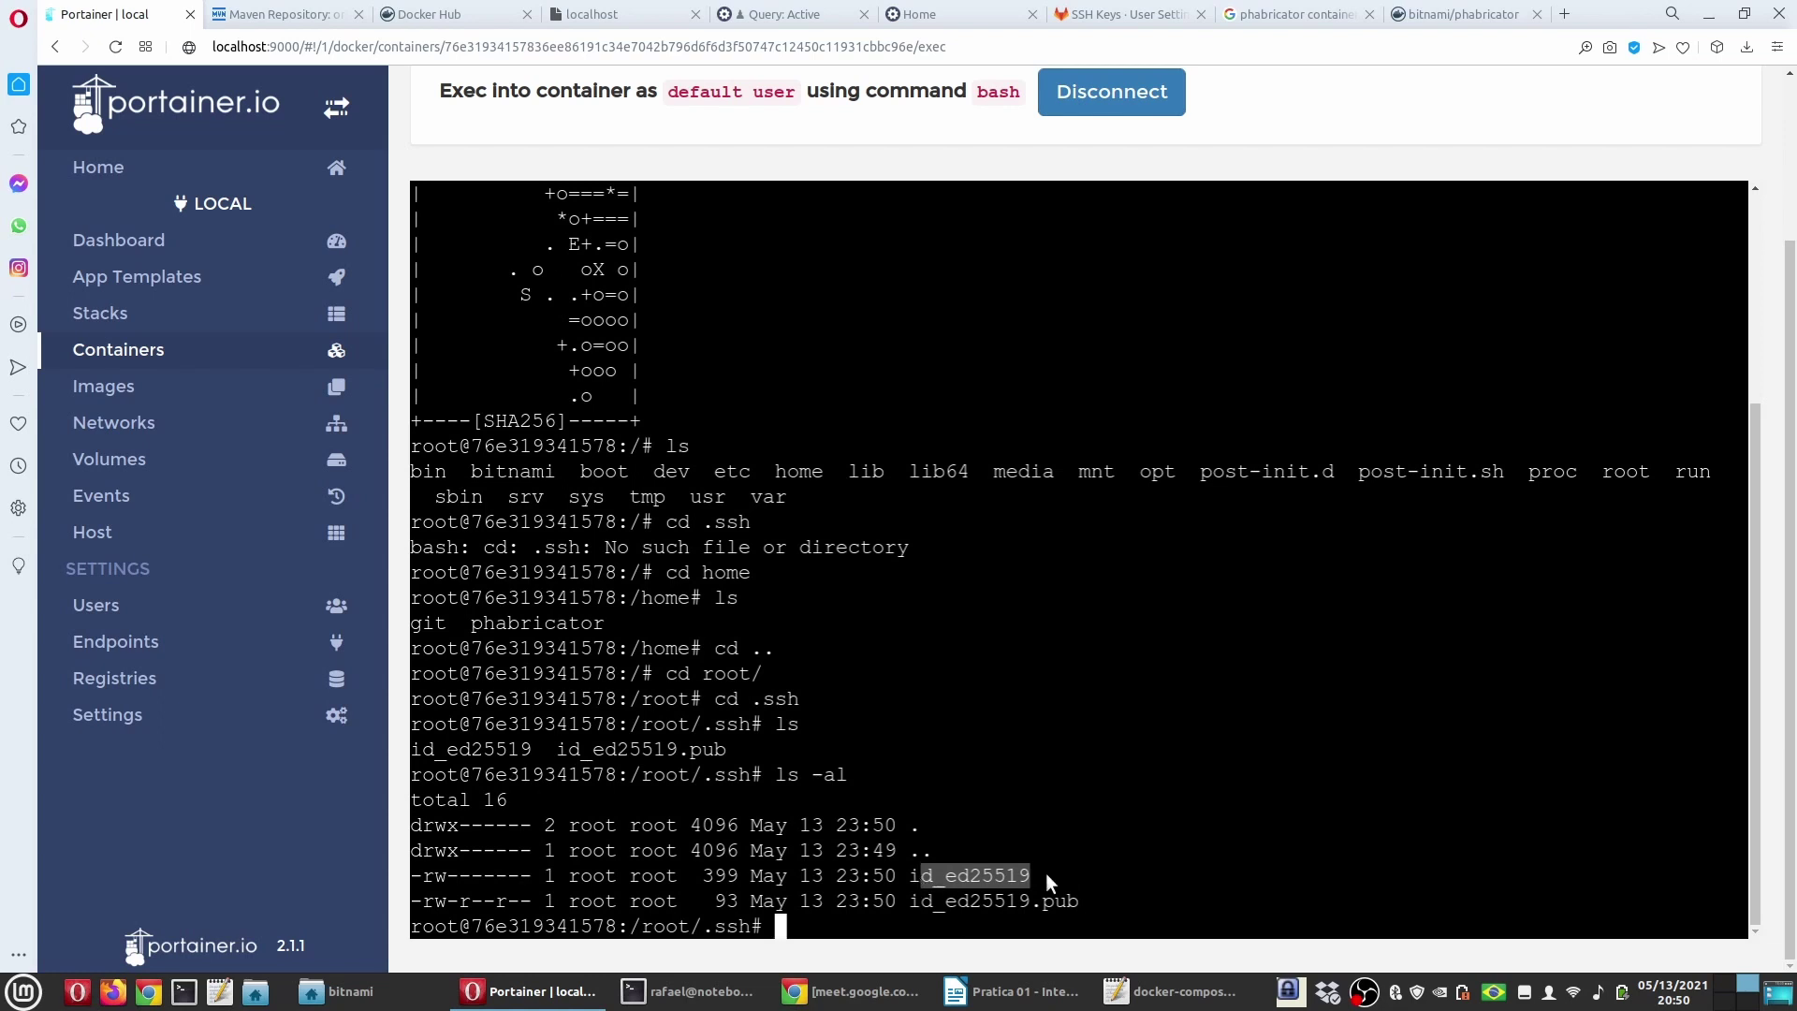
left_click(990, 867)
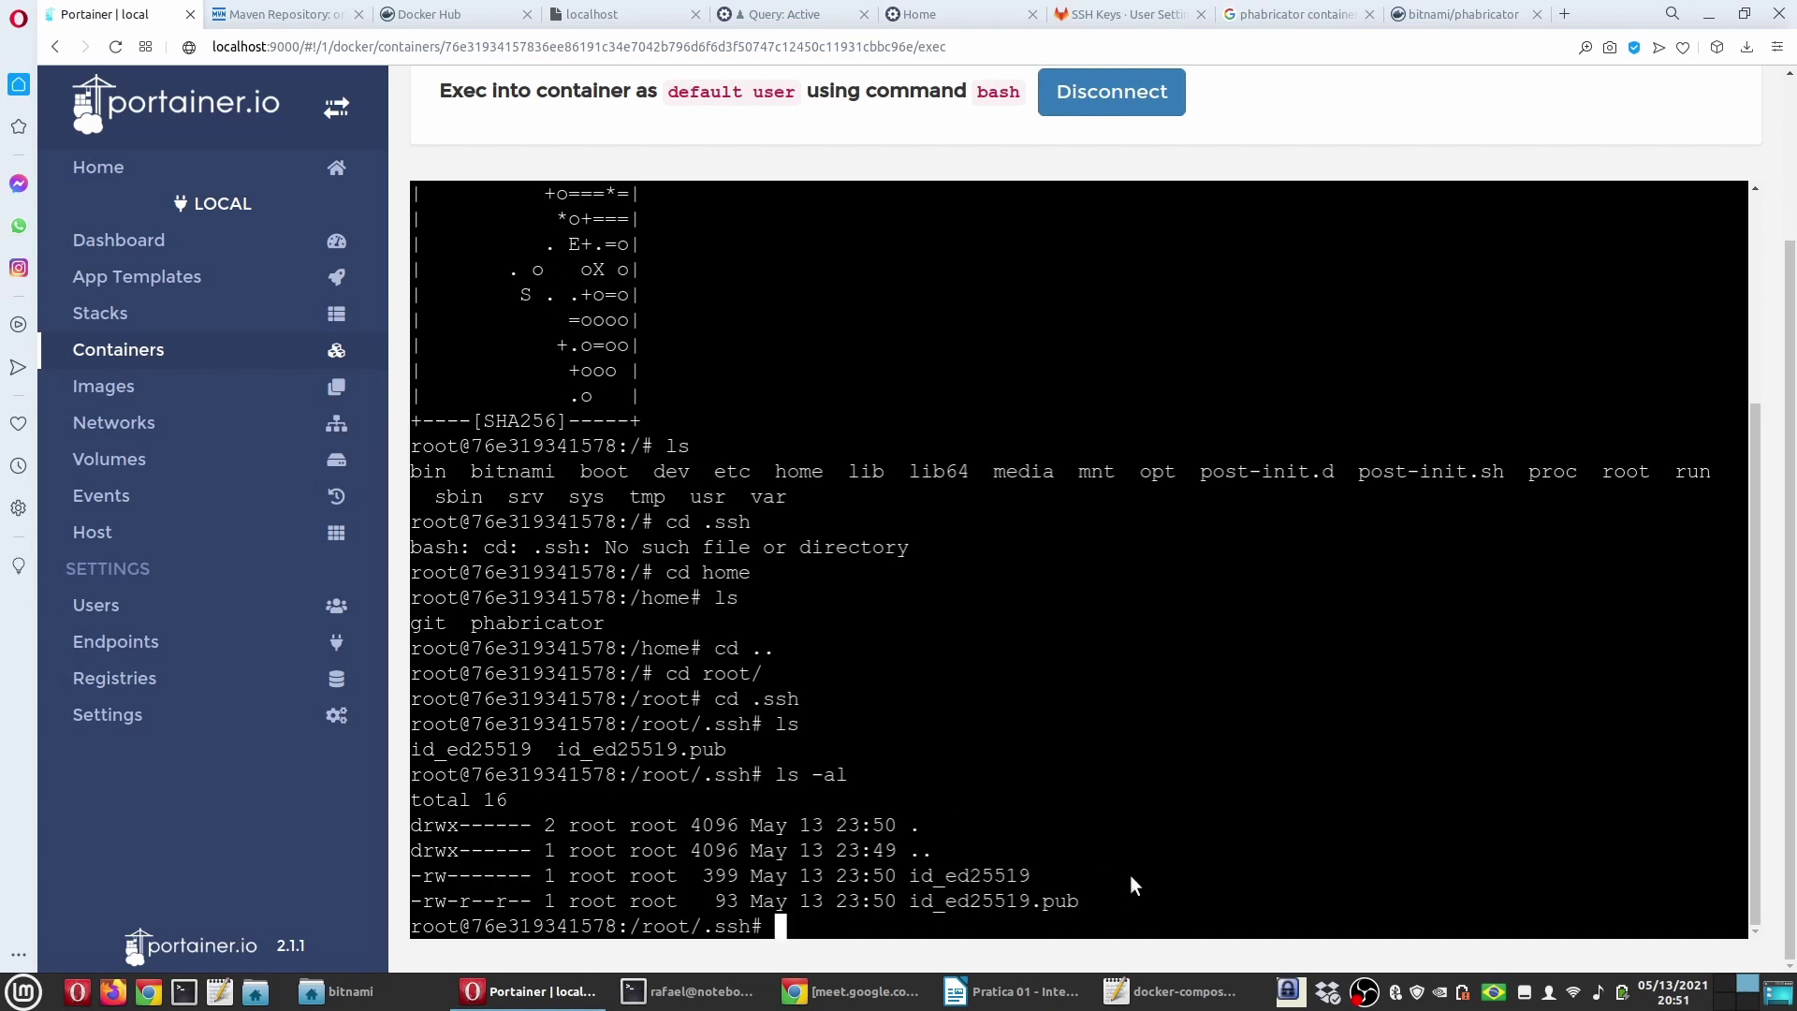
Step: Print id_ed25519.pub with cat and copy the public key line
type("cat id")
key("Tab")
type(".")
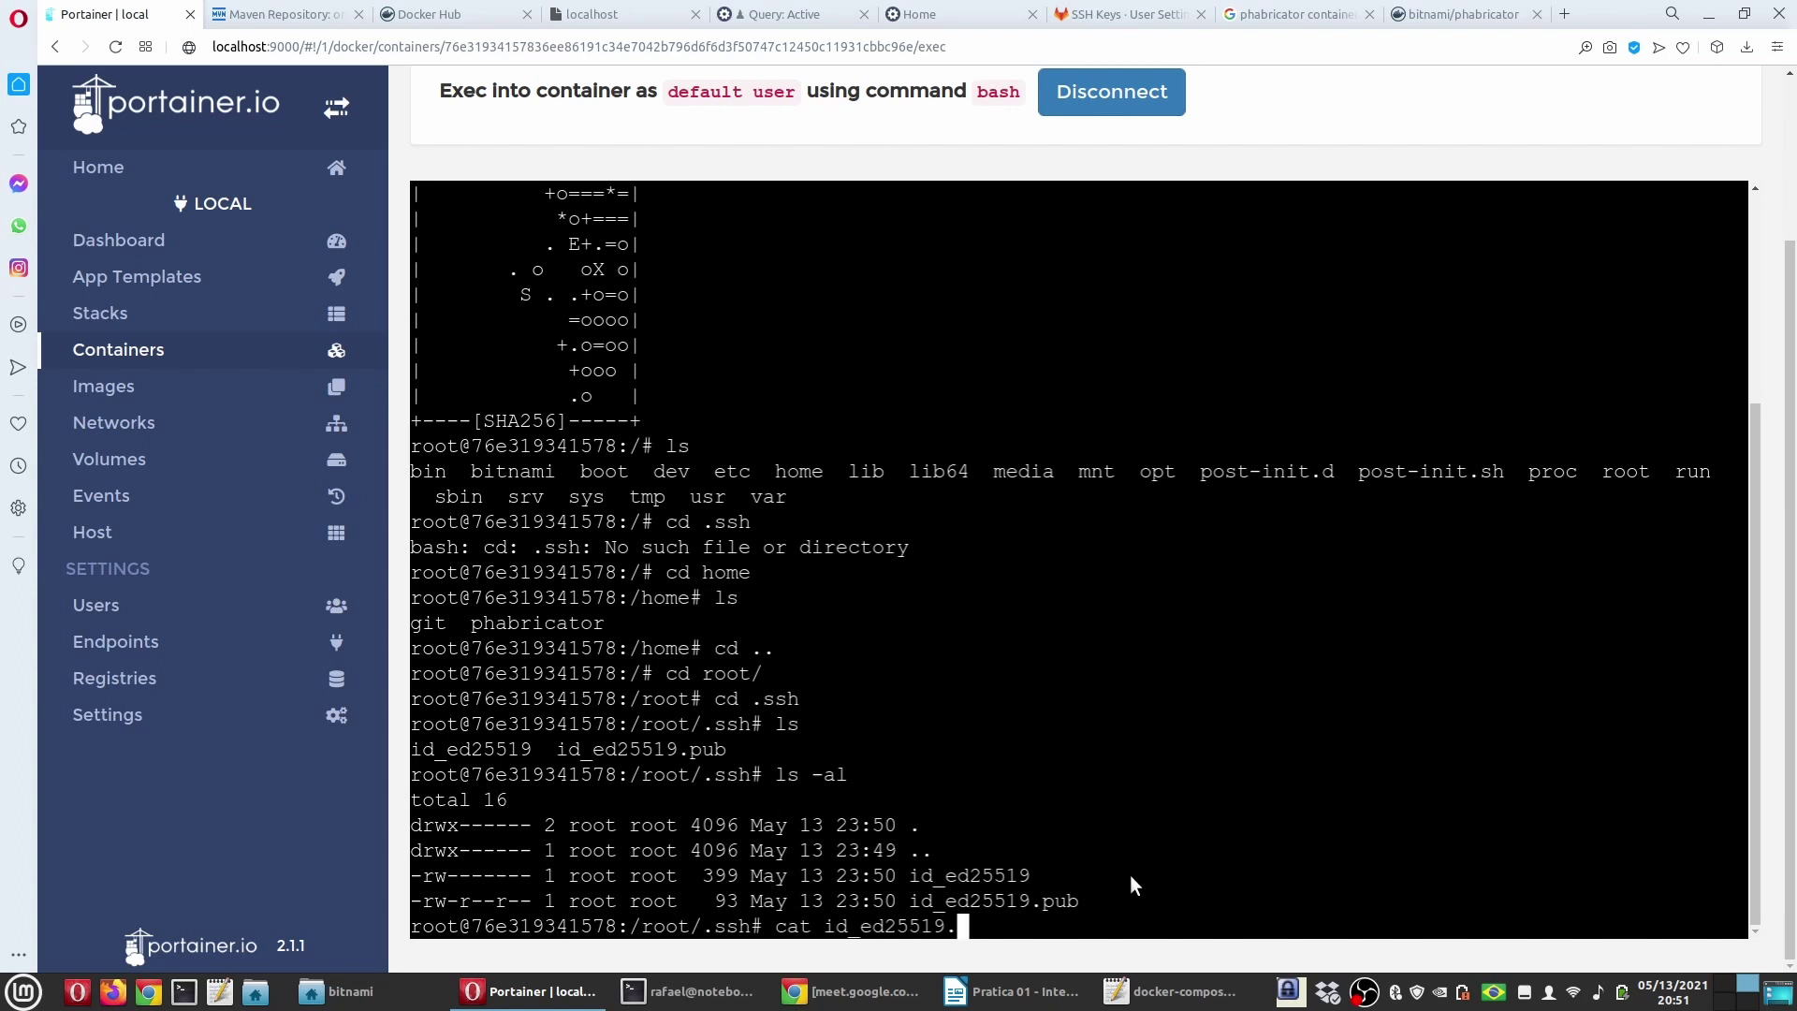
type("pub")
key("Return")
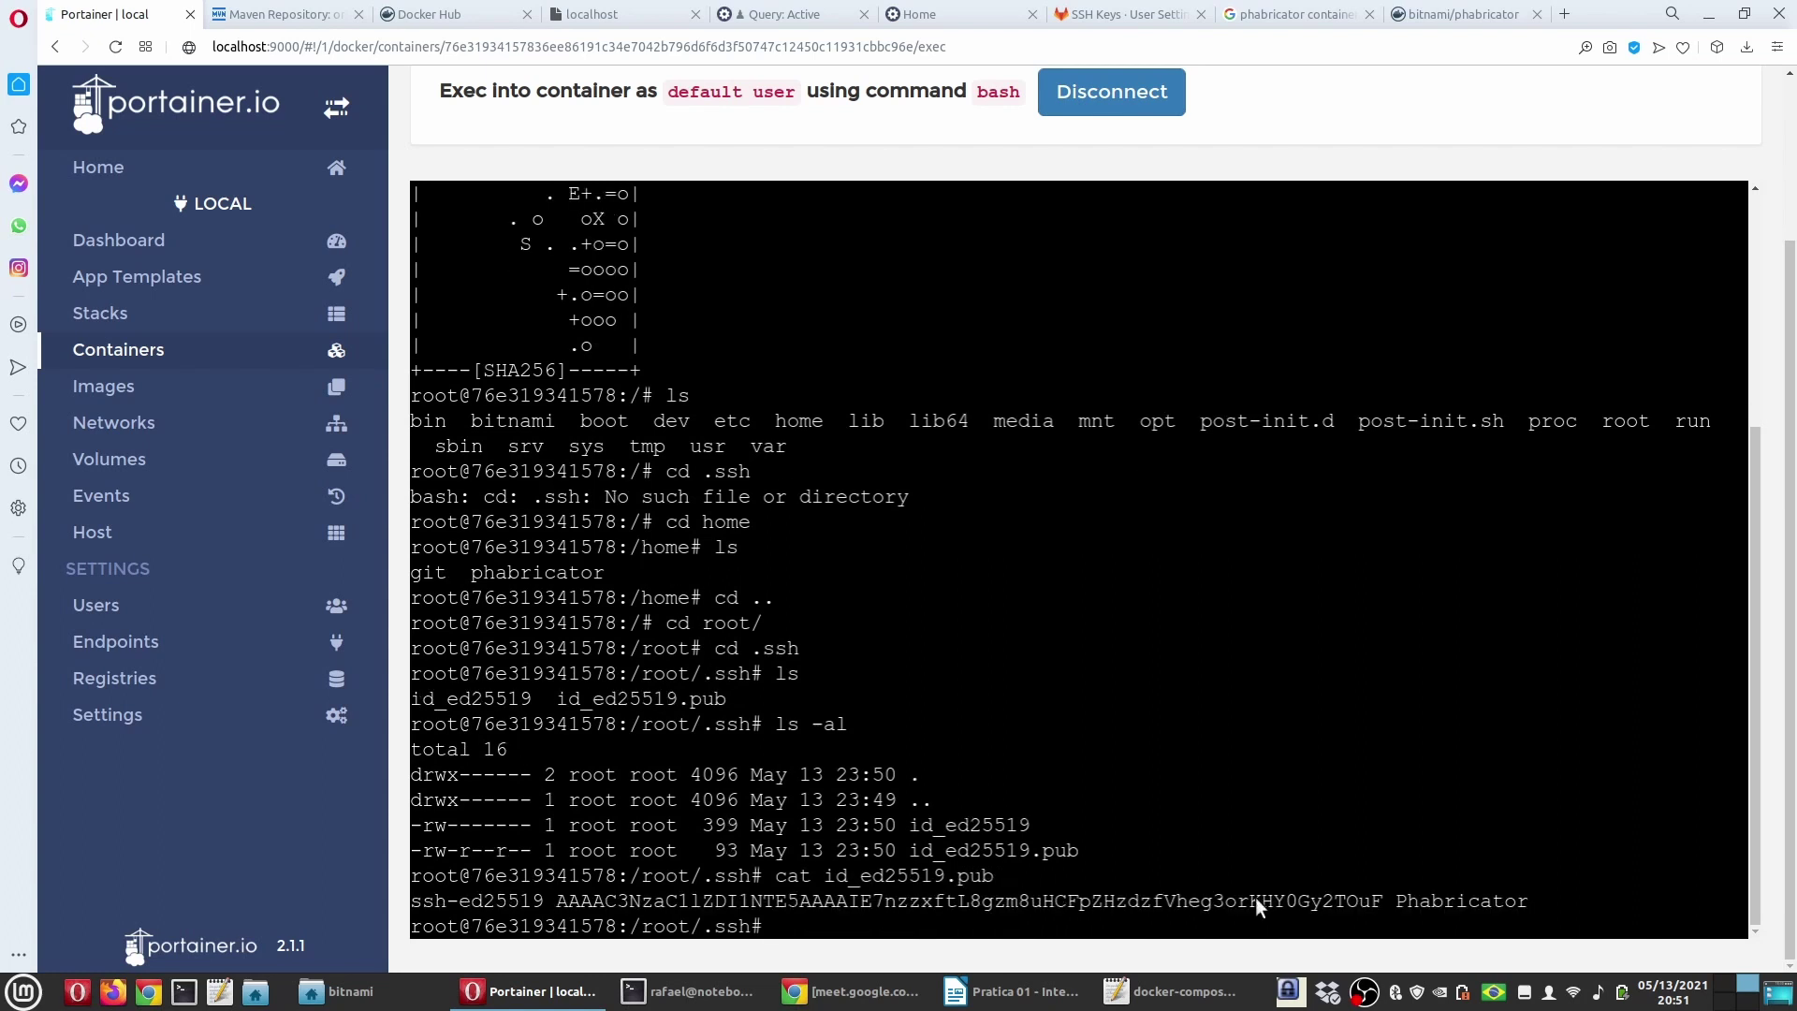
left_click_drag(1530, 901, 412, 908)
right_click(452, 901)
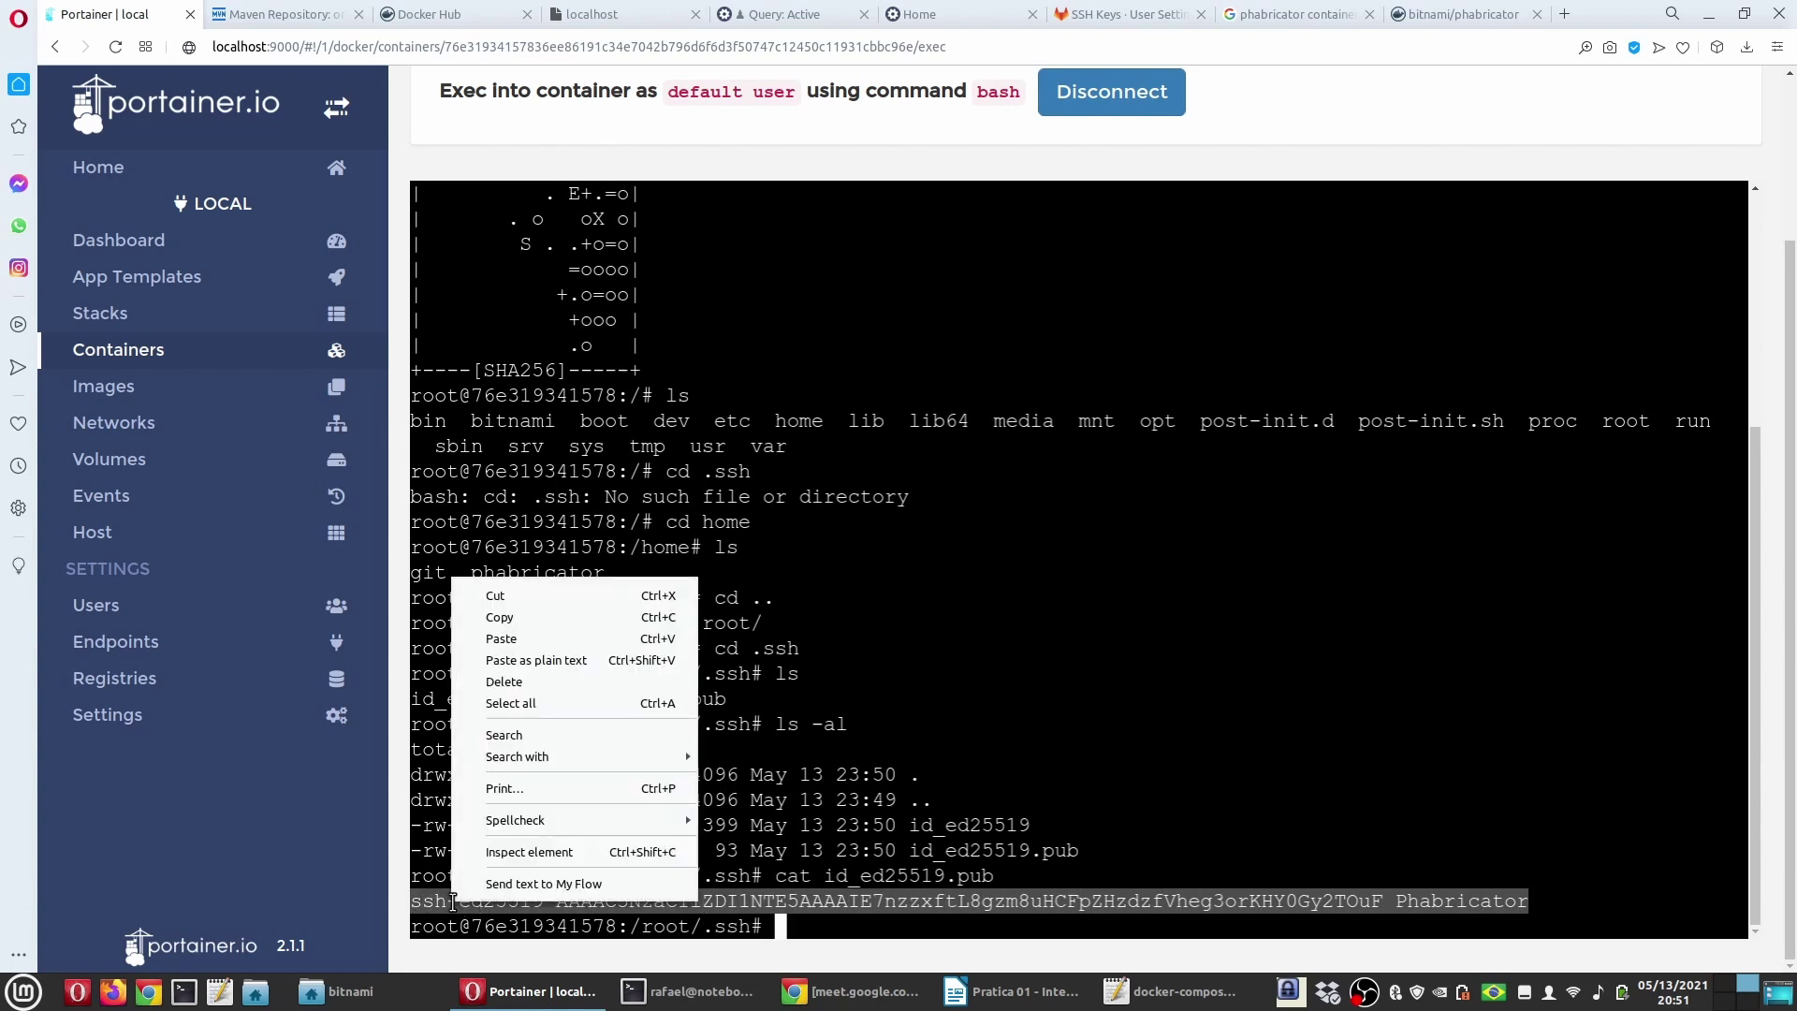
left_click(530, 622)
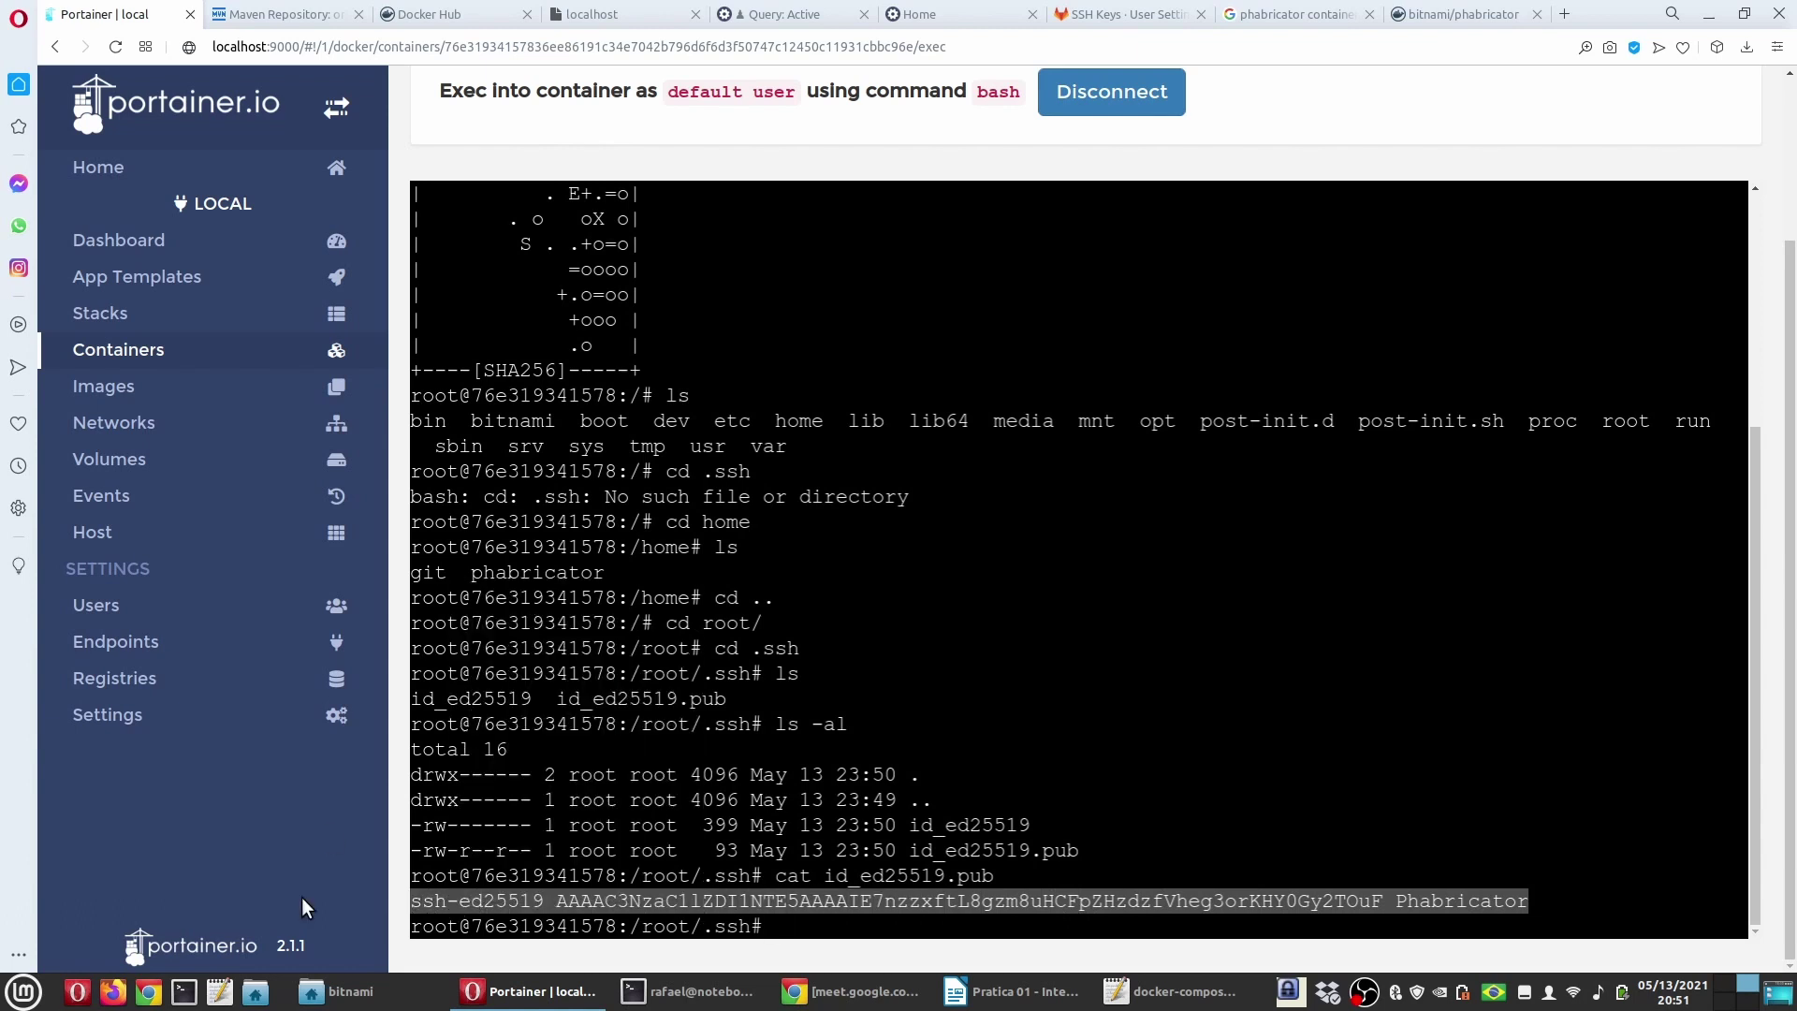
left_click(219, 992)
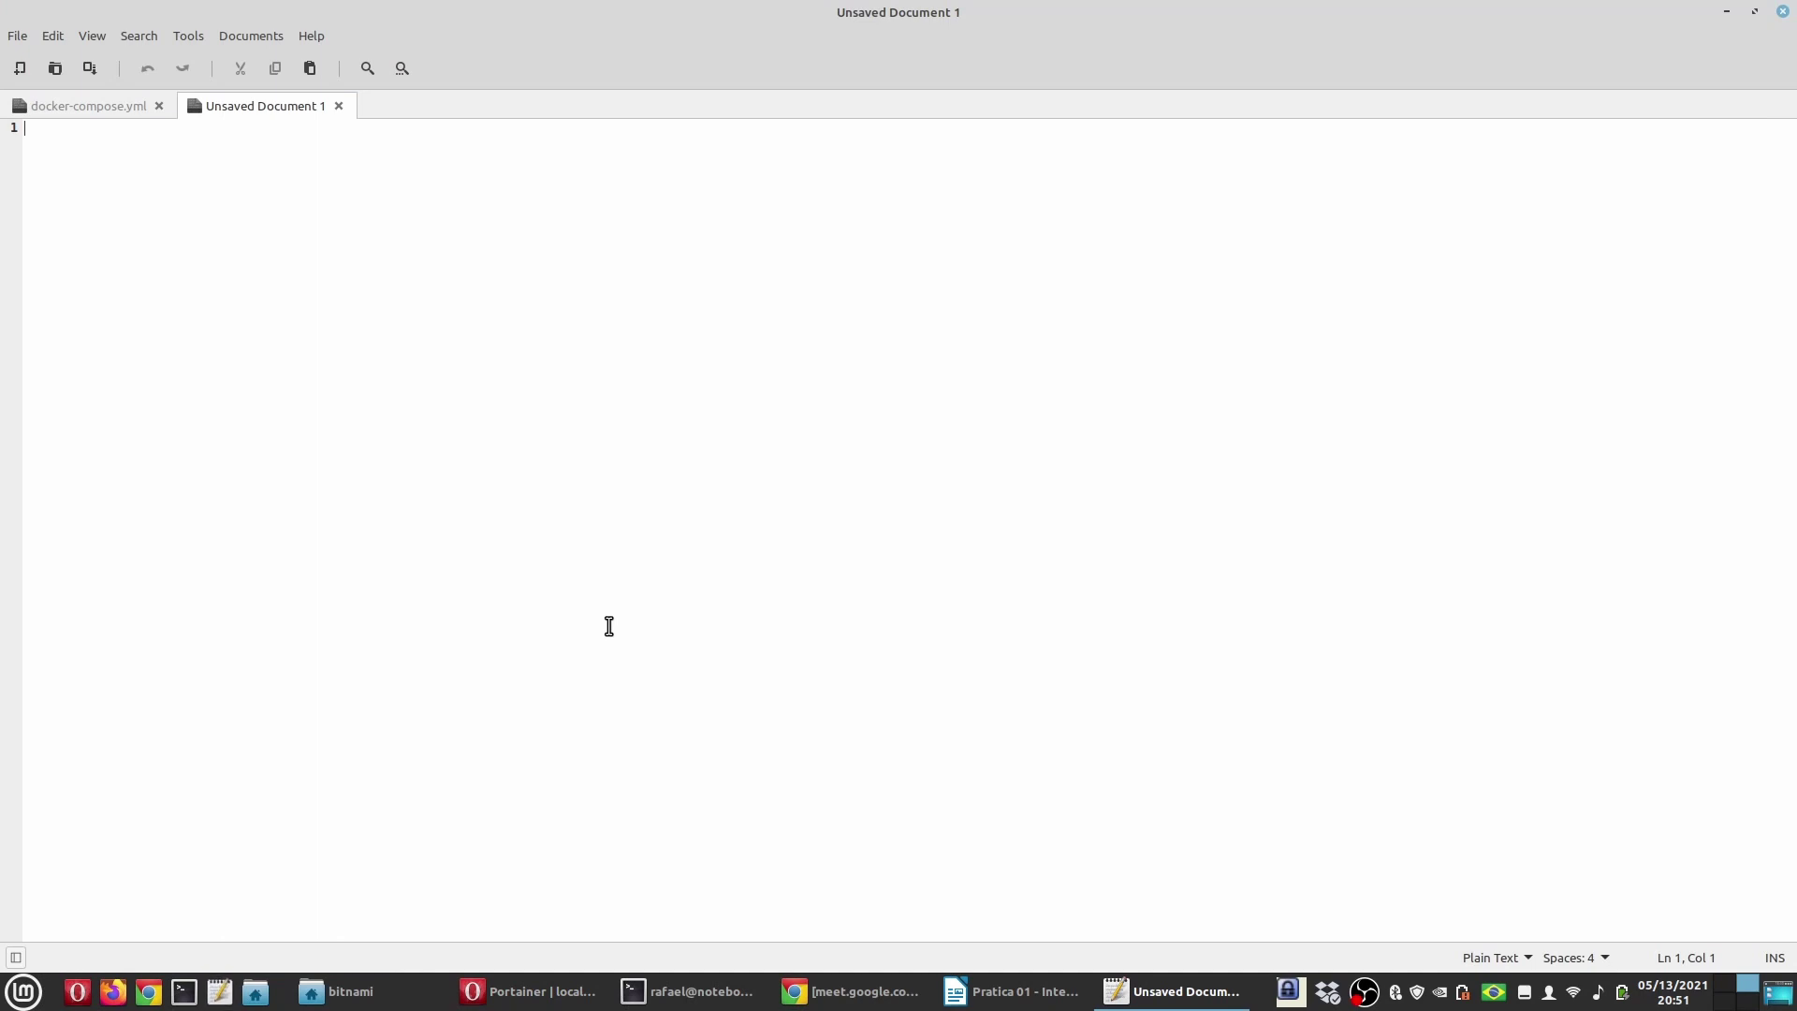
Step: Paste the public key into the new document under a PUBLICA heading
key("ctrl+v")
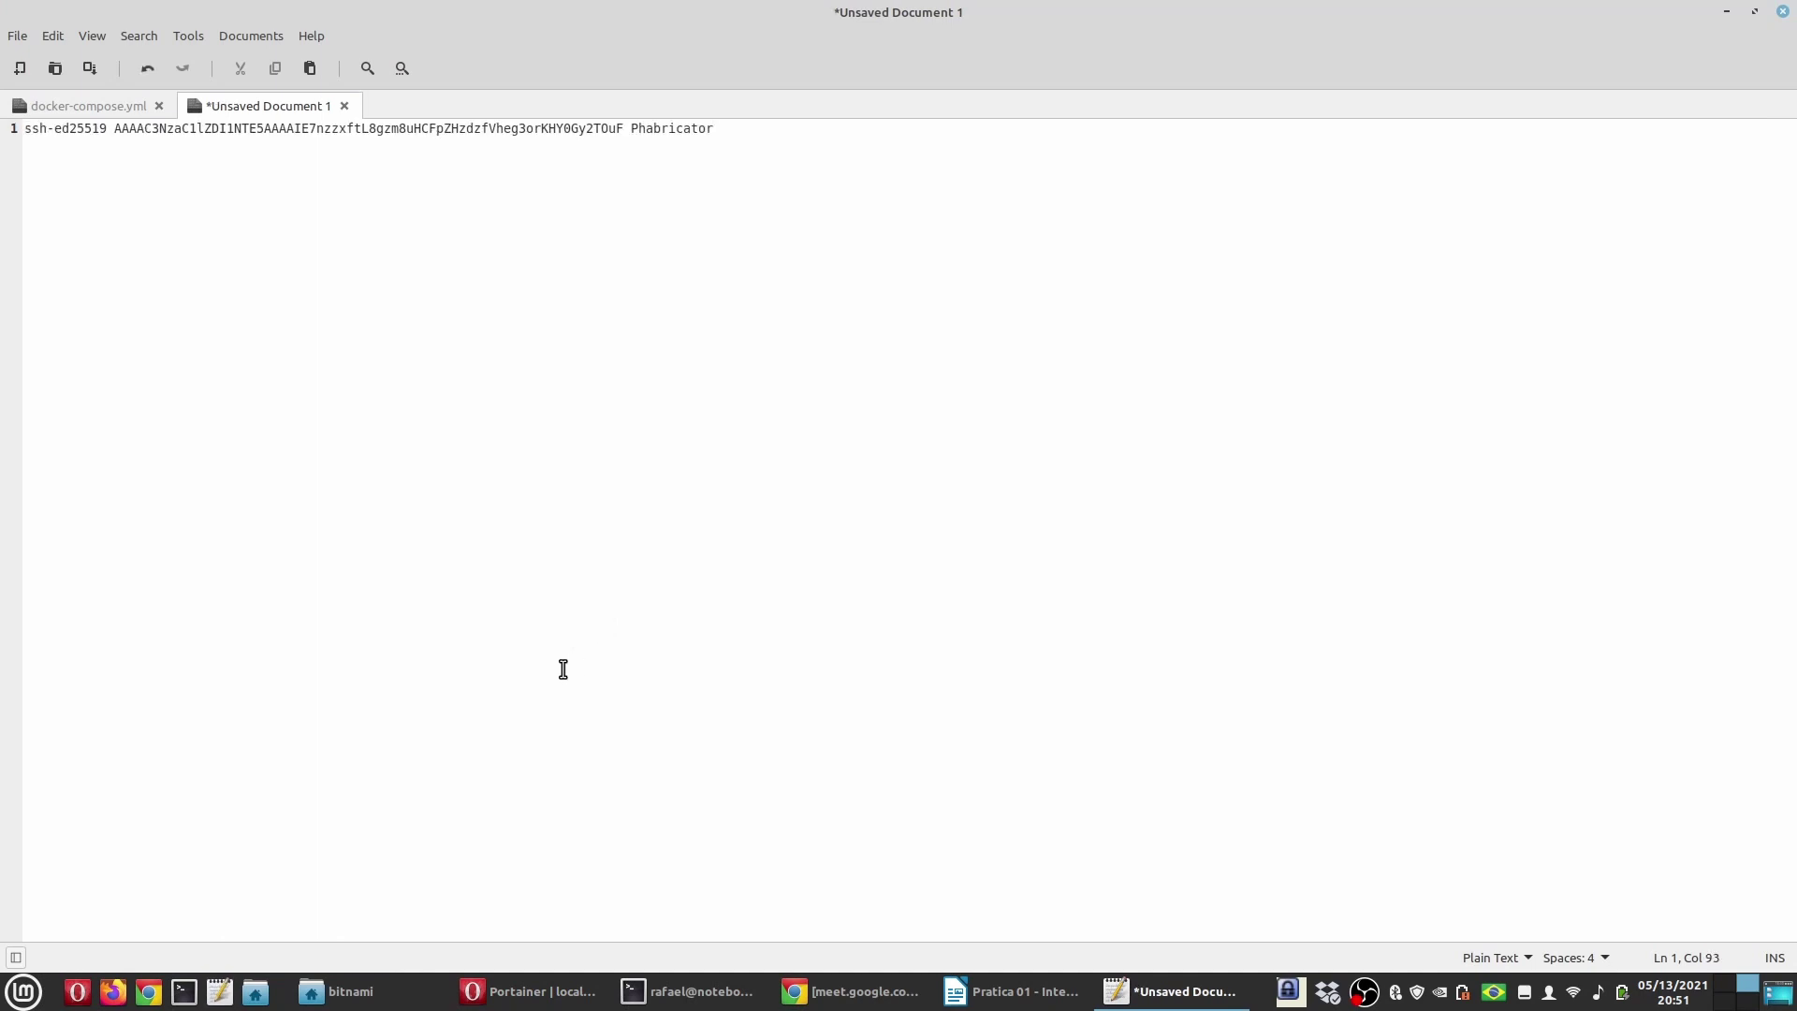
key("Home")
key("Return")
type("PU")
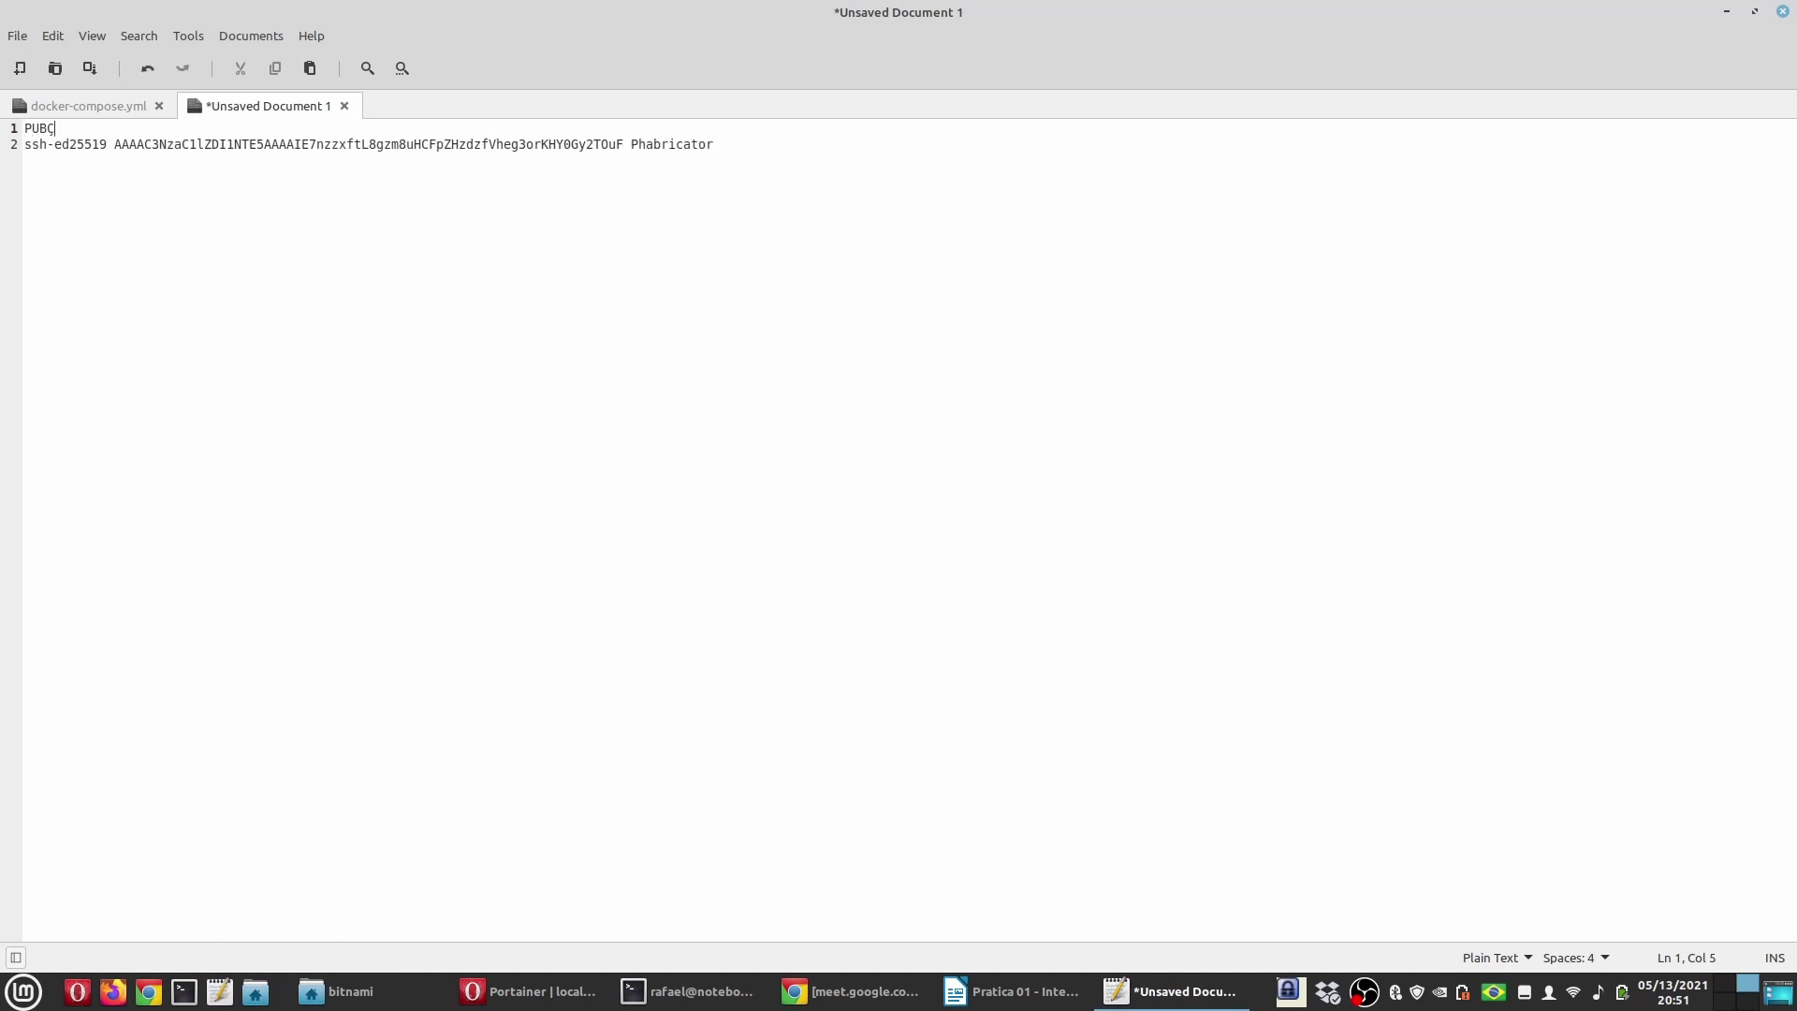
type("BLICA")
scroll(610, 541, "up", 3)
left_click(1385, 163)
key("Return")
key("Return")
key("Return")
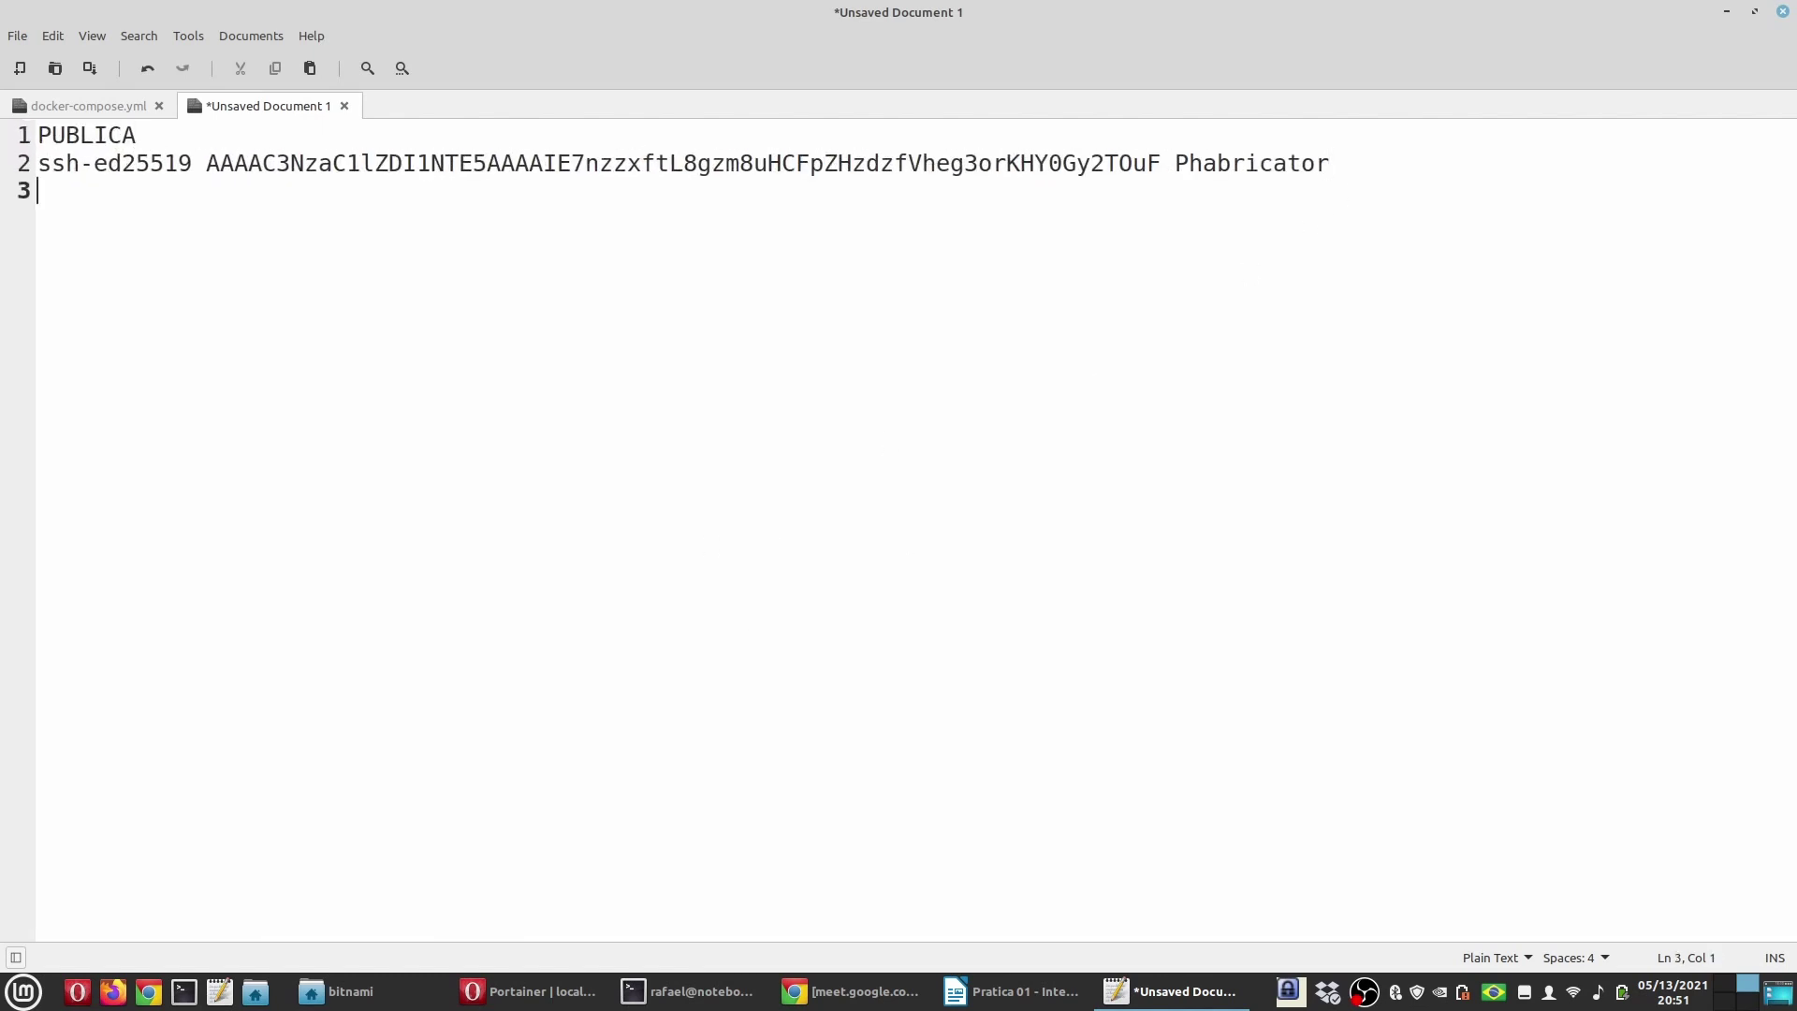
left_click(690, 991)
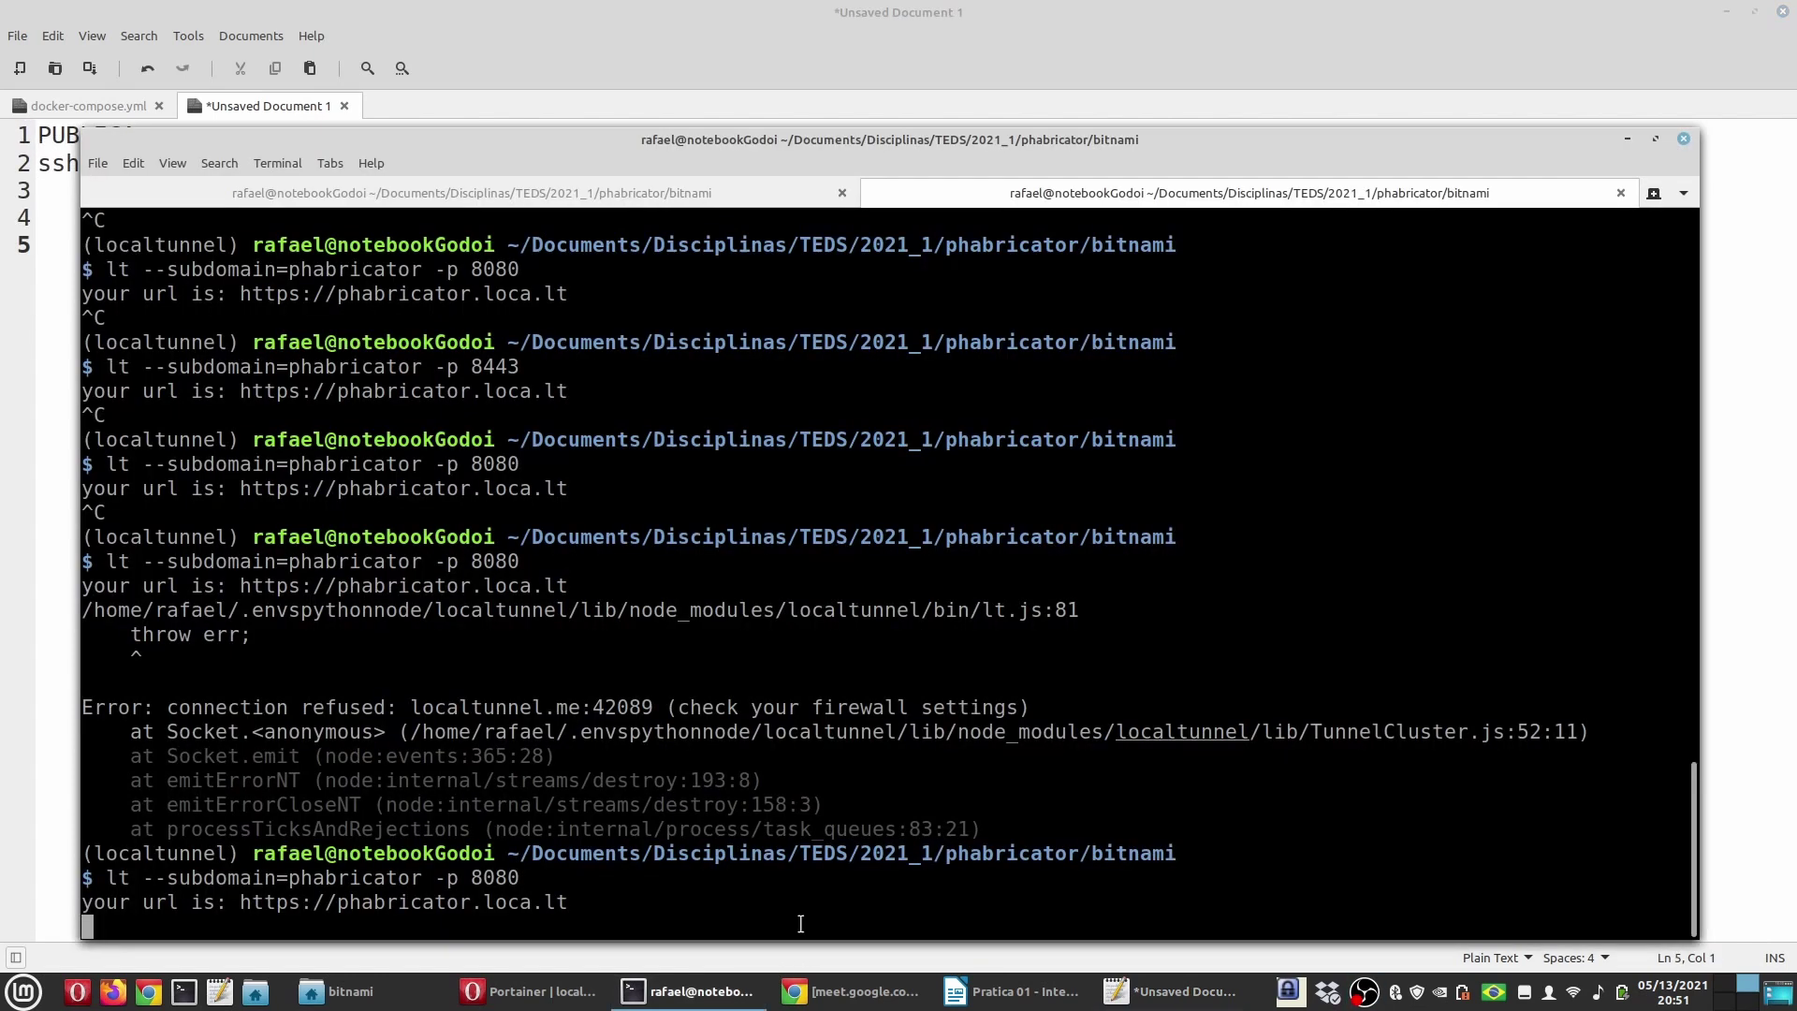
Step: Print the private key with cat id_ed25519 in the container console and copy it
left_click(529, 992)
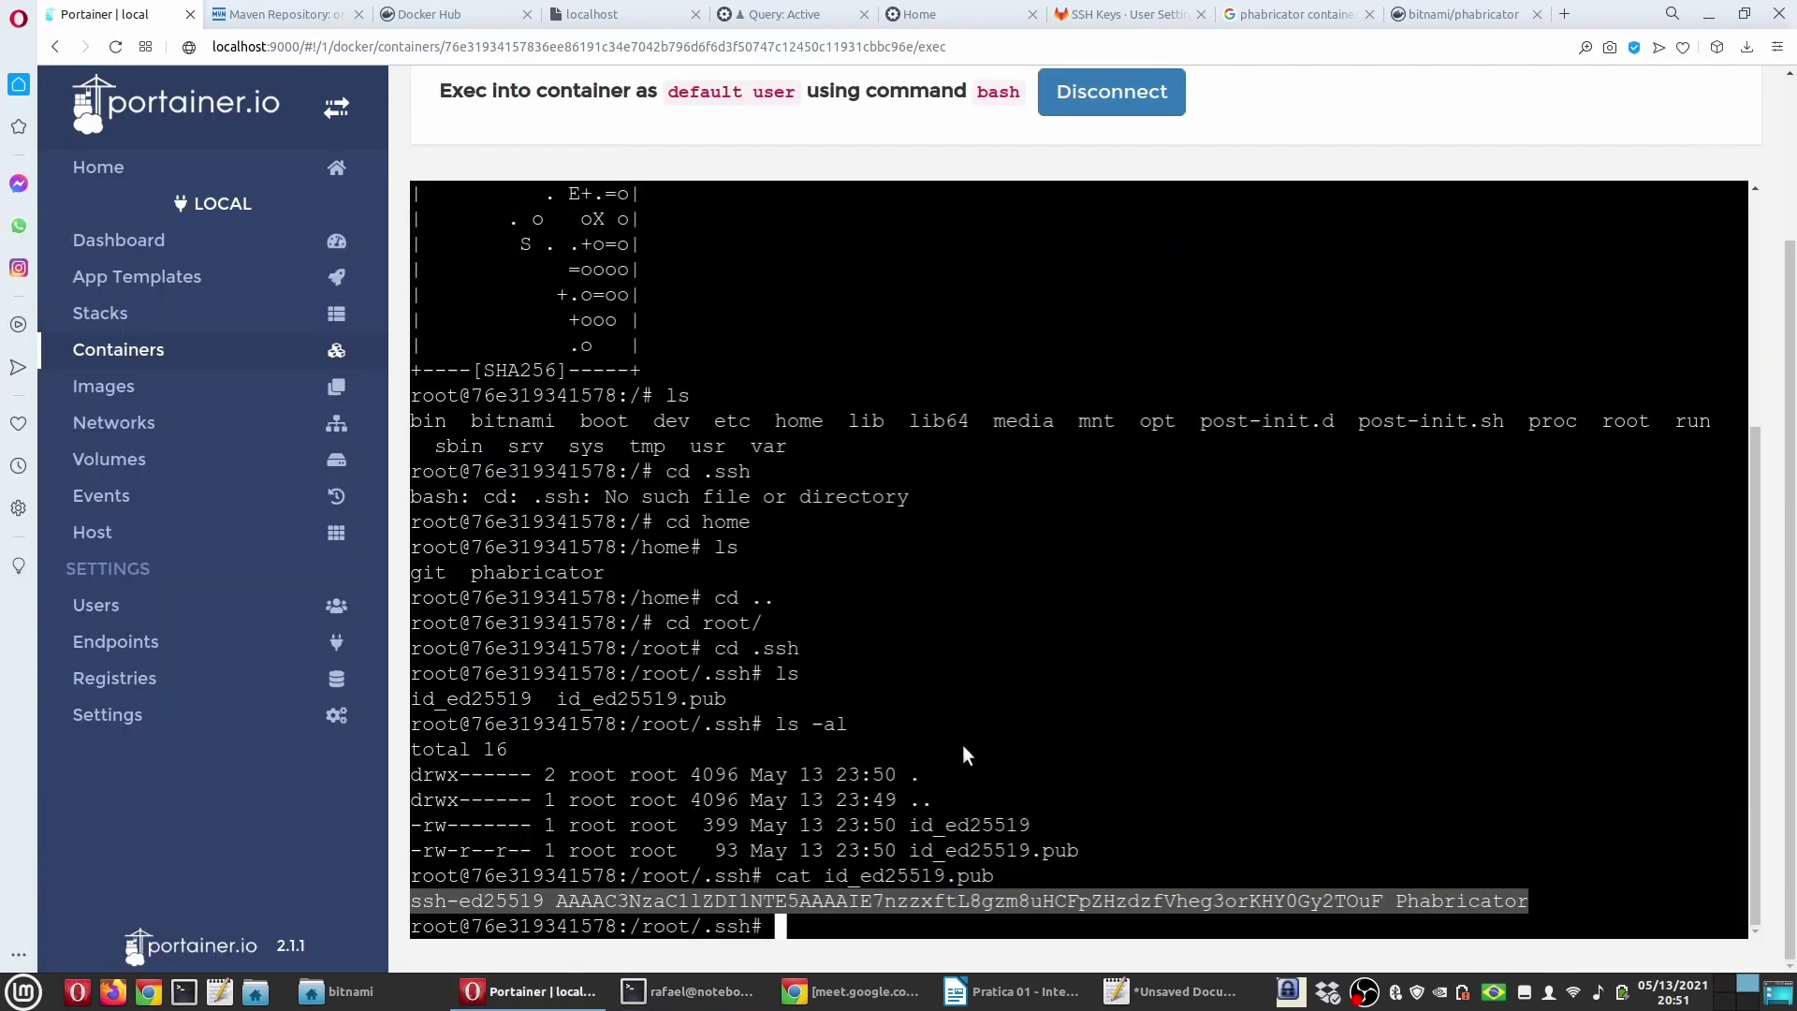
key("Up")
key("BackSpace")
key("BackSpace")
key("BackSpace")
key("BackSpace")
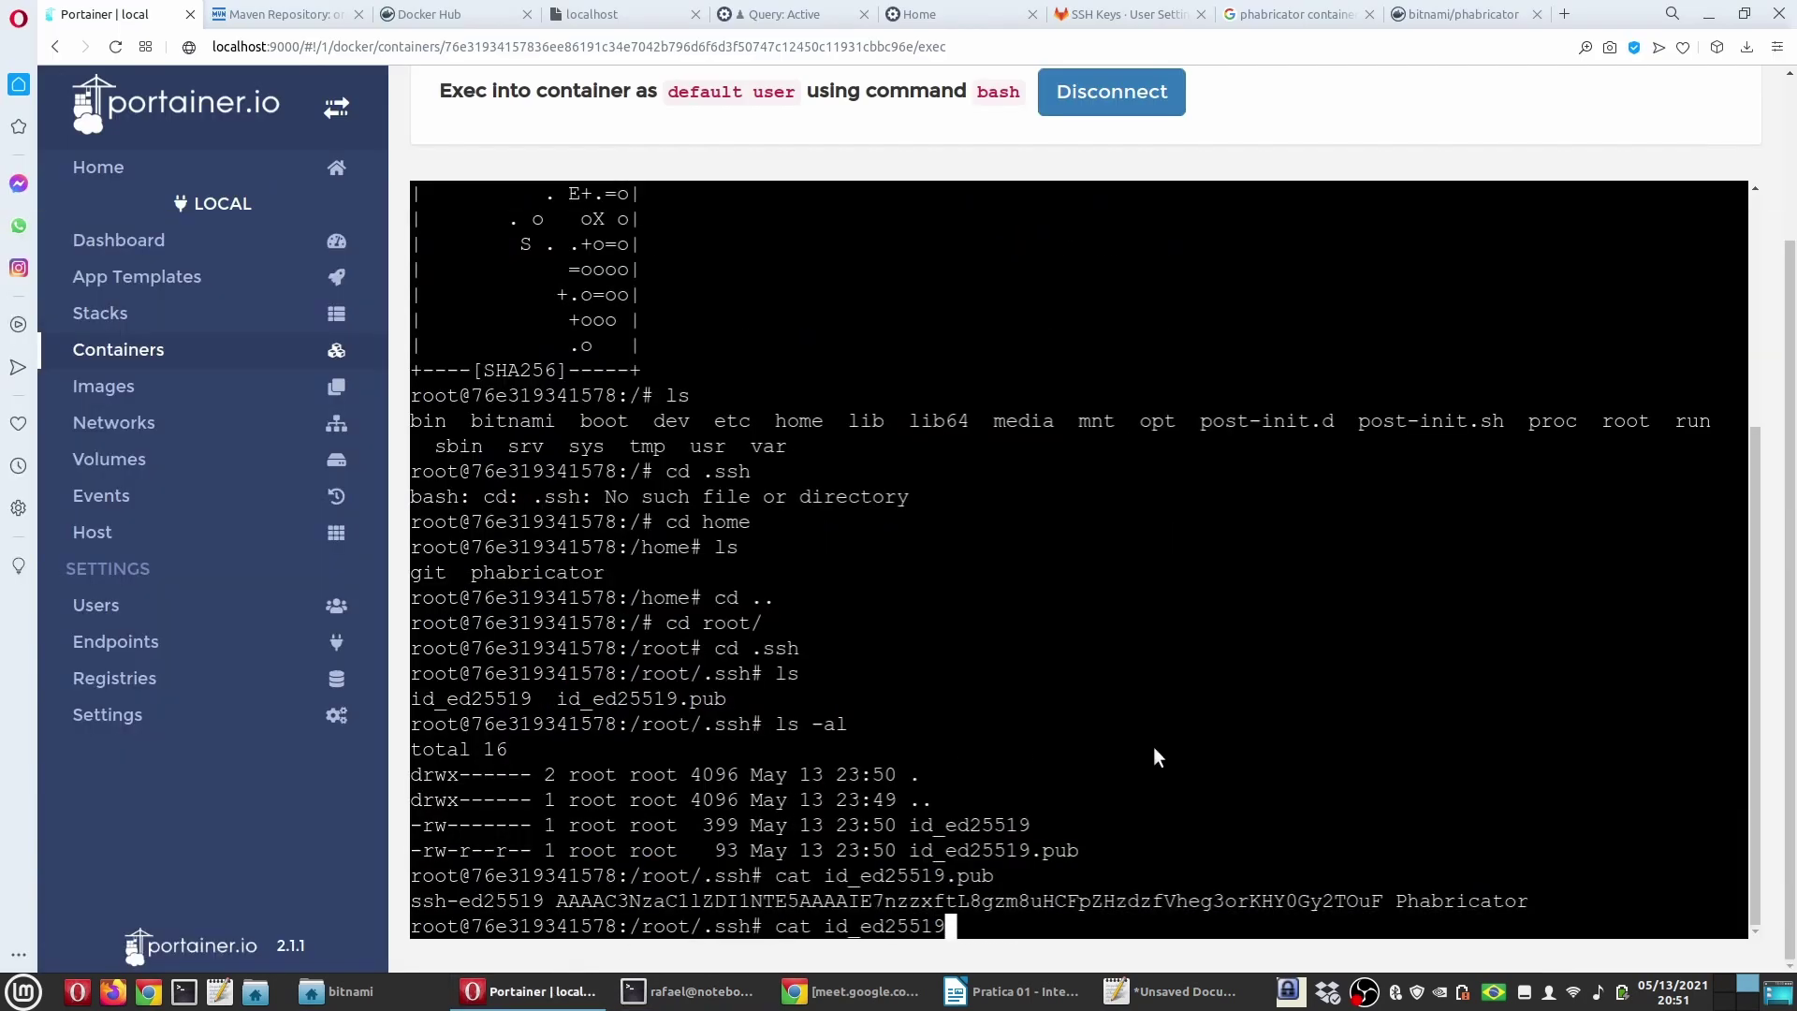
key("Return")
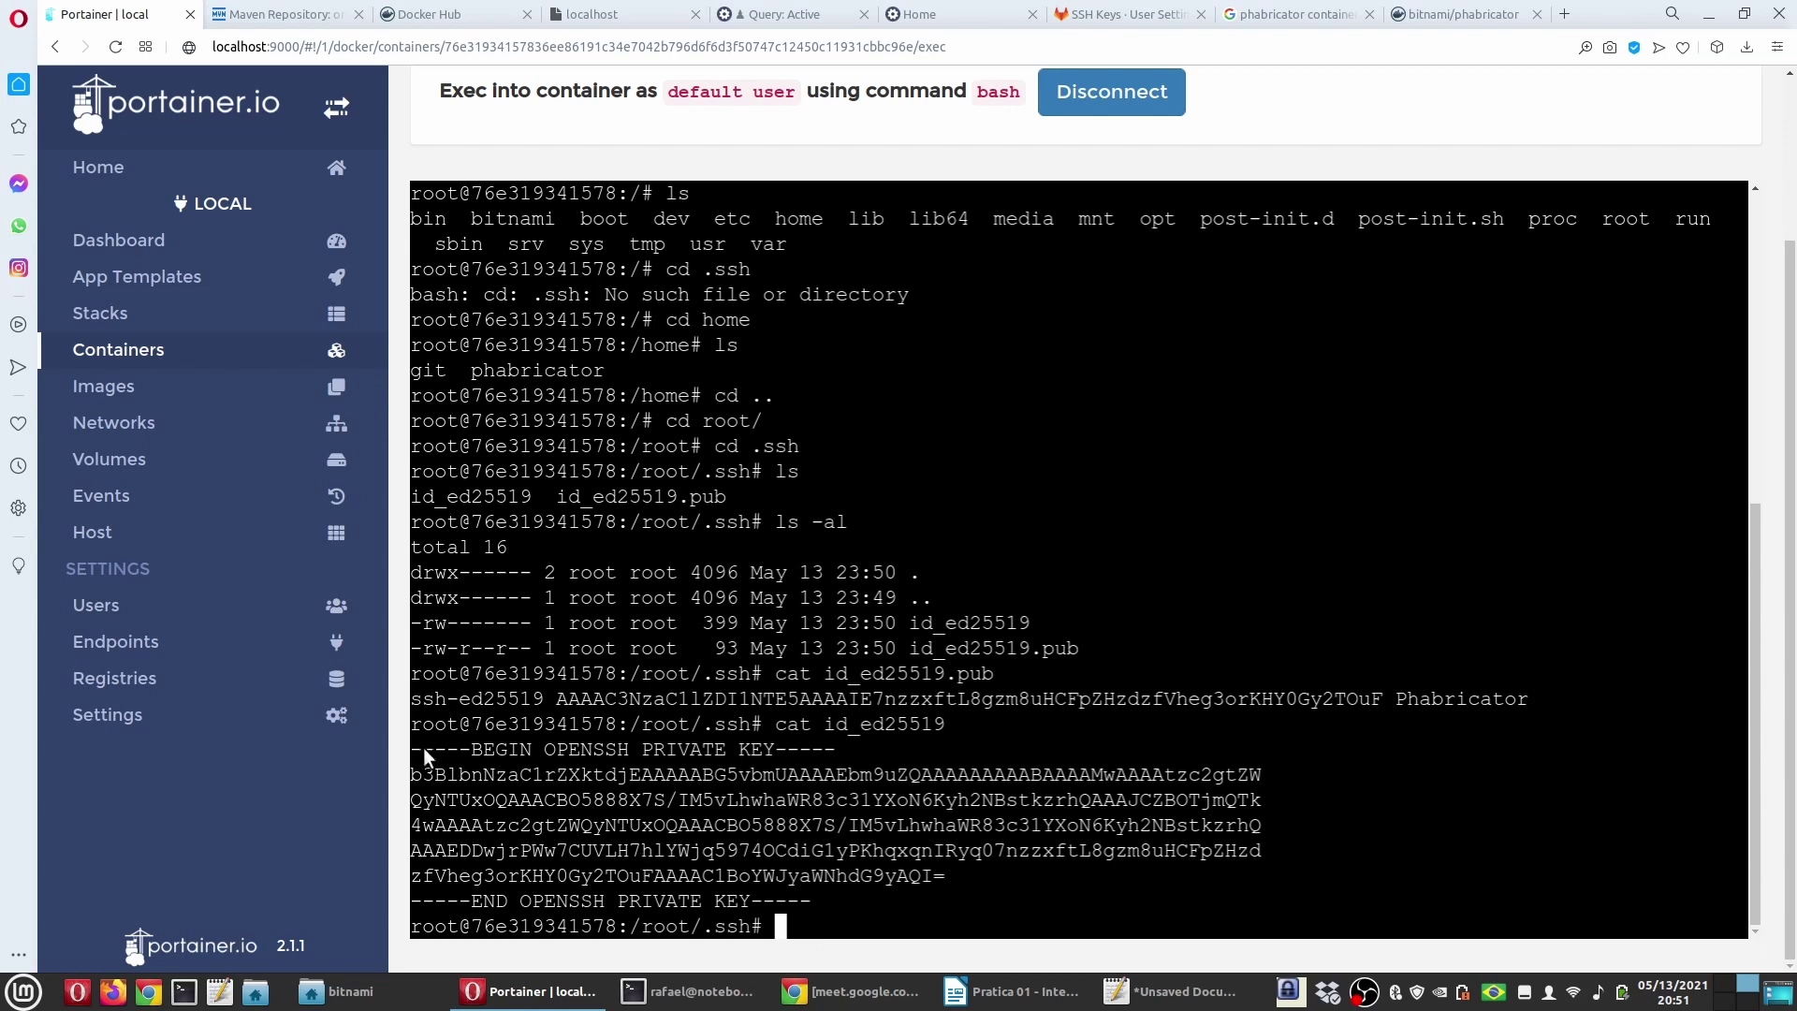
left_click_drag(413, 743, 818, 896)
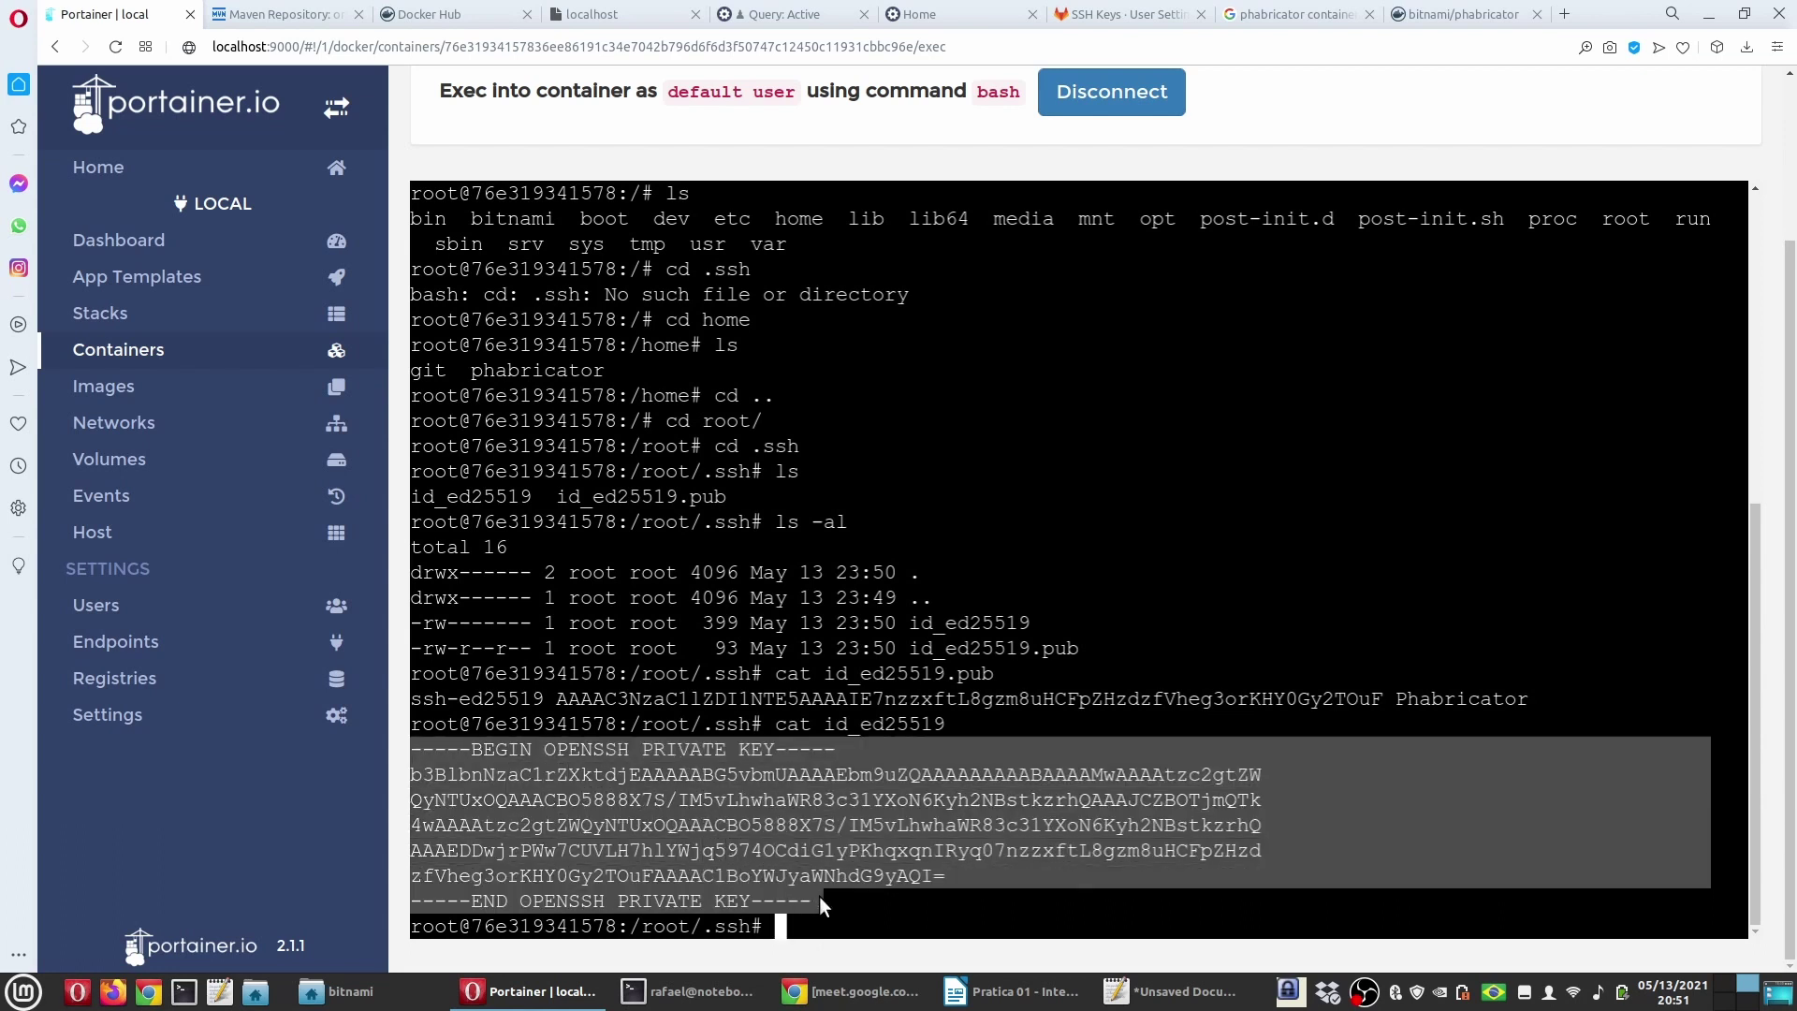
right_click(809, 836)
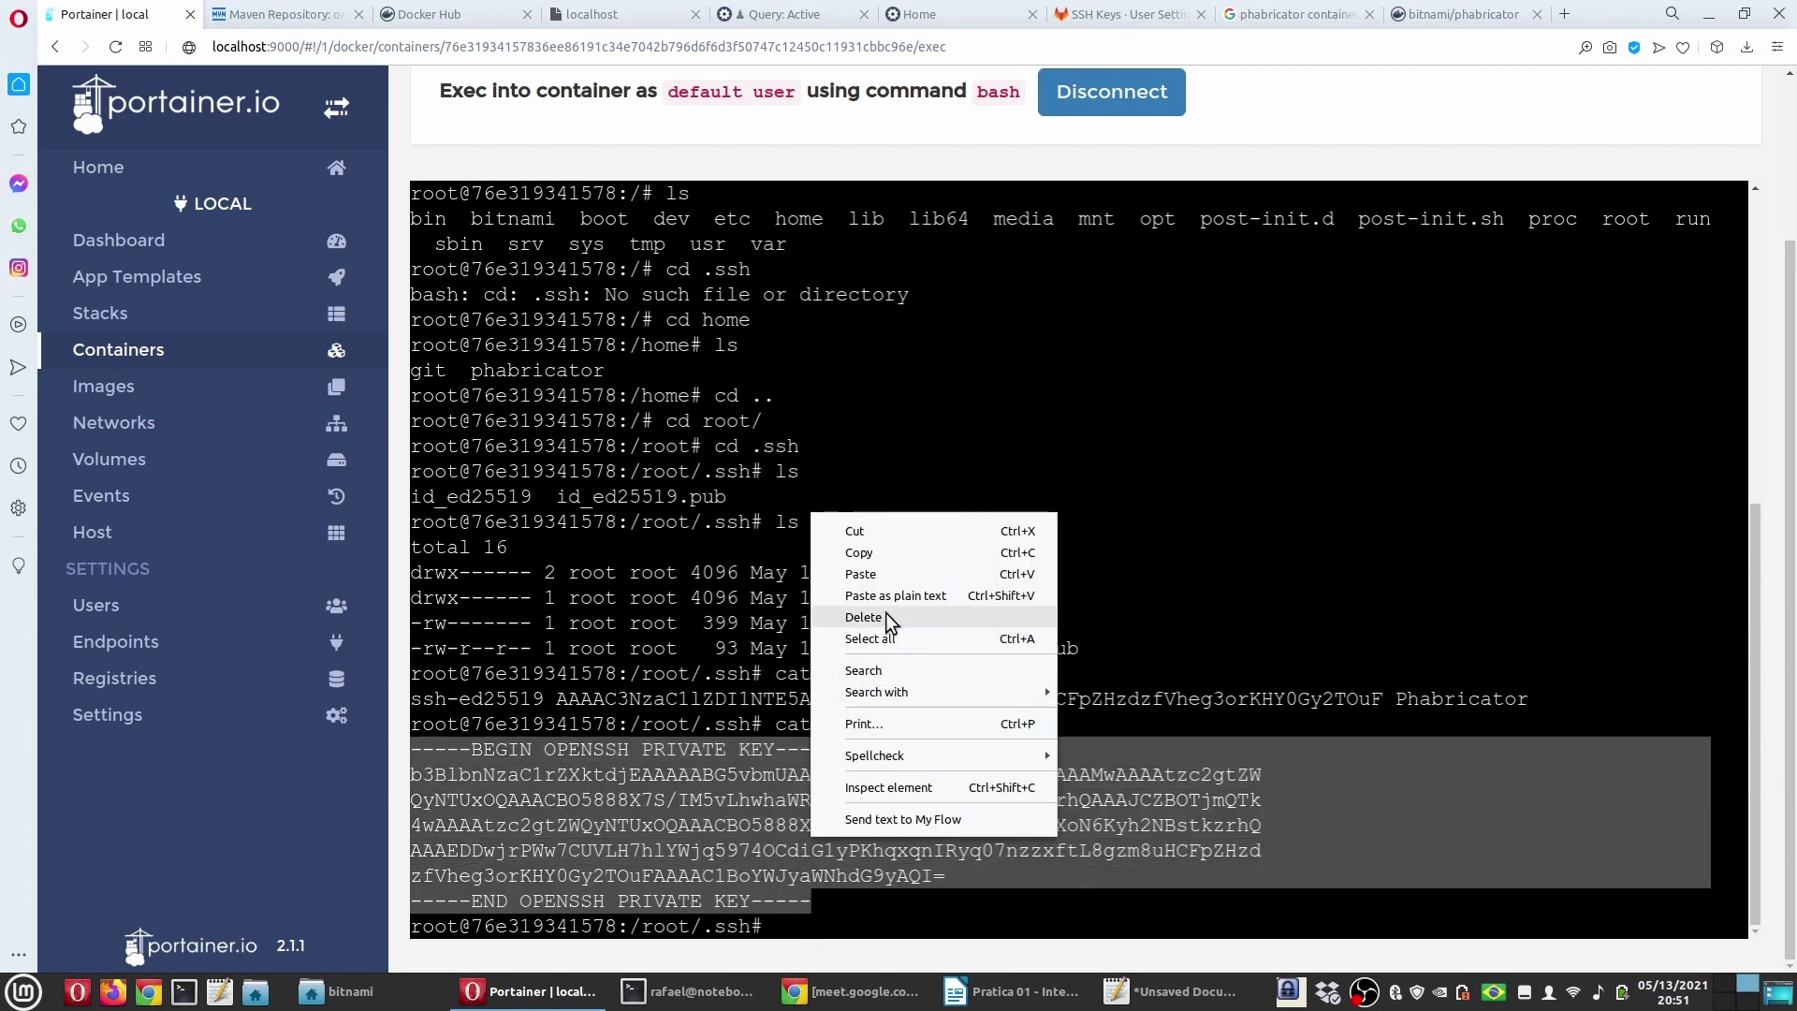
left_click(889, 554)
Step: Type a PRIVADA heading and paste the private key below it
left_click(1114, 991)
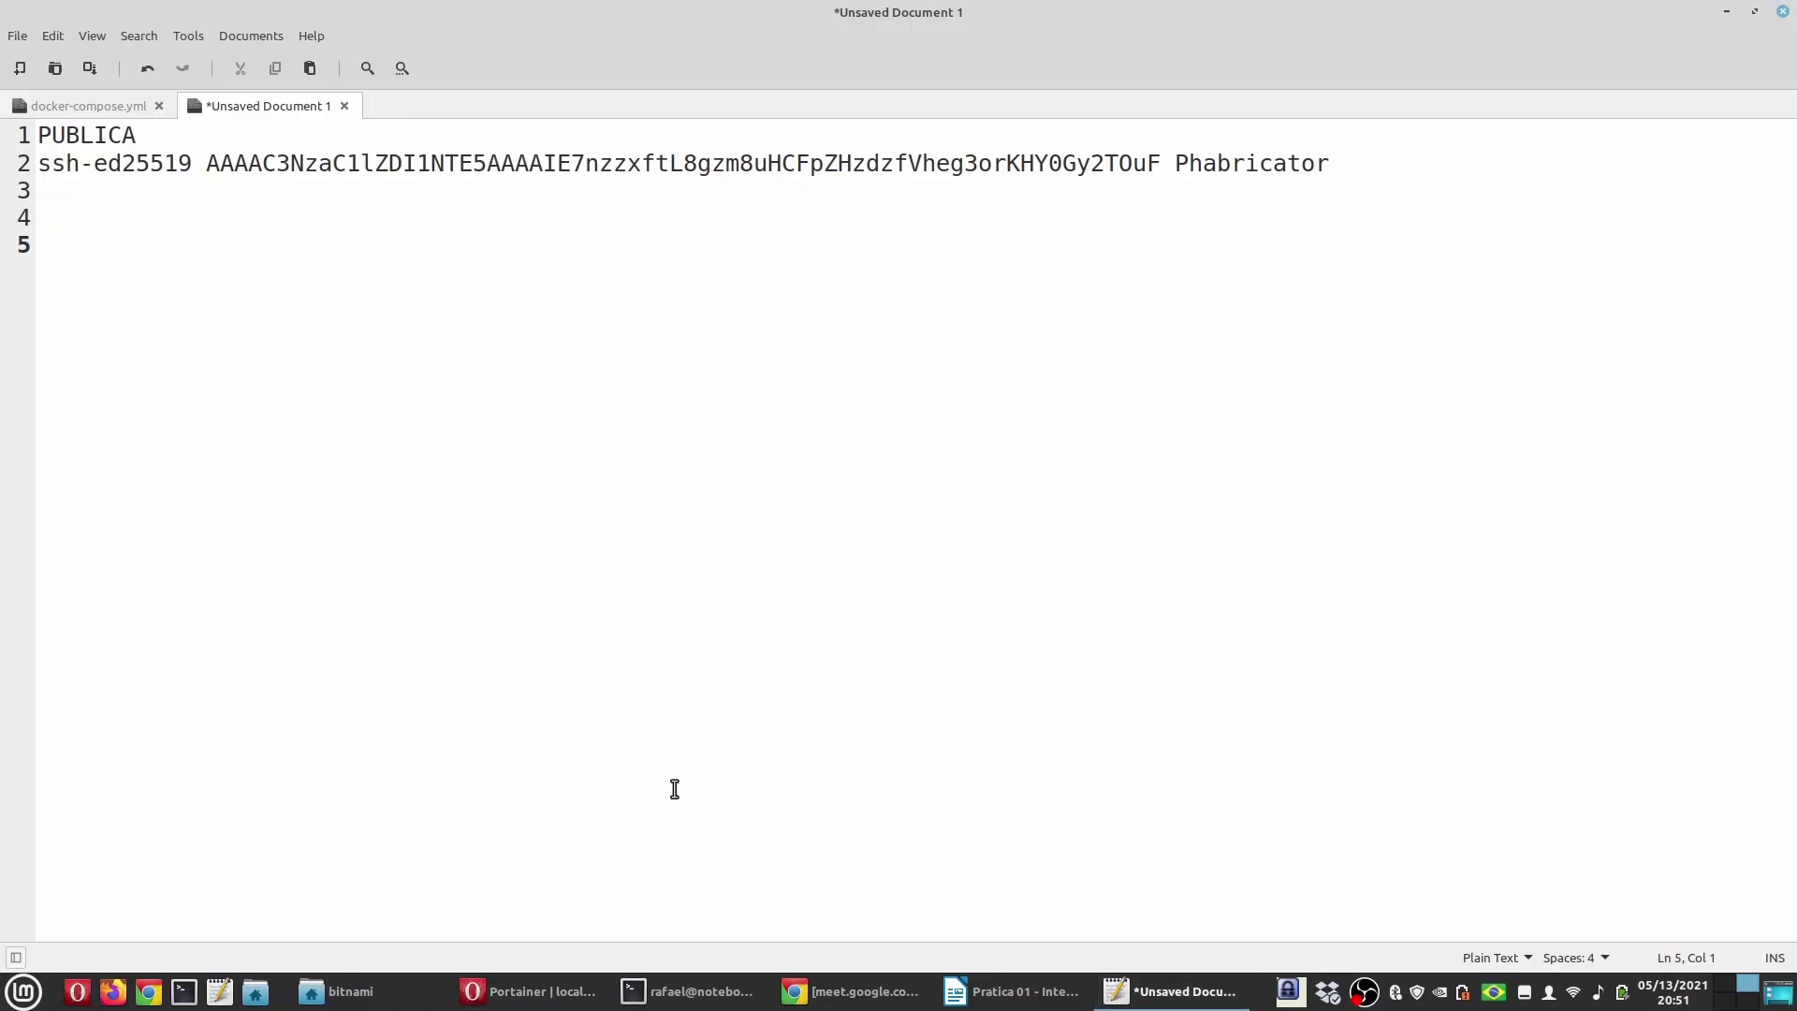
type("PRIVADA")
key("Return")
key("ctrl+v")
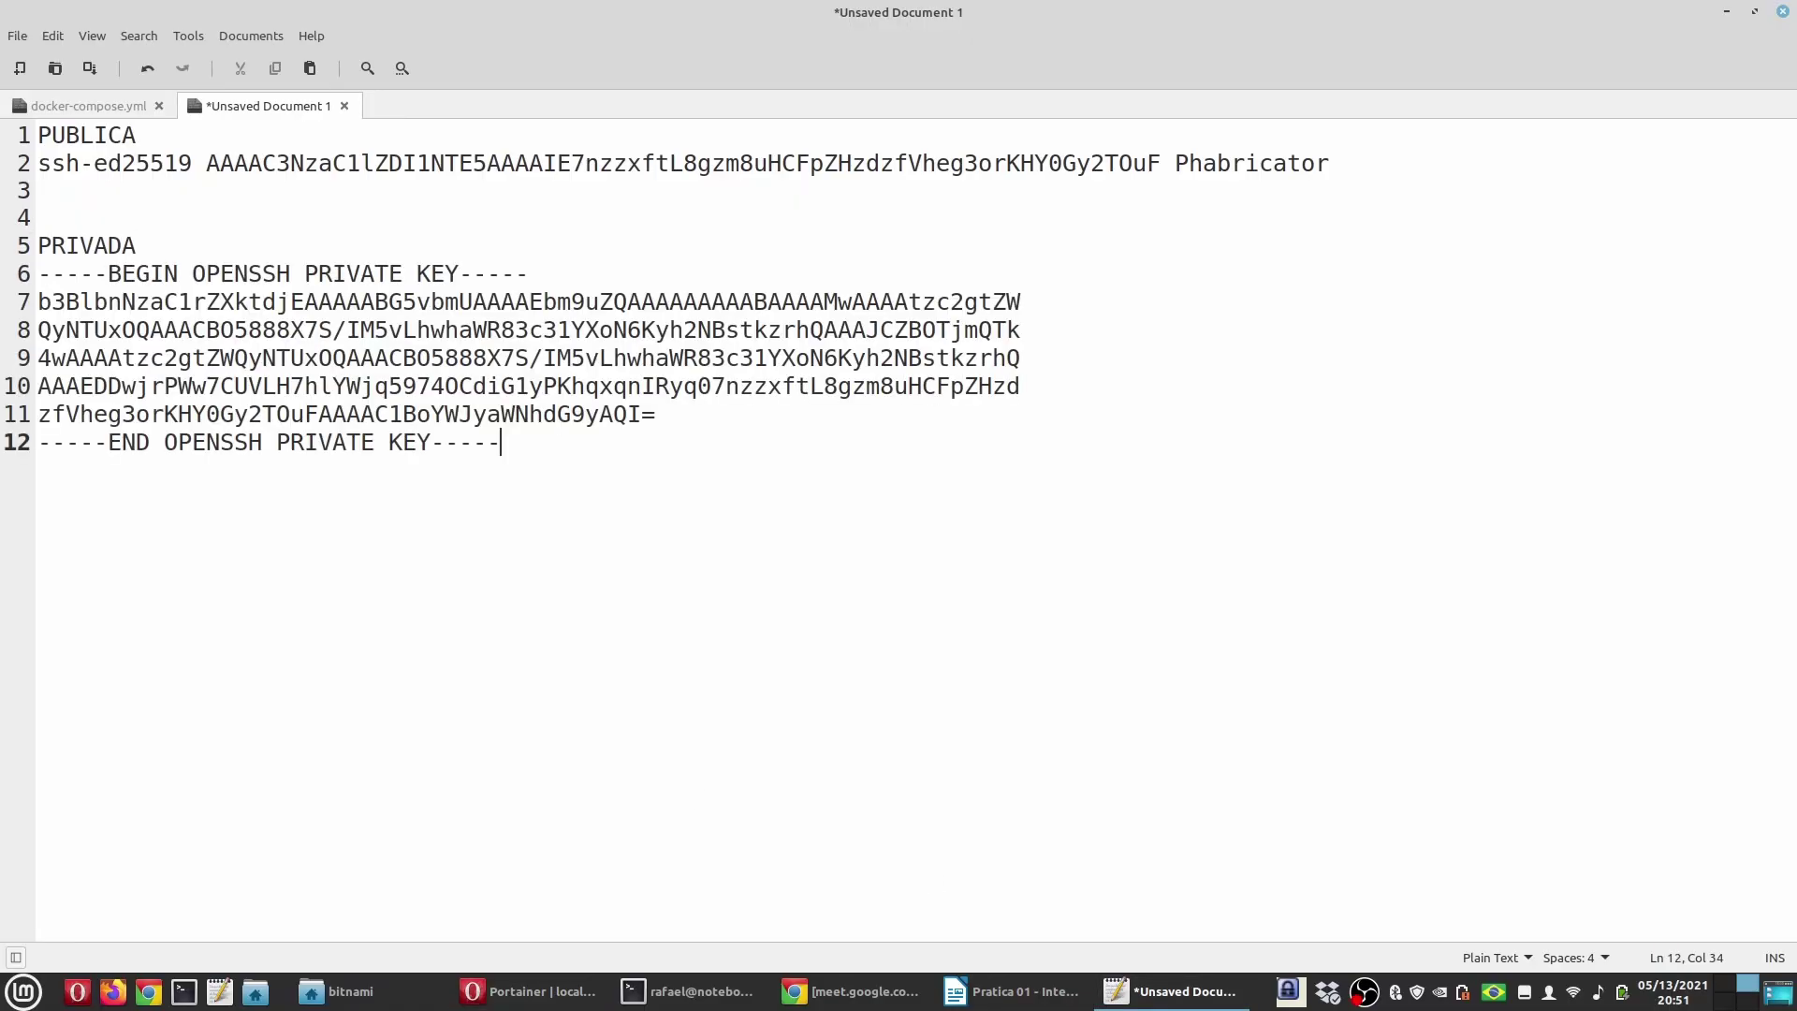
left_click(693, 991)
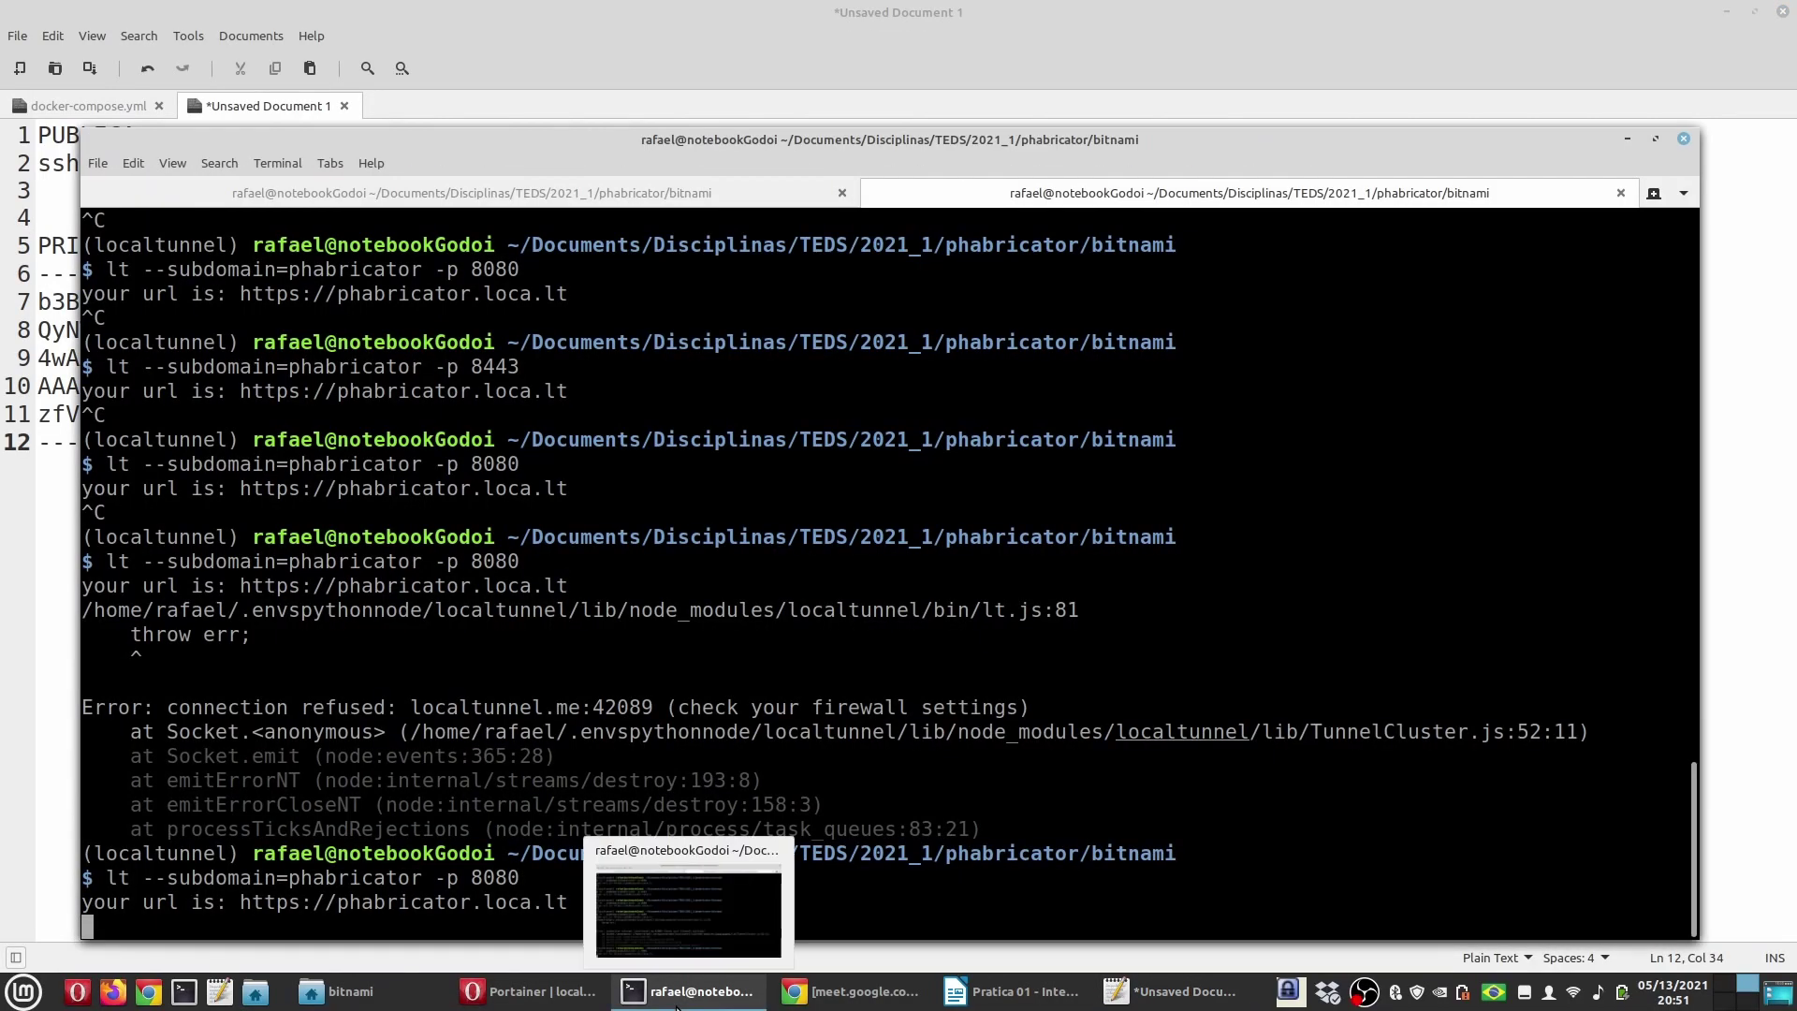
left_click(538, 991)
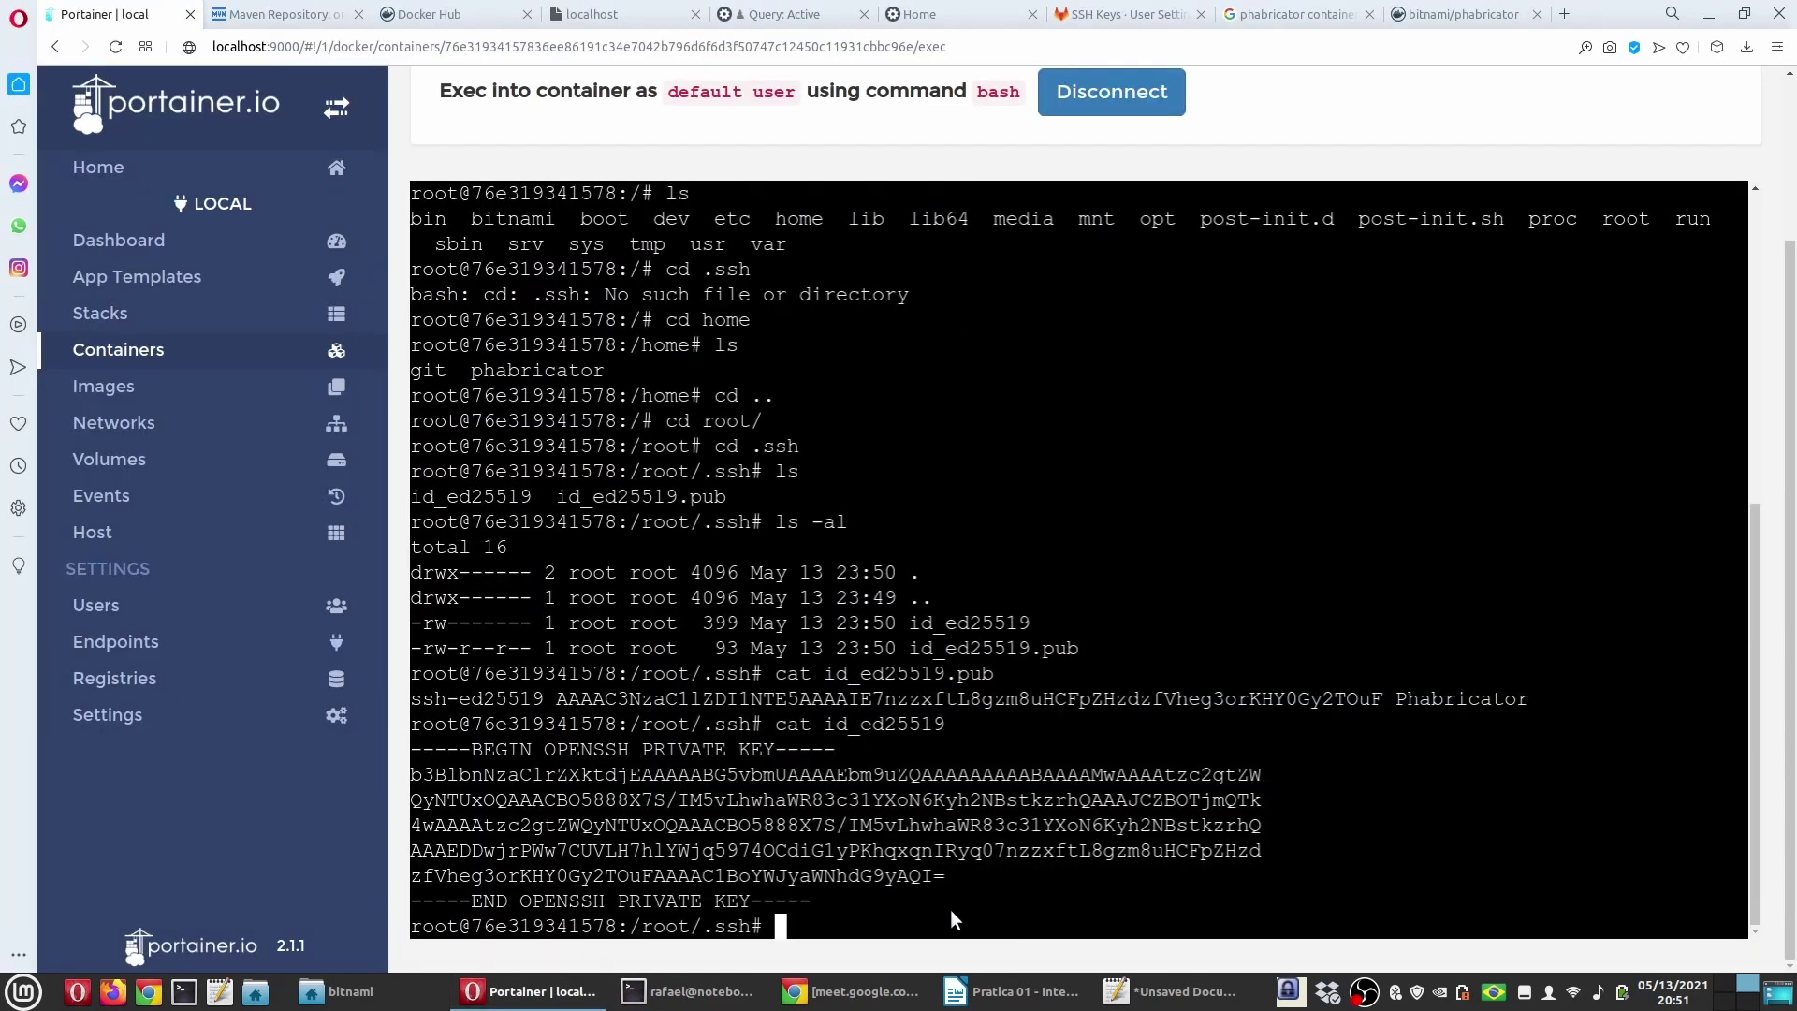
left_click(1011, 992)
left_click(810, 517)
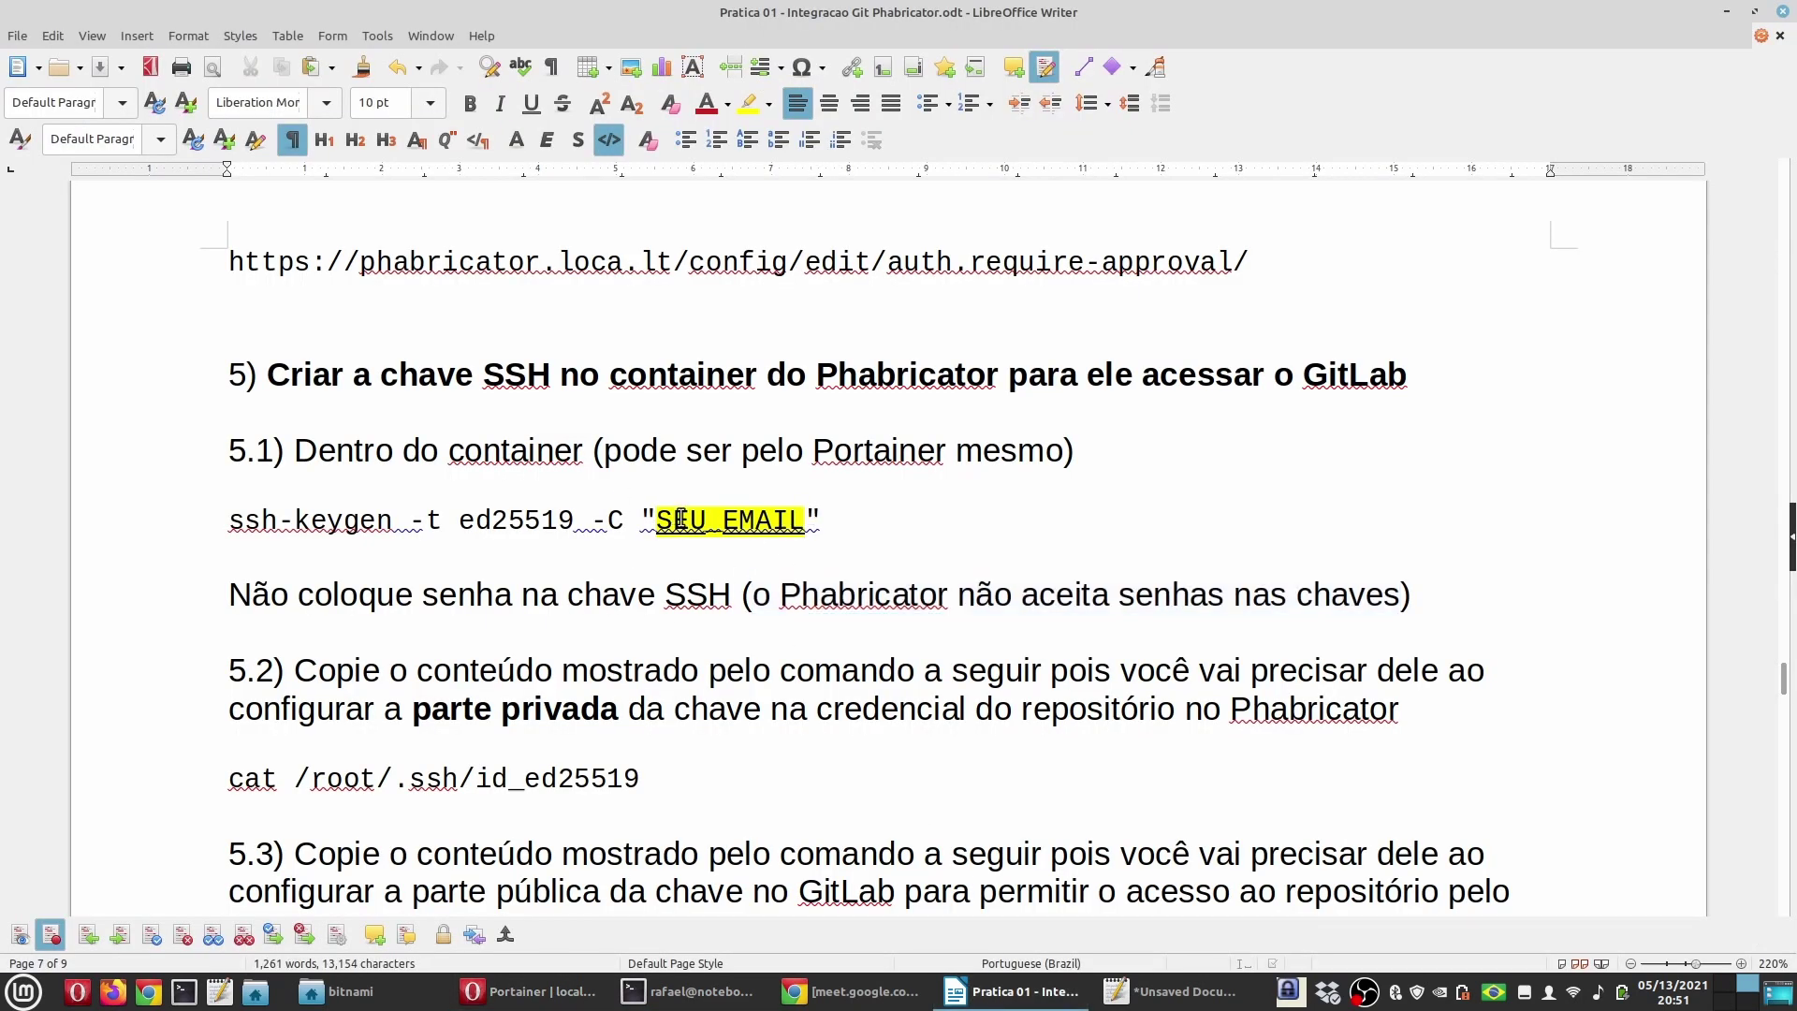
Step: Replace SEU_EMAIL in the guide's ssh-keygen command with Phabricator
left_click_drag(661, 517, 805, 518)
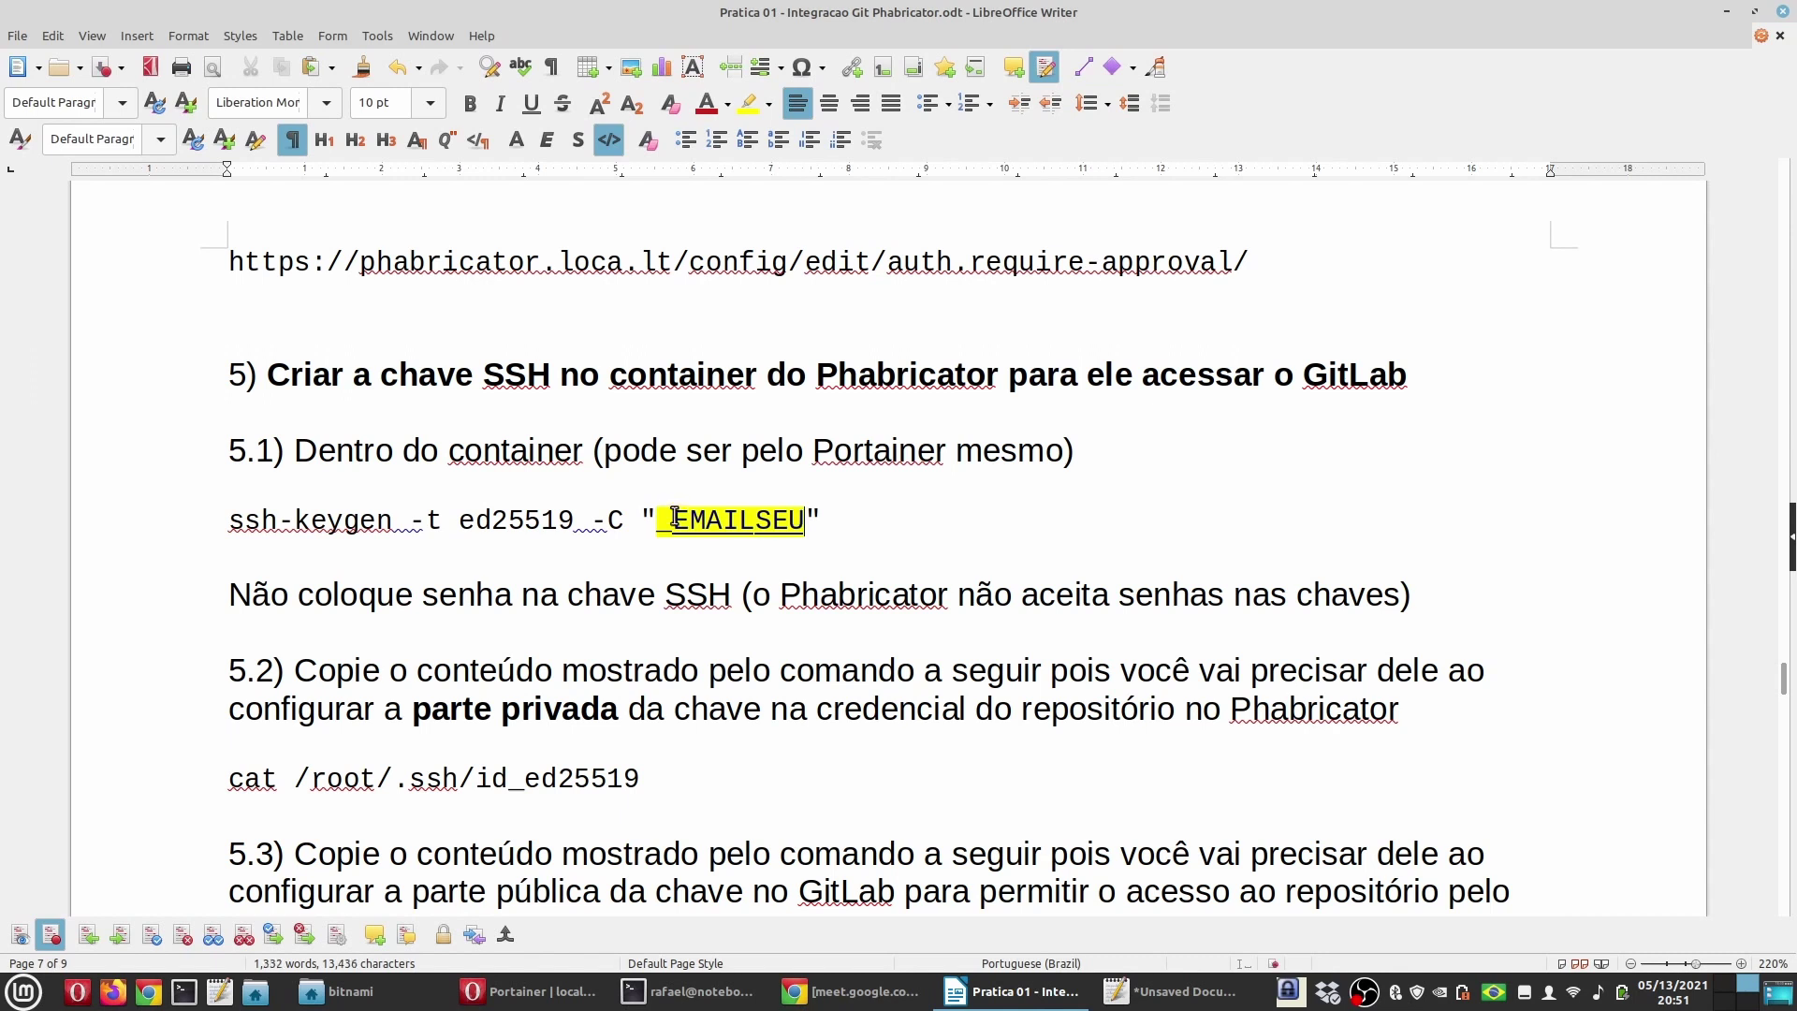
left_click_drag(661, 517, 820, 513)
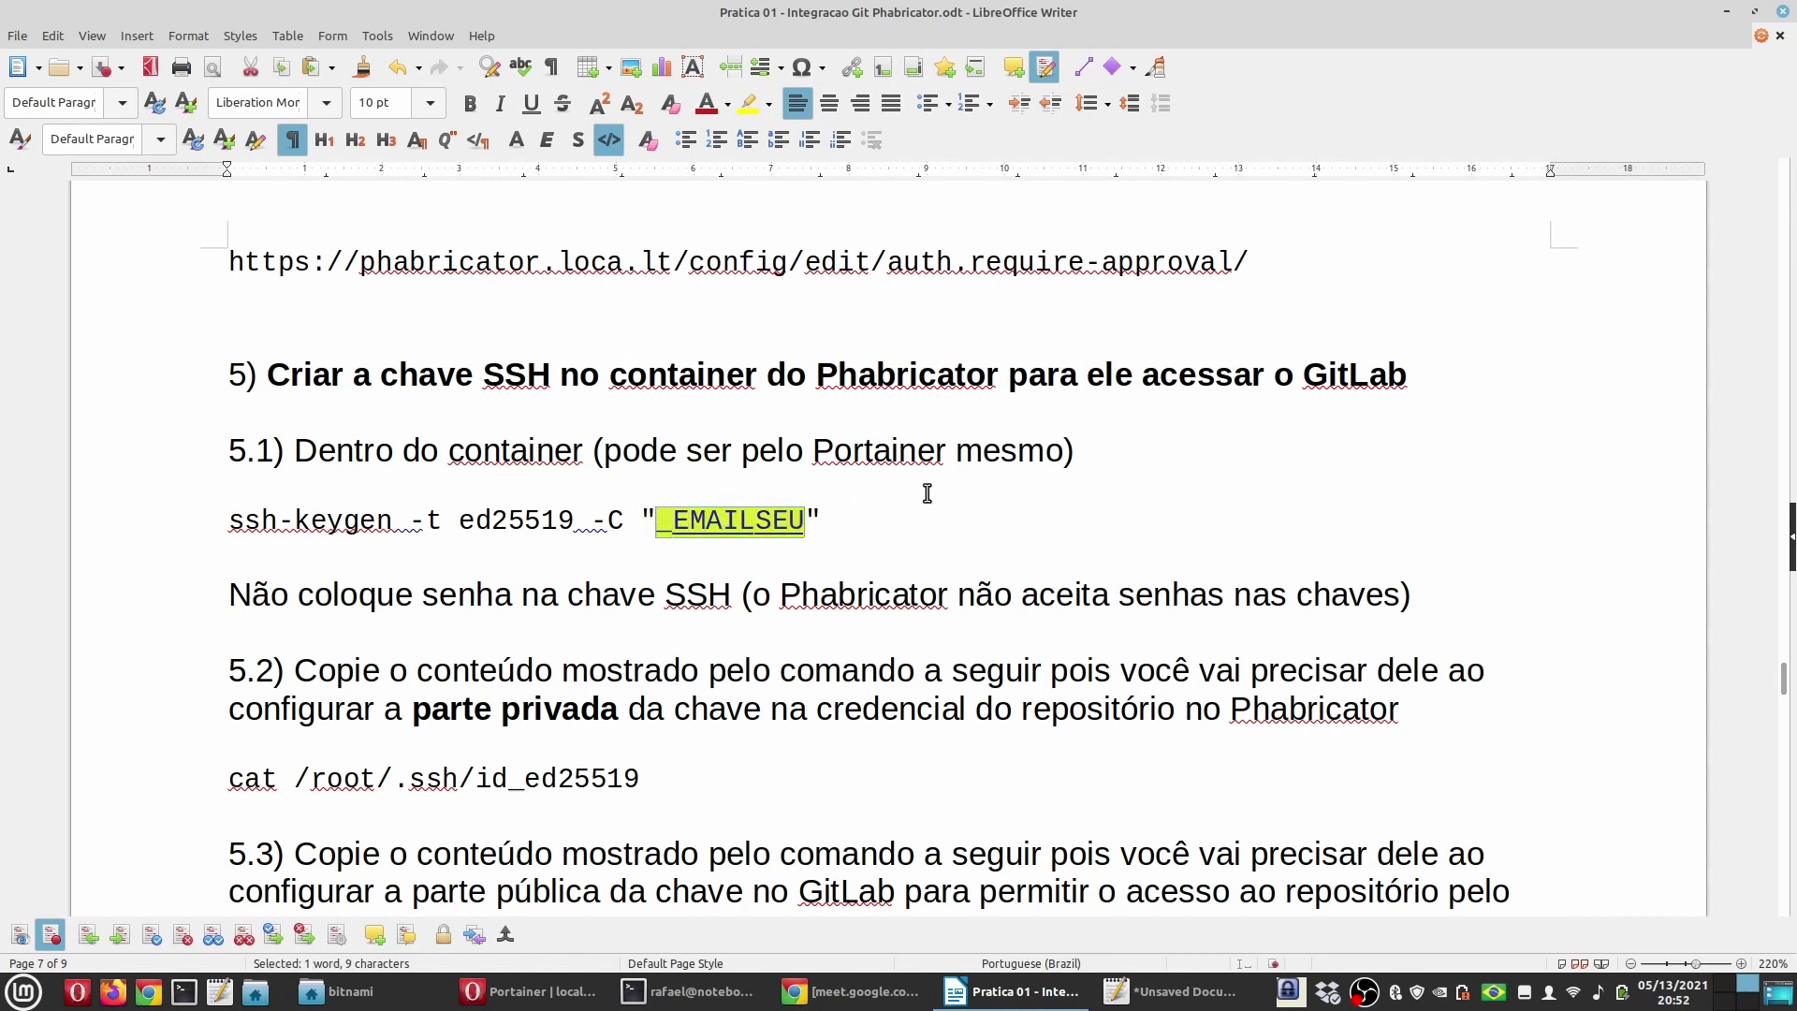
type("Phabricator")
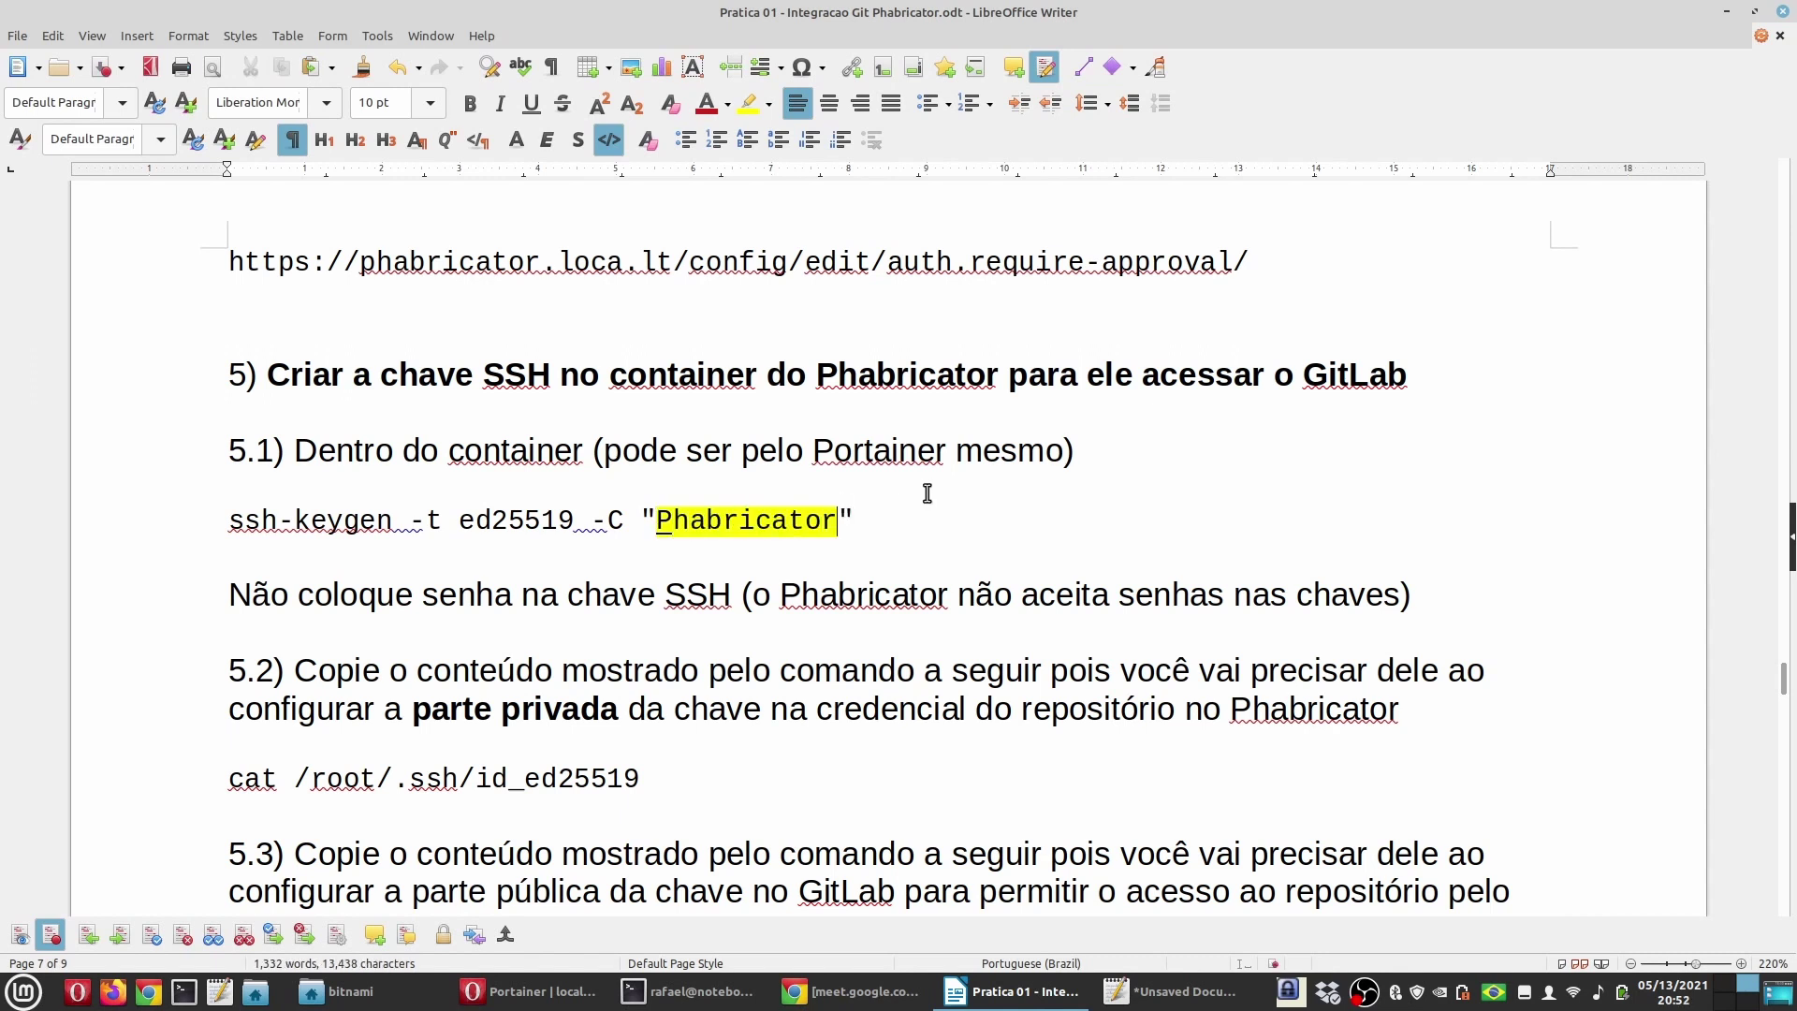
left_click_drag(657, 520, 673, 520)
key("Delete")
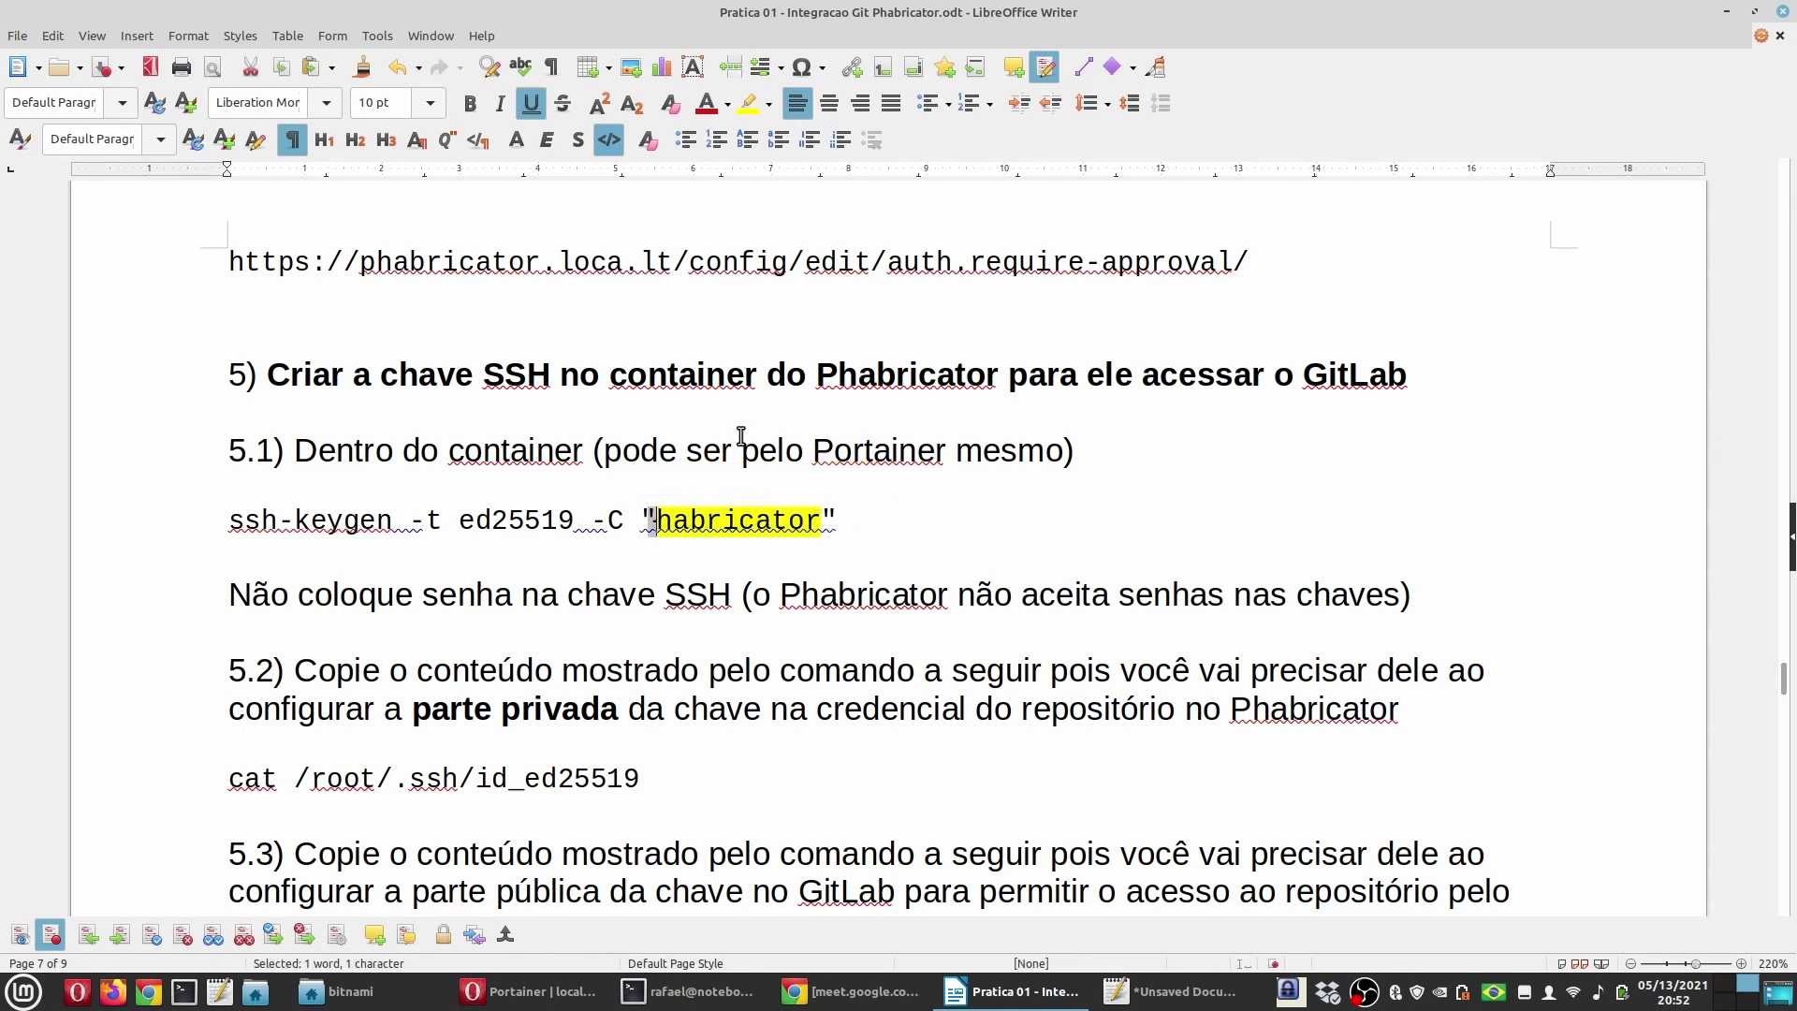
key("ctrl+z")
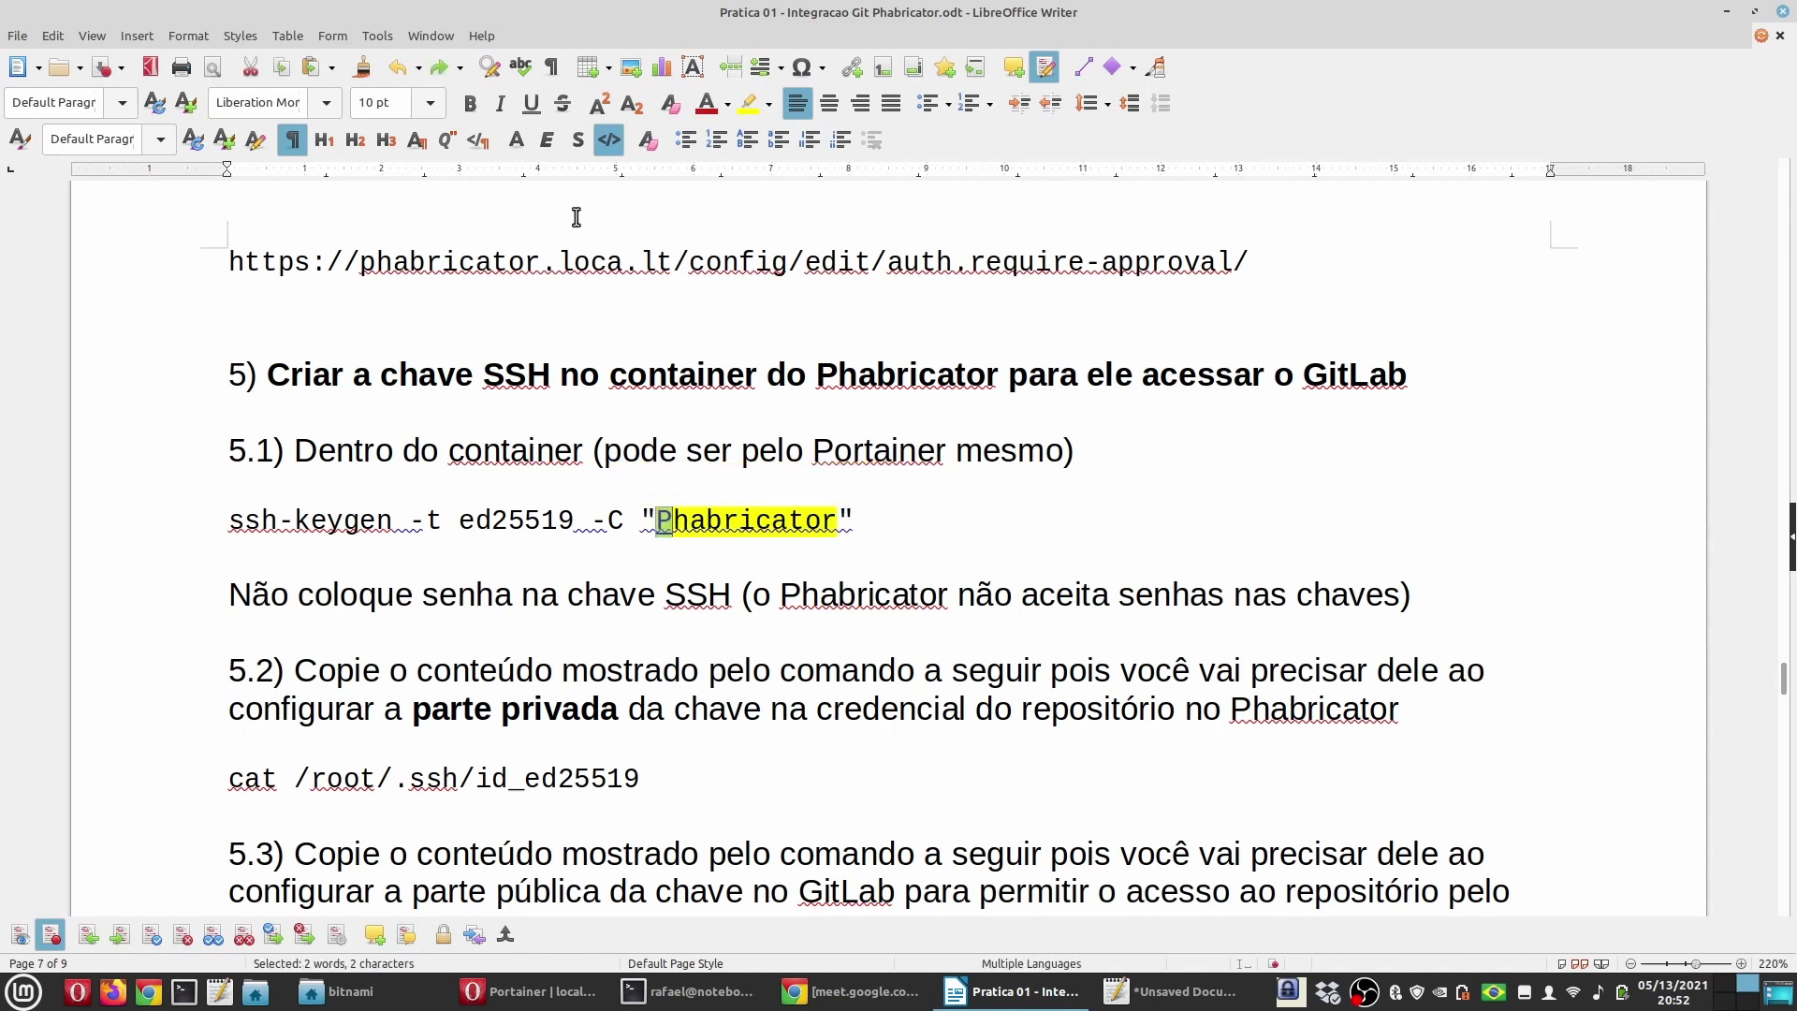
left_click(606, 145)
left_click(689, 525)
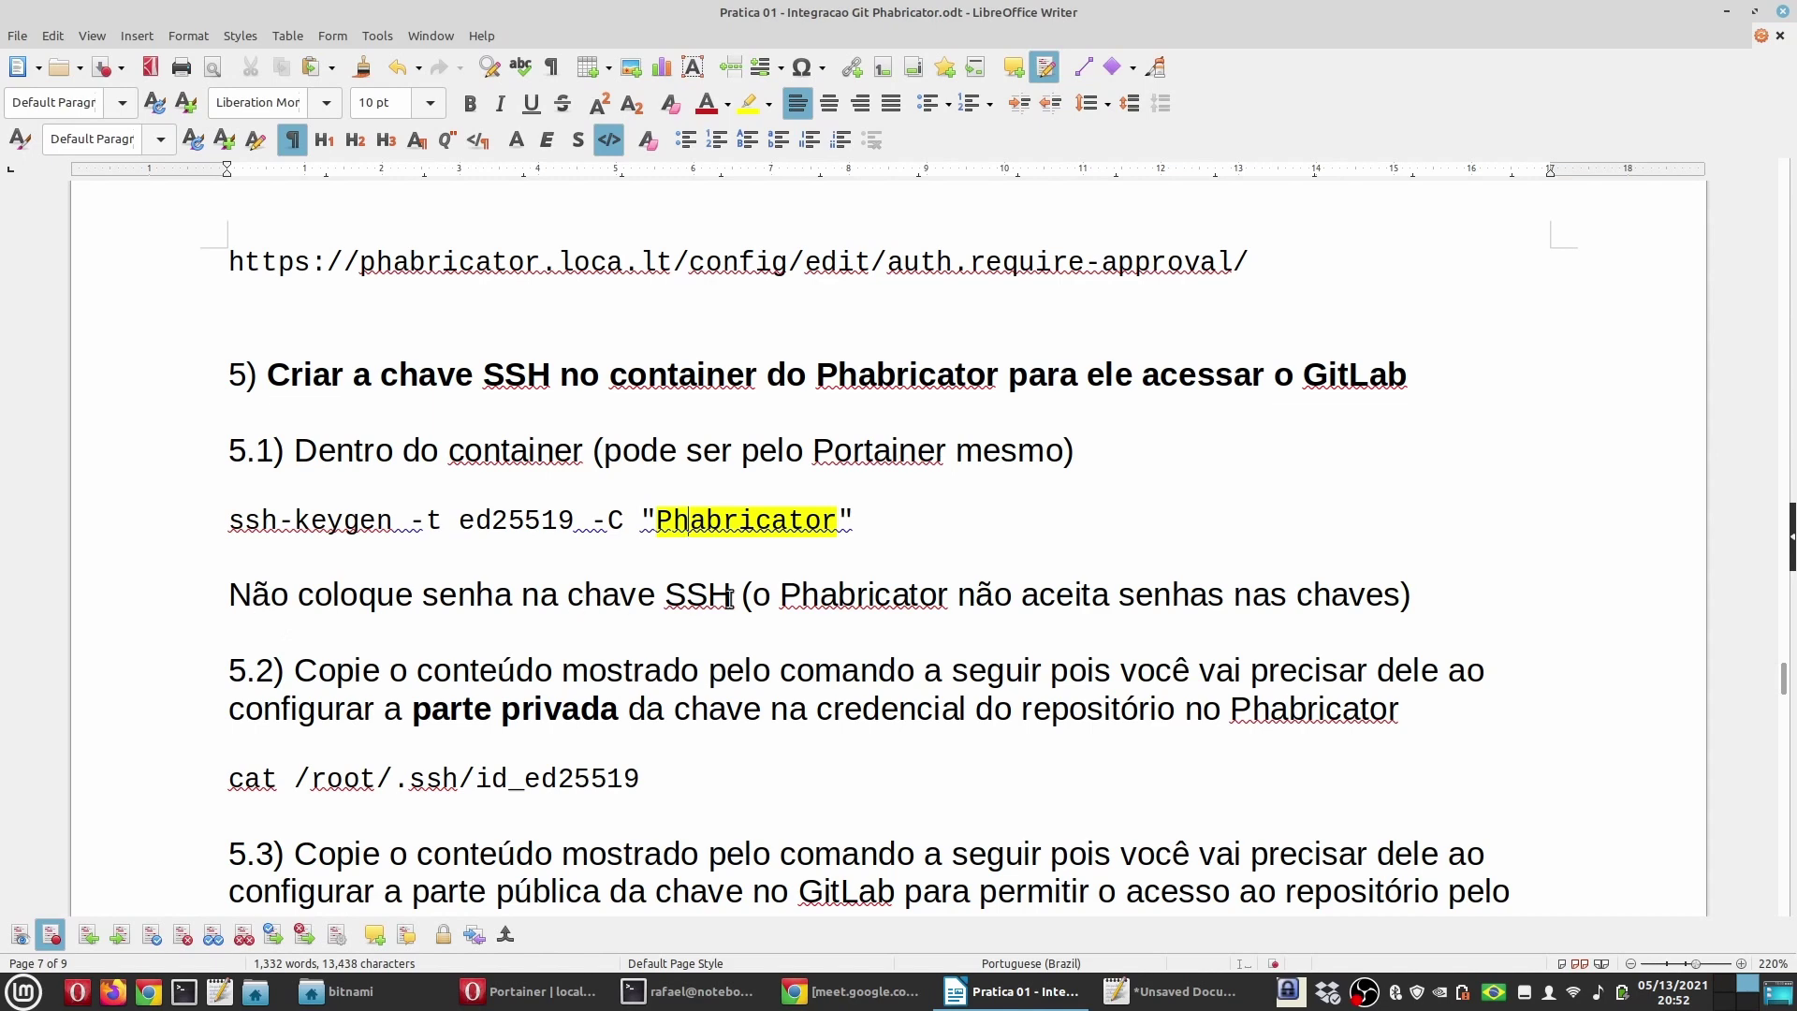
Step: Scroll through the guide's section 5.2, then switch to the browser's GitLab tab
scroll(618, 777, "down", 3)
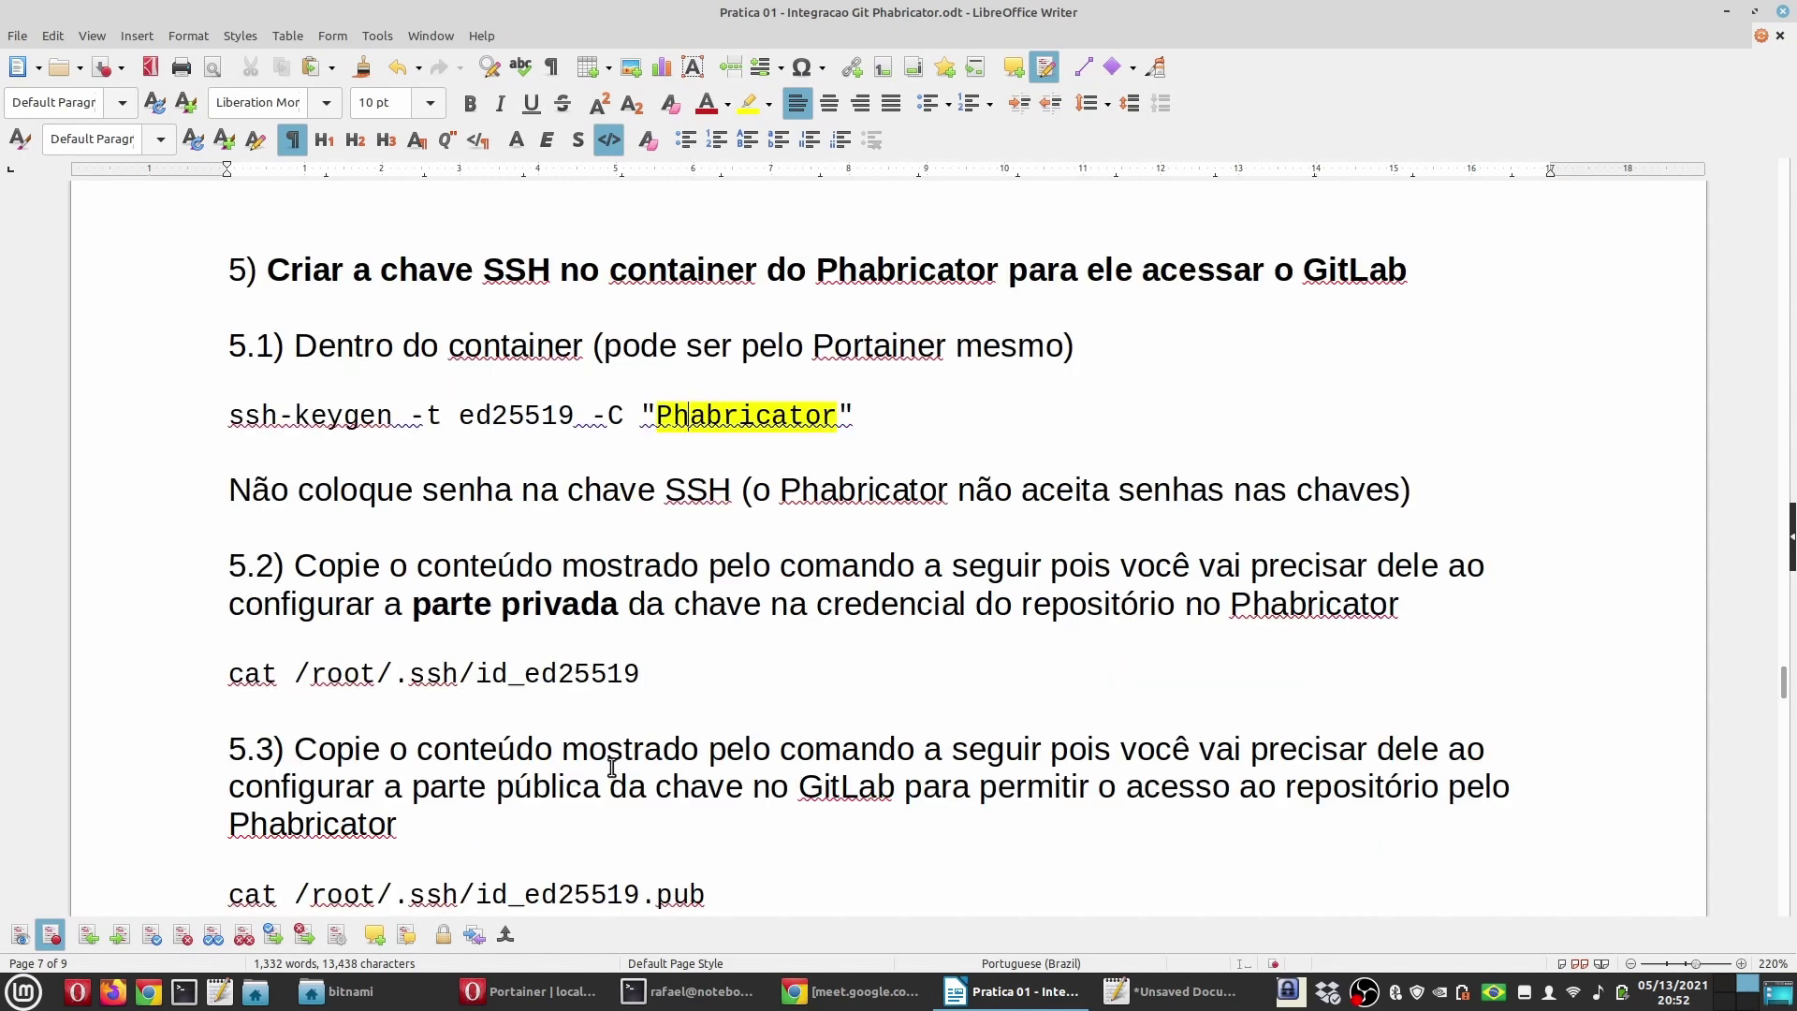
left_click(682, 633)
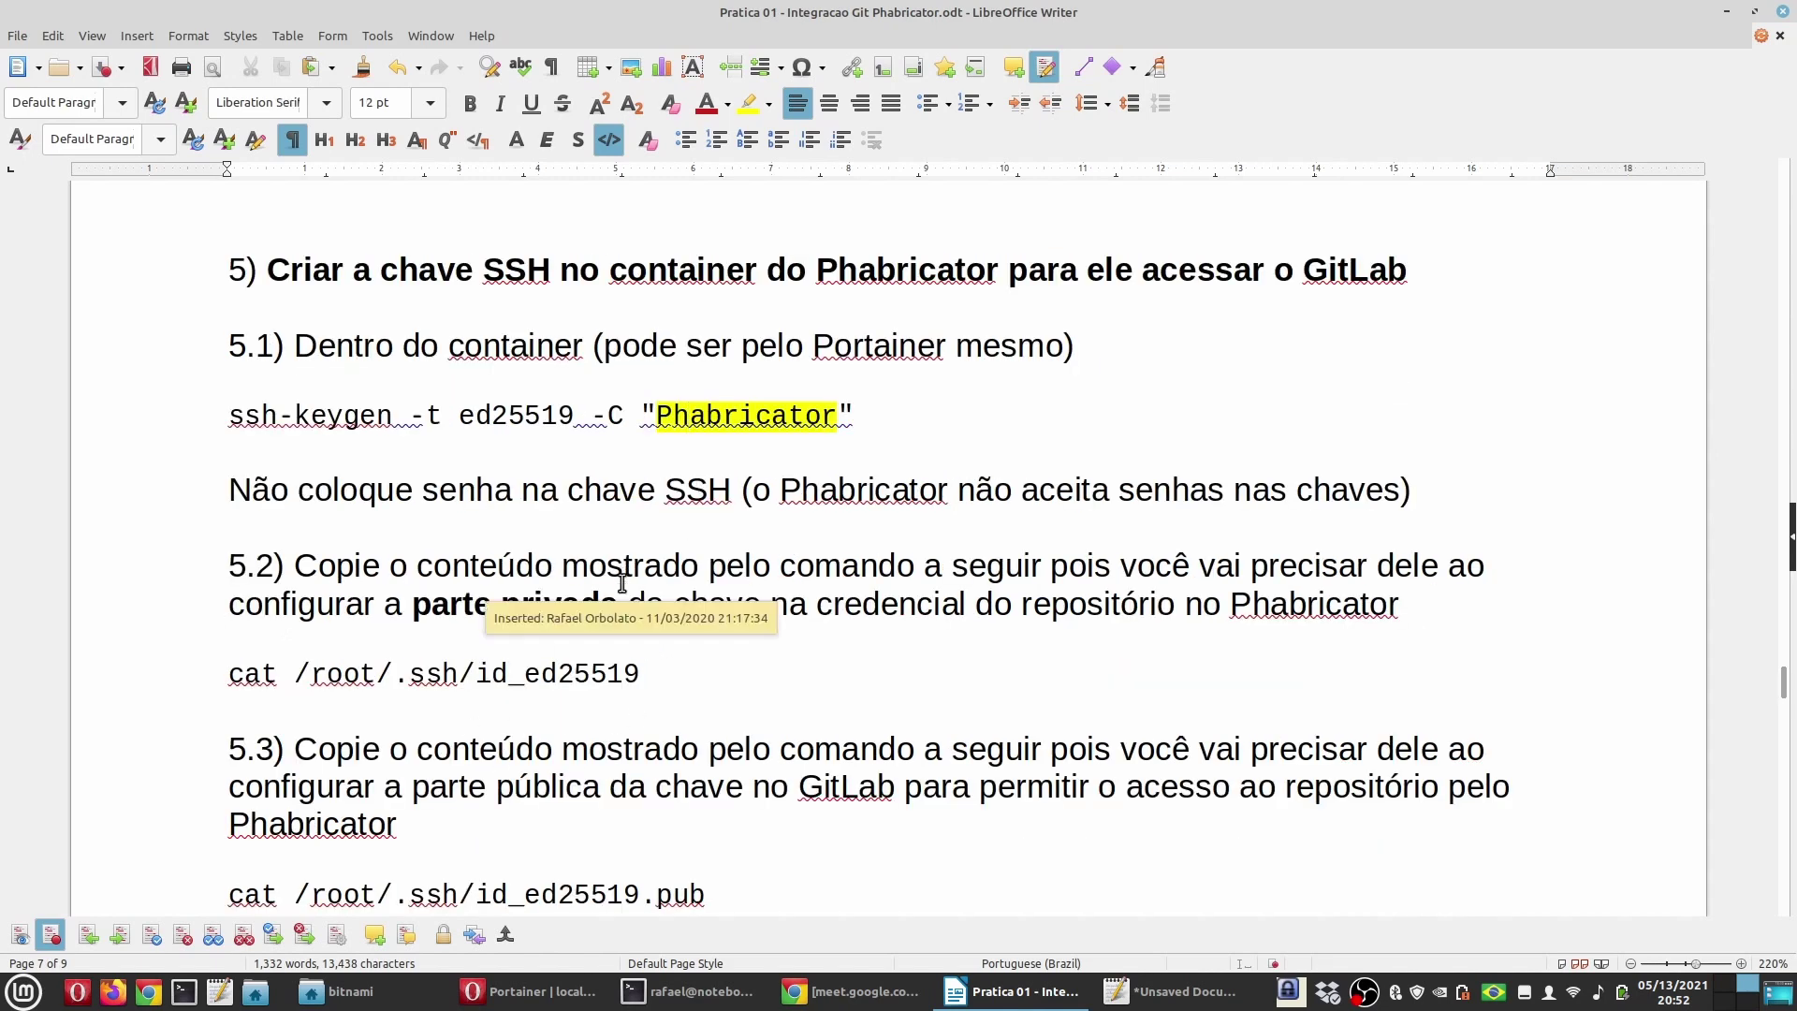
scroll(622, 590, "down", 3)
scroll(623, 590, "down", 3)
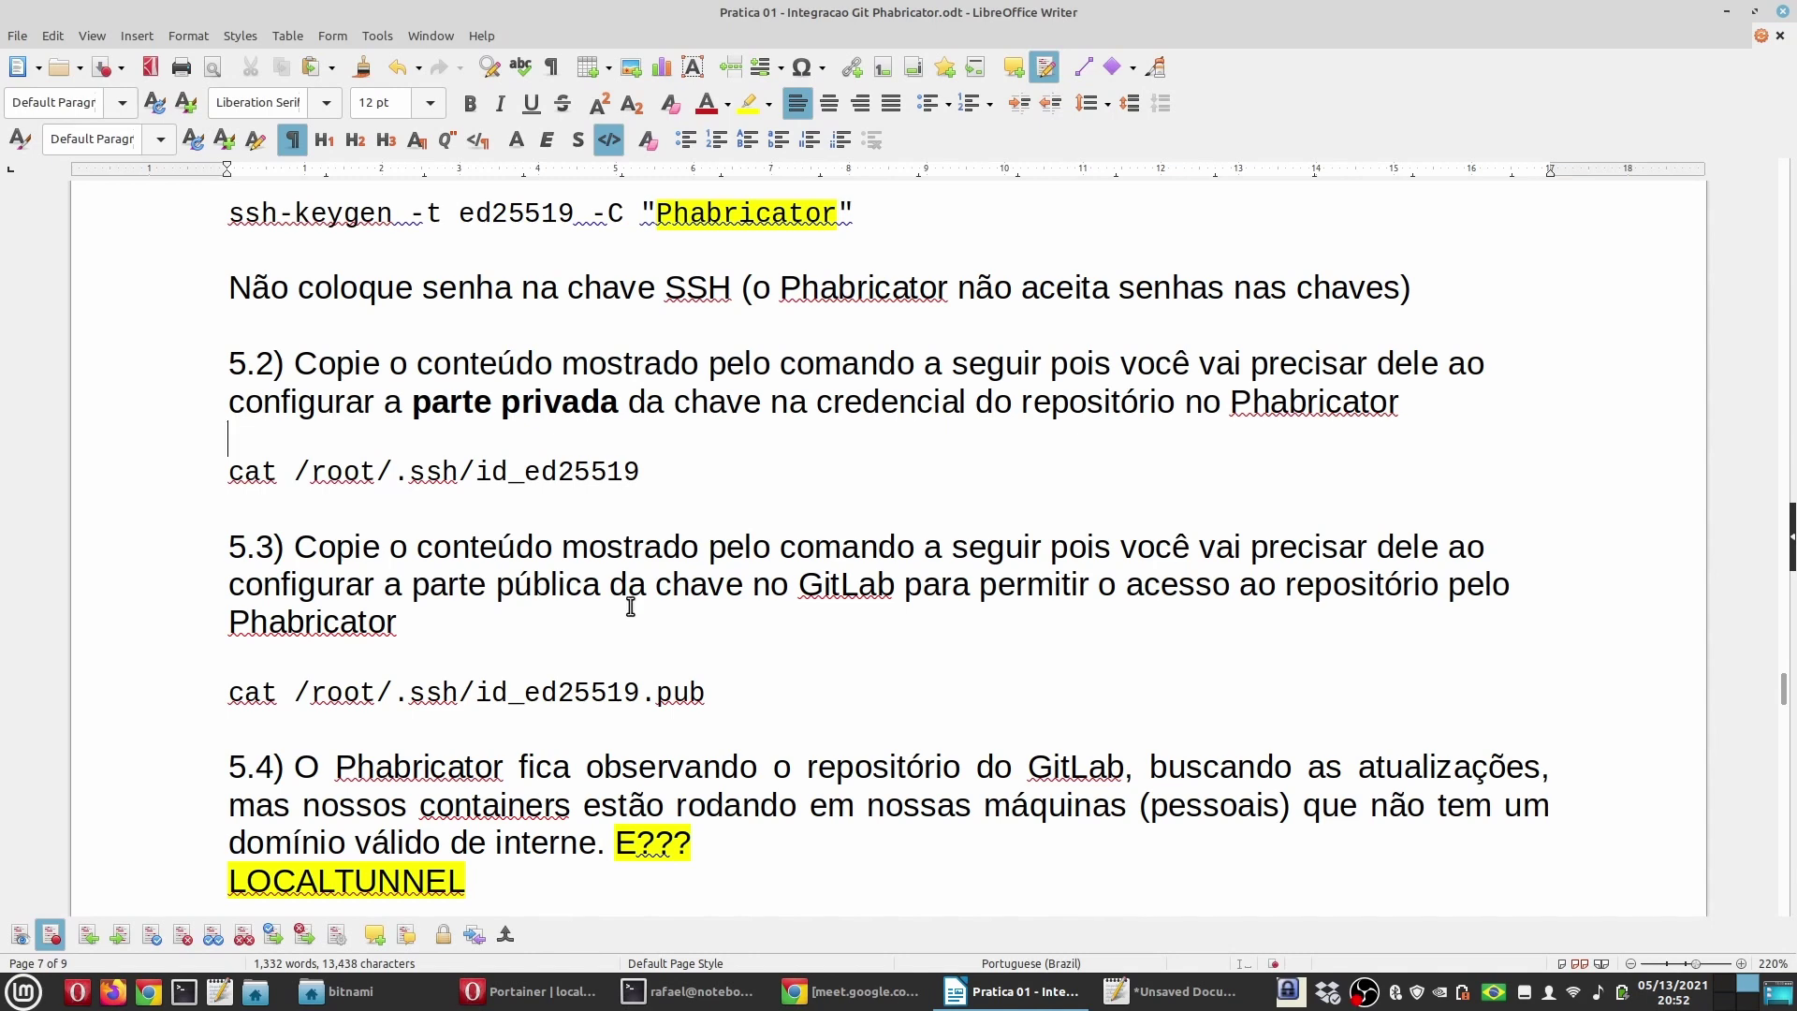
scroll(627, 599, "up", 3)
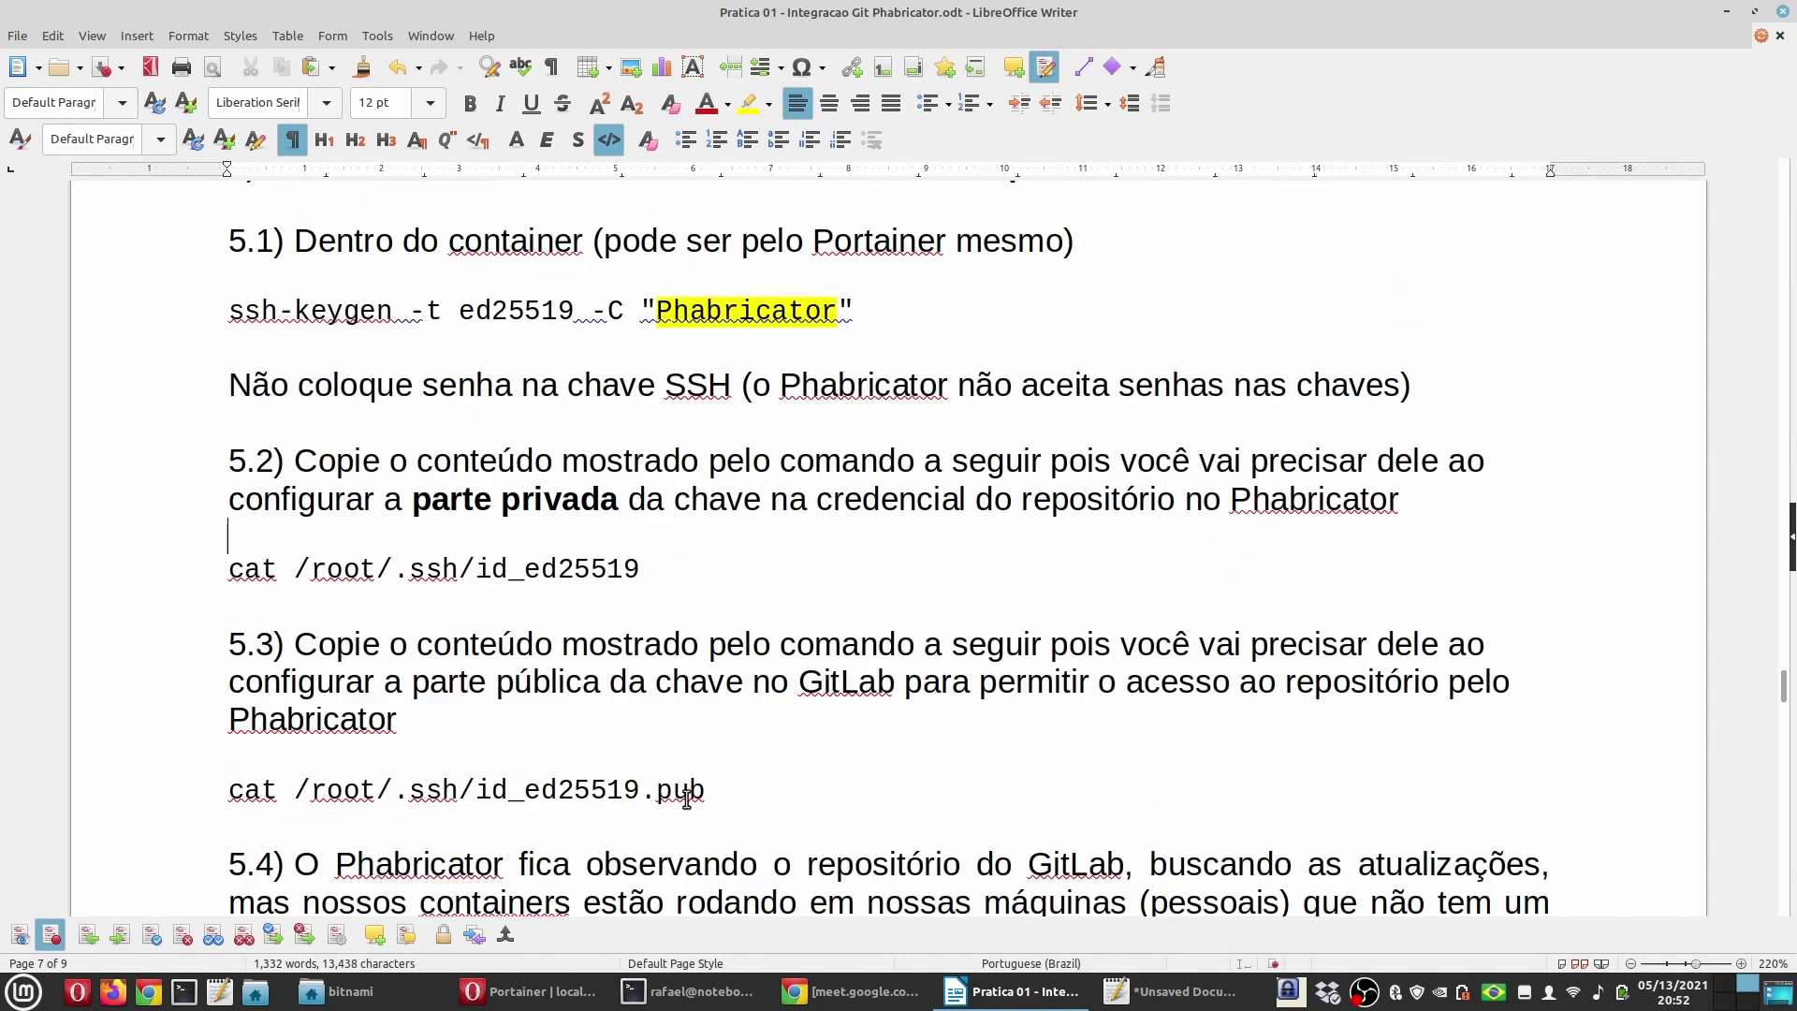
left_click(536, 995)
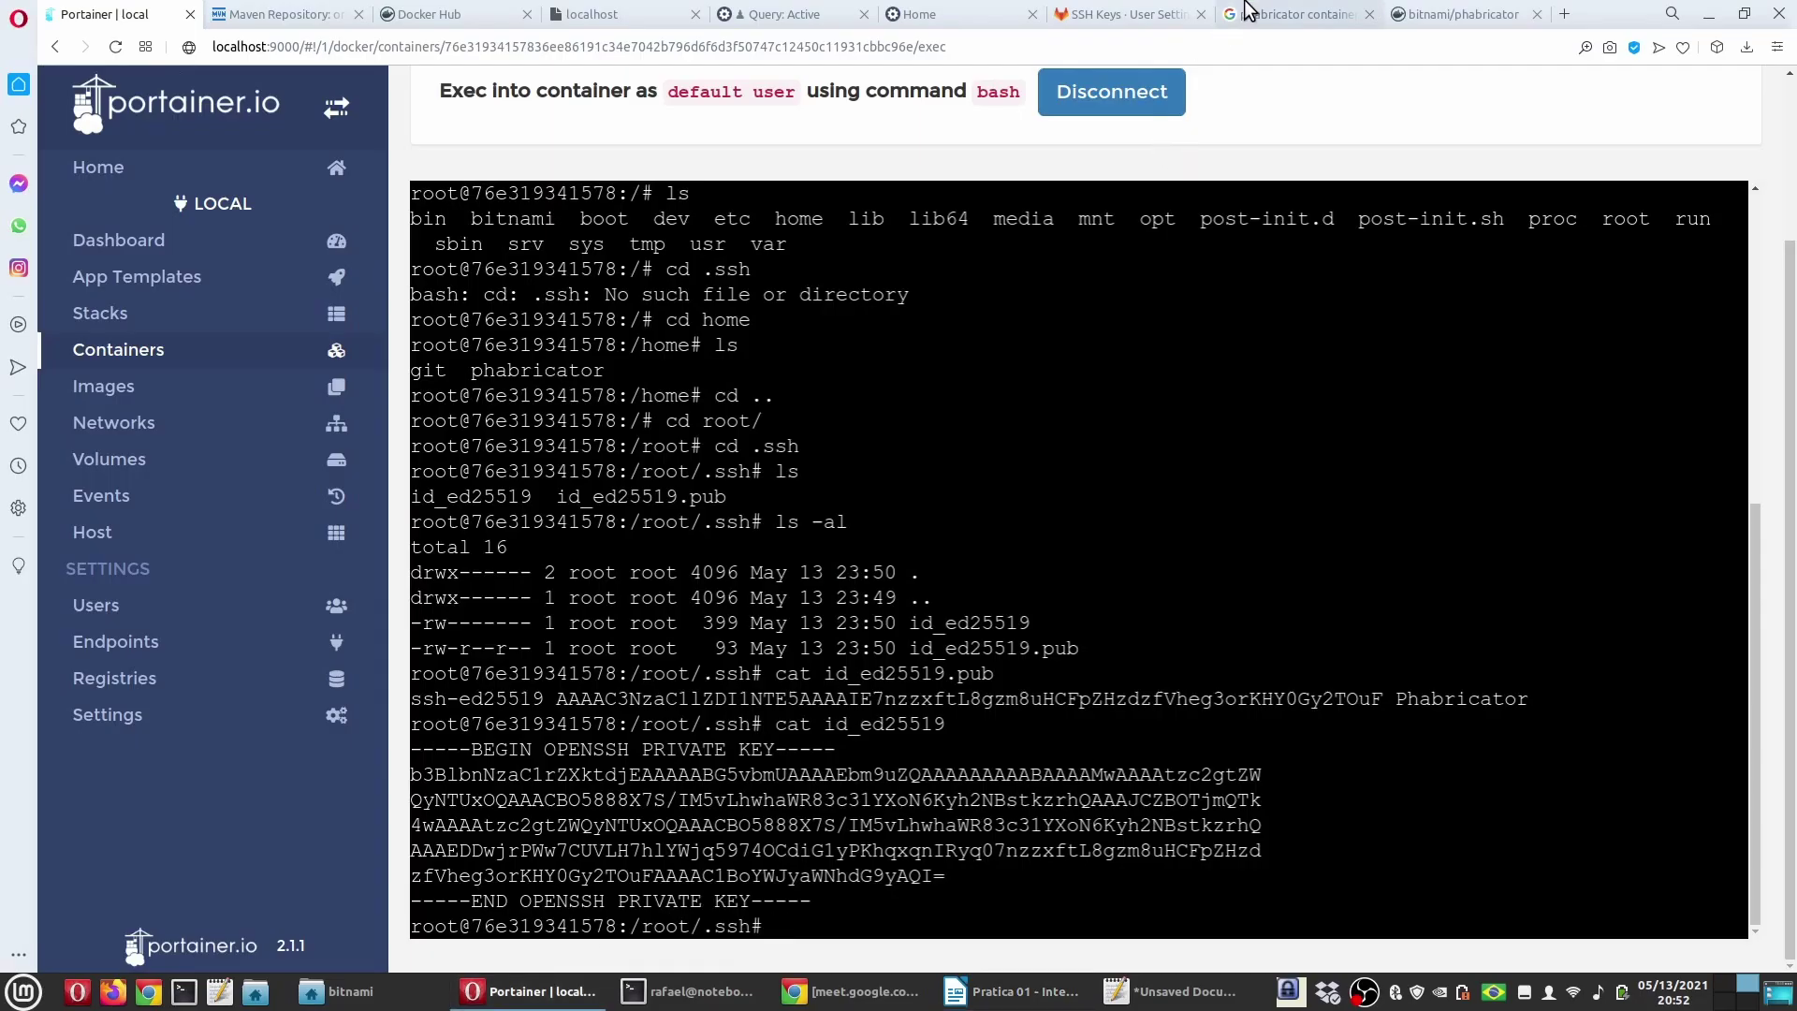
left_click(1128, 15)
Step: From the projects dashboard, start a blank project and name it phabricatorgit
scroll(483, 495, "up", 1)
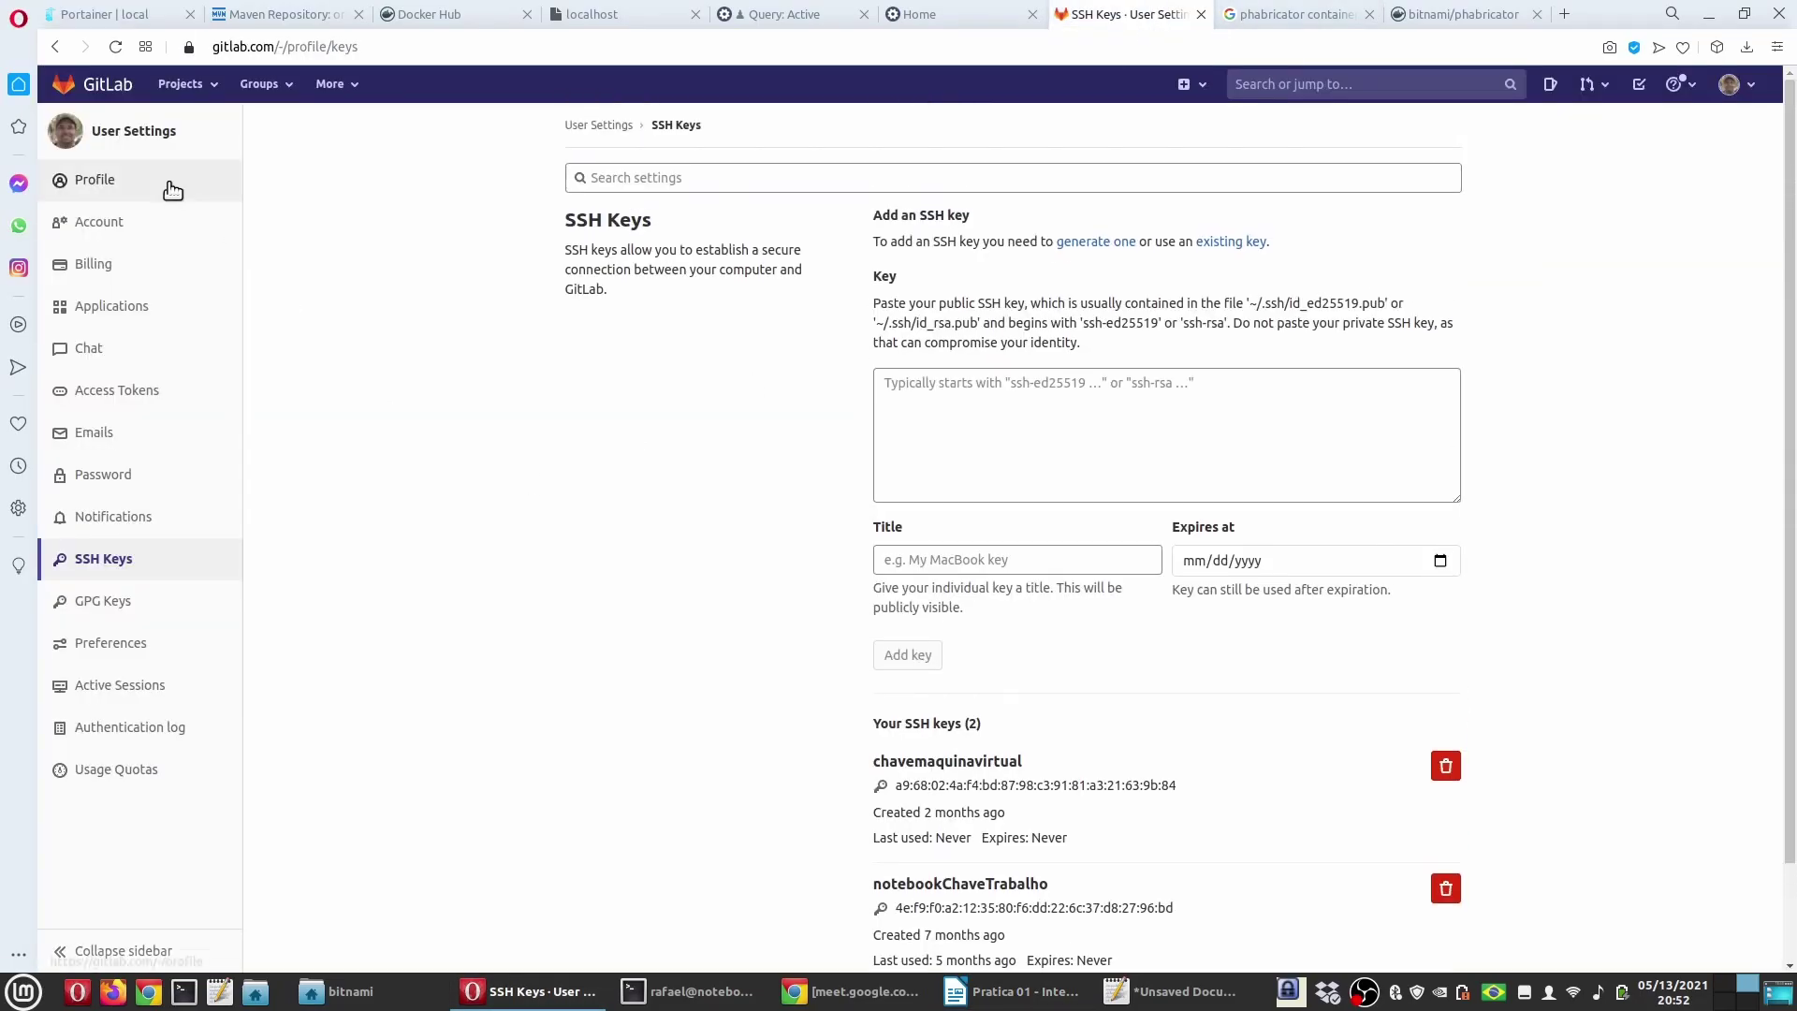
left_click(91, 84)
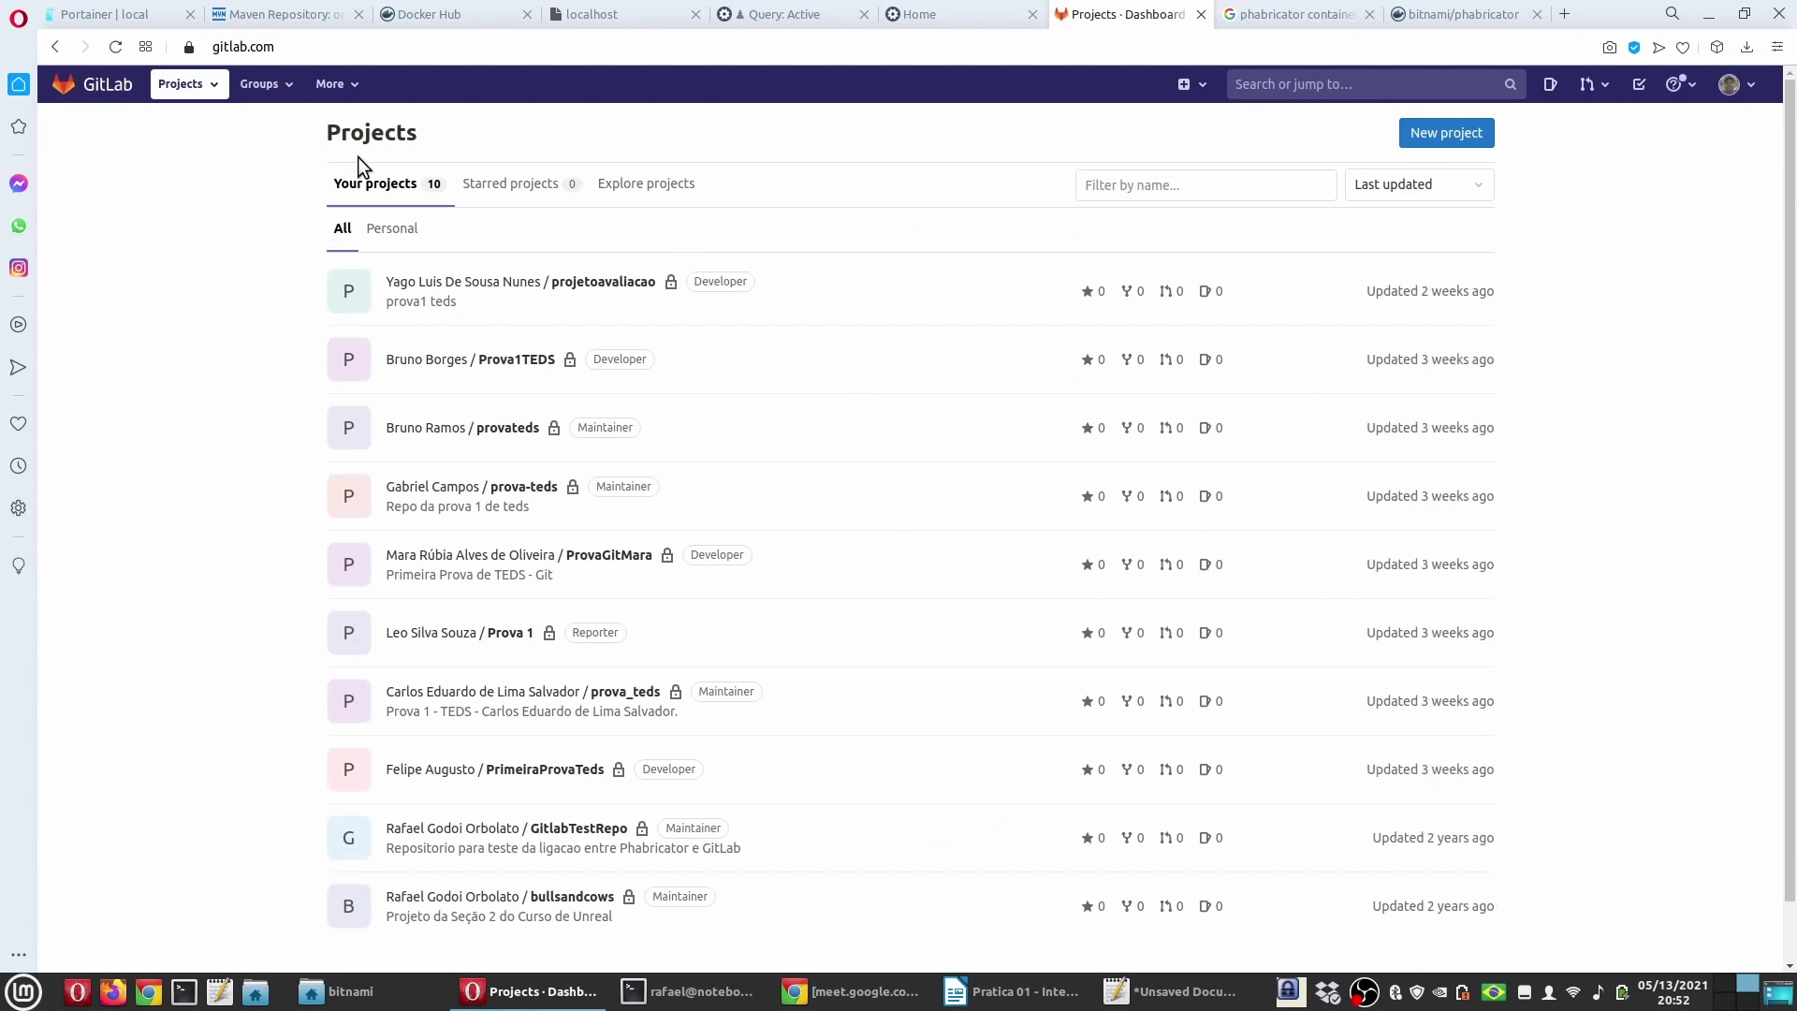
left_click(1477, 142)
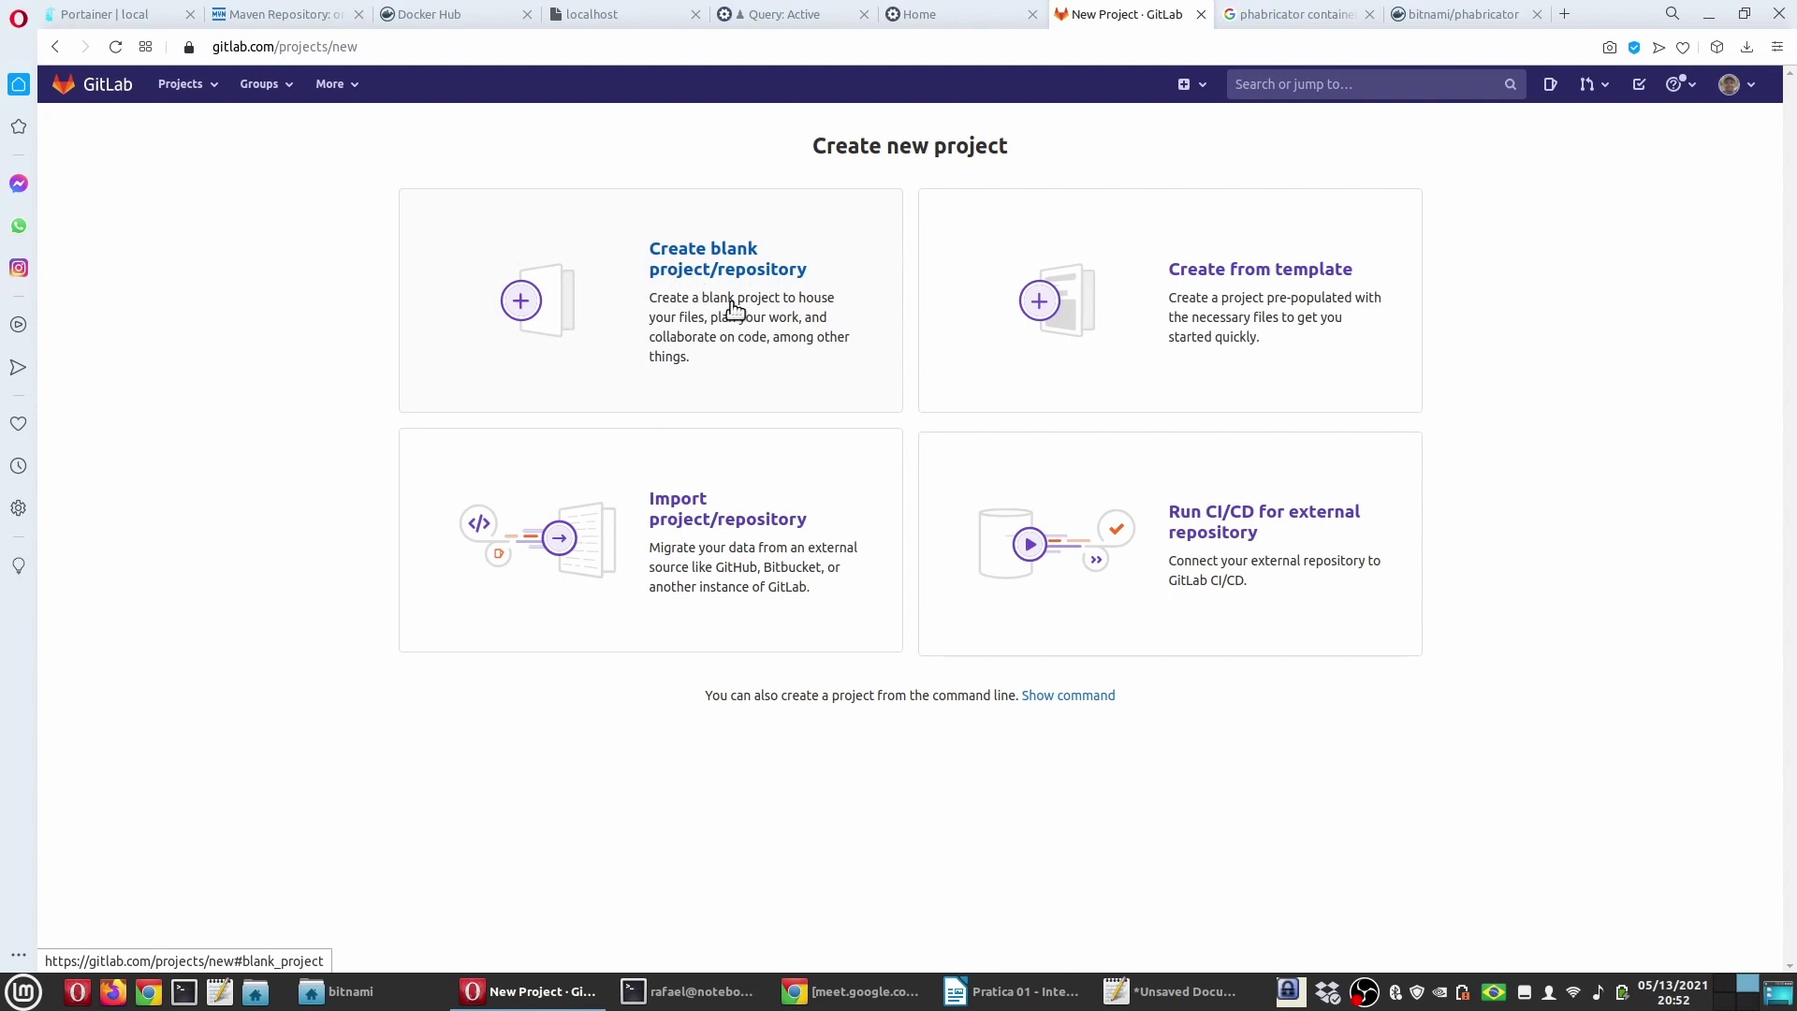
left_click(735, 307)
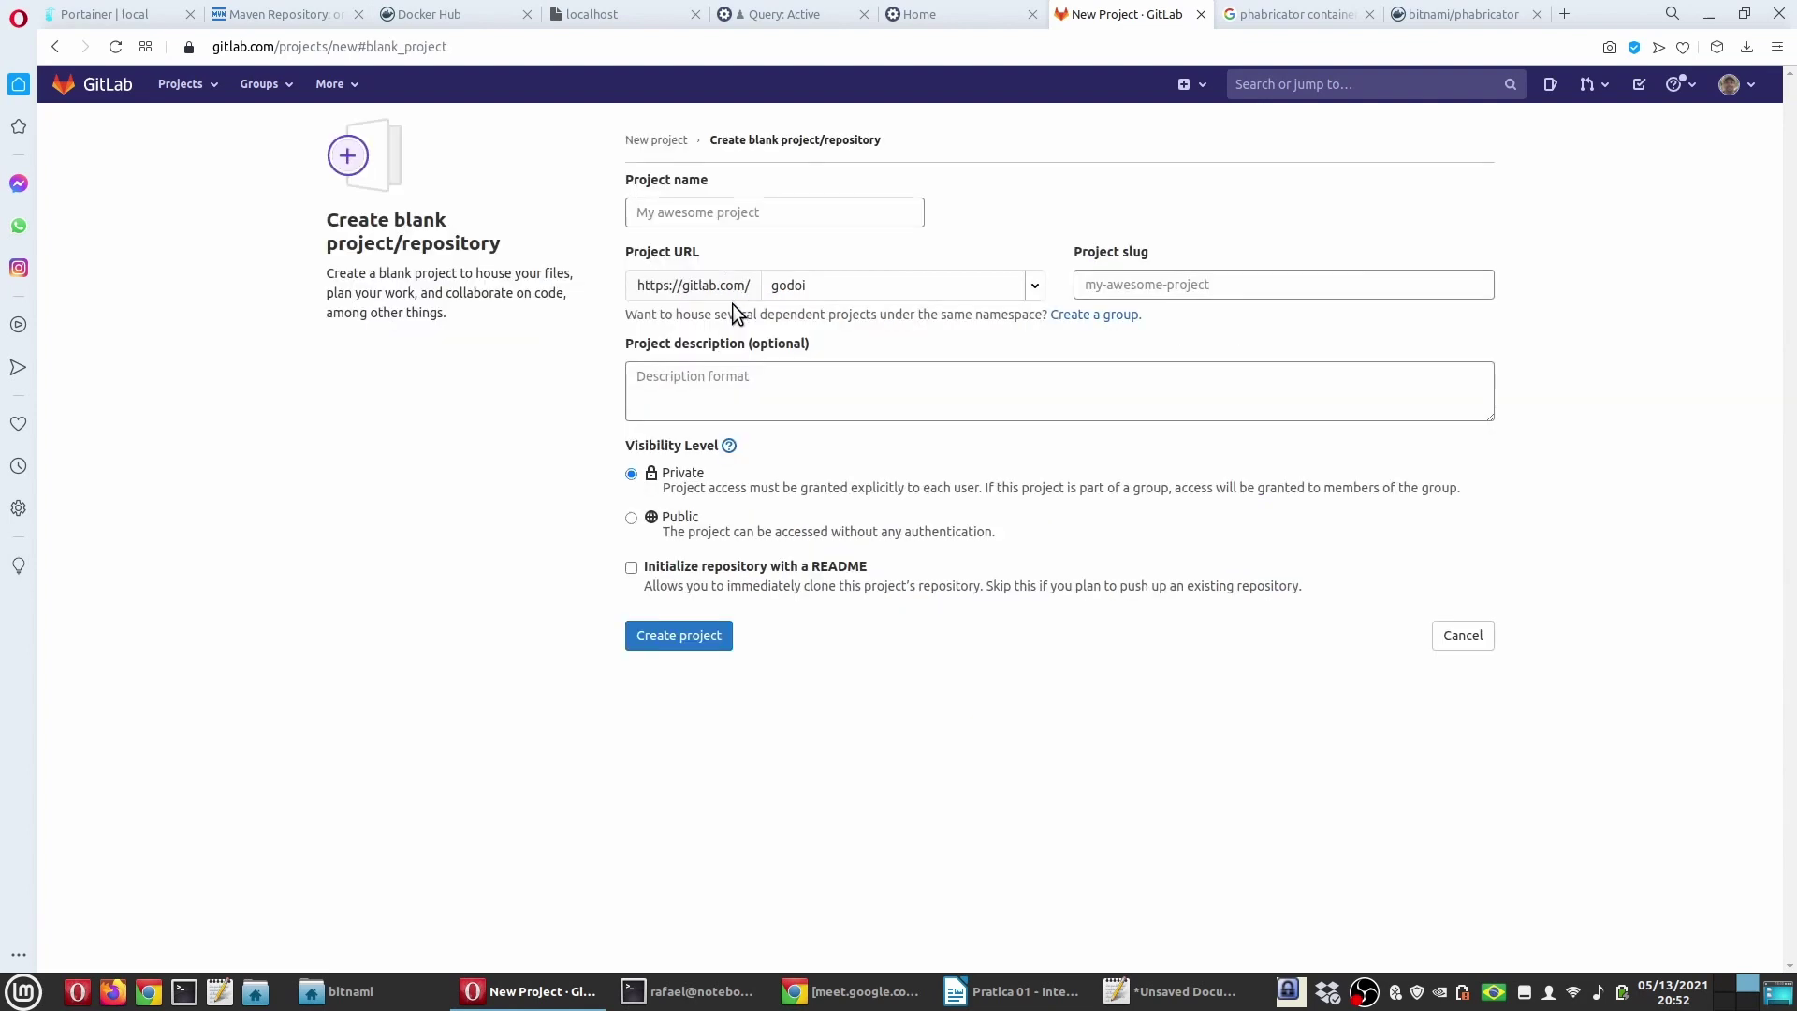
left_click(798, 215)
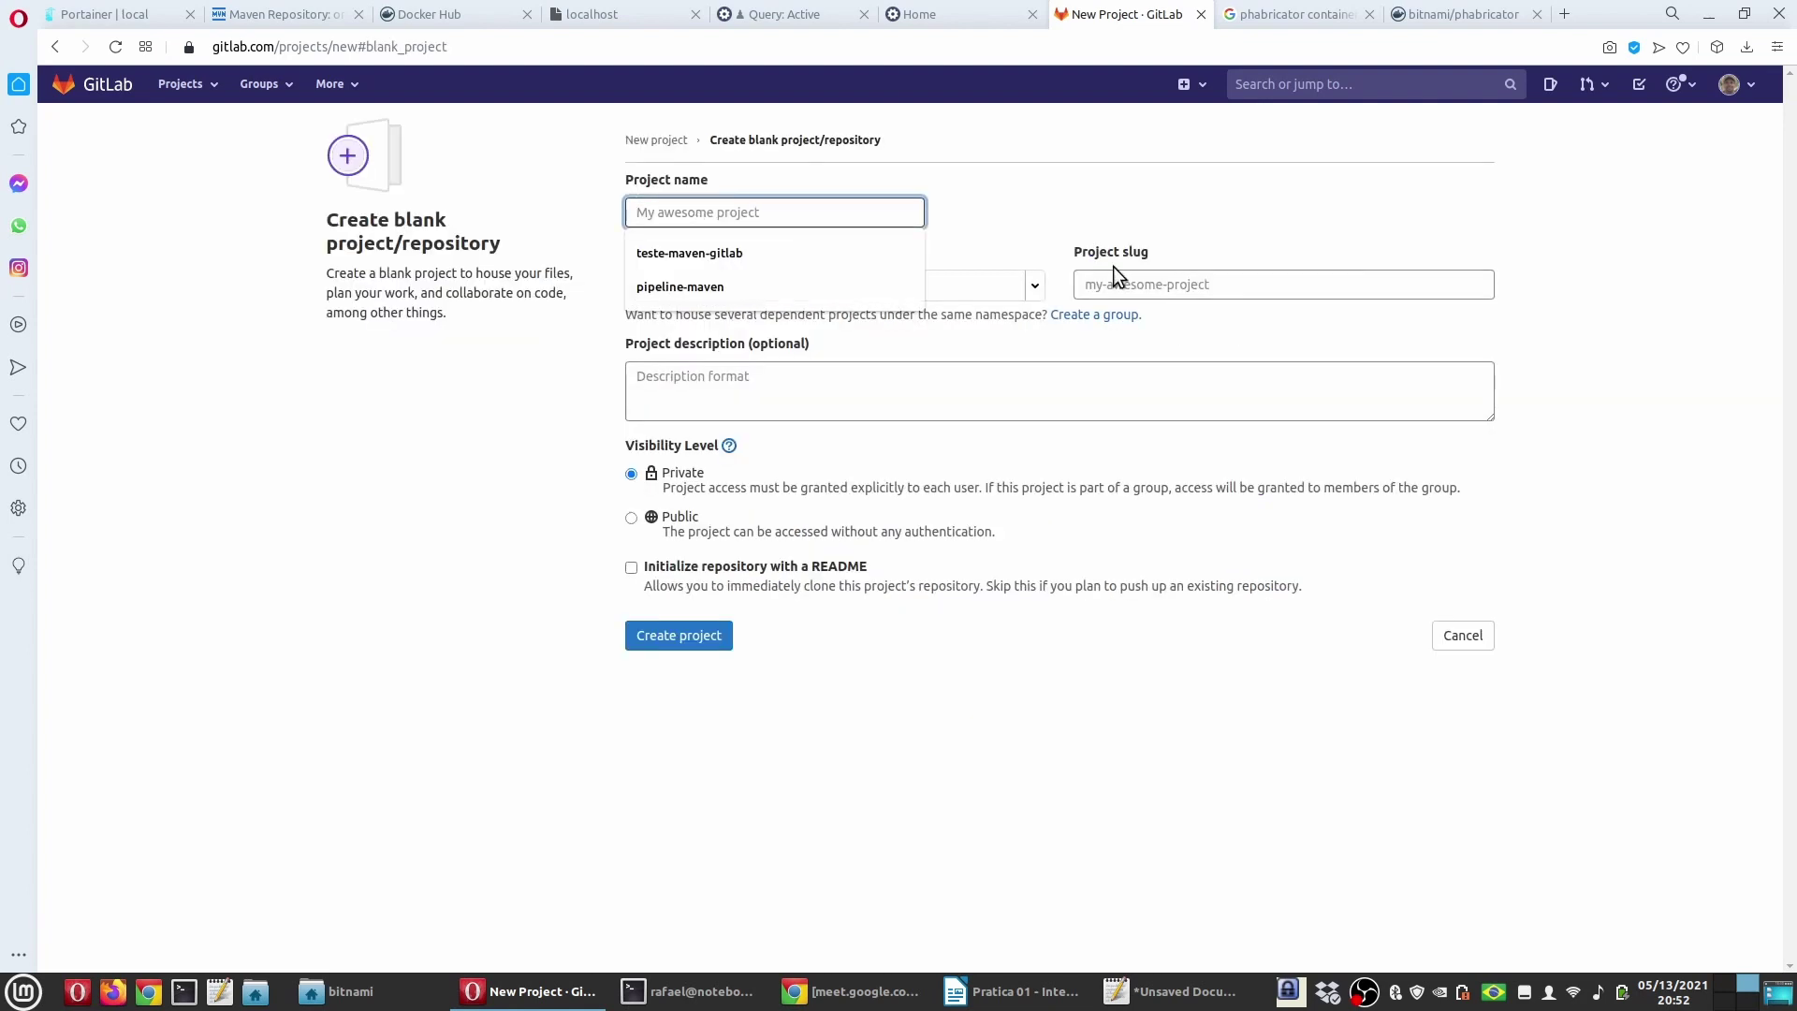
type("phabricatorgit")
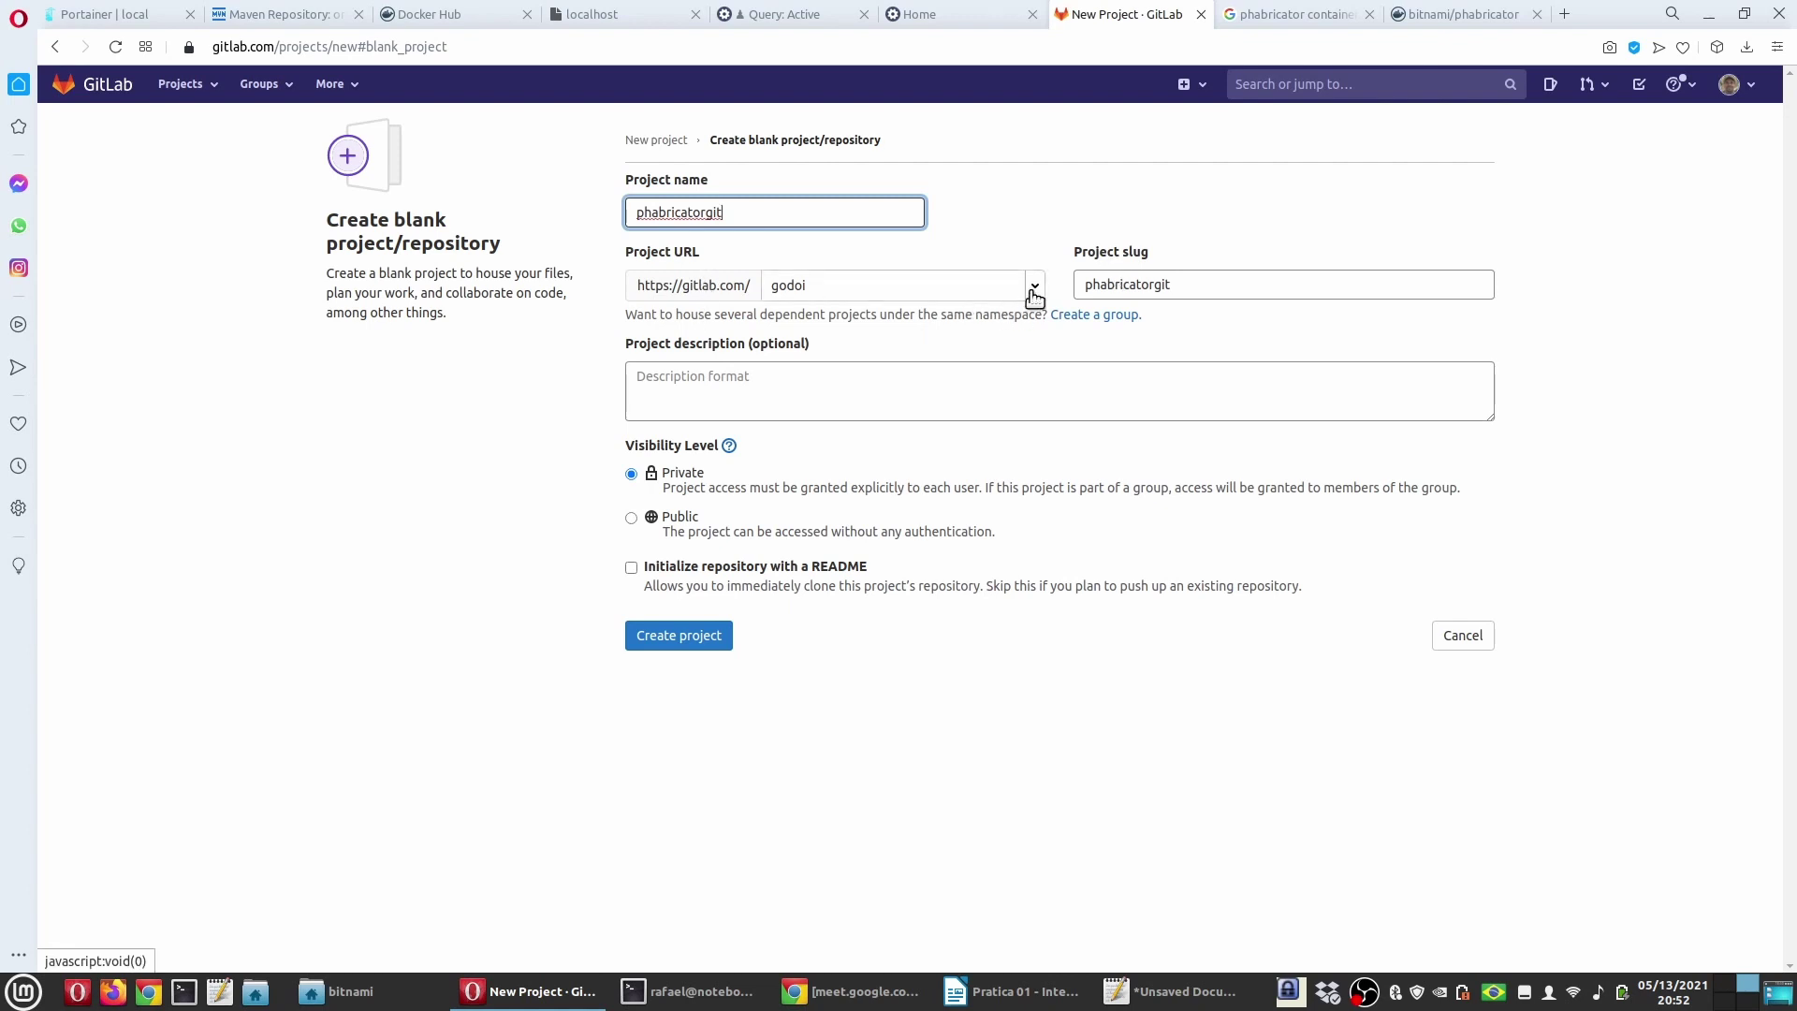
left_click(1030, 195)
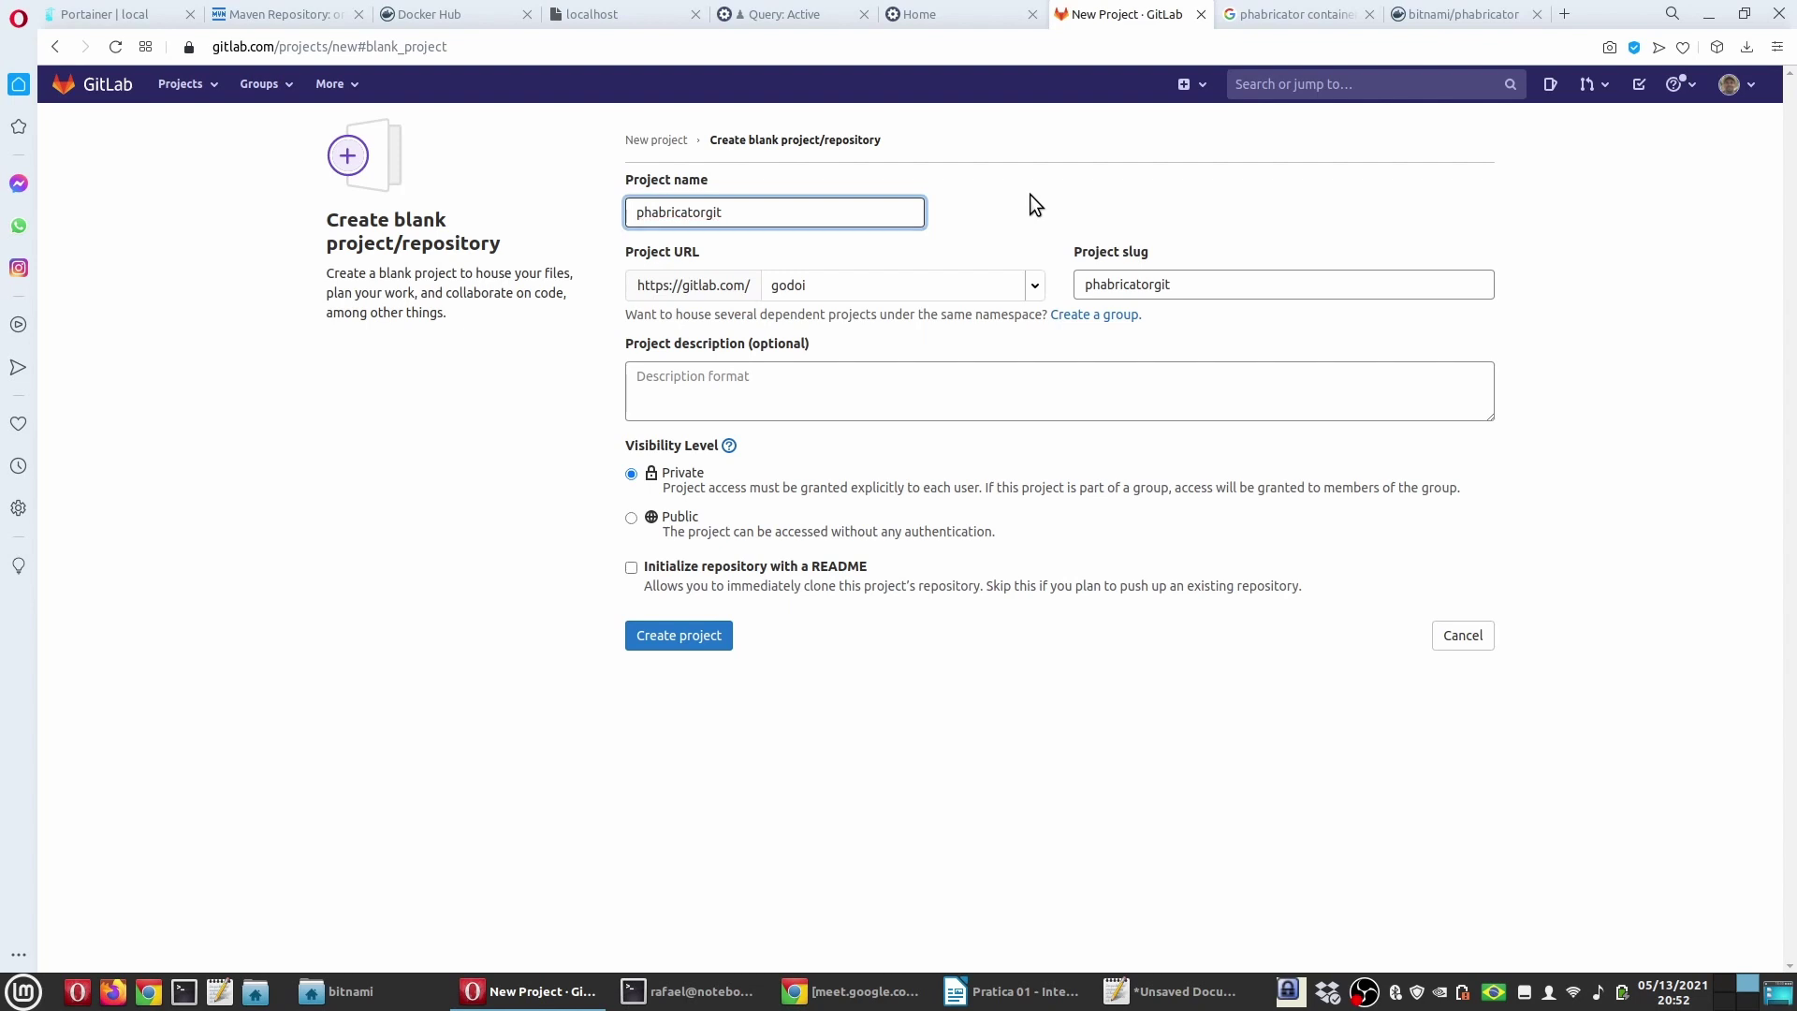
Step: View the teds2021_1 group's Members list, then go back to Your projects
left_click(289, 89)
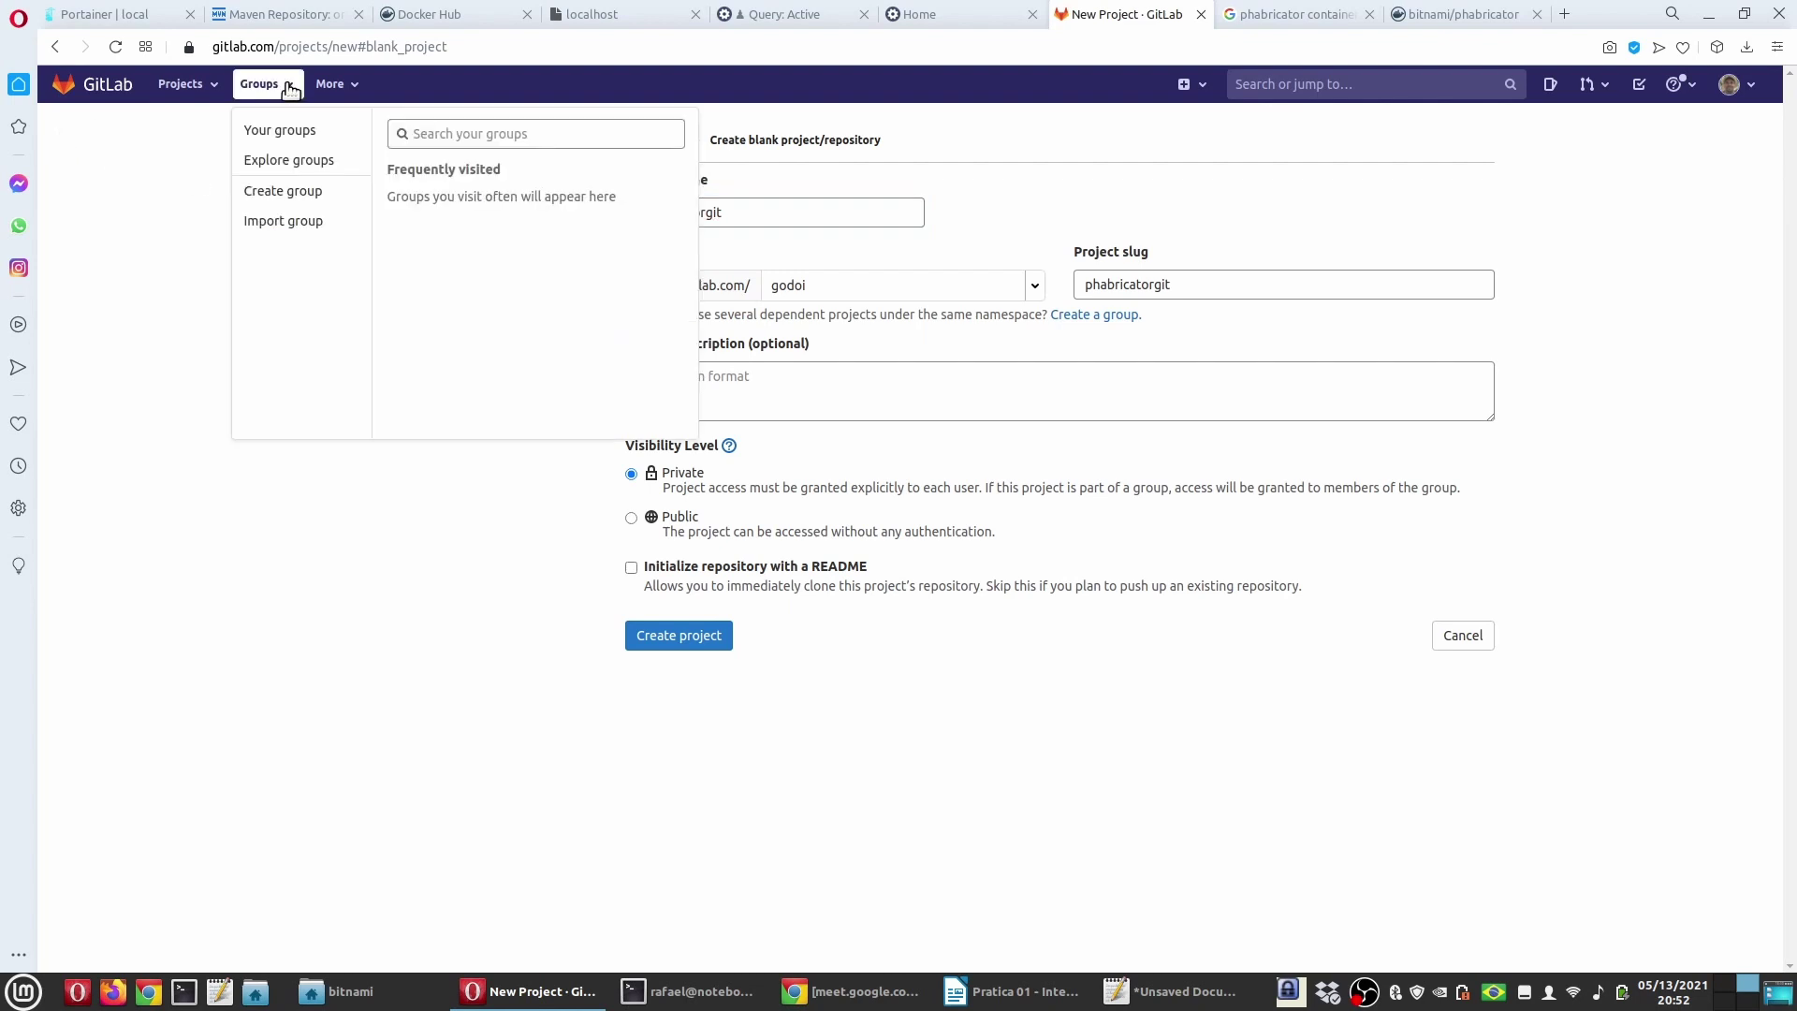
left_click(286, 133)
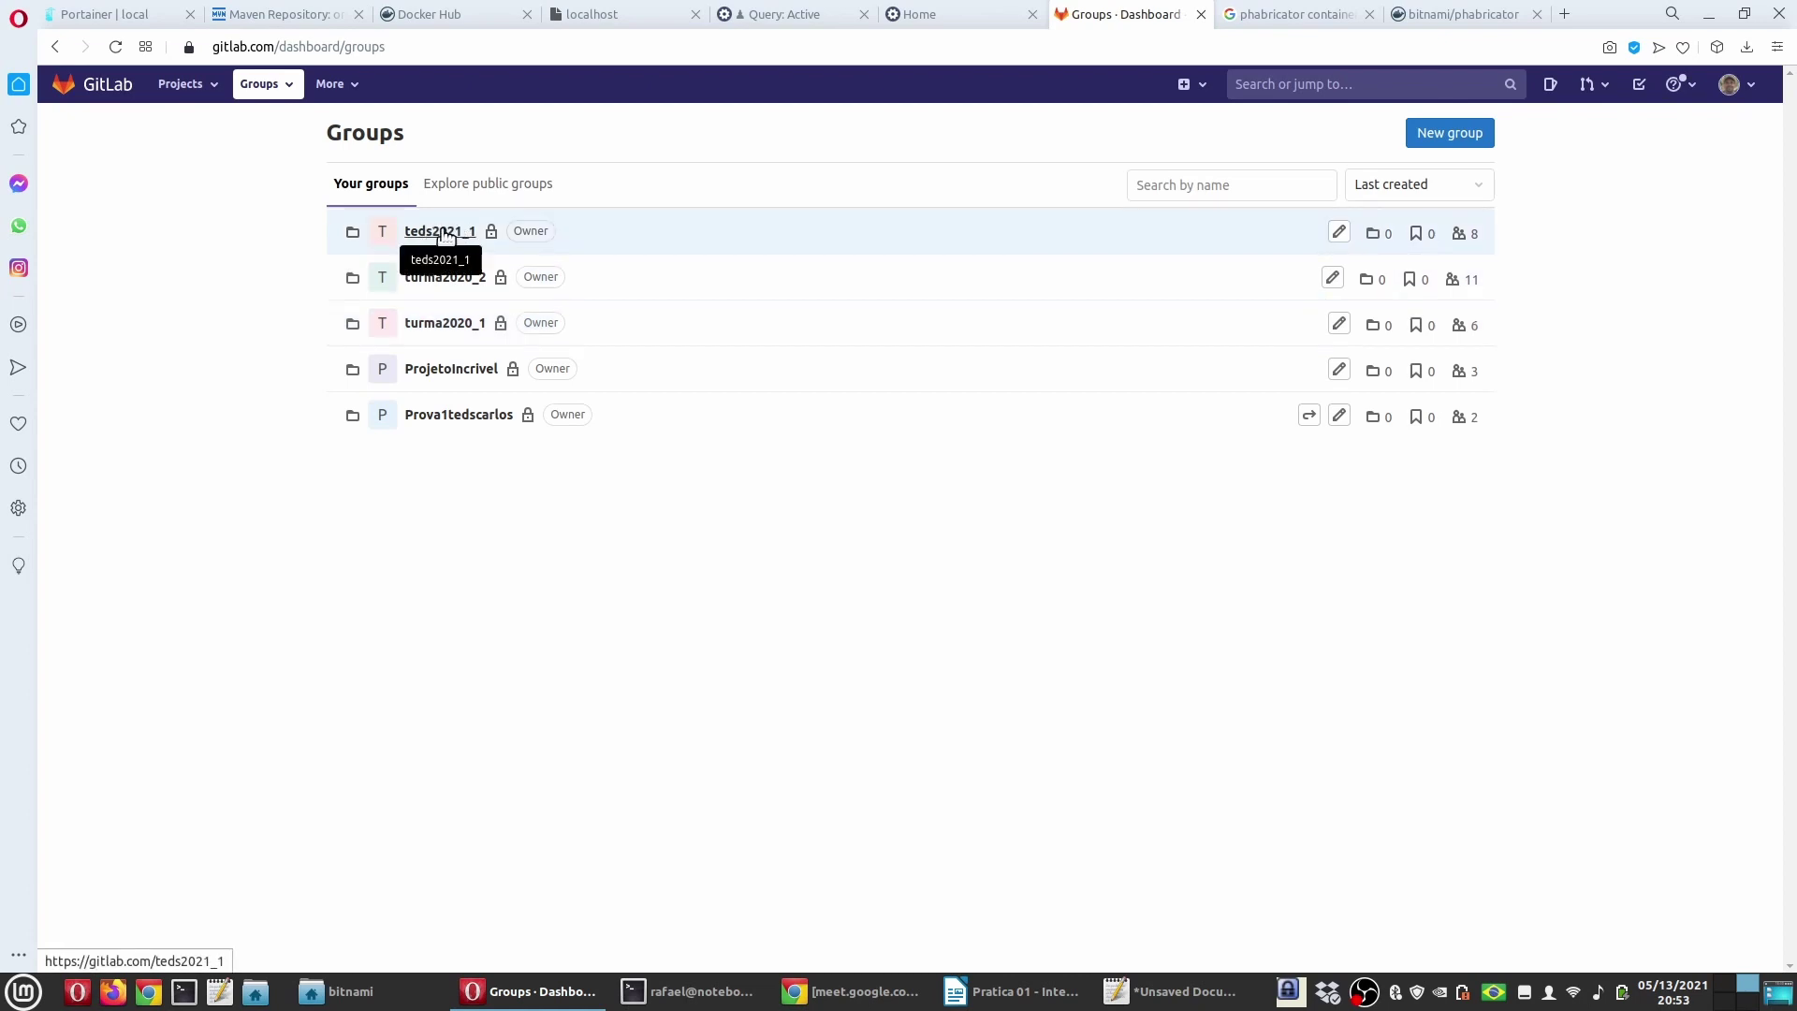
left_click(442, 233)
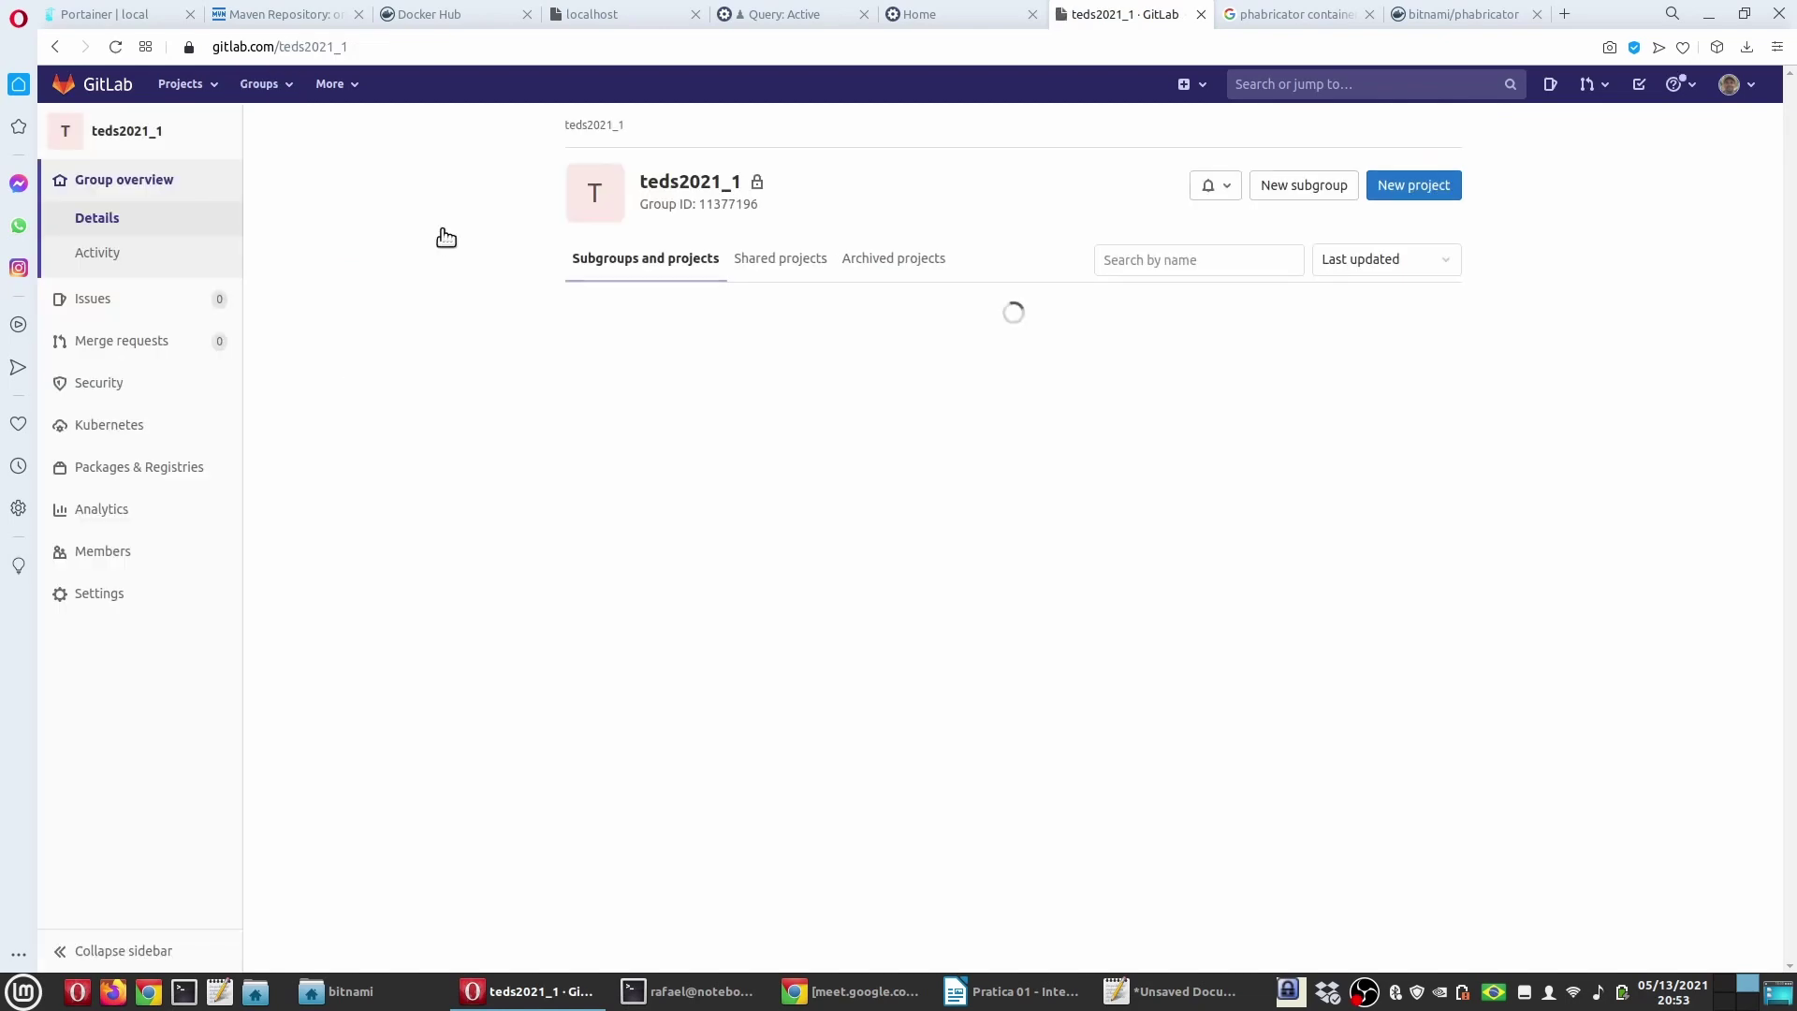
left_click(141, 555)
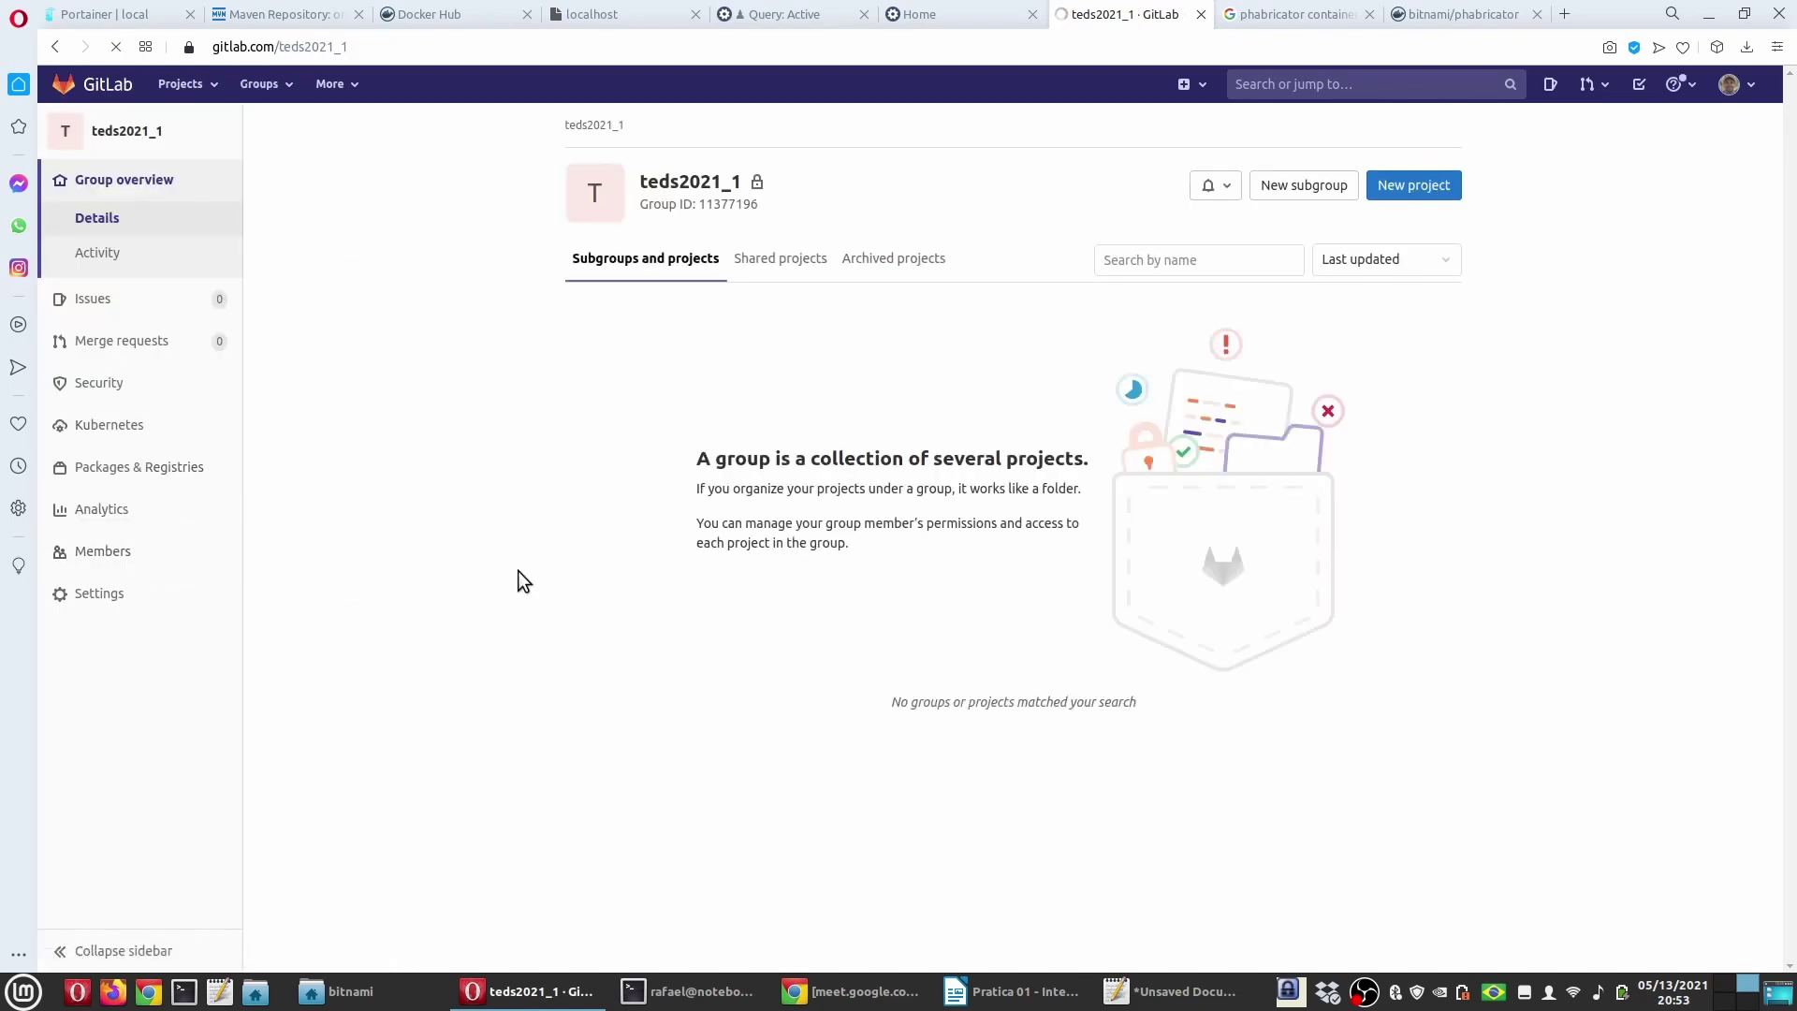
scroll(342, 644, "down", 5)
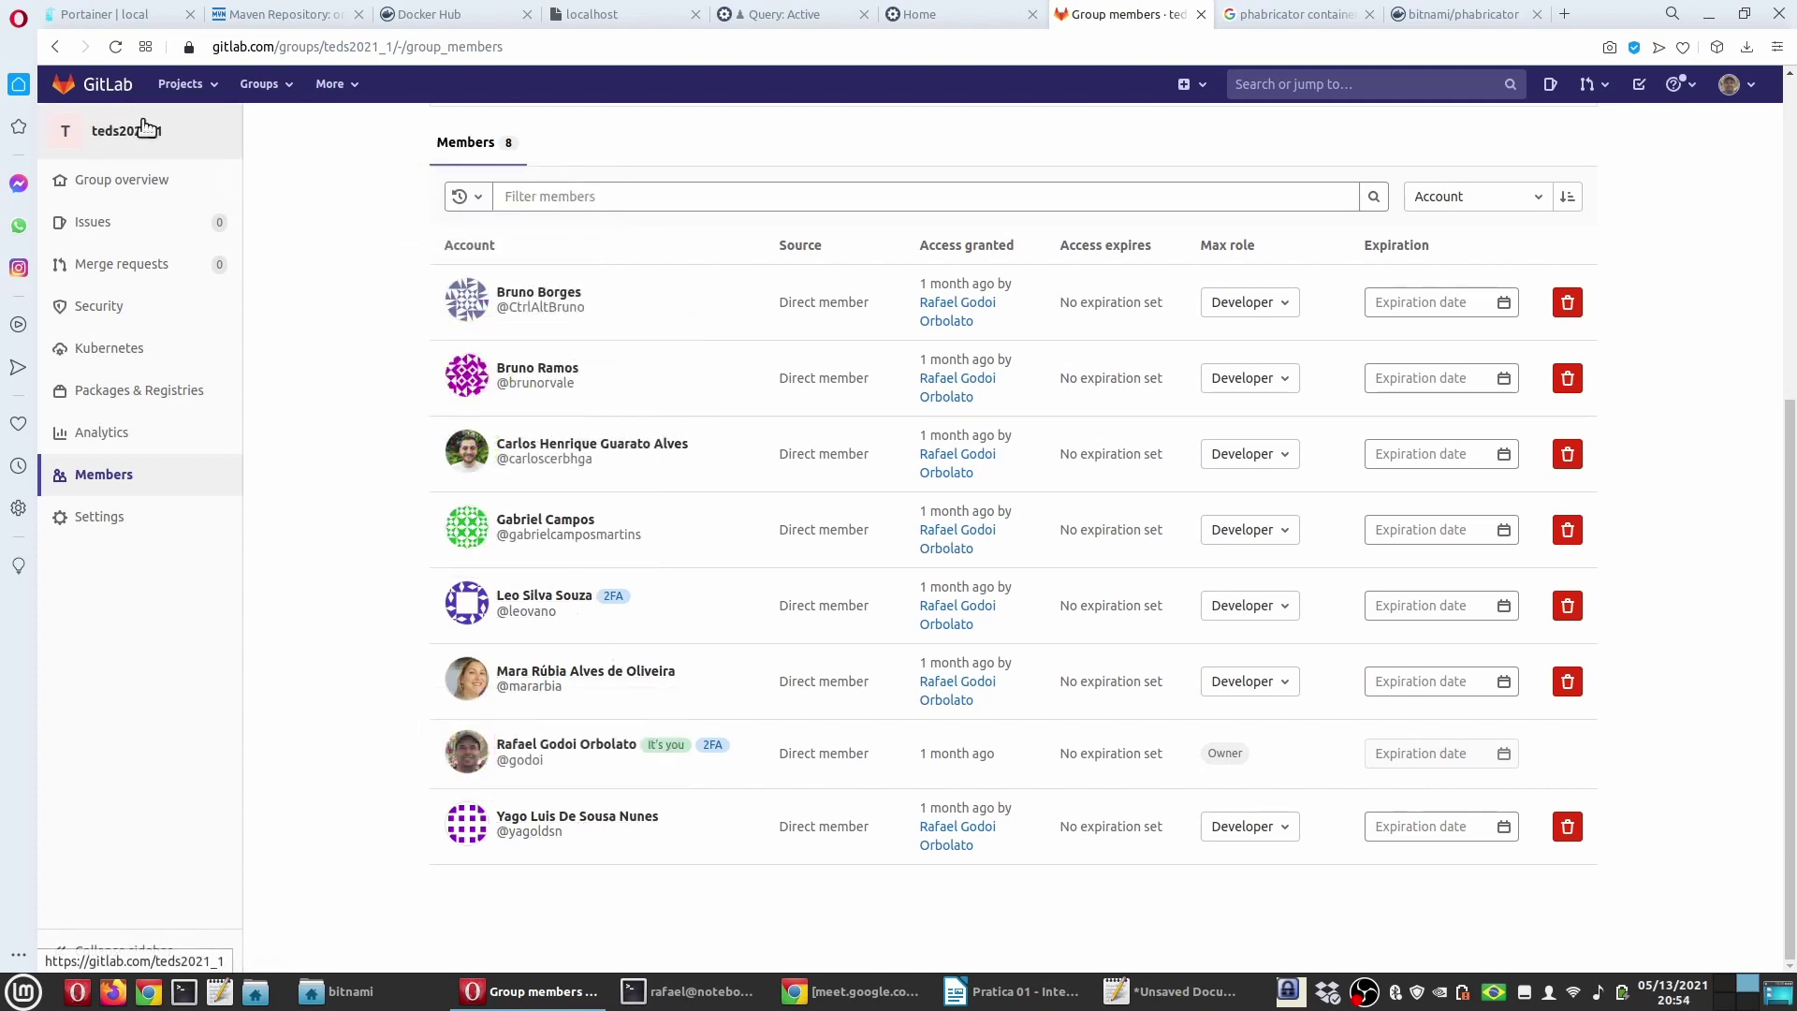
left_click(172, 86)
left_click(177, 131)
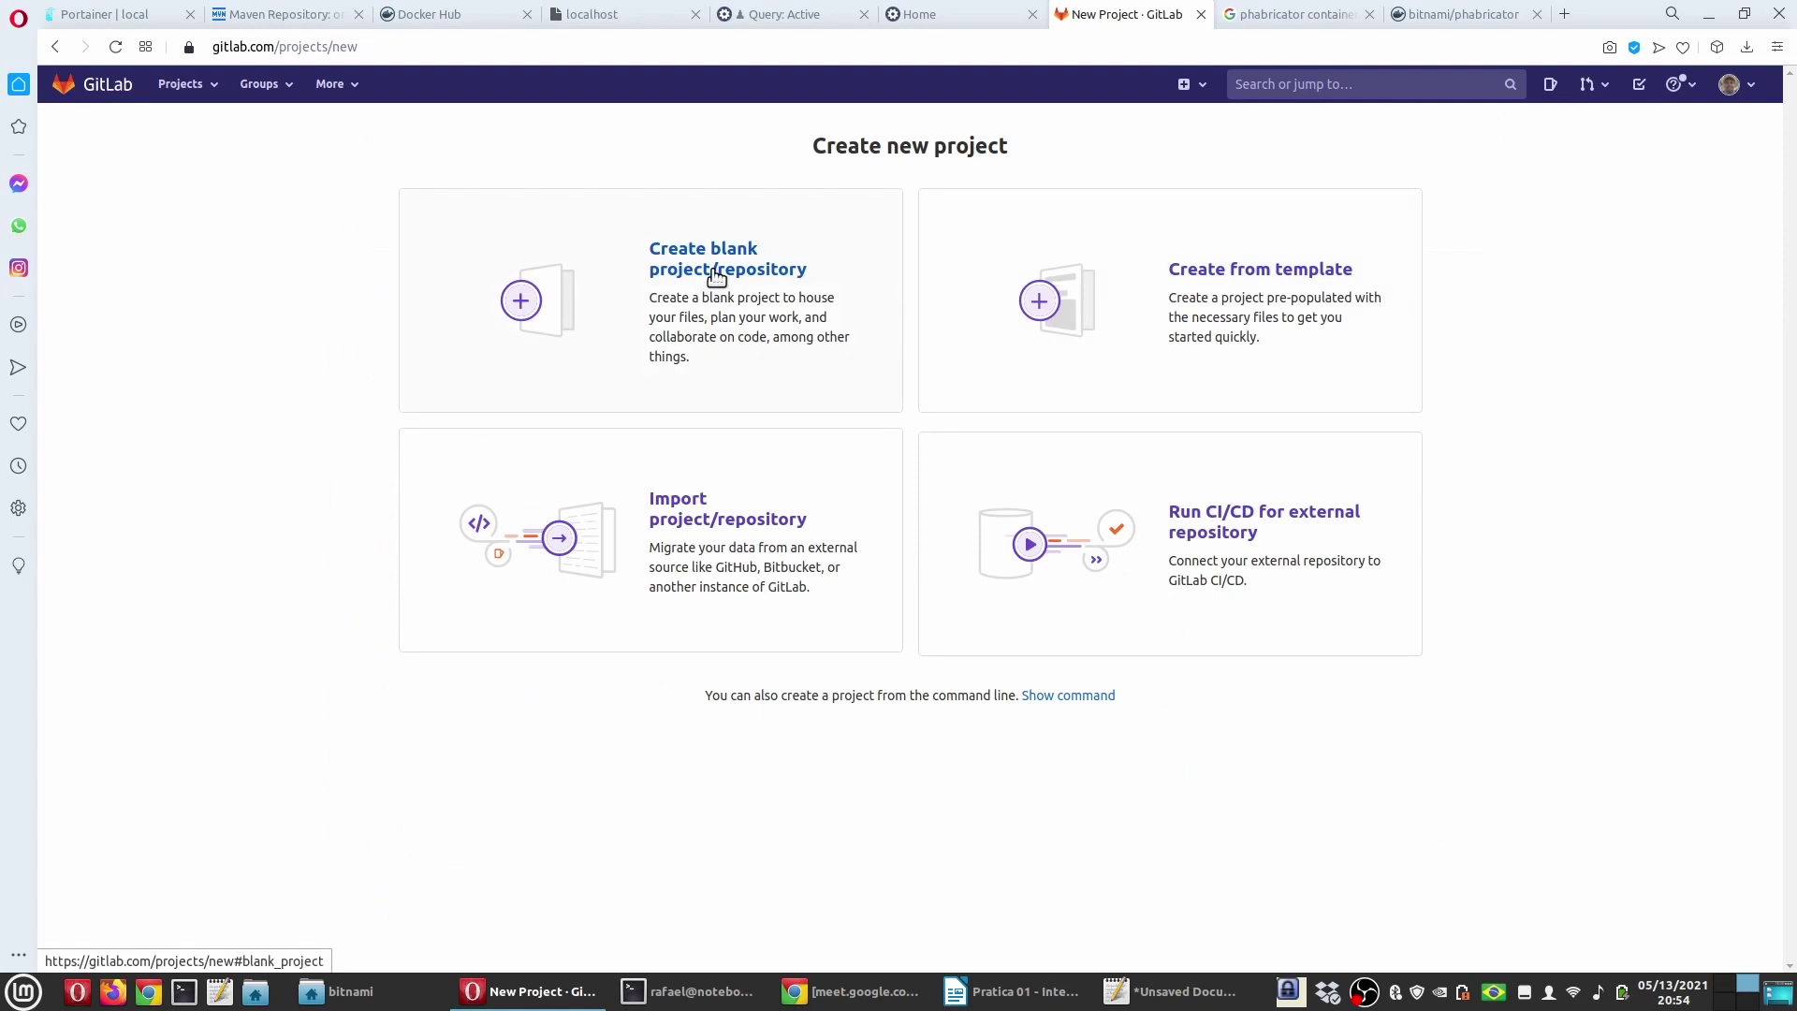
Step: Create a blank project named phabricatorgit under the teds2021_1 group namespace
left_click(716, 274)
left_click(715, 212)
type("phabricatorgit")
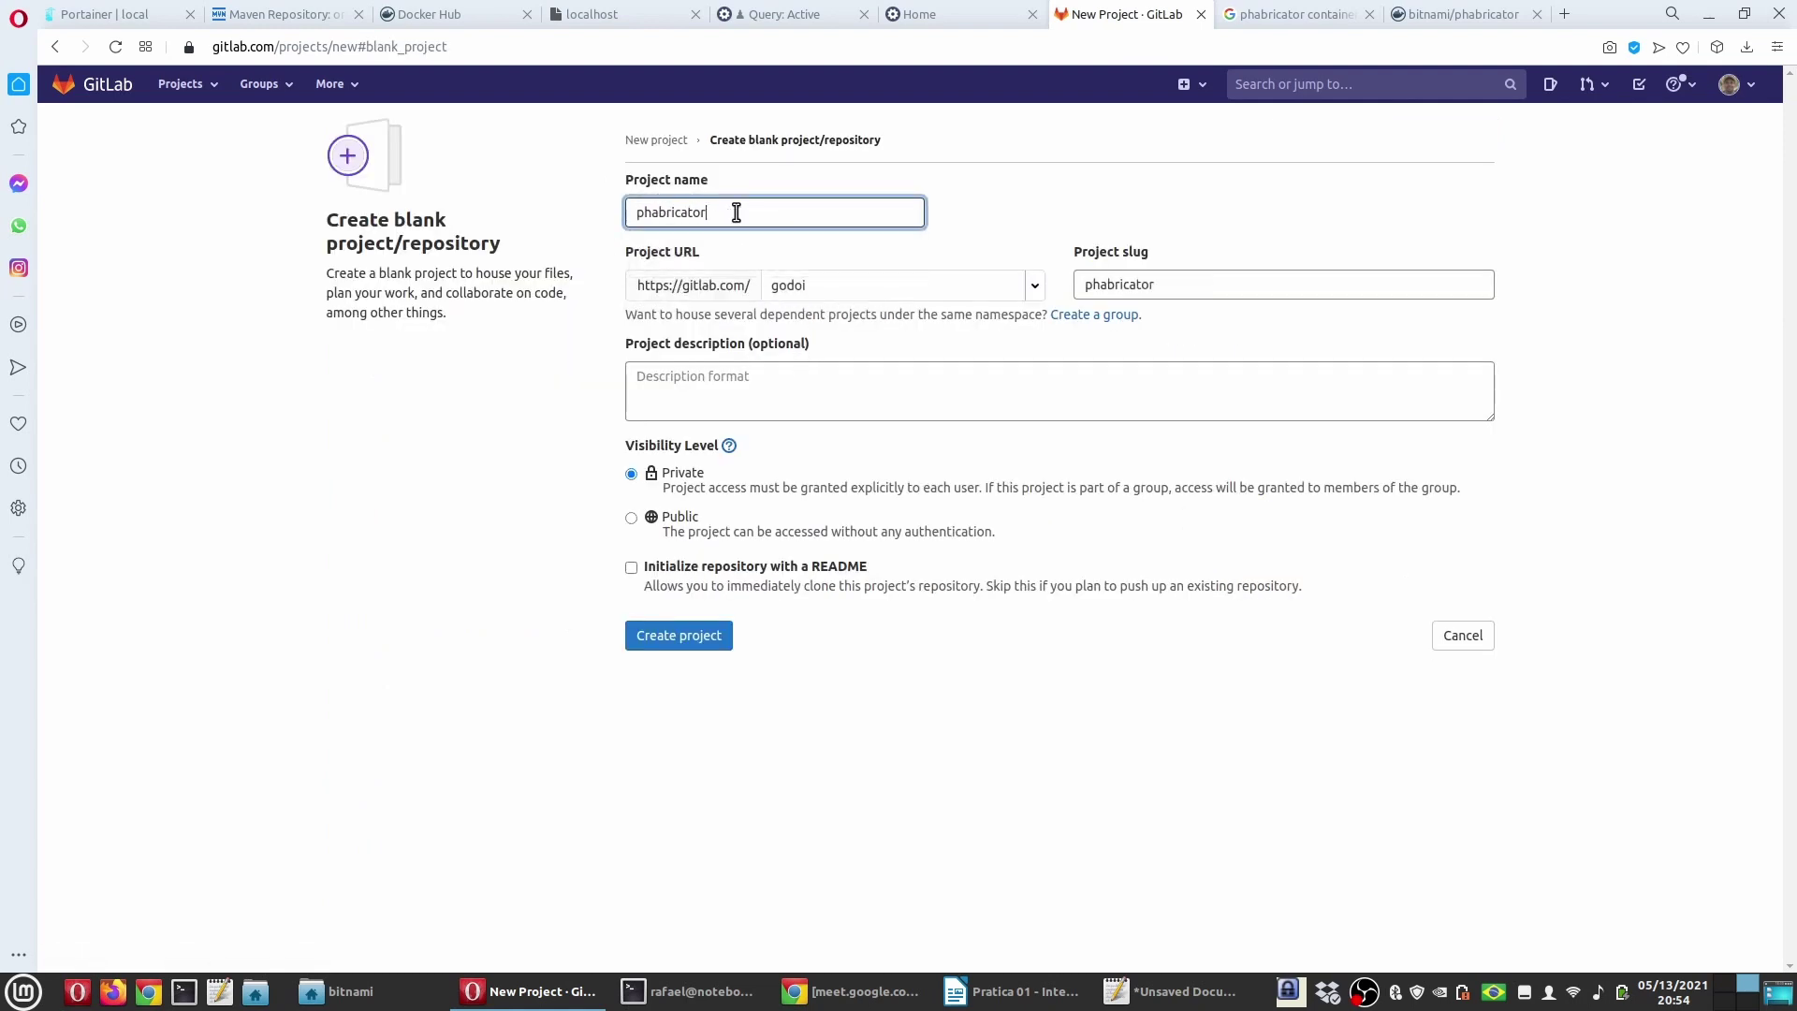
left_click(1027, 292)
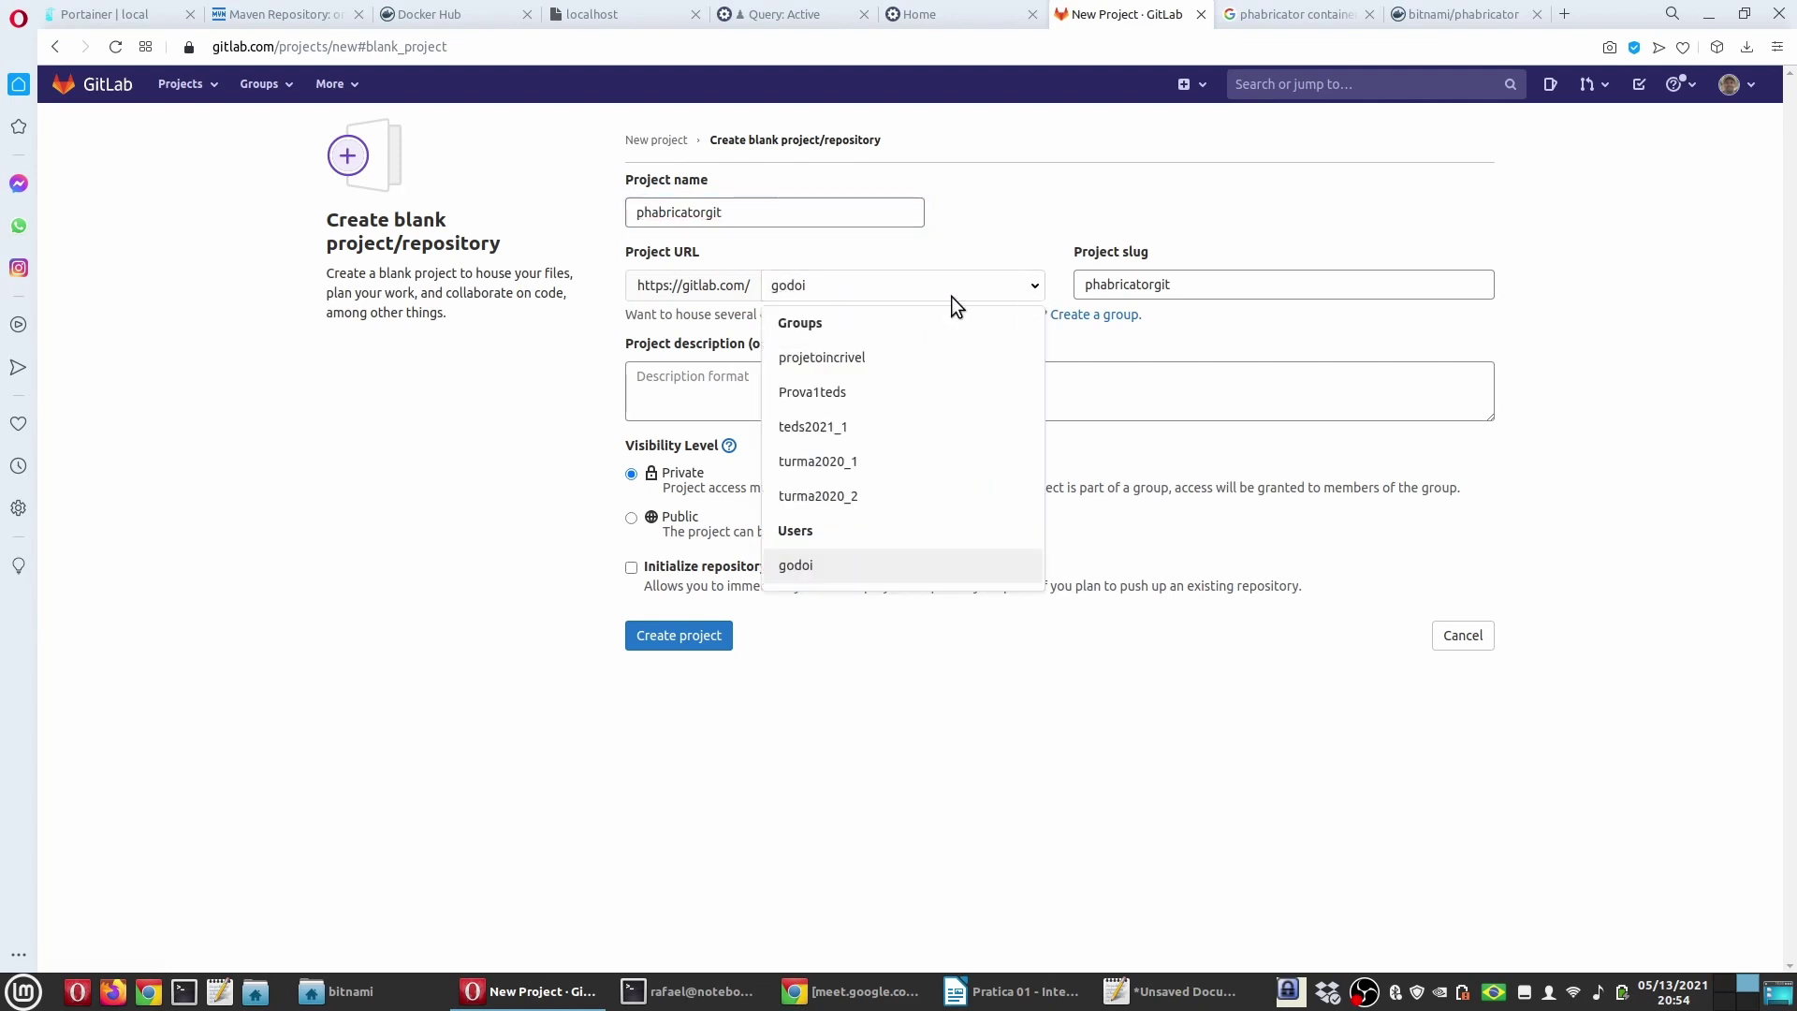
left_click(845, 426)
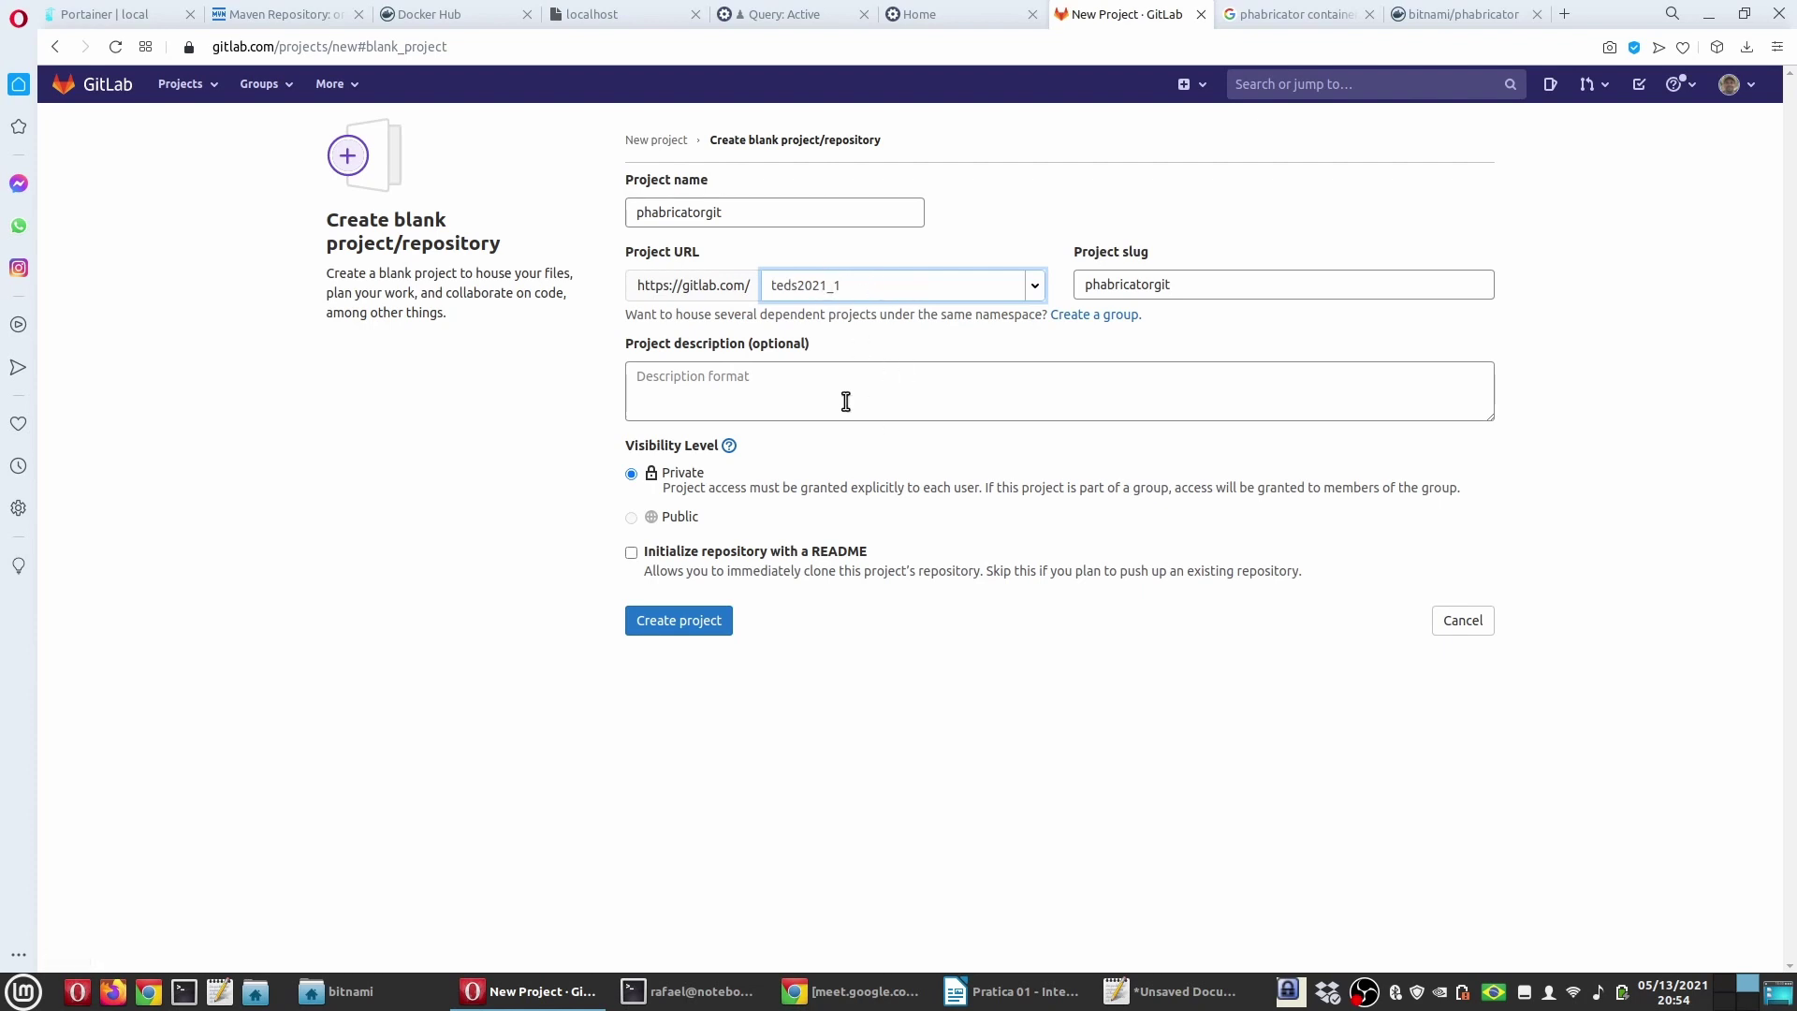
left_click(688, 623)
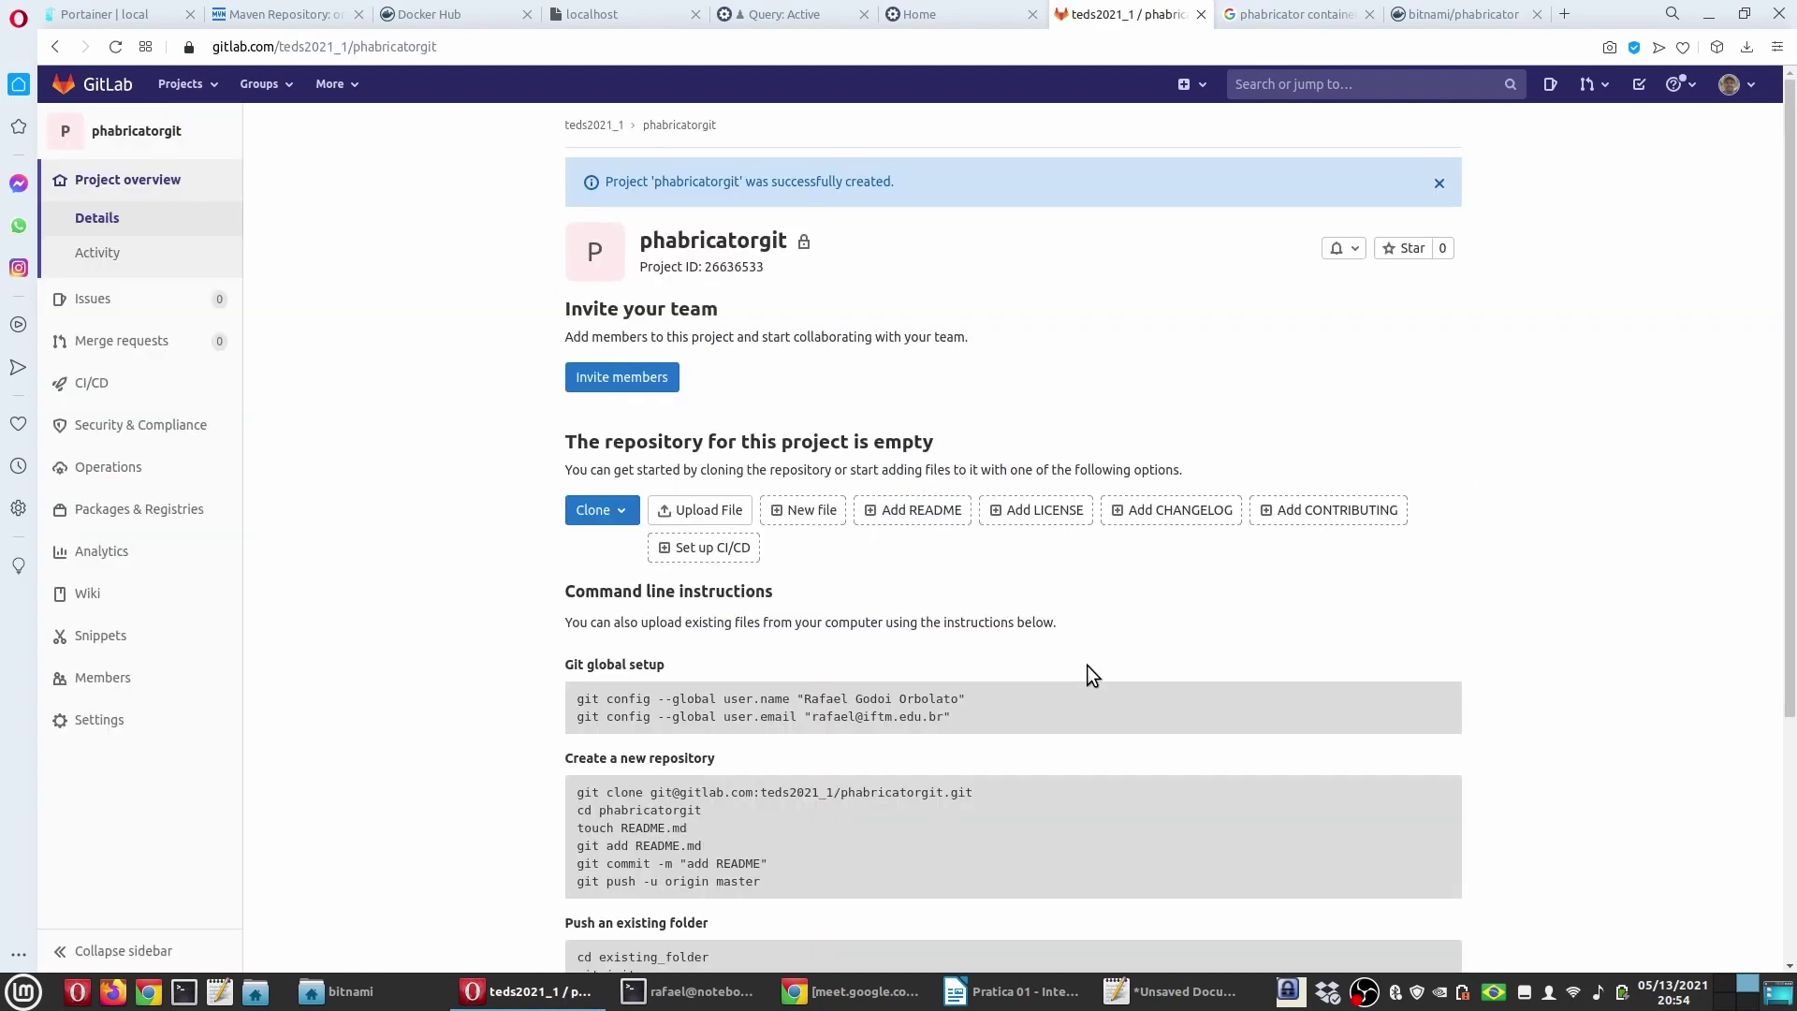
Step: Copy the project's command-line git instructions into a new Xed document, then return to GitLab
scroll(552, 537, "down", 5)
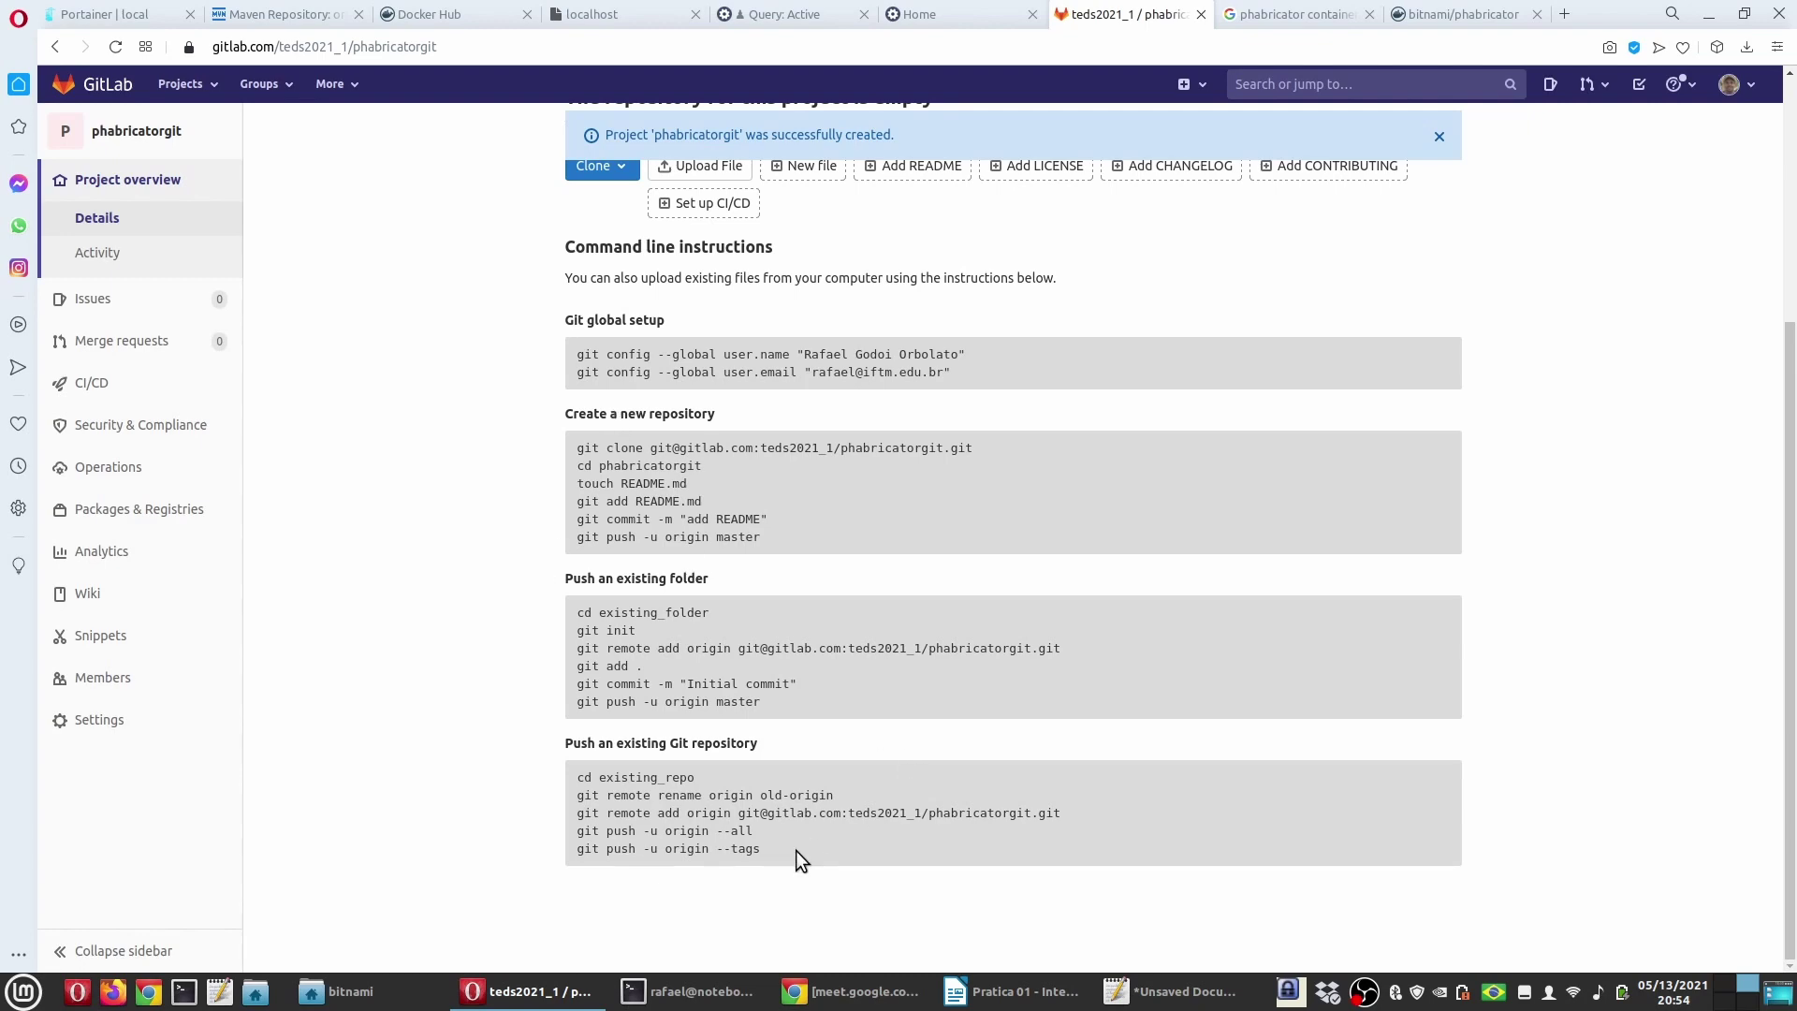
left_click_drag(796, 850, 547, 318)
key("ctrl+c")
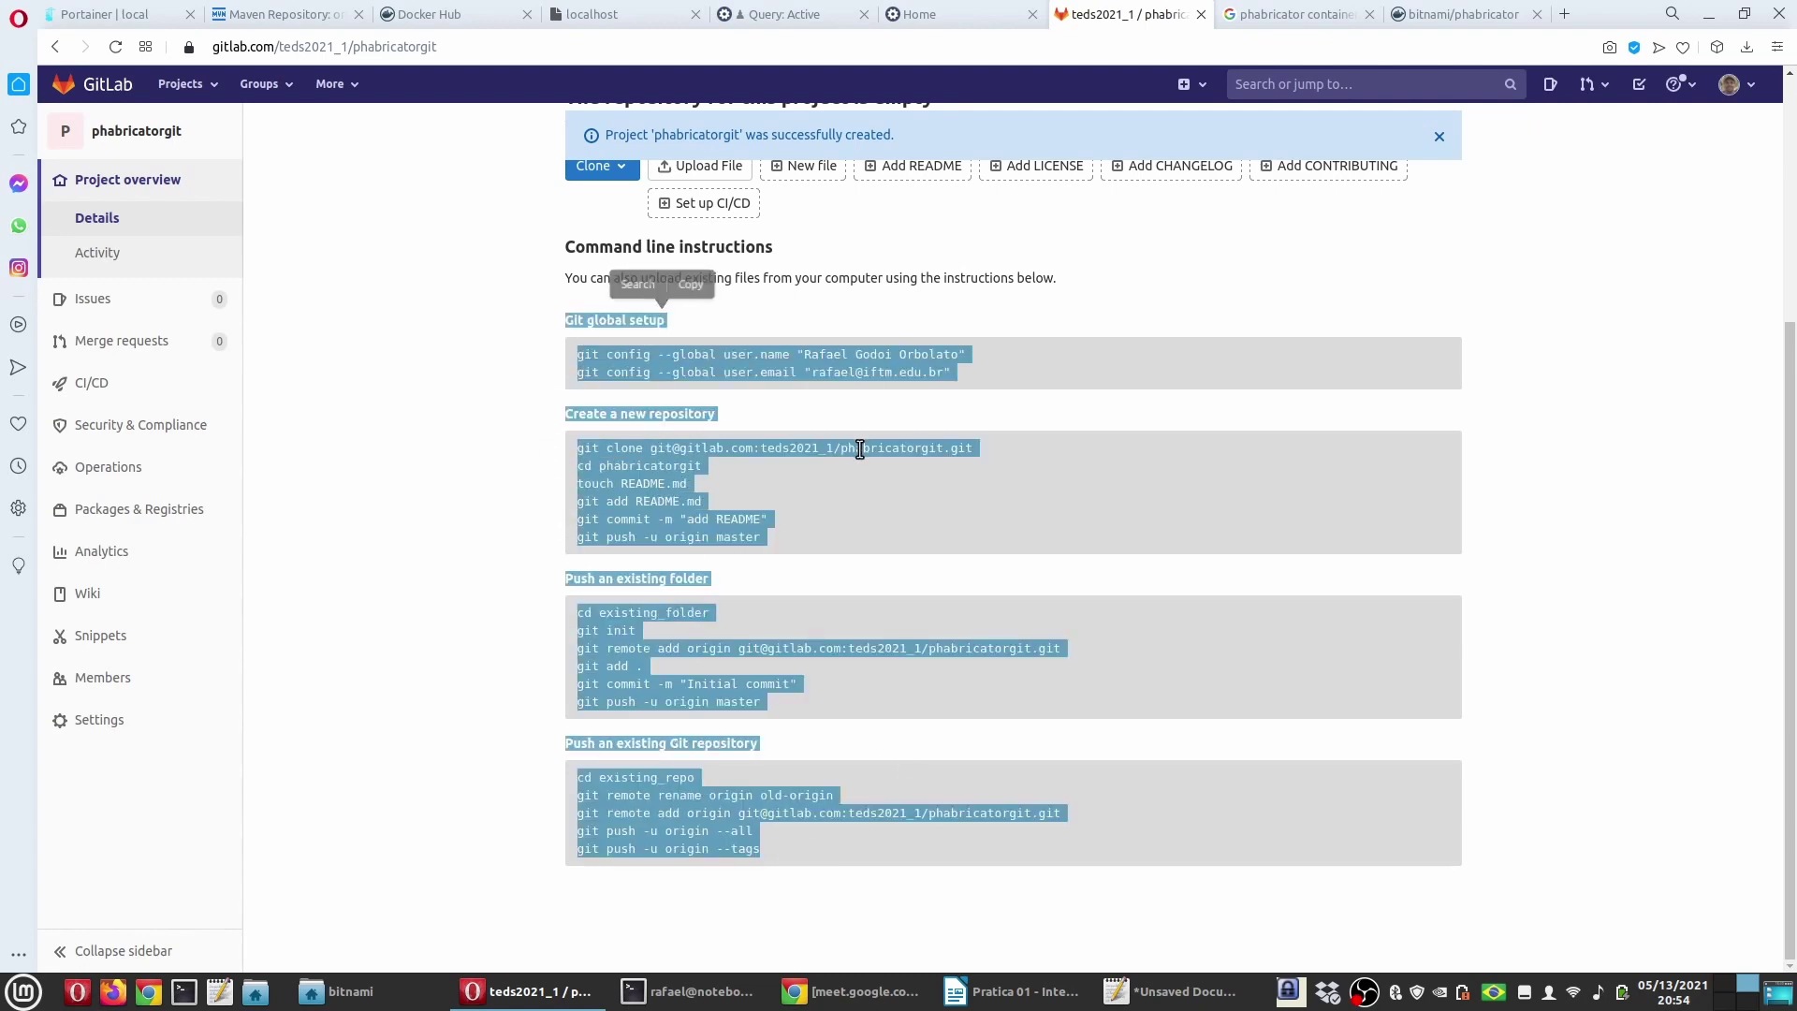
left_click(1251, 999)
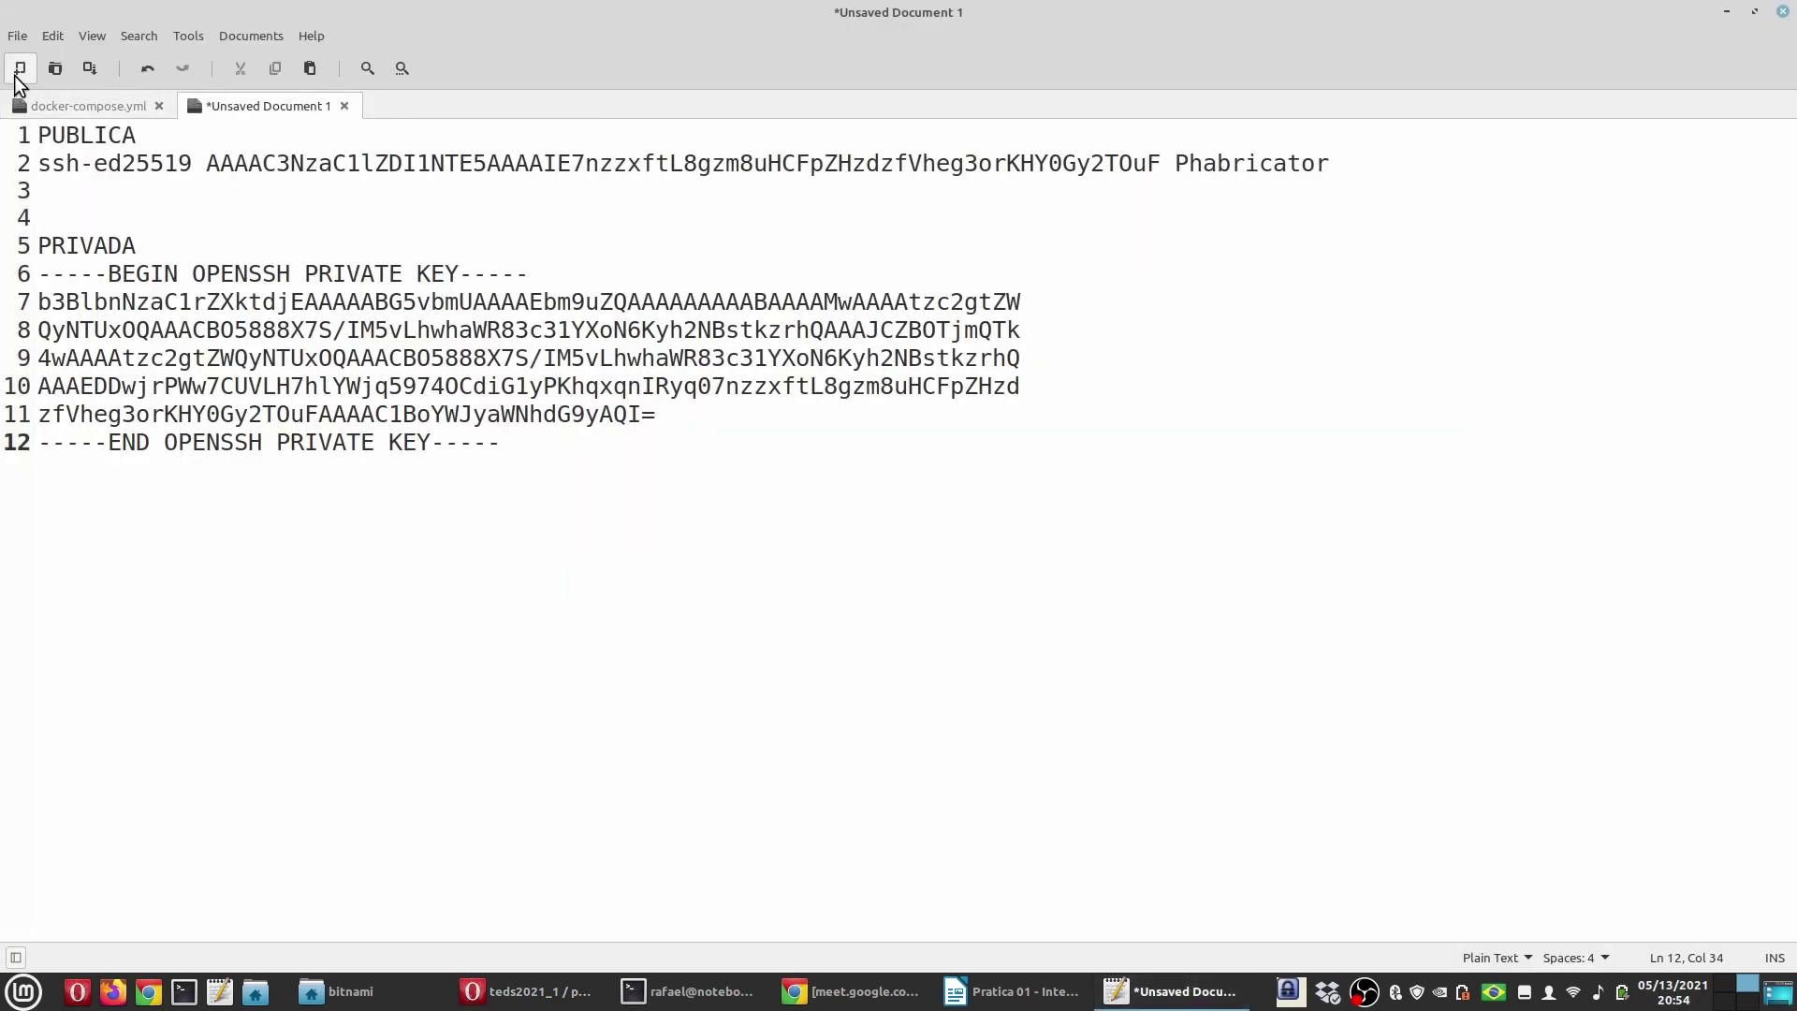
left_click(20, 68)
key("ctrl+v")
left_click(529, 991)
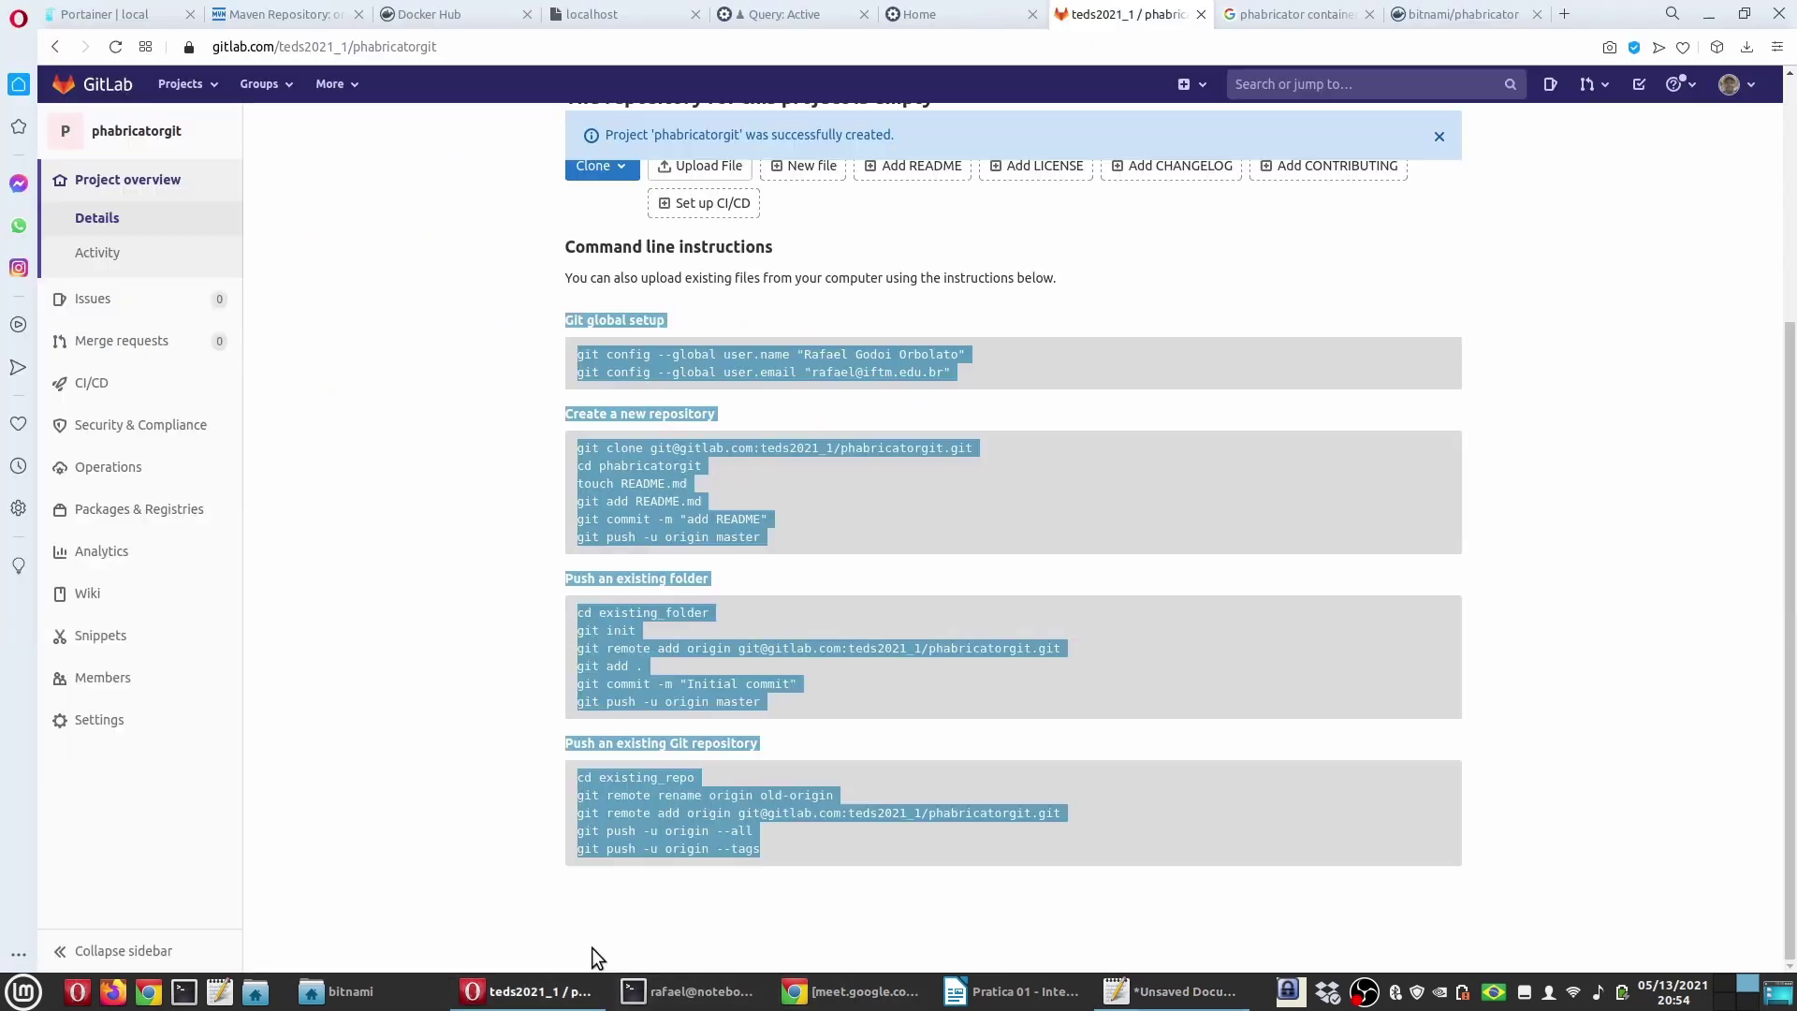
left_click(470, 524)
scroll(470, 534, "up", 3)
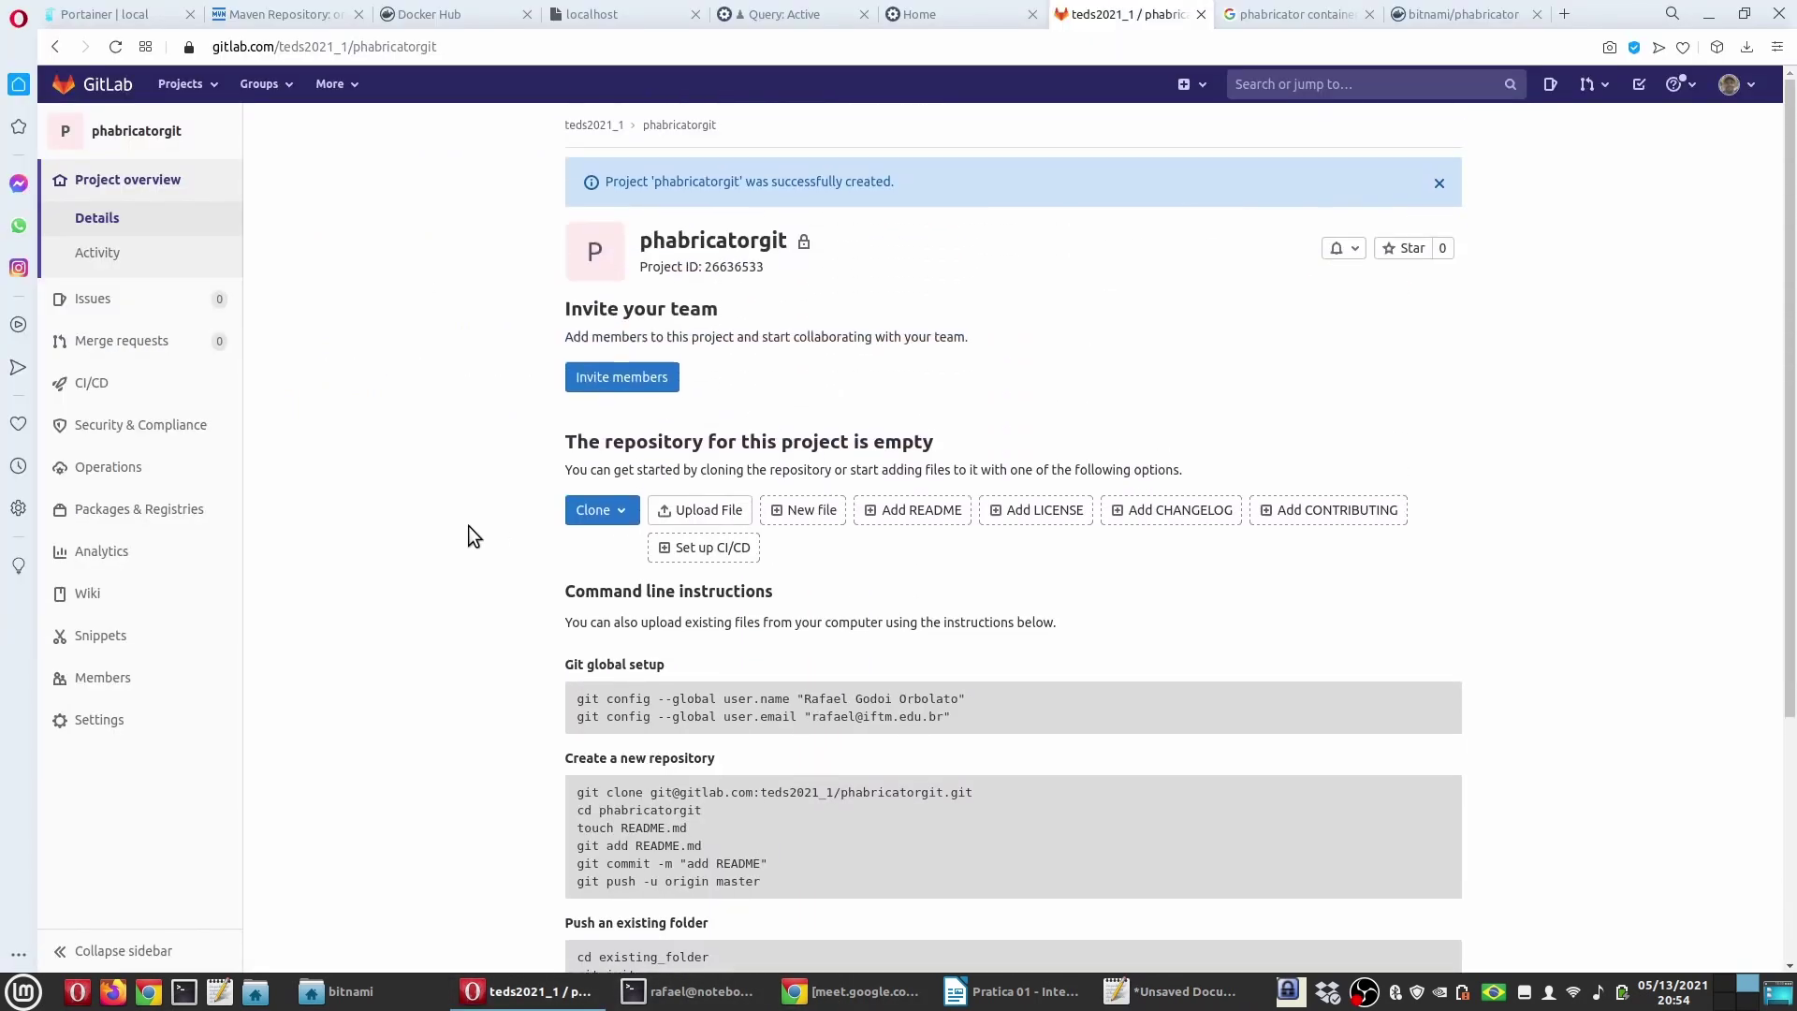
mouse_move(98, 719)
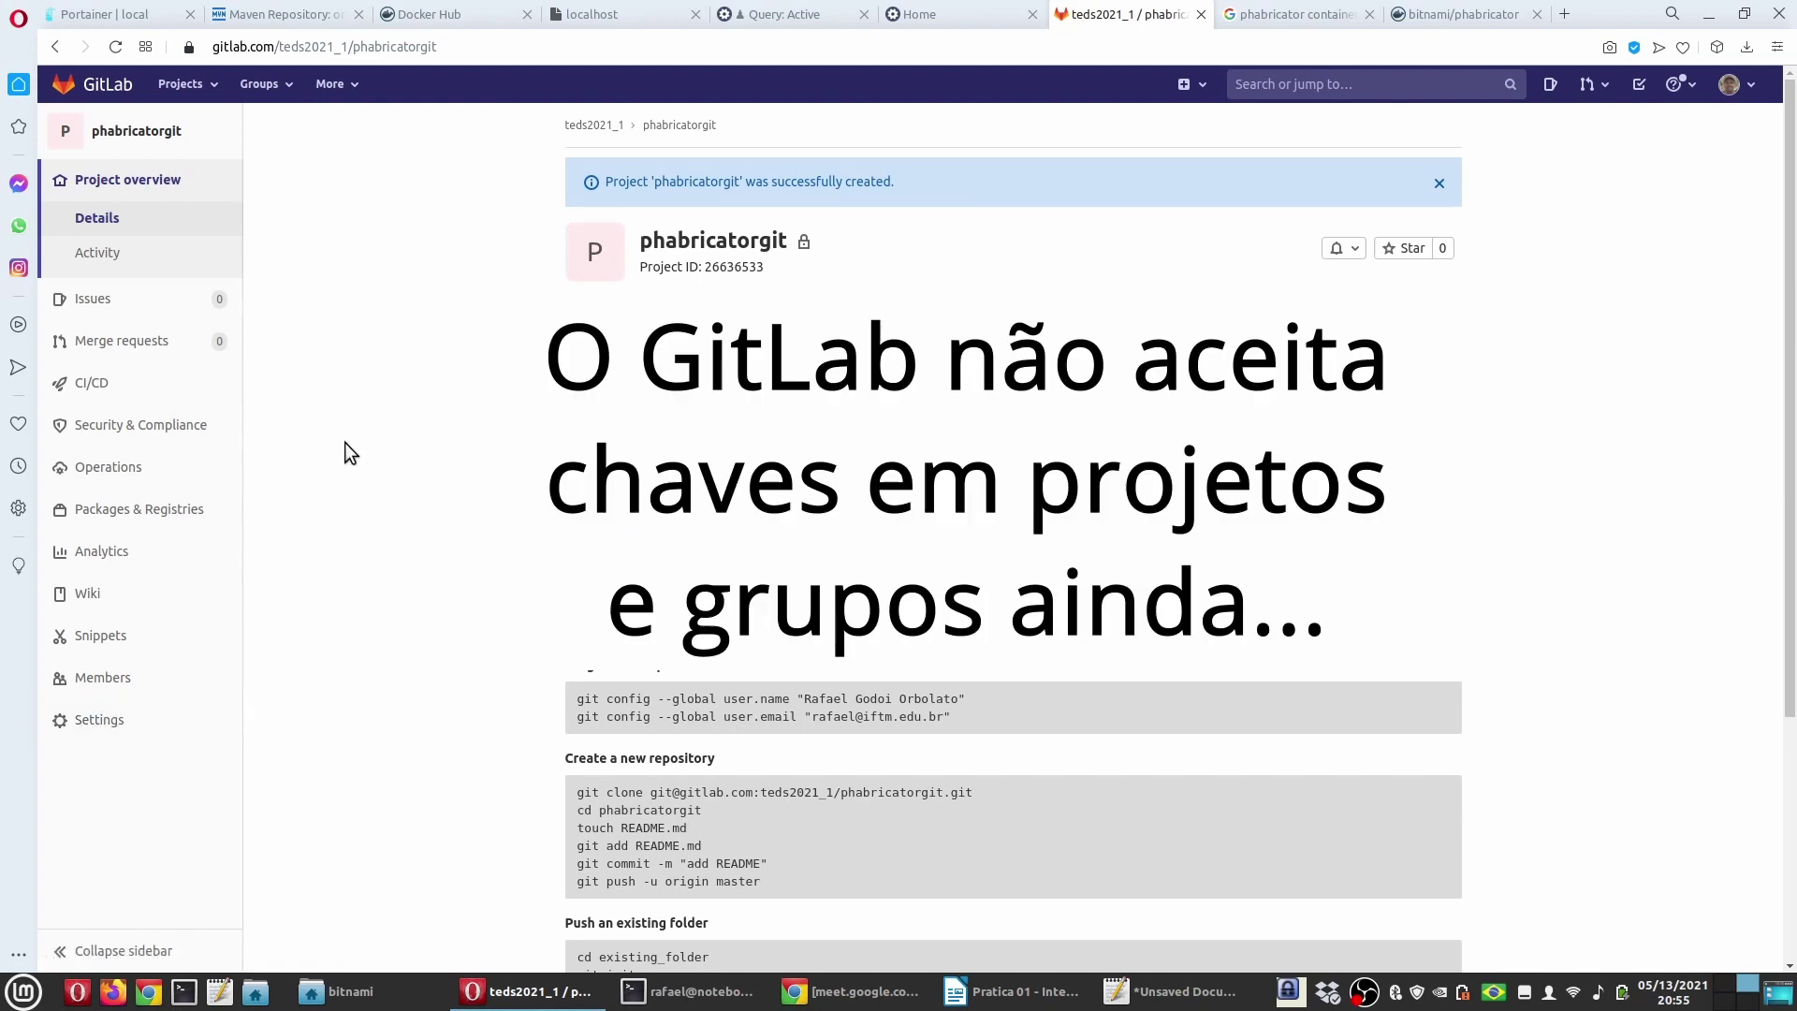
Step: Look over the phabricatorgit project's Settings page
left_click(121, 727)
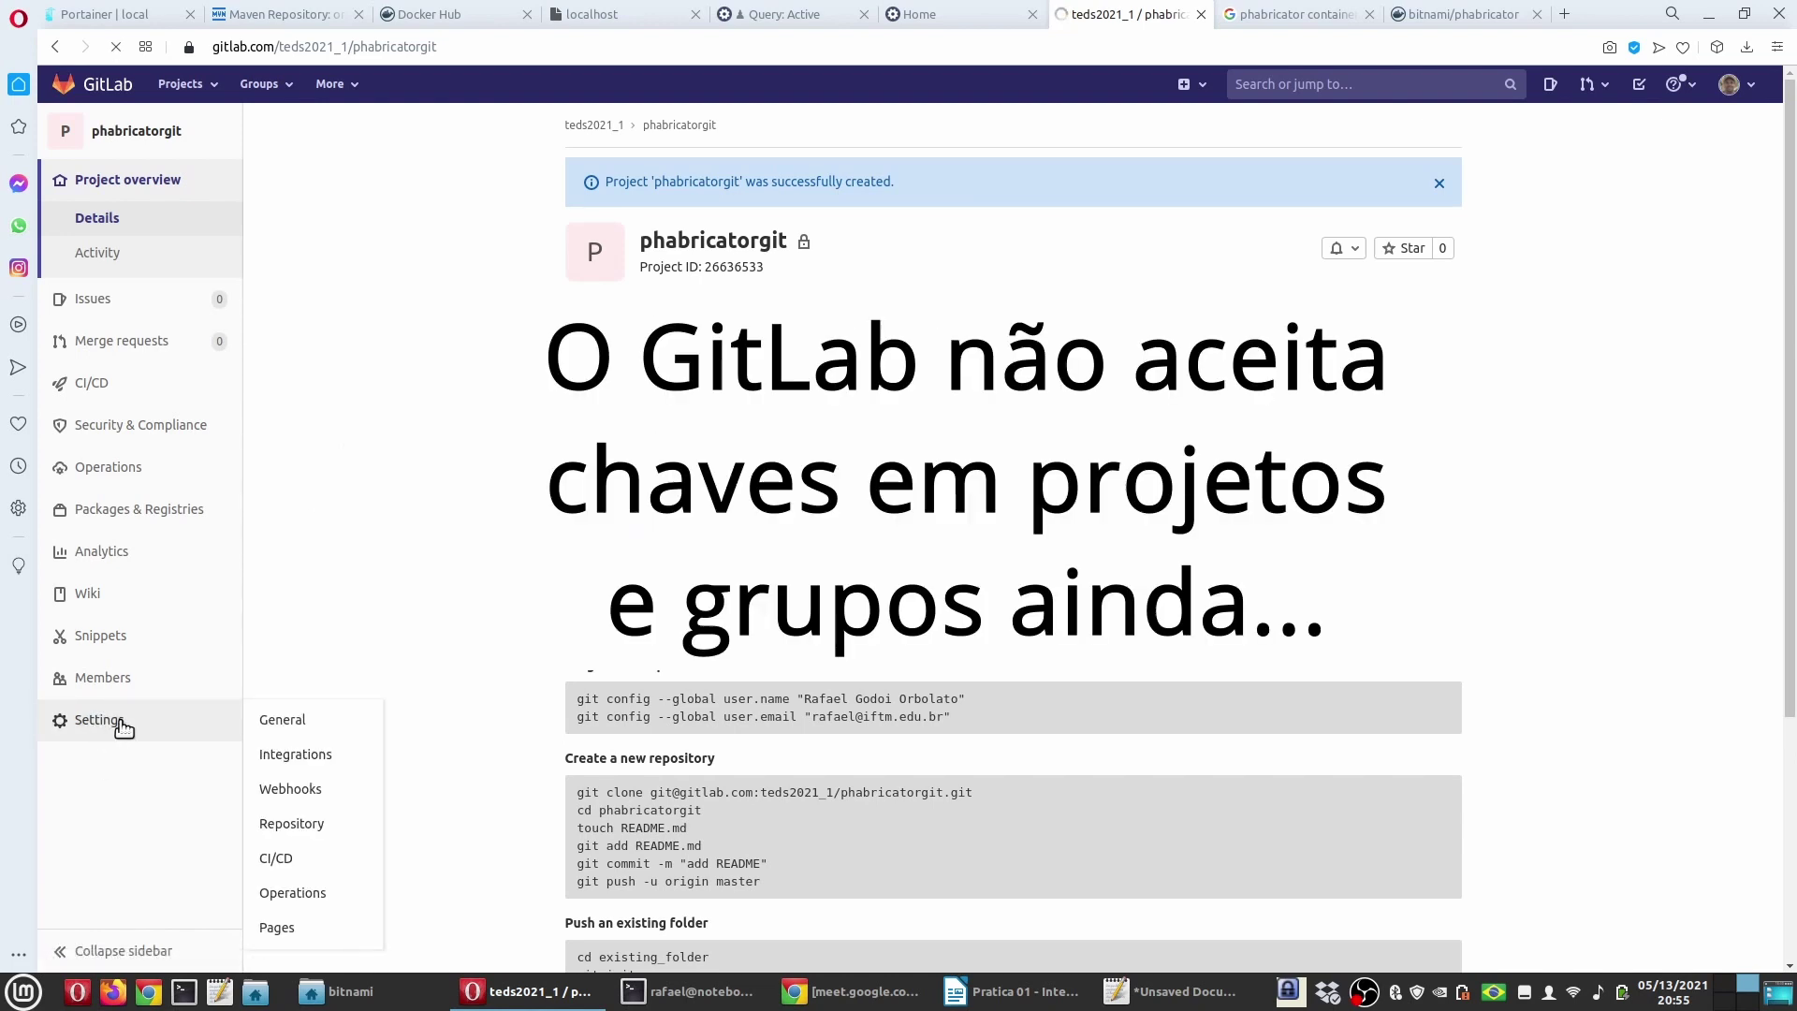
scroll(1011, 561, "down", 5)
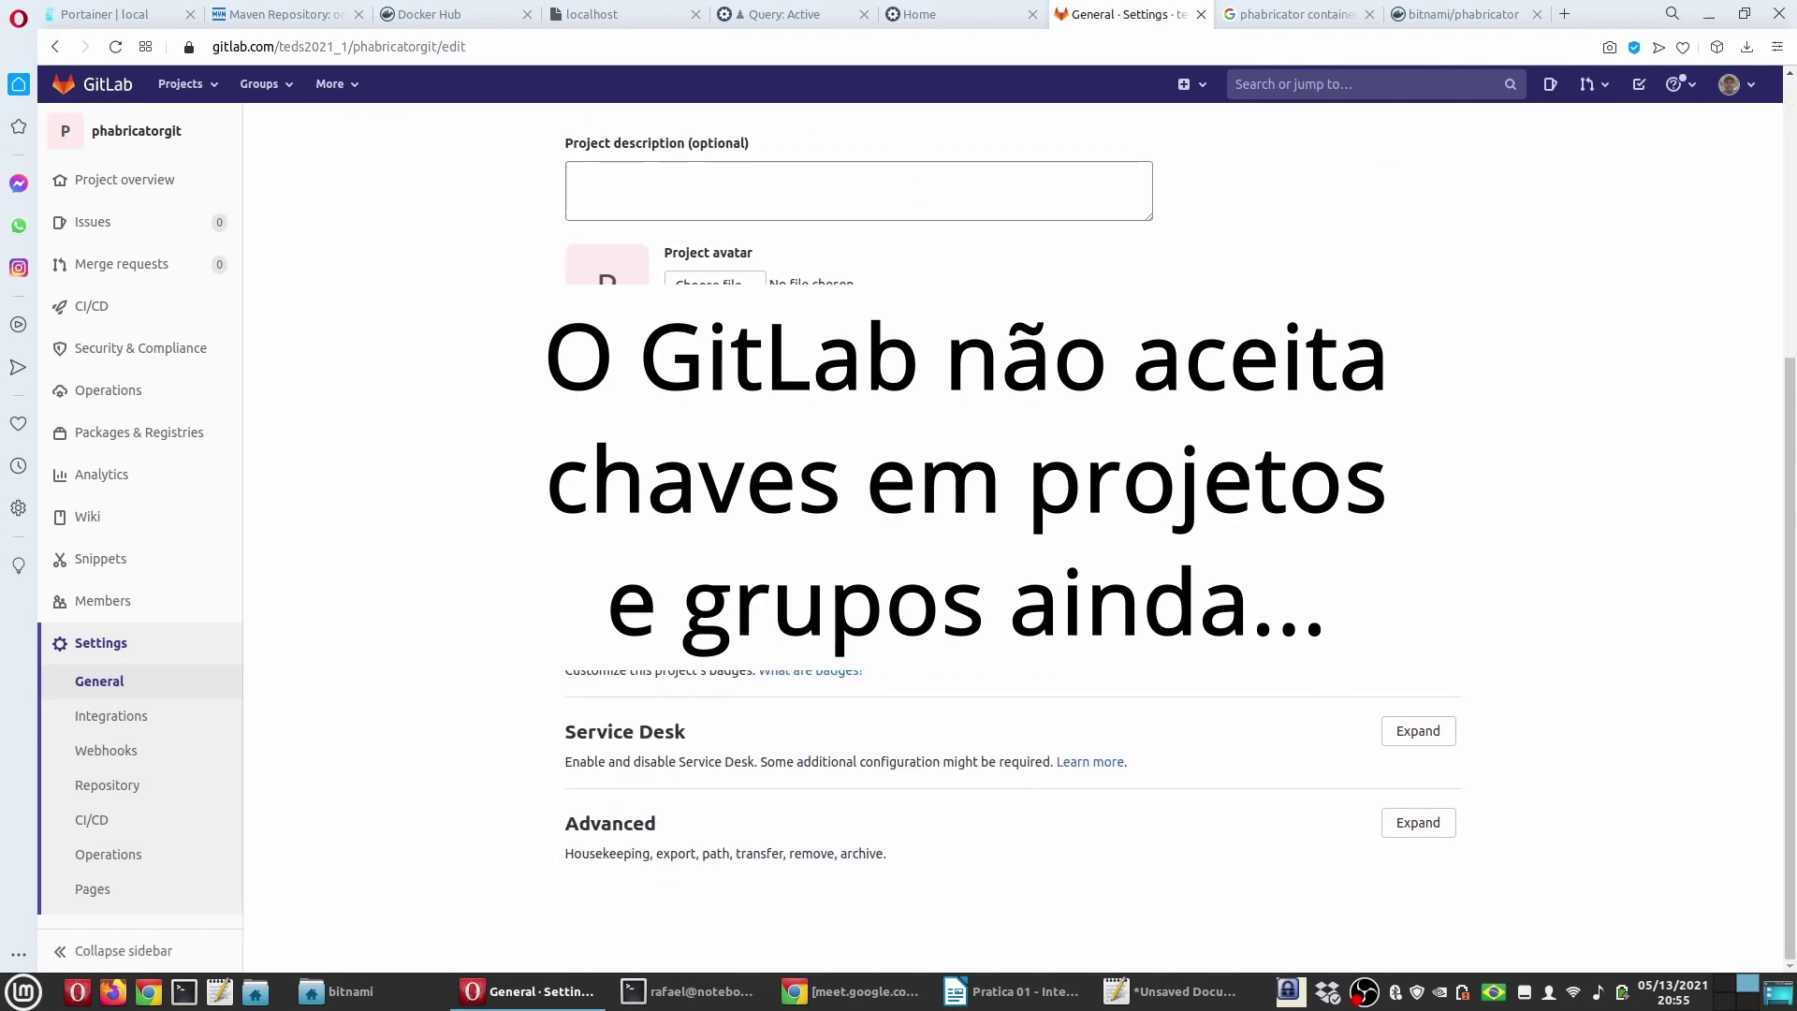
scroll(1011, 561, "up", 10)
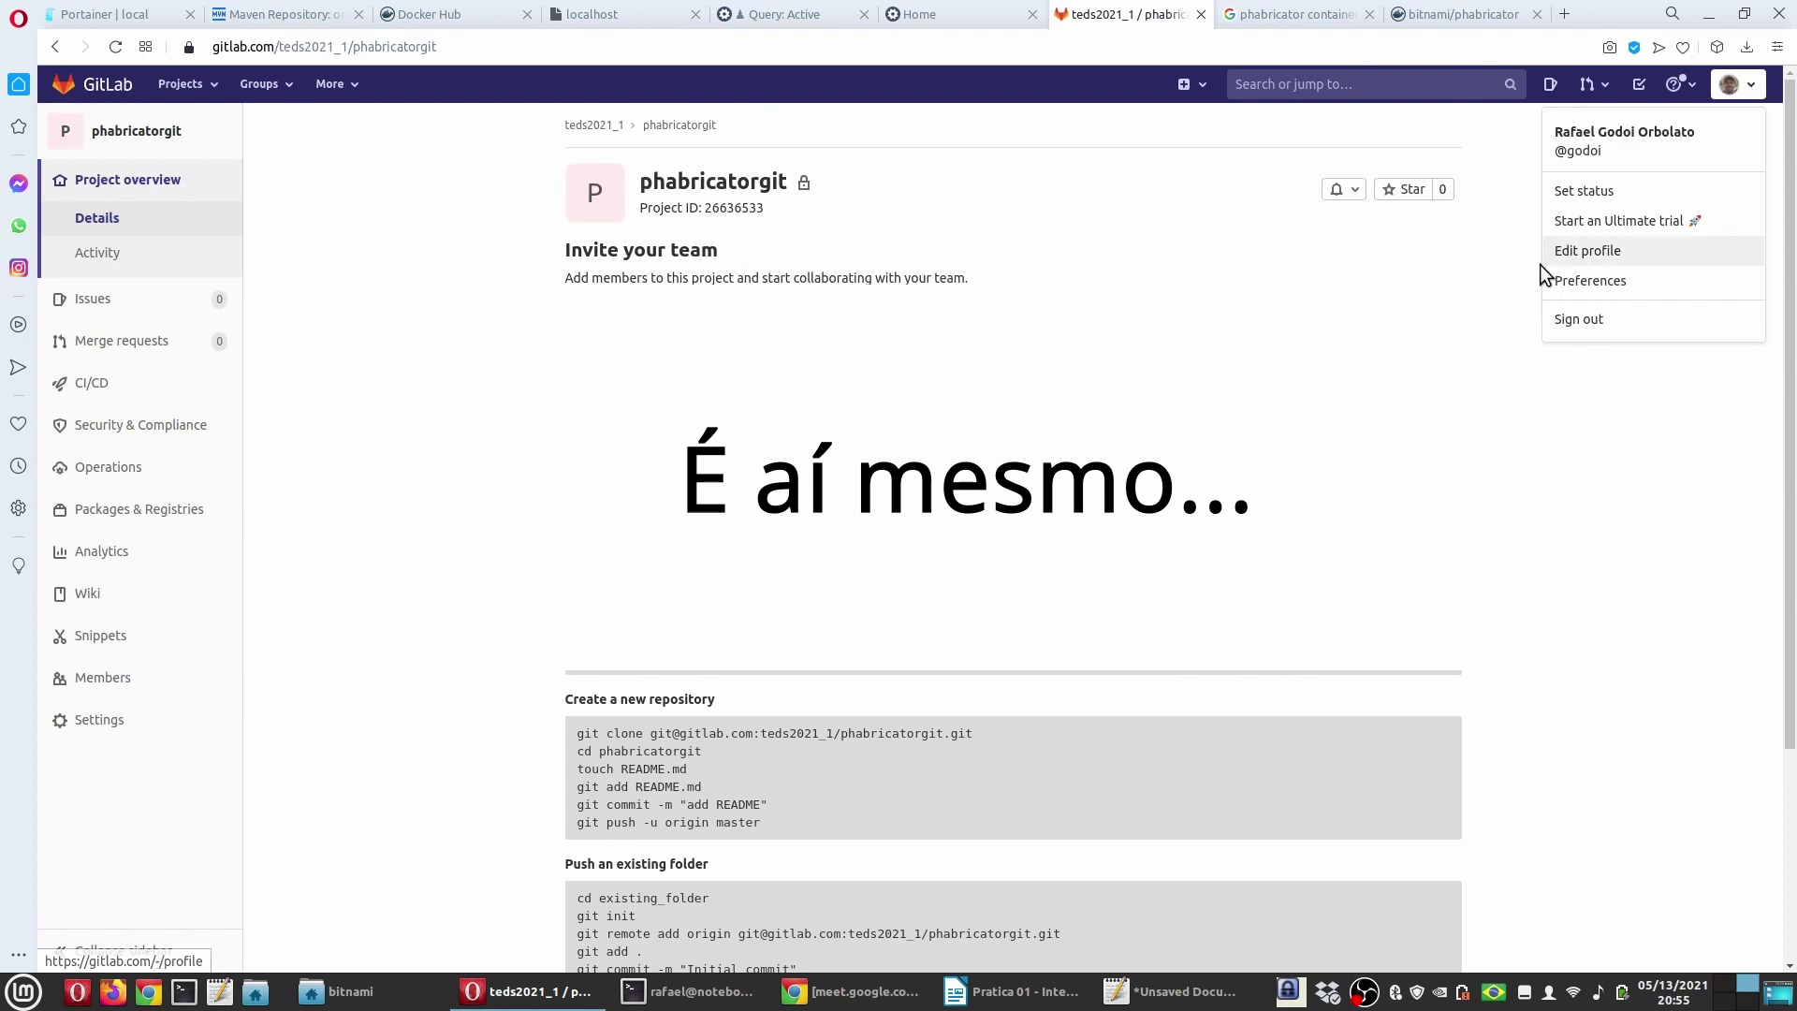
Step: Review the account's SSH Keys page, then go back to the project and open the account menu
left_click(1591, 250)
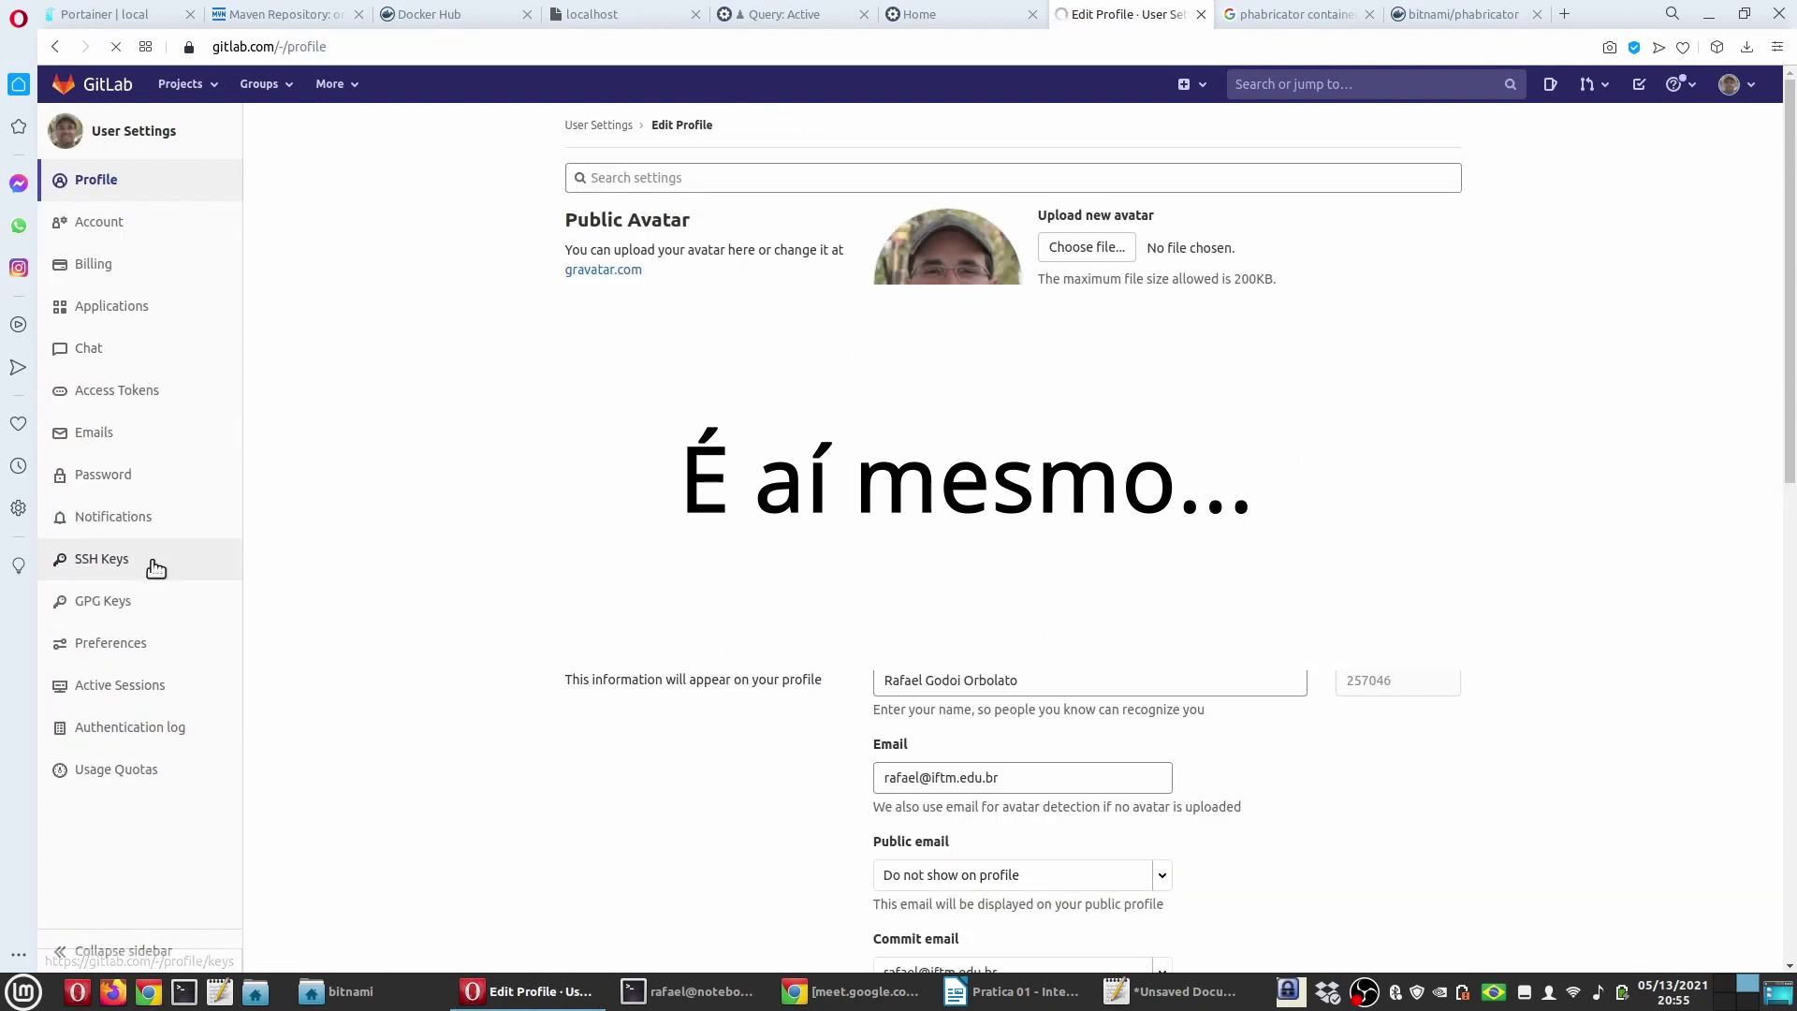
left_click(120, 561)
scroll(1011, 524, "down", 2)
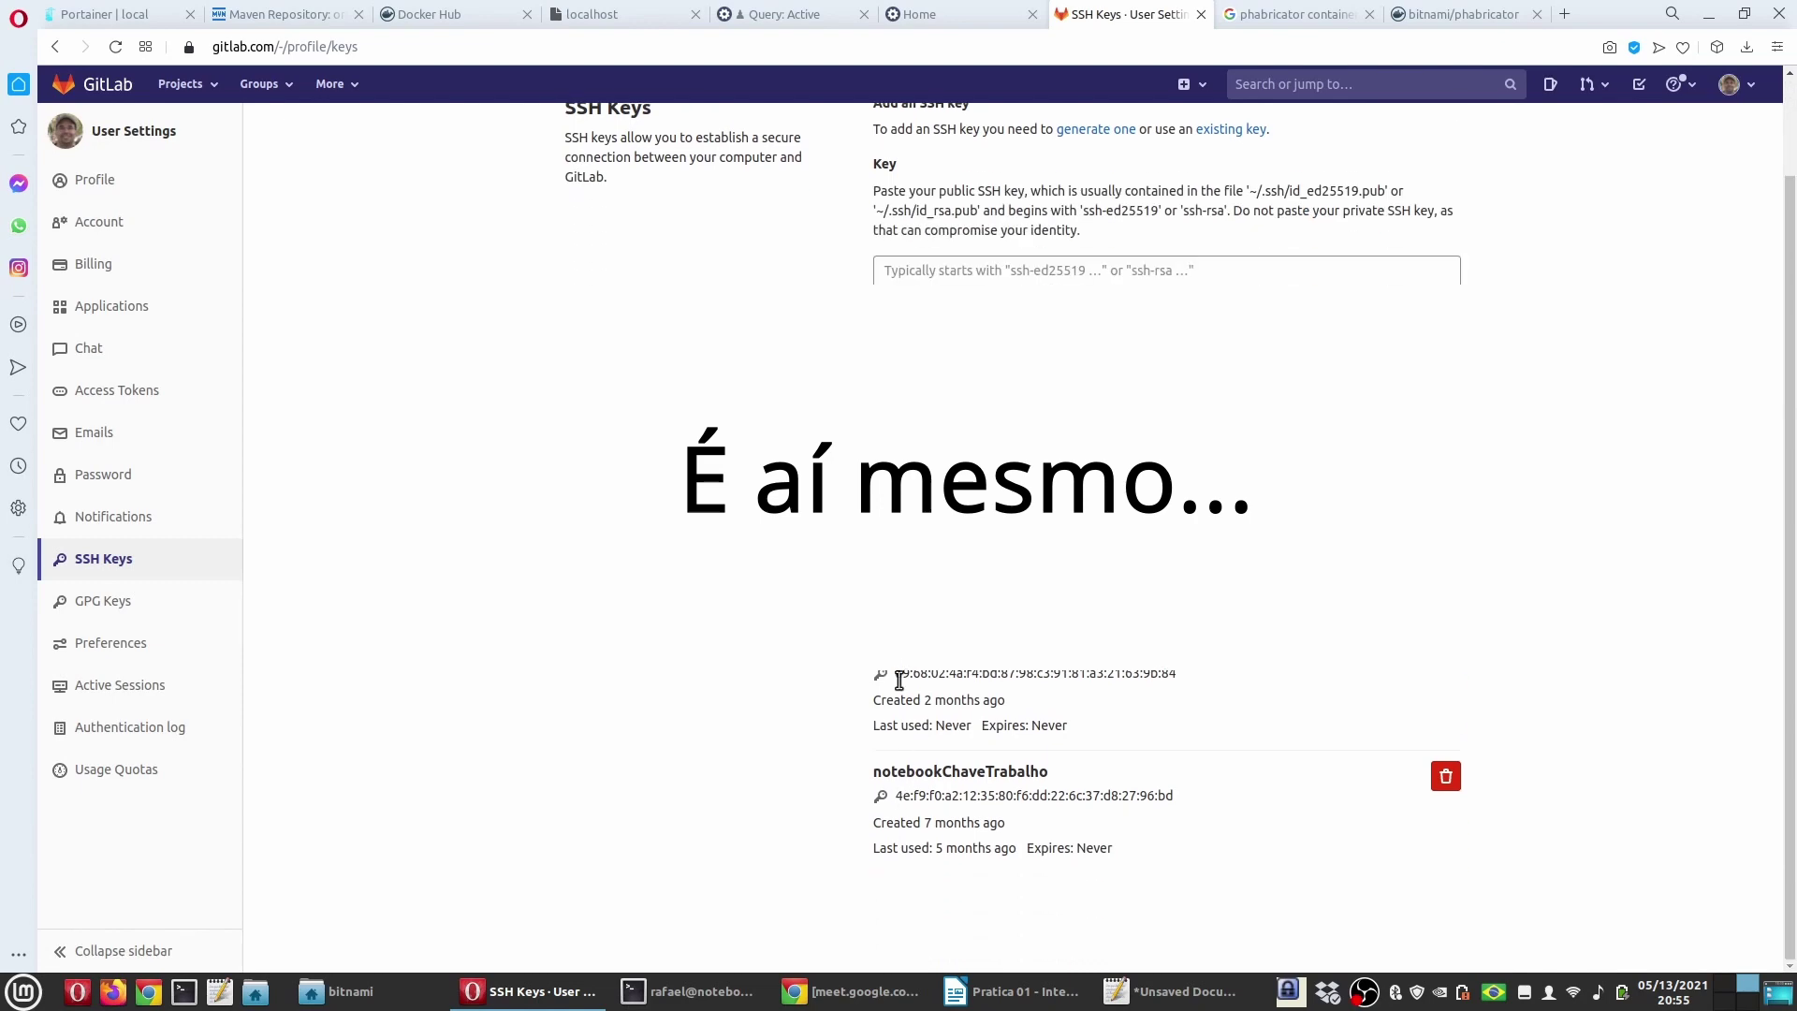
scroll(1011, 524, "up", 2)
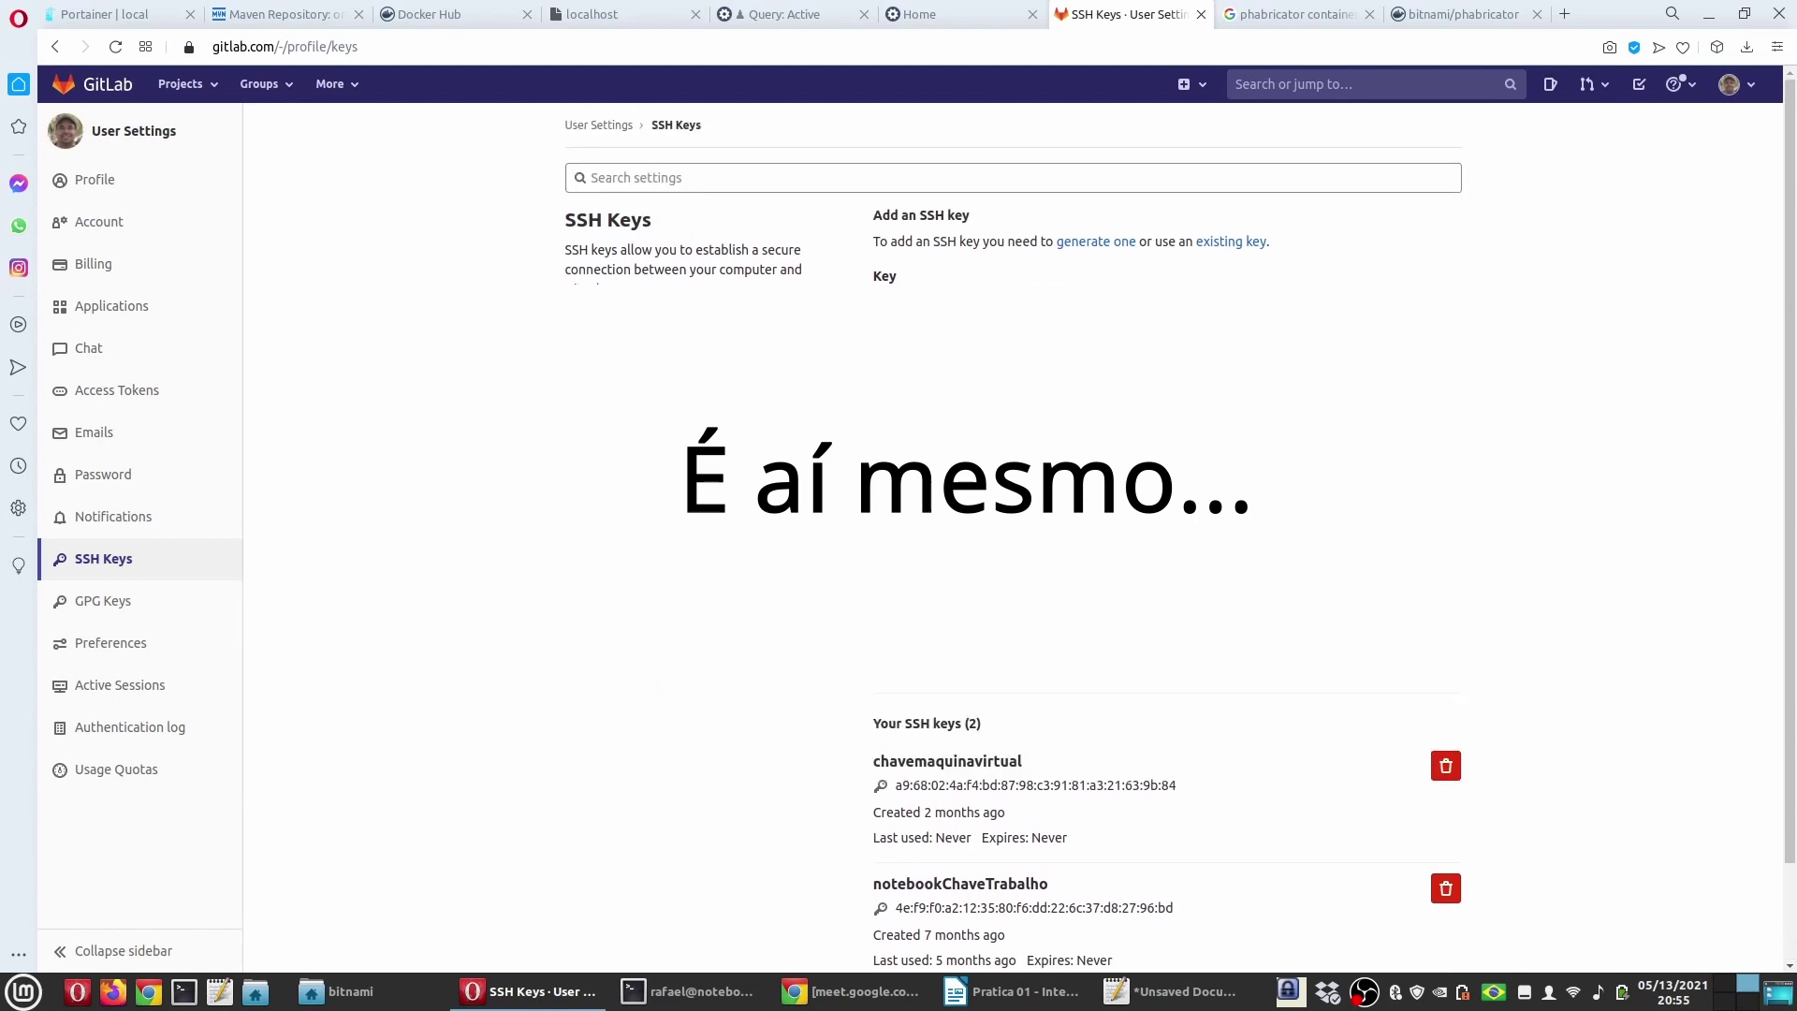
left_click(104, 132)
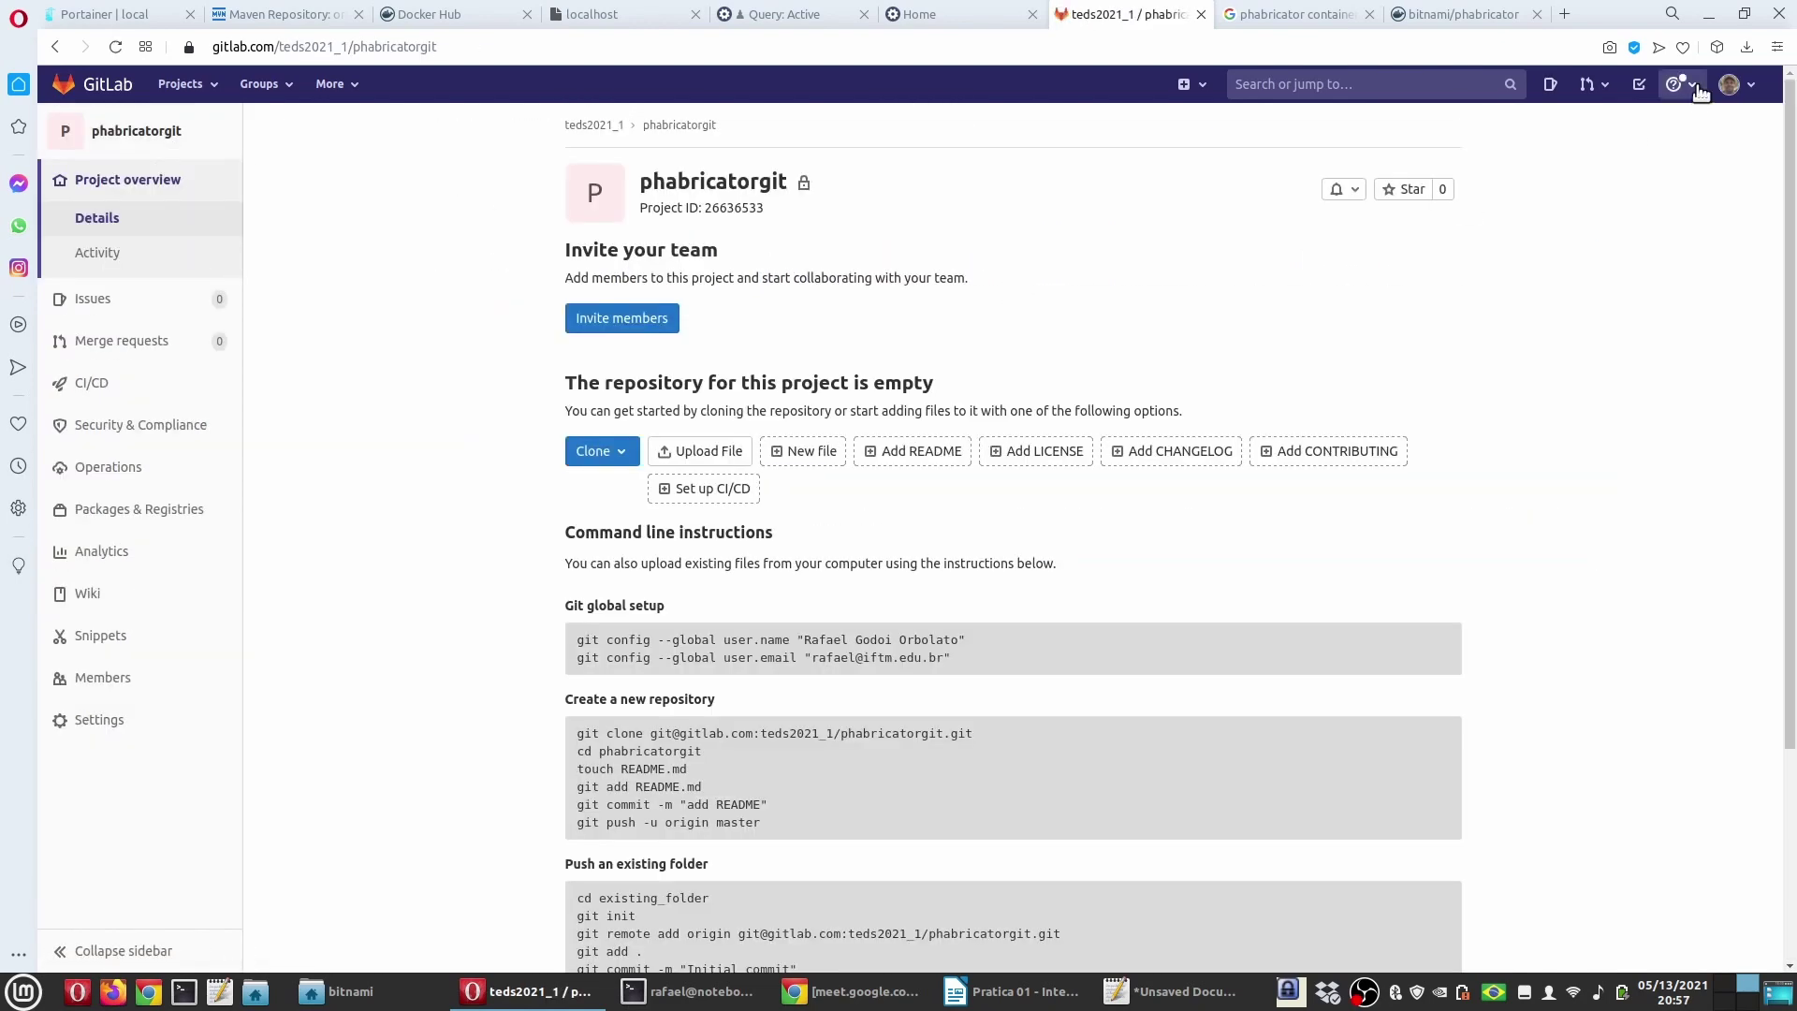
left_click(1736, 91)
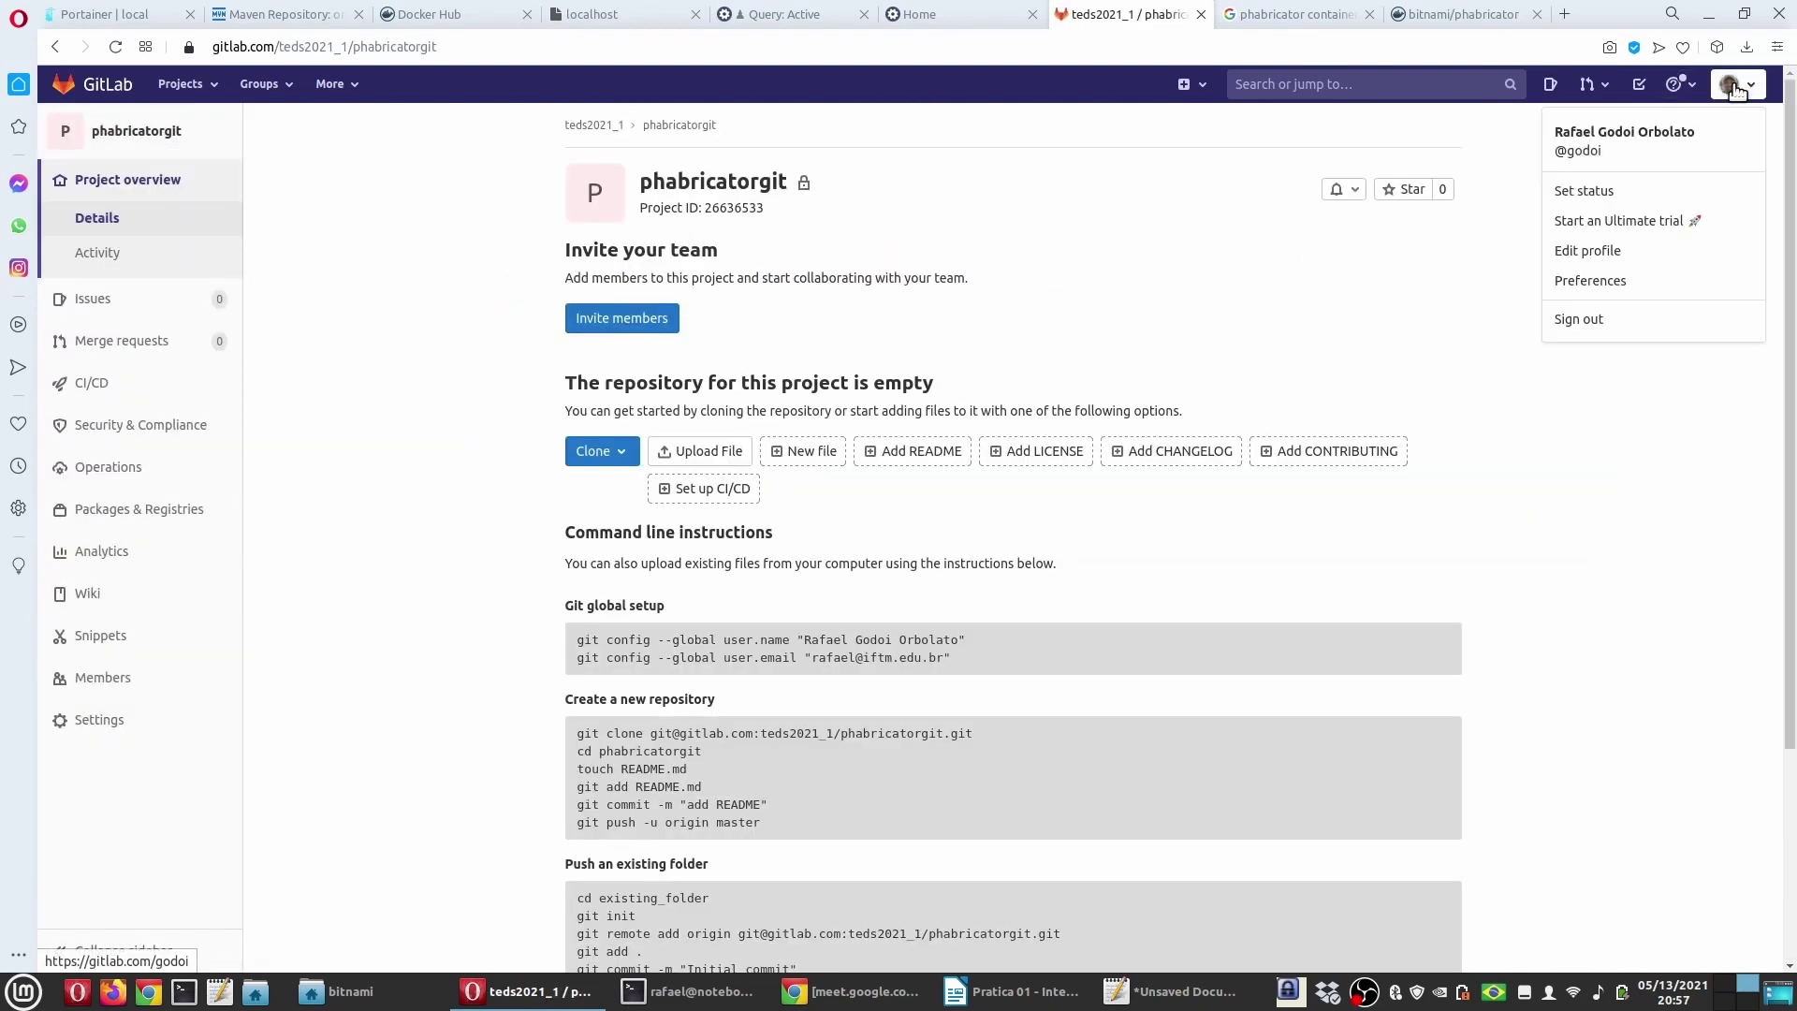
Step: On the SSH Keys page, copy the ed25519 public key from line 2 in Xed
left_click(1602, 250)
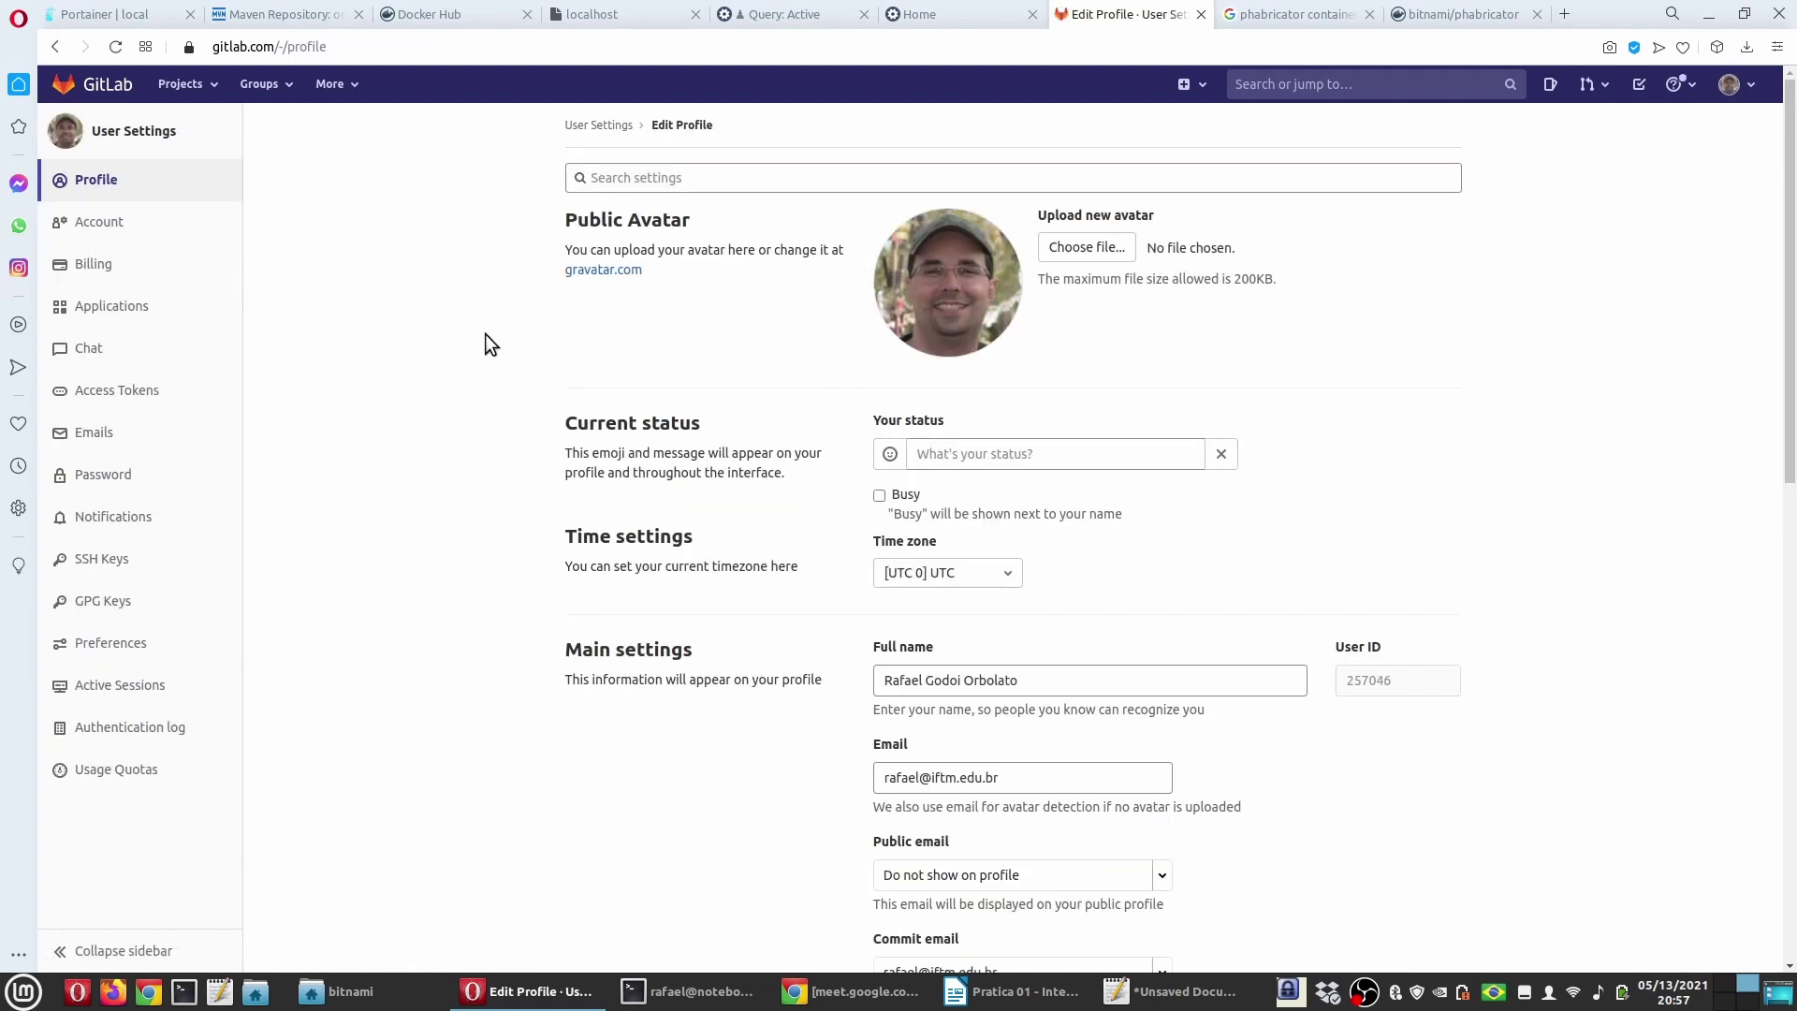
left_click(103, 559)
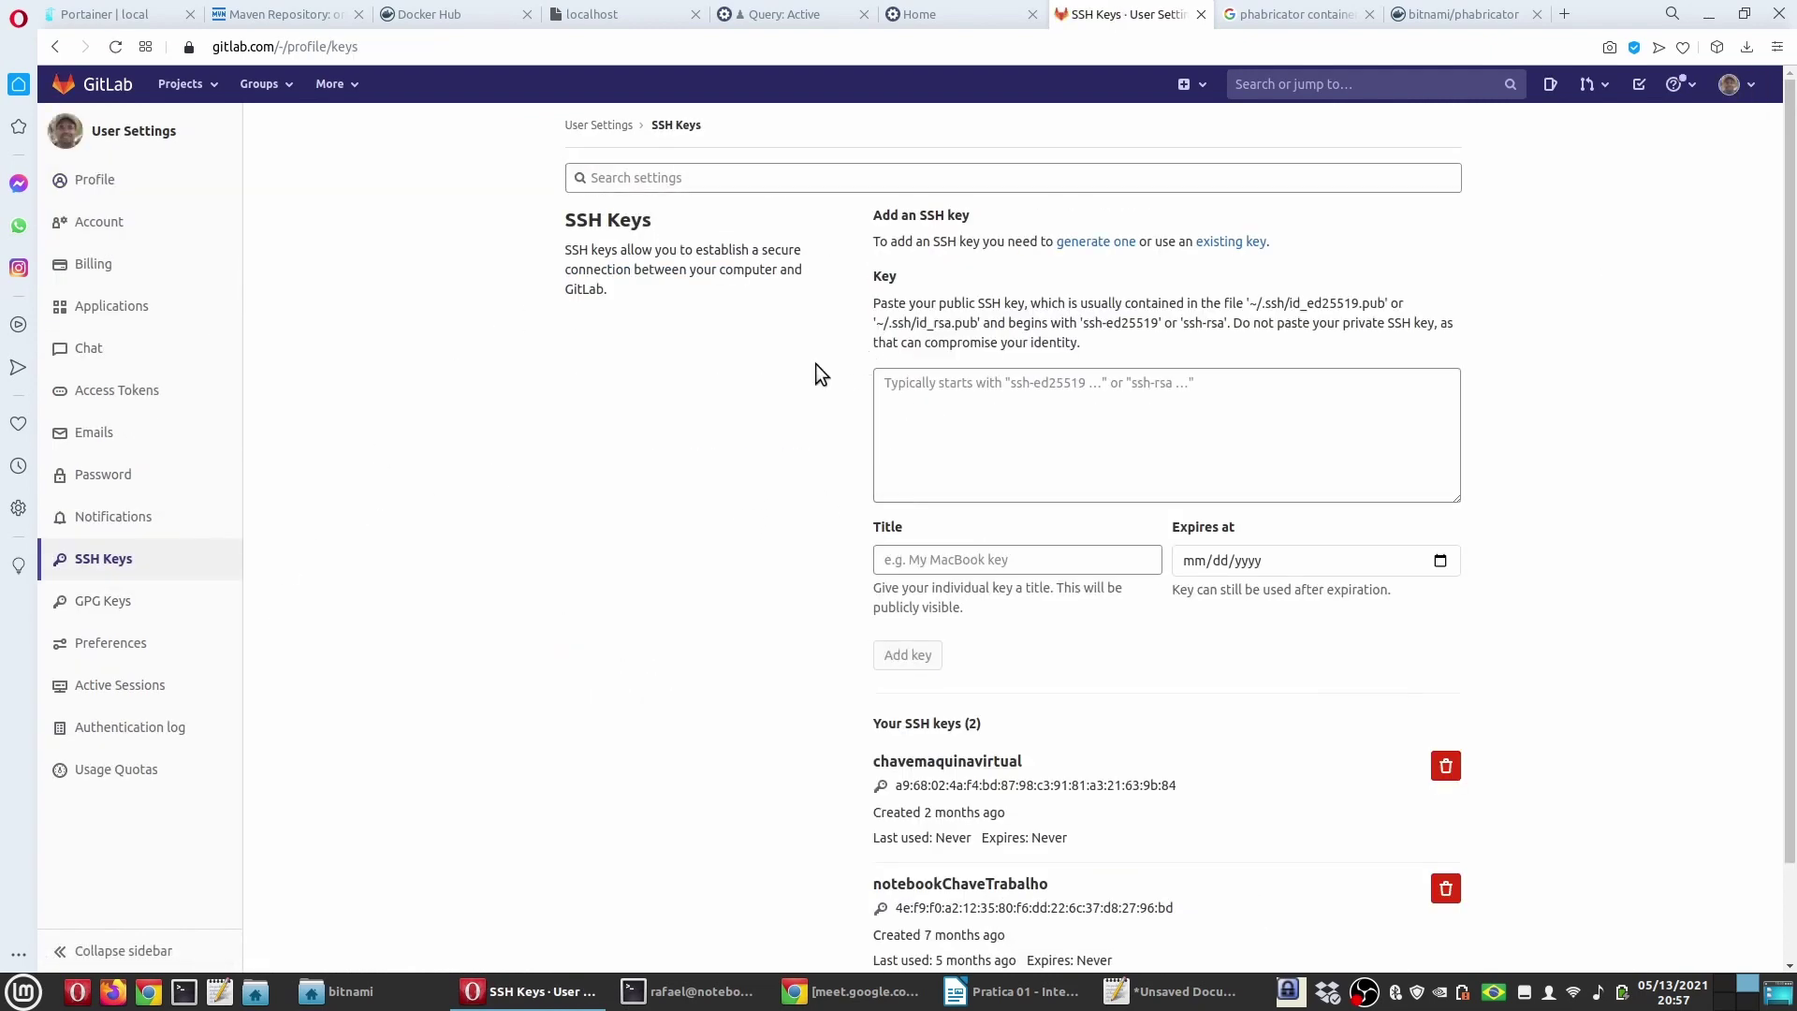
left_click(943, 401)
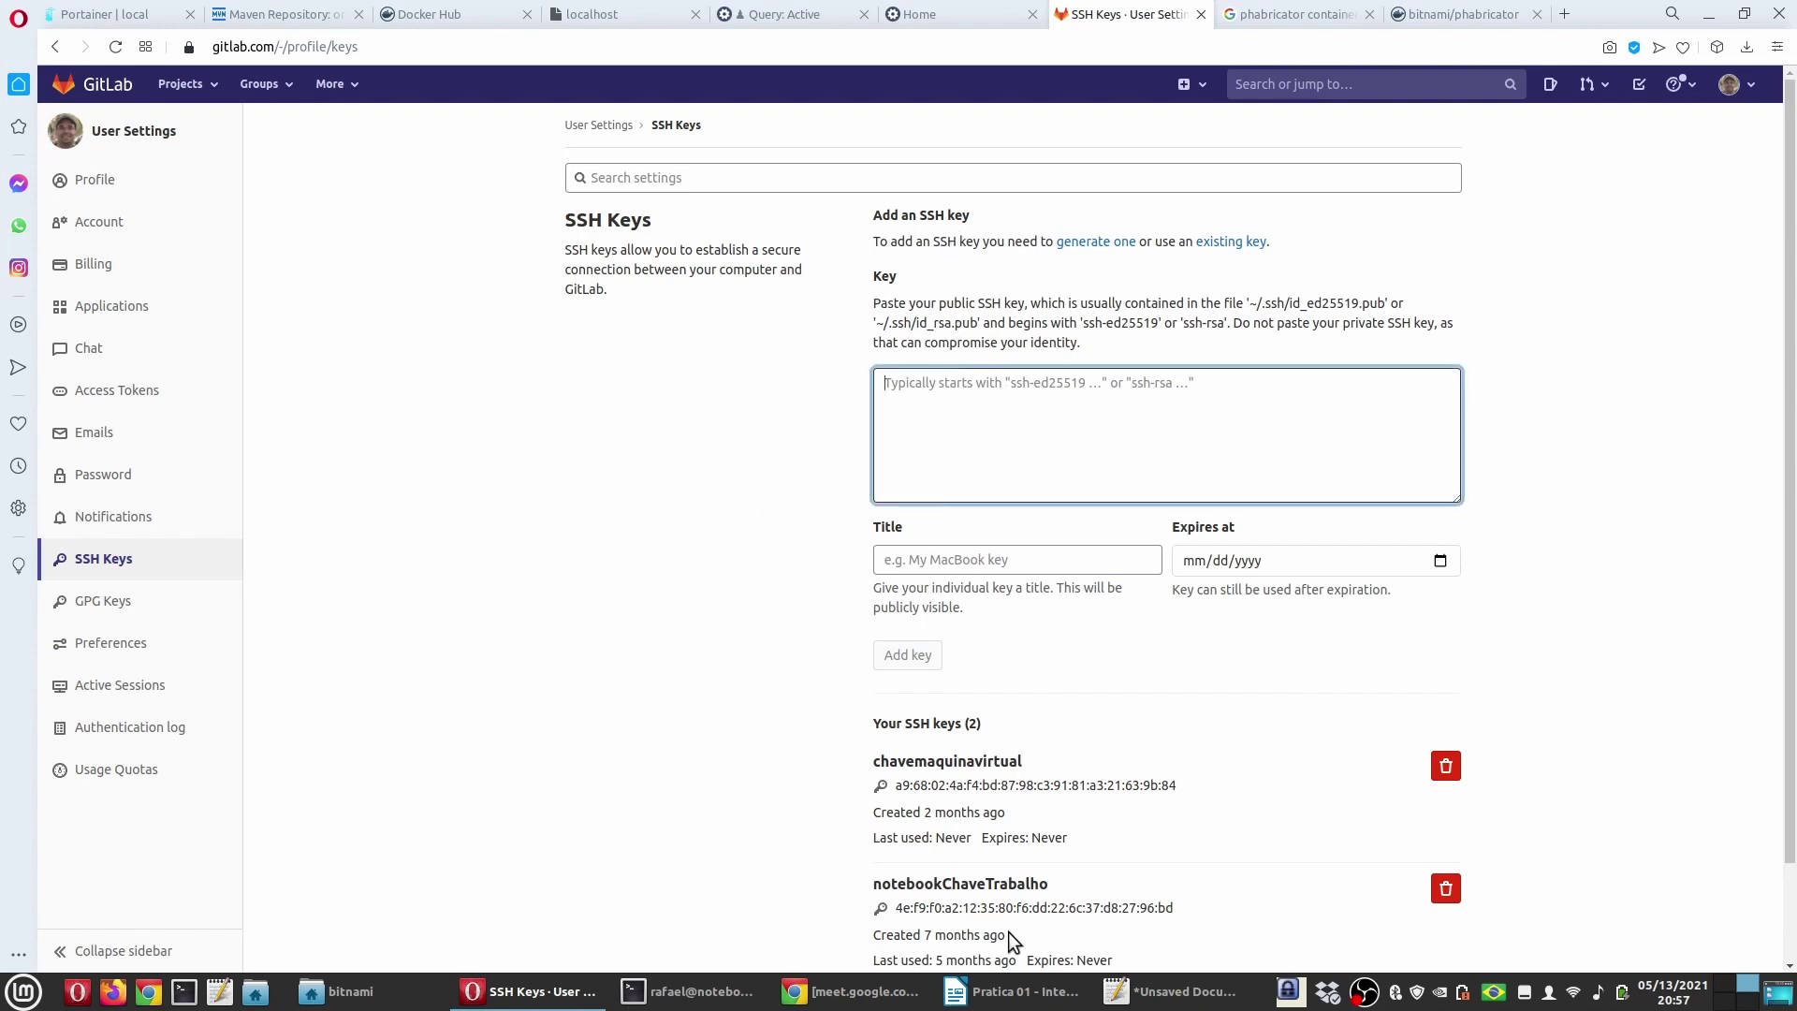
left_click(1136, 988)
left_click(280, 101)
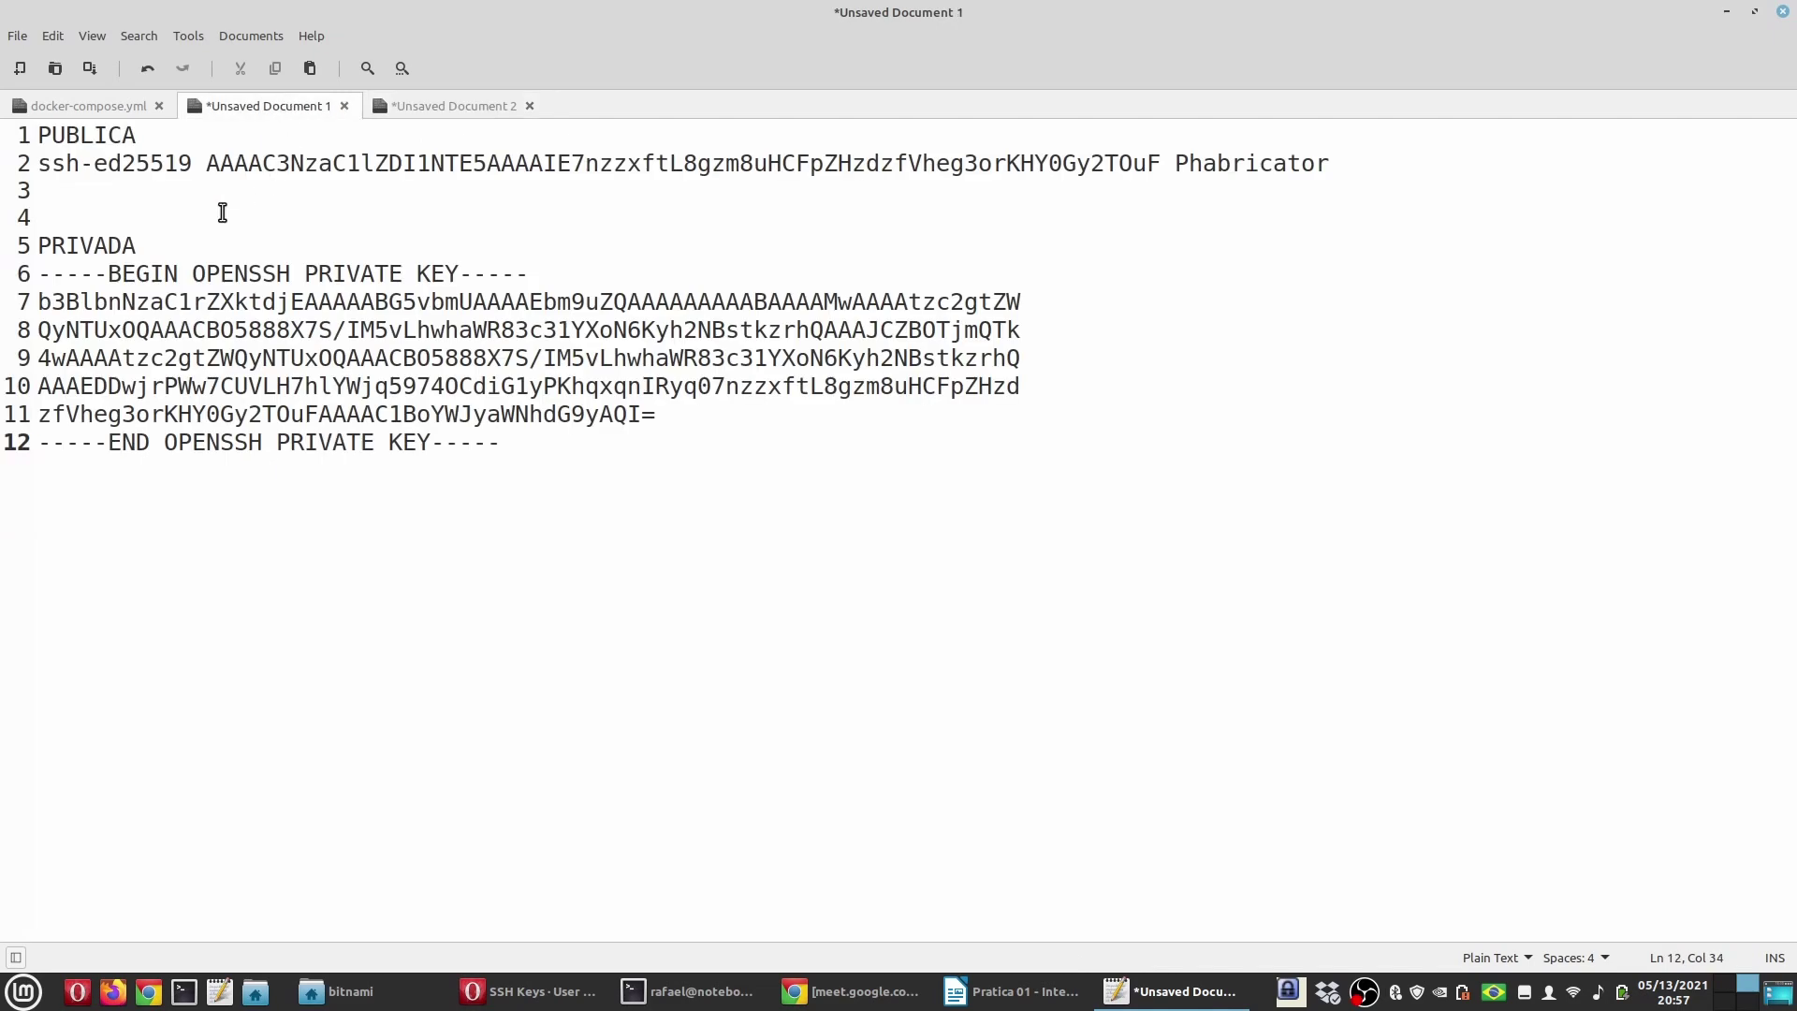
left_click_drag(1331, 164, 37, 163)
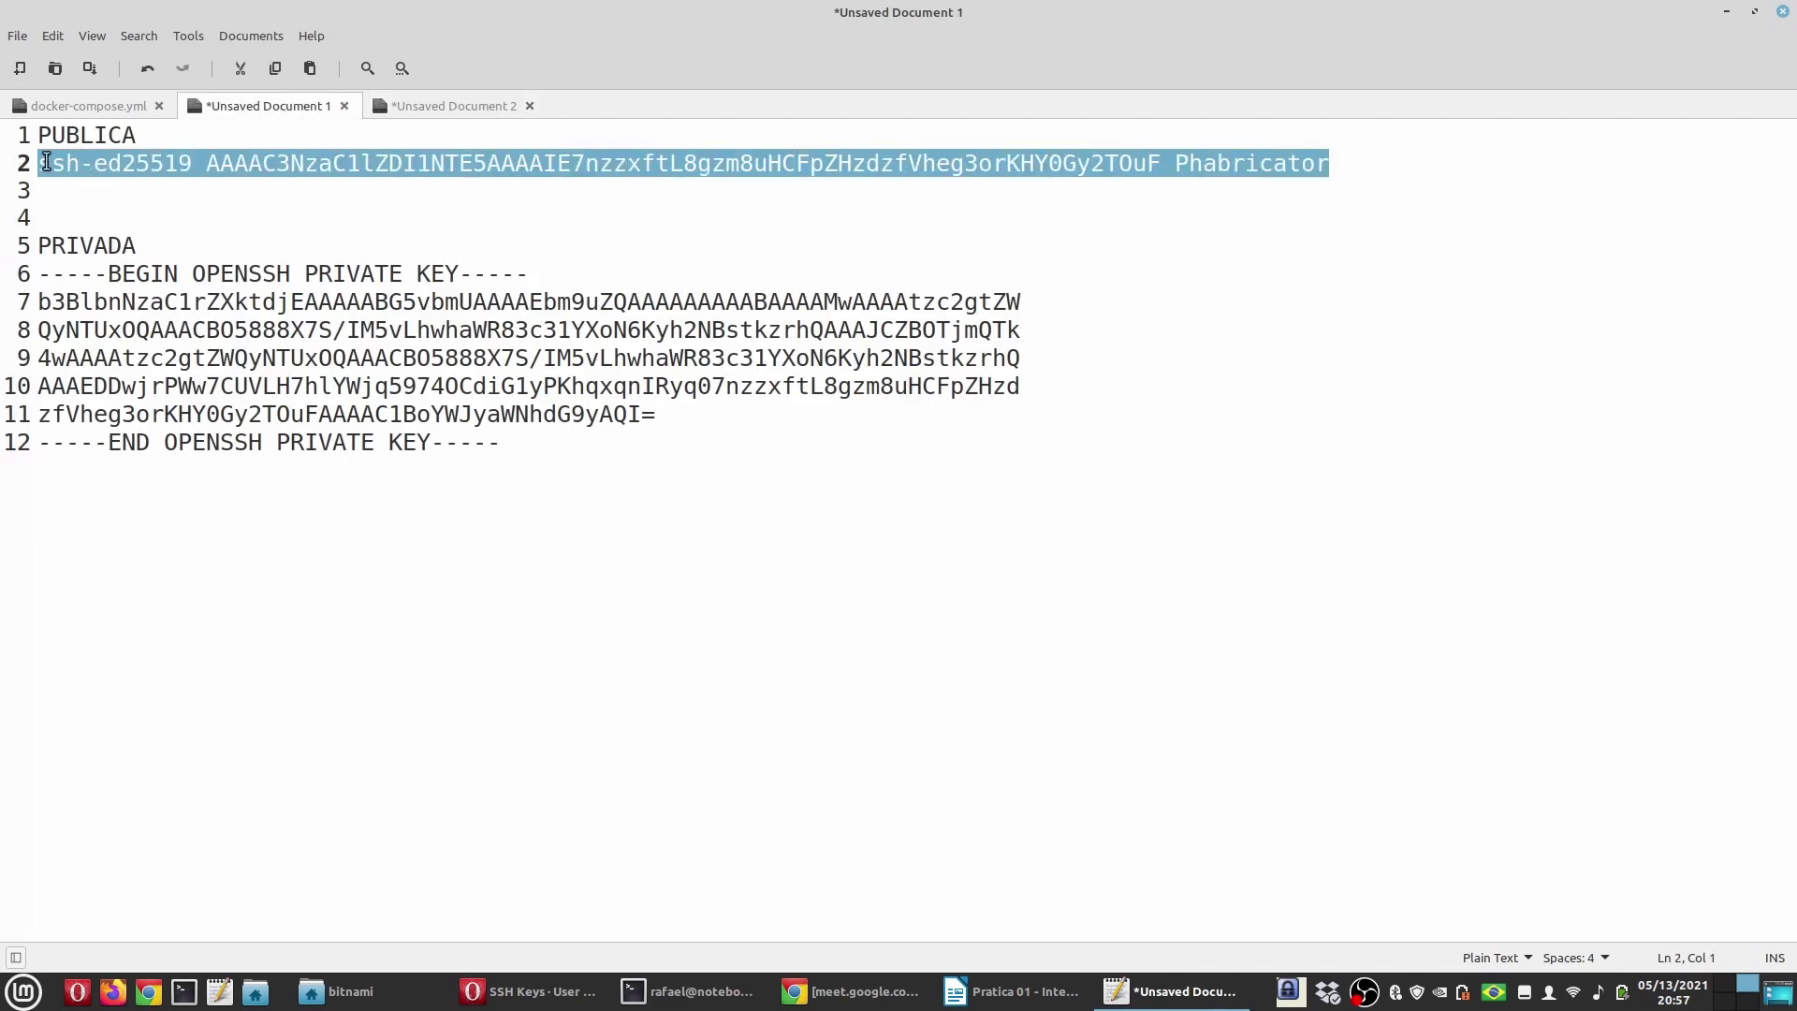
key("ctrl+c")
Step: Paste the key into the Key field, add it as Phabricator, and review the keys list
left_click(529, 991)
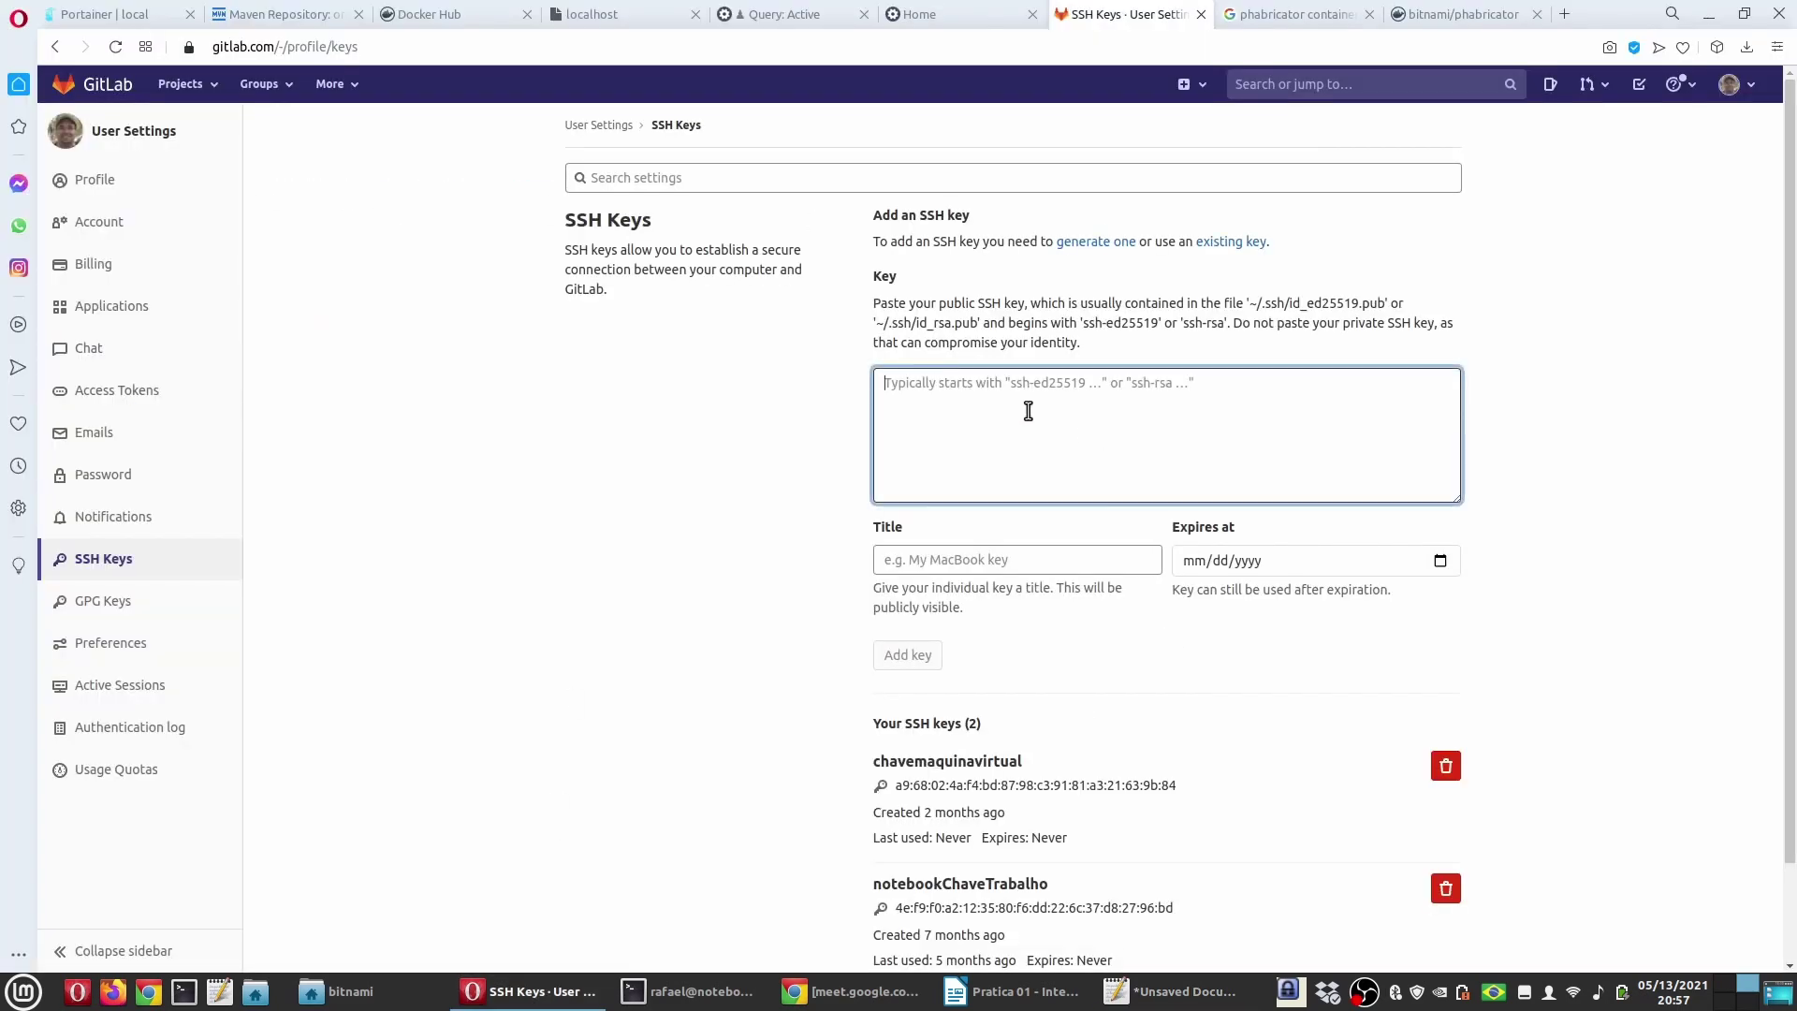
key("ctrl+v")
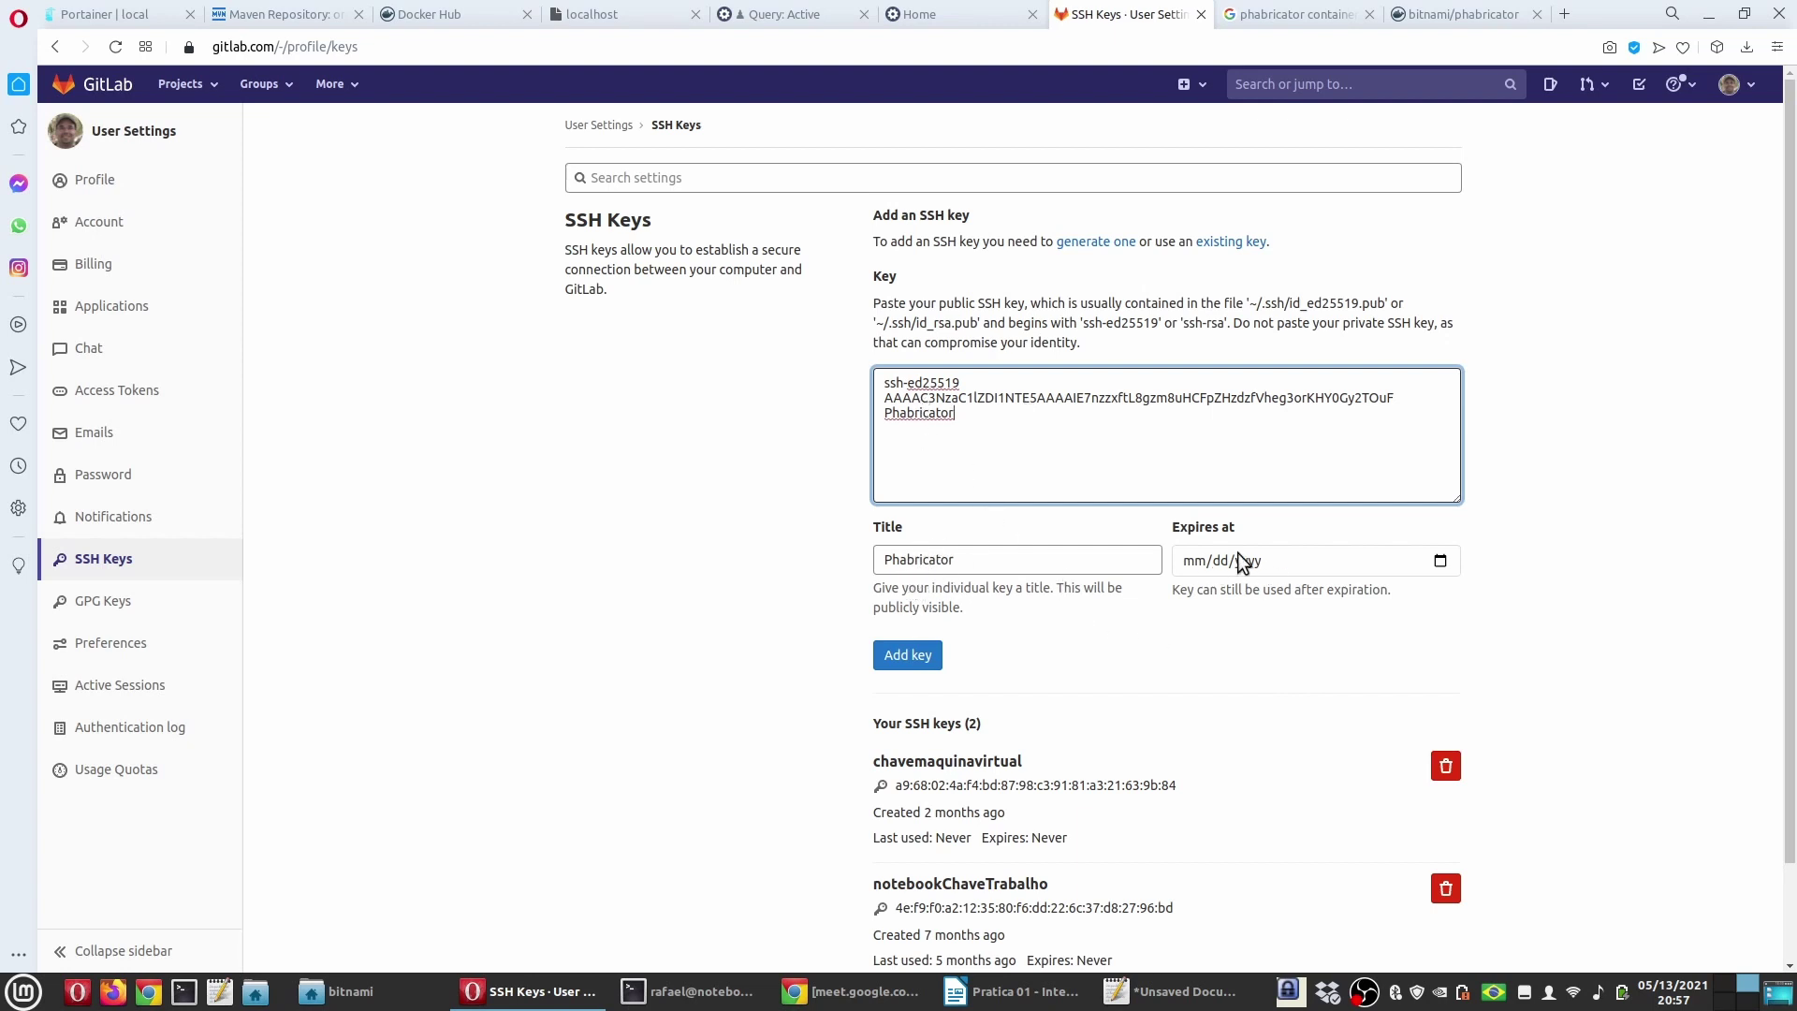
left_click(918, 660)
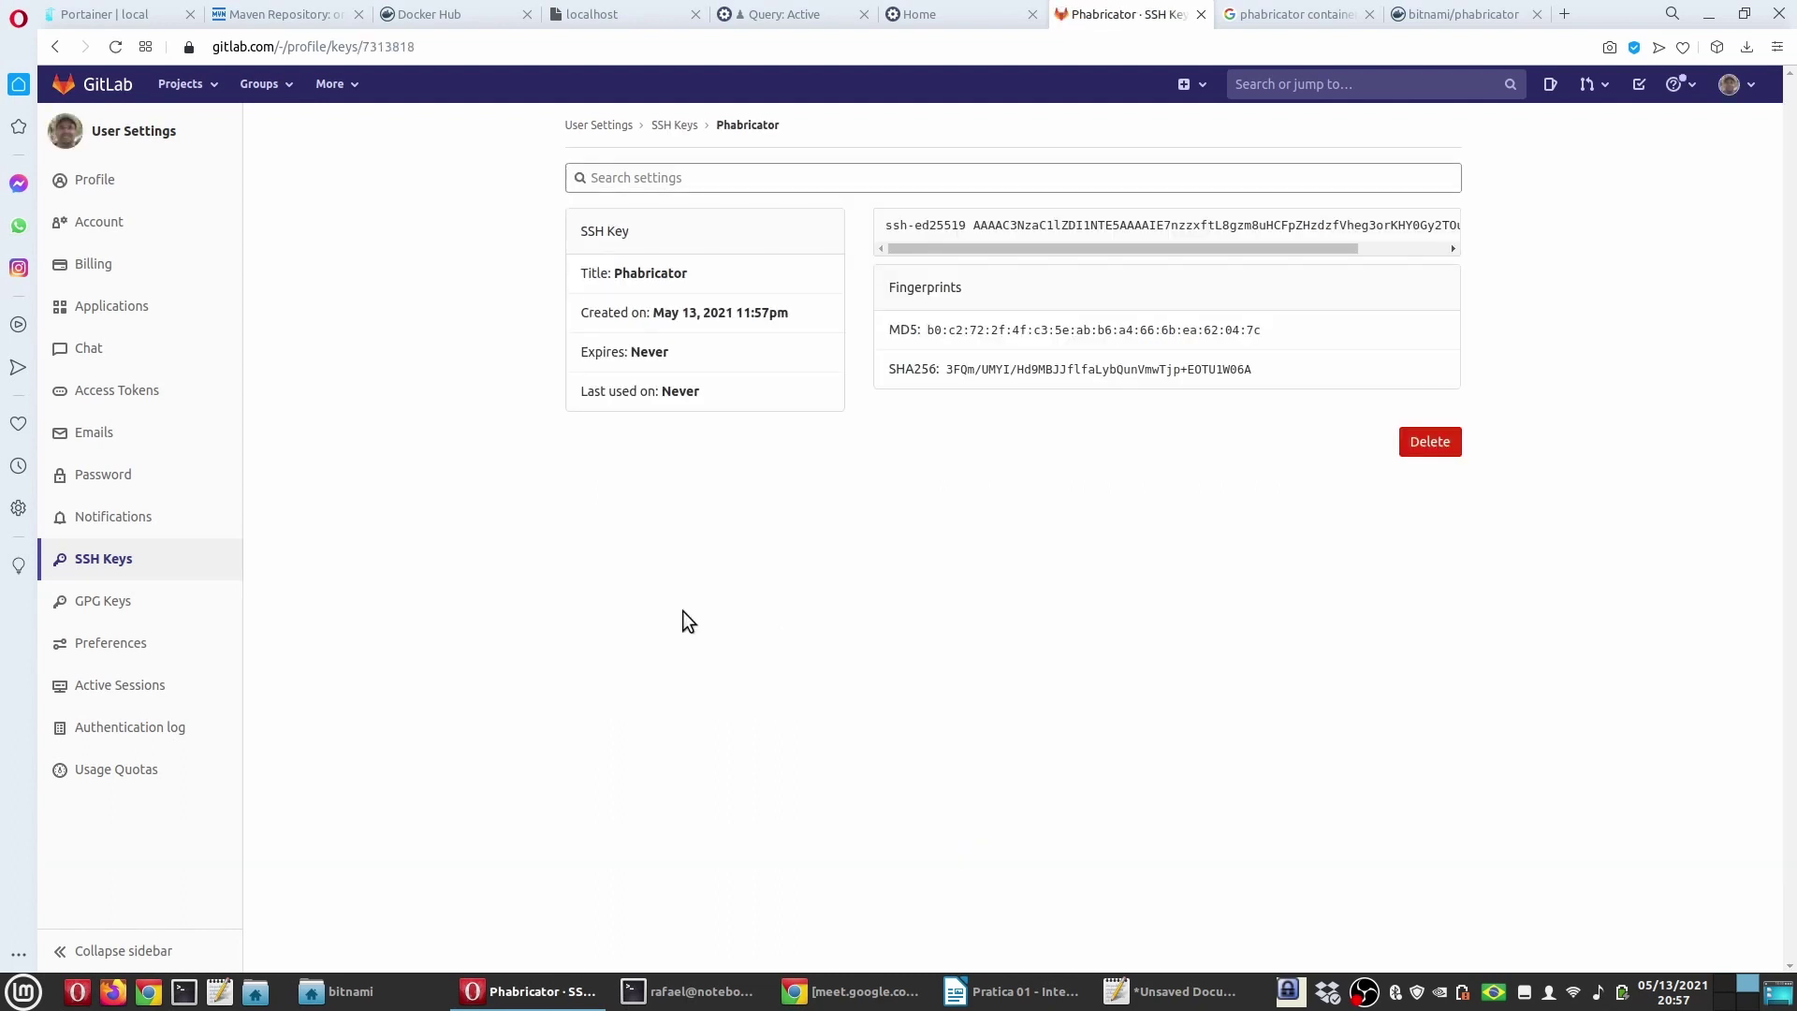
left_click(136, 559)
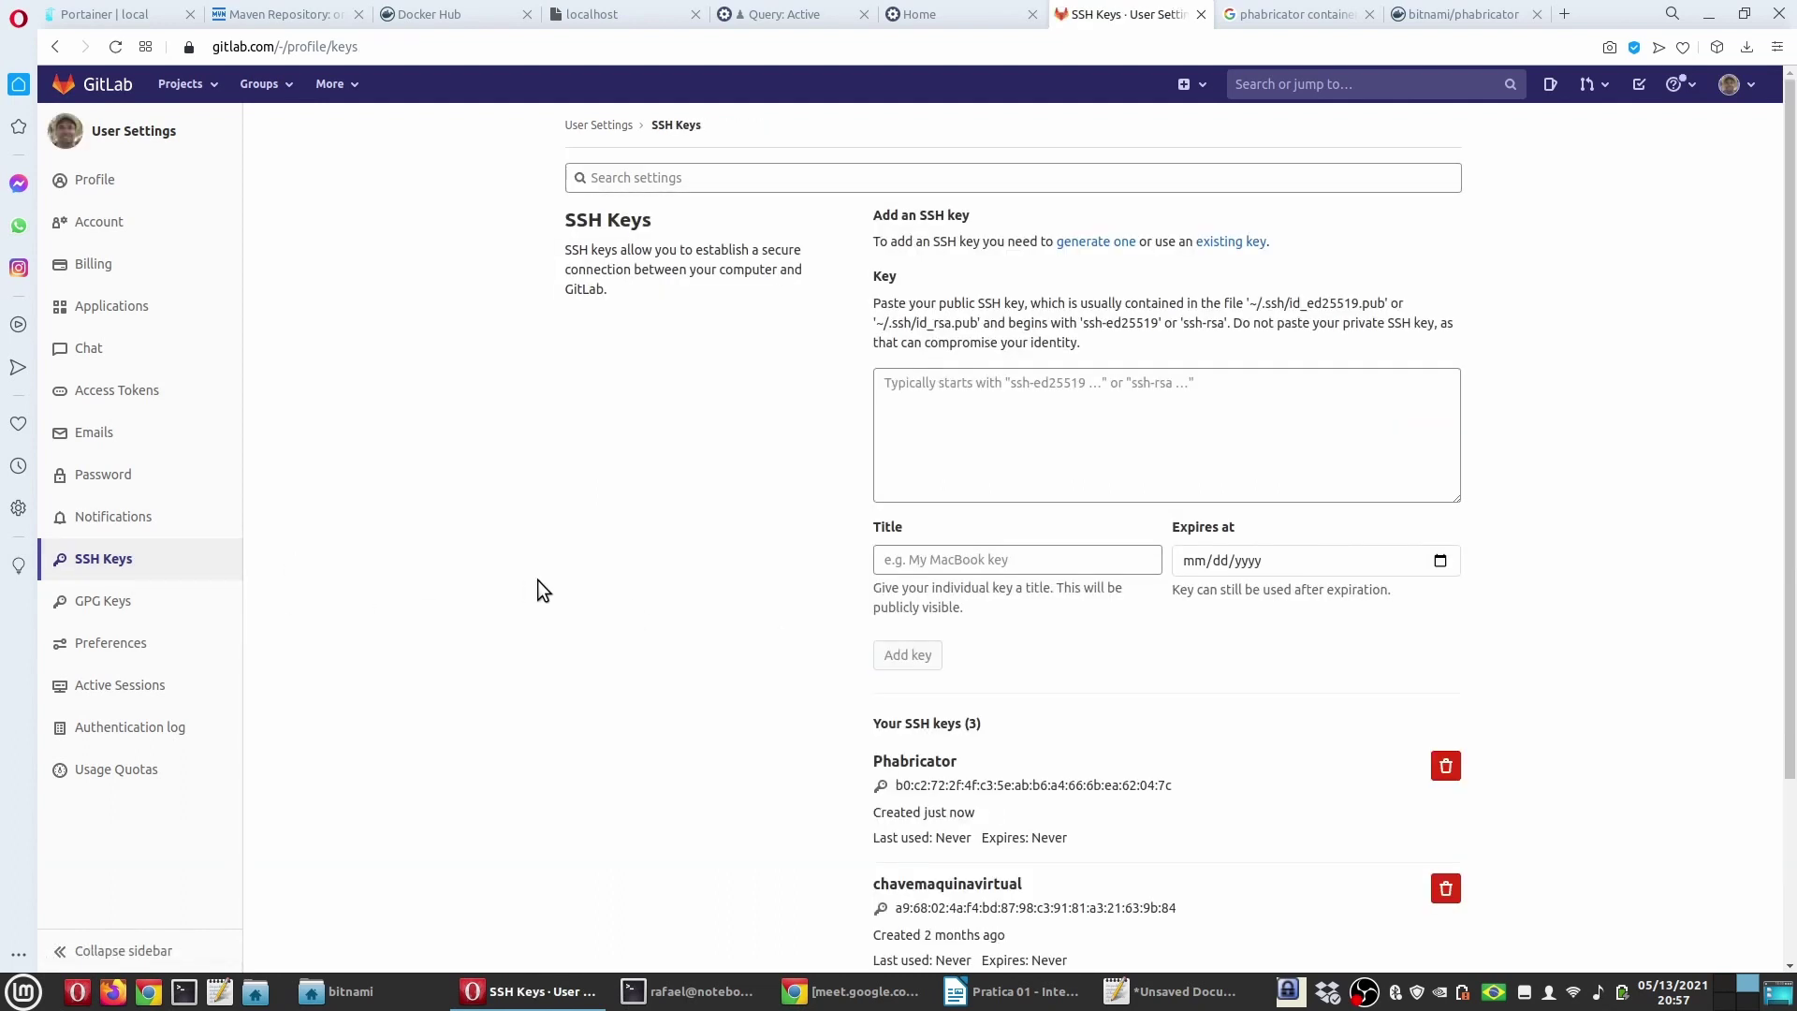
scroll(822, 648, "down", 2)
scroll(823, 648, "down", 2)
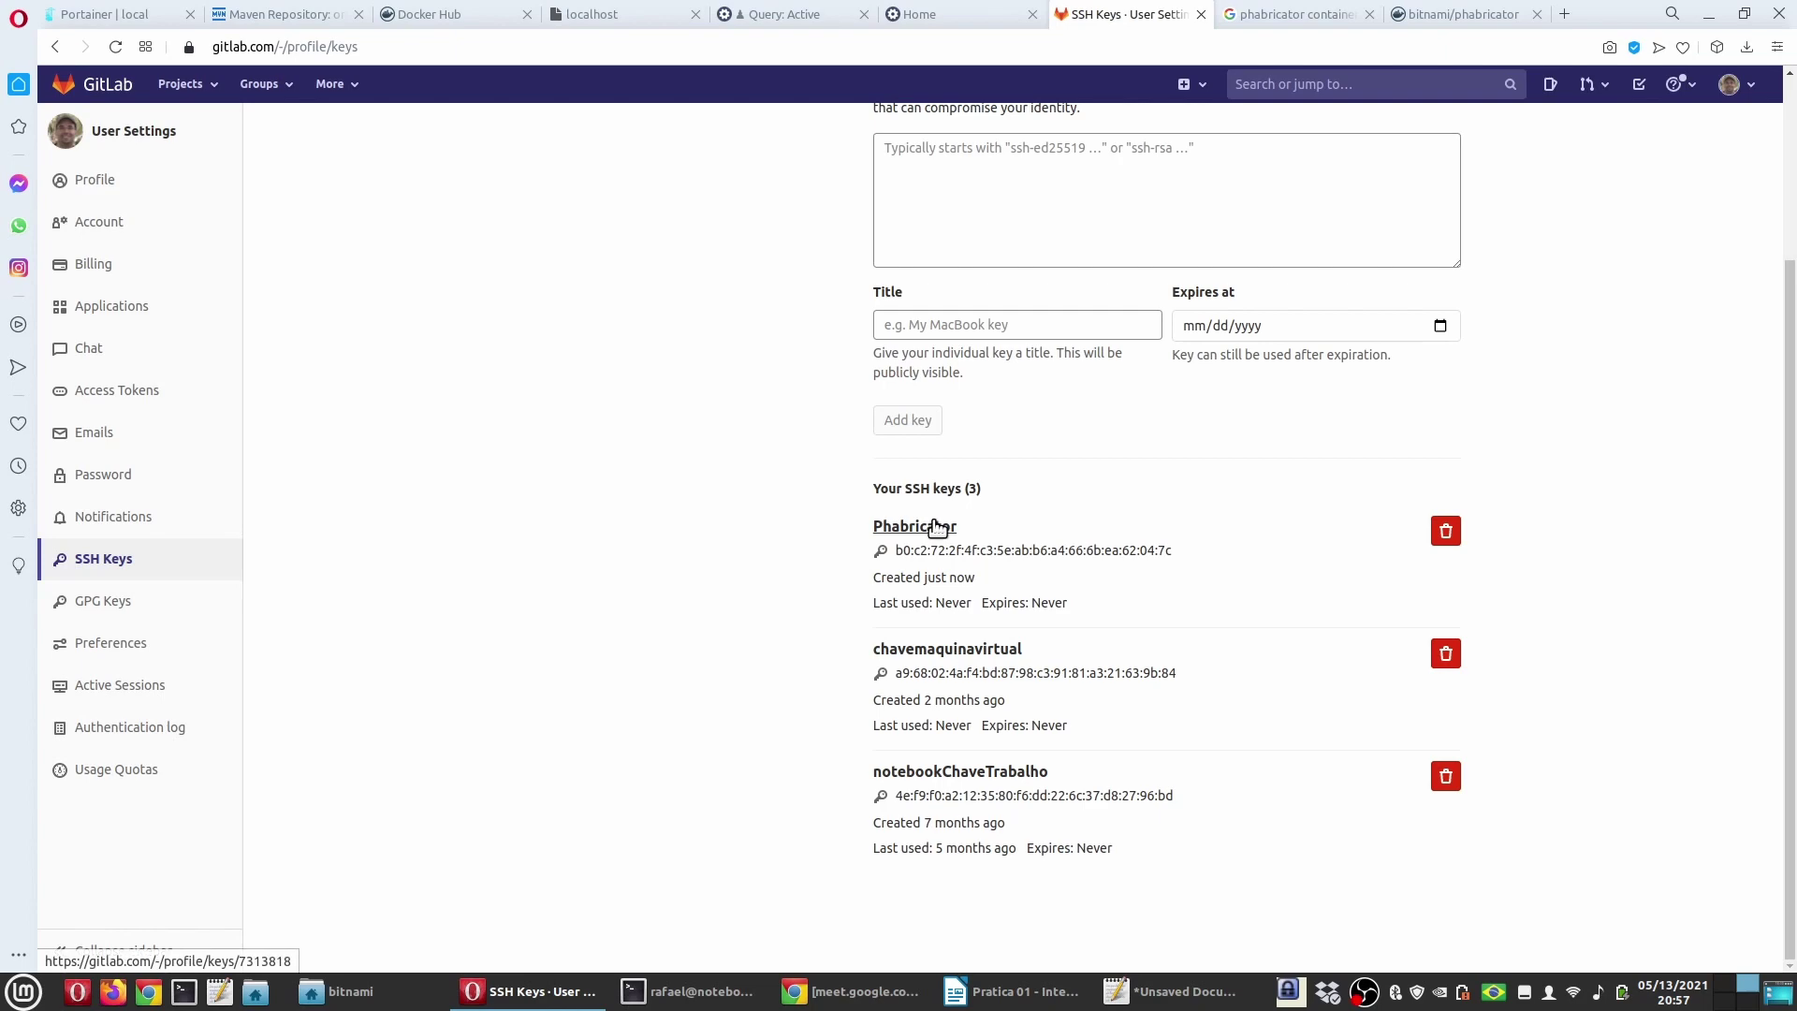
Step: Switch to the tutorial, highlight 'Phabricator' in step 5.2 and scroll to section 6
key("alt+Tab")
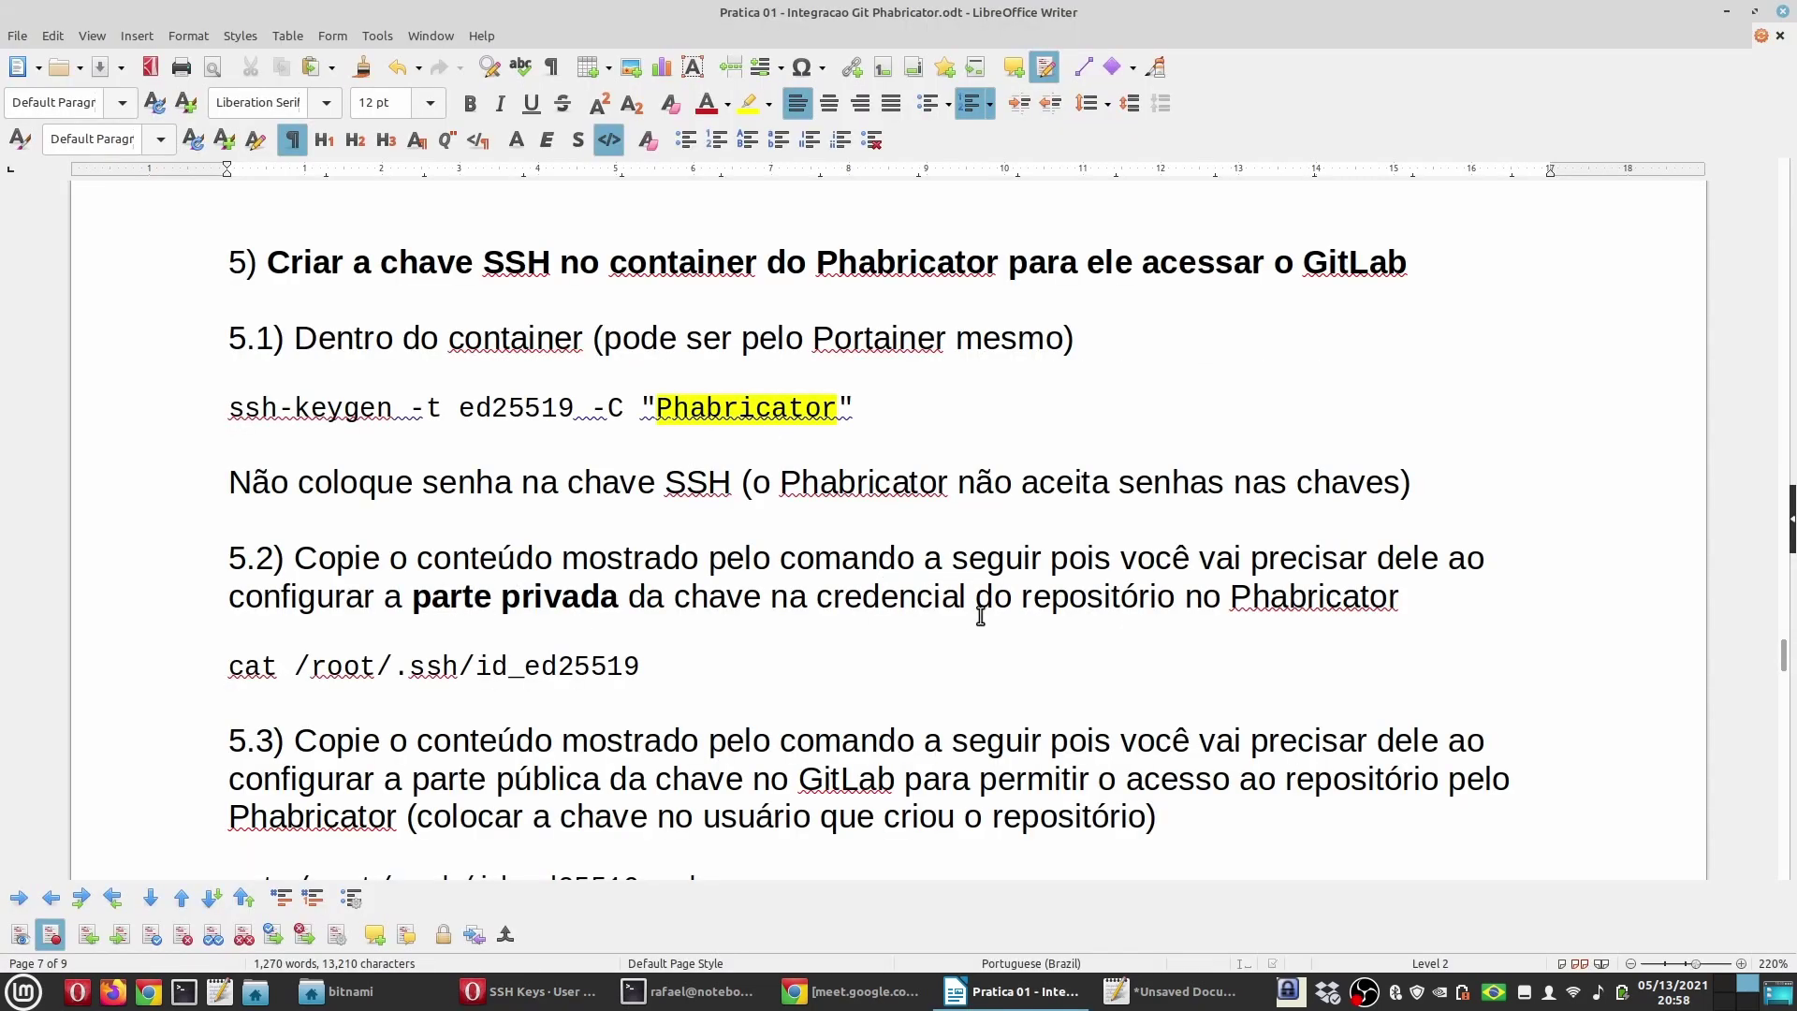
double_click(1337, 606)
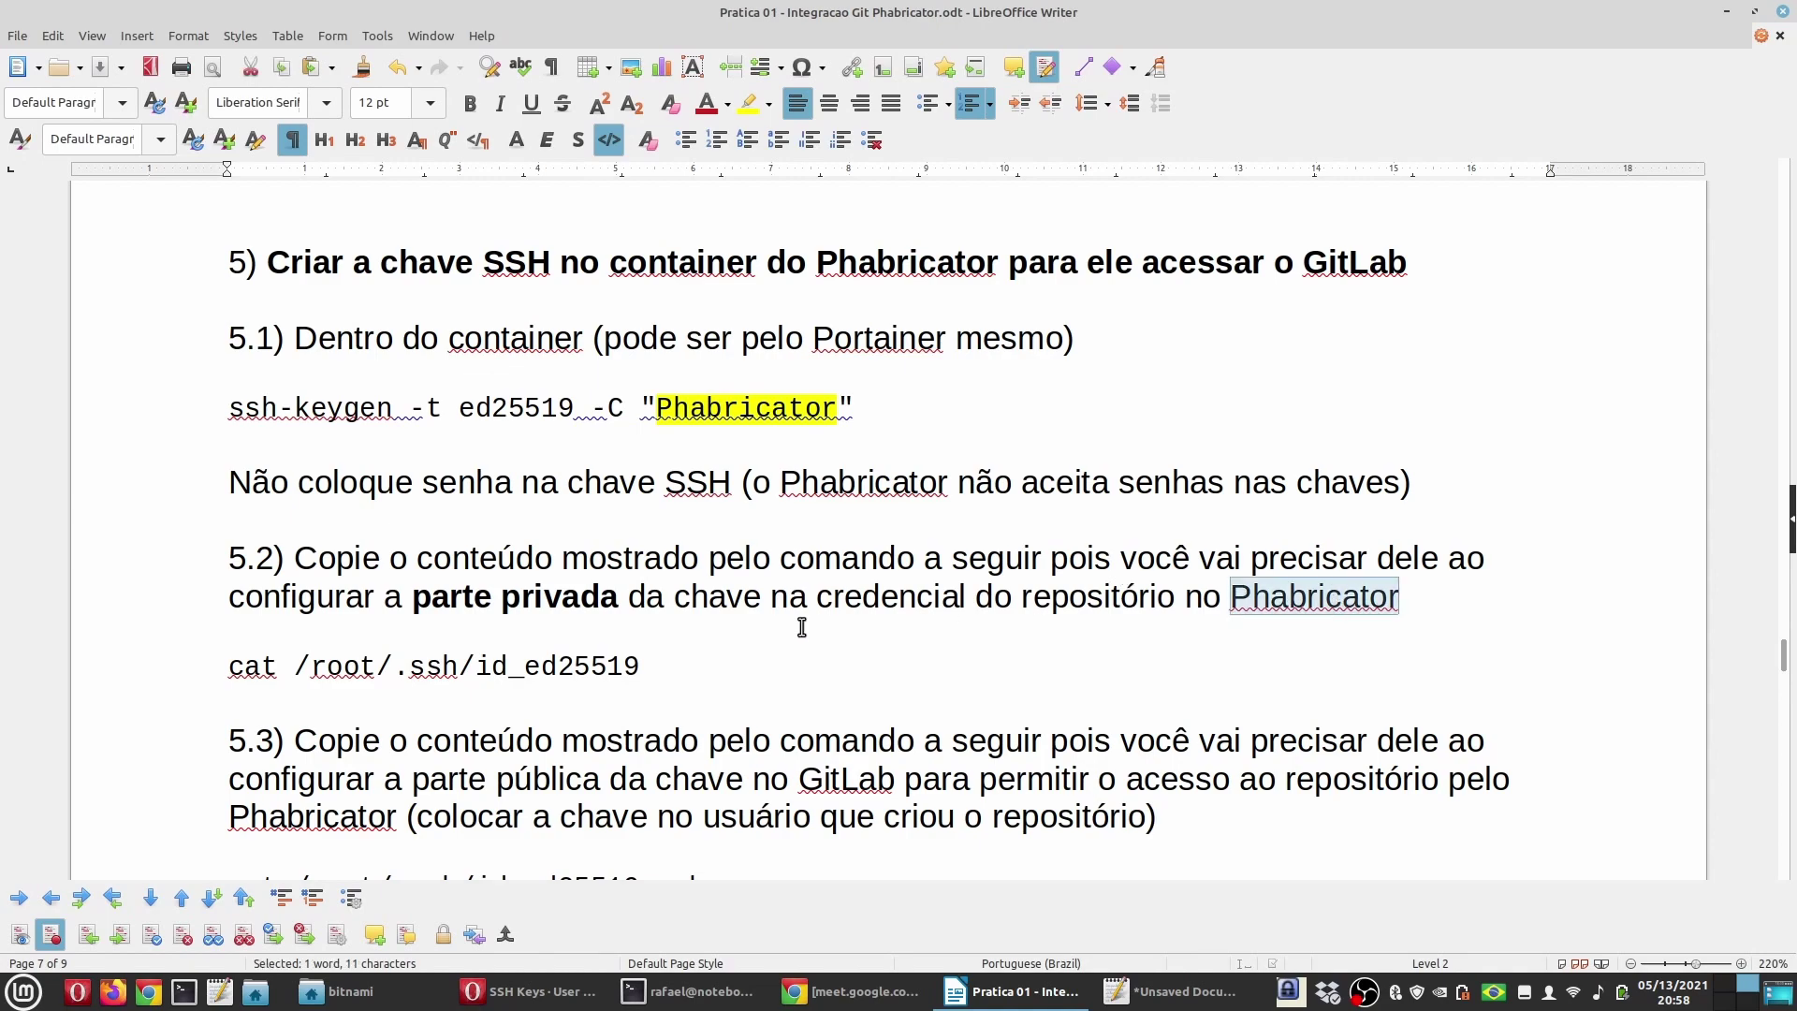
scroll(795, 632, "down", 3)
scroll(787, 637, "down", 4)
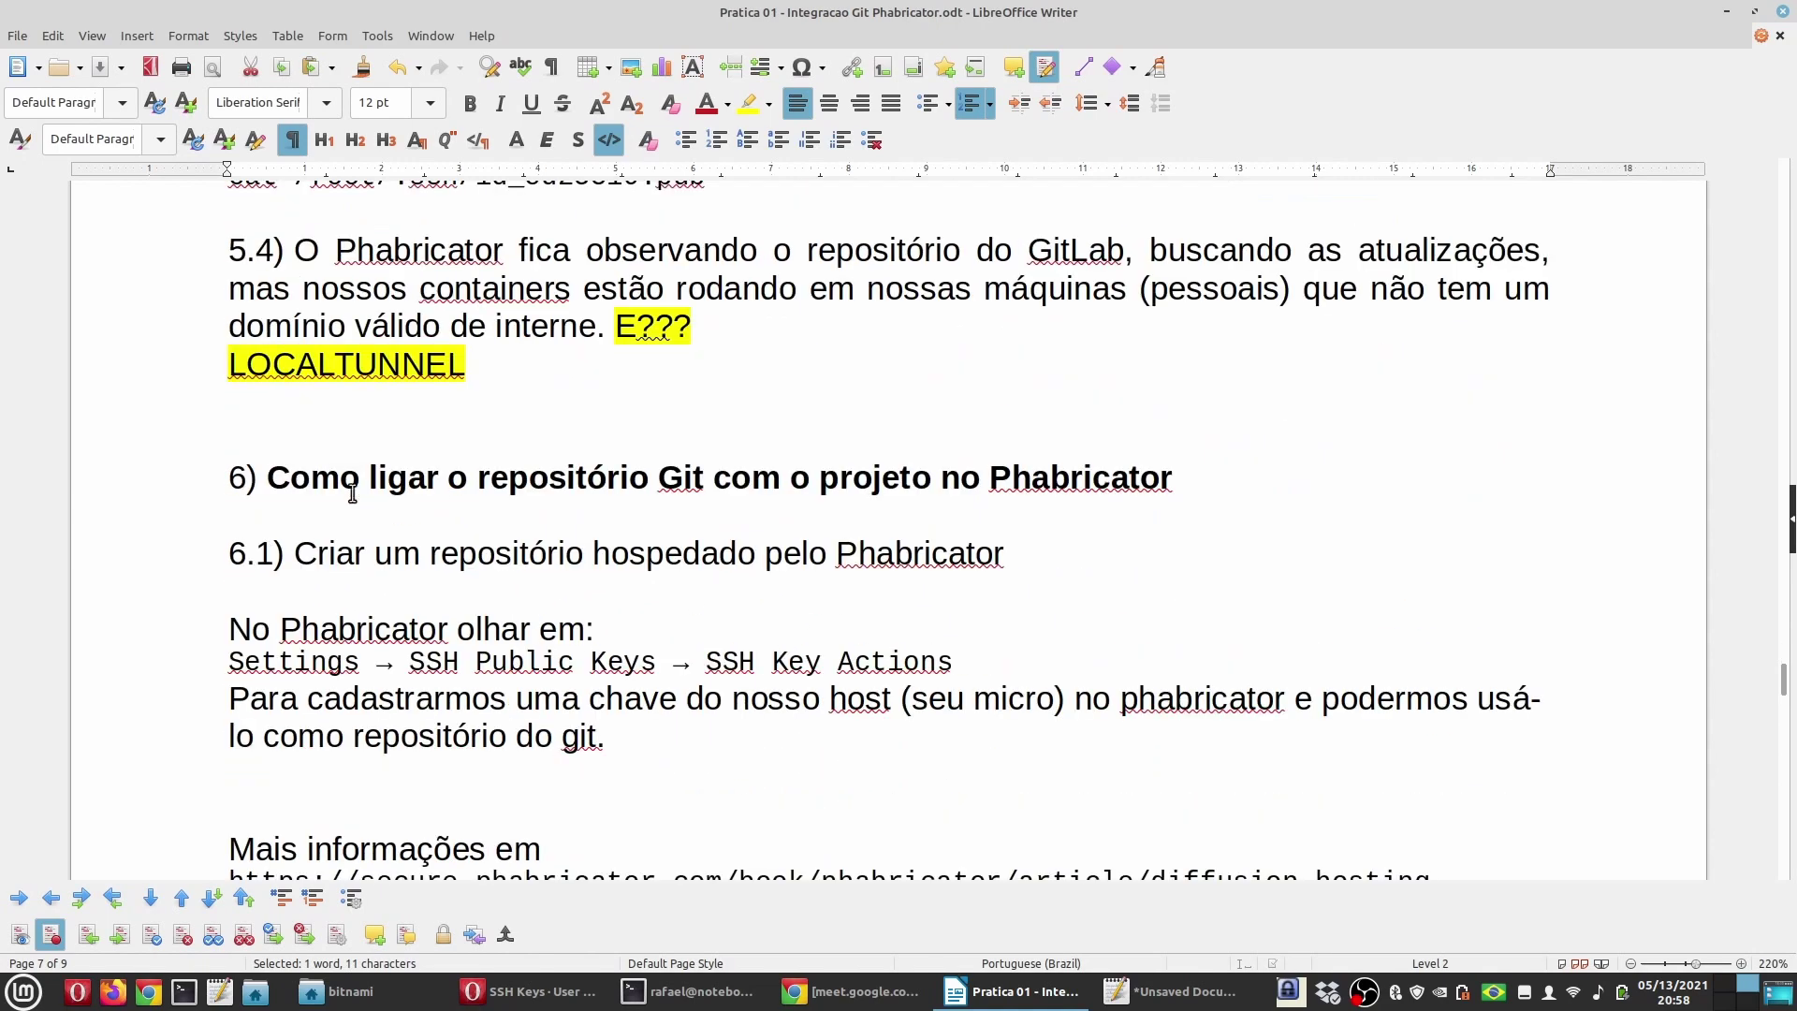
Step: Highlight 'repositório Git' and 'Phabricator' in the section 6 heading, plus 'hospedado', 'repositório', 'Phabricator' in 6.1
left_click(624, 482)
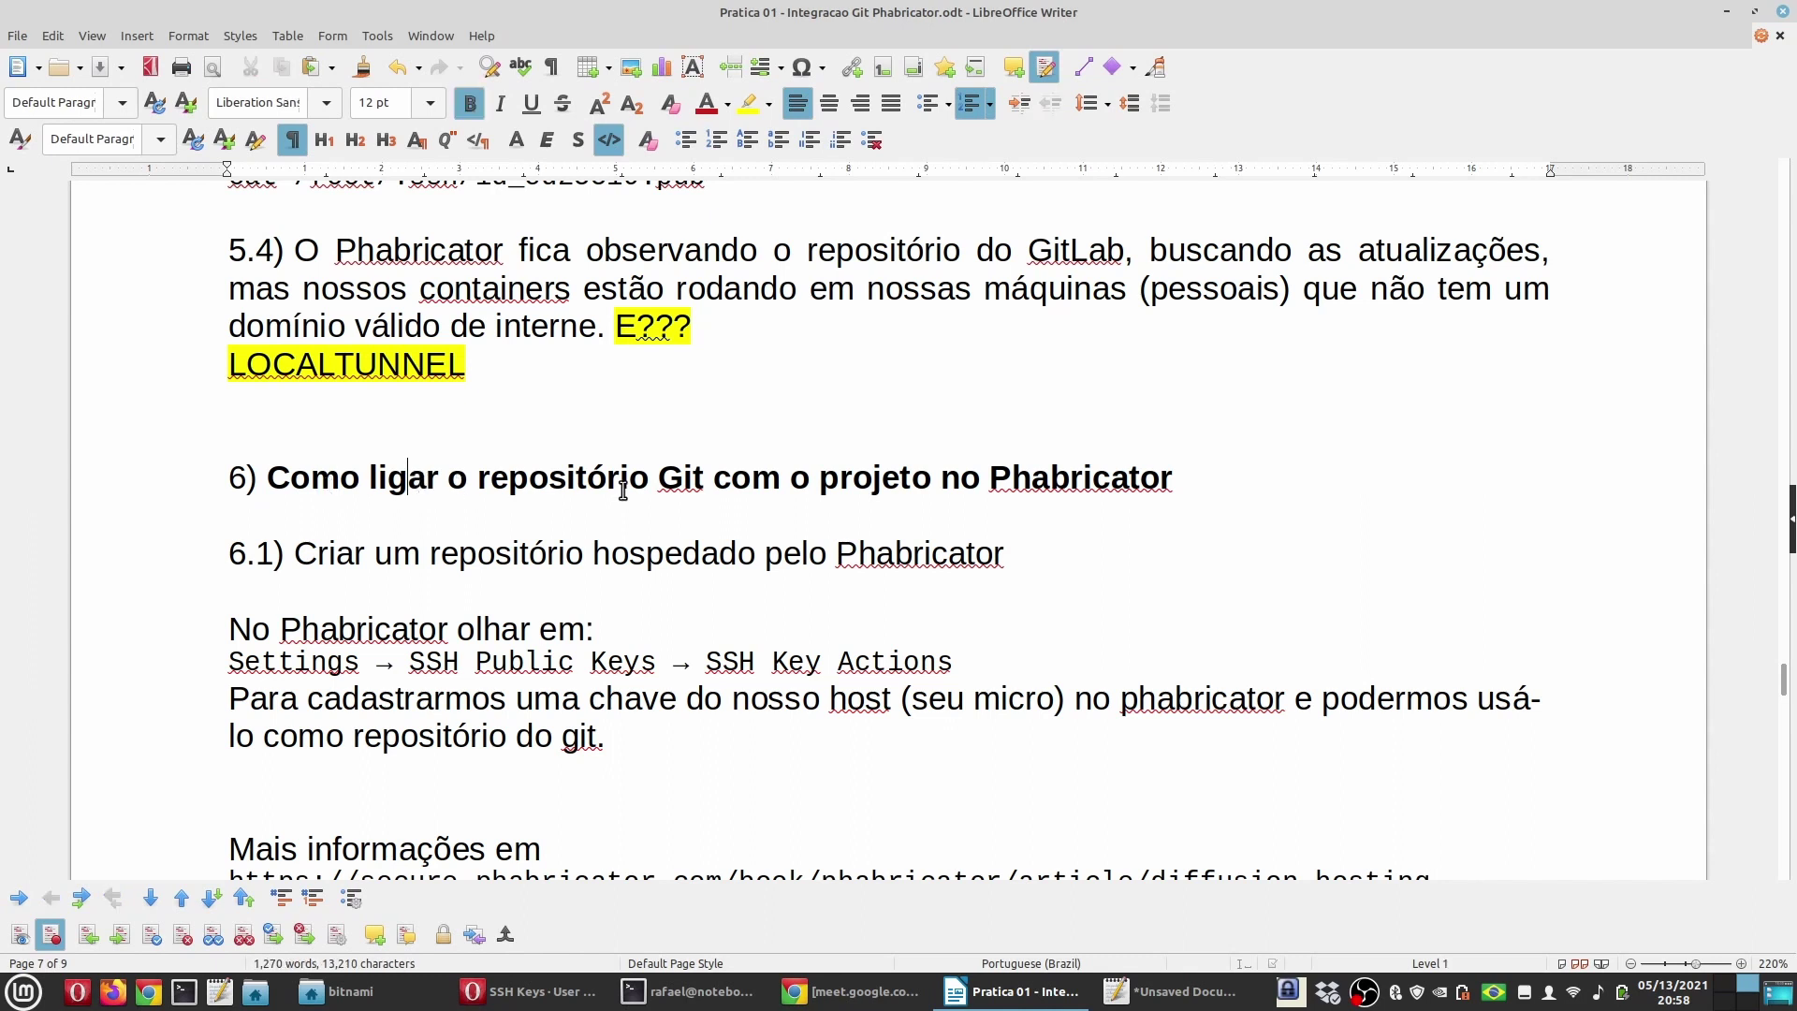
left_click_drag(711, 478, 501, 478)
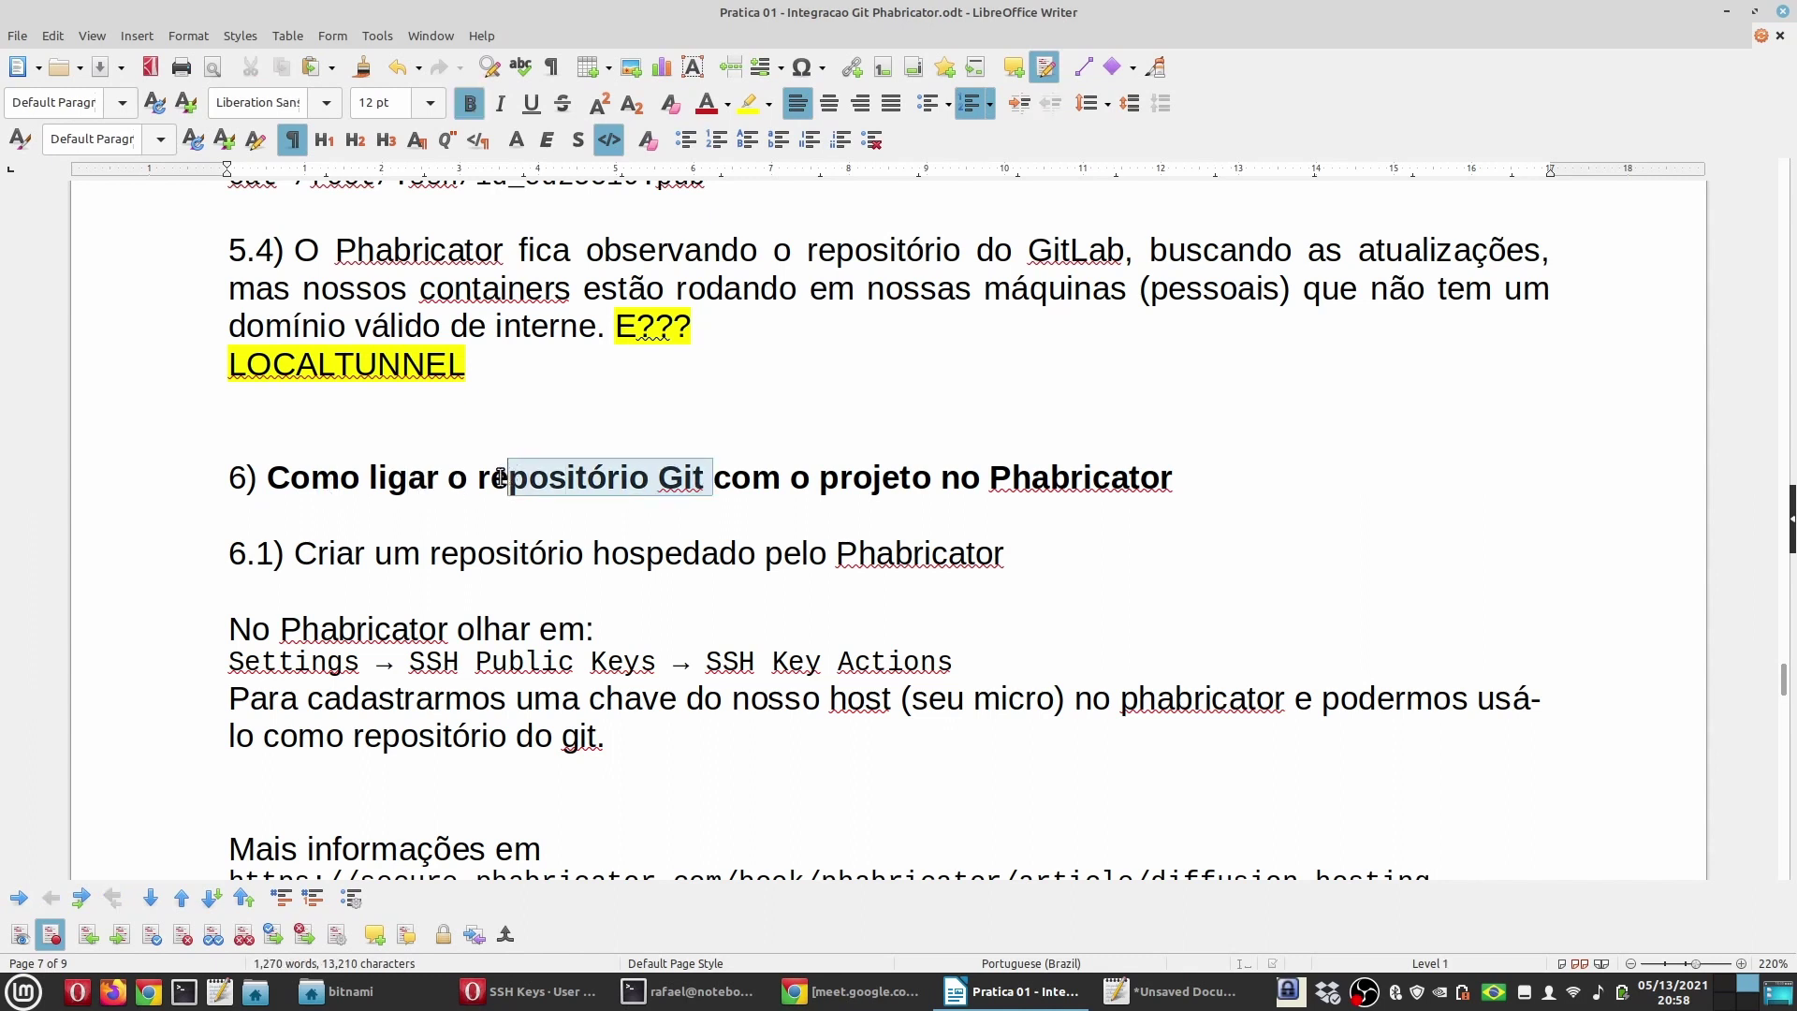
double_click(1036, 480)
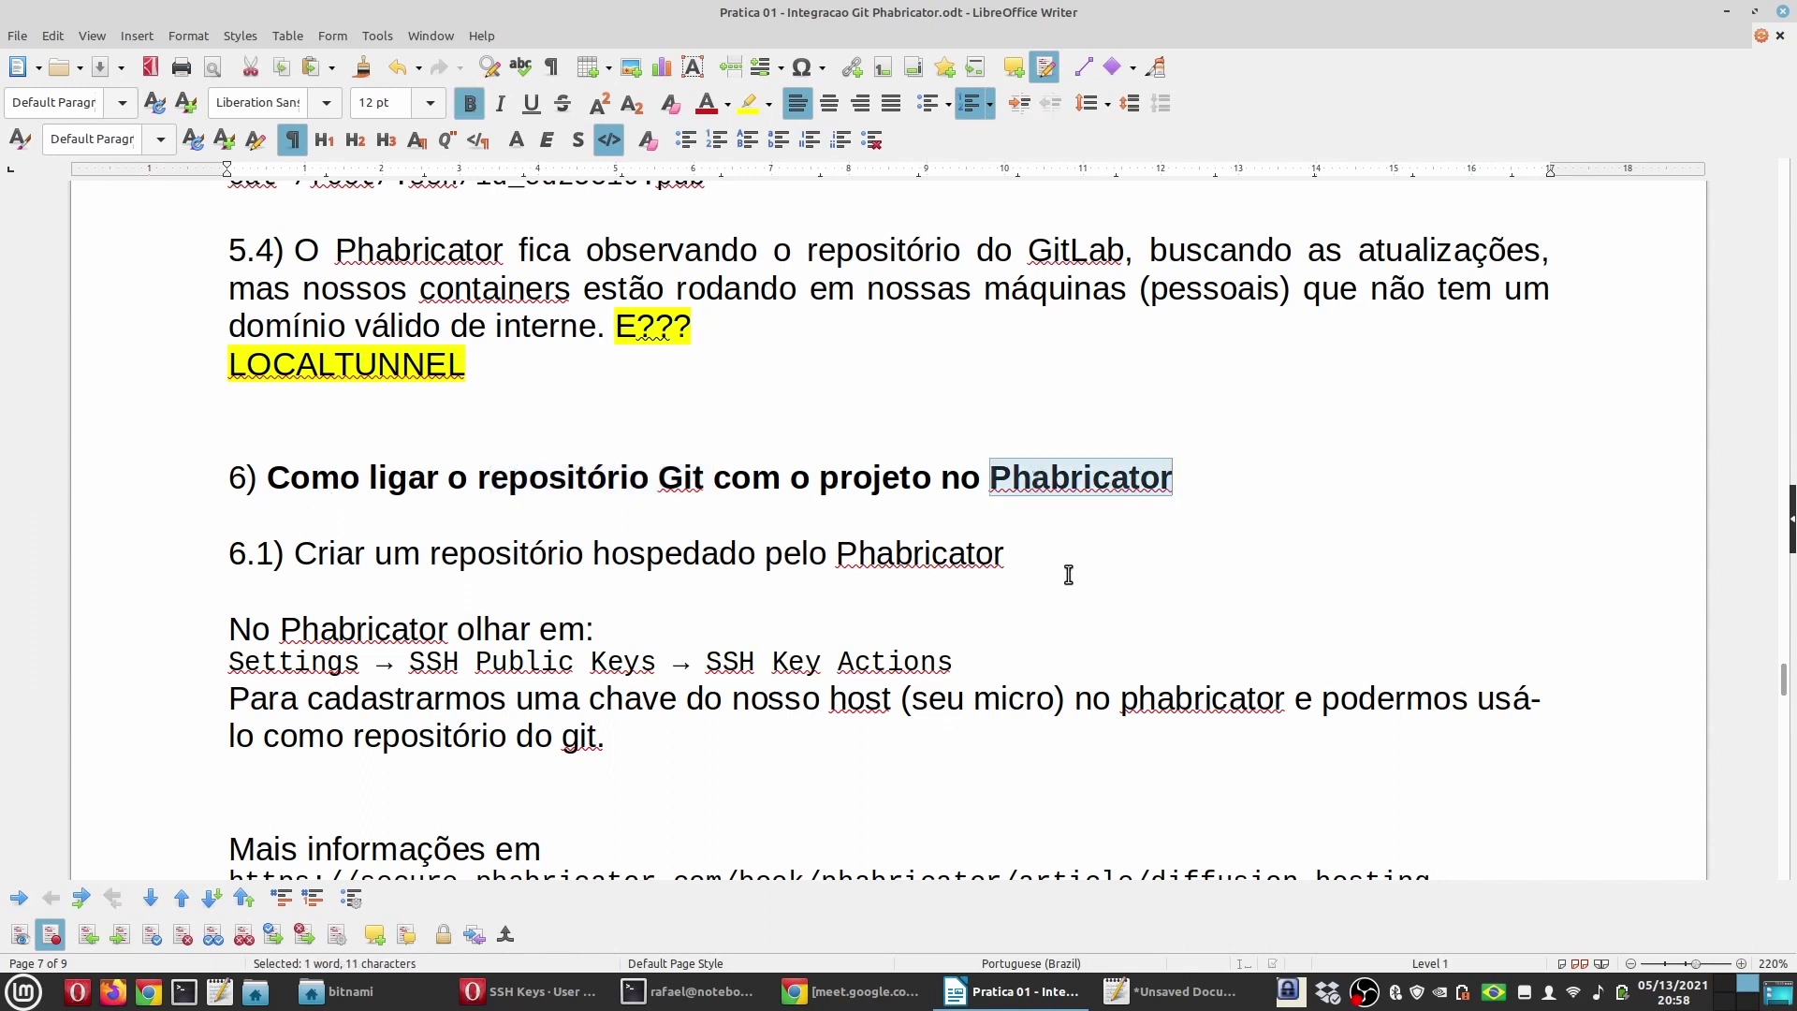
left_click(603, 587)
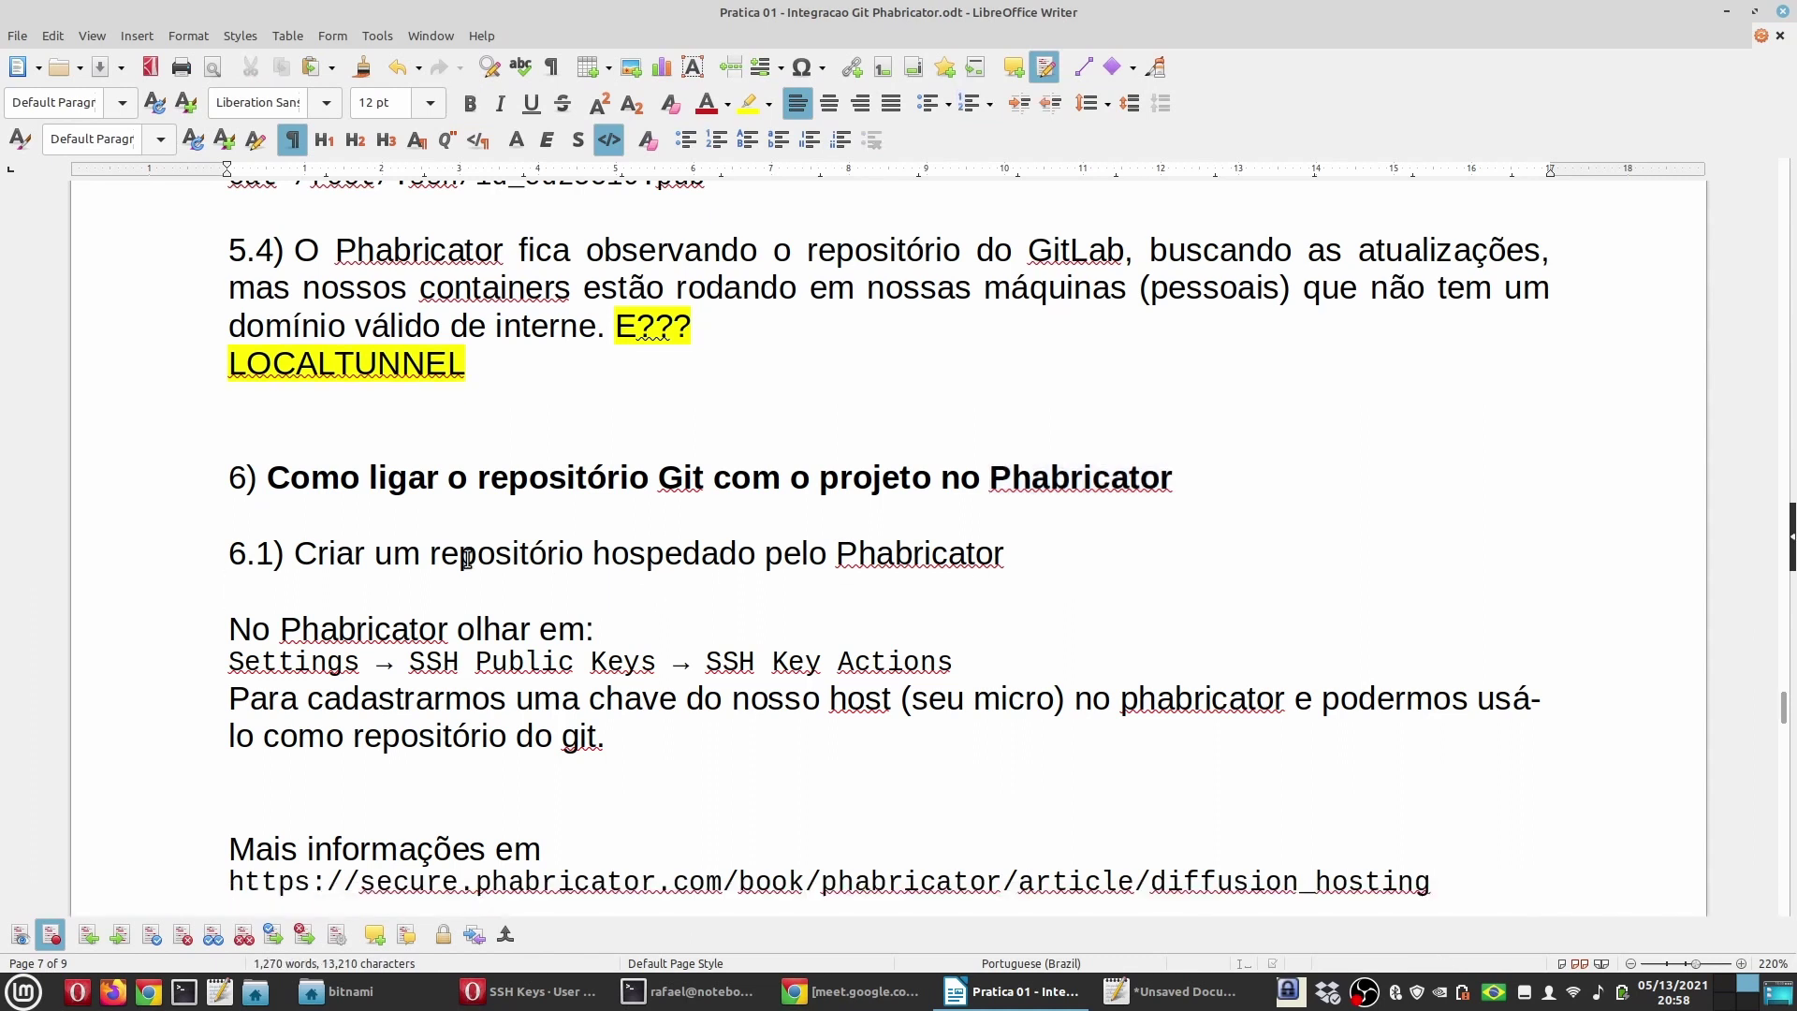
double_click(639, 556)
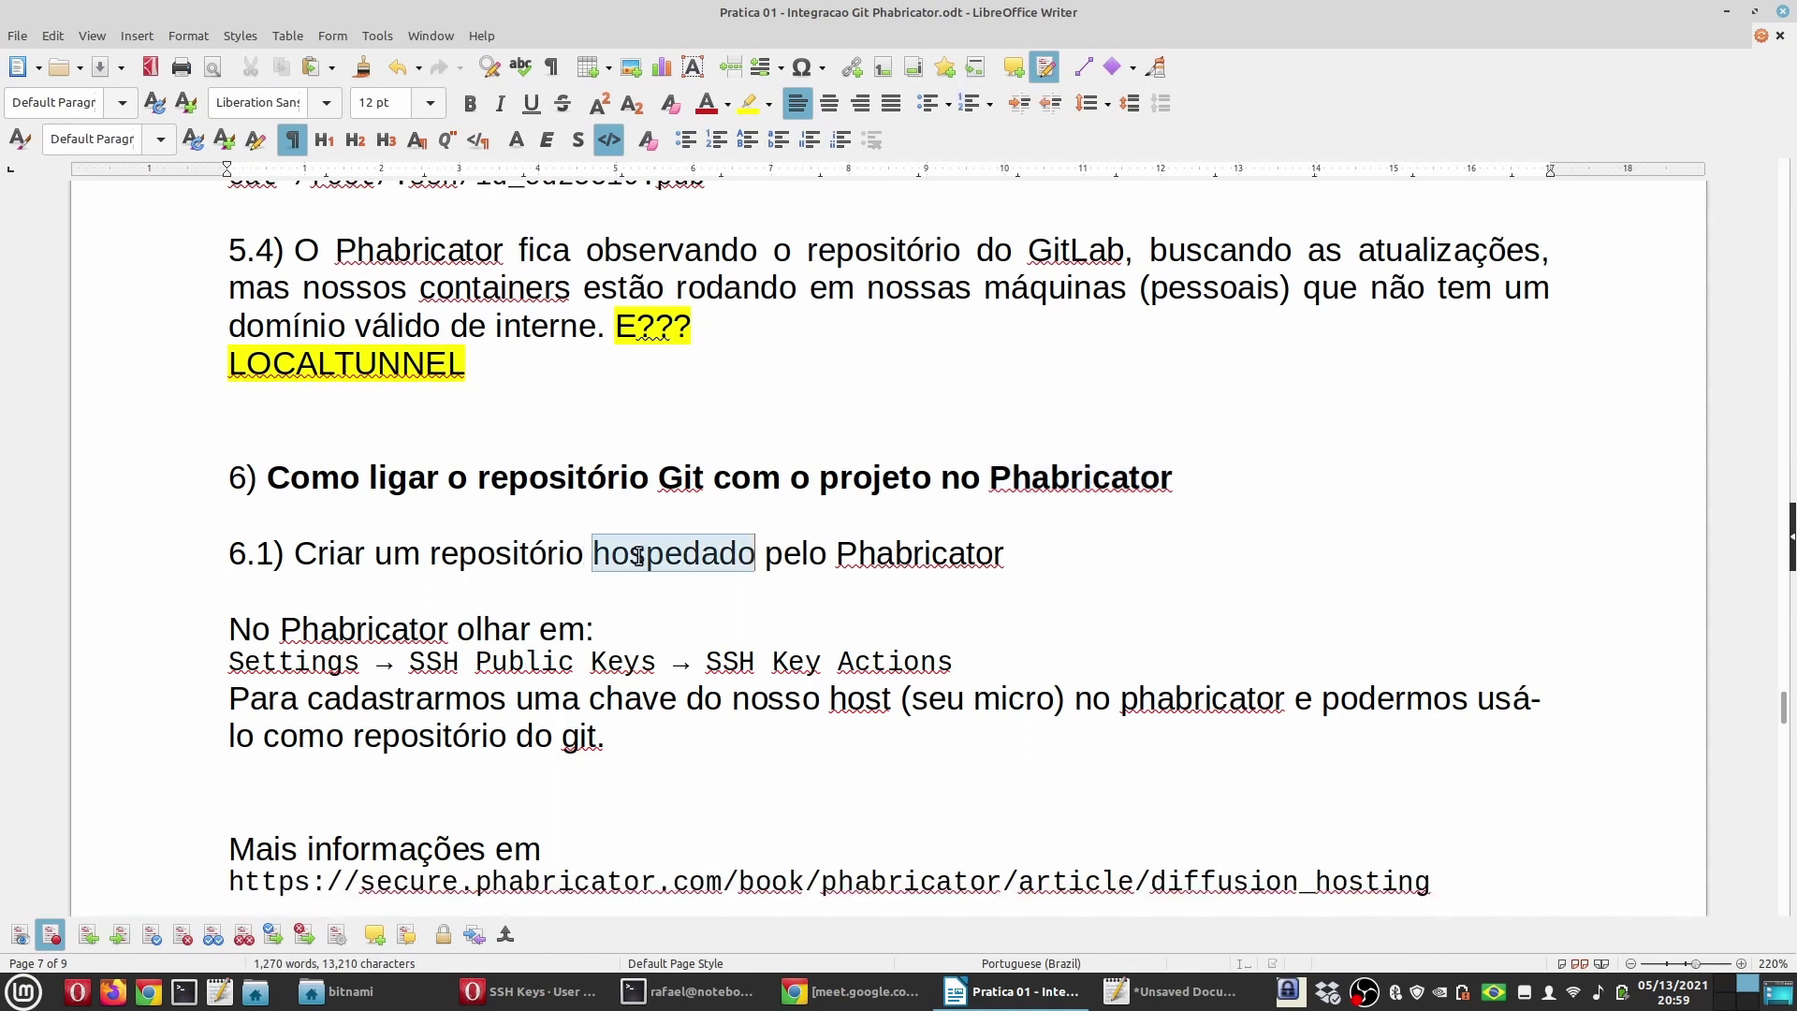
double_click(459, 556)
double_click(879, 553)
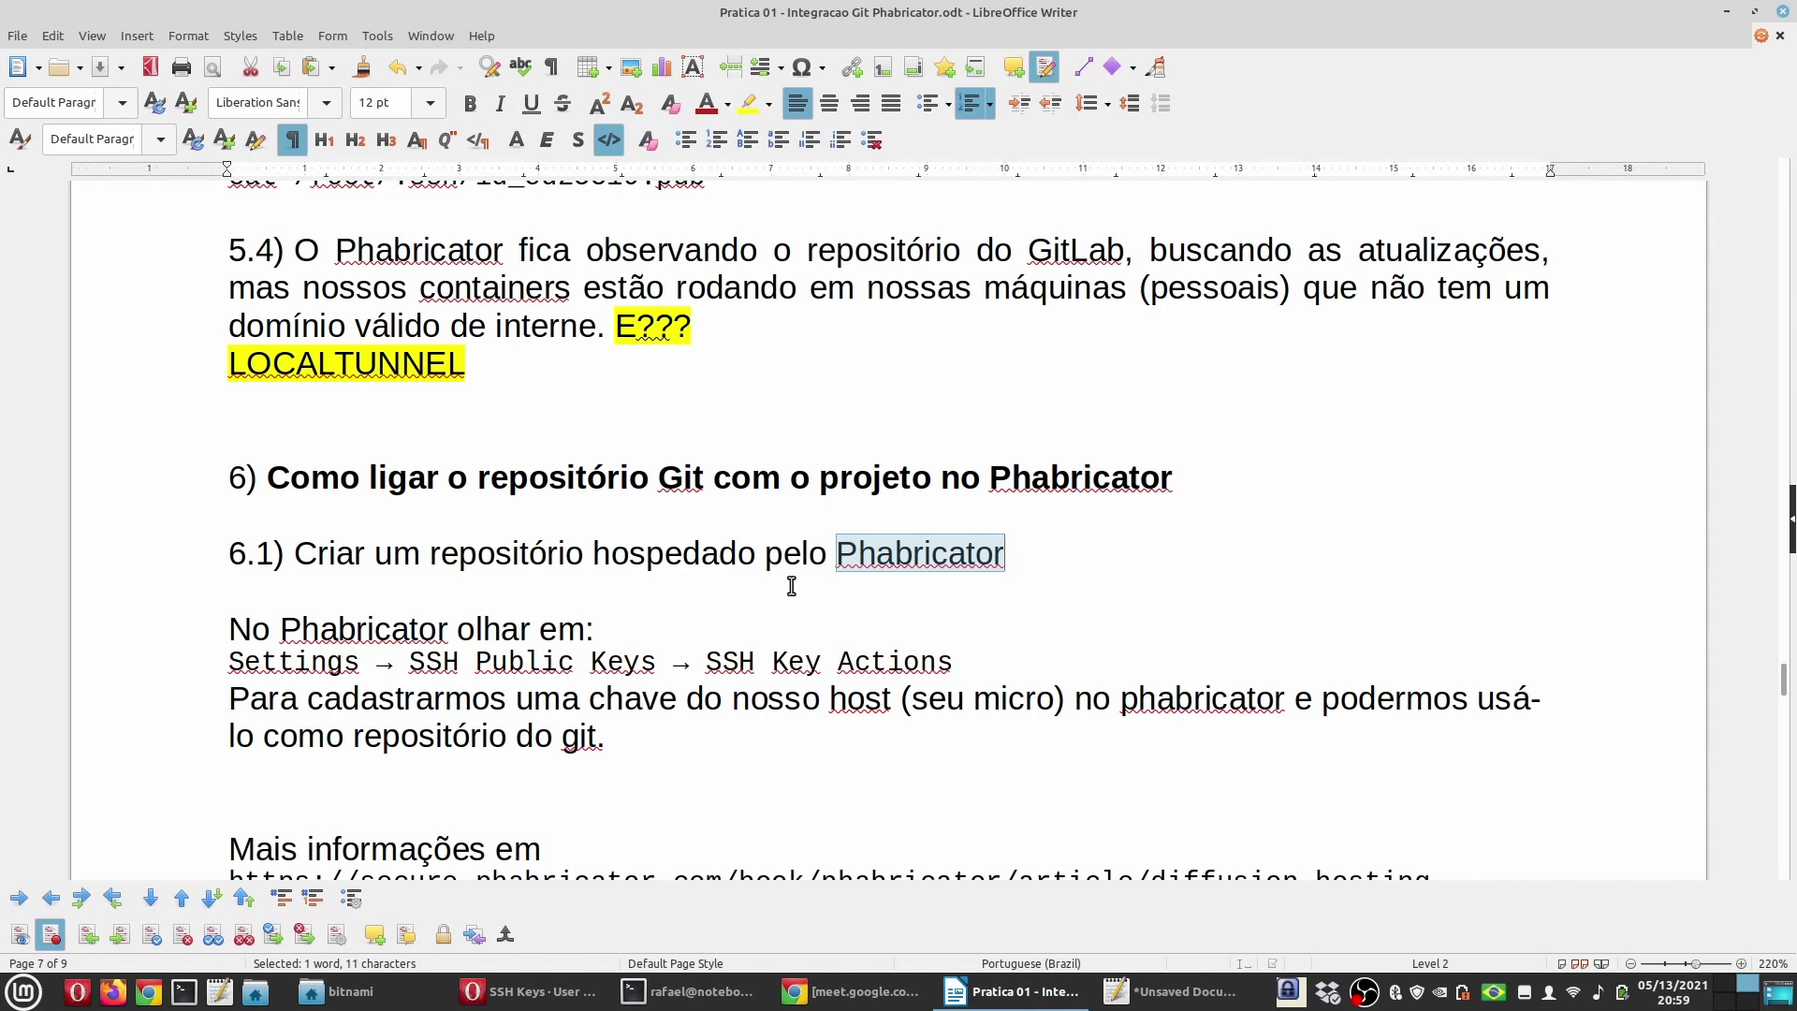
Step: Reload the Phabricator People list, then return to the tutorial document
left_click(552, 1000)
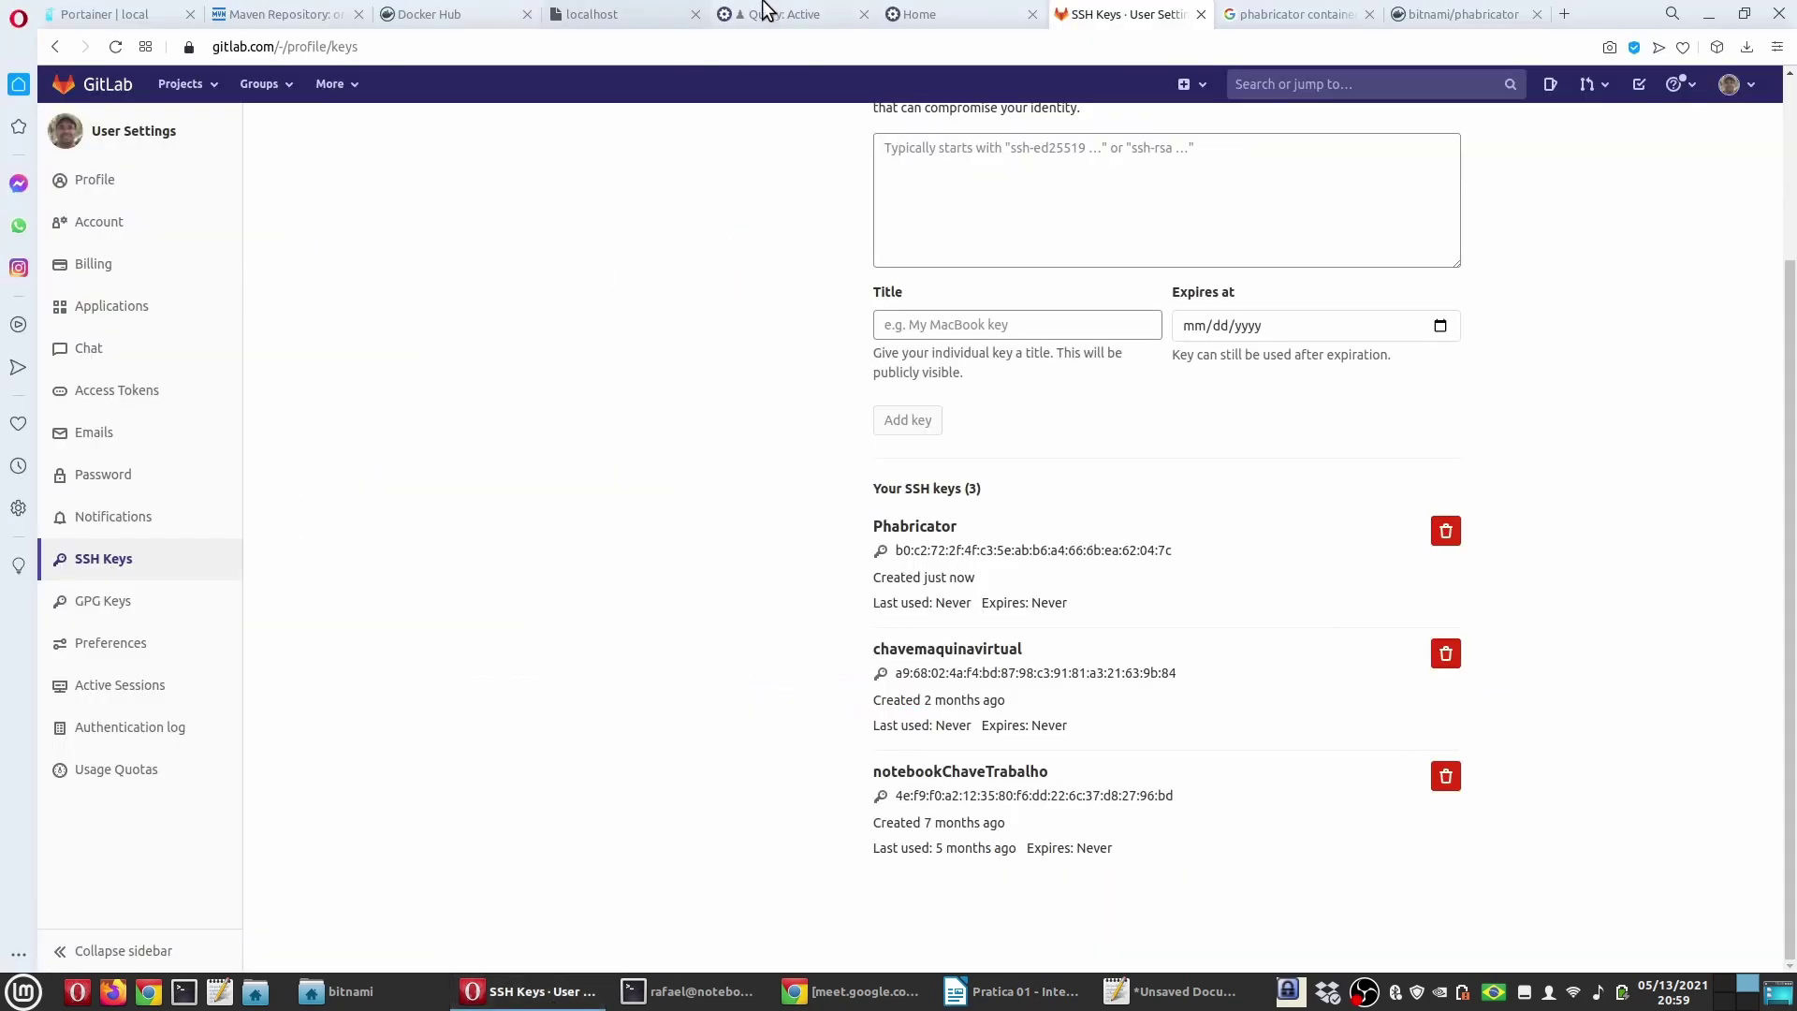
left_click(765, 13)
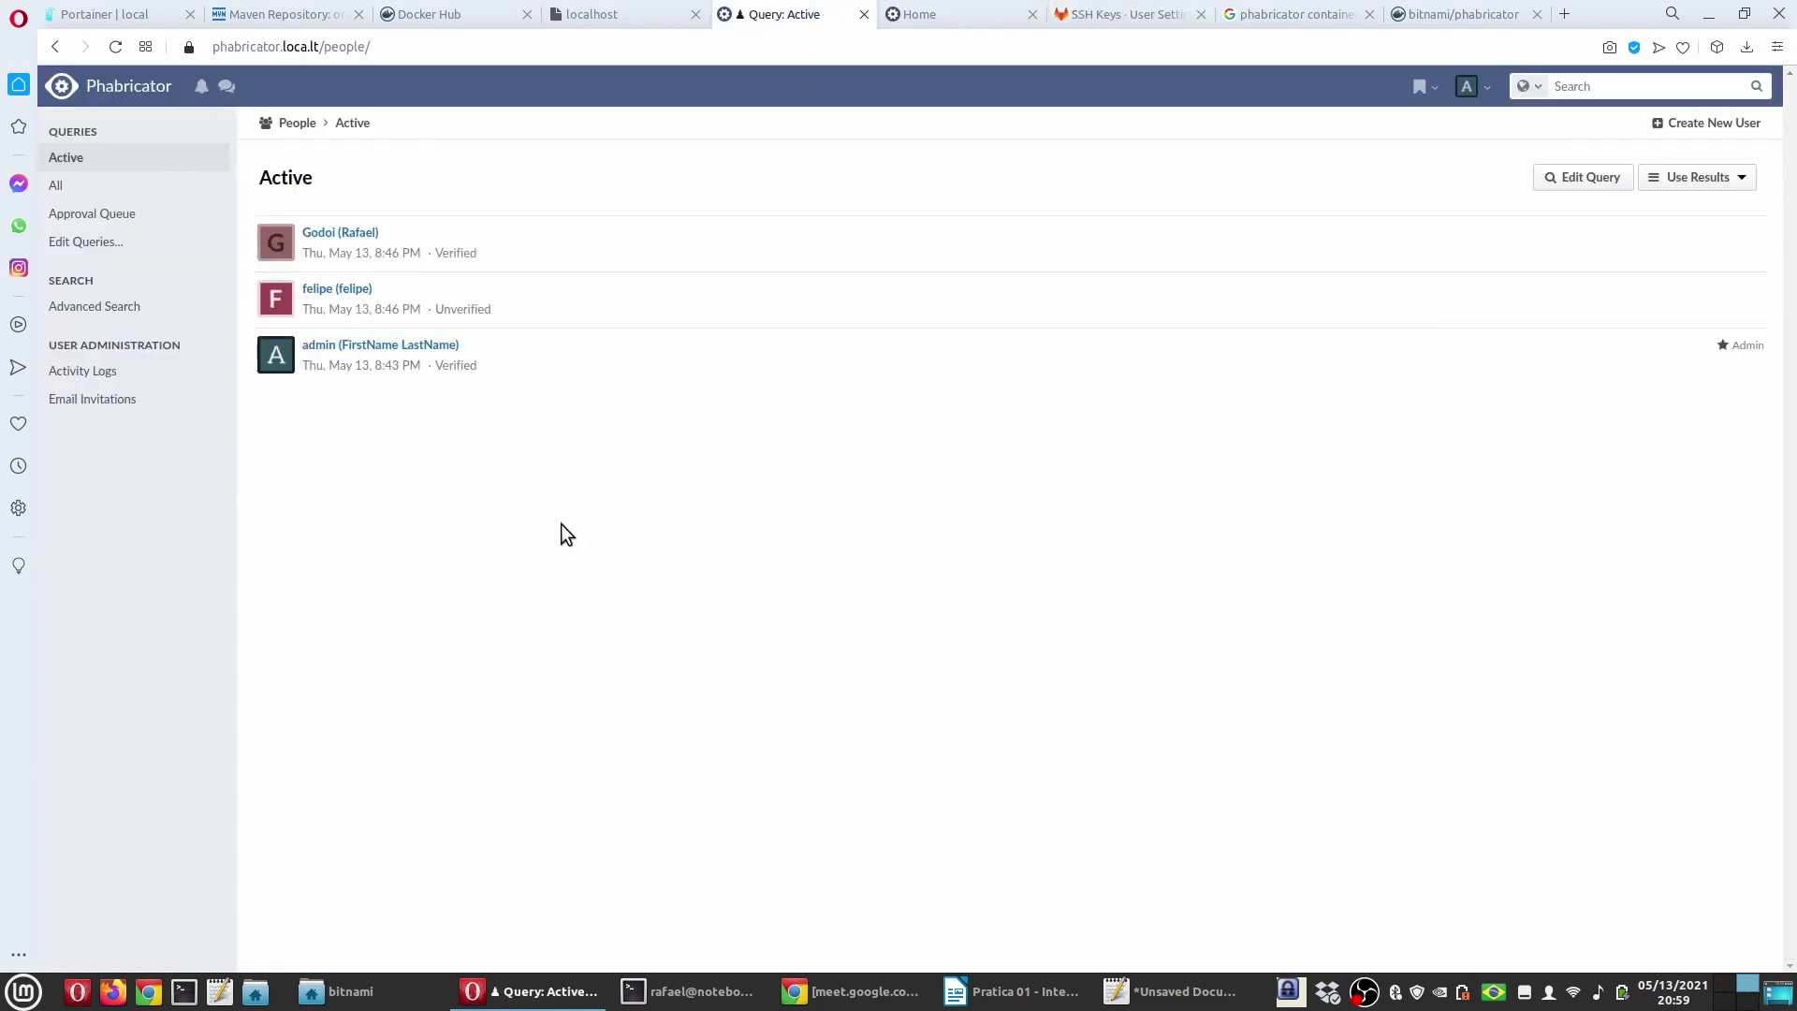
left_click(115, 47)
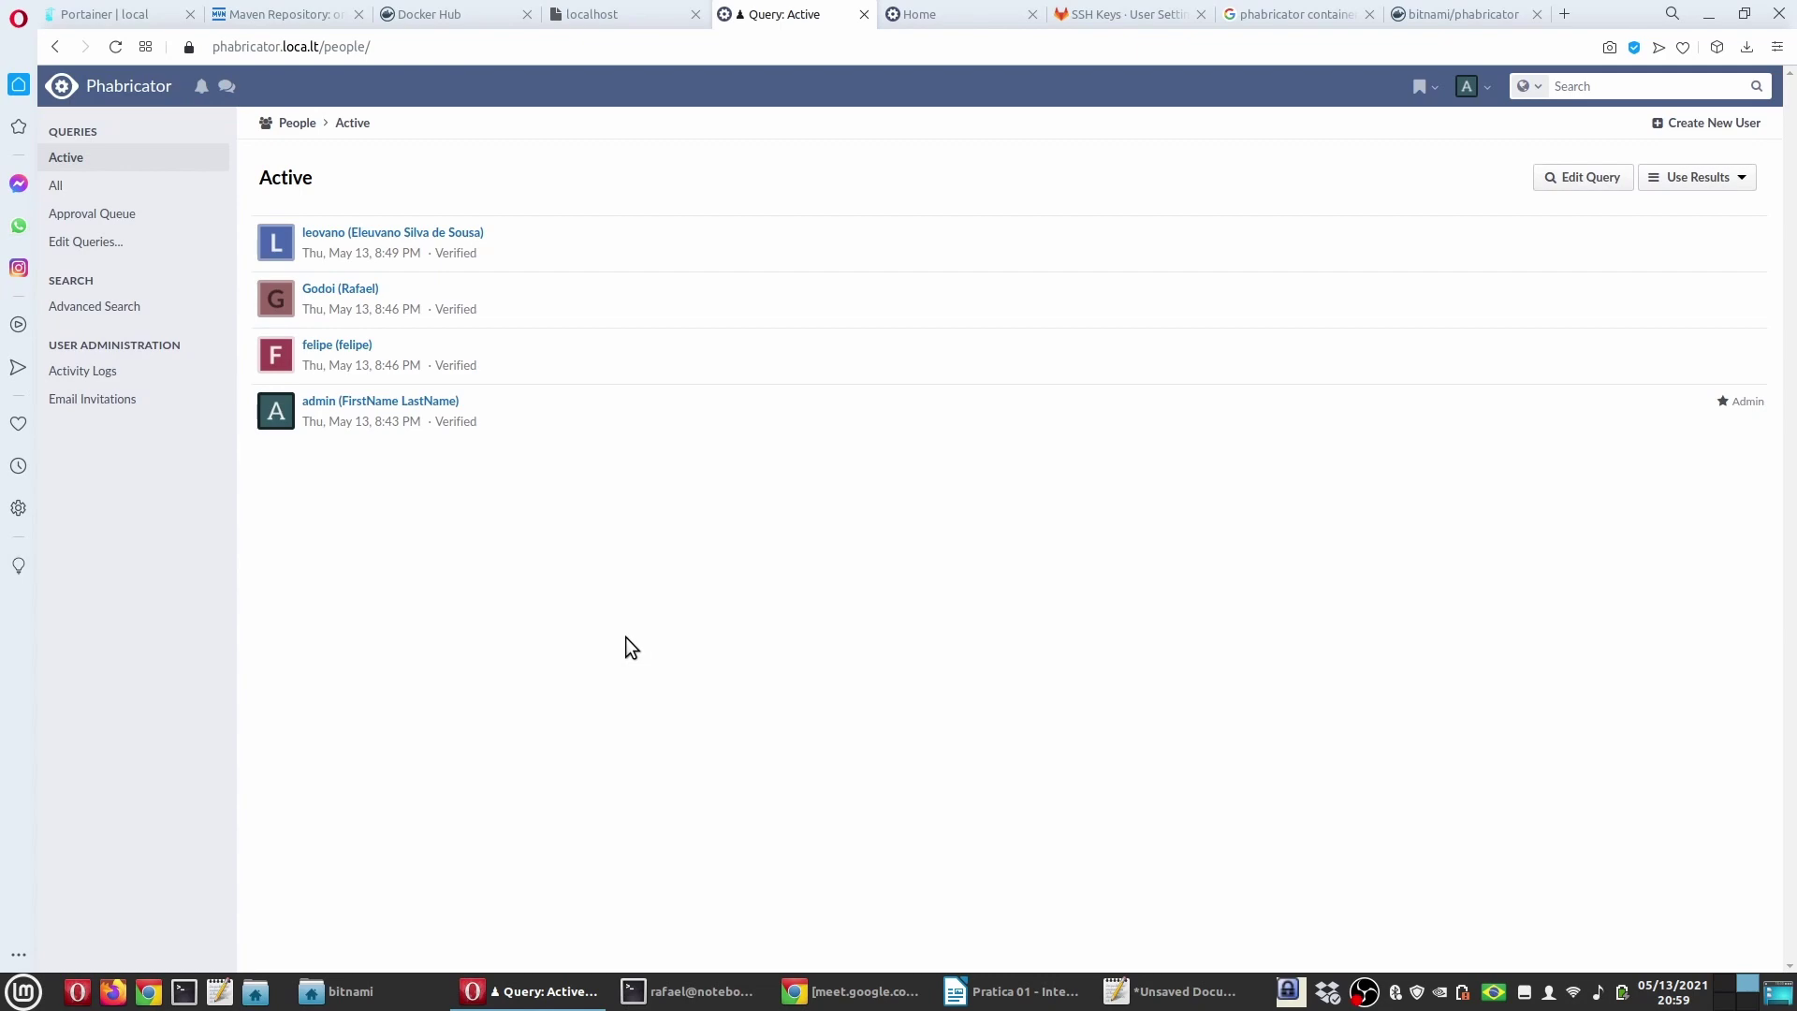
left_click(1016, 991)
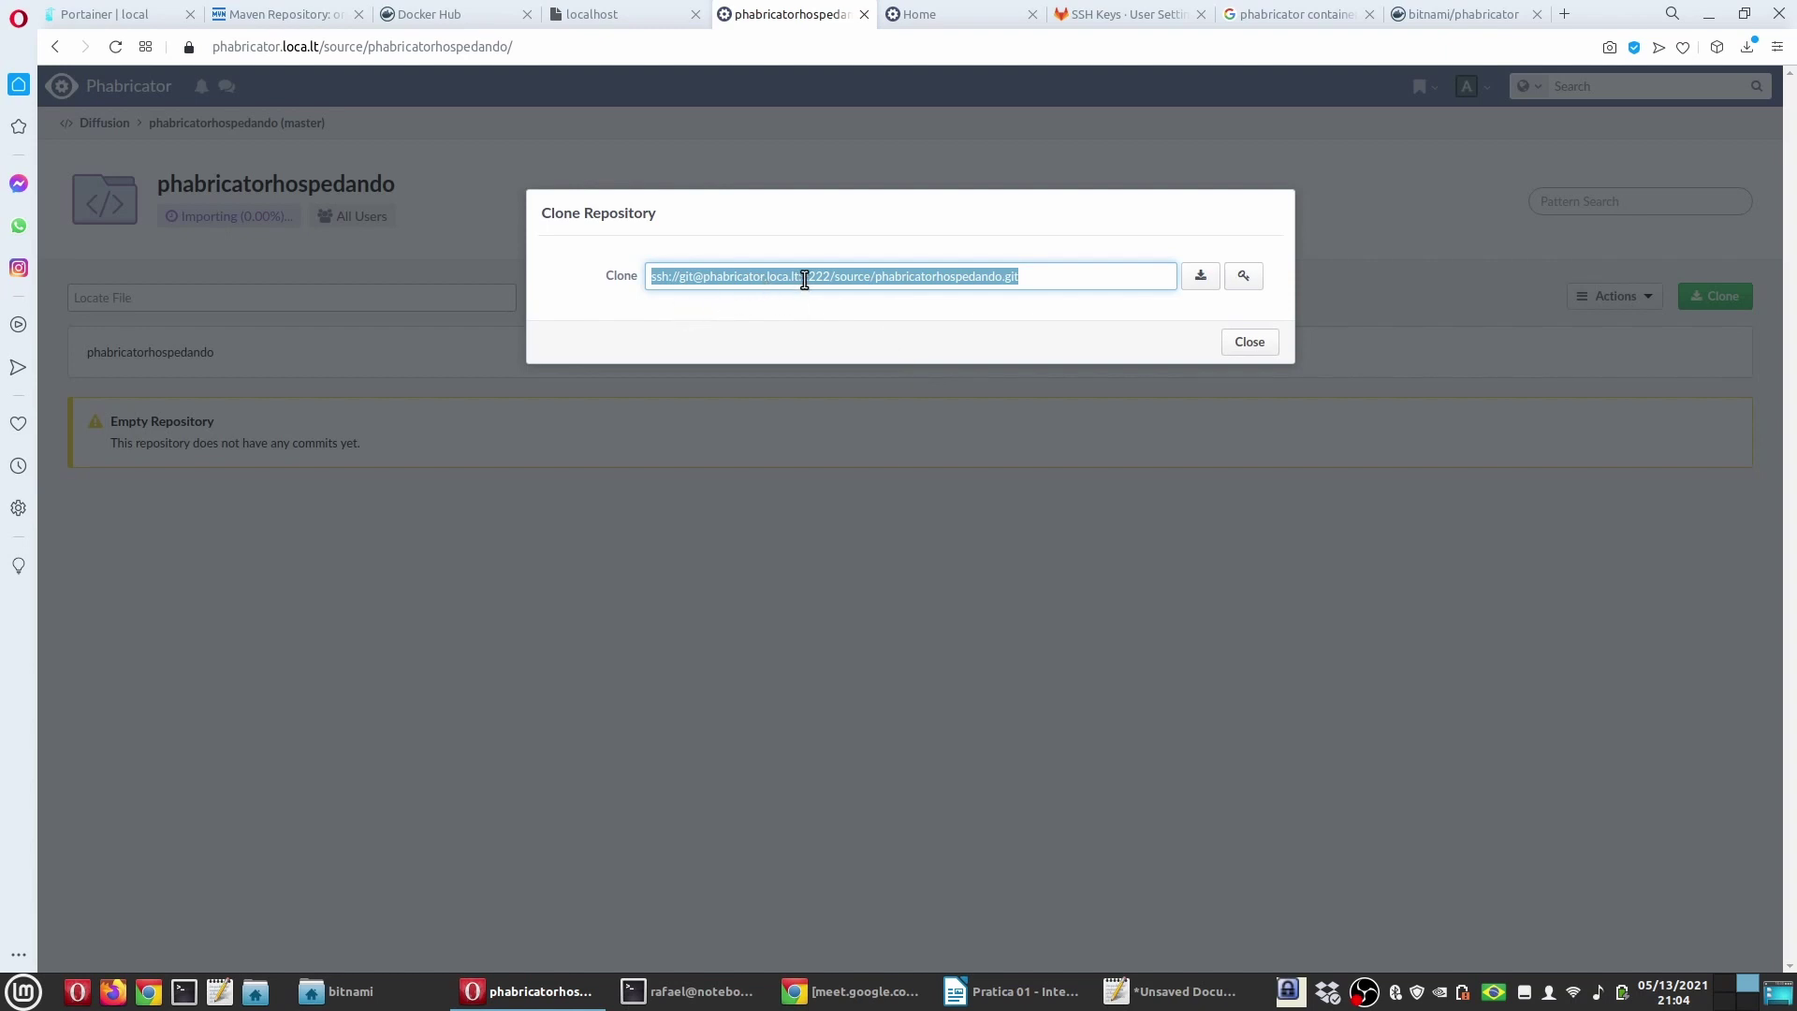
Step: Highlight port 2222 in the clone address and close the Clone Repository dialog
left_click(839, 279)
left_click_drag(829, 276, 794, 275)
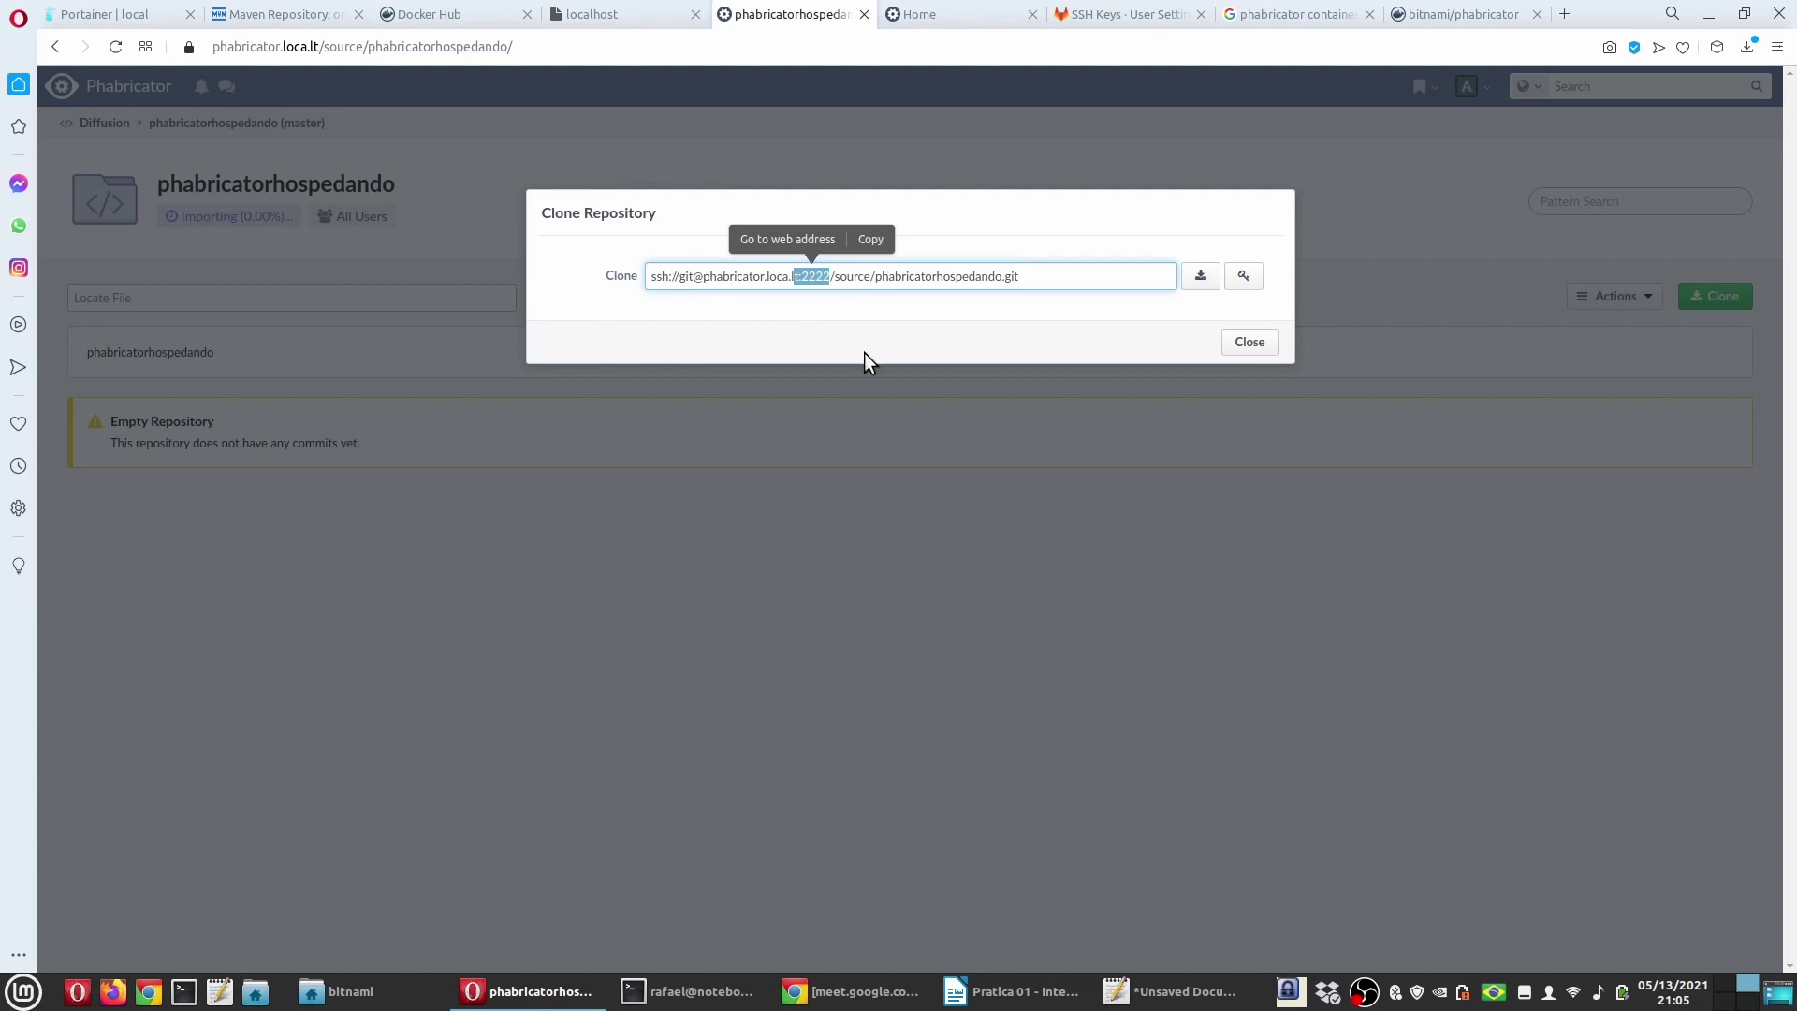
left_click(1245, 345)
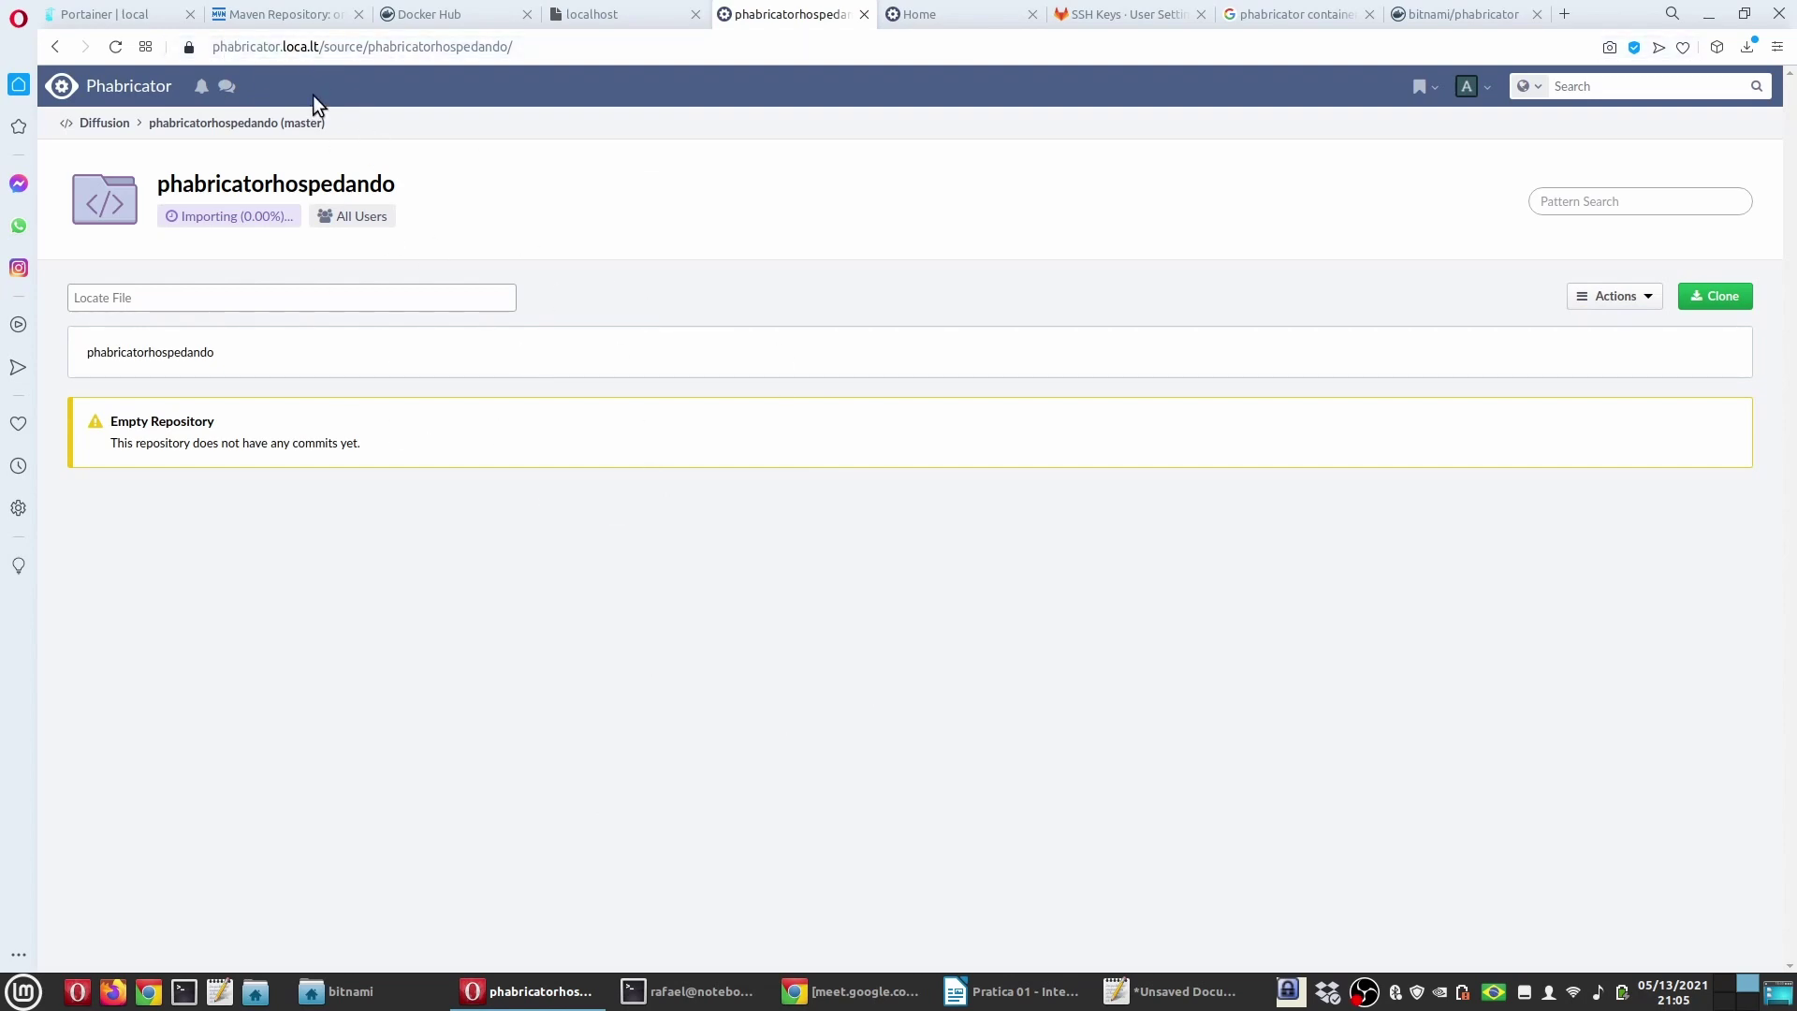
Step: Check the localtunnel and docker-compose terminal sessions and erase the pending git push command
left_click(688, 991)
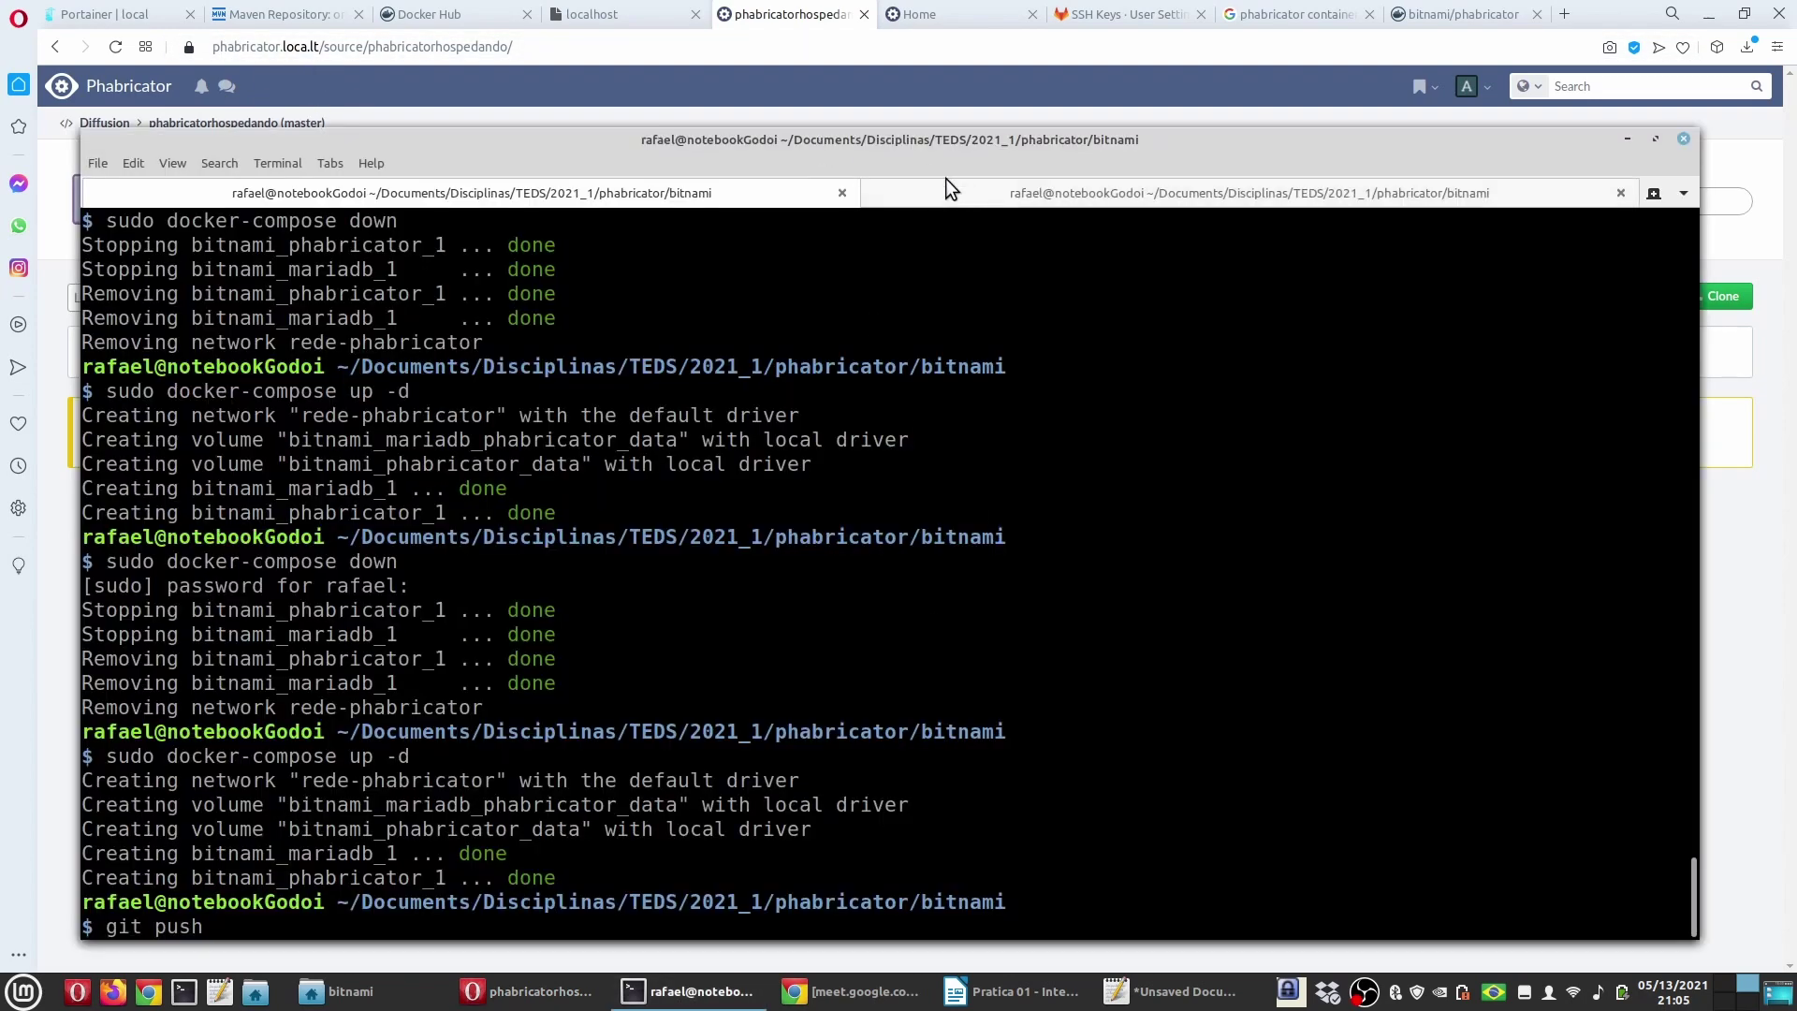
left_click(947, 192)
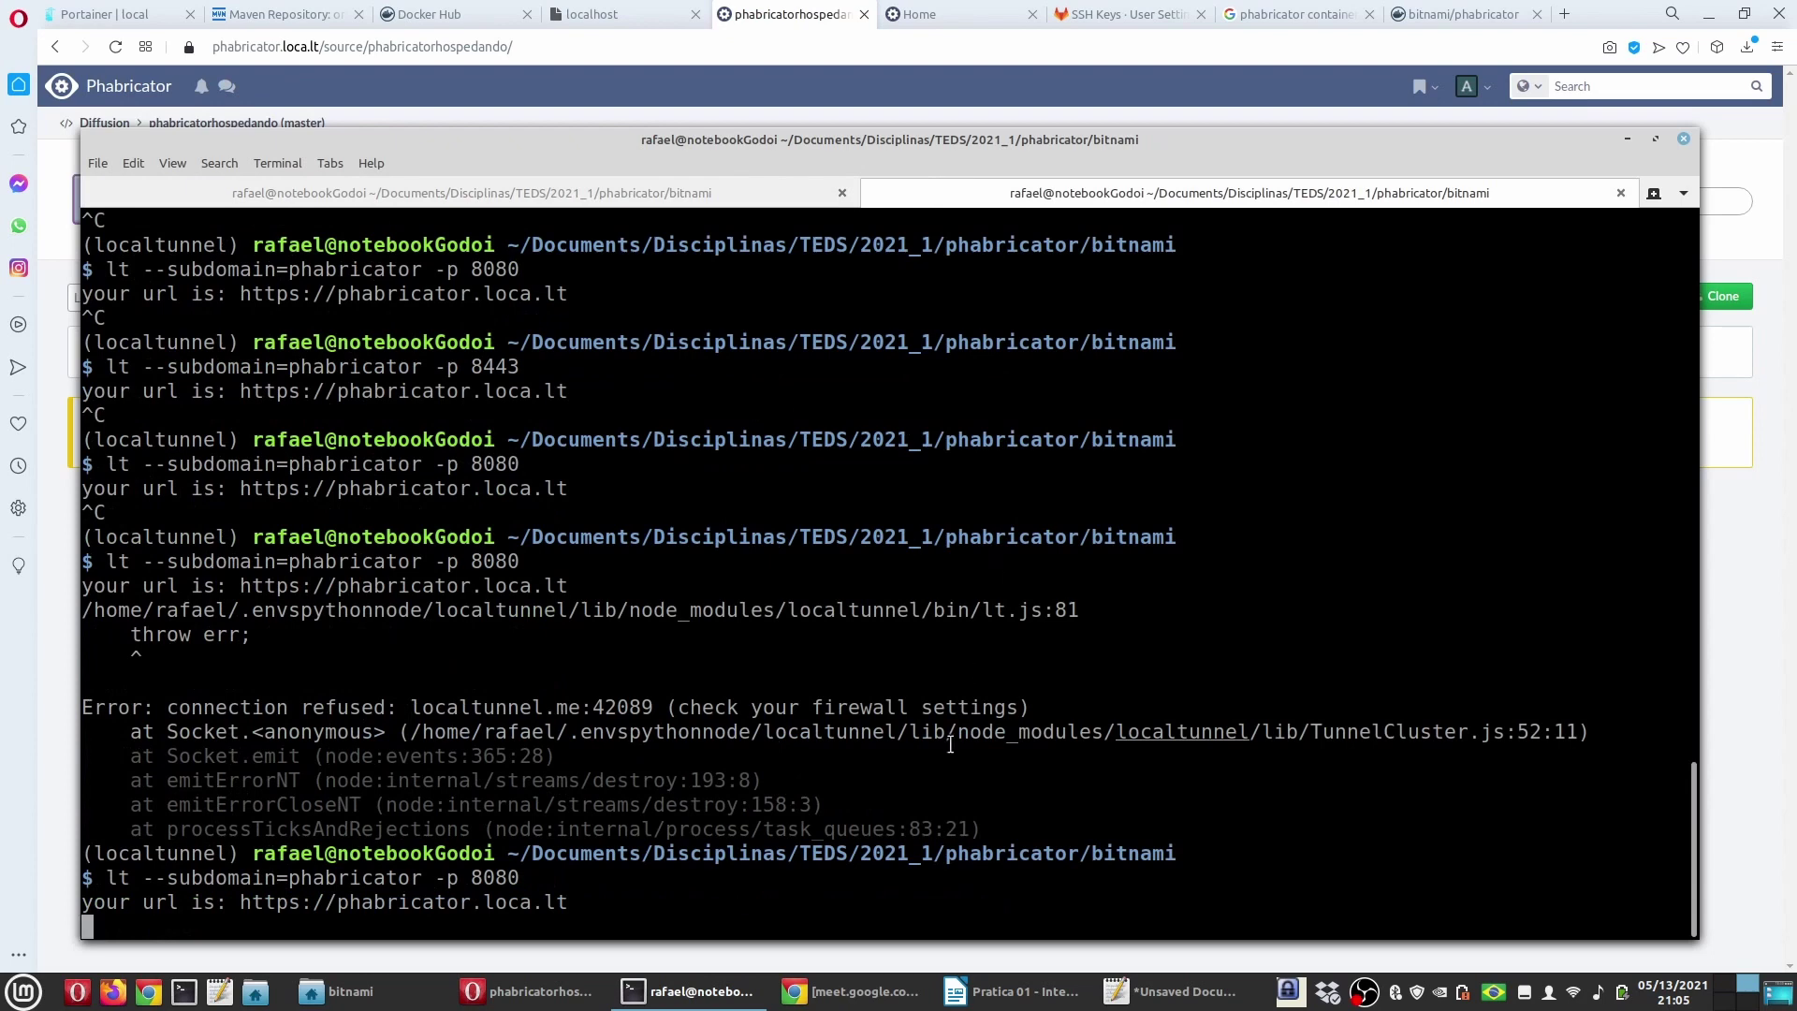
key("ctrl+Page_Up")
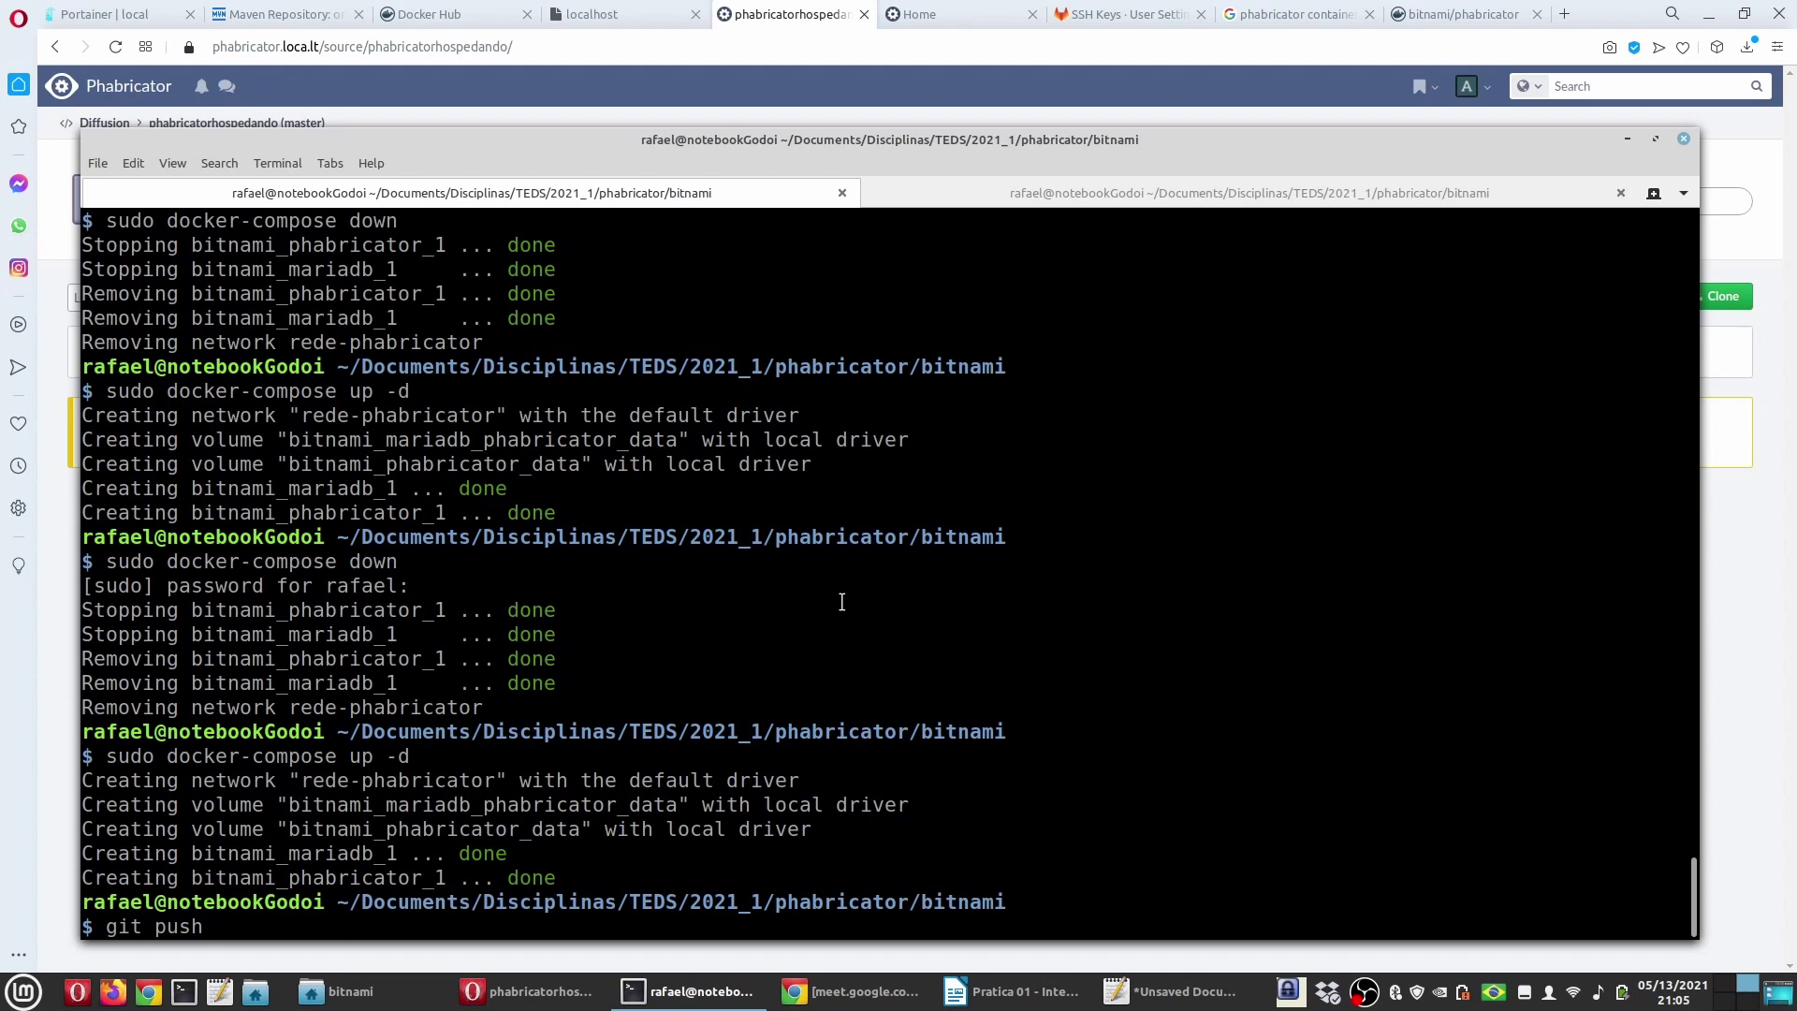
left_click(21, 671)
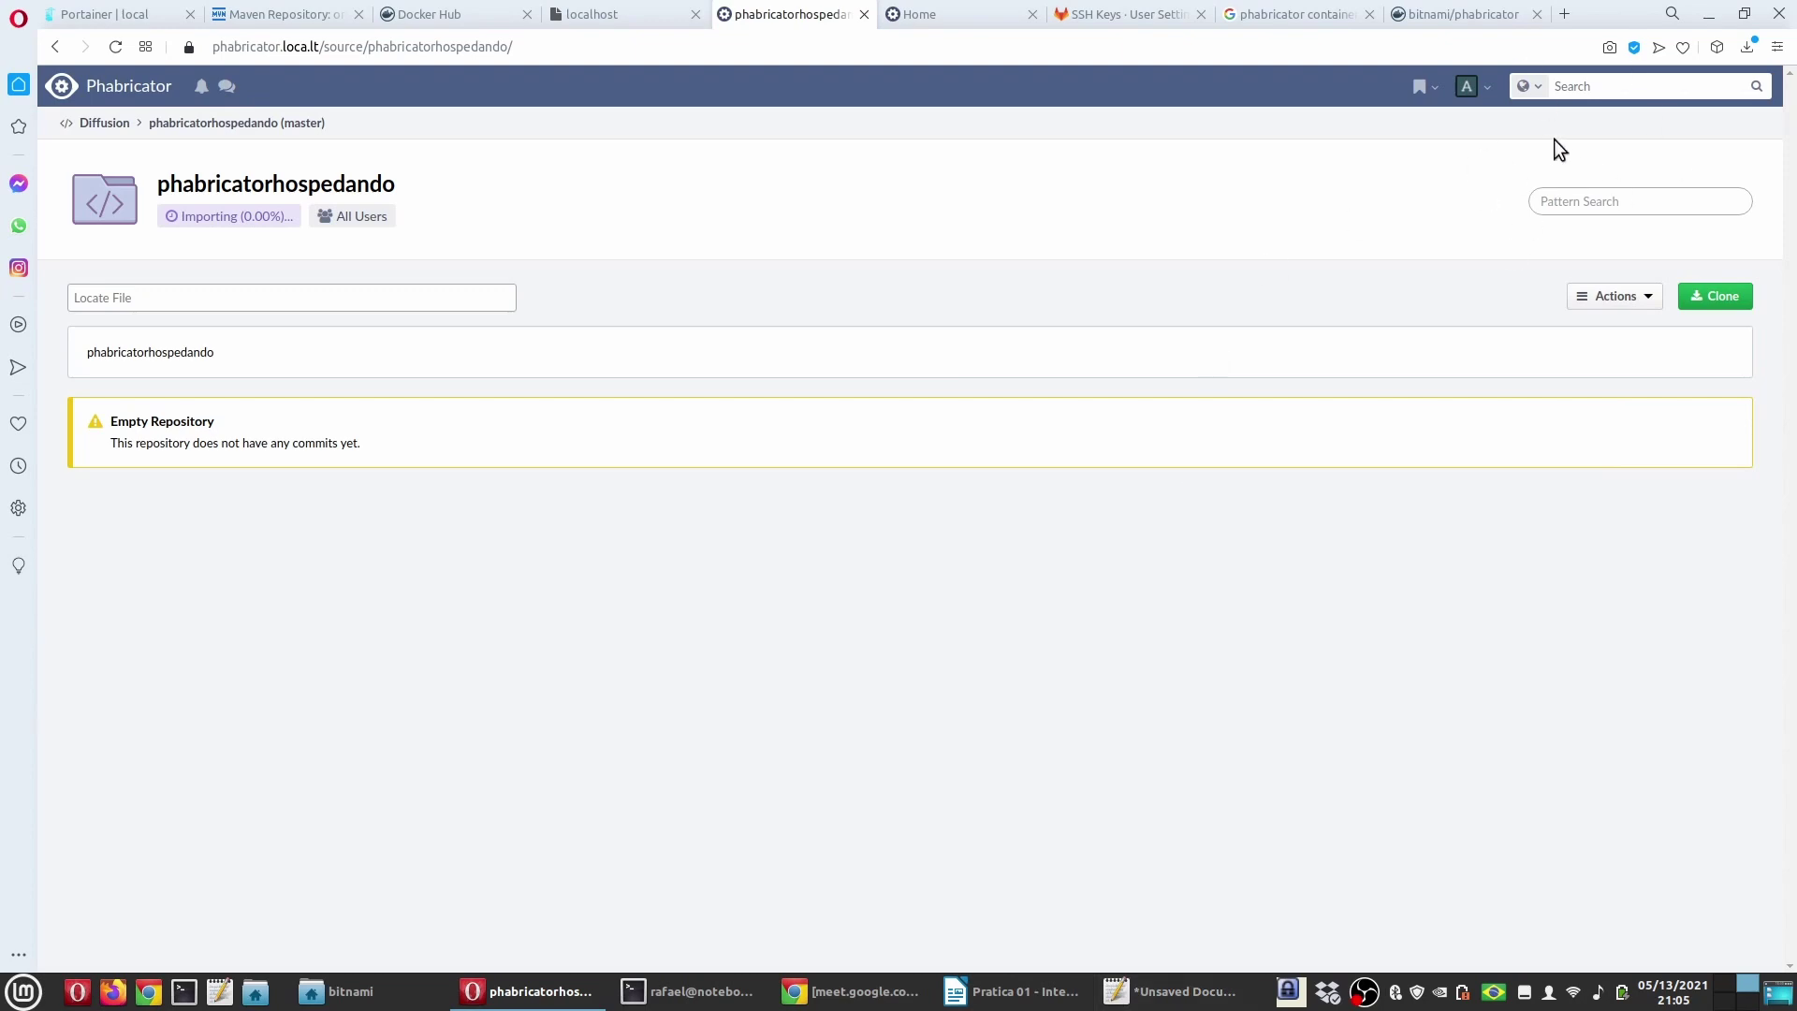
left_click(711, 992)
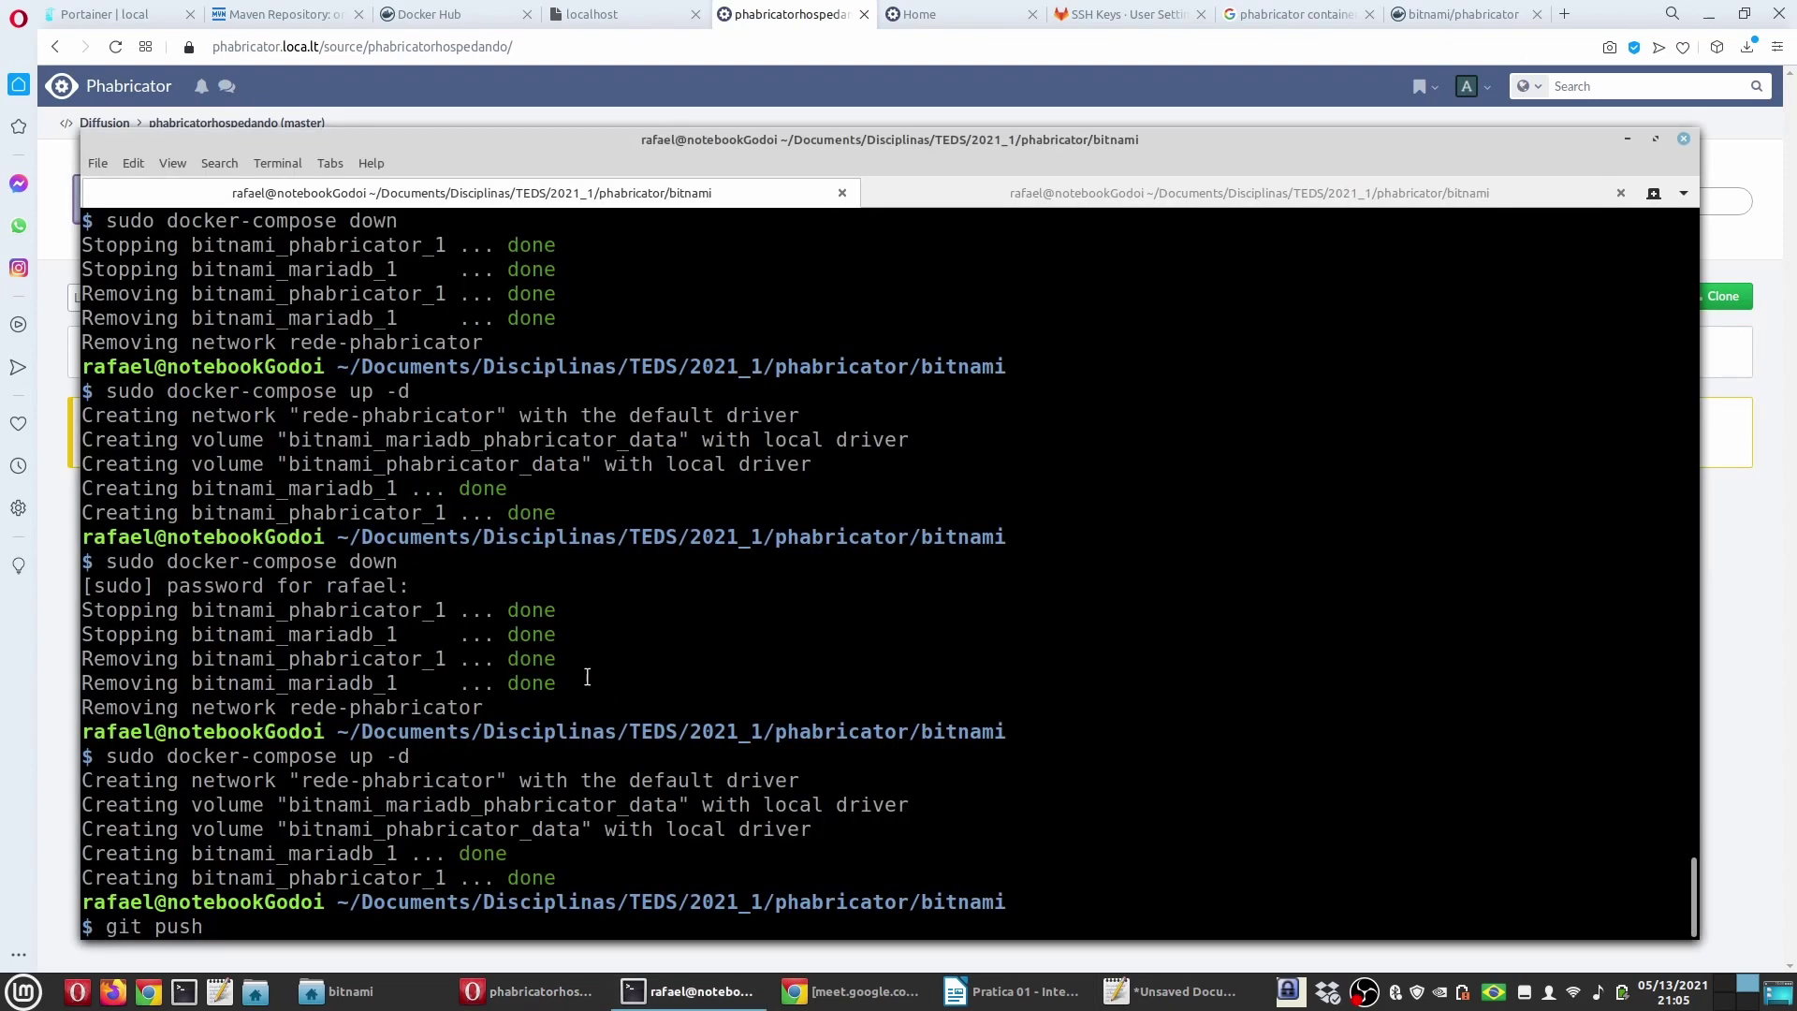
key("BackSpace")
key("BackSpace")
key("BackSpace")
key("BackSpace")
key("BackSpace")
key("BackSpace")
key("BackSpace")
key("BackSpace")
Step: Reopen and close the repository's clone address, then go to the Diffusion repository list
left_click(717, 81)
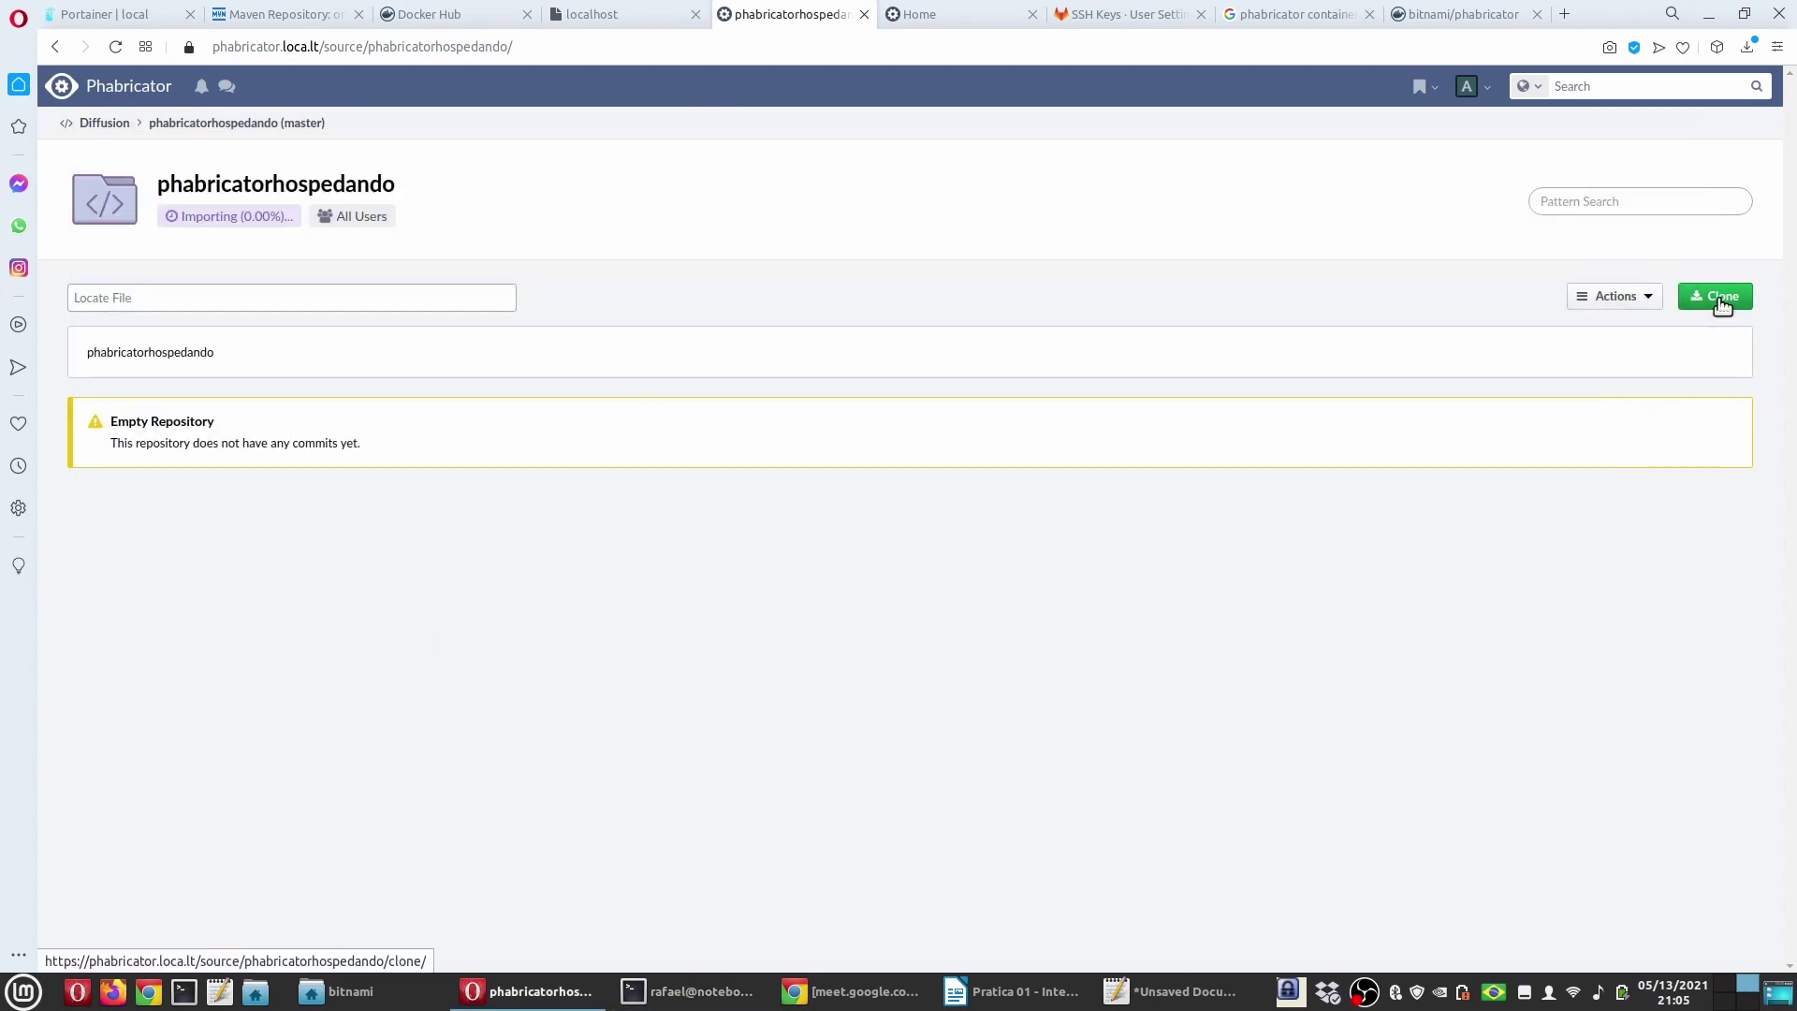
left_click(1718, 297)
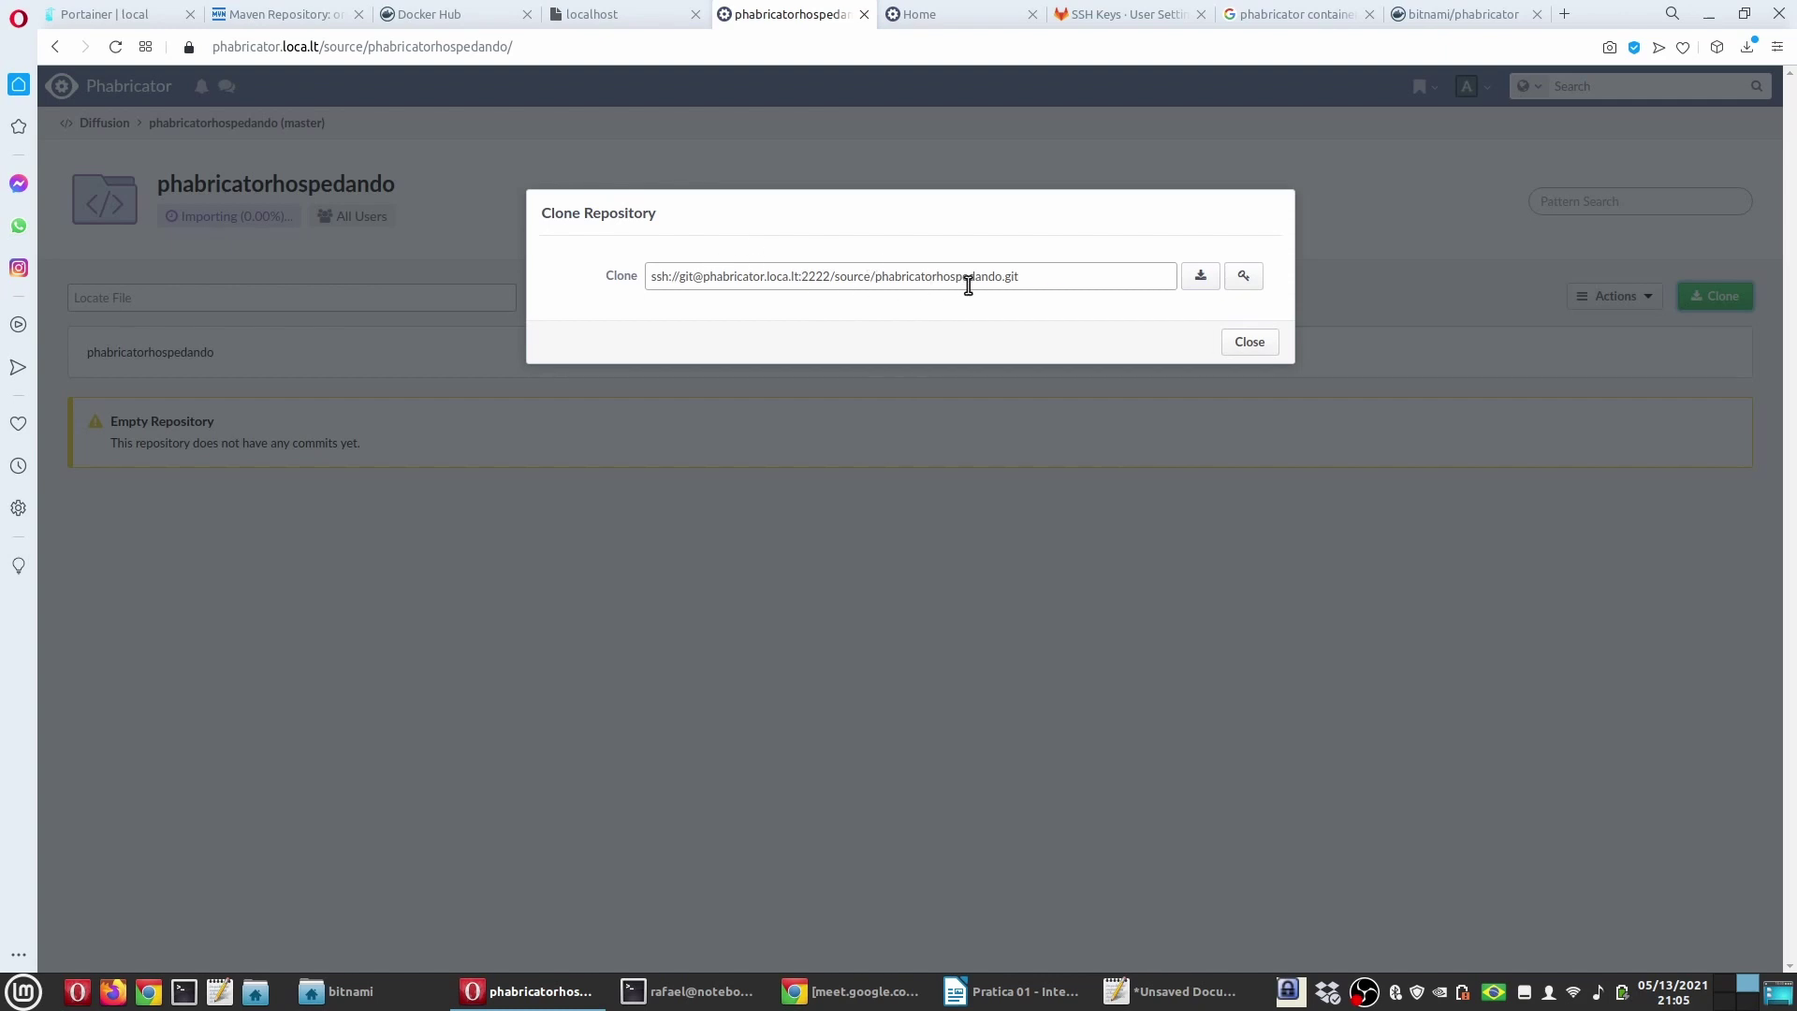
left_click(1262, 343)
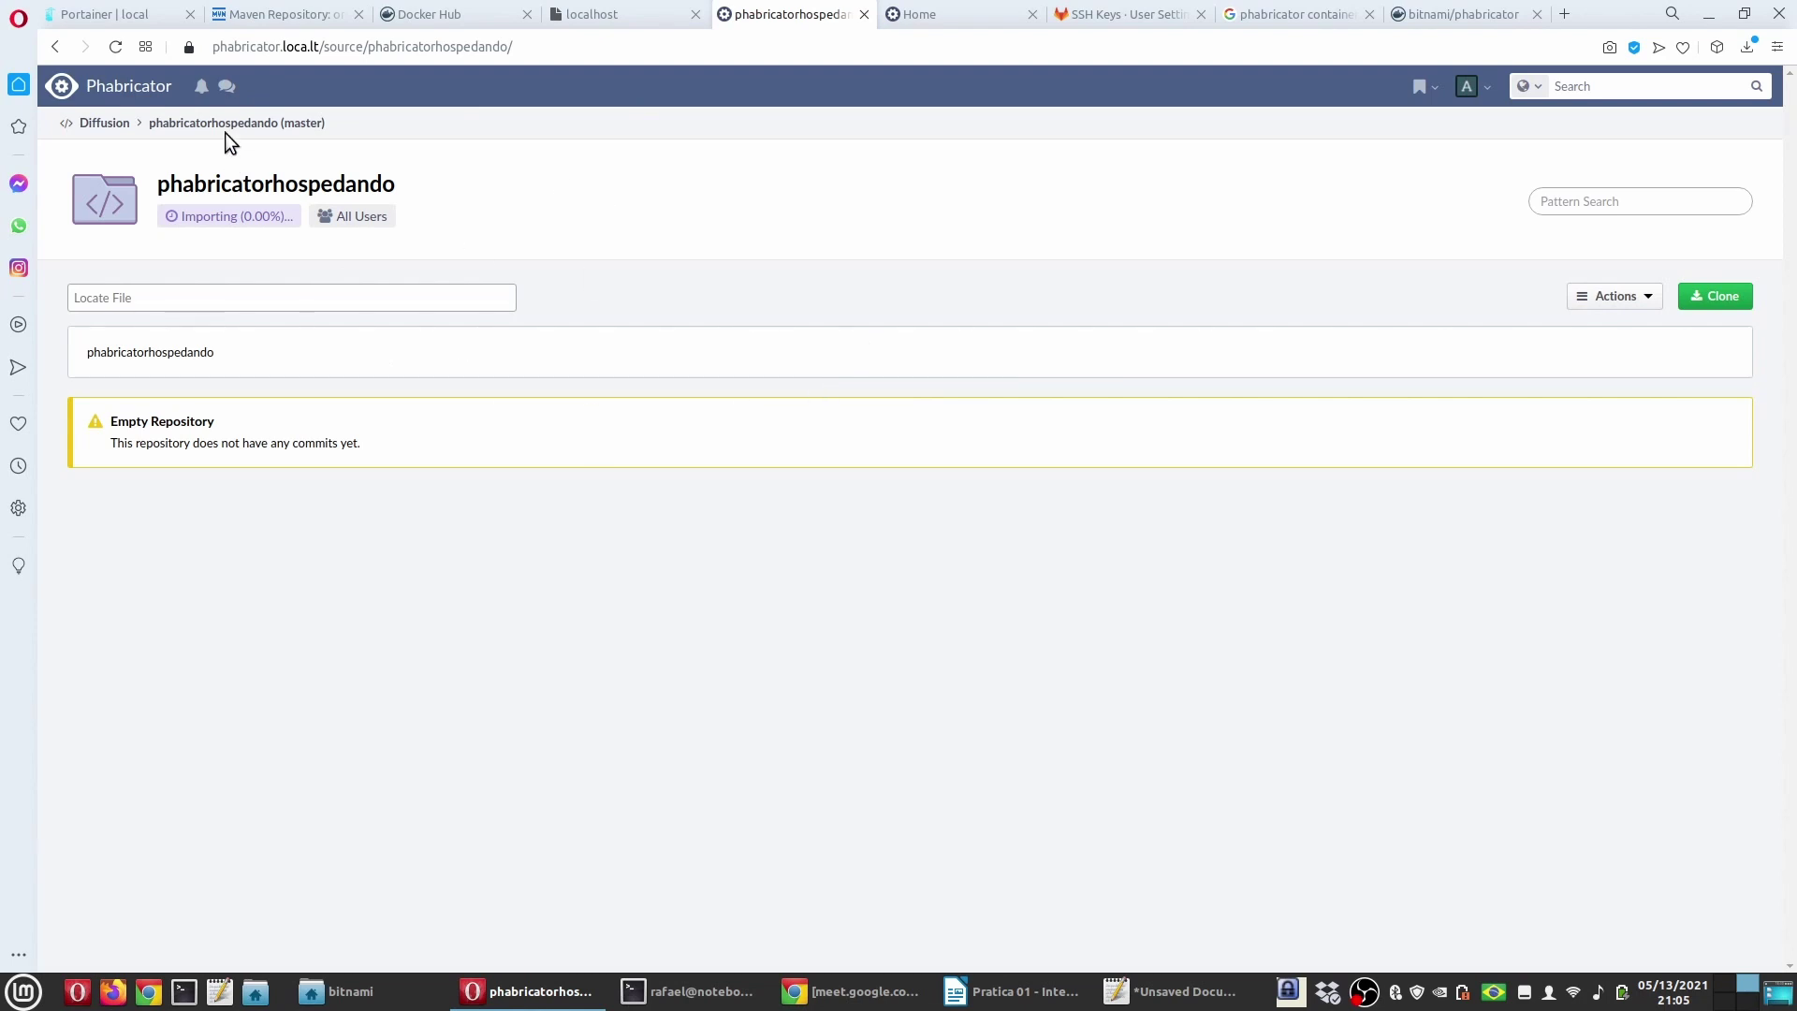
left_click(77, 123)
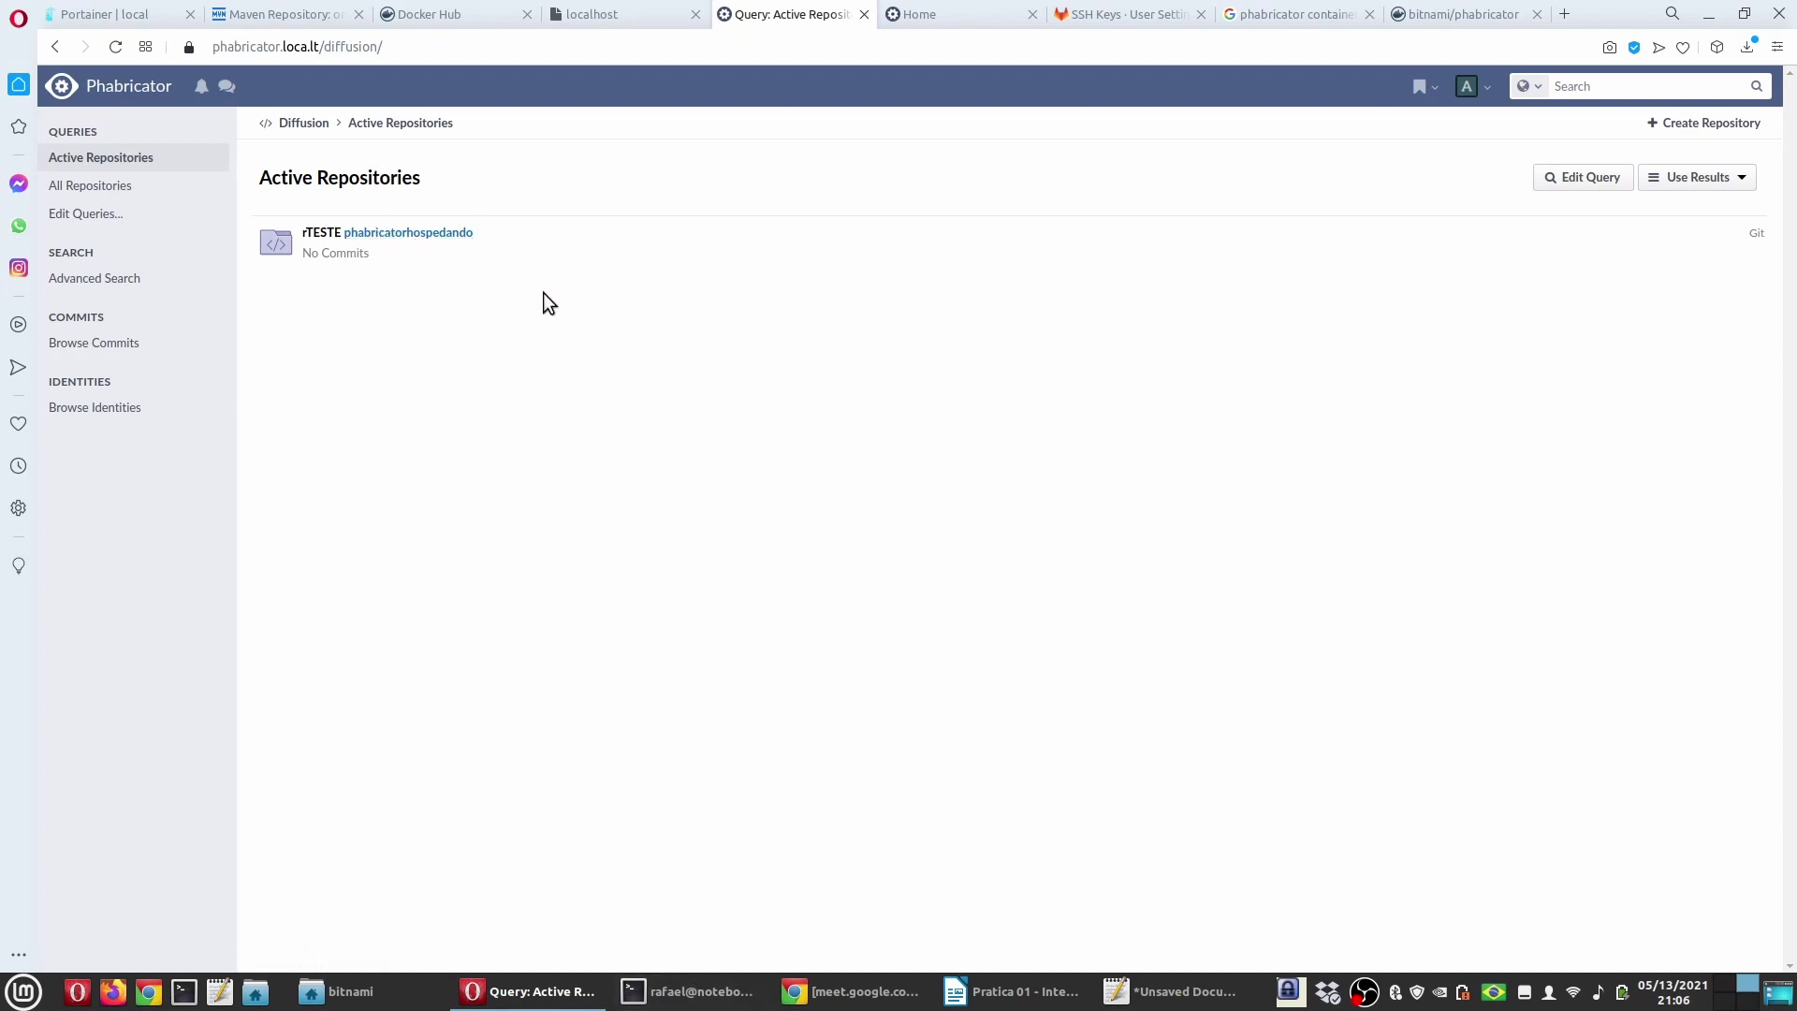
Step: In the Portainer console, enter /opt/bitnami/phabricator and run the command destroying repository rTESTE
key("ctrl+Tab")
type("cd opt/")
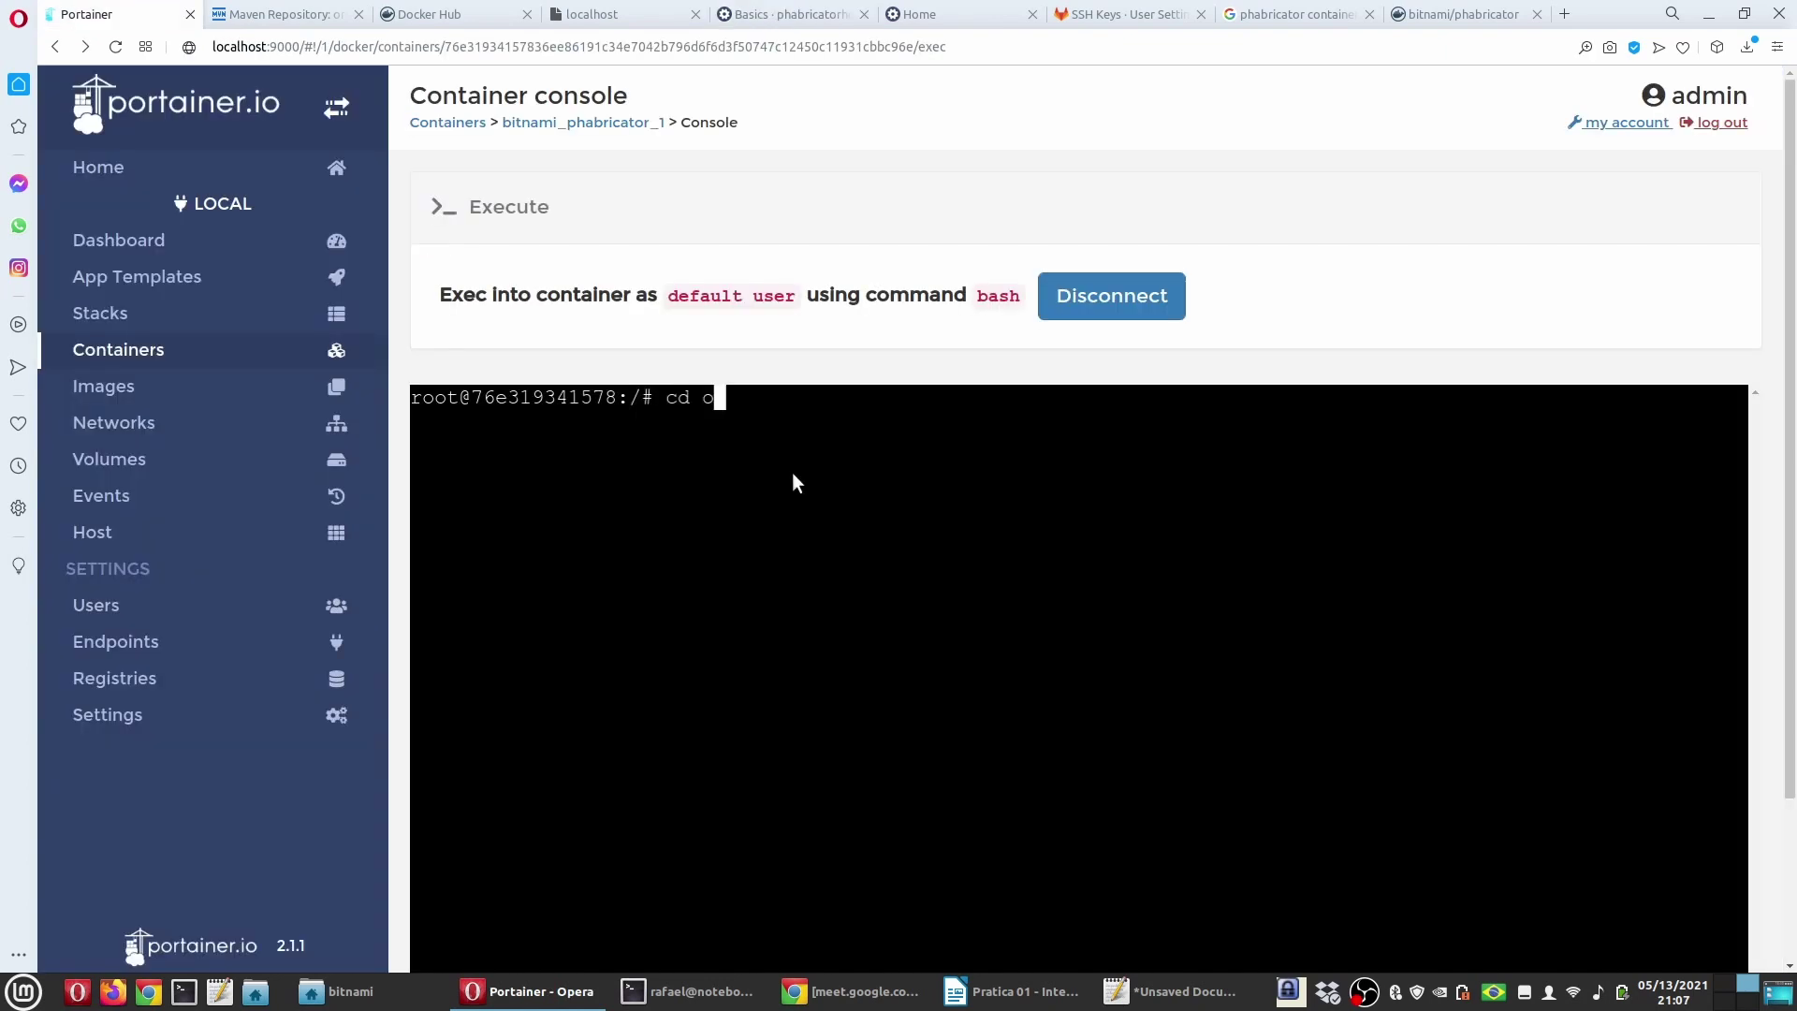
key("Tab")
type("ph")
key("Tab")
key("Tab")
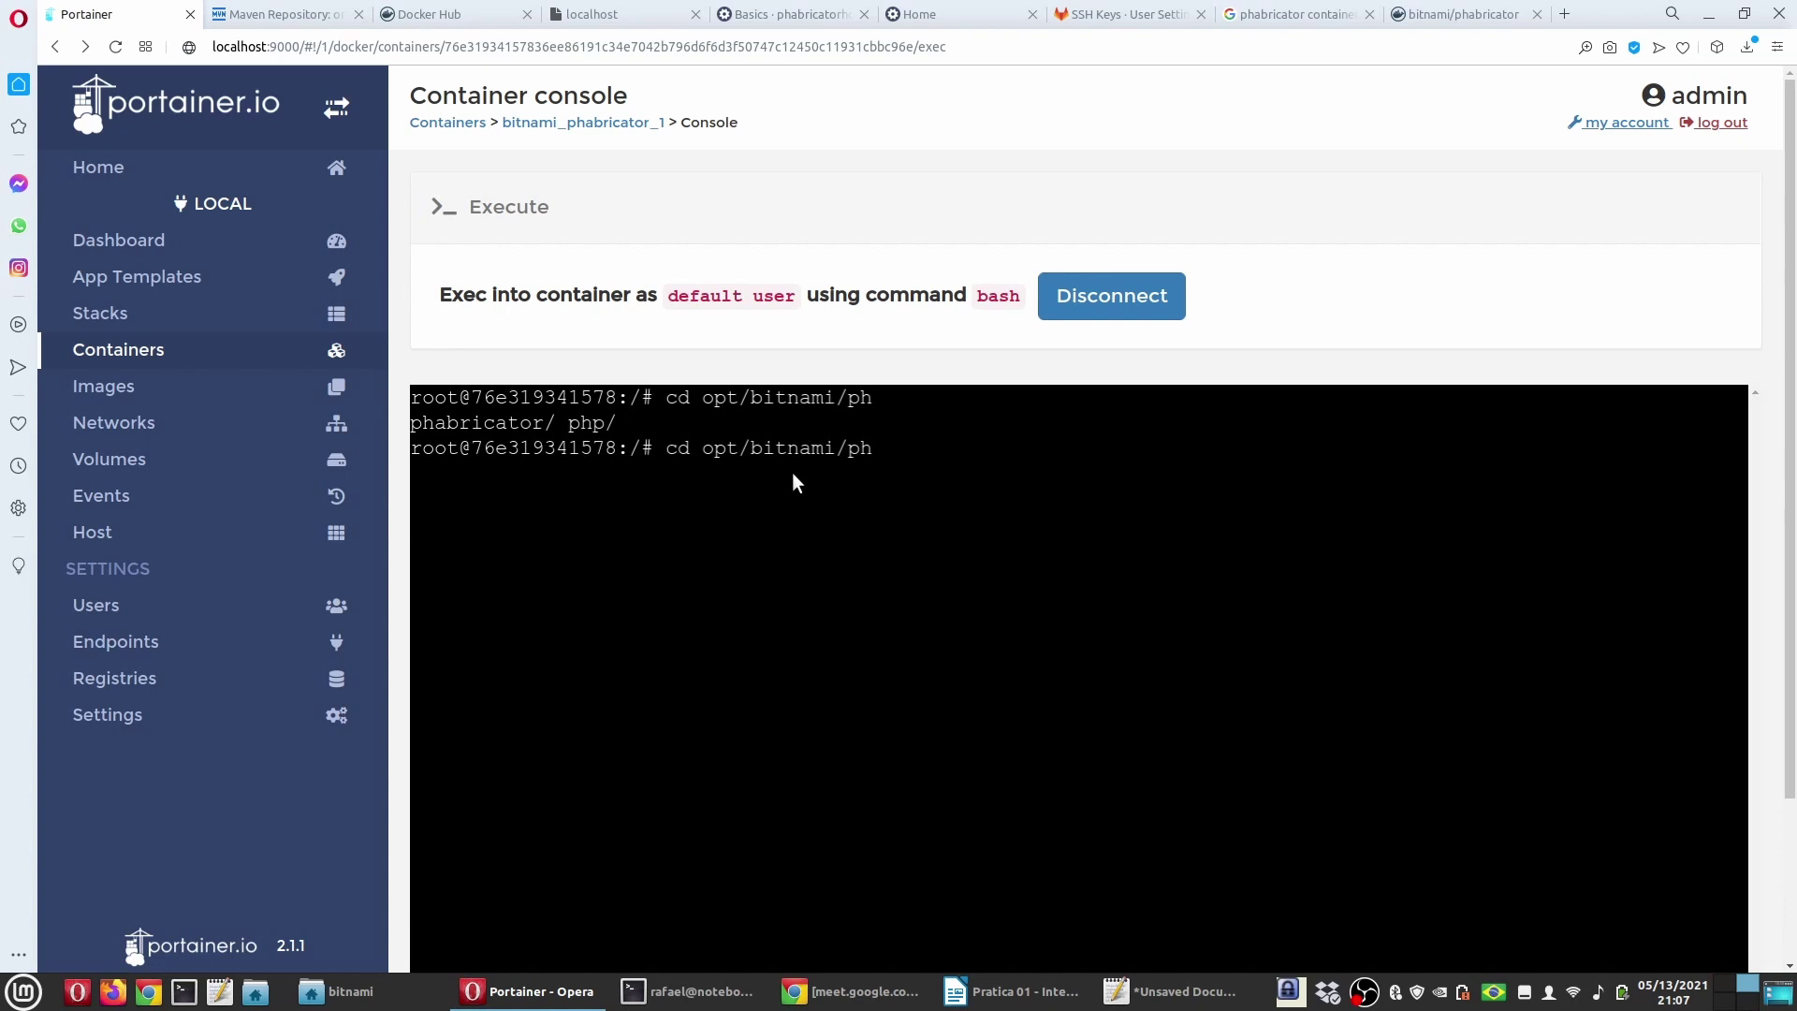
type("a")
key("Tab")
key("Return")
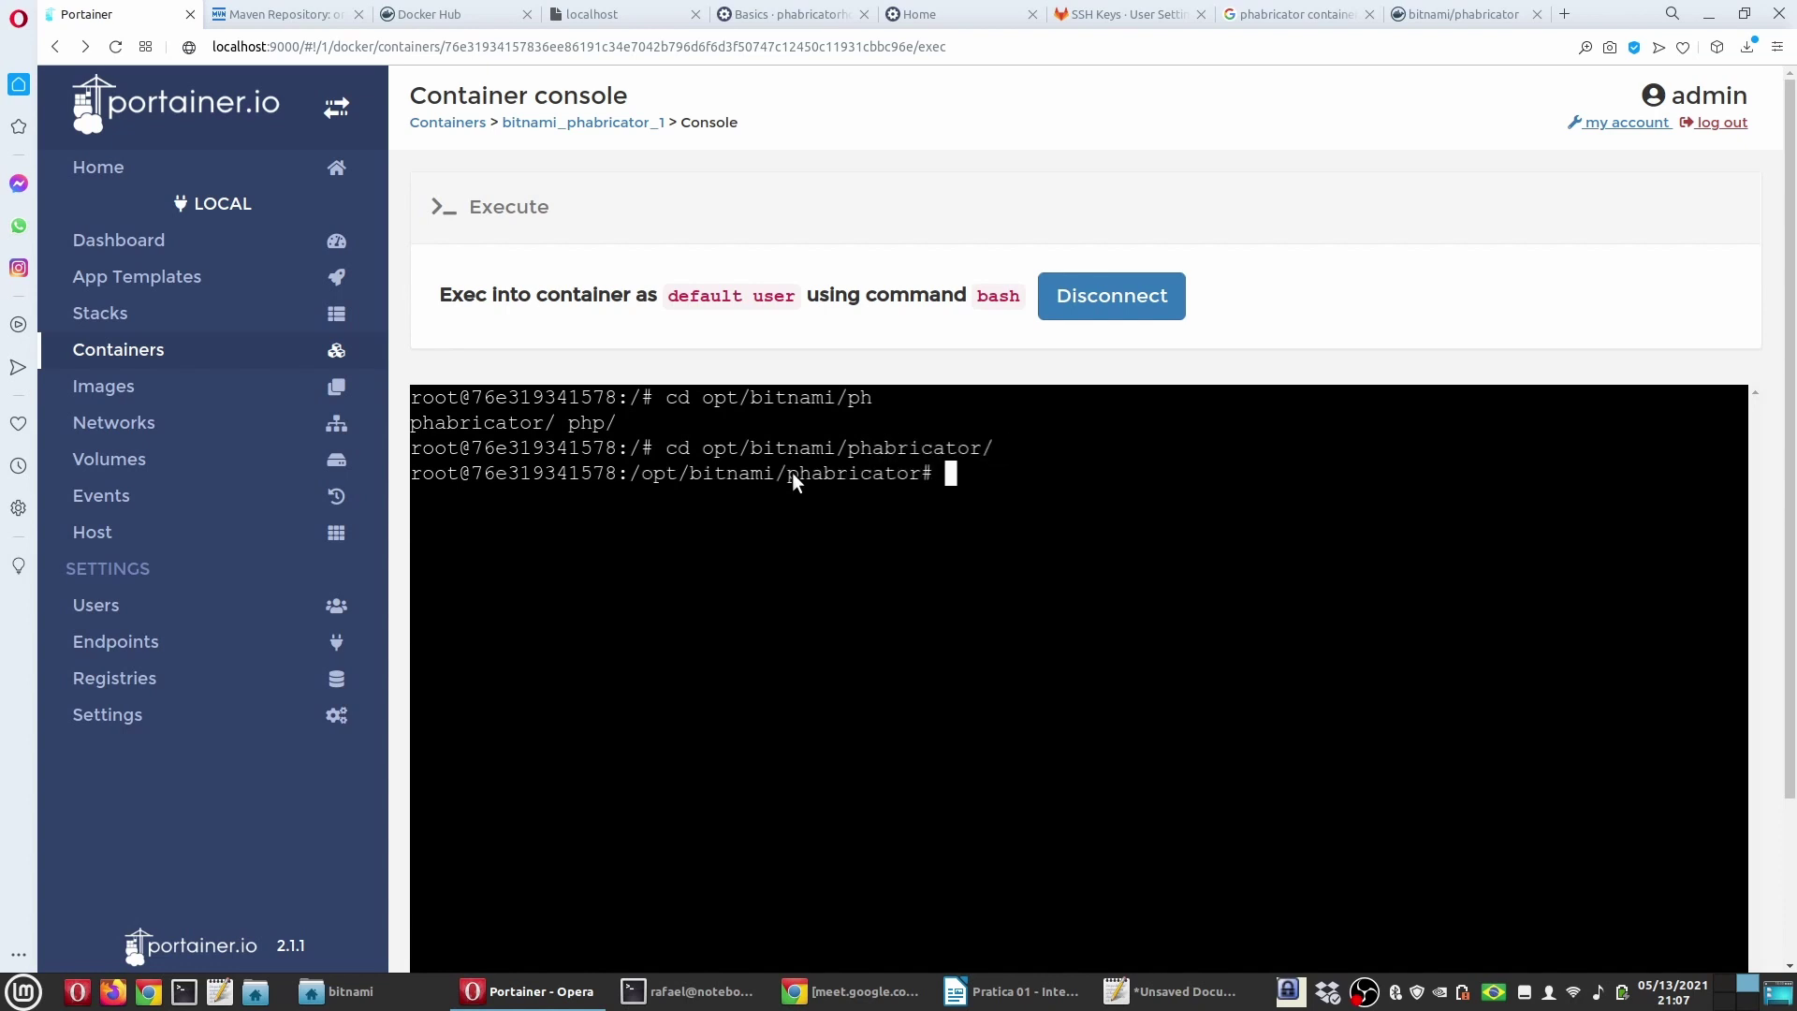
type("./bin/remove destroy rTESTE")
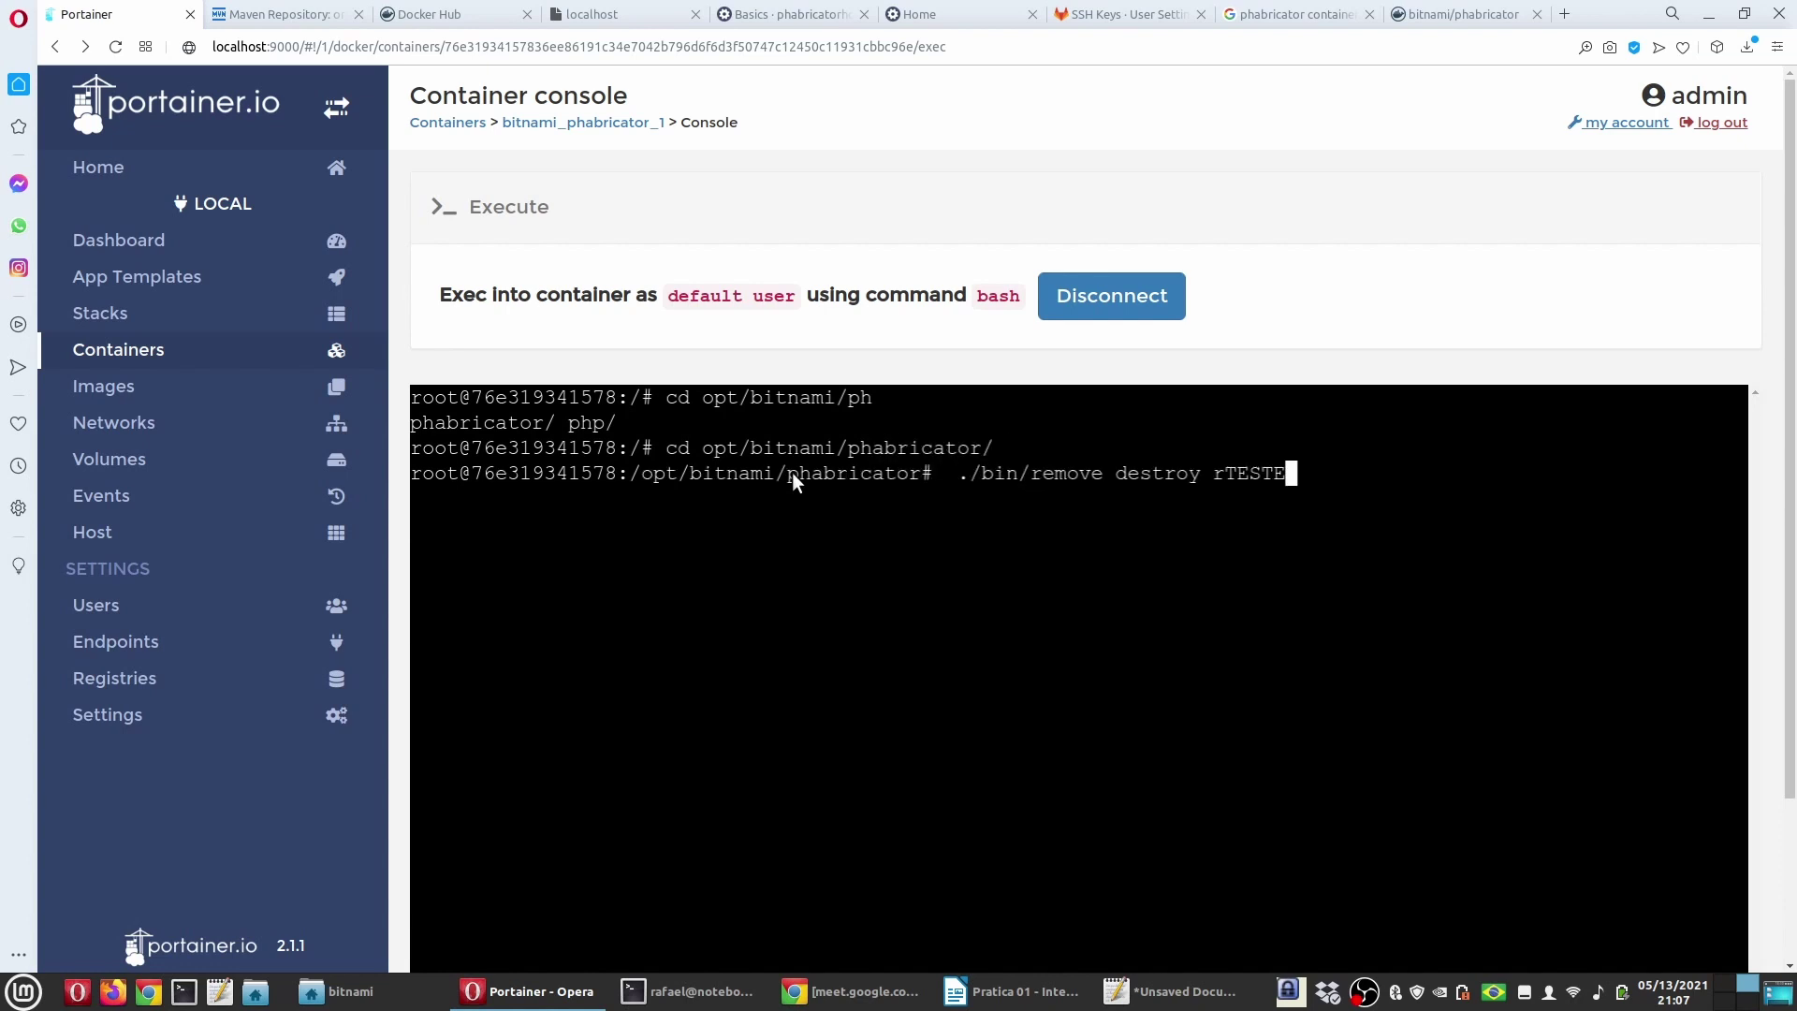
key("Return")
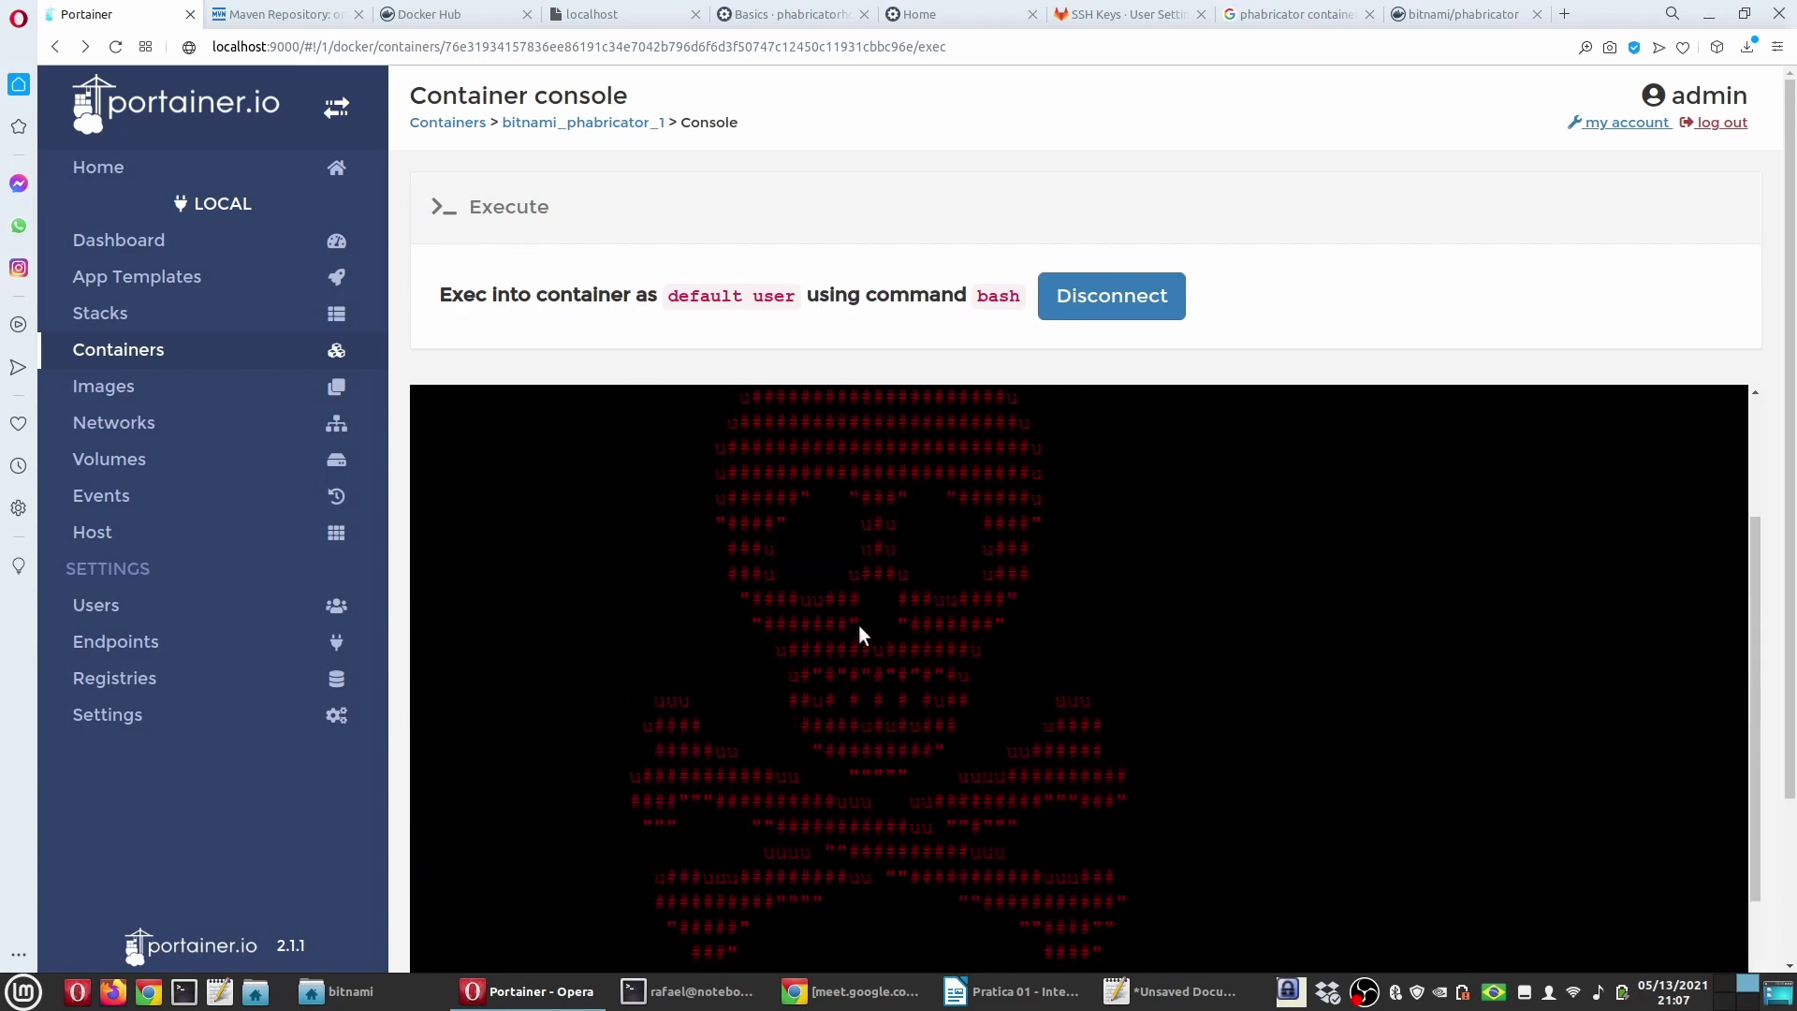
Step: Review the warning output and confirm the rTESTE destruction with 'y'
scroll(870, 637, "up", 2)
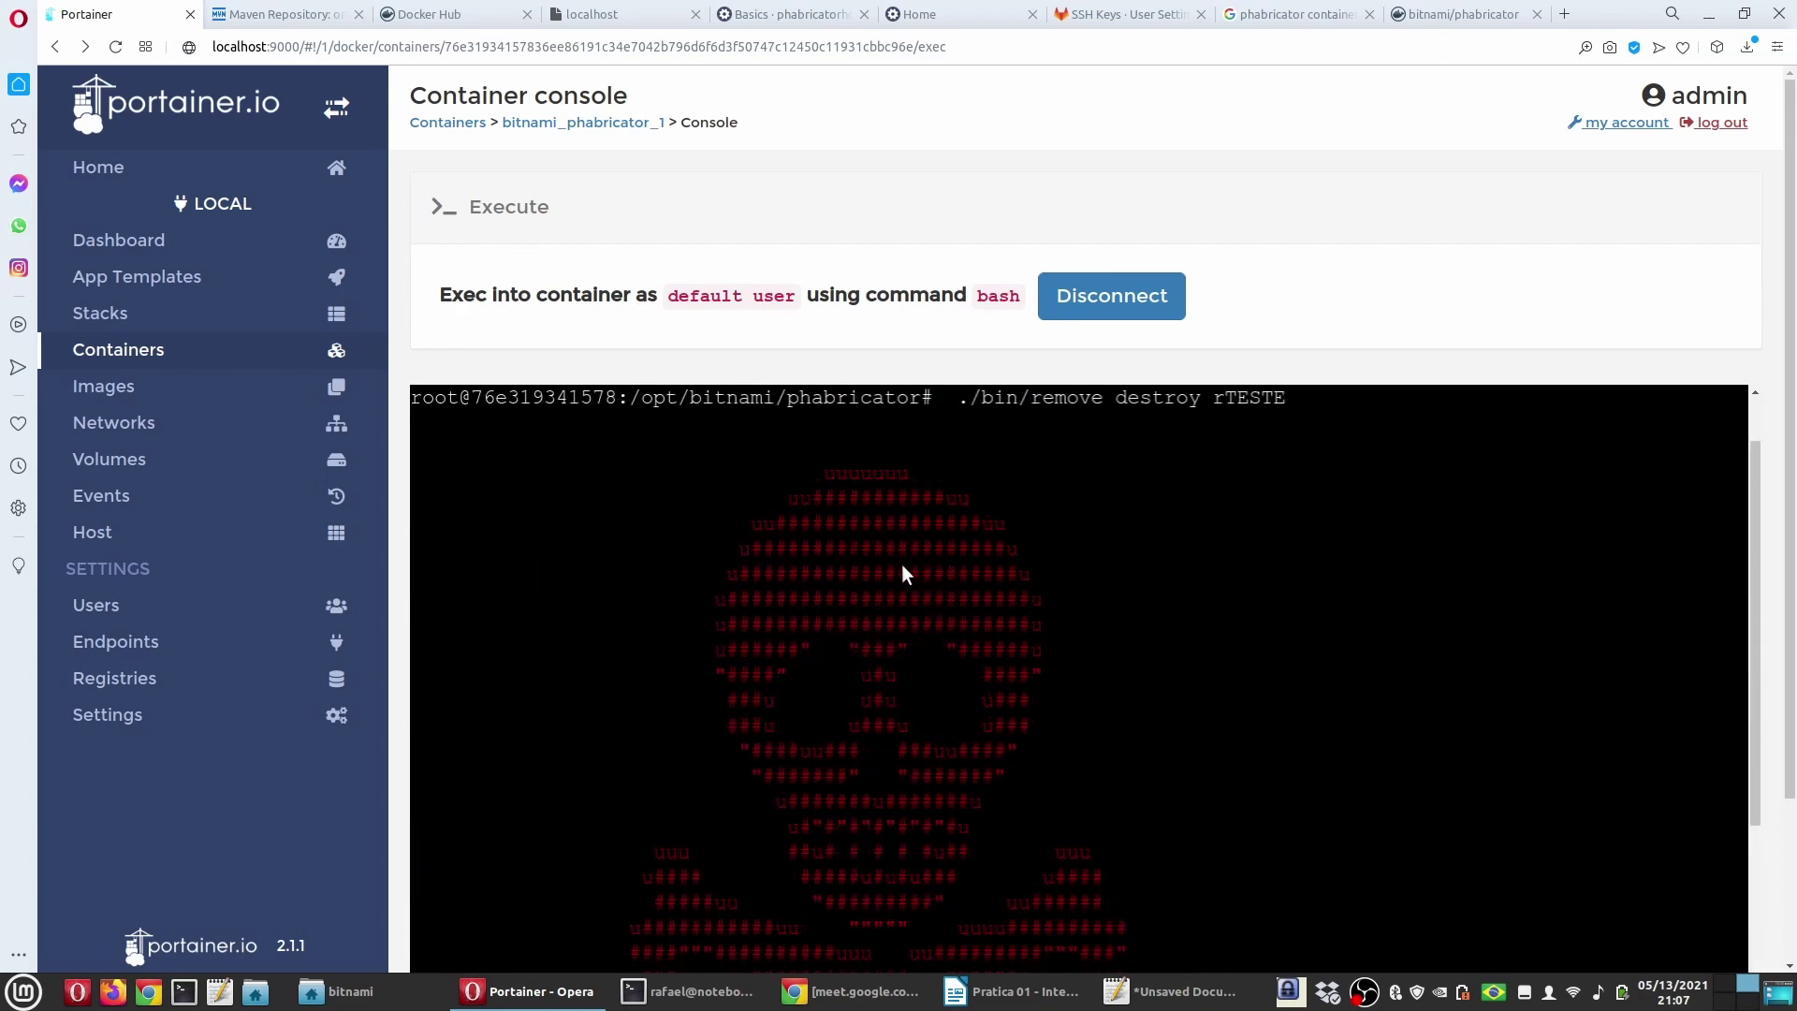
scroll(903, 565, "up", 1)
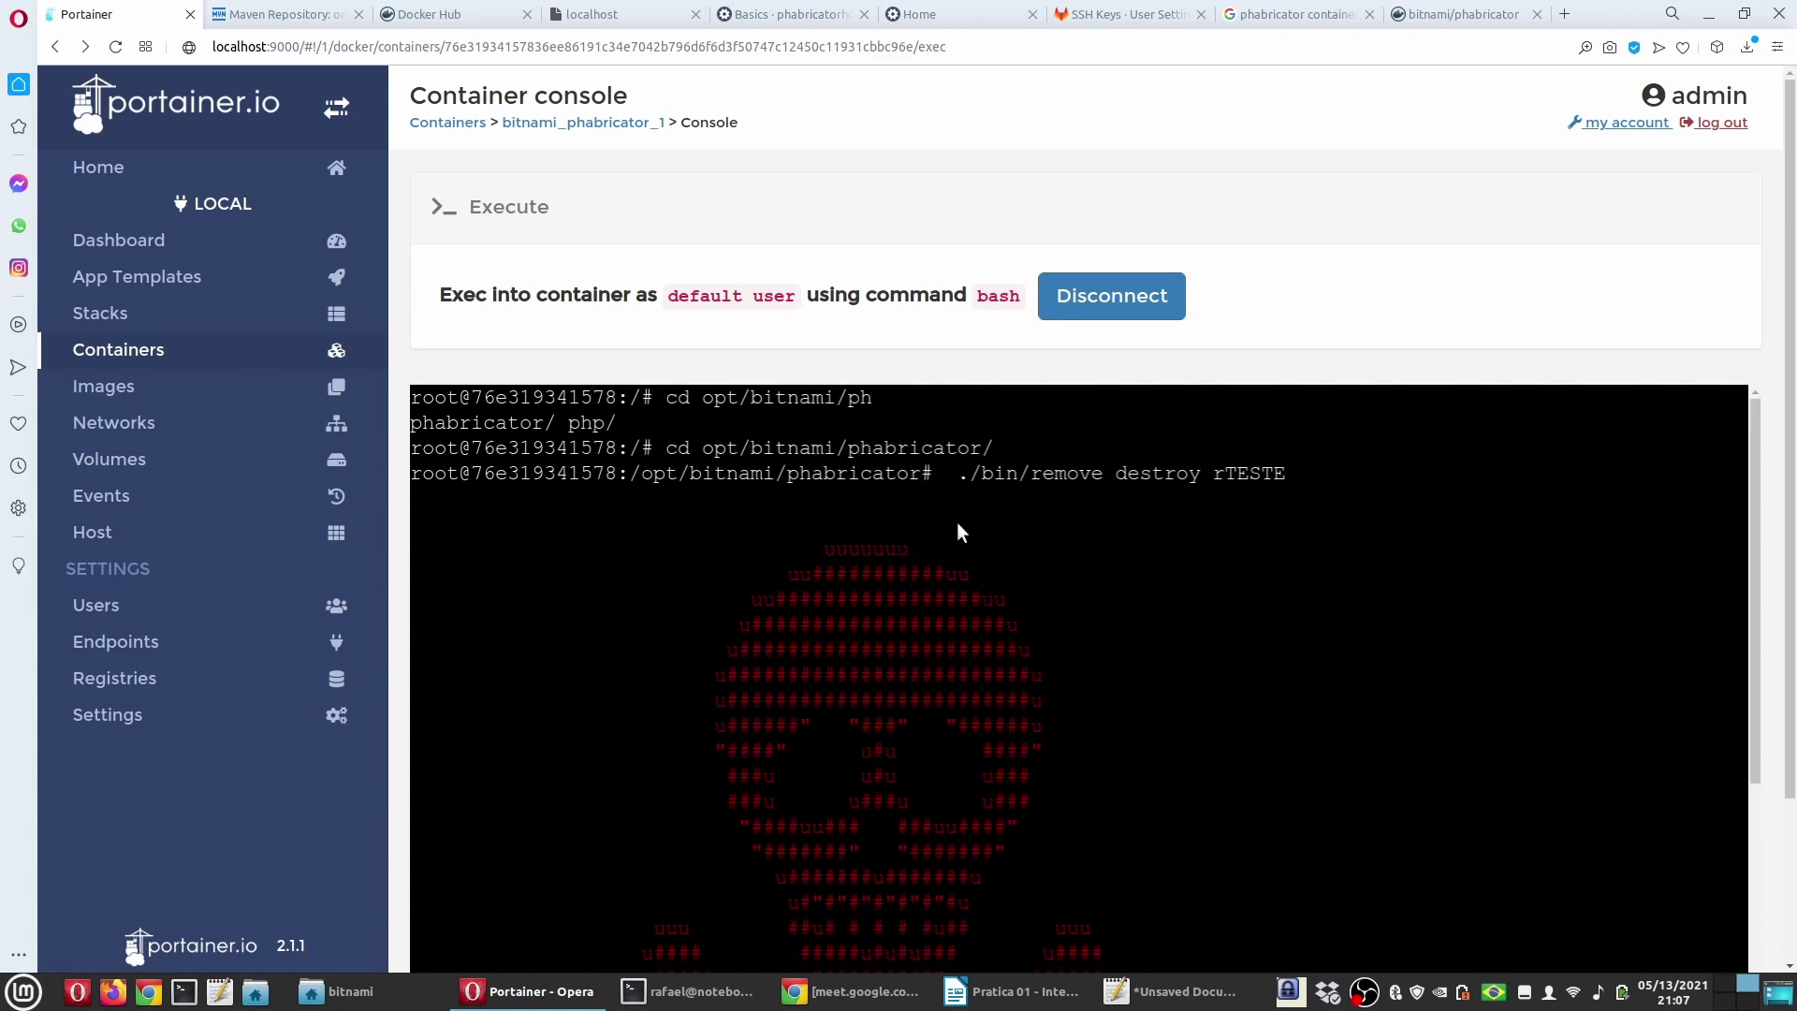
scroll(945, 524, "down", 5)
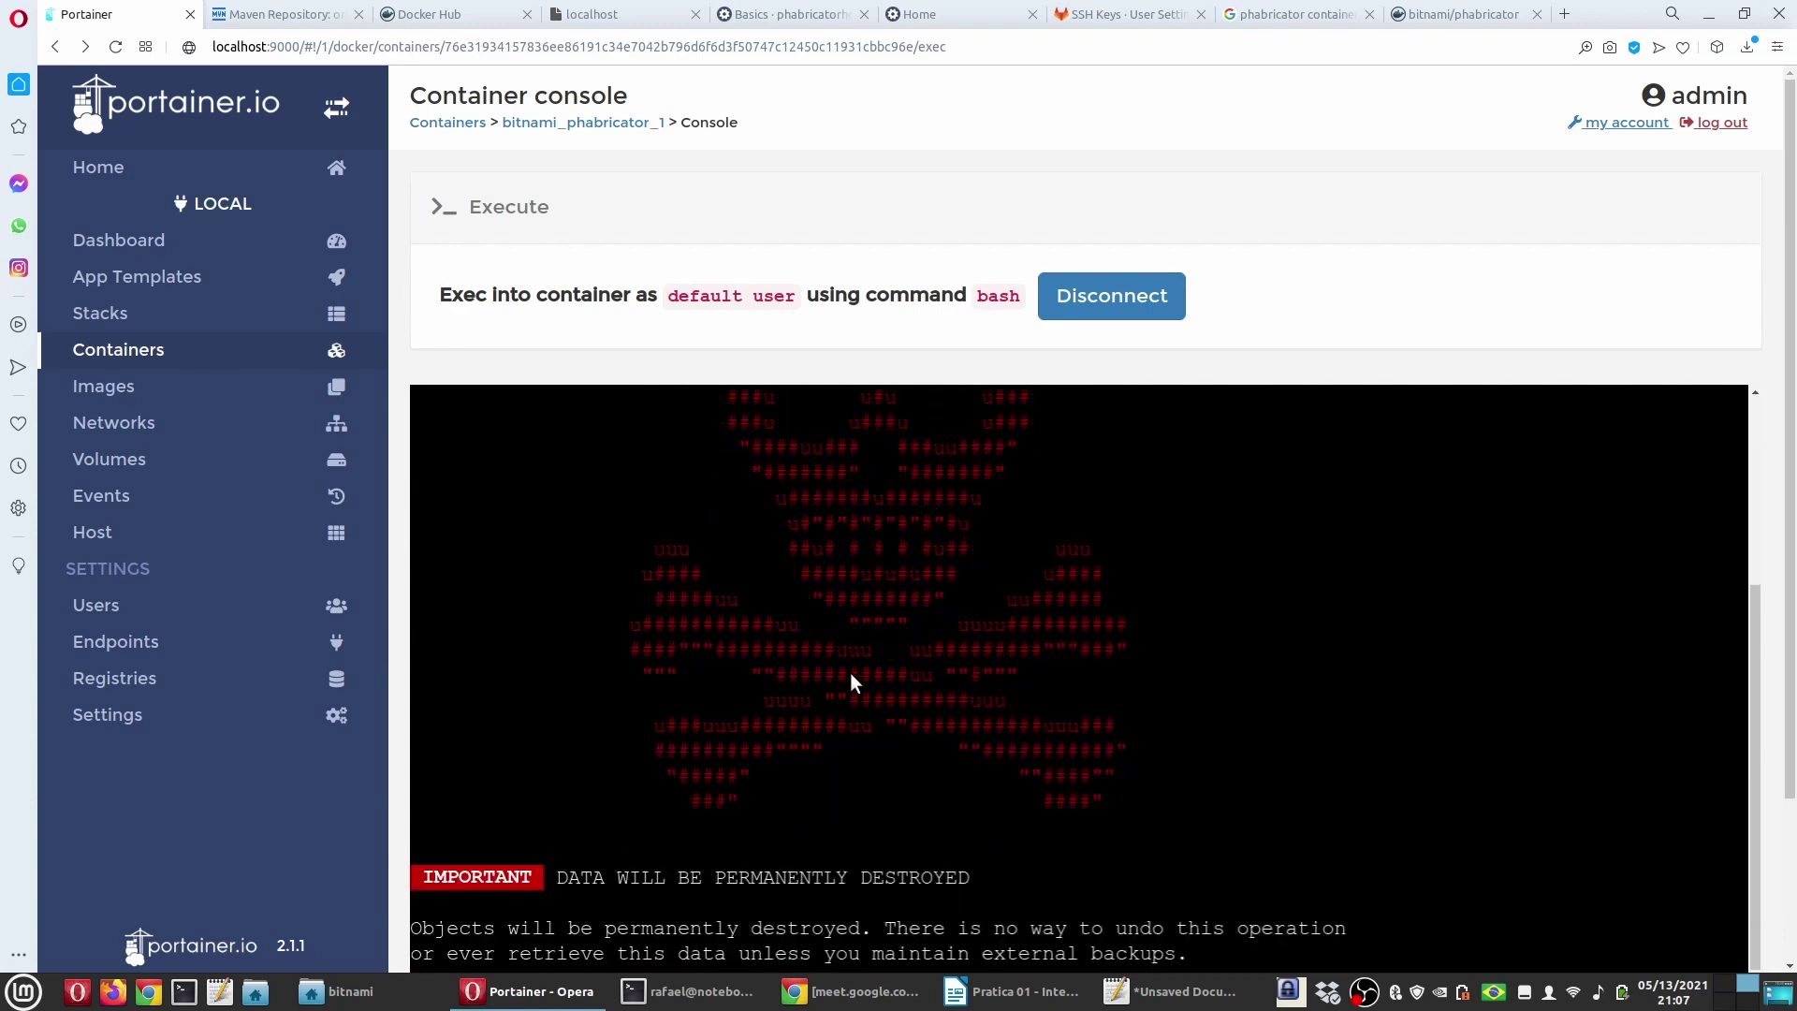
scroll(849, 672, "down", 4)
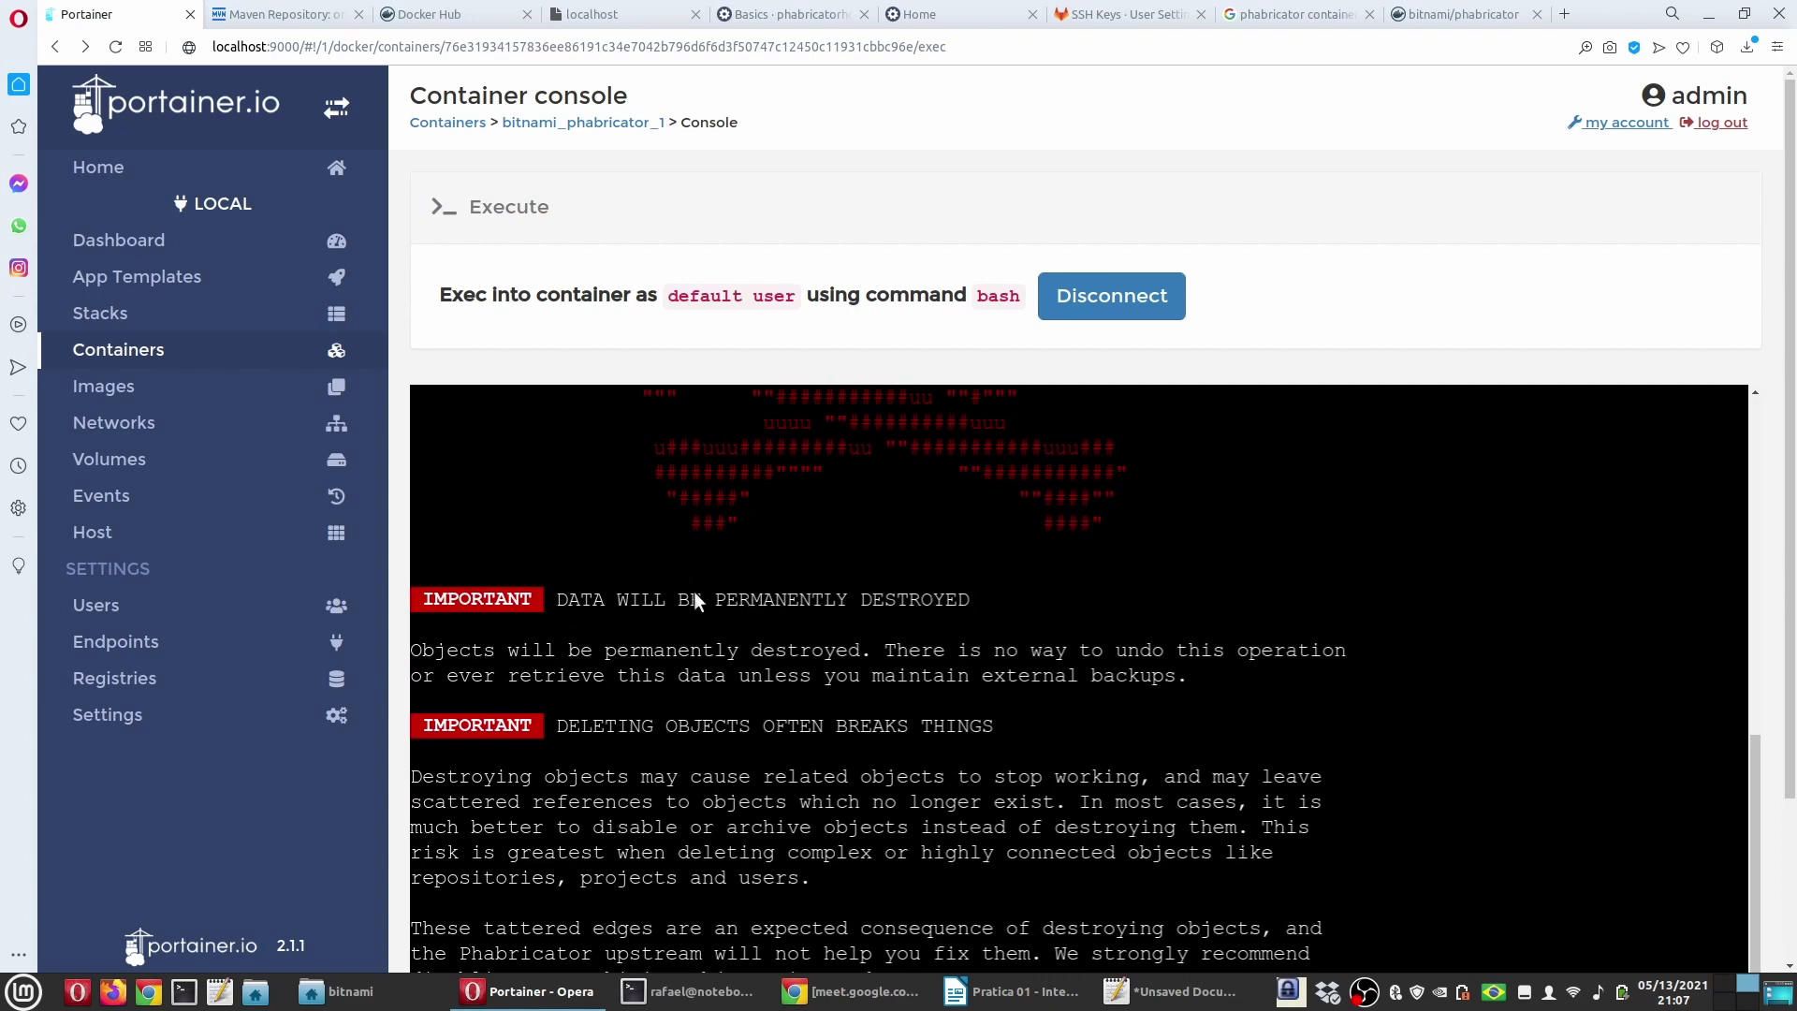
scroll(696, 617, "down", 1)
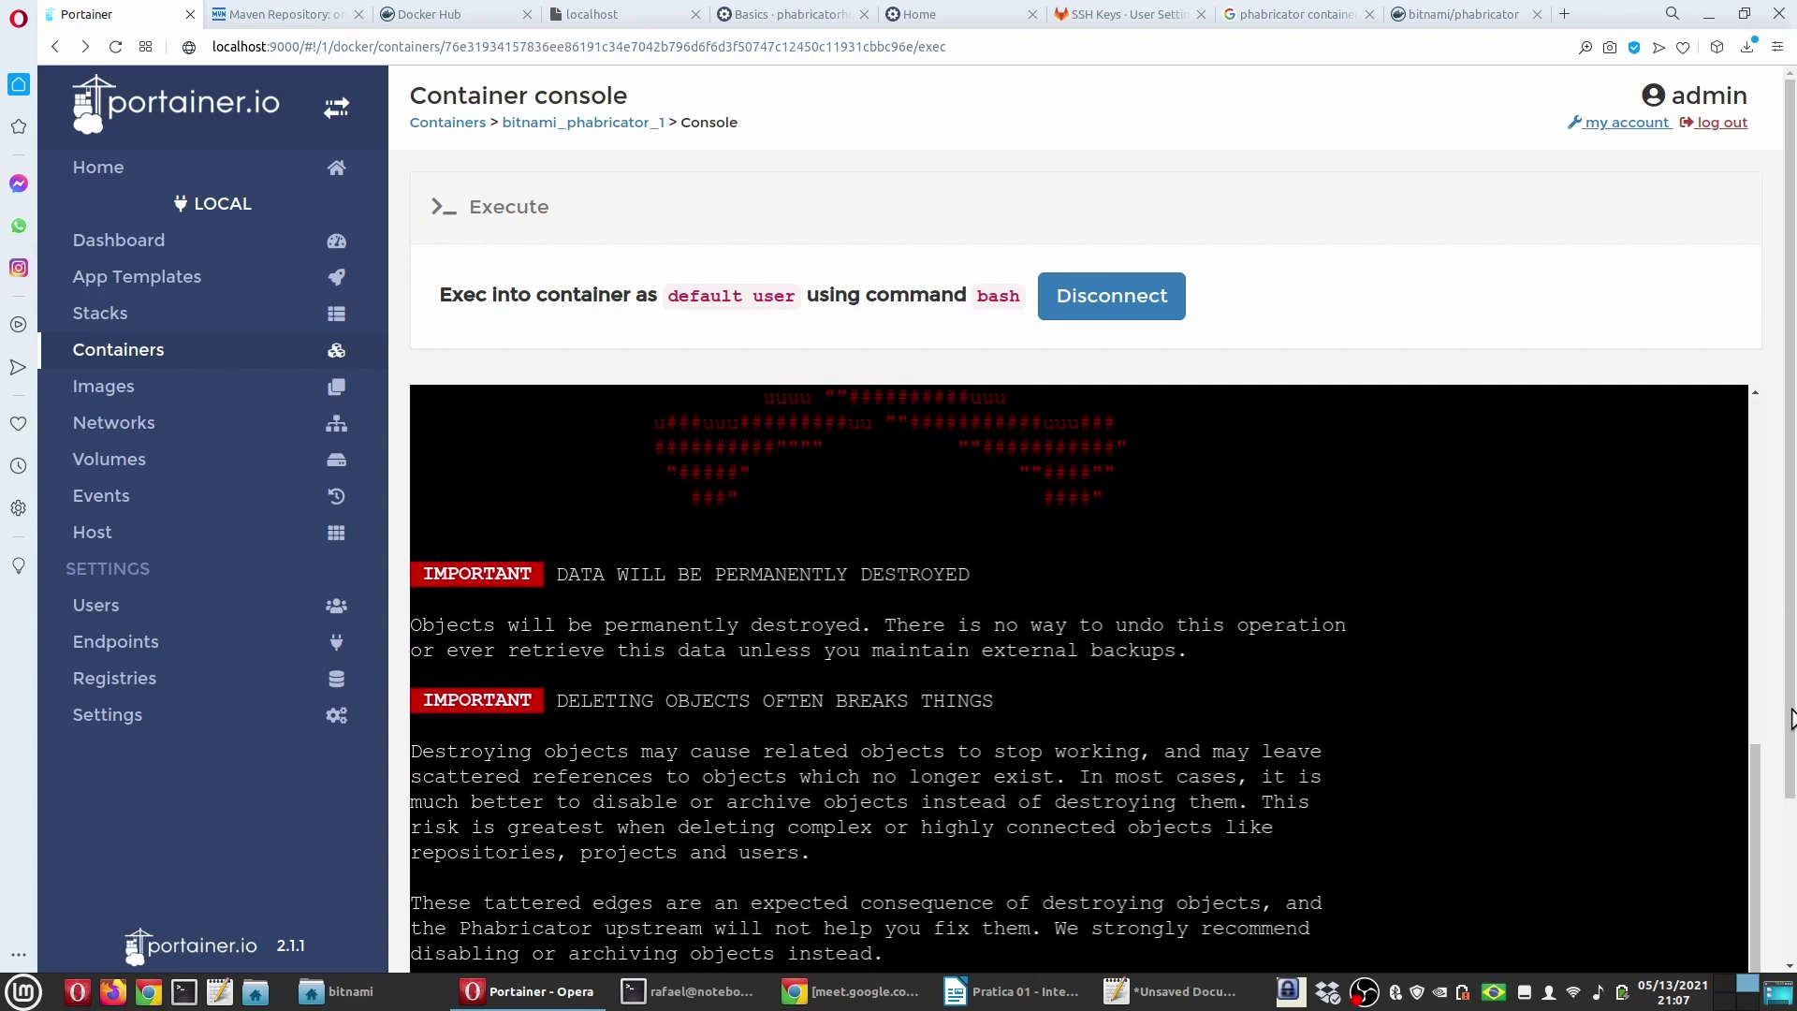
scroll(1497, 795, "down", 2)
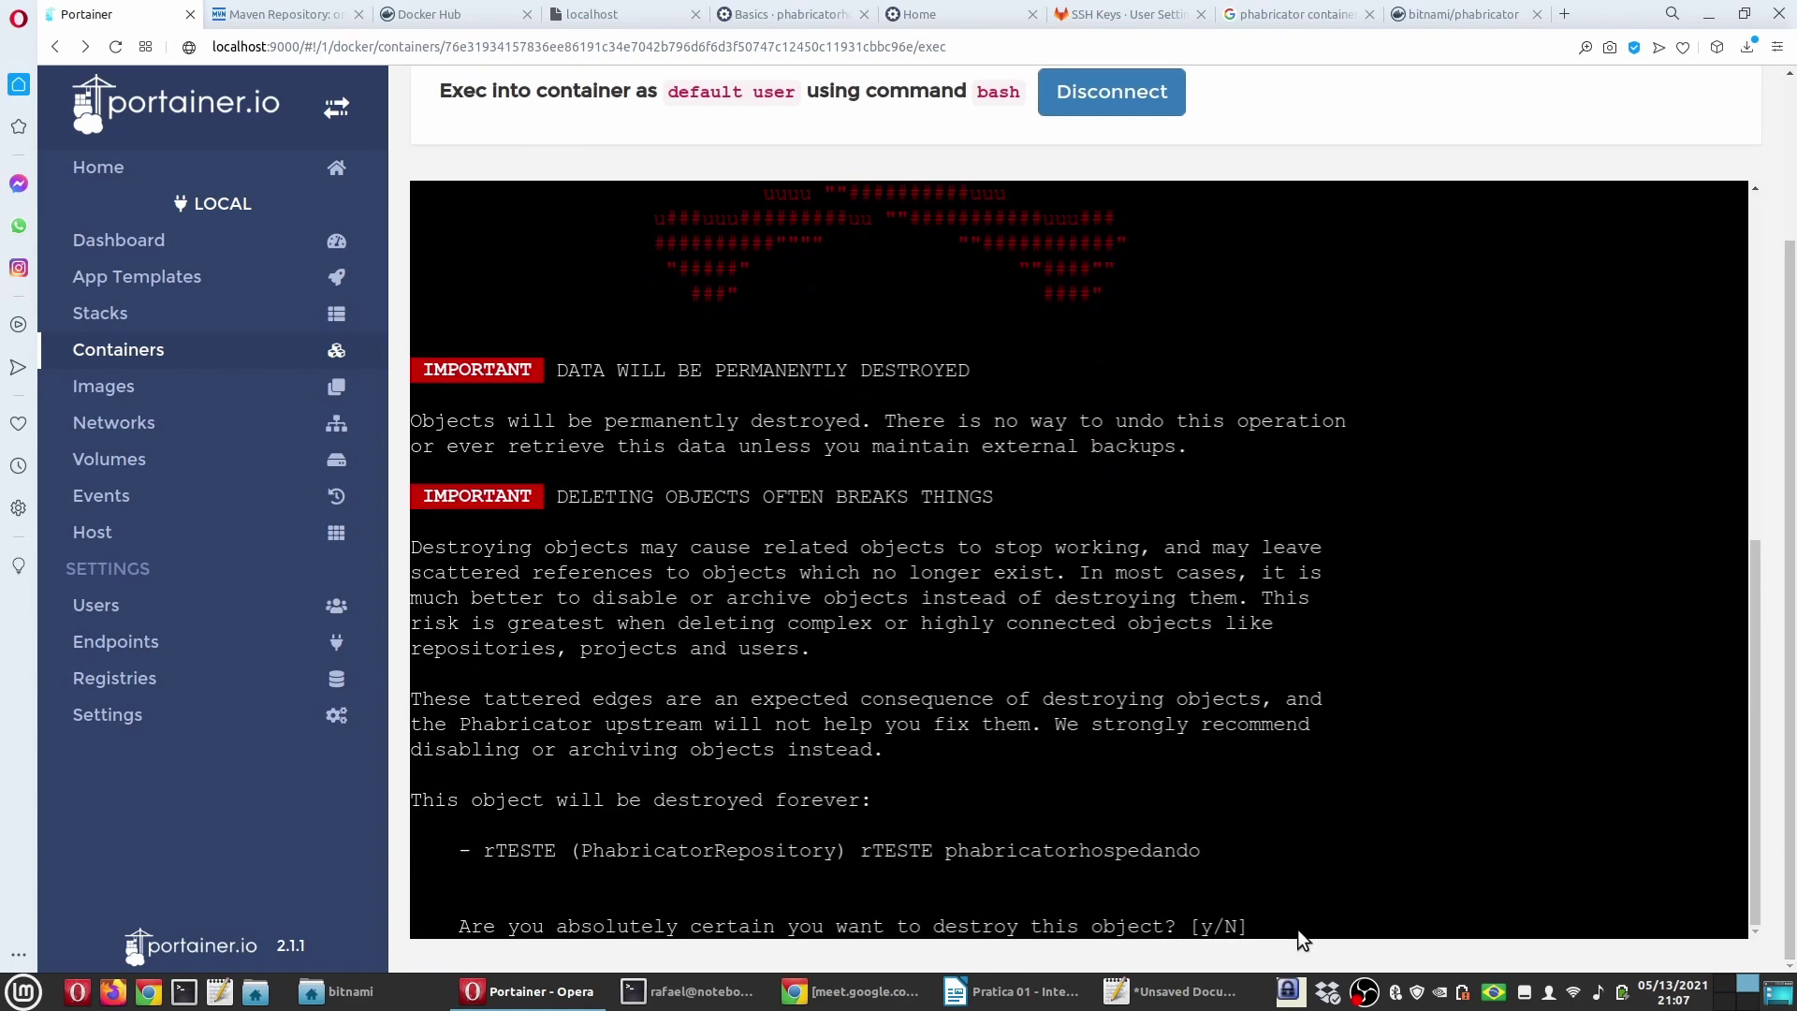
type("y")
key("Return")
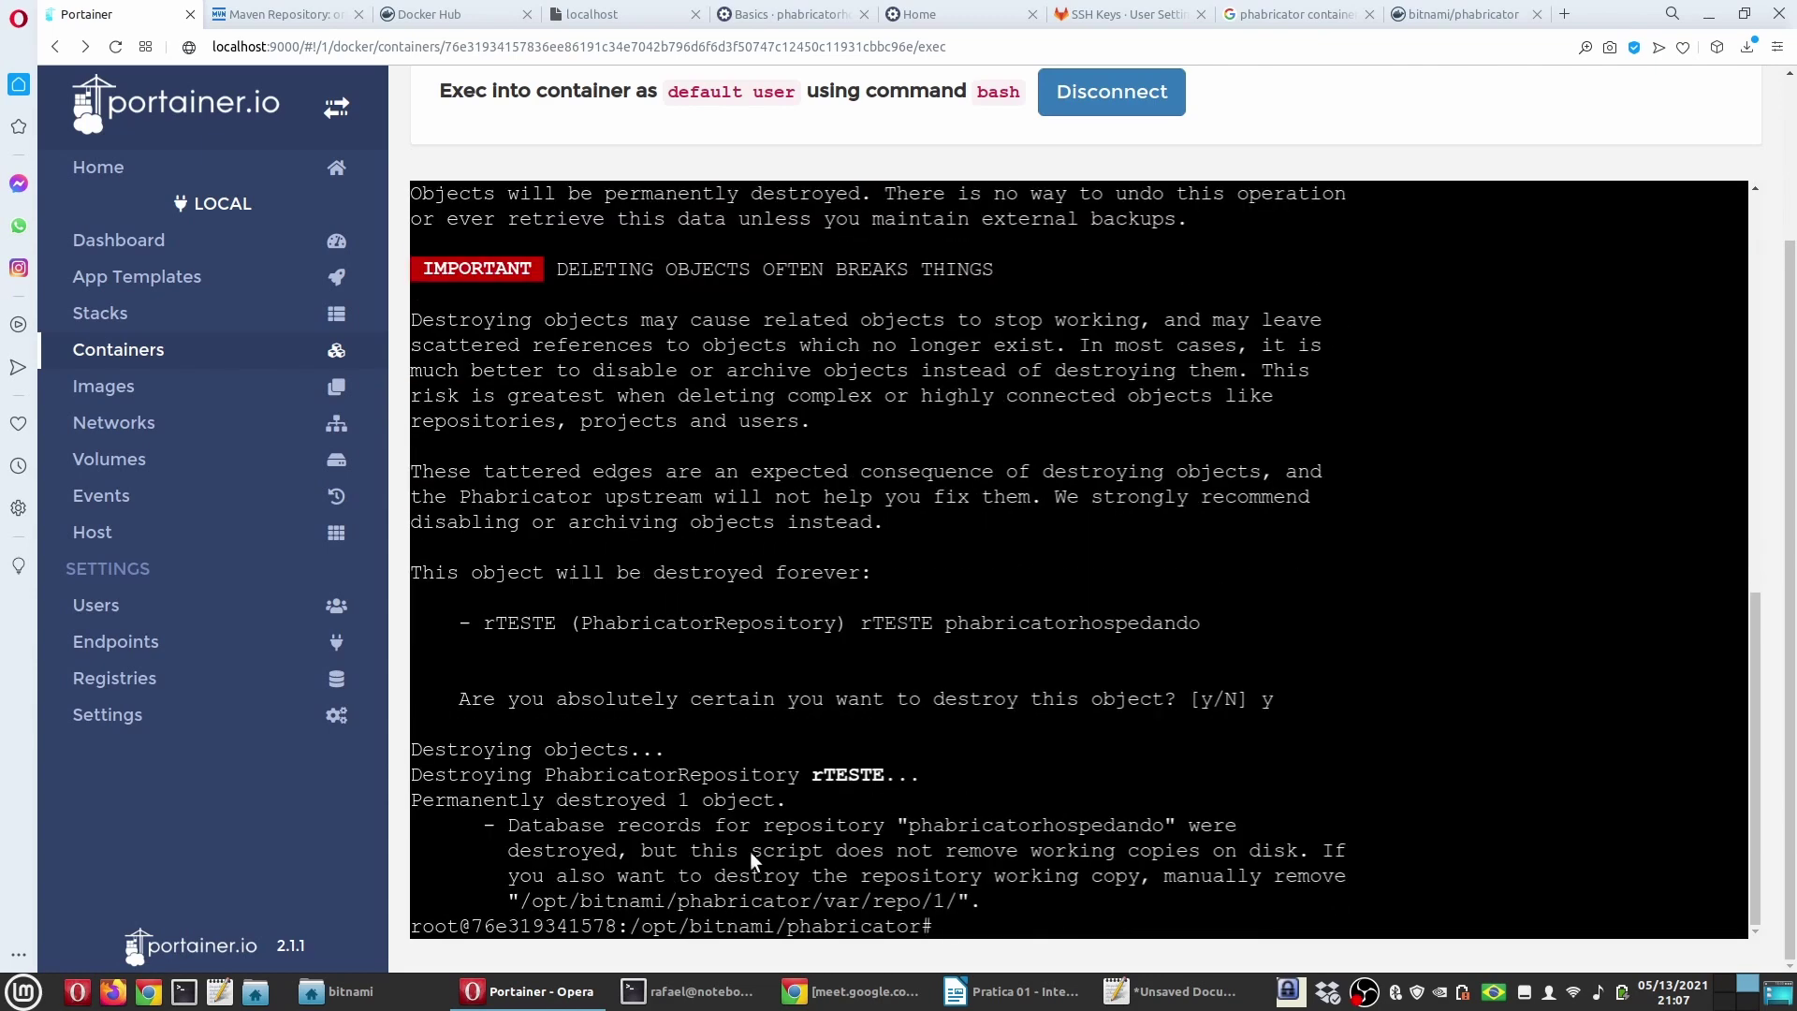
Step: Disconnect the container console and go to the Phabricator home page
left_click(1085, 108)
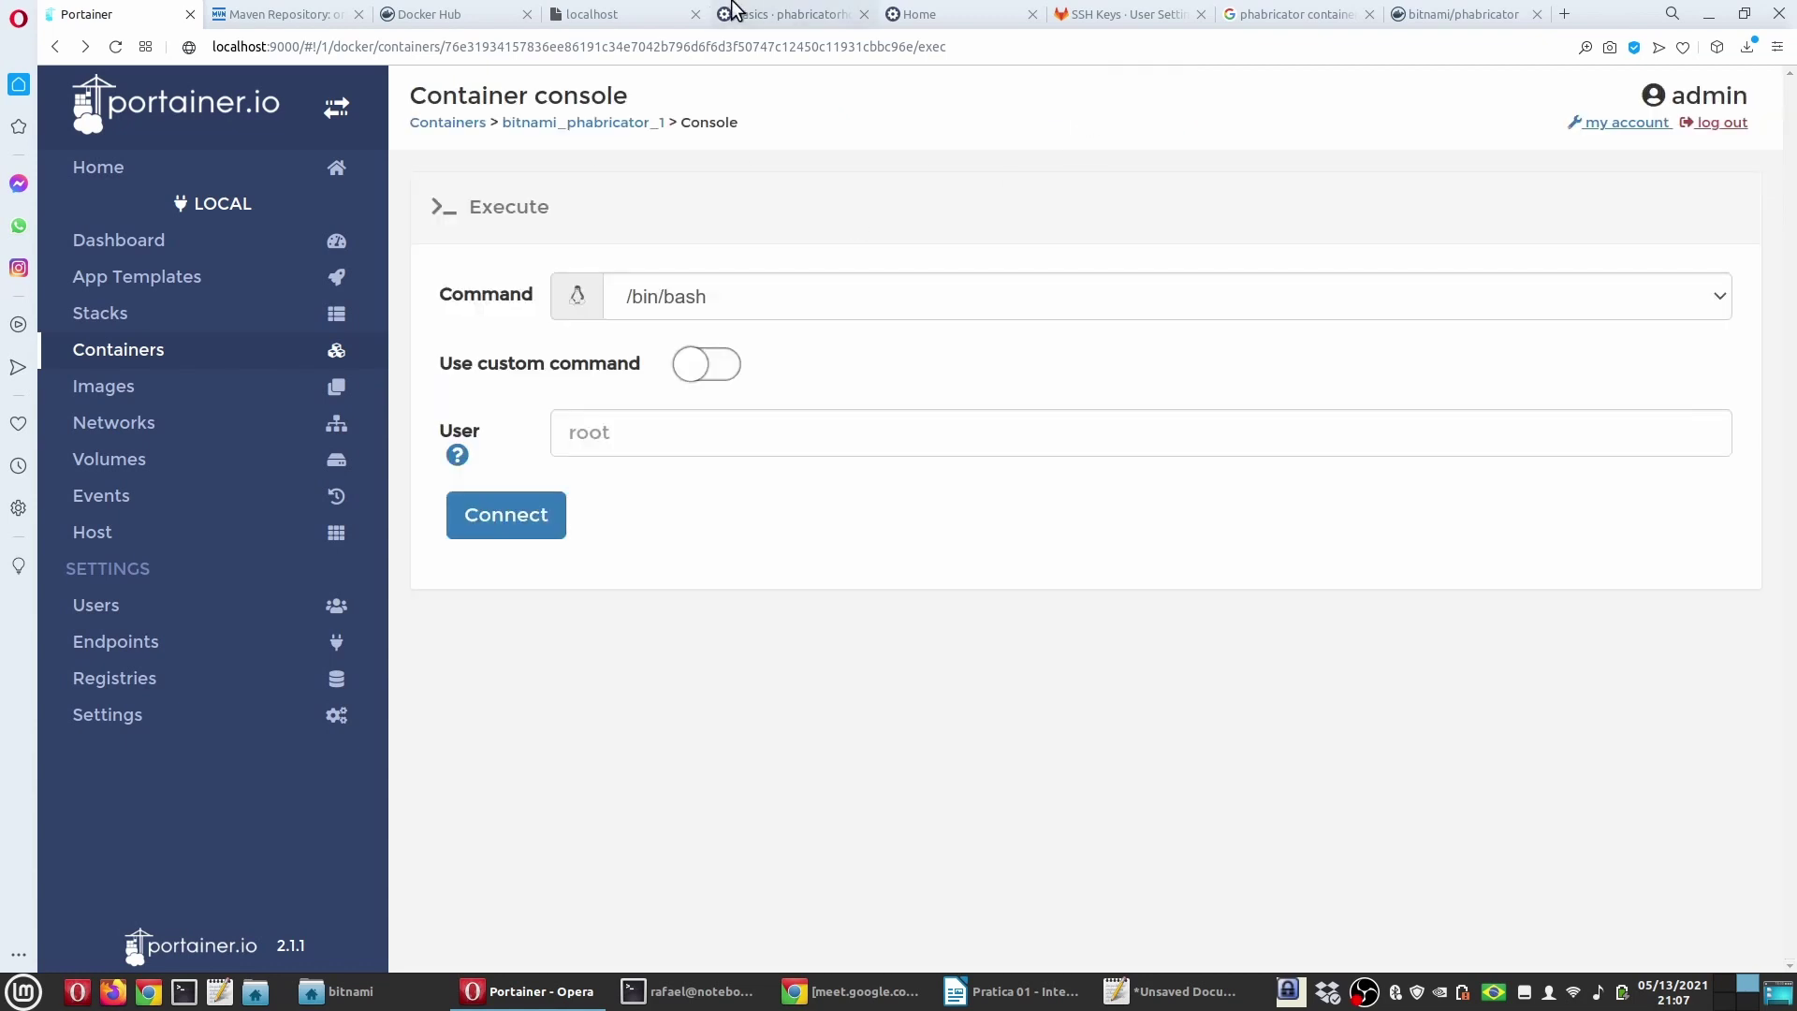
left_click(733, 9)
left_click(140, 85)
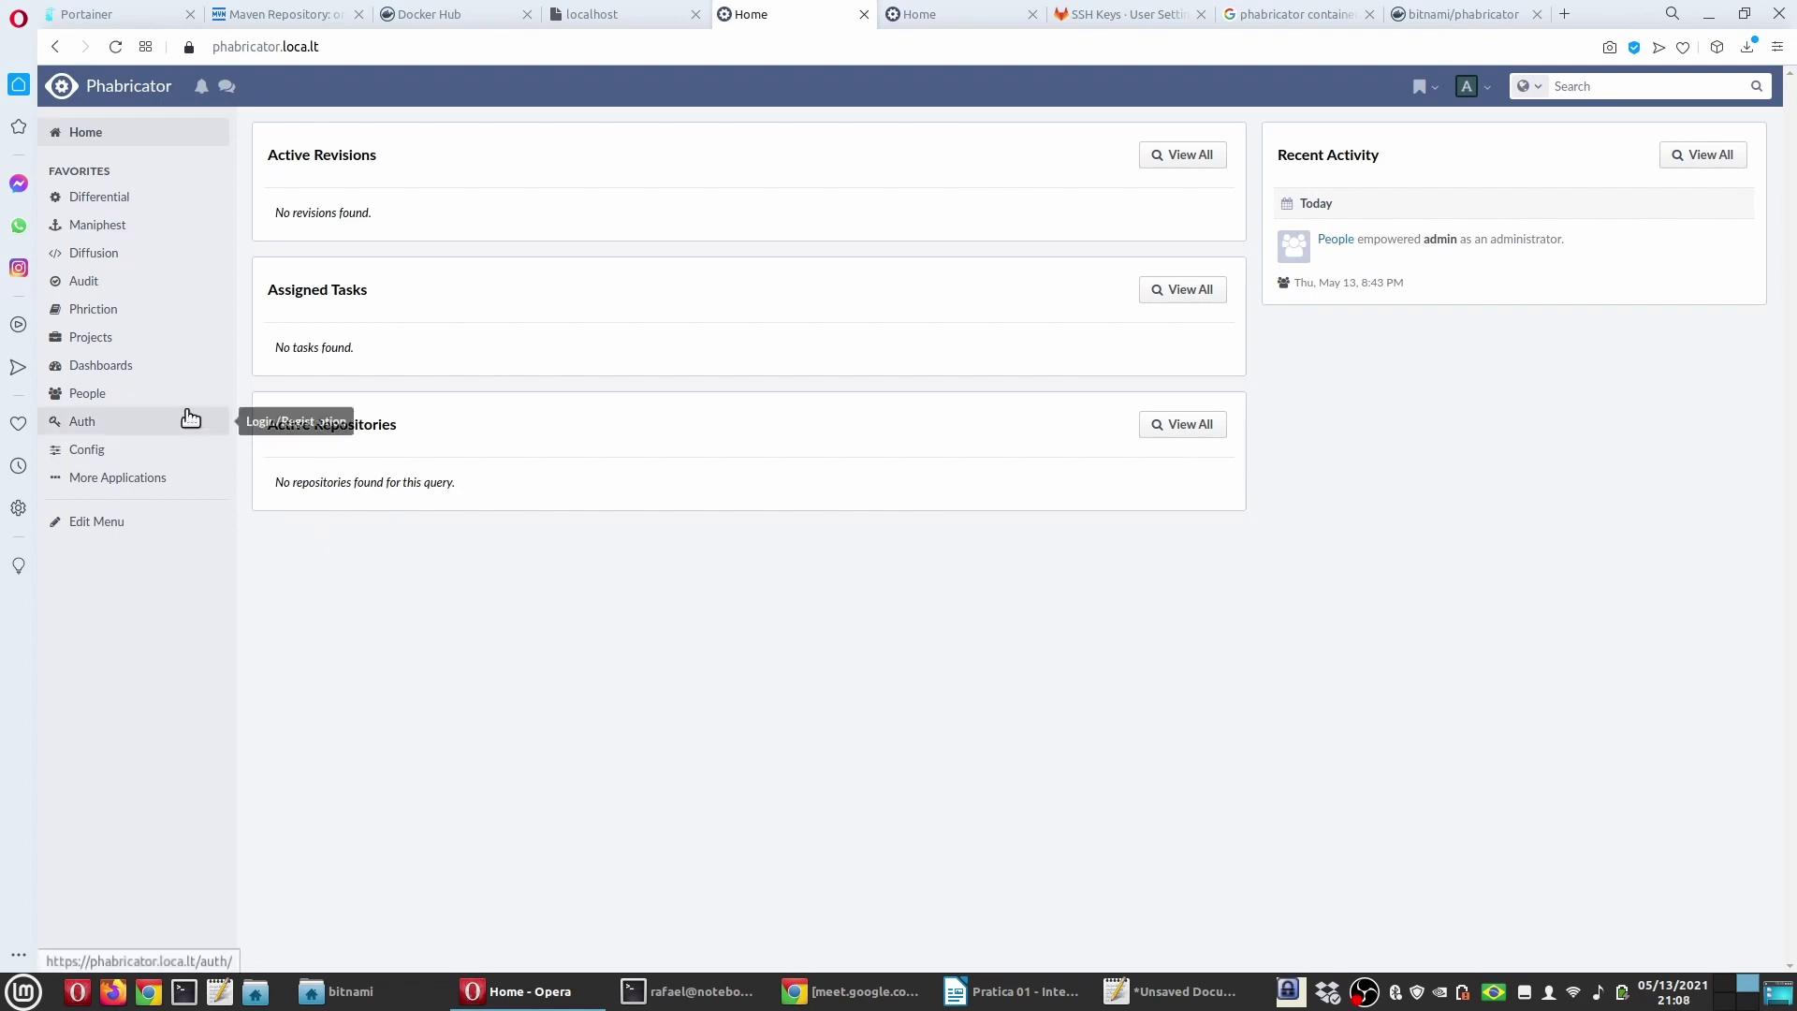
Step: Open the Diffusion list, then select the 6.2 'Observar repositórios' heading in the Writer notes
left_click(93, 253)
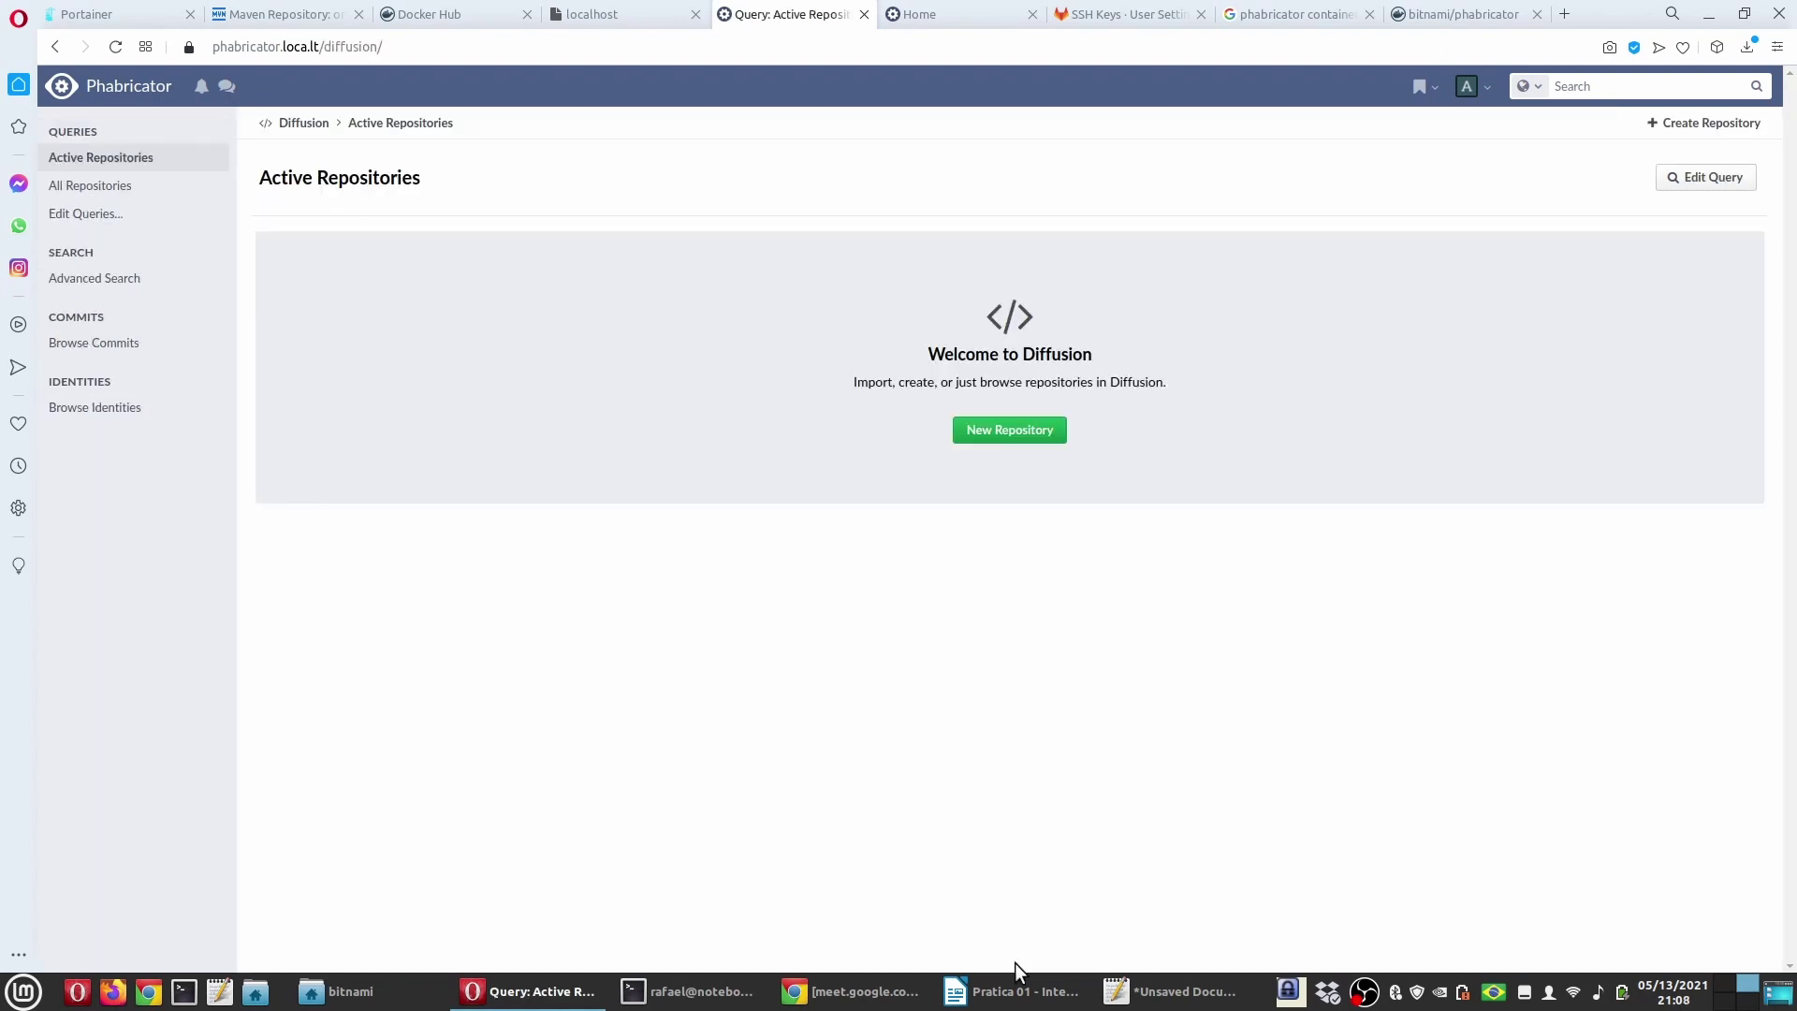
left_click(1015, 990)
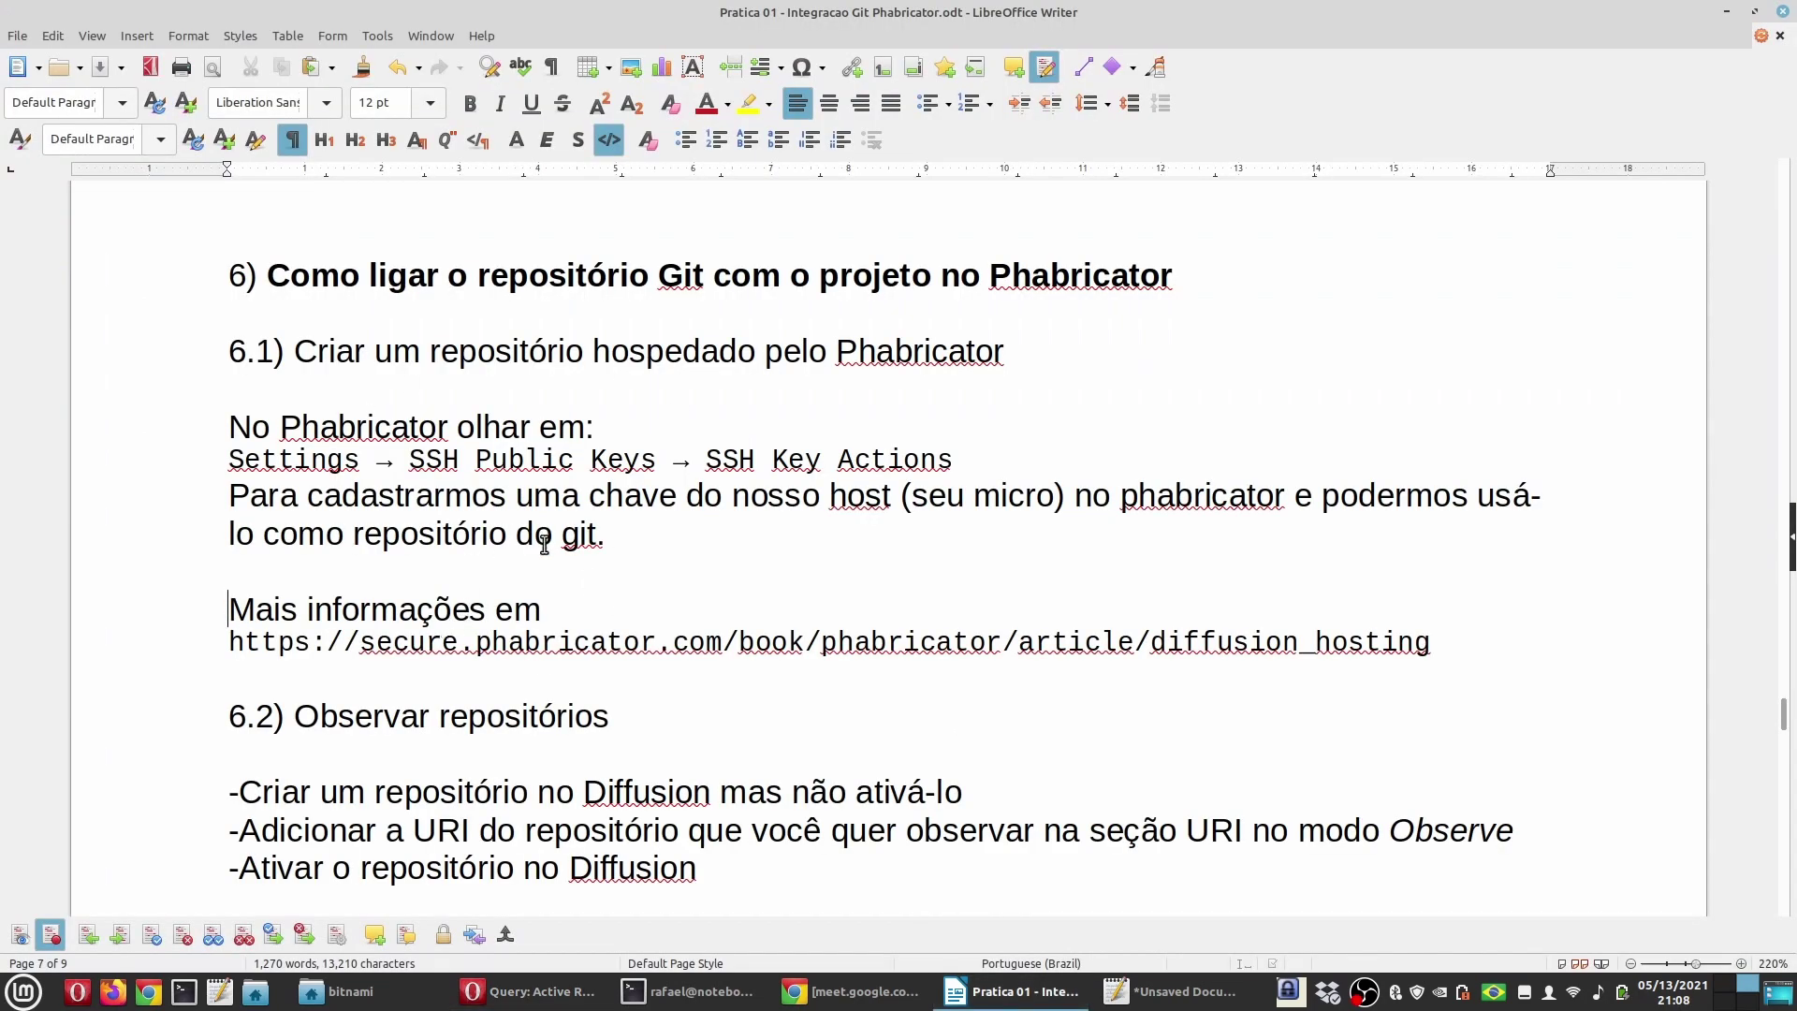
scroll(544, 545, "down", 5)
left_click_drag(296, 409, 593, 409)
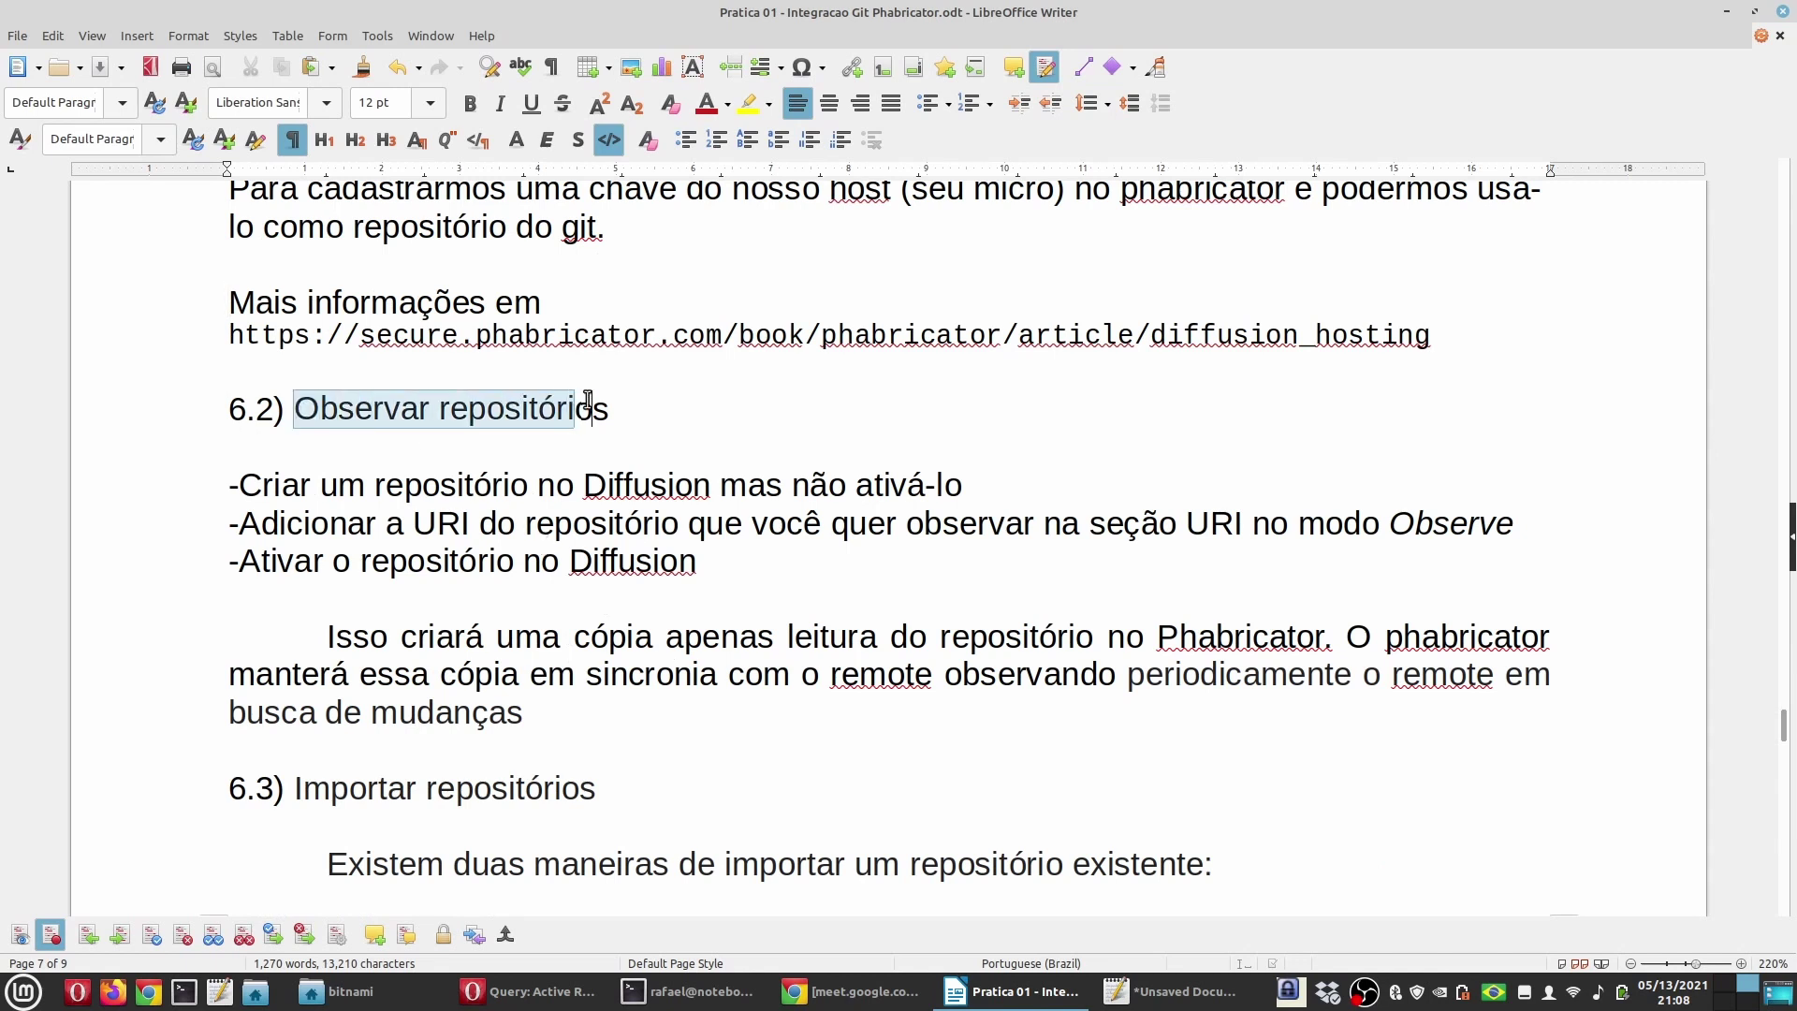
left_click(593, 409)
key("End")
key("shift+Home")
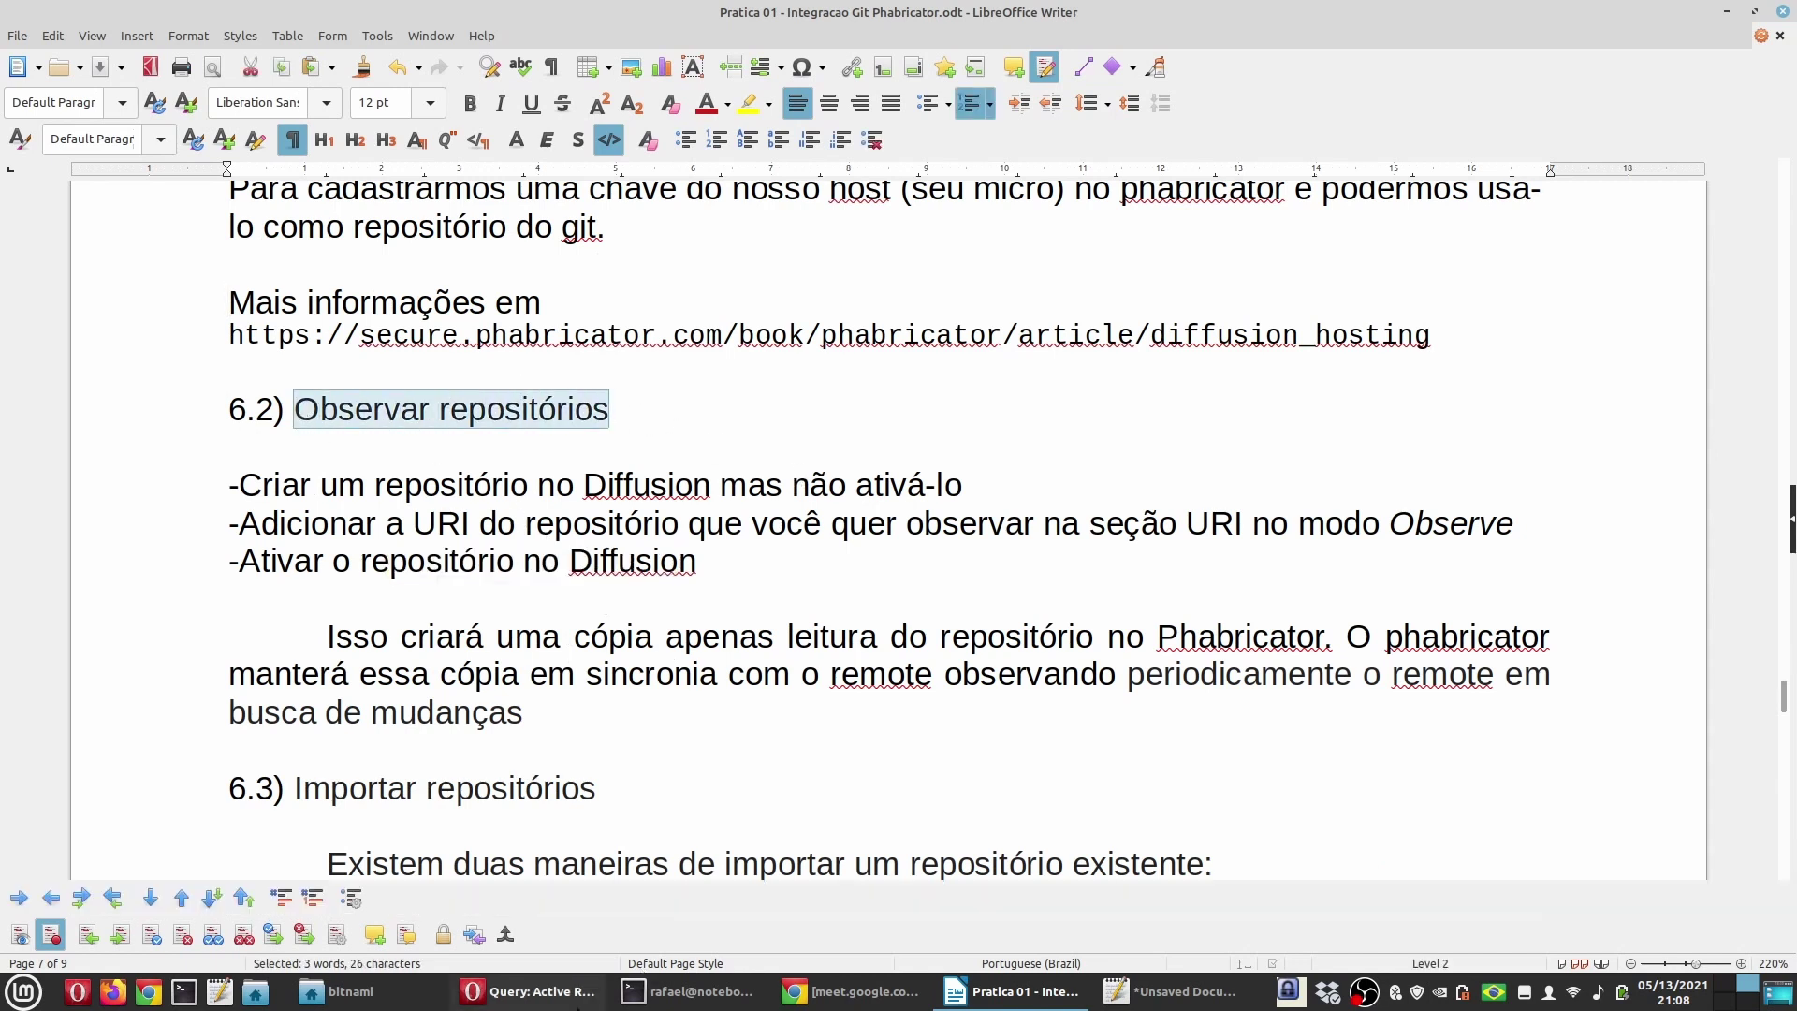
Step: Check your GitLab projects list from the SSH keys page
left_click(529, 991)
left_click(1123, 14)
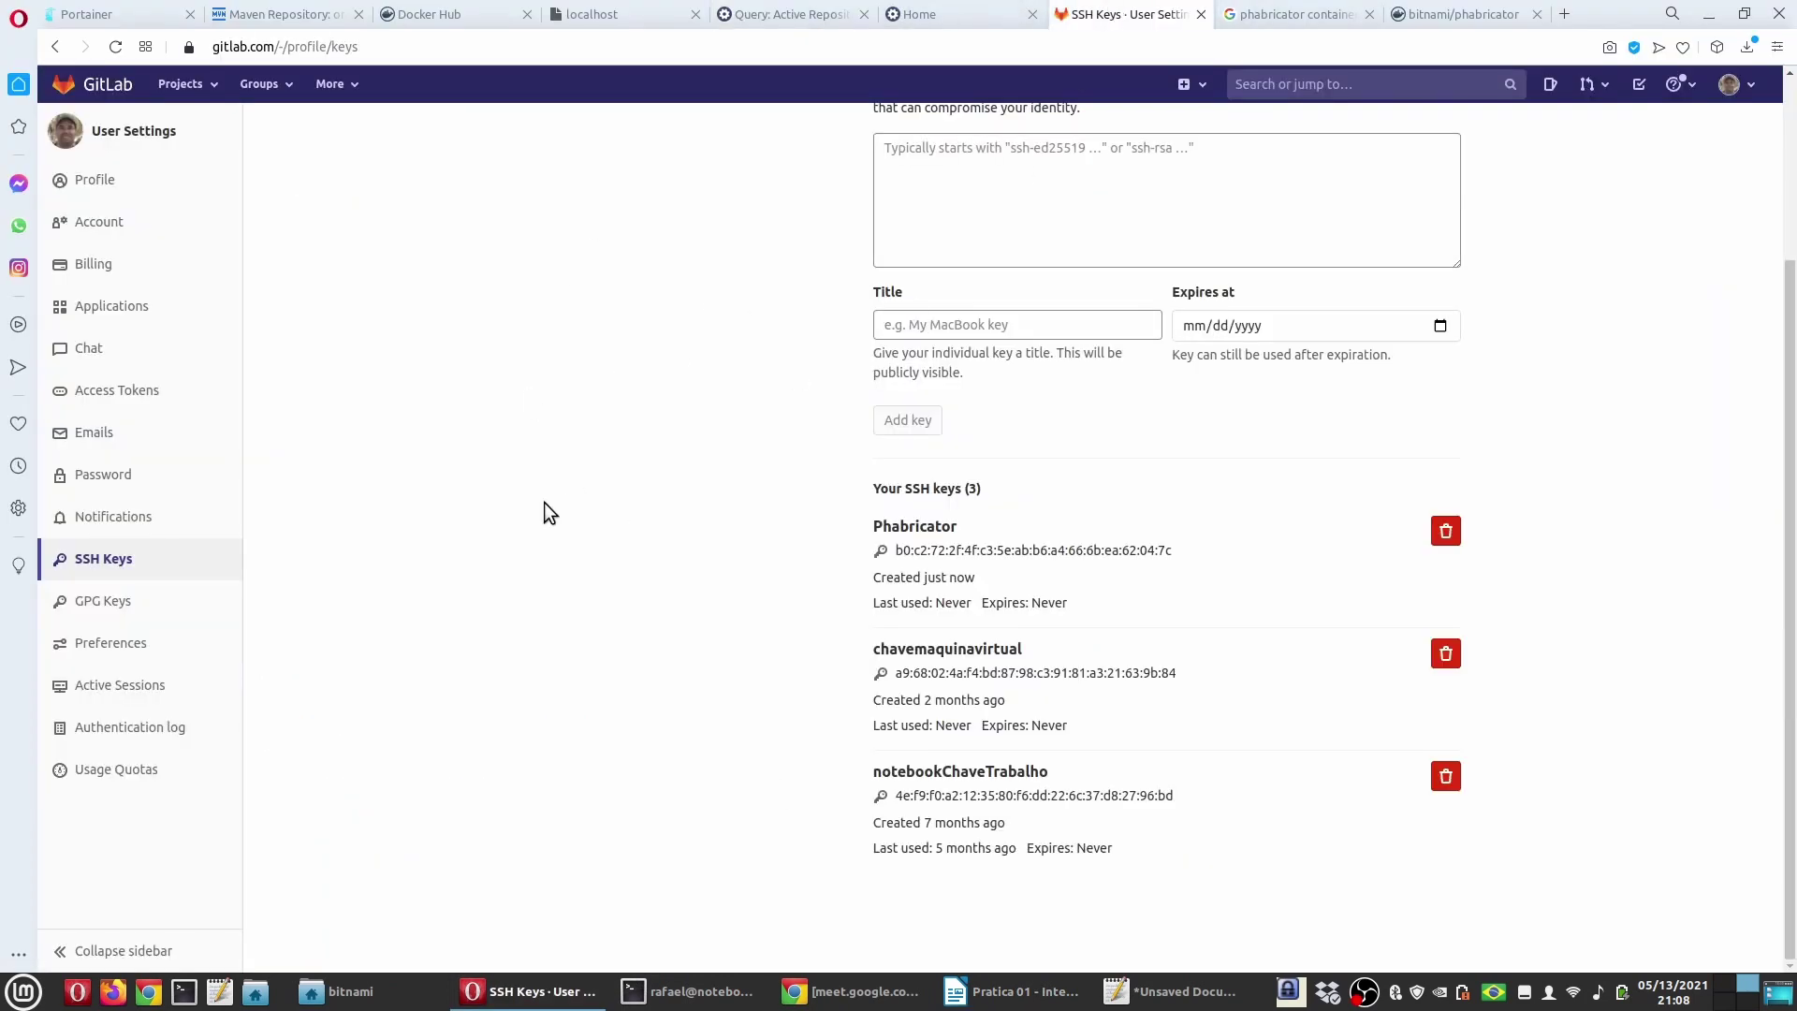
scroll(544, 503, "up", 3)
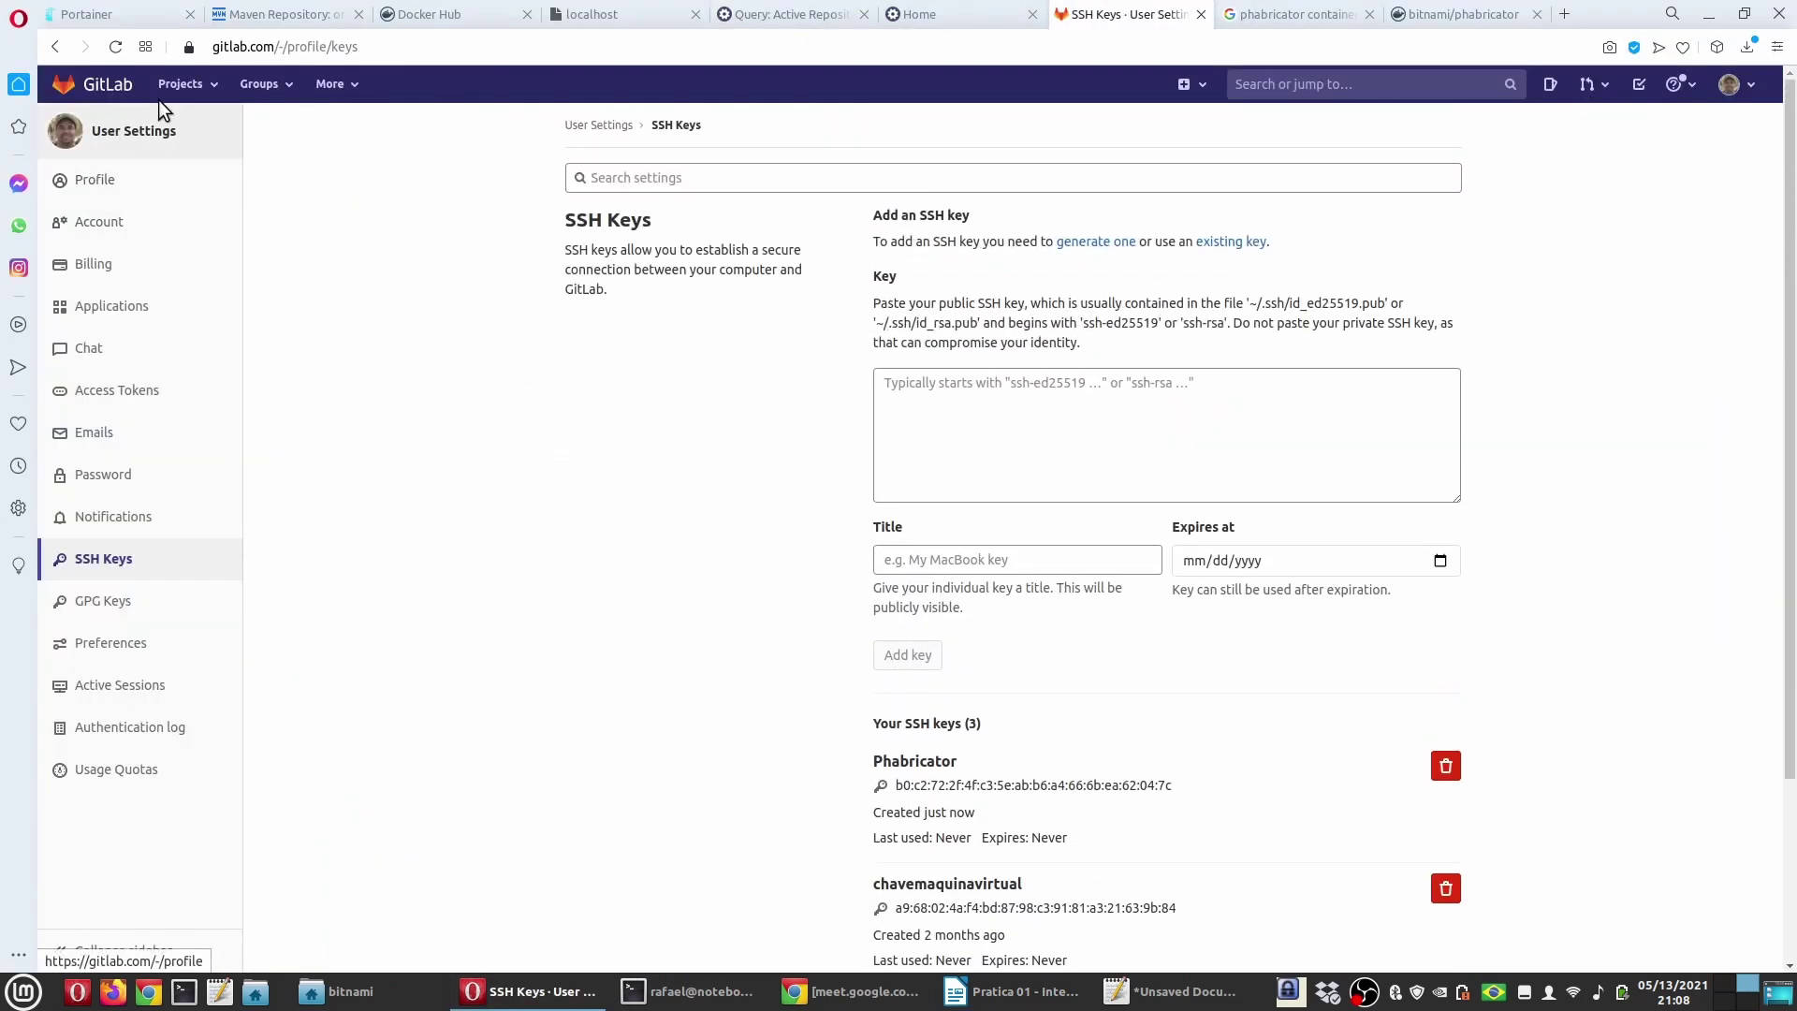
left_click(180, 85)
left_click(203, 131)
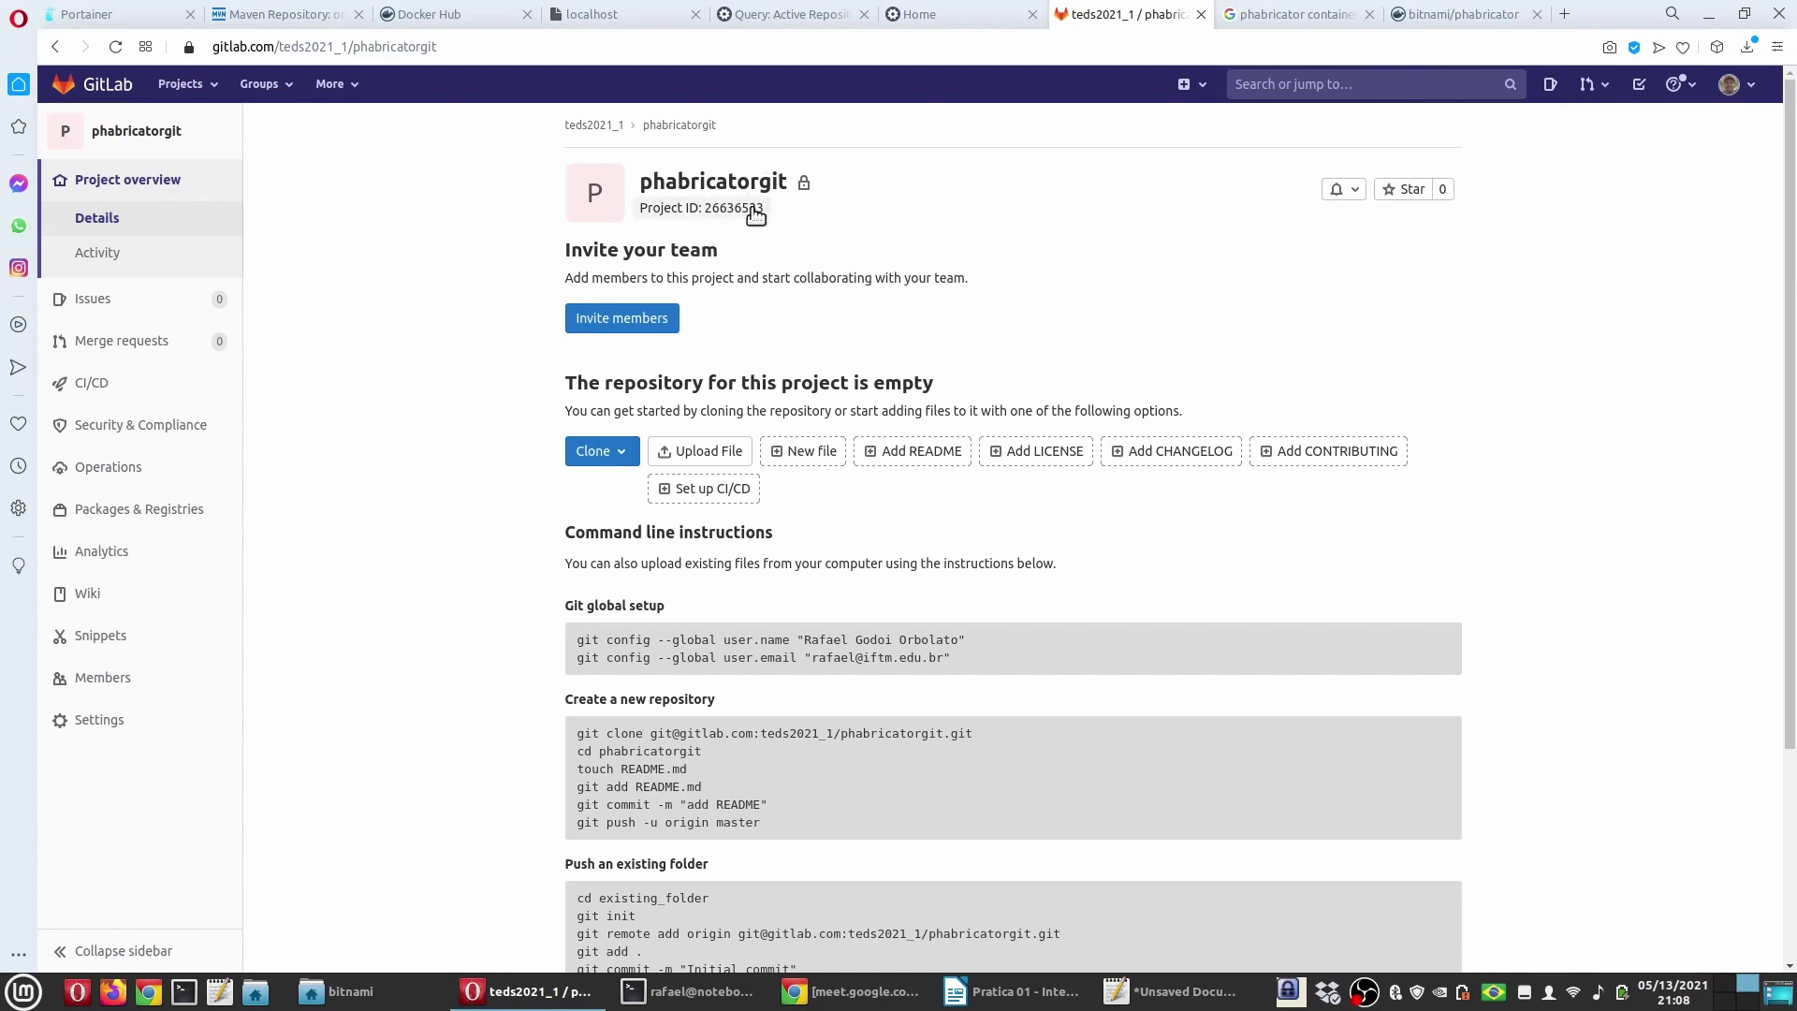
Step: Select the notes step on creating an inactive repository, then return to Phabricator Diffusion
left_click(1019, 992)
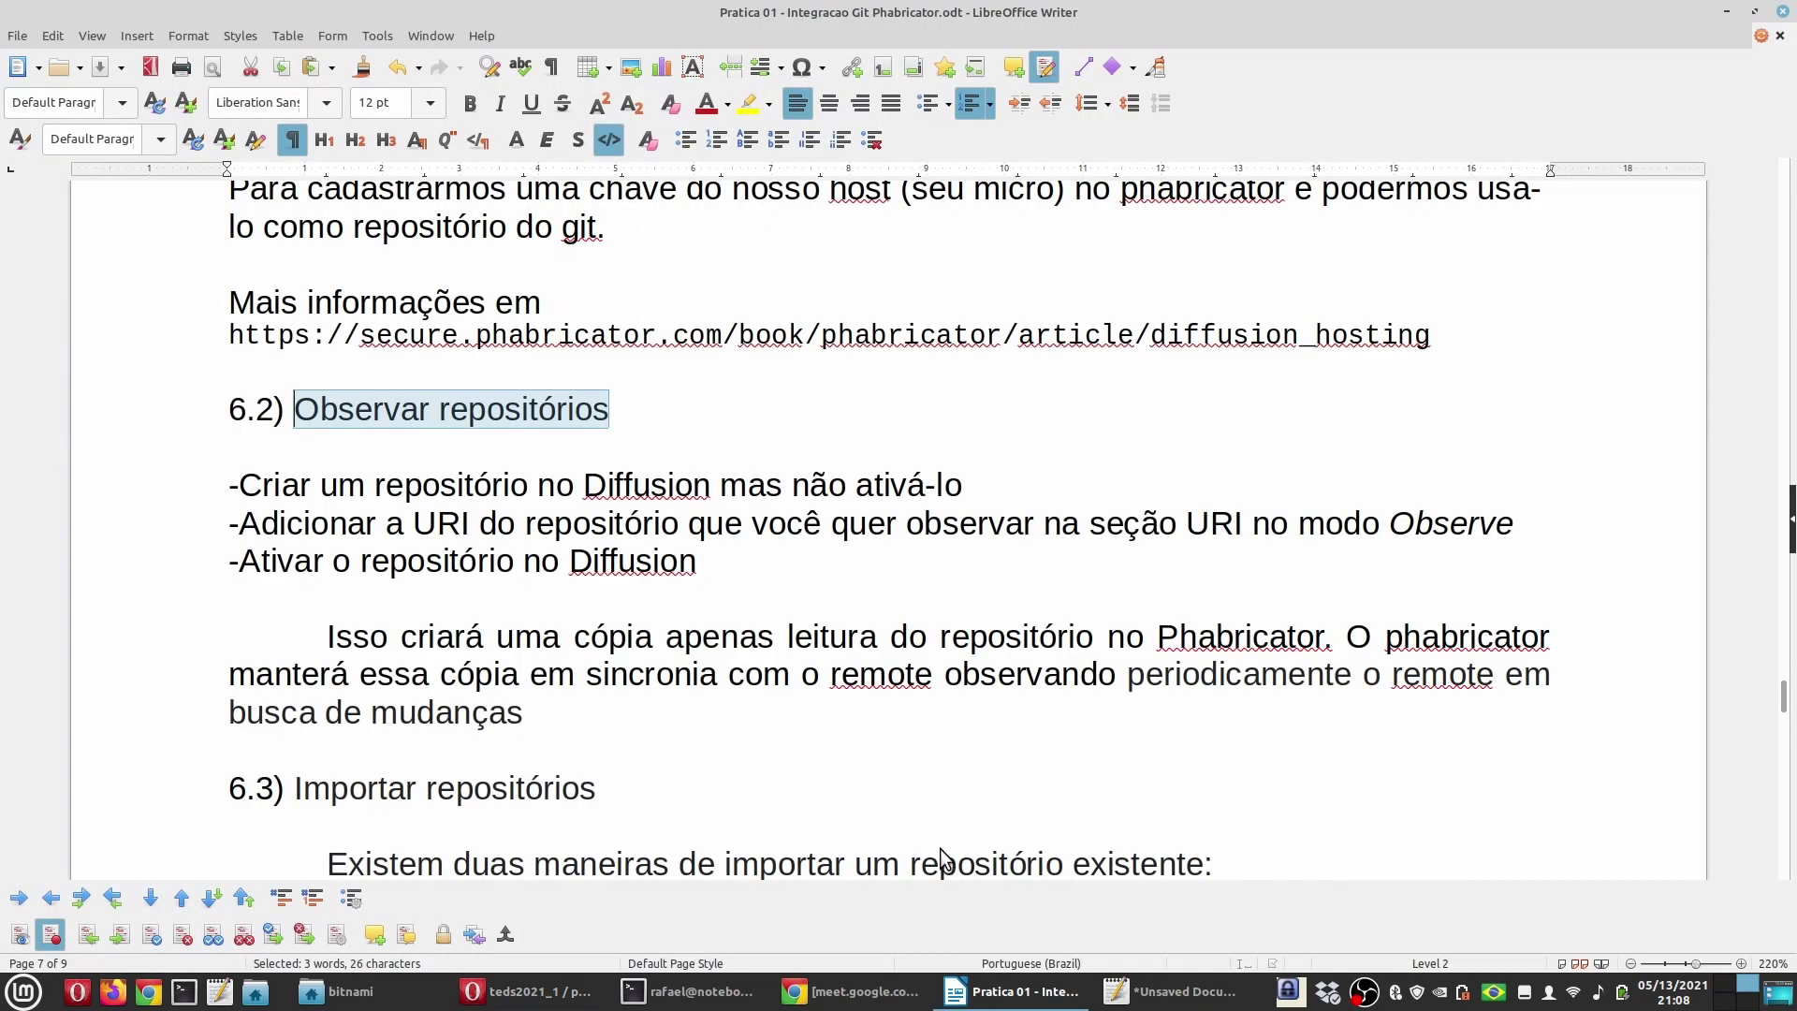
left_click_drag(225, 481, 1020, 475)
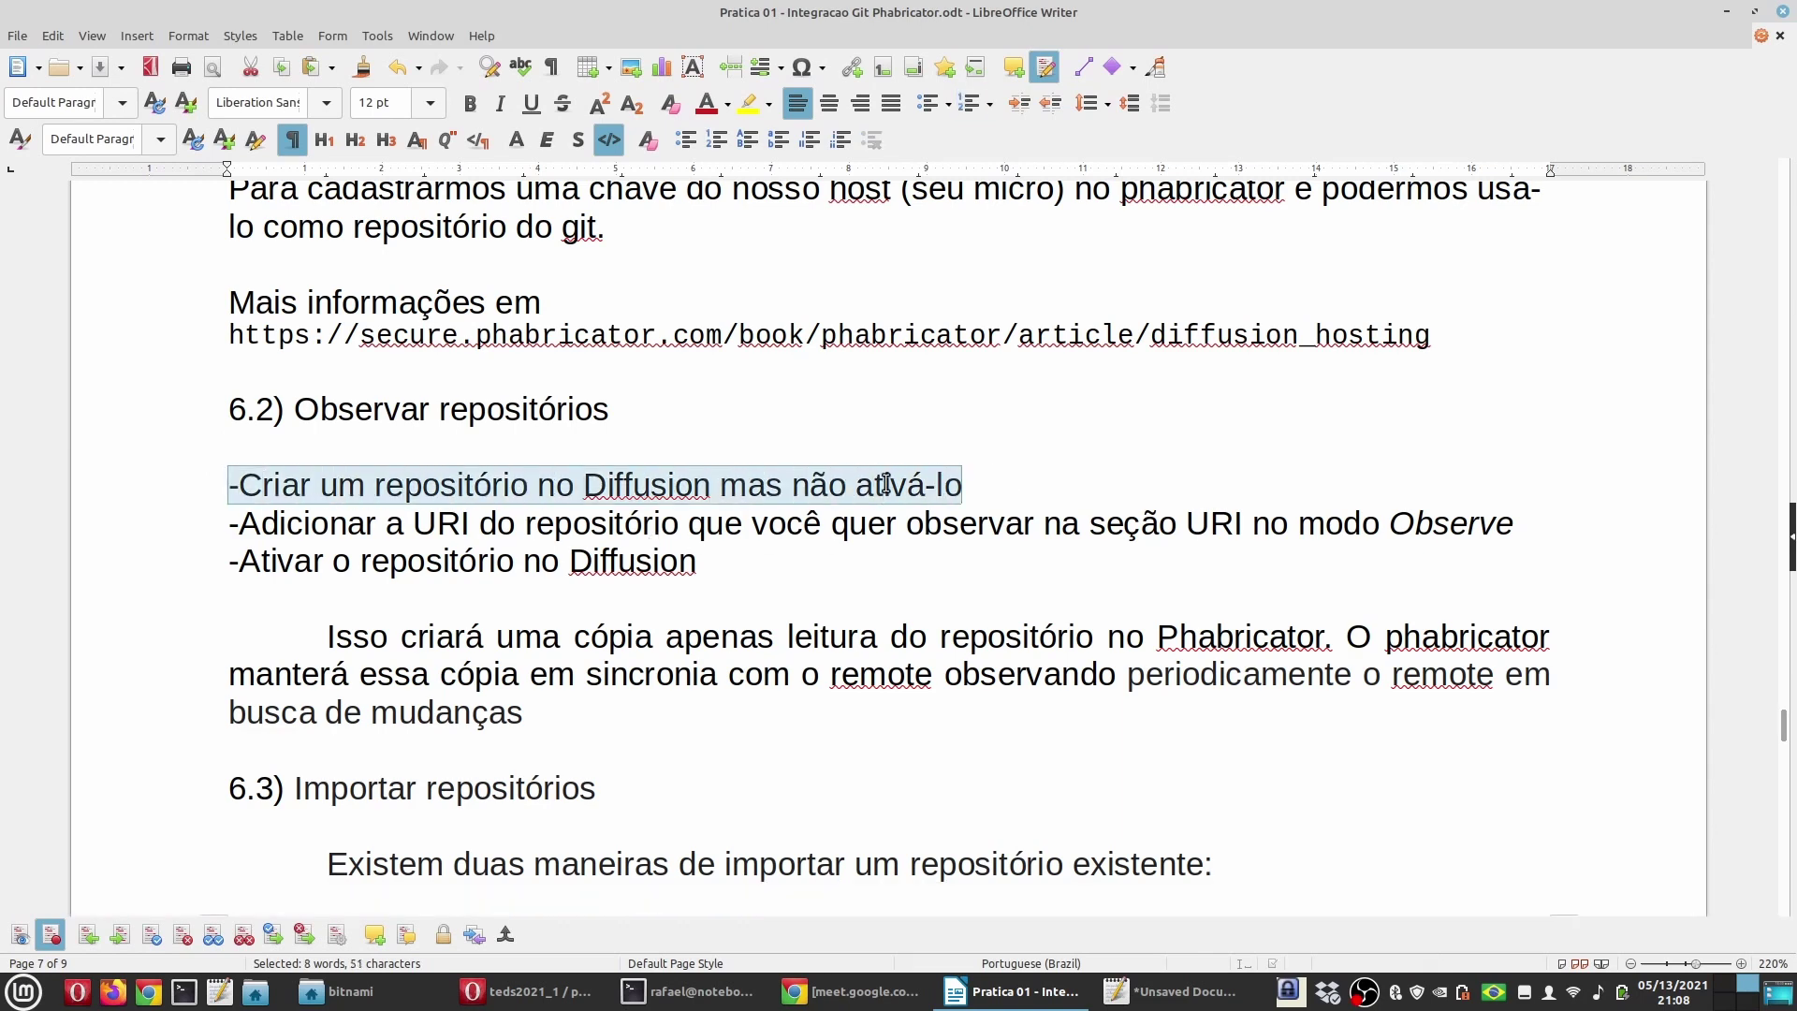
left_click(527, 991)
left_click(775, 12)
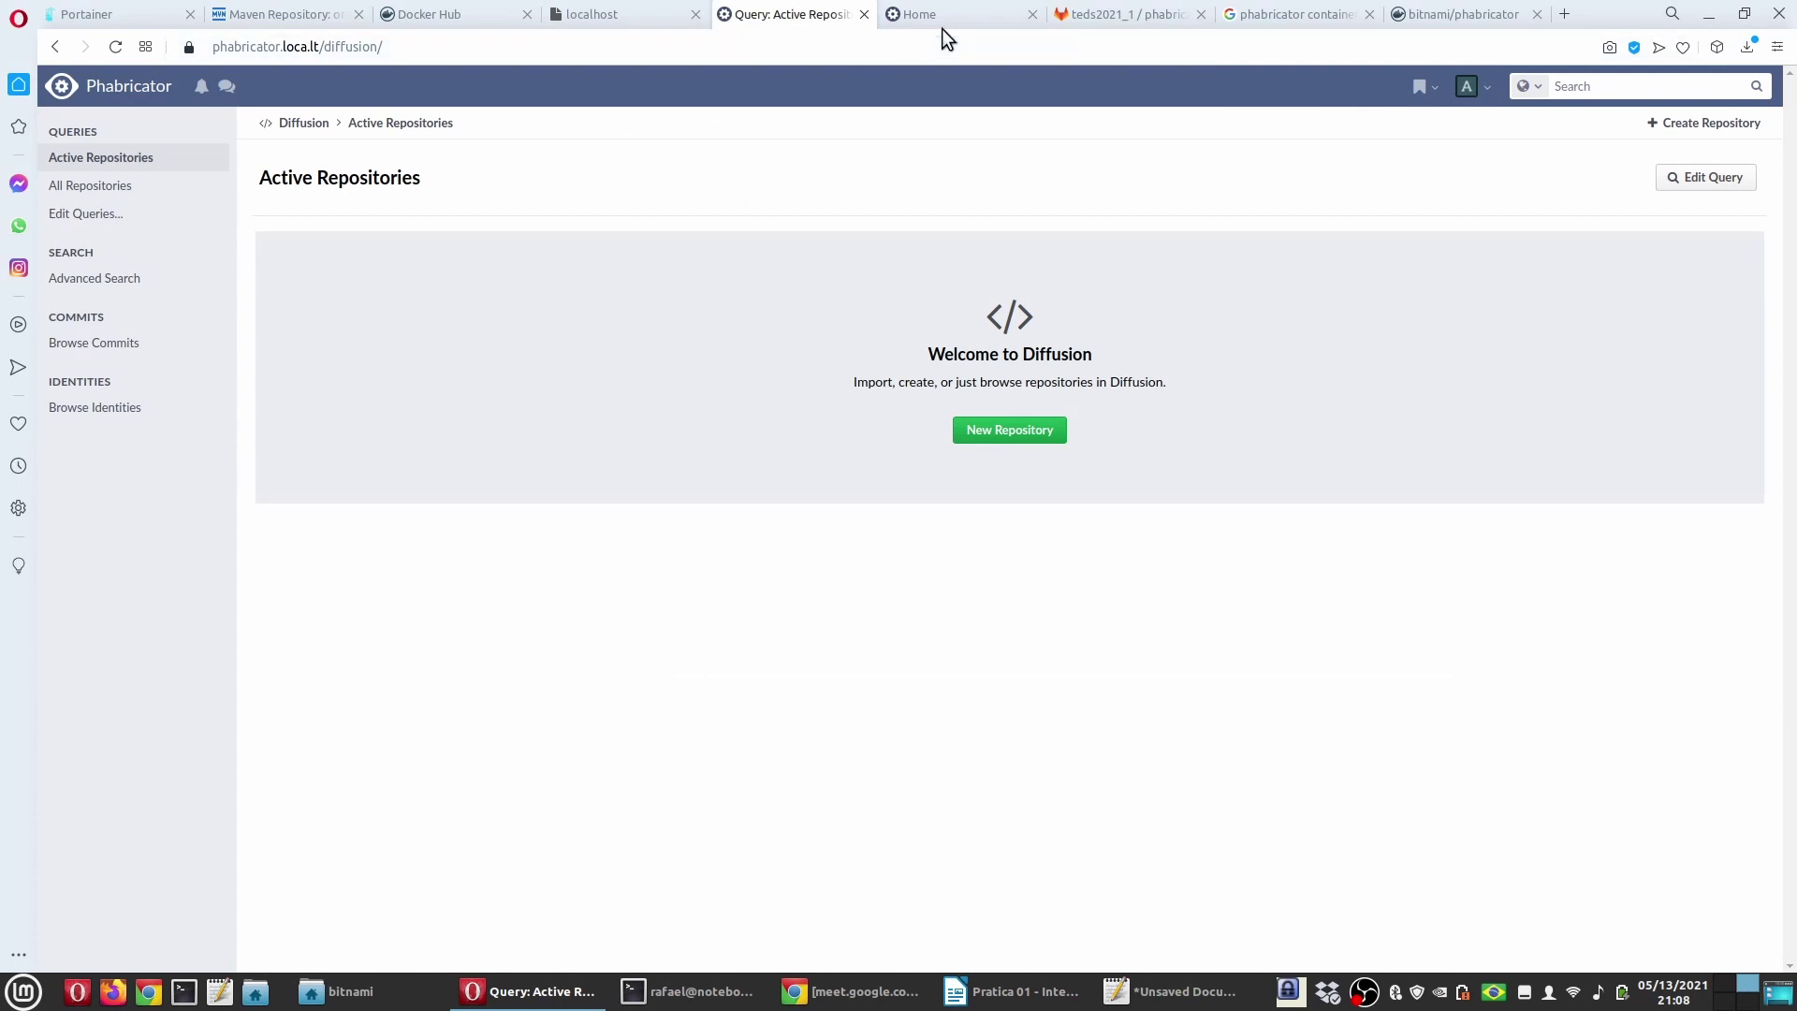
Step: Close the extra Phabricator home tab and start a new Git repository from Diffusion
left_click(961, 13)
left_click(814, 13)
left_click(1030, 14)
left_click(959, 436)
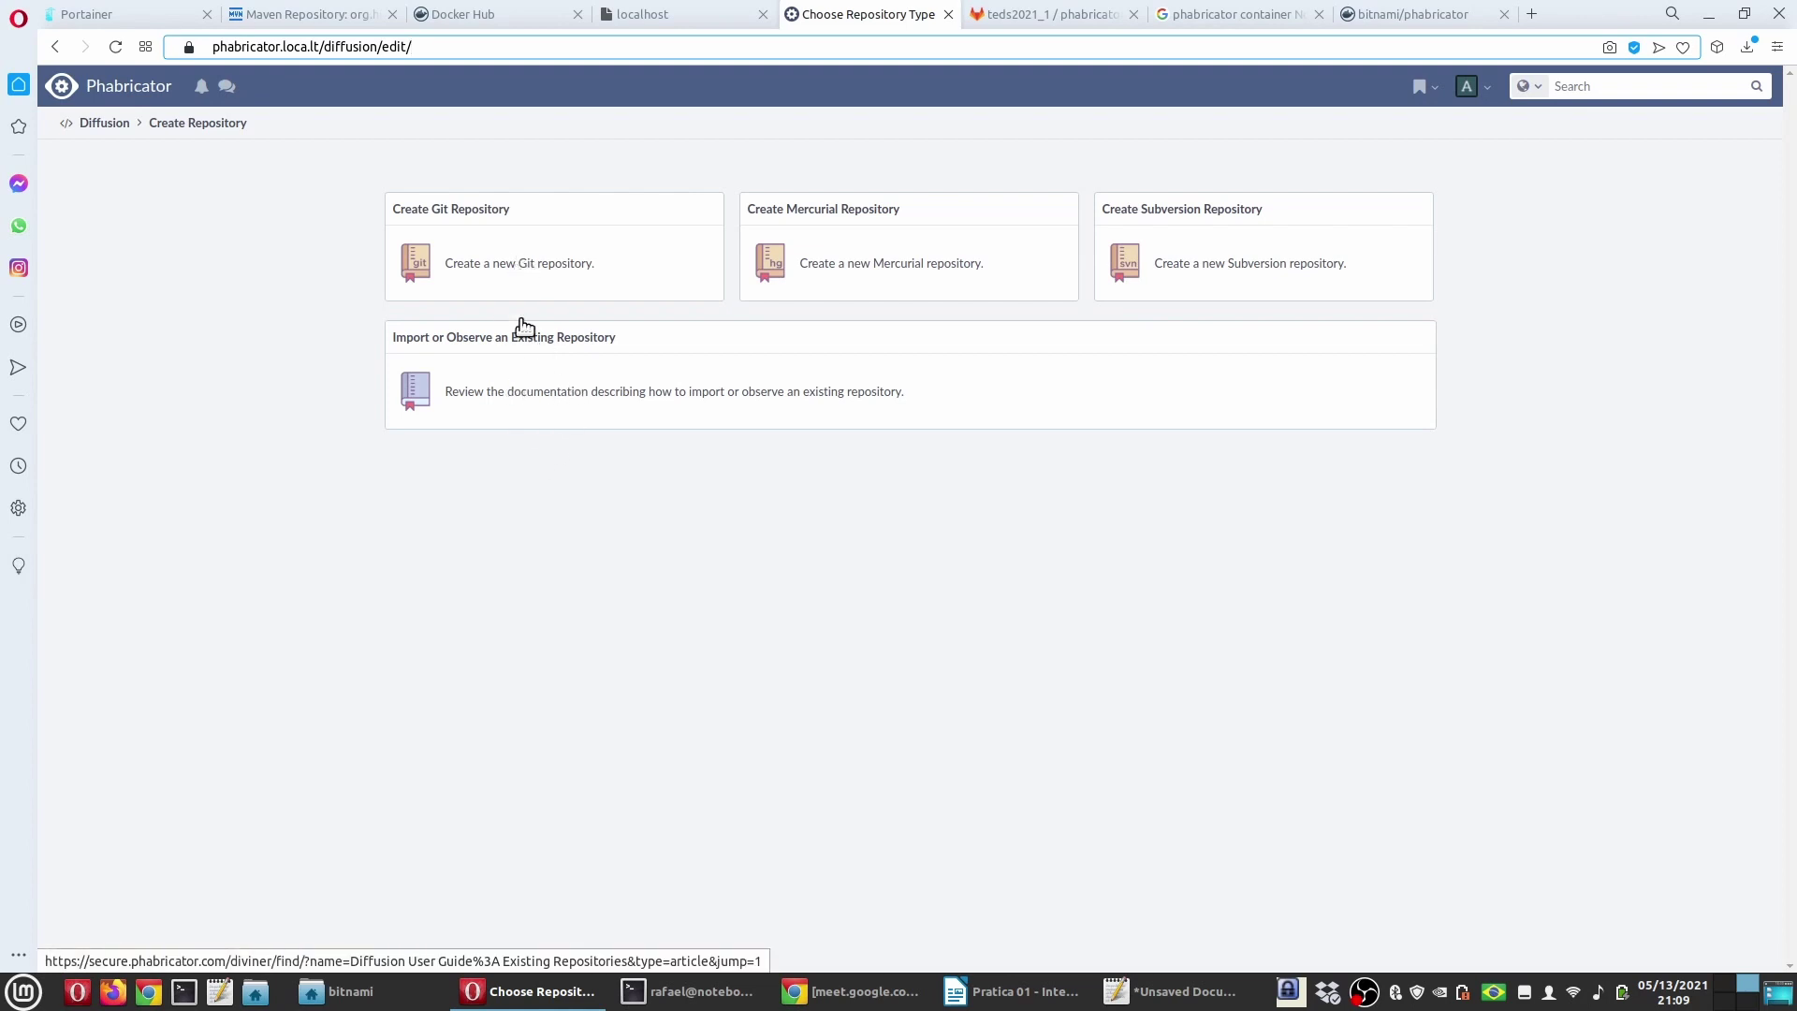
left_click(513, 263)
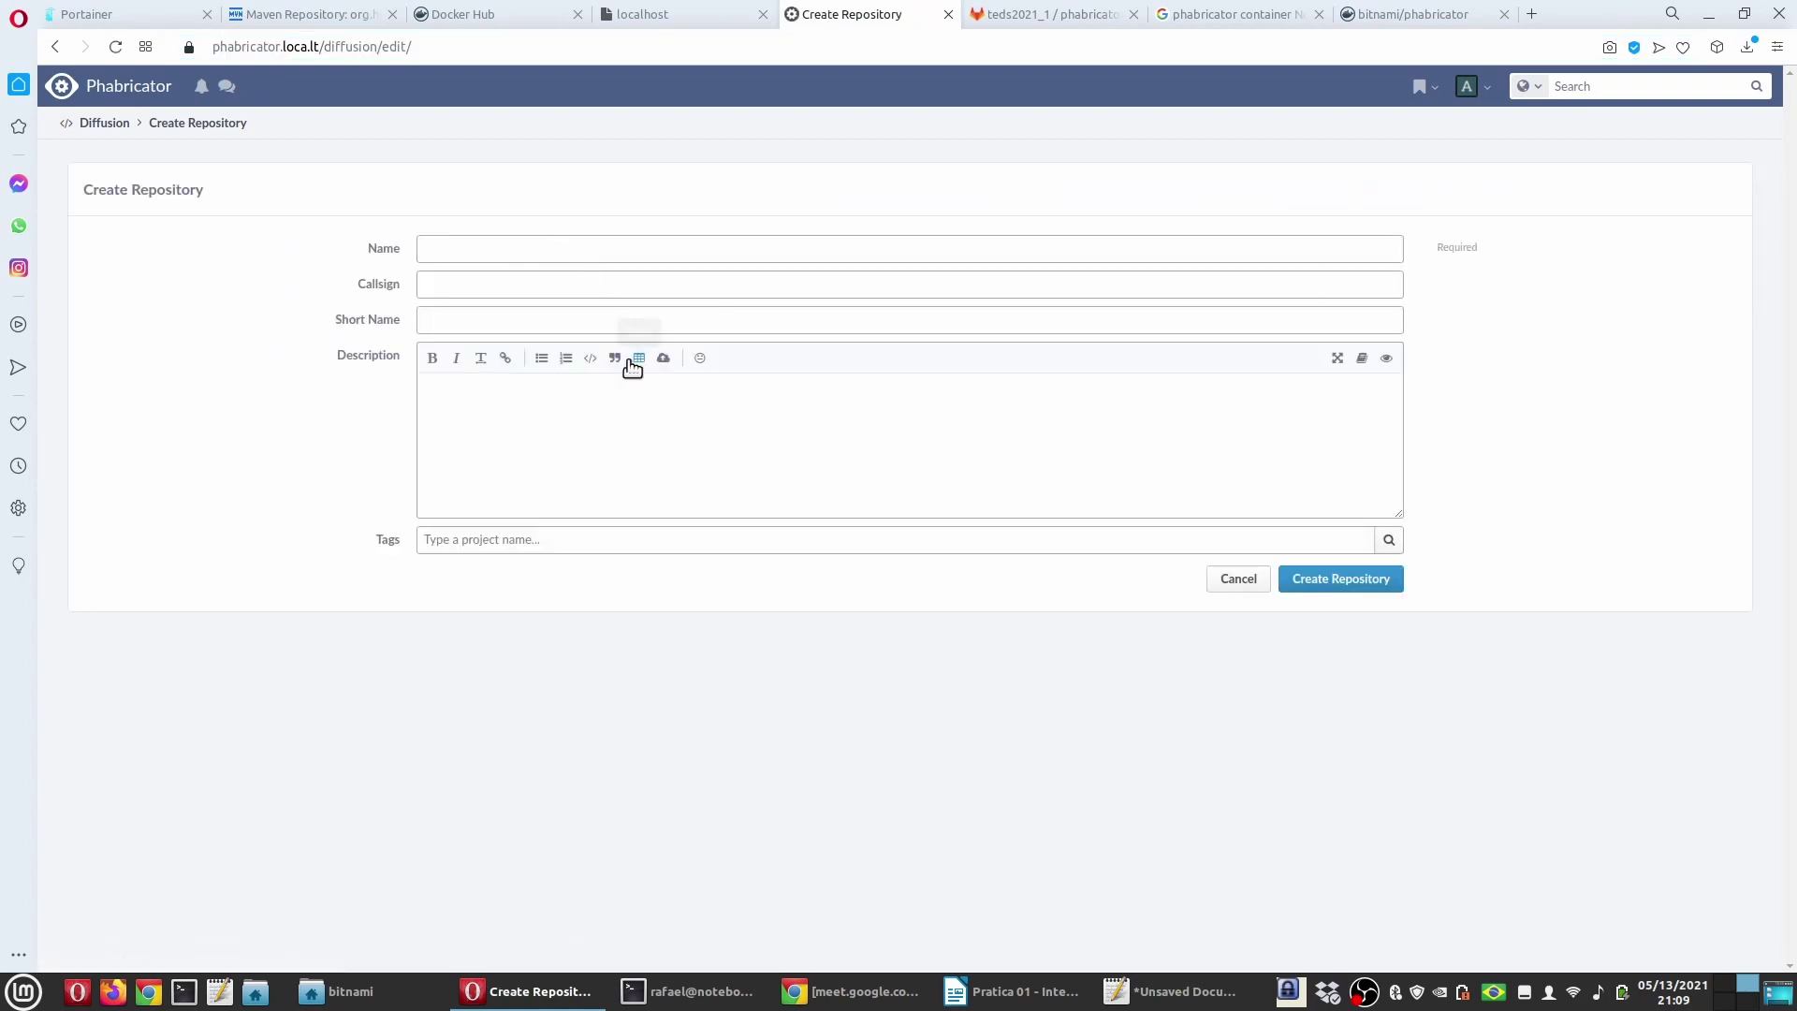
Step: Name the repository phabricatorgitlab with callsign TESTE
left_click(481, 251)
type("ph")
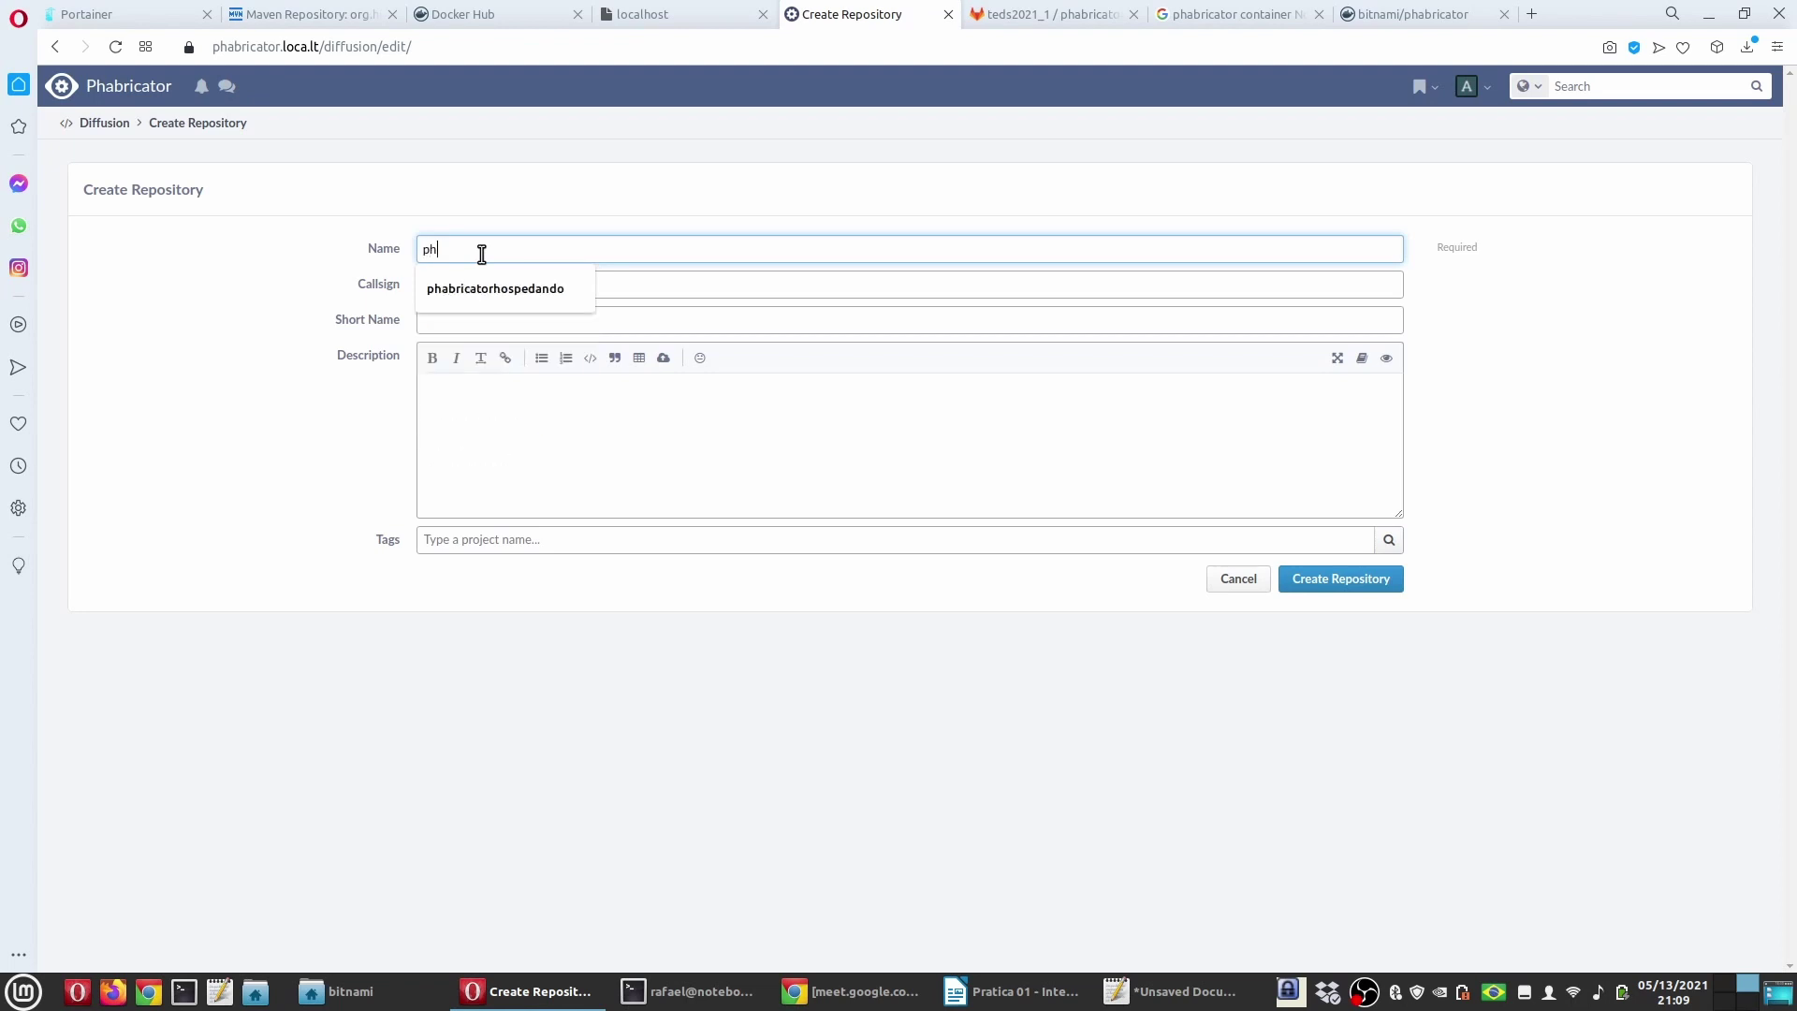
type("abri")
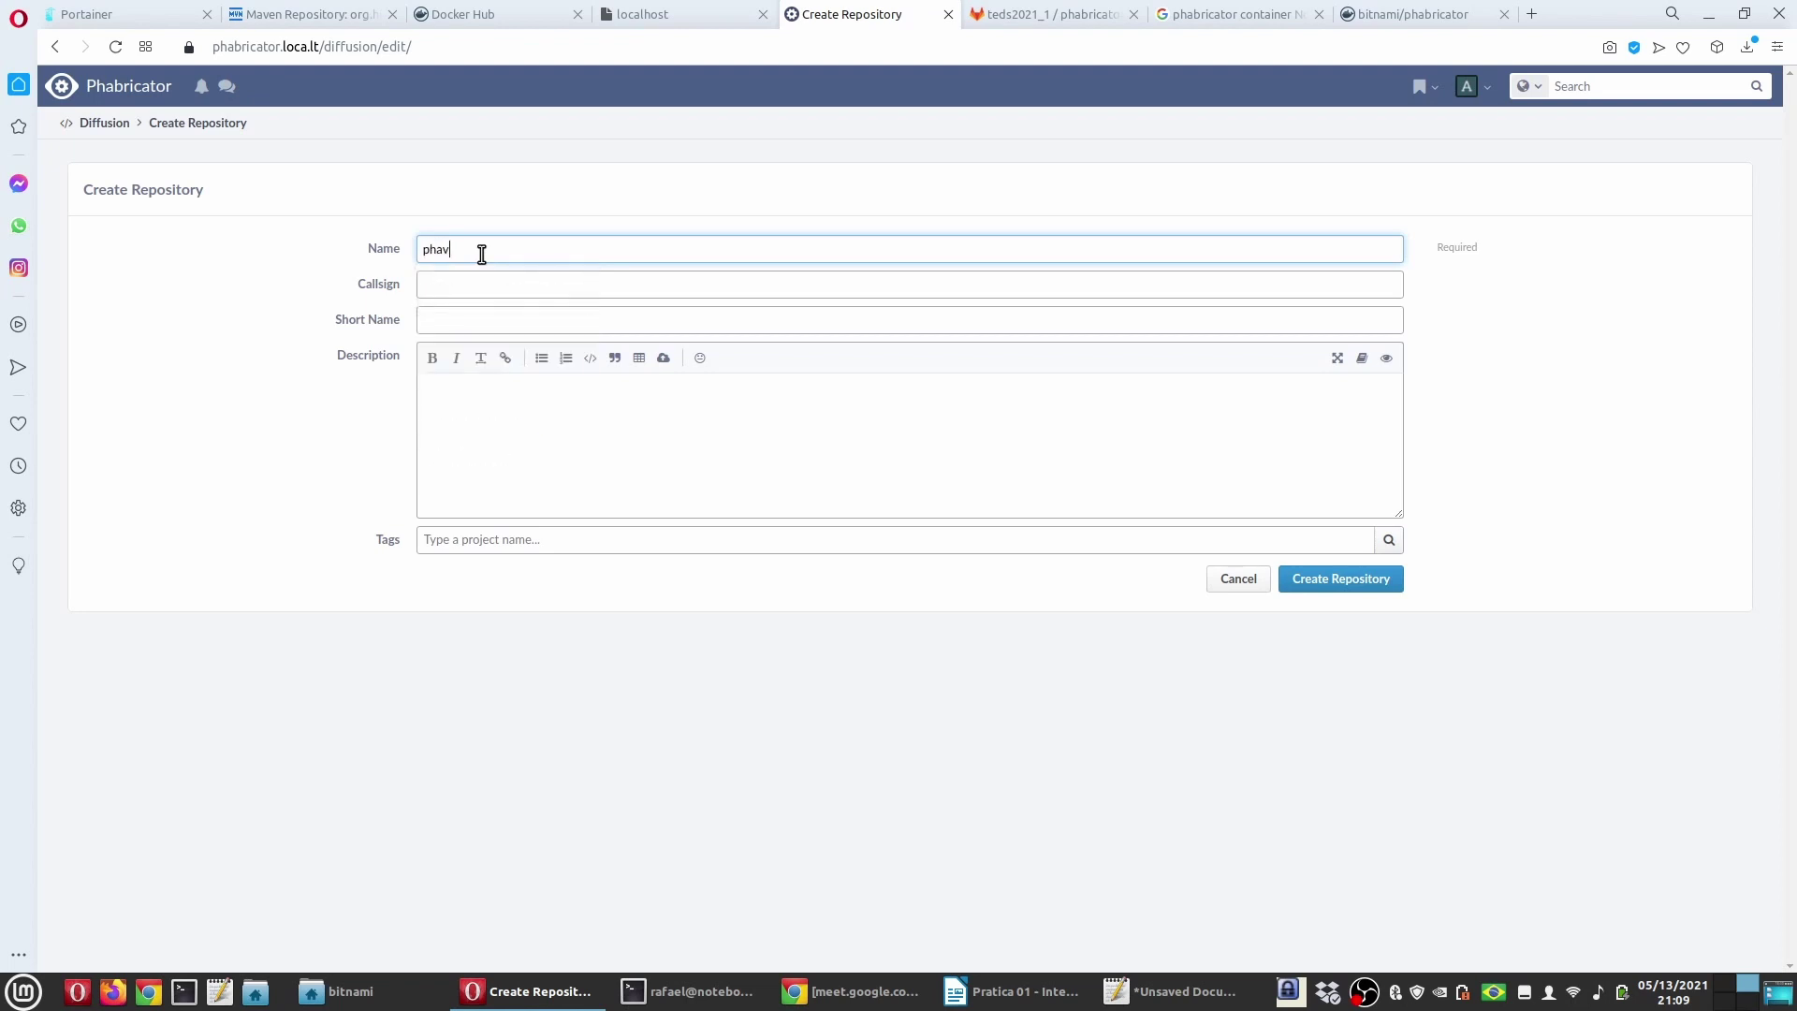
type("catore")
left_click(484, 284)
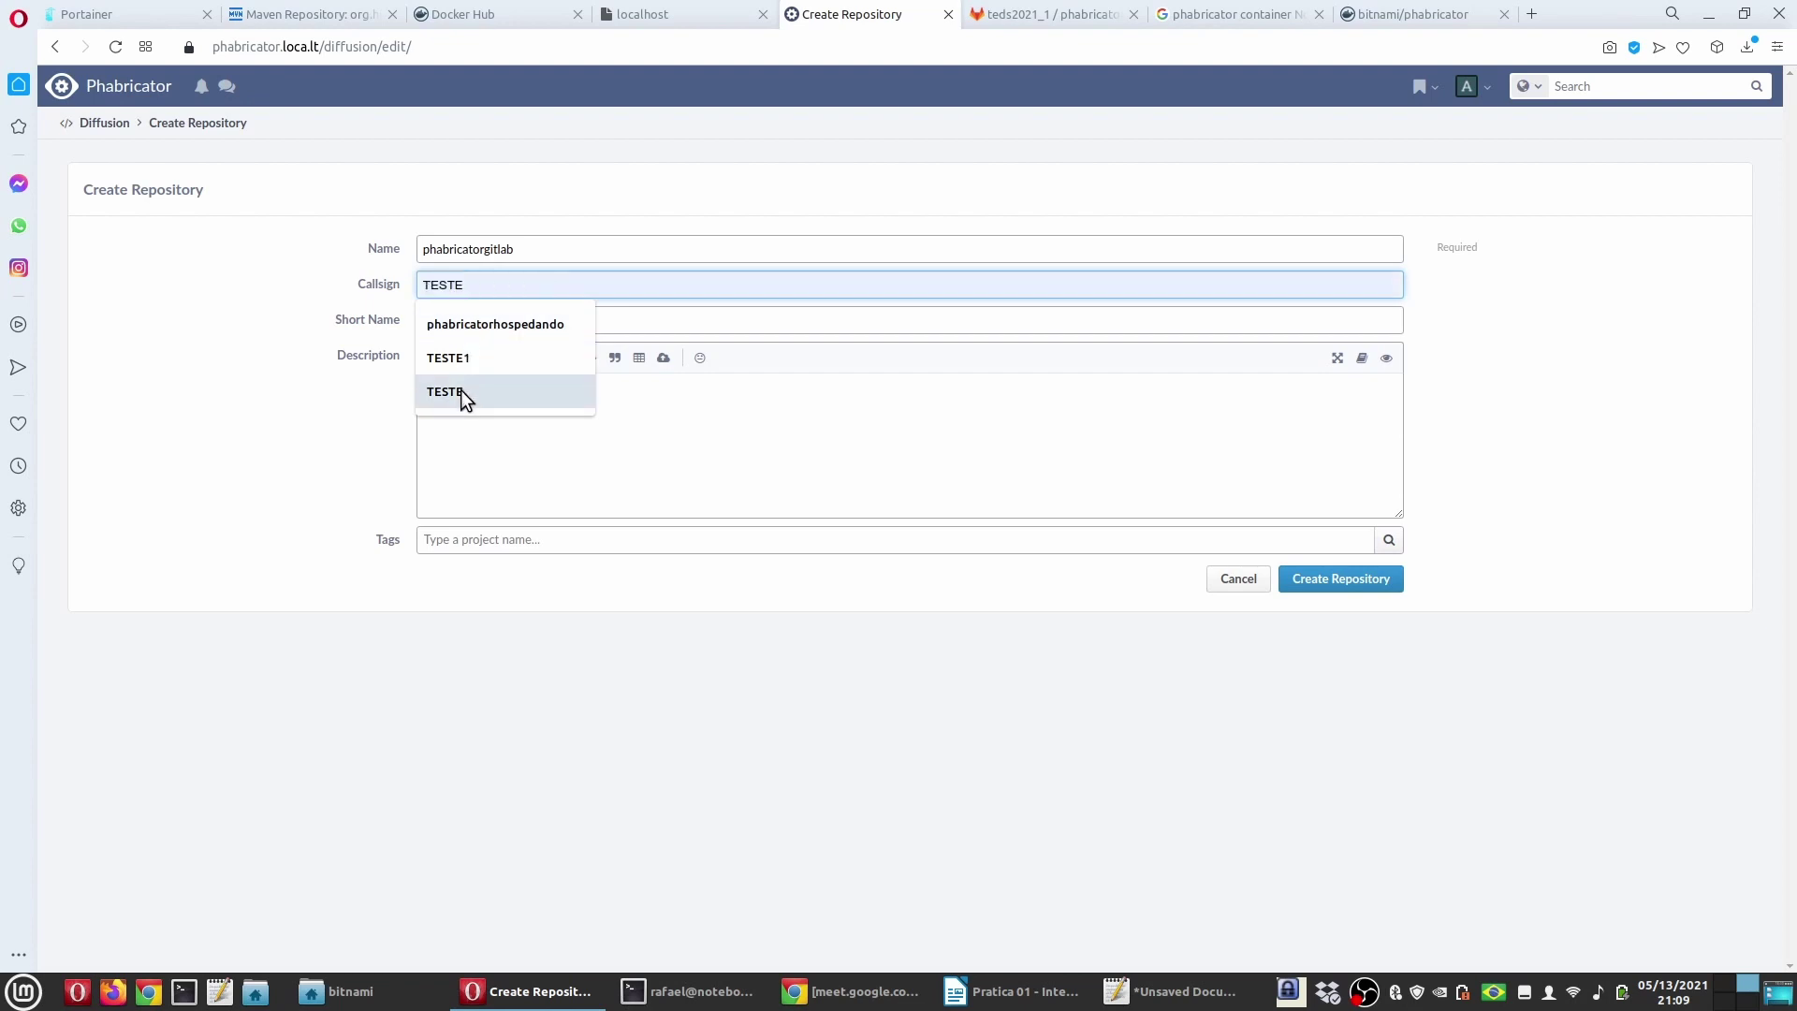
left_click(459, 391)
left_click(462, 319)
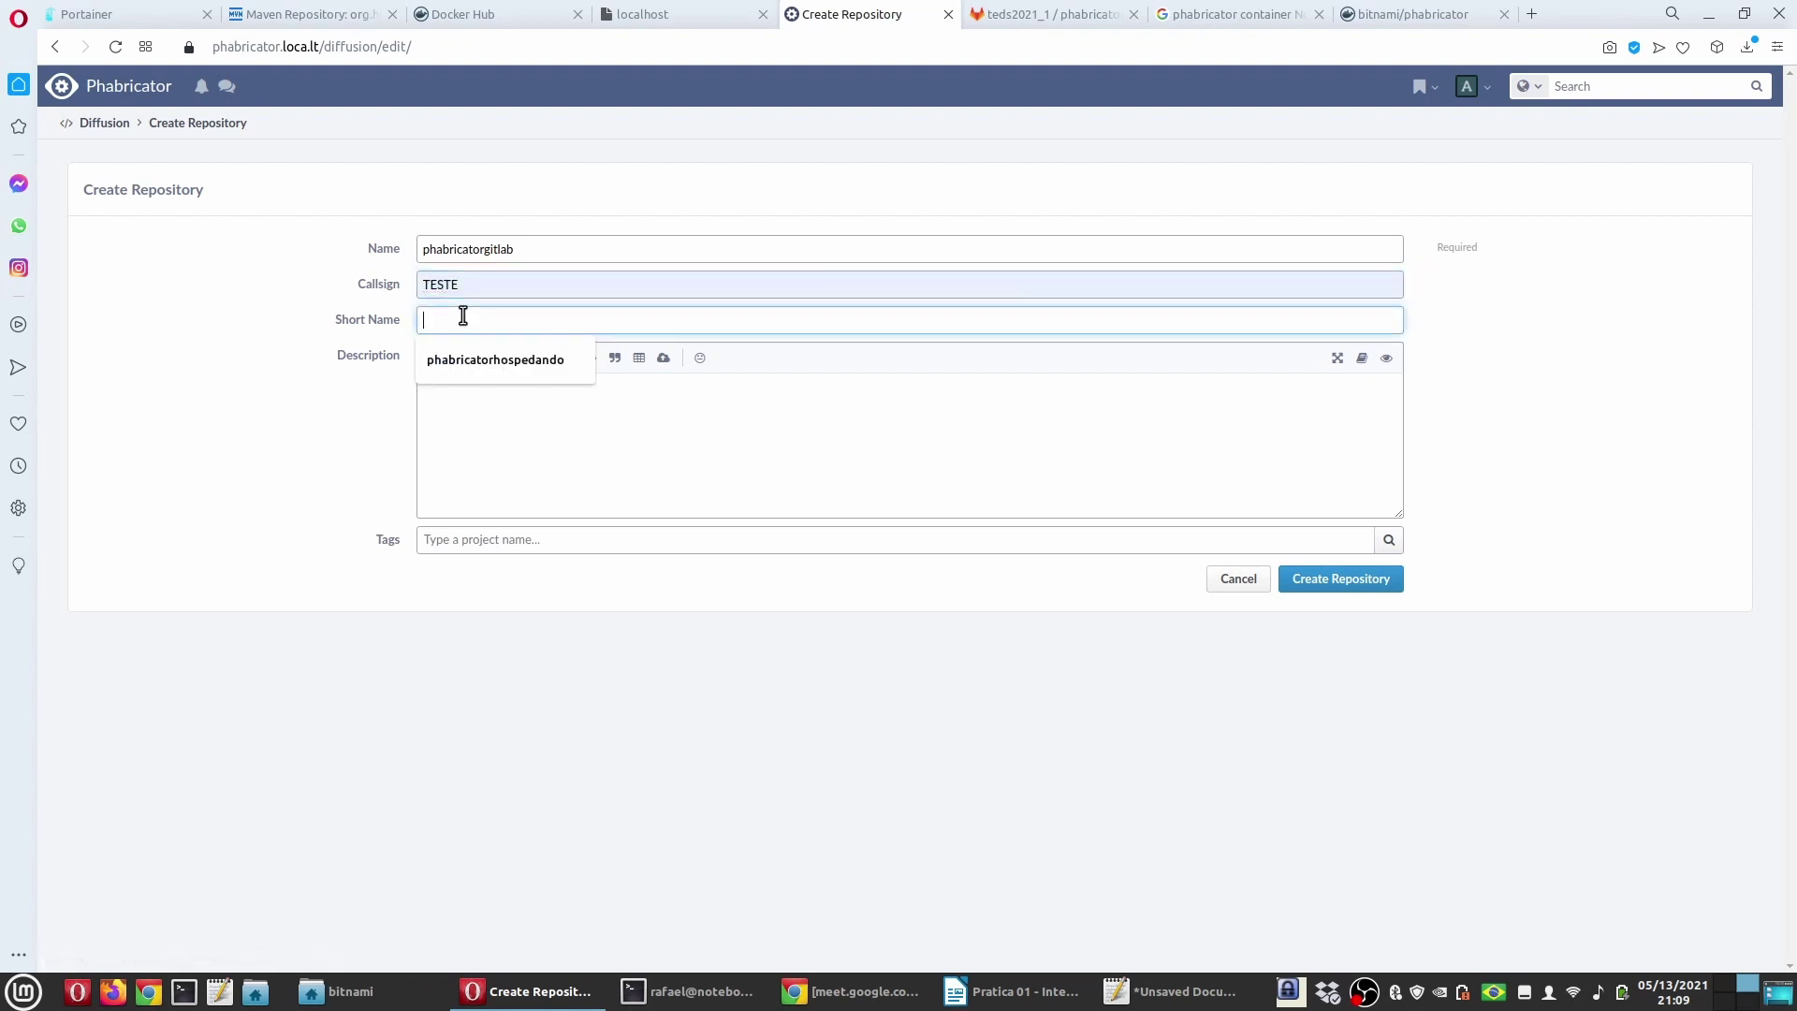
Step: Copy the name into the short name and description fields, then create the repository
double_click(522, 249)
key("ctrl+c")
left_click(509, 321)
key("ctrl+v")
left_click(509, 397)
key("ctrl+v")
left_click(538, 540)
key("ctrl+v")
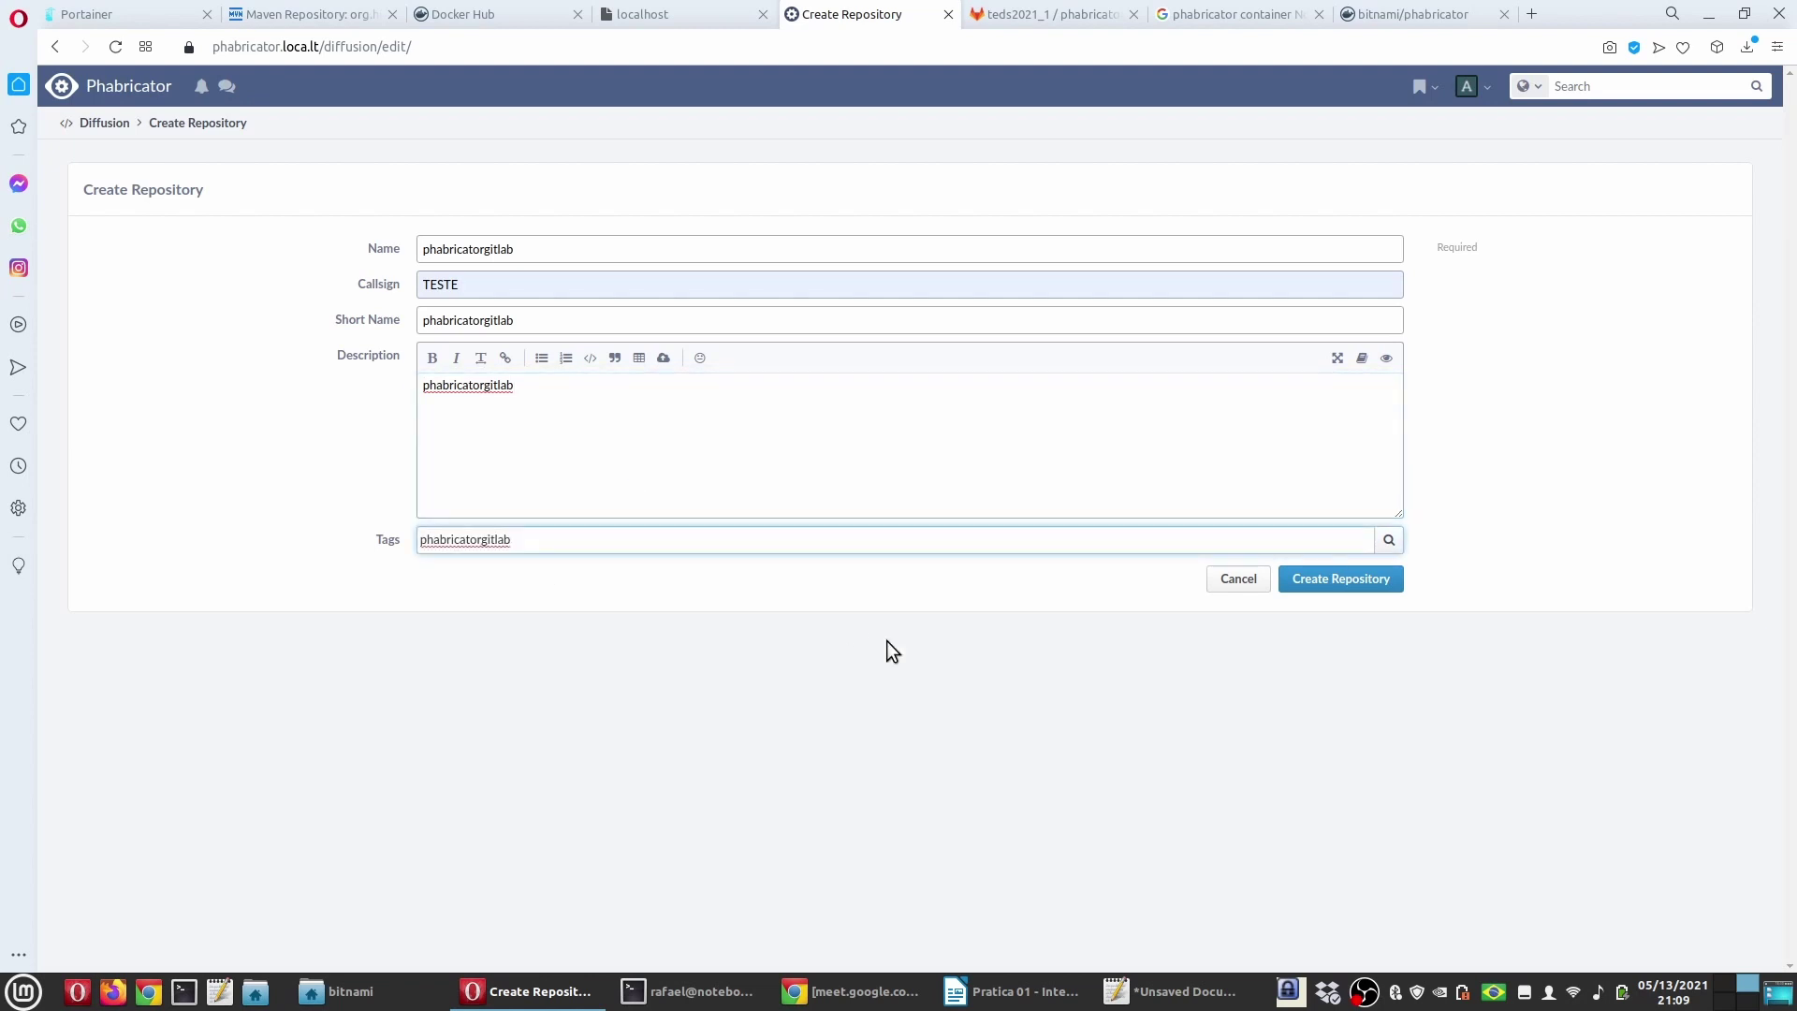
left_click(1328, 579)
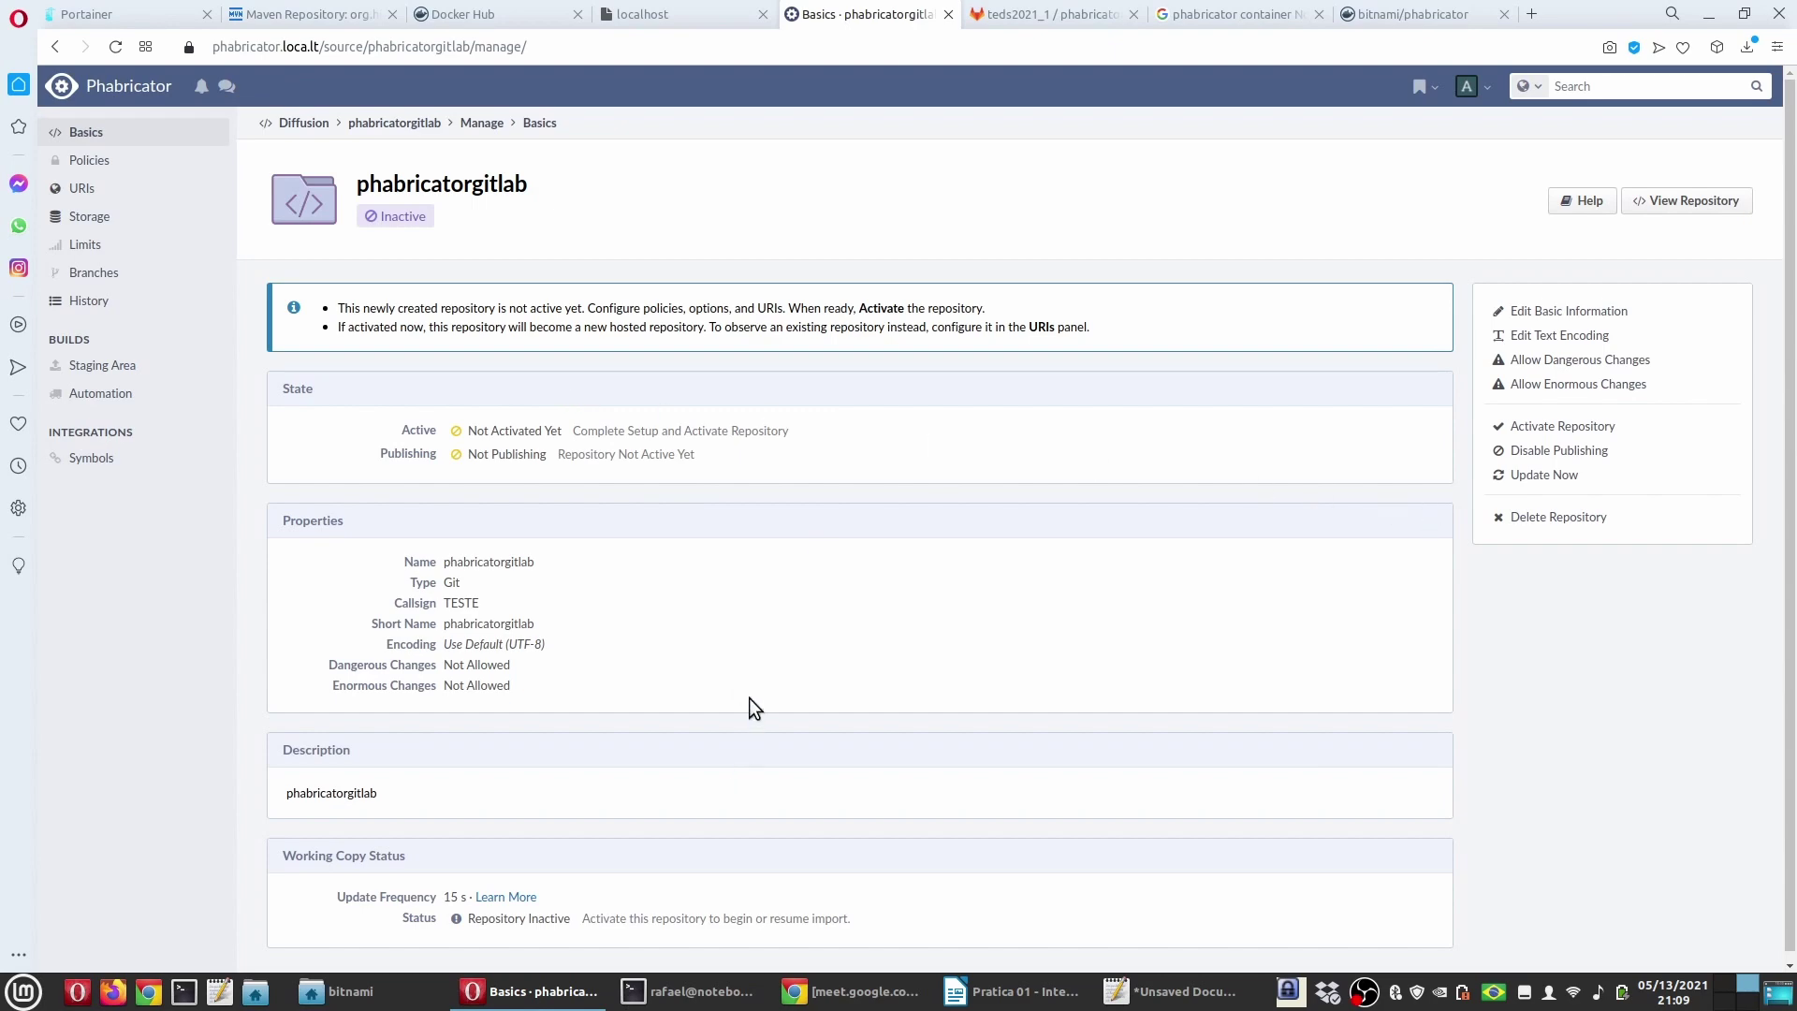
Step: Highlight 'Adicionar', 'URI' and 'Observe' in the notes, then open phabricatorgitlab's URIs page
left_click(1014, 991)
left_click(285, 521)
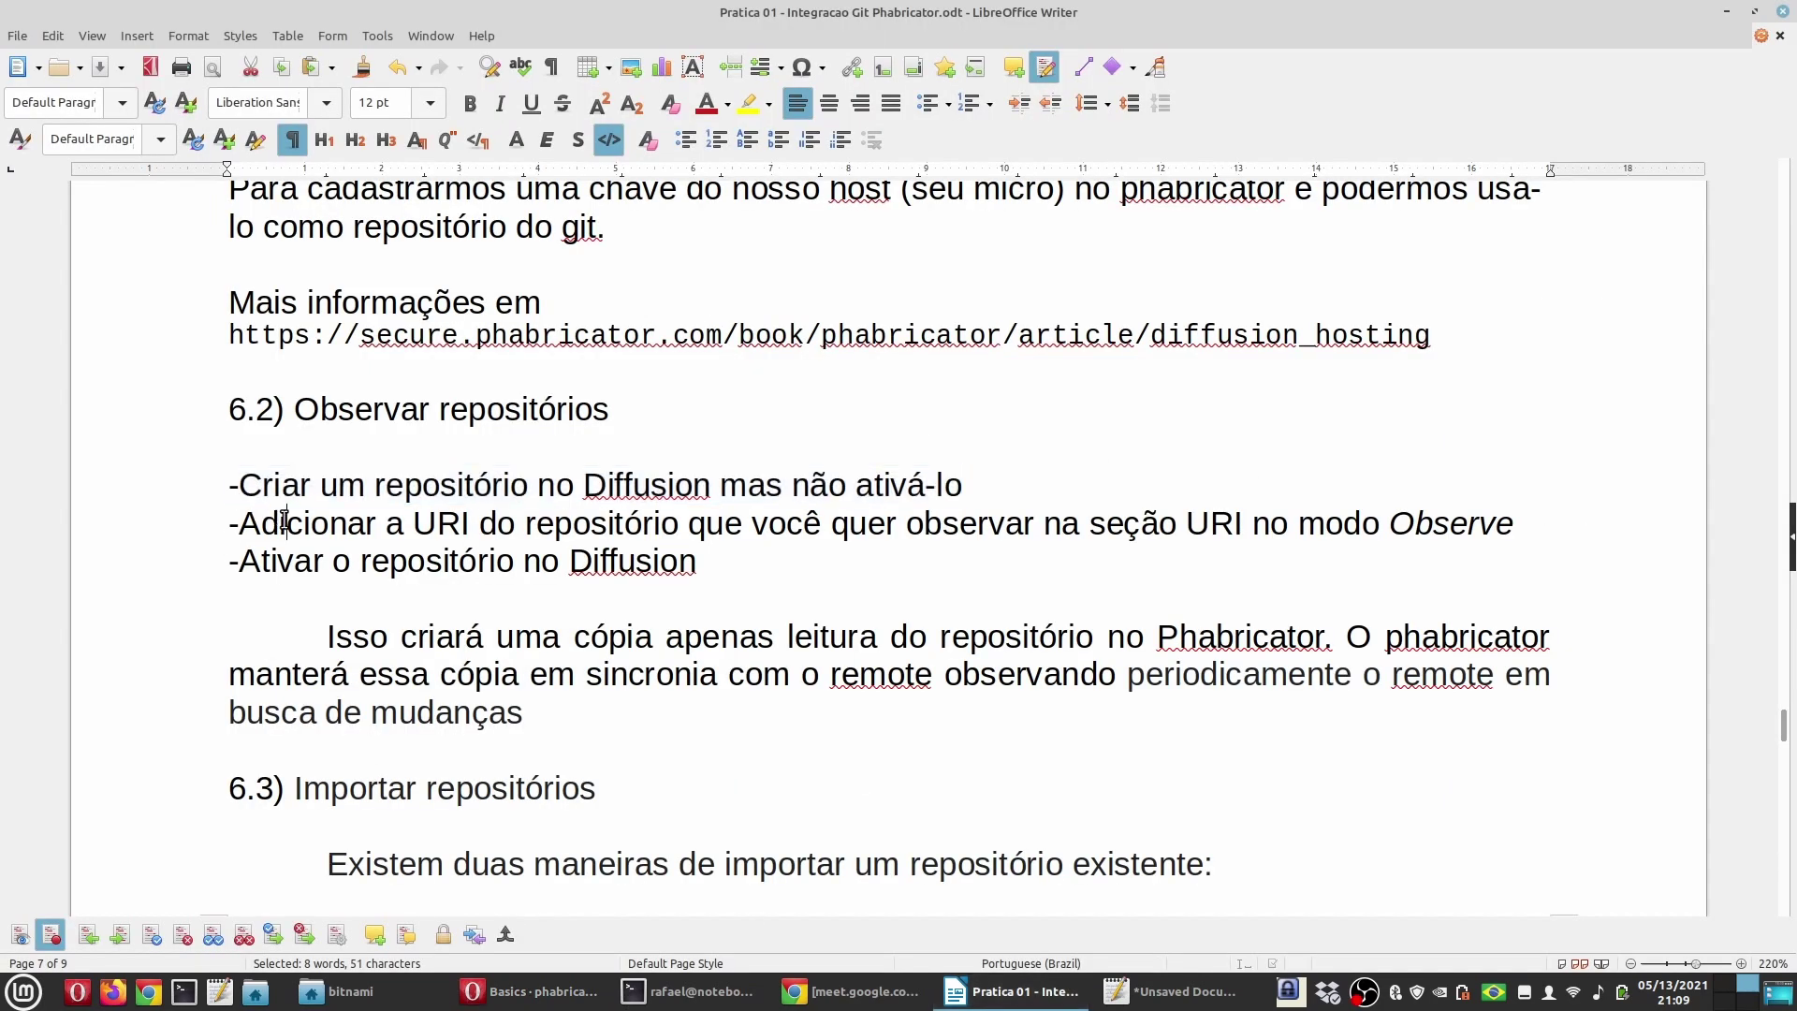
double_click(285, 520)
double_click(435, 522)
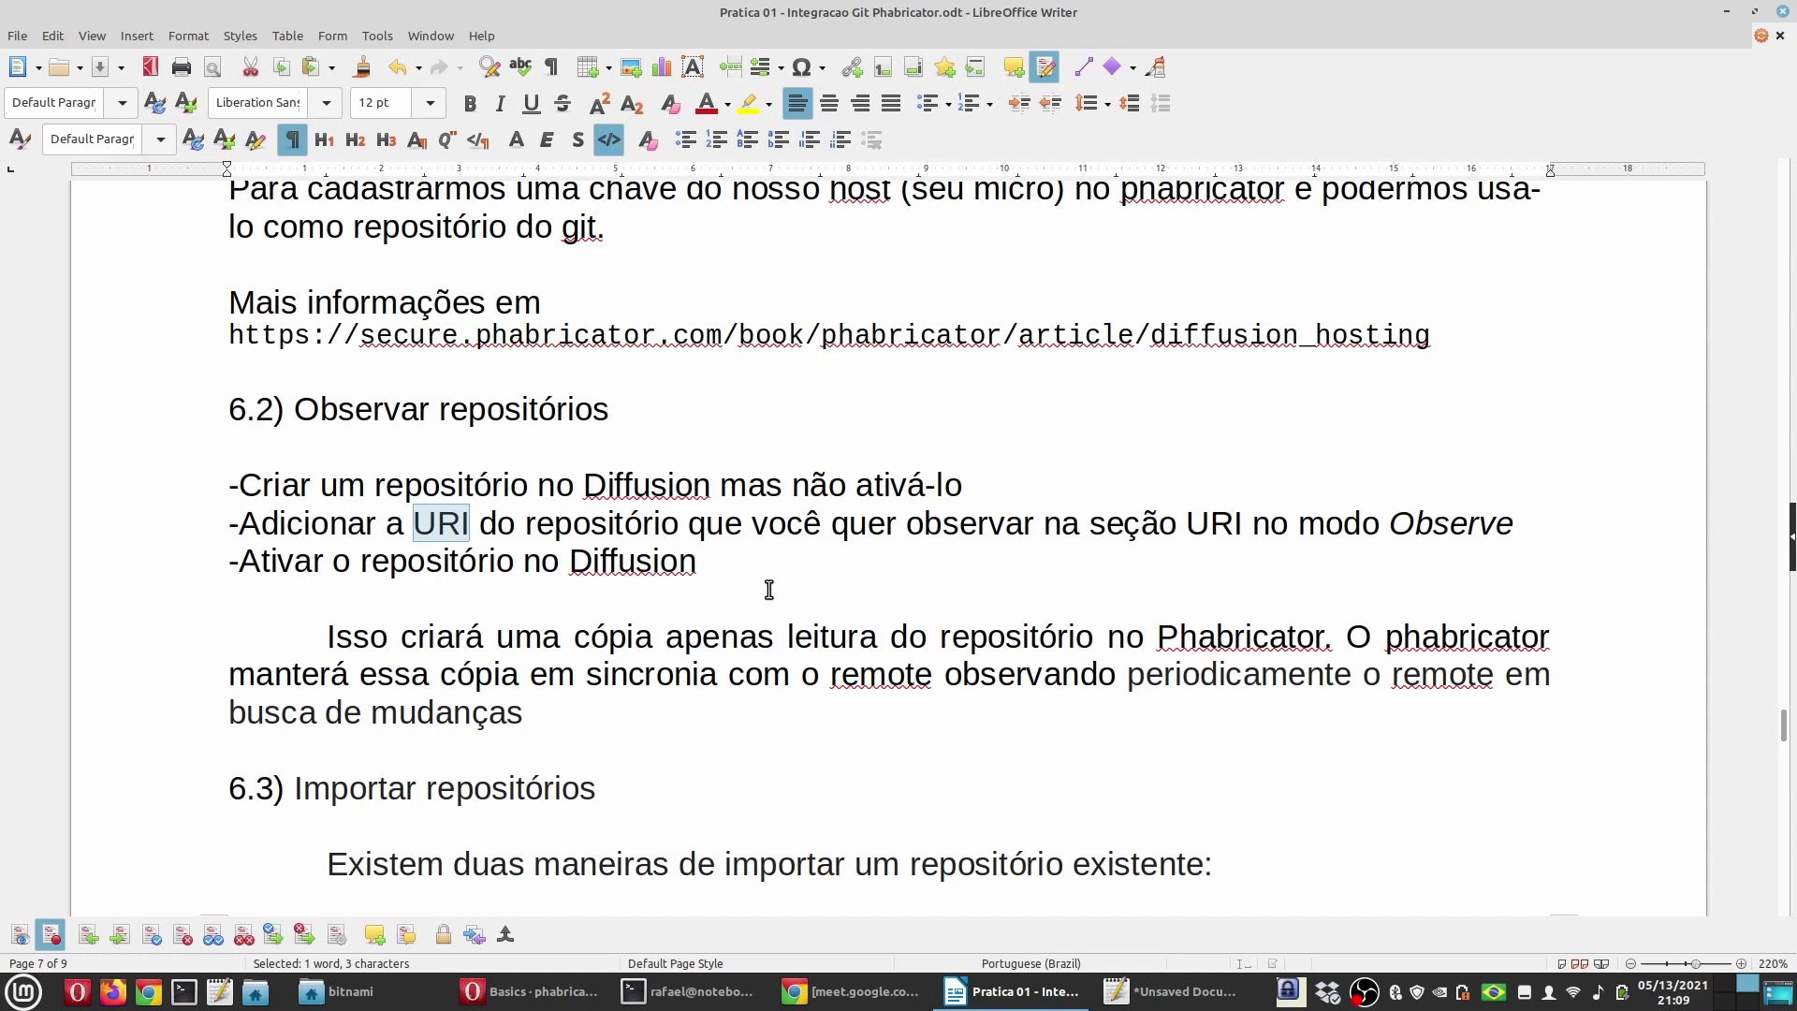
double_click(1201, 523)
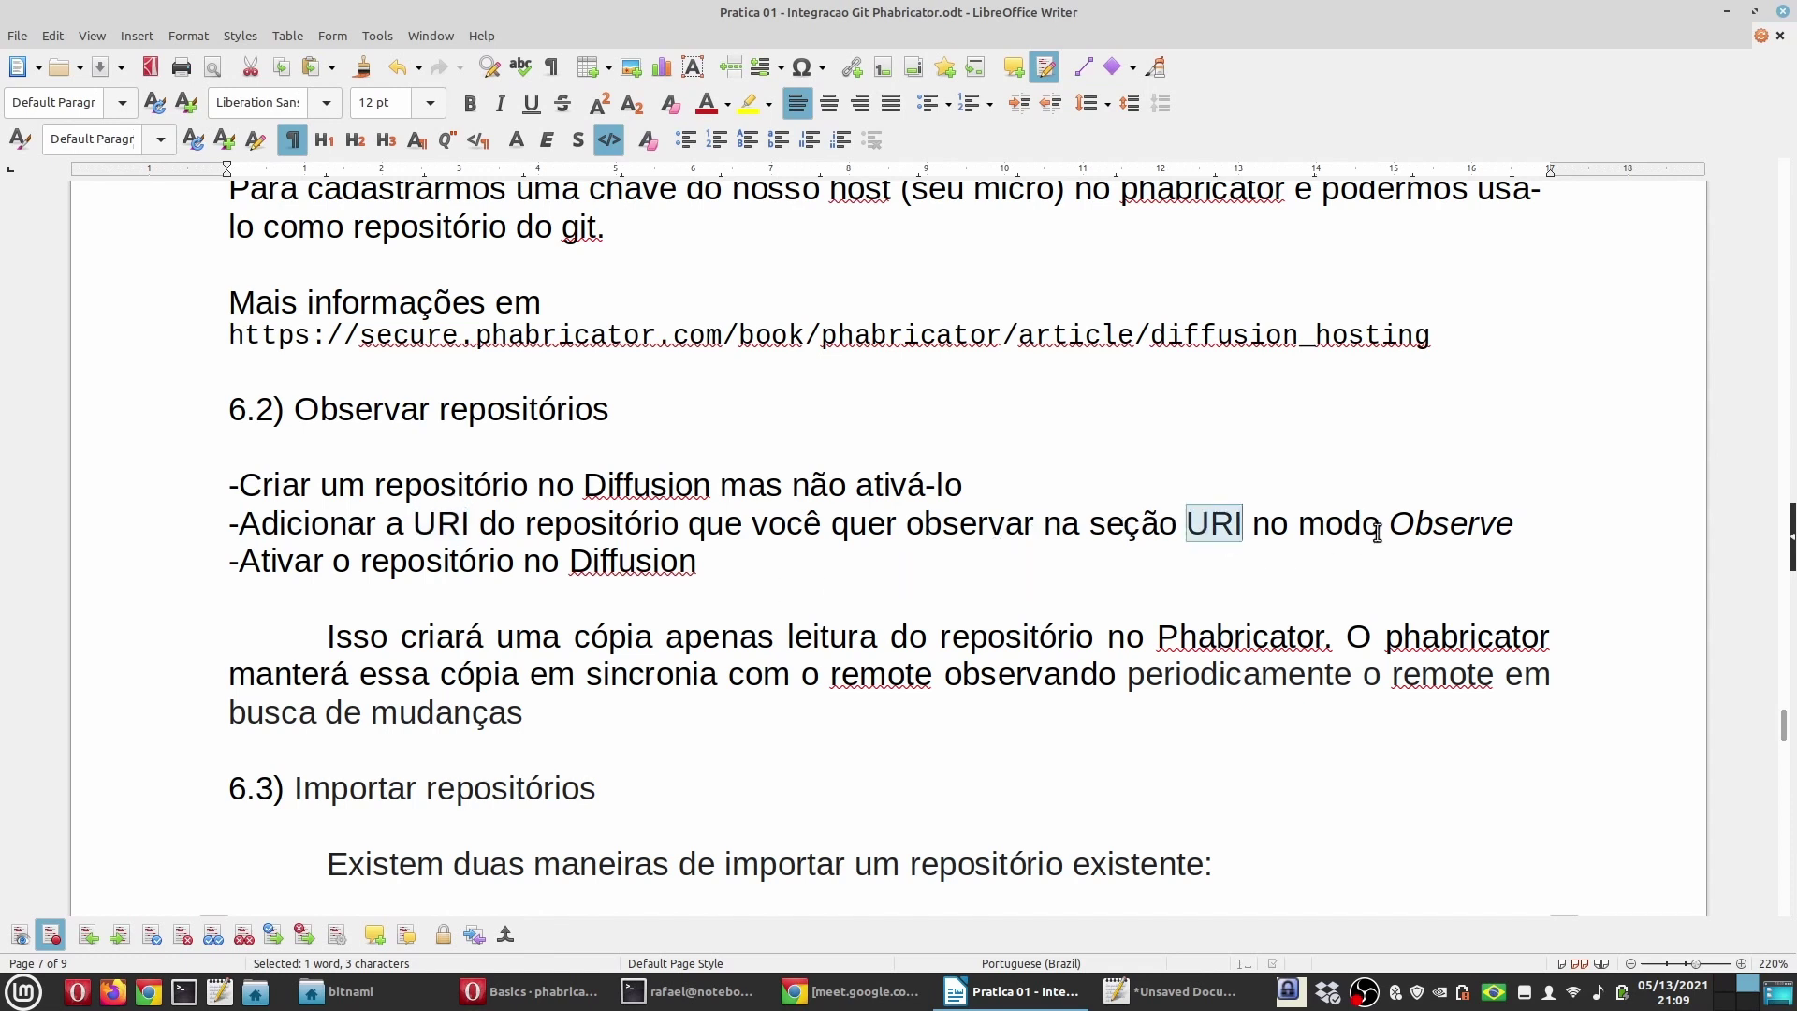
double_click(1418, 525)
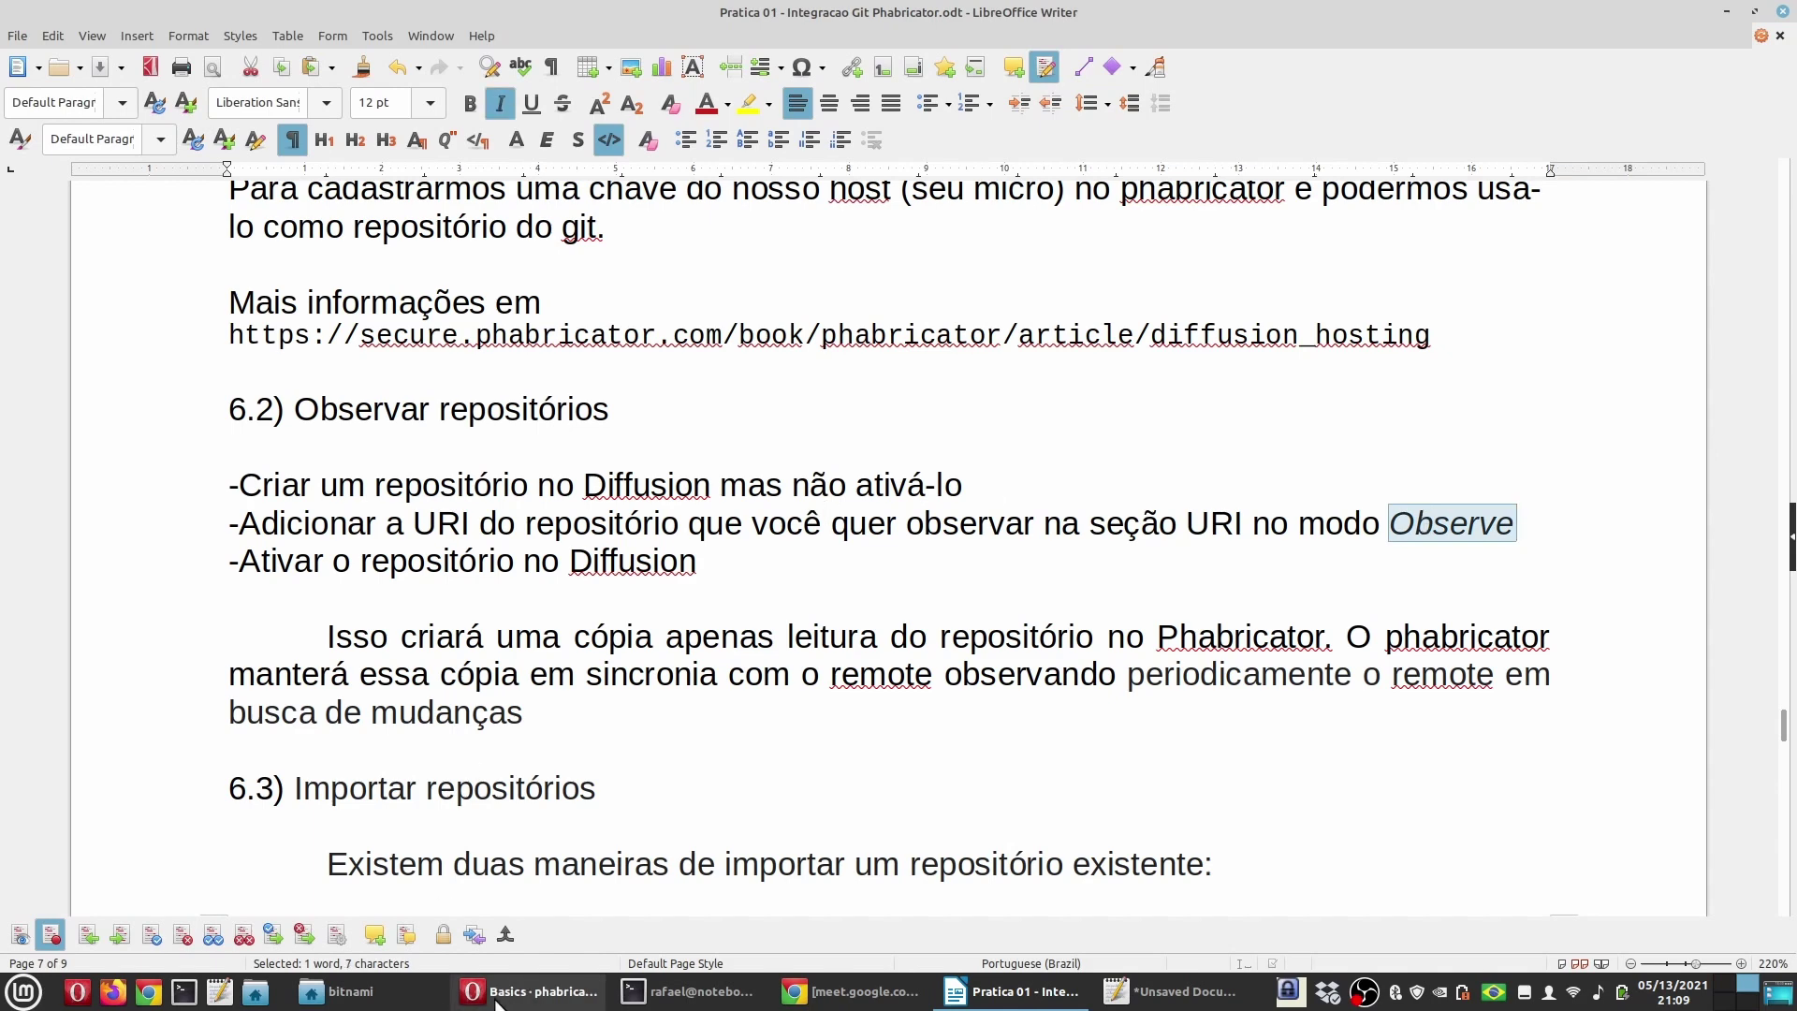
left_click(528, 991)
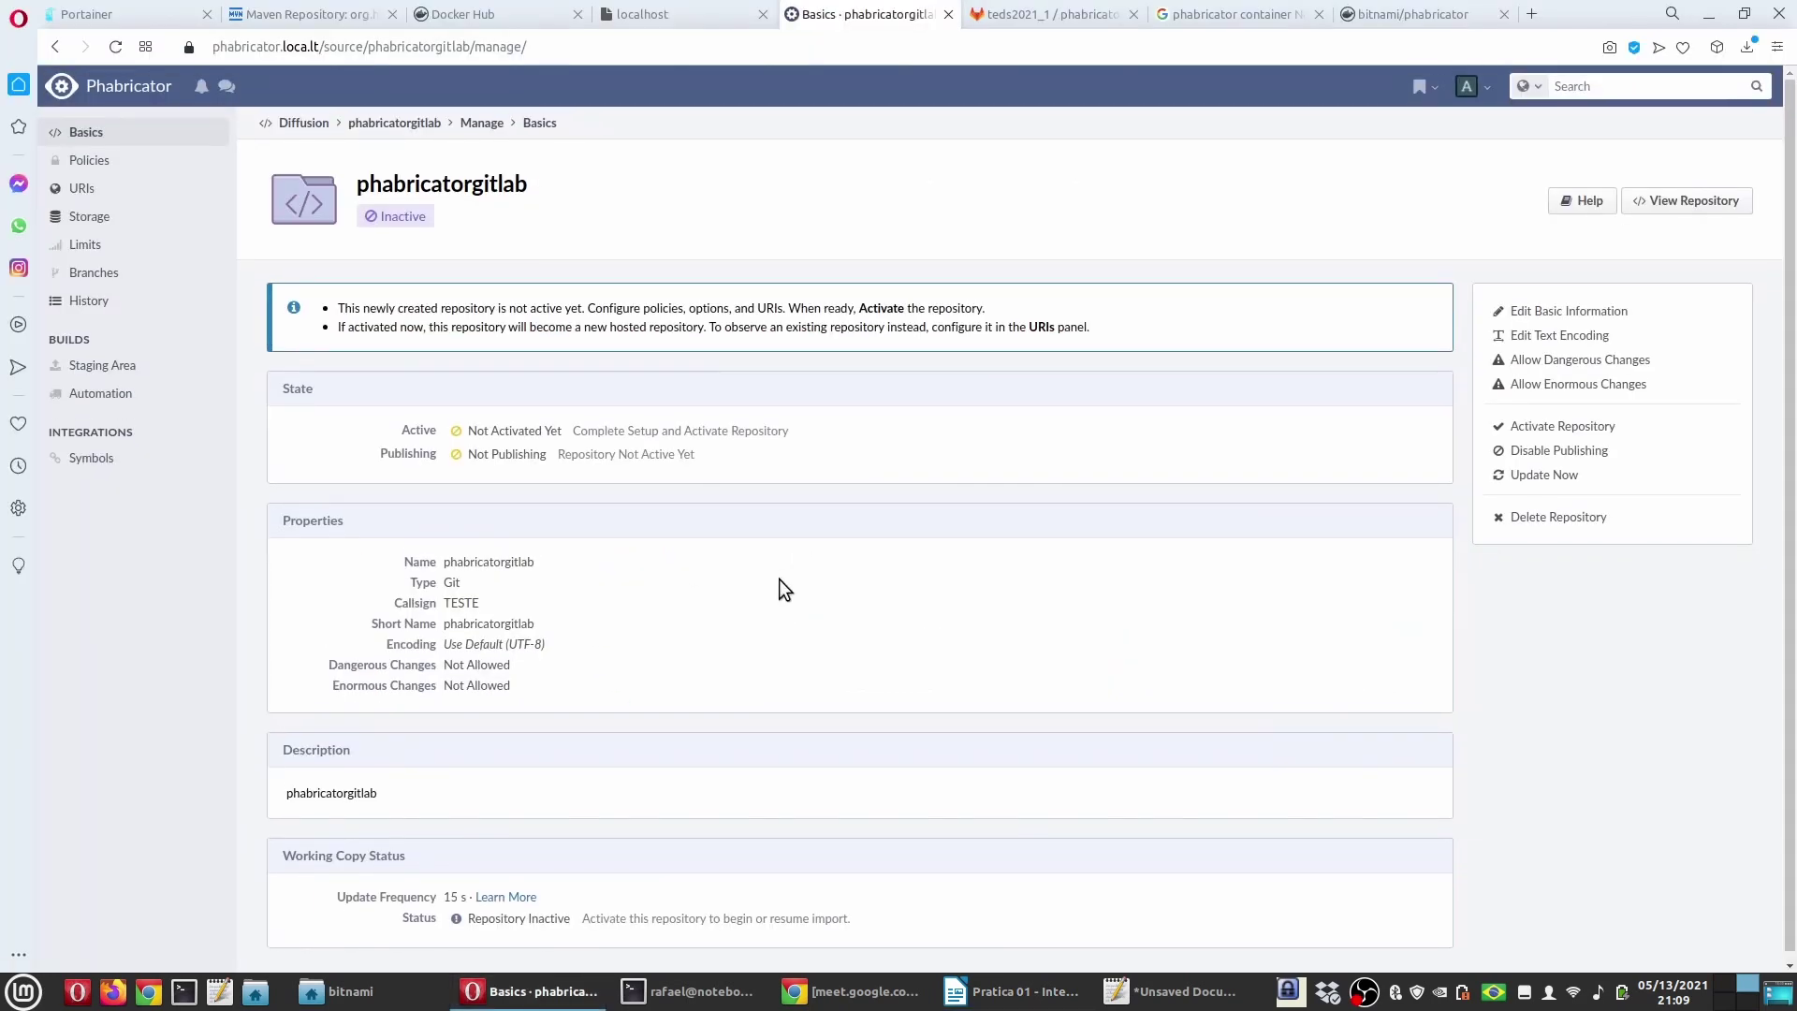
left_click(108, 190)
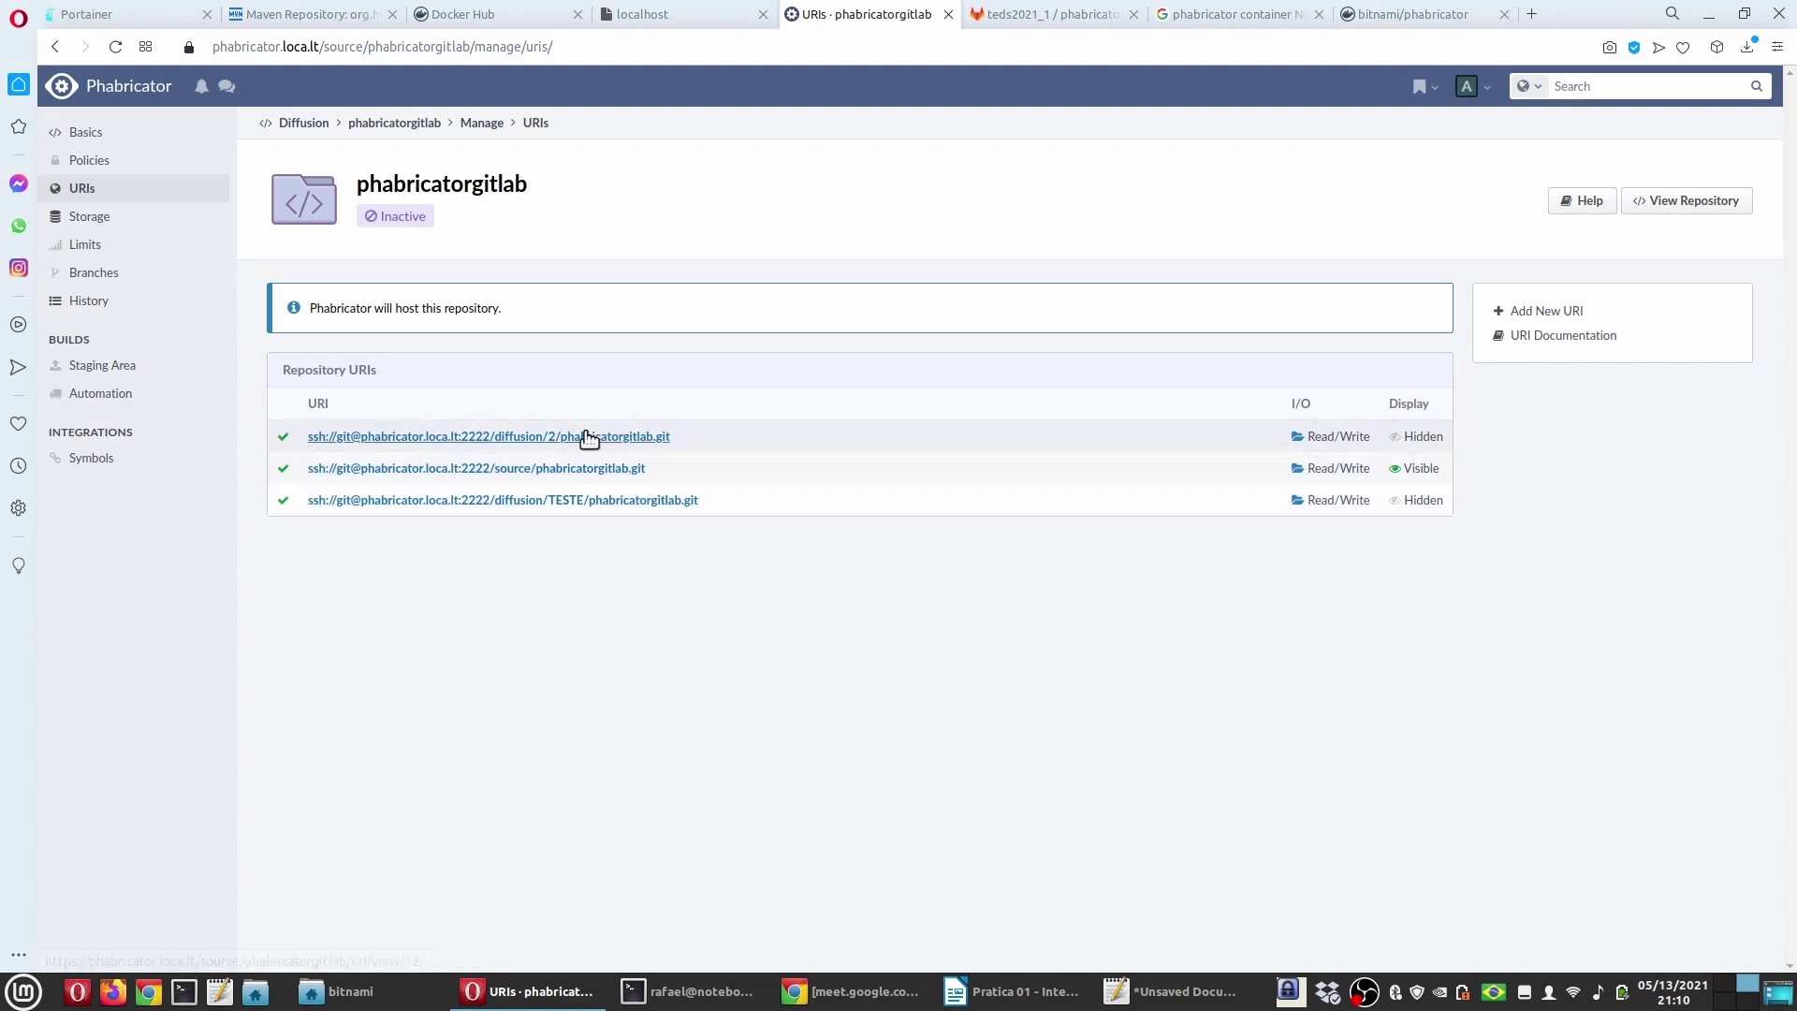
left_click(1553, 320)
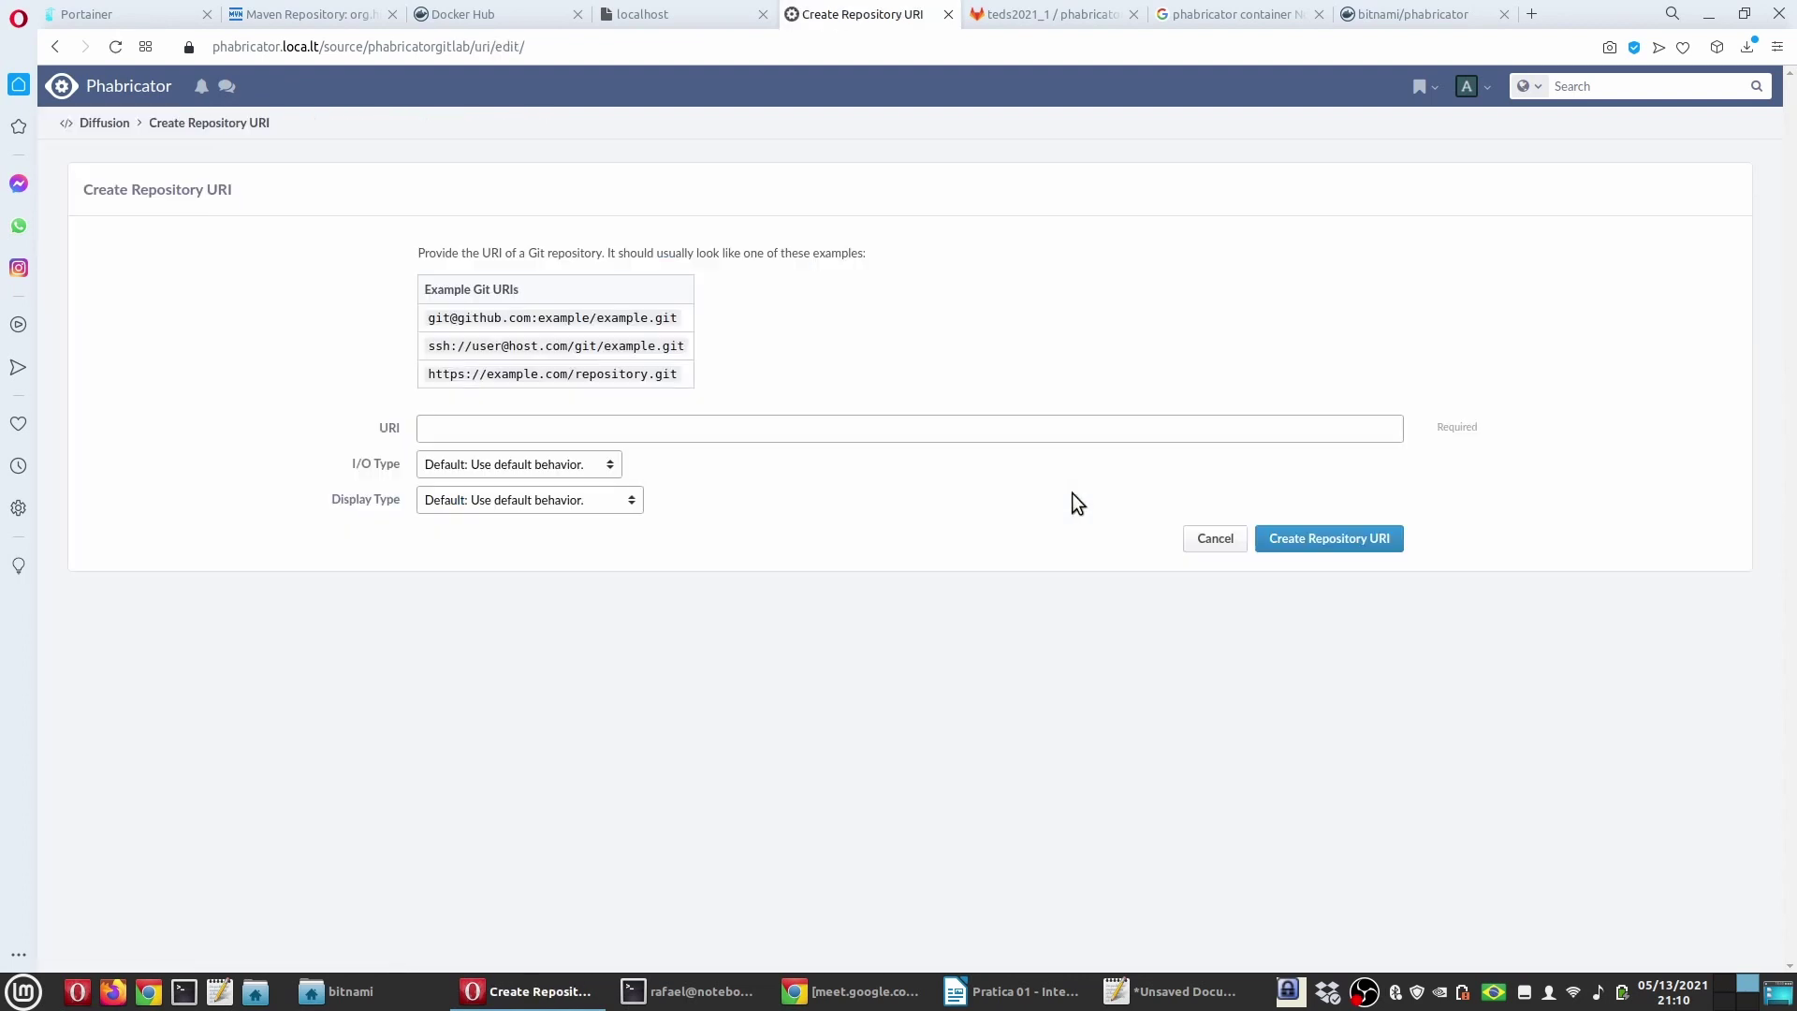
left_click(1061, 14)
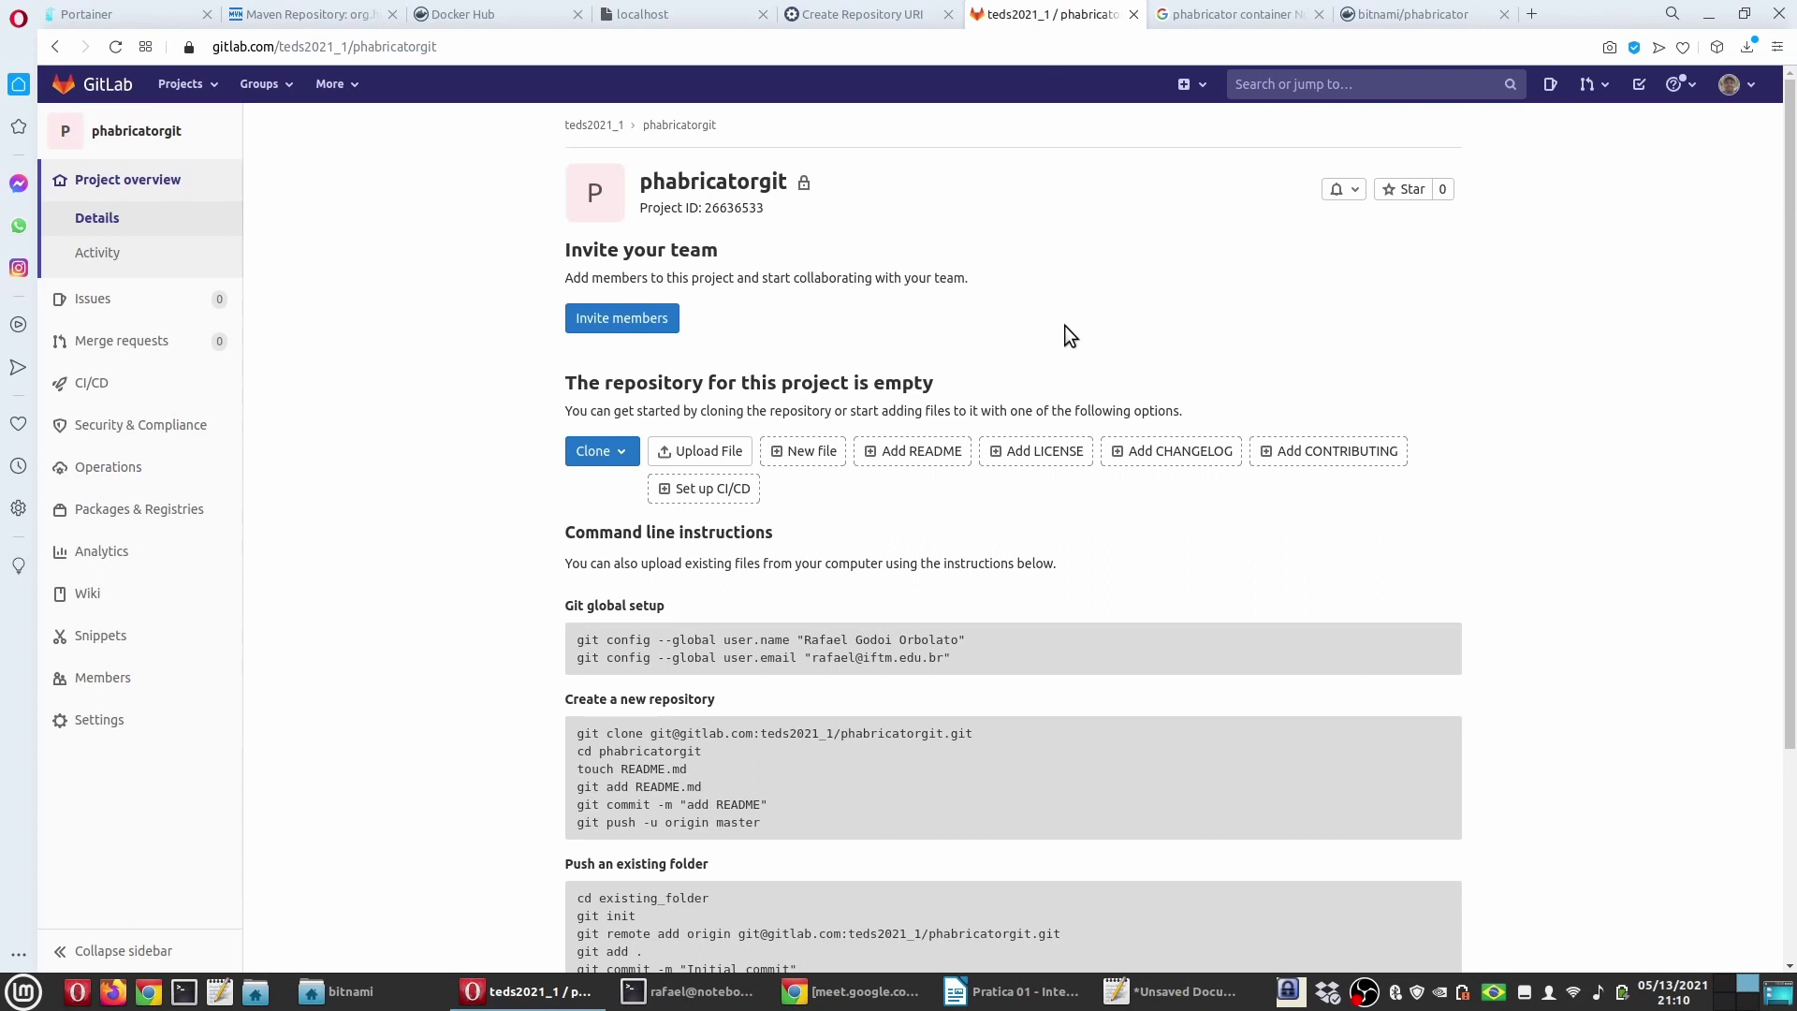
left_click(616, 451)
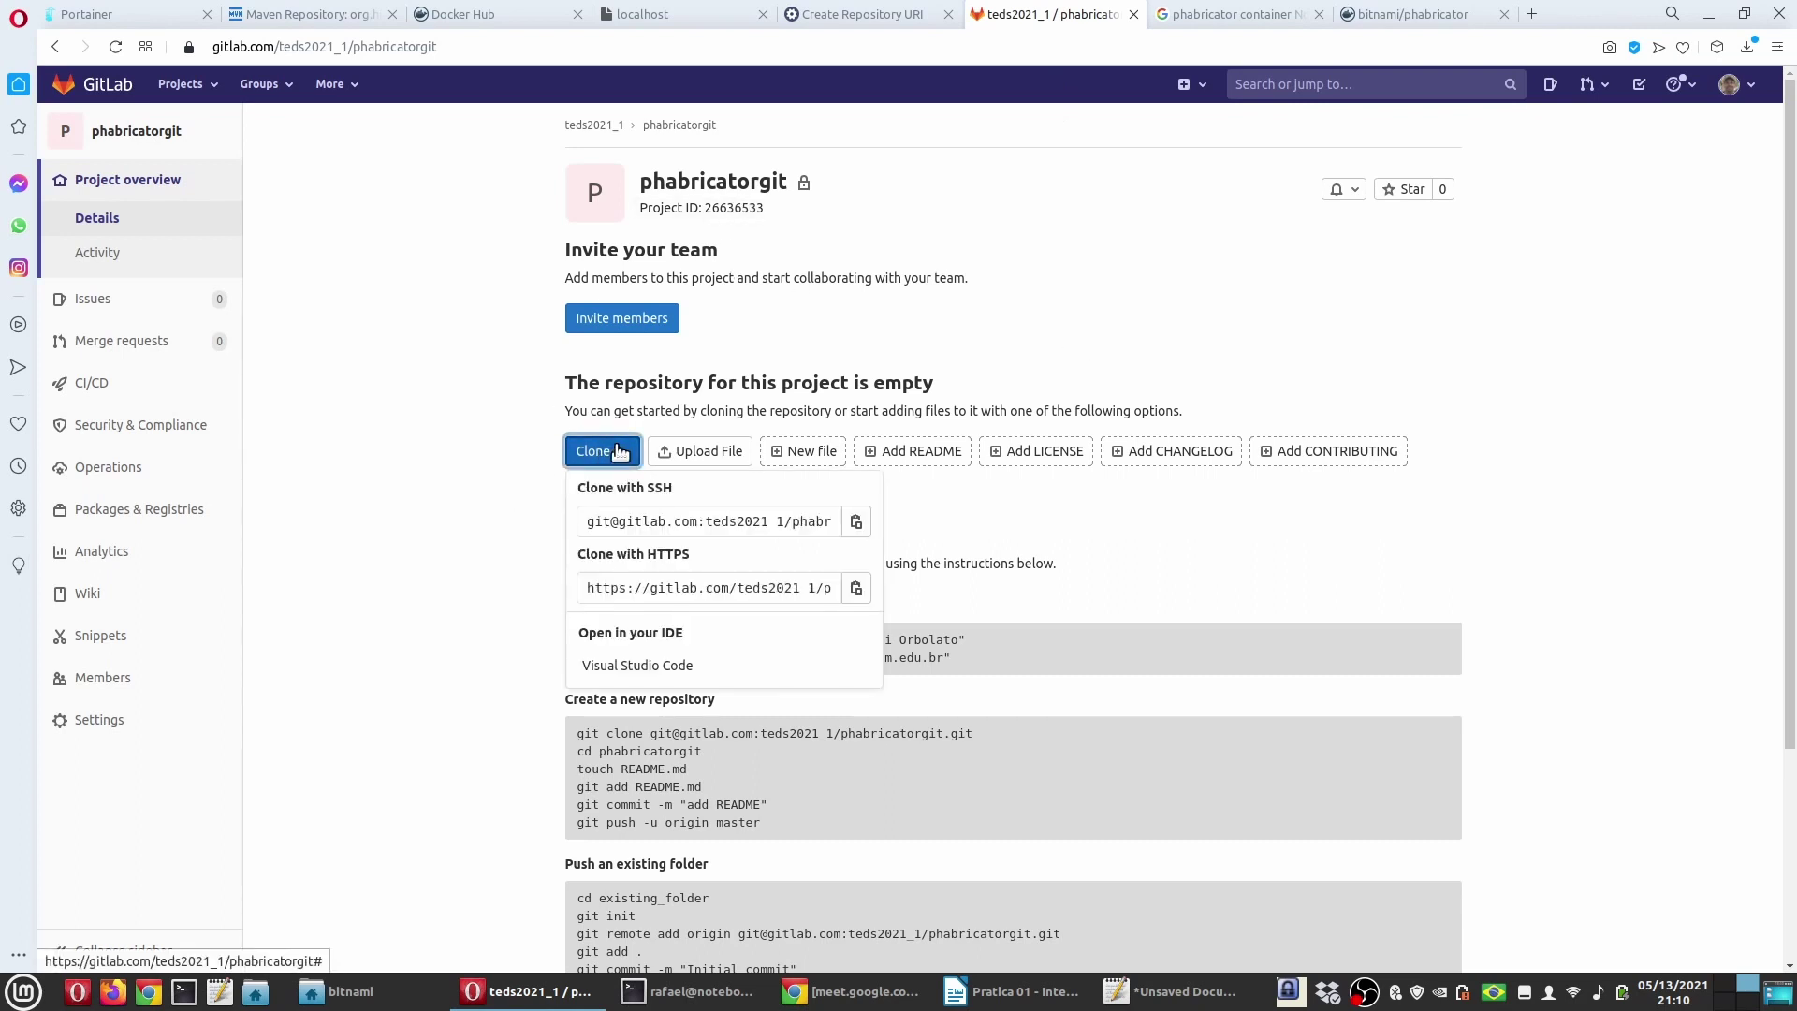
left_click(853, 522)
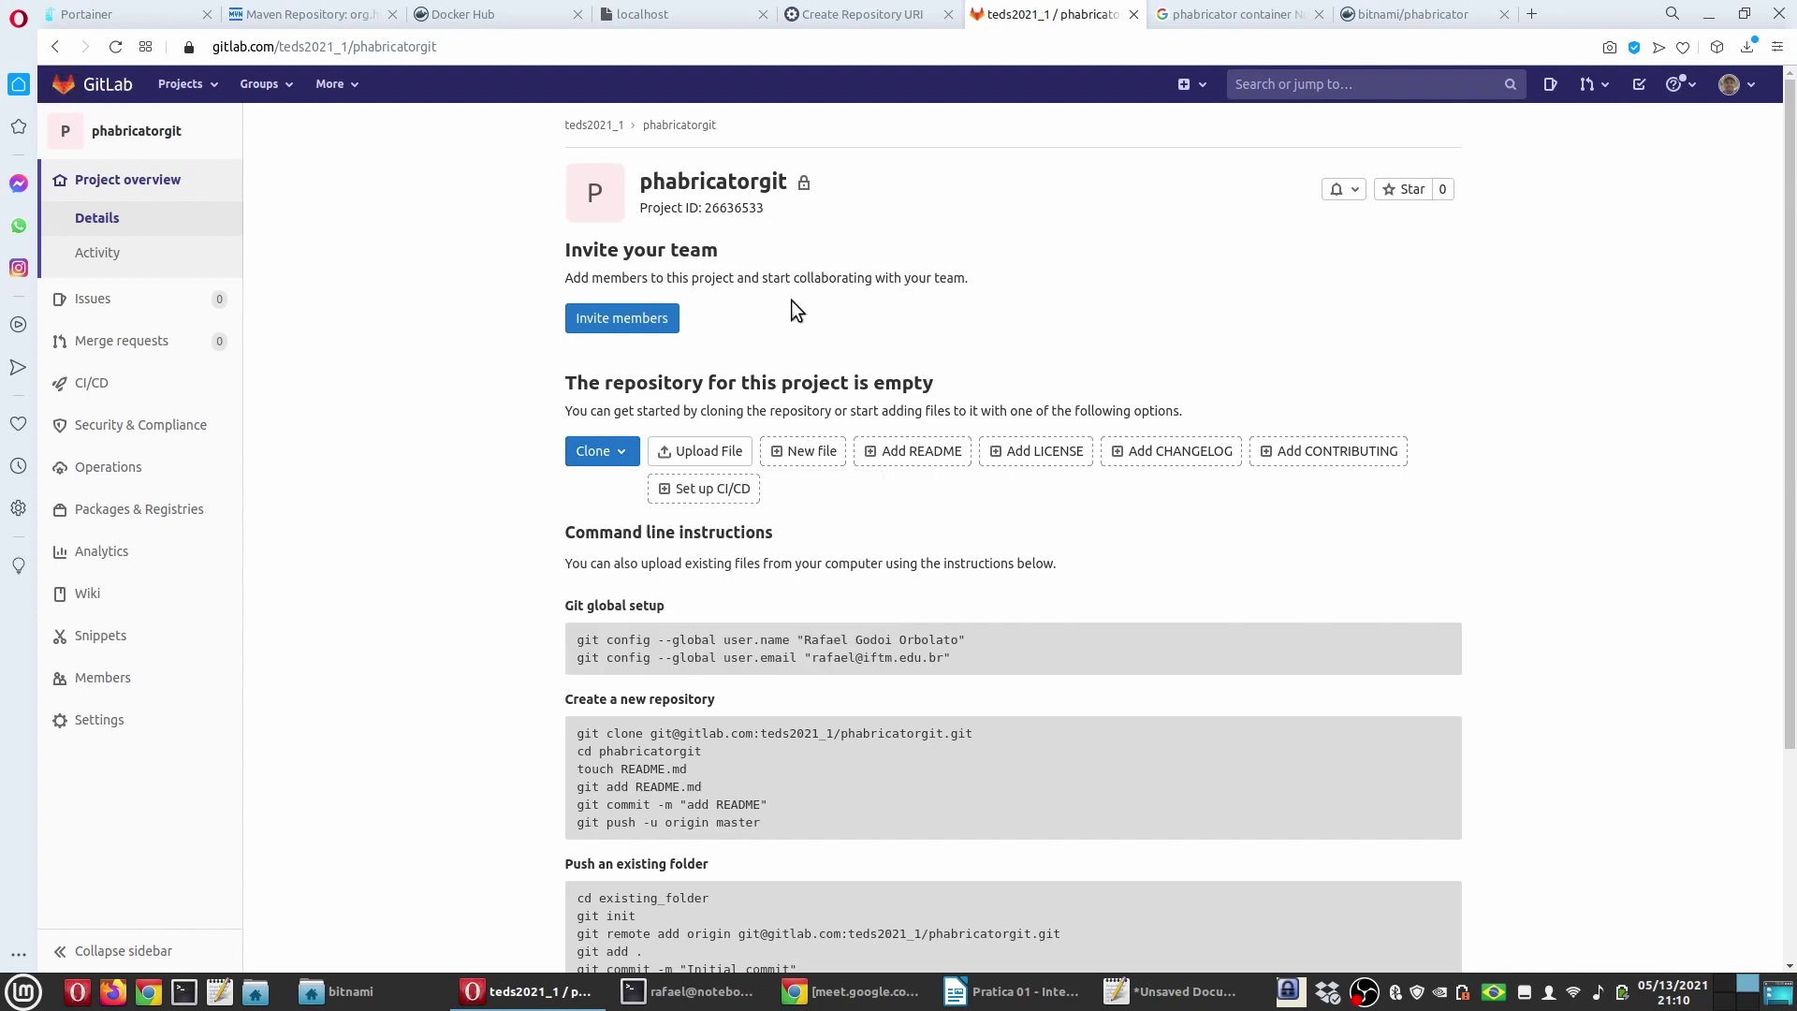
left_click(871, 14)
left_click(502, 427)
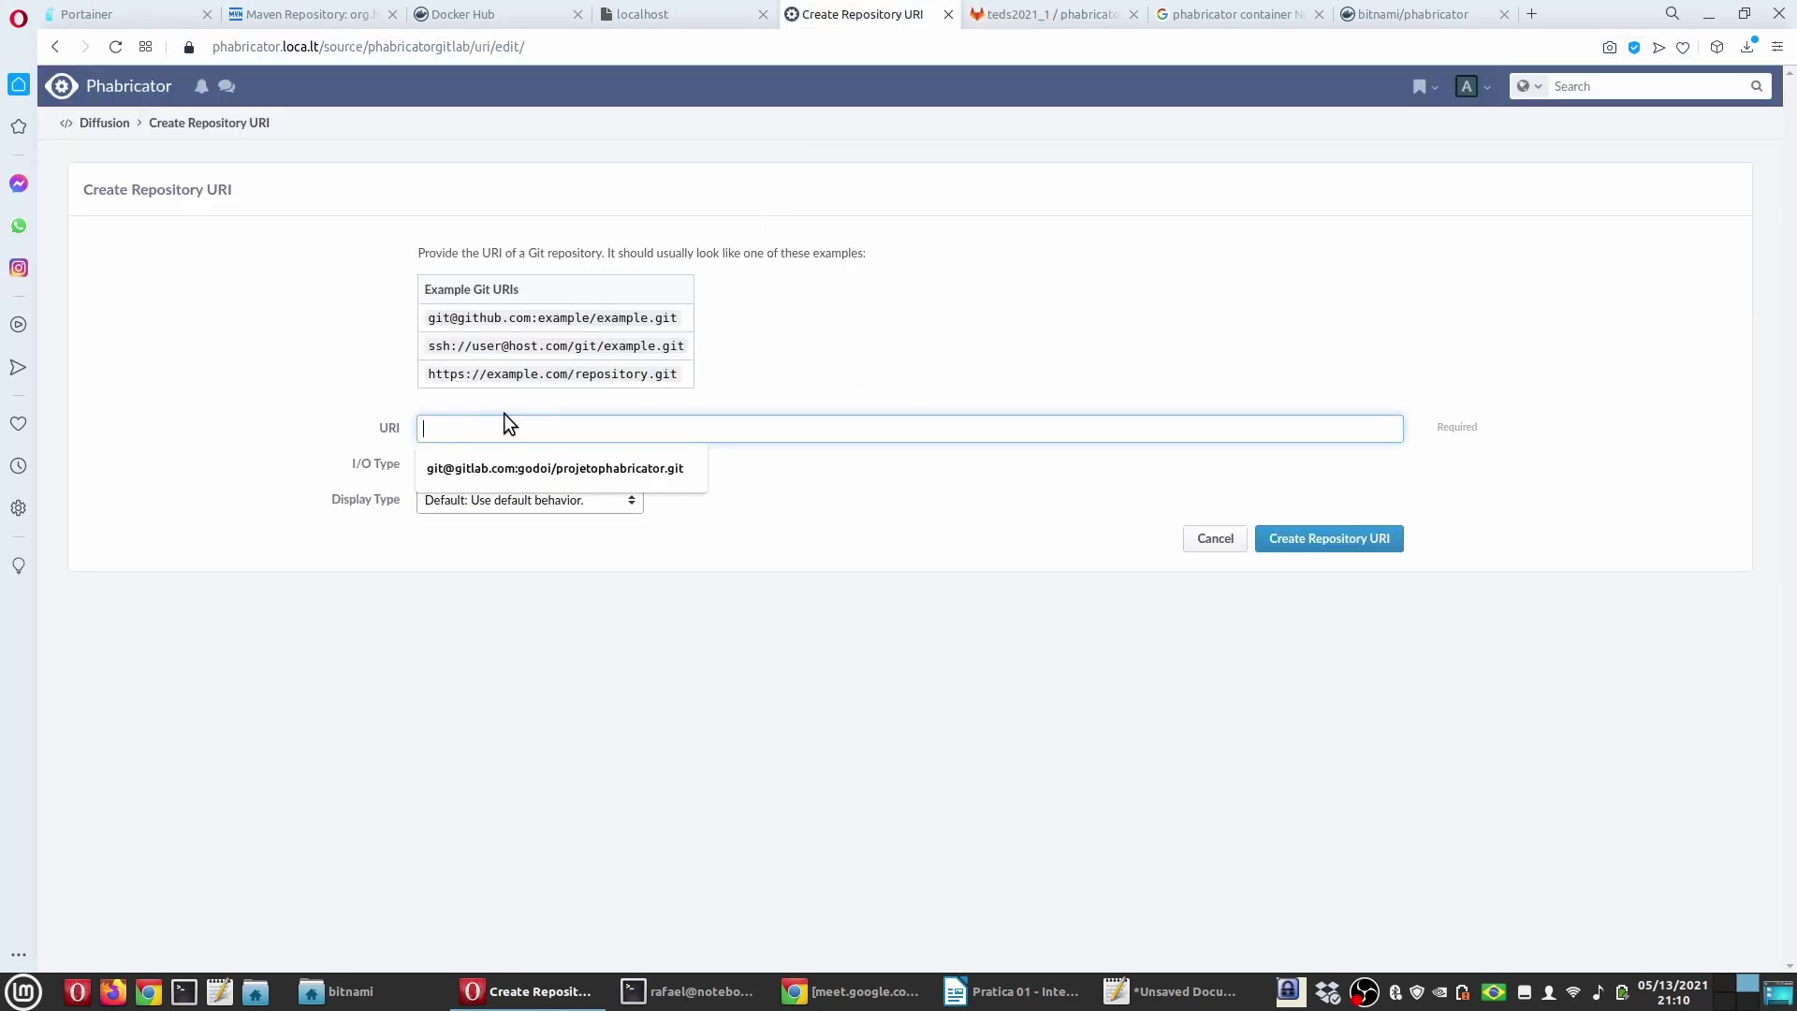
key("ctrl+v")
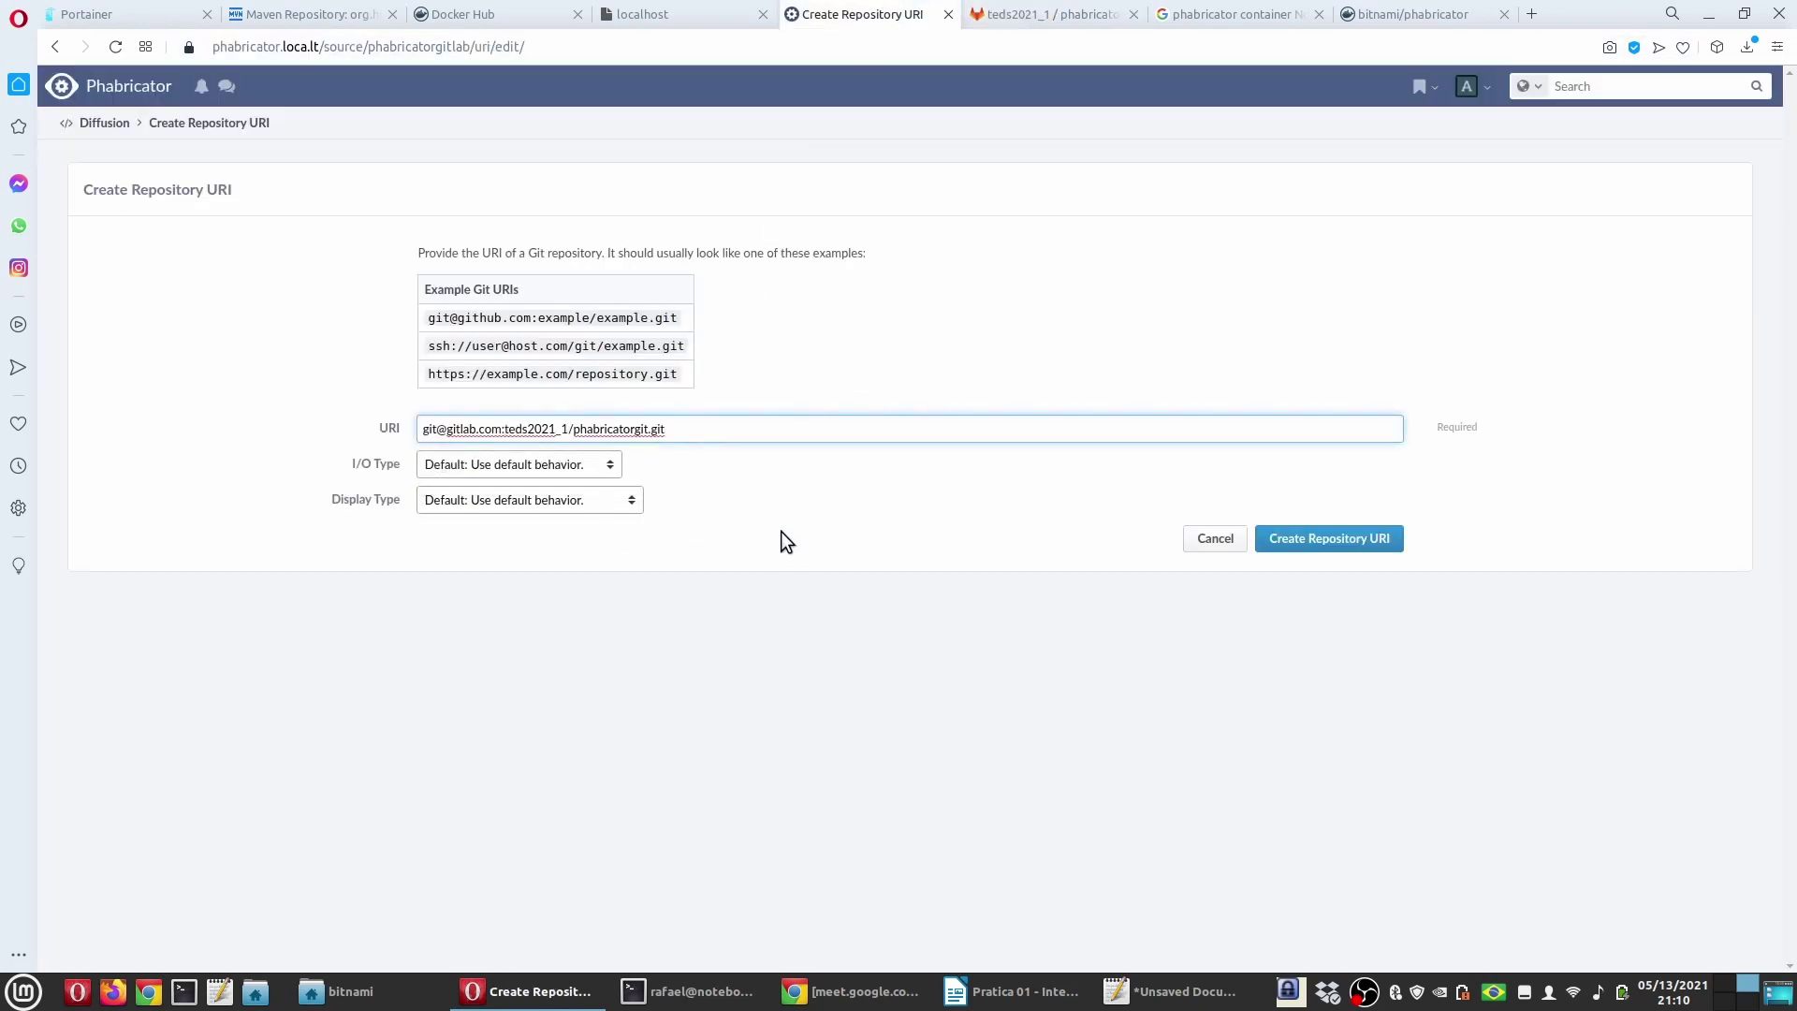
left_click(783, 532)
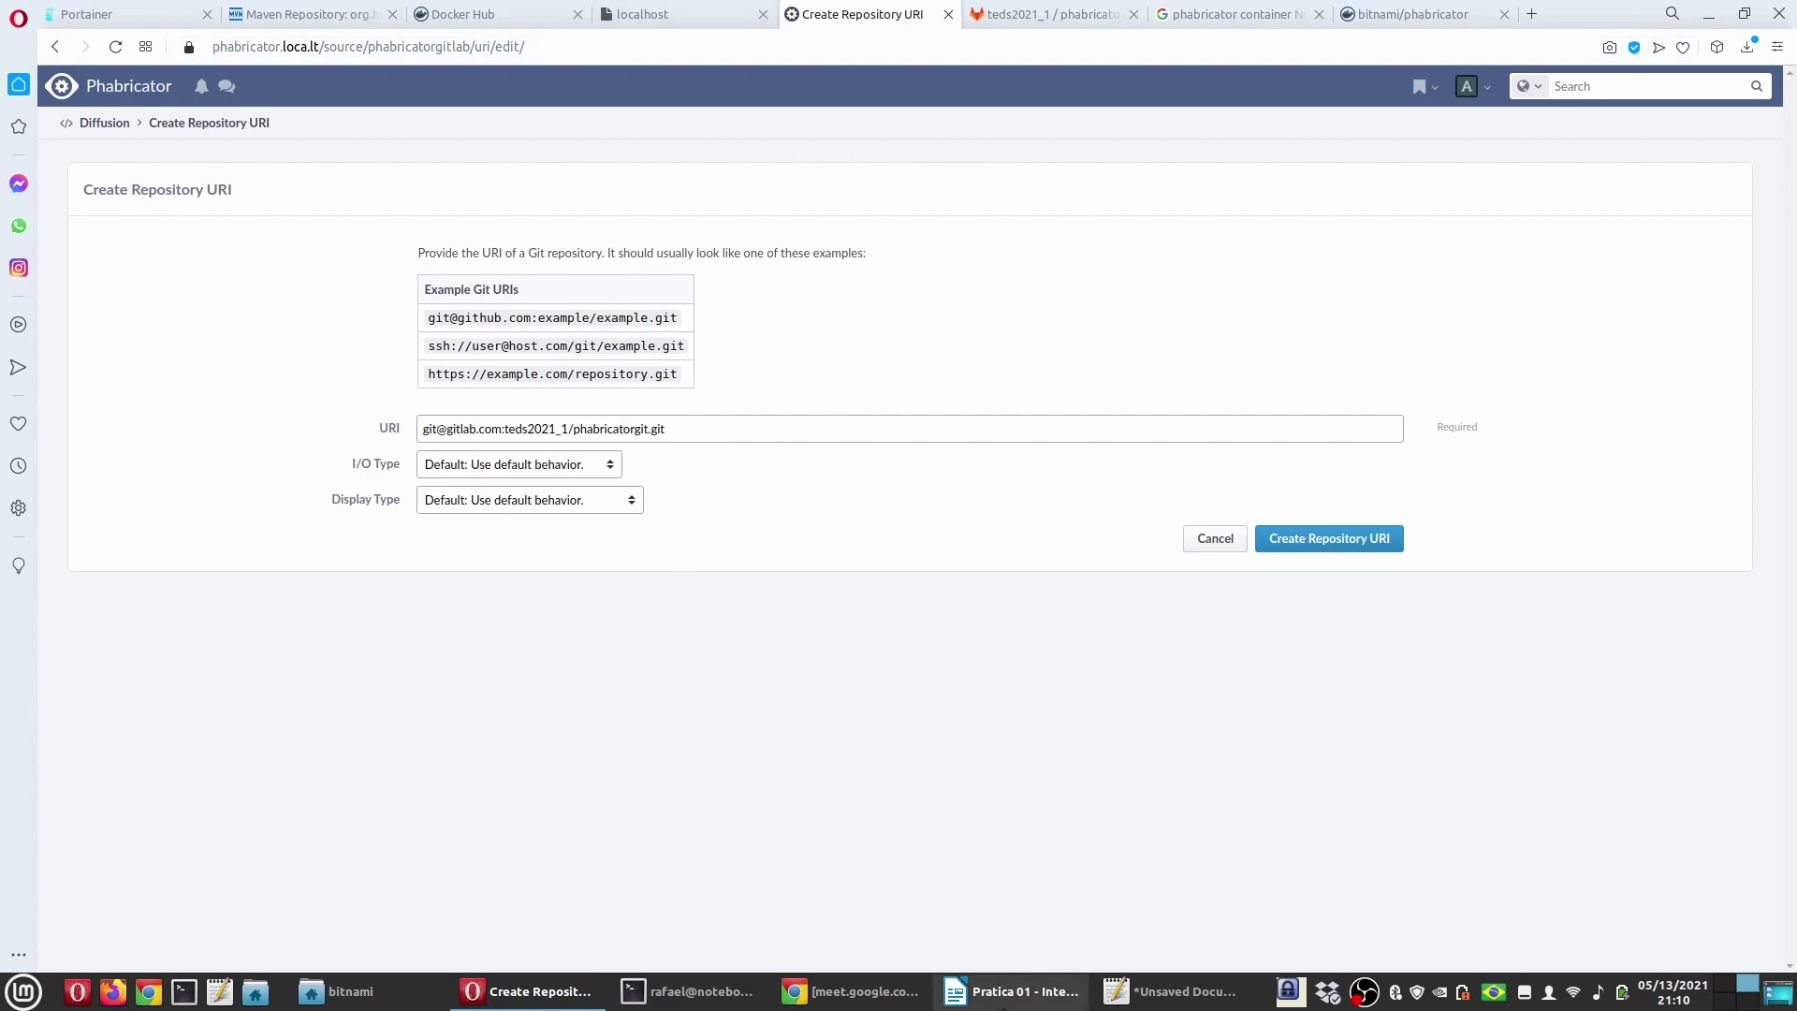
left_click(1013, 991)
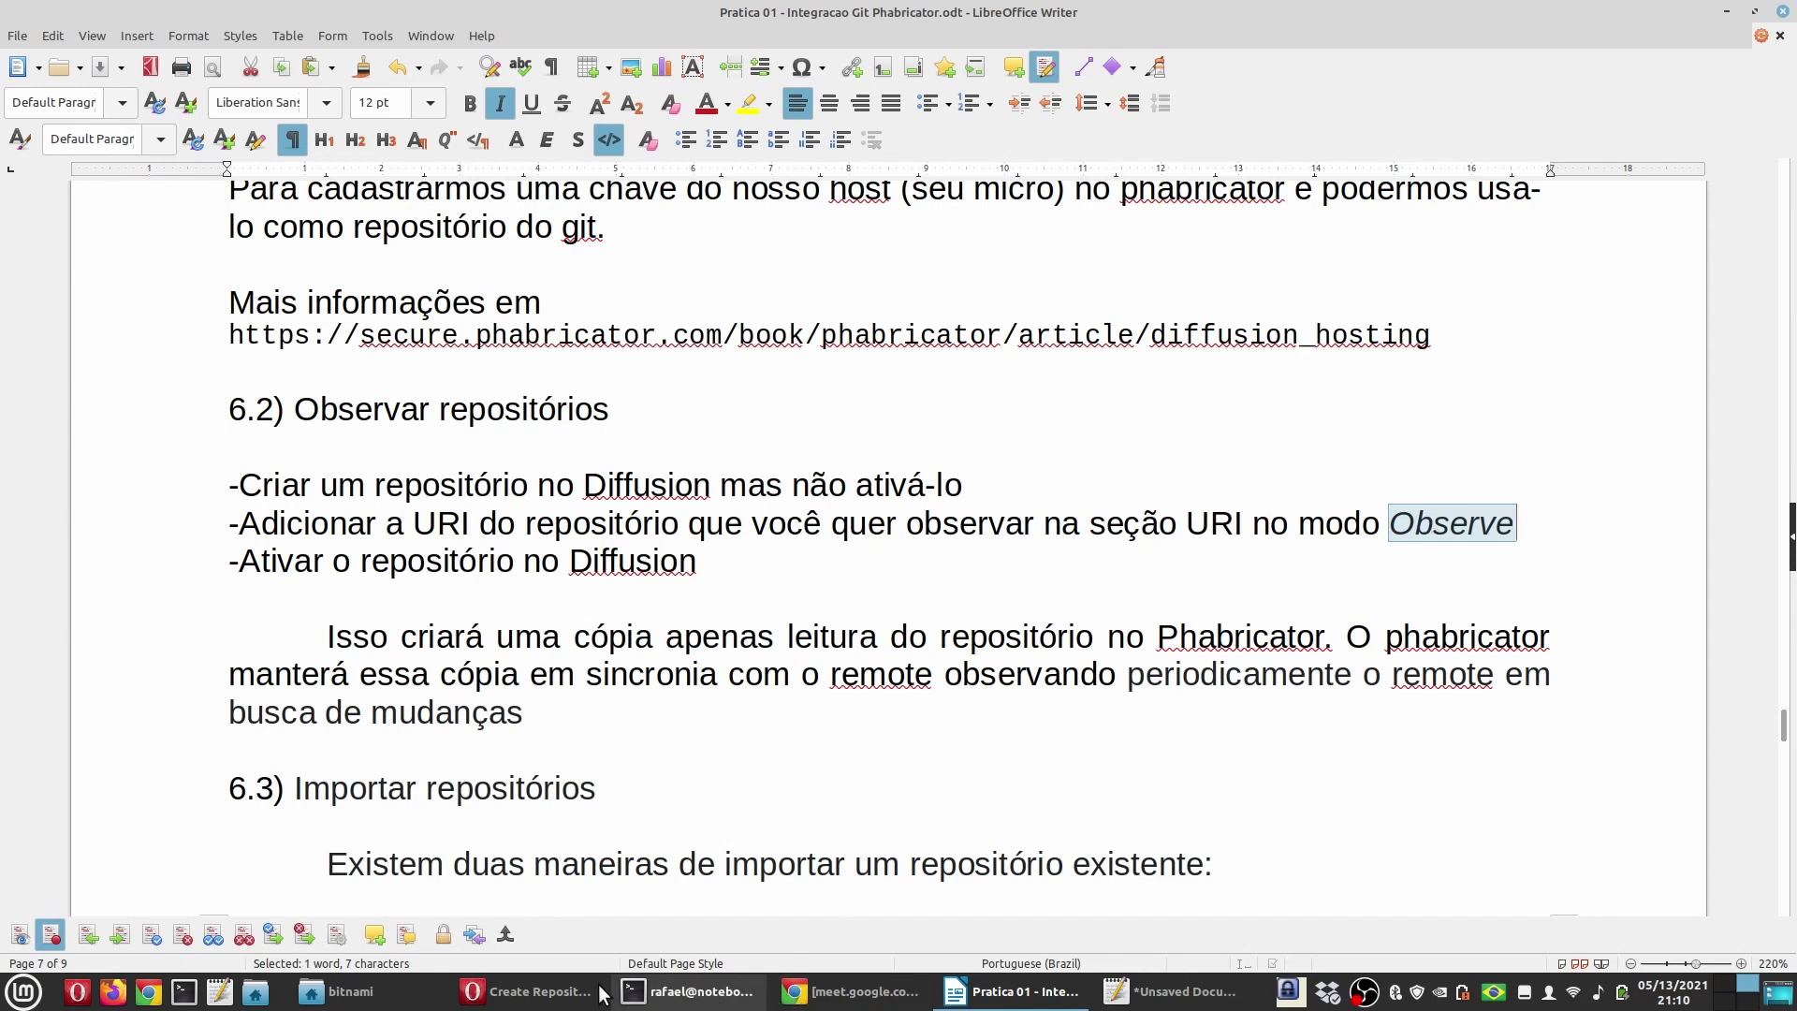
Step: Set the URI's I/O type to Observe and display type to Visible, then submit it
left_click(529, 991)
left_click(488, 467)
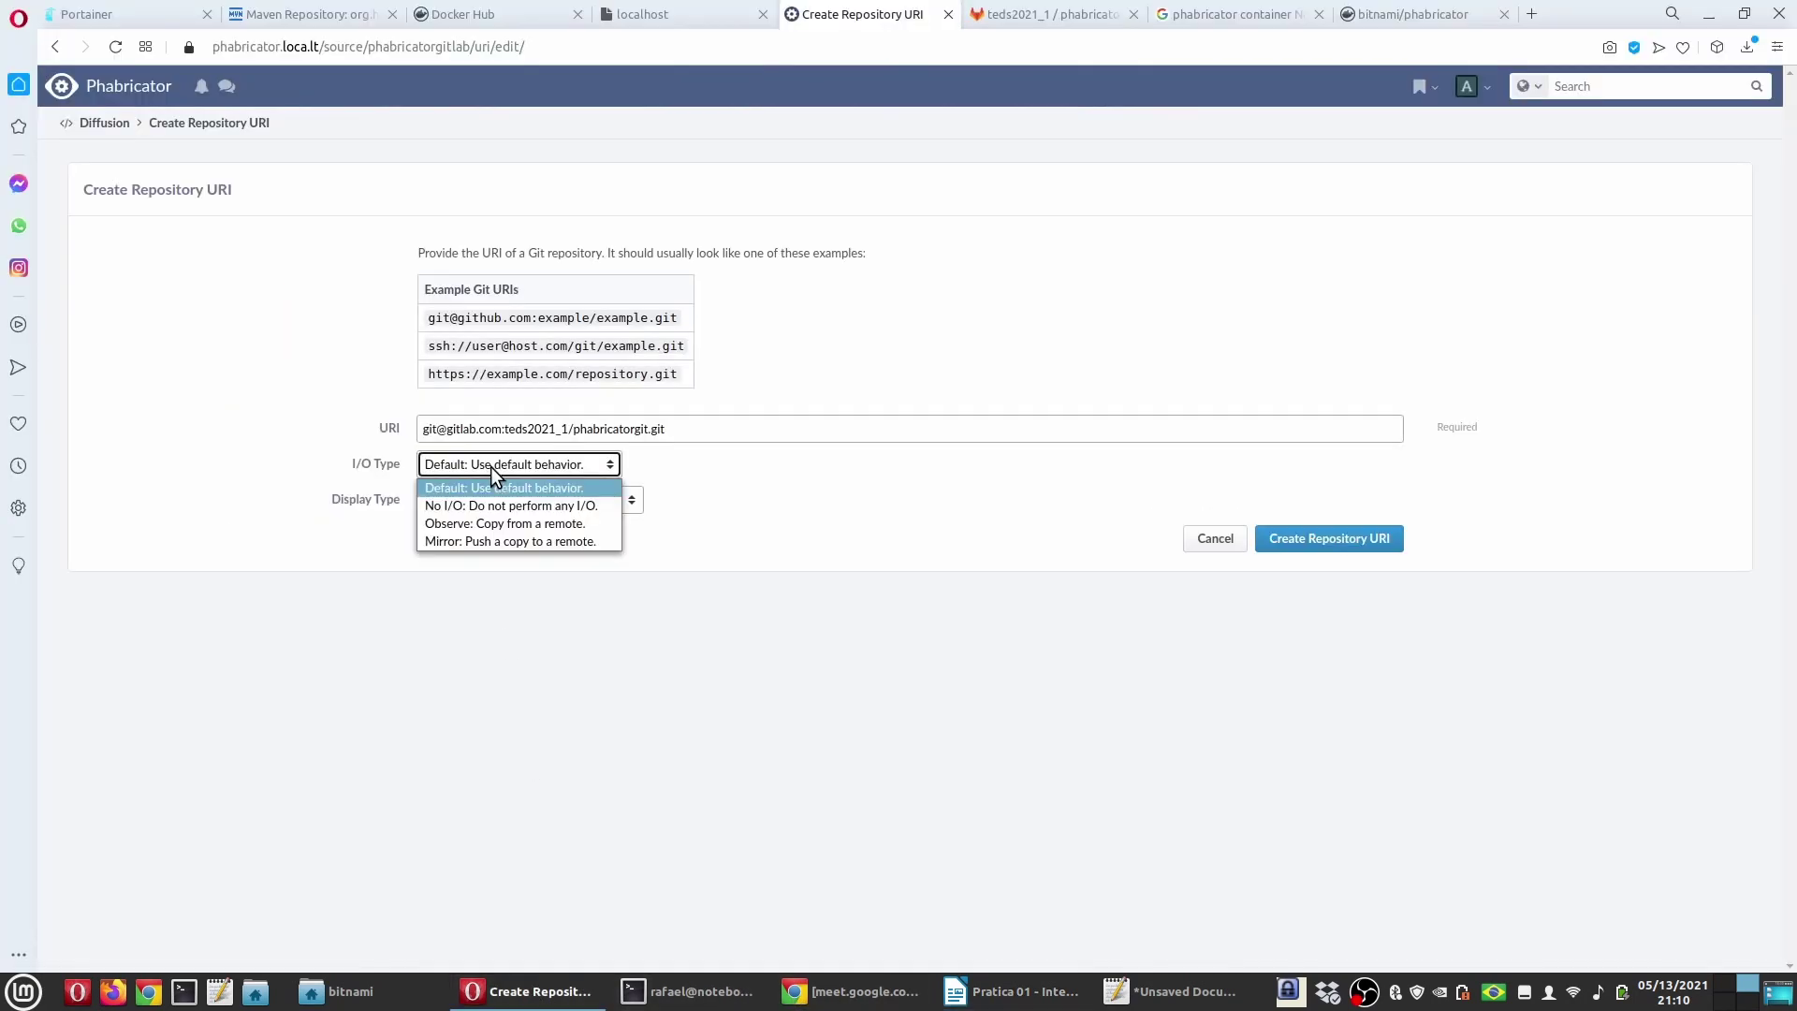
left_click(502, 525)
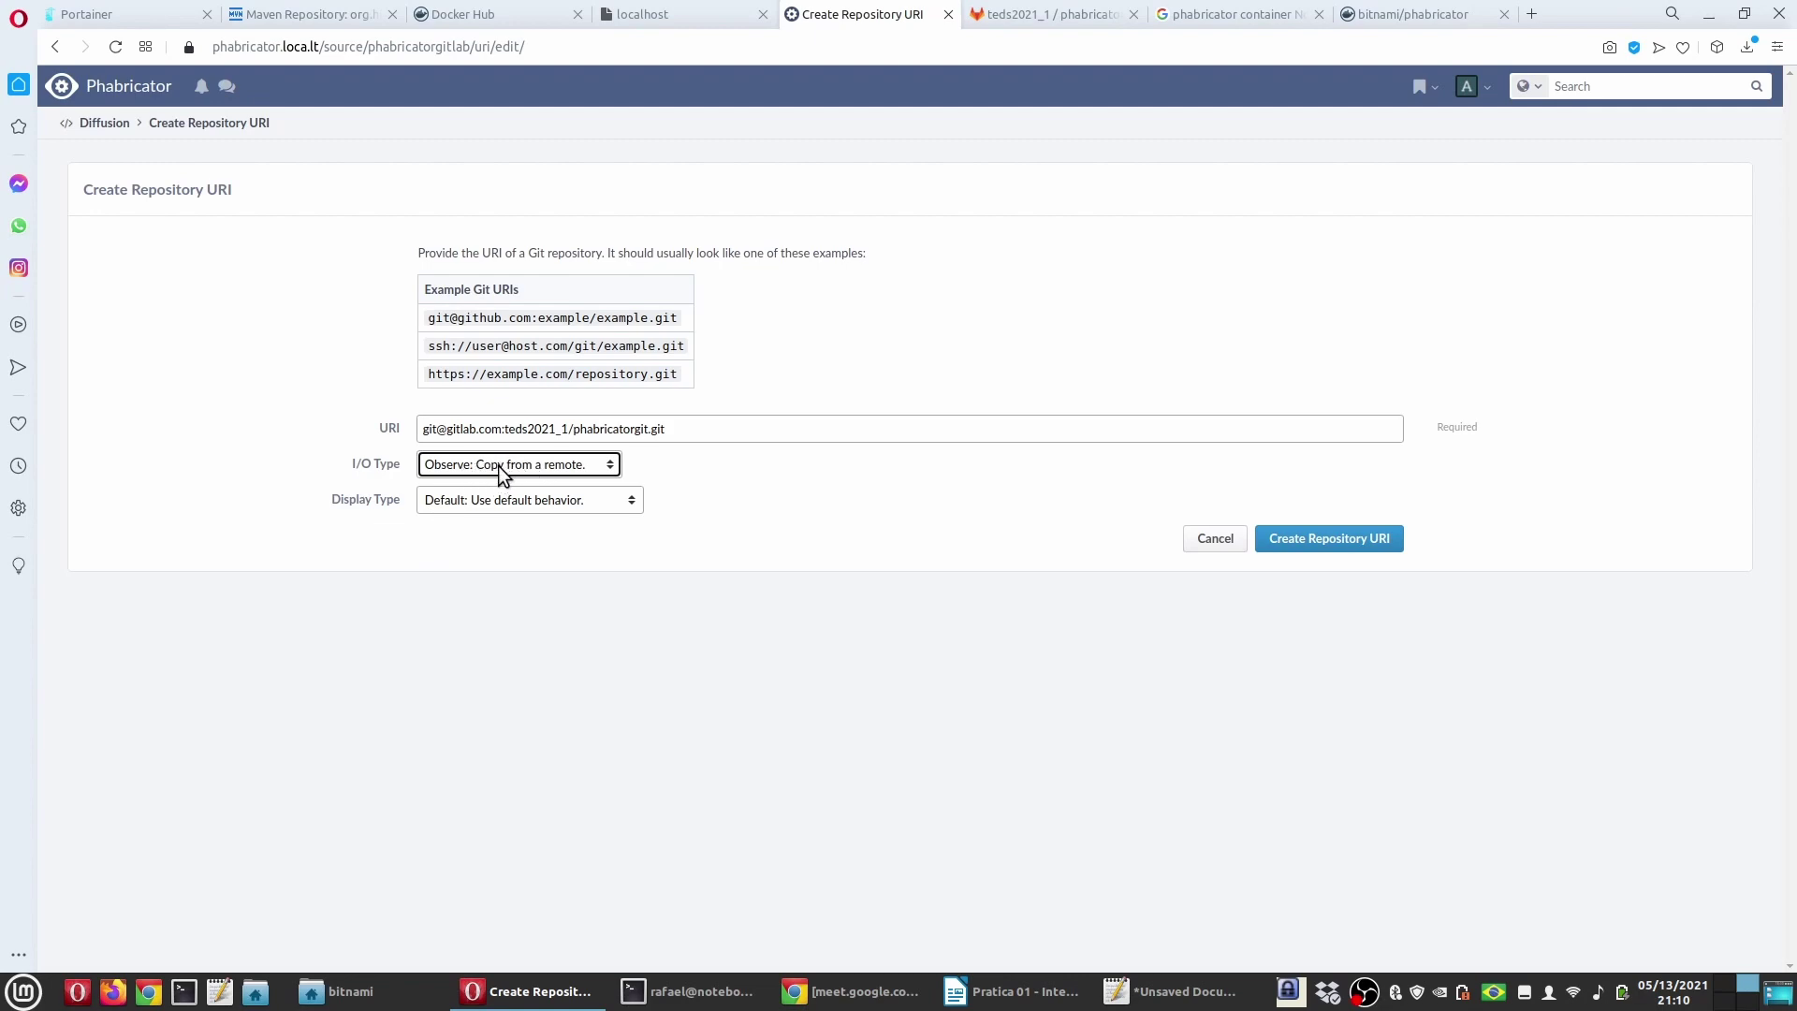
left_click(974, 994)
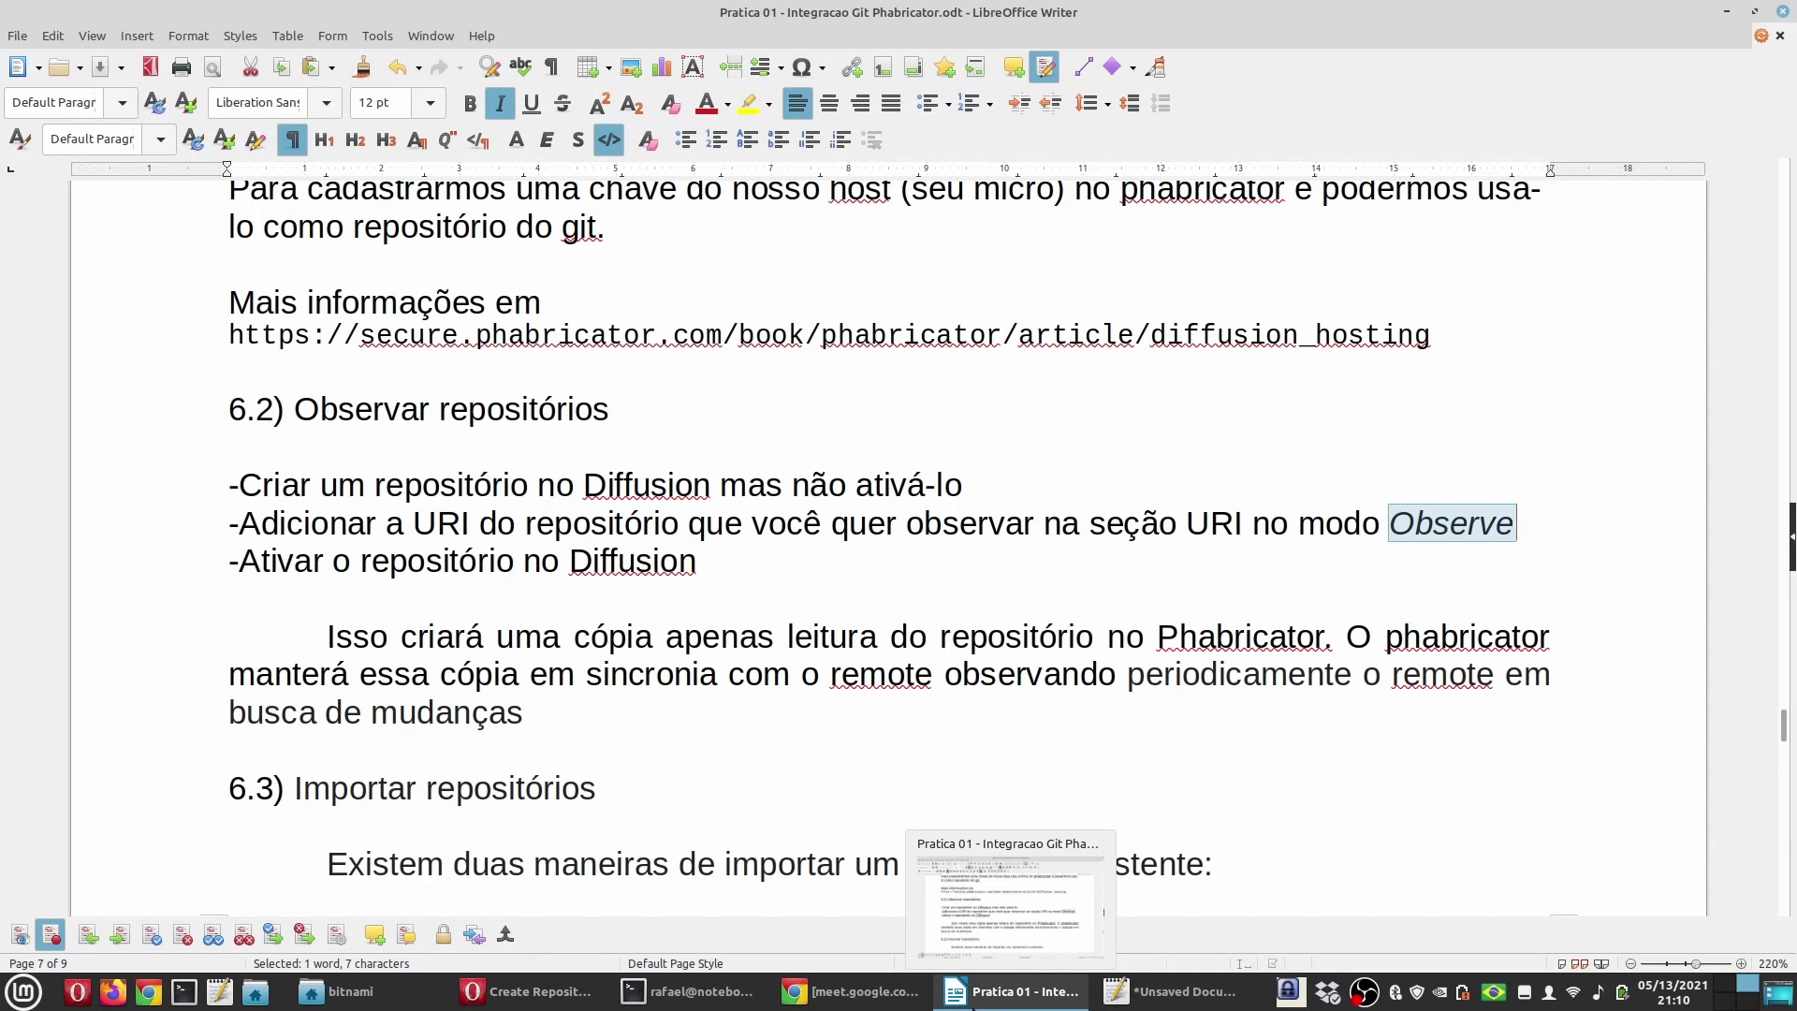
left_click(973, 996)
left_click(565, 502)
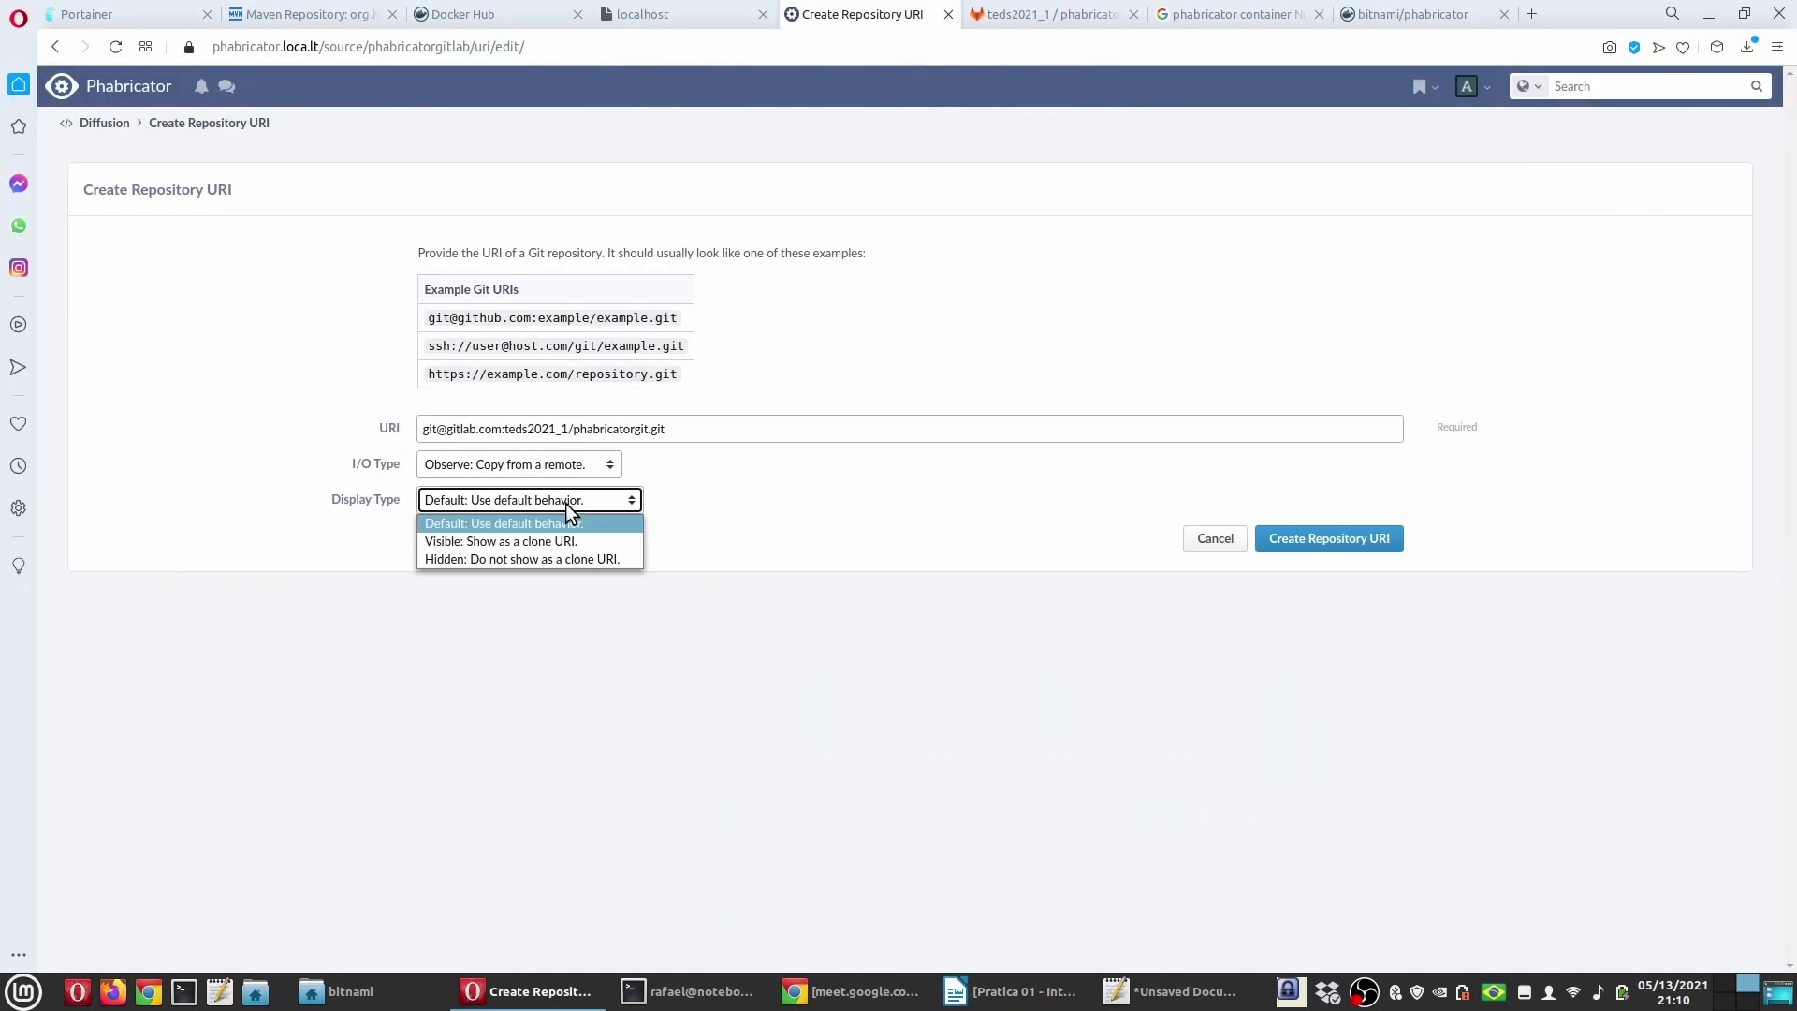
left_click(530, 542)
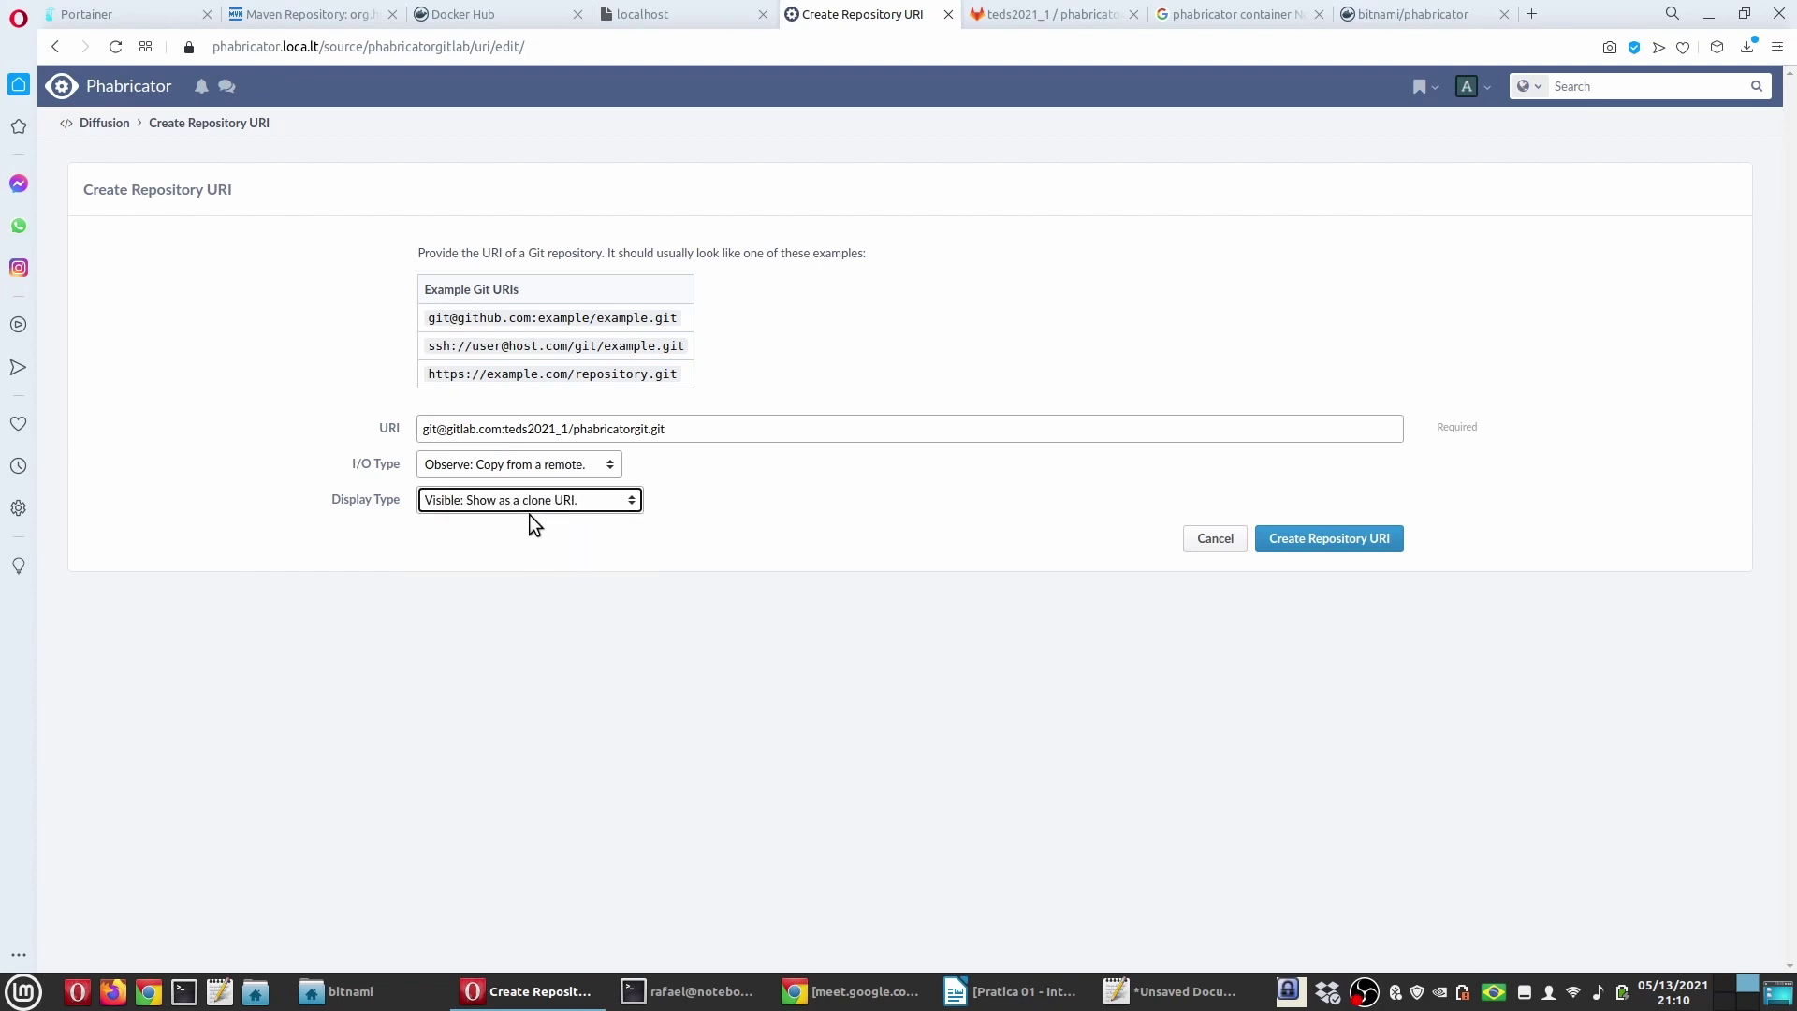
left_click(531, 503)
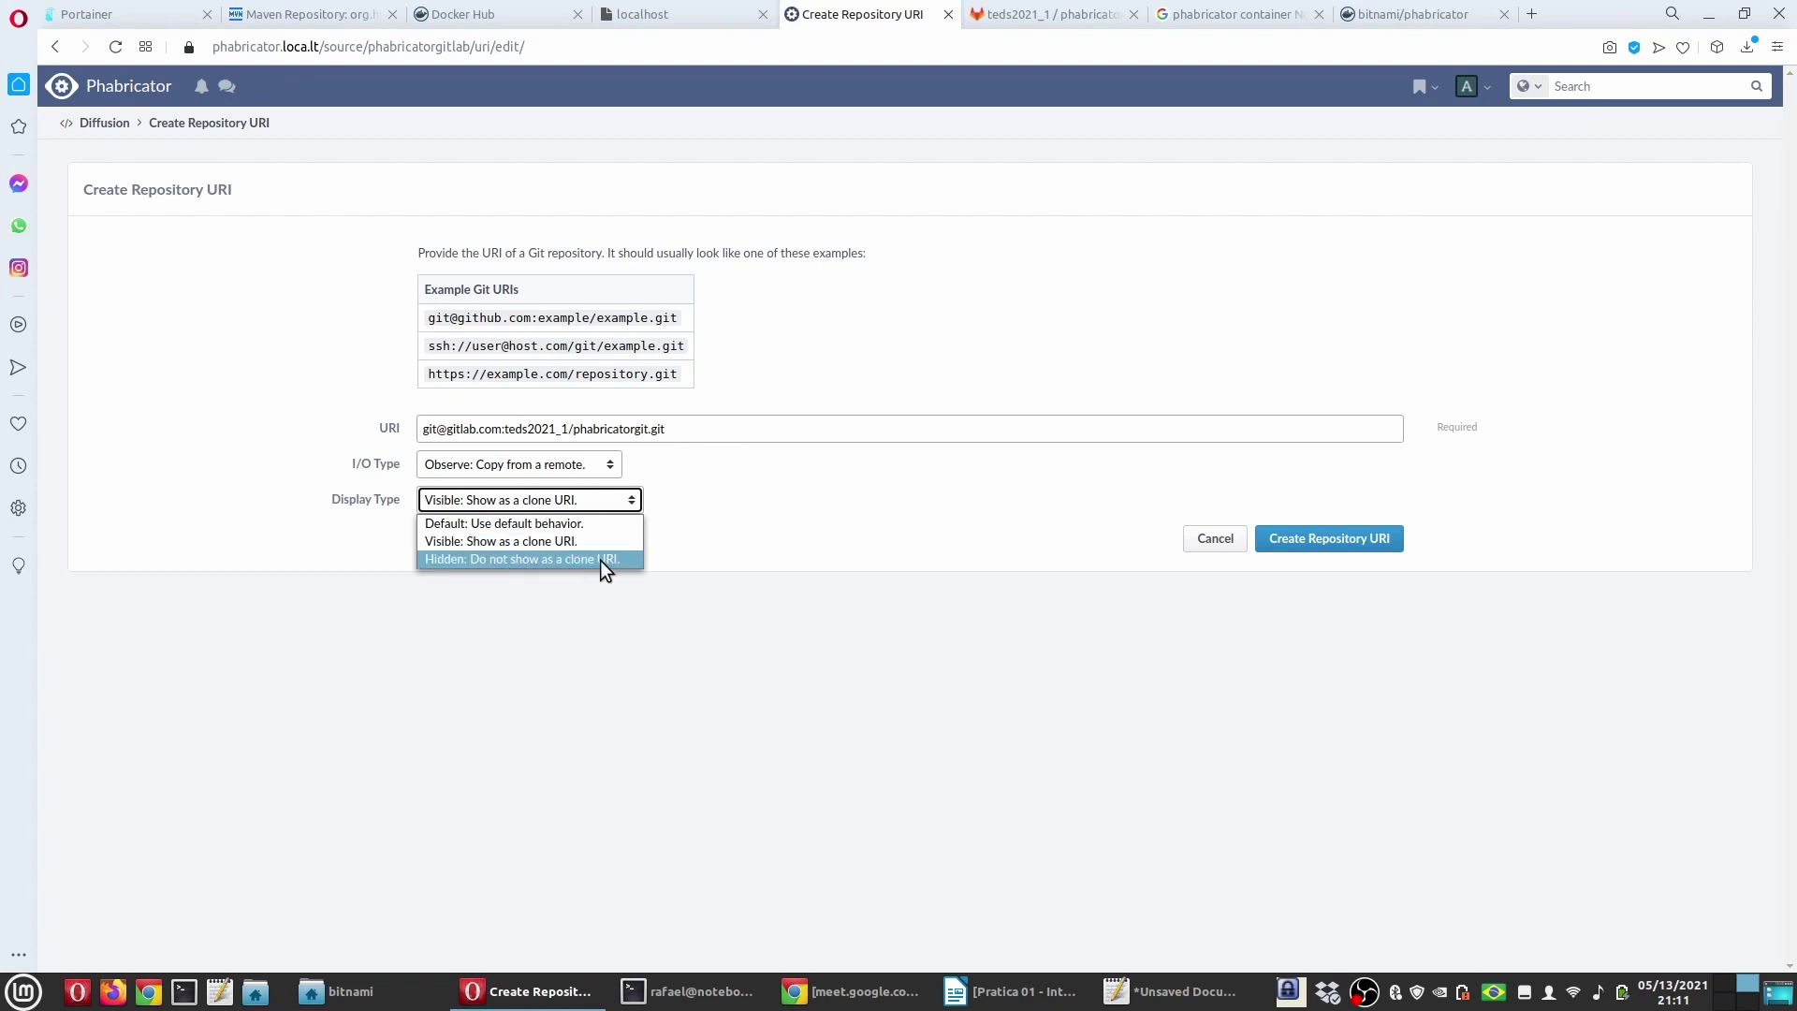
left_click(478, 503)
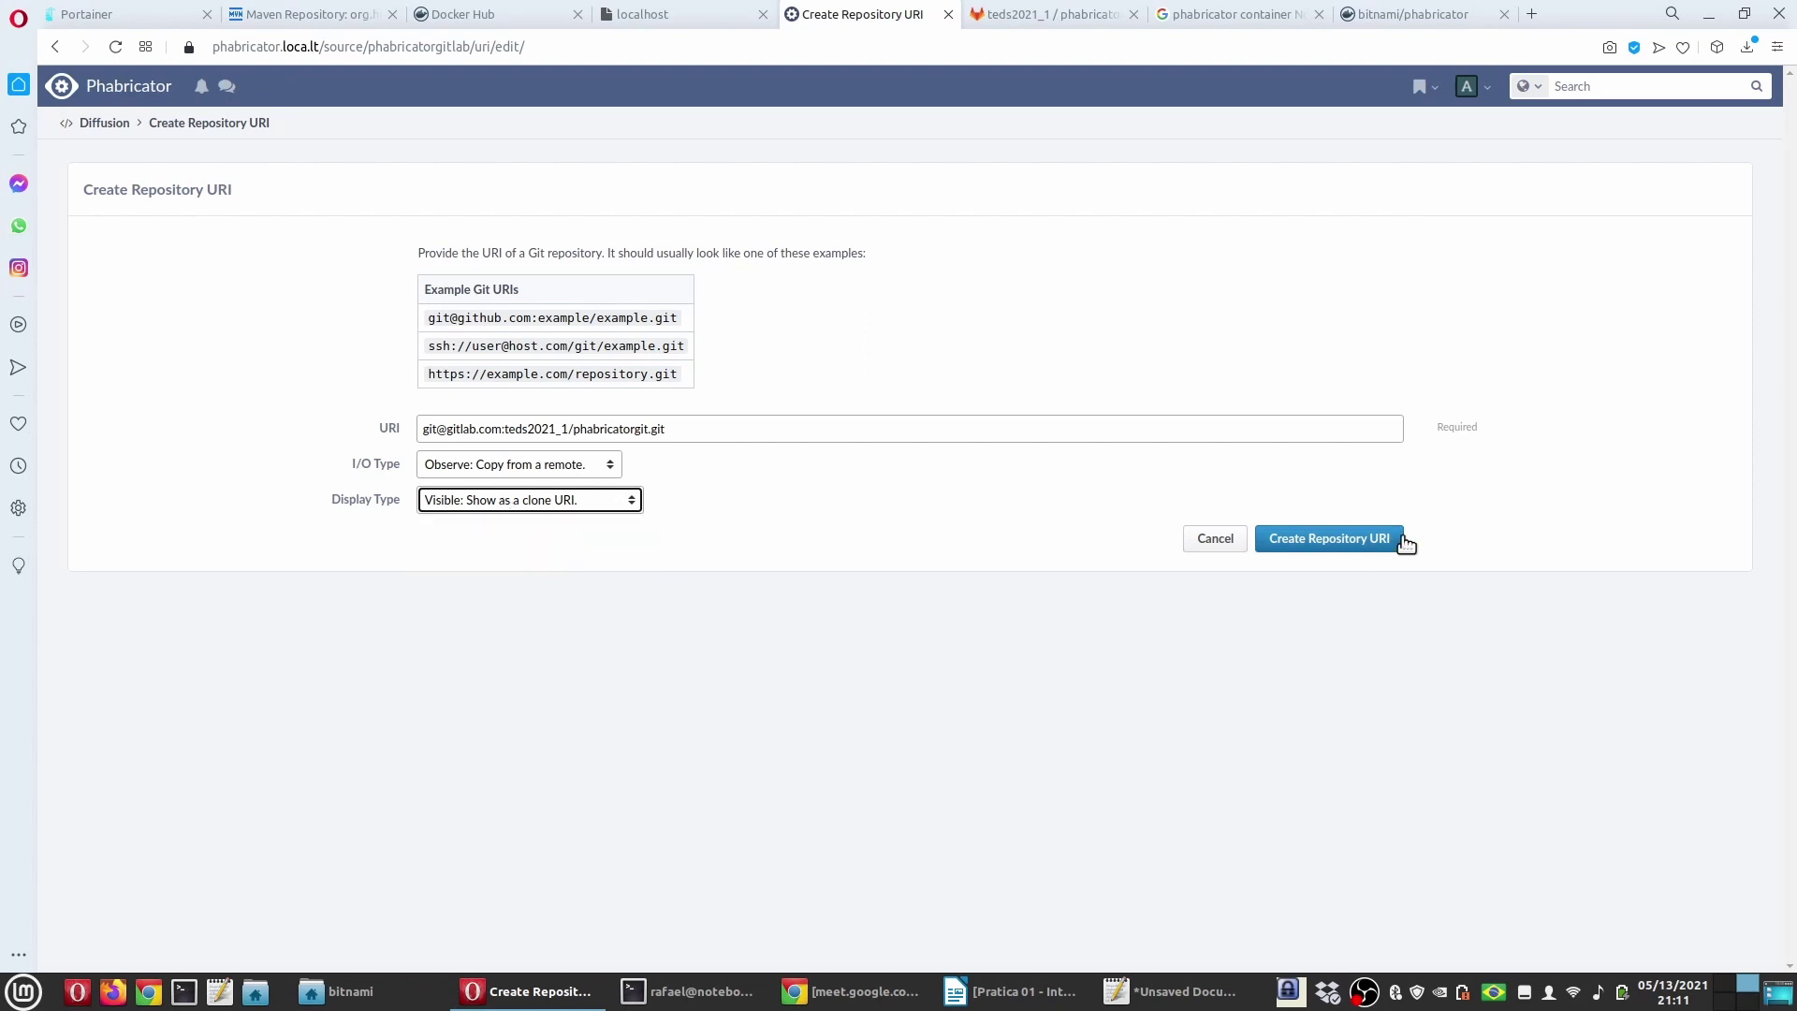
left_click(1351, 541)
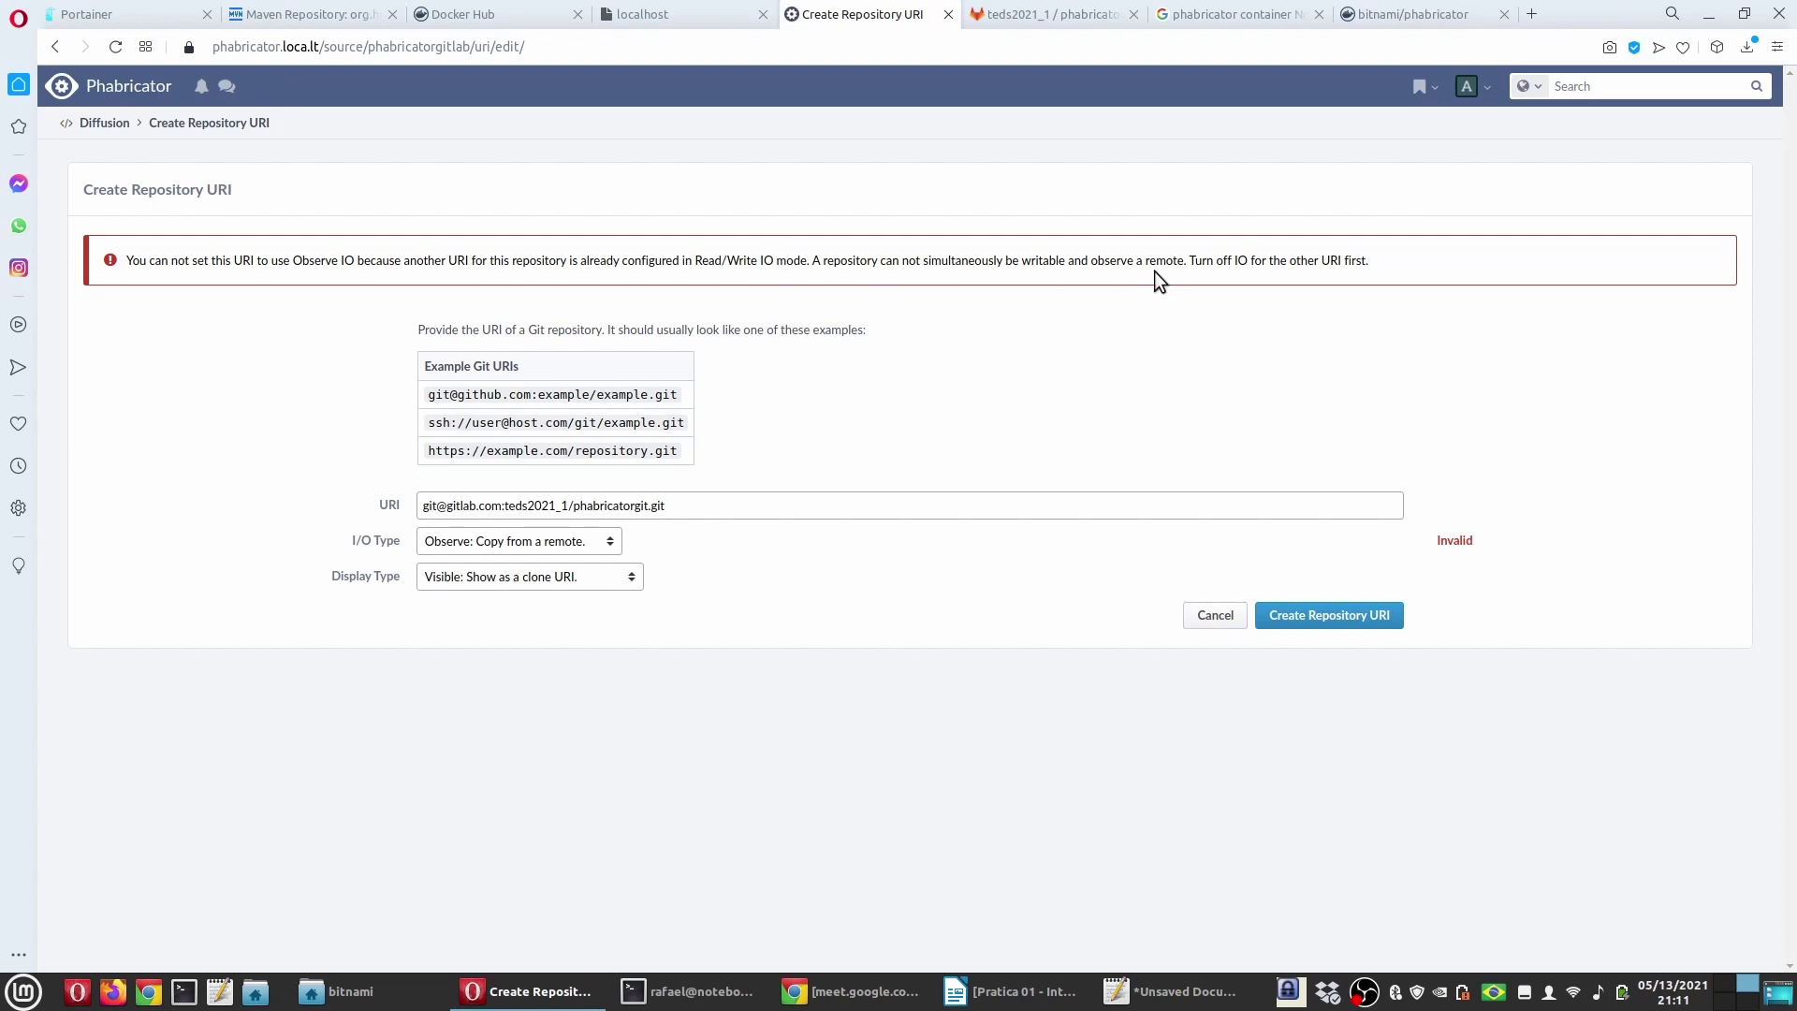
Step: Cancel the URI and go Home > Diffusion > All Repositories > phabricatorgitlab > Manage > URIs
left_click(1217, 620)
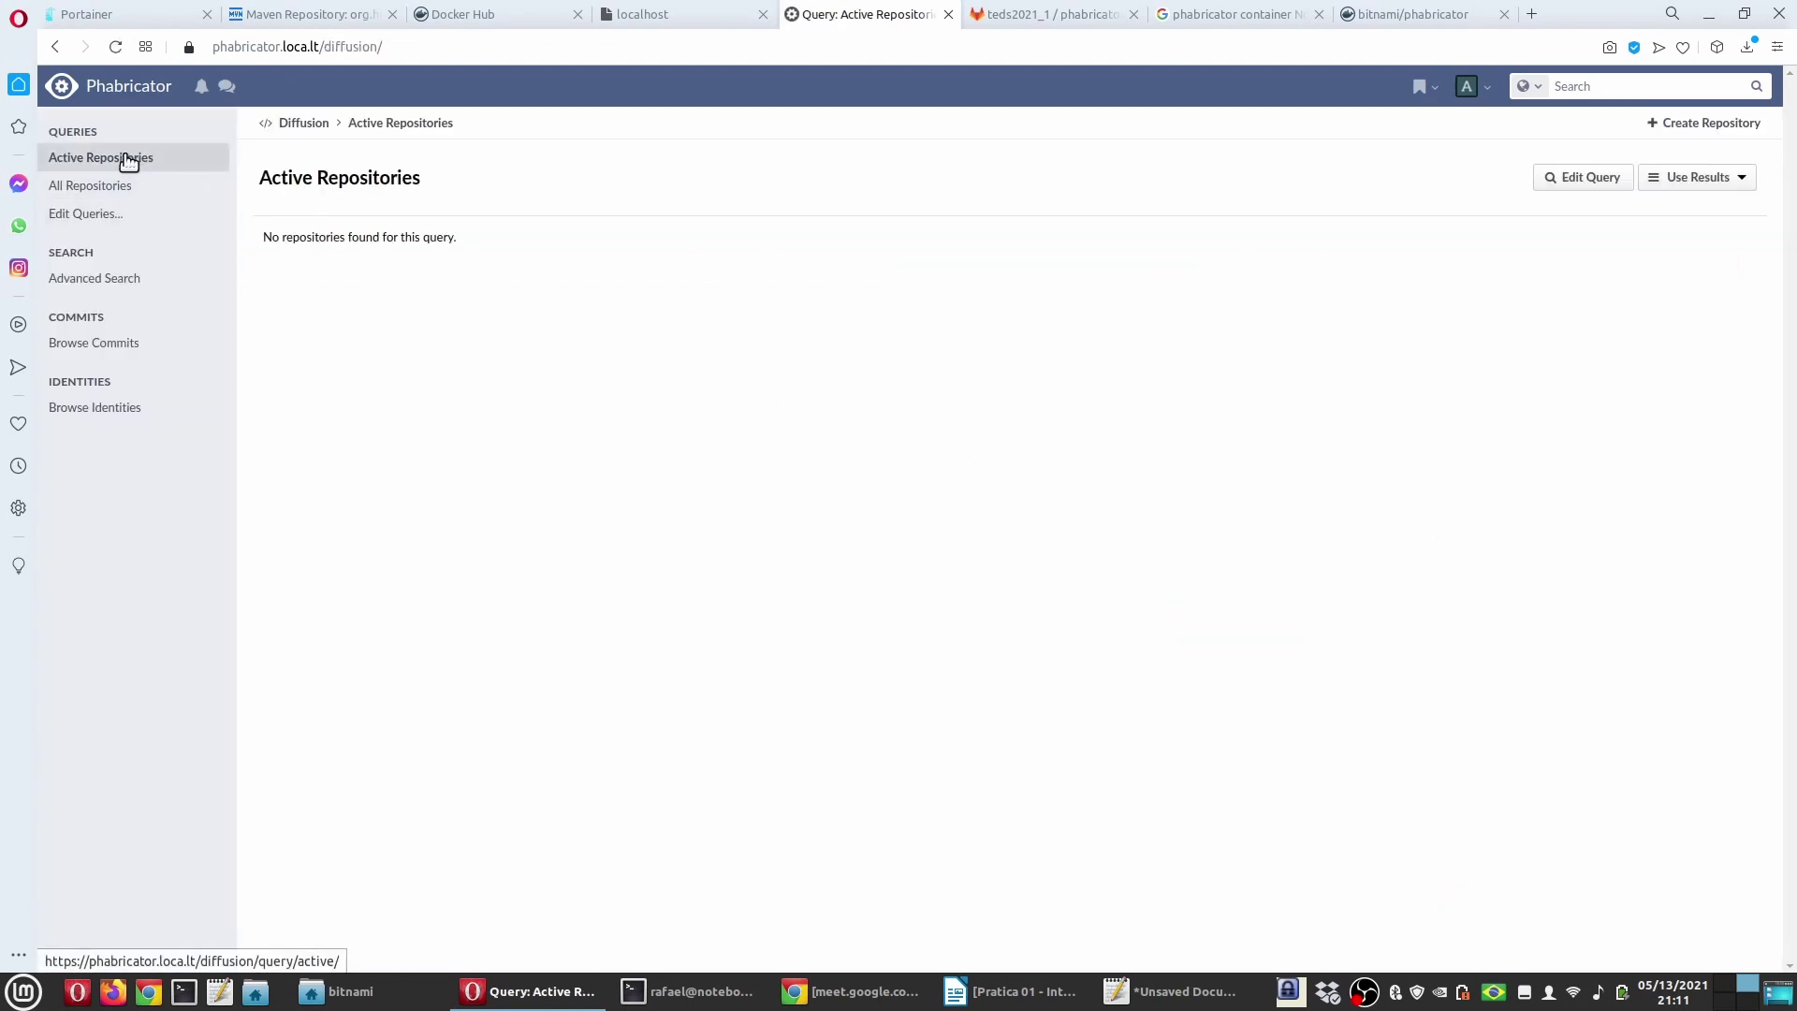
left_click(131, 94)
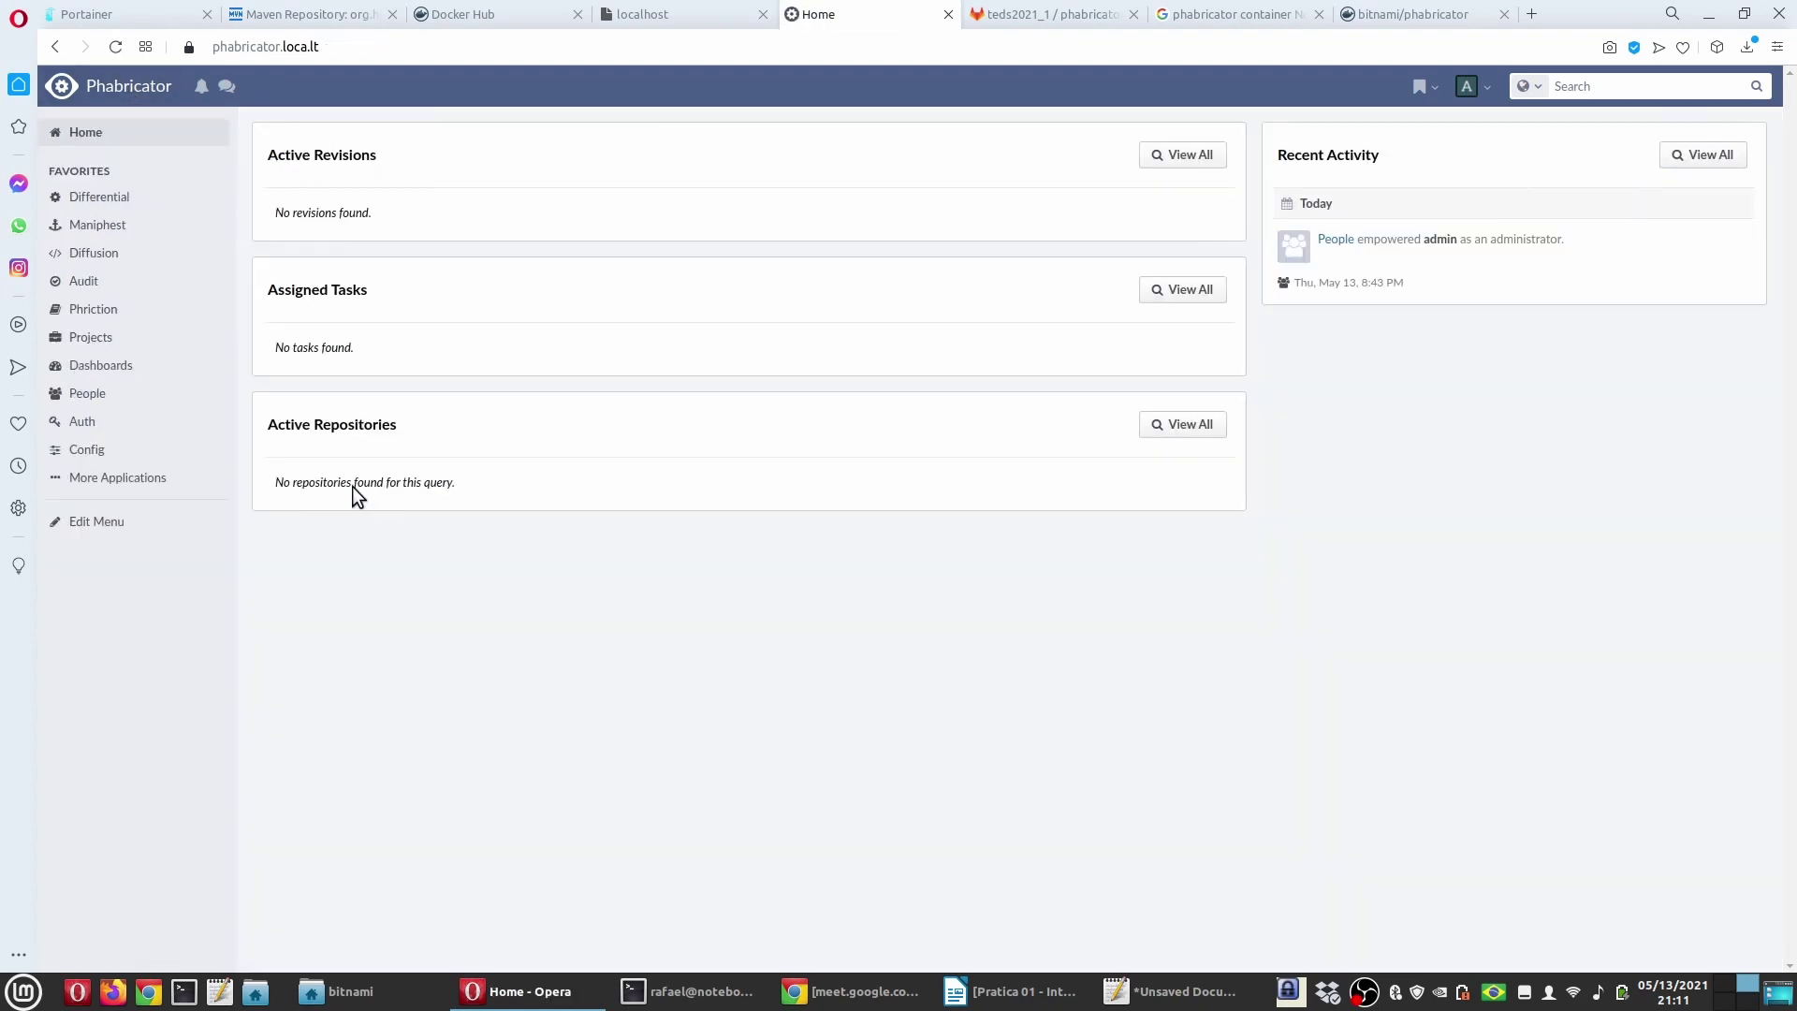
left_click(109, 251)
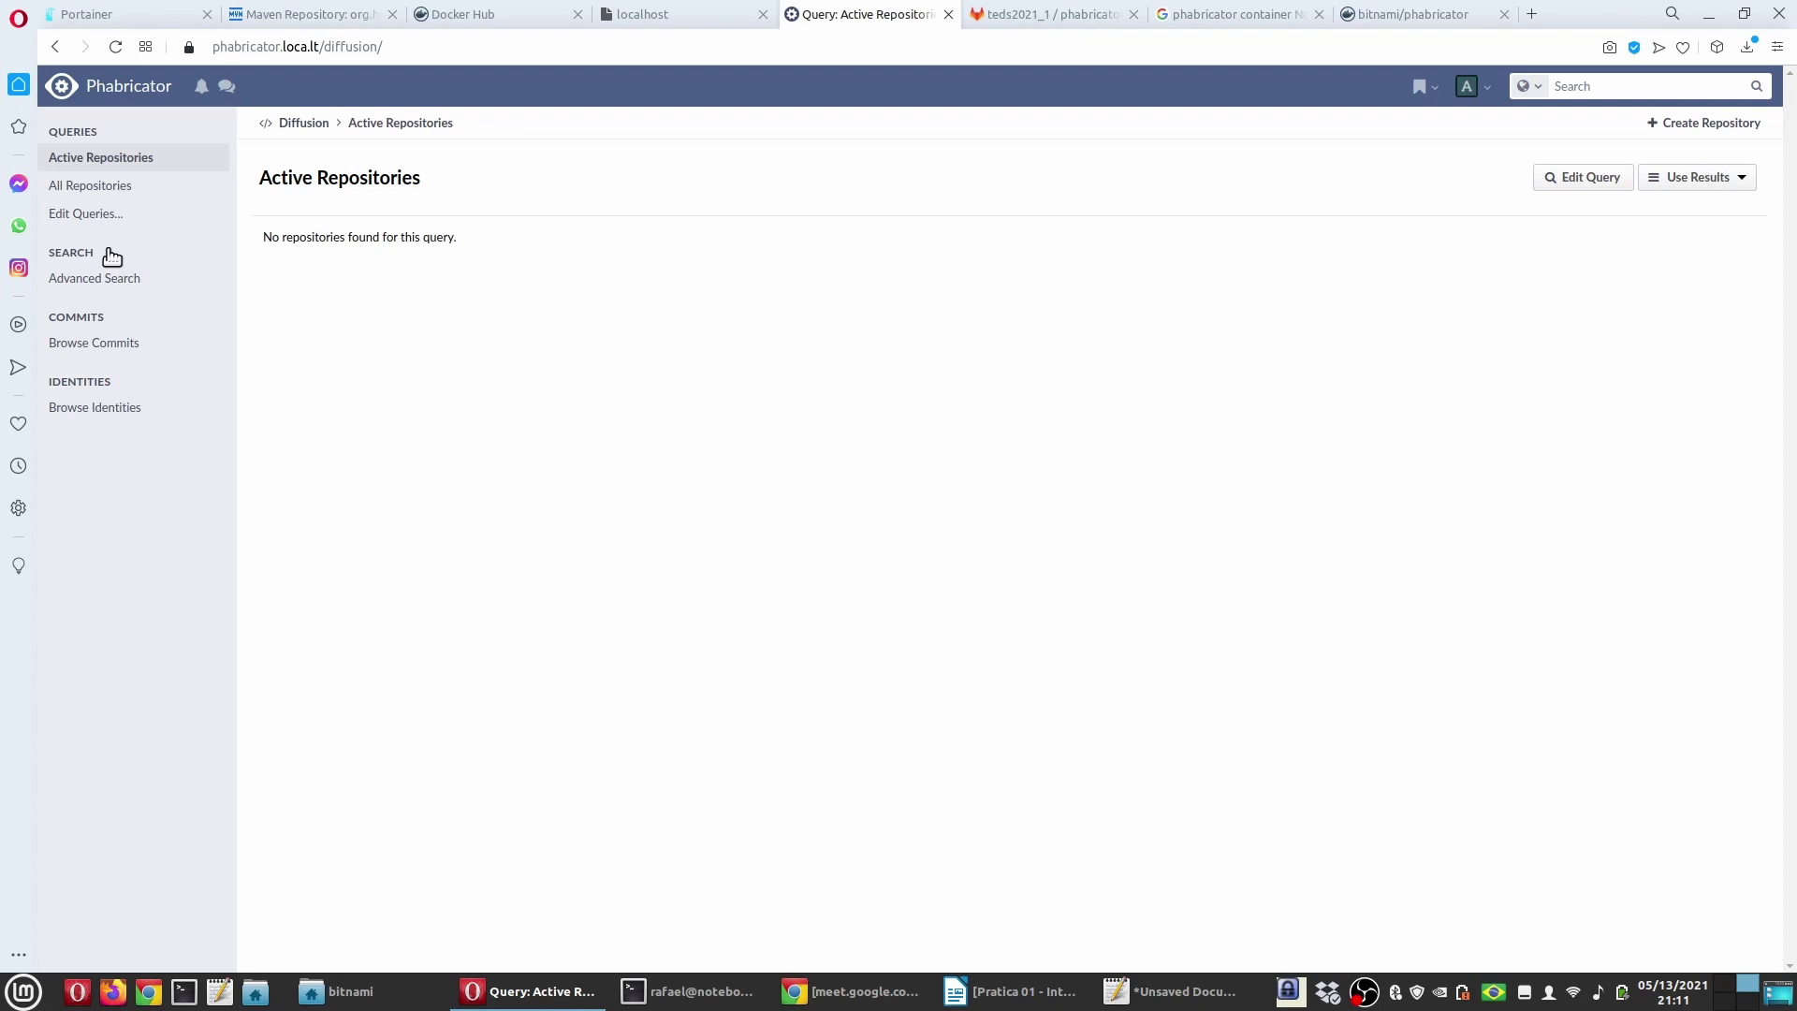
left_click(105, 187)
left_click(402, 233)
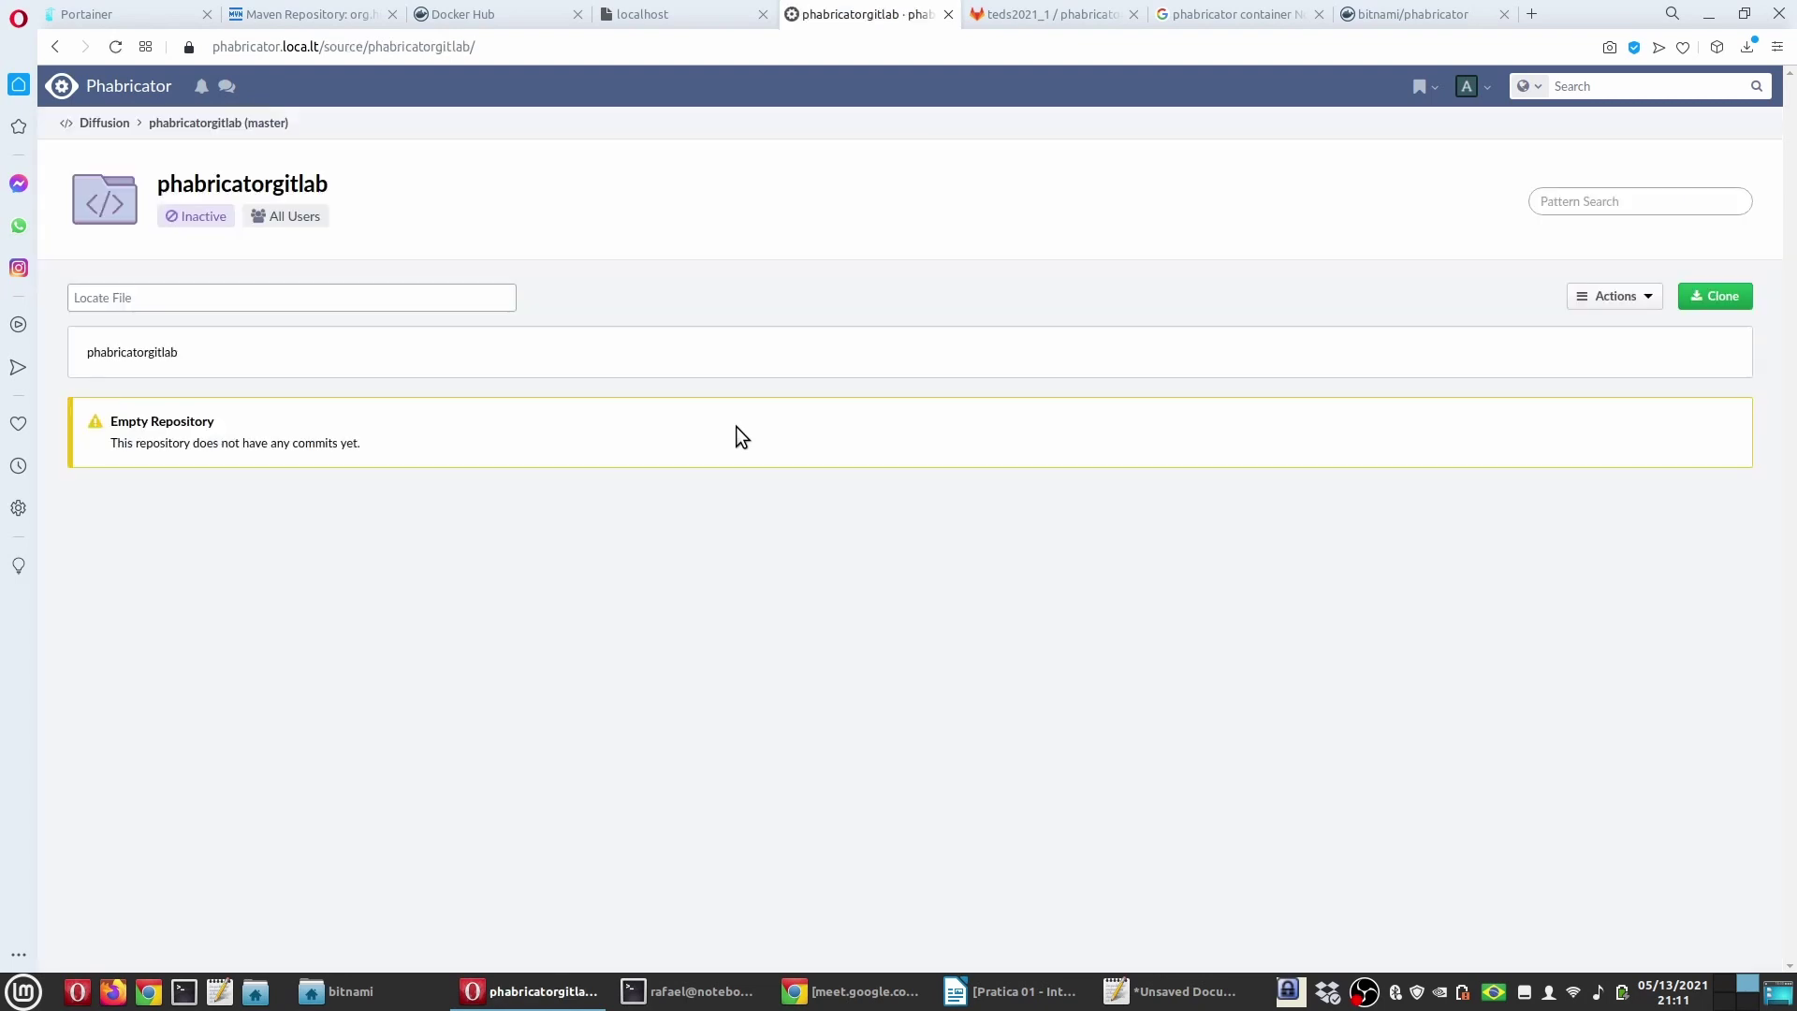
left_click(1616, 295)
left_click(1617, 333)
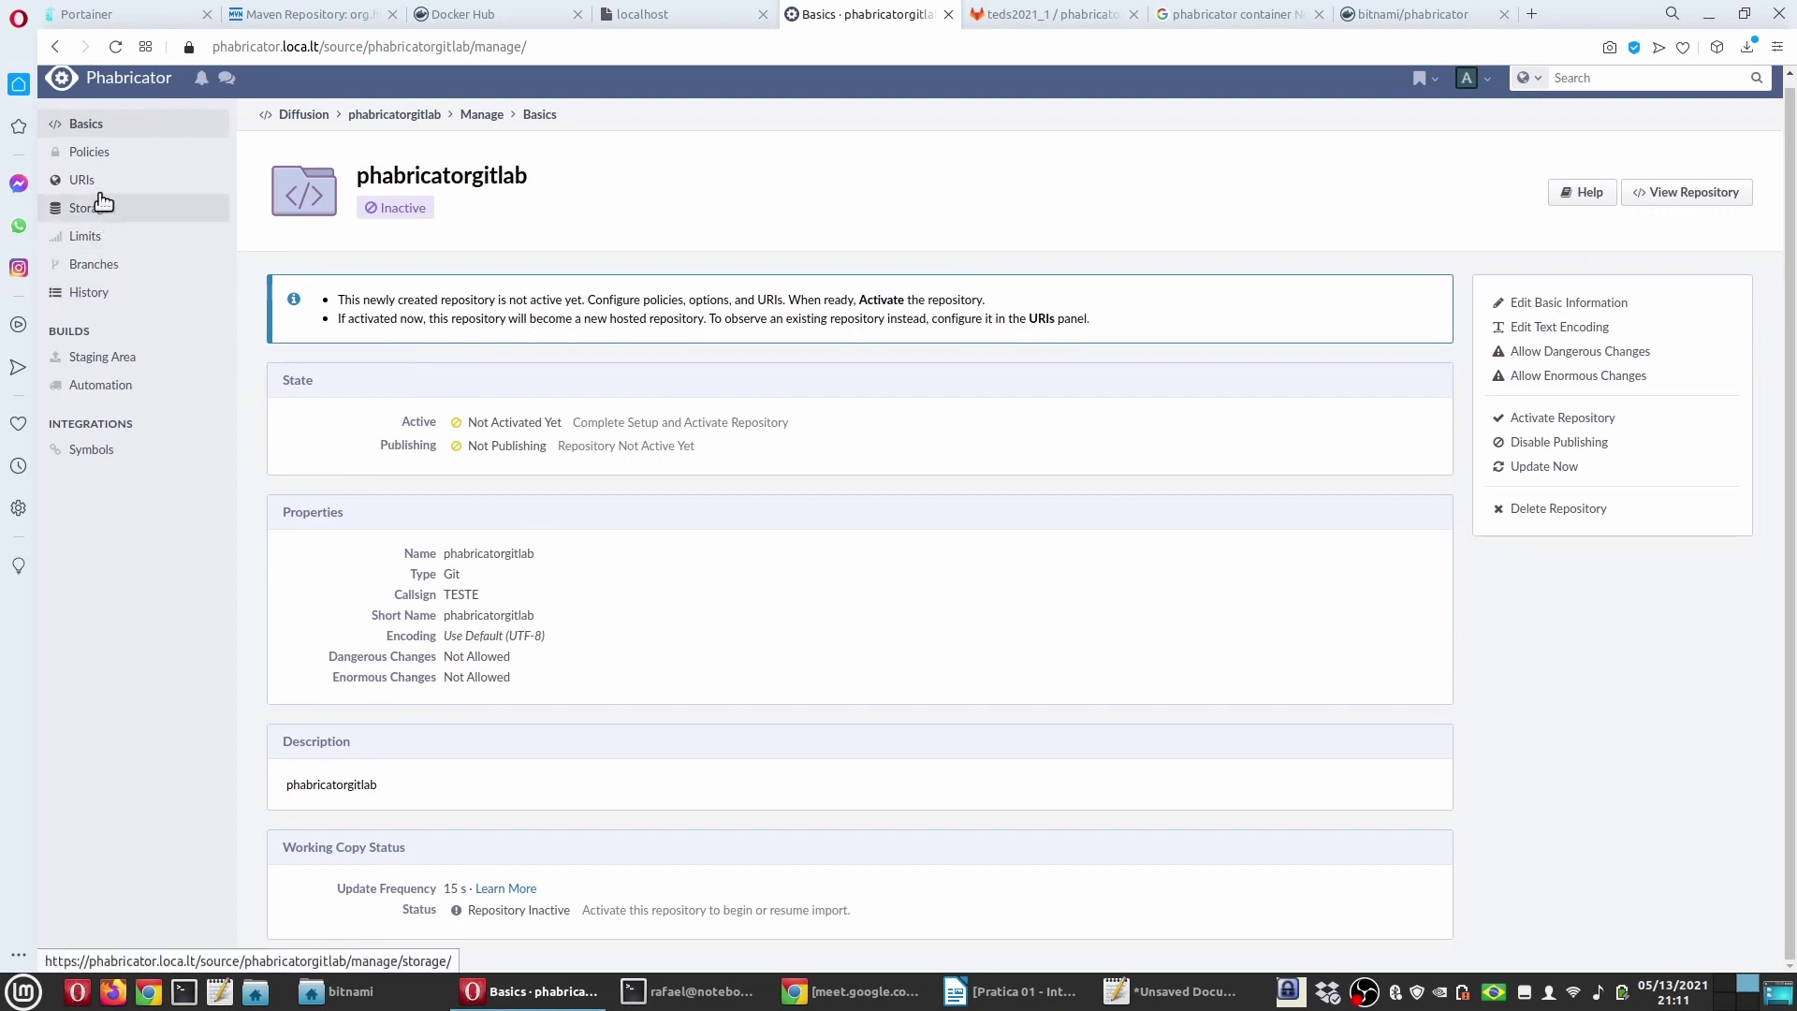
left_click(94, 212)
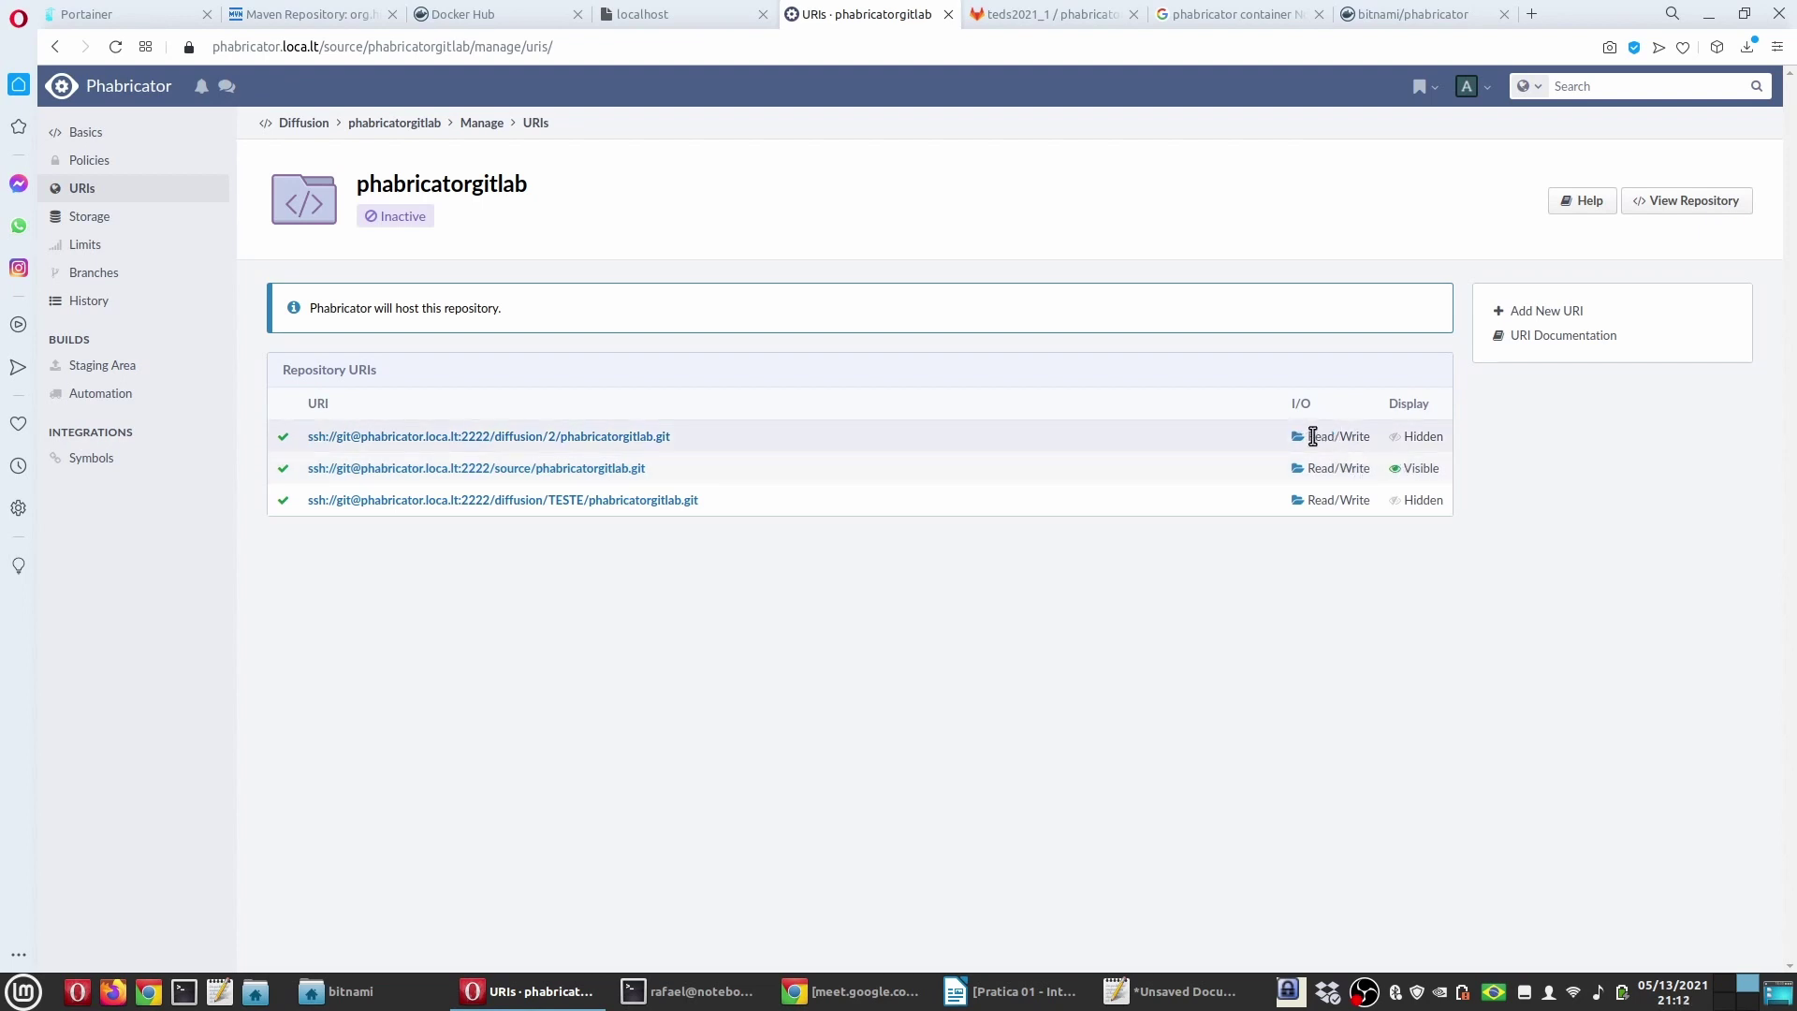
Step: Set Read/Write URI 11's I/O type to No I/O and return to the phabricatorgitlab repository
left_click(471, 459)
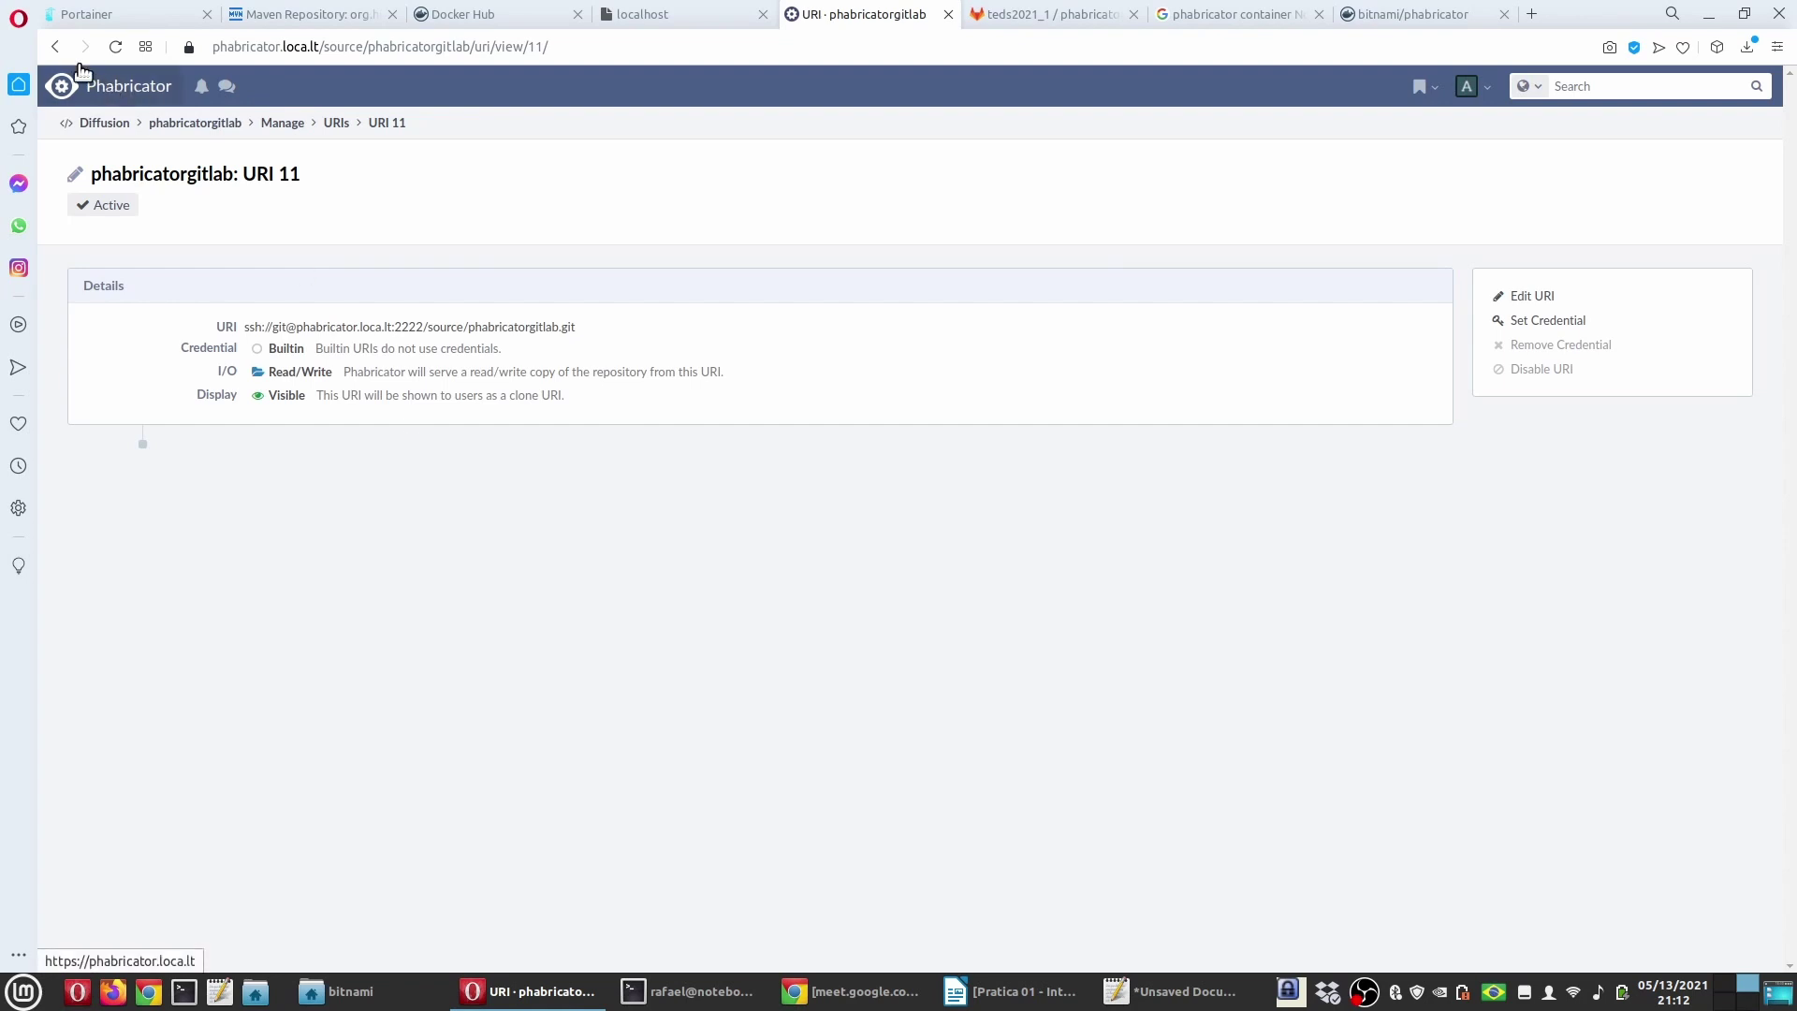
left_click(153, 124)
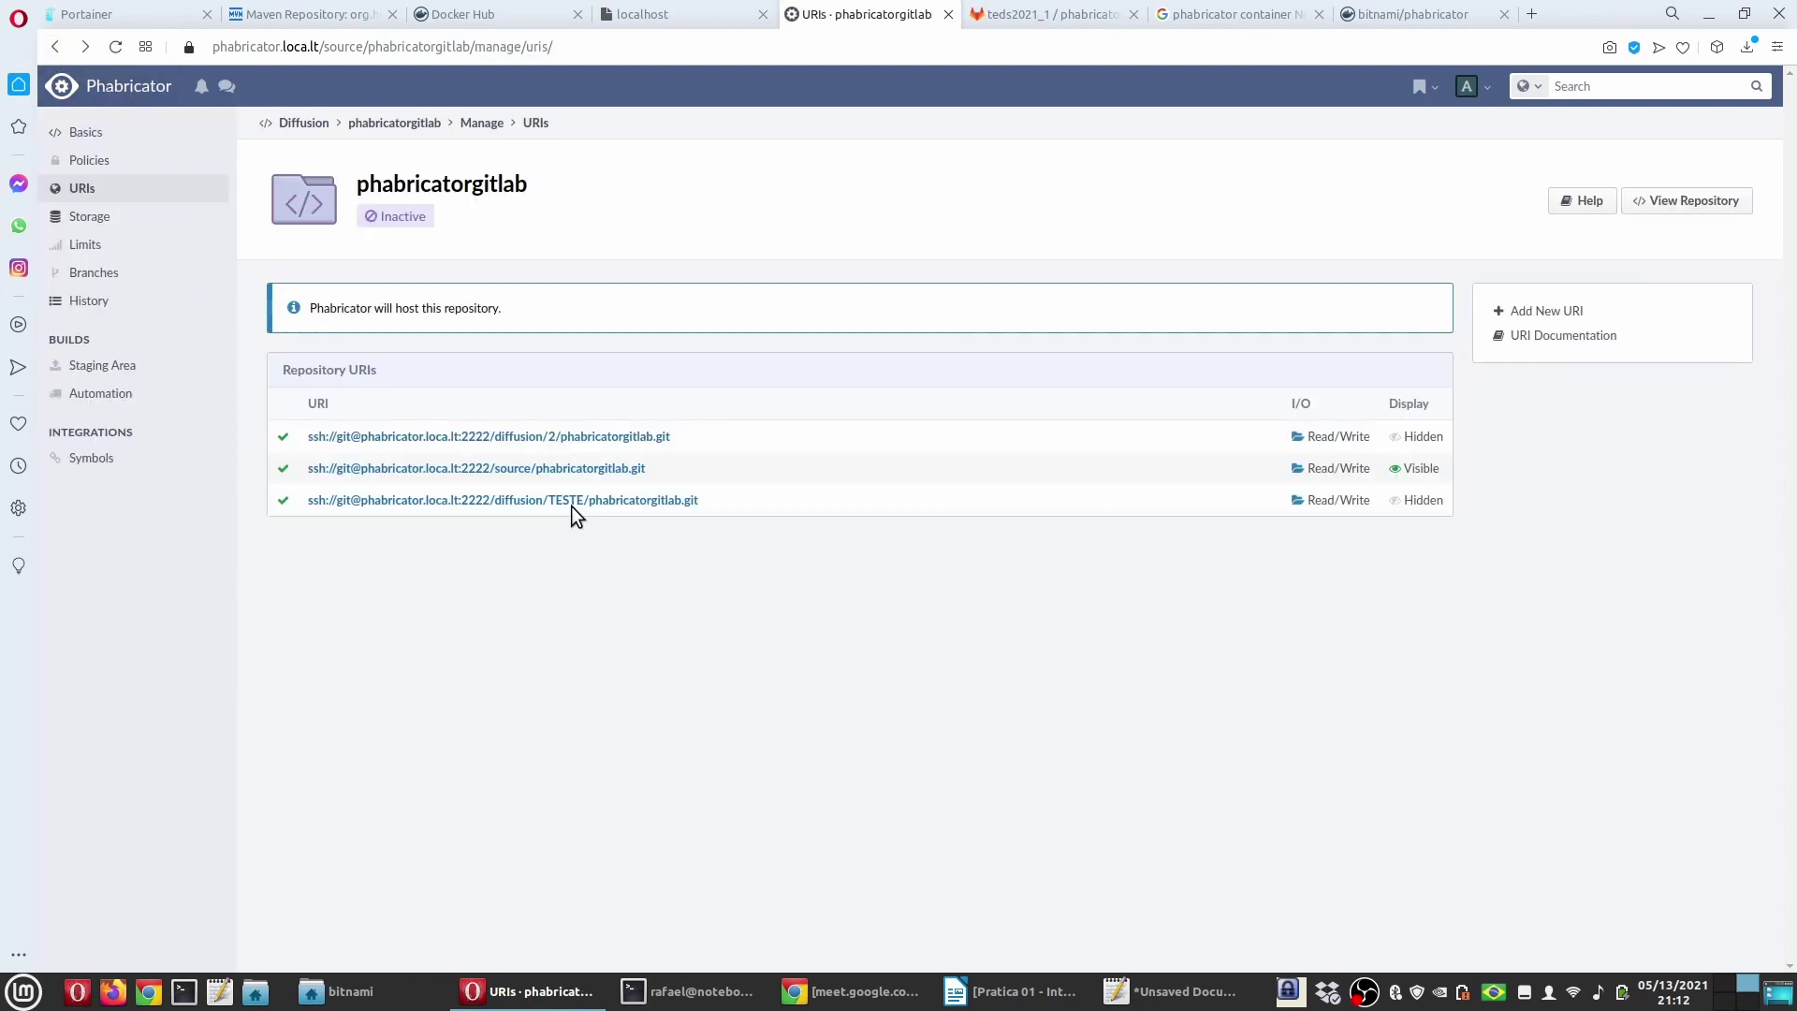
left_click(590, 469)
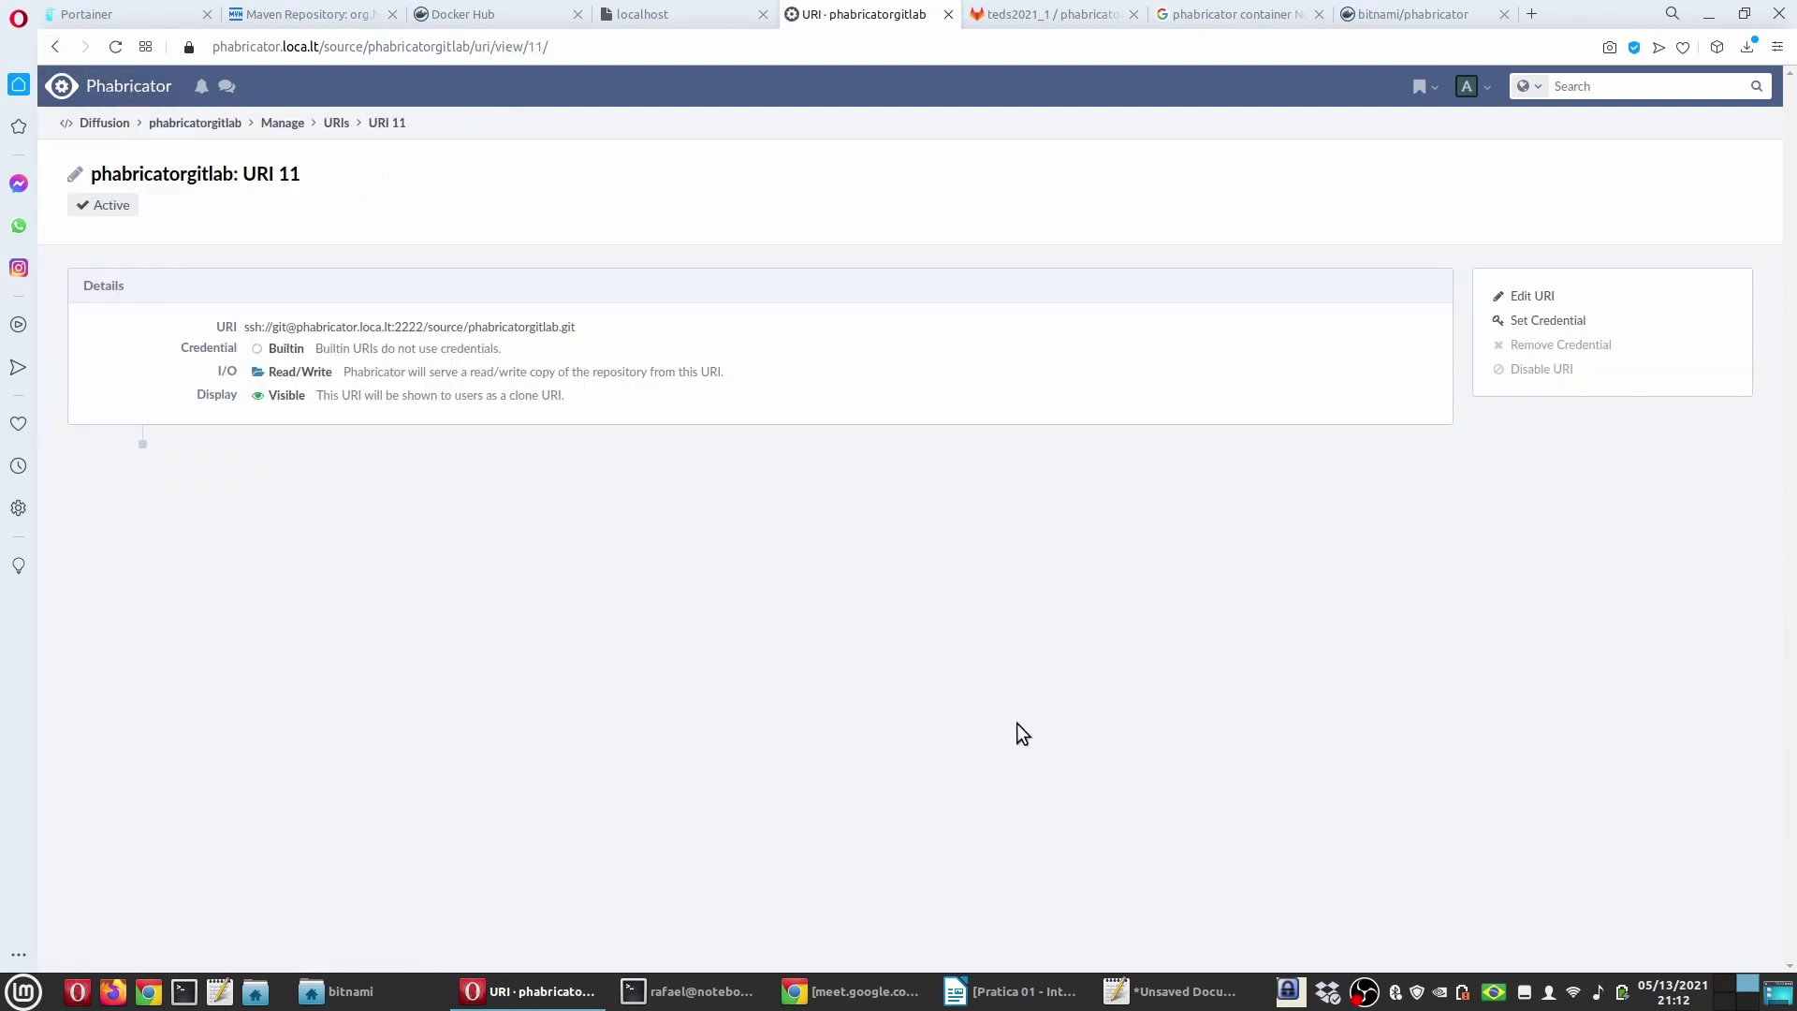
left_click(1546, 297)
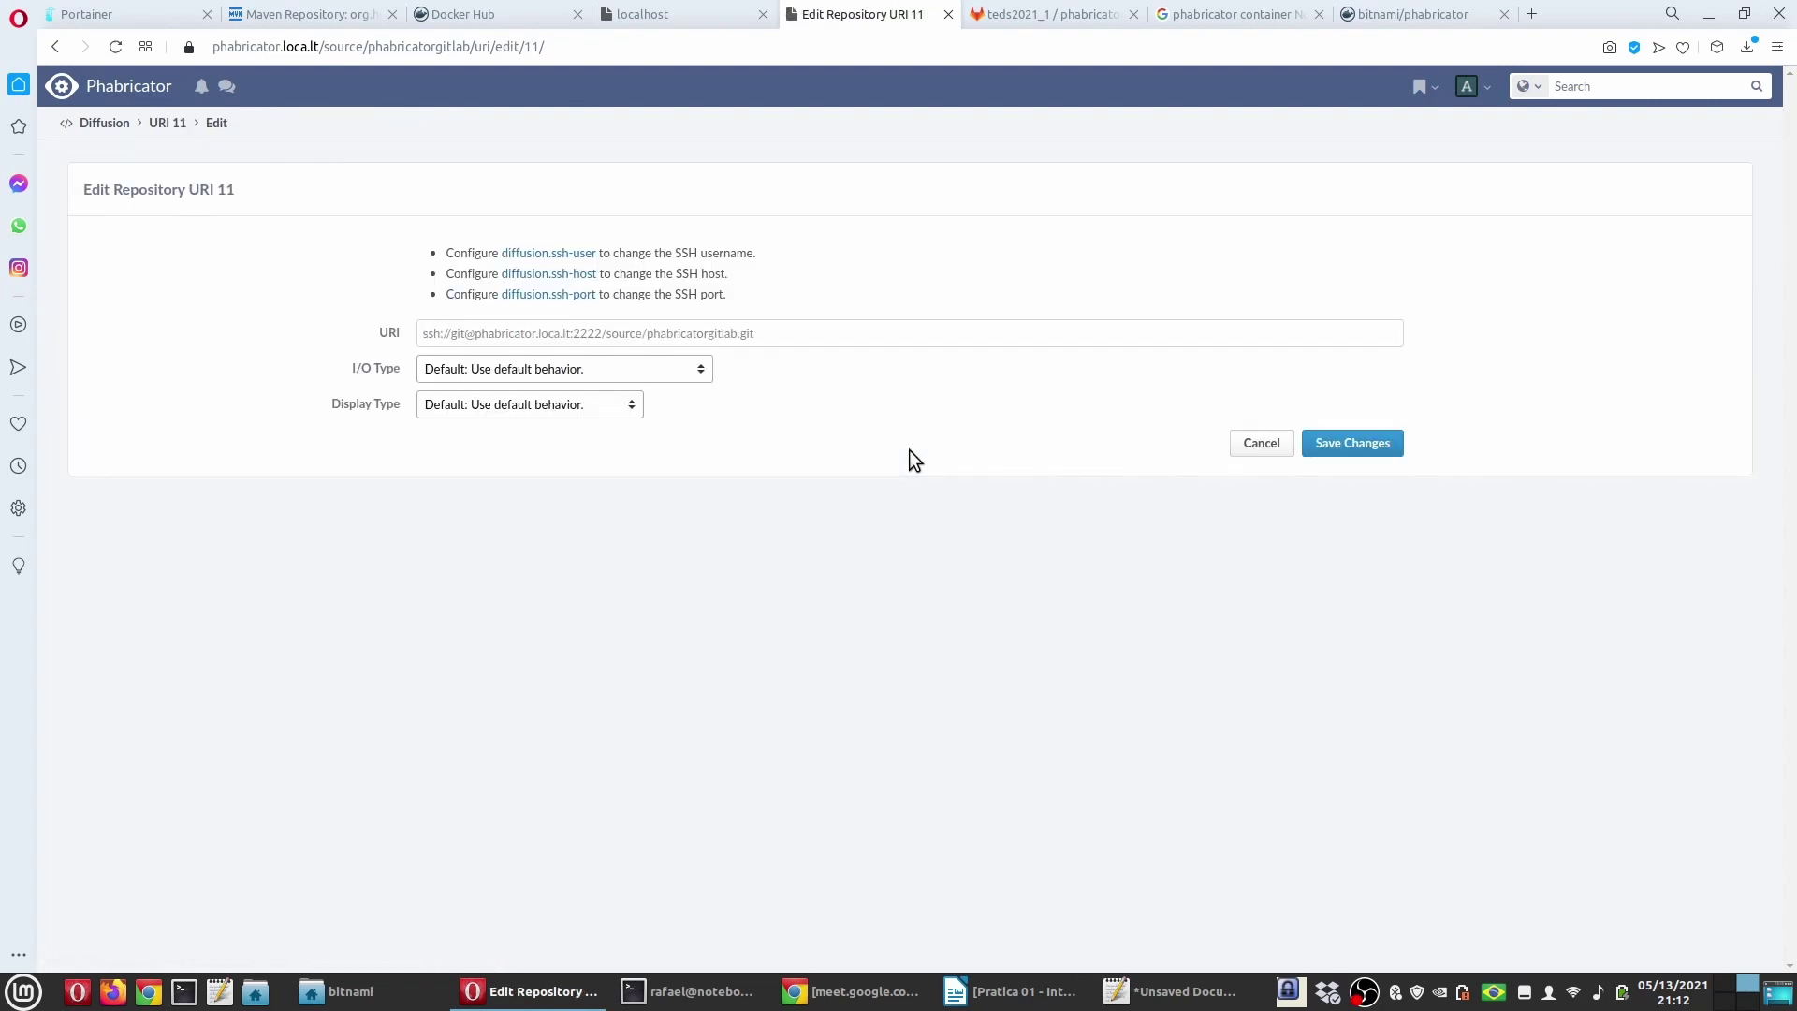
left_click(602, 371)
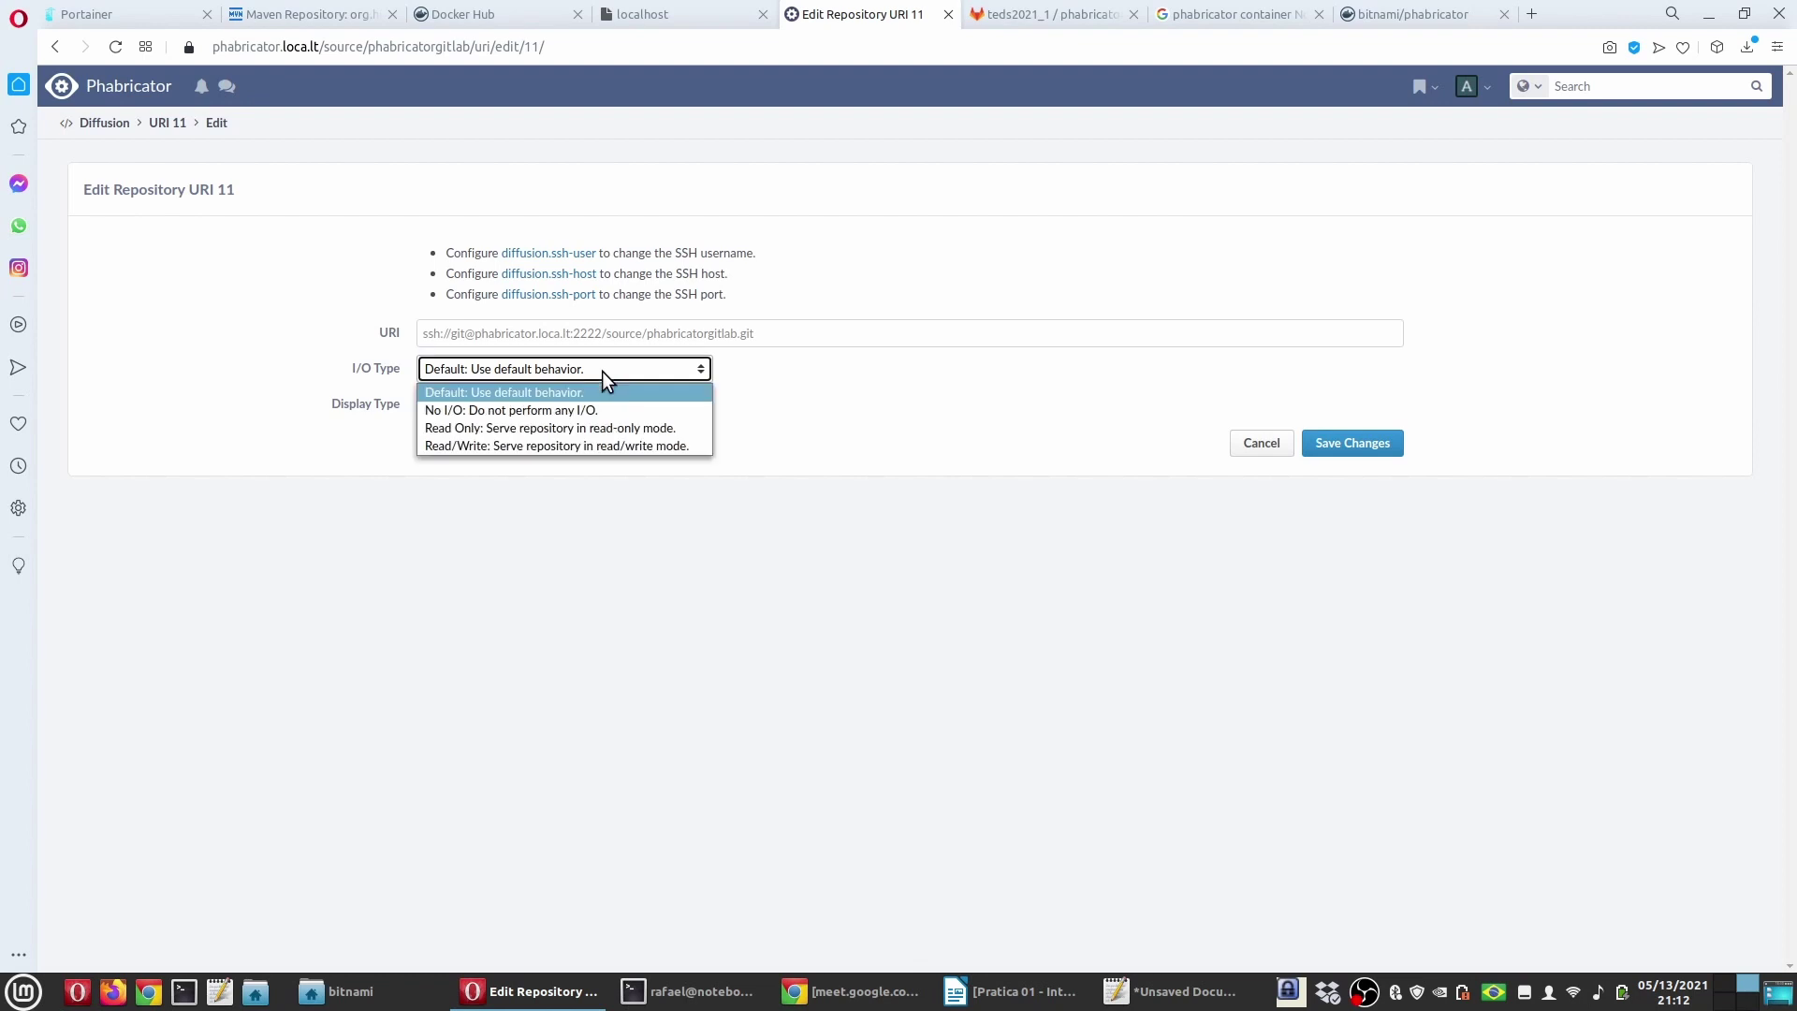
left_click(462, 412)
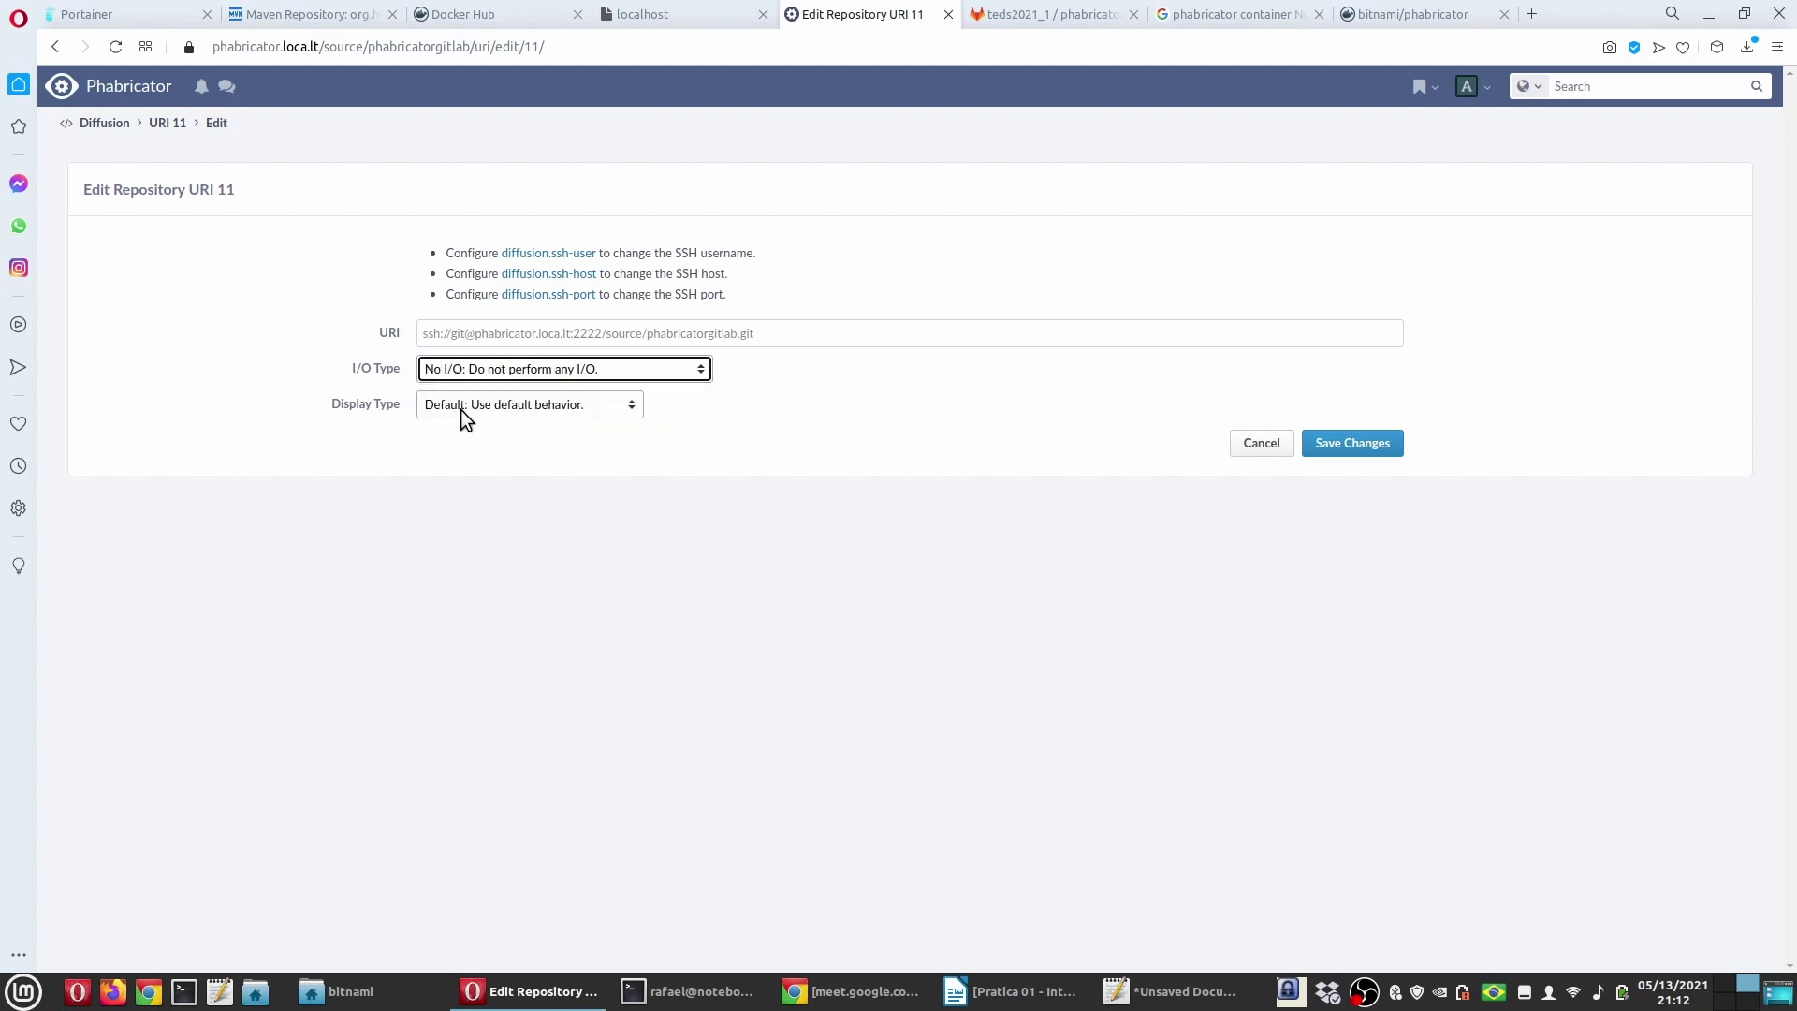
left_click(1324, 446)
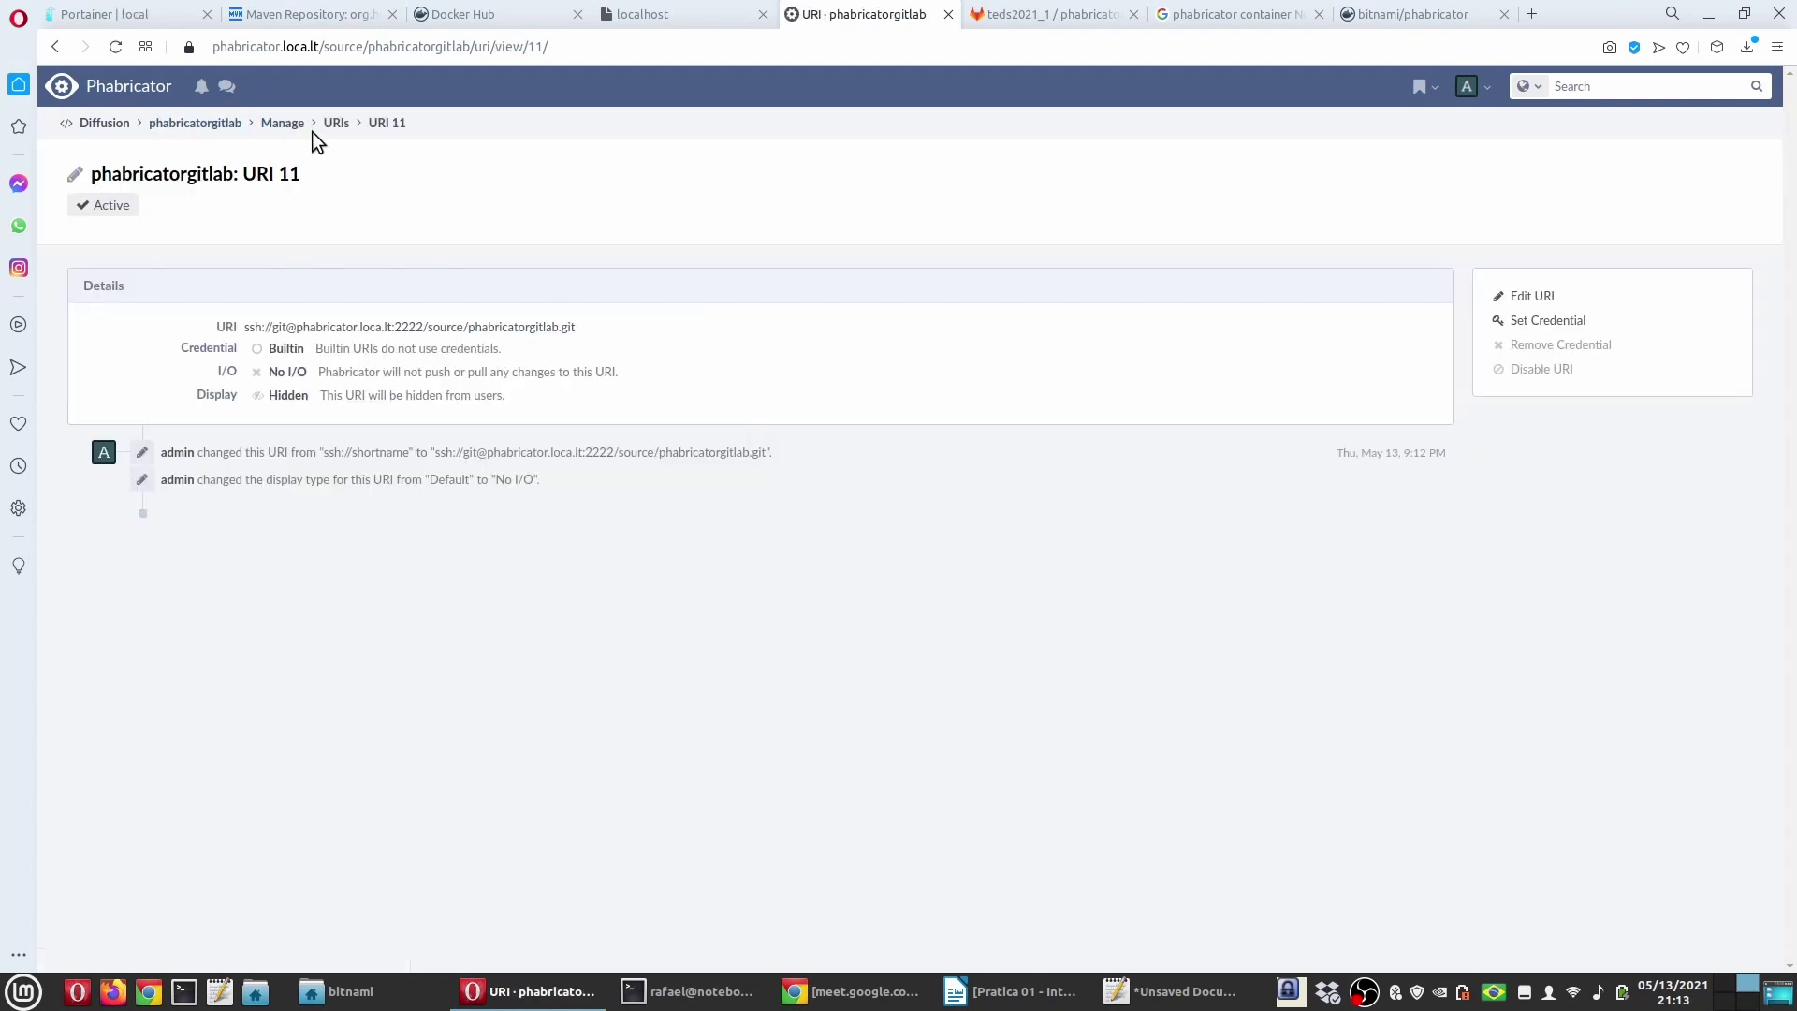
left_click(196, 124)
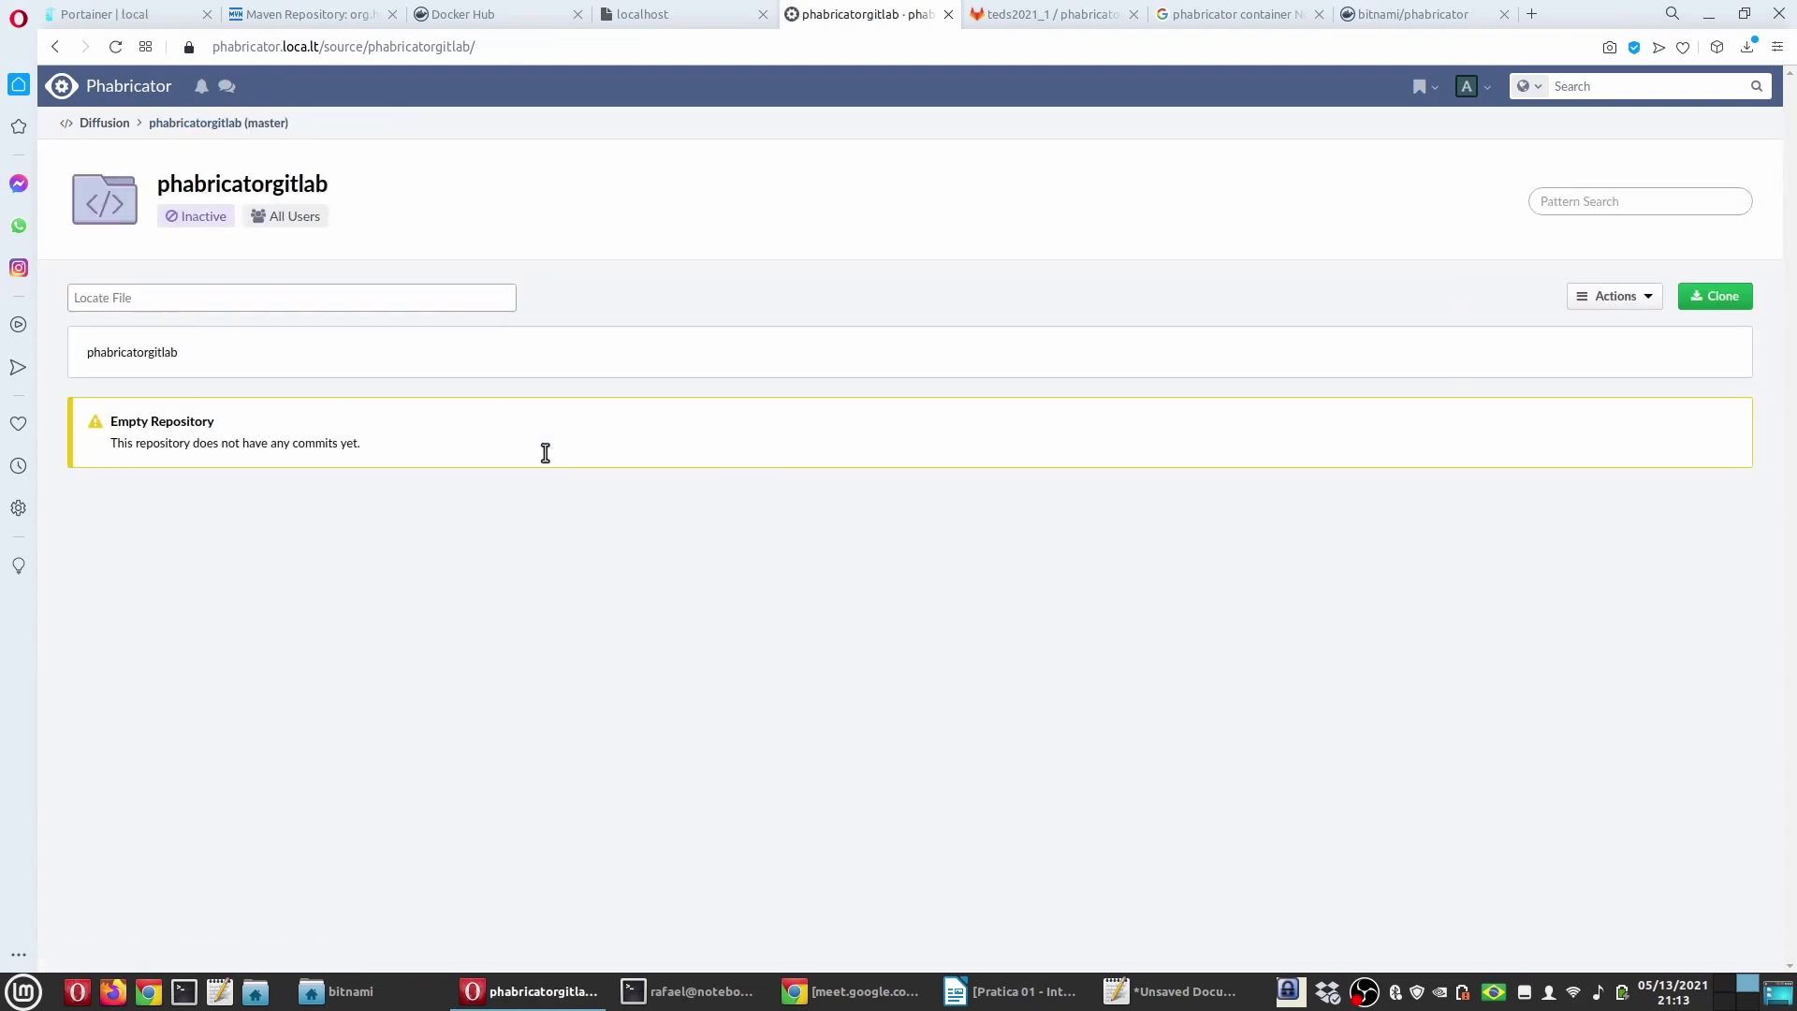
Step: Start a new URI for phabricatorgitlab and paste GitLab's SSH clone address into it
left_click(1612, 296)
left_click(1562, 334)
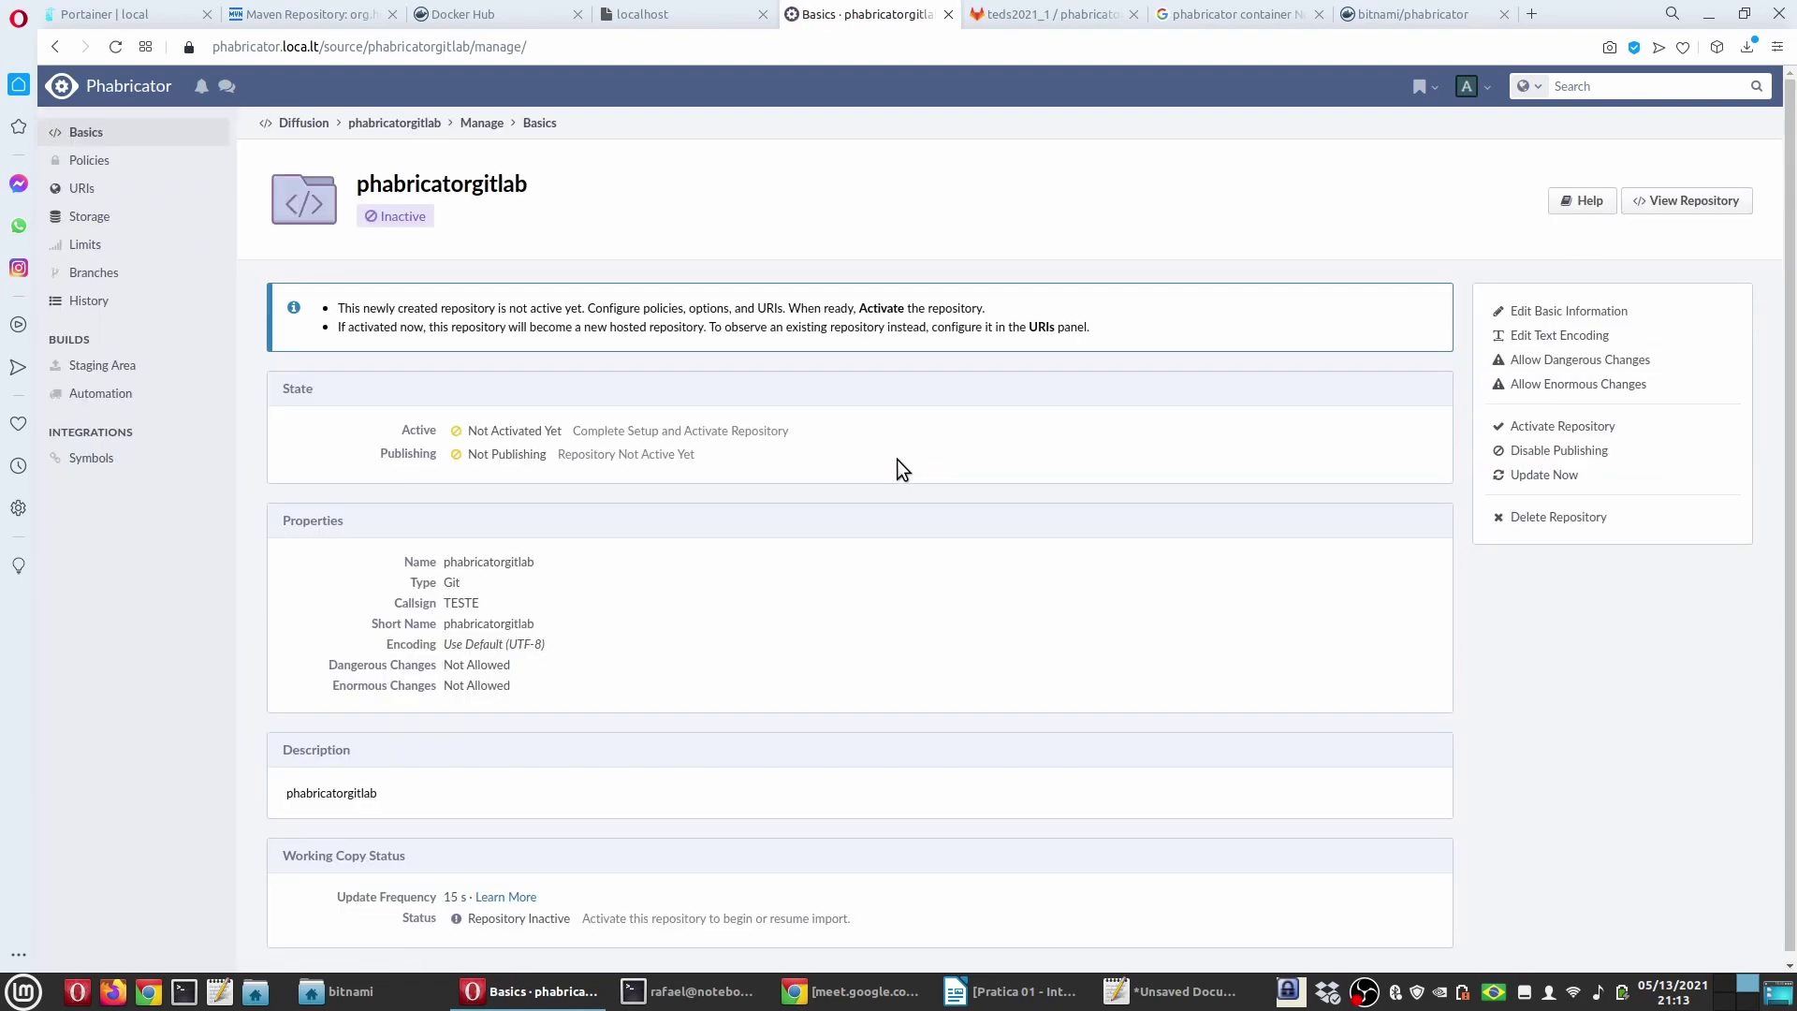
left_click(82, 188)
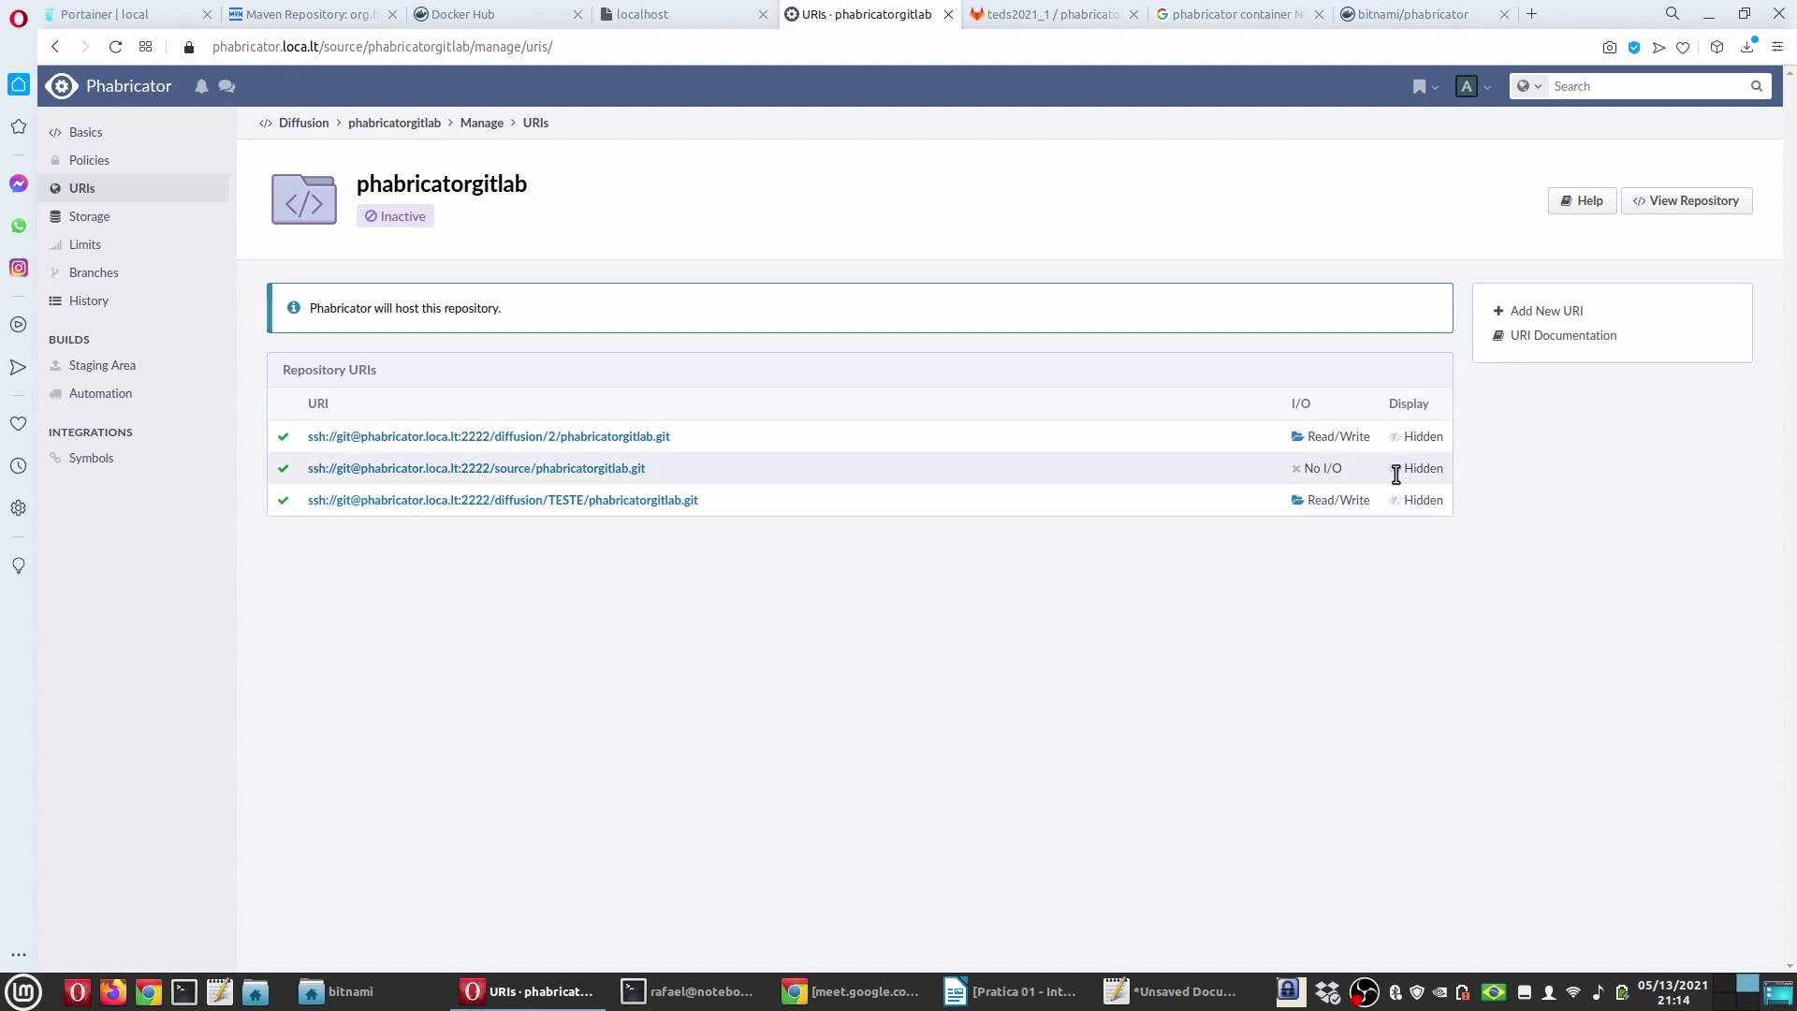
left_click(1546, 312)
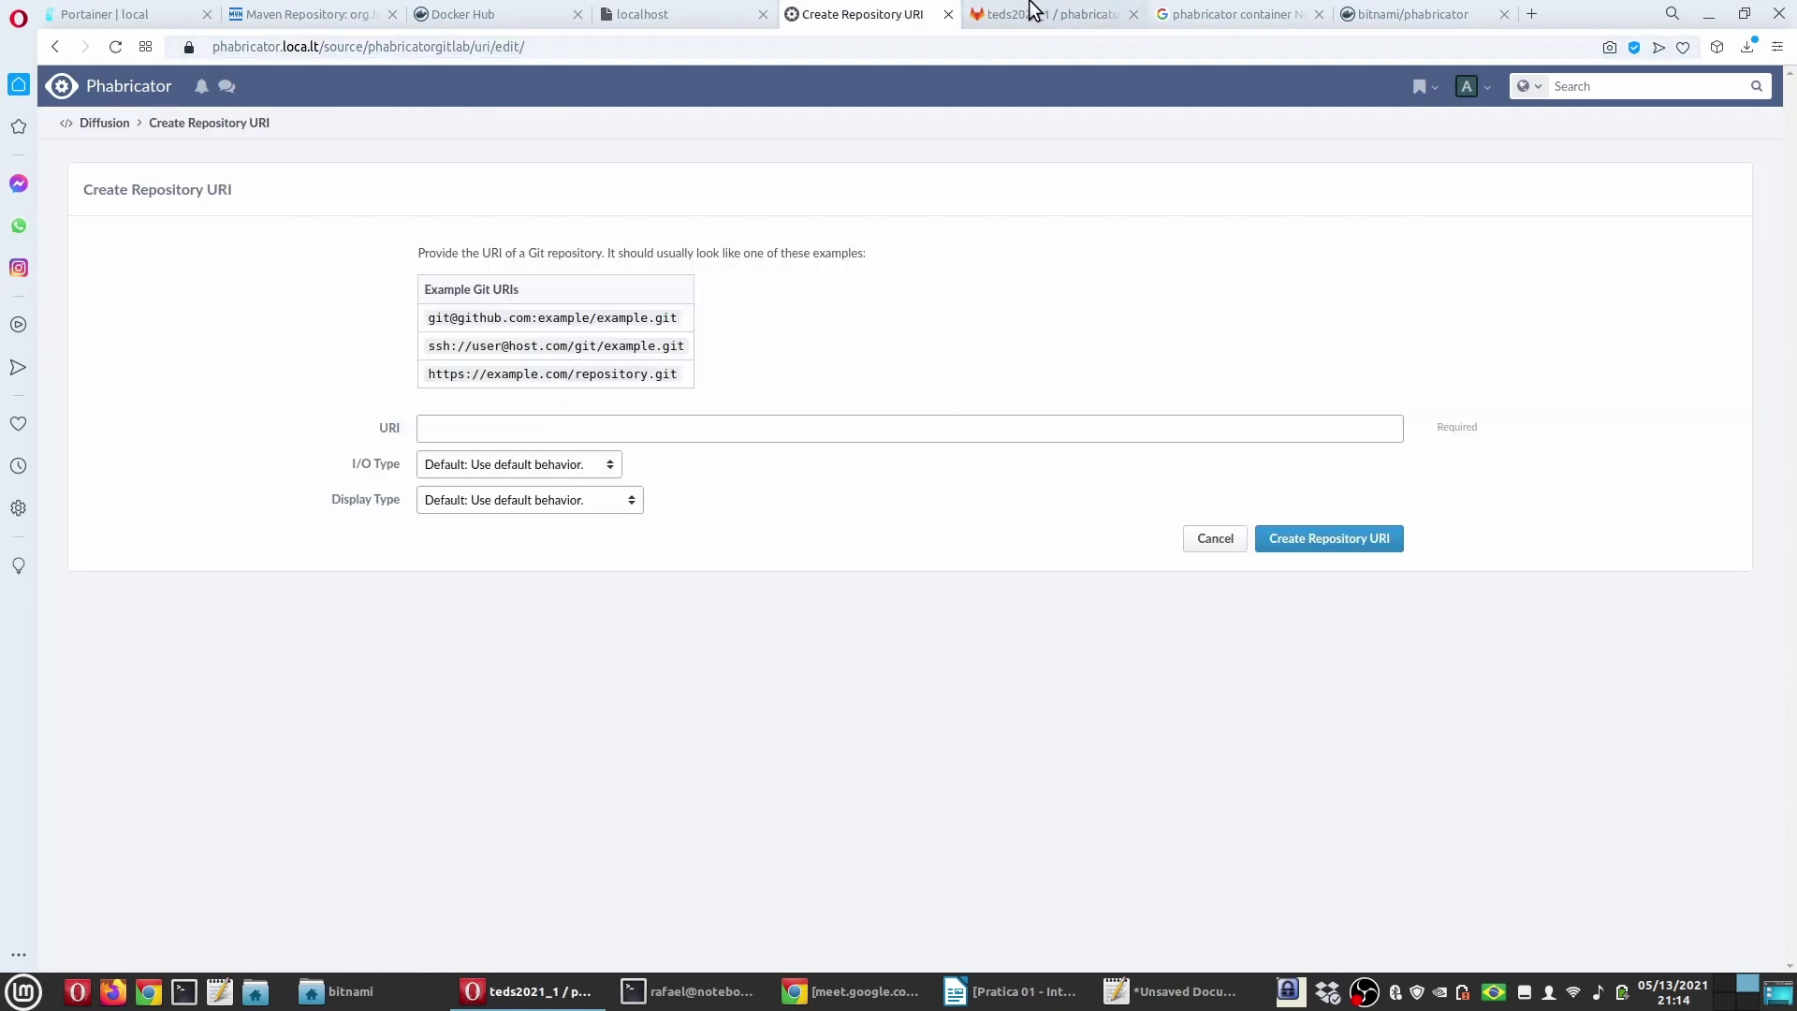
left_click(1030, 14)
left_click(603, 451)
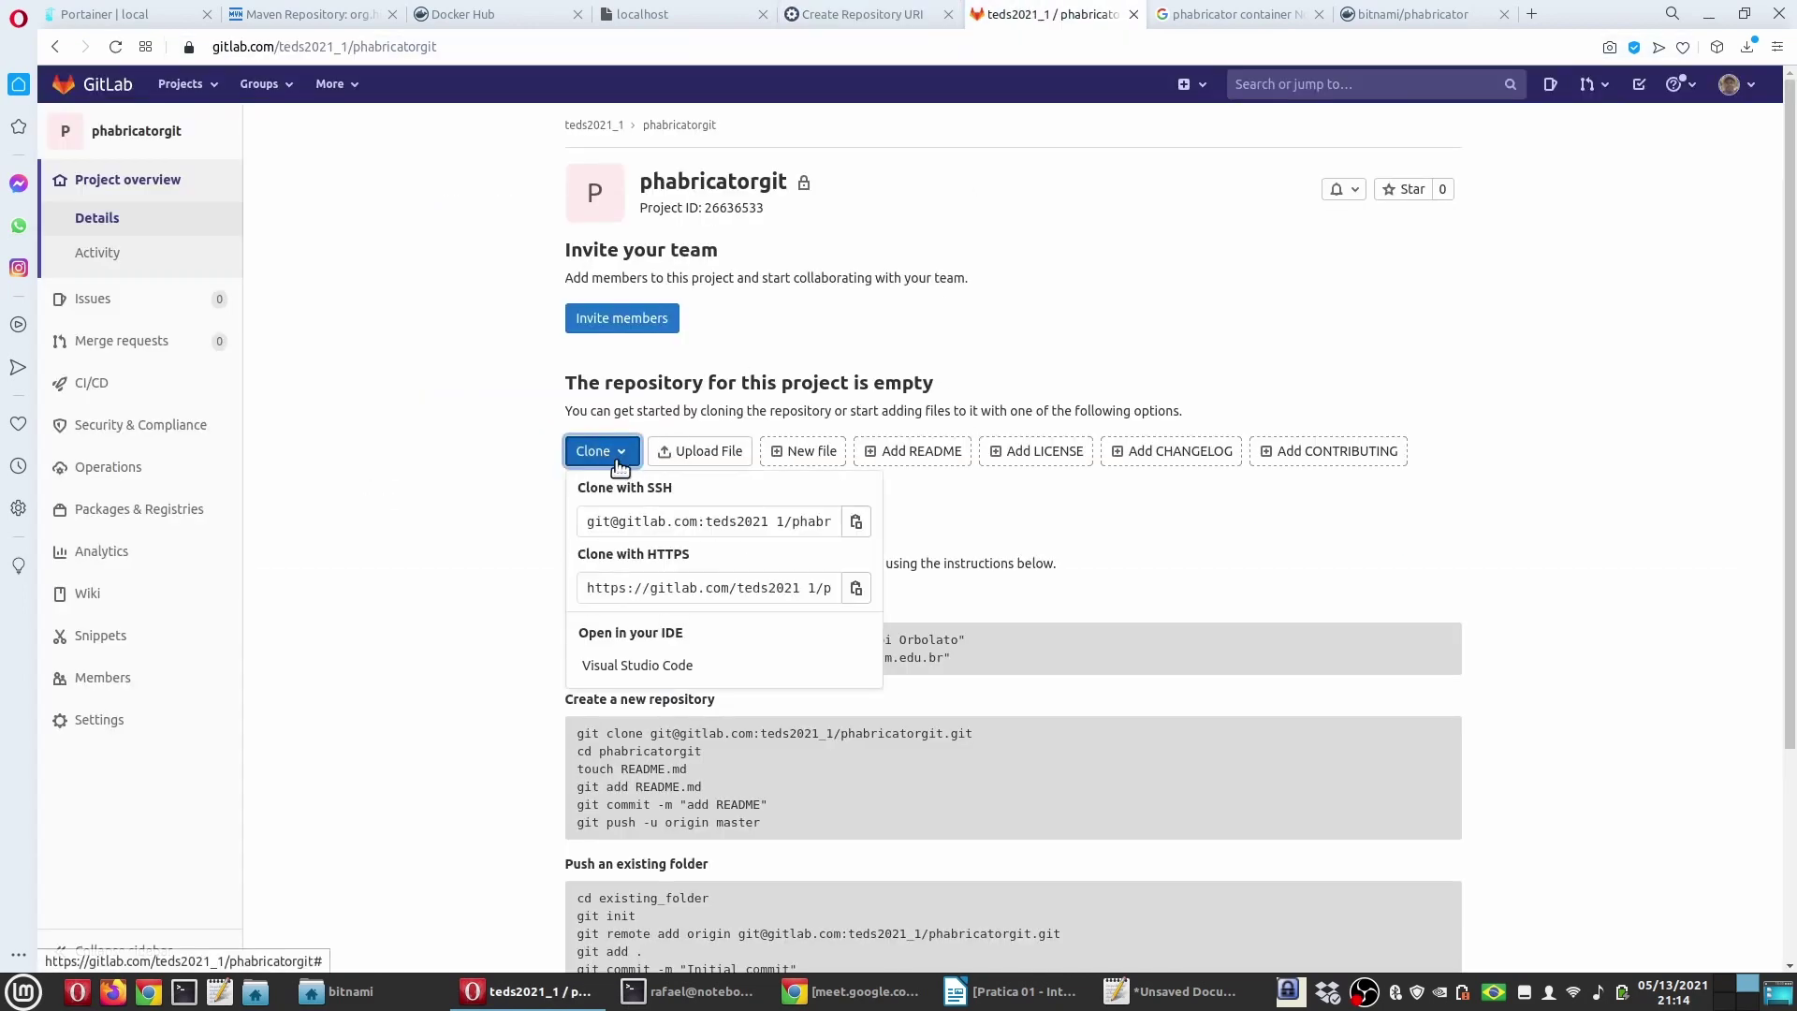
left_click(855, 521)
left_click(875, 14)
left_click(677, 427)
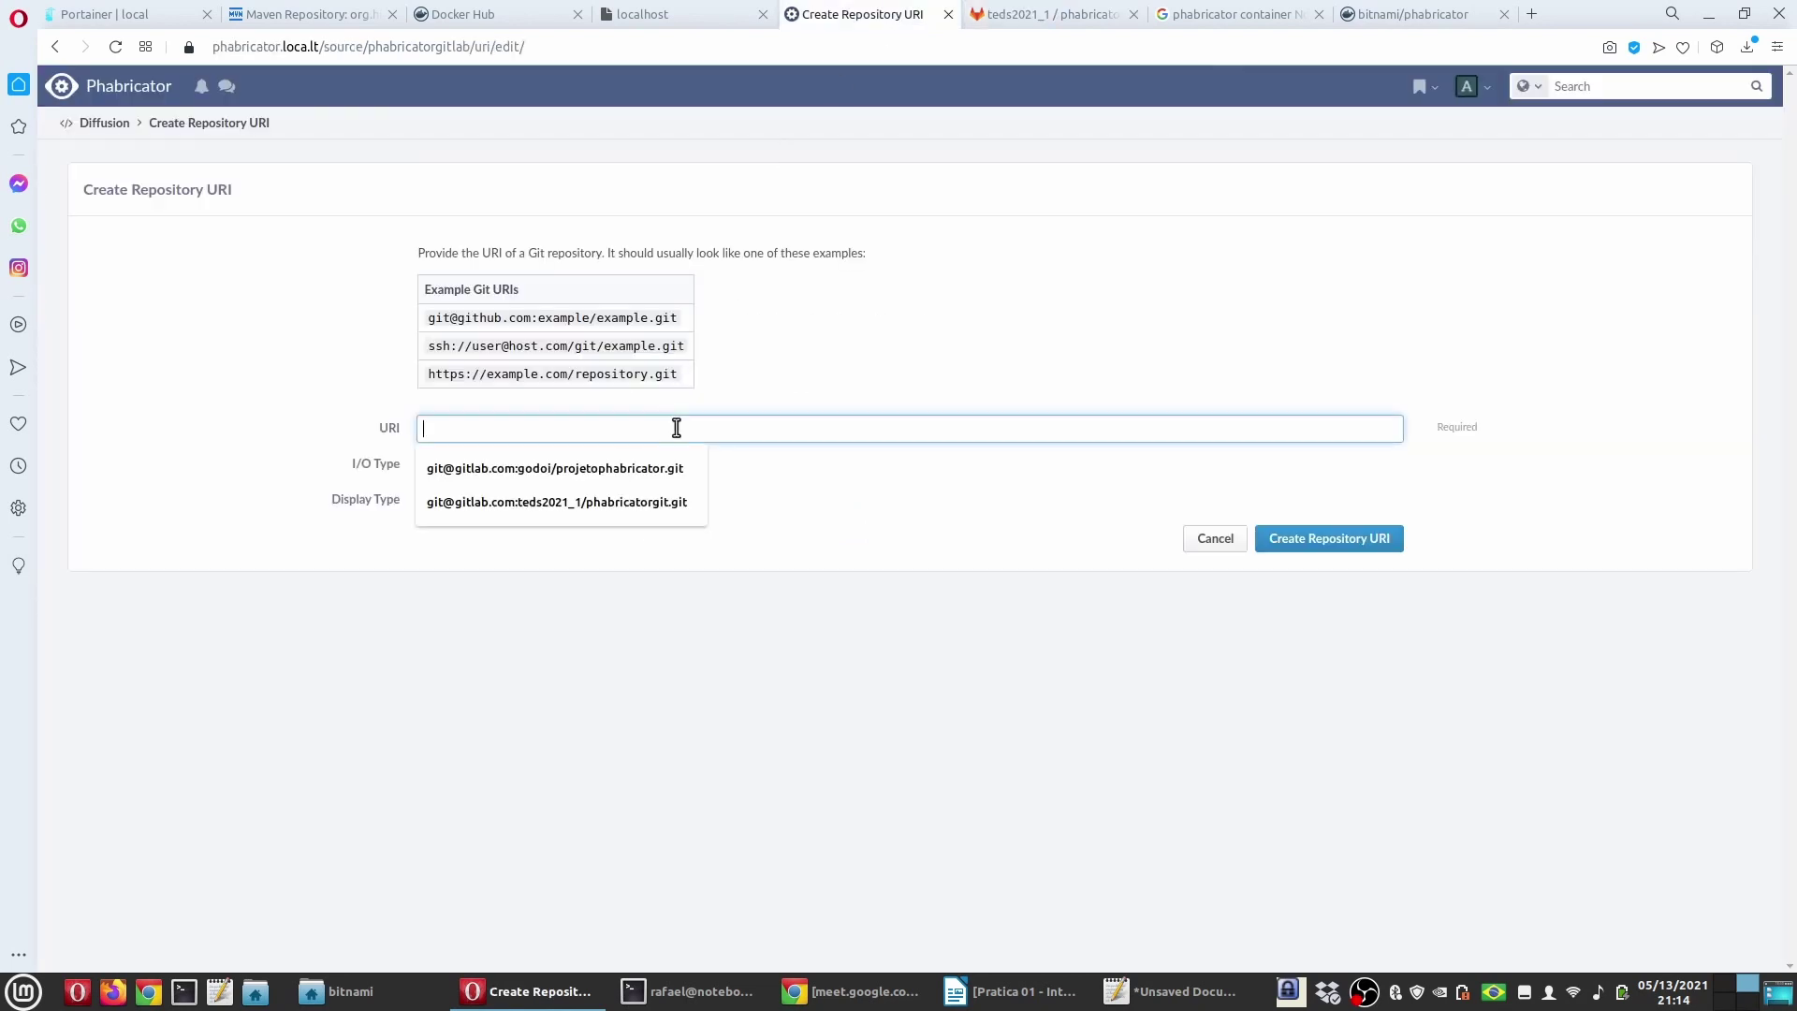
key("ctrl+v")
Step: Submit the URI as Observe and Visible, which is rejected, then show Diffusion's Active Repositories
left_click(564, 468)
left_click(499, 521)
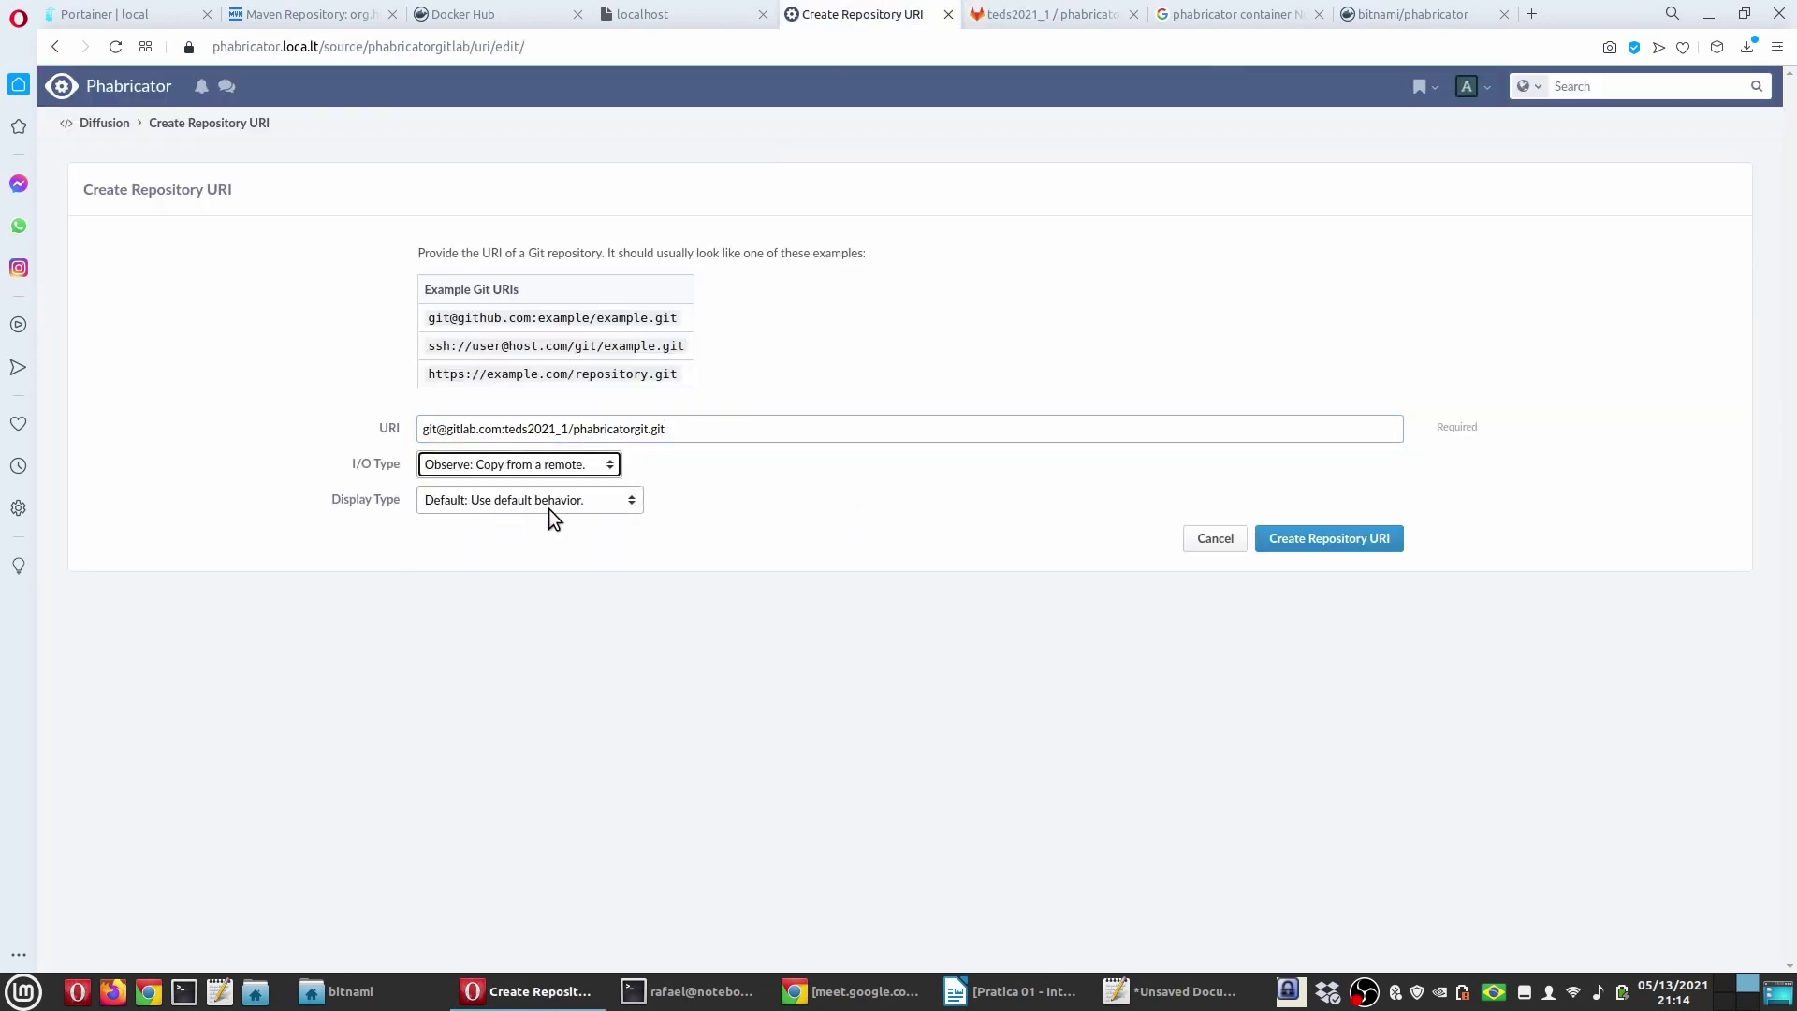
left_click(548, 501)
left_click(526, 541)
left_click(1325, 539)
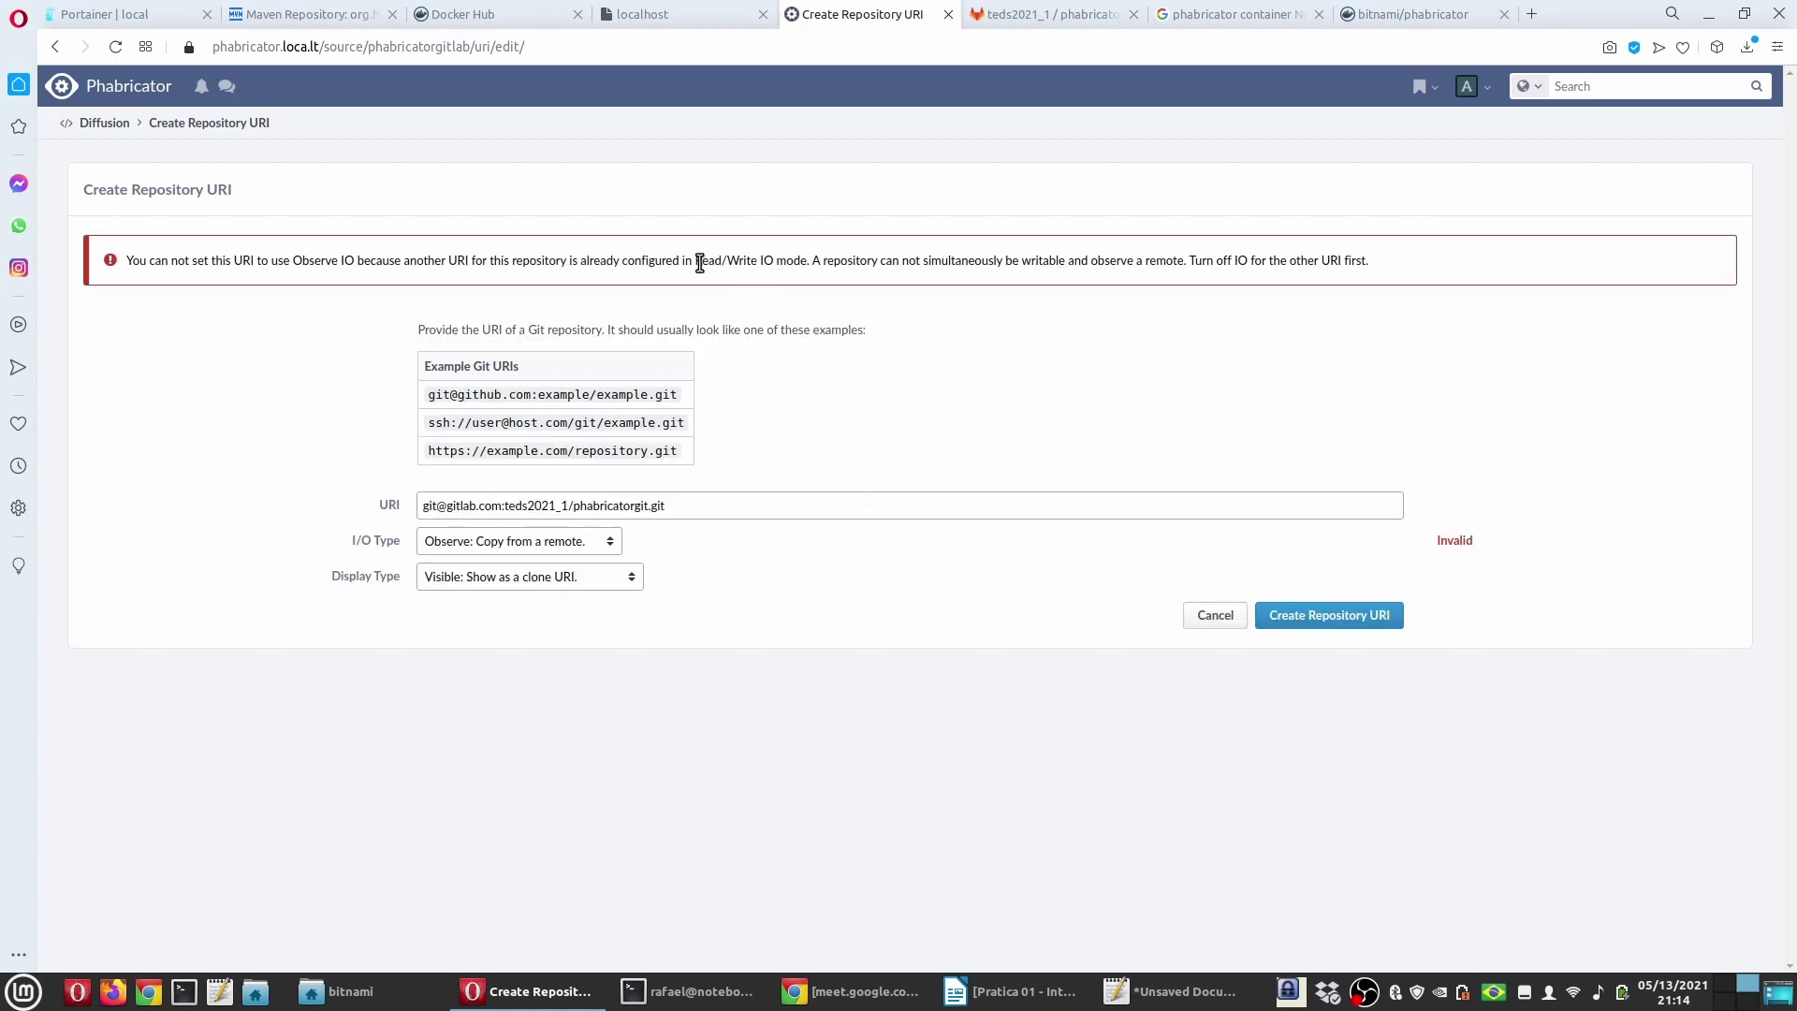
left_click_drag(696, 261, 776, 261)
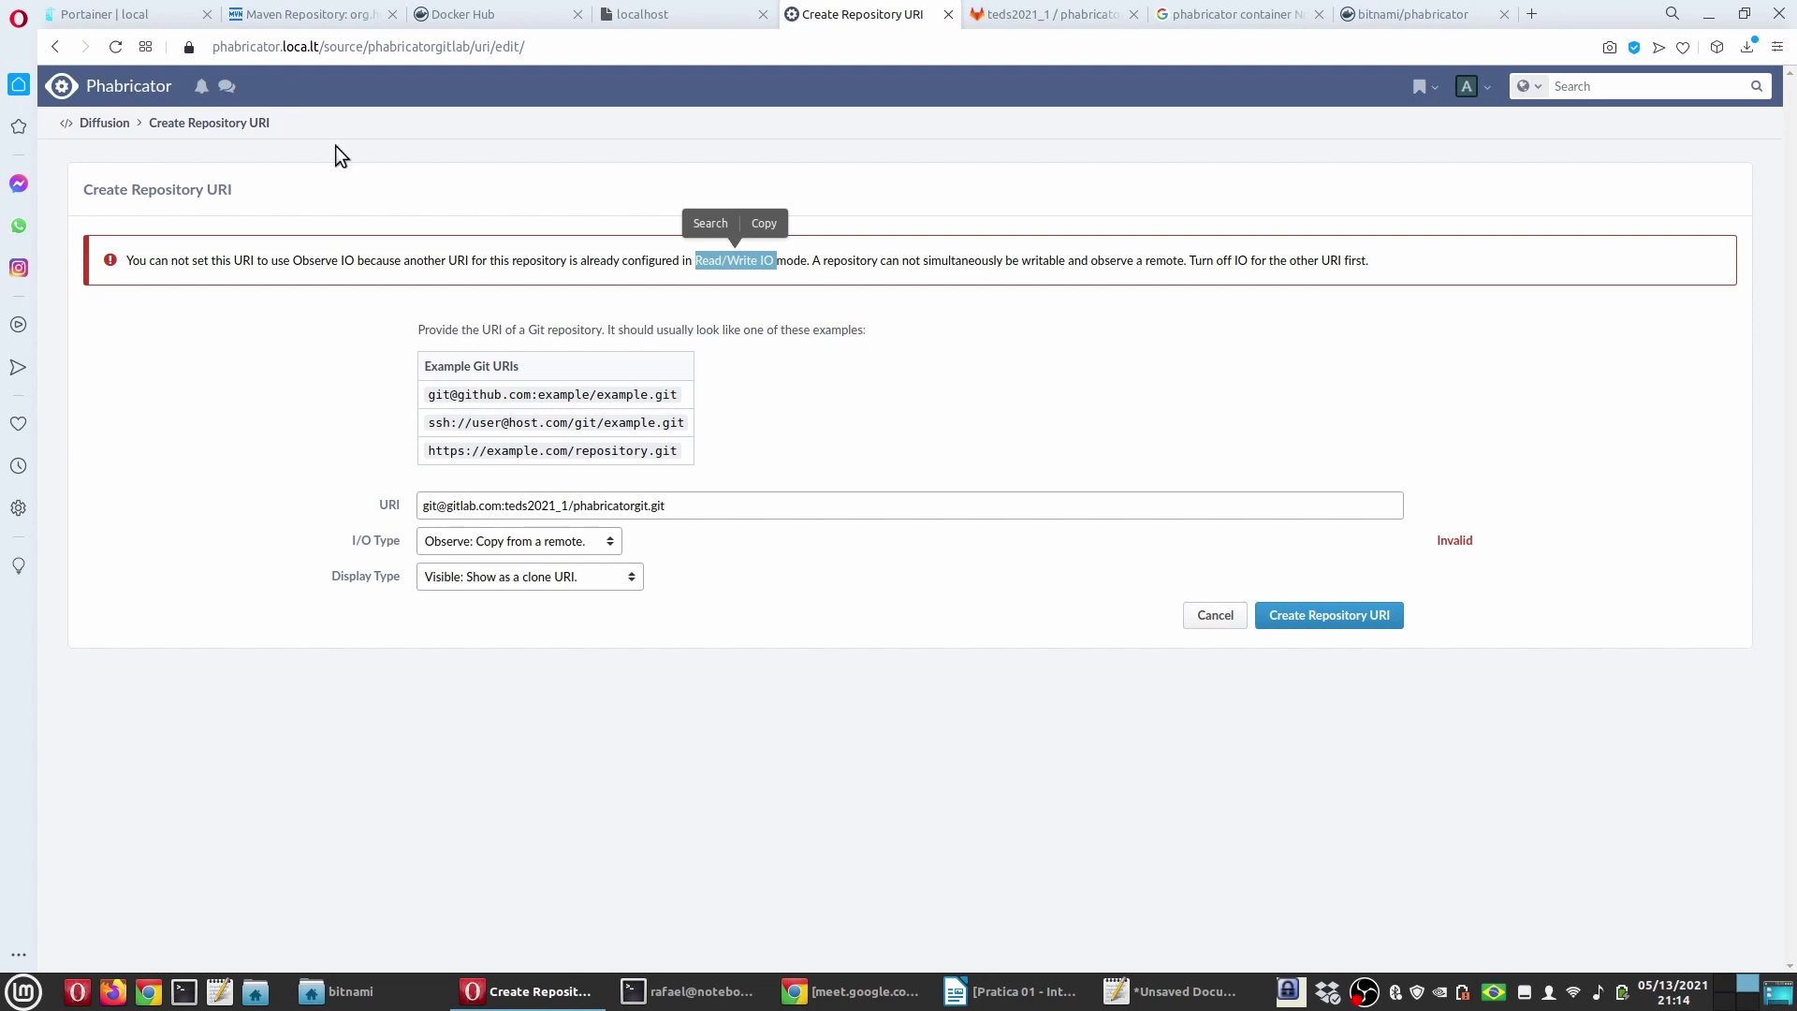
left_click(125, 91)
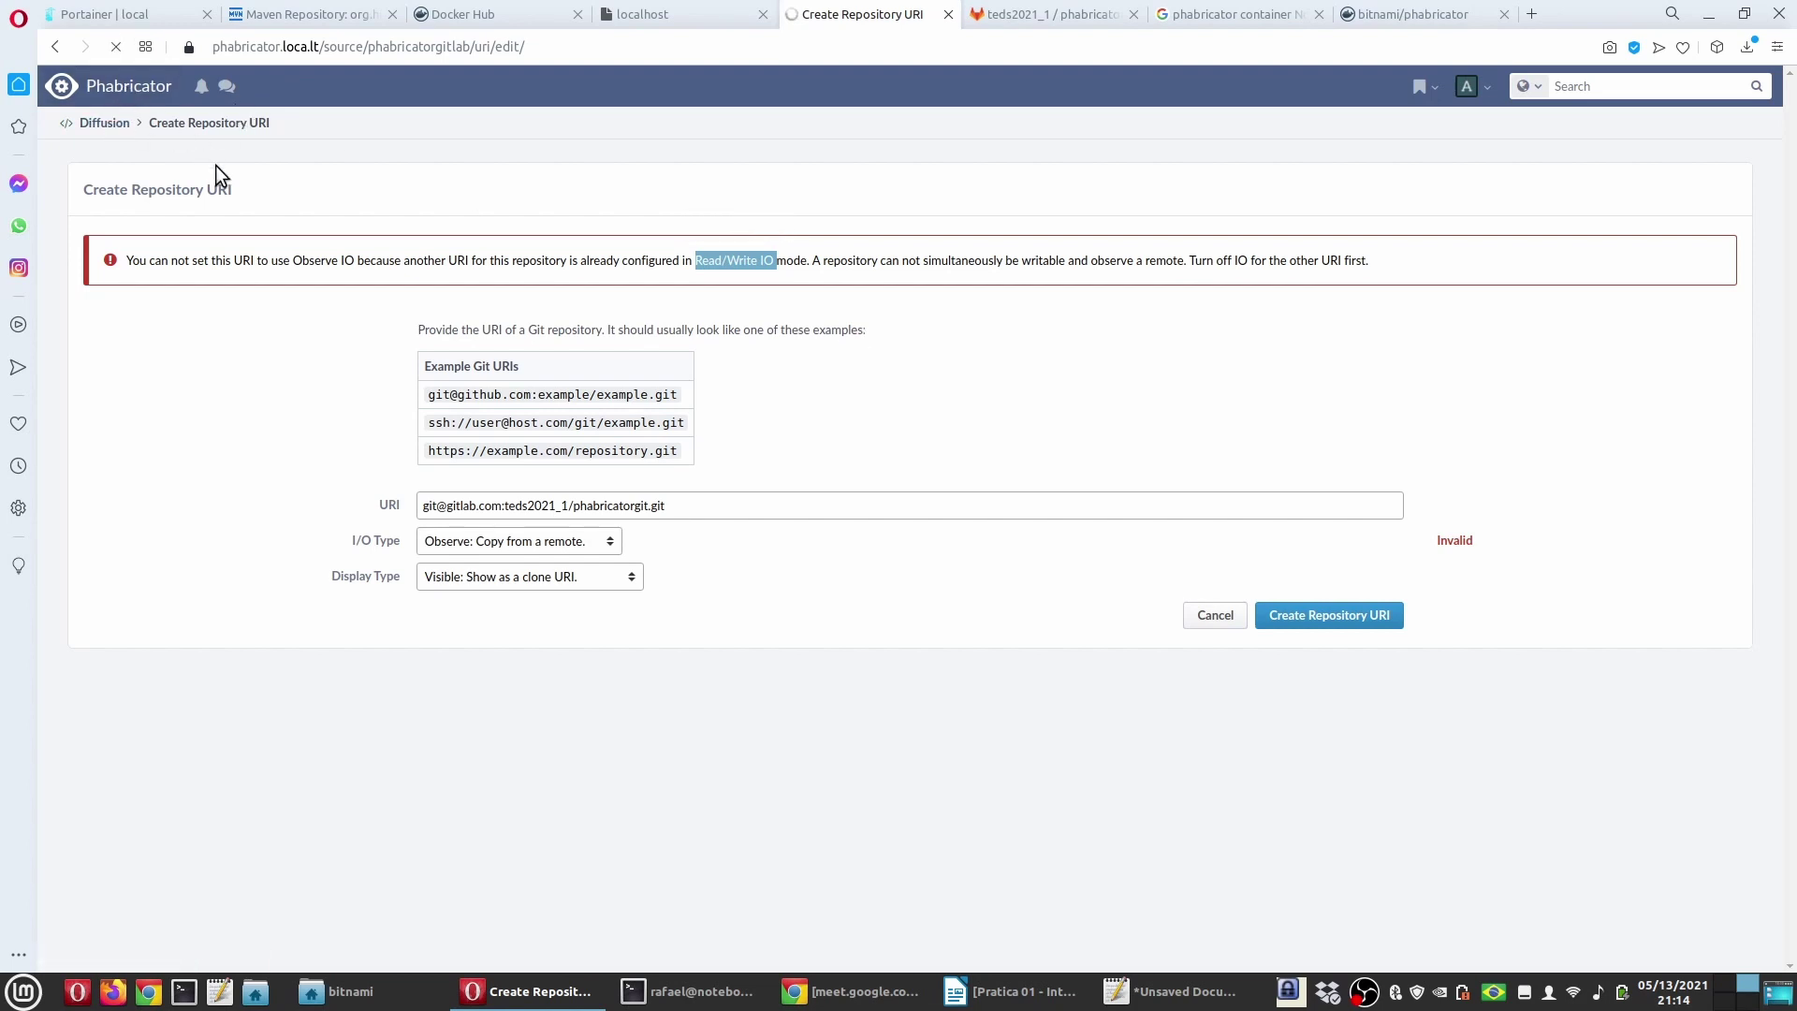
left_click(96, 251)
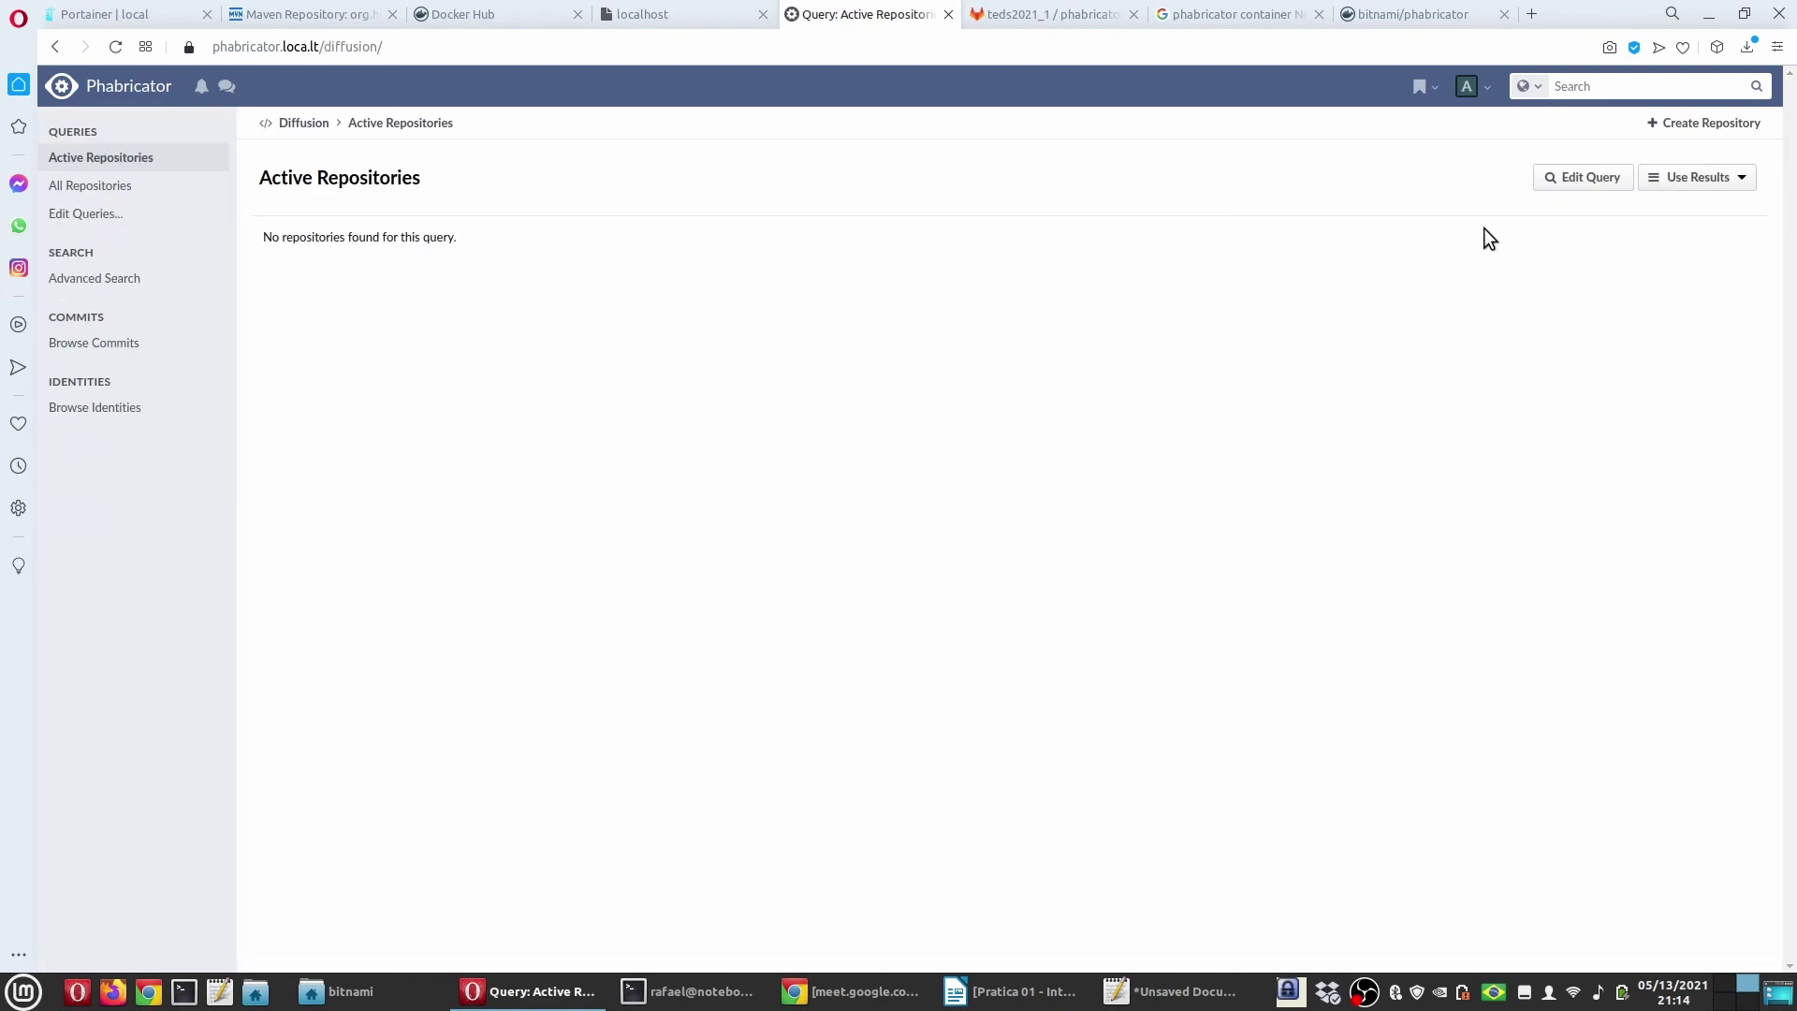
Step: Open phabricatorgitlab's URIs and change URI 12's I/O type to No I/O
left_click(104, 186)
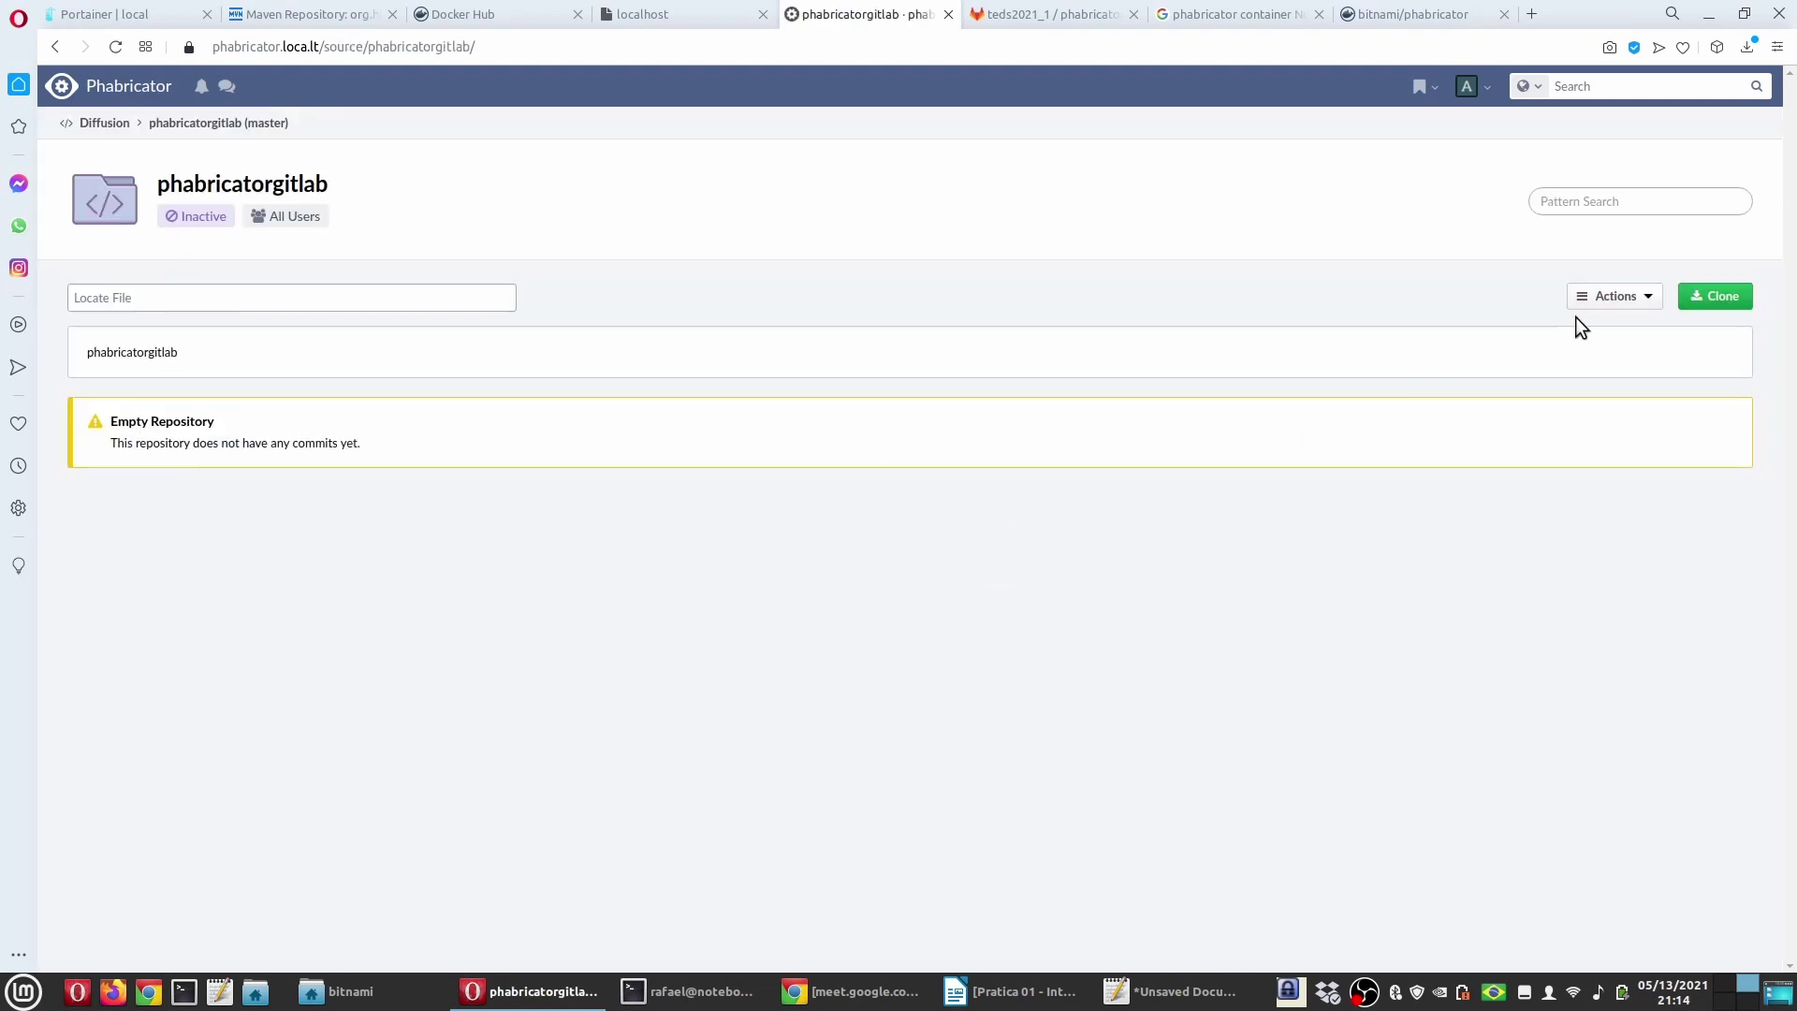
left_click(1604, 298)
left_click(1554, 336)
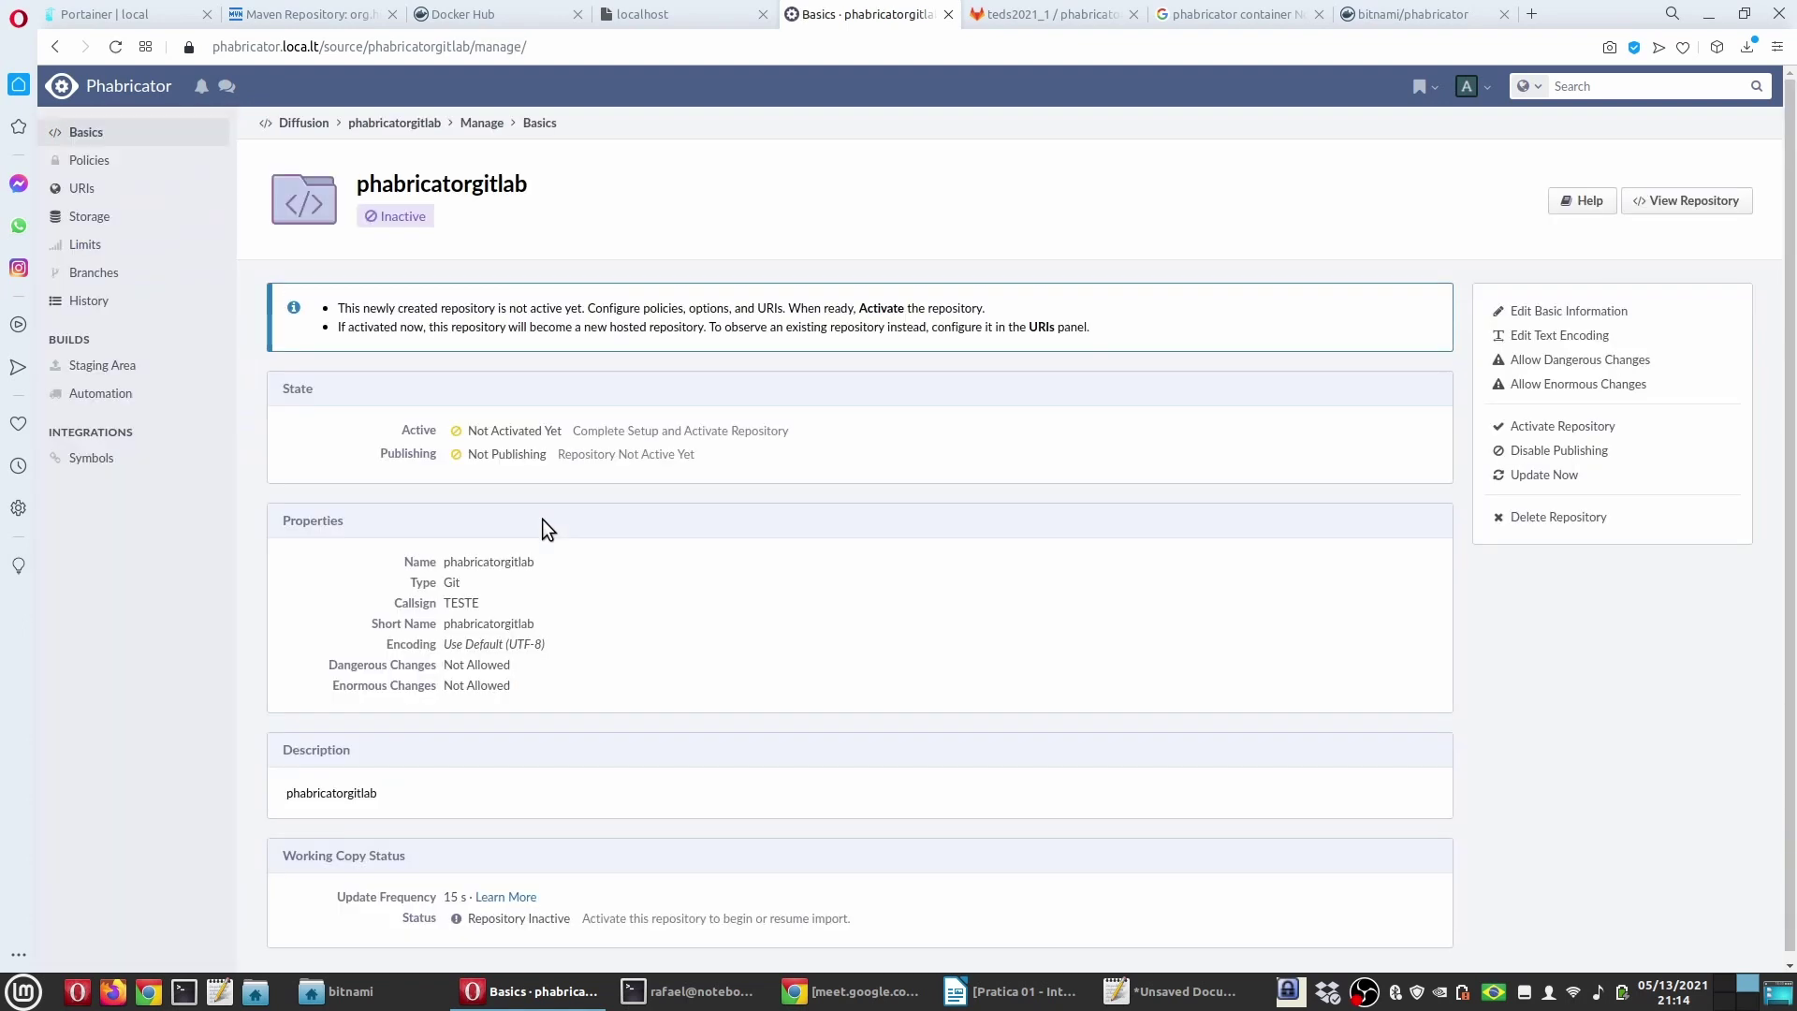
scroll(537, 603, "down", 1)
scroll(538, 604, "up", 1)
left_click(82, 188)
left_click(559, 436)
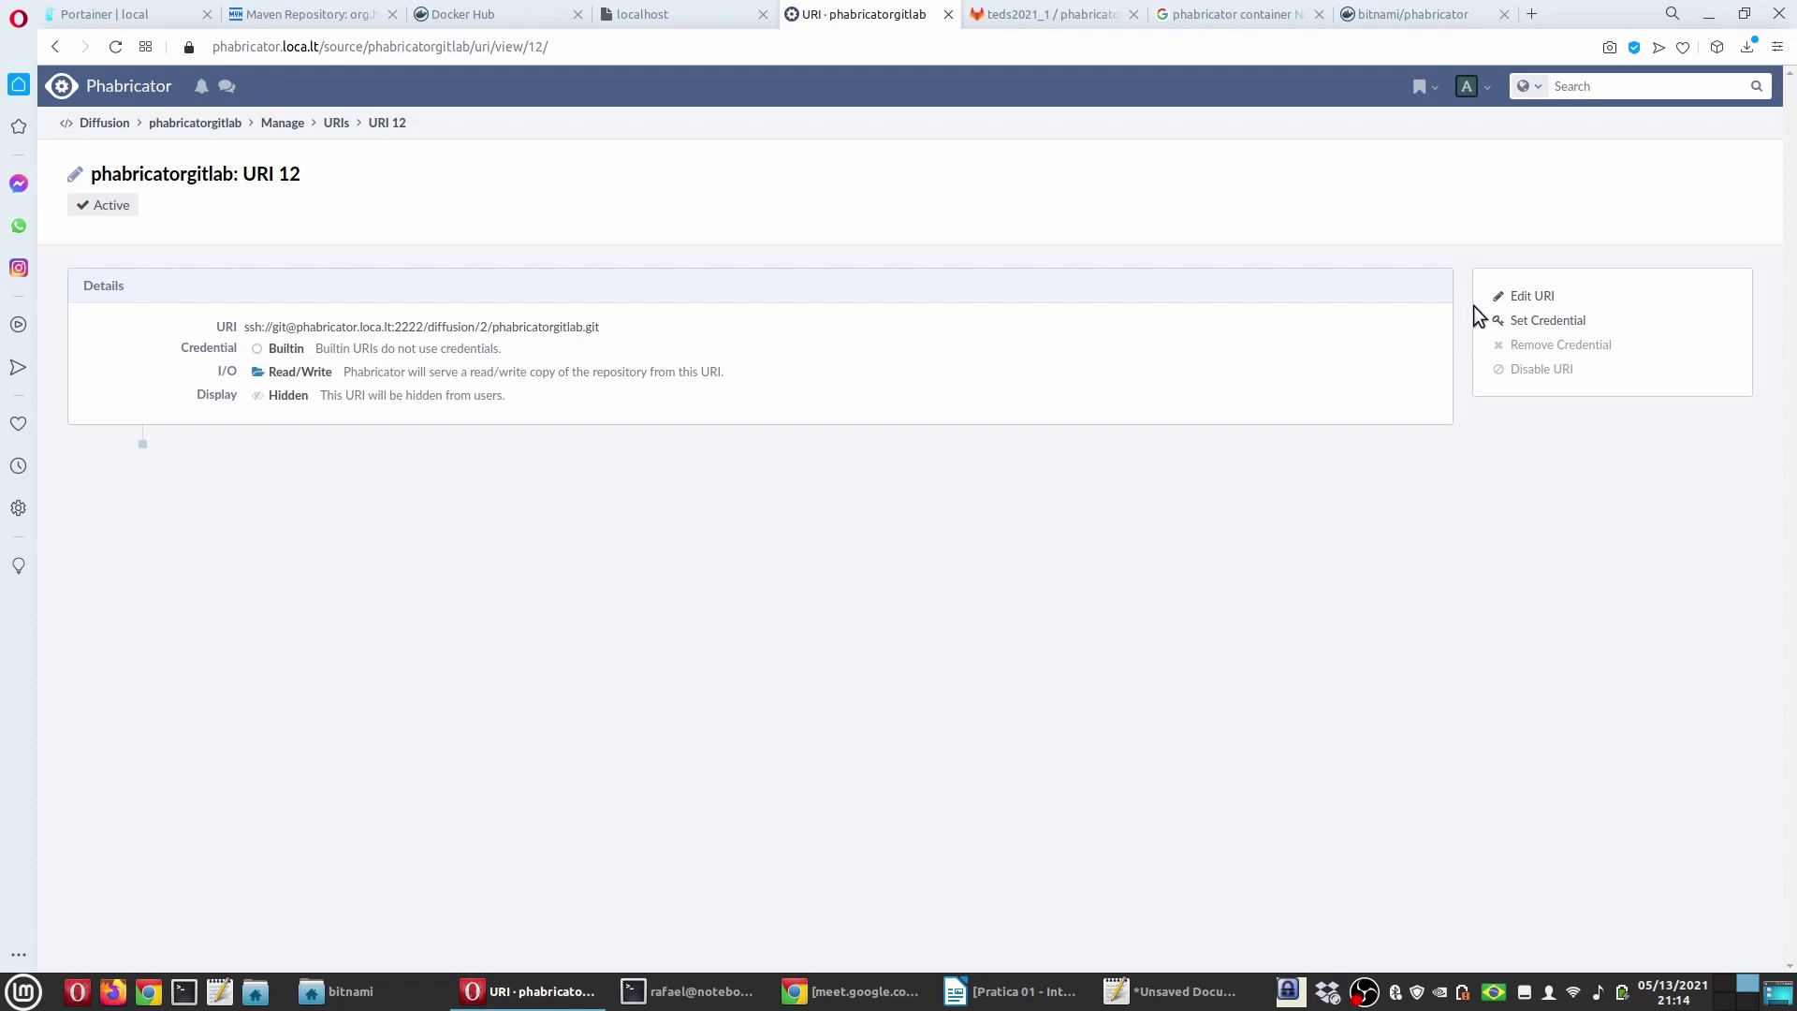
left_click(1521, 297)
left_click(521, 367)
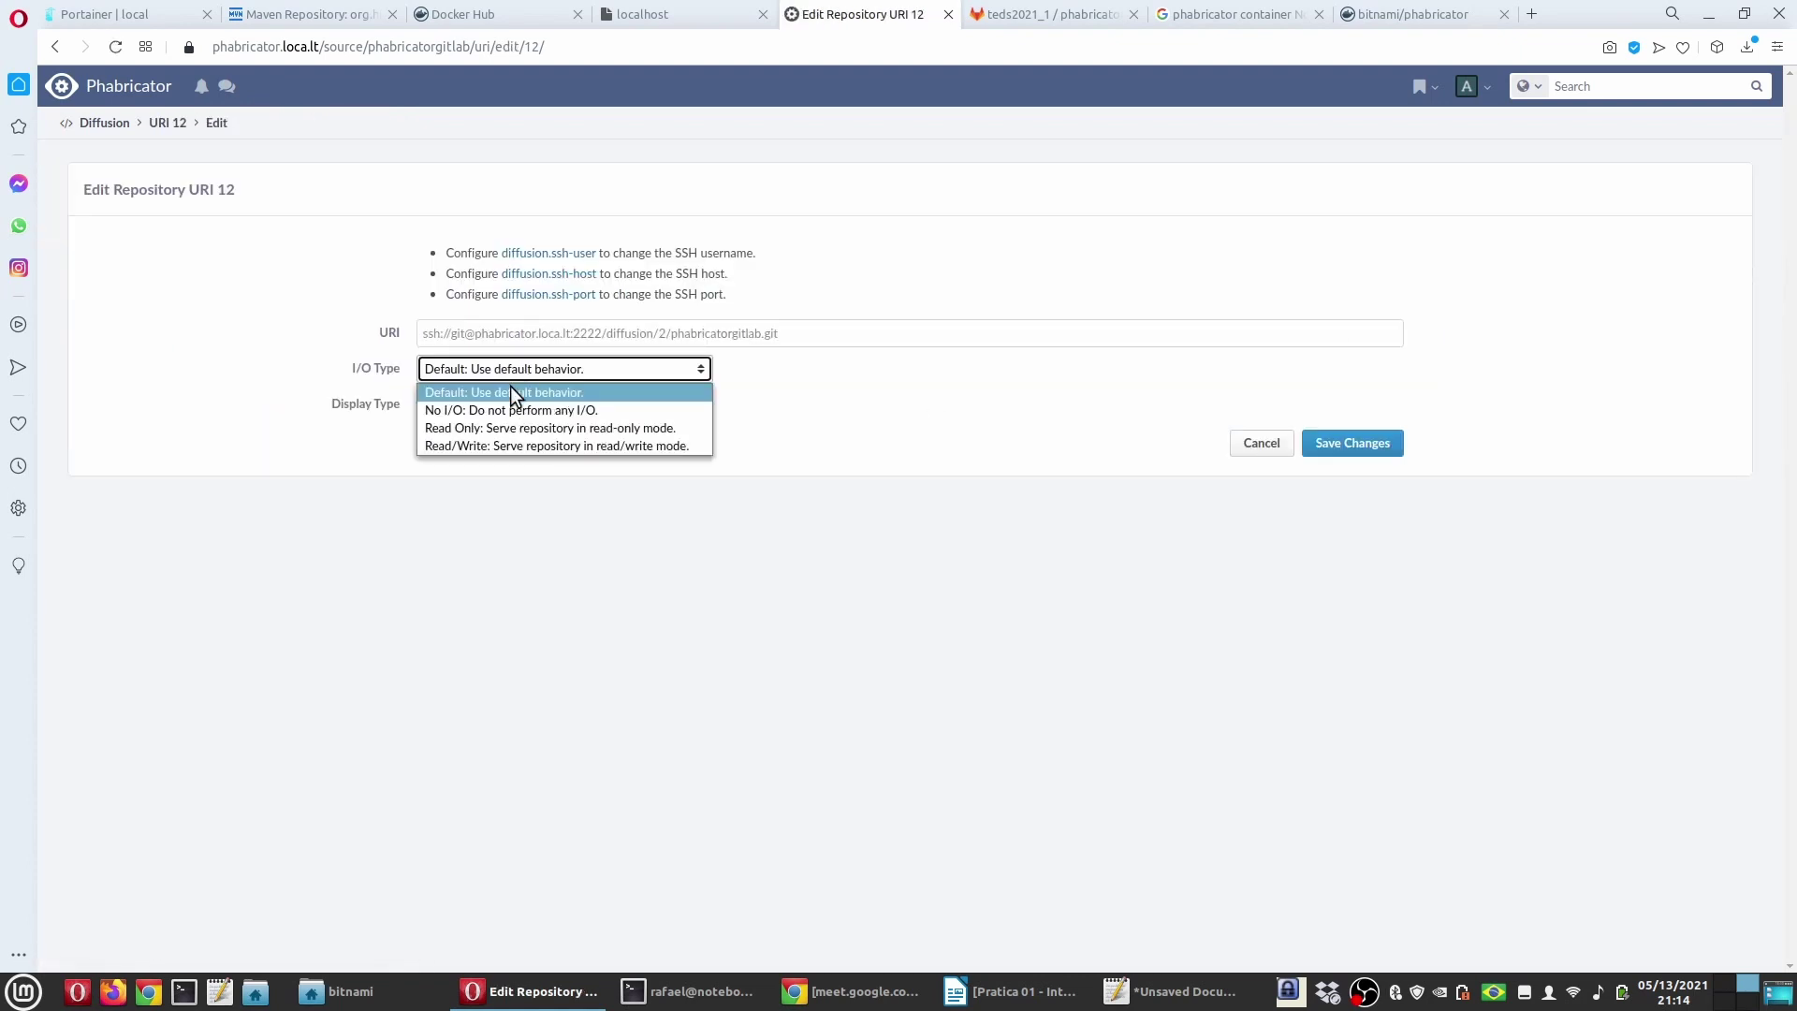
left_click(501, 406)
left_click(1355, 446)
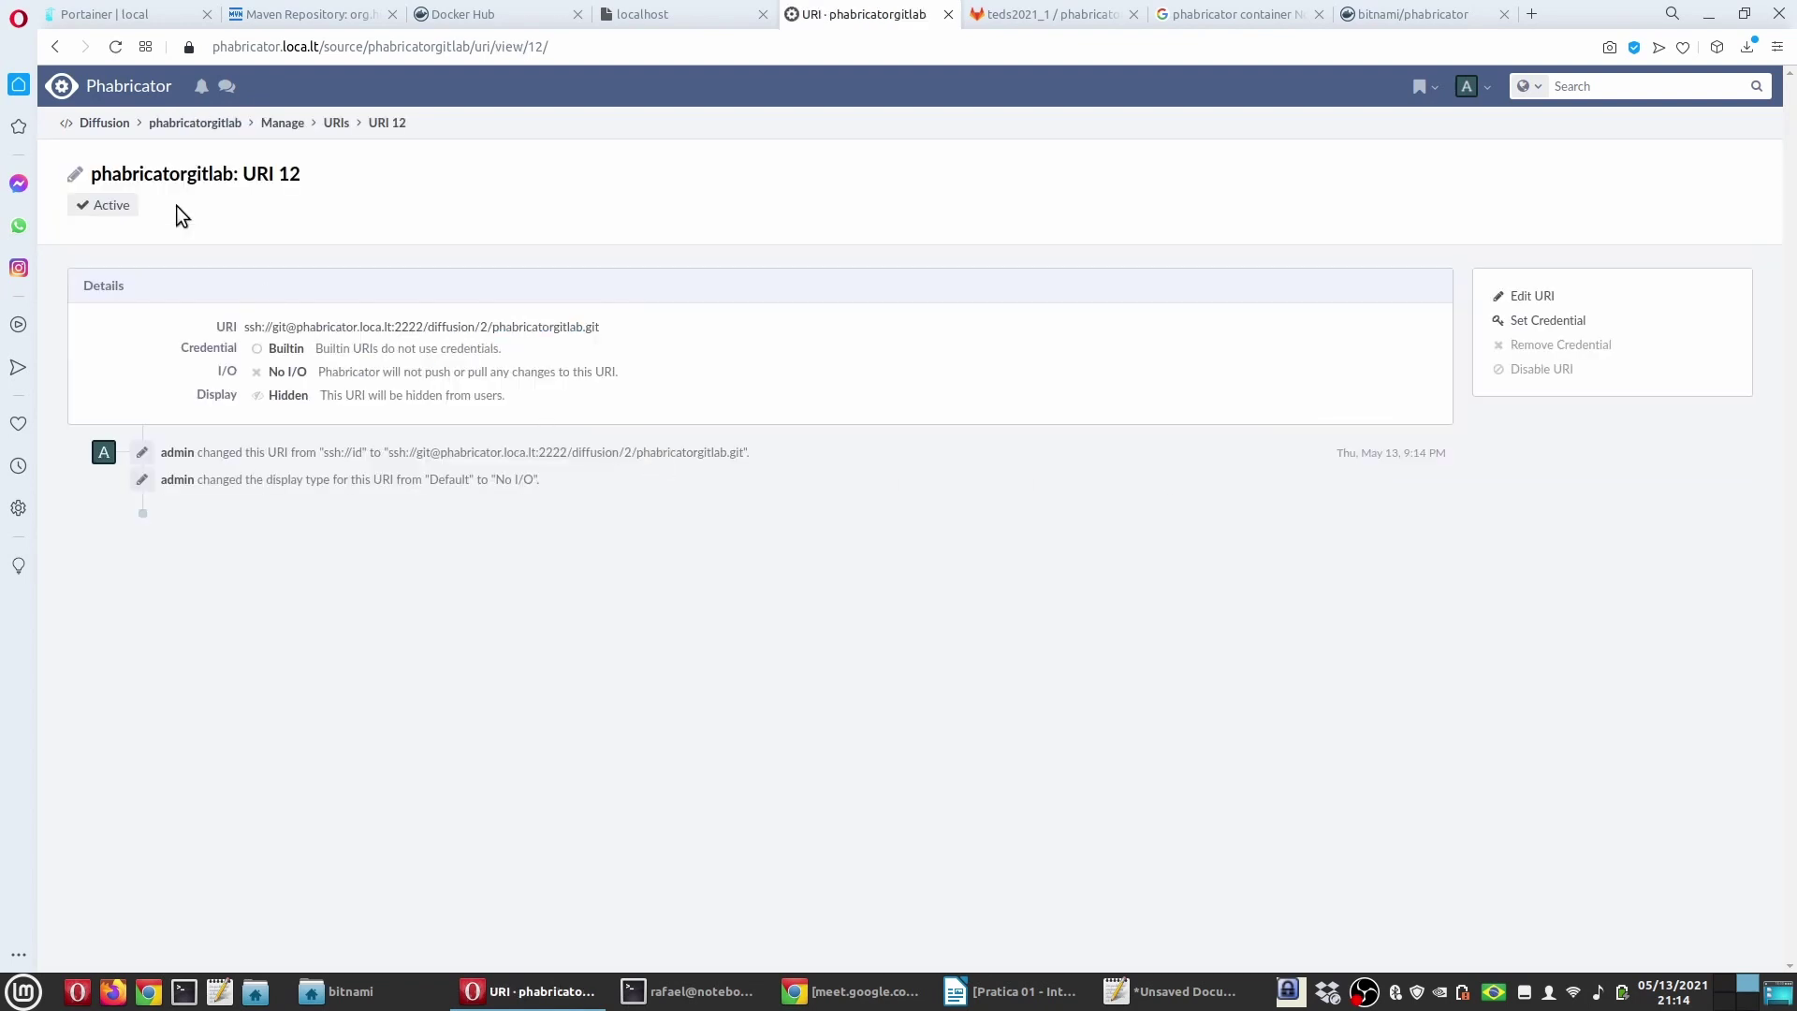
left_click(337, 124)
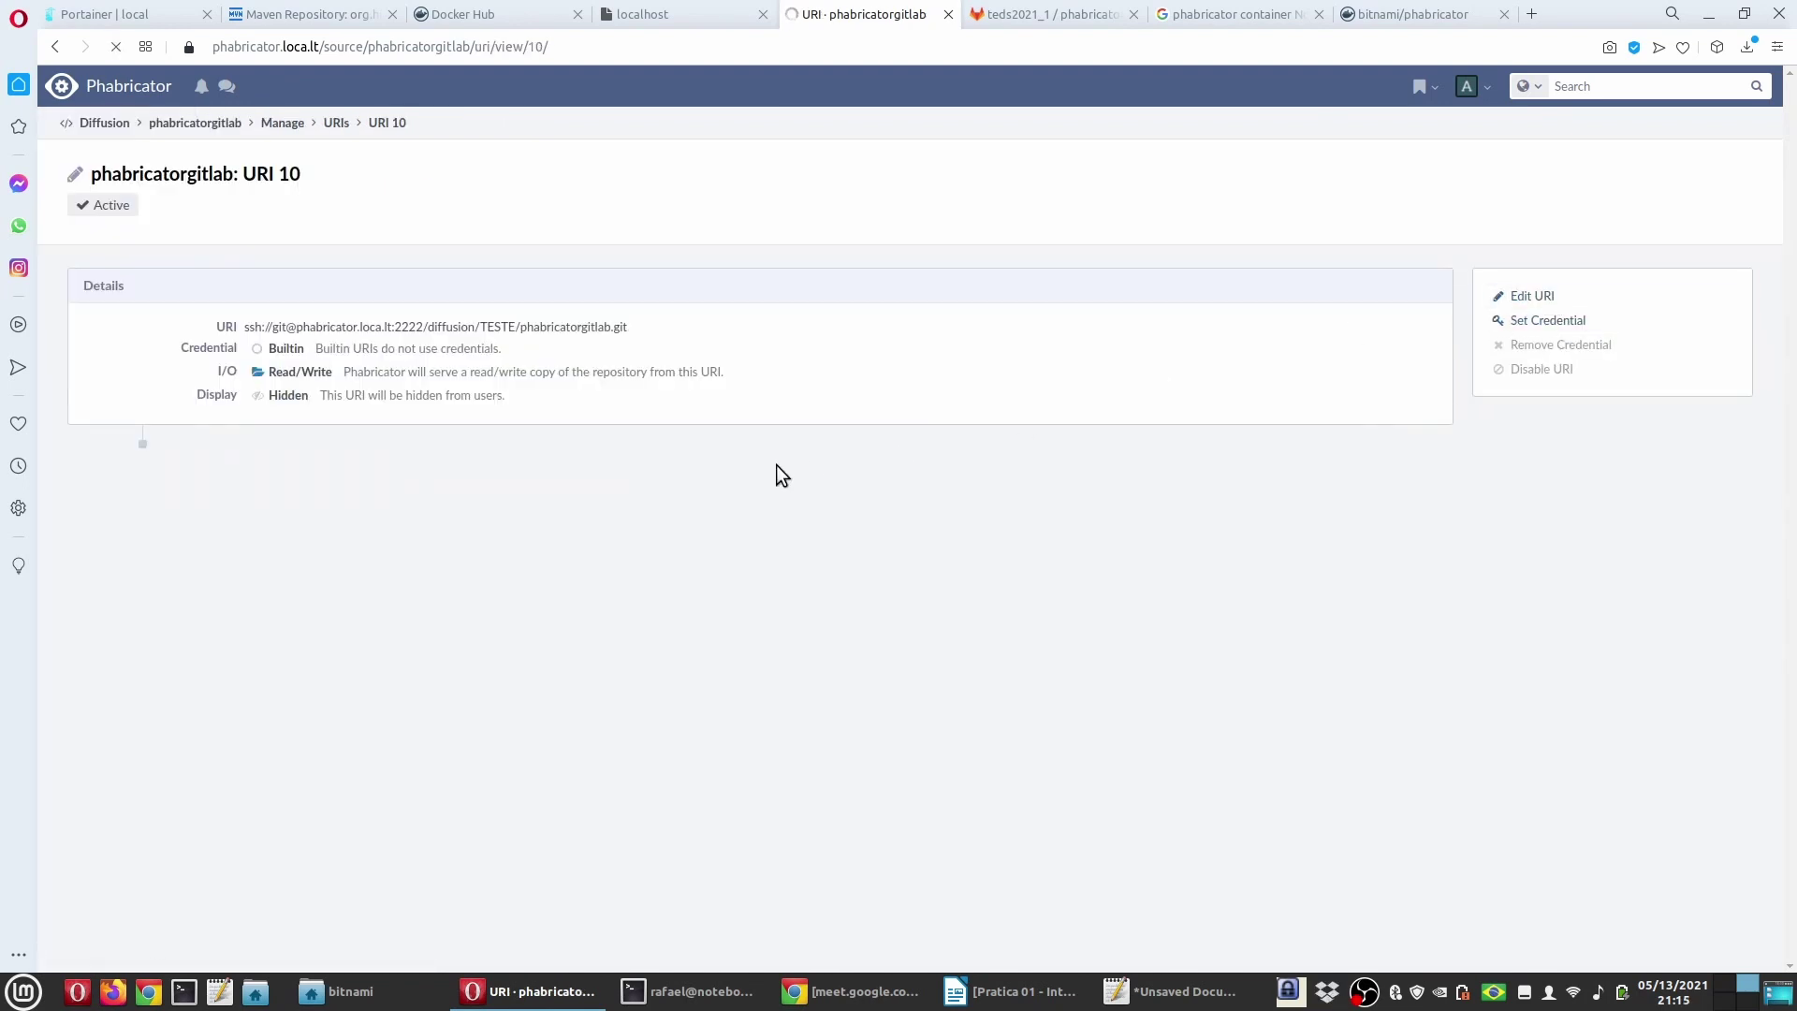
Step: Change URI 10's I/O type to No I/O as well and return to the URI list
left_click(537, 370)
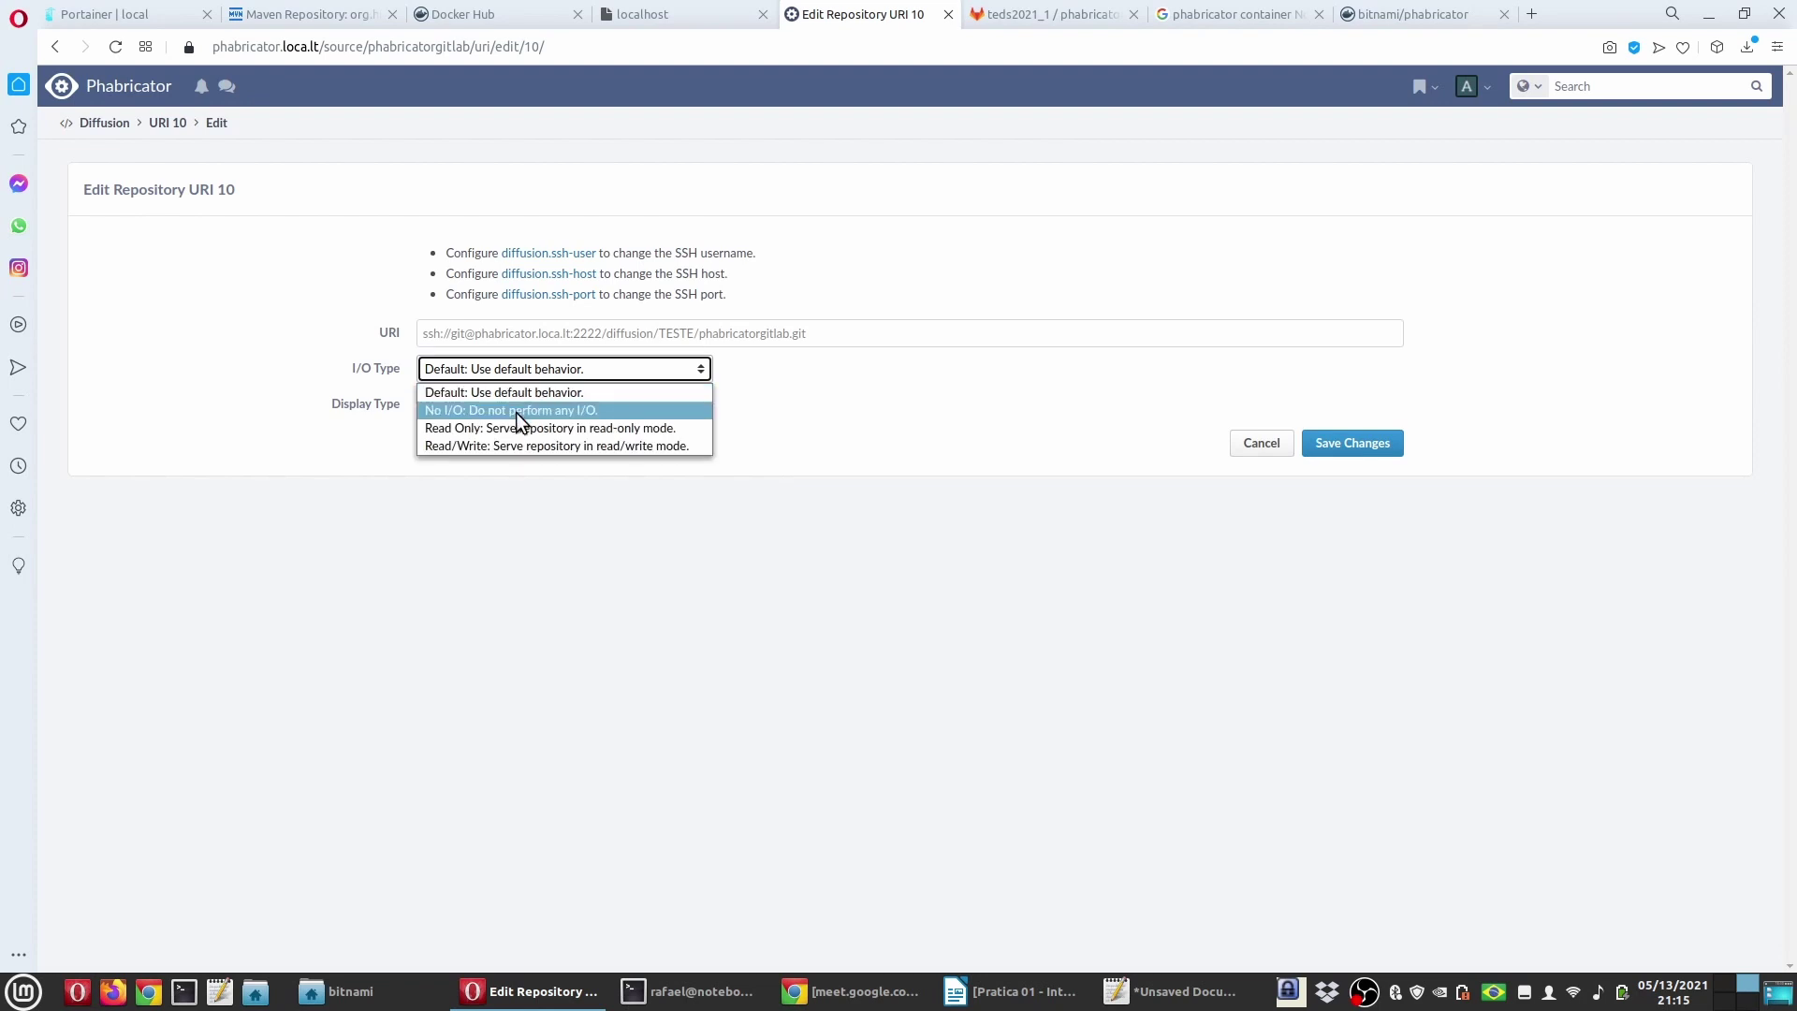
left_click(515, 412)
left_click(1352, 443)
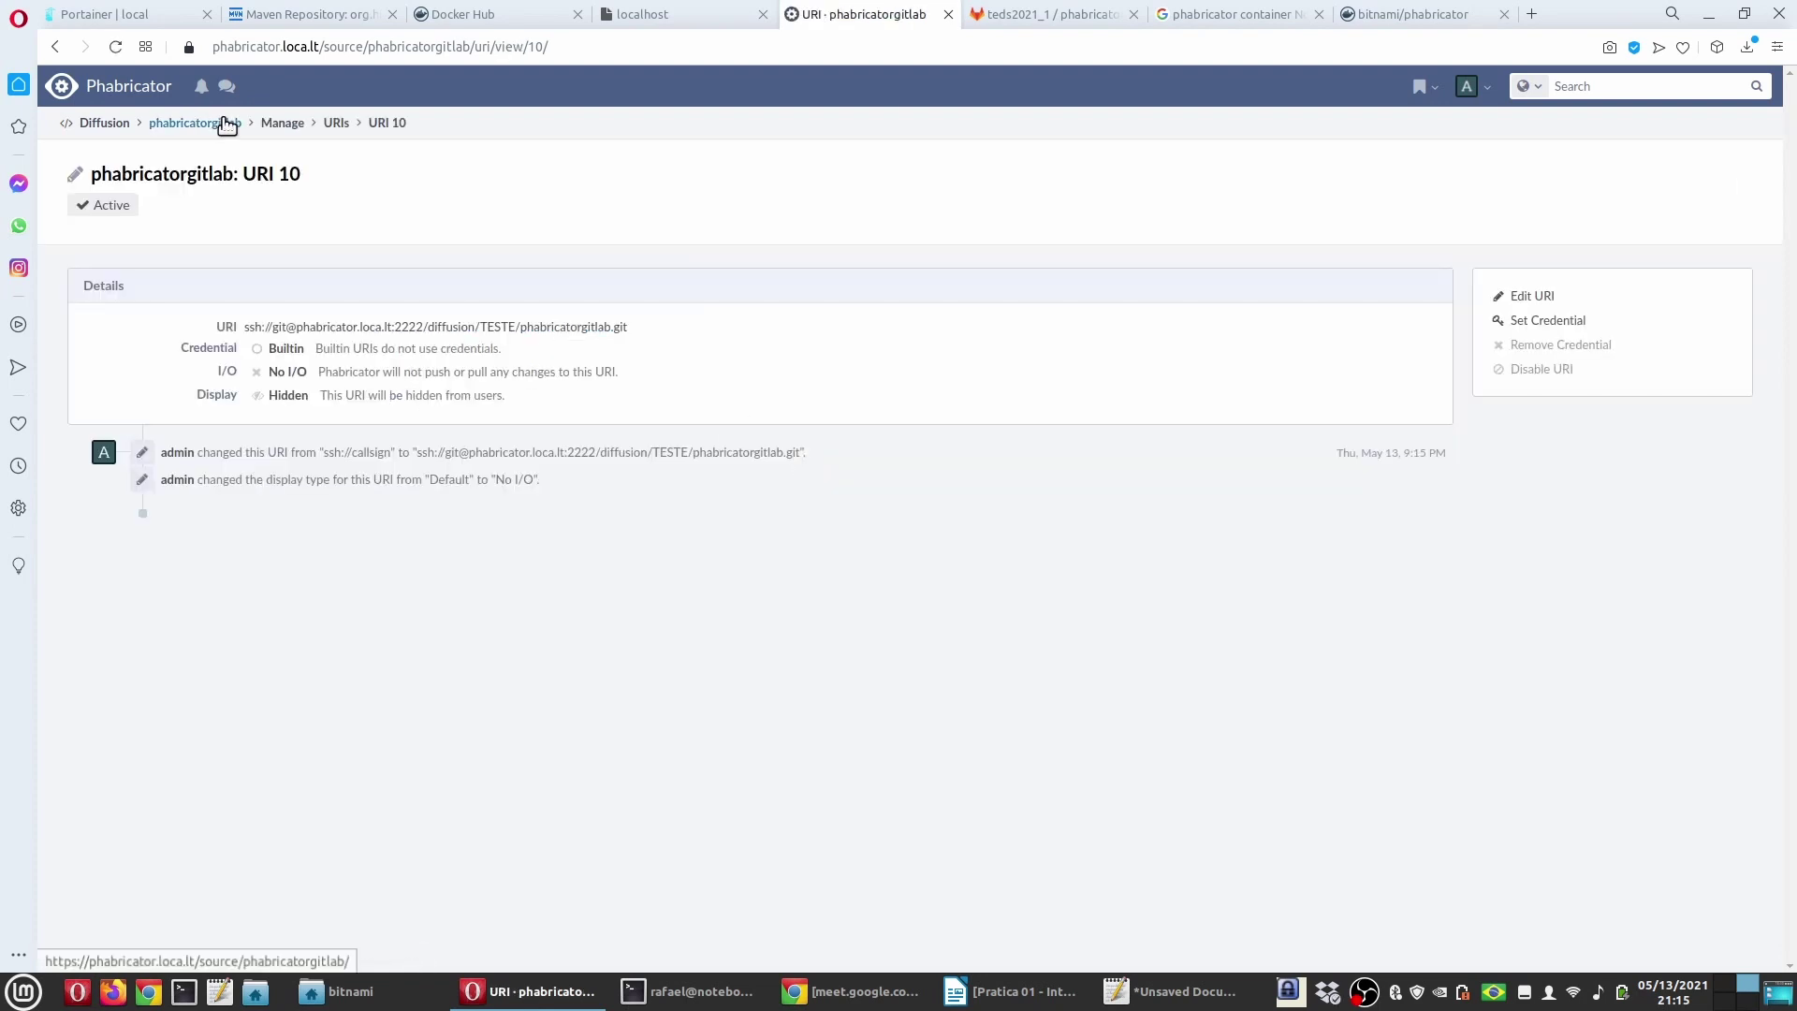
left_click(337, 123)
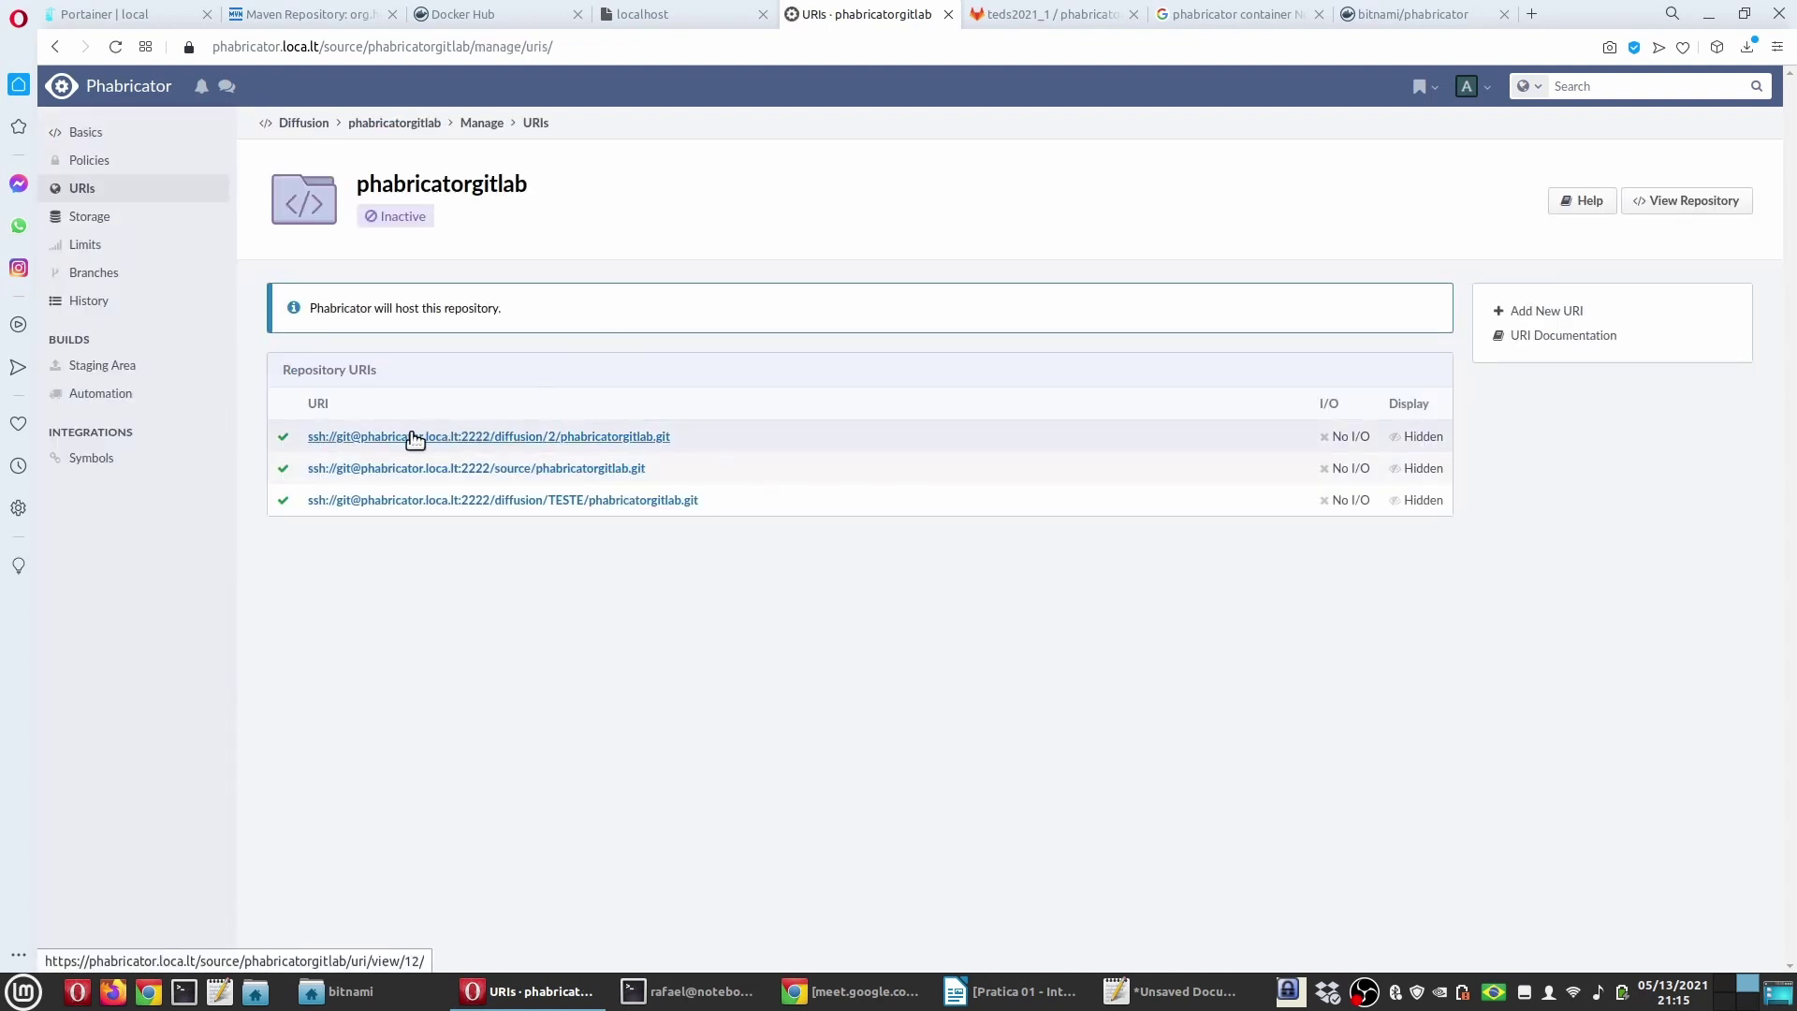
left_click(520, 440)
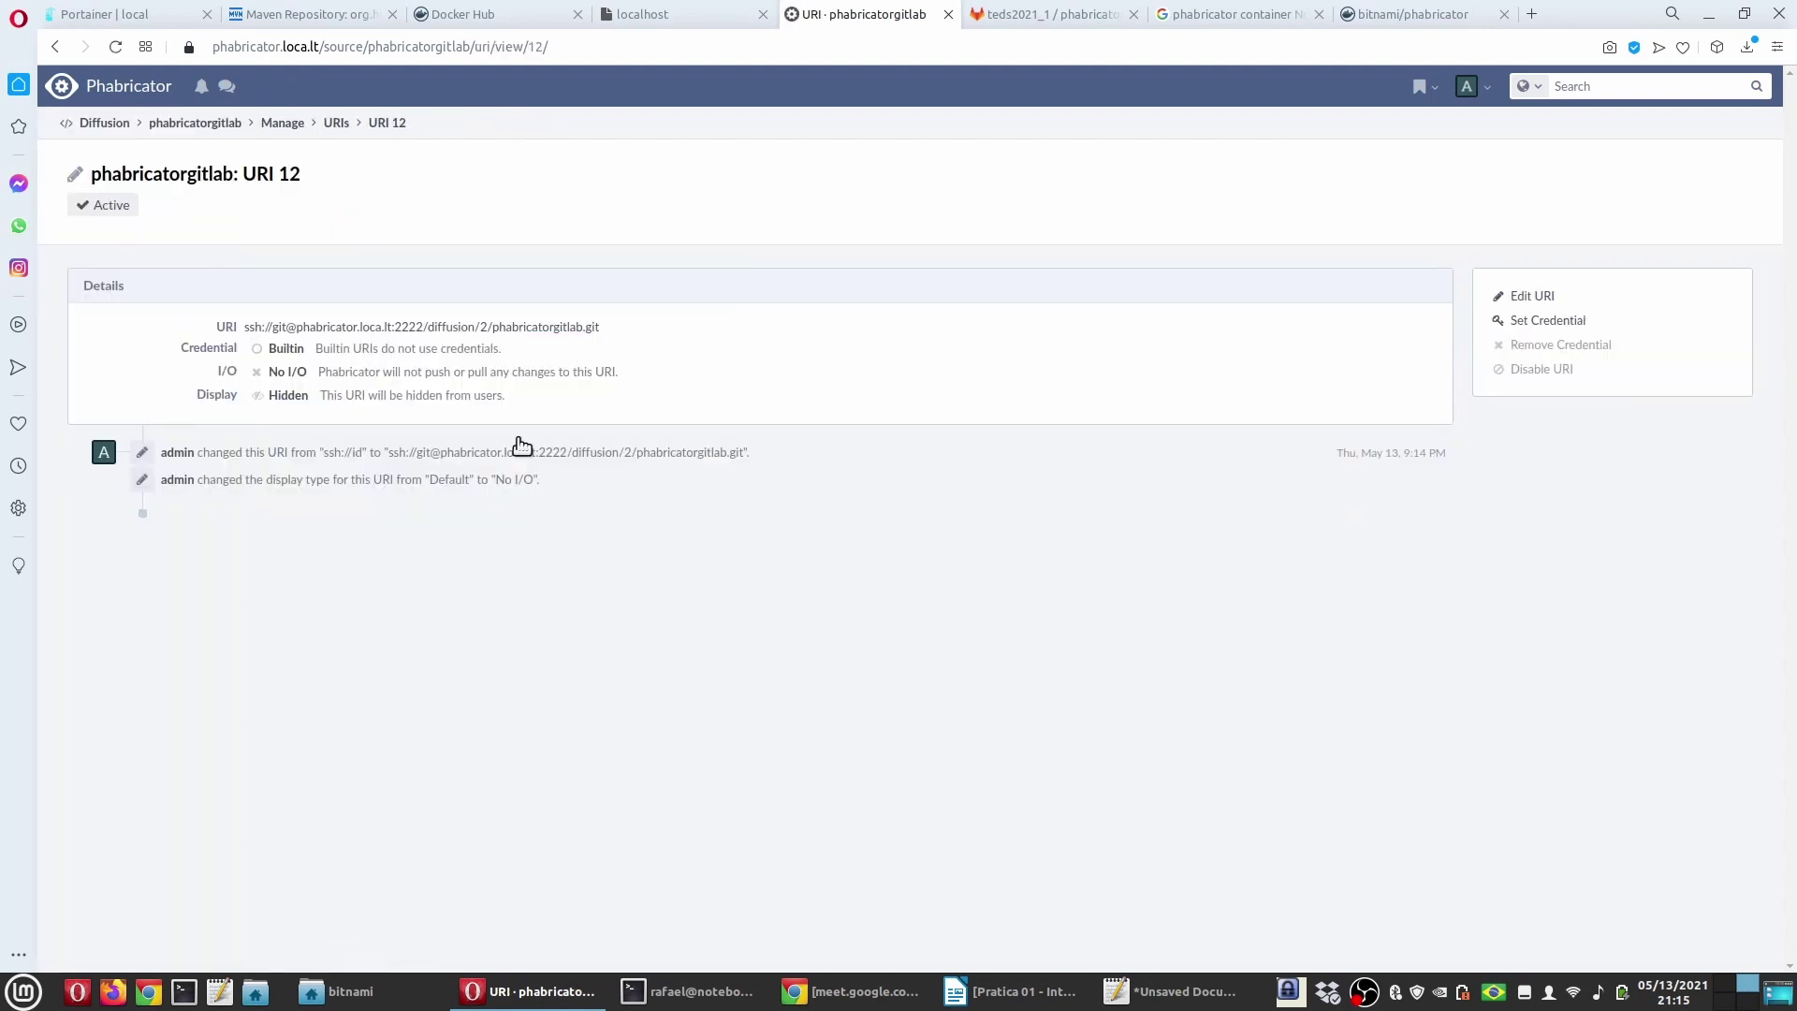
left_click(1549, 349)
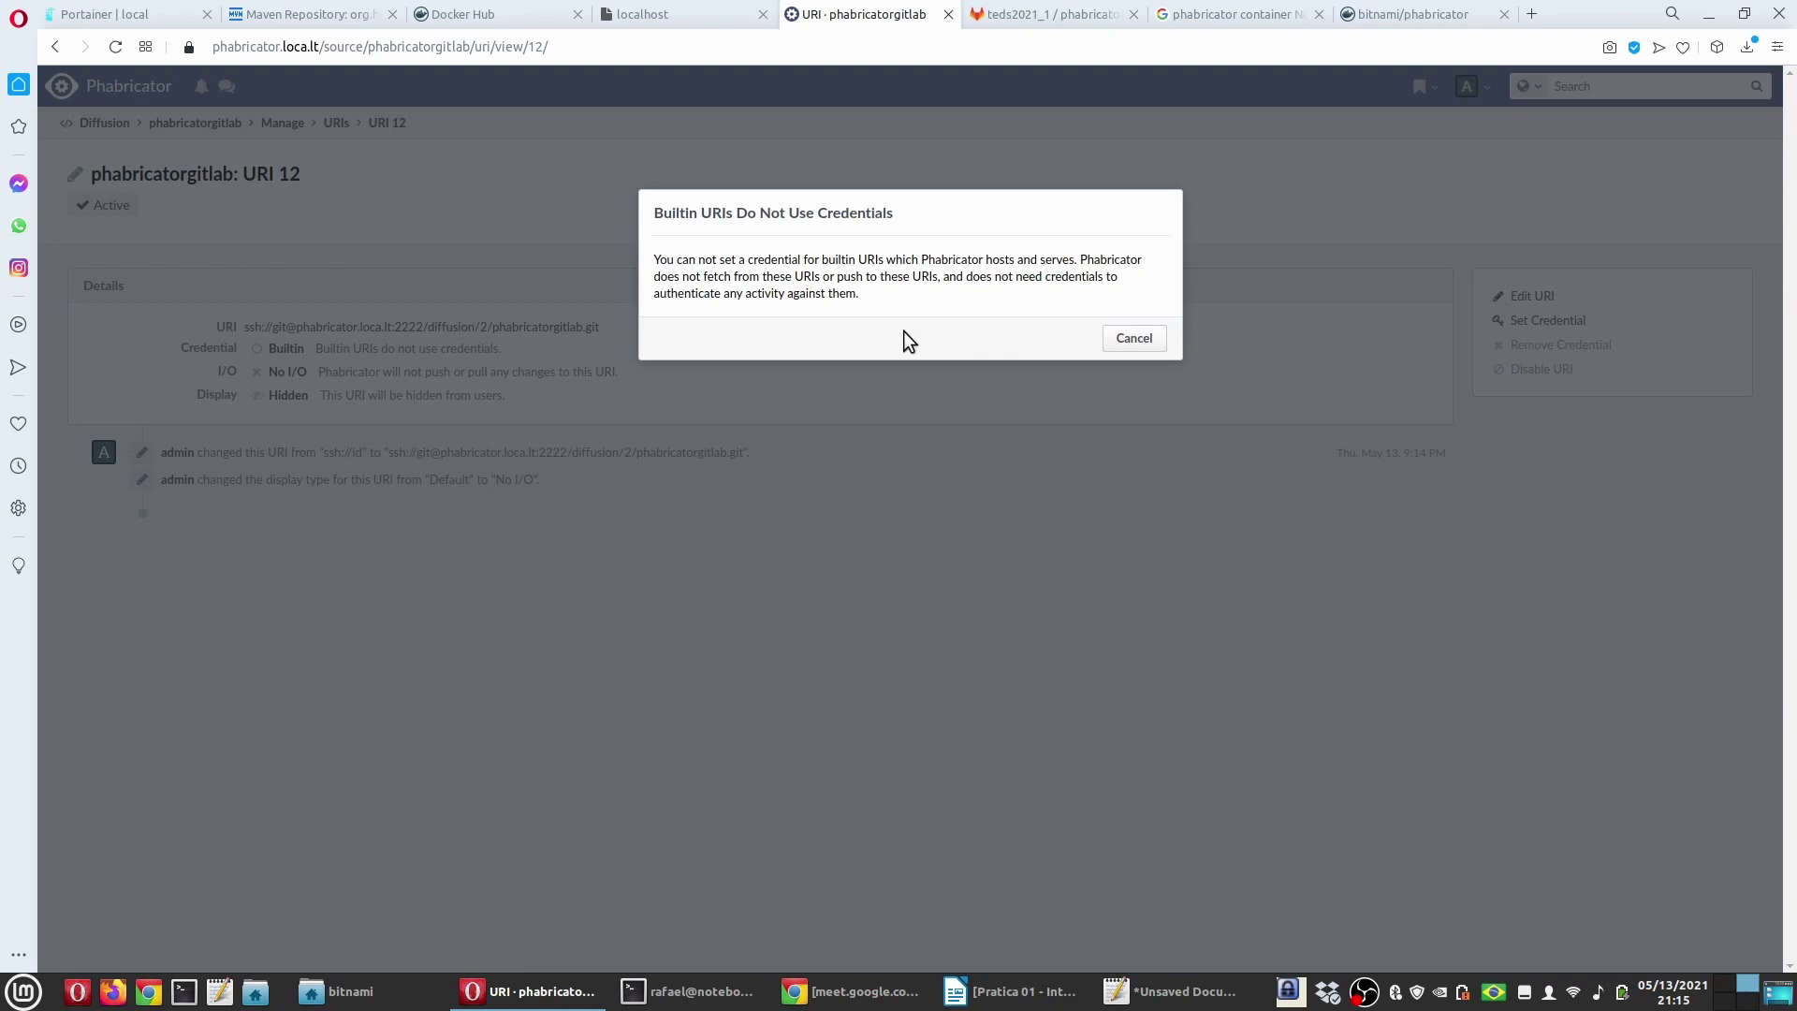
left_click(1133, 339)
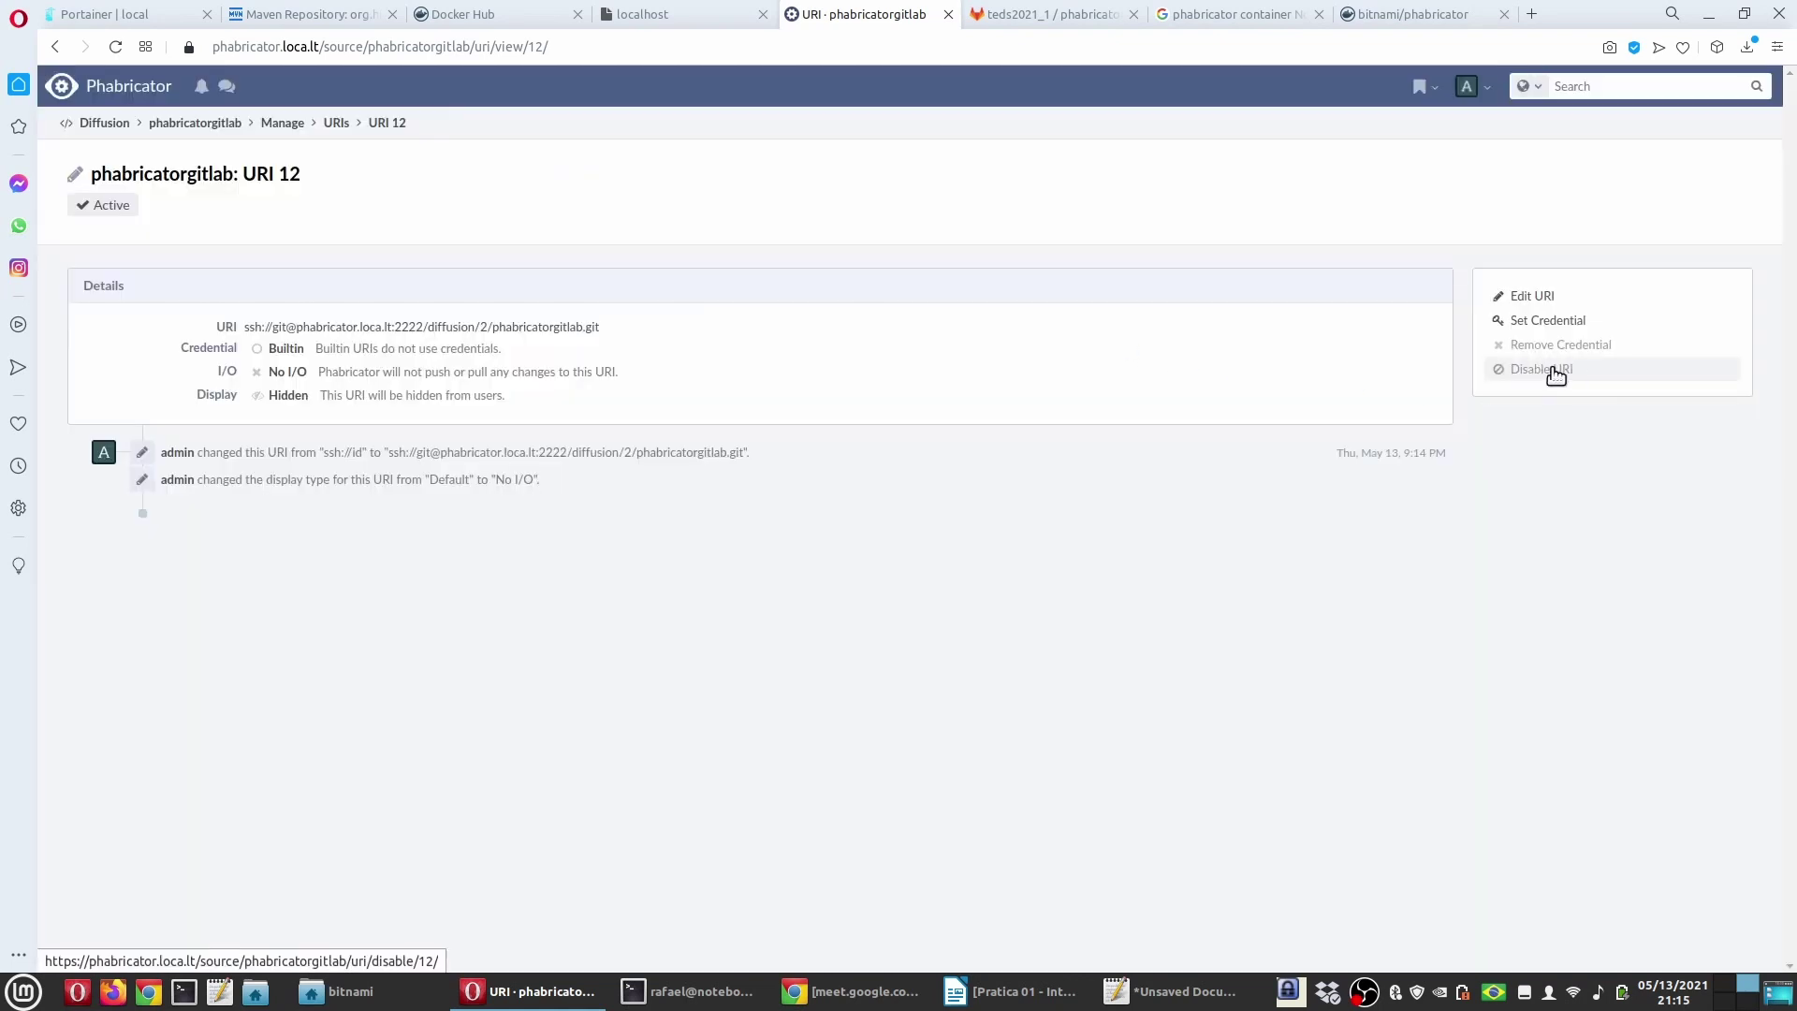
left_click(1543, 371)
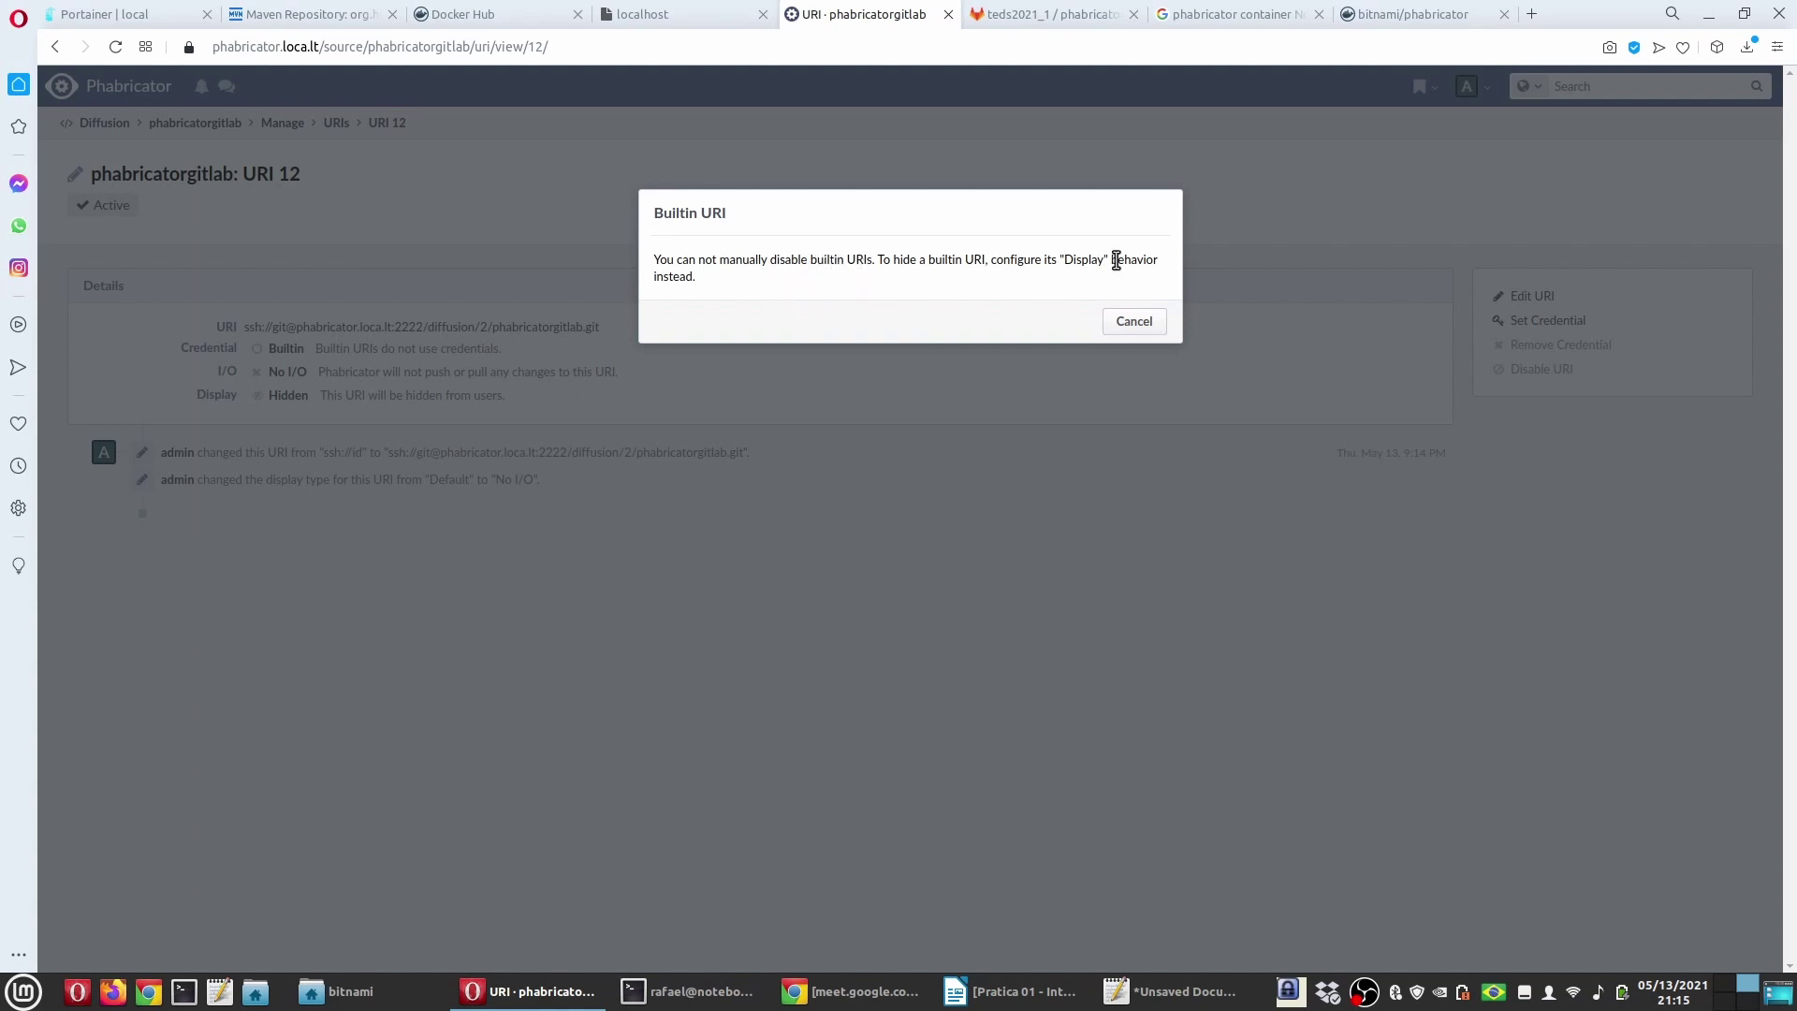
left_click(1140, 328)
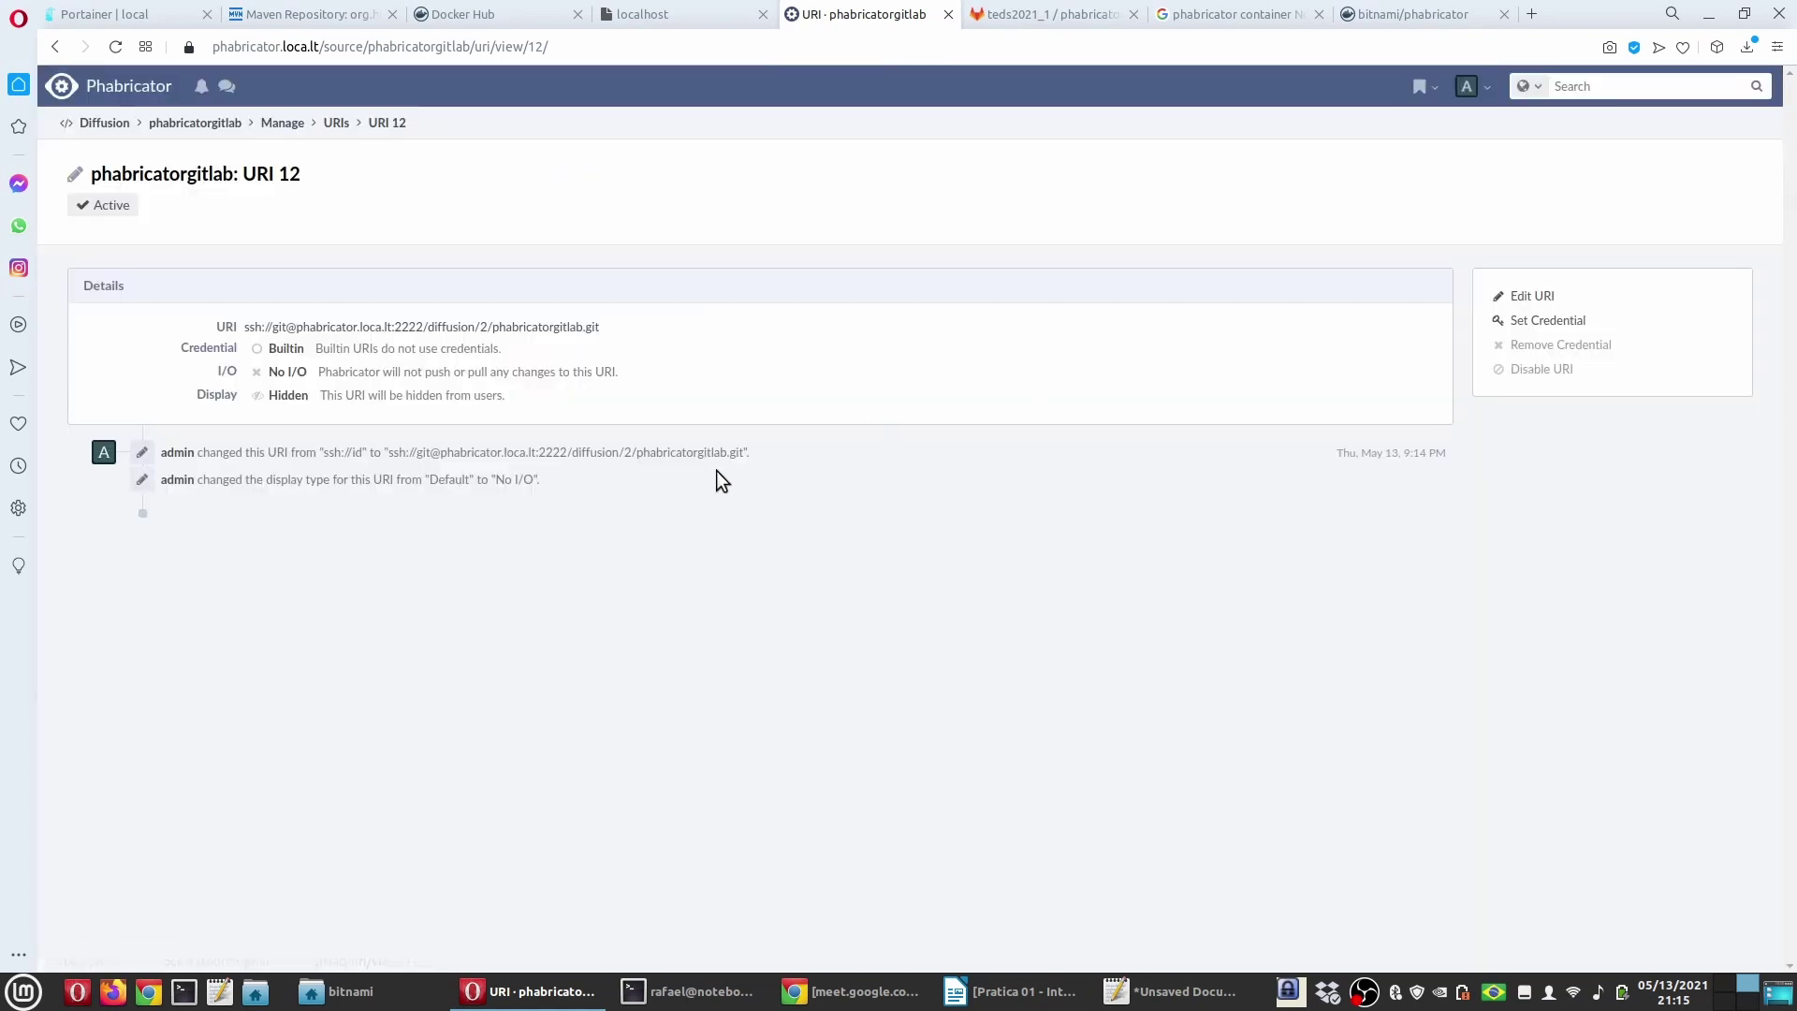
left_click(334, 122)
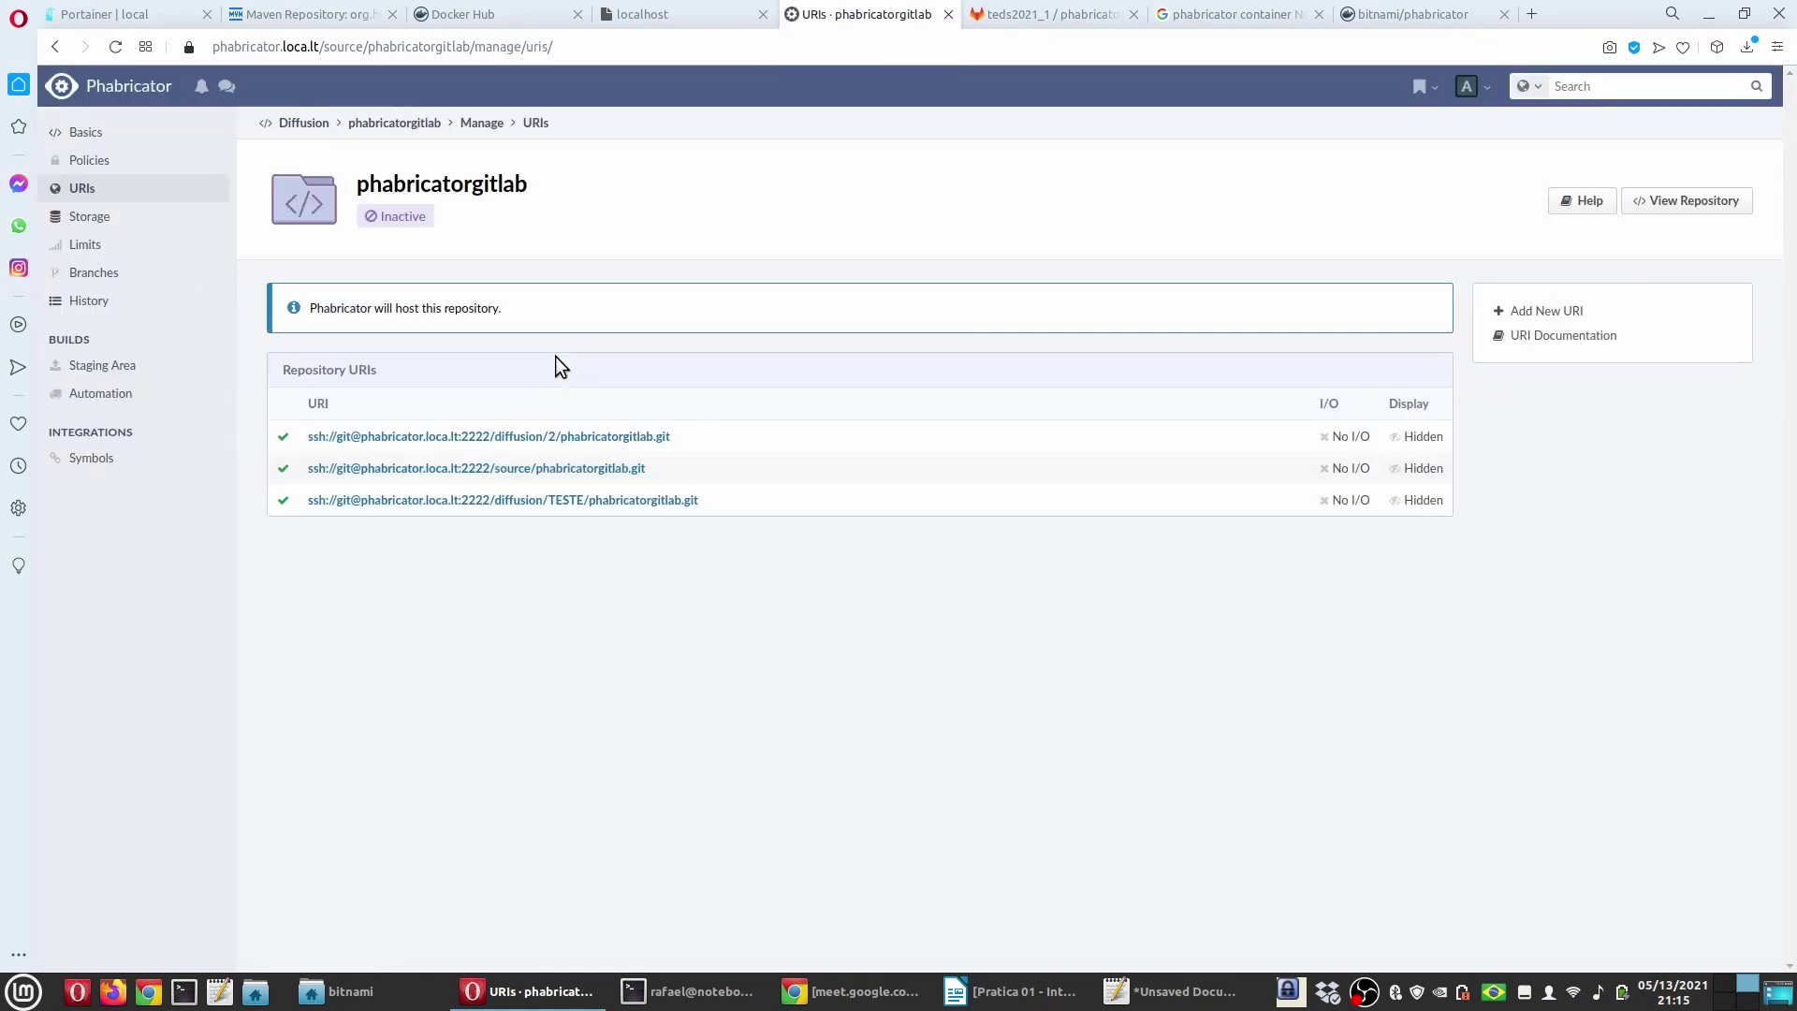
left_click(1540, 311)
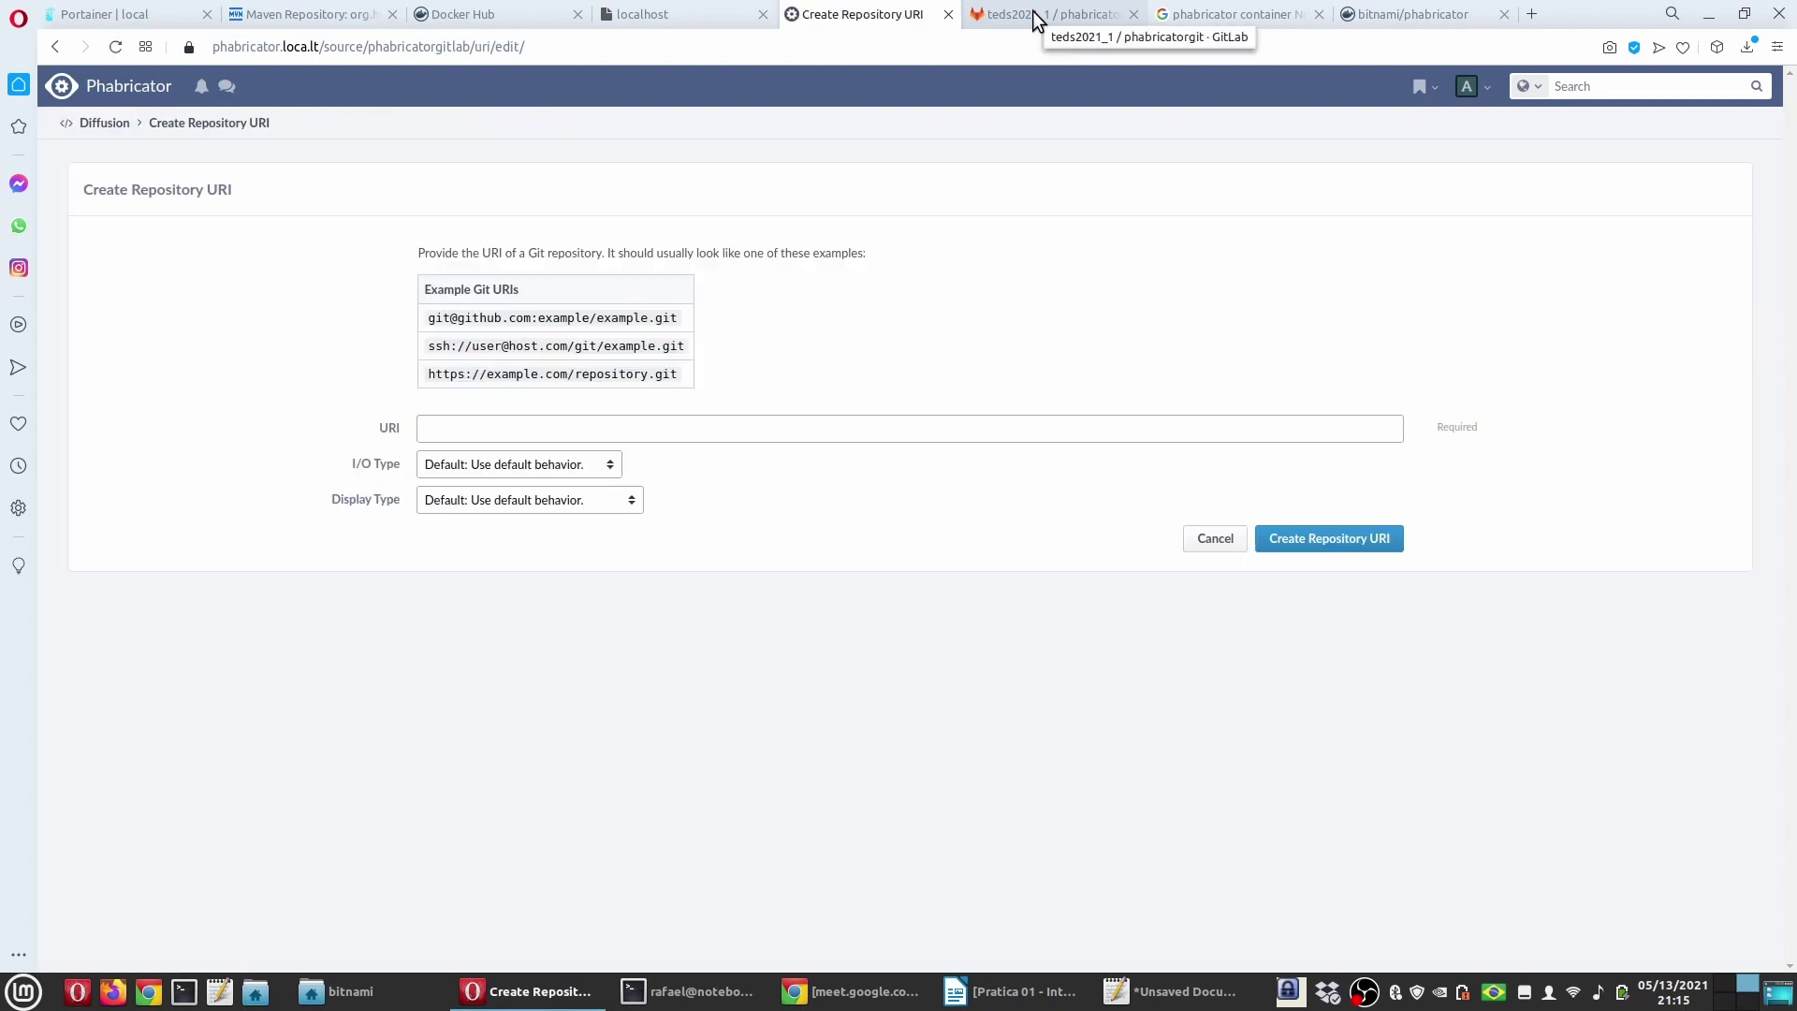
left_click(655, 426)
key("ctrl+v")
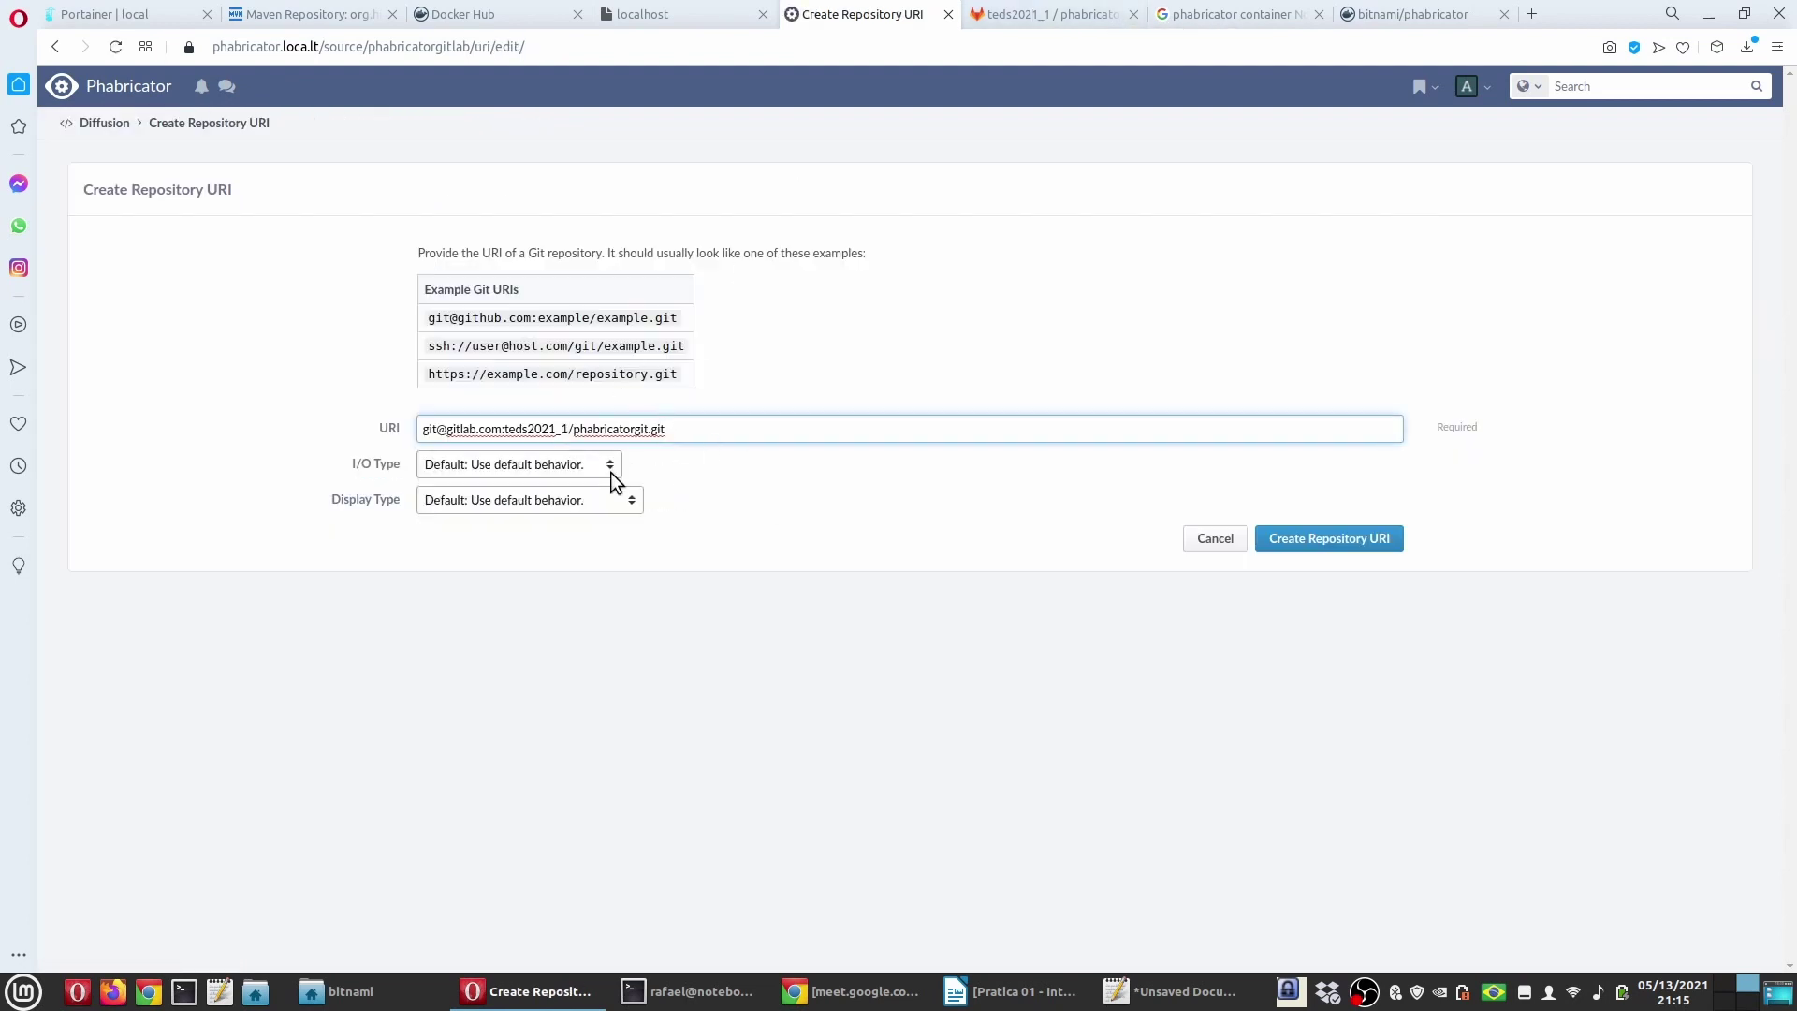
left_click(612, 468)
left_click(504, 520)
left_click(582, 498)
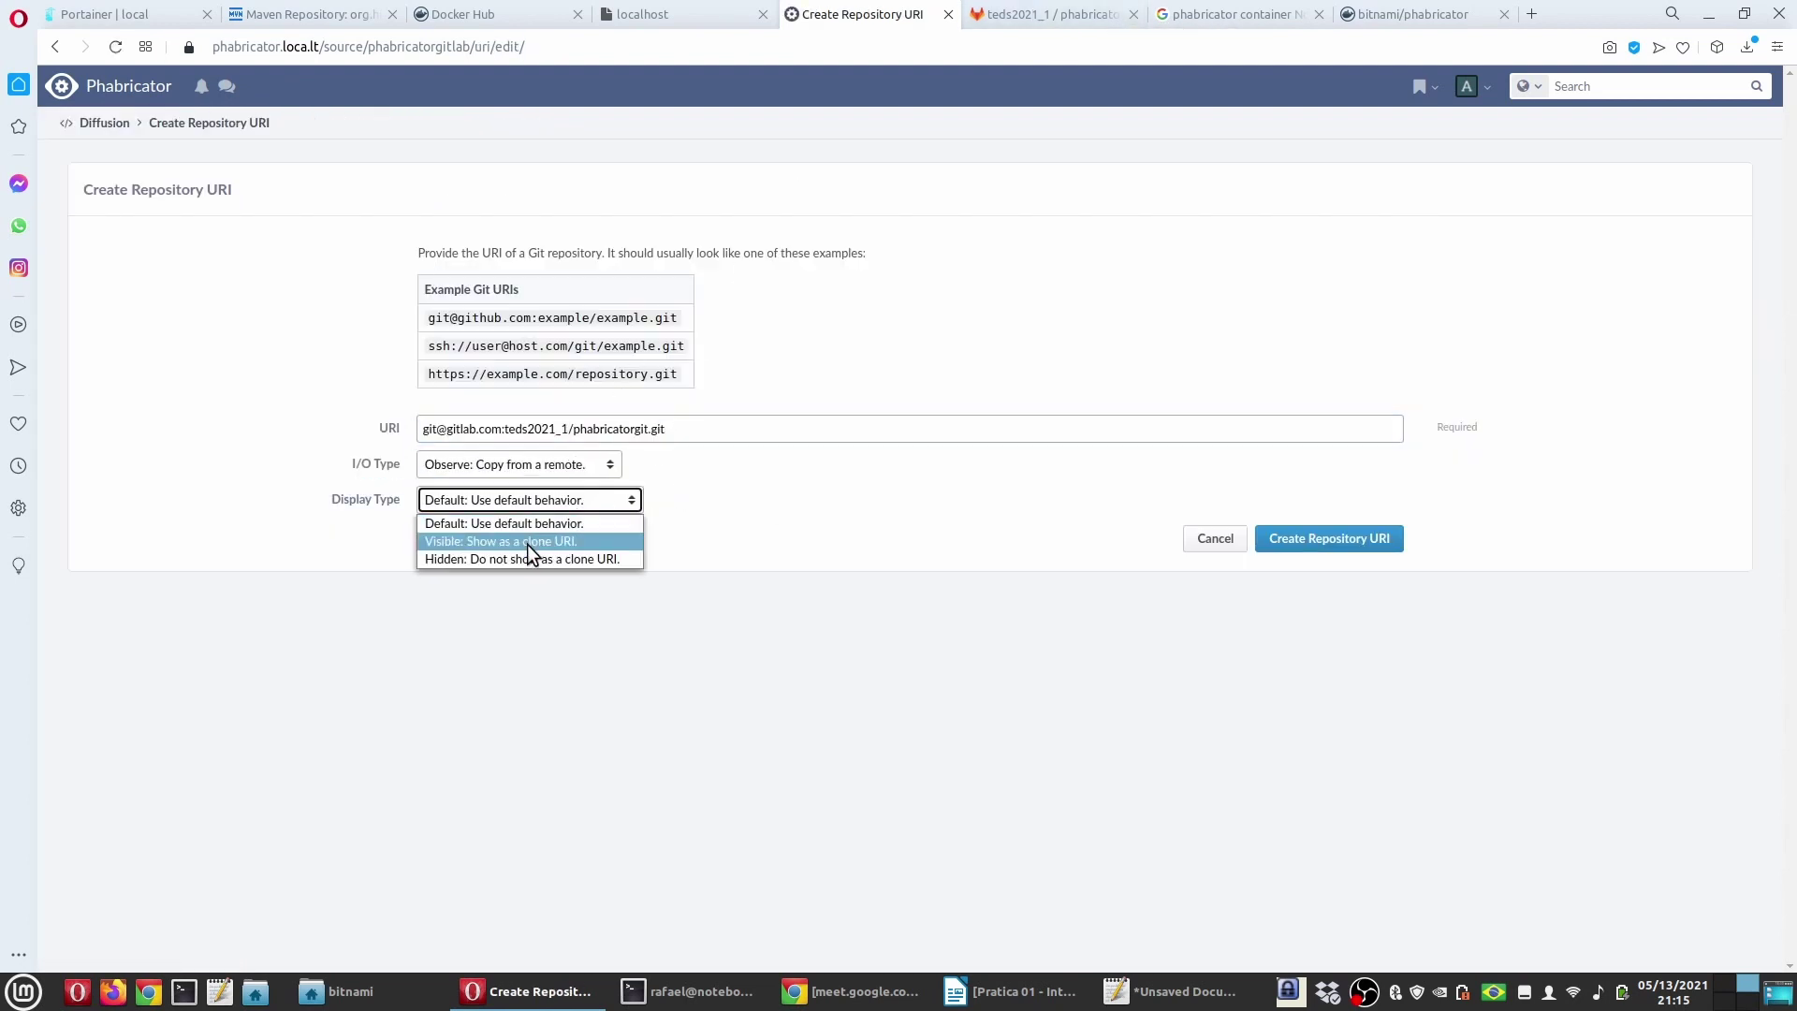
left_click(530, 541)
left_click(1329, 538)
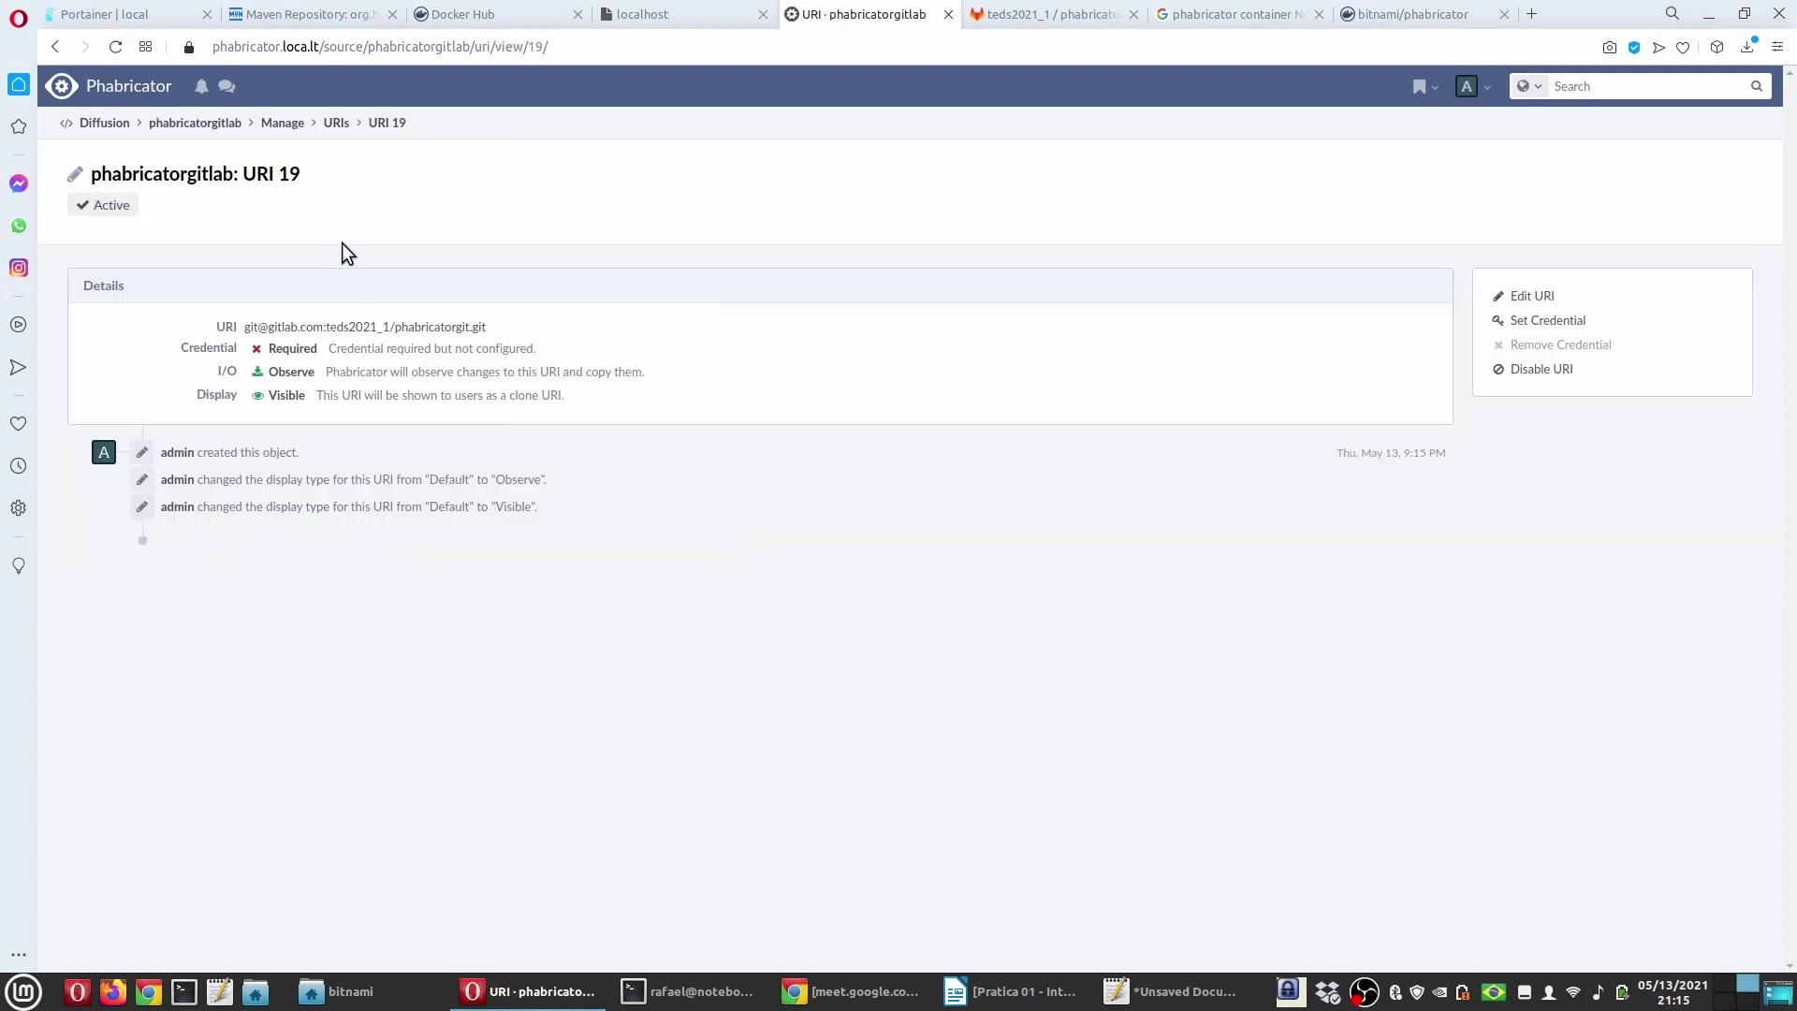
left_click(322, 125)
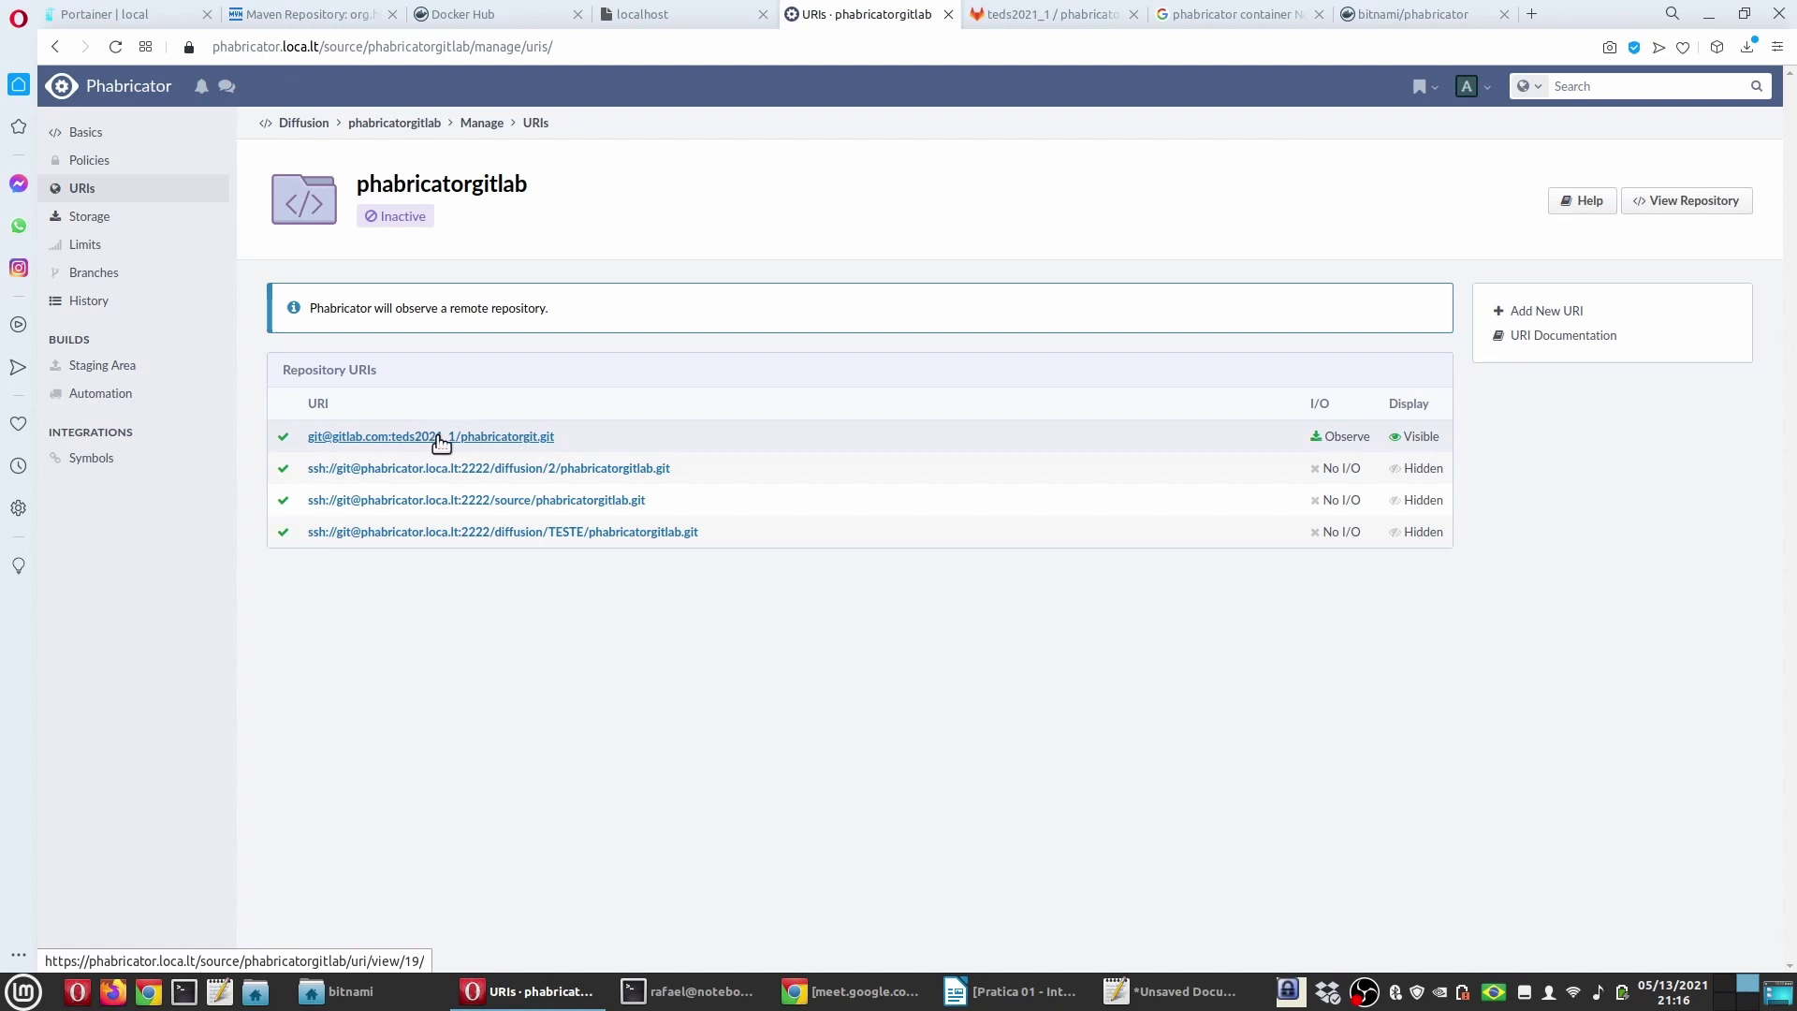
left_click(519, 437)
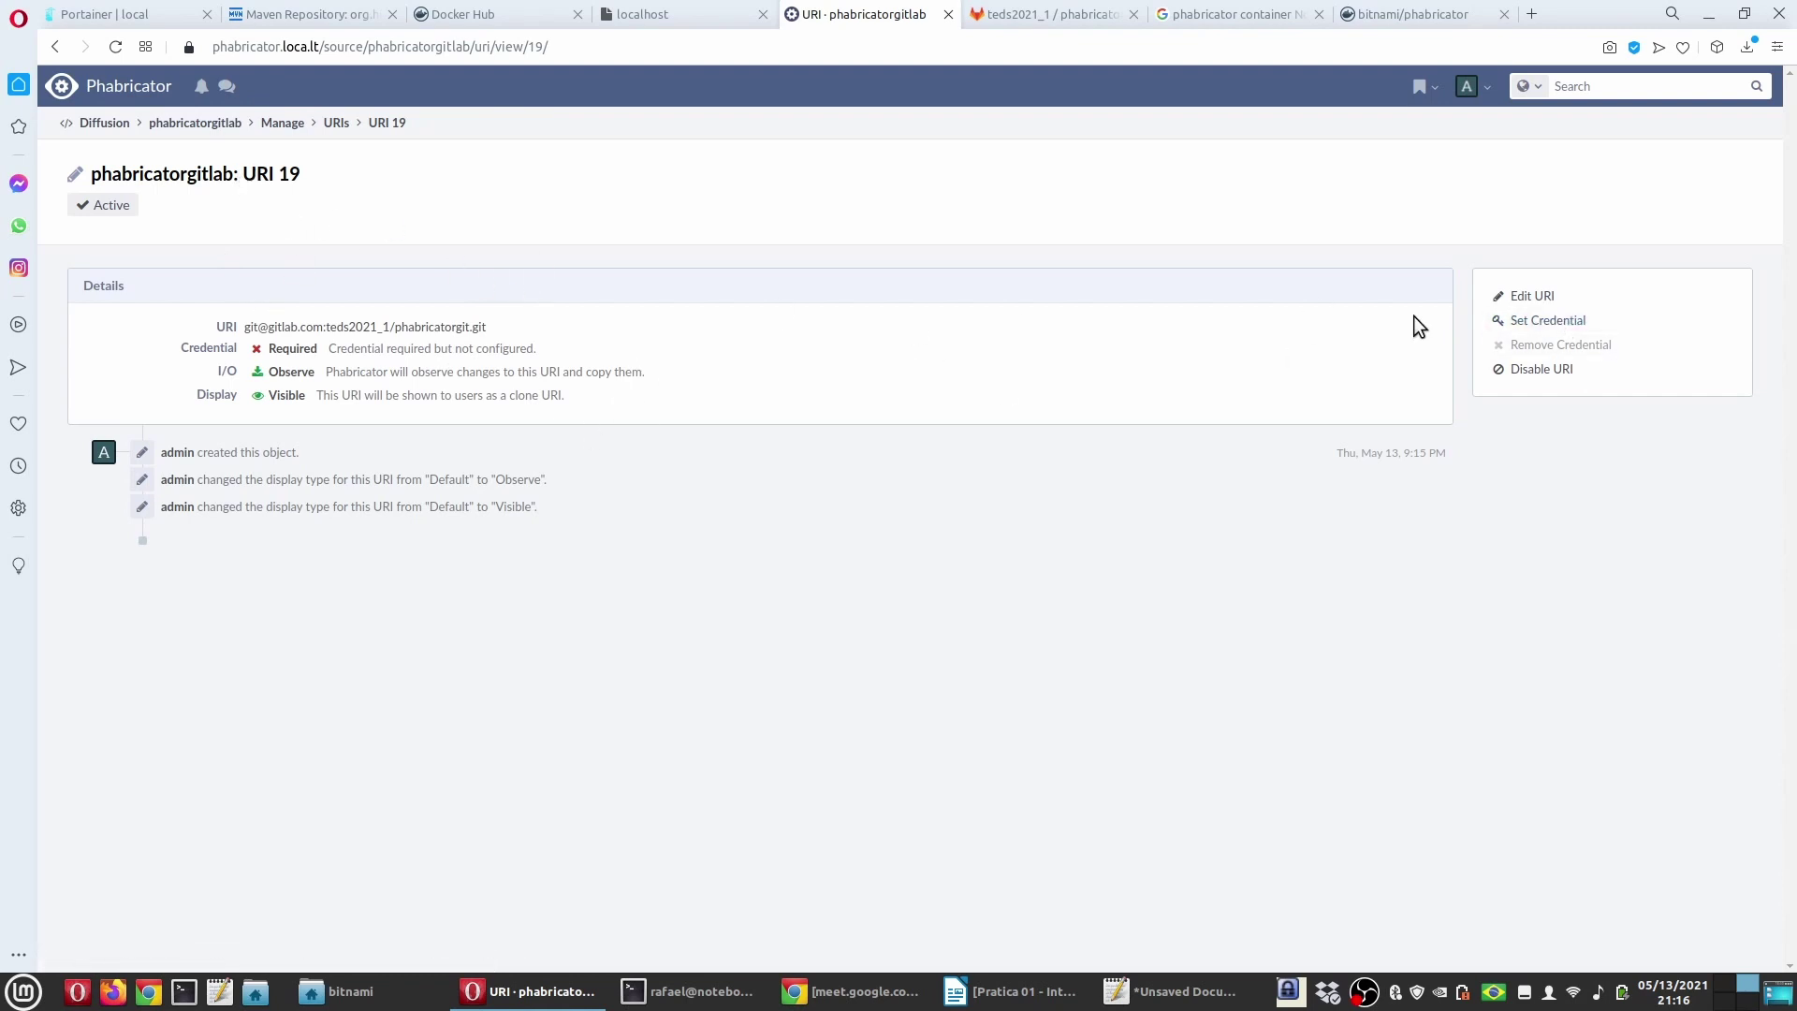
Step: Create an SSH key credential named 'Phabricator' using the OpenSSH private key copied from Xed
left_click(1544, 322)
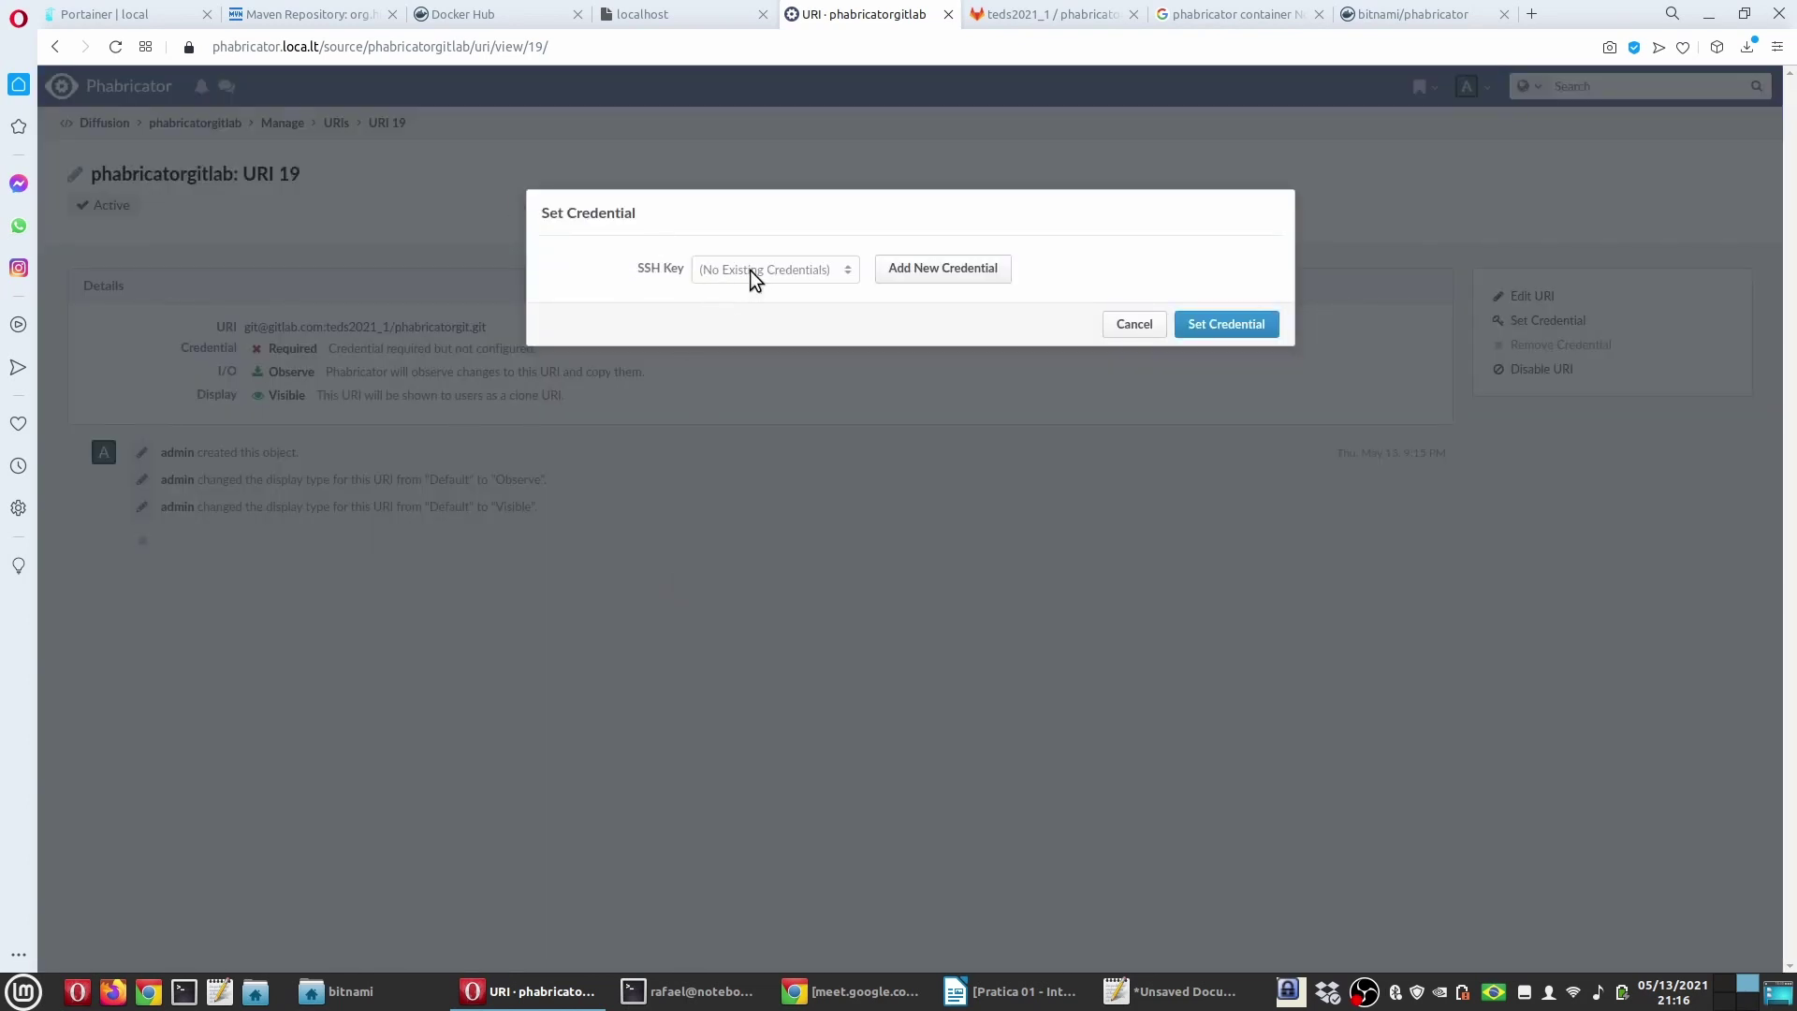
left_click(937, 274)
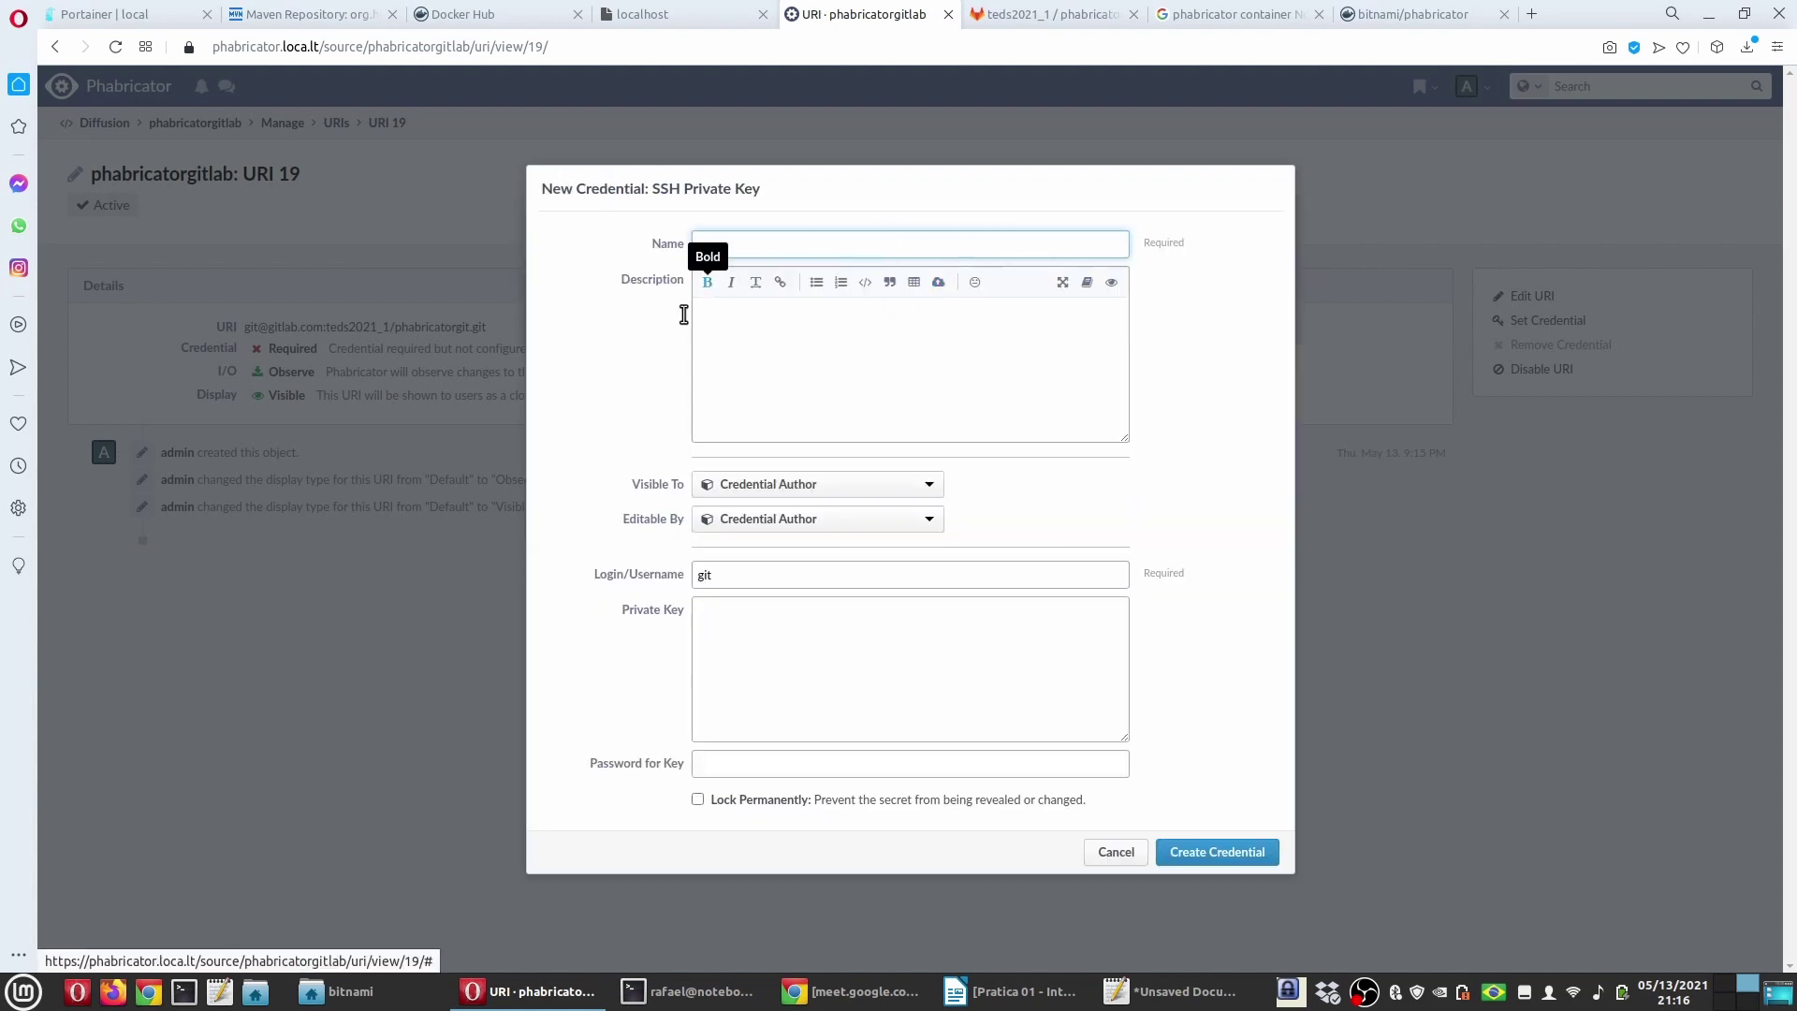
type("Phabricator")
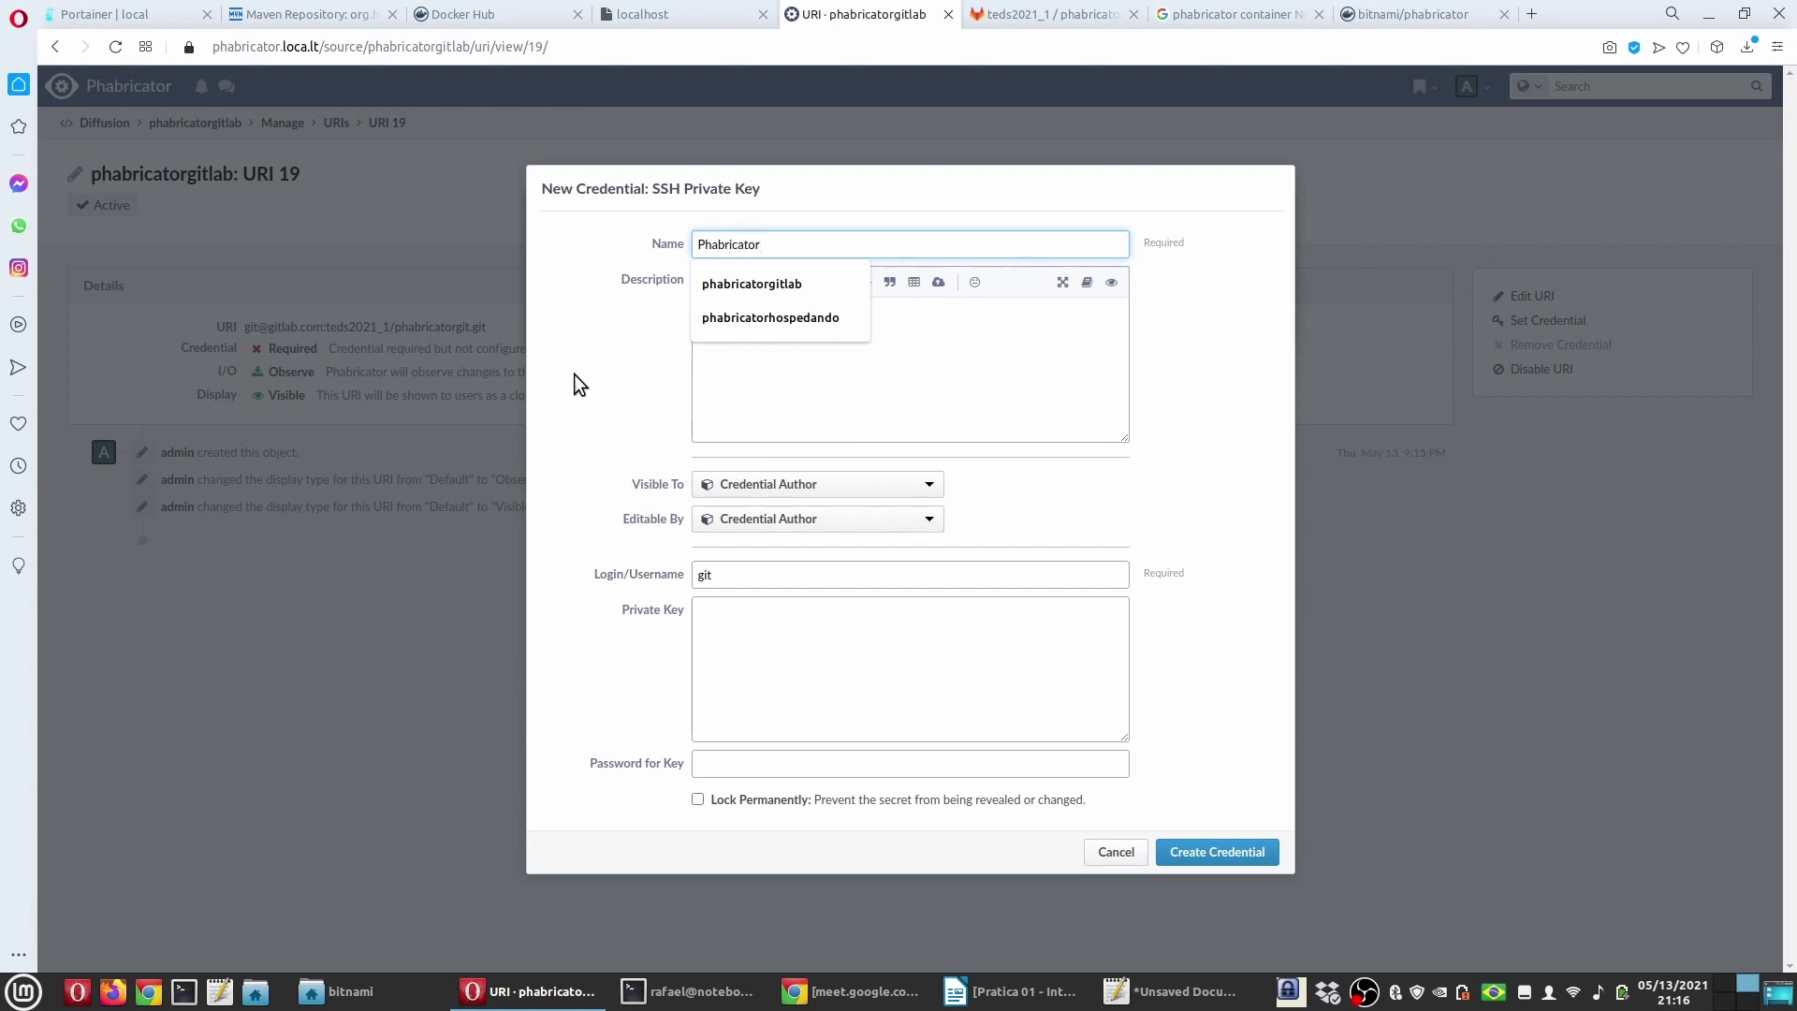
left_click(575, 373)
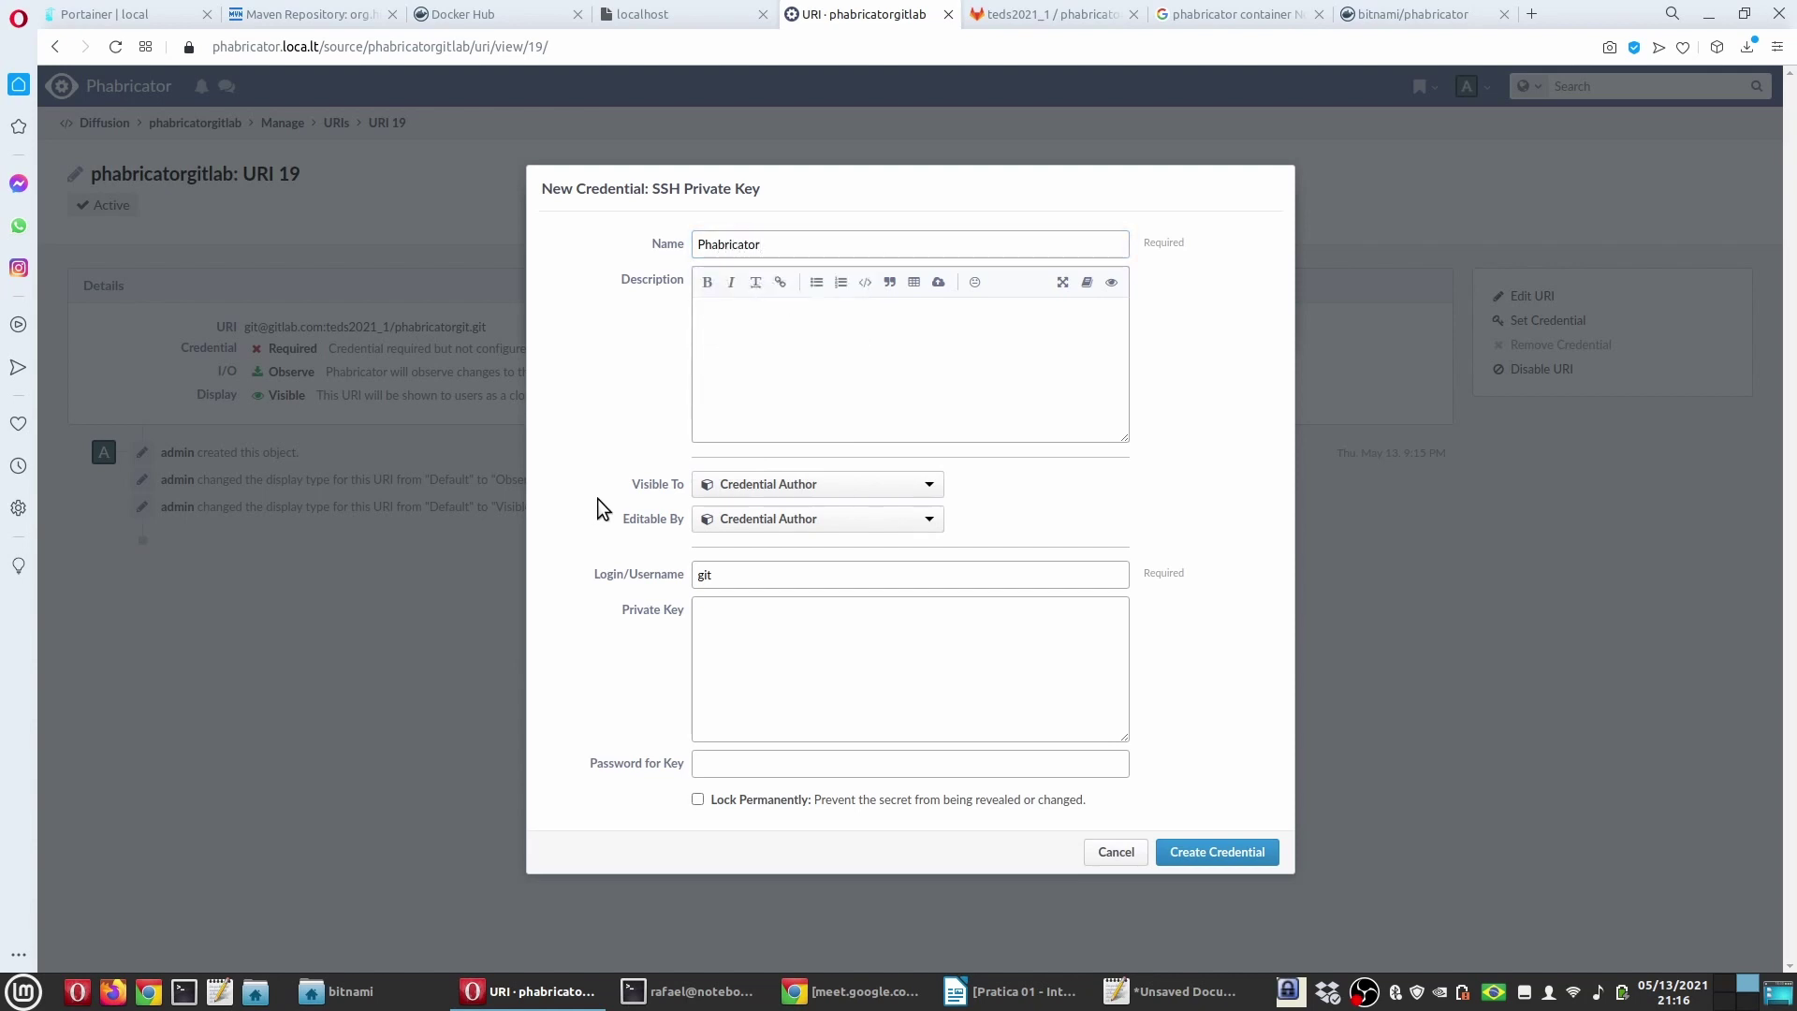
left_click(702, 625)
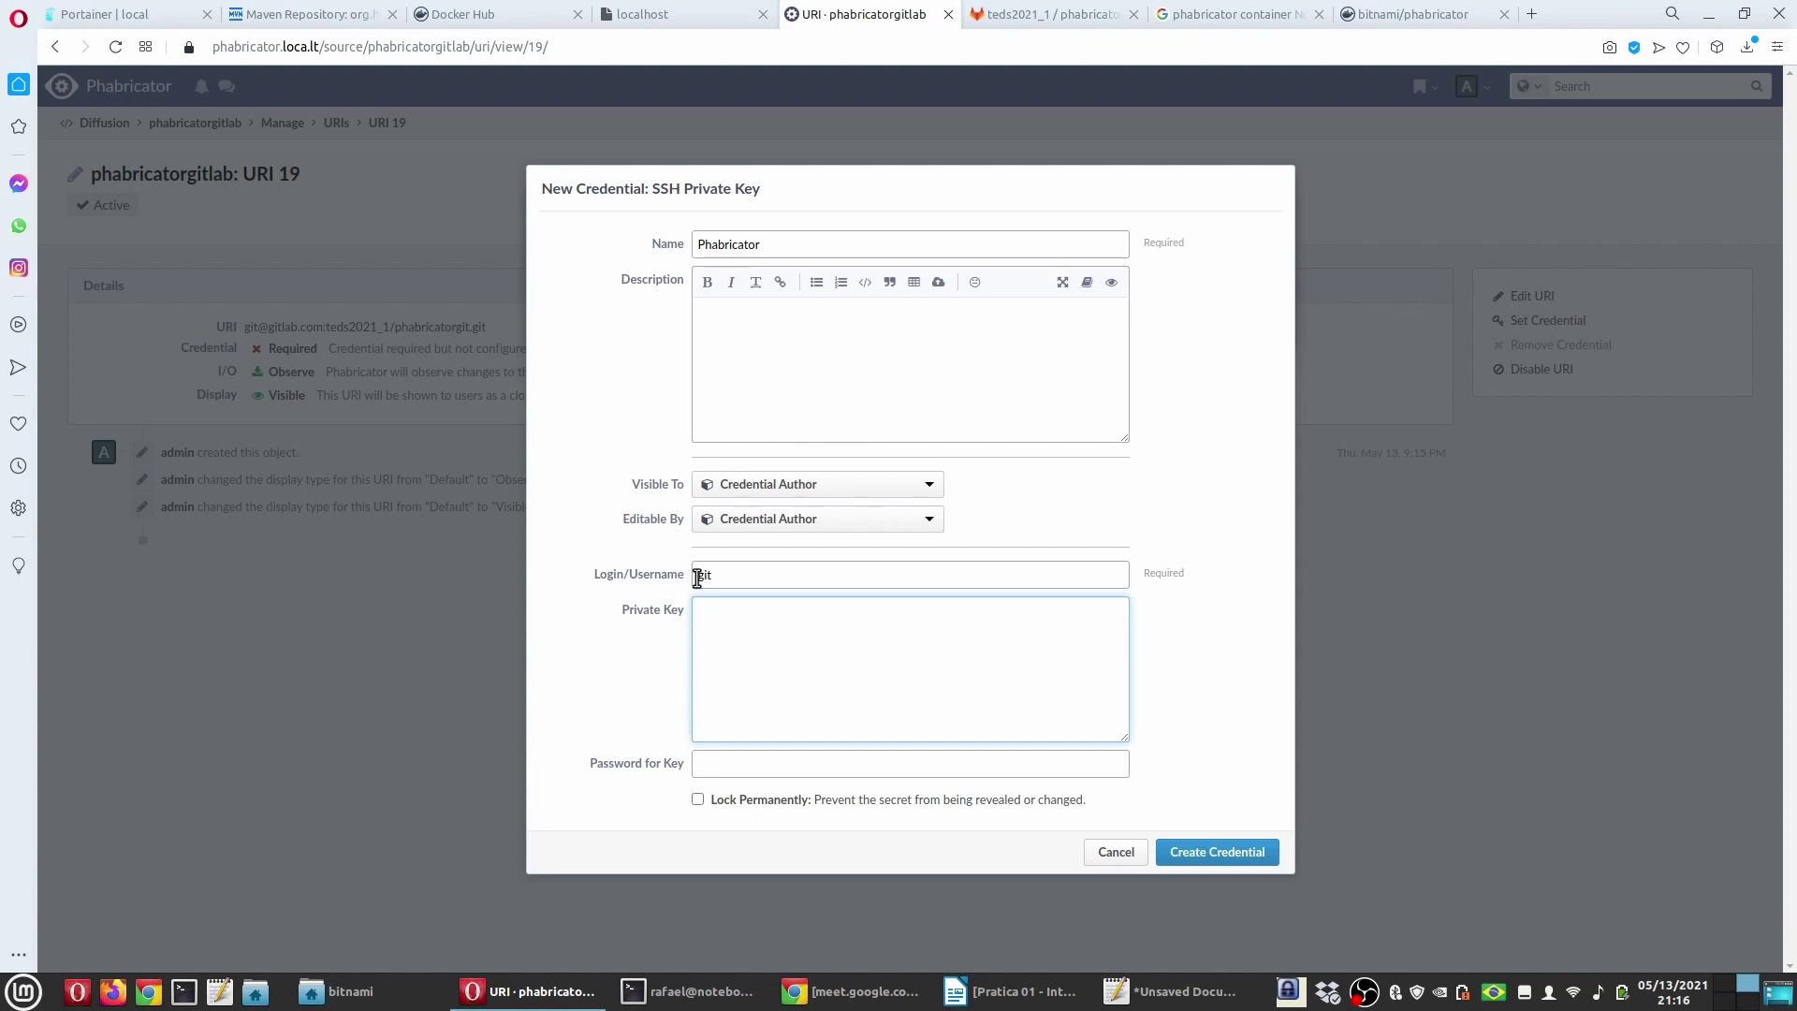
left_click(1170, 991)
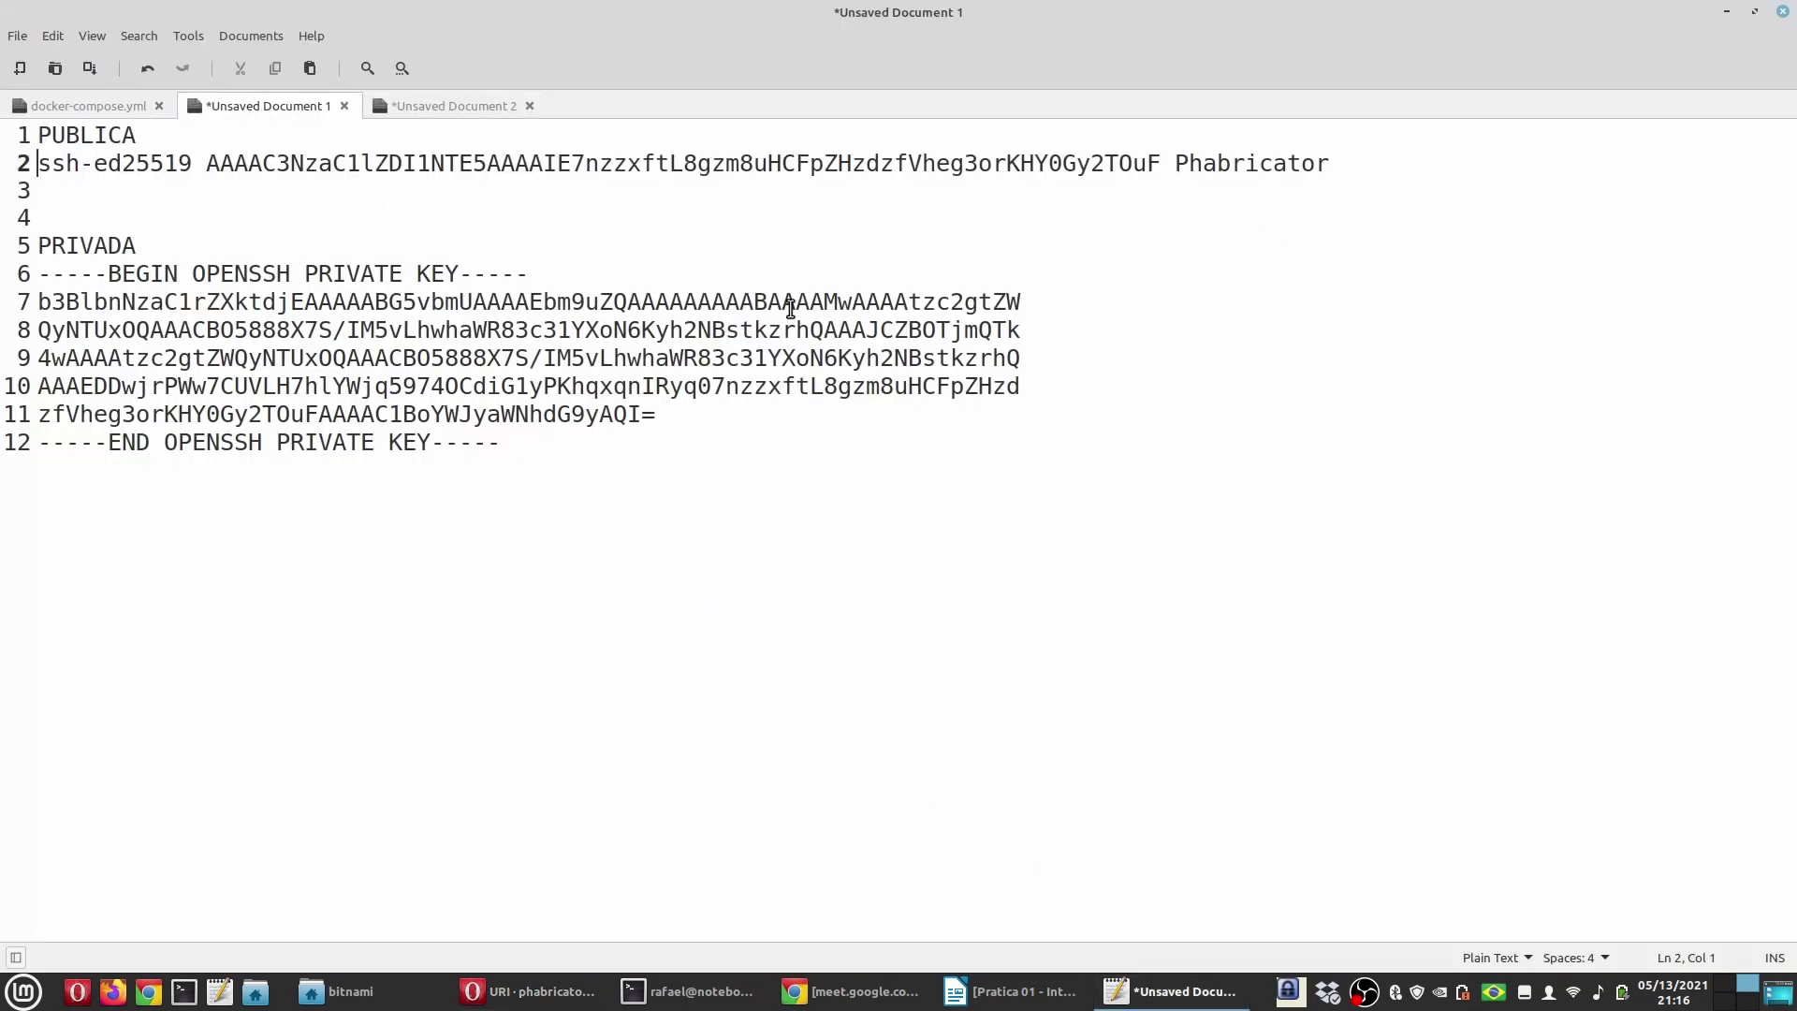
left_click(523, 450)
left_click_drag(523, 451, 4, 281)
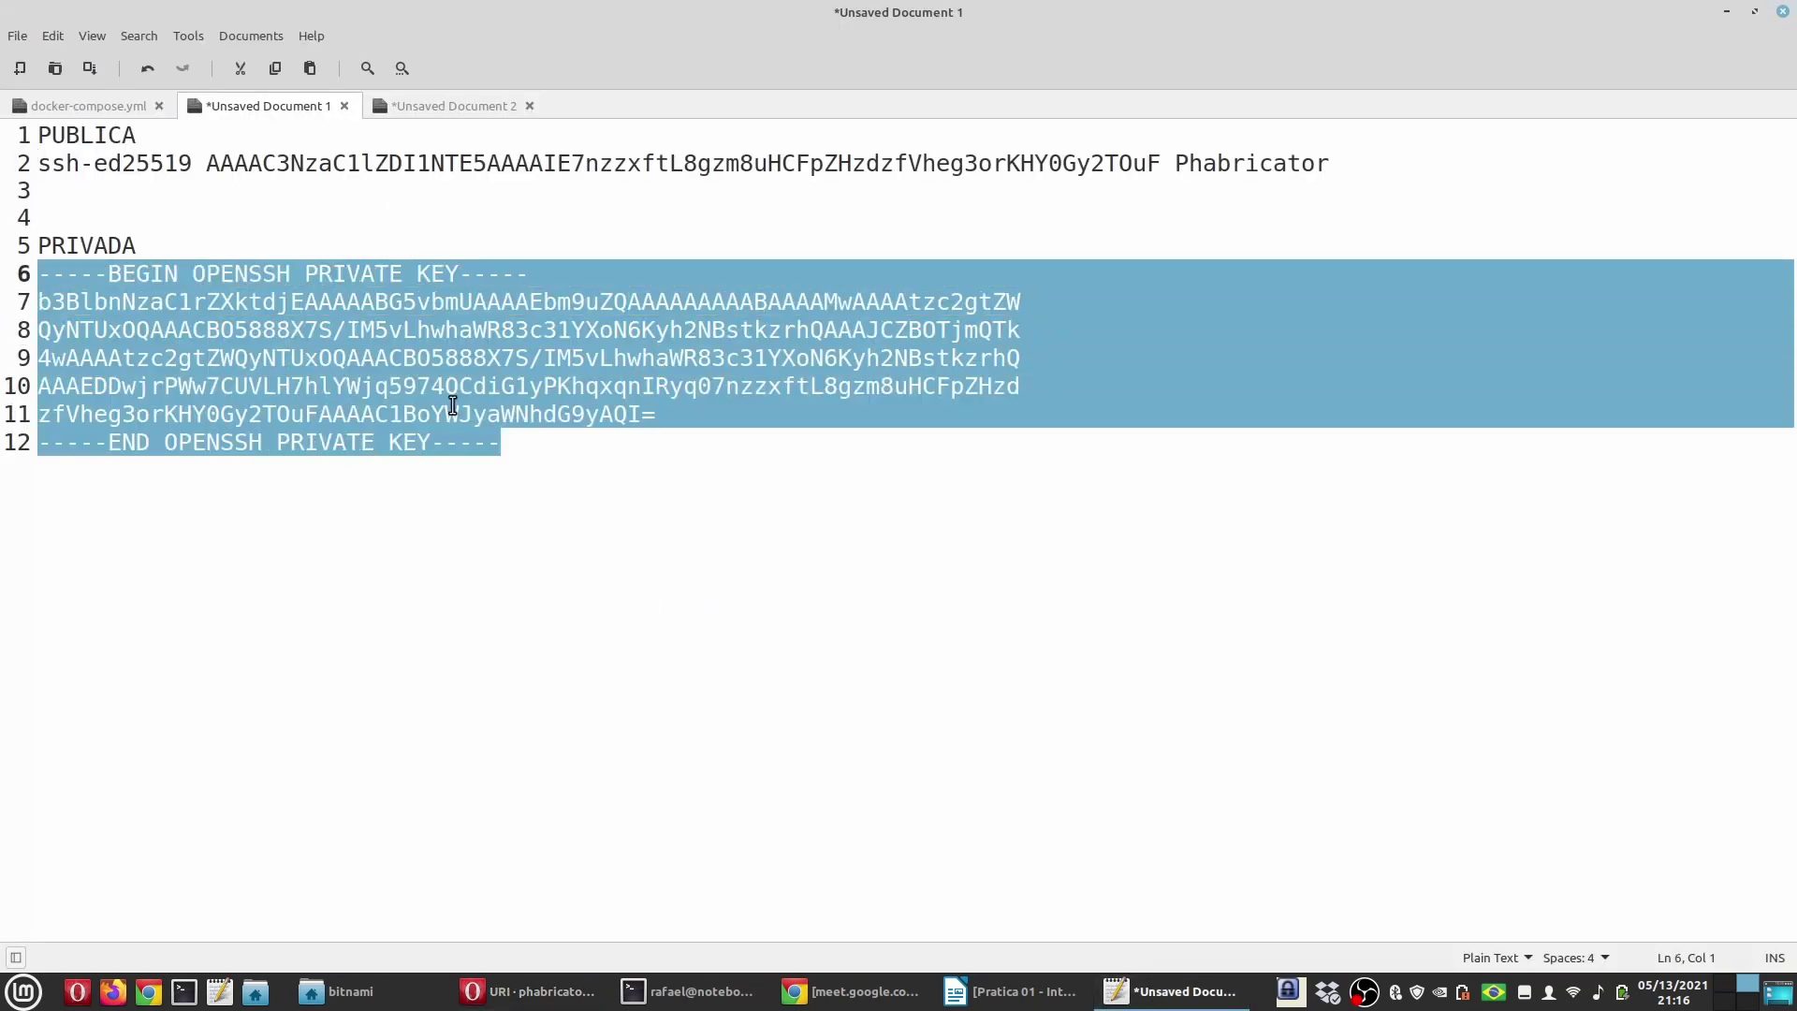
left_click(1025, 994)
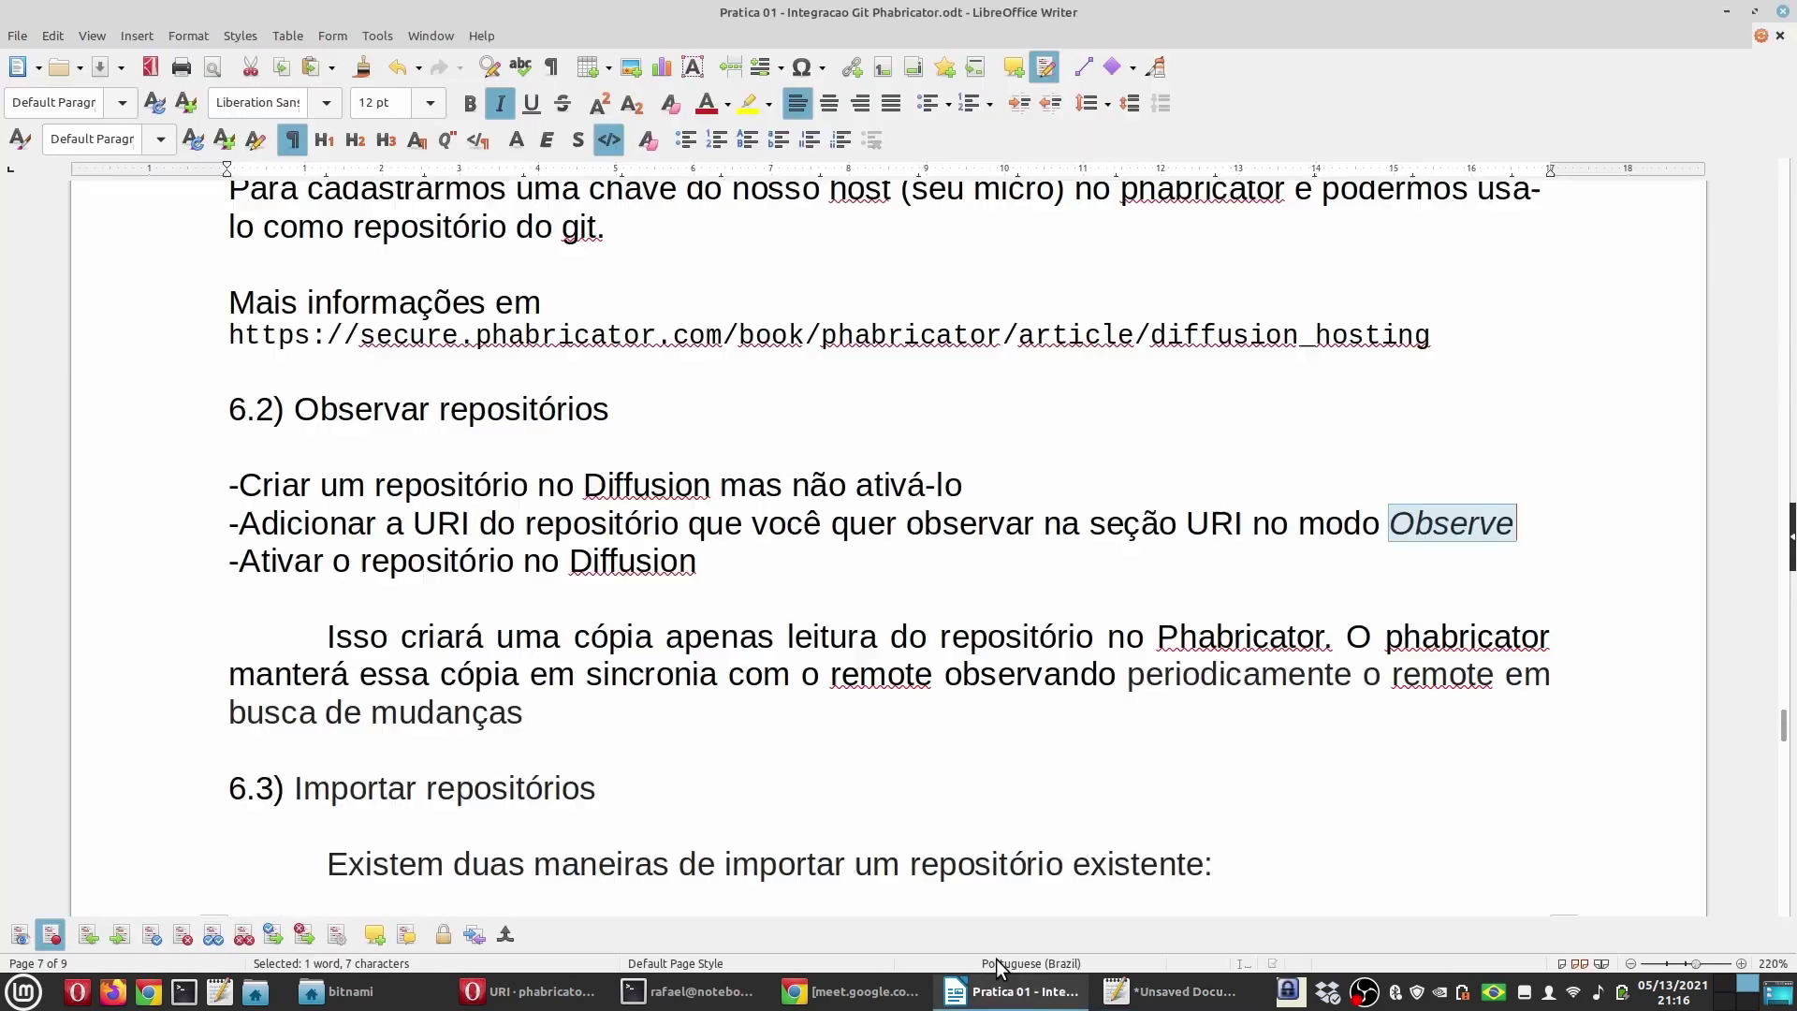
left_click(529, 991)
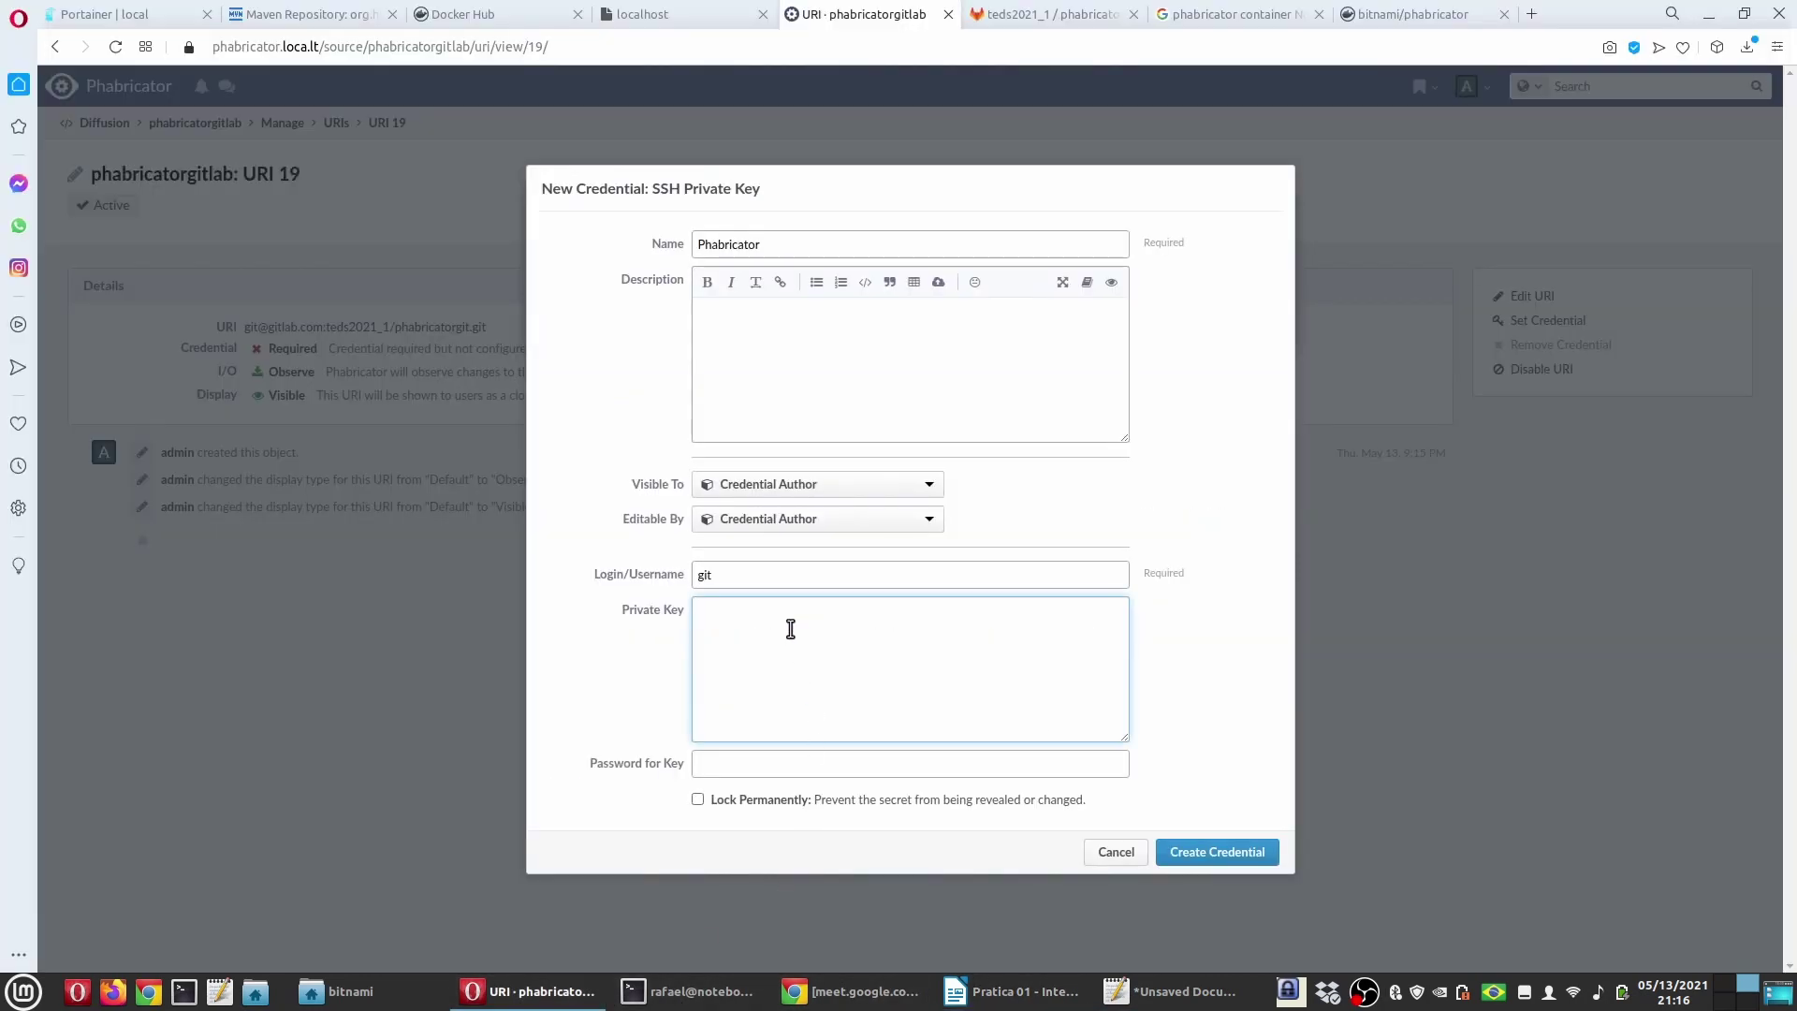
key("ctrl+v")
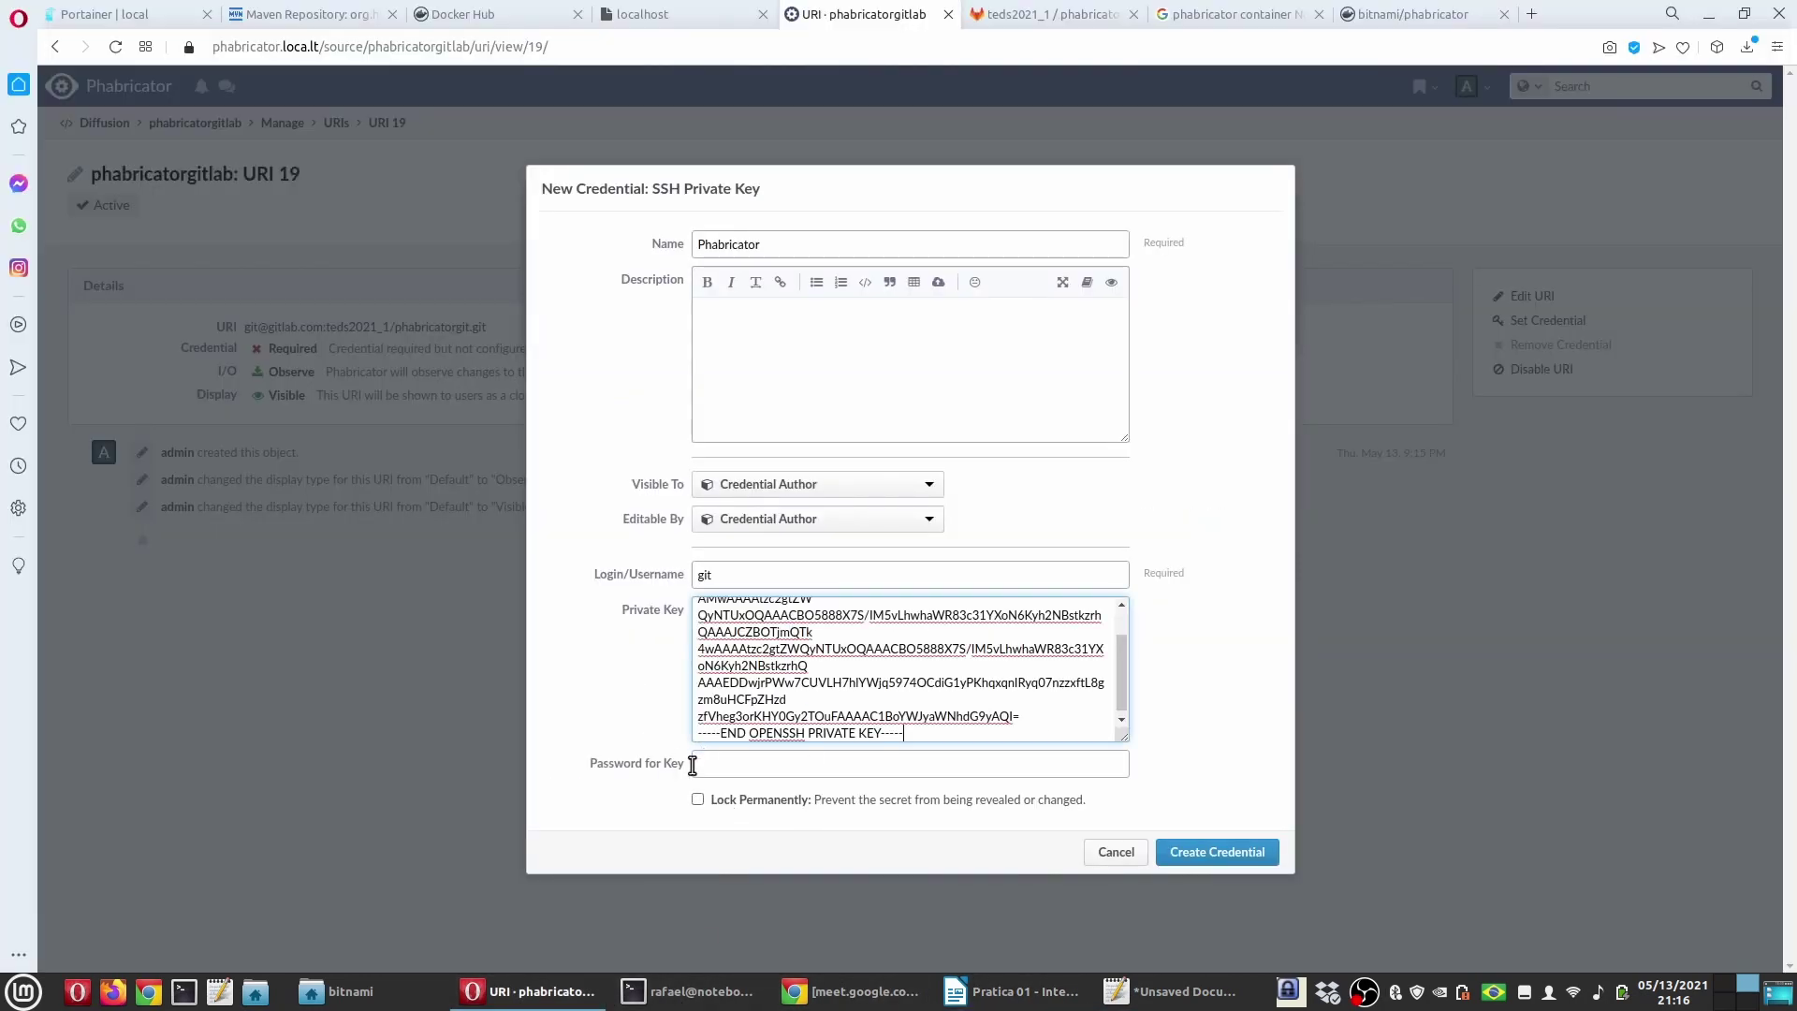
left_click(1225, 853)
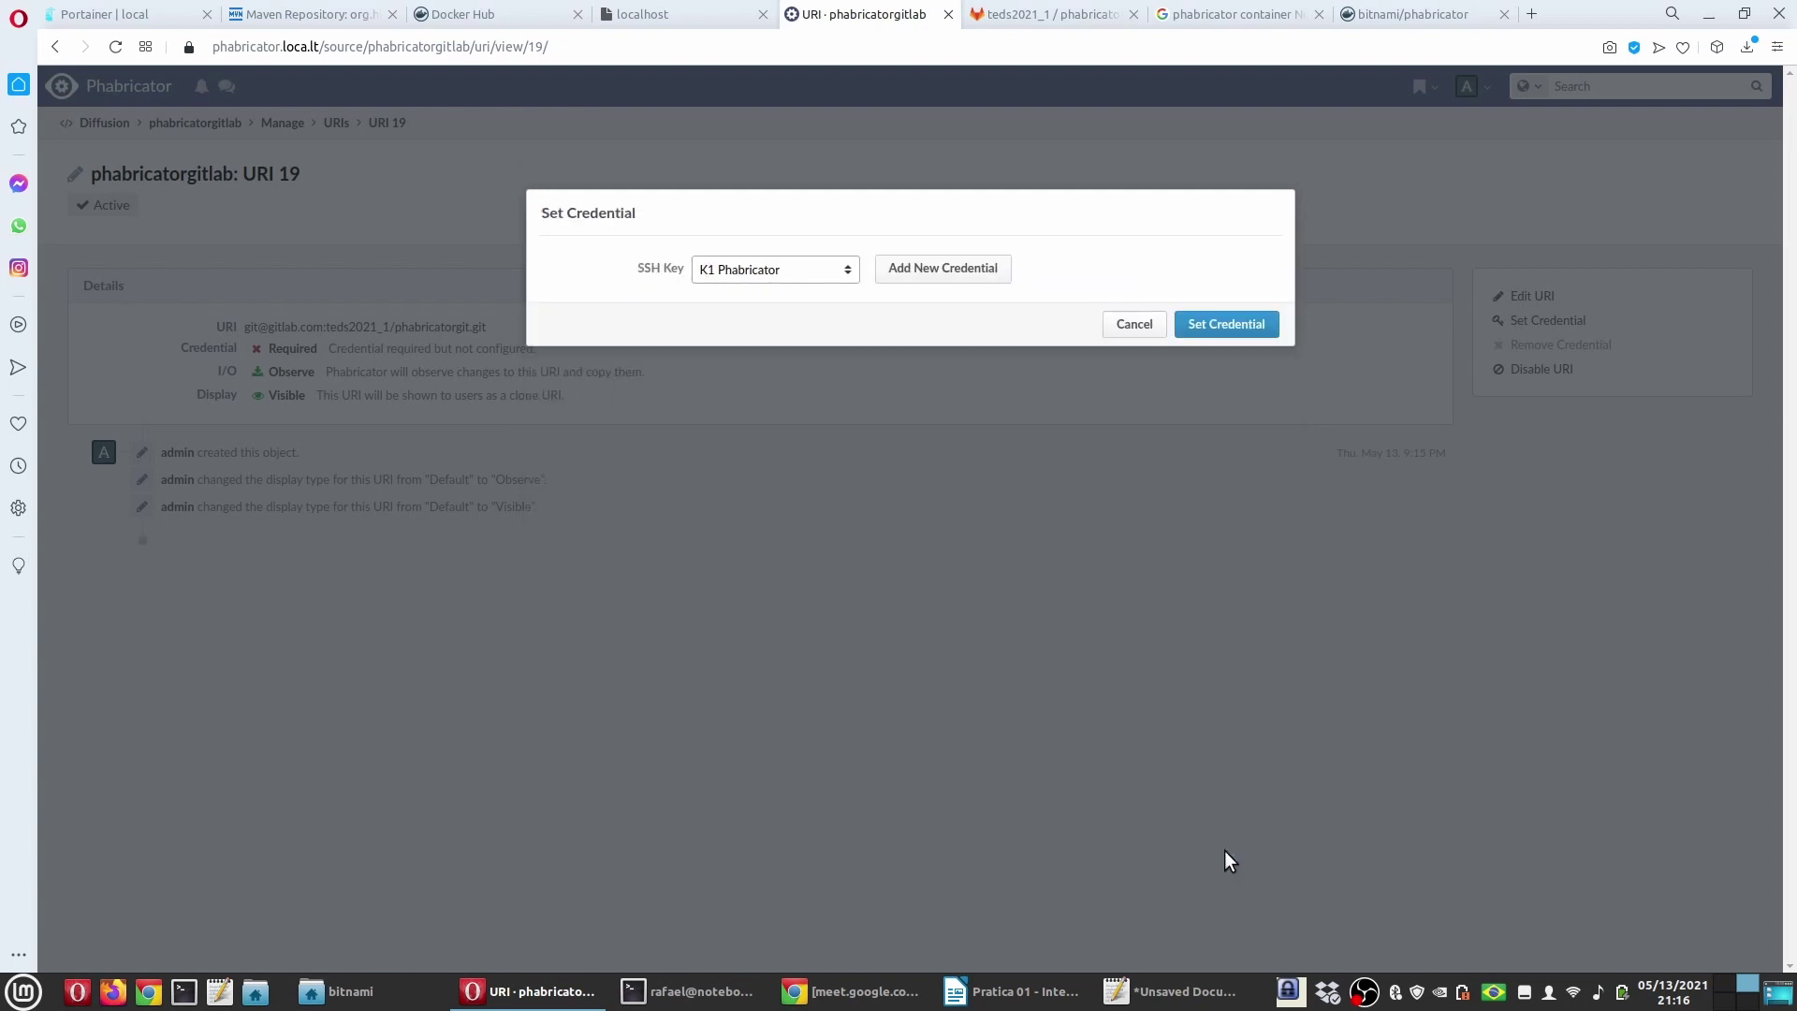
Step: Assign K1 Phabricator as URI 19's credential, check the GitLab tab, then go to Phabricator Home
left_click(1229, 328)
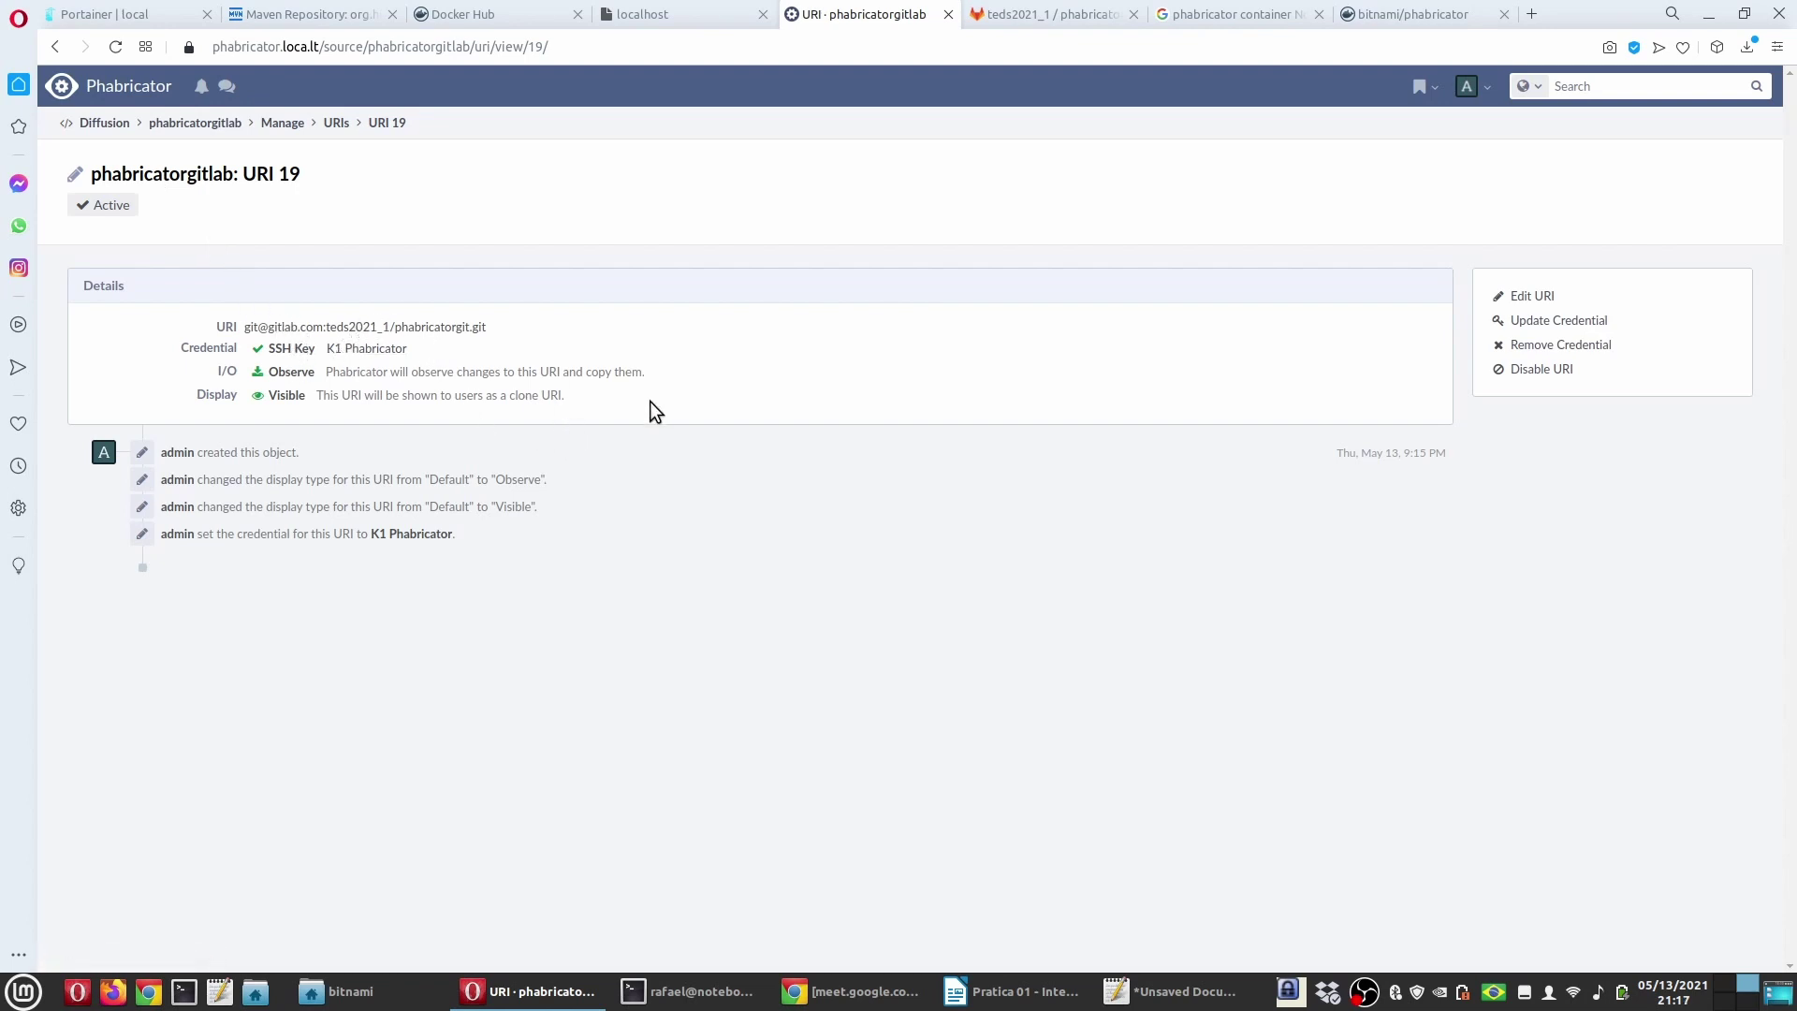
left_click(1072, 13)
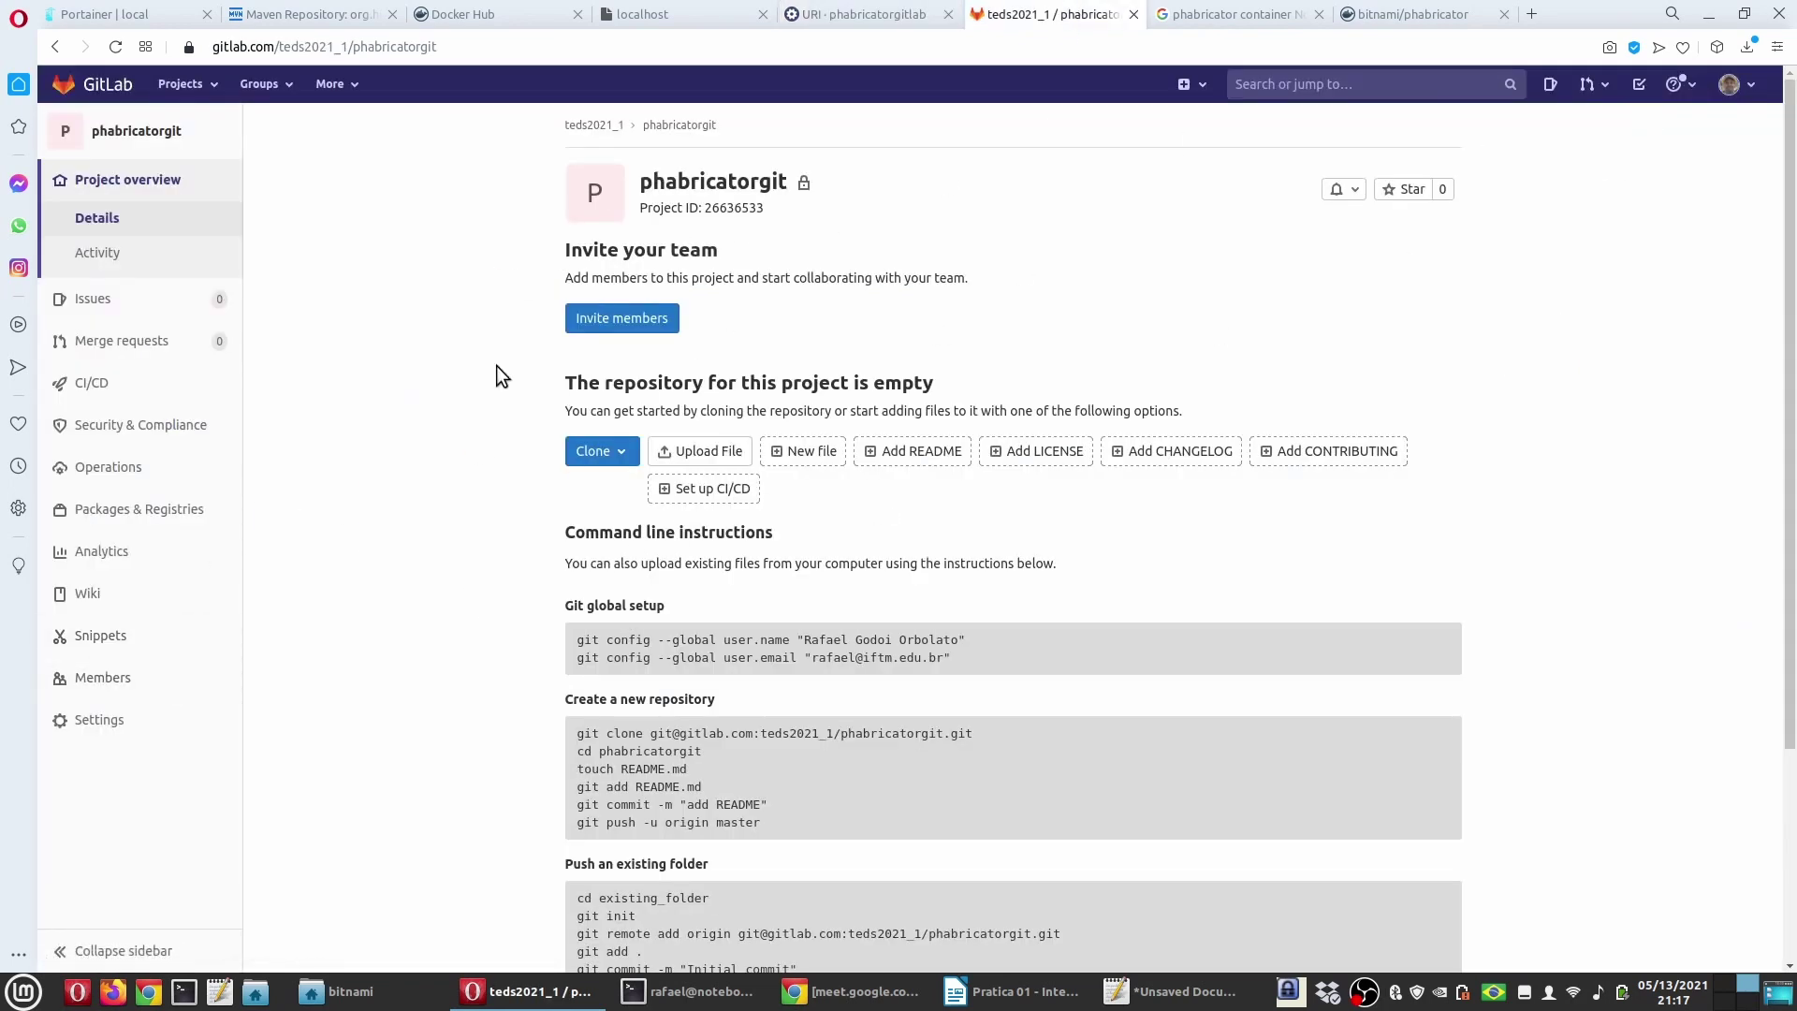
left_click(880, 13)
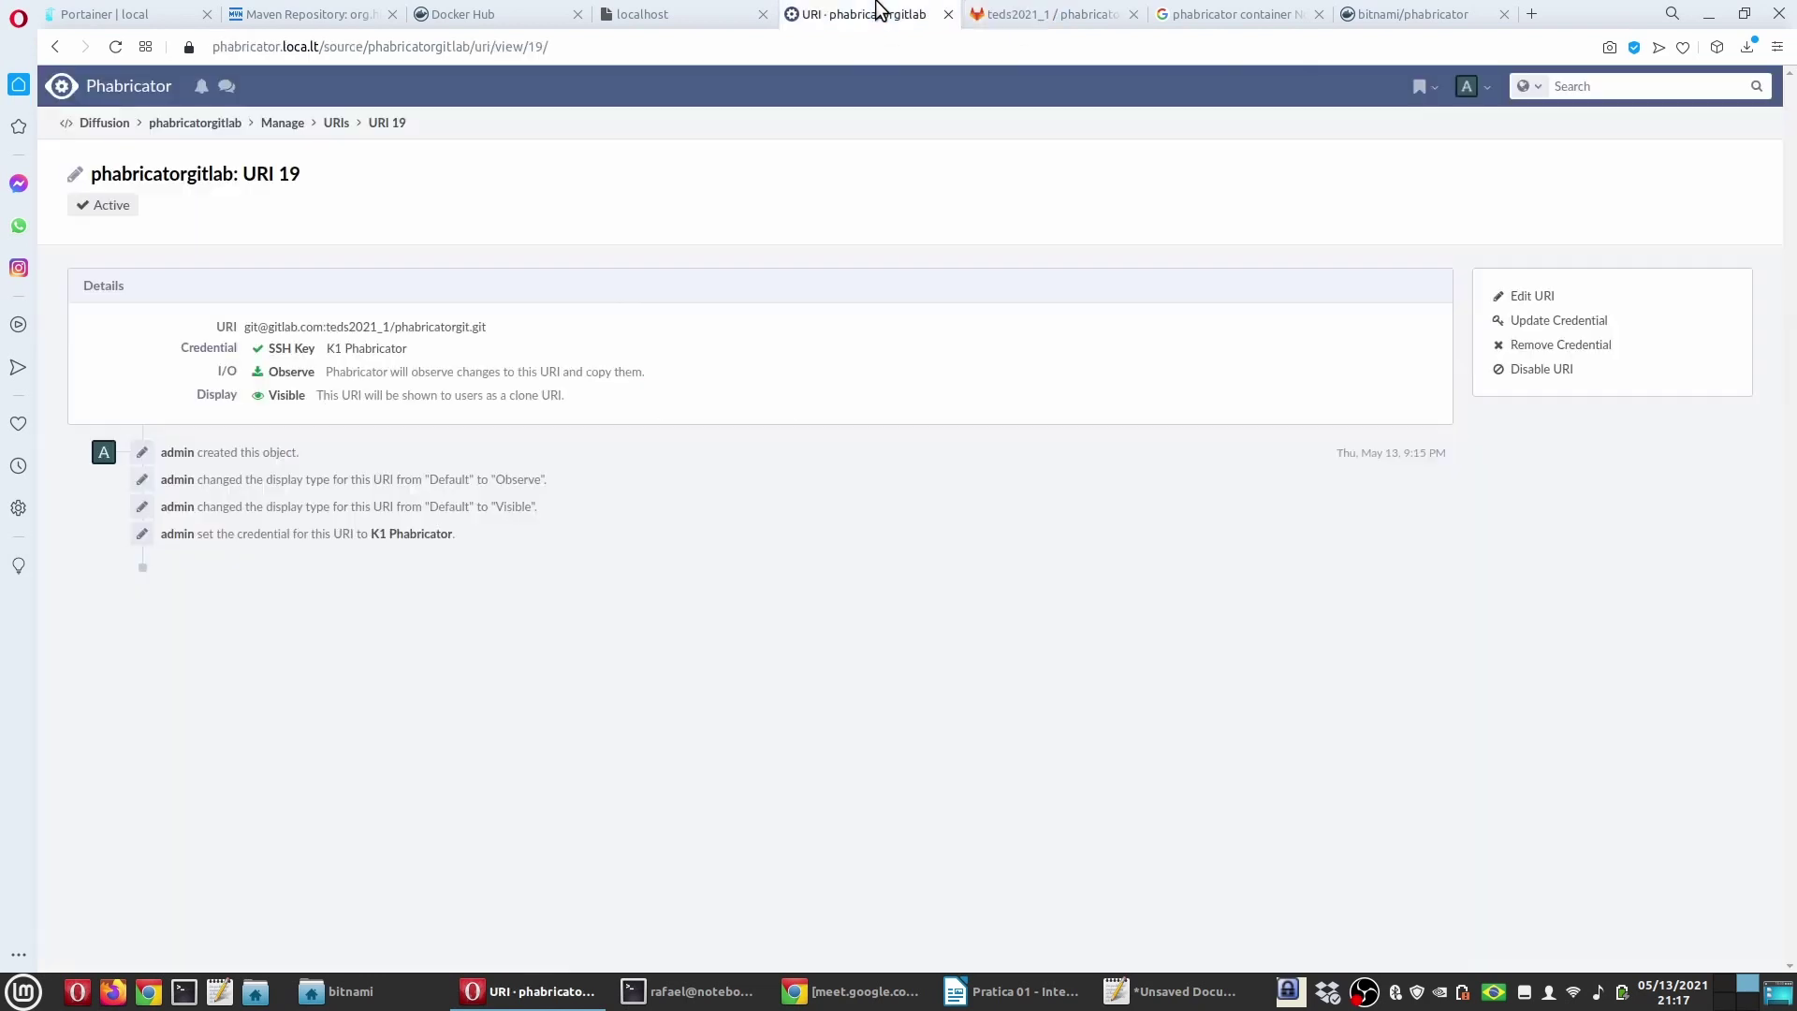
left_click(128, 86)
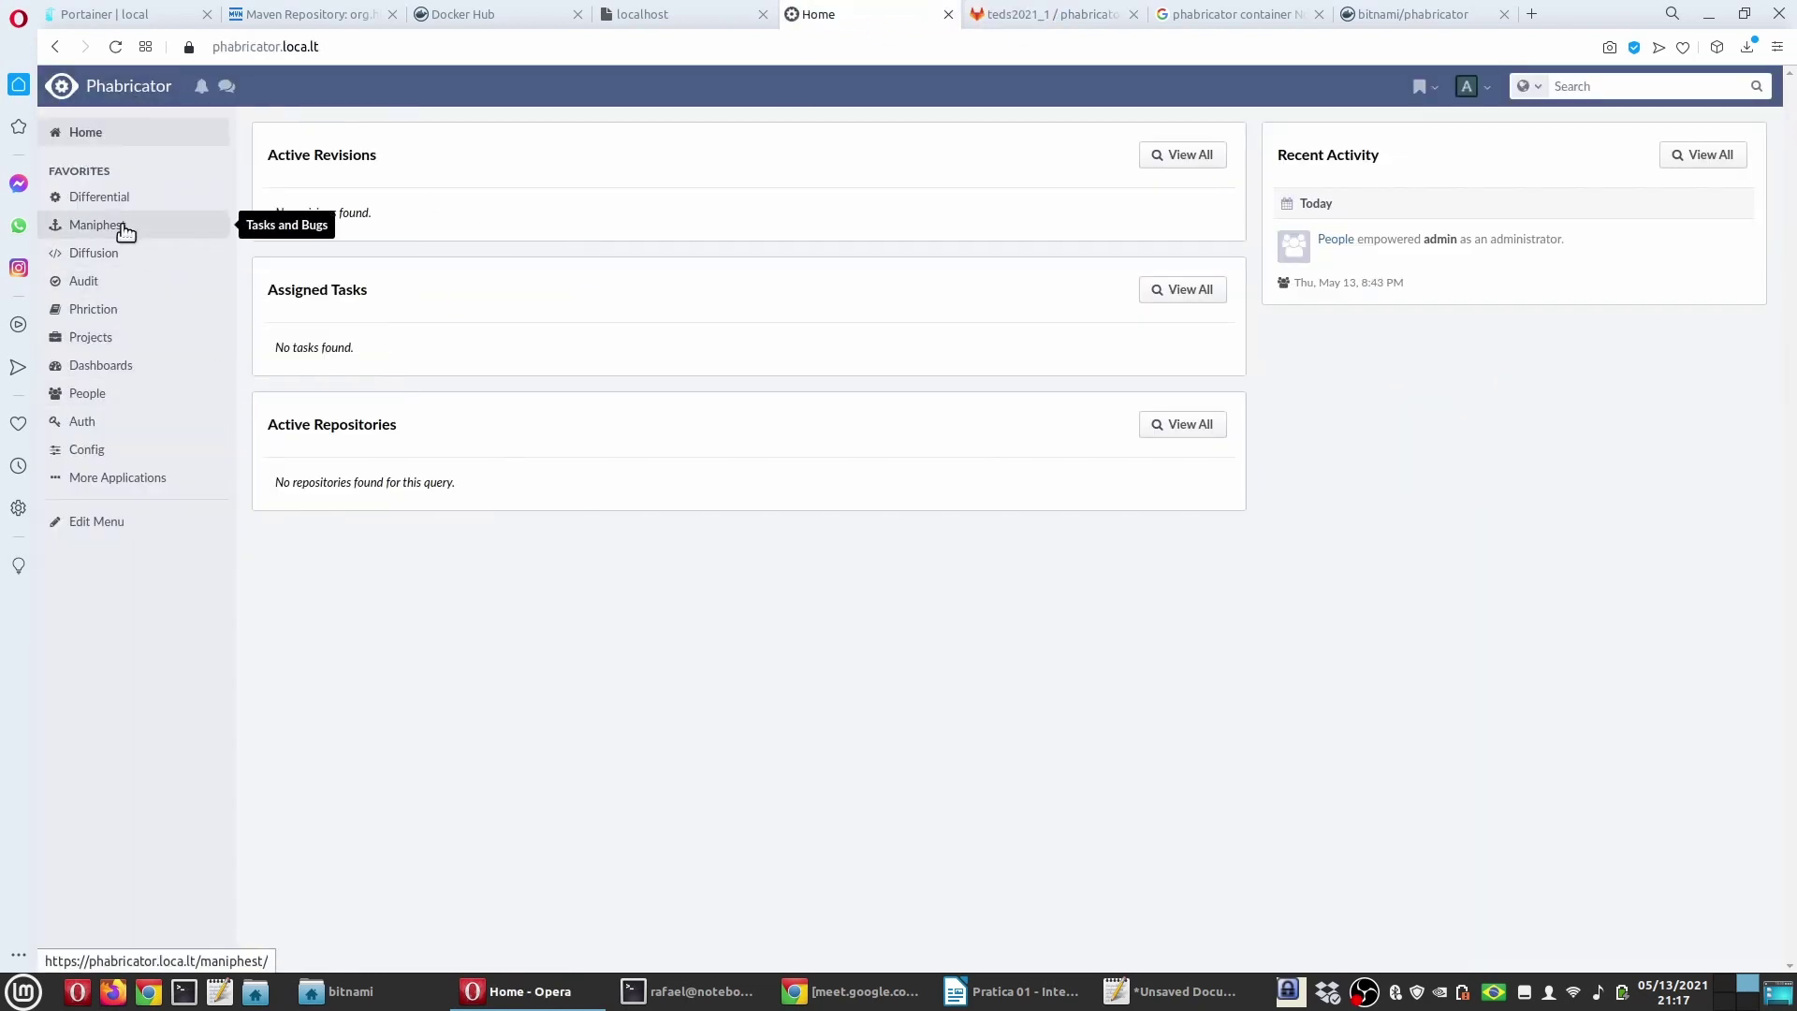
Step: Open phabricatorgitlab from Diffusion's All Repositories and activate it under Manage Repository
left_click(97, 254)
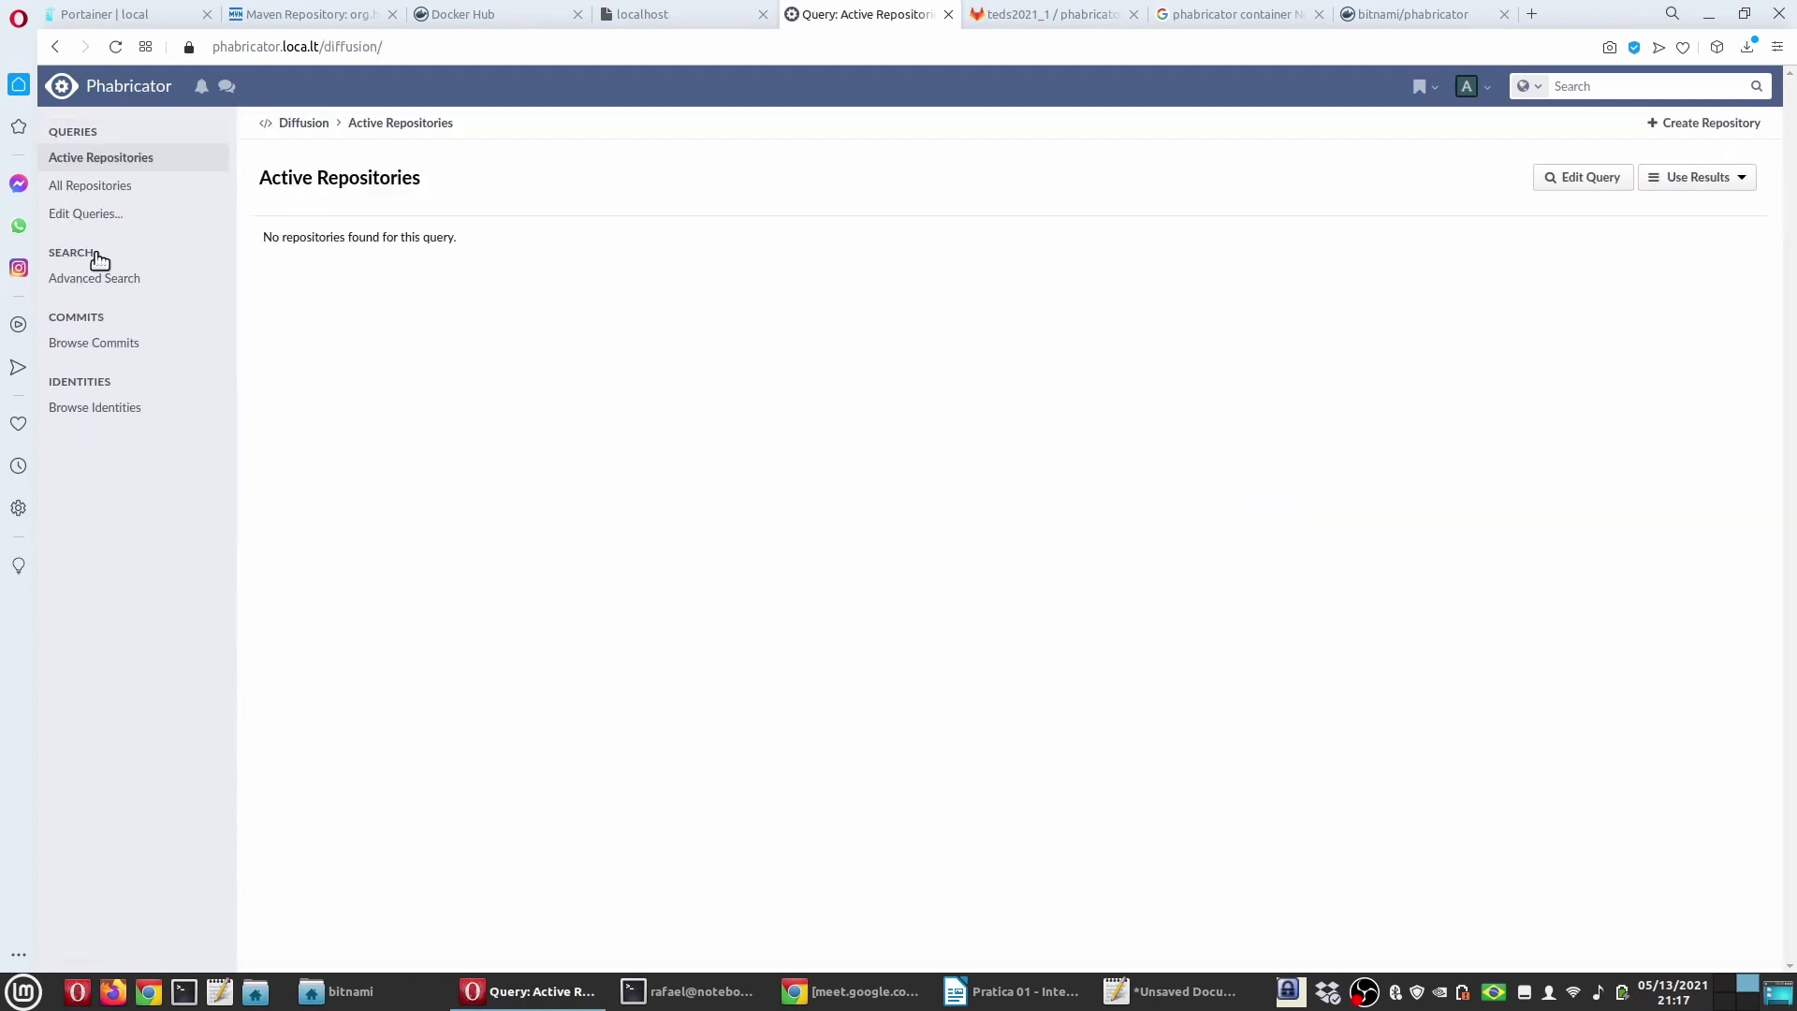
left_click(89, 186)
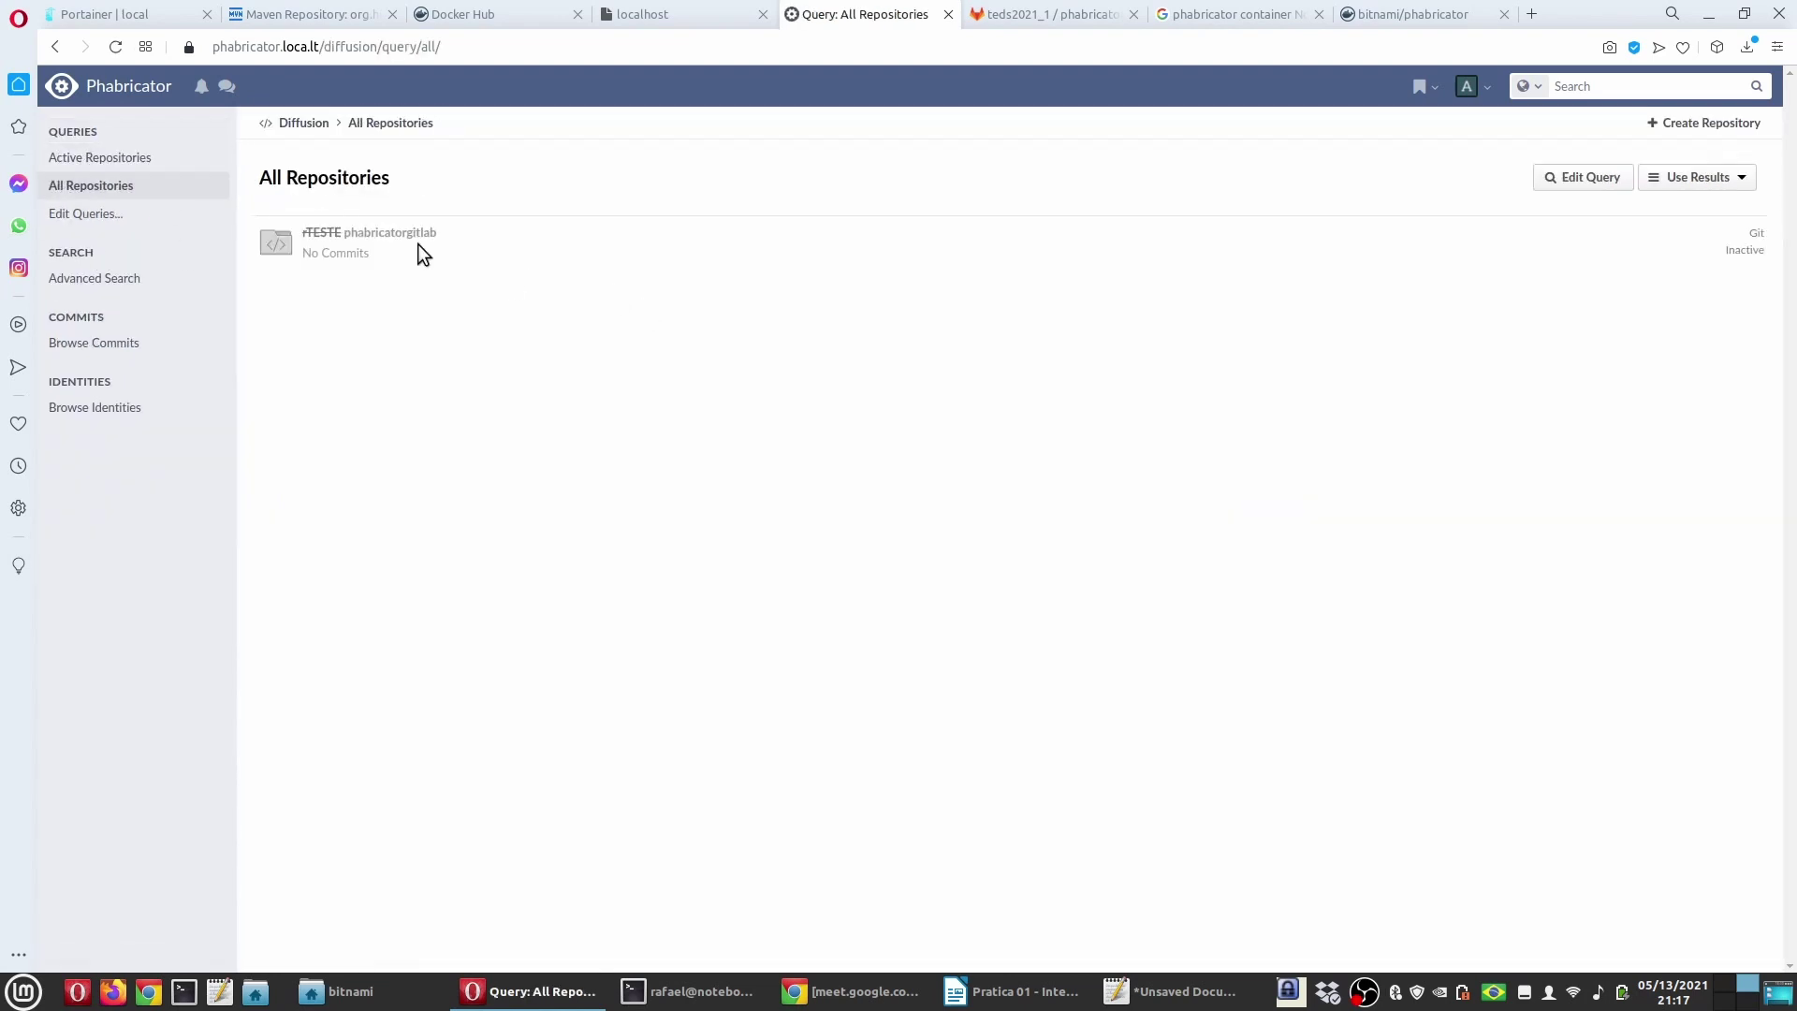
left_click(418, 243)
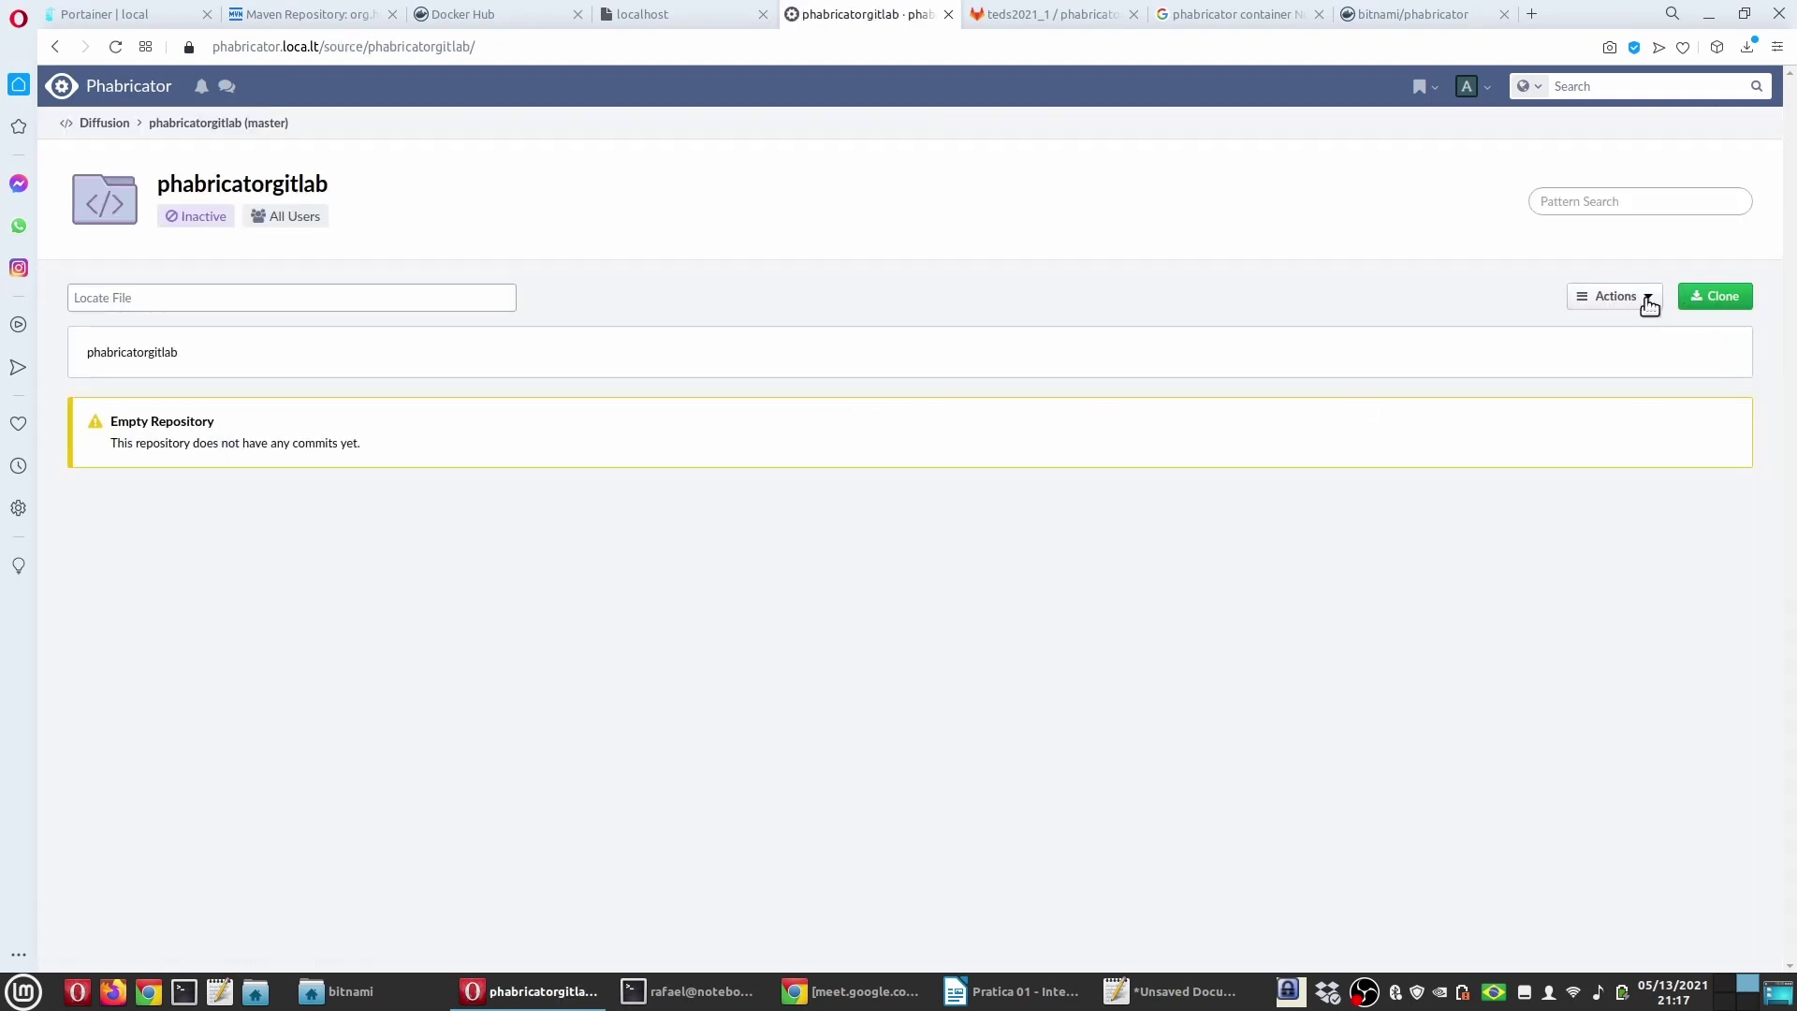
left_click(1643, 297)
left_click(1548, 331)
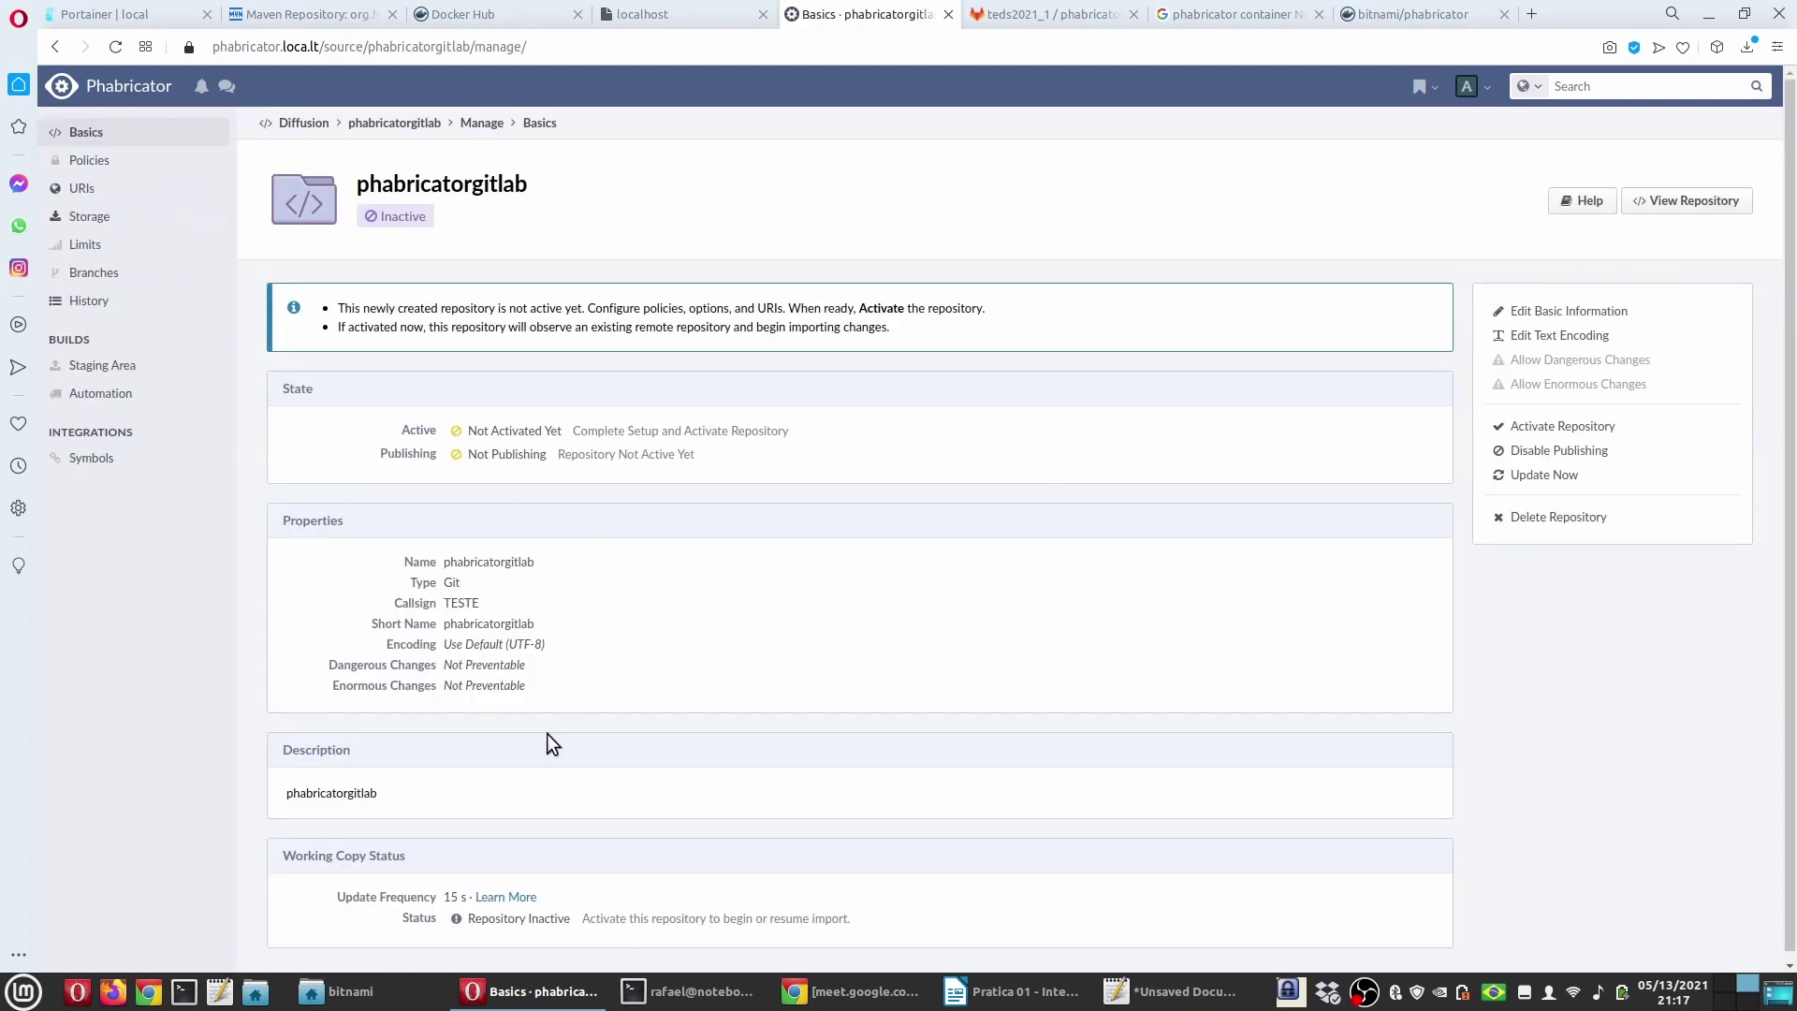
scroll(1100, 662, "down", 1)
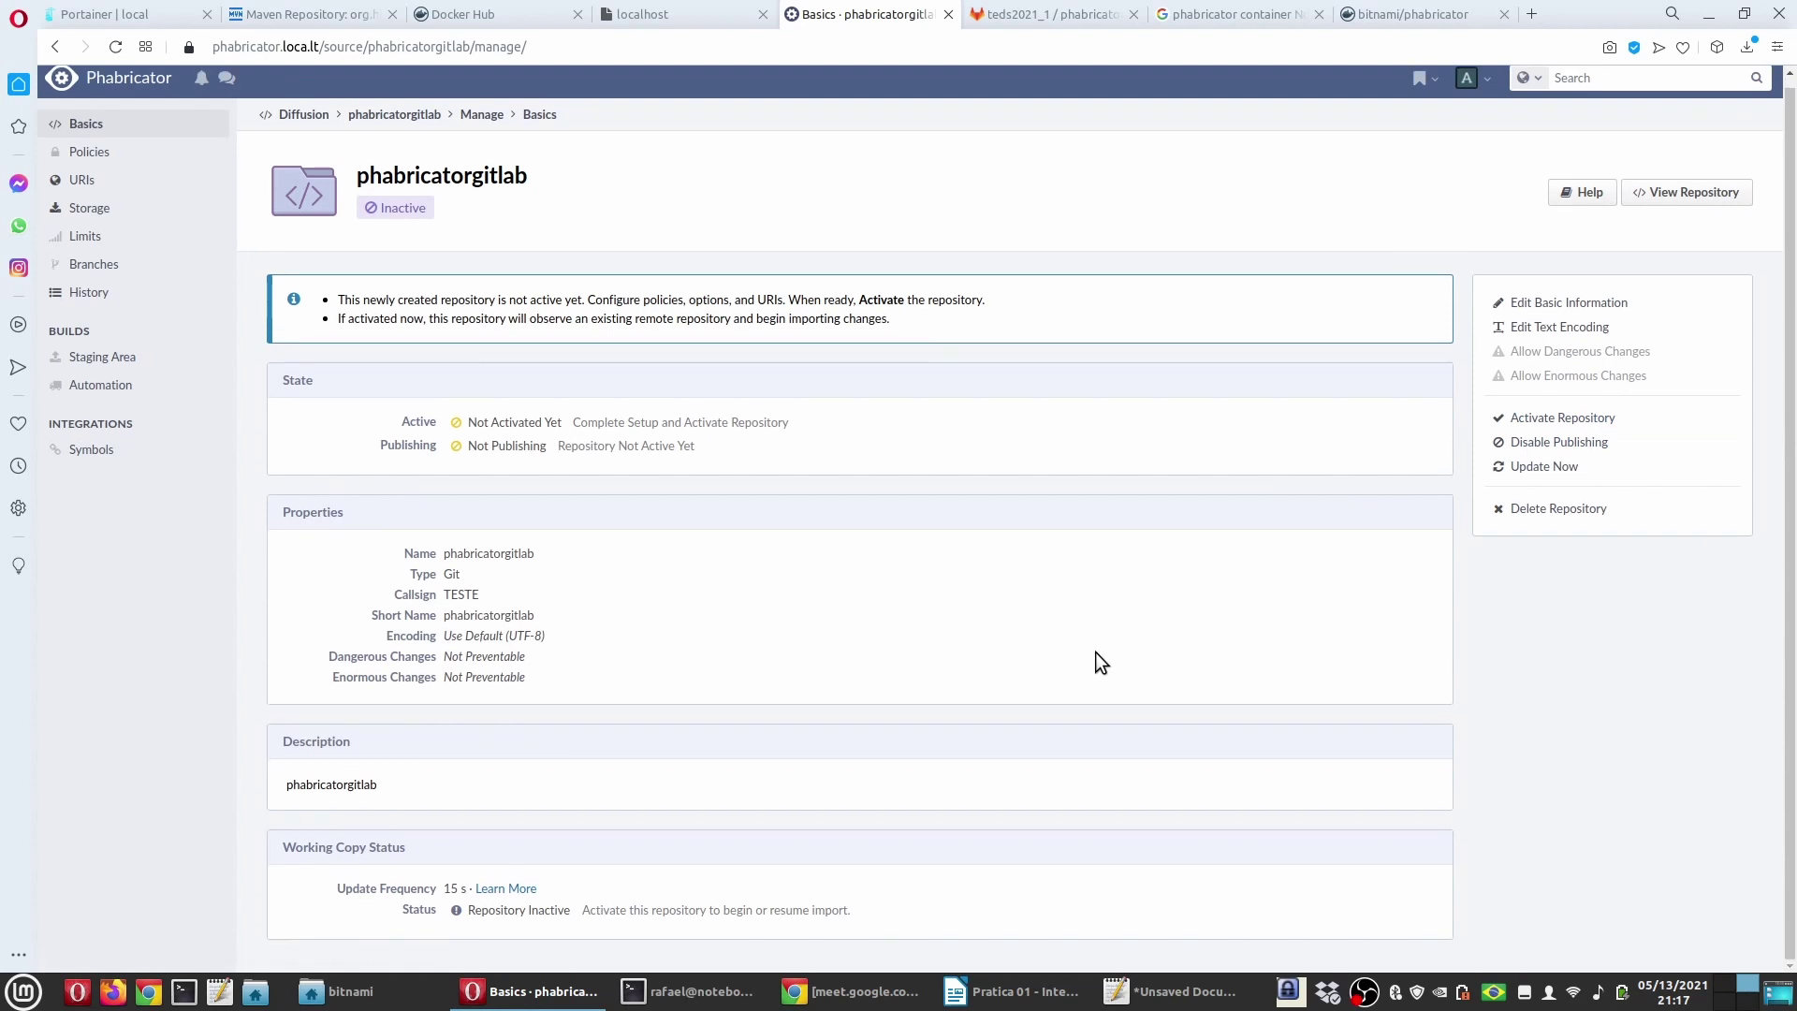
scroll(1095, 651, "up", 1)
left_click(1561, 426)
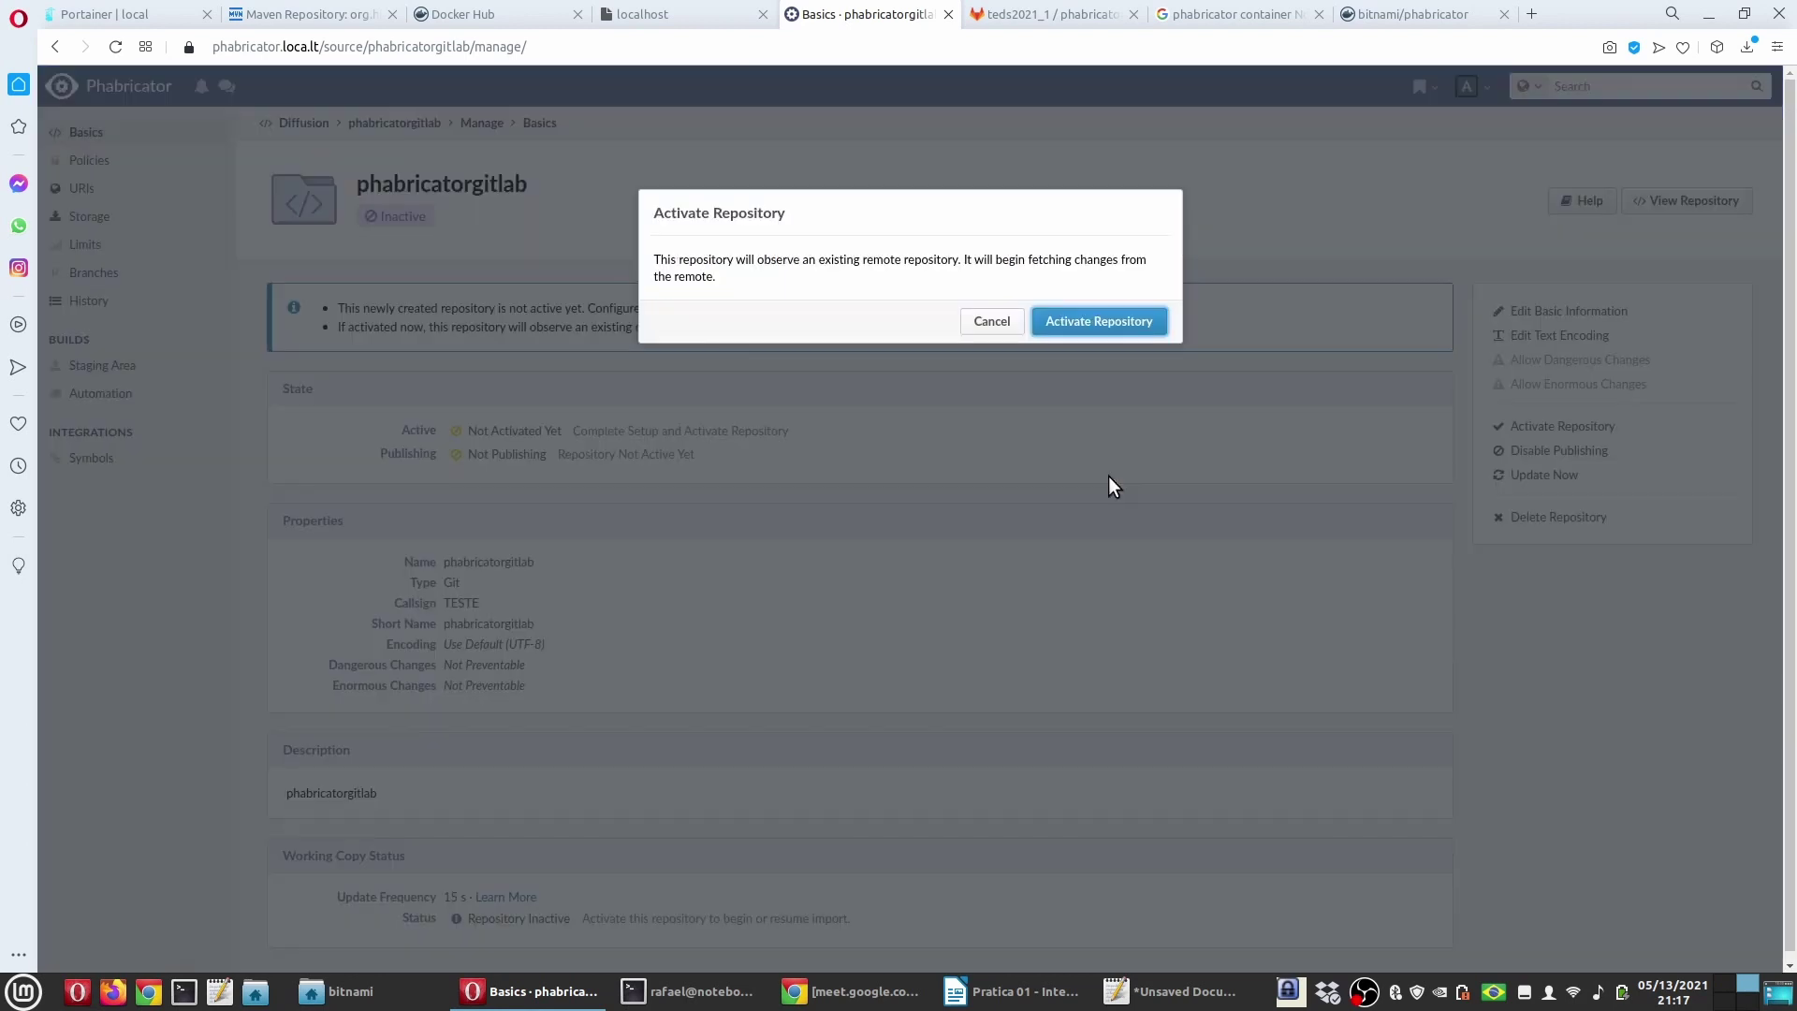
left_click(1081, 323)
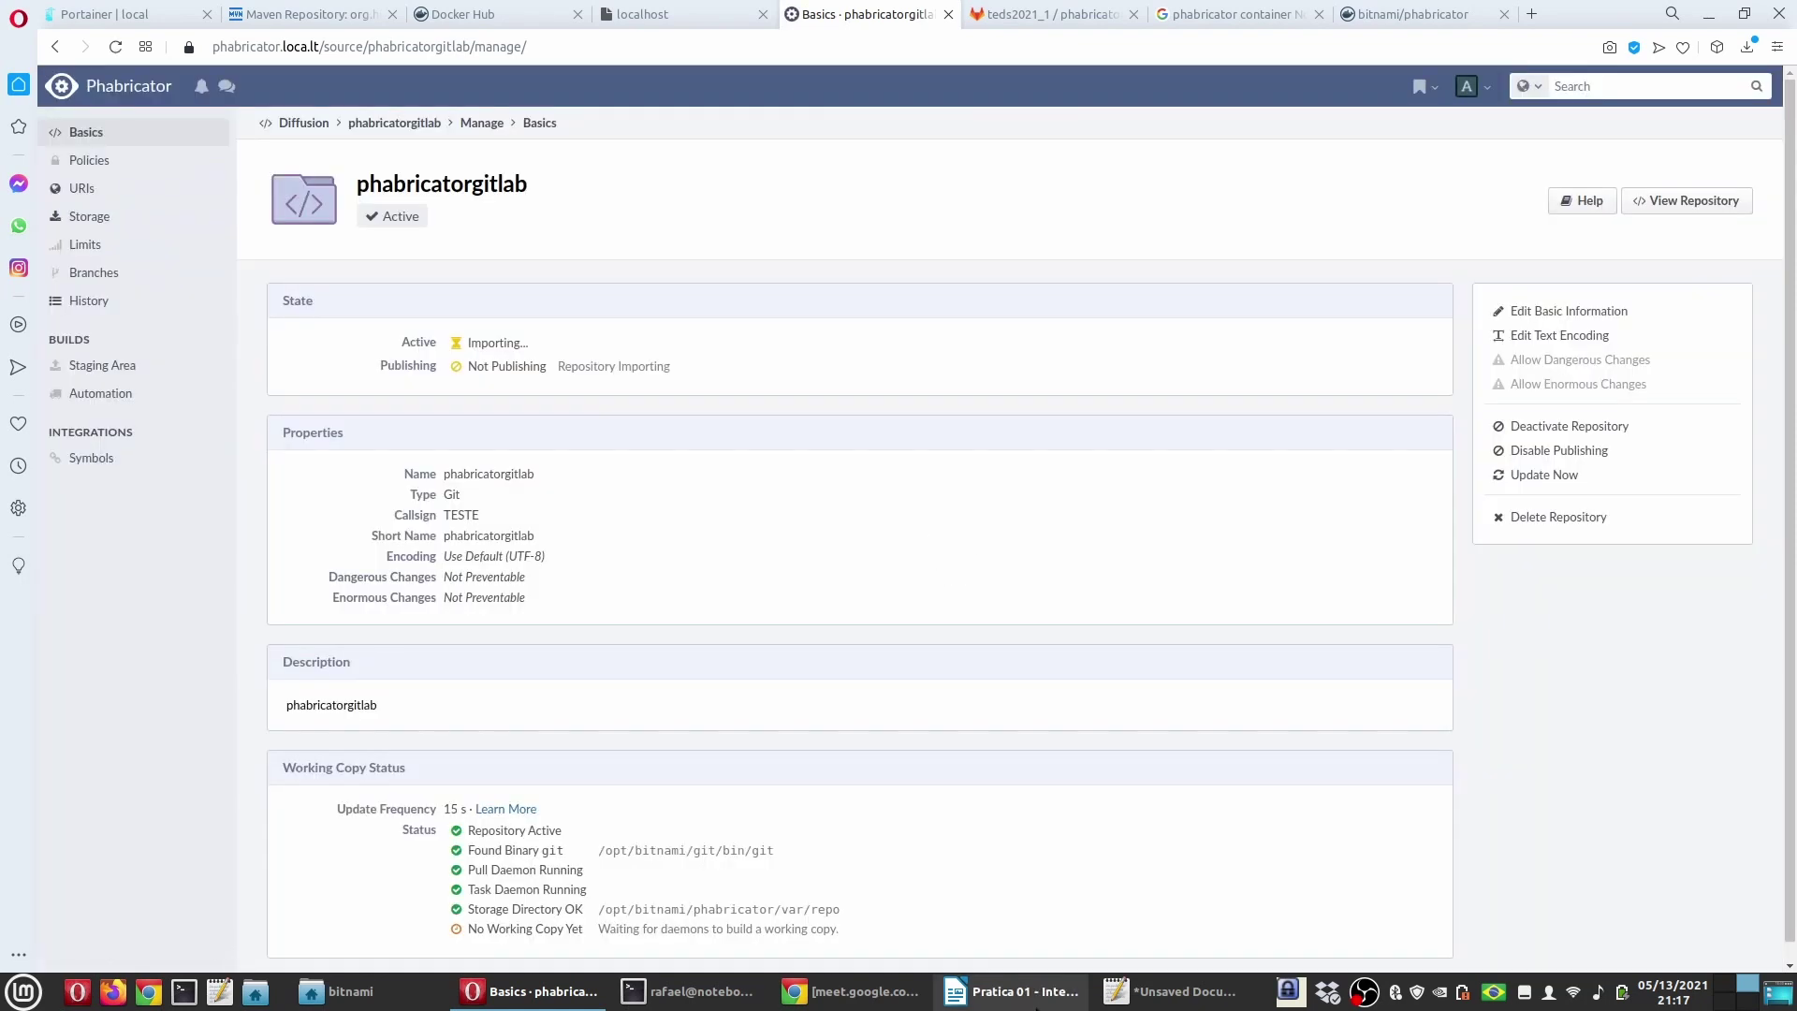
left_click(188, 188)
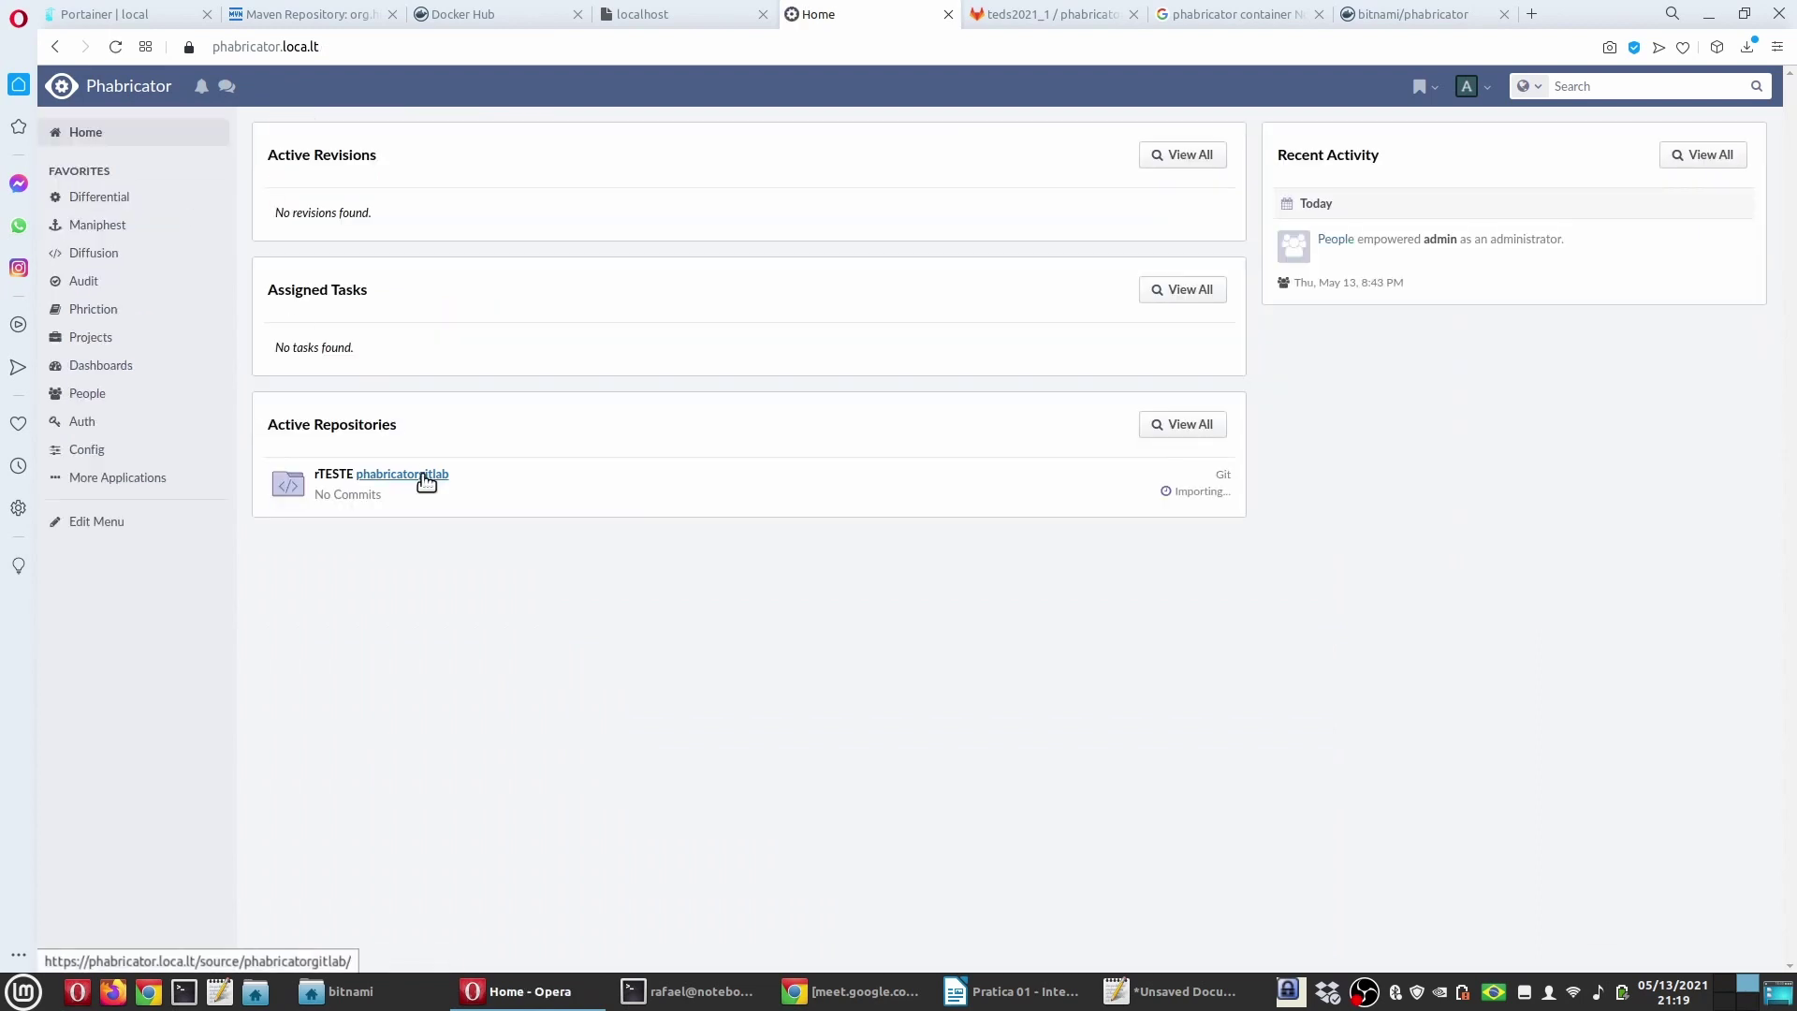
Step: Check phabricatorgitlab's import progress, look over the empty GitLab phabricatorgit project, and bring up the terminal
left_click(412, 475)
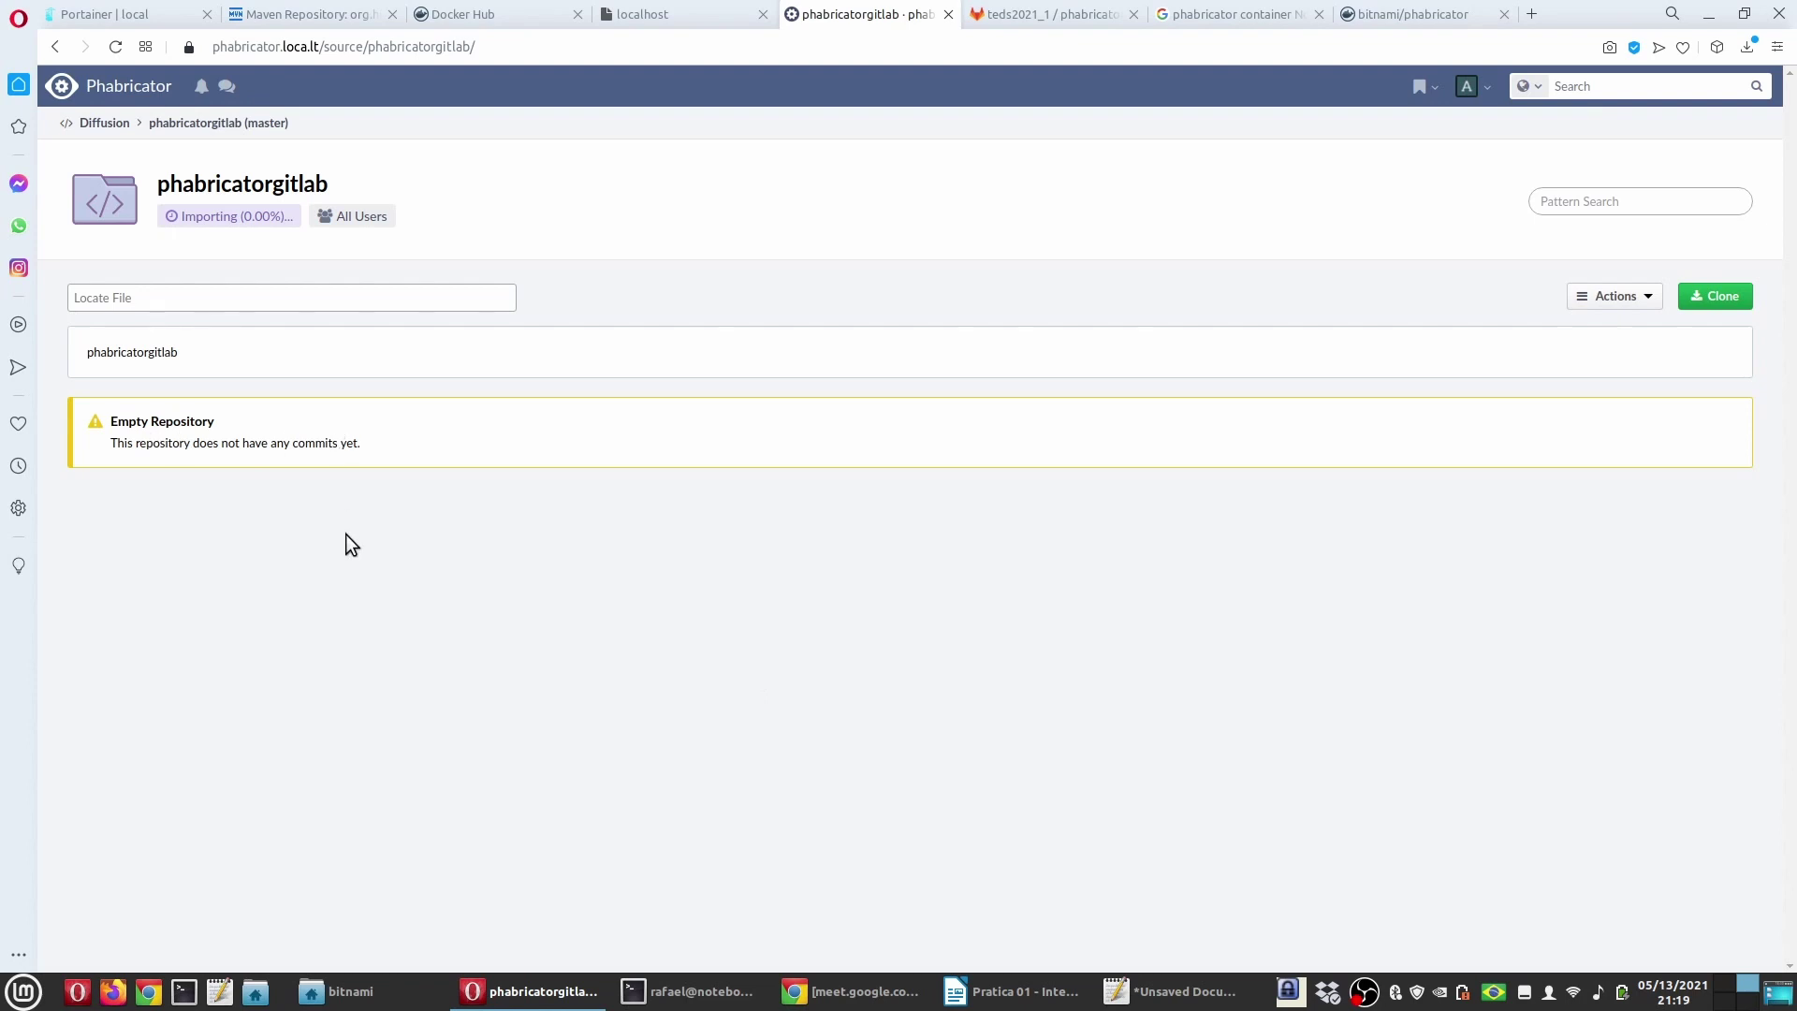
left_click(1011, 13)
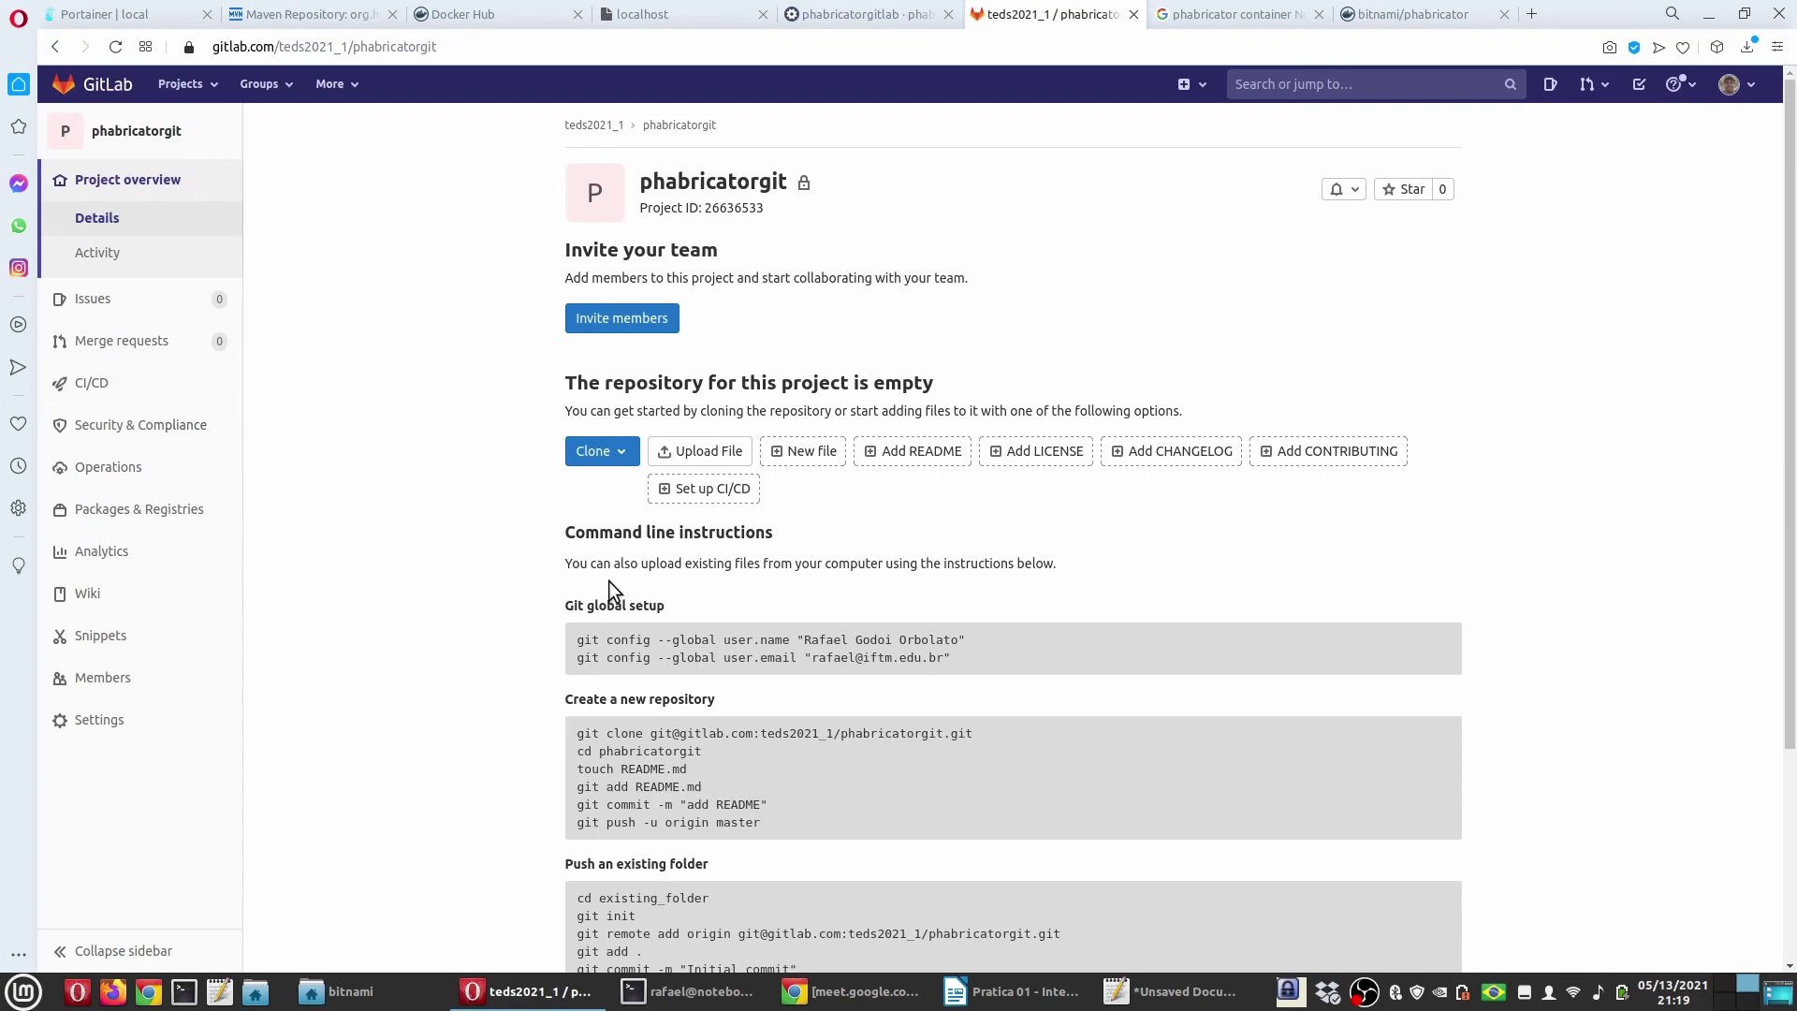
scroll(407, 609, "down", 3)
scroll(407, 608, "up", 3)
scroll(506, 621, "down", 5)
left_click(688, 991)
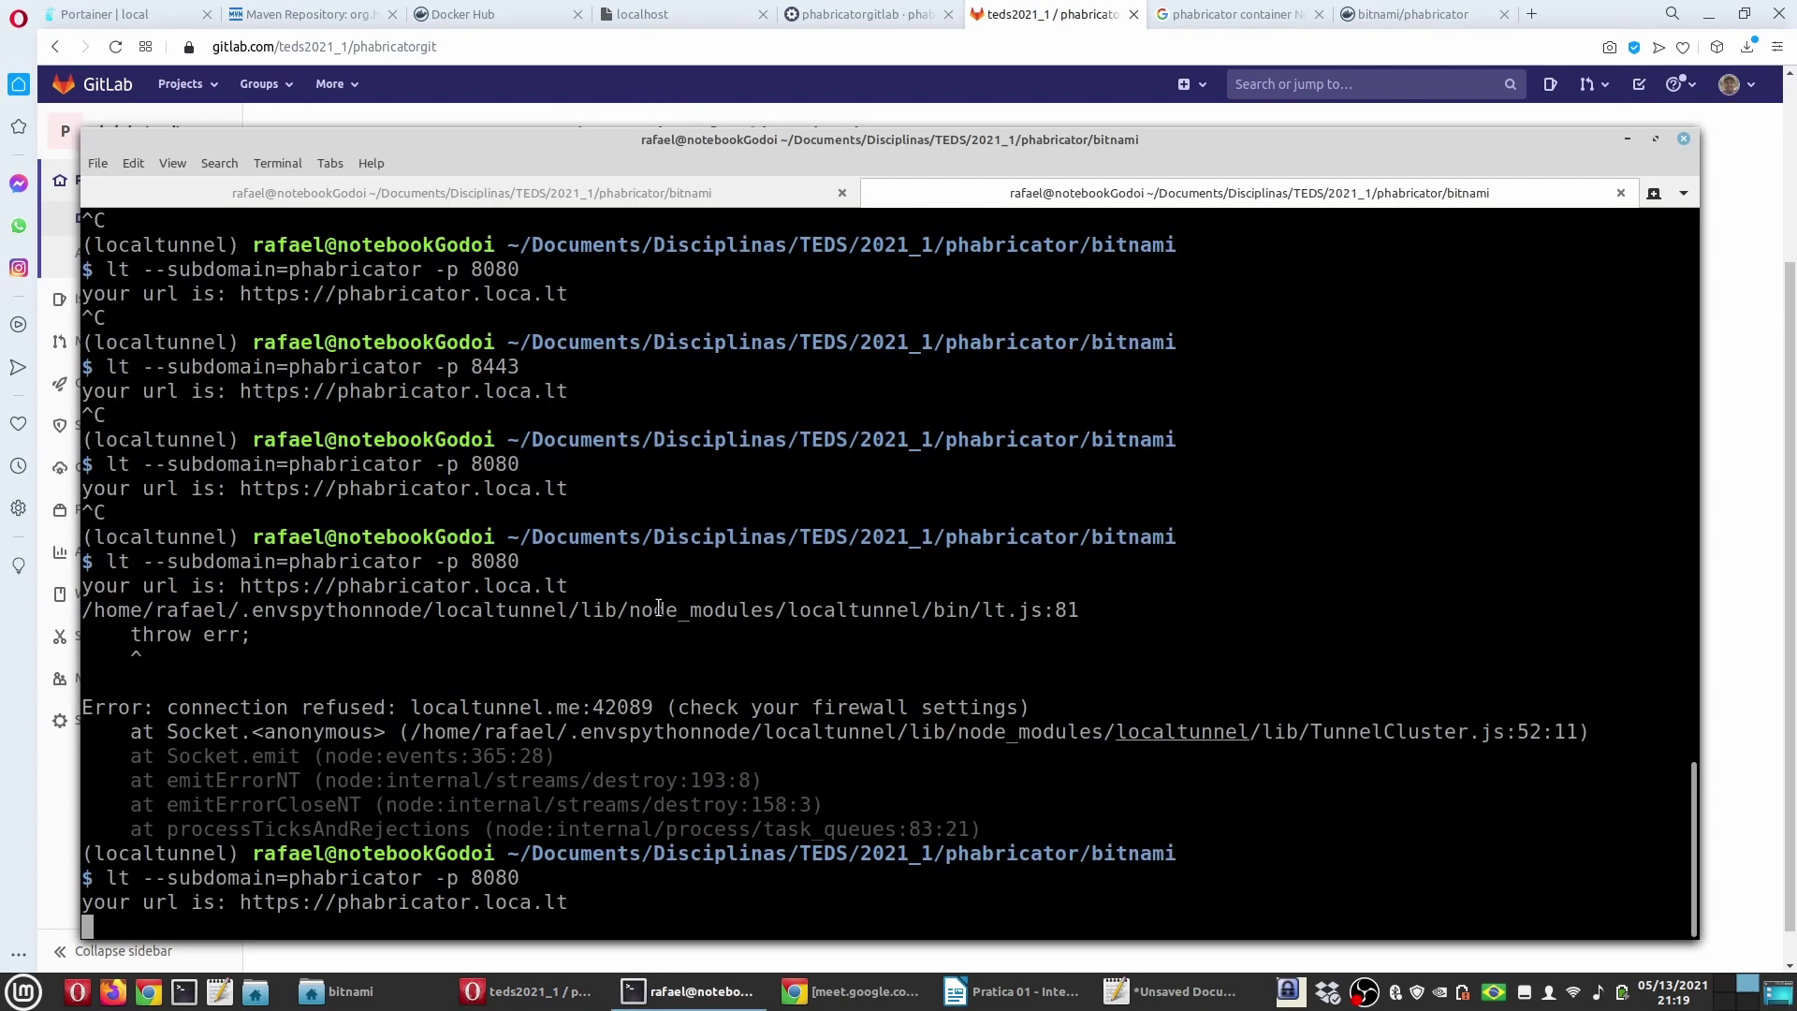
Step: Open a third terminal tab in the phabricator/bitnami folder
left_click(99, 163)
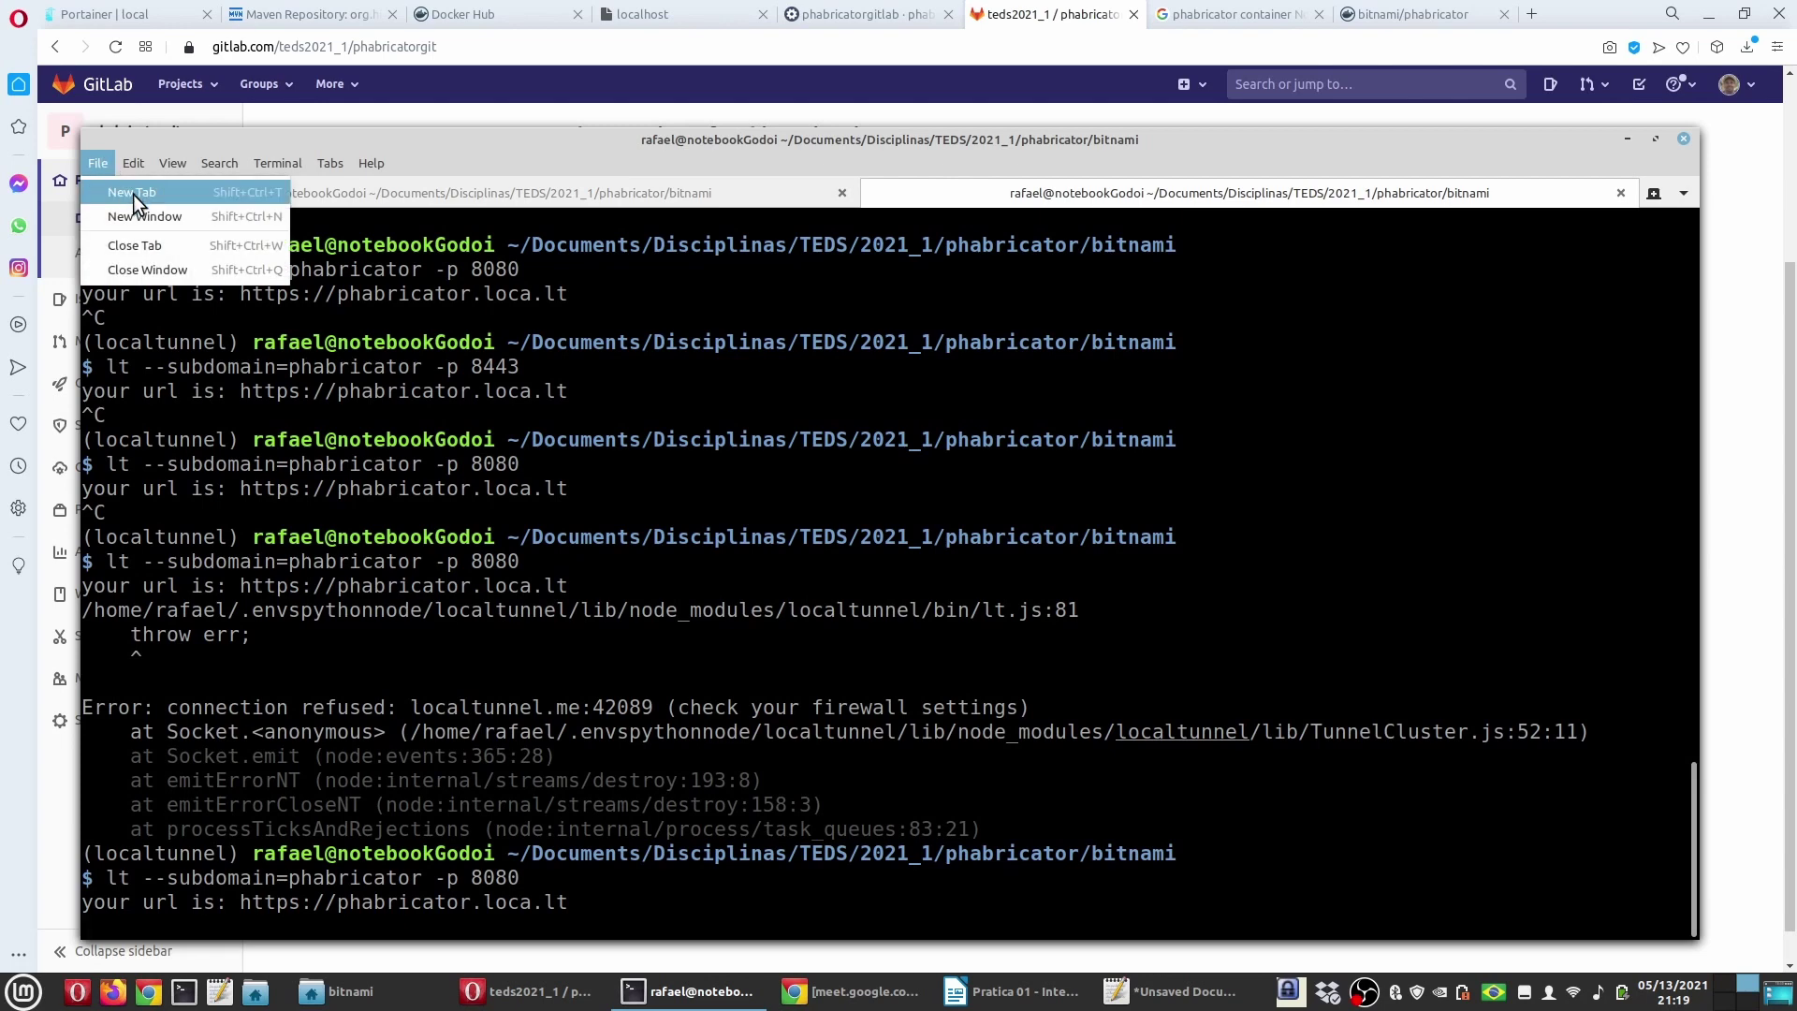
left_click(133, 194)
left_click_drag(721, 148, 857, 154)
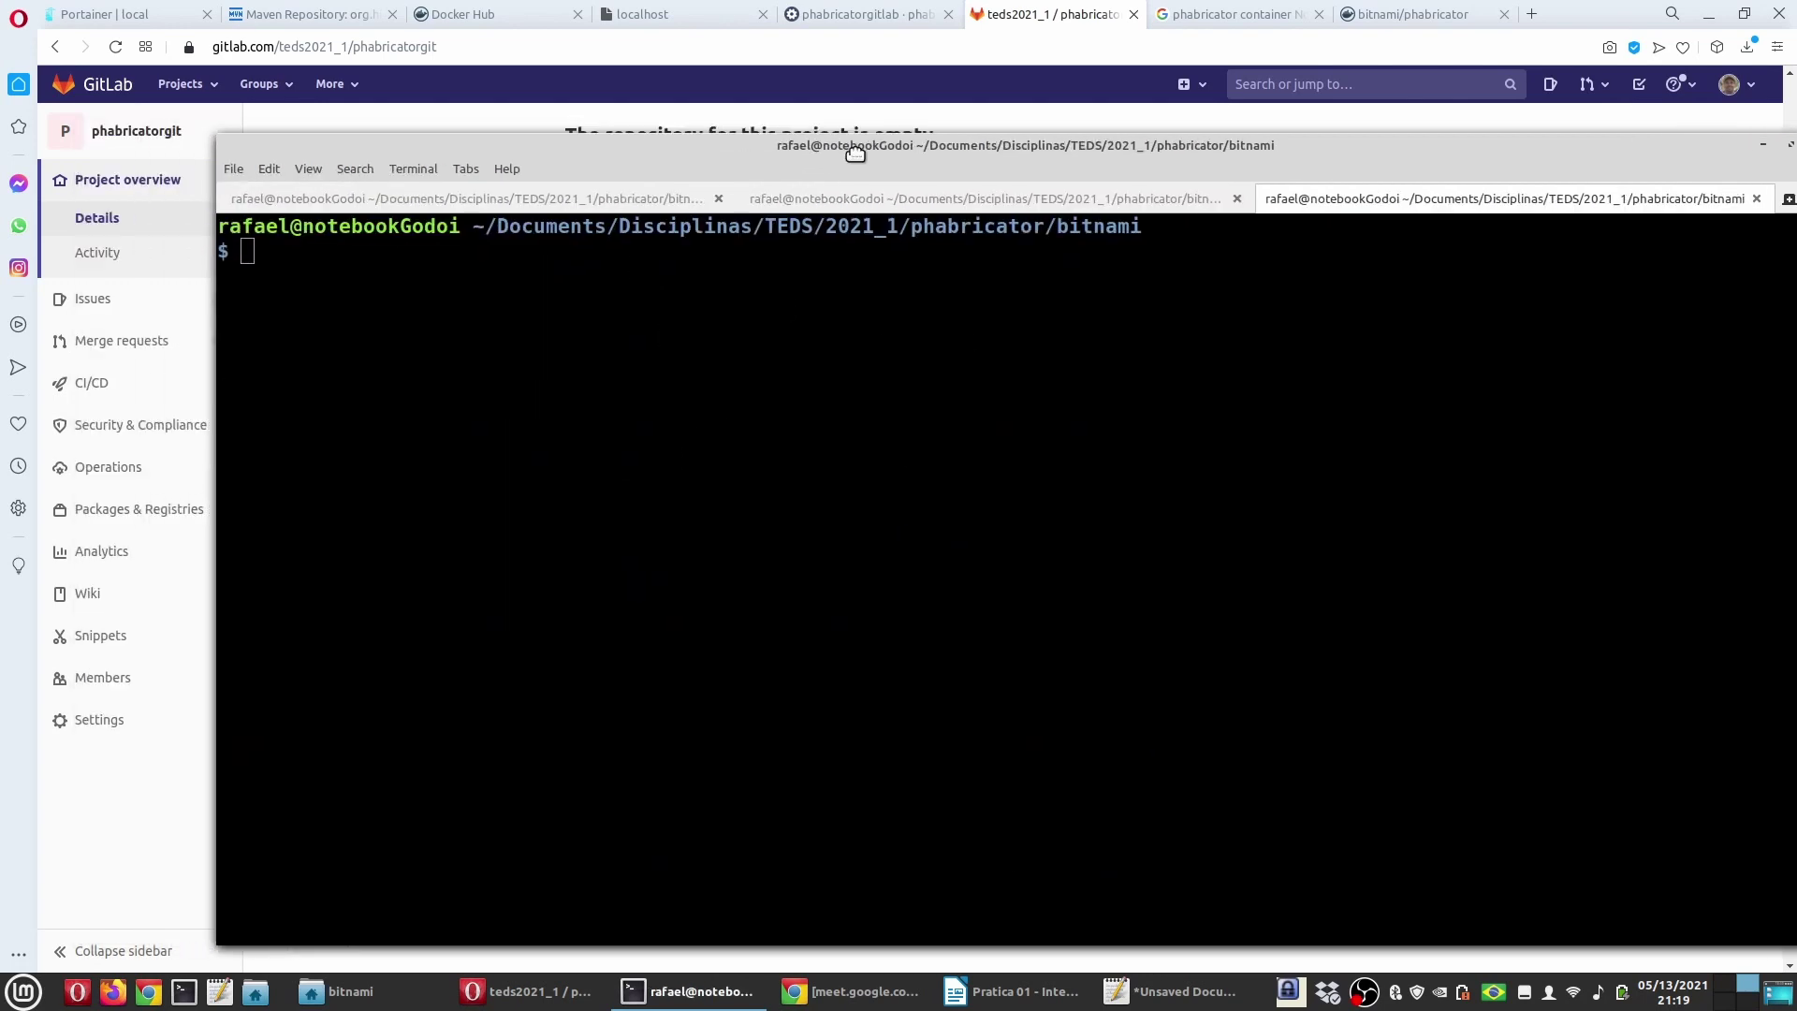
type("mkdir p")
key("BackSpace")
key("BackSpace")
key("BackSpace")
key("BackSpace")
key("BackSpace")
key("BackSpace")
key("BackSpace")
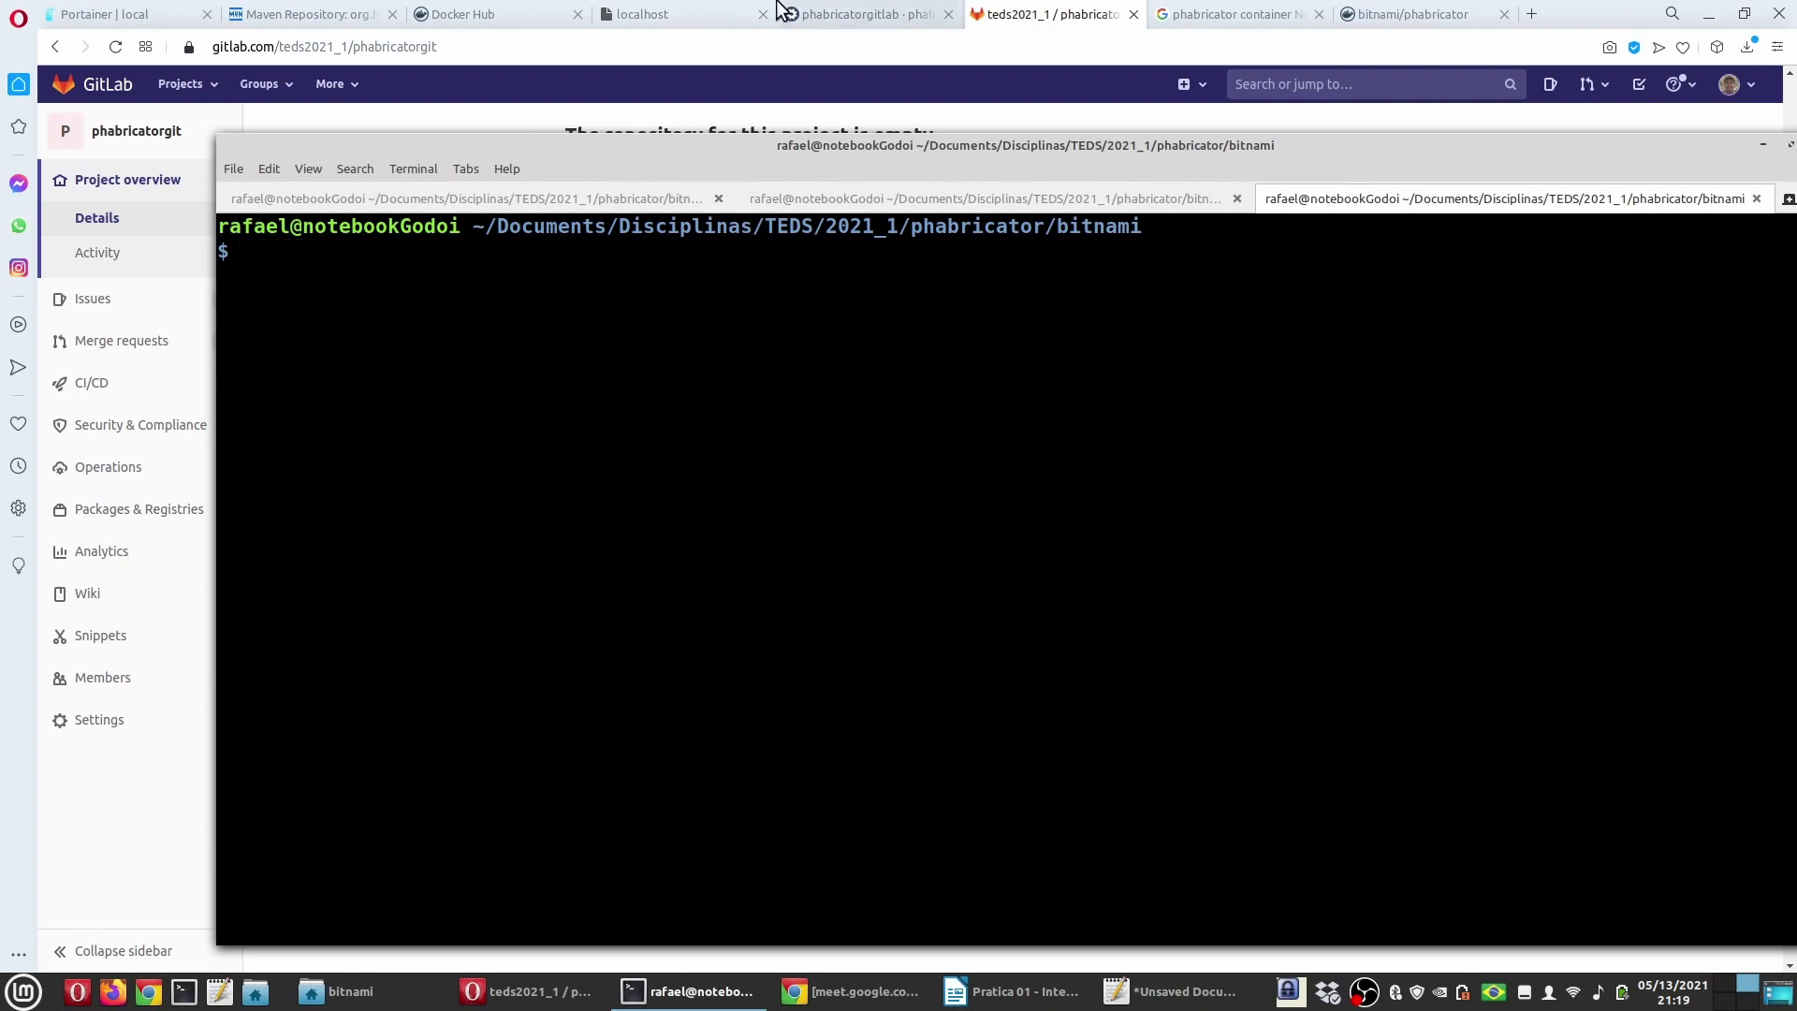
Step: Copy the git clone command from the GitLab project page into the clipboard
left_click(717, 82)
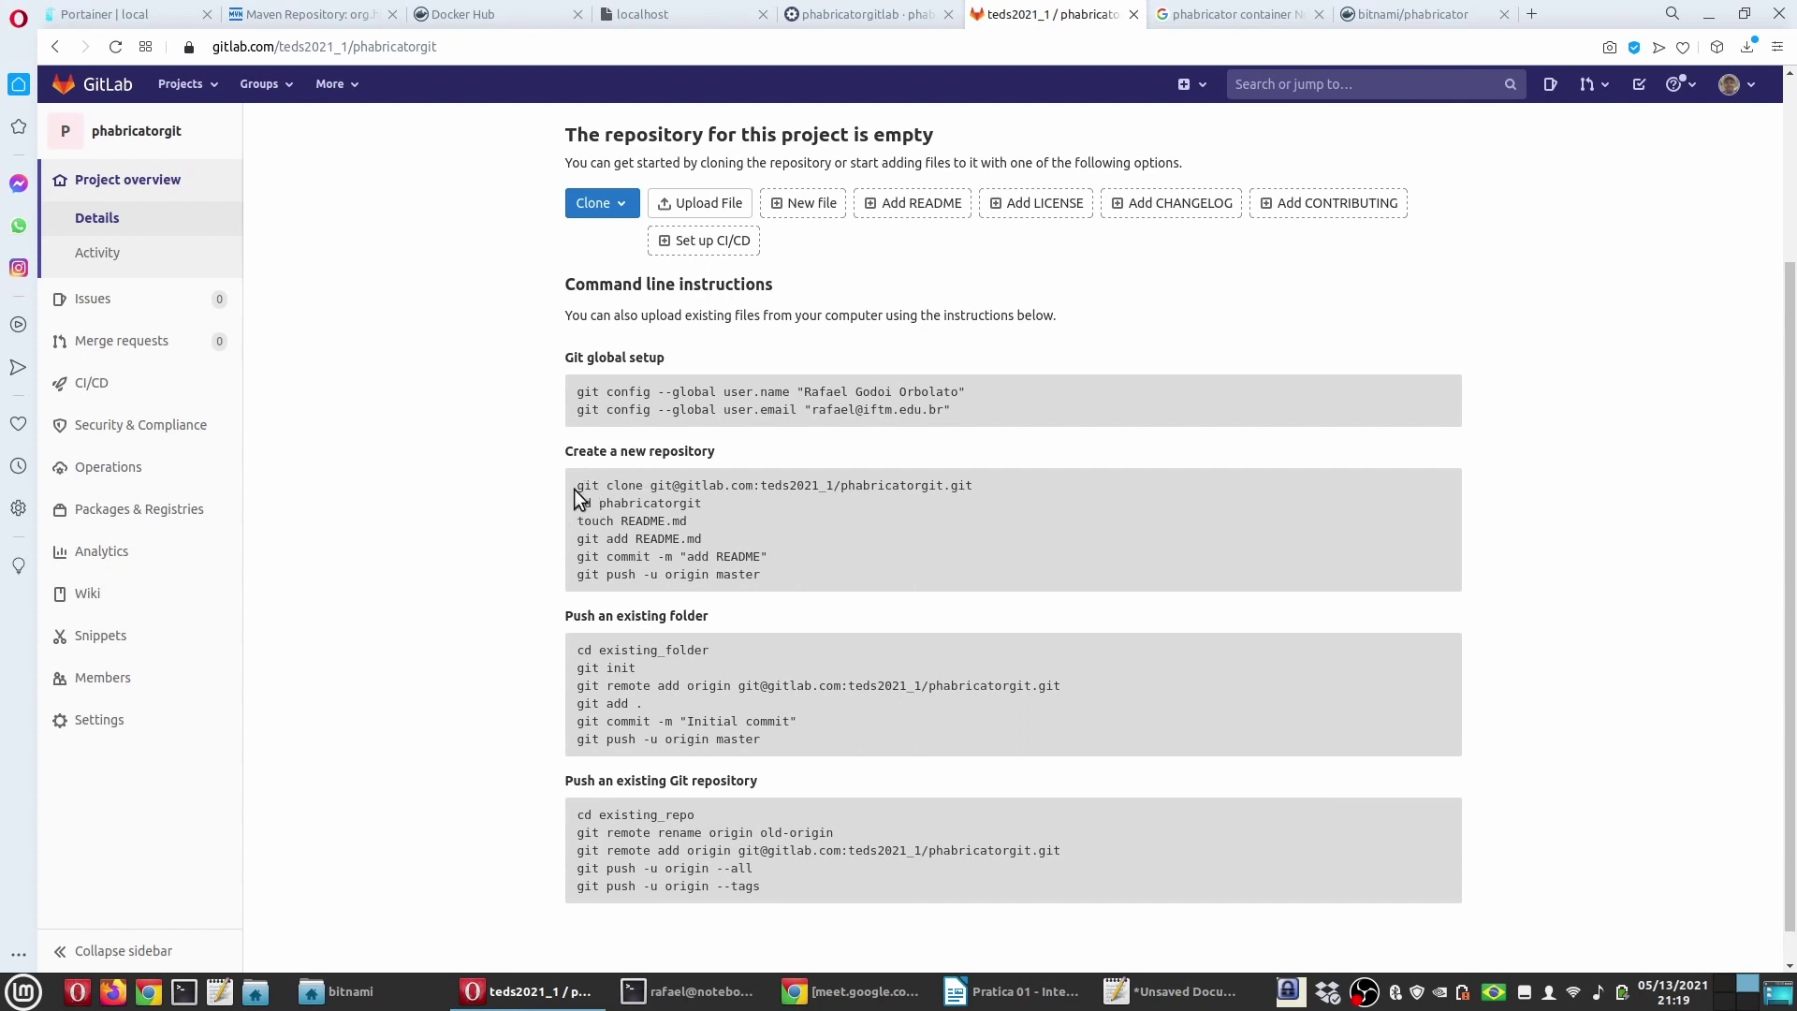
left_click_drag(574, 488, 973, 485)
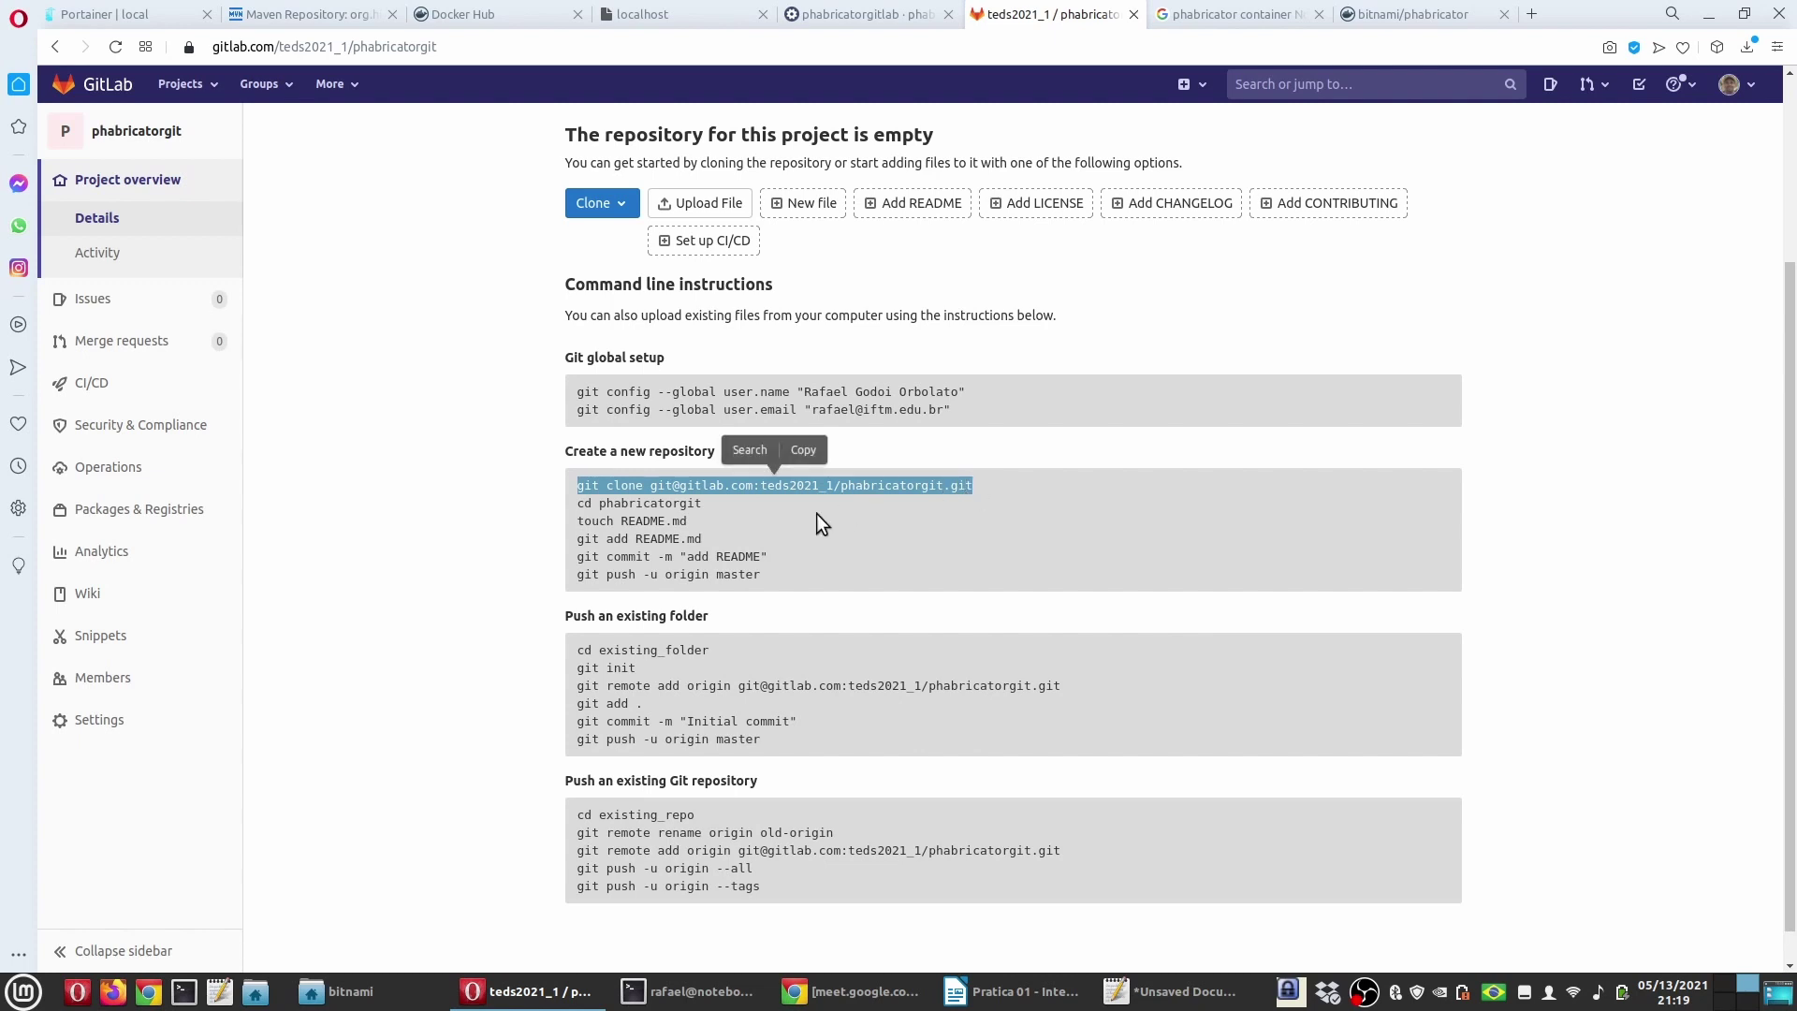
key("ctrl+c")
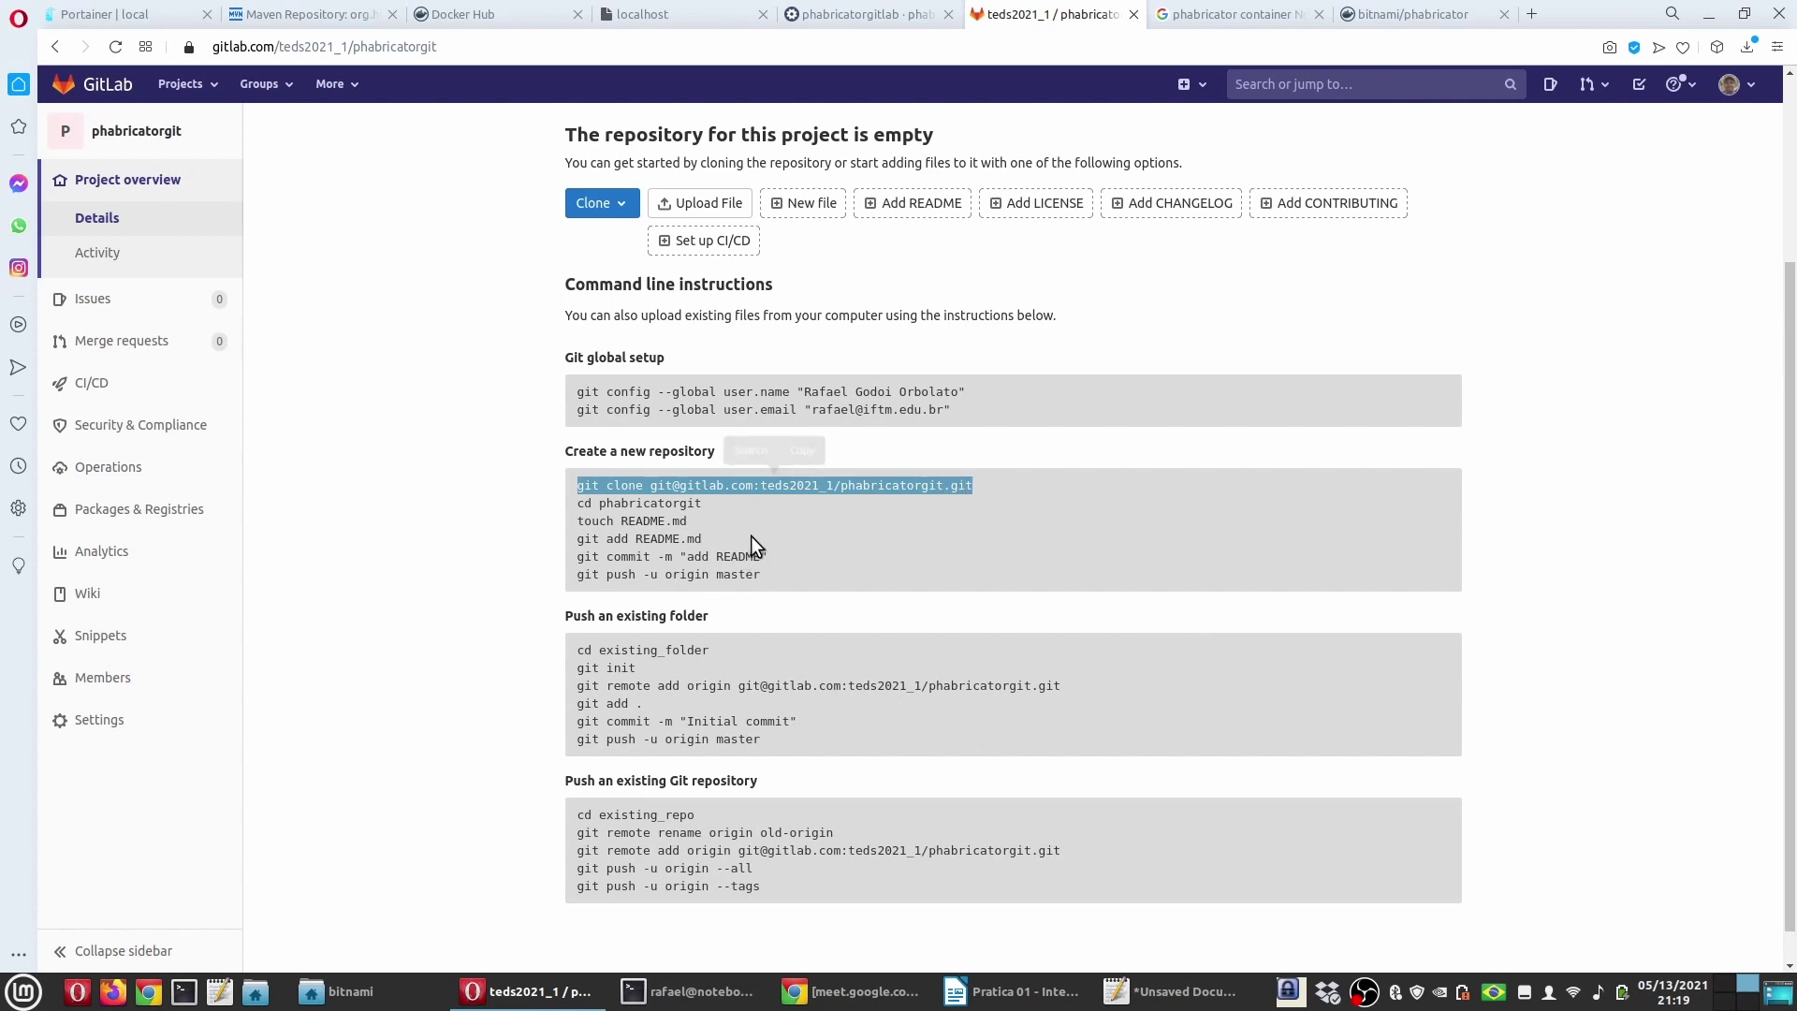
left_click(731, 998)
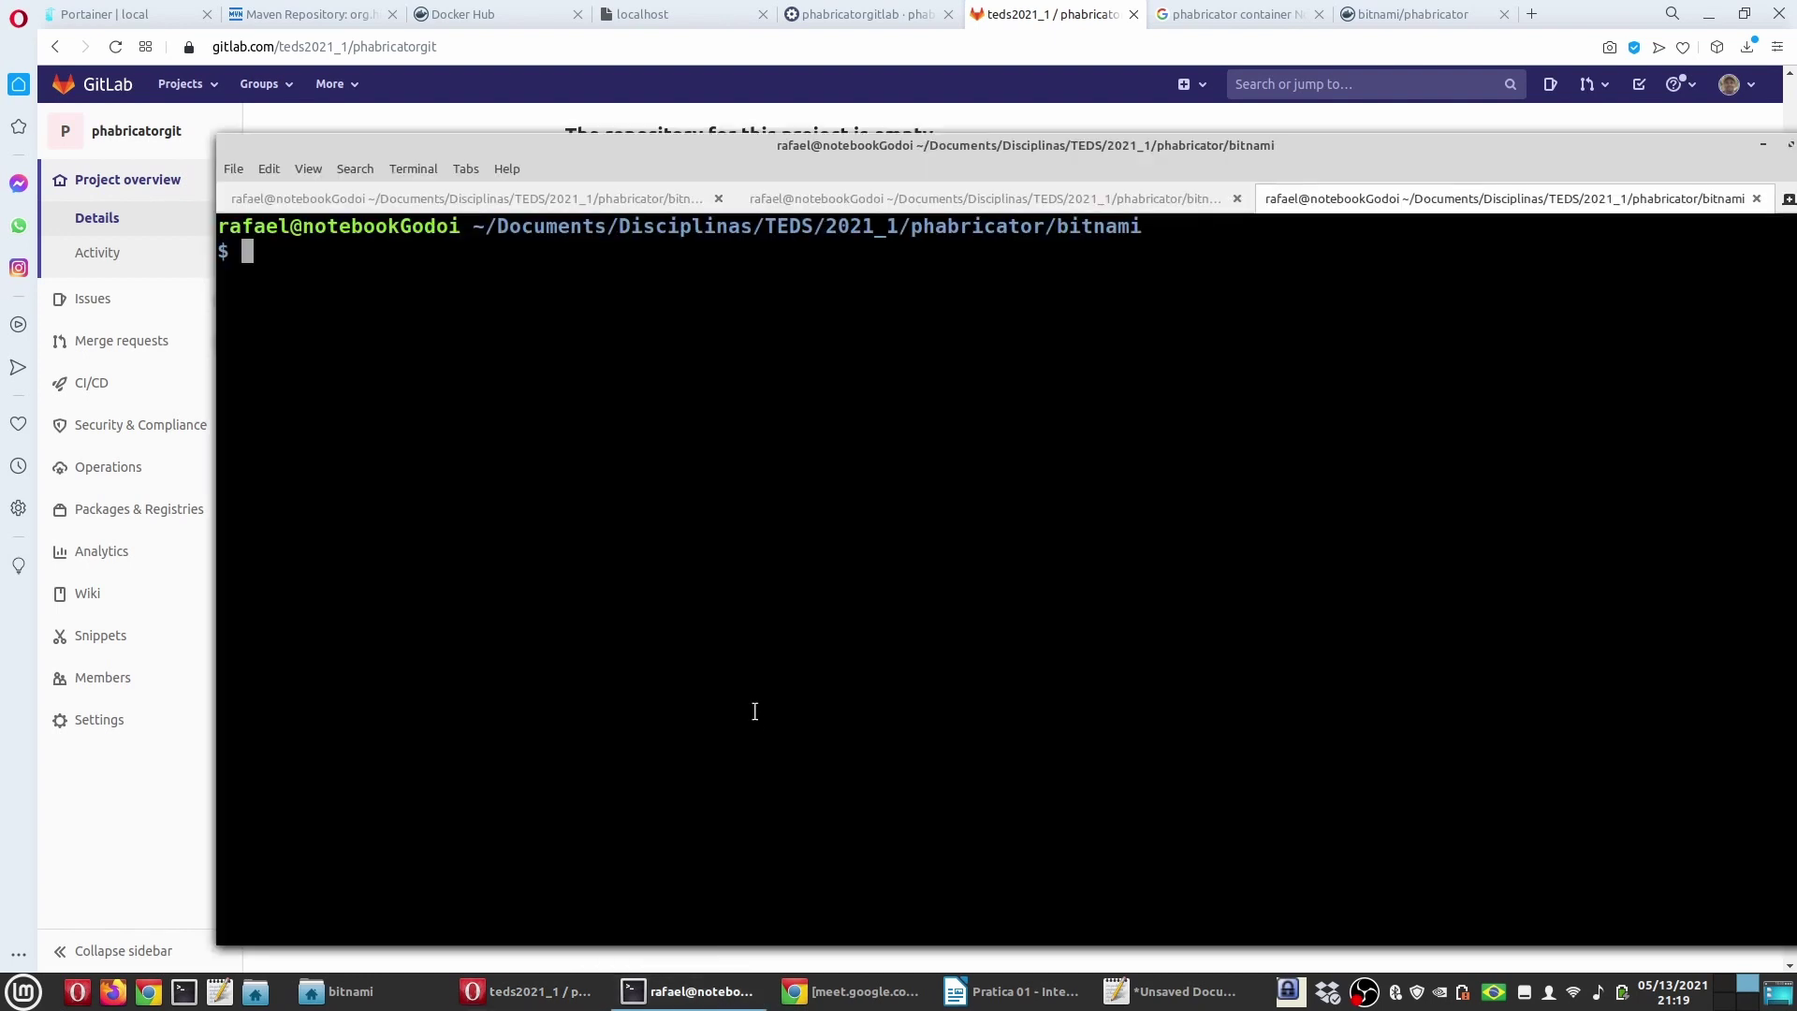
Step: Clone phabricatorgit using the pasted command with the host changed to gitlab-trabalho
key("ctrl+shift+v")
key("Left")
key("Left")
key("Left")
key("Left")
key("Left")
key("Left")
key("Left")
key("Left")
key("Left")
key("Left")
key("Left")
key("Left")
key("Left")
key("Left")
key("Left")
key("Left")
key("Left")
key("Left")
key("Left")
key("Left")
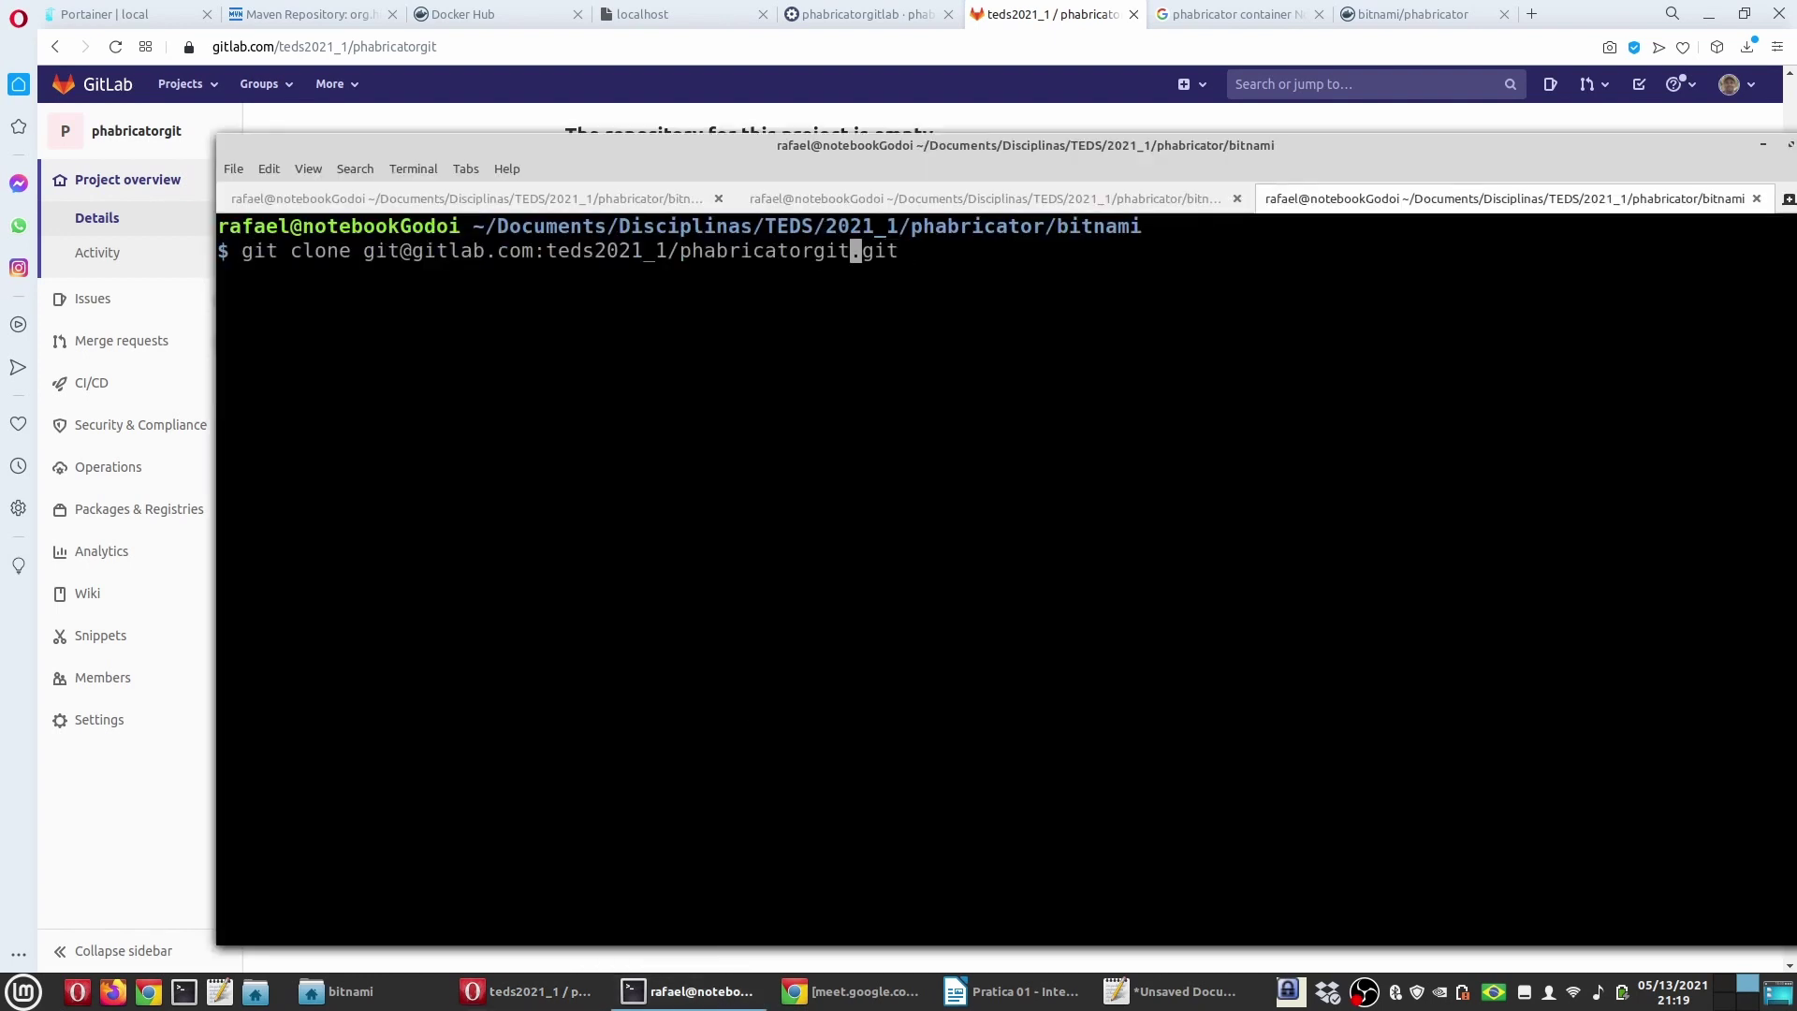
key("Left")
key("Left")
key("Left")
key("Left")
key("Left")
key("Left")
key("Left")
key("Left")
key("Left")
key("Left")
key("Left")
key("Left")
key("Left")
key("Left")
key("Delete")
key("Delete")
key("Delete")
type("trabalho")
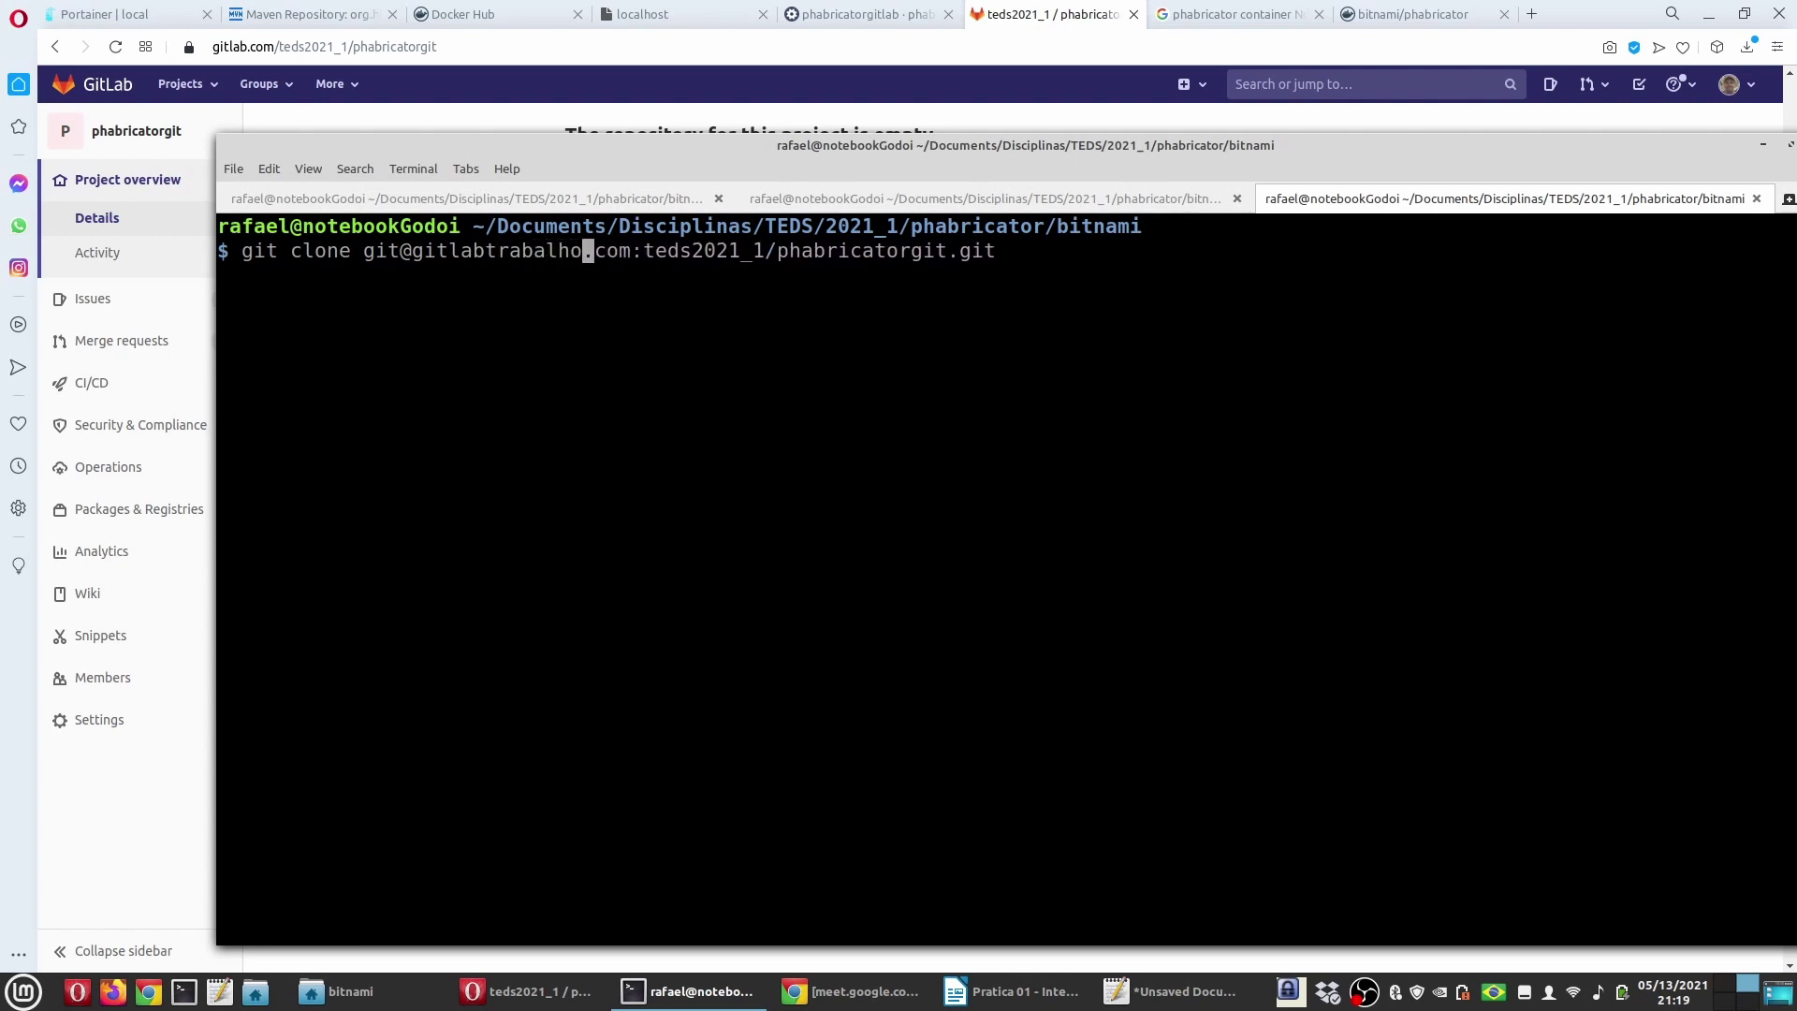
key("Delete")
key("Return")
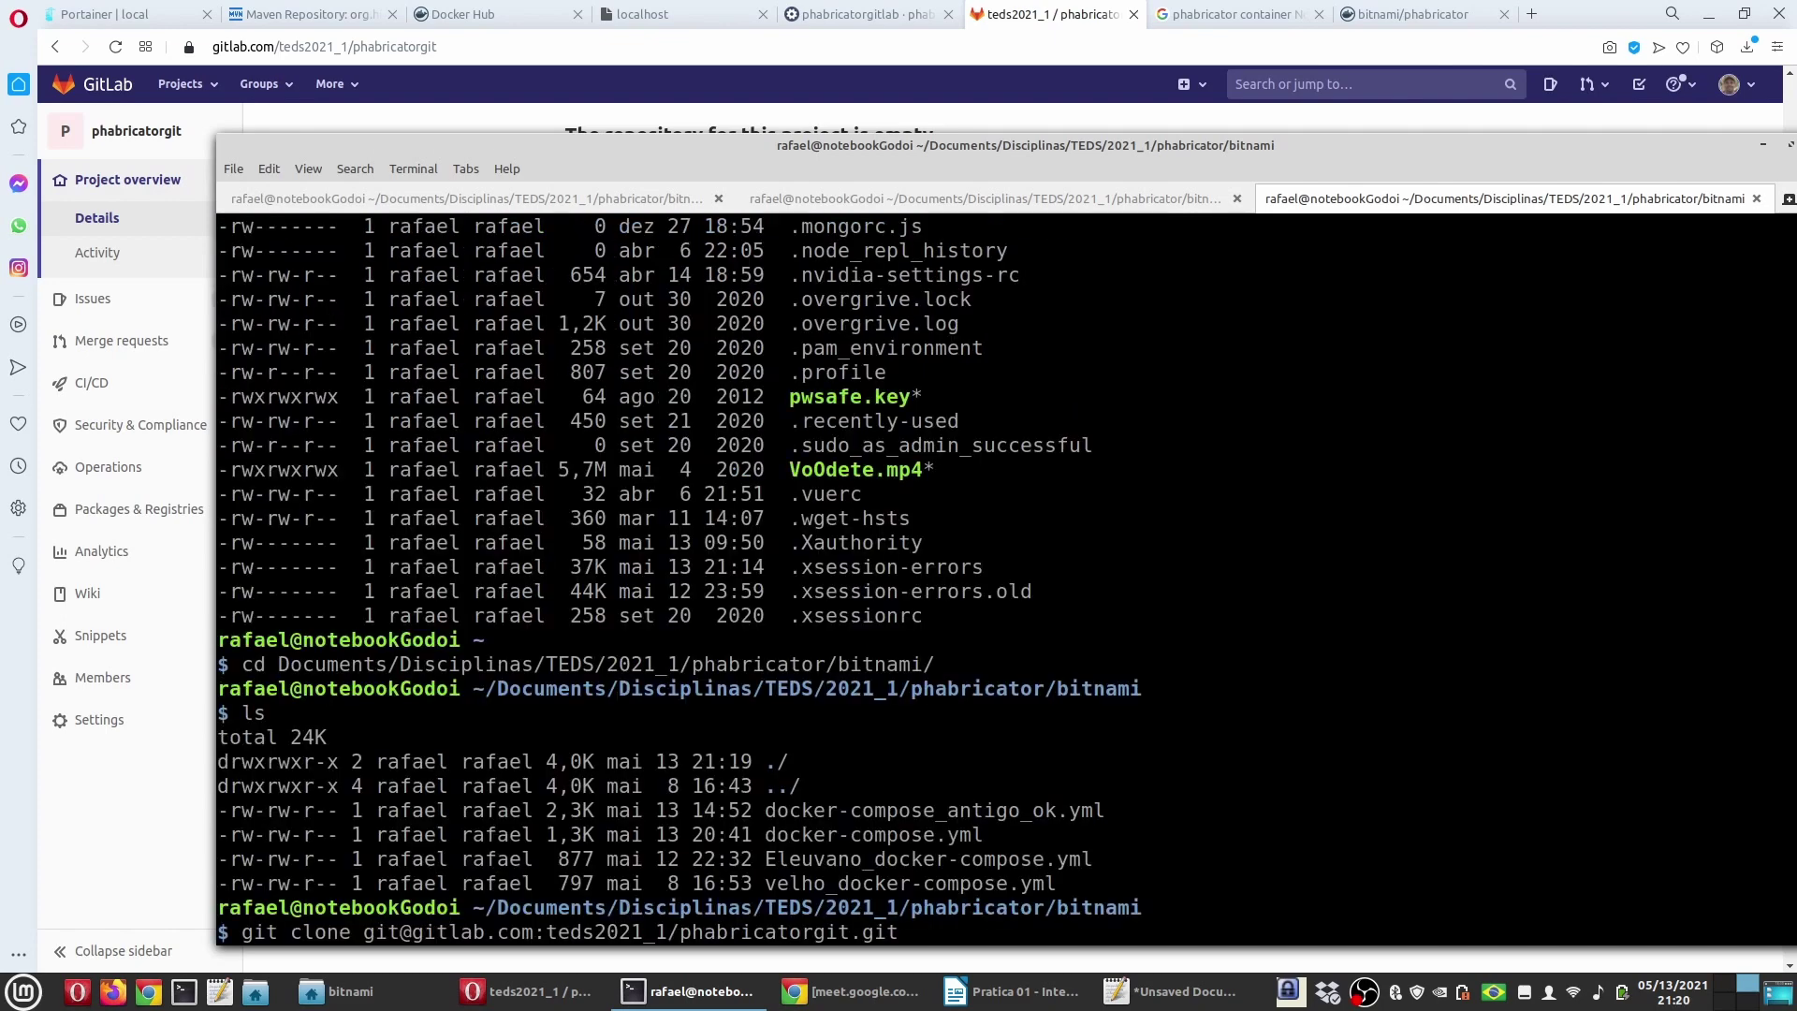
key("Left")
key("Left")
key("Left")
key("Left")
key("Left")
key("Left")
key("Left")
key("Left")
key("Left")
key("Left")
key("Left")
key("Left")
key("Left")
key("Left")
key("Left")
key("Left")
key("Left")
key("Left")
key("Left")
key("Left")
key("BackSpace")
key("BackSpace")
key("BackSpace")
key("BackSpace")
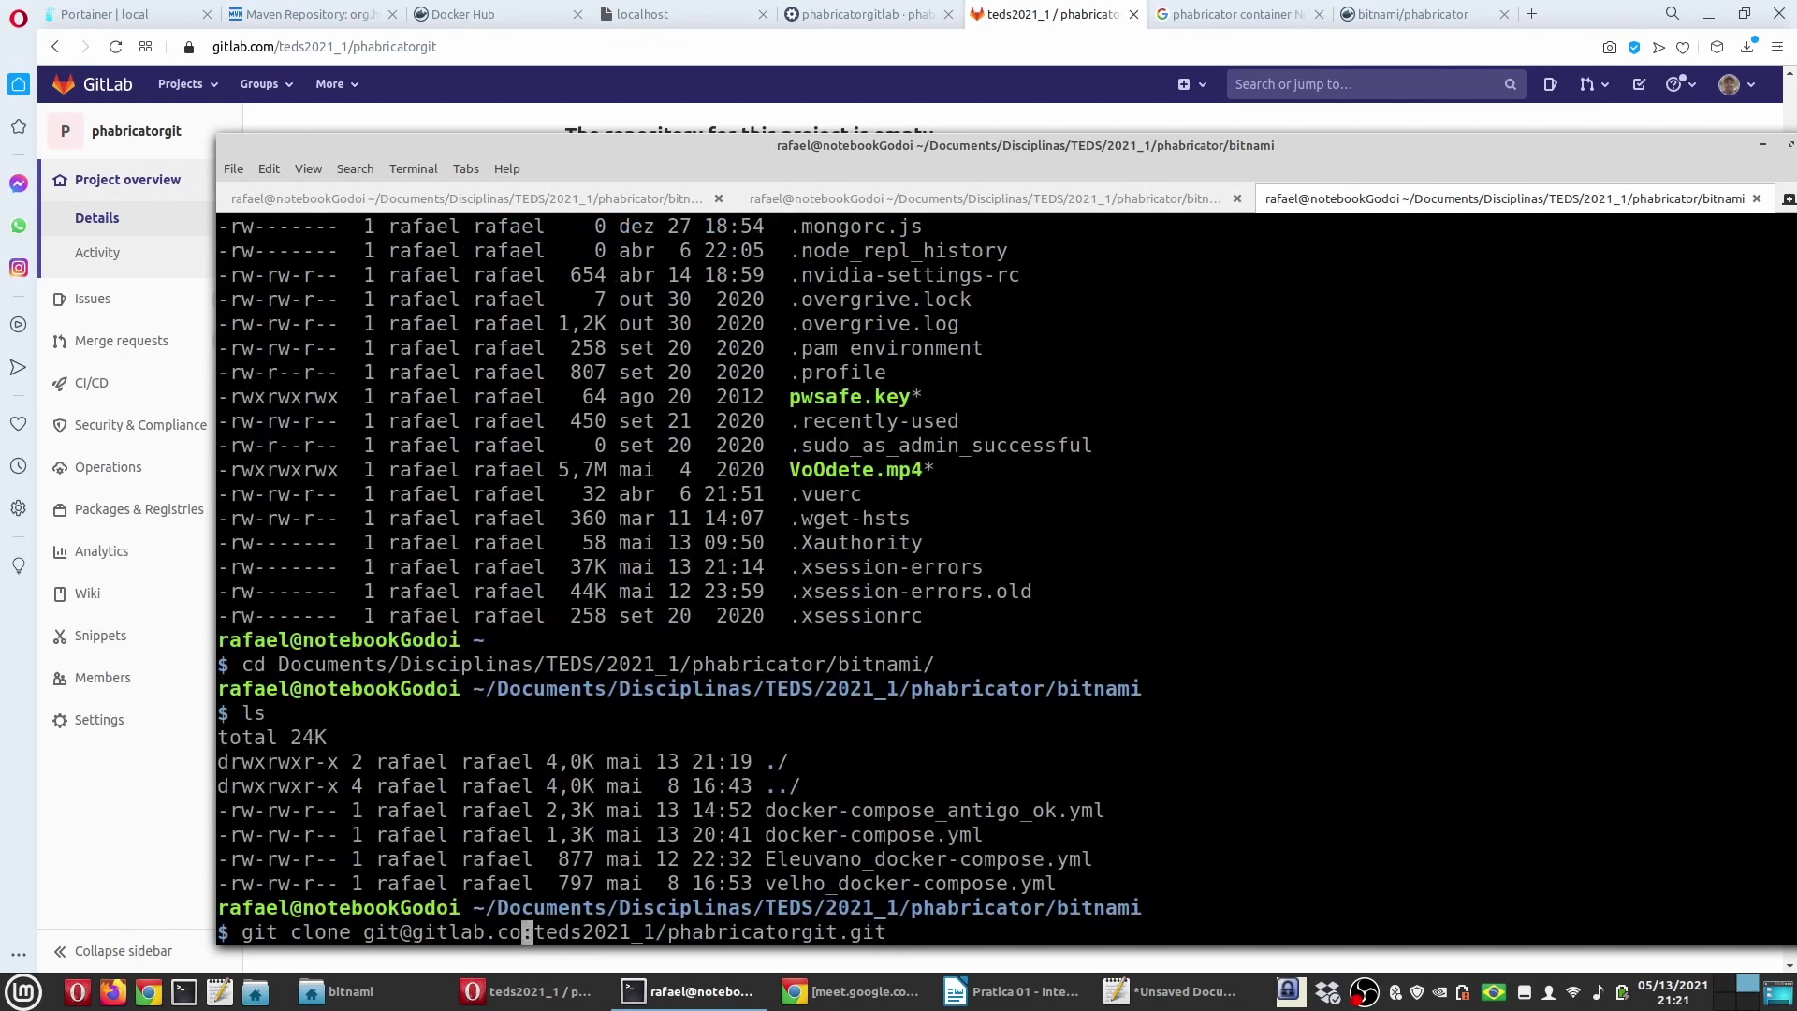
type("-trabalho")
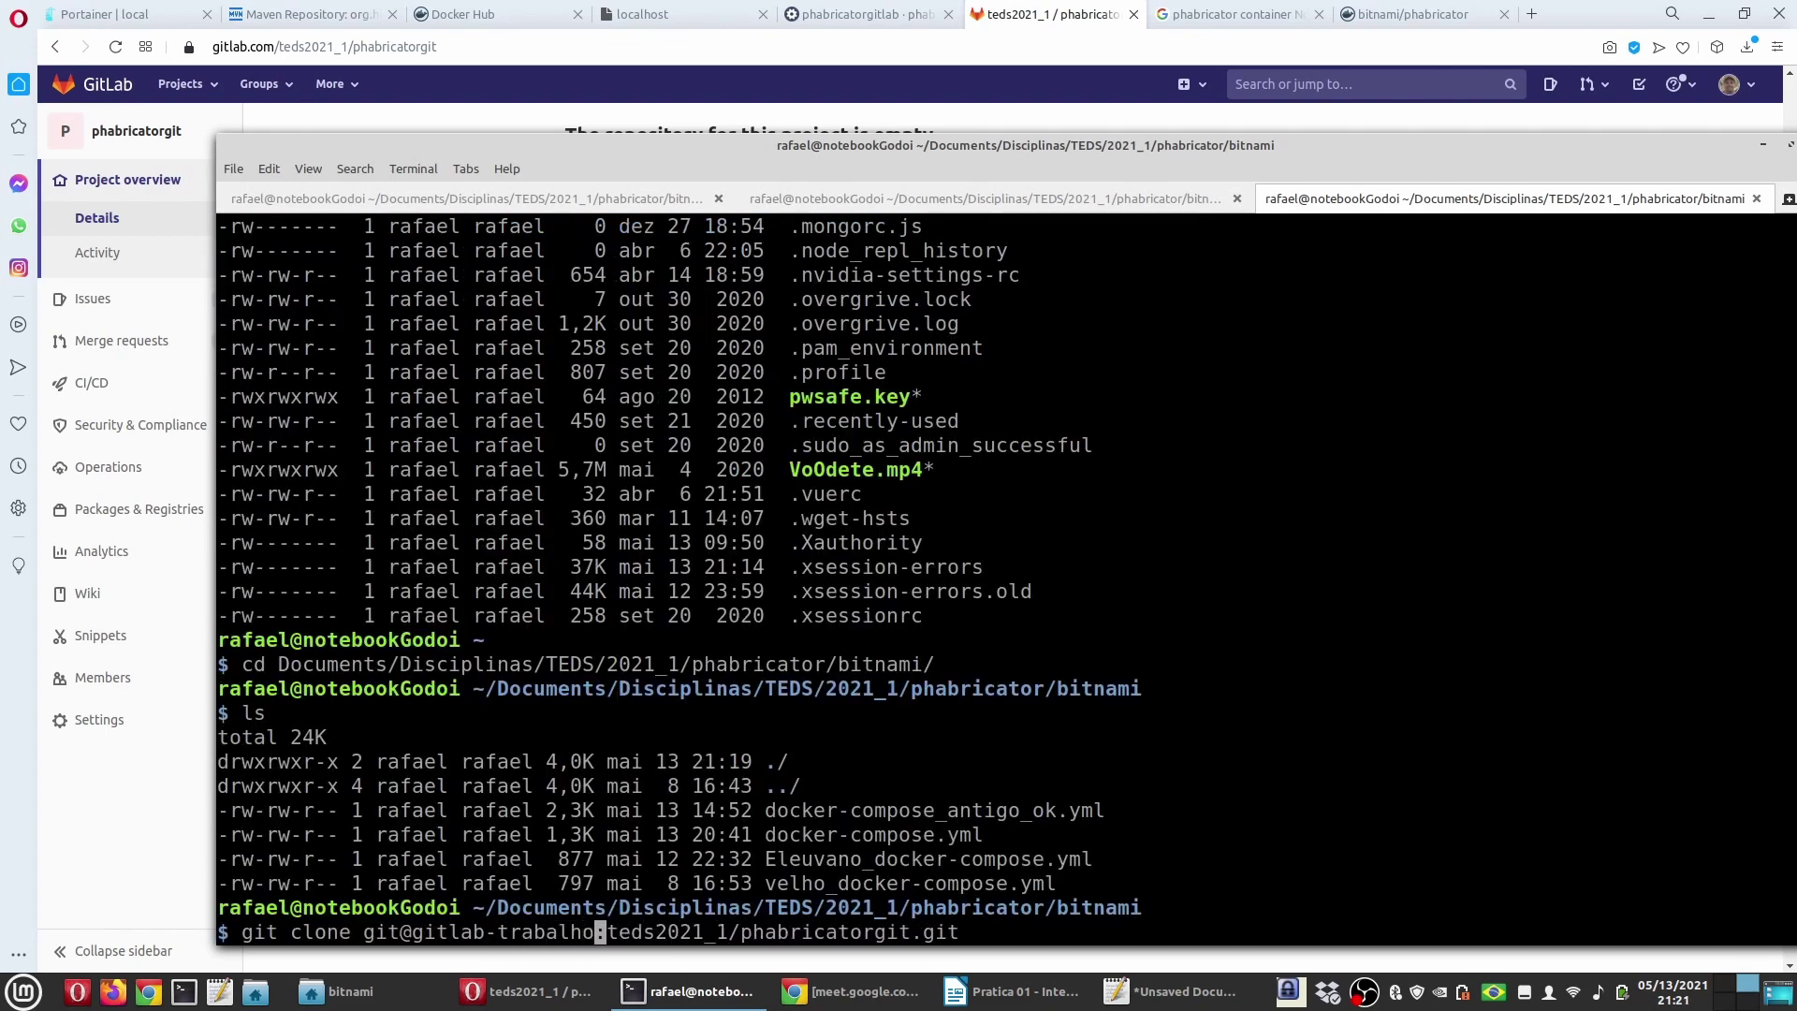
key("Return")
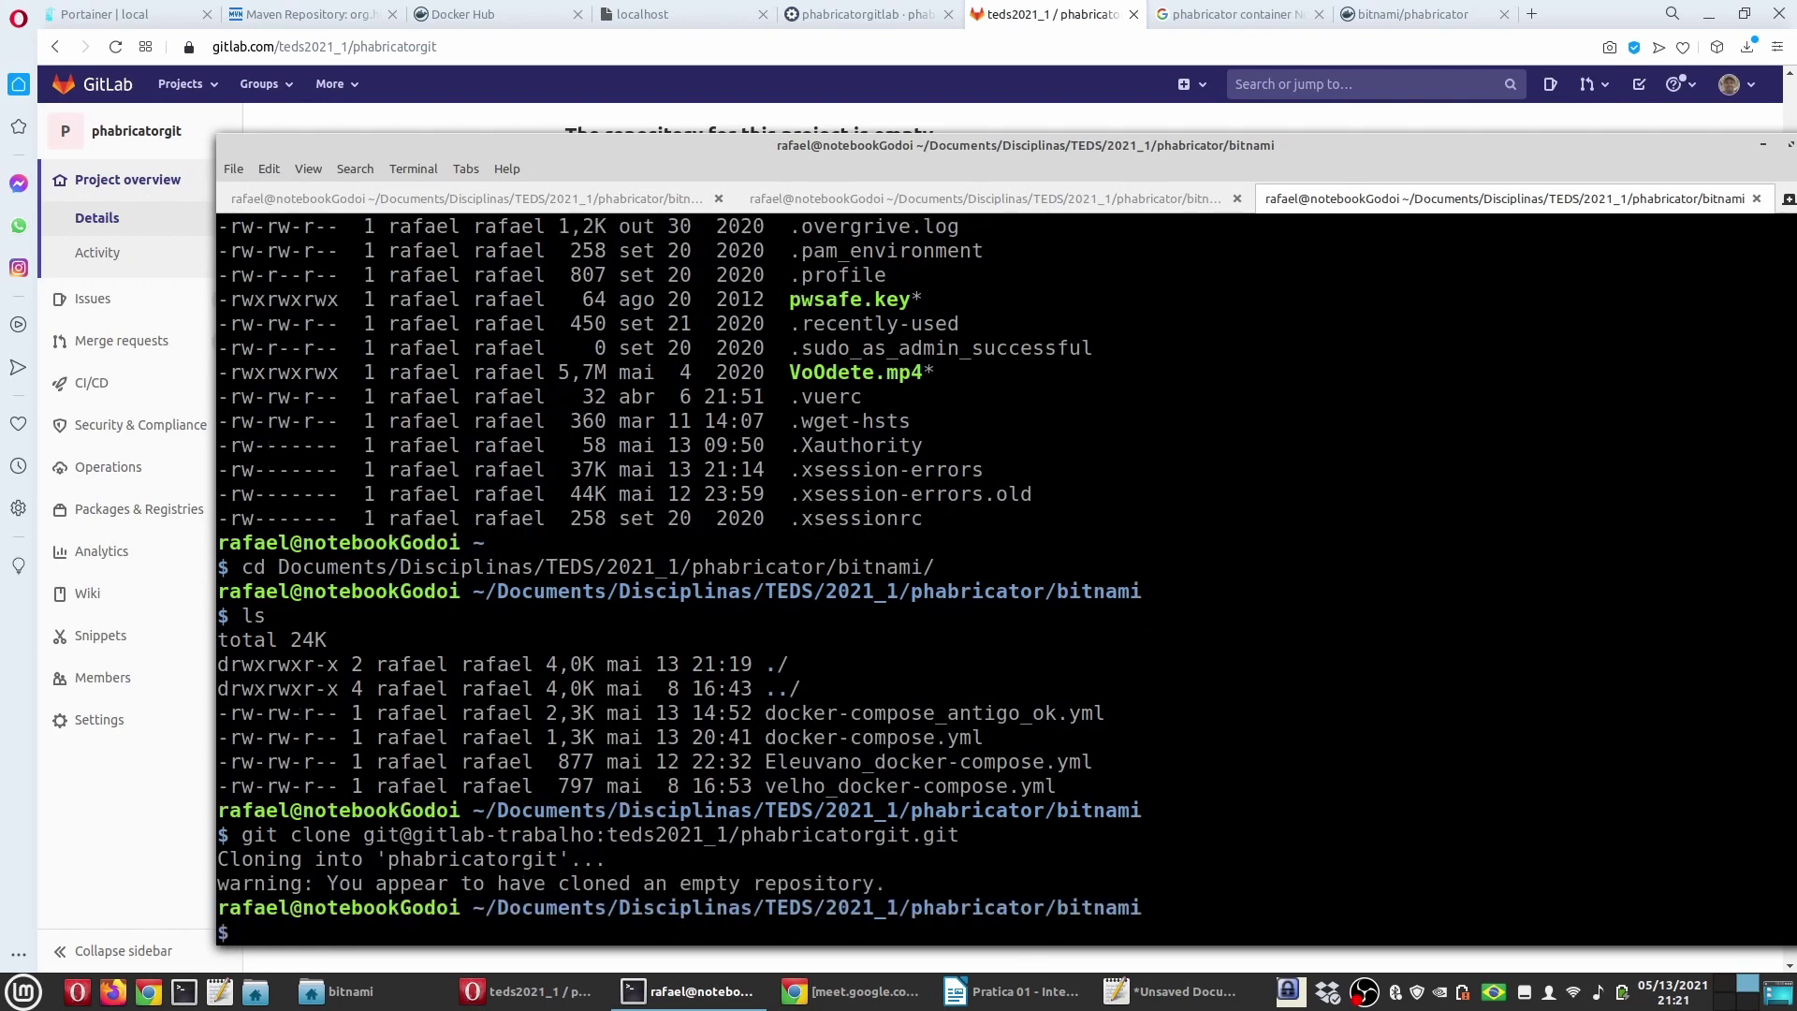
Step: Enter the cloned phabricatorgit folder, list its contents, and type 'xed arquivo1.txt'
type("ls")
key("Return")
type("cd pha")
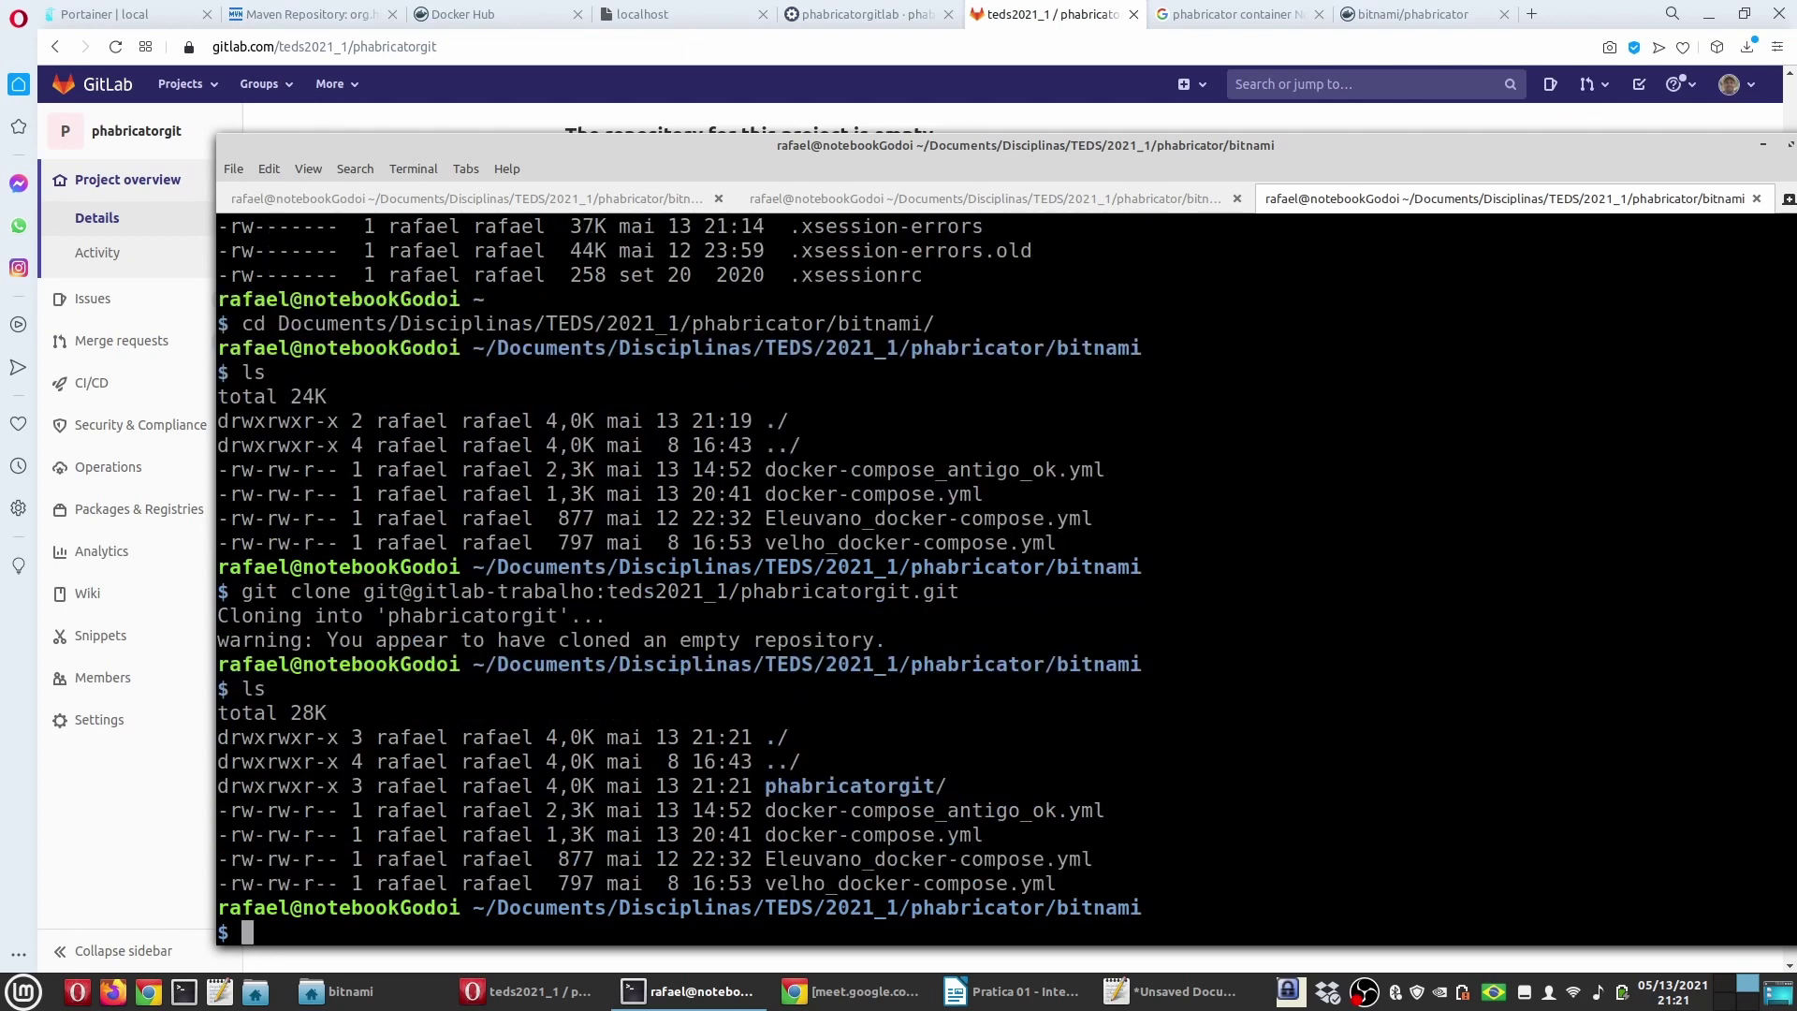
key("Tab")
key("Return")
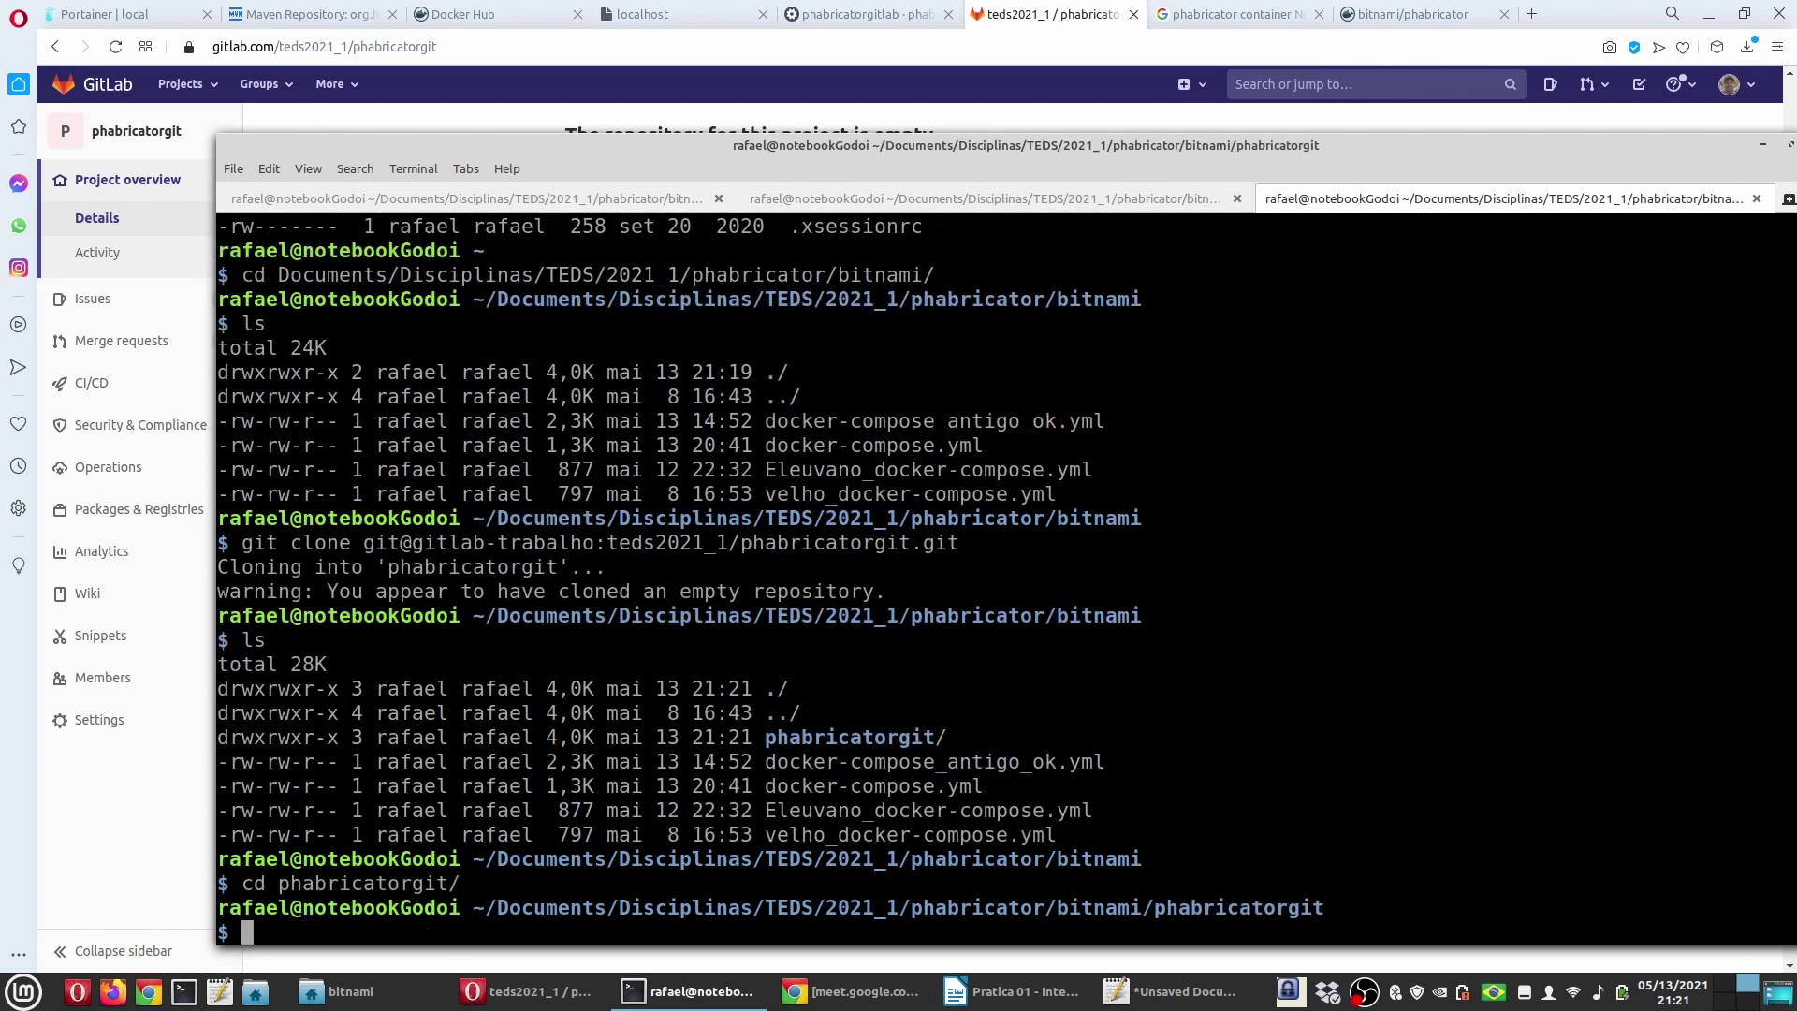
type("ls")
key("Return")
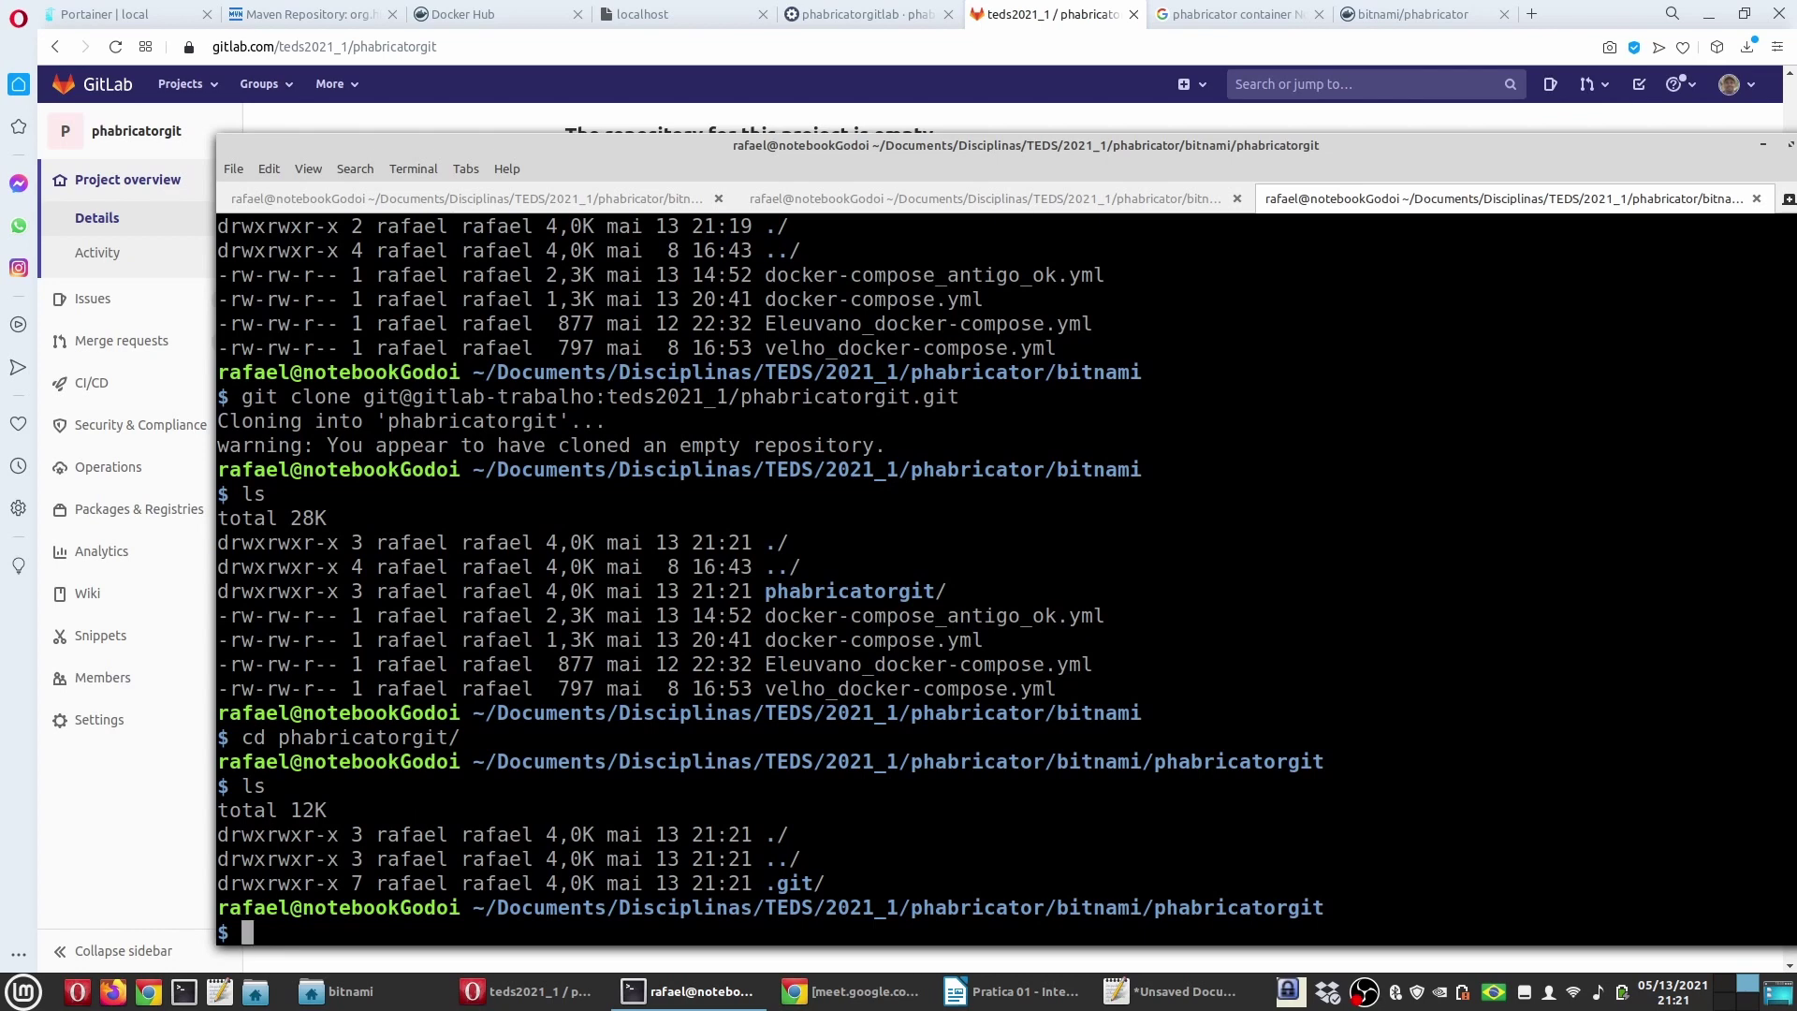
type("xed arquivo1.txt")
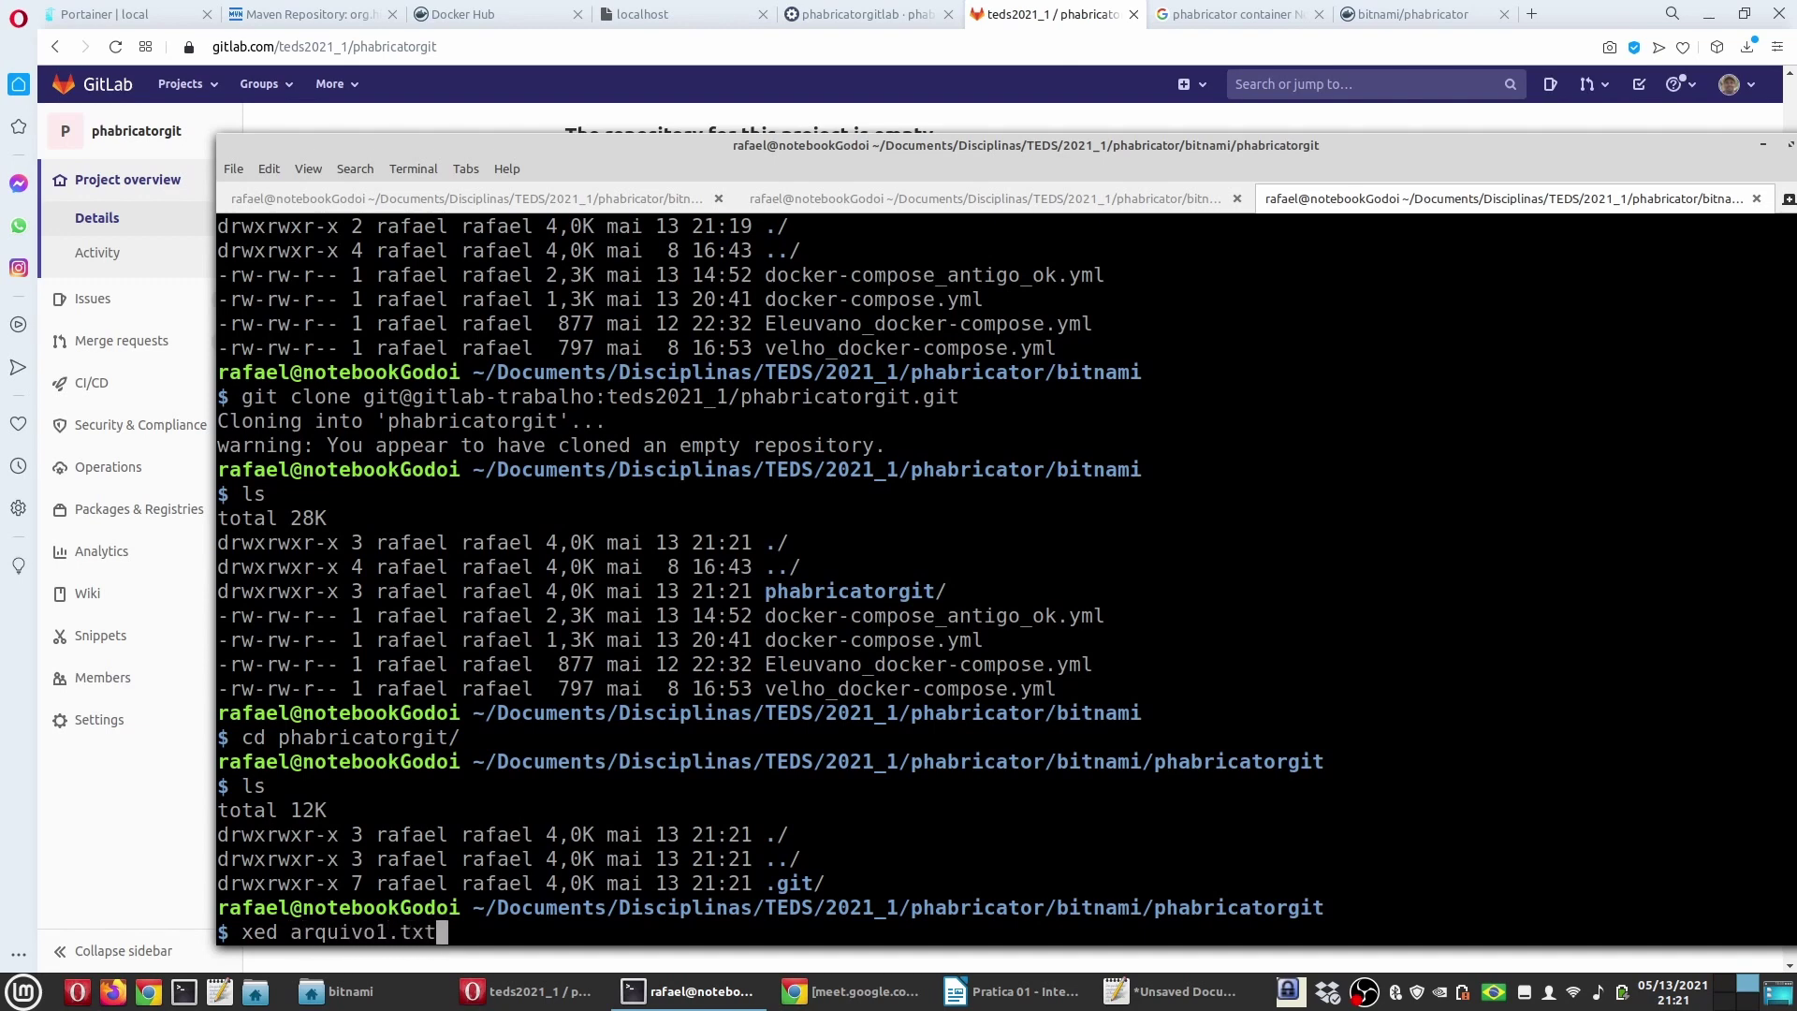
Step: Write 'Testando' into the new arquivo1.txt, save it, close it and return to the terminal
key("Return")
type("Tens")
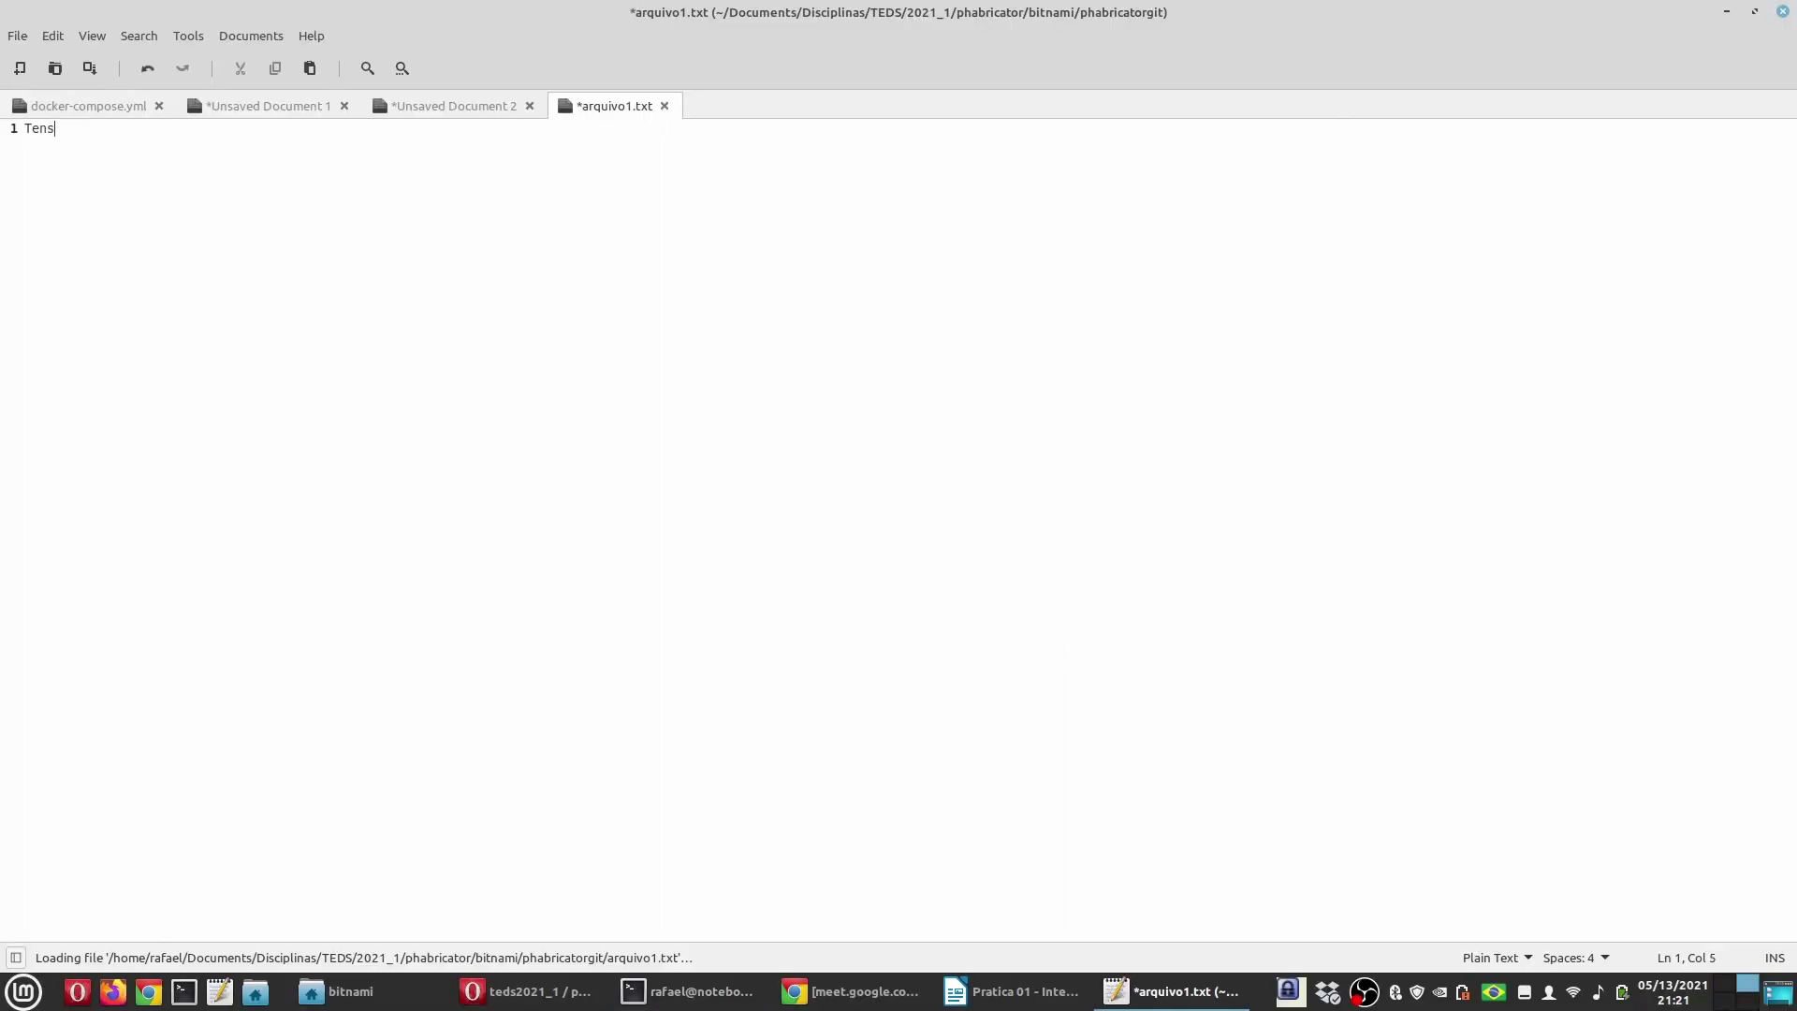
type("tando")
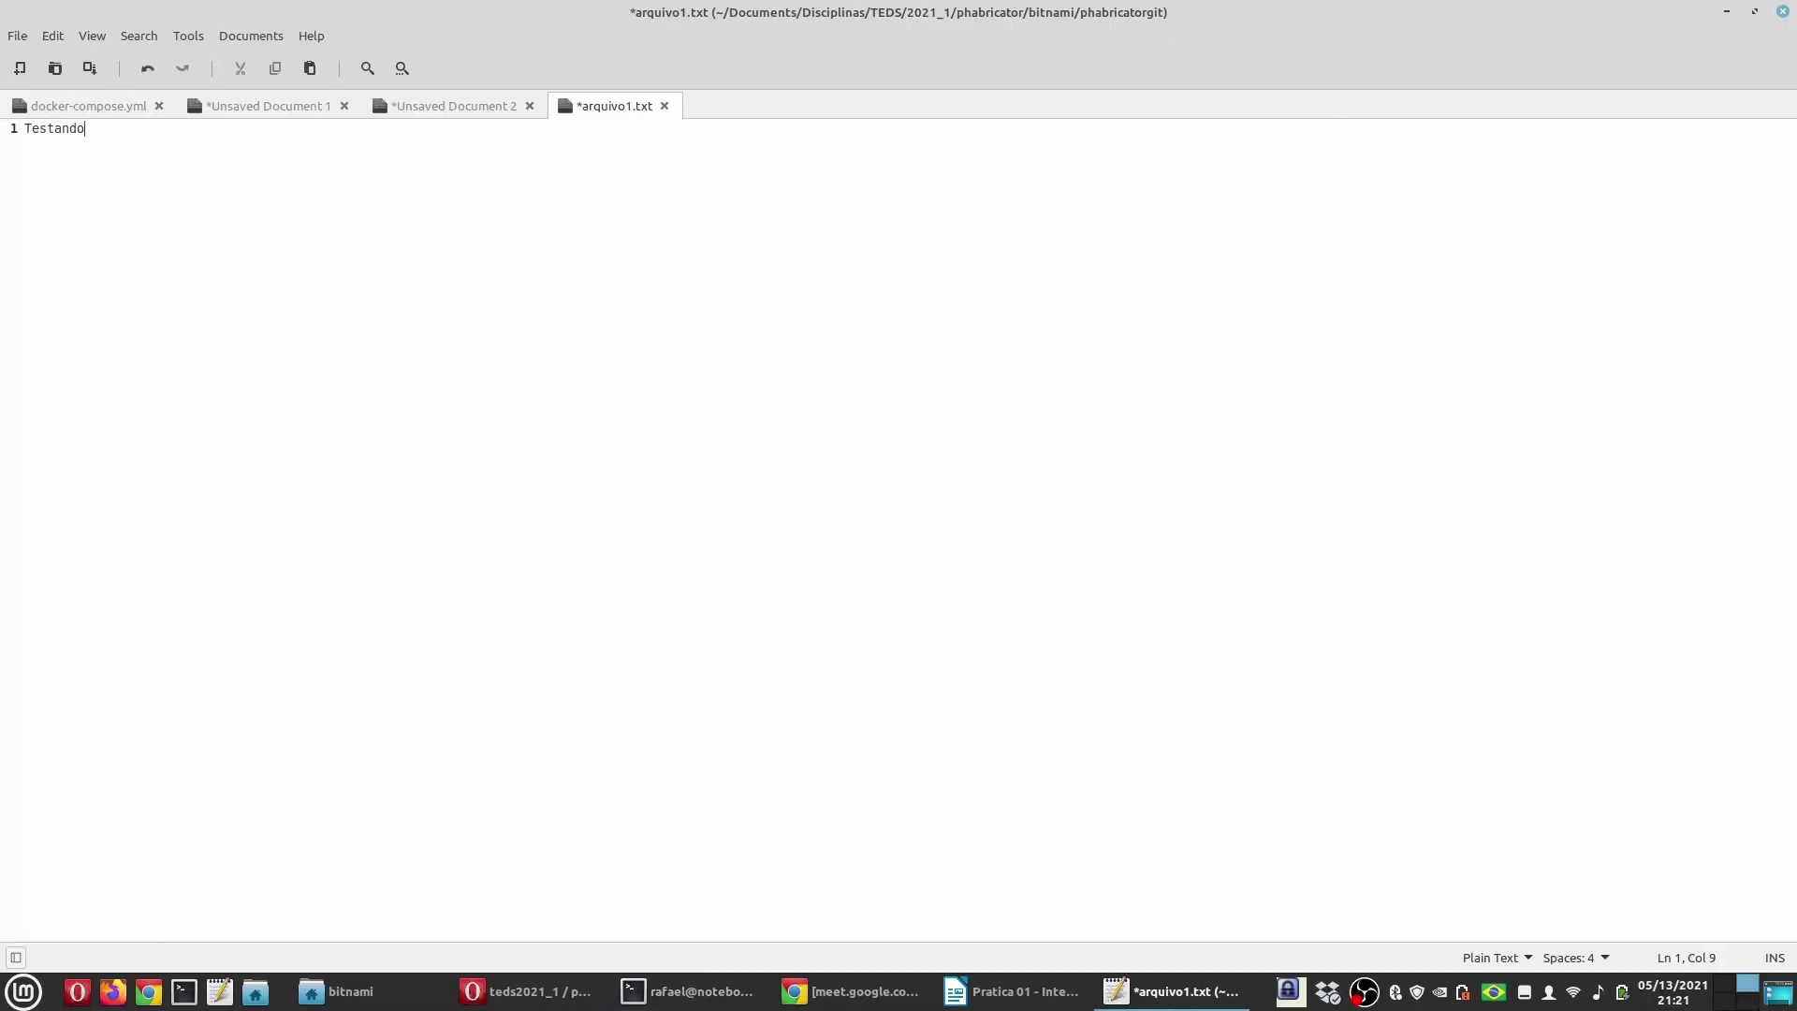
key("Return")
key("ctrl+s")
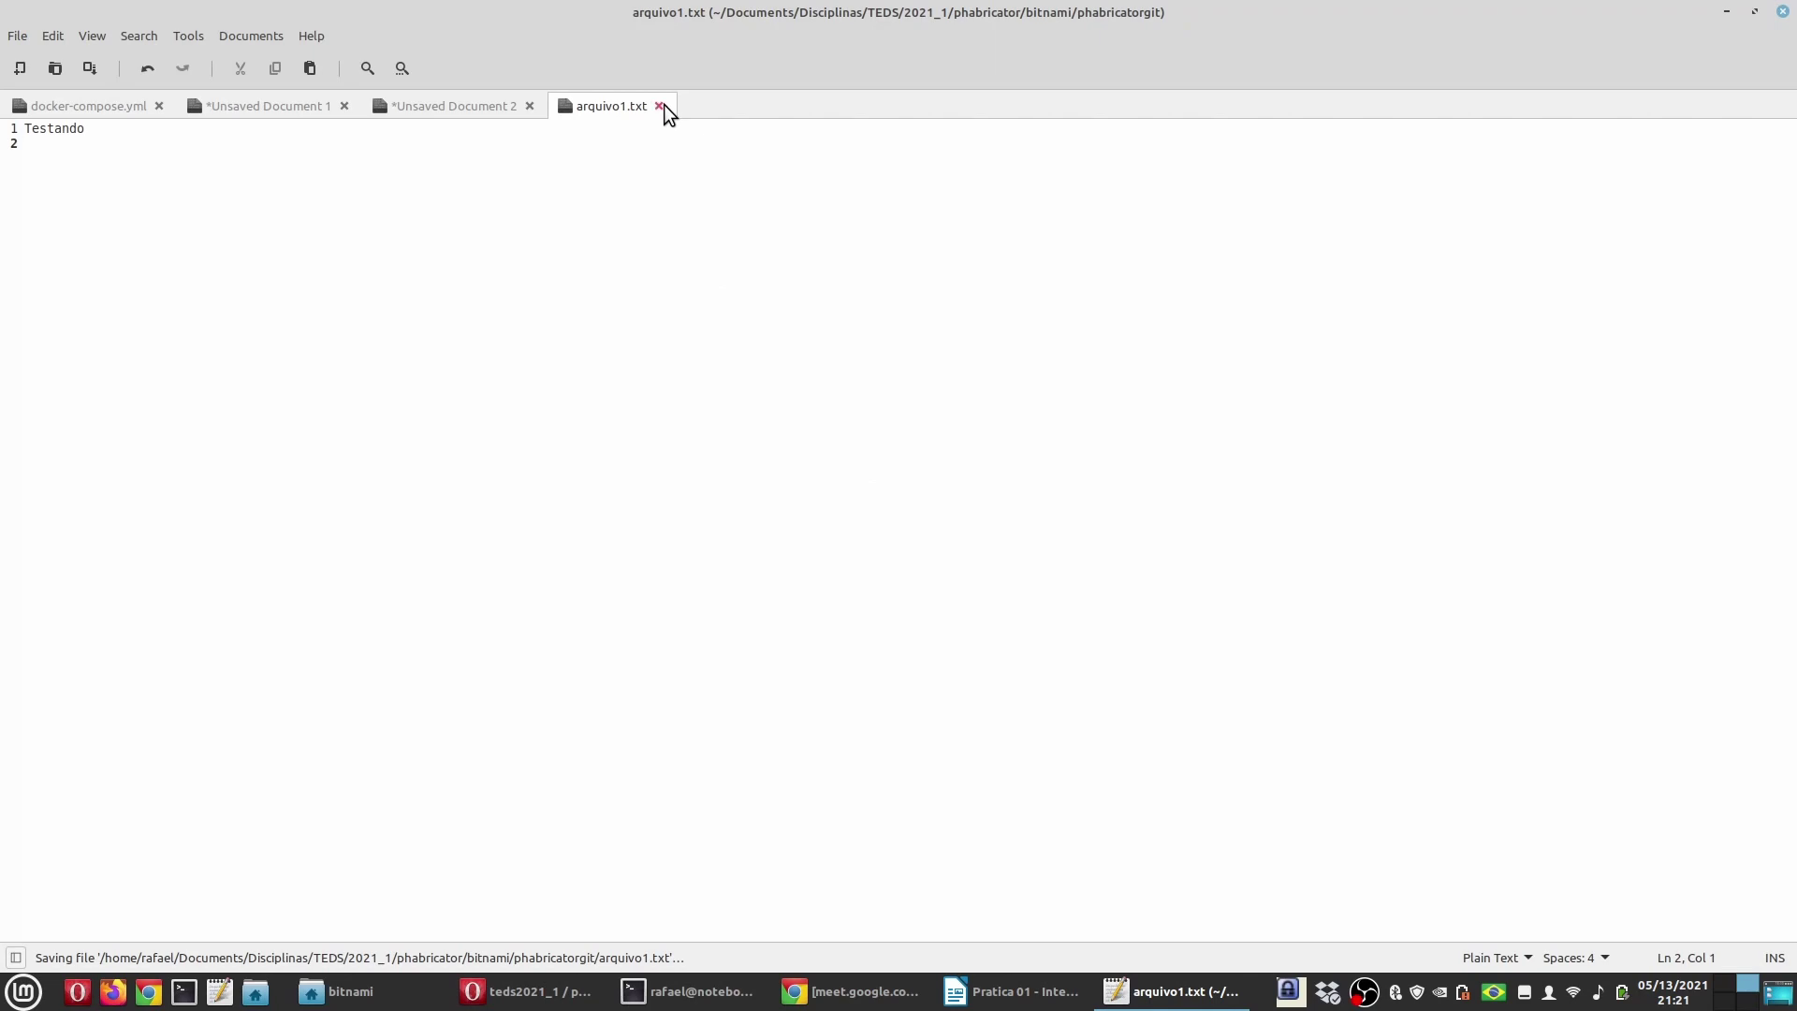
left_click(660, 106)
left_click(688, 992)
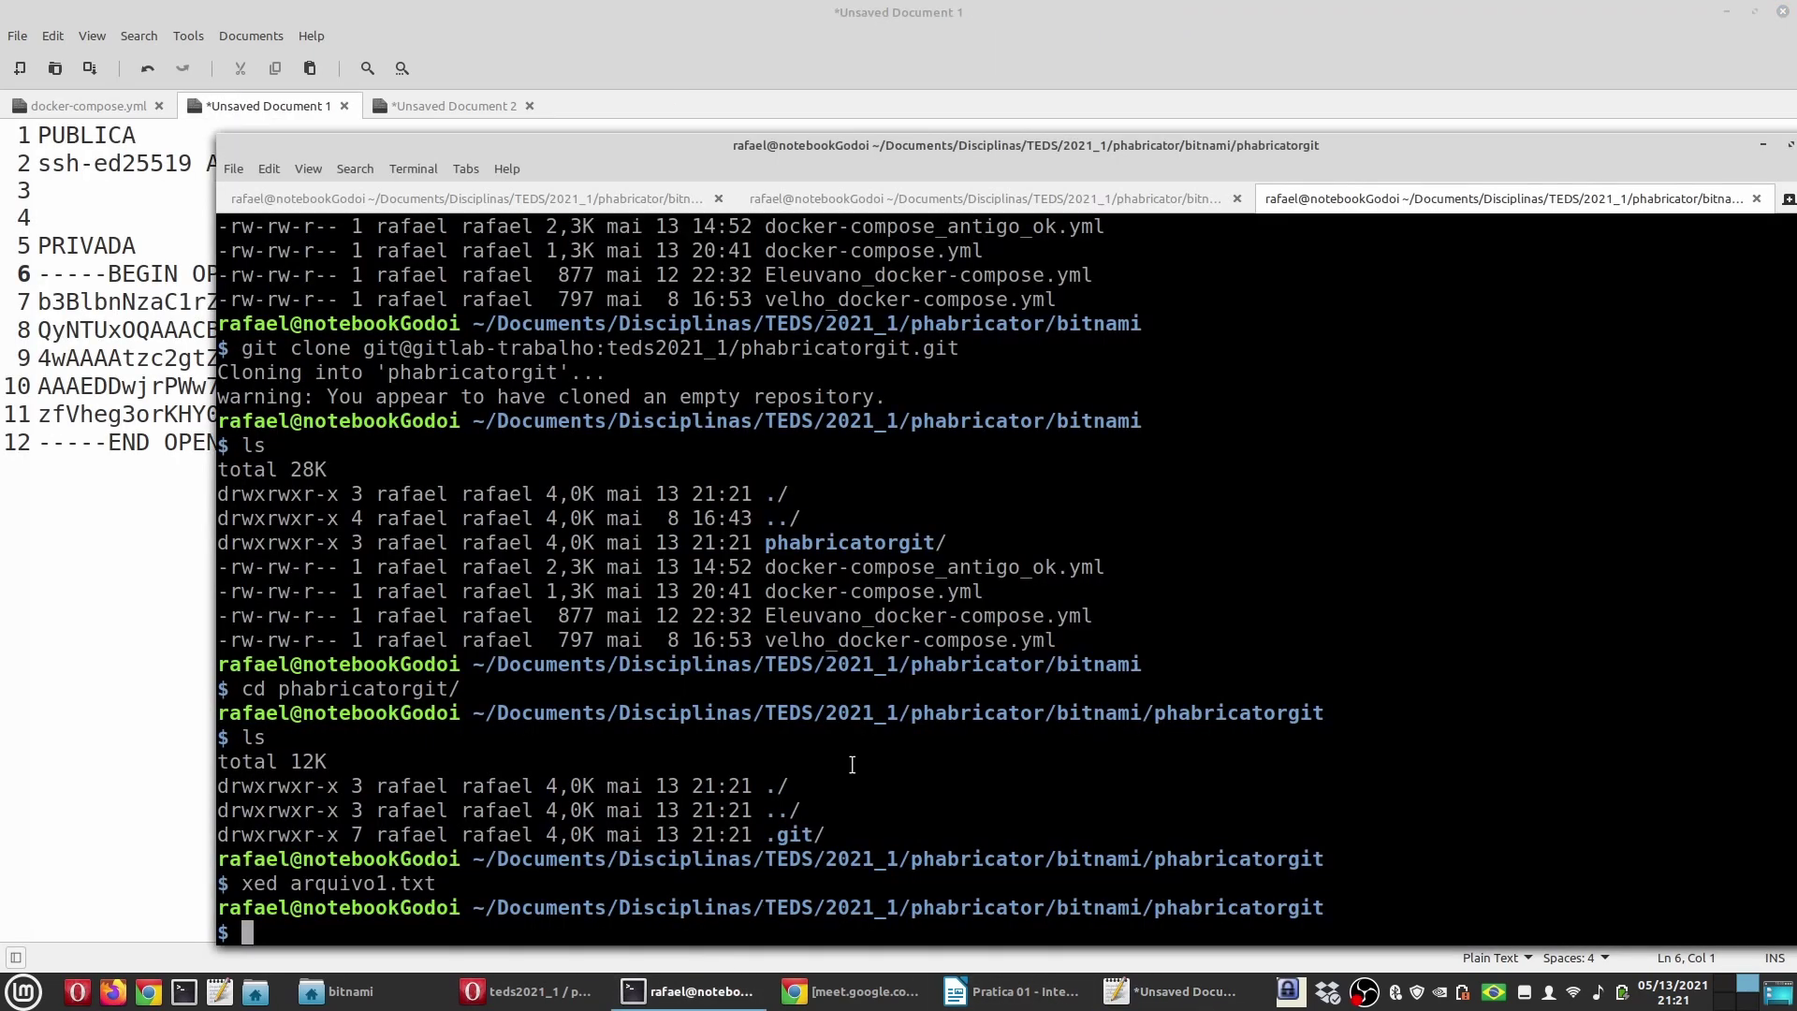
Step: Run git status in the phabricatorgit clone, correcting the mistyped command
type("dit status")
key("Return")
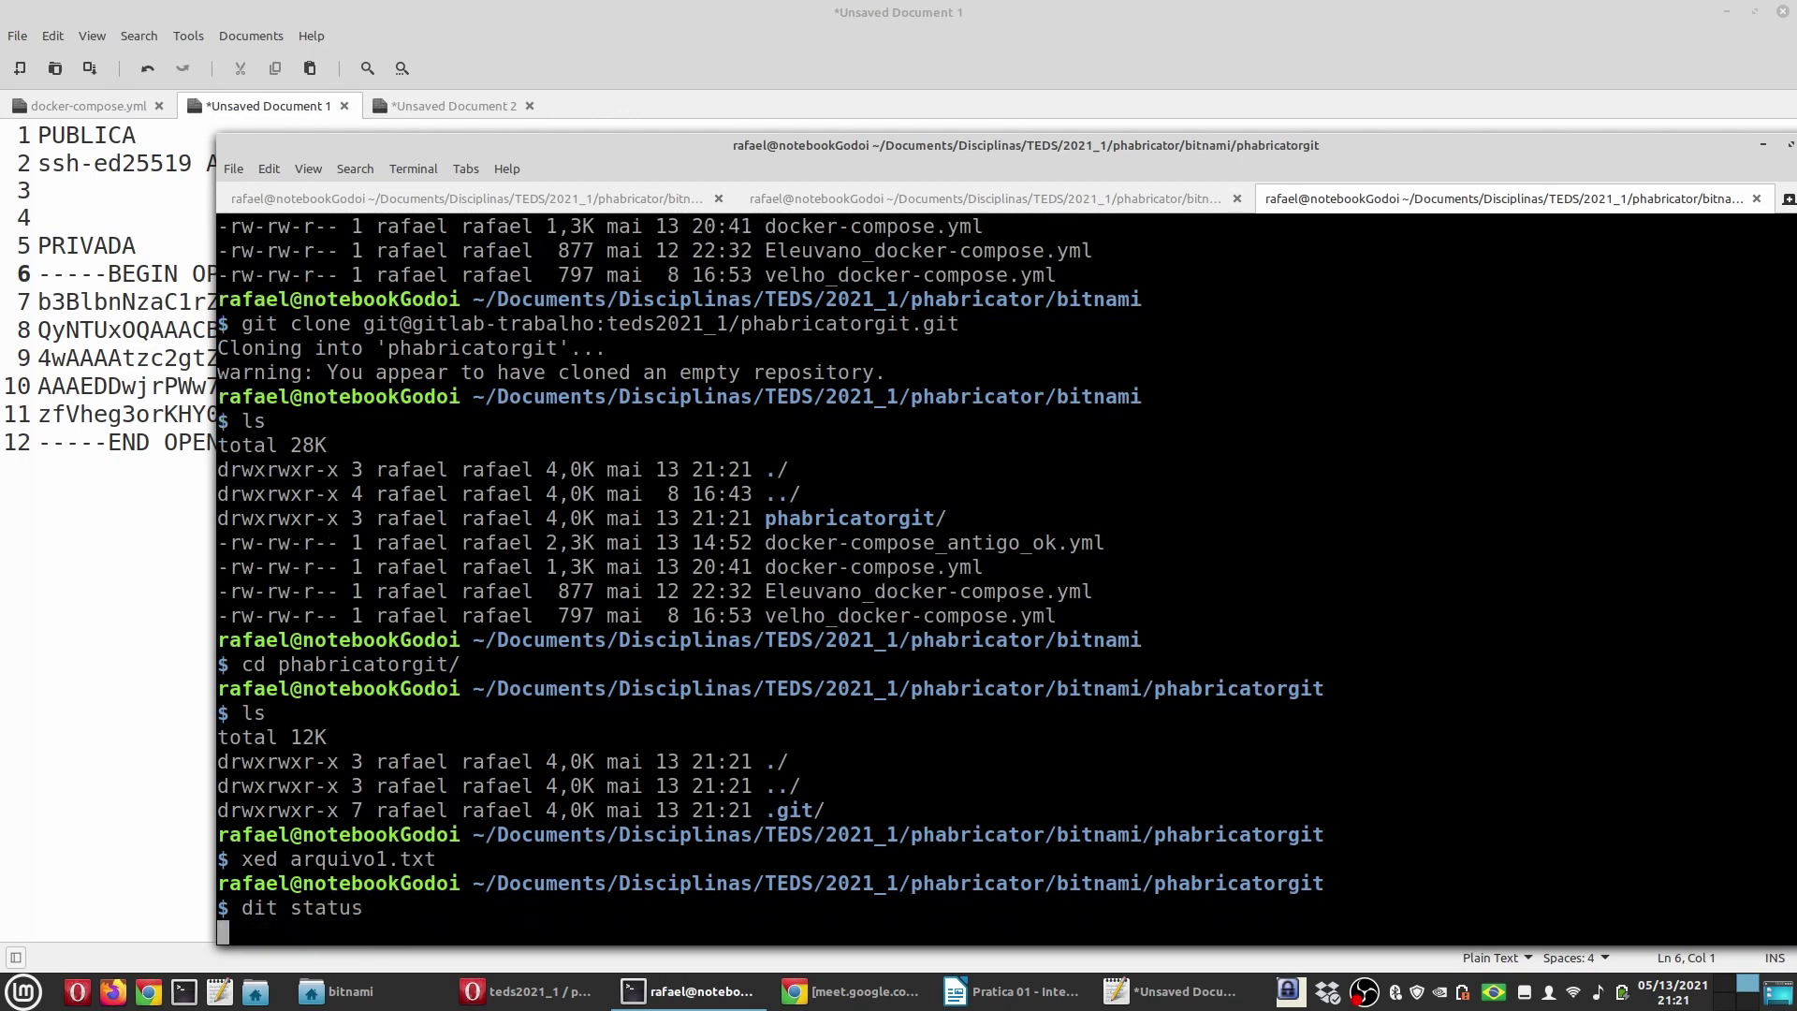
left_click_drag(811, 156, 800, 86)
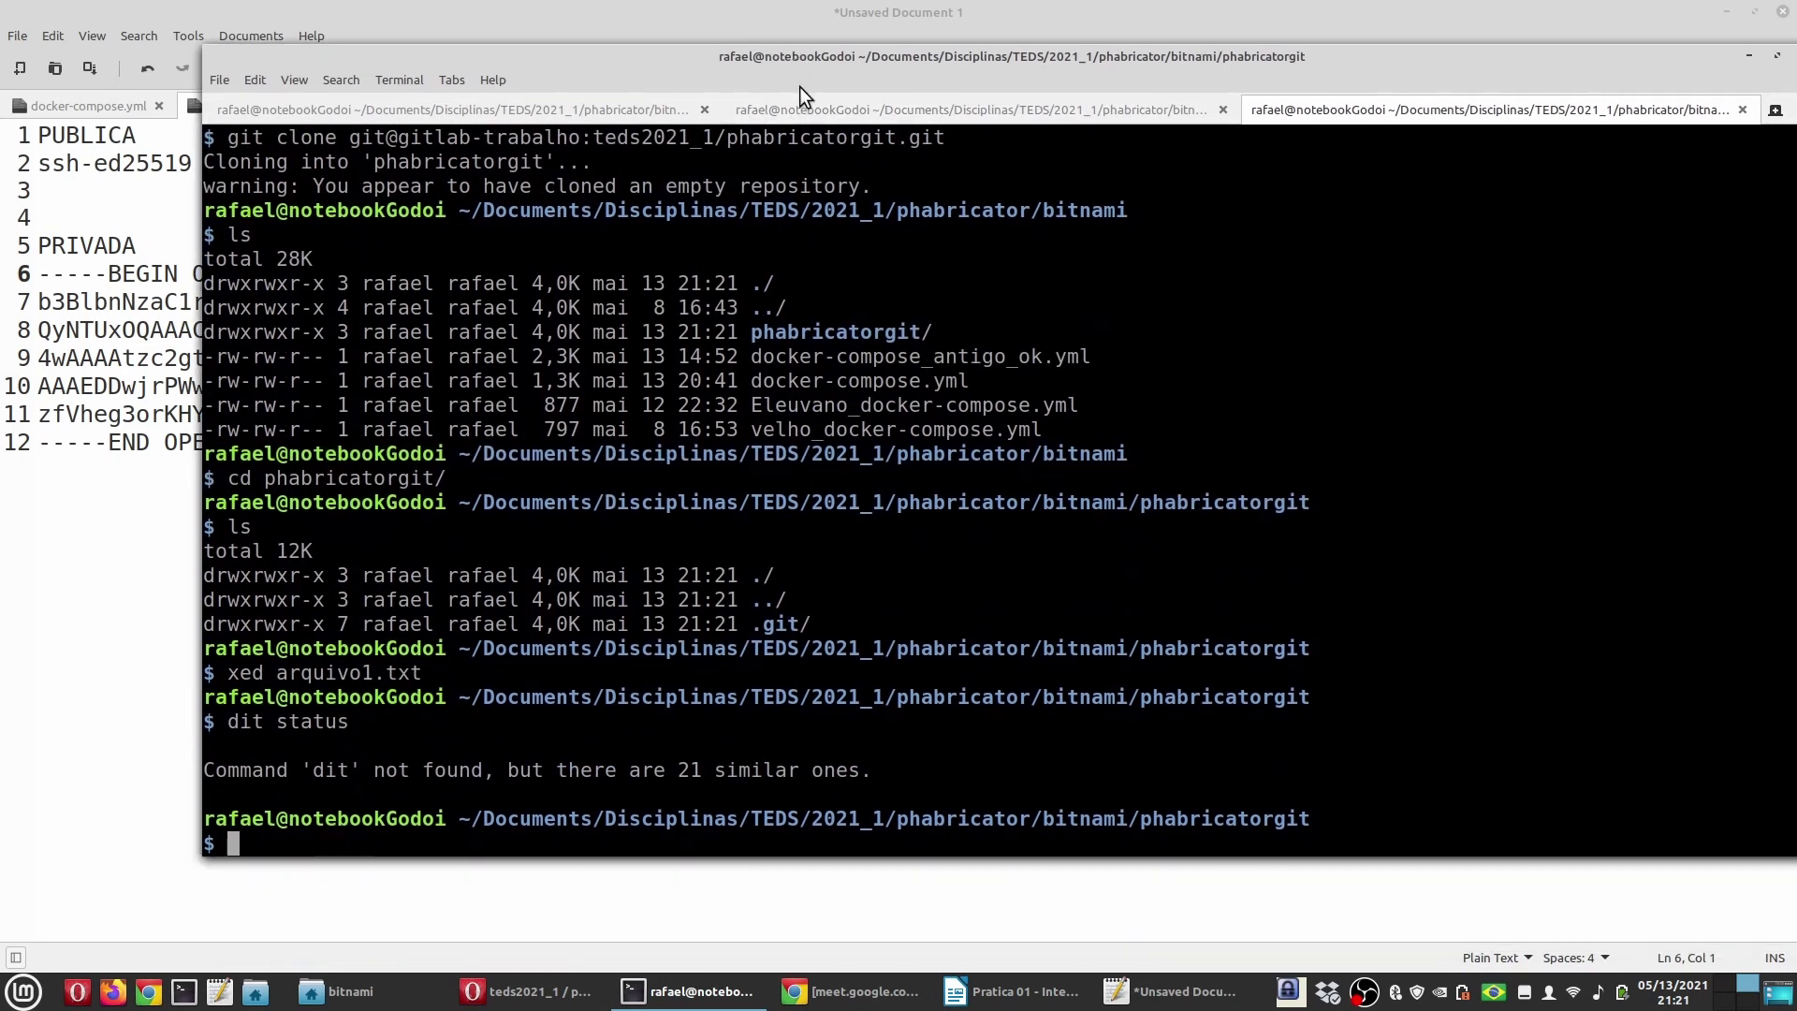
key("Up")
key("Home")
key("Delete")
type("g")
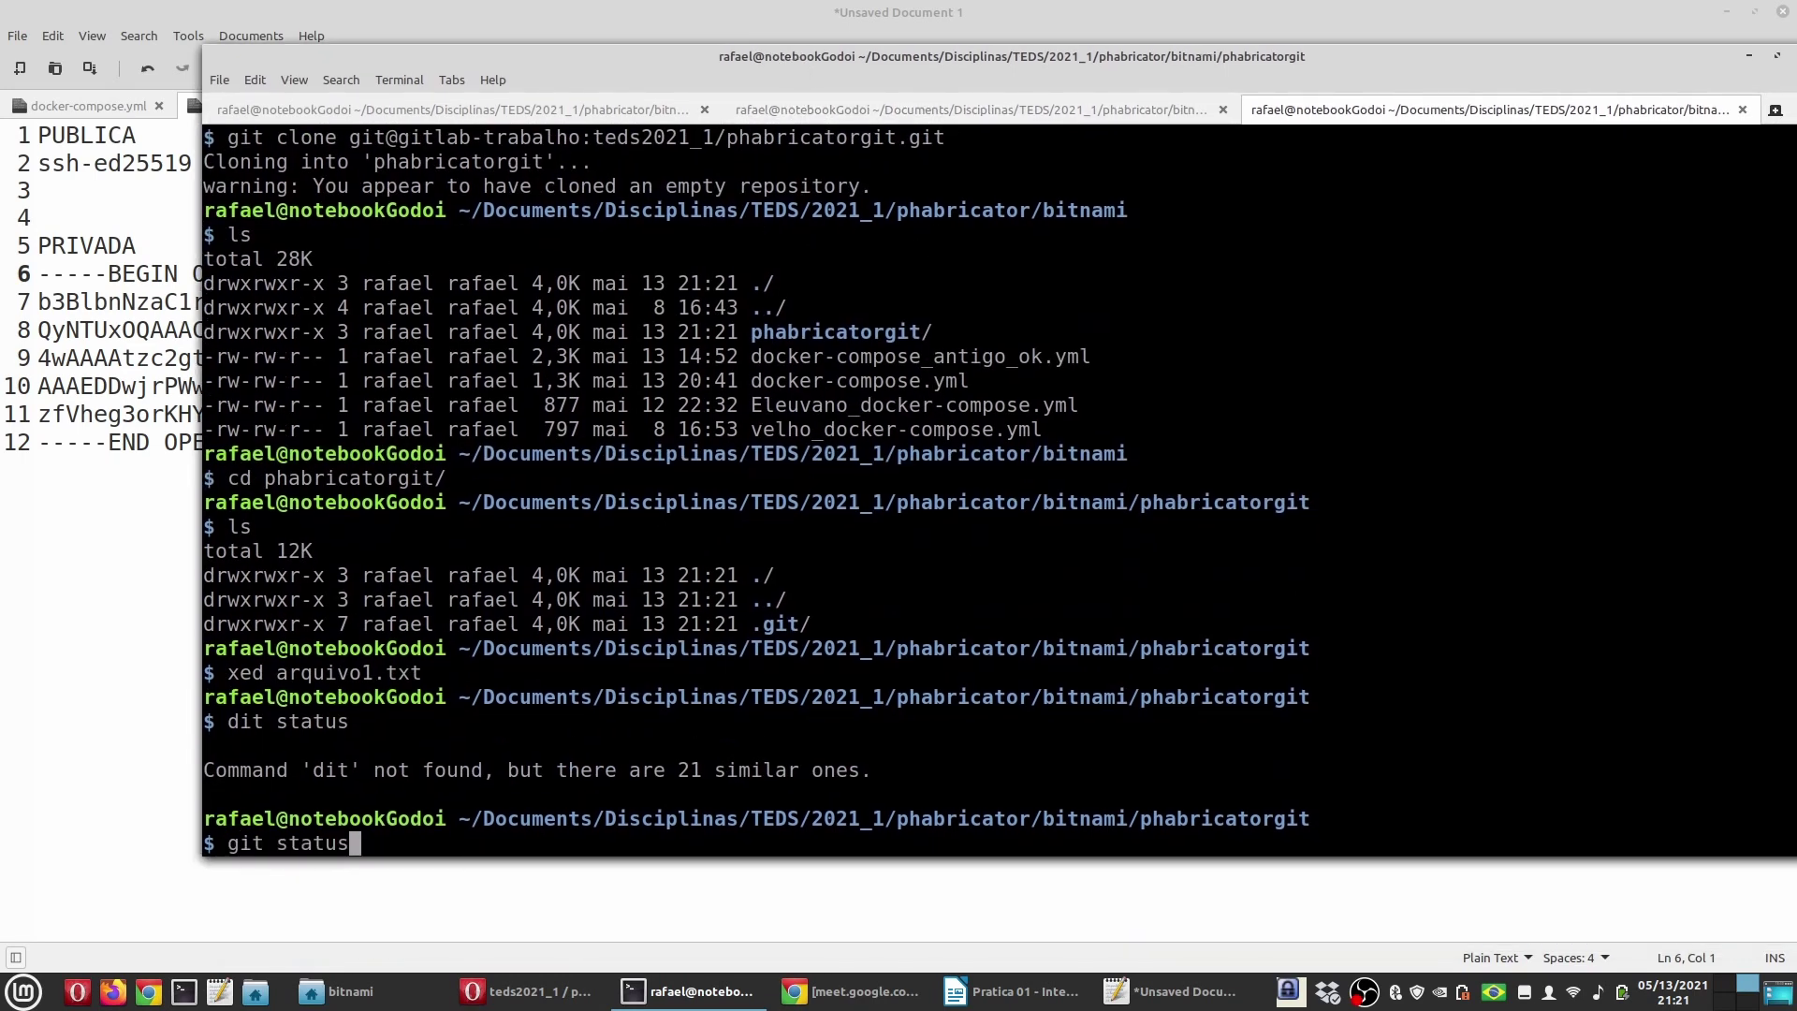
key("Return")
Step: Stage all files and commit them with the message 'Cria o arquivo inicial'
type("g")
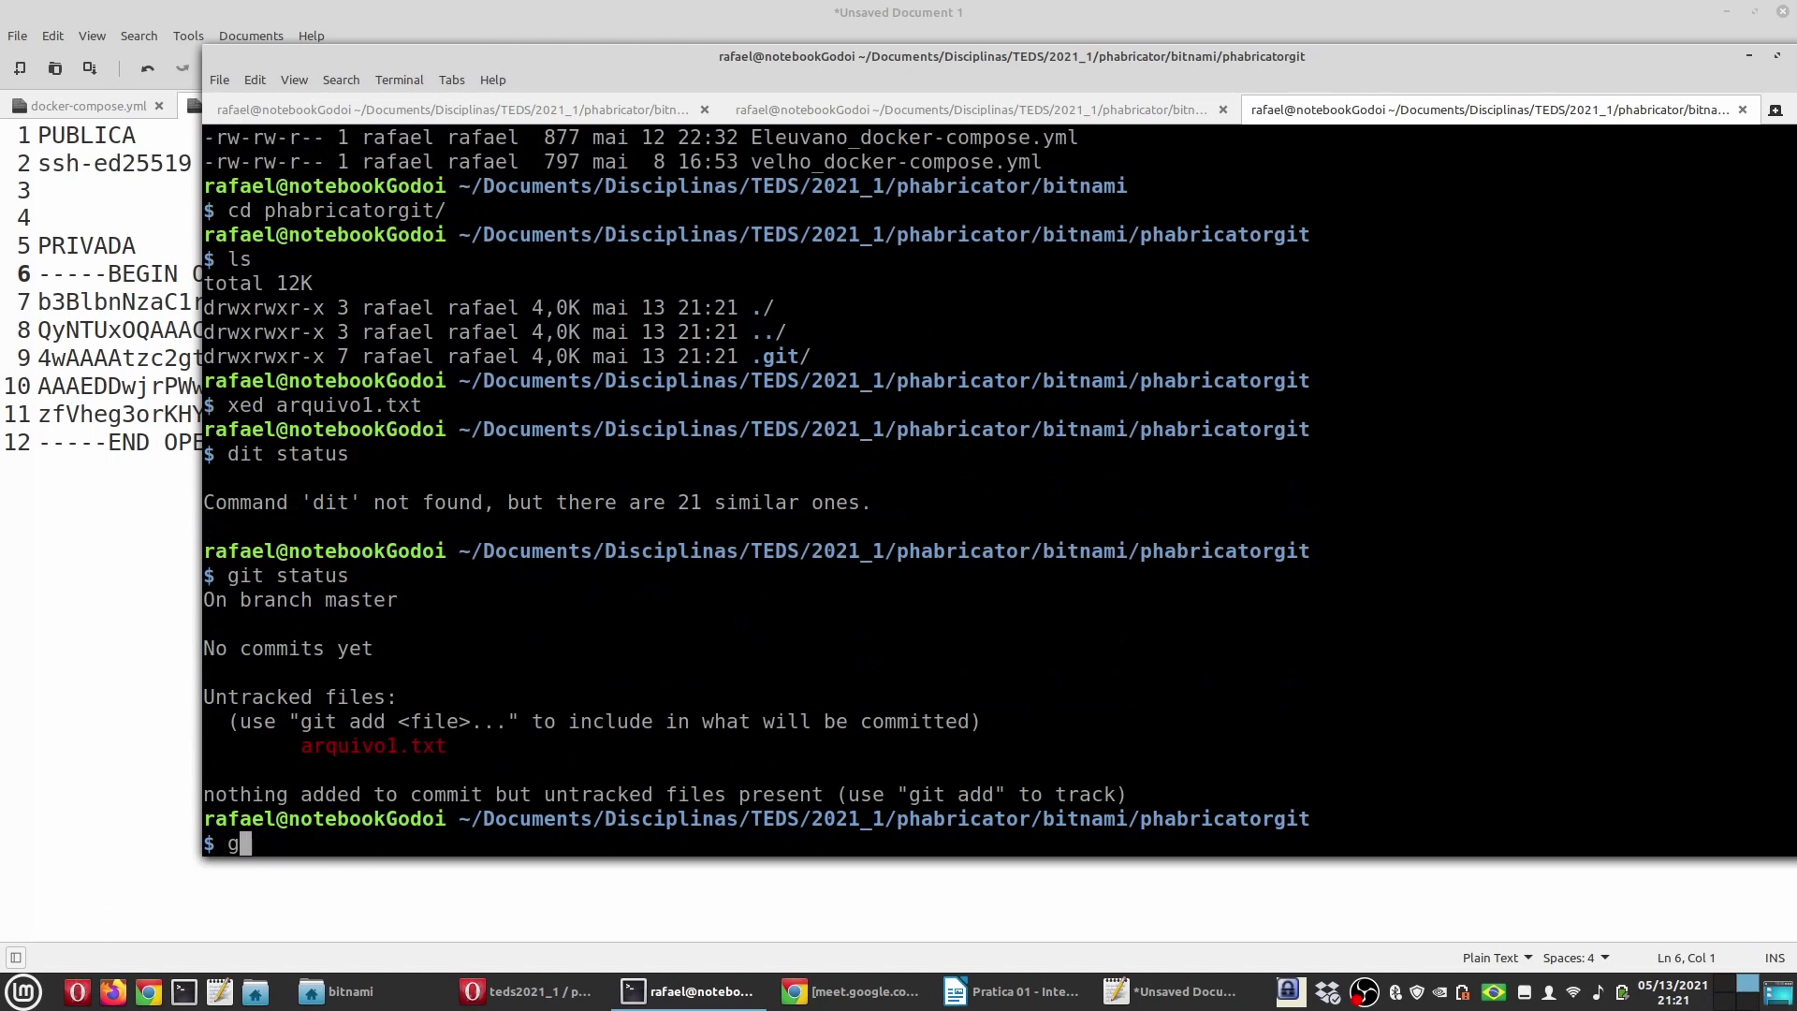
type("it add .")
key("Return")
type("g")
type("mmit")
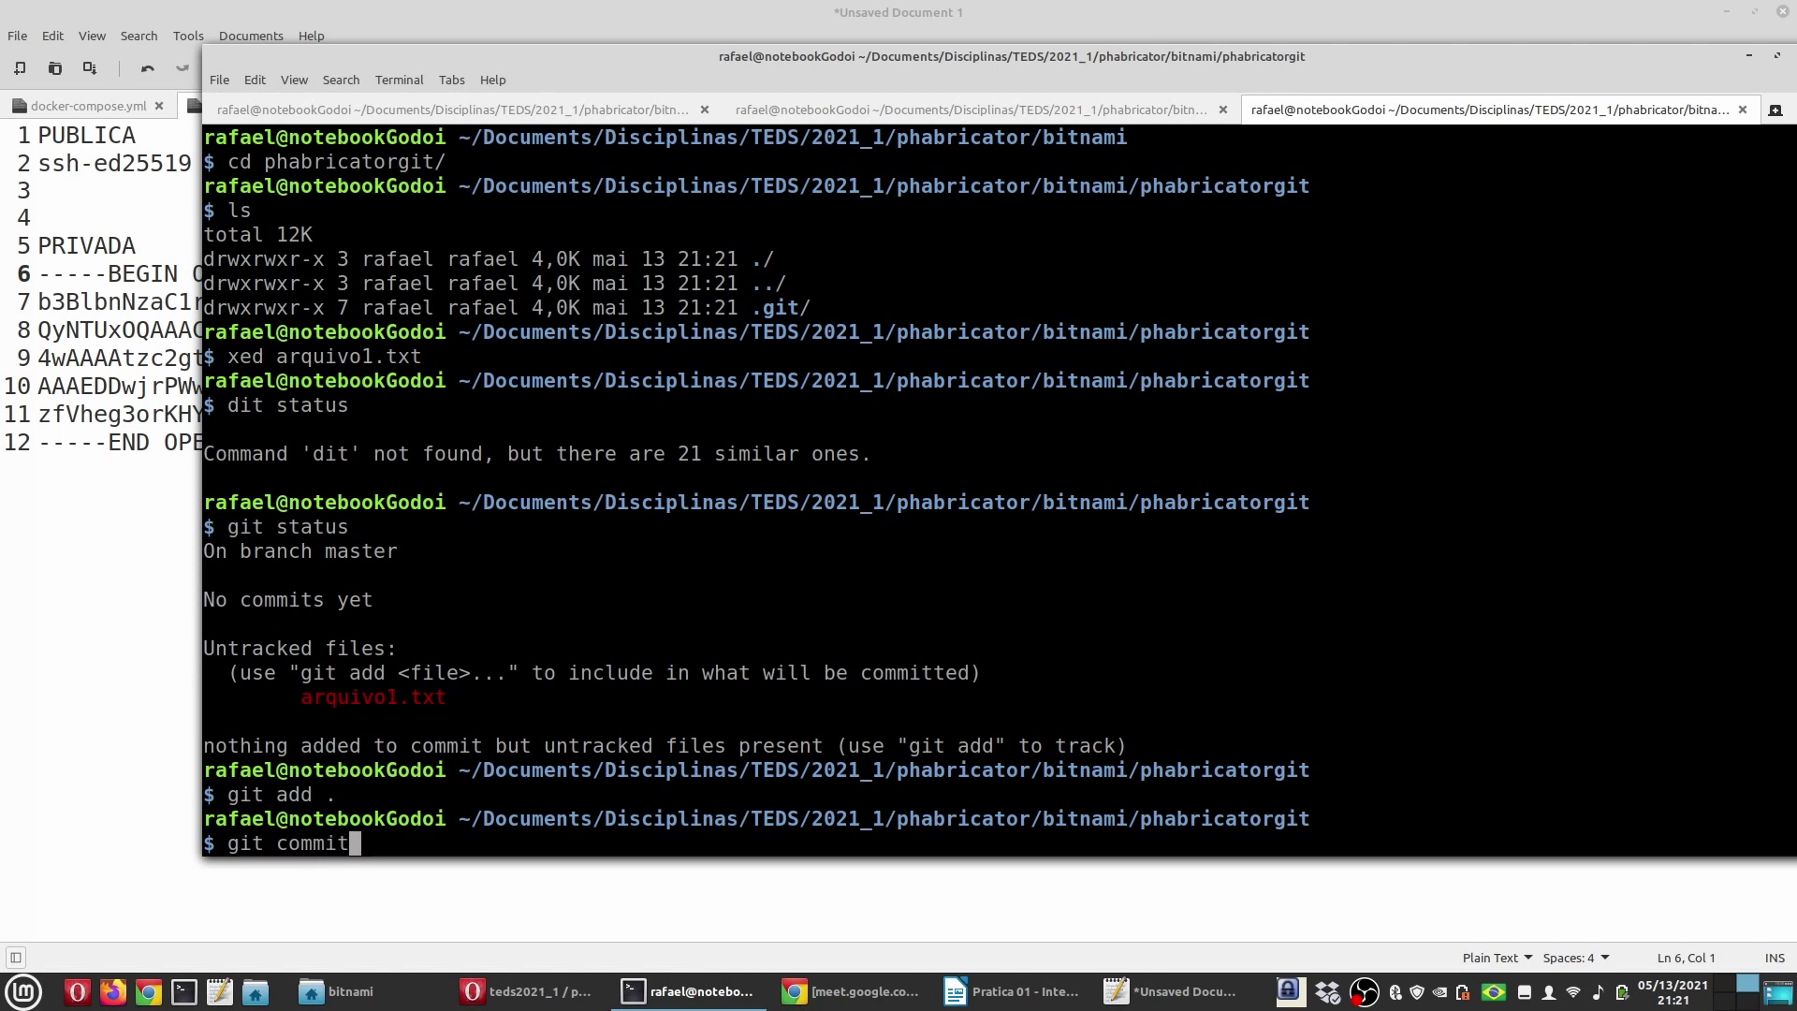
type(" -m \"Criar")
key("BackSpace")
key("BackSpace")
type("o arquivo iin")
key("BackSpace")
key("BackSpace")
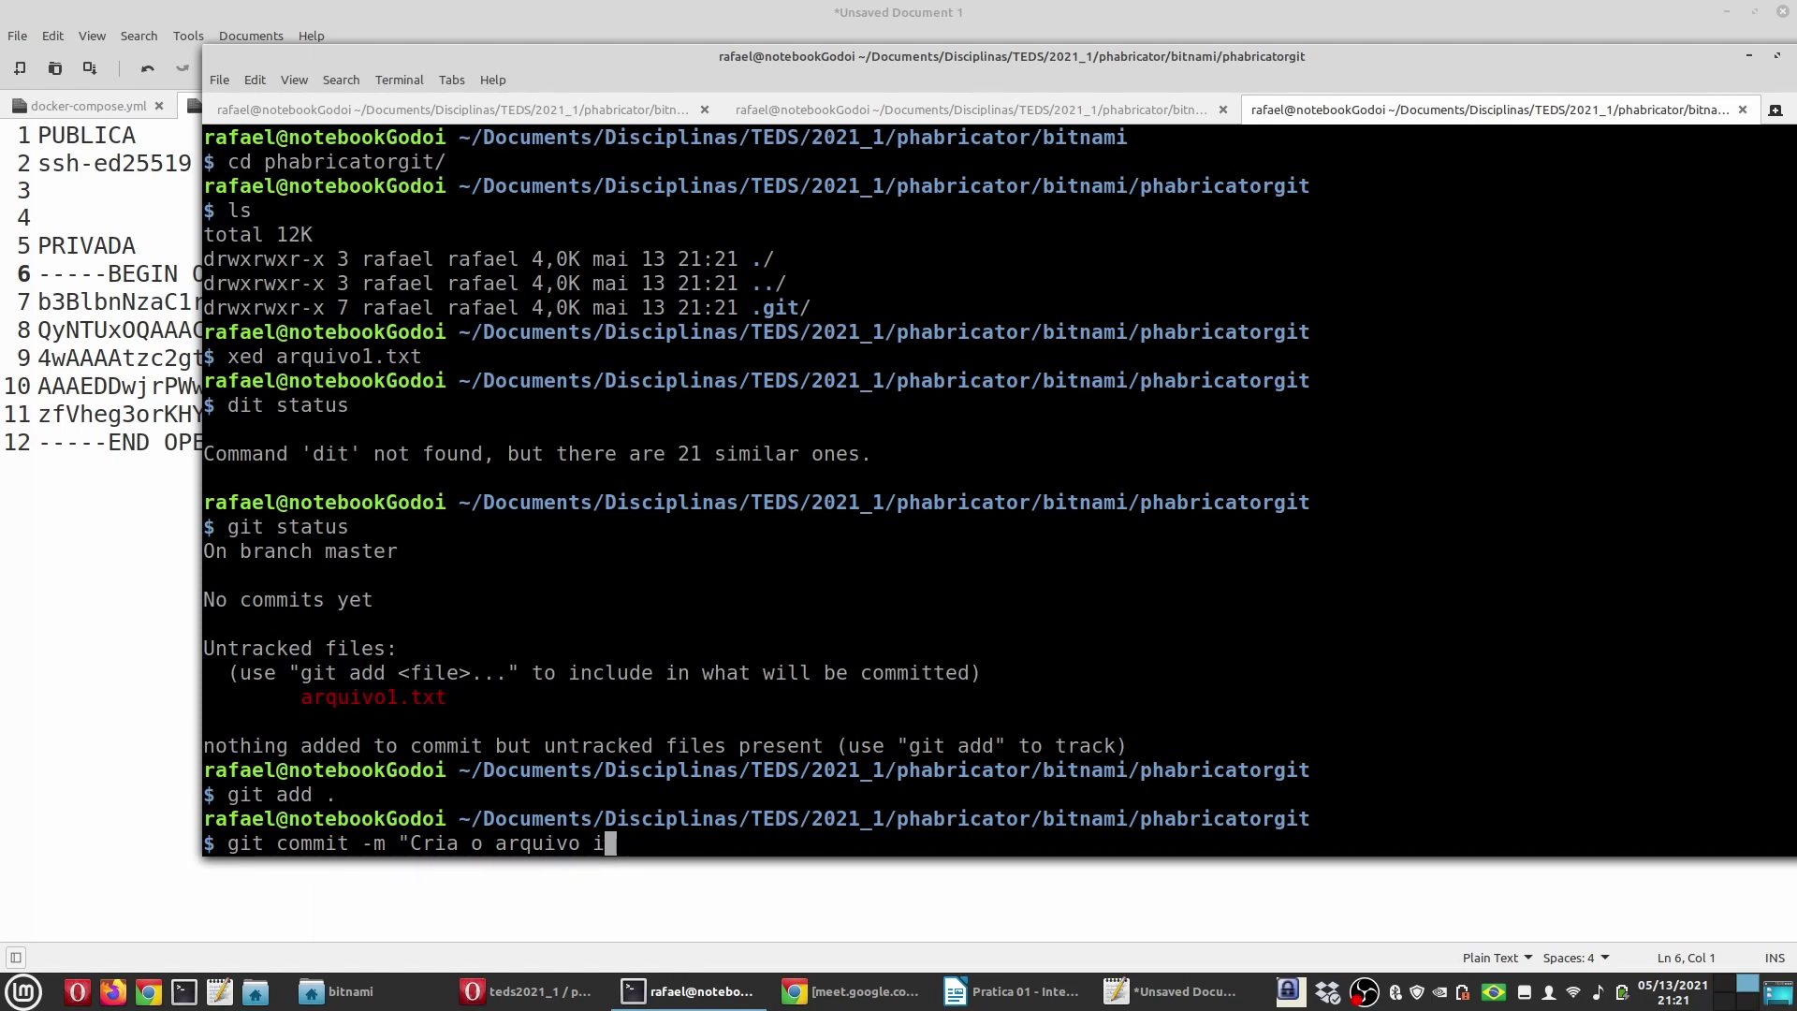
type("nicial\"")
key("Return")
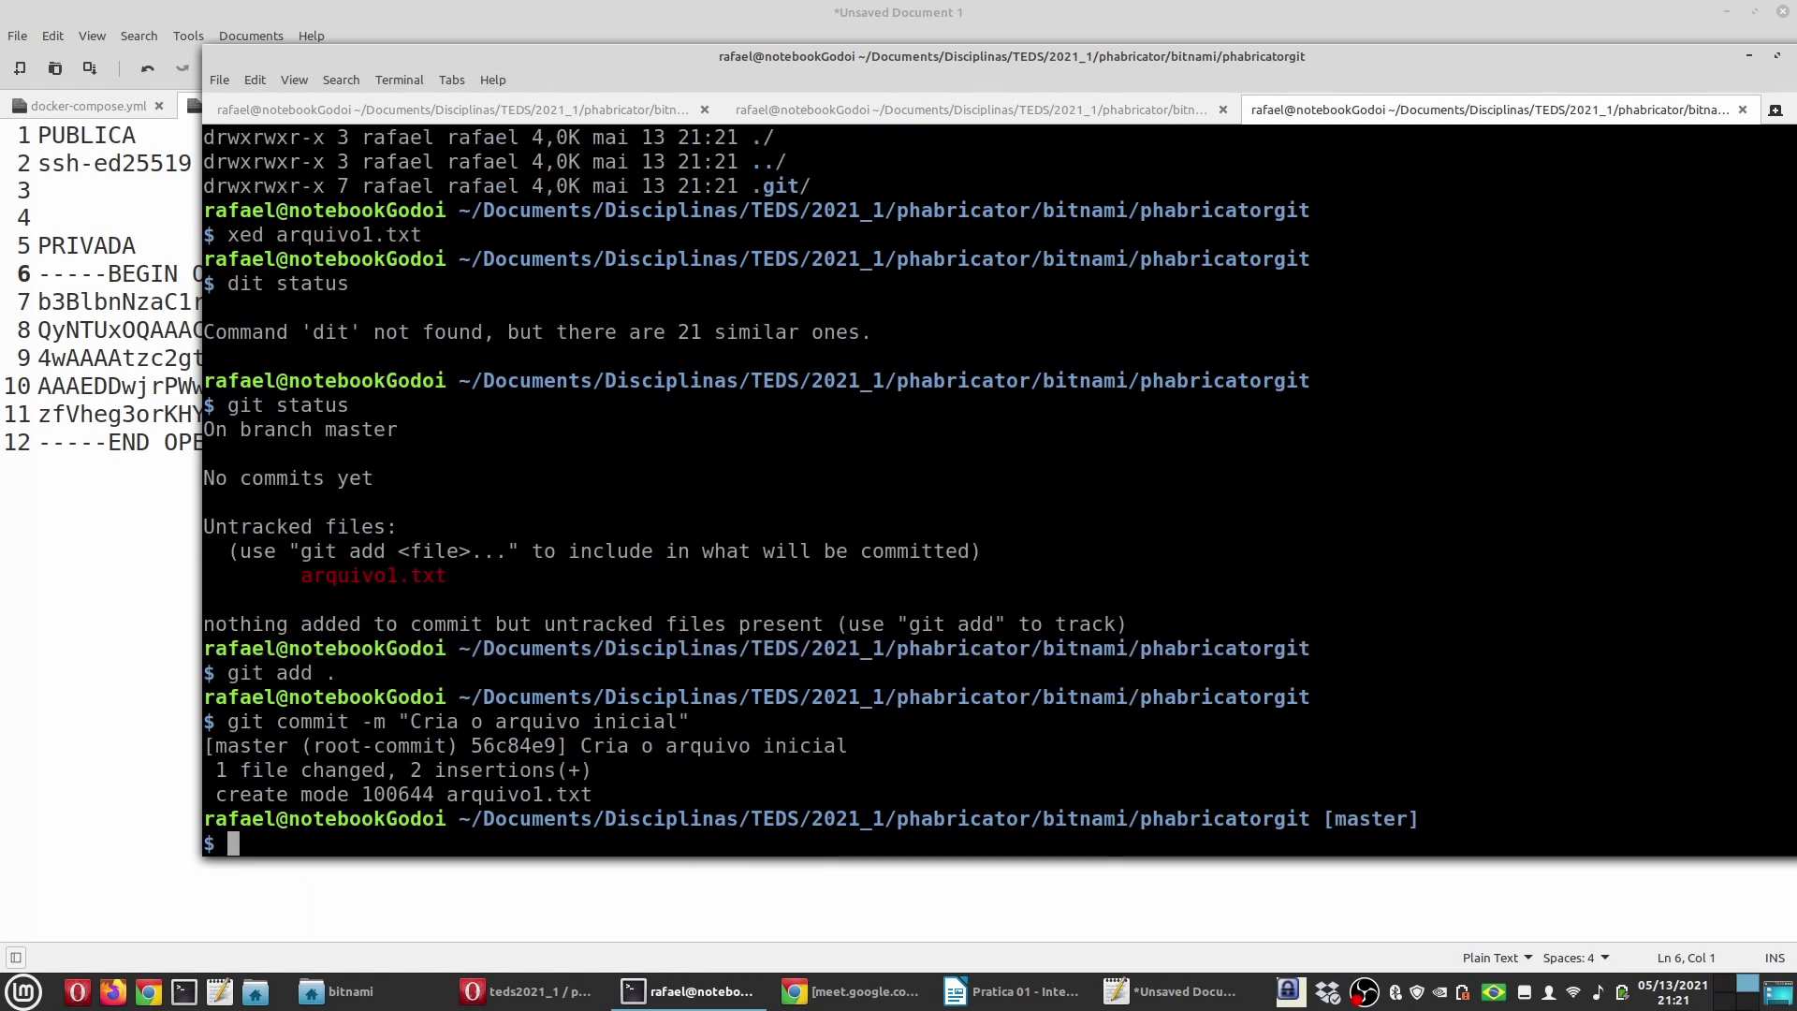
Step: Push the commit to the remote, creating the master branch
type("git push")
key("Return")
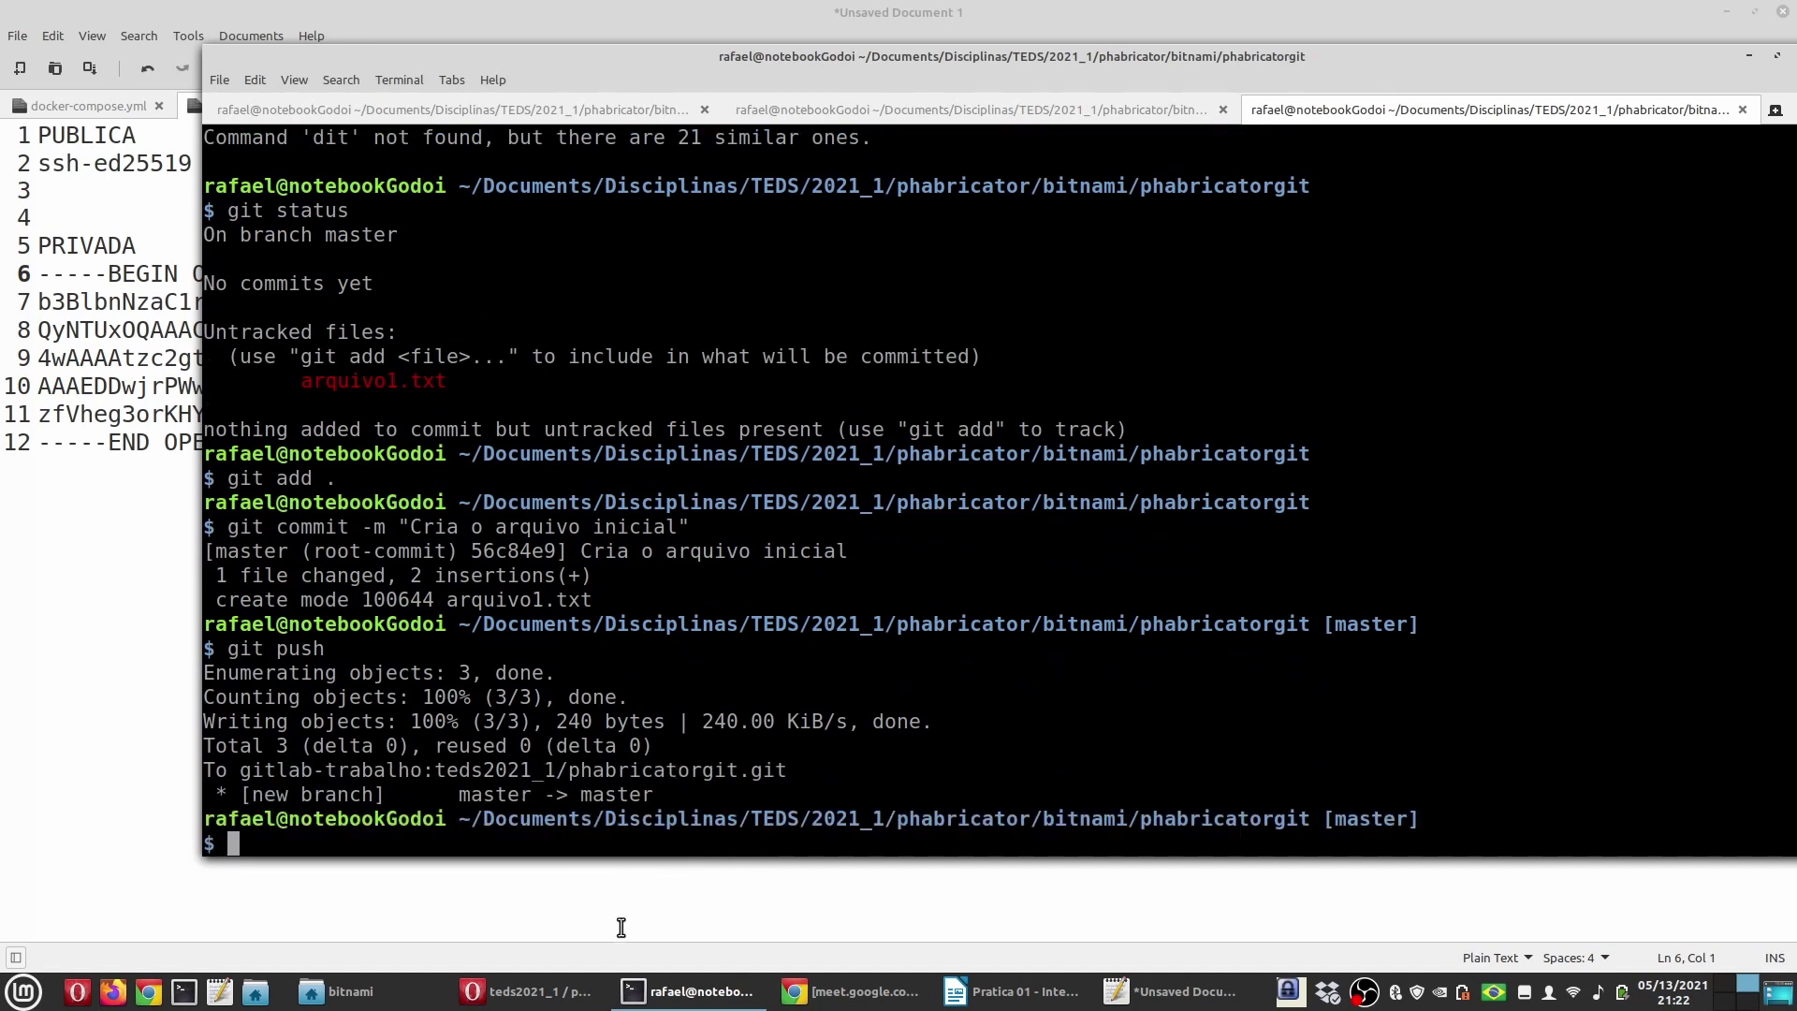
left_click(529, 991)
Step: Reload the GitLab project page to show the pushed arquivo1.txt commit
left_click(429, 307)
scroll(430, 307, "up", 3)
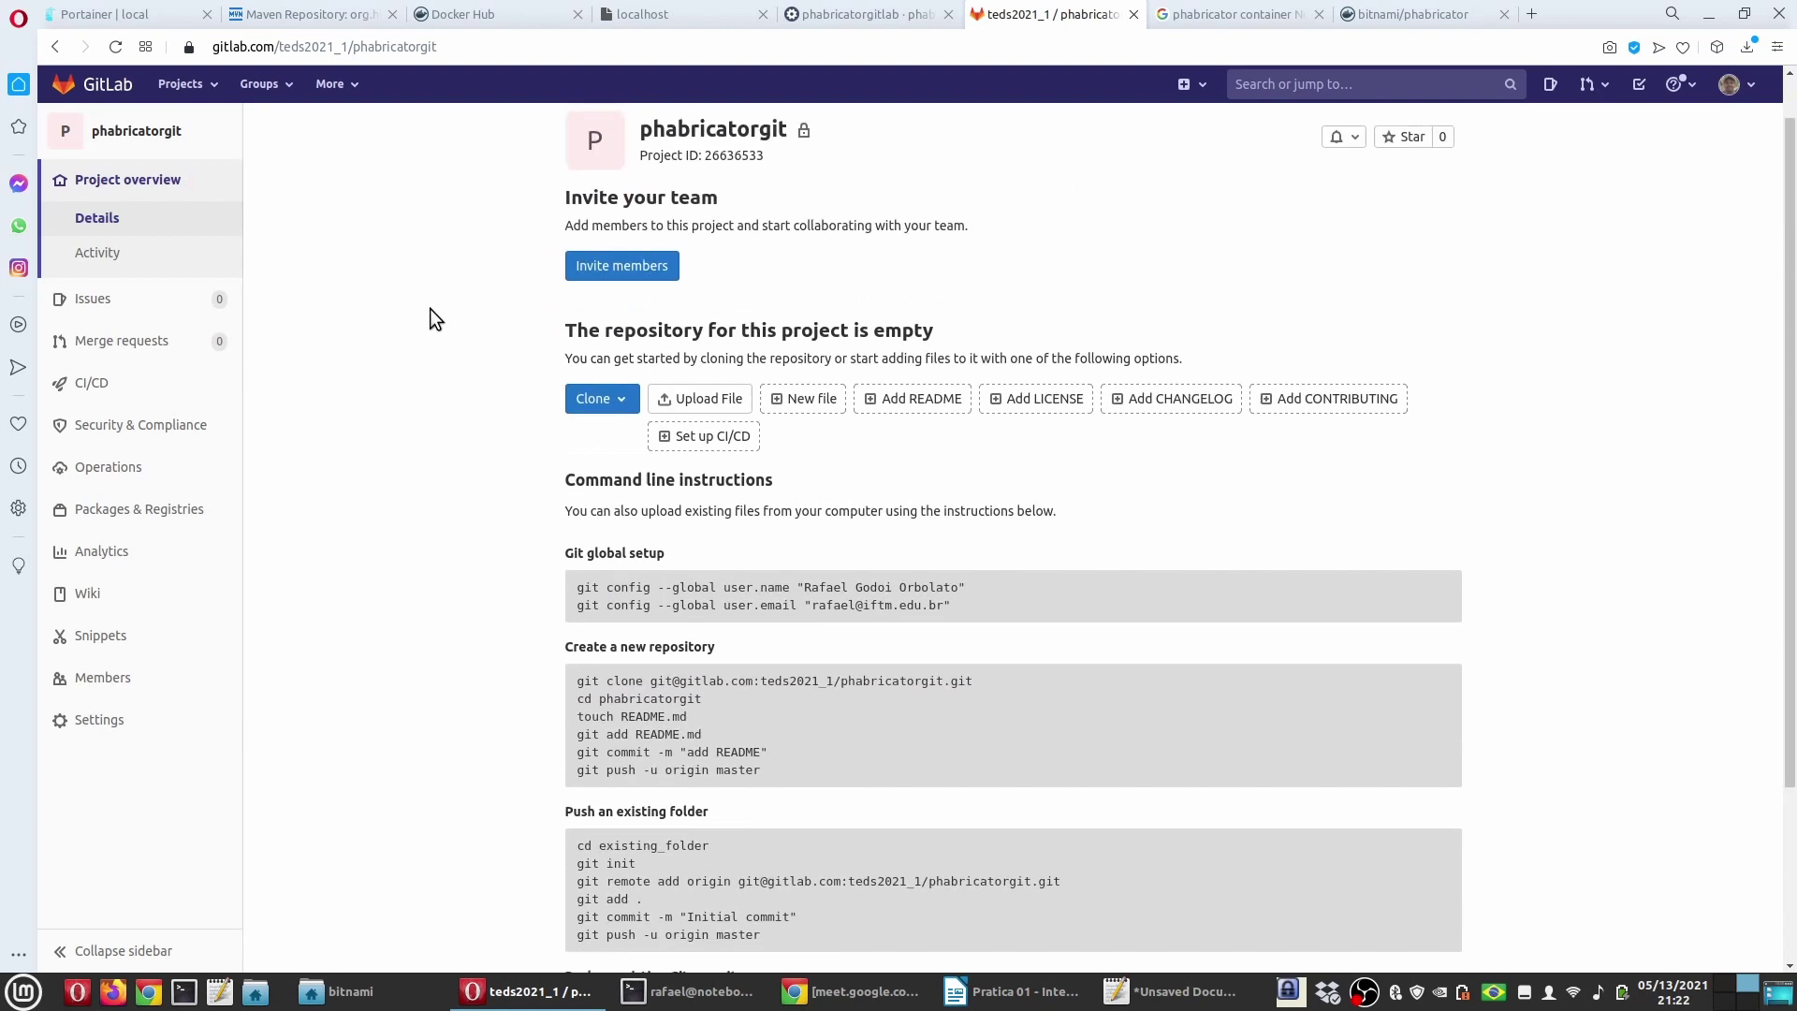
left_click(116, 48)
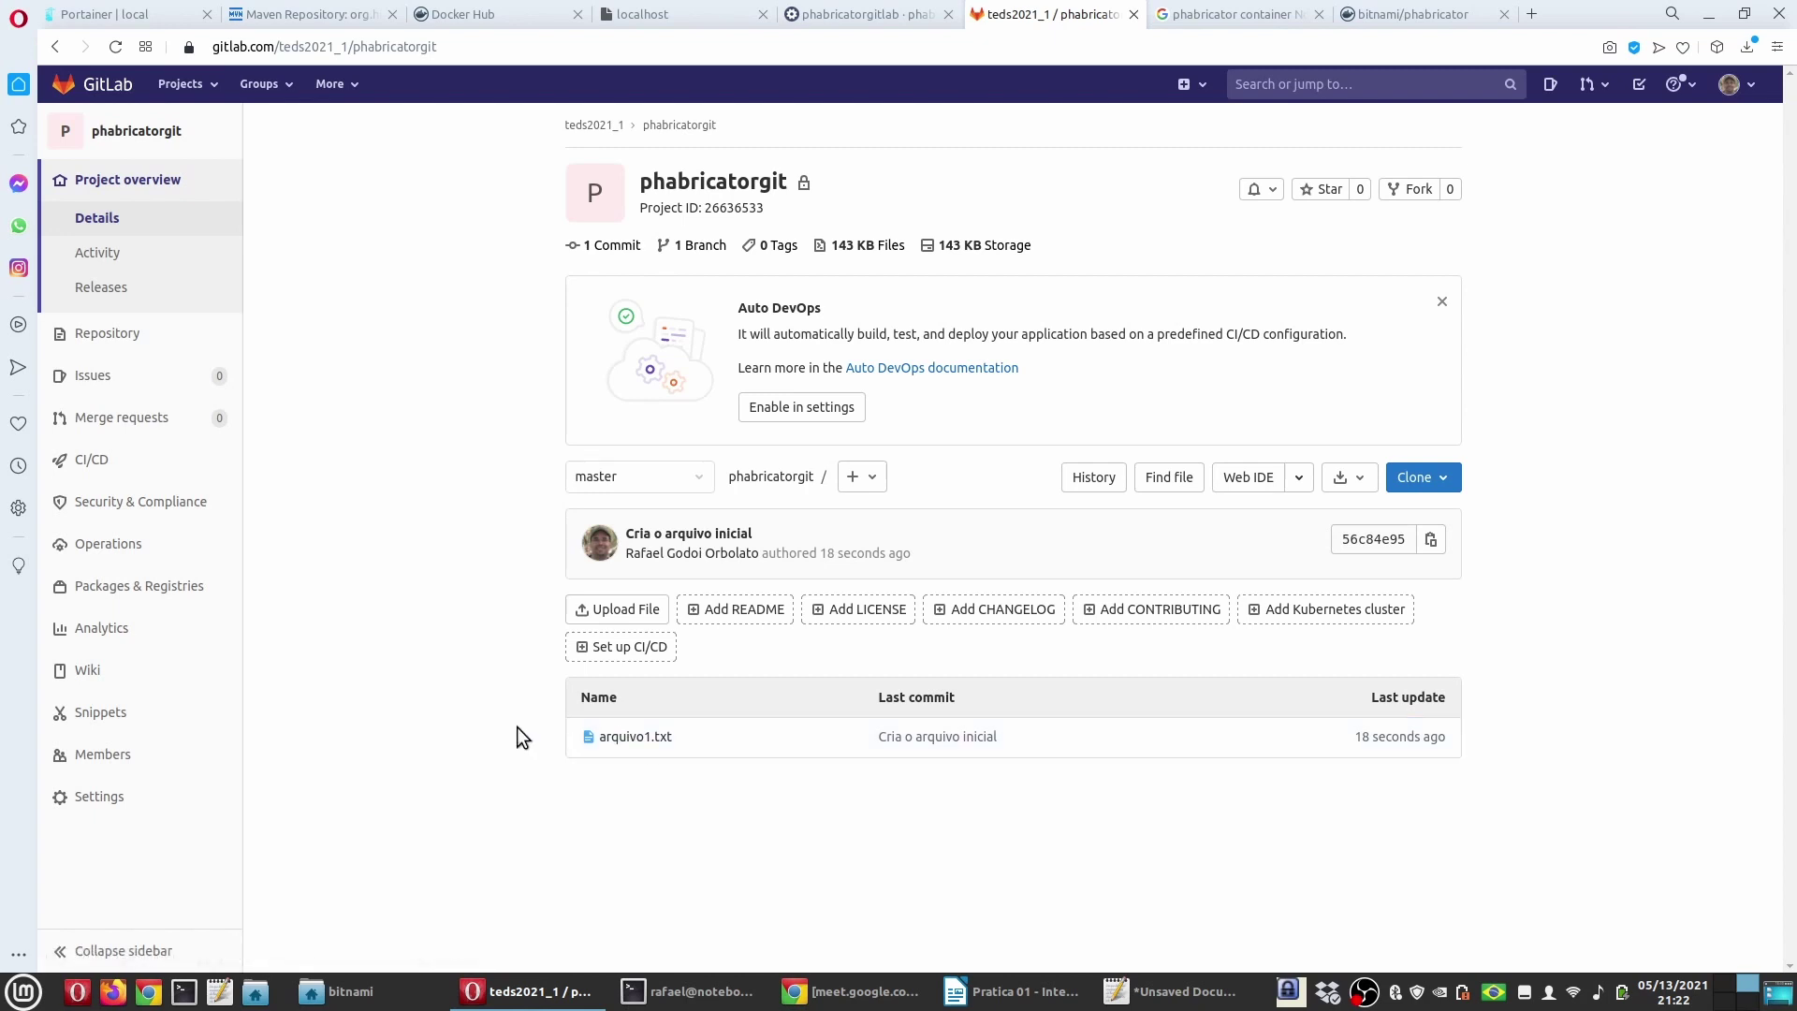
Step: Confirm Phabricator's phabricatorgitlab repository mirrors the commit, then return to the Pratica 01 document
left_click(828, 9)
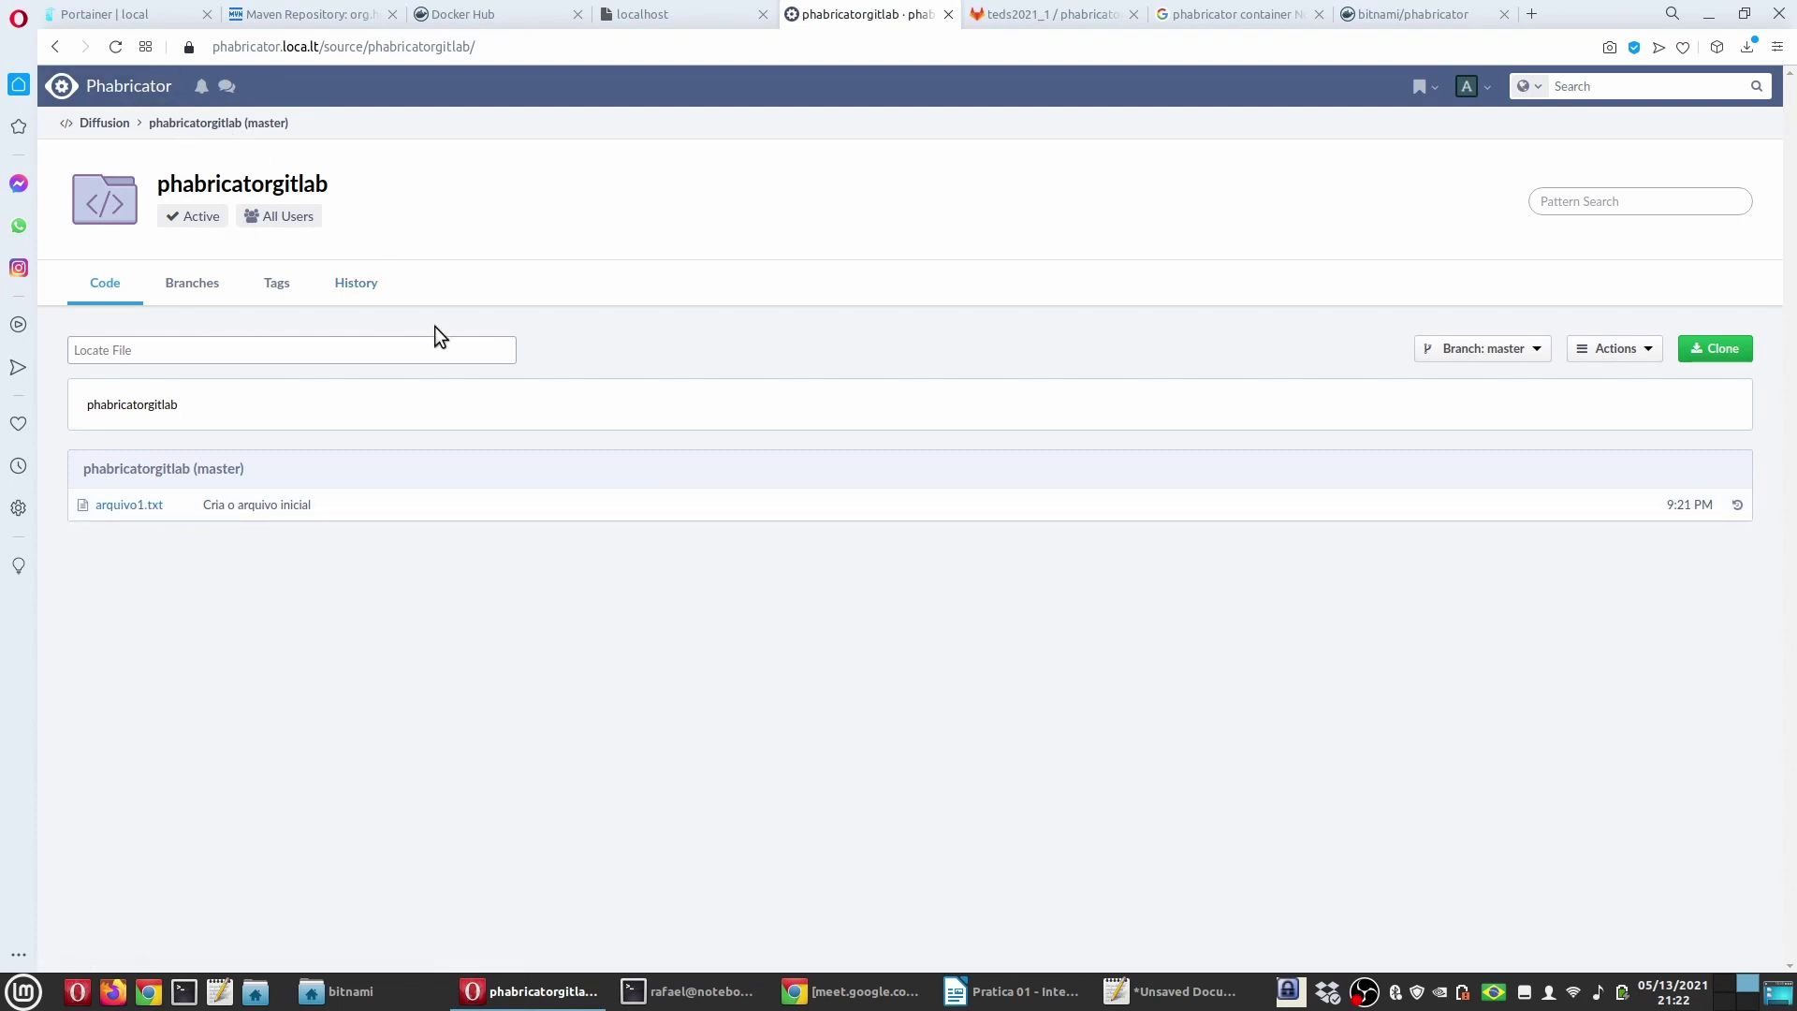
left_click(979, 17)
left_click(798, 21)
left_click(1011, 991)
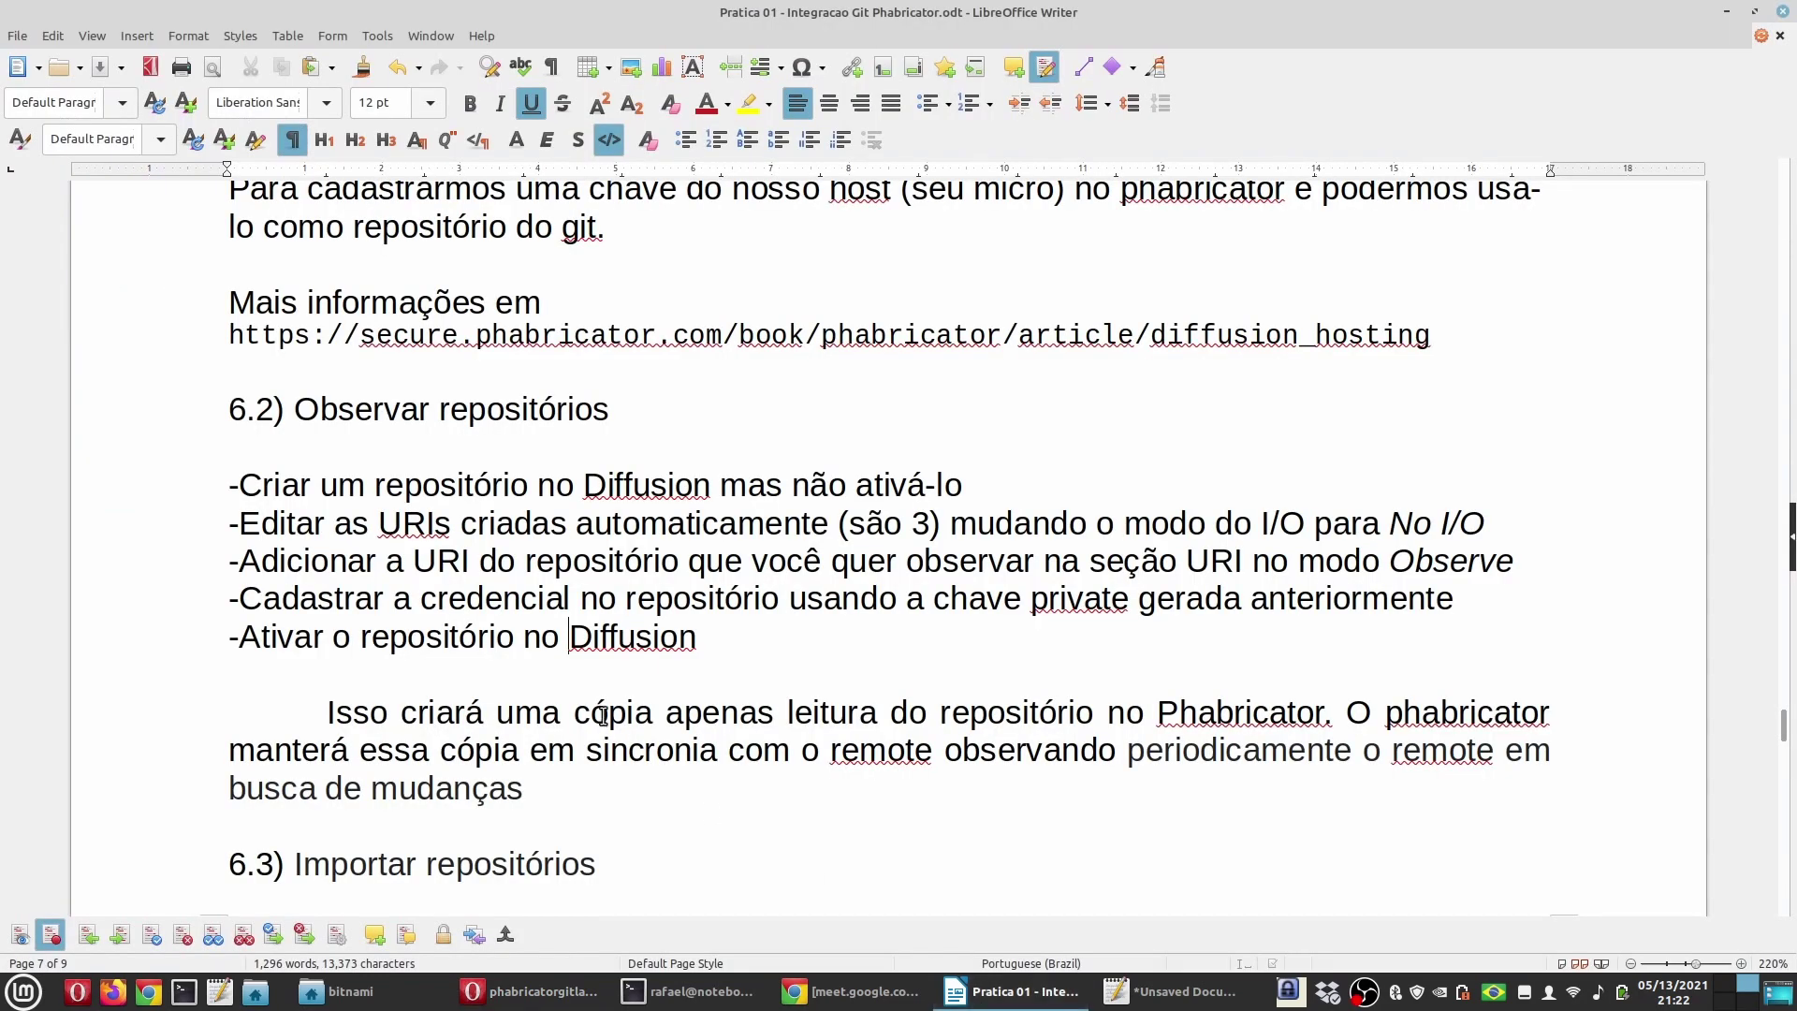
Step: Review the section 6.2 text and save the Pratica 01 - Integracao Git Phabricator document
scroll(661, 695, "down", 1)
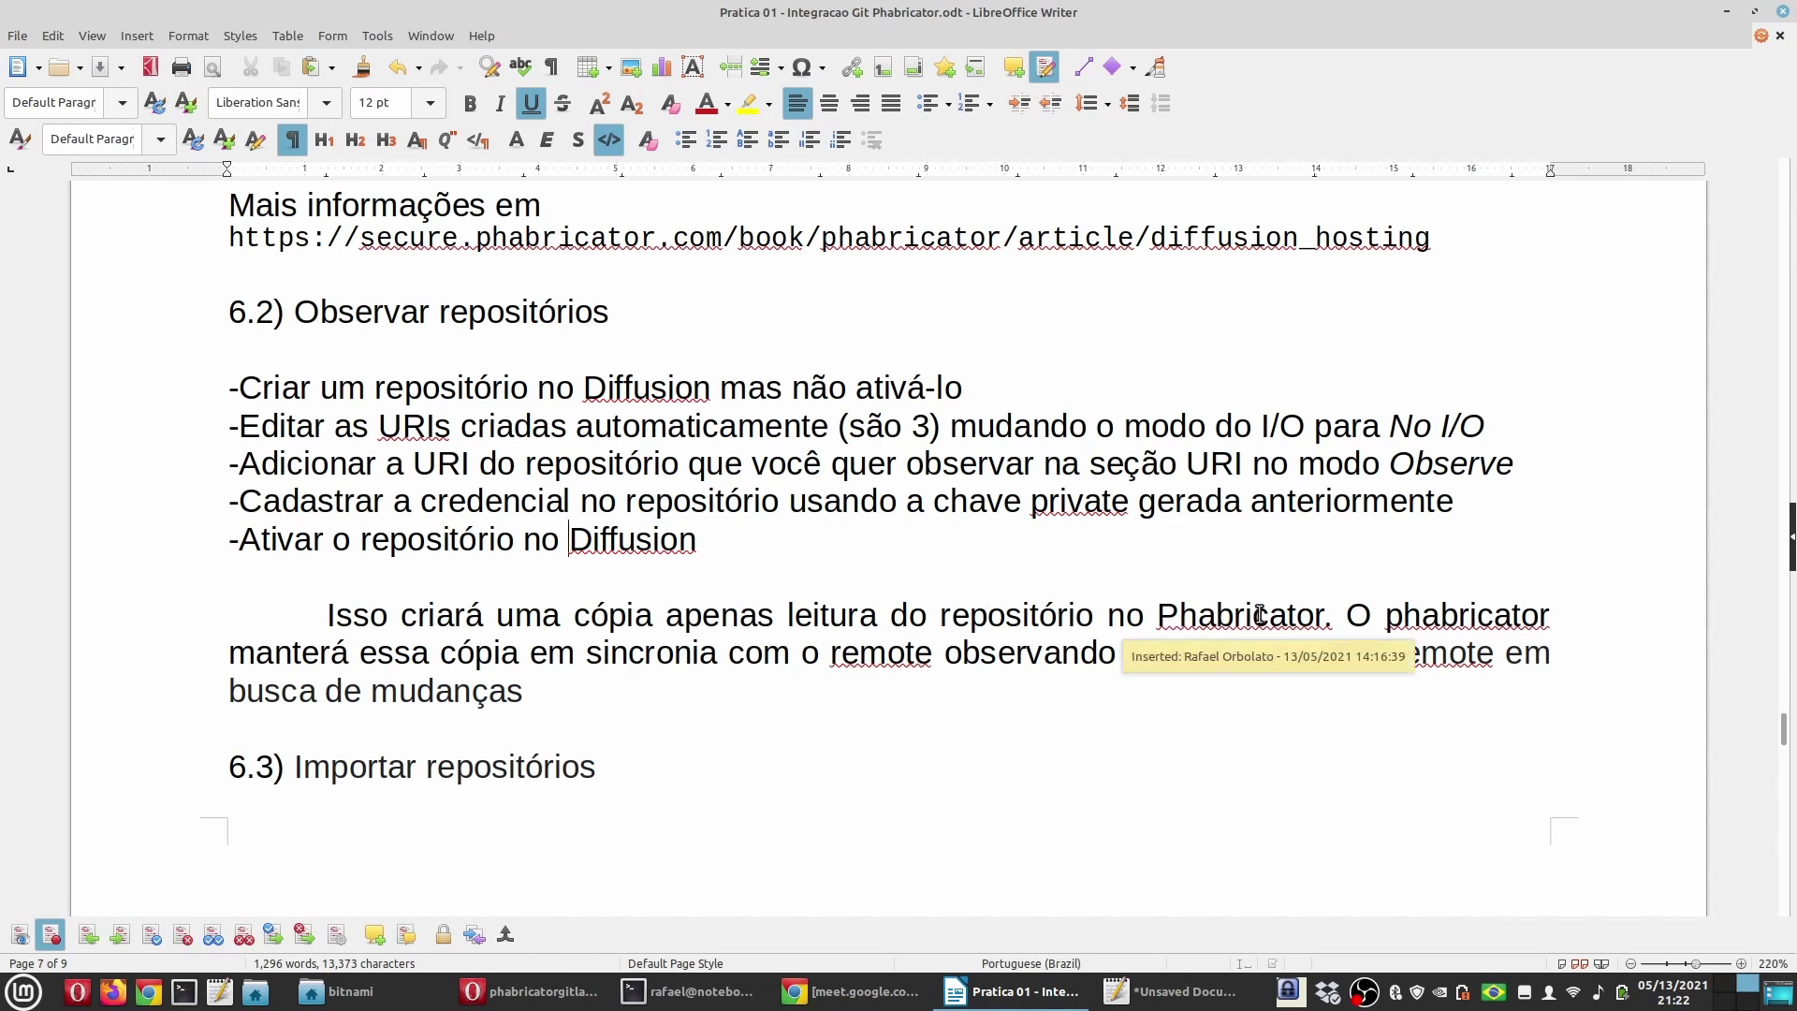
left_click(699, 677)
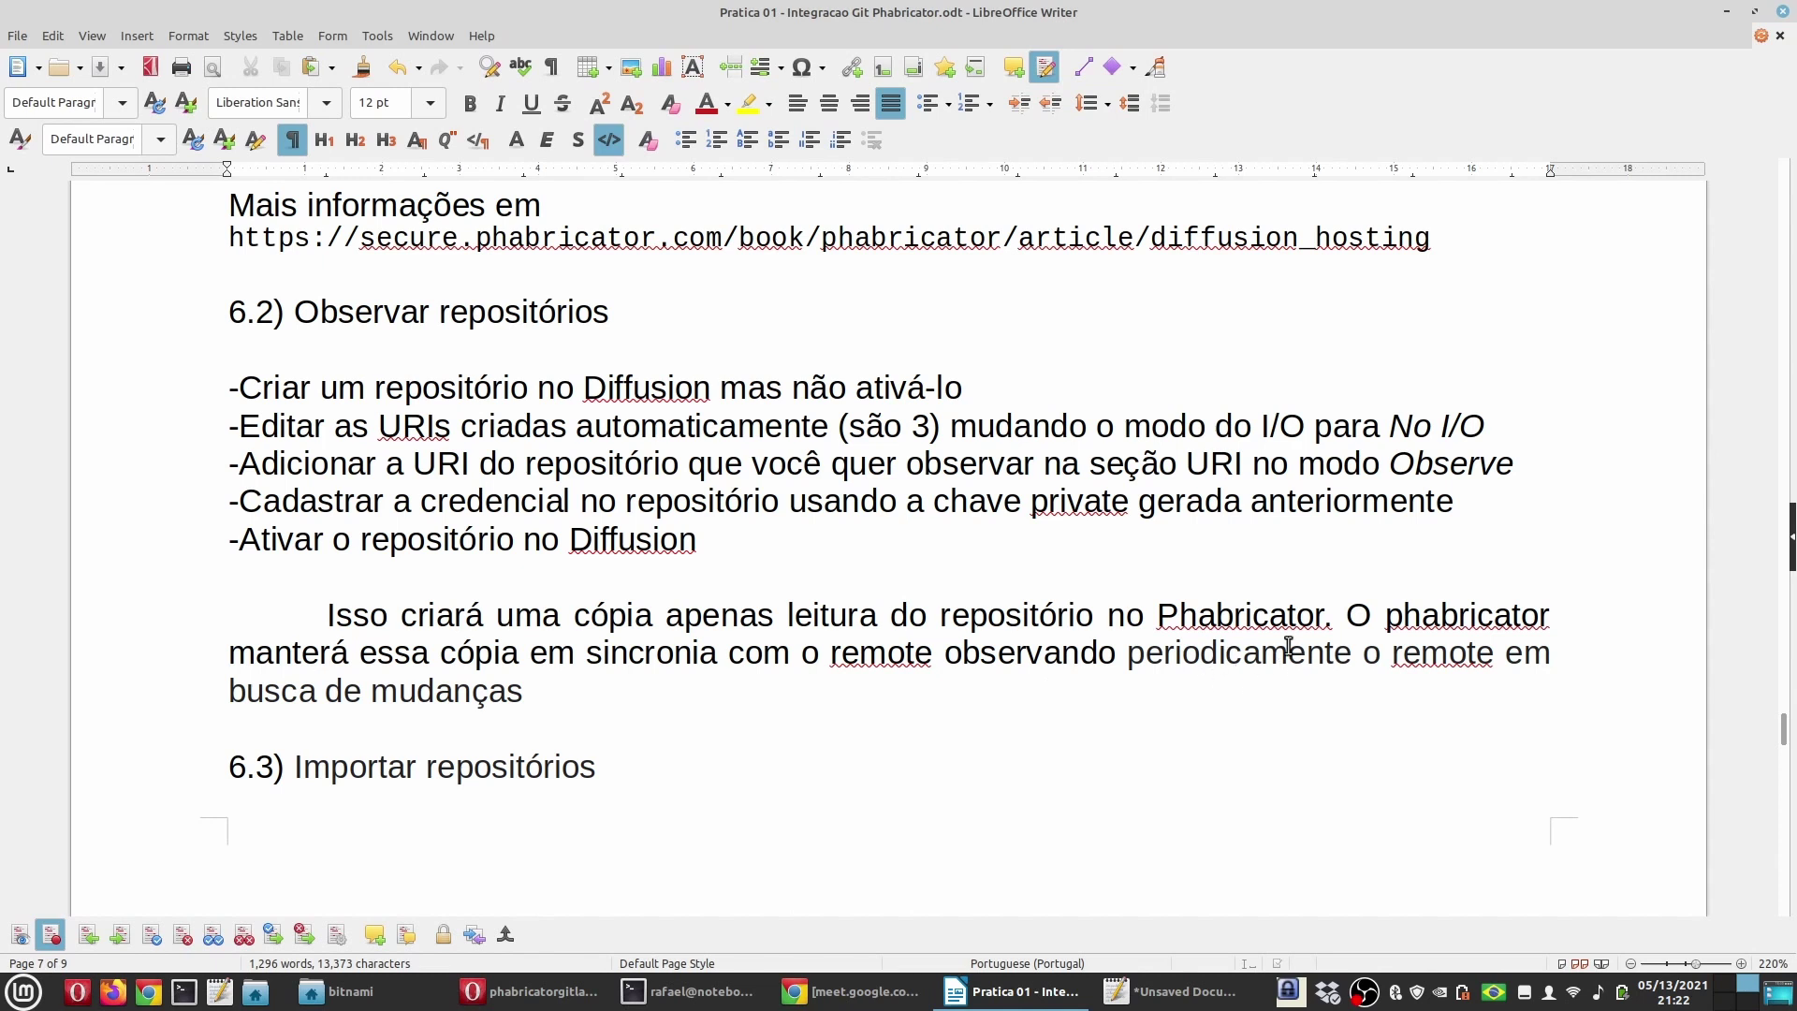
double_click(1259, 653)
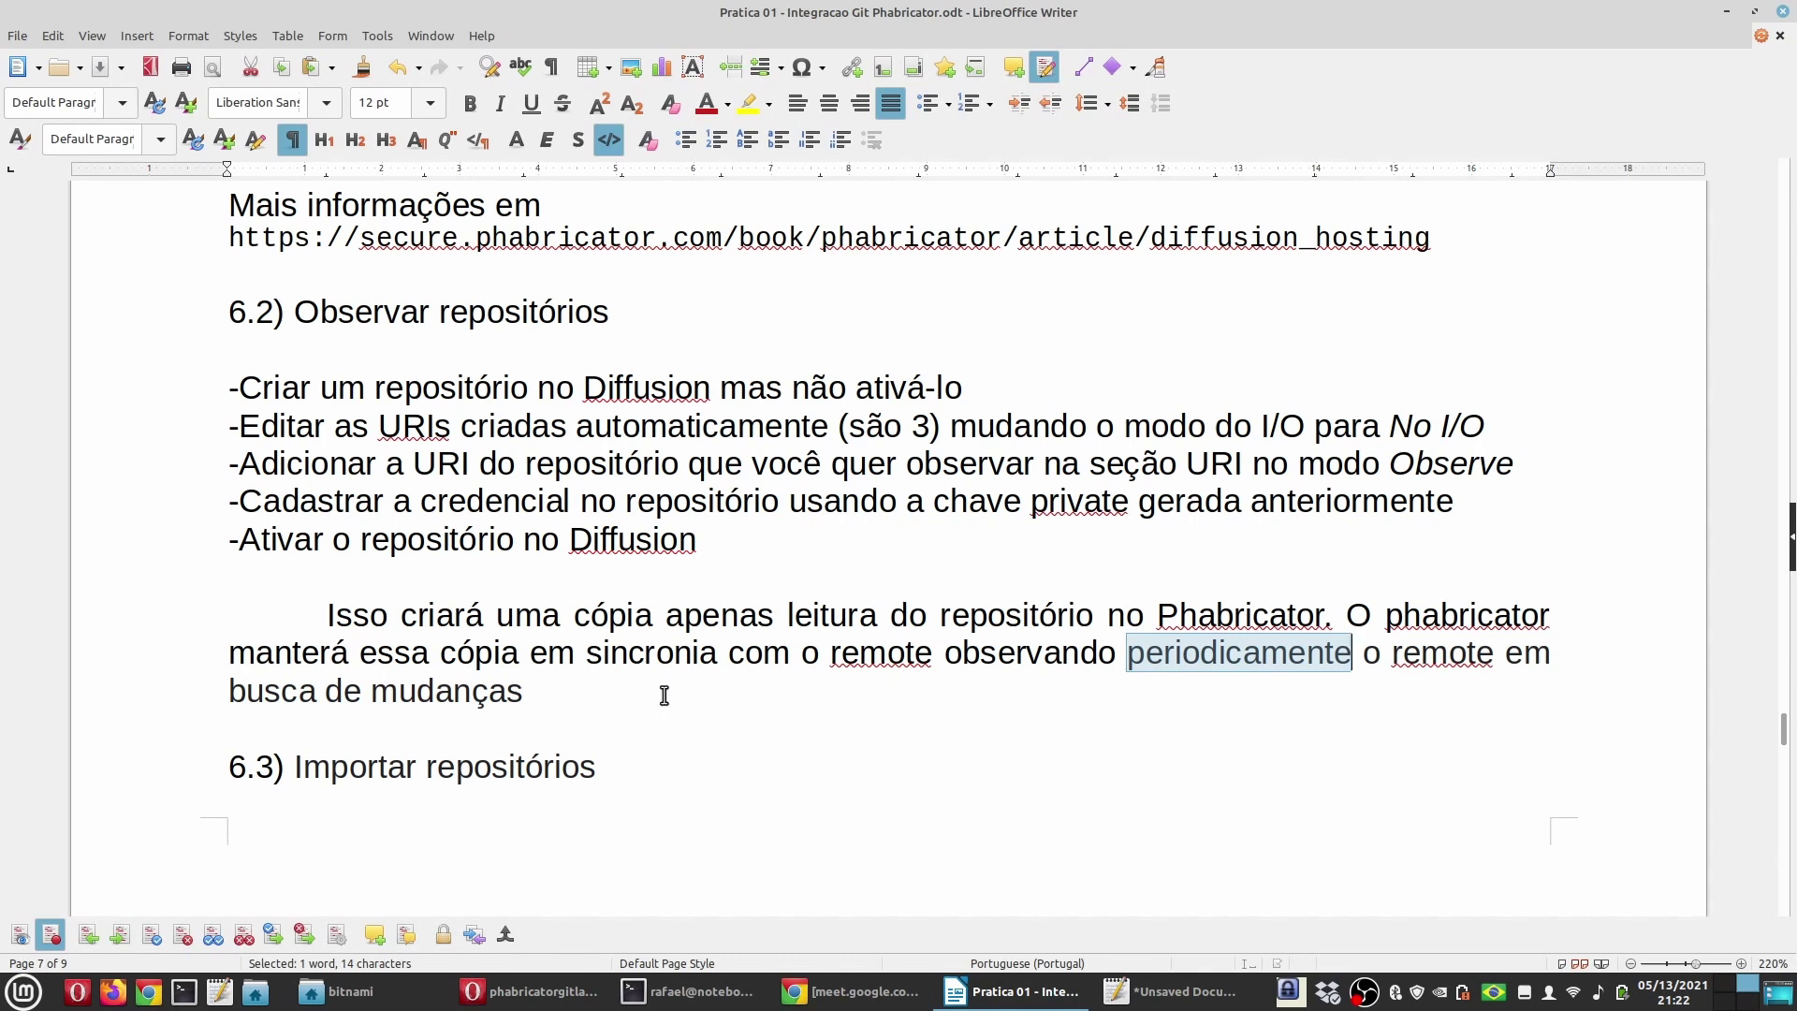
left_click(535, 695)
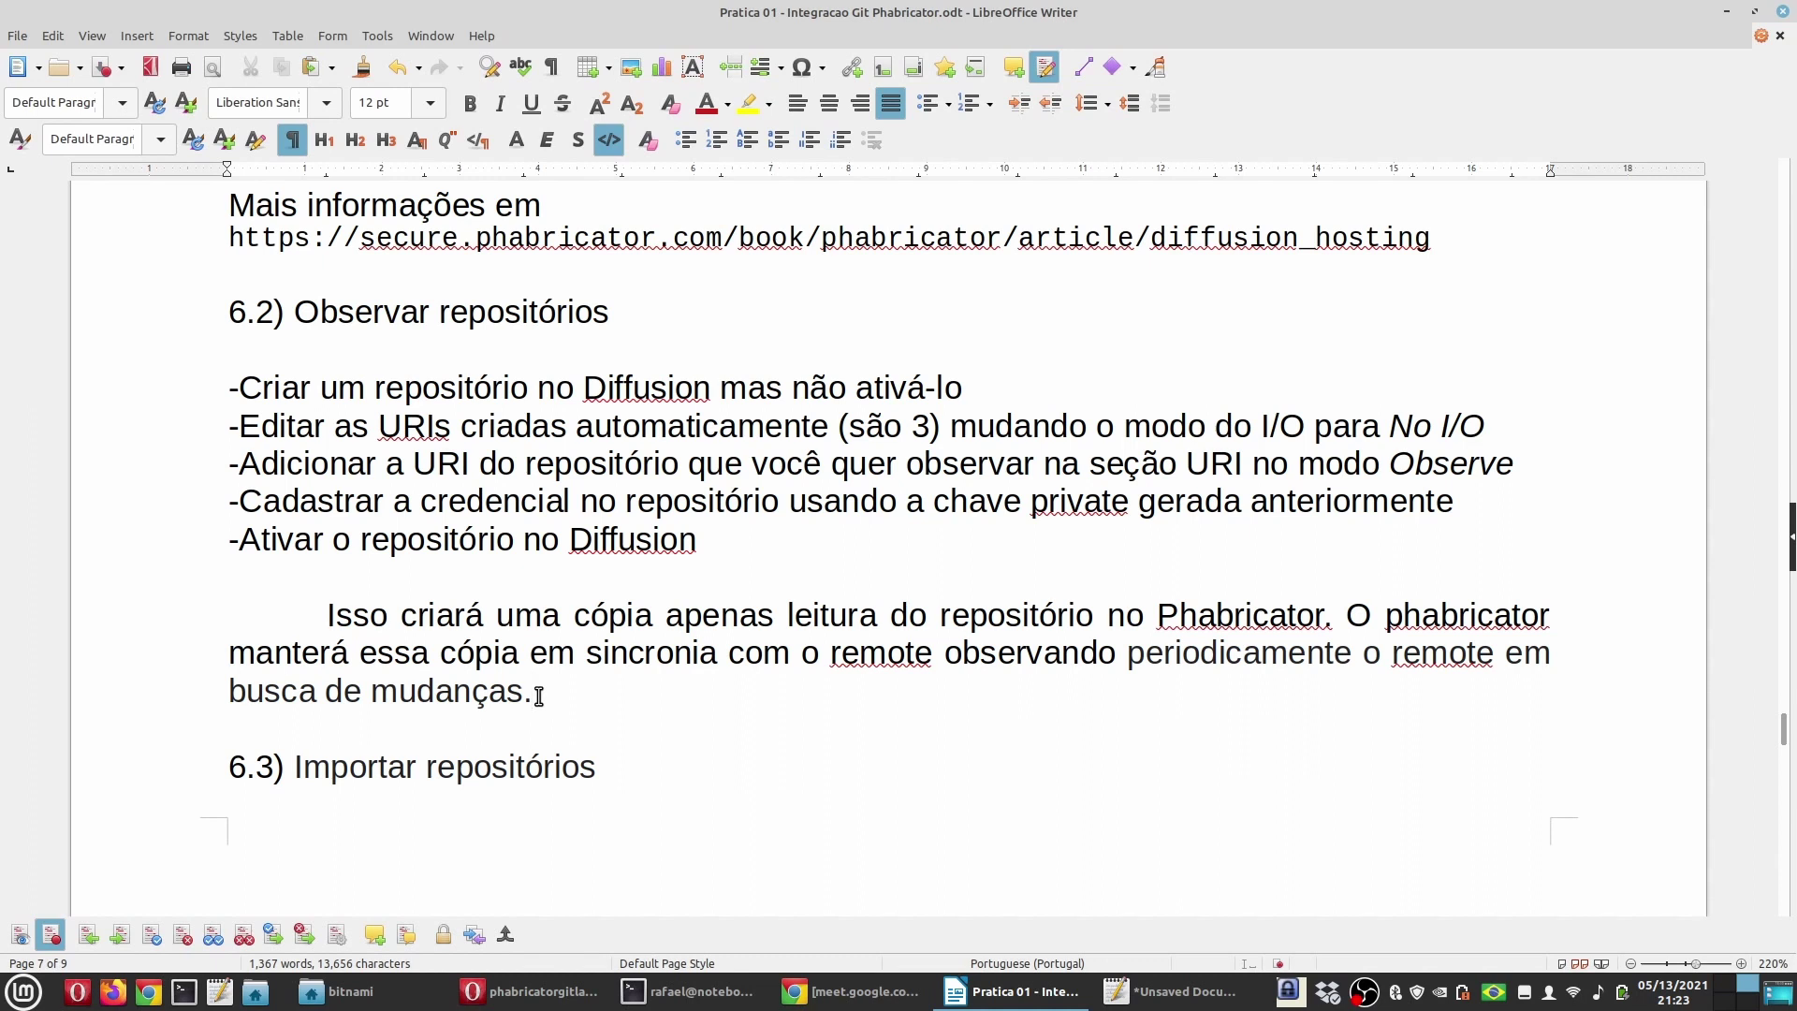
left_click(104, 66)
Step: Read section 6.3.1, highlighting 'Observar primeiro', 'No I/O' and 'hospedado', with a brief Phabricator check
scroll(636, 569, "down", 5)
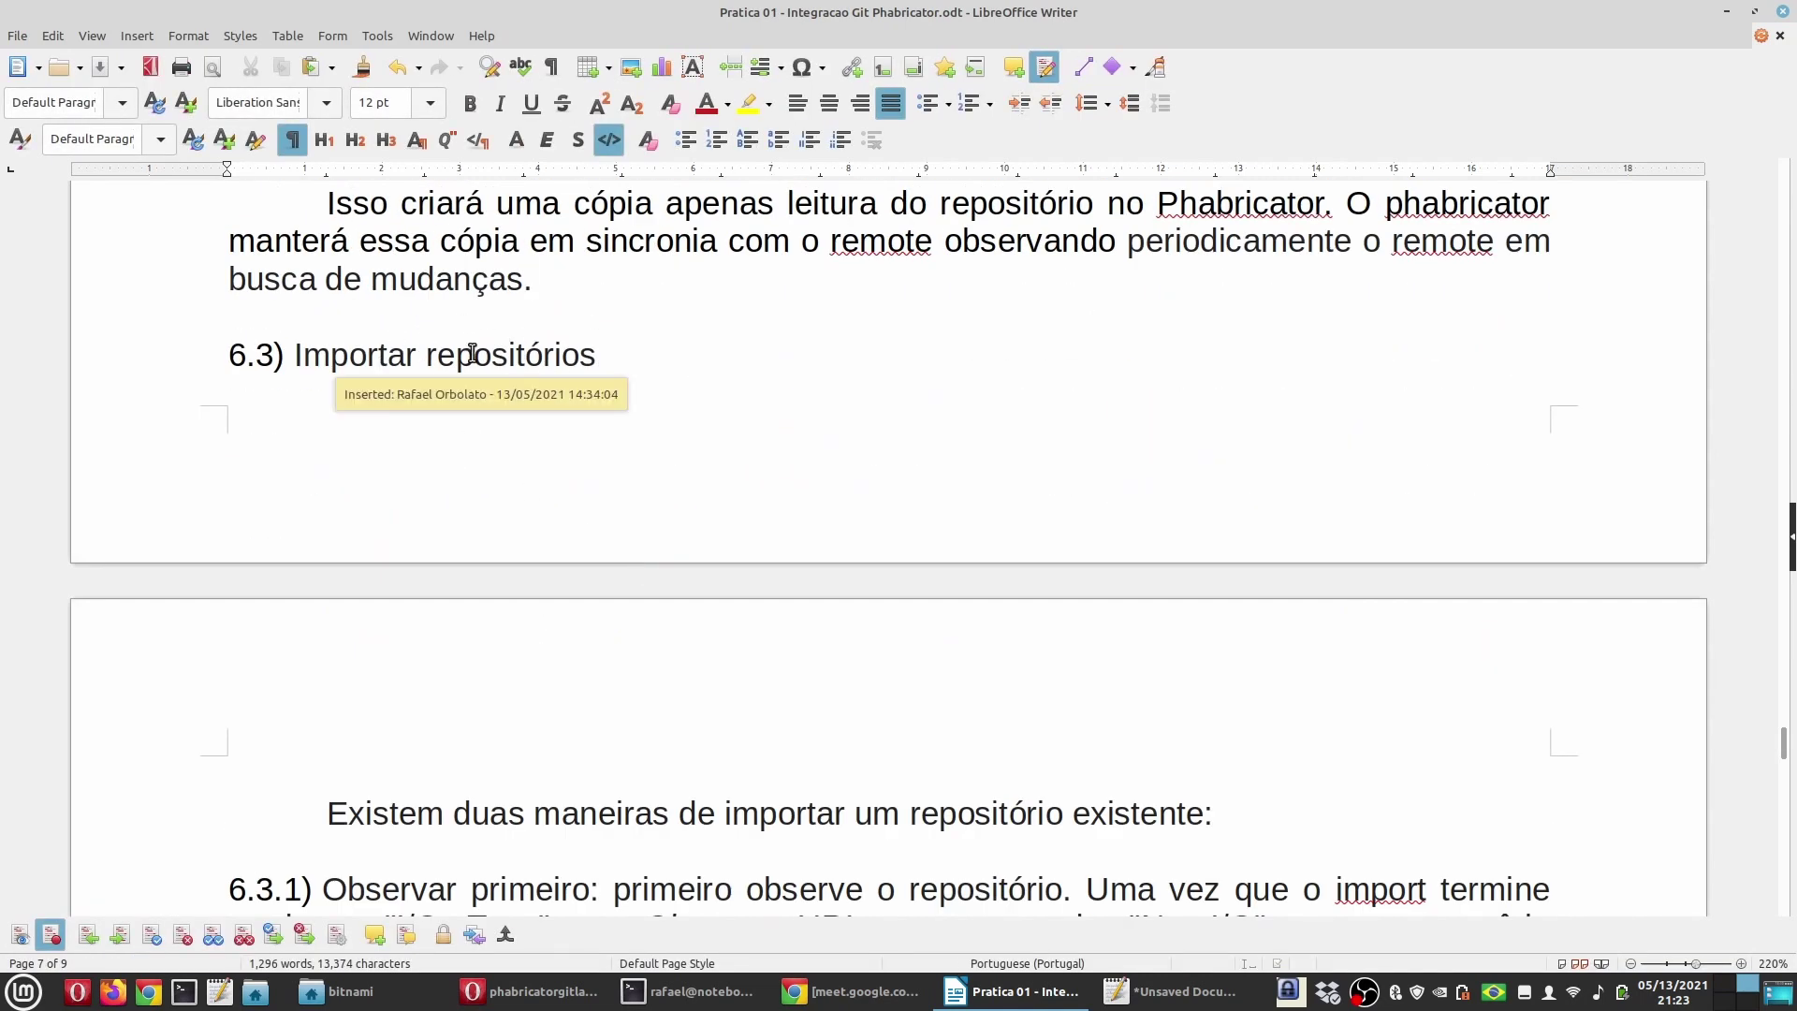
scroll(532, 426, "down", 3)
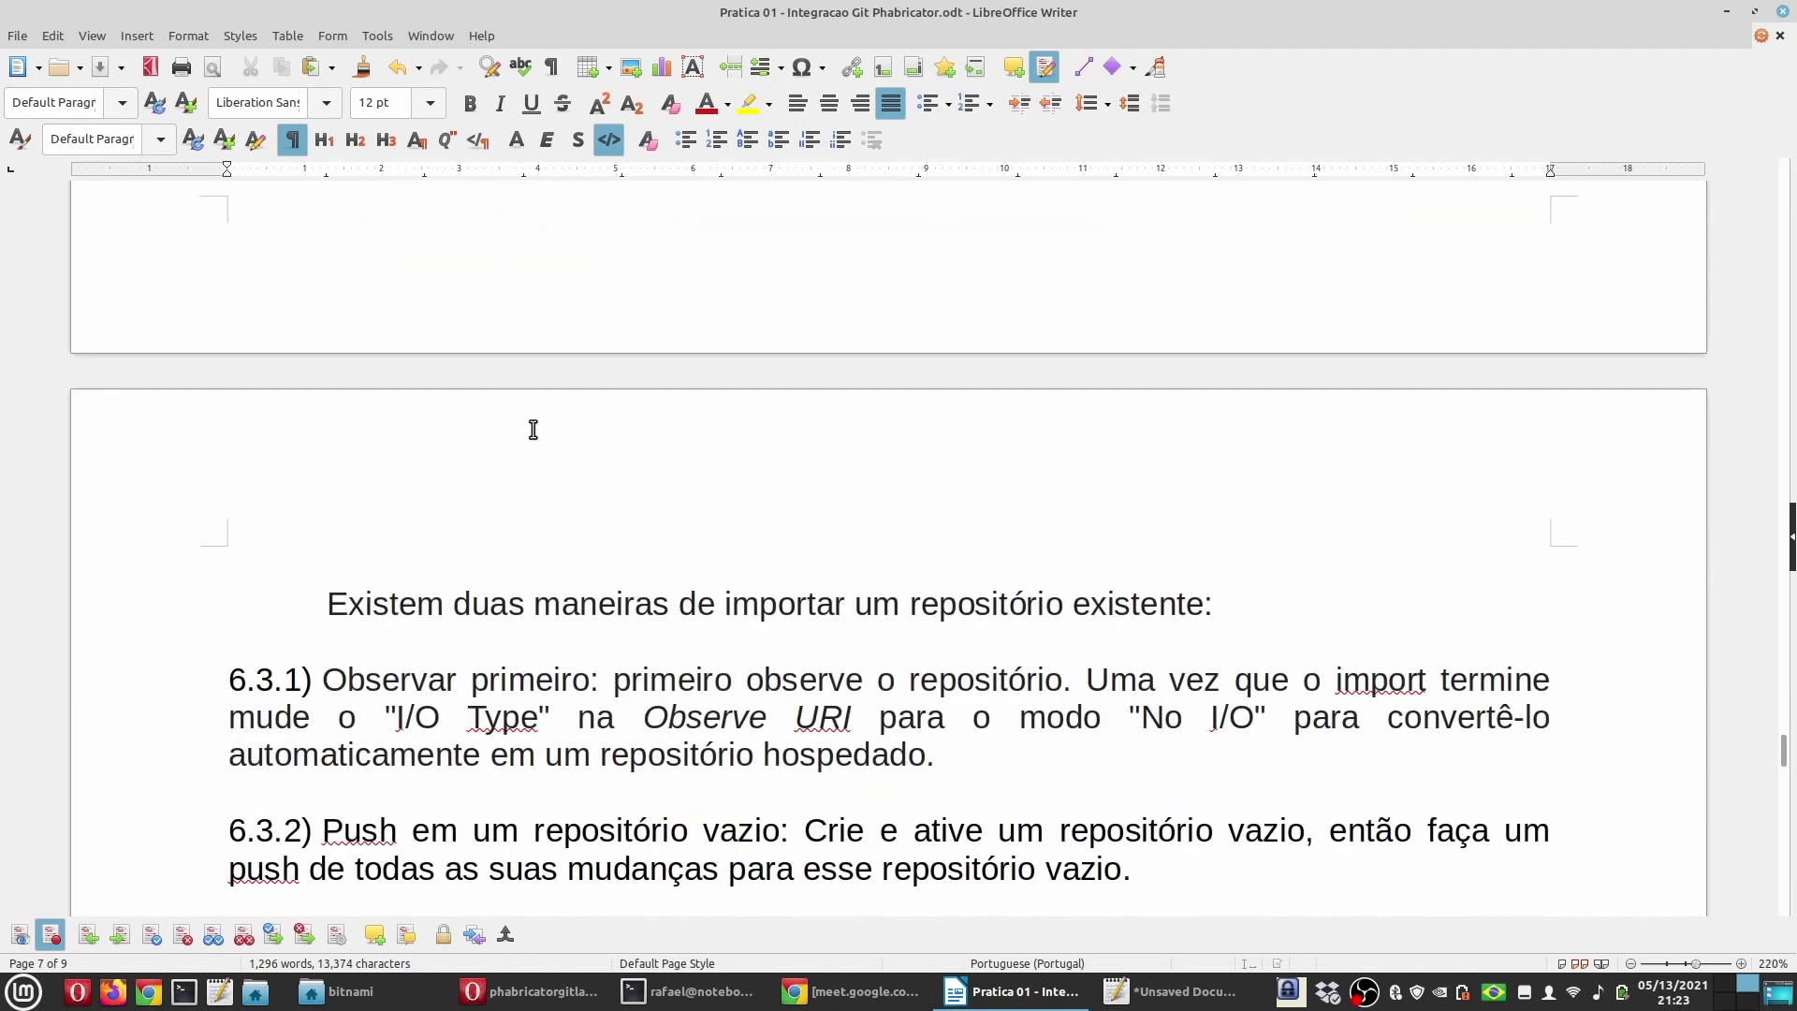
scroll(533, 430, "up", 3)
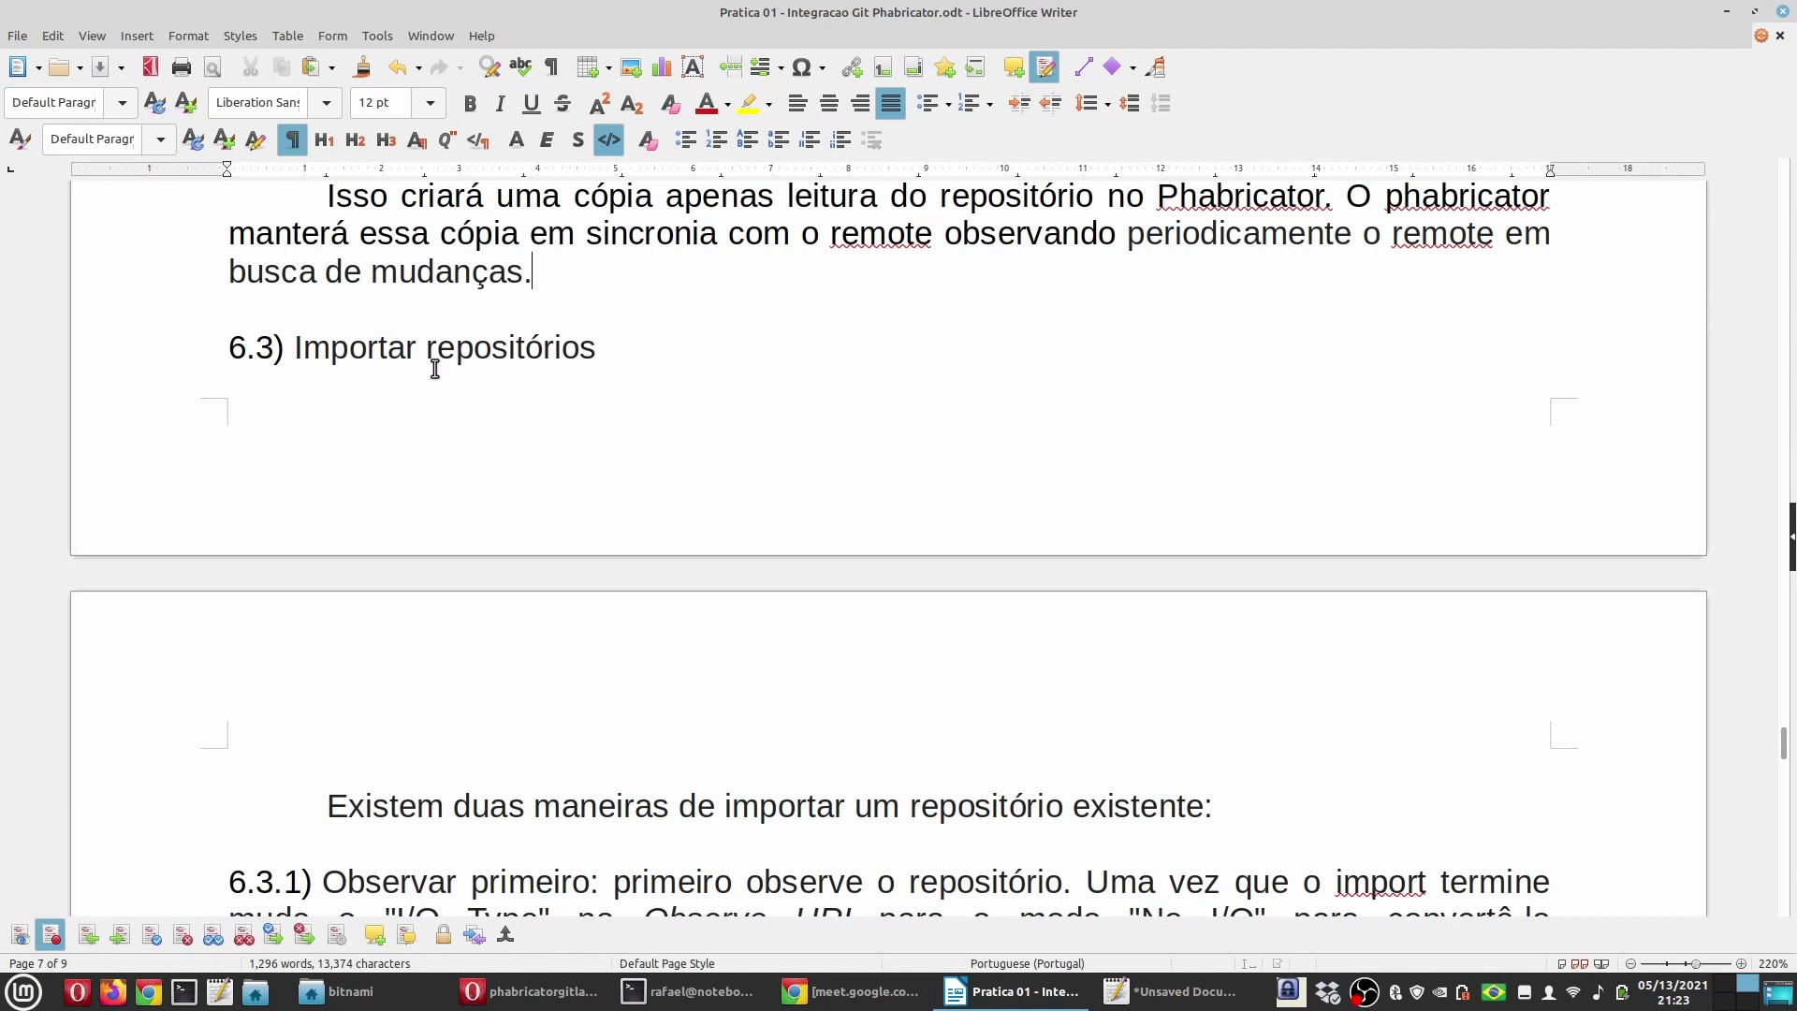
scroll(465, 395, "down", 5)
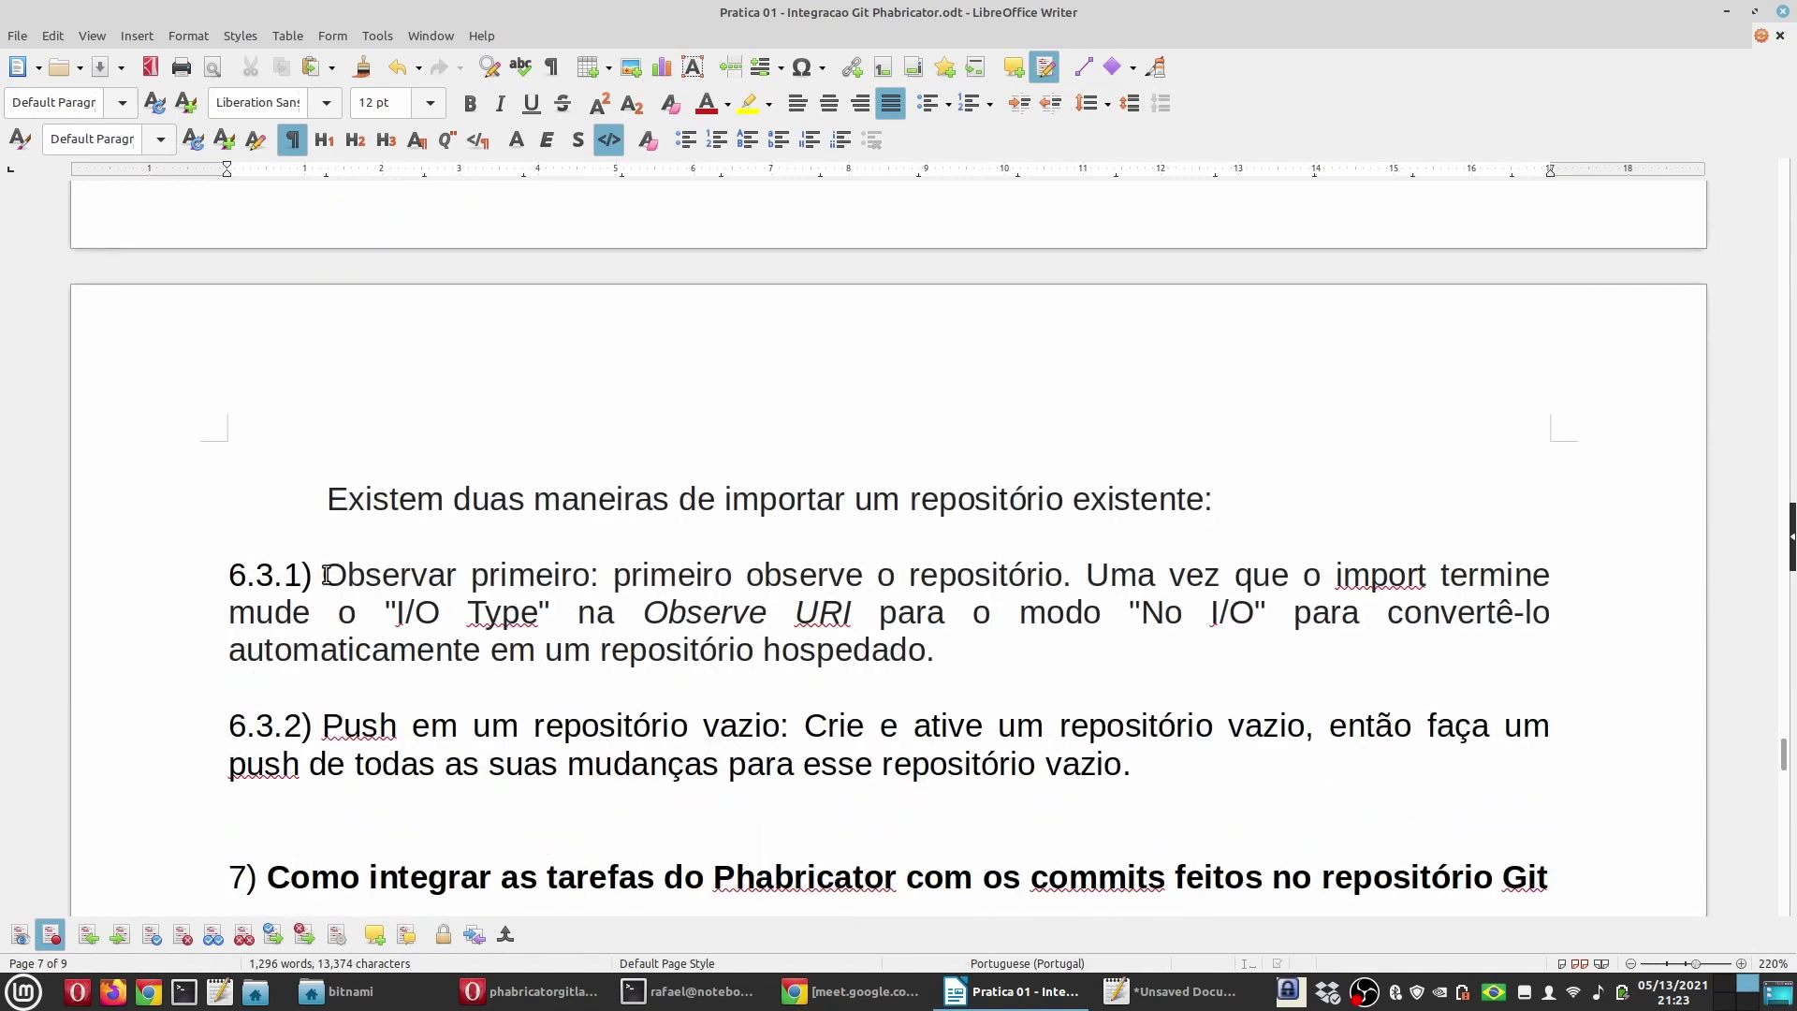
left_click_drag(322, 573, 590, 574)
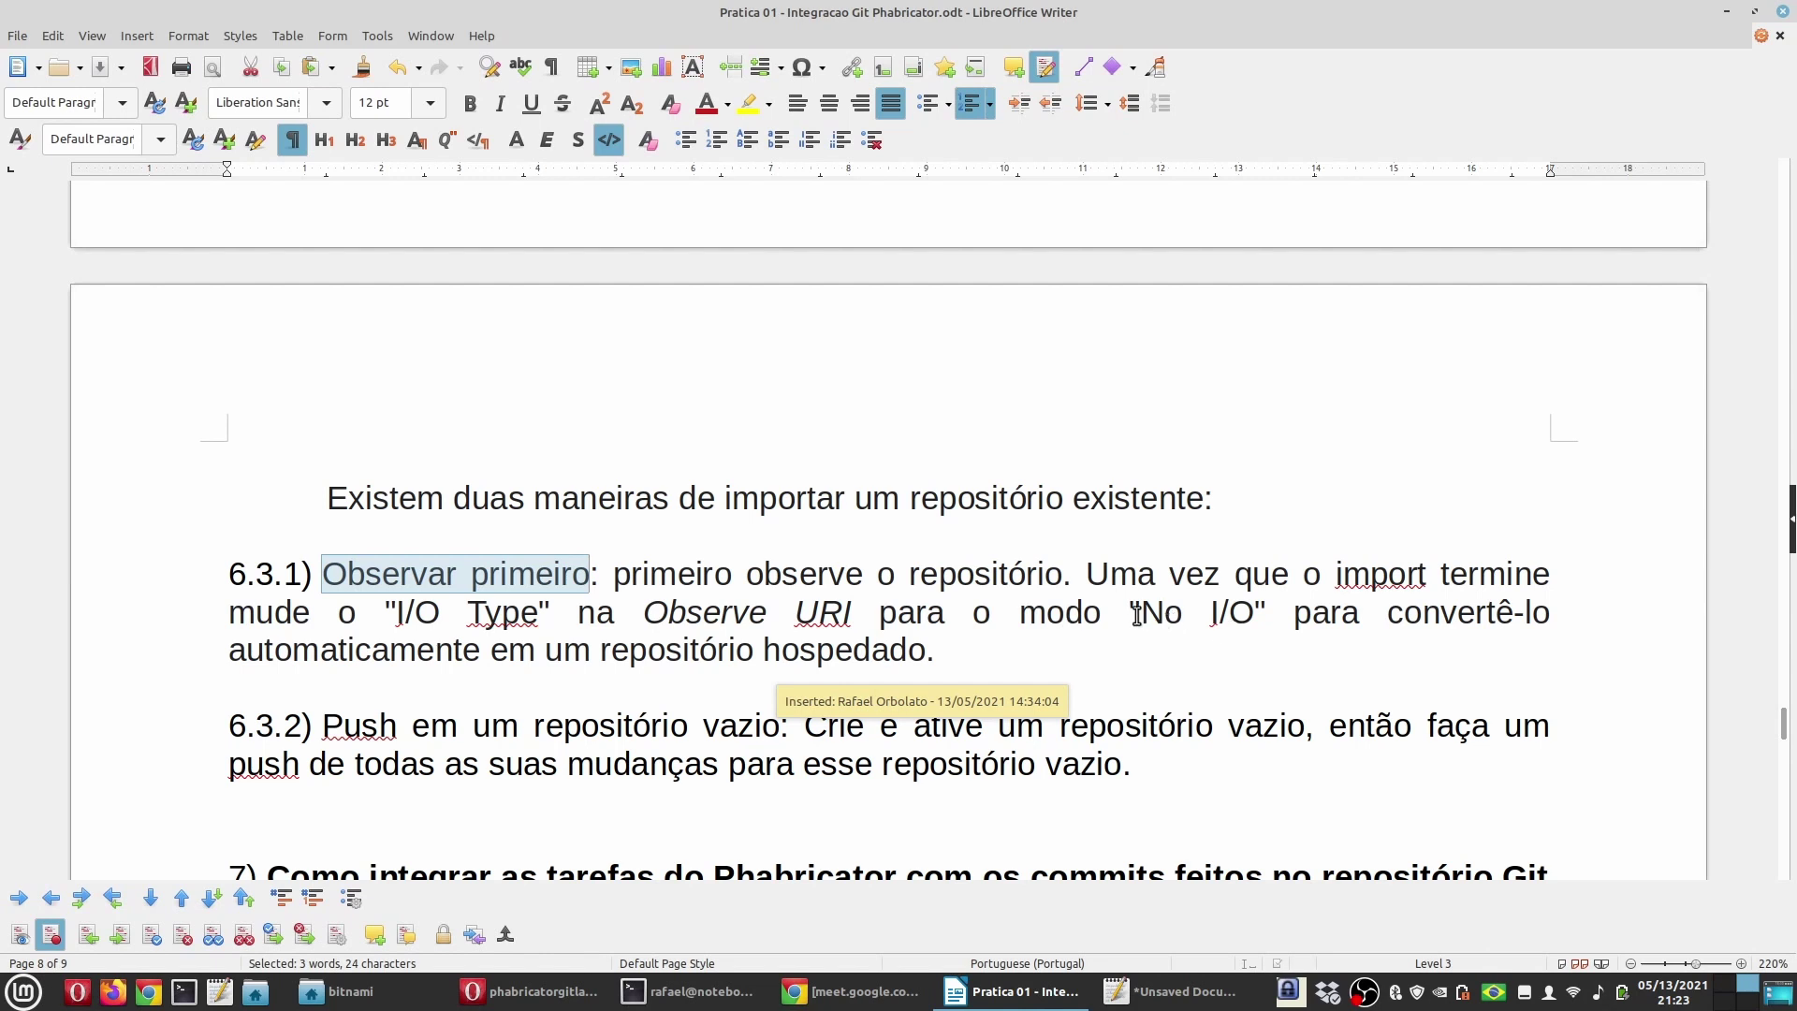
left_click_drag(1132, 613, 1266, 613)
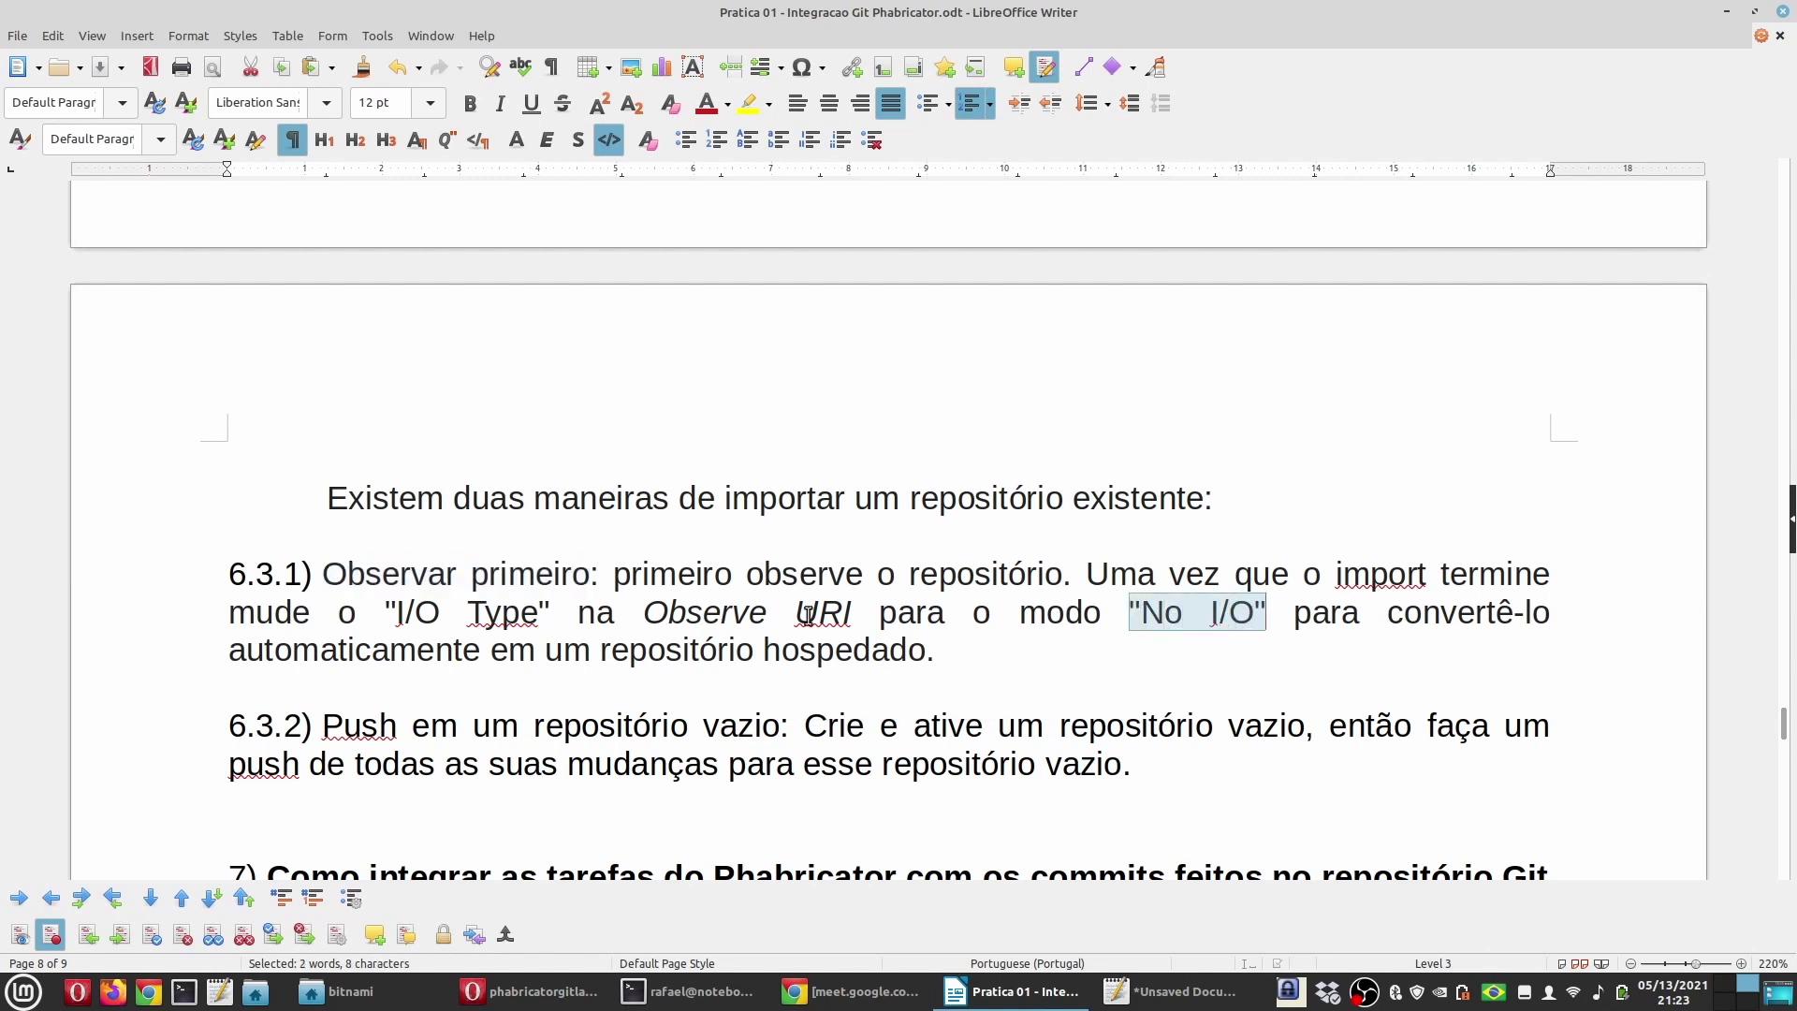
double_click(828, 648)
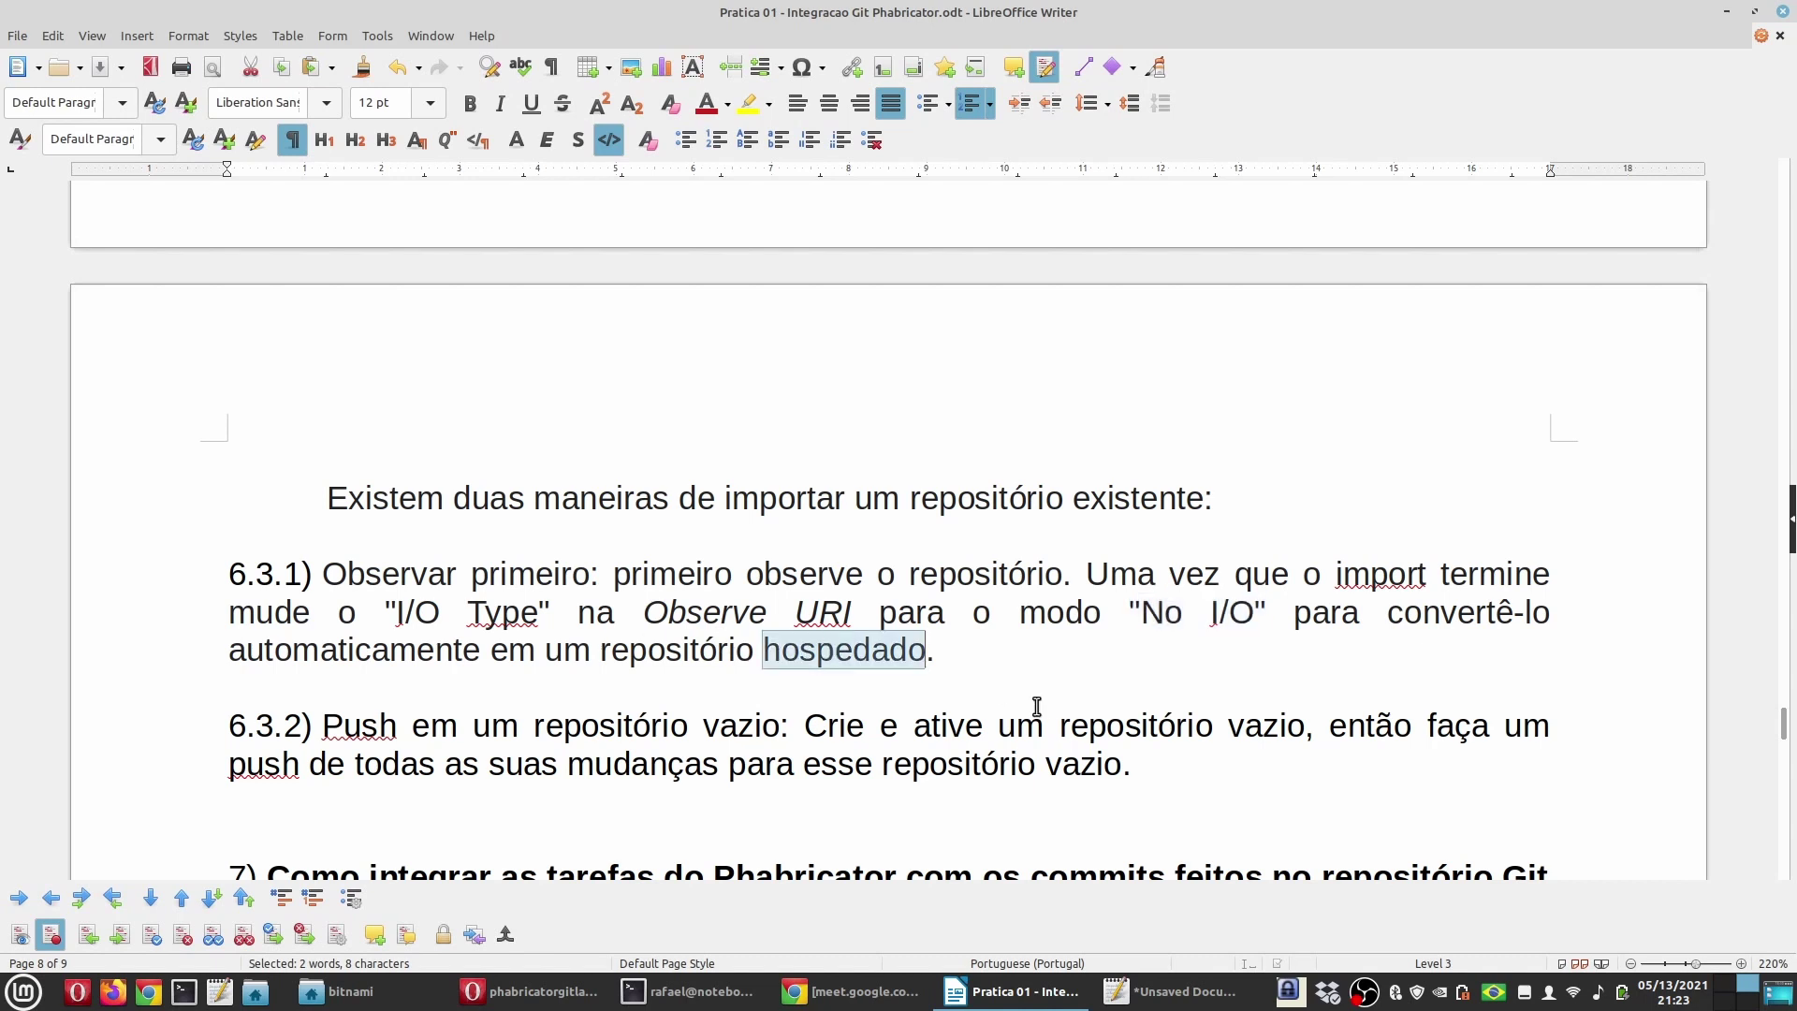
left_click(754, 649)
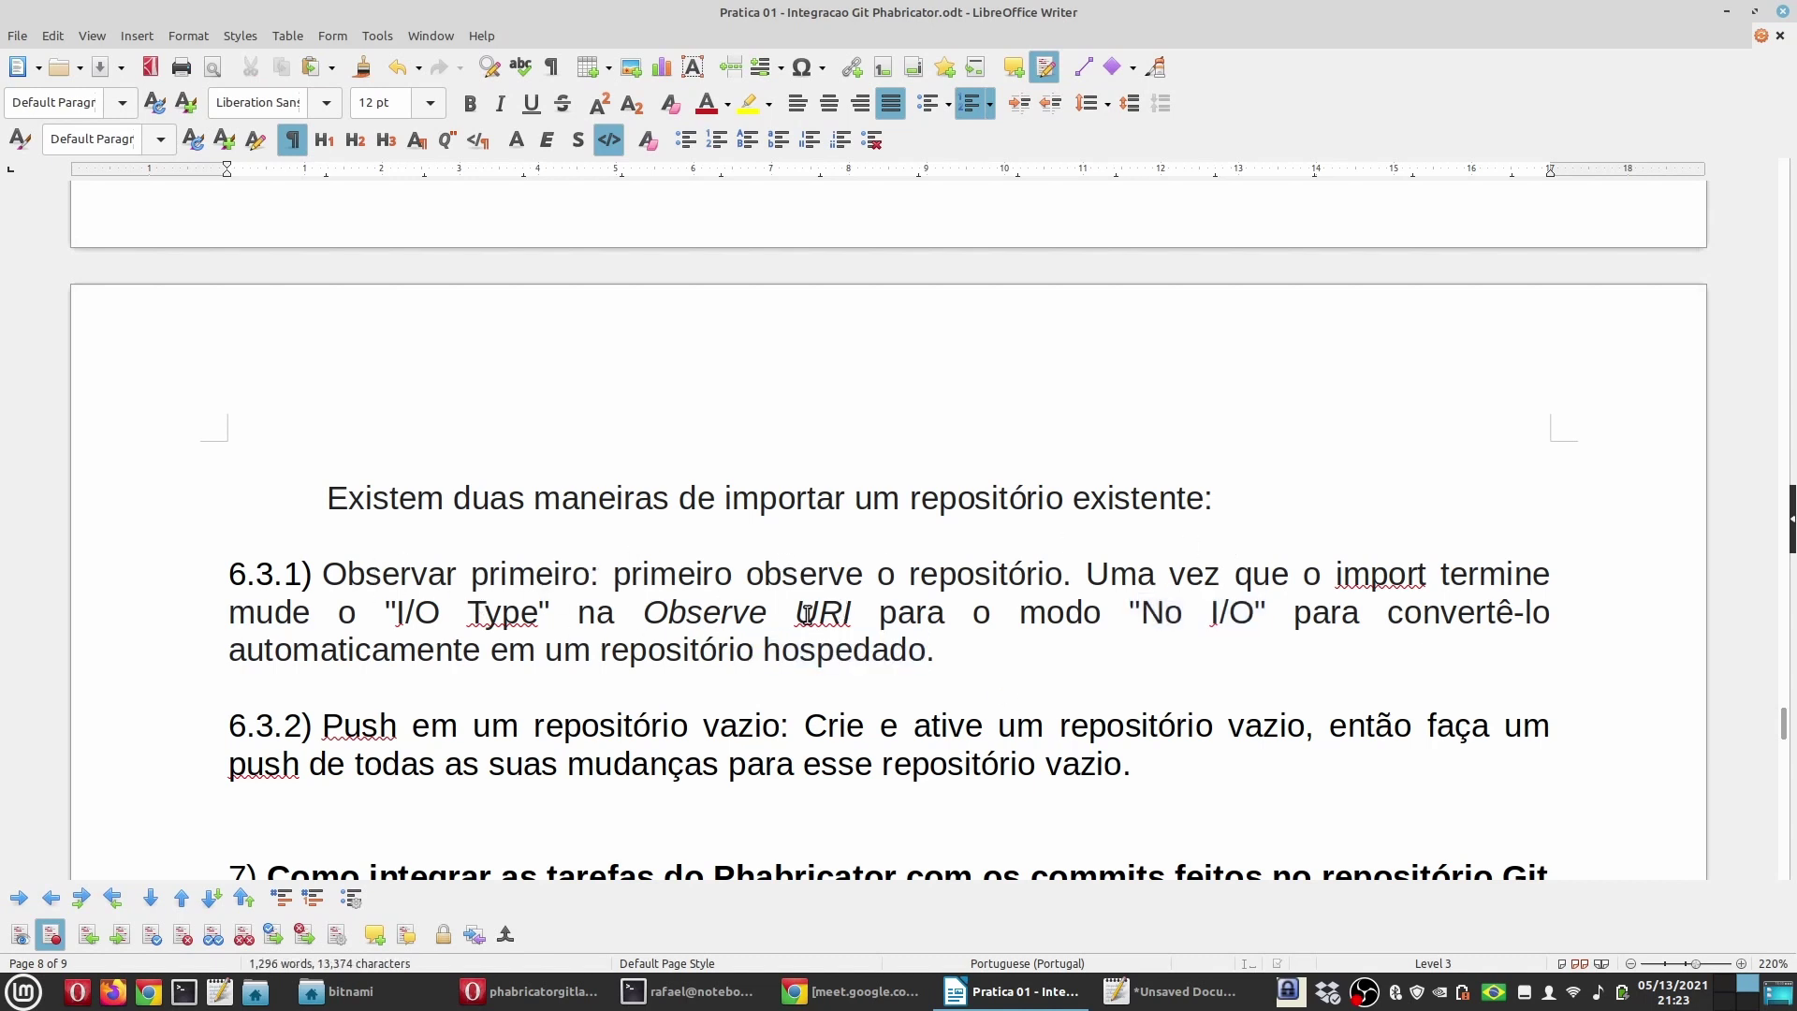
left_click(529, 991)
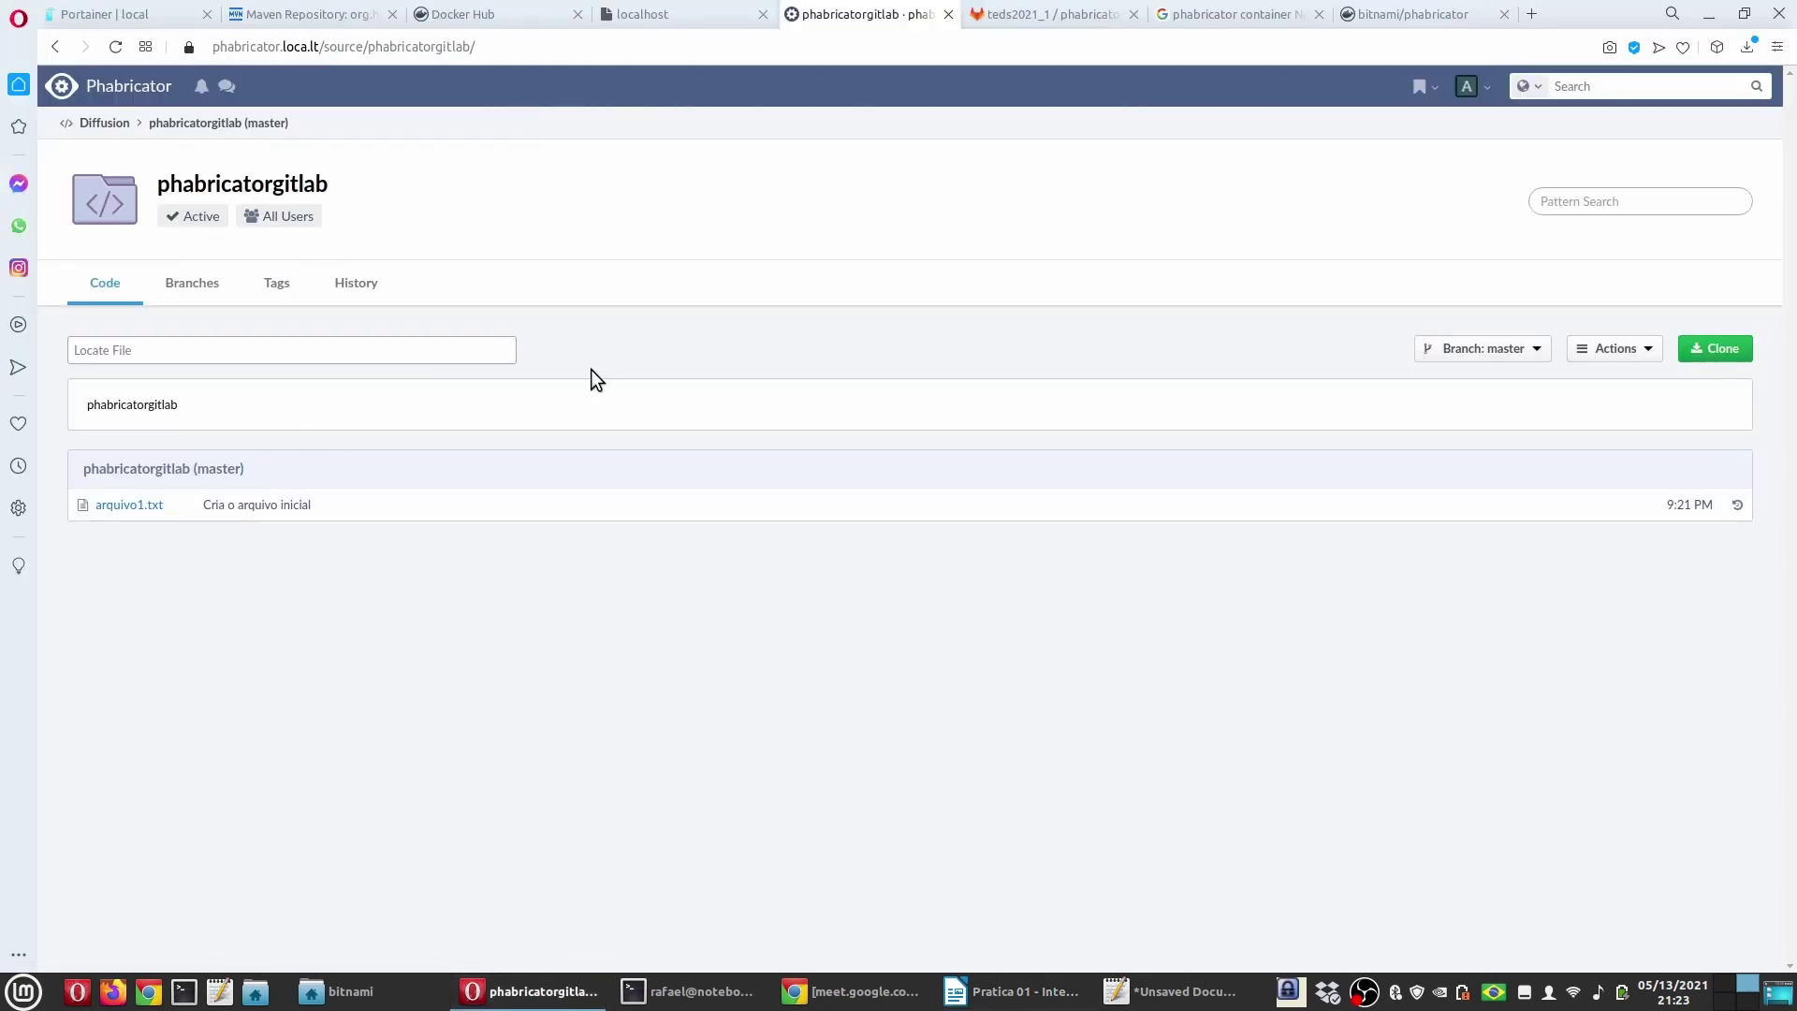
left_click(1015, 991)
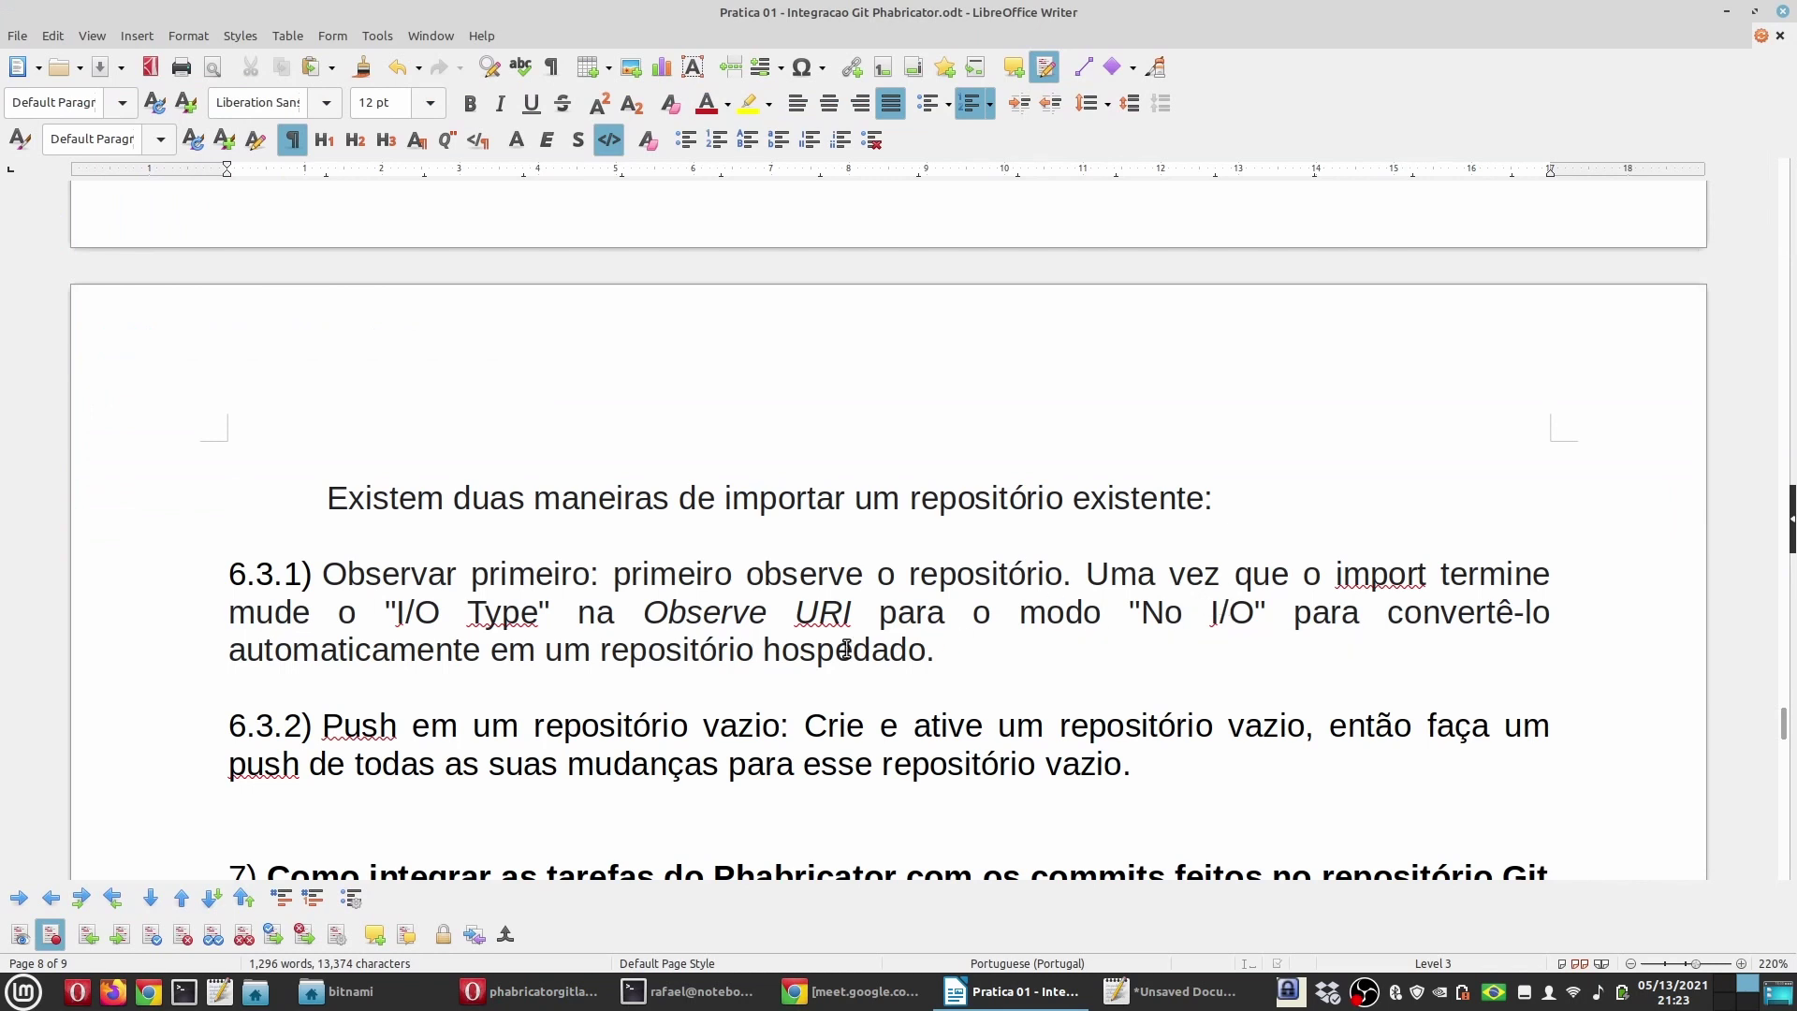
Step: Finish reading section 6.3.1, highlighting 'repositório hospedado'
left_click_drag(918, 649, 608, 651)
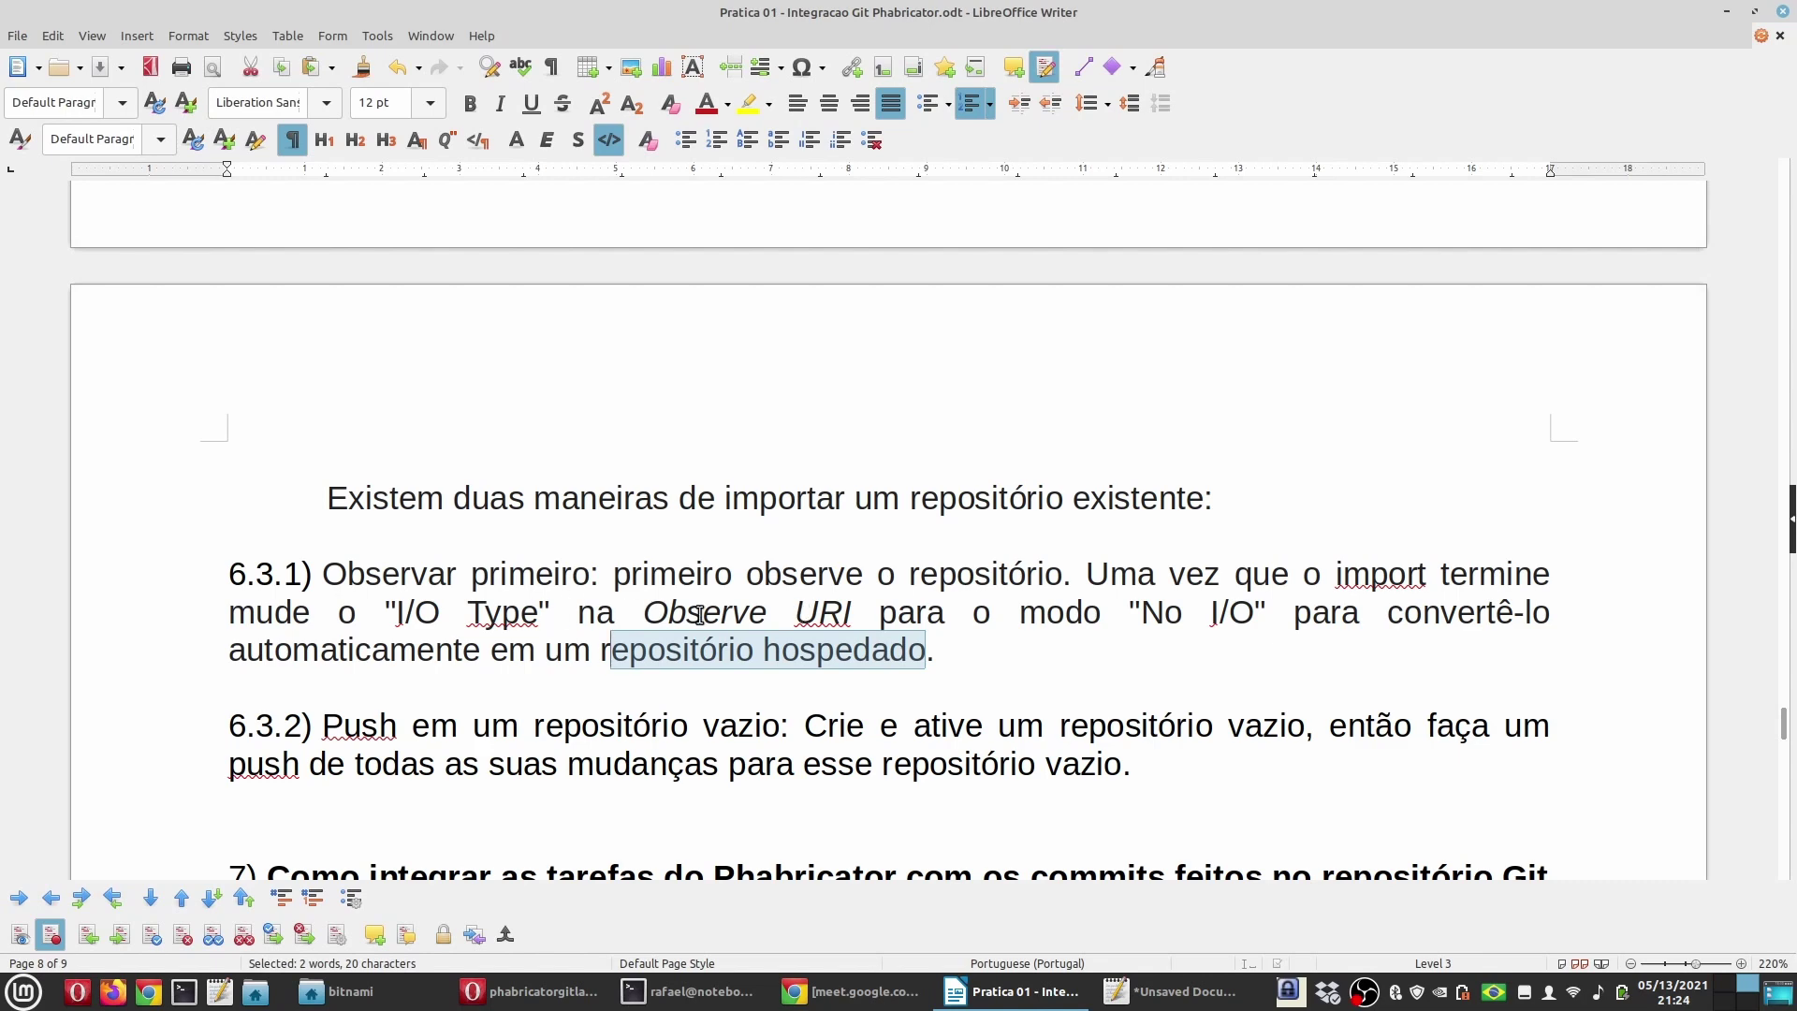
scroll(700, 615, "down", 2)
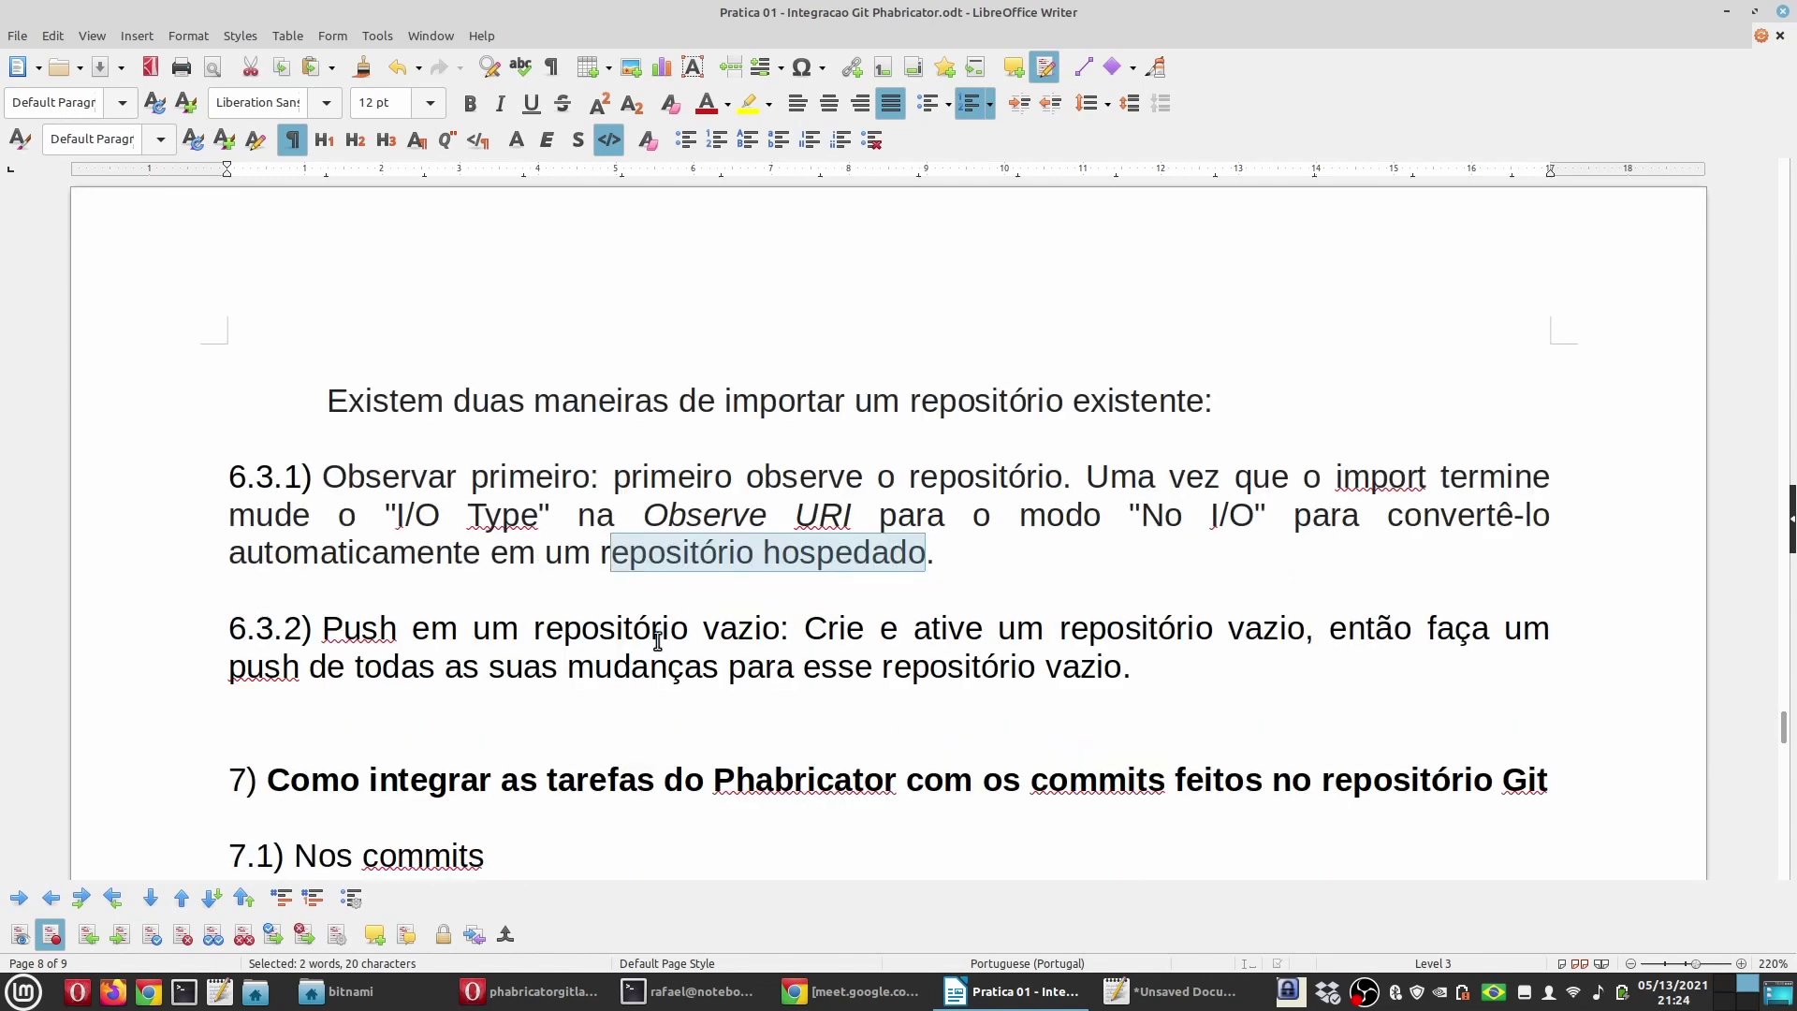
left_click(779, 634)
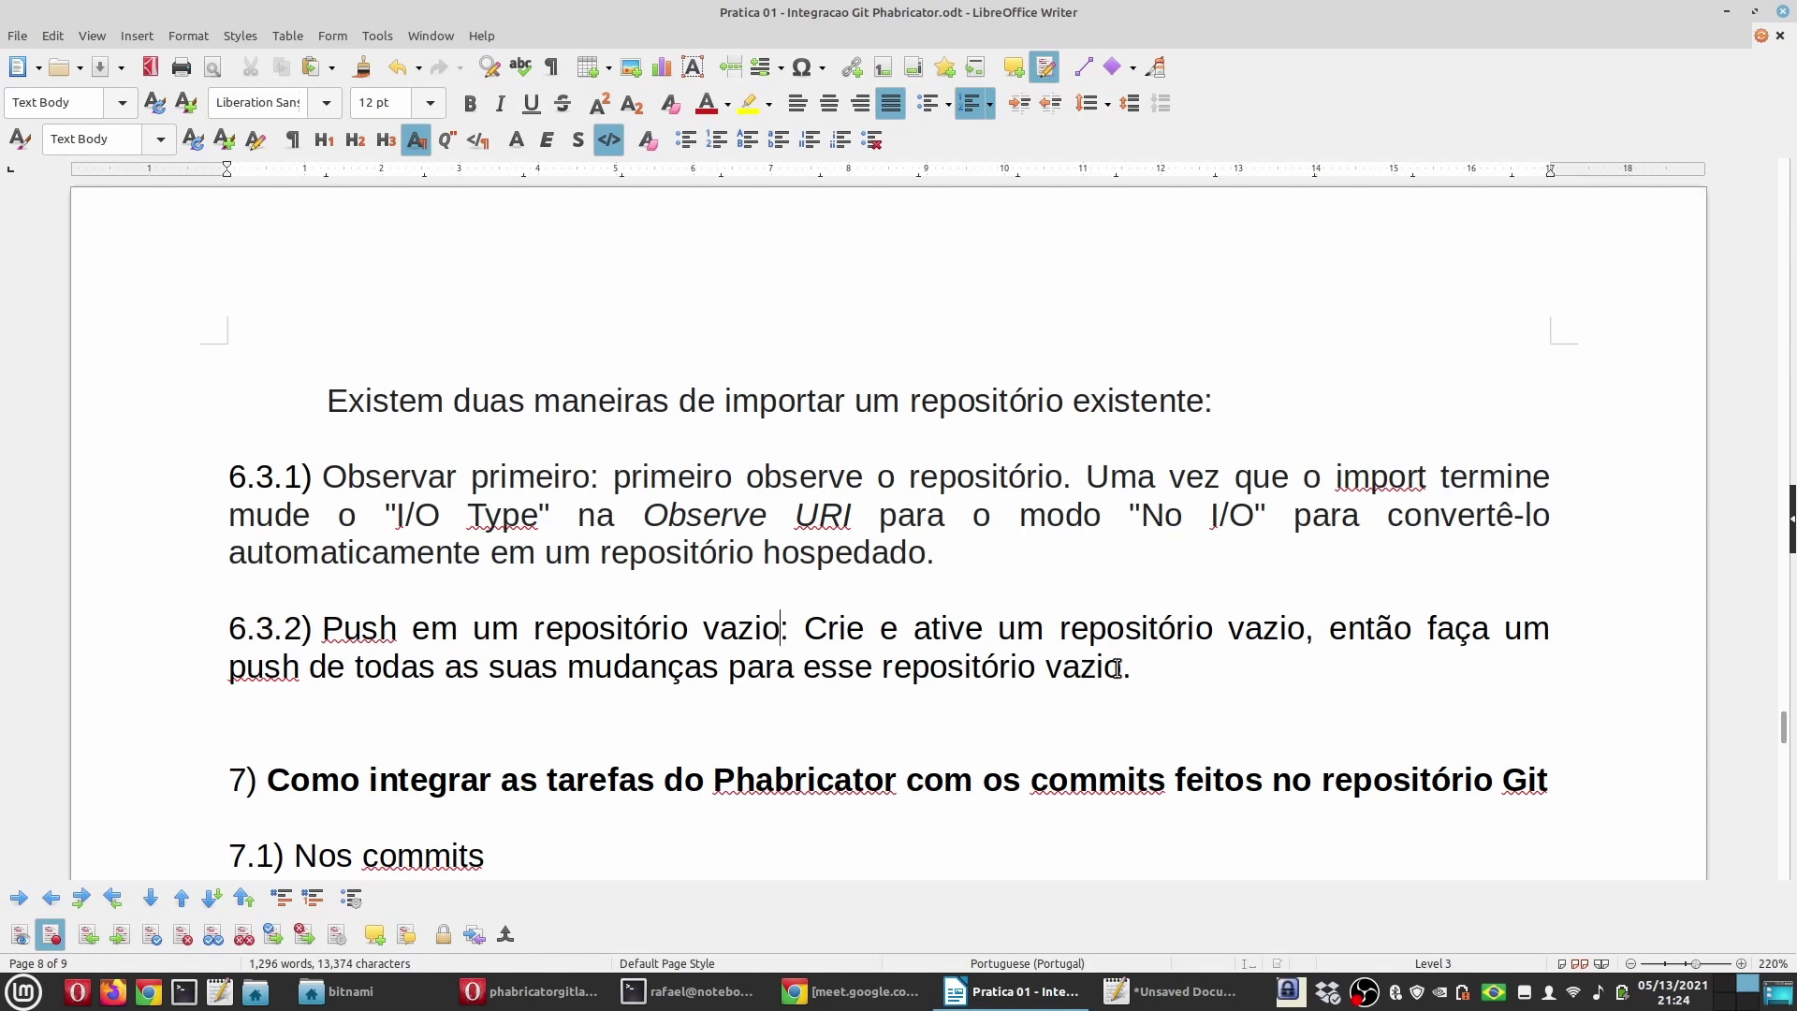
Step: Check the terminal's git push output, then bring back the phabricatorgitlab repository page
left_click(688, 991)
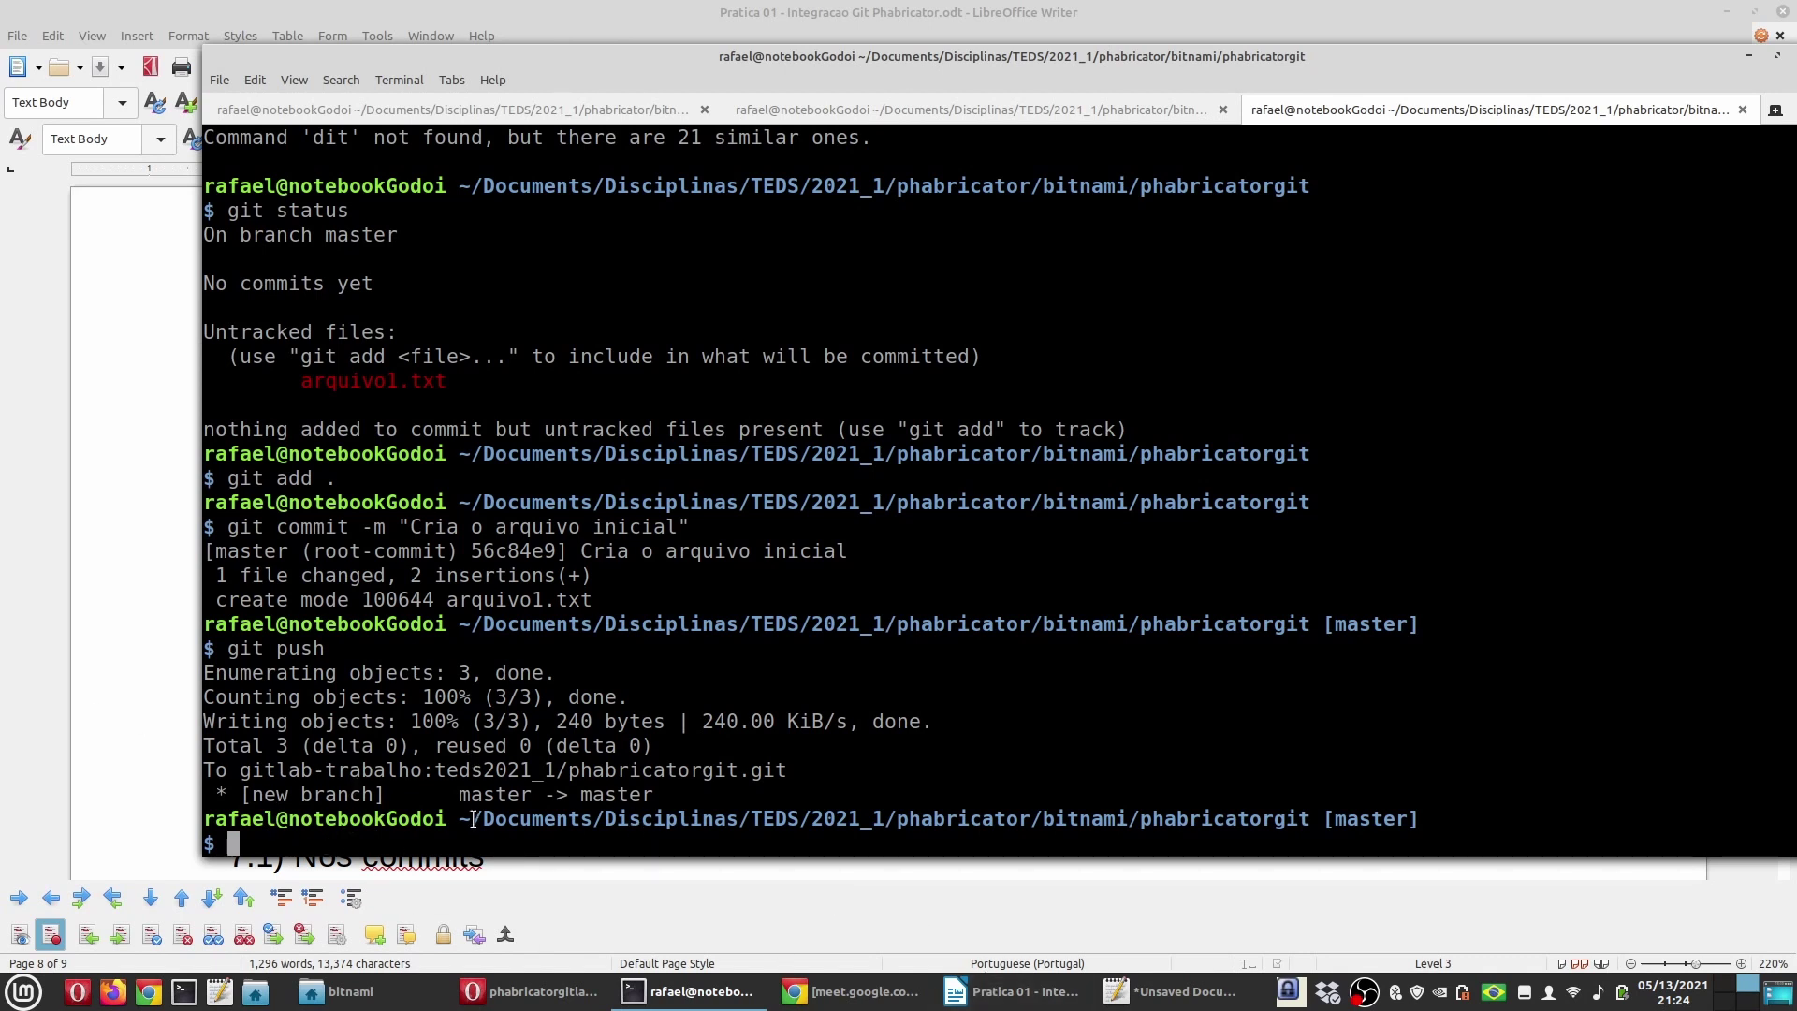
left_click(954, 997)
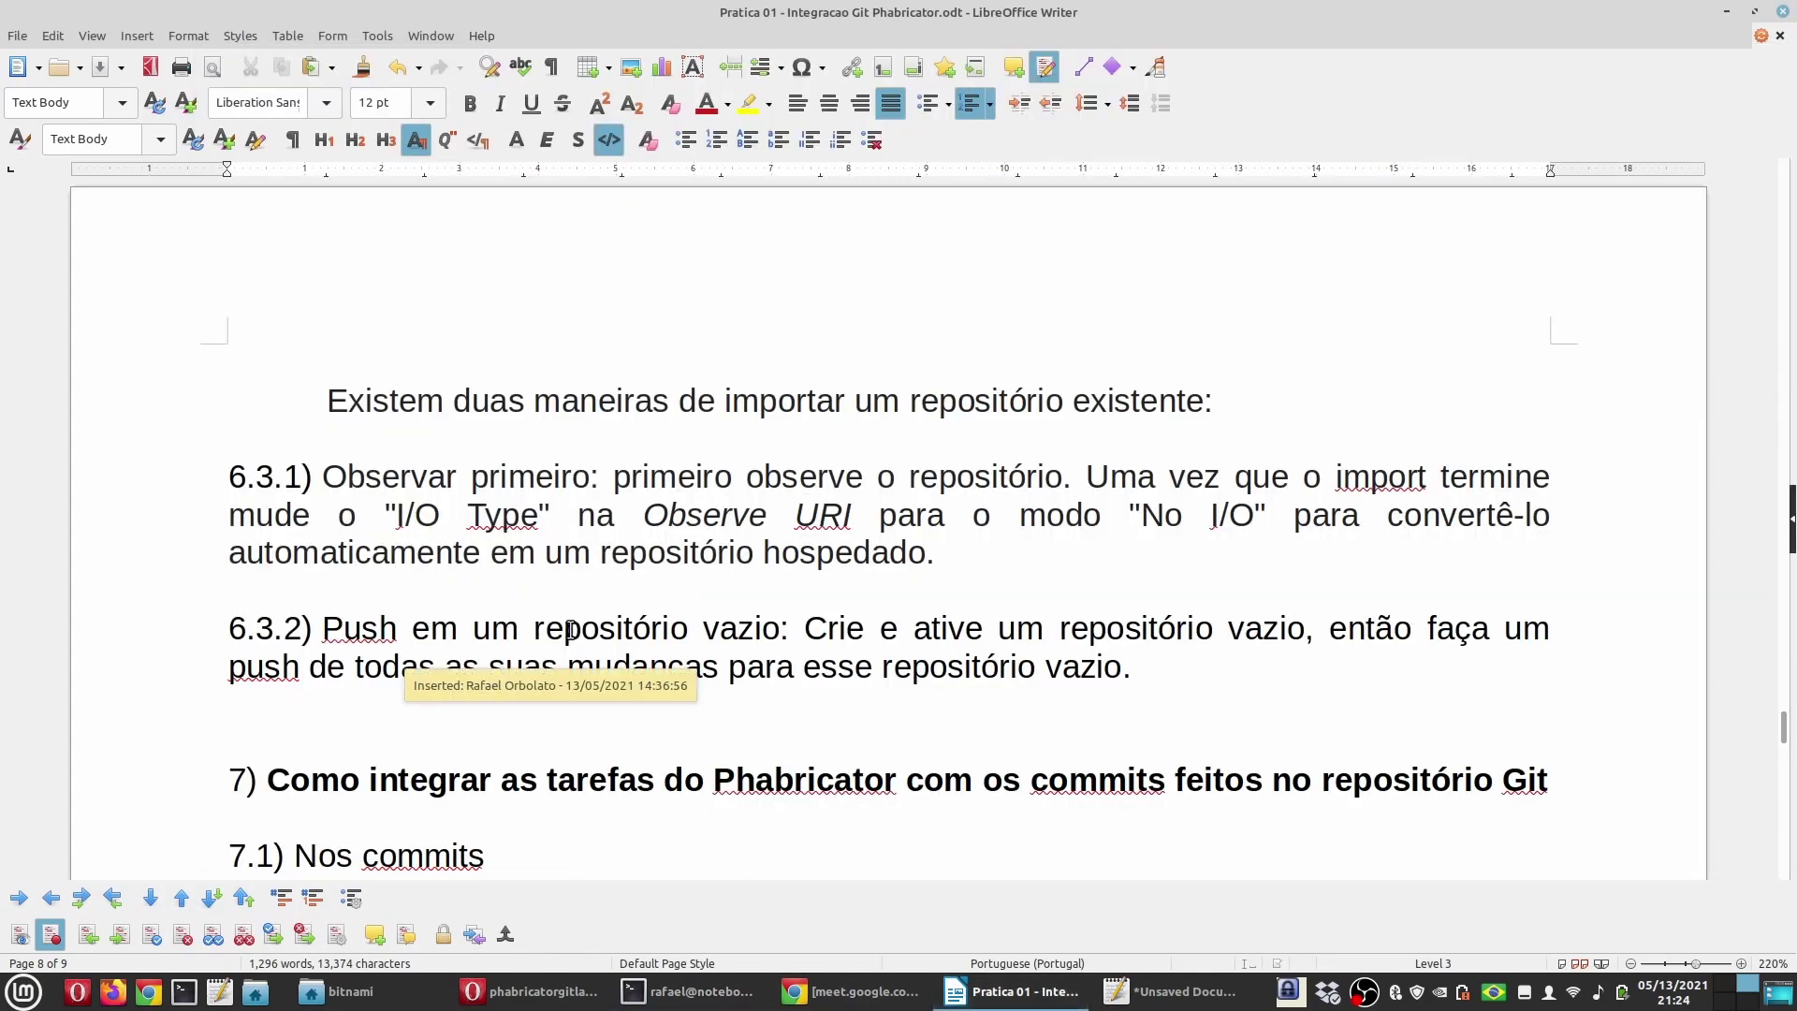
scroll(581, 626, "up", 10)
scroll(581, 626, "up", 3)
scroll(582, 629, "down", 10)
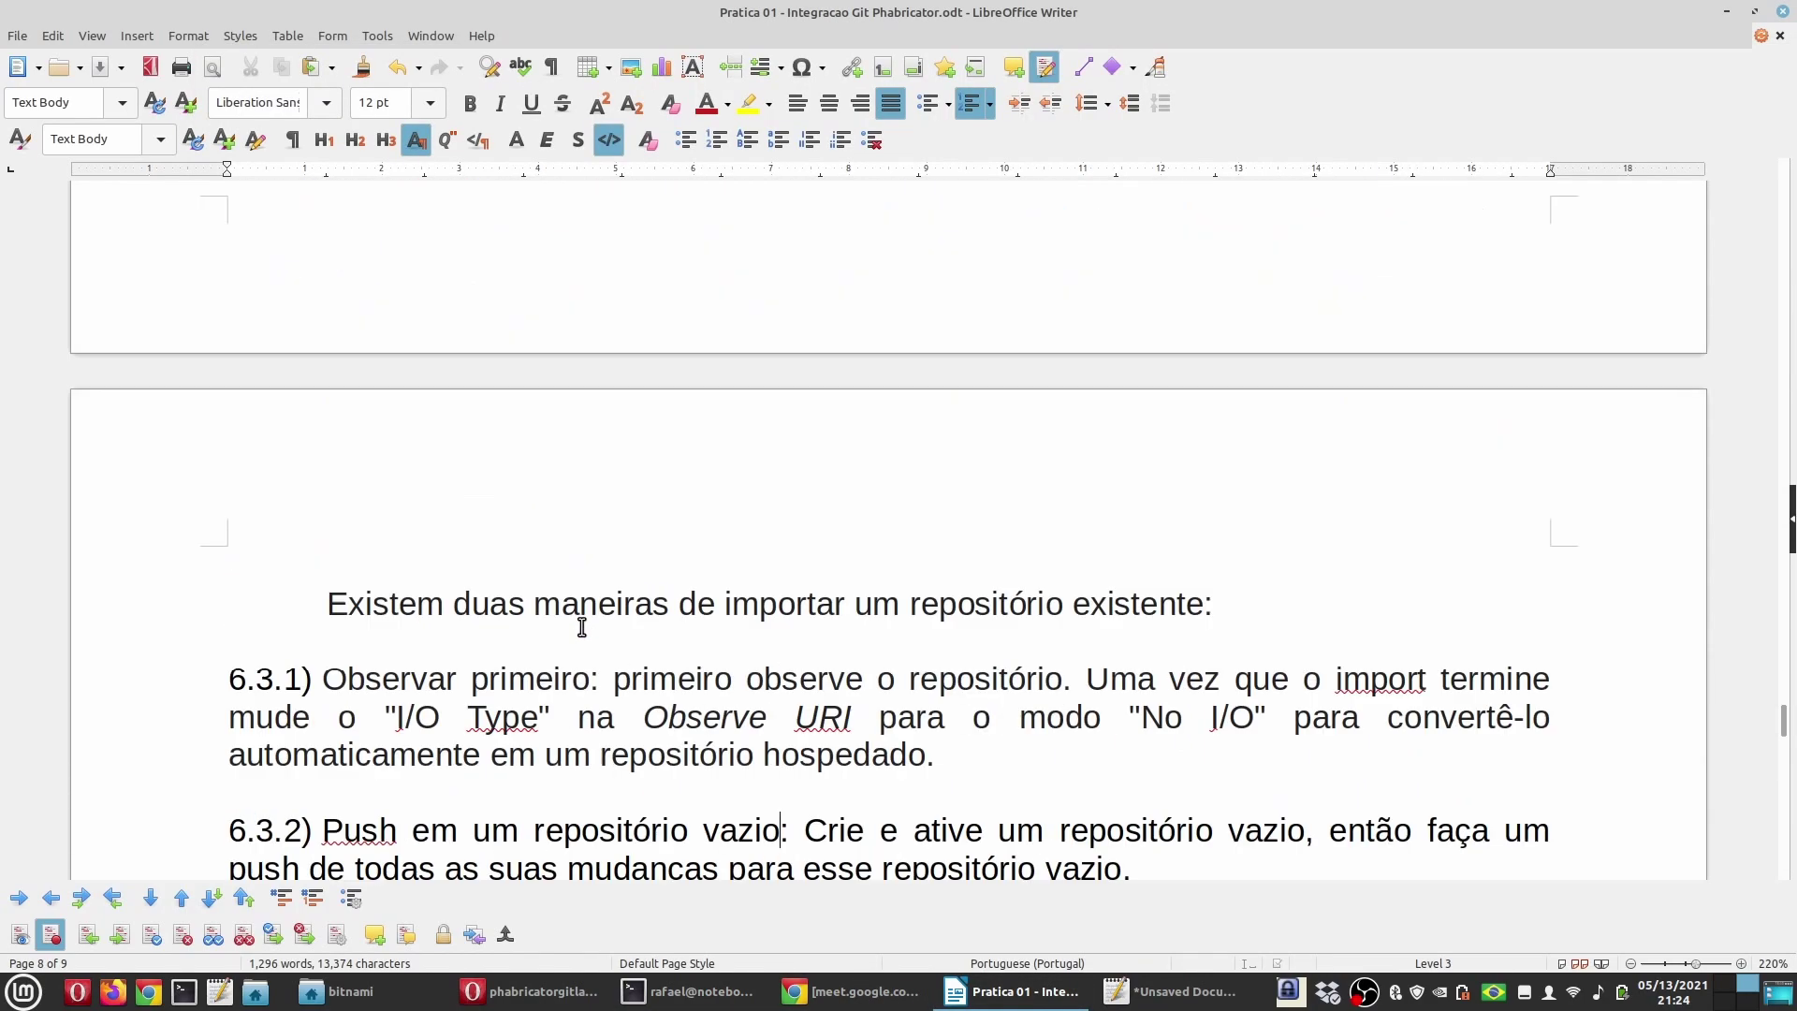
left_click(547, 997)
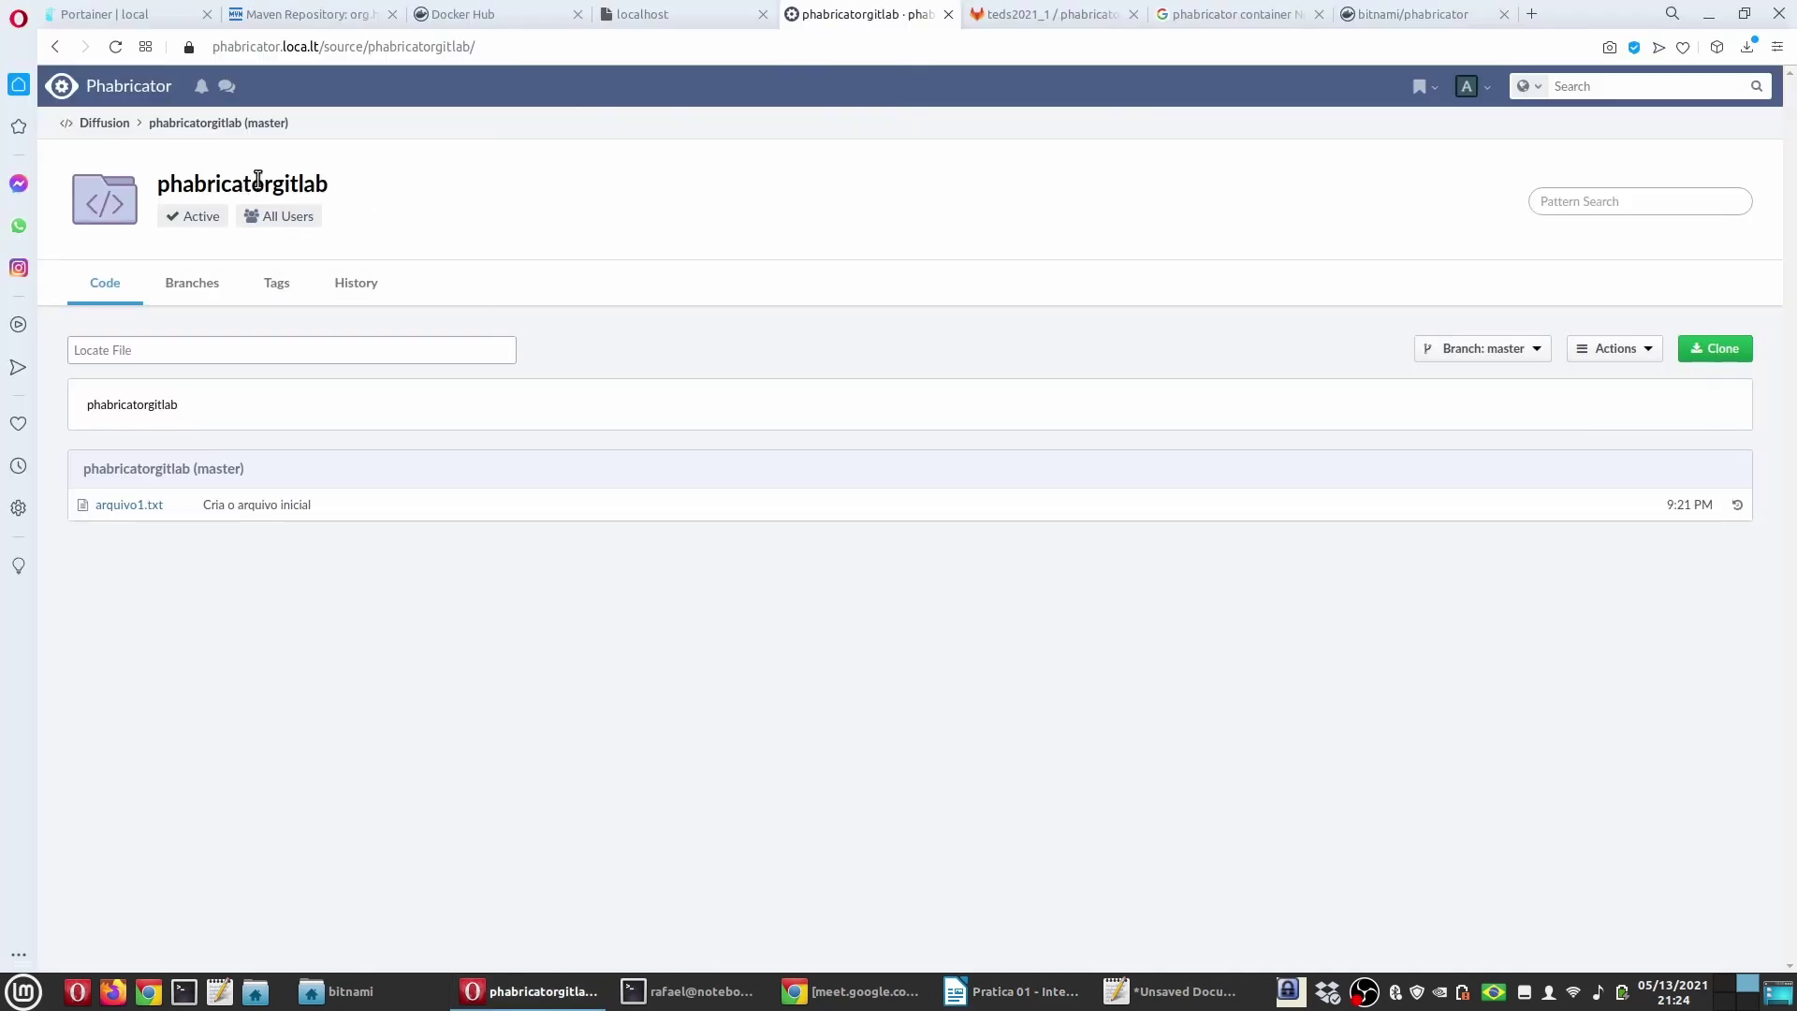
Step: Glance at the GitLab phabricatorgit project, then open the Phabricator home dashboard
left_click(1050, 13)
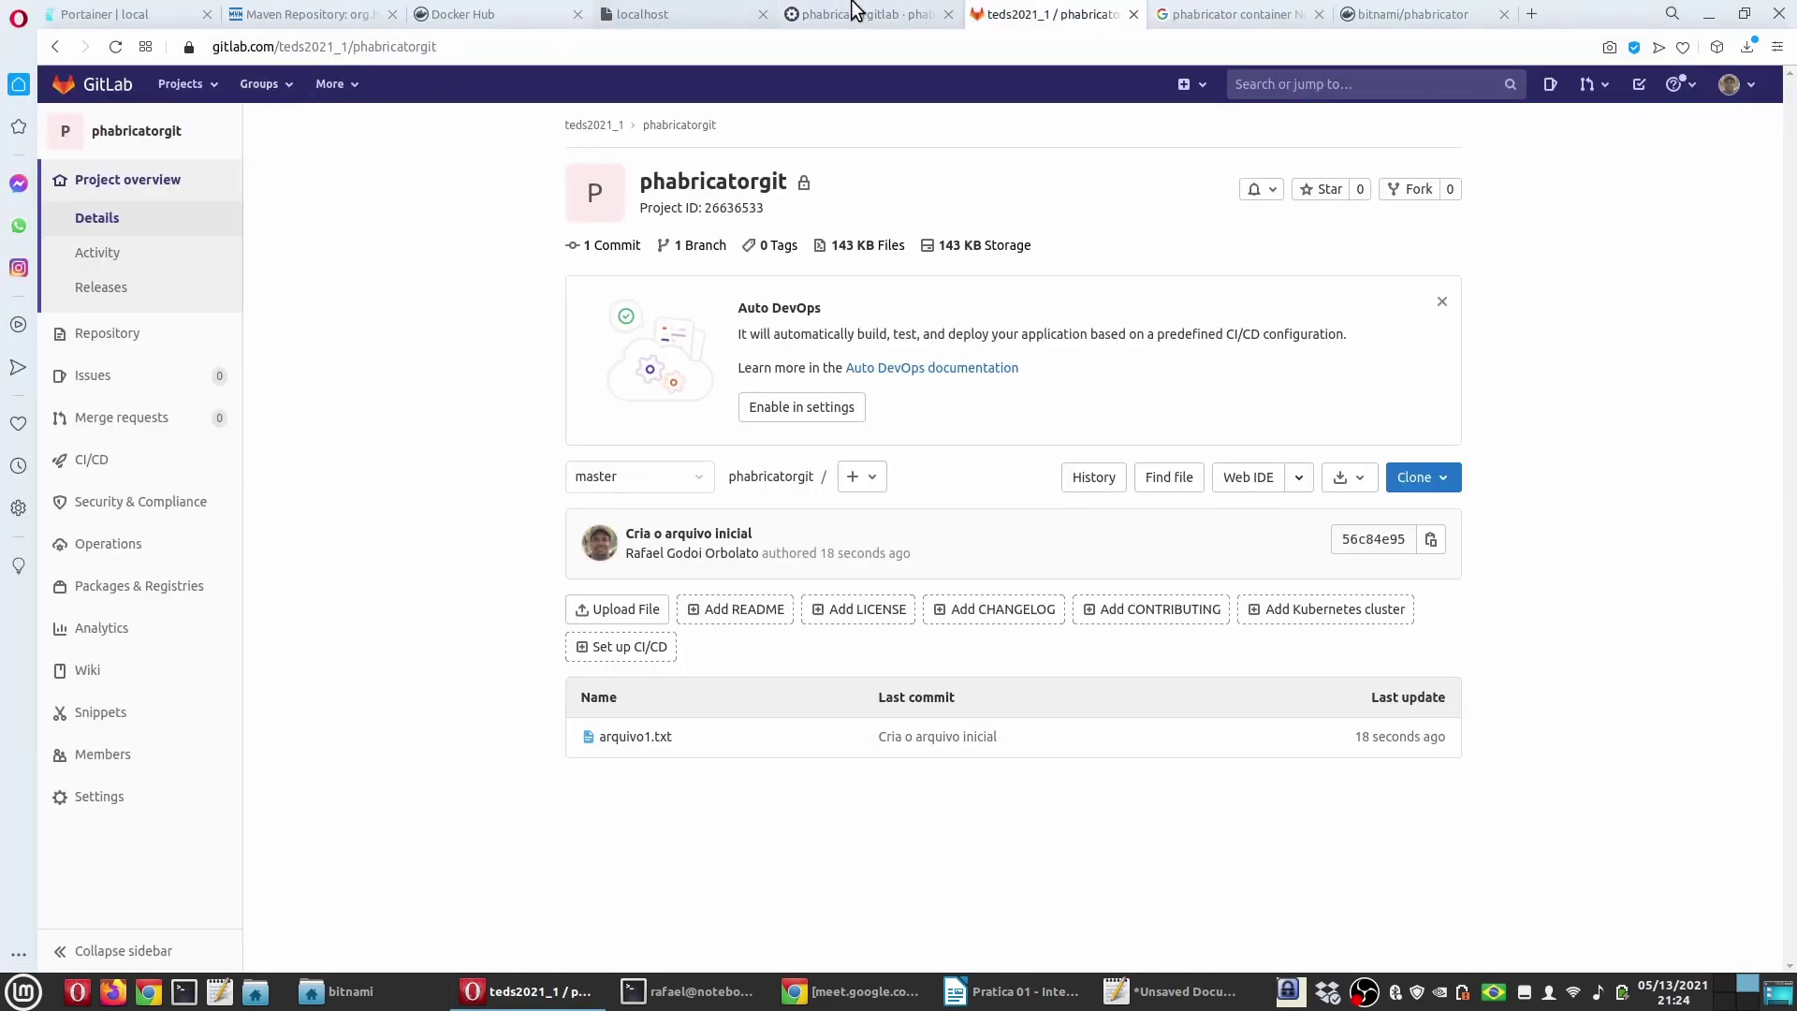
left_click(854, 11)
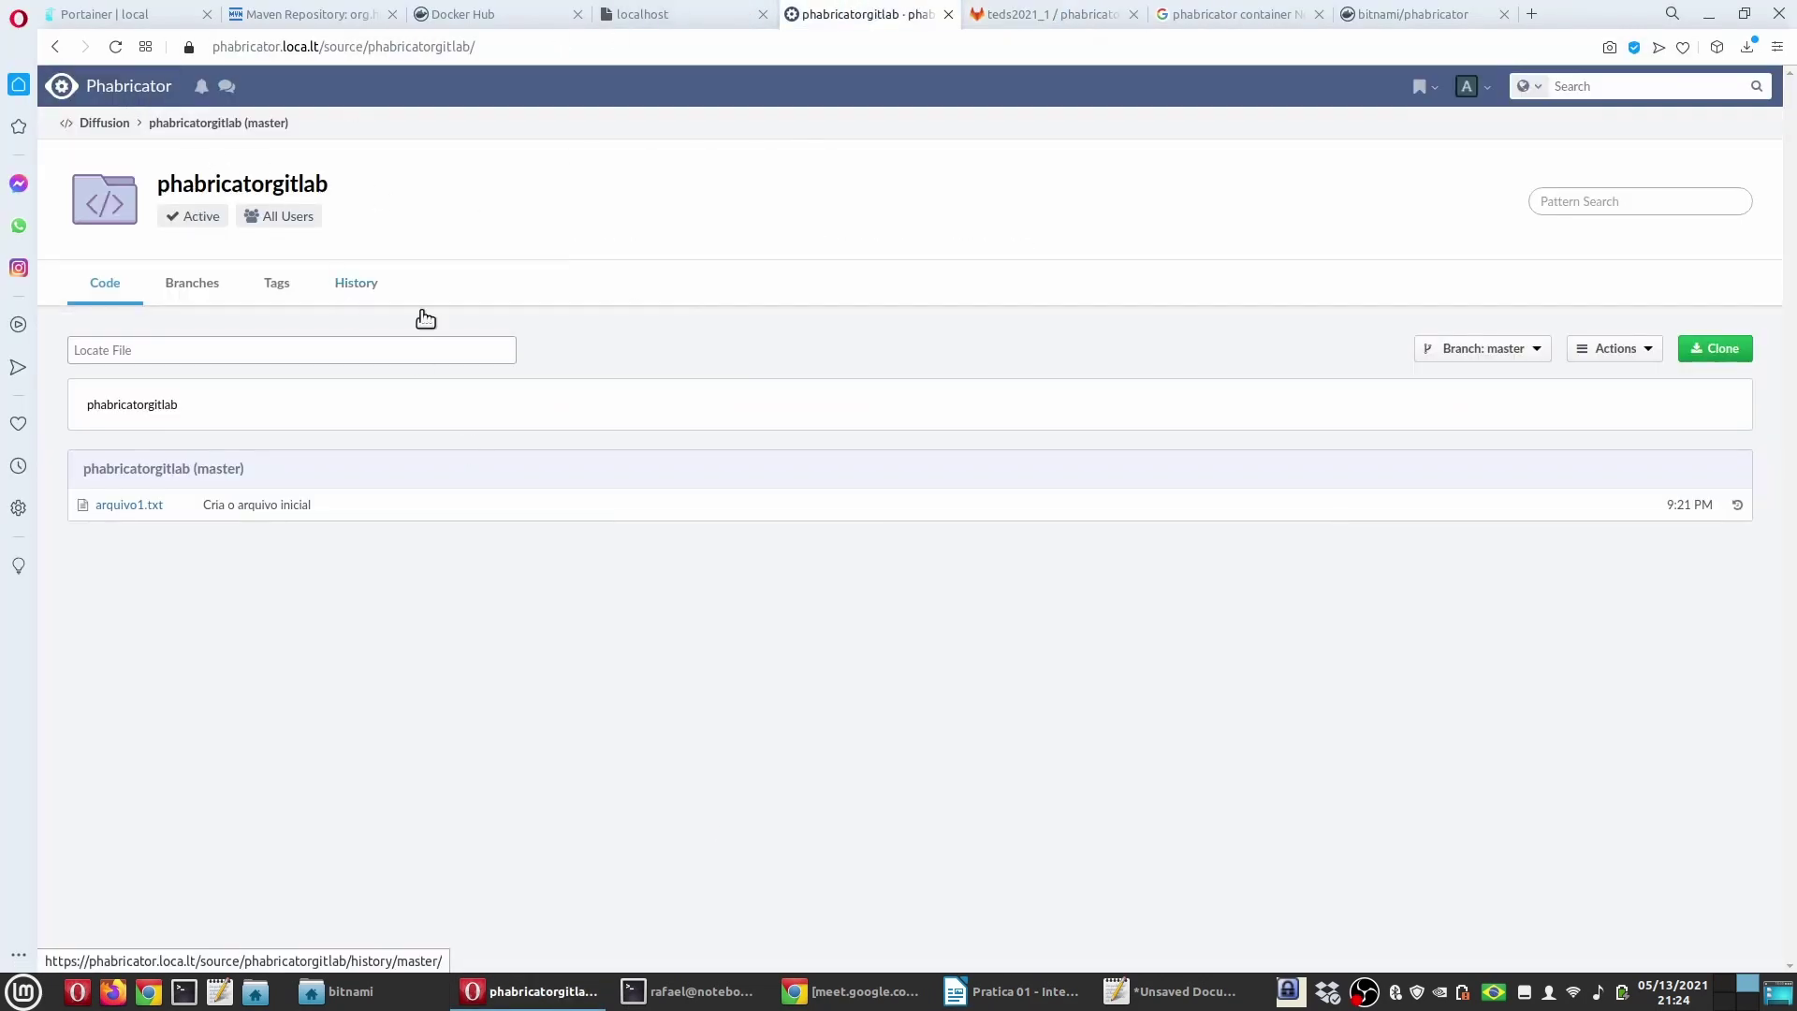
left_click(136, 88)
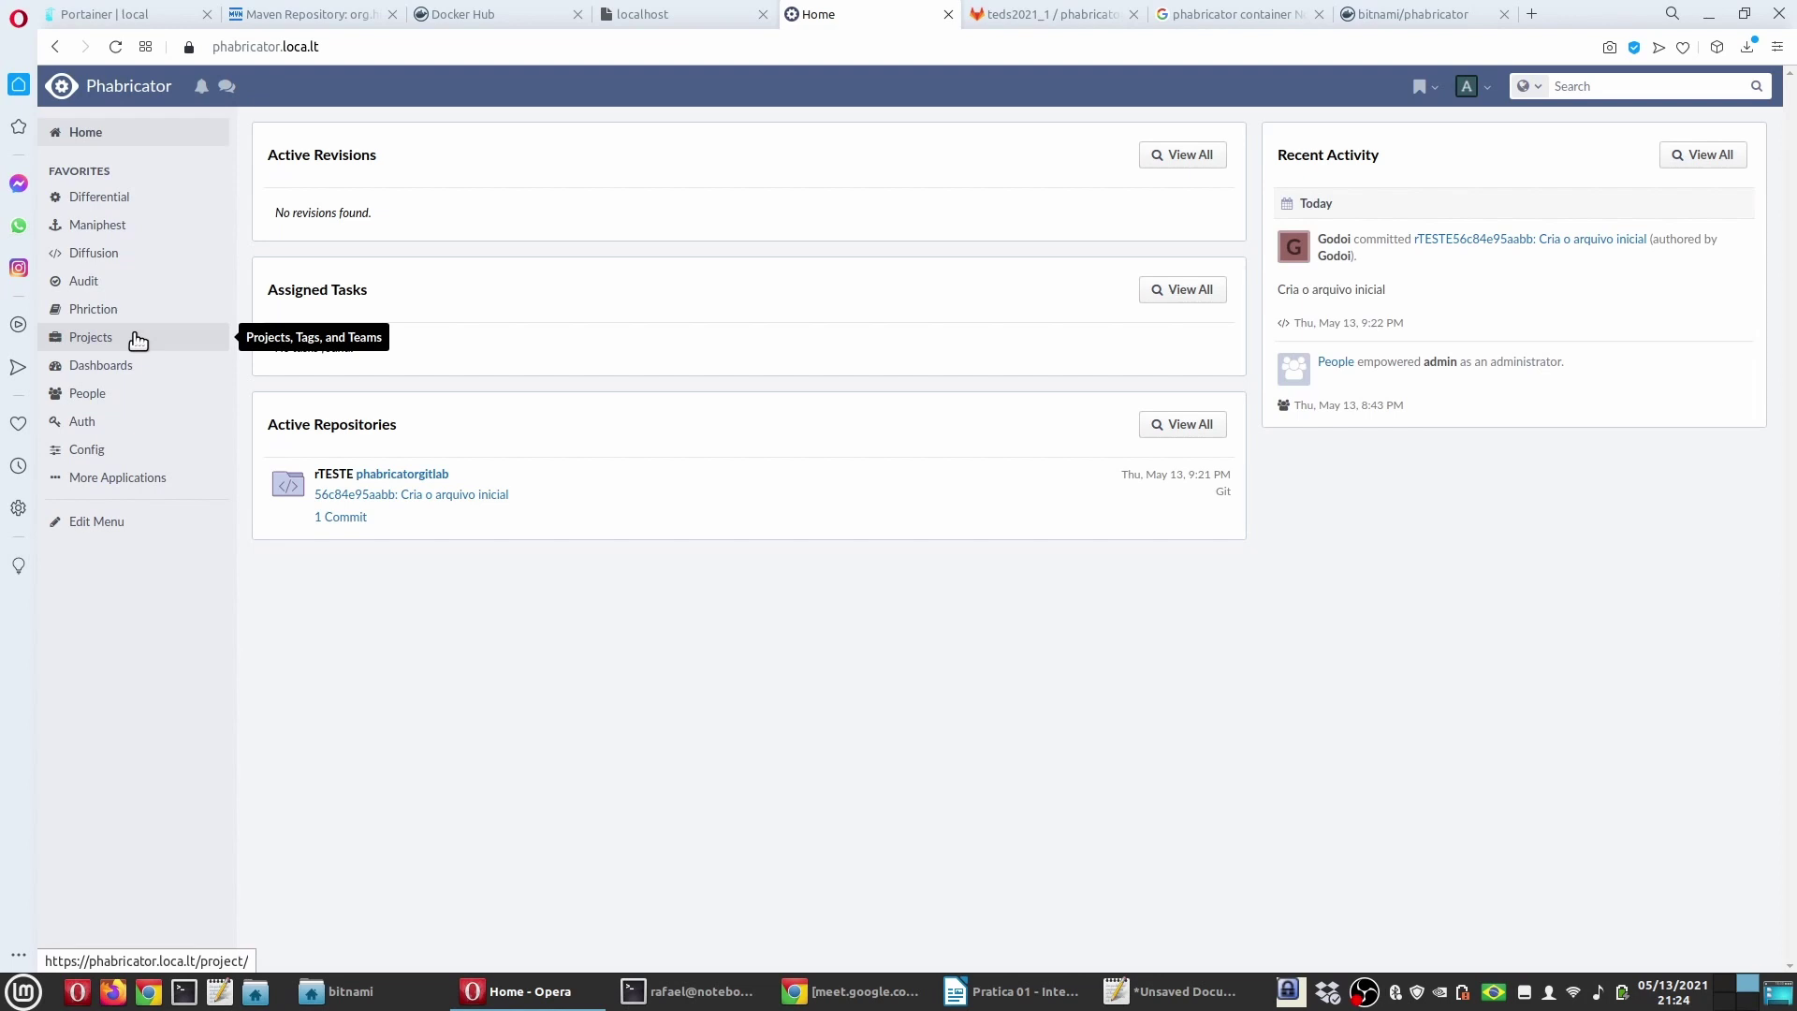
Step: Start a new project named 'Projeto TEDS' with the description 'blablabla'
left_click(105, 339)
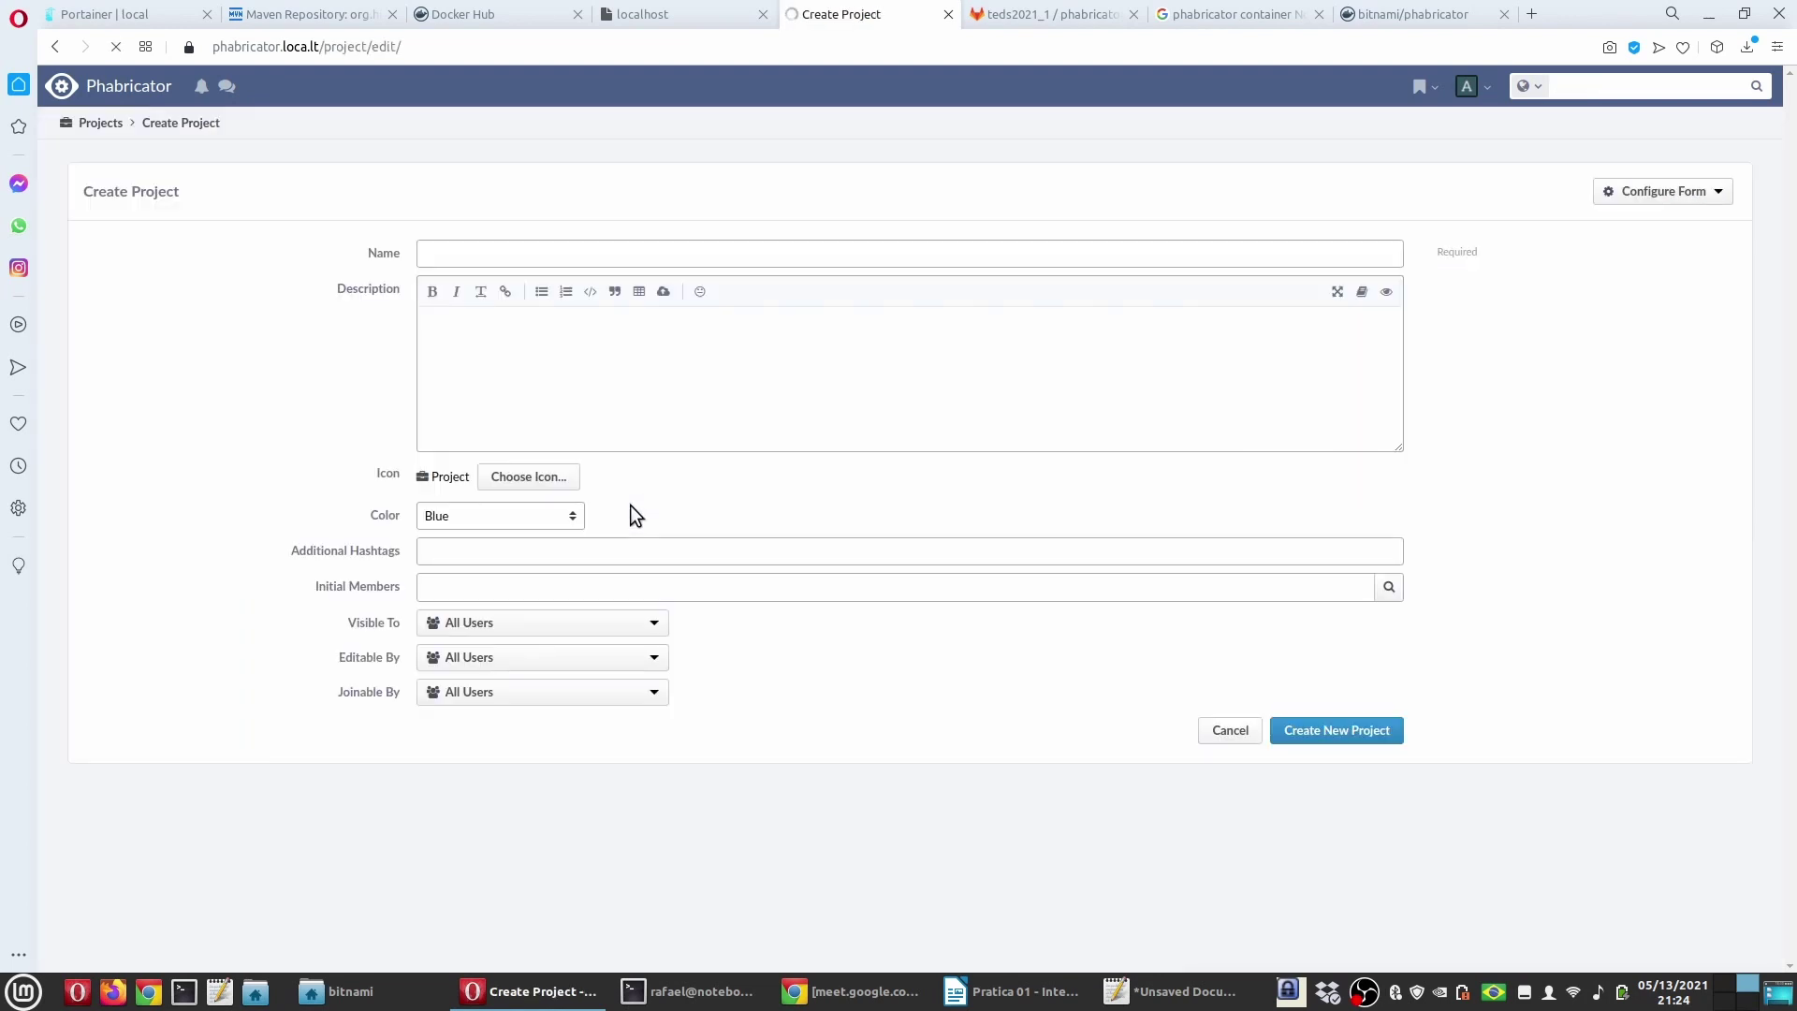
left_click(562, 253)
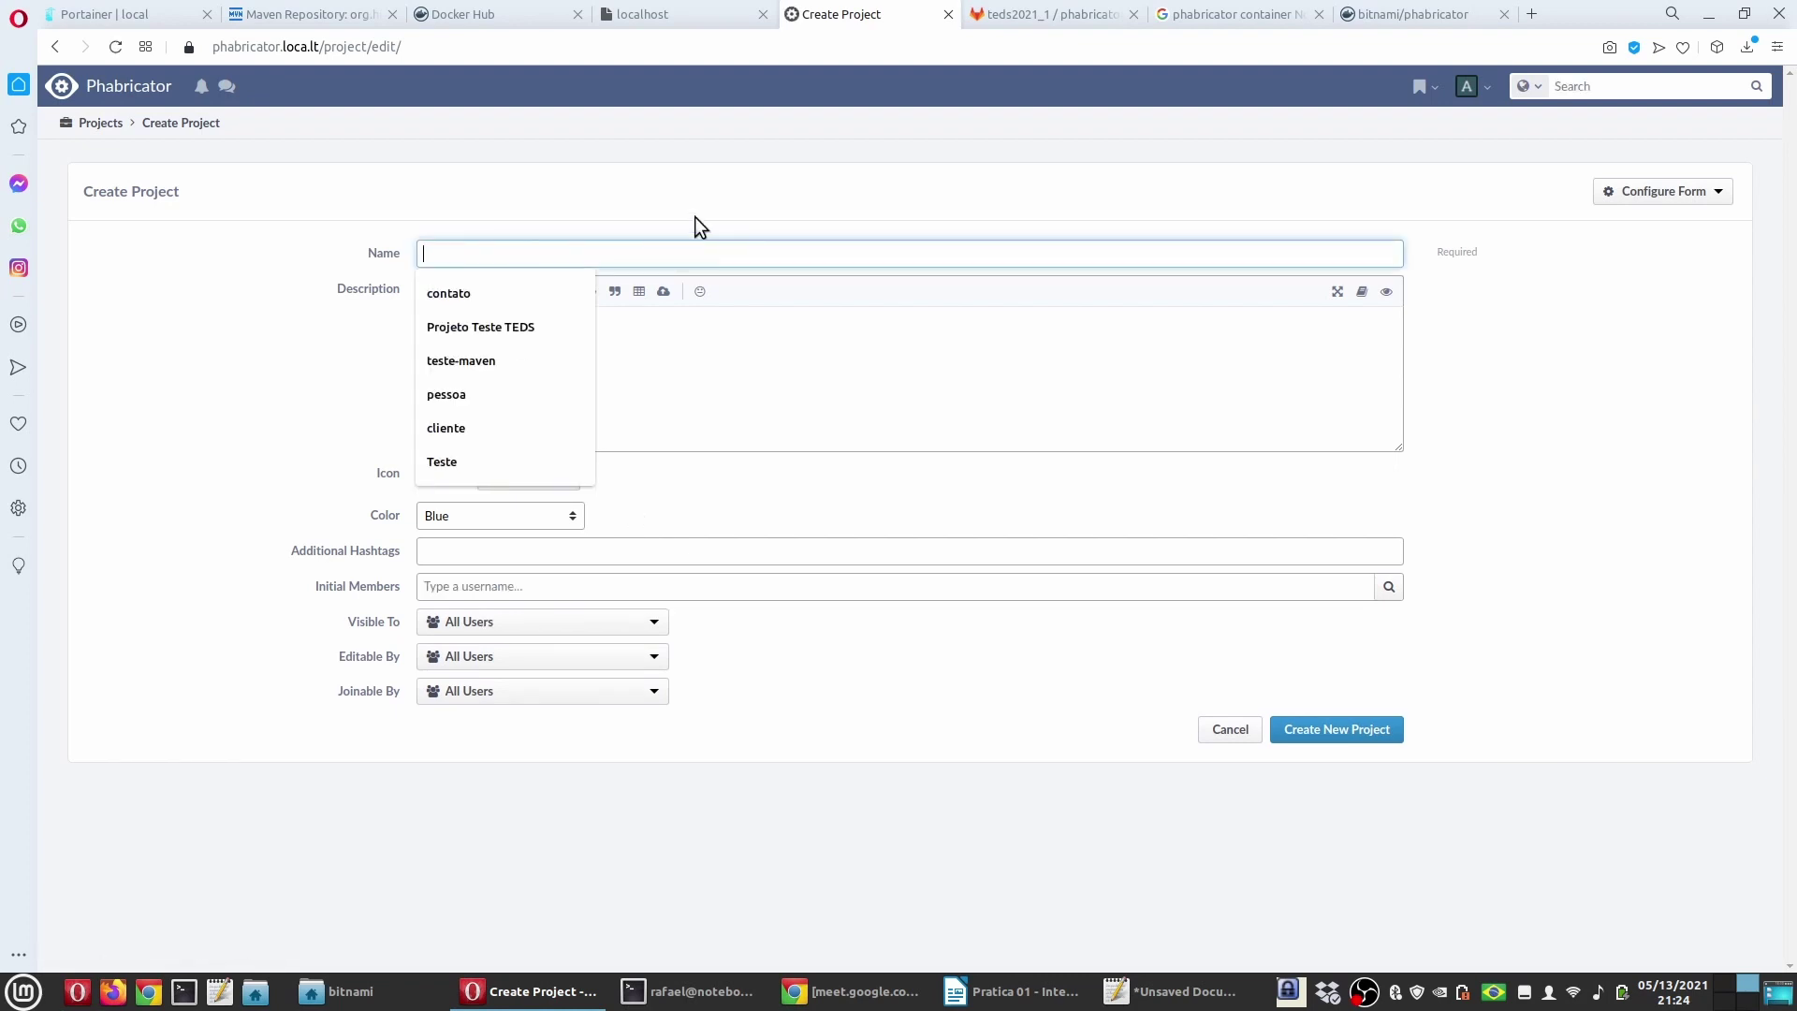
type("Projeto TEF")
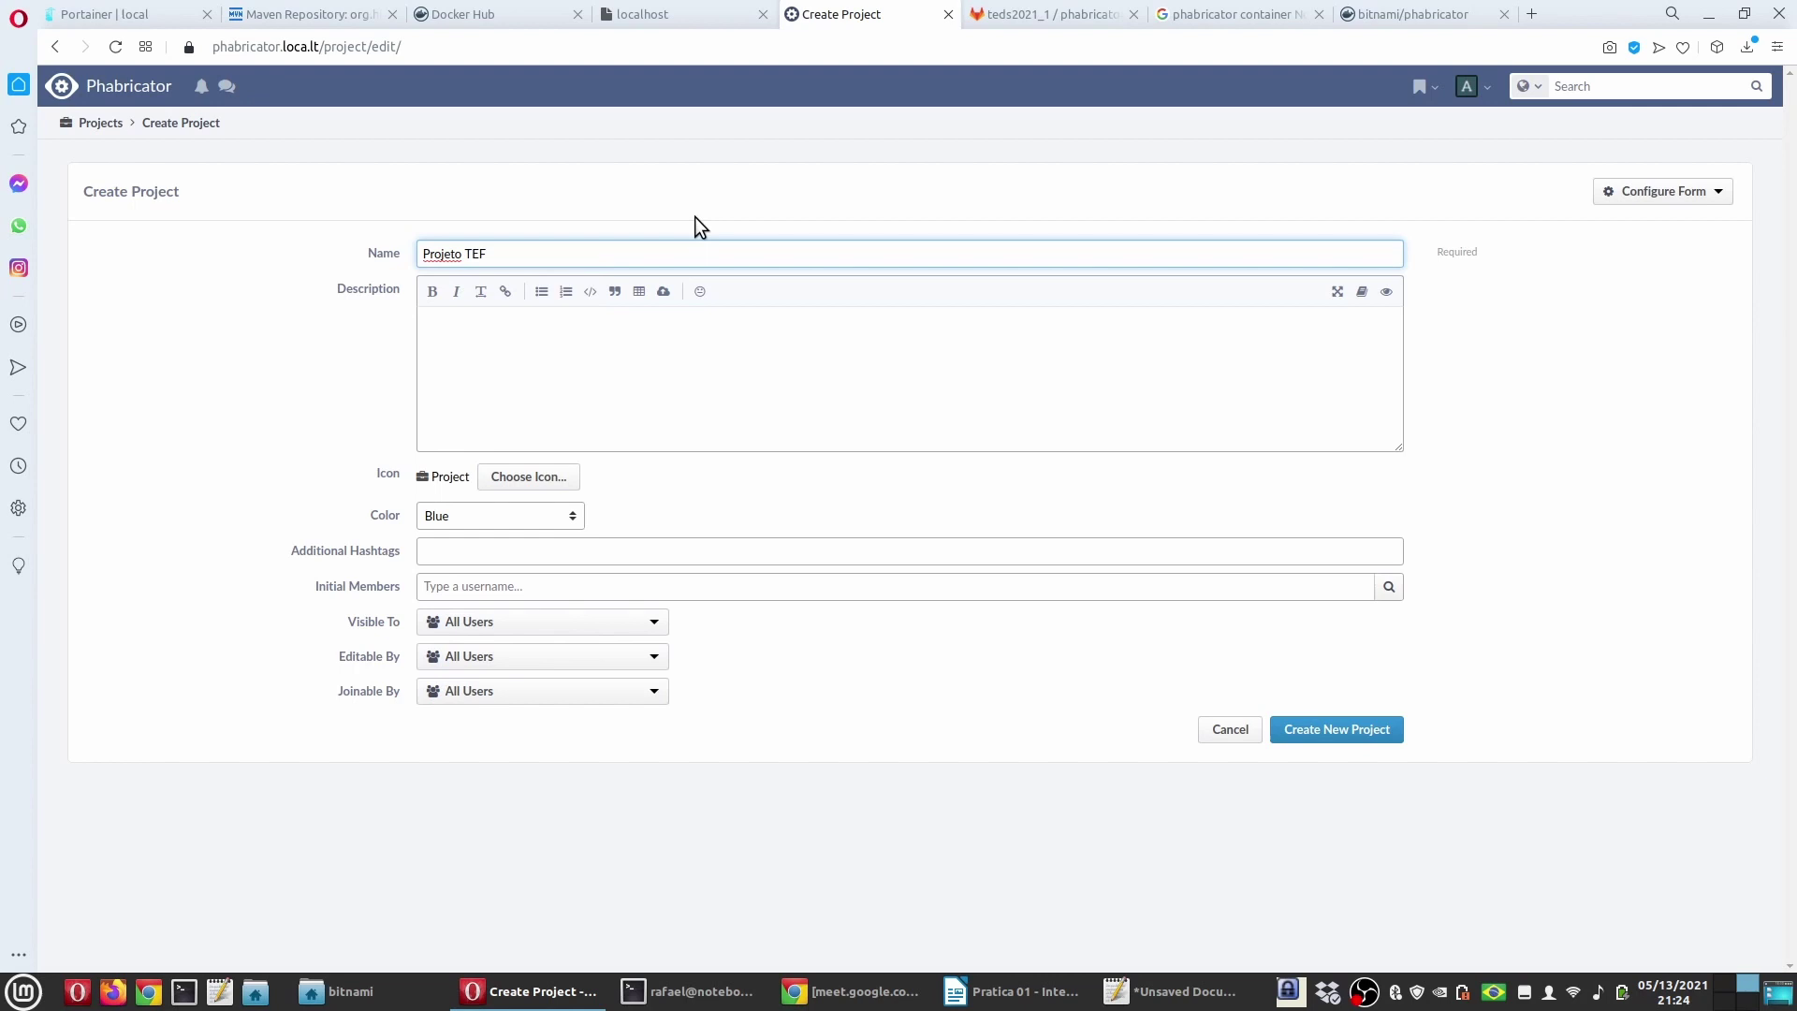
key("BackSpace")
type("DS")
left_click(533, 360)
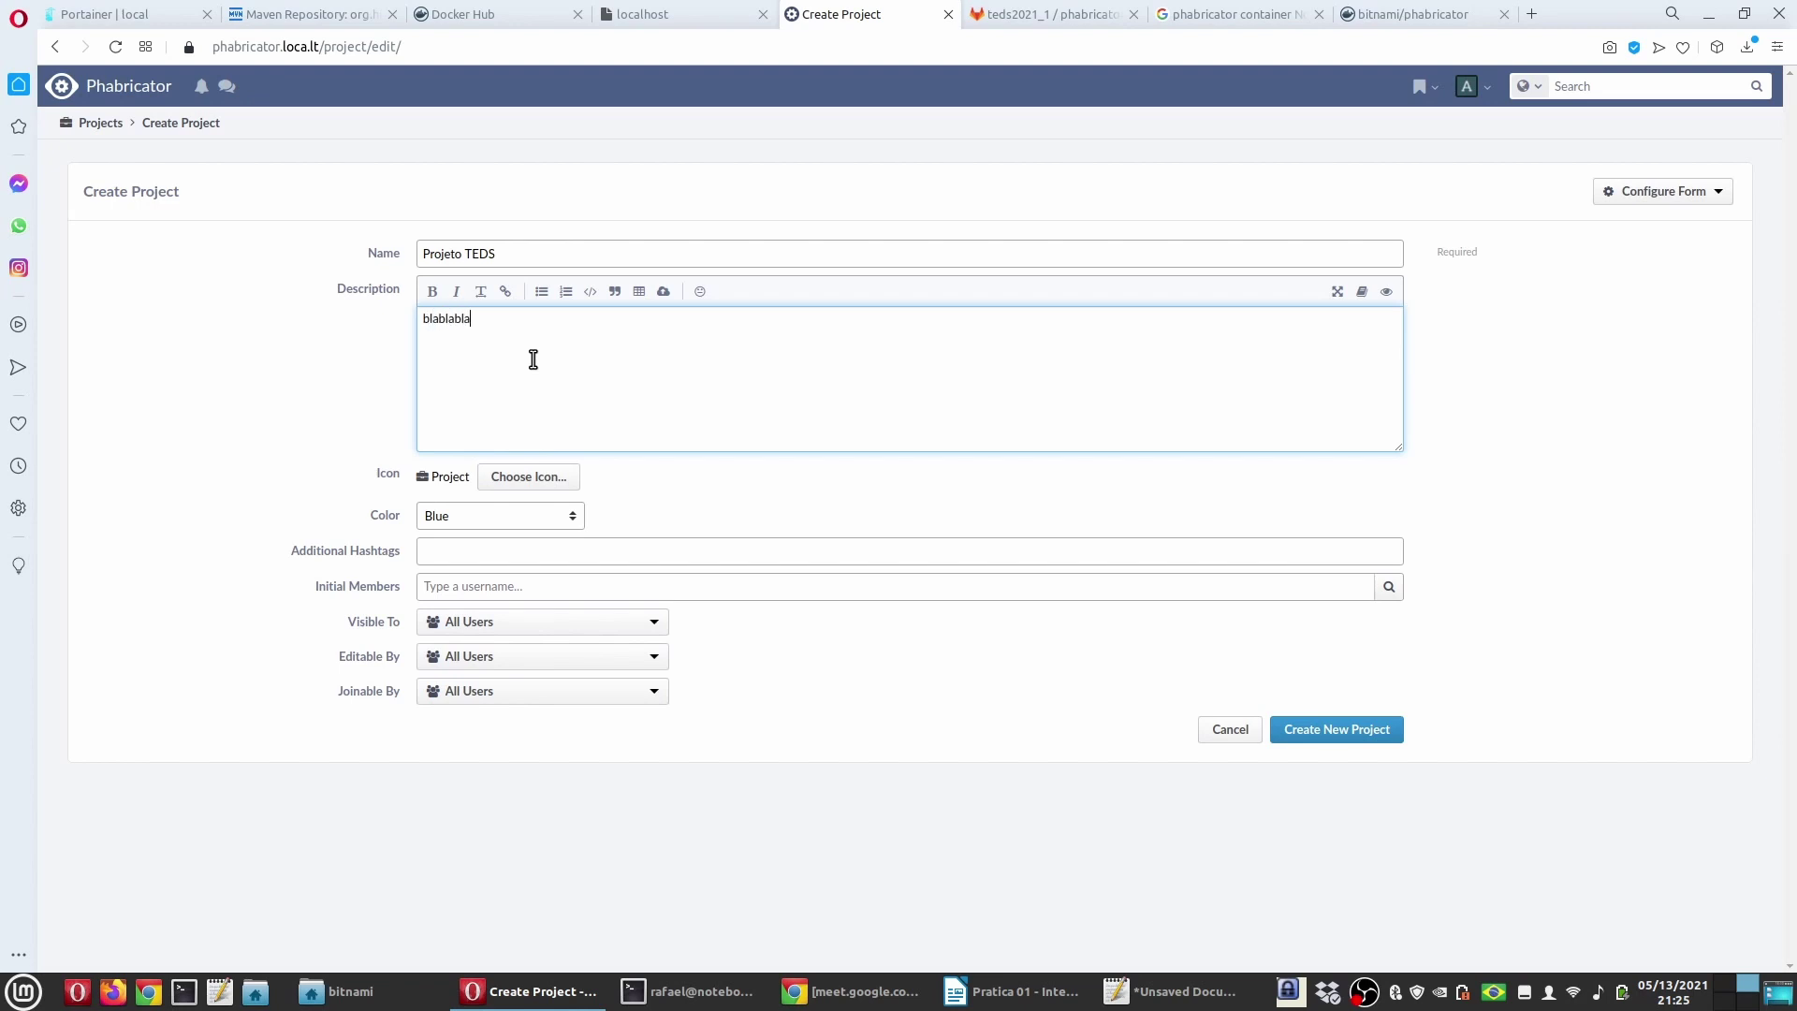
Step: Give the project the Release icon and keep its colour Blue
left_click(501, 476)
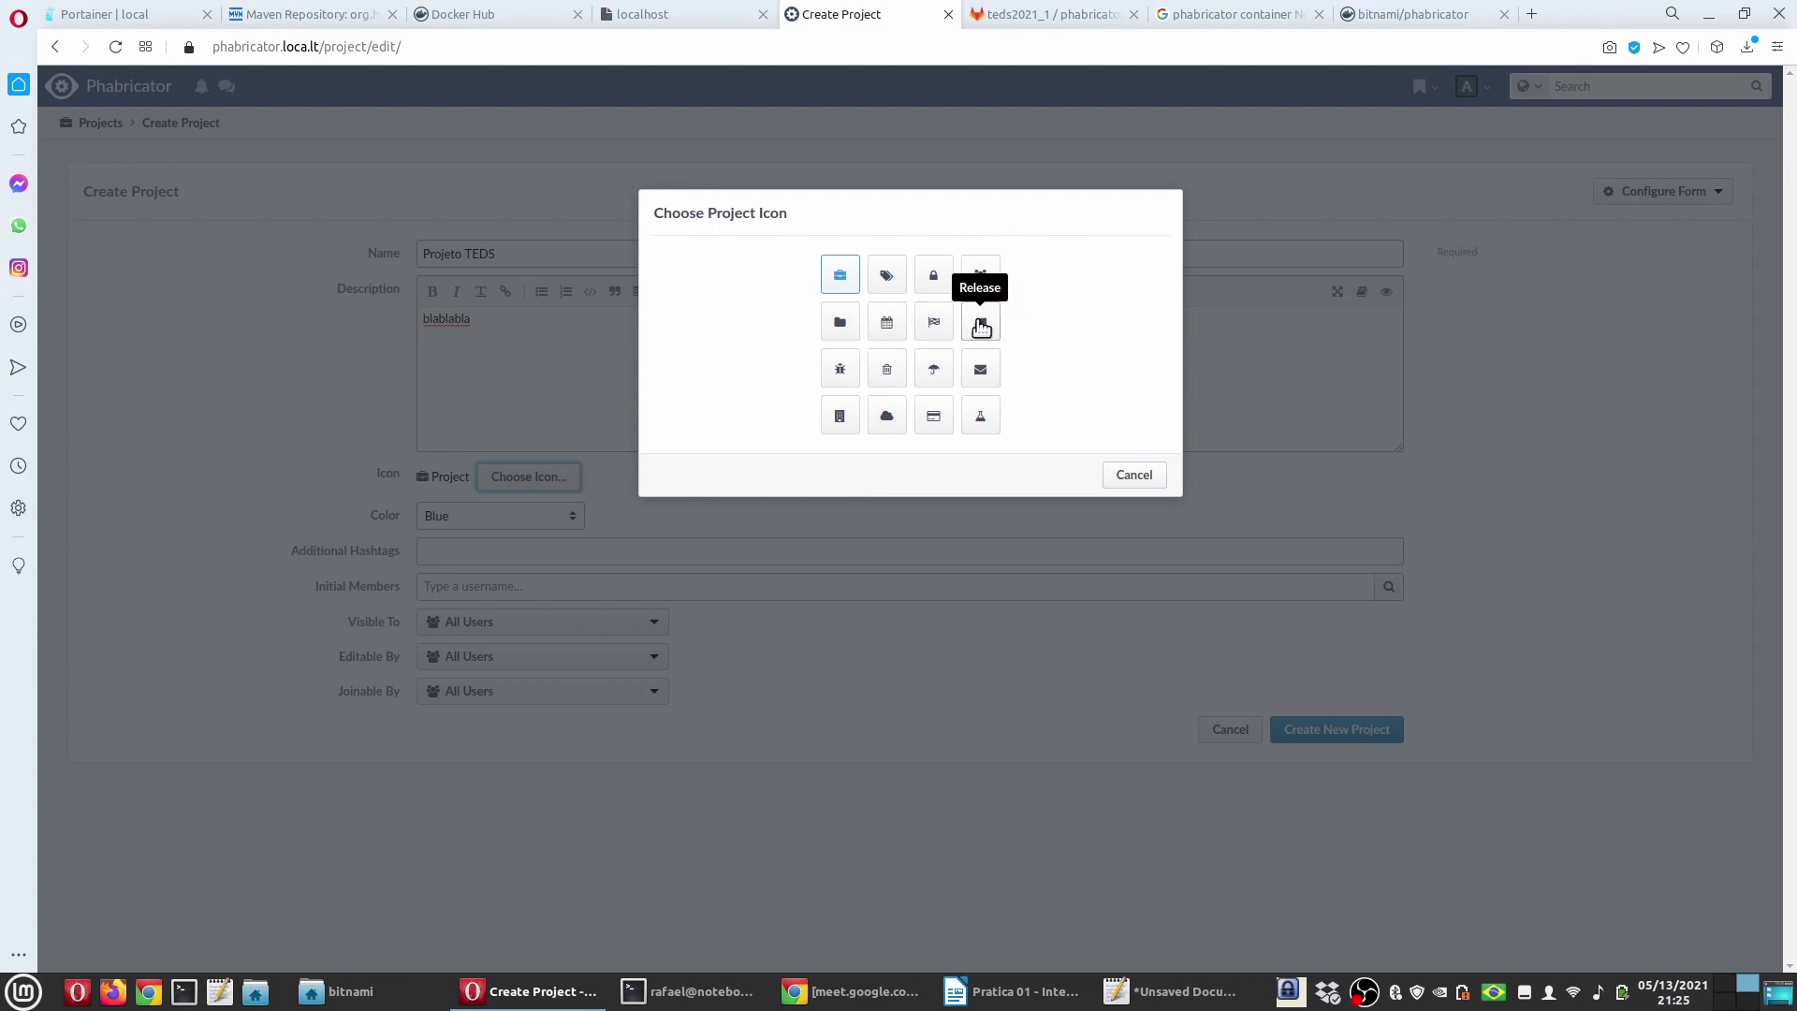
left_click(1128, 480)
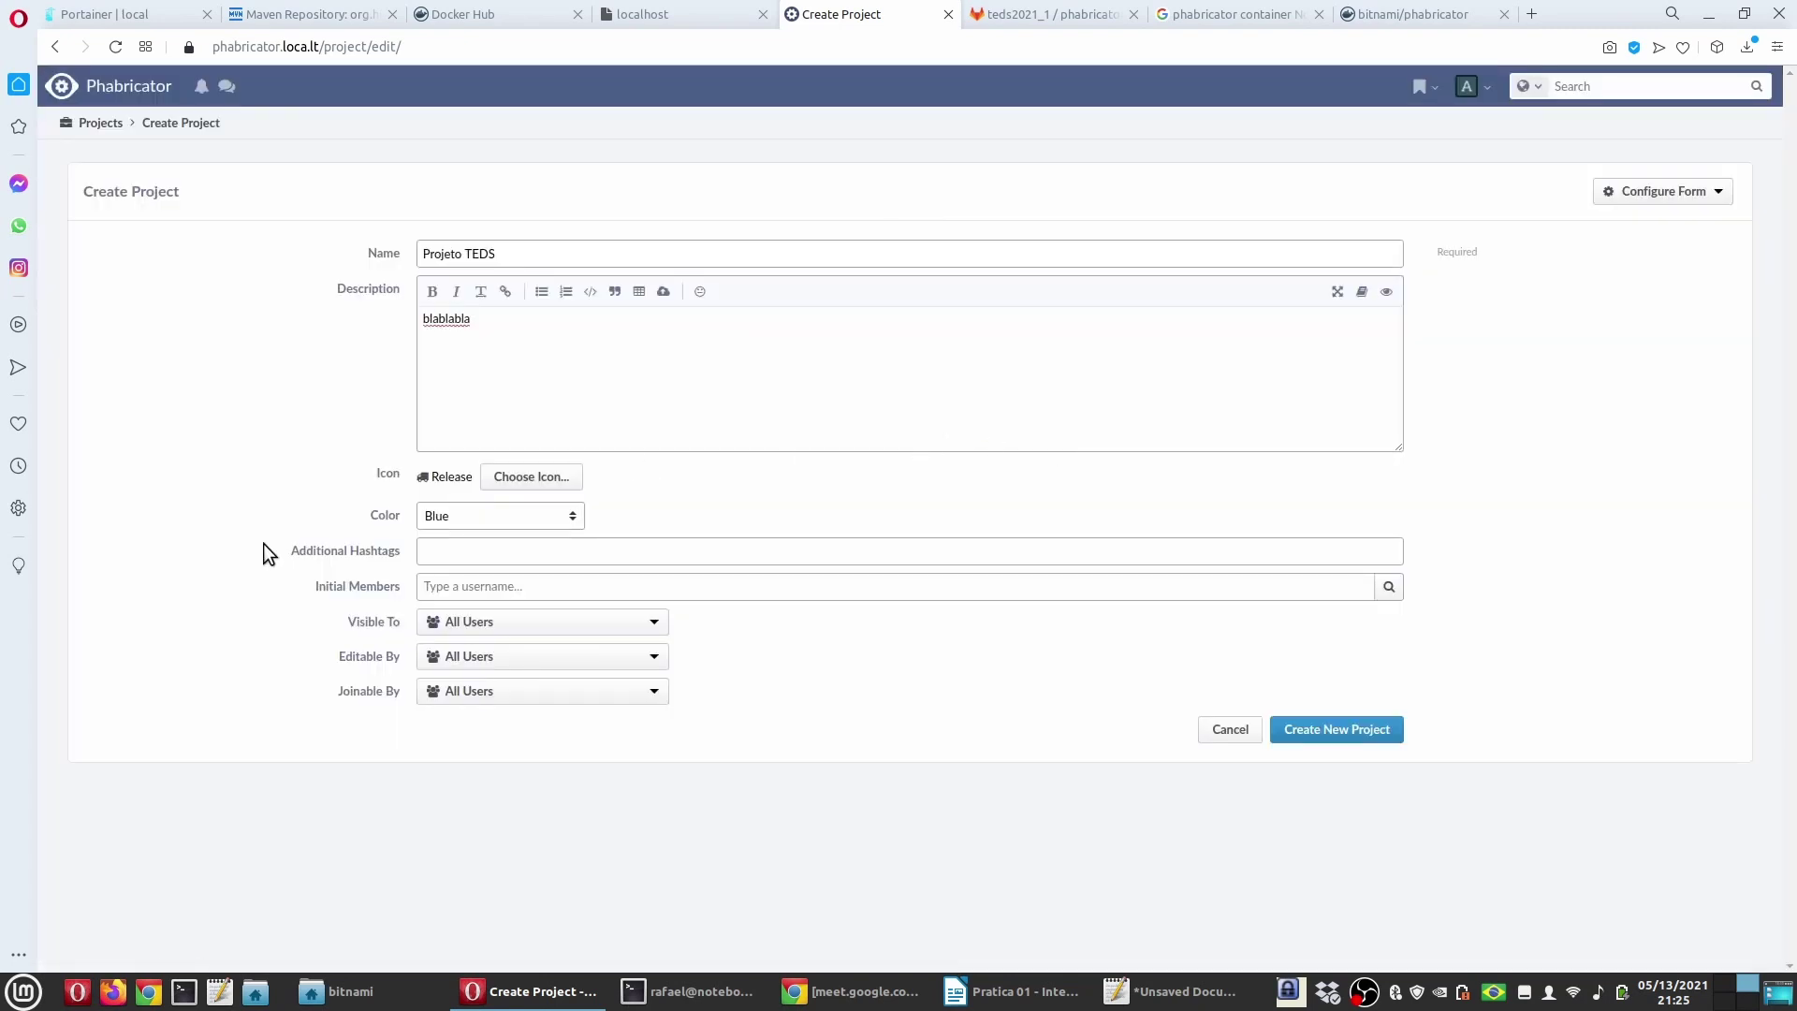
left_click(486, 516)
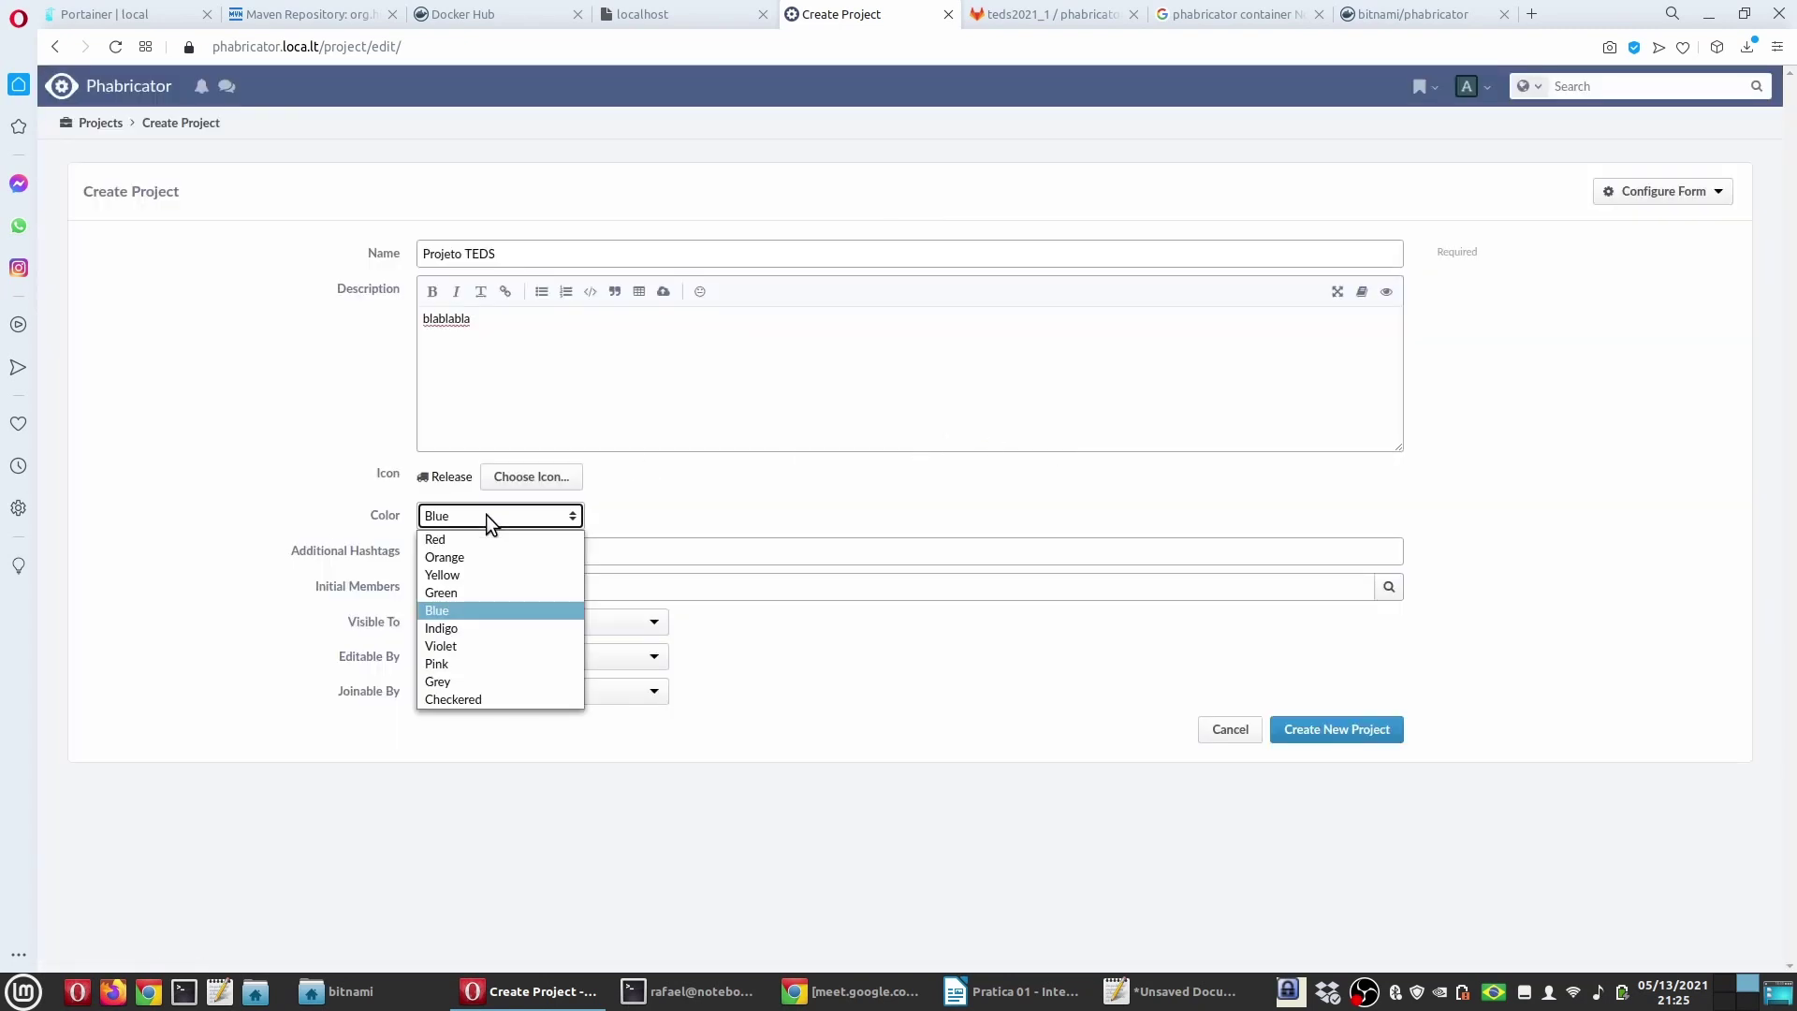
left_click(462, 610)
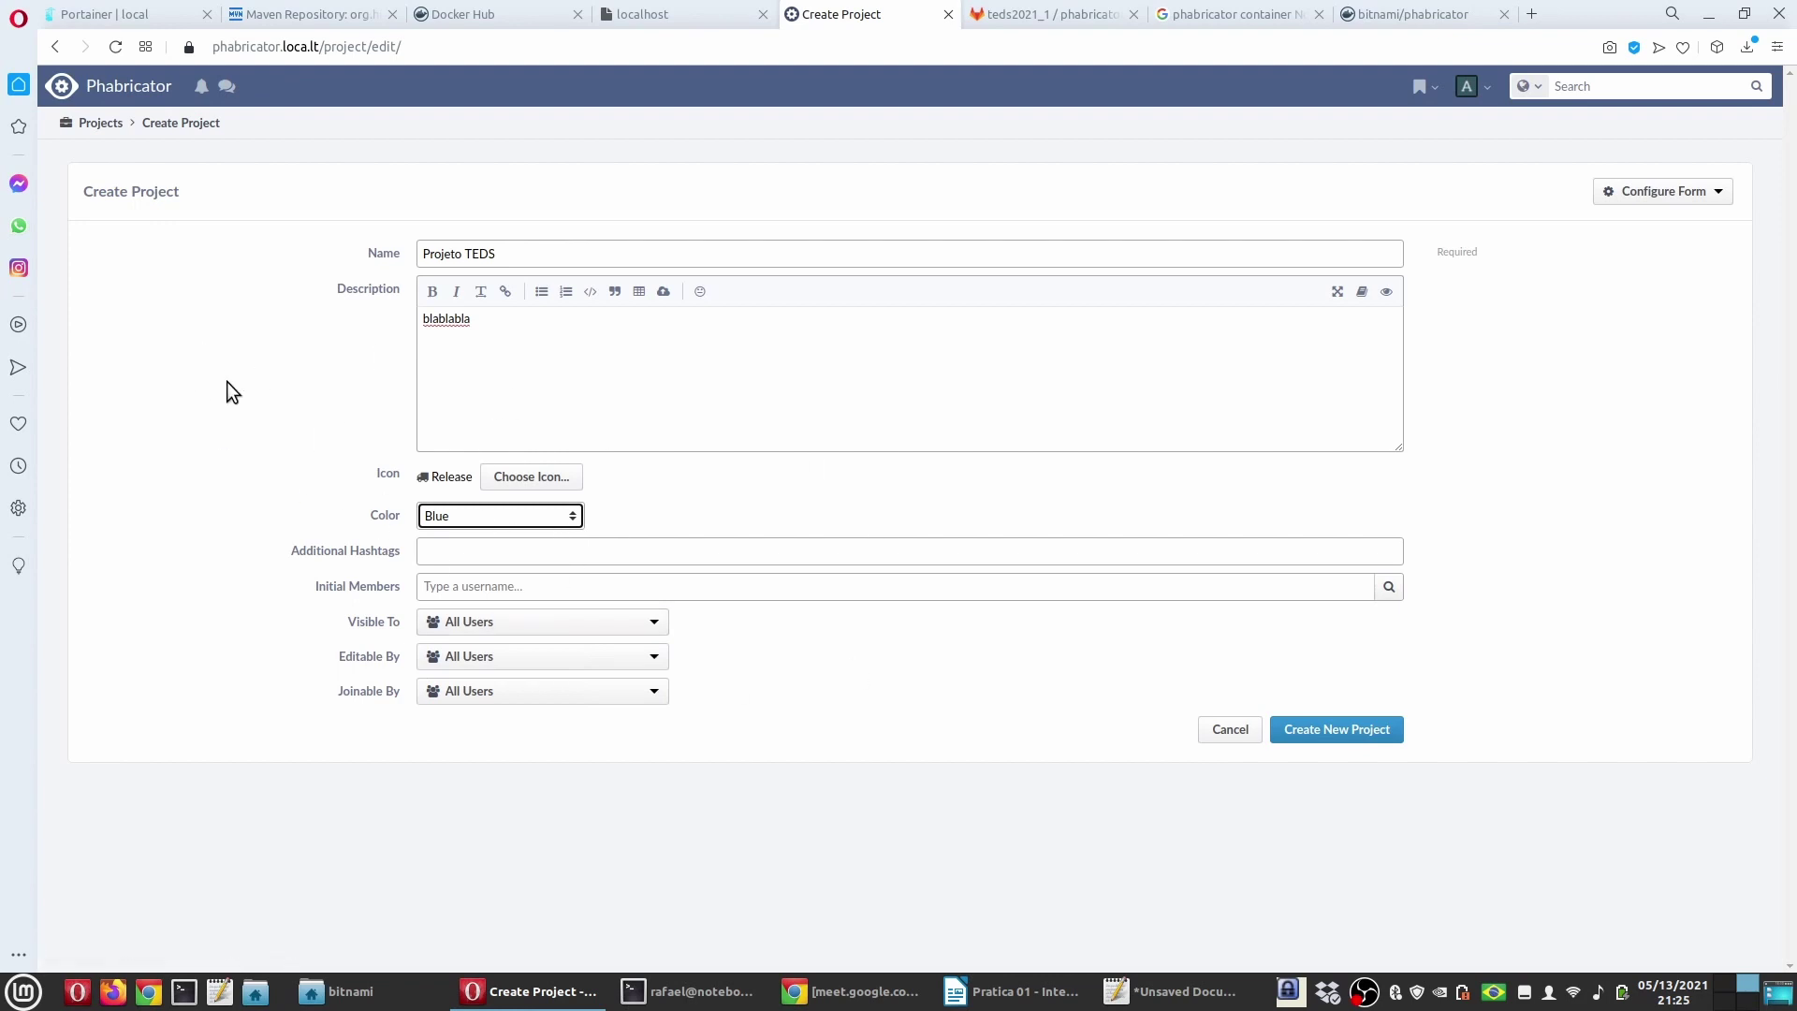
left_click(443, 549)
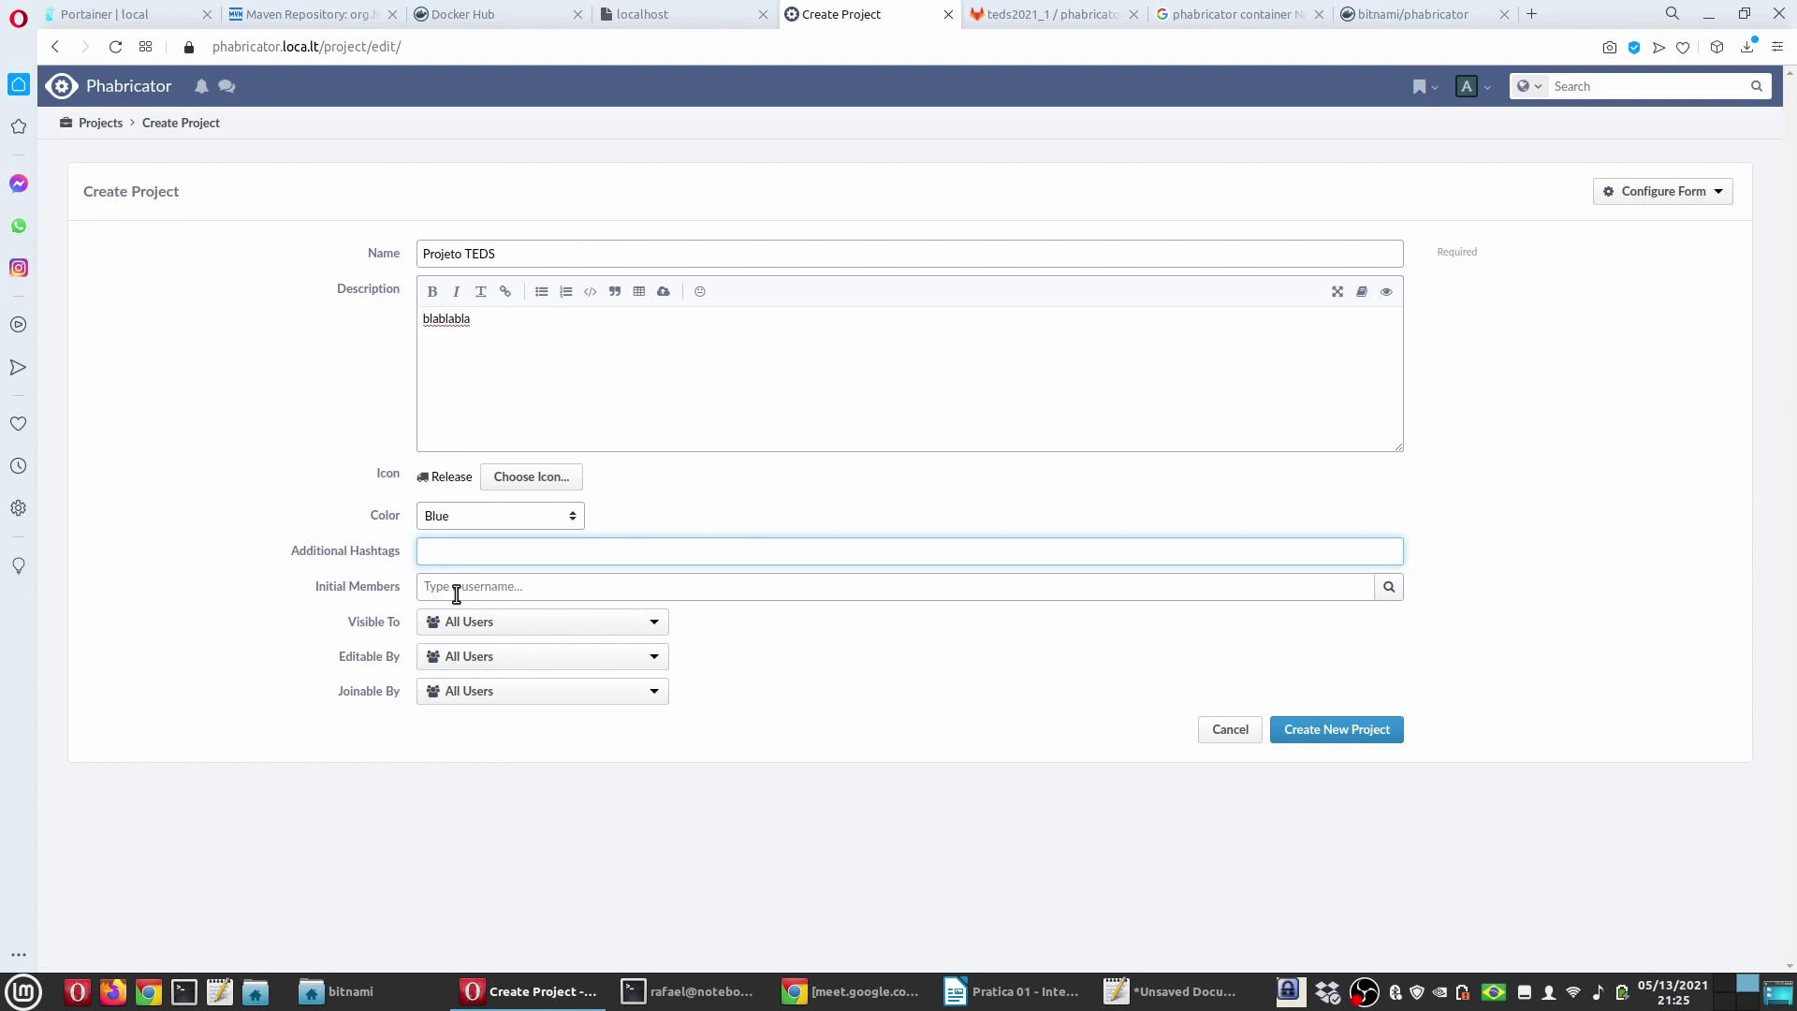
Step: Add three users from the user list as the project's initial members
left_click(461, 586)
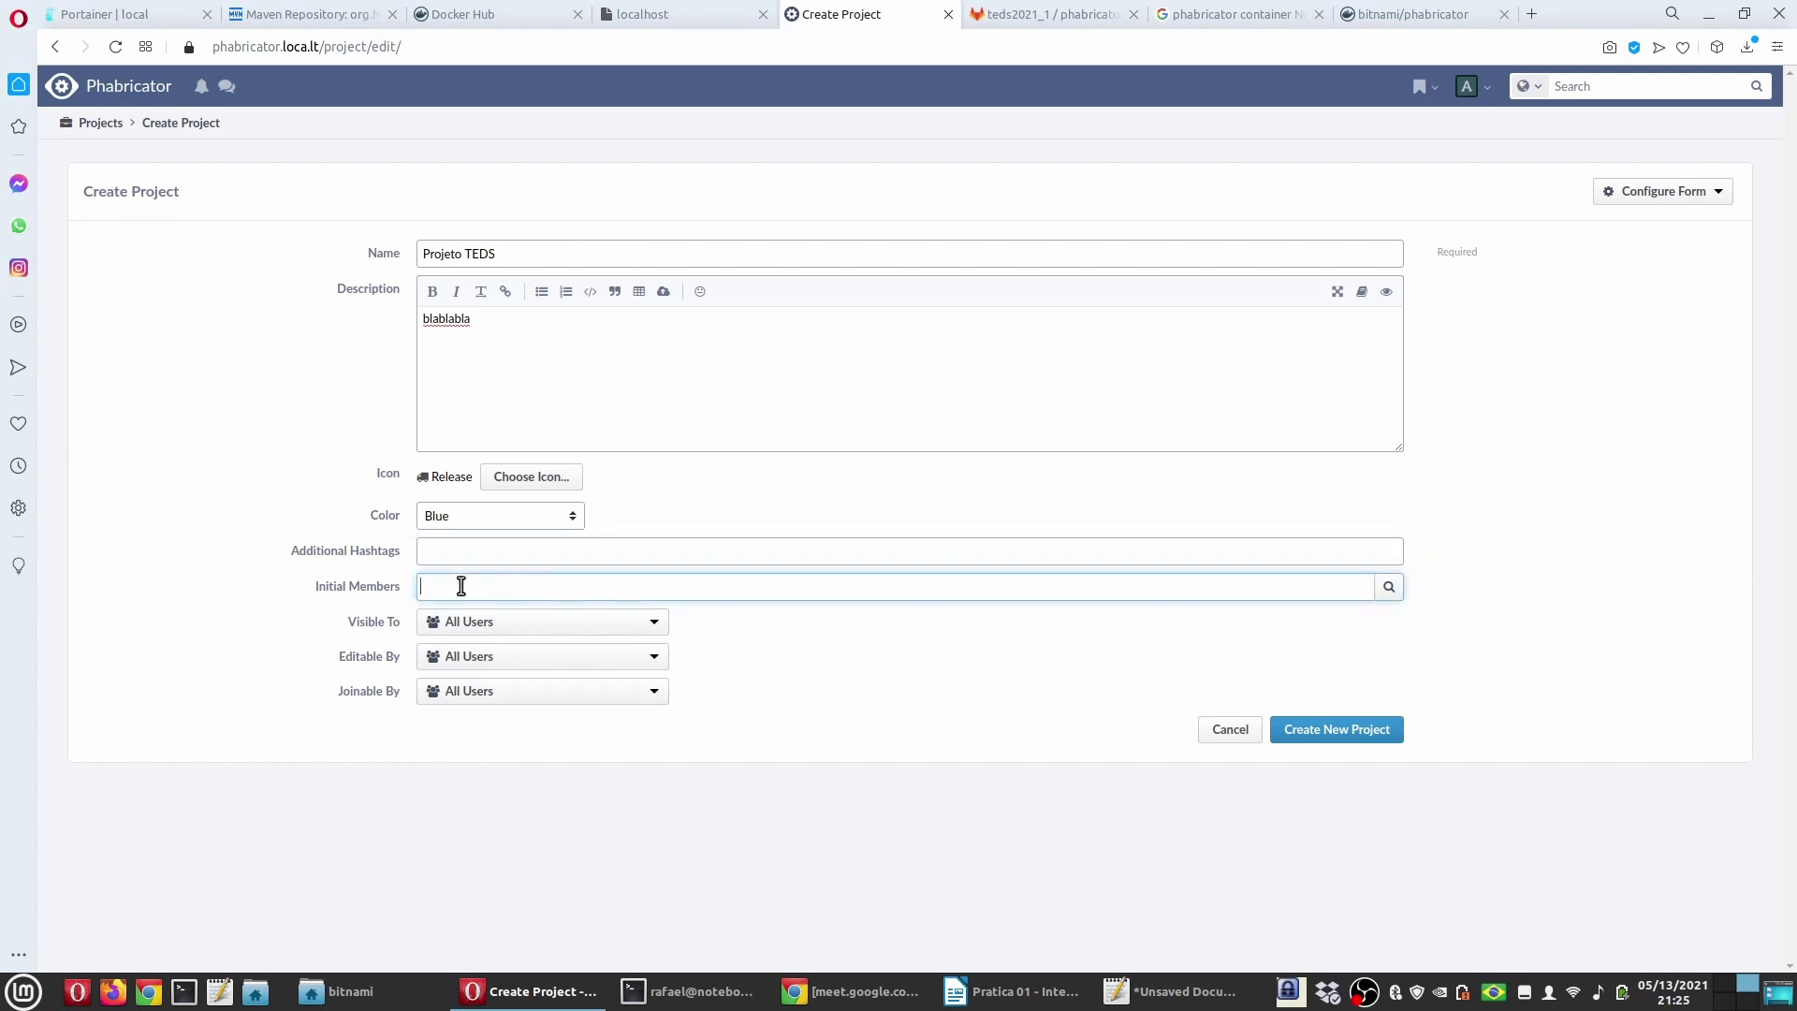
left_click(1391, 589)
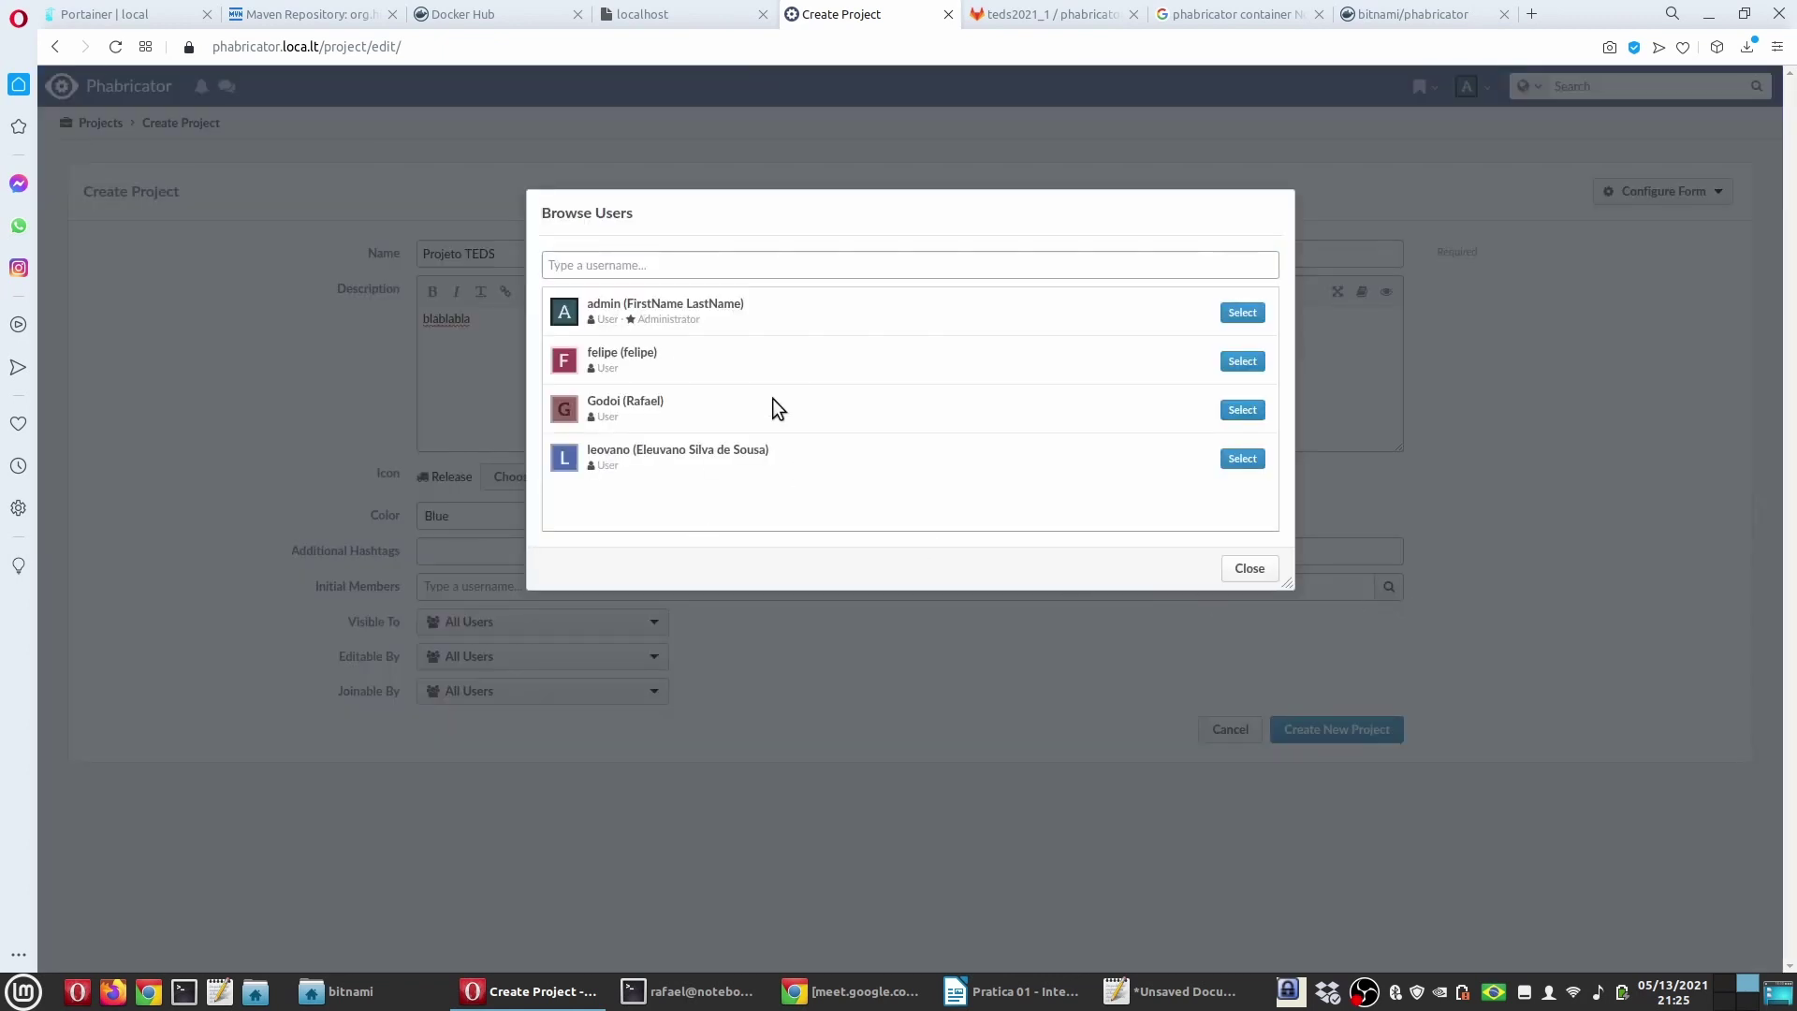
left_click(1243, 363)
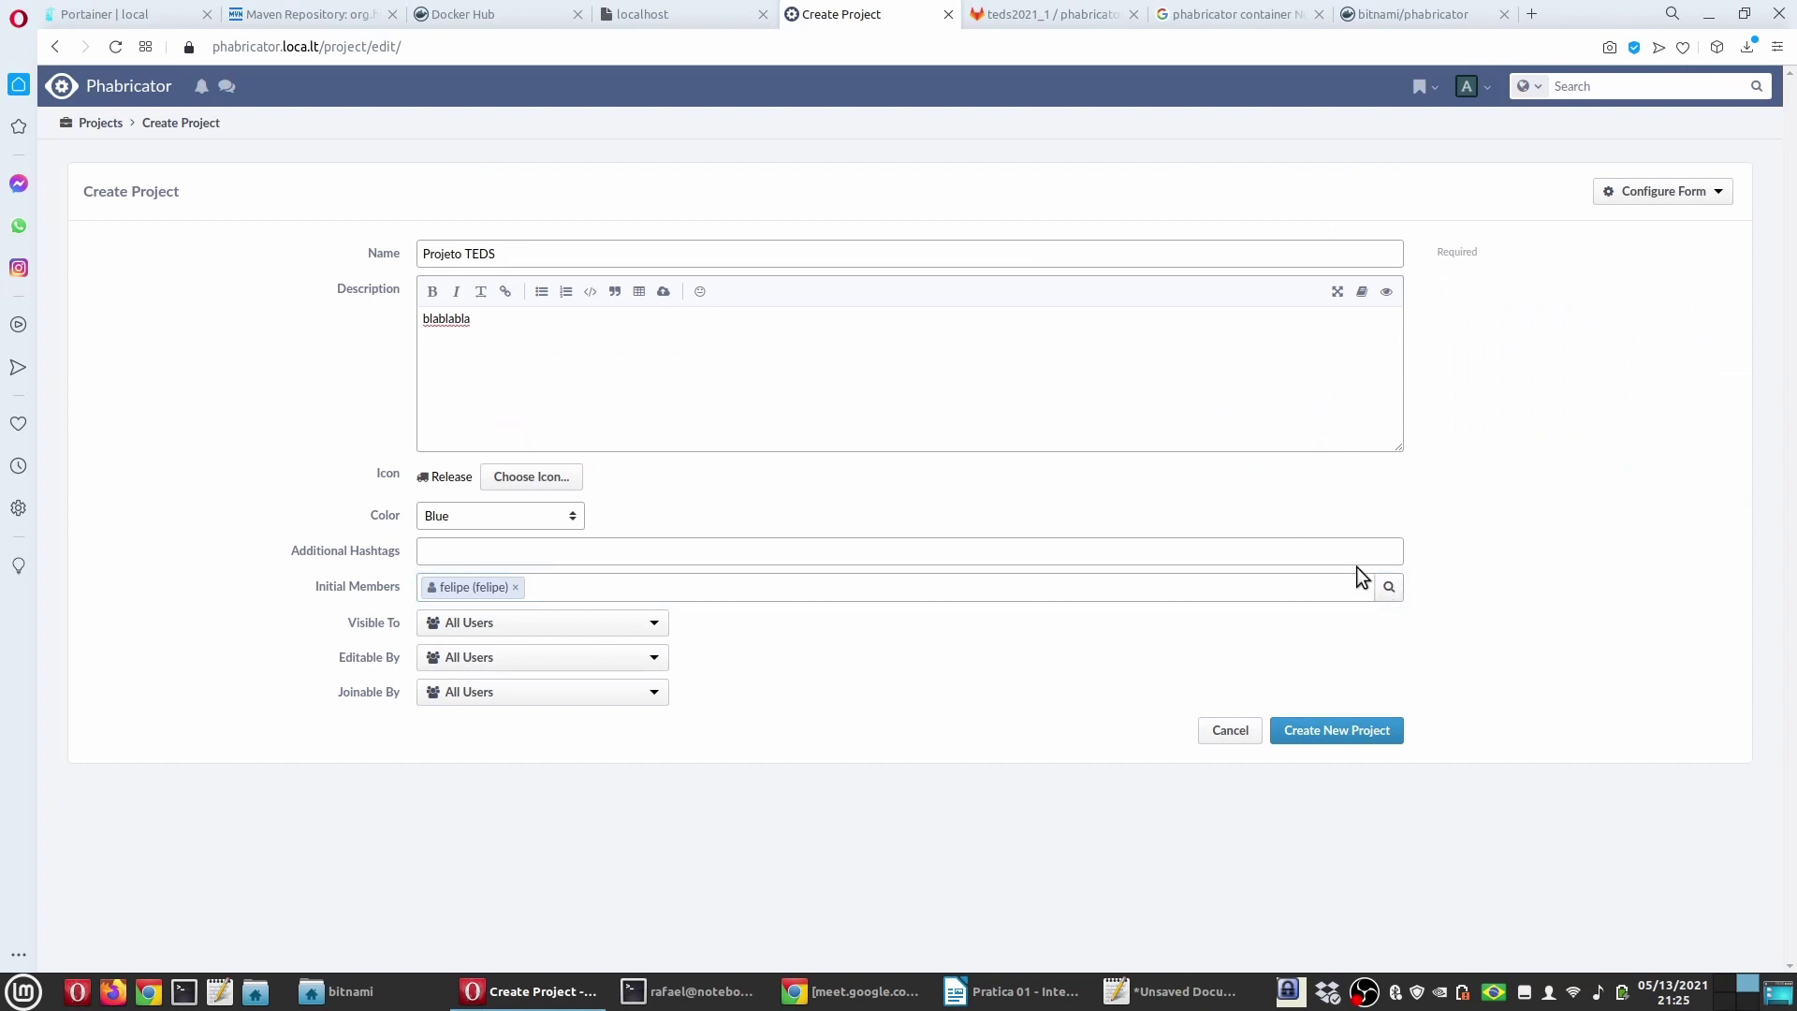
left_click(1389, 588)
left_click(1260, 413)
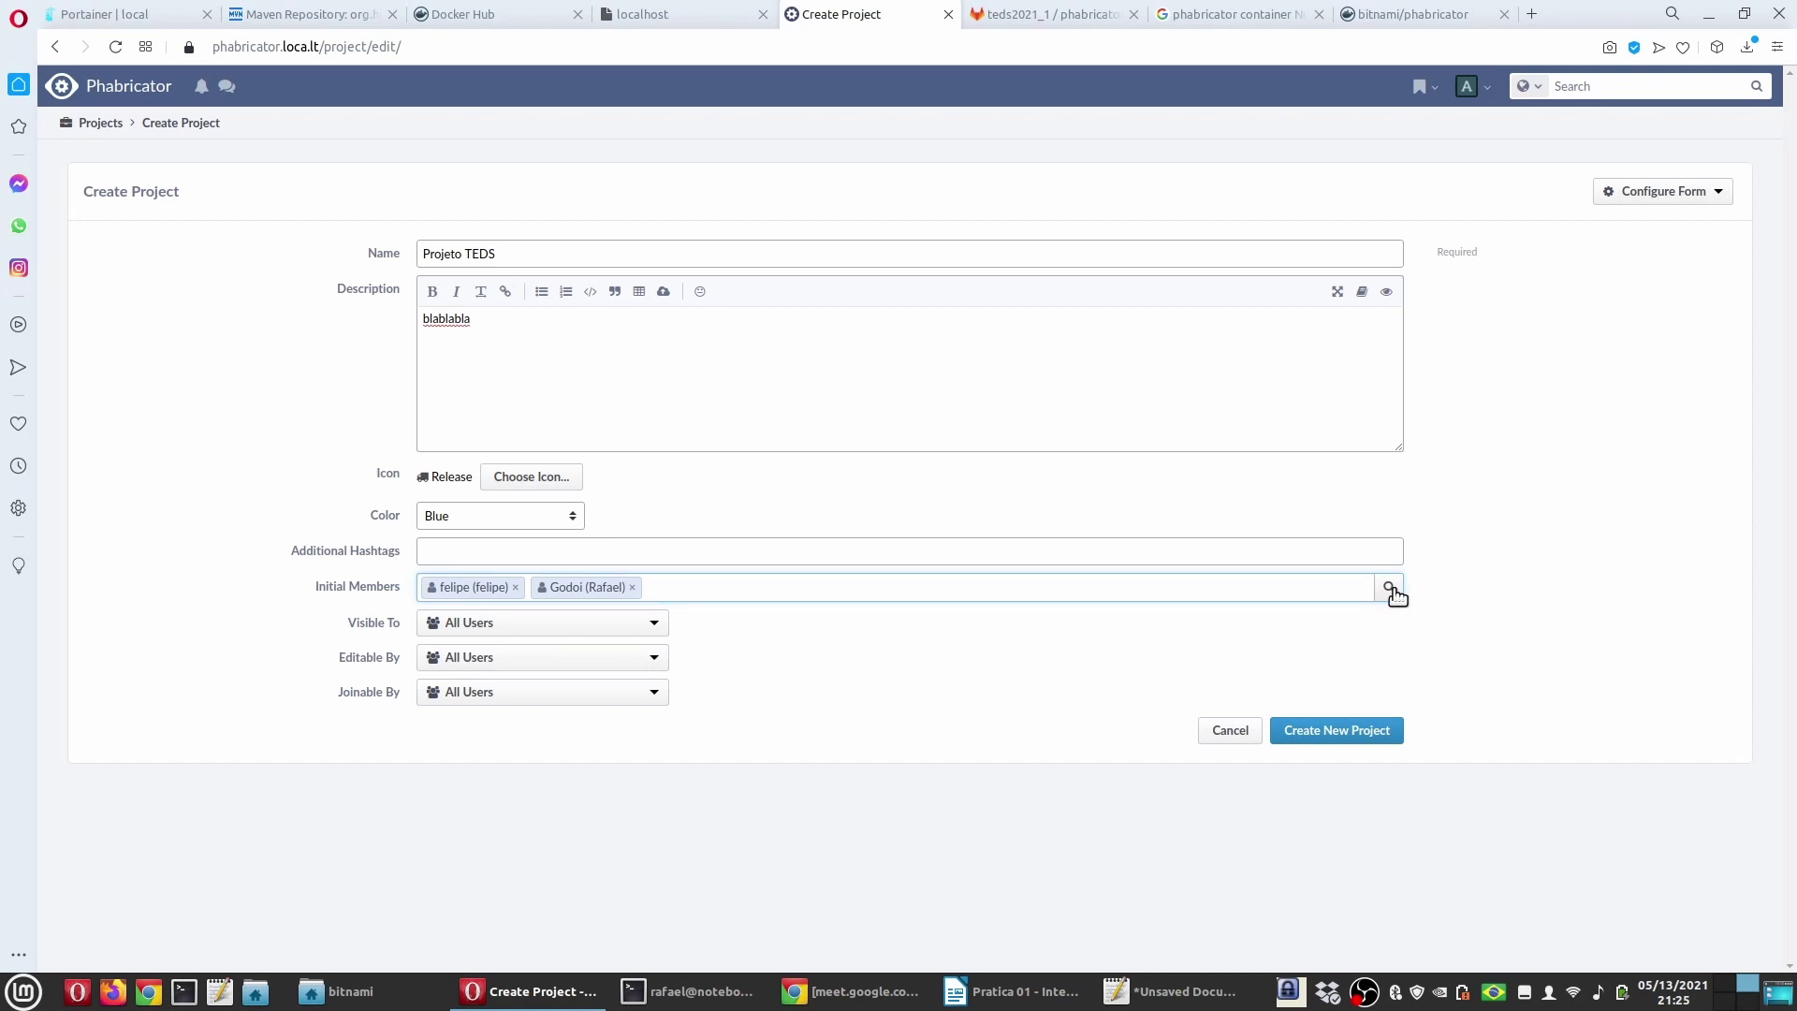
left_click(1389, 588)
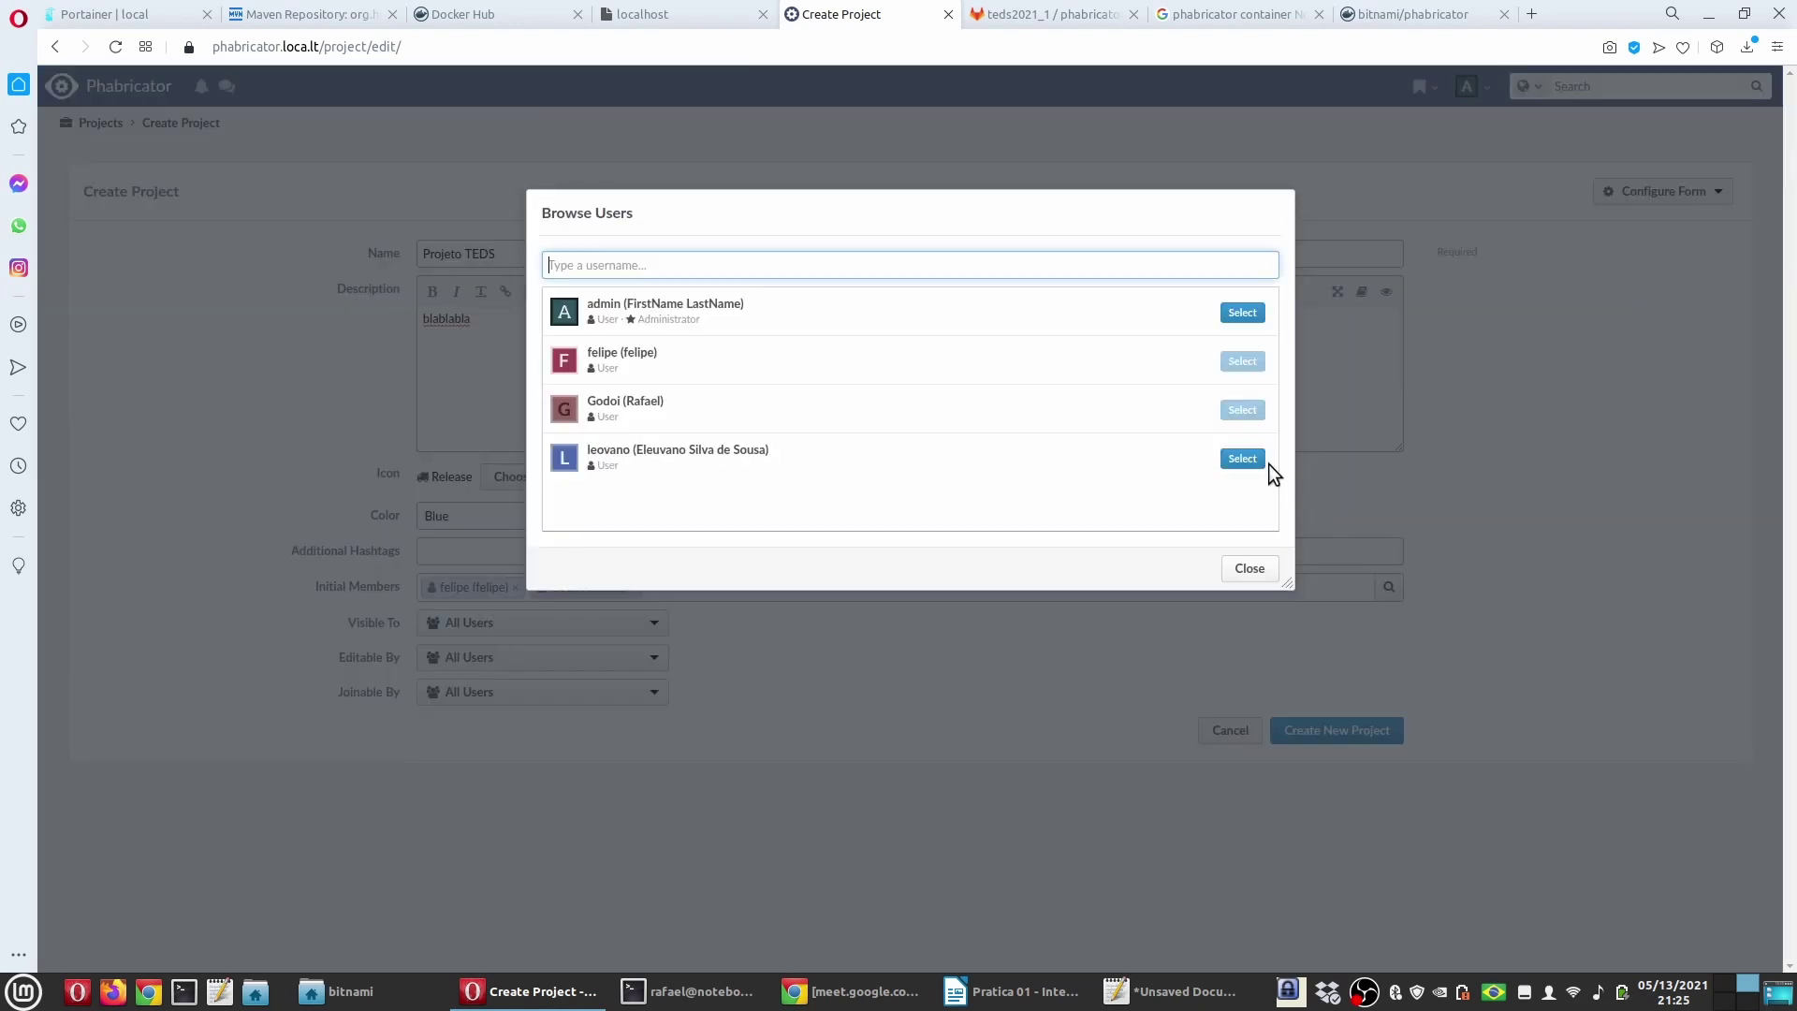
left_click(1242, 459)
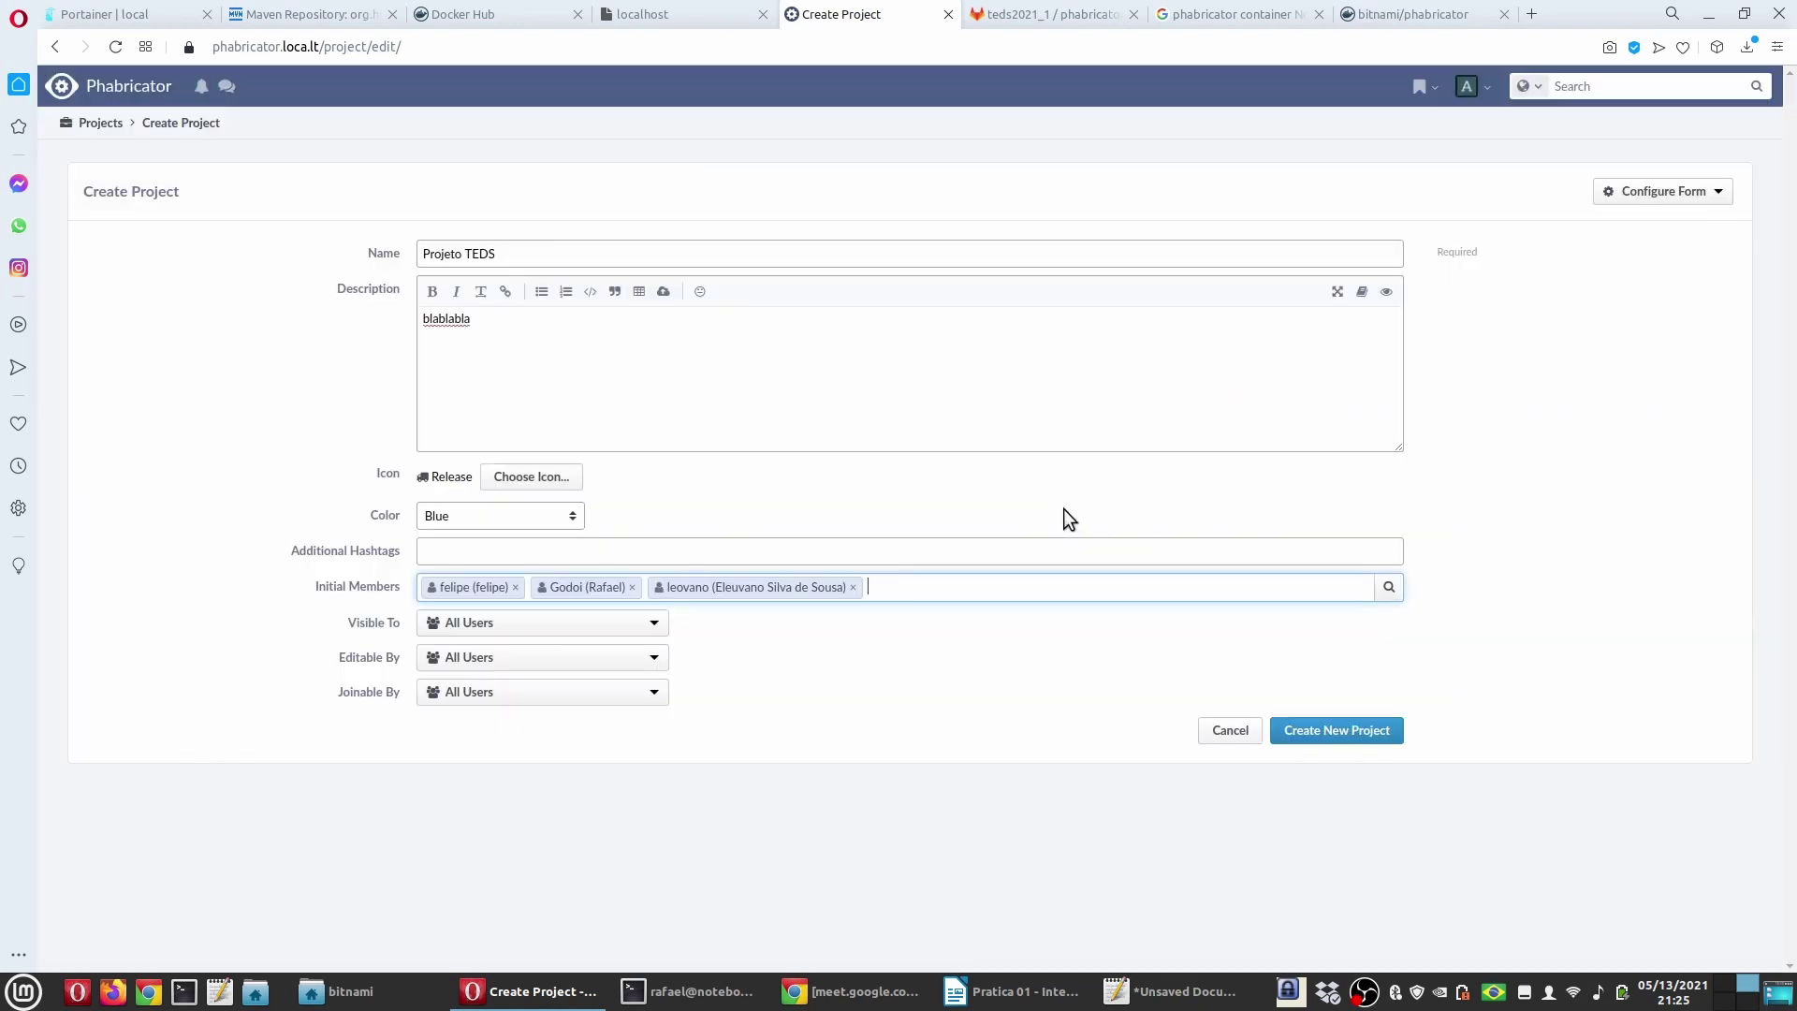
Step: Keep the project's visibility set to All Users
left_click(540, 622)
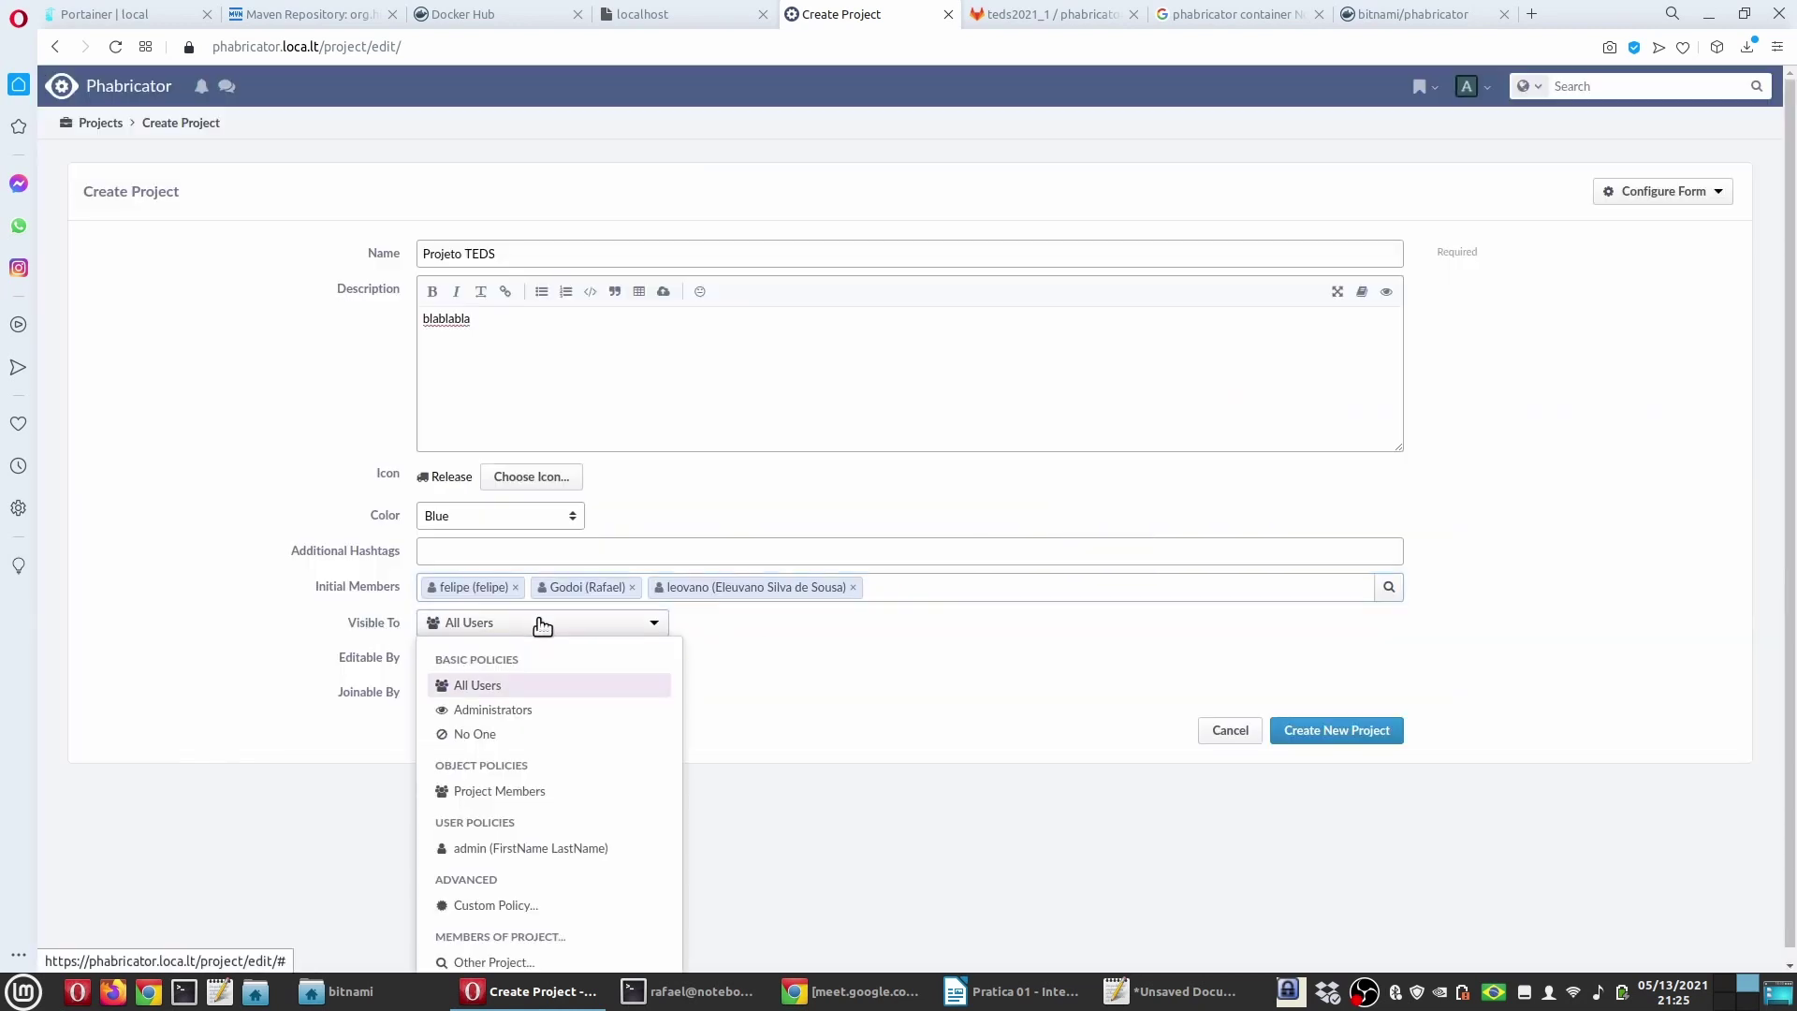
scroll(582, 735, "down", 1)
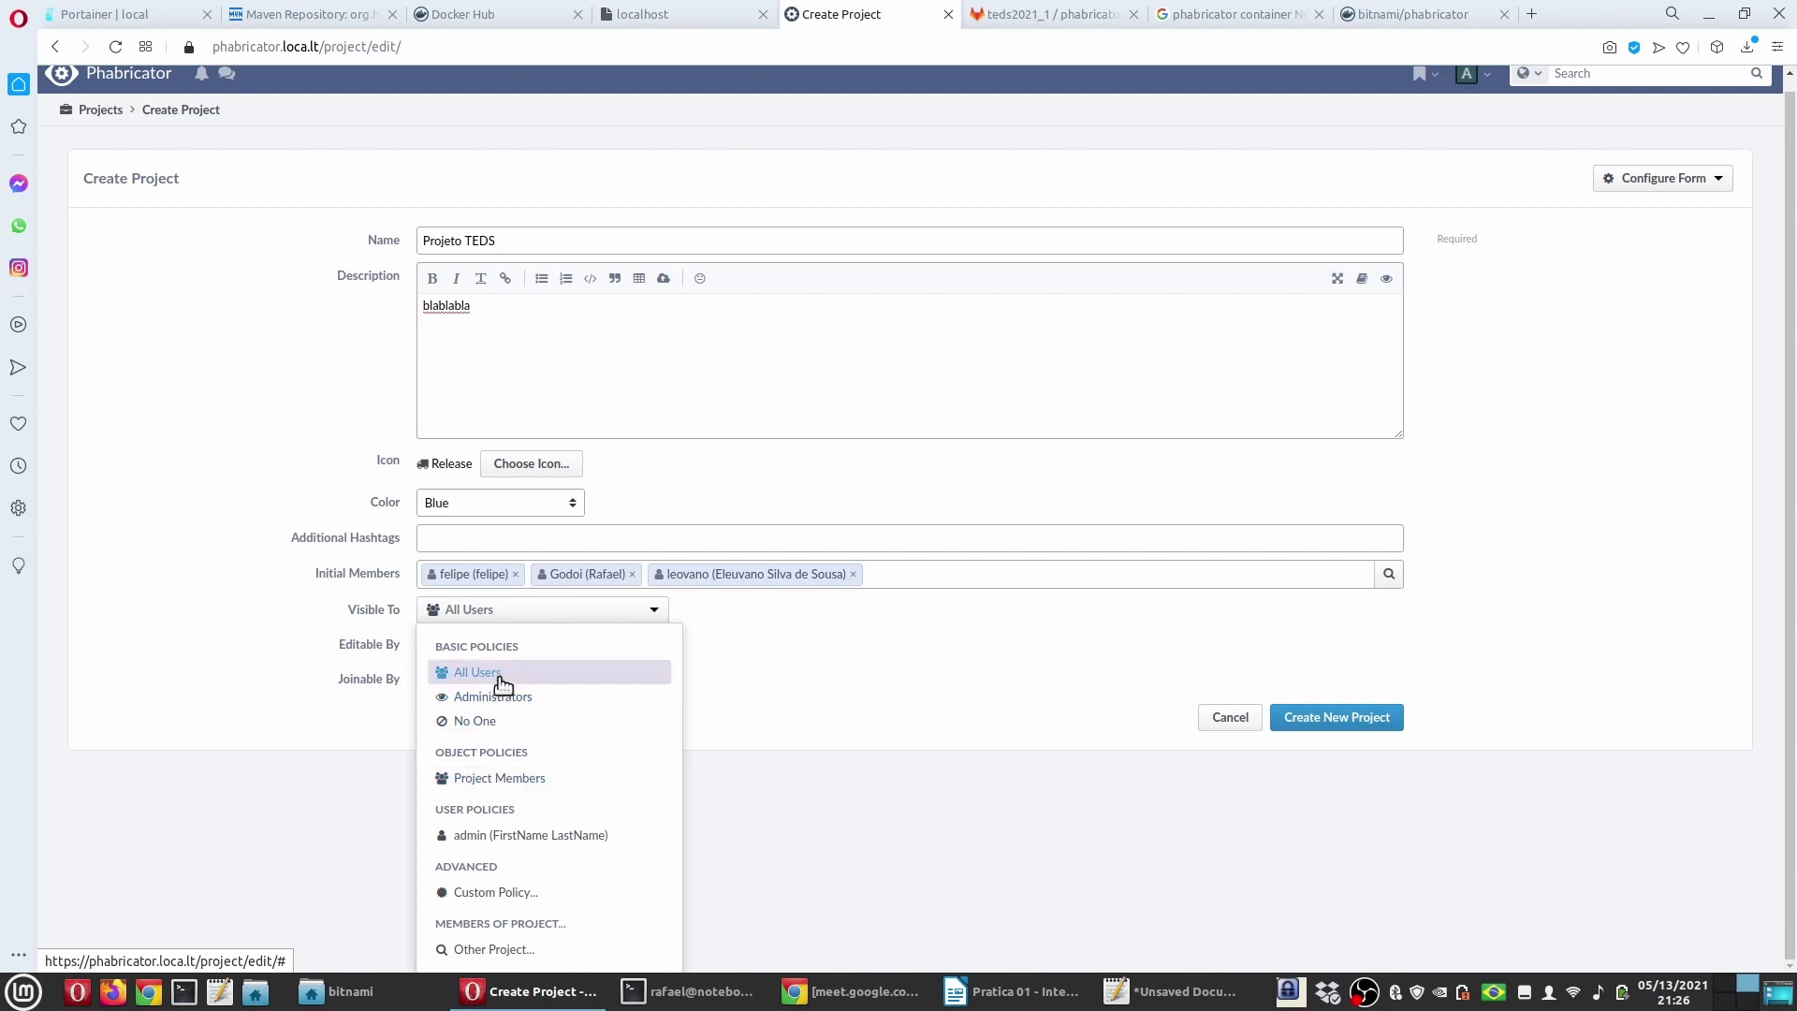
left_click(803, 789)
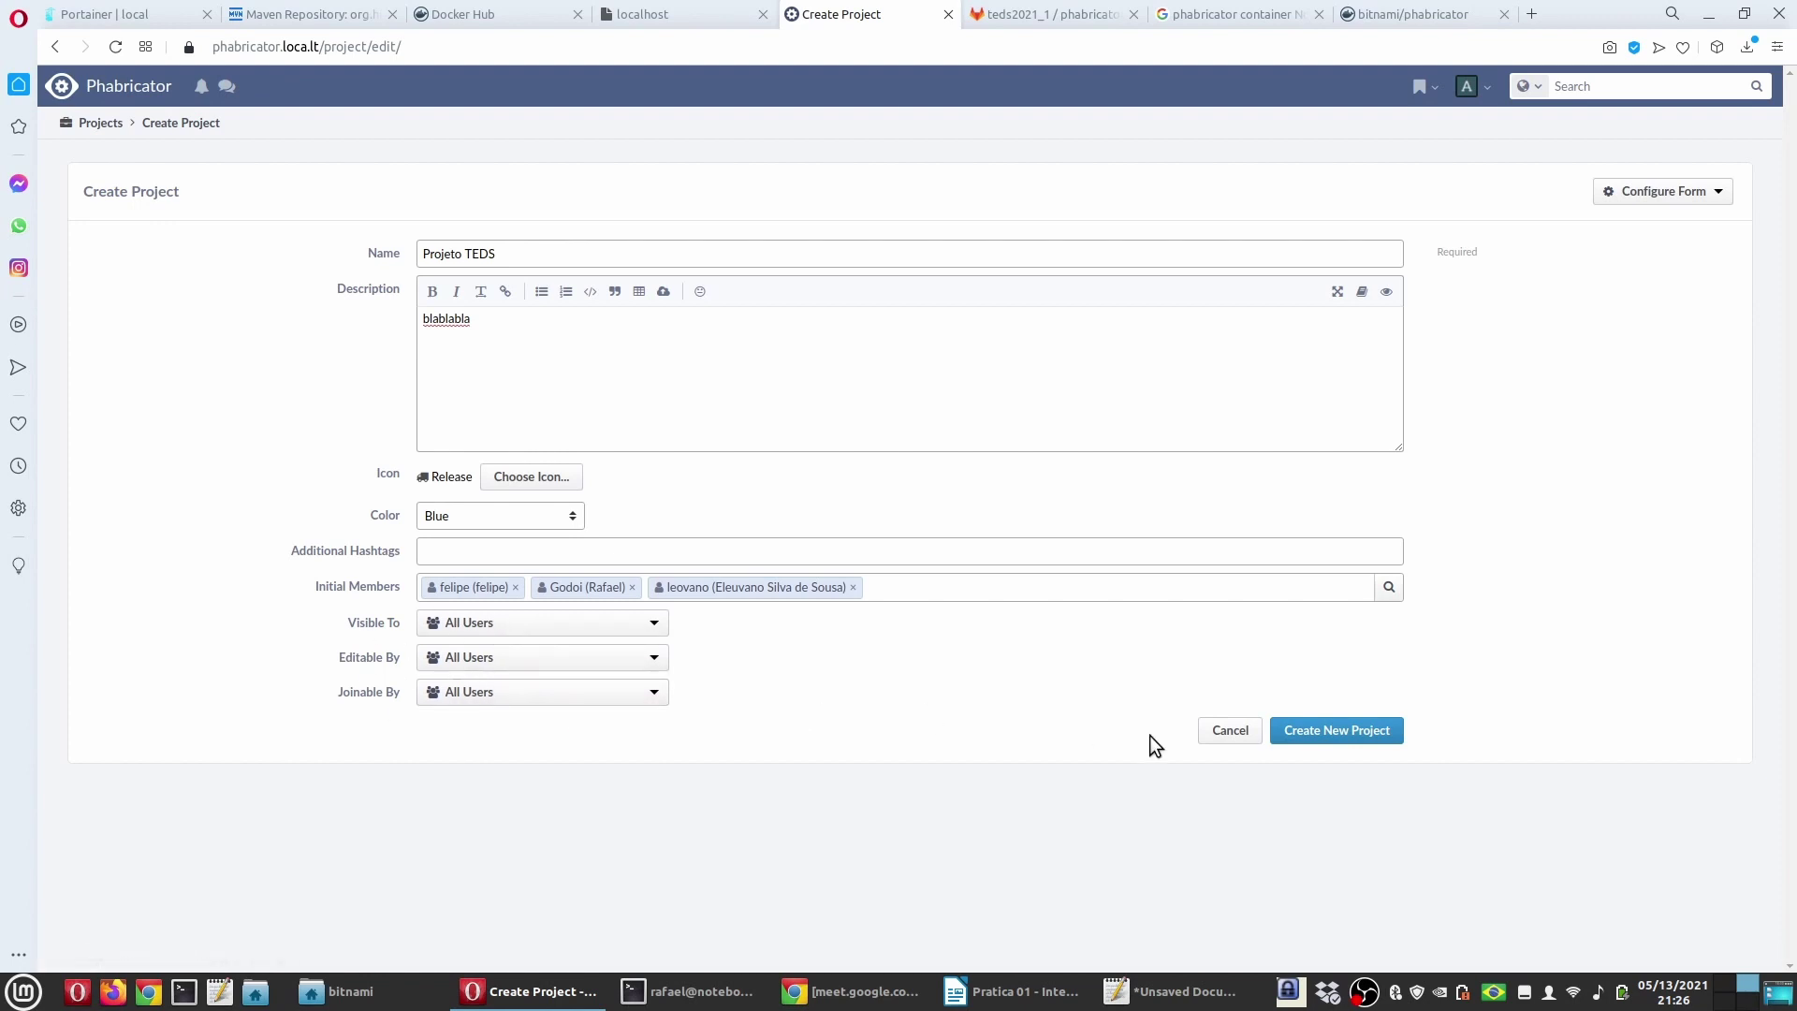
Step: Submit Projeto TEDS, verify its Members page shows three members, and go back home
left_click(1365, 731)
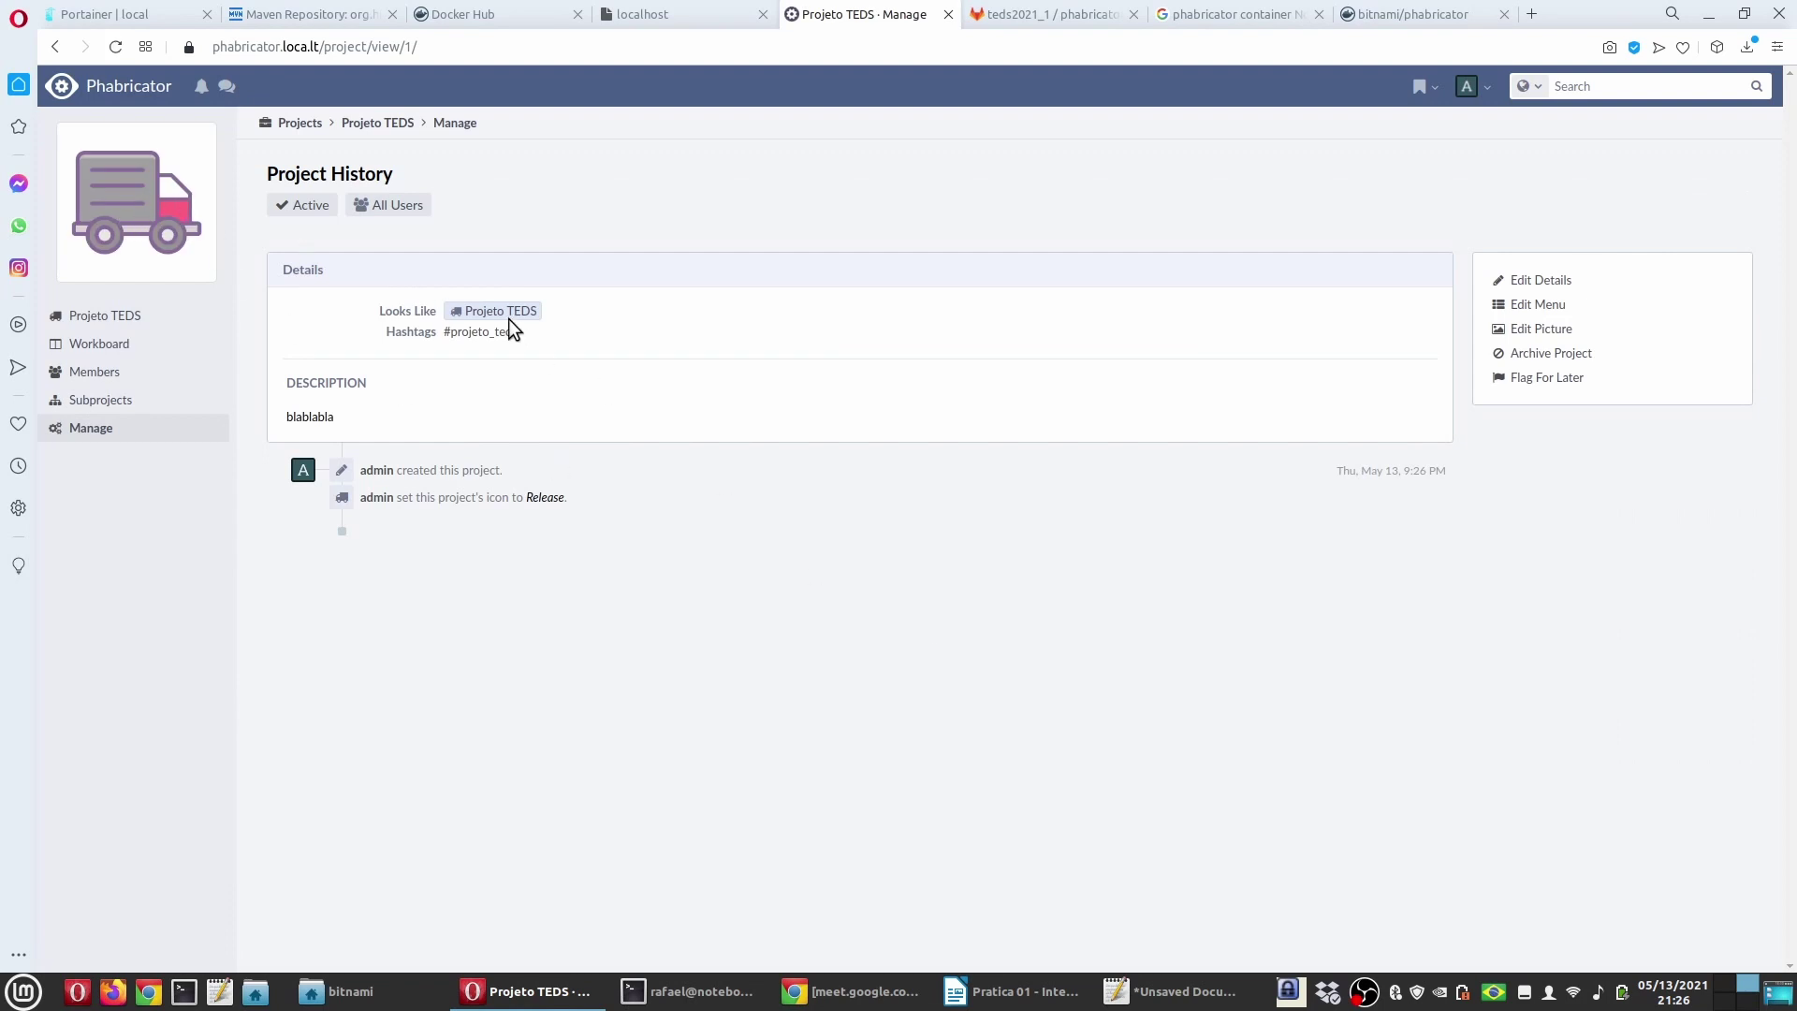
left_click(140, 86)
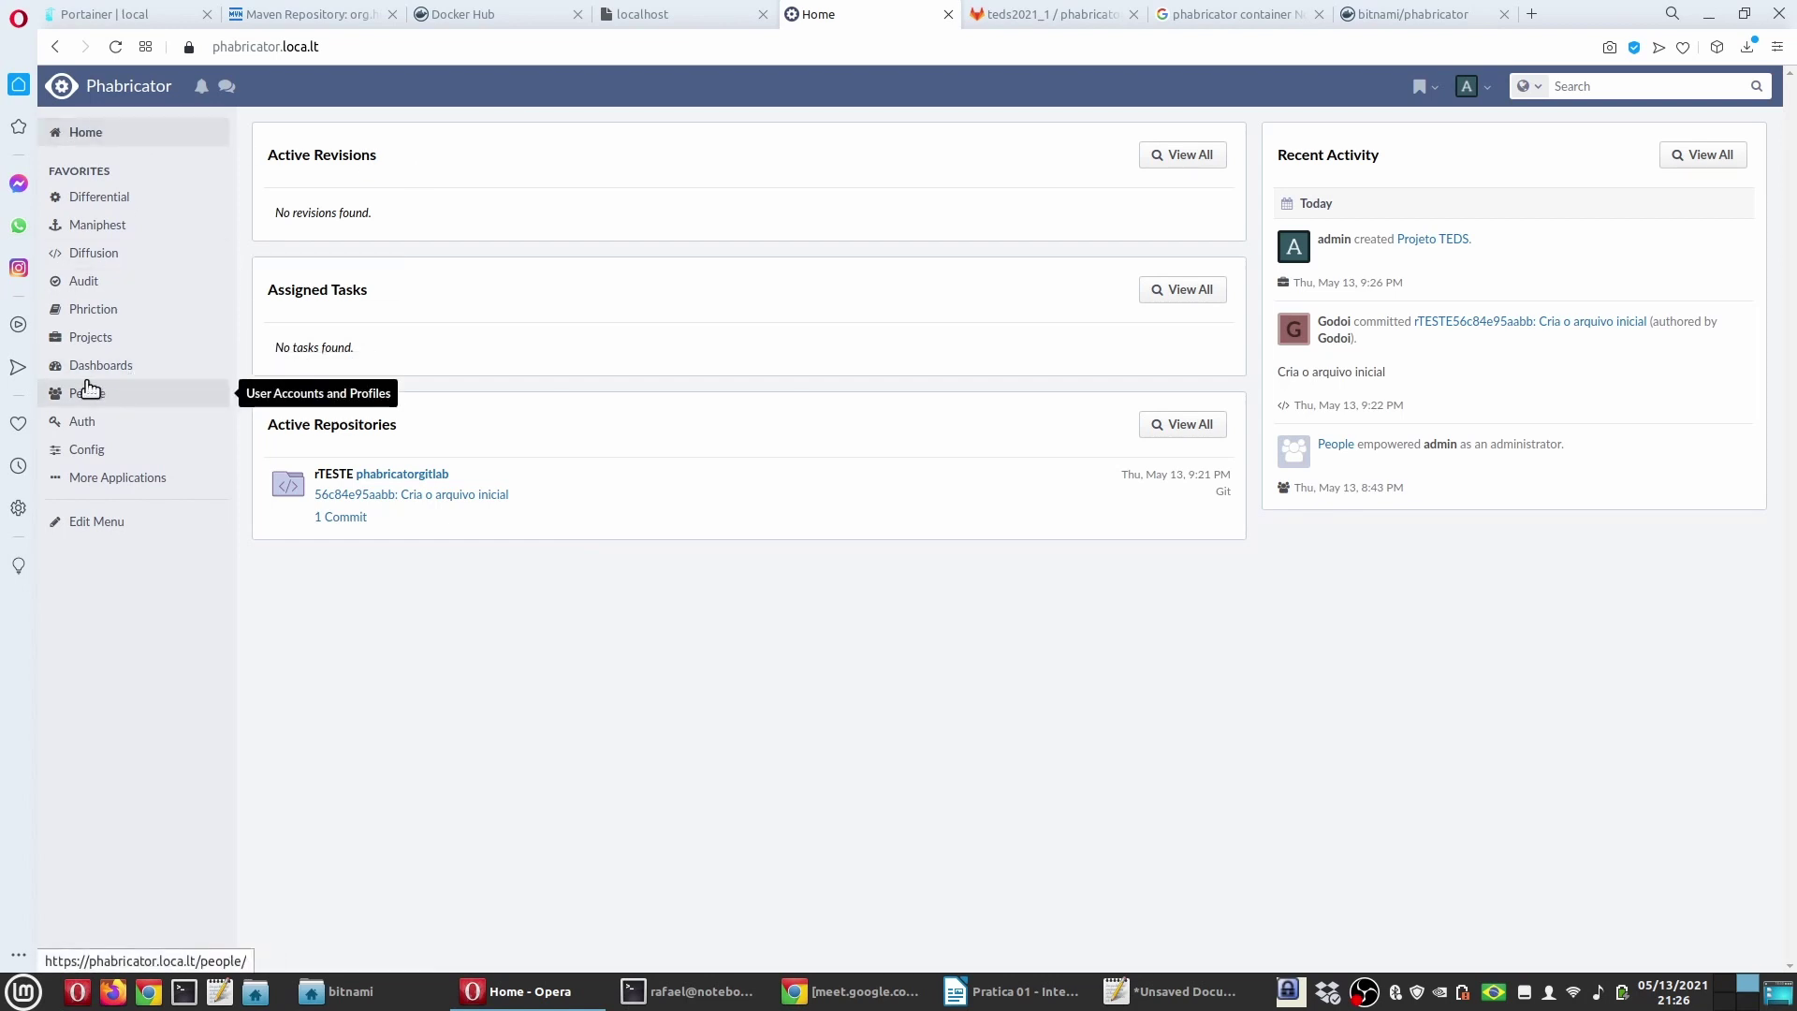
left_click(88, 340)
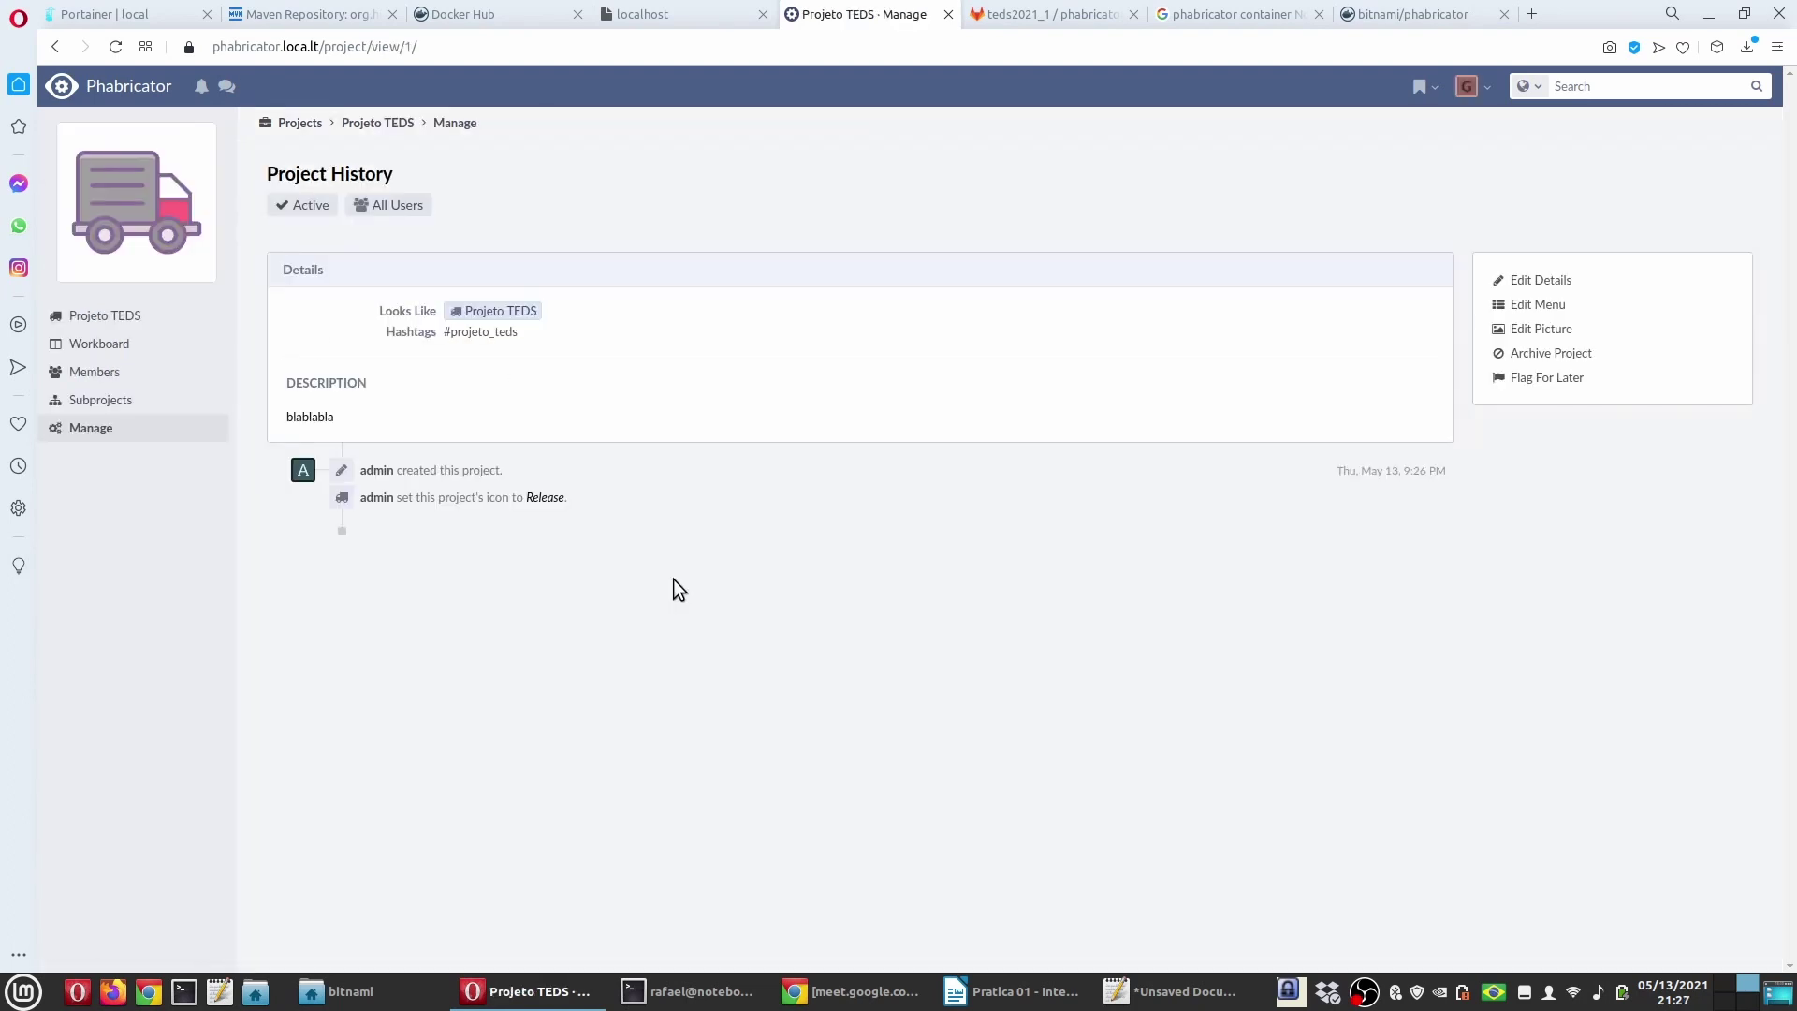
left_click(95, 372)
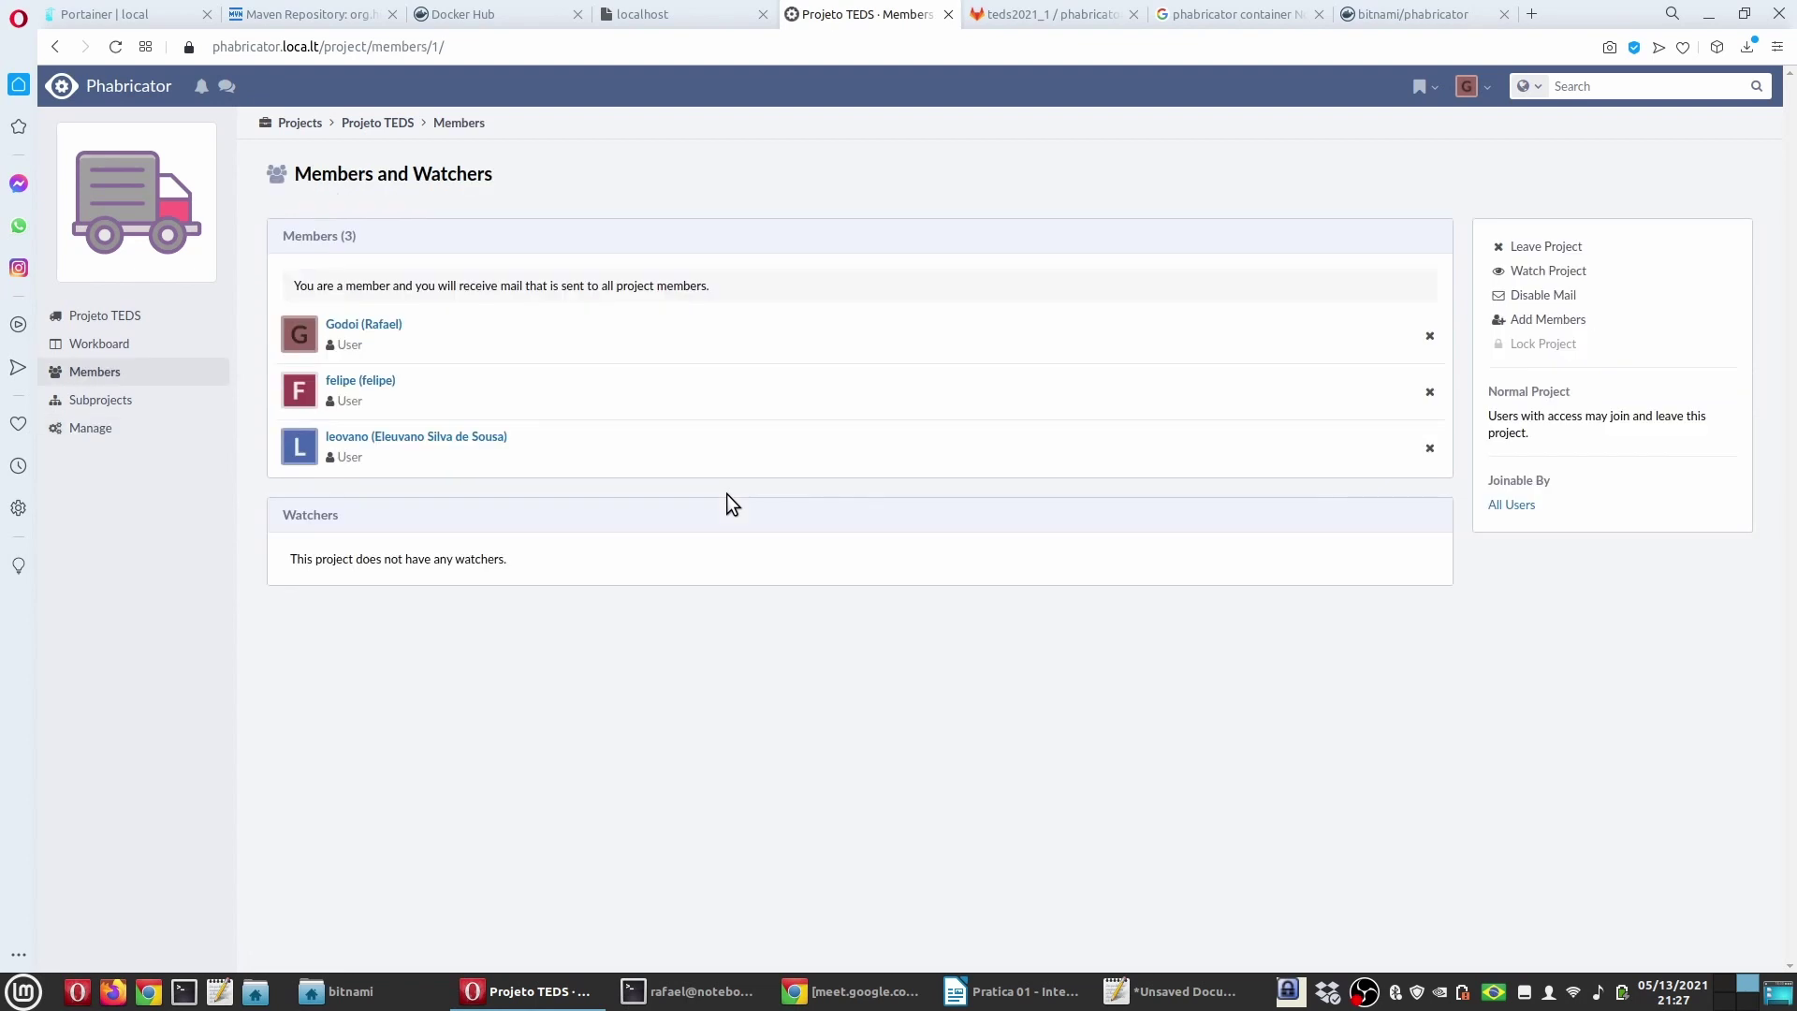
left_click(176, 93)
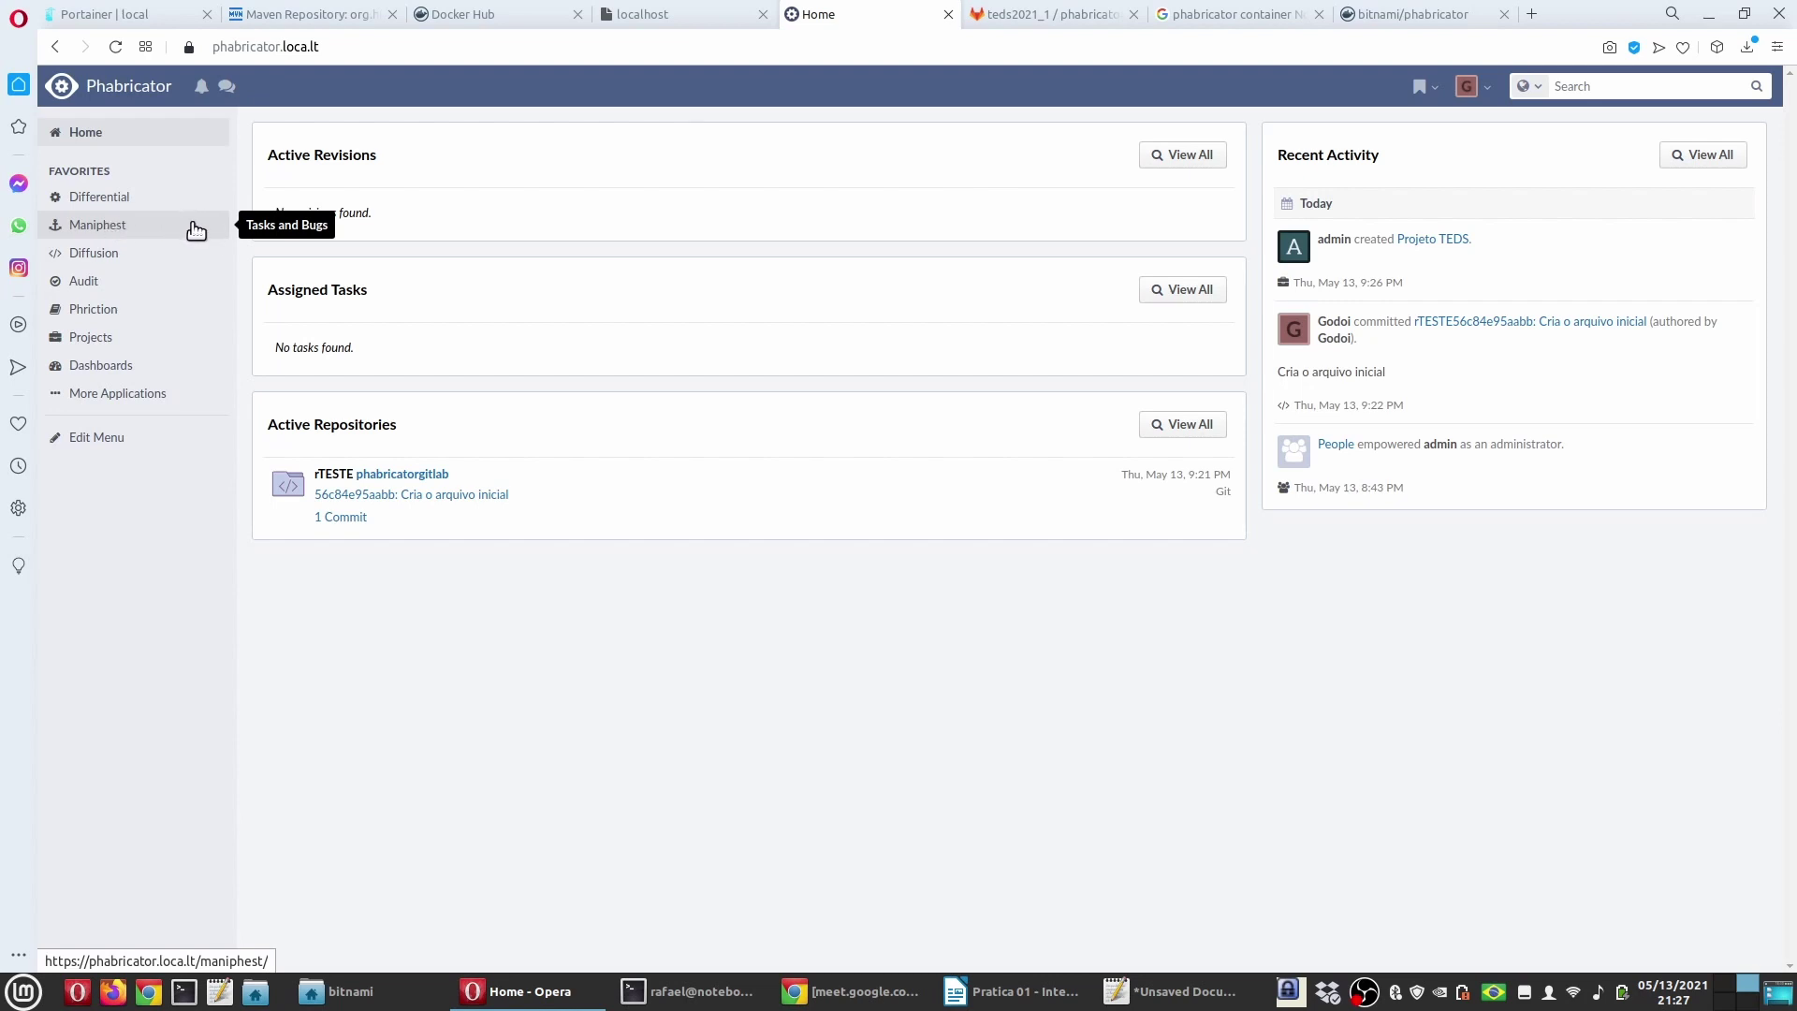
Step: Create a Maniphest task titled 'Criar o arquivo2' and browse users for its assignee
left_click(189, 224)
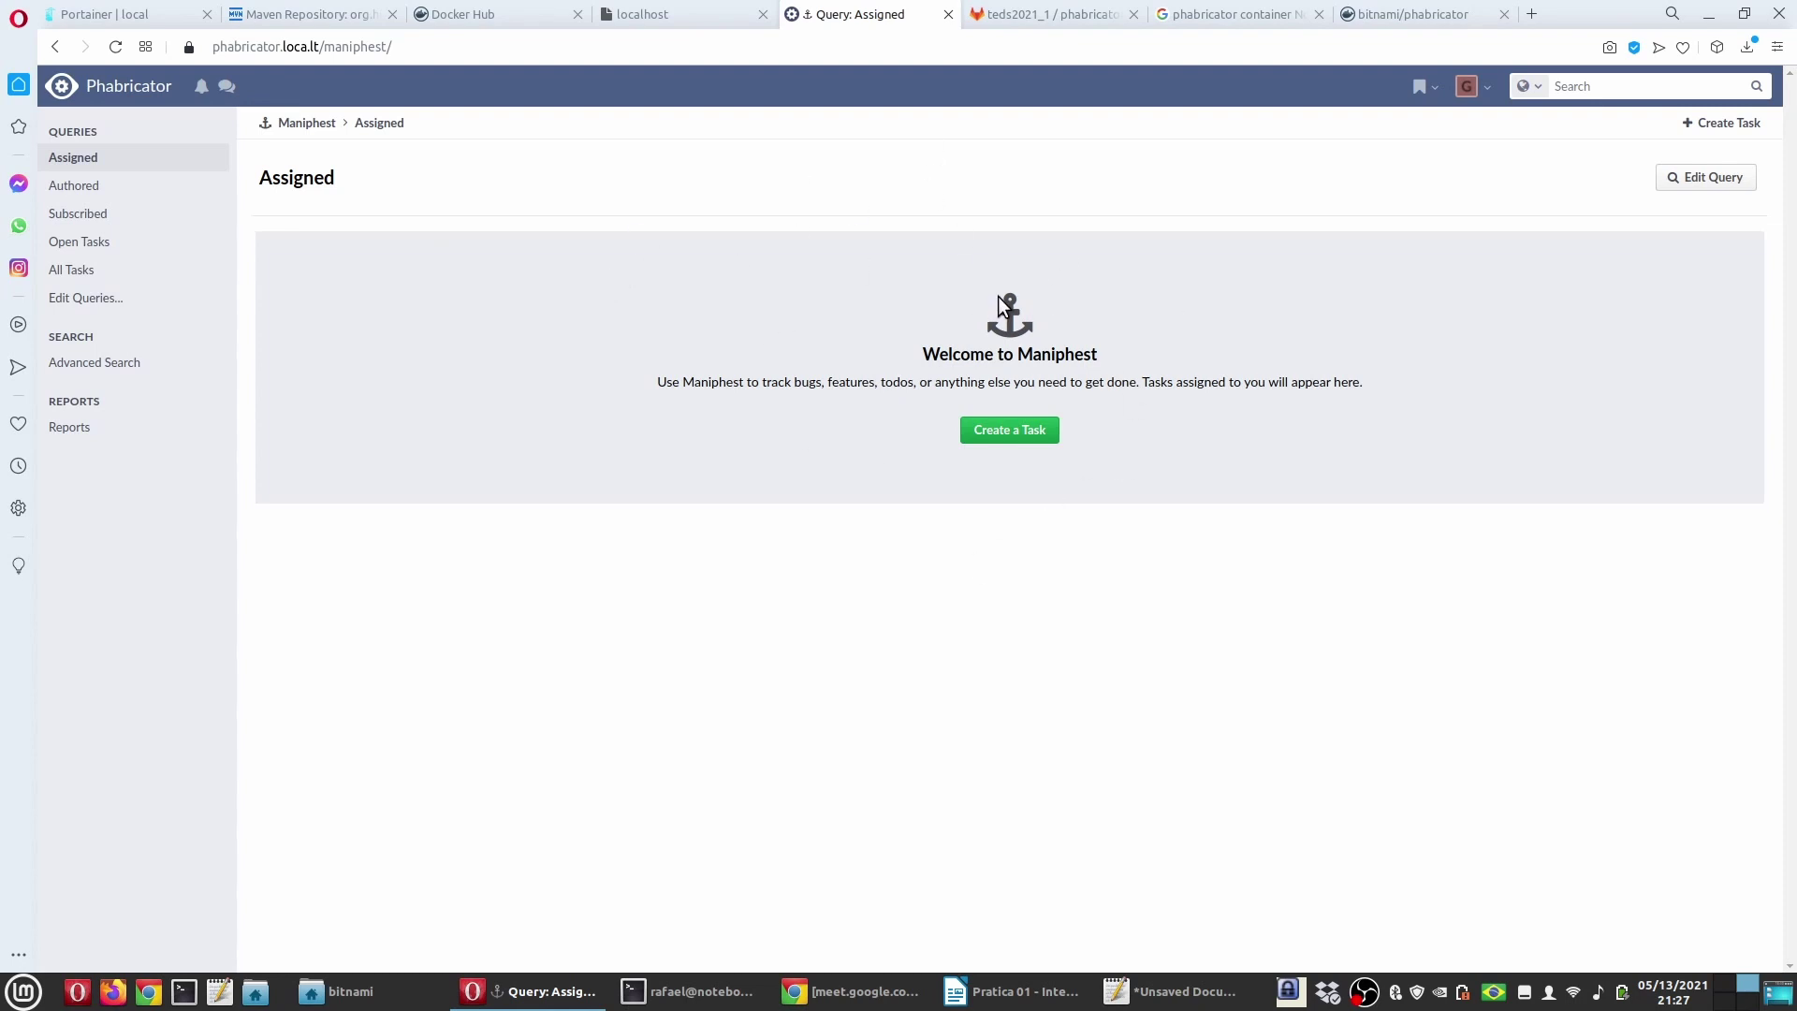
left_click(1013, 435)
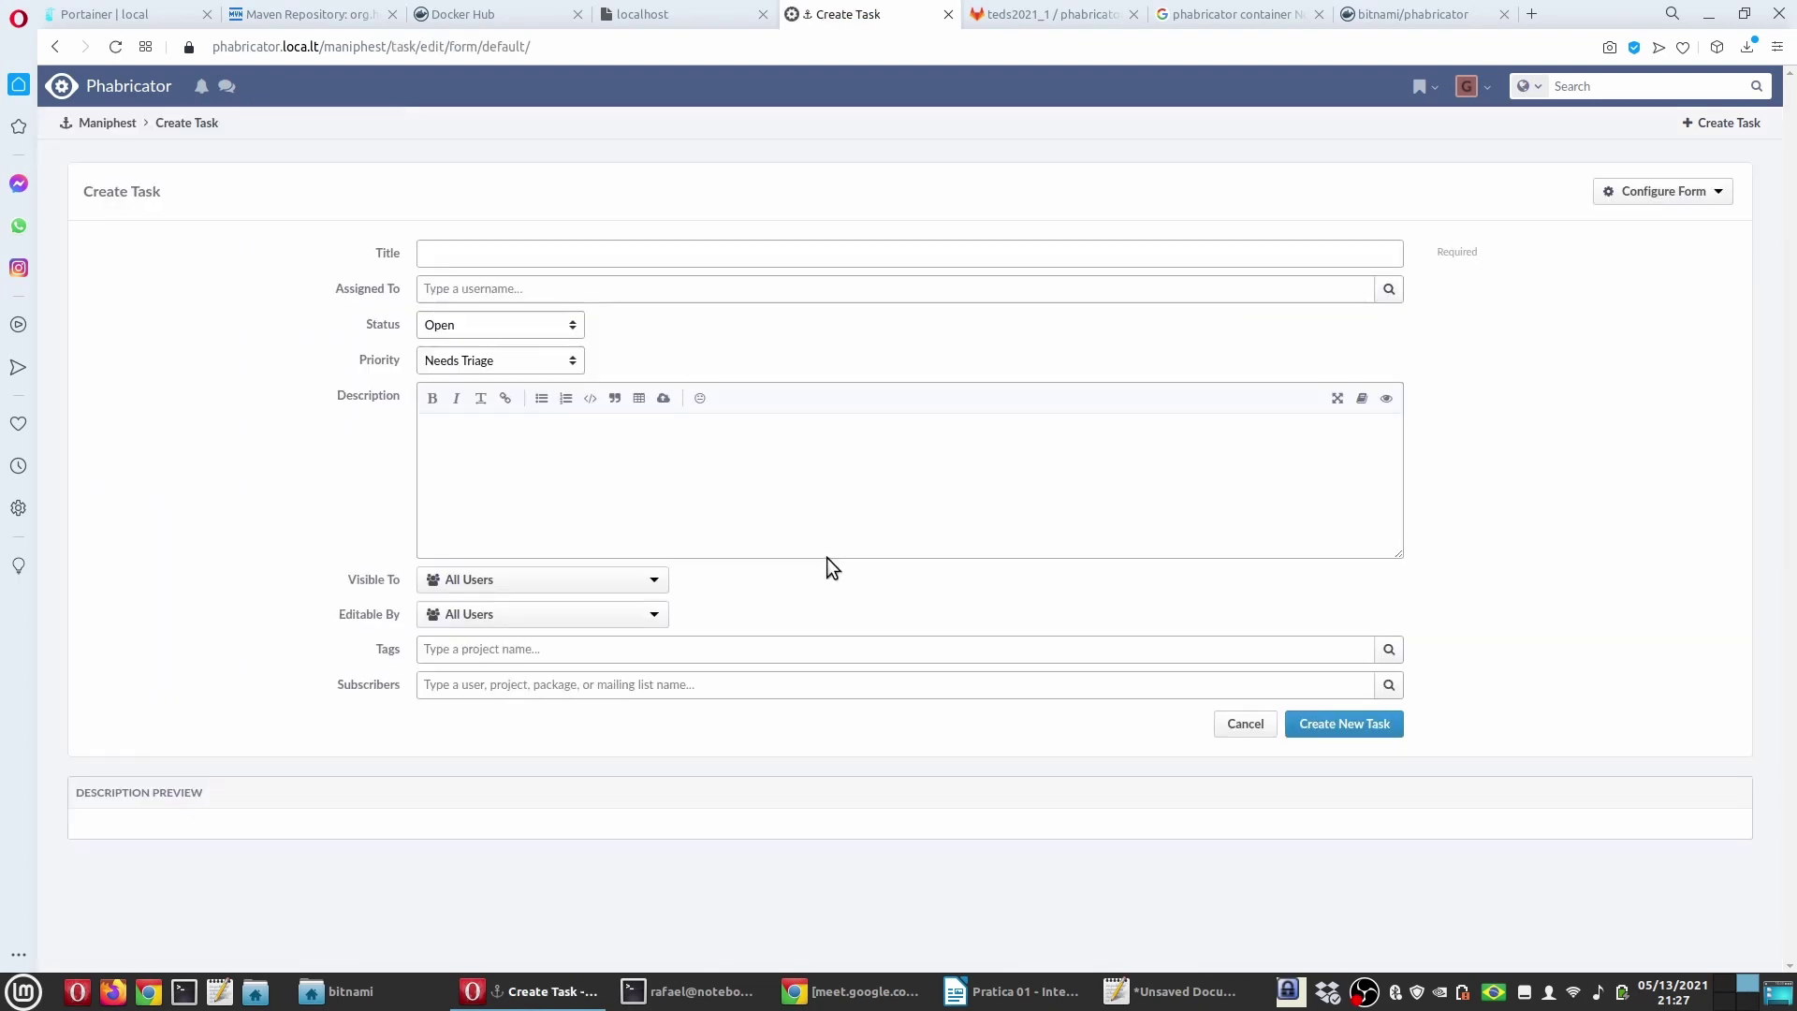
left_click(478, 264)
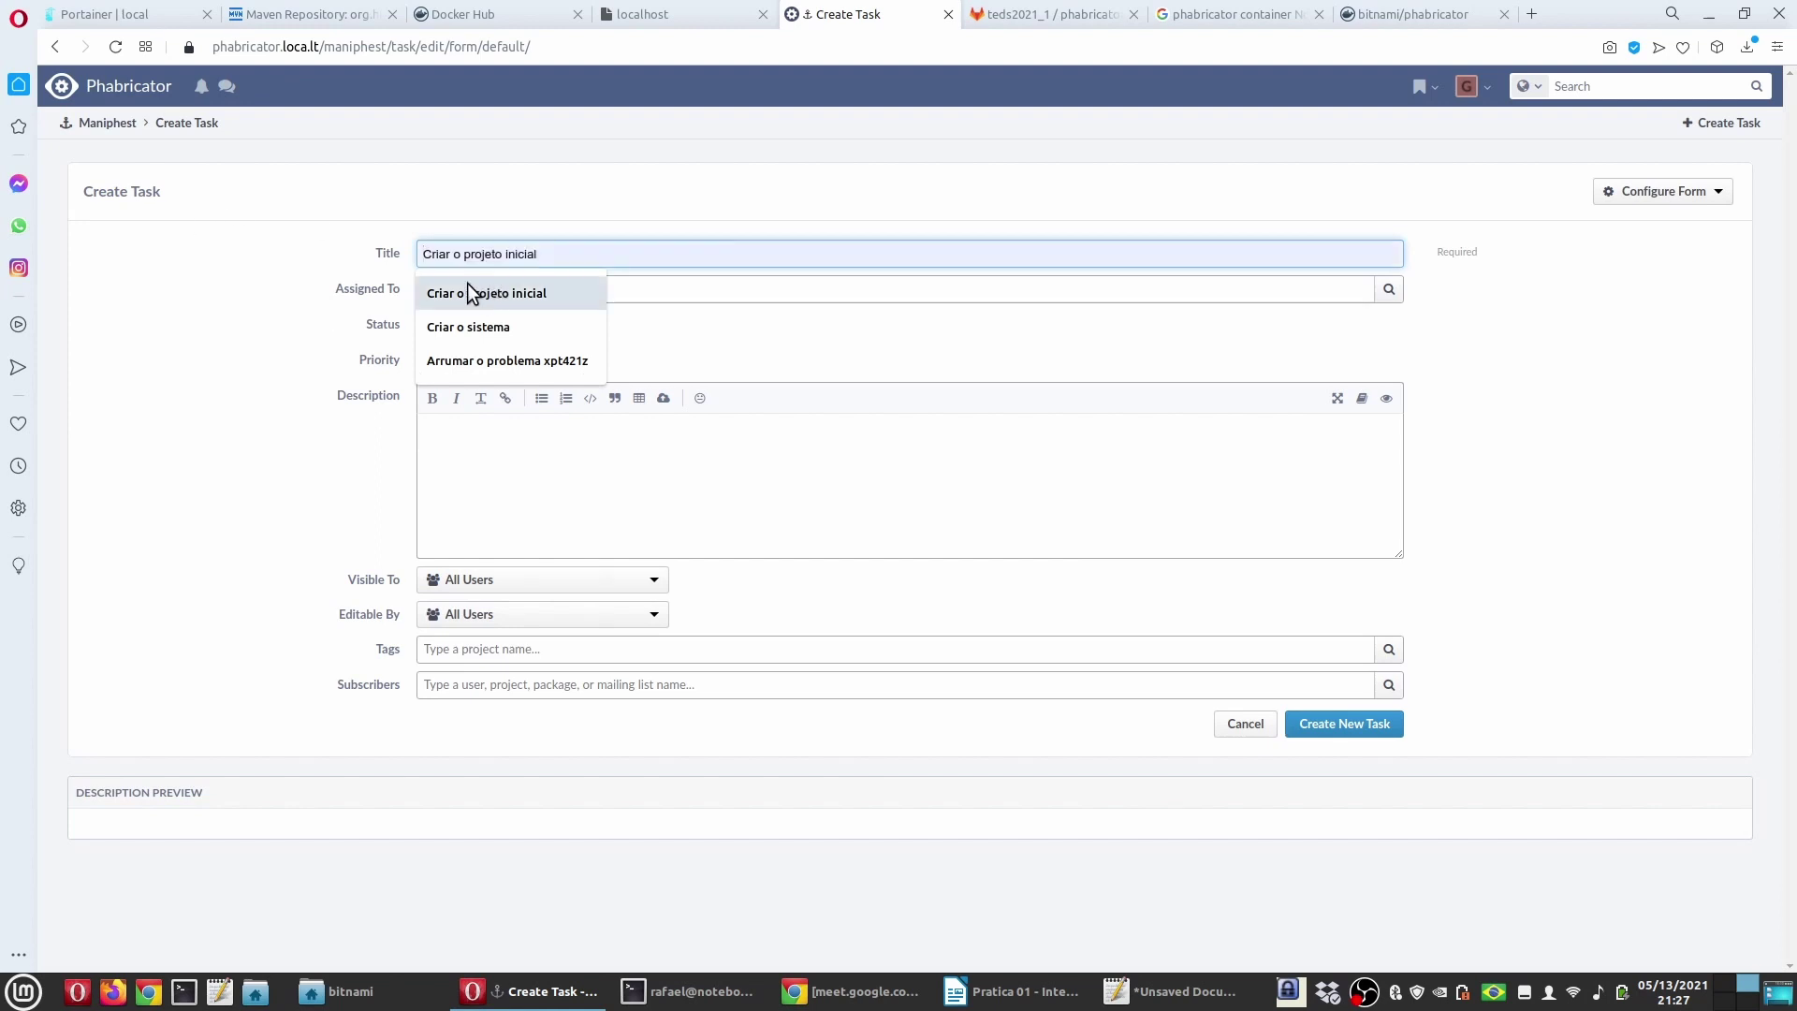
left_click(391, 260)
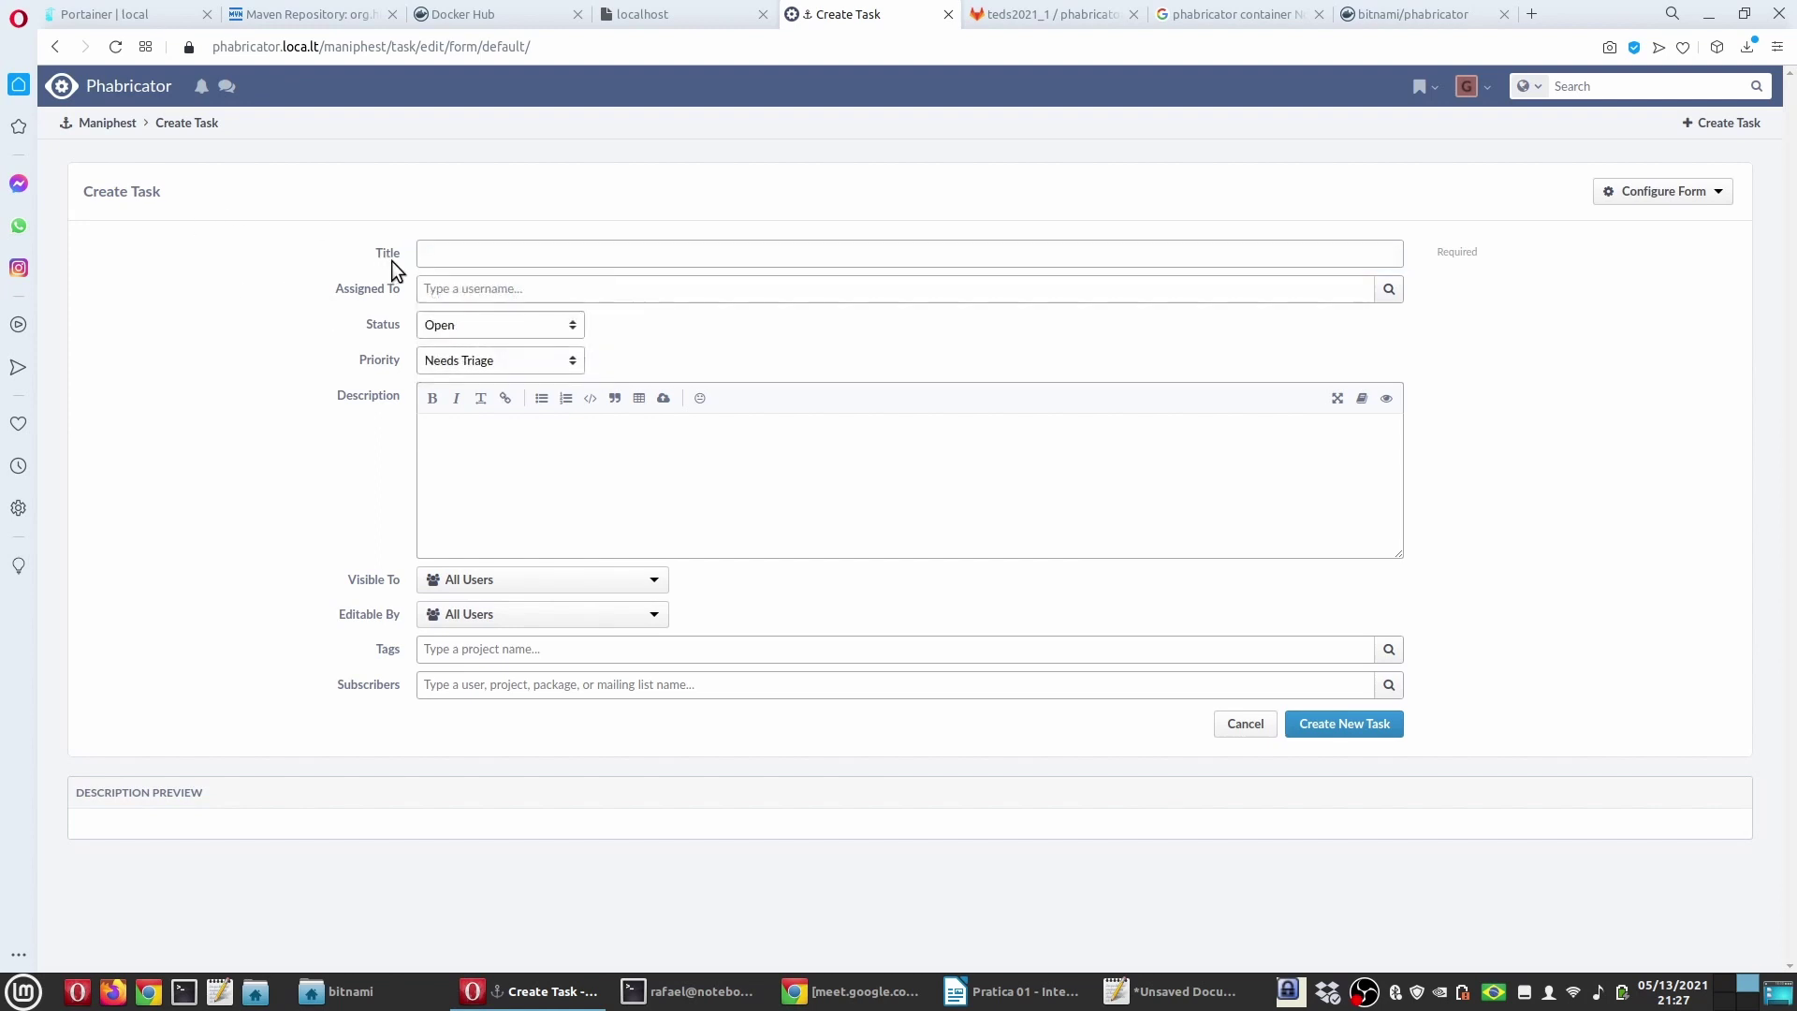
type("Criar")
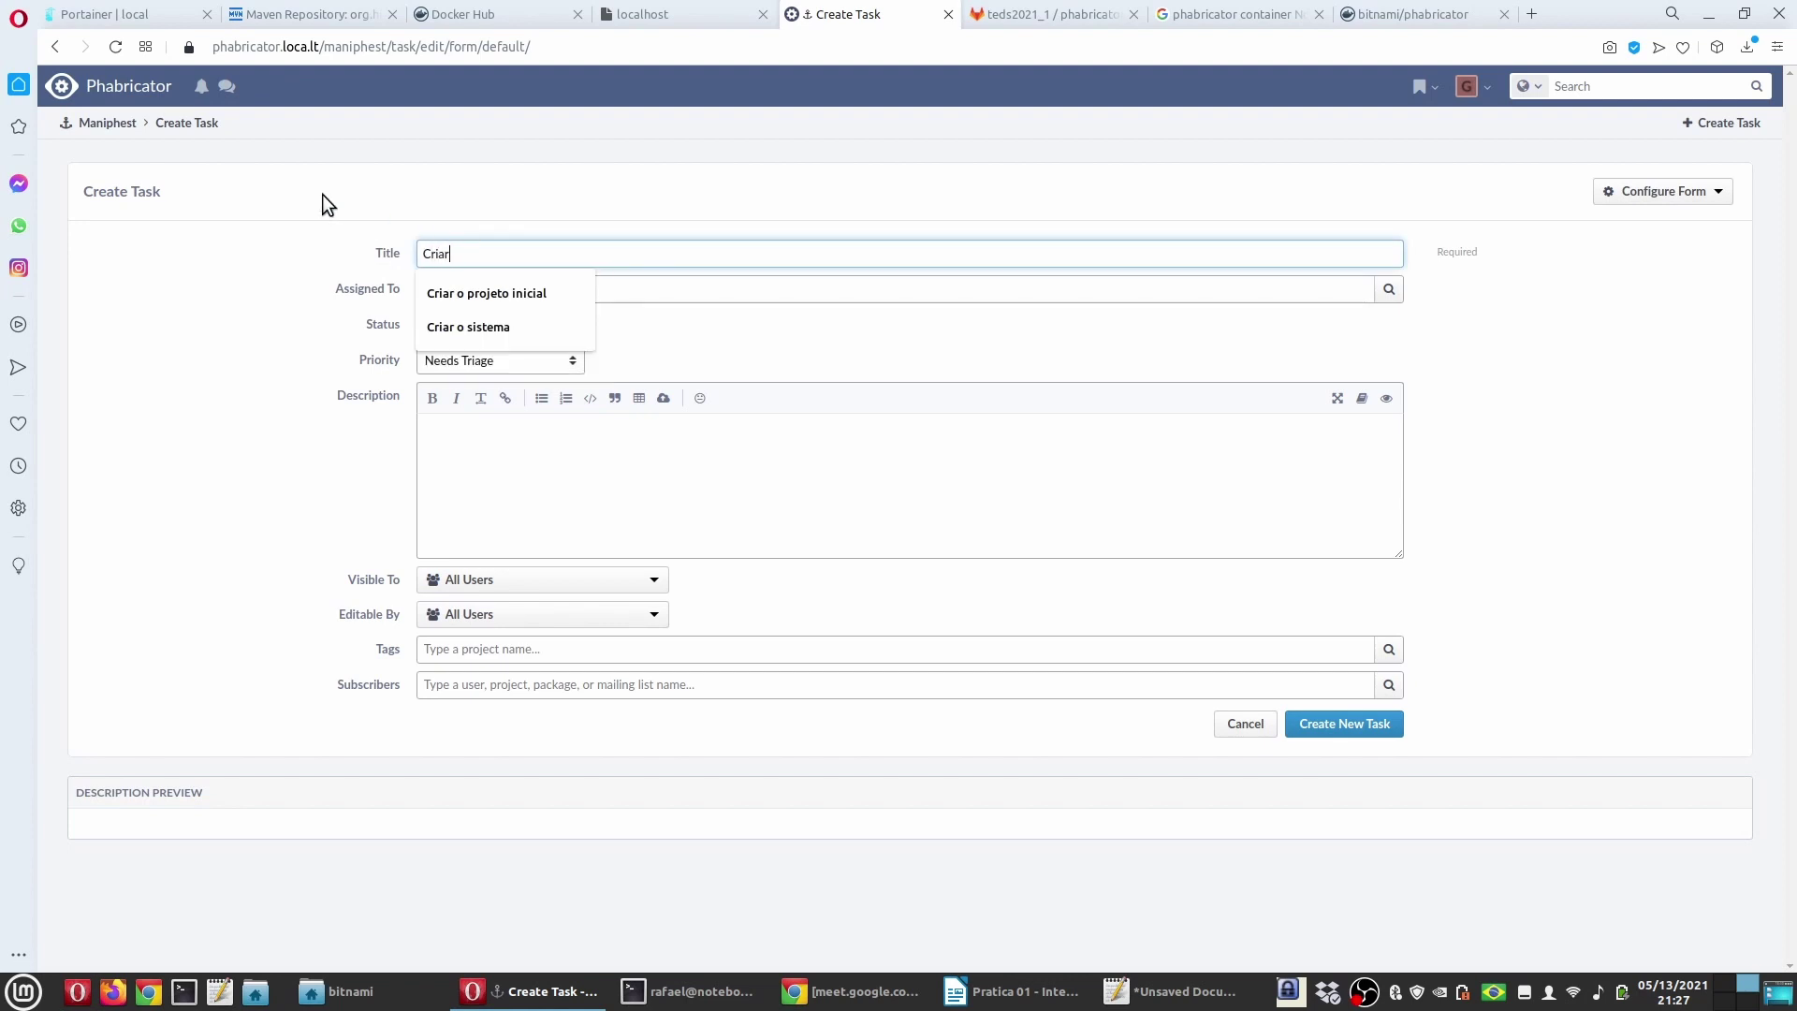
type(" o arquivo2")
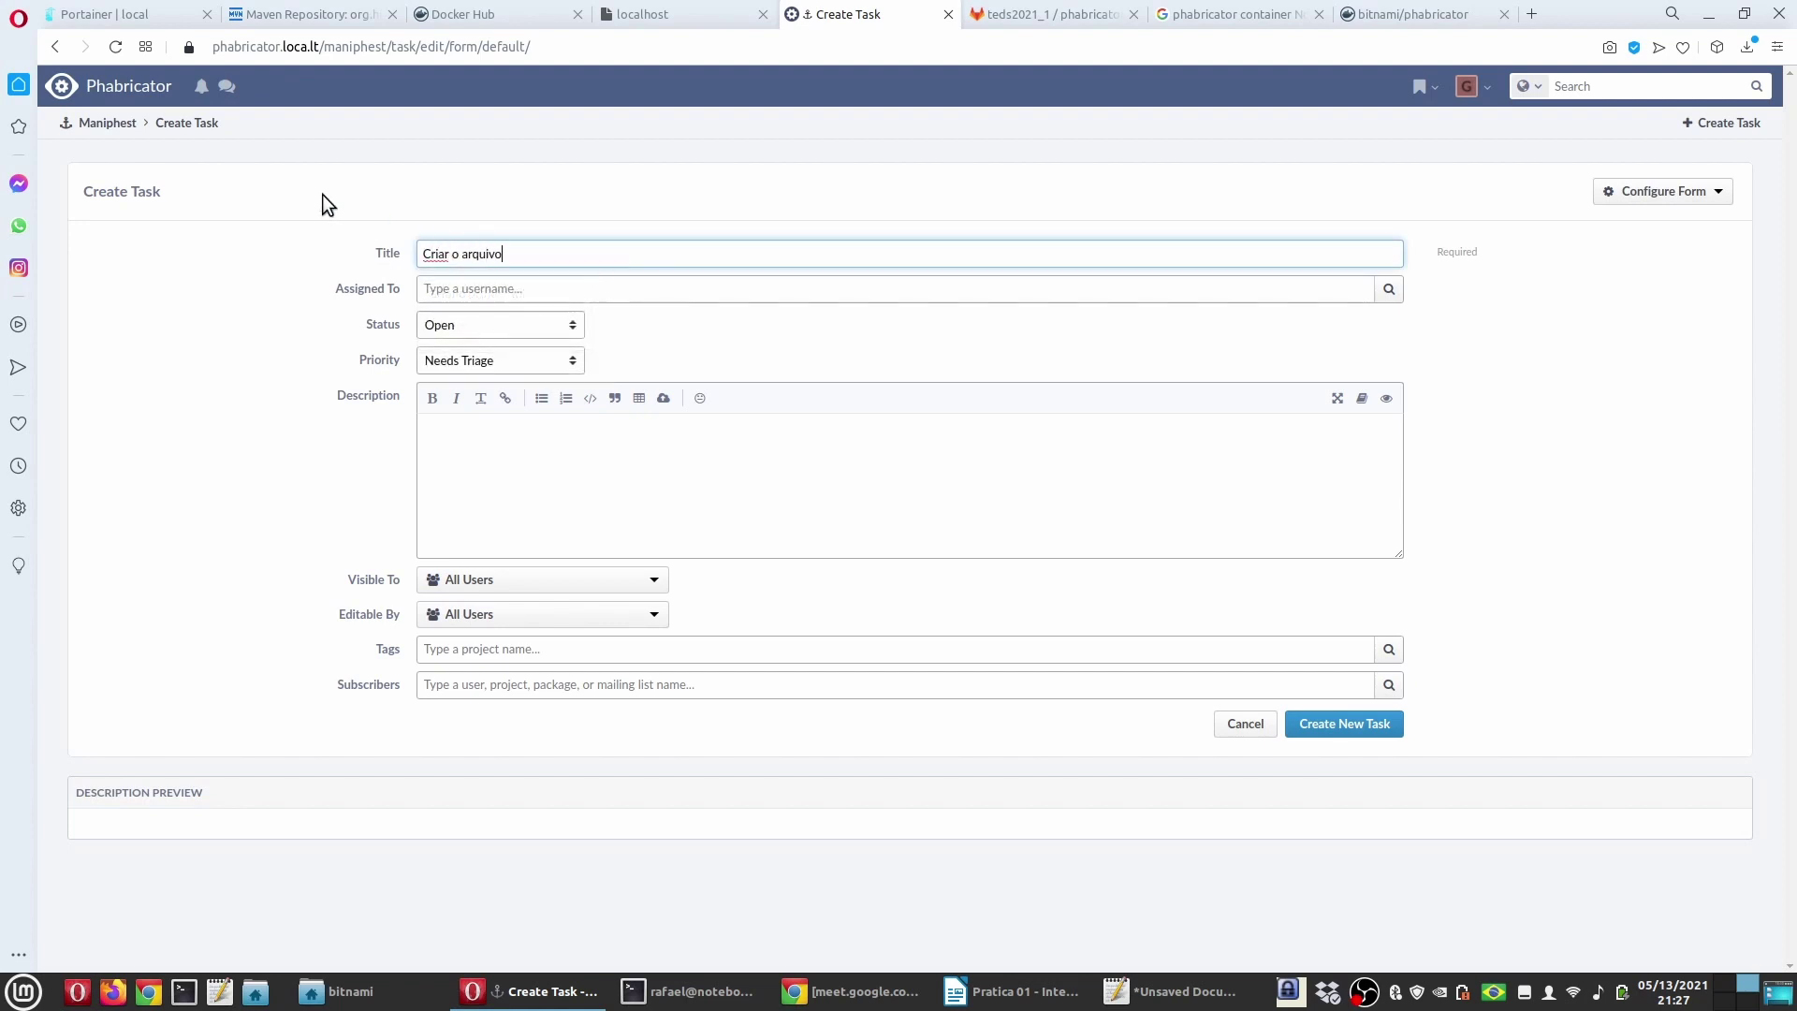
left_click(305, 290)
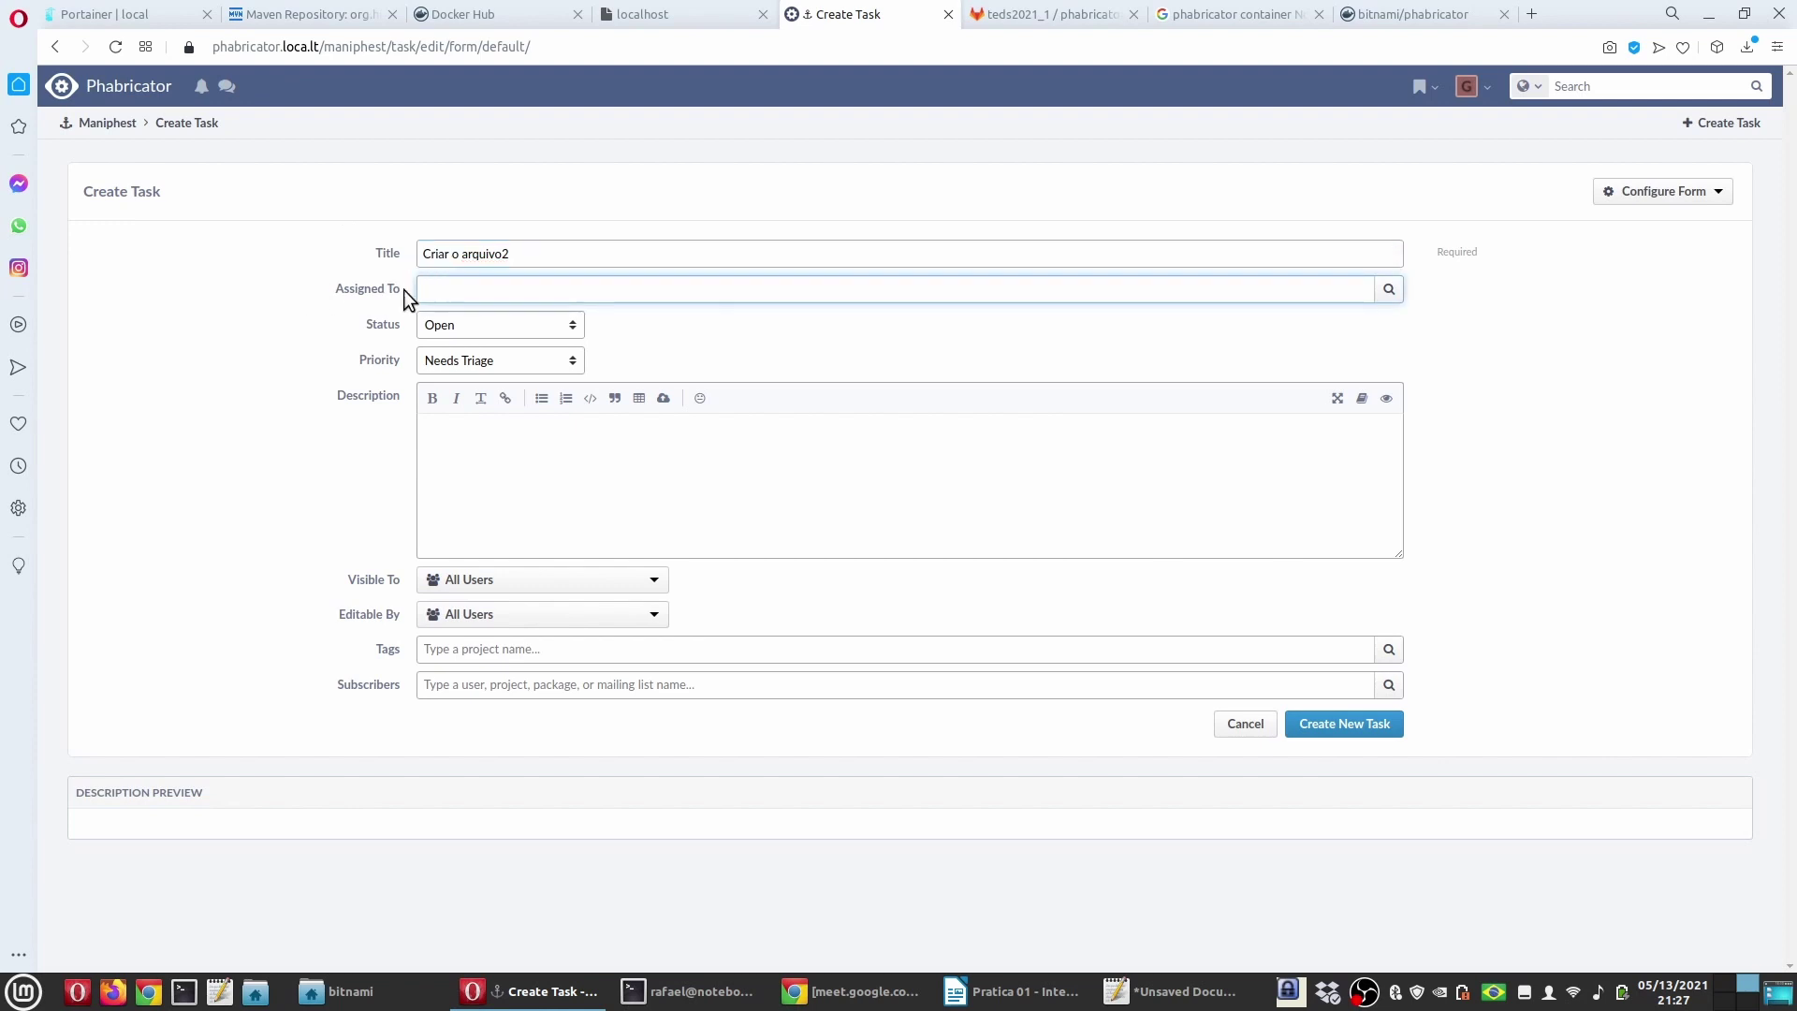
left_click(1389, 290)
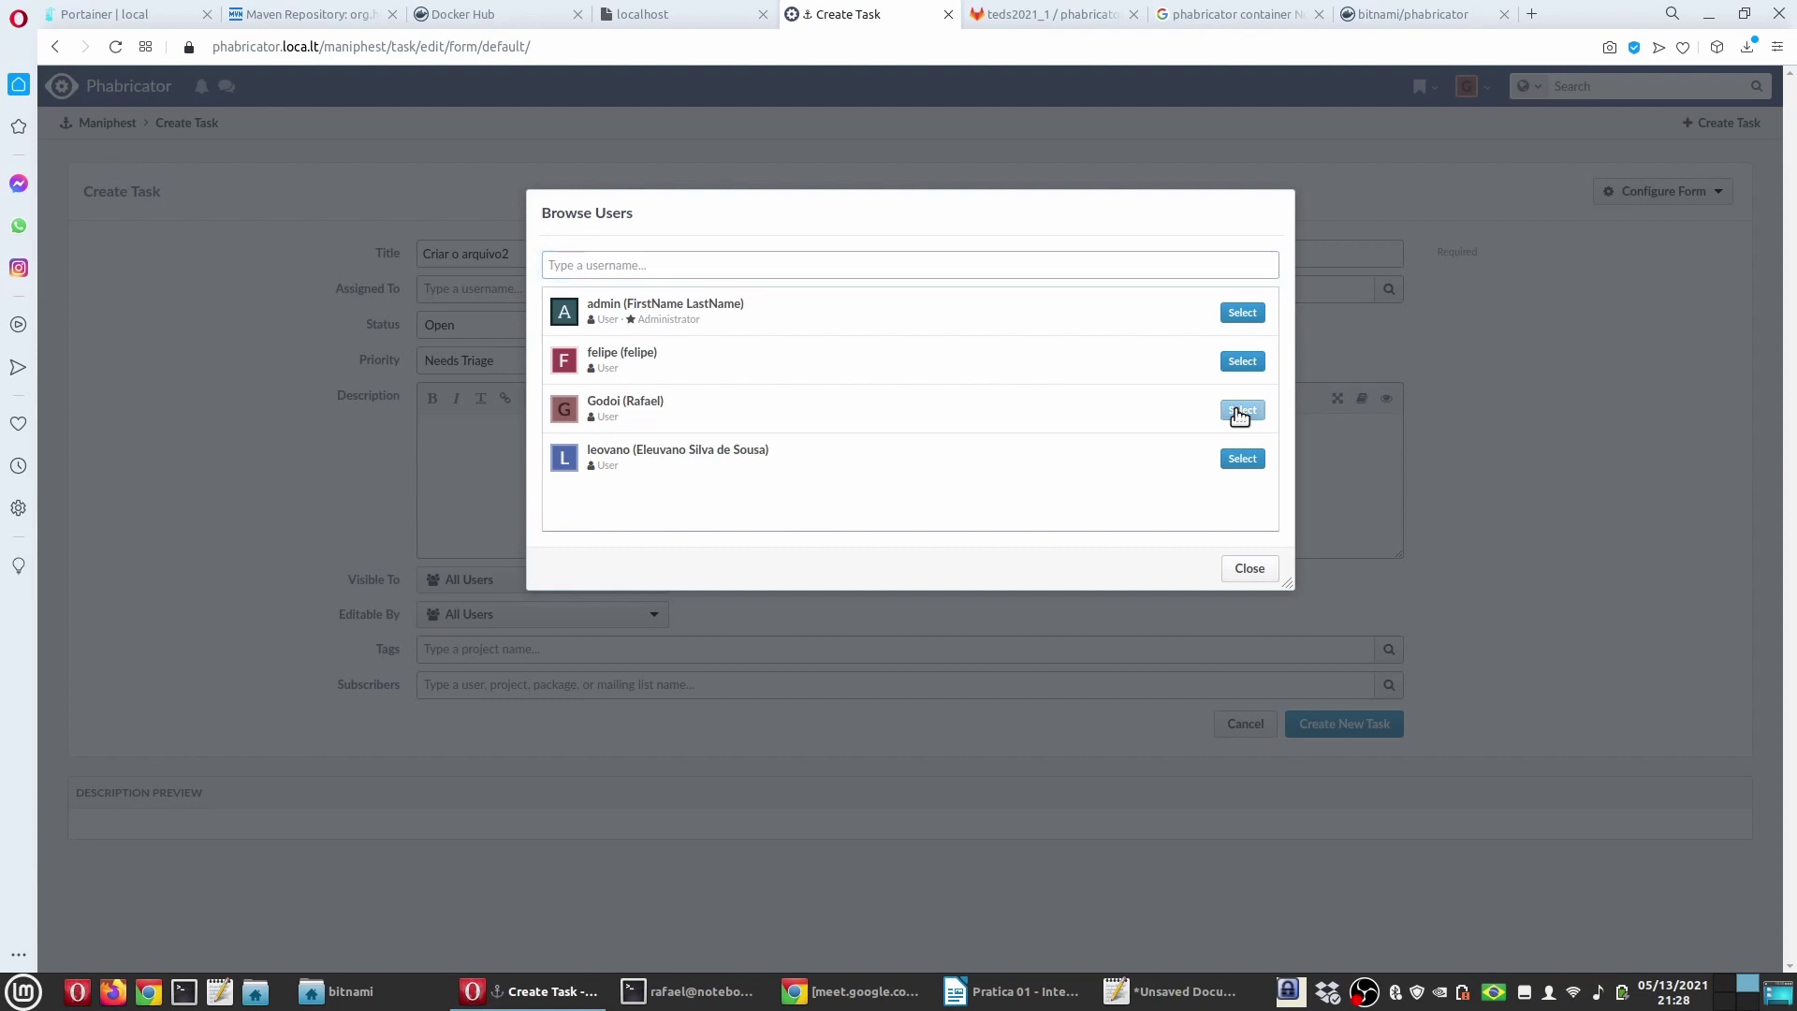
Step: Assign the task to the chosen user and leave its status as Open
left_click(1241, 412)
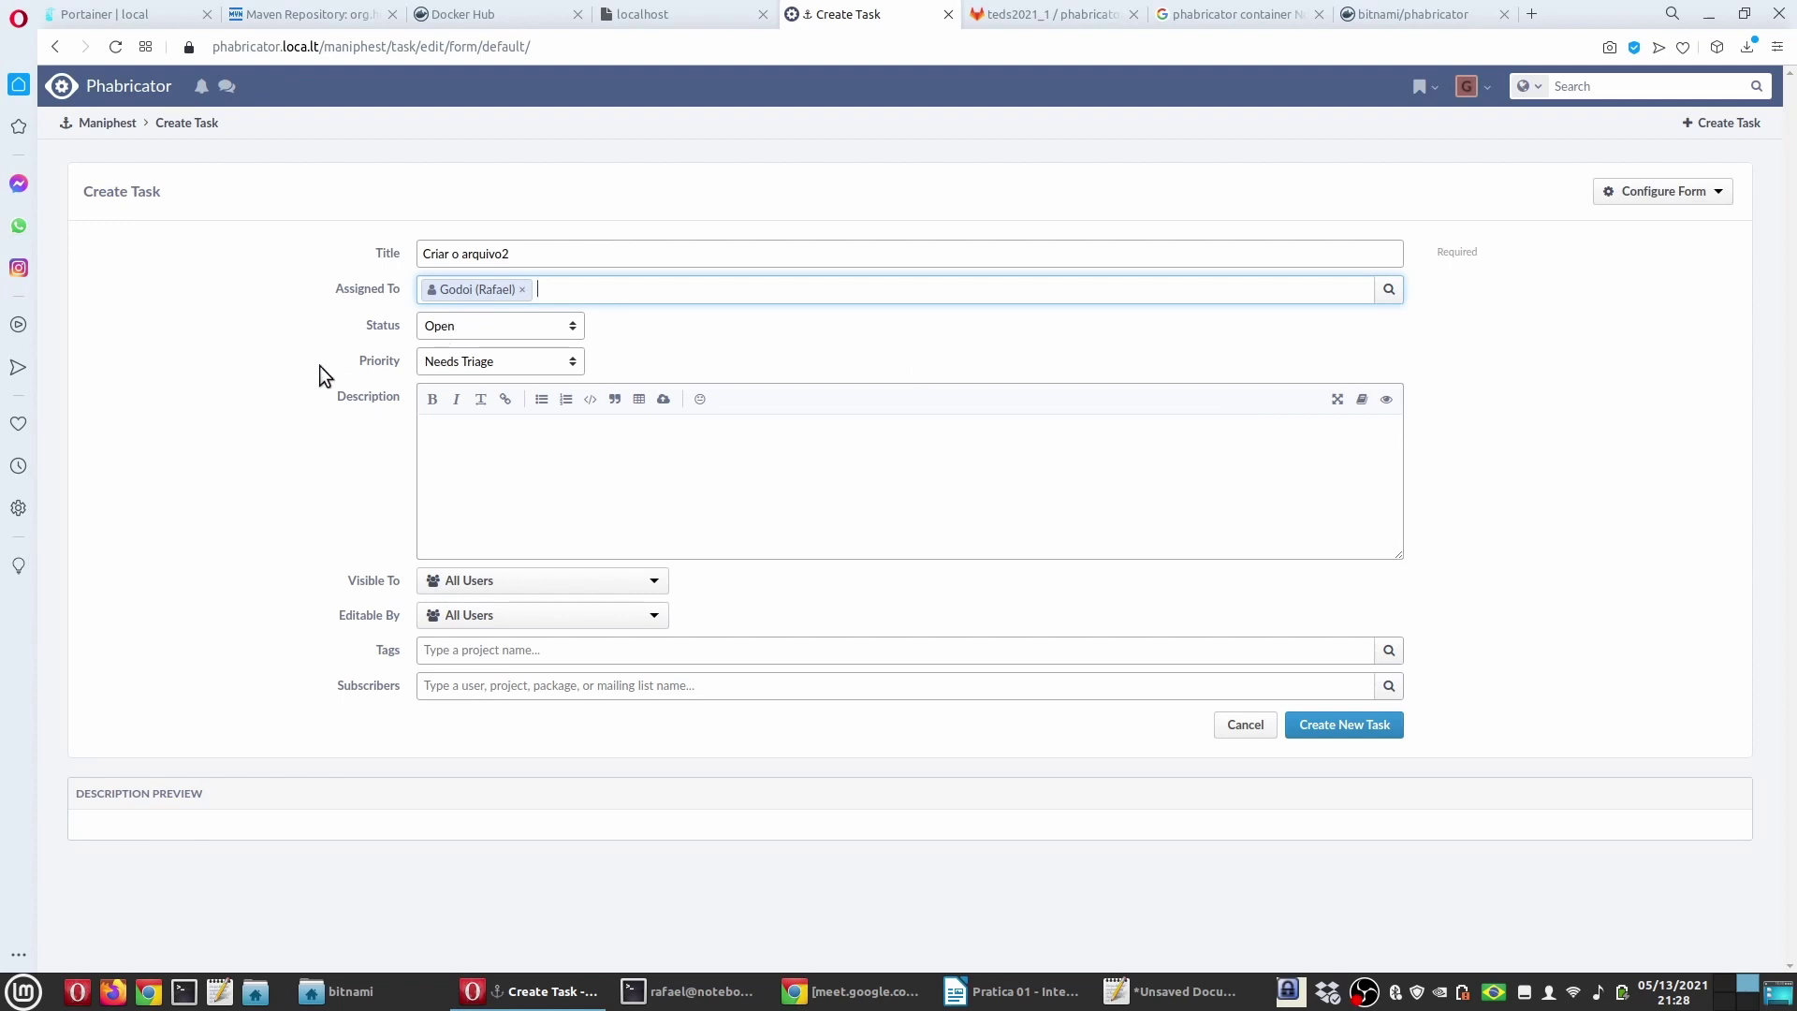
left_click(501, 334)
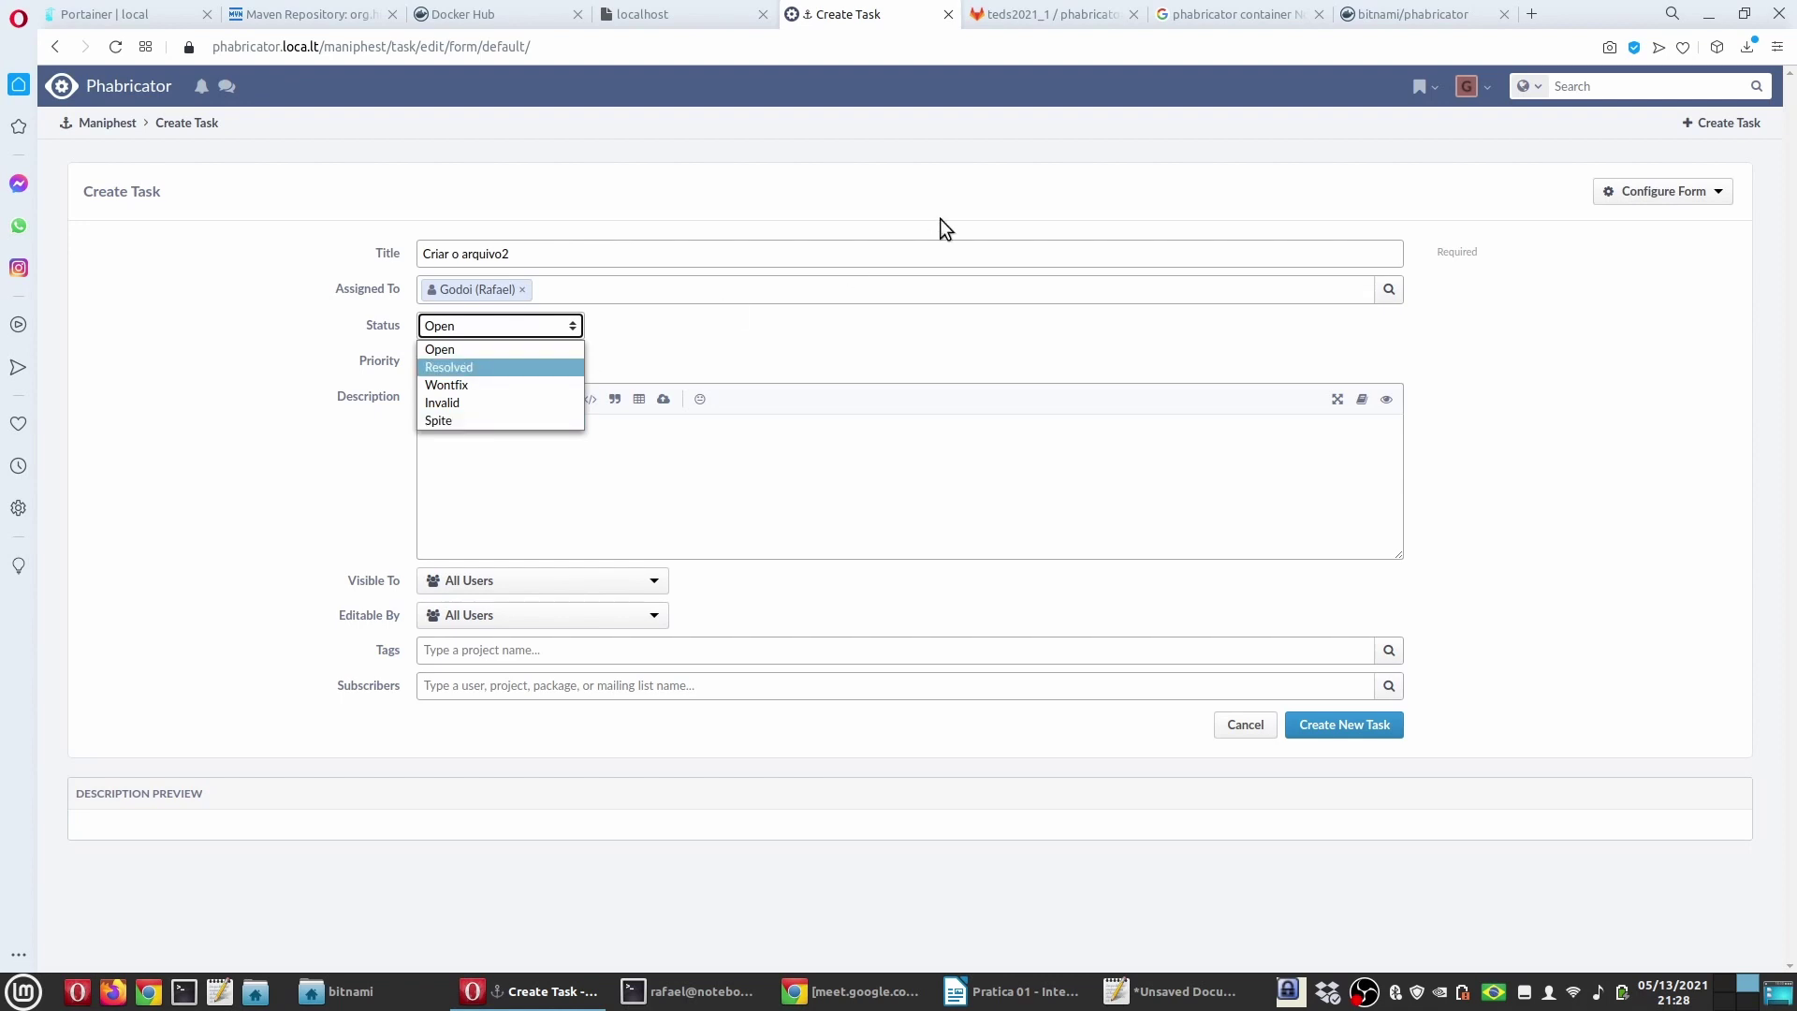
left_click(957, 176)
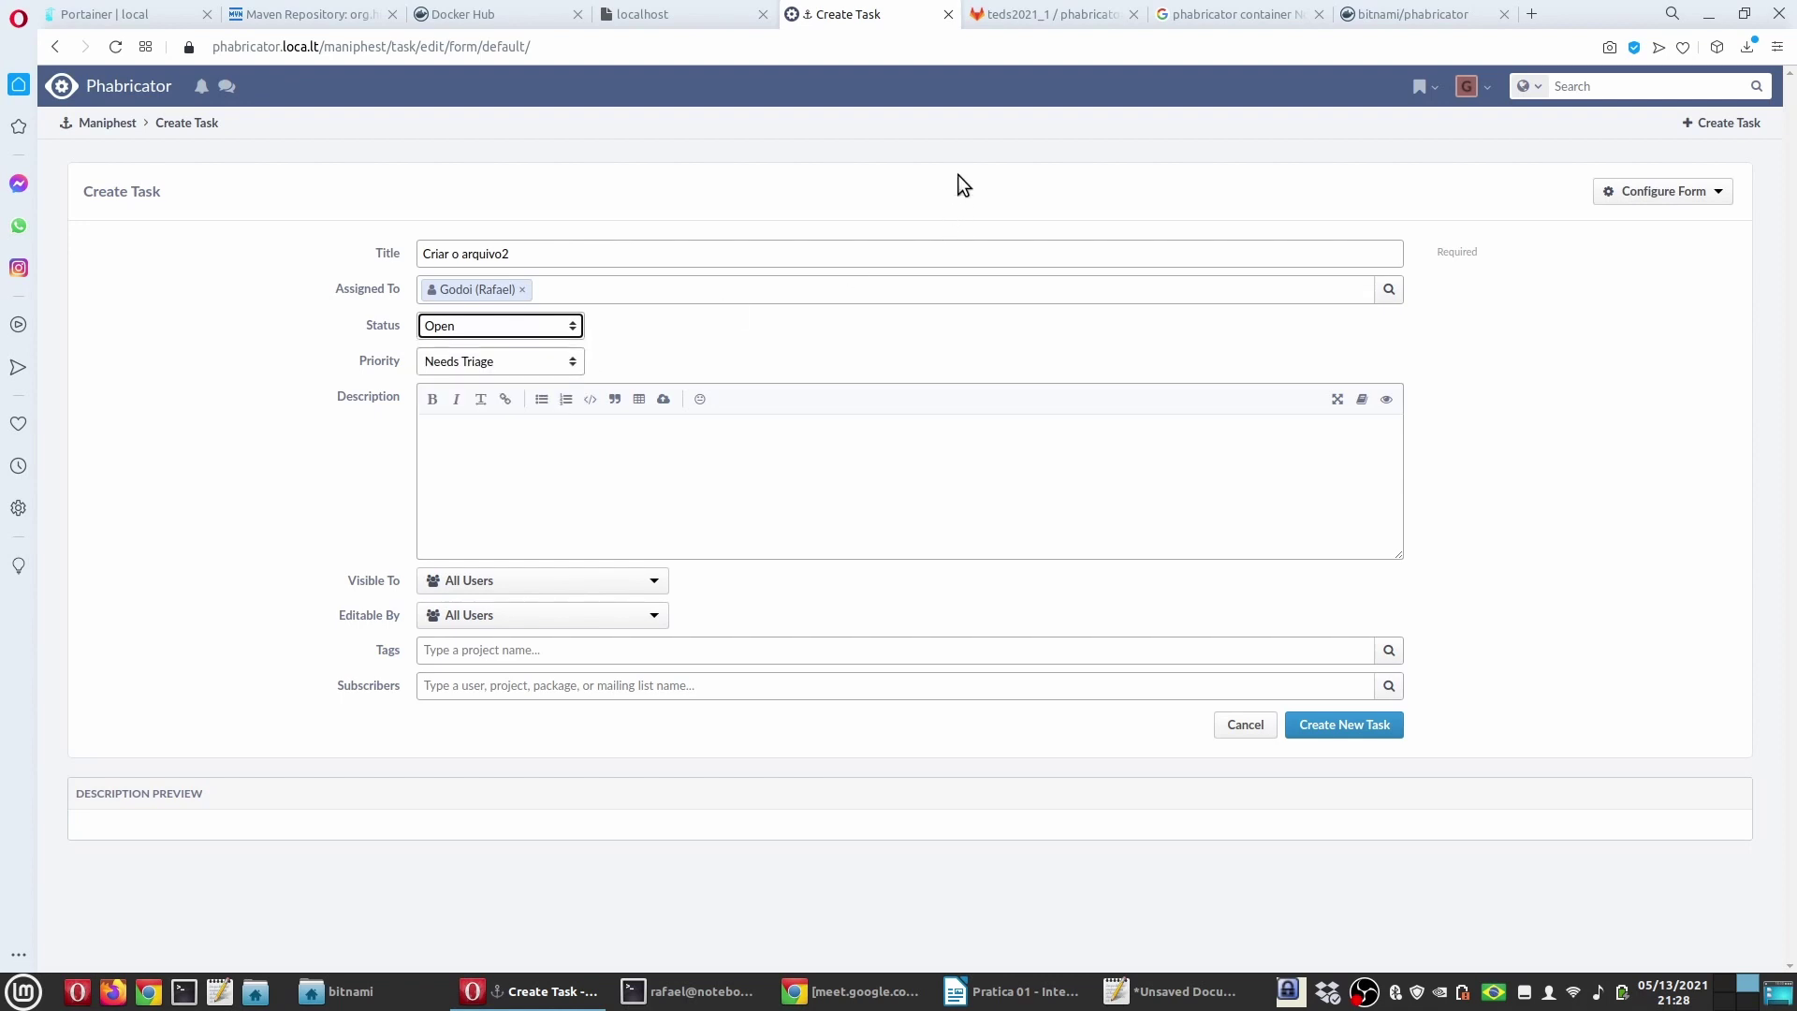
left_click(450, 327)
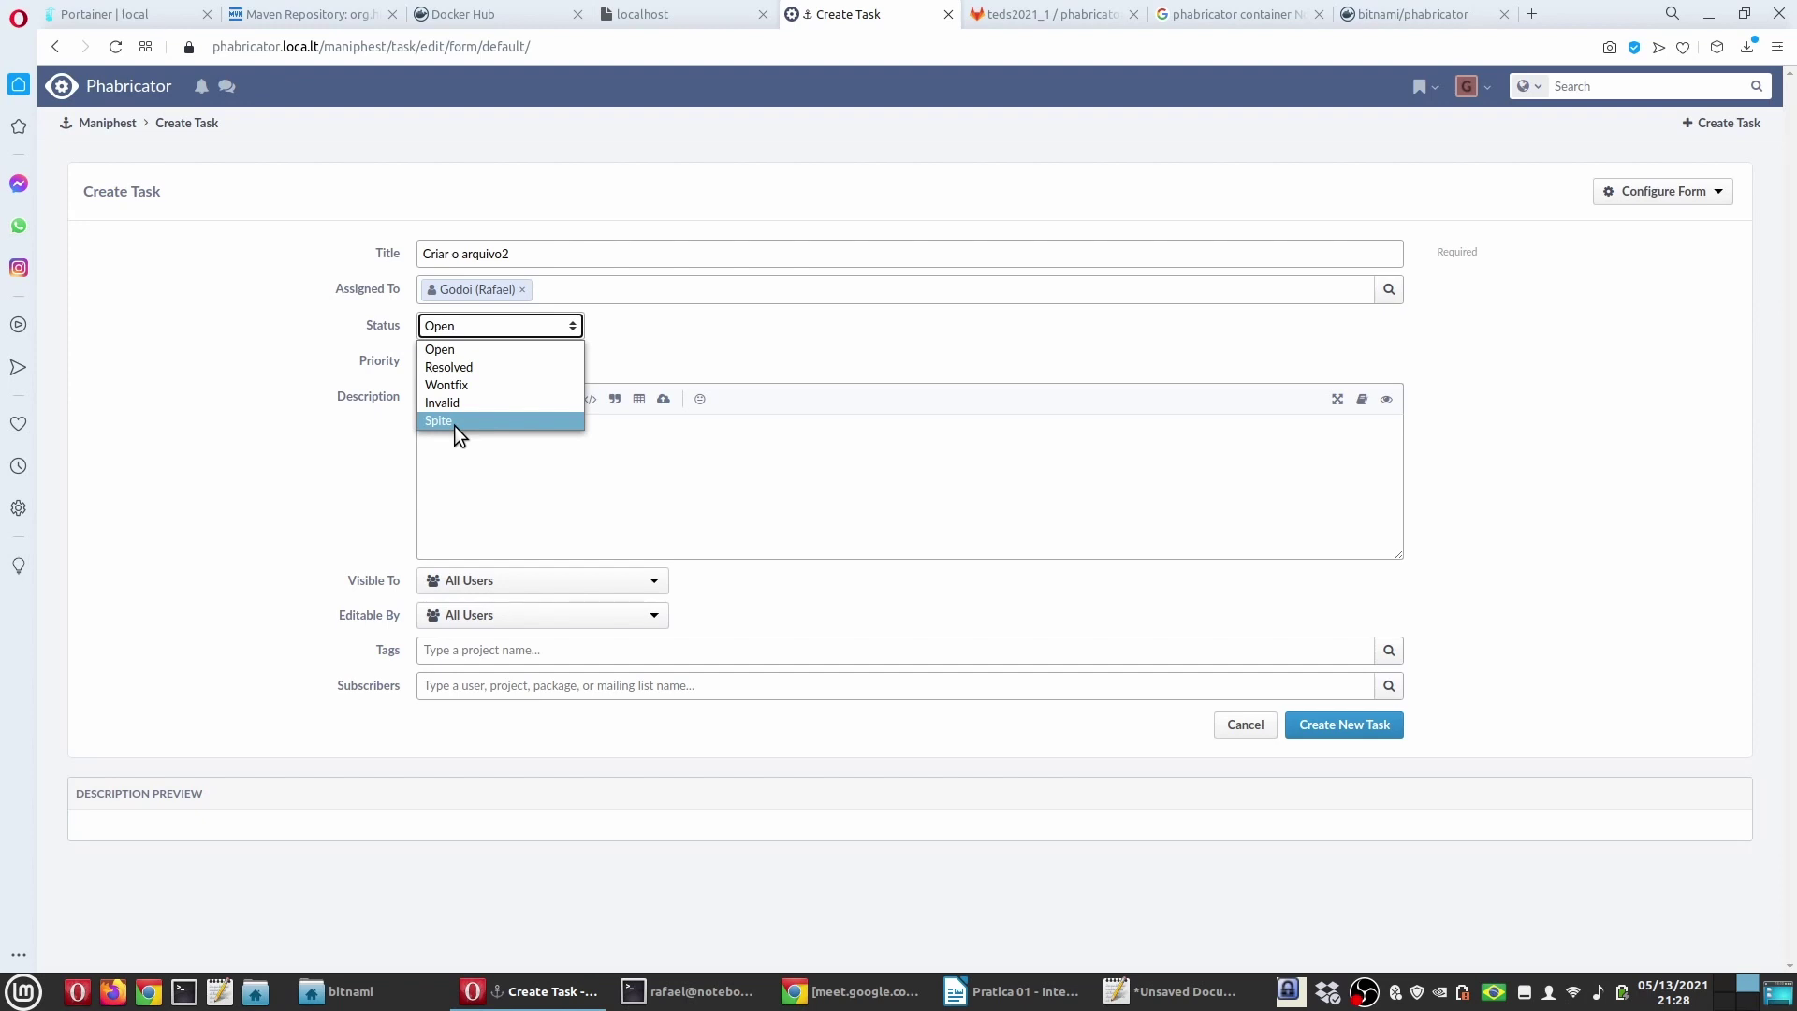
left_click(300, 311)
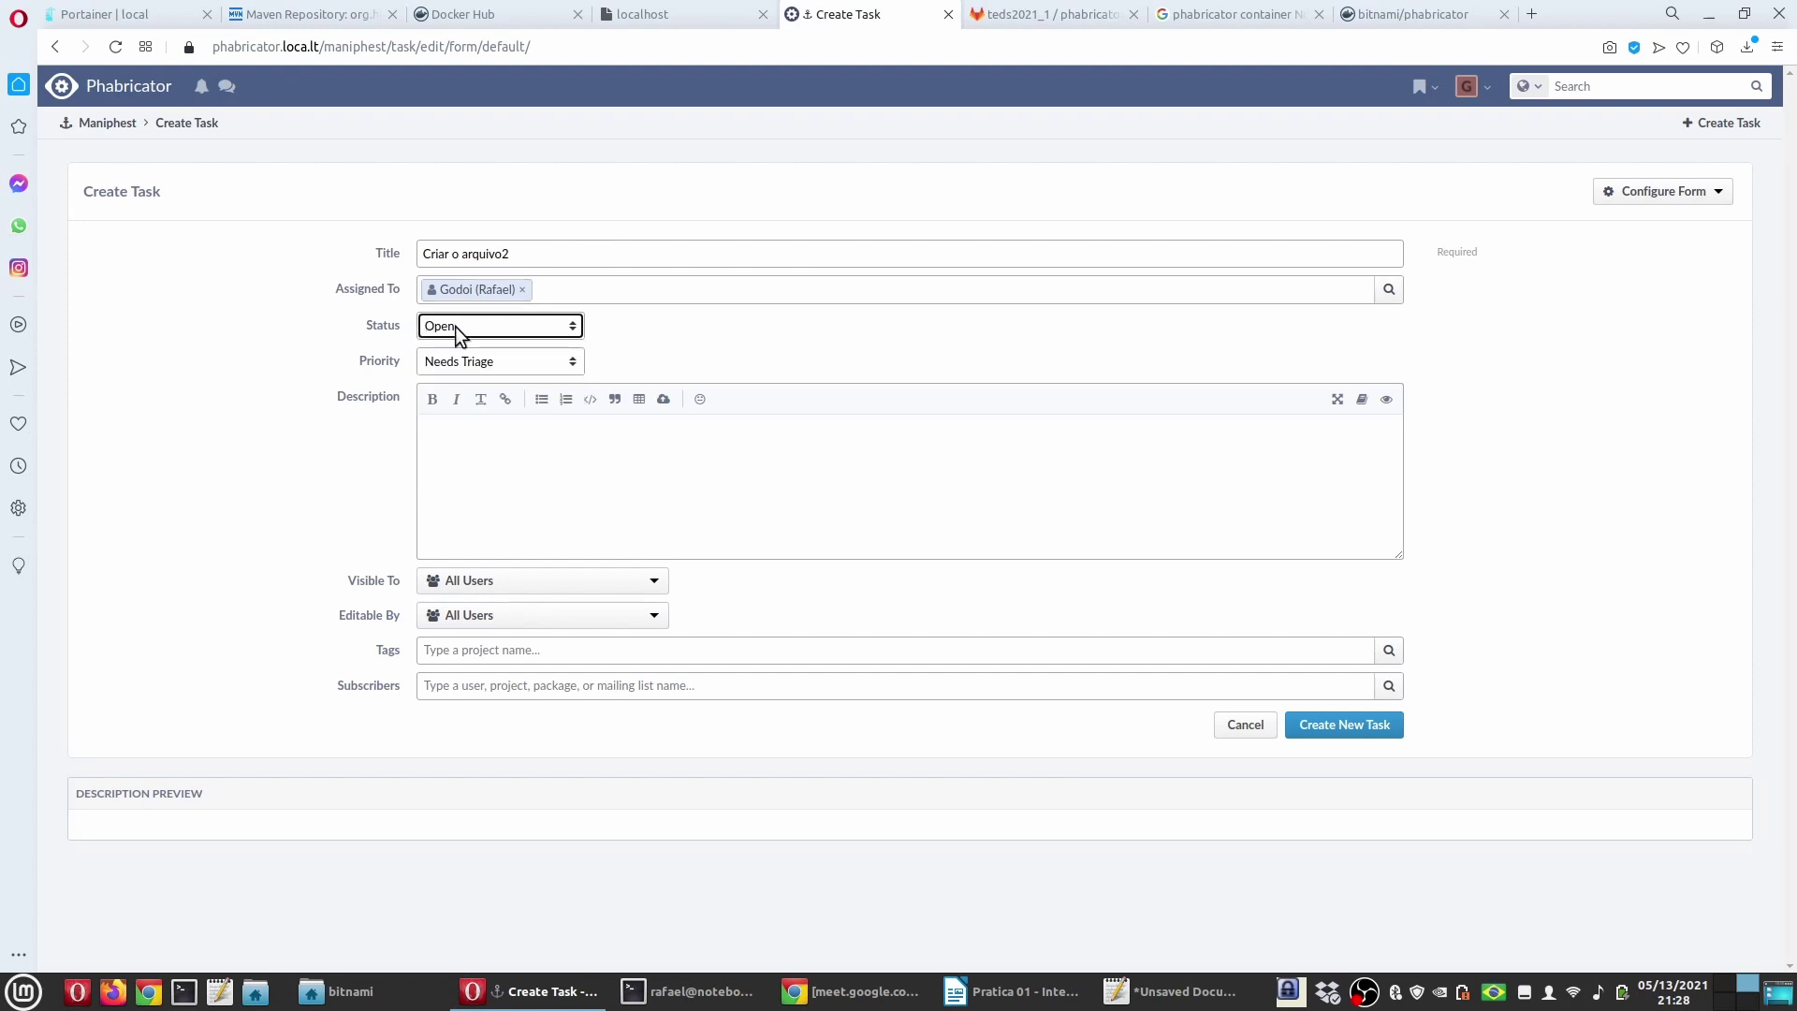
Step: Set the task priority to Normal and move into the Description field
left_click(454, 364)
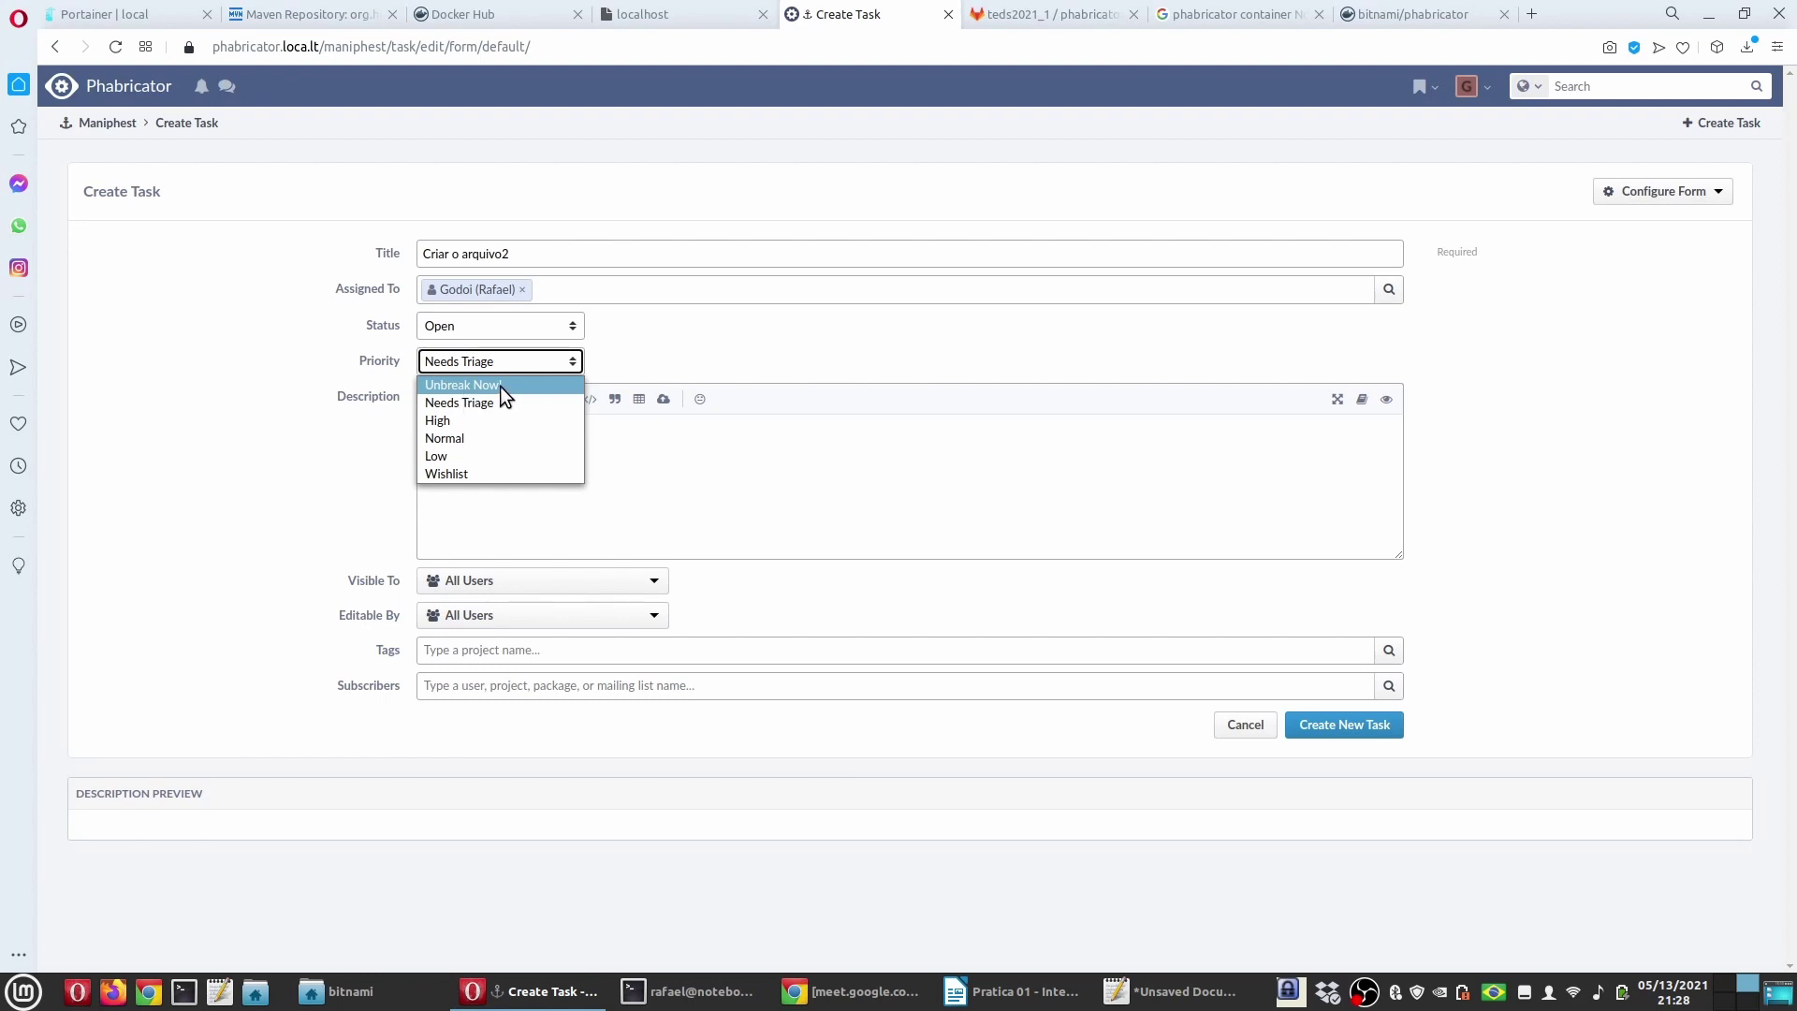
left_click(457, 435)
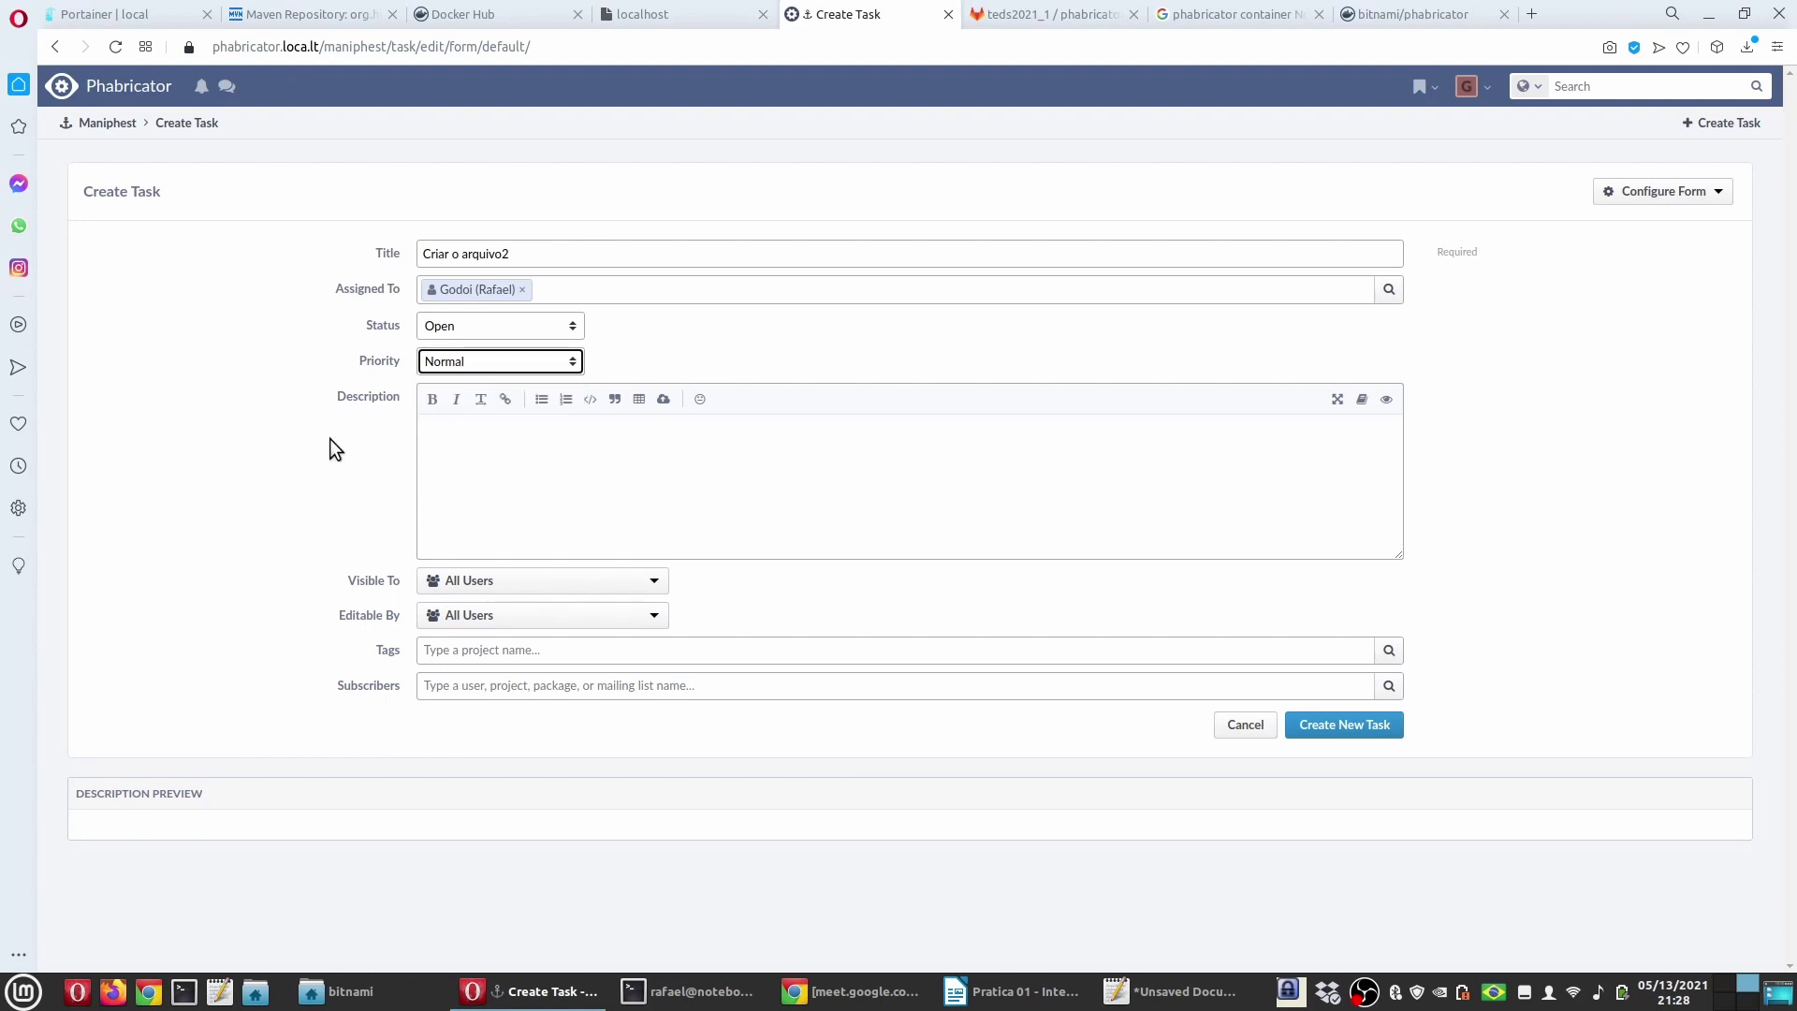
left_click(483, 439)
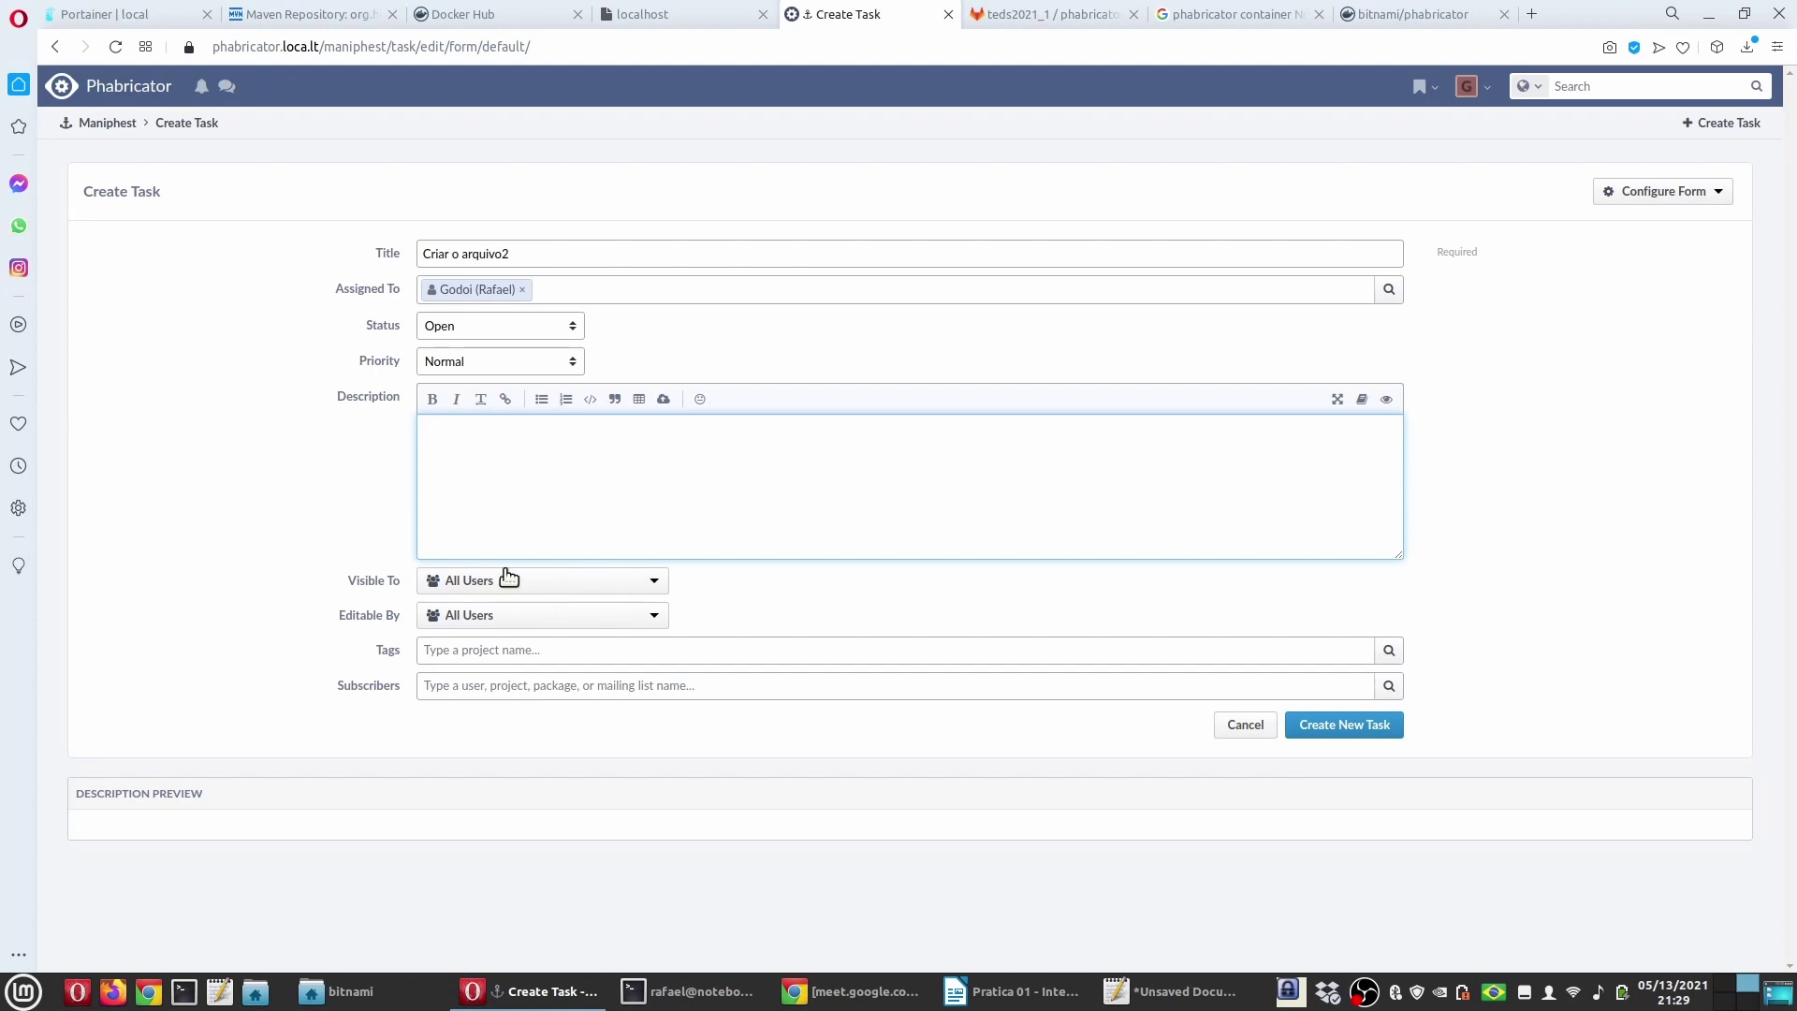
Step: Tag task 'Criar o arquivo2' with the Projeto TEDS project and create it as T1
left_click(504, 650)
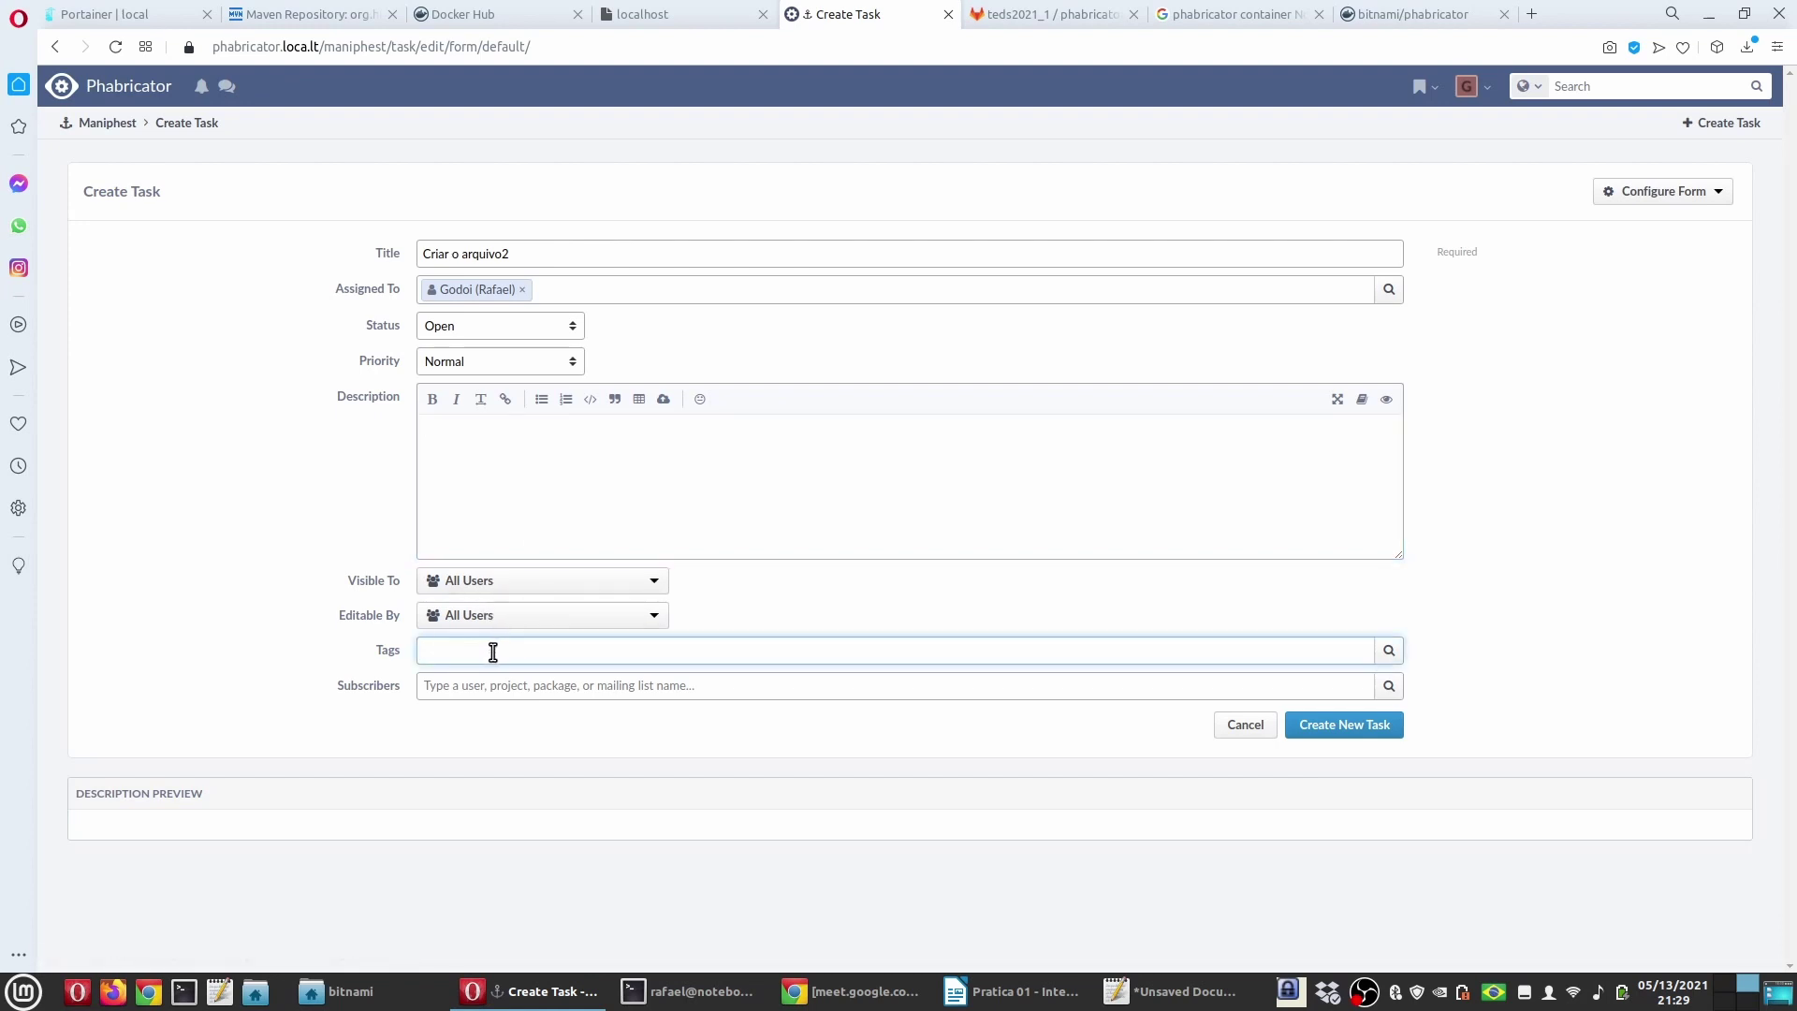
left_click(334, 640)
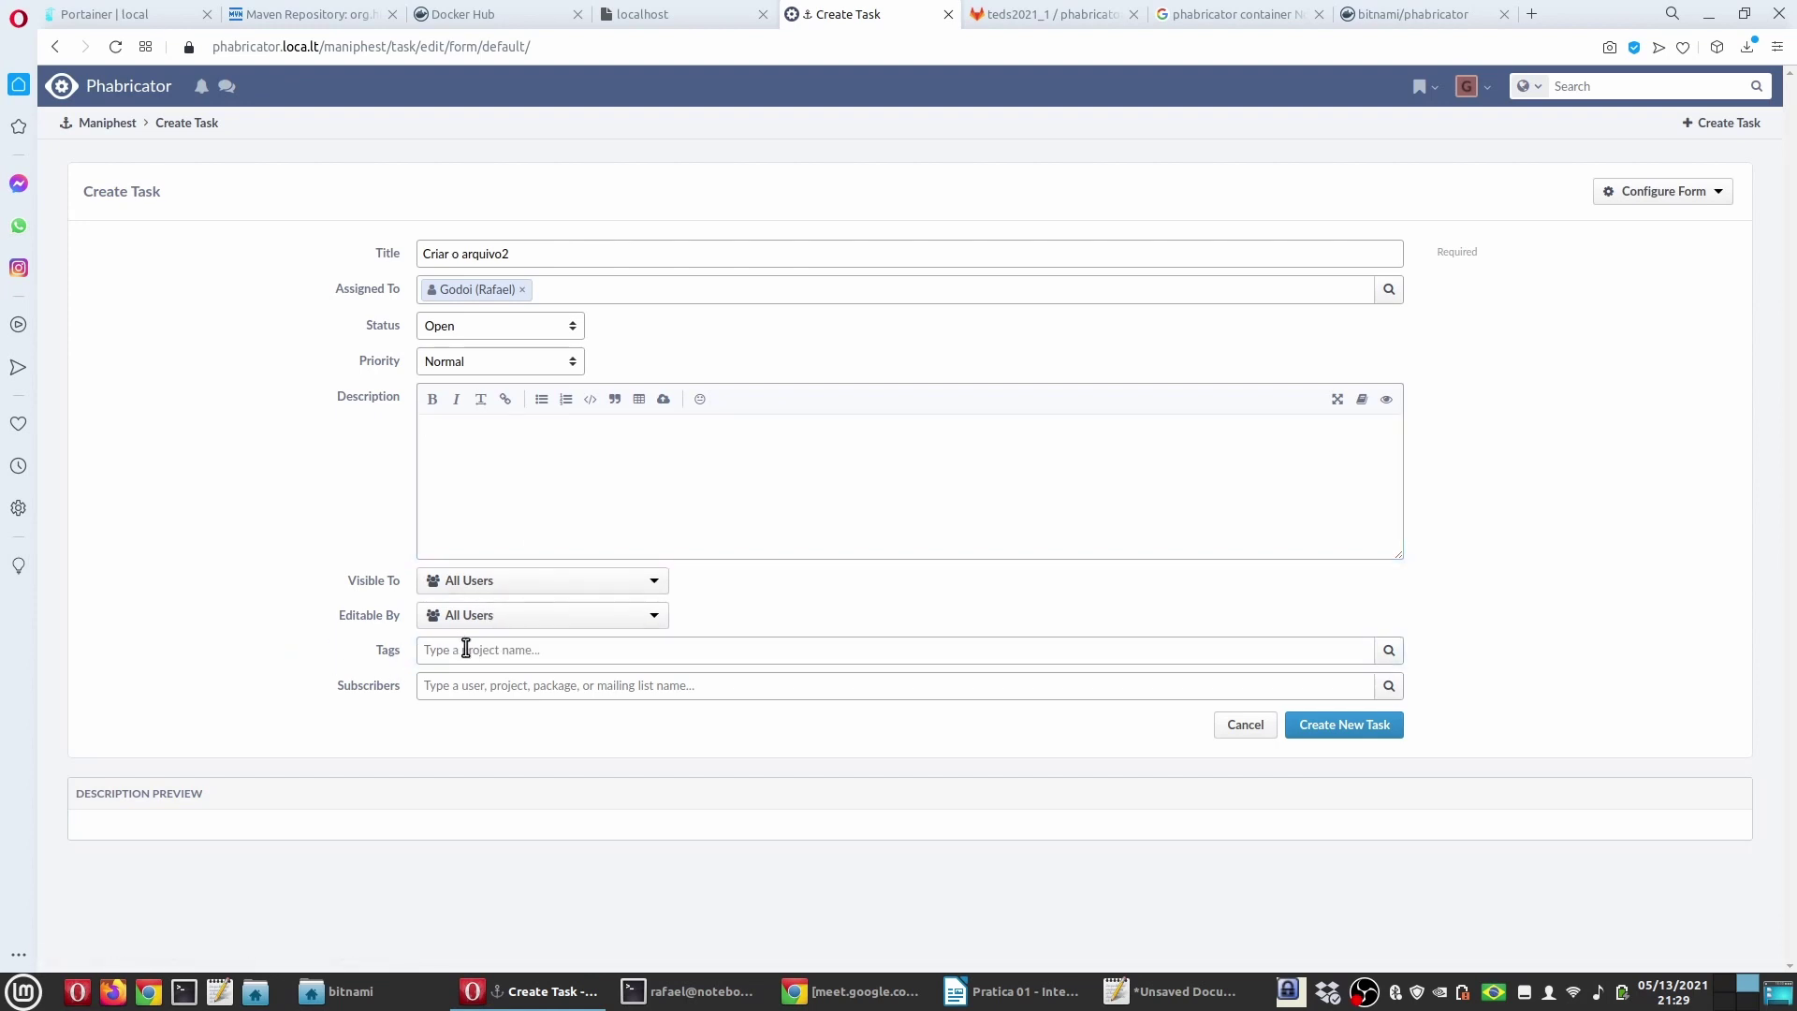
left_click(466, 649)
left_click(1390, 648)
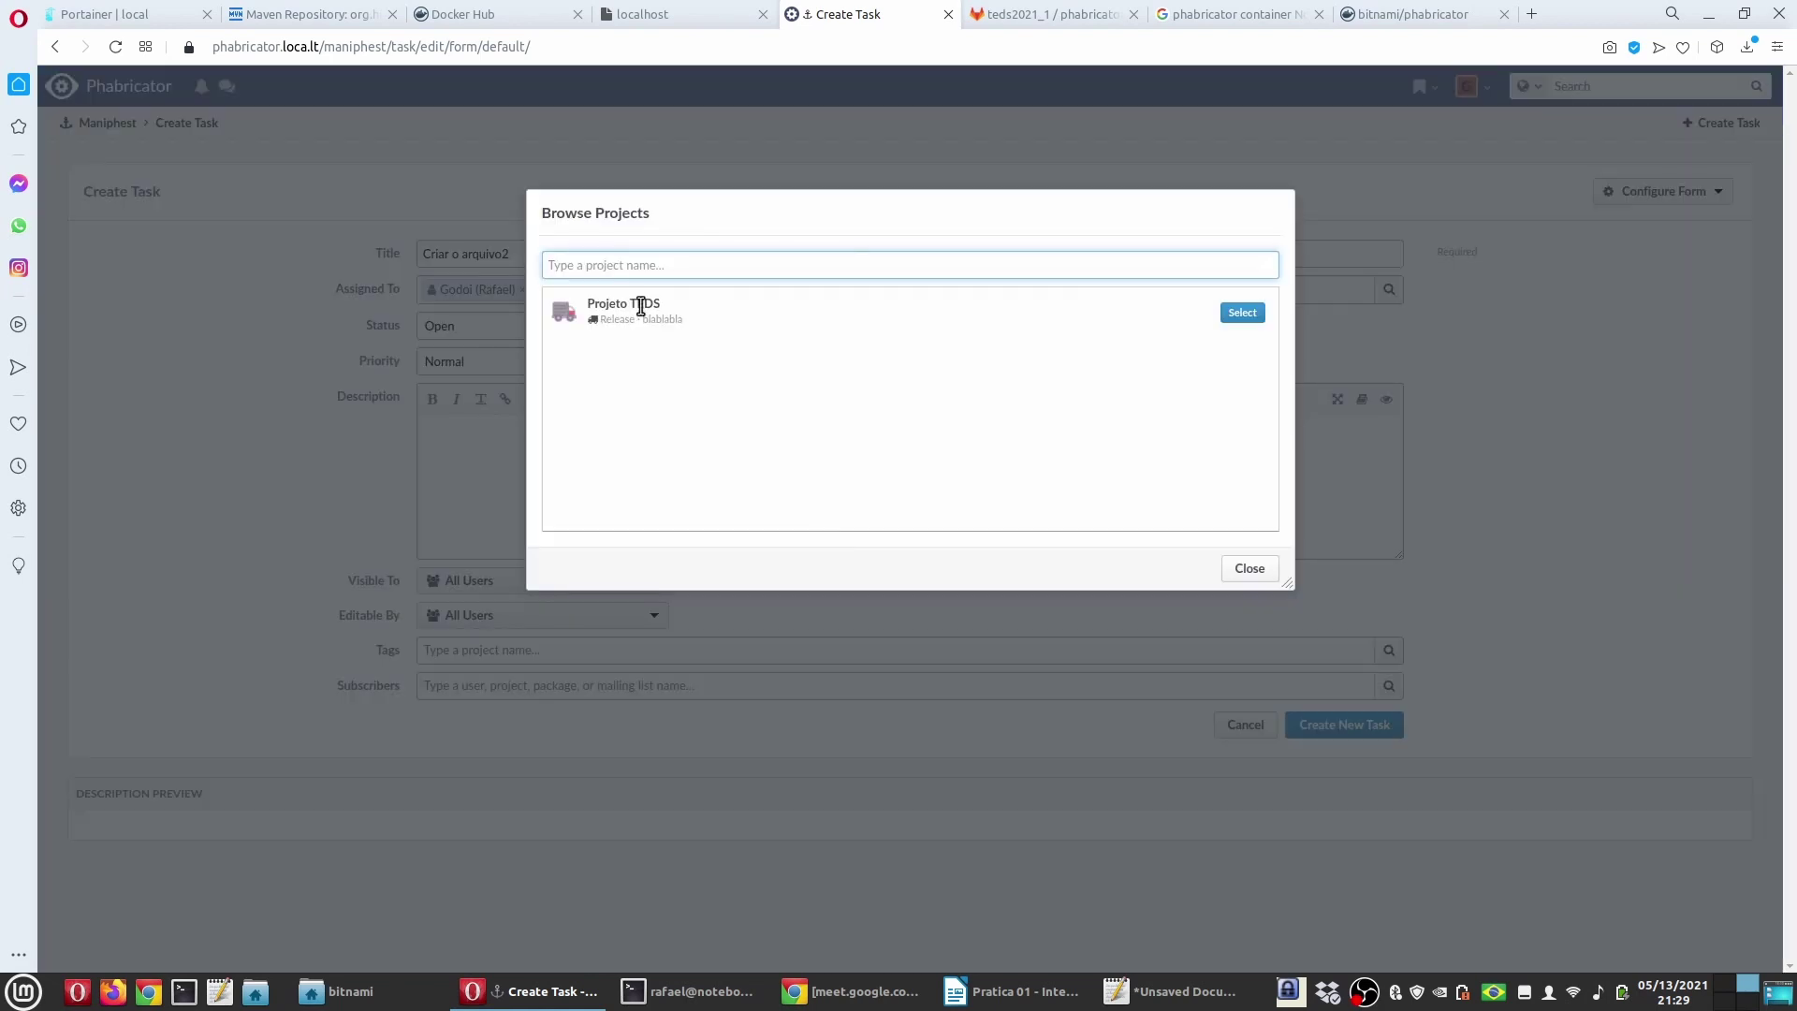
left_click(1234, 313)
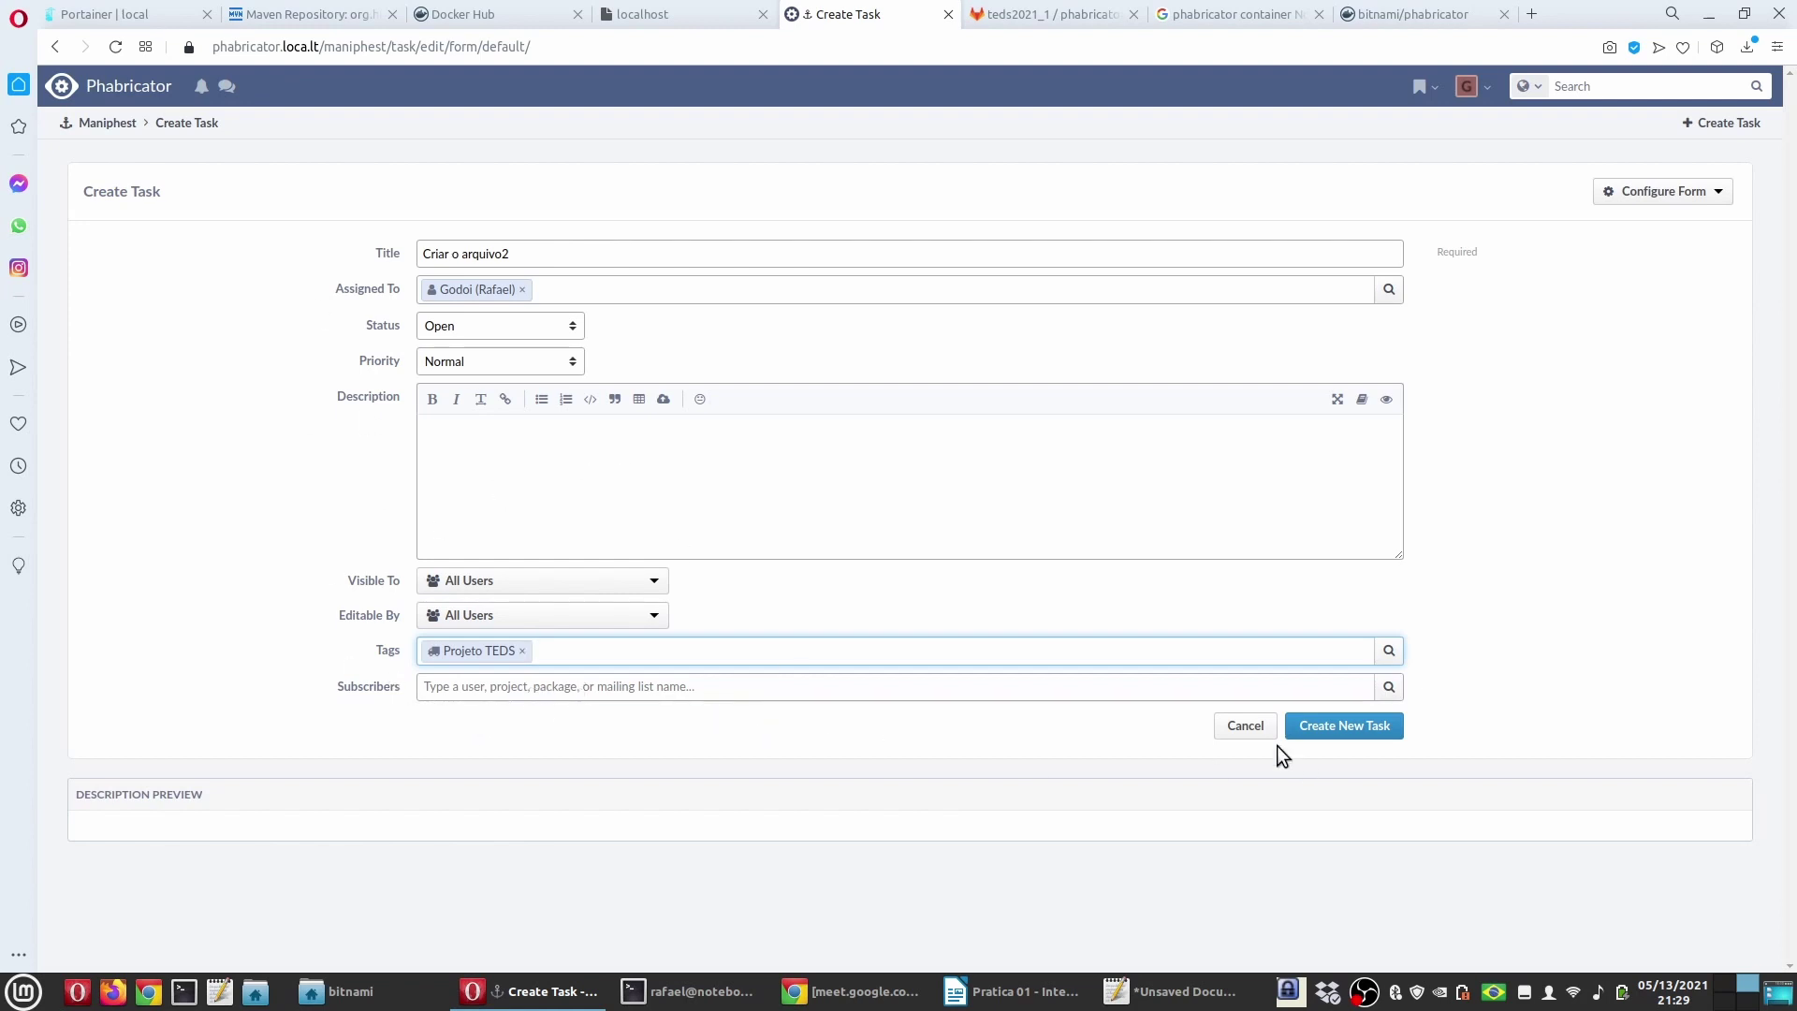
left_click(1350, 732)
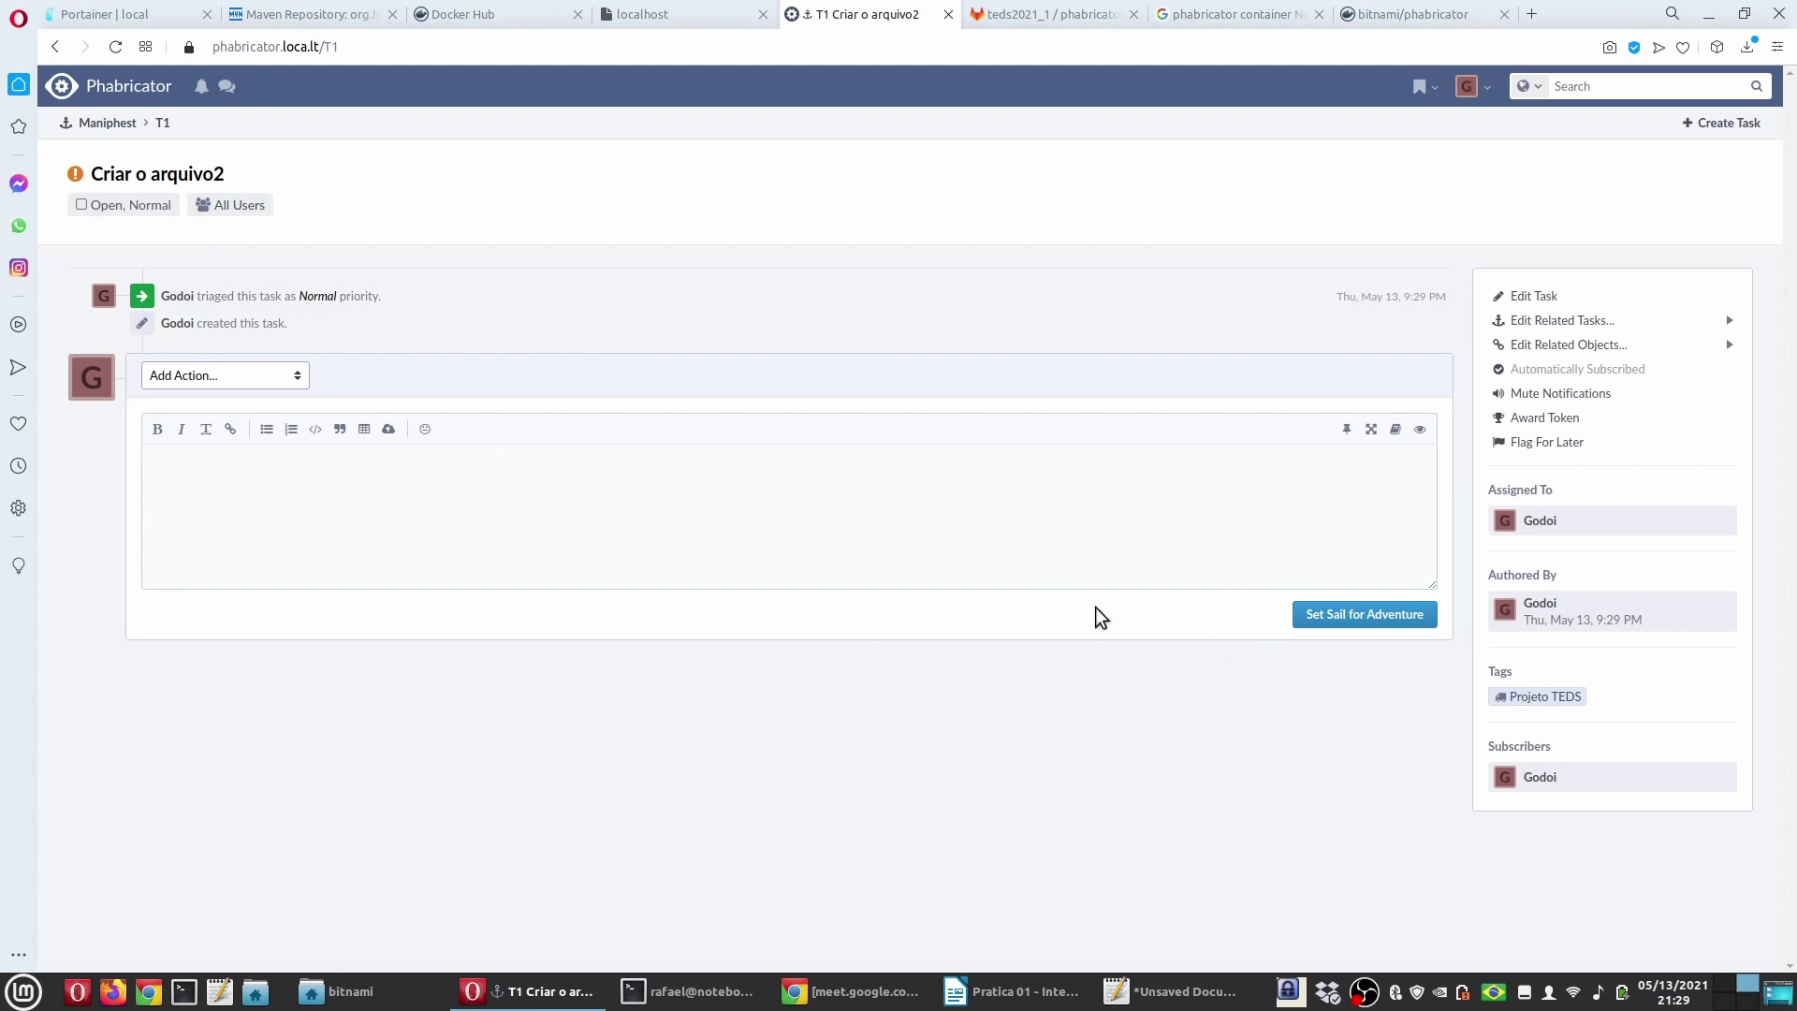
Step: Go back to the Home dashboard and view all tasks assigned to you, listing T1
left_click(114, 122)
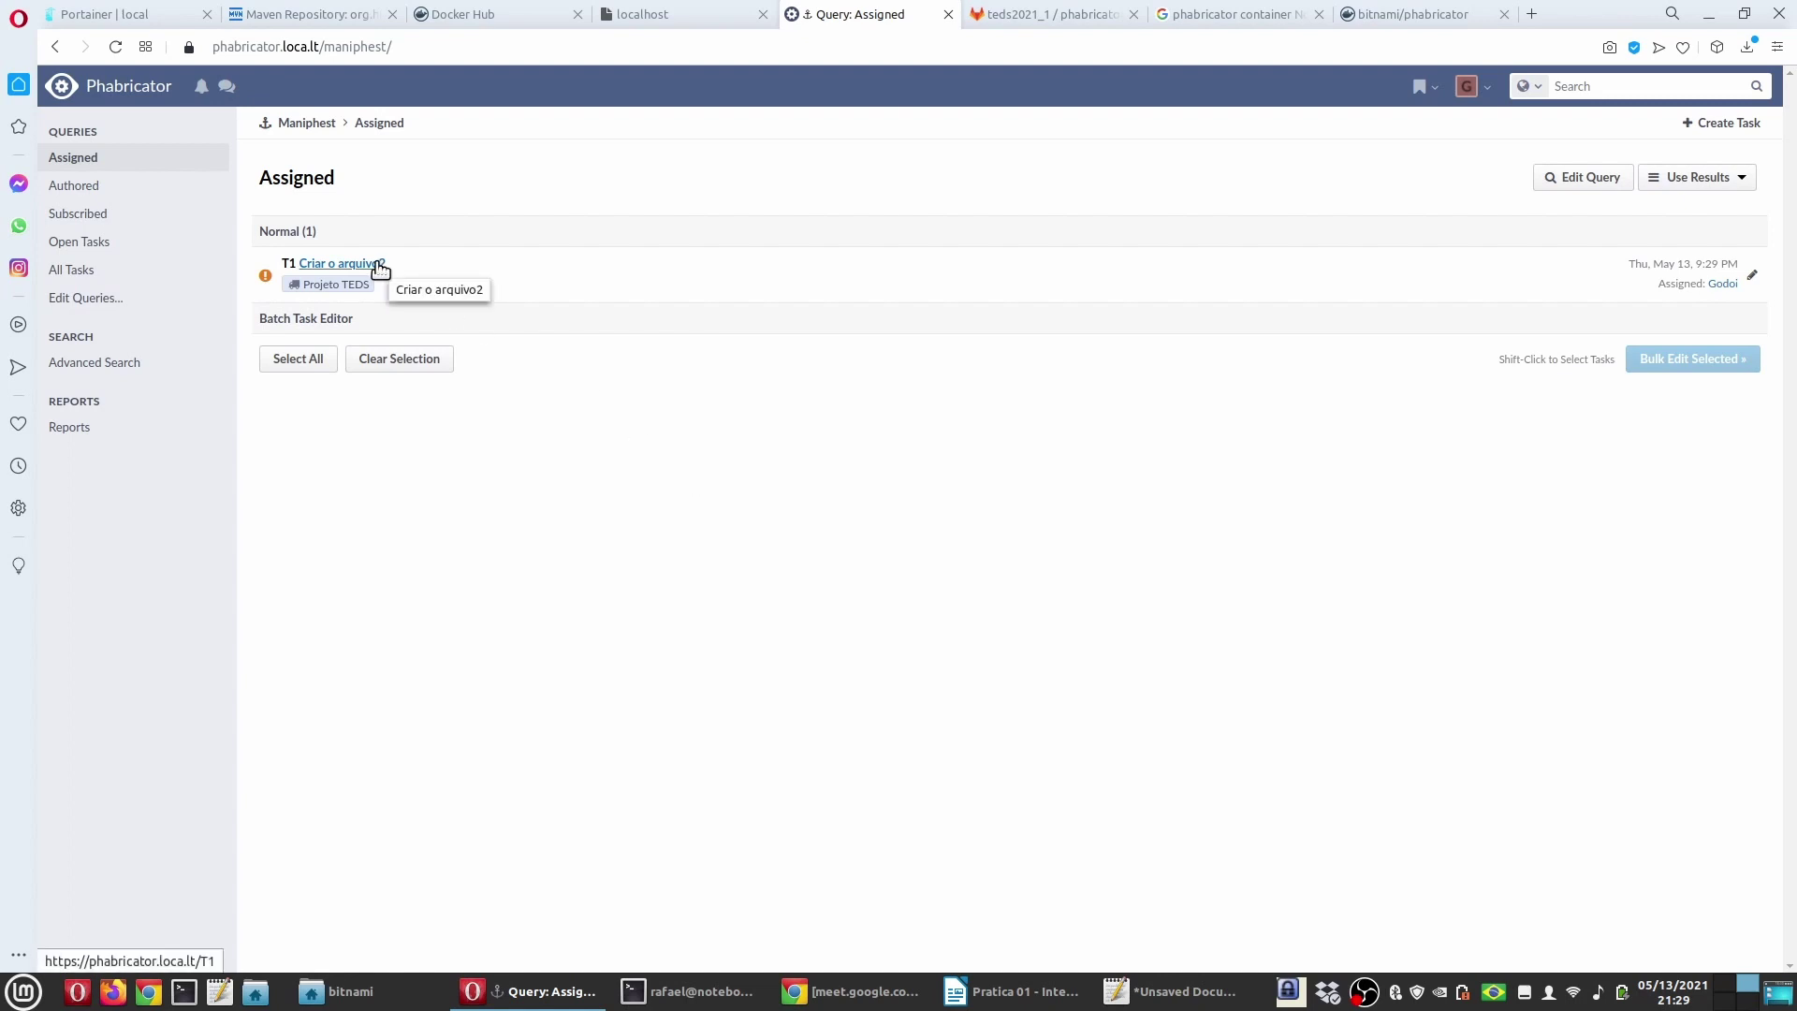
left_click(139, 89)
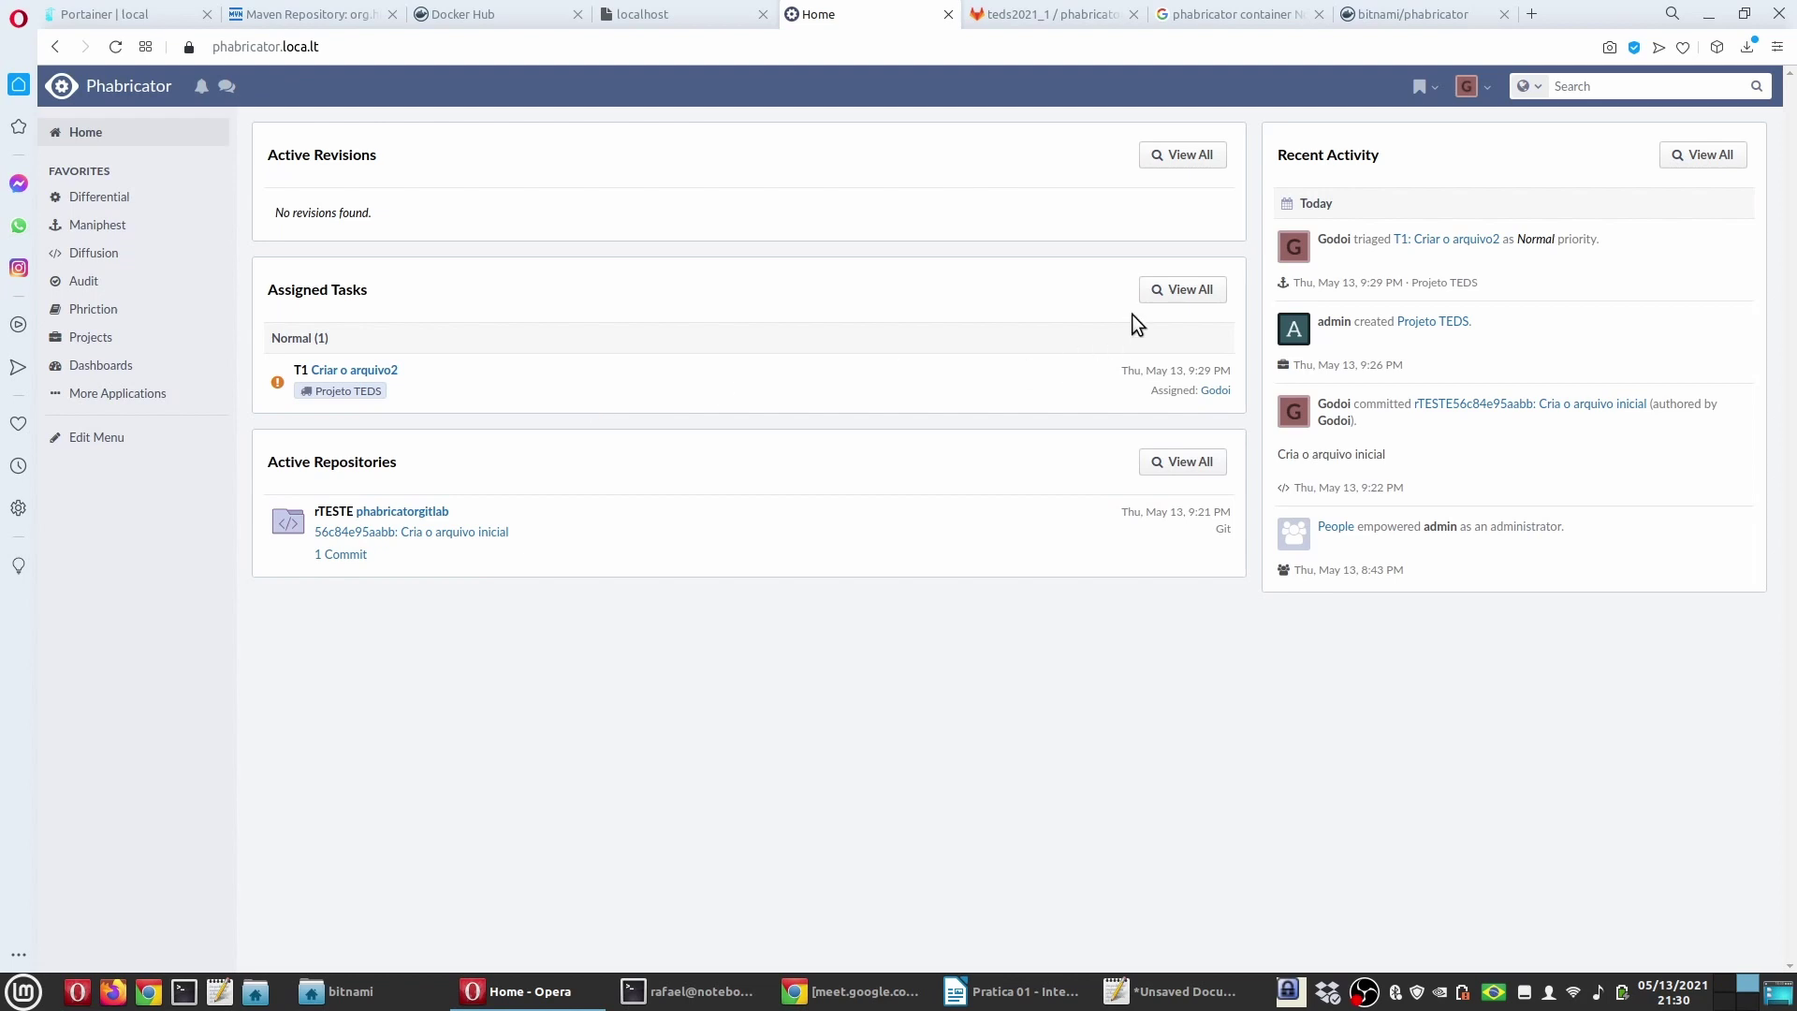
left_click(1175, 290)
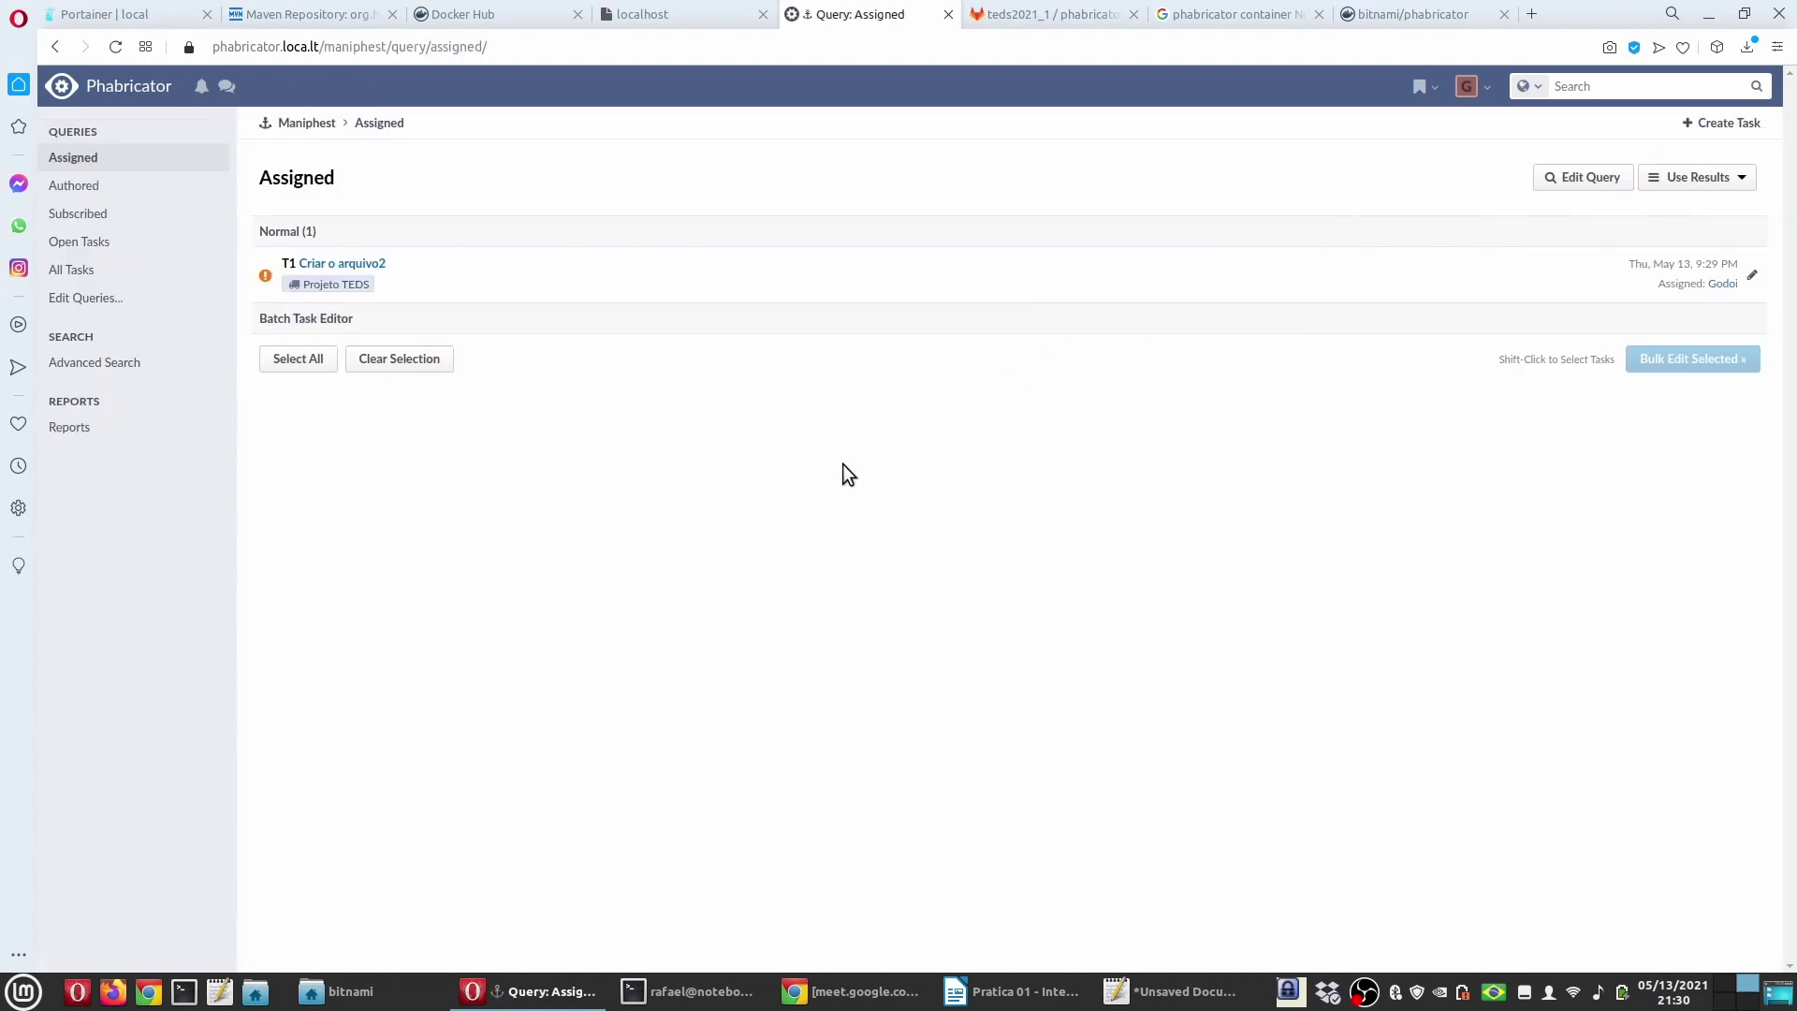
left_click(165, 225)
Step: Start a new task titled 'Arrumar o problema xpt421z' from the title suggestions
left_click(1721, 123)
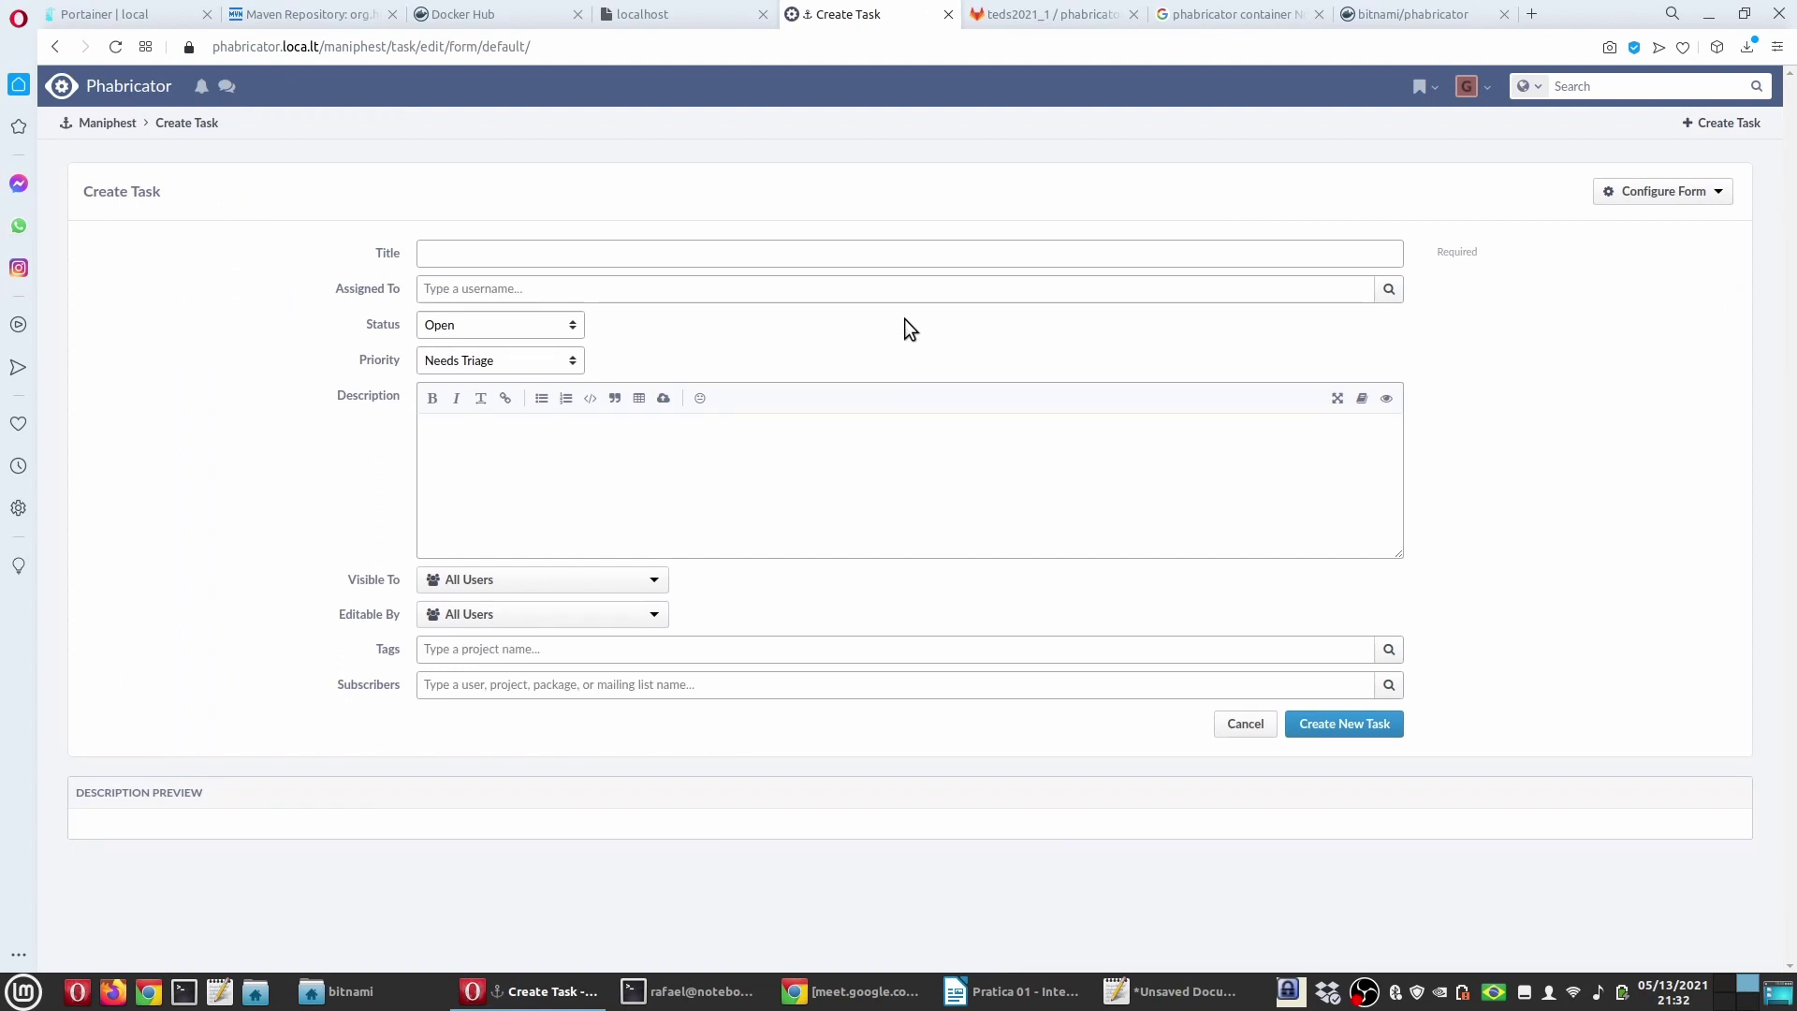
left_click(571, 254)
type("T")
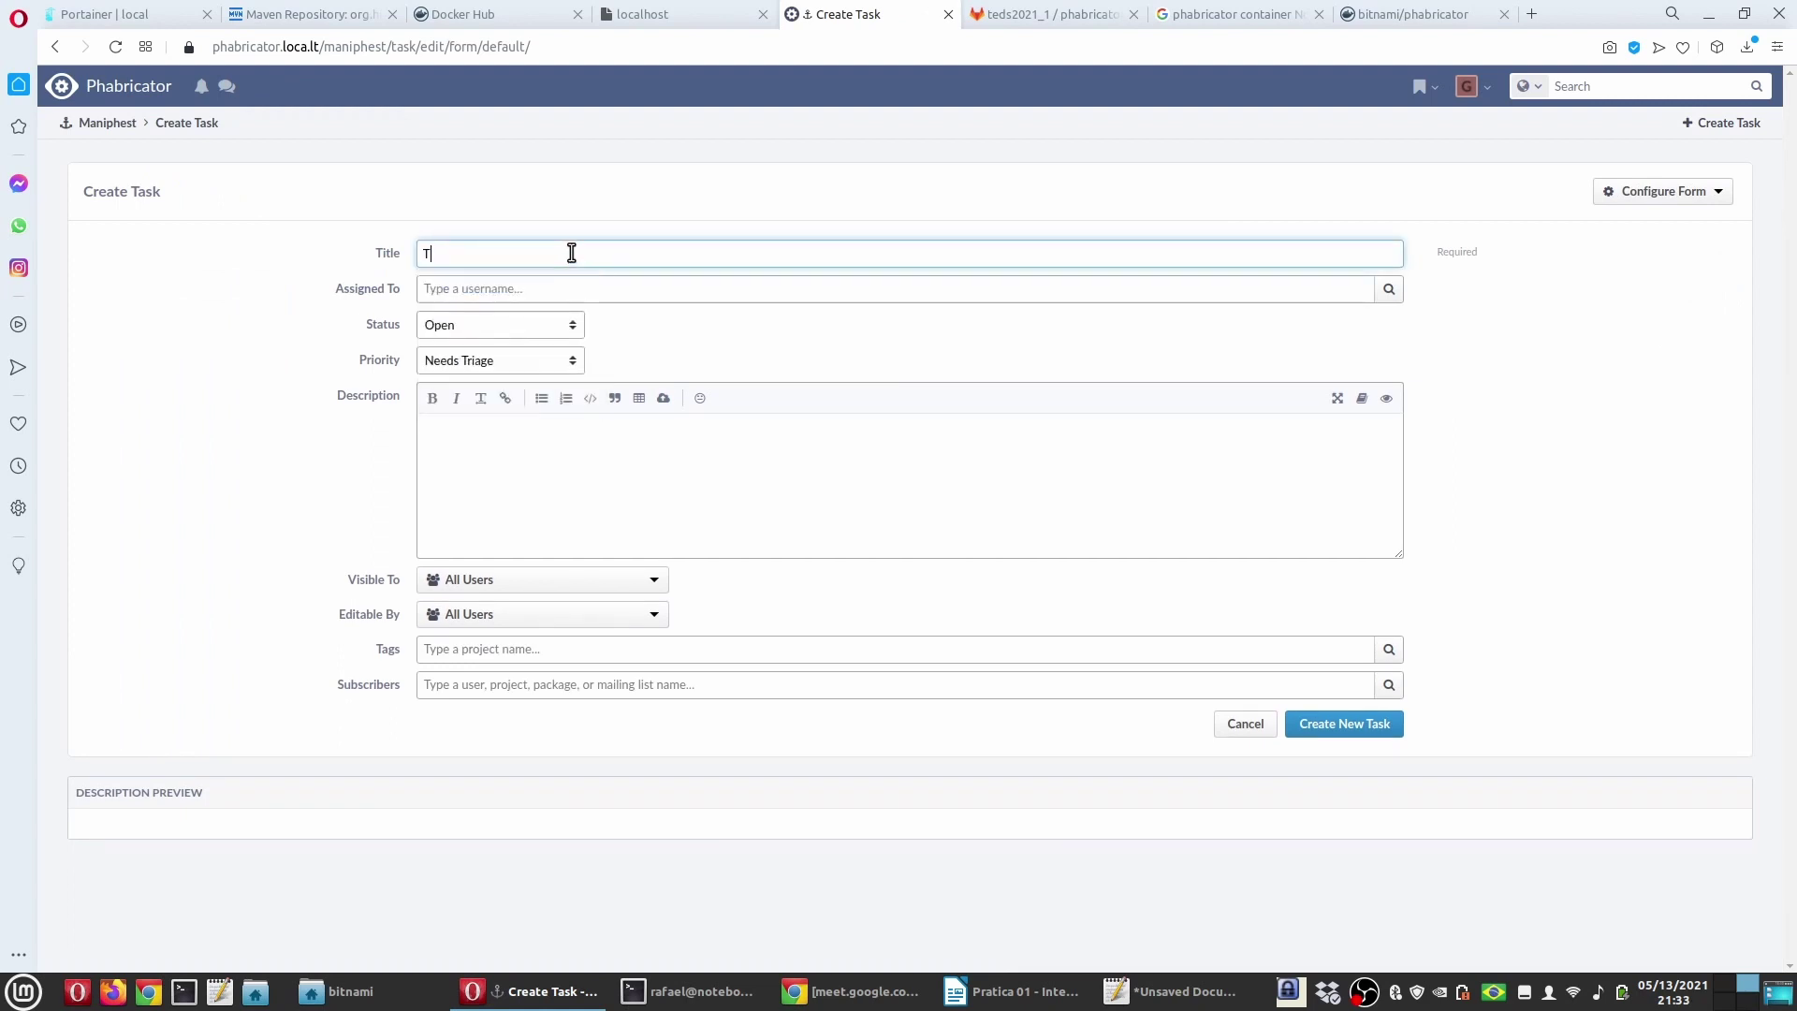
key("BackSpace")
left_click(571, 253)
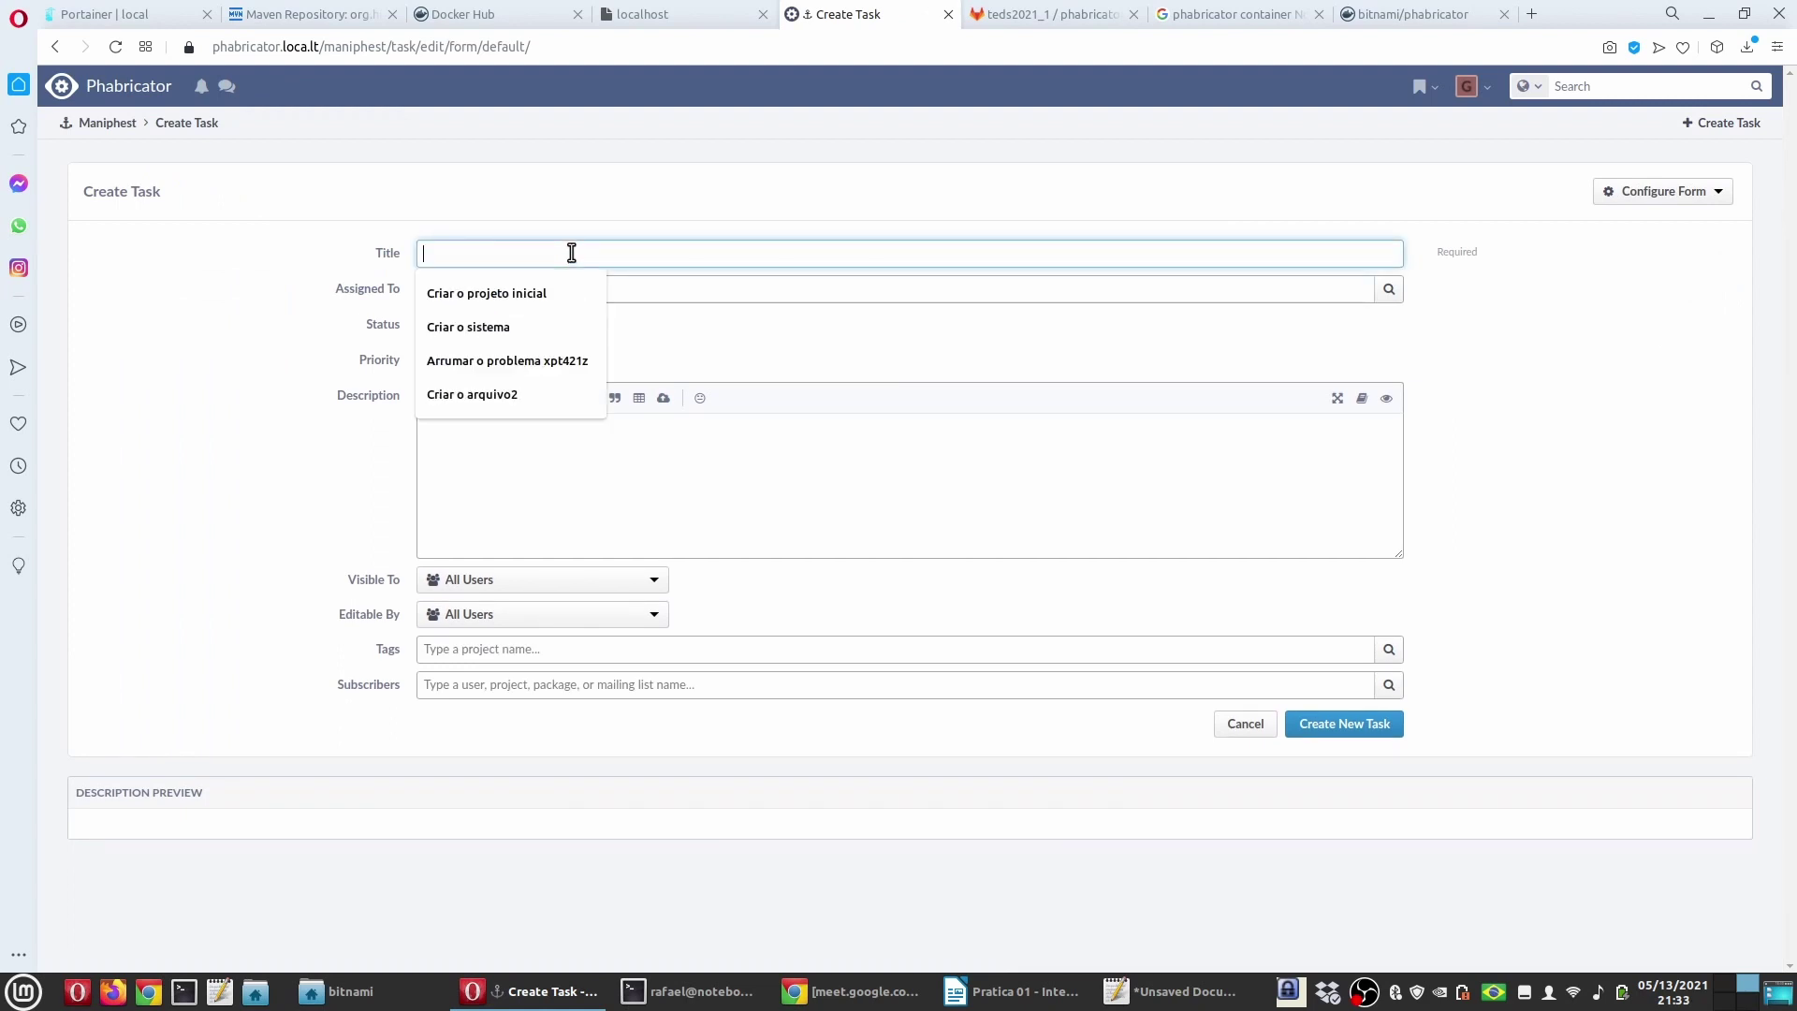
left_click(548, 360)
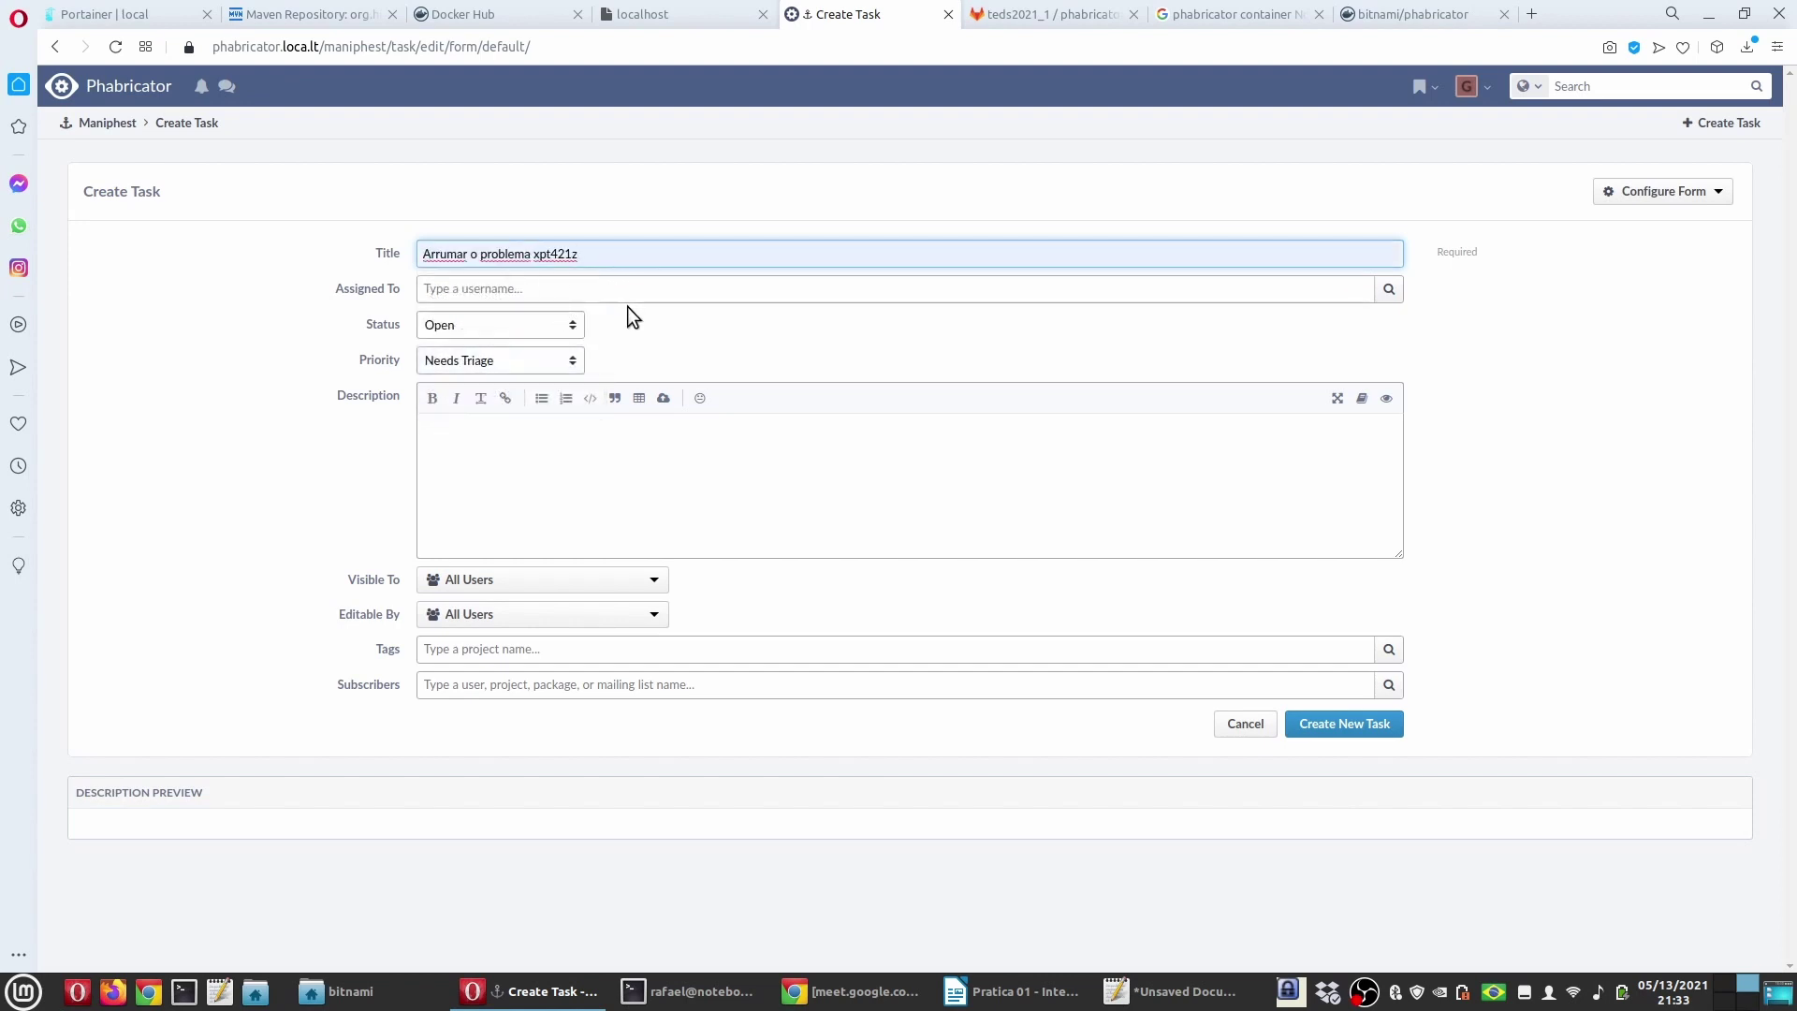
Step: Assign the task to another team member and set its priority to High
left_click(530, 291)
left_click(1389, 289)
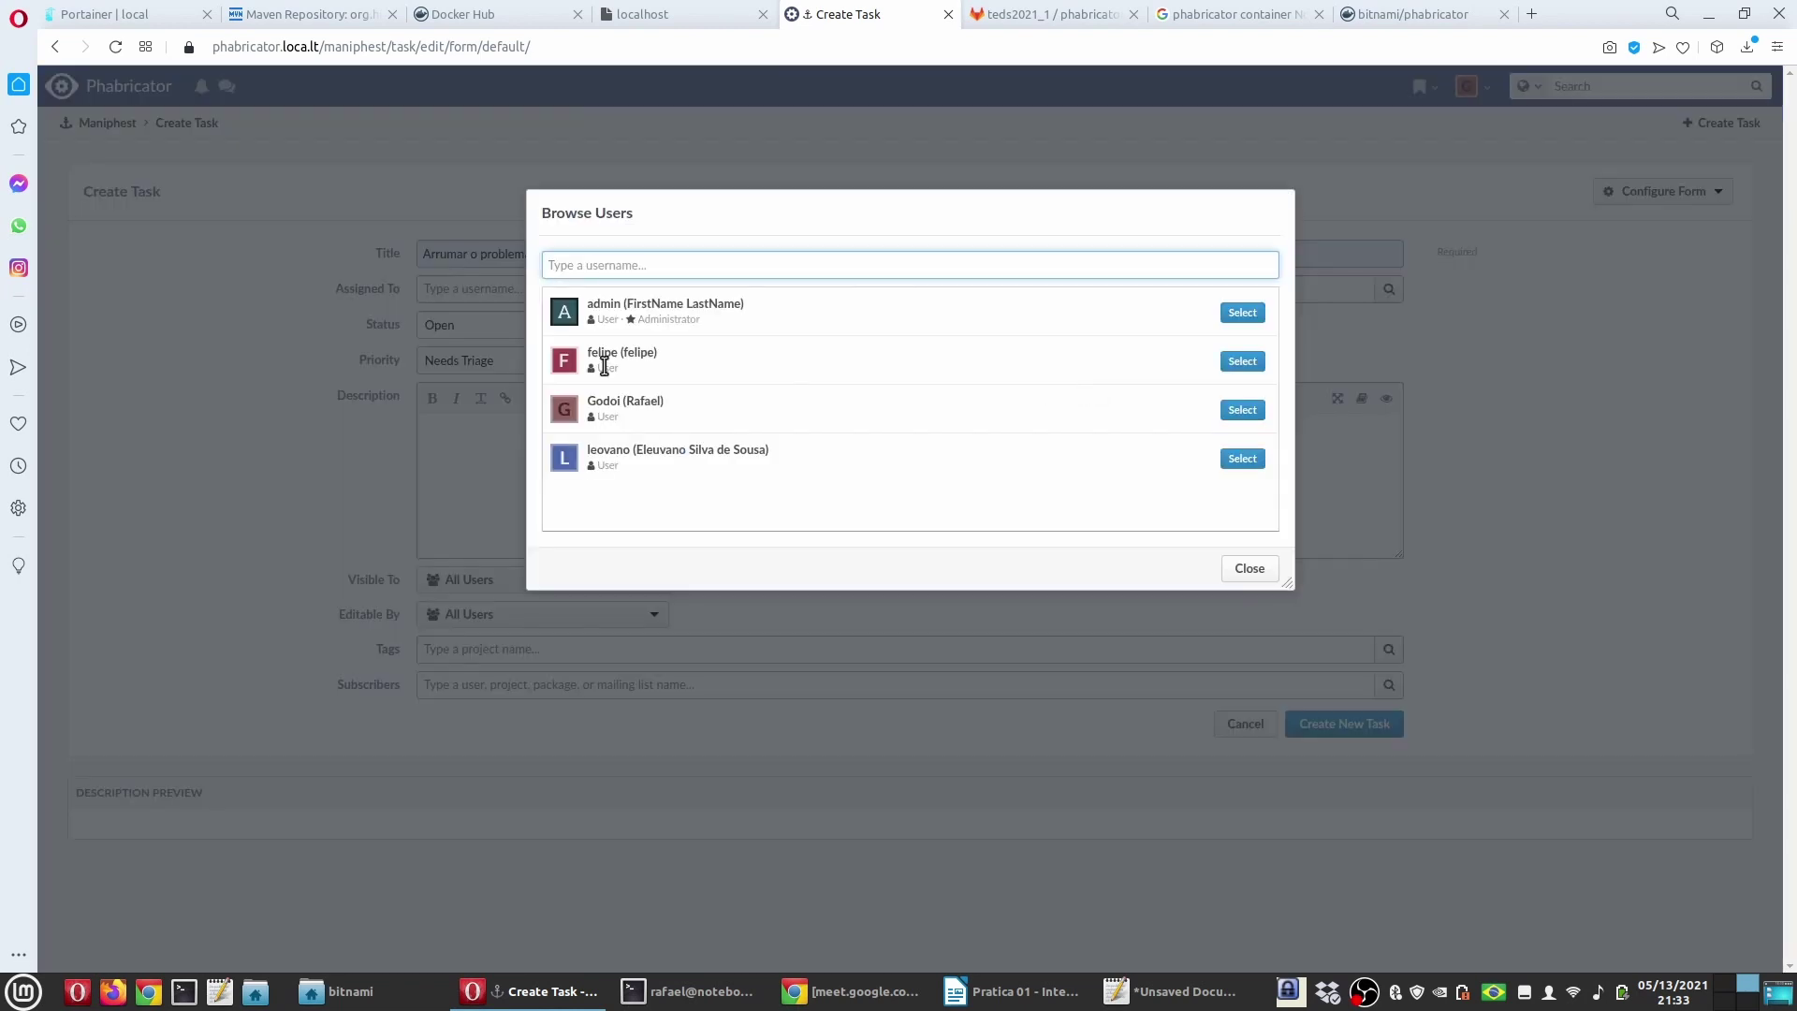
left_click(1240, 363)
left_click(1252, 568)
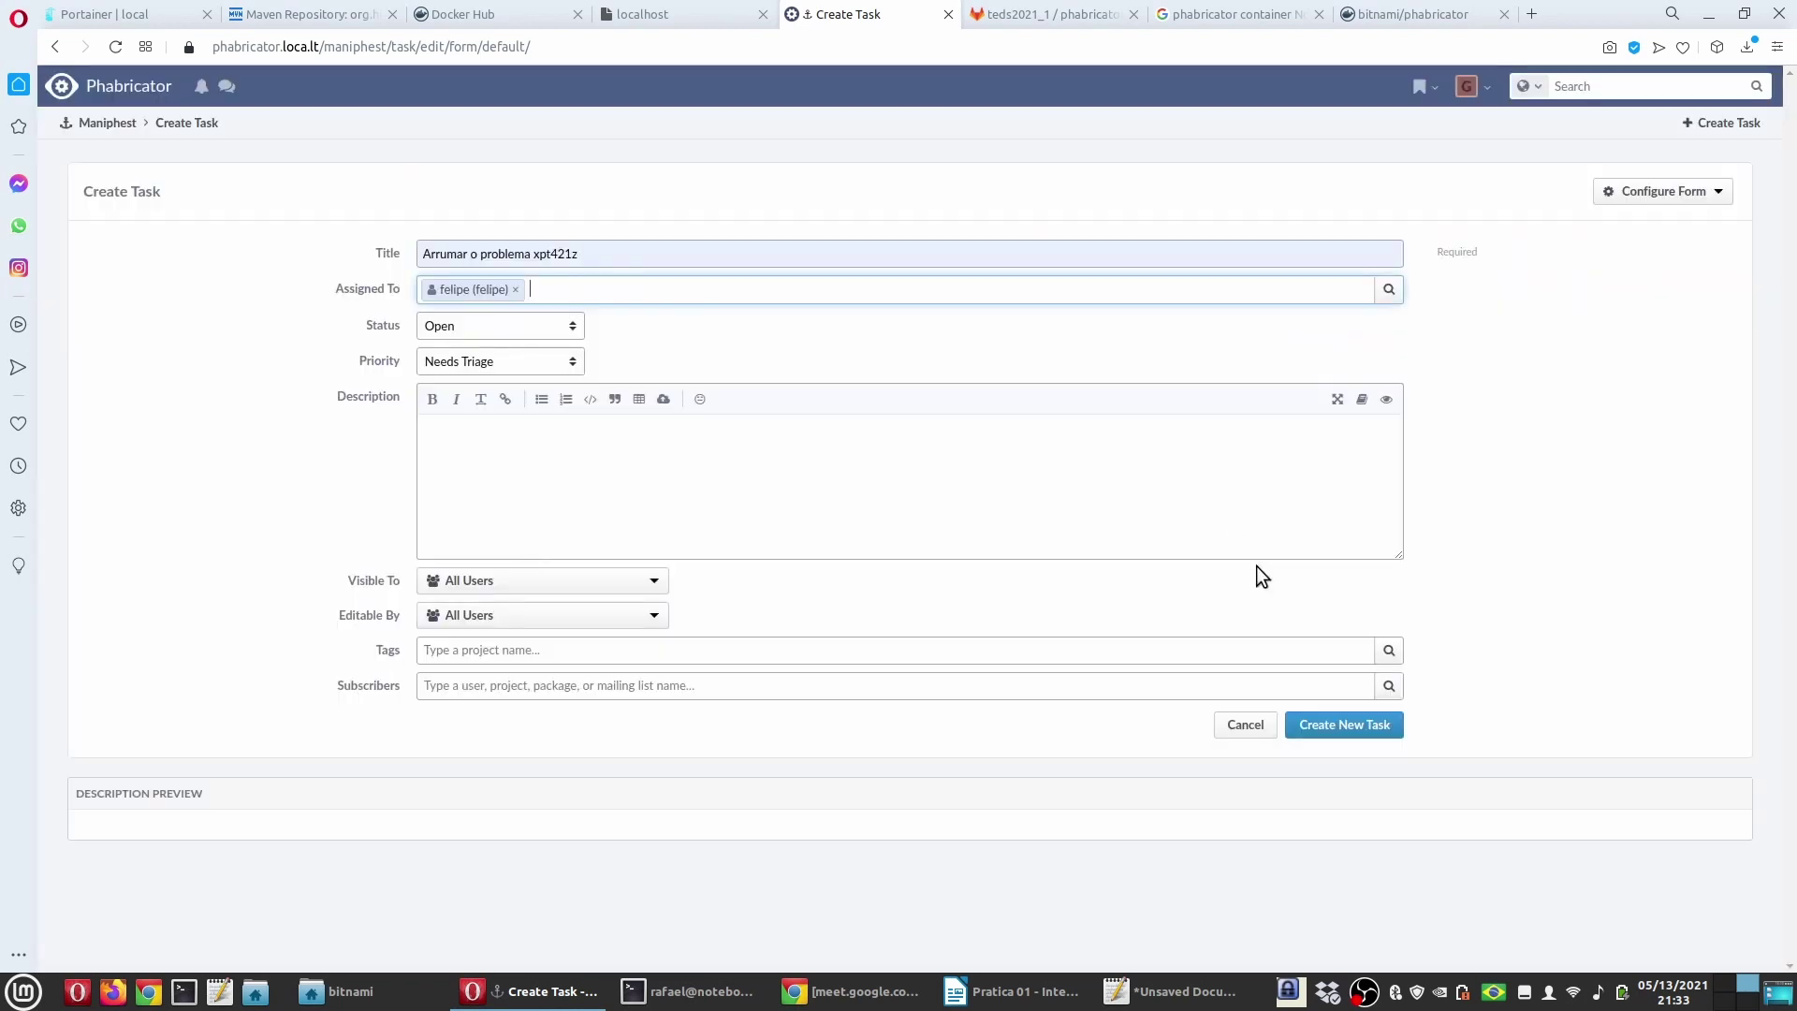
left_click(461, 362)
left_click(447, 420)
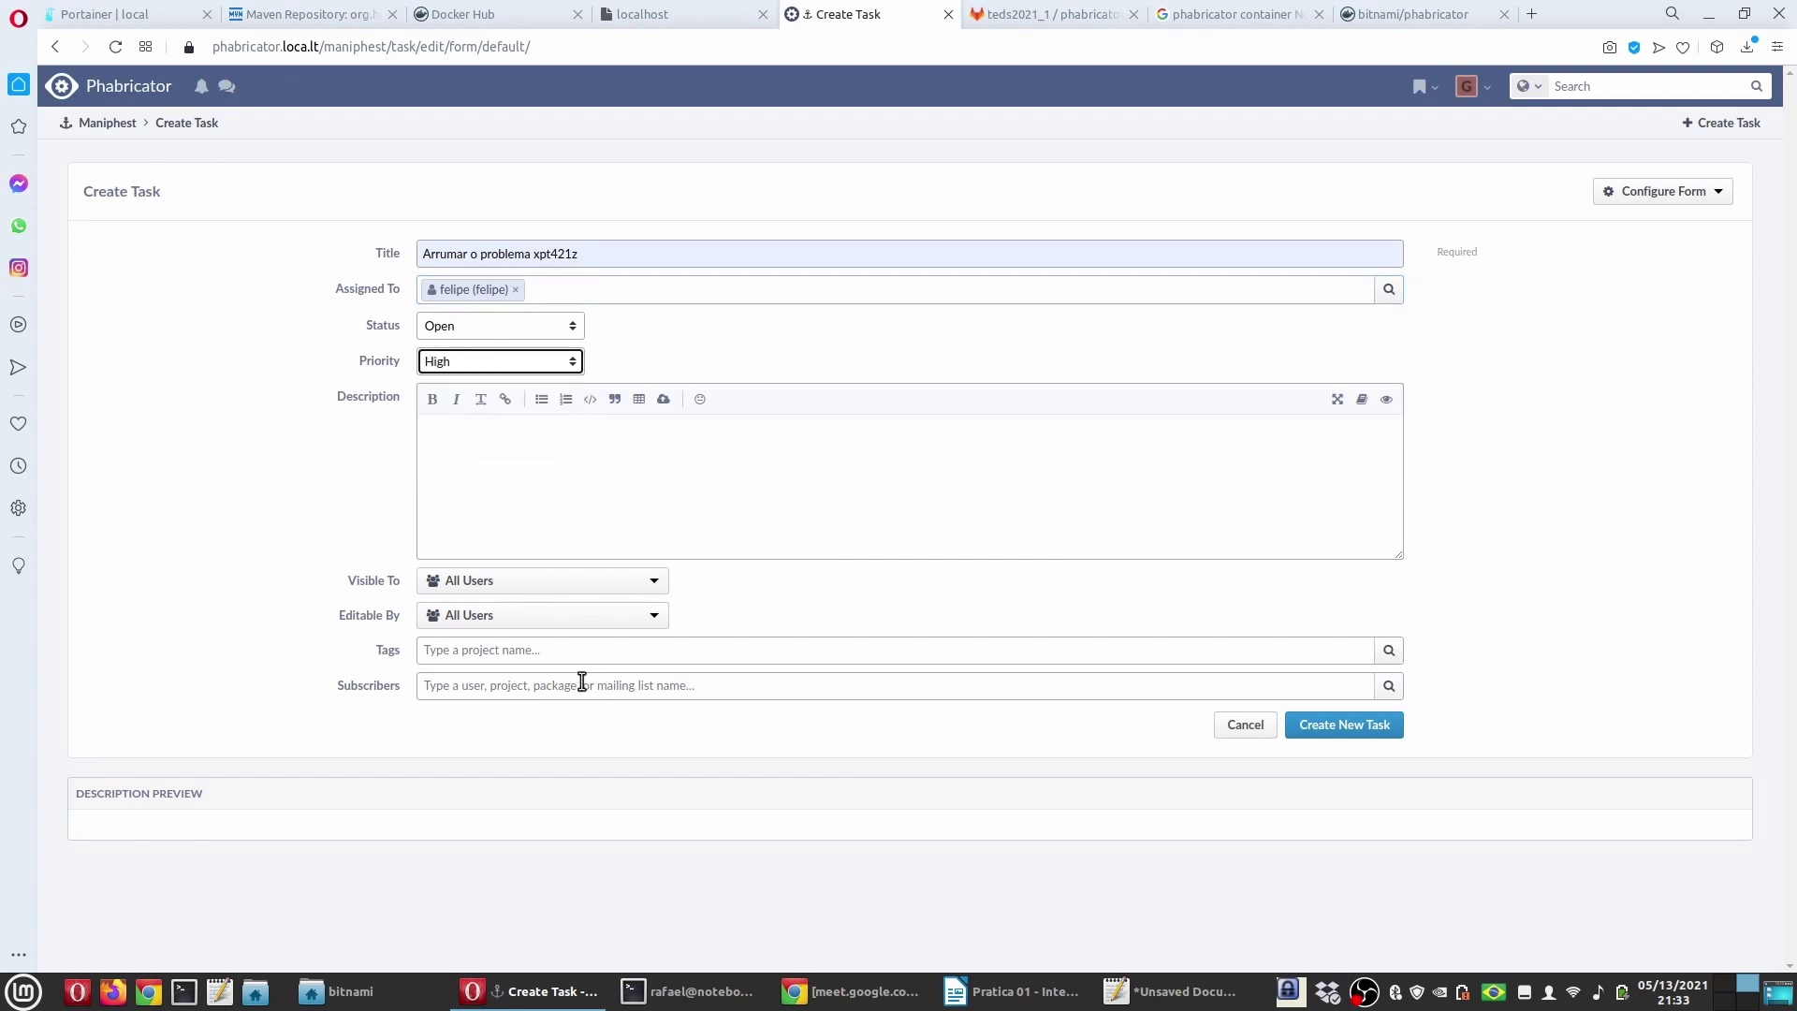
Step: Tag the task with Projeto TEDS and create it as T2
left_click(529, 657)
left_click(1389, 649)
left_click(1238, 321)
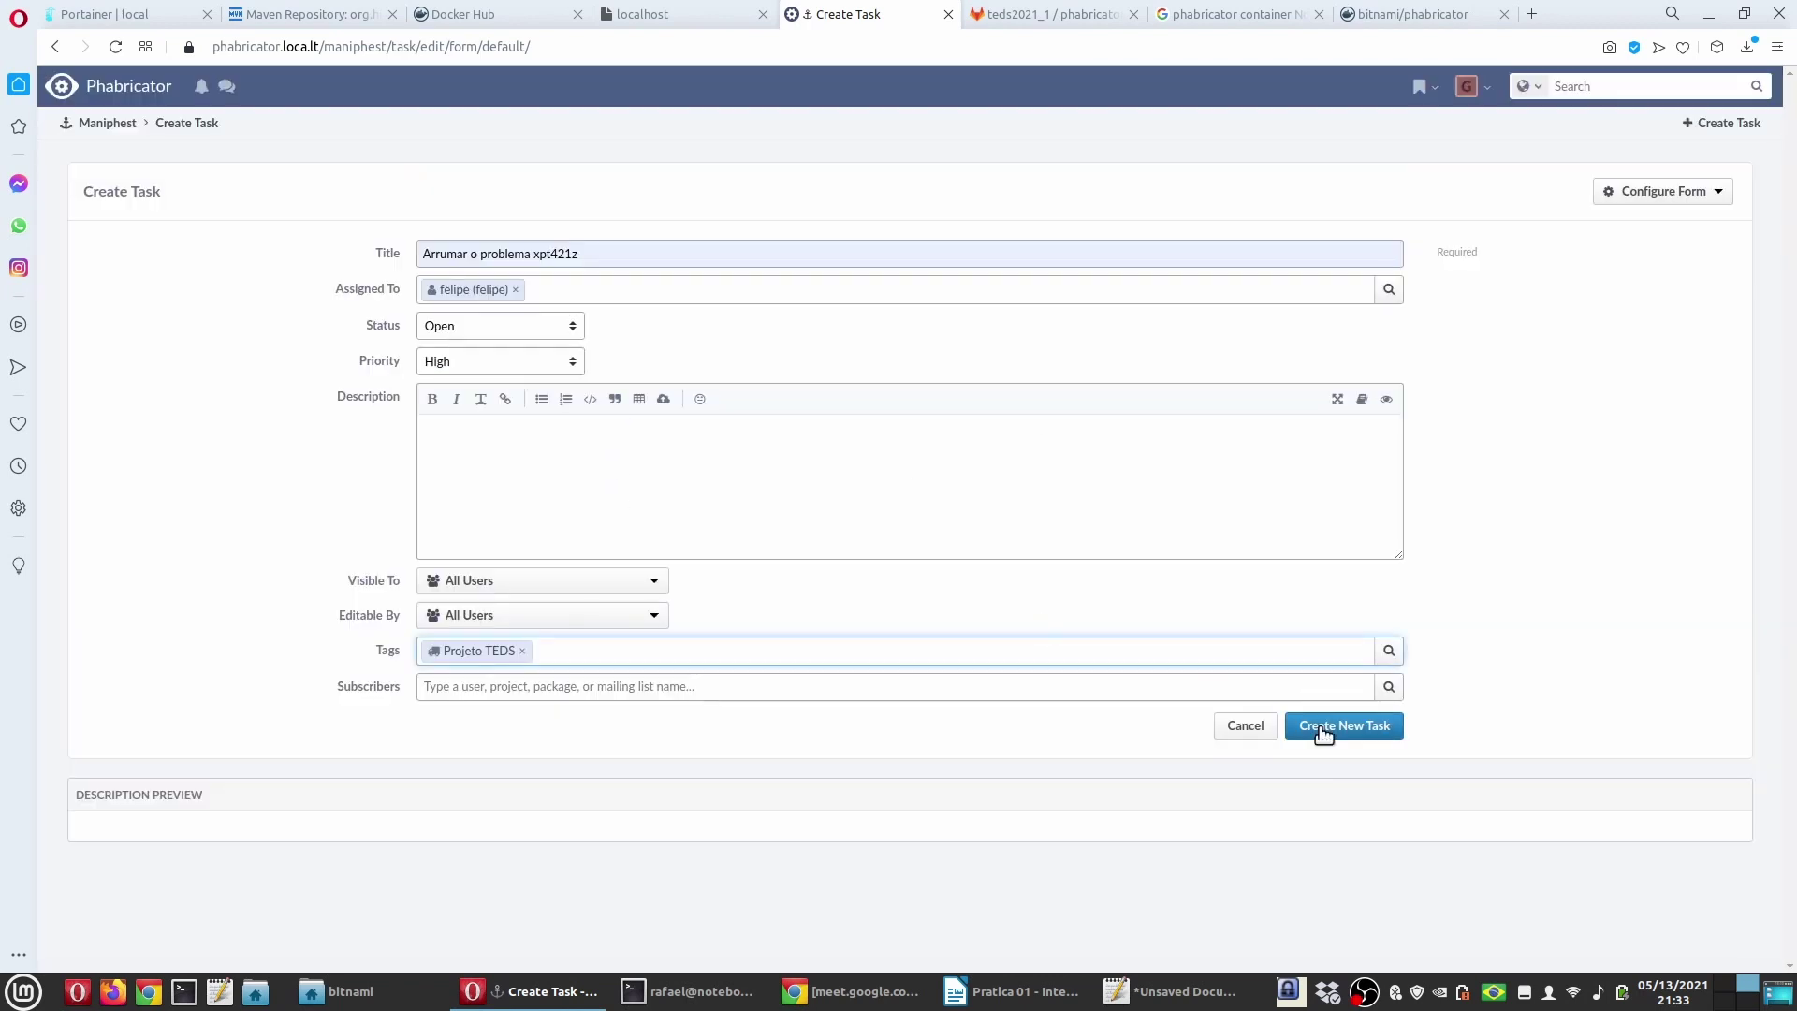
left_click(1344, 725)
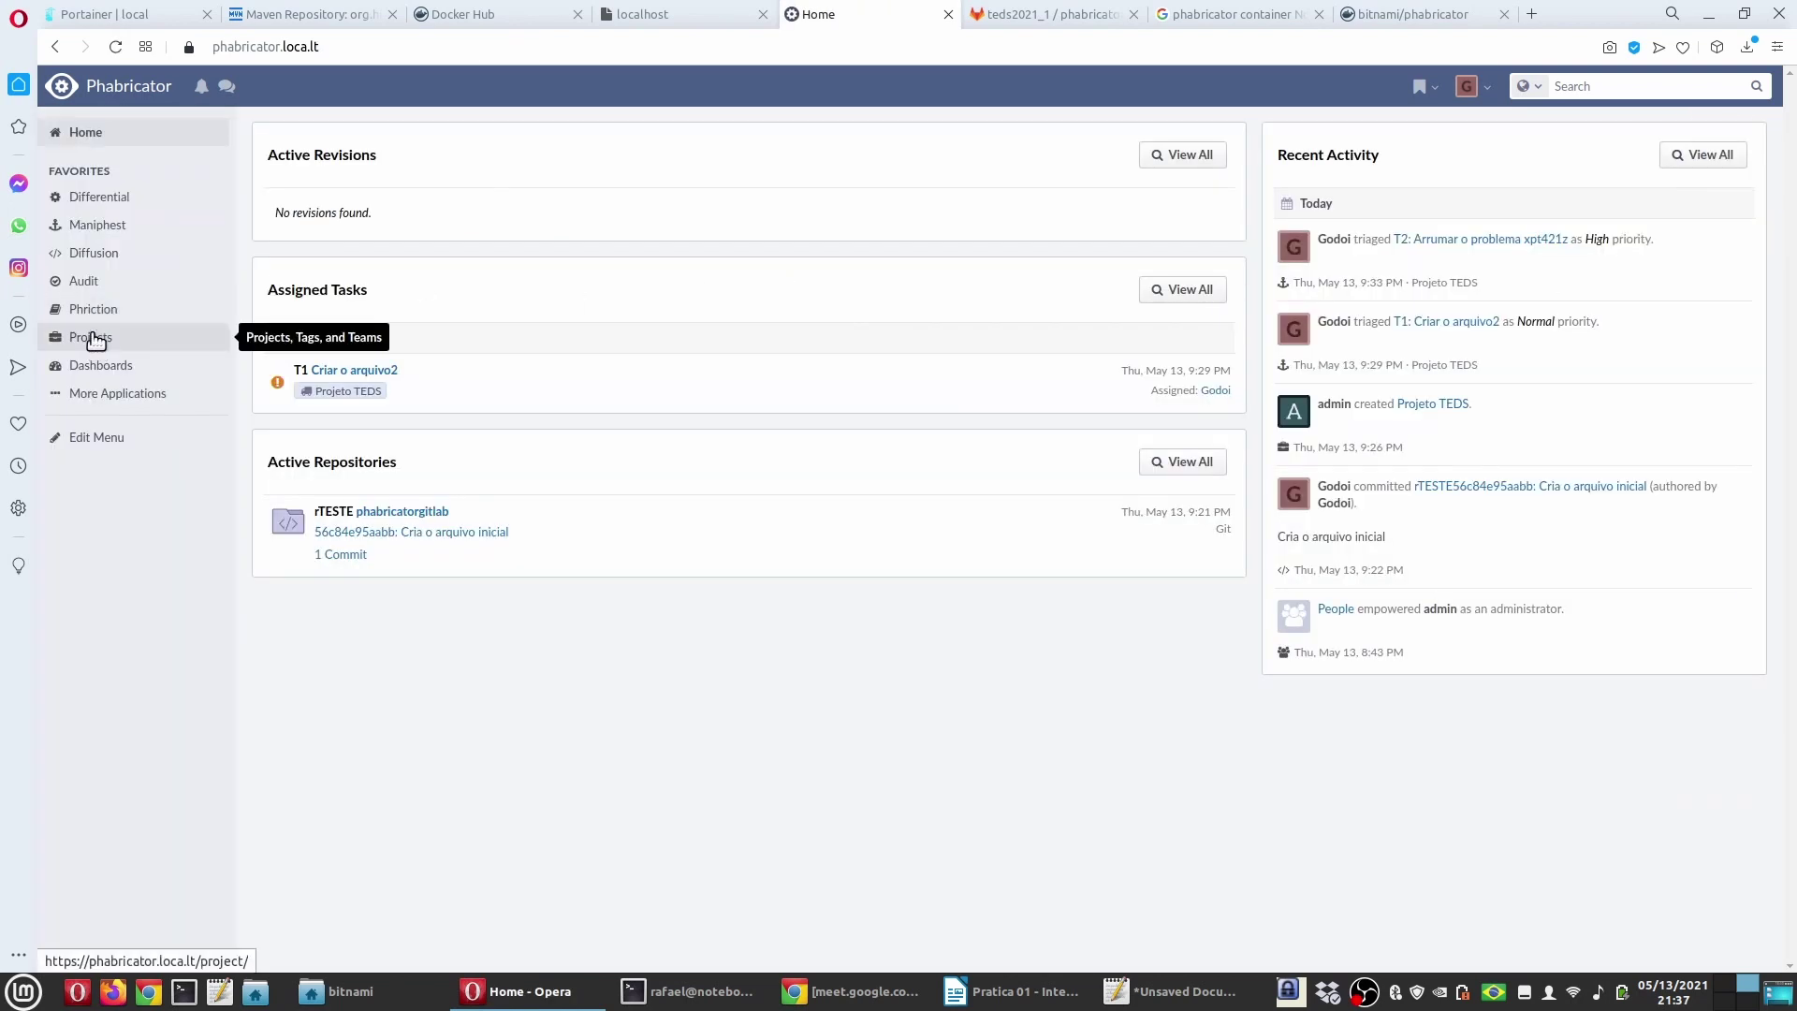
Step: Open the Projeto TEDS project and create a new empty workboard for it
left_click(94, 338)
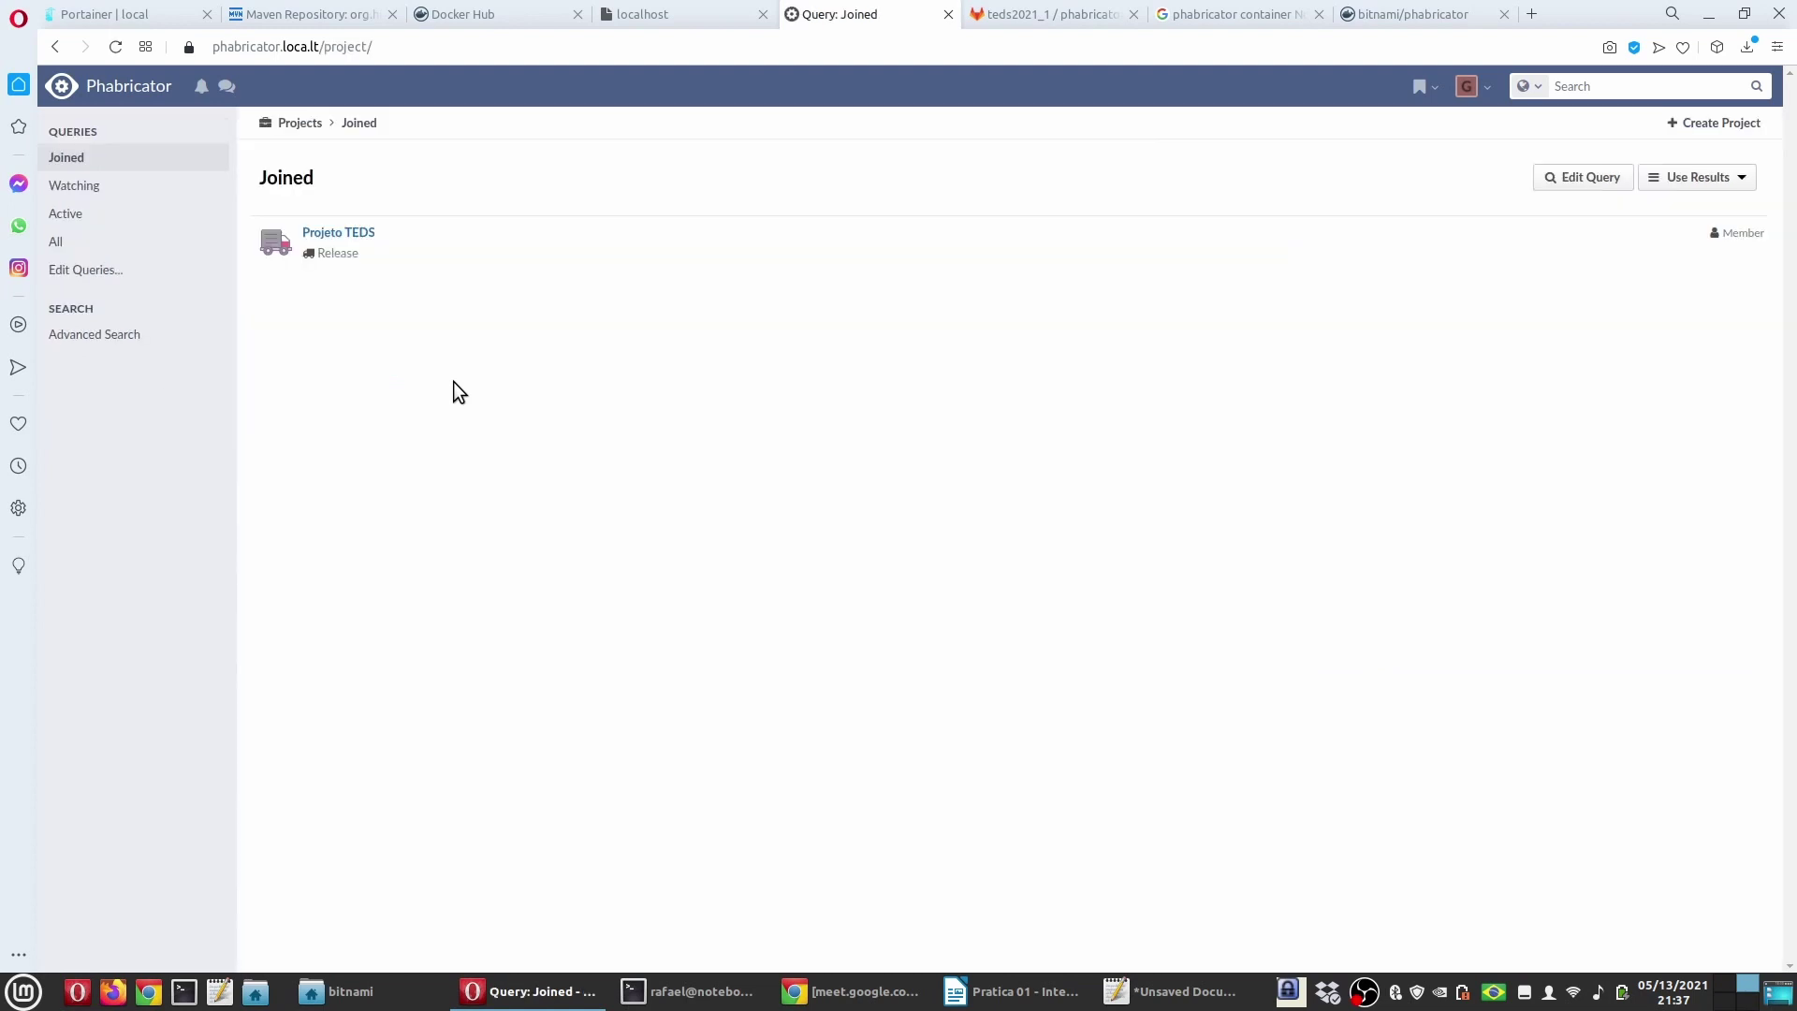
left_click(368, 249)
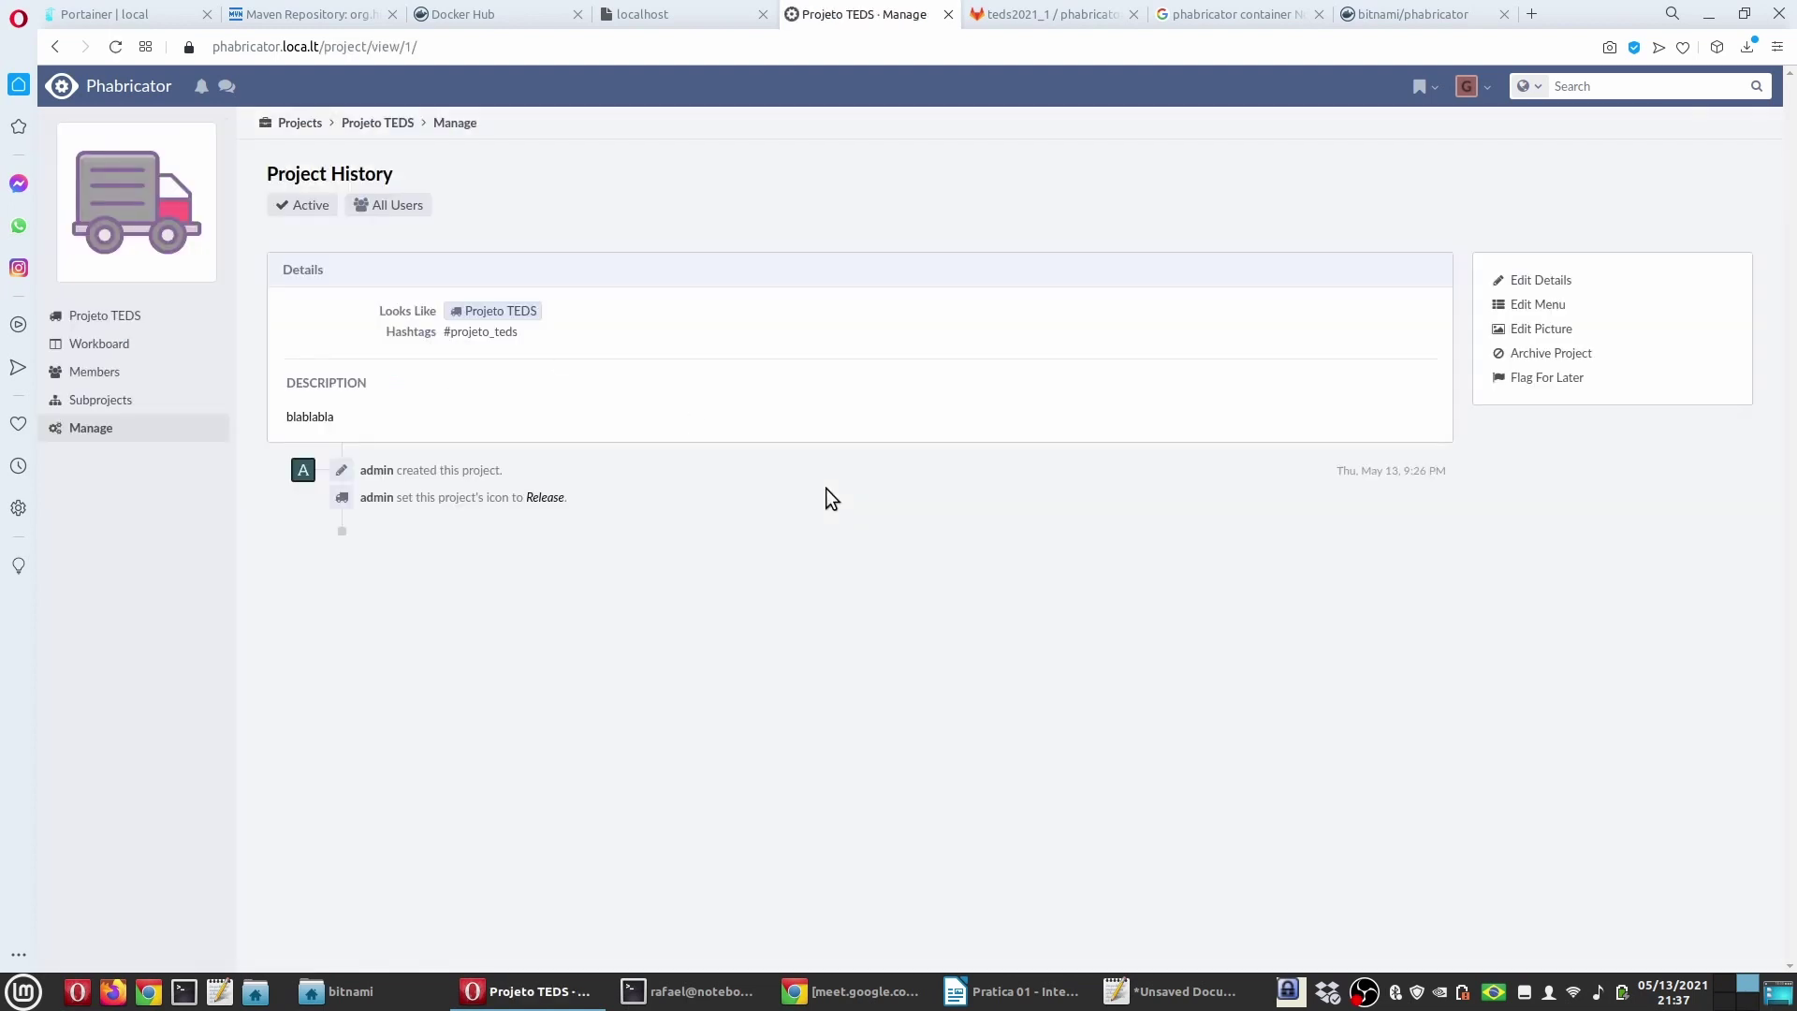
left_click(100, 343)
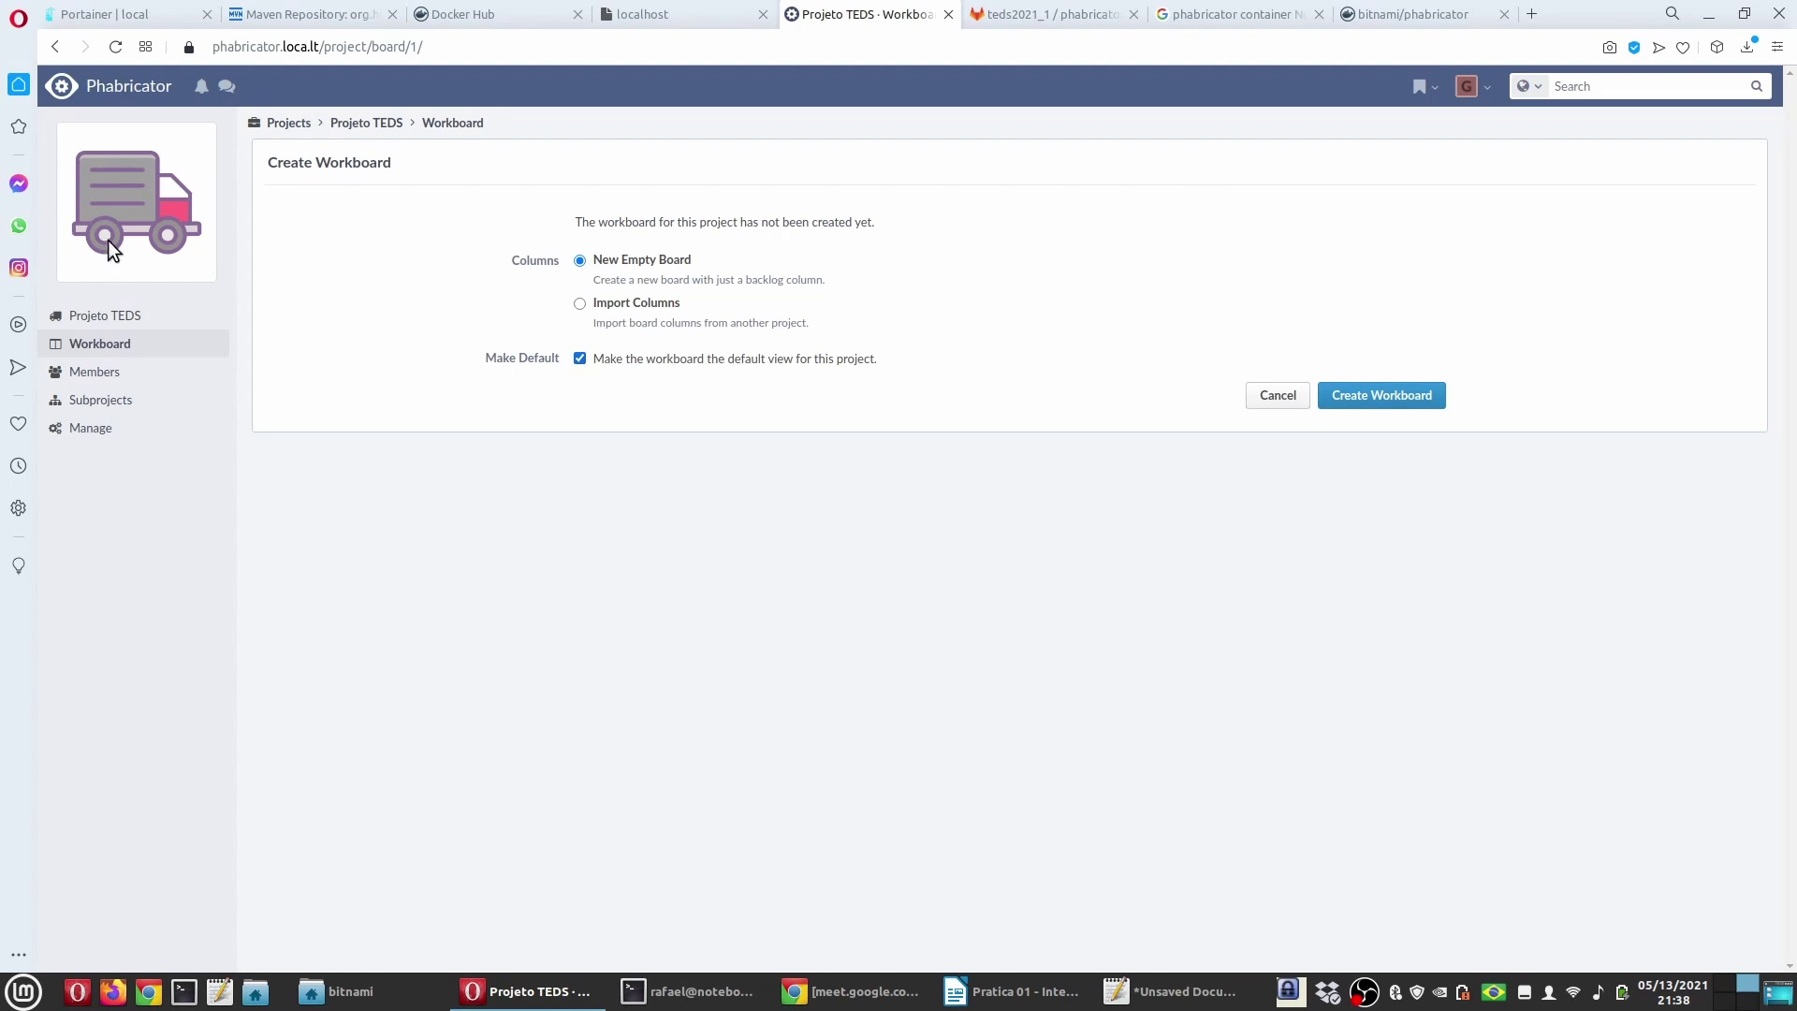
left_click(1439, 404)
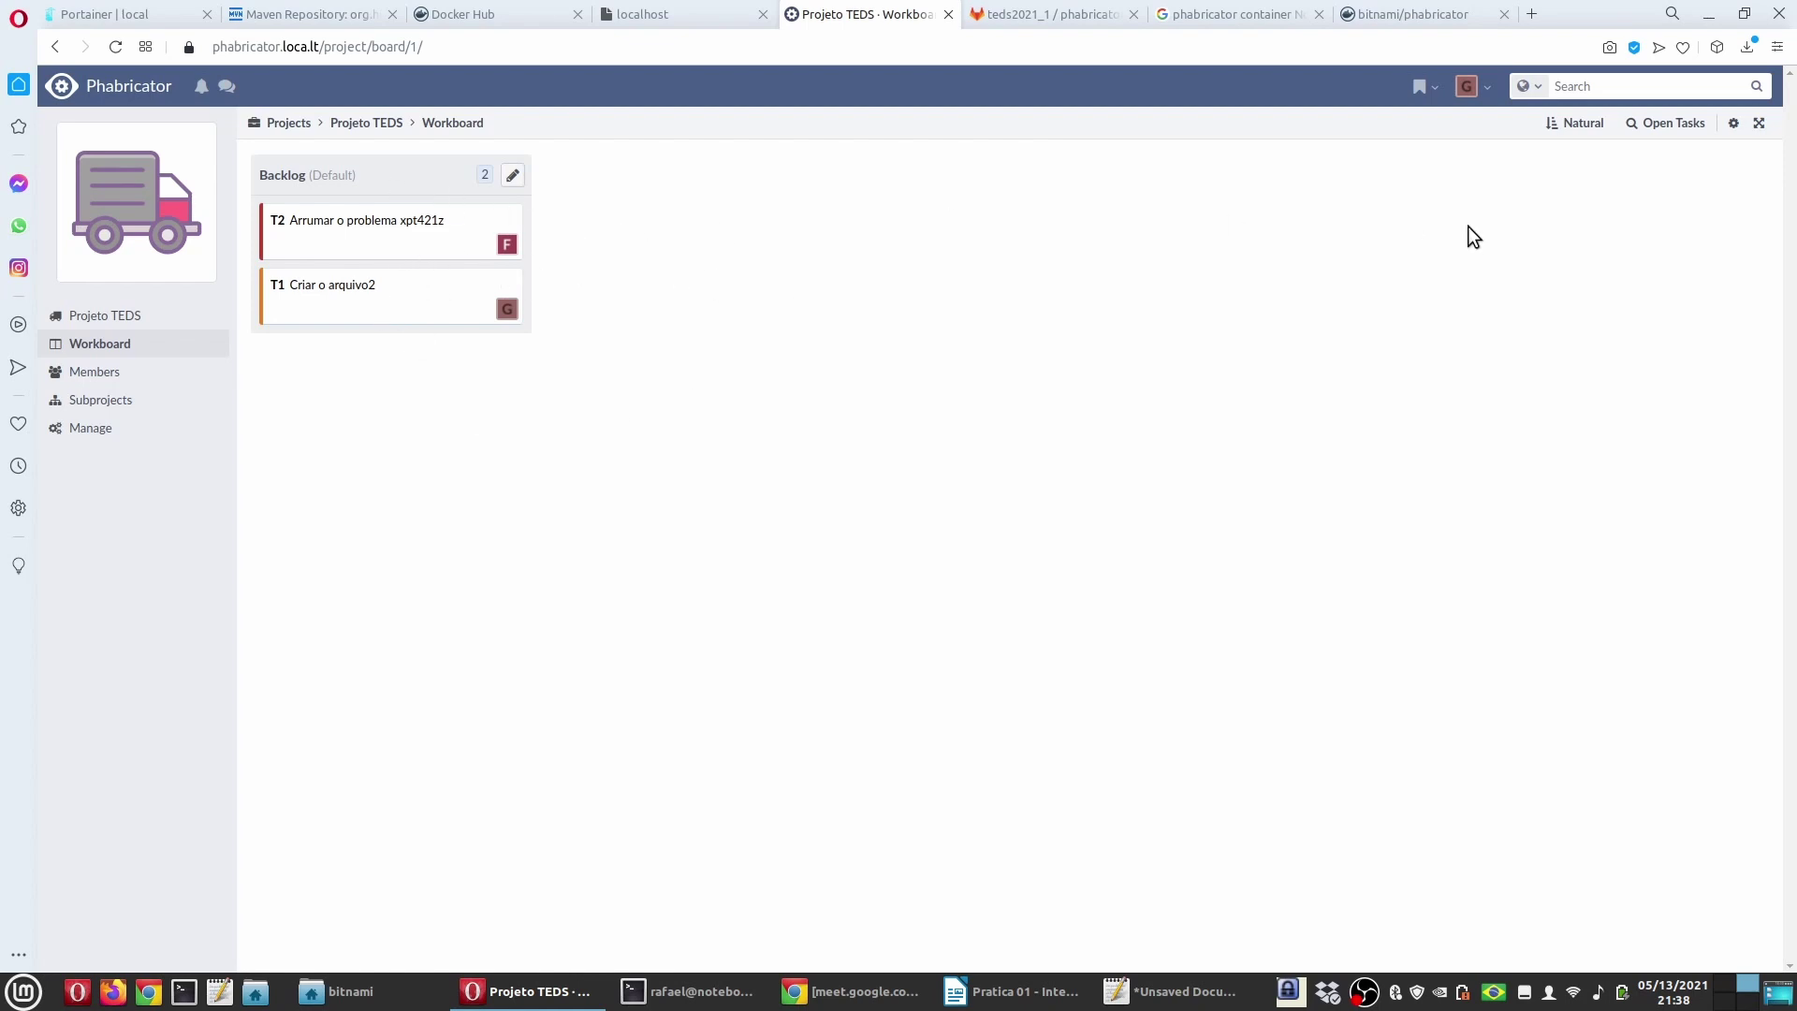
Step: Add a column named 'Bugs' to the Projeto TEDS workboard
right_click(715, 178)
left_click(650, 188)
left_click(1731, 131)
left_click(1606, 154)
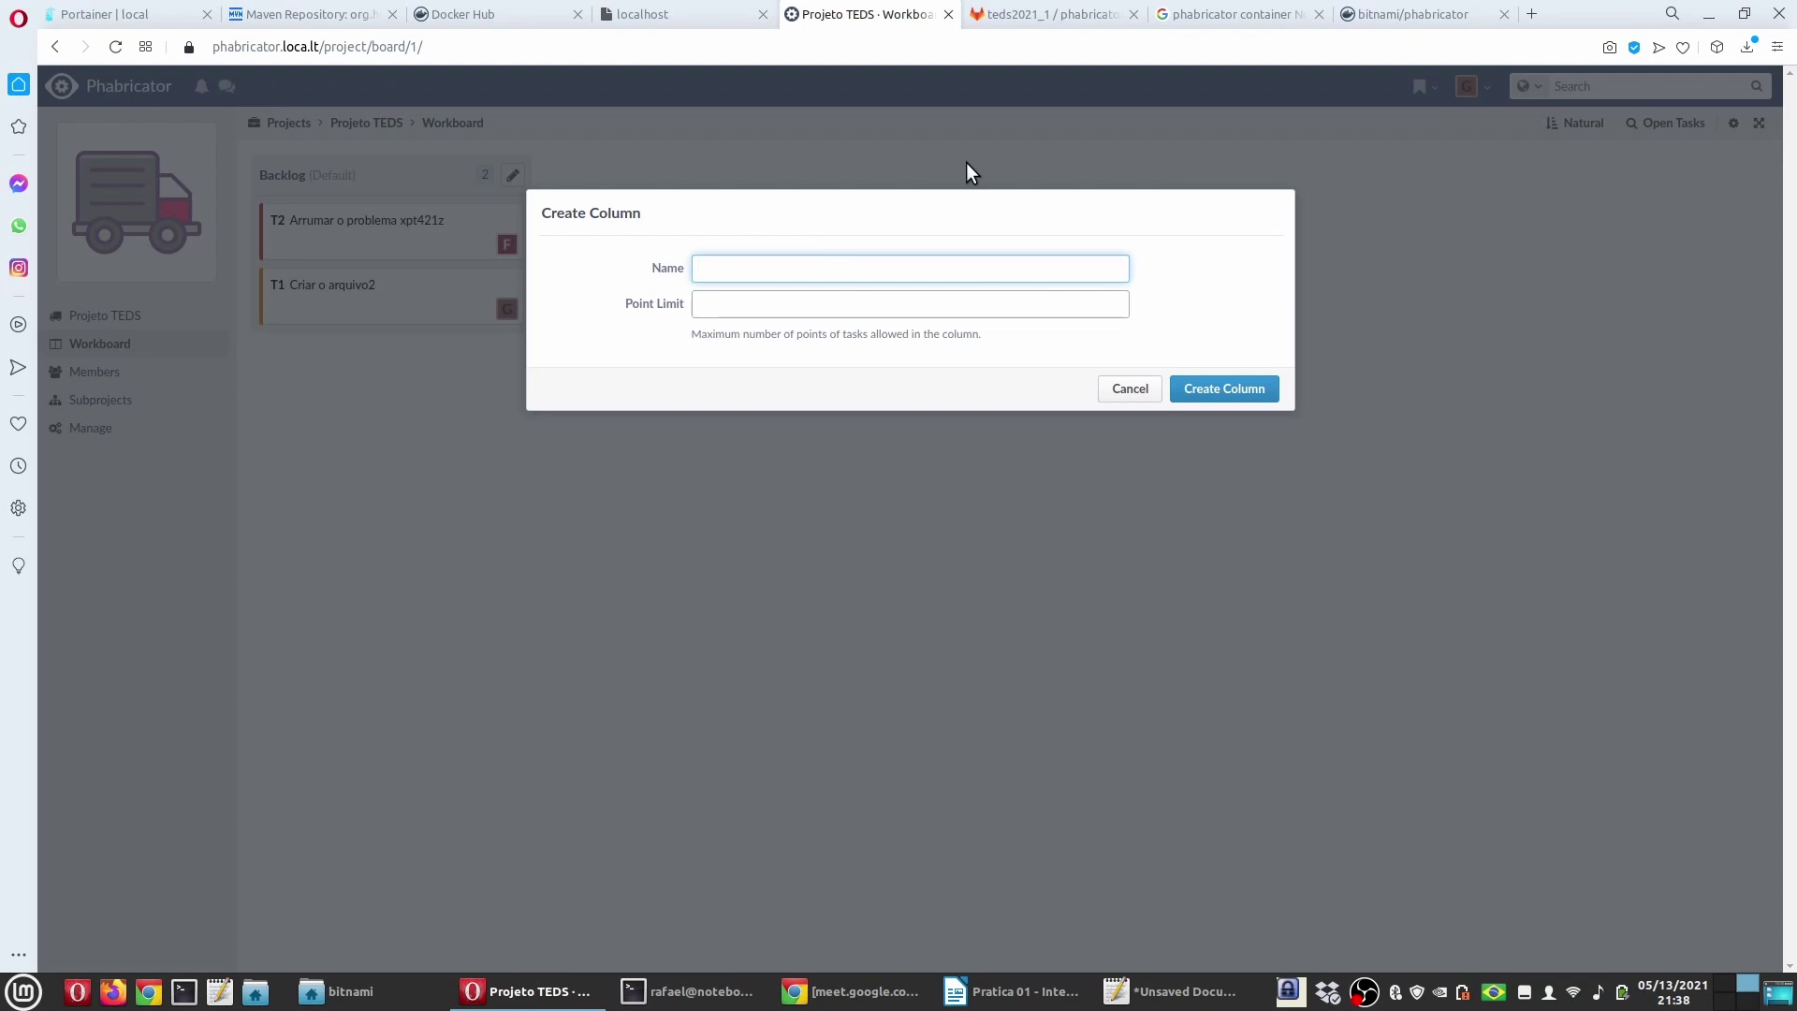
type("Bugs")
left_click(1217, 388)
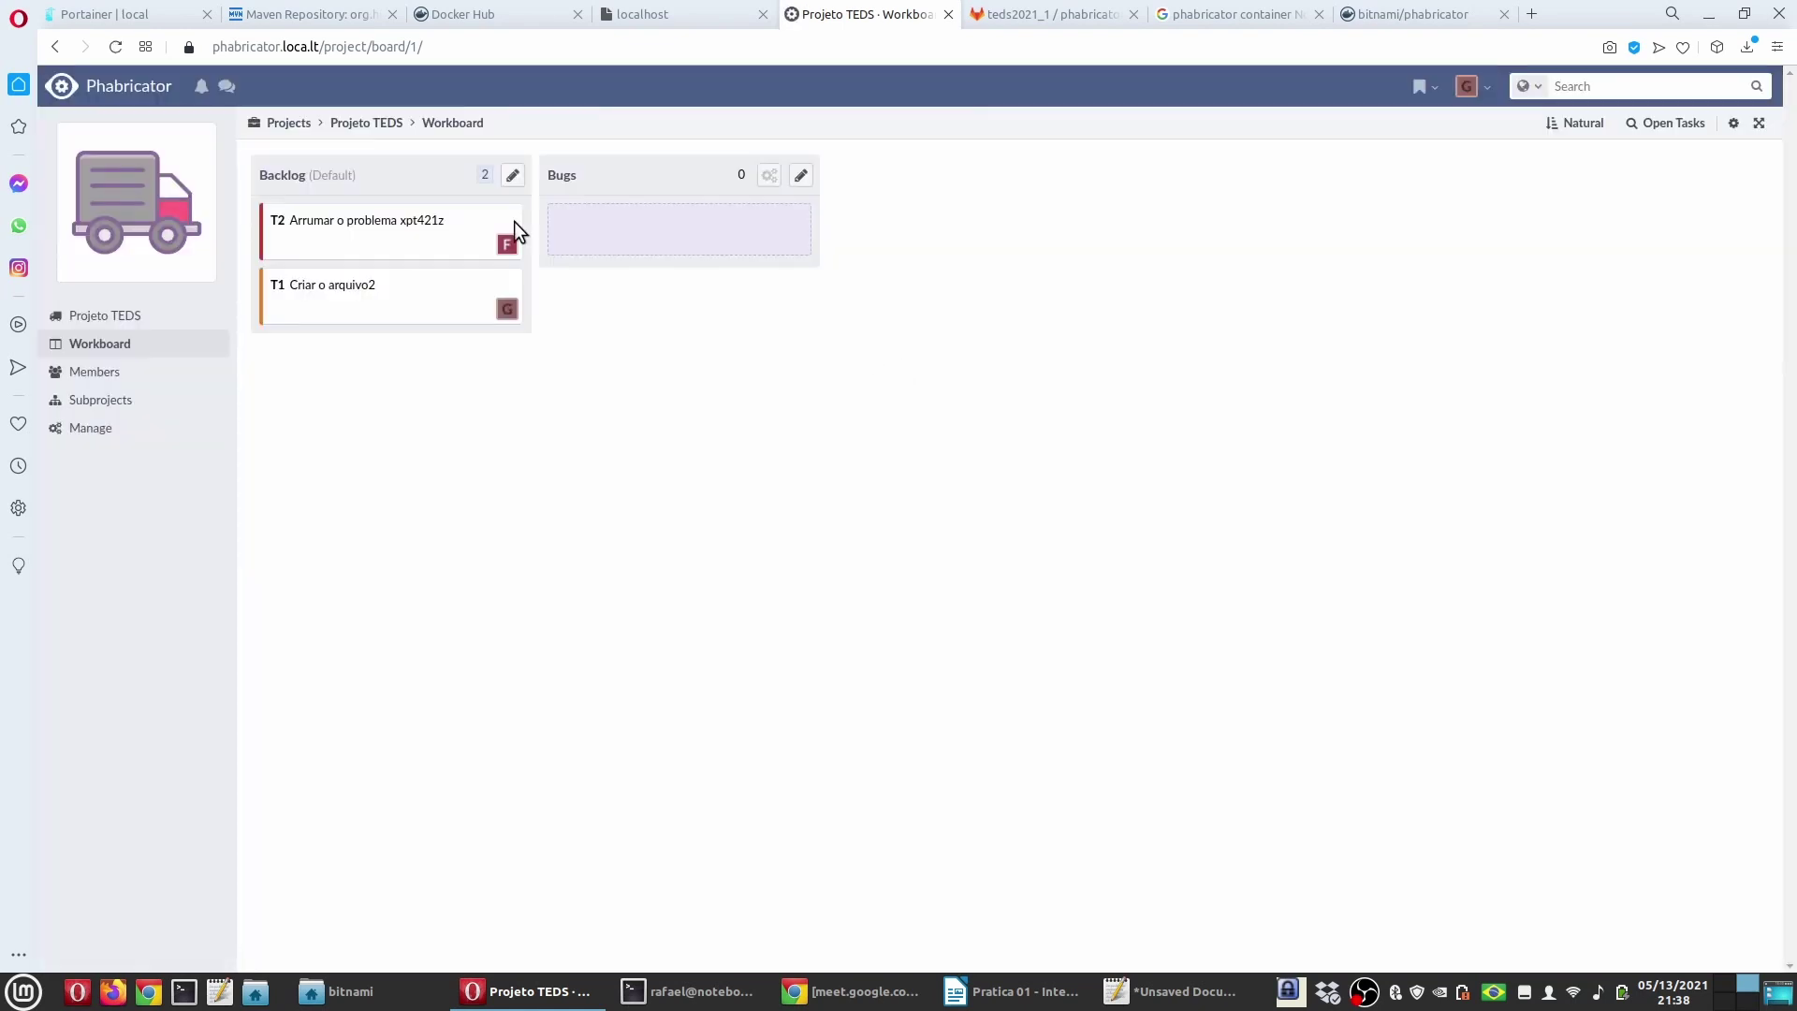
Step: Add a second column named 'Funcionalidades' to the workboard
left_click(513, 175)
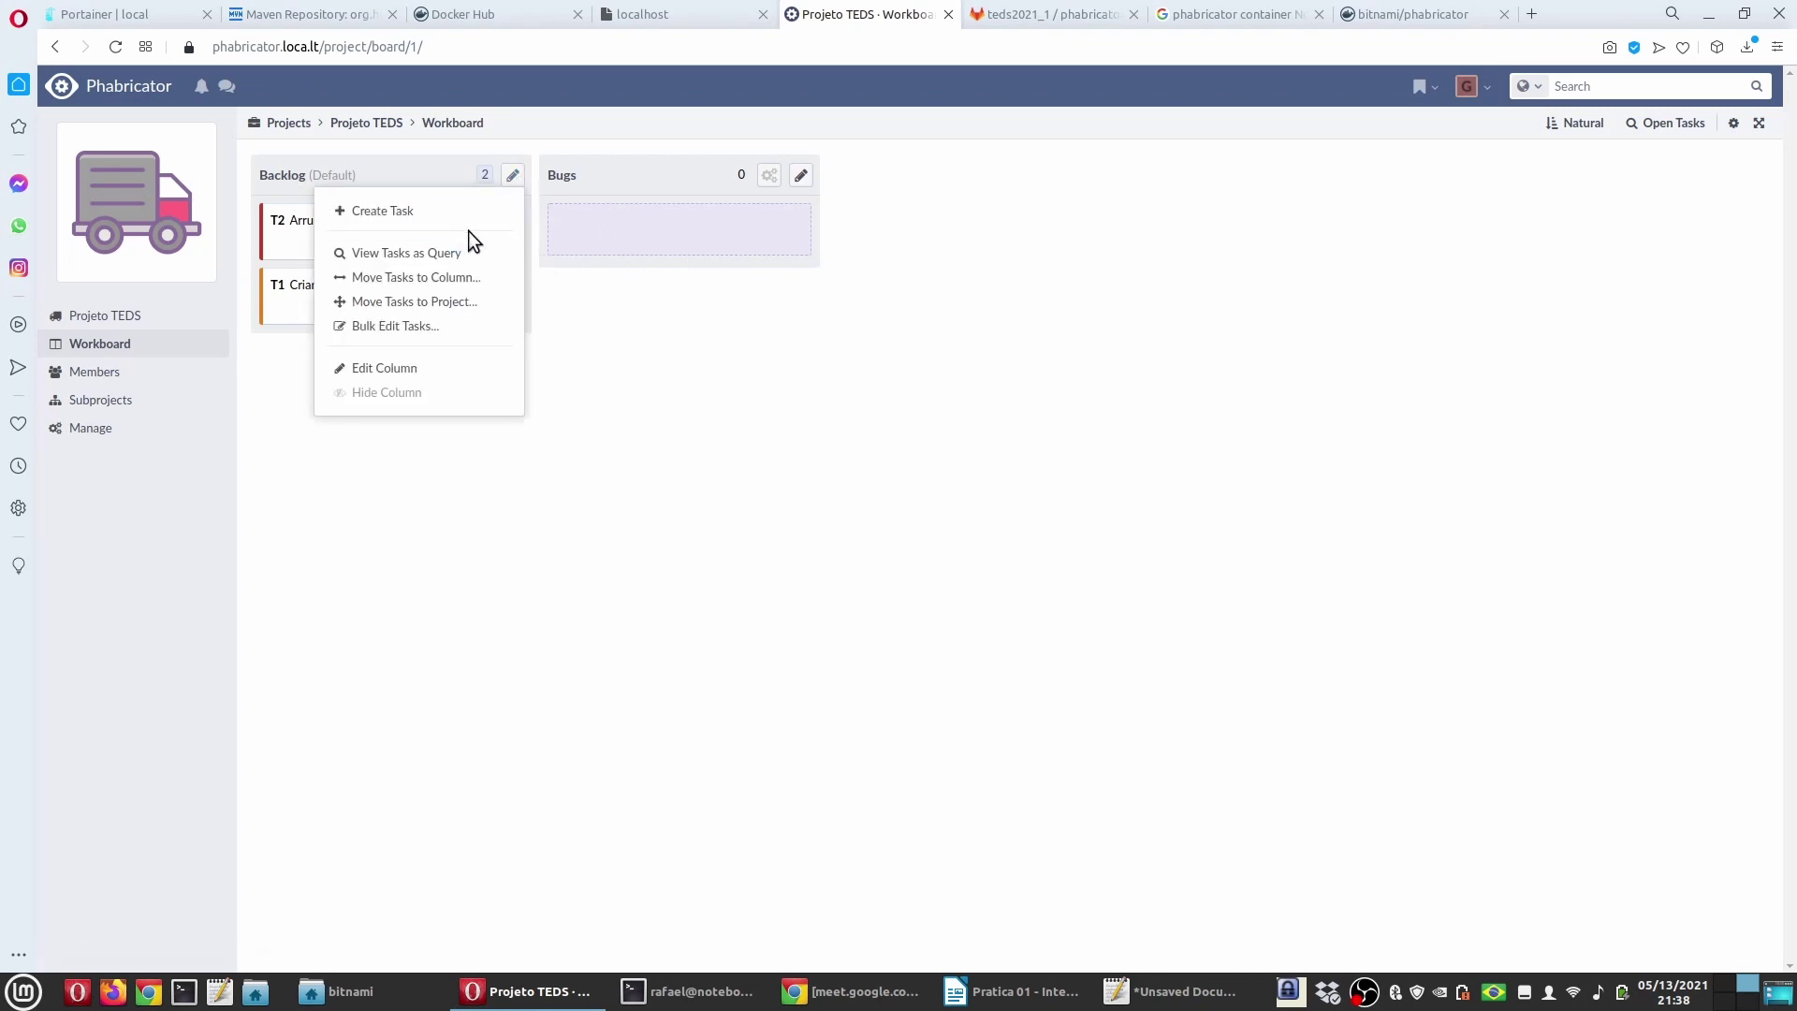
key("Escape")
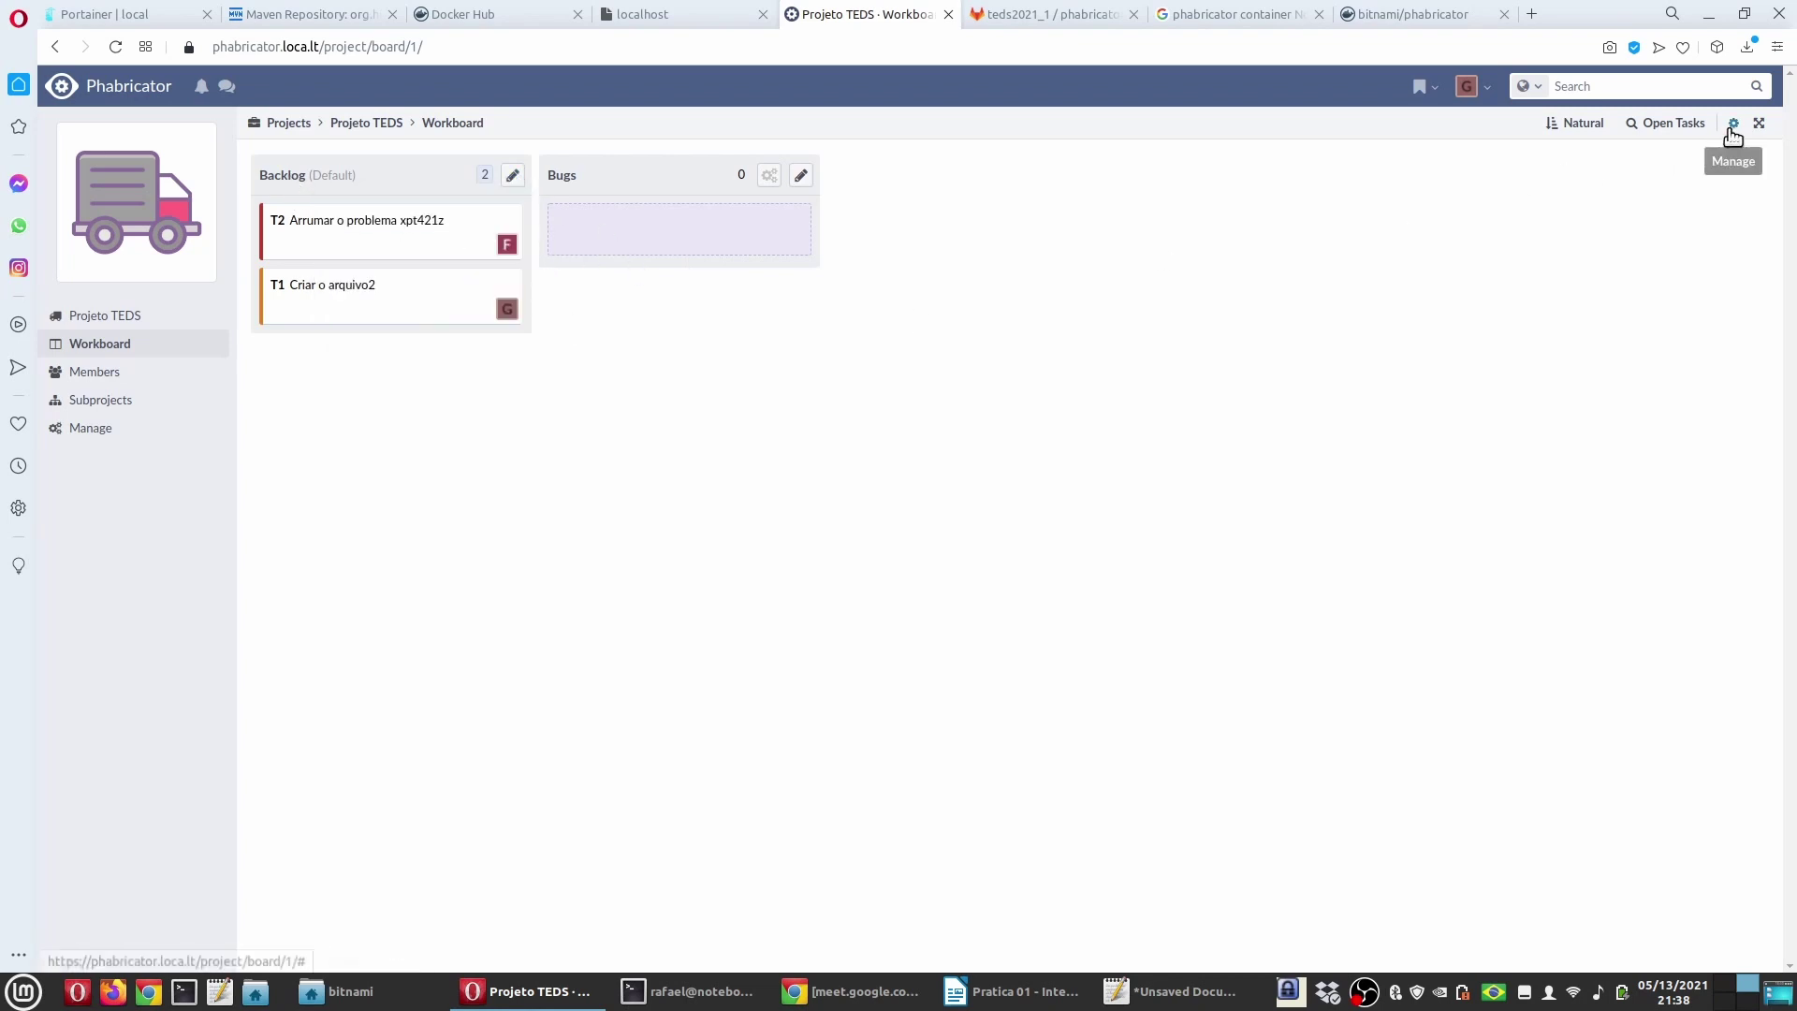
left_click(1734, 123)
left_click(1602, 158)
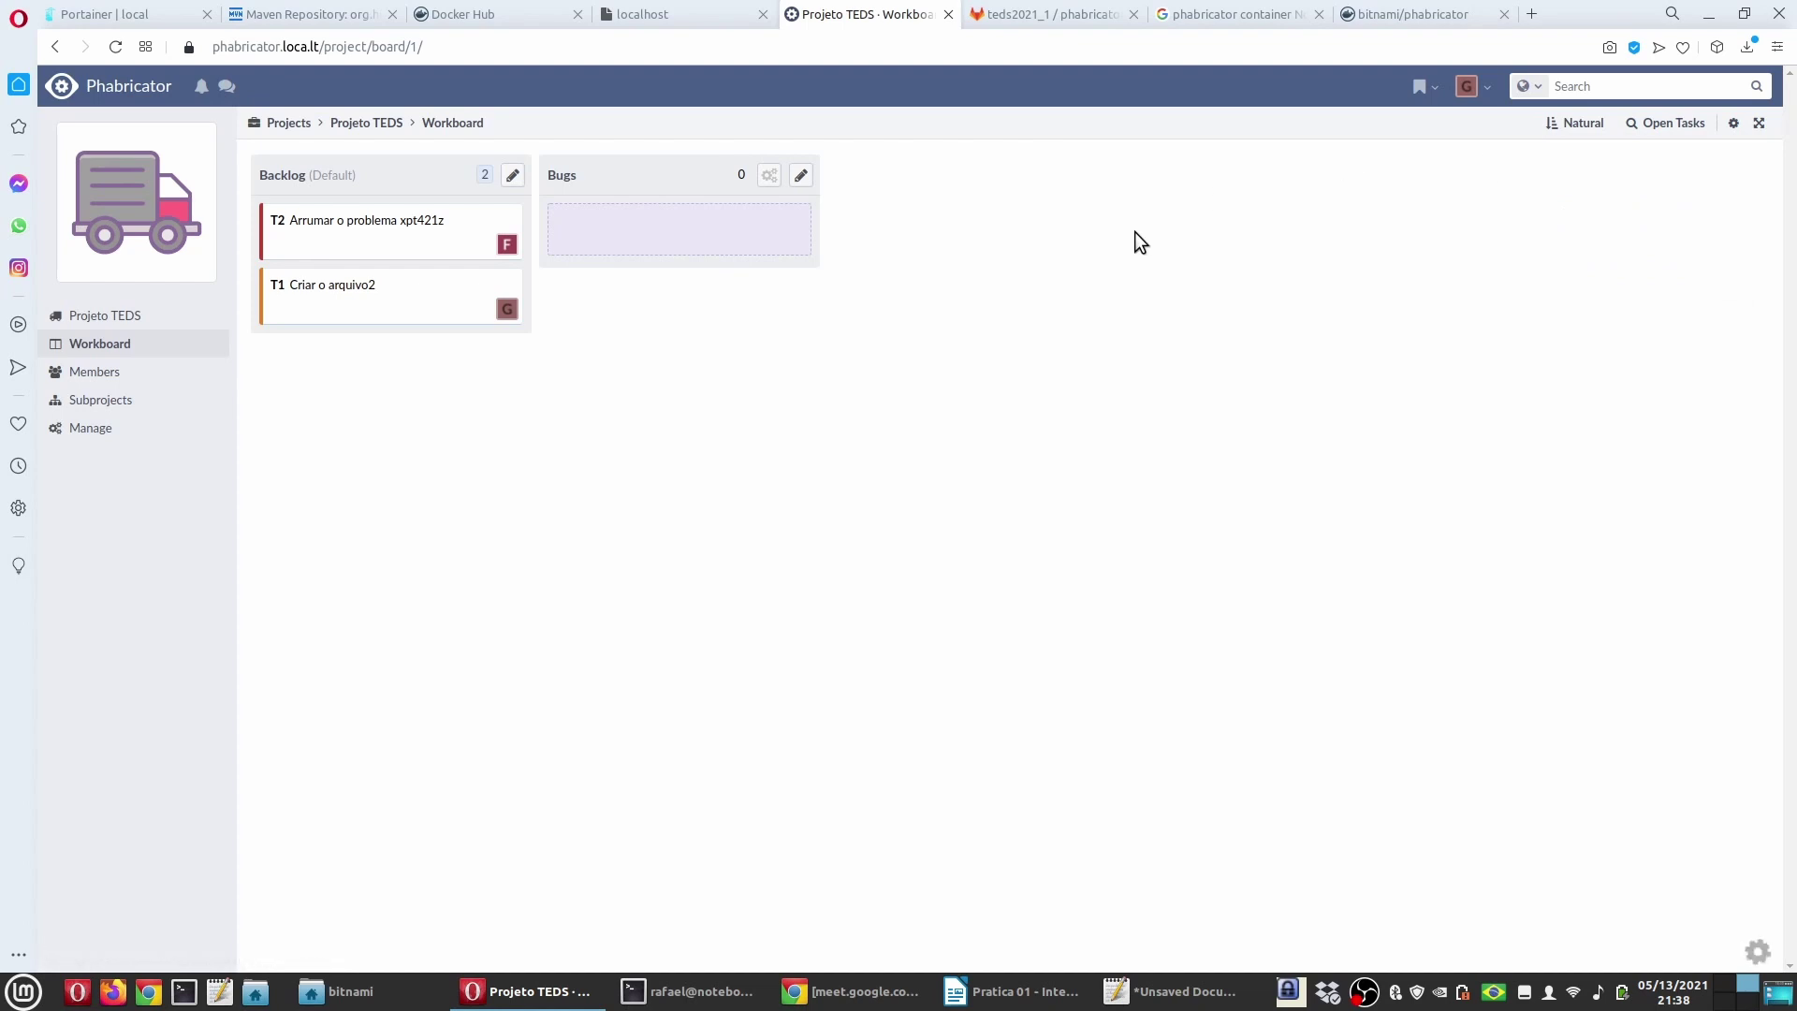
type("FUnc")
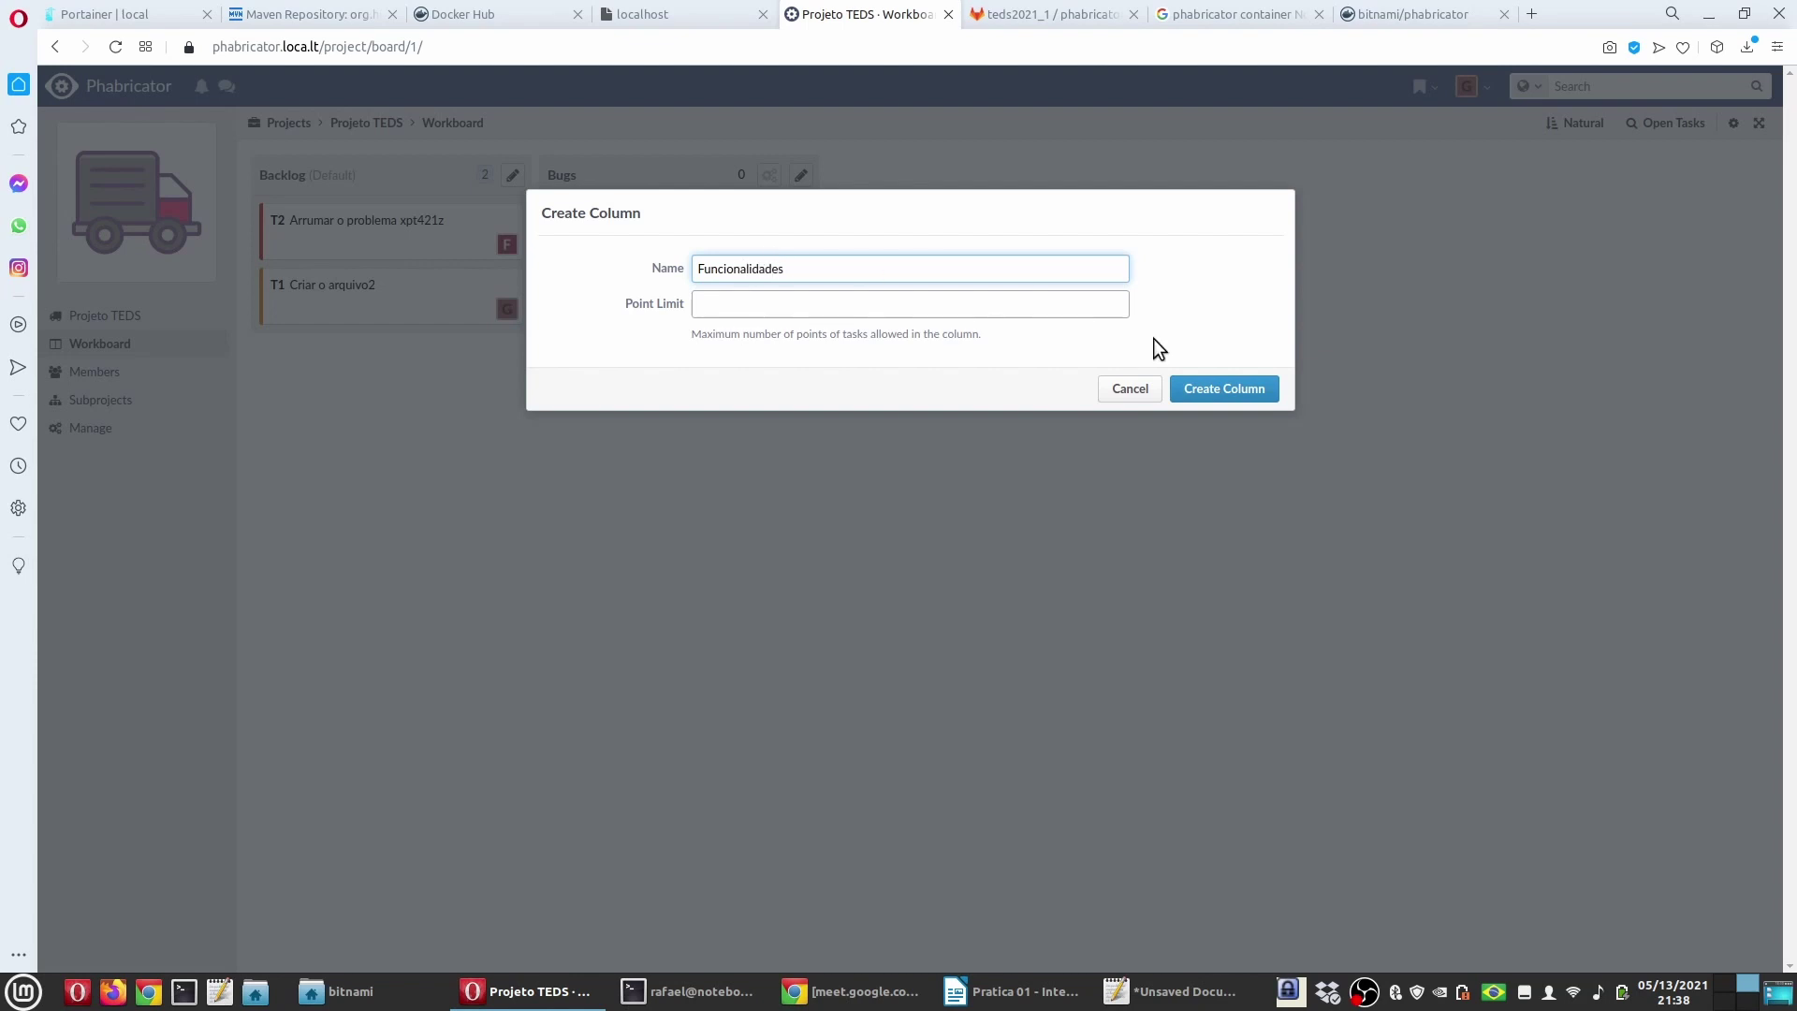
left_click(1207, 388)
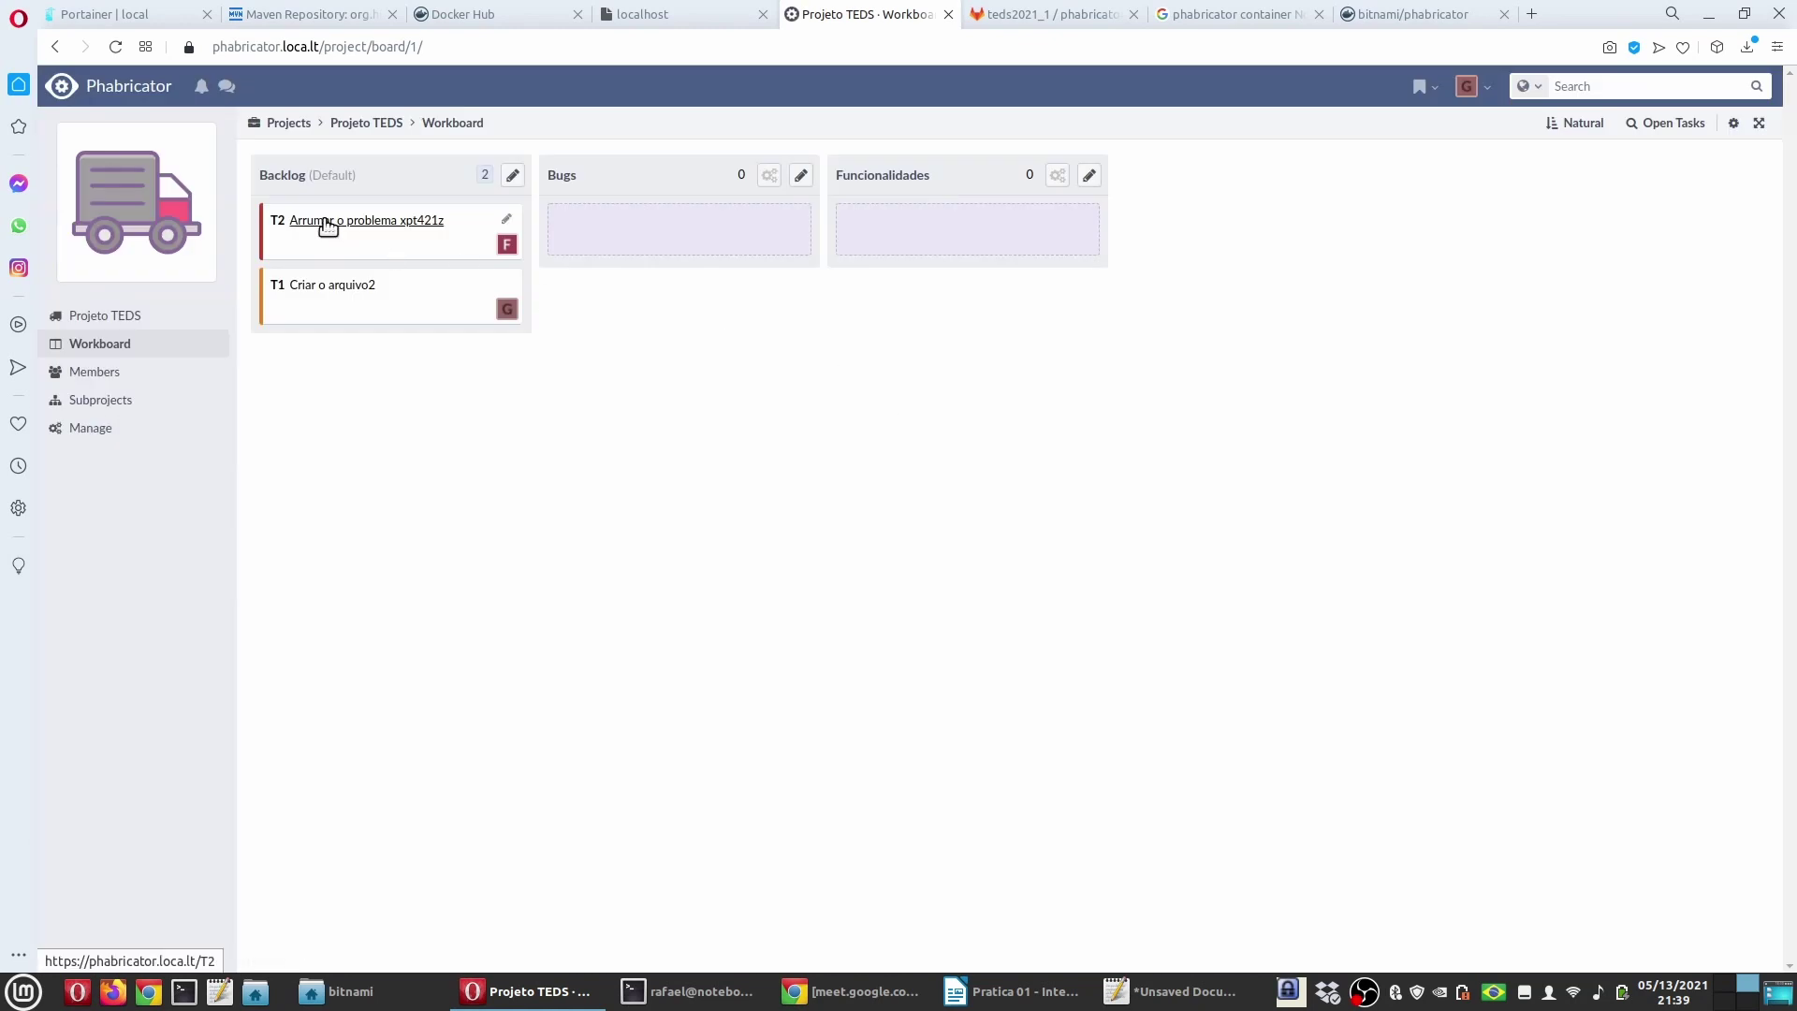
Step: Drag T2 into the Bugs column and T1 into Funcionalidades, then return Home
left_click_drag(321, 221, 644, 217)
left_click_drag(293, 222, 578, 233)
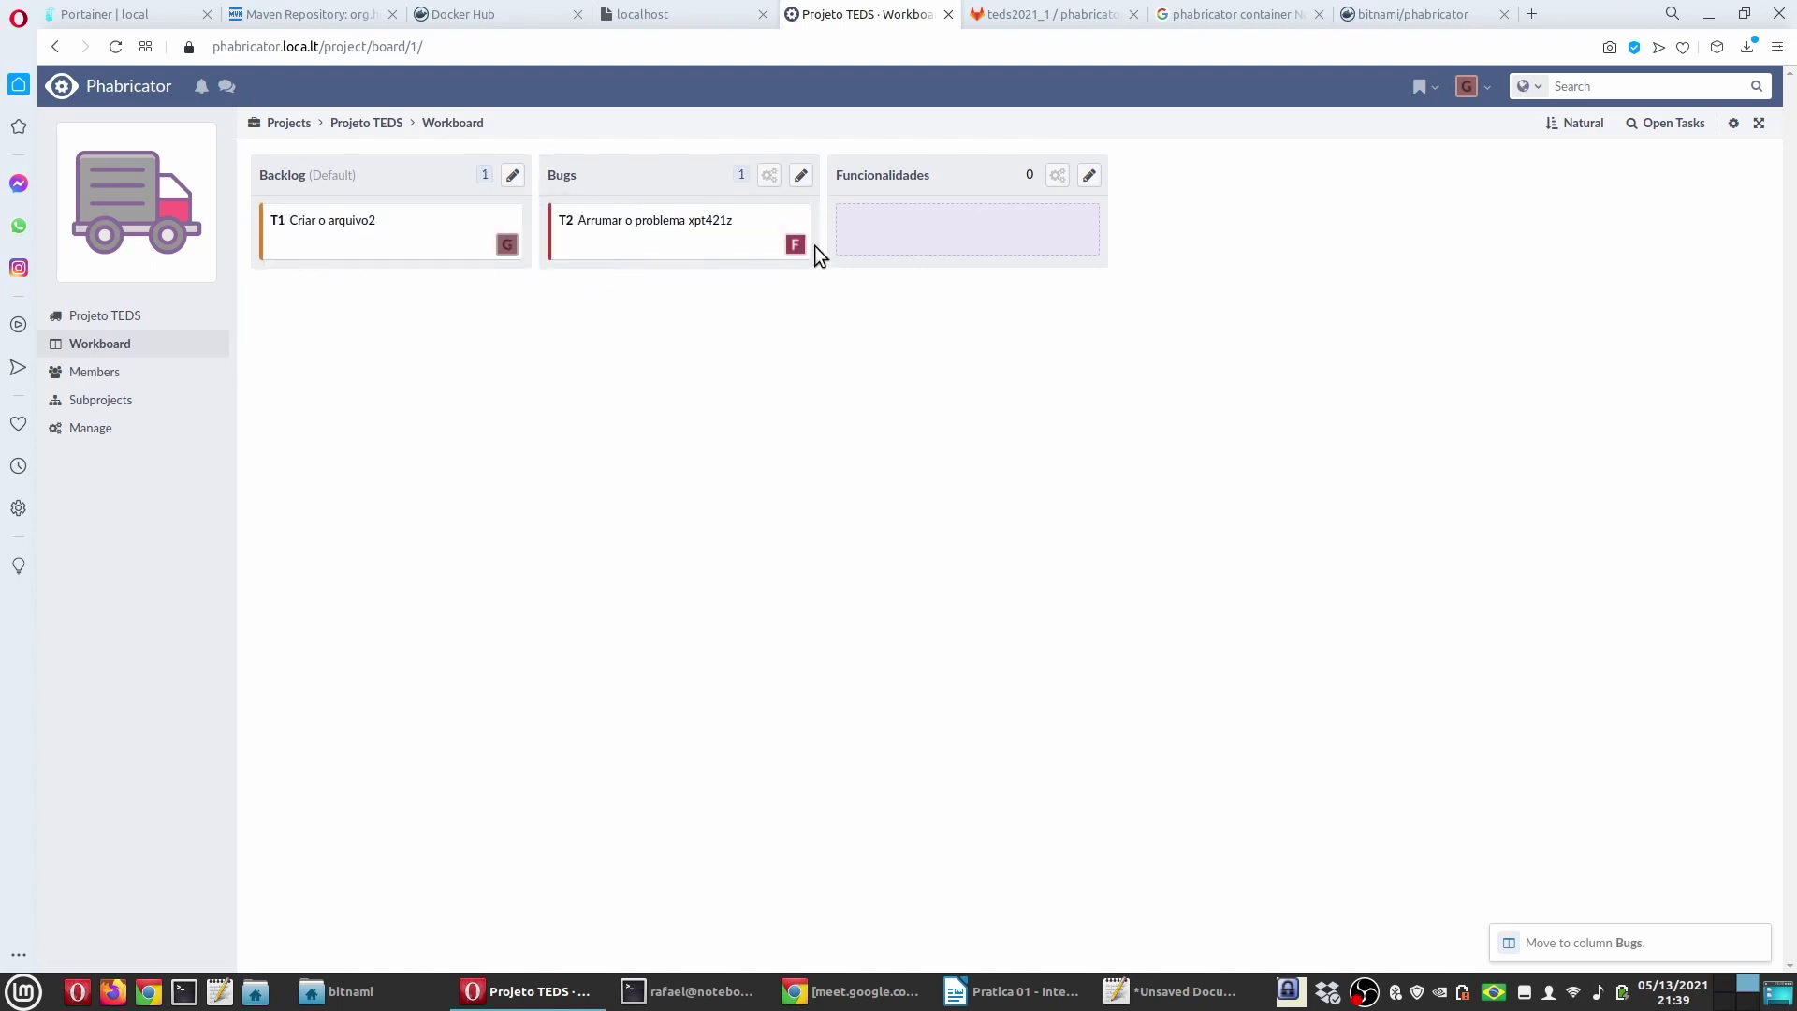
left_click_drag(279, 244, 847, 234)
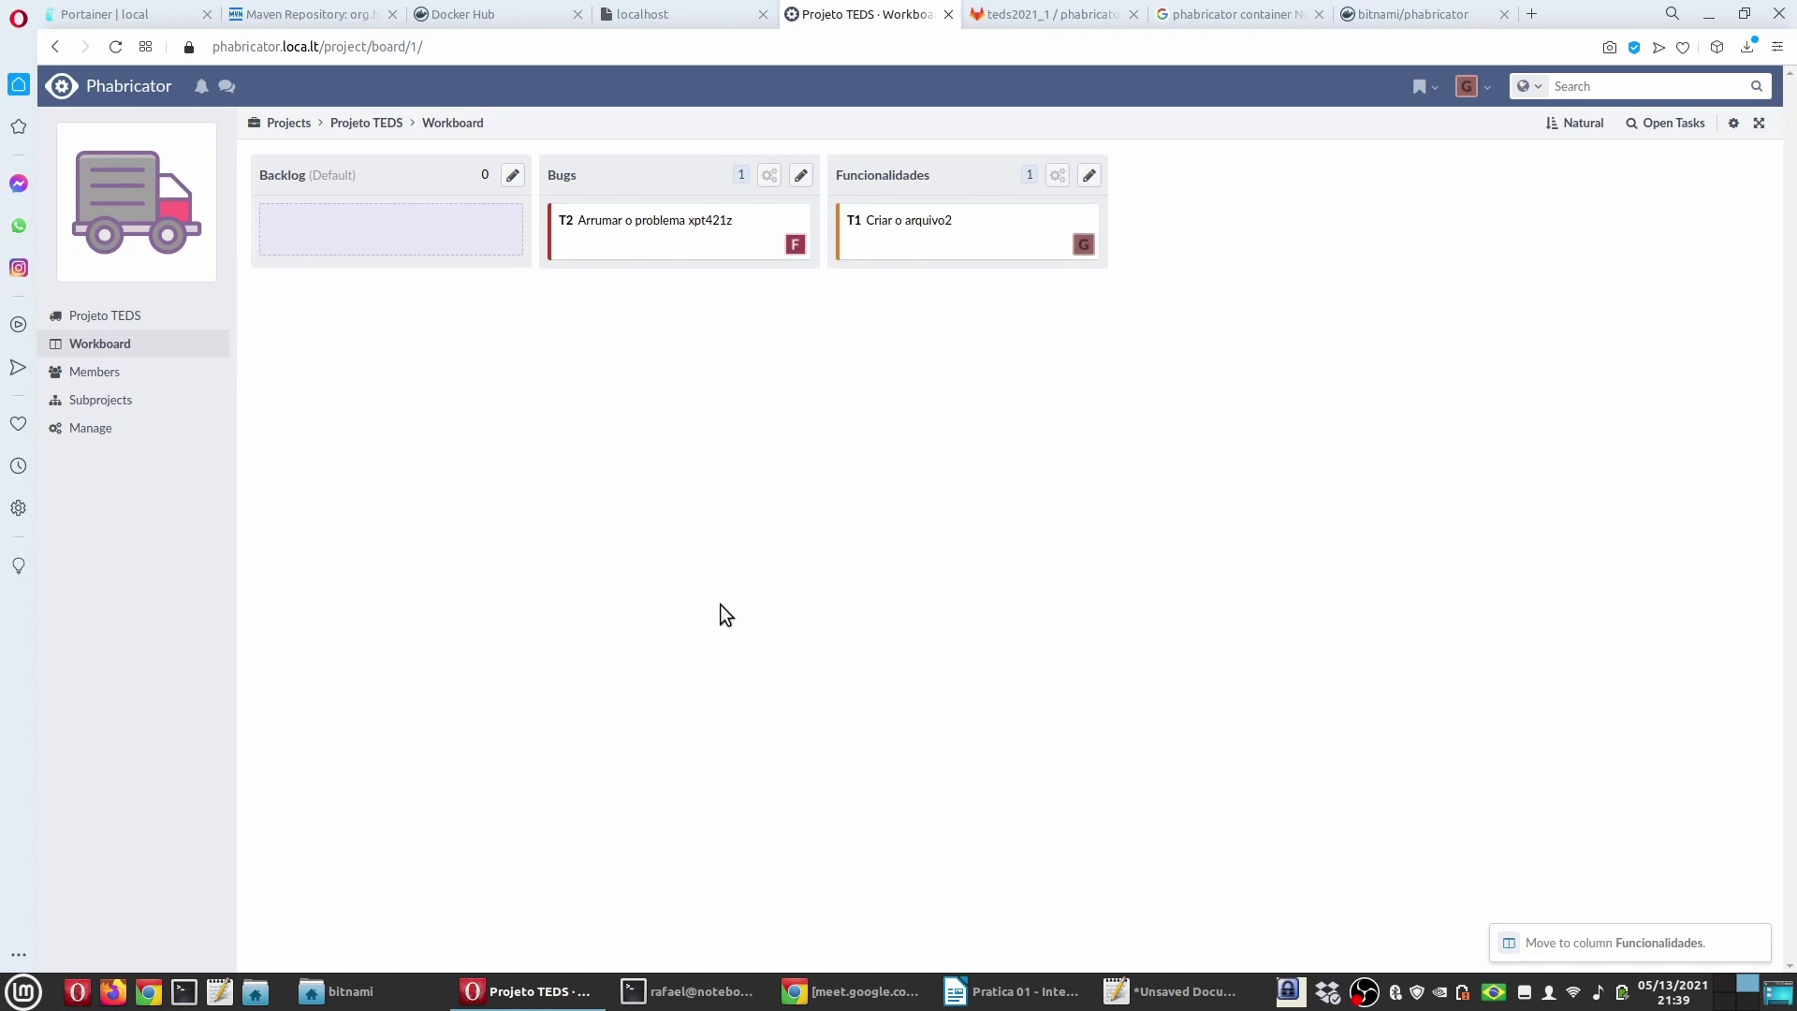
left_click(128, 84)
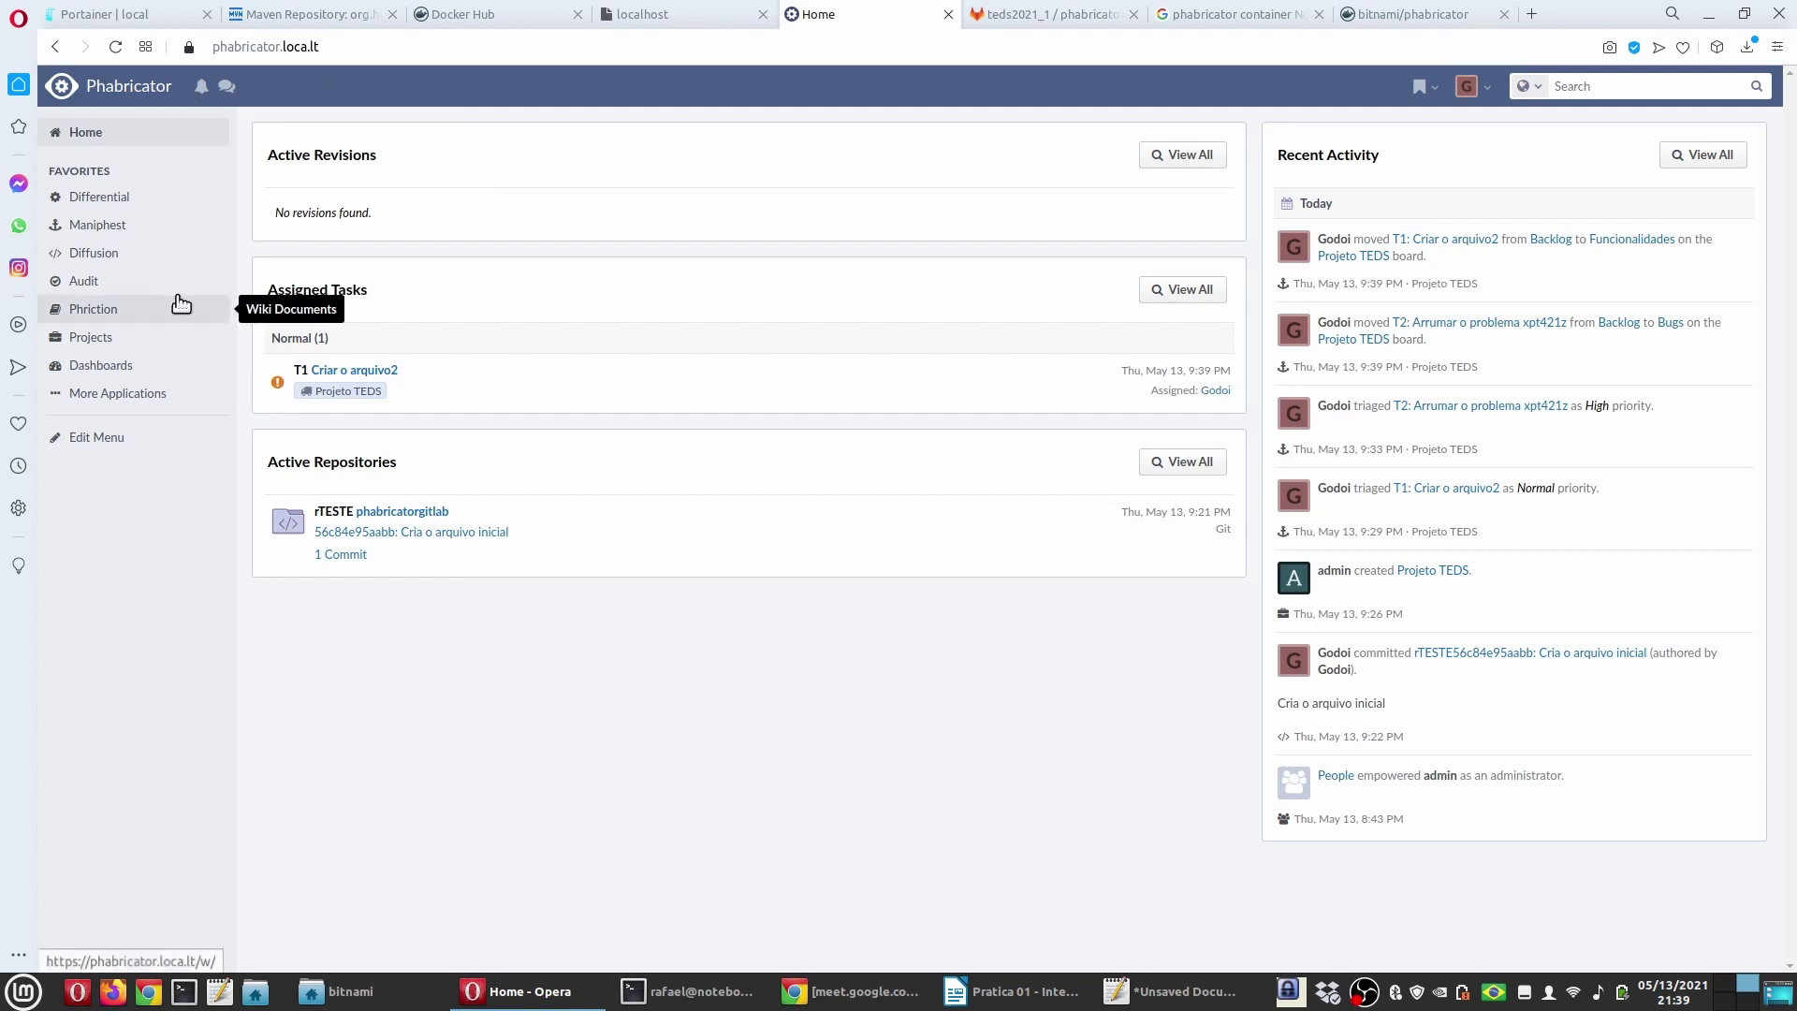
Step: Reopen the Projeto TEDS workboard from Projects, then bring the Writer tutorial forward
left_click(92, 338)
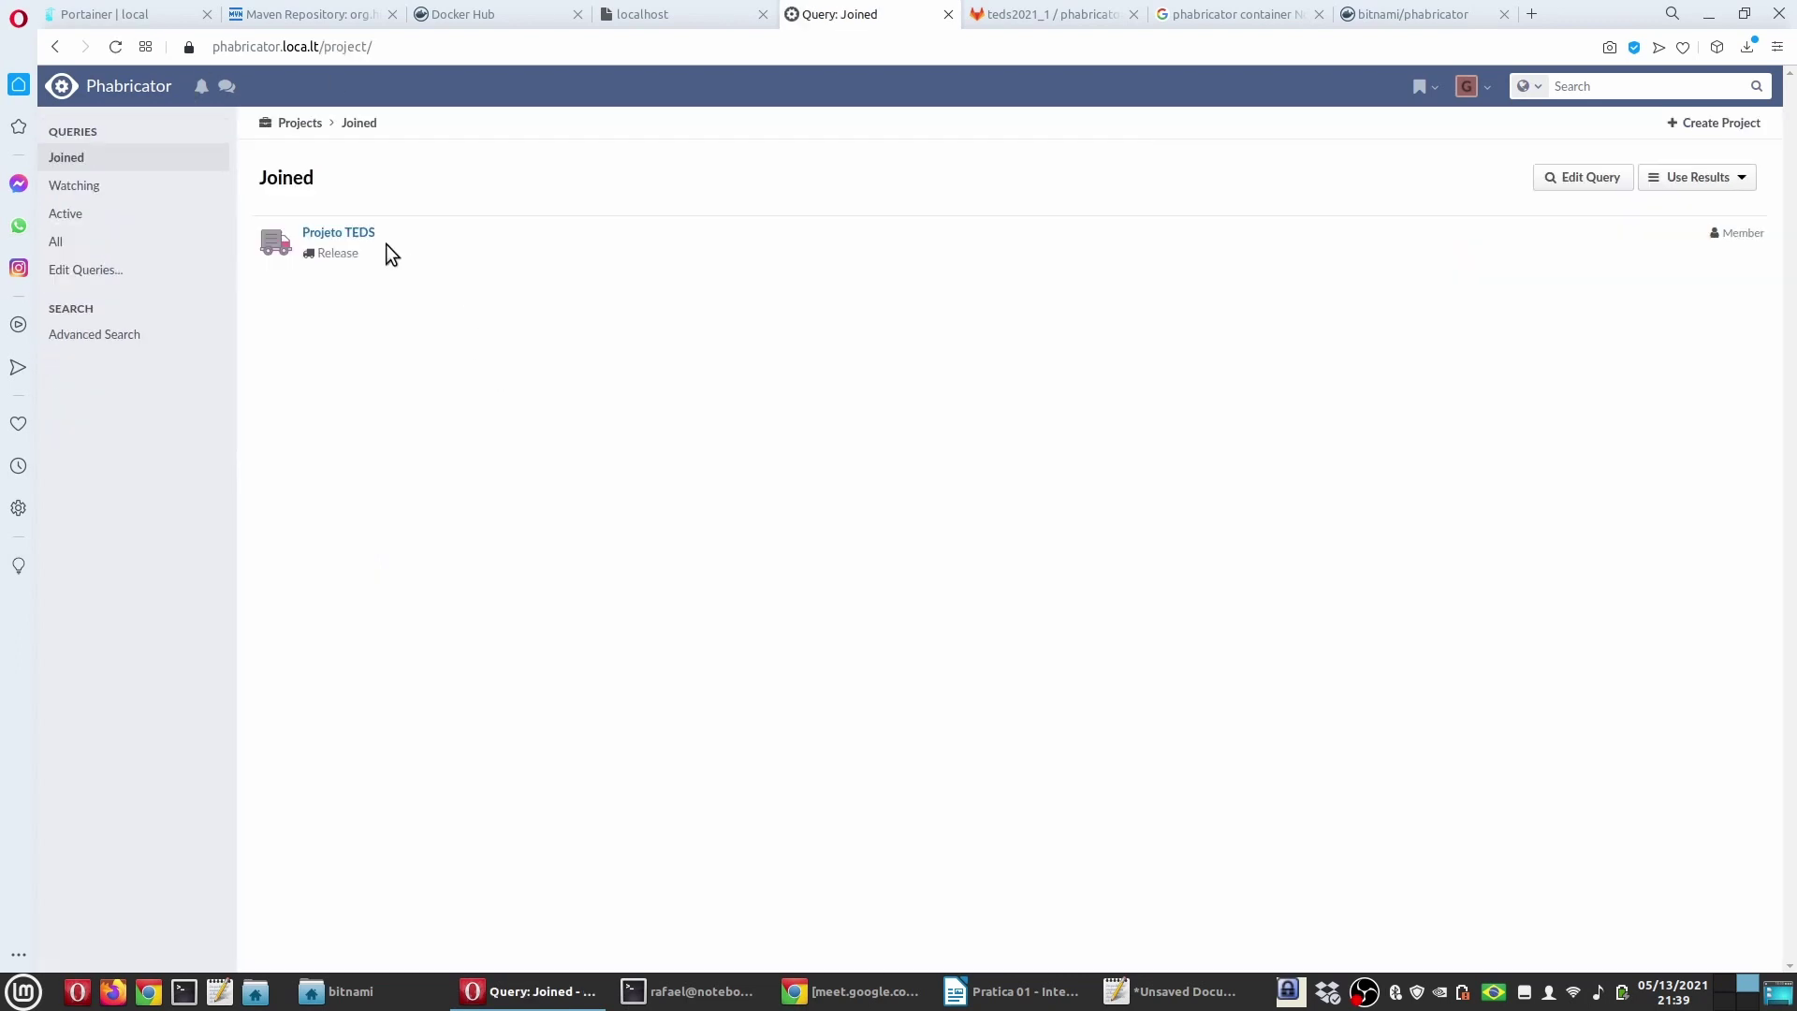
left_click(386, 243)
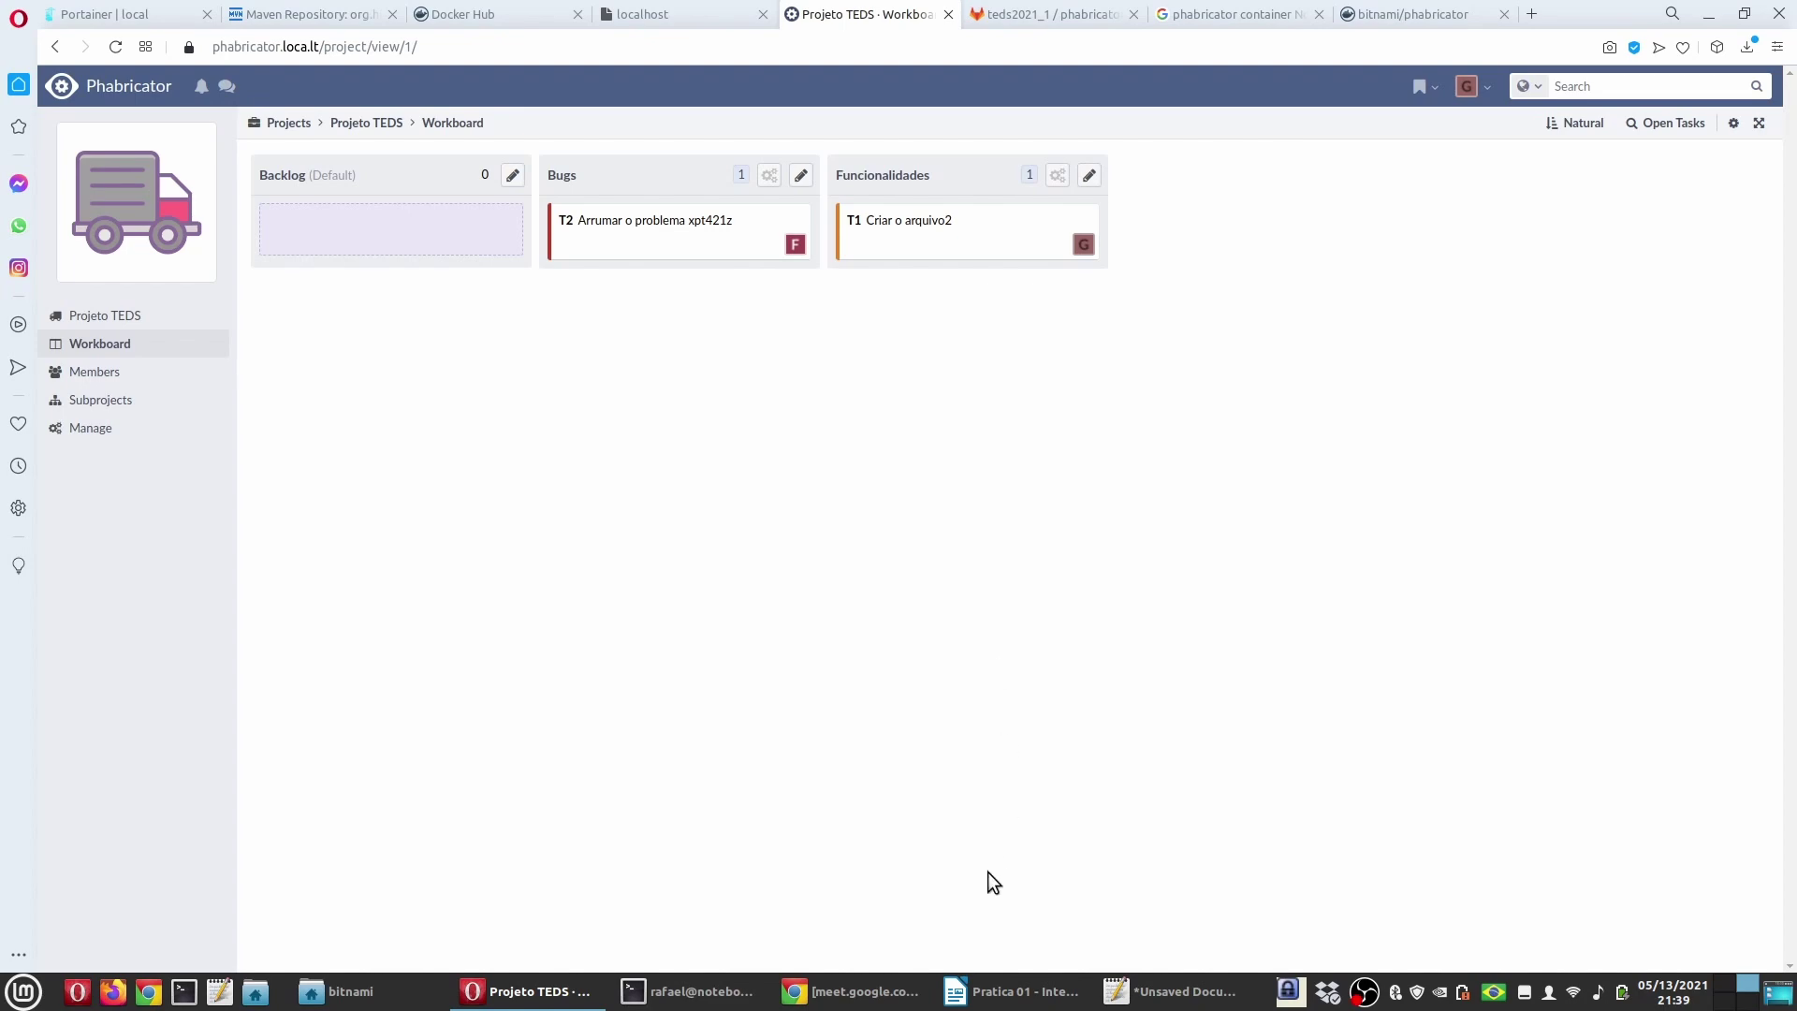
left_click(995, 994)
scroll(759, 551, "down", 6)
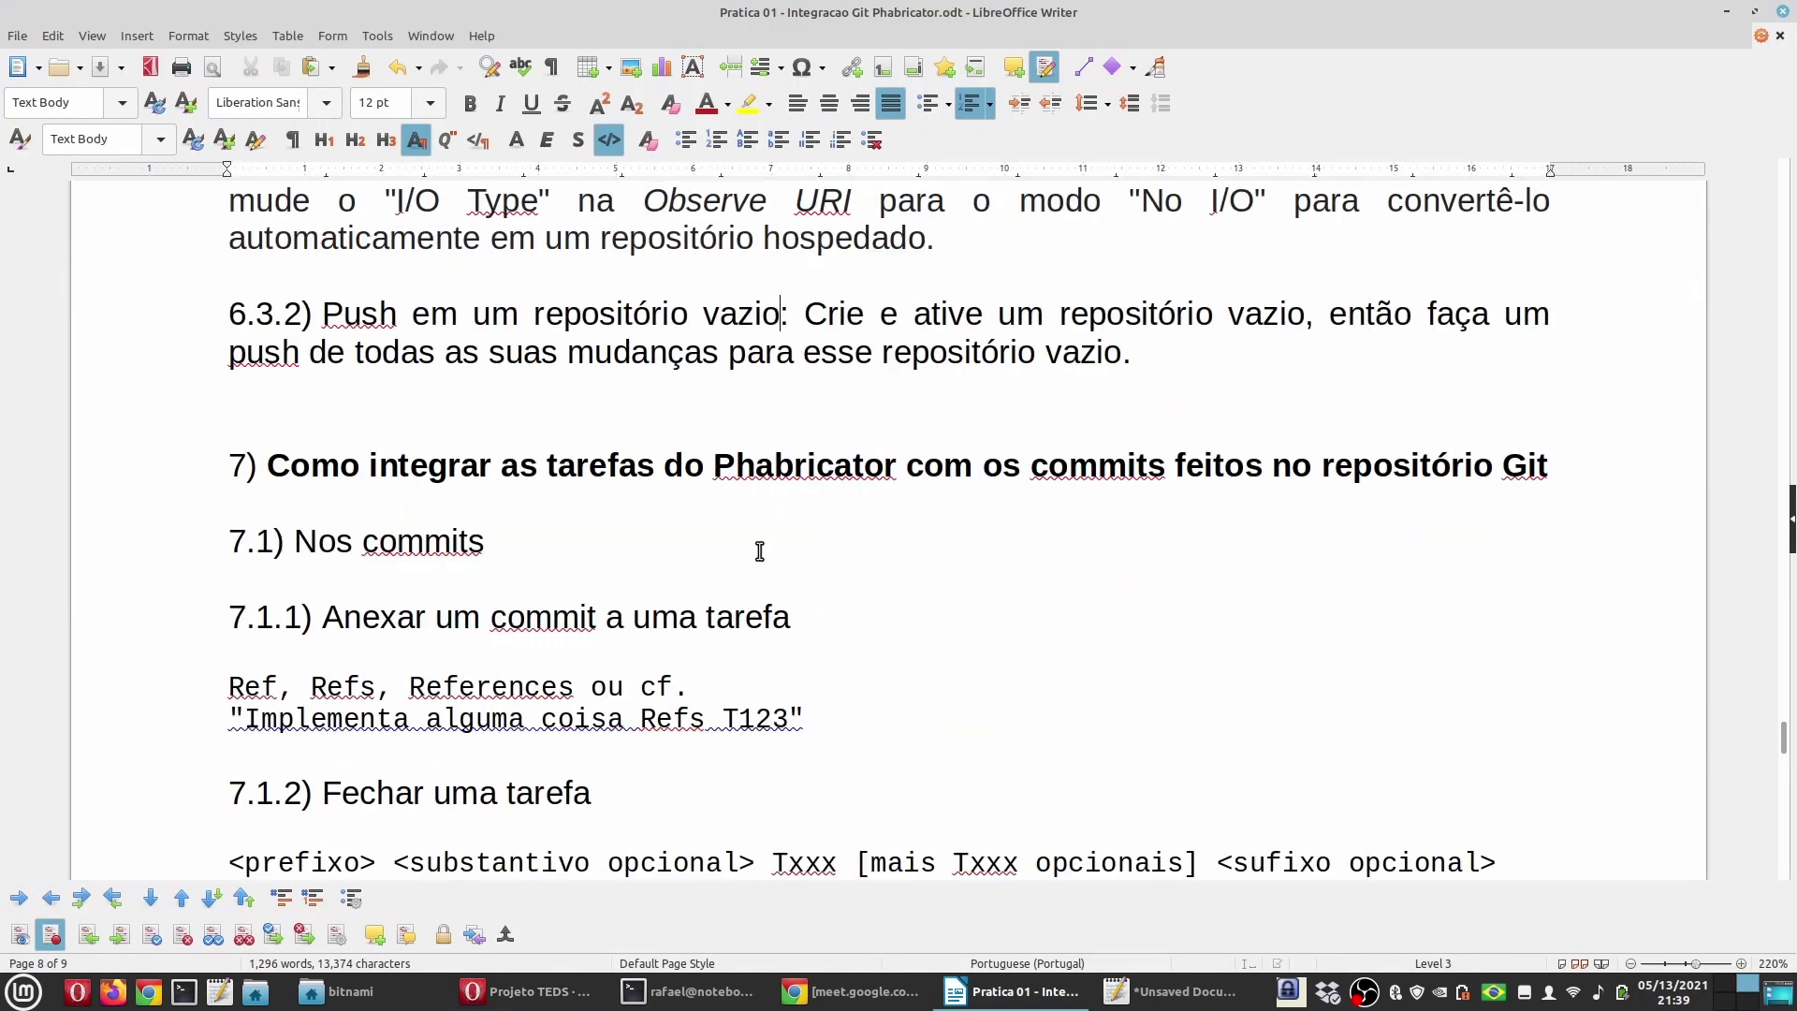
double_click(449, 473)
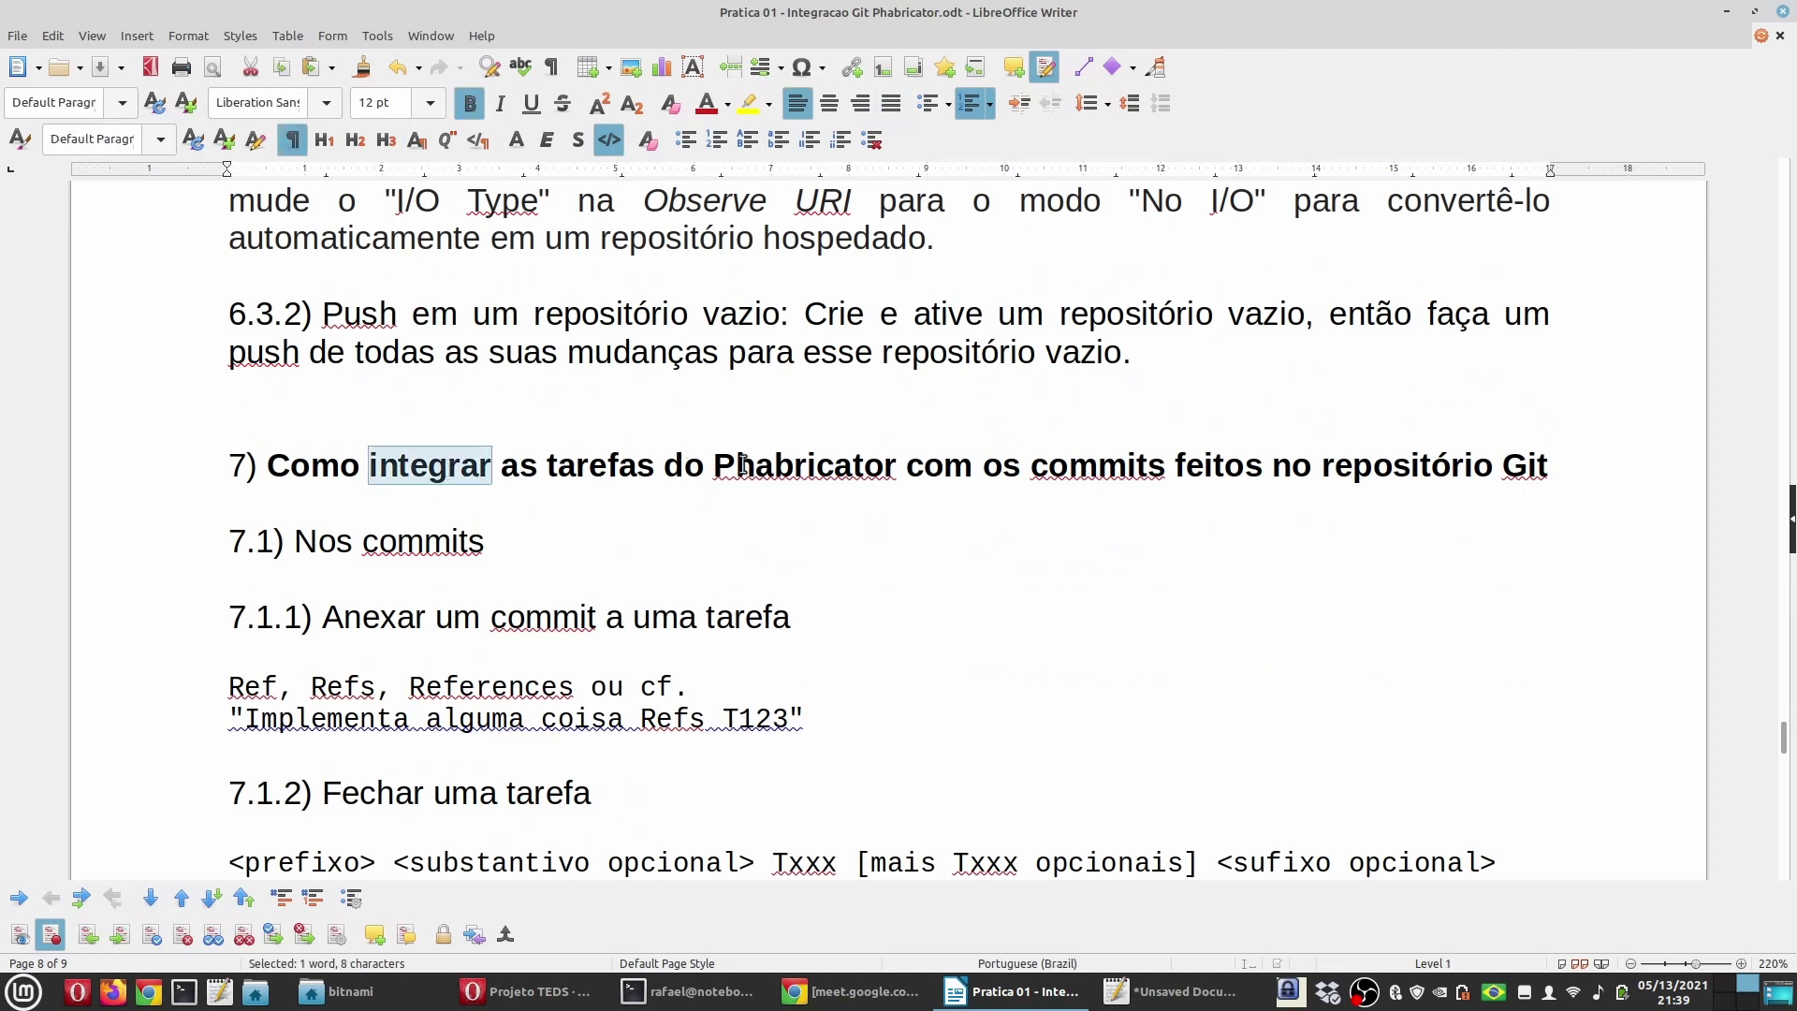
left_click_drag(906, 467, 492, 483)
left_click_drag(1146, 468, 1068, 468)
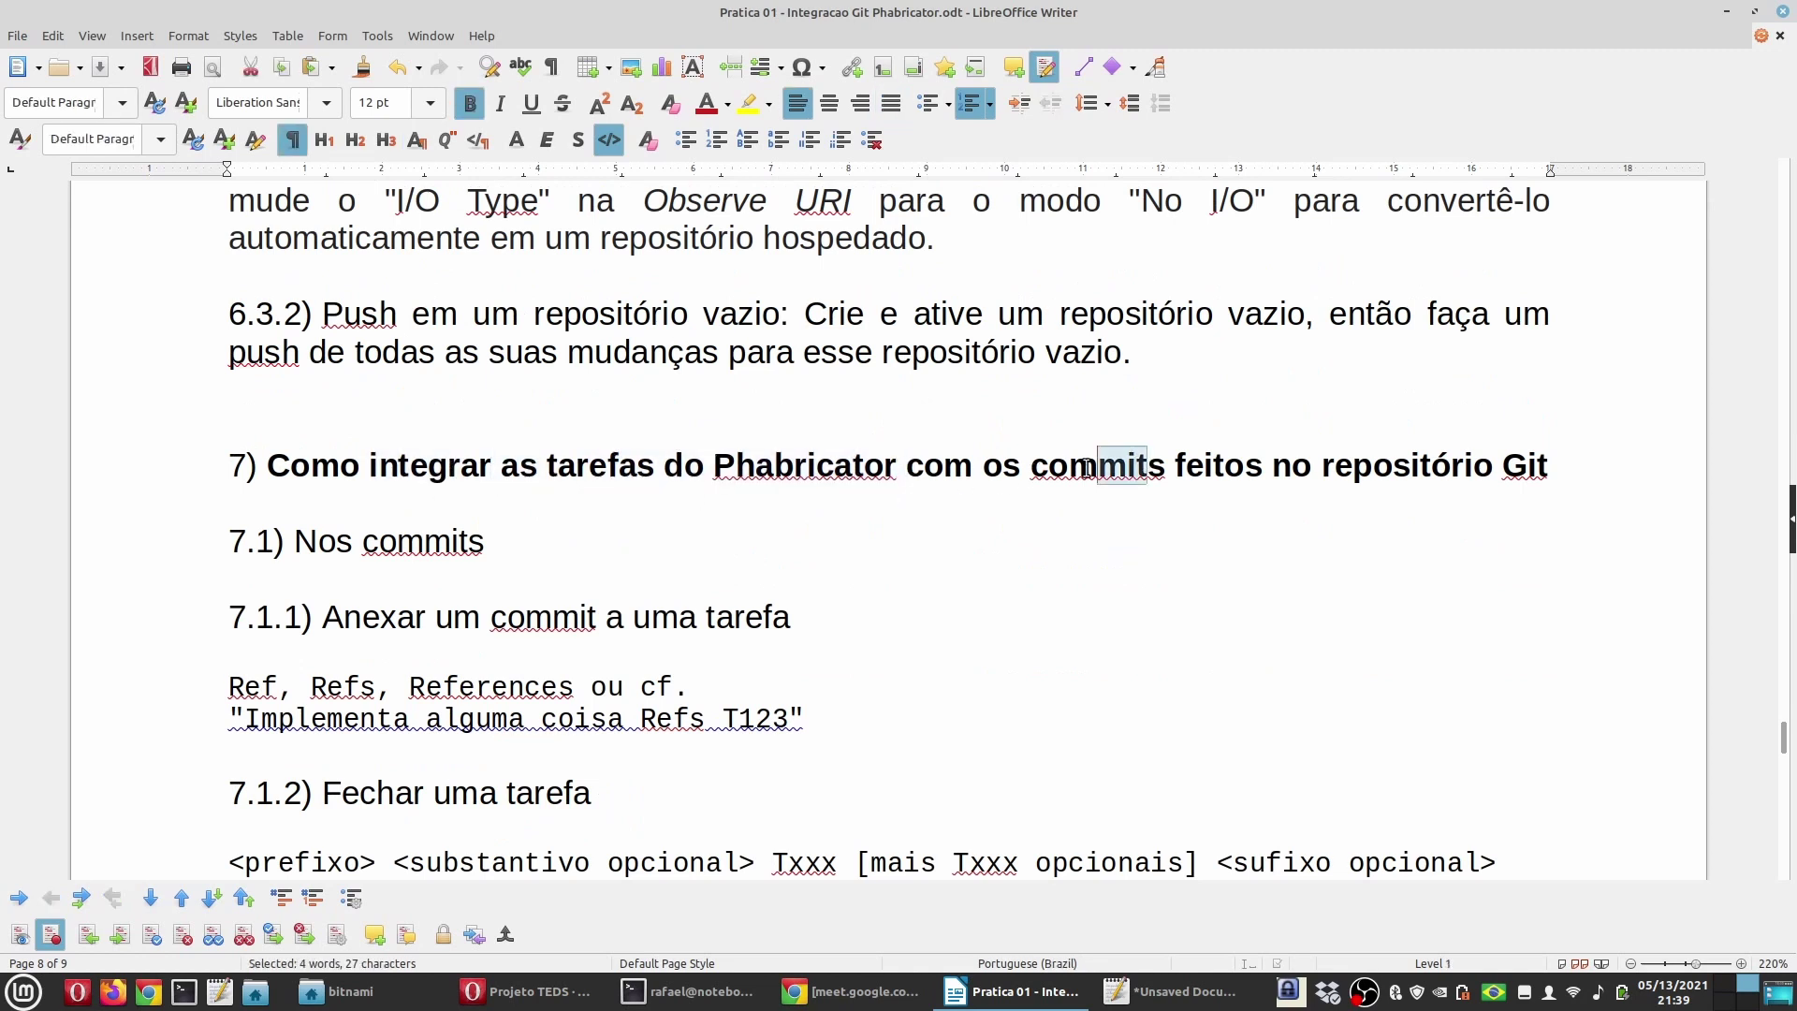
left_click(1561, 468)
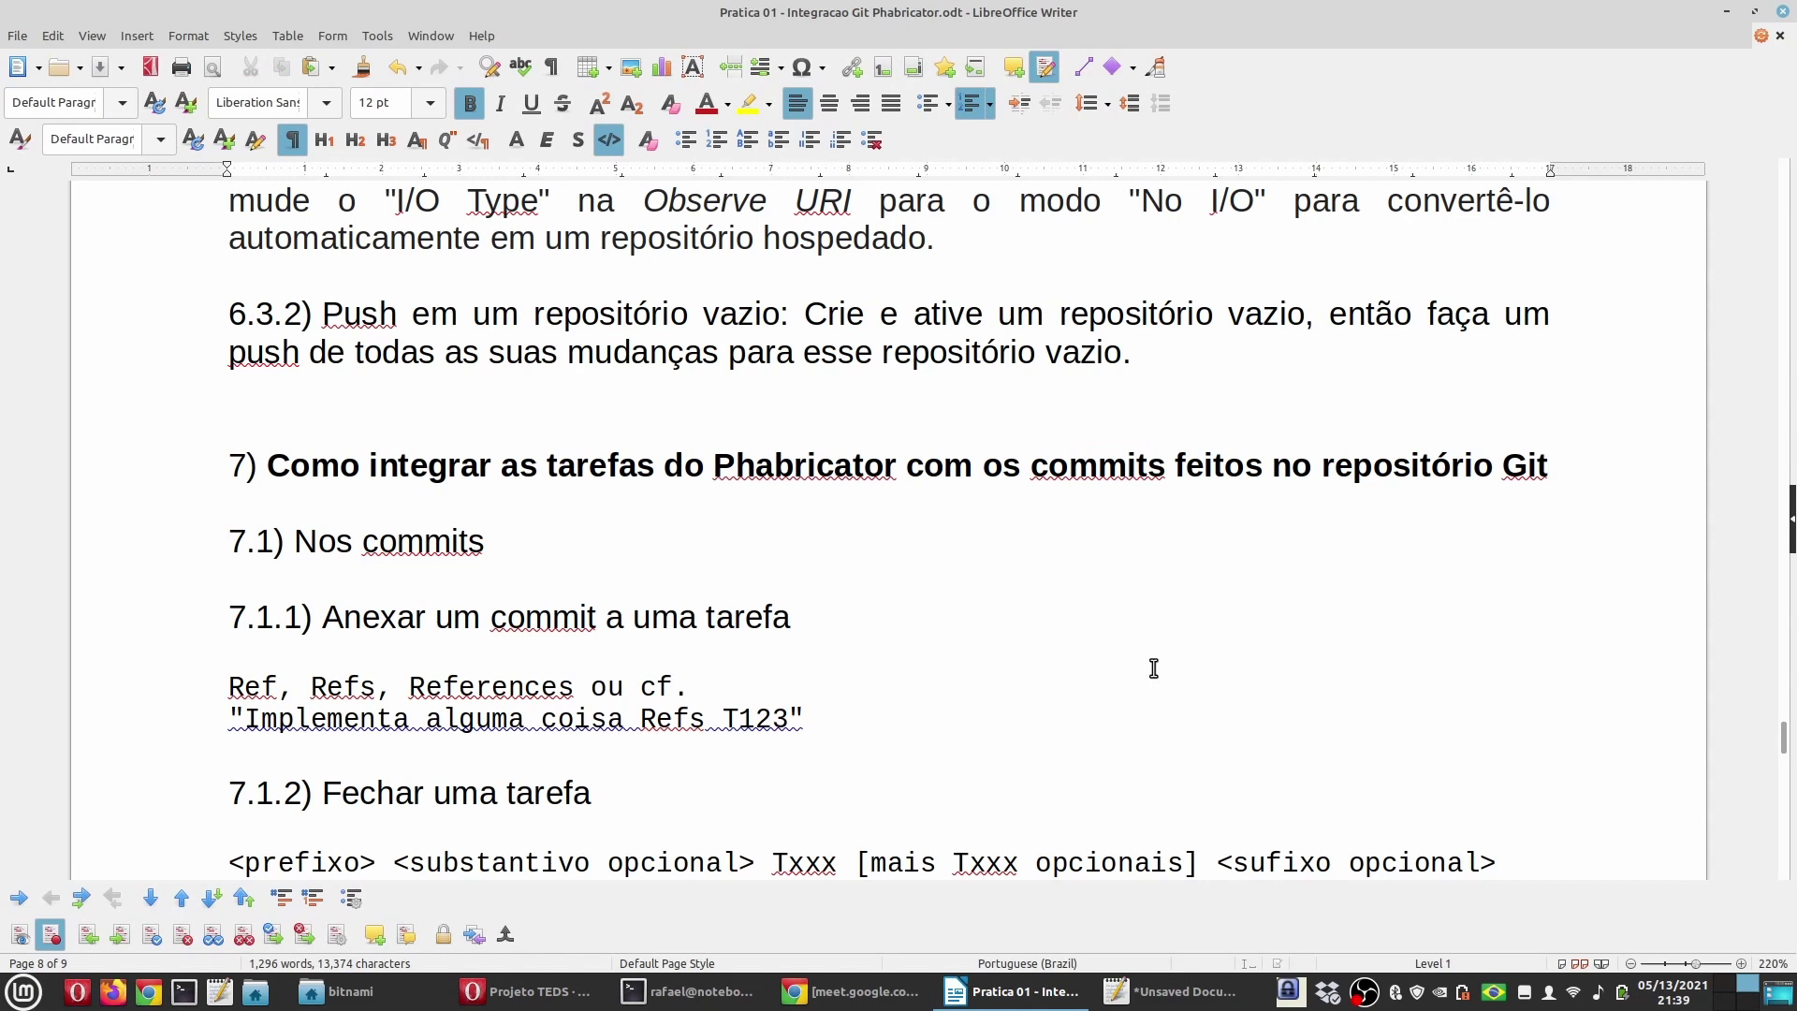
scroll(767, 621, "down", 3)
scroll(767, 621, "up", 2)
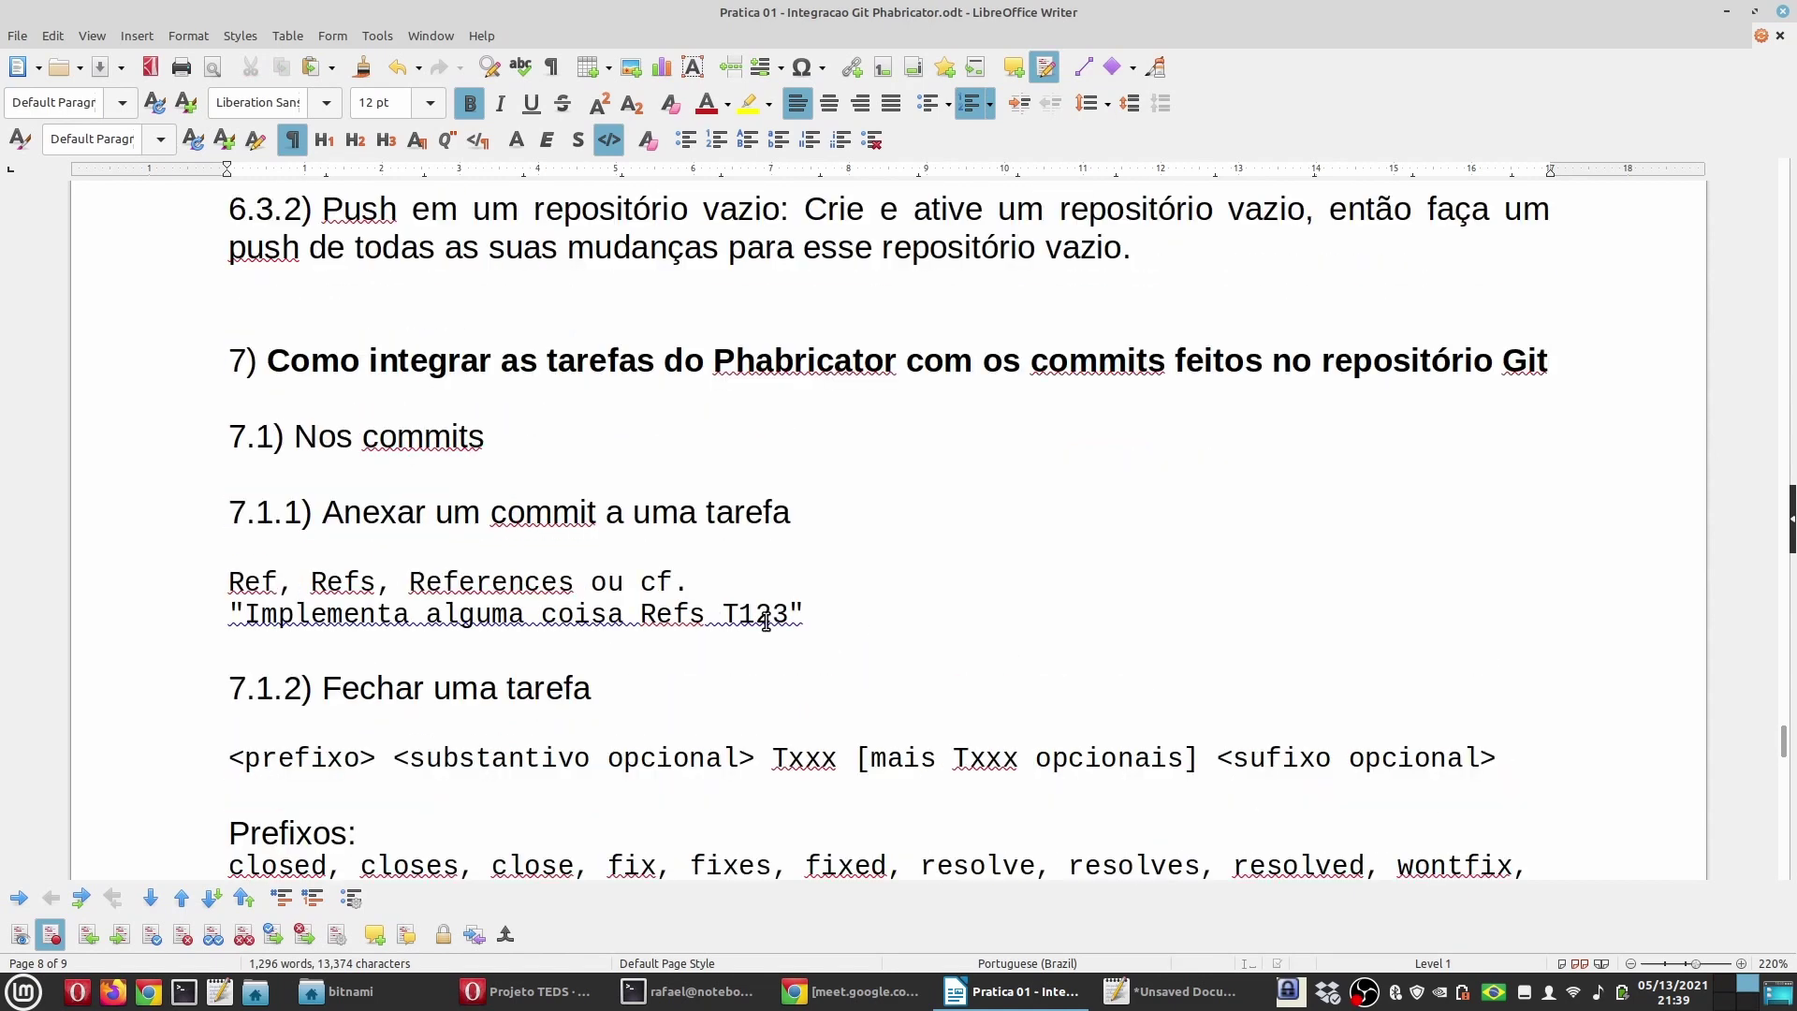
left_click(530, 998)
left_click(1071, 12)
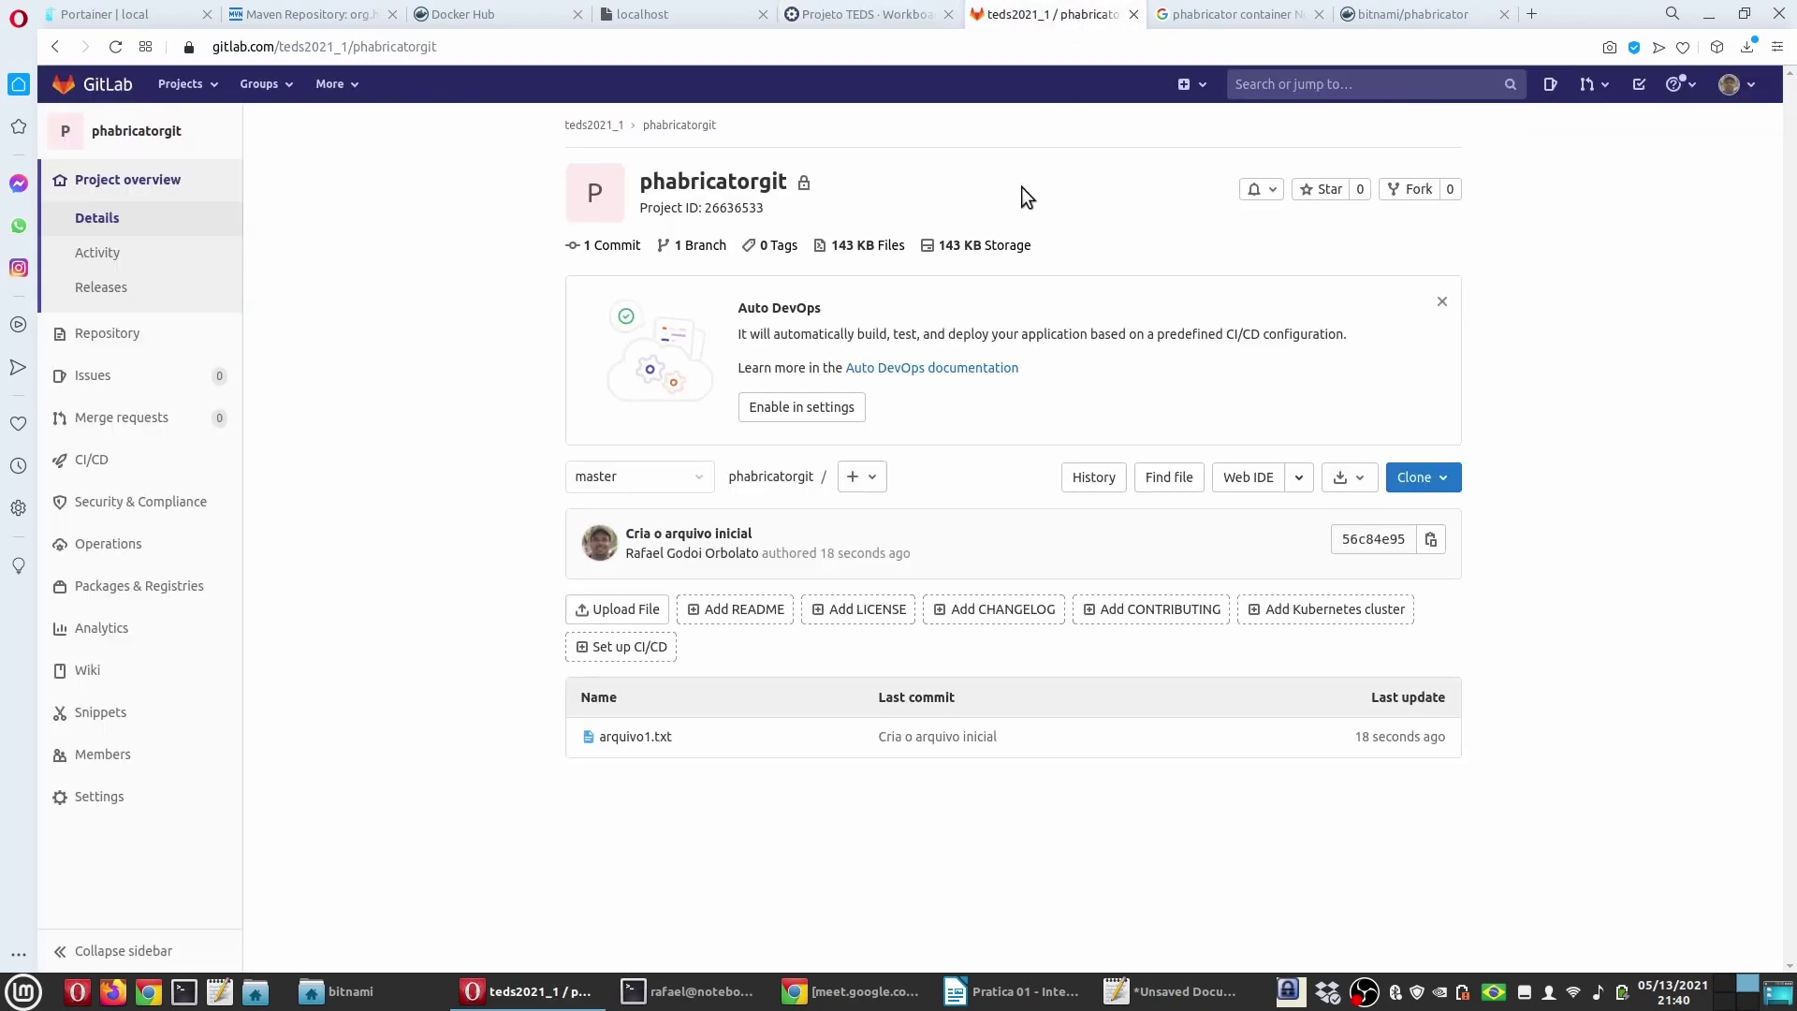
left_click(866, 14)
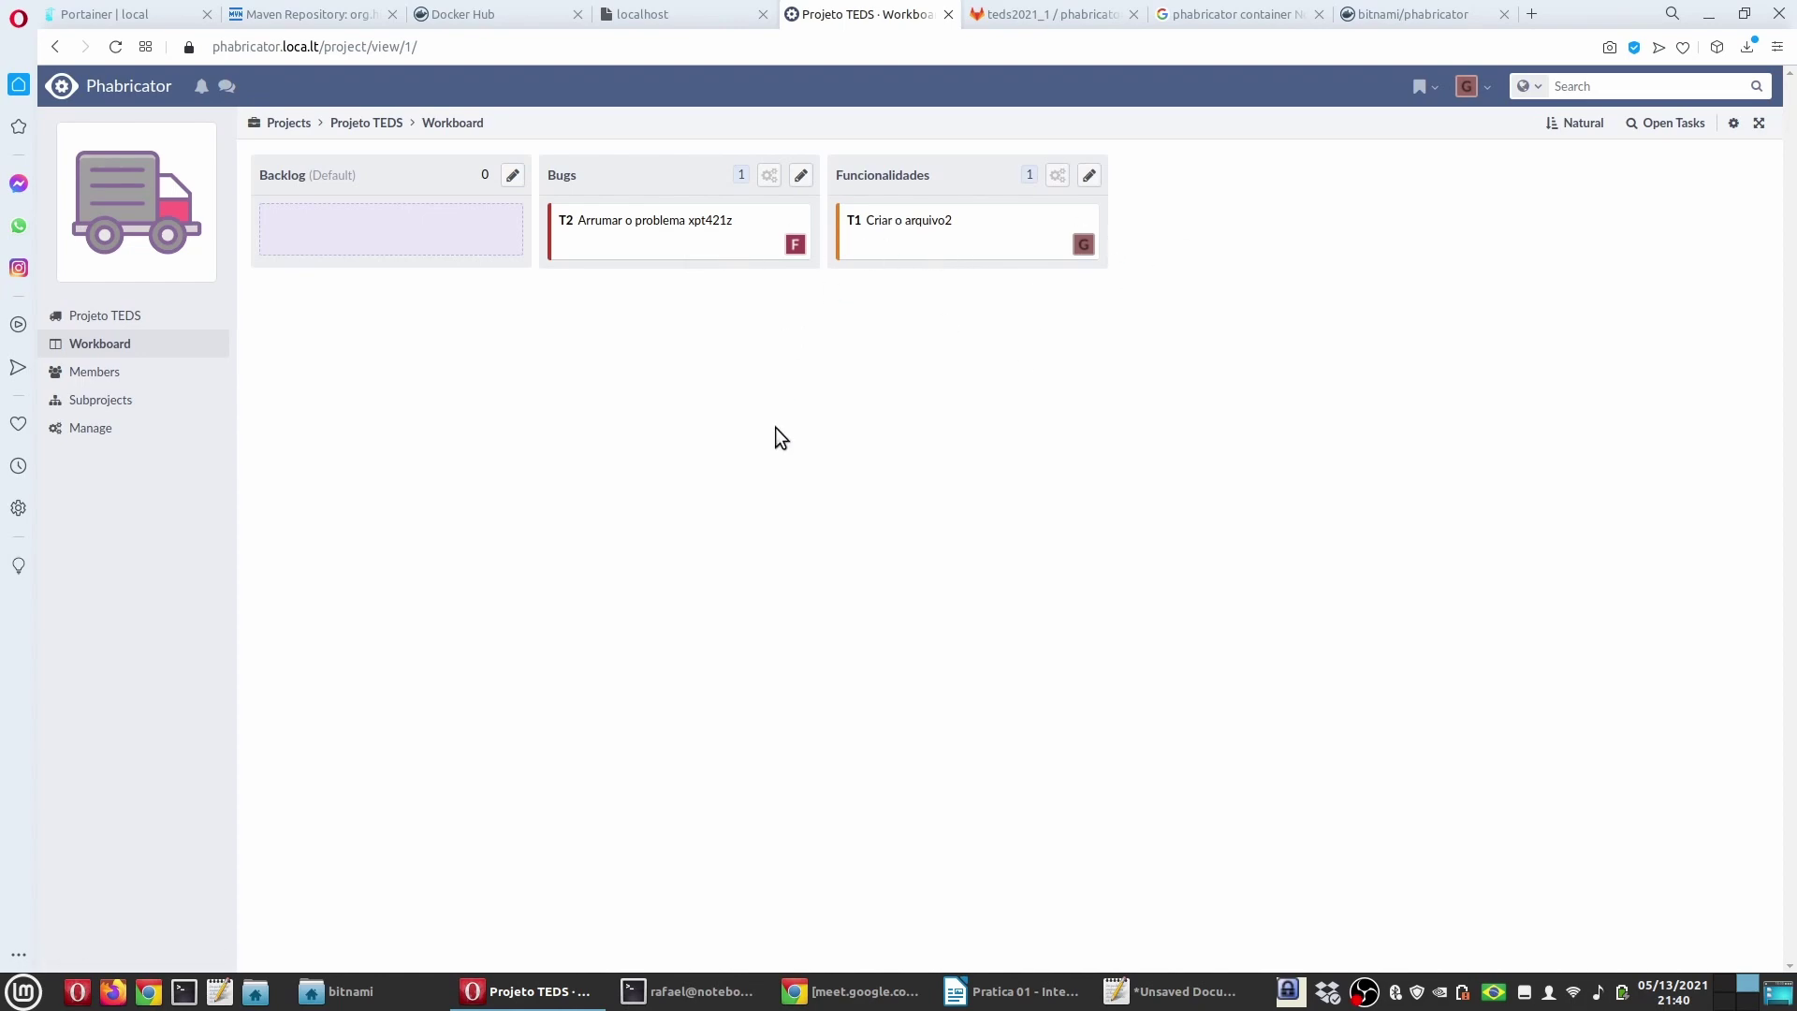
key("alt+Tab")
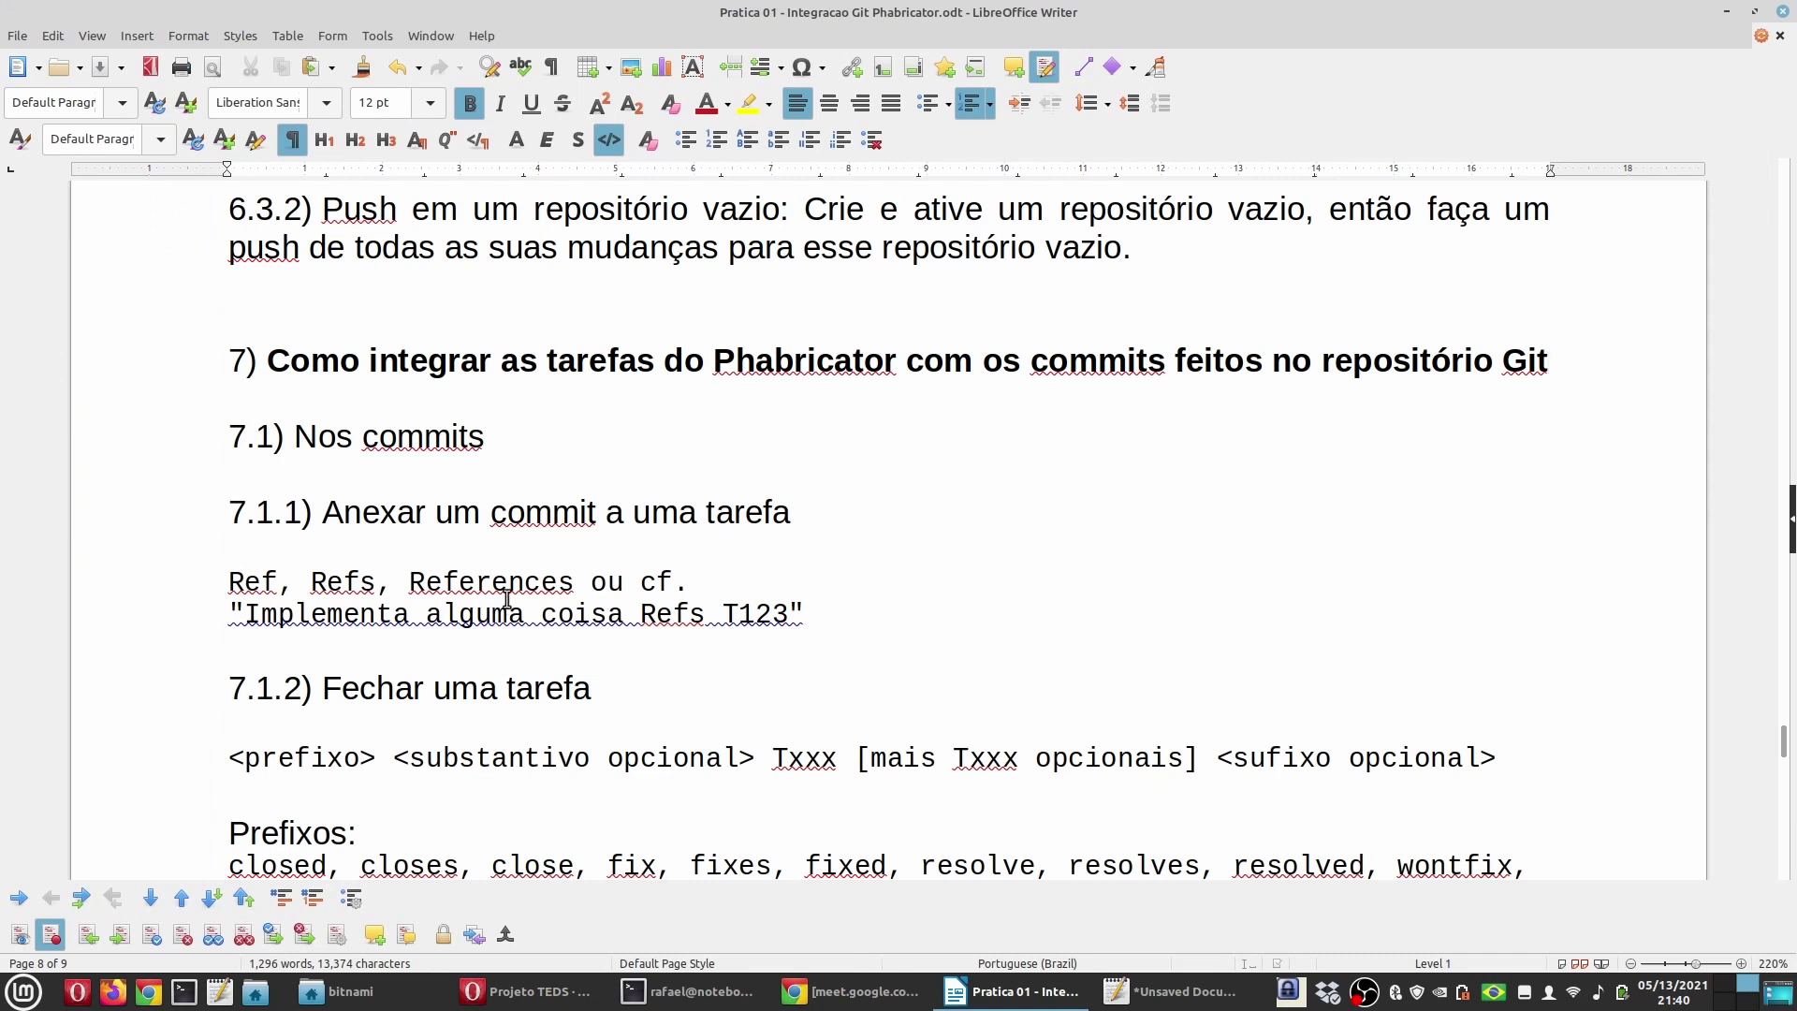
left_click_drag(506, 440, 296, 438)
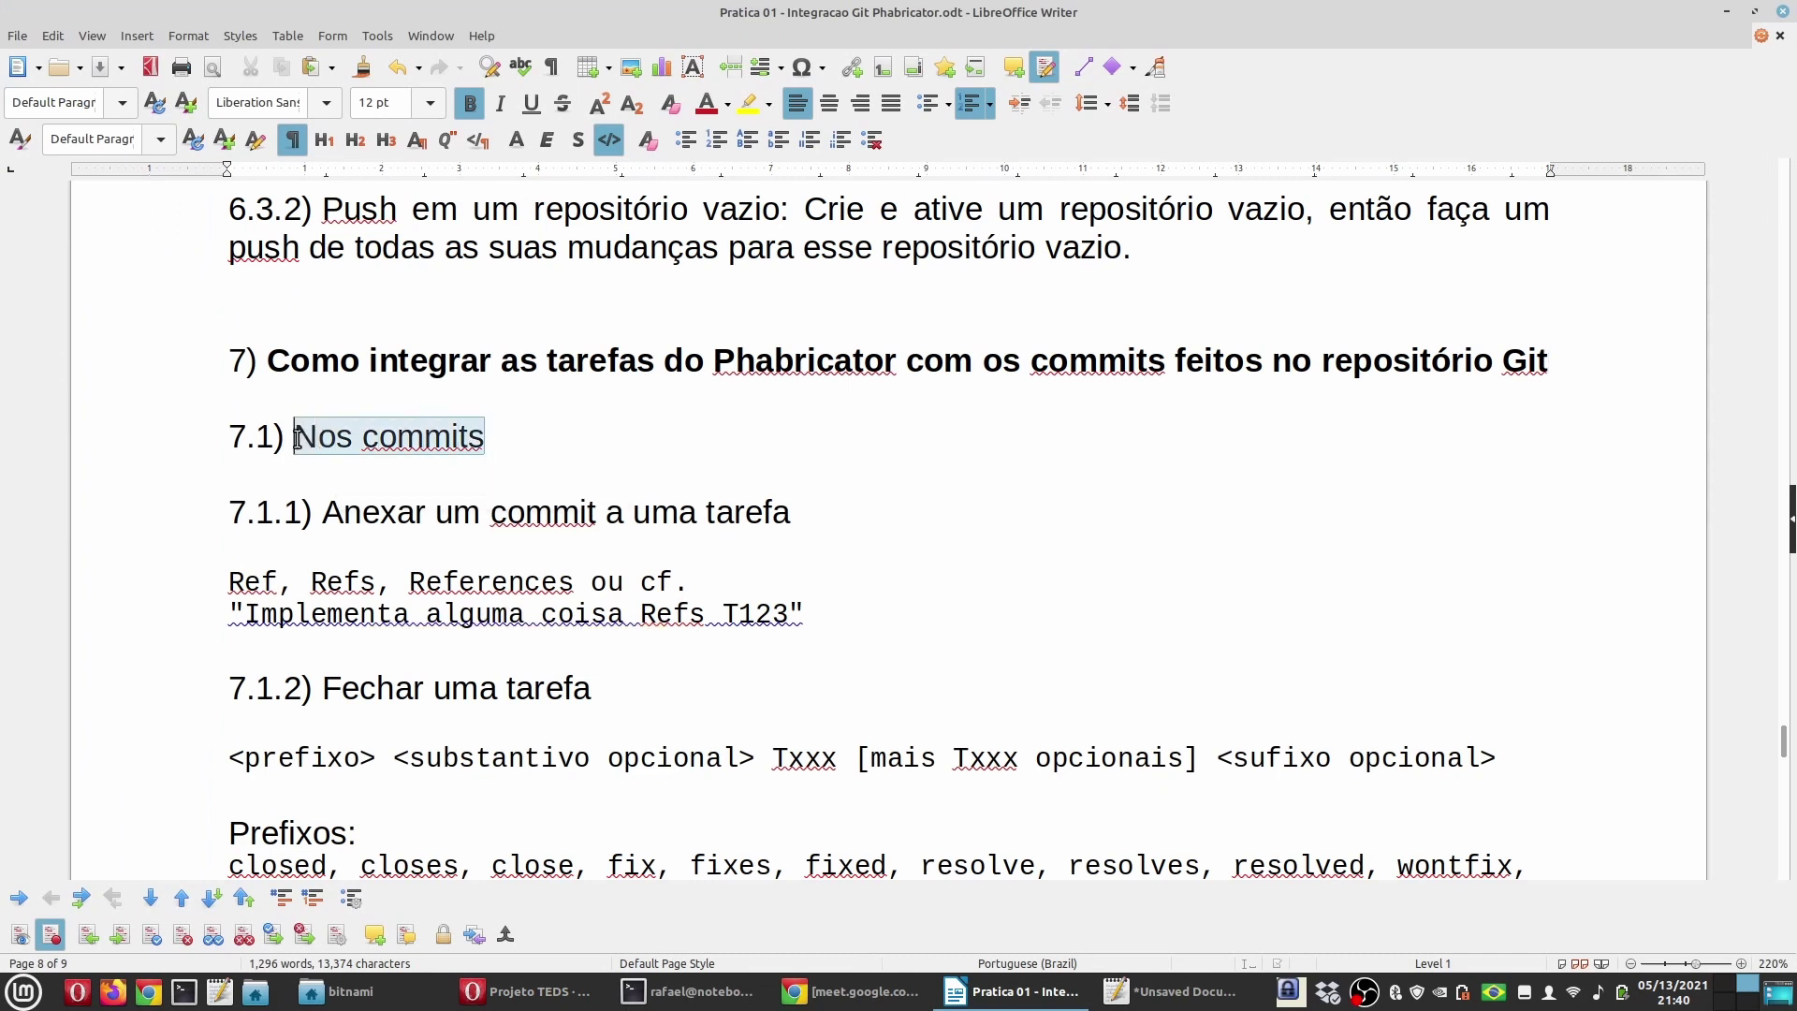
double_click(399, 513)
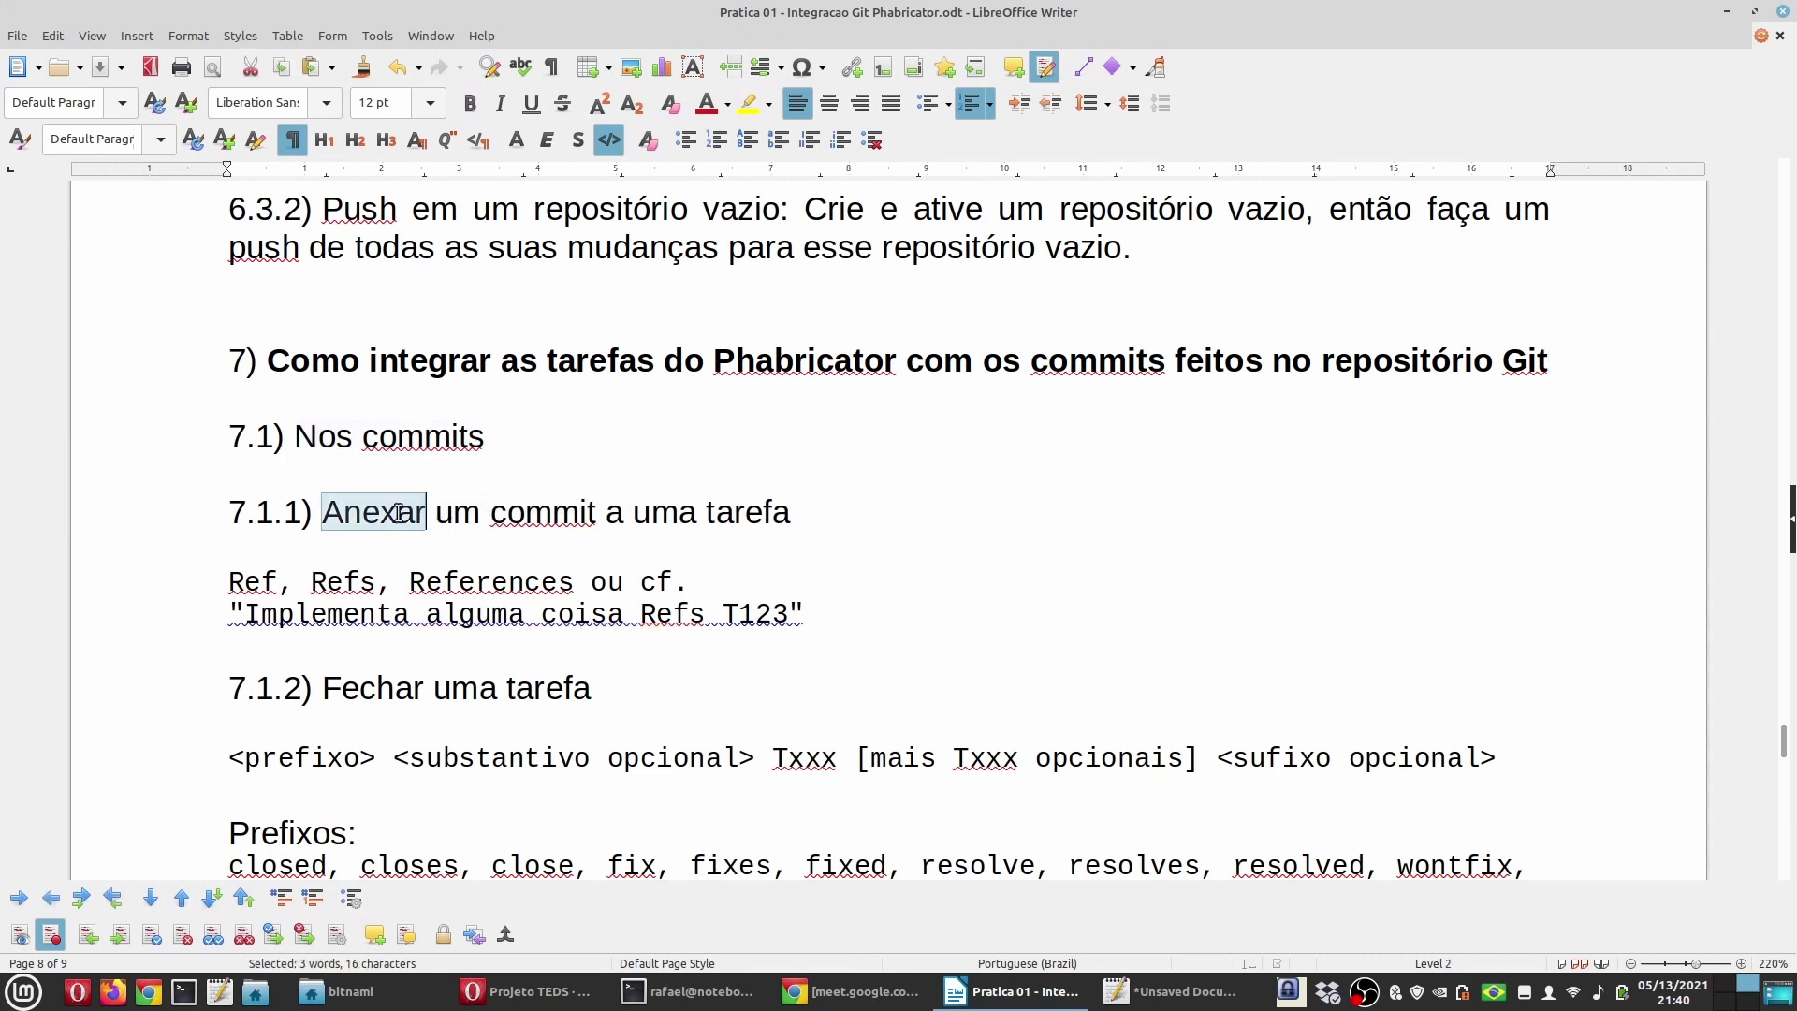
left_click(546, 515)
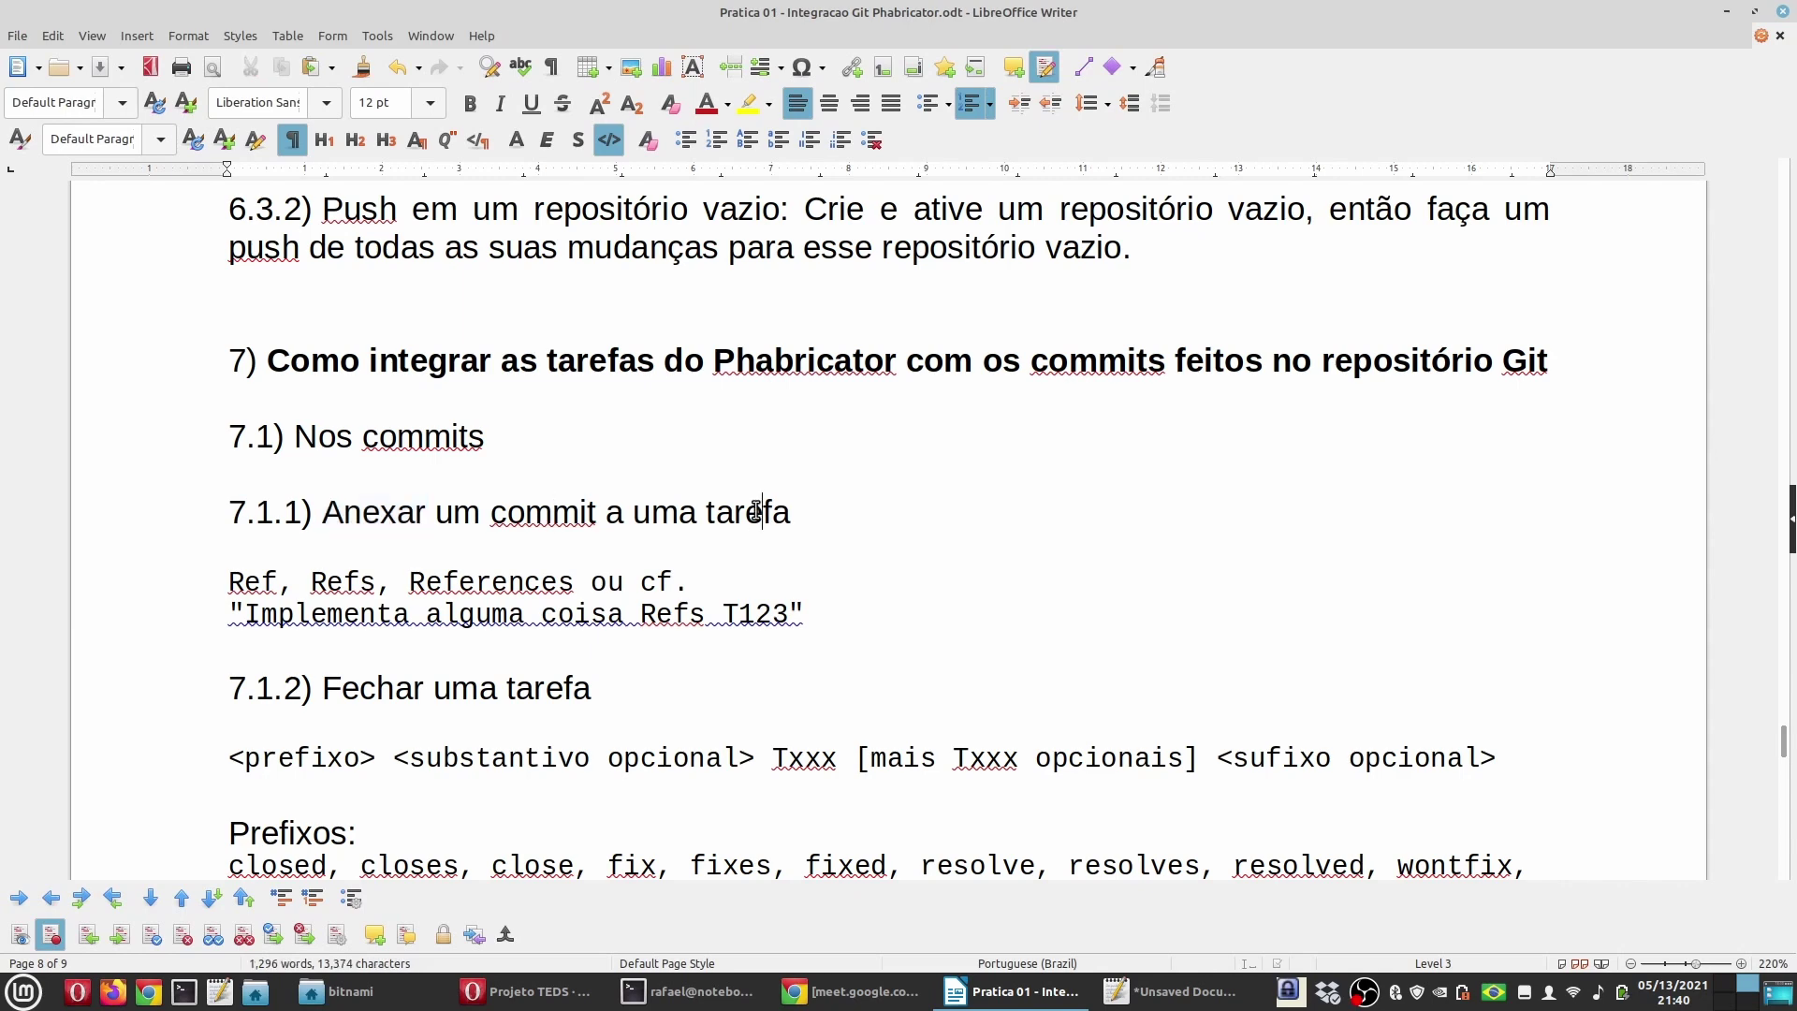
double_click(756, 515)
scroll(1005, 484, "down", 2)
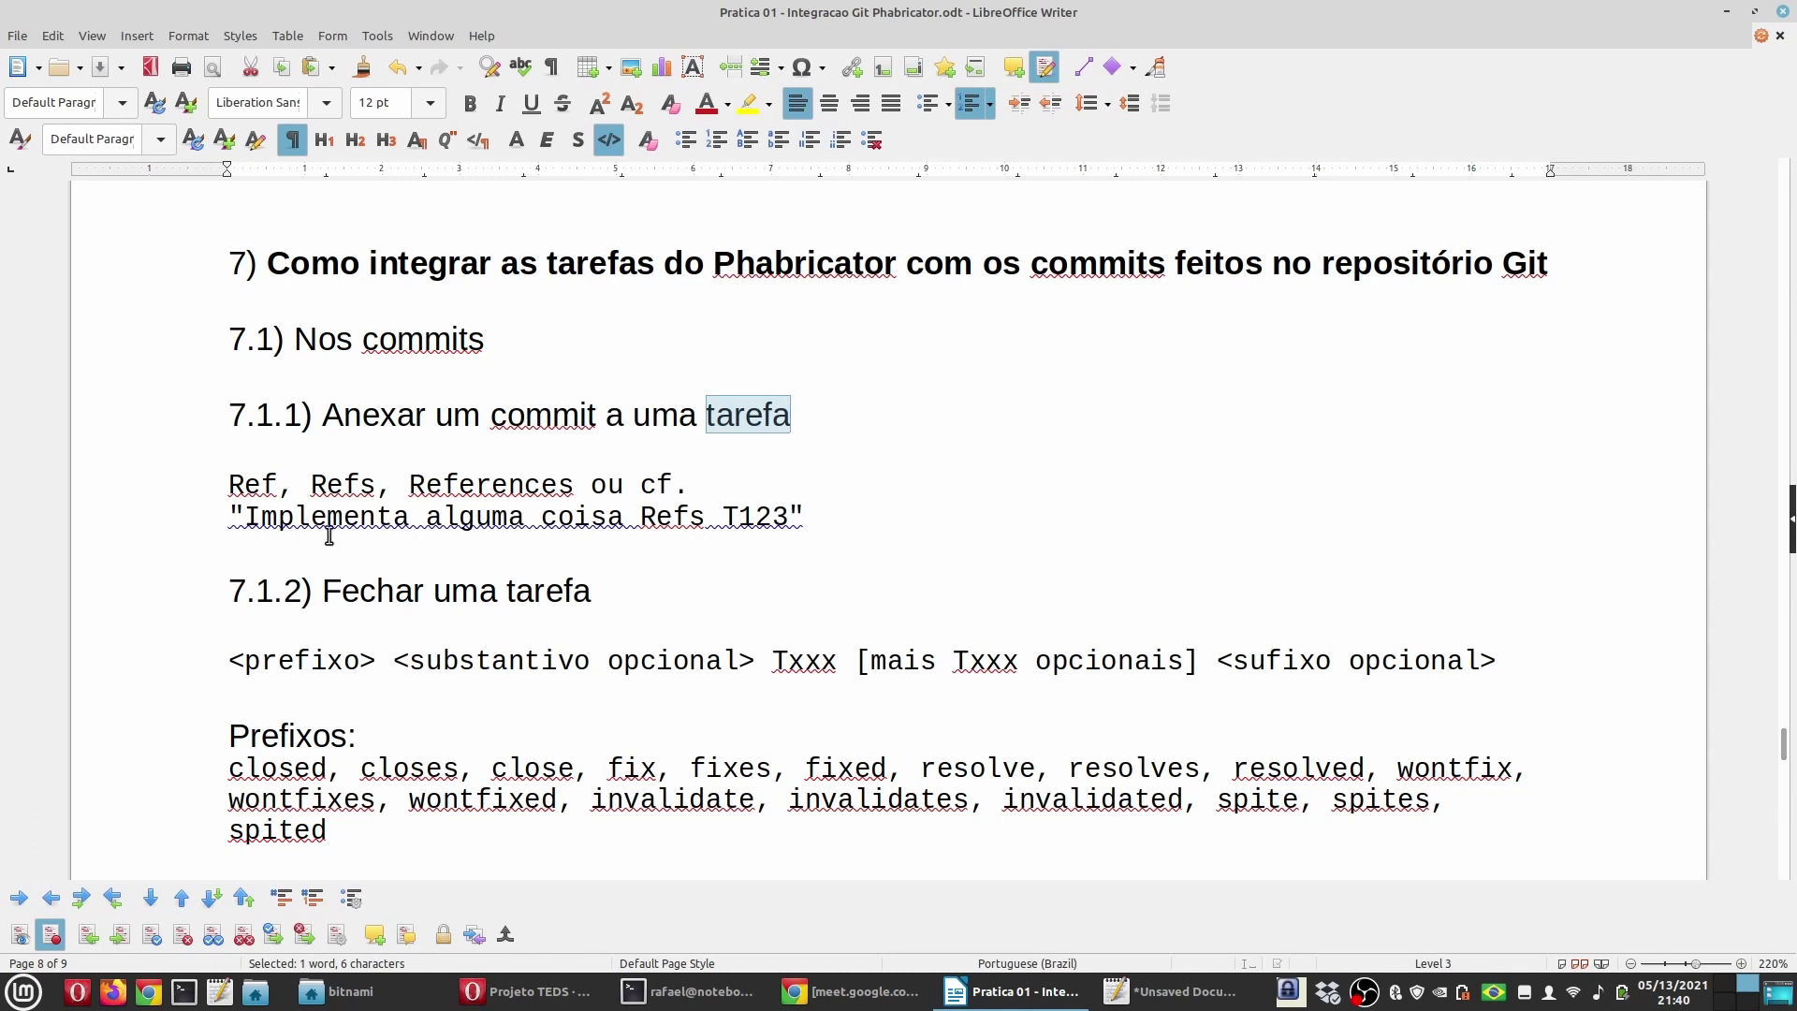
left_click_drag(280, 485, 236, 501)
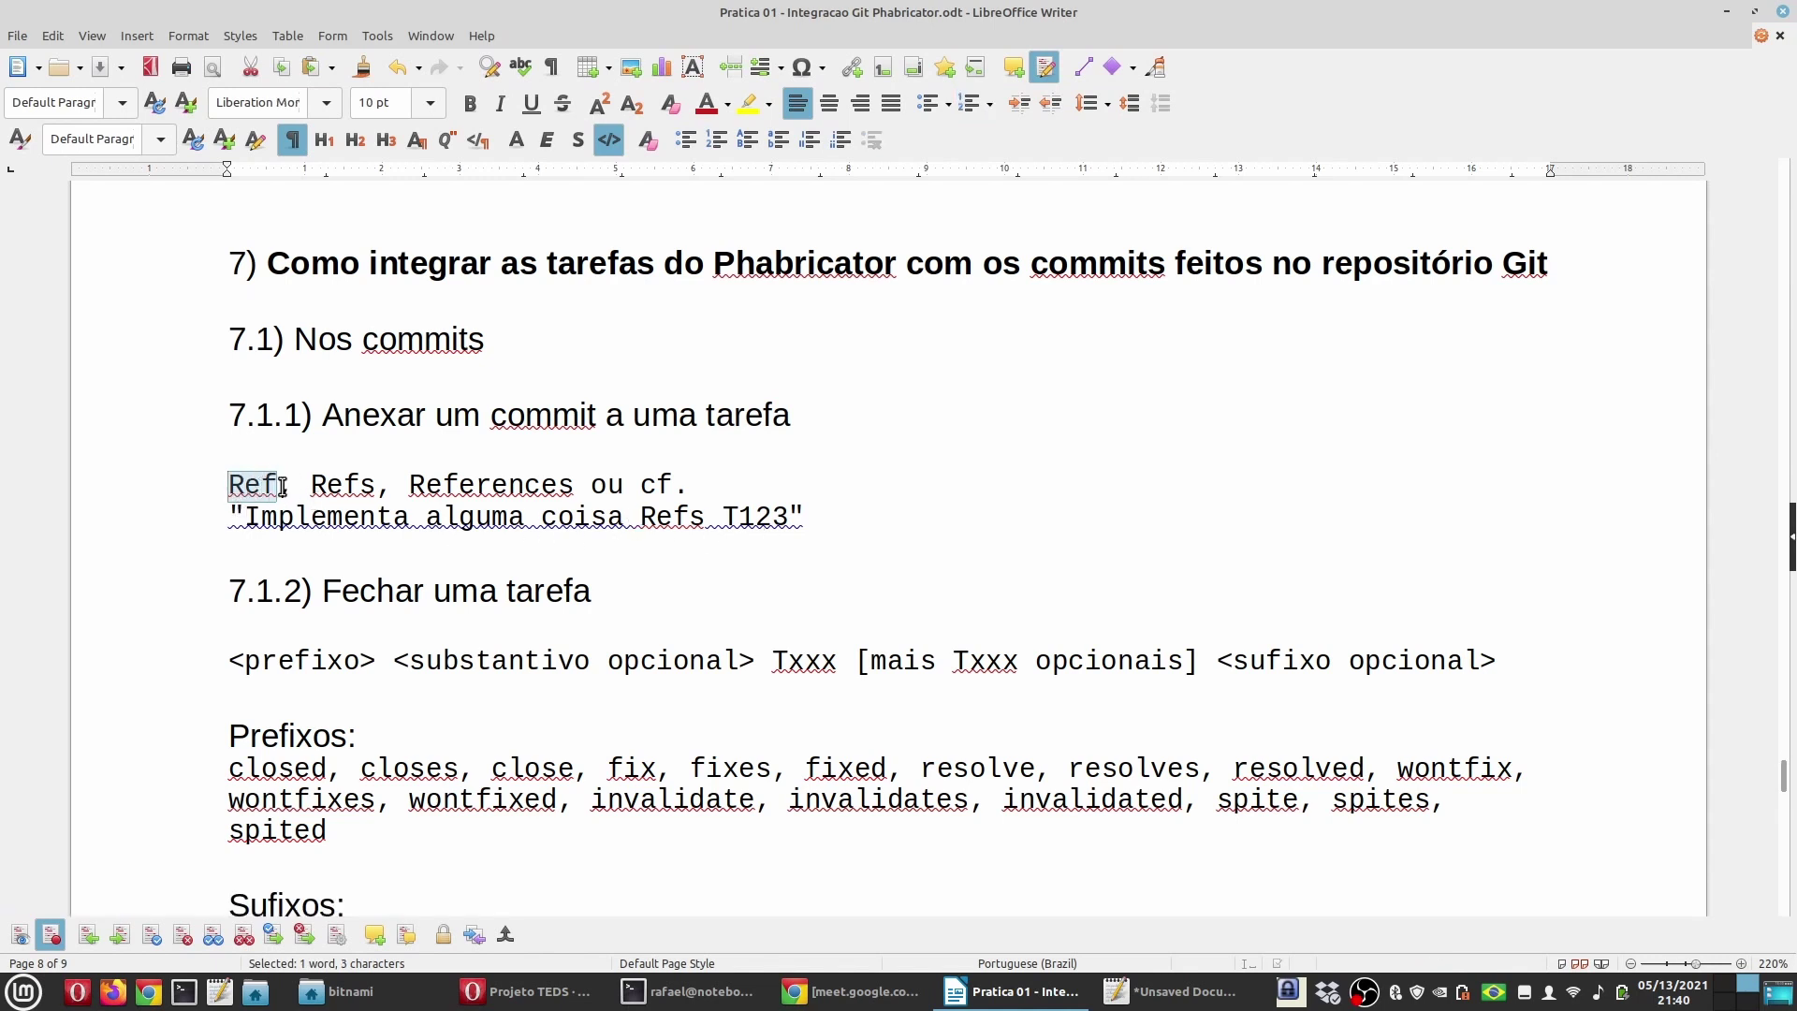
double_click(339, 485)
double_click(482, 485)
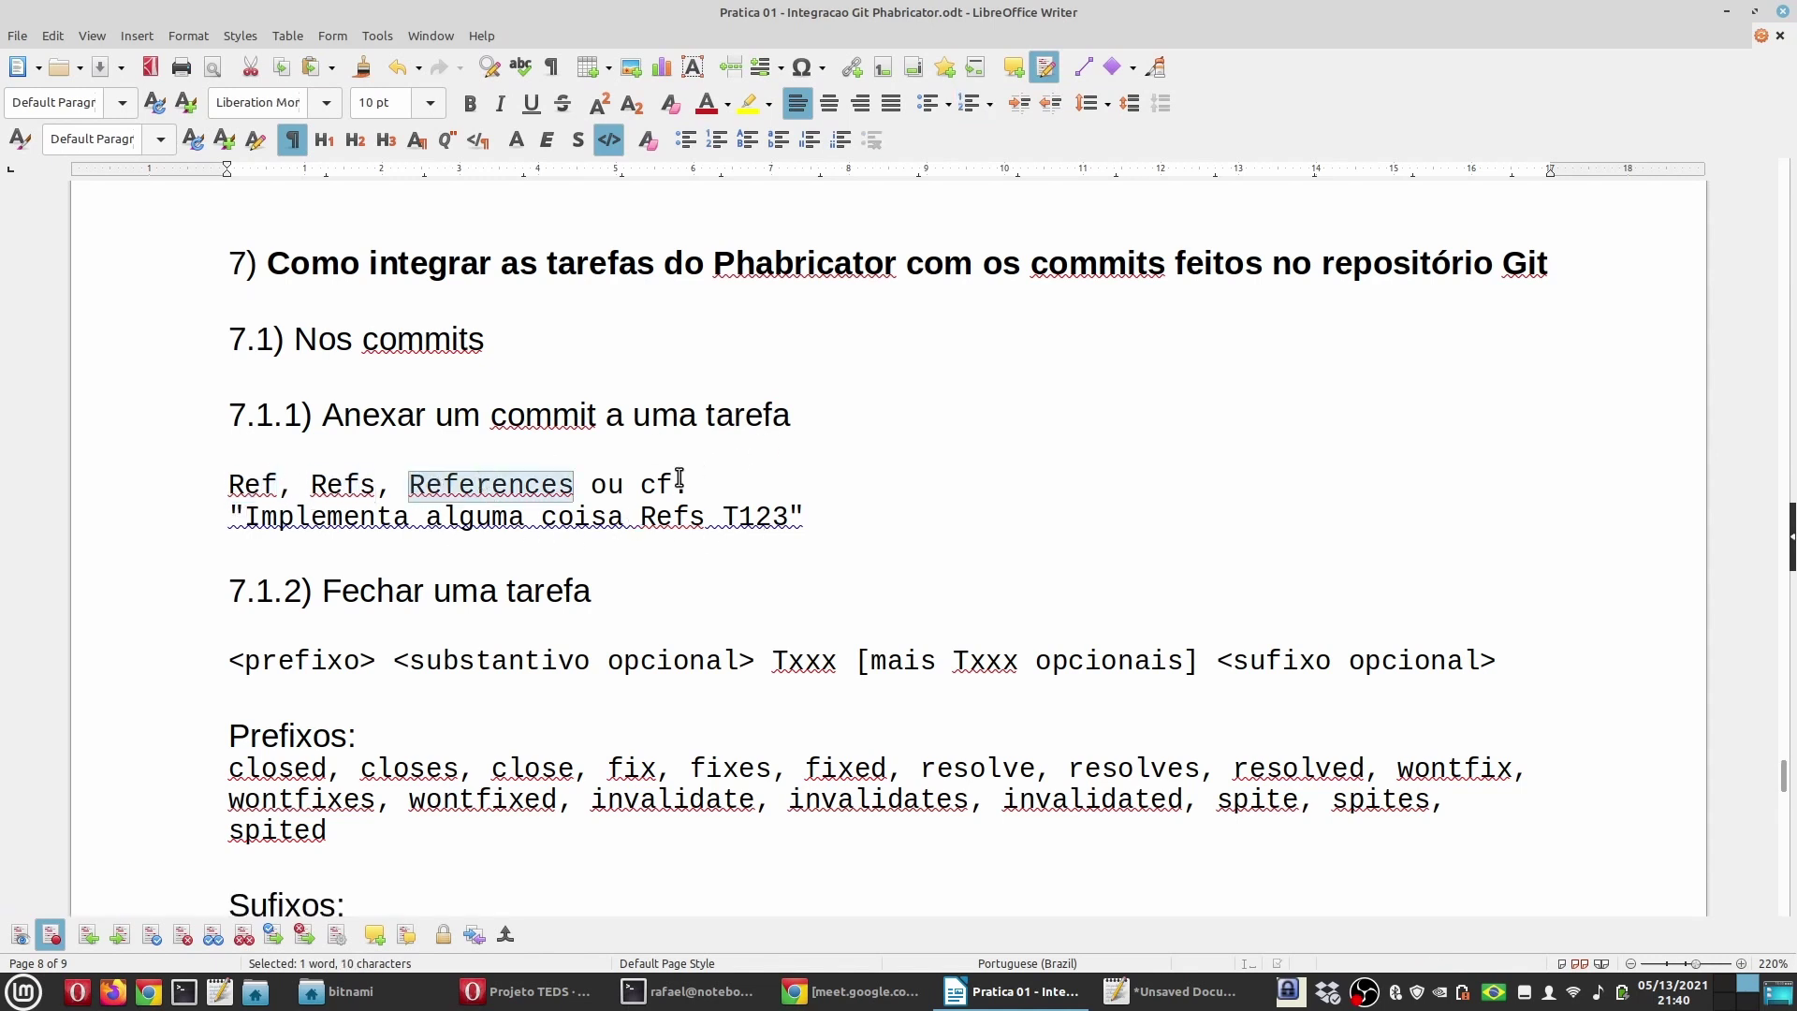
left_click_drag(640, 485, 739, 516)
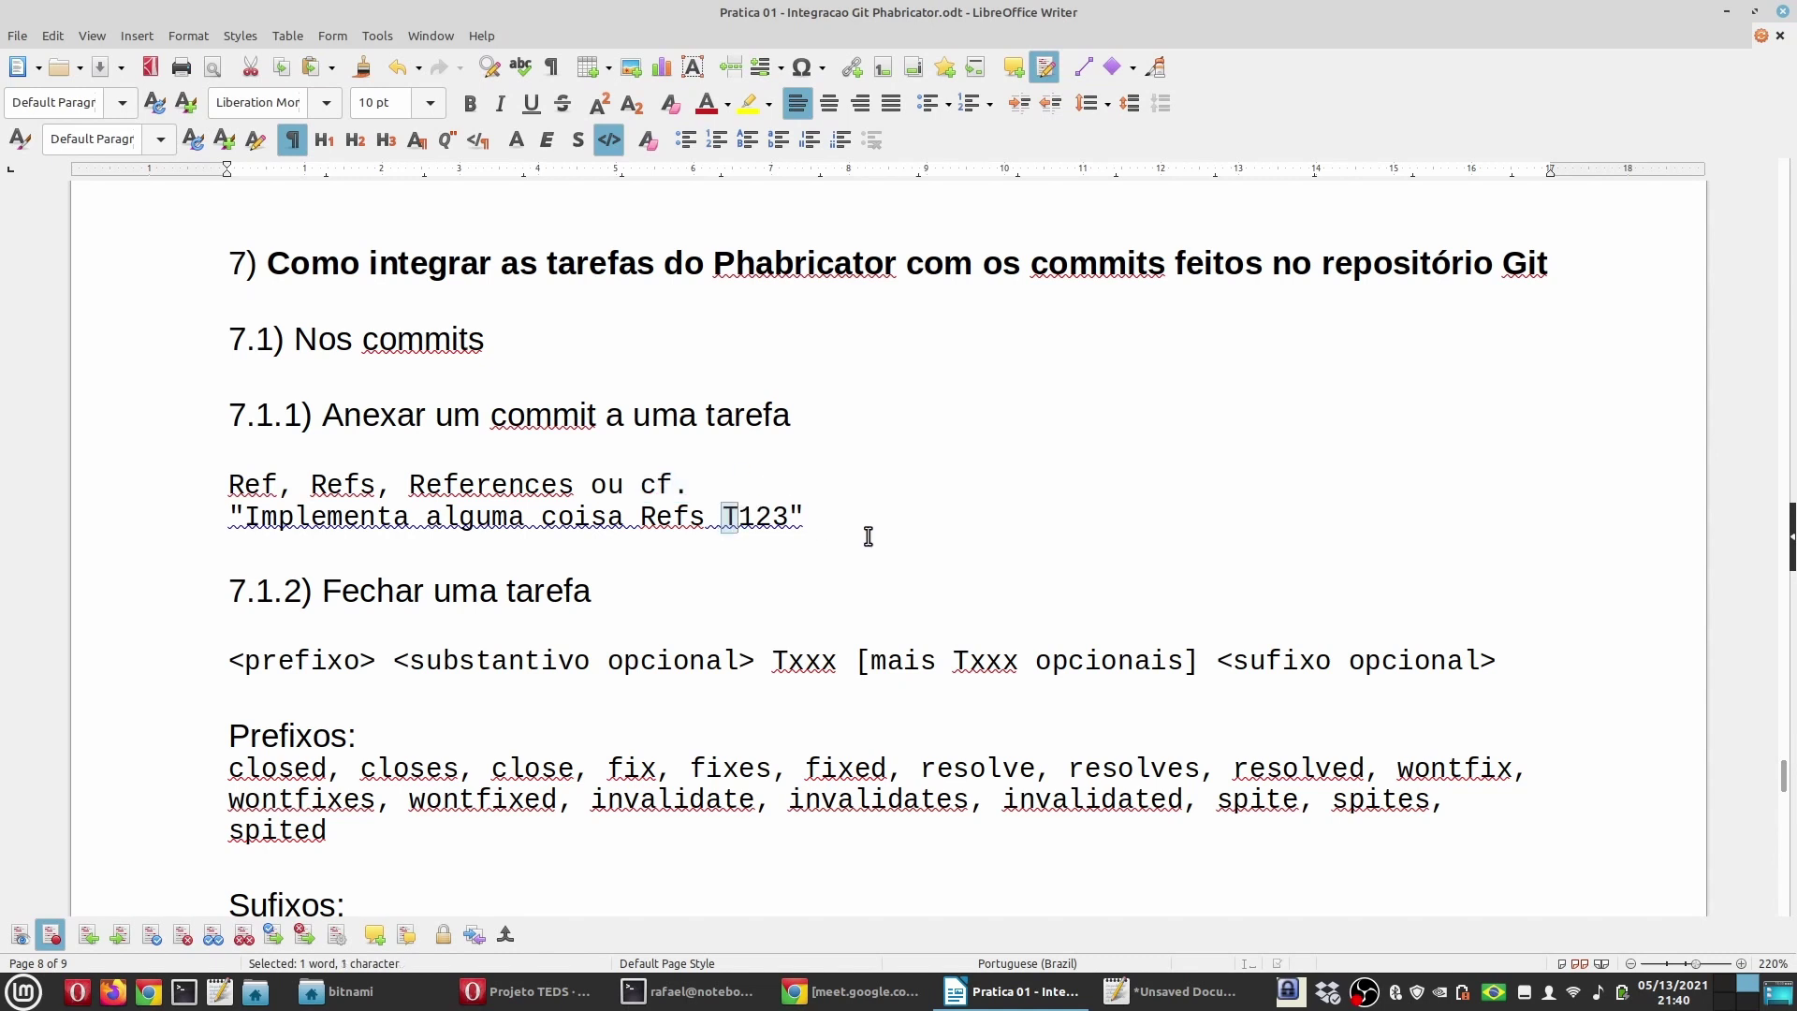
left_click(559, 992)
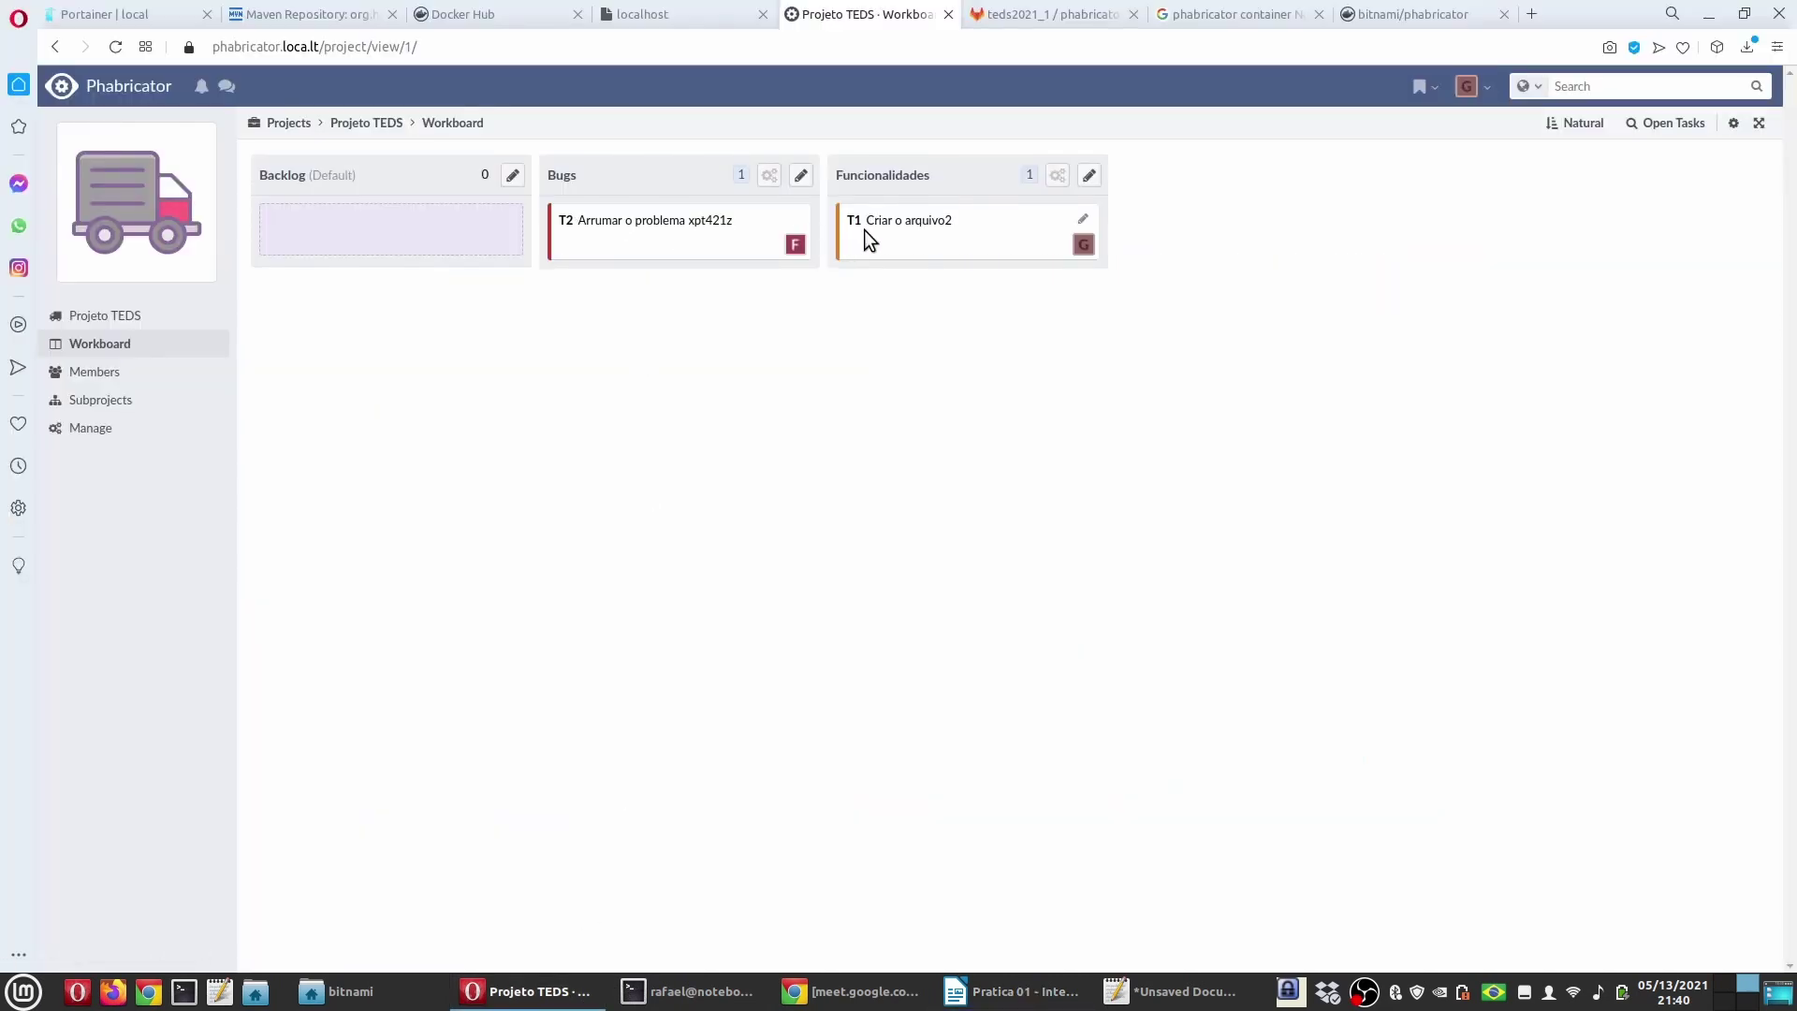
key("alt+Tab")
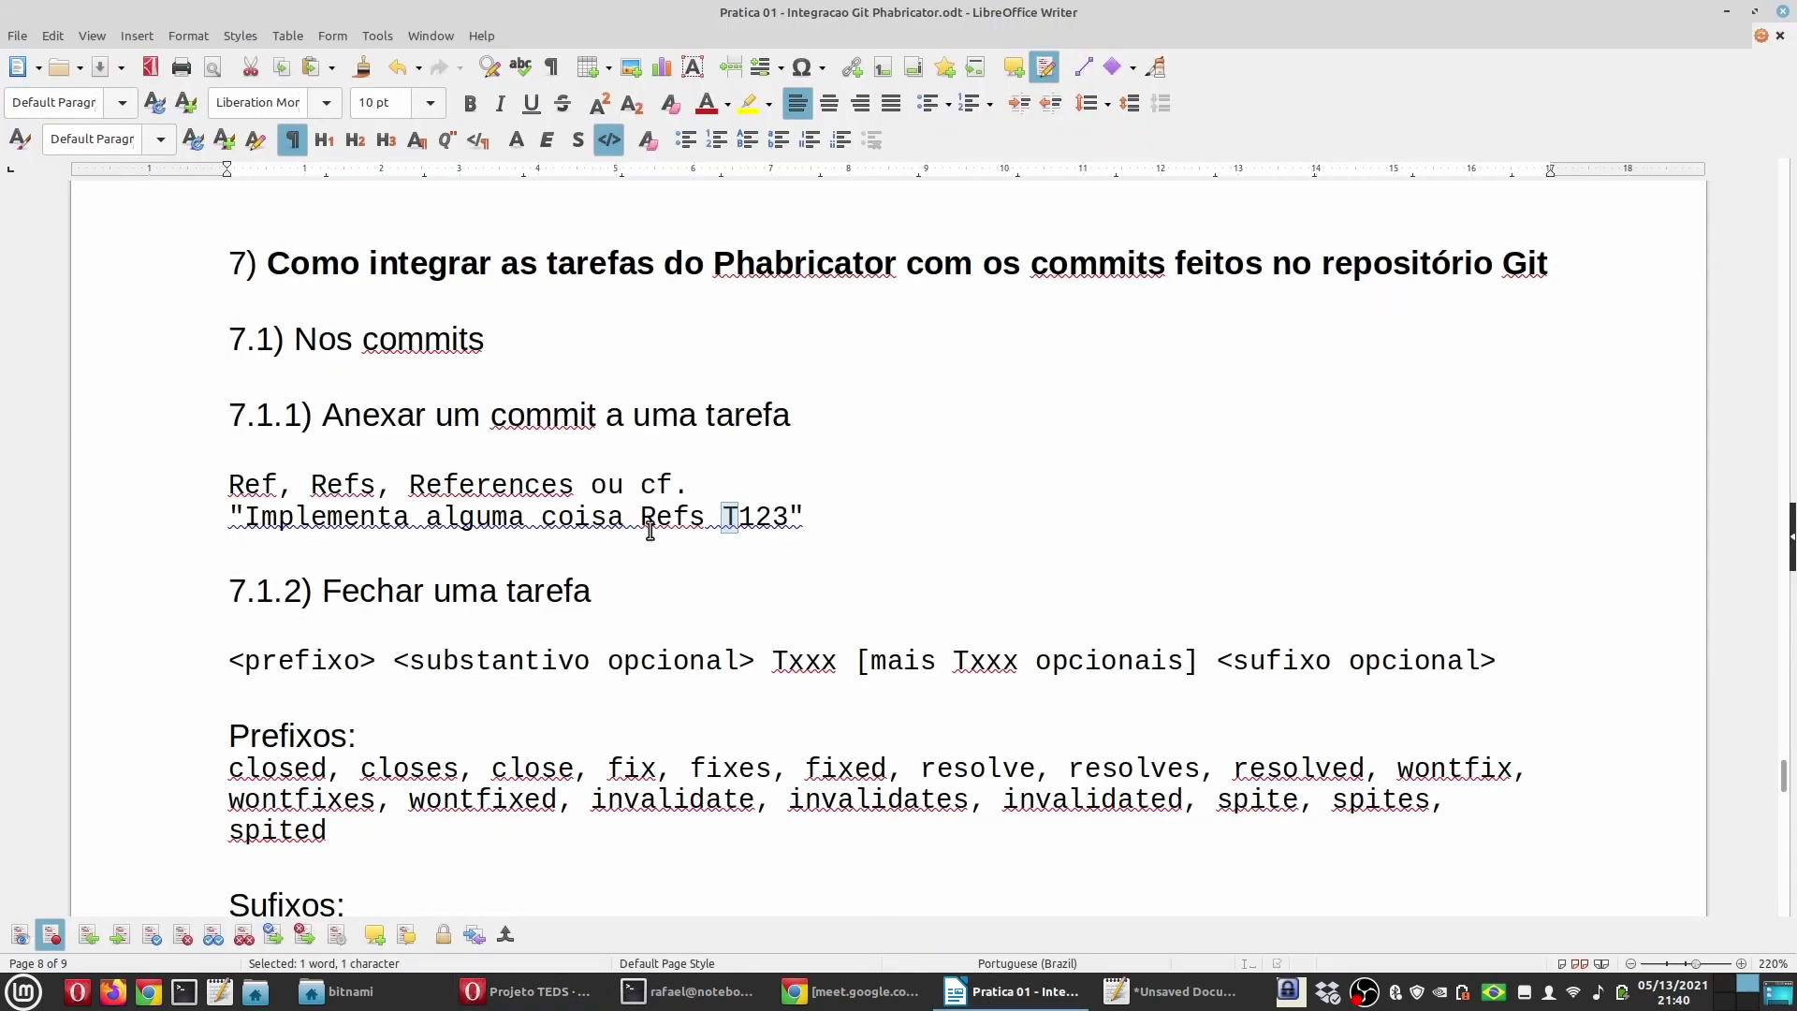
left_click_drag(641, 518, 790, 516)
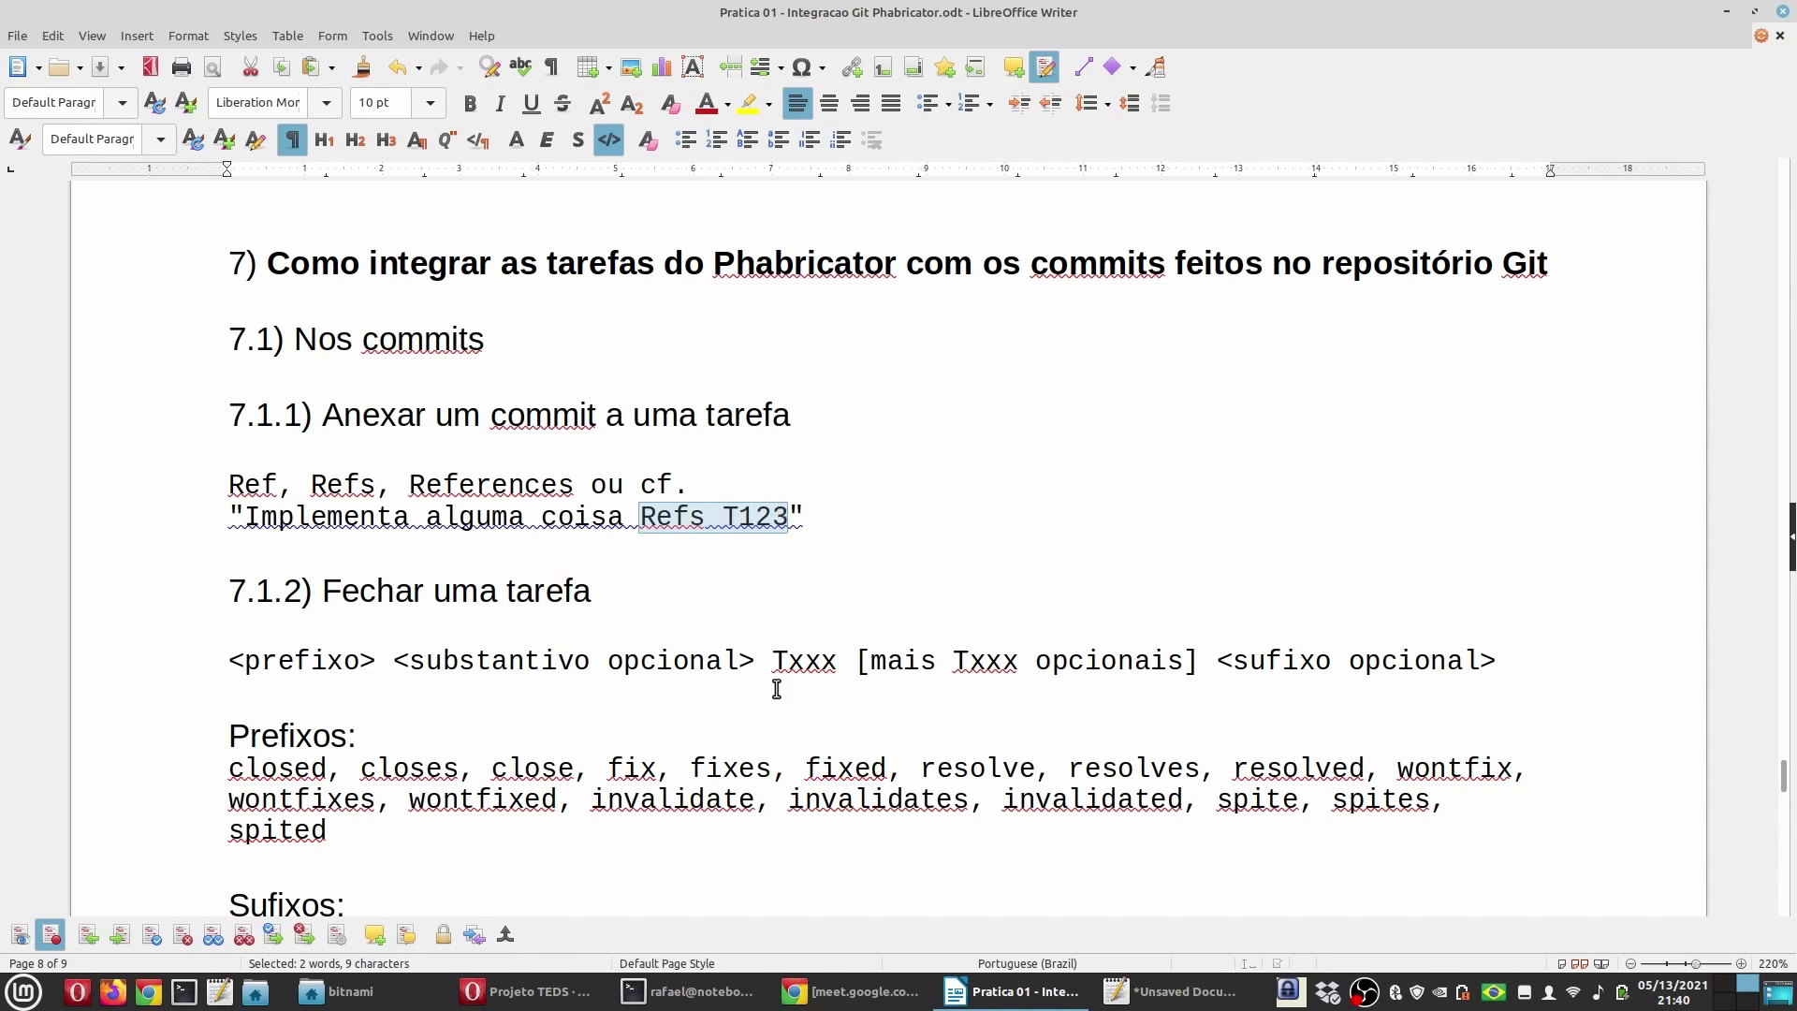
mouse_move(560, 975)
key("alt+Tab")
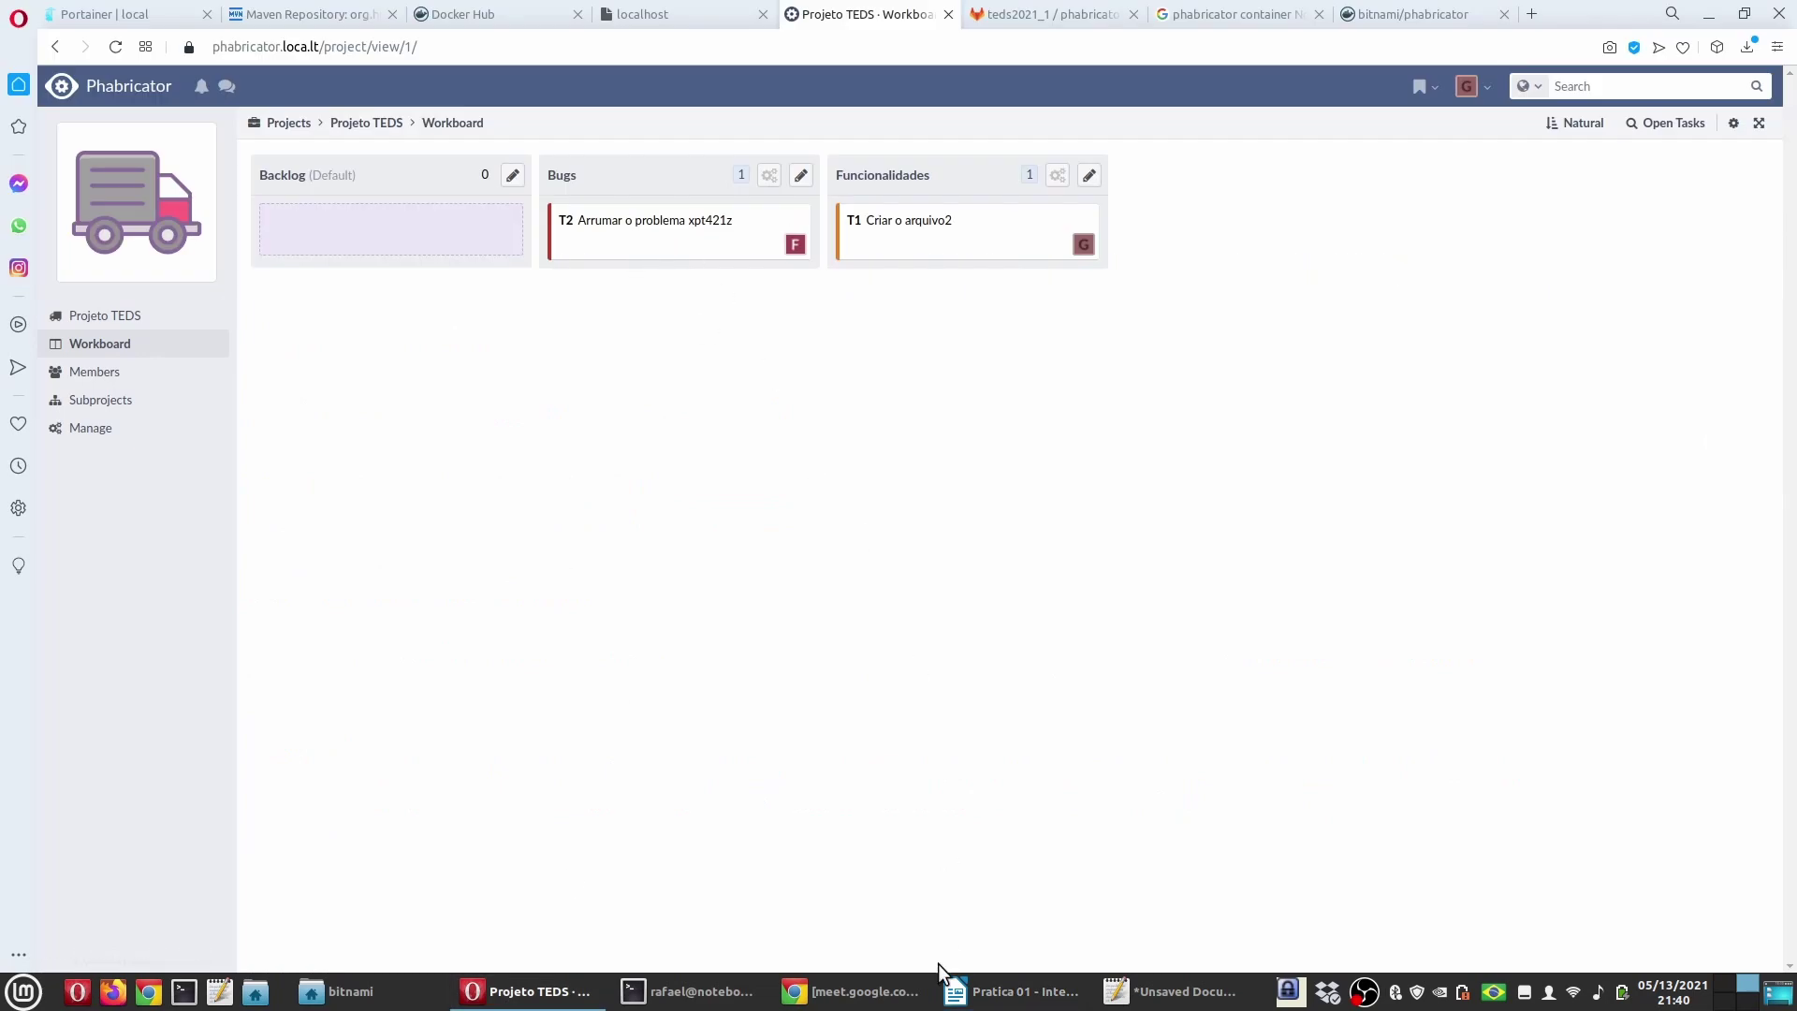
left_click(1015, 990)
left_click_drag(323, 595, 606, 588)
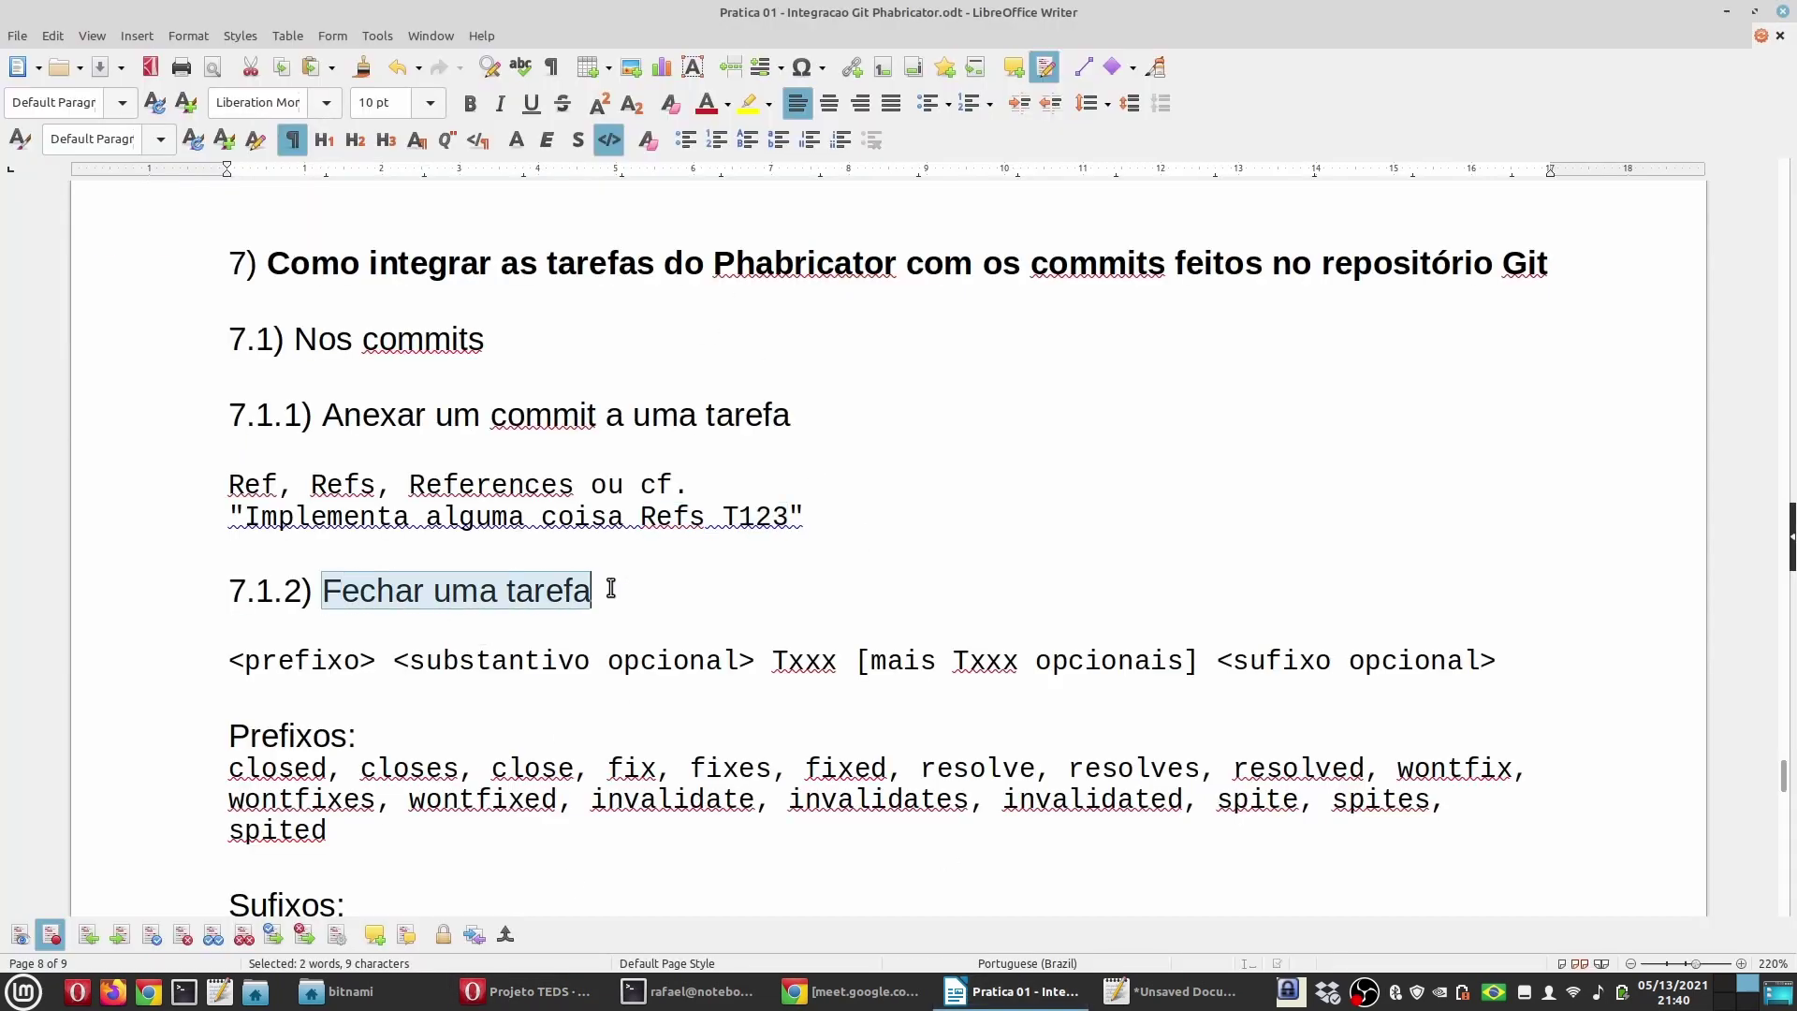
scroll(617, 642, "down", 1)
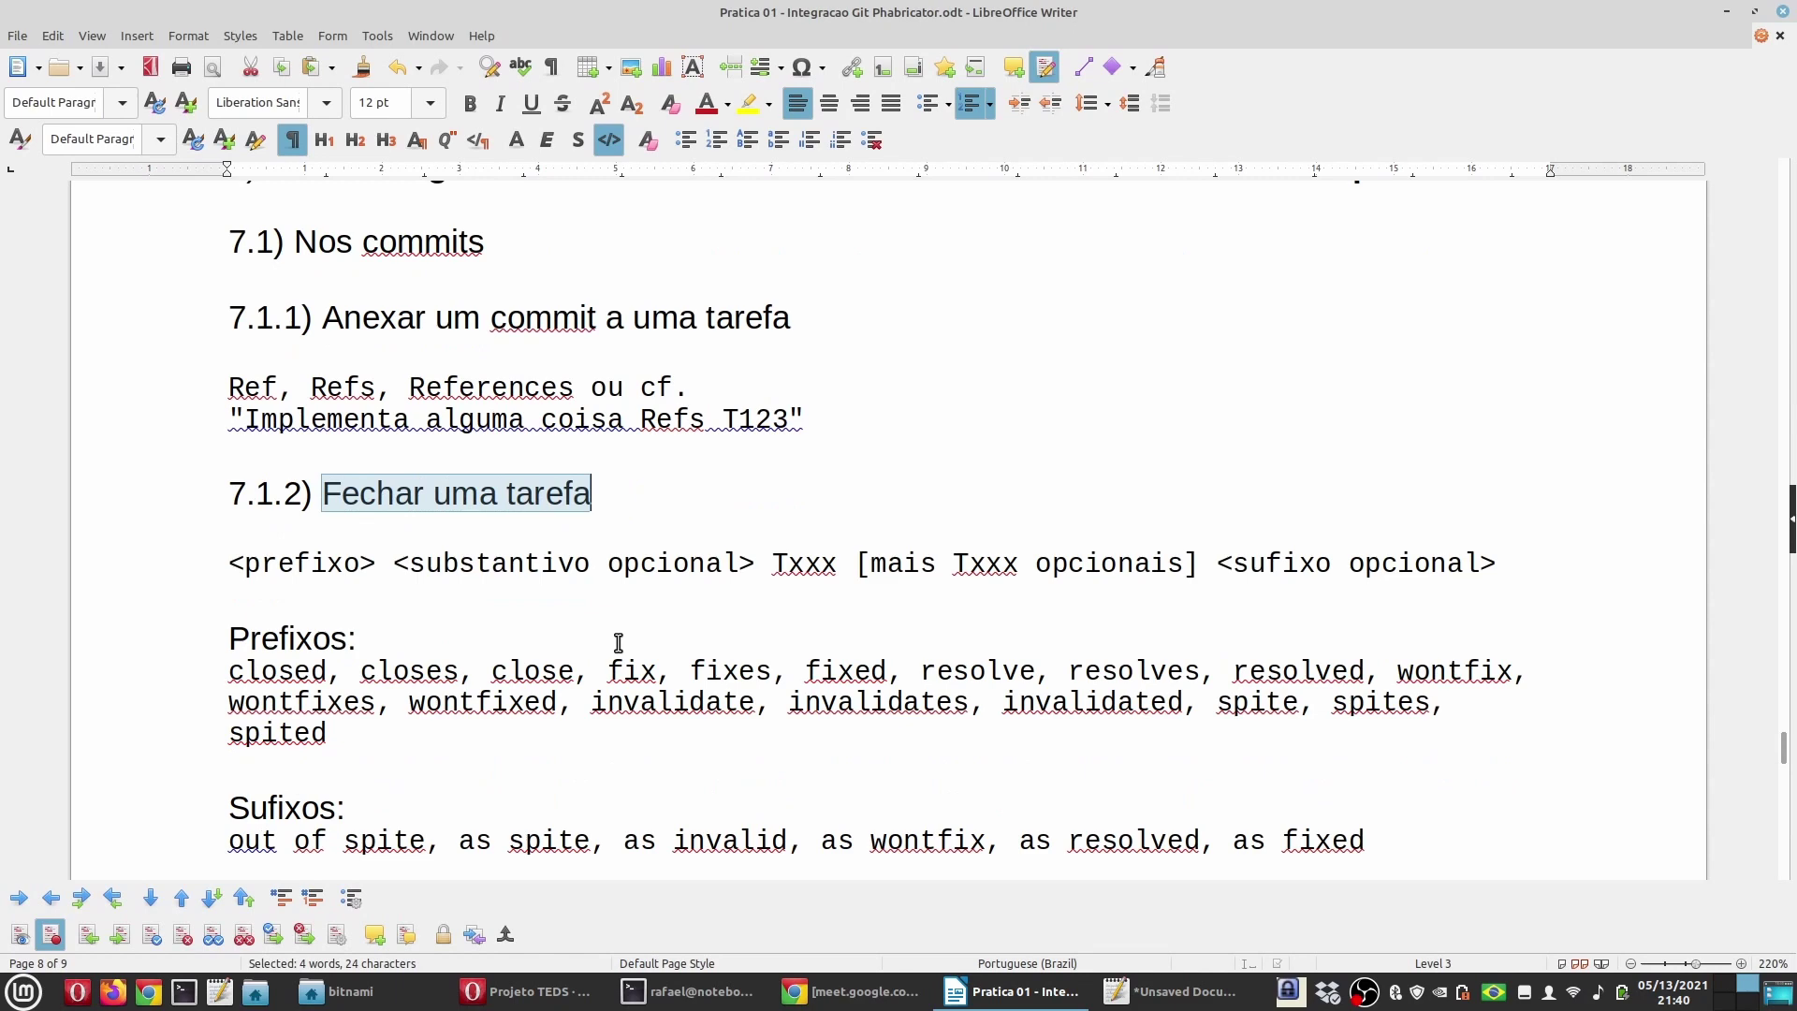
scroll(618, 642, "down", 2)
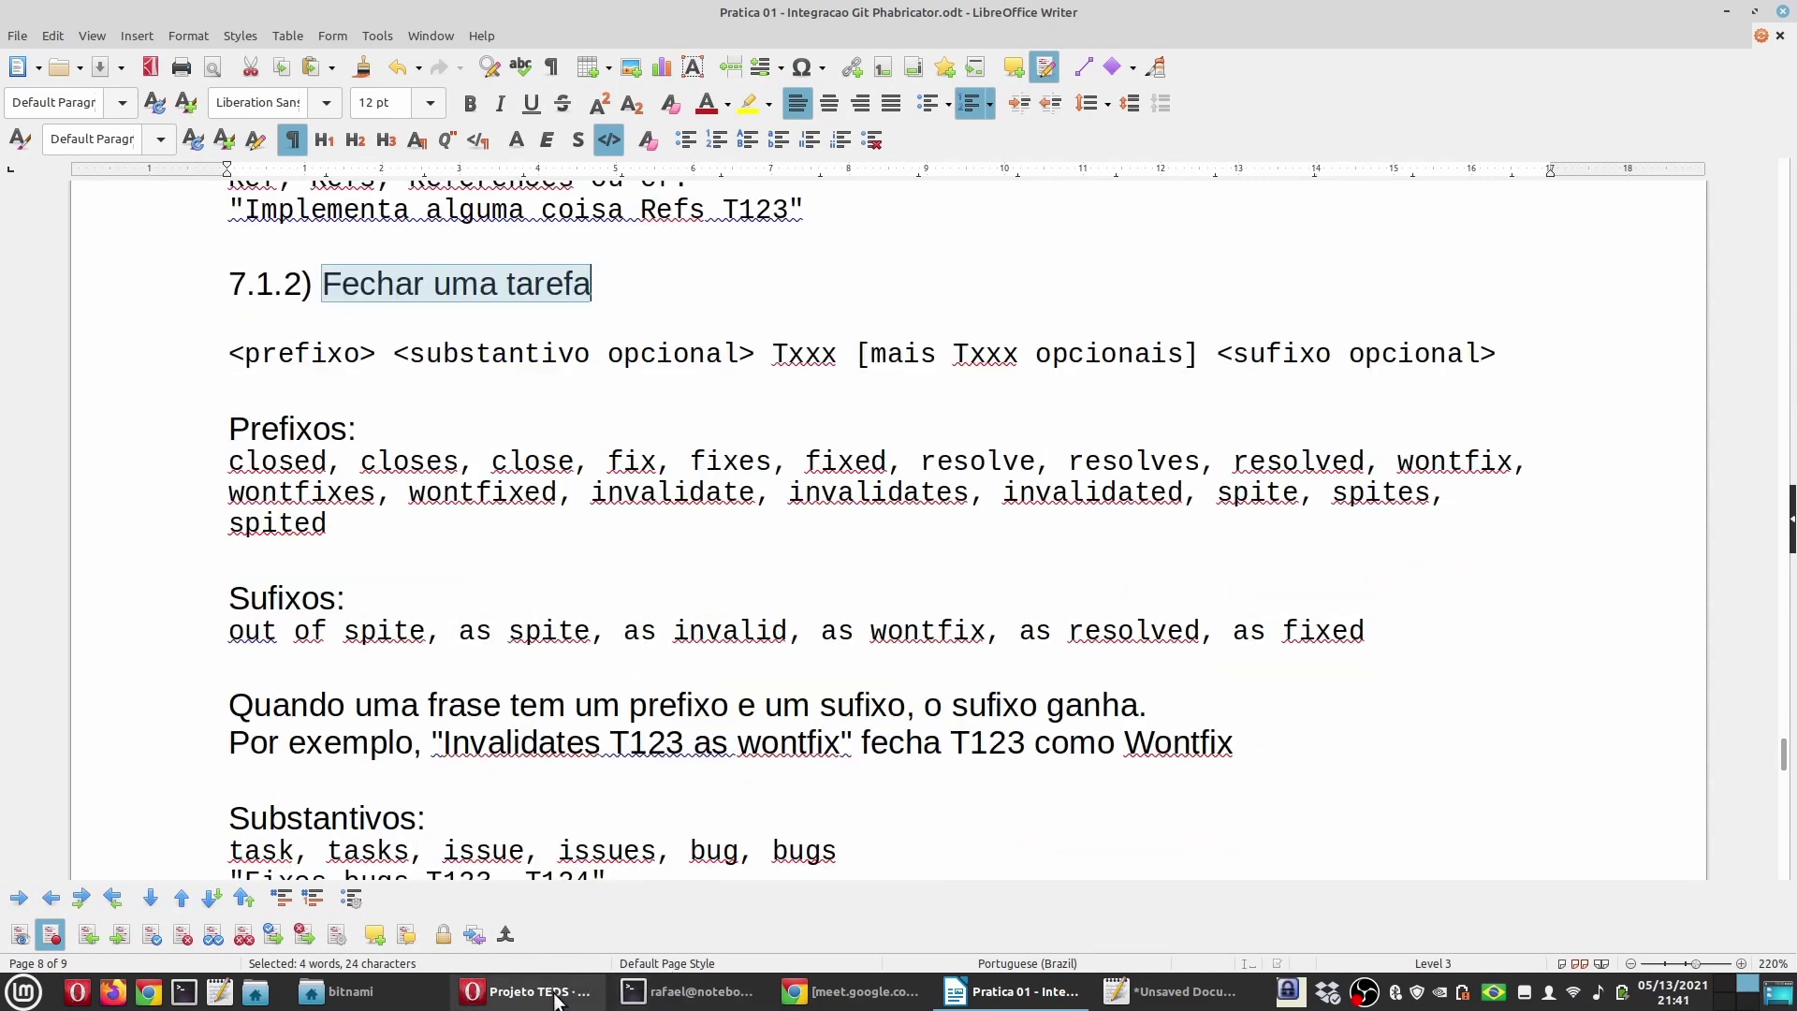
left_click(528, 991)
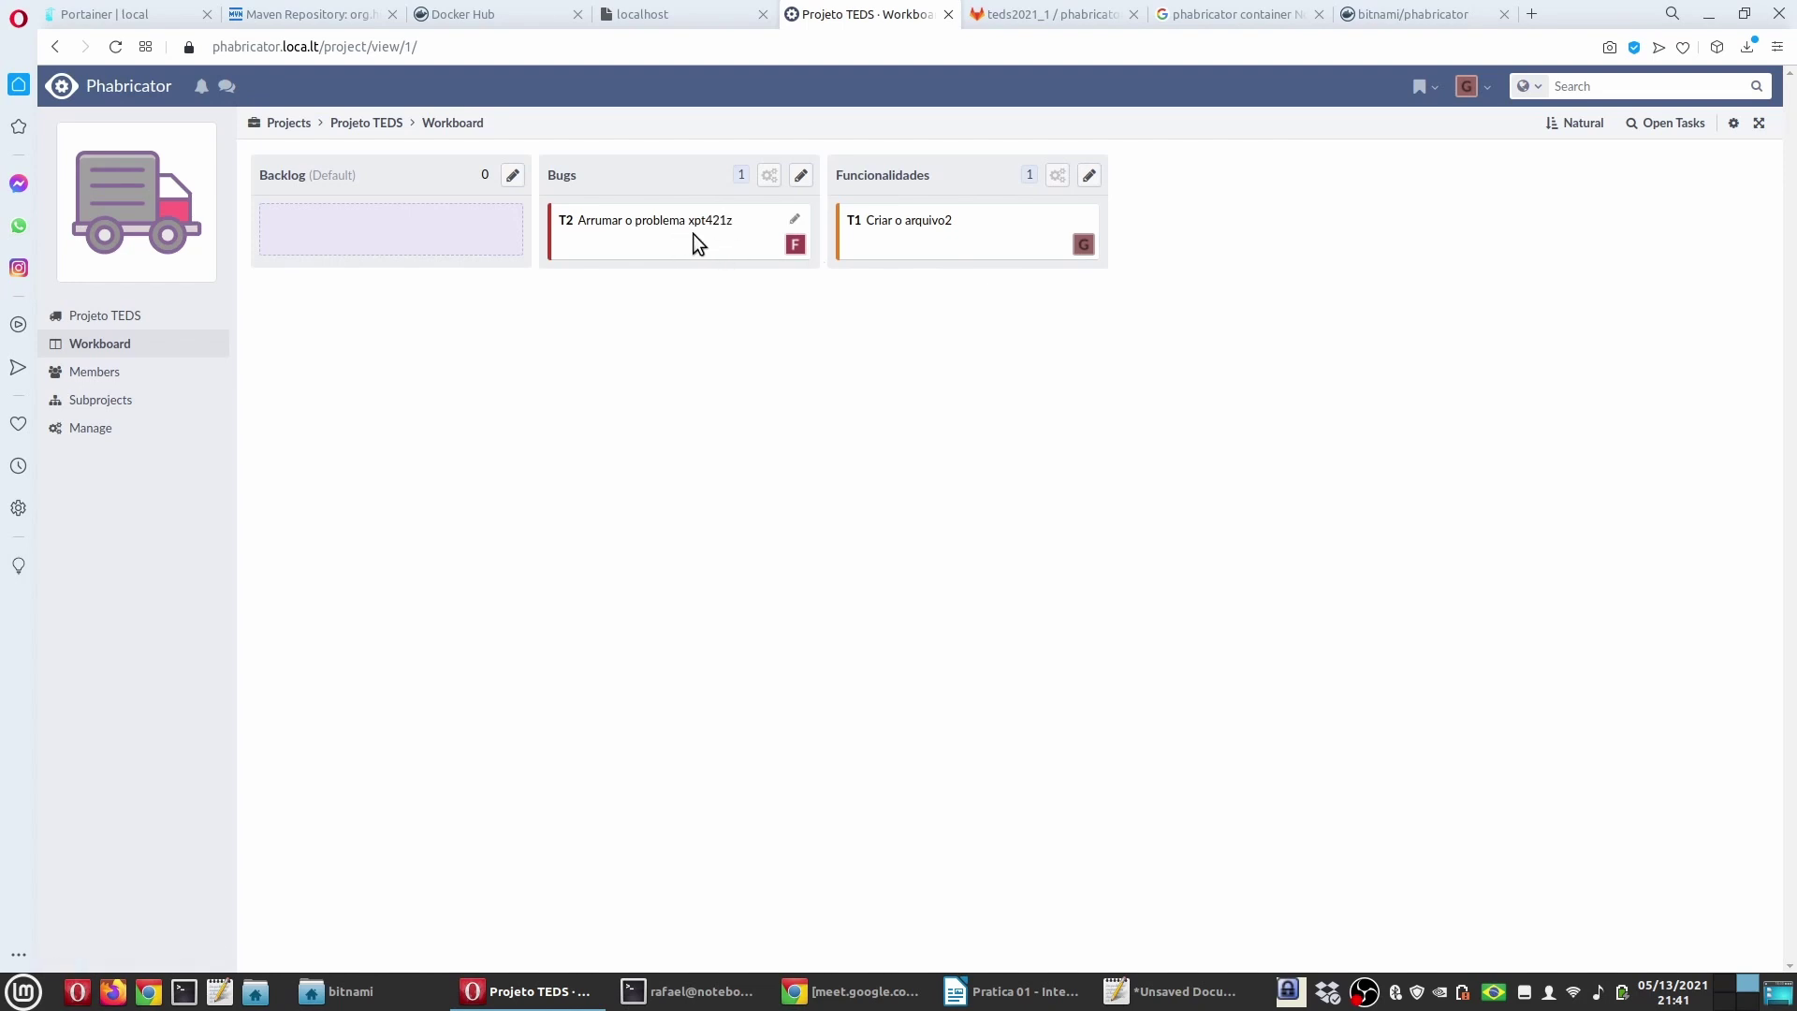
left_click(1016, 991)
left_click_drag(234, 361, 1504, 352)
left_click(756, 404)
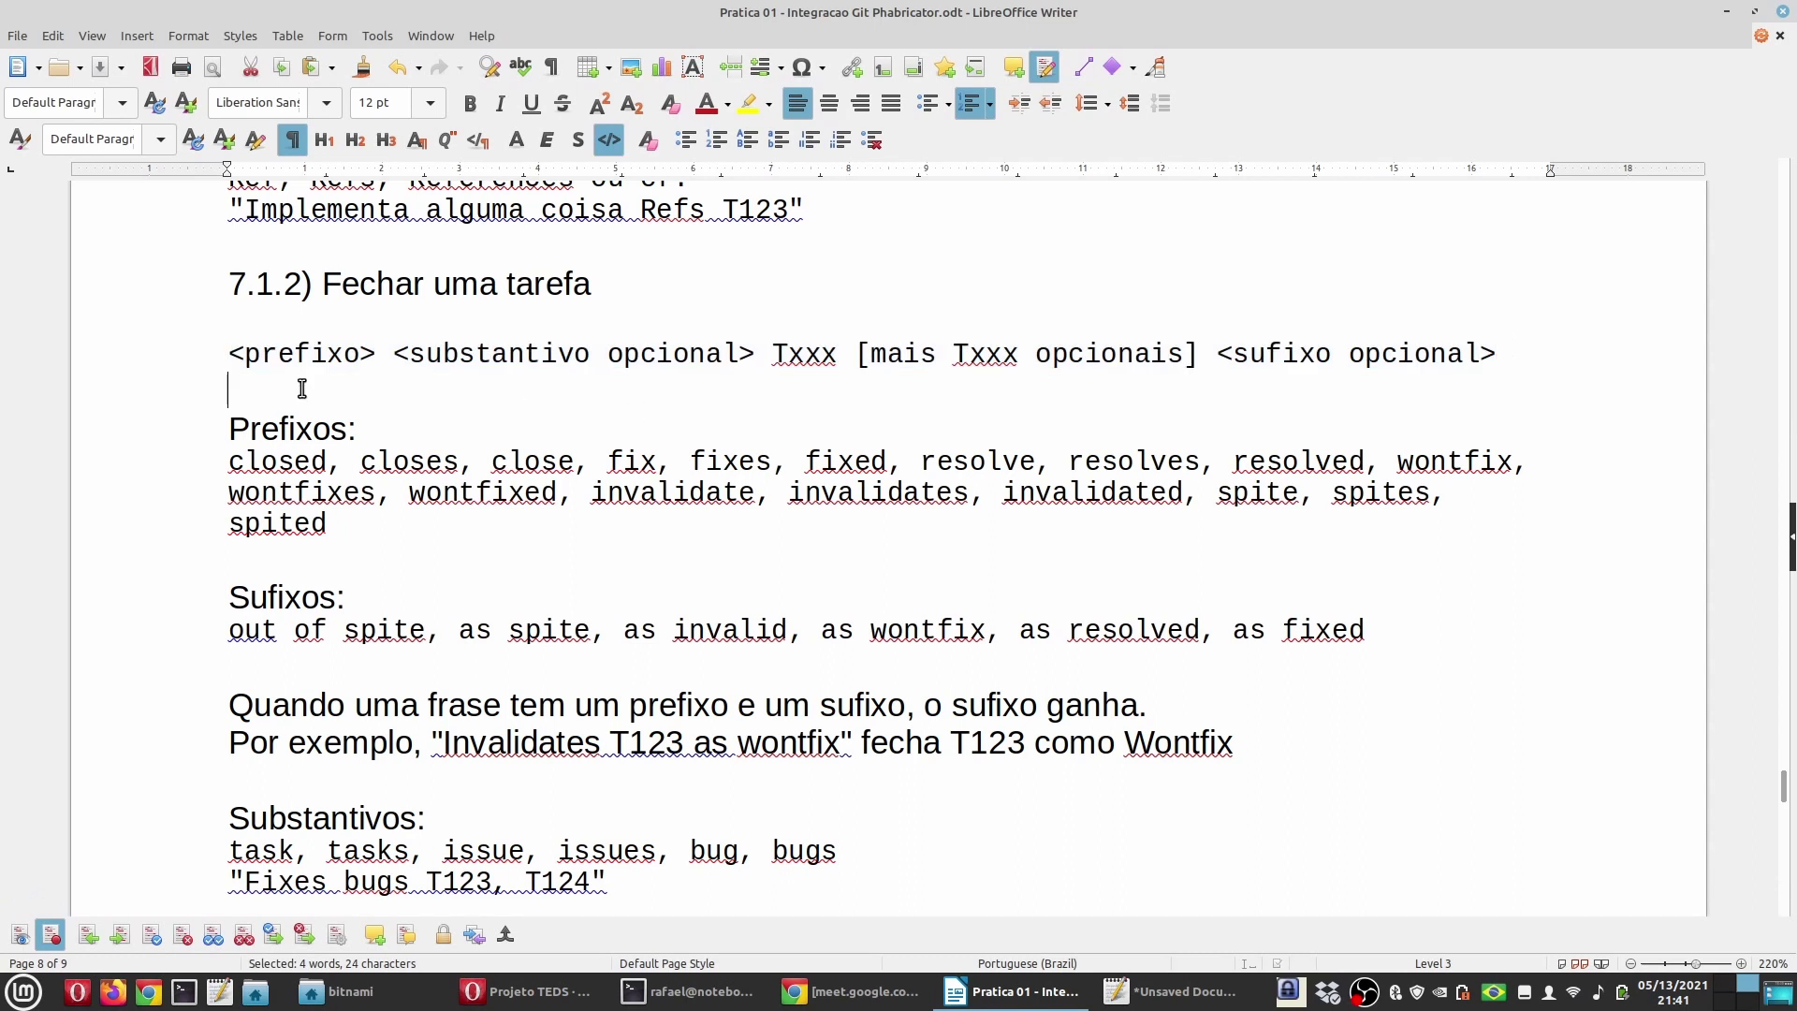
double_click(309, 356)
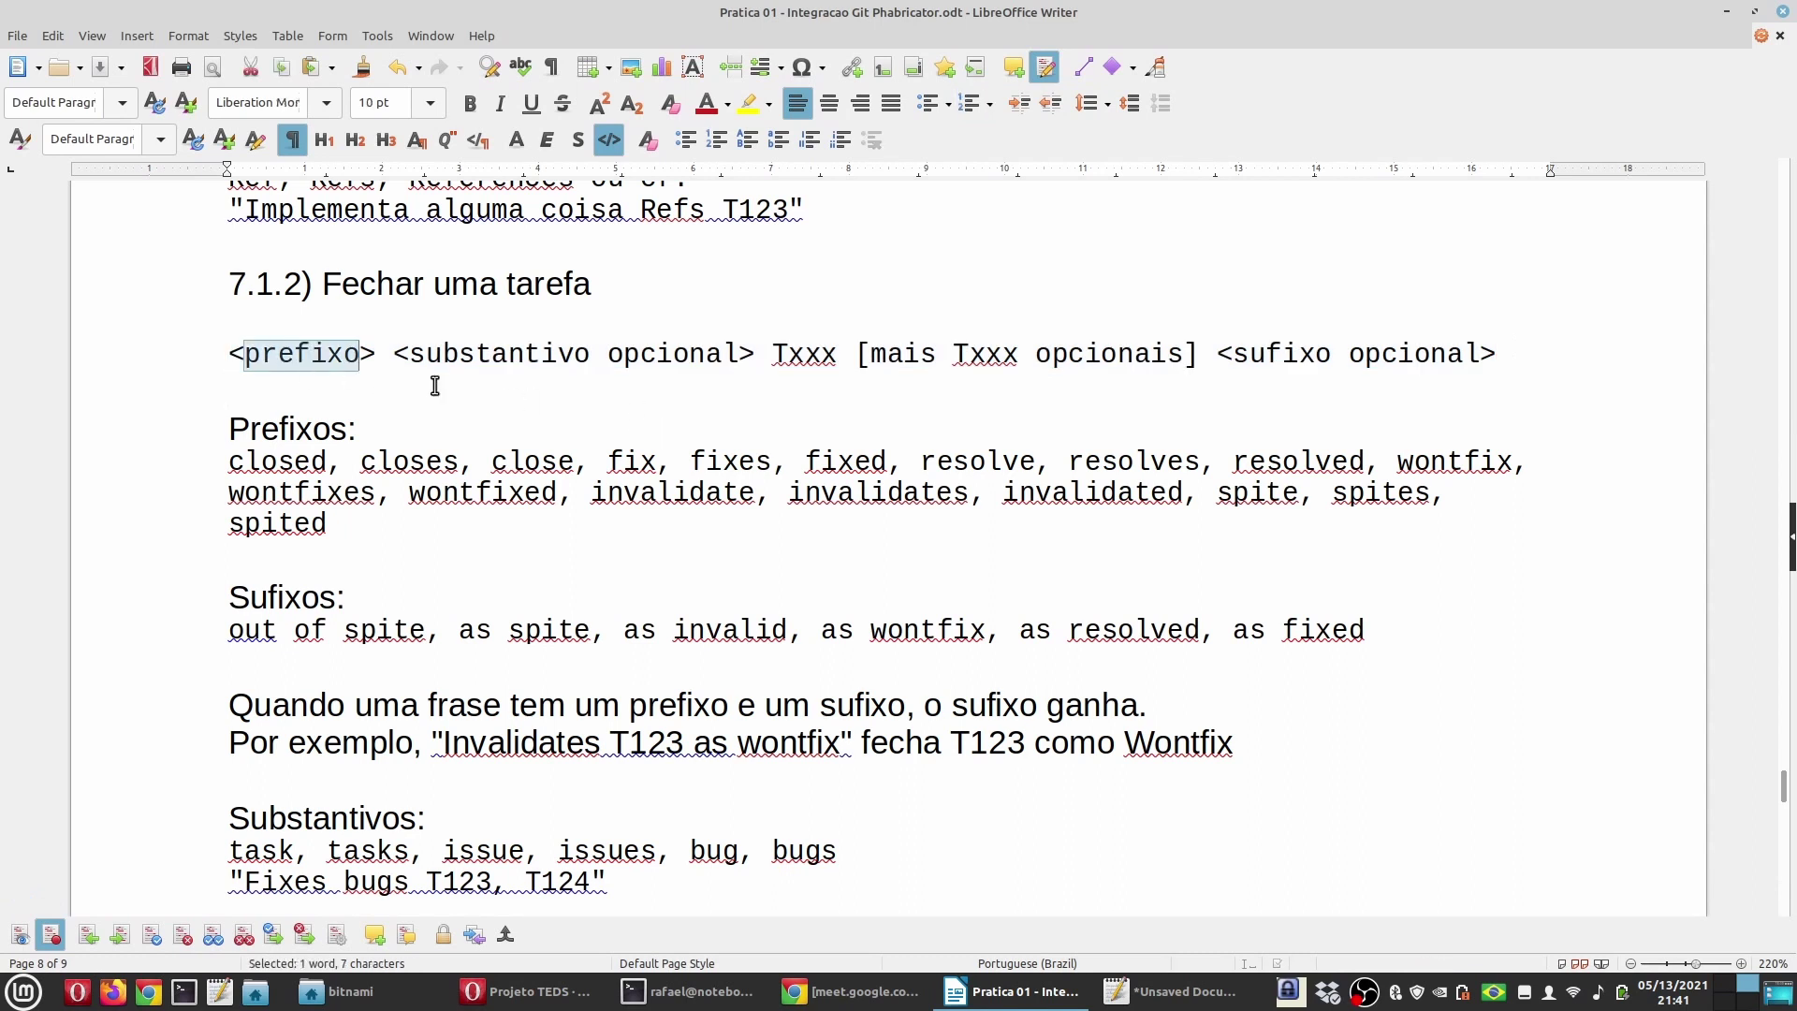
left_click_drag(409, 353, 739, 353)
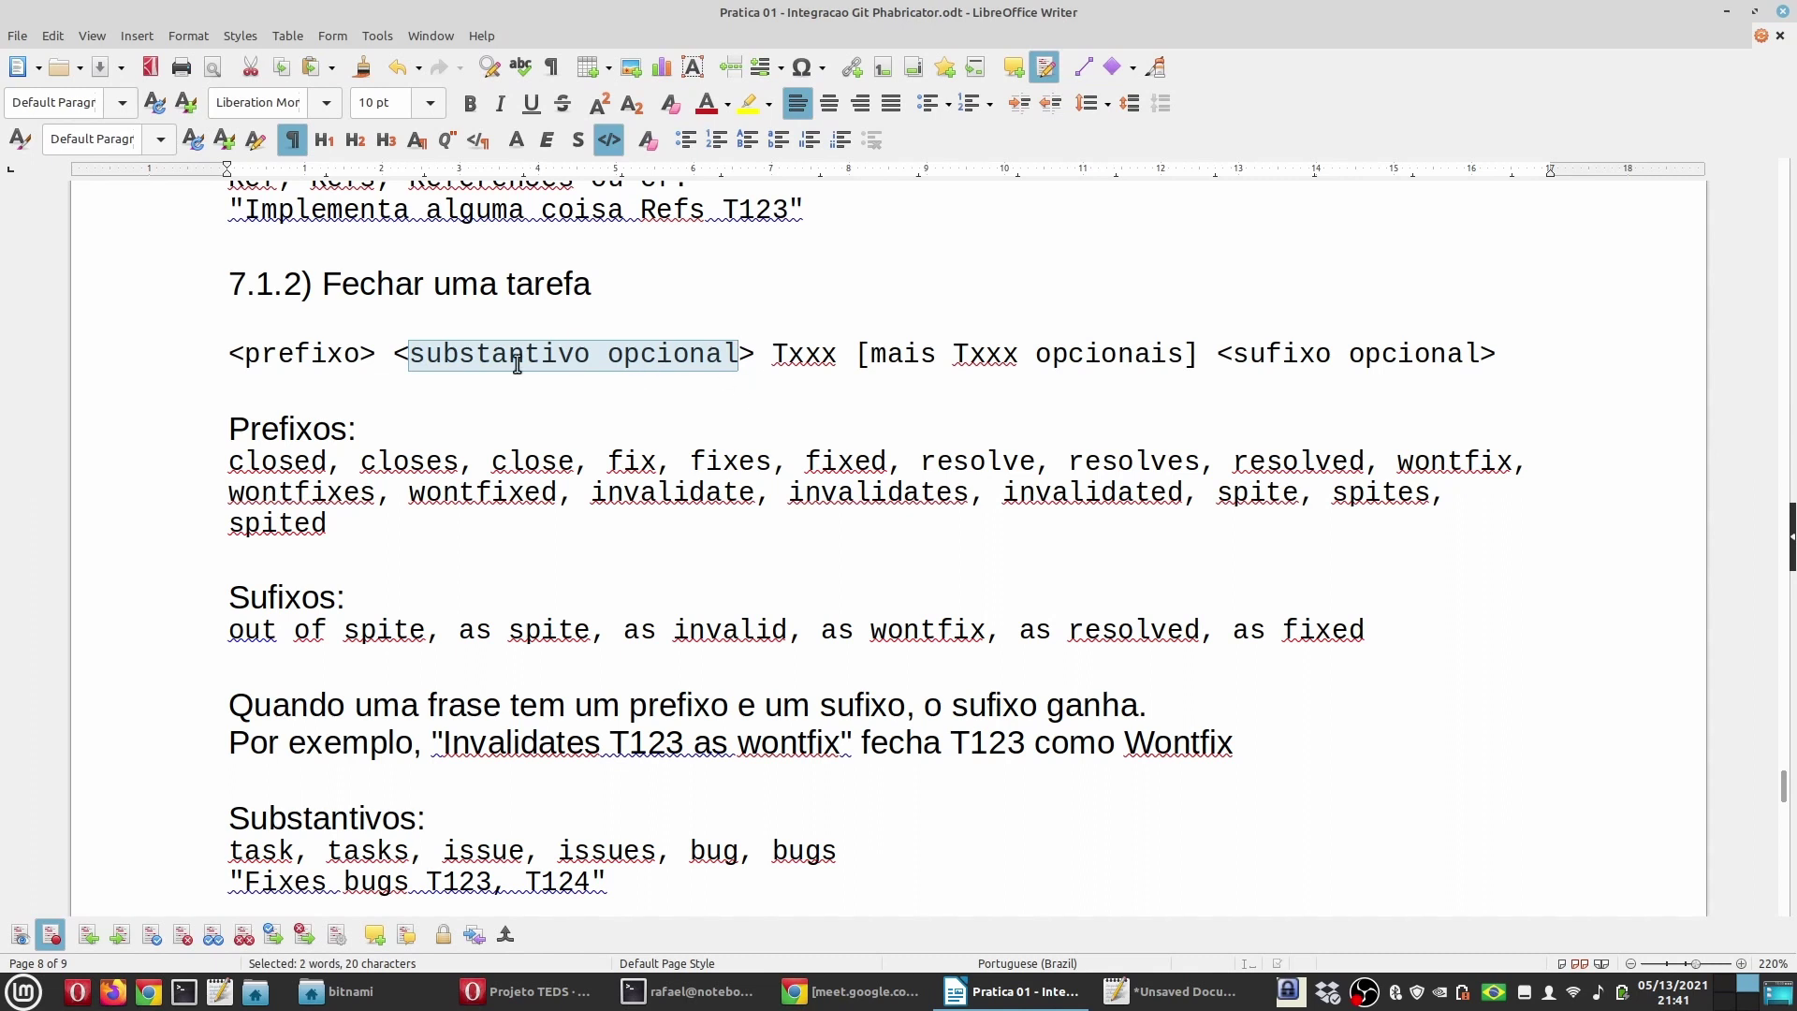
double_click(805, 356)
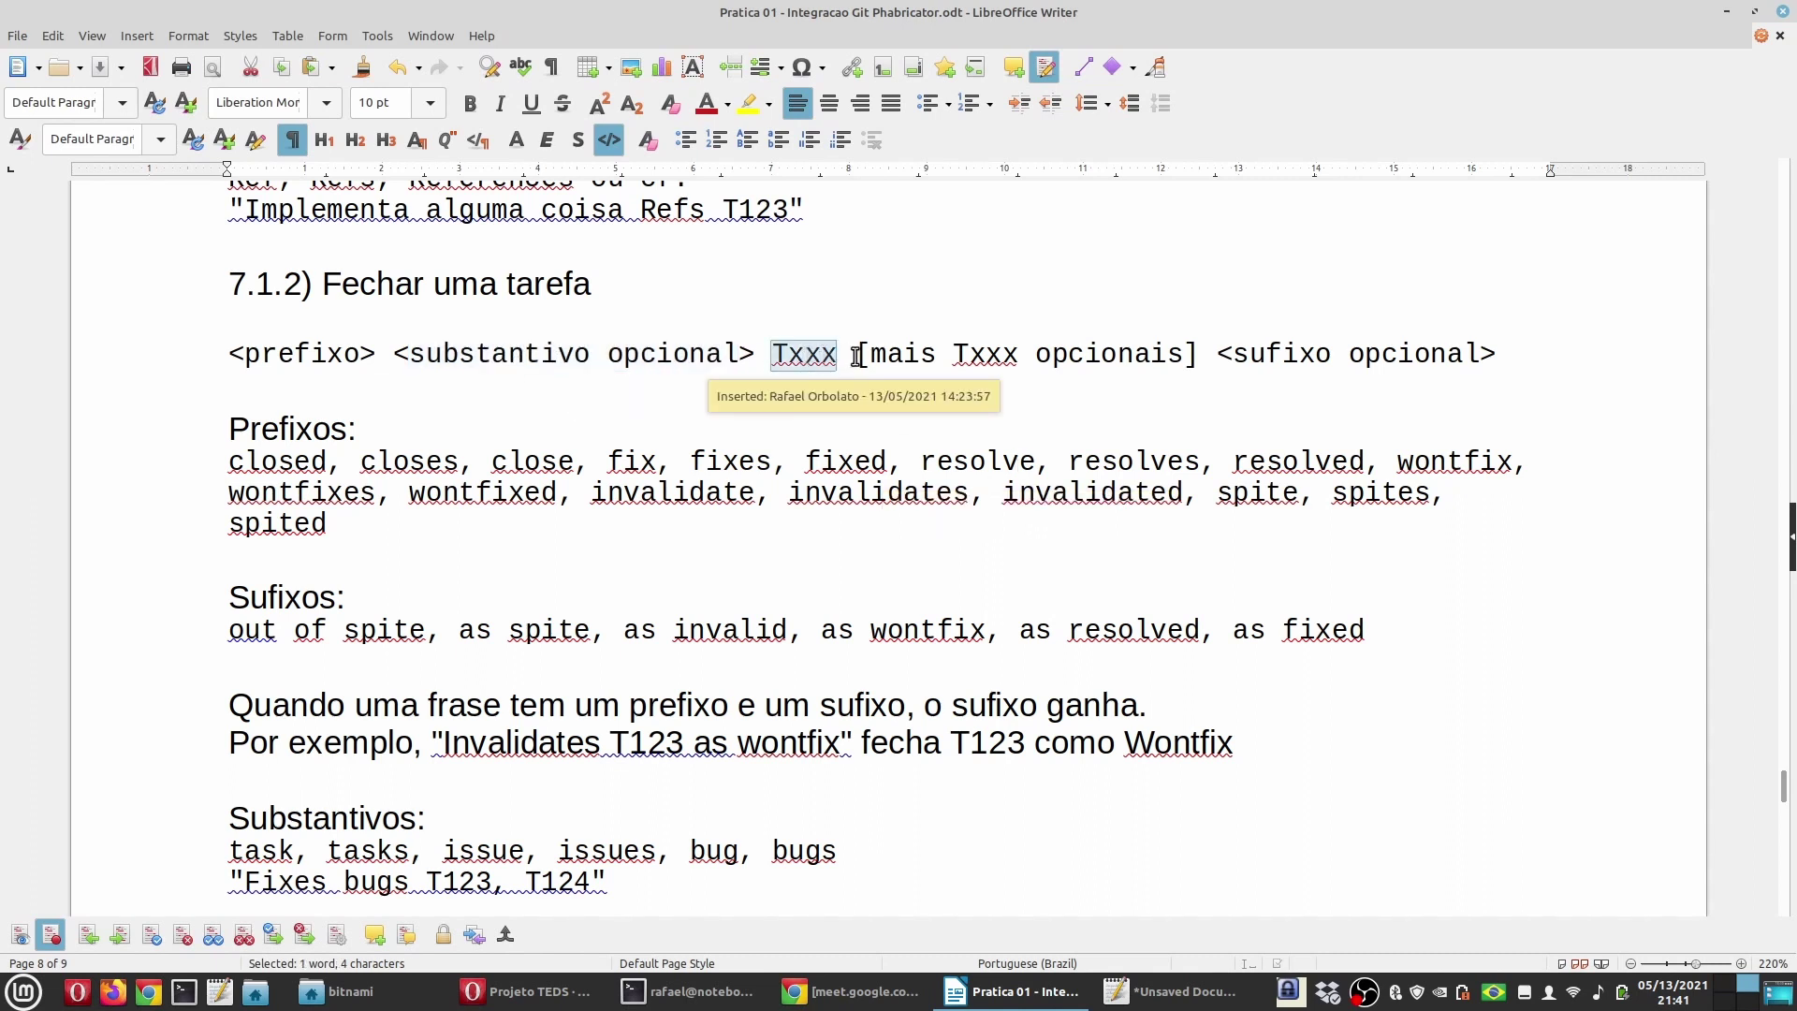
left_click_drag(855, 352, 1201, 353)
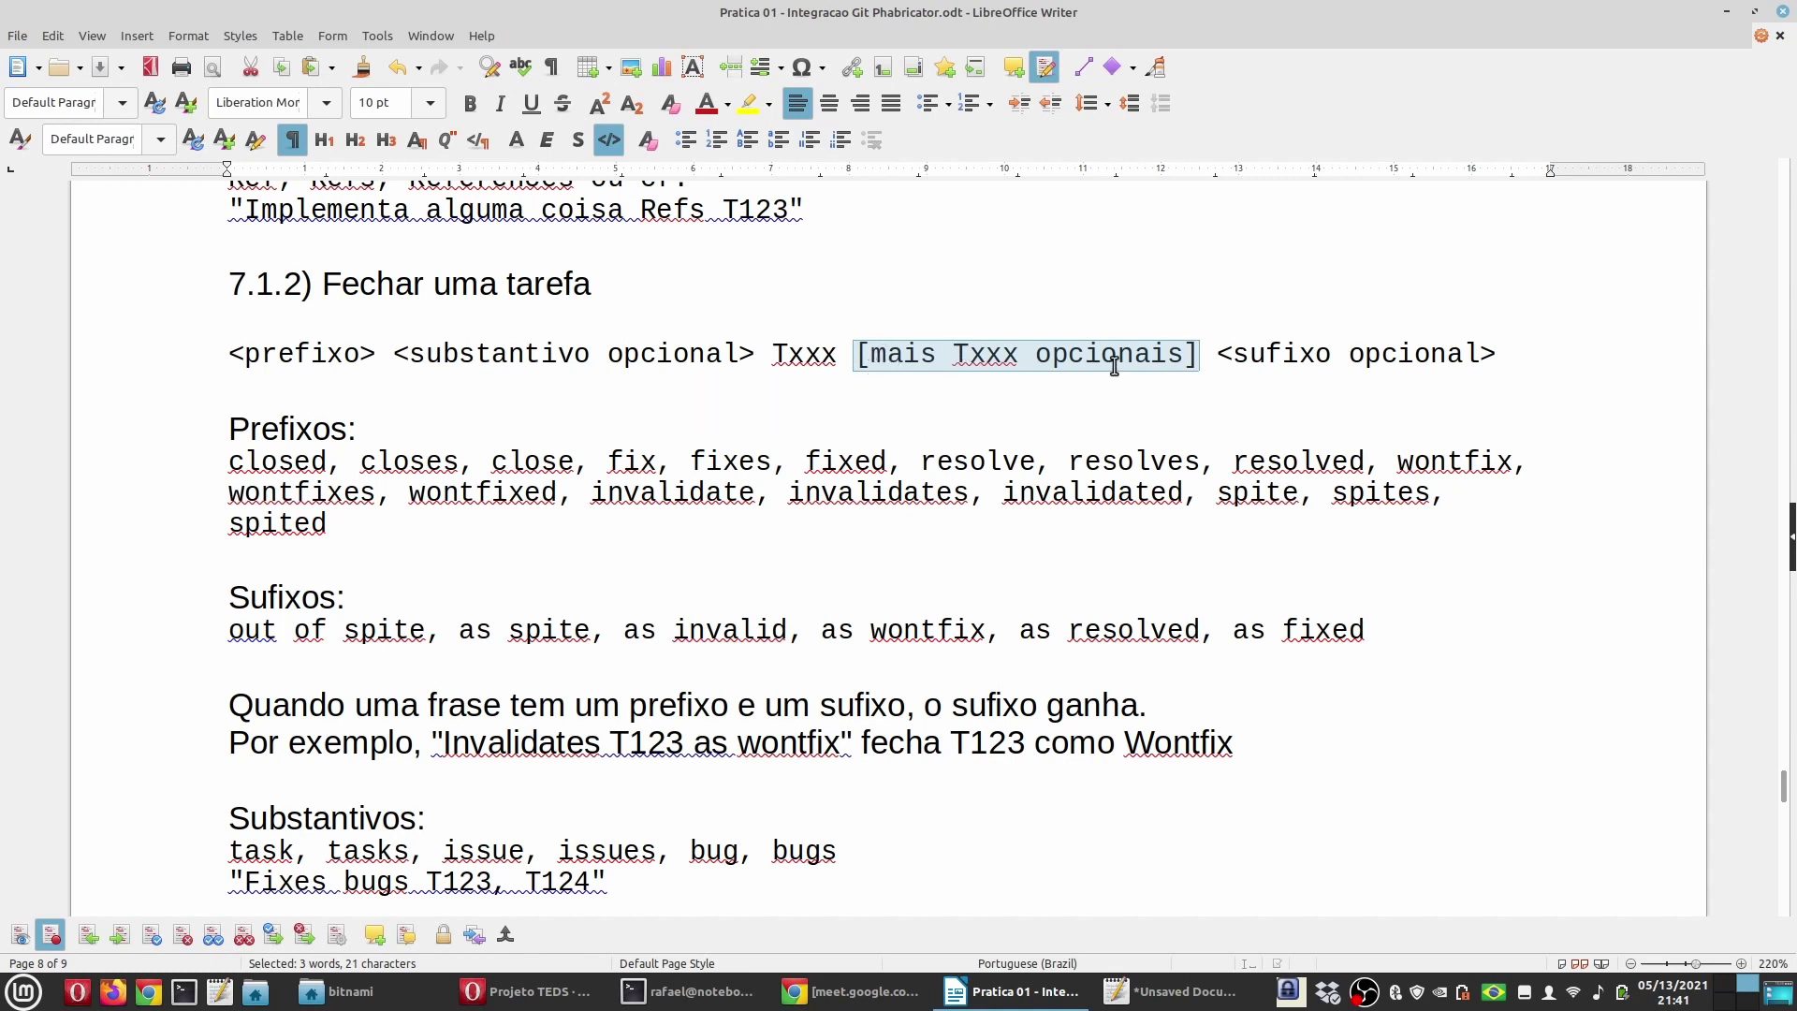
left_click(963, 382)
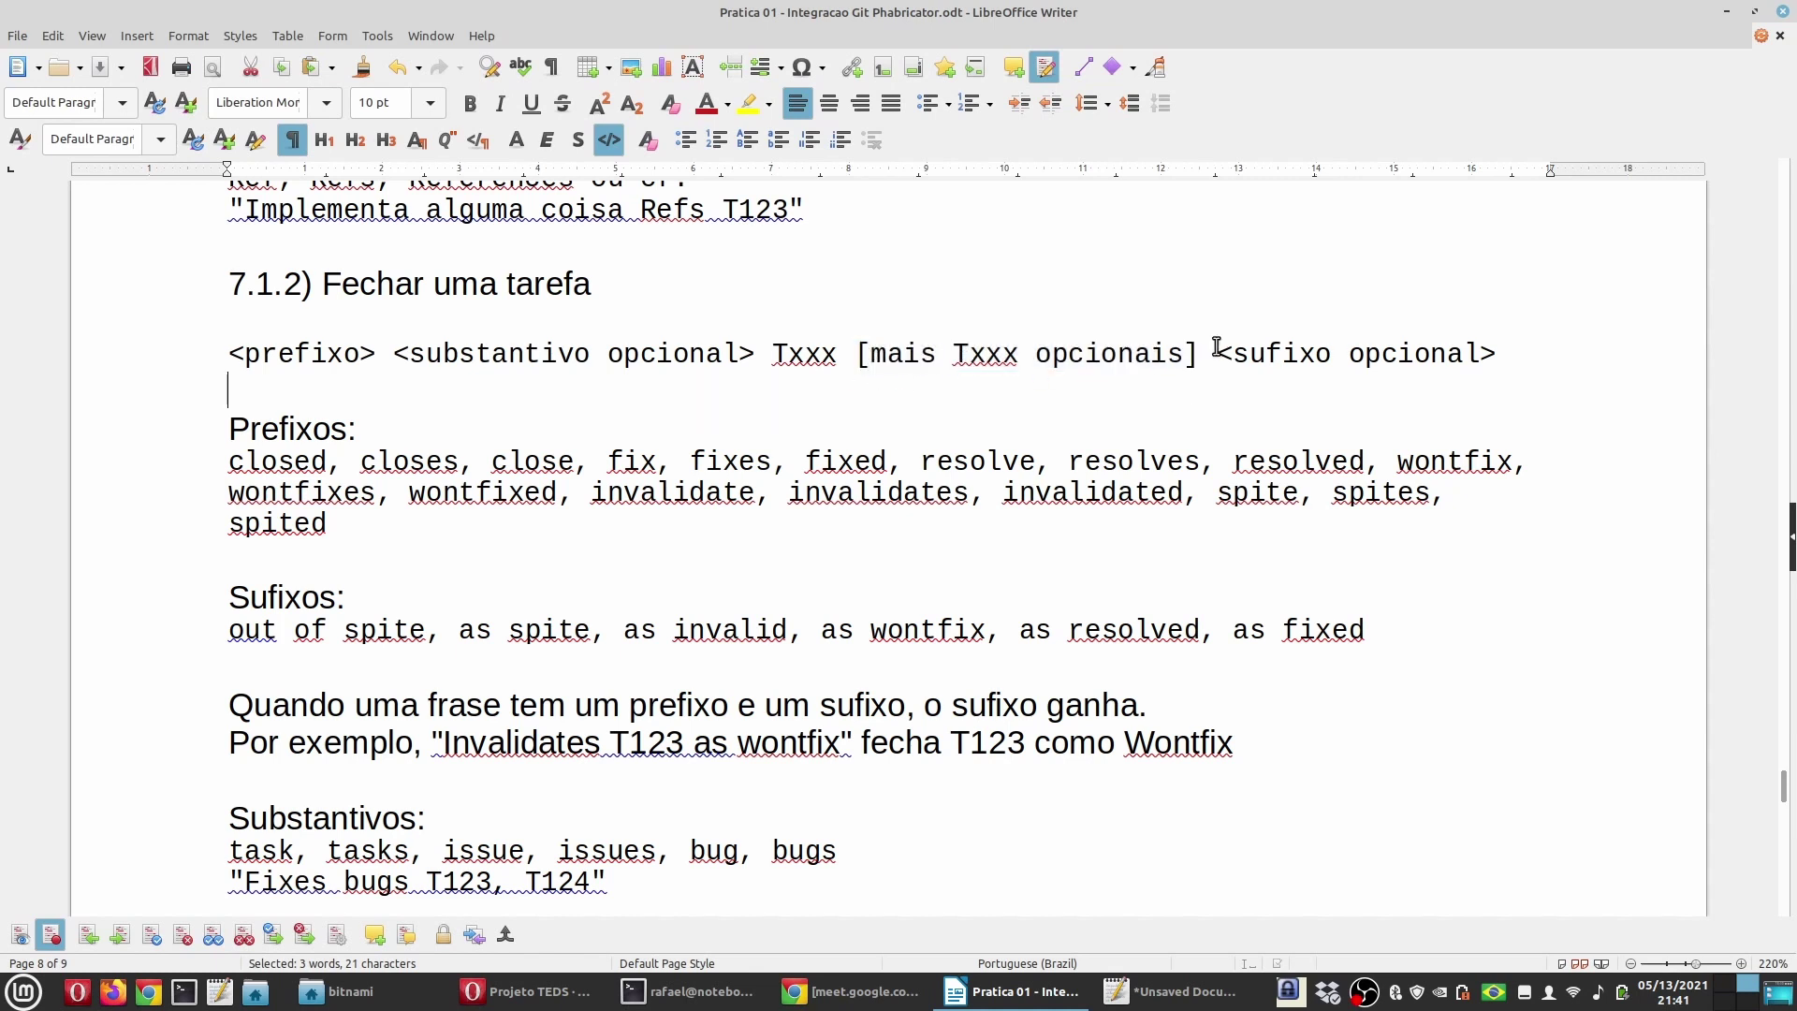
left_click_drag(1214, 354, 1540, 356)
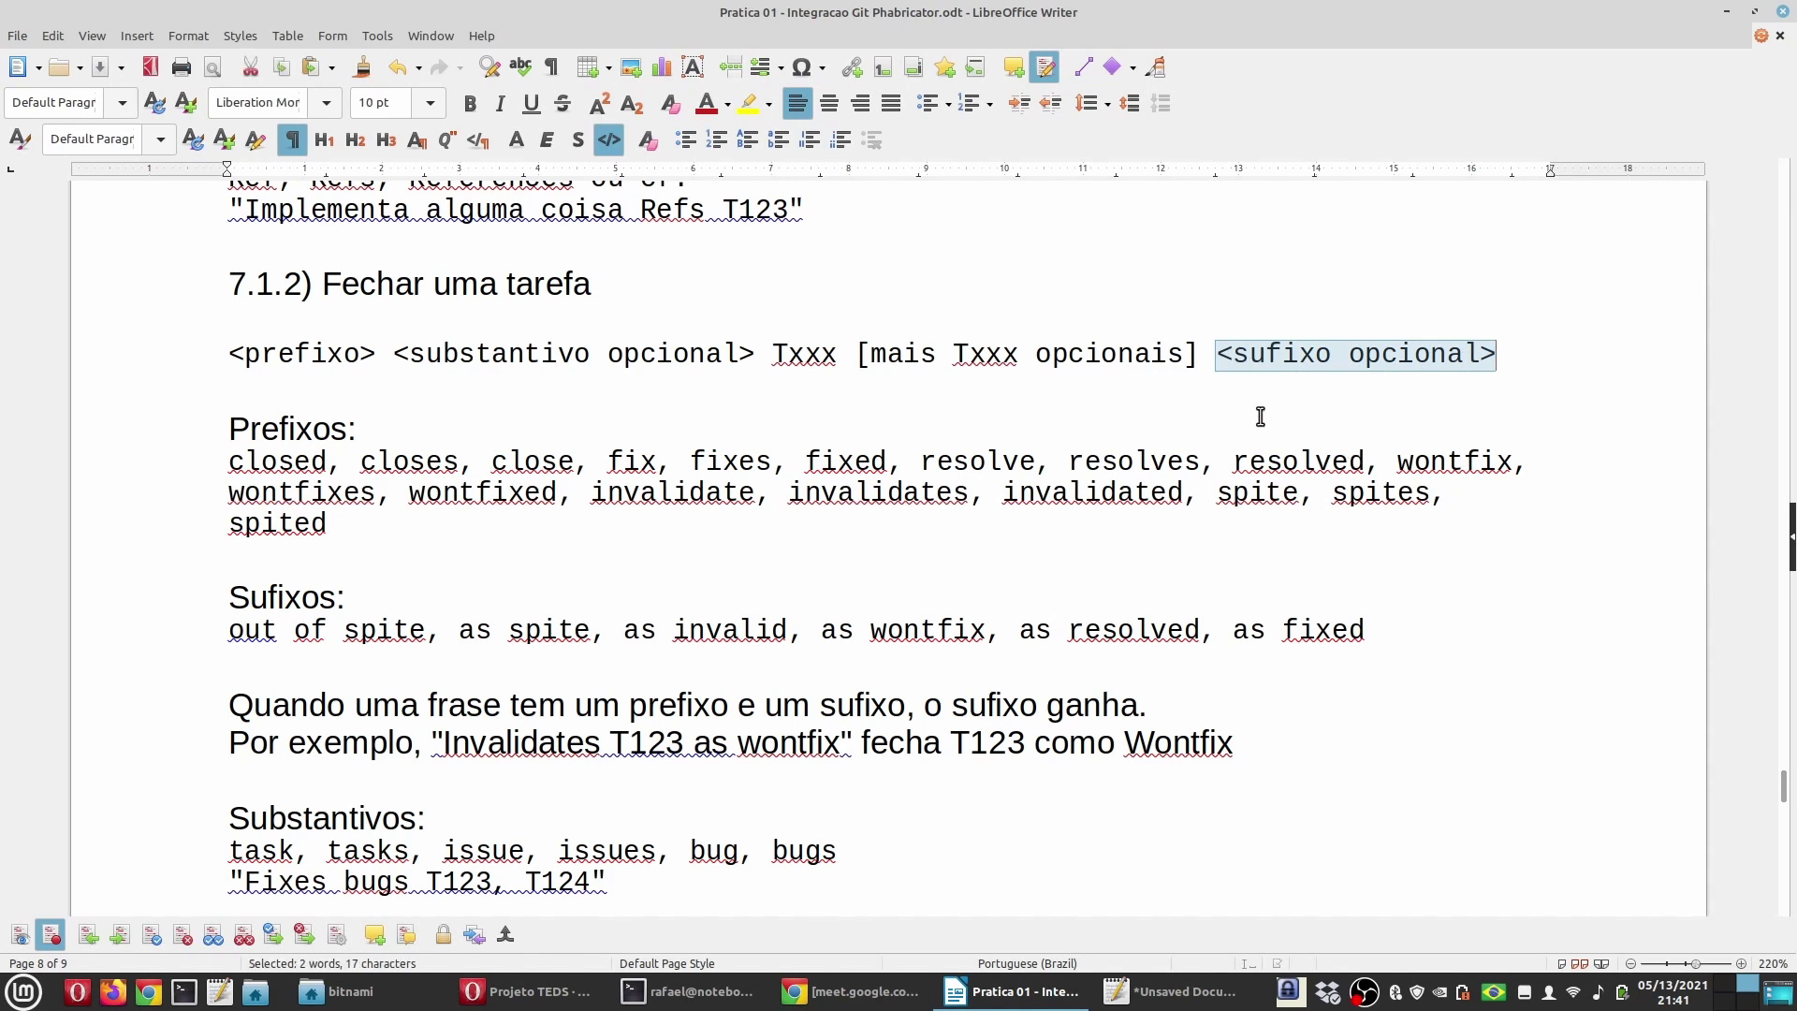
double_click(275, 426)
double_click(300, 353)
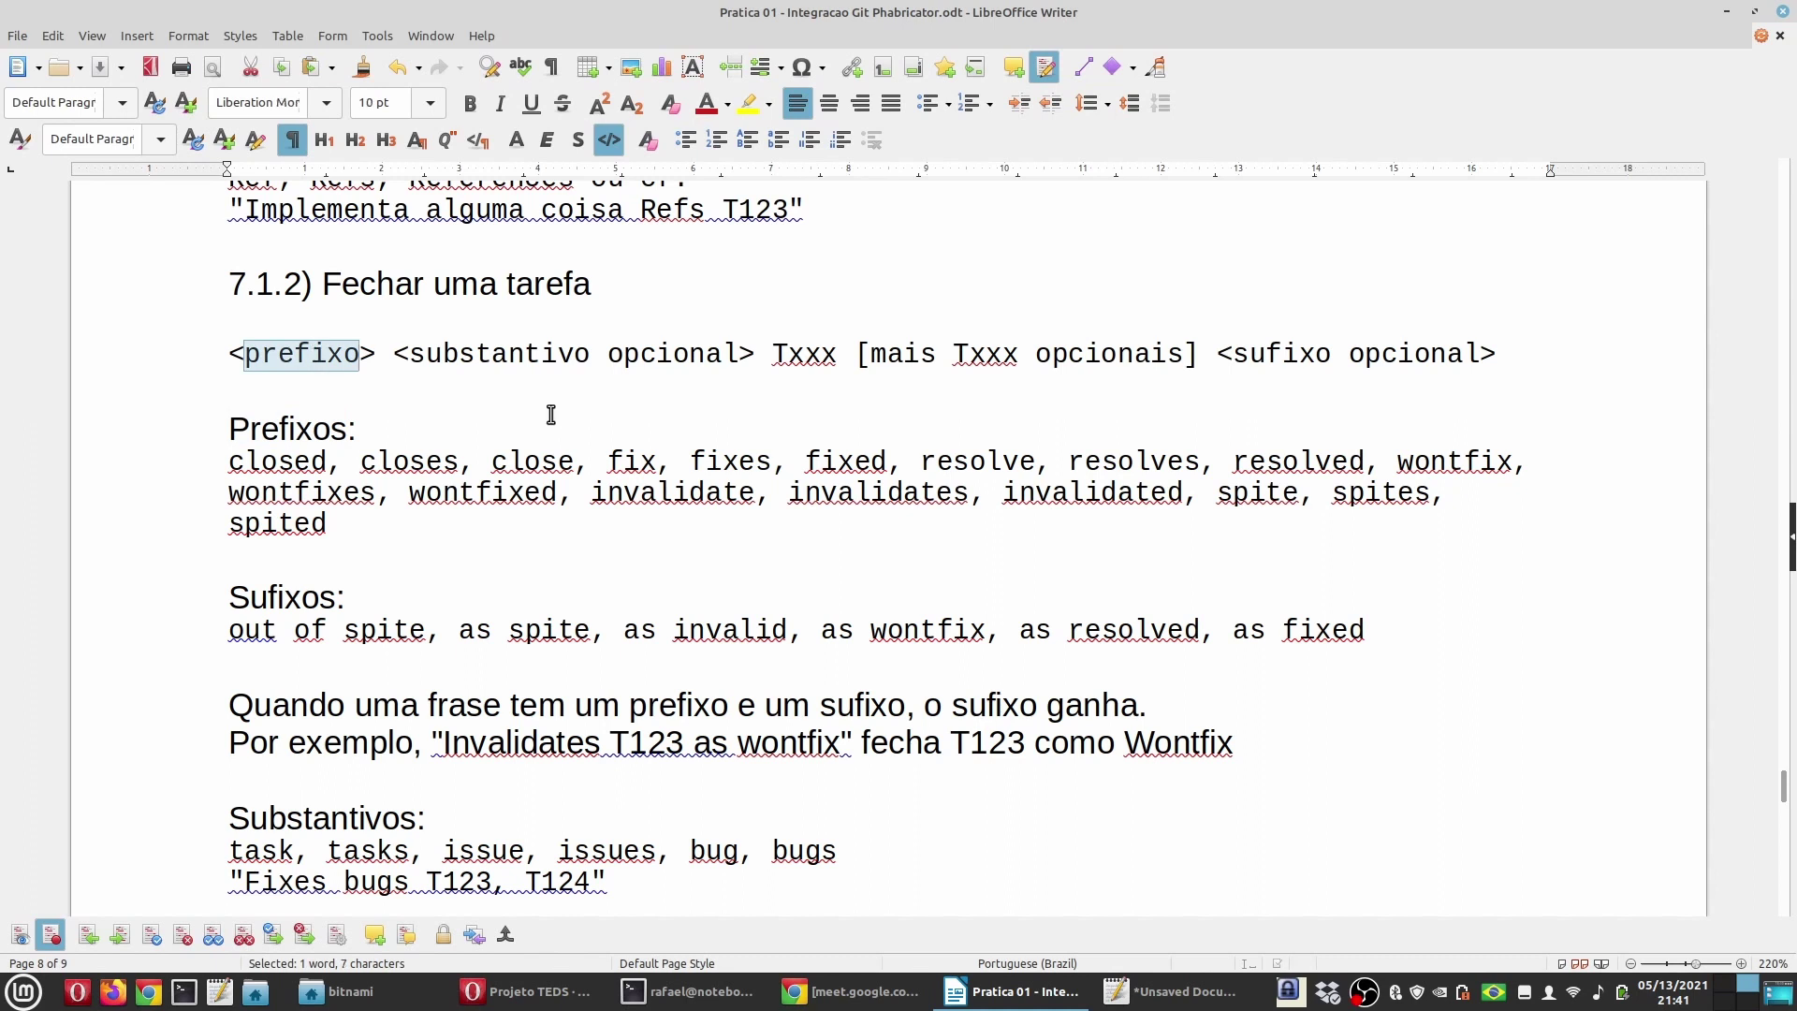
left_click_drag(184, 457, 383, 570)
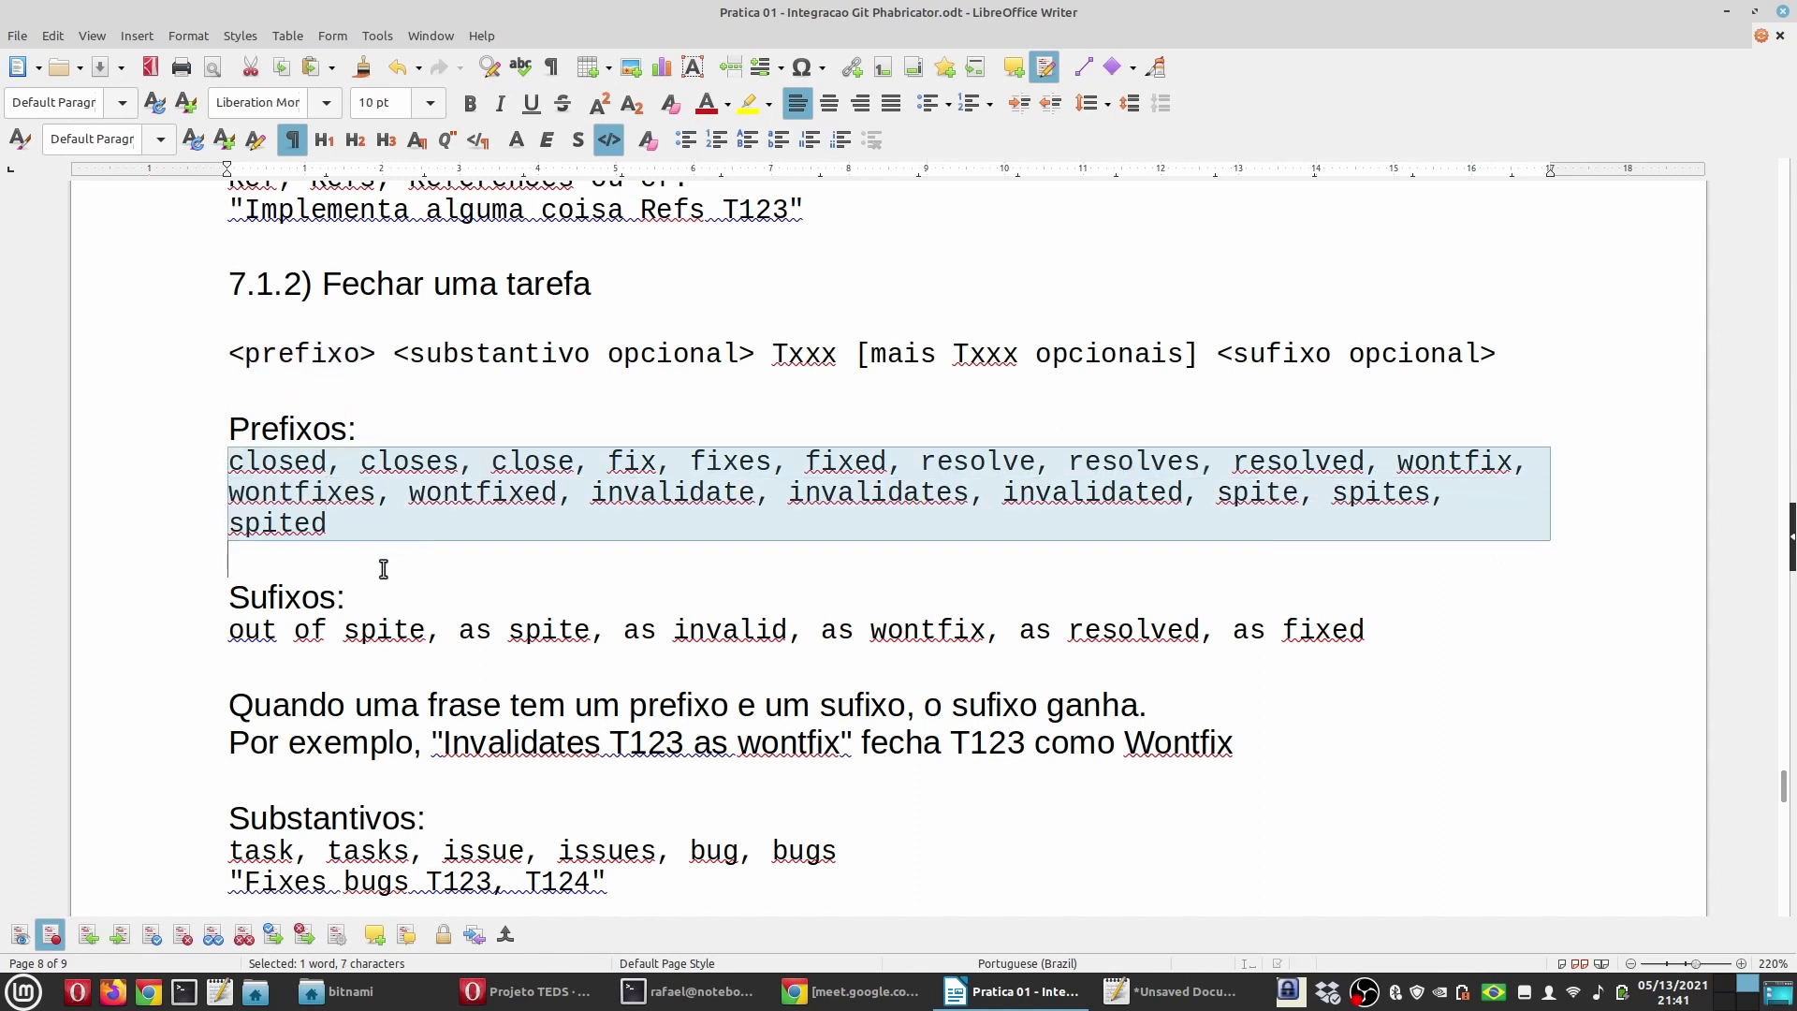
left_click(384, 569)
double_click(279, 461)
double_click(409, 461)
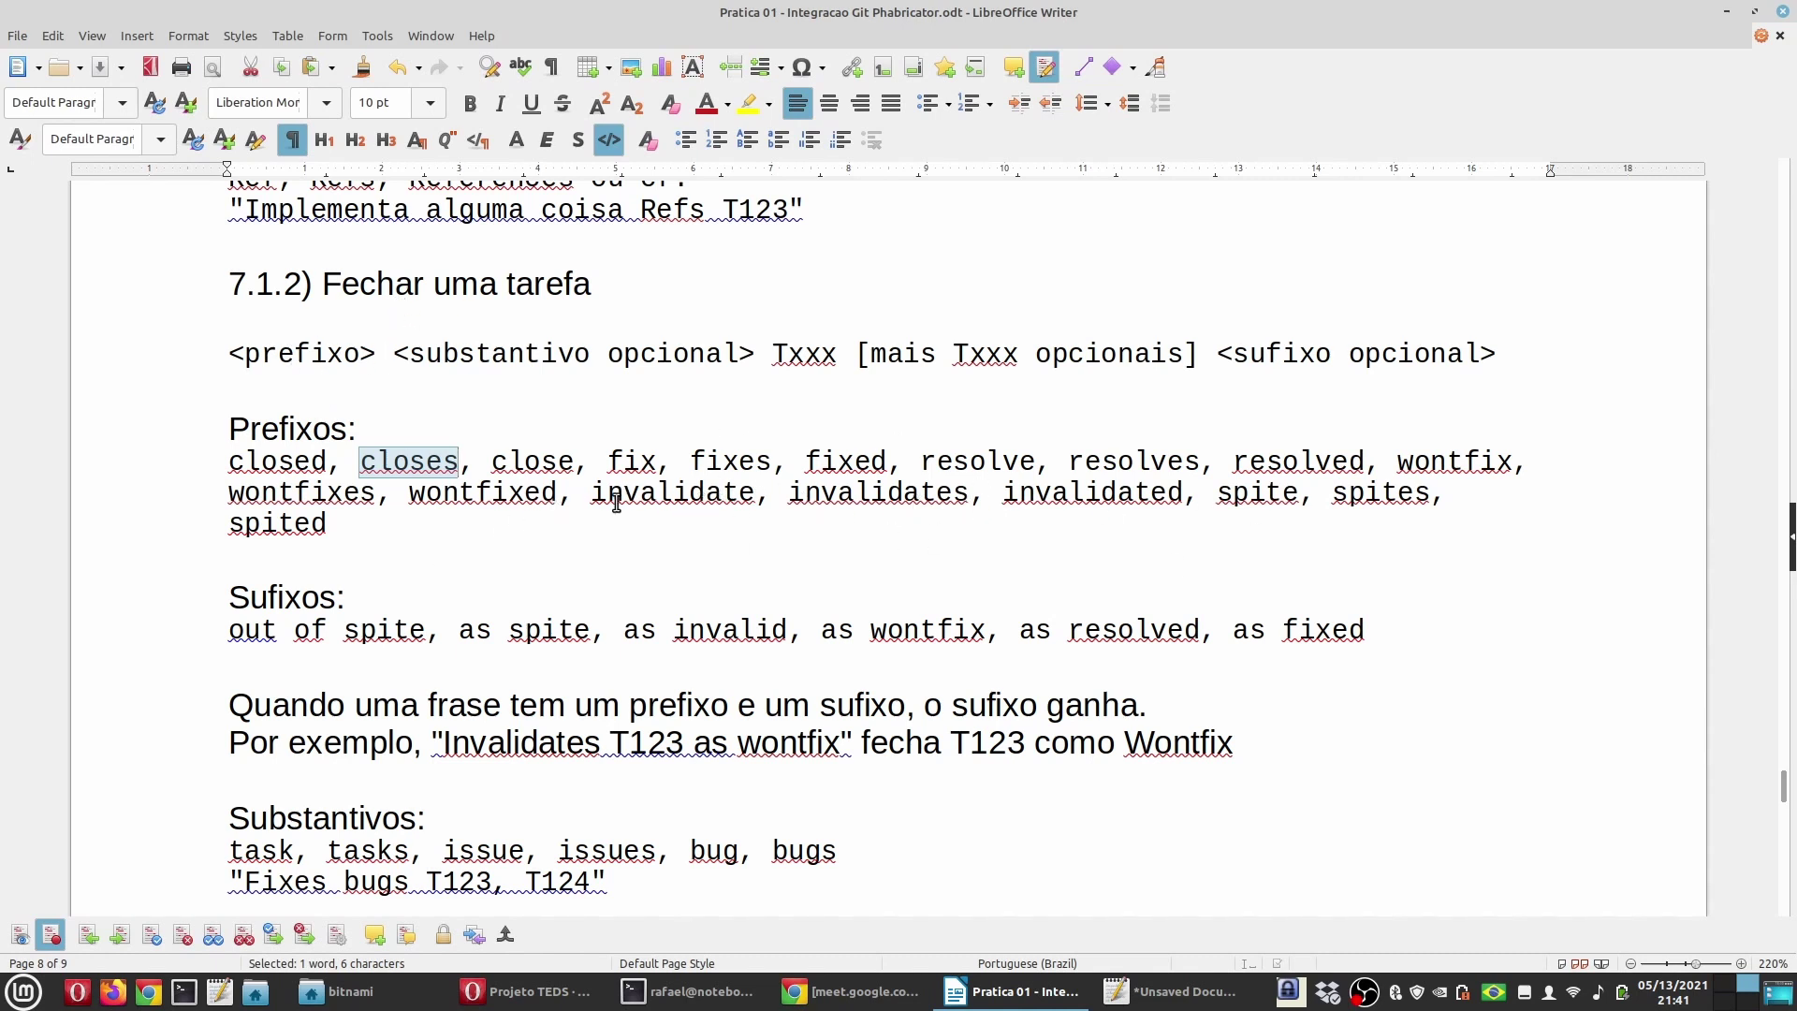
double_click(281, 599)
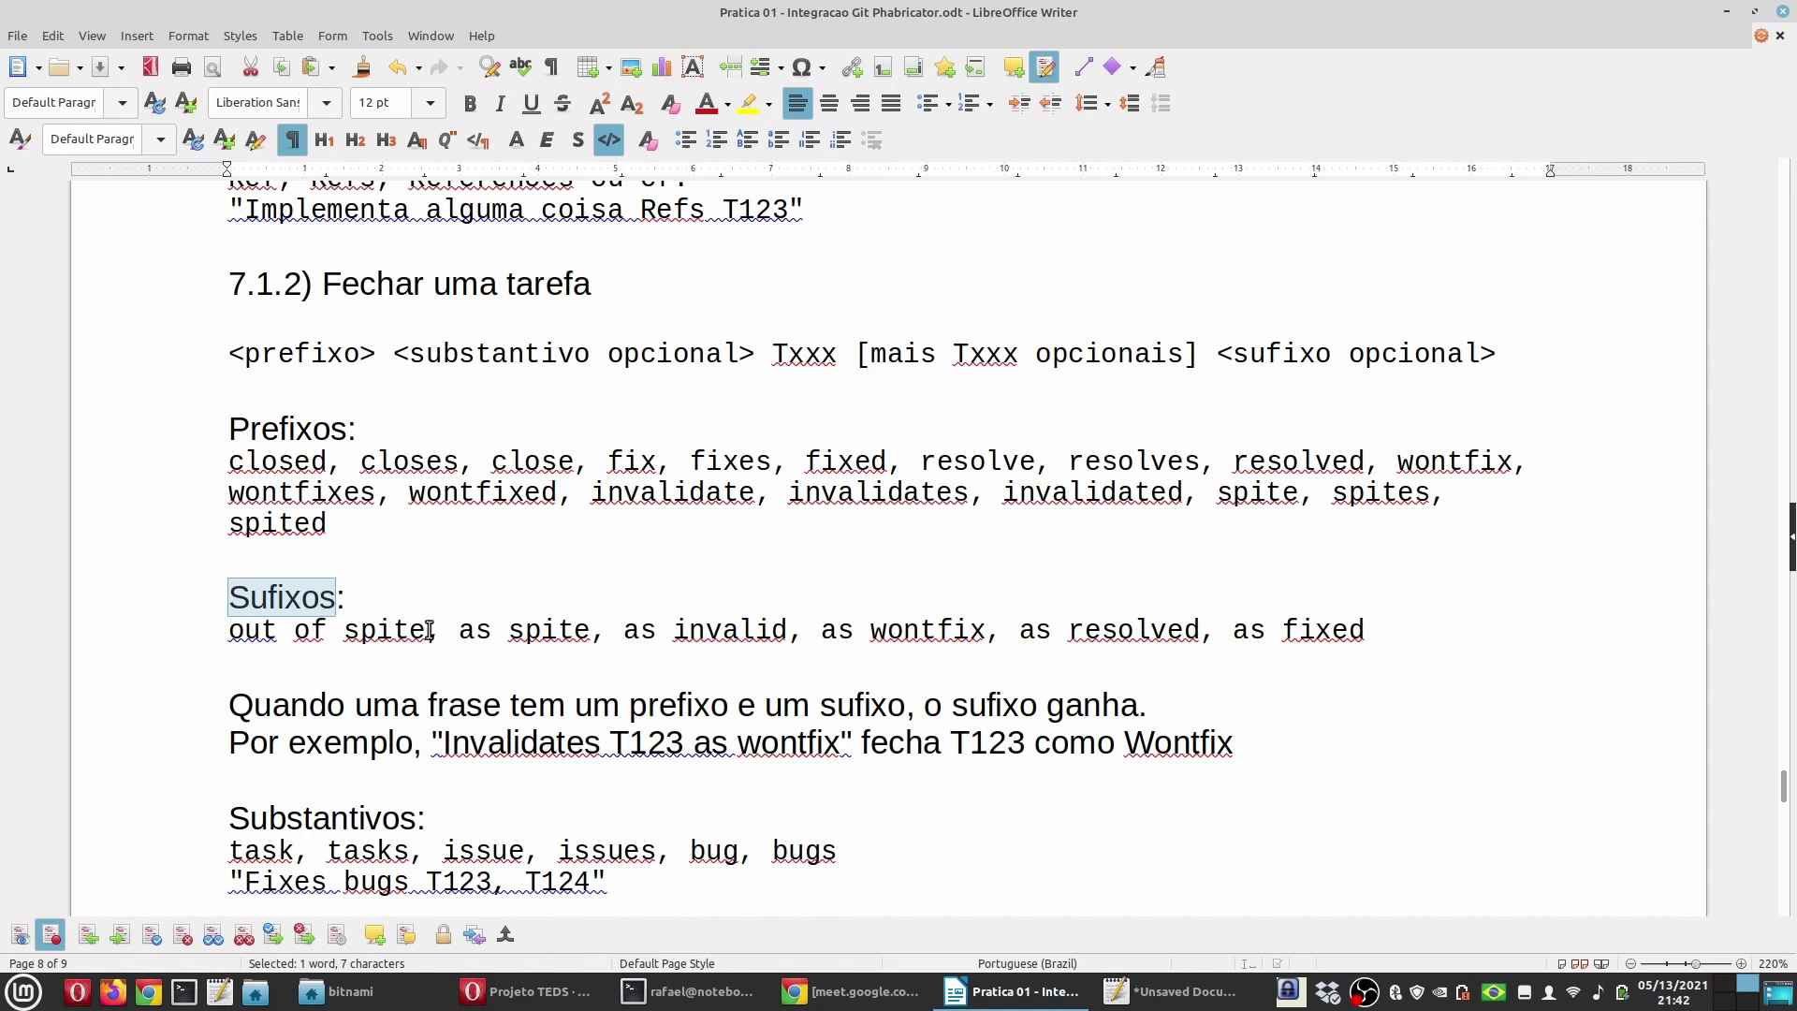
left_click_drag(605, 630, 236, 629)
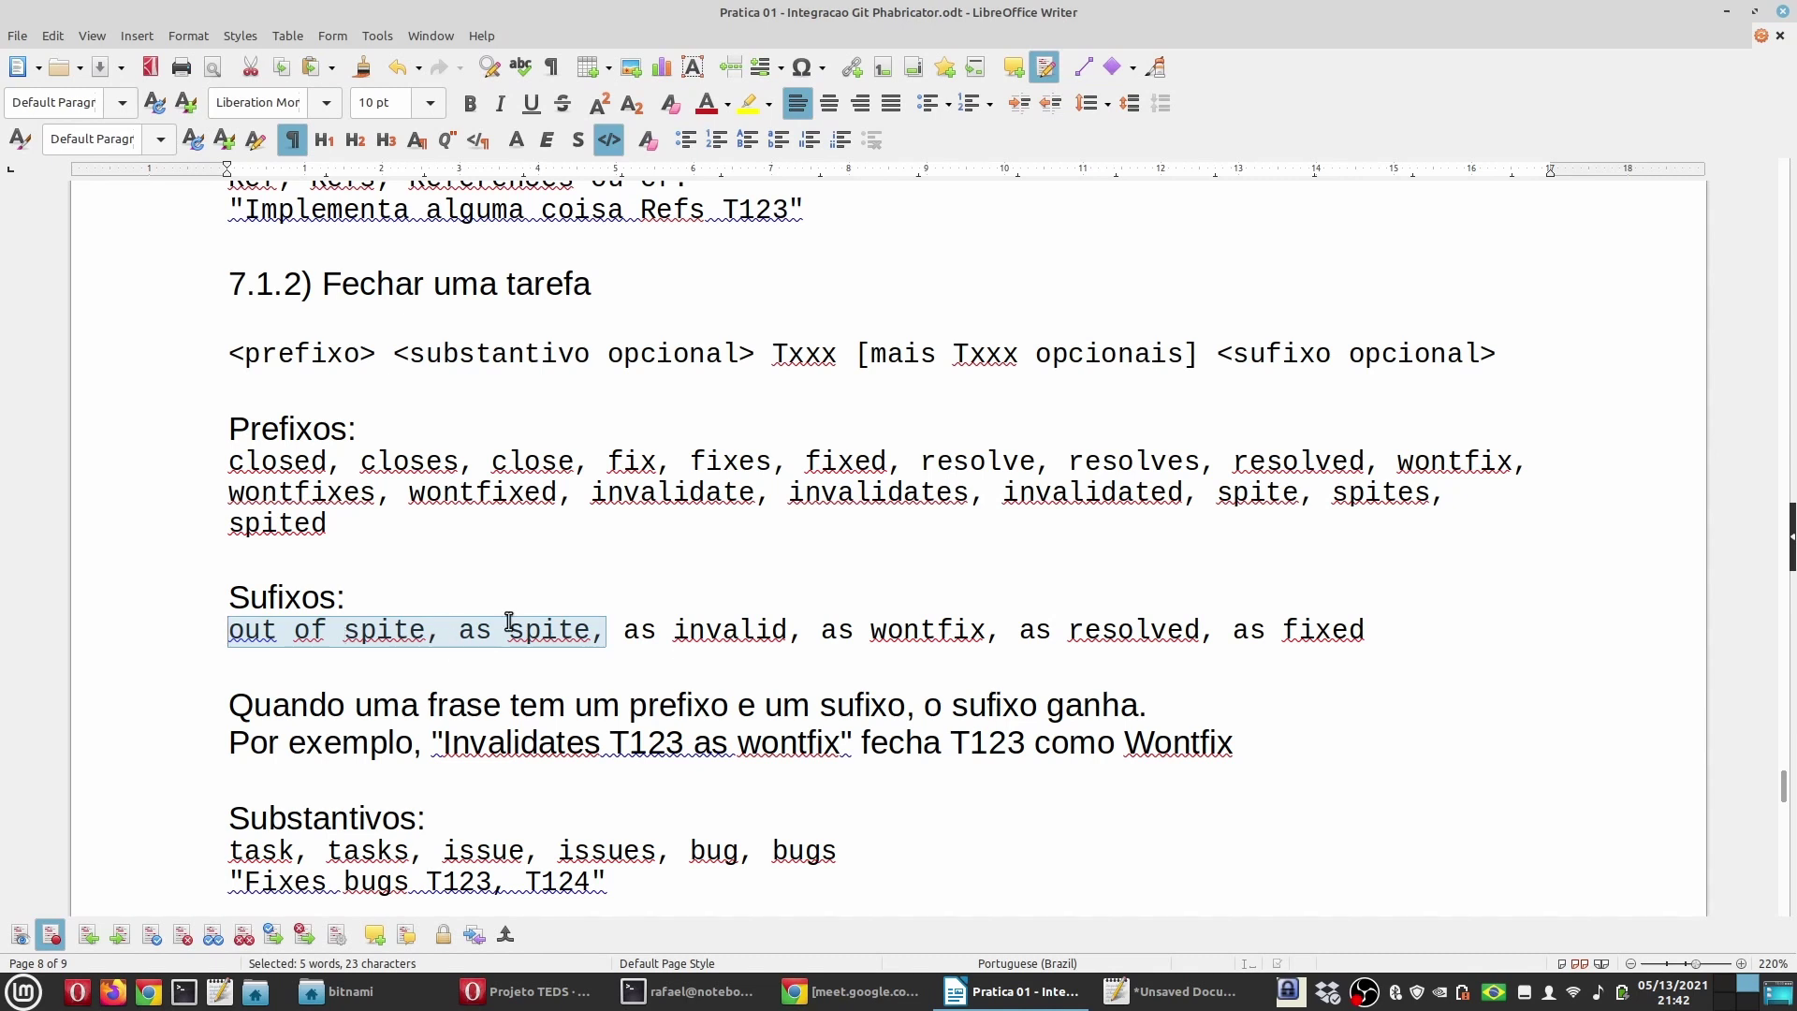
left_click(666, 654)
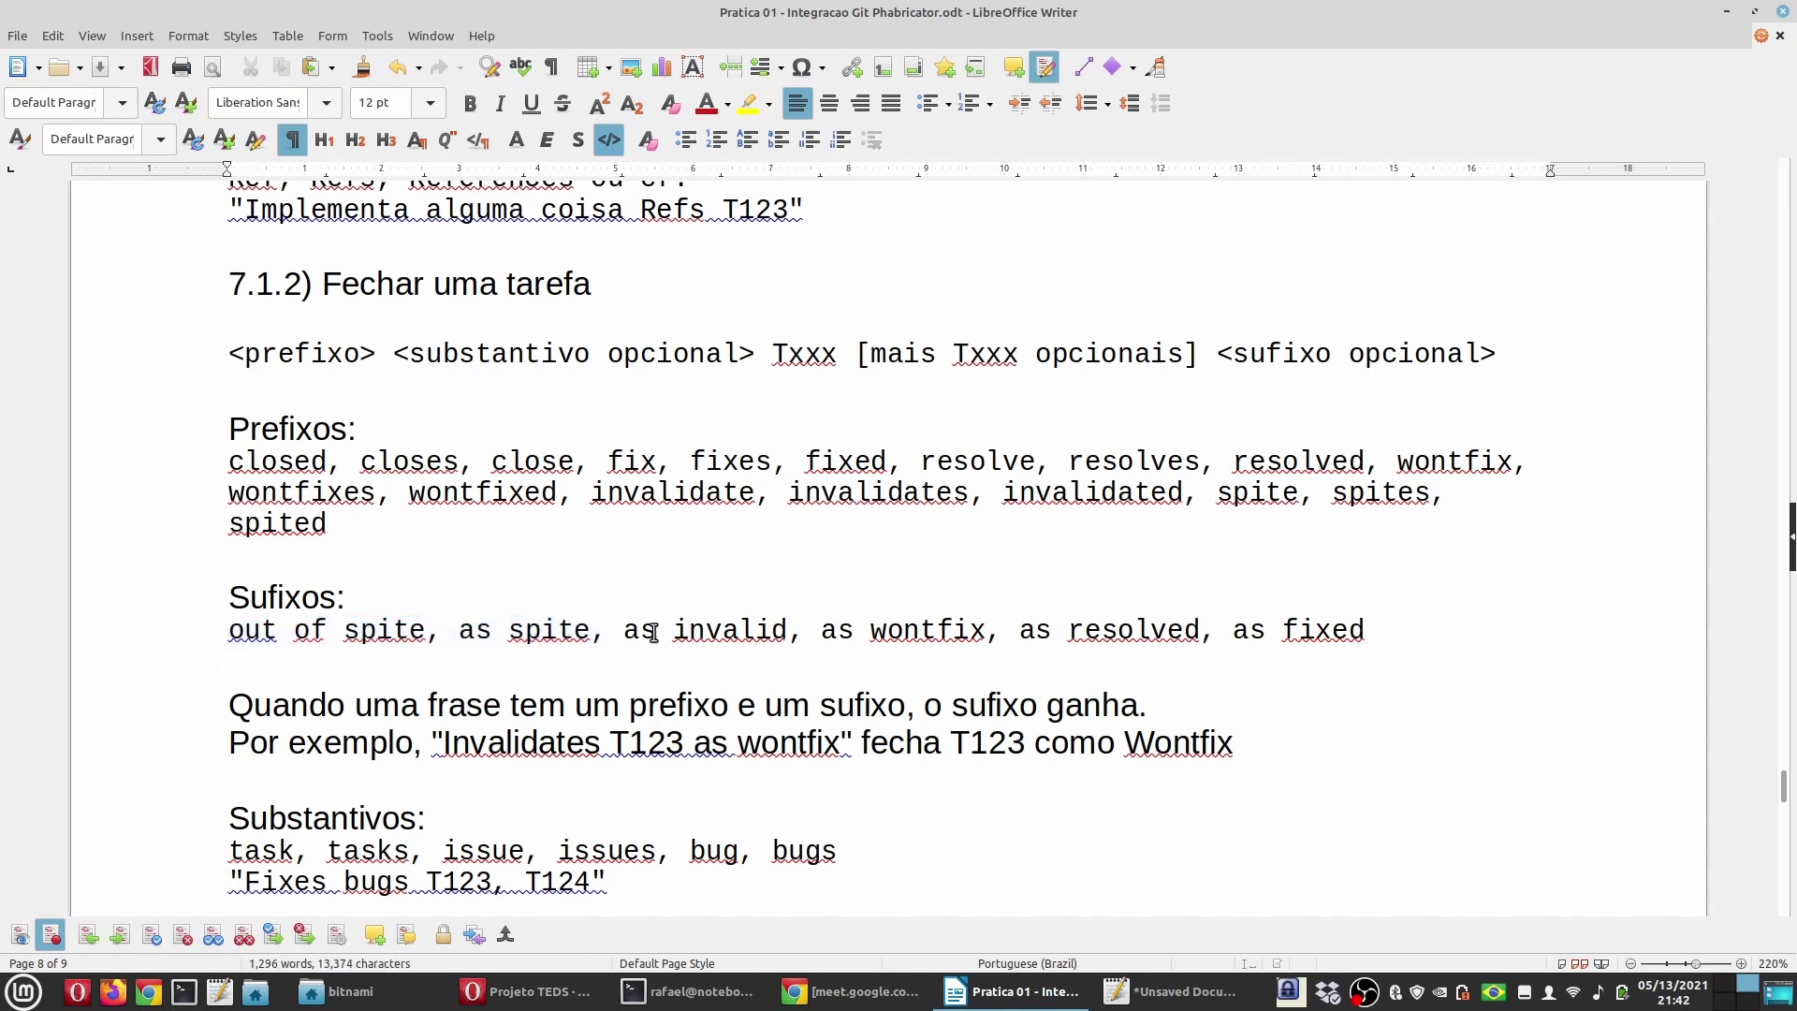
left_click_drag(625, 630, 1367, 632)
left_click(1236, 634)
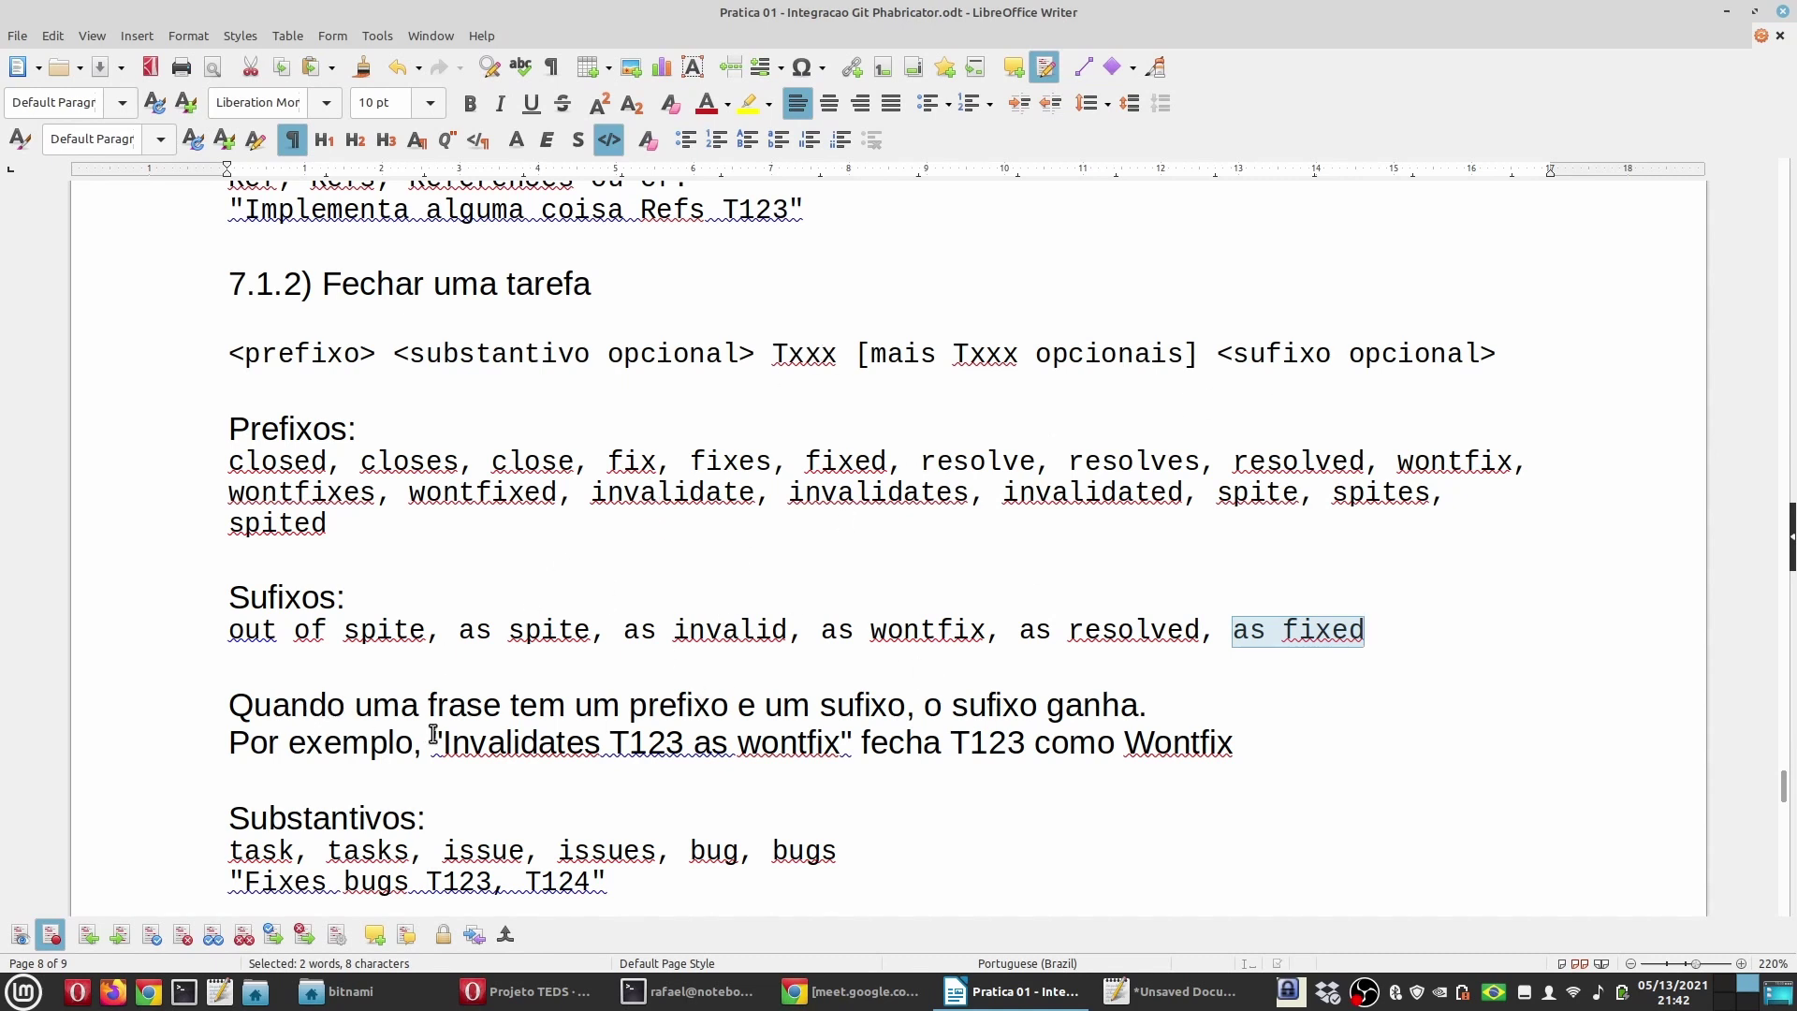
left_click(298, 441)
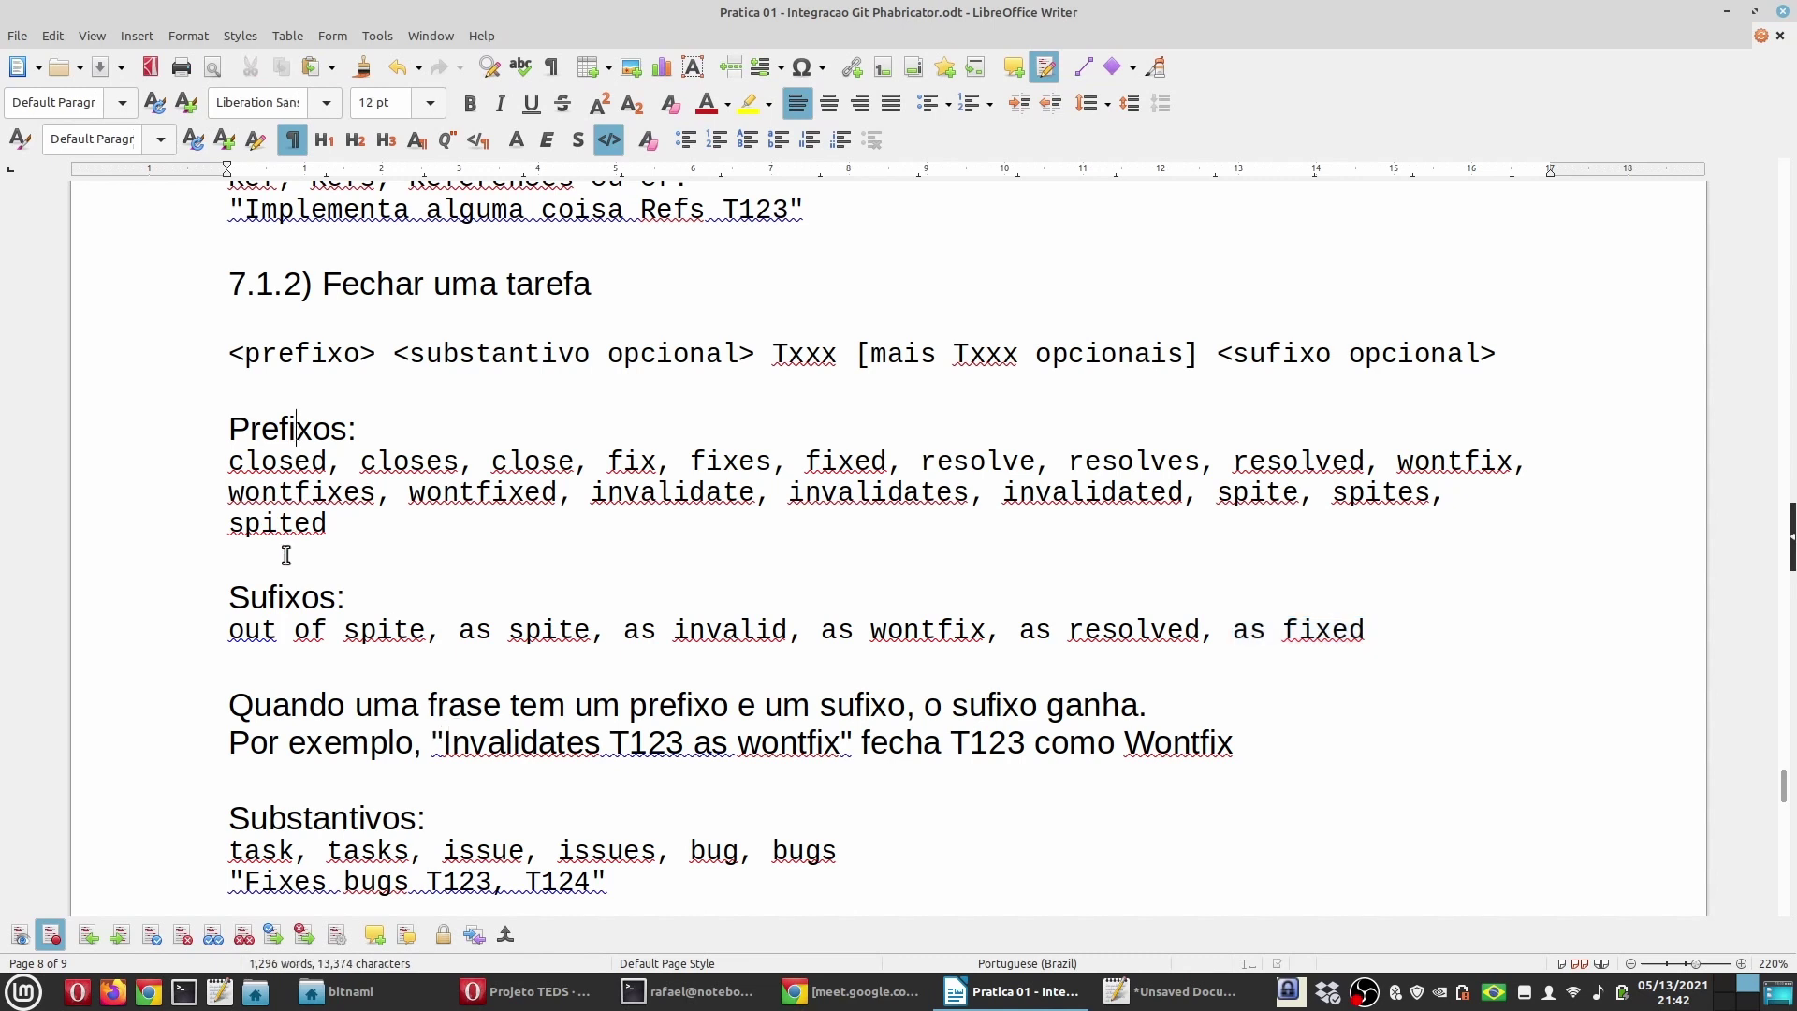
double_click(284, 599)
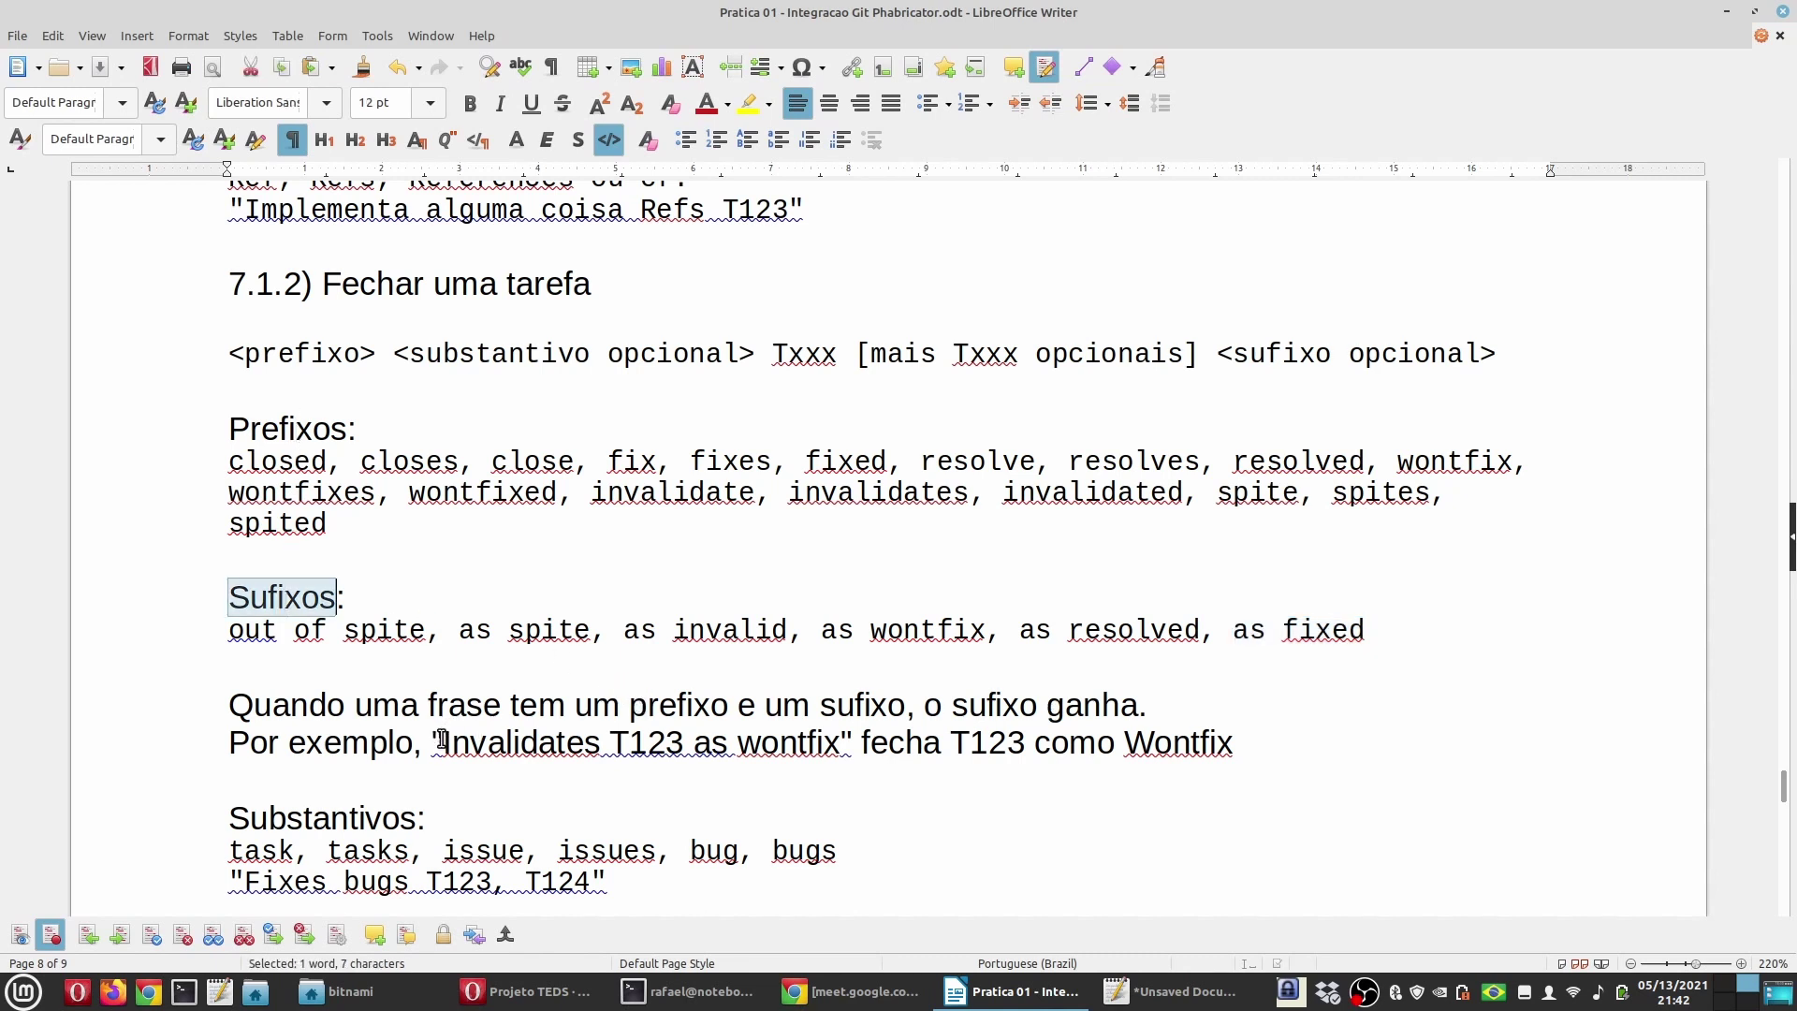
left_click_drag(442, 735, 841, 739)
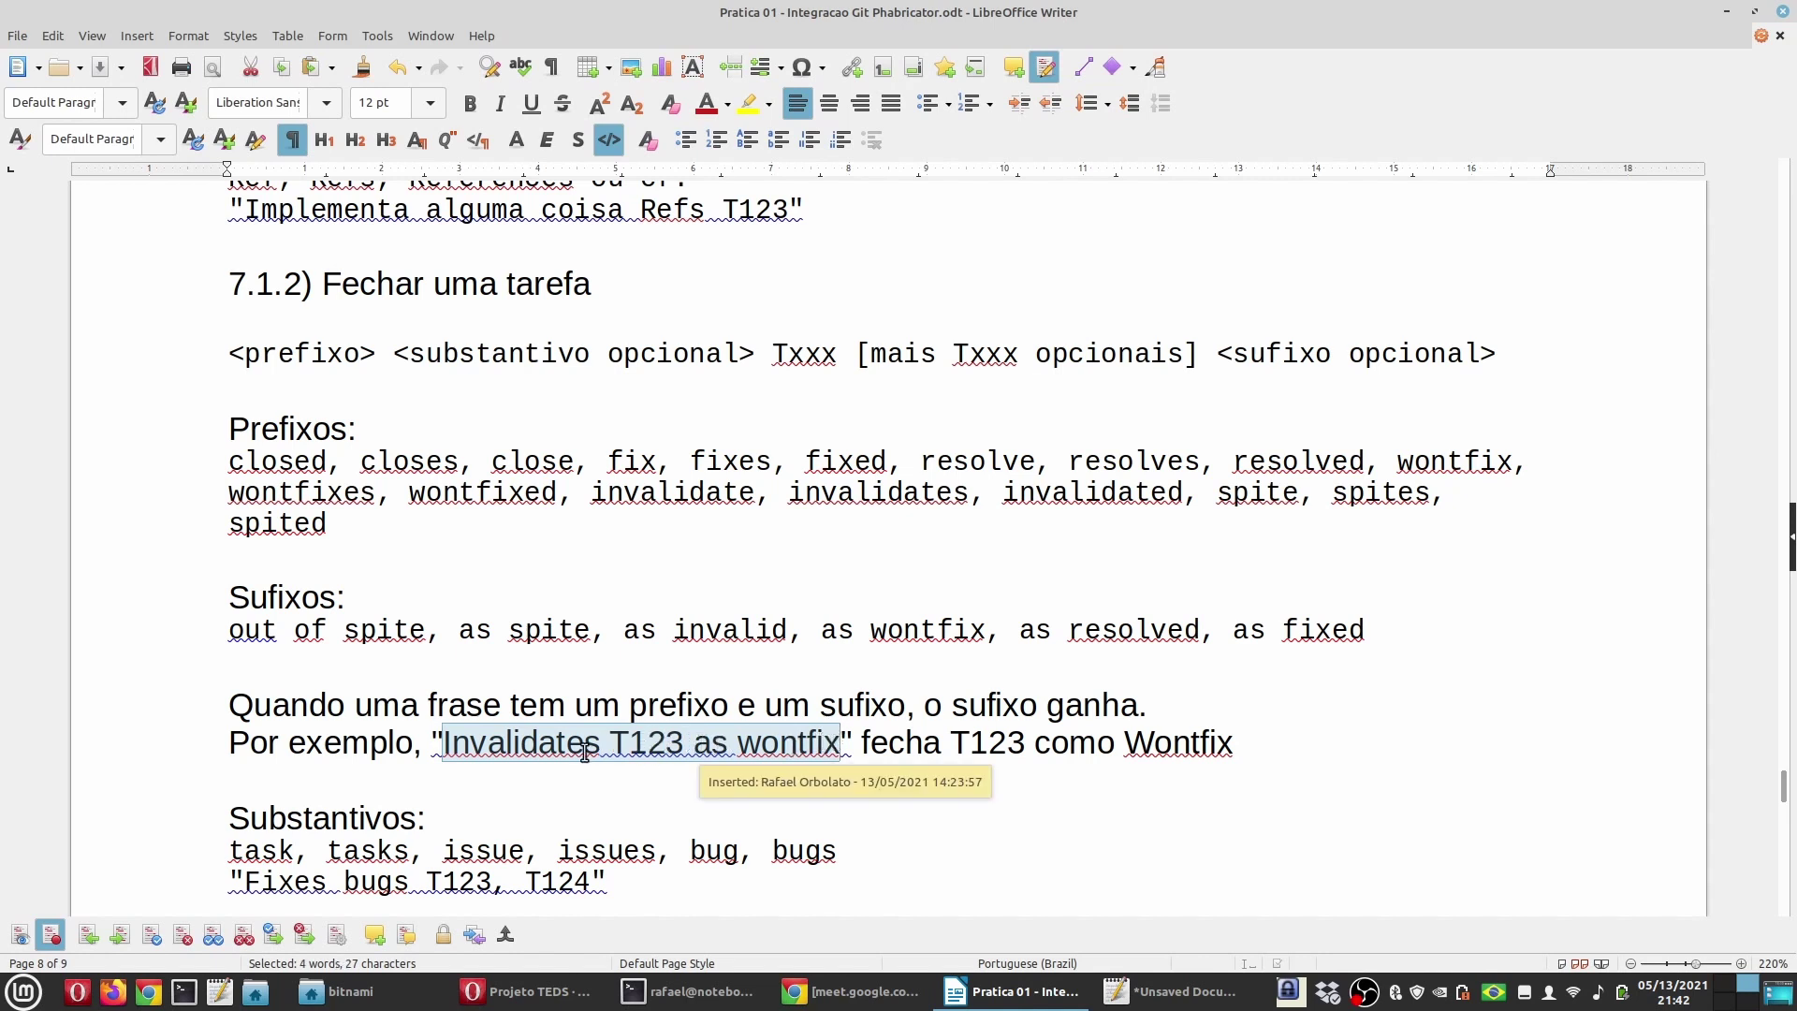
double_click(655, 739)
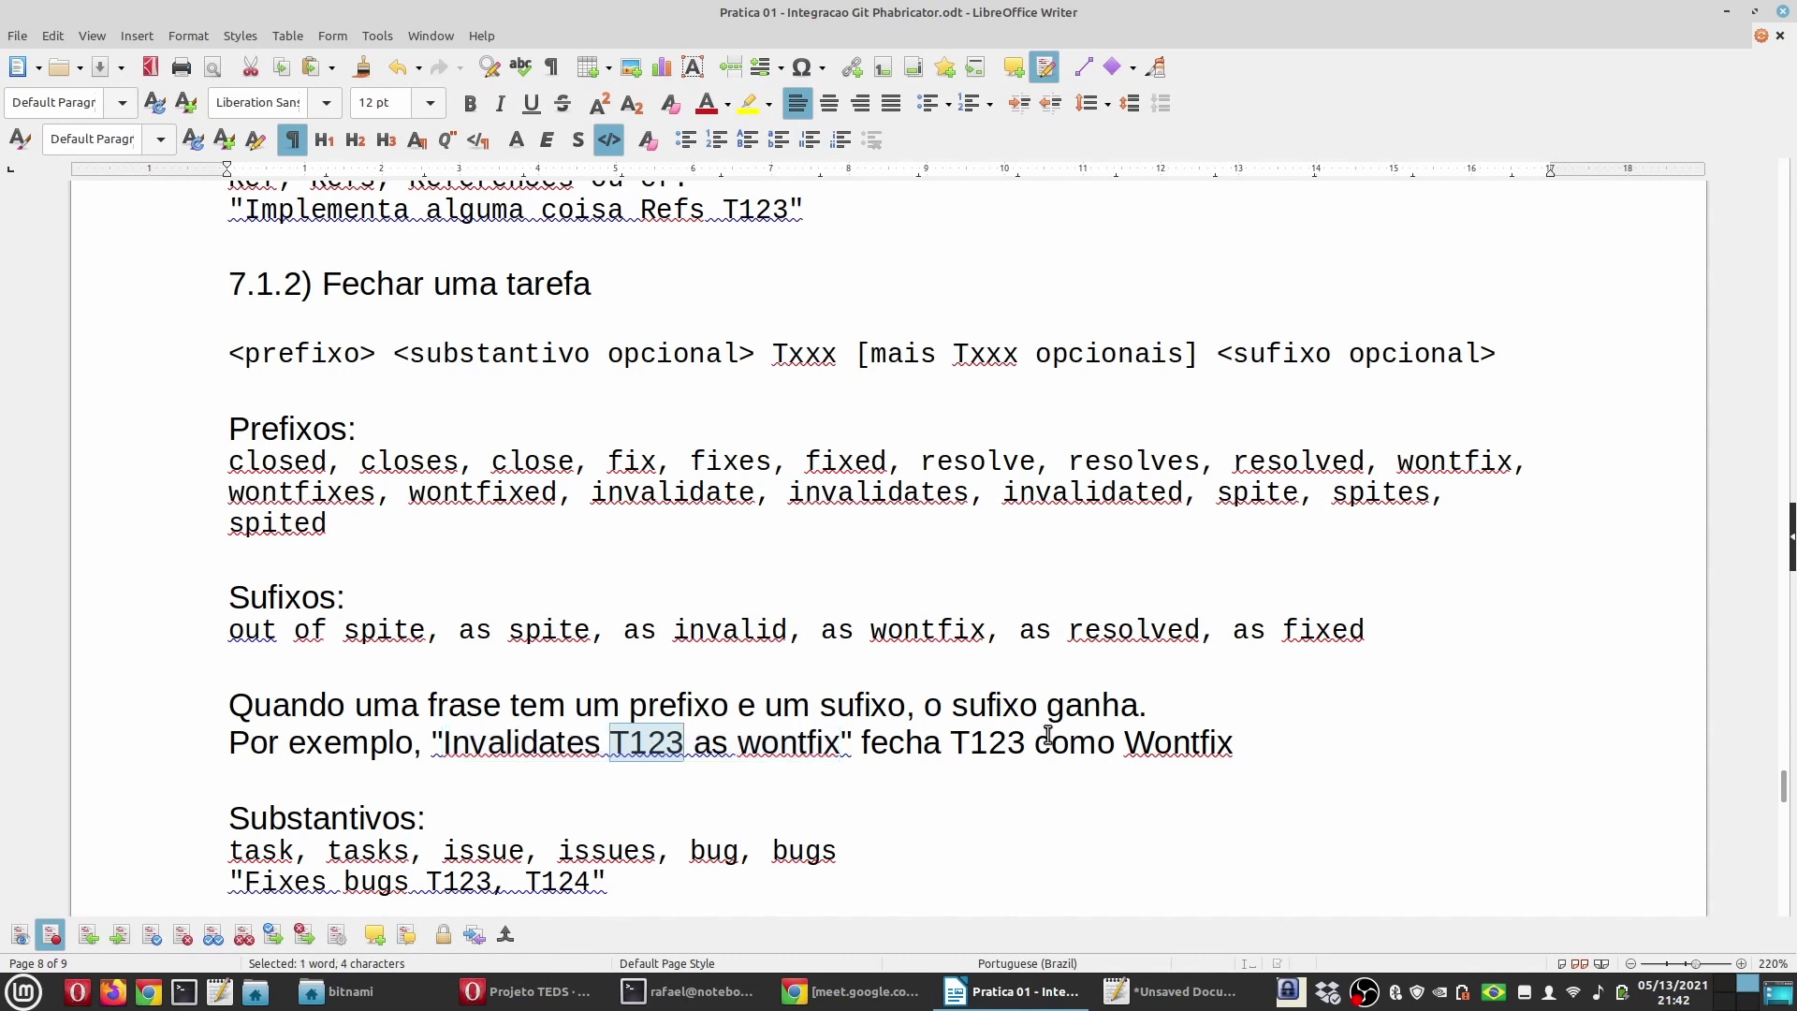
double_click(519, 742)
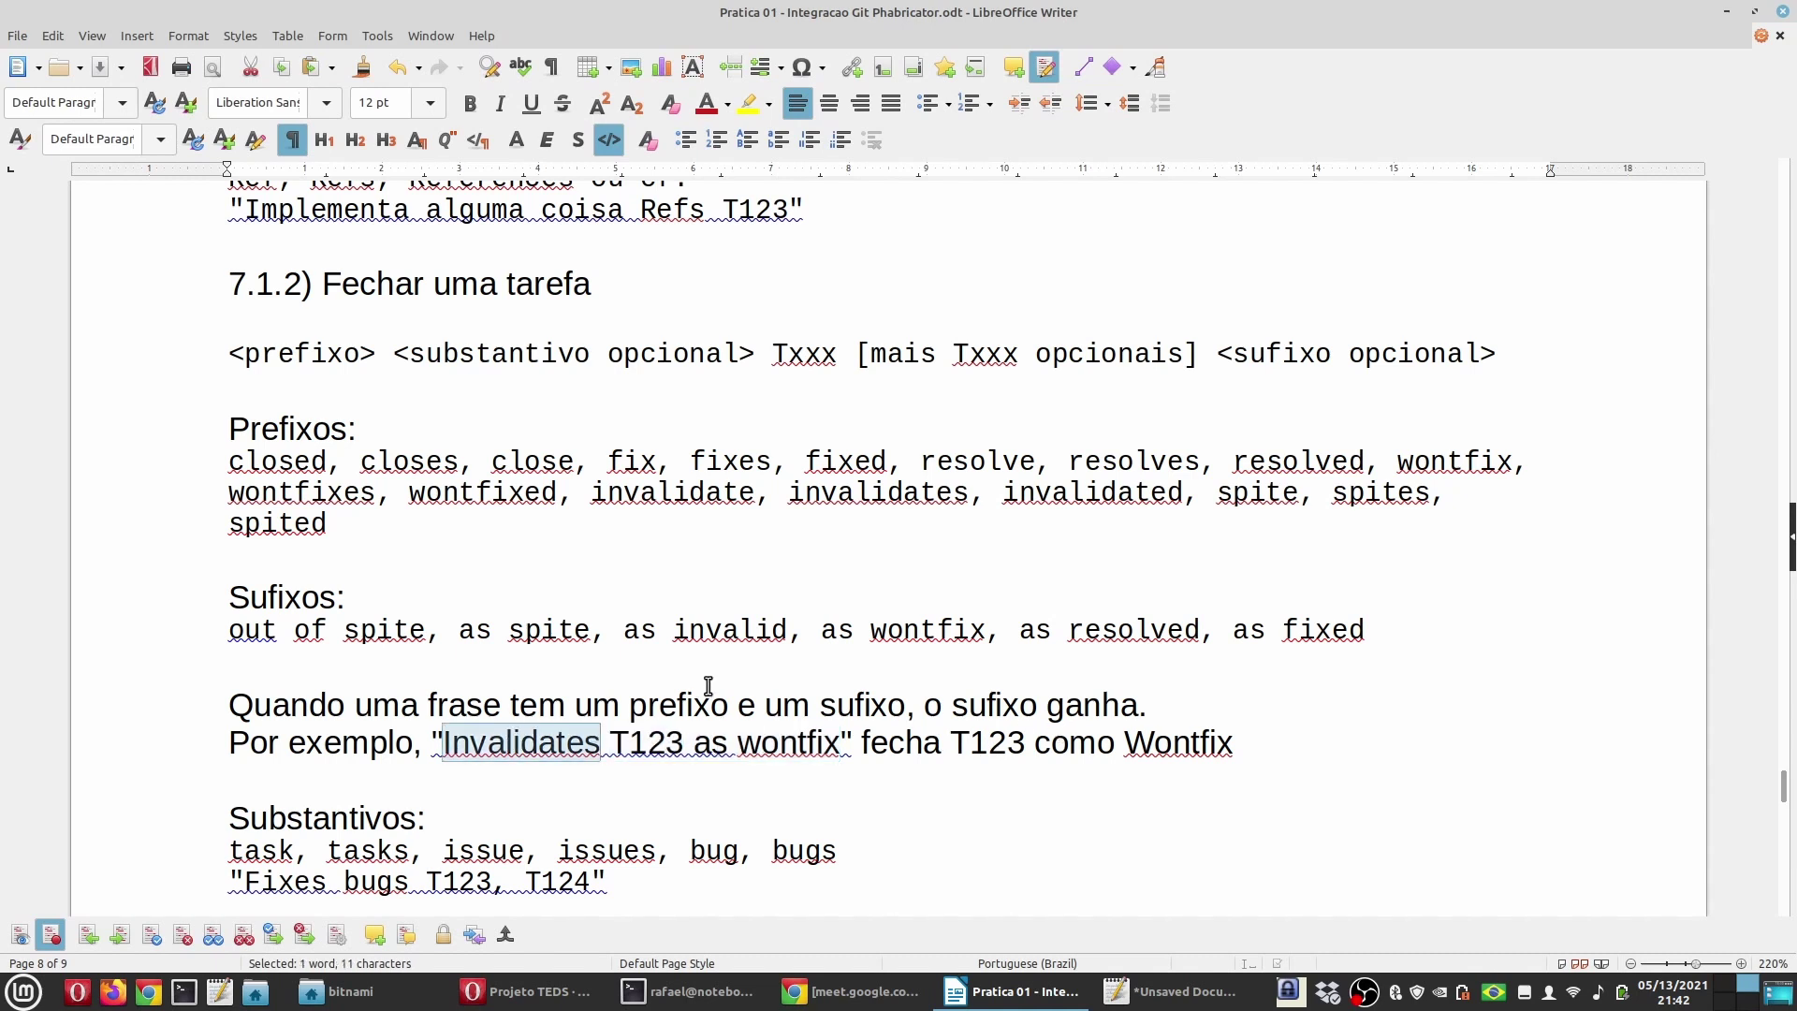
double_click(793, 741)
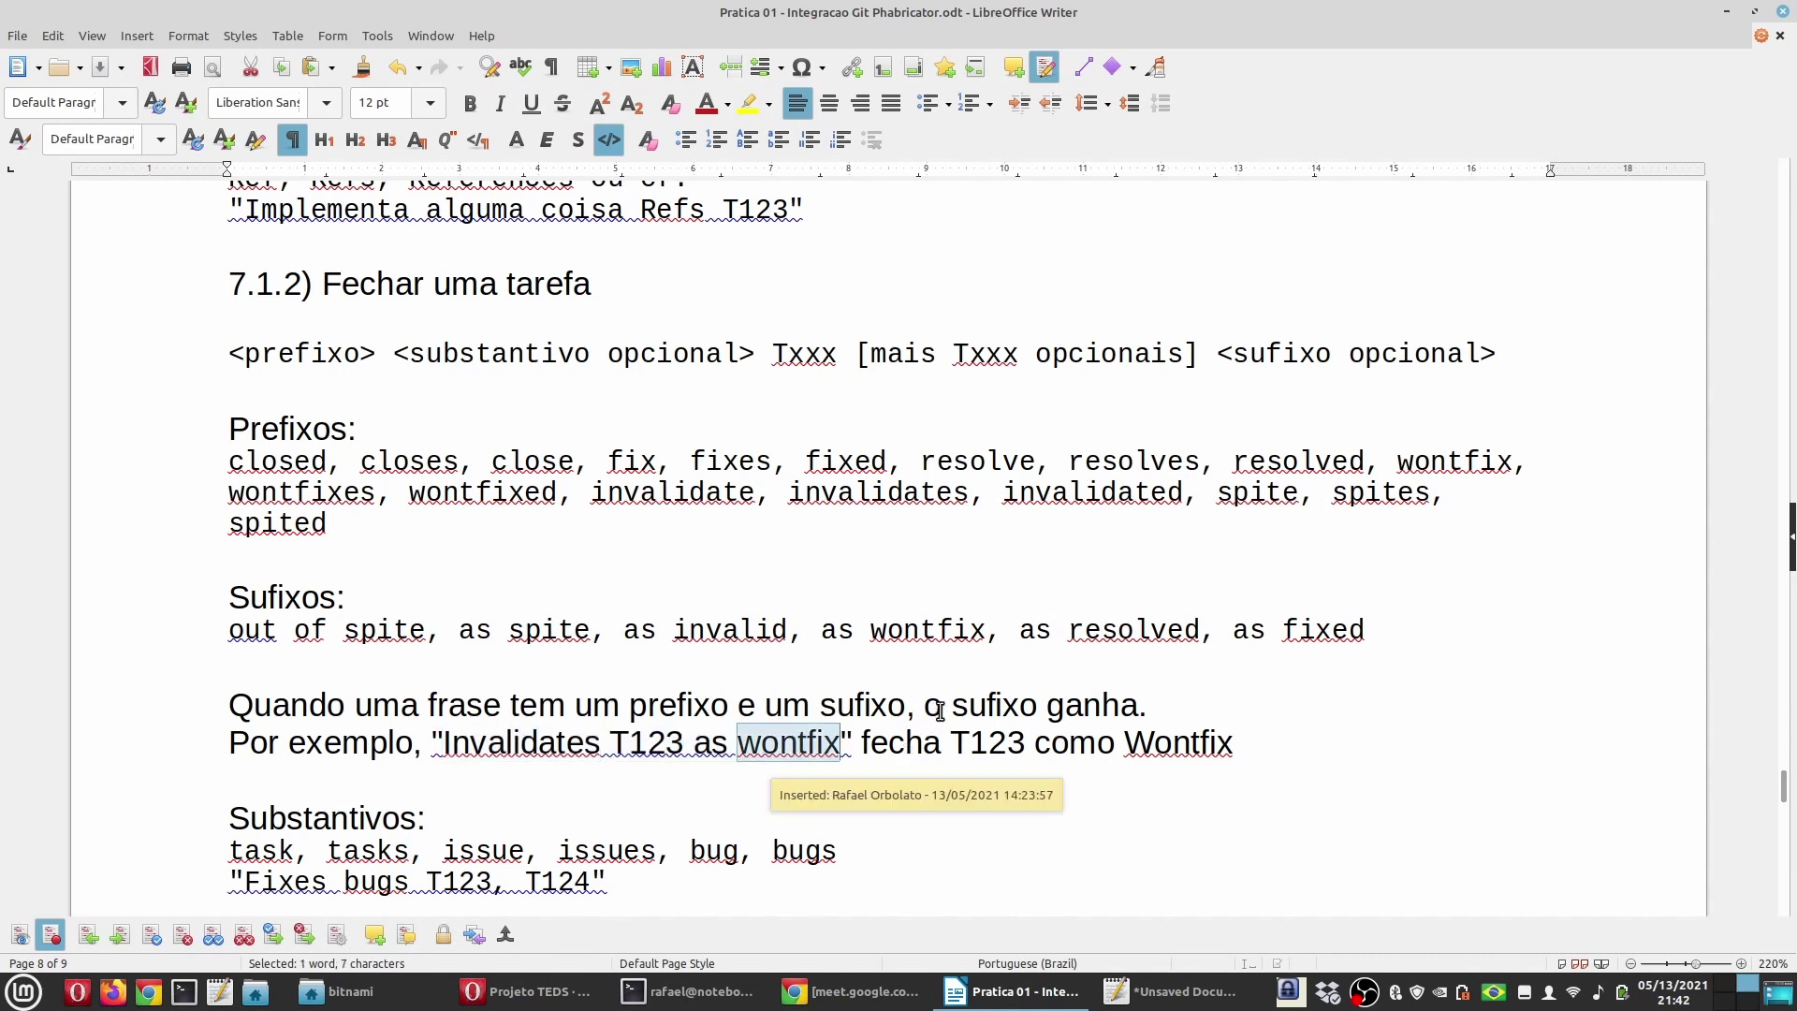
left_click_drag(941, 709, 1149, 706)
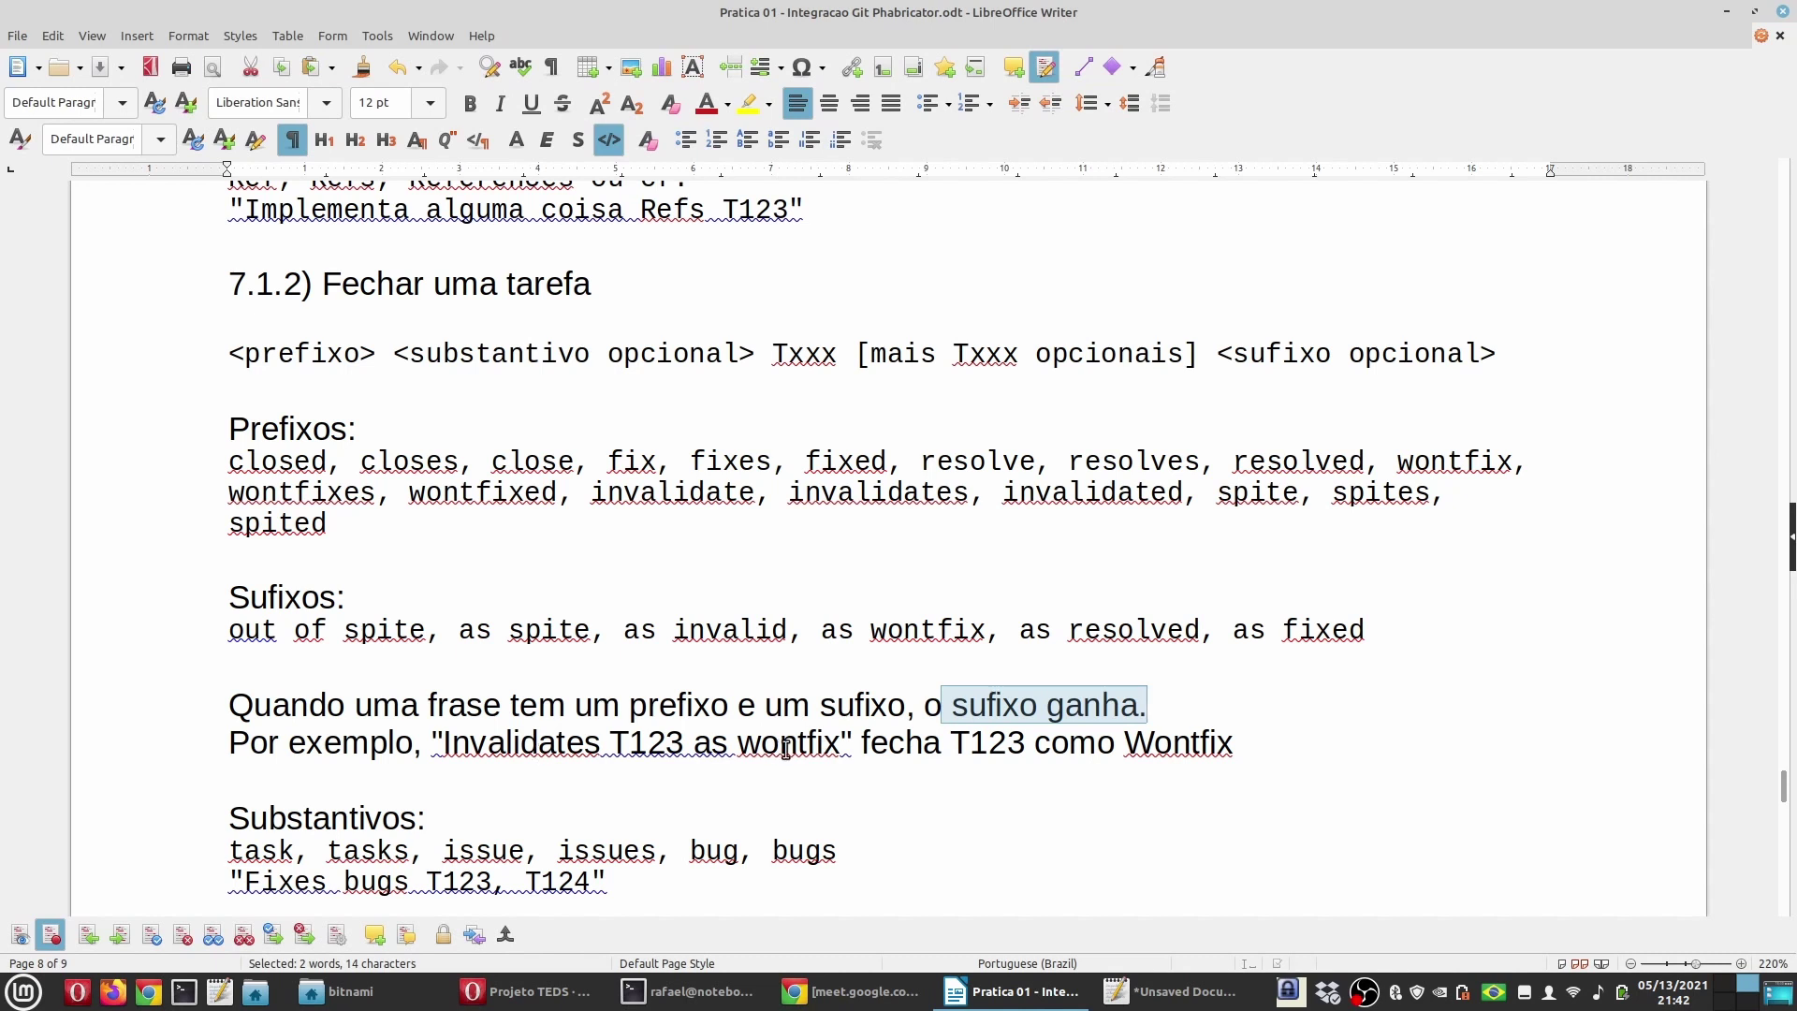
double_click(788, 749)
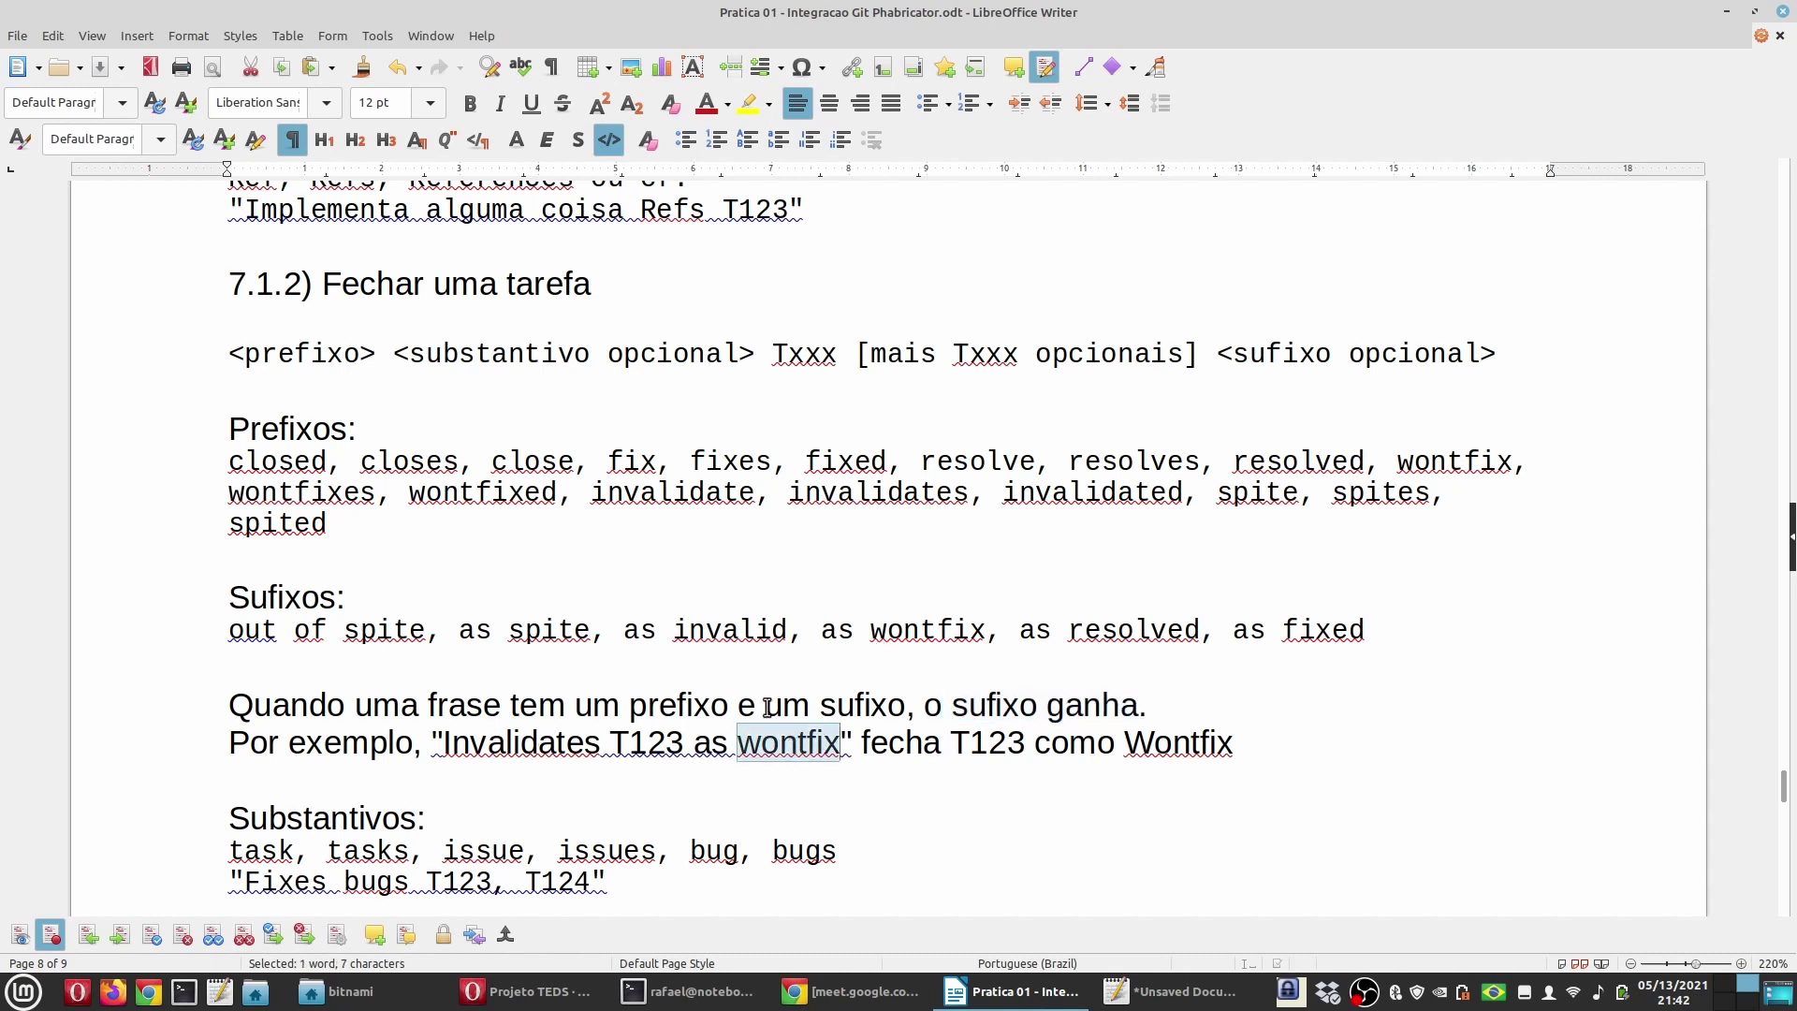
left_click_drag(444, 744, 689, 734)
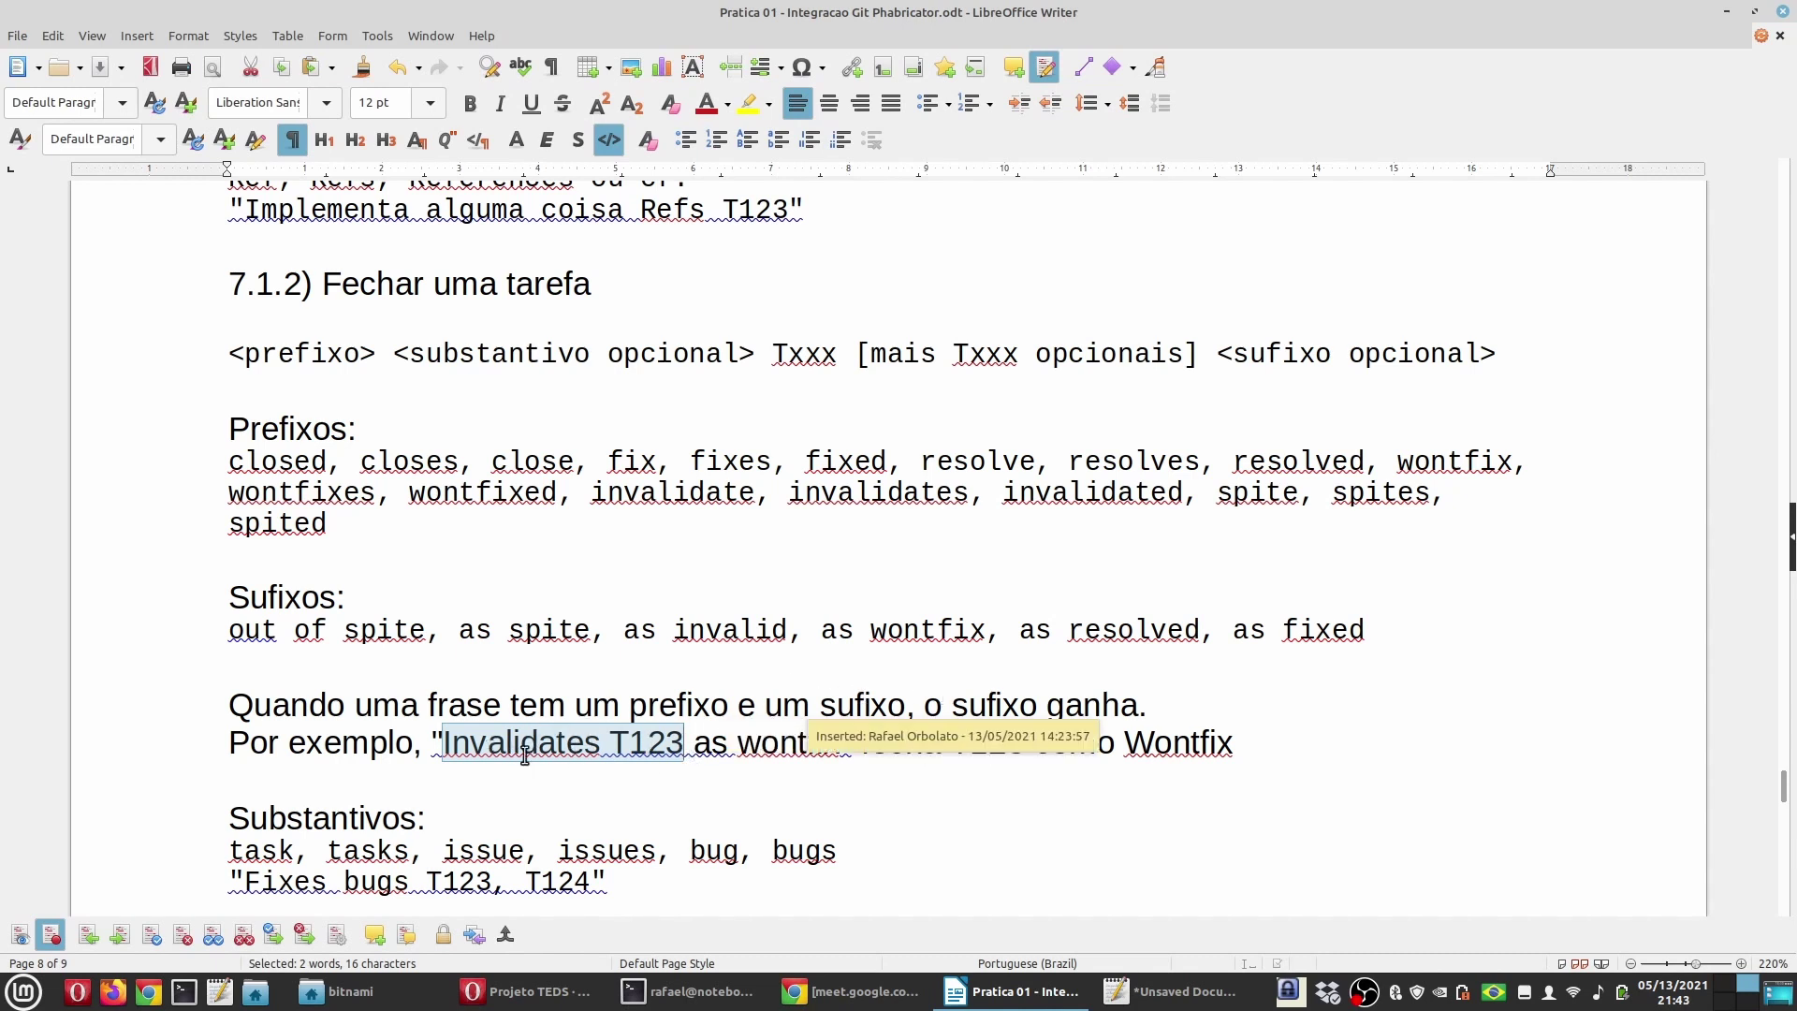
left_click(727, 746)
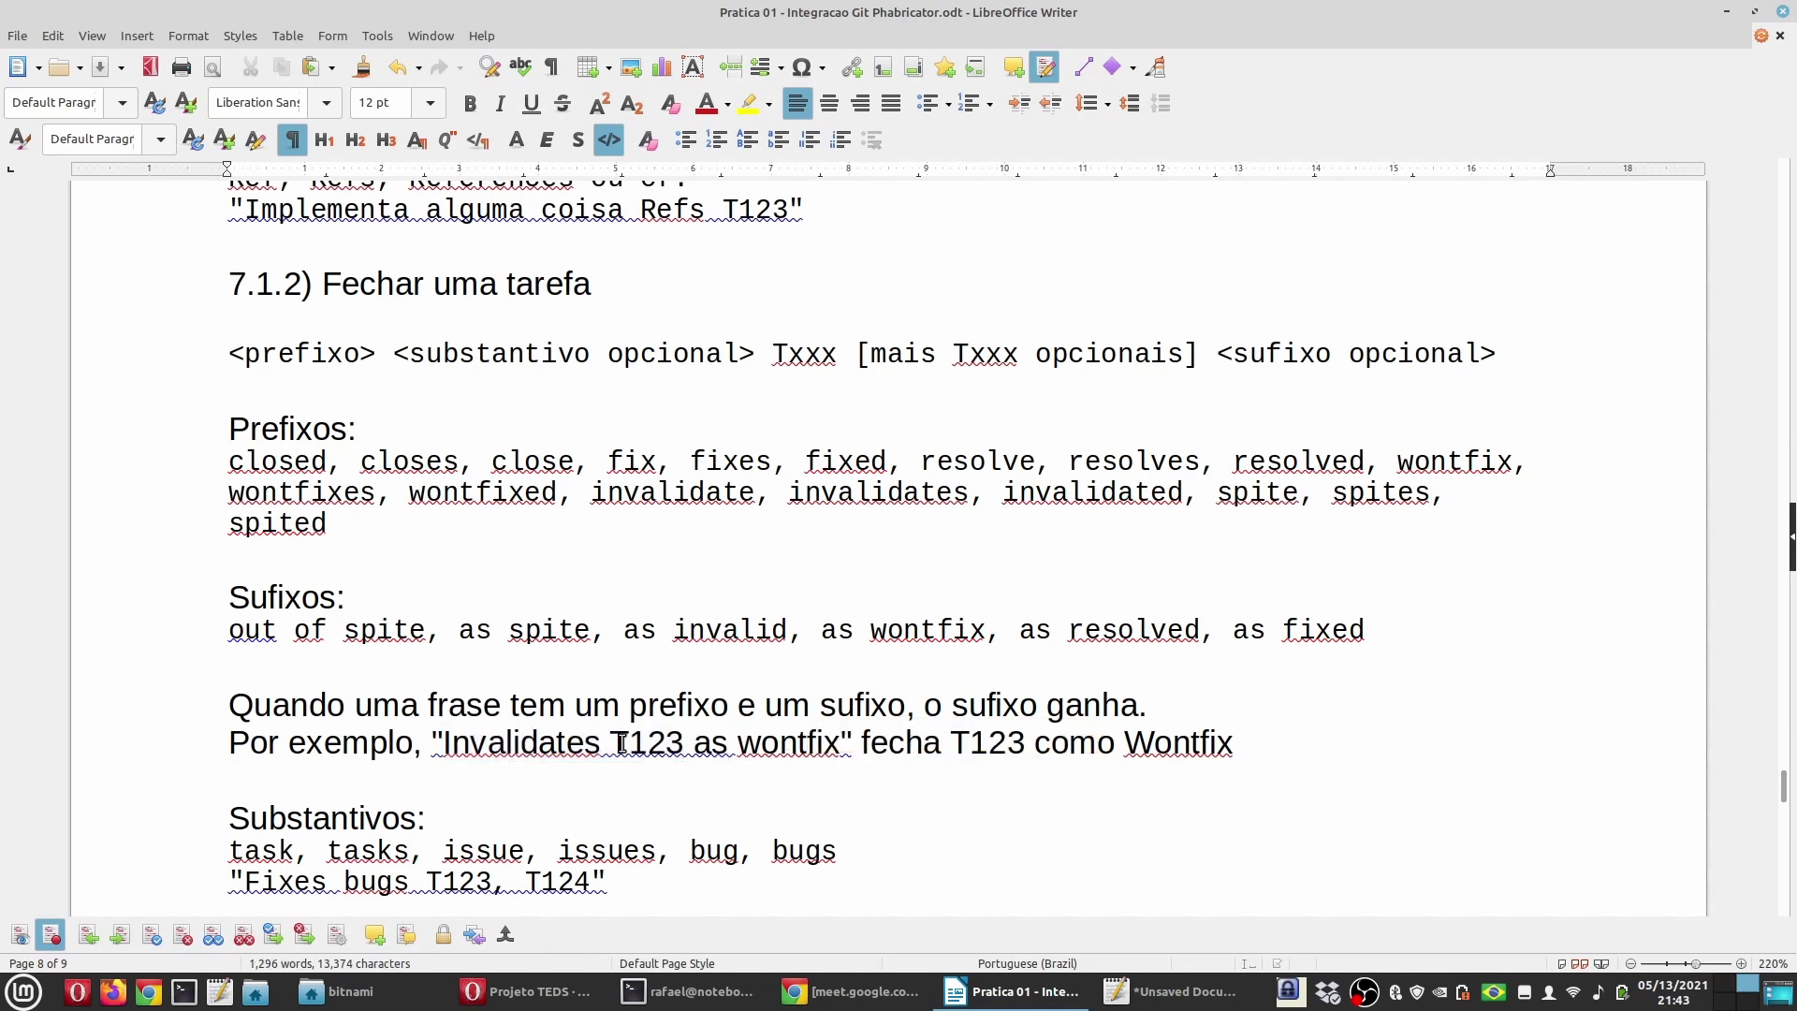
scroll(621, 746, "down", 1)
double_click(335, 723)
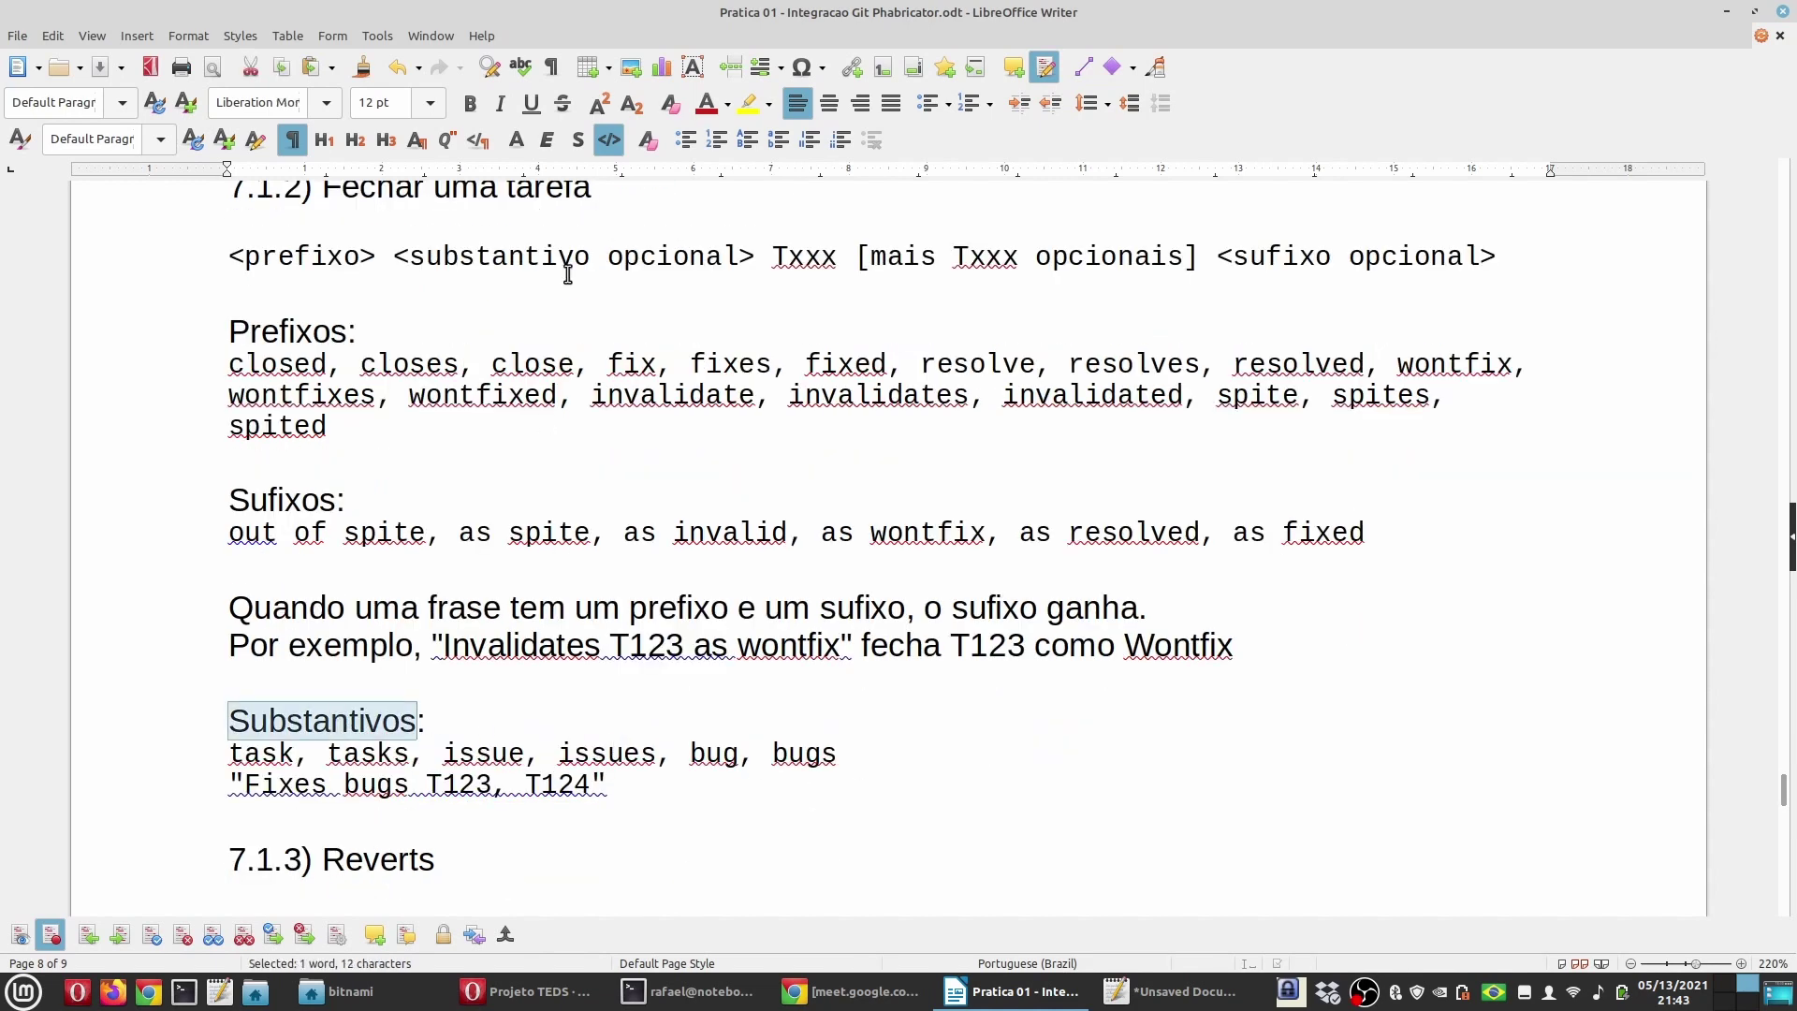
double_click(261, 753)
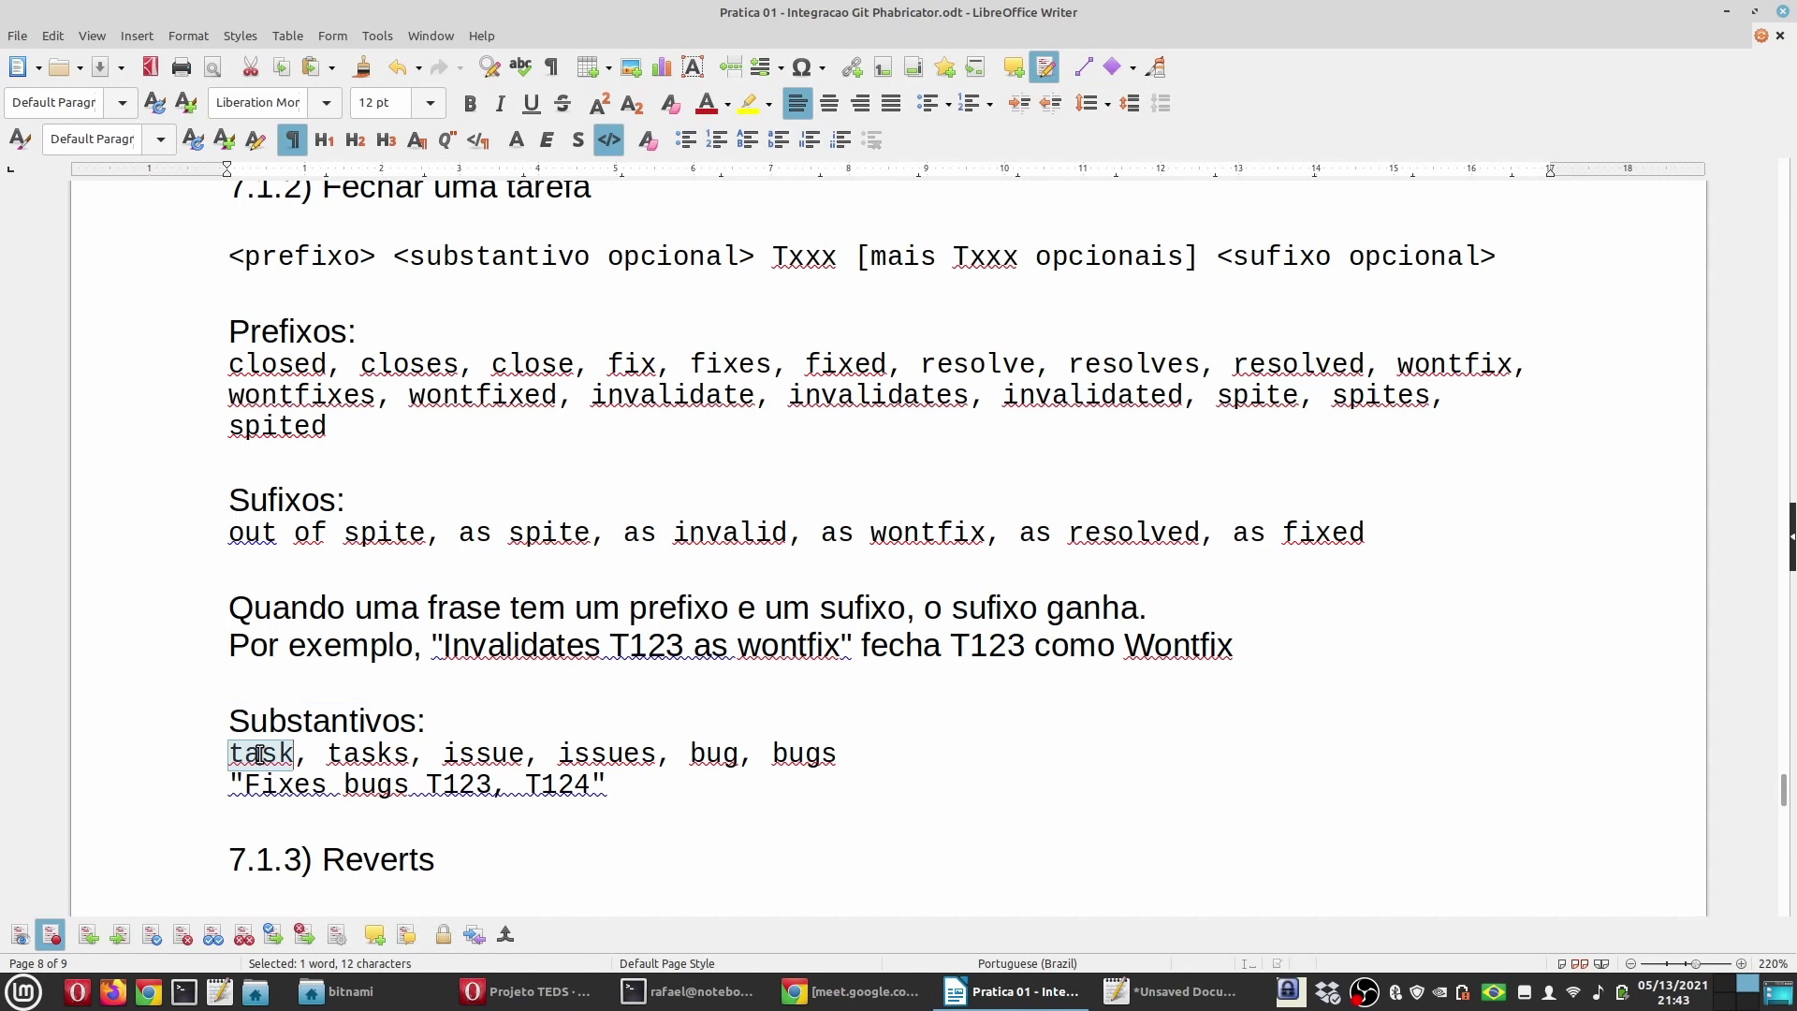
double_click(464, 754)
double_click(580, 754)
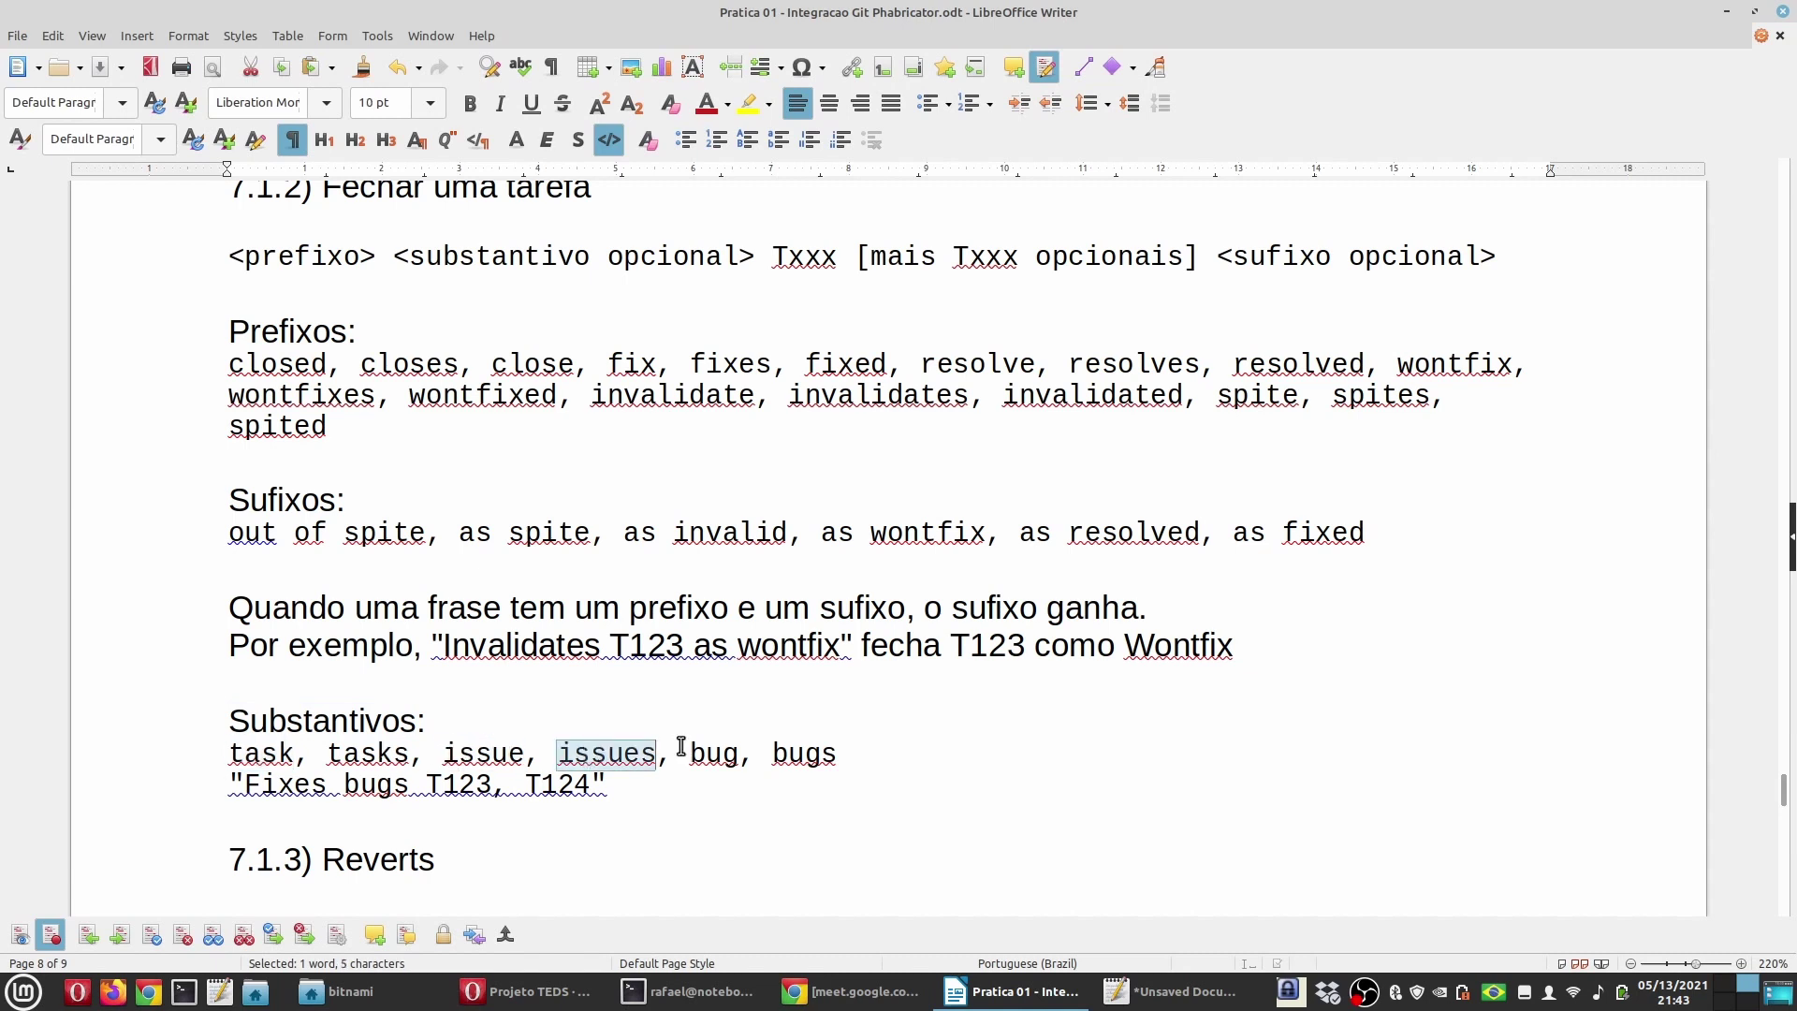
left_click_drag(241, 785, 613, 786)
double_click(261, 784)
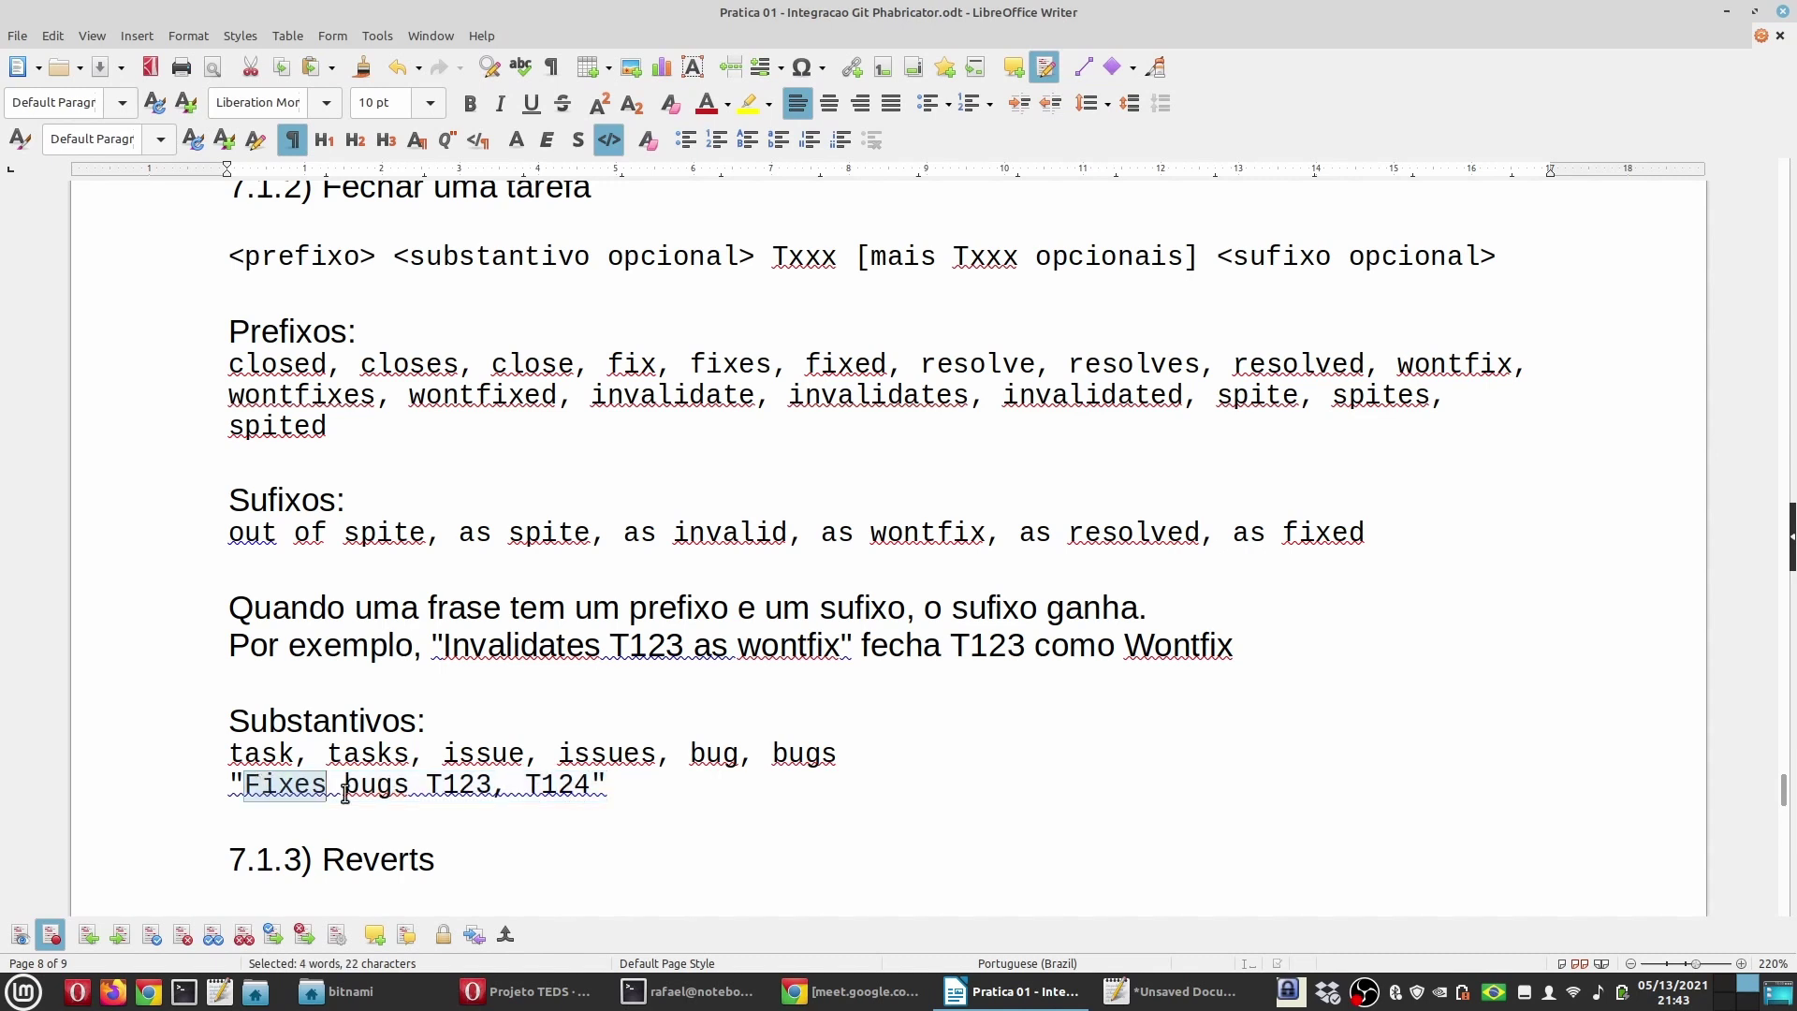
double_click(376, 786)
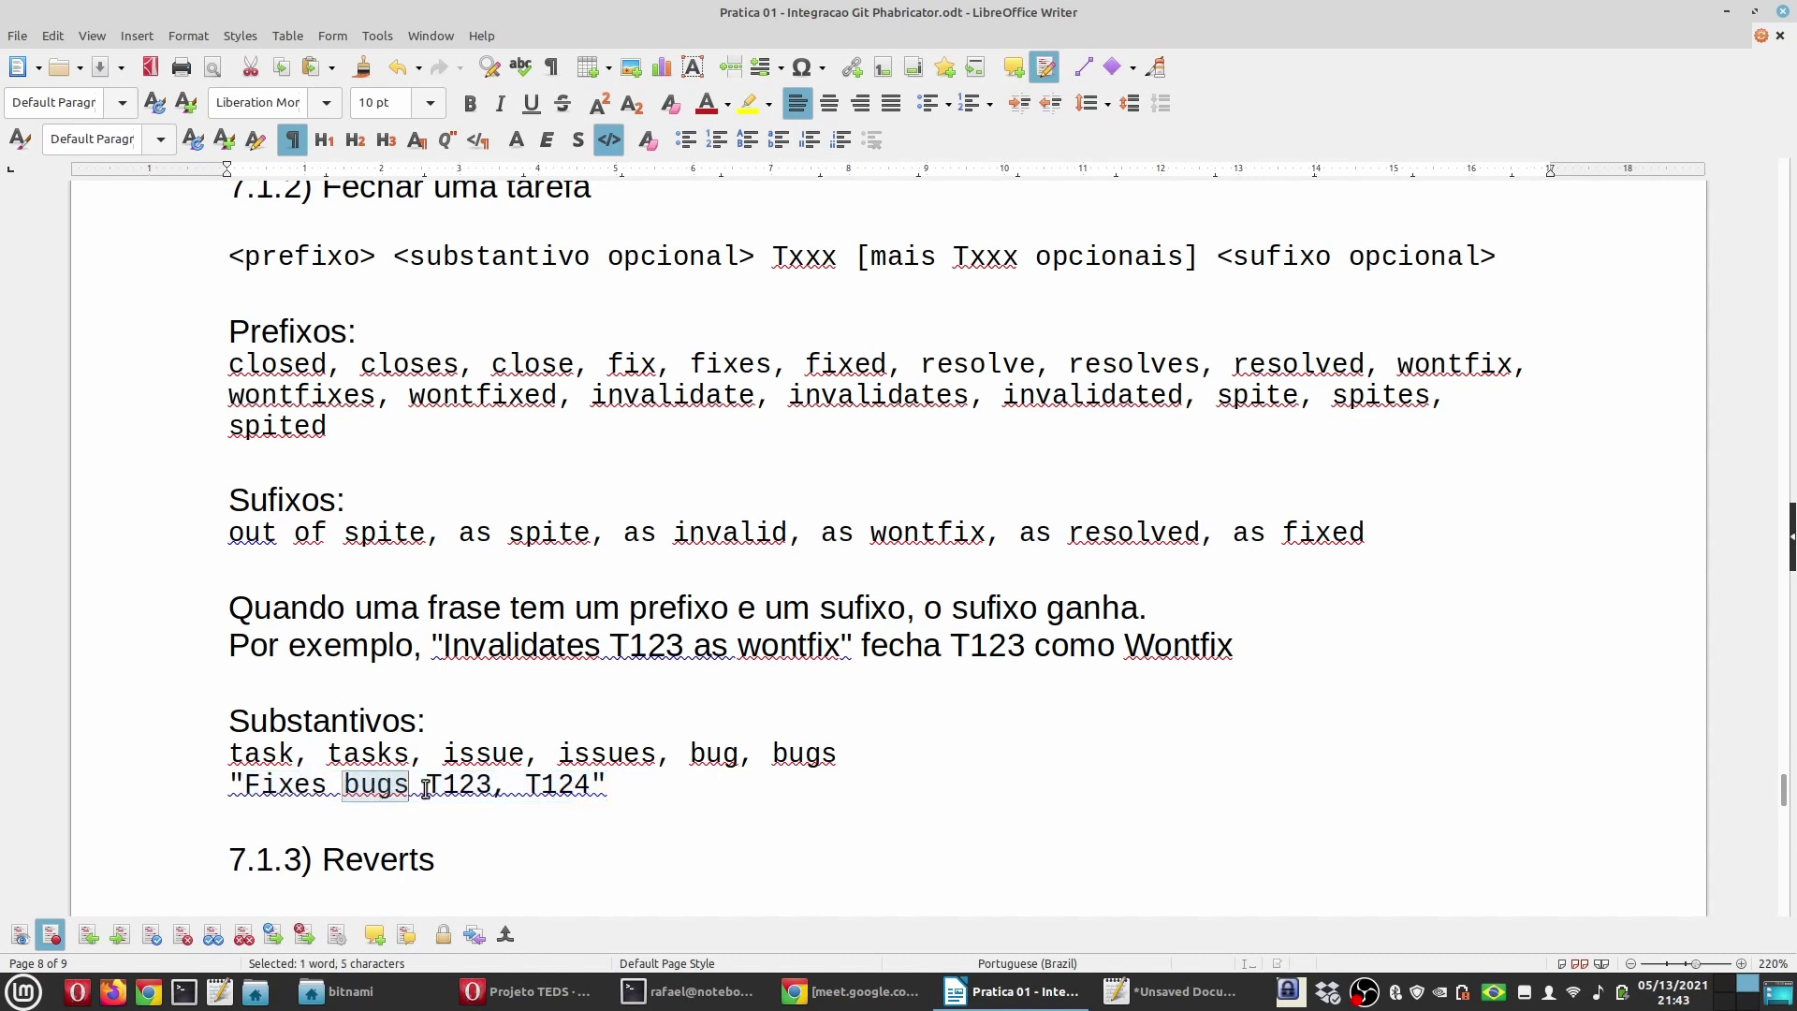
double_click(460, 786)
double_click(562, 786)
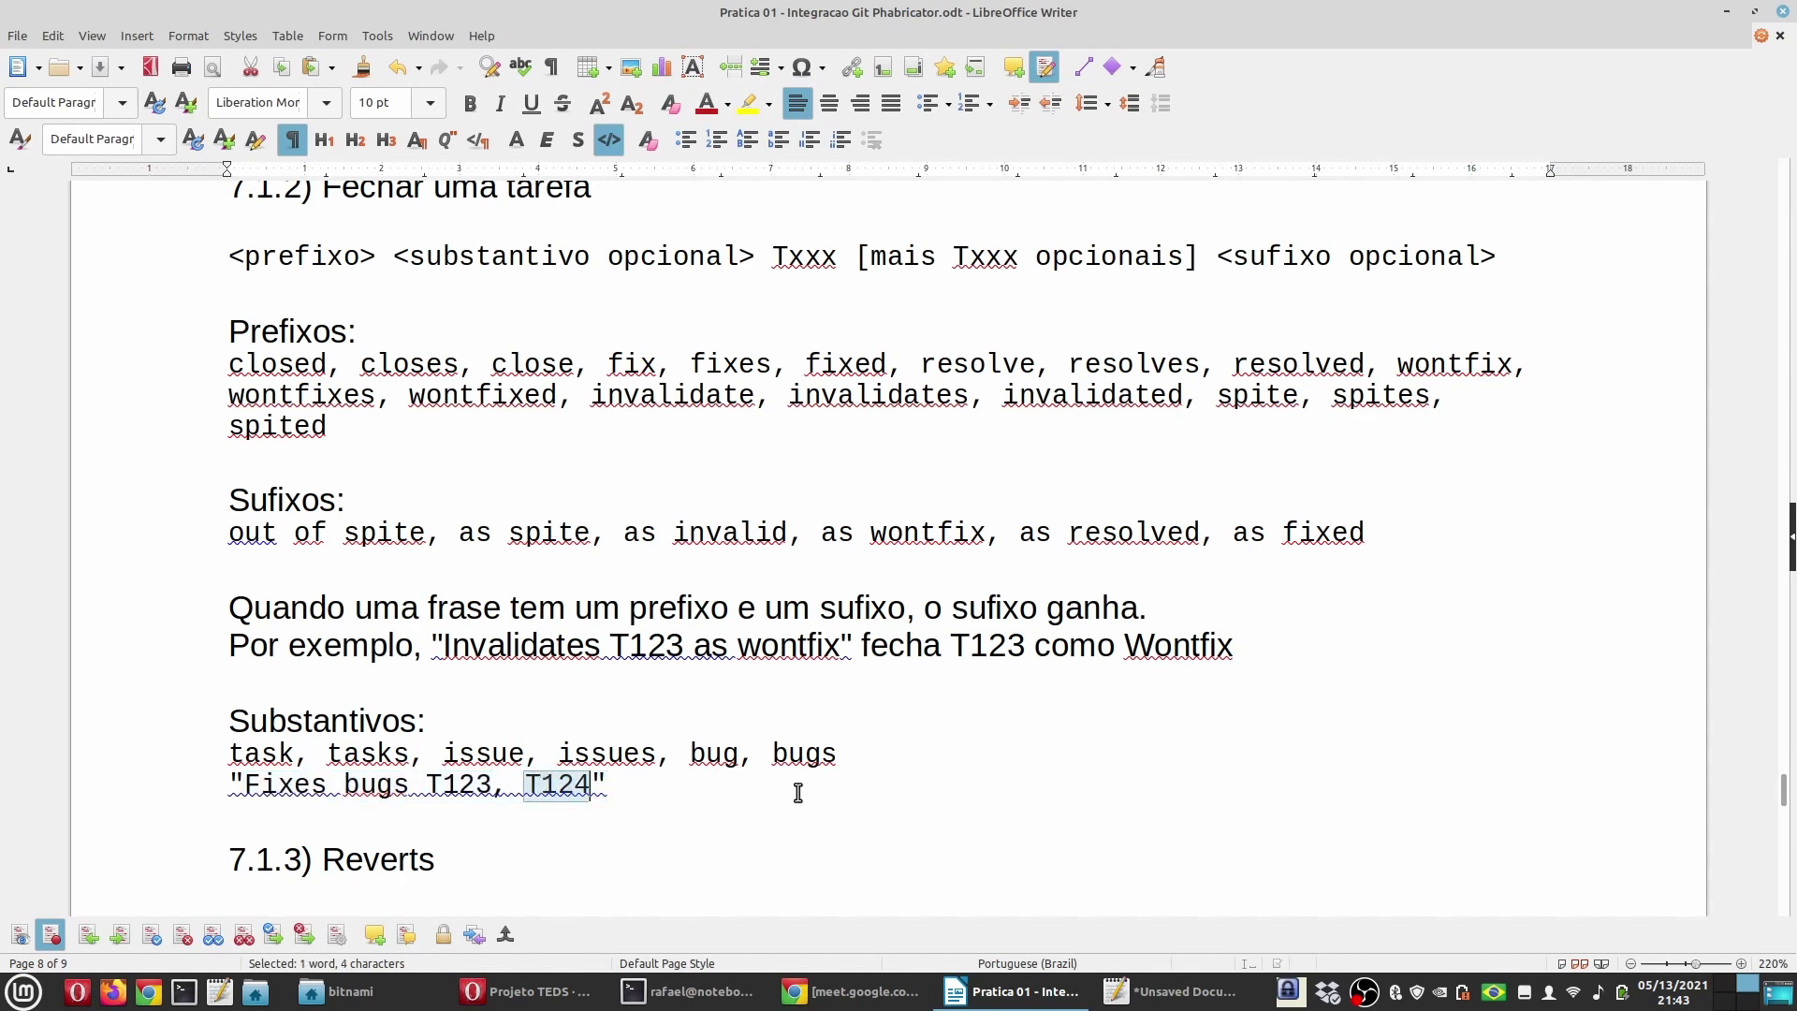
left_click(490, 787)
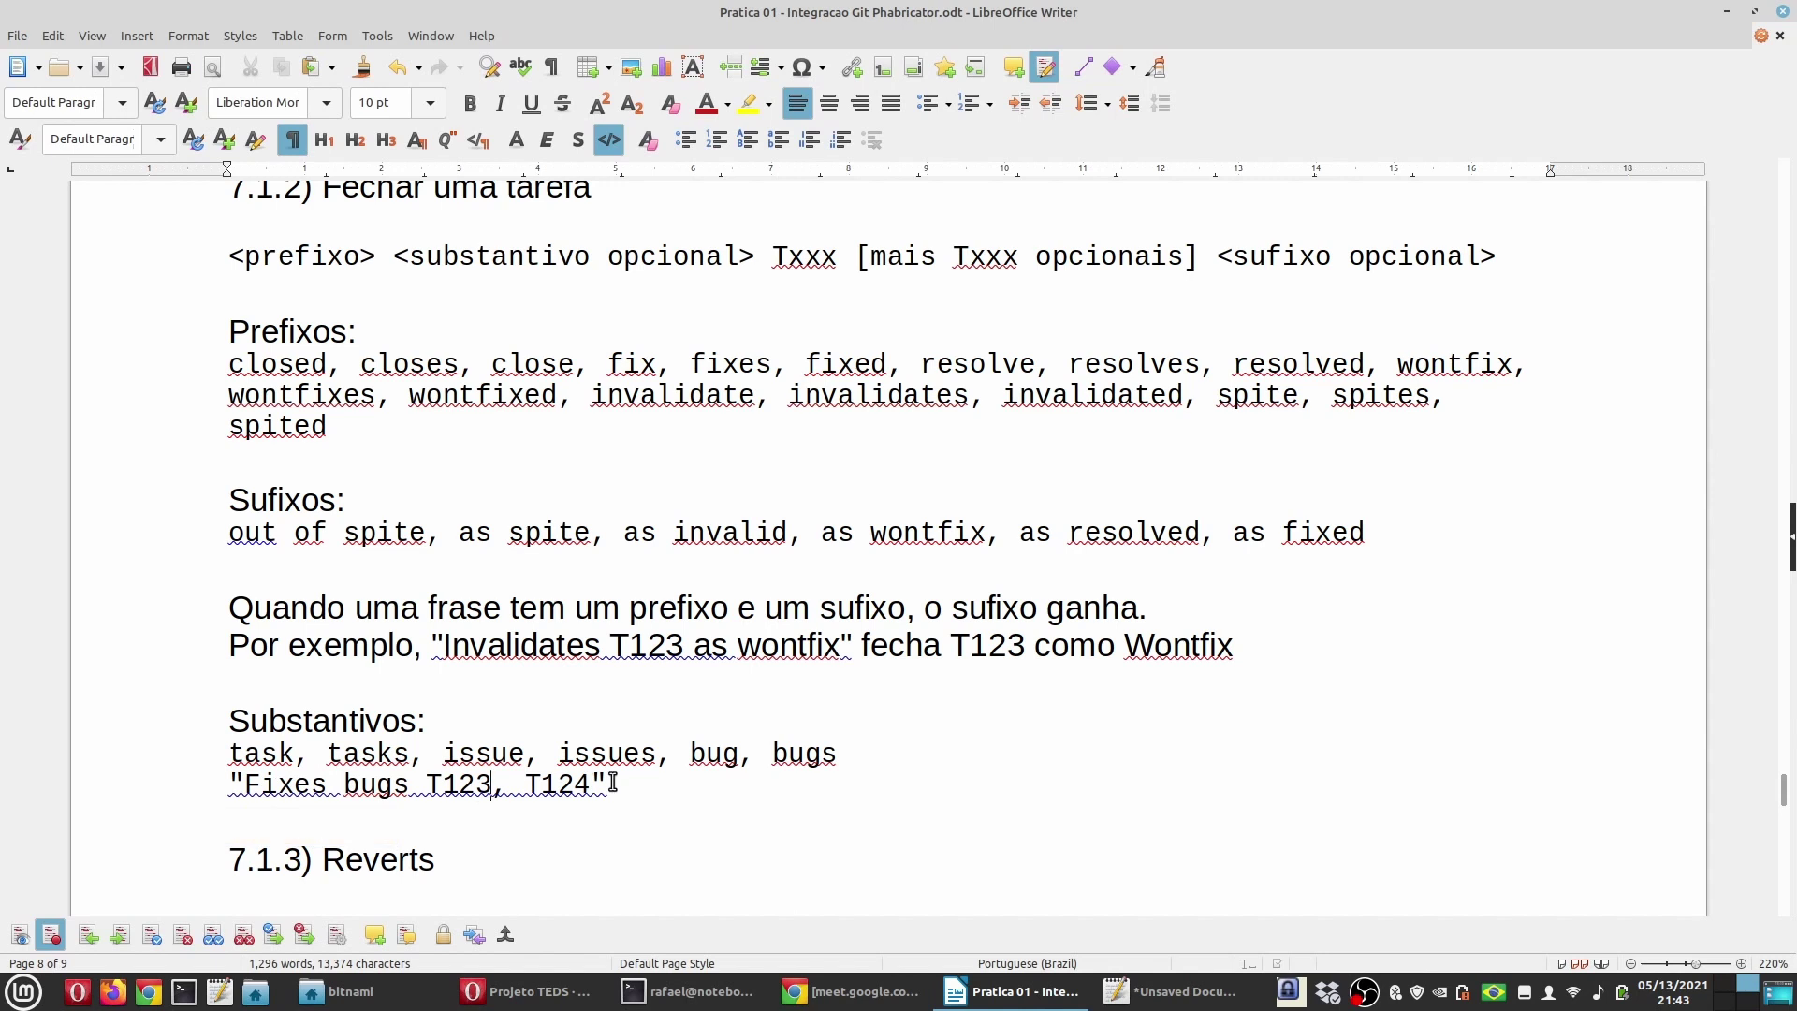
double_click(459, 784)
double_click(547, 784)
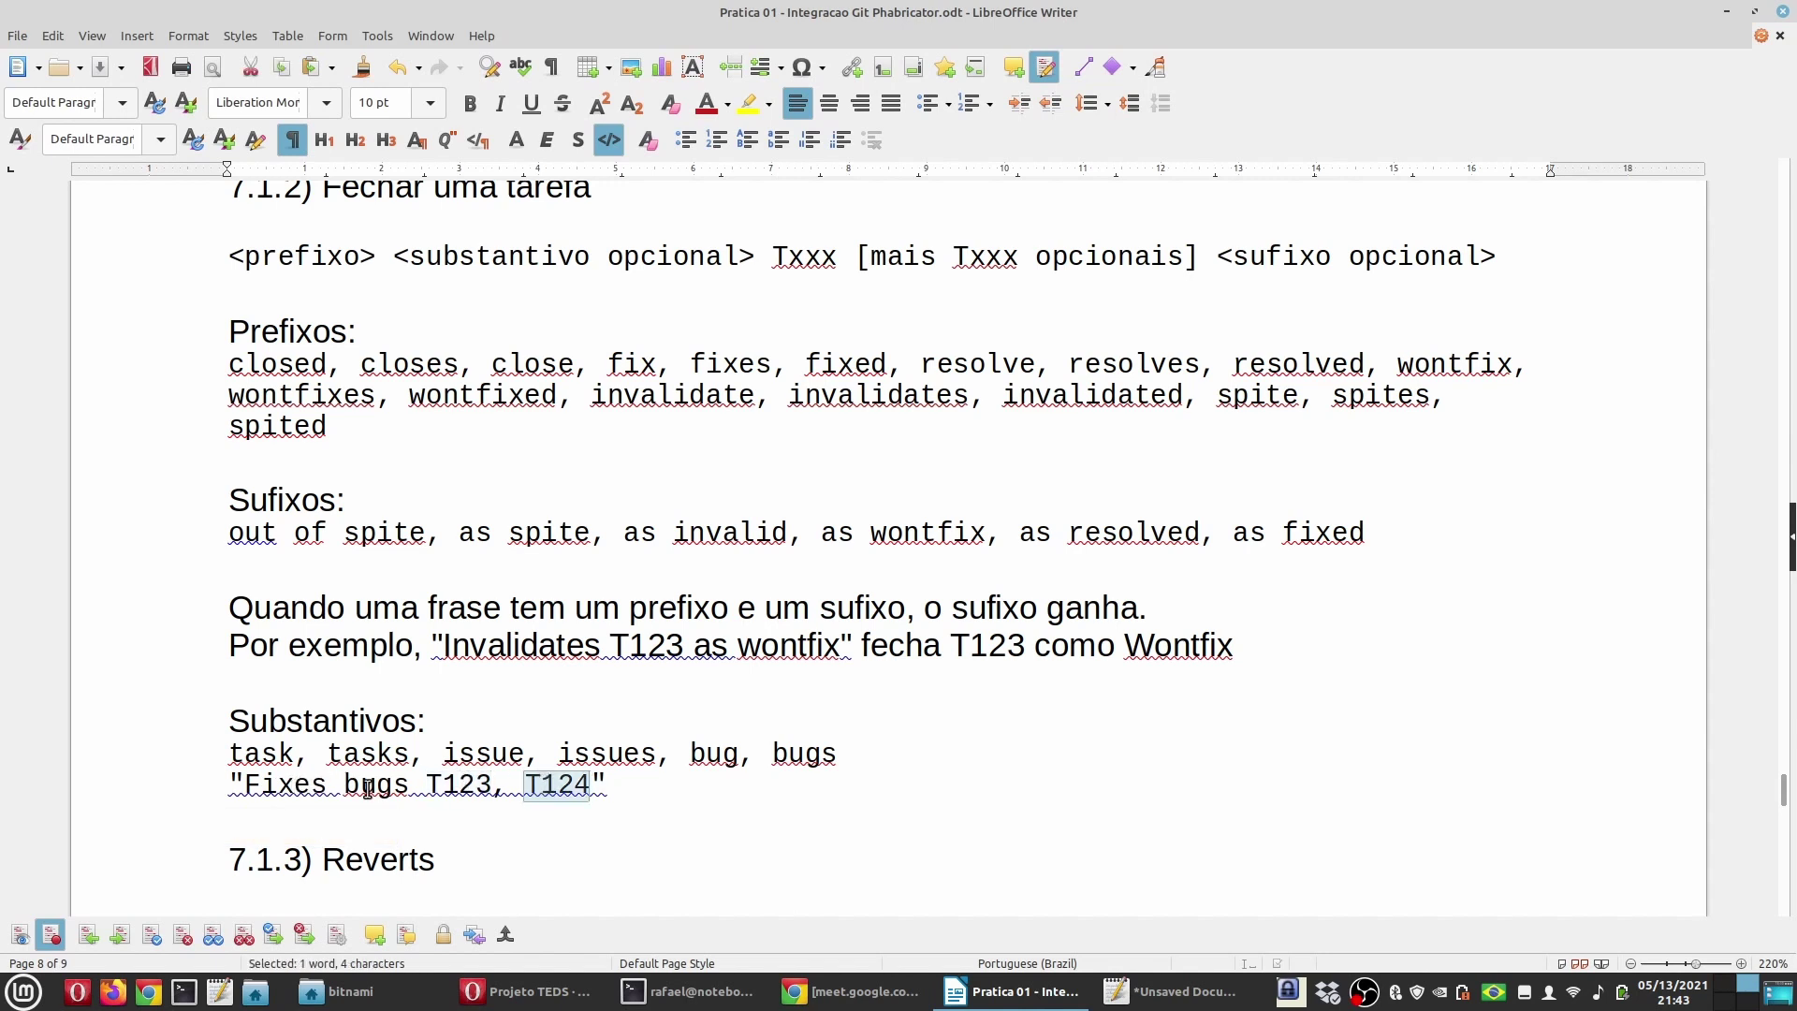
double_click(302, 784)
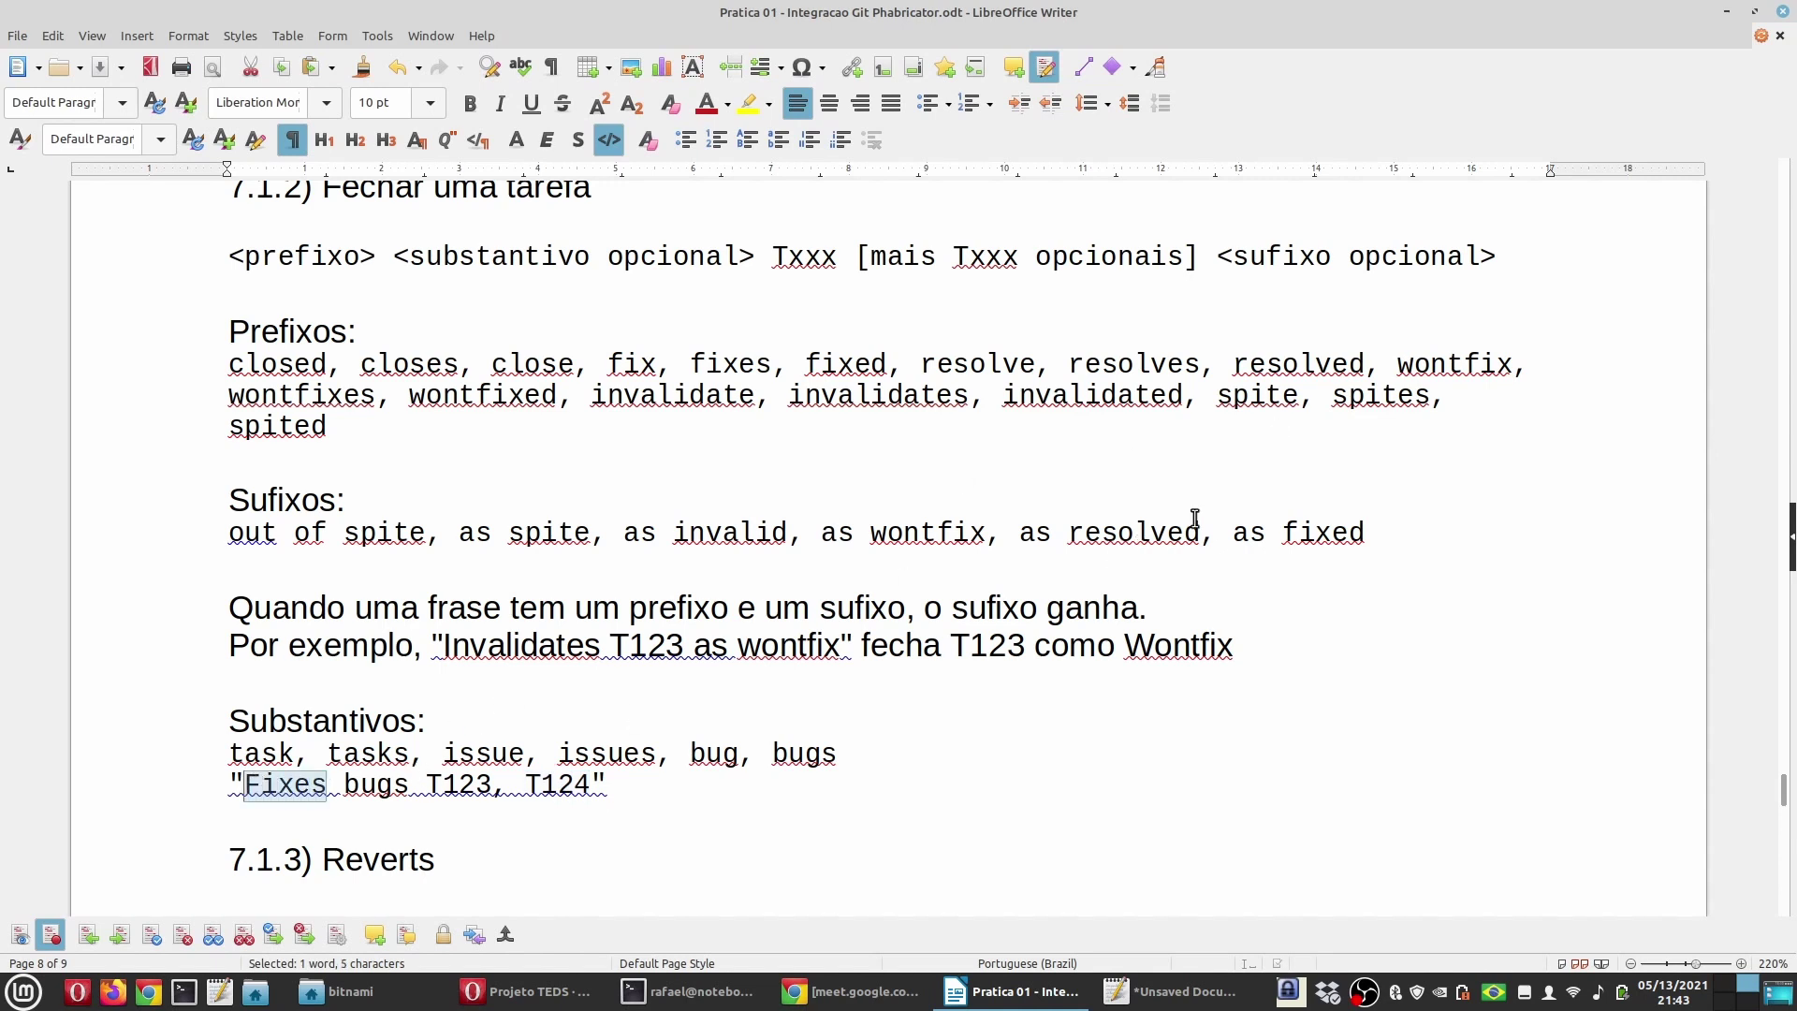
double_click(1323, 532)
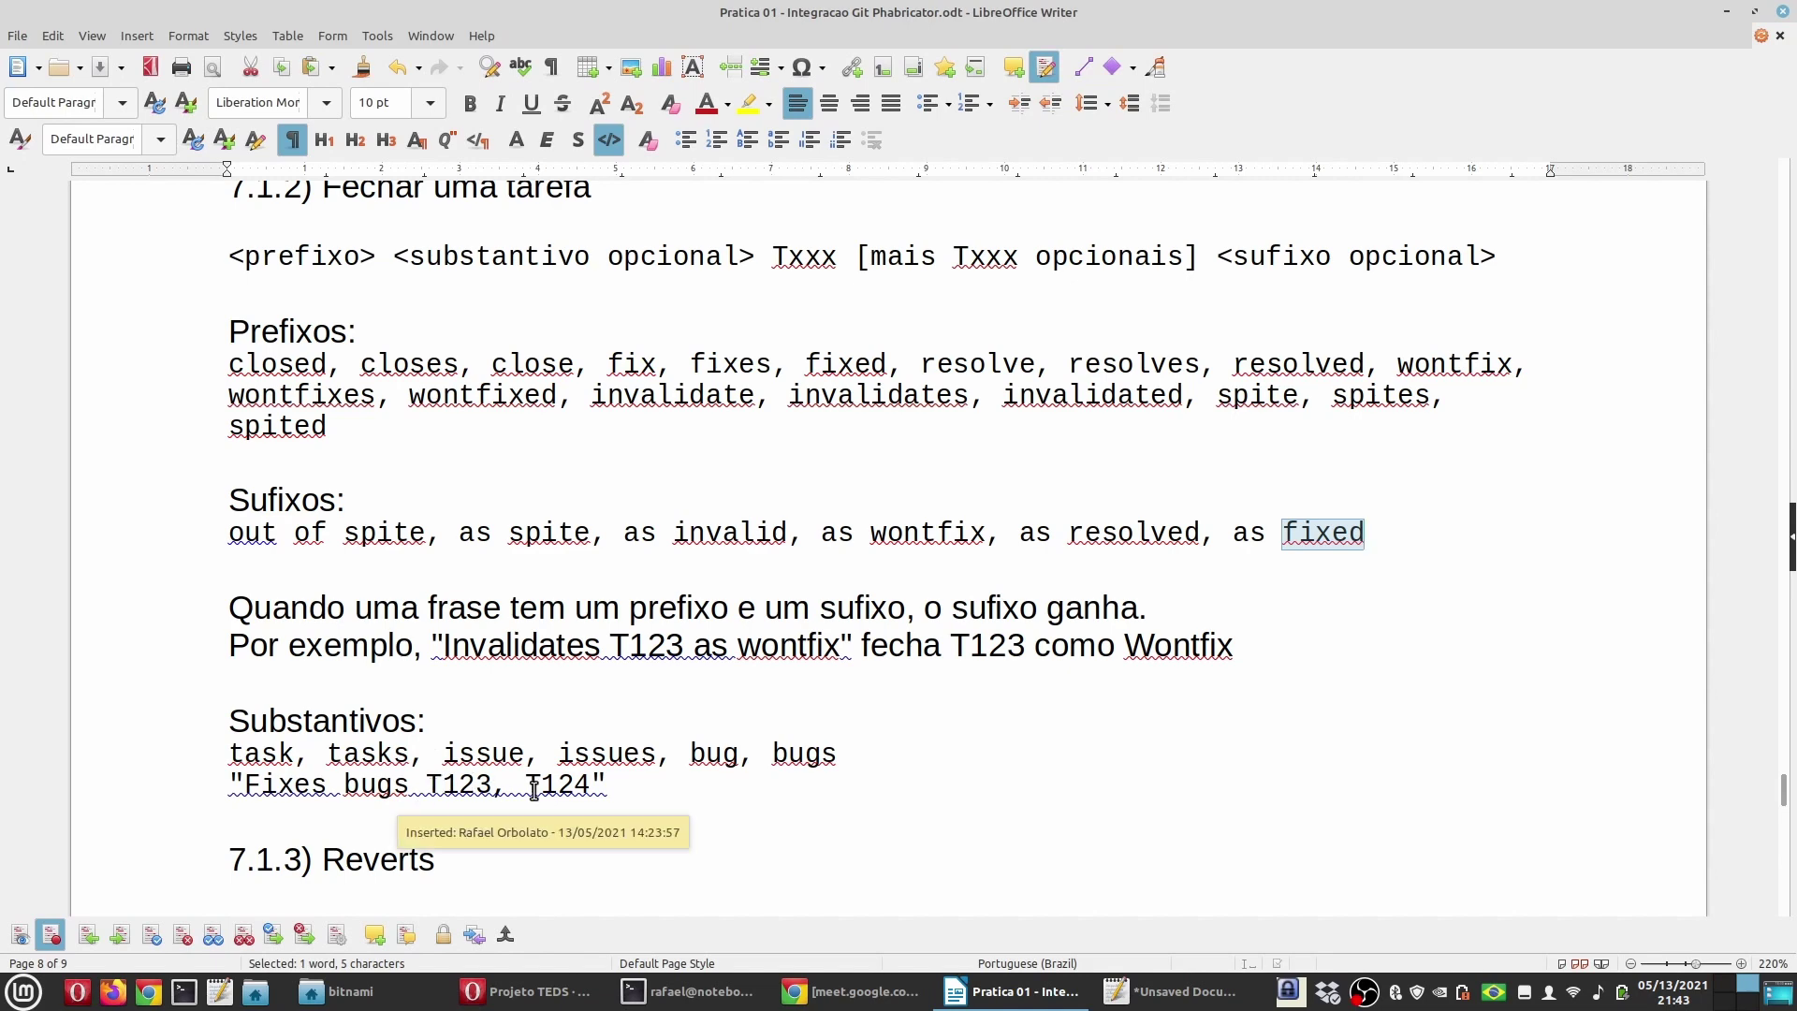
scroll(565, 785, "down", 3)
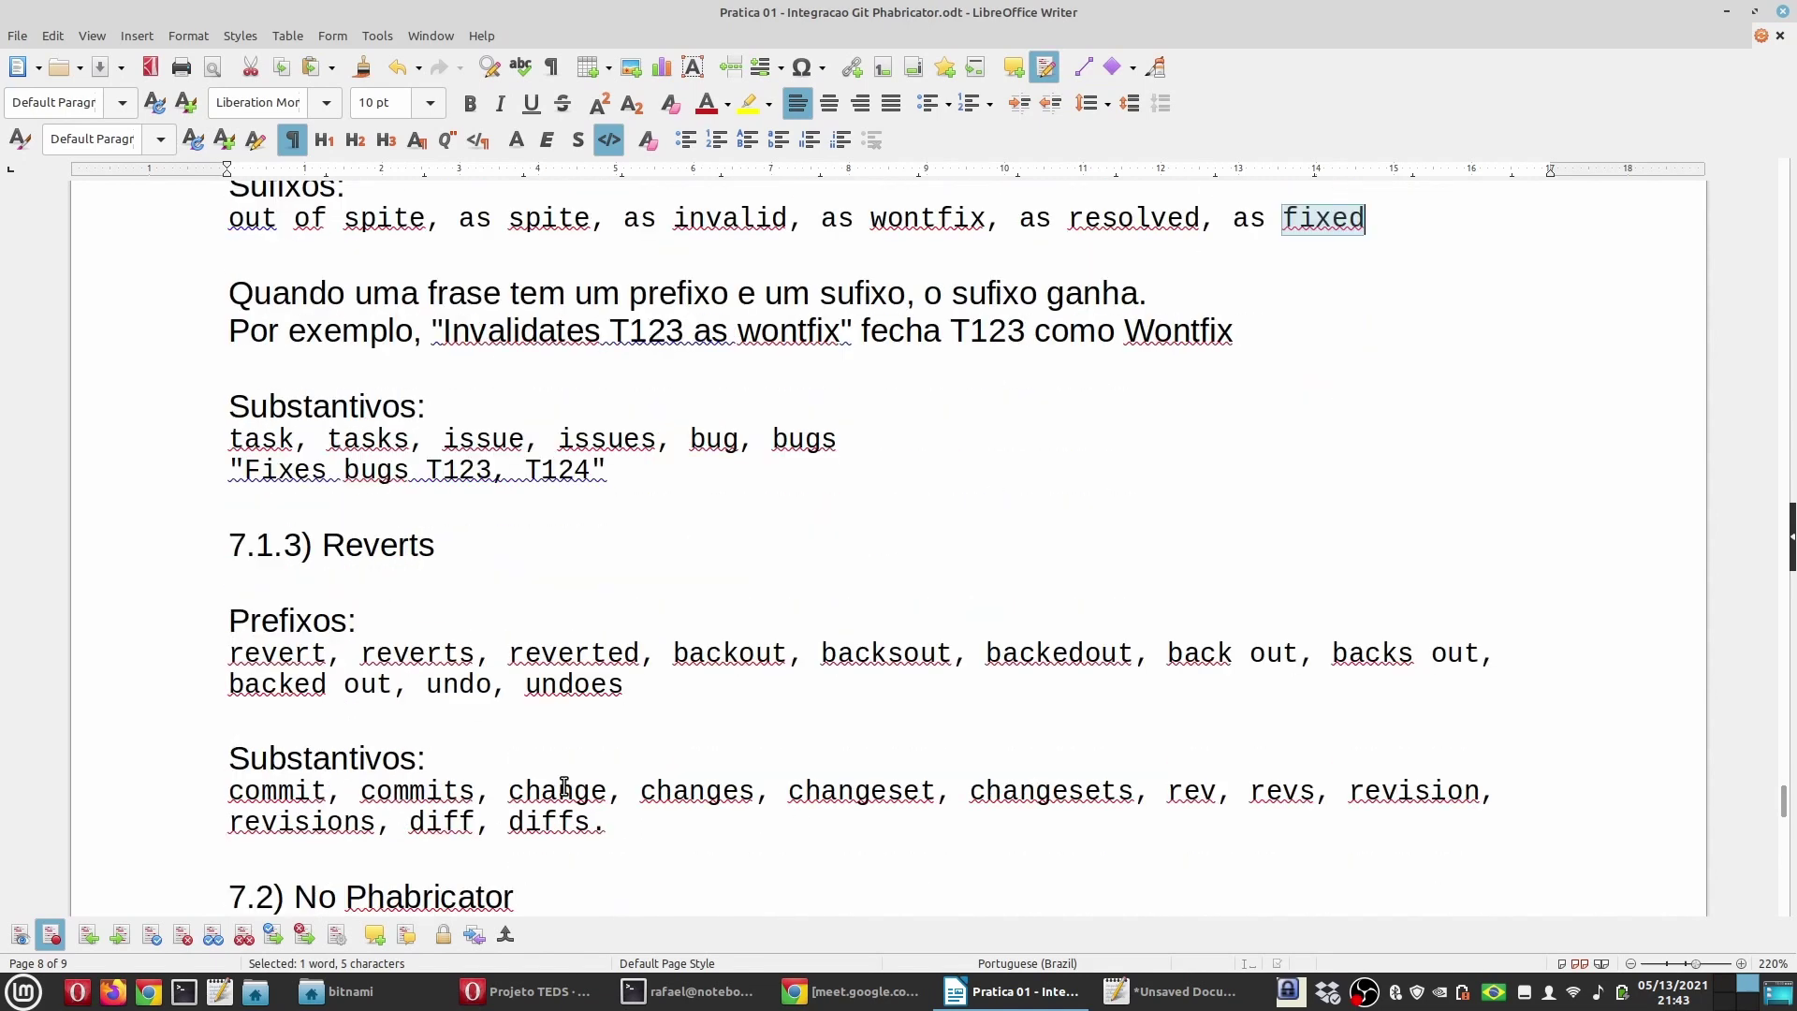
double_click(408, 547)
scroll(690, 573, "down", 1)
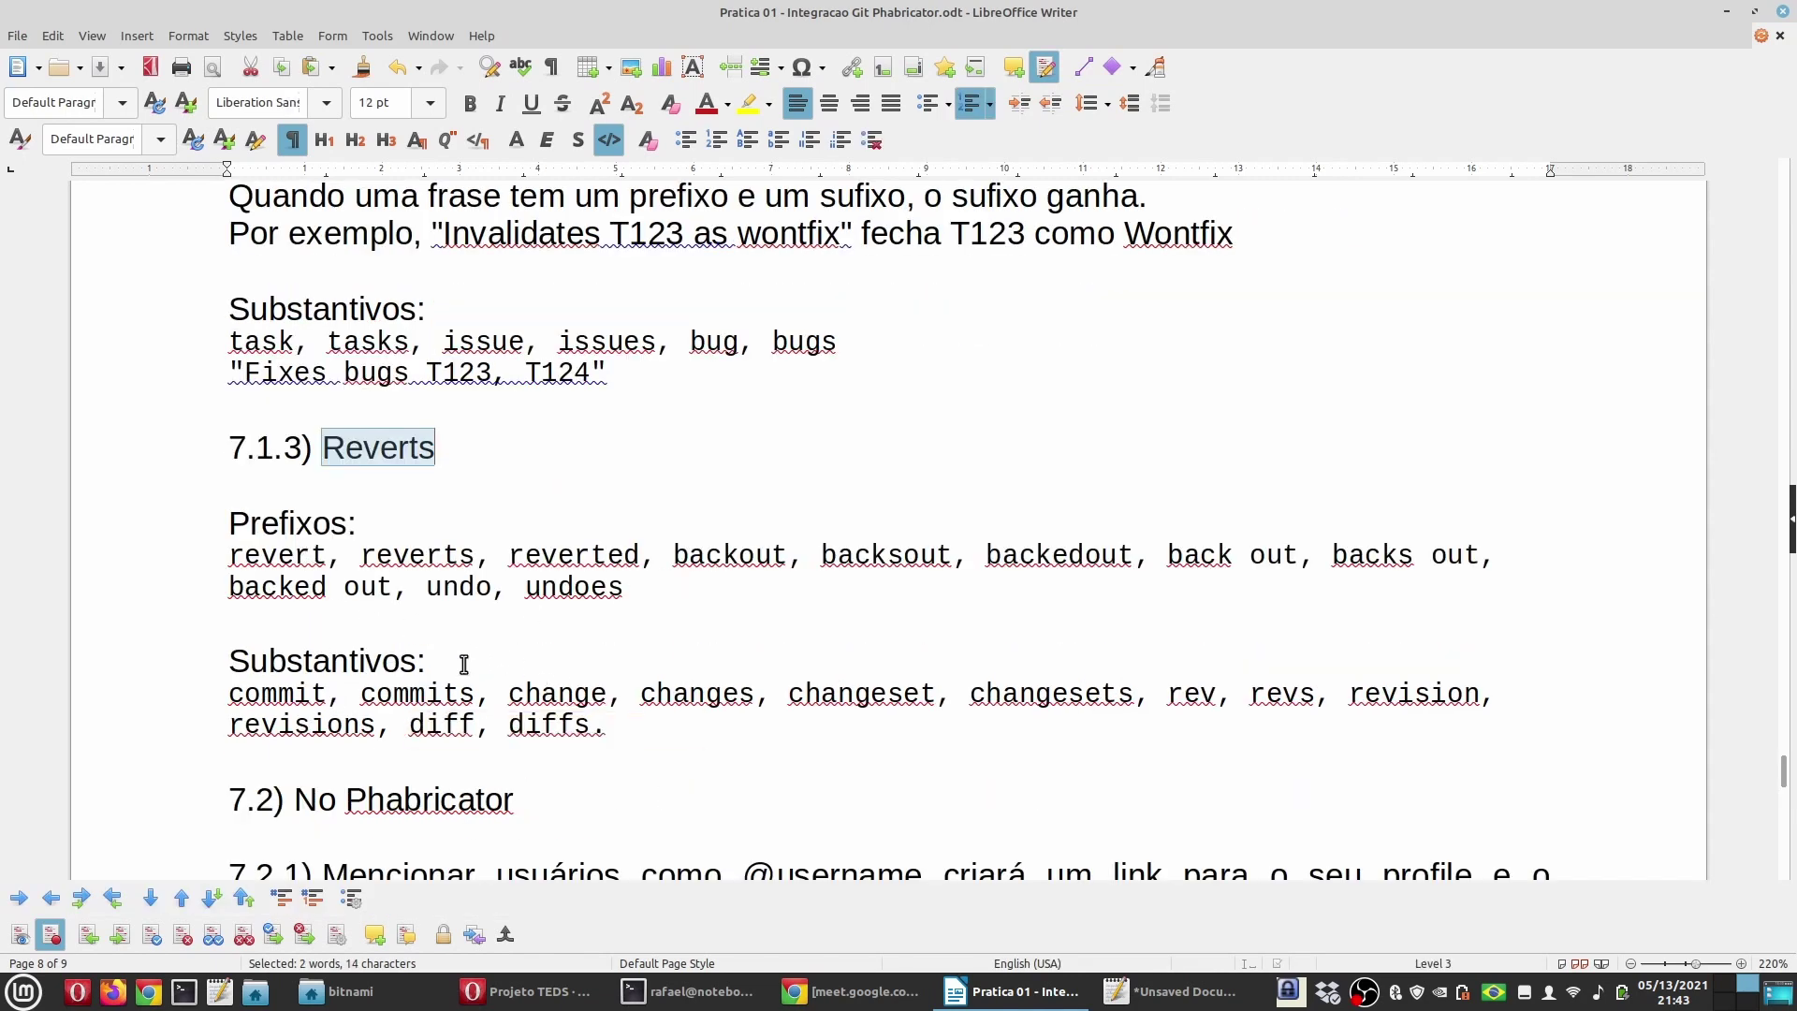
double_click(281, 558)
left_click(558, 693)
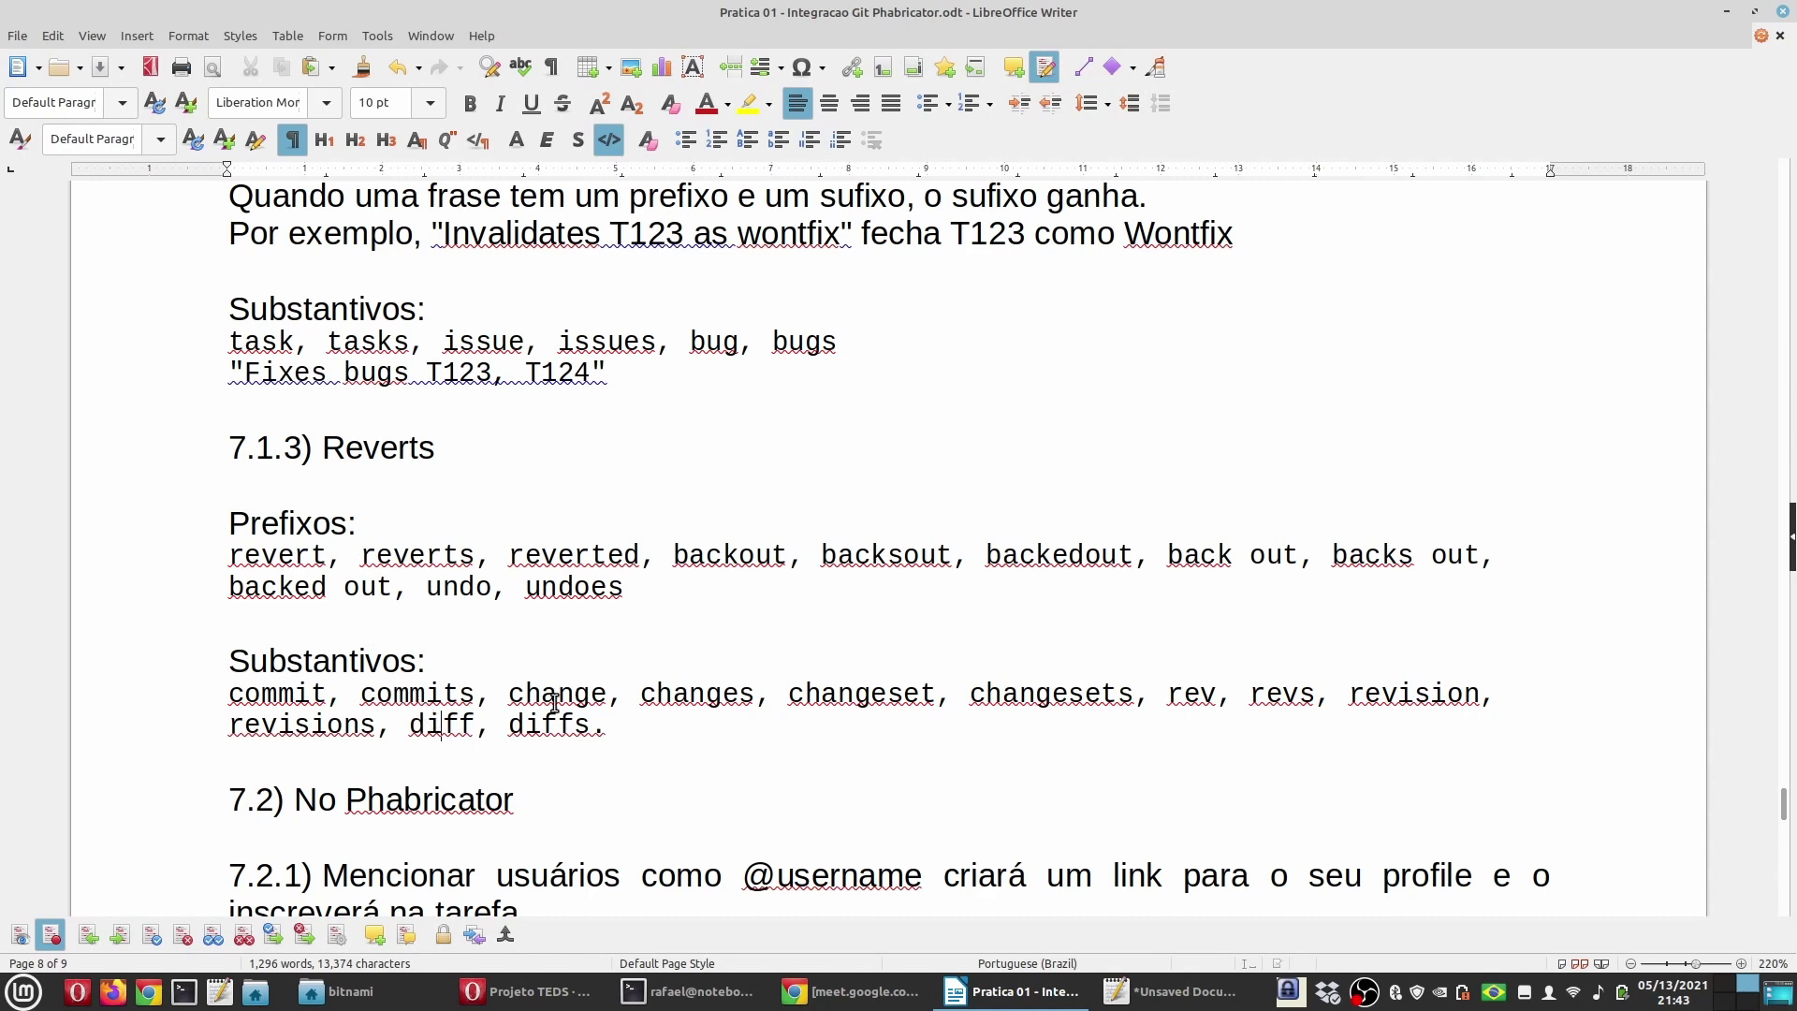
scroll(556, 702, "up", 1)
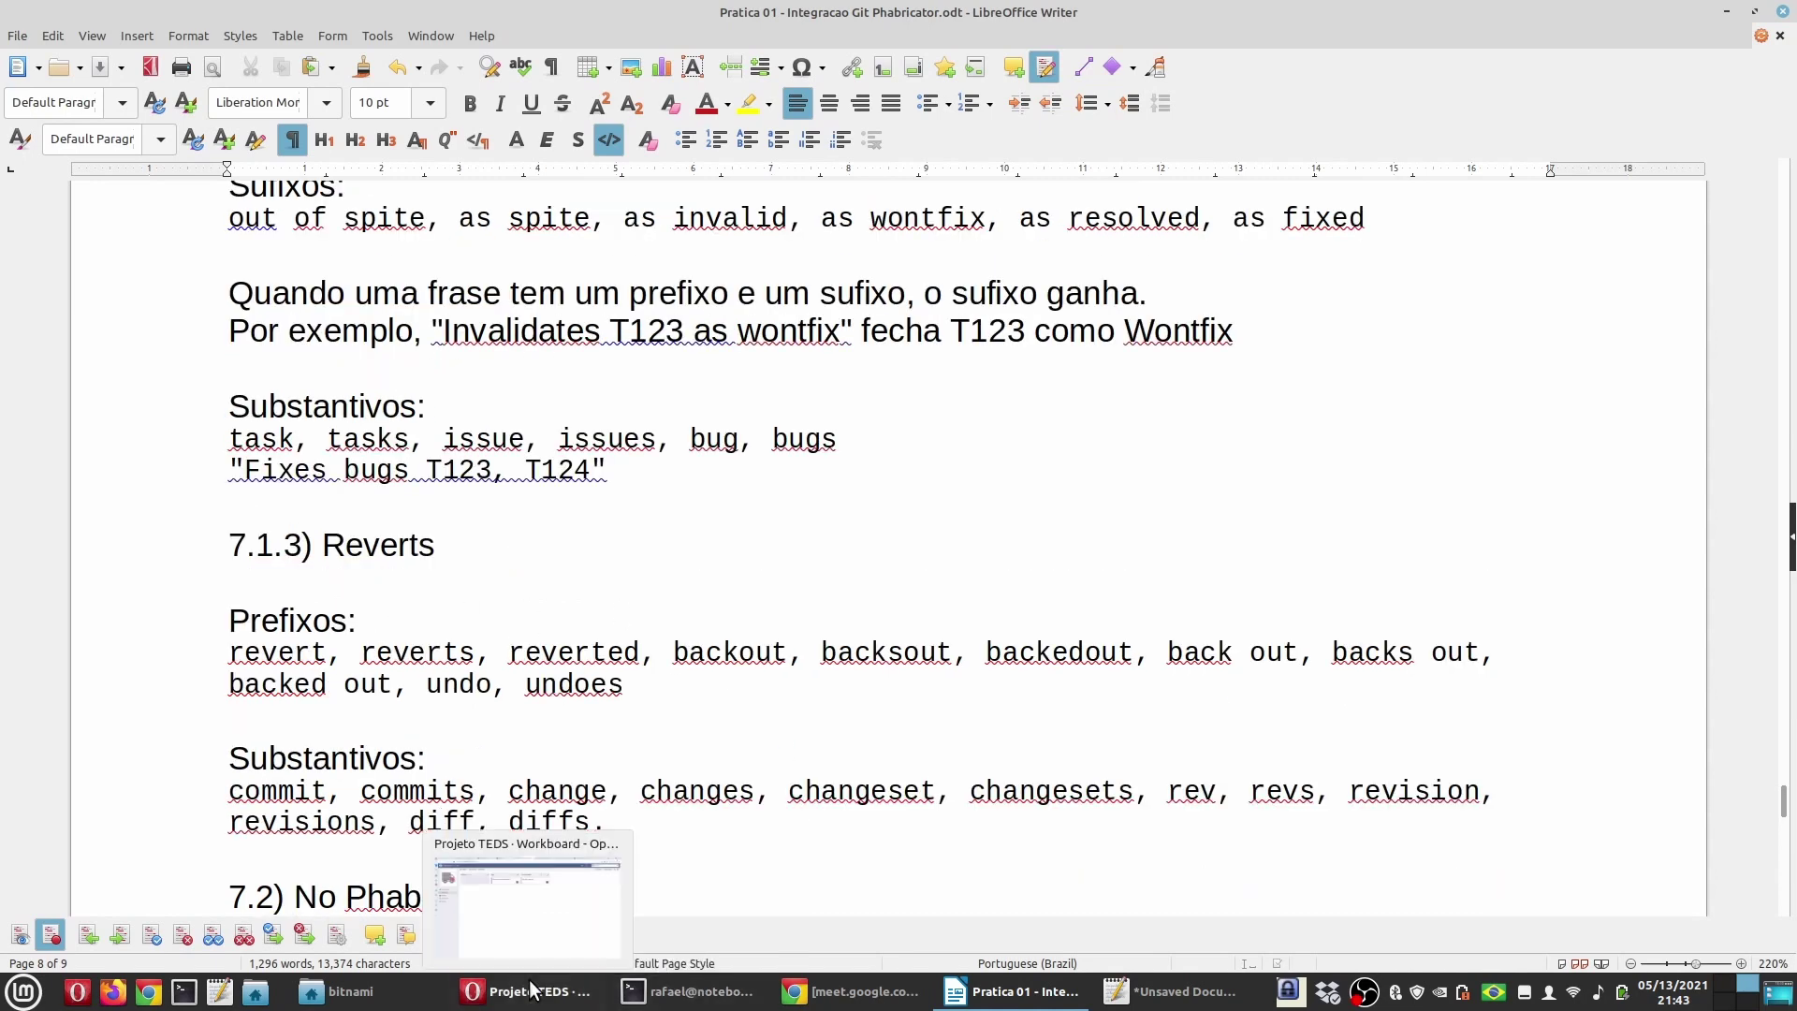
Step: Check T1 on the workboard, then enter 'xed arquivo2.txt' in the phabricatorgit terminal
left_click(614, 955)
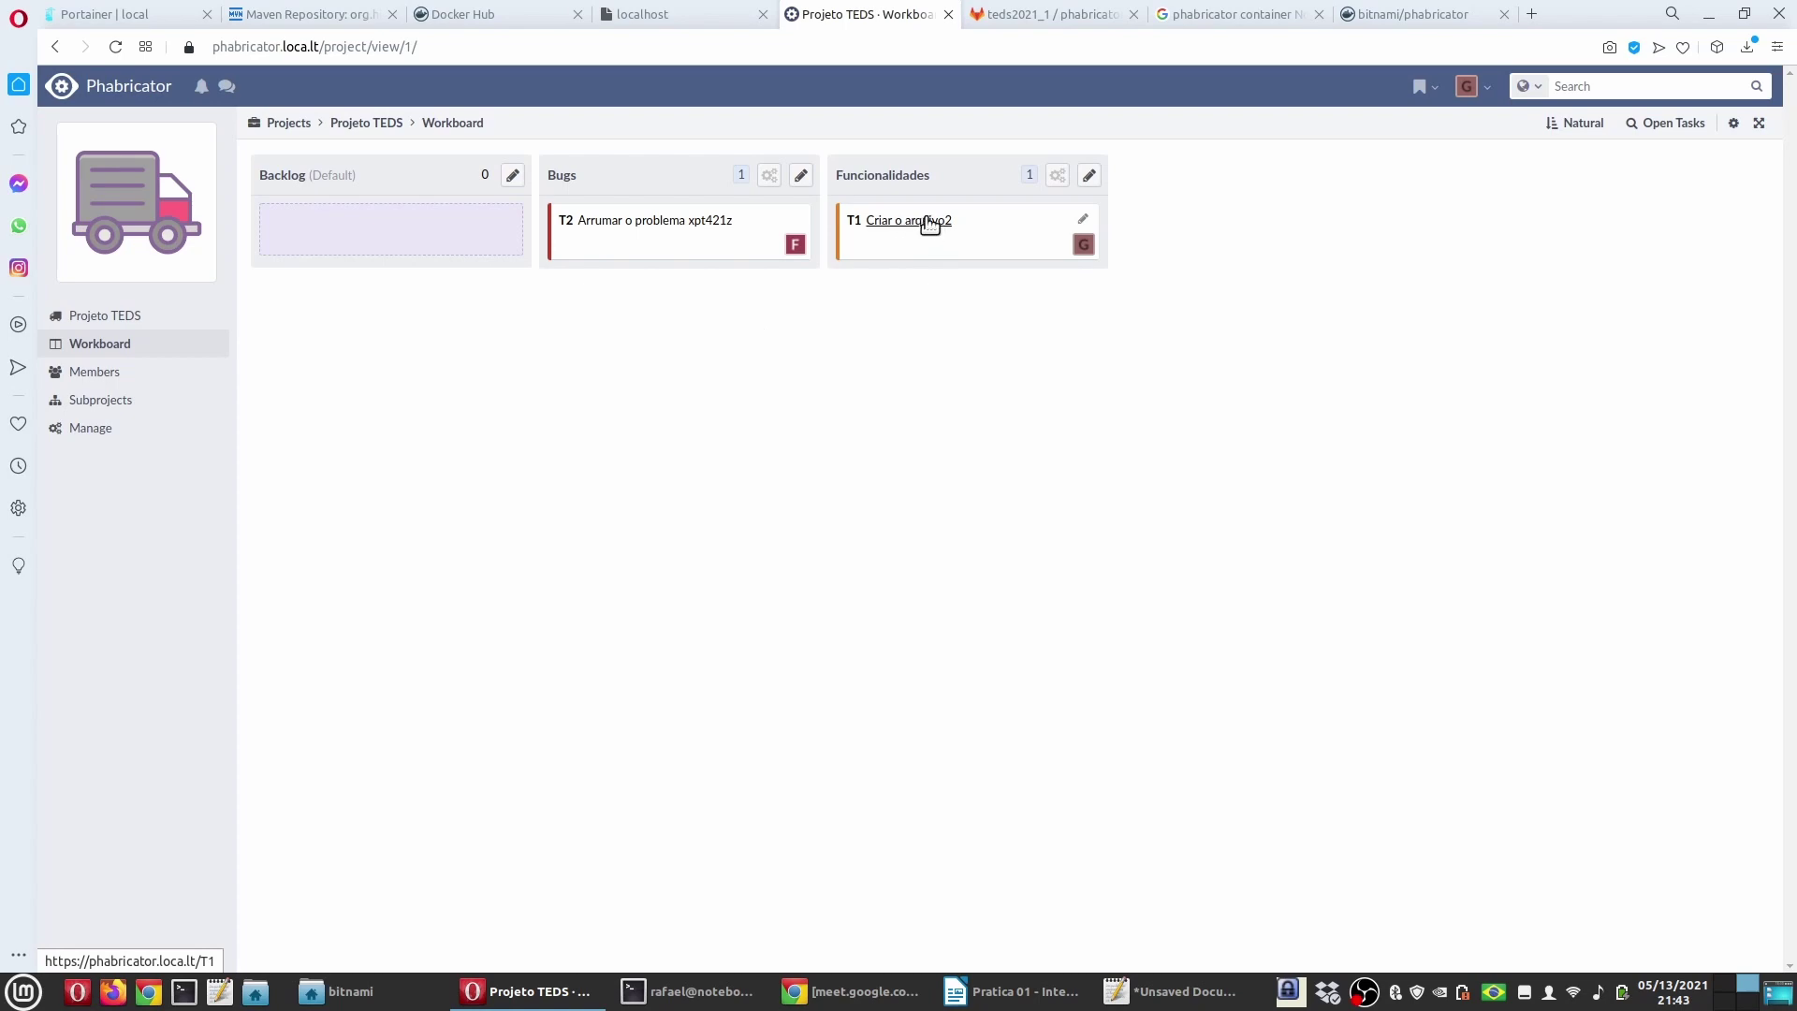
left_click(684, 991)
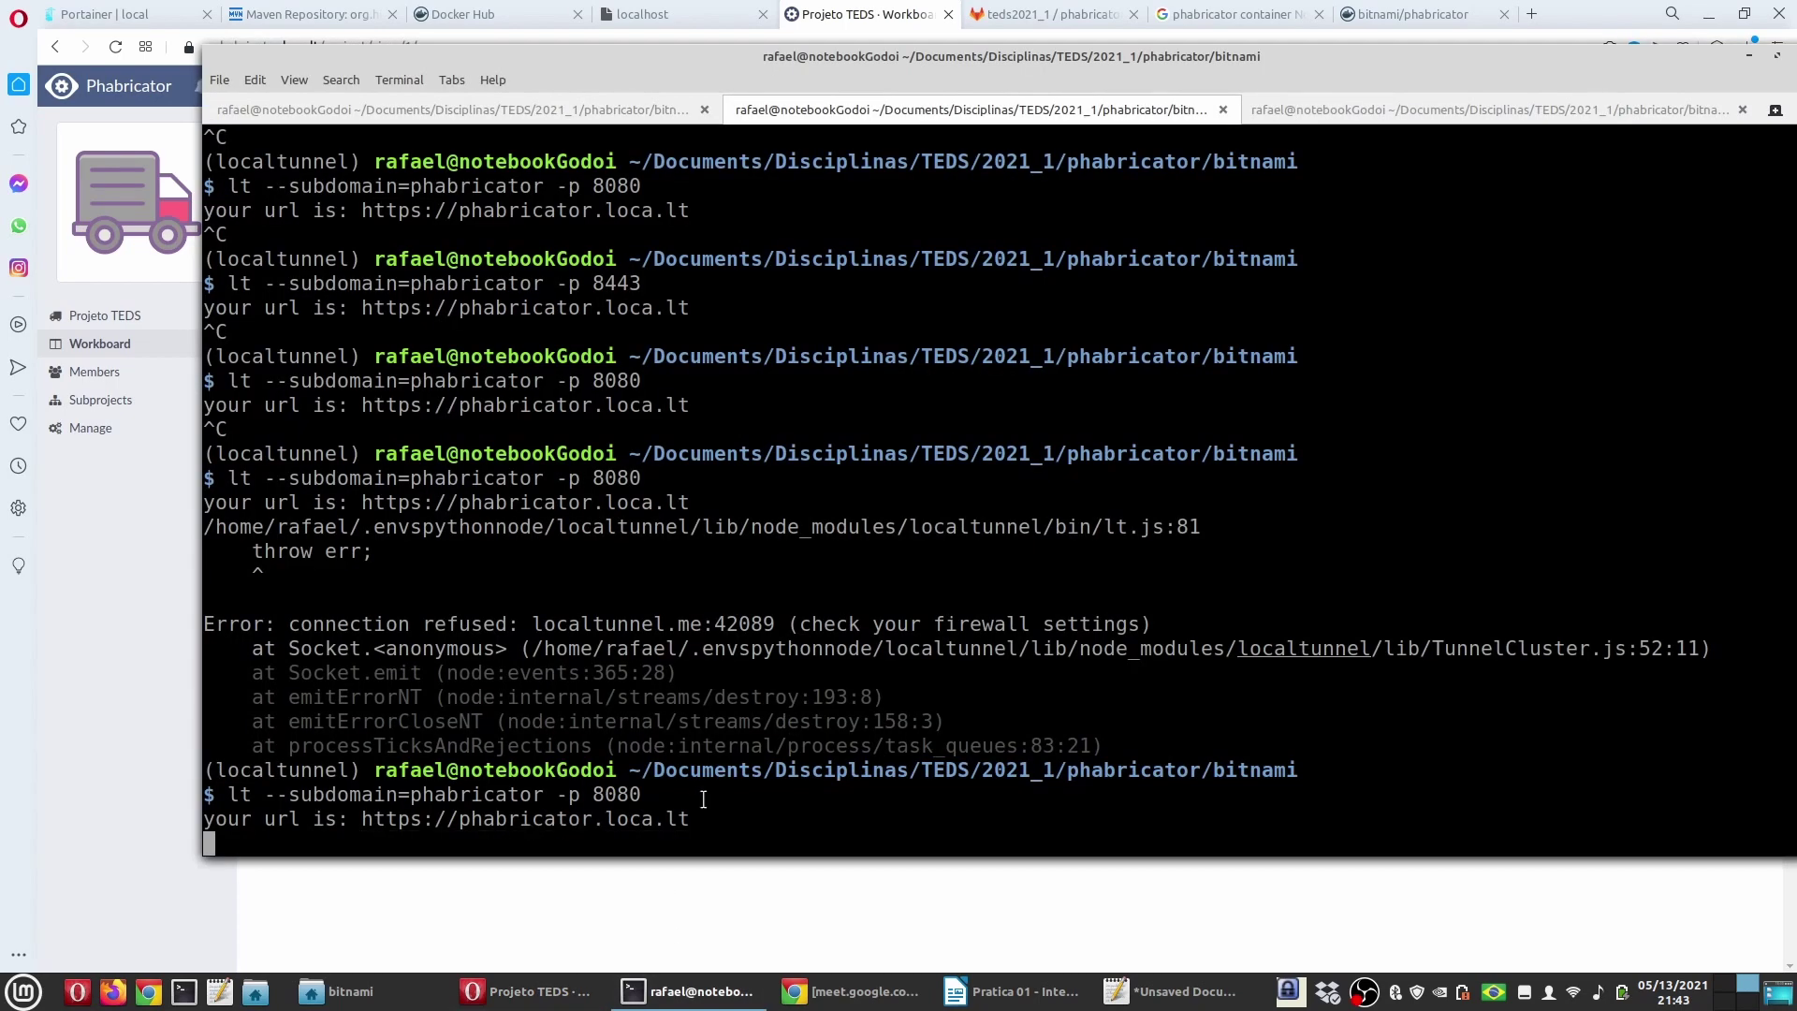
left_click(1406, 121)
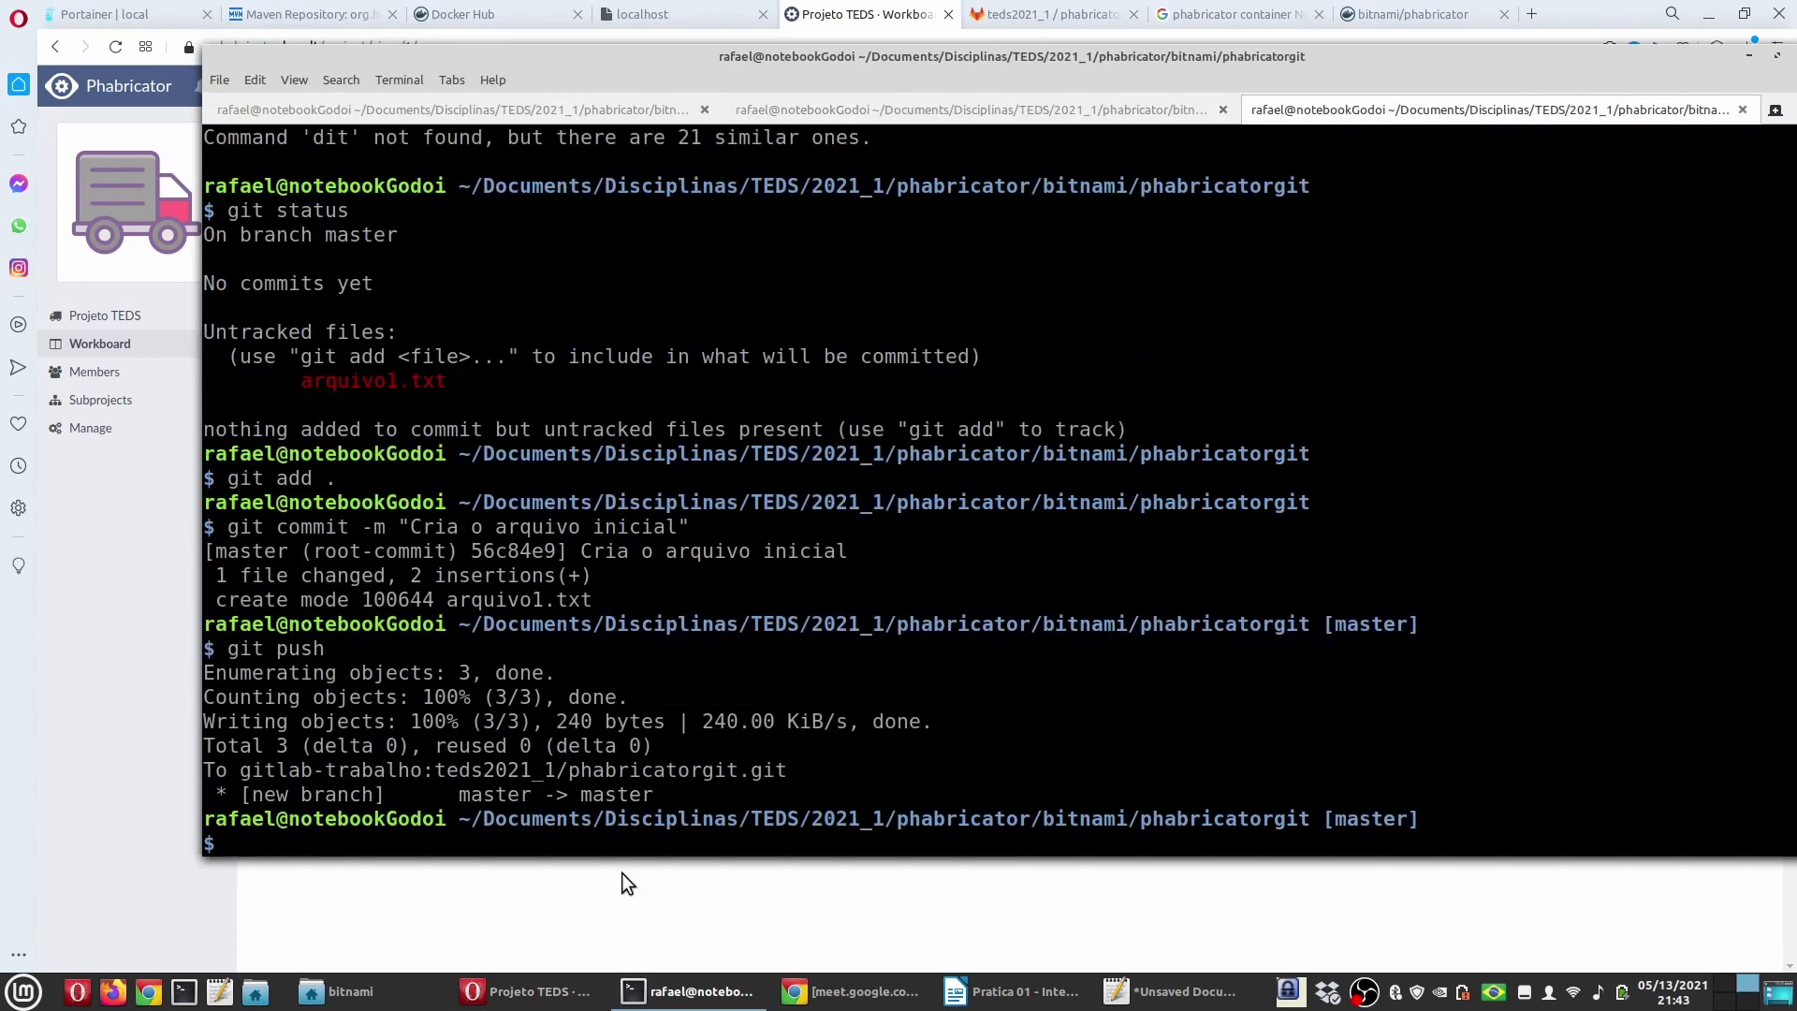
left_click(709, 875)
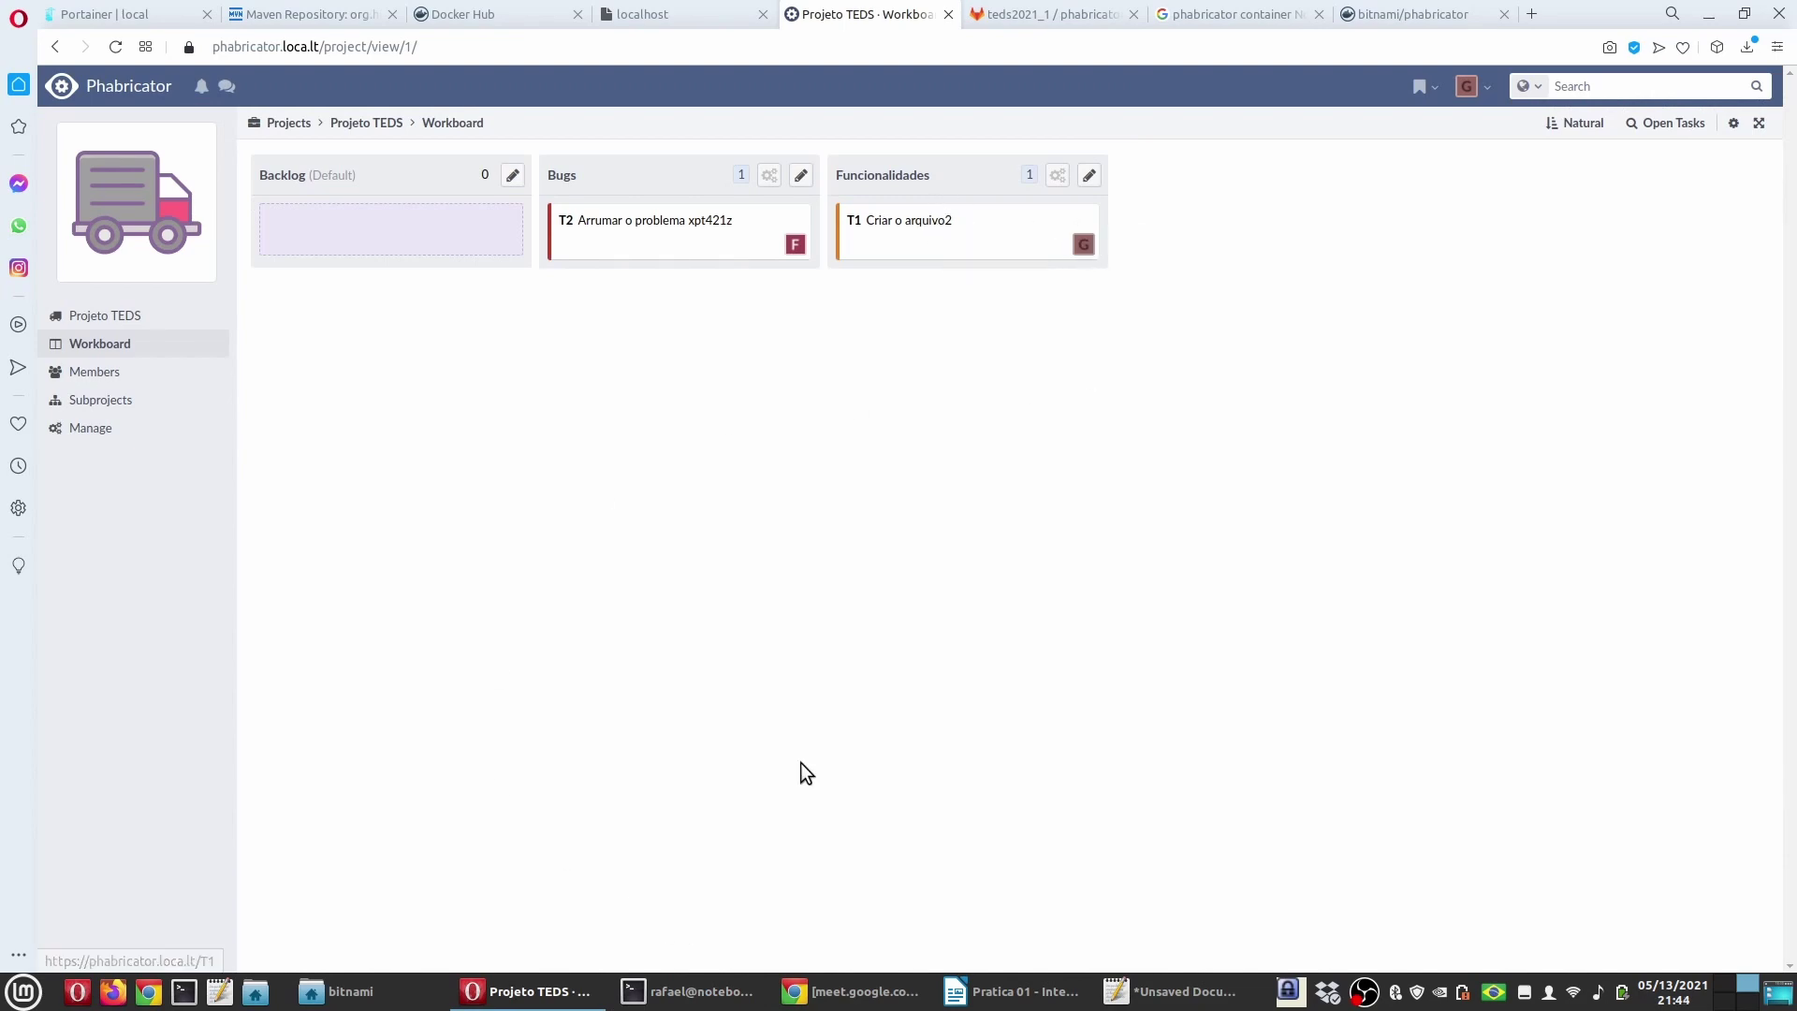
left_click(688, 991)
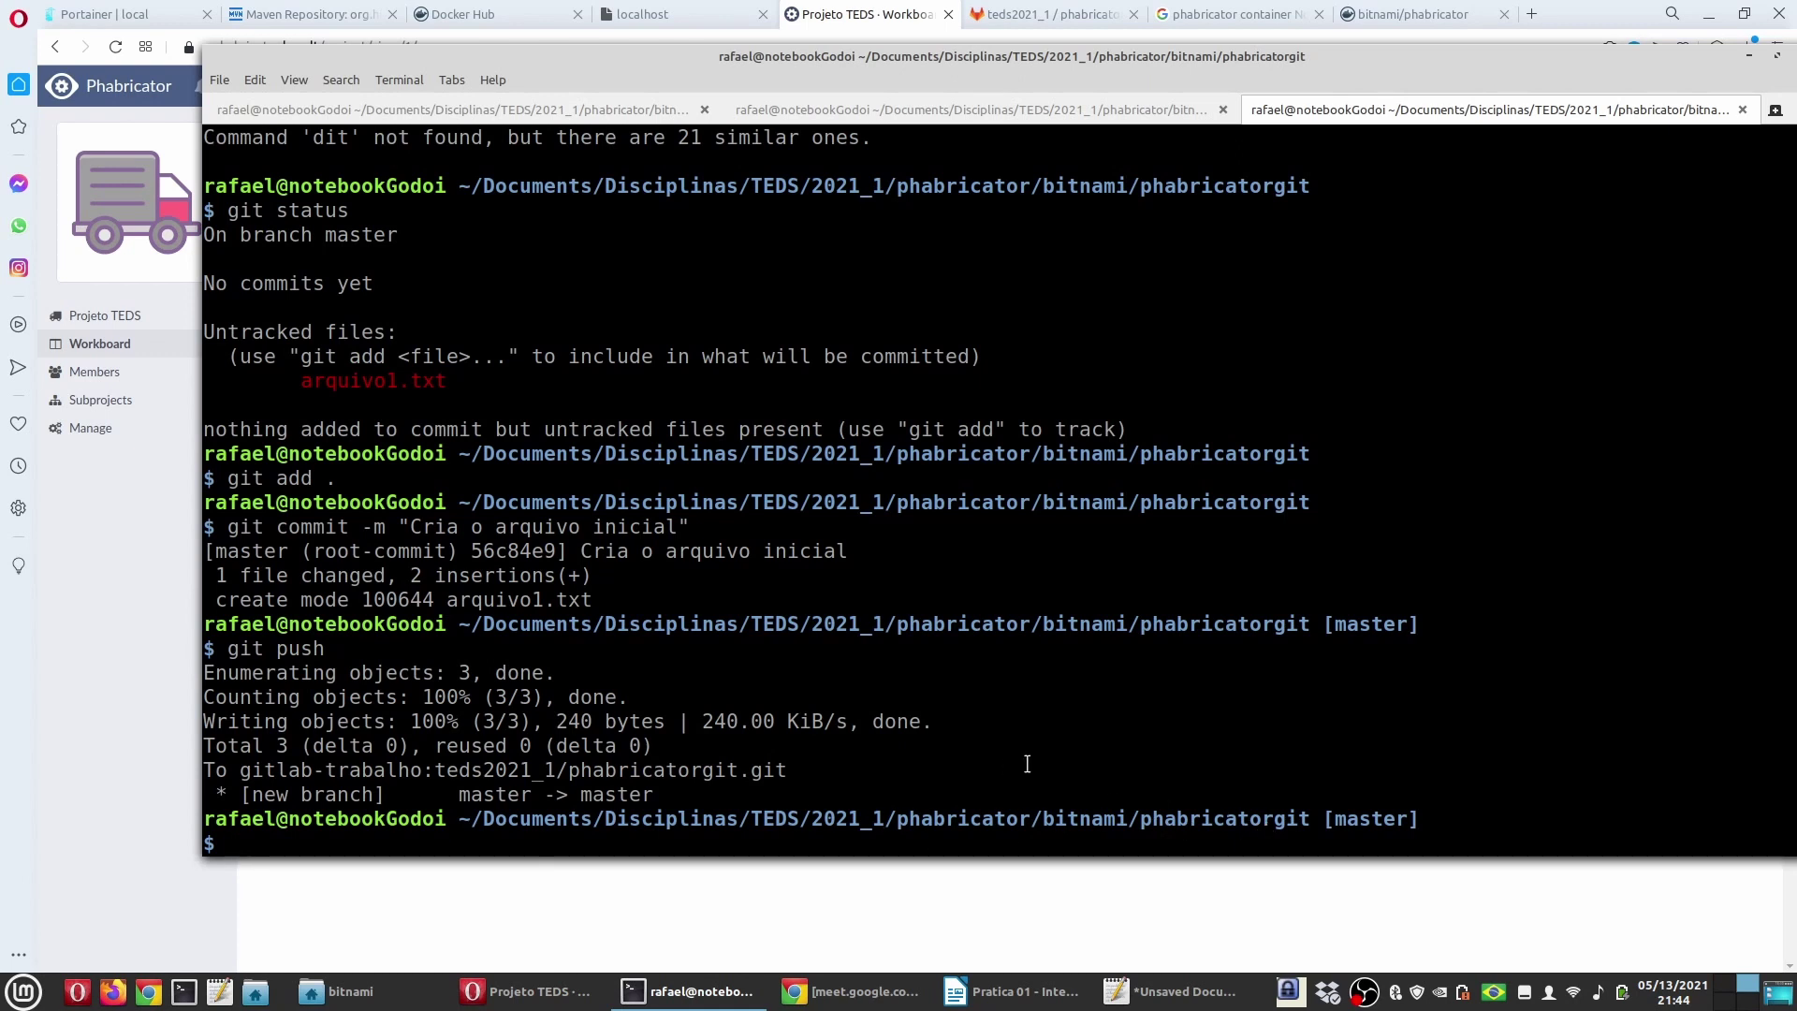
type("xed arquivo2.txt")
Step: Open arquivo2.txt in xed, type 'lfjgvldfgjldfcg', save the file and close it
key("Return")
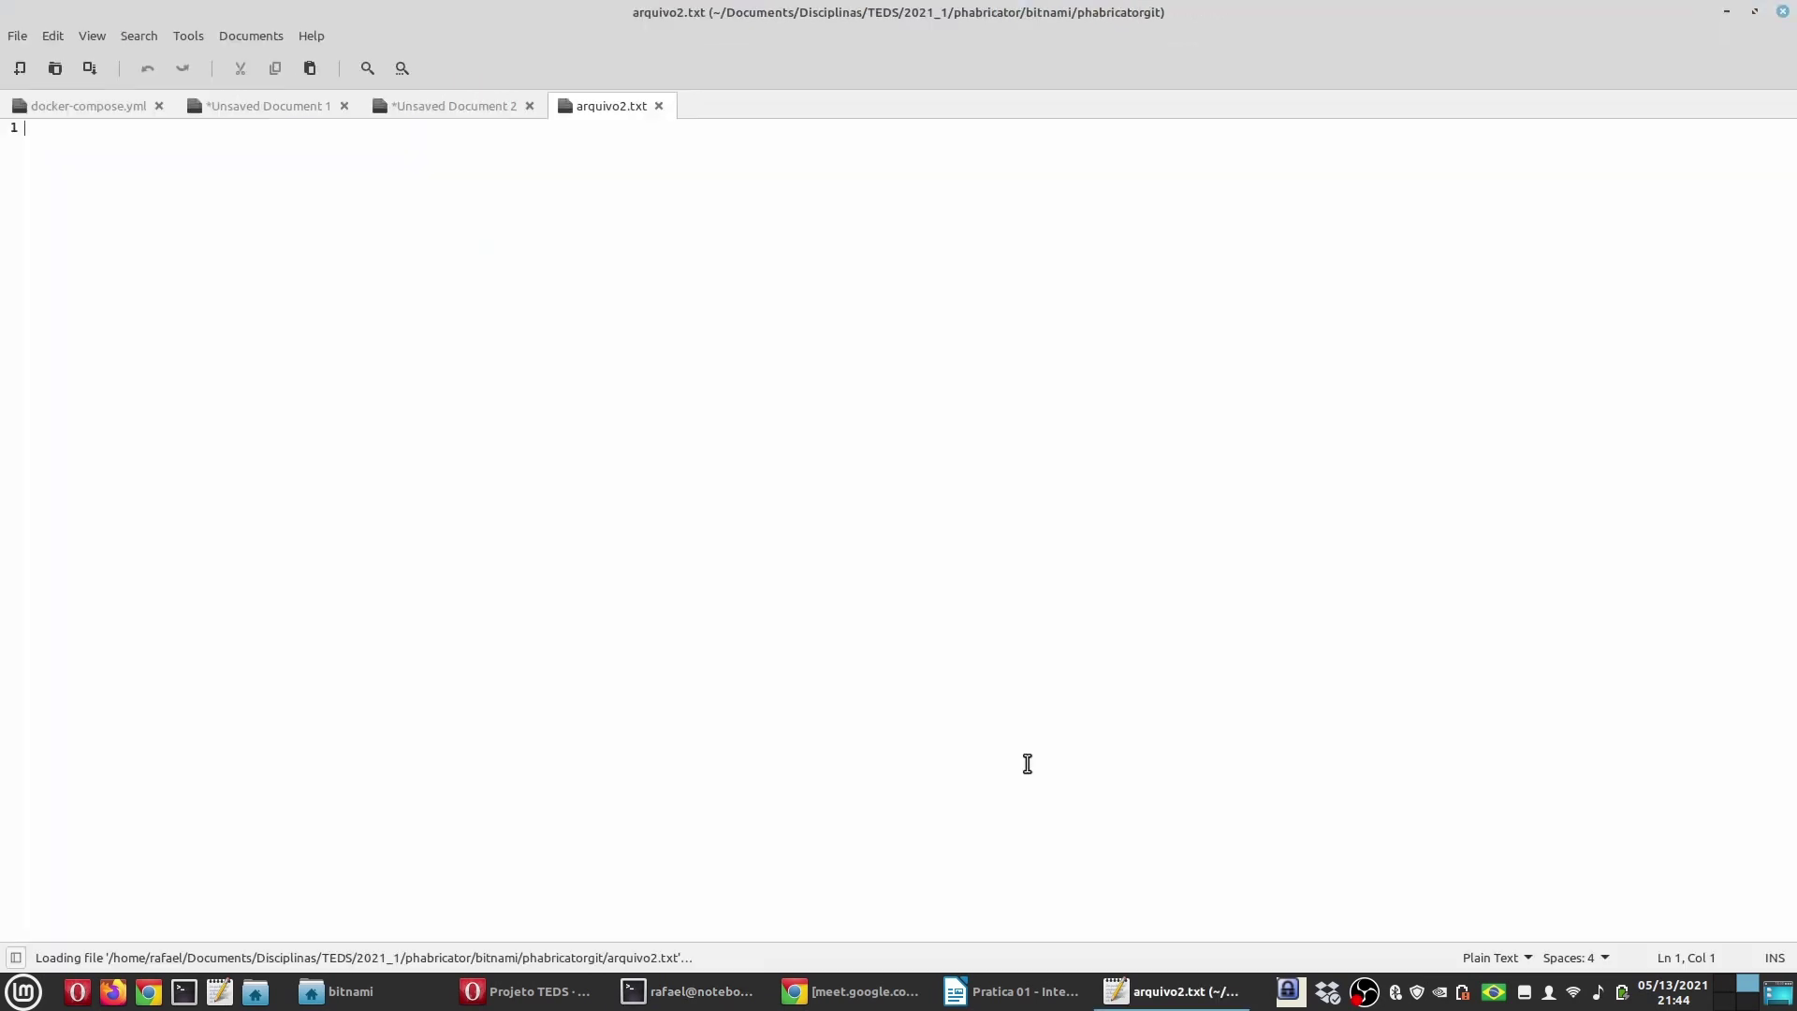
type("lfjgvldfgjldfcg")
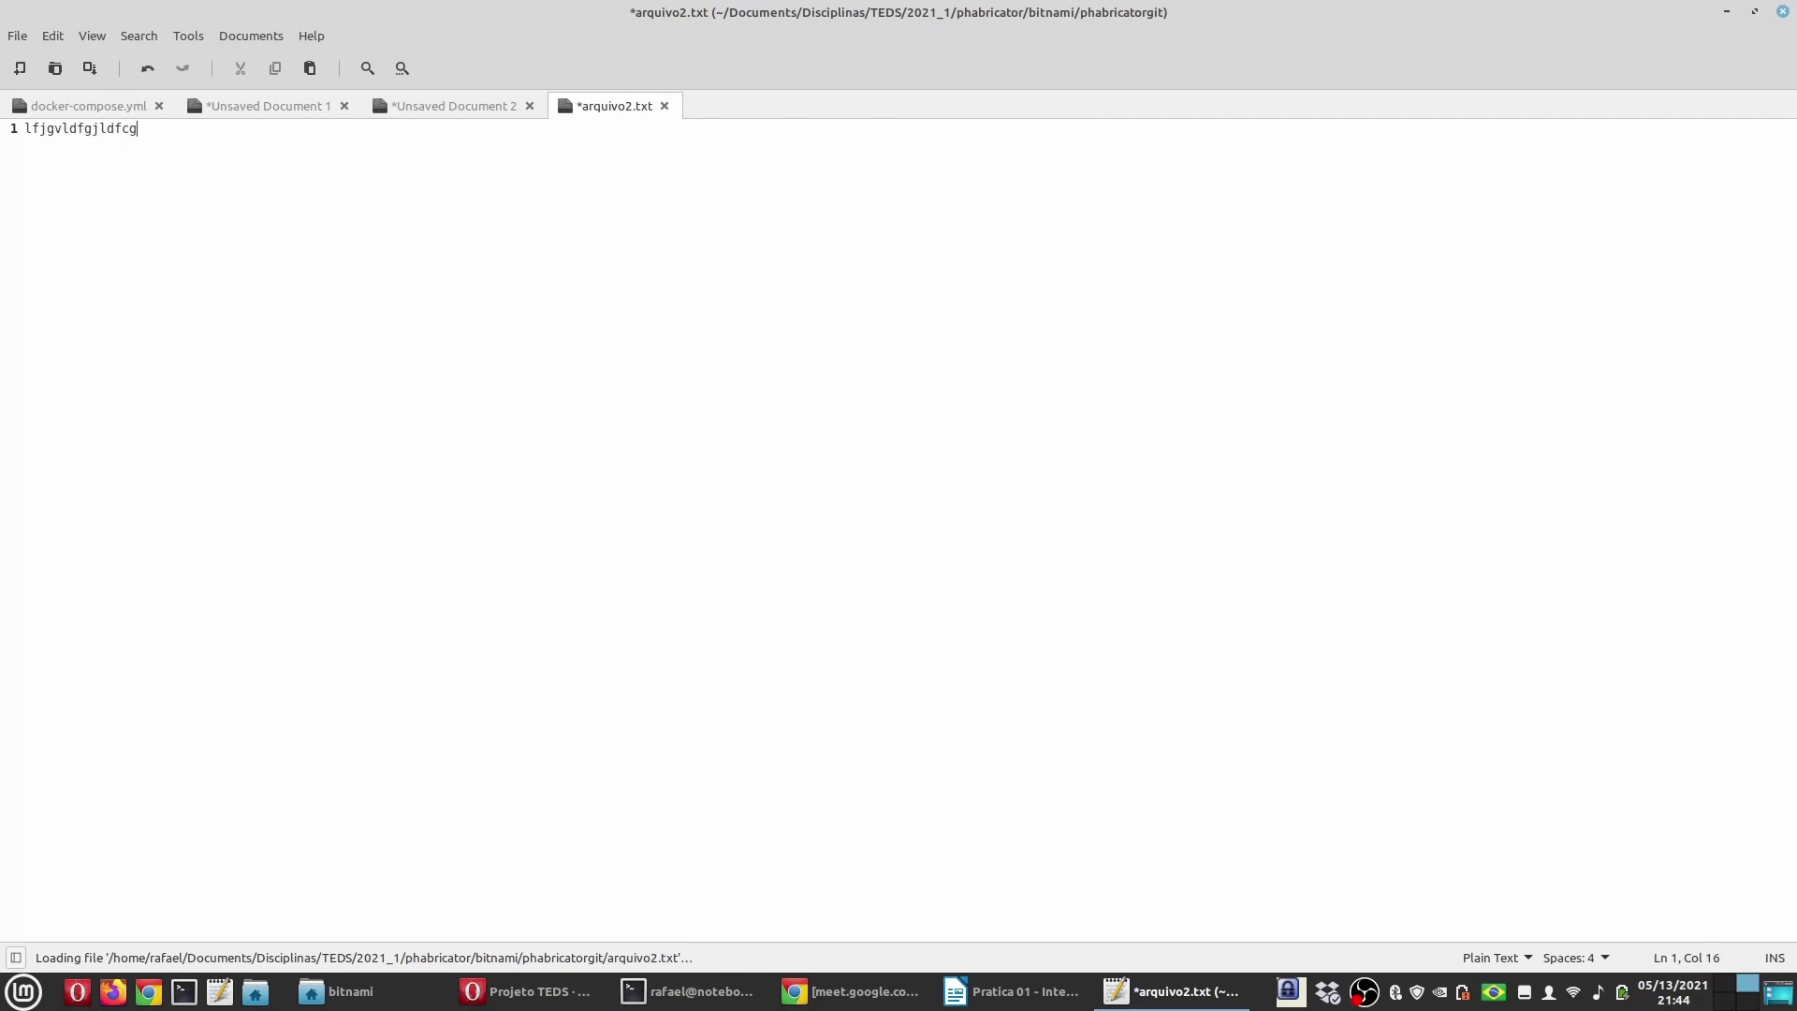
key("ctrl+s")
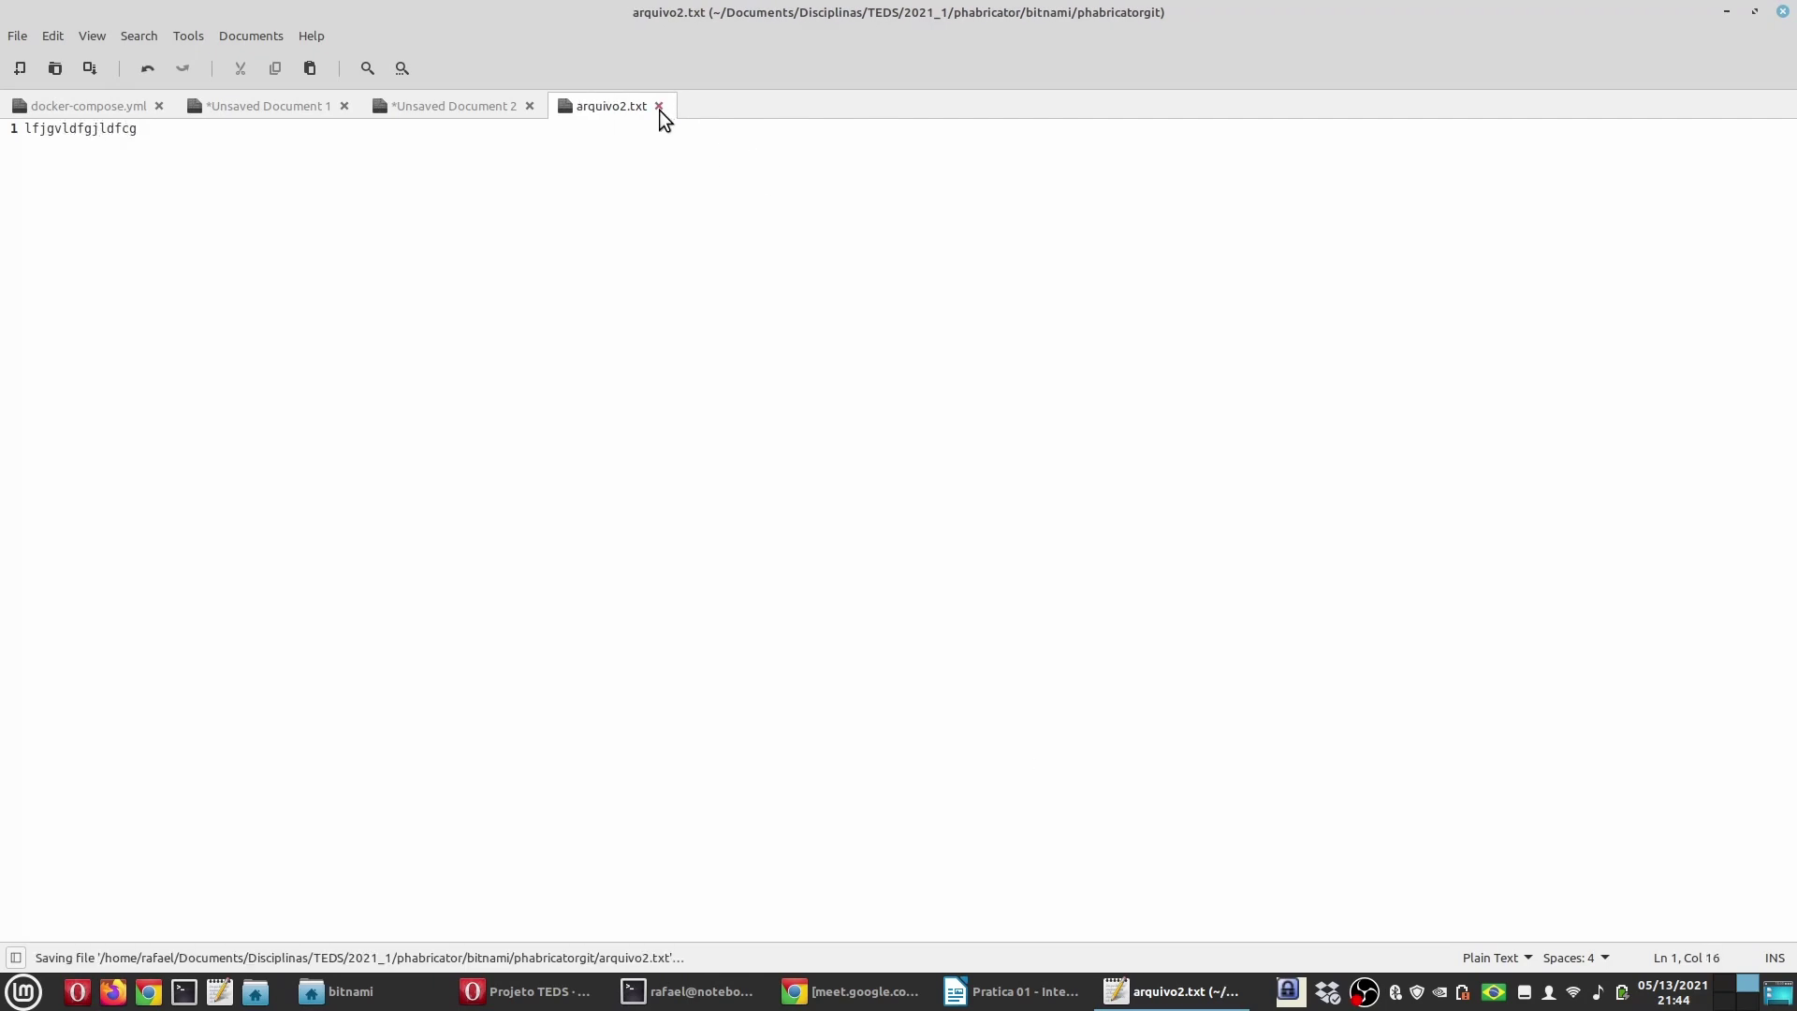
left_click(659, 106)
Step: Stage changes with 'git add .', begin the commit 'Cria o arquivo2.', then switch to Writer
left_click(688, 991)
type("git a")
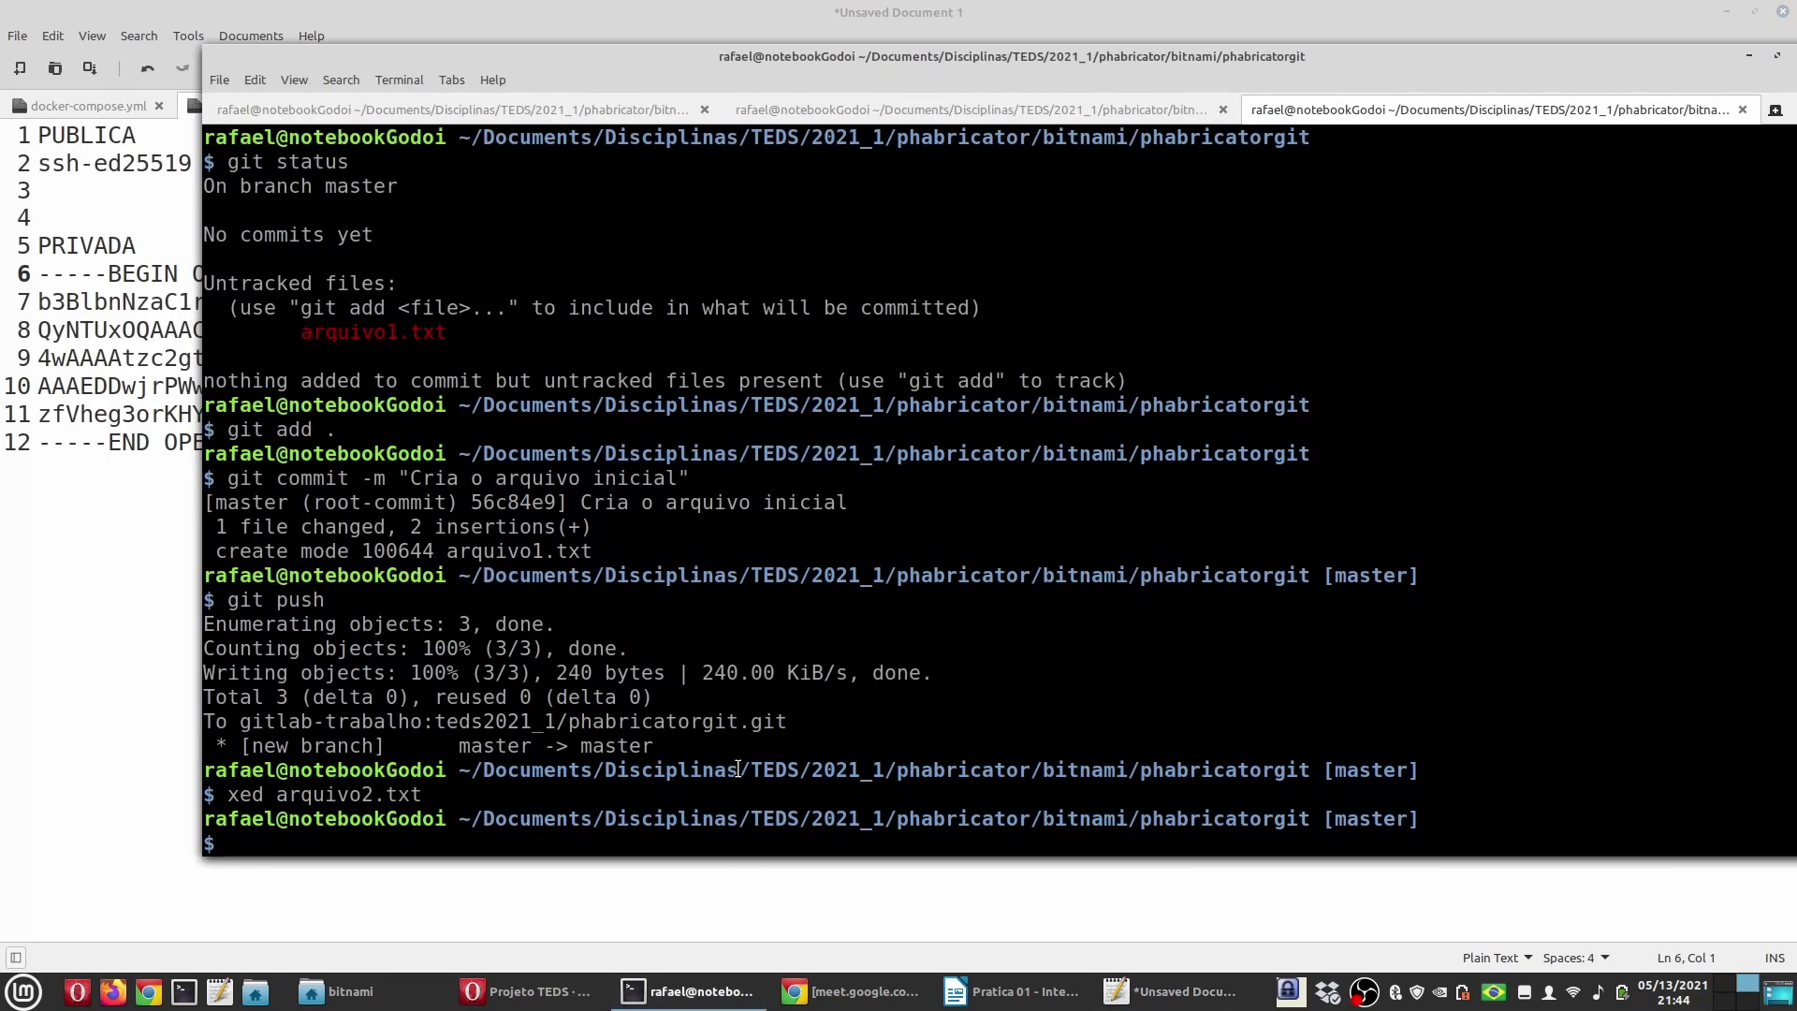
type("dd .")
key("Return")
type("git commi")
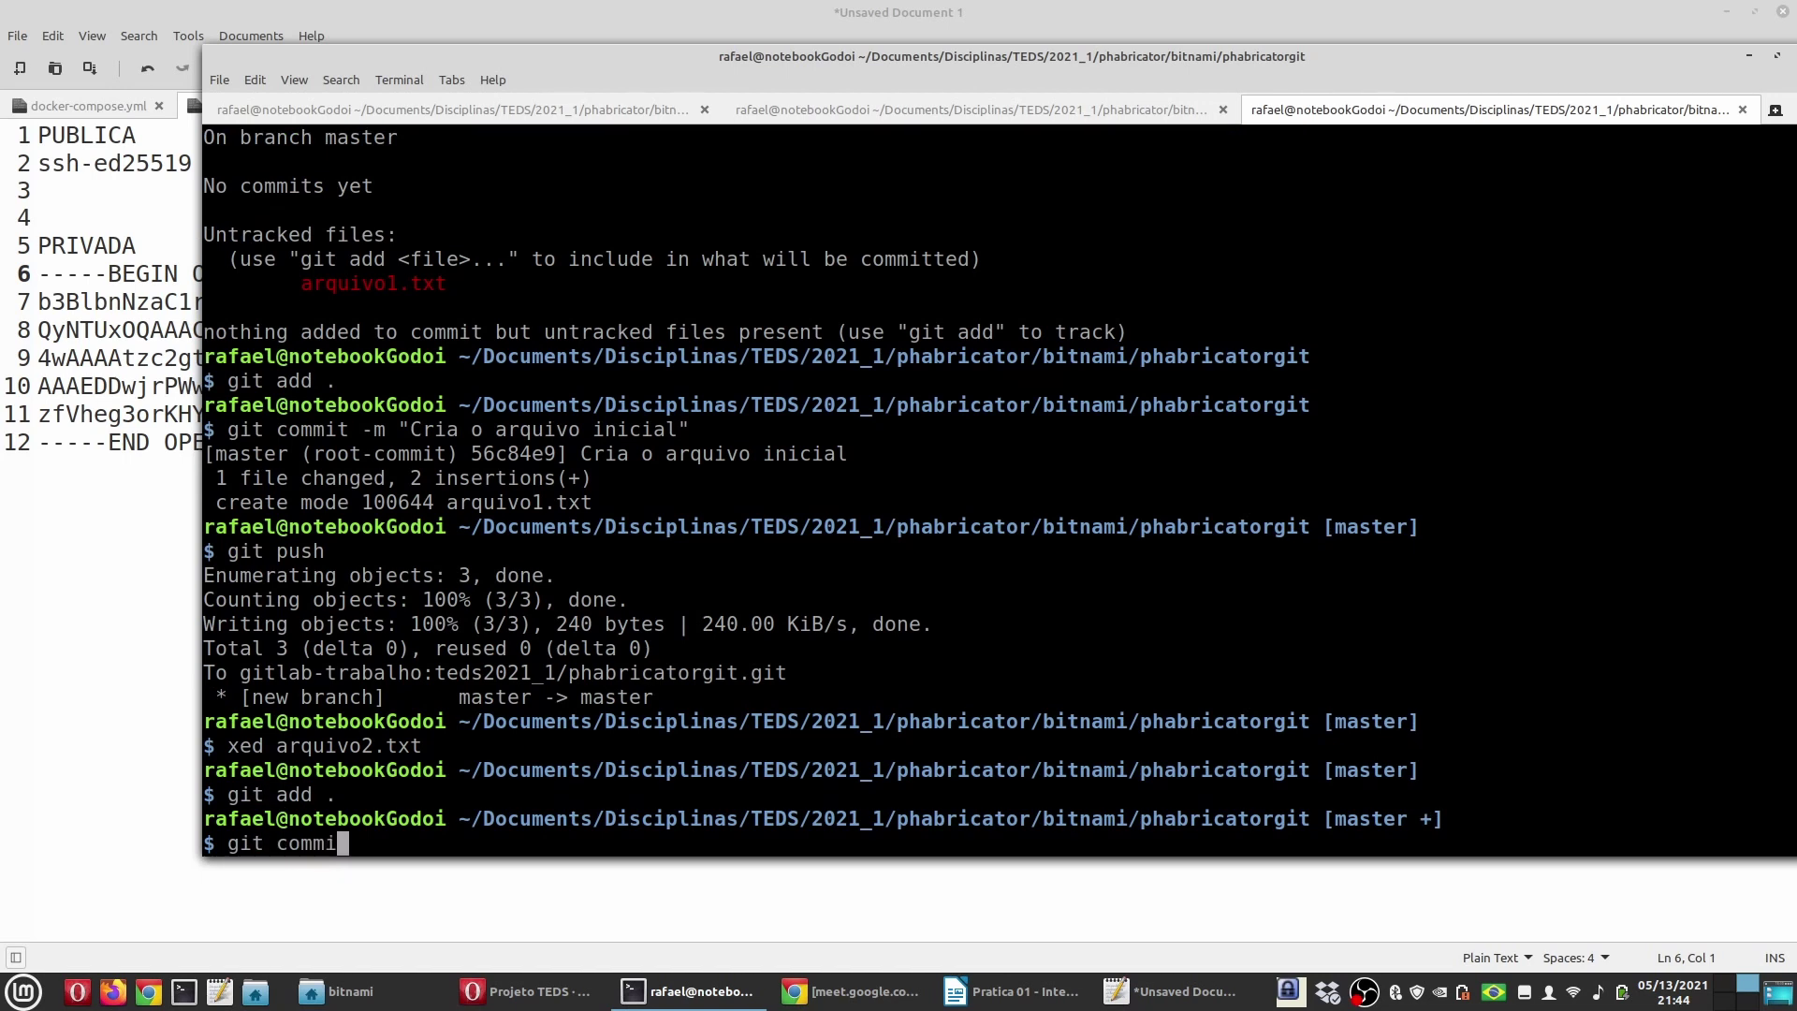
type("t -m \"Cria o arquivo2.")
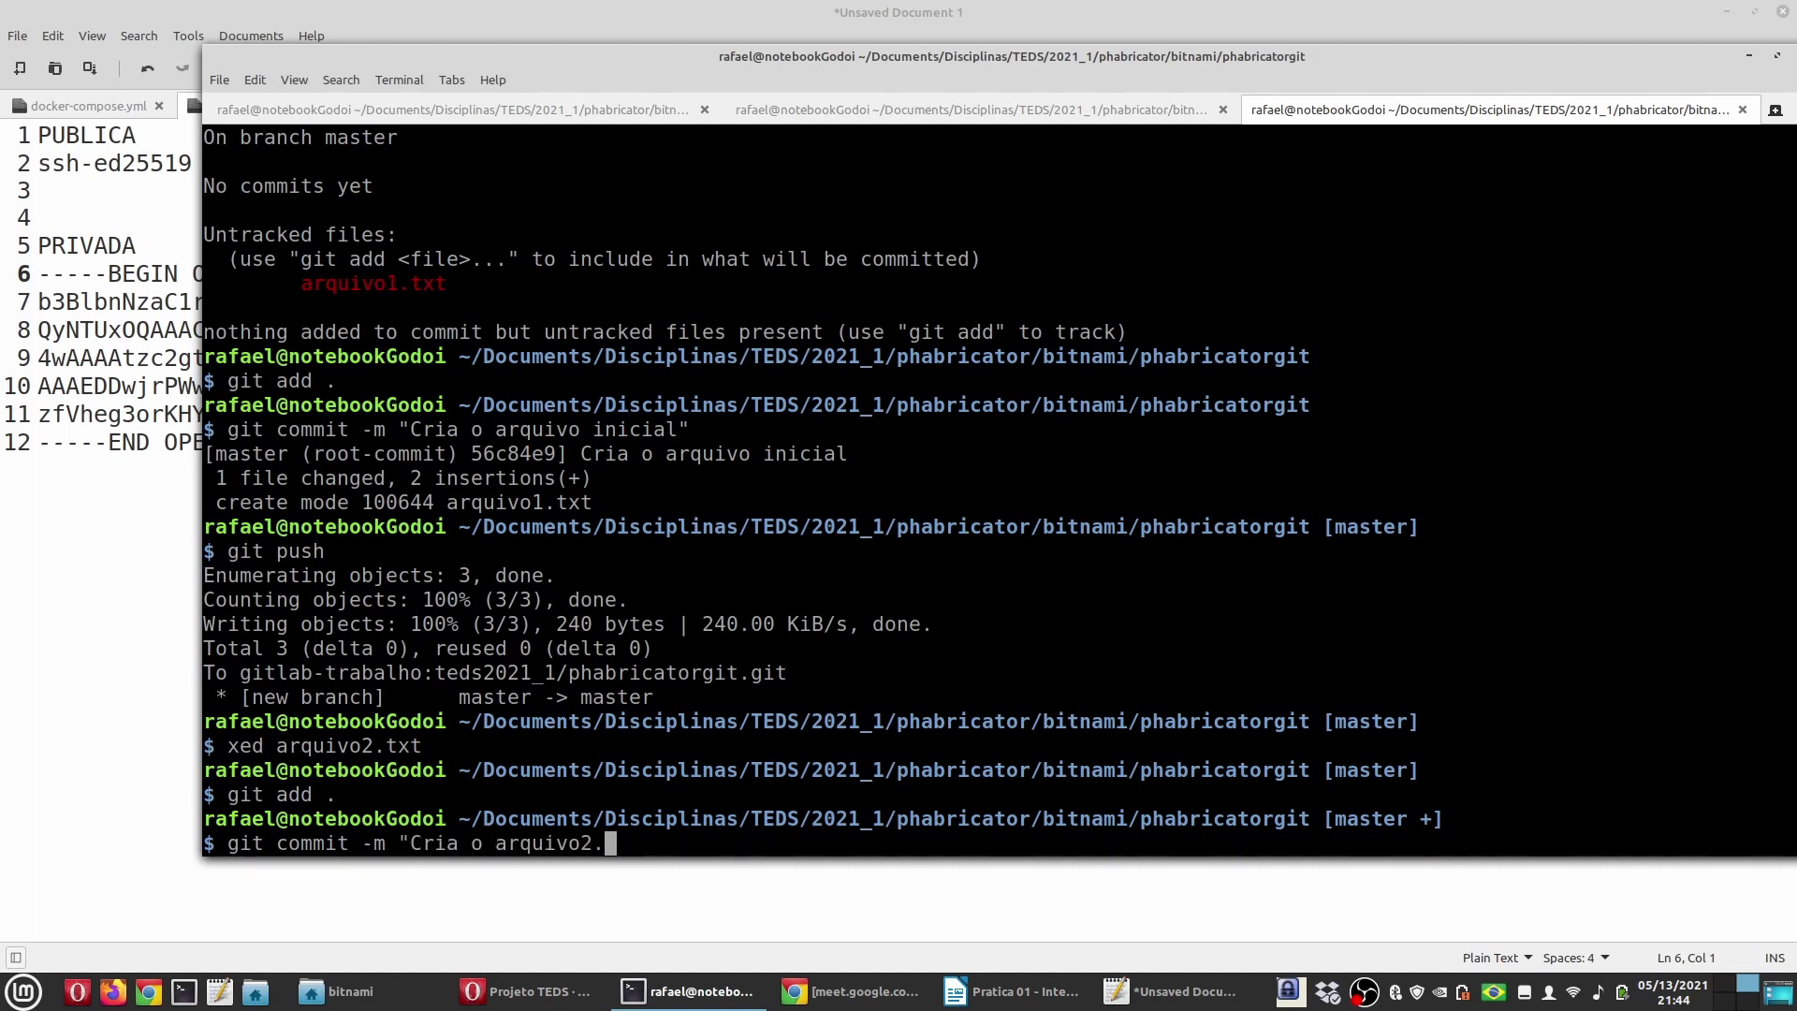
left_click(995, 993)
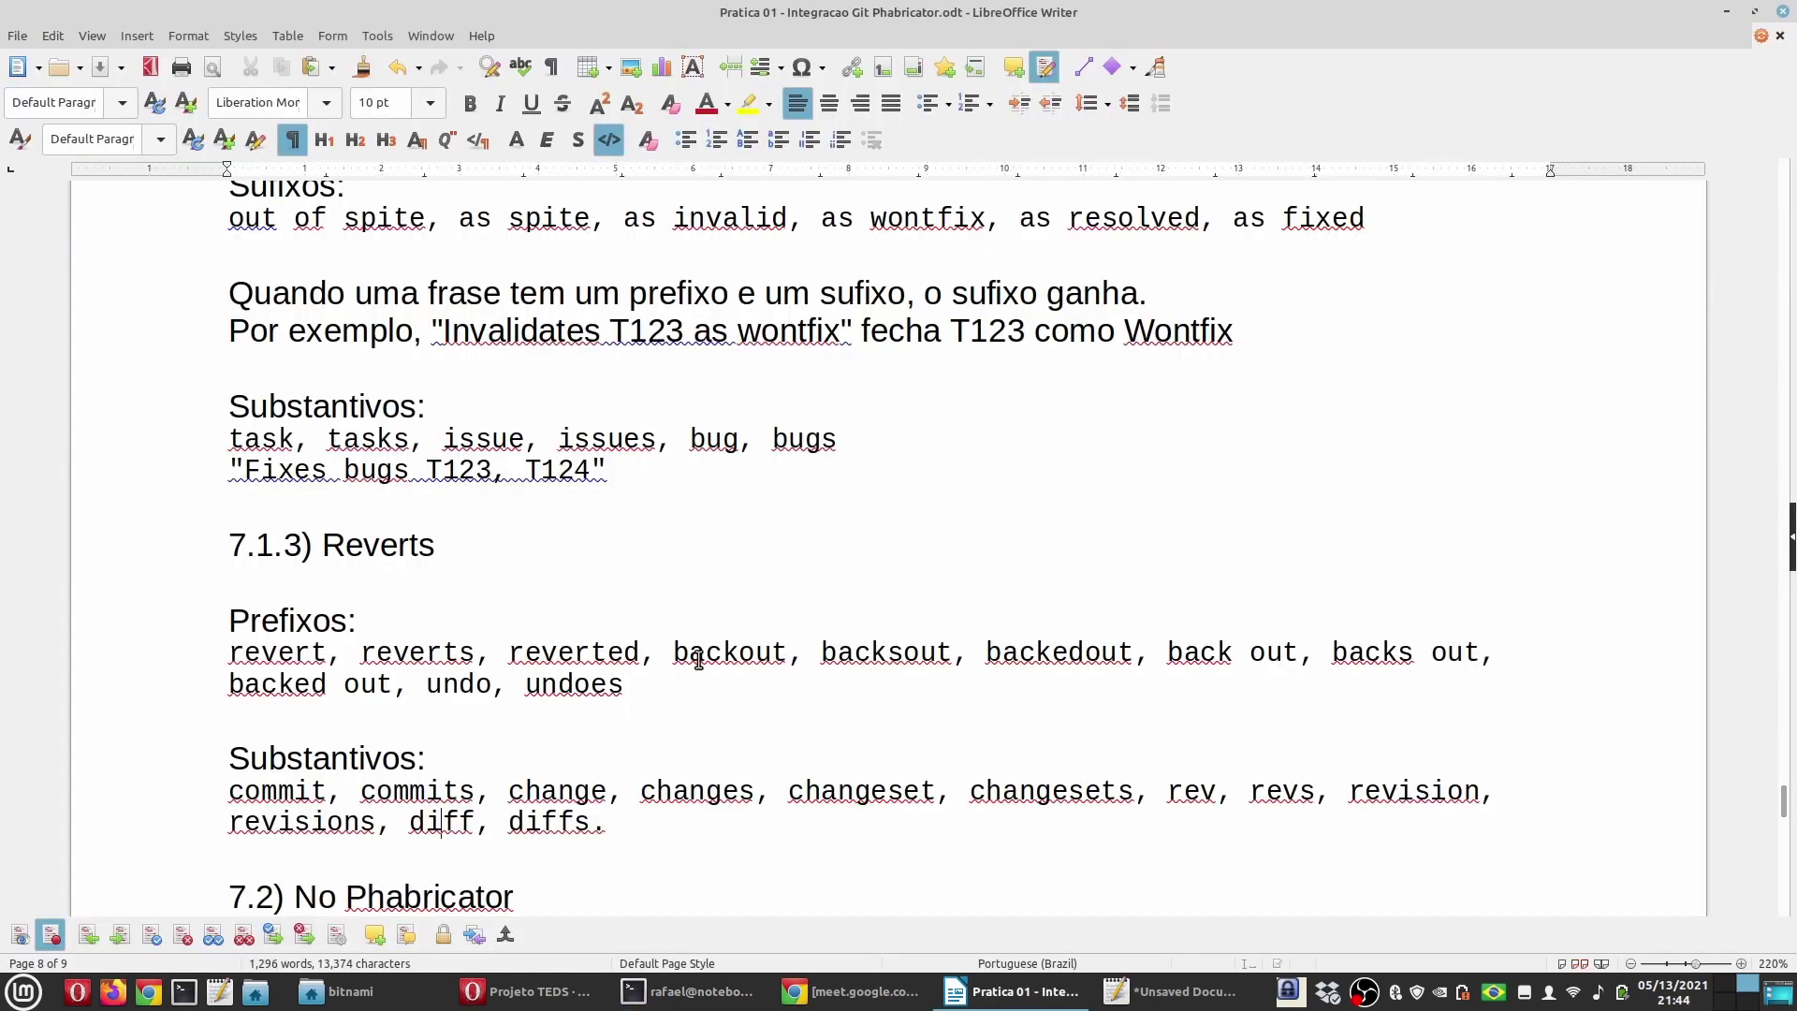
Step: Look up the 'closes' and 'task' keywords in the notes, then append 'Closes task T2' to the commit
scroll(513, 498, "up", 5)
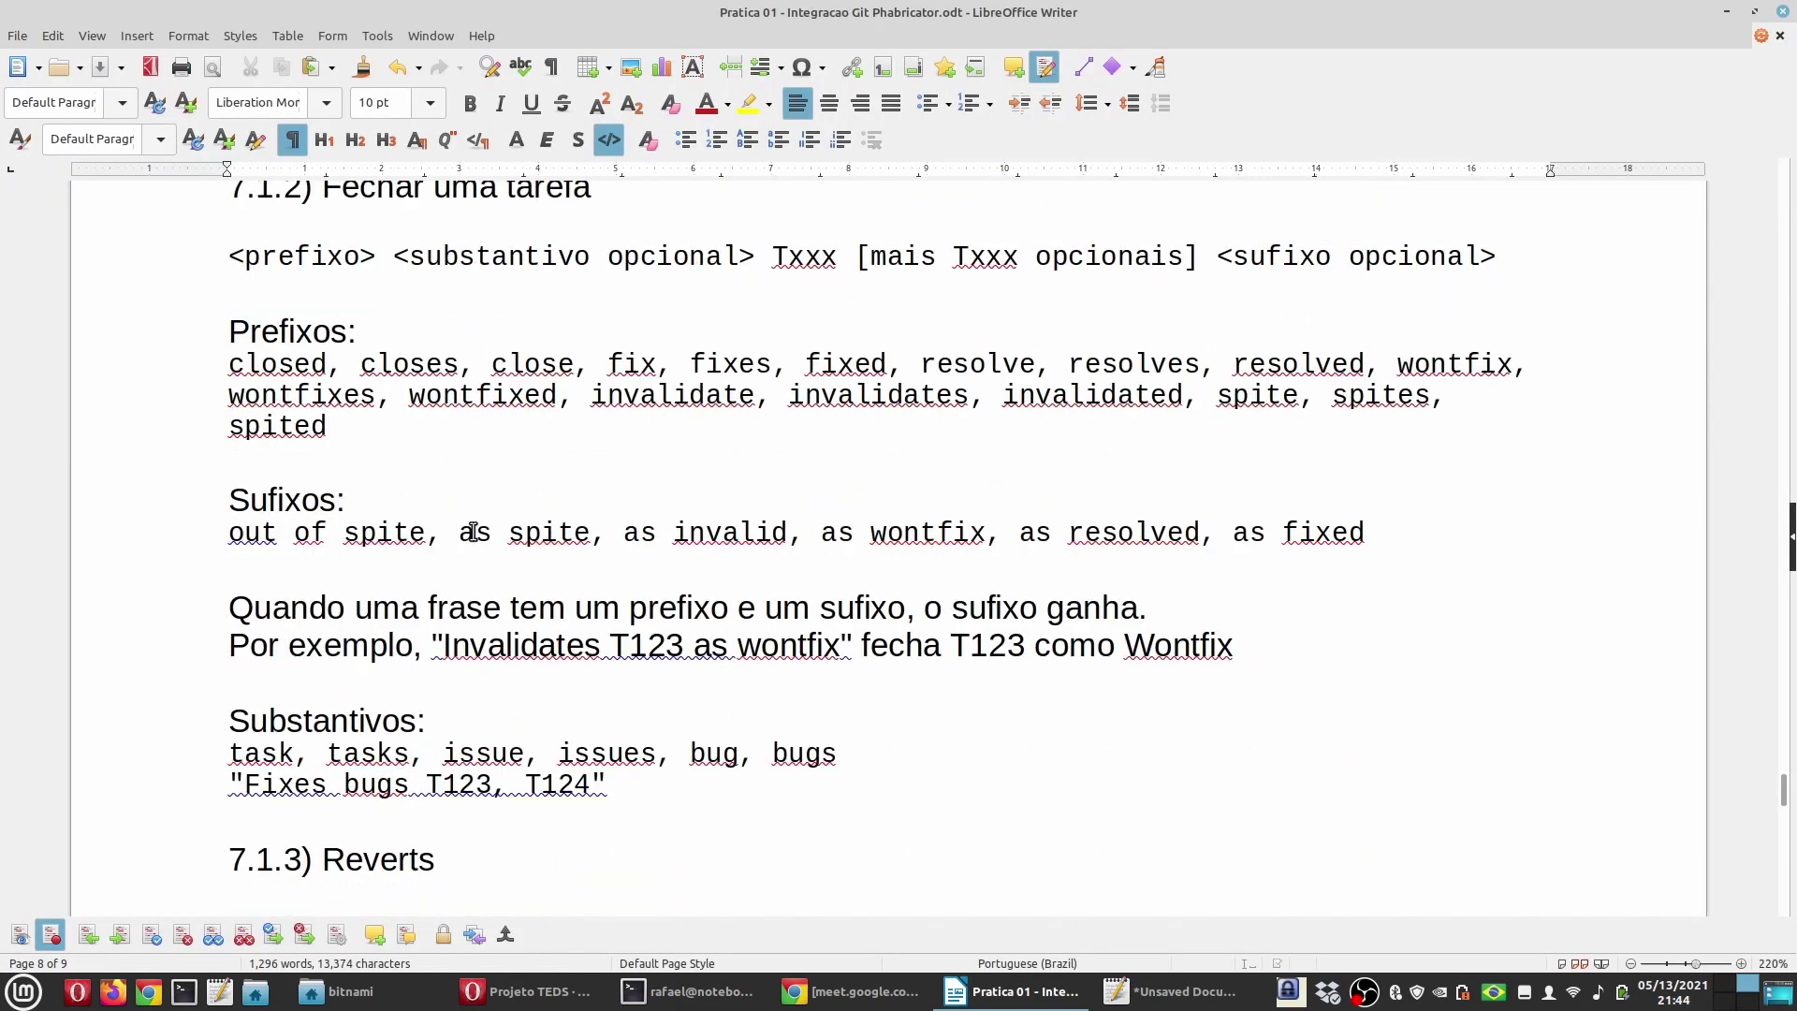
scroll(443, 491, "up", 2)
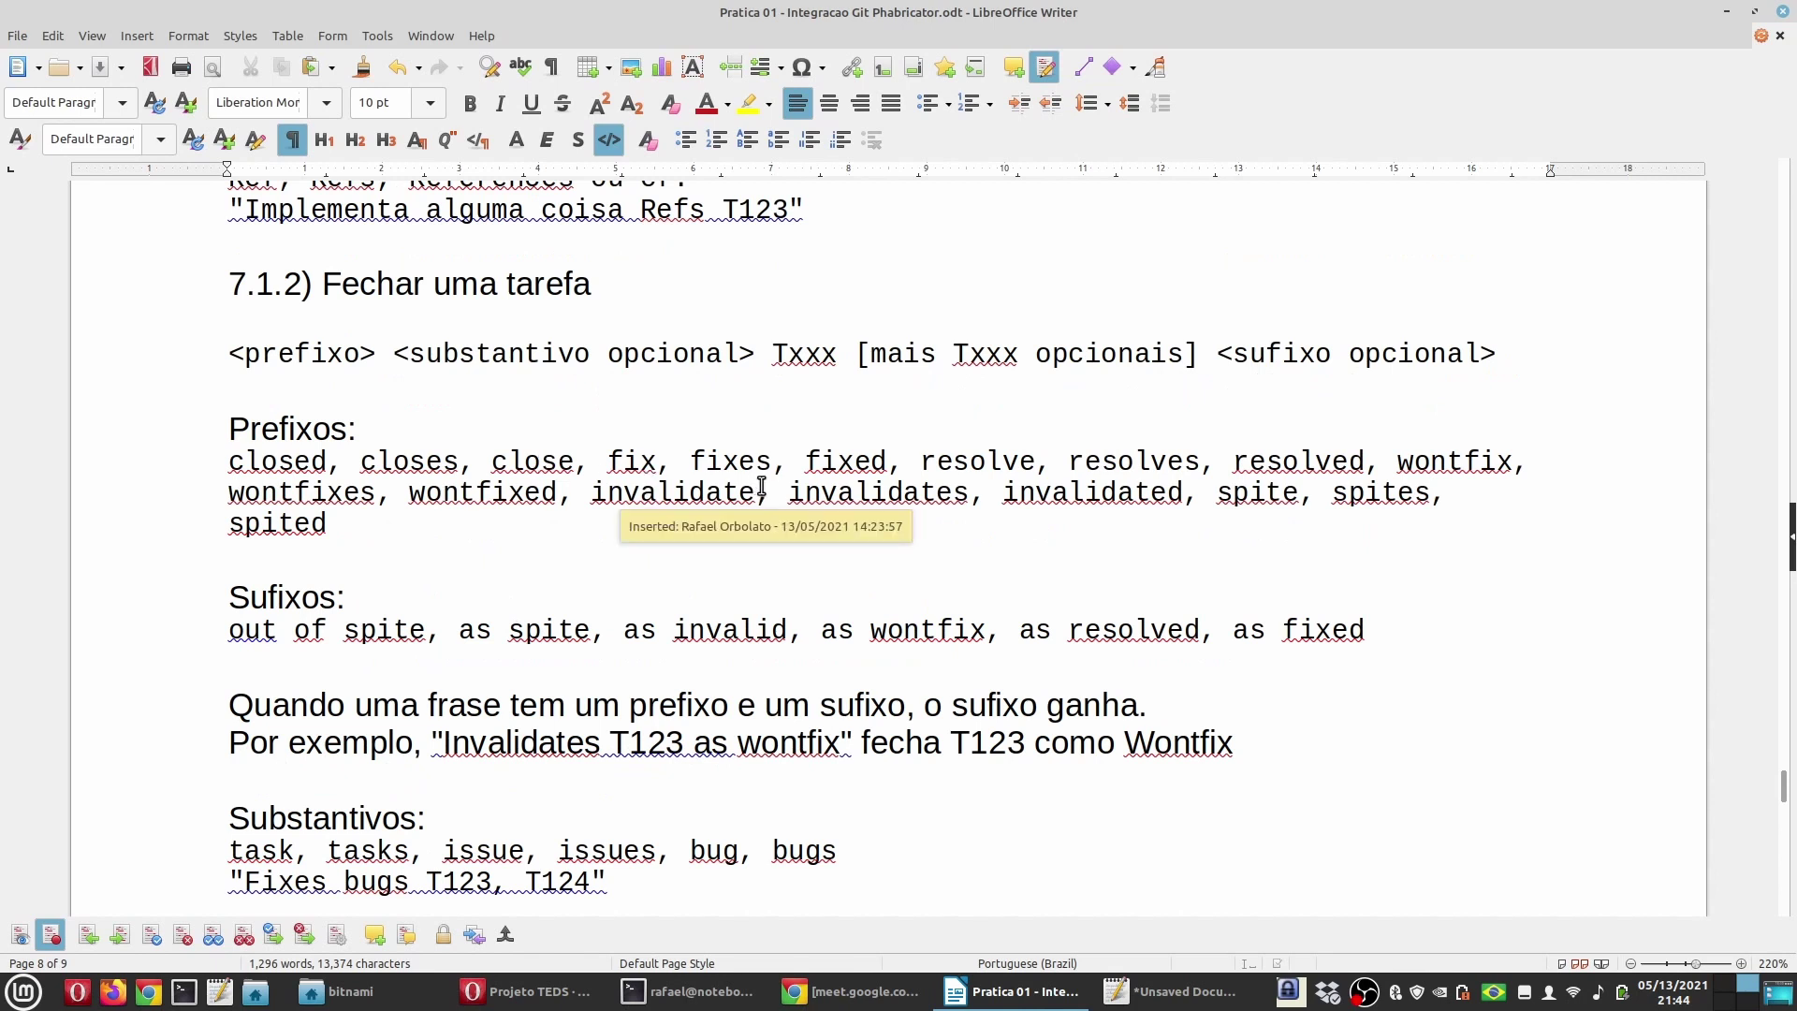
double_click(405, 463)
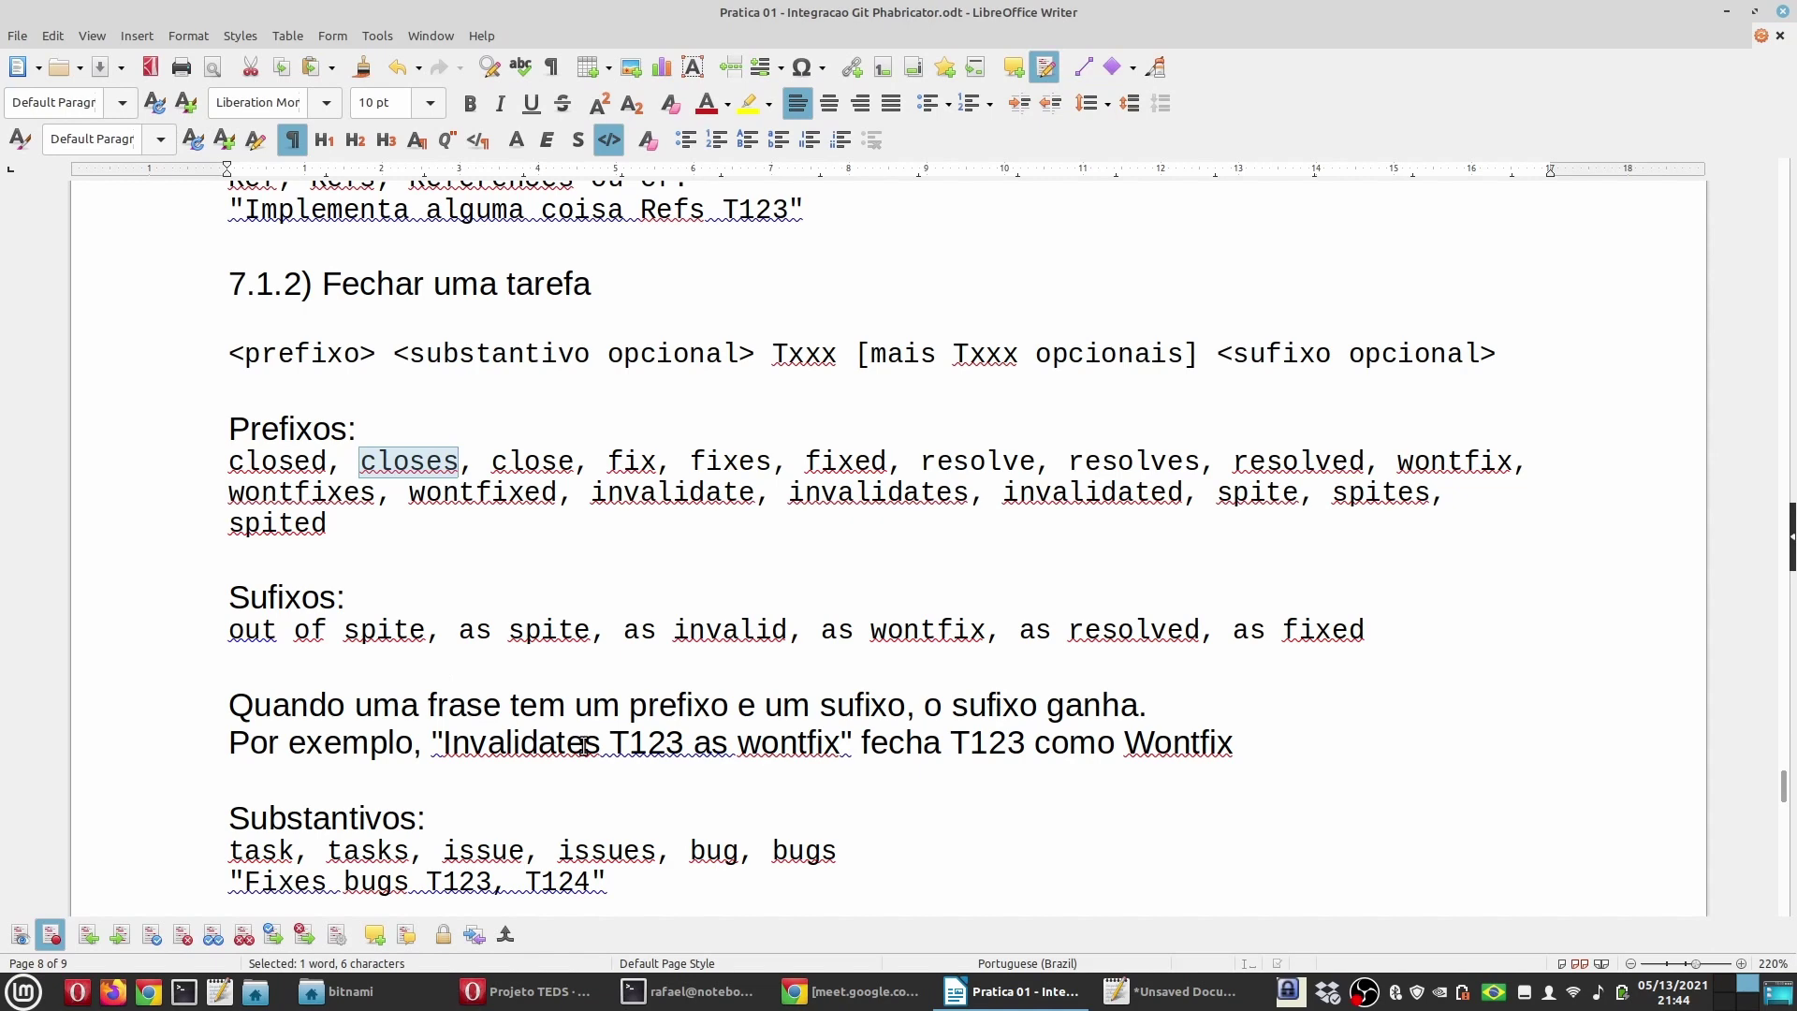
scroll(591, 742, "down", 2)
double_click(262, 754)
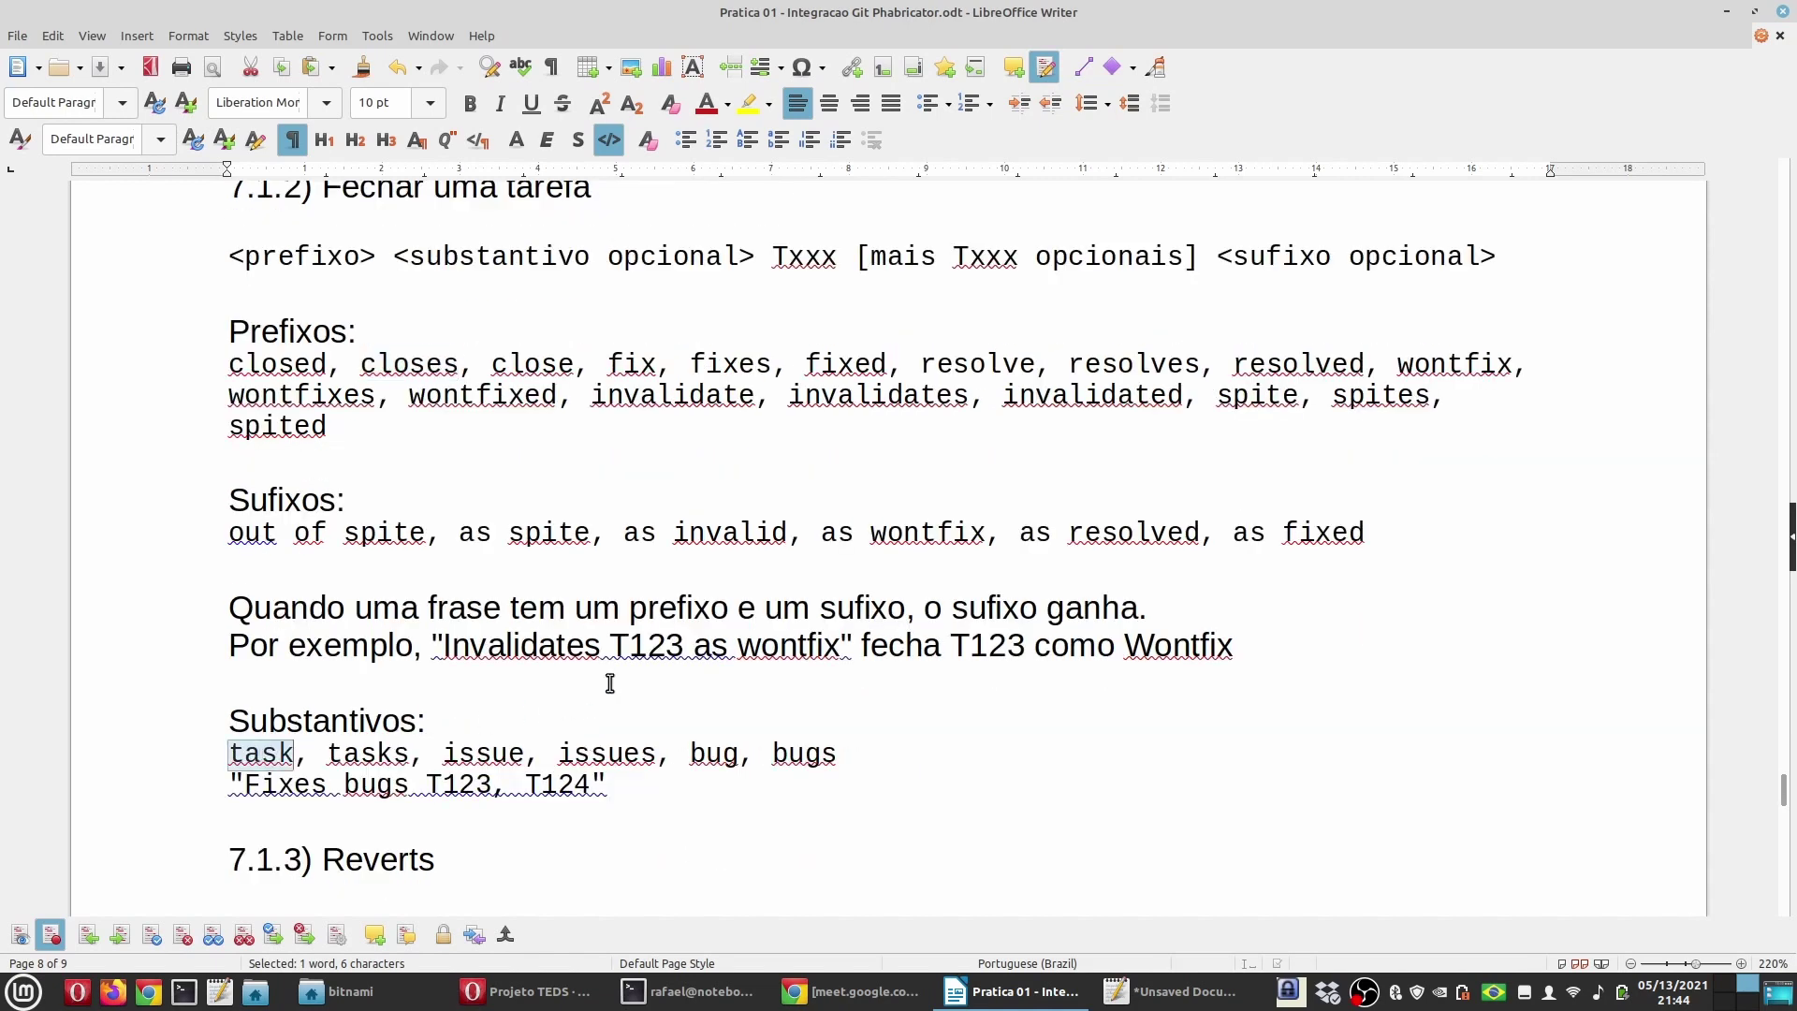
left_click(688, 991)
type("Closes ")
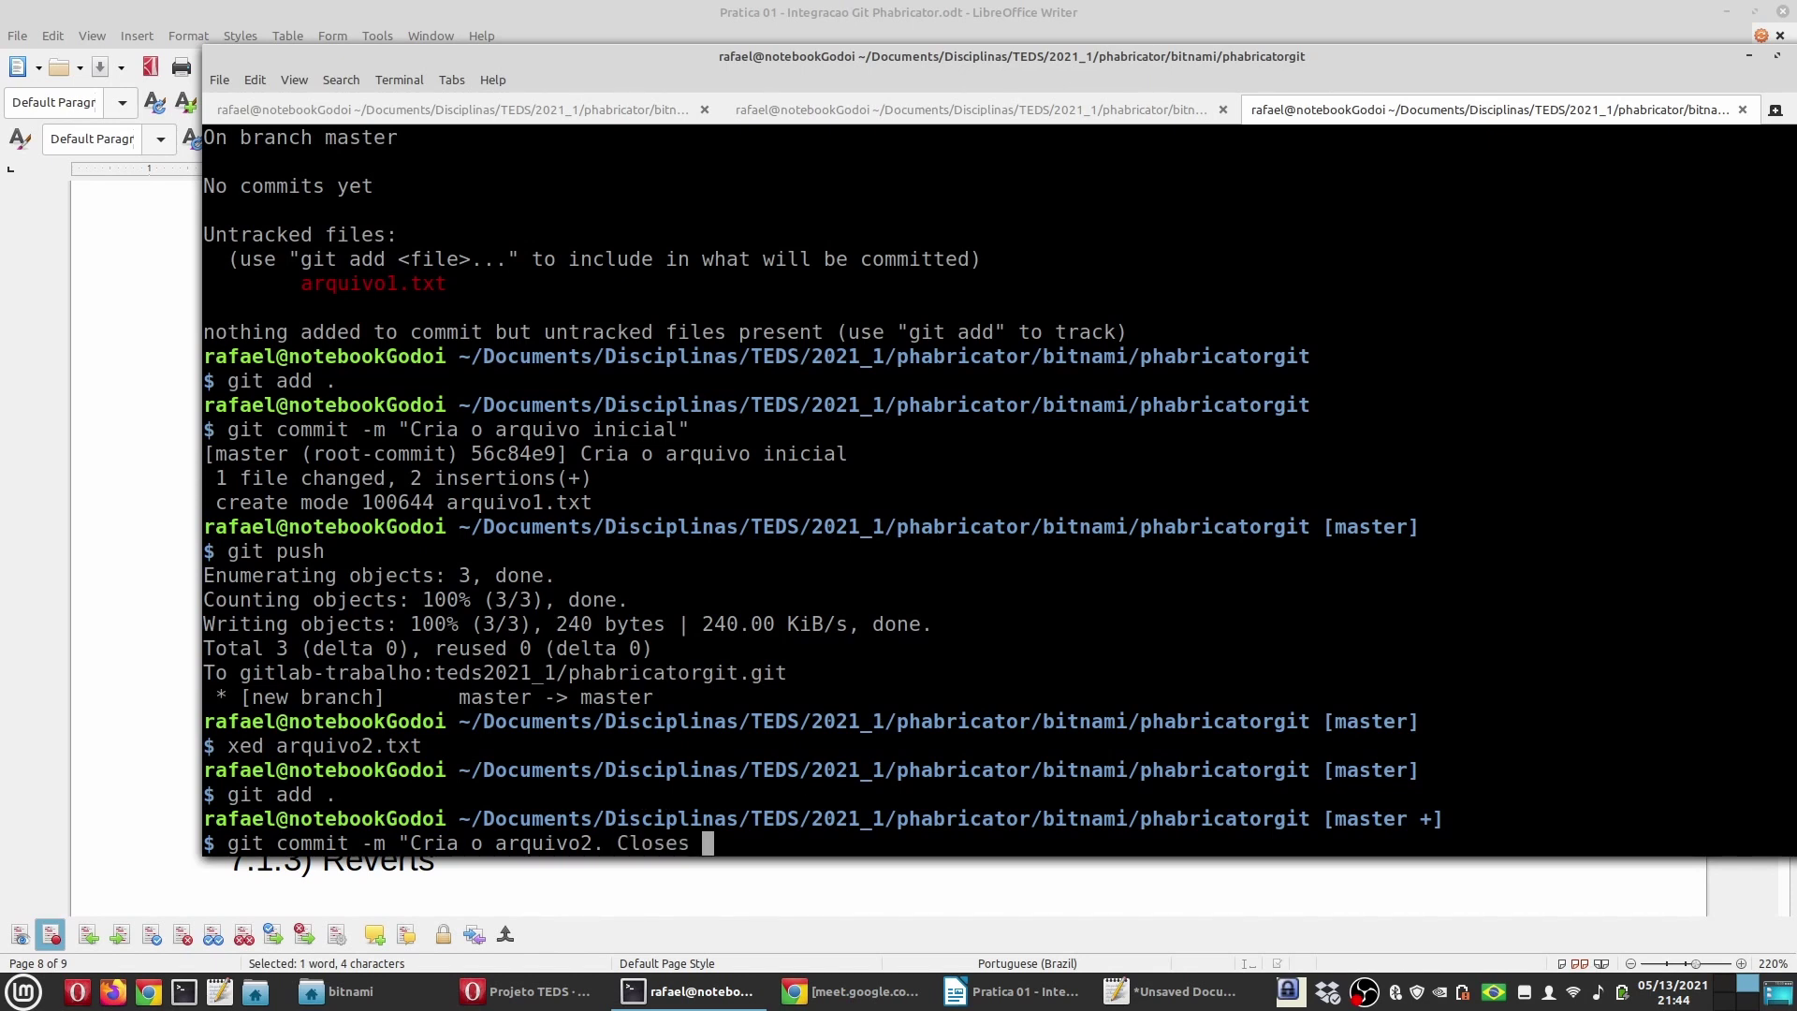
type("task T2")
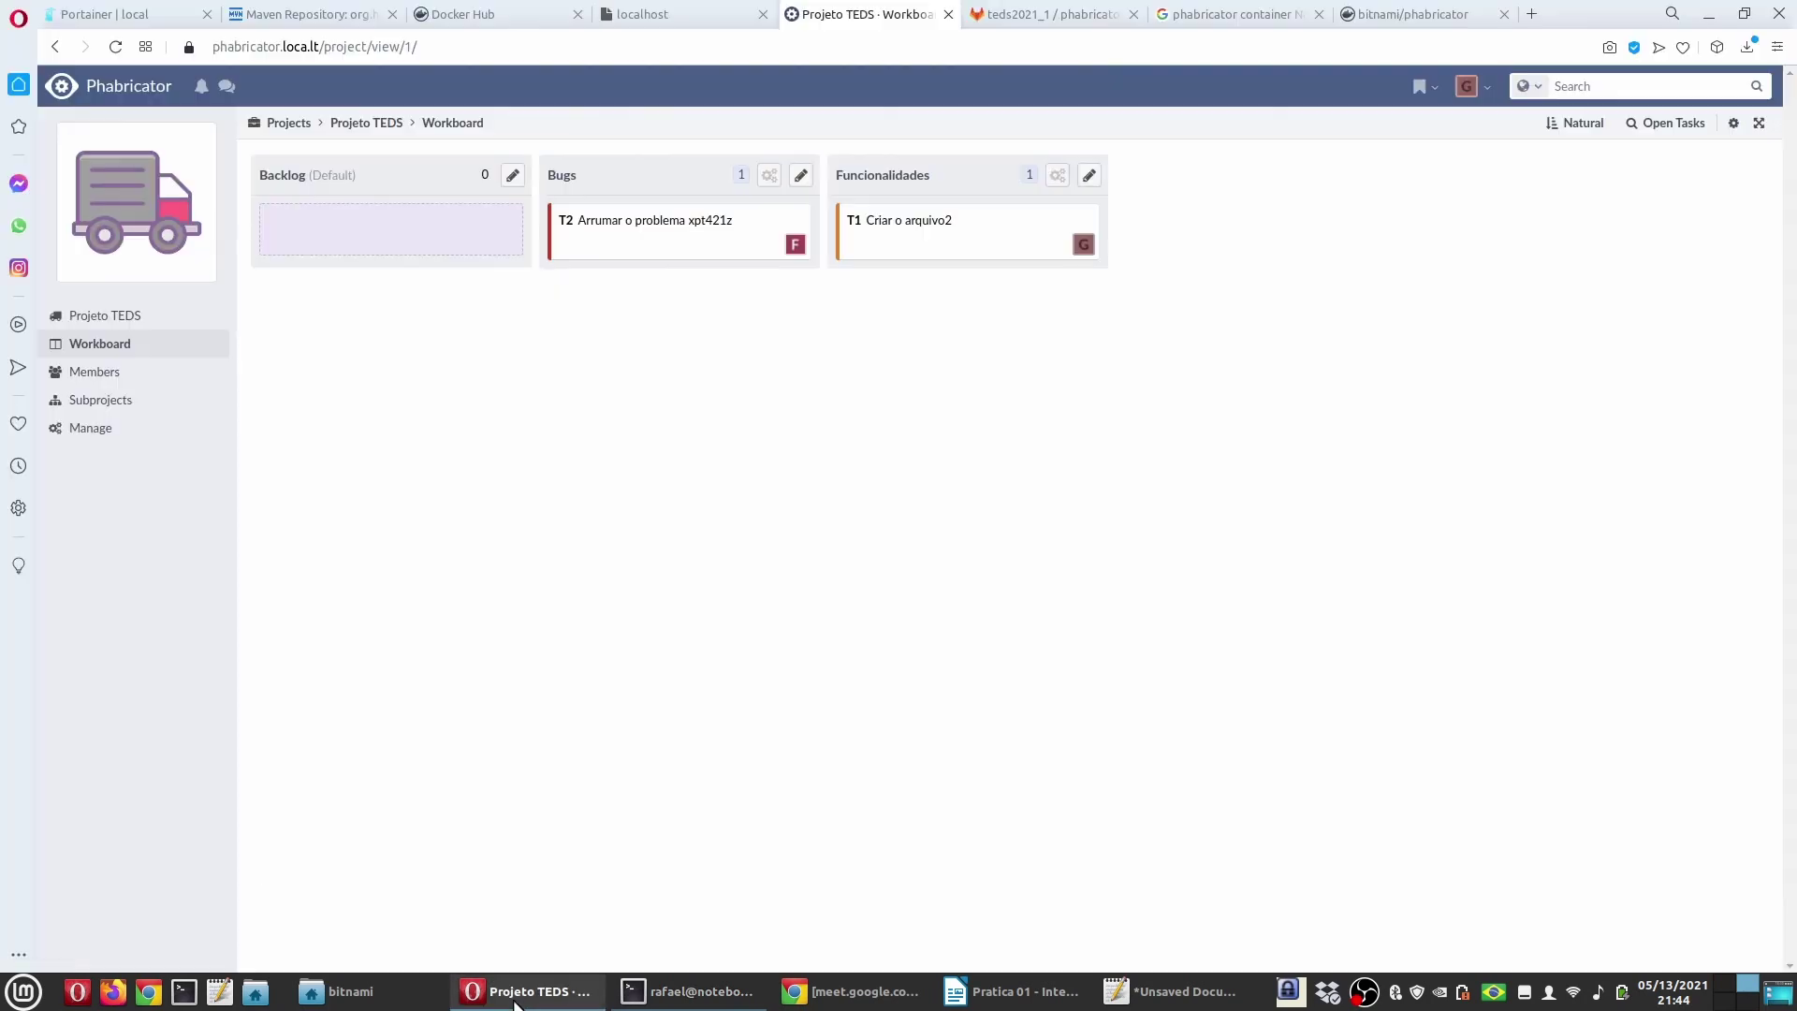
Step: Correct the commit message to 'Cria o arquivo2. Closes task T1' and commit it
left_click(519, 994)
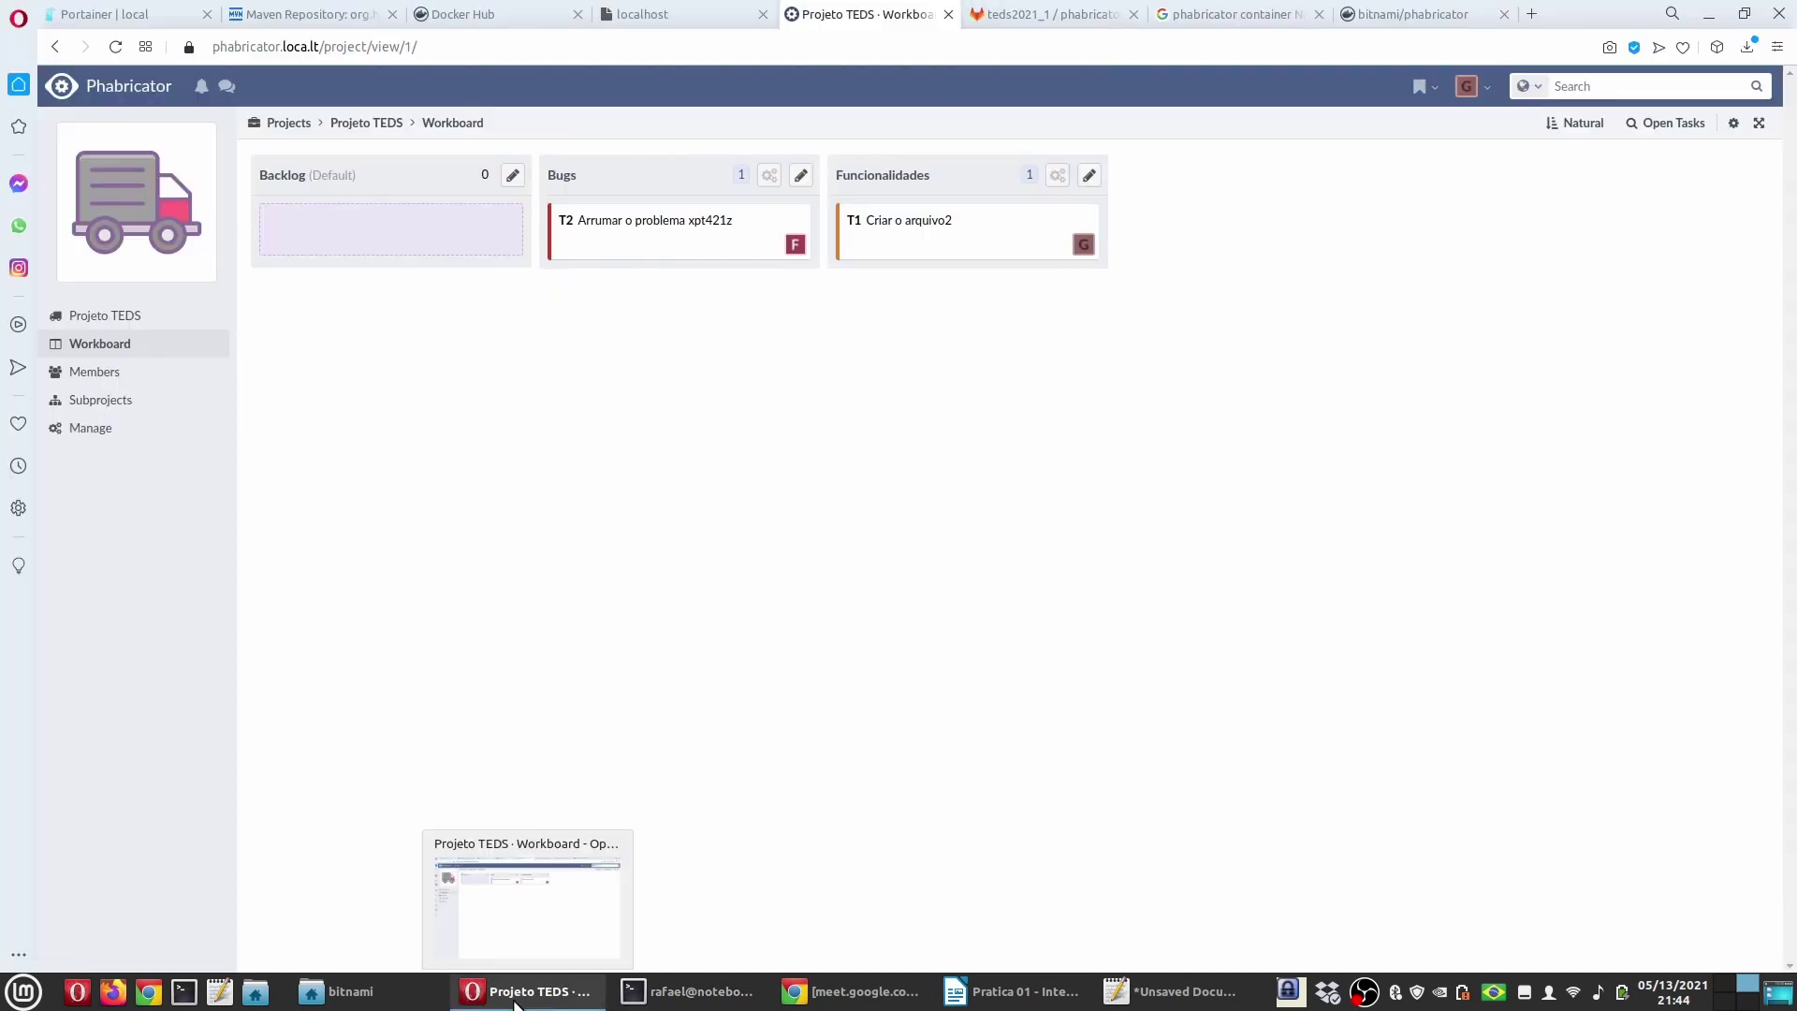
left_click(515, 997)
key("BackSpace")
type("1")
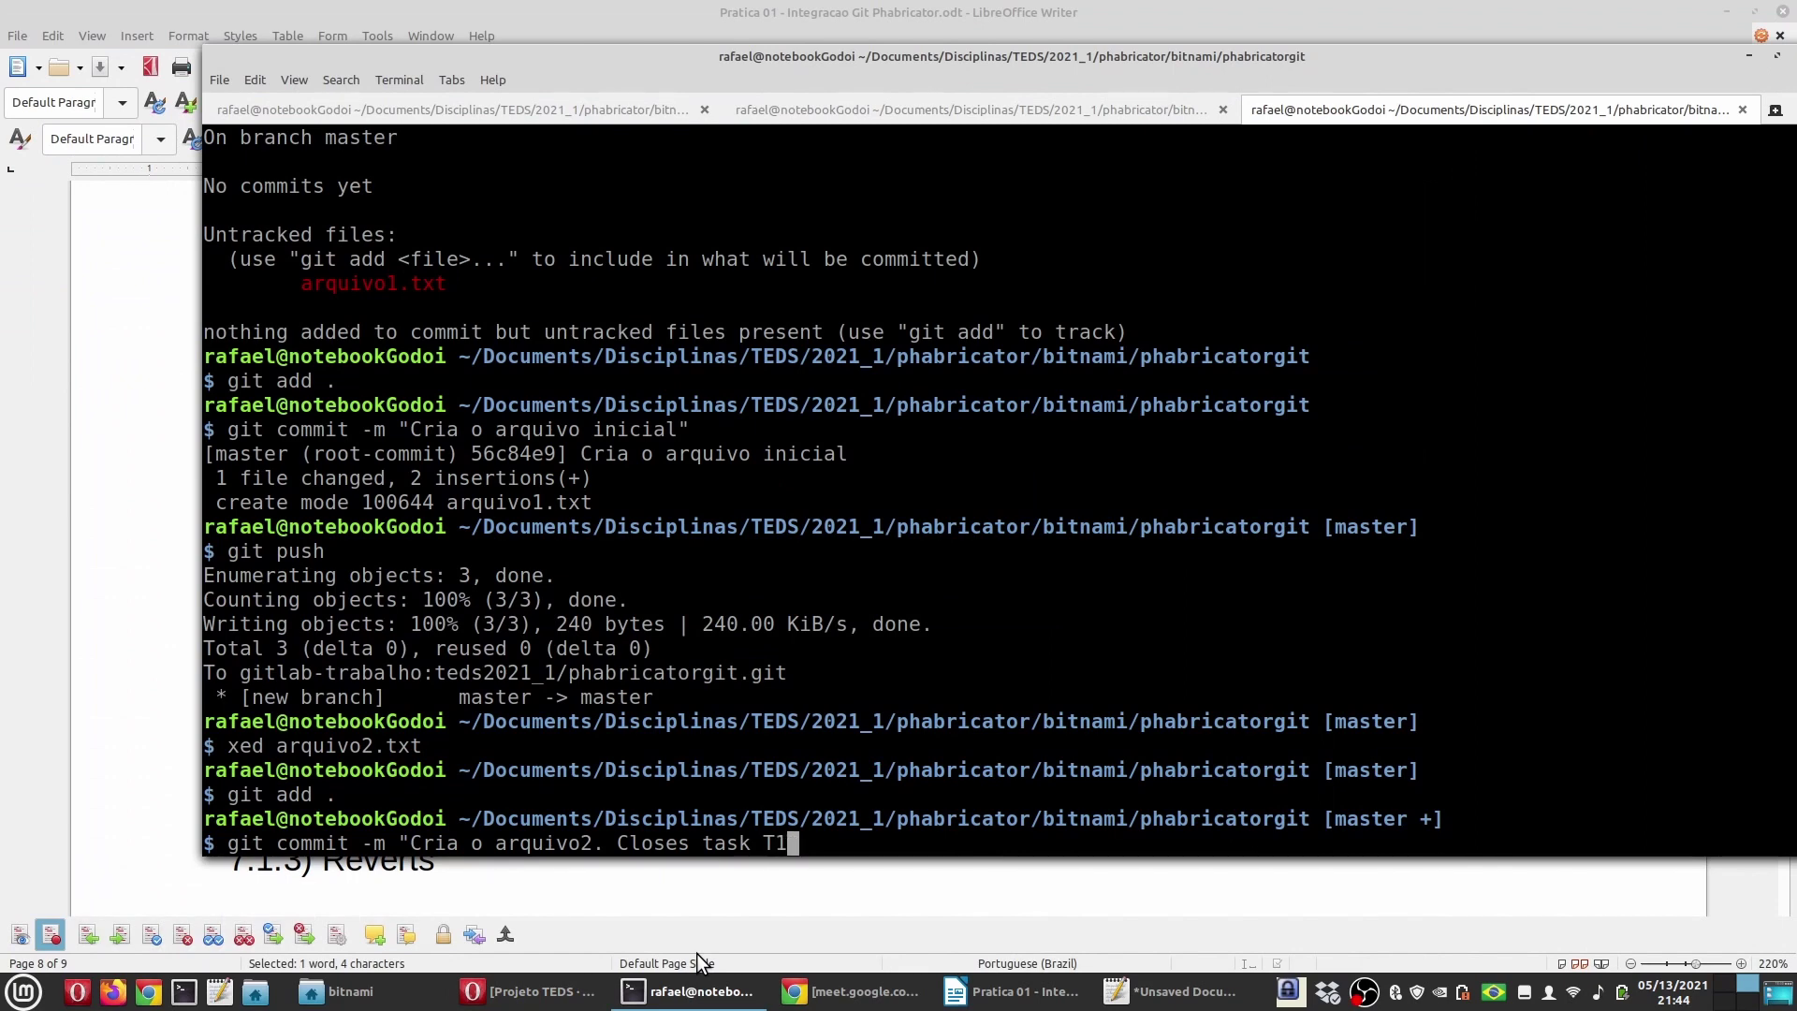
type("\"")
key("Return")
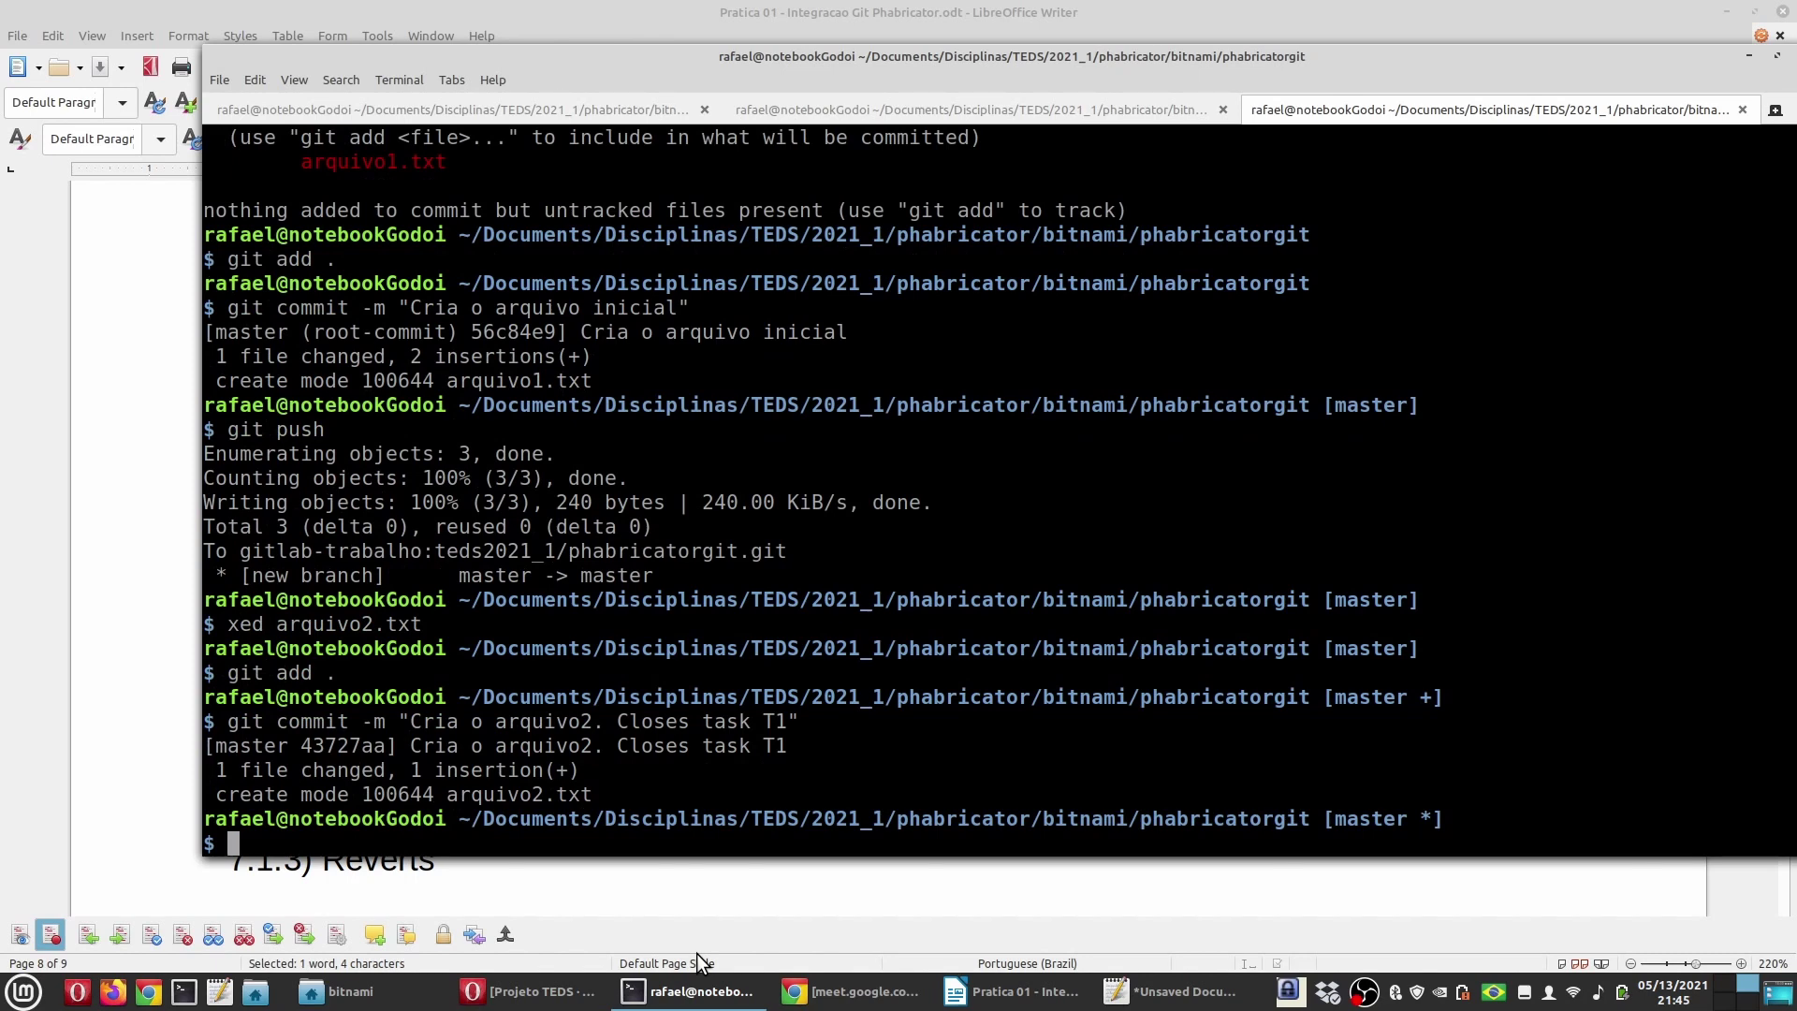
Step: Push the new commit to the remote with git push
key("Up")
key("Up")
key("Up")
key("Up")
key("Return")
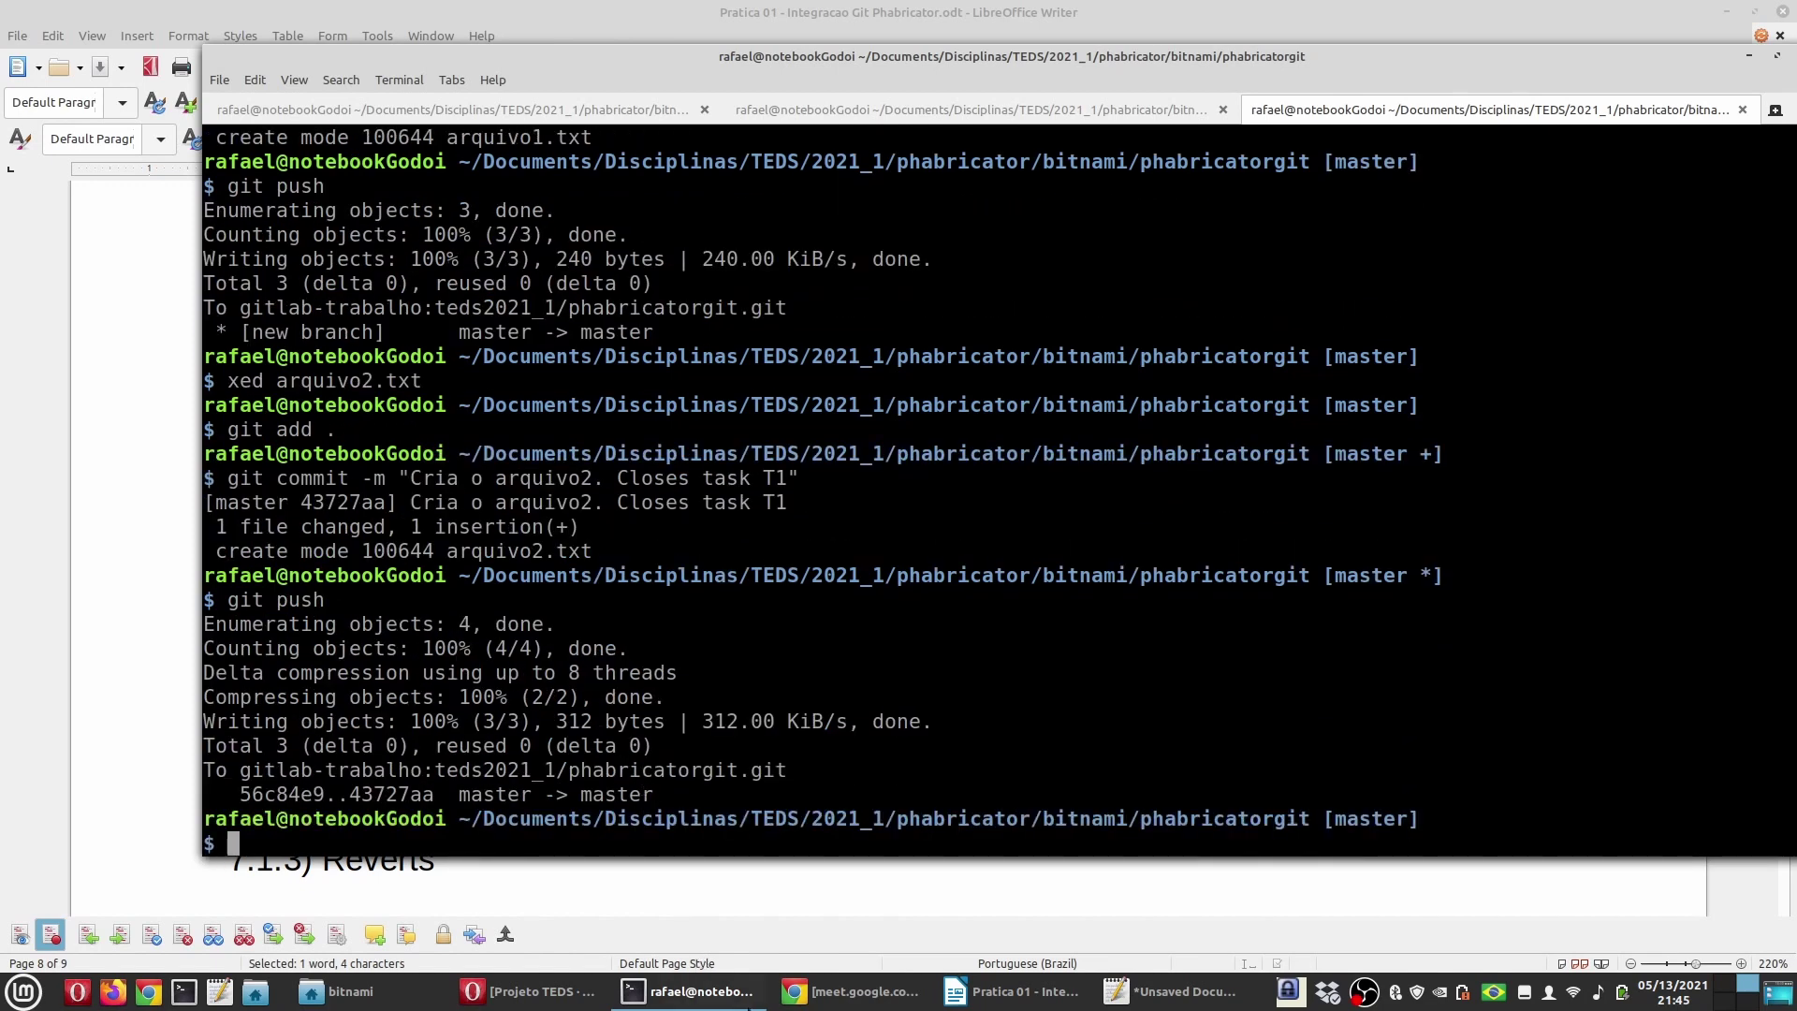
left_click(529, 991)
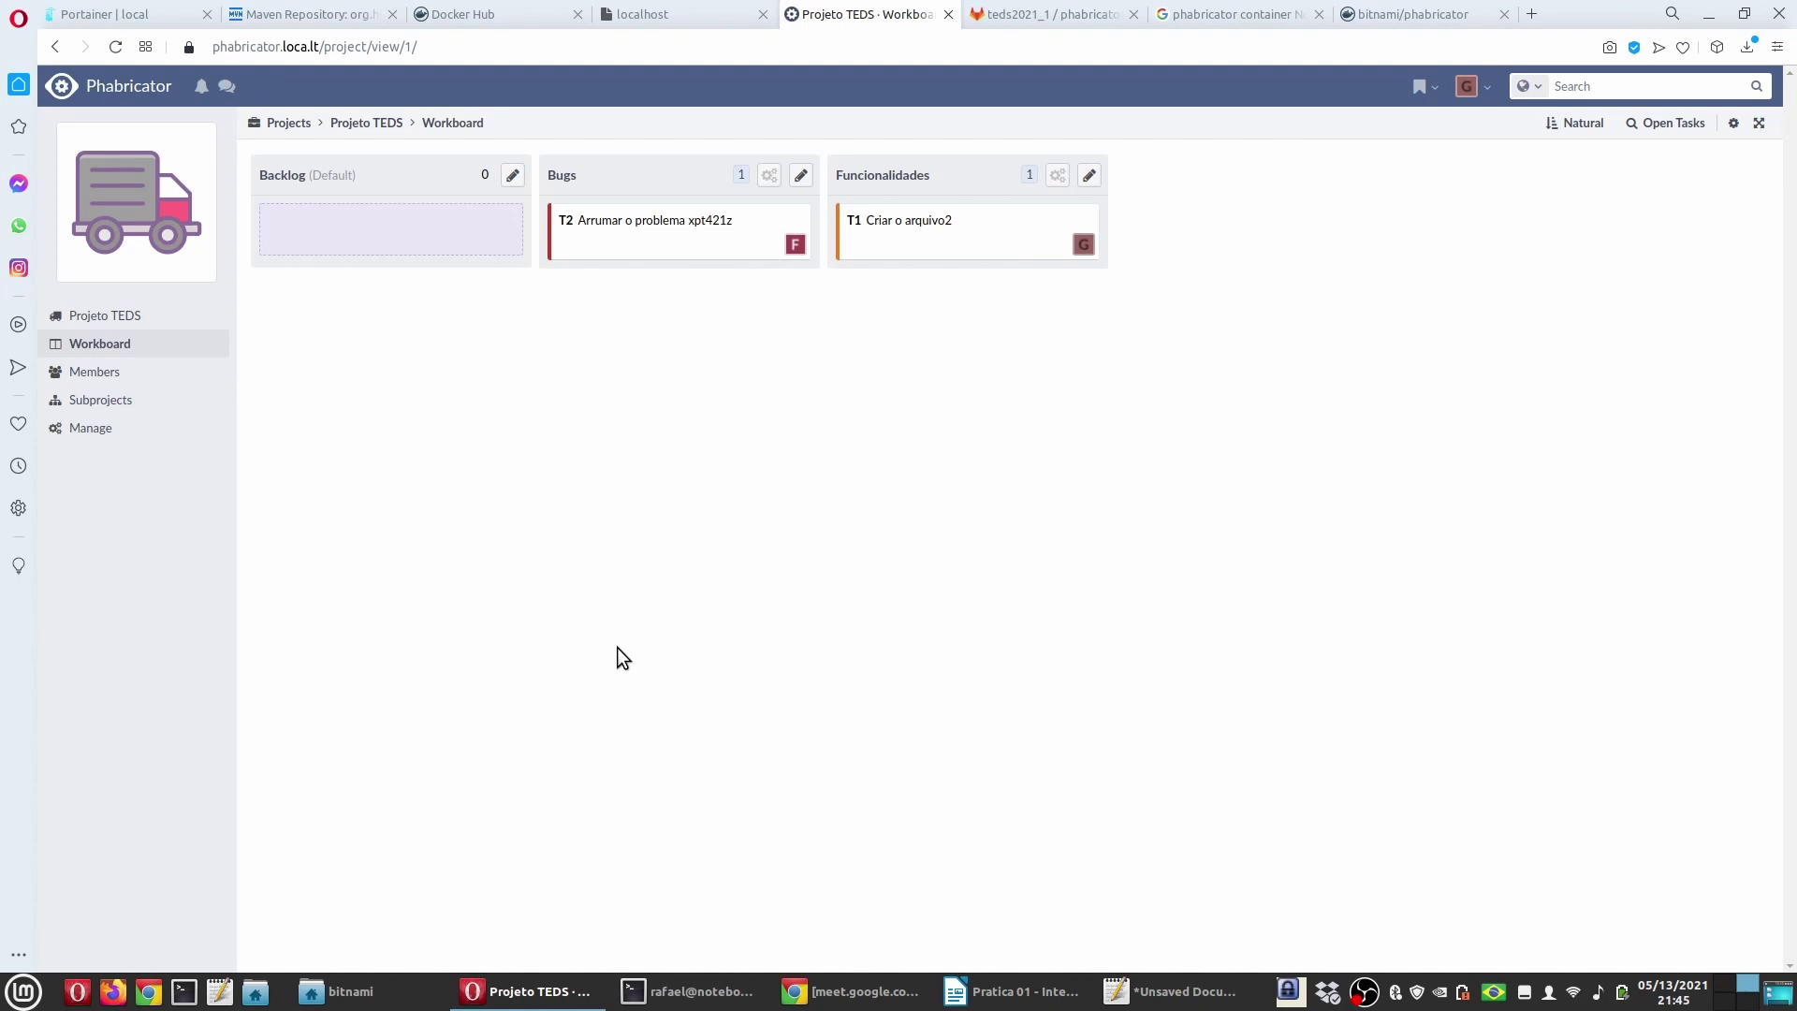
Step: Reload the workboard, glance at Diffusion, then open Maniphest from the home dashboard
key("F5")
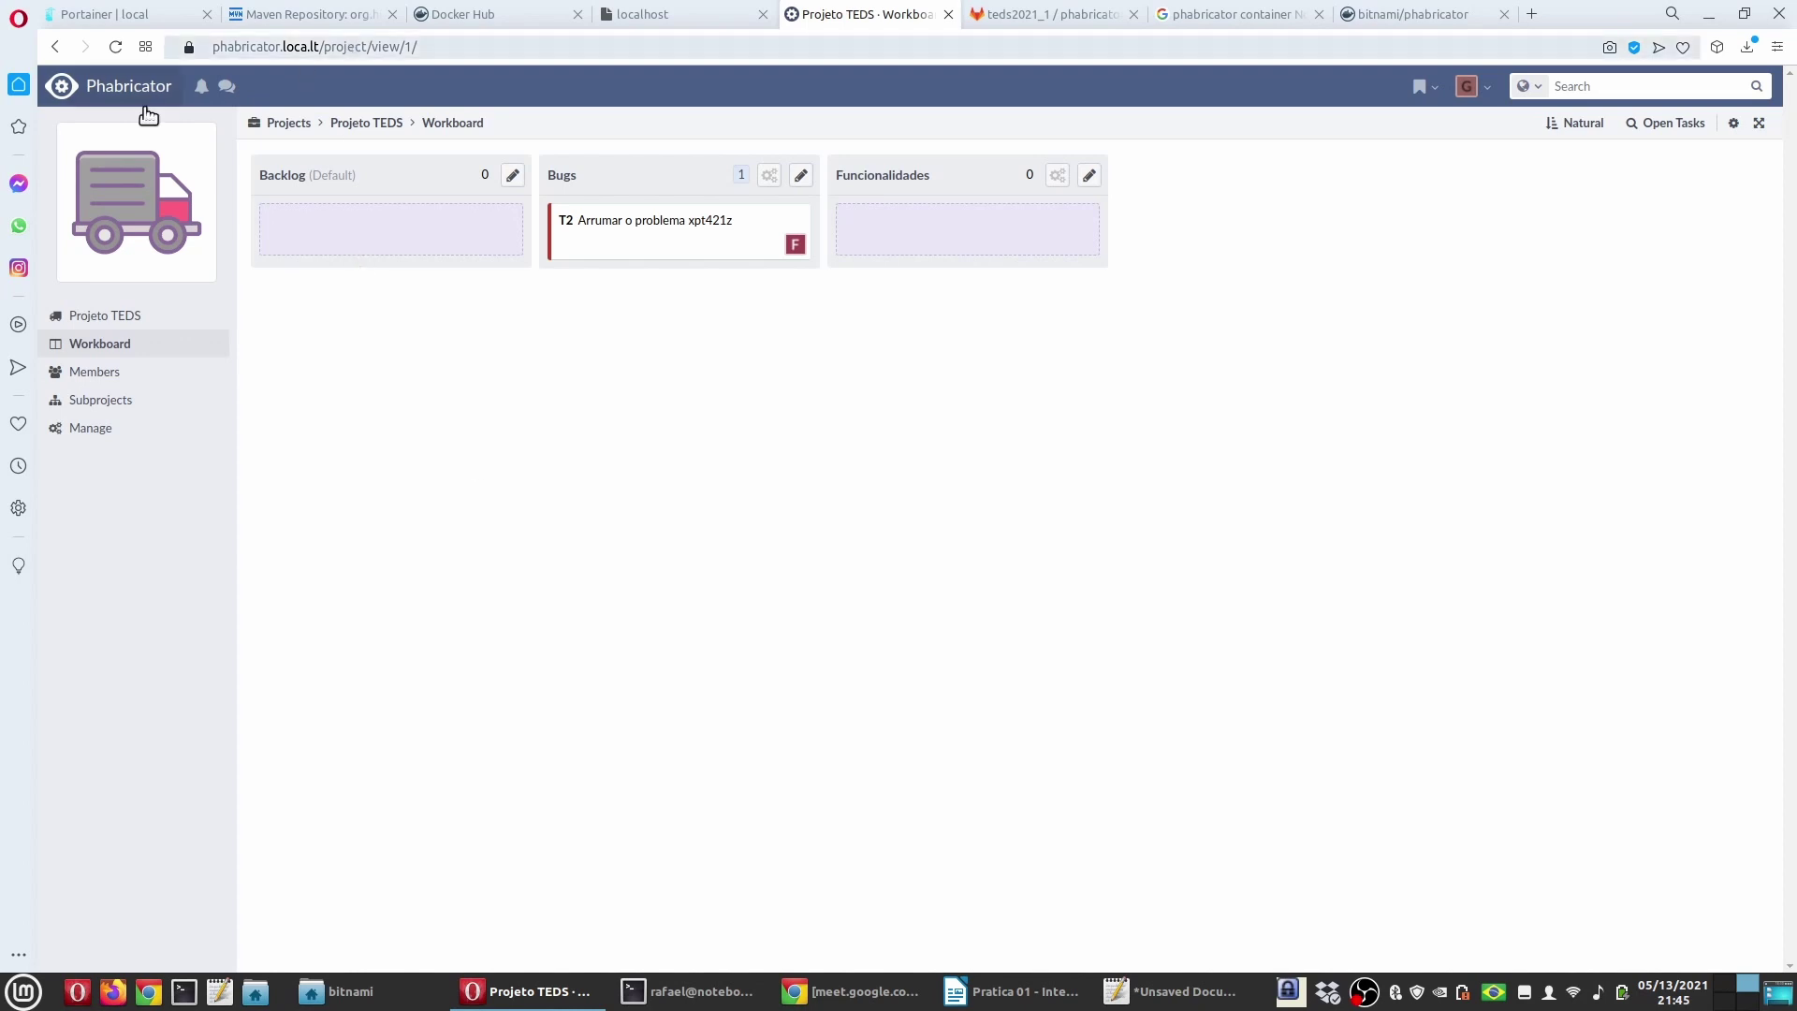
left_click(110, 85)
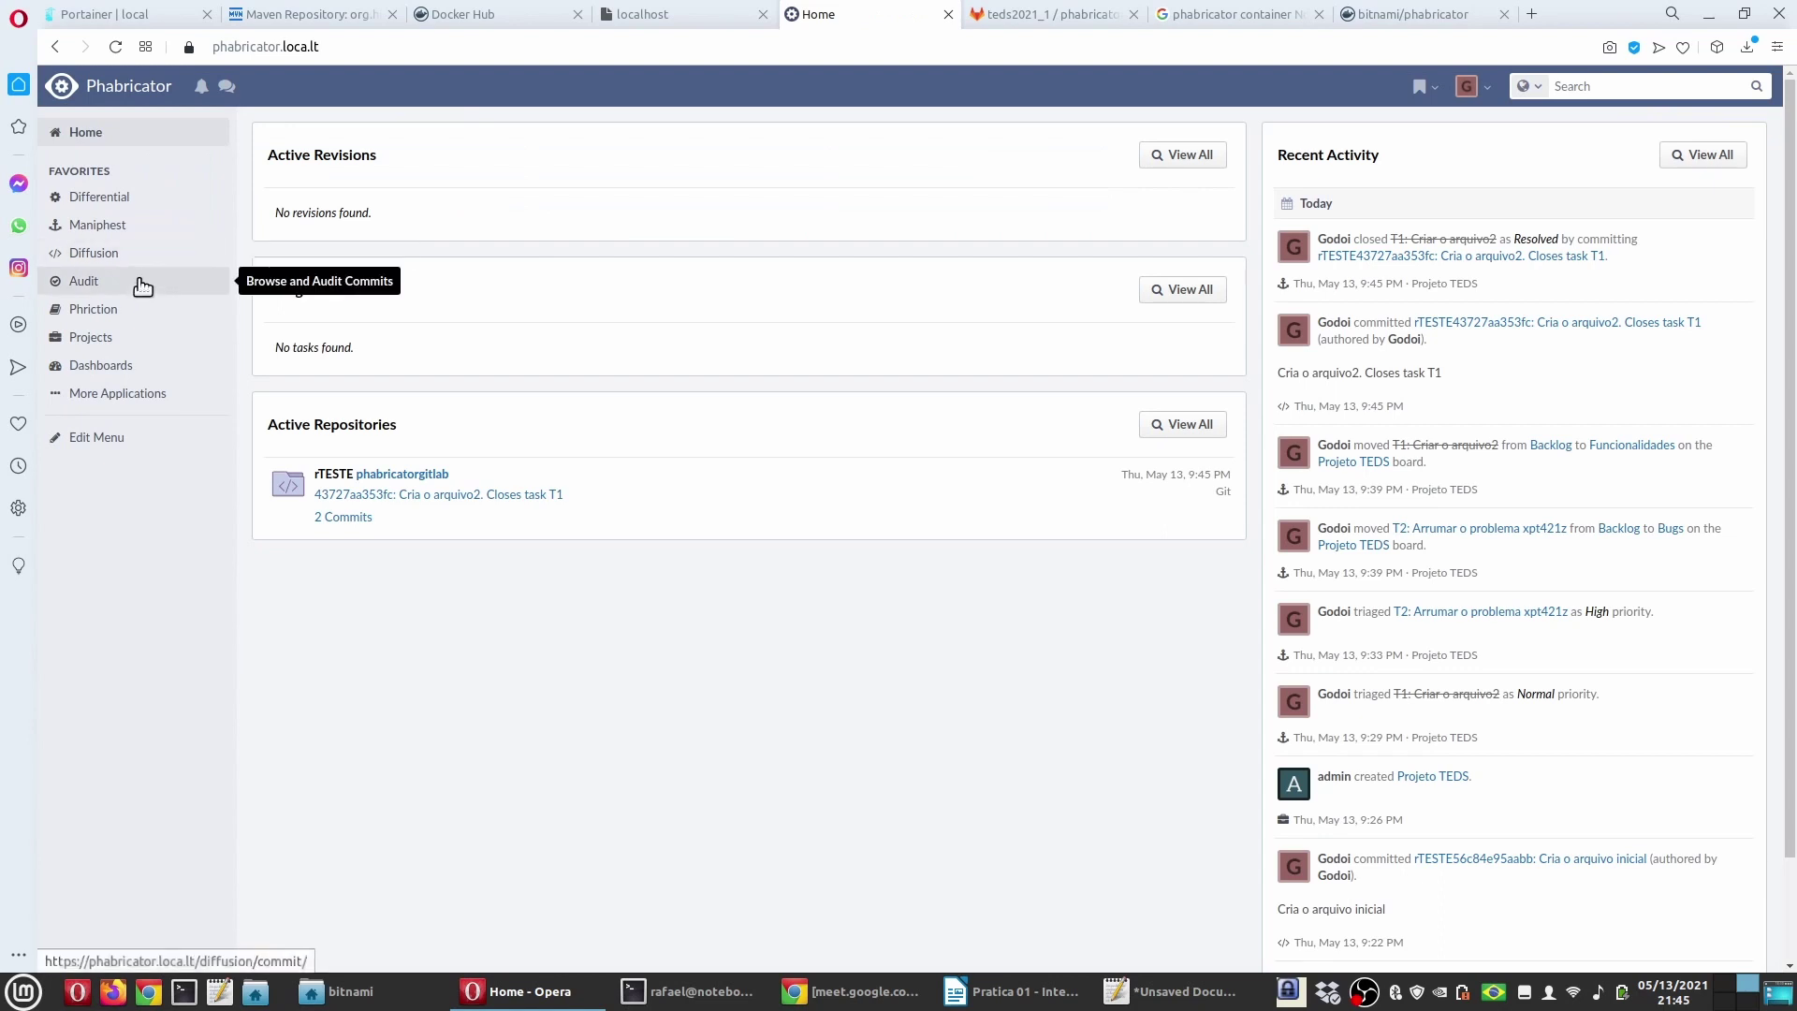
left_click(121, 255)
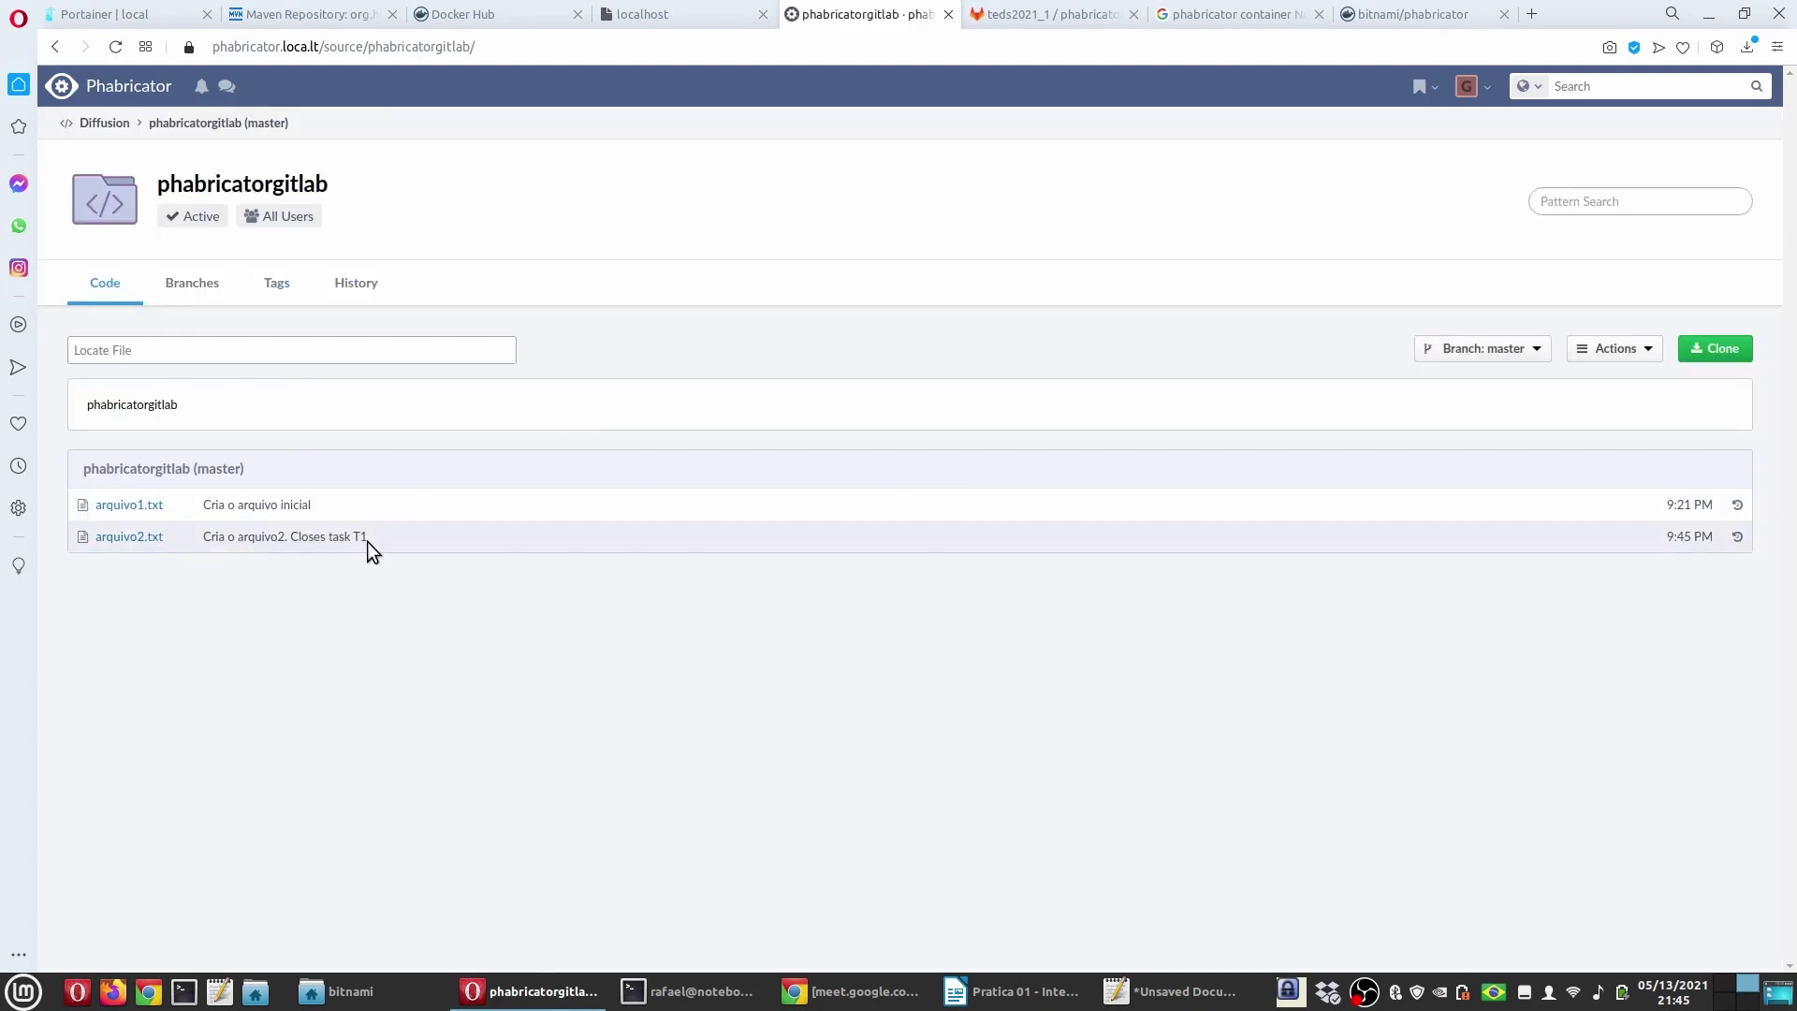
left_click(105, 92)
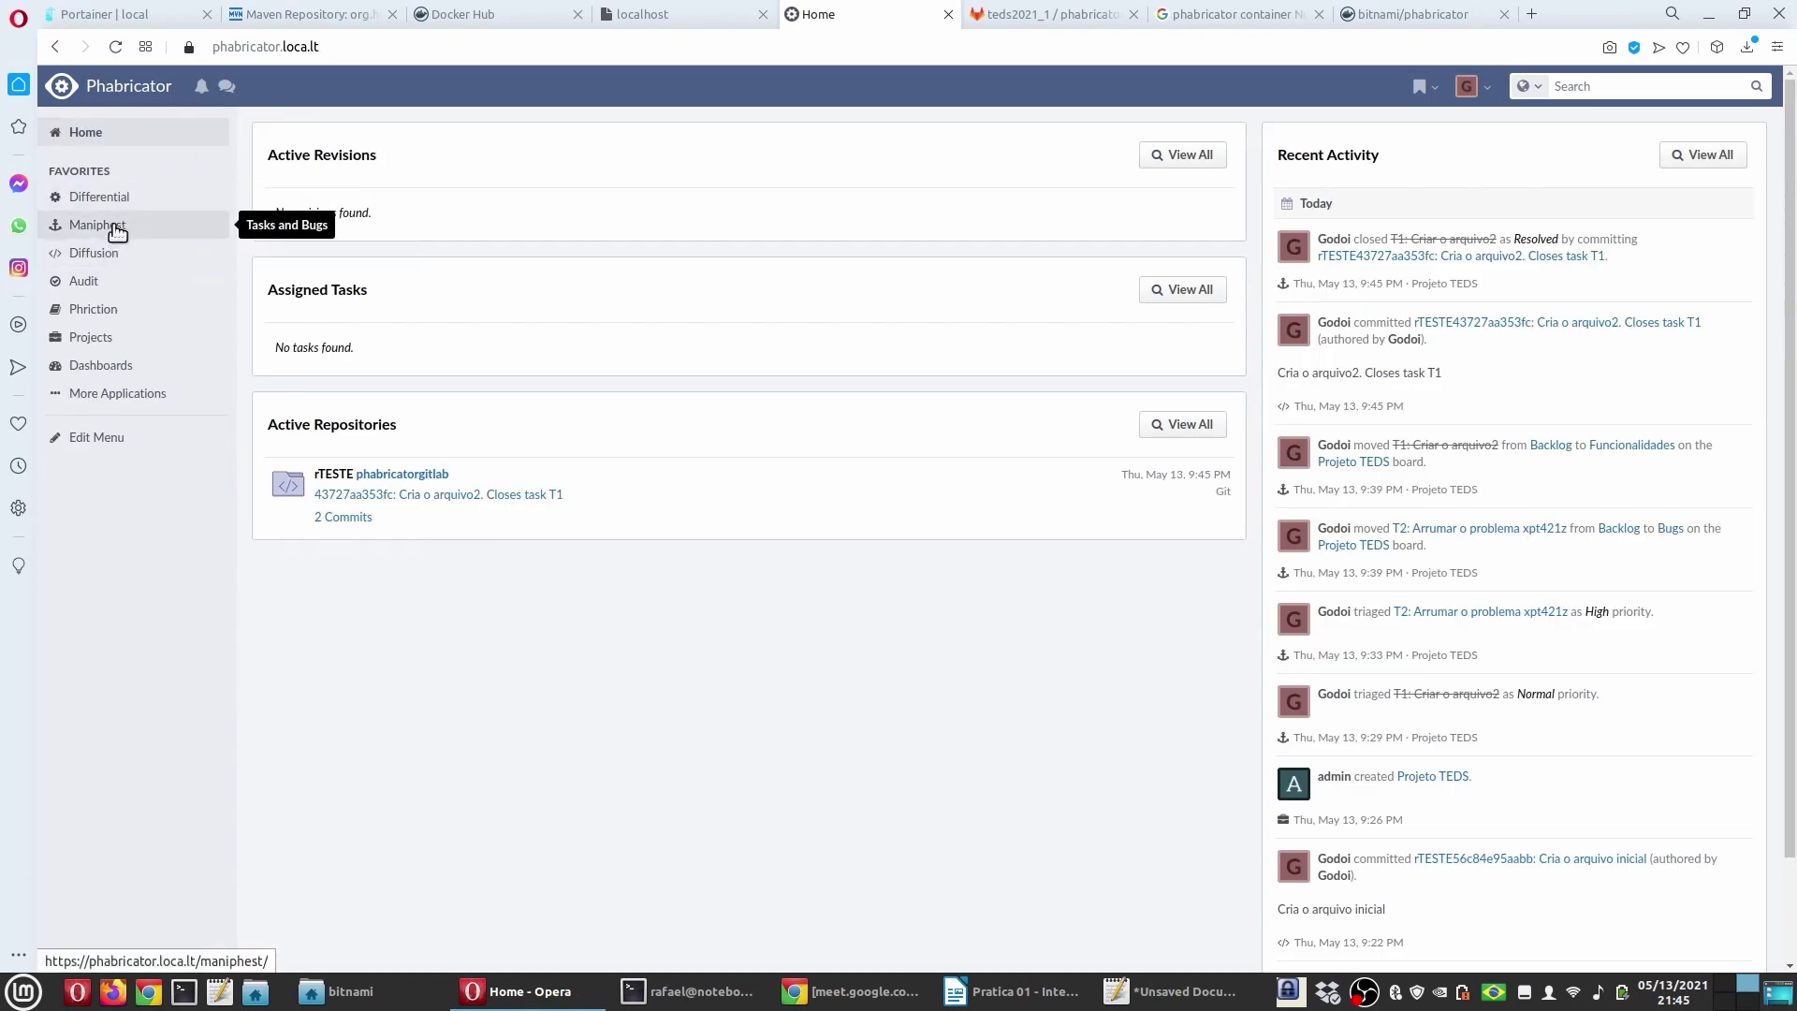
left_click(116, 229)
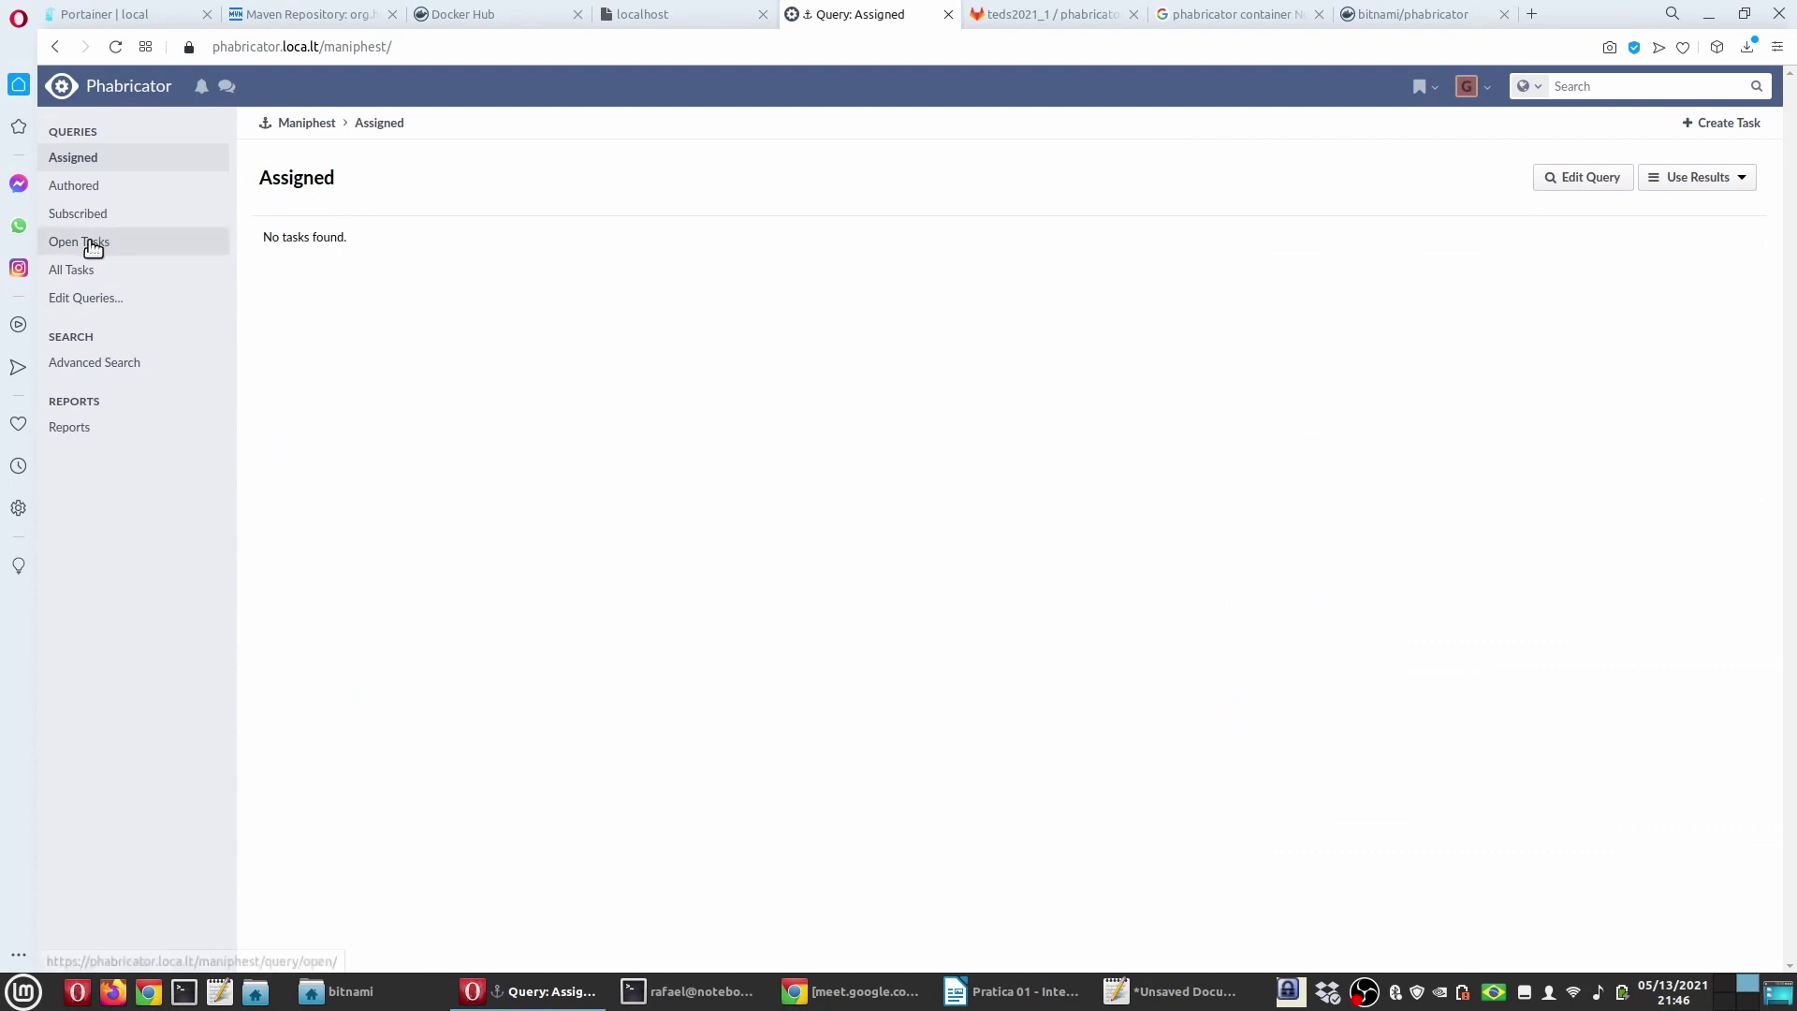
Step: Open task T1 from the Authored list and follow its closing commit rTESTE43727aa353fc
left_click(81, 191)
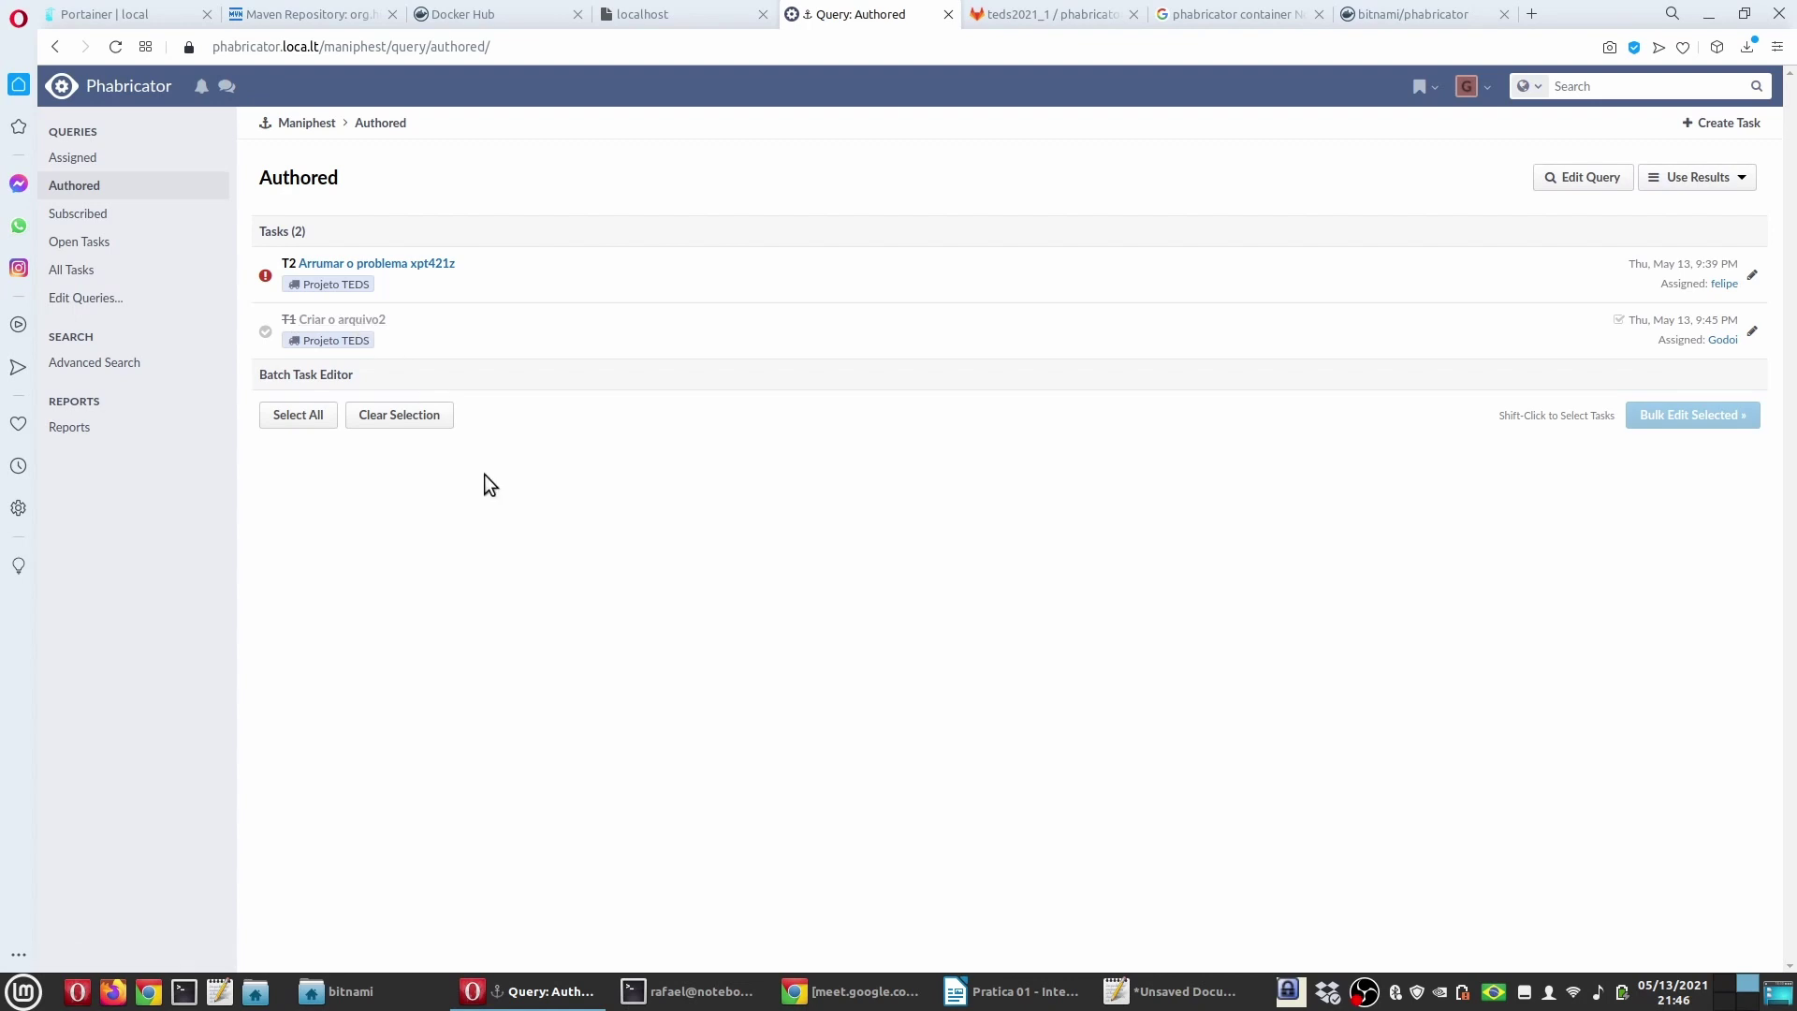
left_click(334, 325)
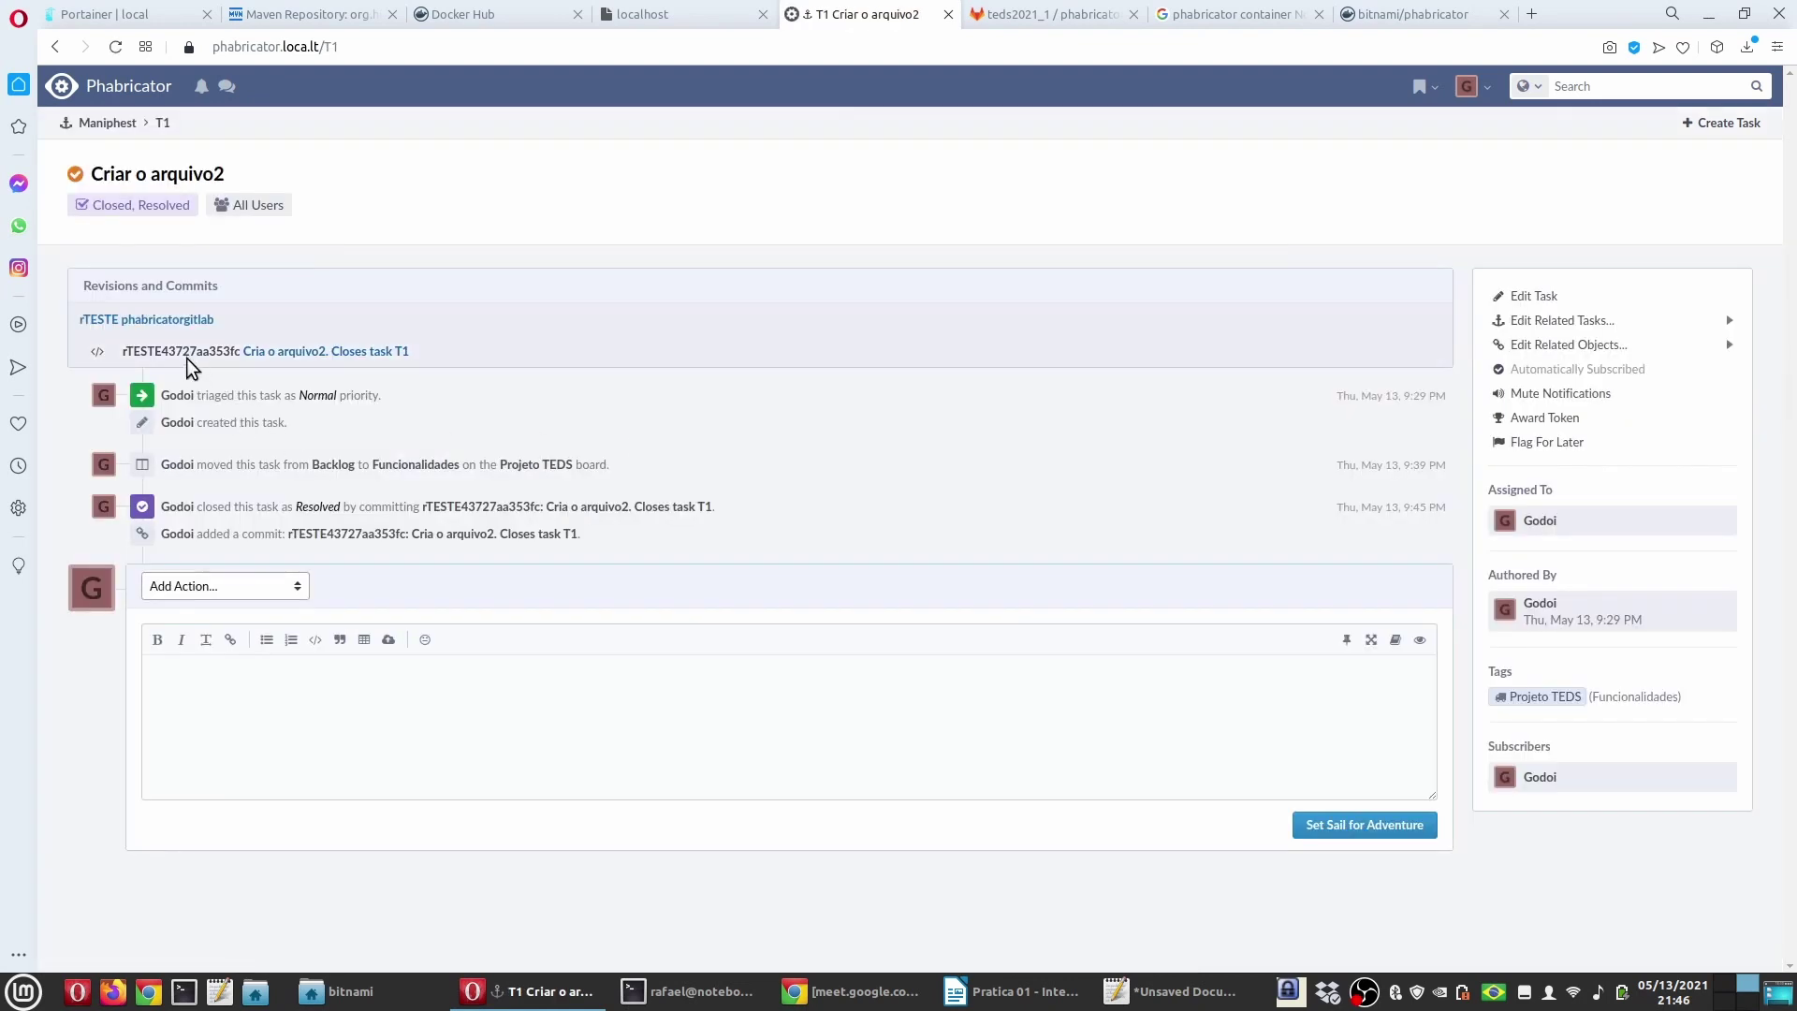
mouse_move(368, 360)
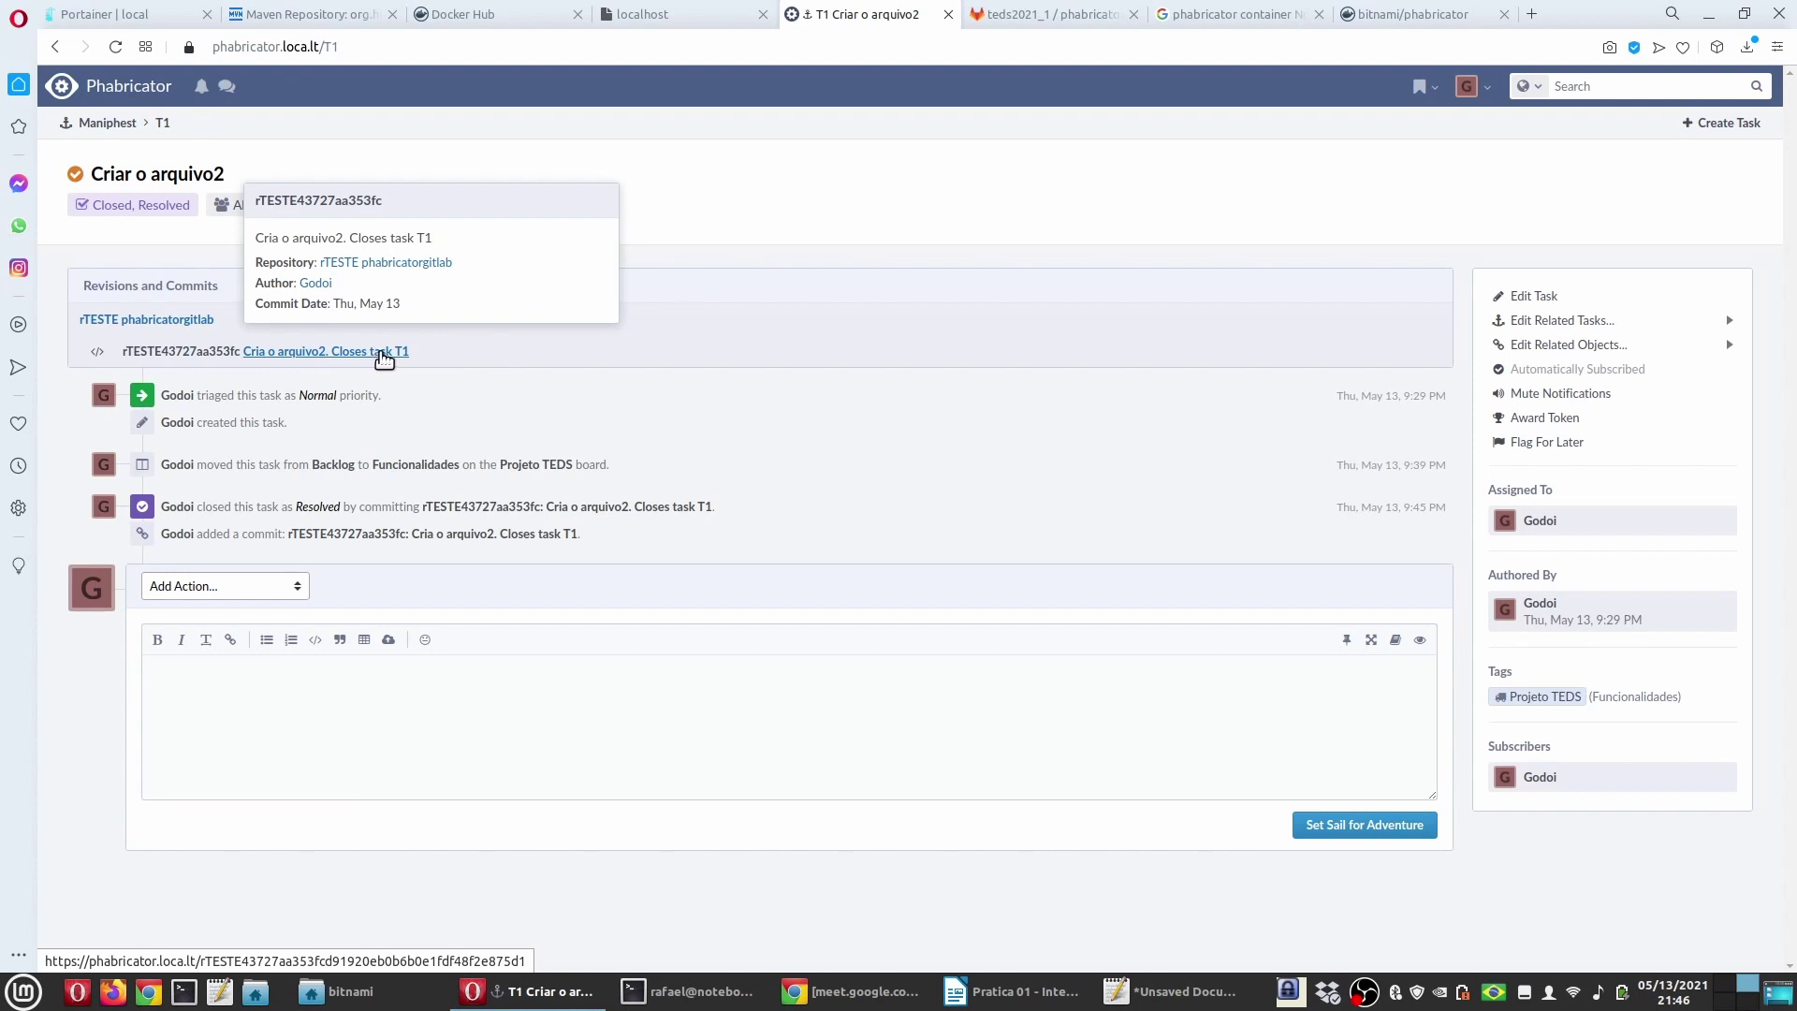
mouse_move(413, 535)
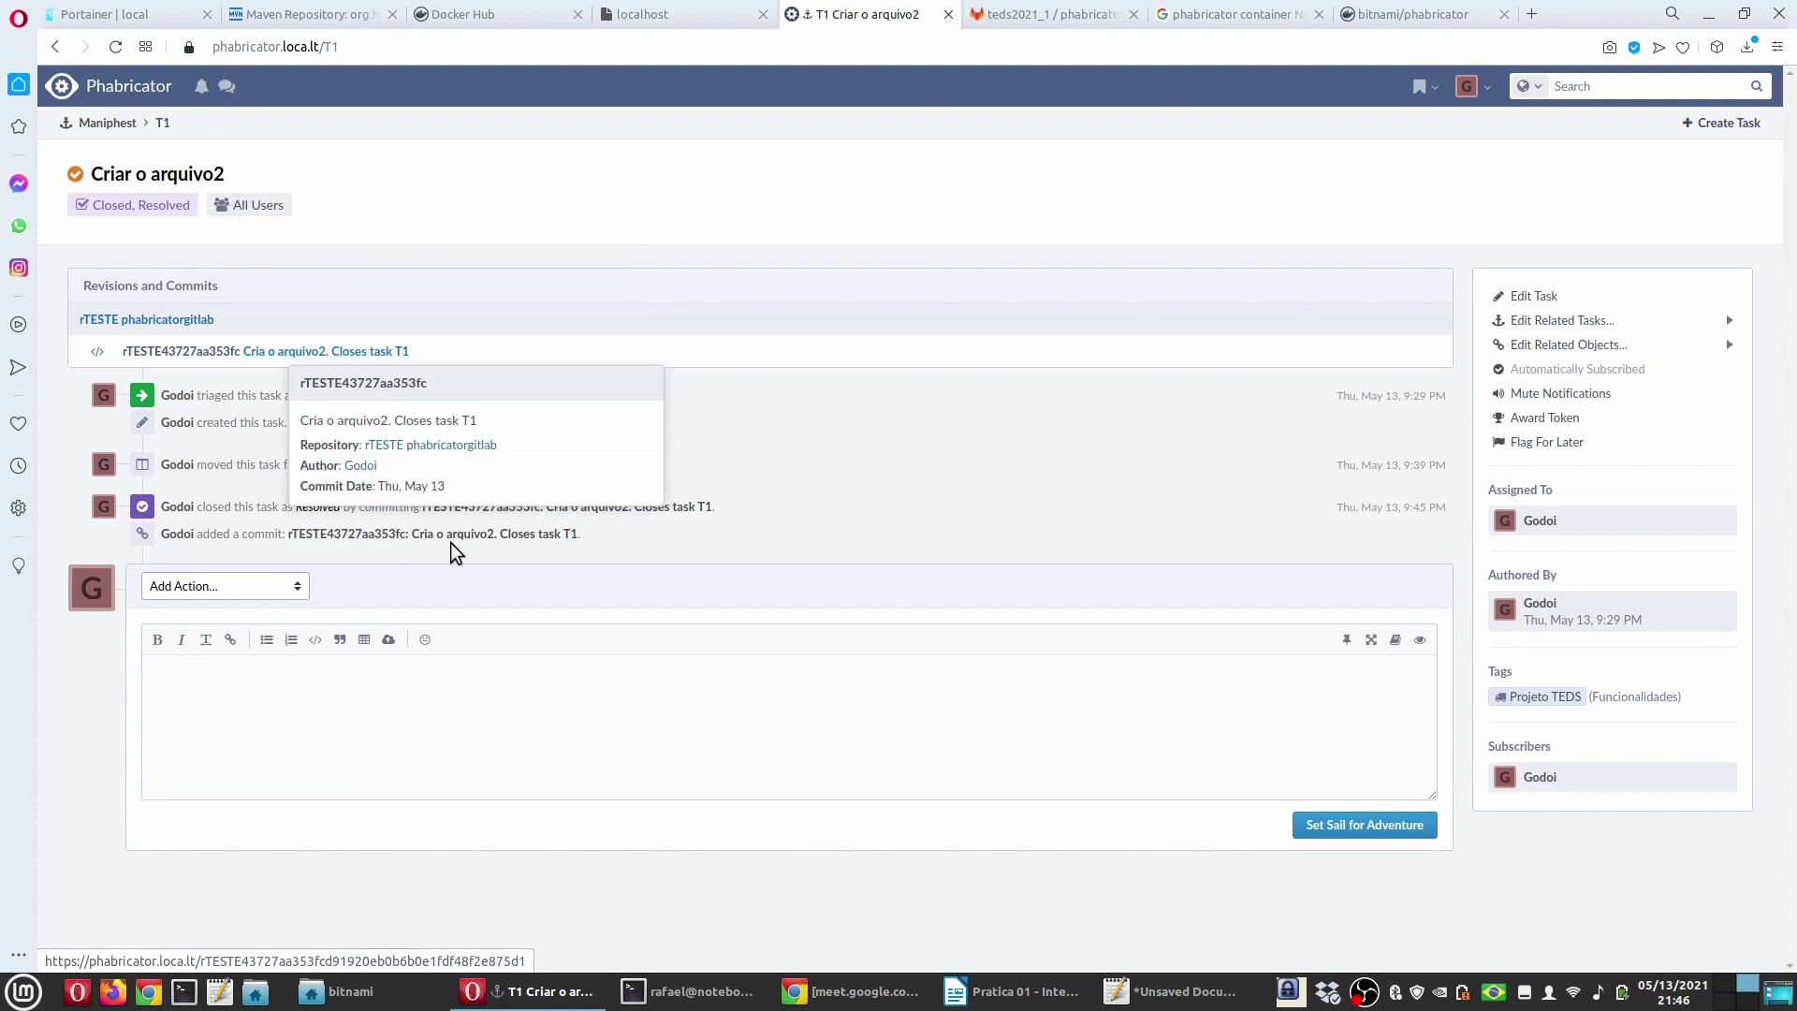
left_click(330, 352)
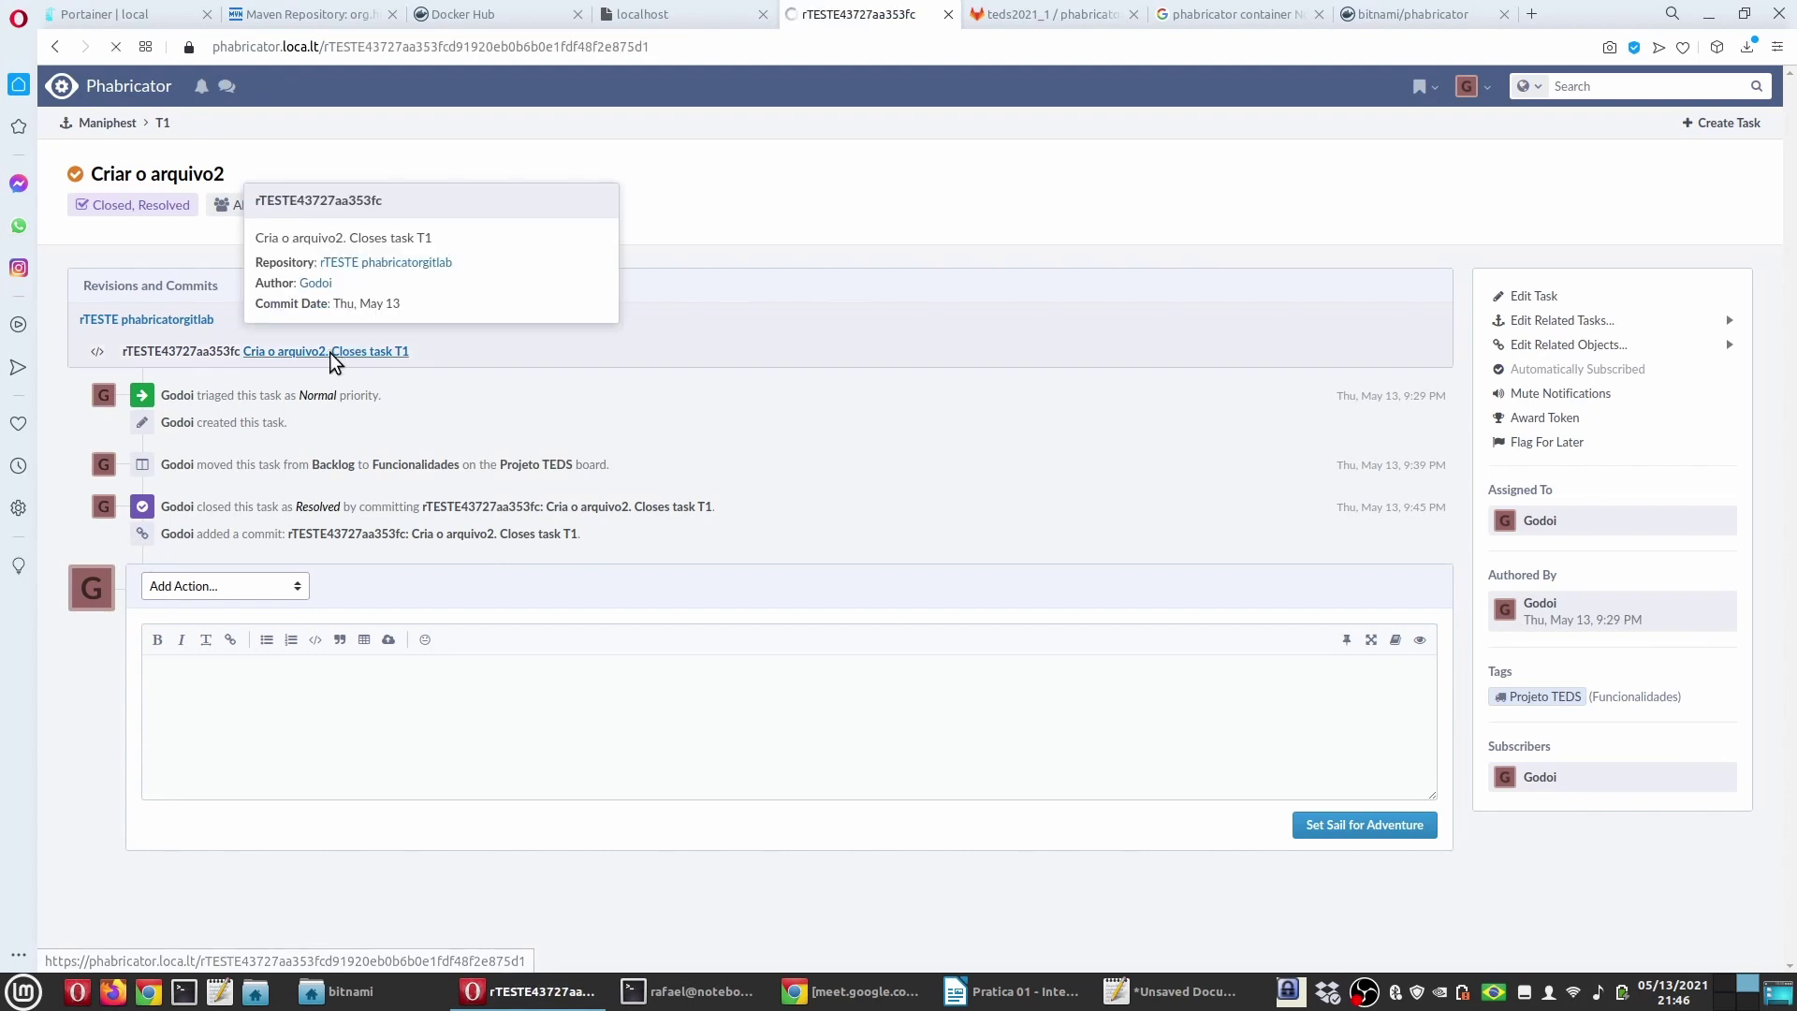
scroll(358, 690, "down", 3)
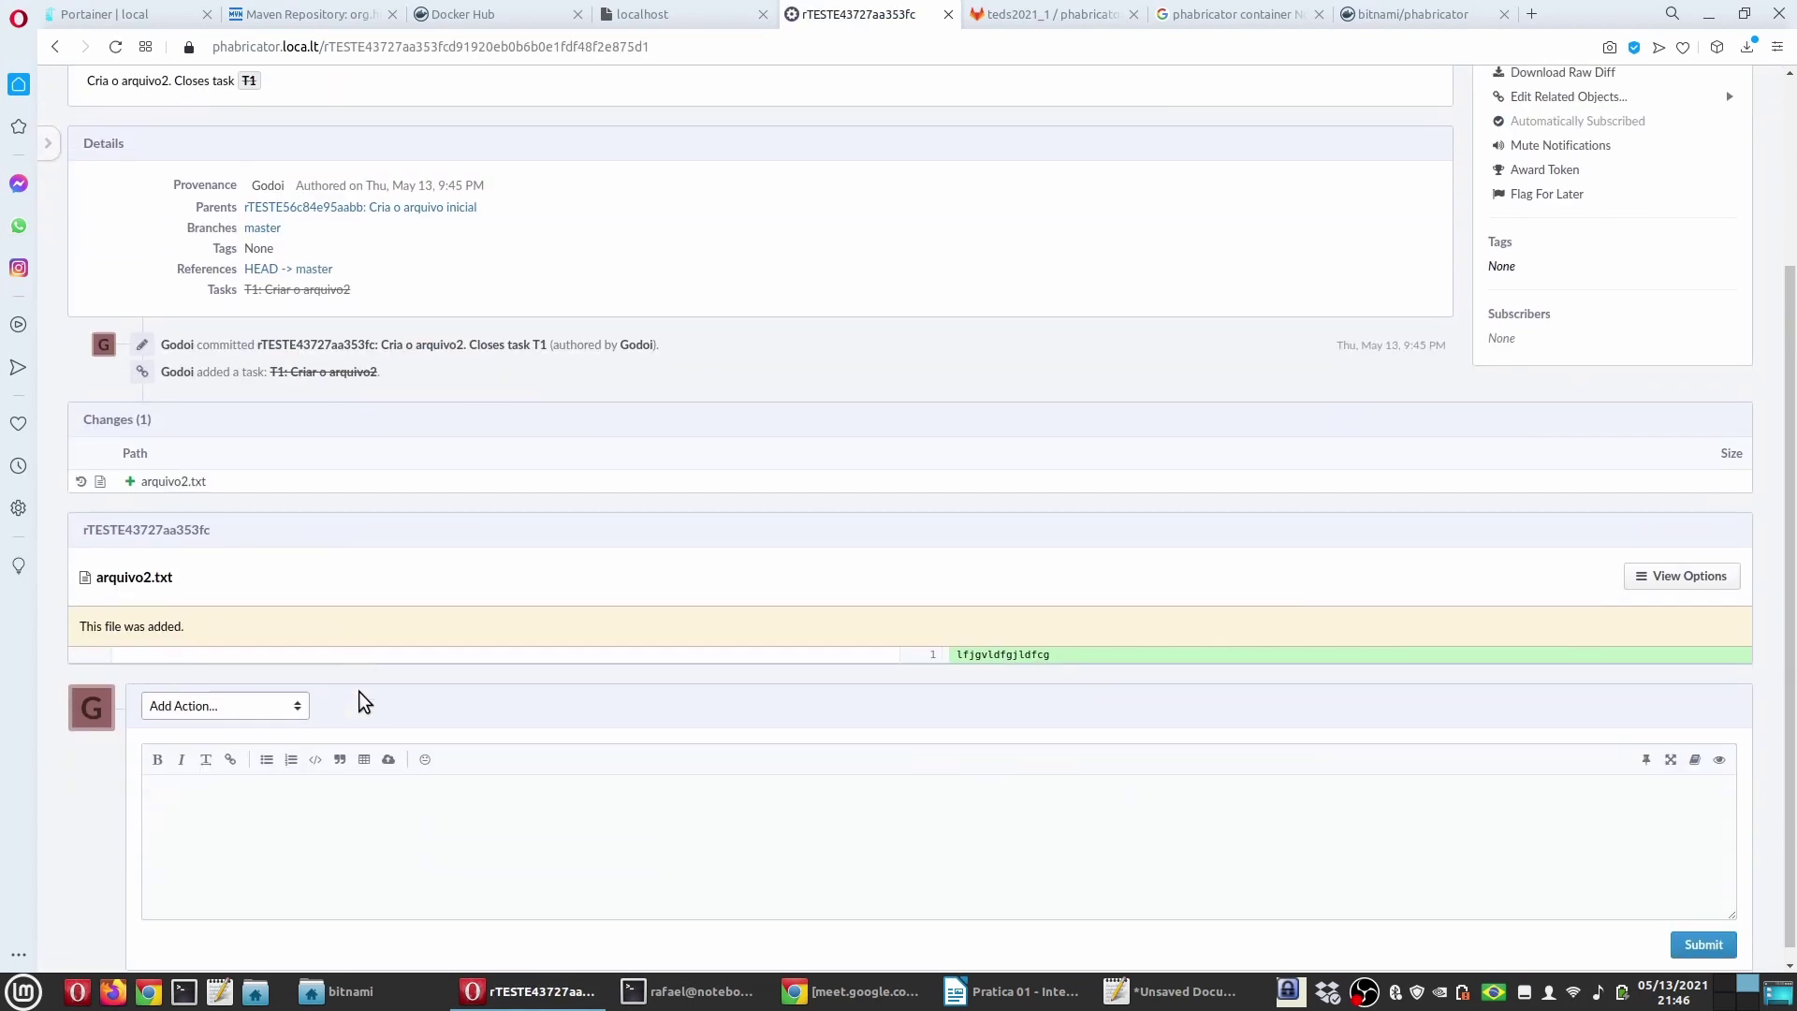
Step: Scroll through the arquivo2.txt commit page, then go Home and open Maniphest
scroll(357, 691, "up", 2)
mouse_move(299, 573)
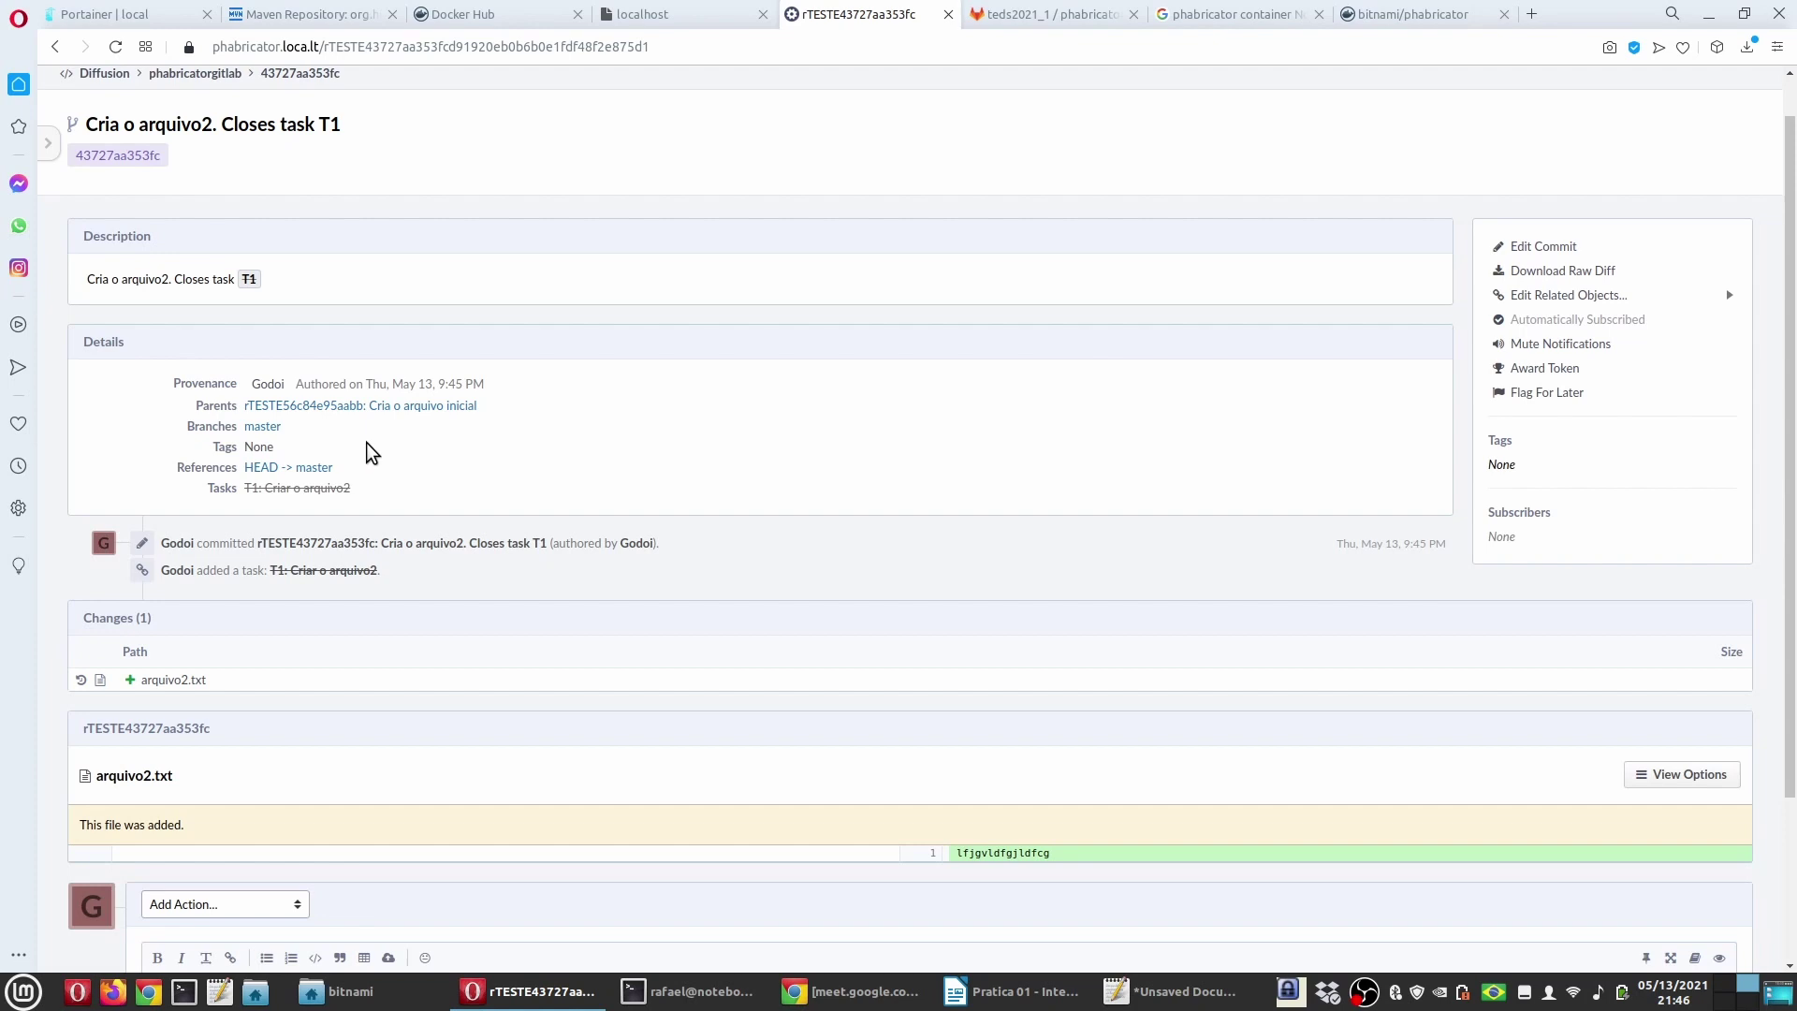
scroll(408, 469, "down", 2)
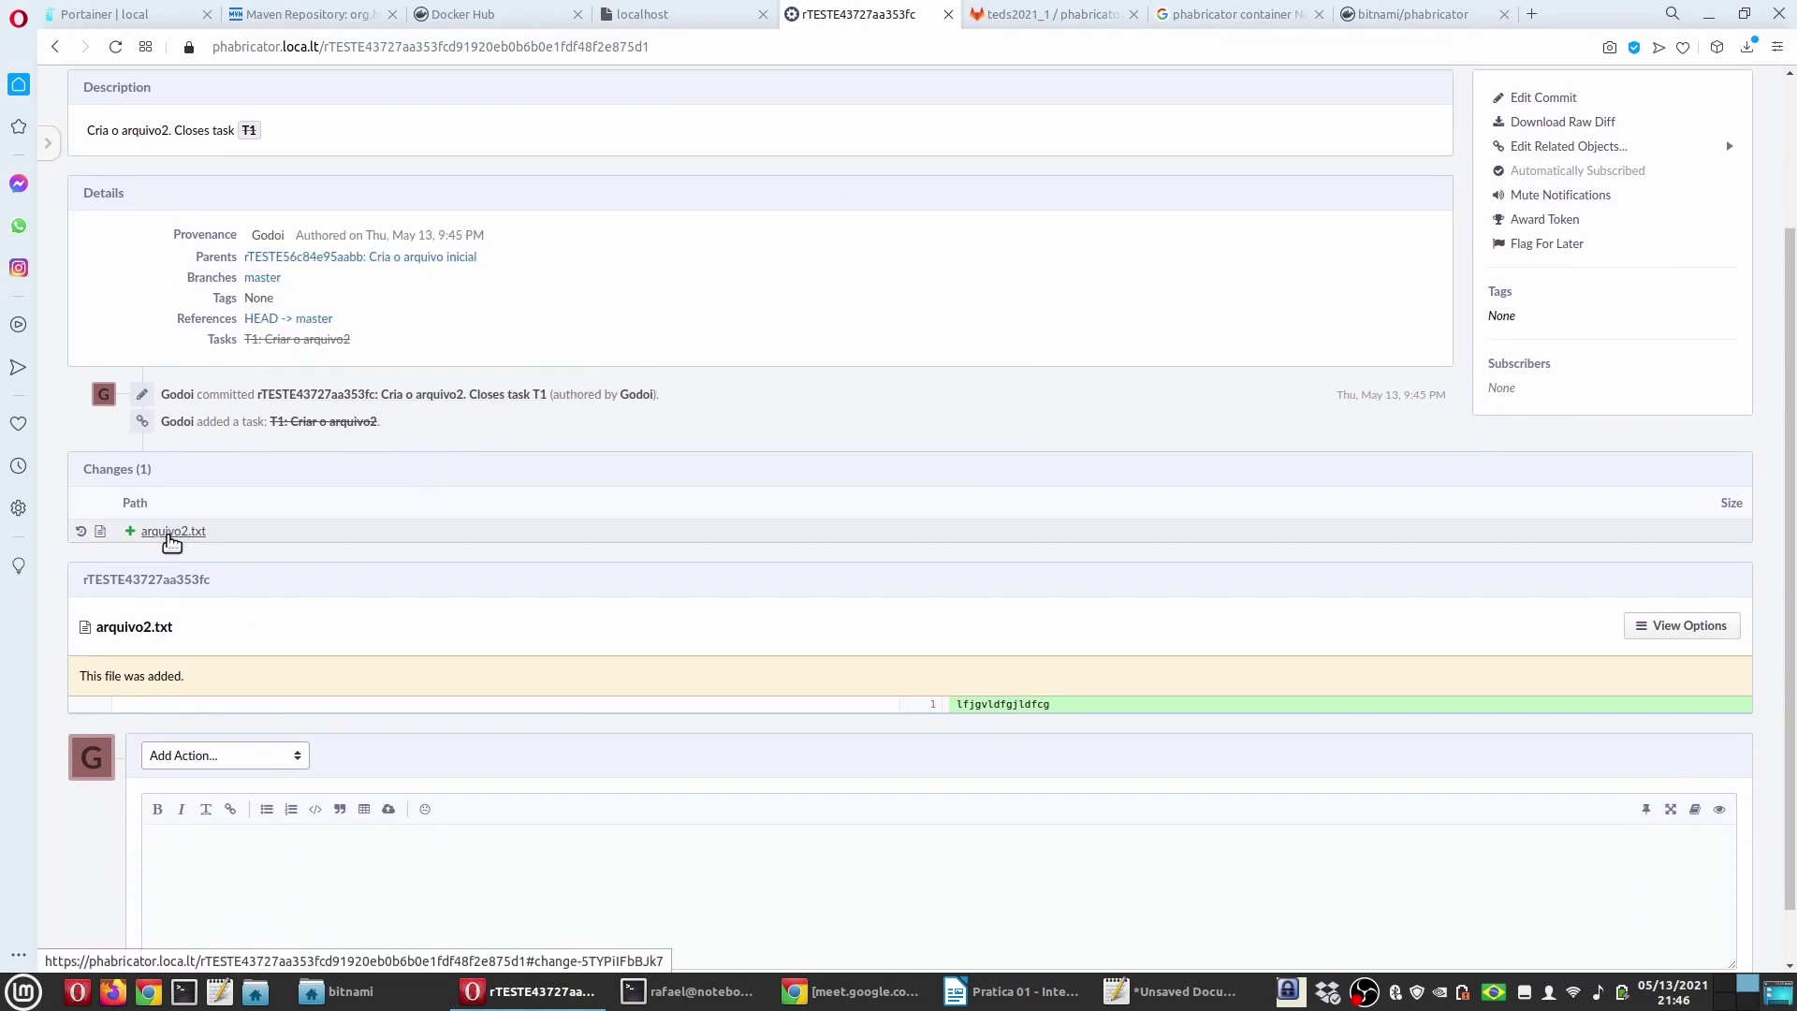
scroll(407, 688, "up", 3)
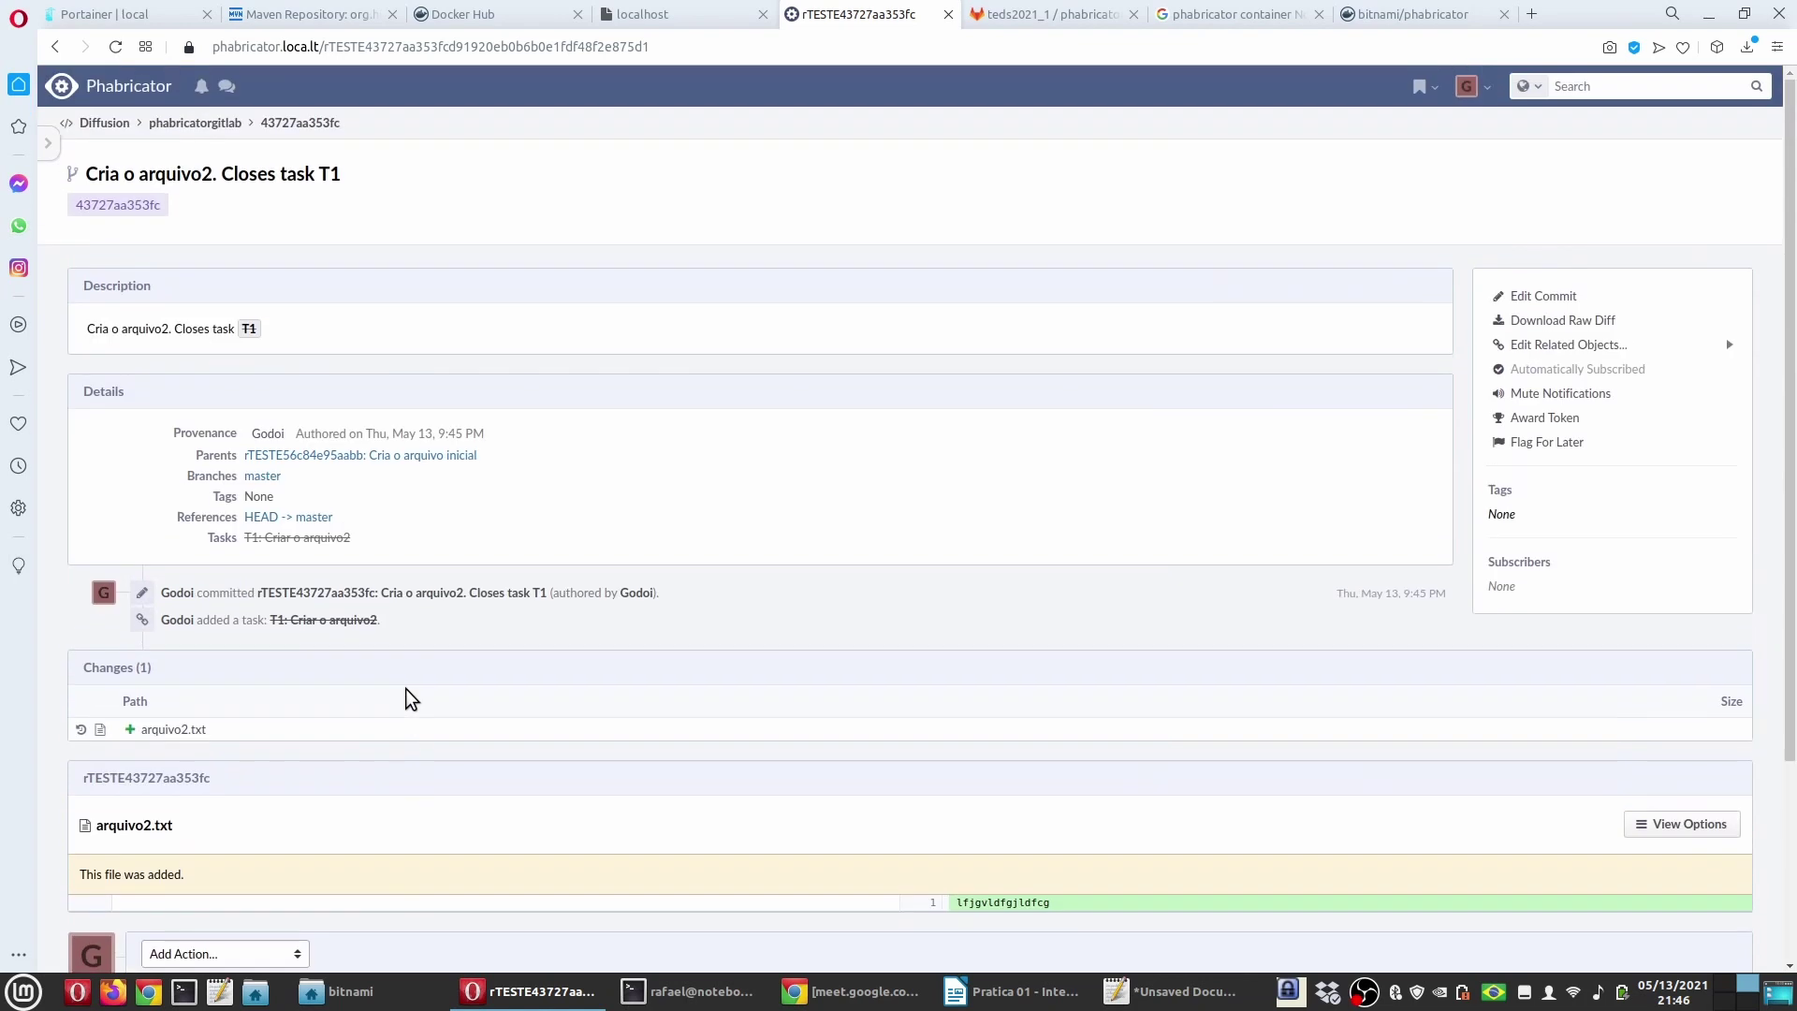
left_click(126, 89)
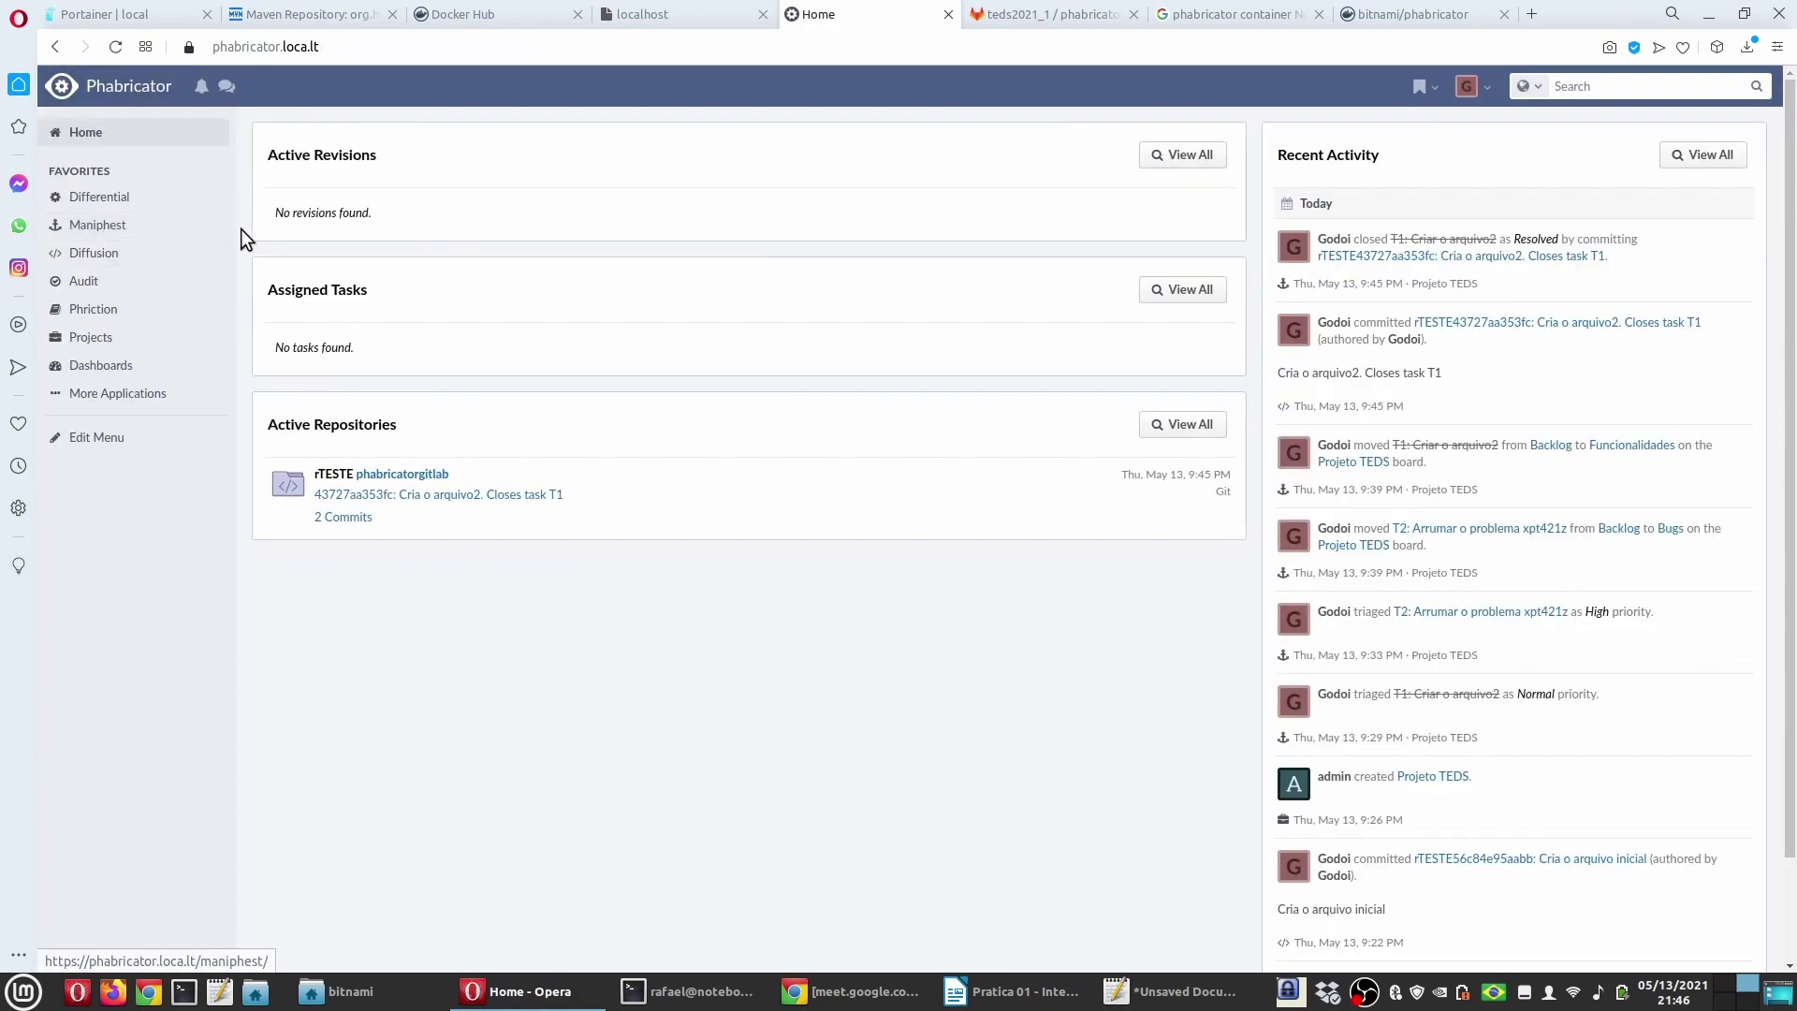
left_click(101, 225)
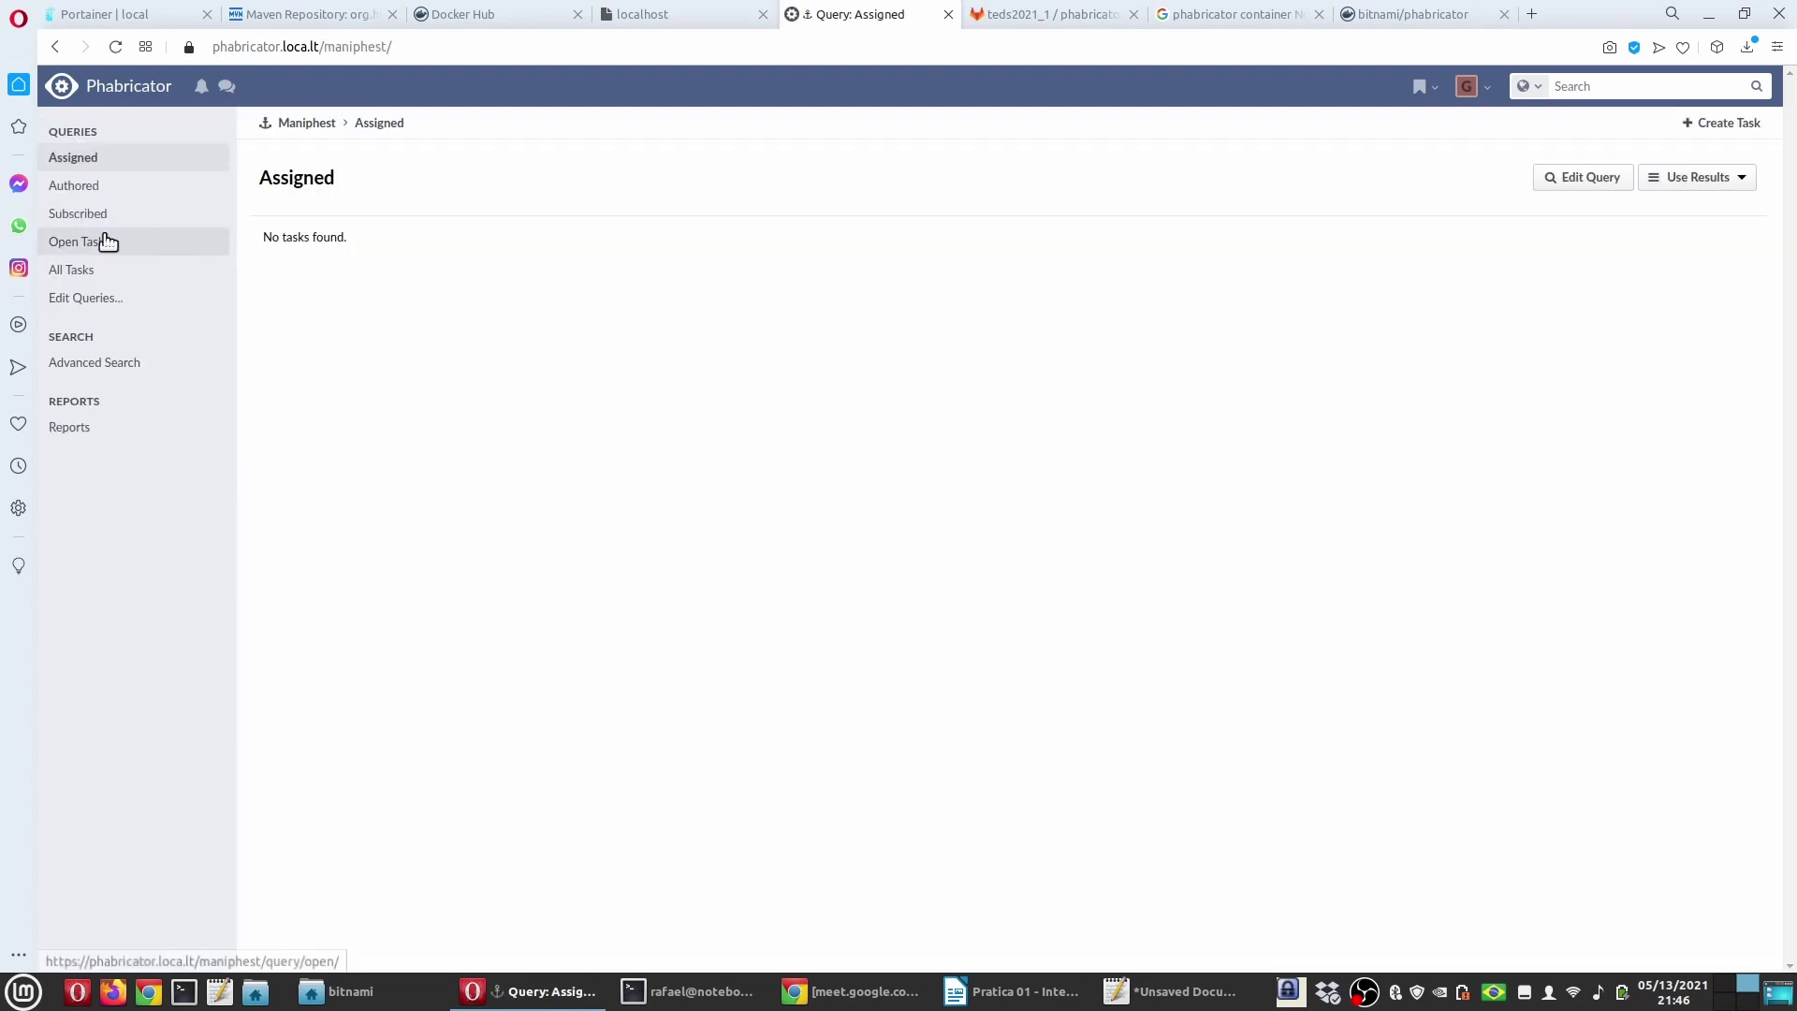
Step: Confirm in the Authored and All task lists that T1 shows Closed, Resolved
left_click(74, 185)
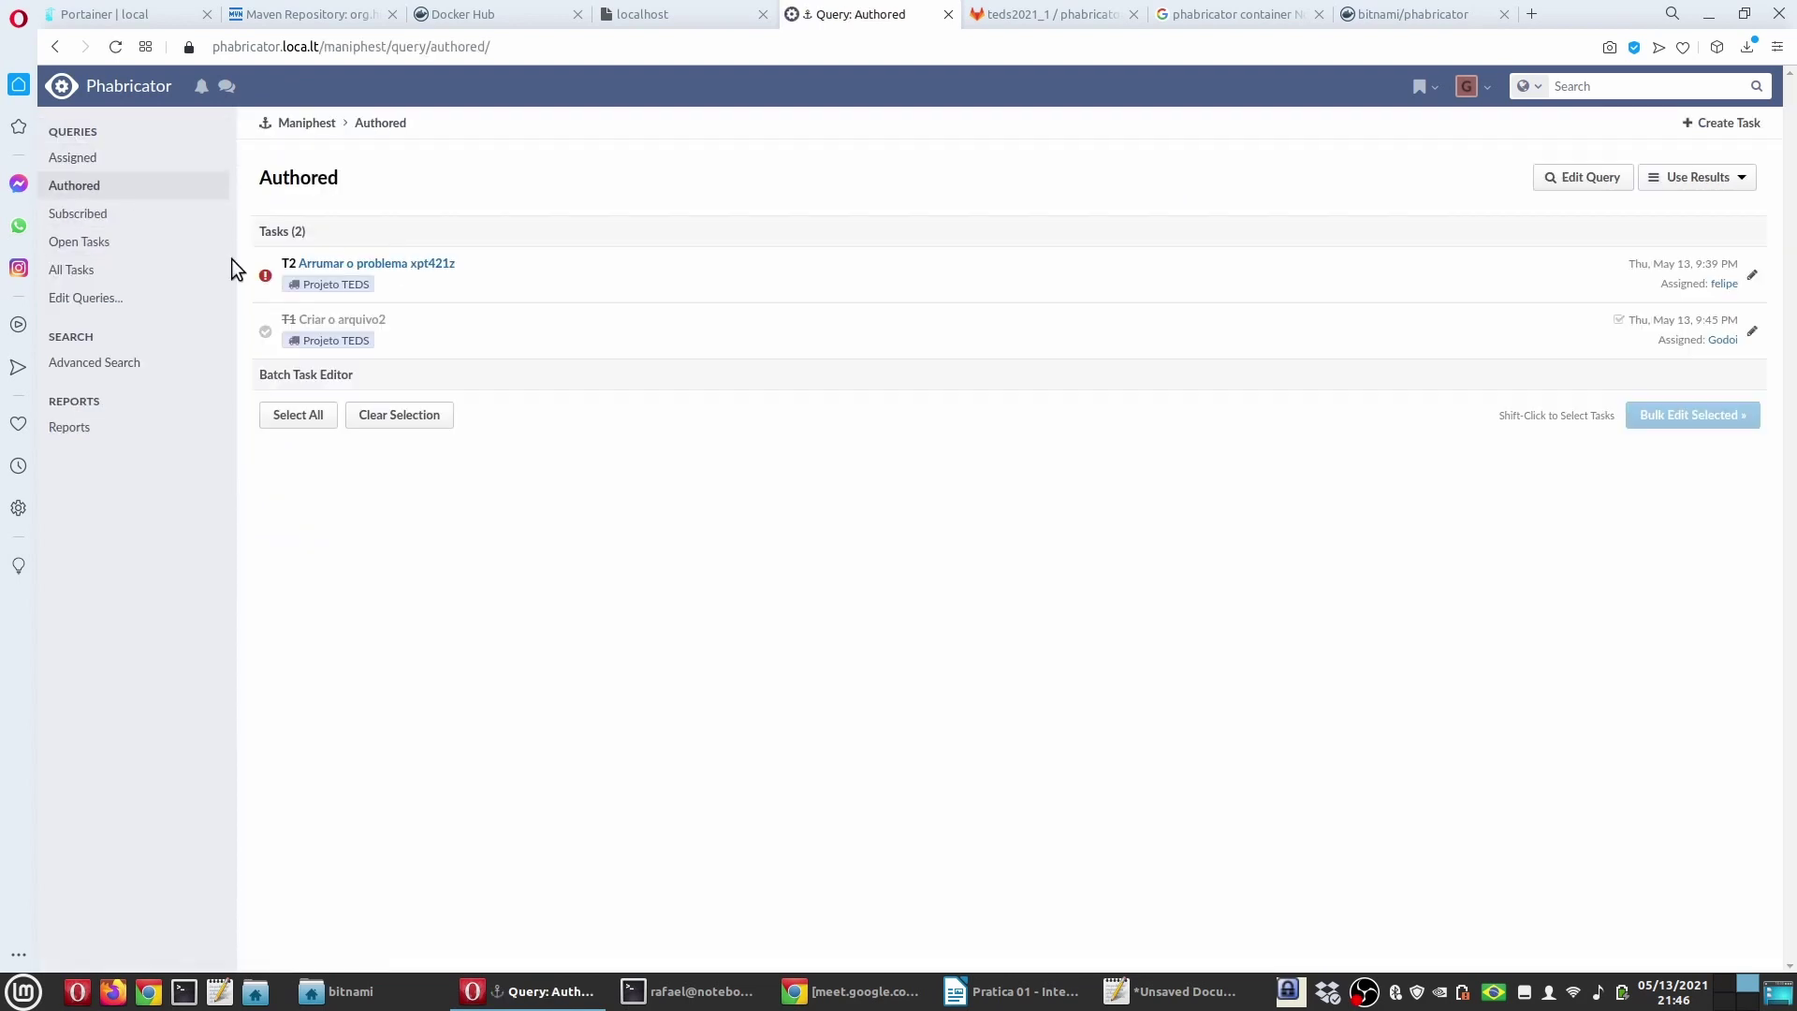
left_click(71, 269)
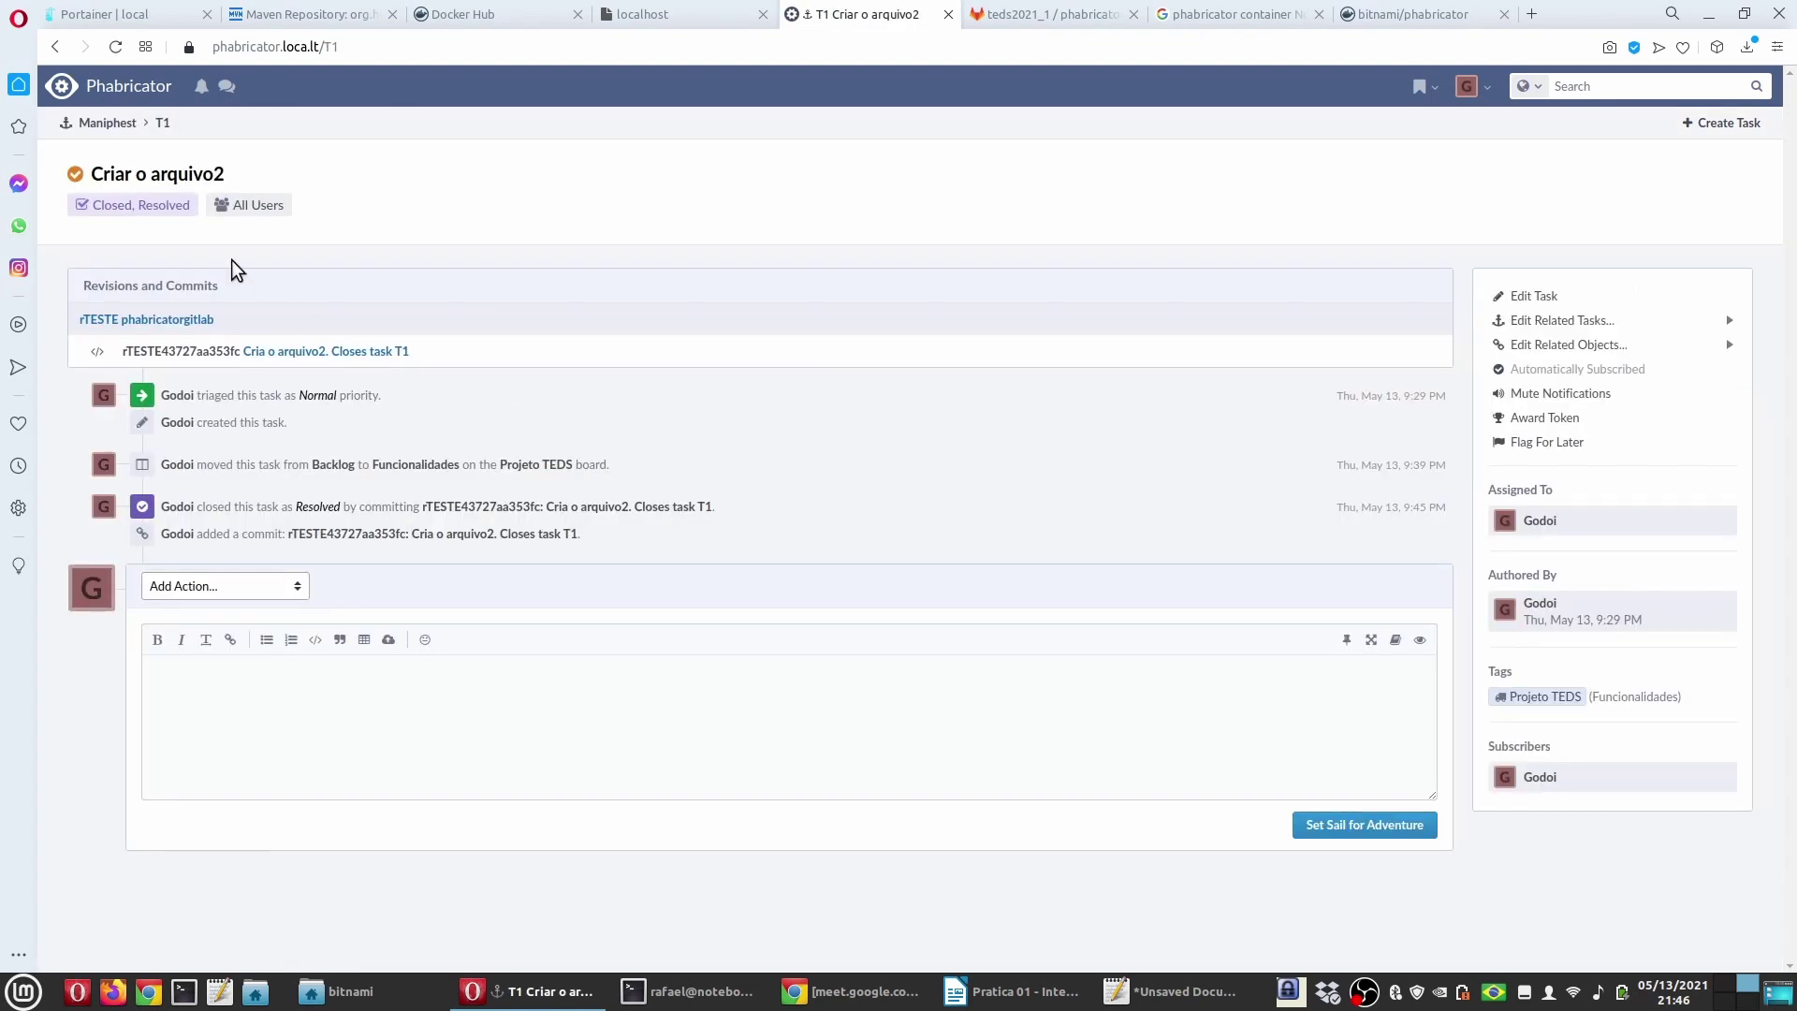
left_click_drag(192, 206, 92, 207)
left_click(363, 222)
left_click(697, 990)
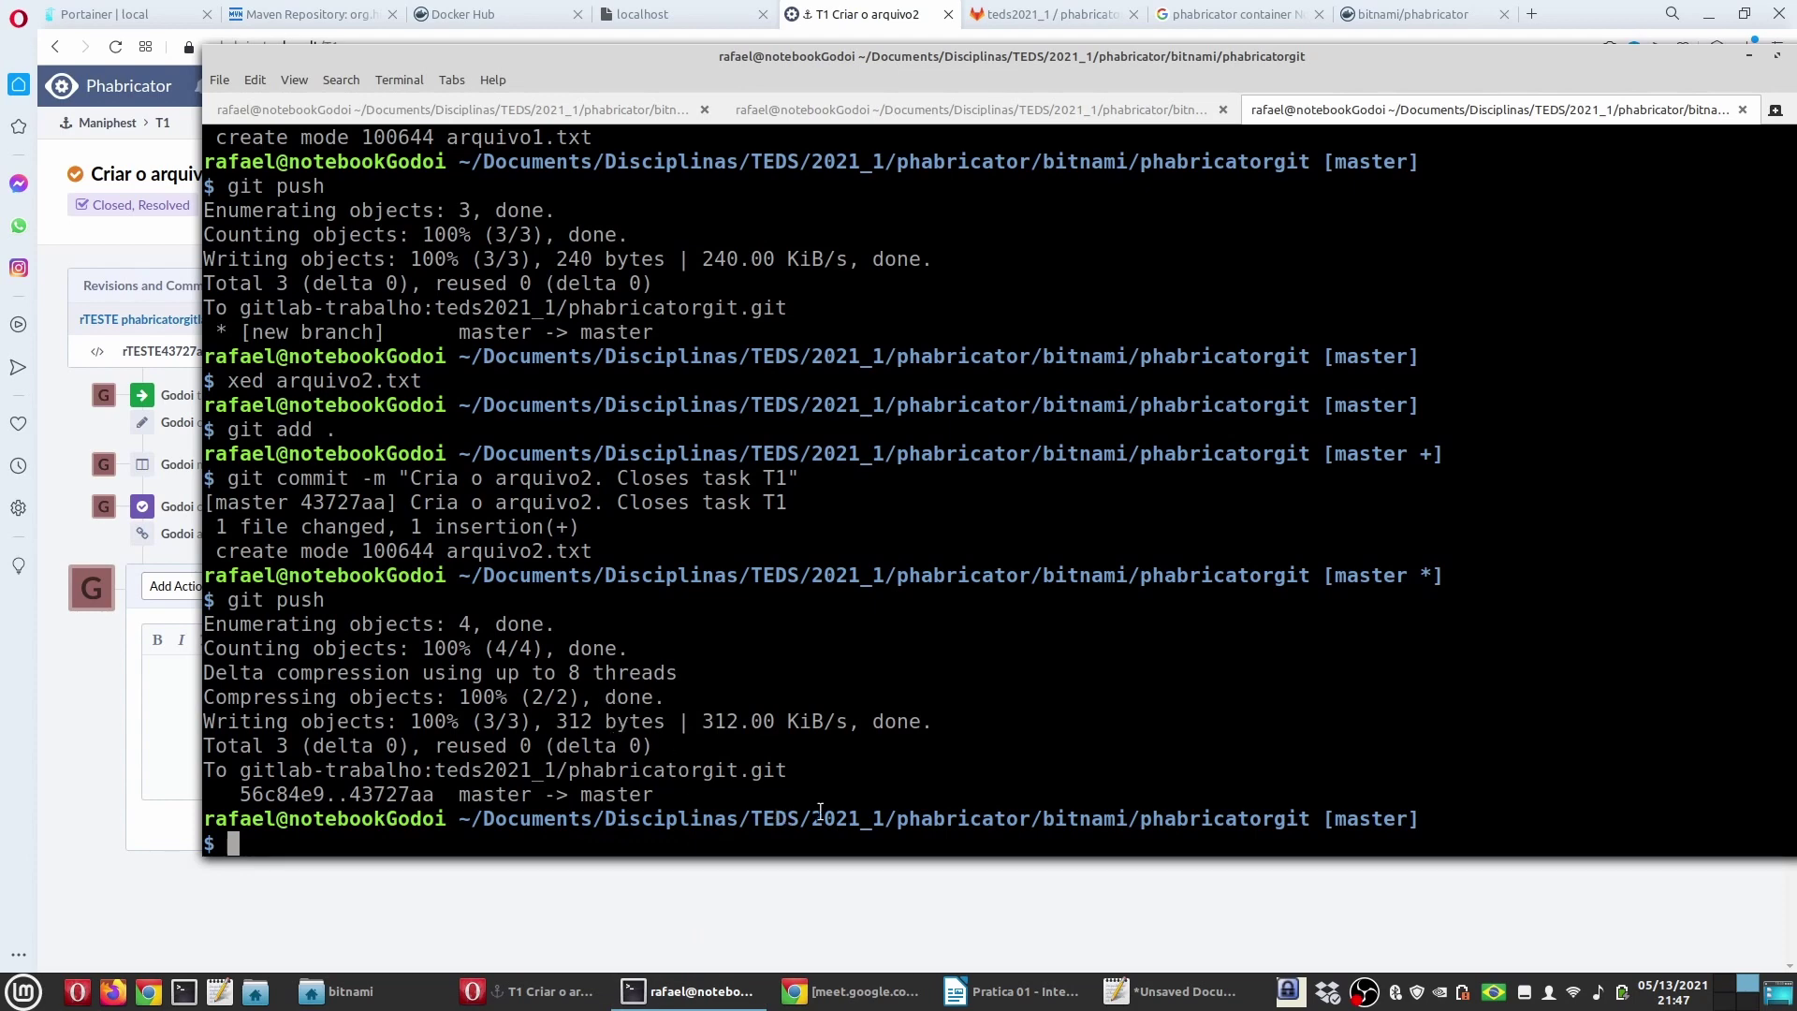
Step: Reload the browser and open the Projeto TEDS workboard, now holding only T2 under Bugs
left_click(138, 781)
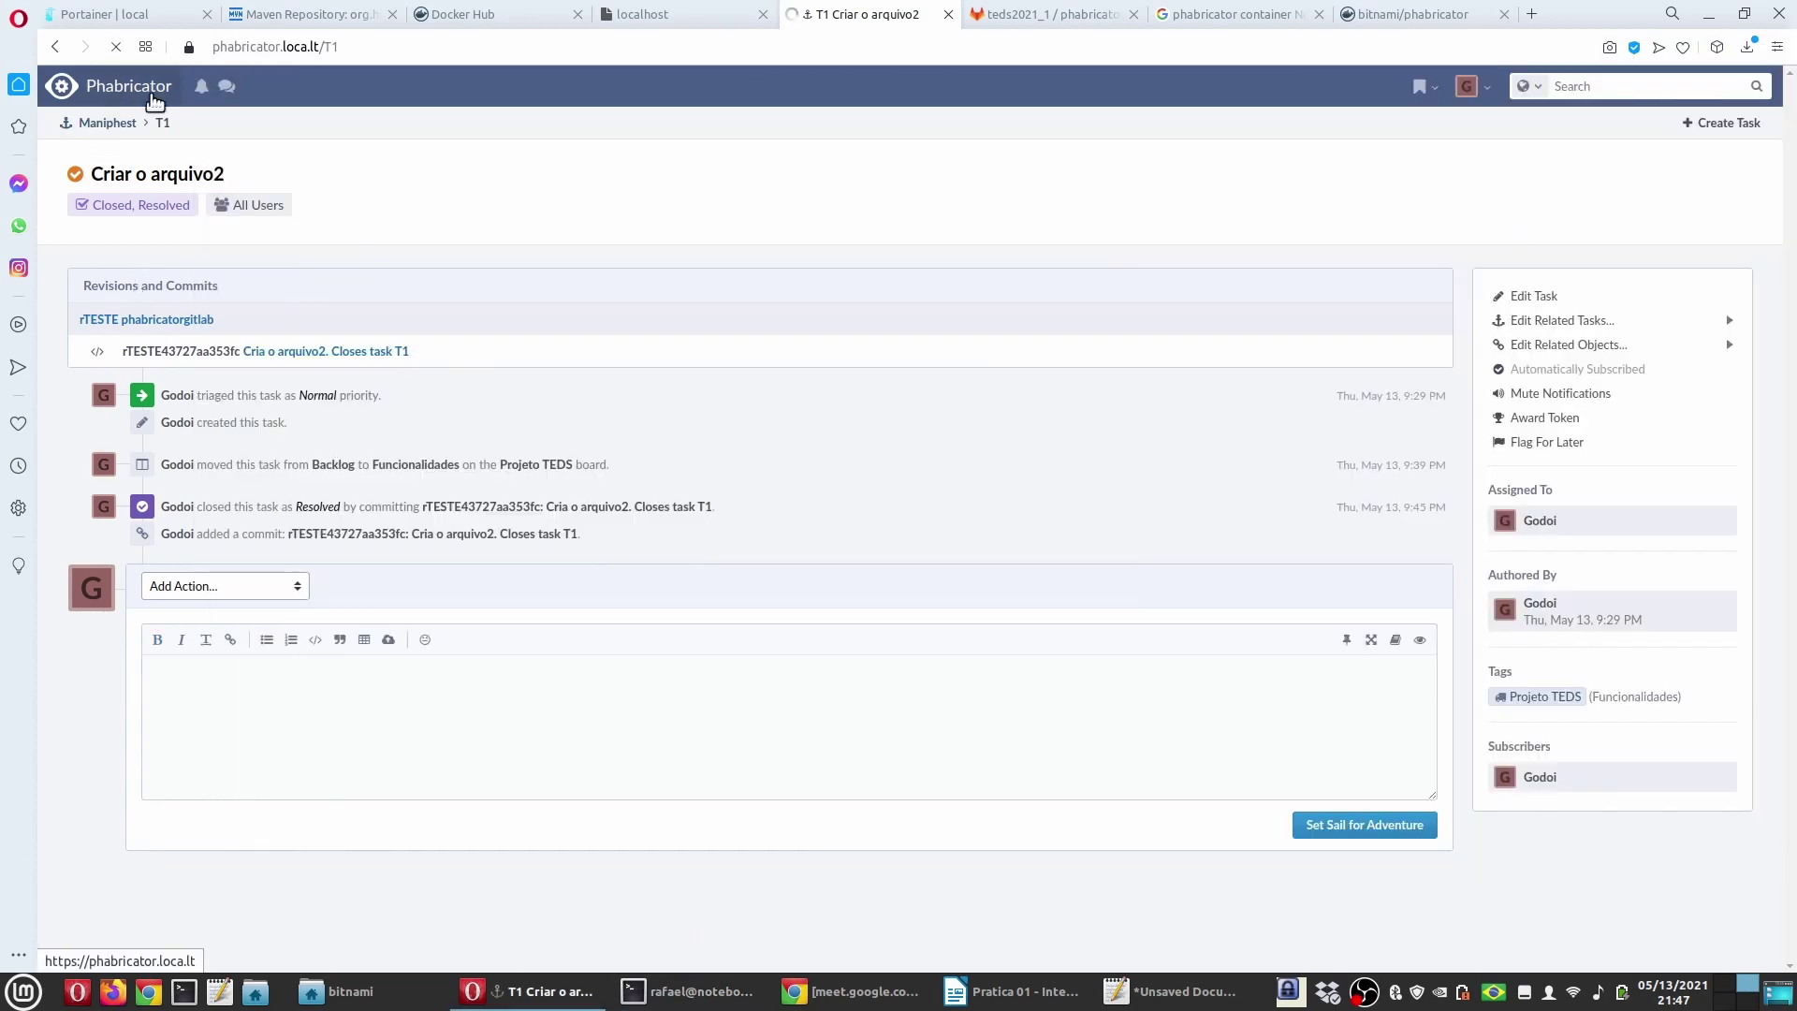
key("F5")
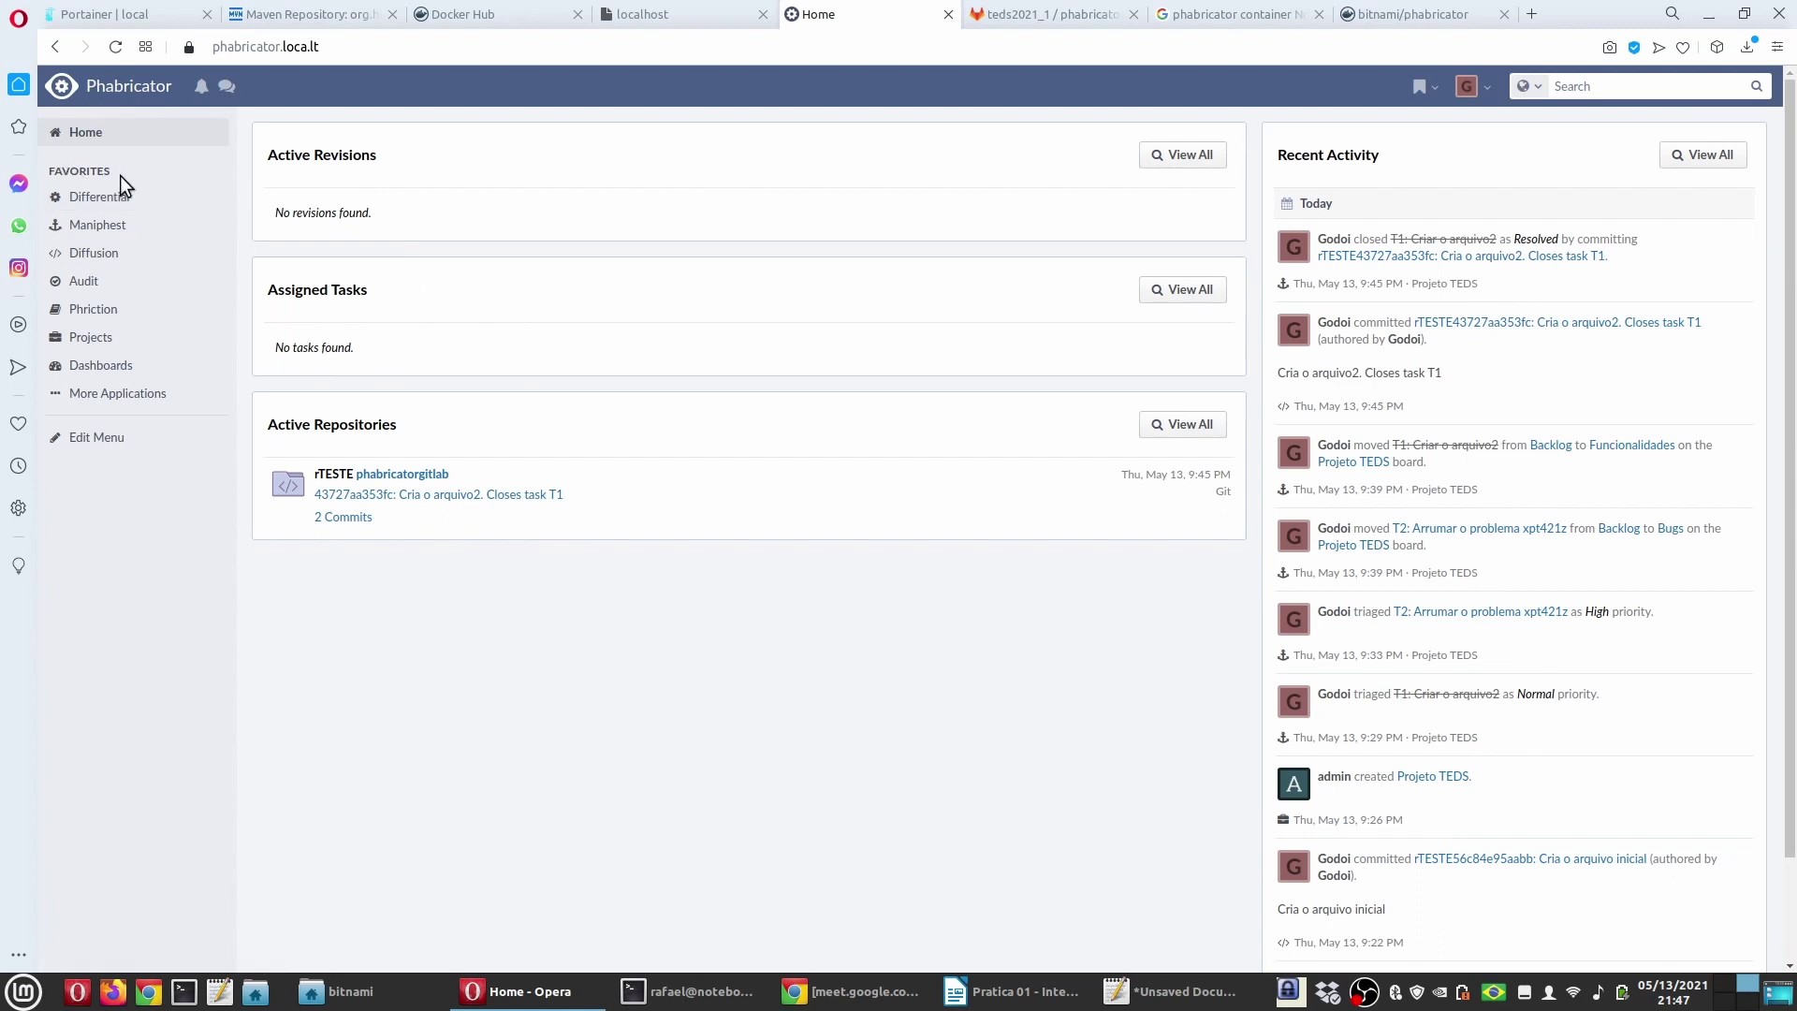
left_click(91, 311)
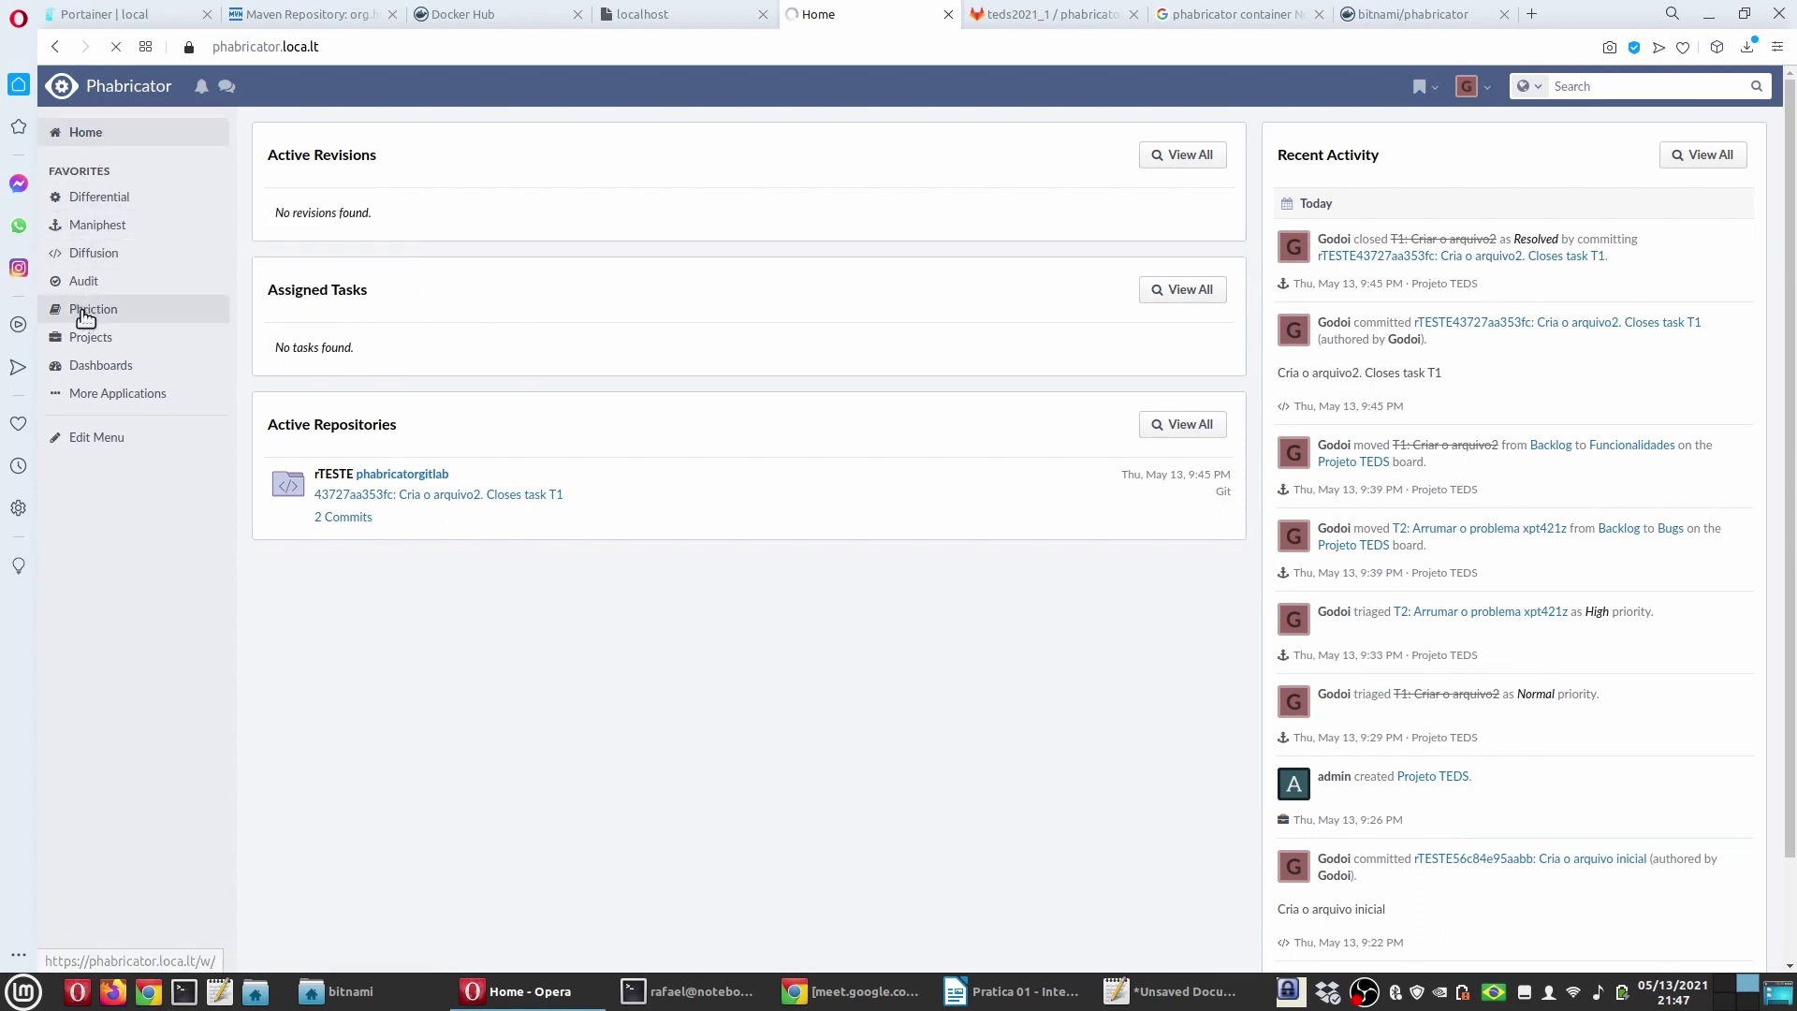
left_click(94, 89)
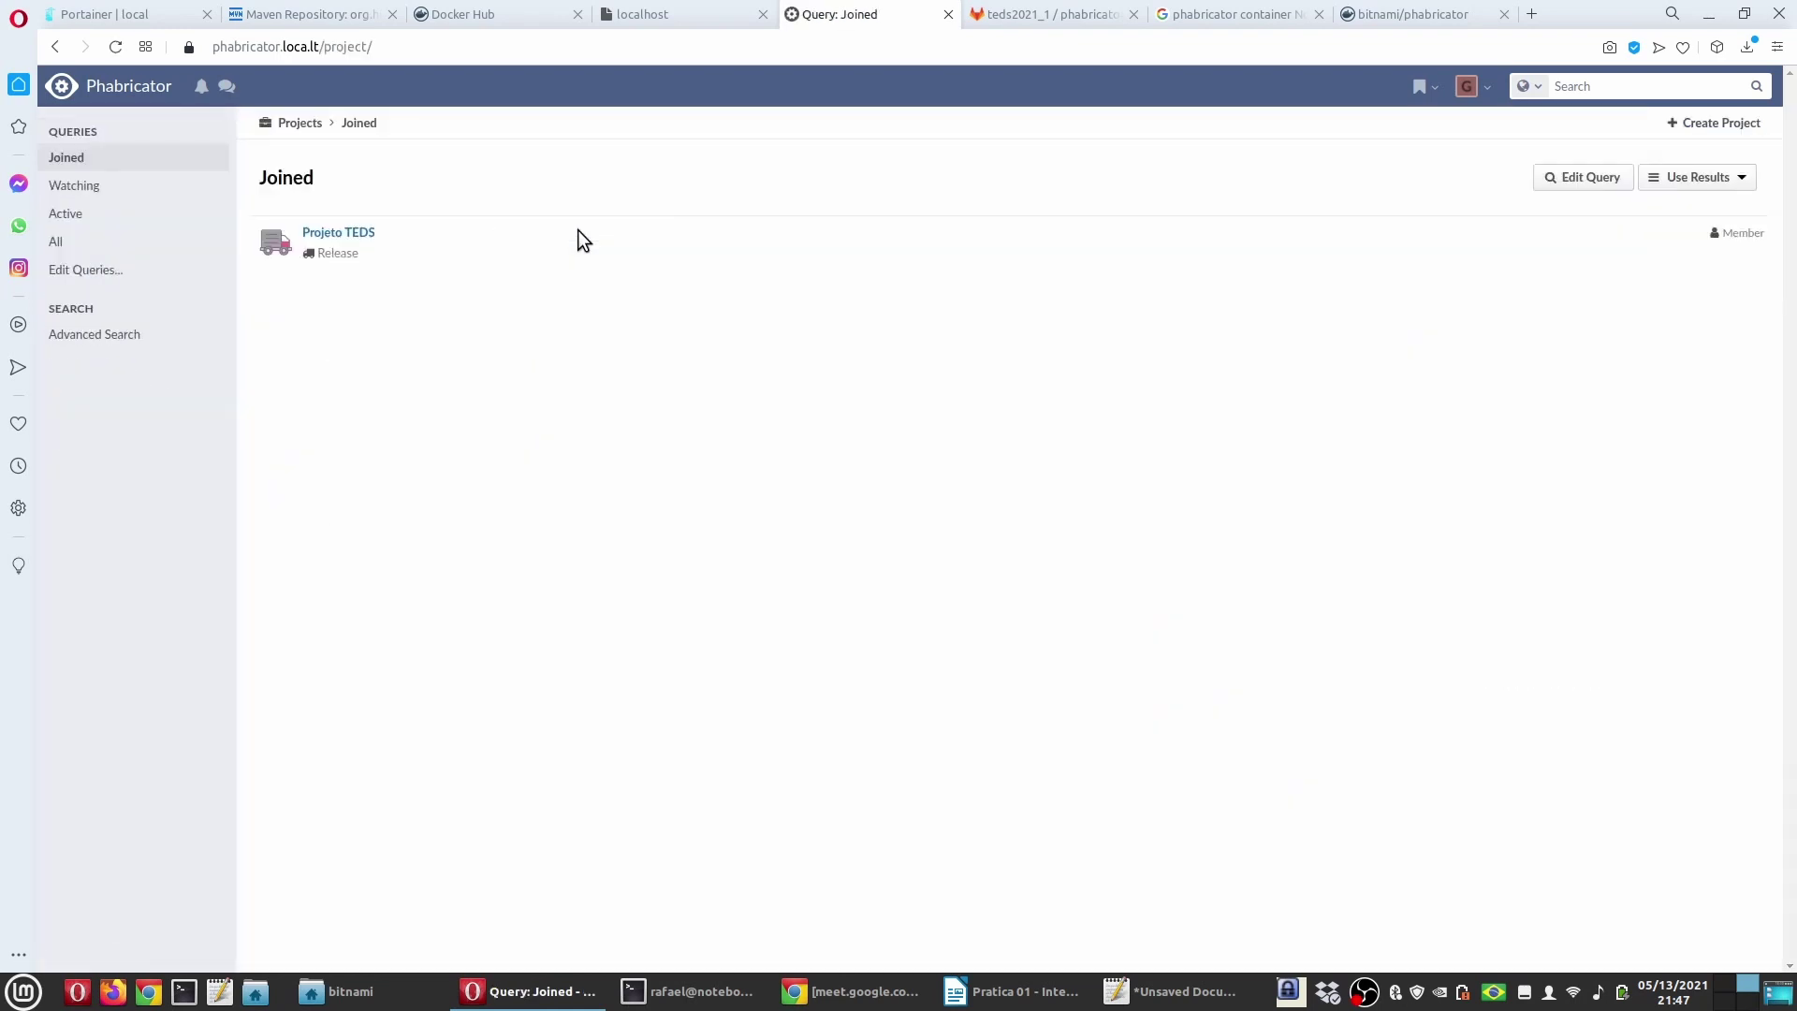
left_click(296, 230)
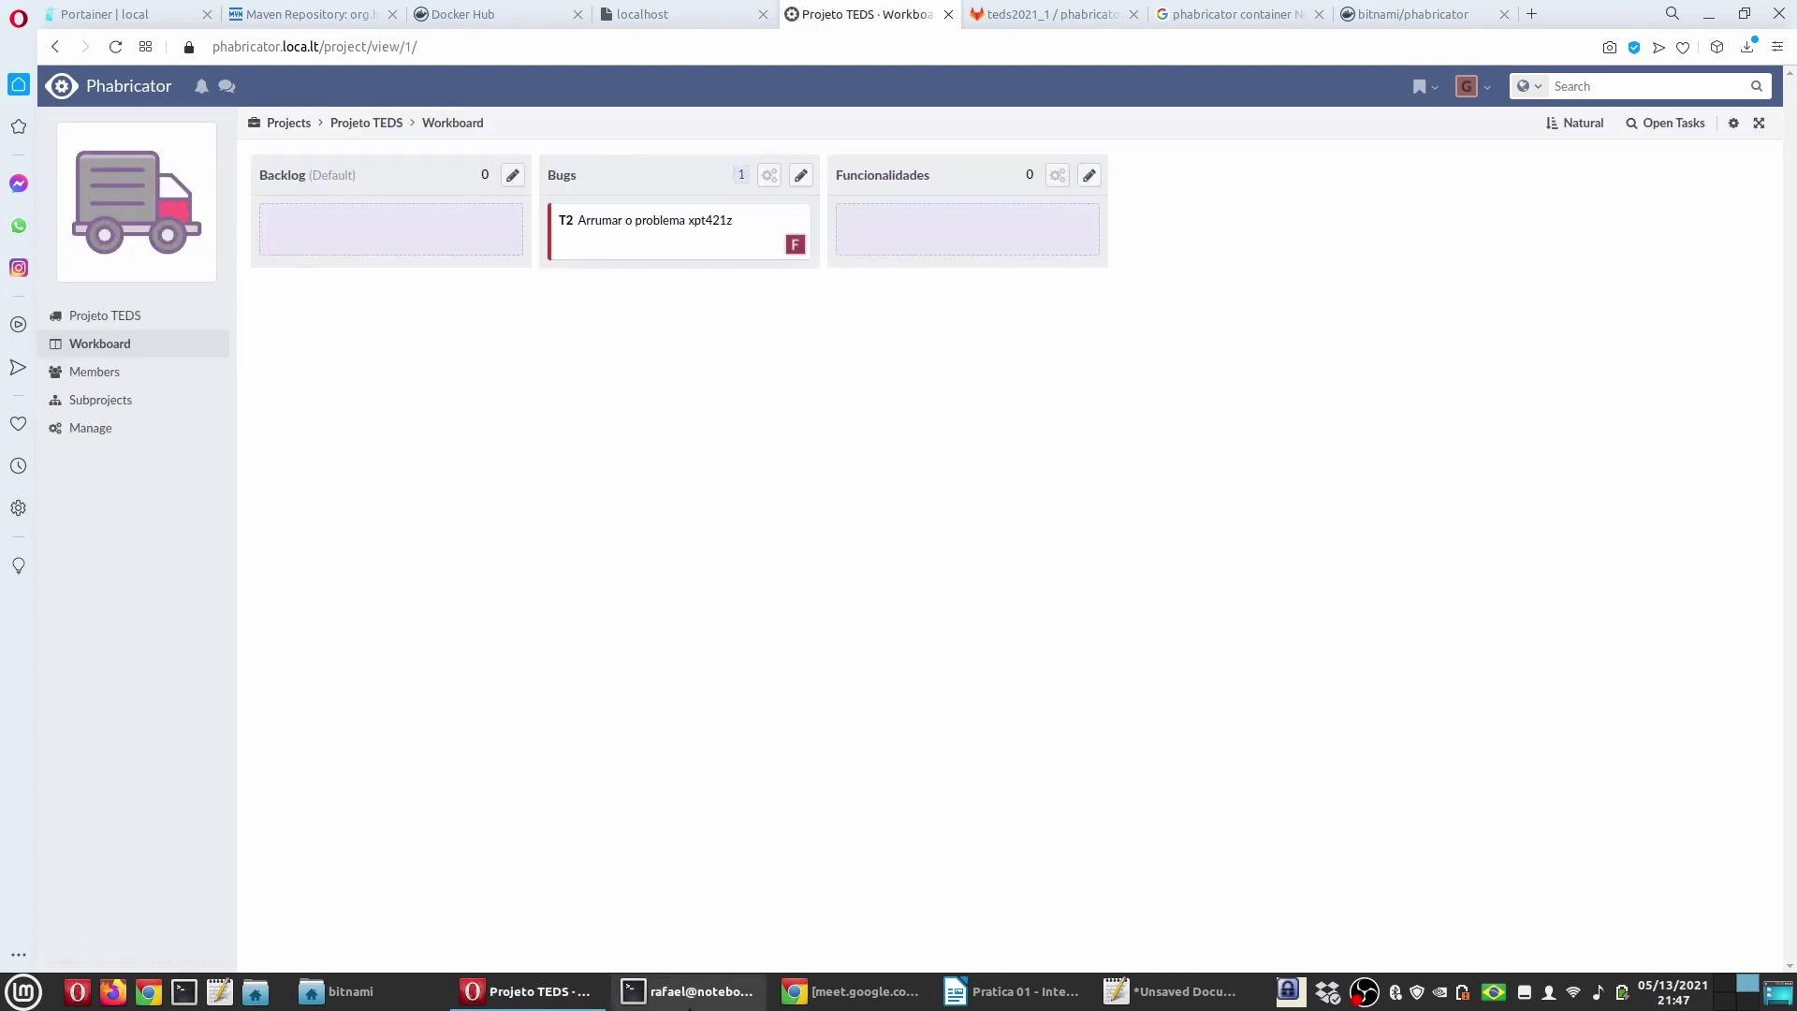
left_click(691, 992)
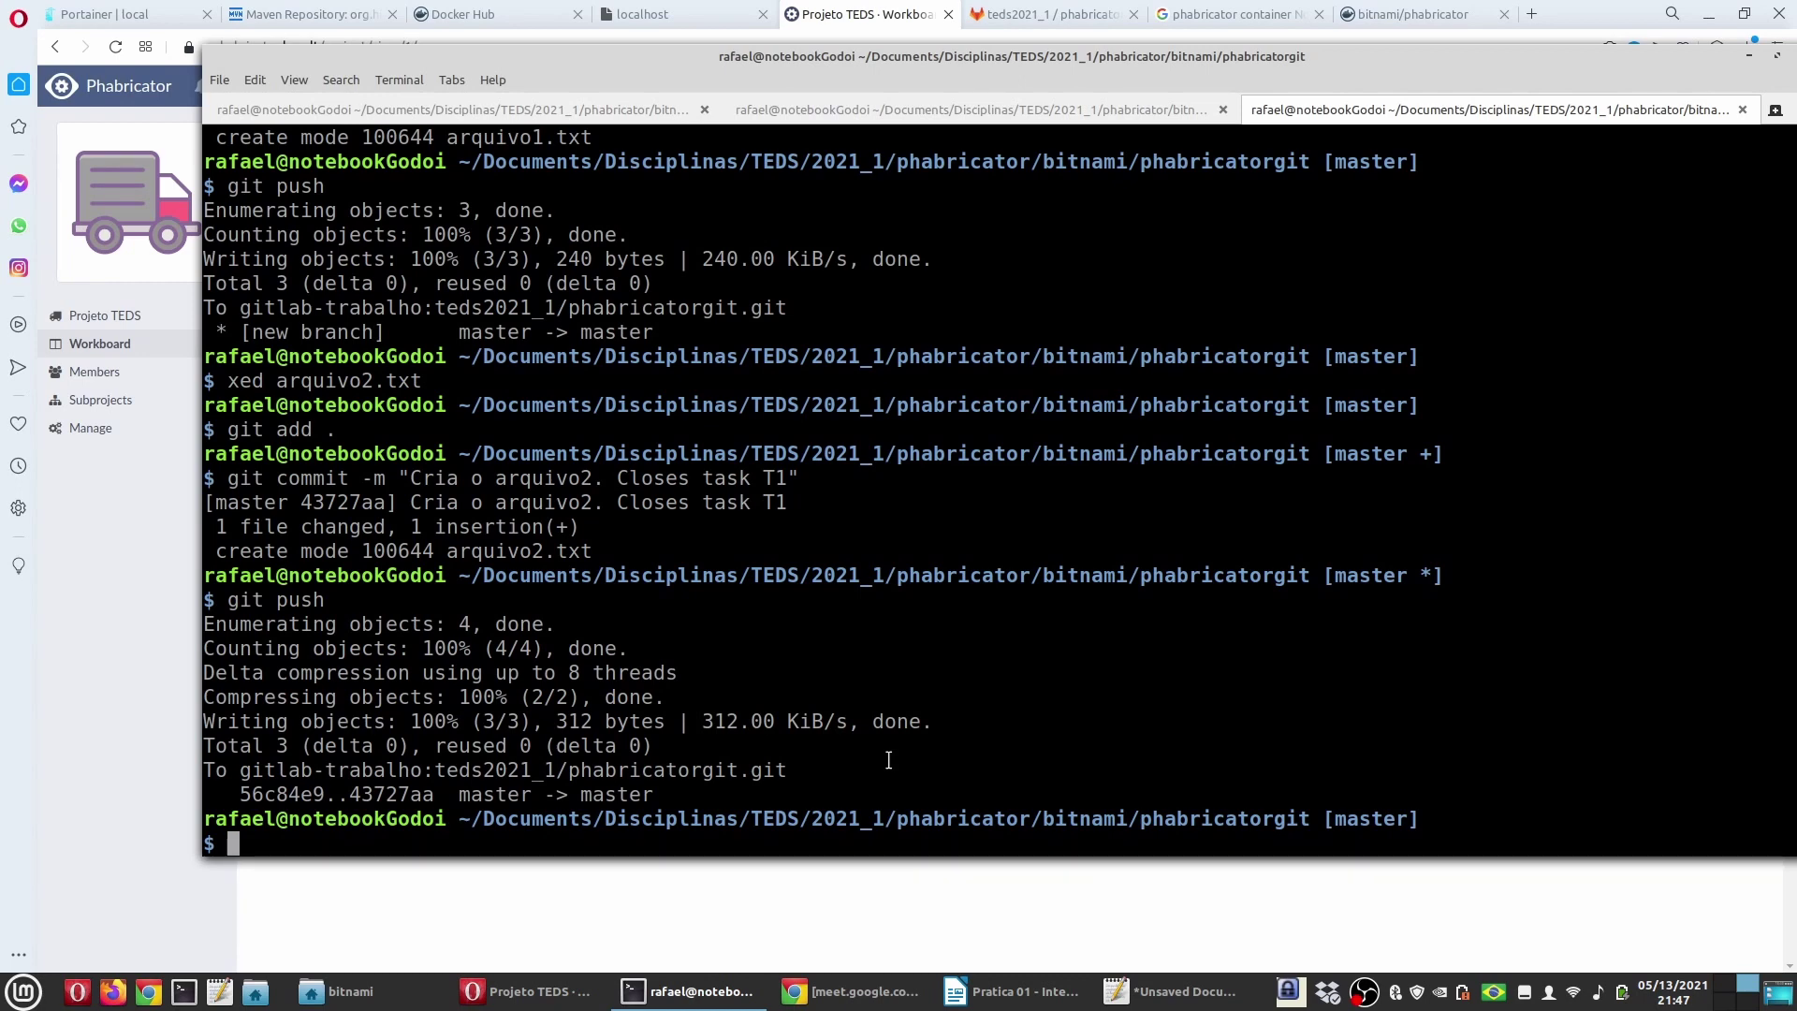
Step: Open arquivo1.txt in xed, add the line 'arruma o problema', save and close it
type("xed arquivo1.txt")
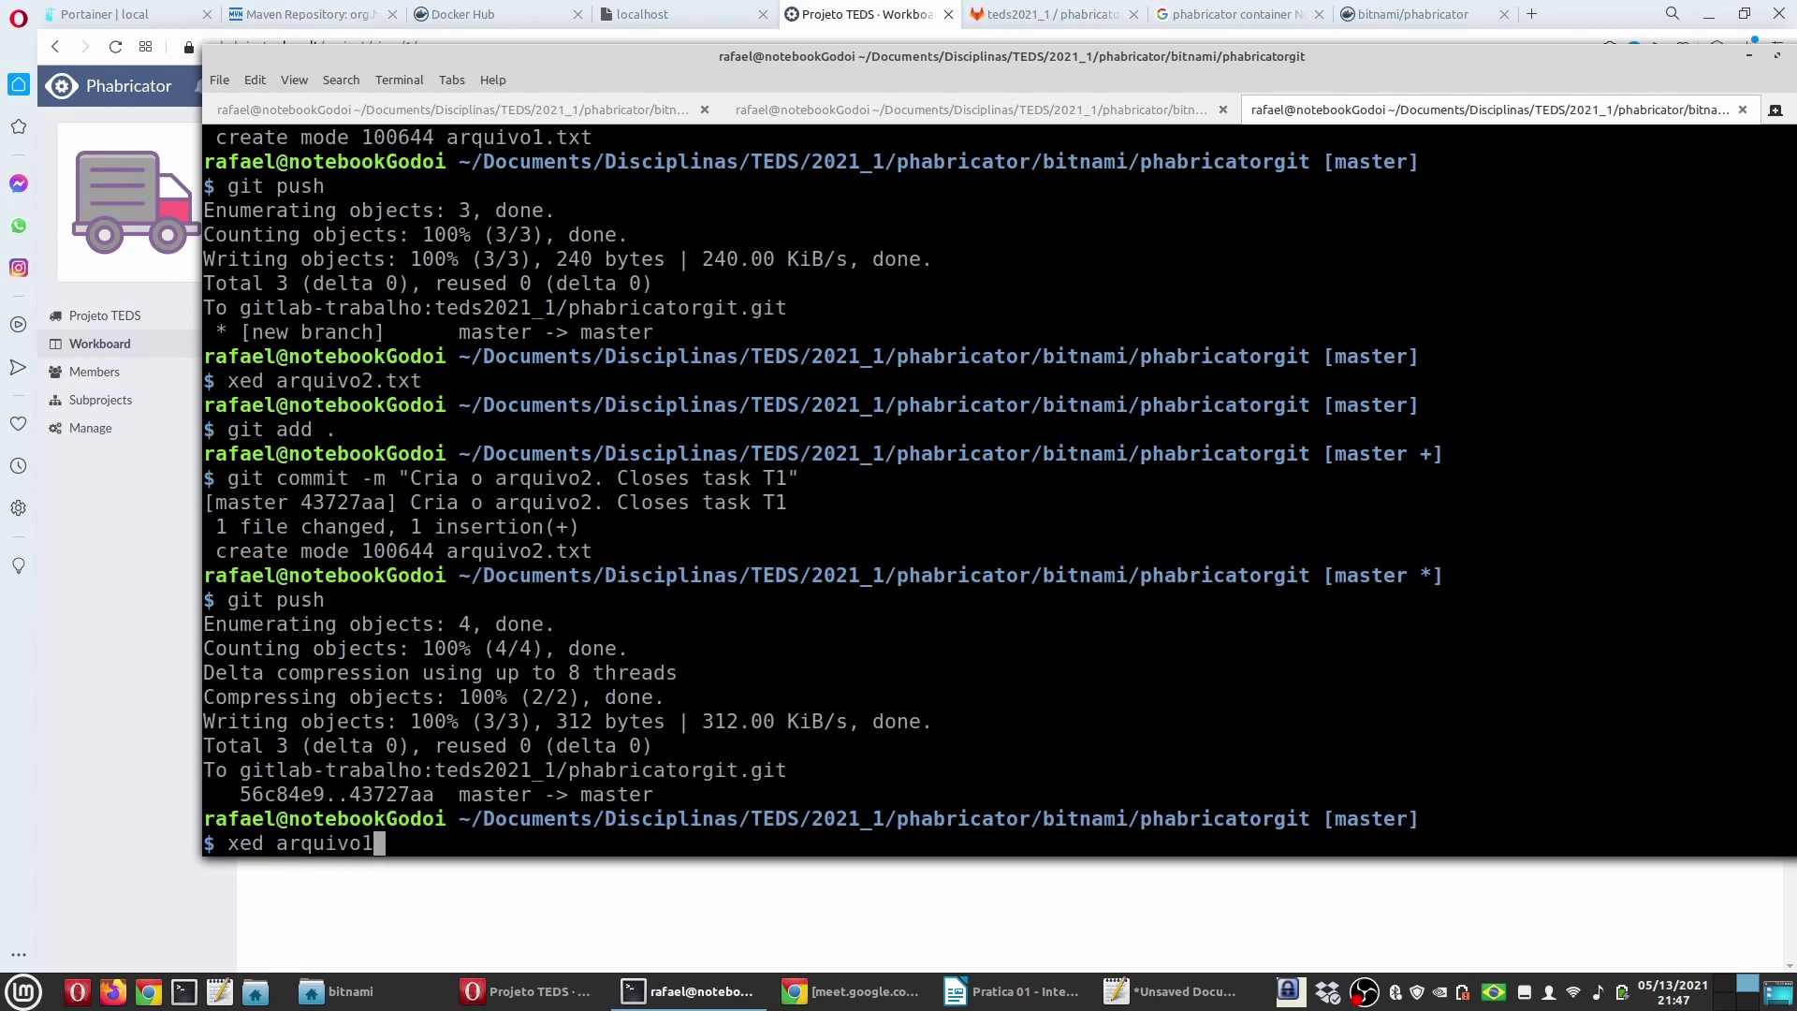
key("Return")
key("Return")
key("Return")
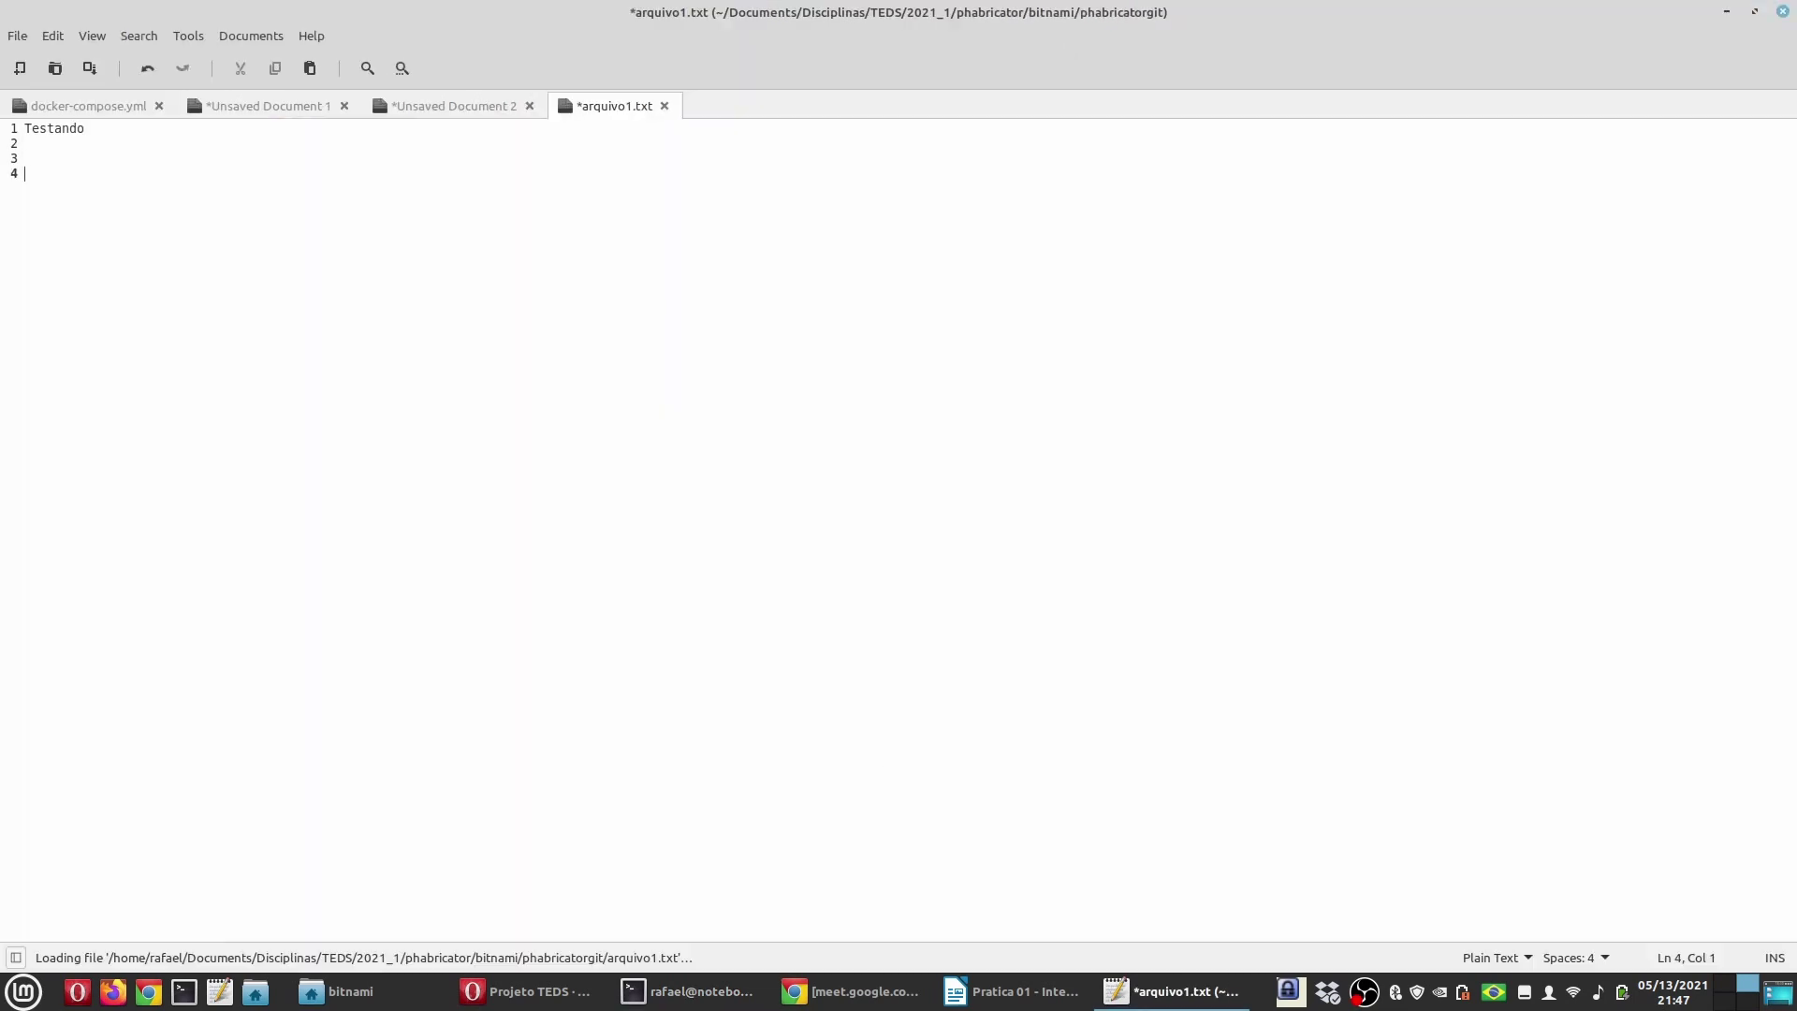
type("arruma o prob")
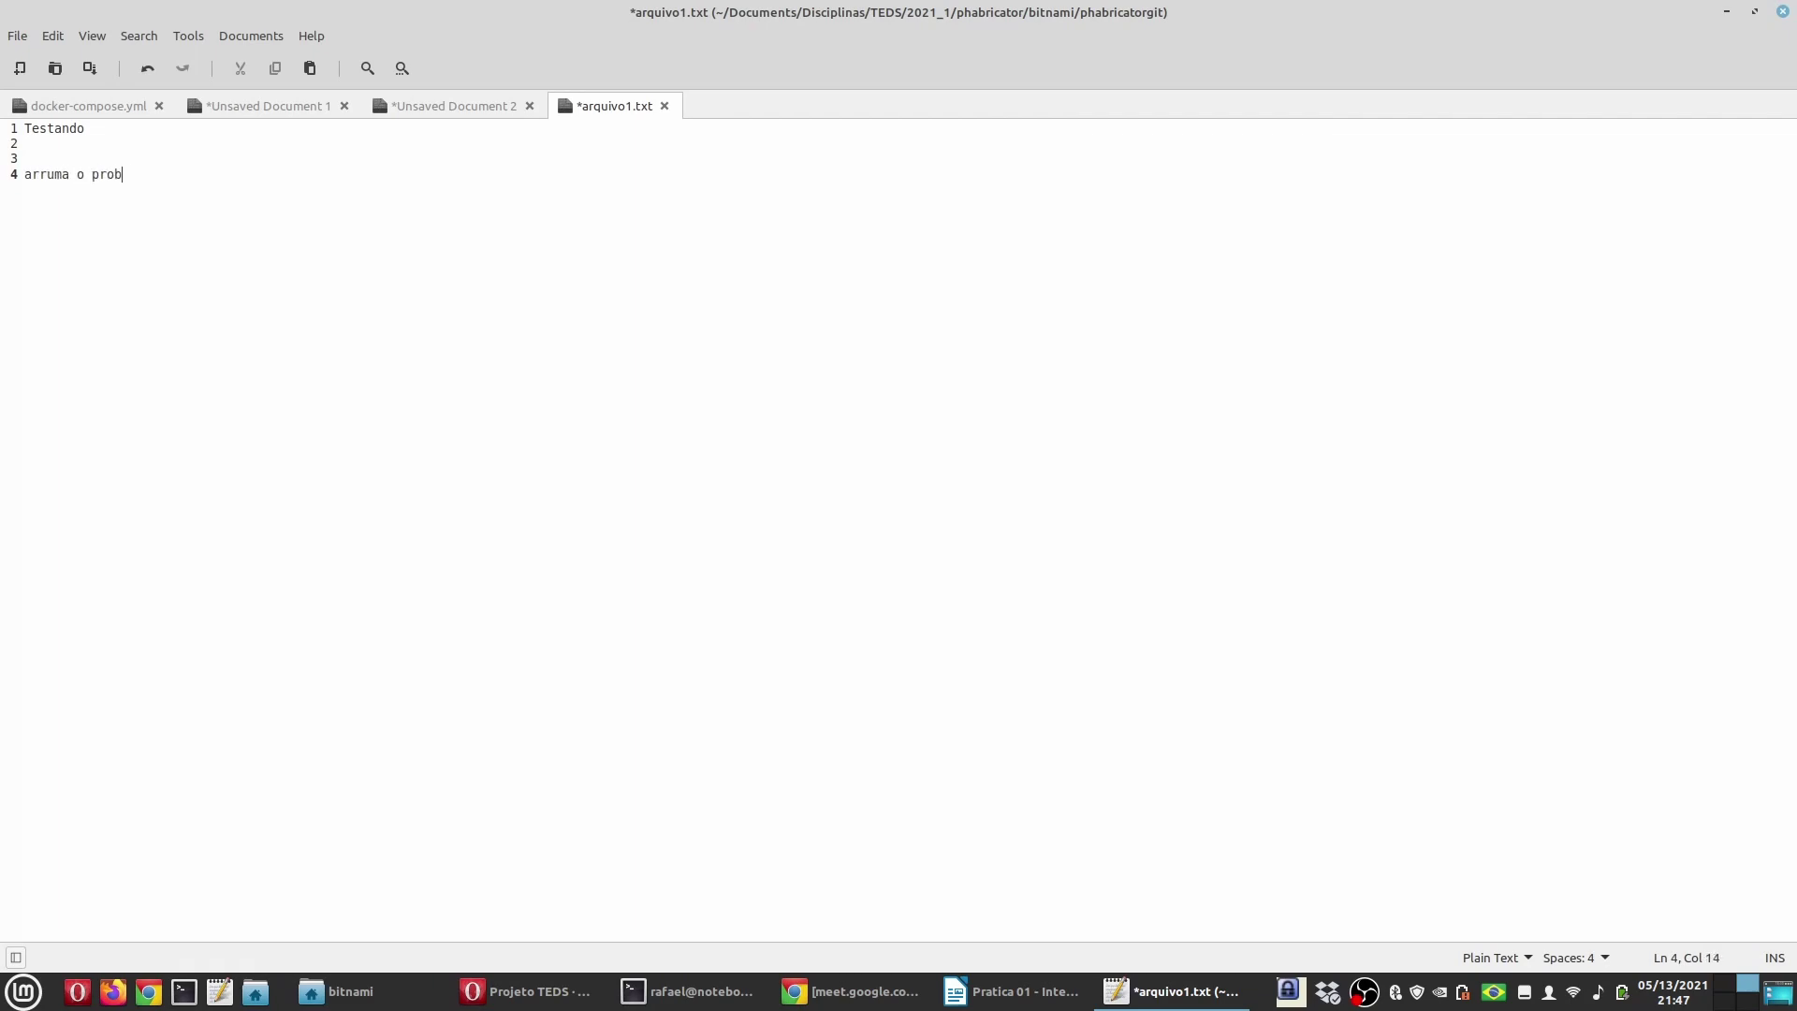
type("lema")
key("ctrl+s")
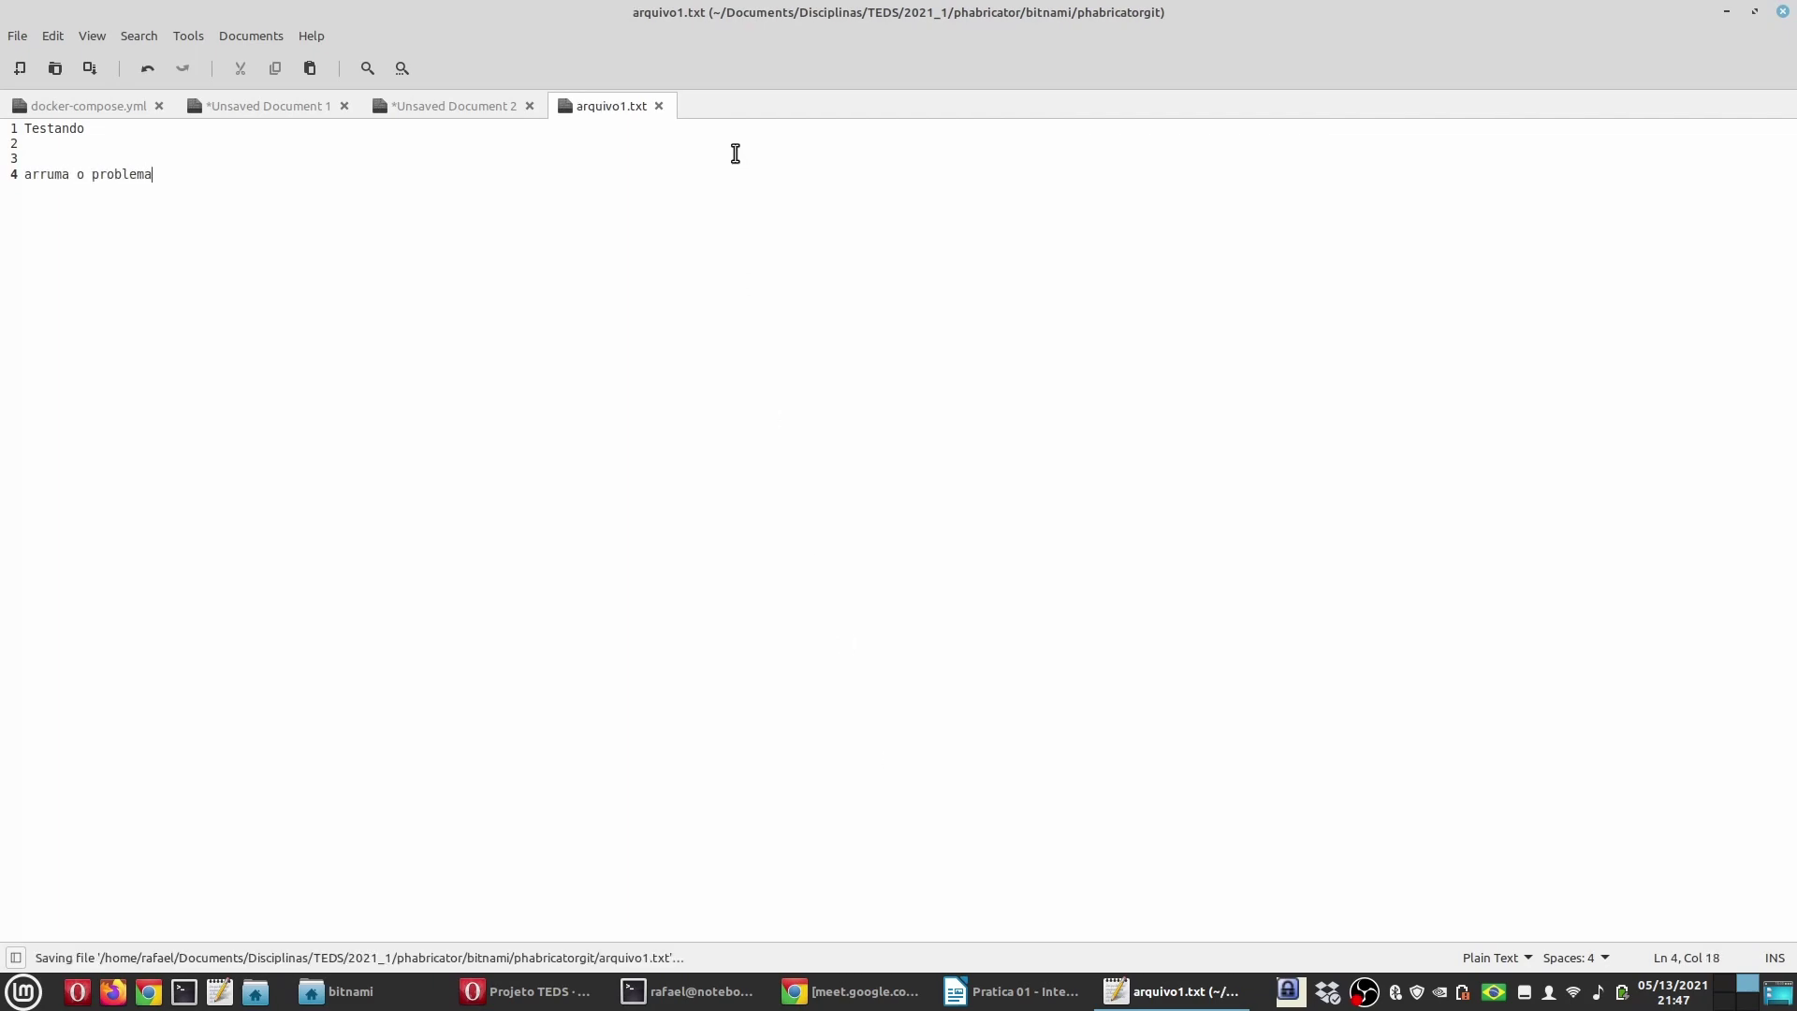
left_click(659, 106)
left_click(688, 991)
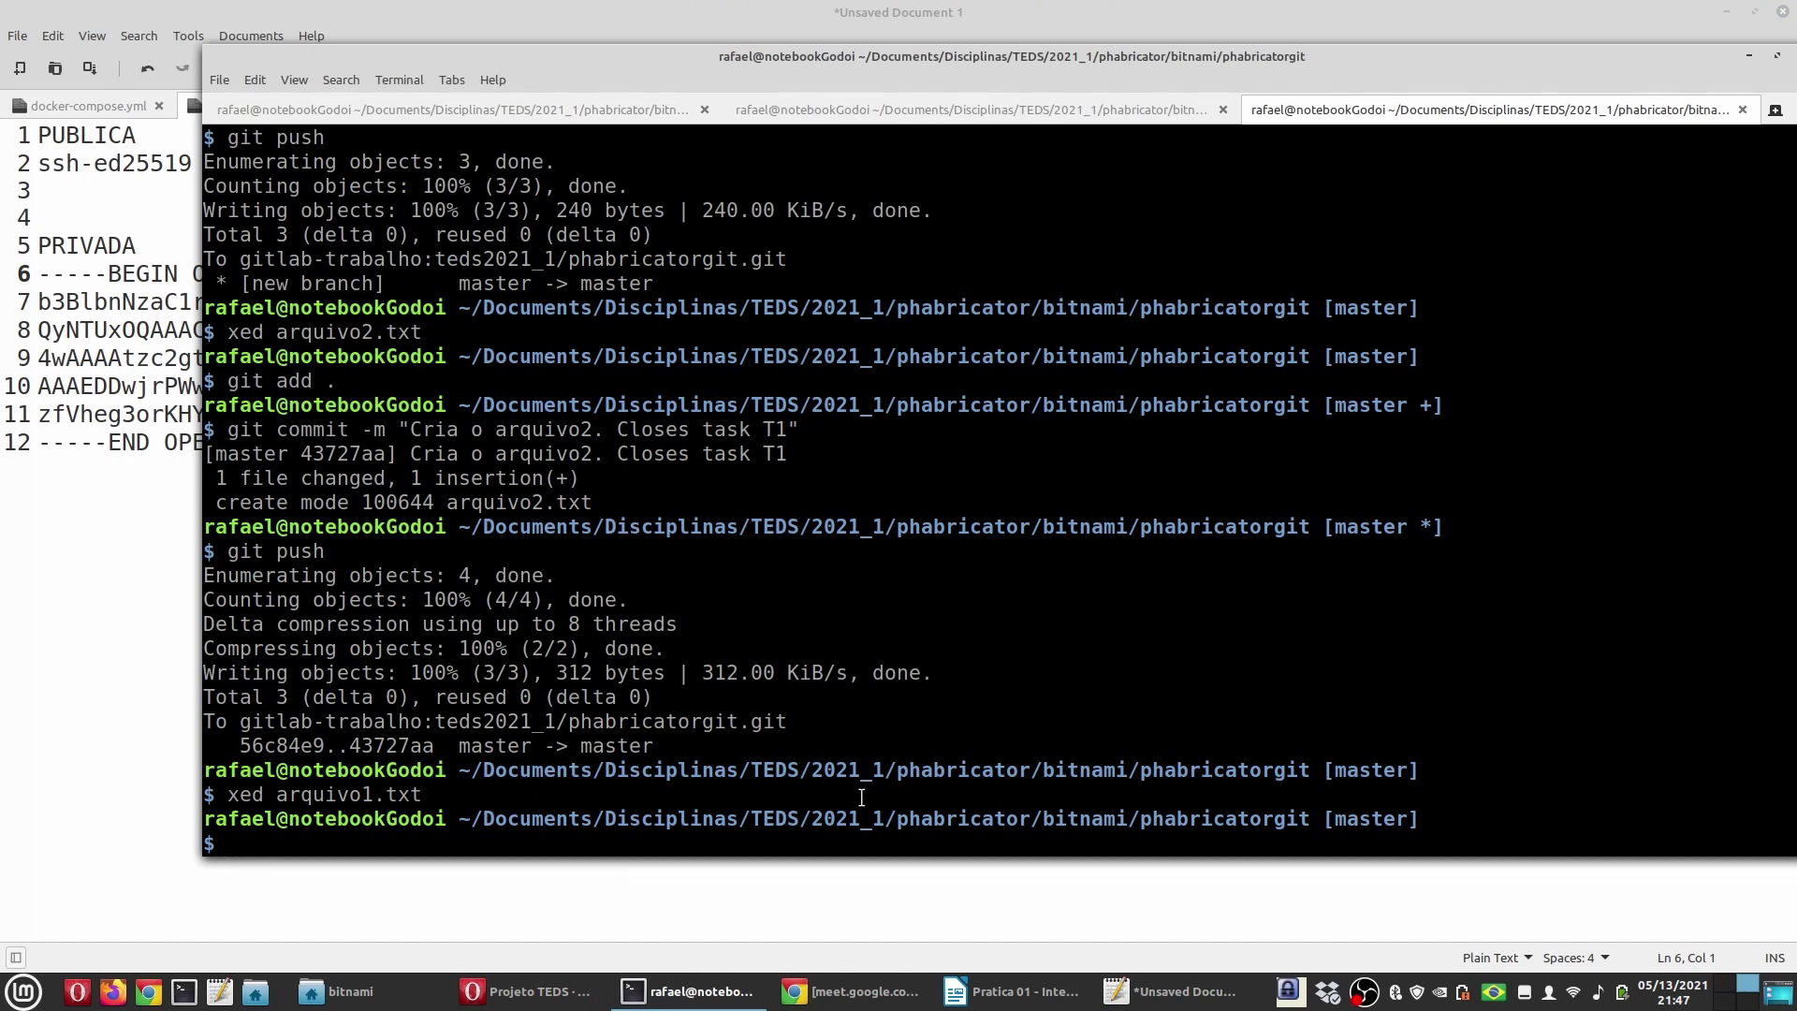
Step: Stage all changes with git add . and type the commit 'Arruma o problema xpt421z.'
type("git add .")
key("Return")
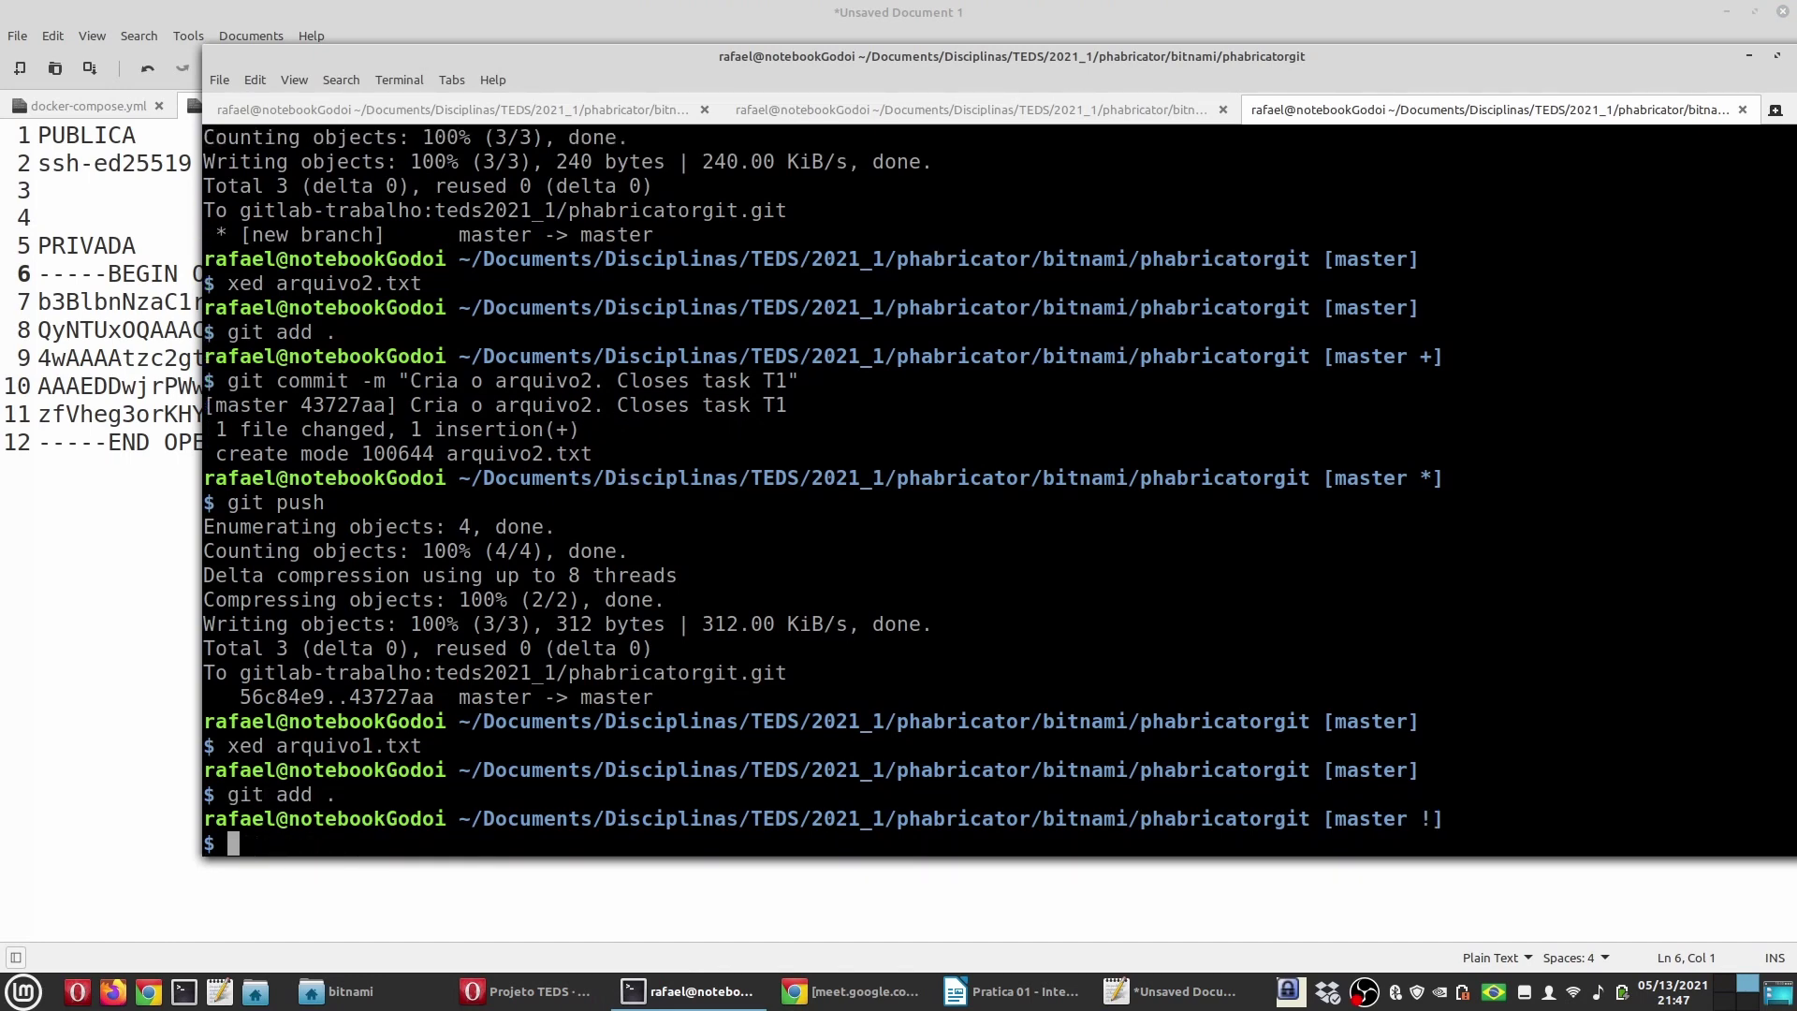
type("git commit -m \"Arruma ")
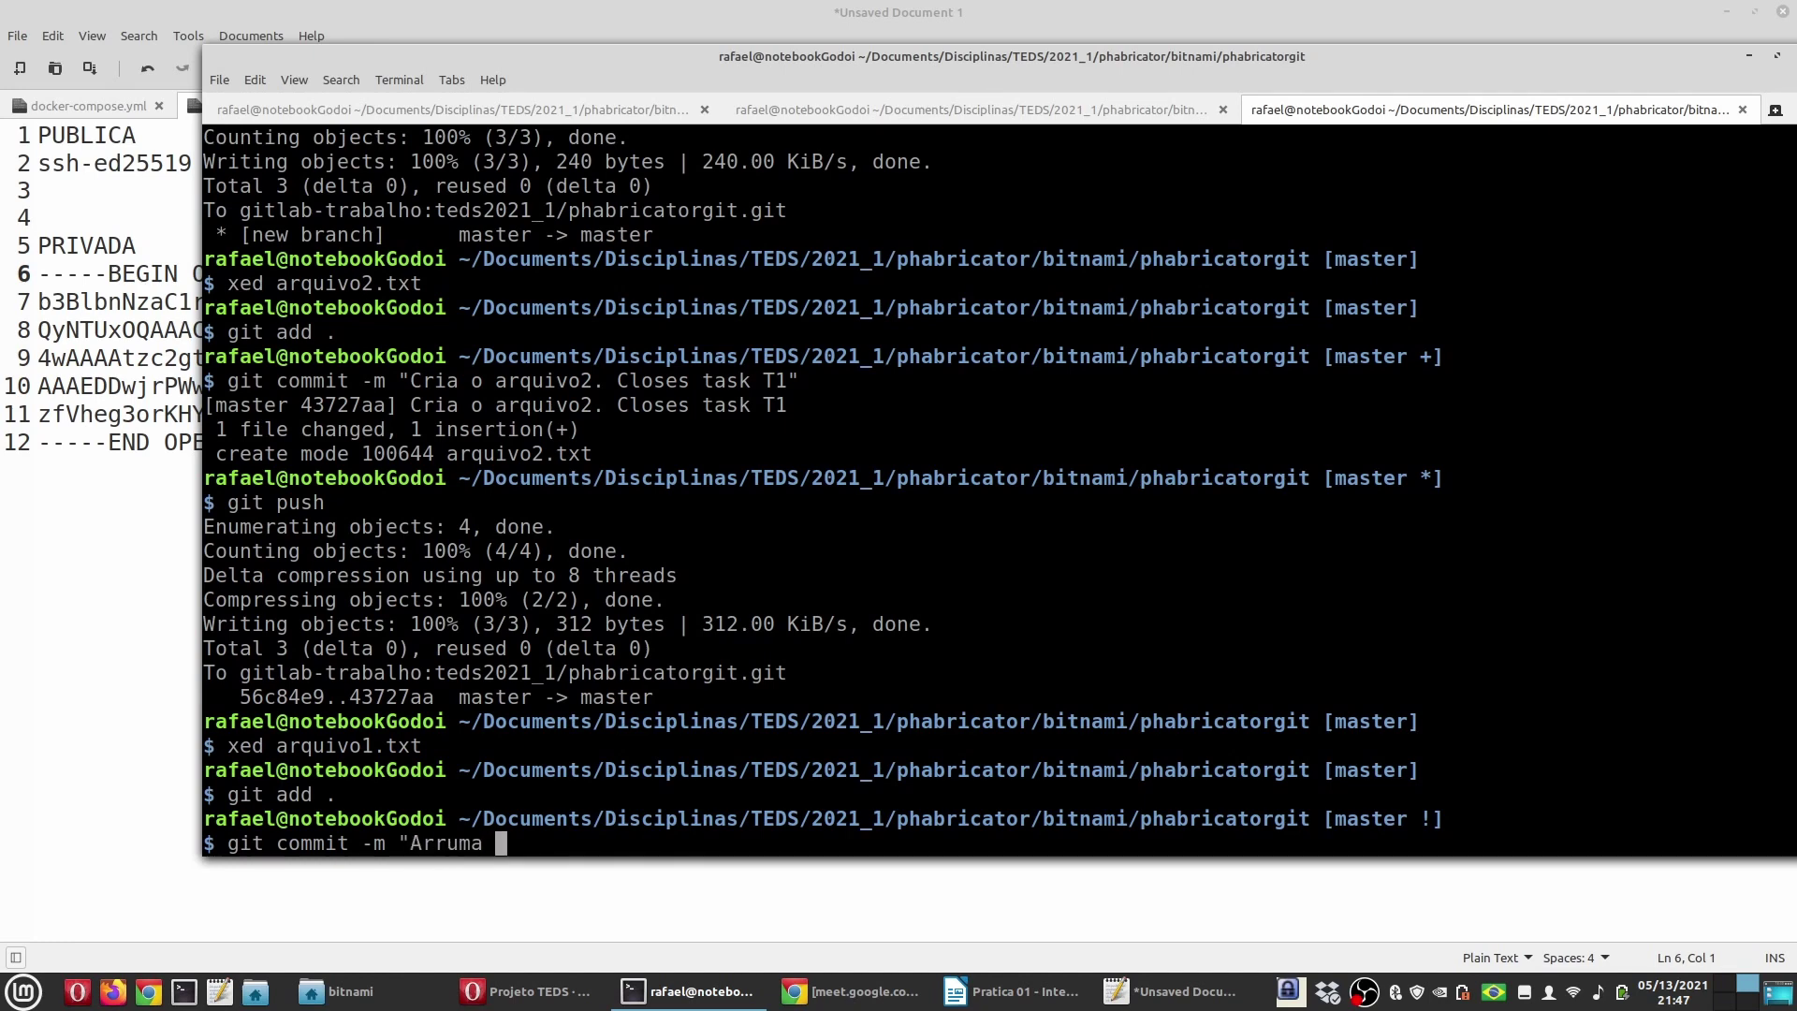
type("o problema xpt4")
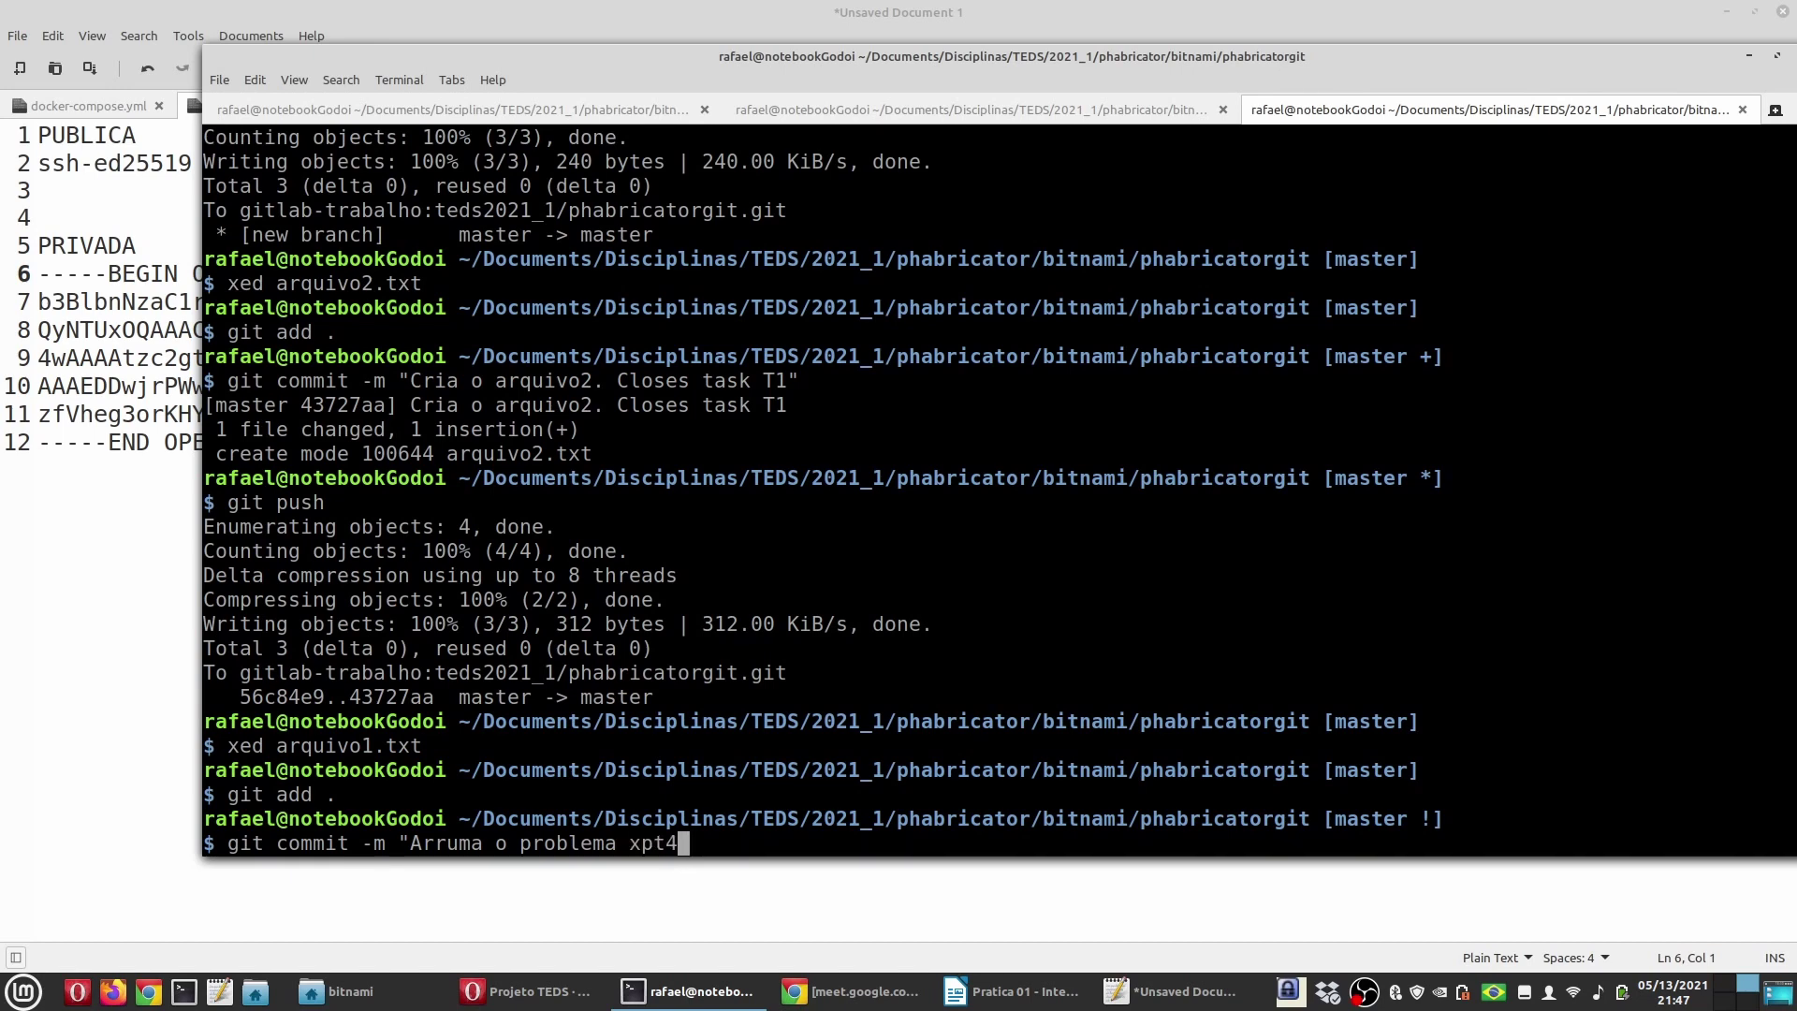
type("21z.")
left_click(1014, 991)
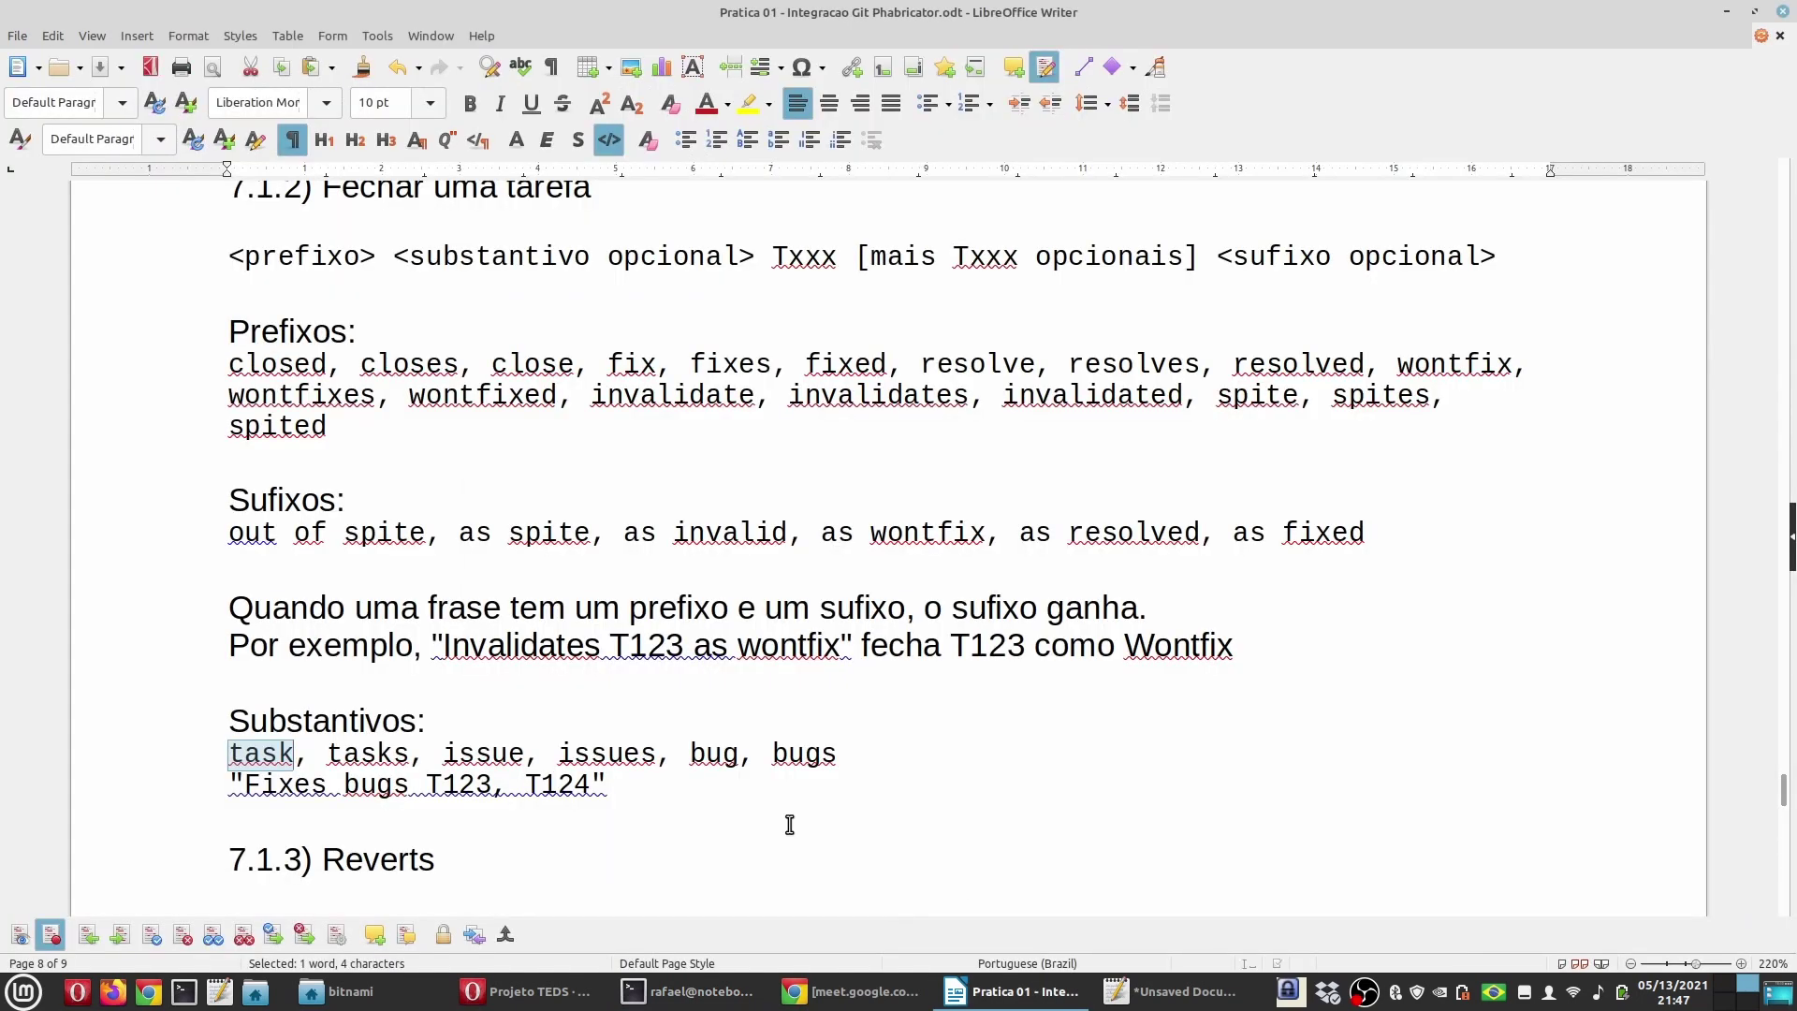
Step: Look up 'fixes' and 'bug' in the notes and append 'Fixes bug T2' to the commit message
left_click(343, 647)
scroll(540, 458, "up", 1)
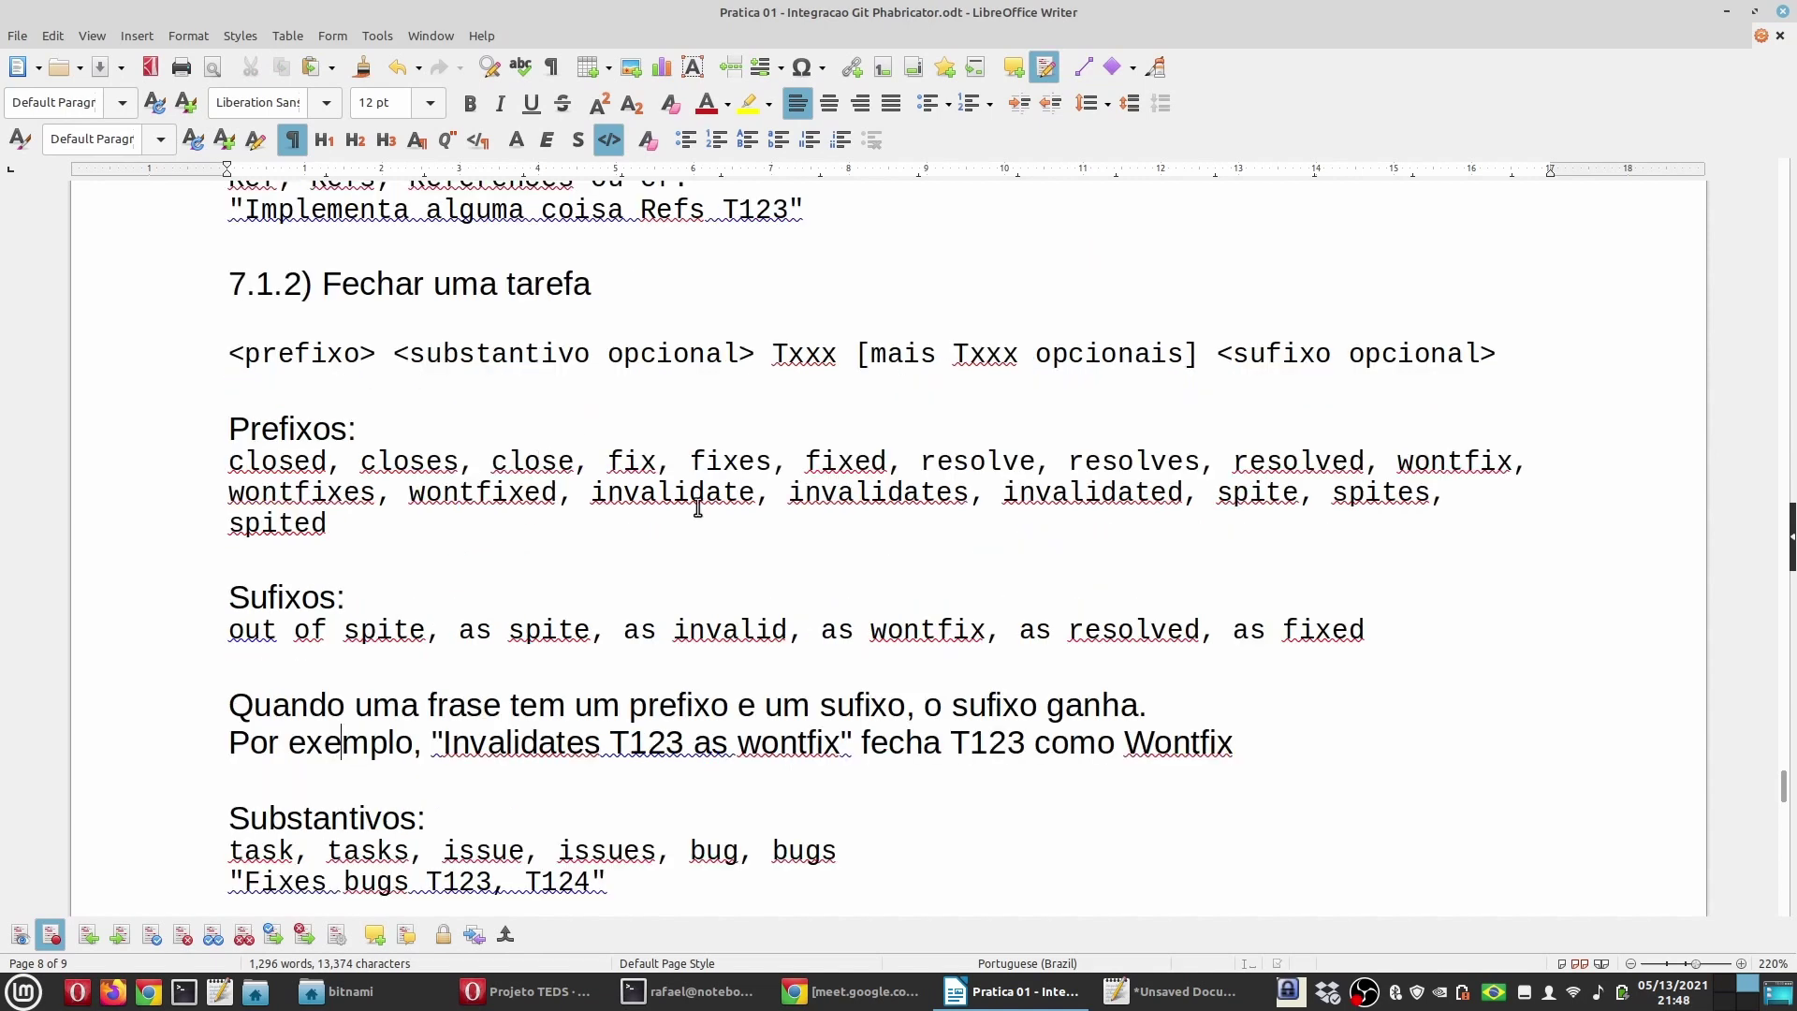
double_click(731, 458)
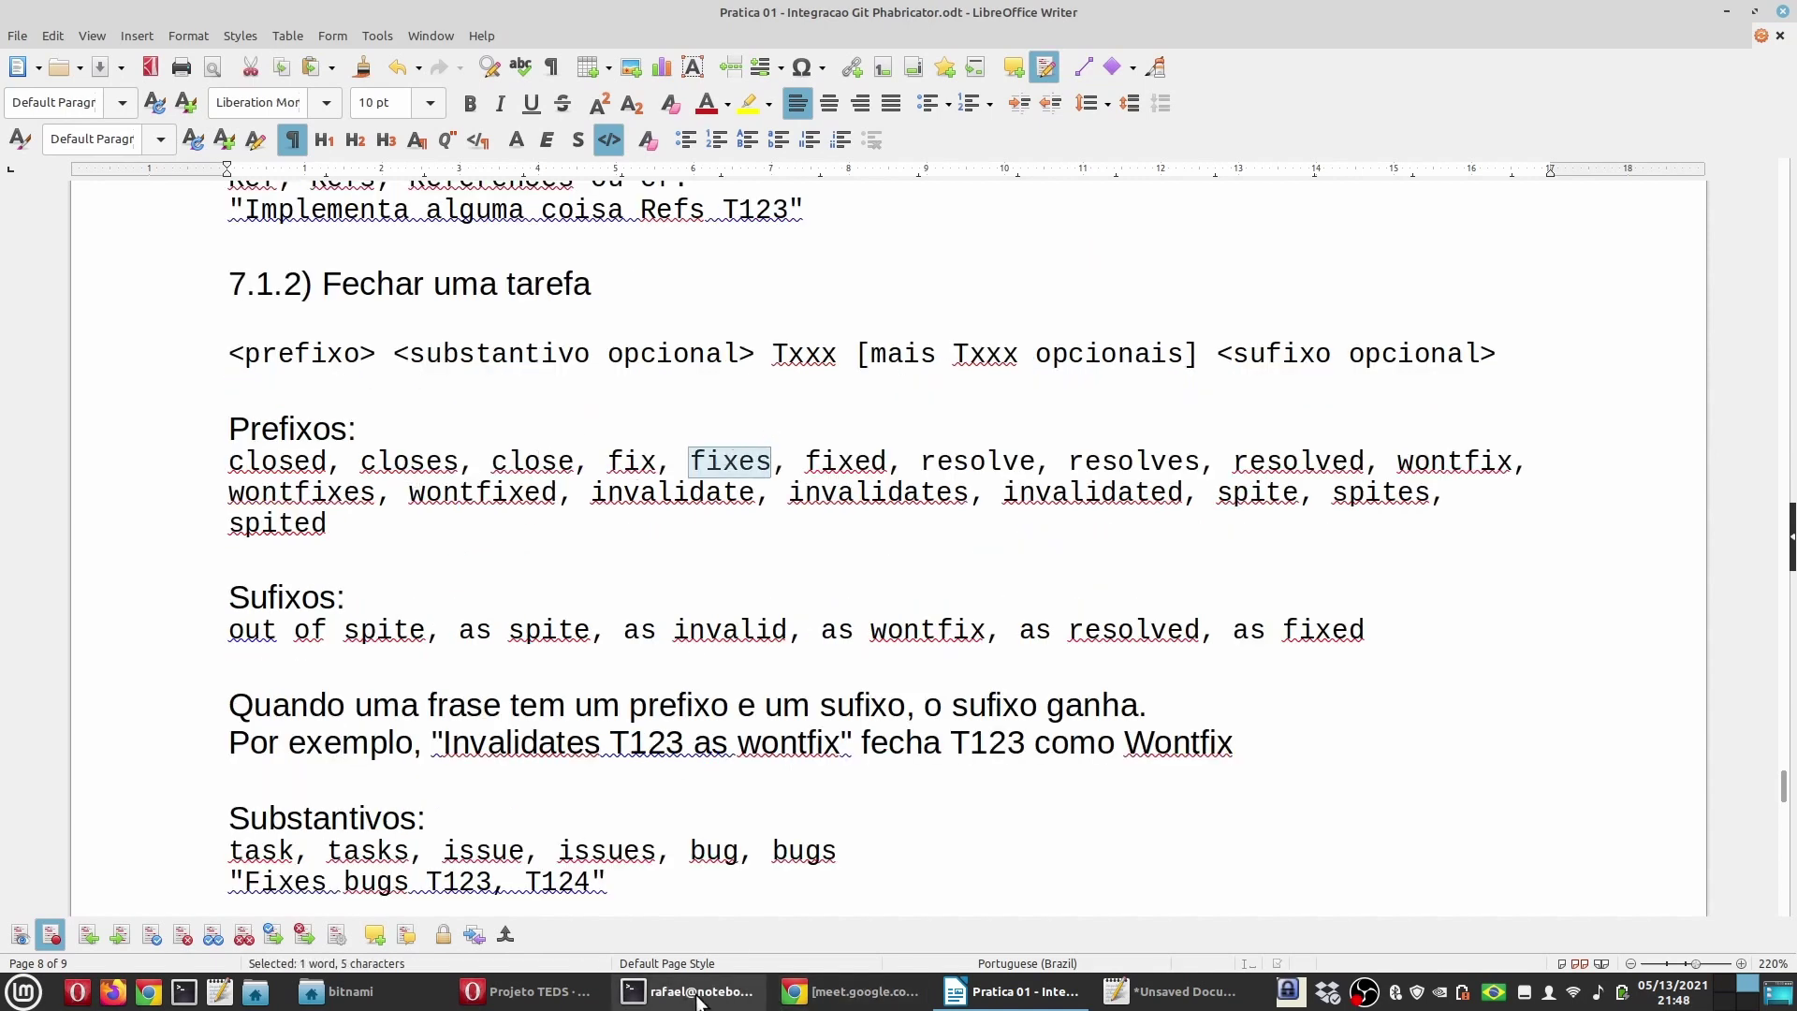
mouse_move(697, 1001)
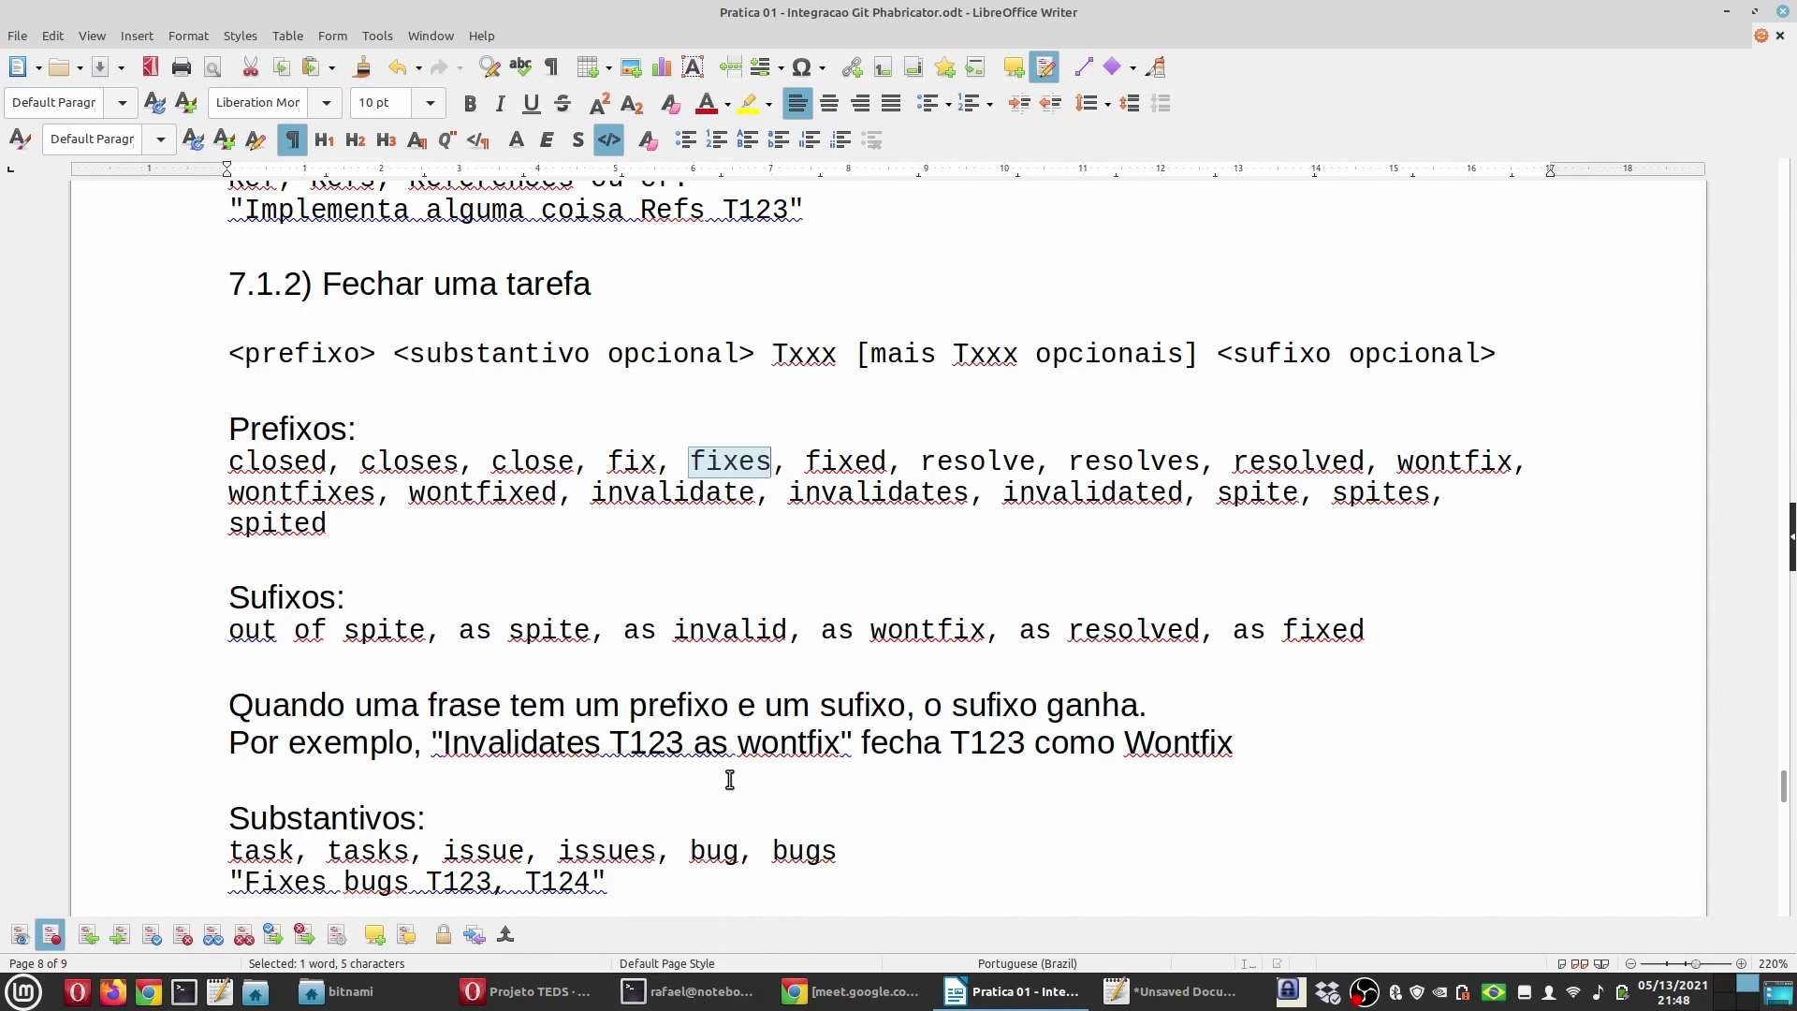
scroll(730, 779, "down", 2)
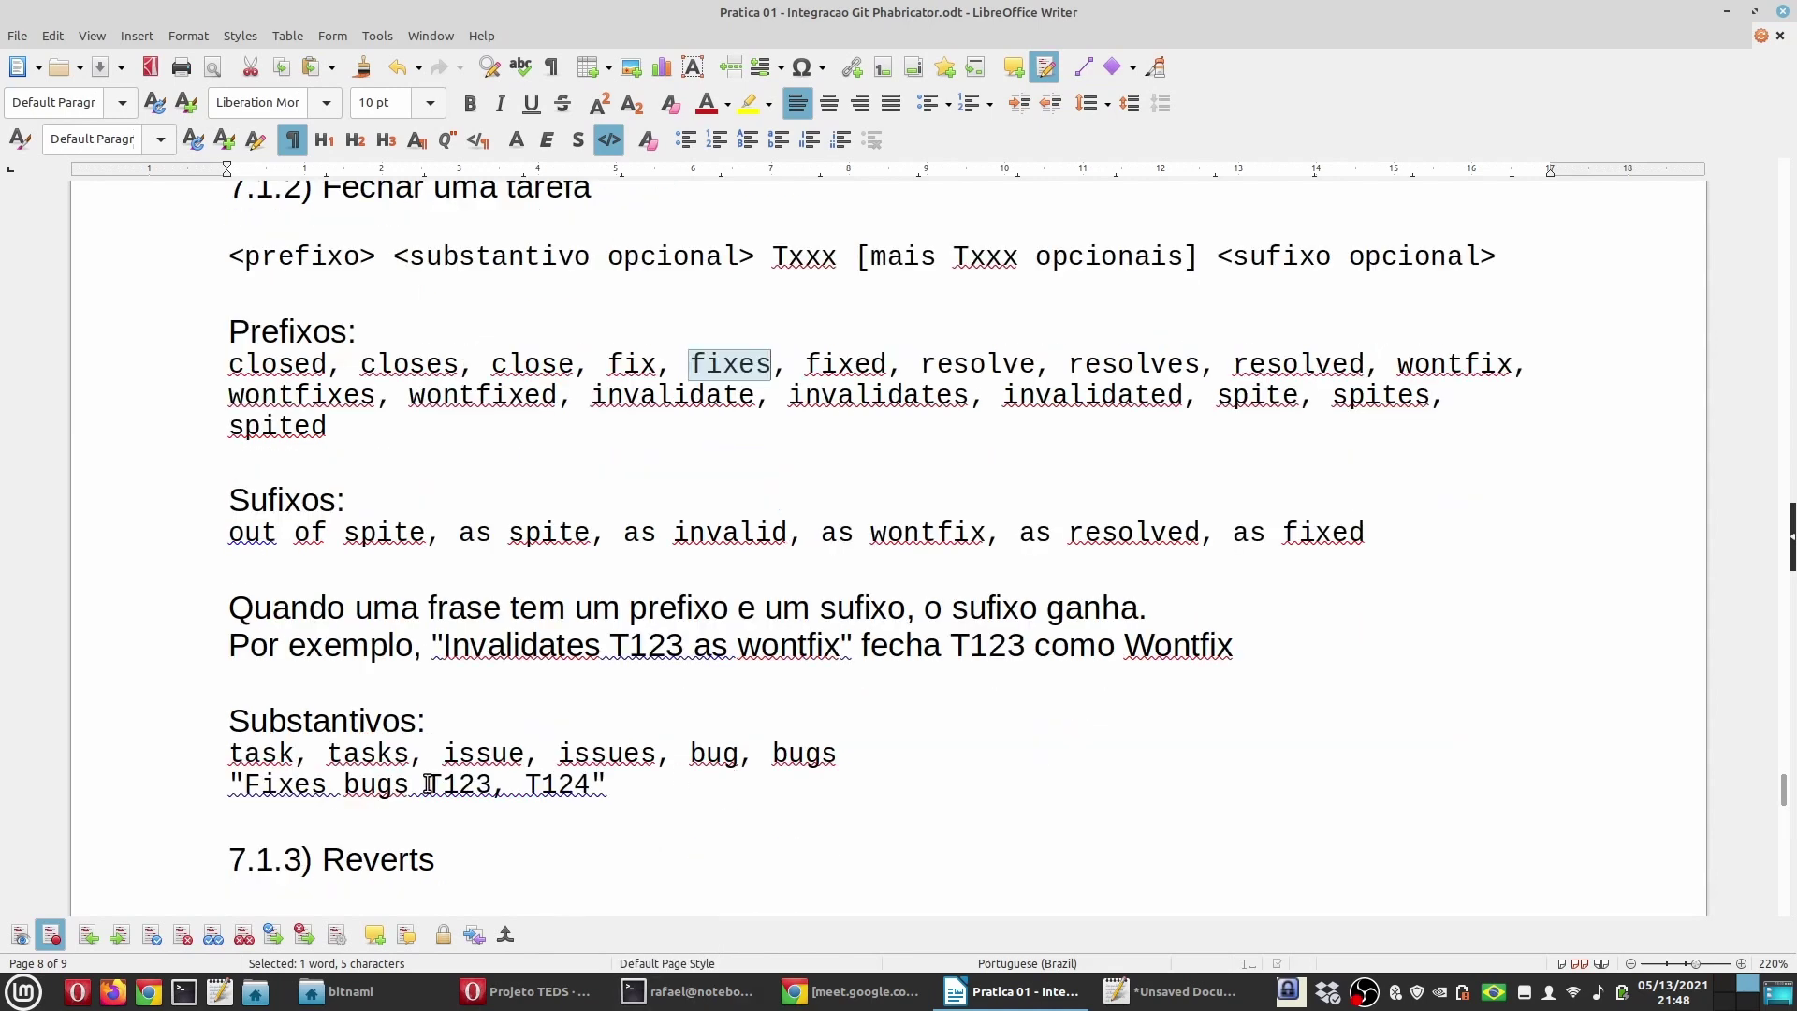
double_click(713, 754)
key("alt+Tab")
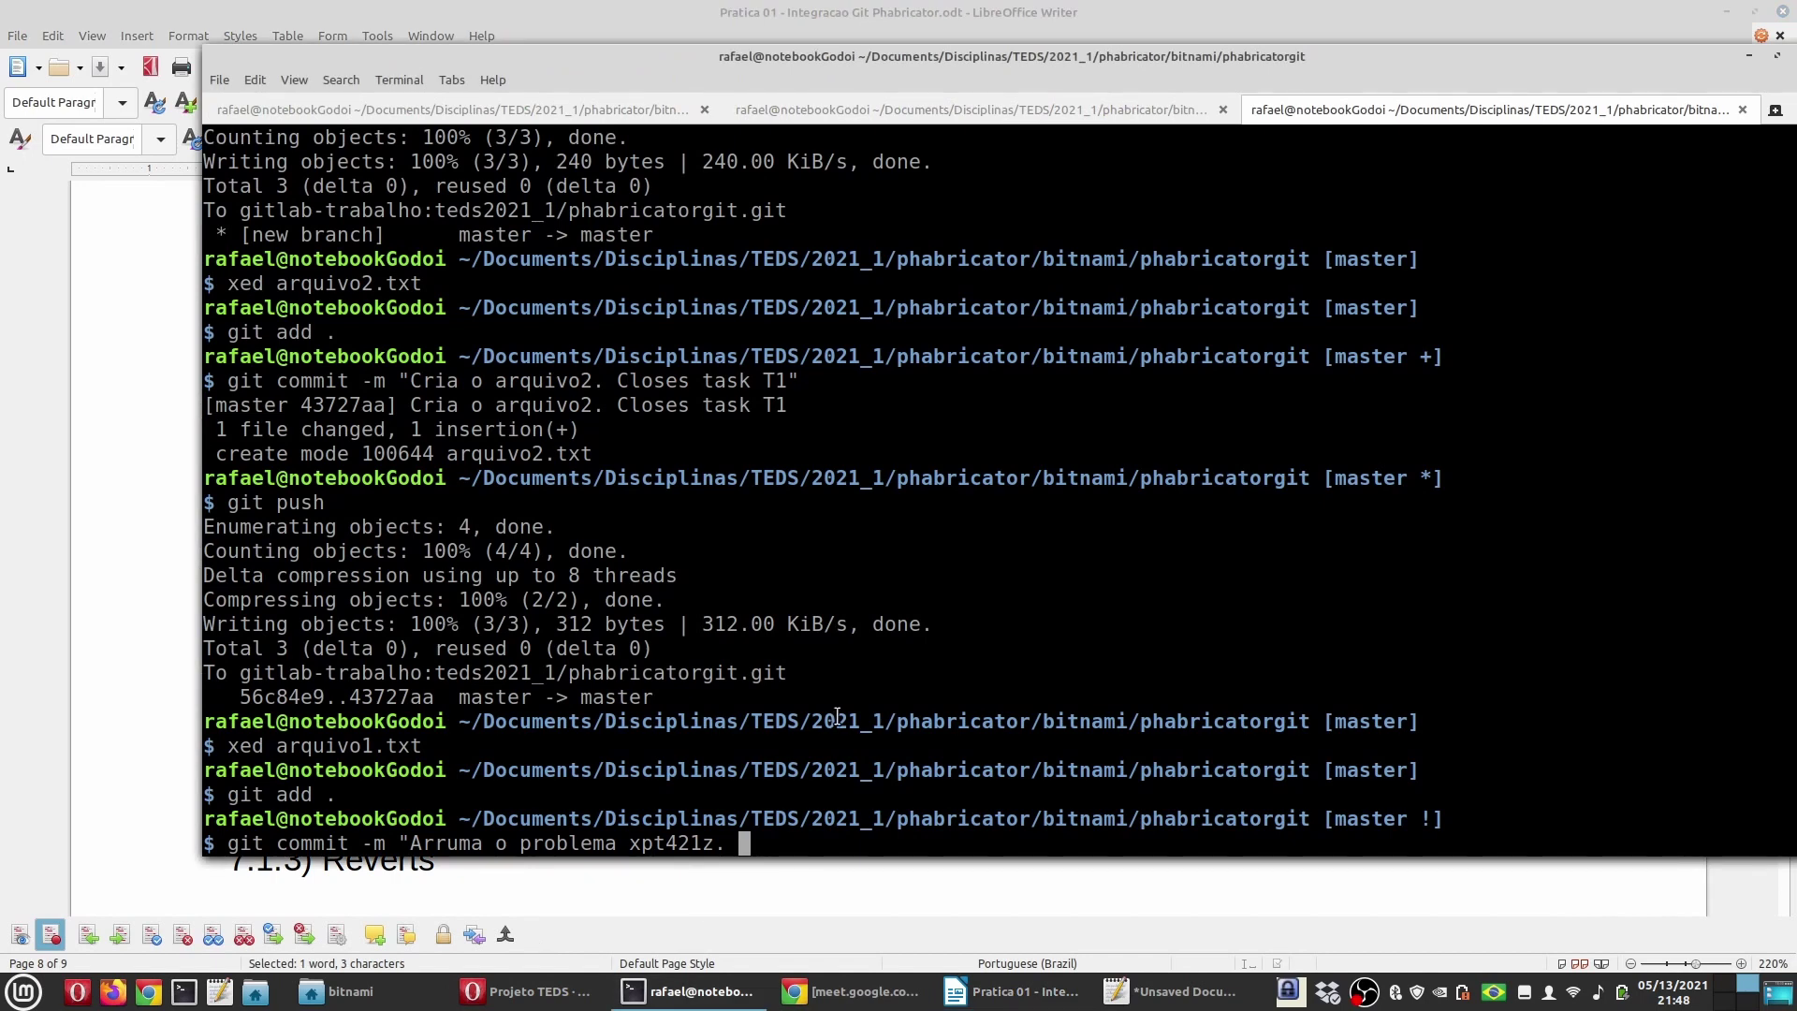
type("Fixes ")
type("bug ")
type("T2")
Step: Recheck the 'fixes' prefix and 'as fixed' suffix in the Writer notes
left_click(535, 991)
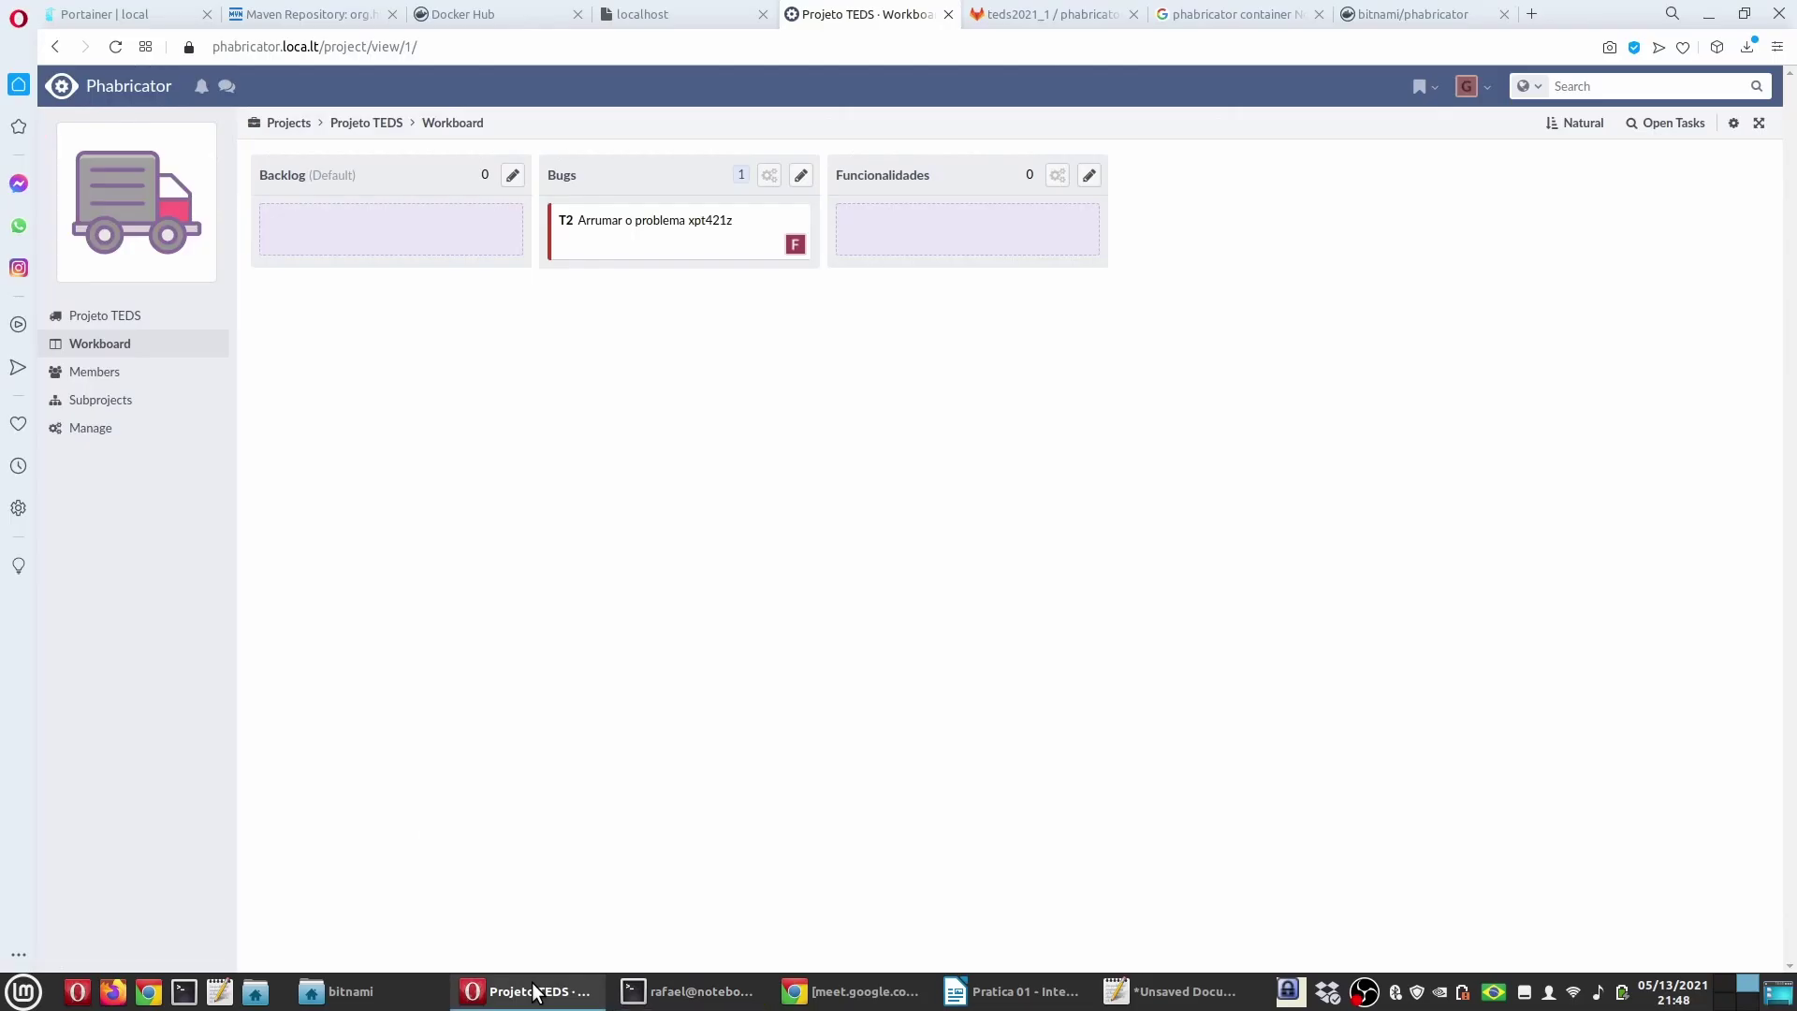
left_click(535, 991)
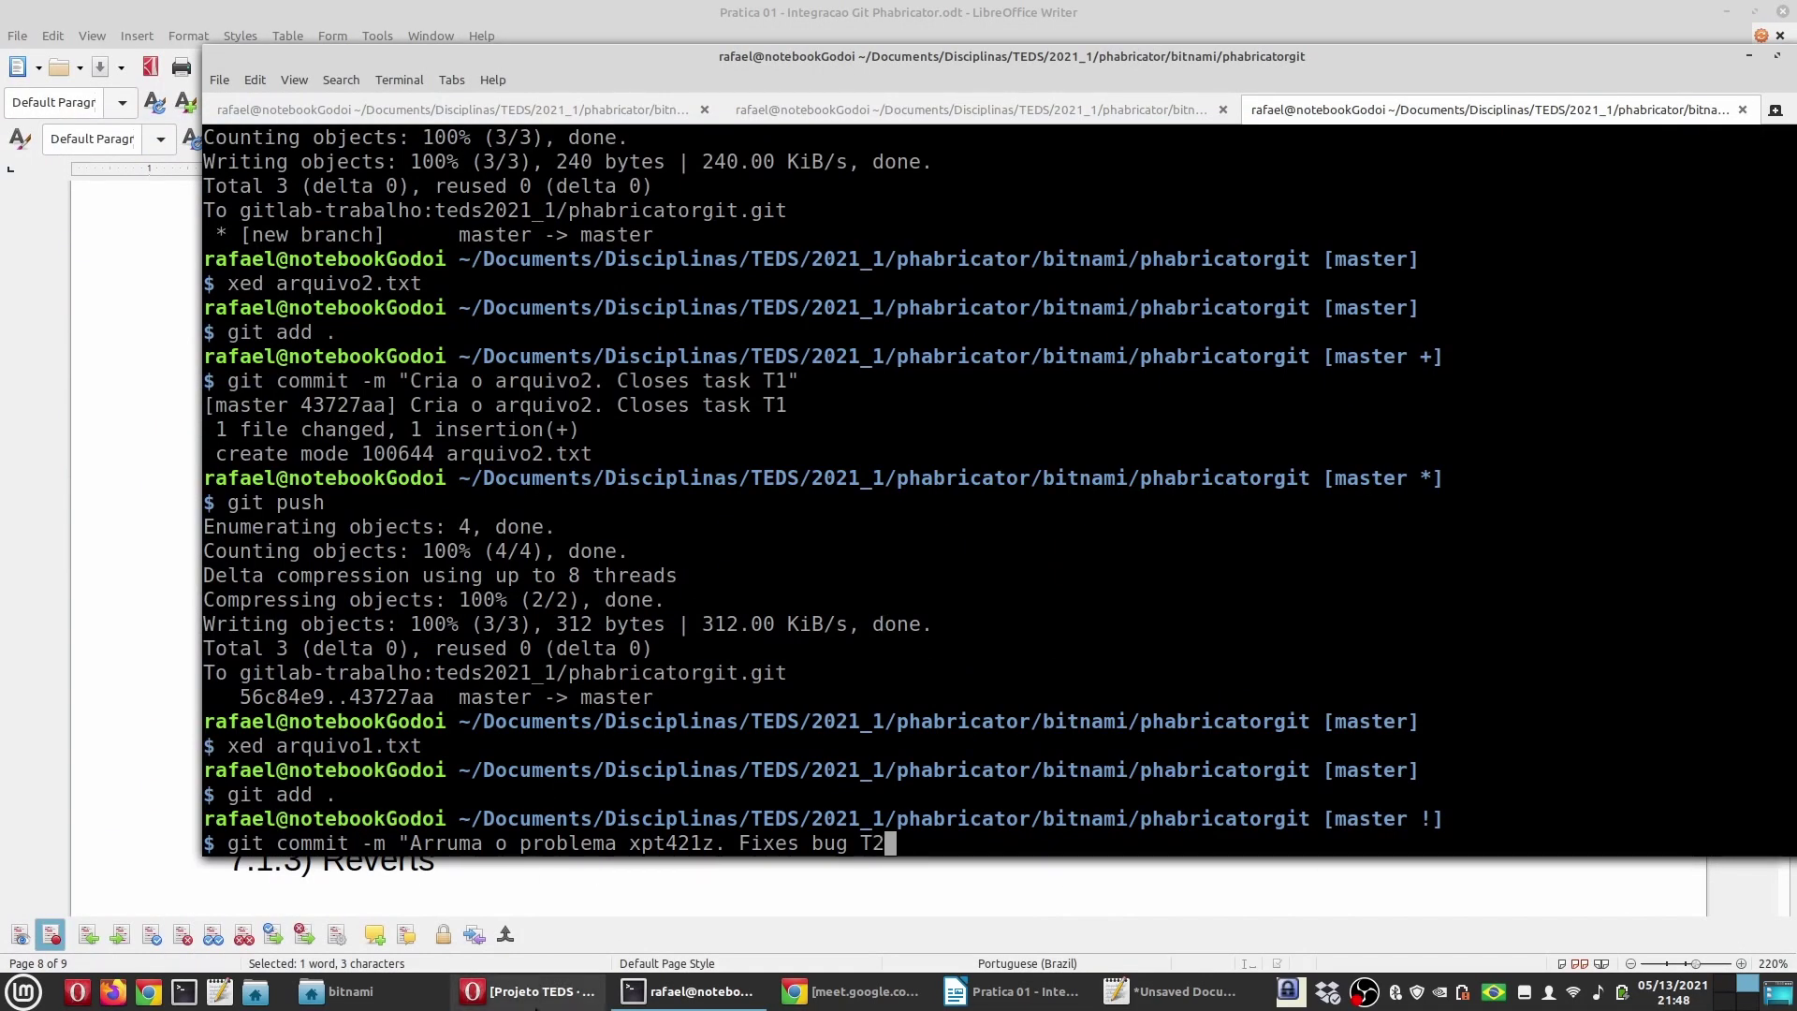
left_click(1015, 992)
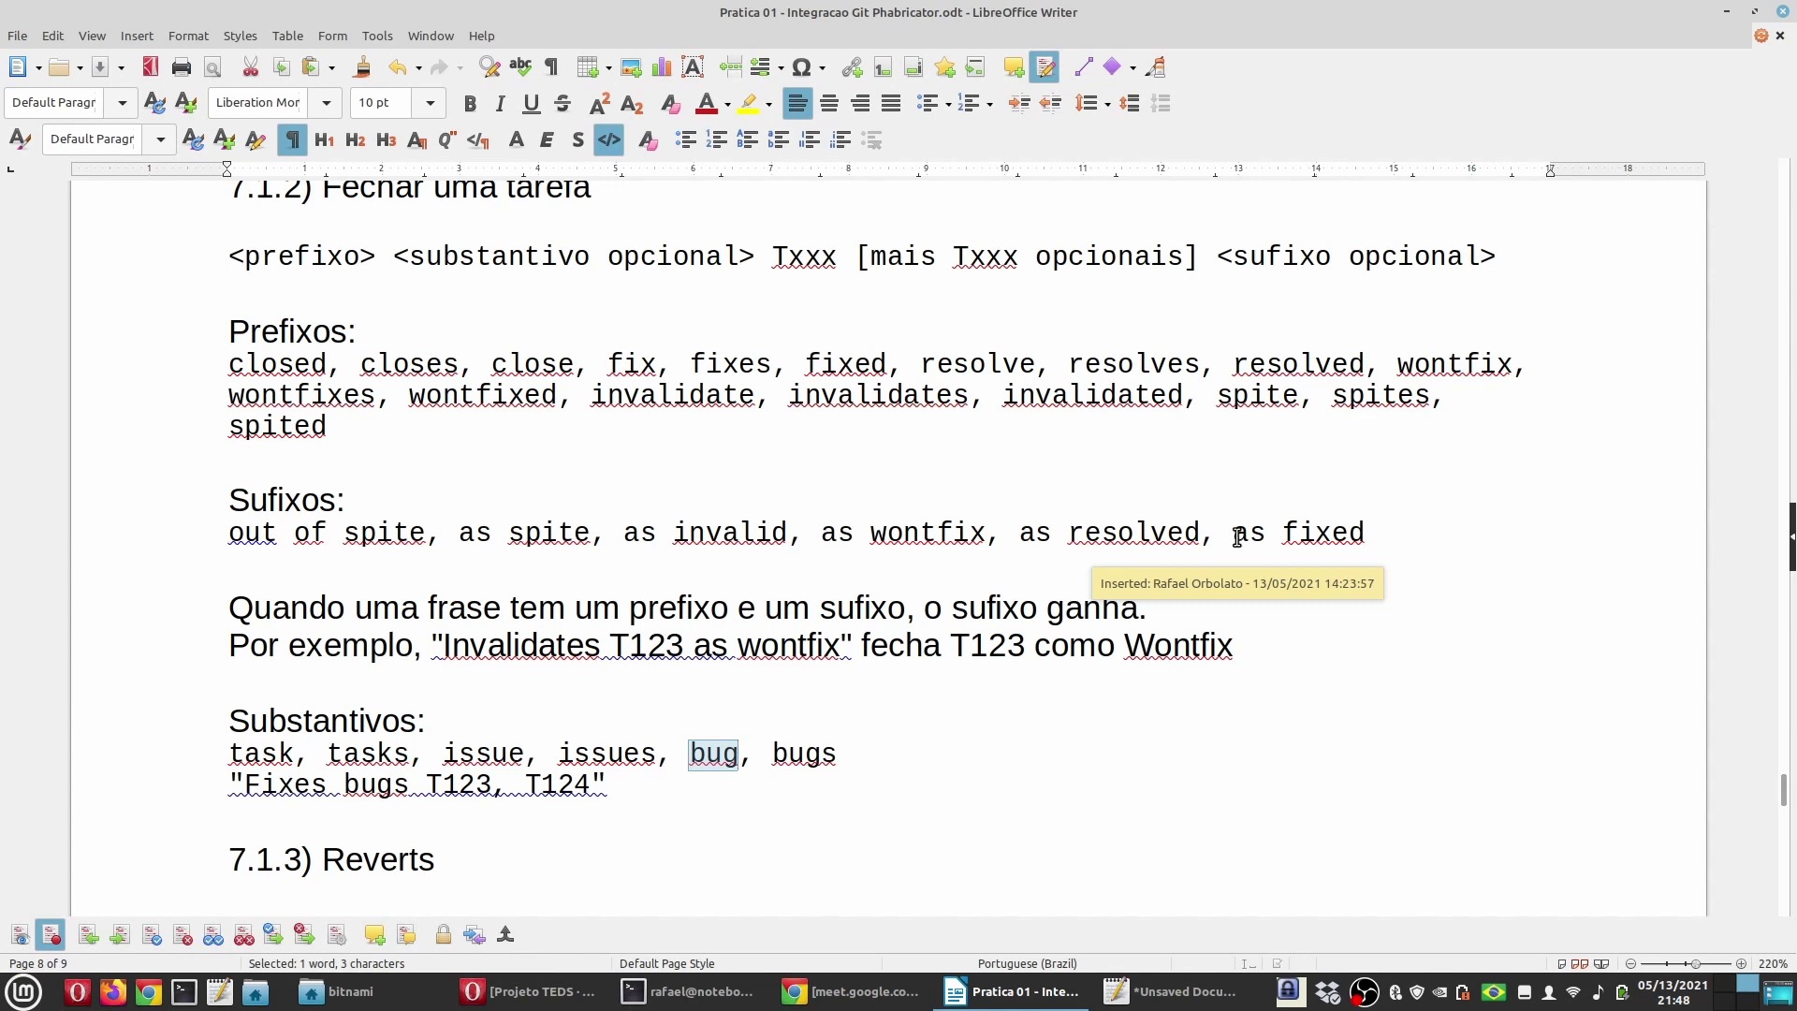
double_click(725, 362)
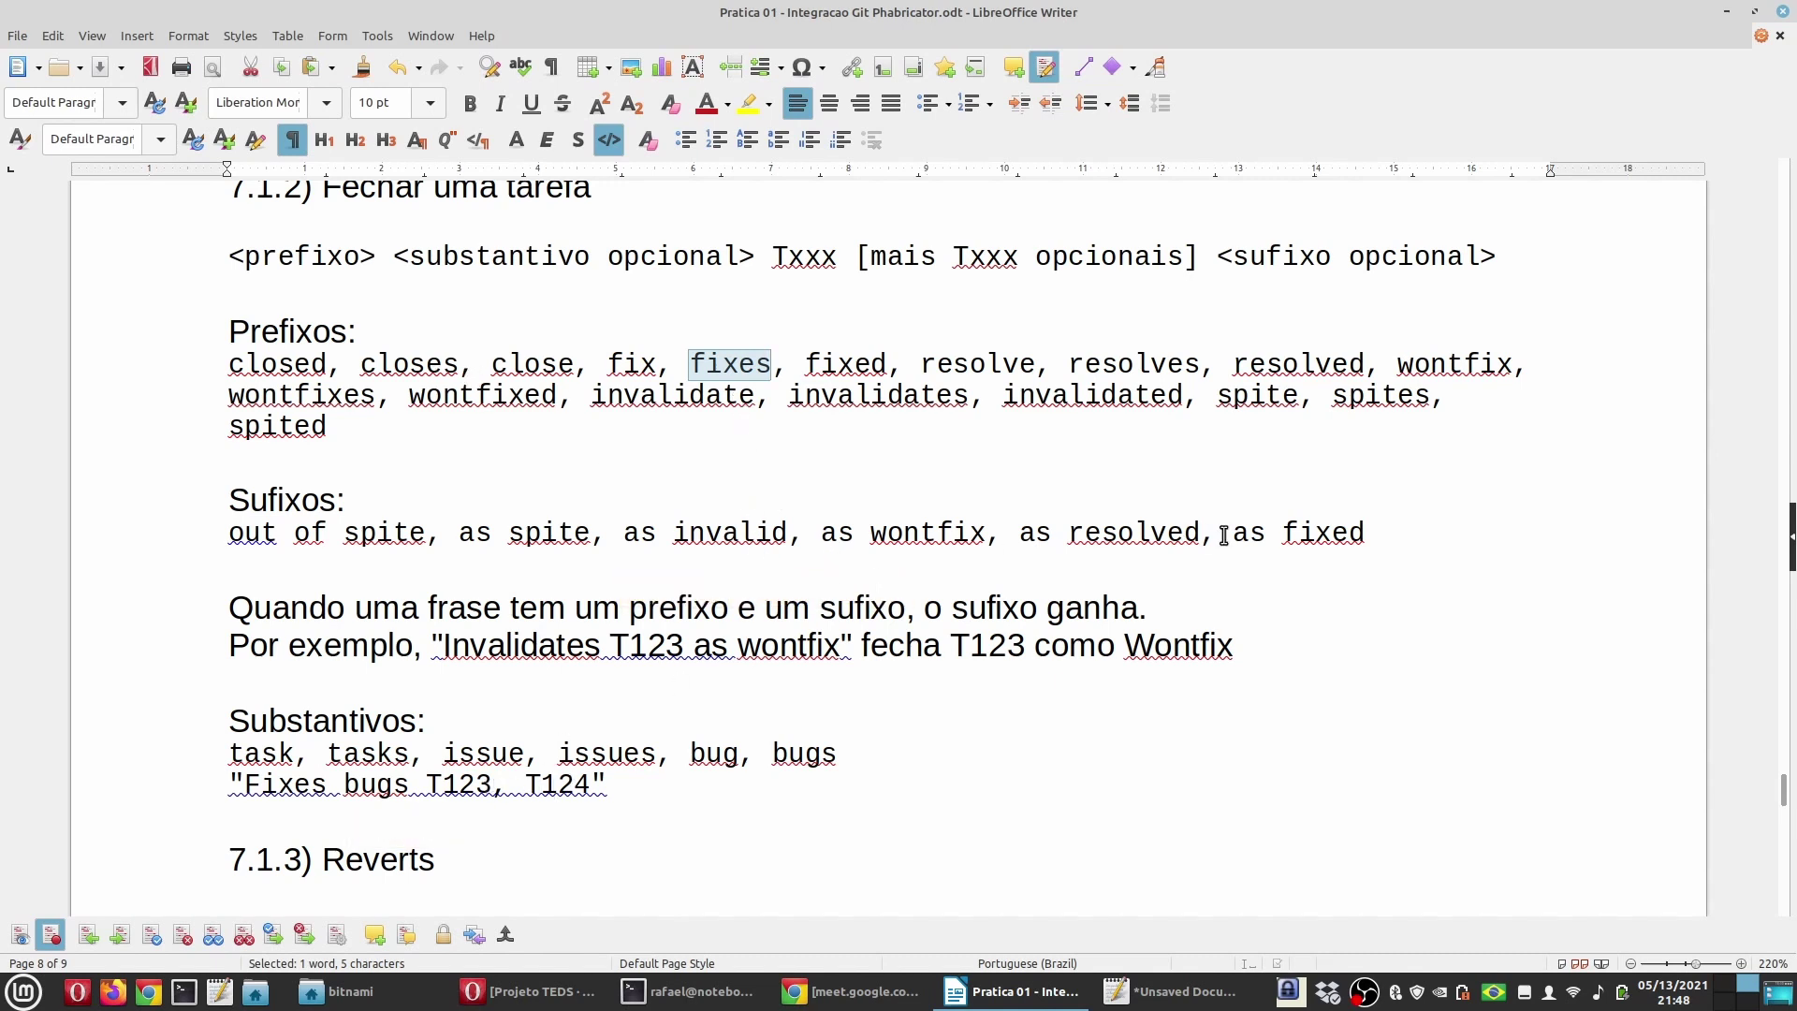
left_click_drag(1231, 534, 1374, 531)
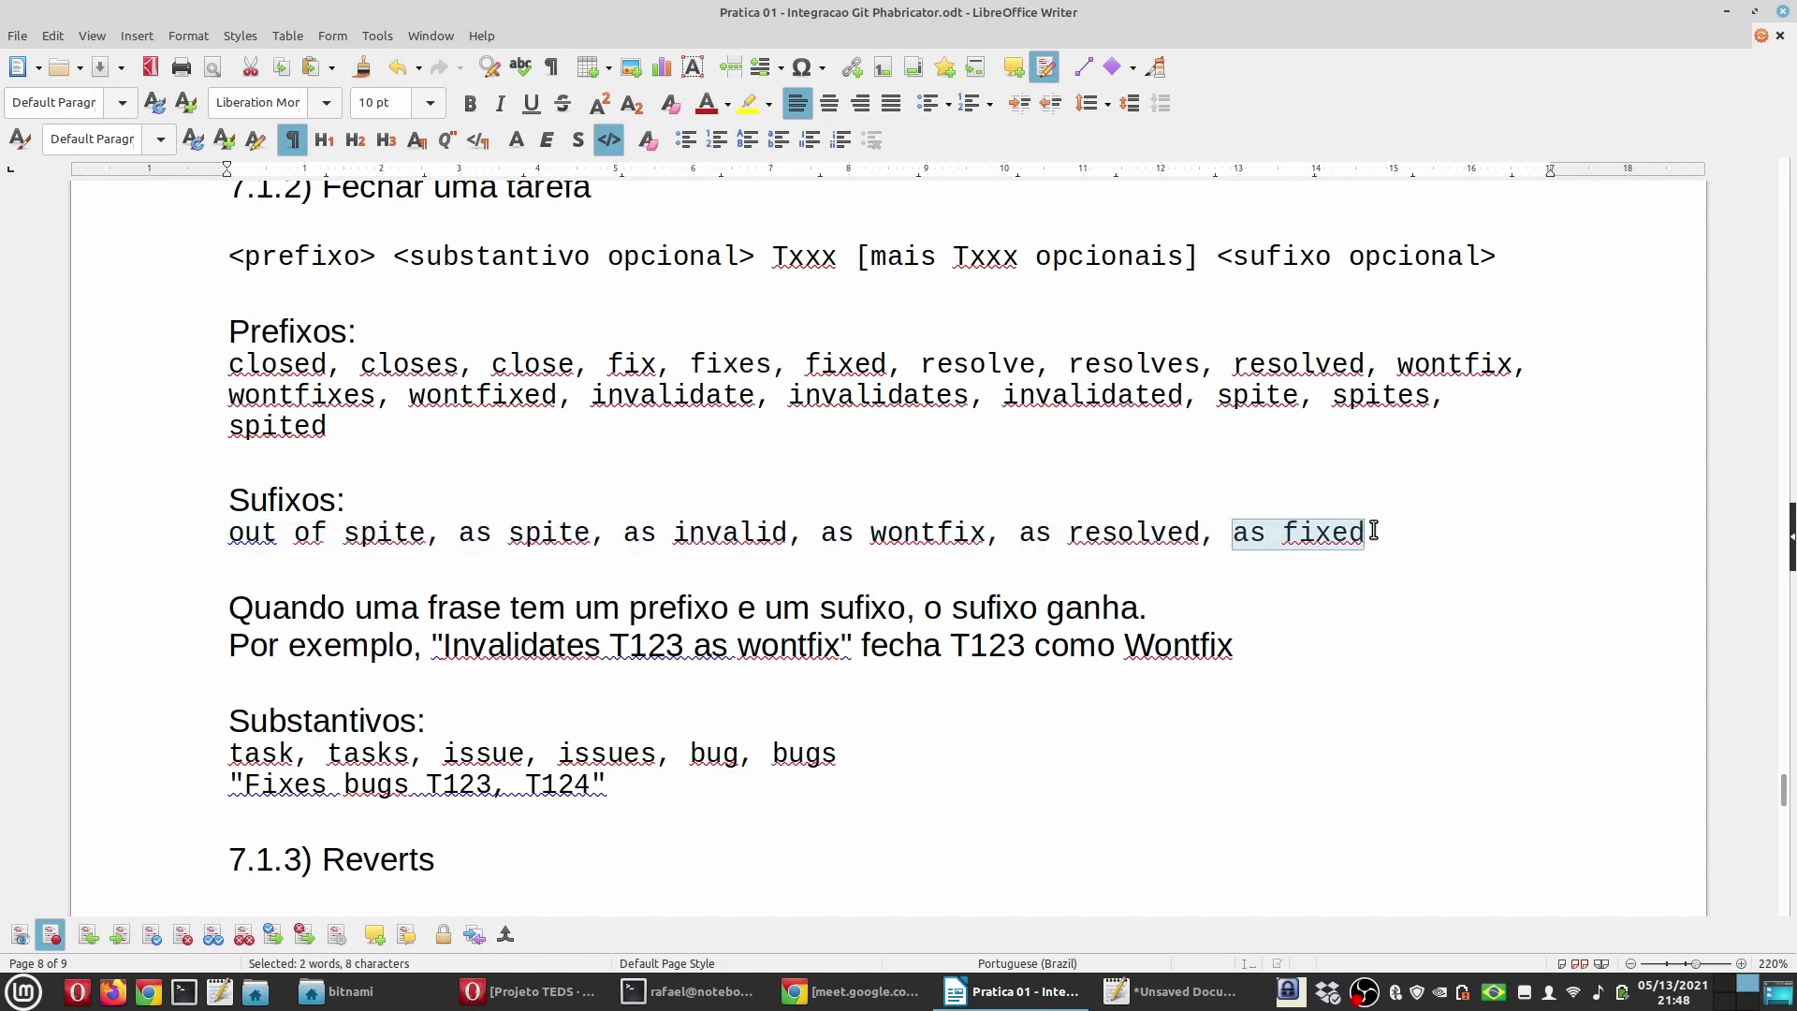
left_click(692, 991)
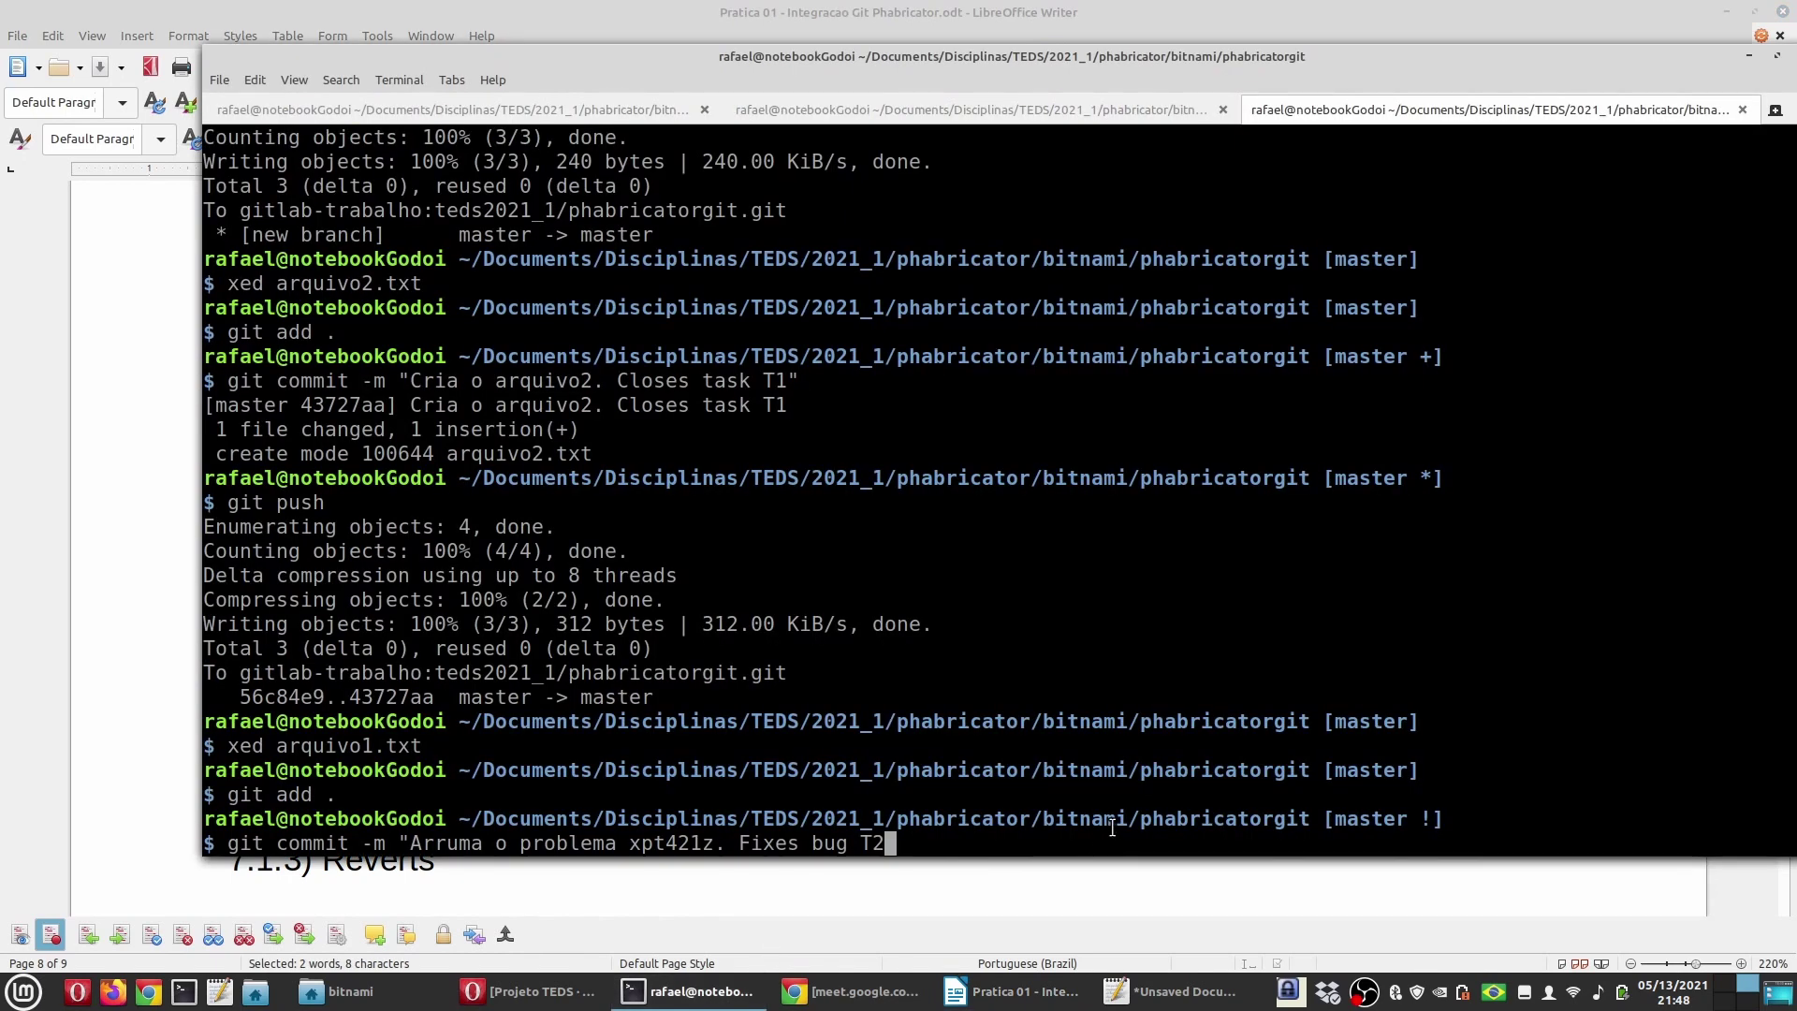
Step: Change the commit message ending to 'Closes T2 as fixed.'
key("BackSpace")
key("BackSpace")
key("BackSpace")
key("BackSpace")
key("BackSpace")
key("BackSpace")
key("BackSpace")
key("BackSpace")
key("BackSpace")
key("BackSpace")
key("BackSpace")
type("Closes T2 as")
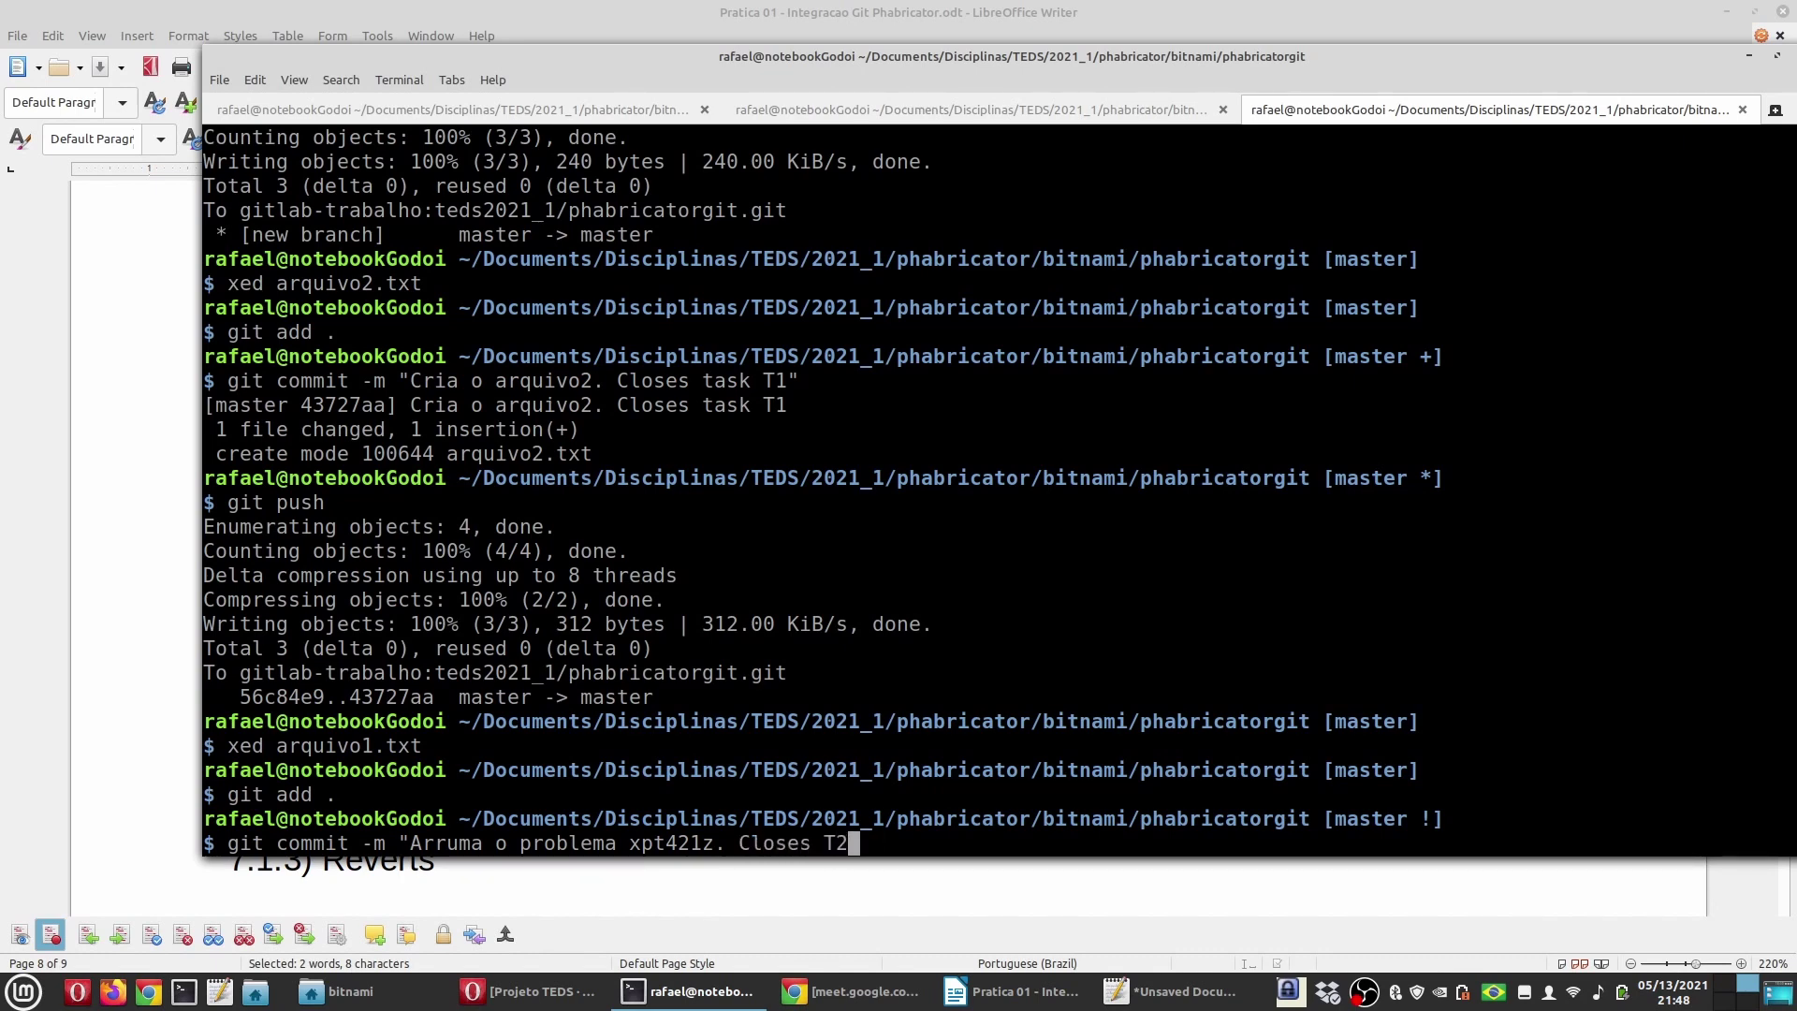
type(" fixed")
key("BackSpace")
key("BackSpace")
key("BackSpace")
type("xed.\"")
Step: Run the commit and push it to master with the recalled git push
left_click(548, 996)
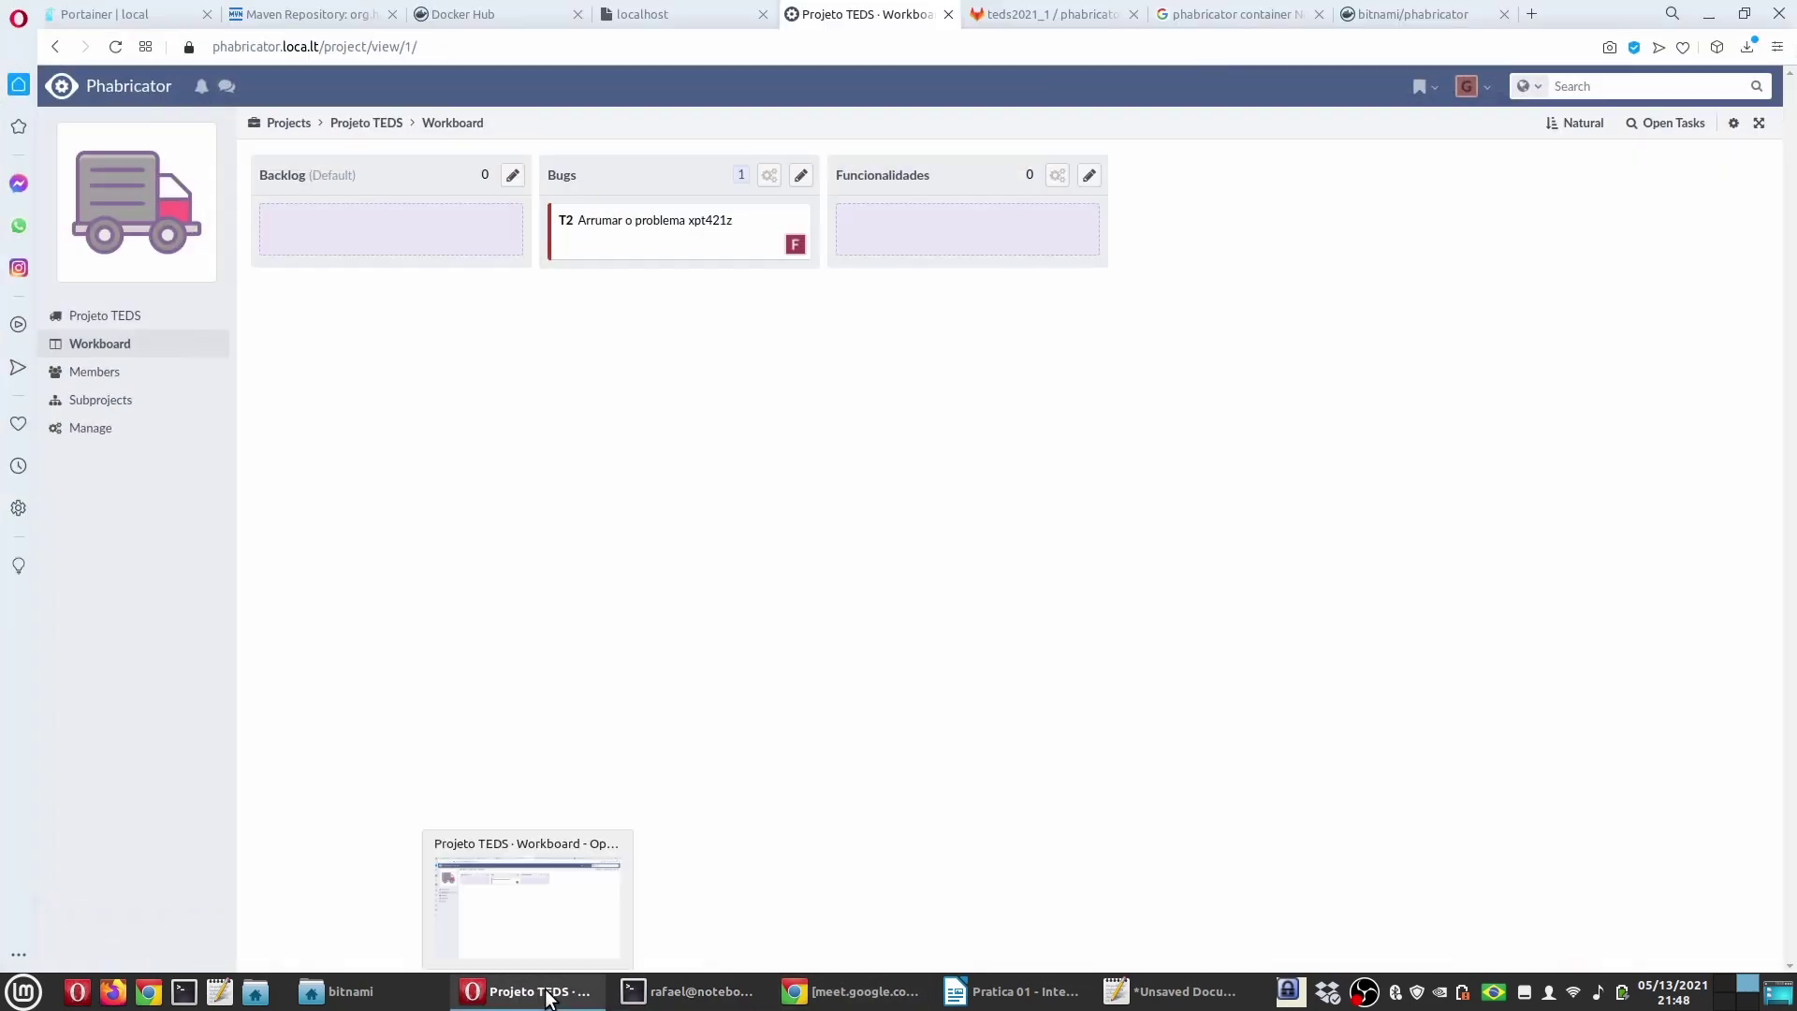
left_click(547, 996)
key("Return")
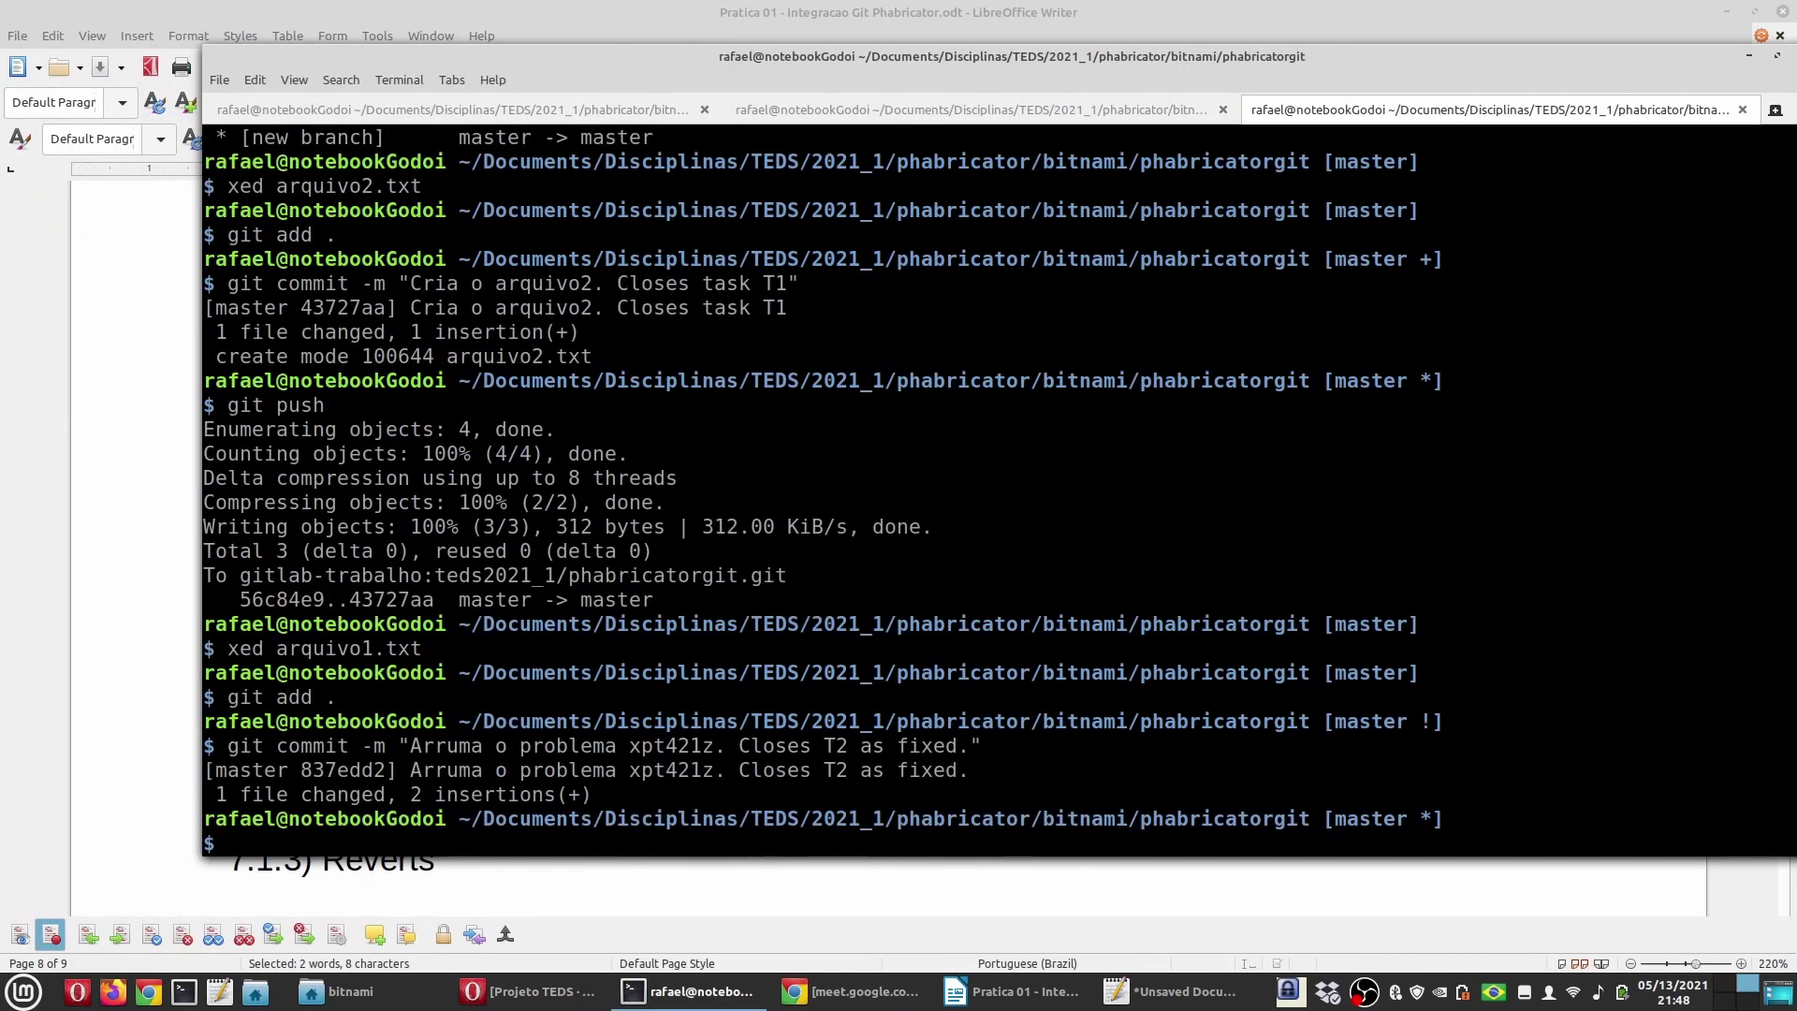
key("Up")
key("Up")
key("Up")
key("Up")
key("Return")
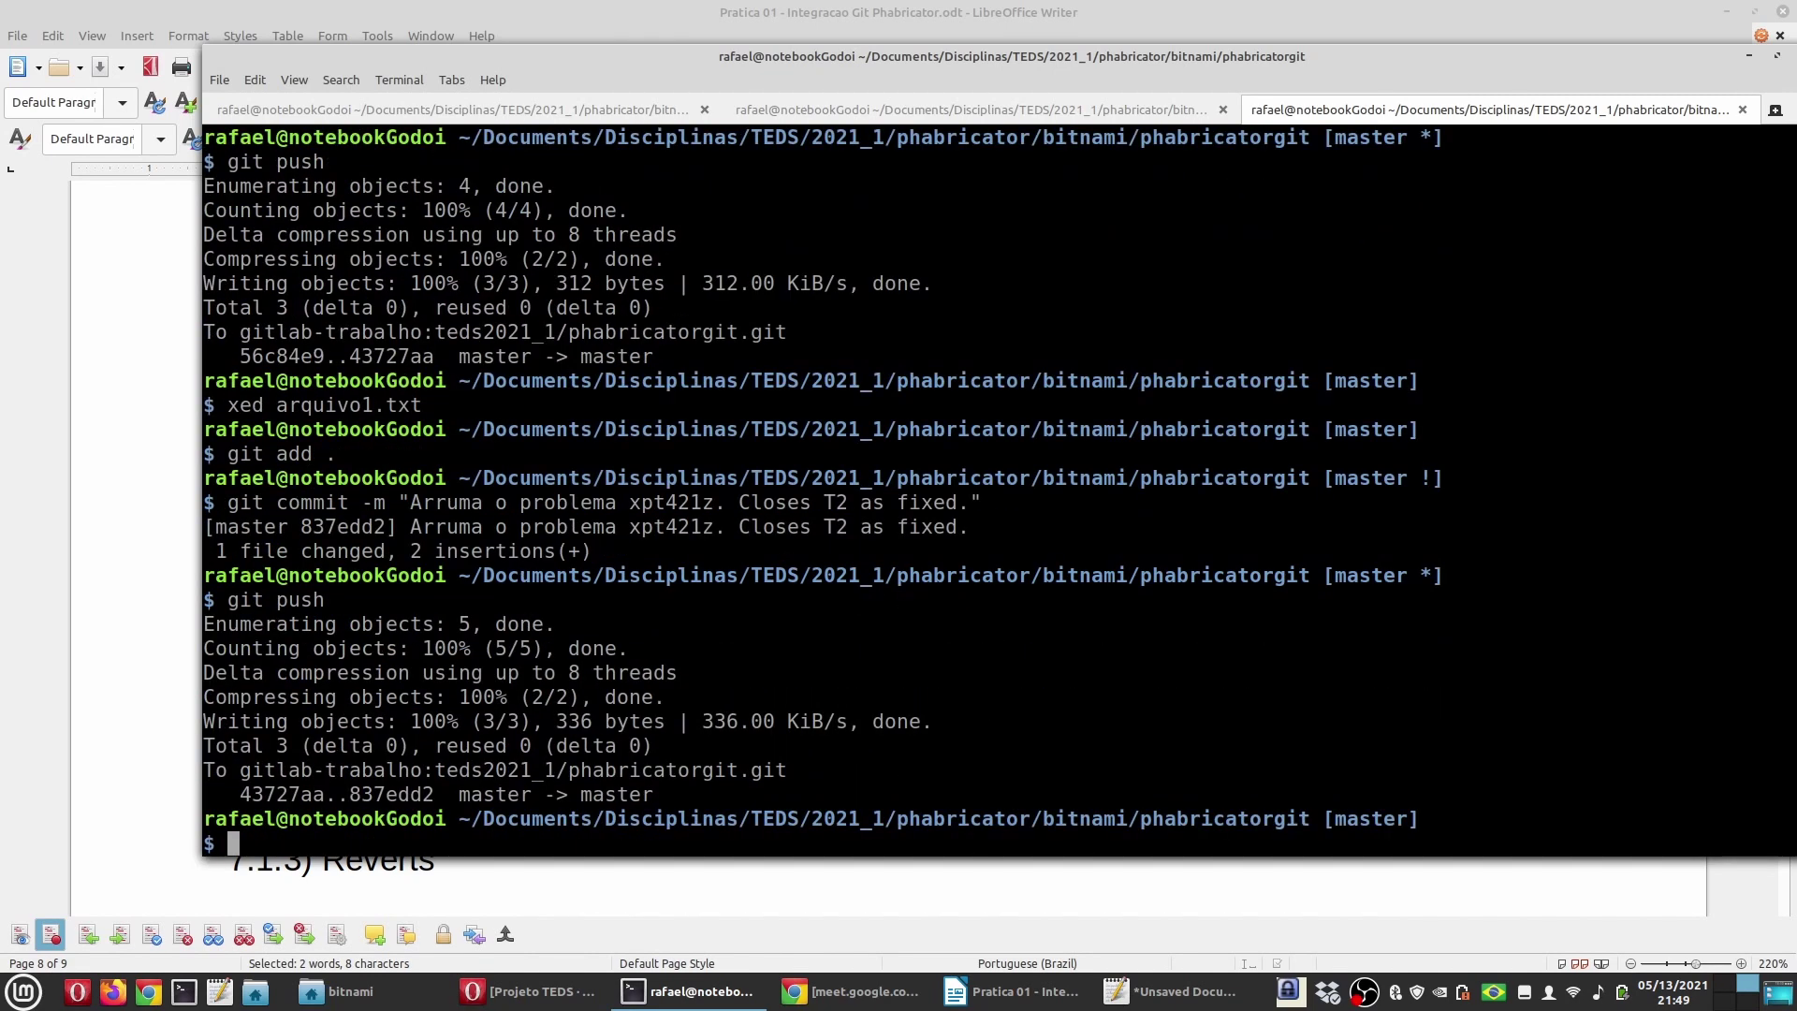
key("alt+Tab")
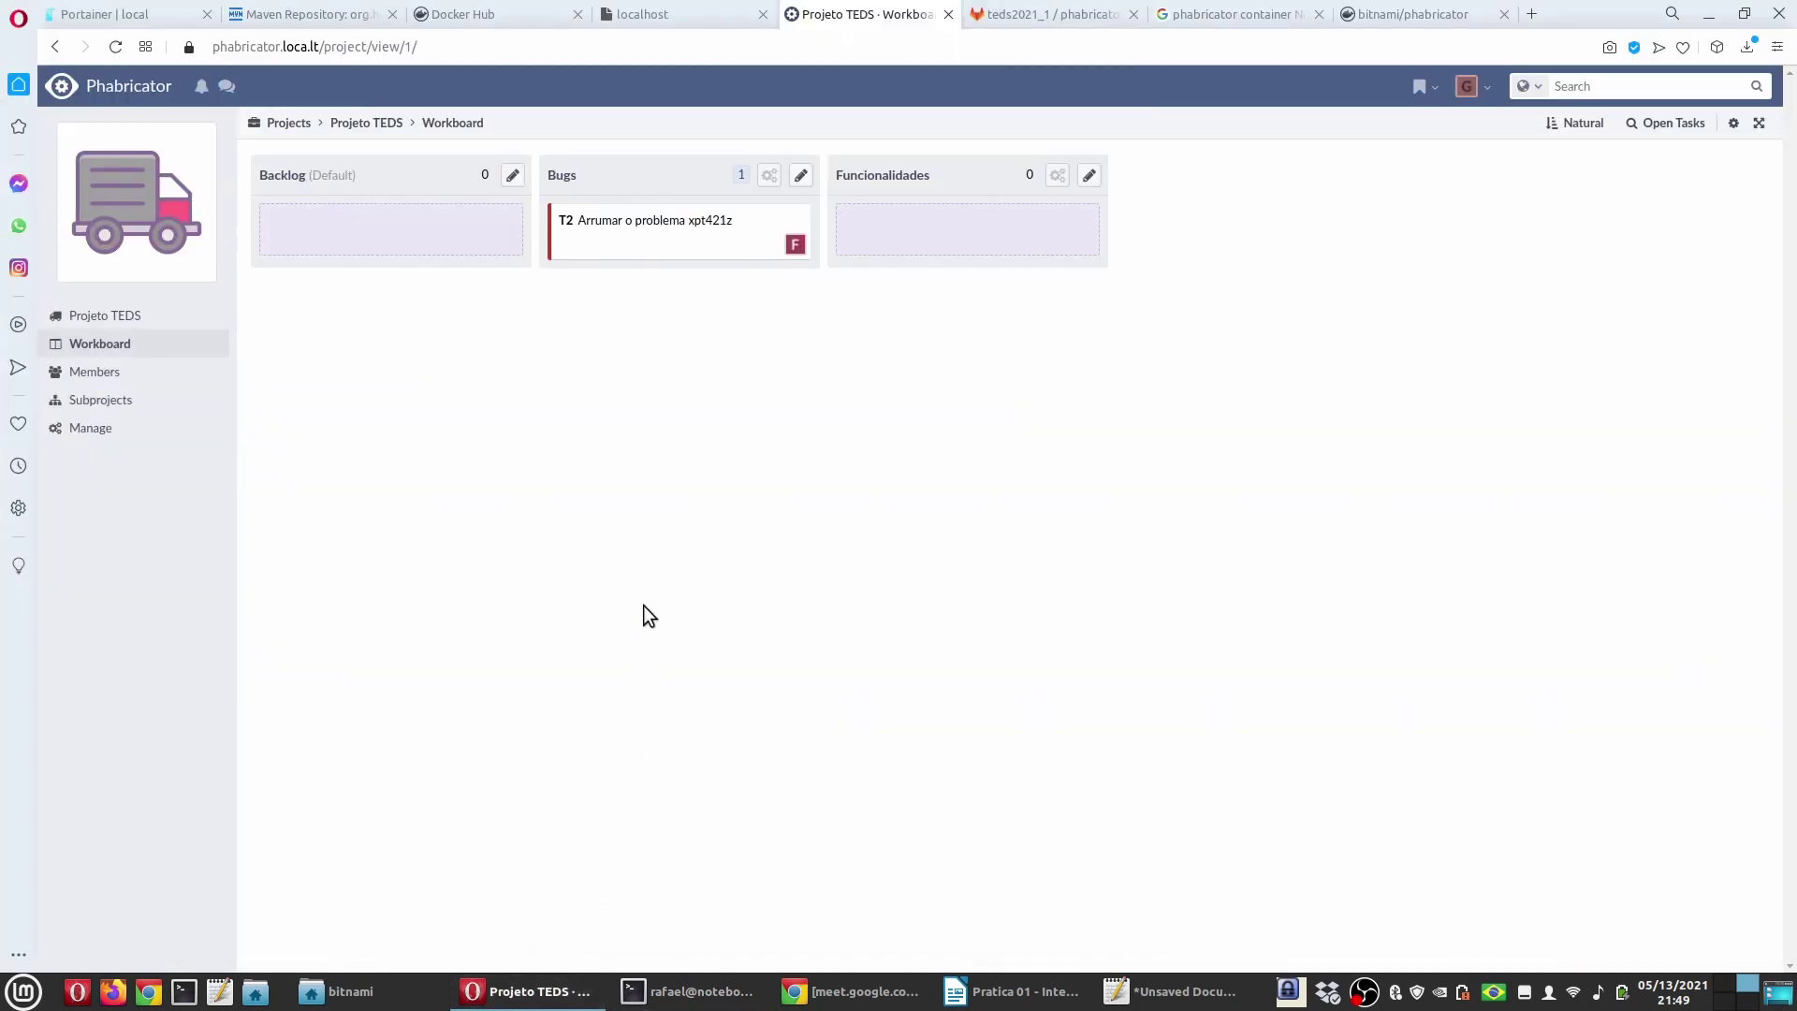
Step: Reload the workboard and open T2 from Maniphest All Tasks to confirm it is Closed, Resolved
key("F5")
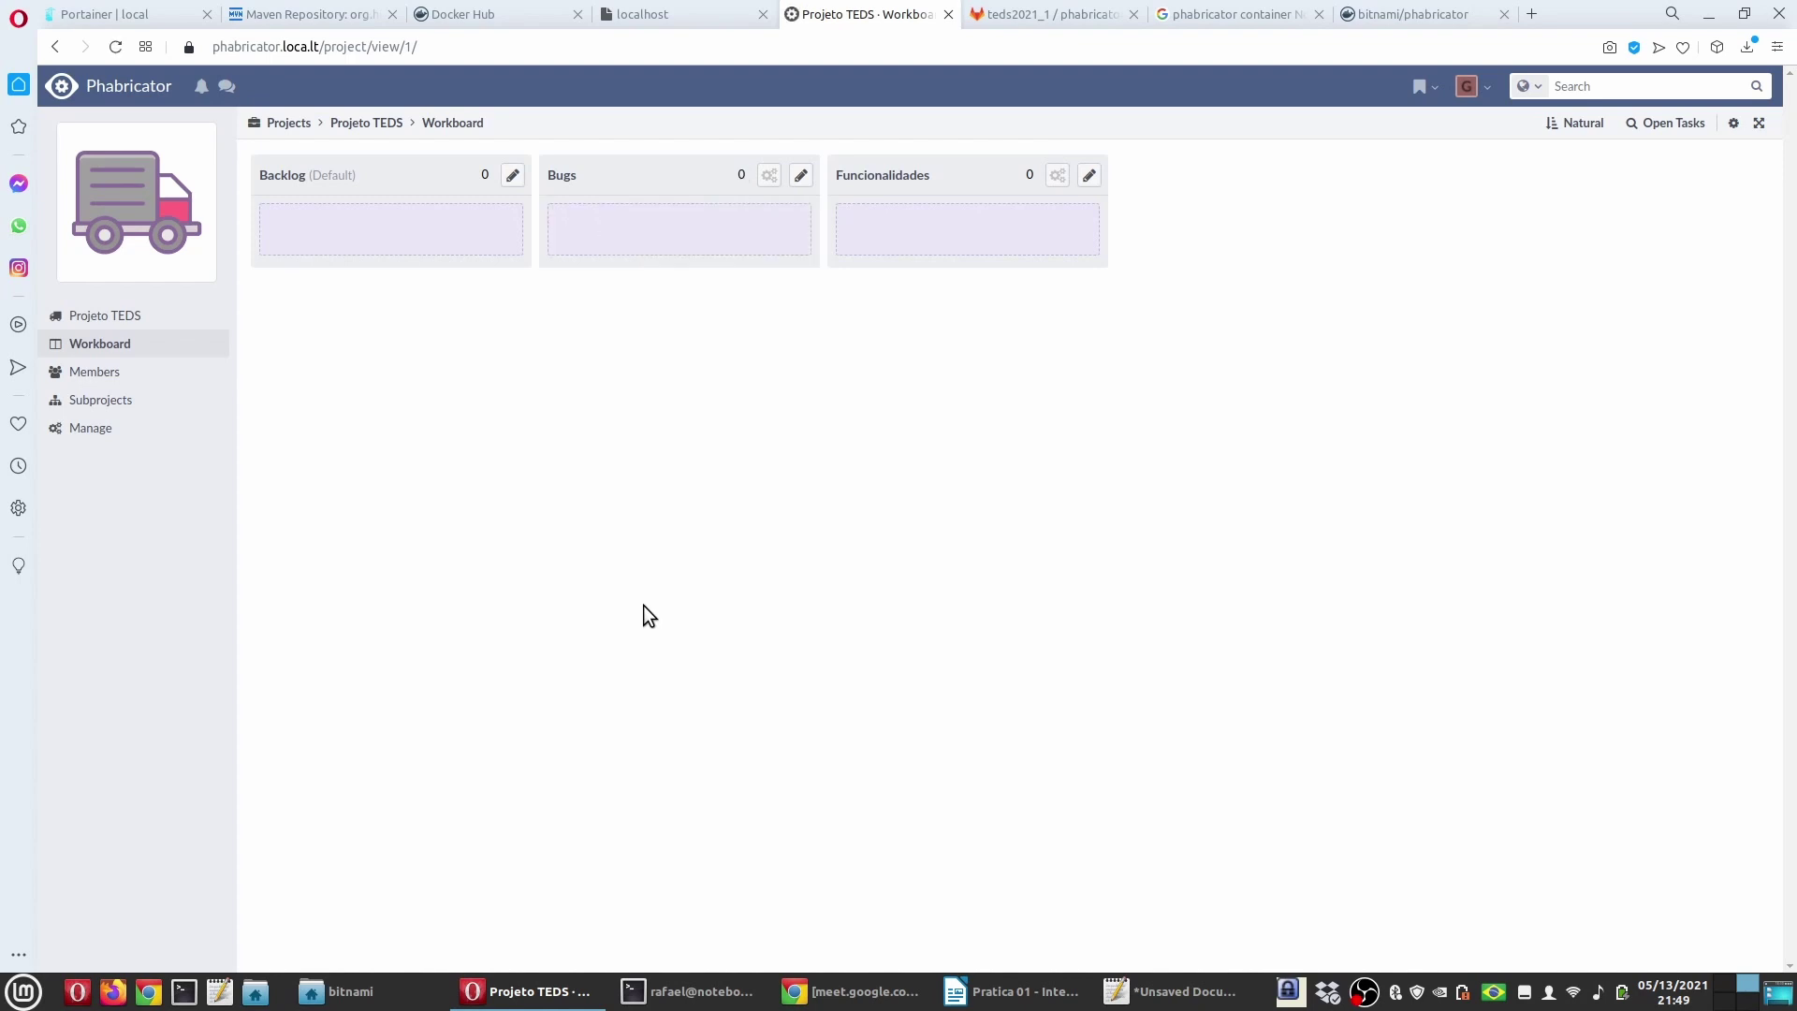
left_click(93, 82)
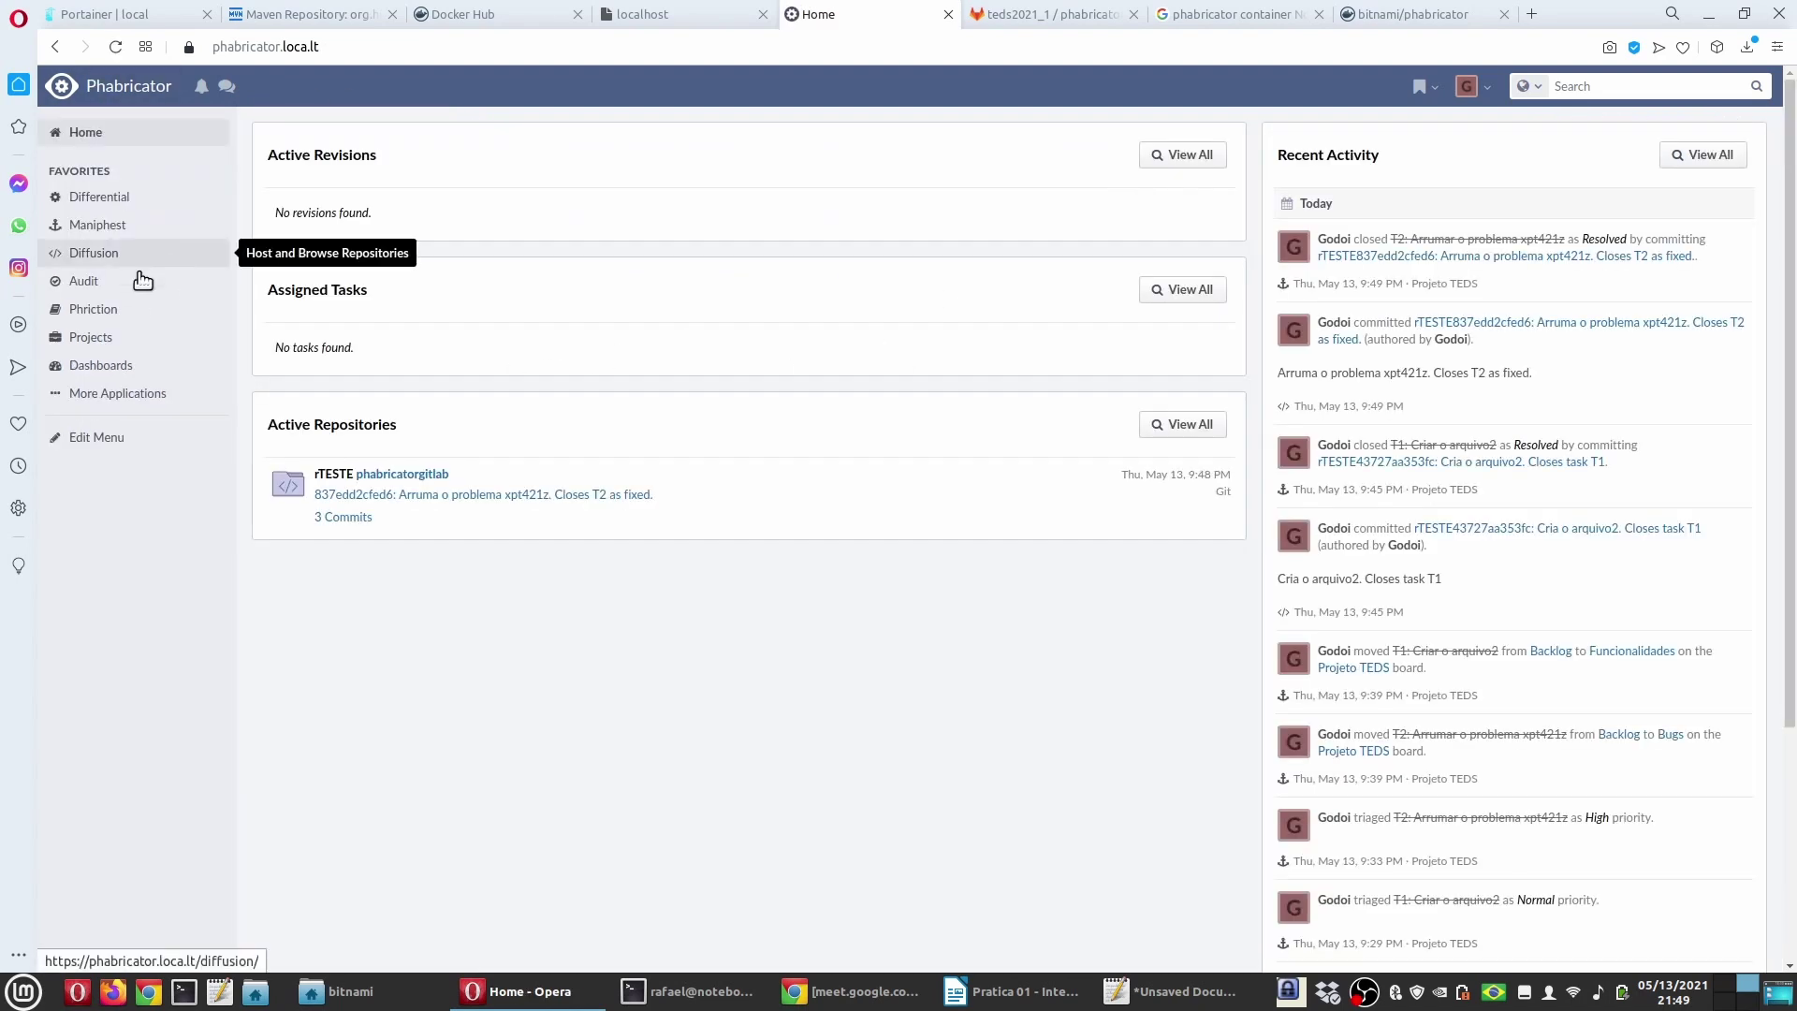
left_click(99, 228)
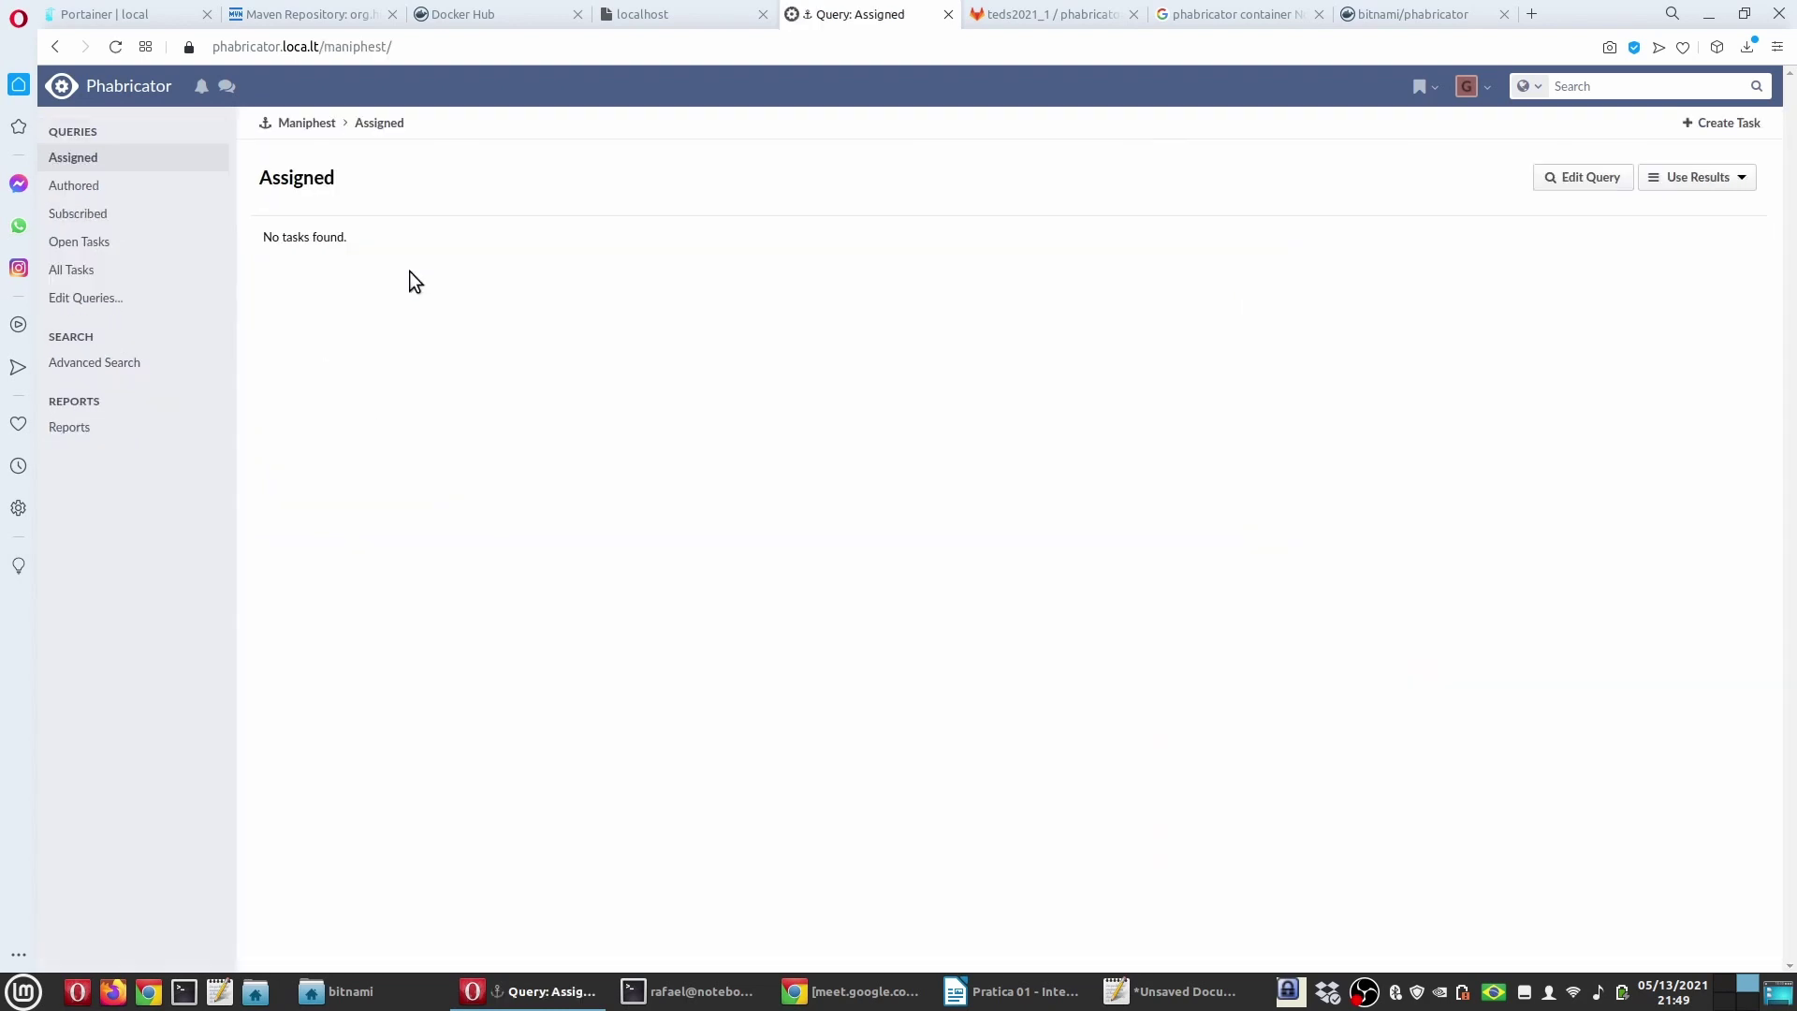
left_click(169, 272)
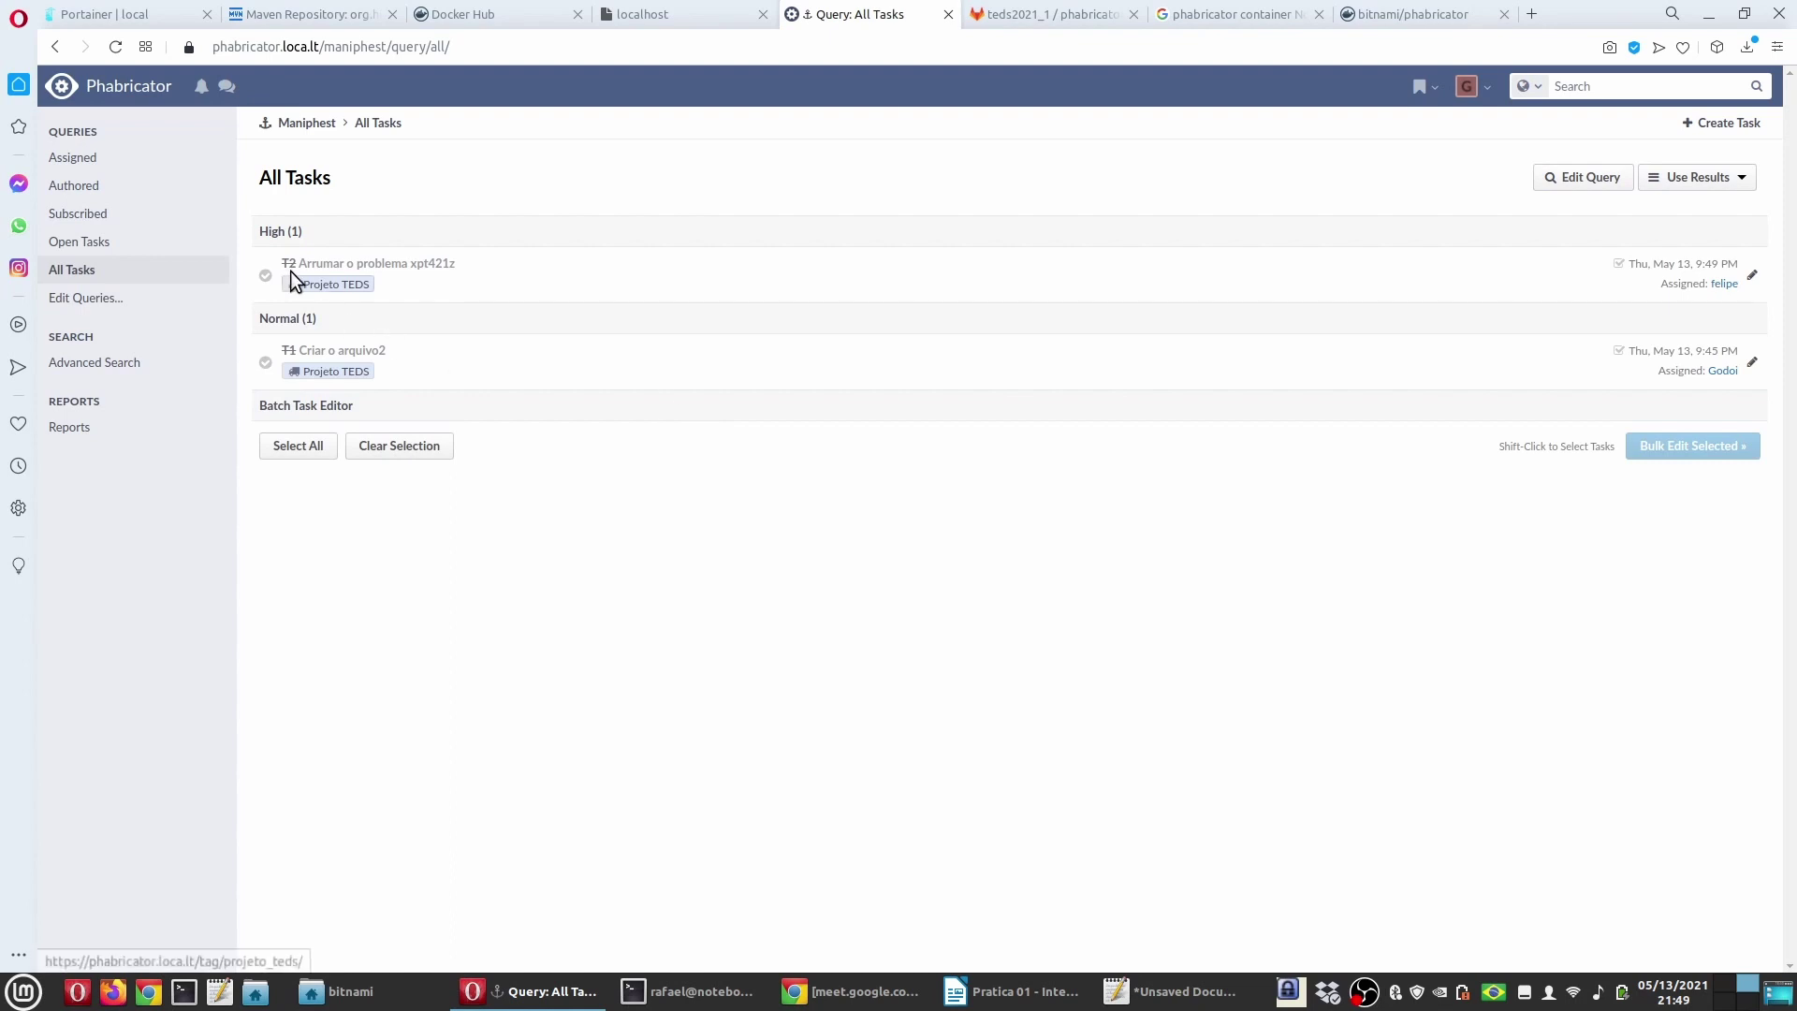
left_click(374, 265)
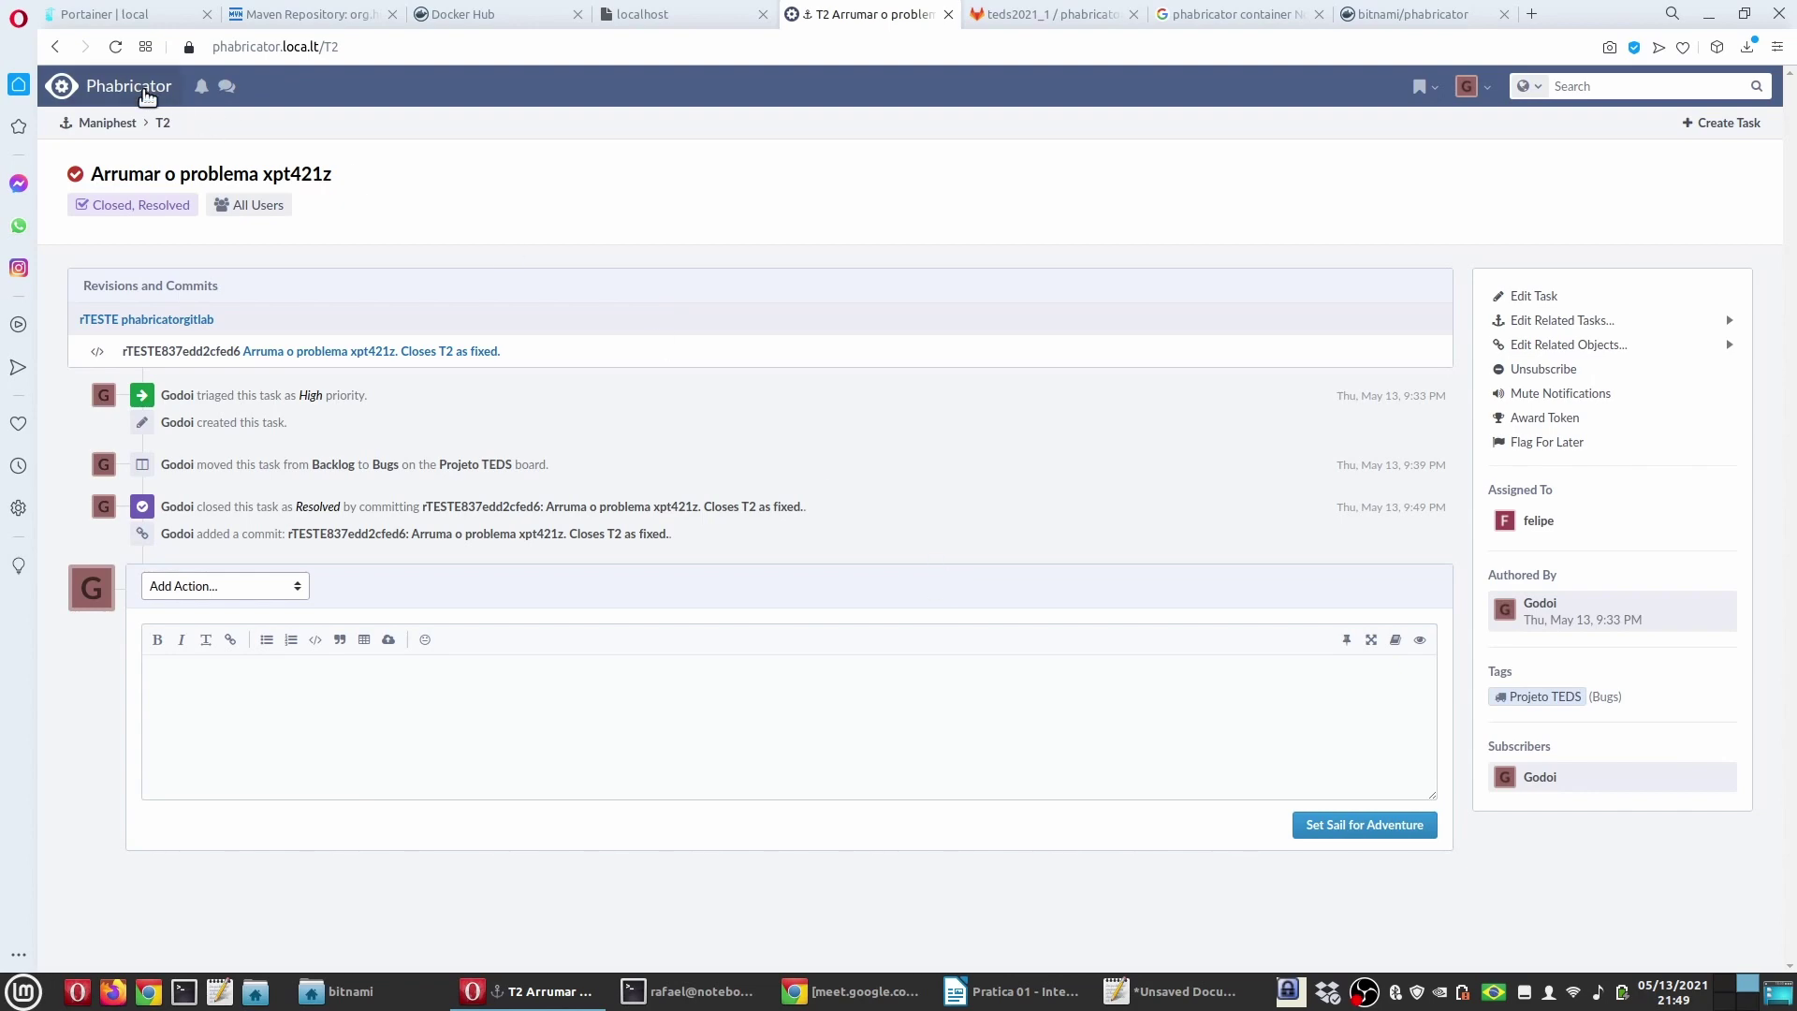
left_click(1011, 992)
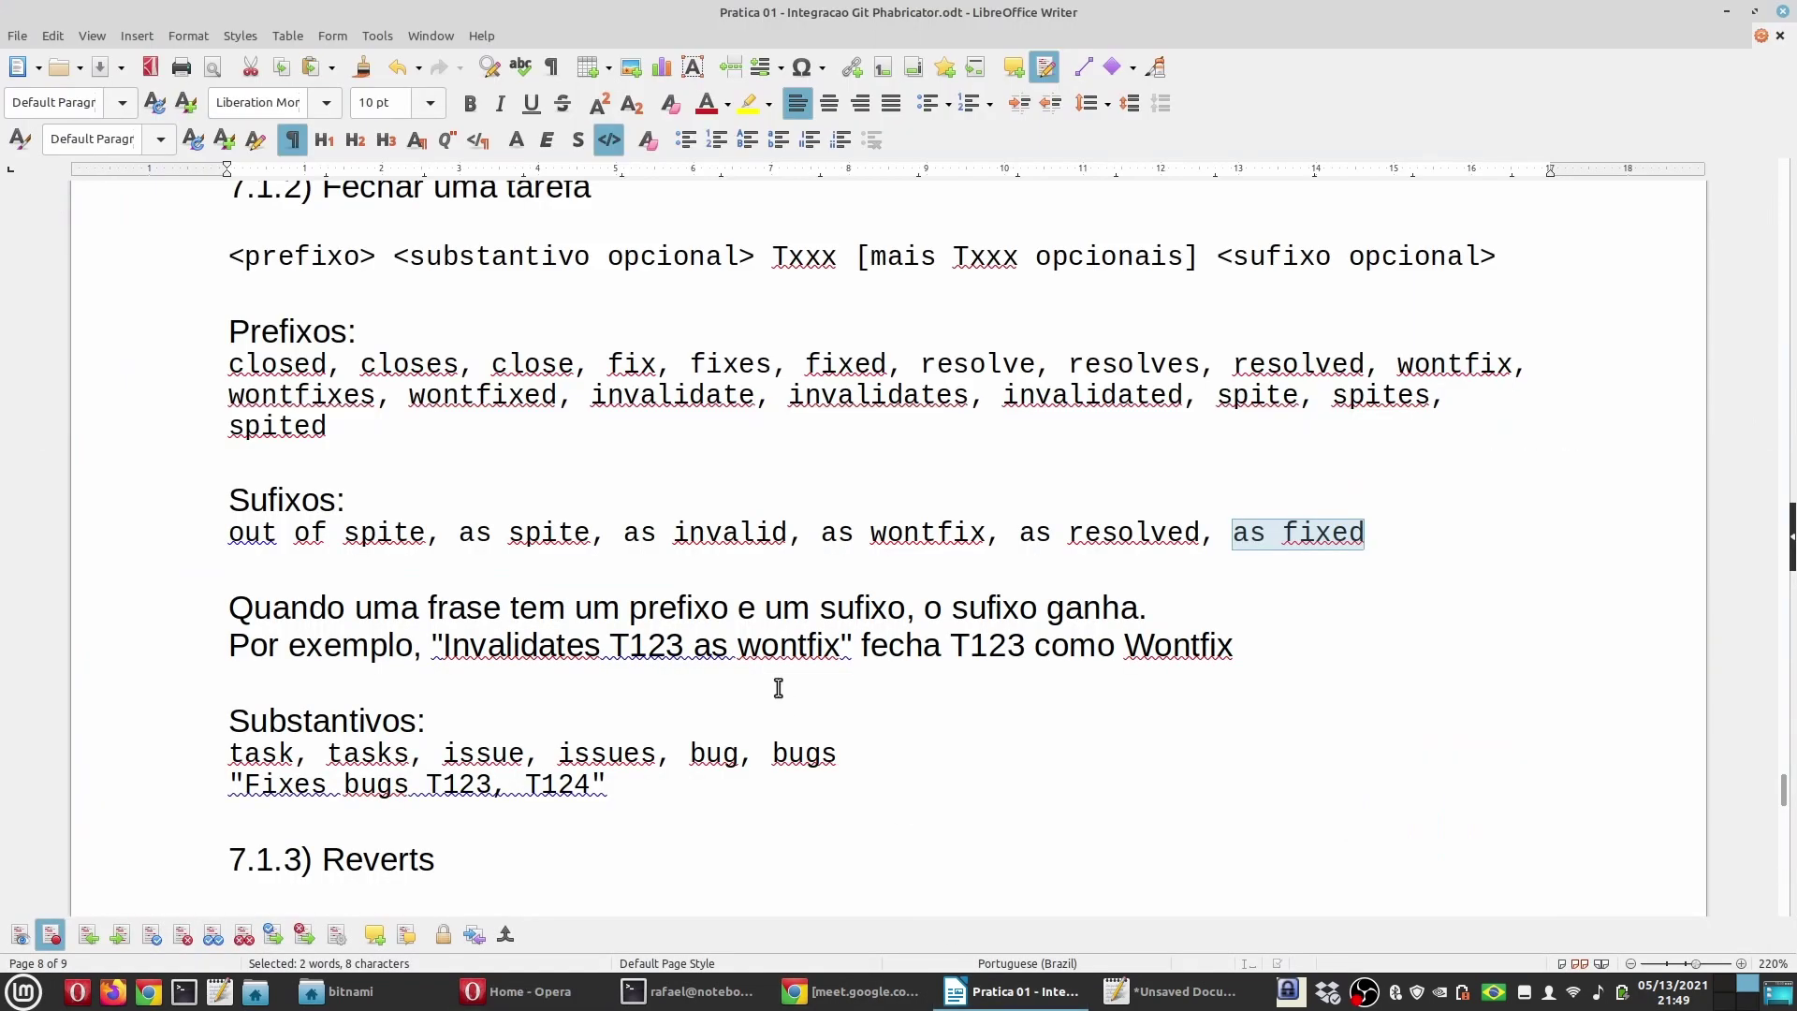
scroll(778, 688, "down", 5)
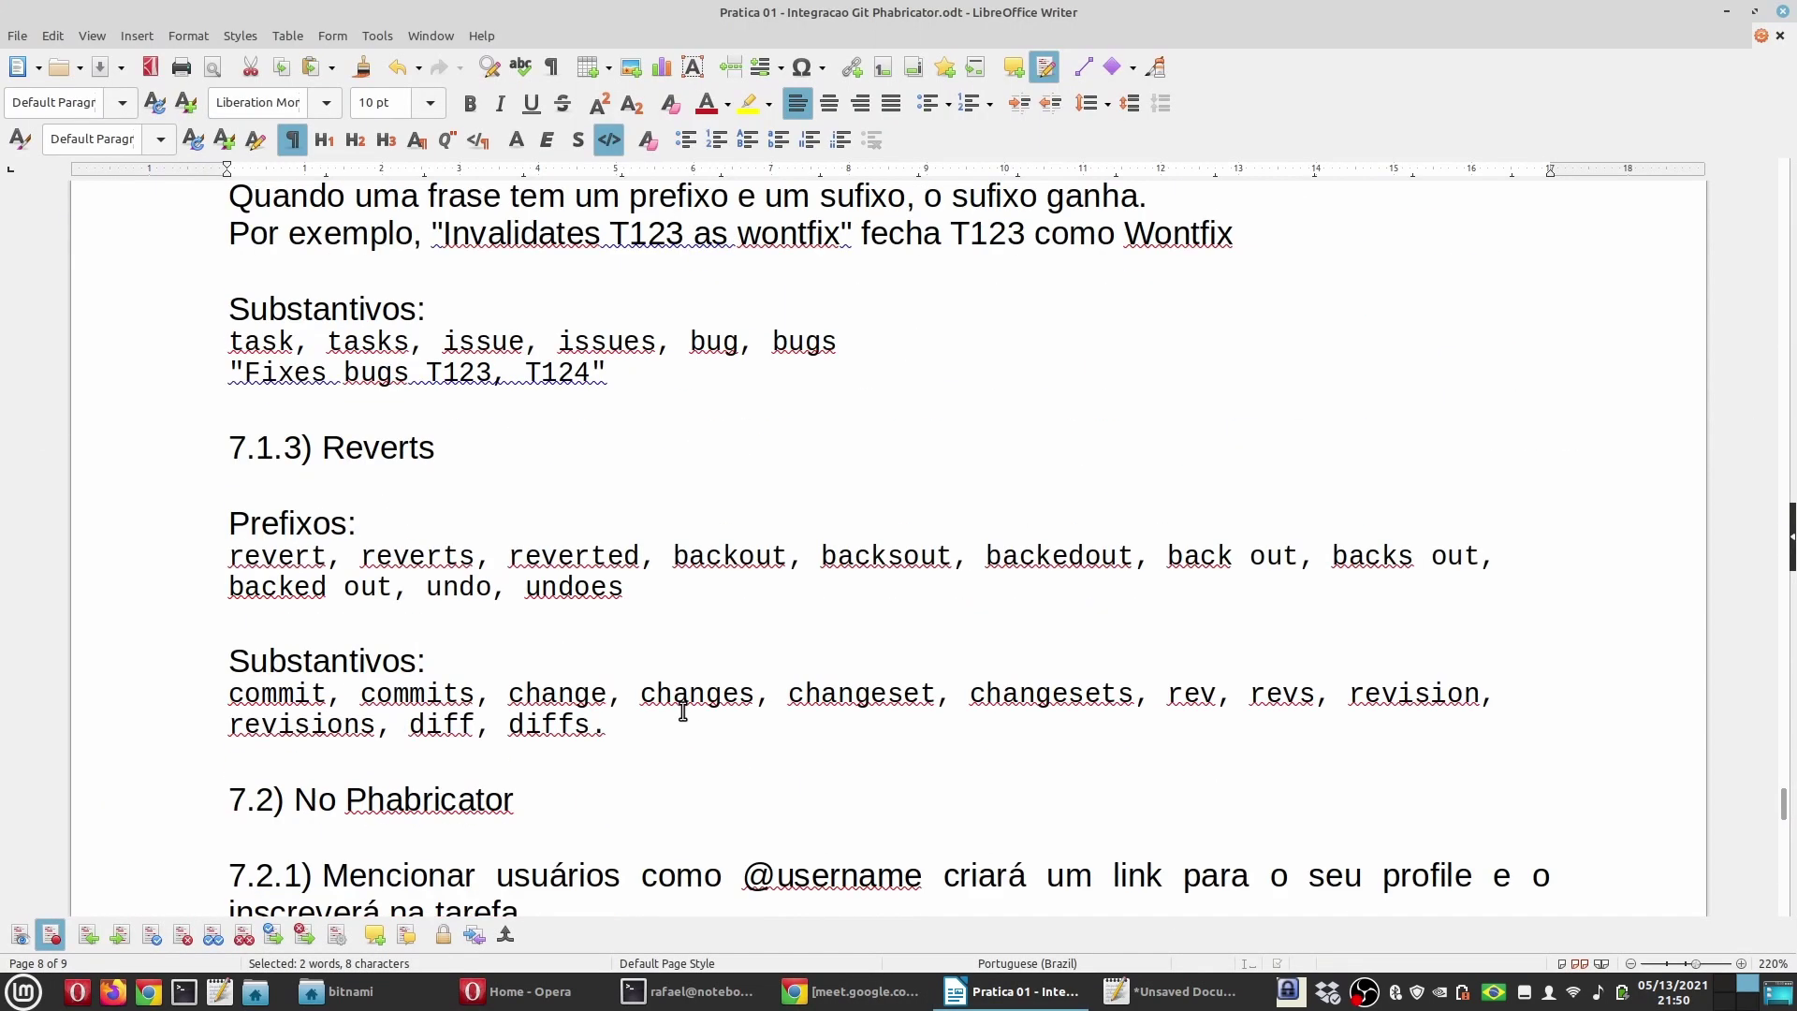
scroll(683, 712, "down", 5)
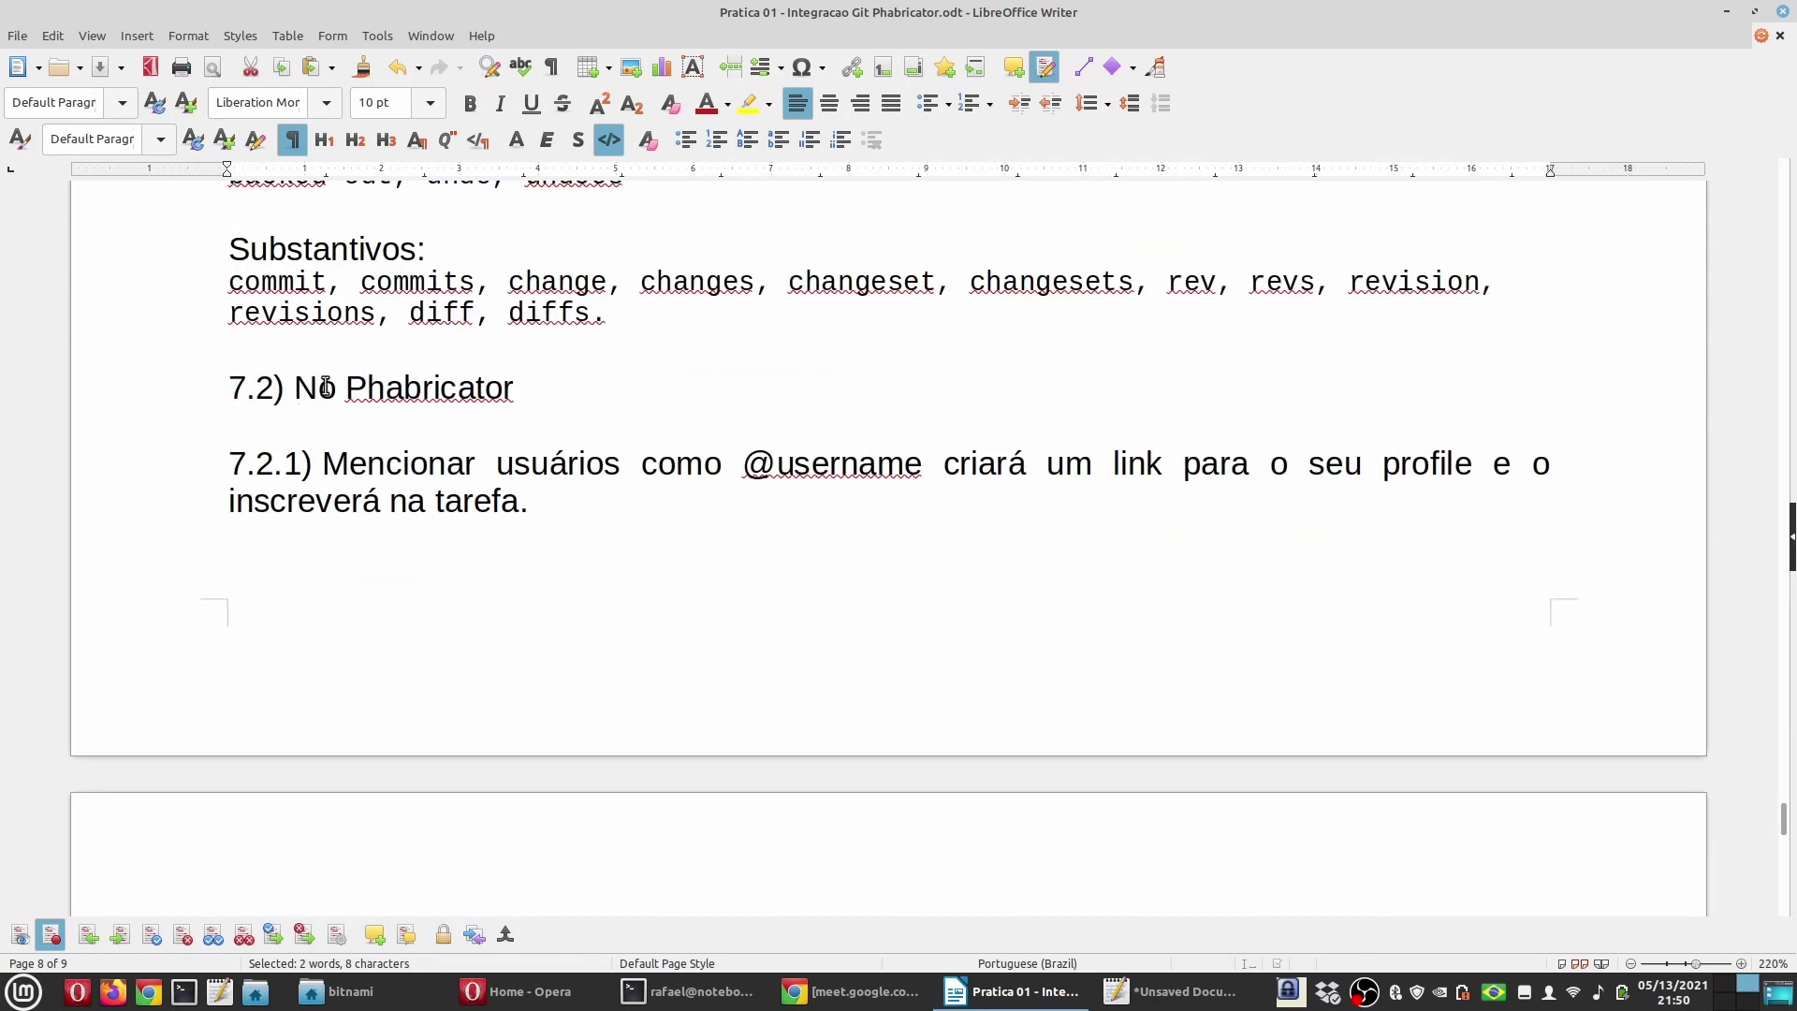
scroll(442, 393, "up", 5)
scroll(511, 554, "down", 2)
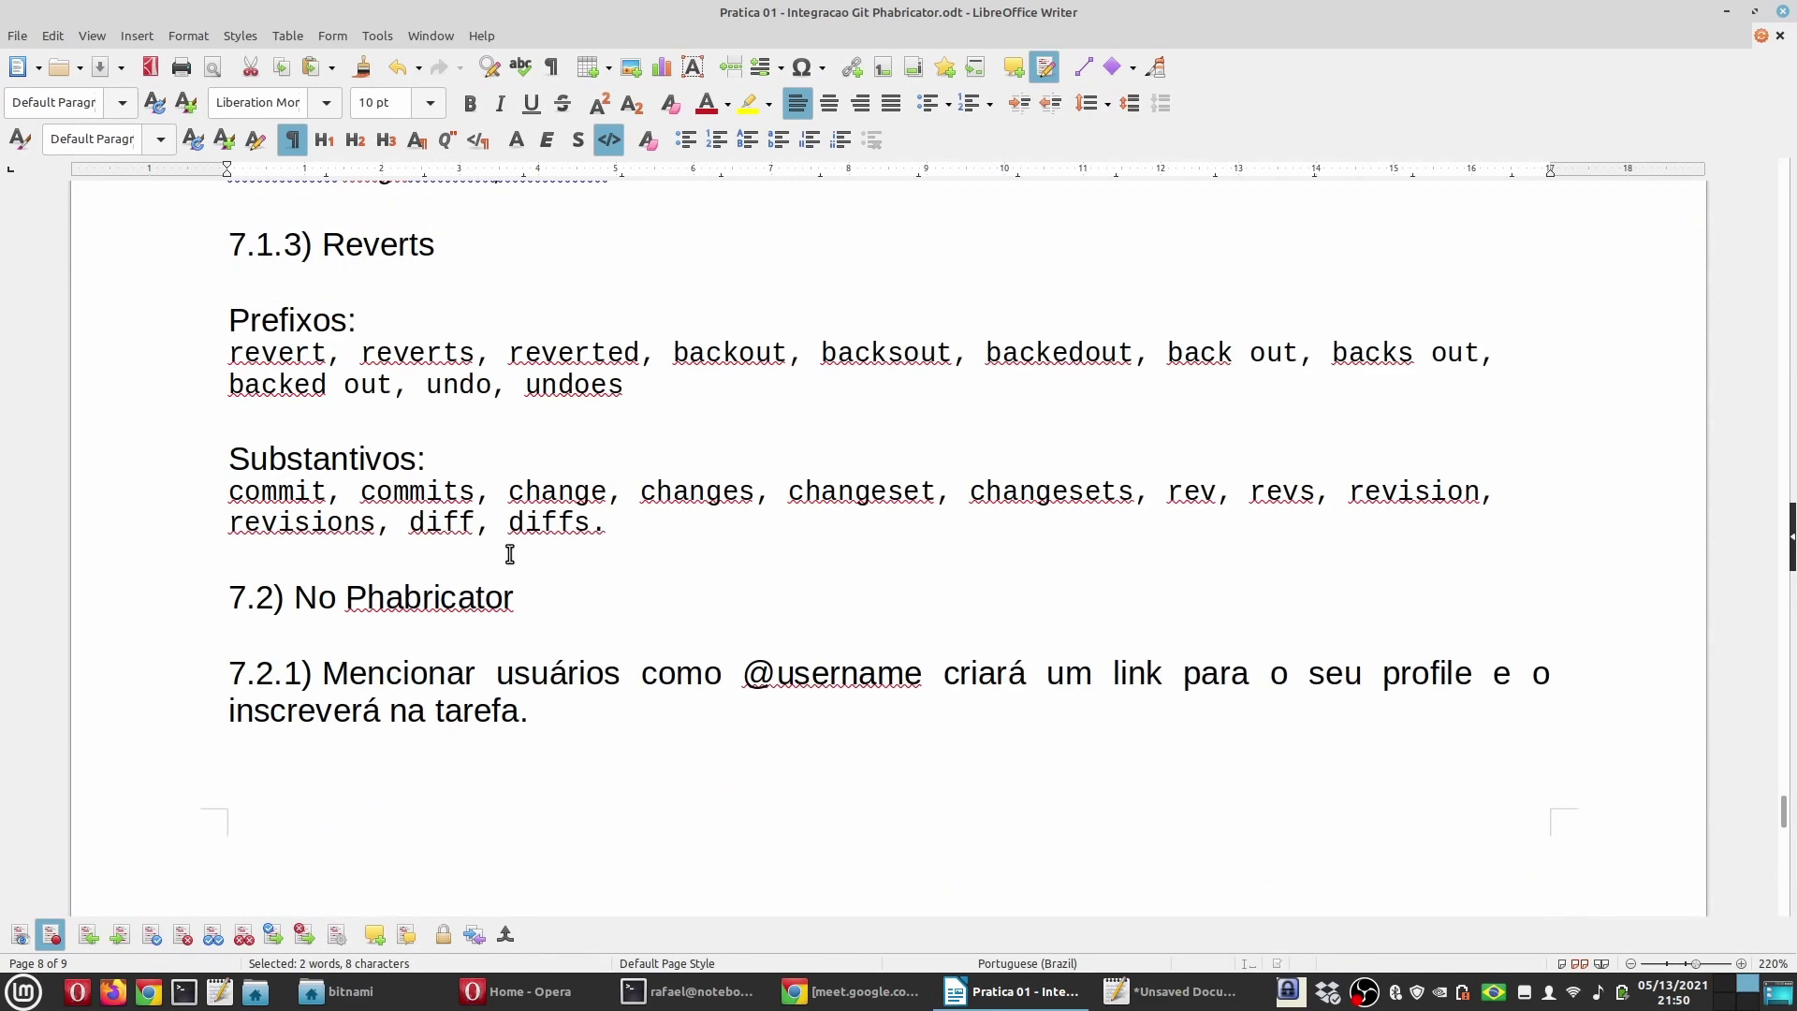
double_click(454, 599)
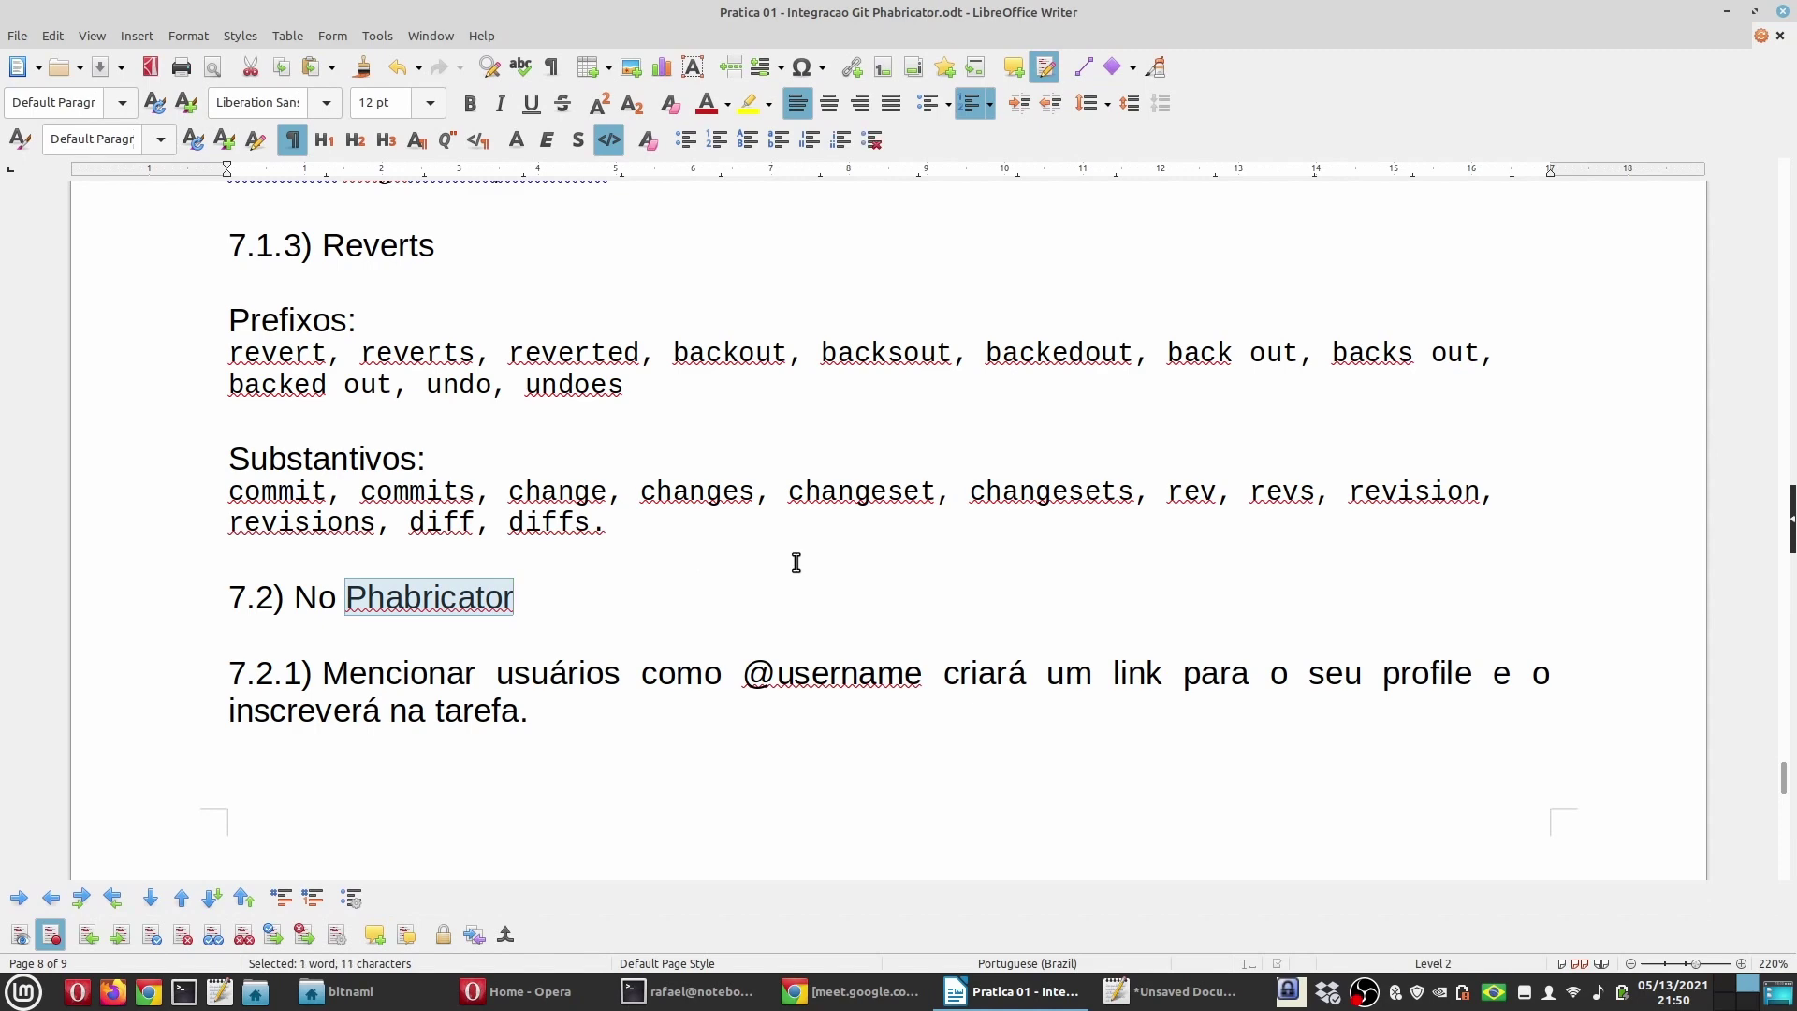
scroll(796, 562, "down", 2)
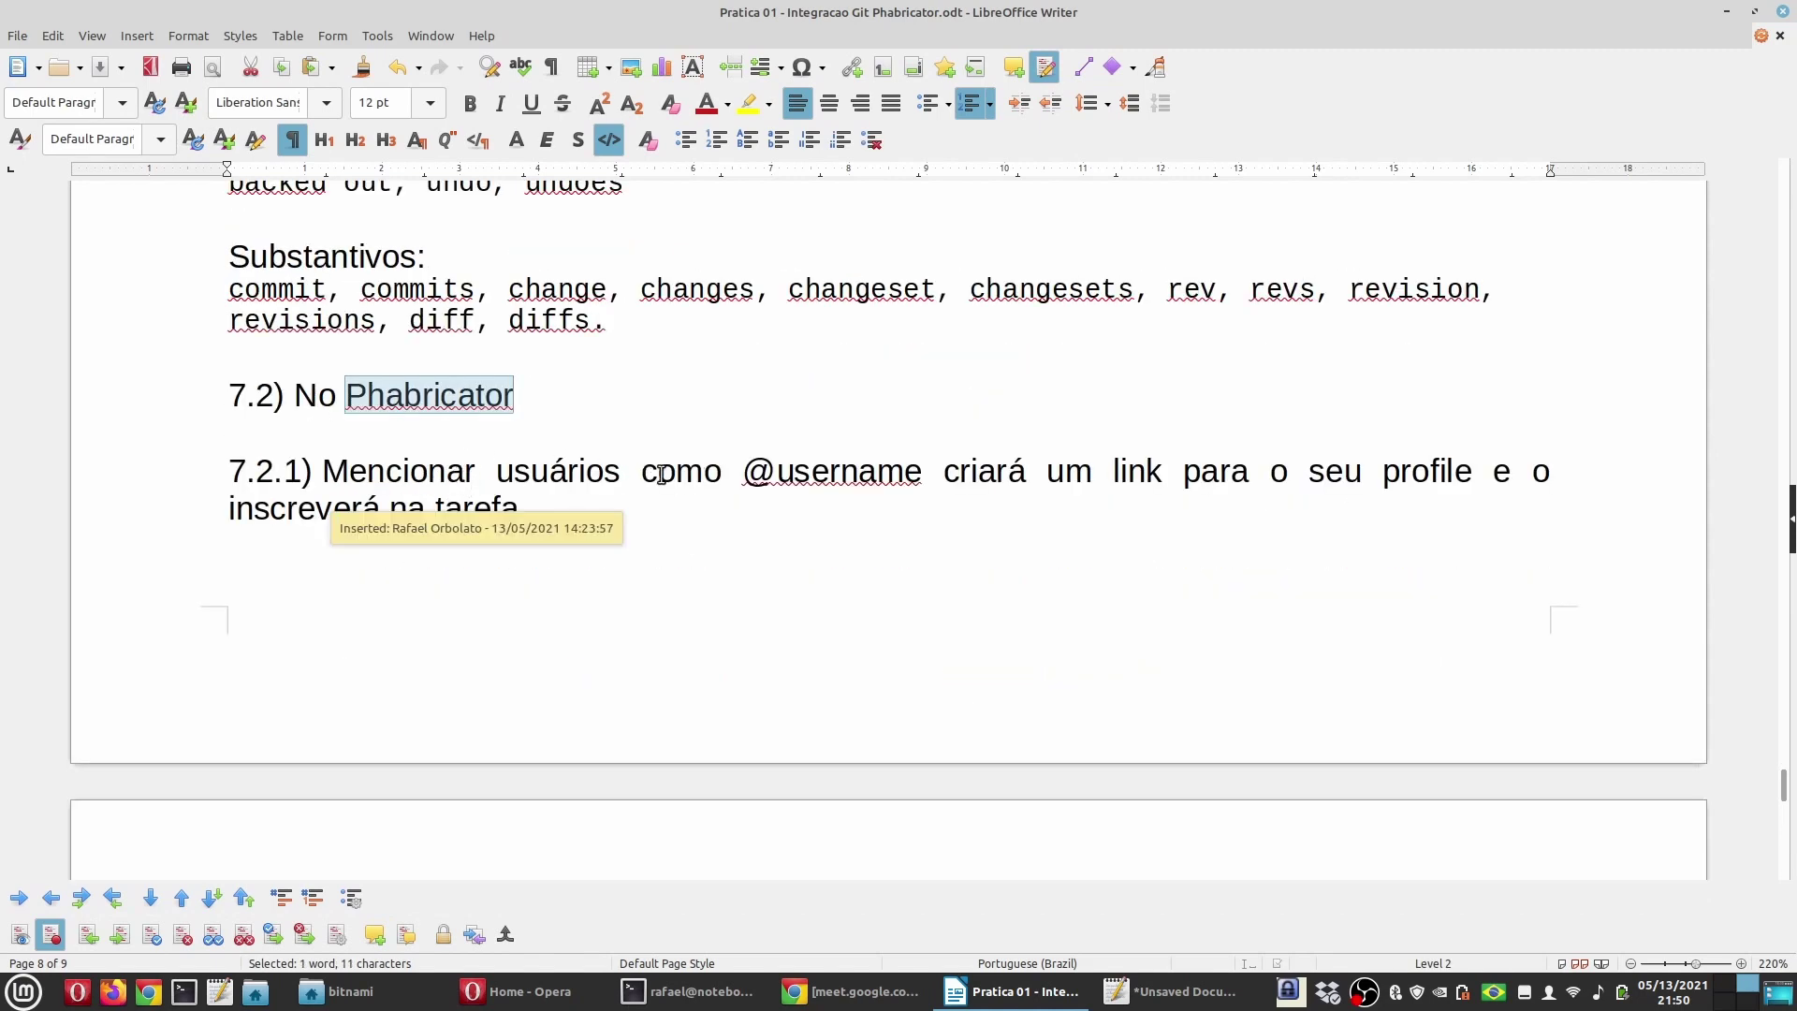
left_click_drag(744, 471, 923, 471)
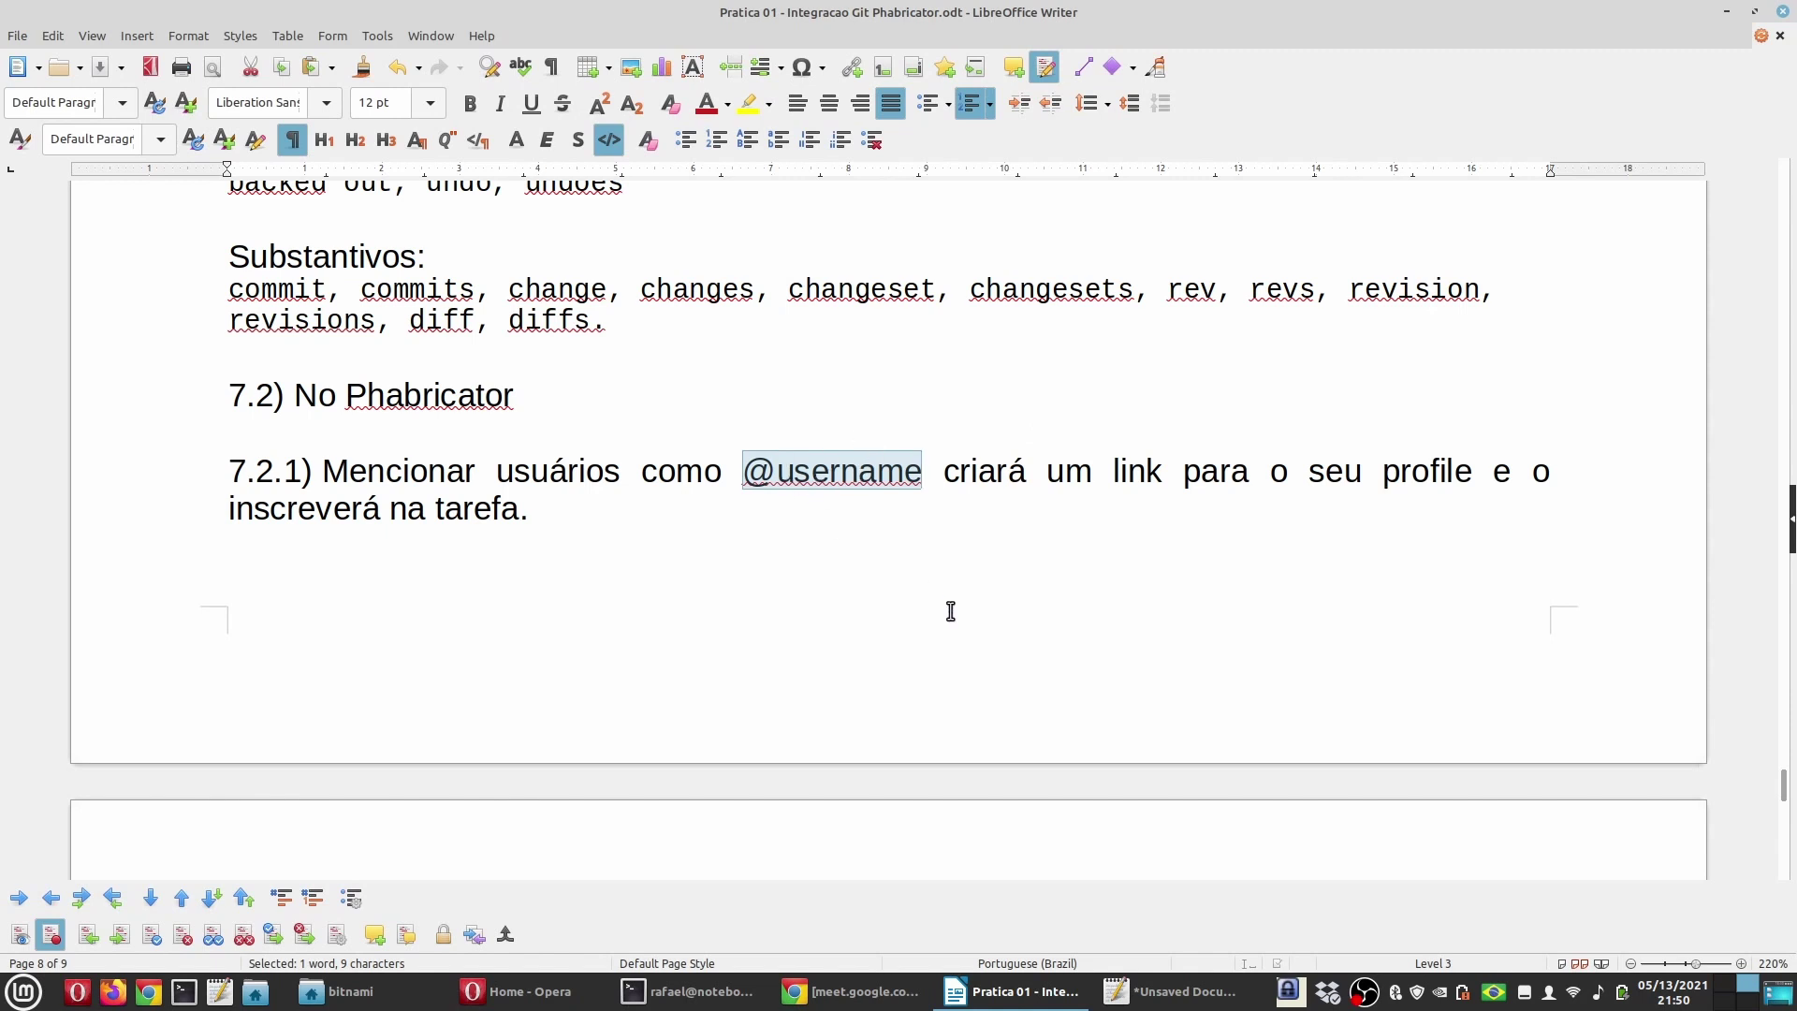
left_click(518, 512)
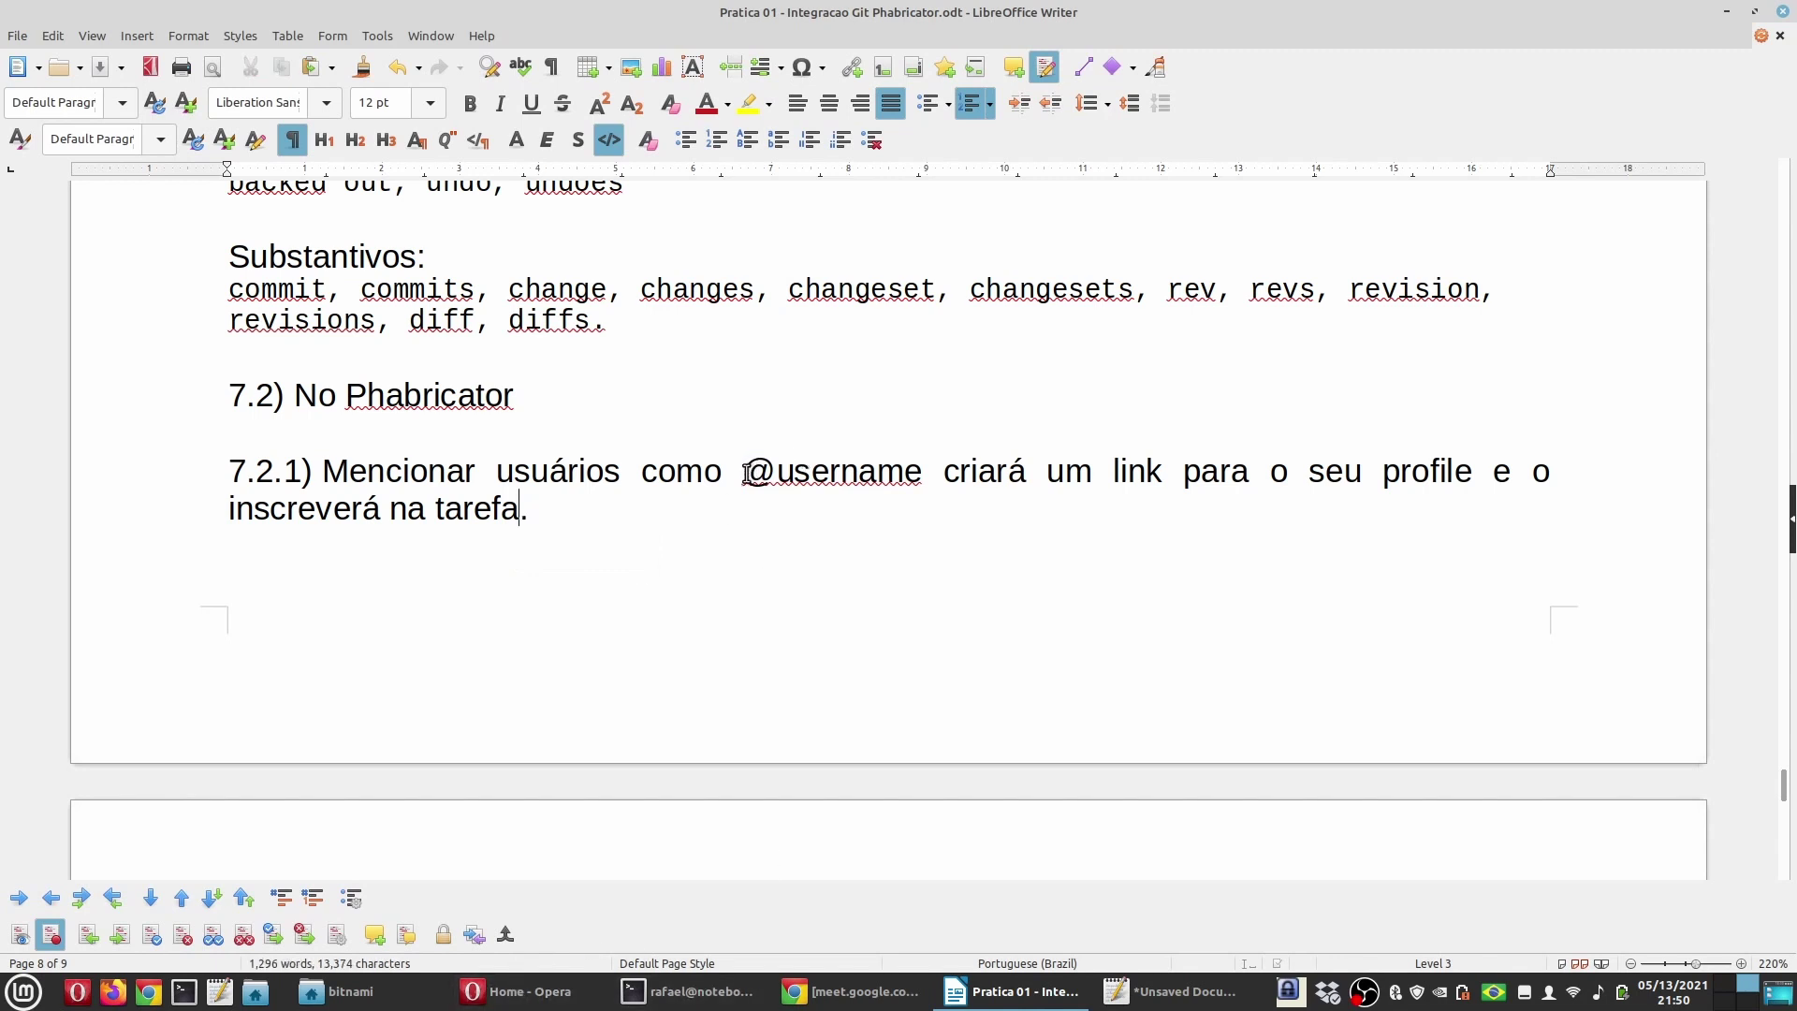
left_click_drag(746, 472, 922, 473)
Step: Bring the practice guide back and scroll on to items 7.2.2–7.2.4
left_click(552, 1003)
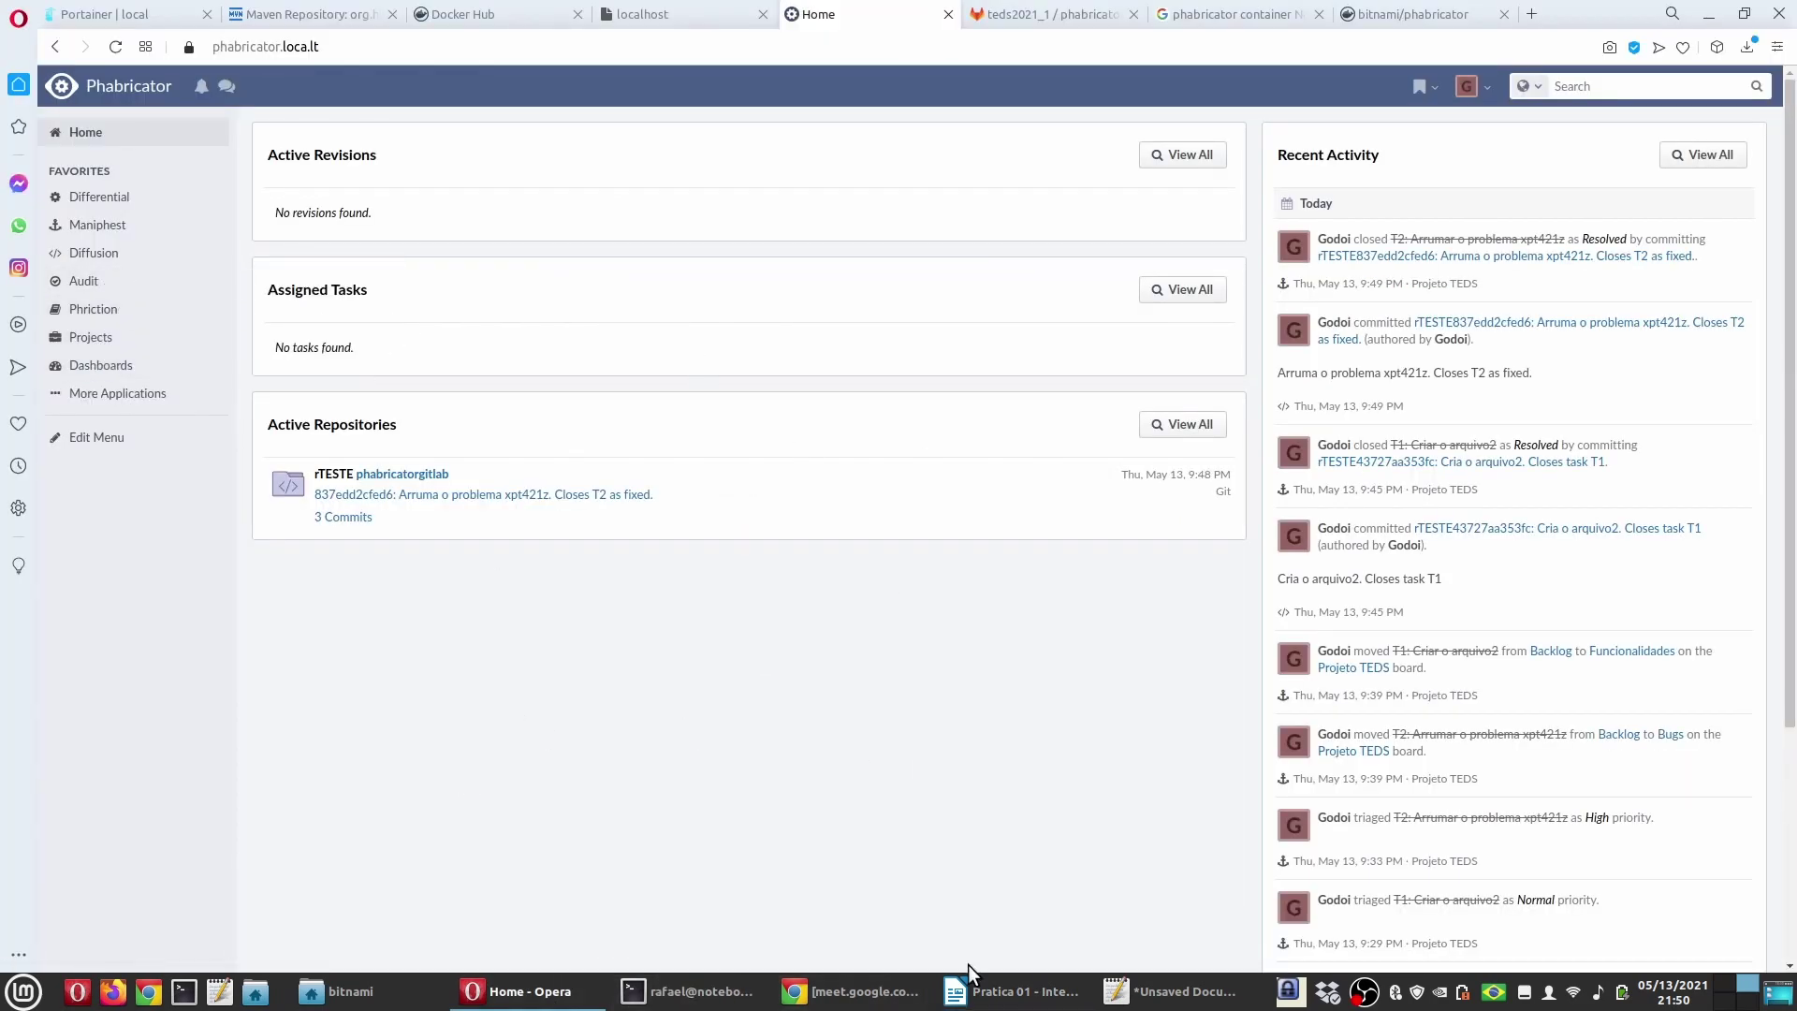
left_click(988, 994)
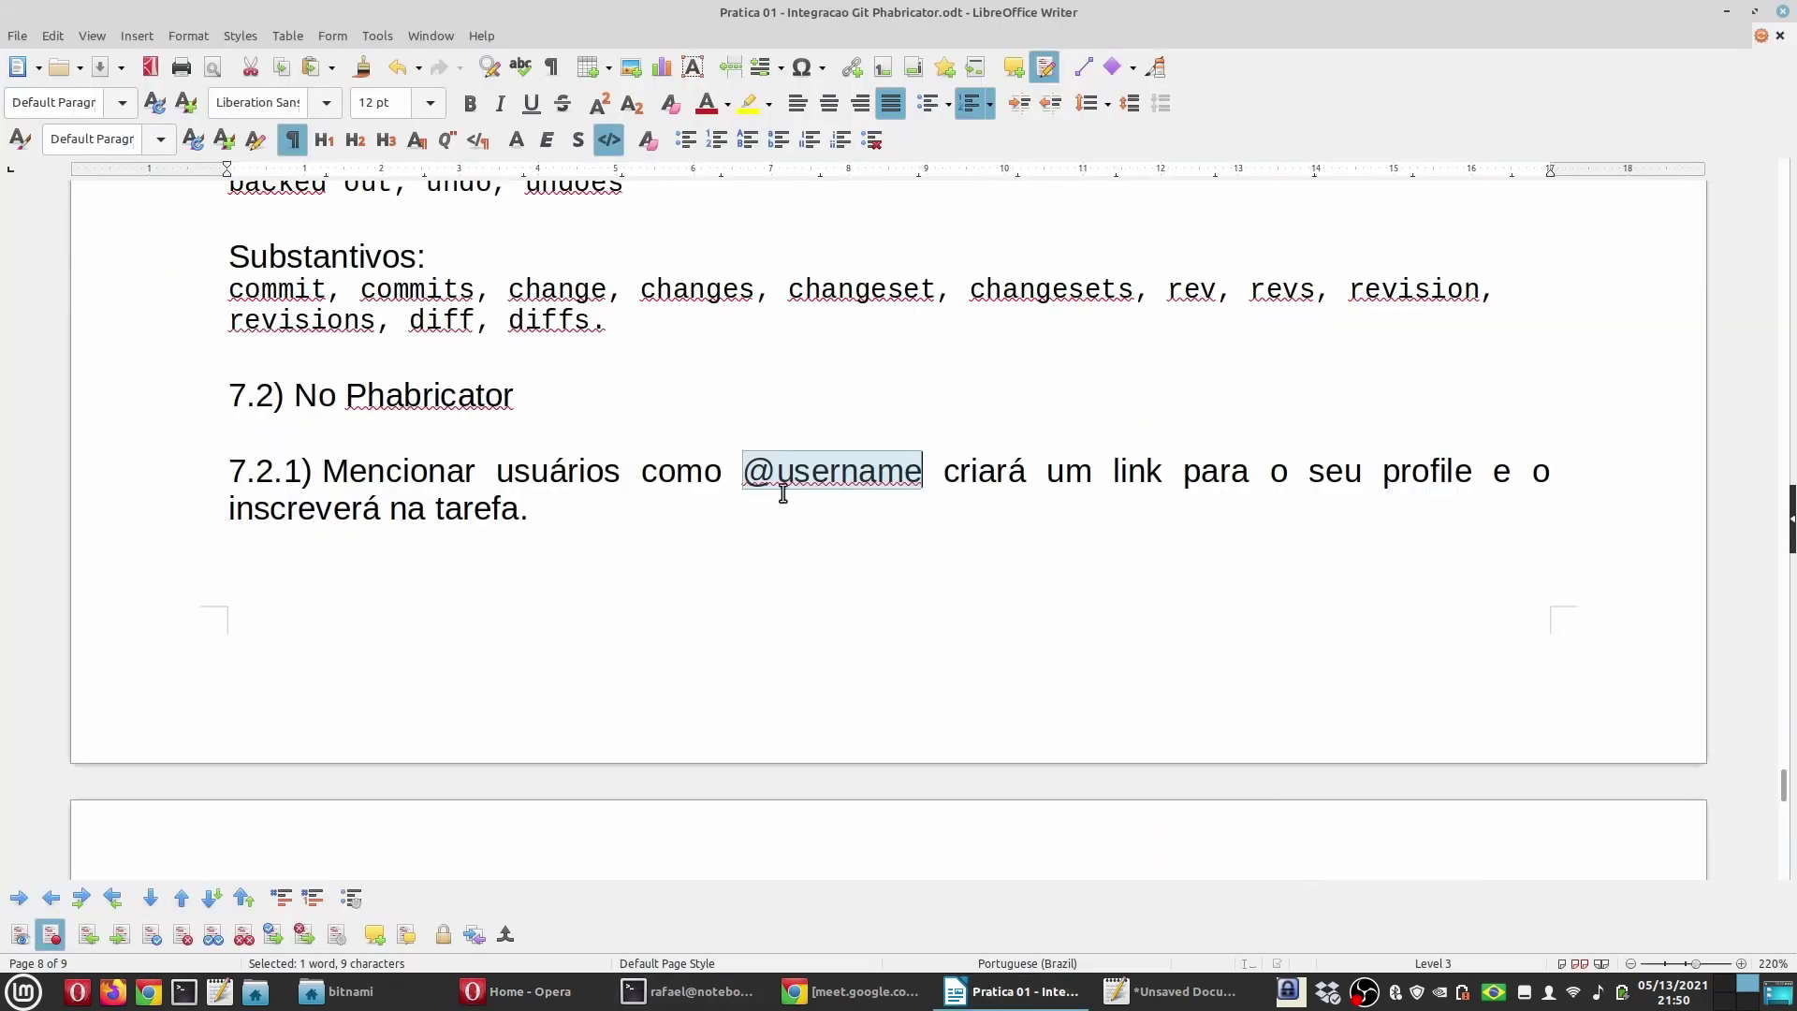
scroll(574, 559, "down", 5)
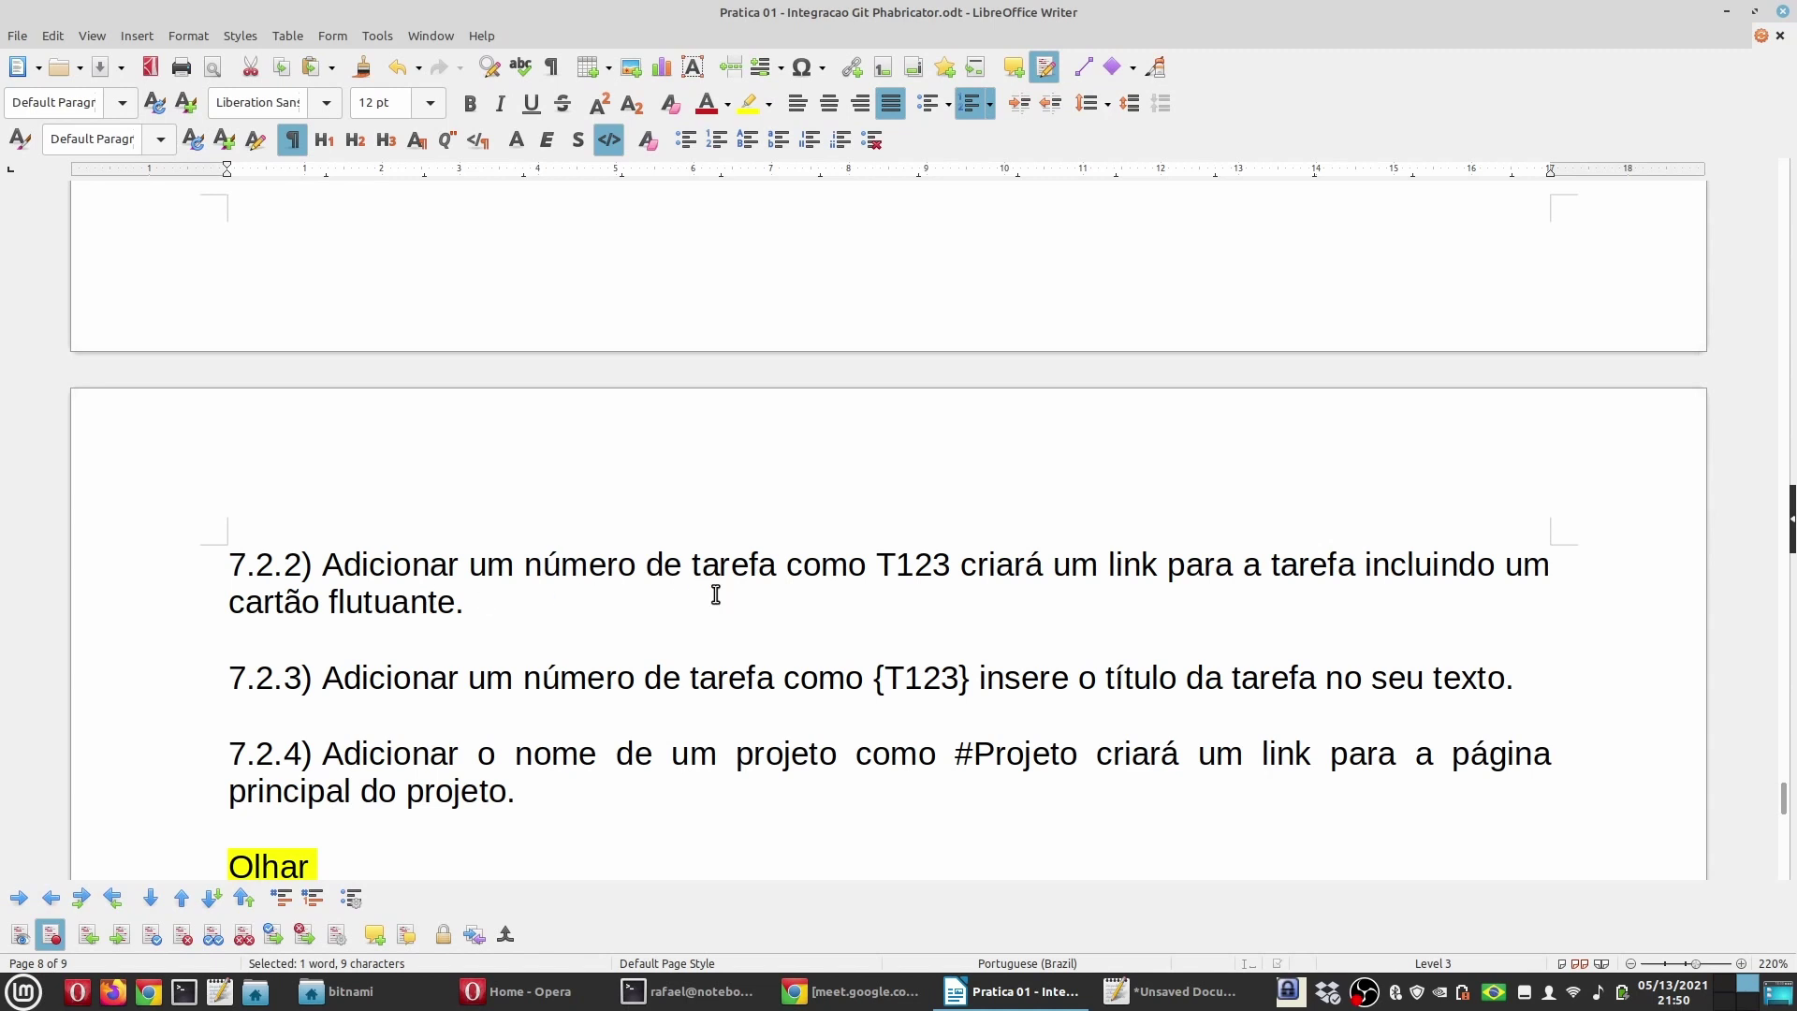
left_click_drag(878, 566, 950, 565)
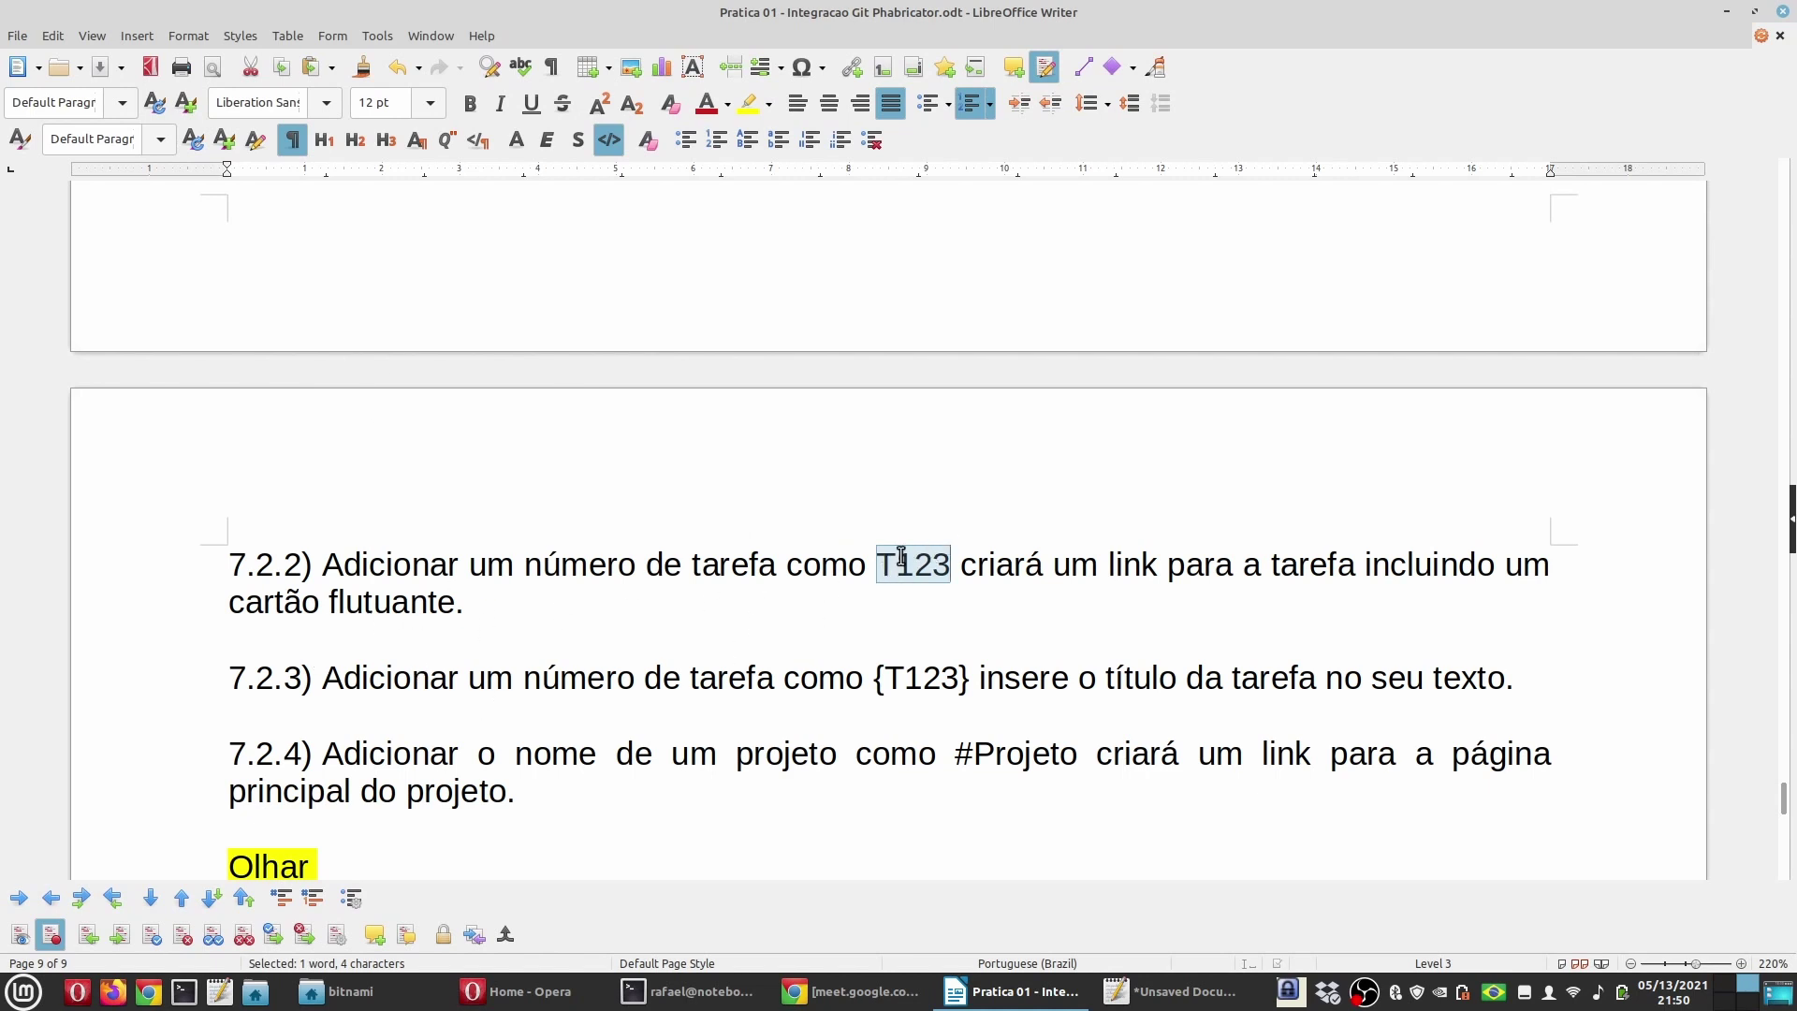
left_click_drag(863, 677, 970, 678)
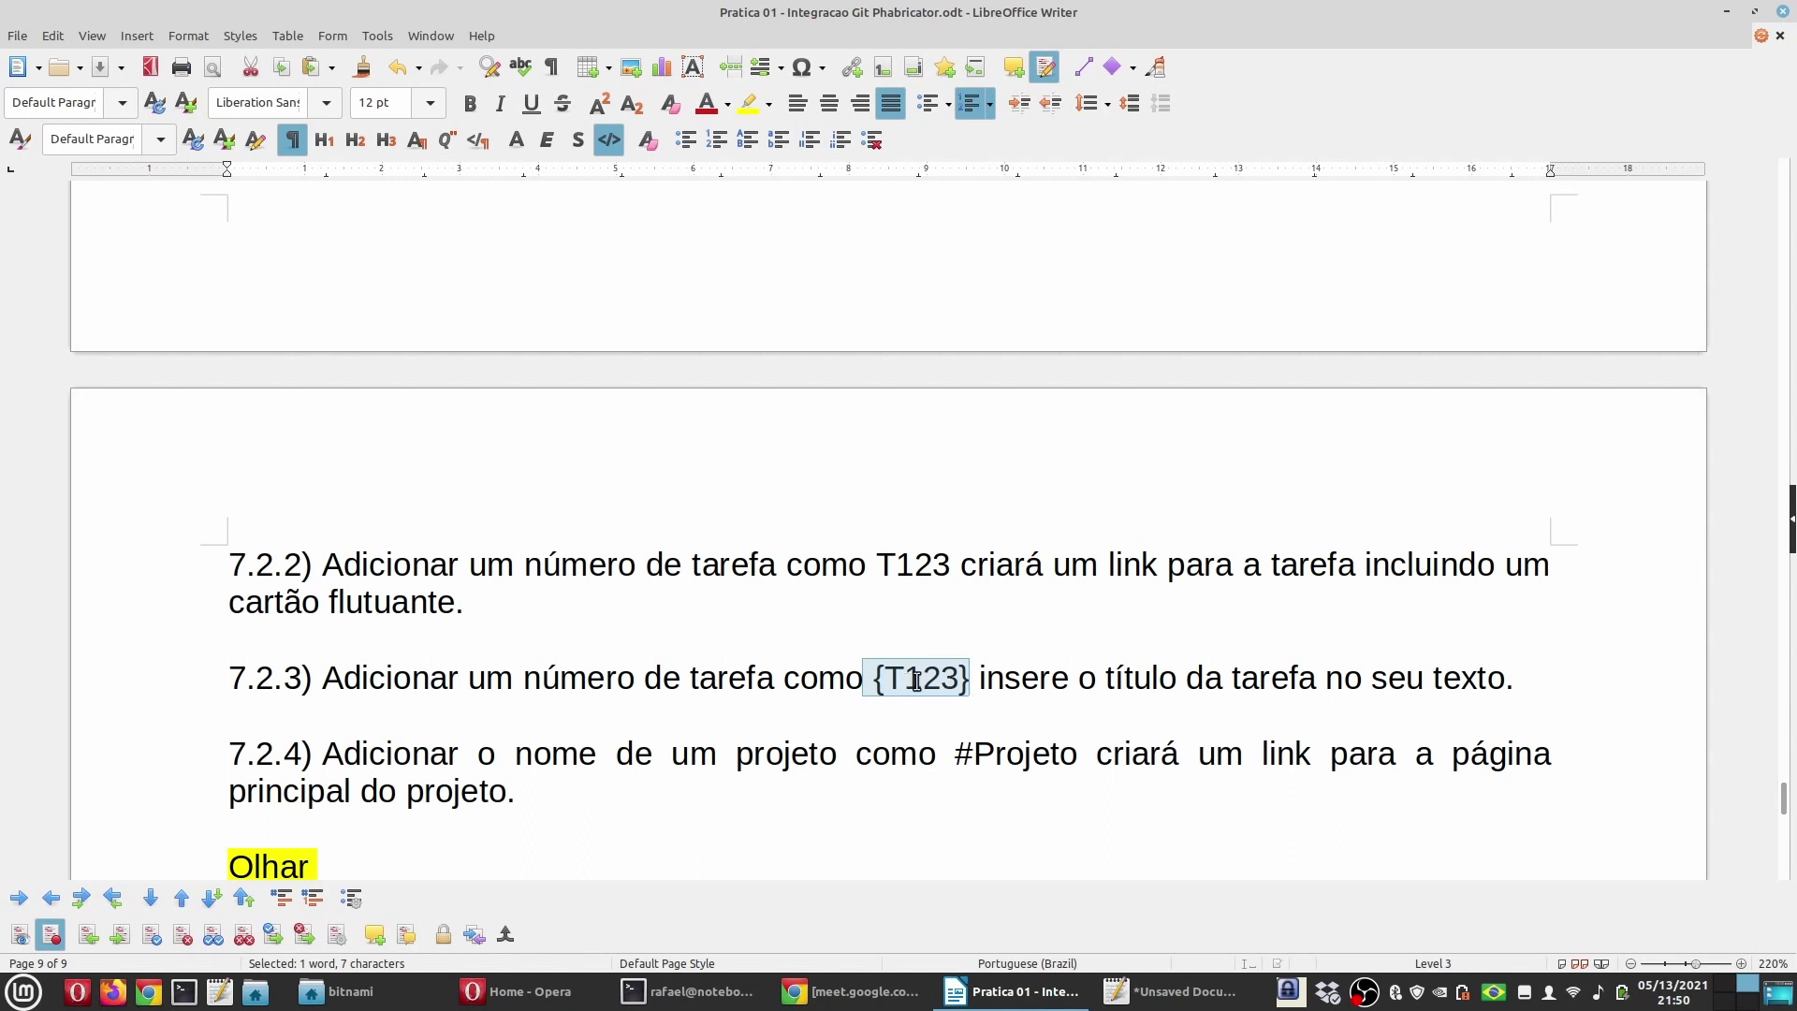
mouse_move(926, 691)
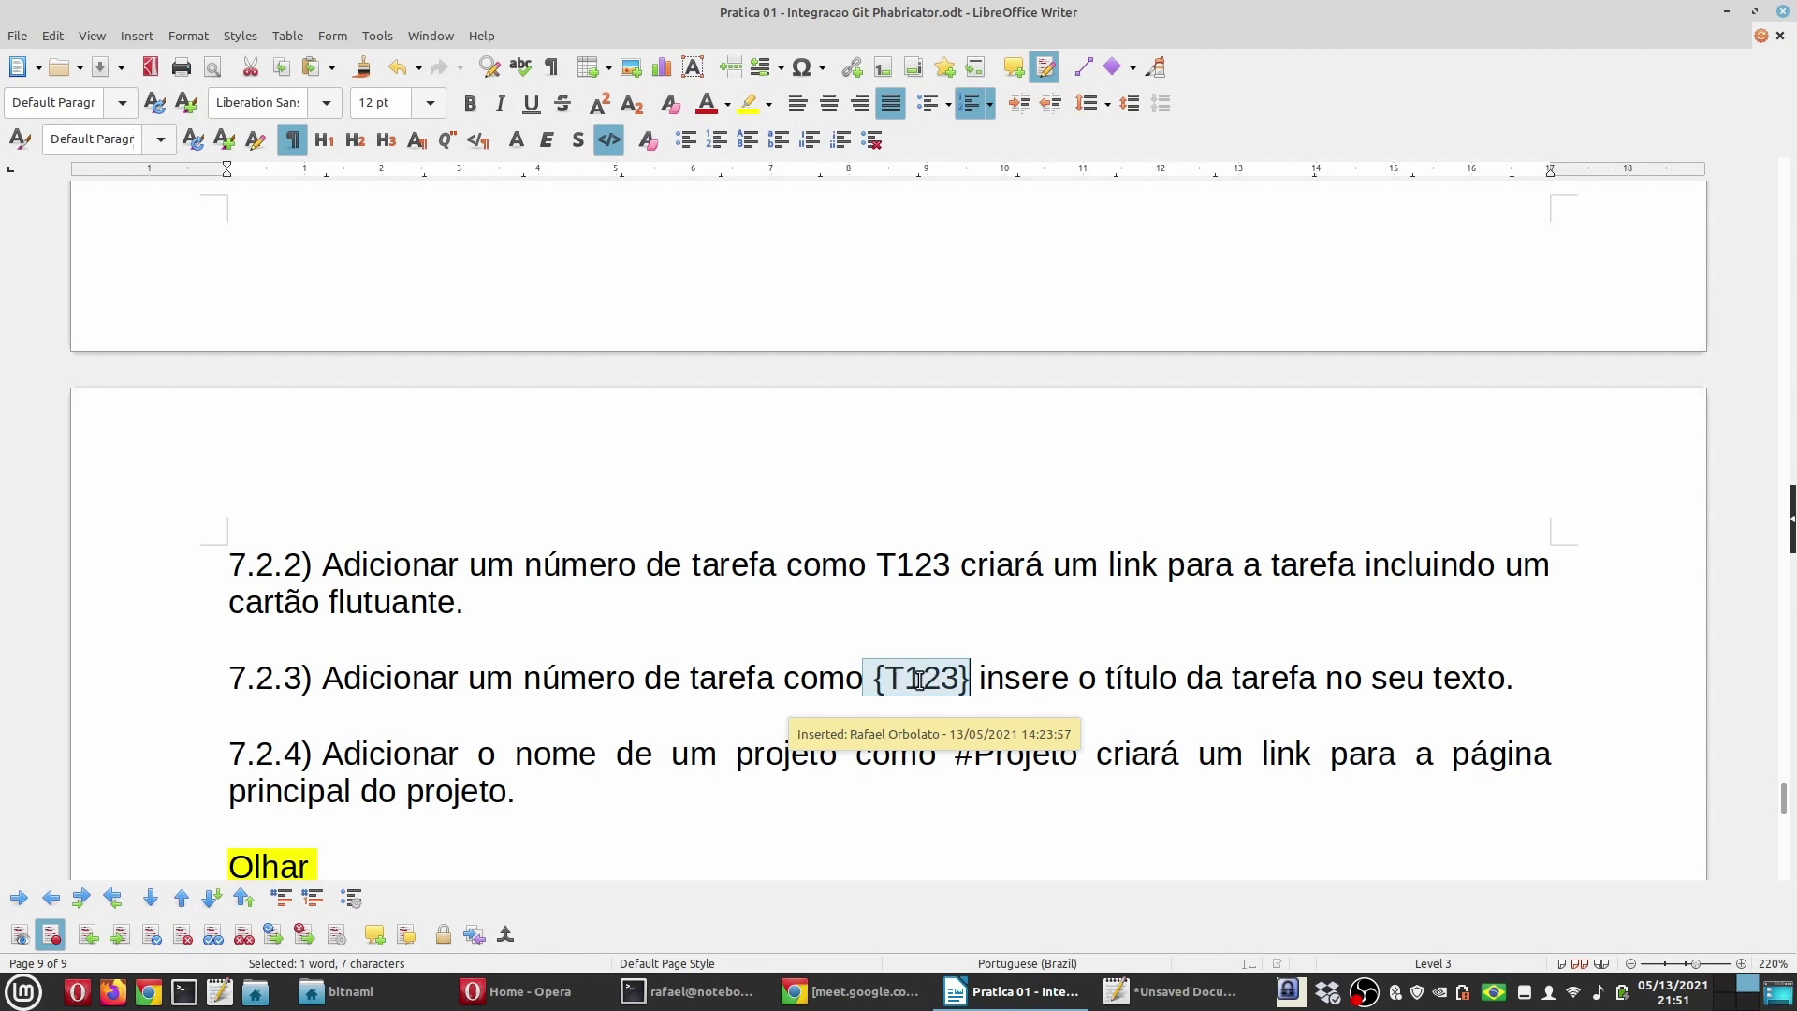
scroll(635, 688, "down", 1)
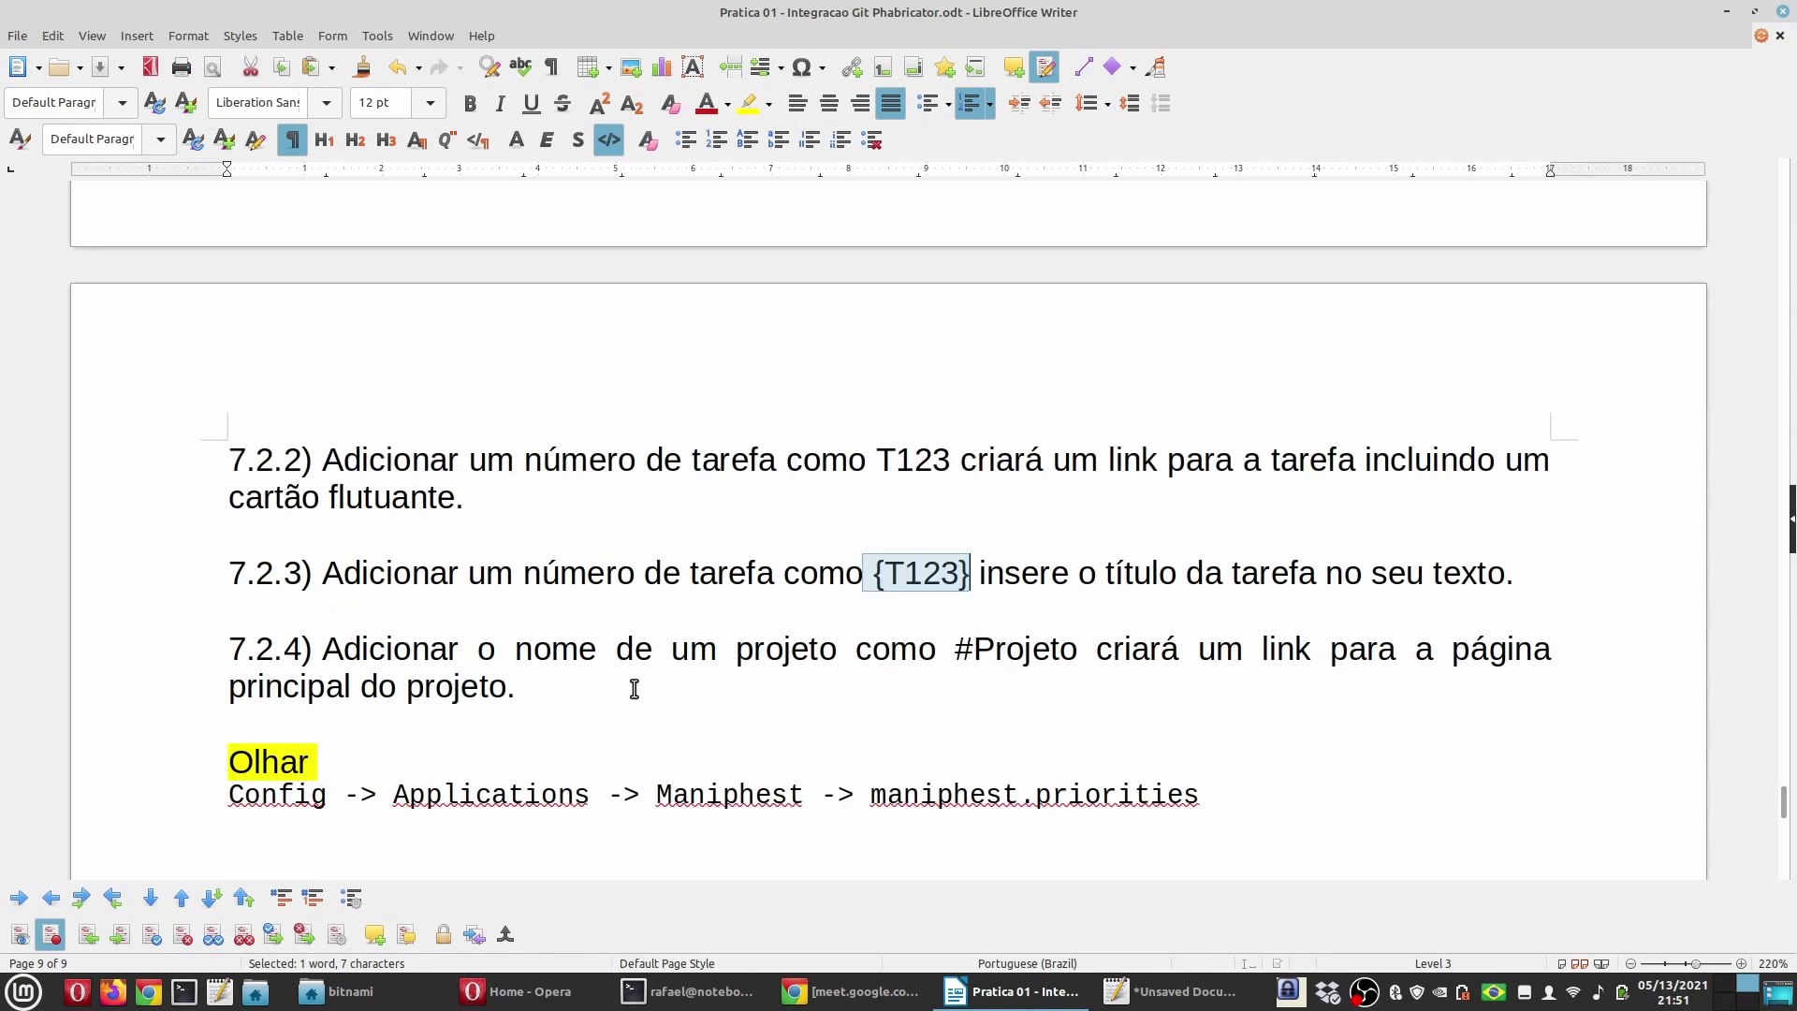
left_click(430, 649)
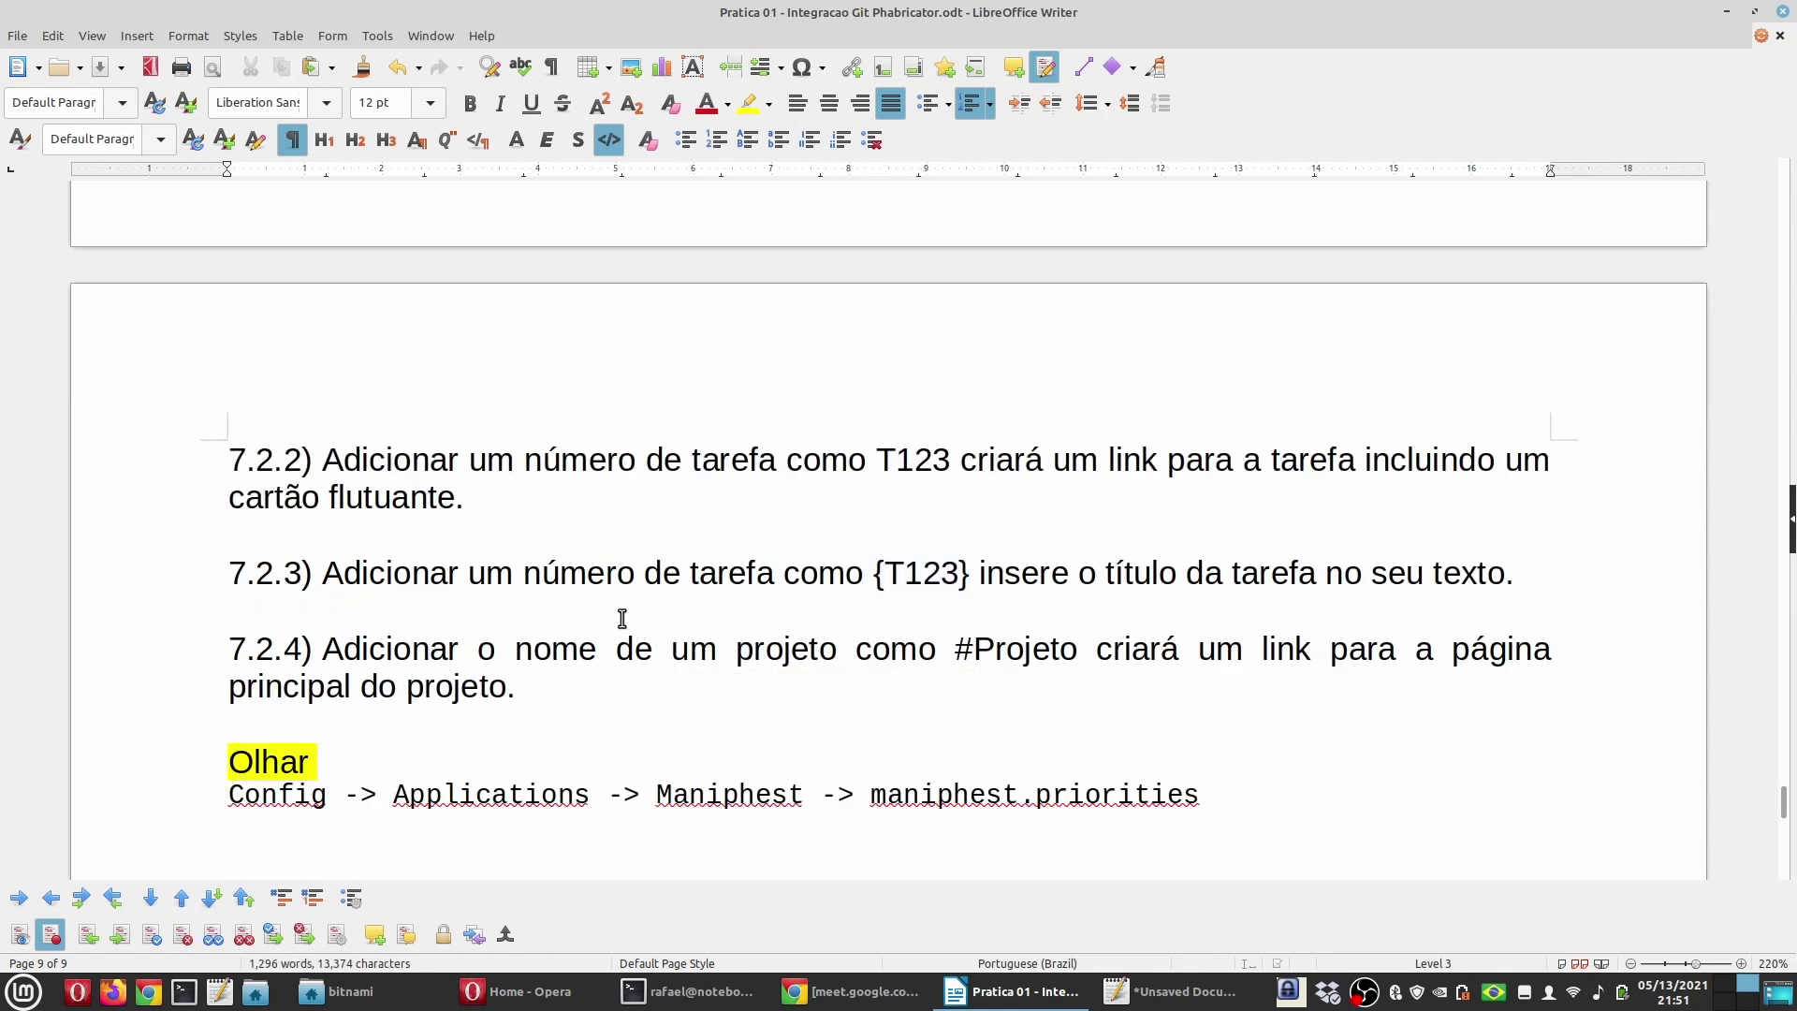
left_click_drag(956, 648, 1083, 657)
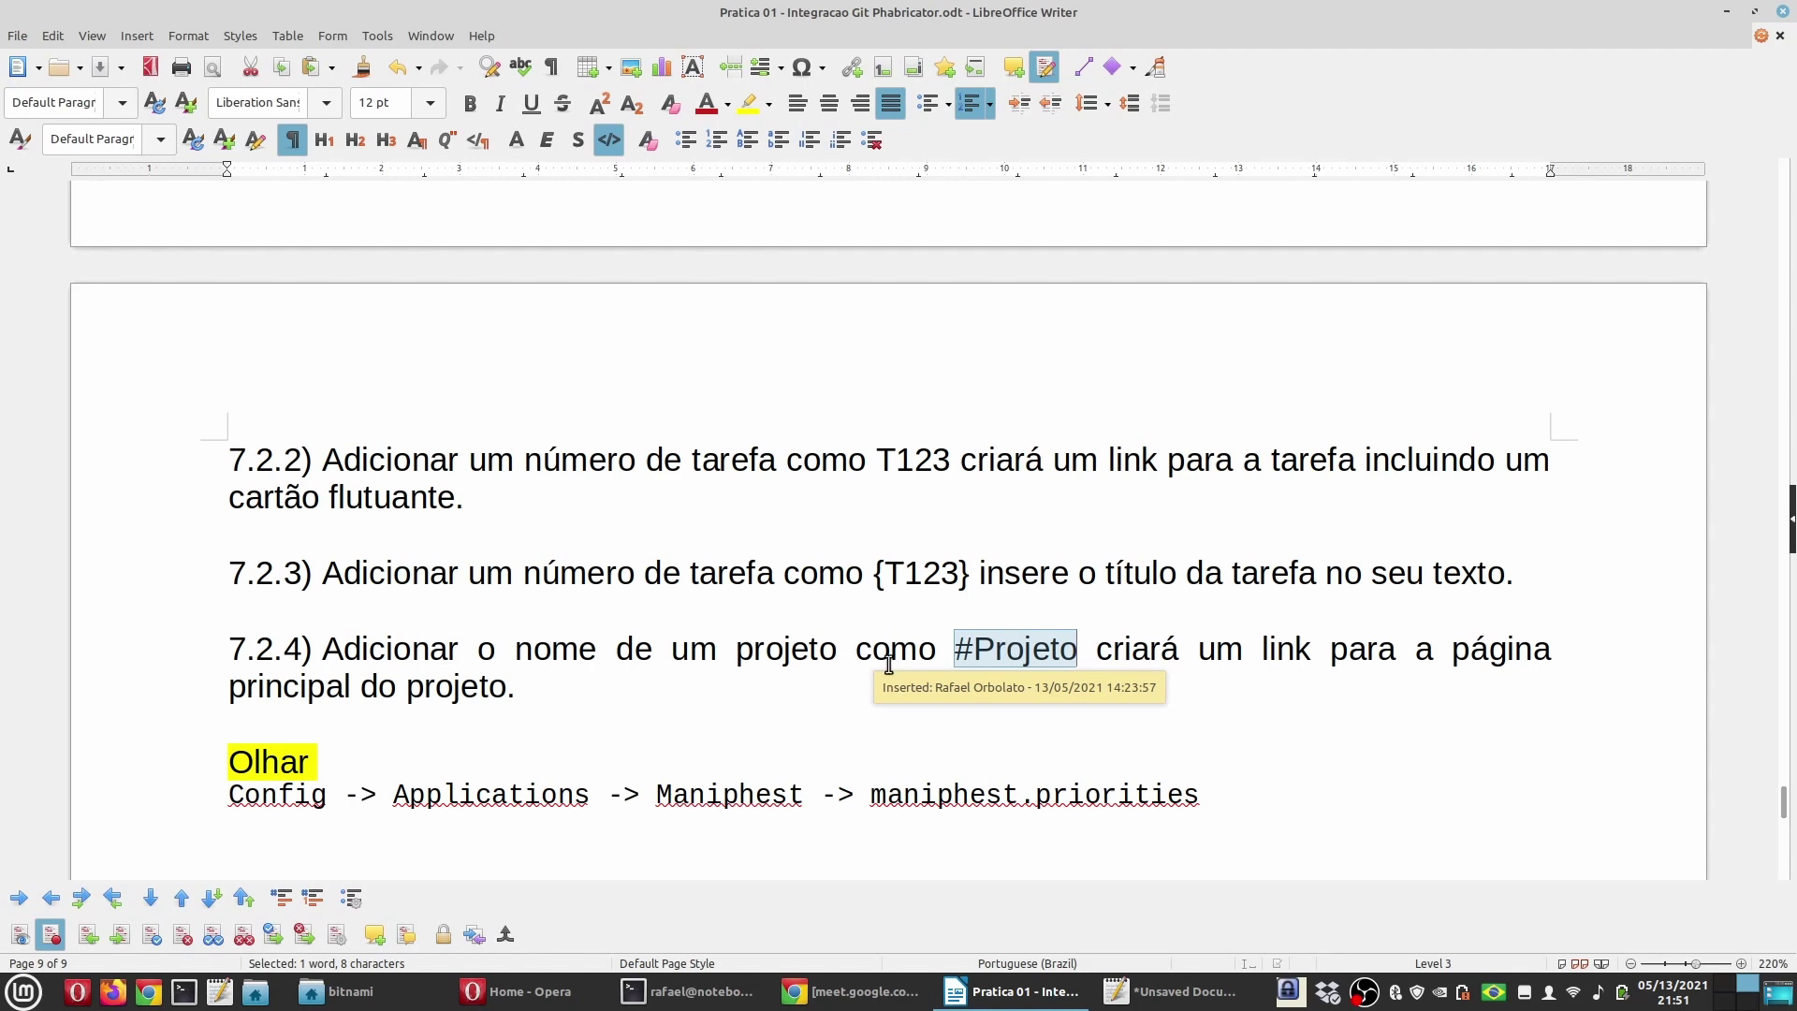
scroll(688, 659, "down", 3)
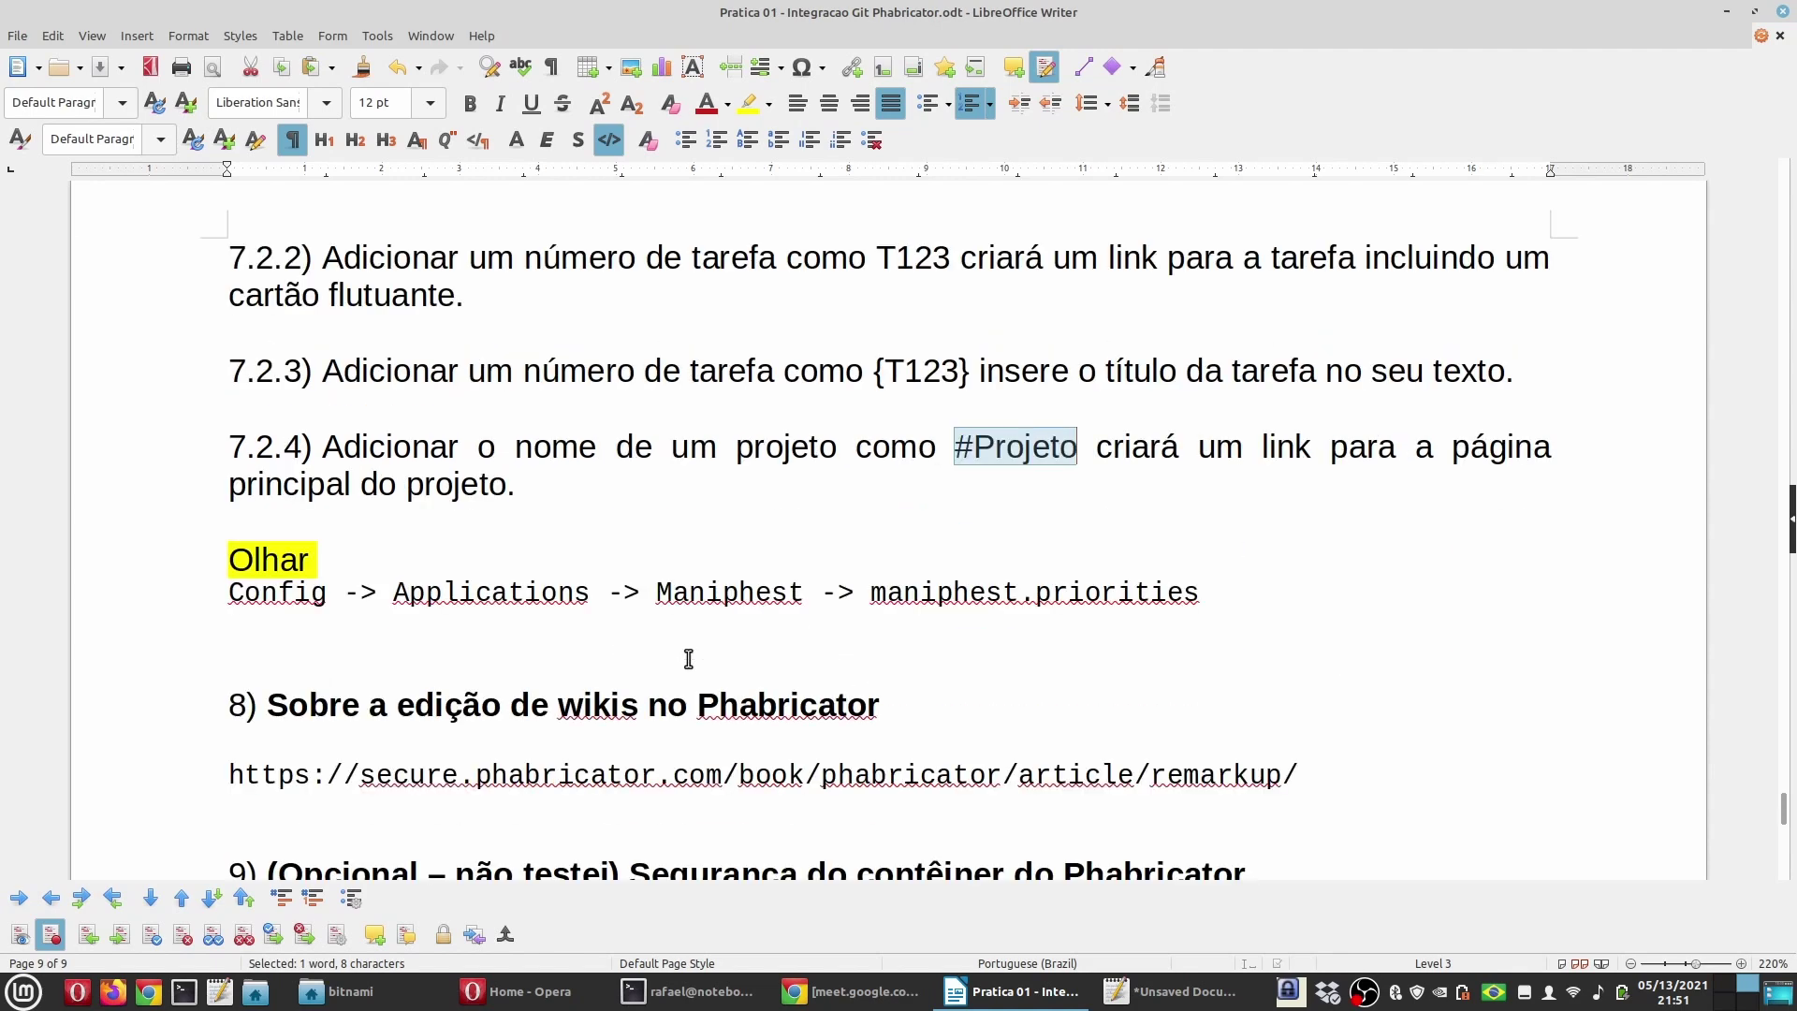
scroll(688, 659, "up", 1)
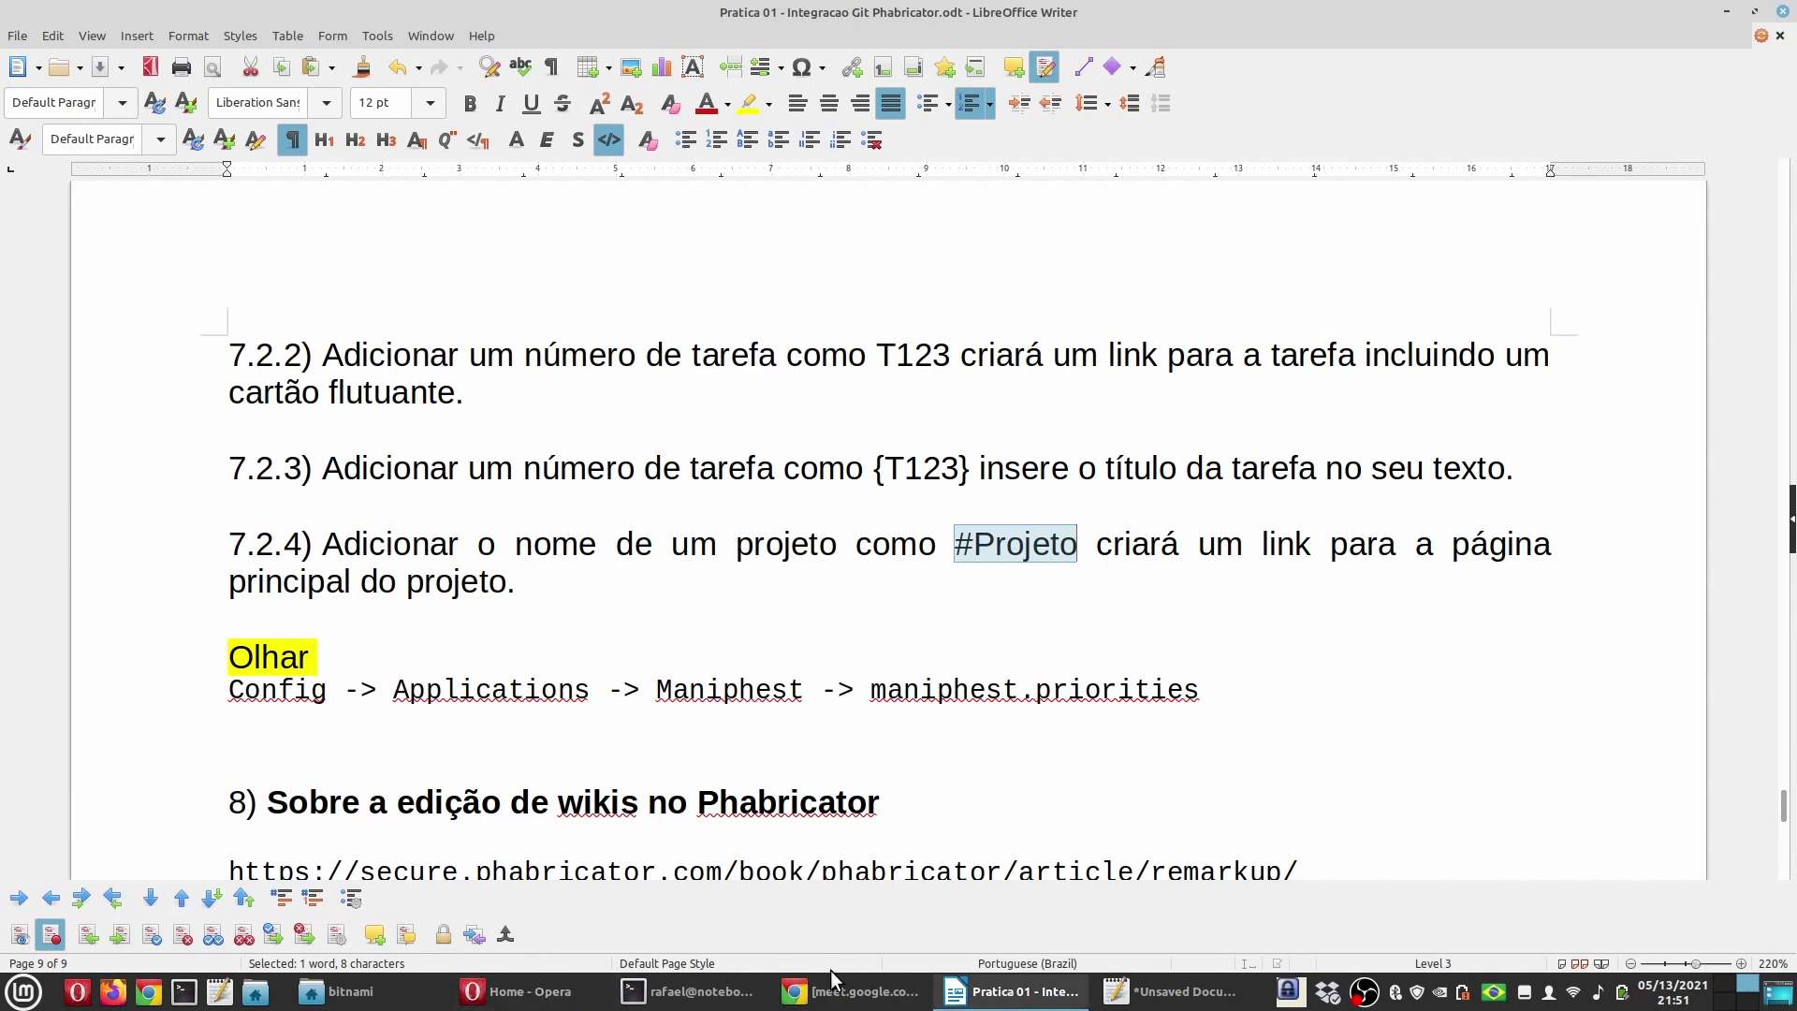
Step: Log out of Phabricator via the account menu and sign back in as admin
left_click(538, 990)
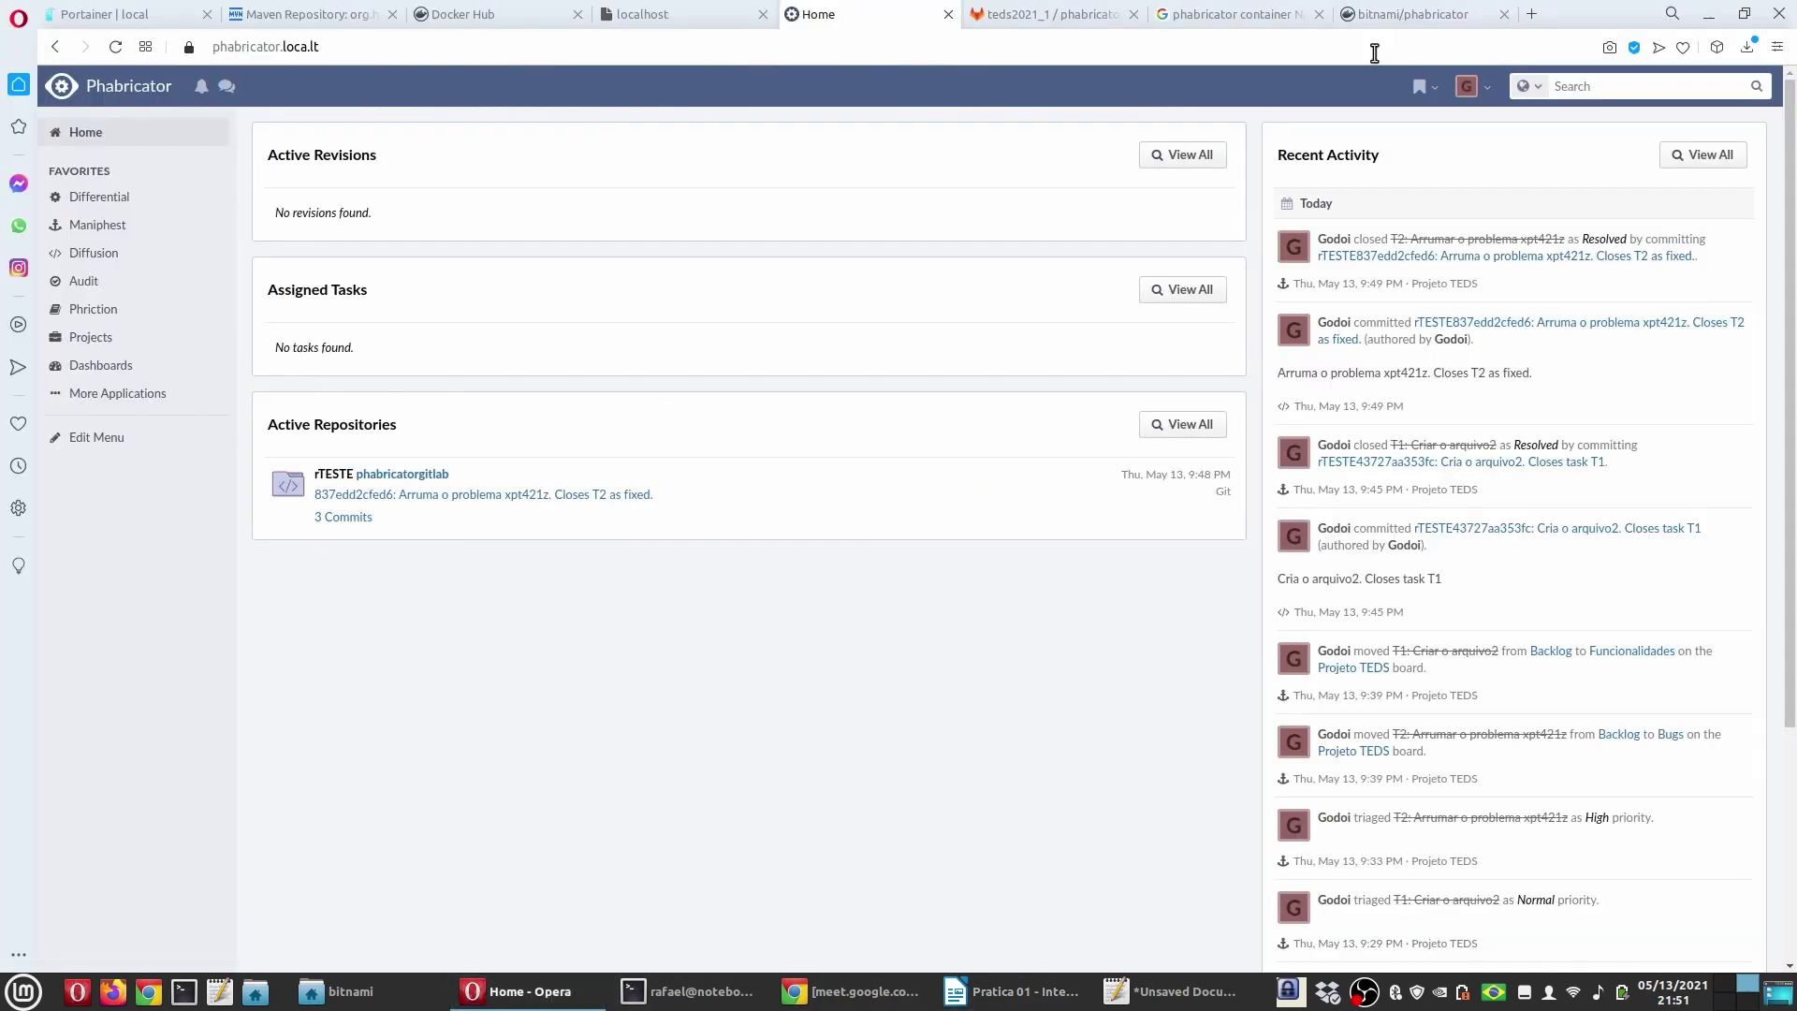
left_click(1467, 86)
left_click(790, 279)
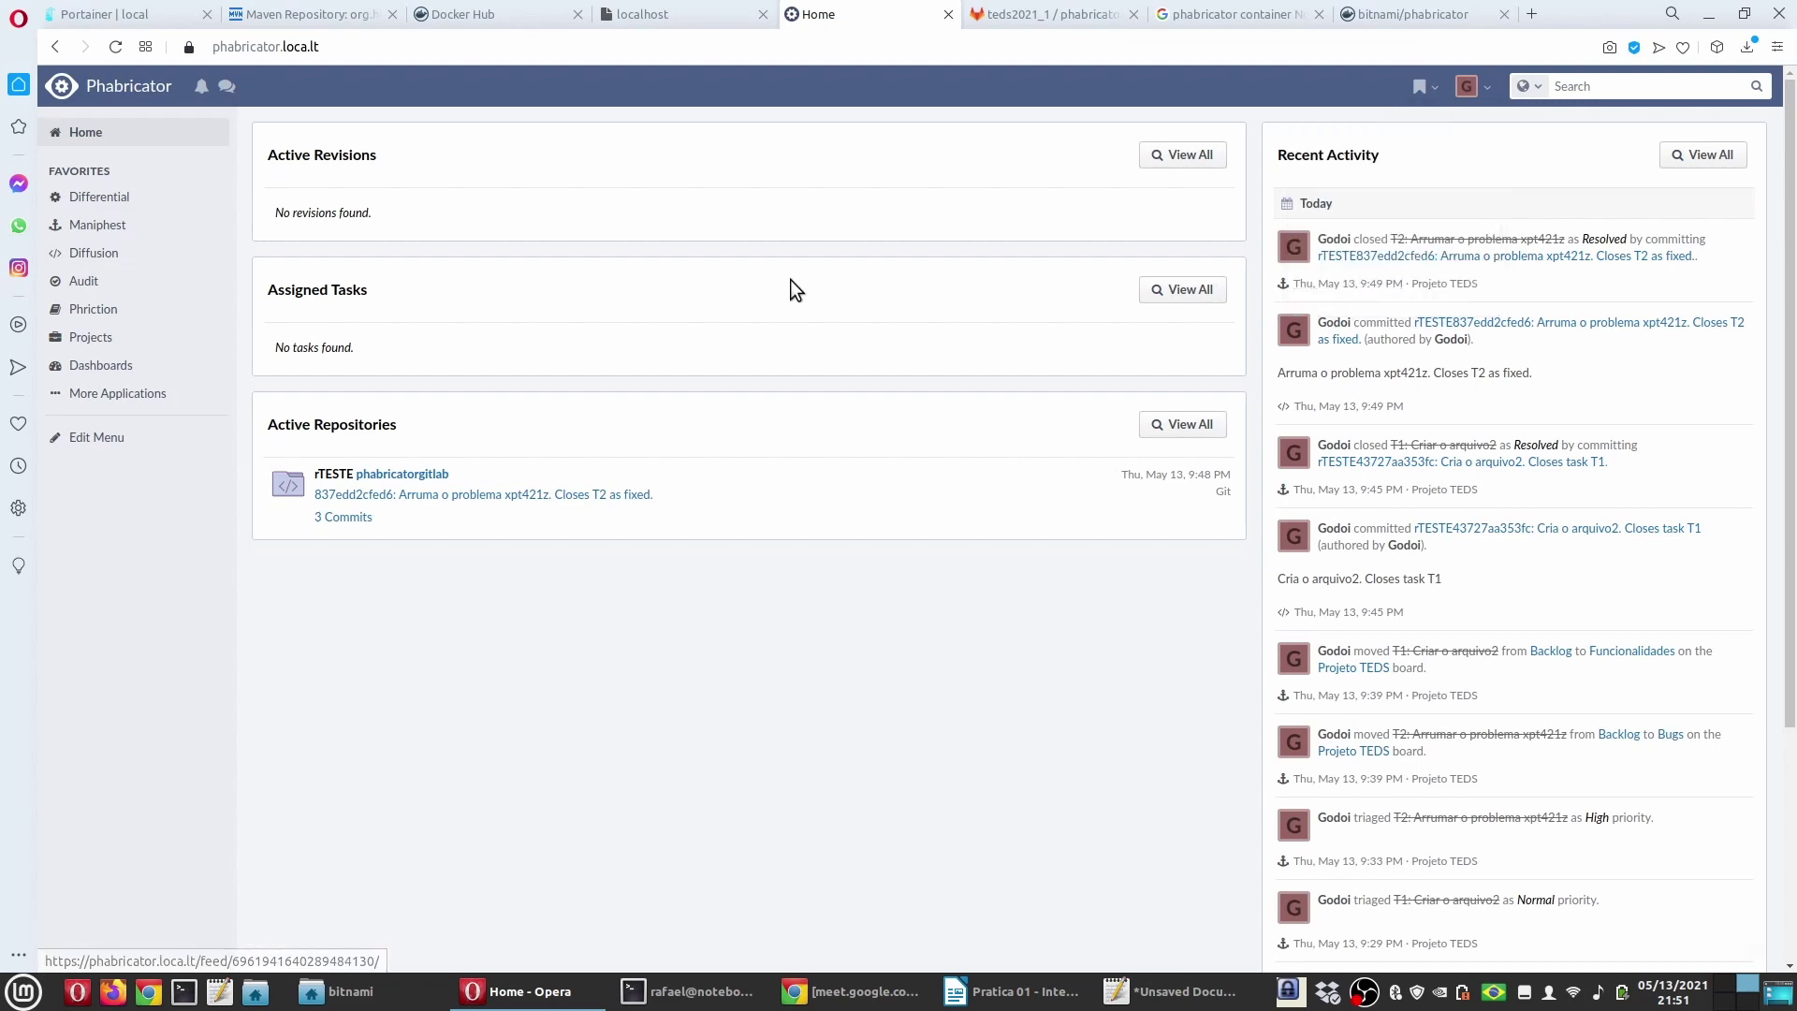
key("Return")
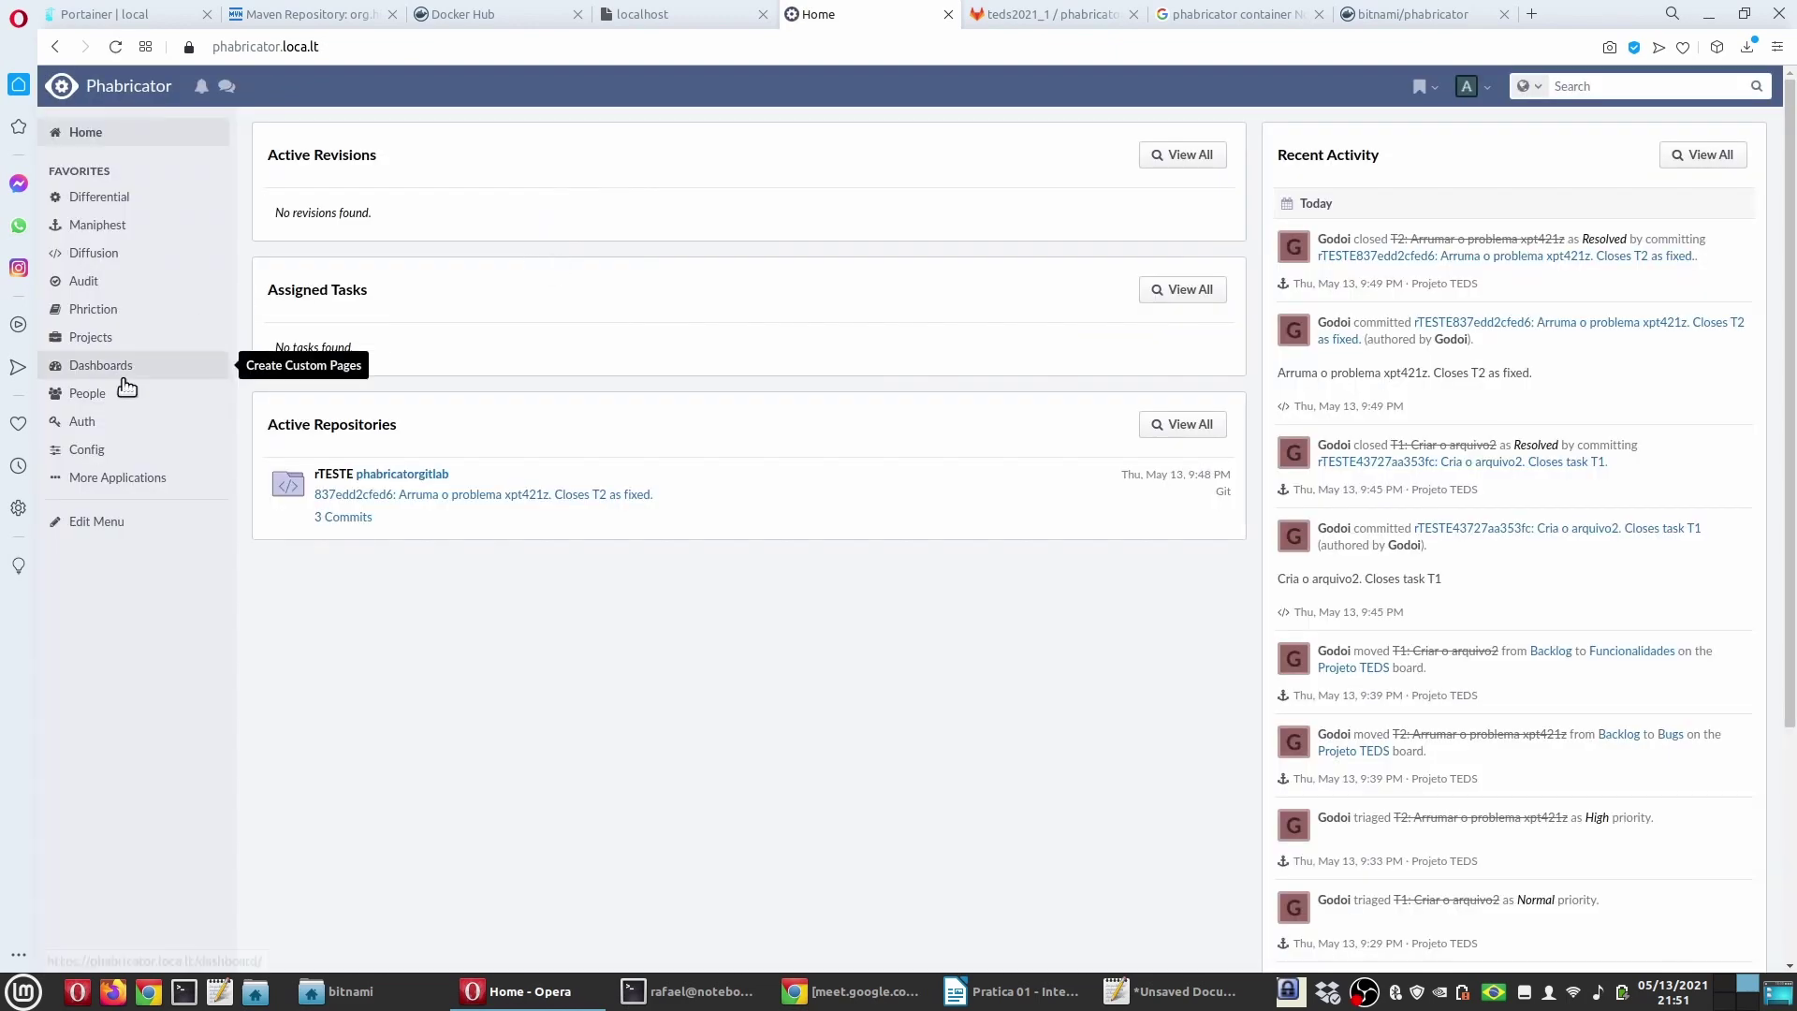
Step: Check the practice guide, then open Phabricator's Config area
left_click(1018, 992)
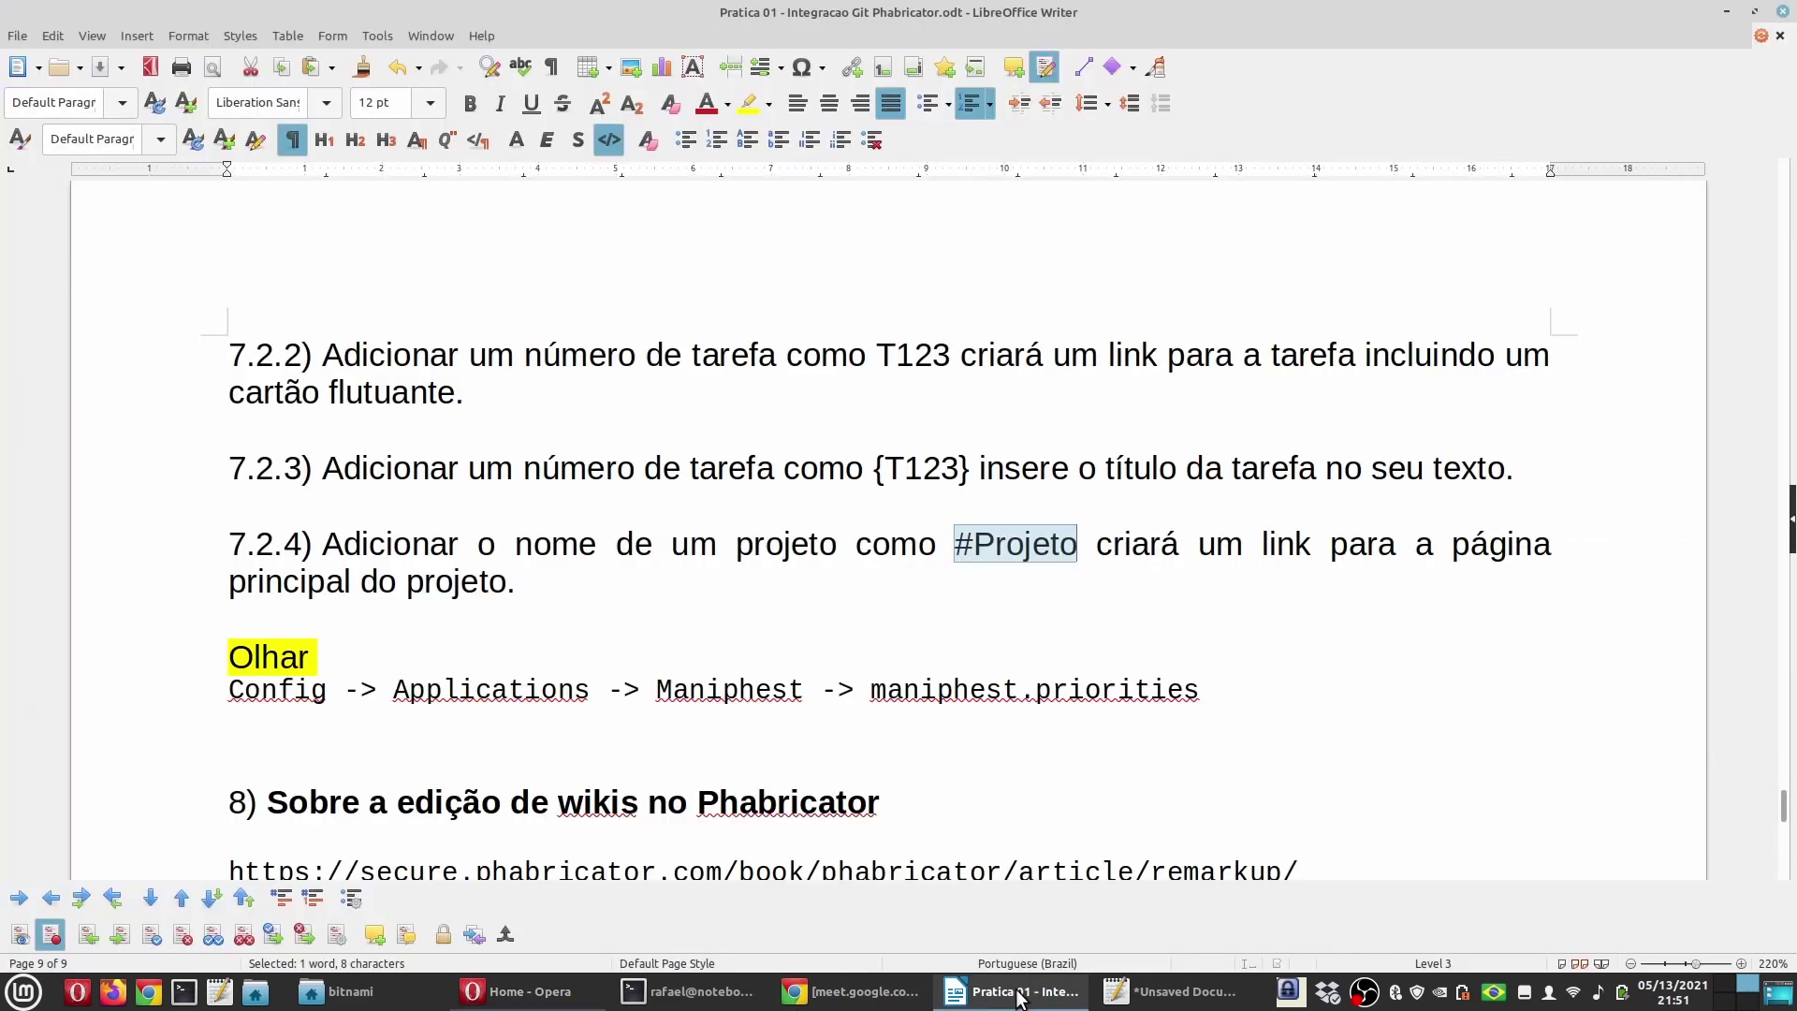
left_click(1018, 994)
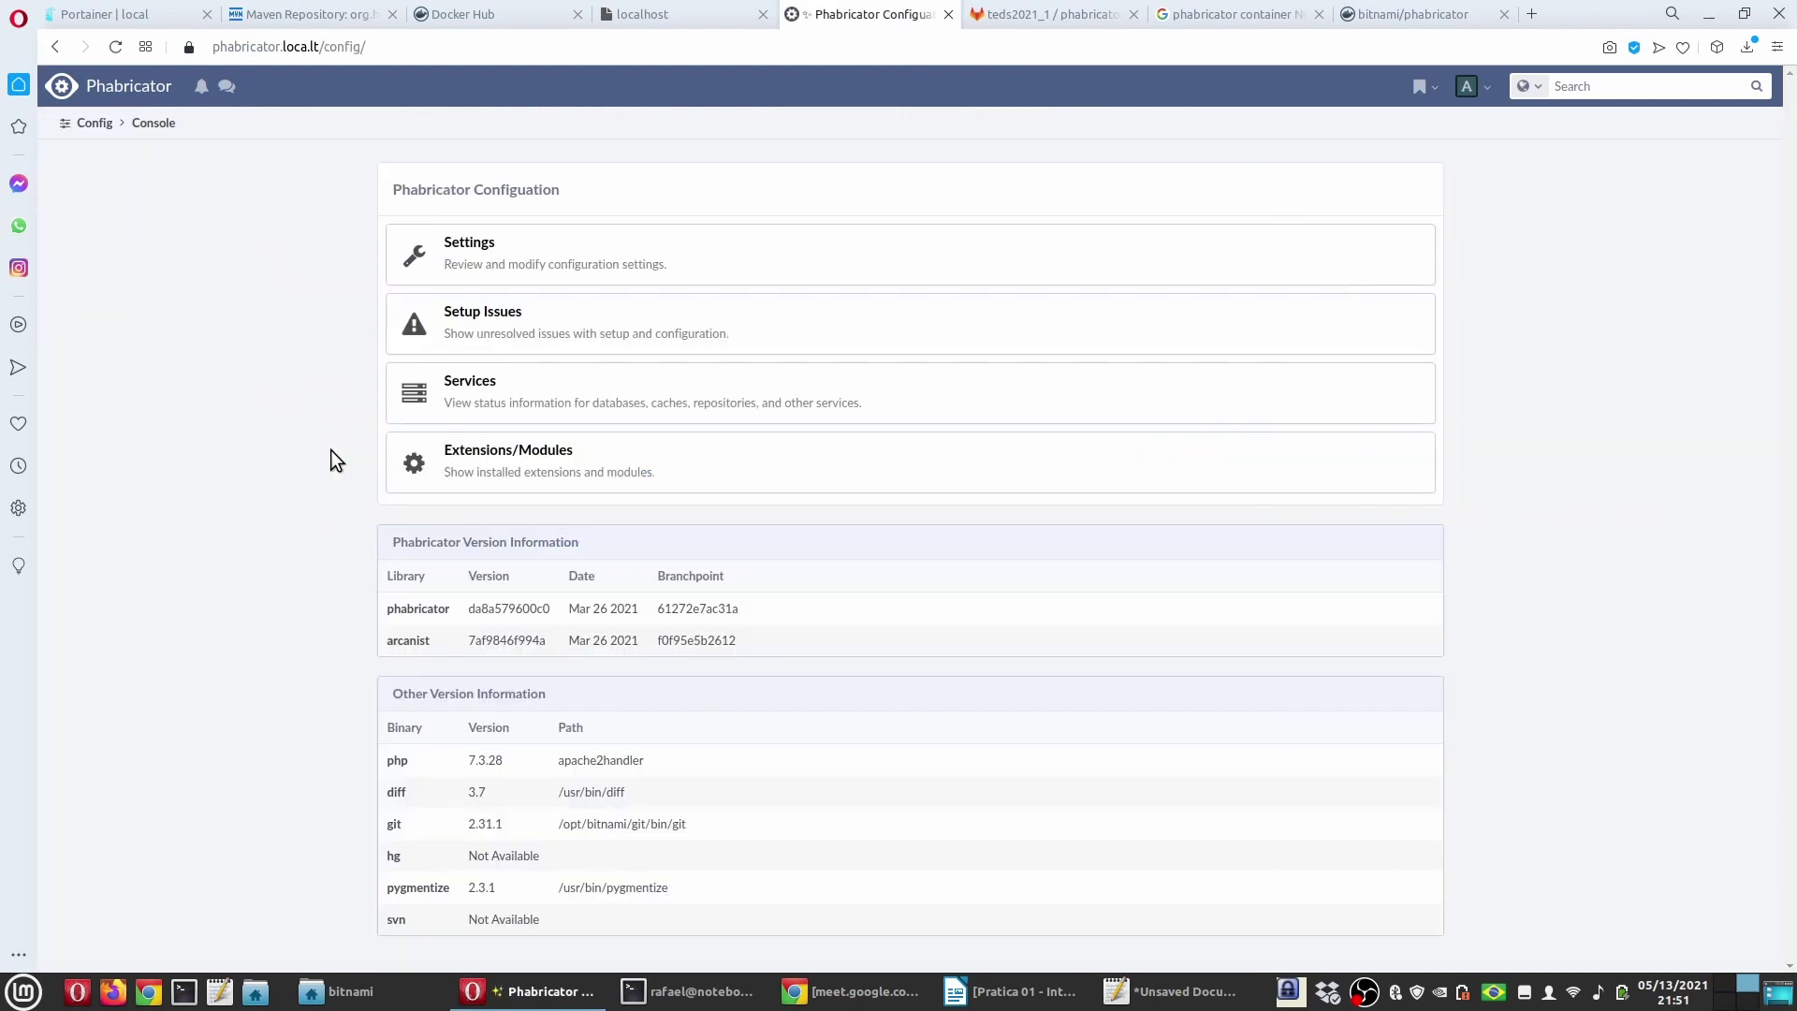
left_click(1016, 992)
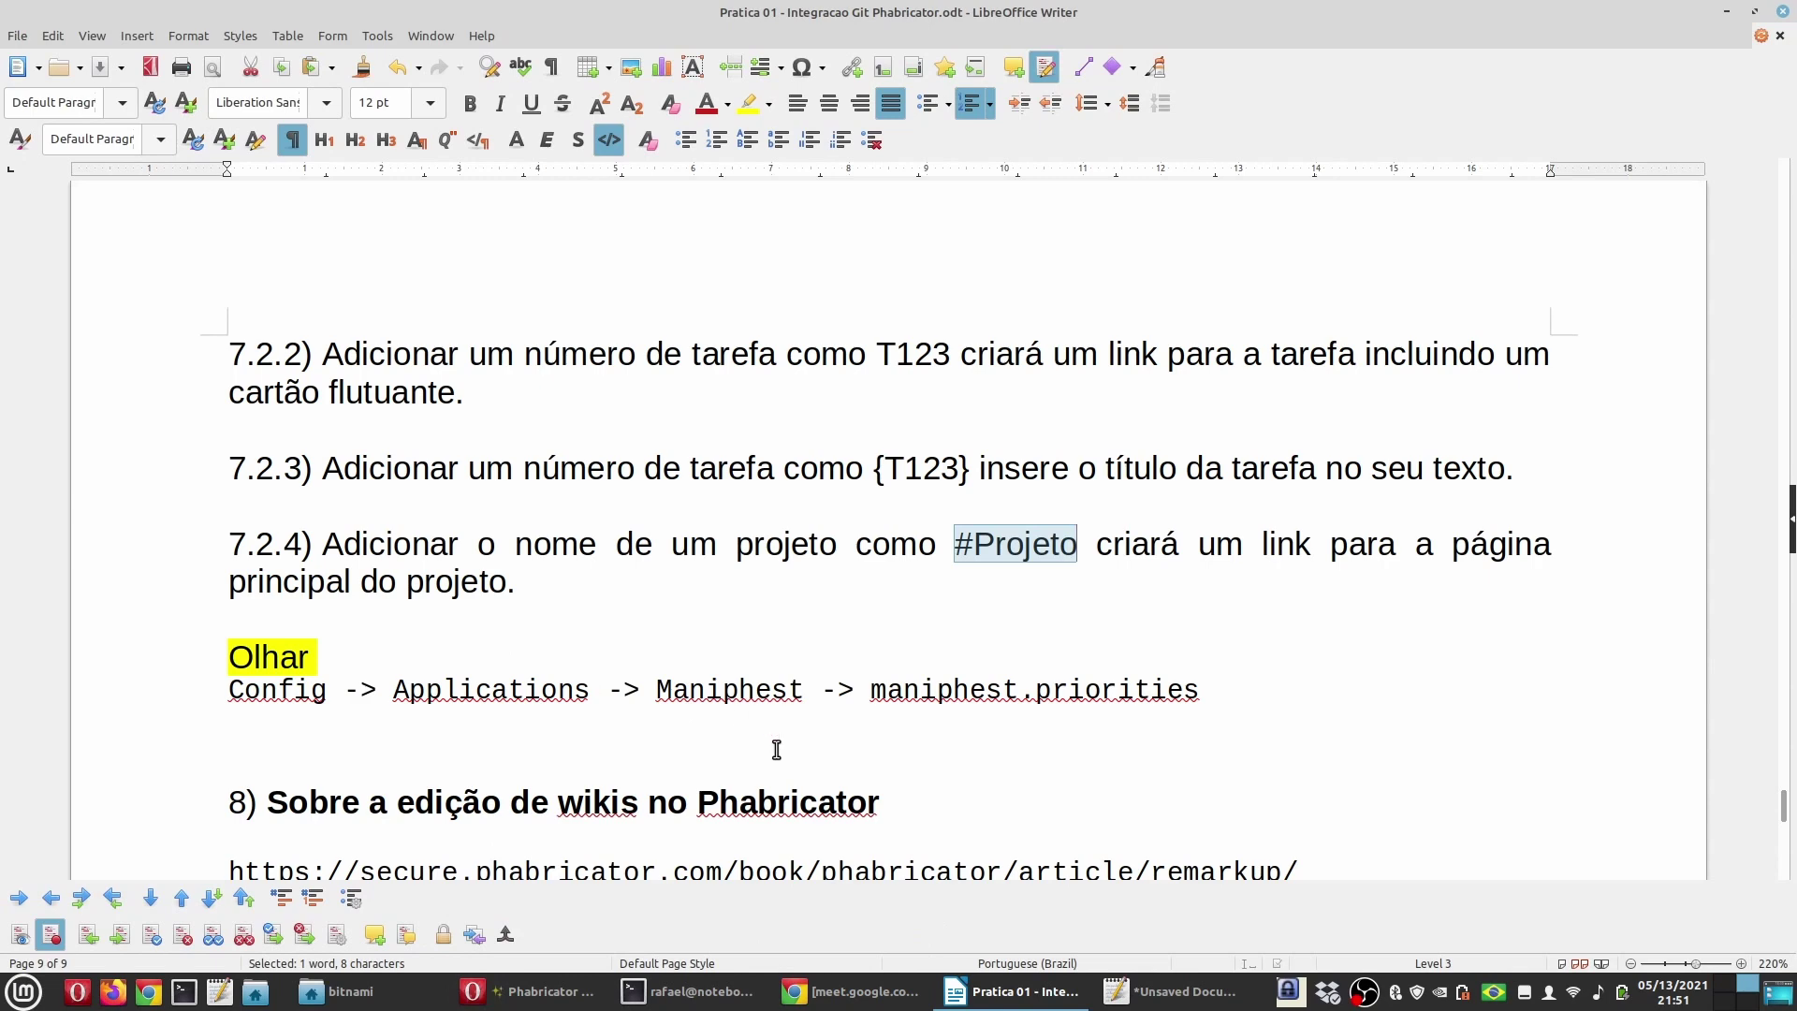
left_click(527, 991)
left_click(105, 454)
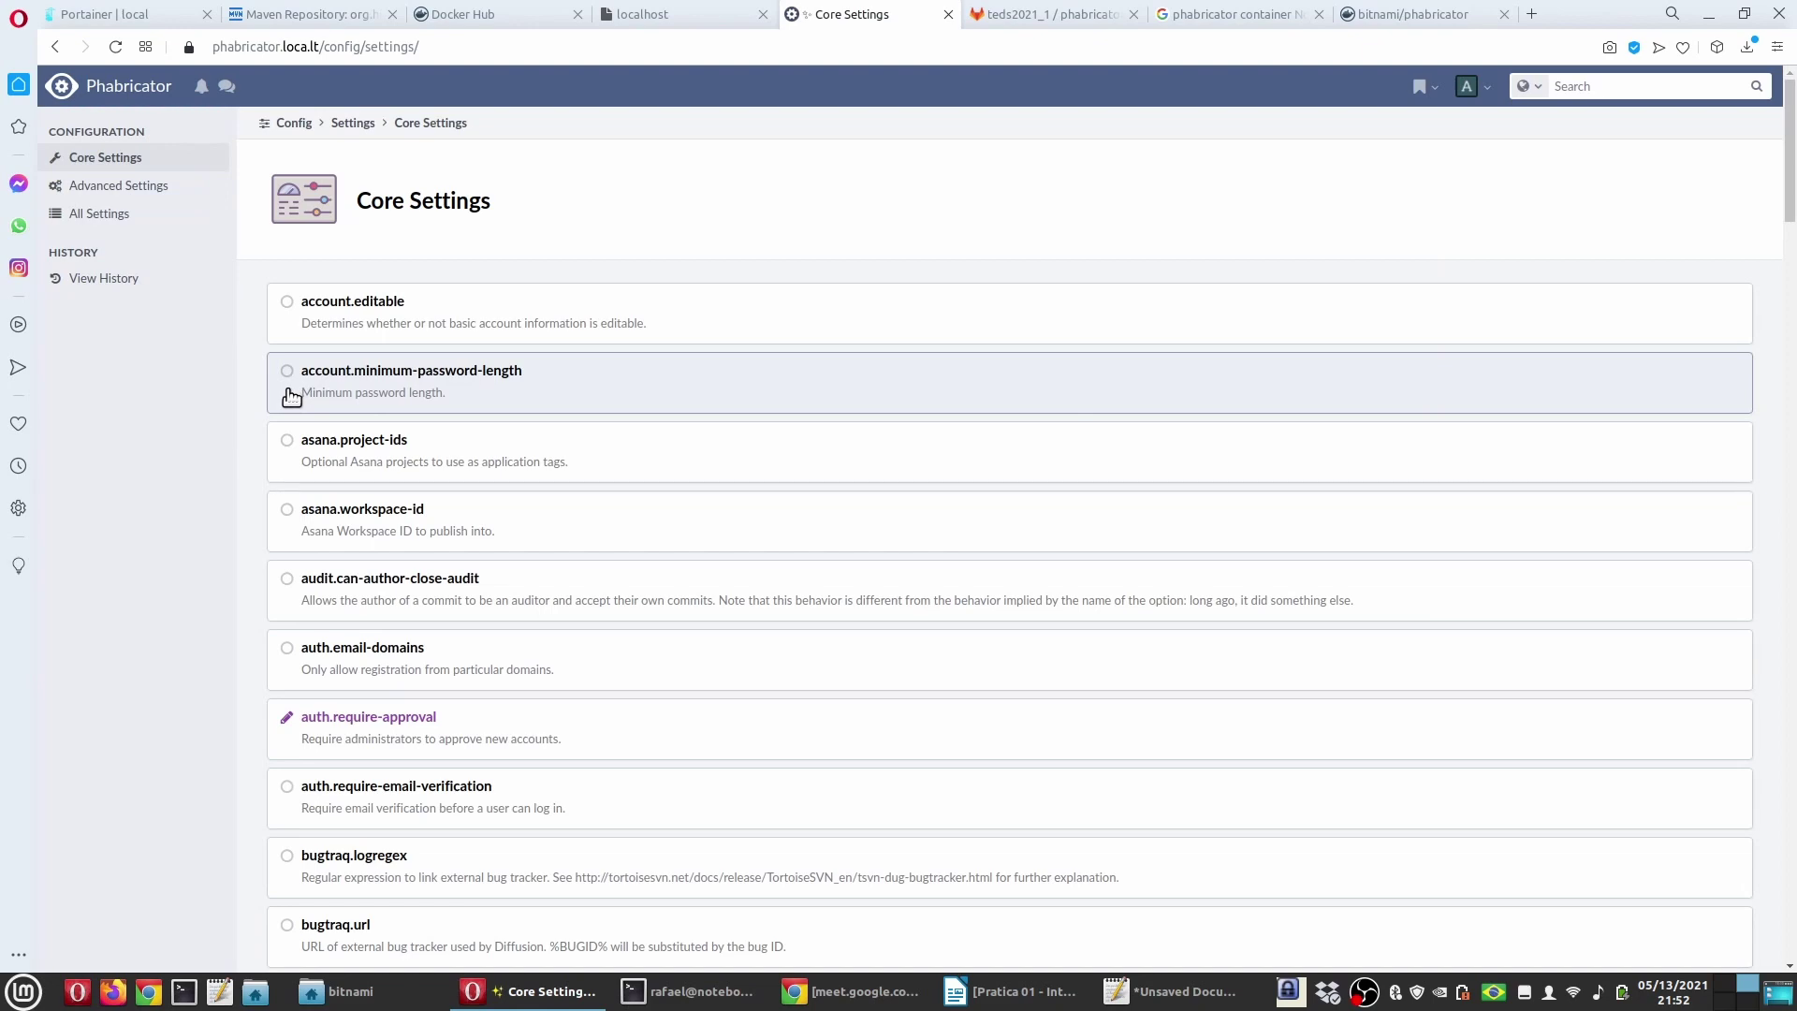
Step: Search the Core Settings page for 'mani' to locate the maniphest entries
scroll(122, 543, "down", 5)
scroll(132, 552, "down", 2)
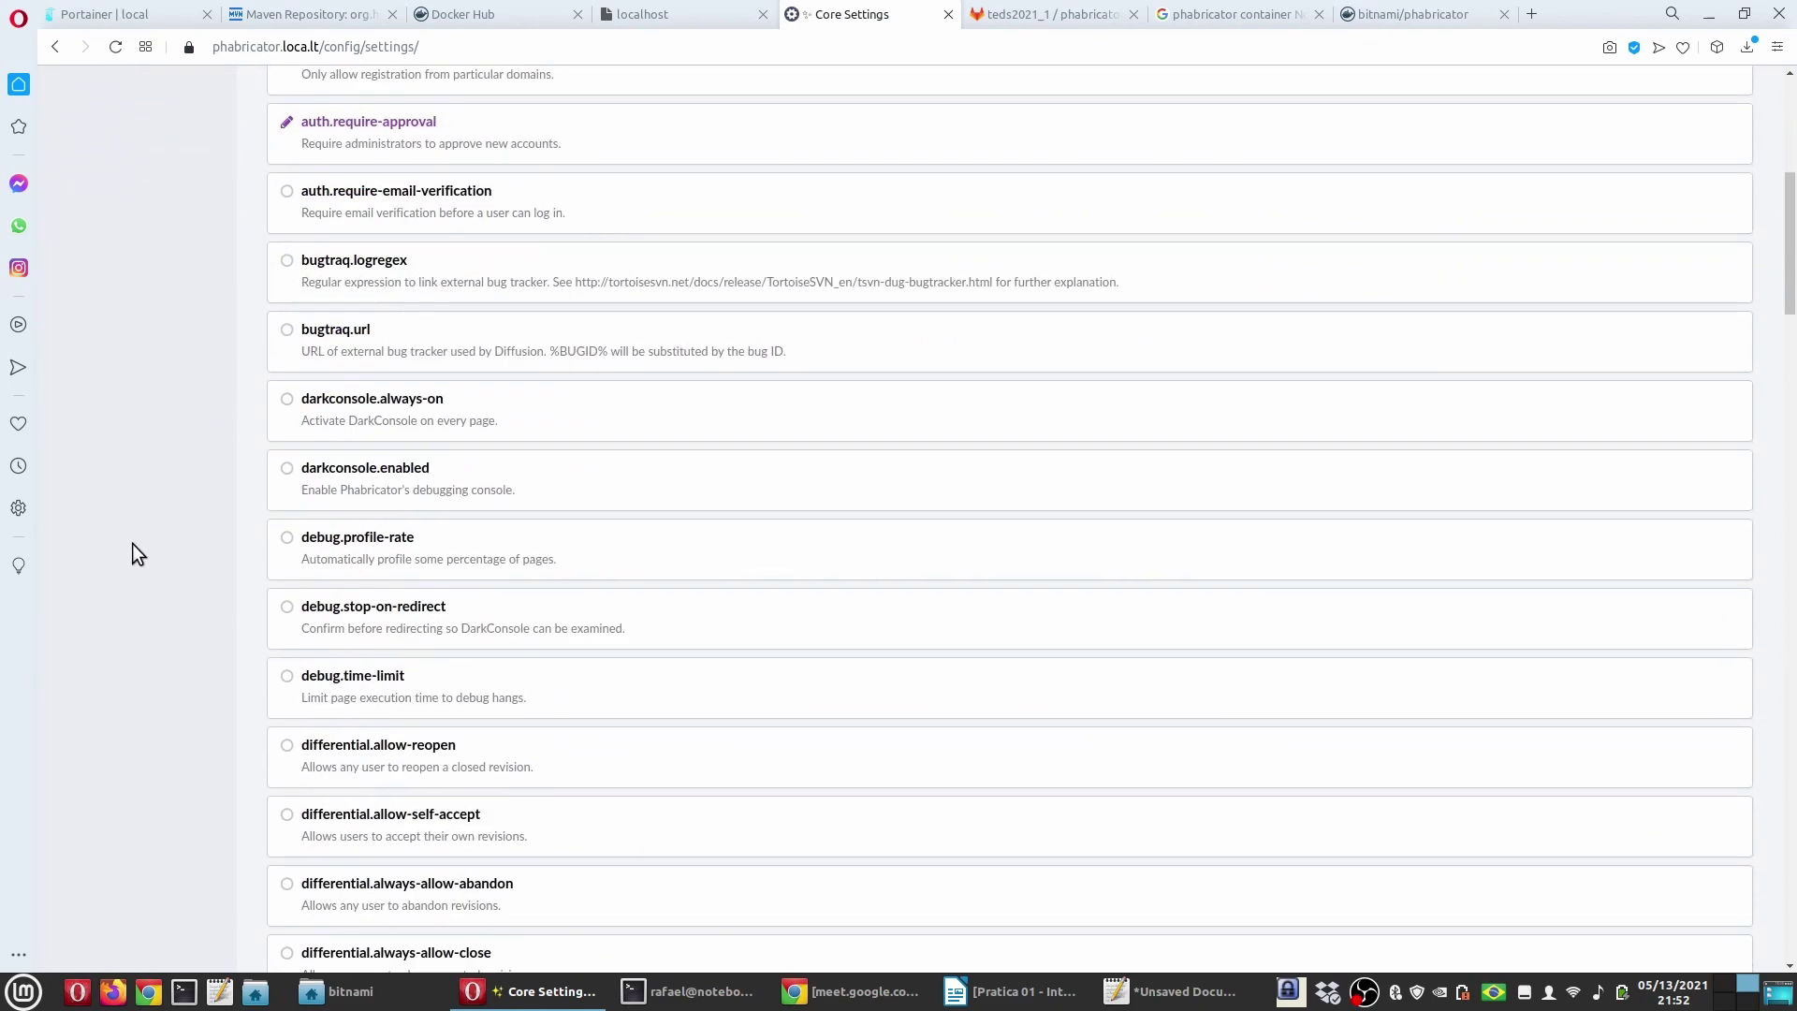
left_click(1020, 992)
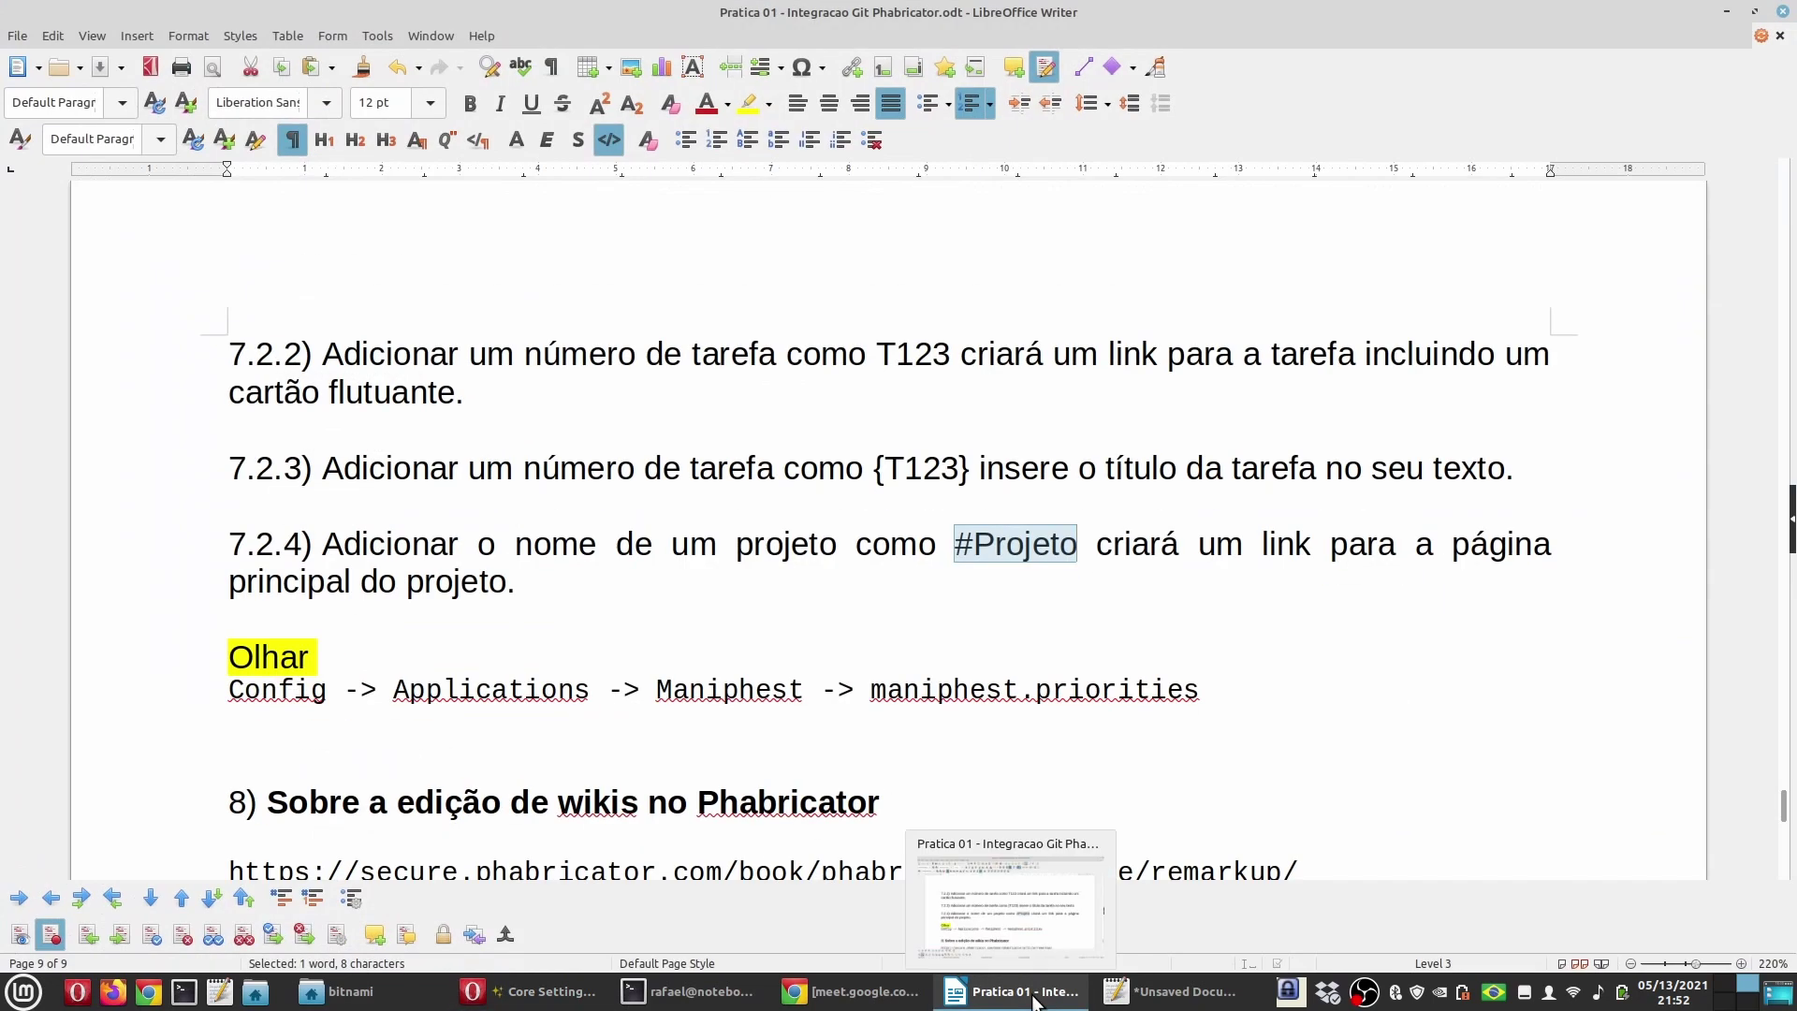
left_click(1034, 994)
key("ctrl+f")
type("mani")
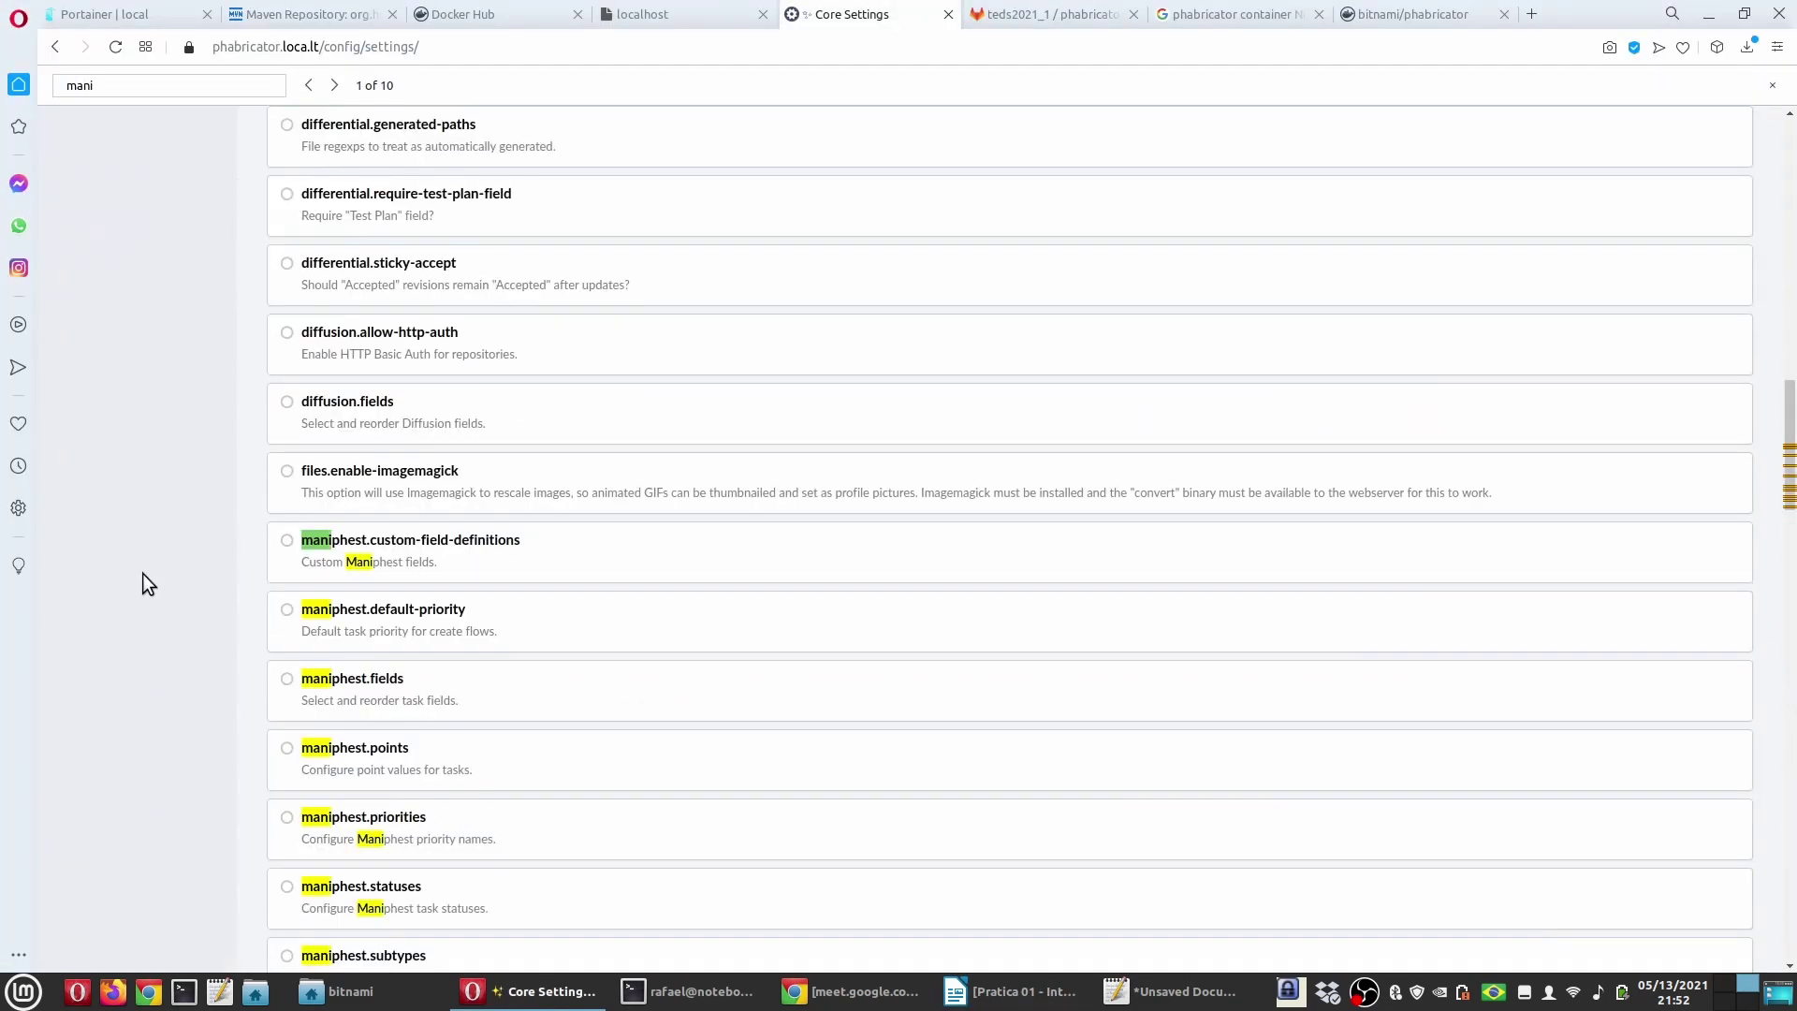
scroll(156, 585, "down", 2)
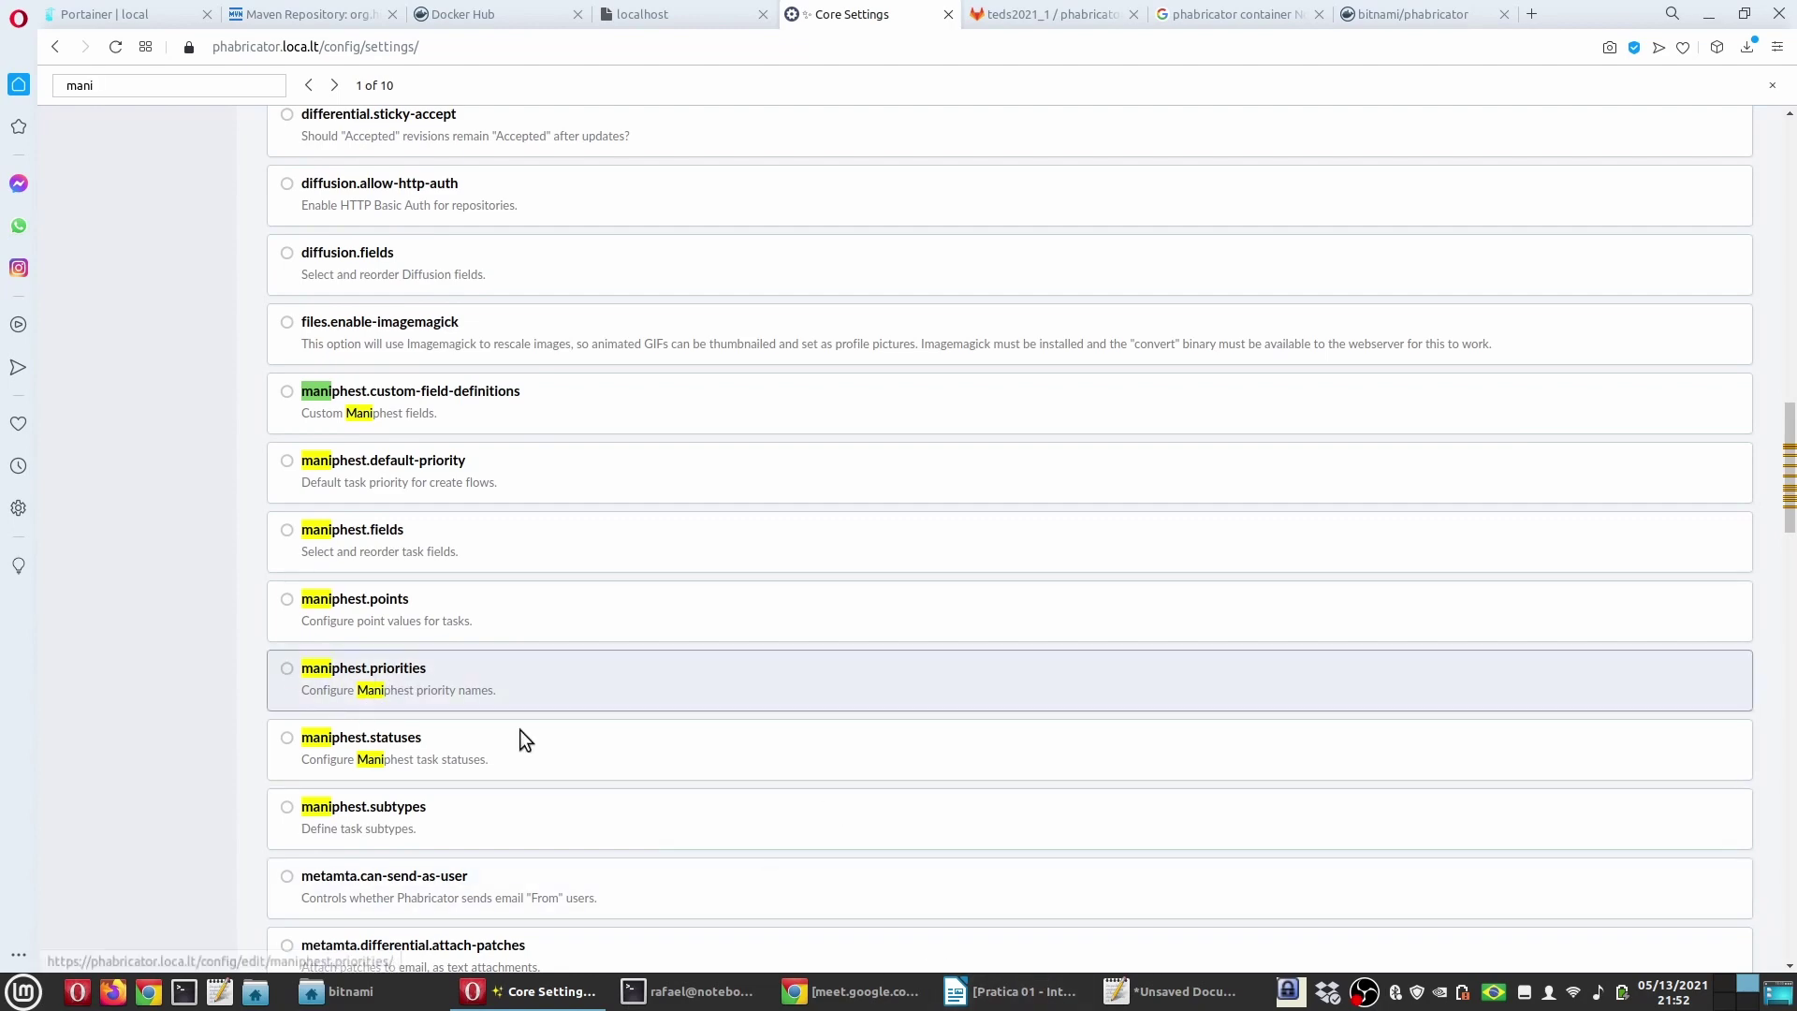
Step: In the guide's path note, replace 'Applications' with 'Settings' and delete the extra Maniphest step
left_click(1016, 992)
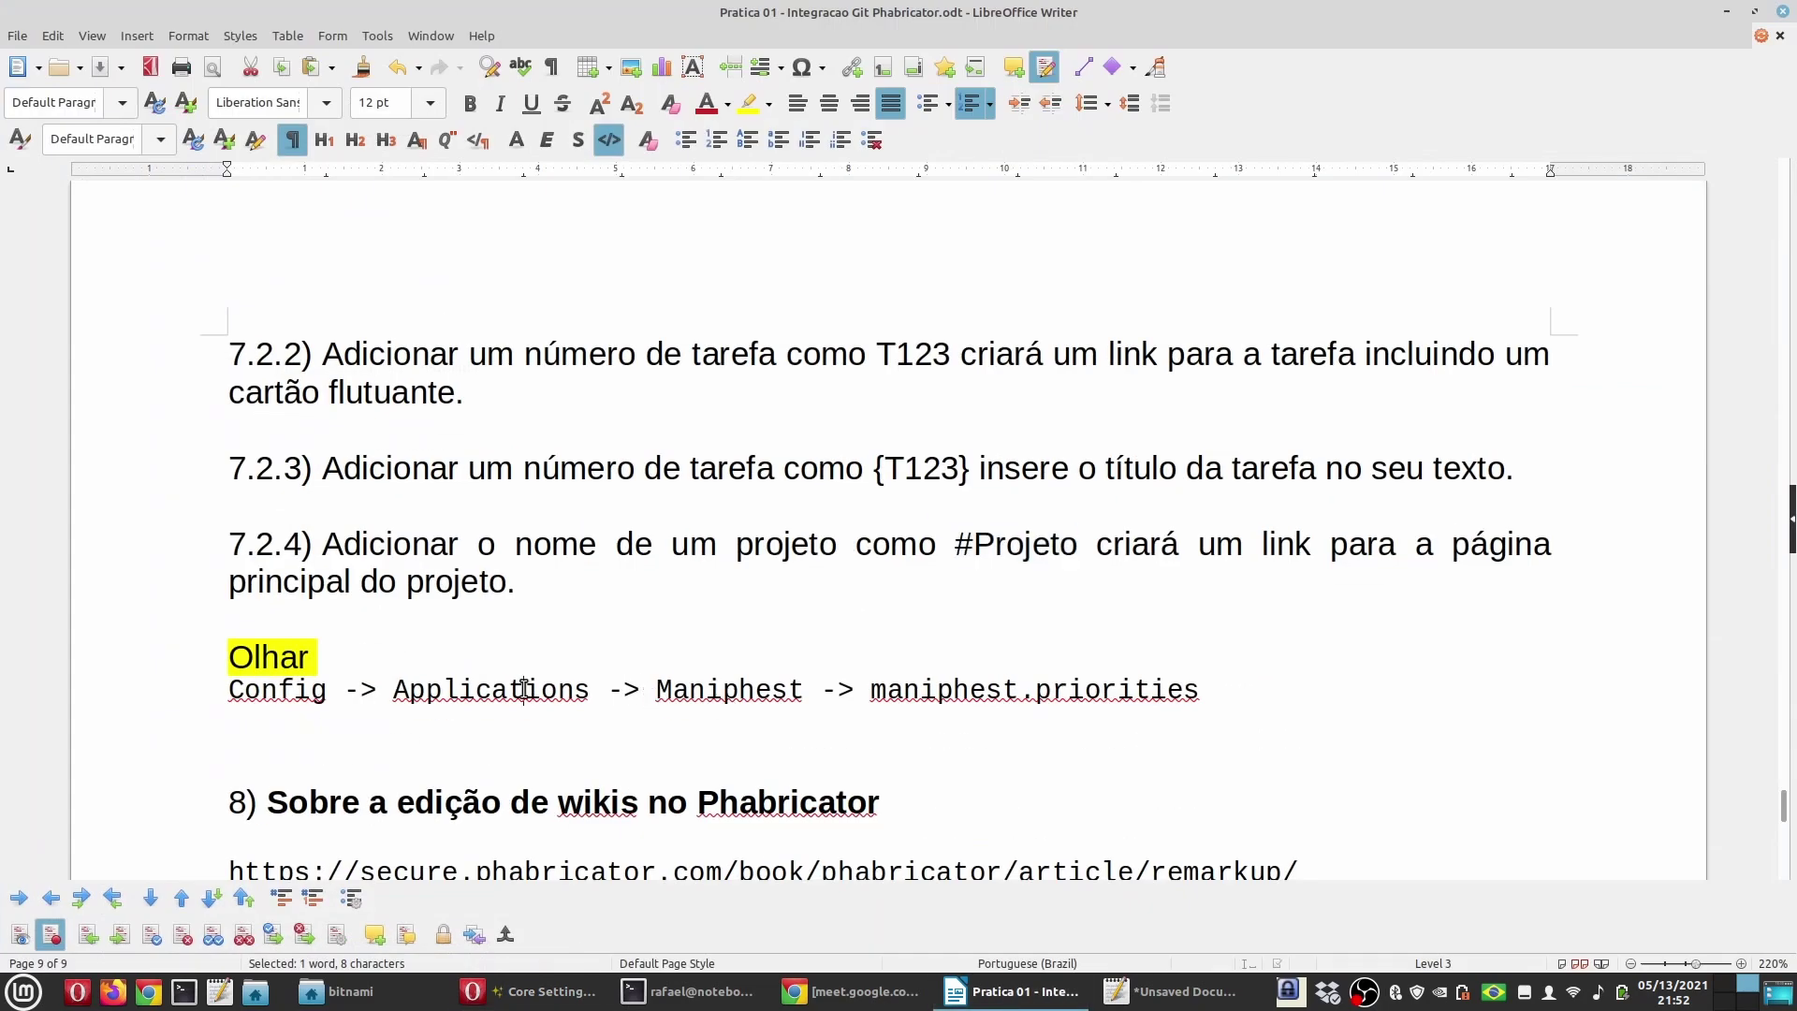
double_click(525, 689)
type("Settin")
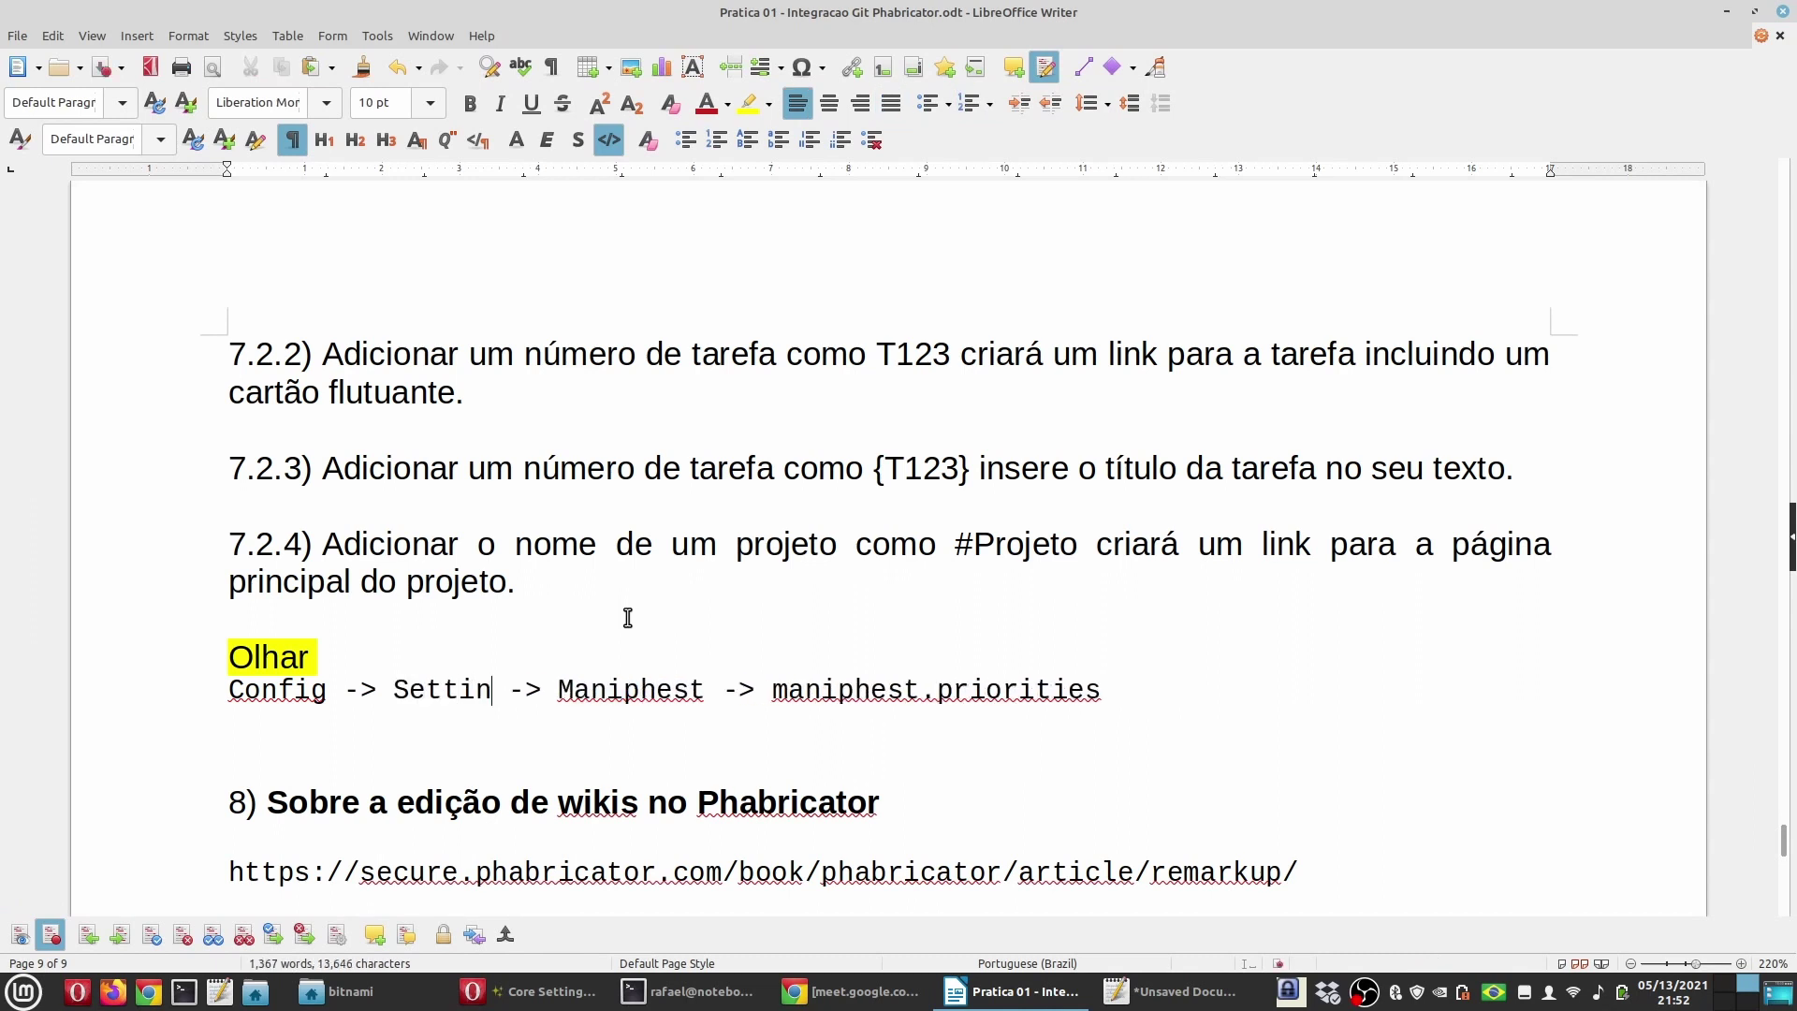
type("gs")
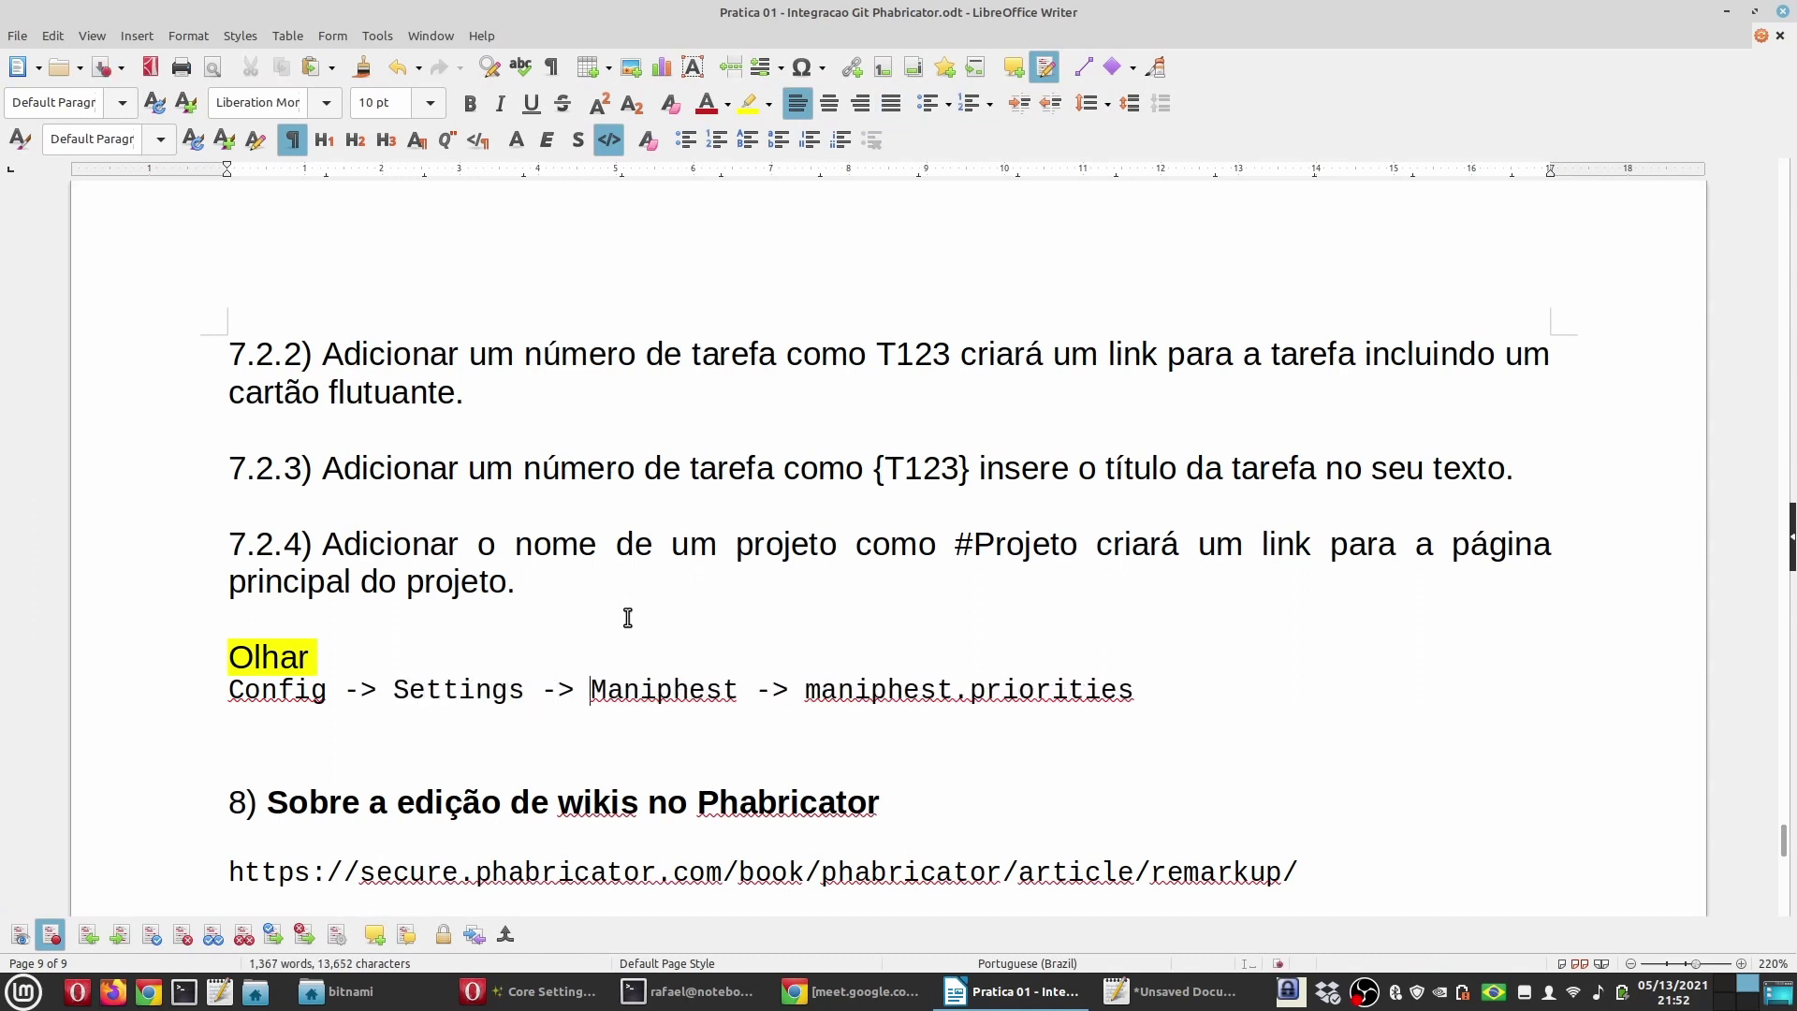
key("Delete")
key("Delete")
key("Delete")
key("Delete")
key("Delete")
key("Delete")
key("Delete")
key("Delete")
key("Delete")
key("Delete")
key("Delete")
key("Delete")
key("Delete")
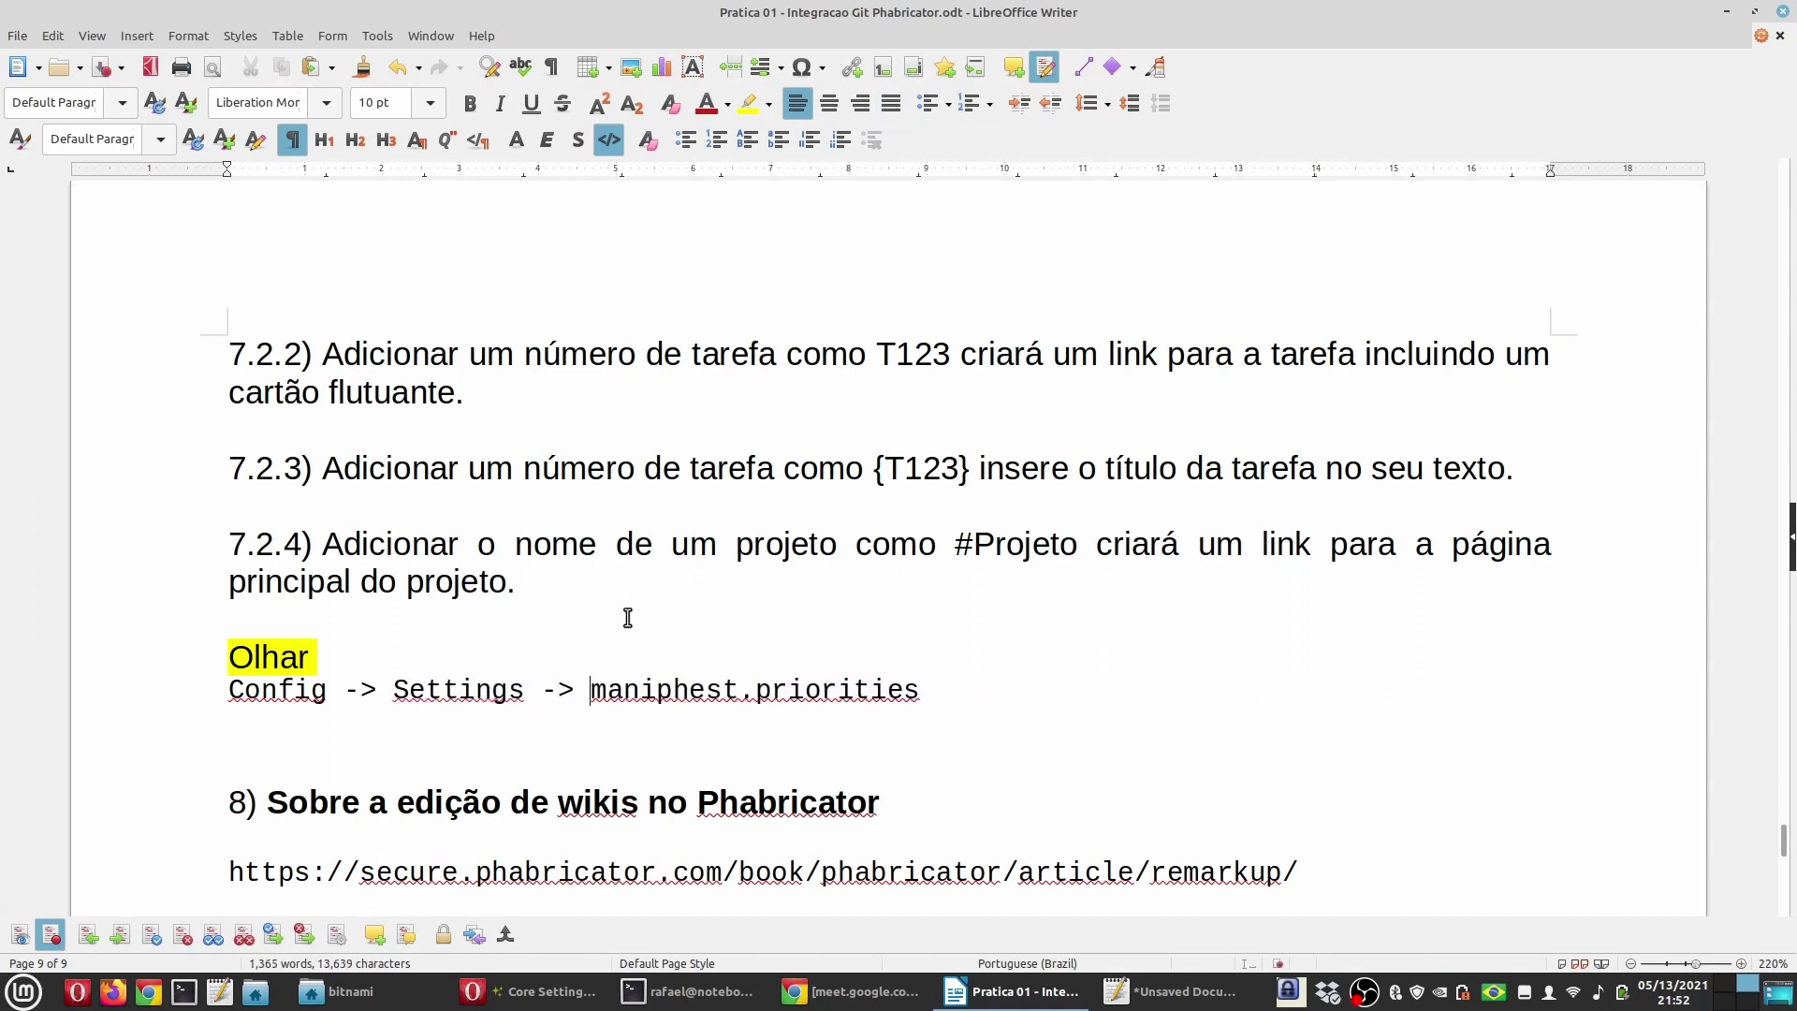
left_click(529, 991)
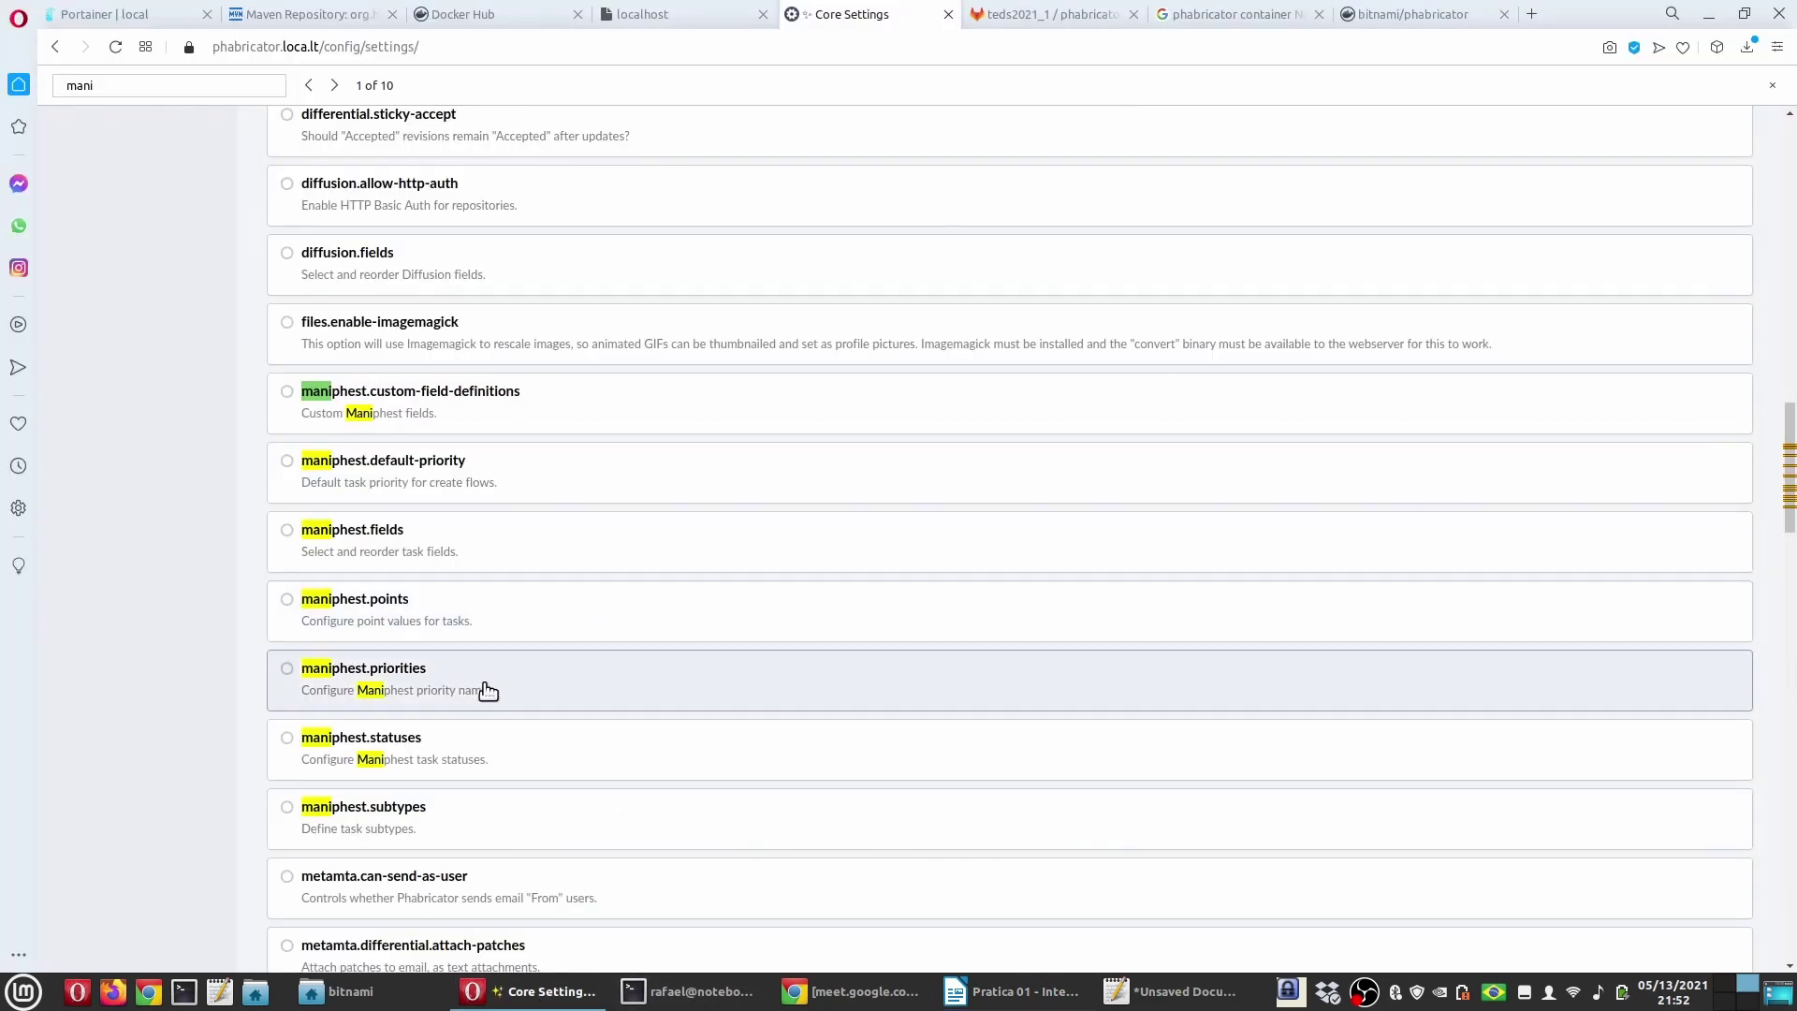
left_click(488, 690)
scroll(262, 505, "down", 7)
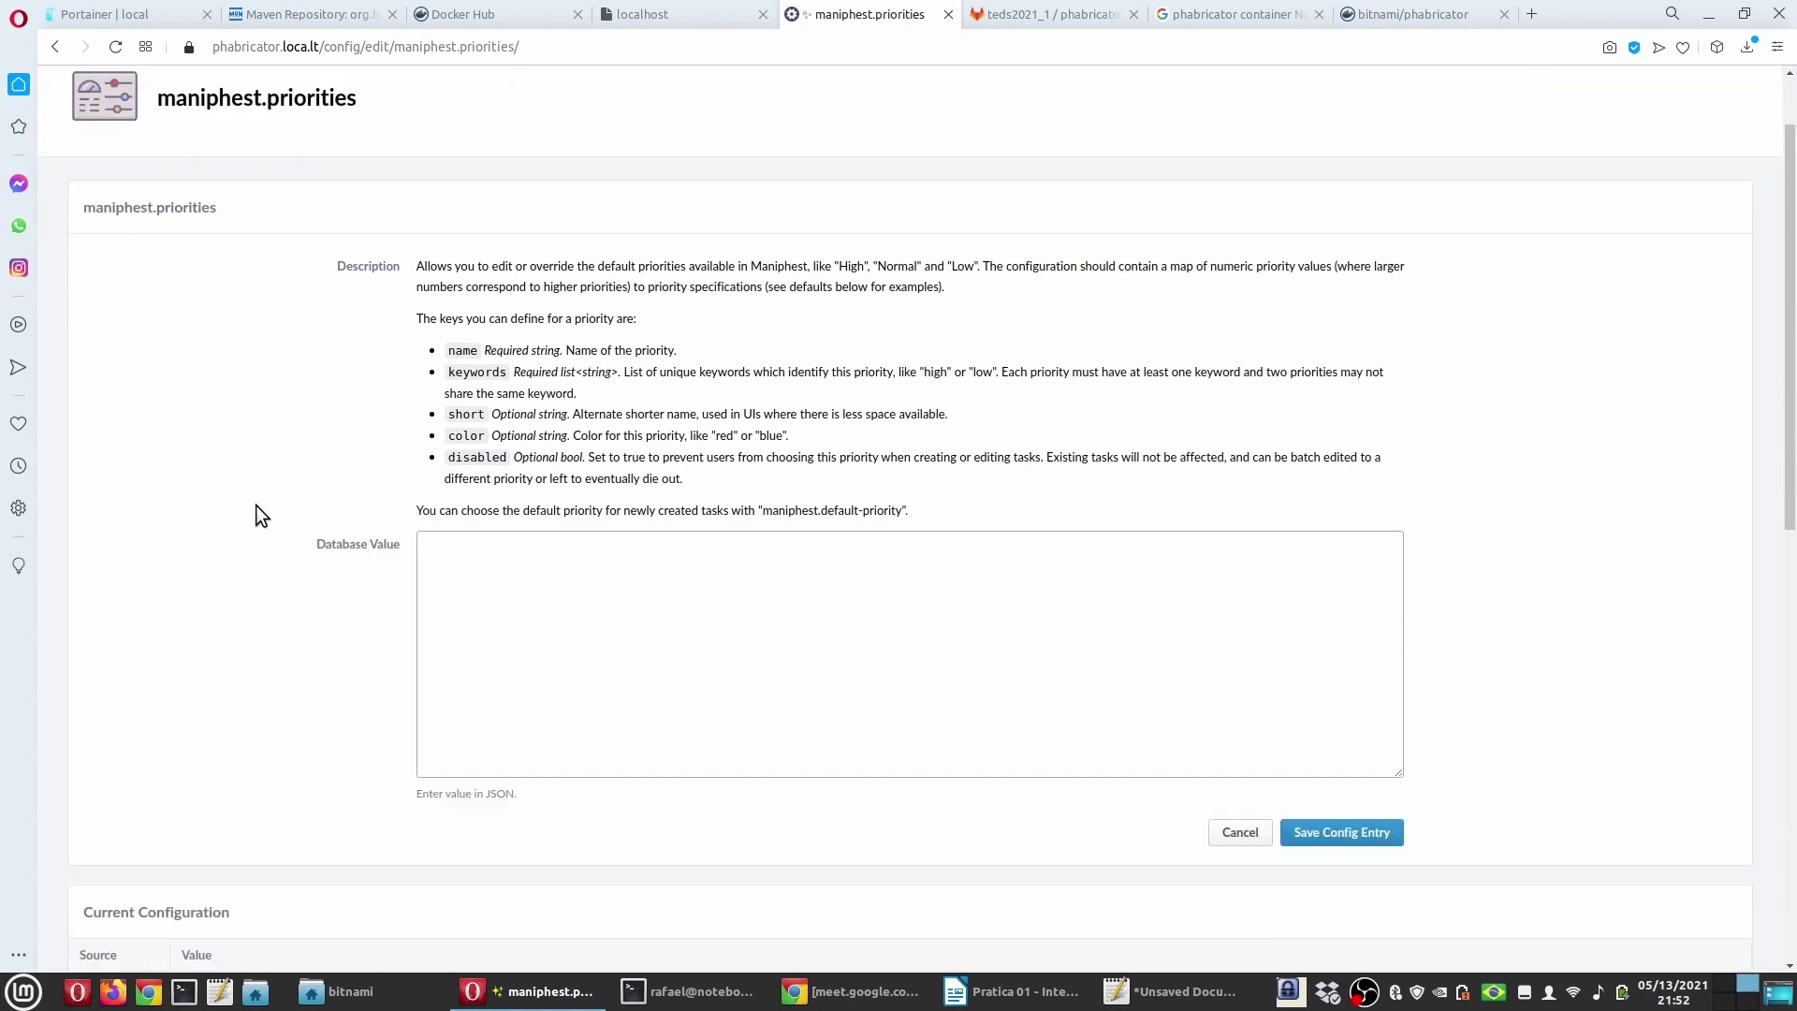
scroll(295, 605, "down", 2)
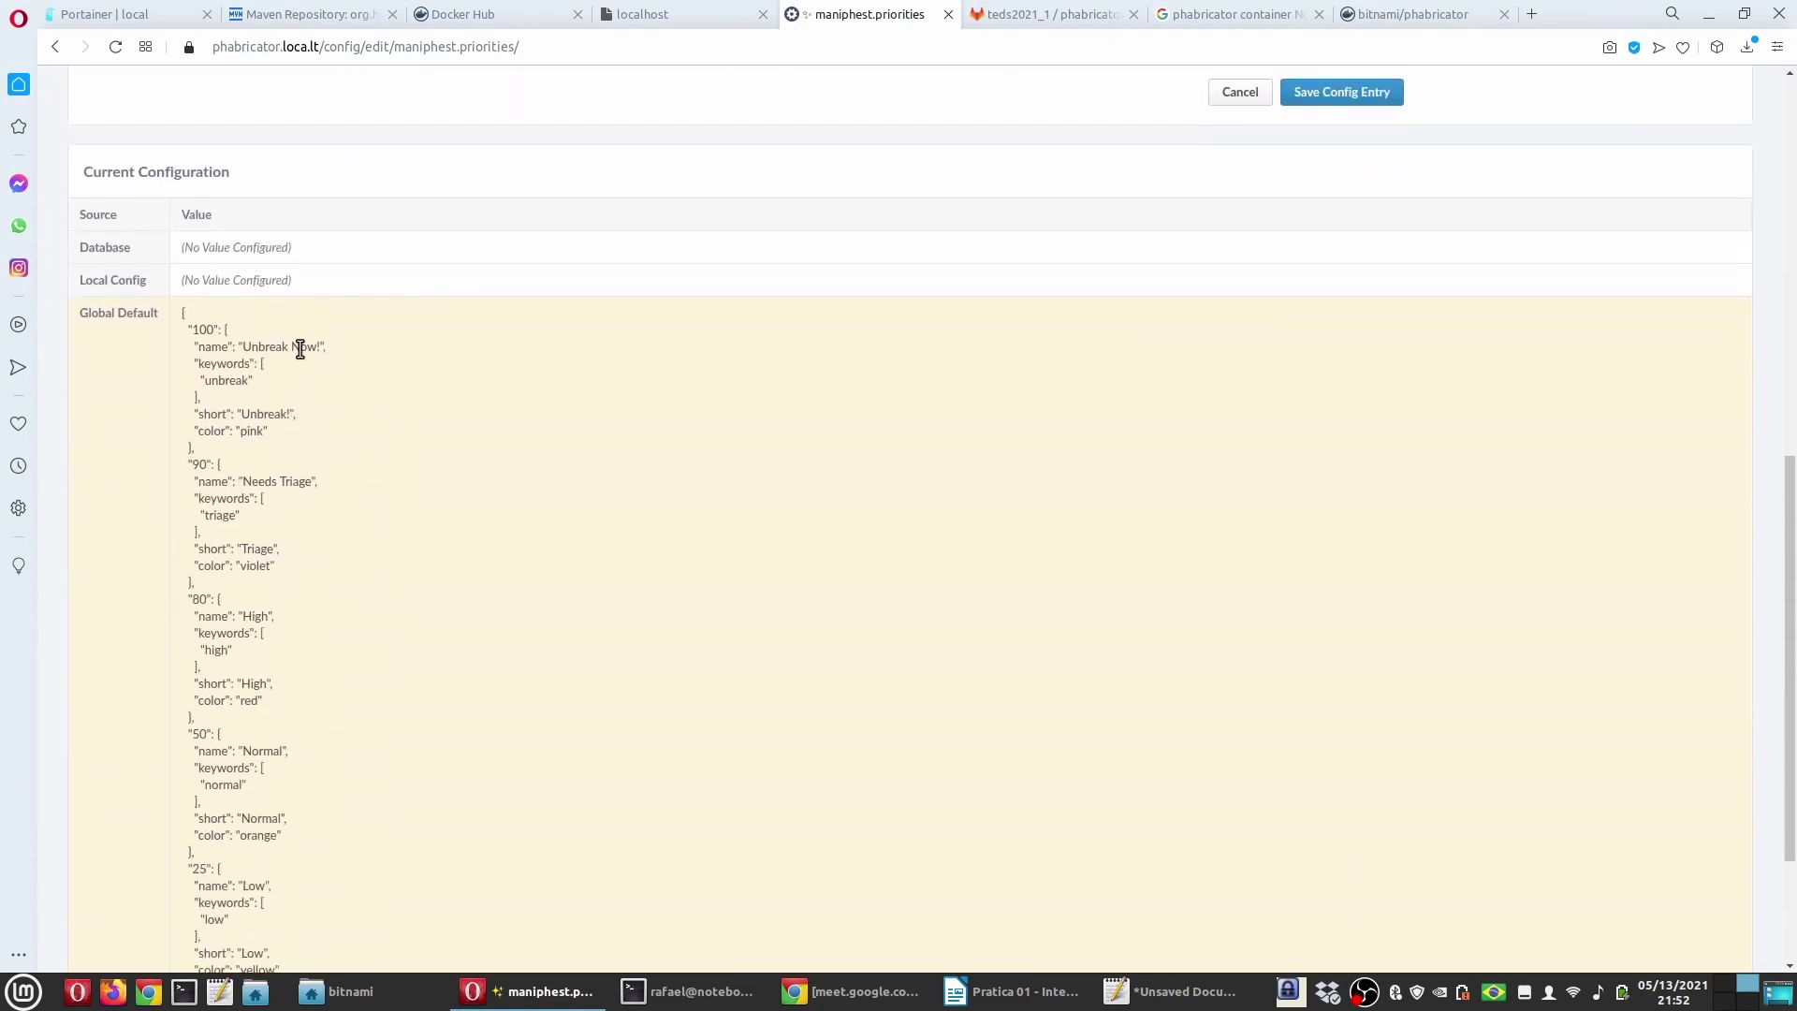
scroll(269, 456, "down", 2)
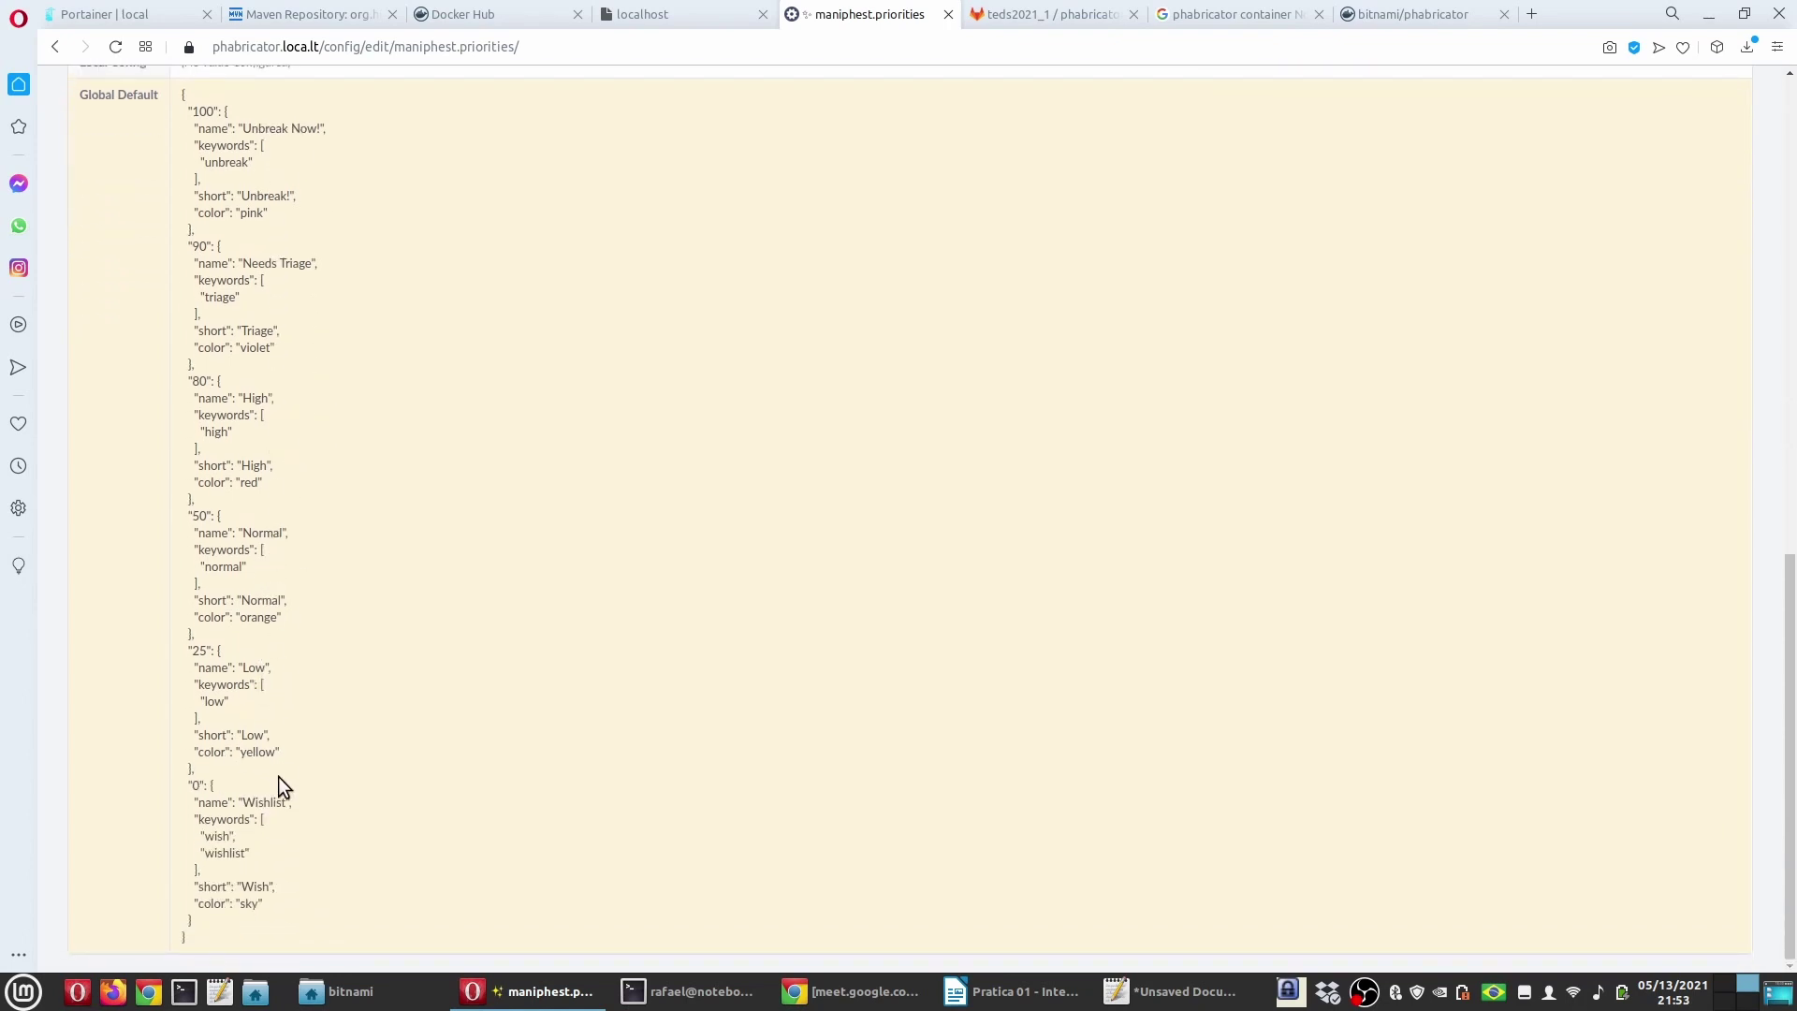
scroll(279, 708, "up", 2)
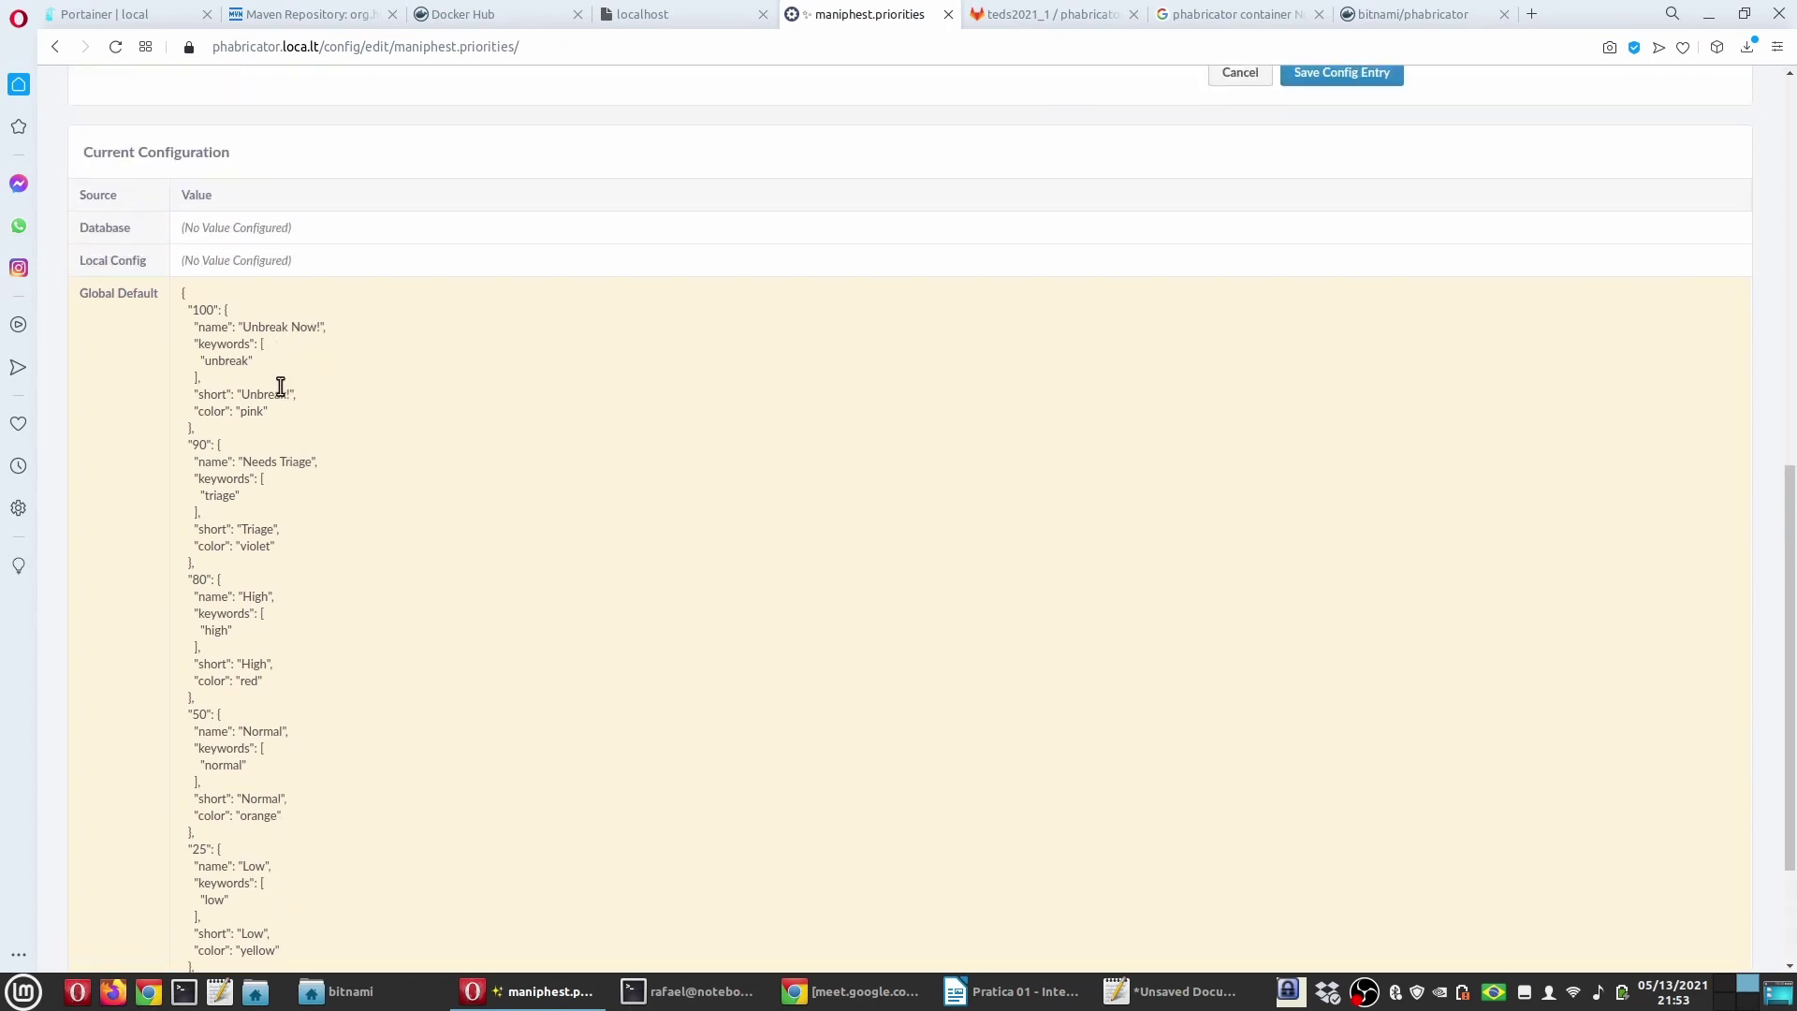
scroll(316, 594, "up", 6)
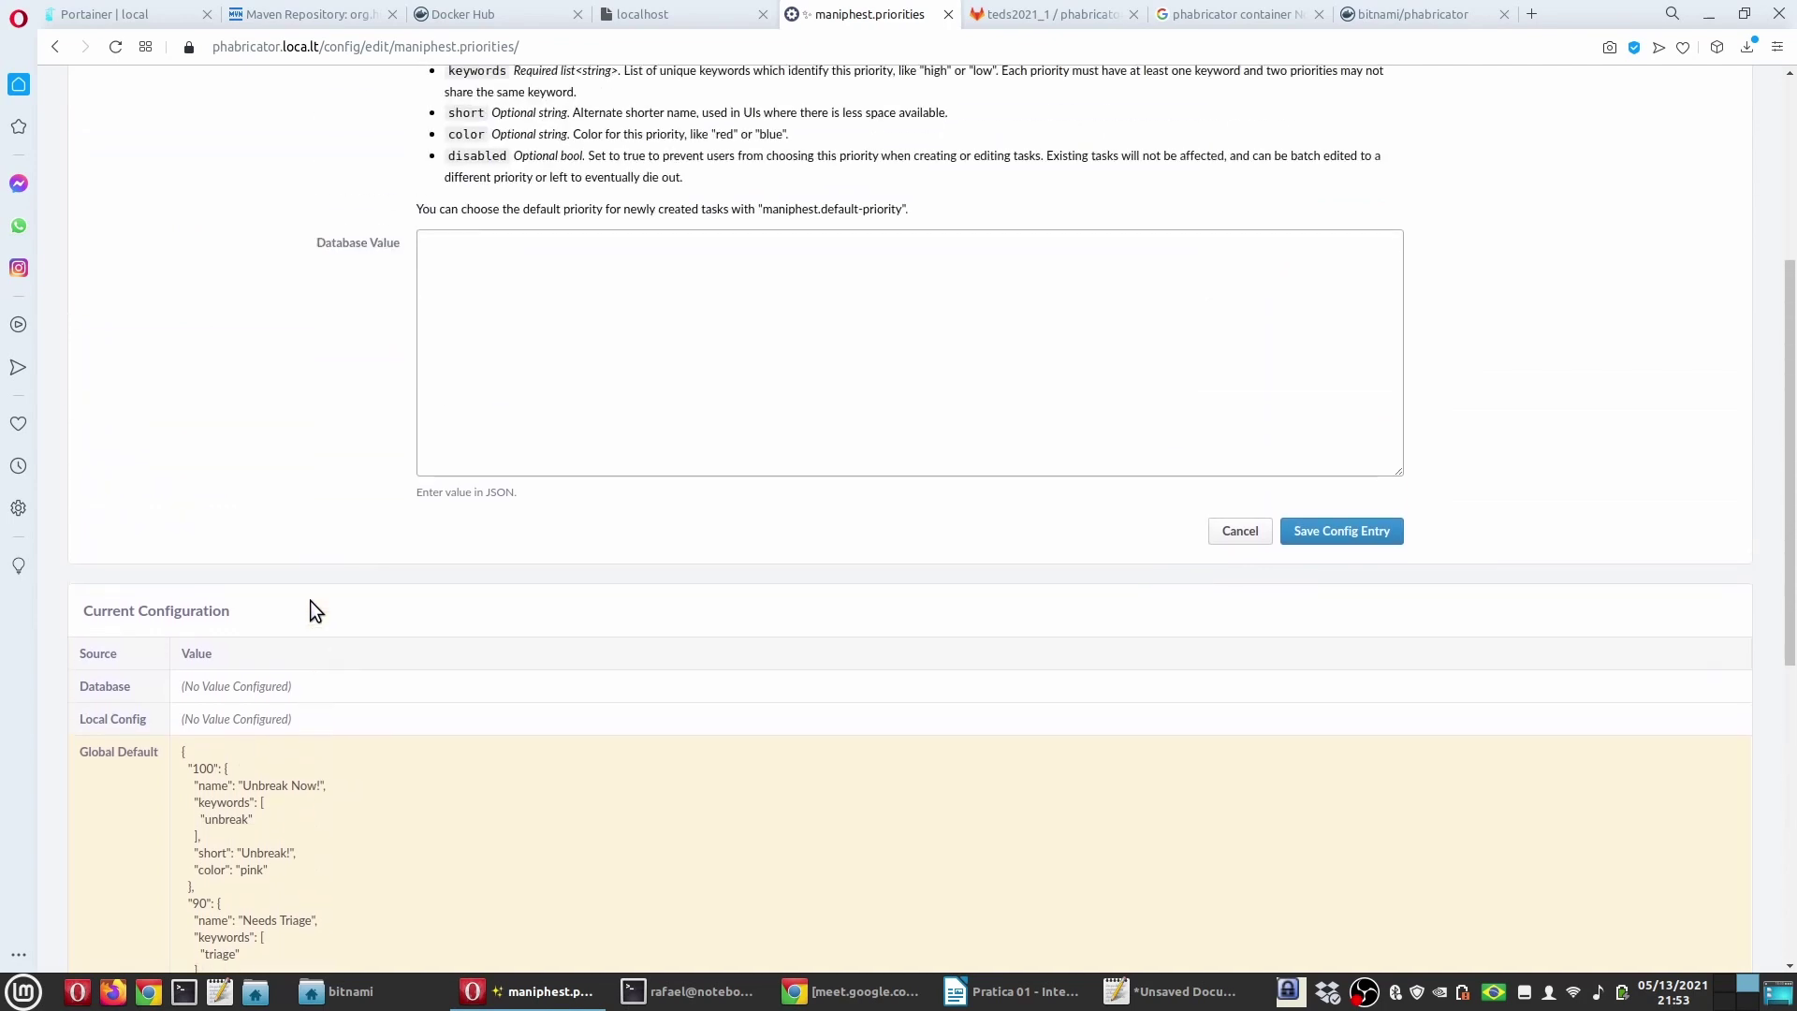
scroll(264, 405, "up", 1)
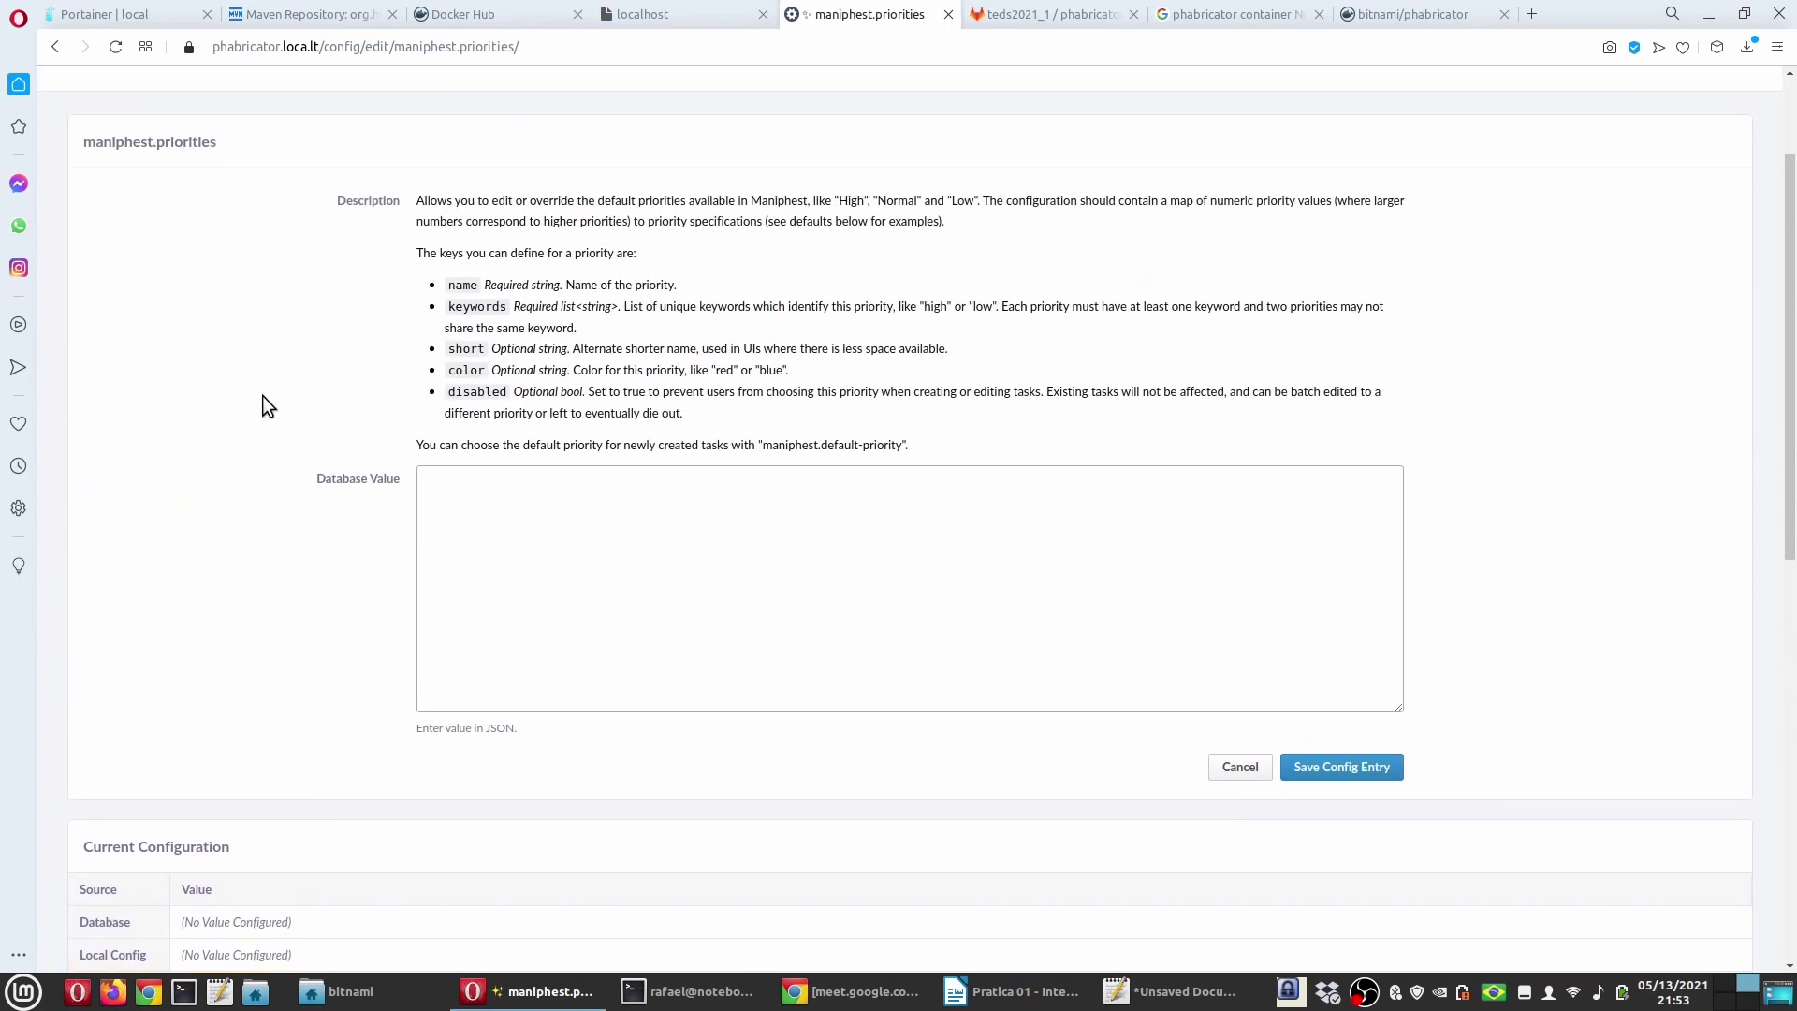
scroll(263, 397, "down", 1)
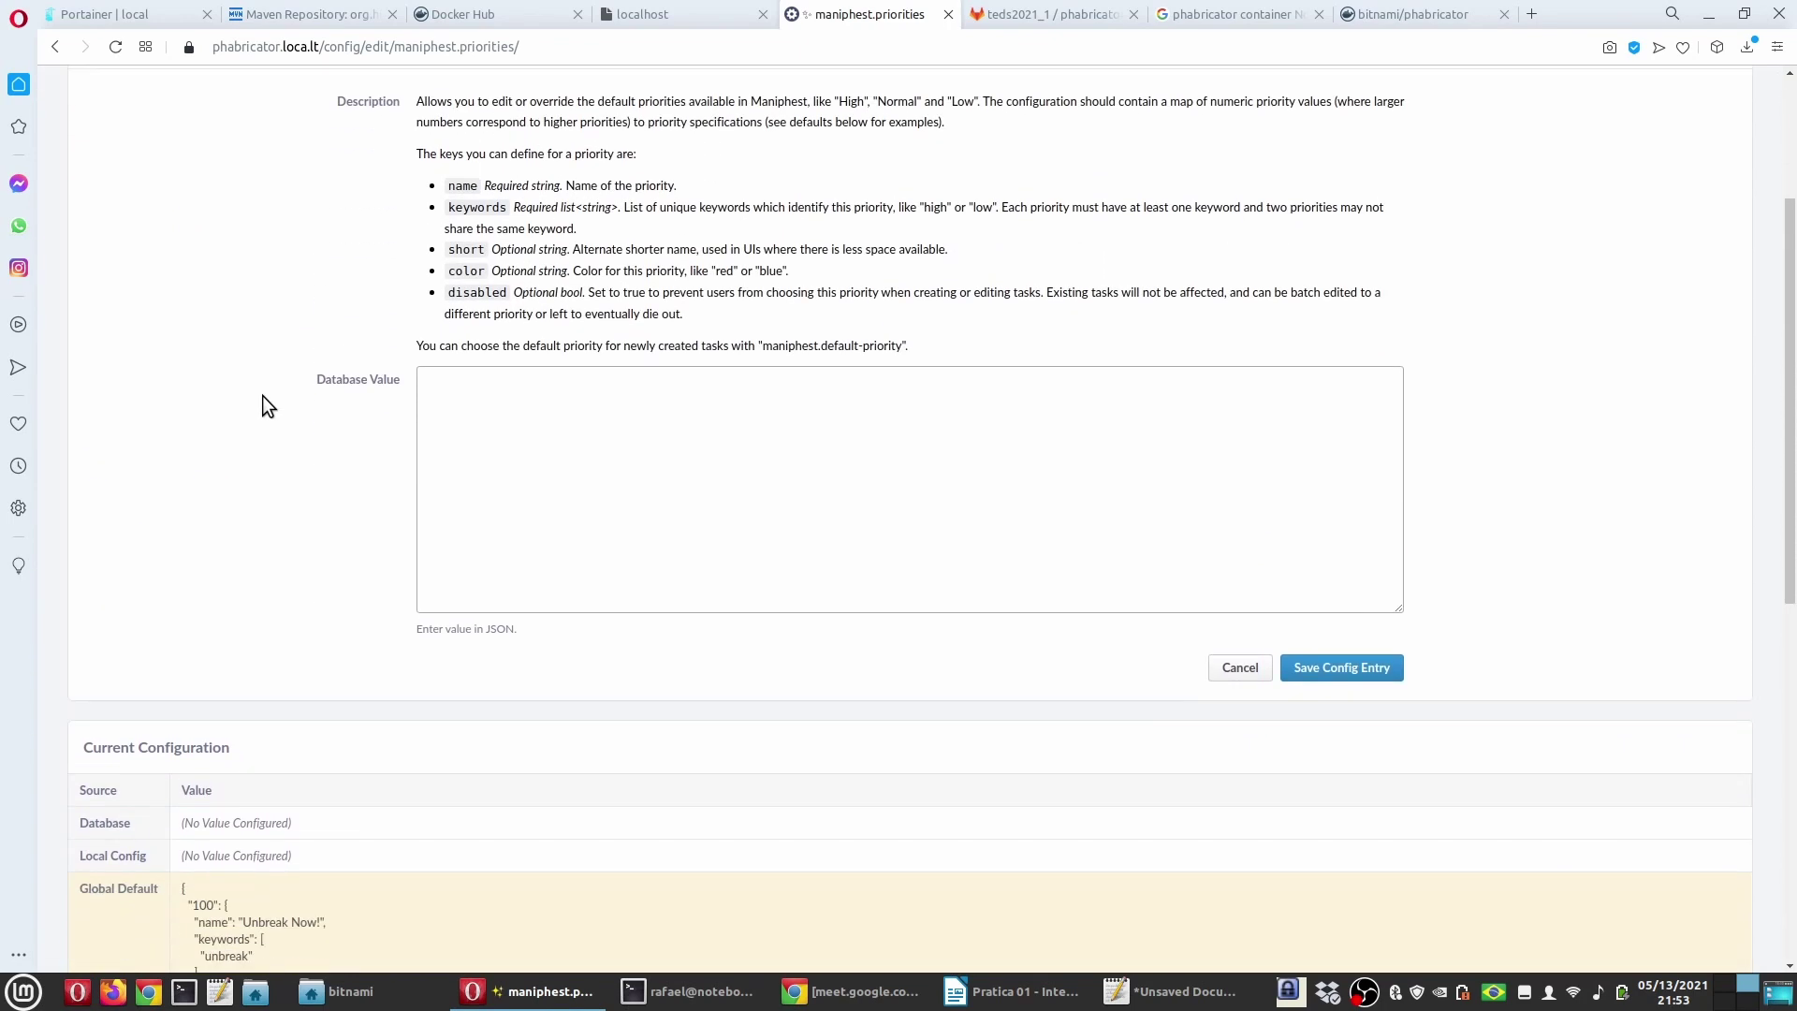
scroll(301, 896, "down", 3)
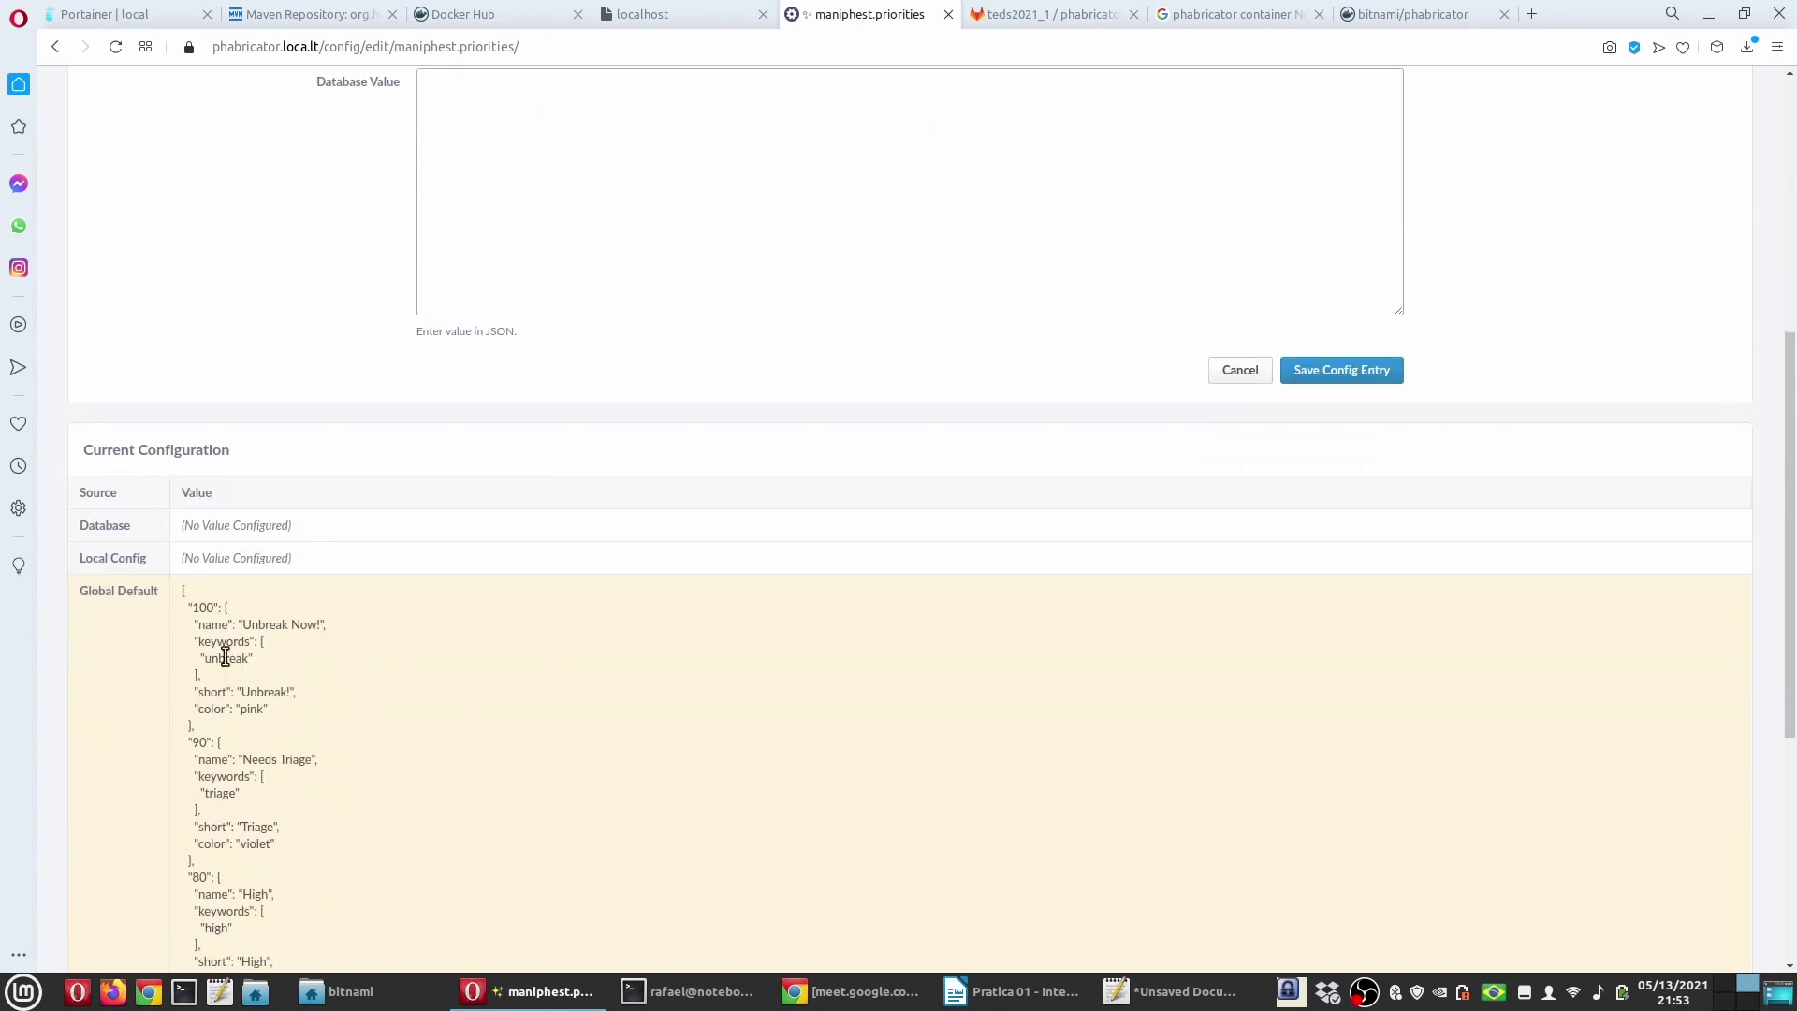
scroll(481, 375, "up", 2)
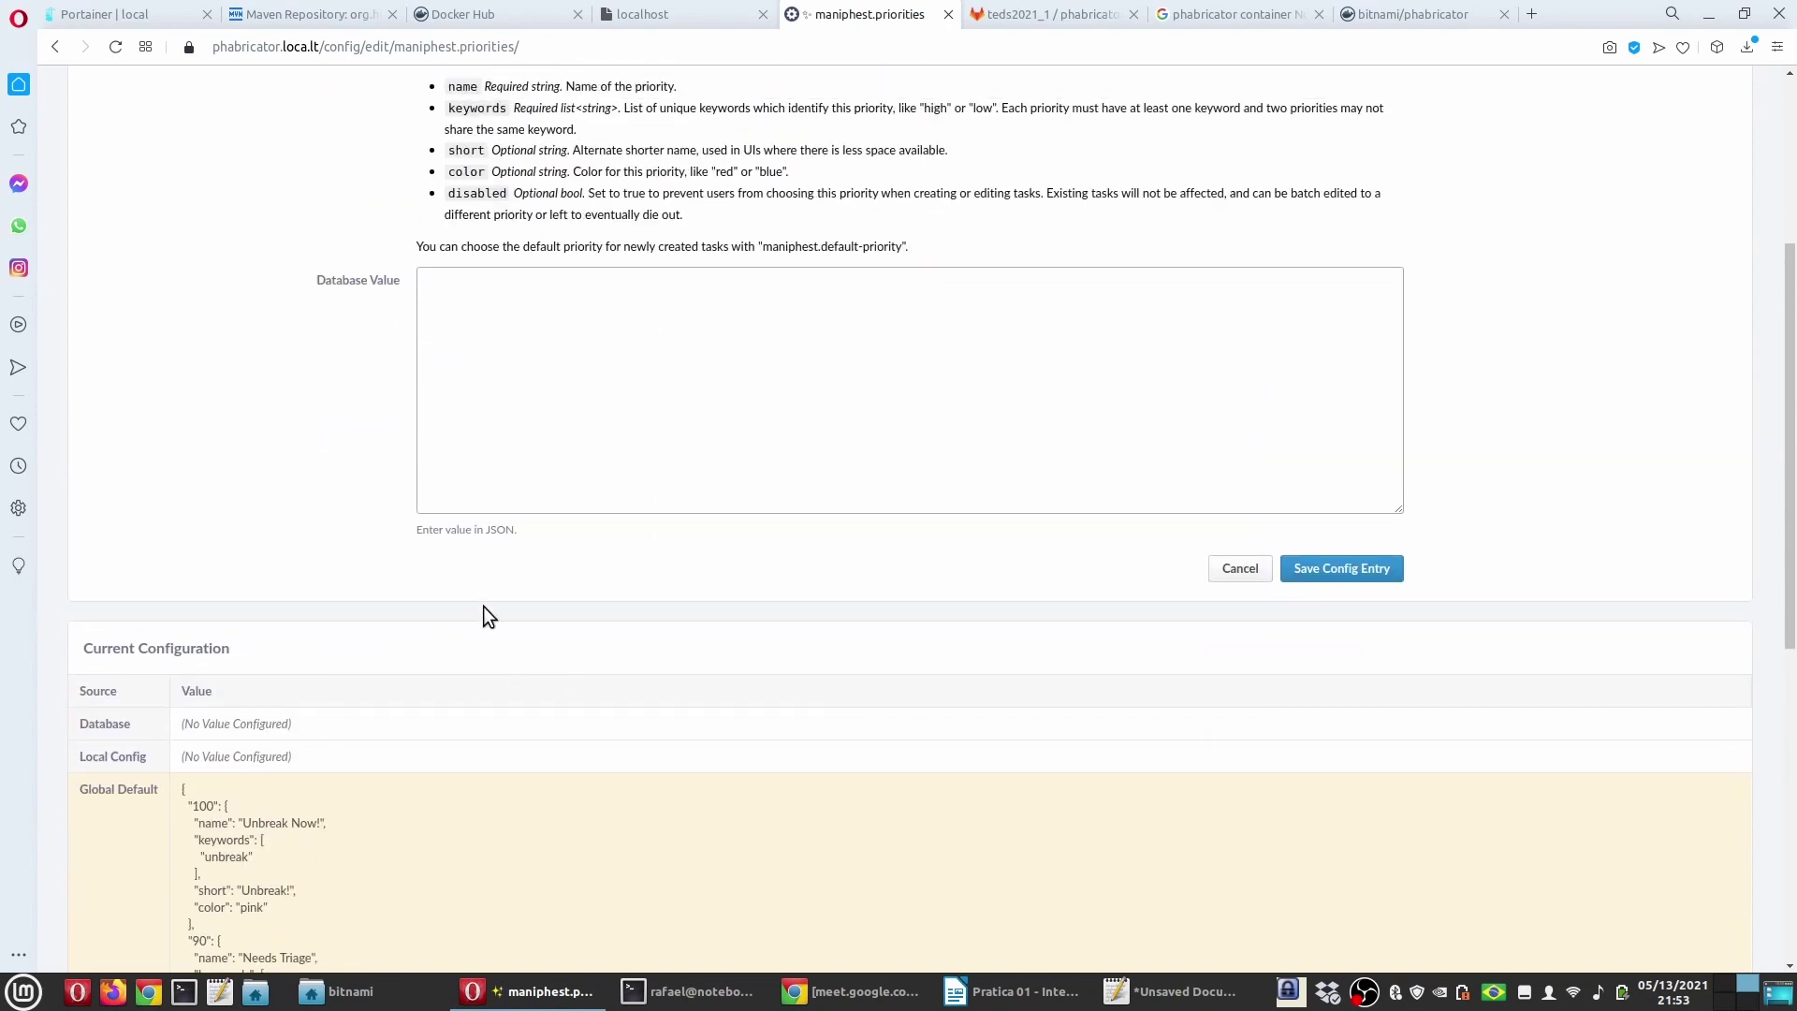
scroll(340, 715, "down", 1)
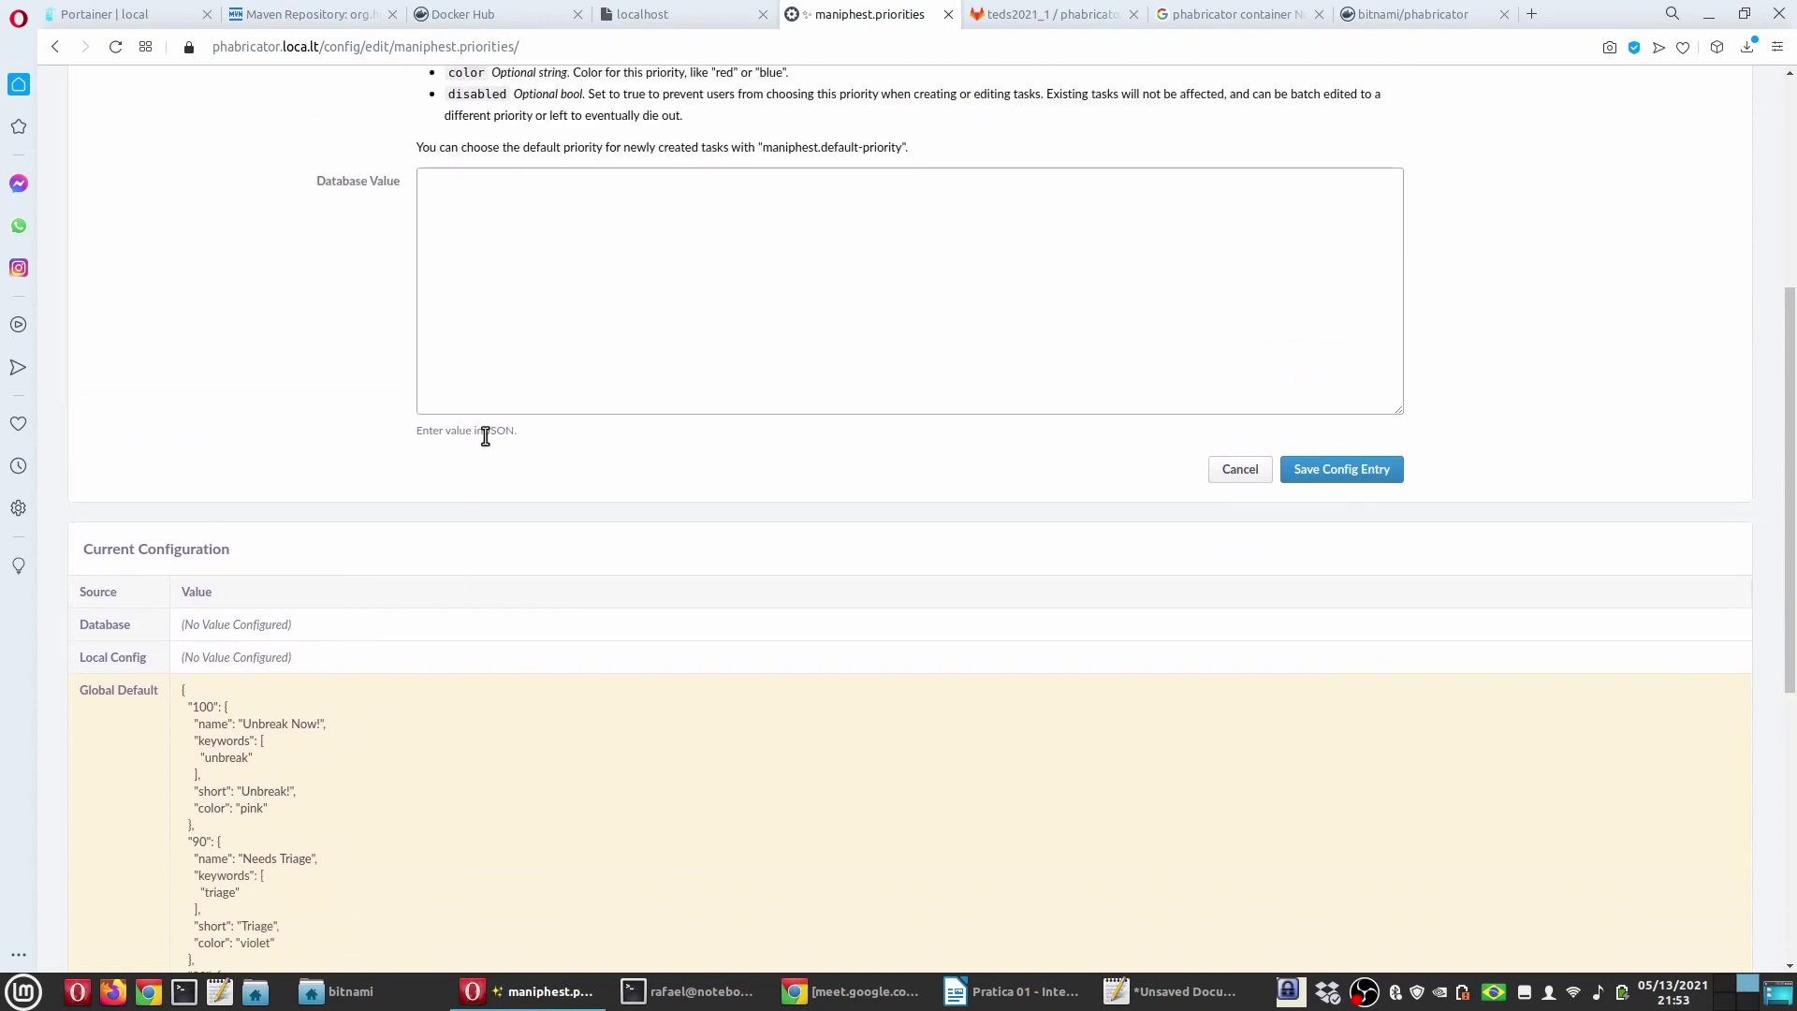
scroll(225, 520, "down", 2)
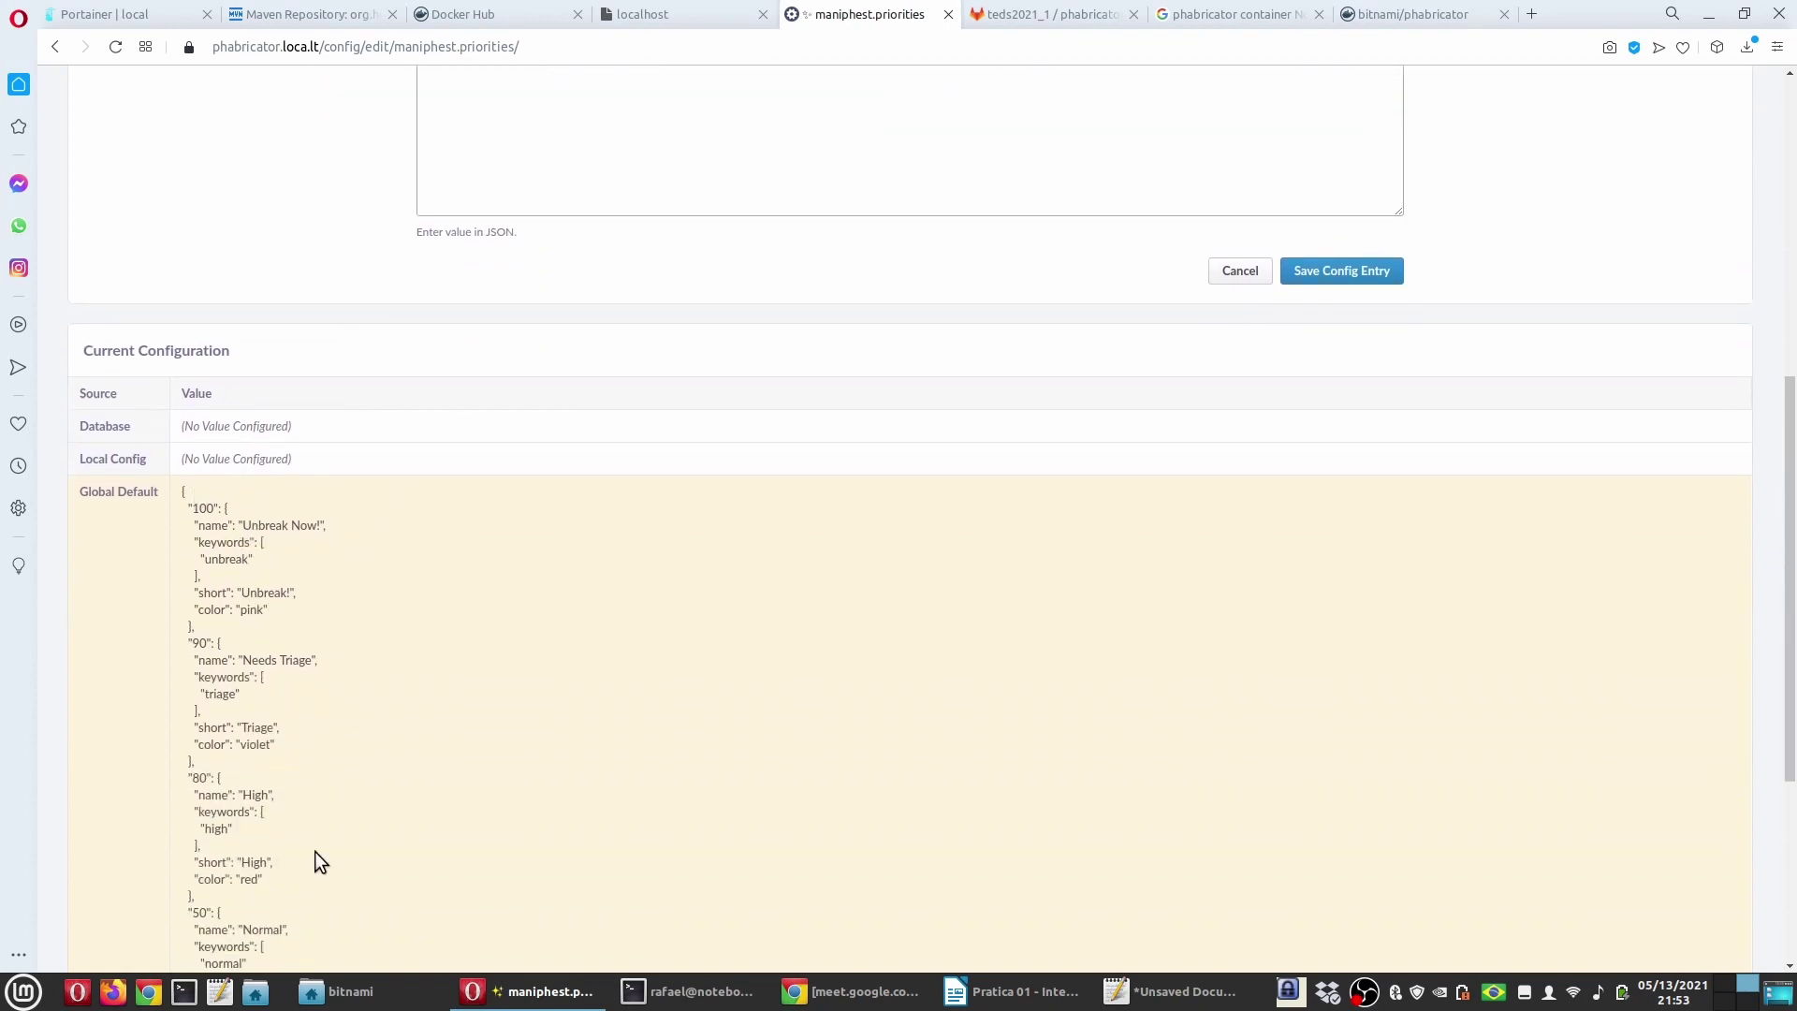
scroll(344, 728, "down", 4)
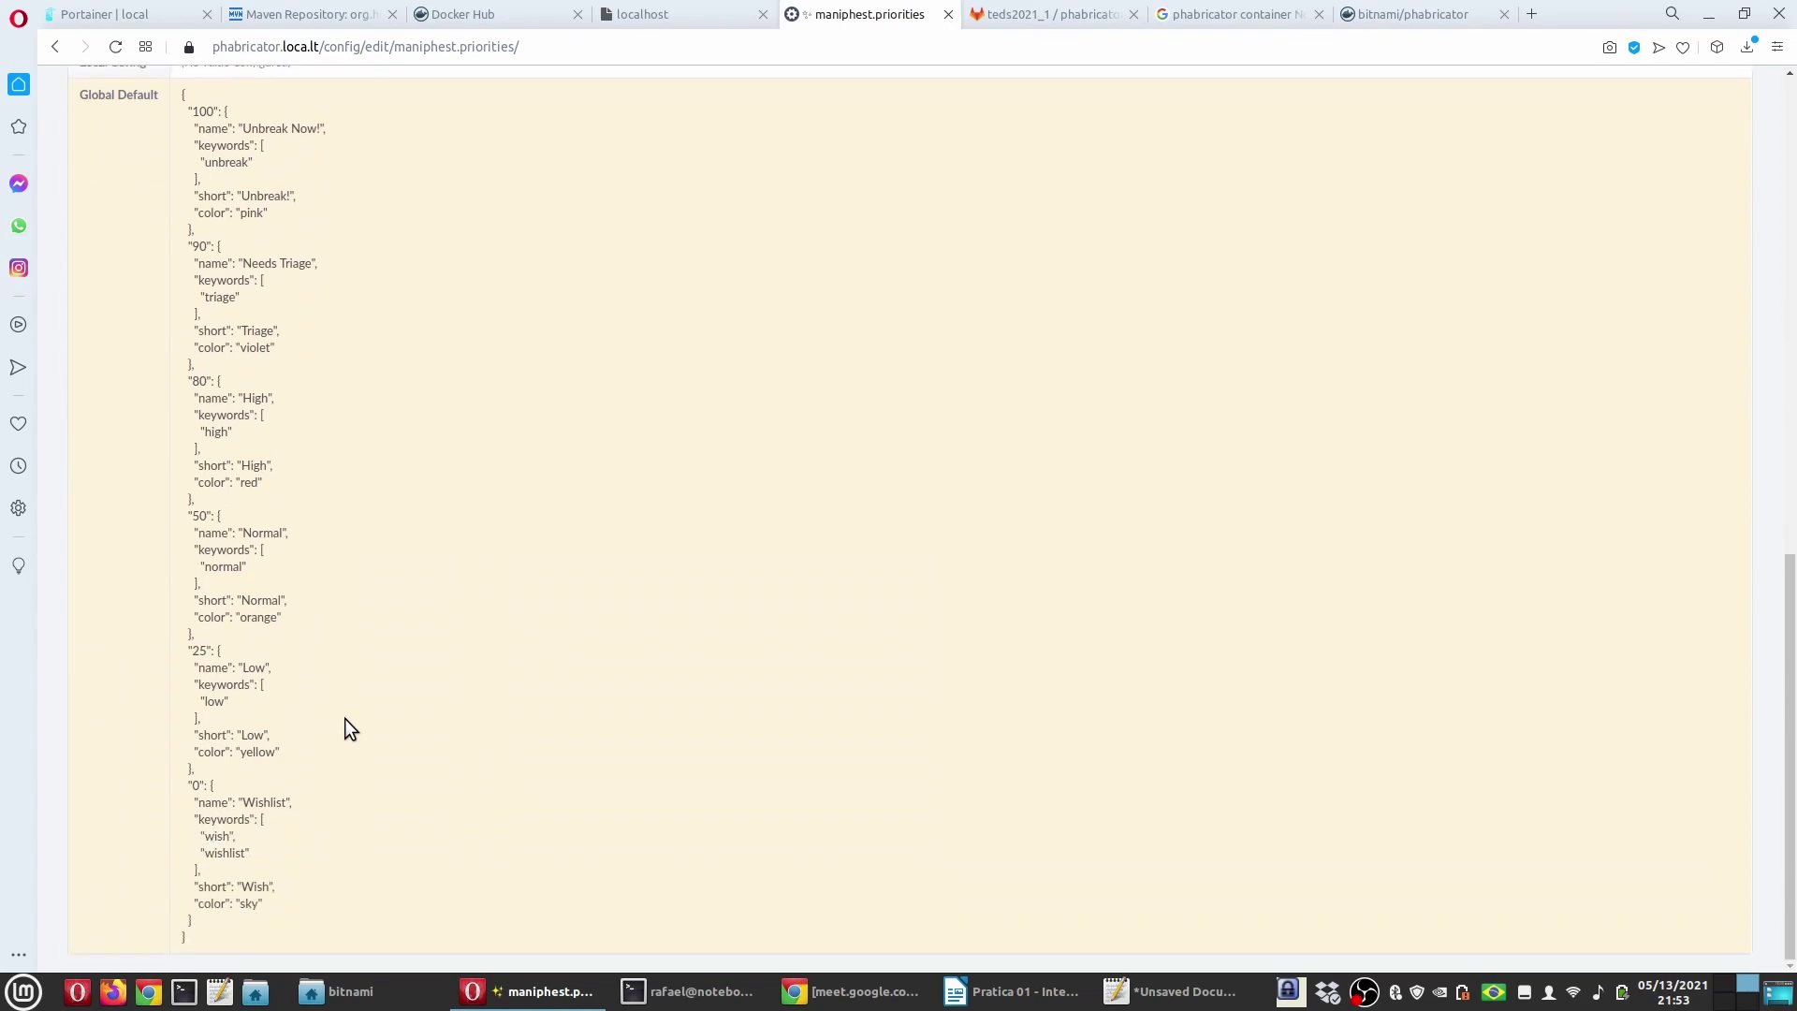
scroll(401, 714, "up", 10)
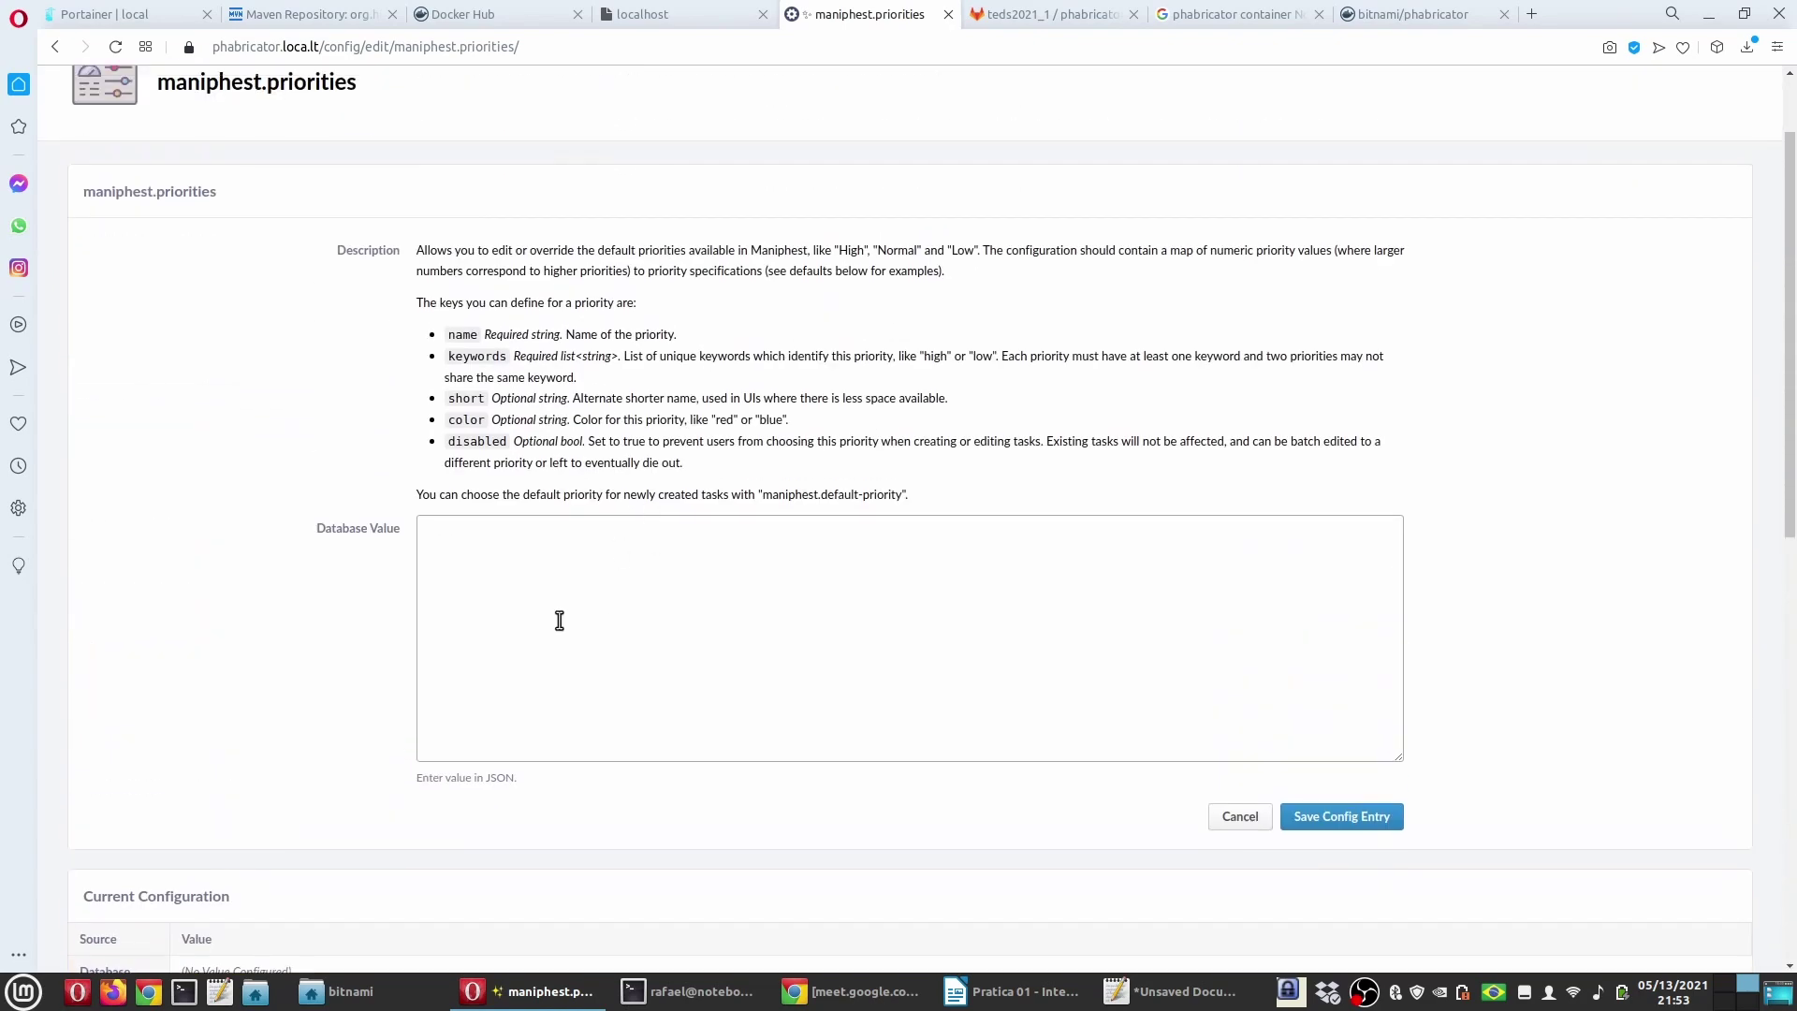
Step: Go back to Core Settings and open the maniphest.statuses entry
key("alt+Left")
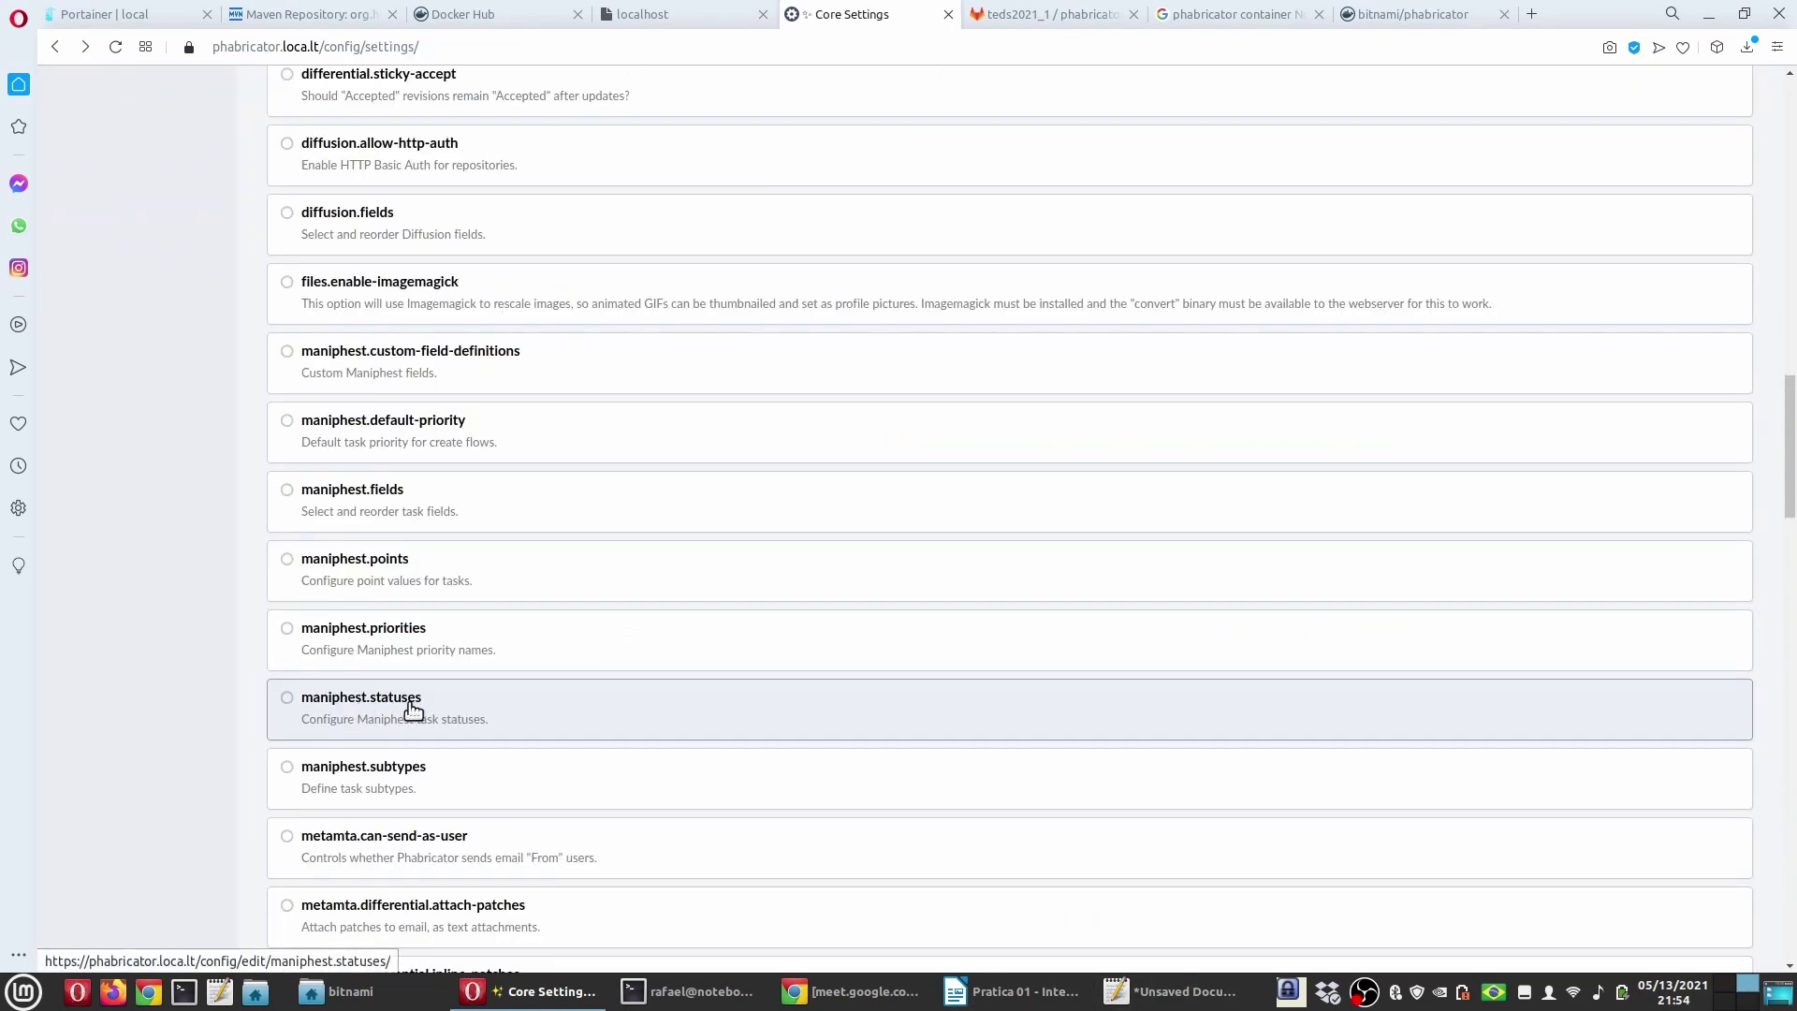
left_click(427, 716)
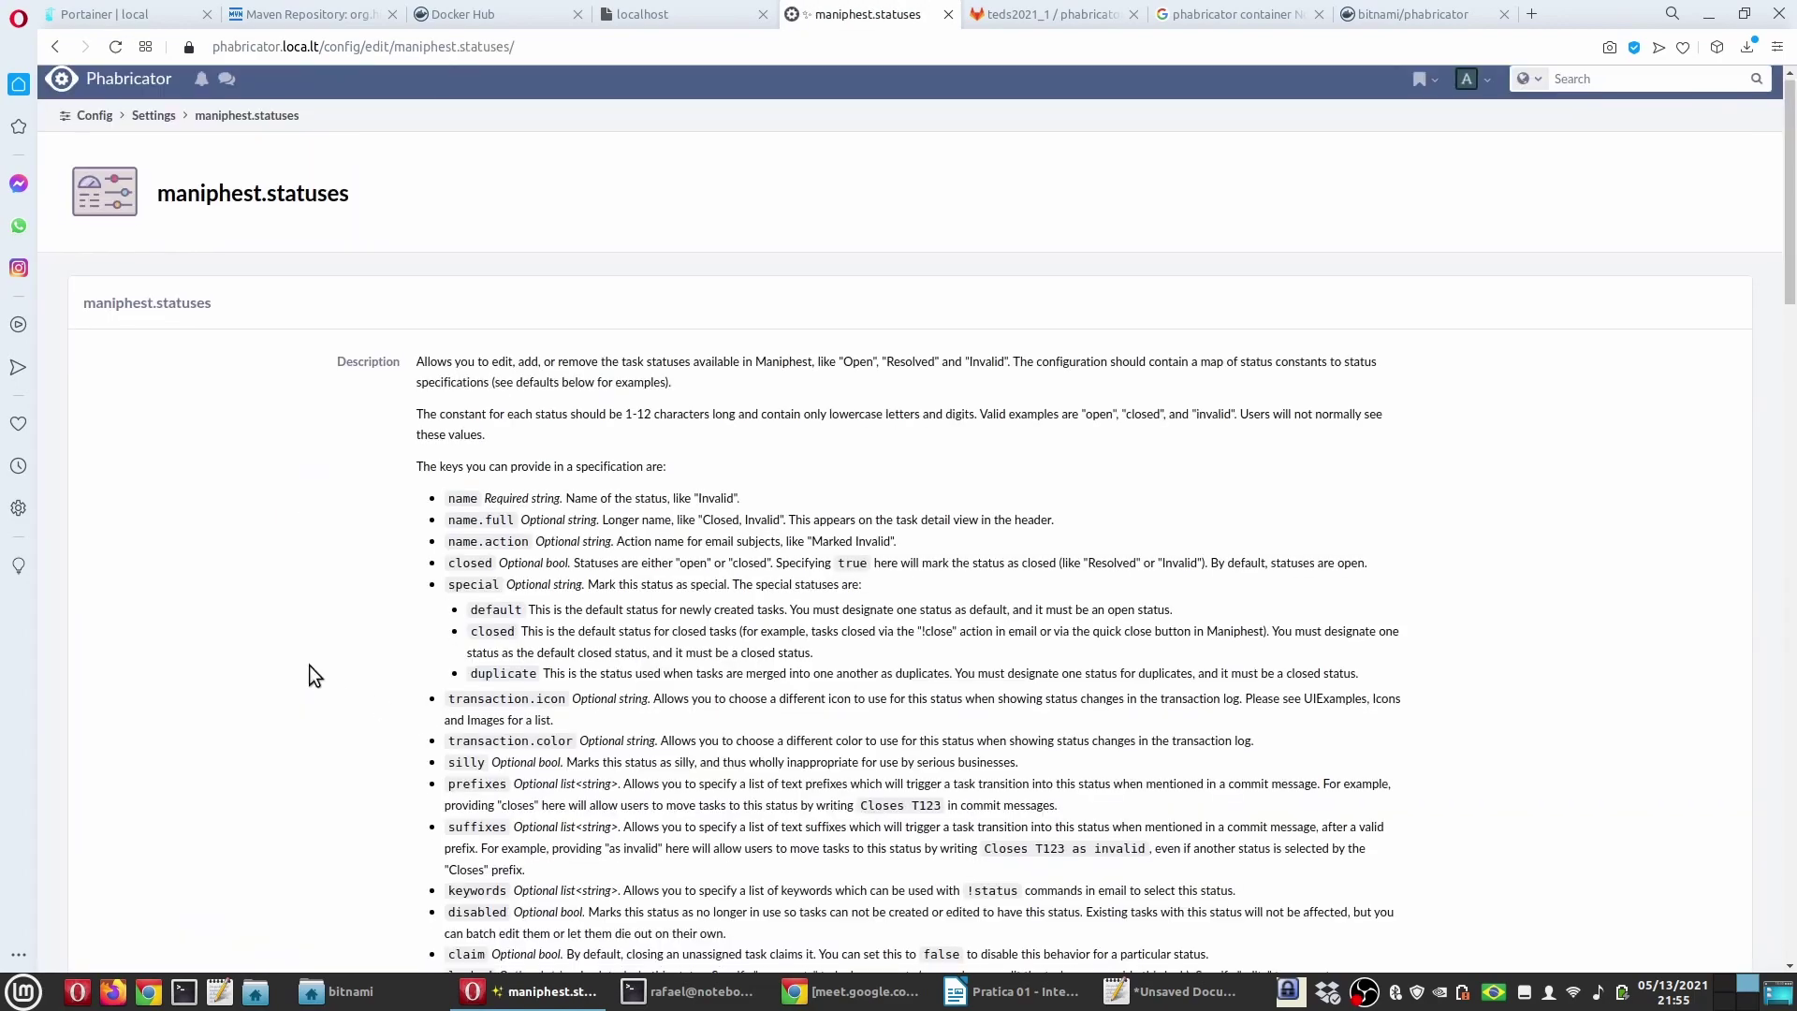
scroll(317, 671, "down", 15)
scroll(368, 676, "down", 1)
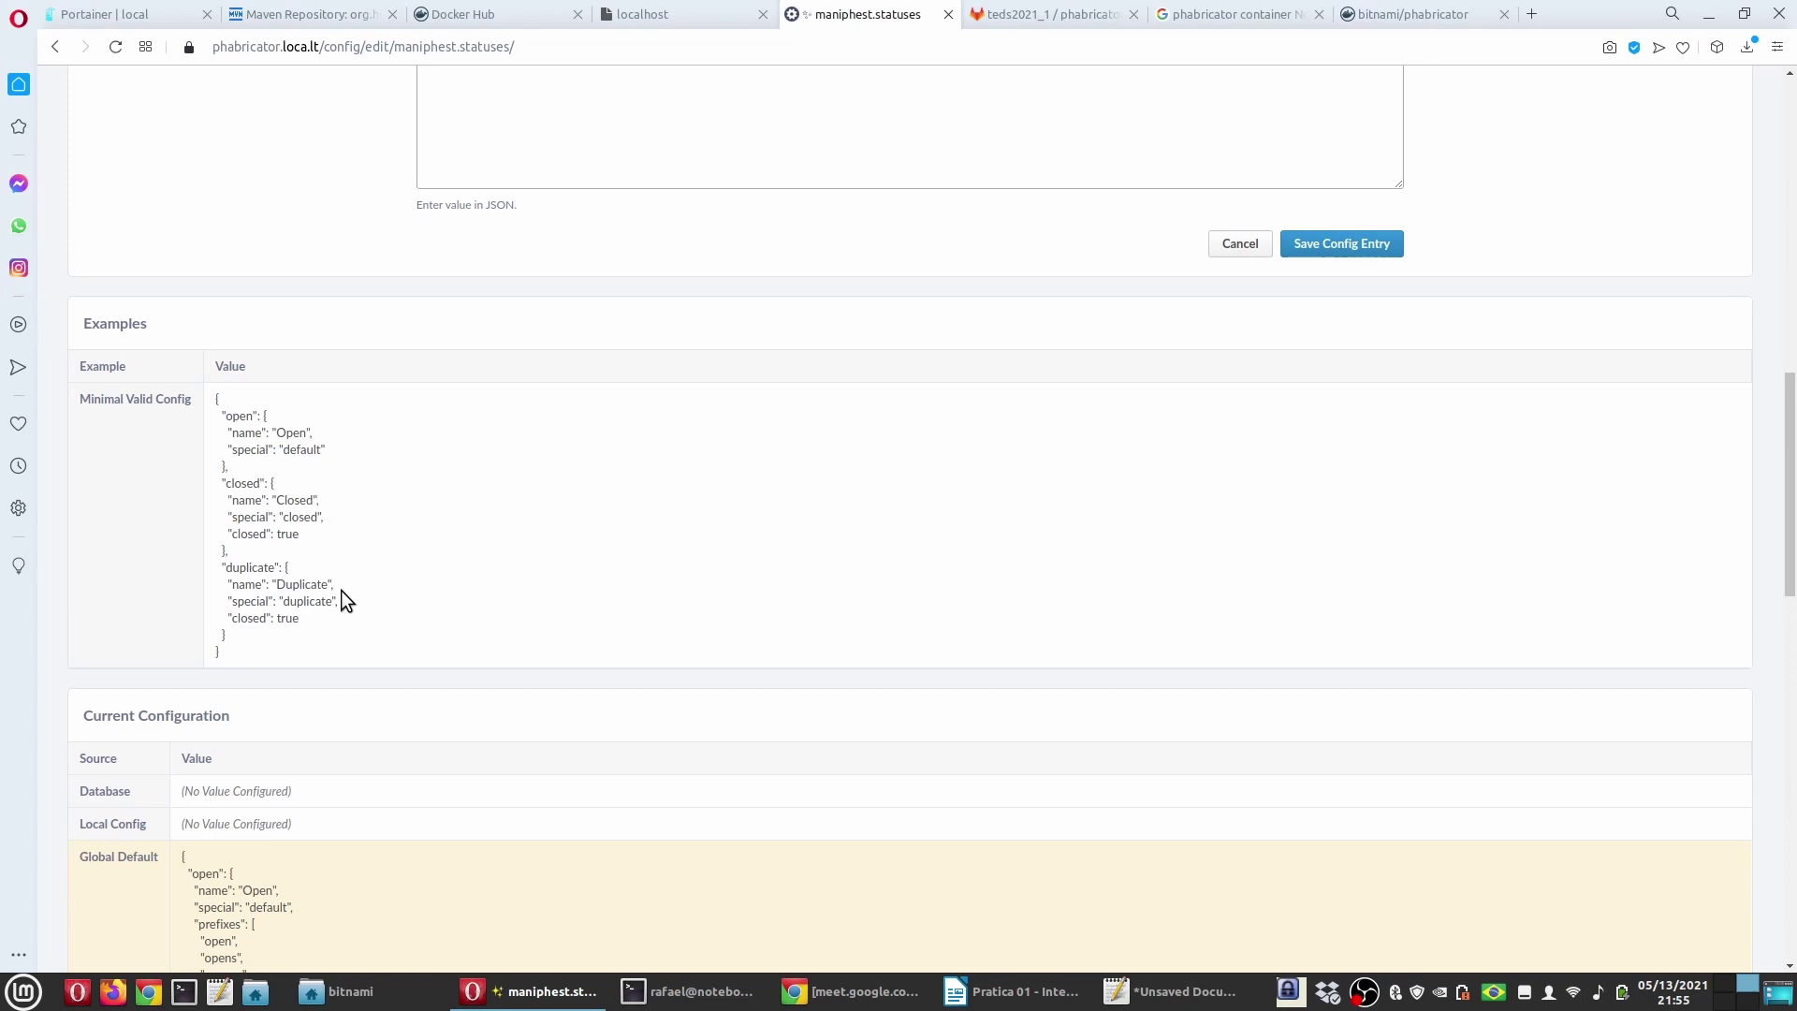
scroll(342, 591, "down", 6)
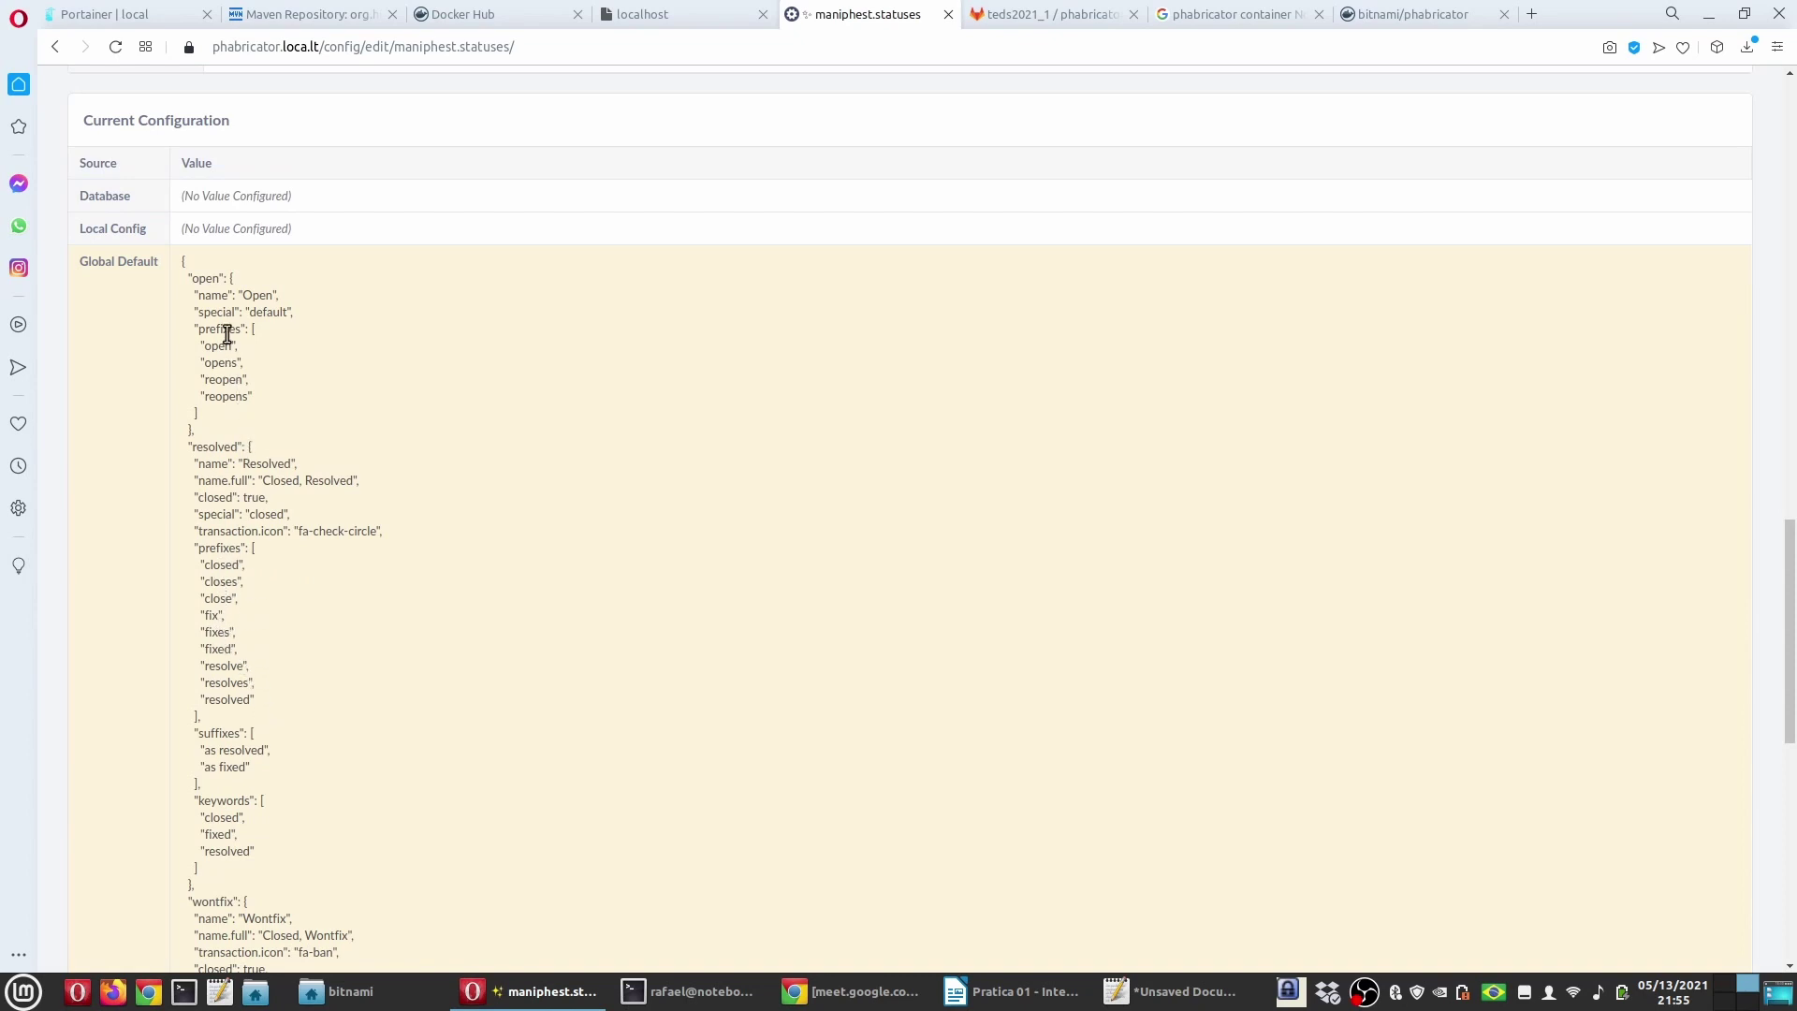
scroll(224, 669, "down", 2)
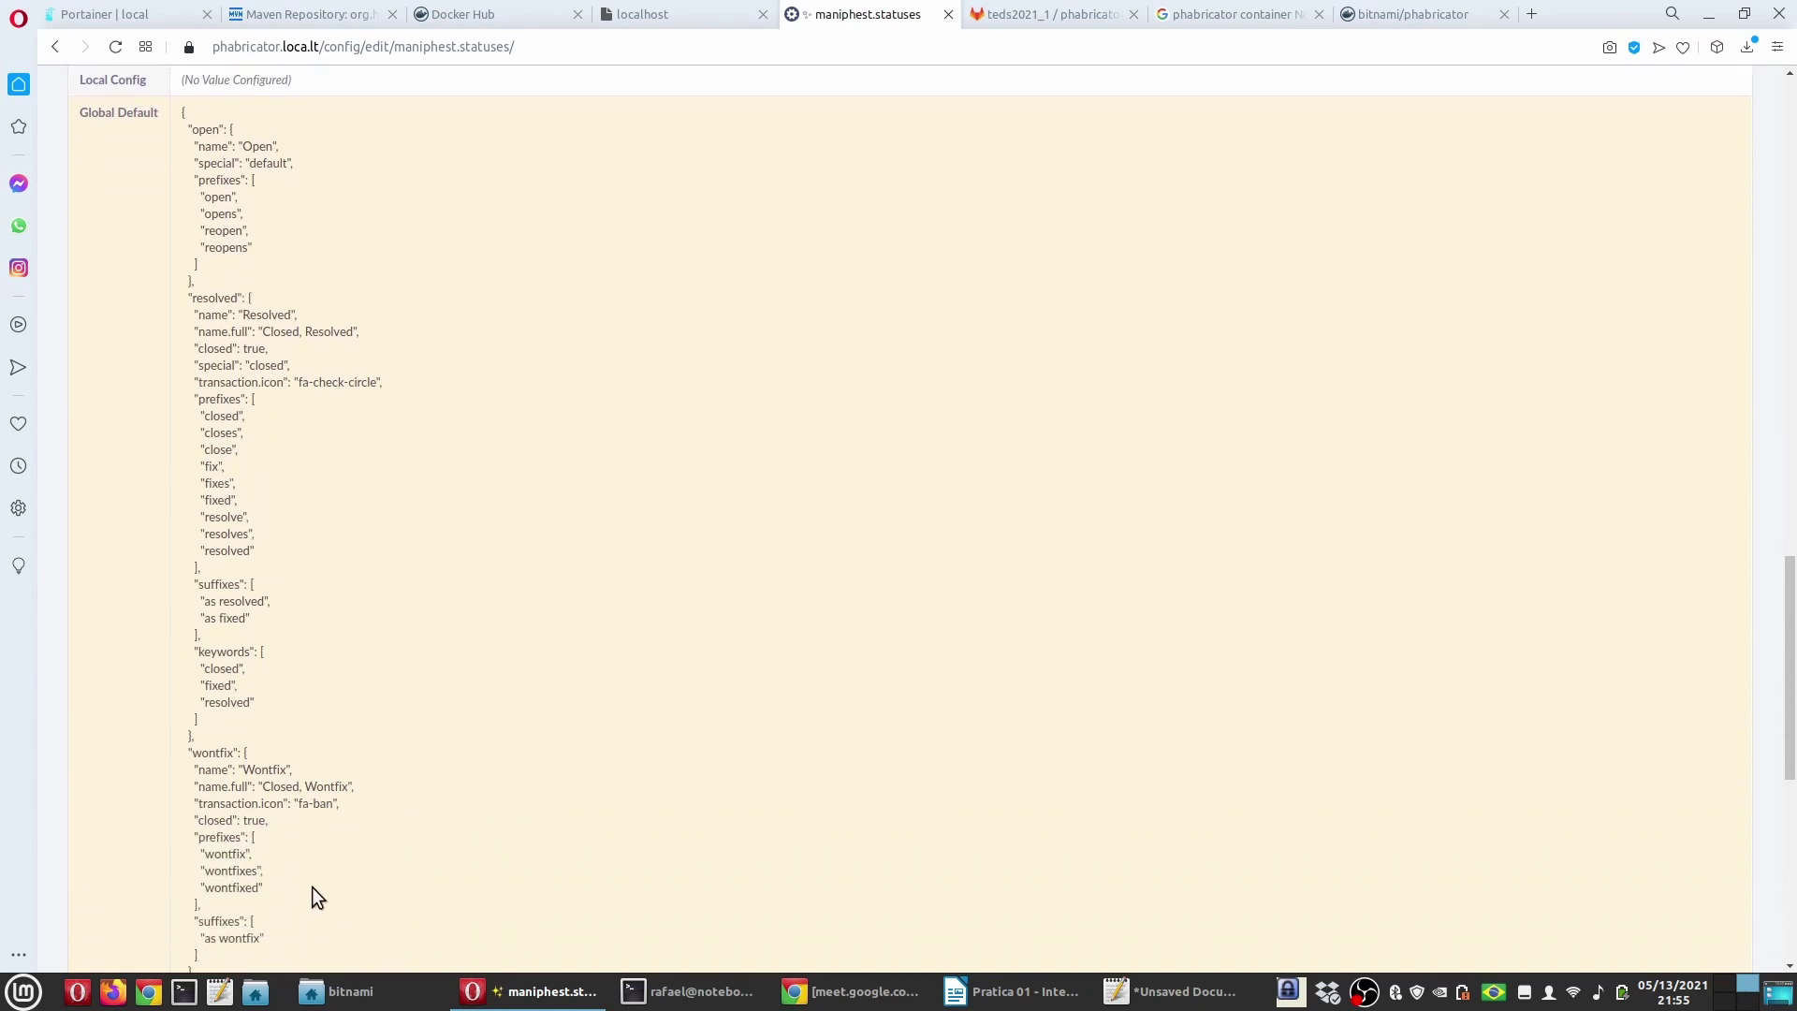
Step: Highlight 'Closes T2 as fixed' in the terminal output and compare it with the statuses' Global Default JSON
left_click(655, 992)
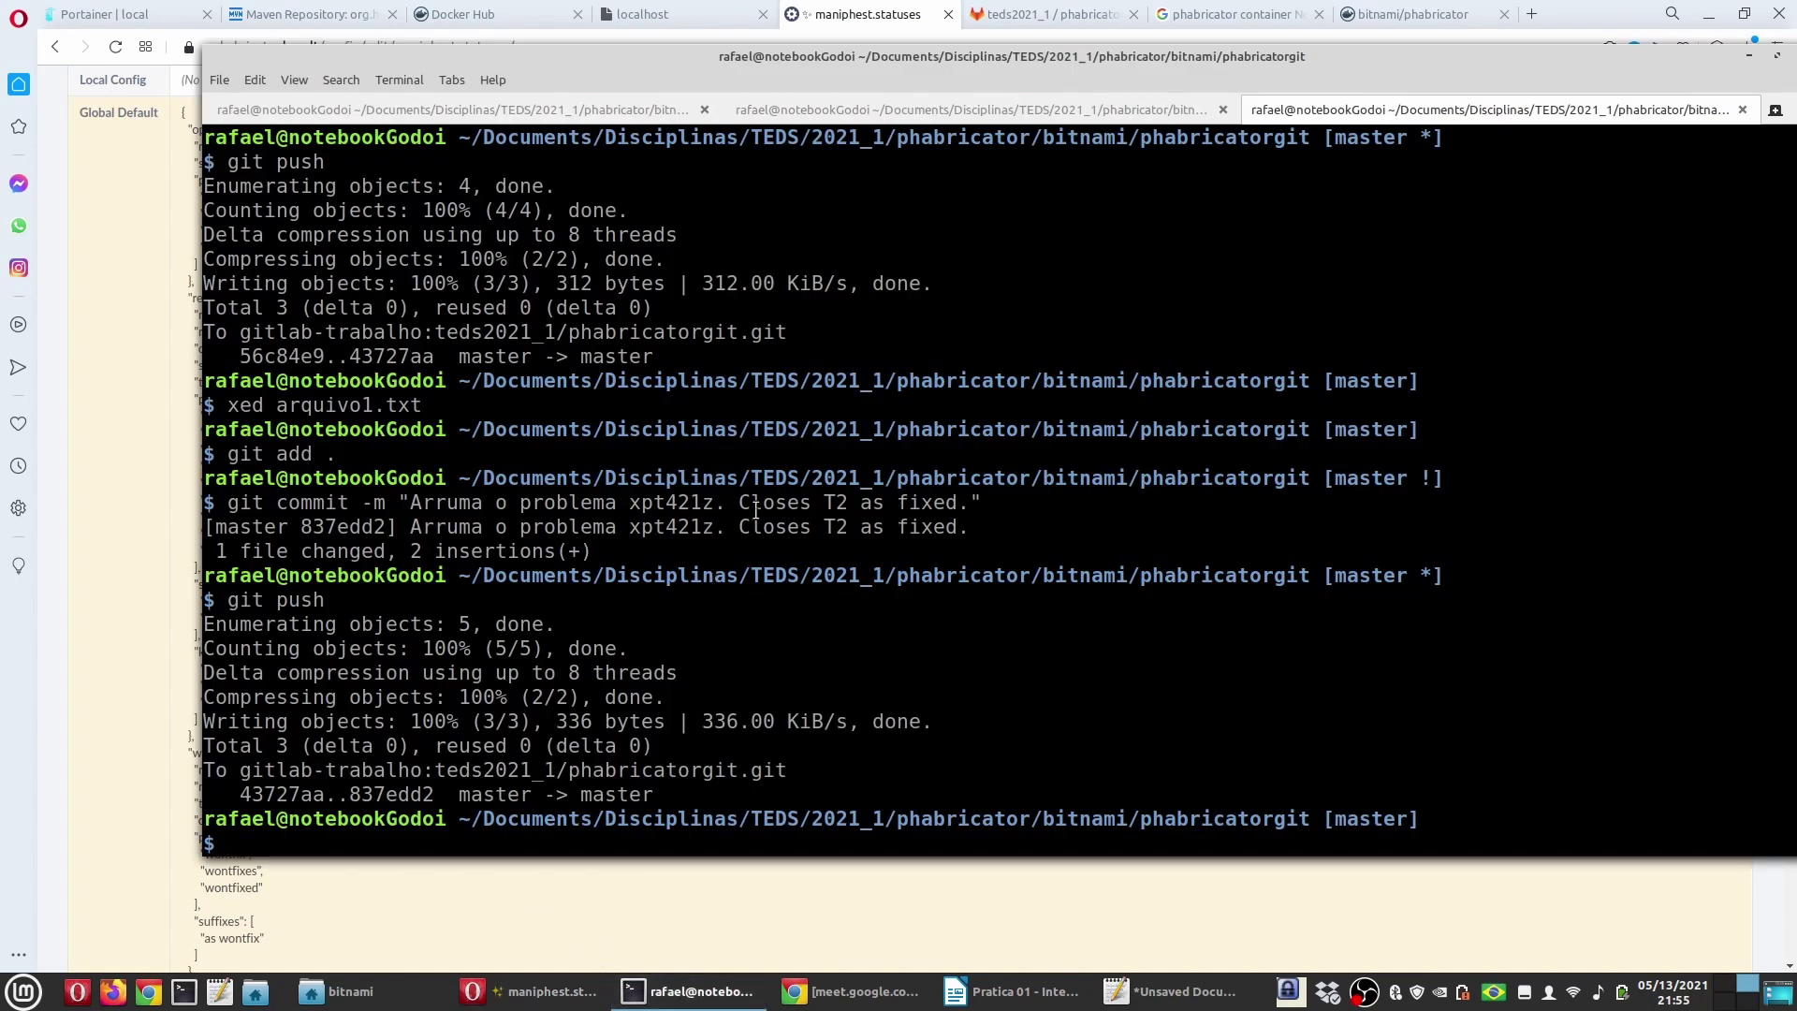
left_click_drag(739, 527, 956, 527)
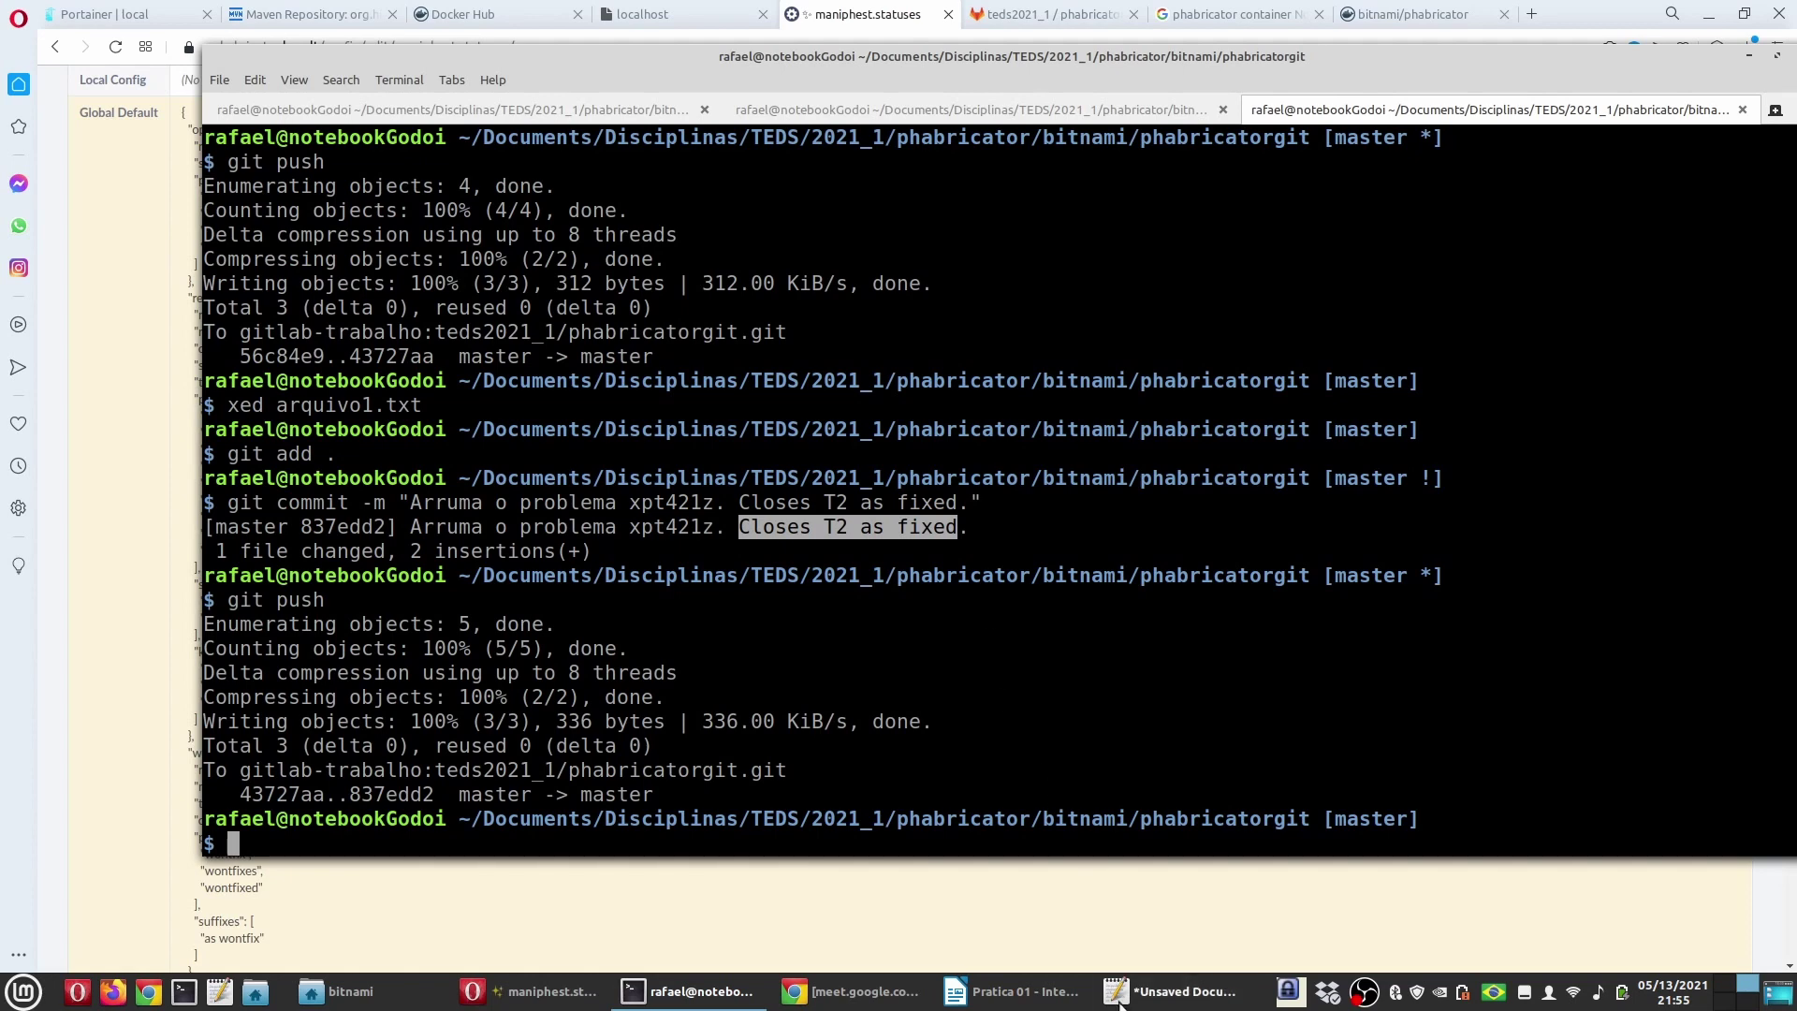
left_click(530, 994)
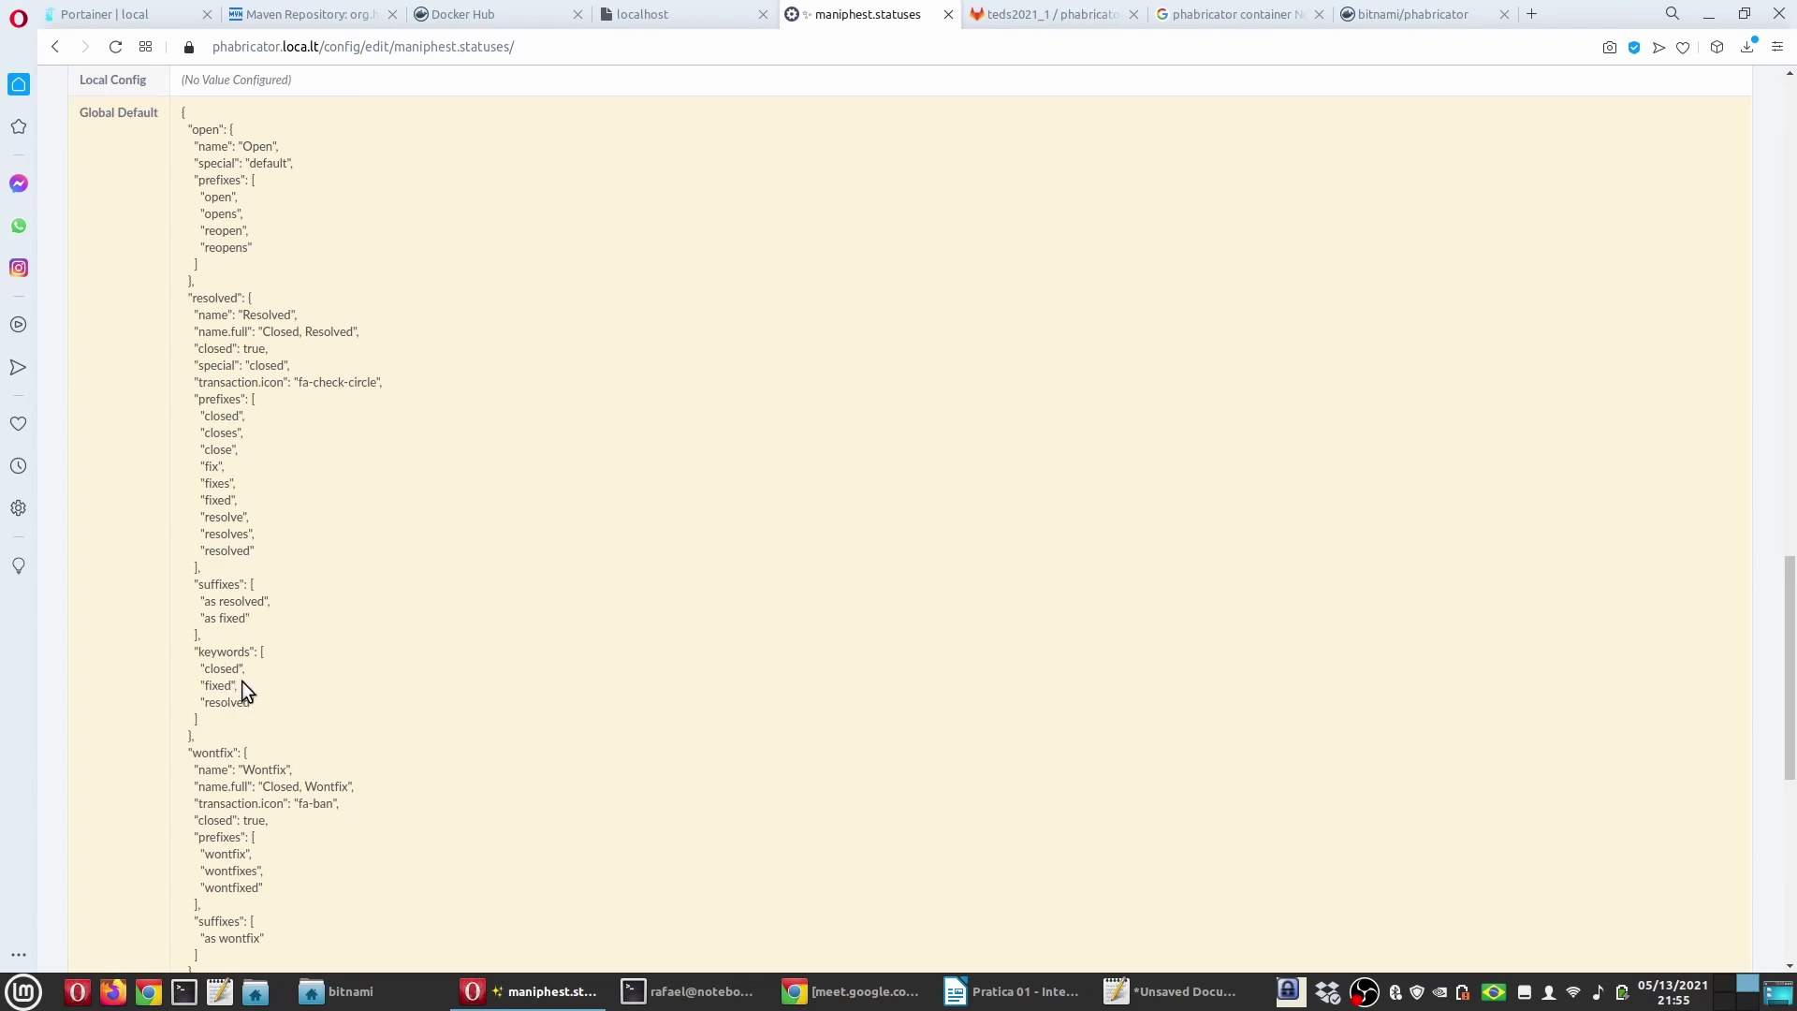
scroll(242, 682, "down", 3)
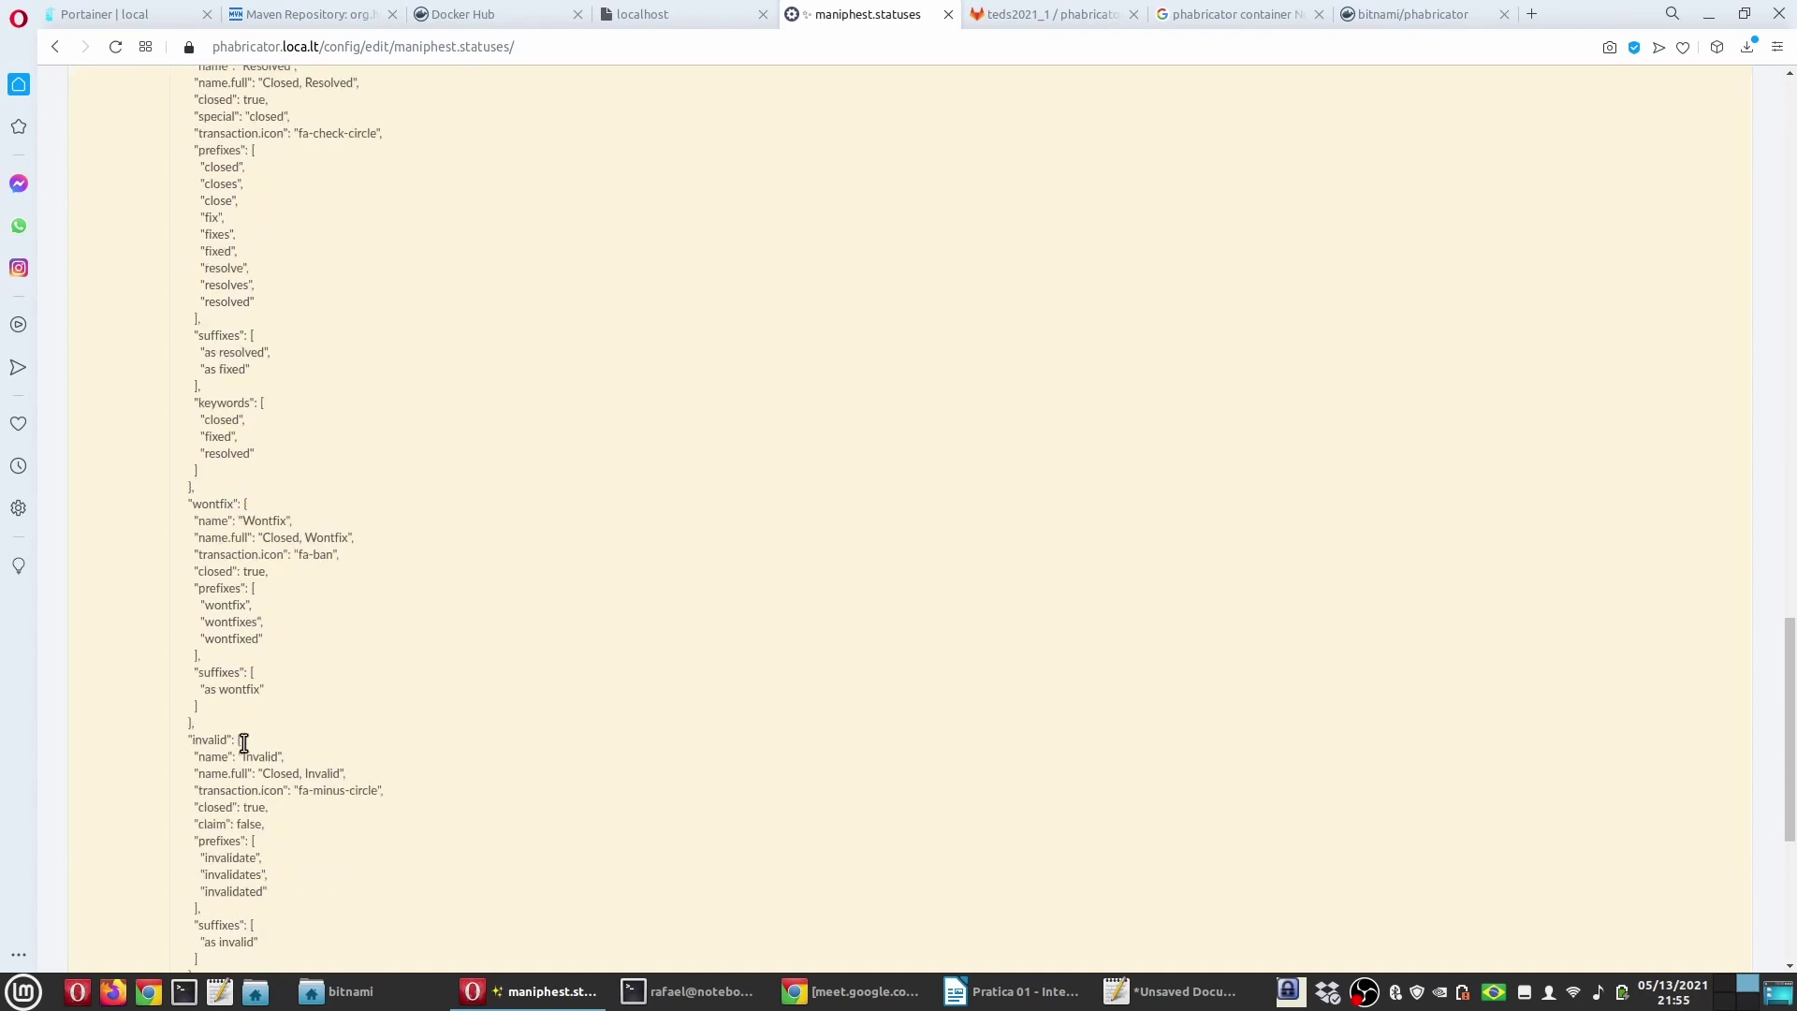
scroll(243, 745, "down", 6)
scroll(261, 760, "up", 15)
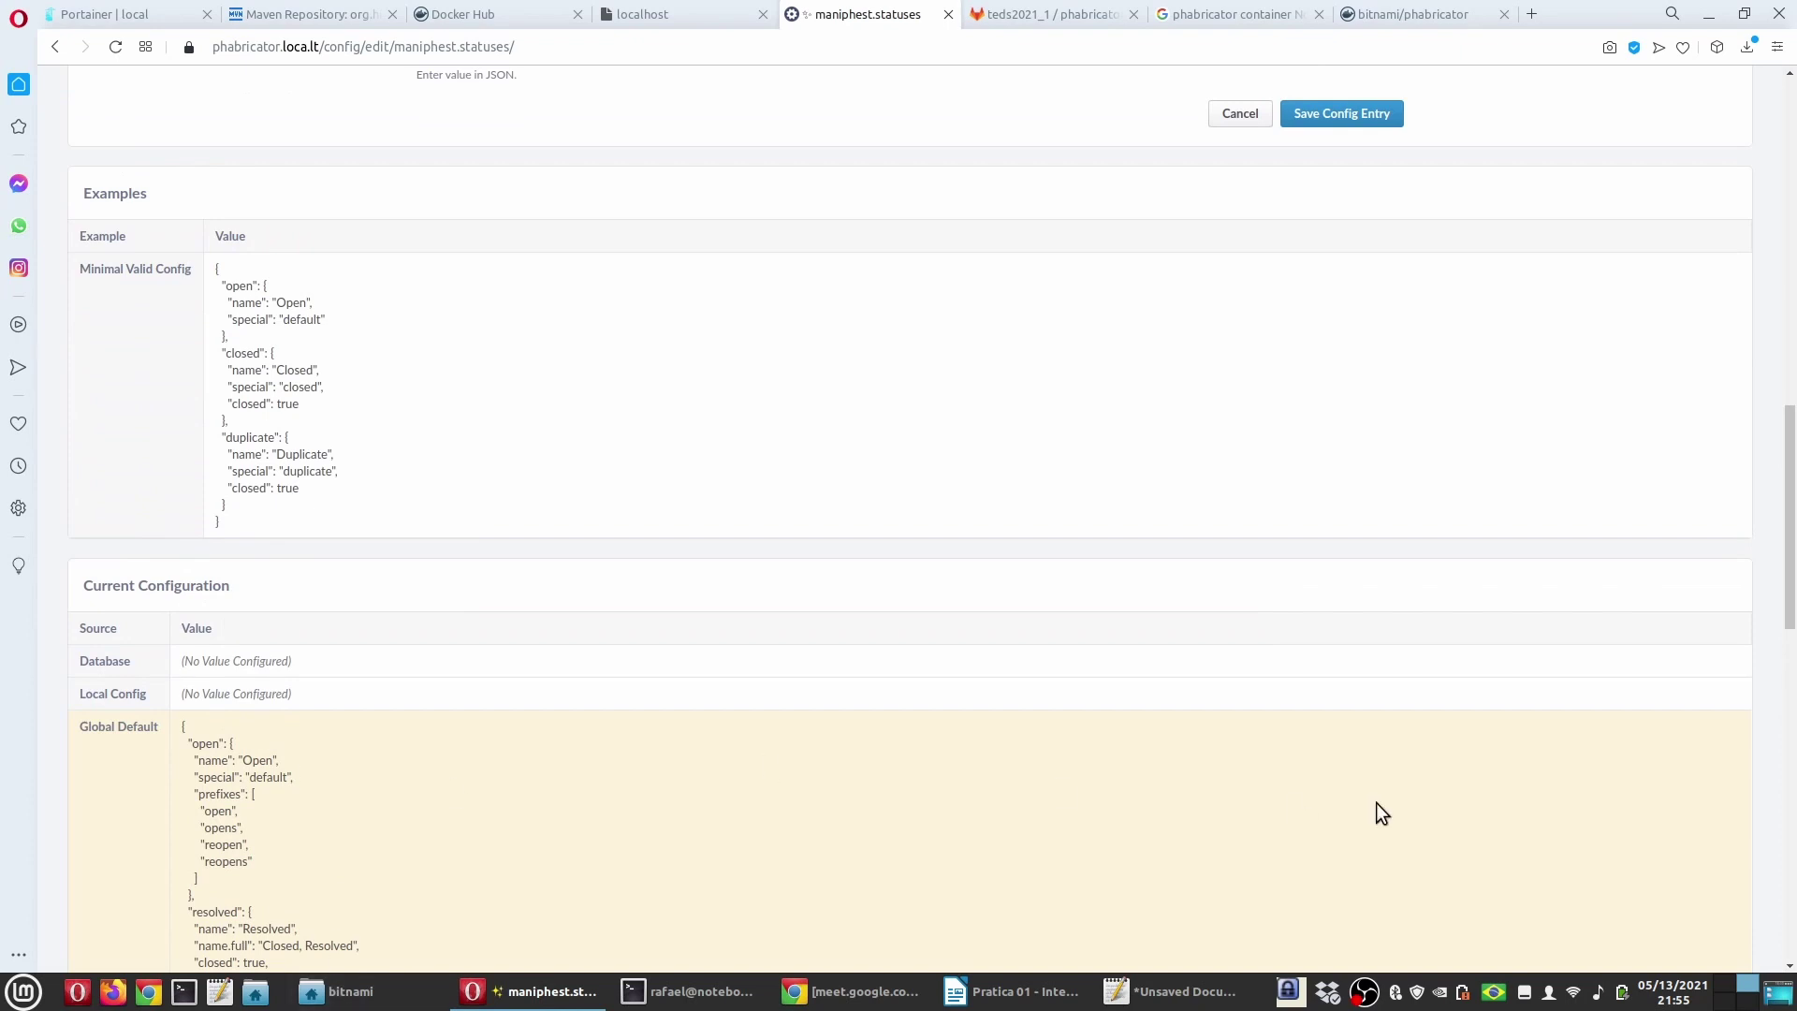
scroll(513, 497, "up", 4)
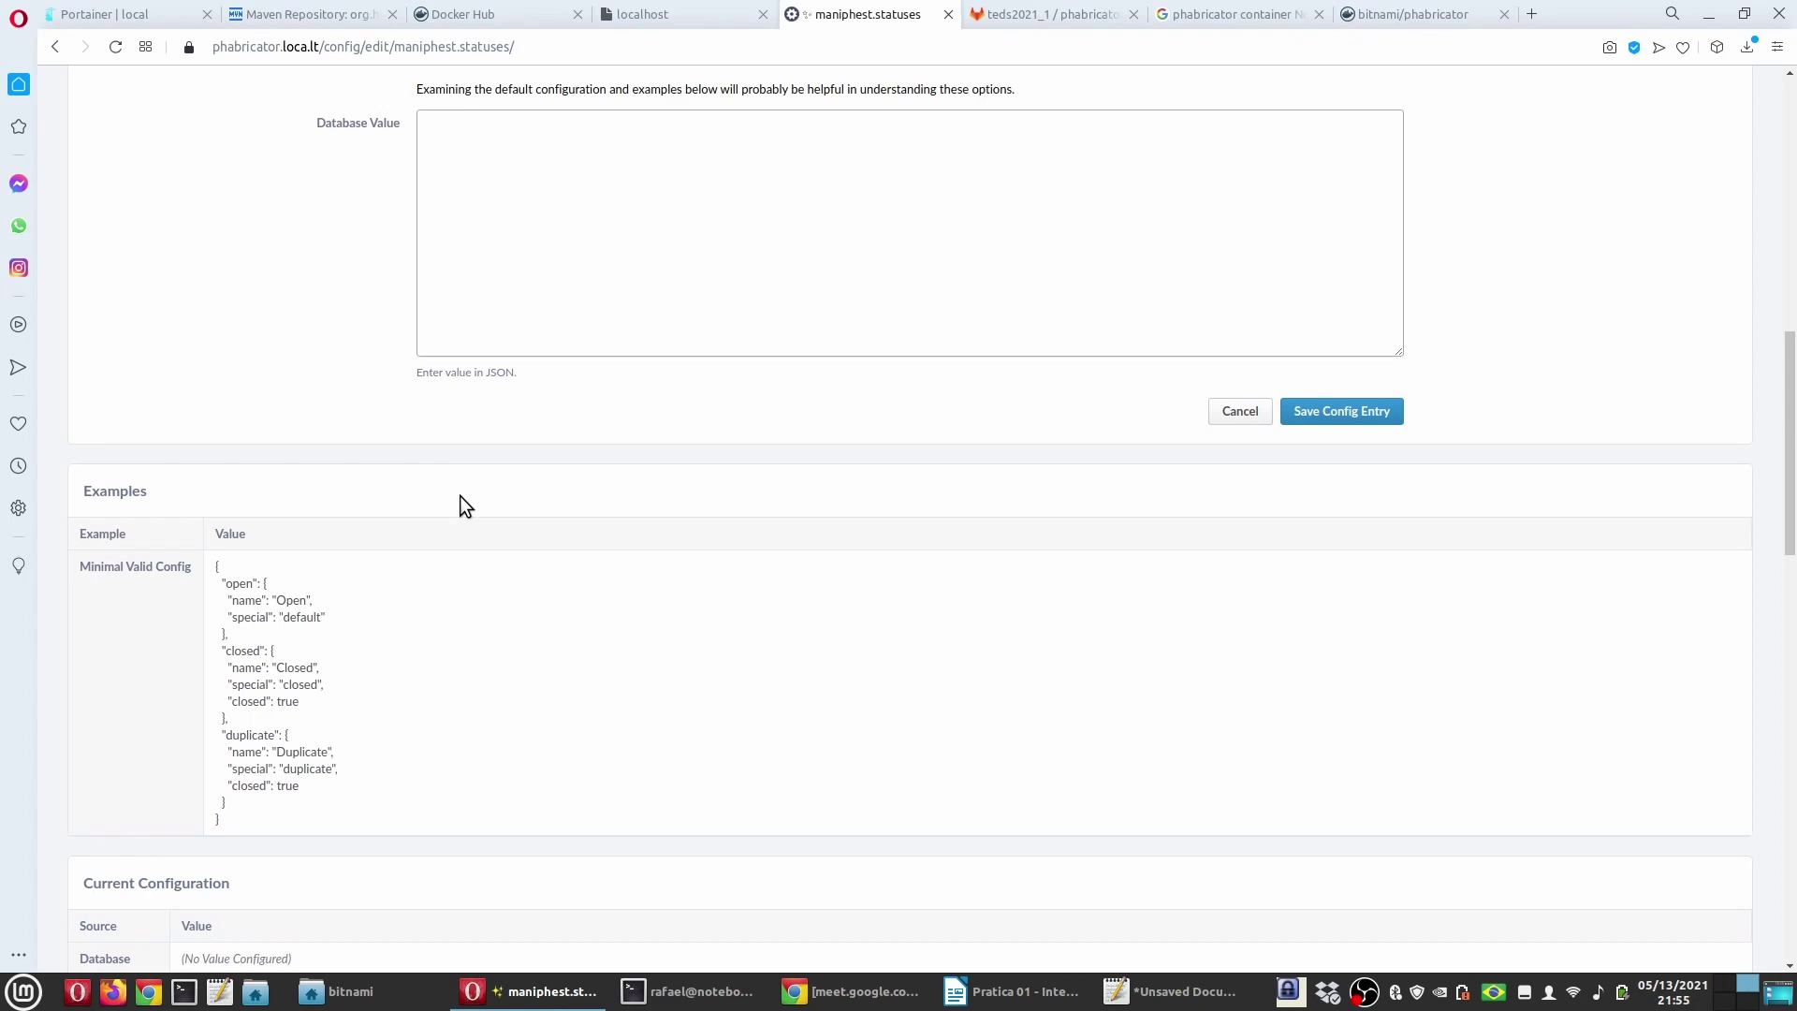
scroll(465, 506, "up", 10)
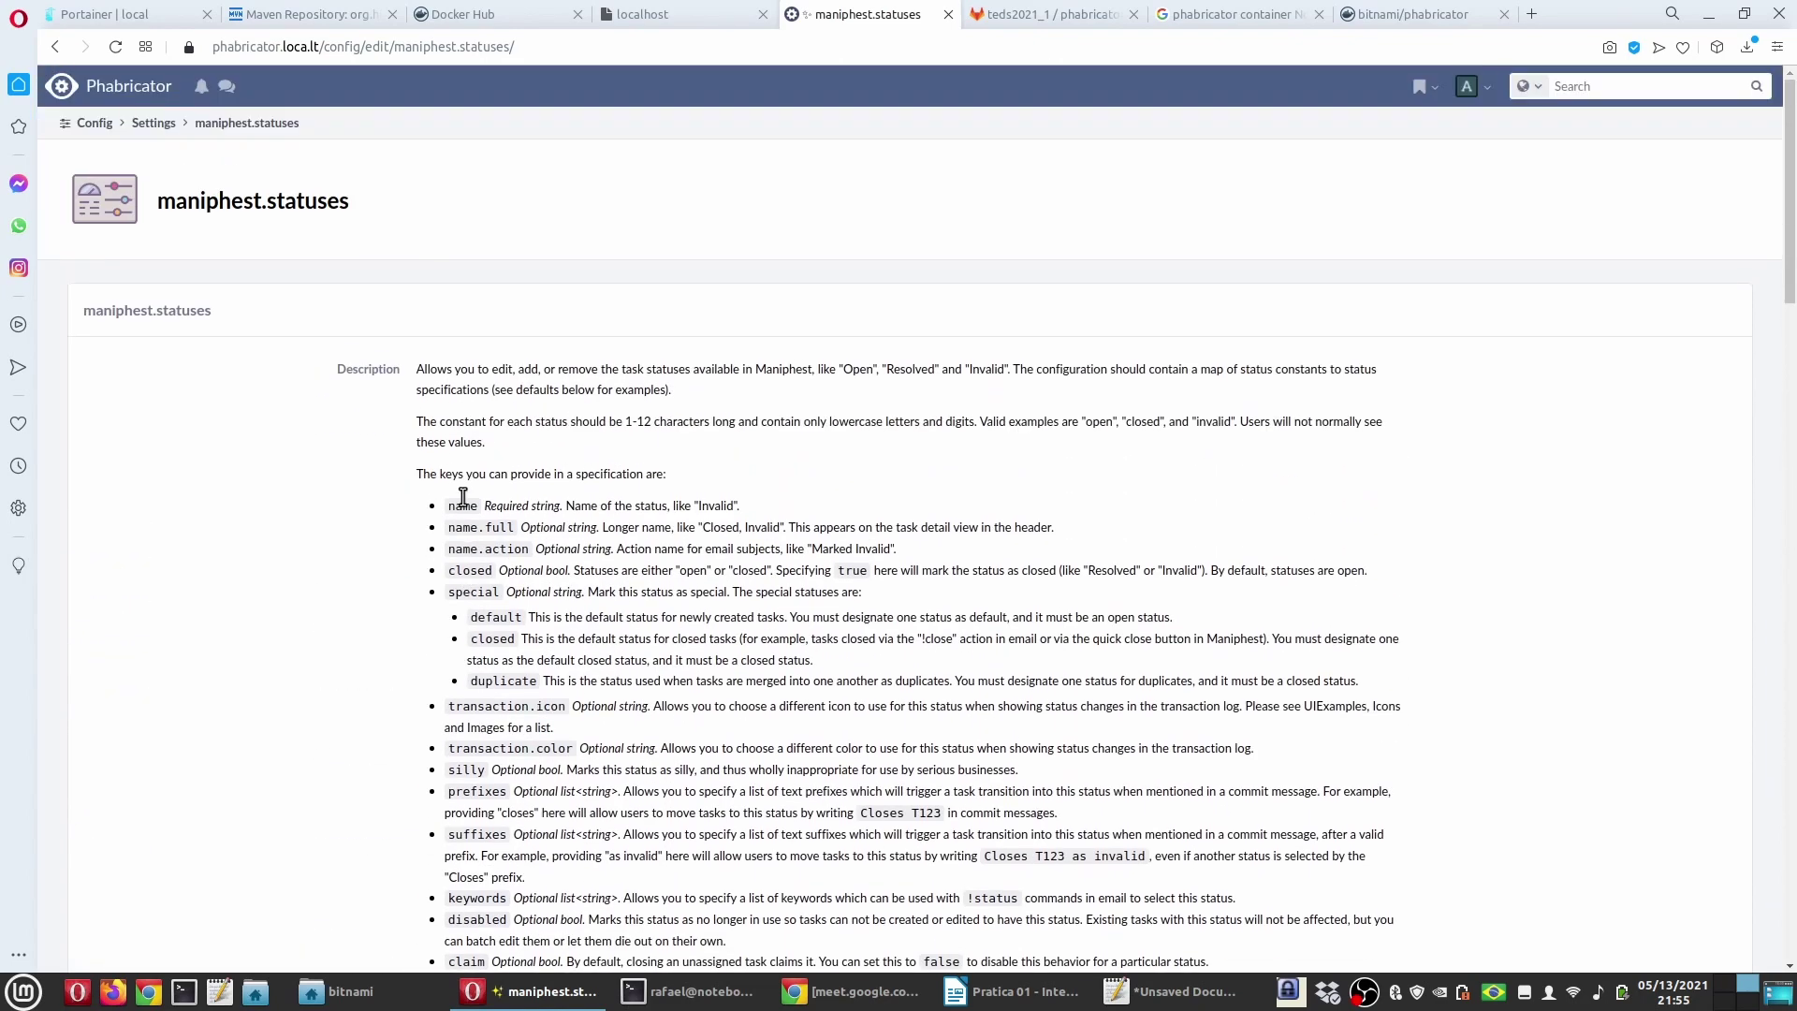
Step: Read tutorial step 9 on editing wikis, then go to the Phabricator home dashboard
key("alt+Tab")
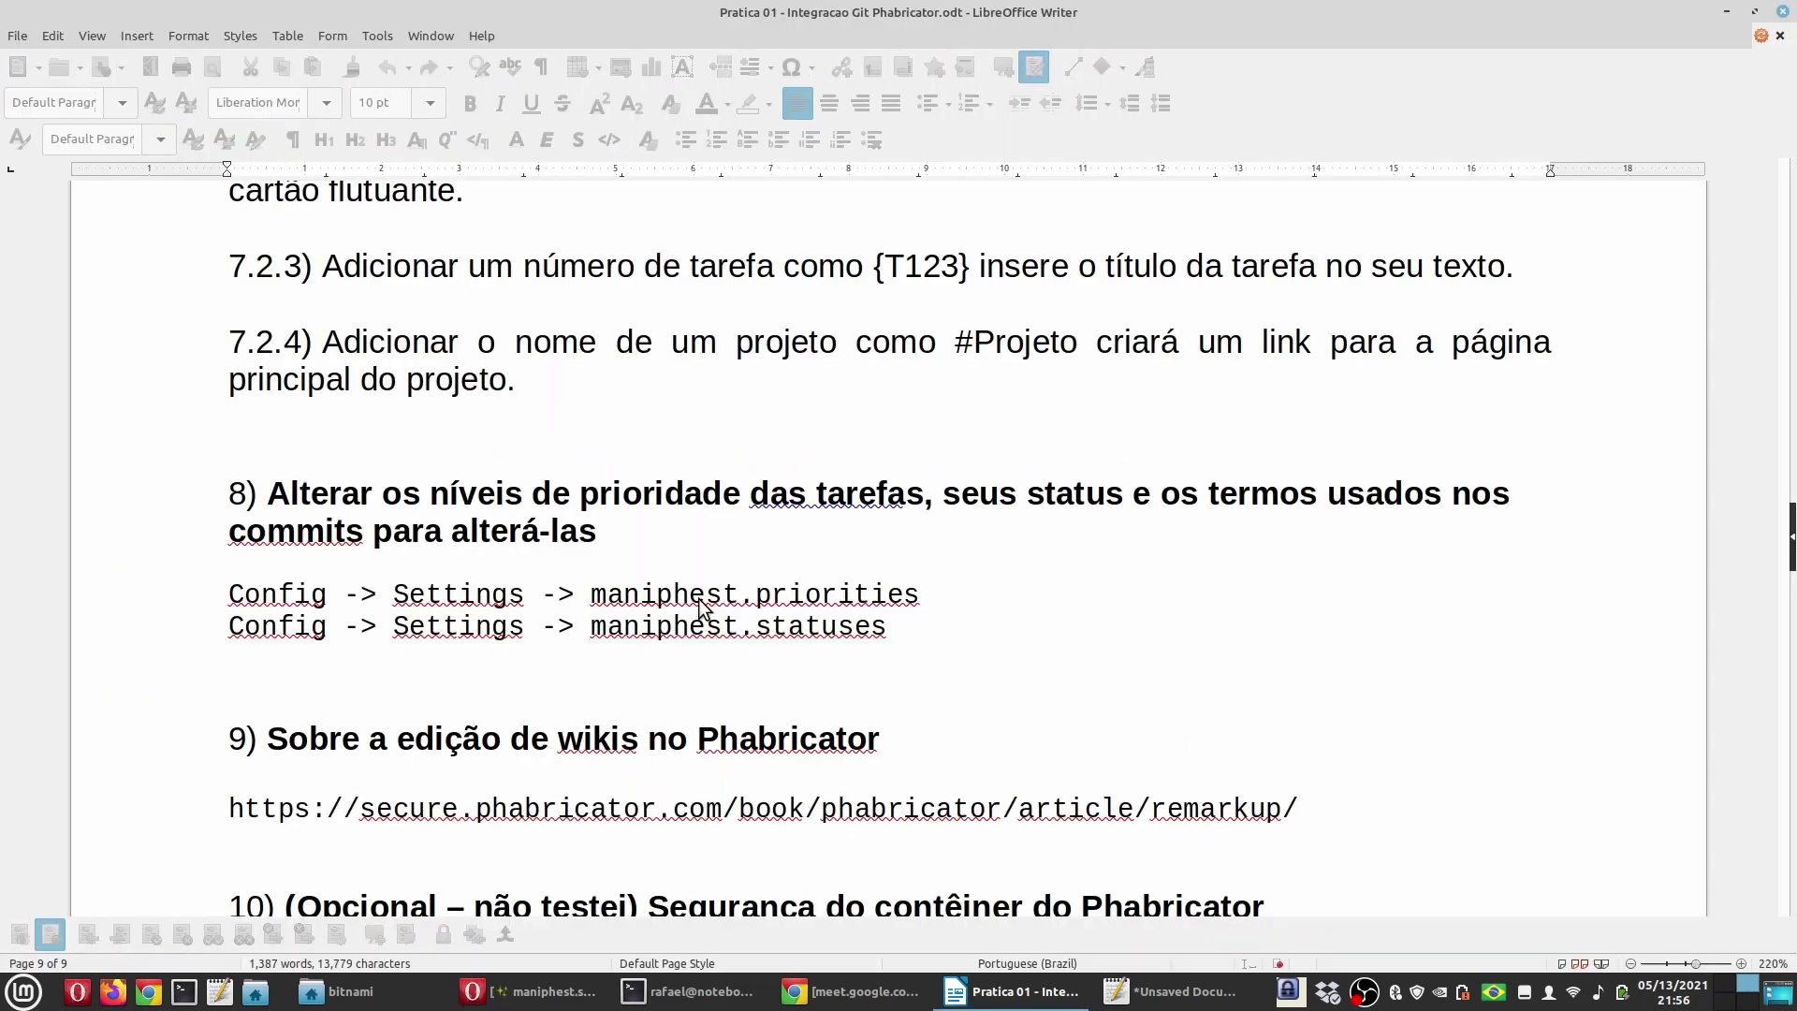
scroll(697, 610, "down", 3)
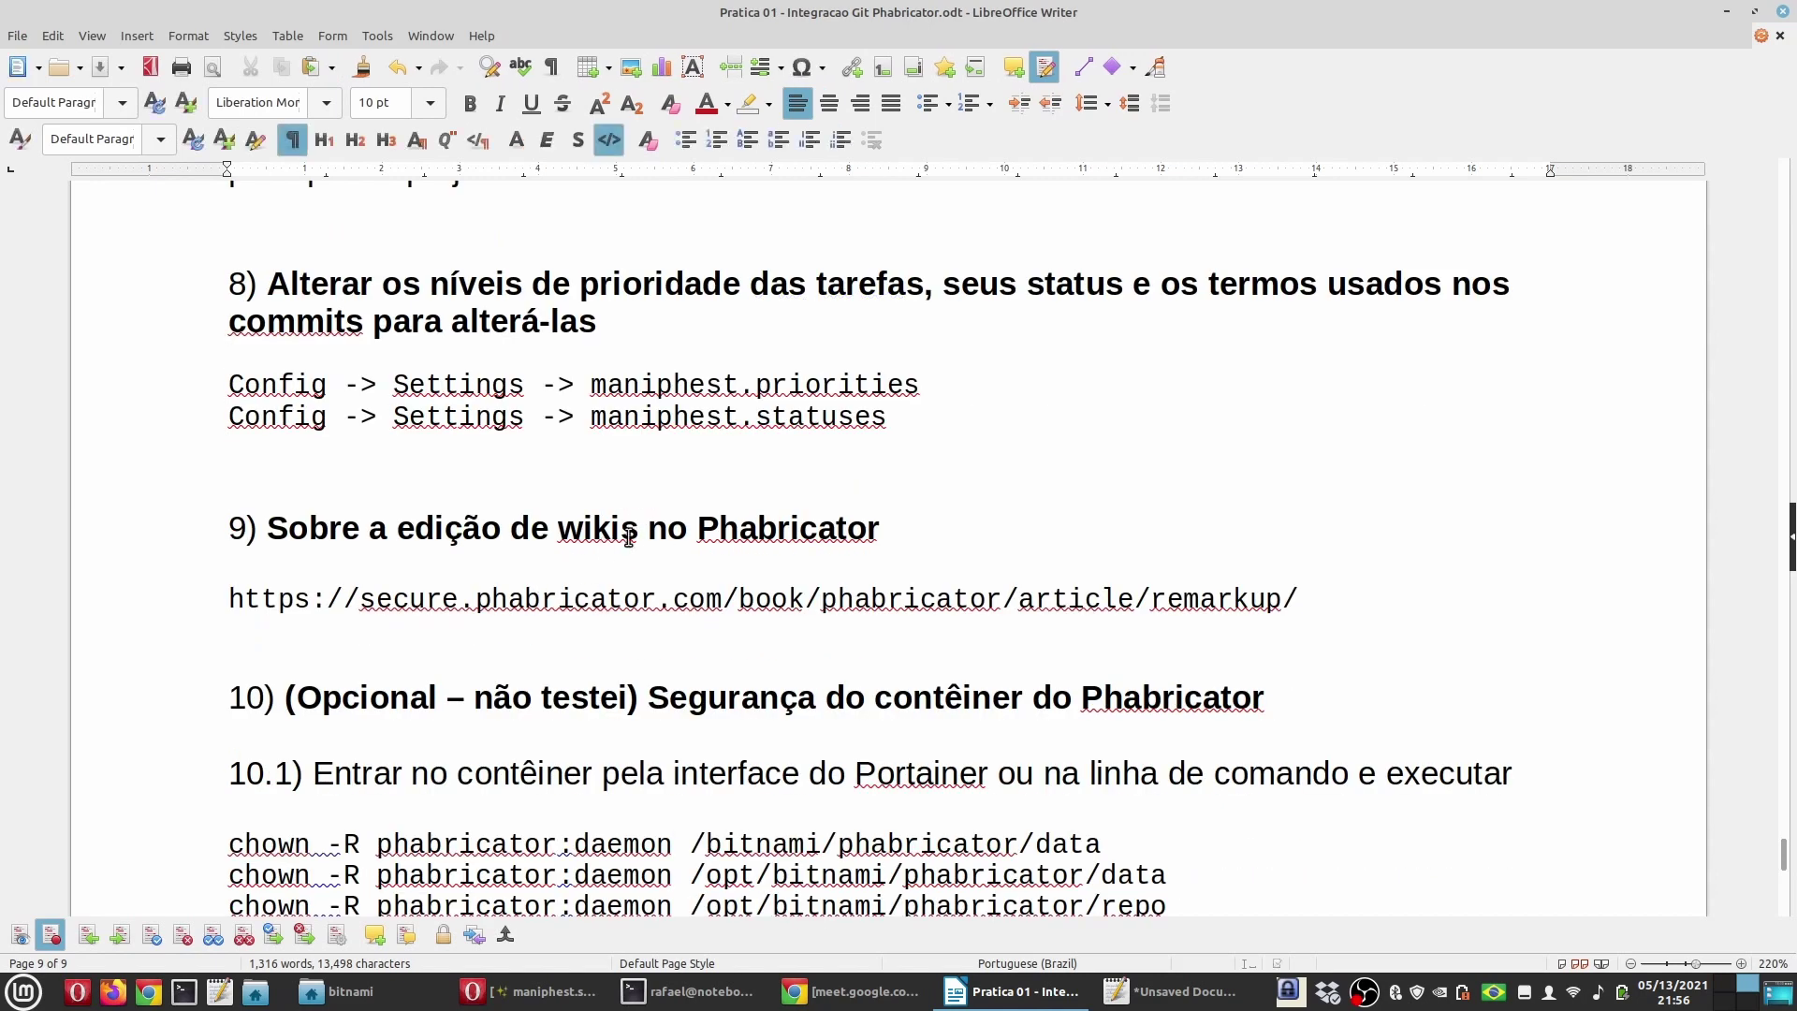
key("alt+Tab")
left_click(115, 96)
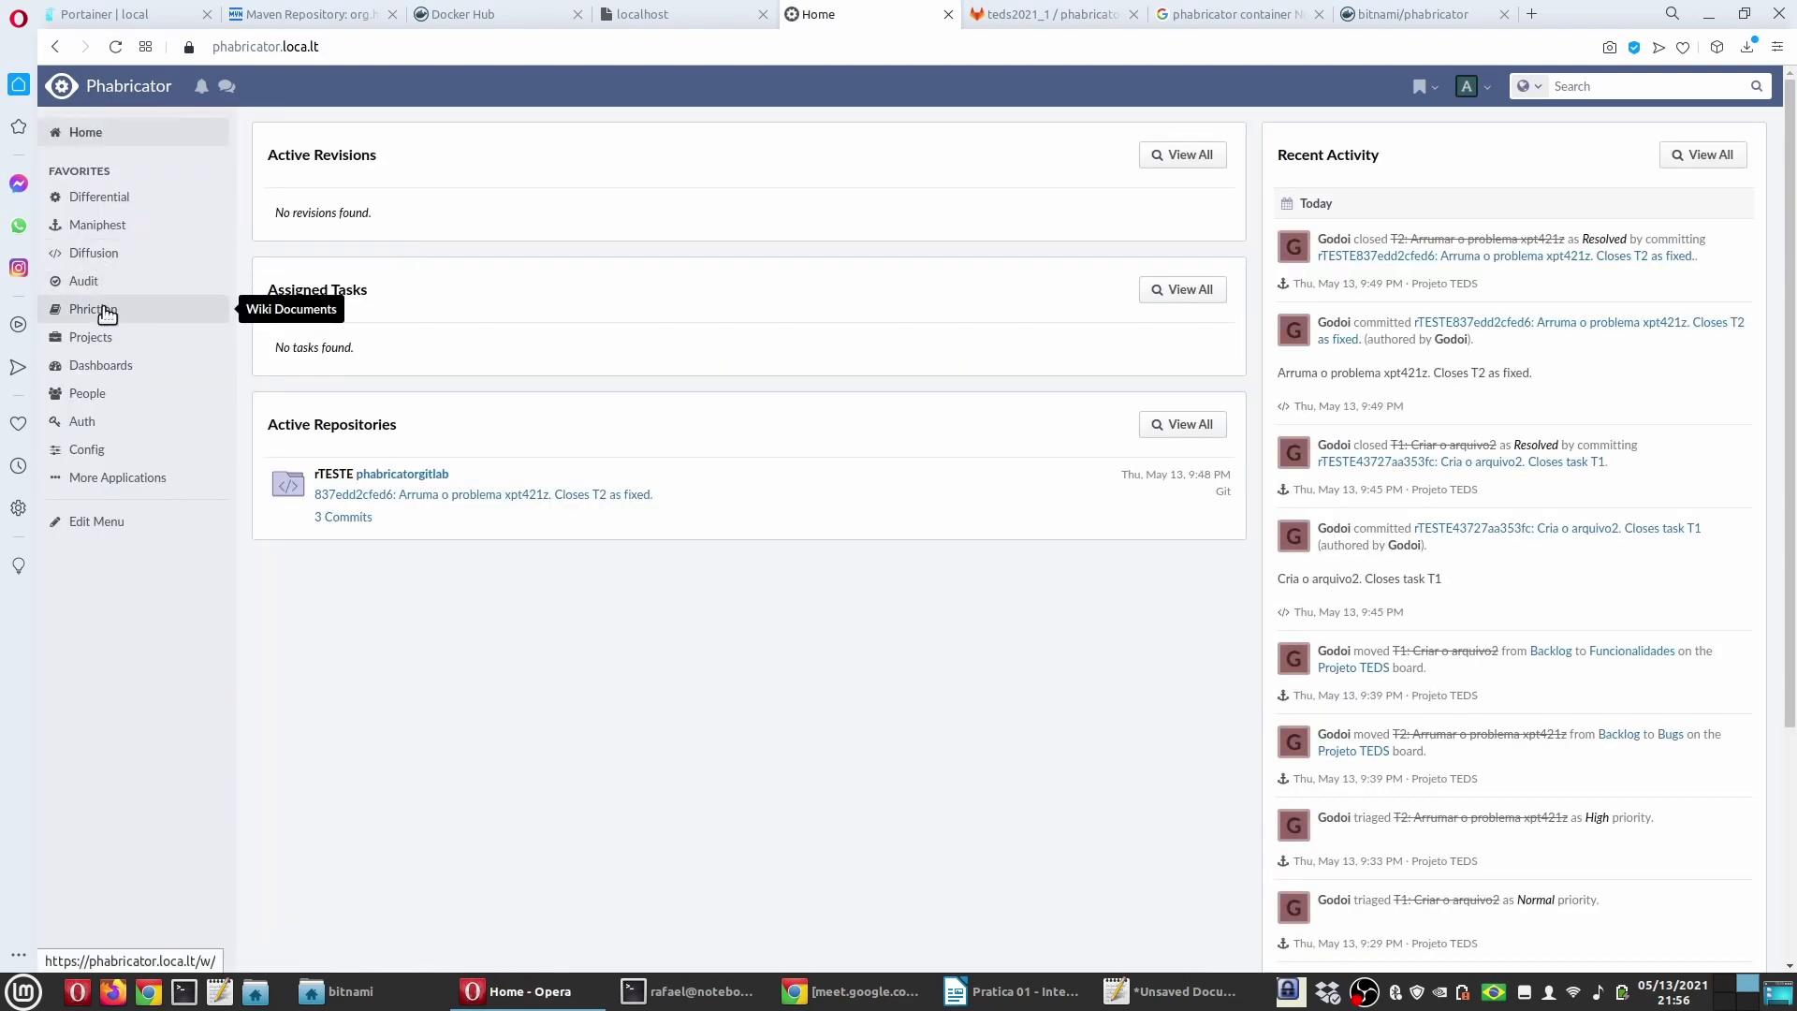
Step: Start a new Phriction document, retitle it 'Página teste' and focus its Content box
left_click(103, 310)
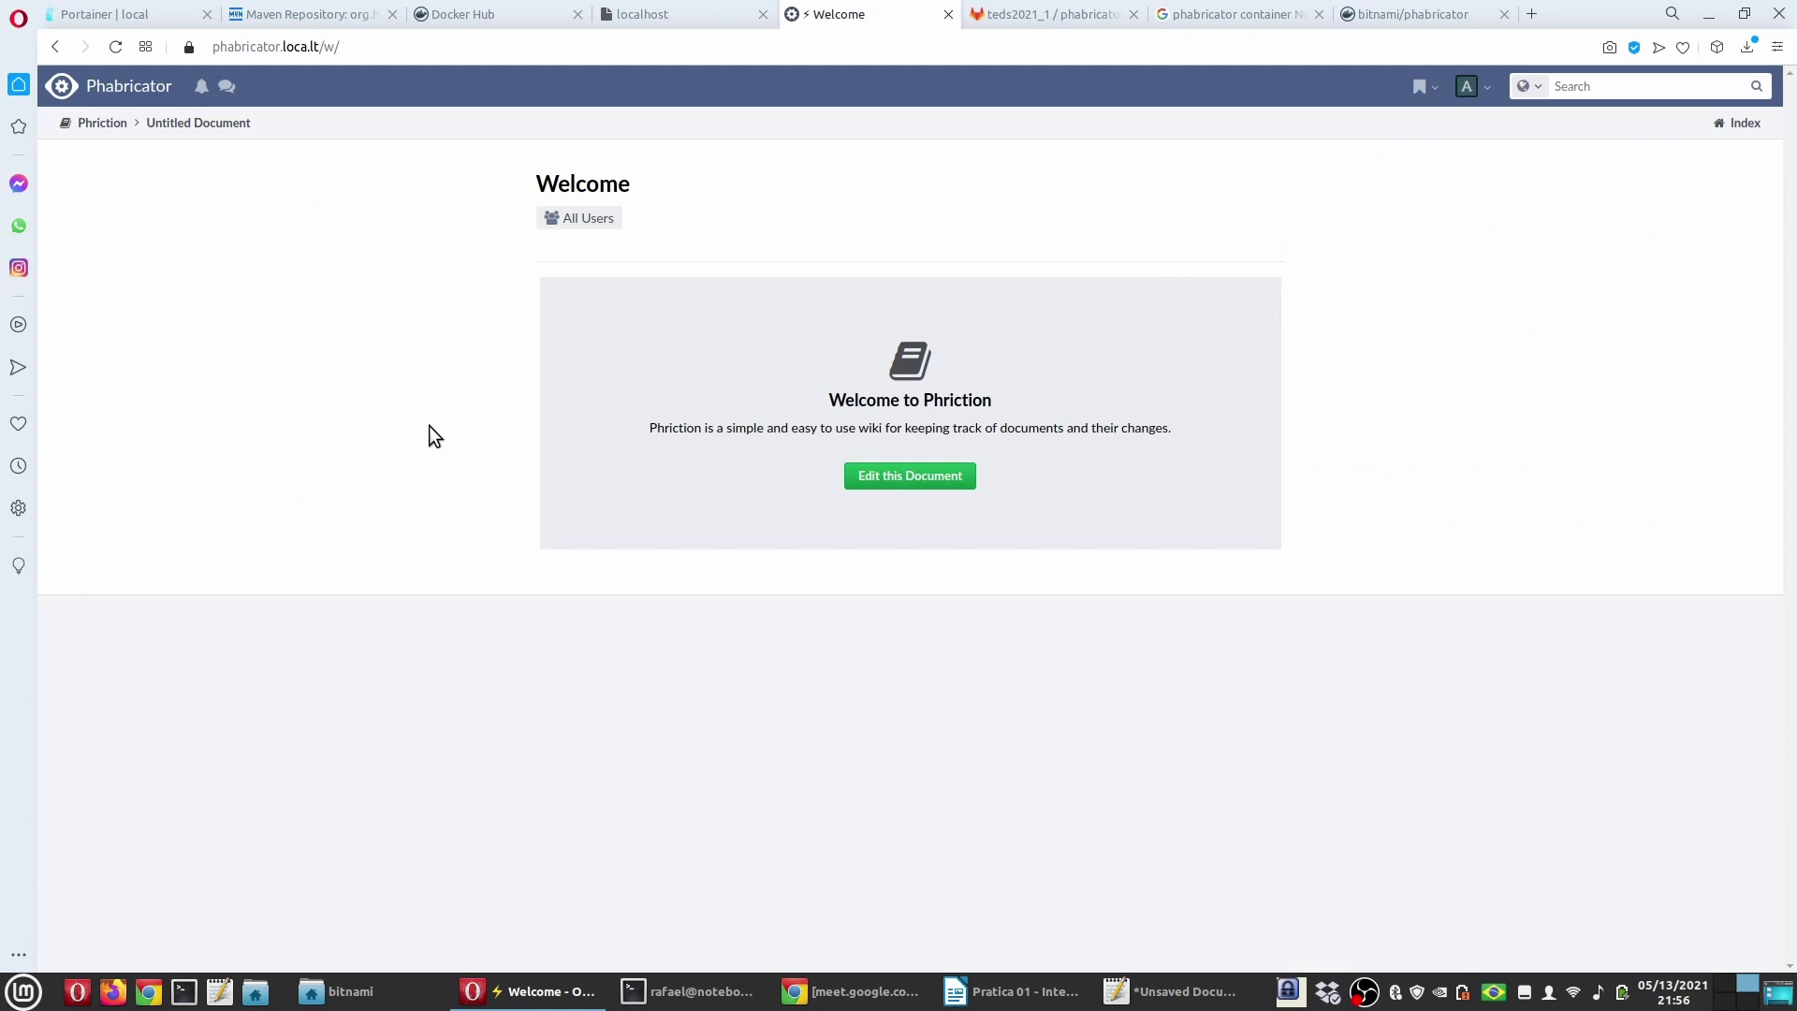
left_click(903, 474)
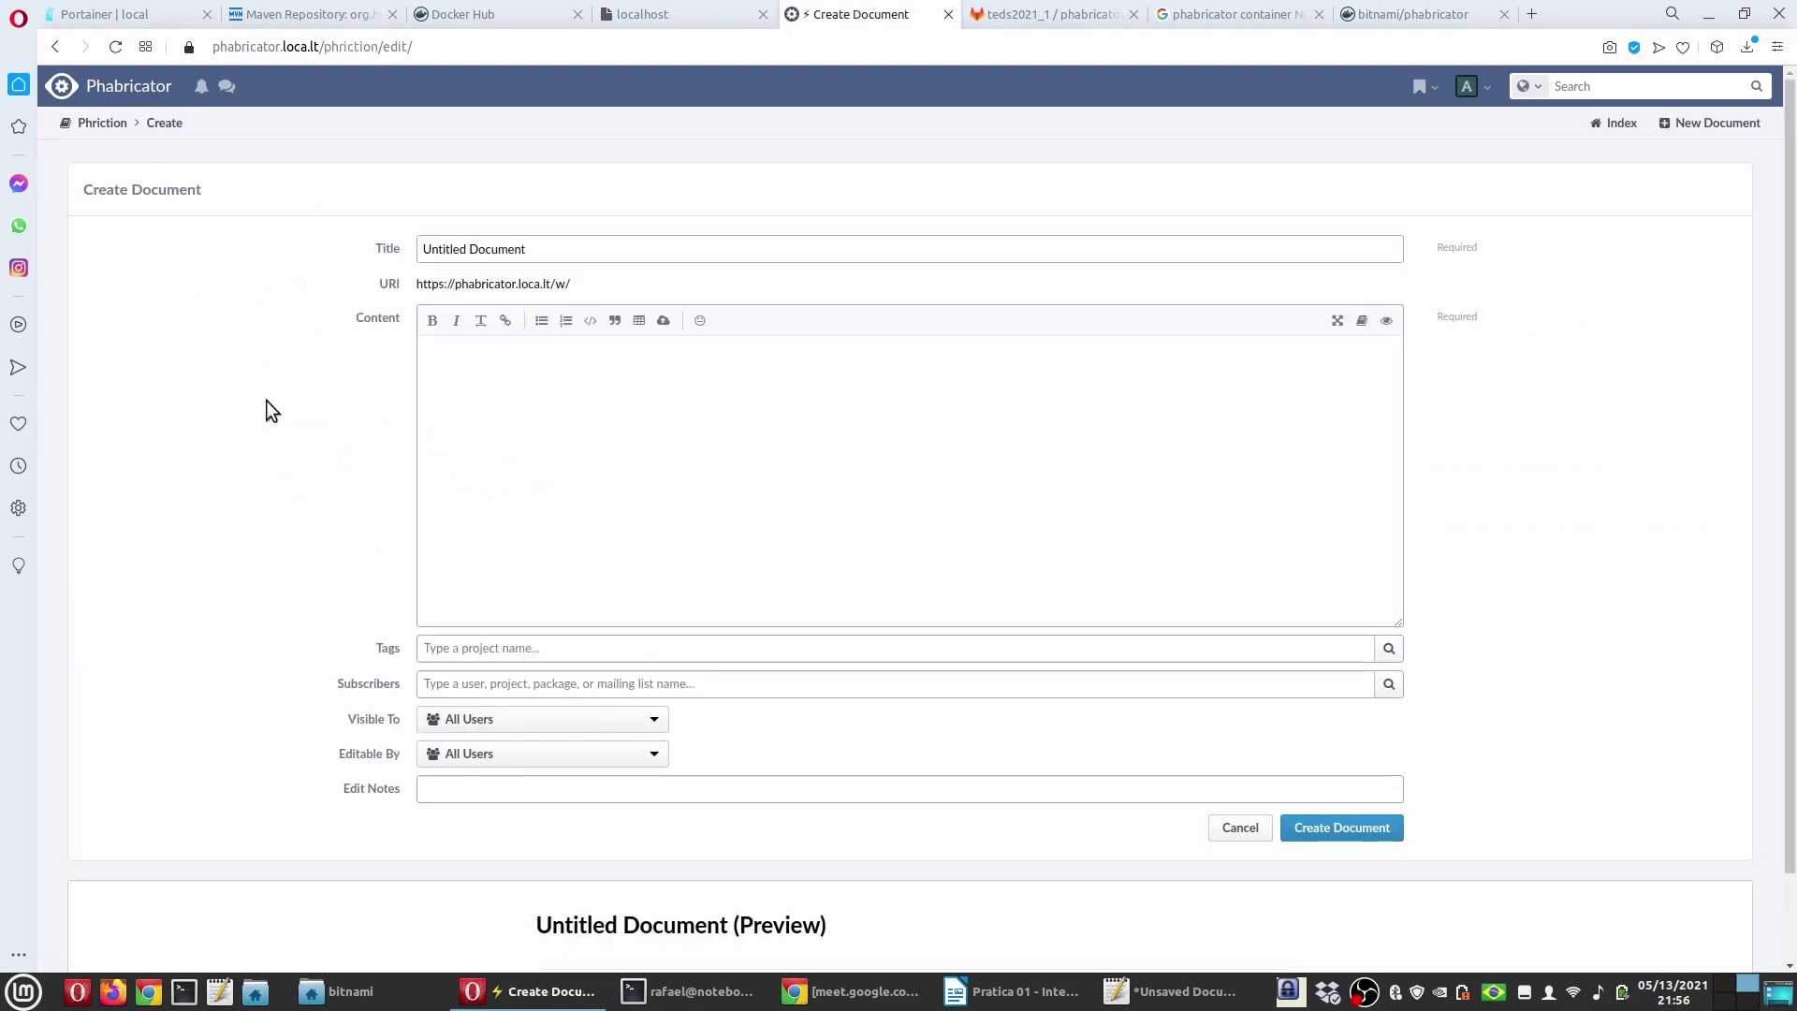
scroll(269, 405, "down", 2)
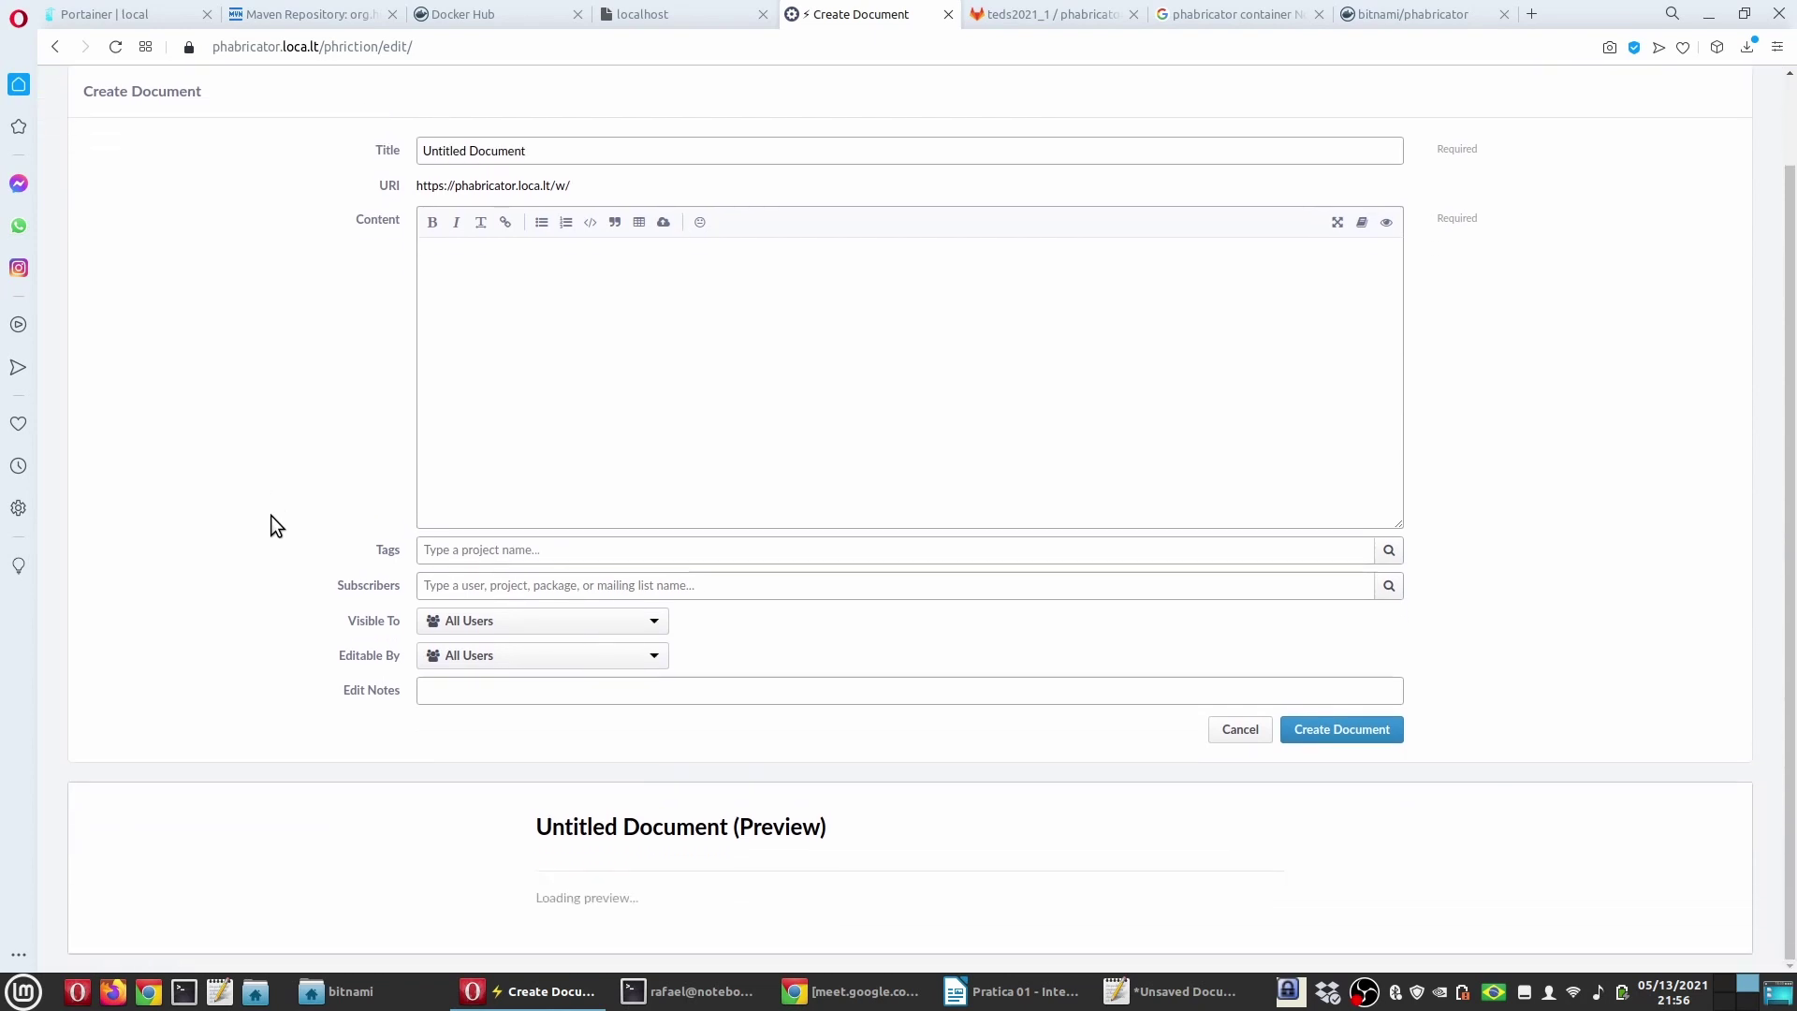
scroll(270, 515, "up", 2)
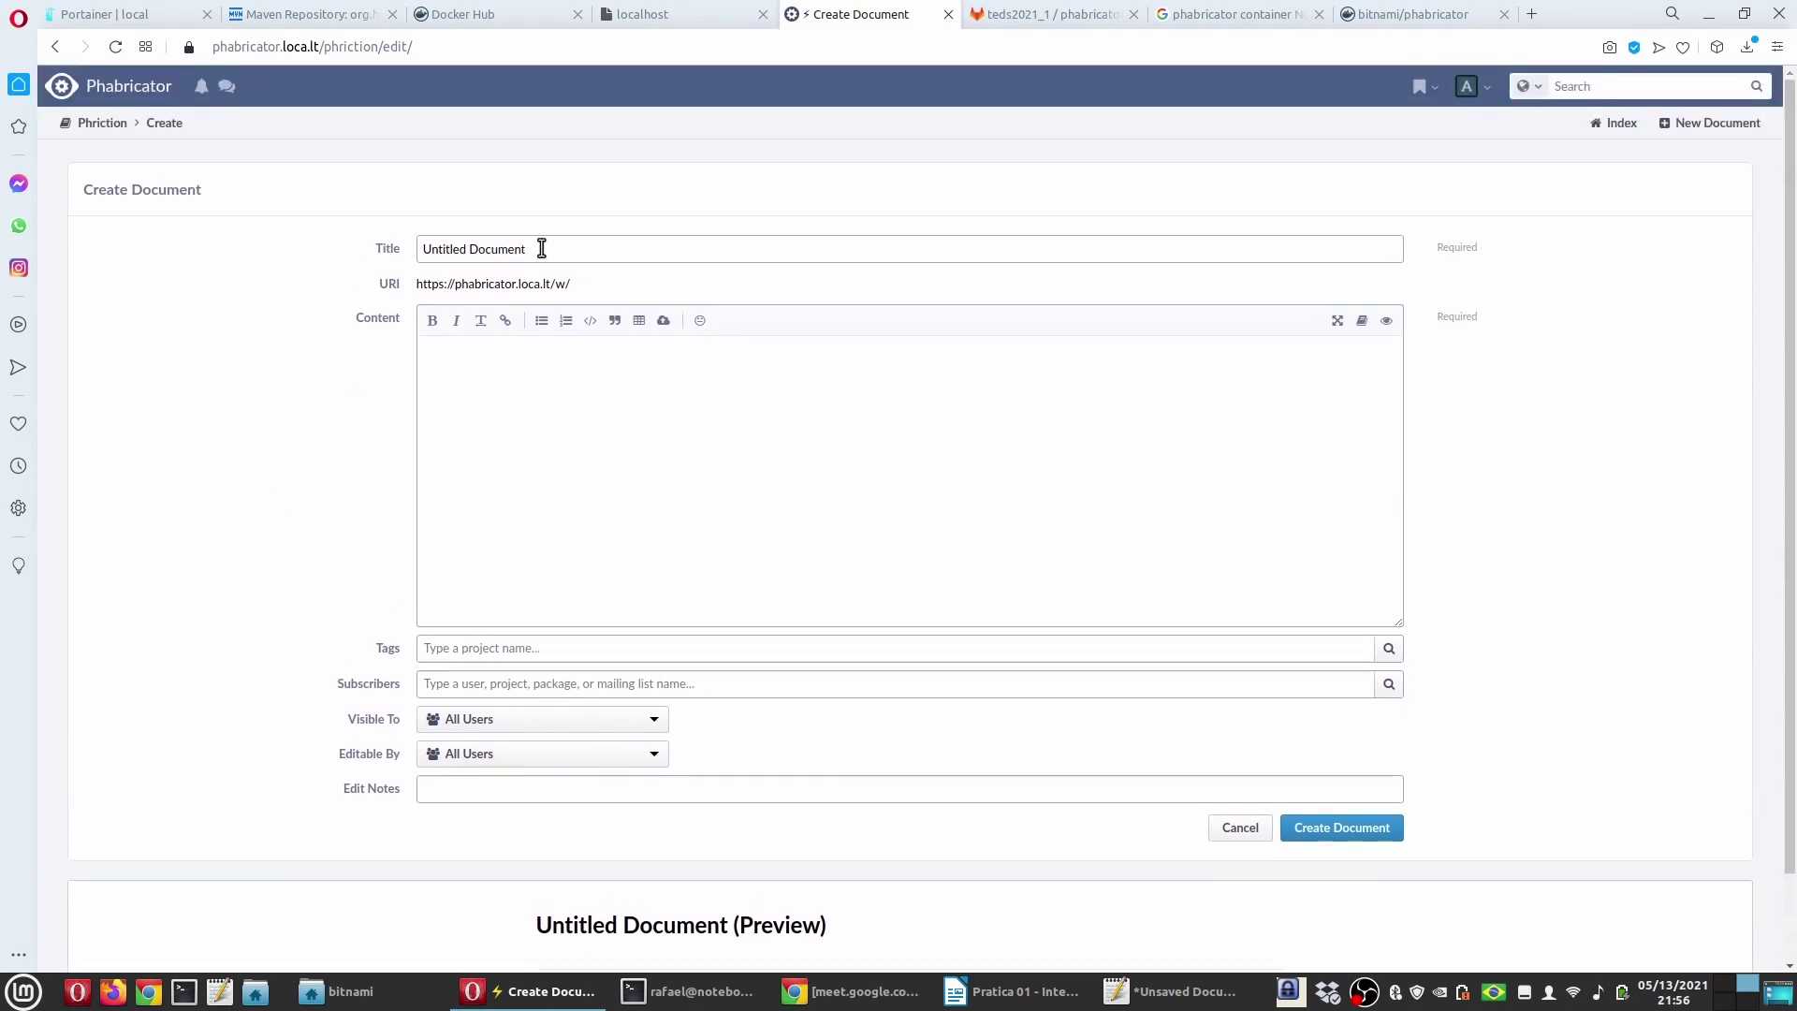
left_click_drag(542, 249, 271, 283)
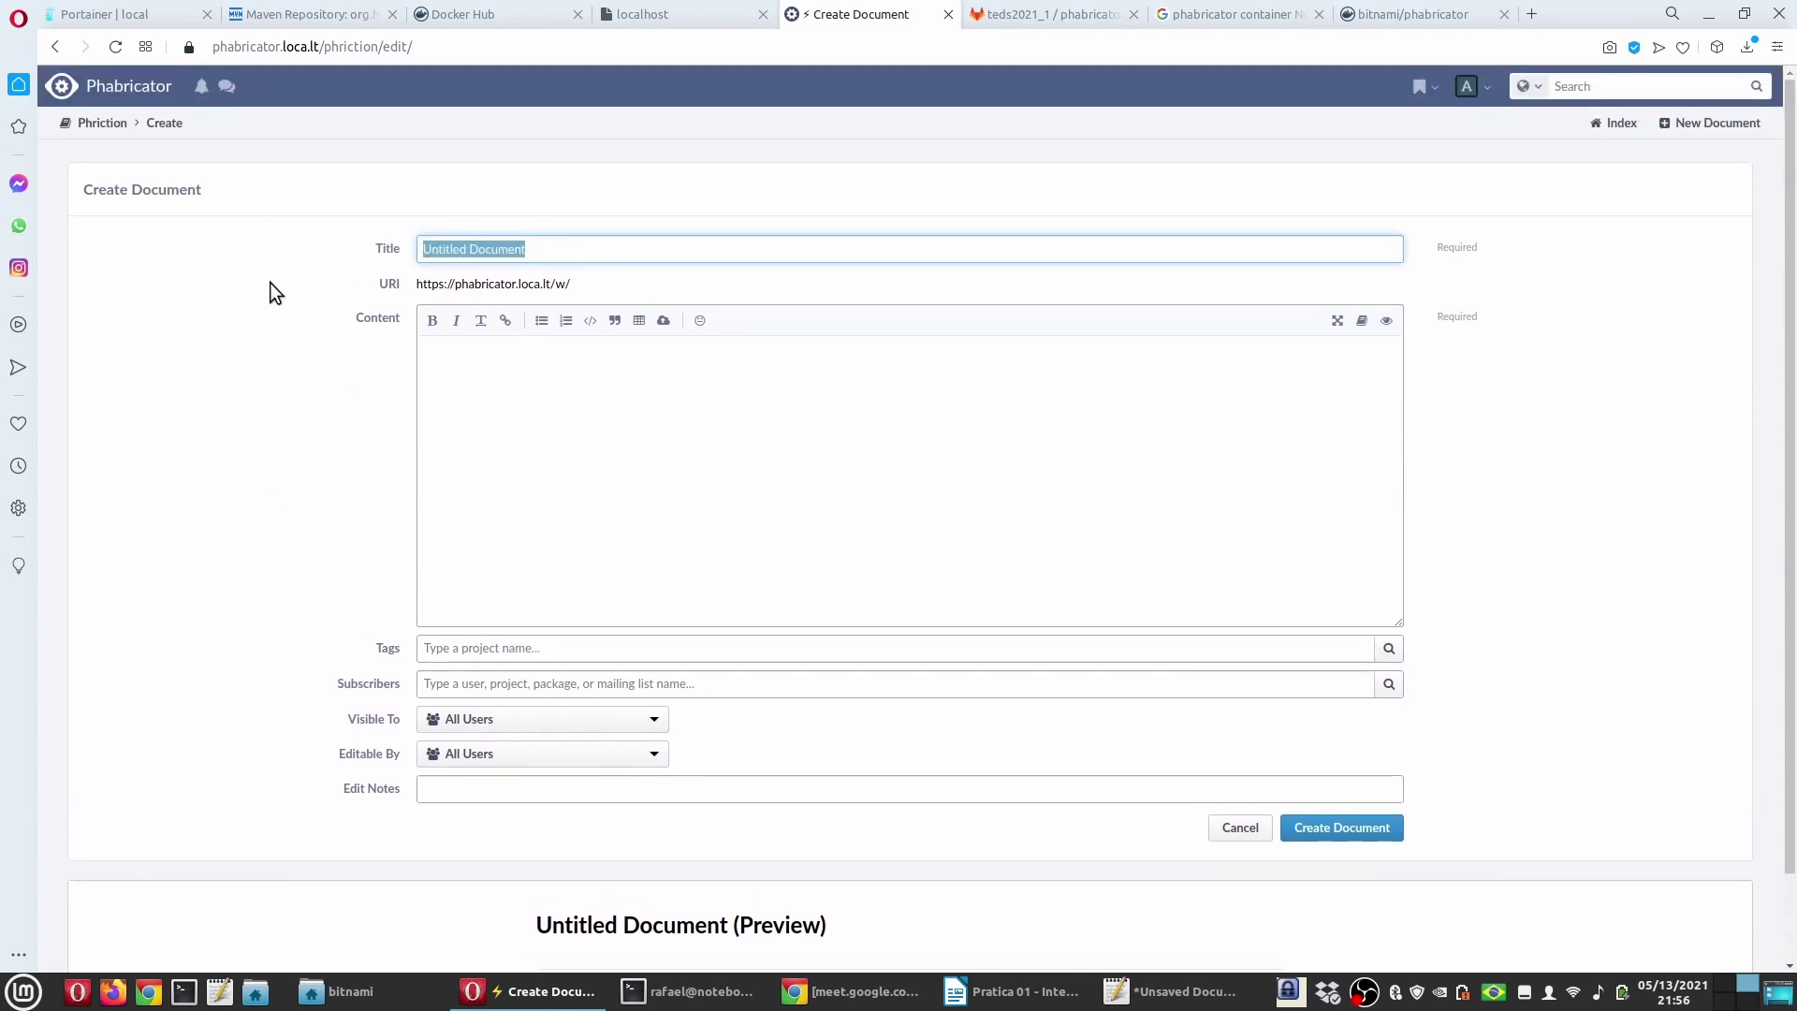
type("P")
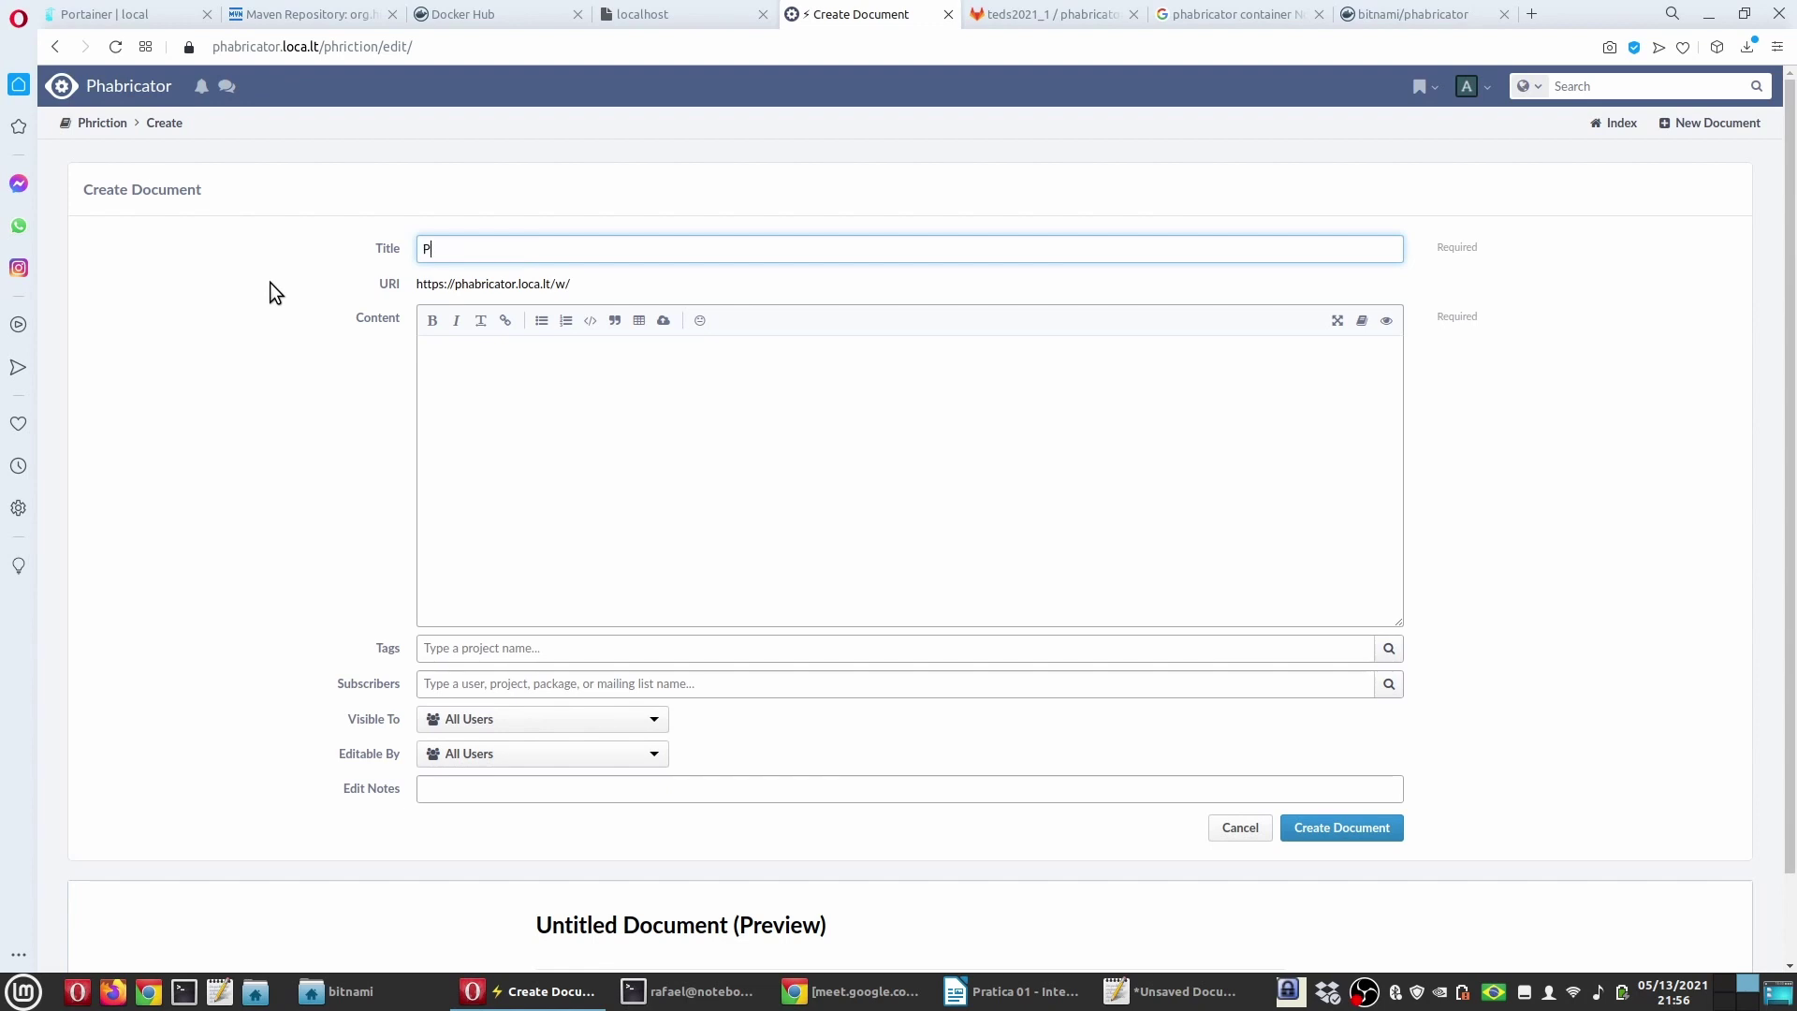
type("ágina teste")
left_click(477, 387)
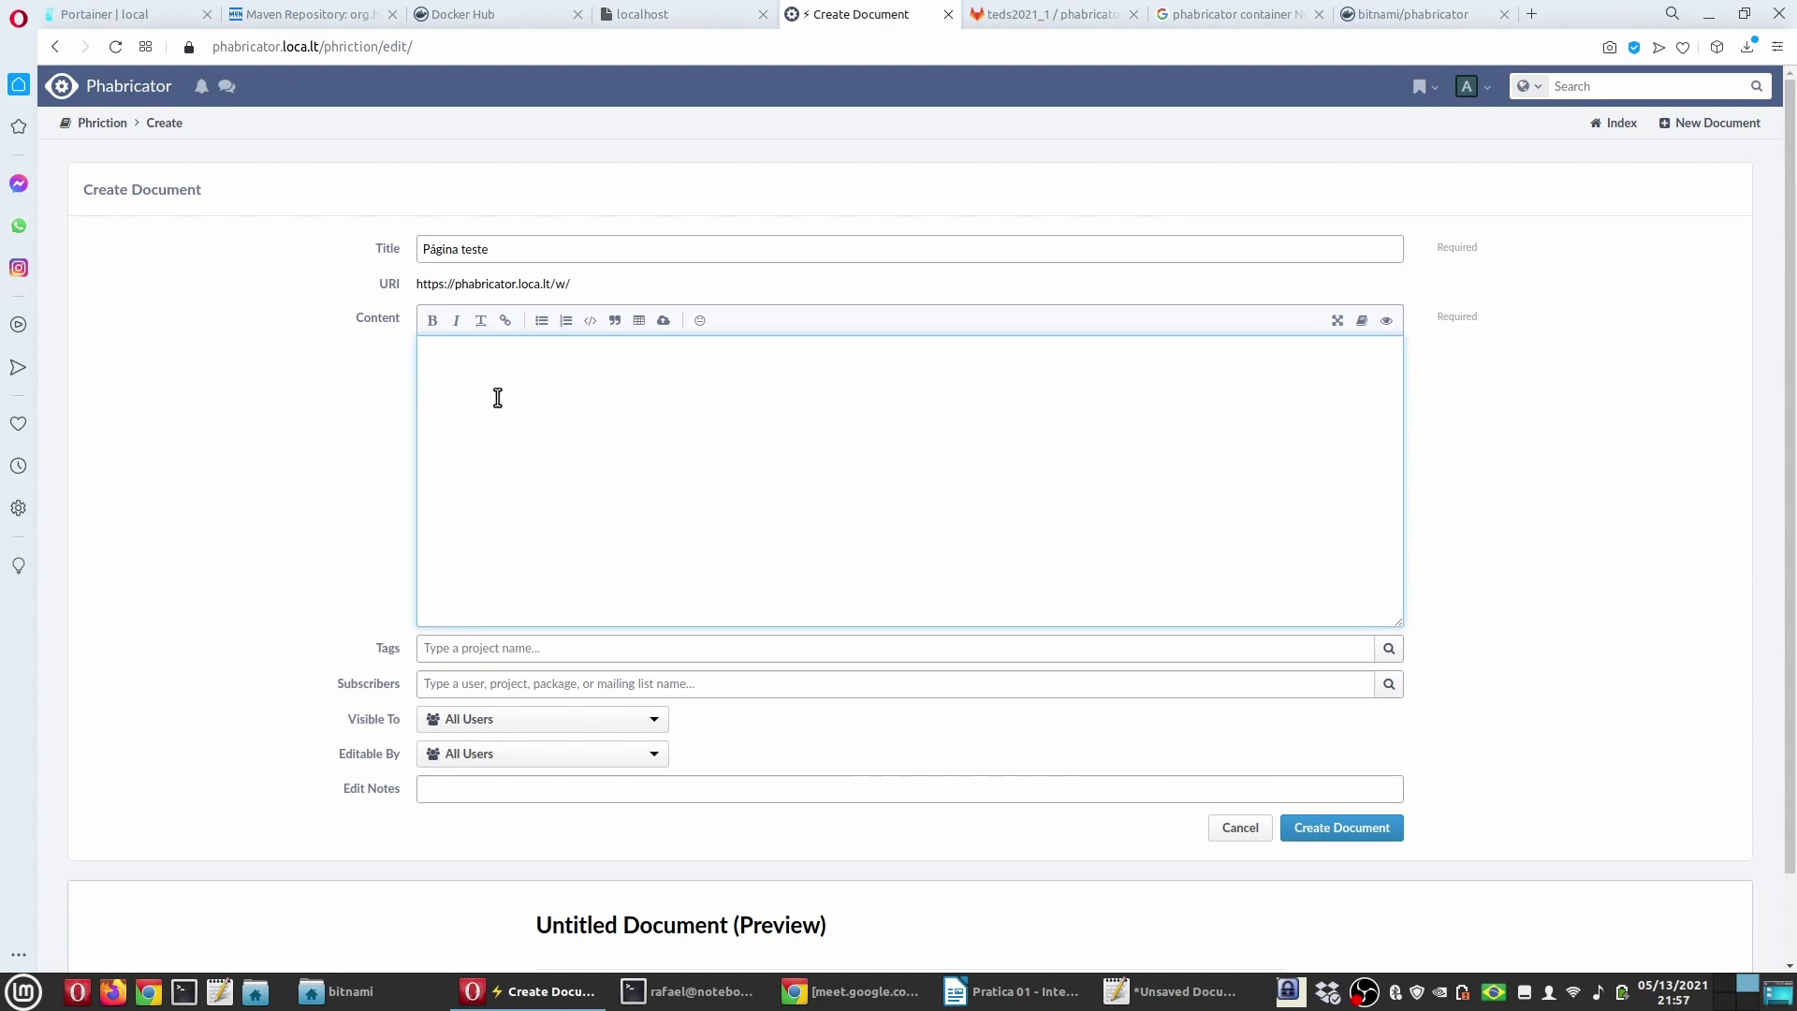
scroll(622, 493, "down", 2)
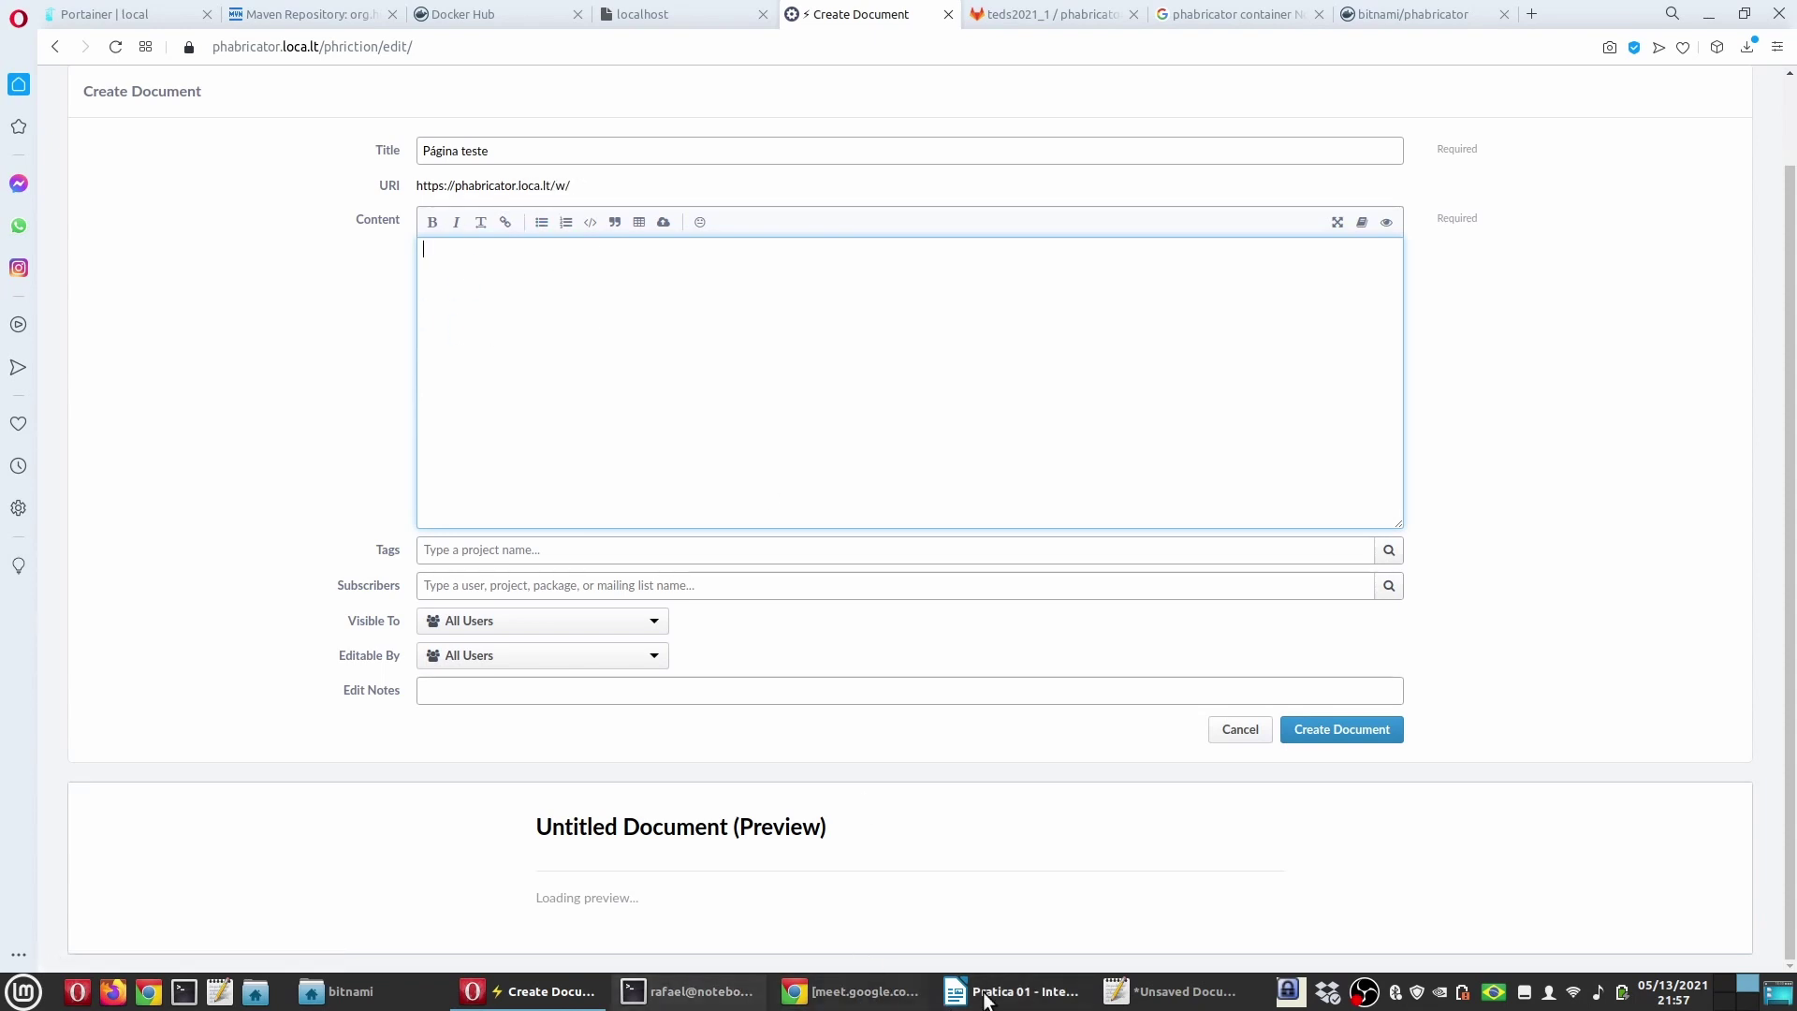
Step: Copy the remarkup reference URL from the guide and load it in a new browser tab
left_click(1166, 999)
left_click(1016, 992)
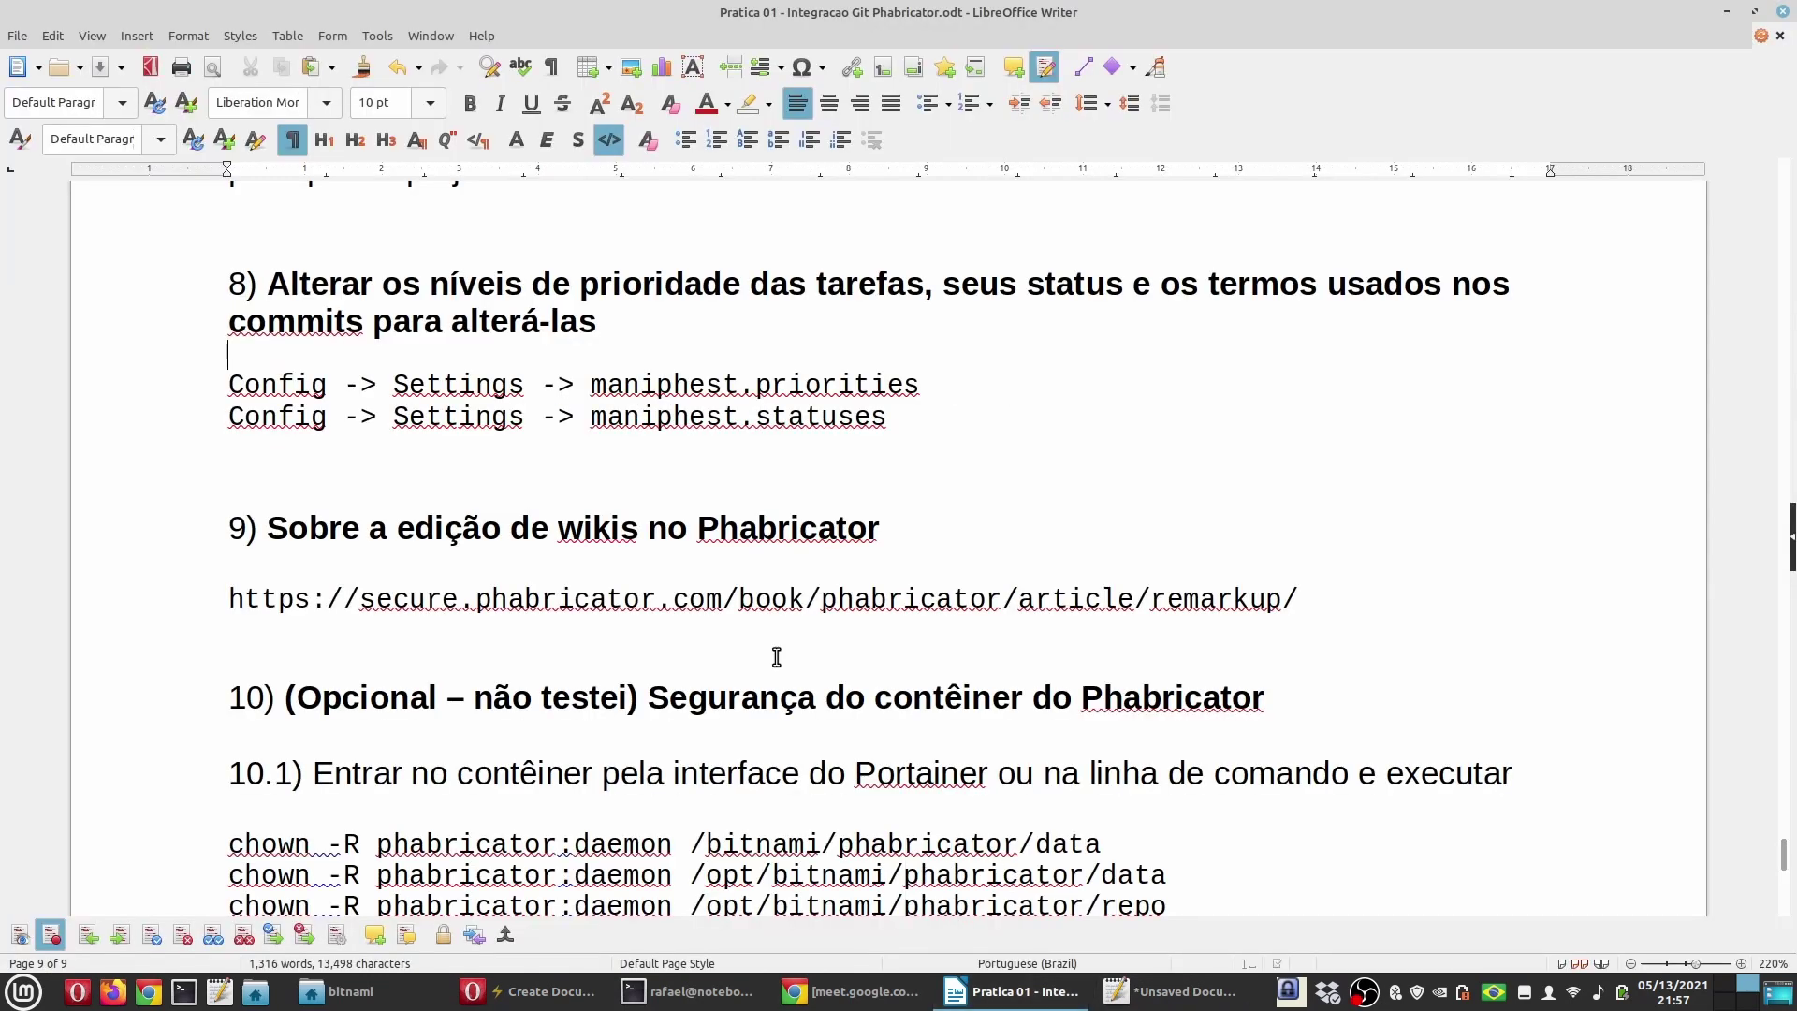
left_click(1292, 599)
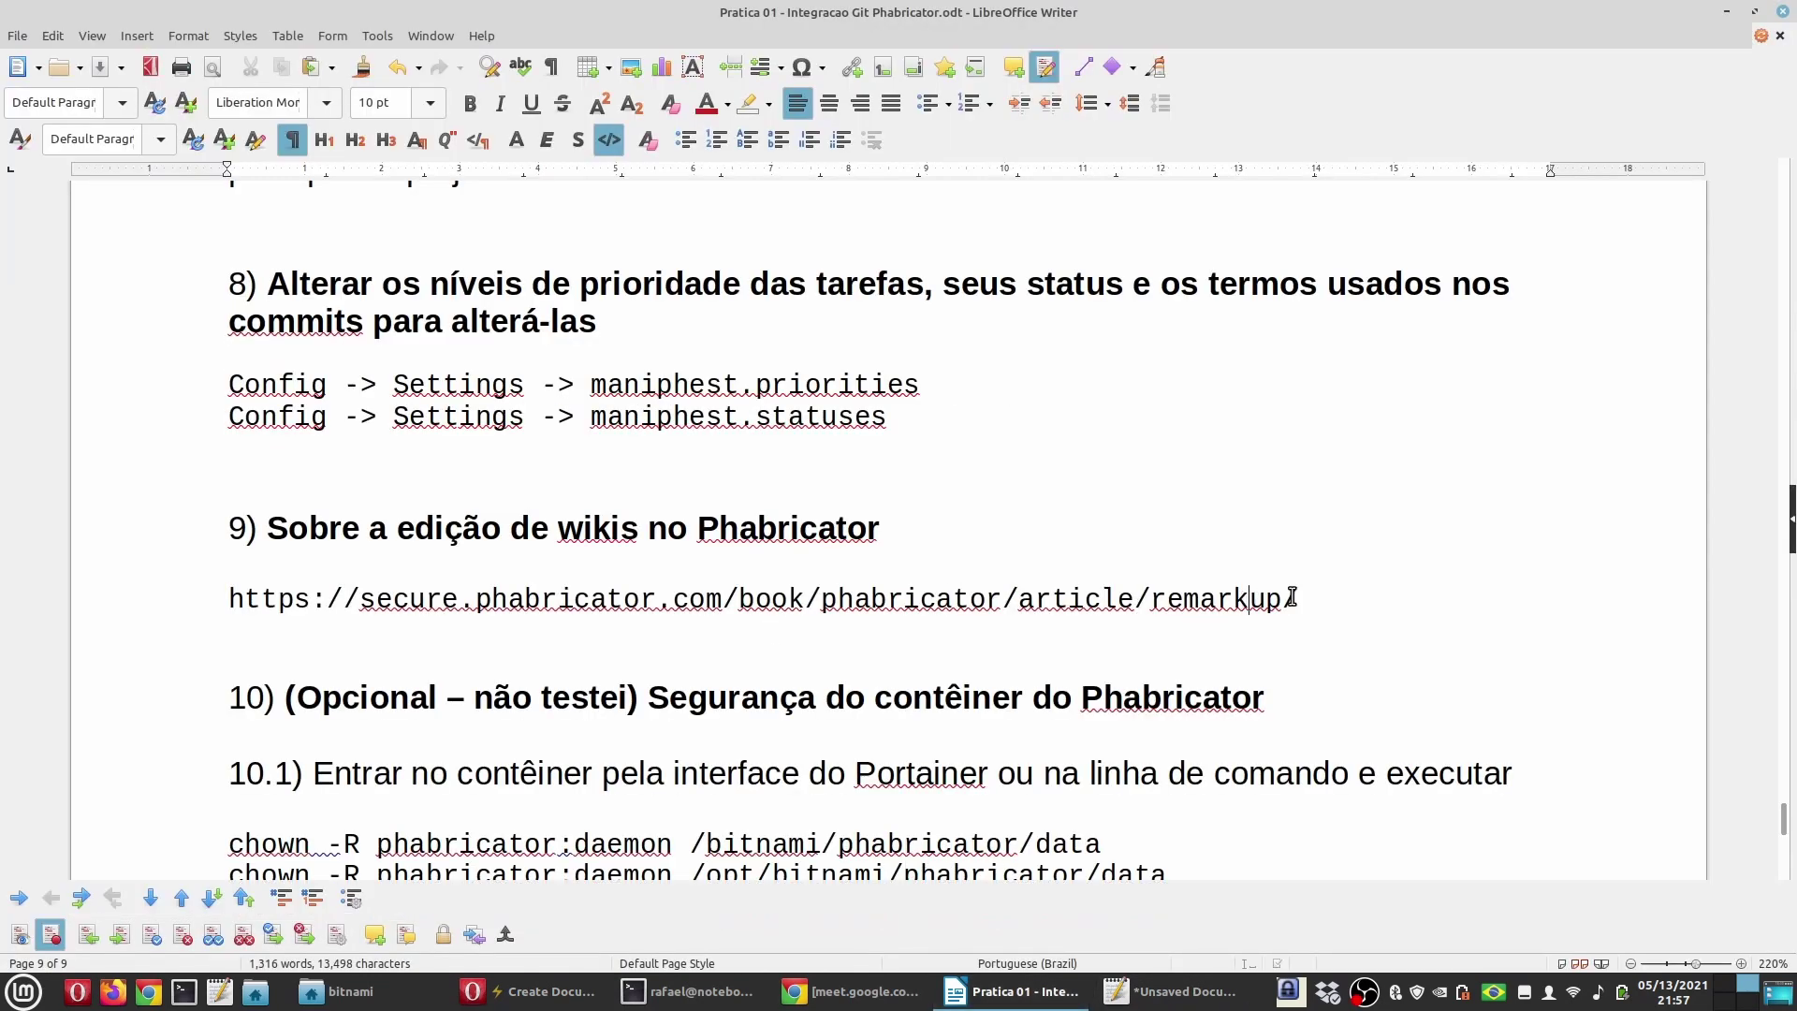
left_click_drag(1312, 599, 169, 595)
key("ctrl+c")
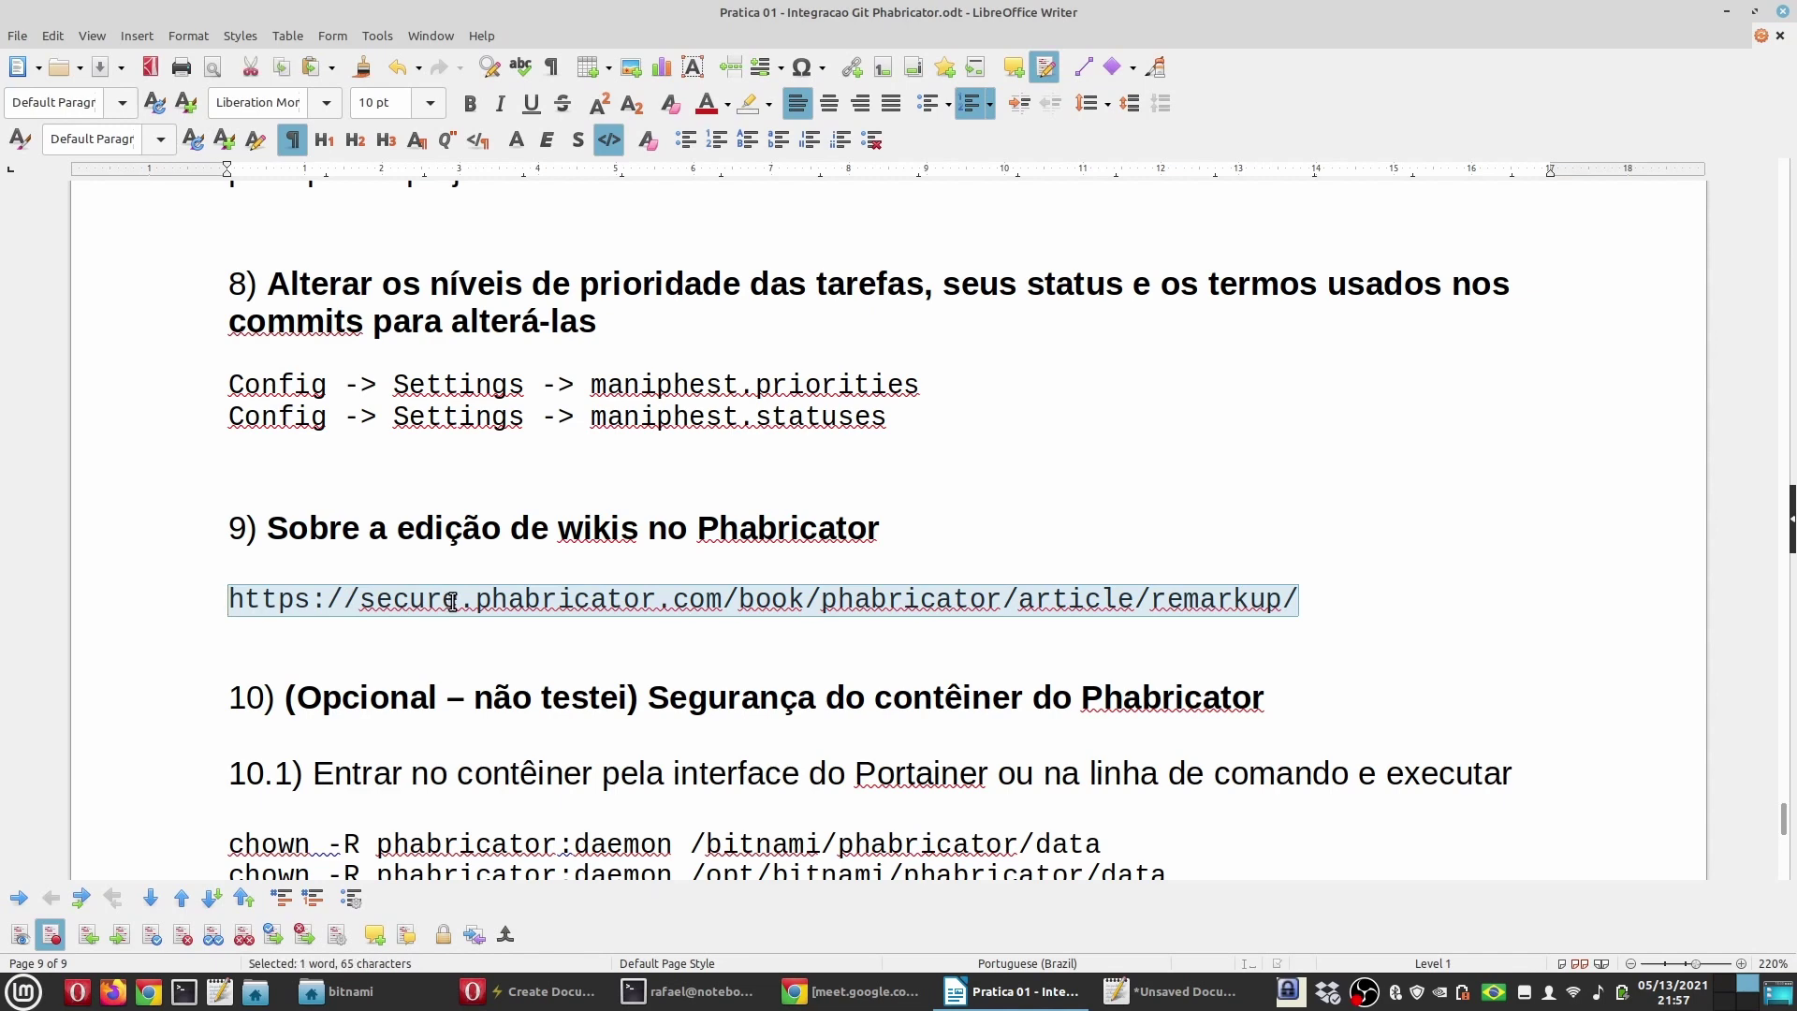
left_click(529, 991)
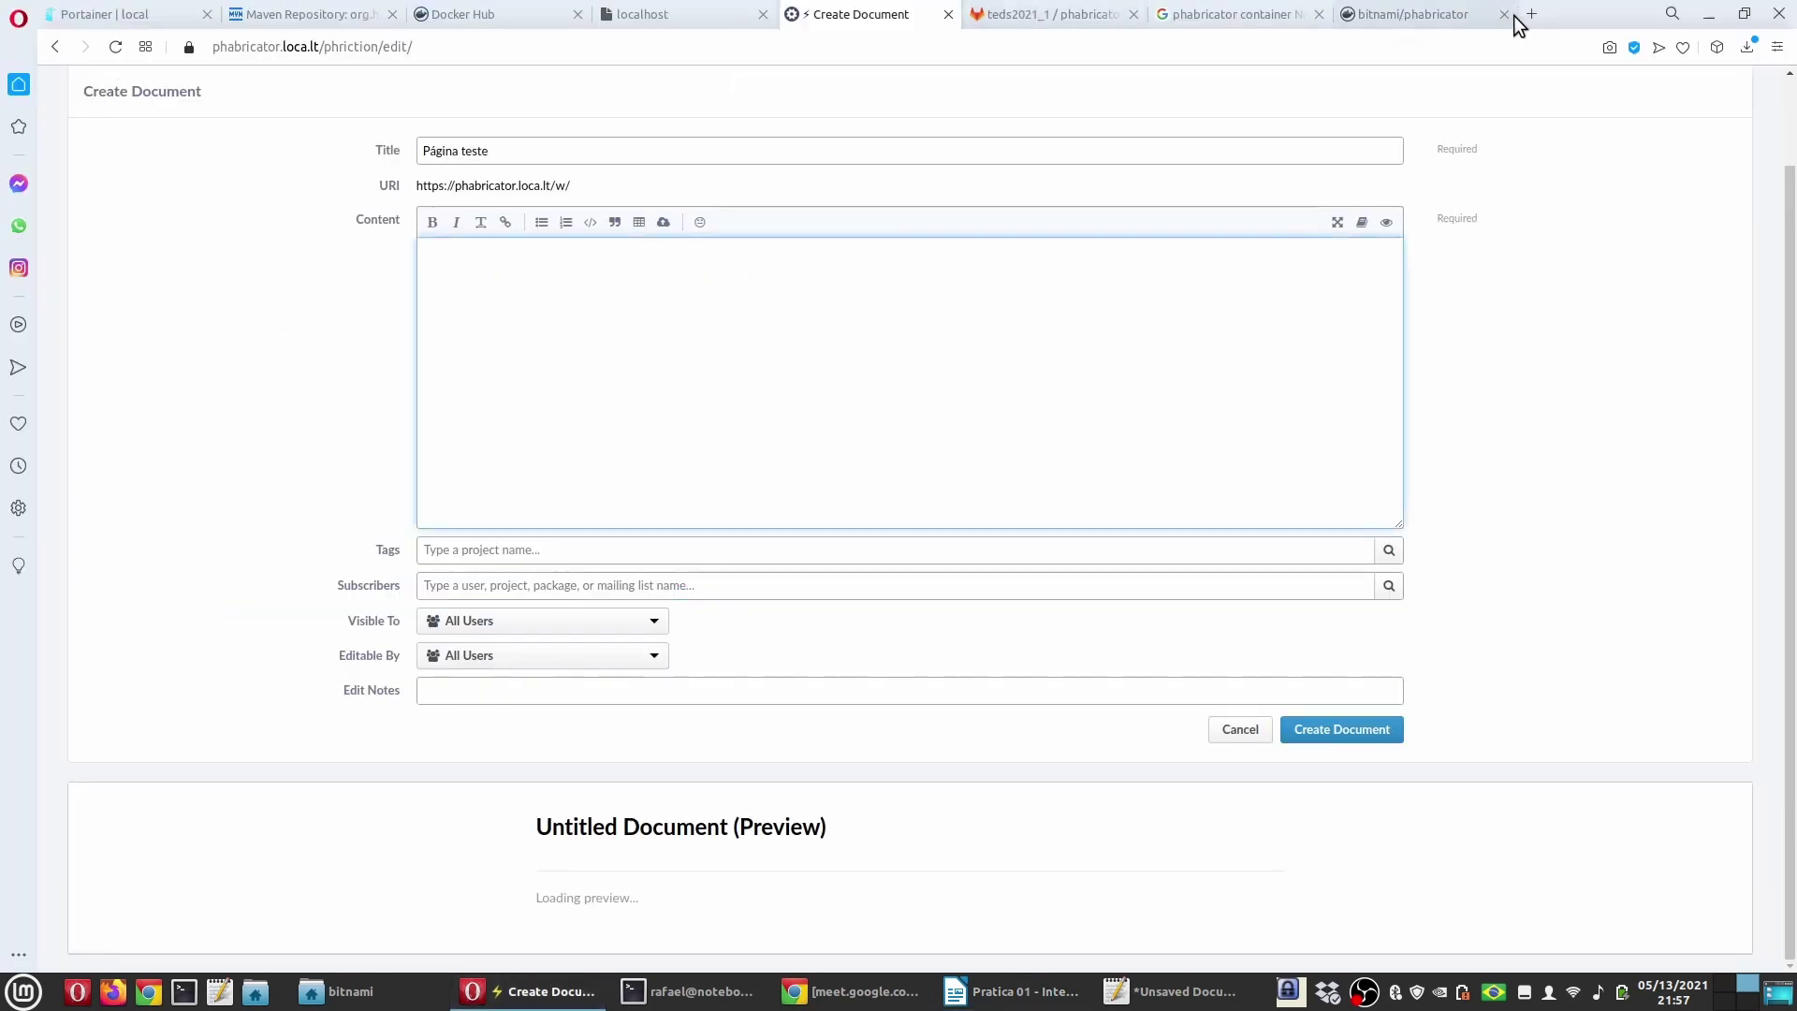
left_click(1453, 15)
left_click(1245, 47)
key("ctrl+v")
key("Return")
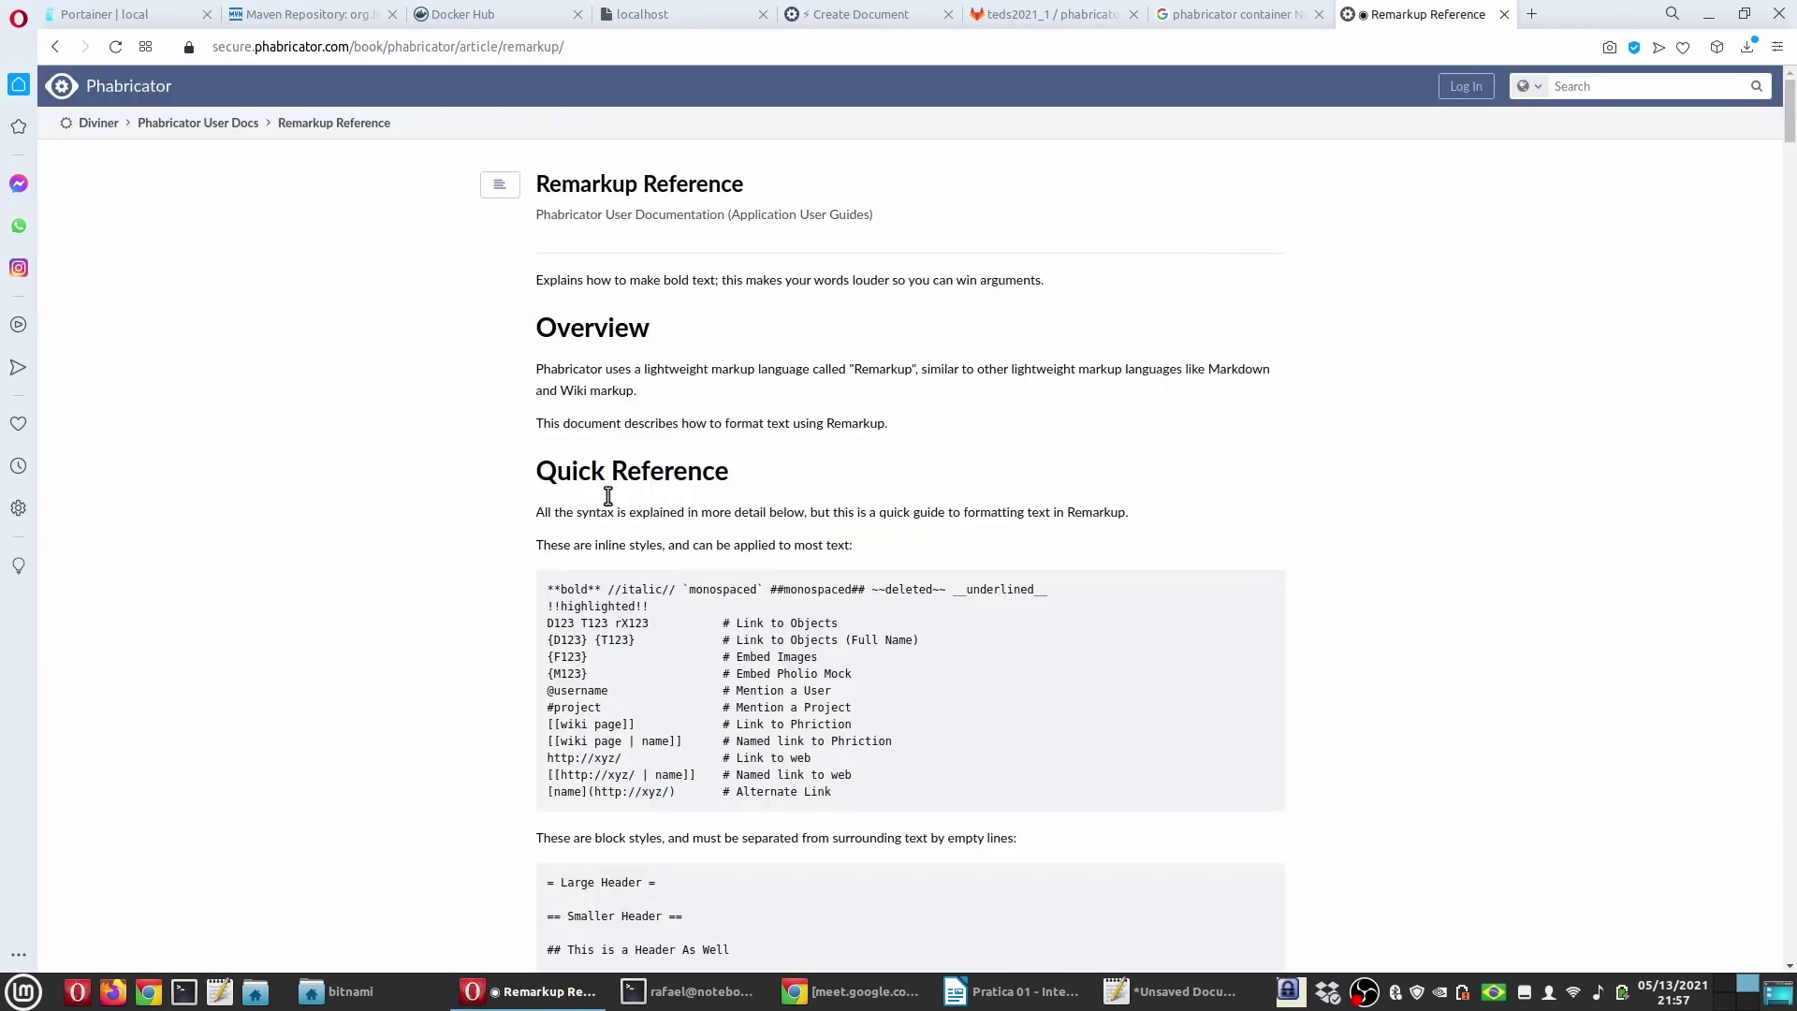
scroll(500, 508, "down", 3)
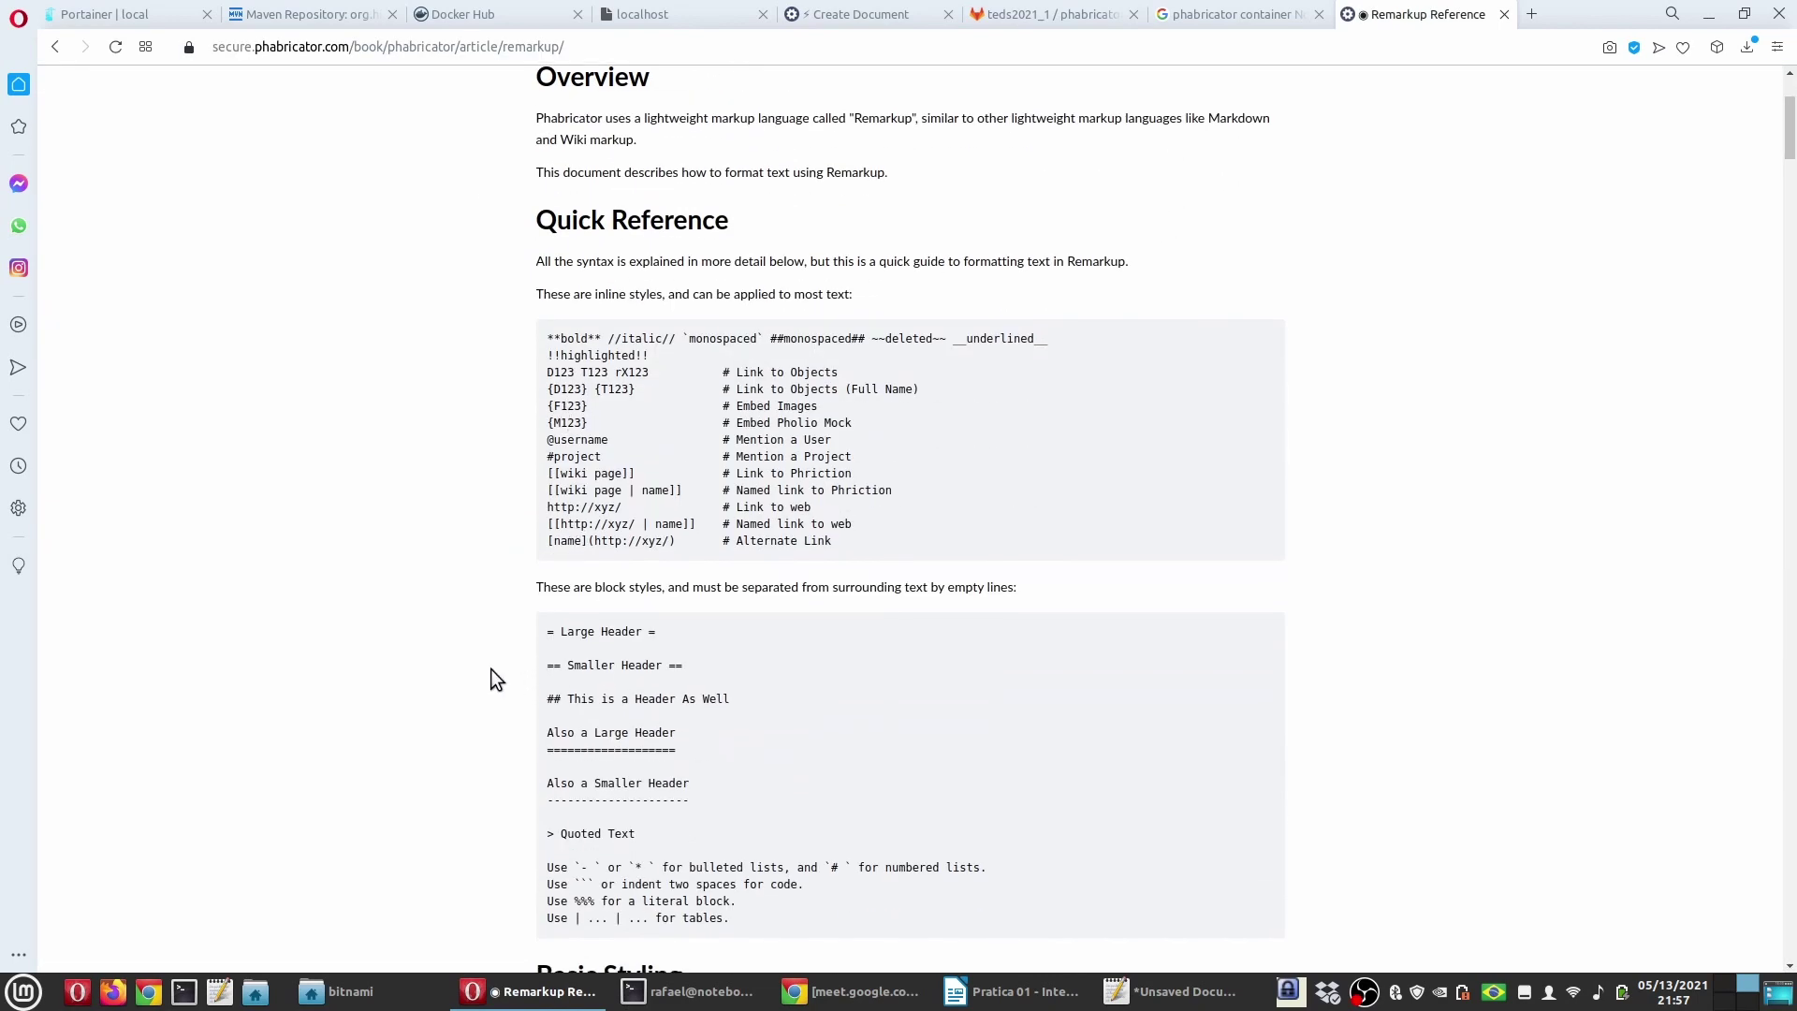
scroll(490, 668, "down", 3)
scroll(501, 650, "up", 2)
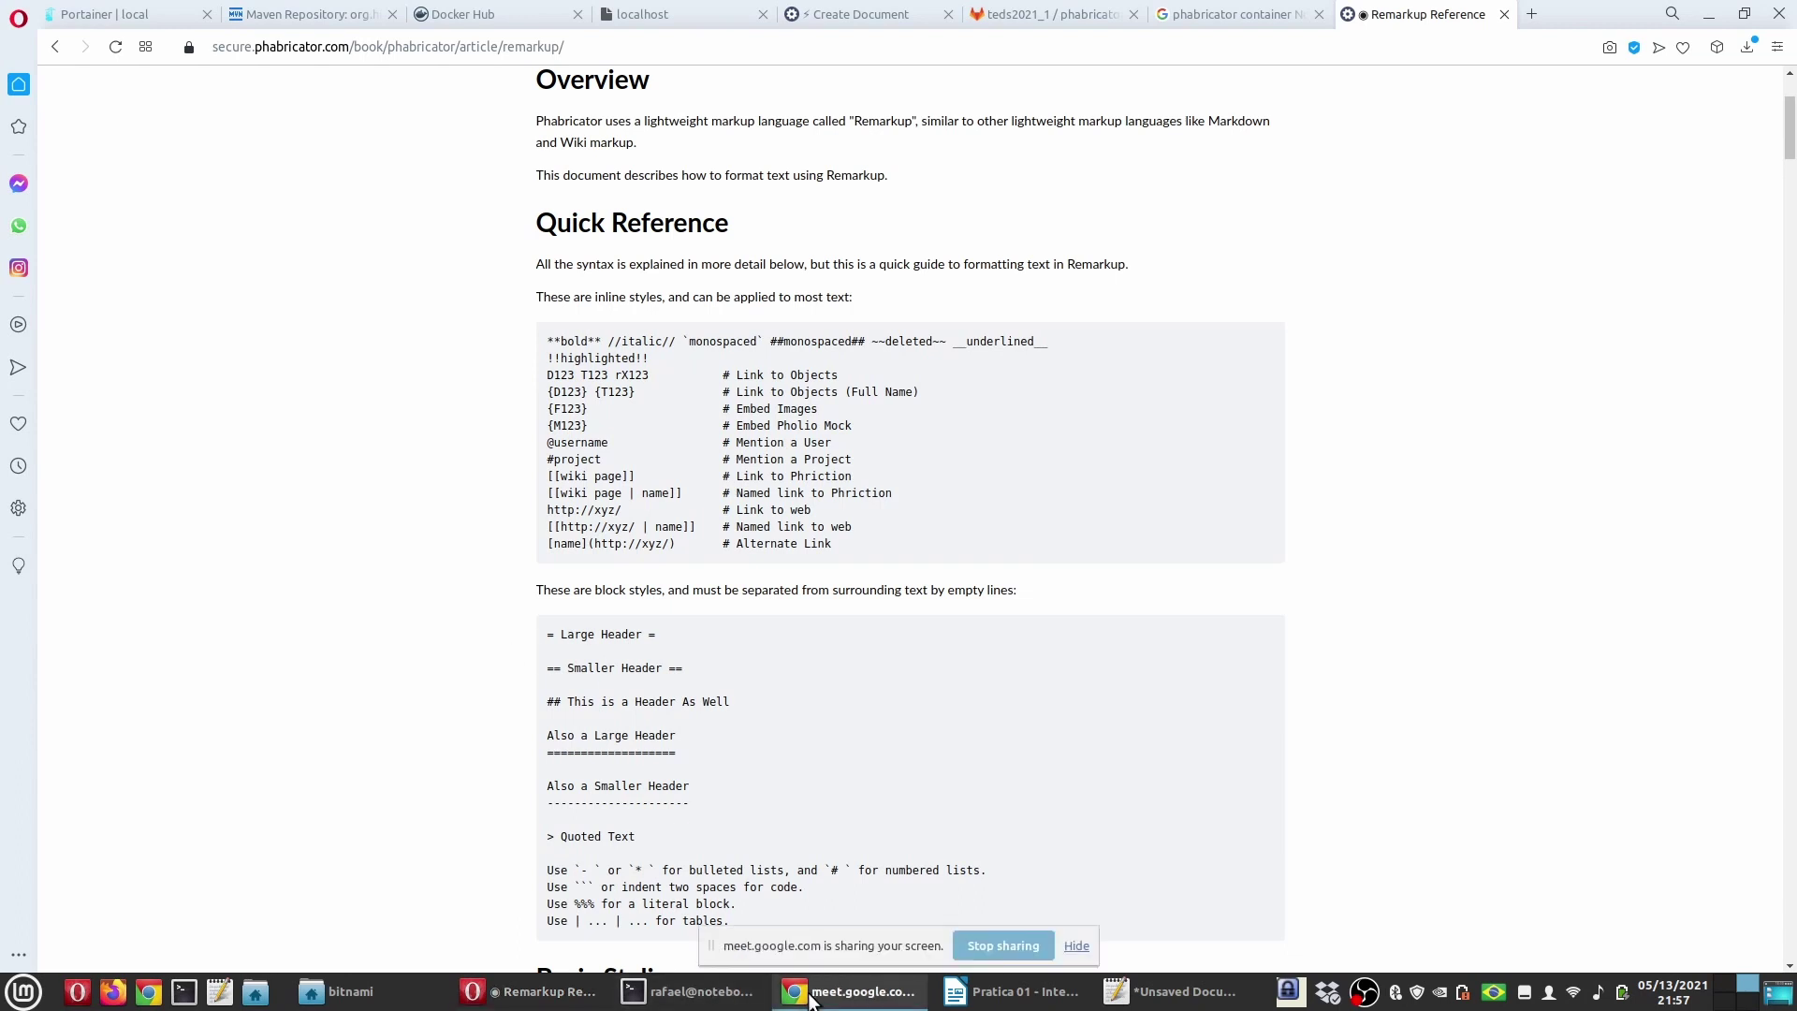
Step: Make the content 'Titulo' bold as **Titulo**, consulting the Remarkup Reference
left_click(857, 14)
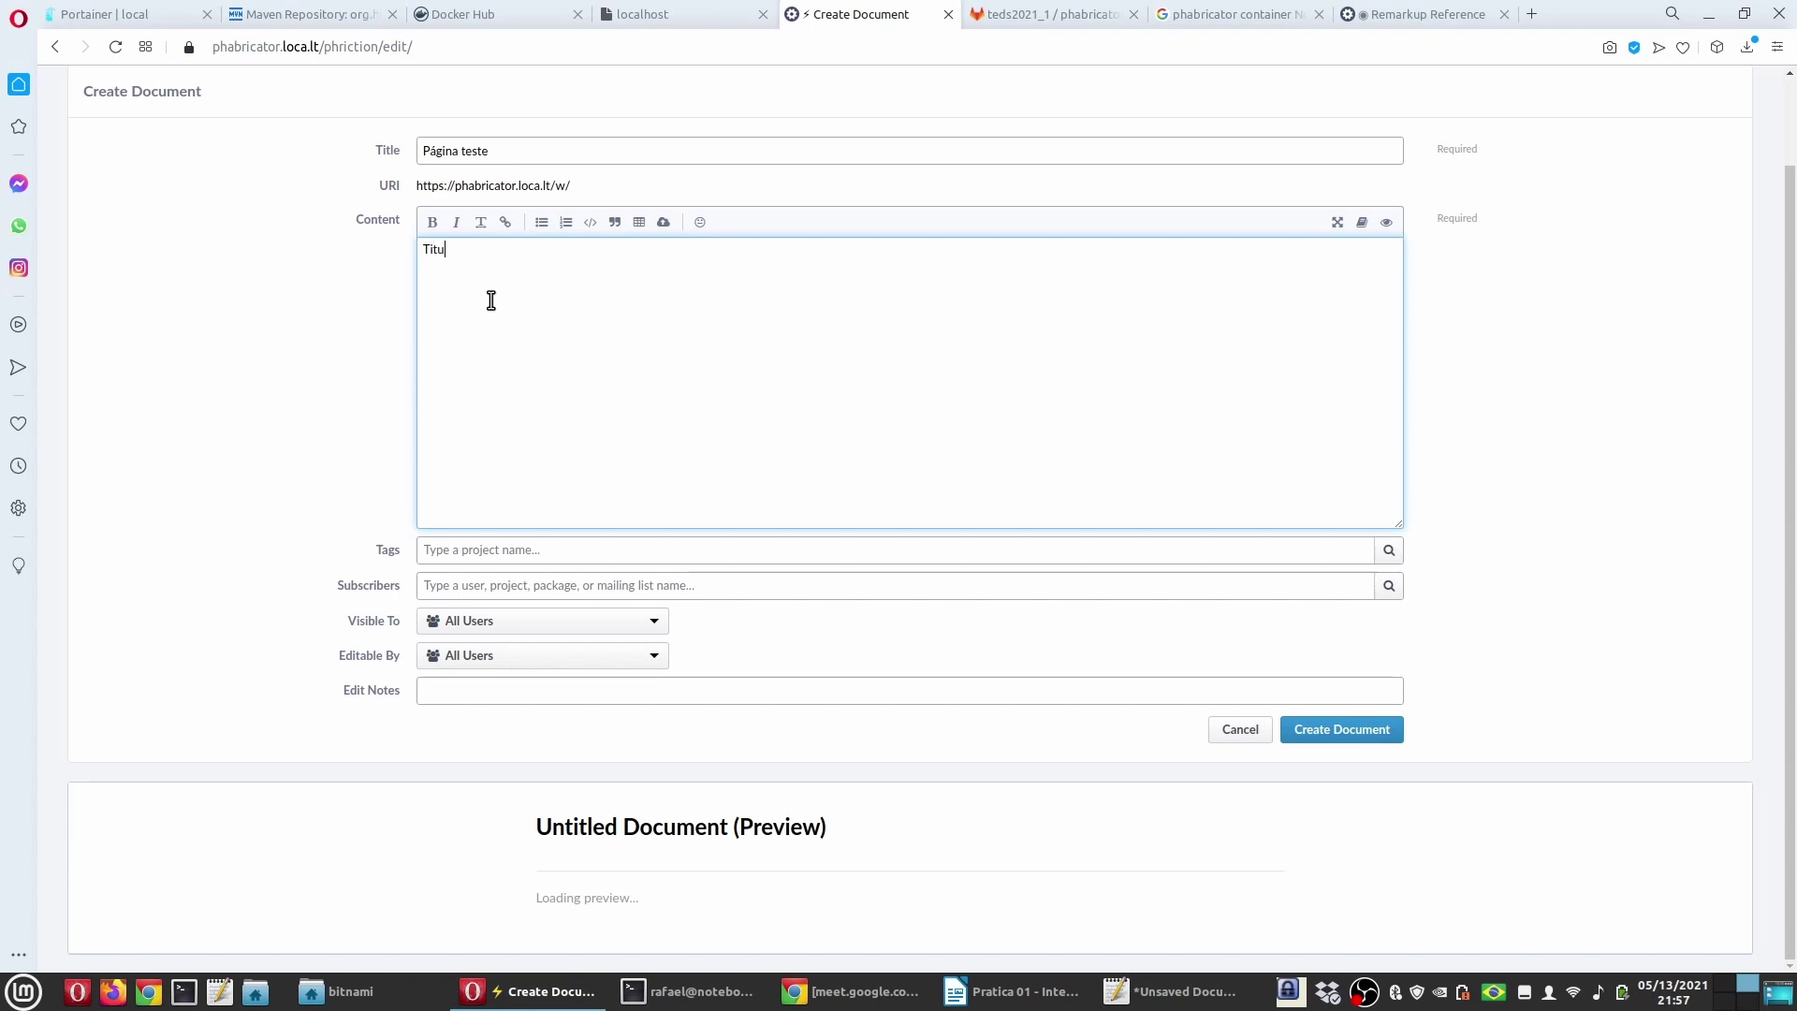
key("ctrl+a")
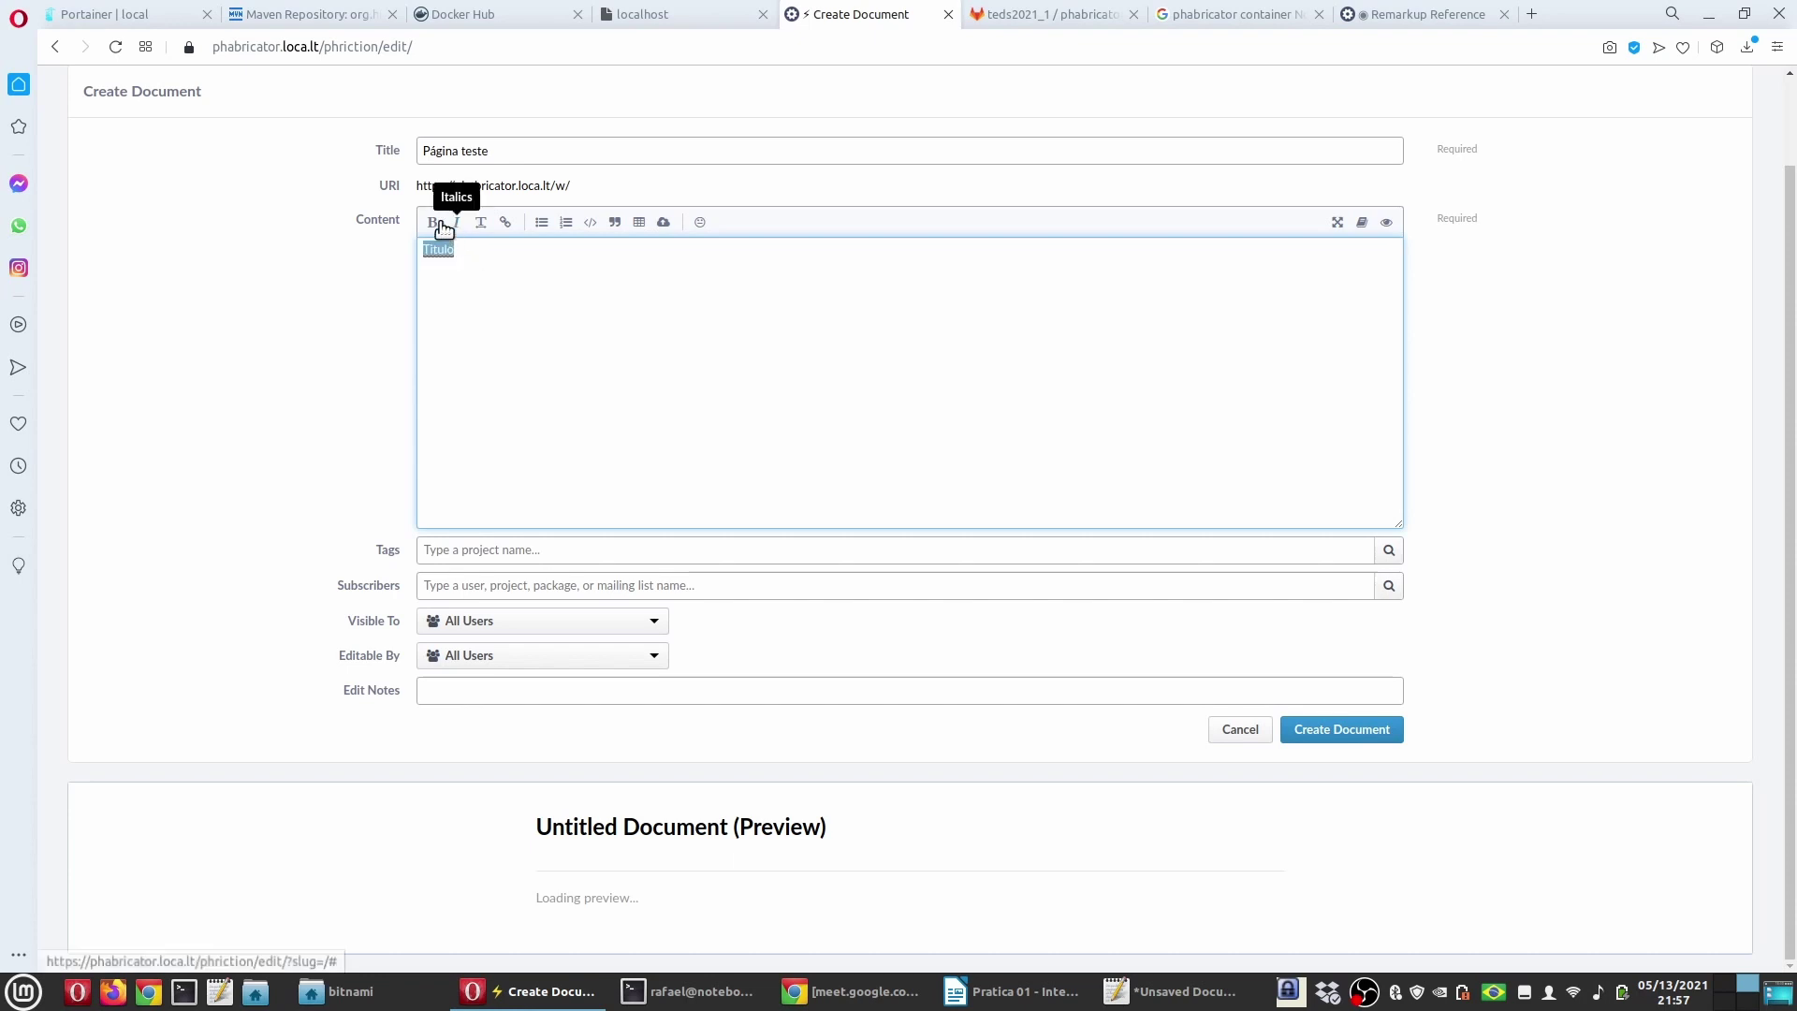
left_click(432, 222)
left_click(511, 325)
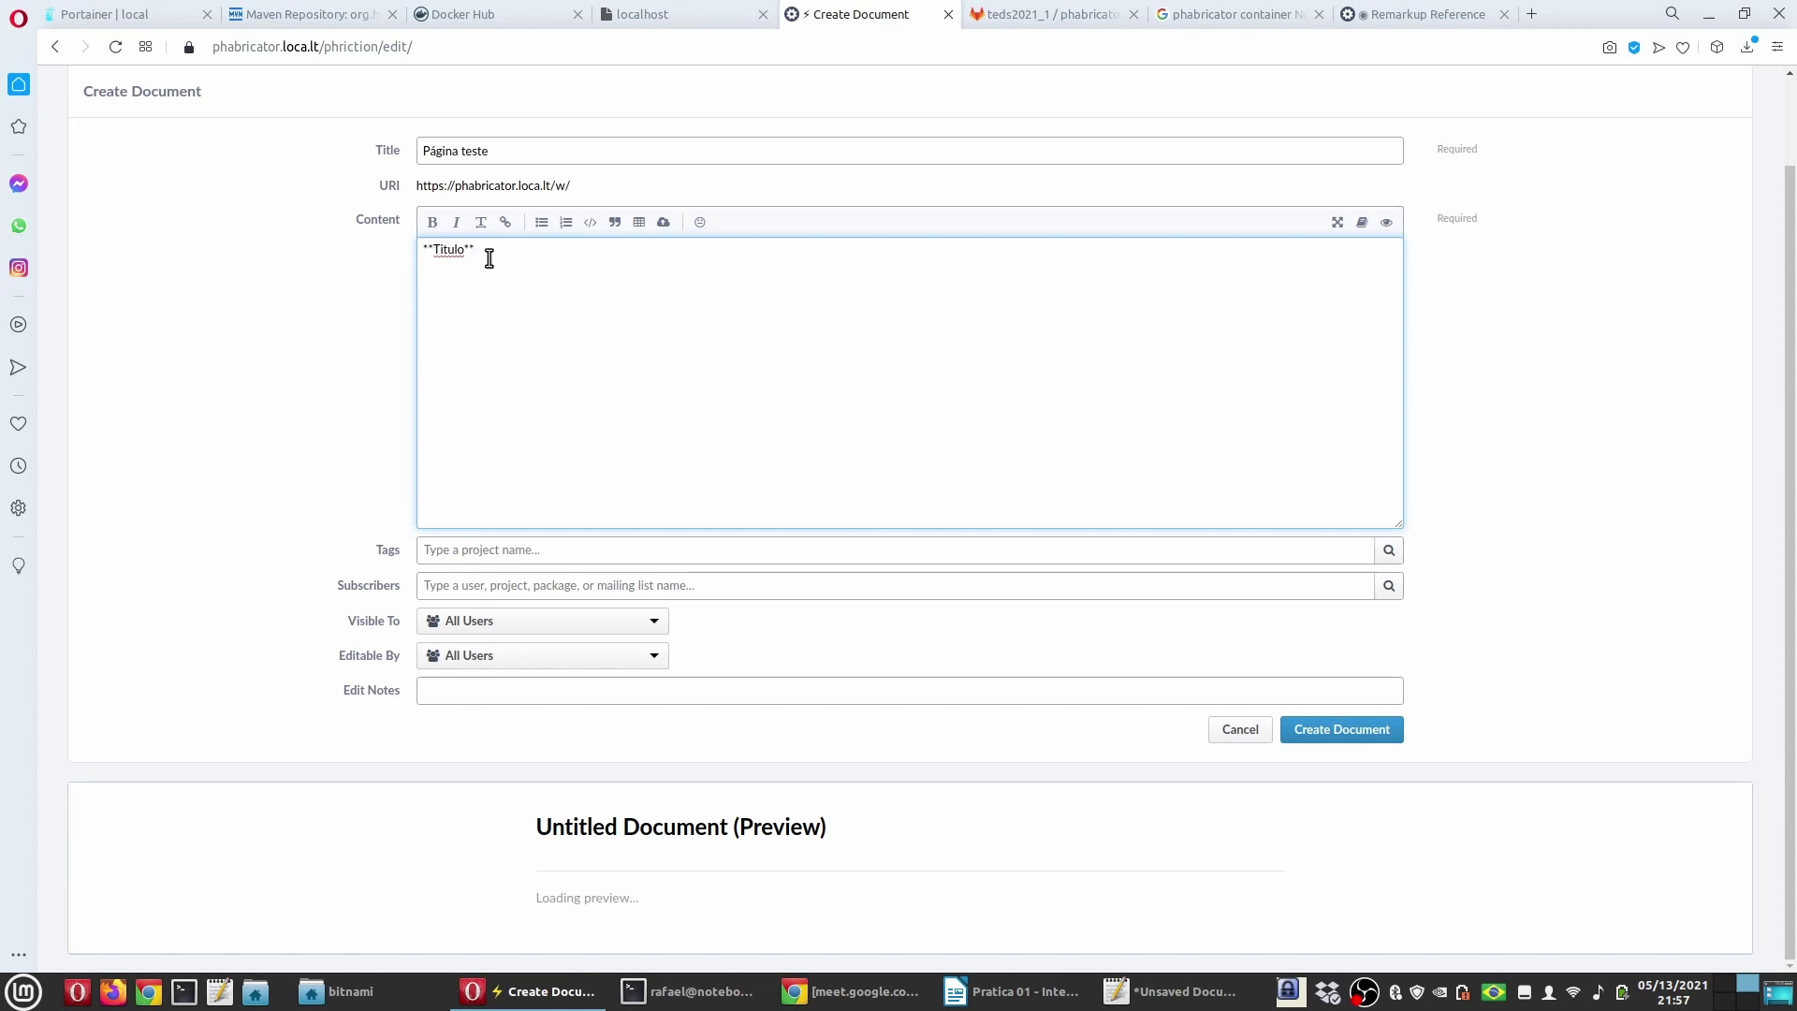
left_click(1385, 11)
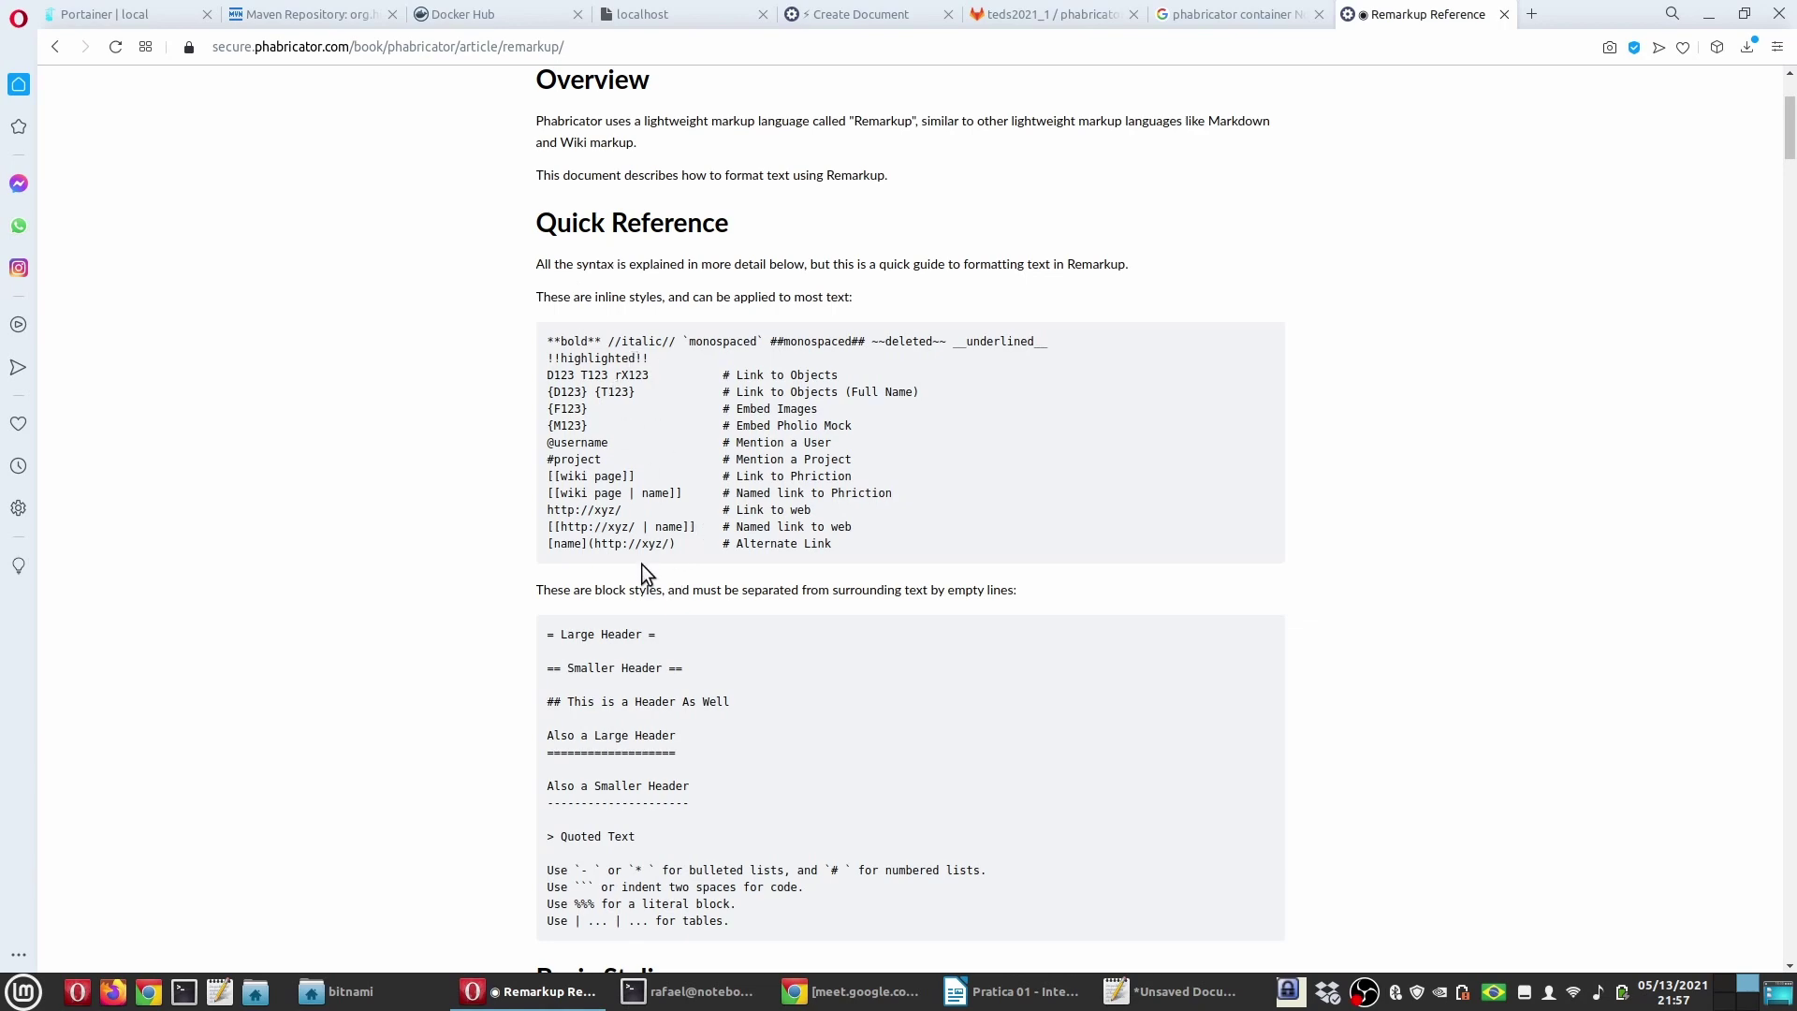
scroll(647, 573, "down", 8)
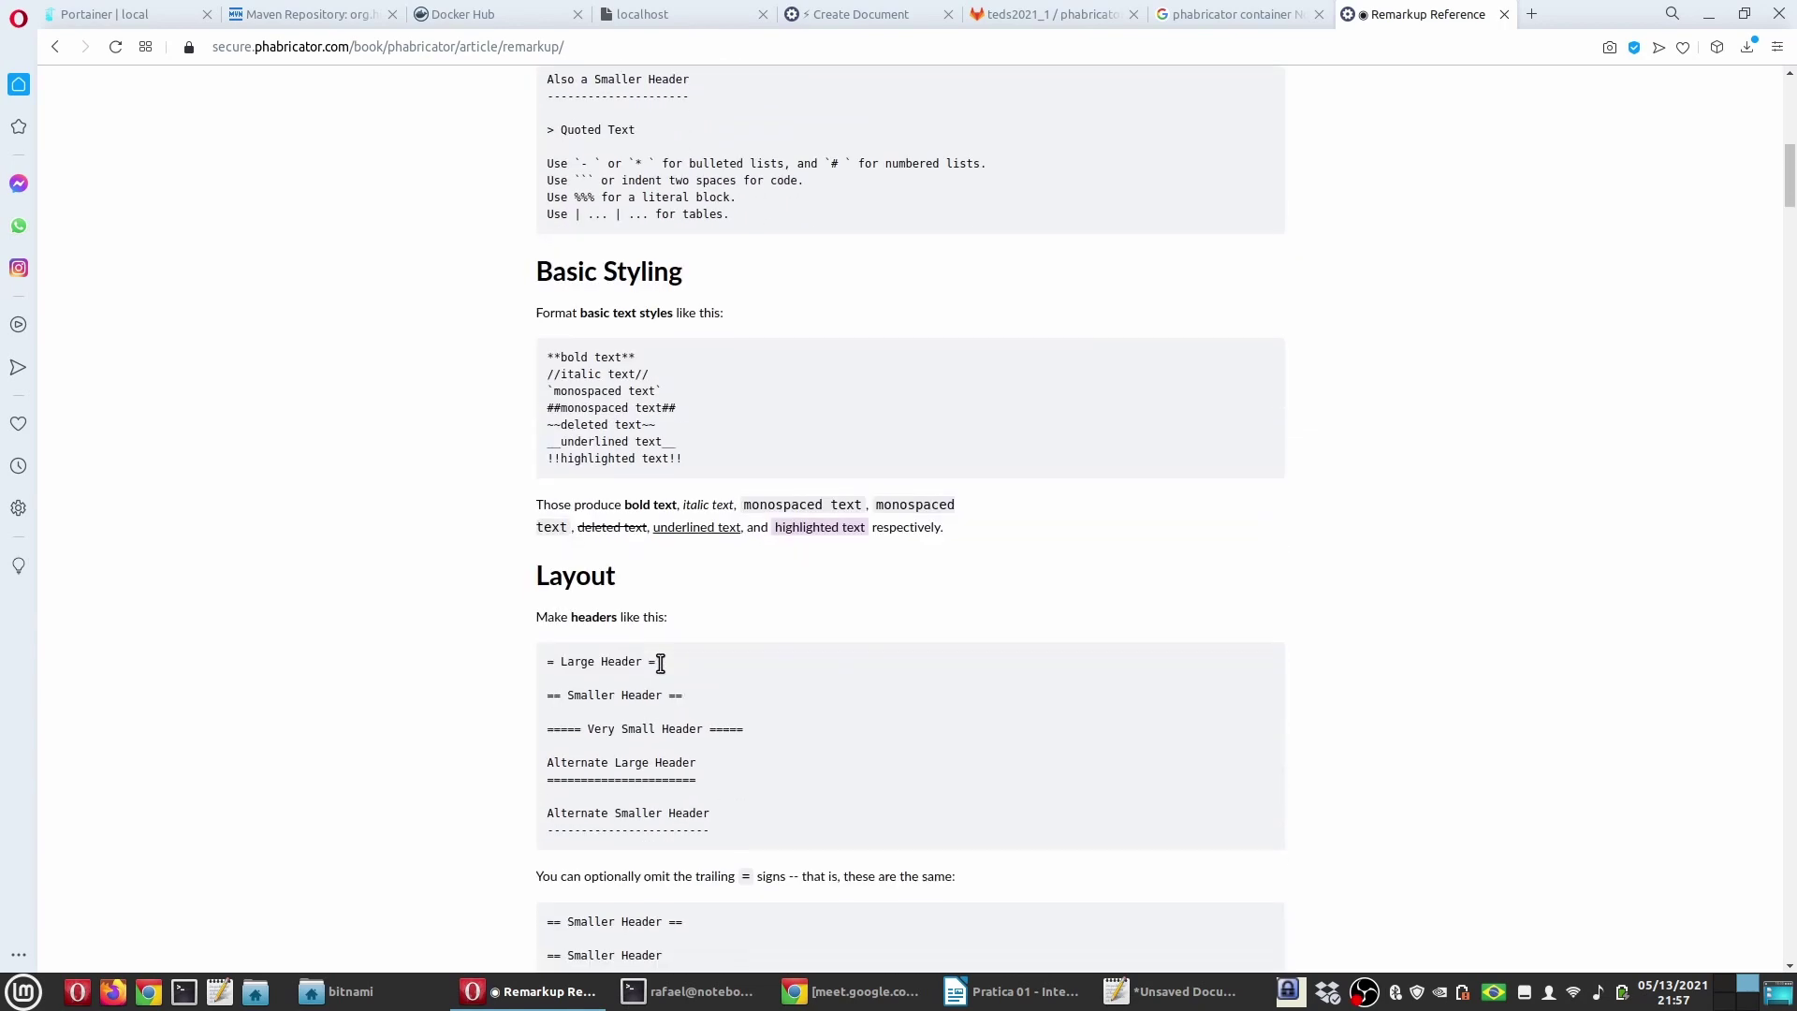
scroll(661, 663, "down", 5)
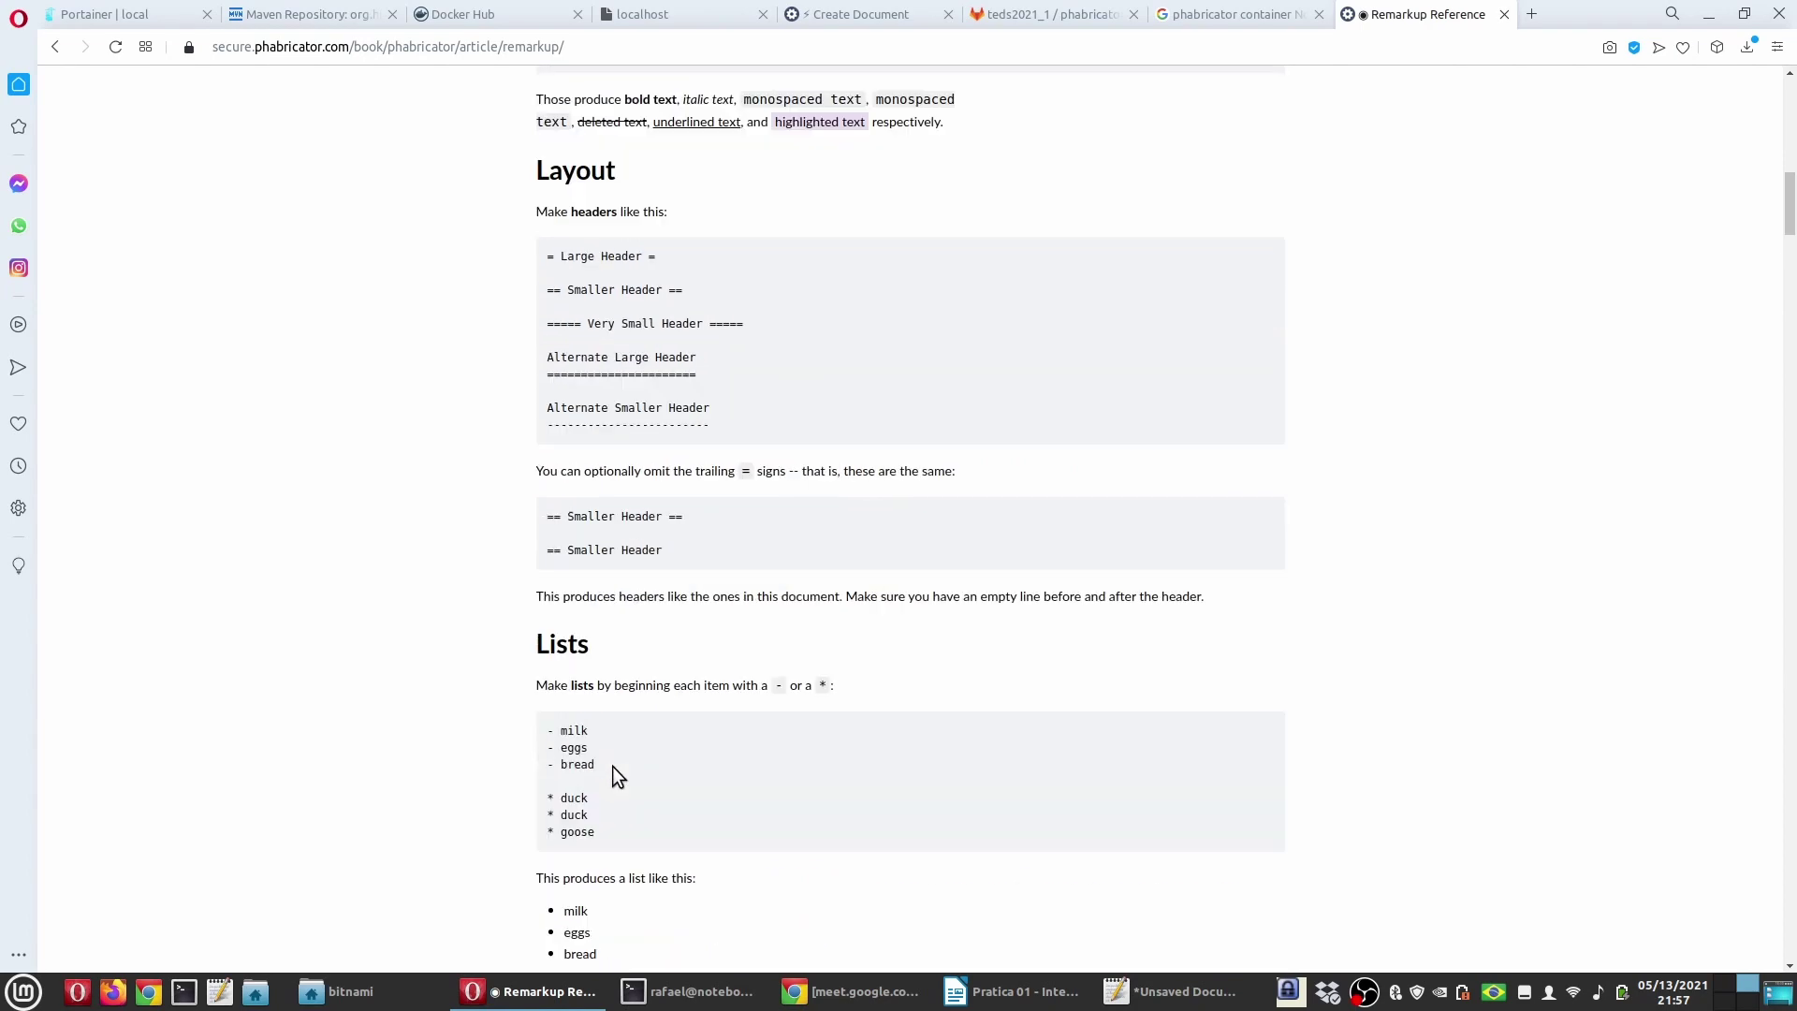
scroll(614, 767, "up", 8)
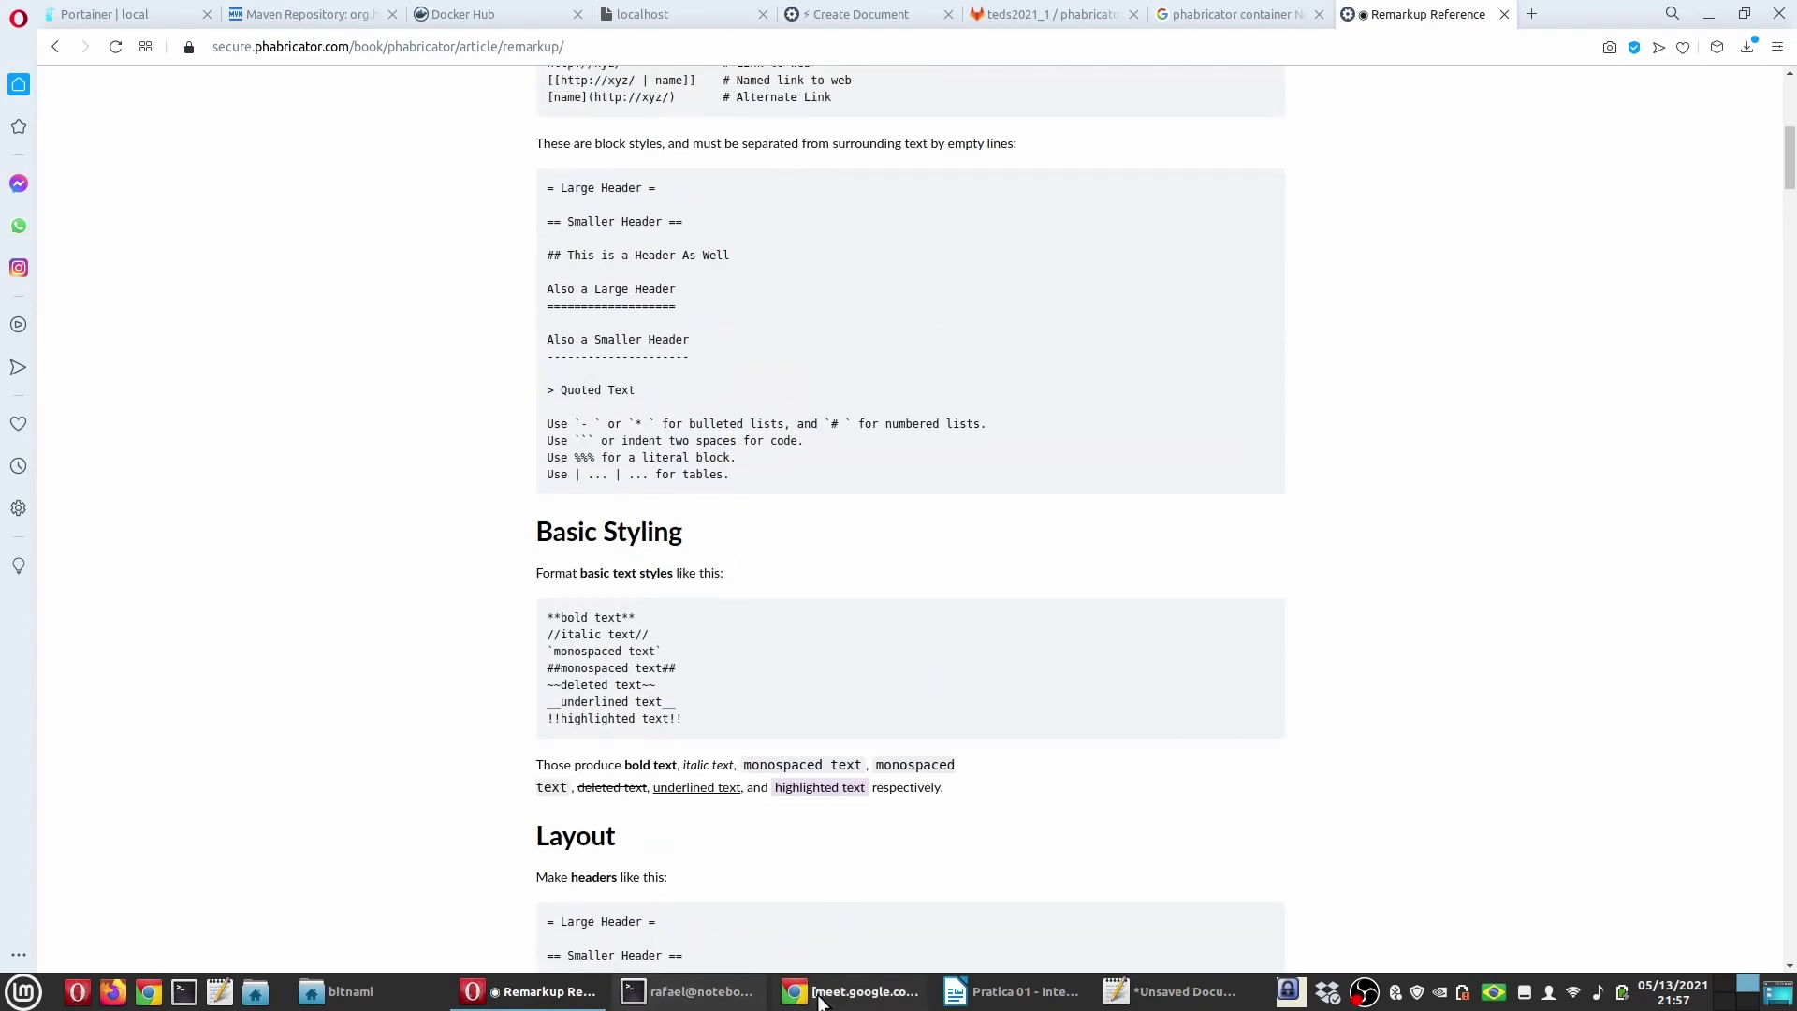
left_click(534, 987)
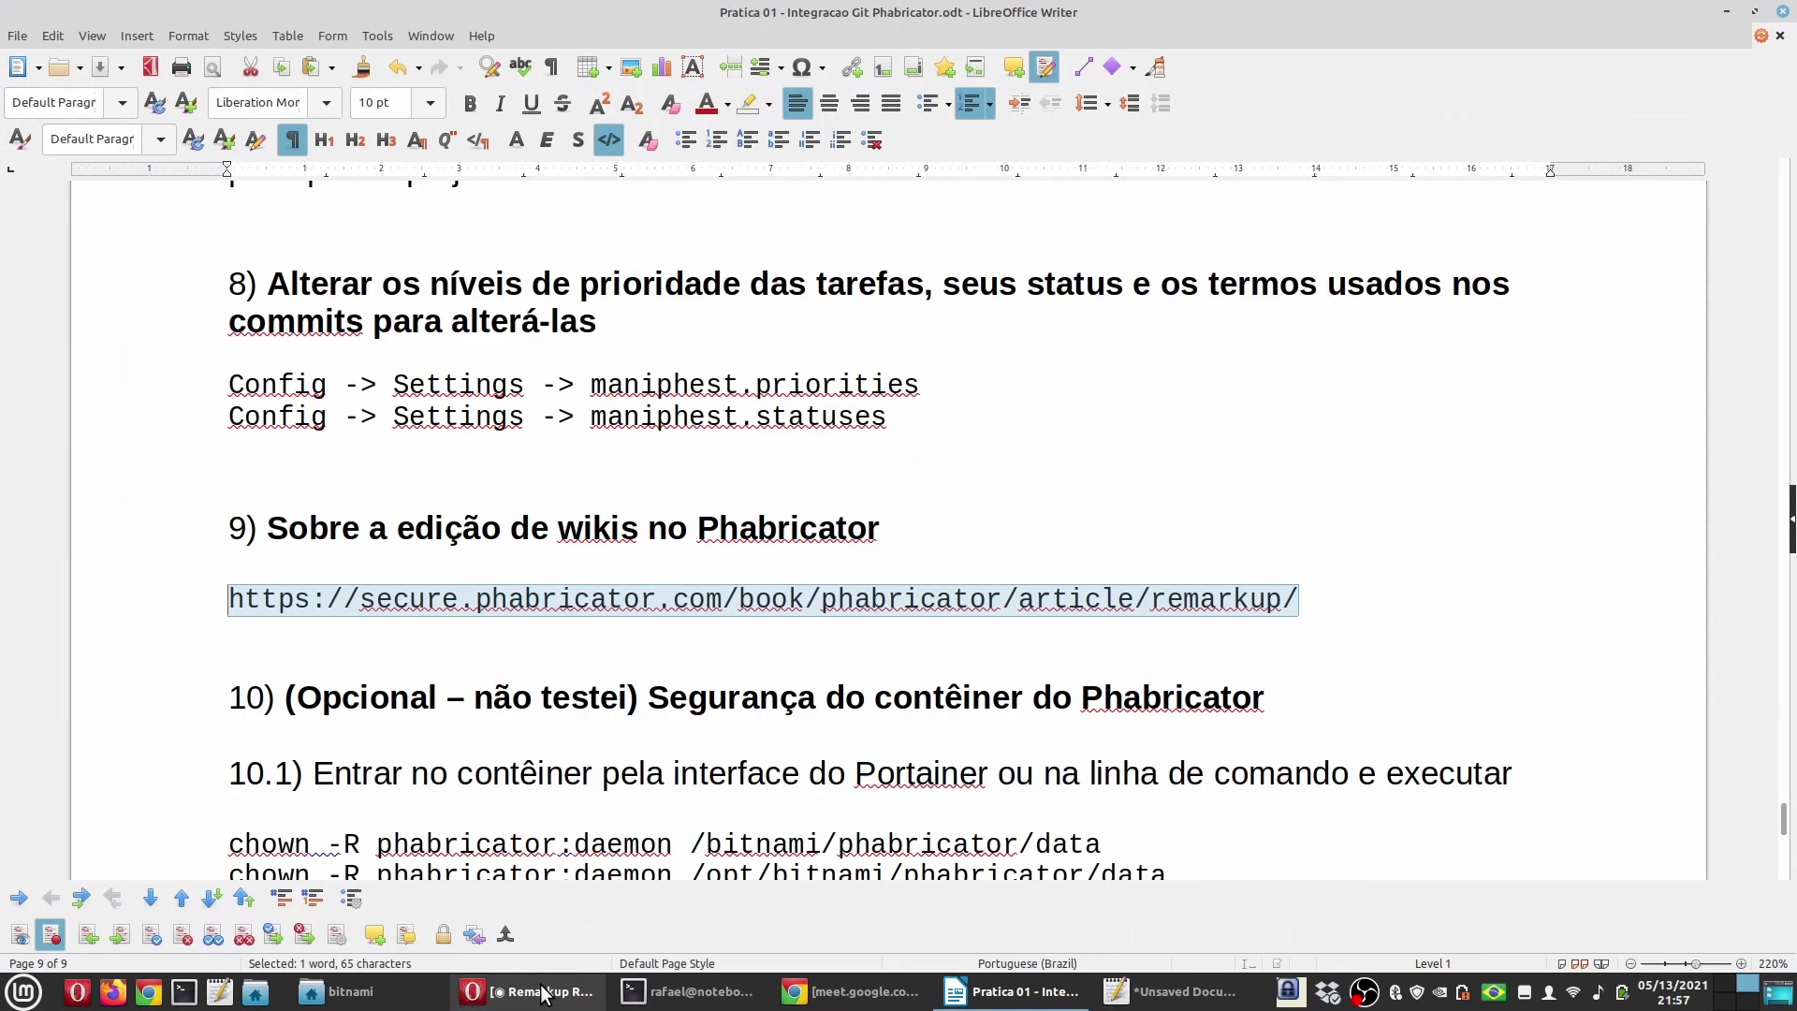
left_click(536, 991)
left_click(877, 13)
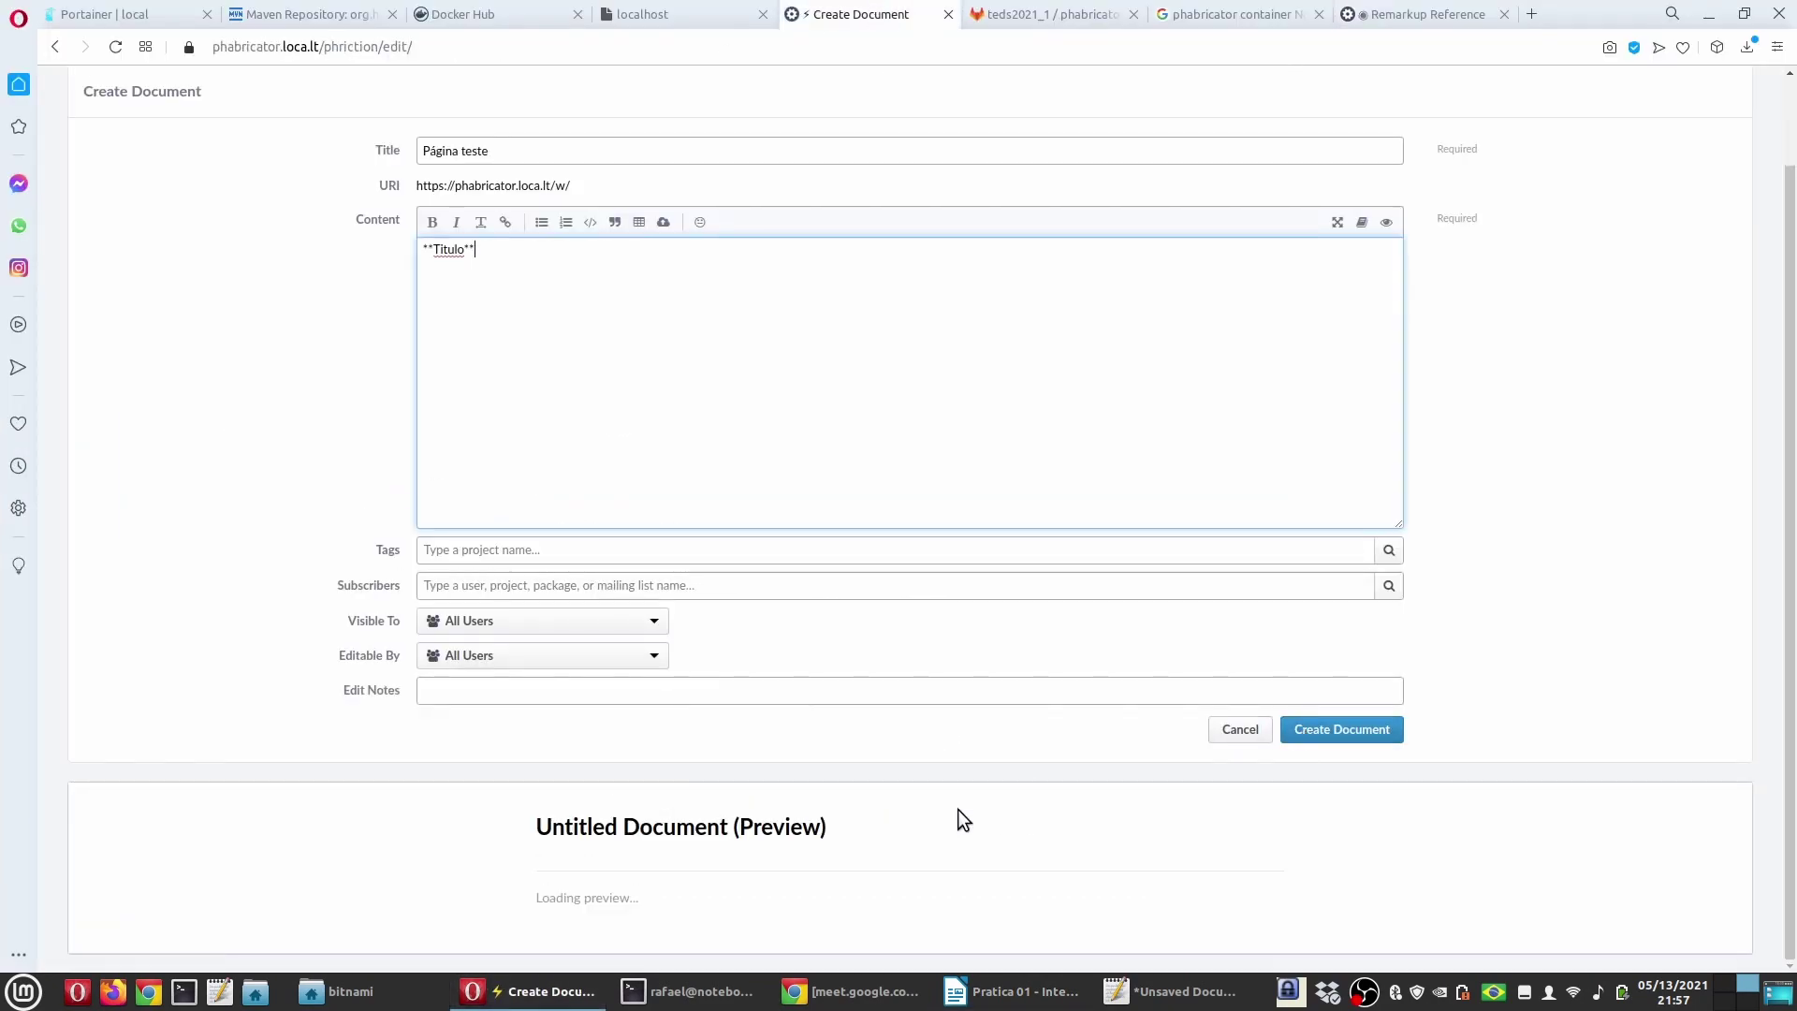
Step: Create the 'Página teste' page, then reopen it with Edit Document and focus its content
left_click(1344, 735)
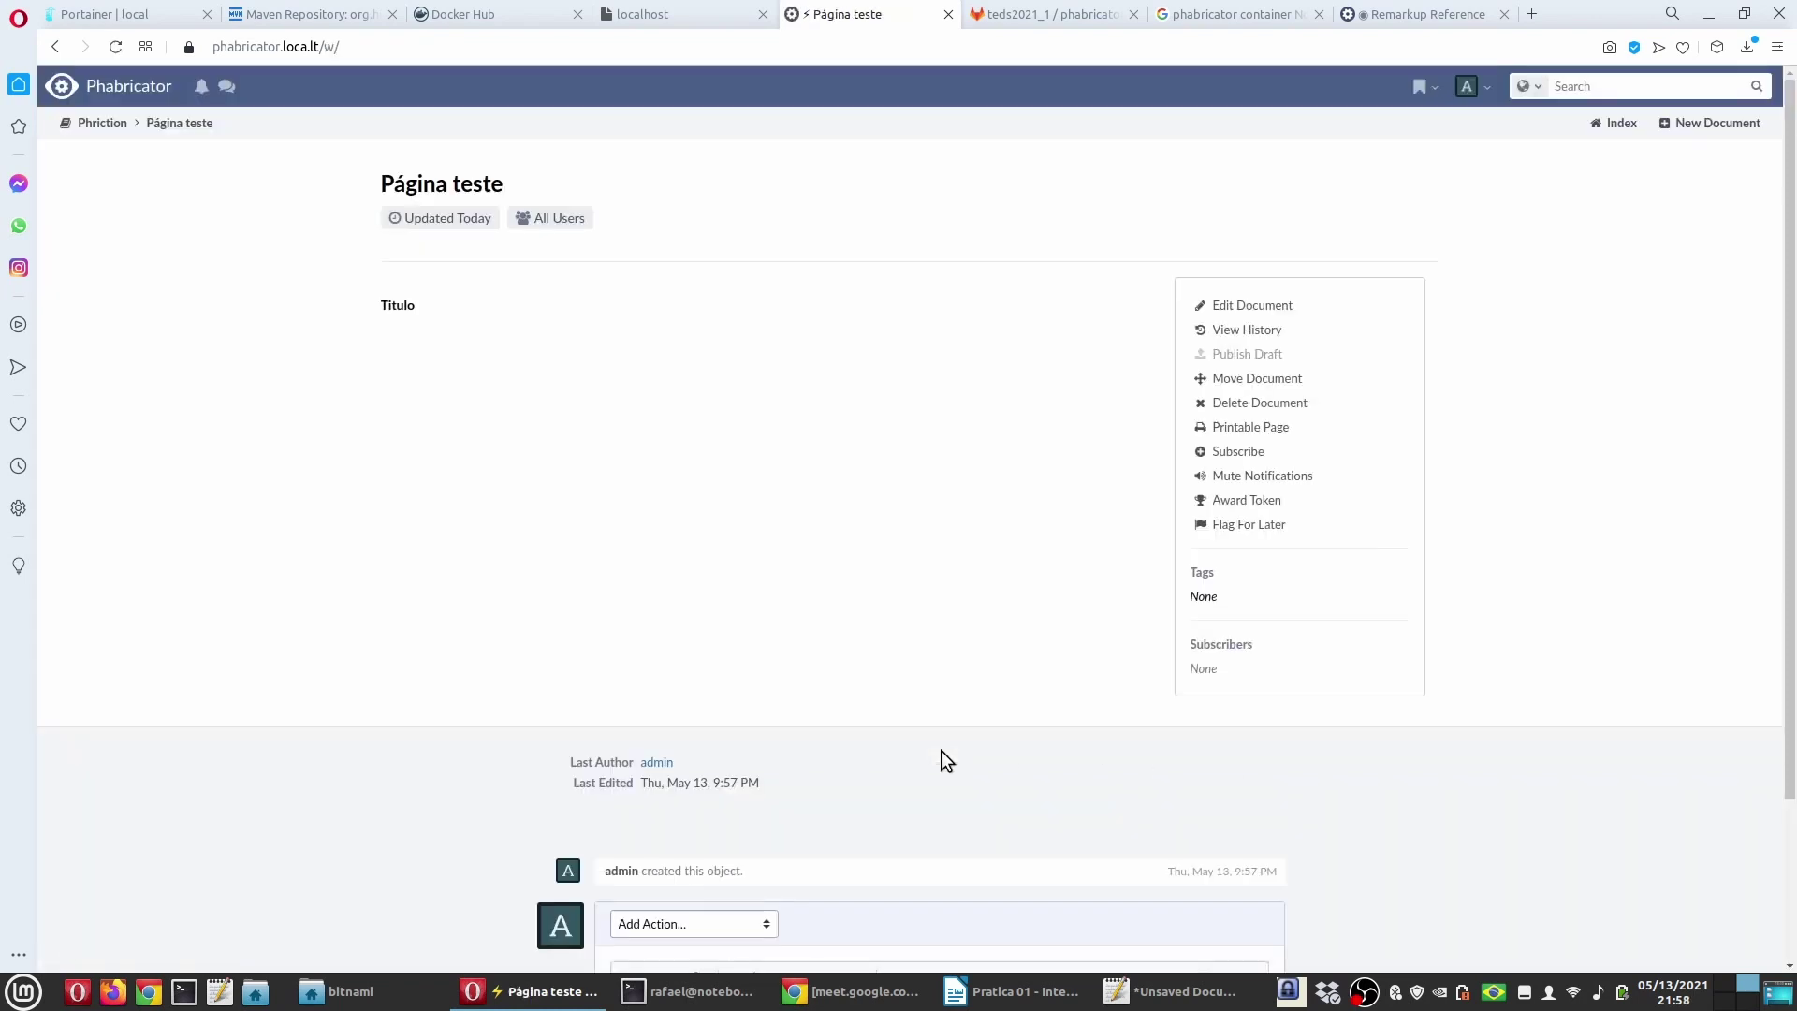
scroll(941, 749, "down", 2)
scroll(392, 275, "up", 2)
left_click(1226, 306)
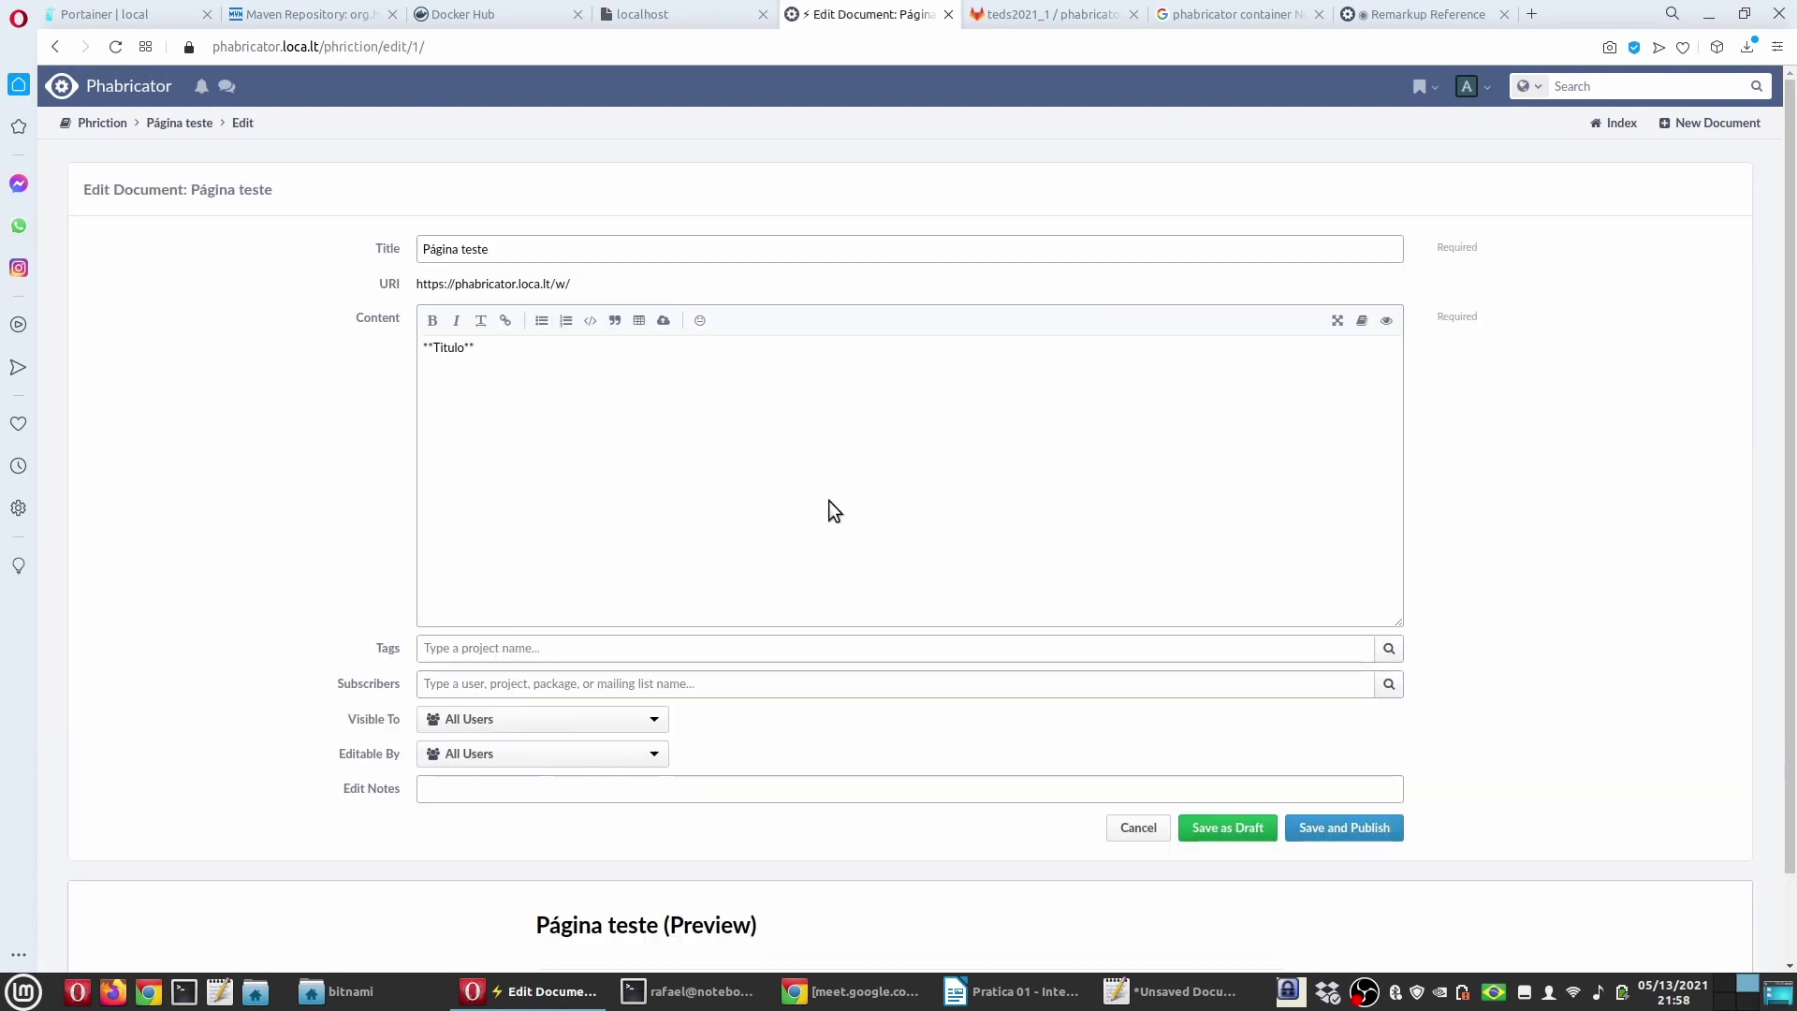
left_click(507, 414)
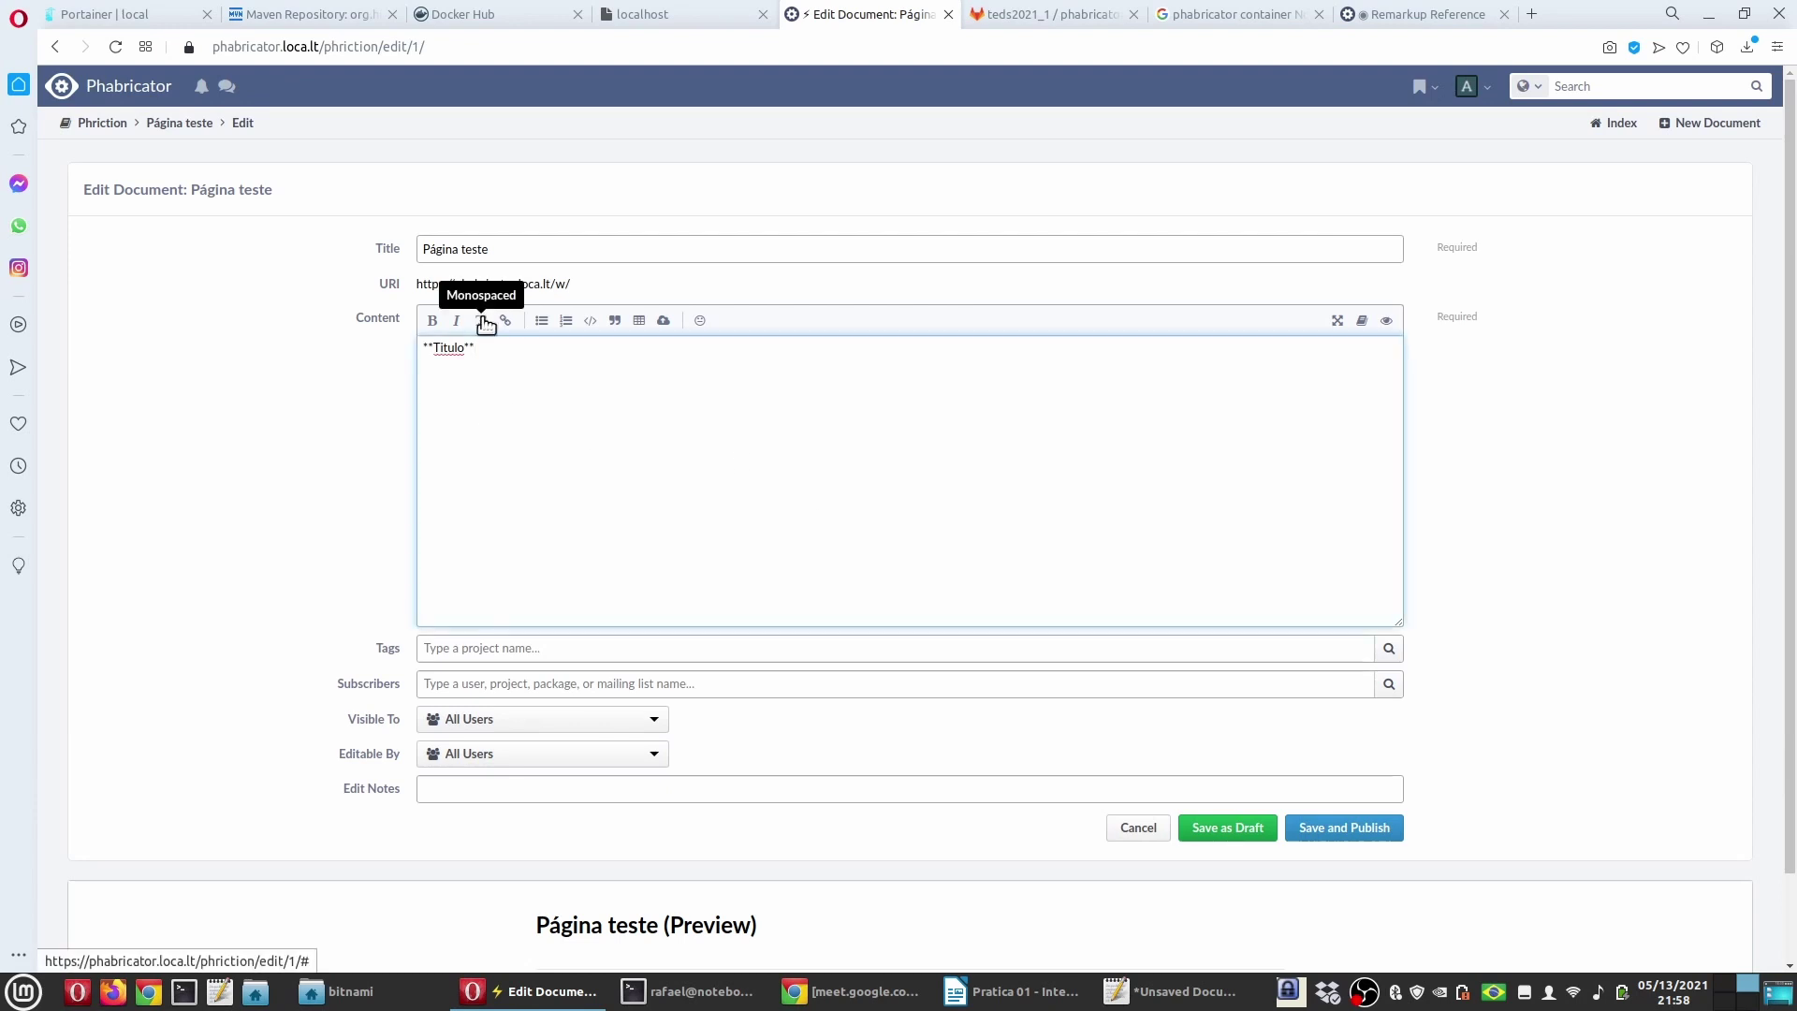
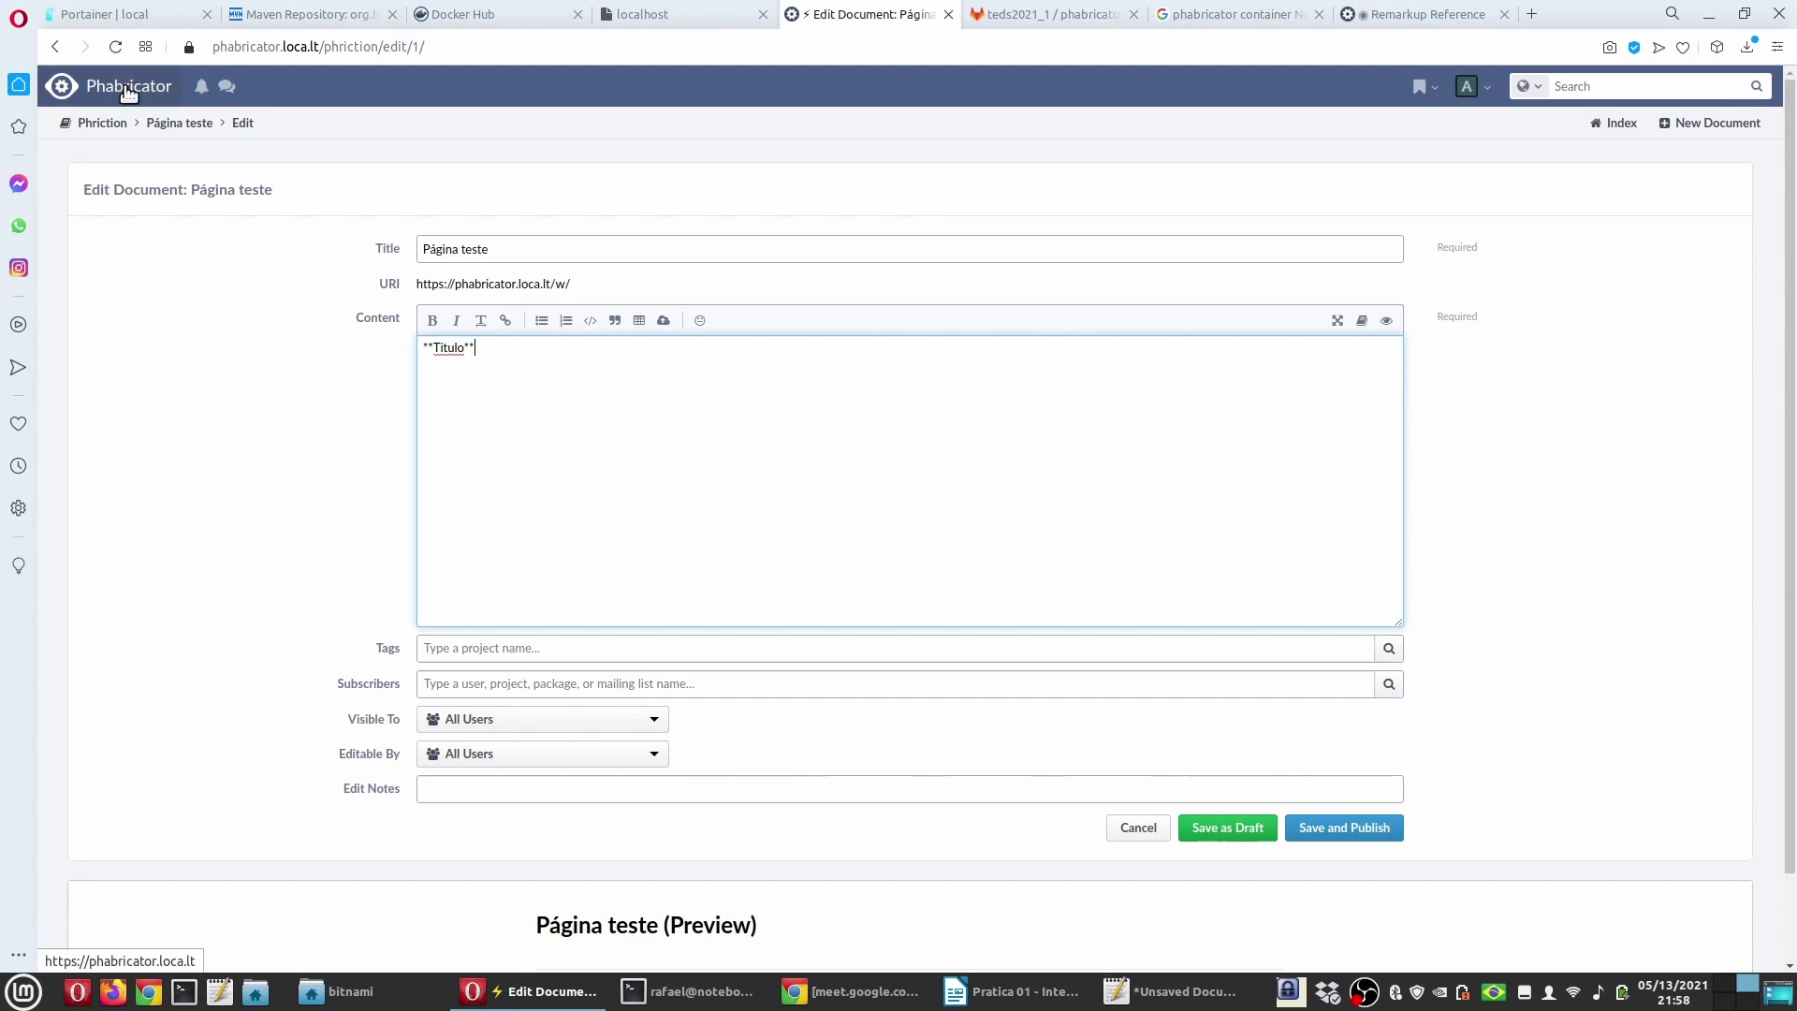
Step: Switch from the browser to the 'Pratica 01' document in LibreOffice Writer and scroll down
left_click(1015, 991)
scroll(744, 663, "down", 3)
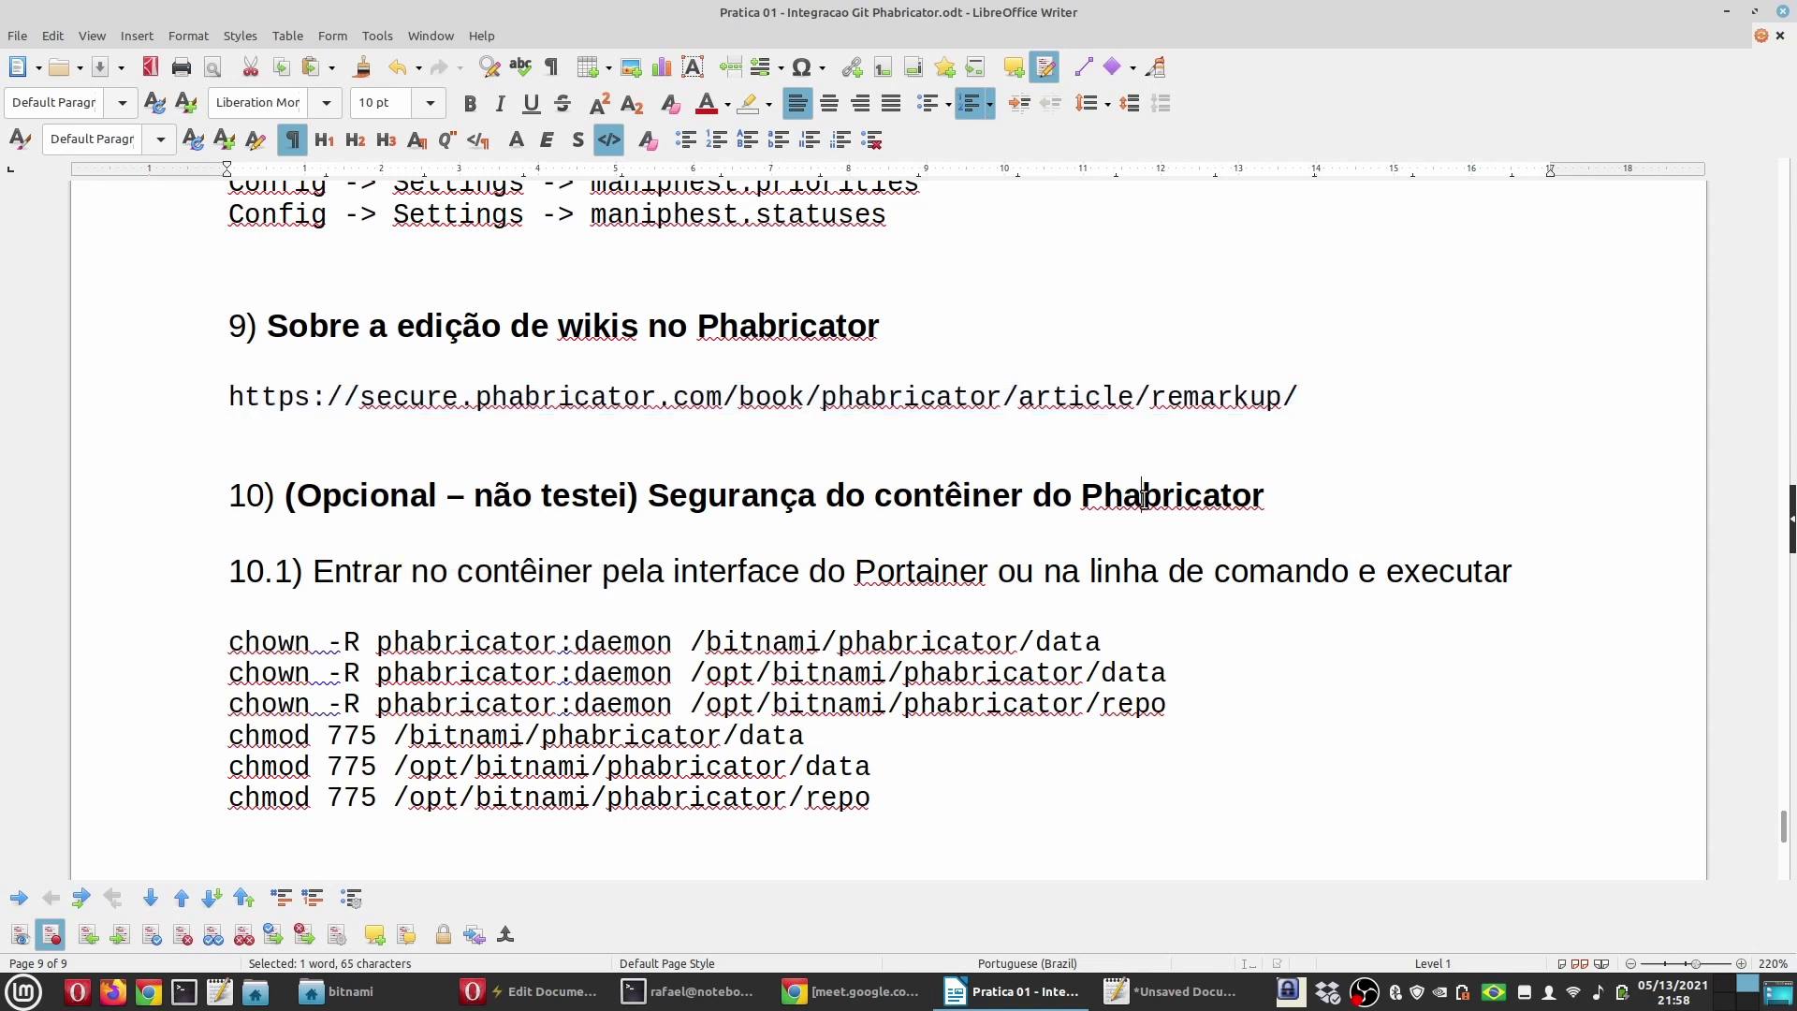
double_click(1092, 499)
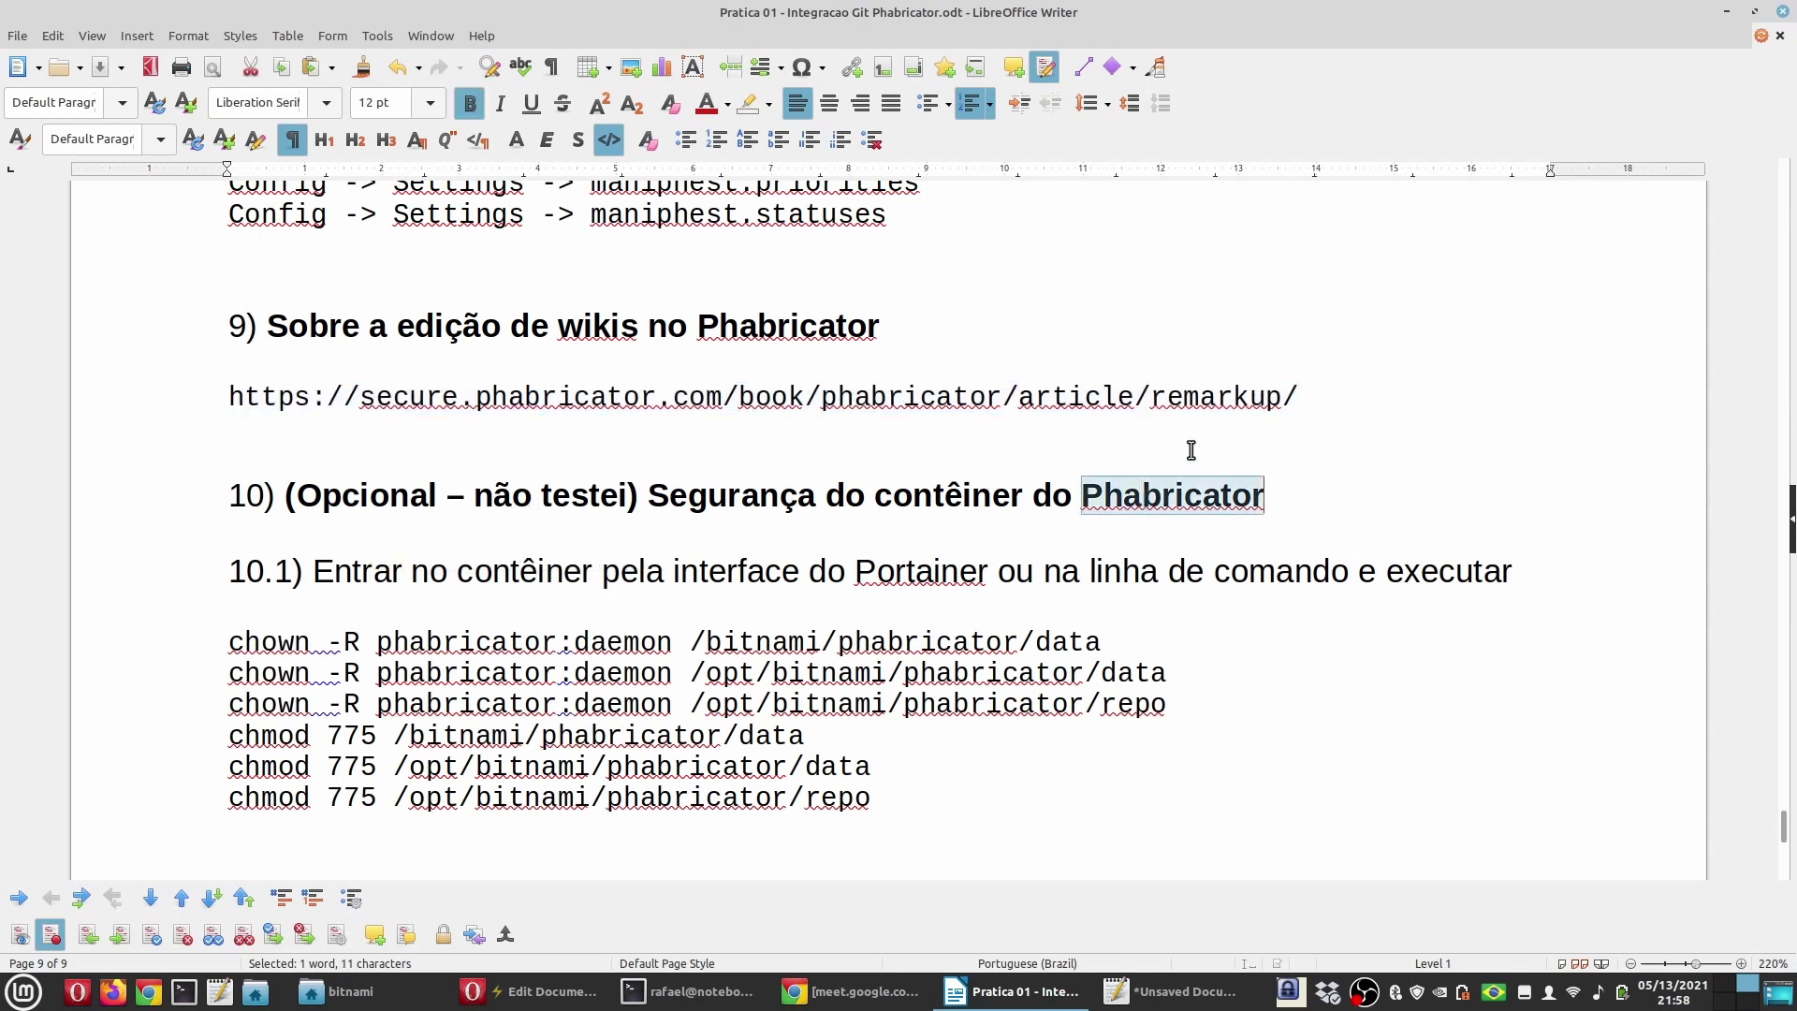
double_click(390, 494)
double_click(578, 499)
left_click(649, 599)
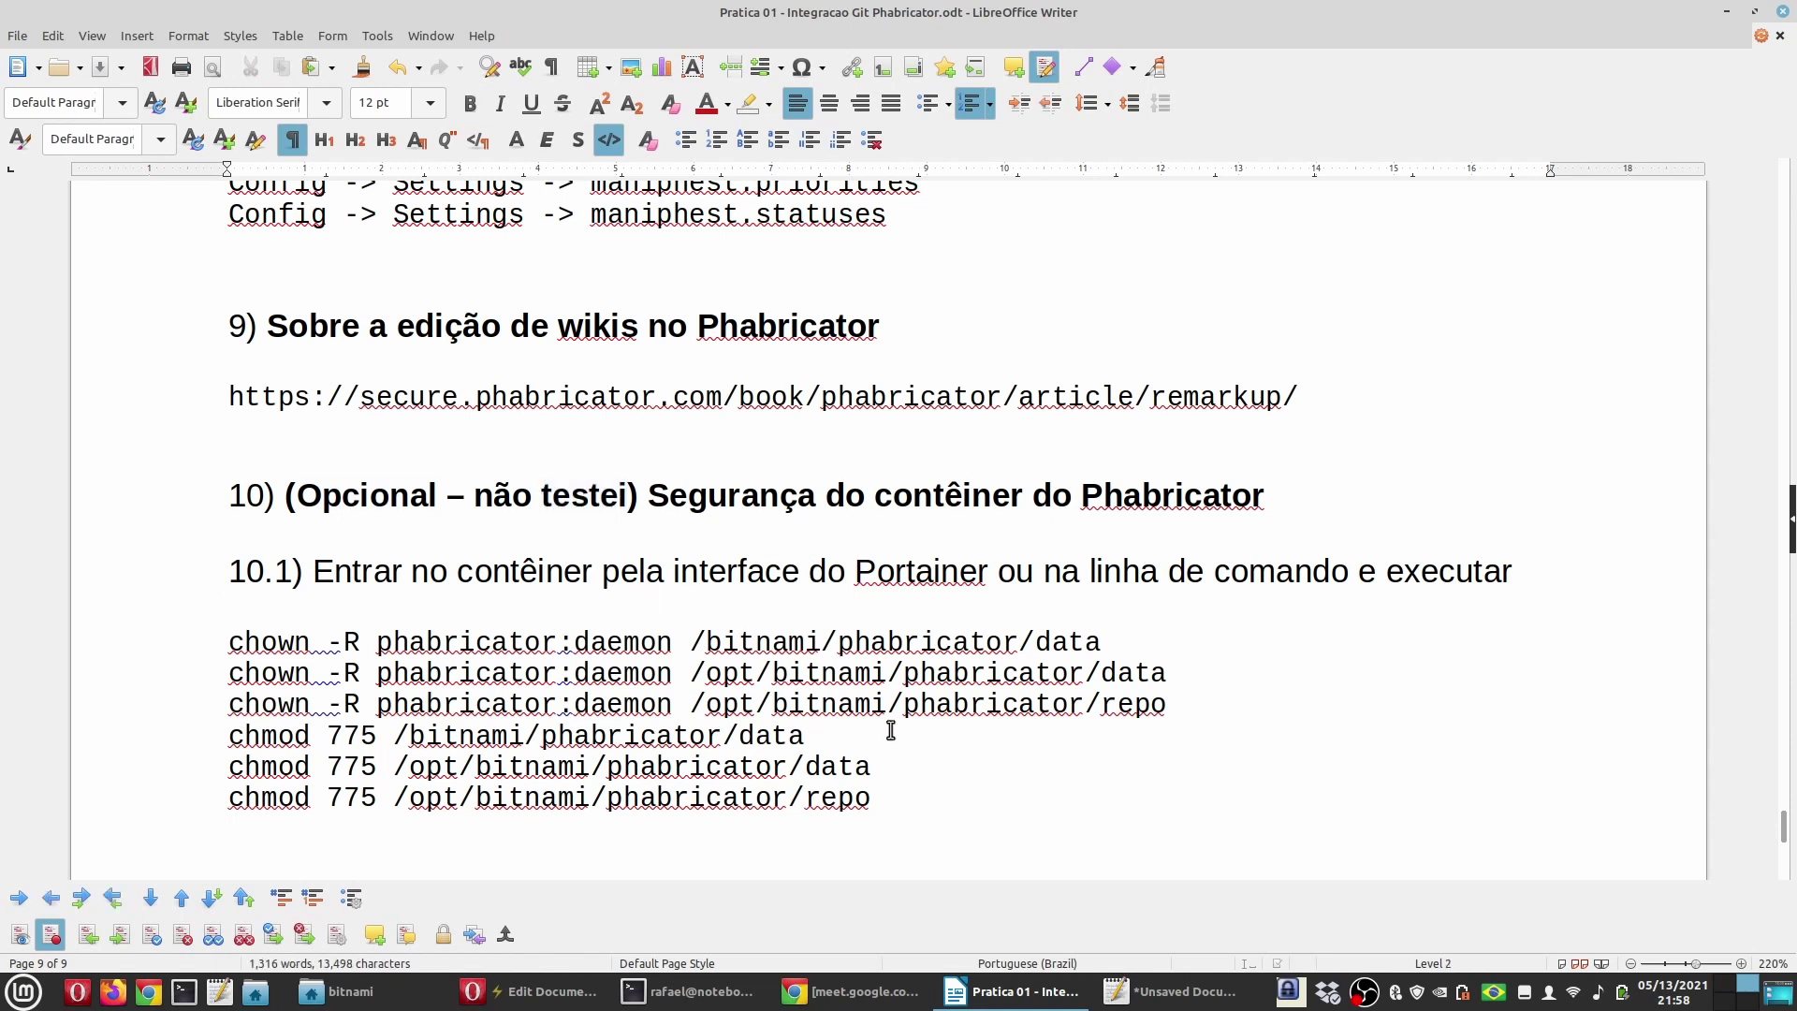
left_click_drag(935, 812, 63, 573)
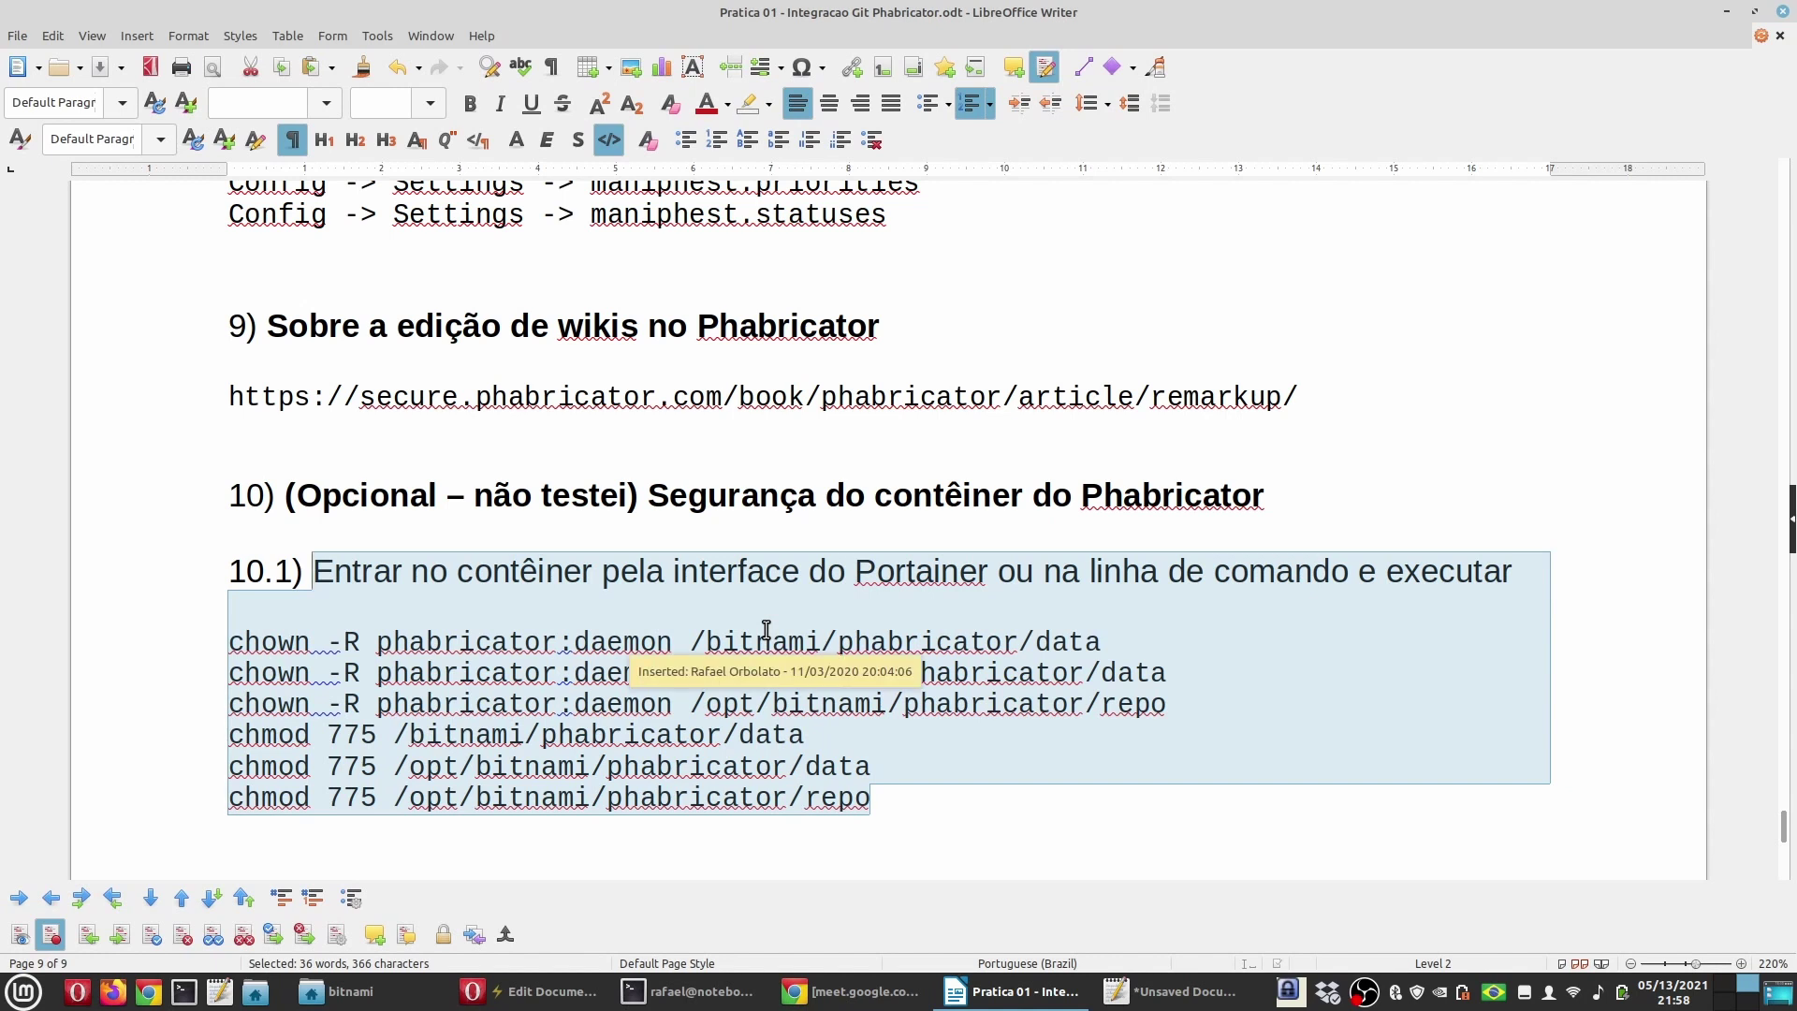
left_click(607, 733)
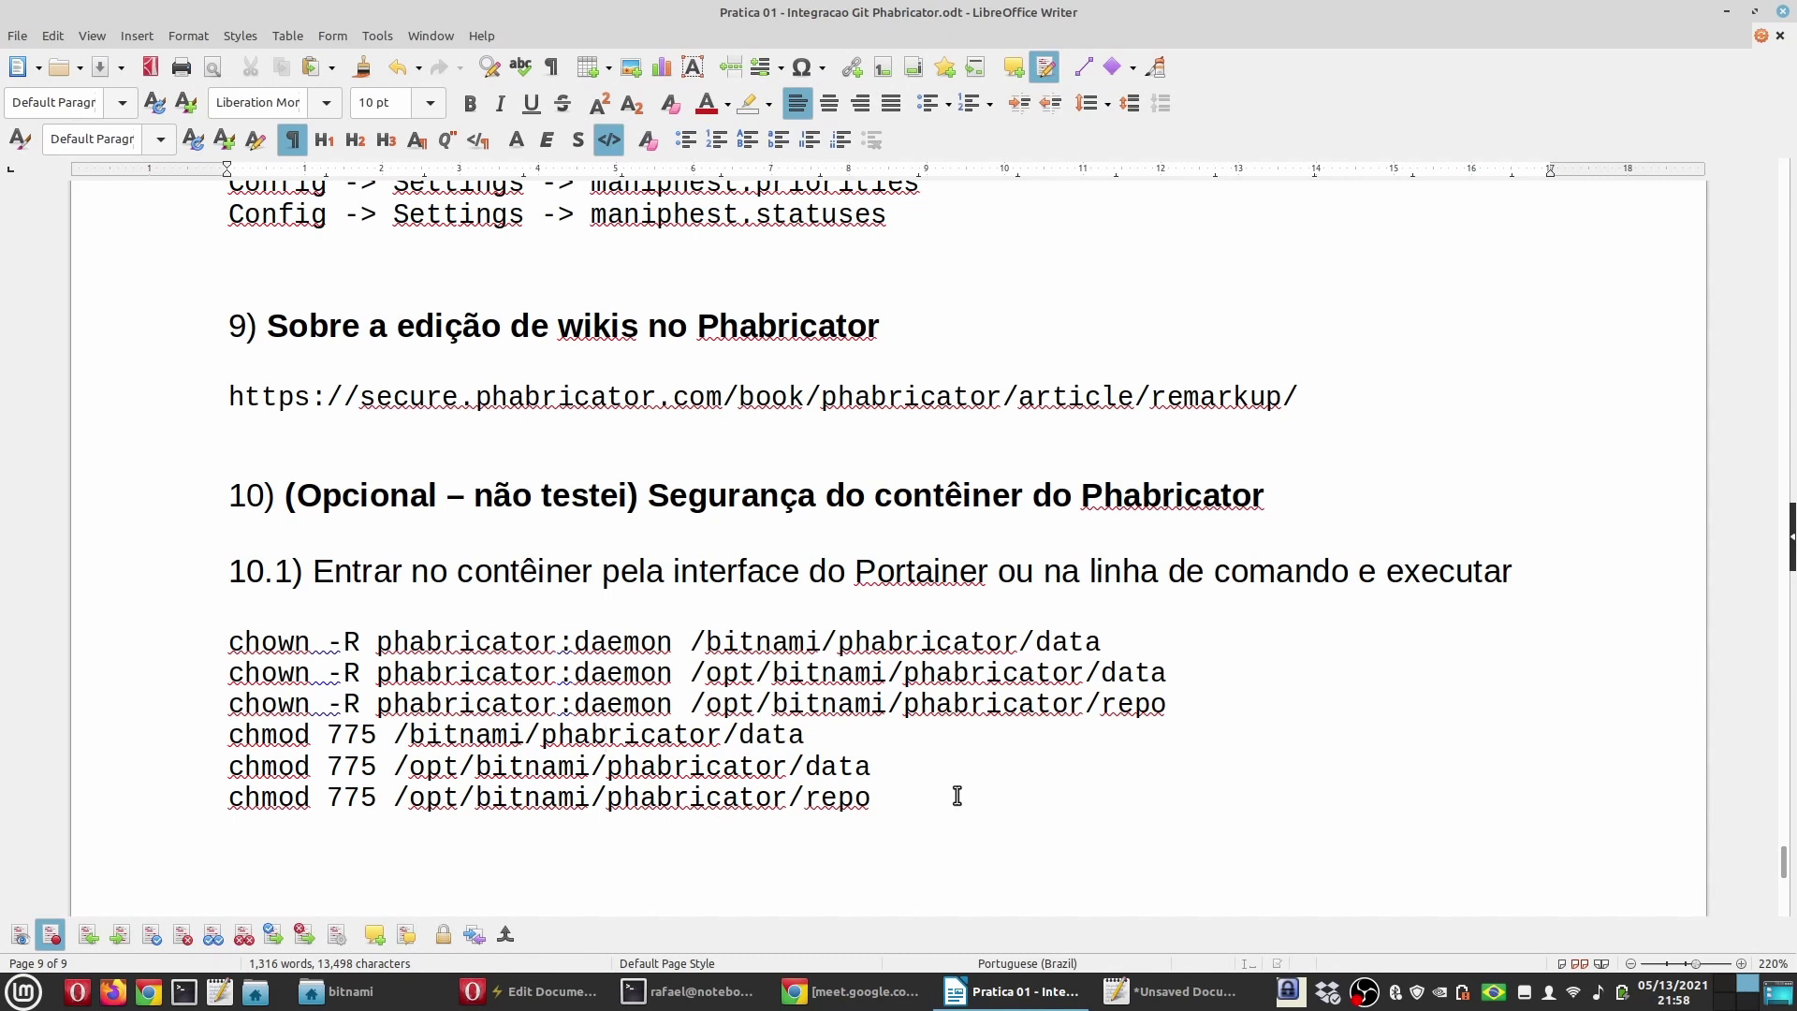
left_click_drag(957, 796, 155, 644)
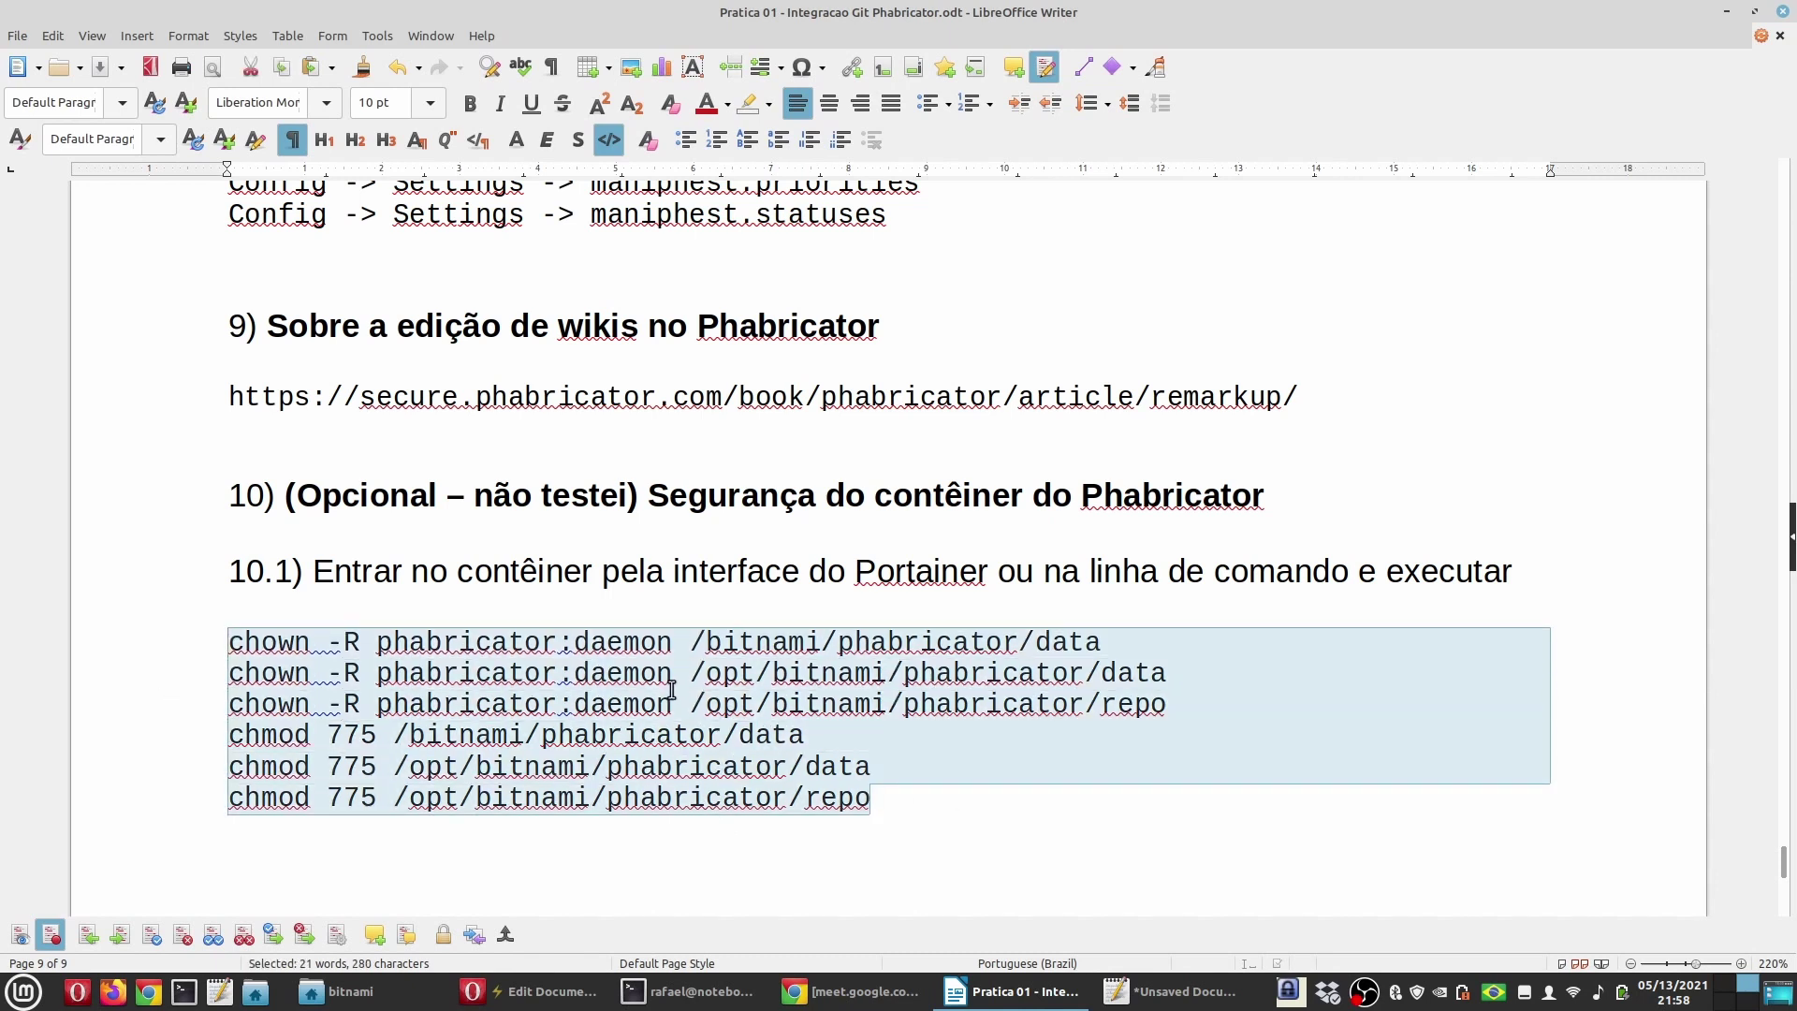
left_click(566, 622)
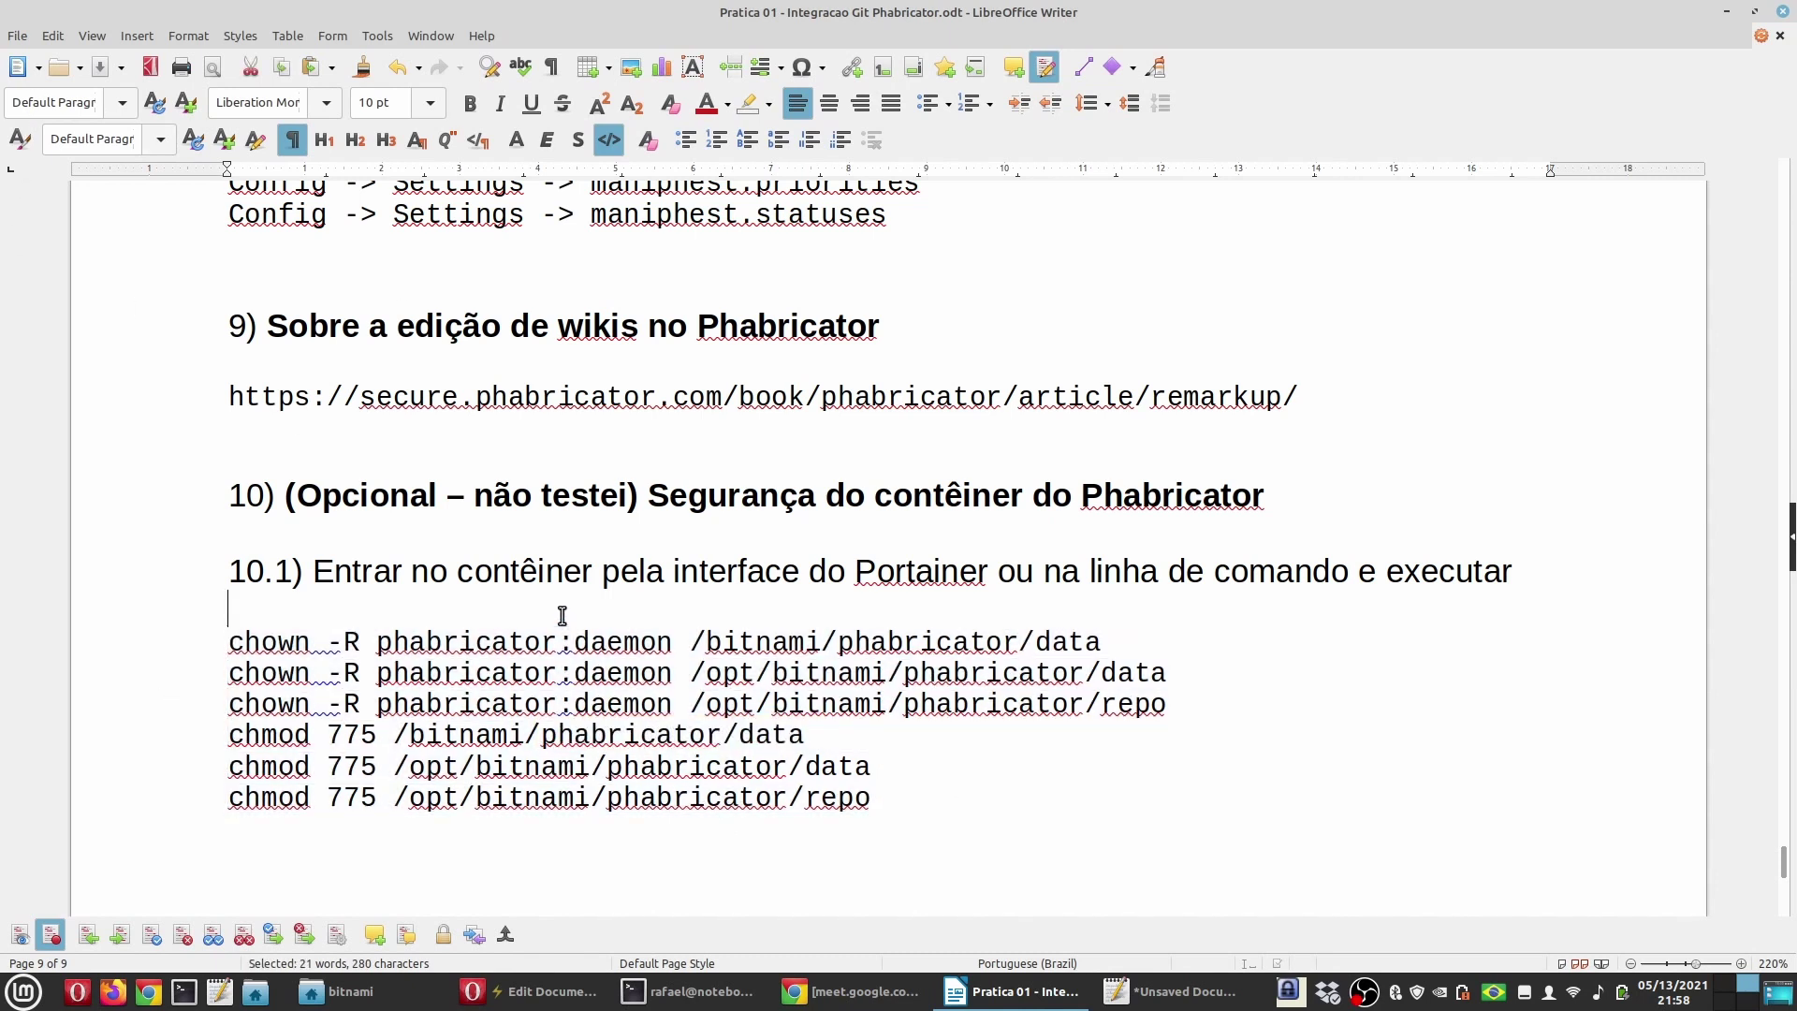
scroll(564, 622, "down", 3)
scroll(564, 622, "down", 1)
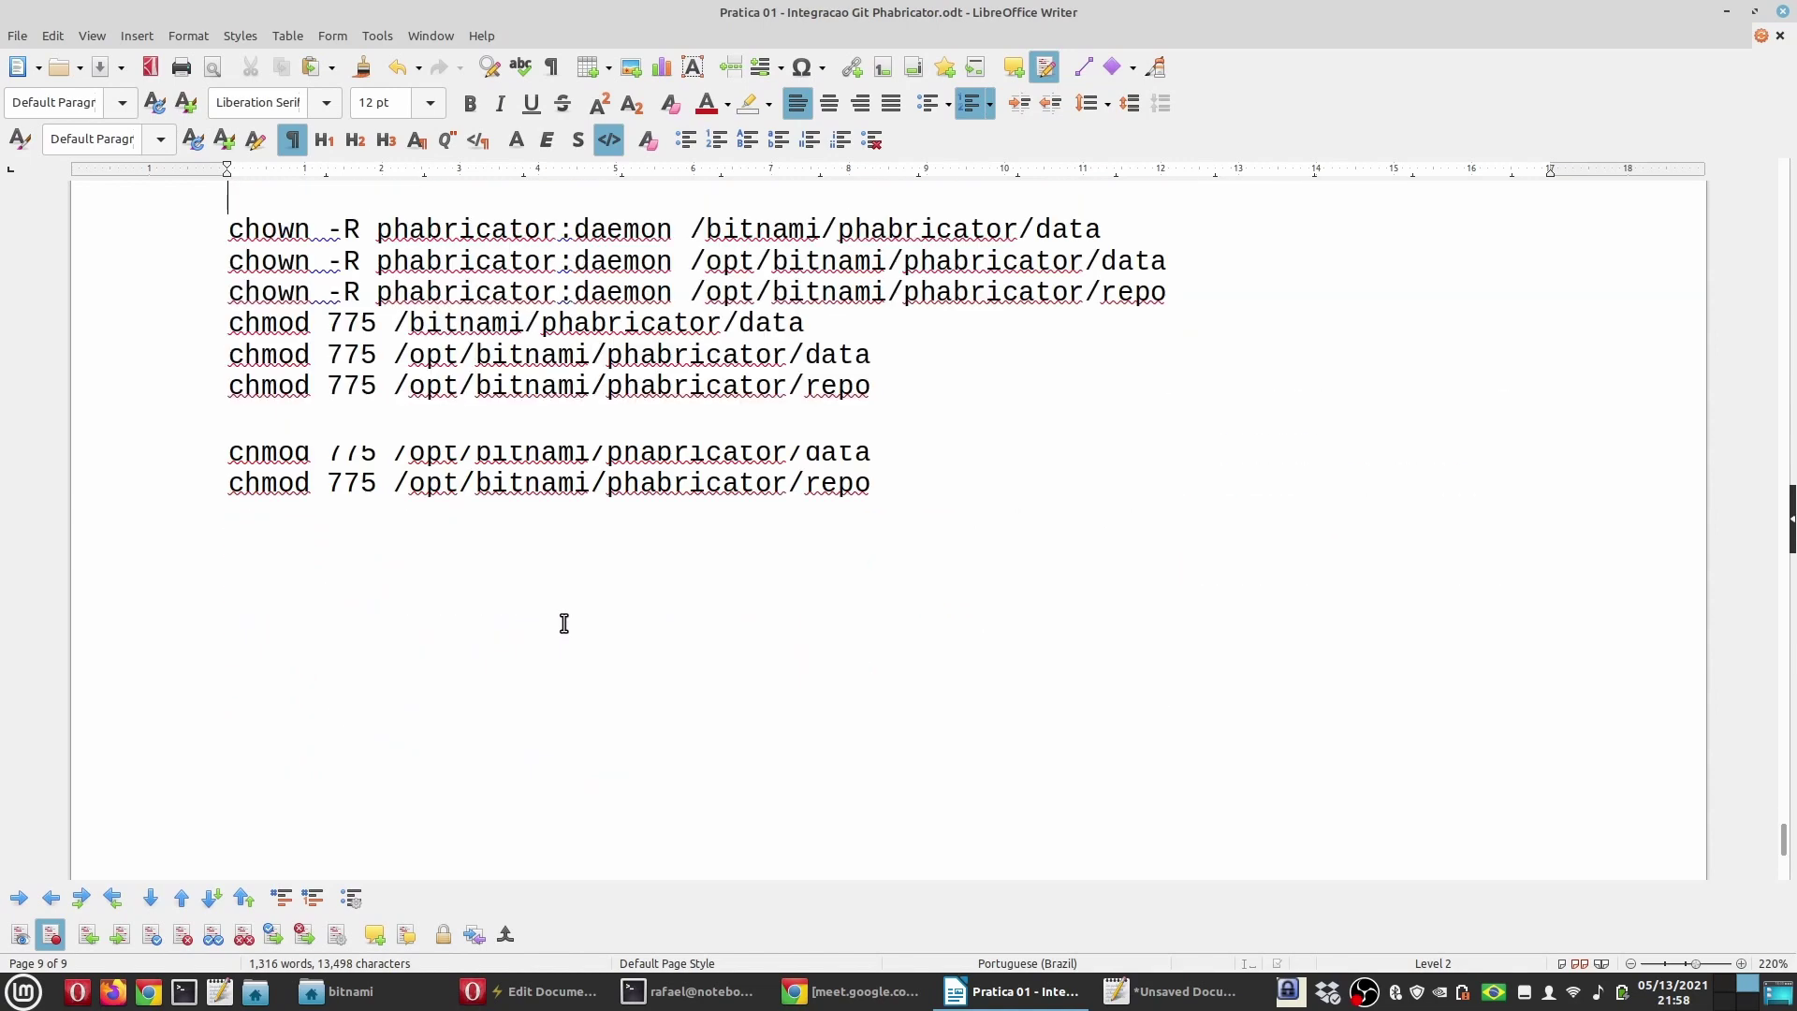
scroll(564, 623, "up", 4)
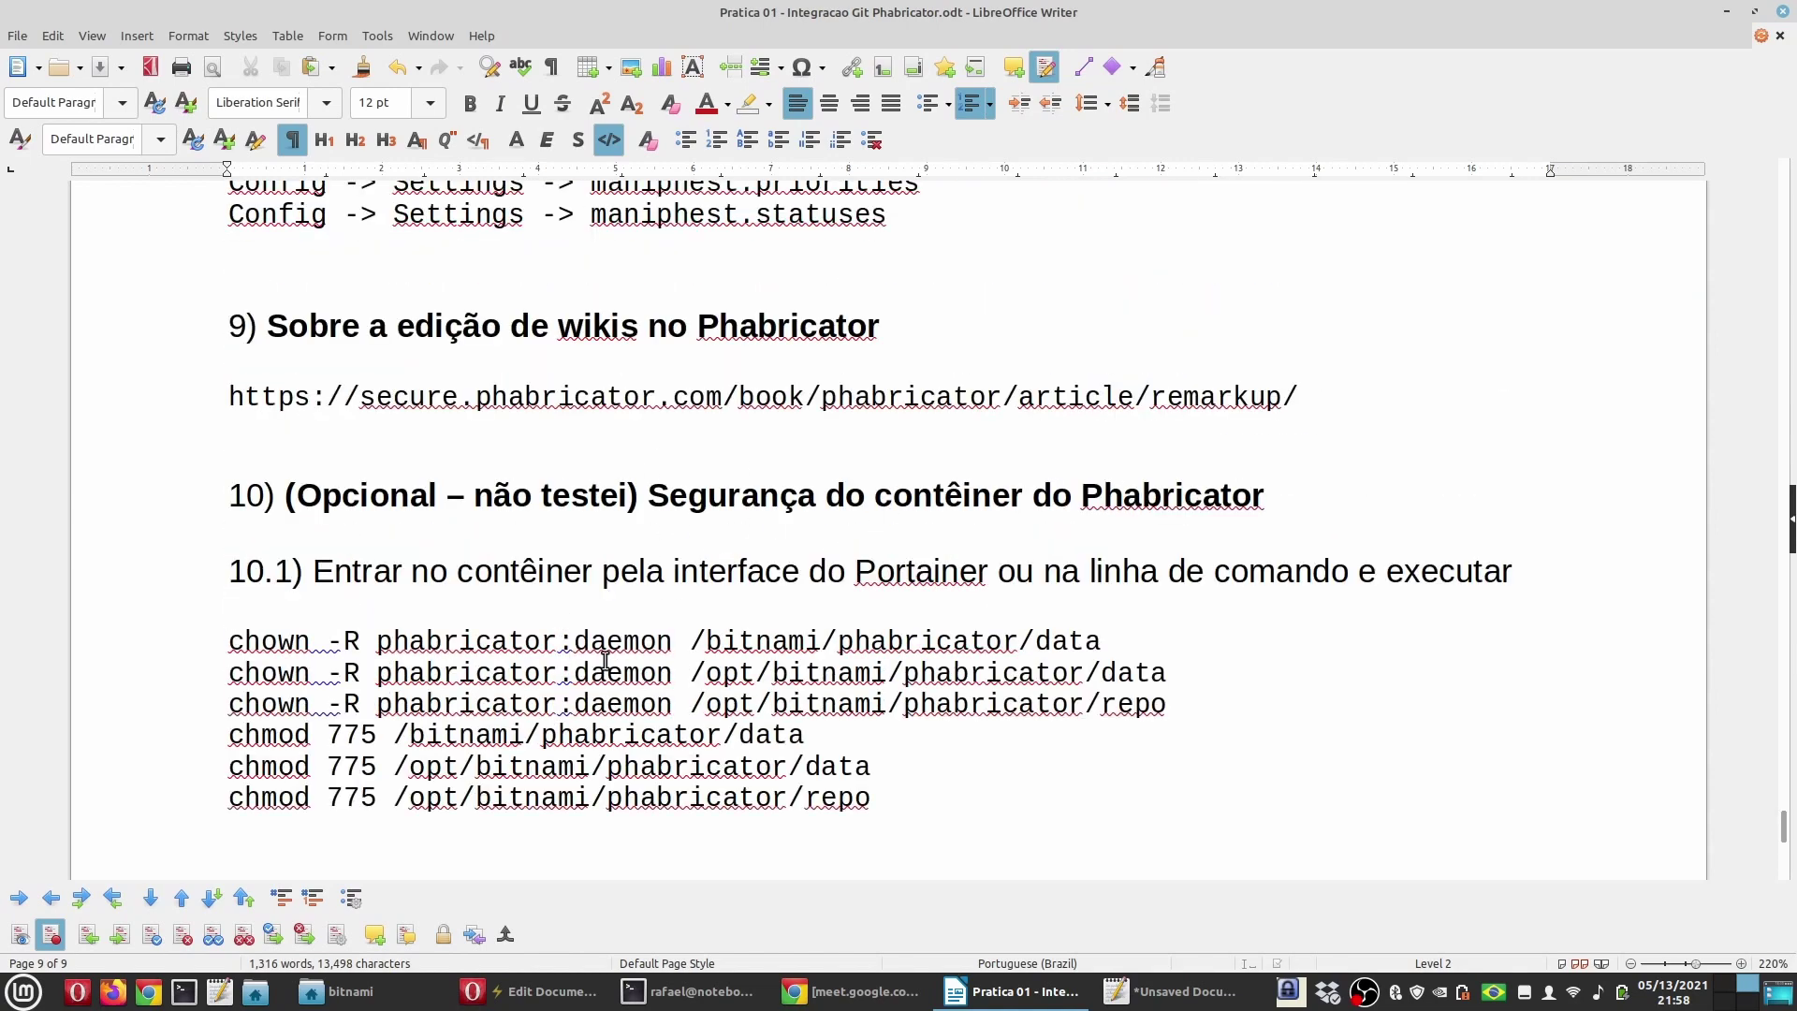
scroll(603, 657, "up", 10)
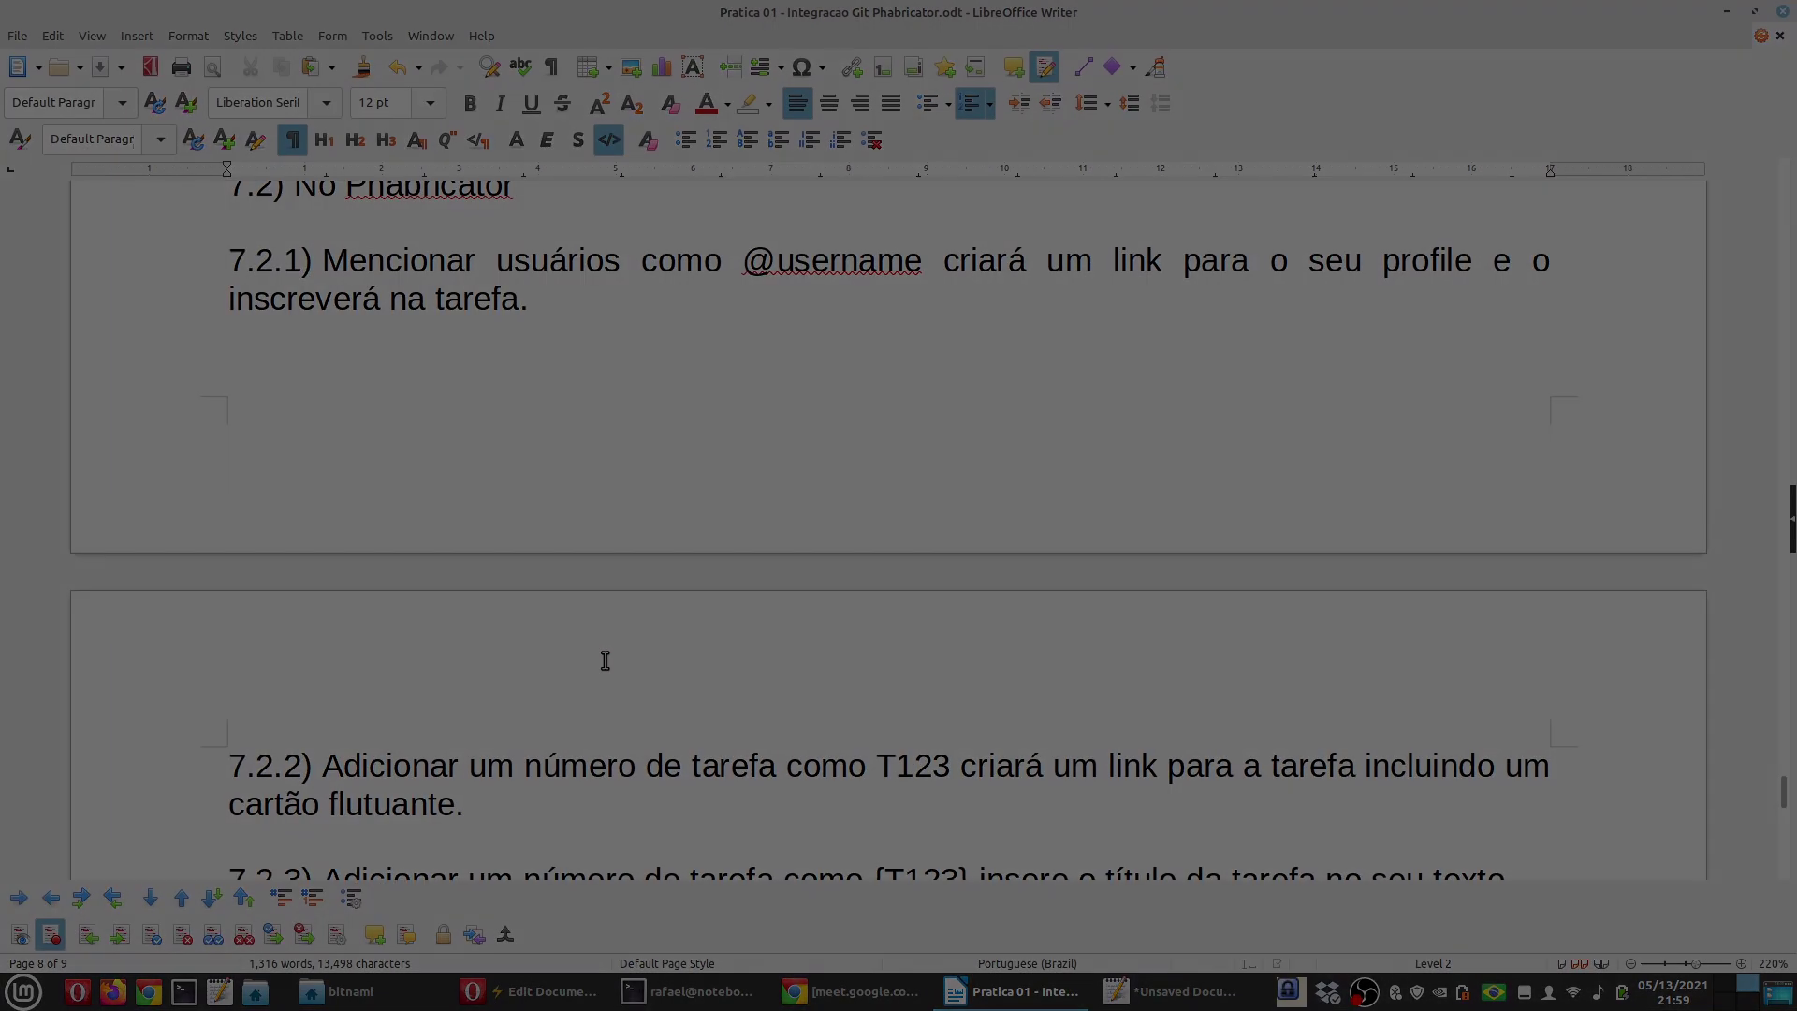